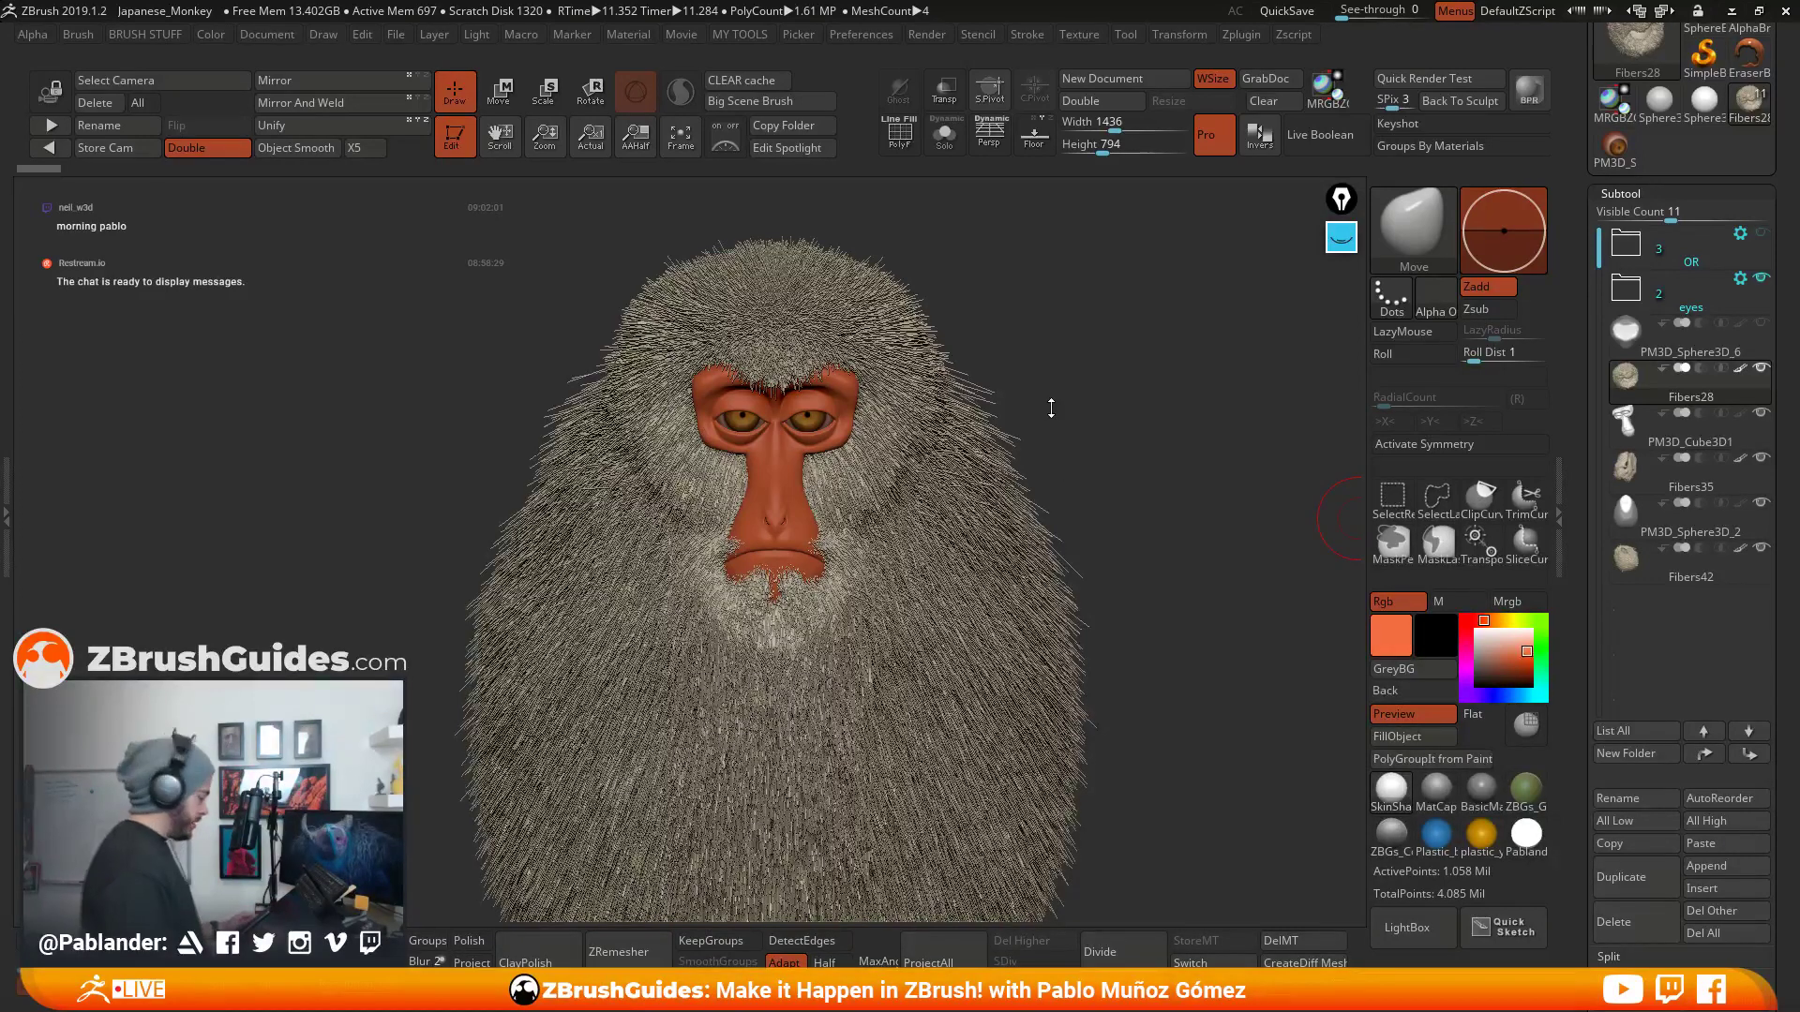
drag(1166, 351, 1177, 339)
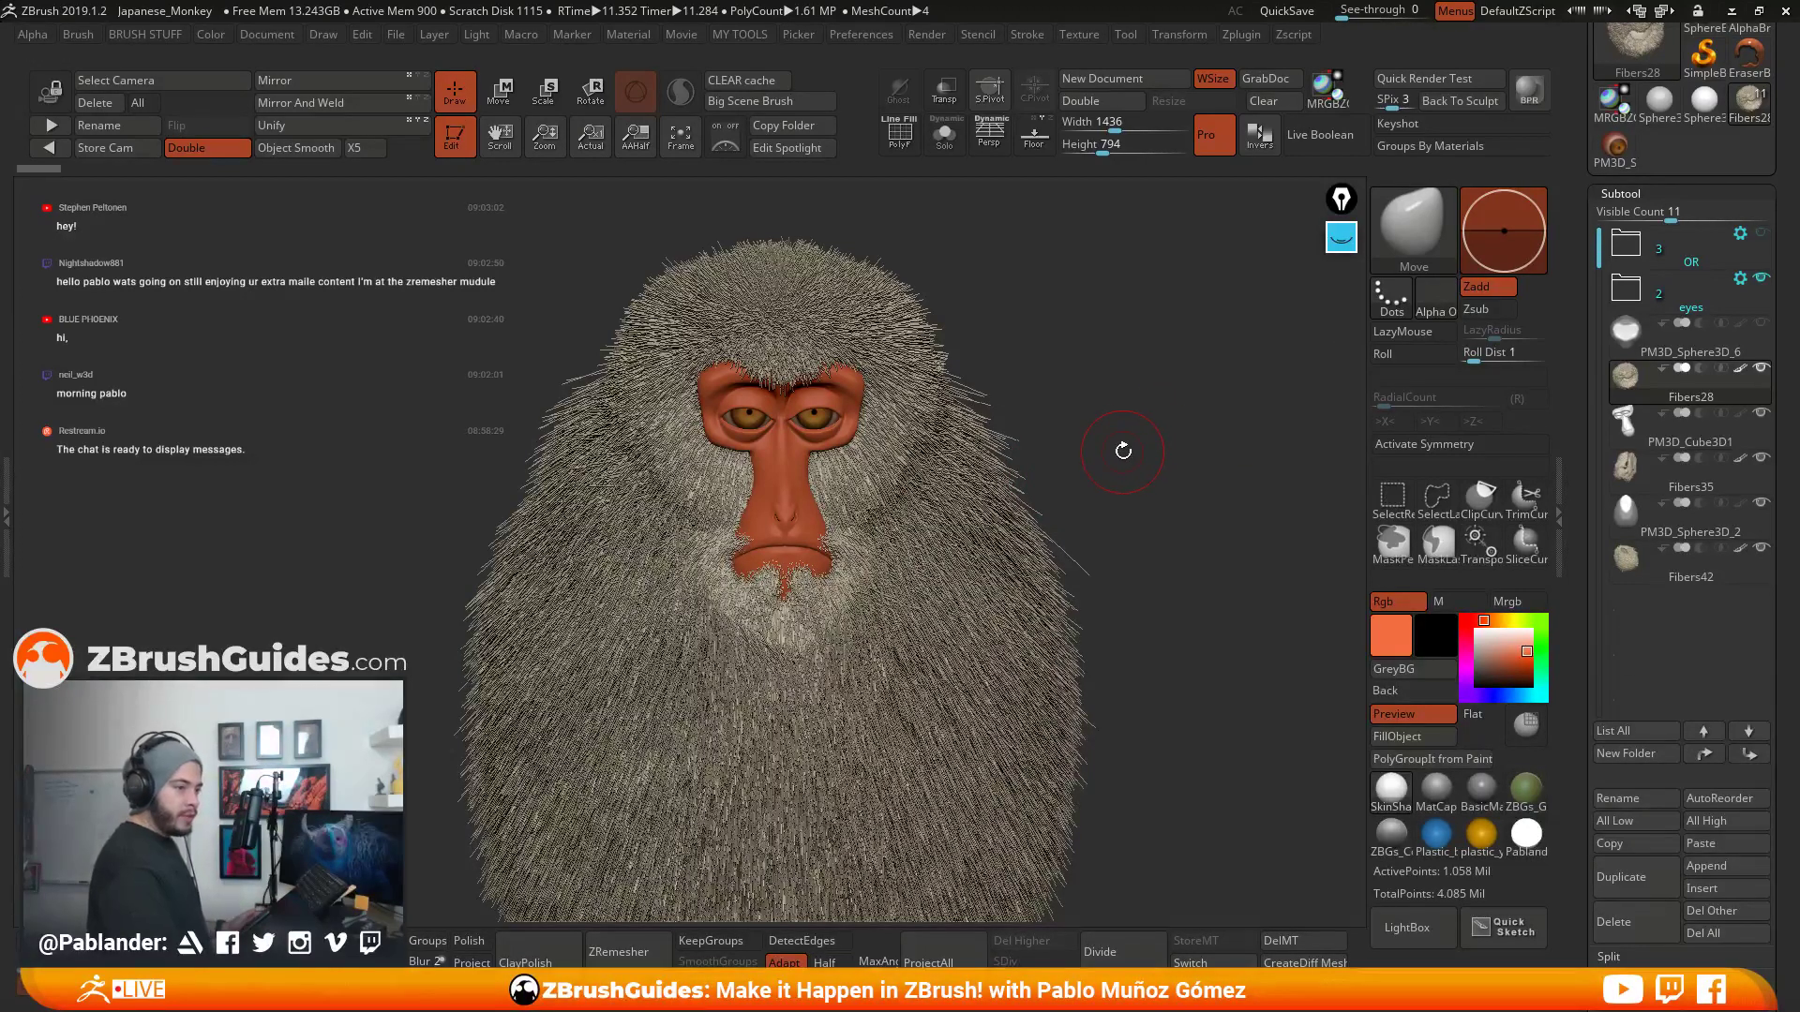
drag(1217, 363, 1113, 406)
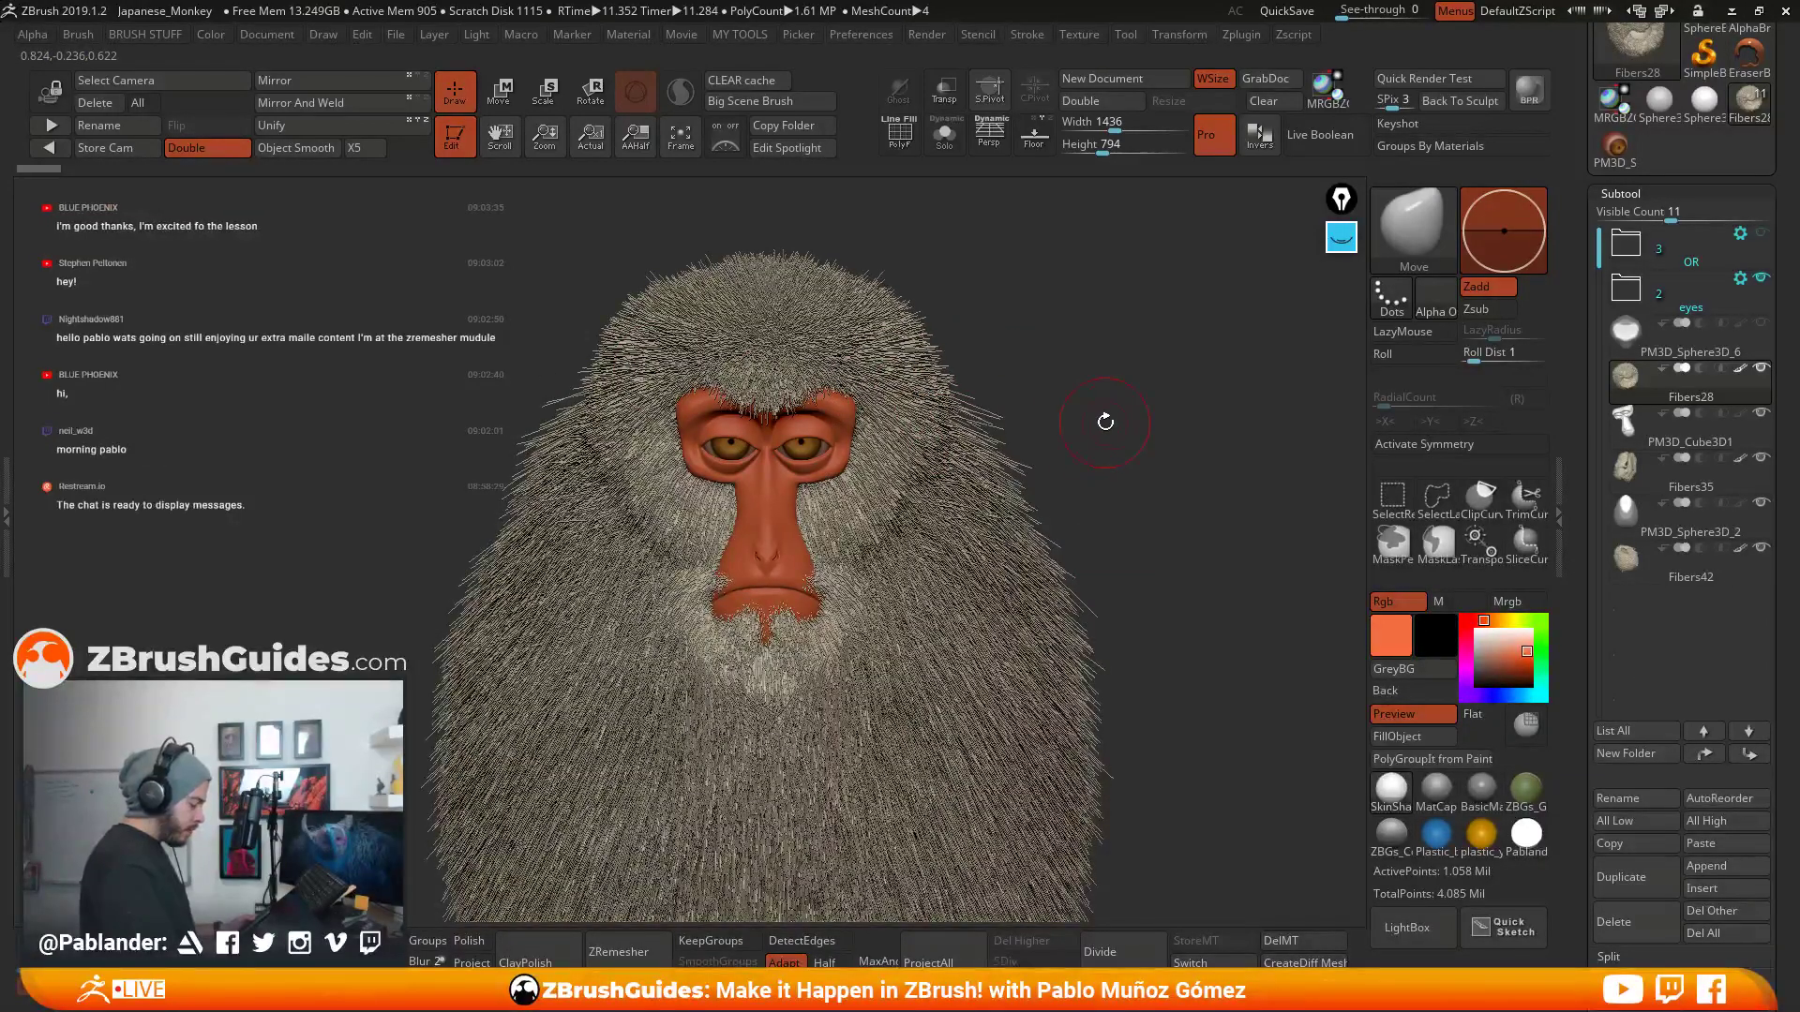
alt+drag(1105, 418, 1169, 387)
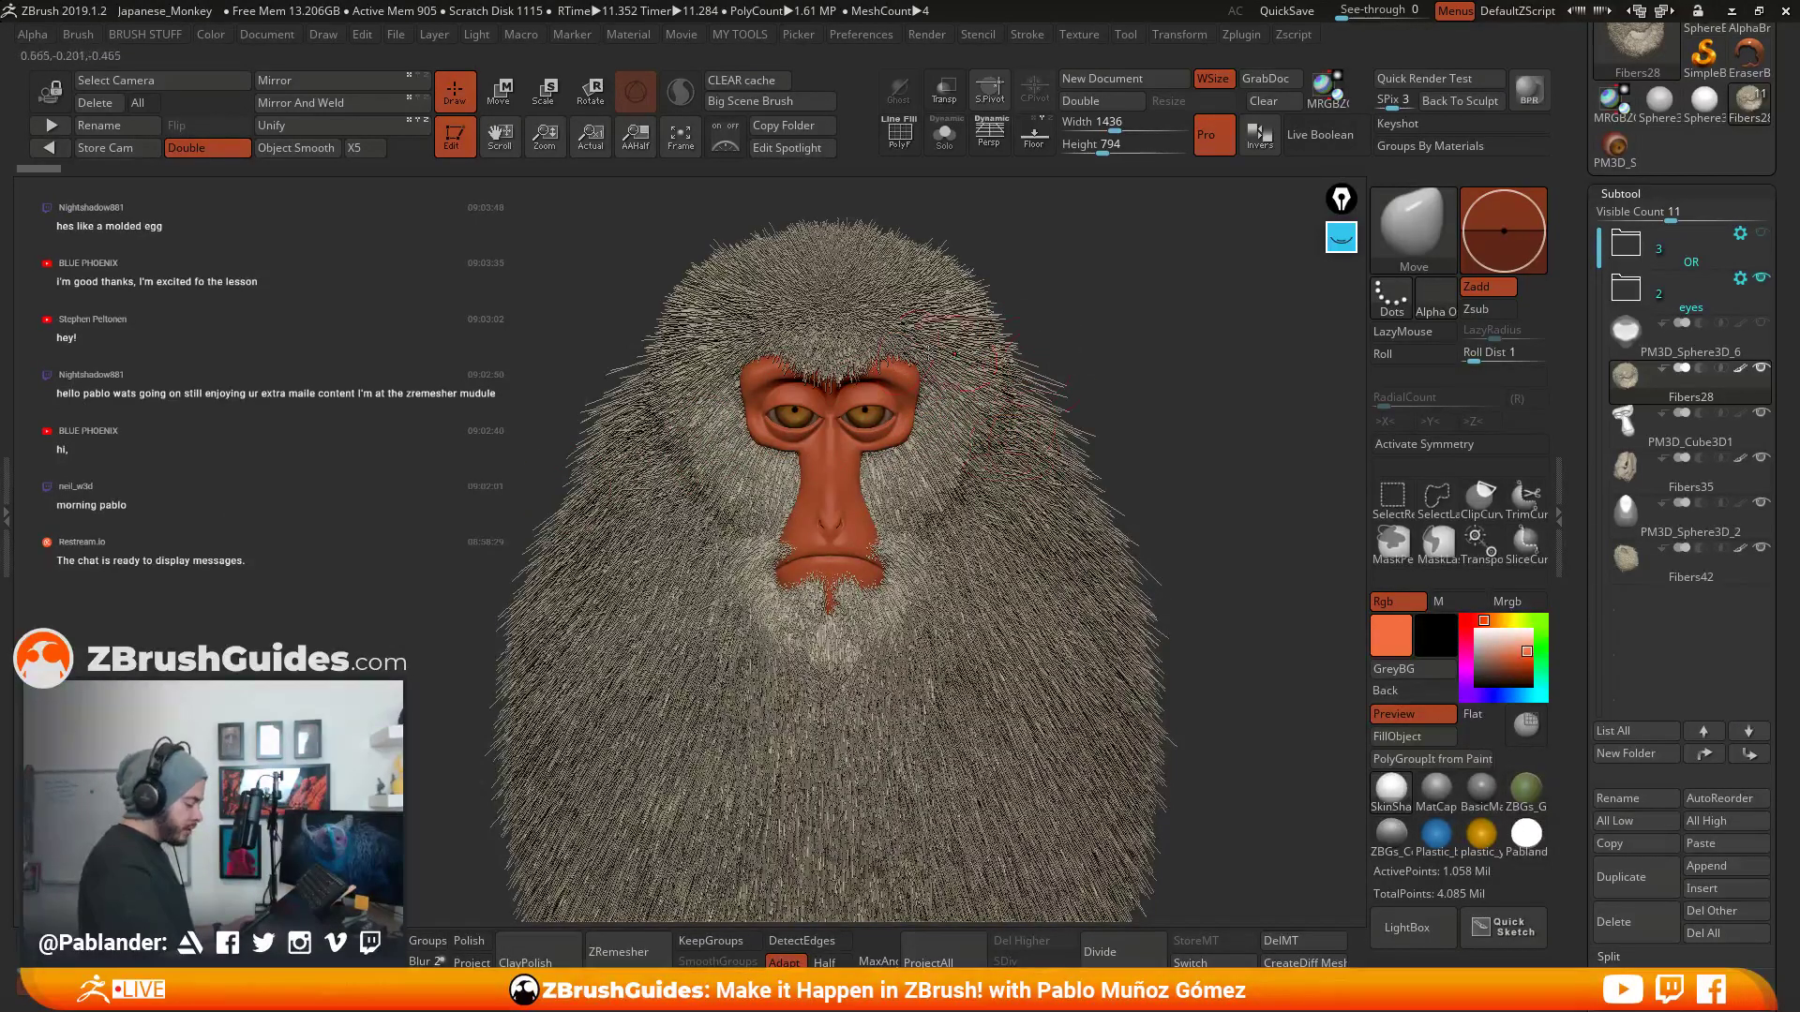
drag(1061, 308, 1101, 300)
drag(1219, 372, 1185, 357)
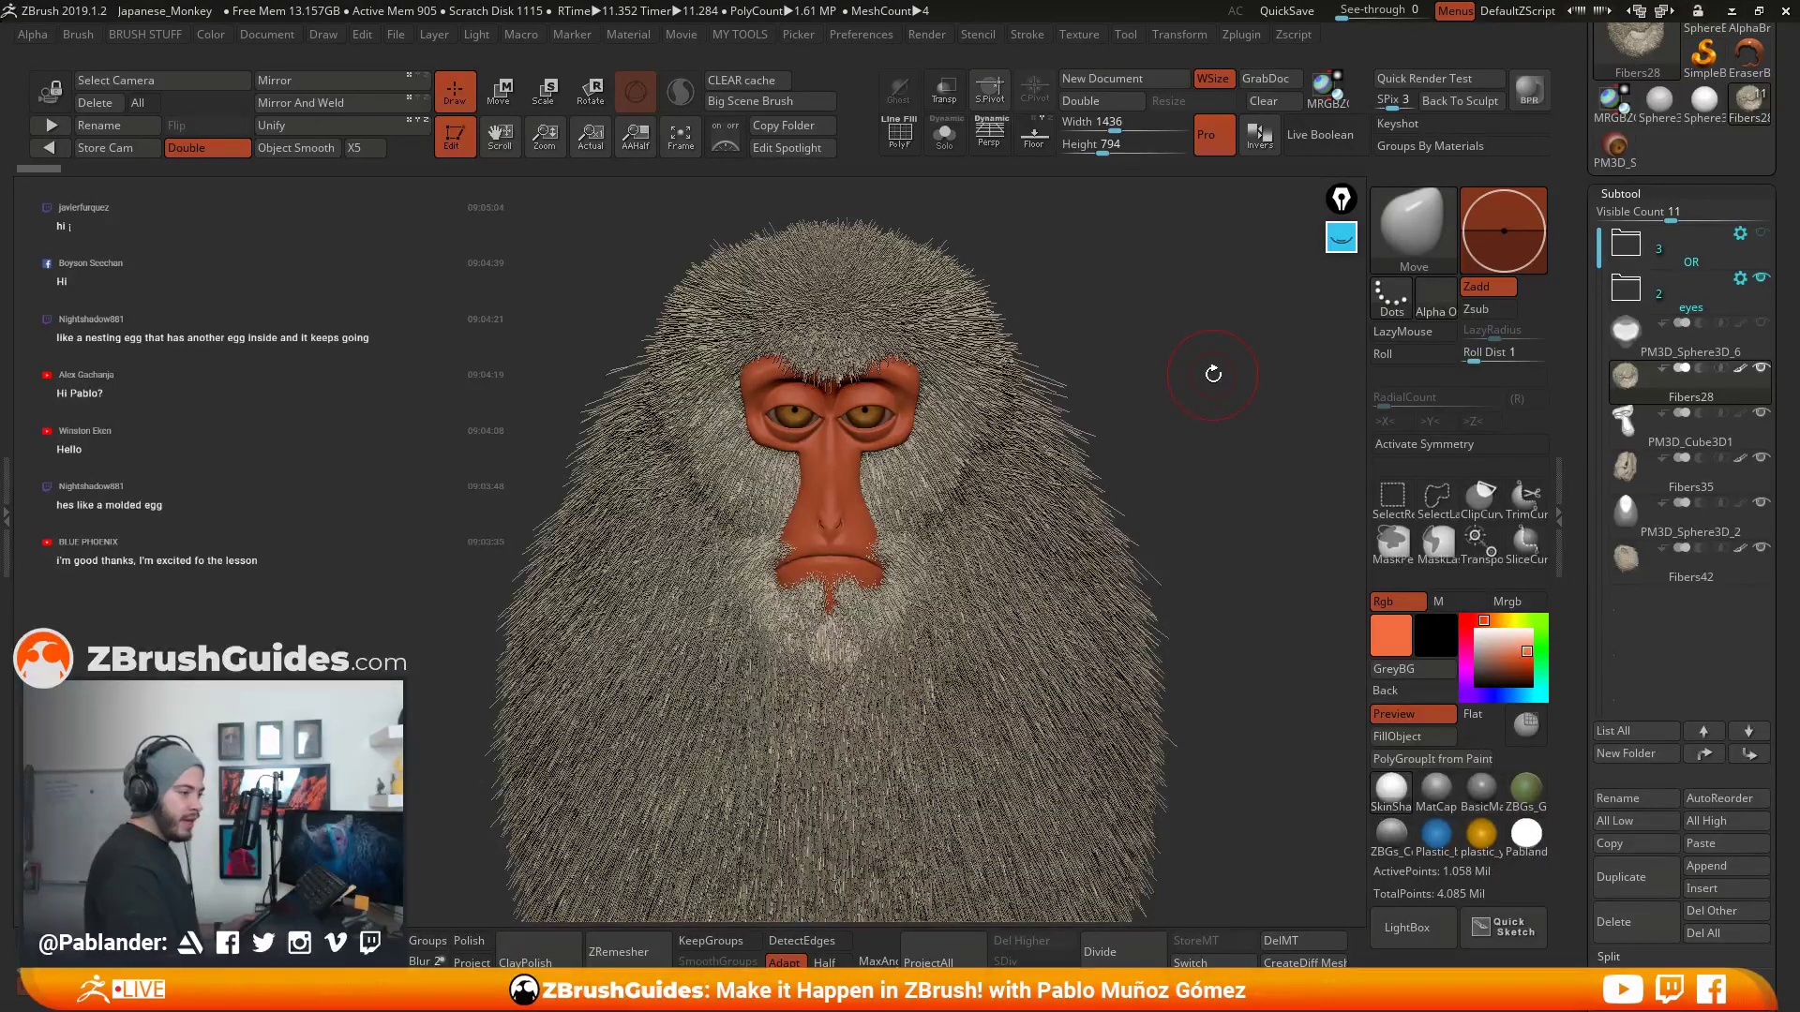
drag(1215, 385, 1189, 374)
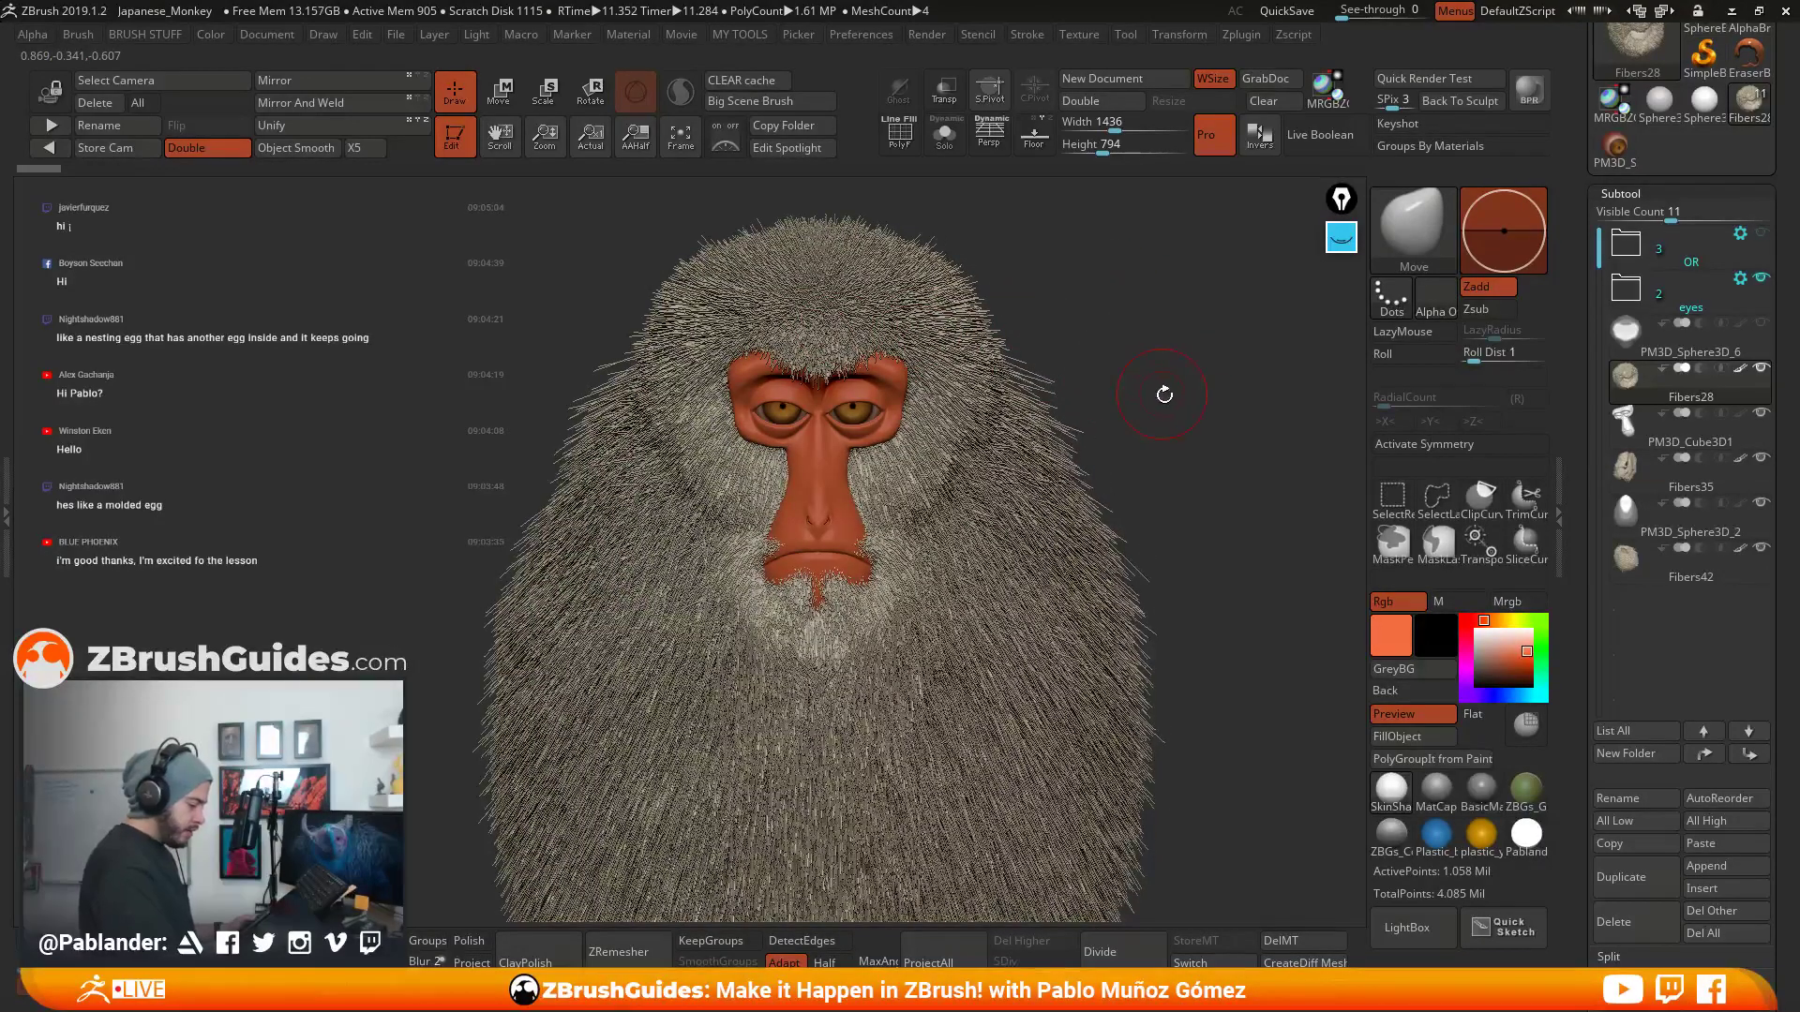
drag(1164, 394, 1186, 408)
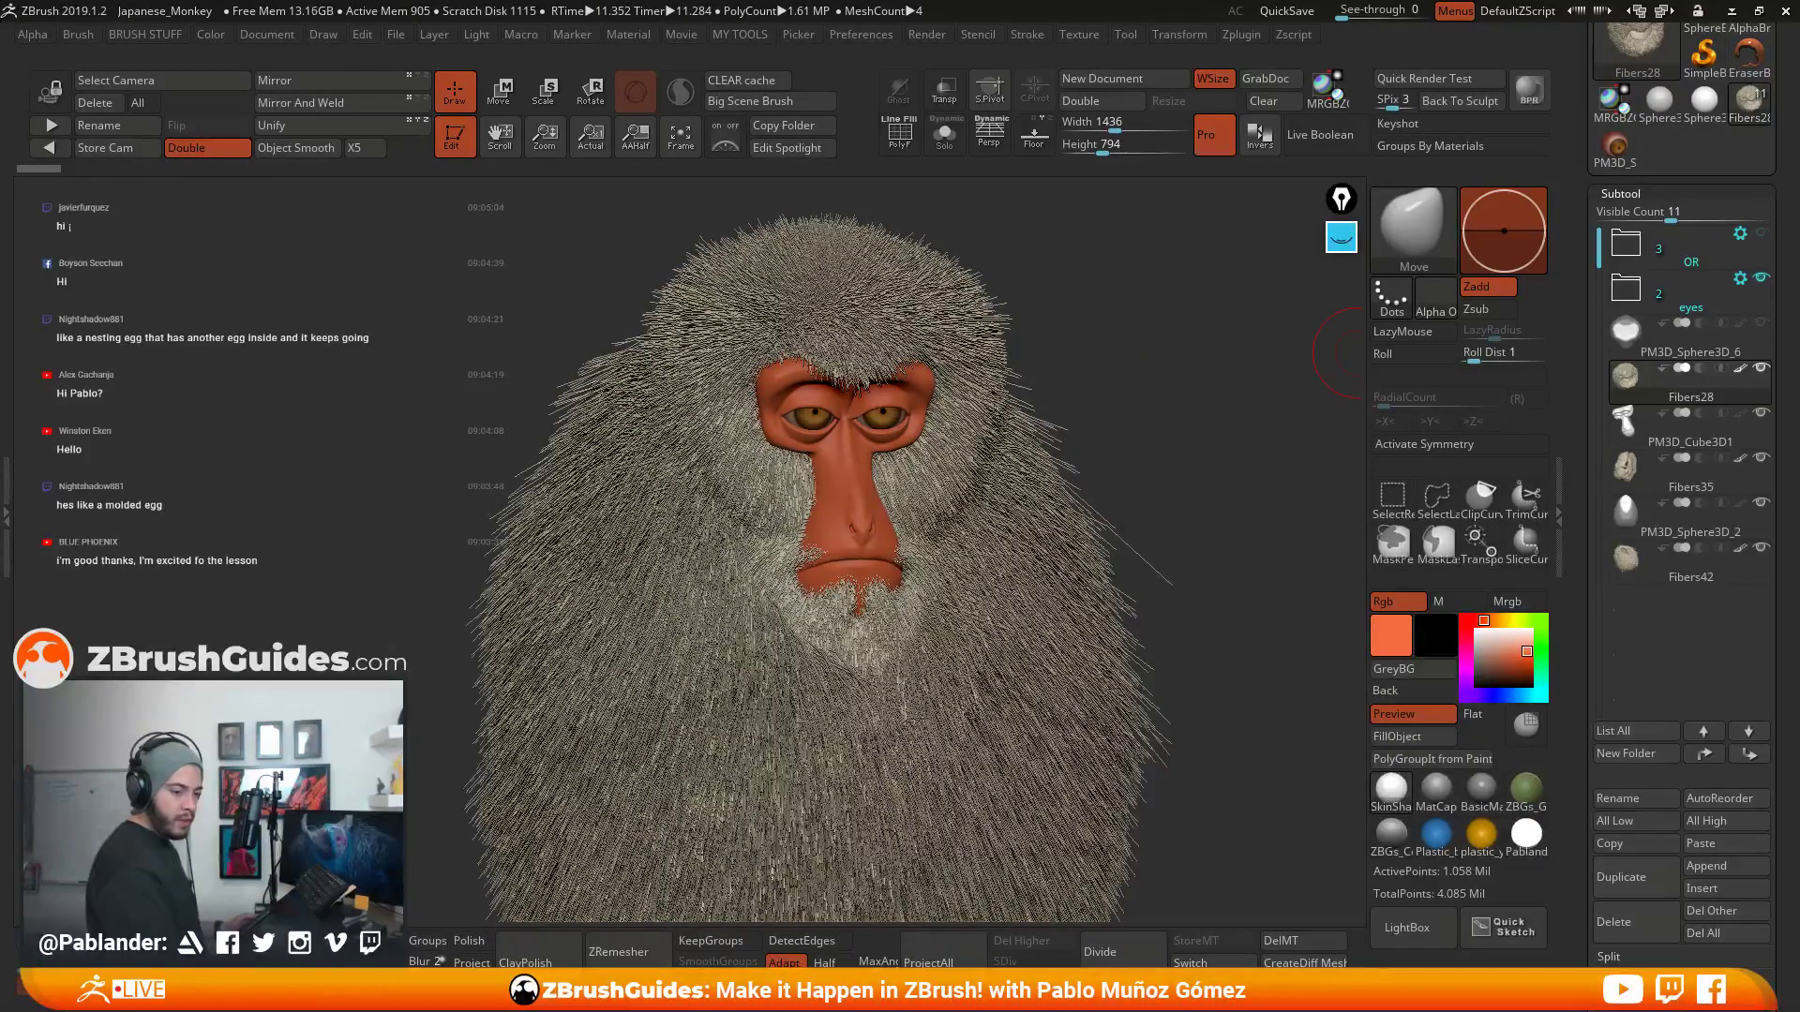
- Switch to the macaque reference image board and show it beside the monkey sculpt
key(alt+Tab)
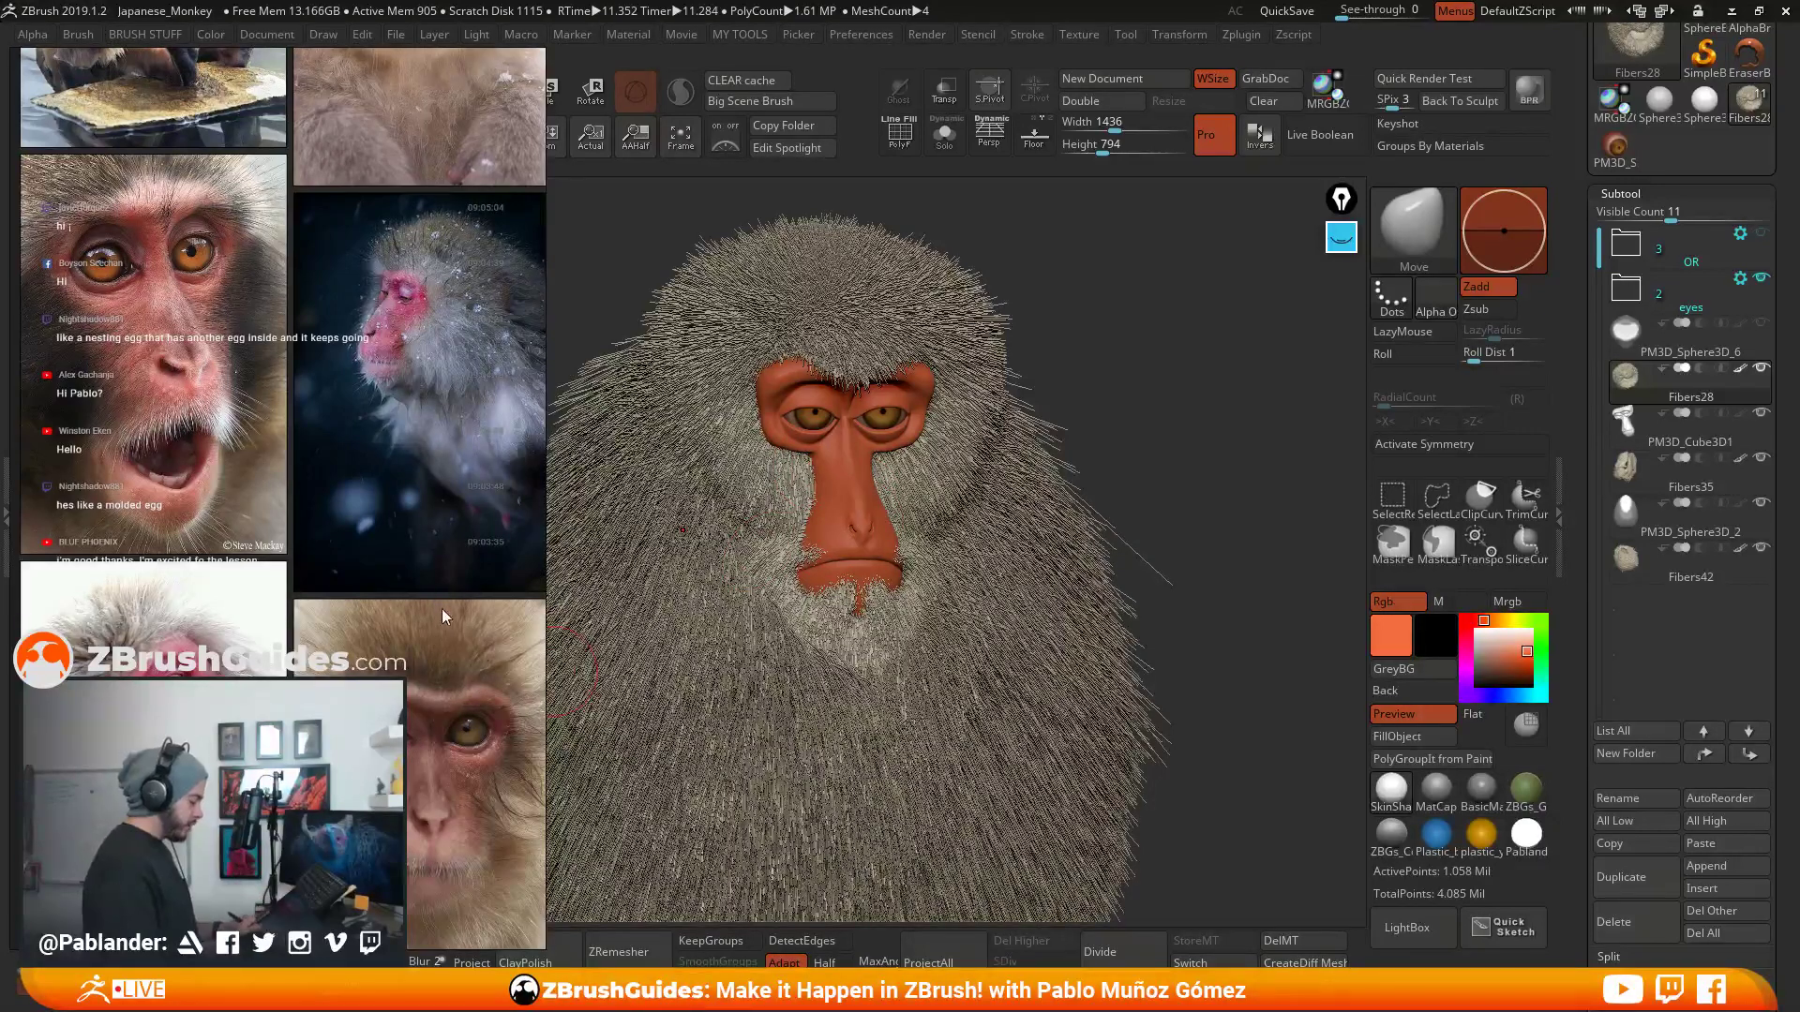
click(459, 656)
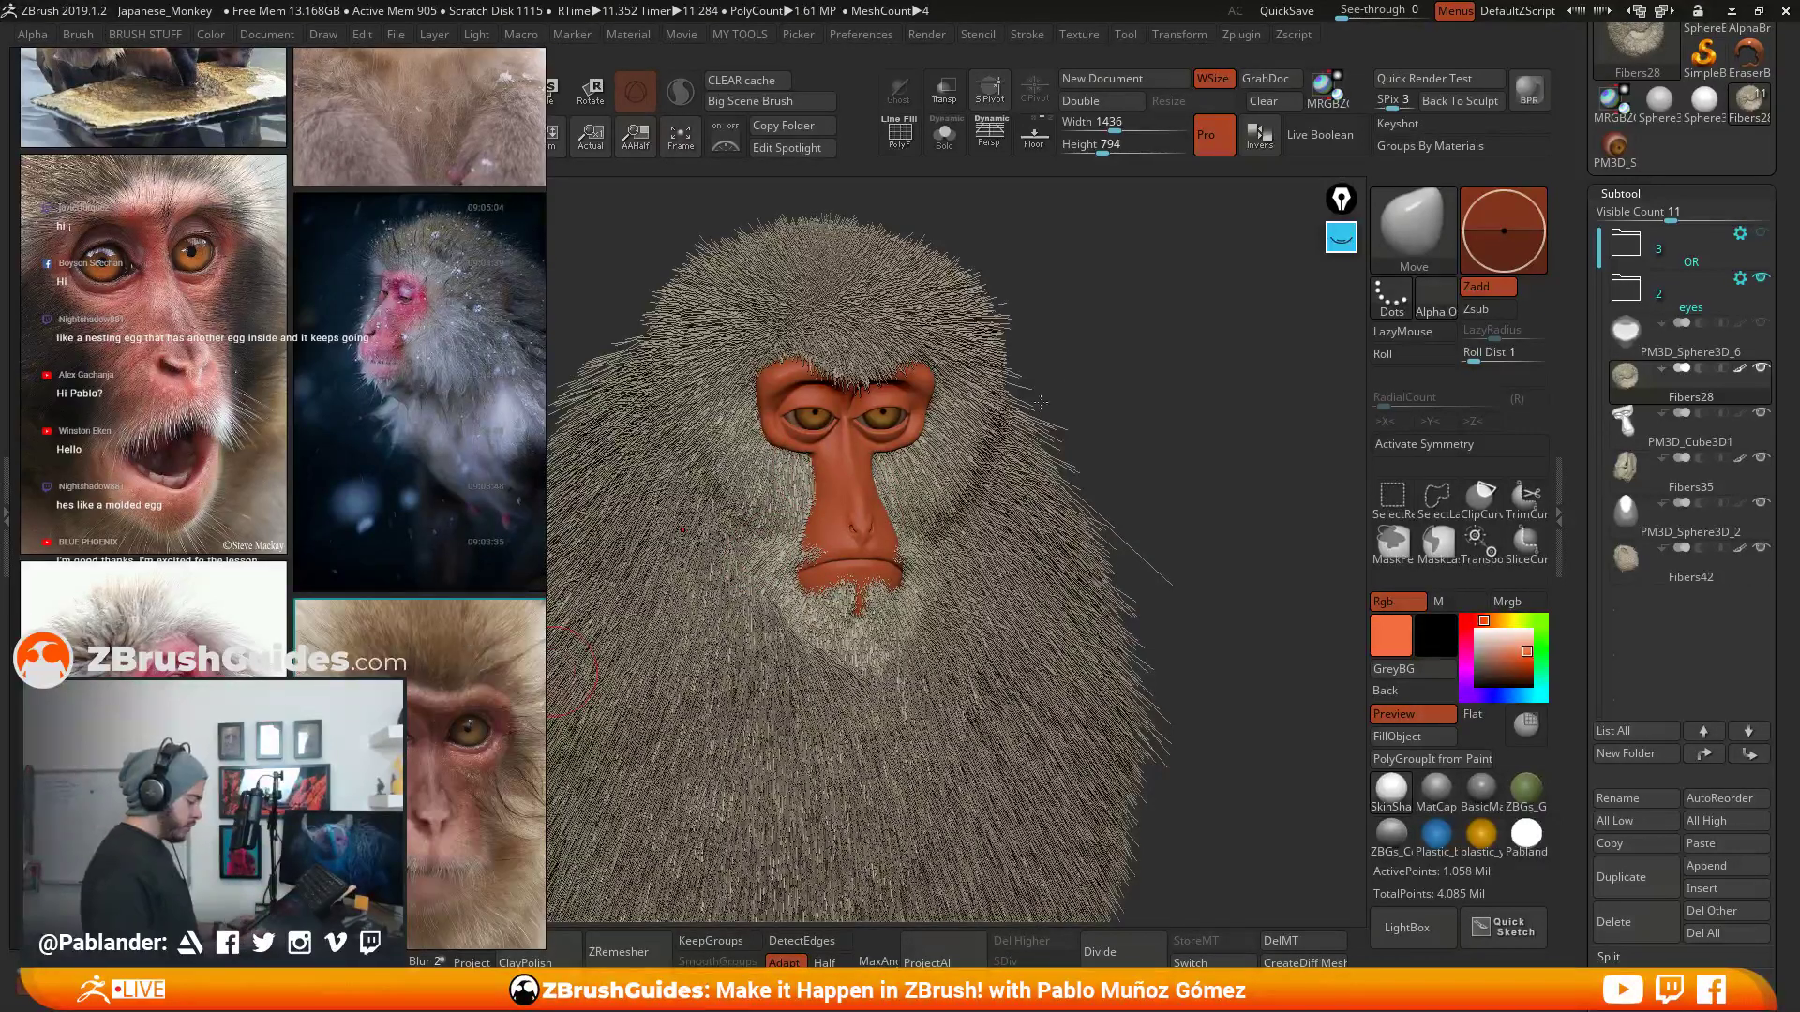
drag(1101, 377, 1148, 360)
alt+right_drag(1044, 392, 1000, 429)
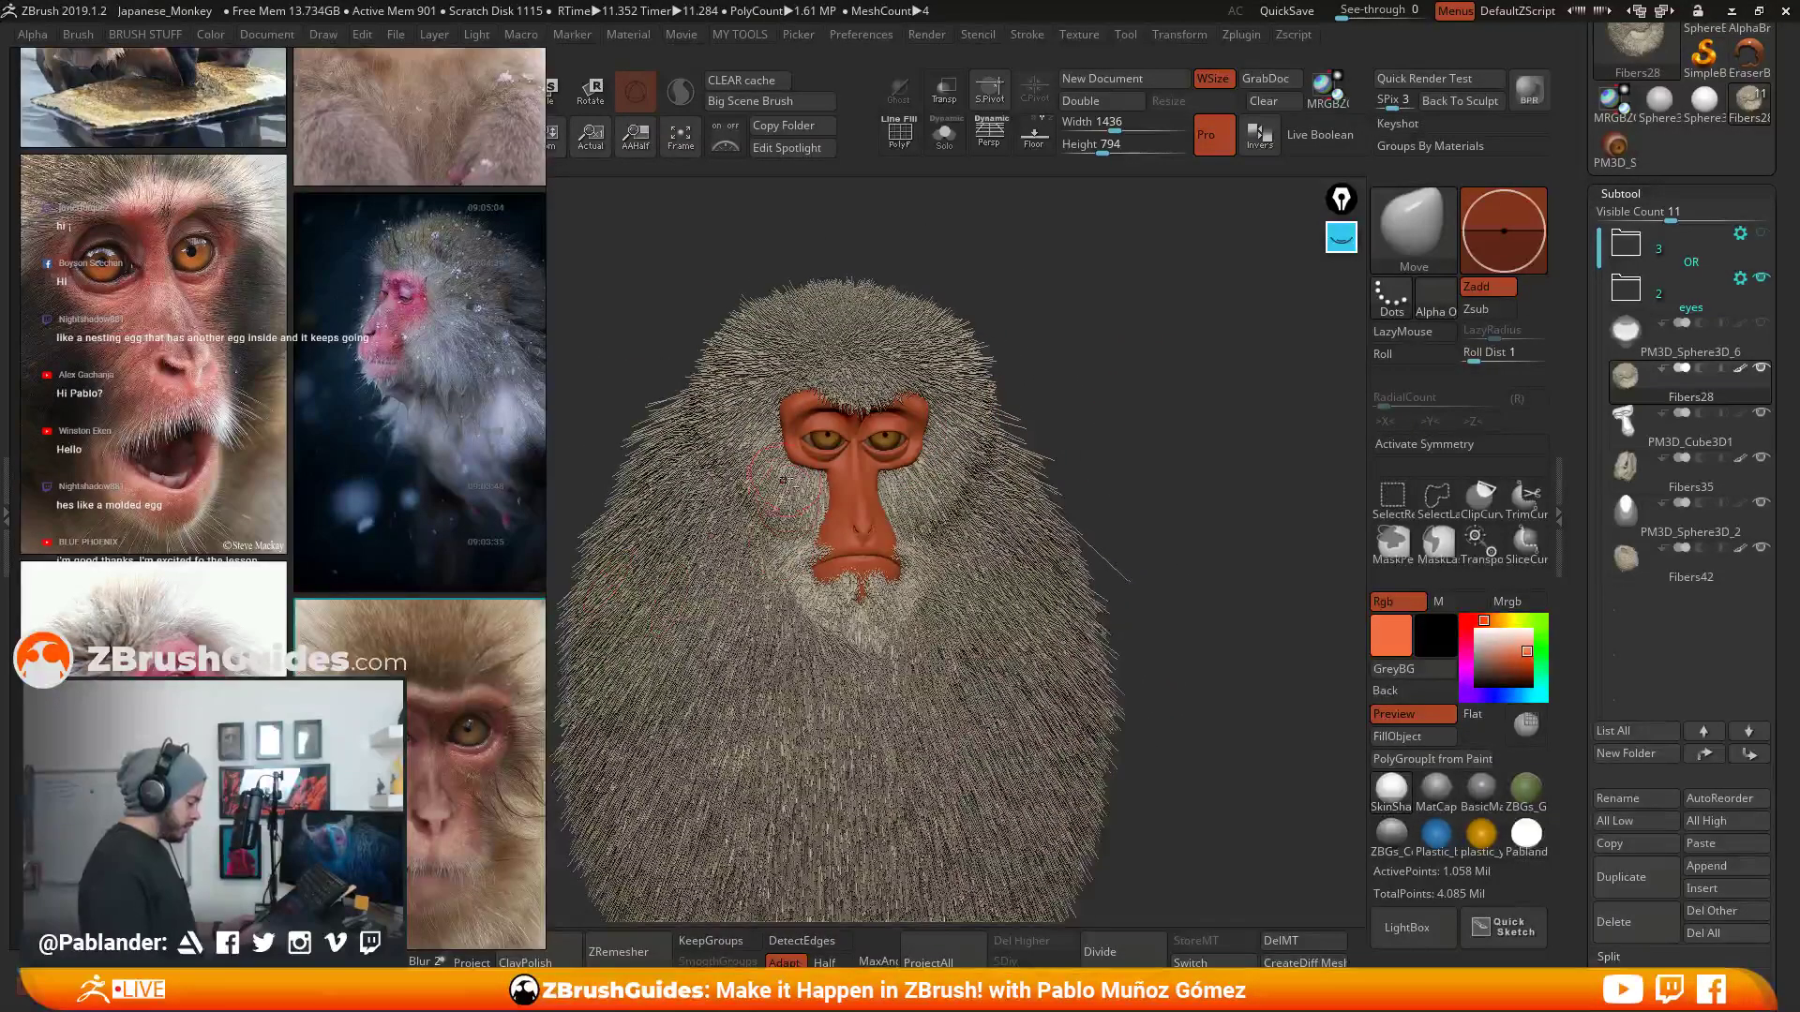
alt+right_drag(766, 484, 804, 485)
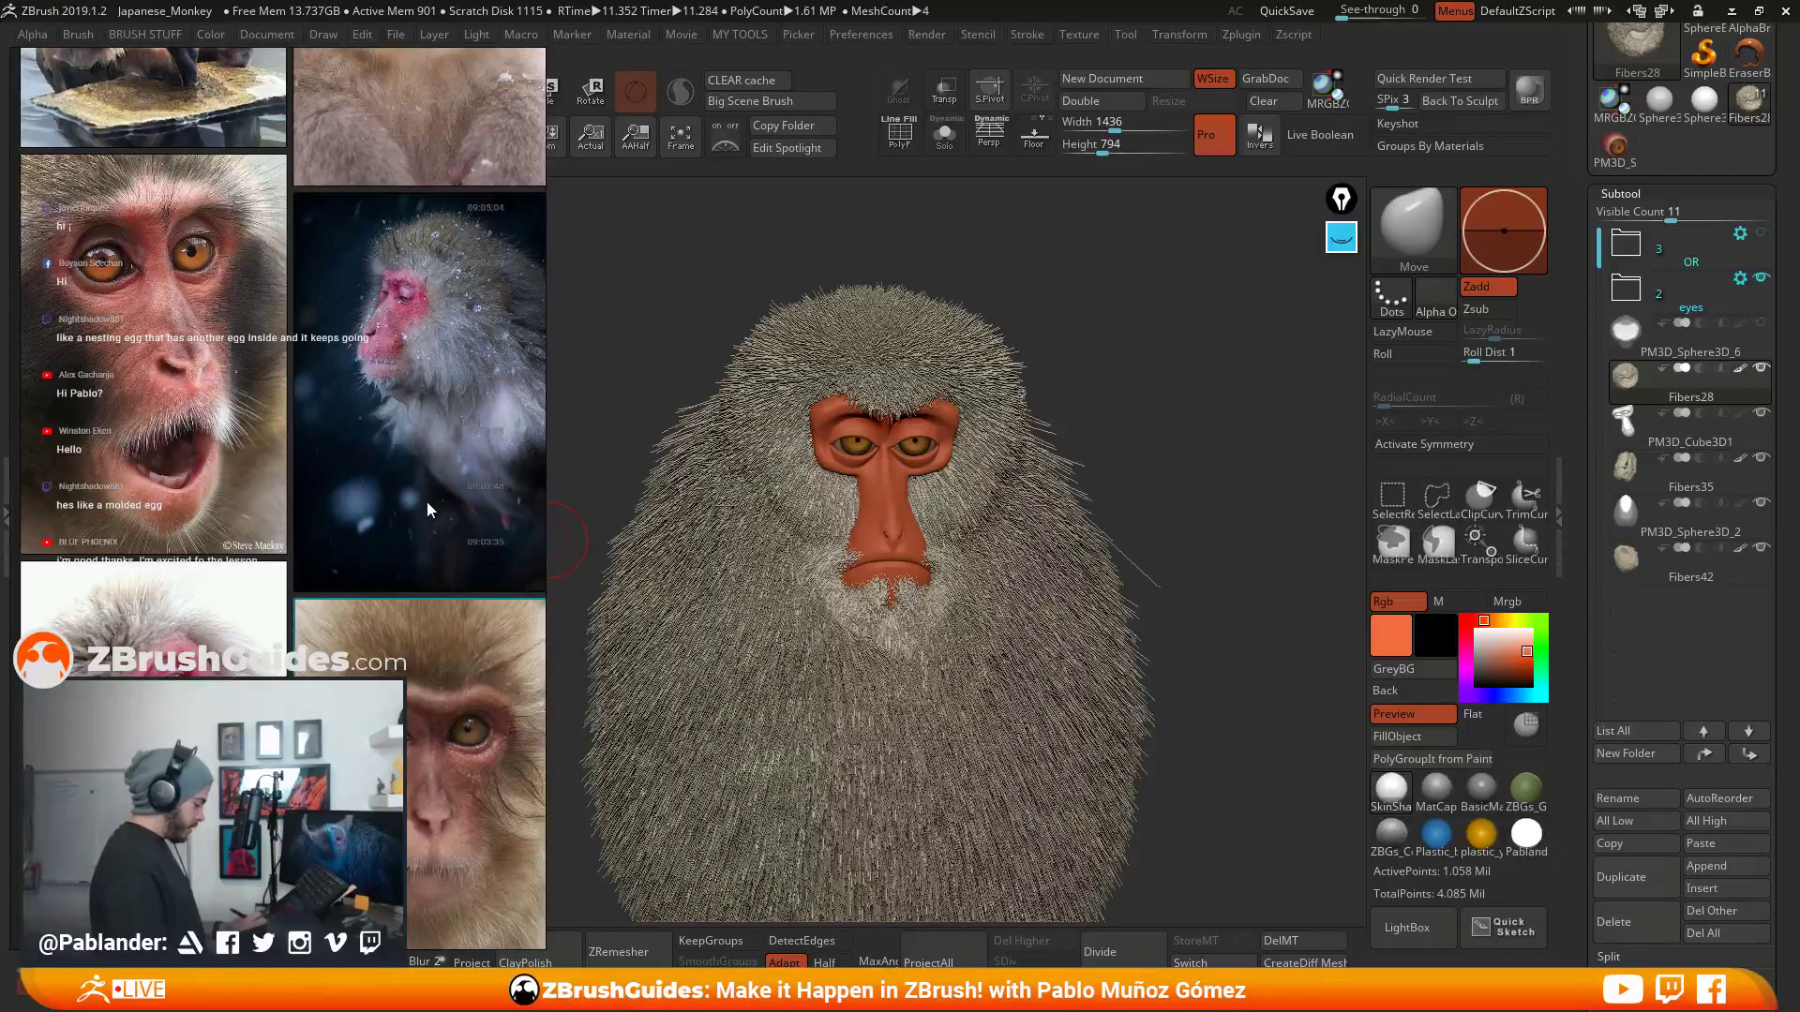
click(418, 537)
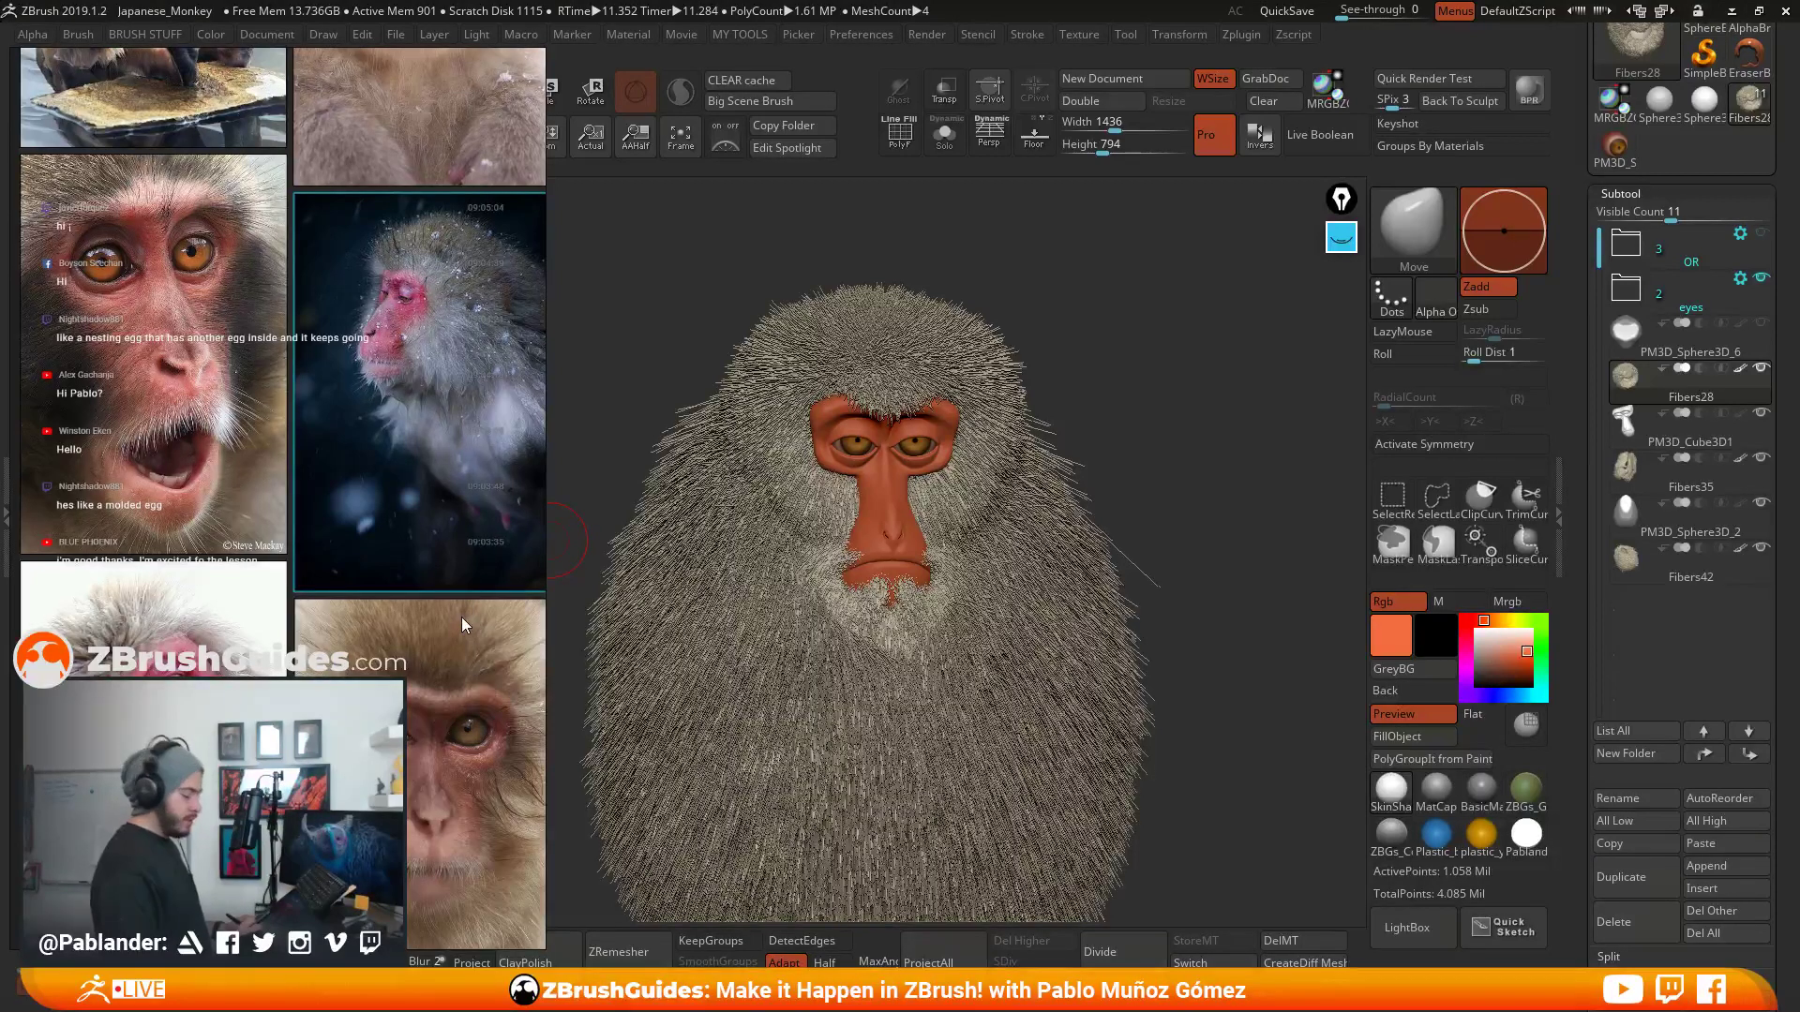
- Check the reference board's mode options, including Always On Top and Overlay Selection, and reposition the board beside the sculpt
drag(386, 465, 763, 454)
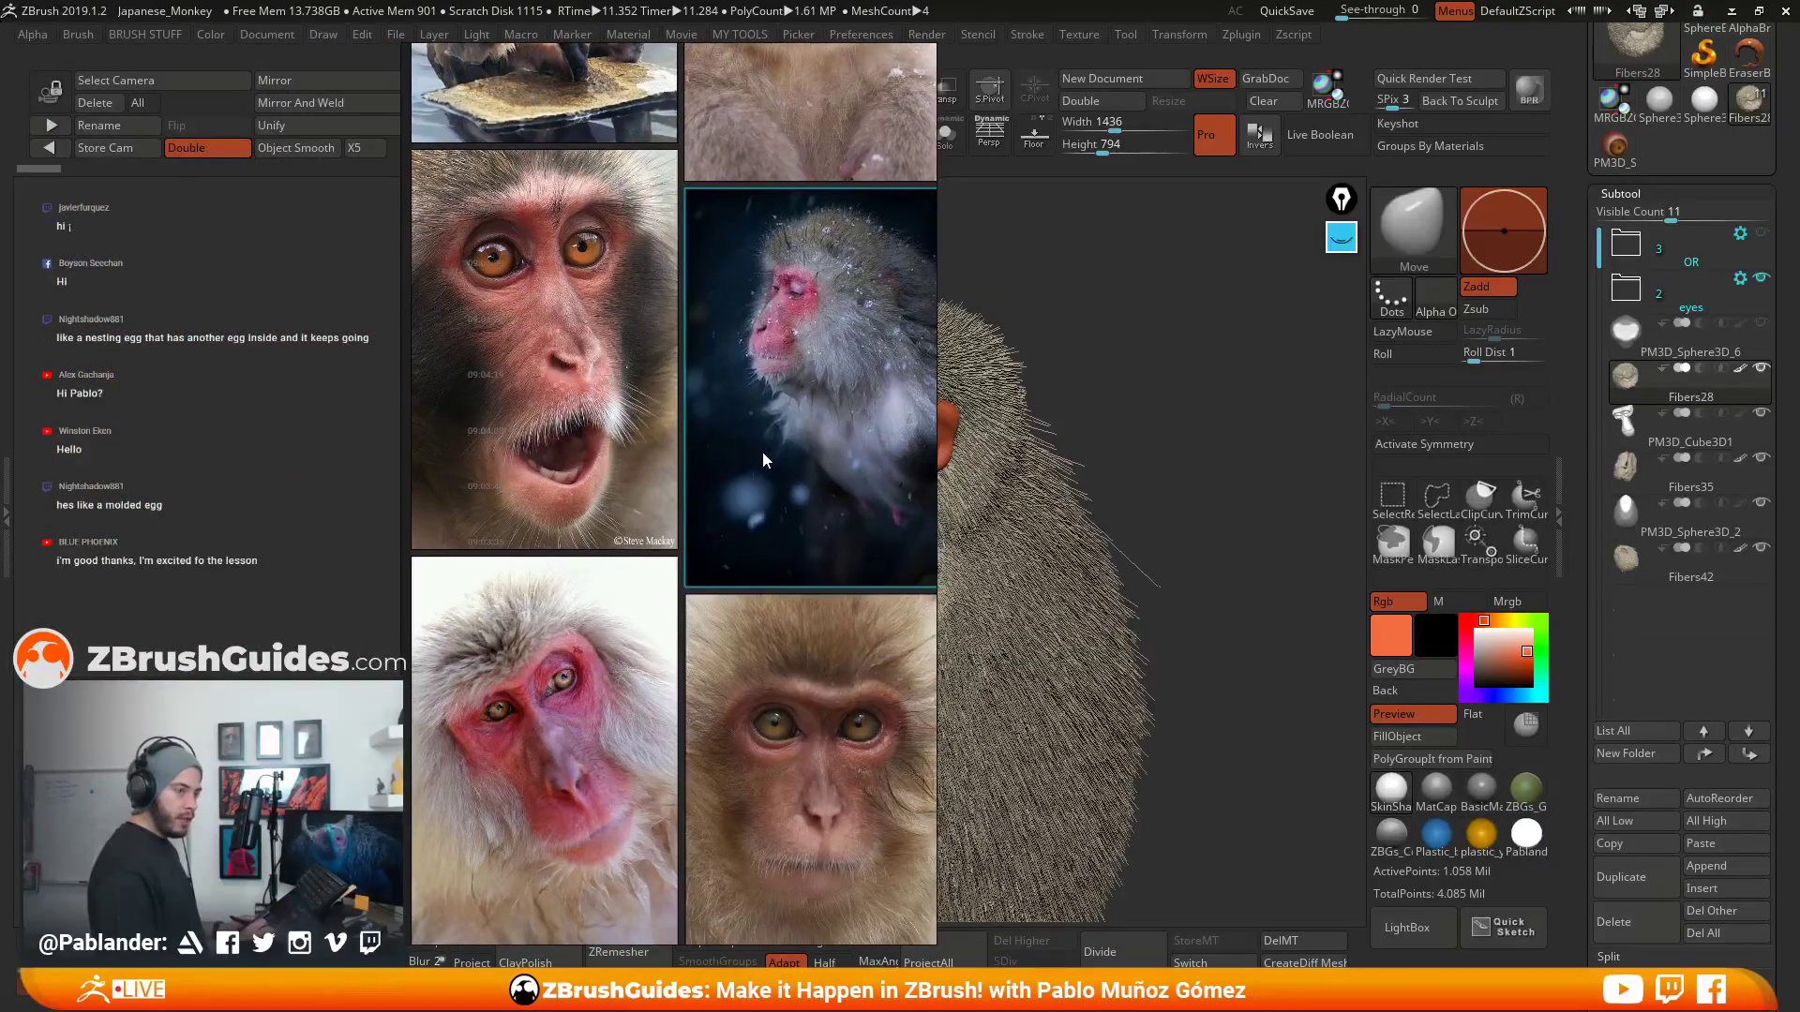
right_click(756, 362)
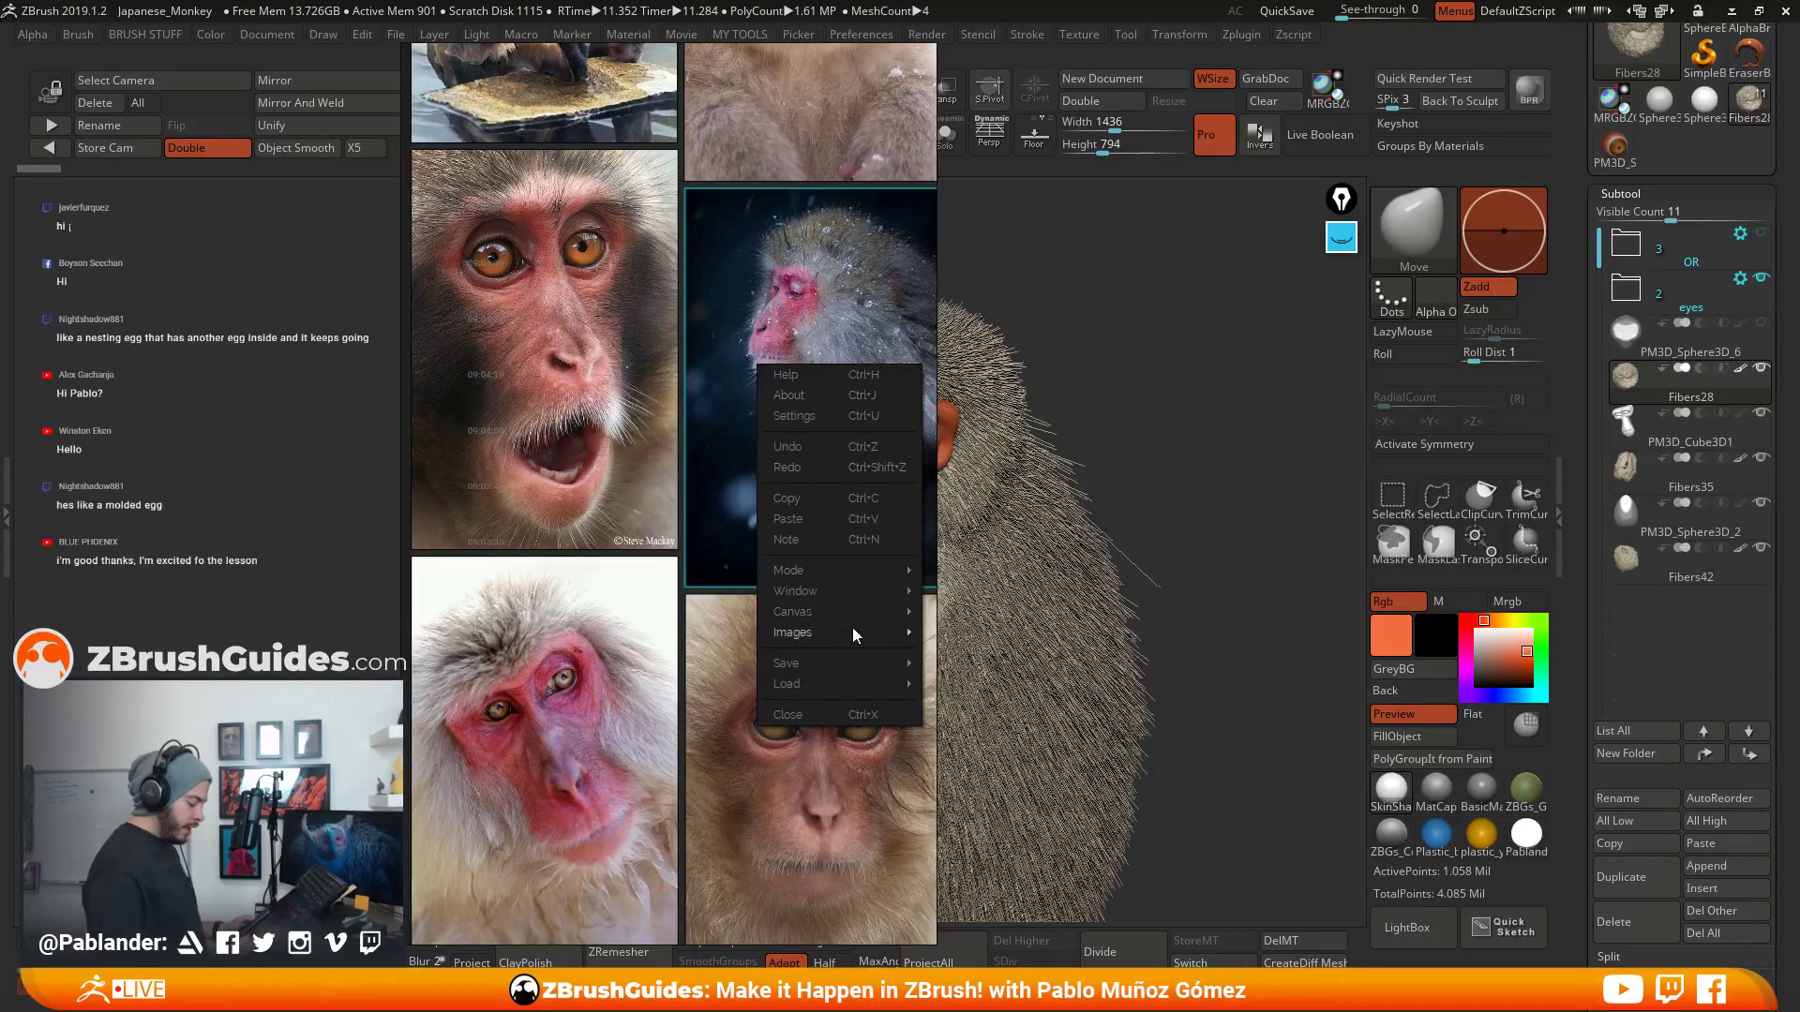
mouse_move(864, 568)
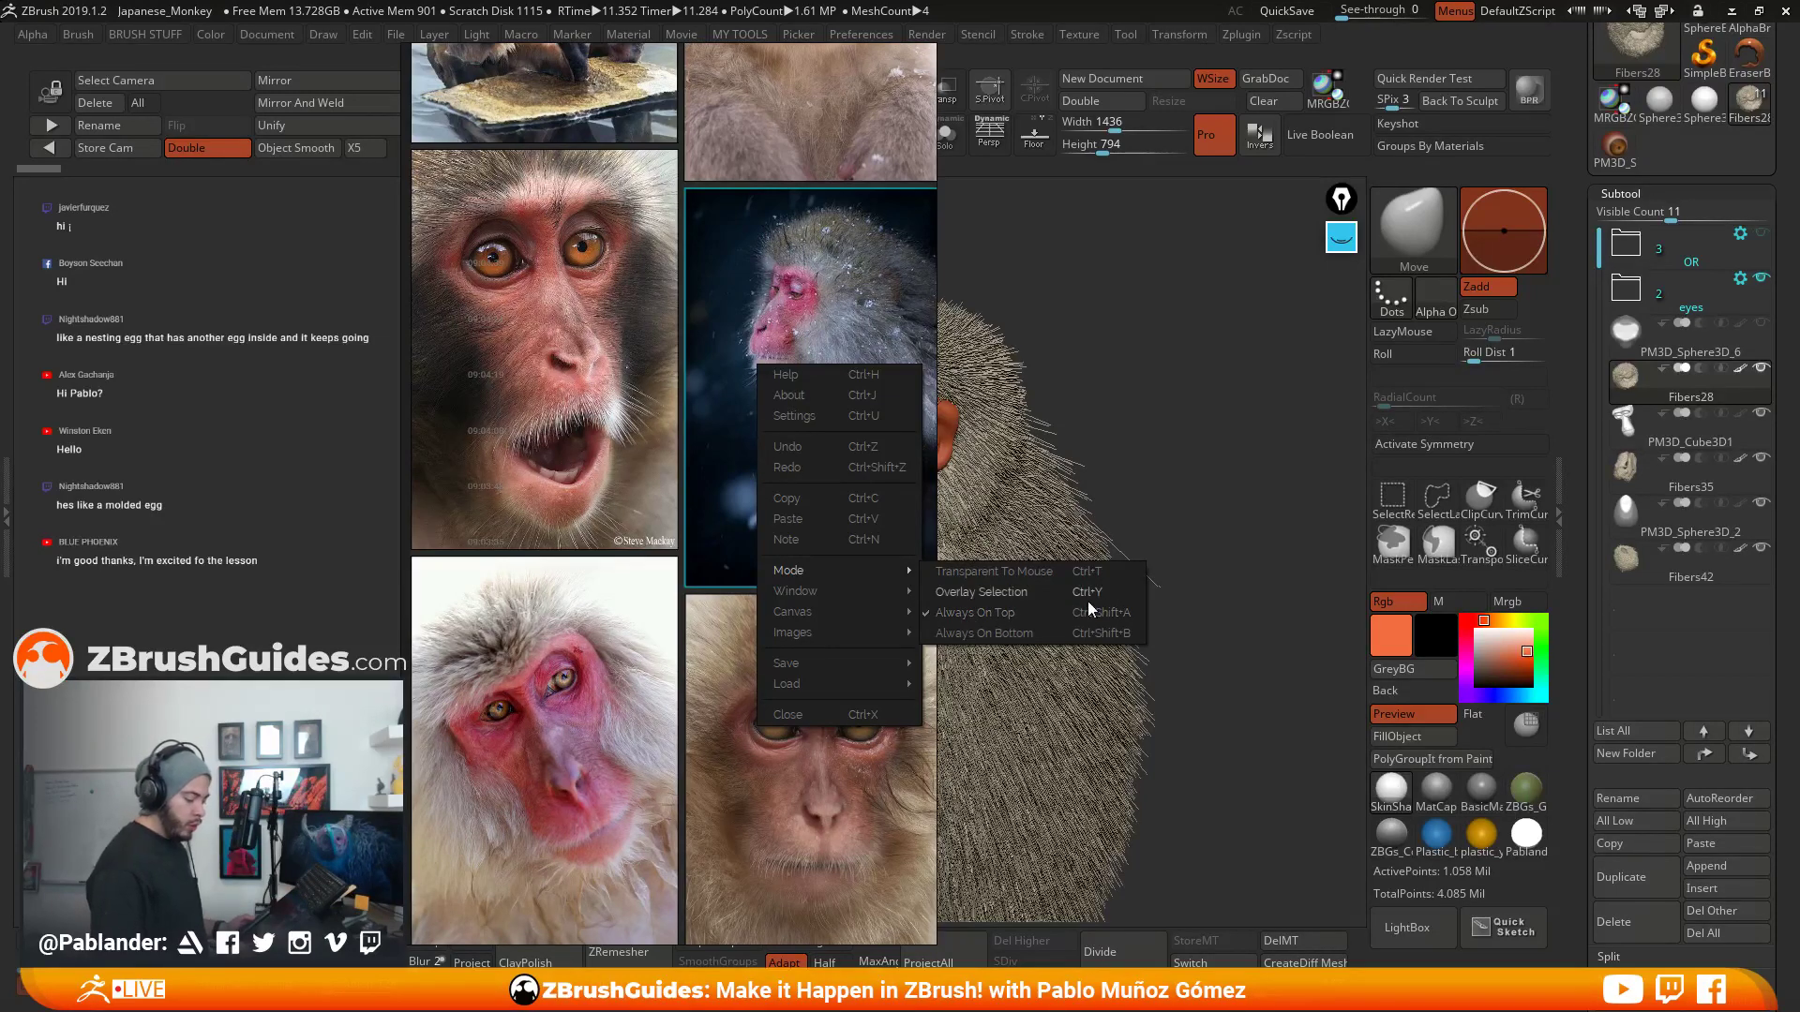
click(1133, 391)
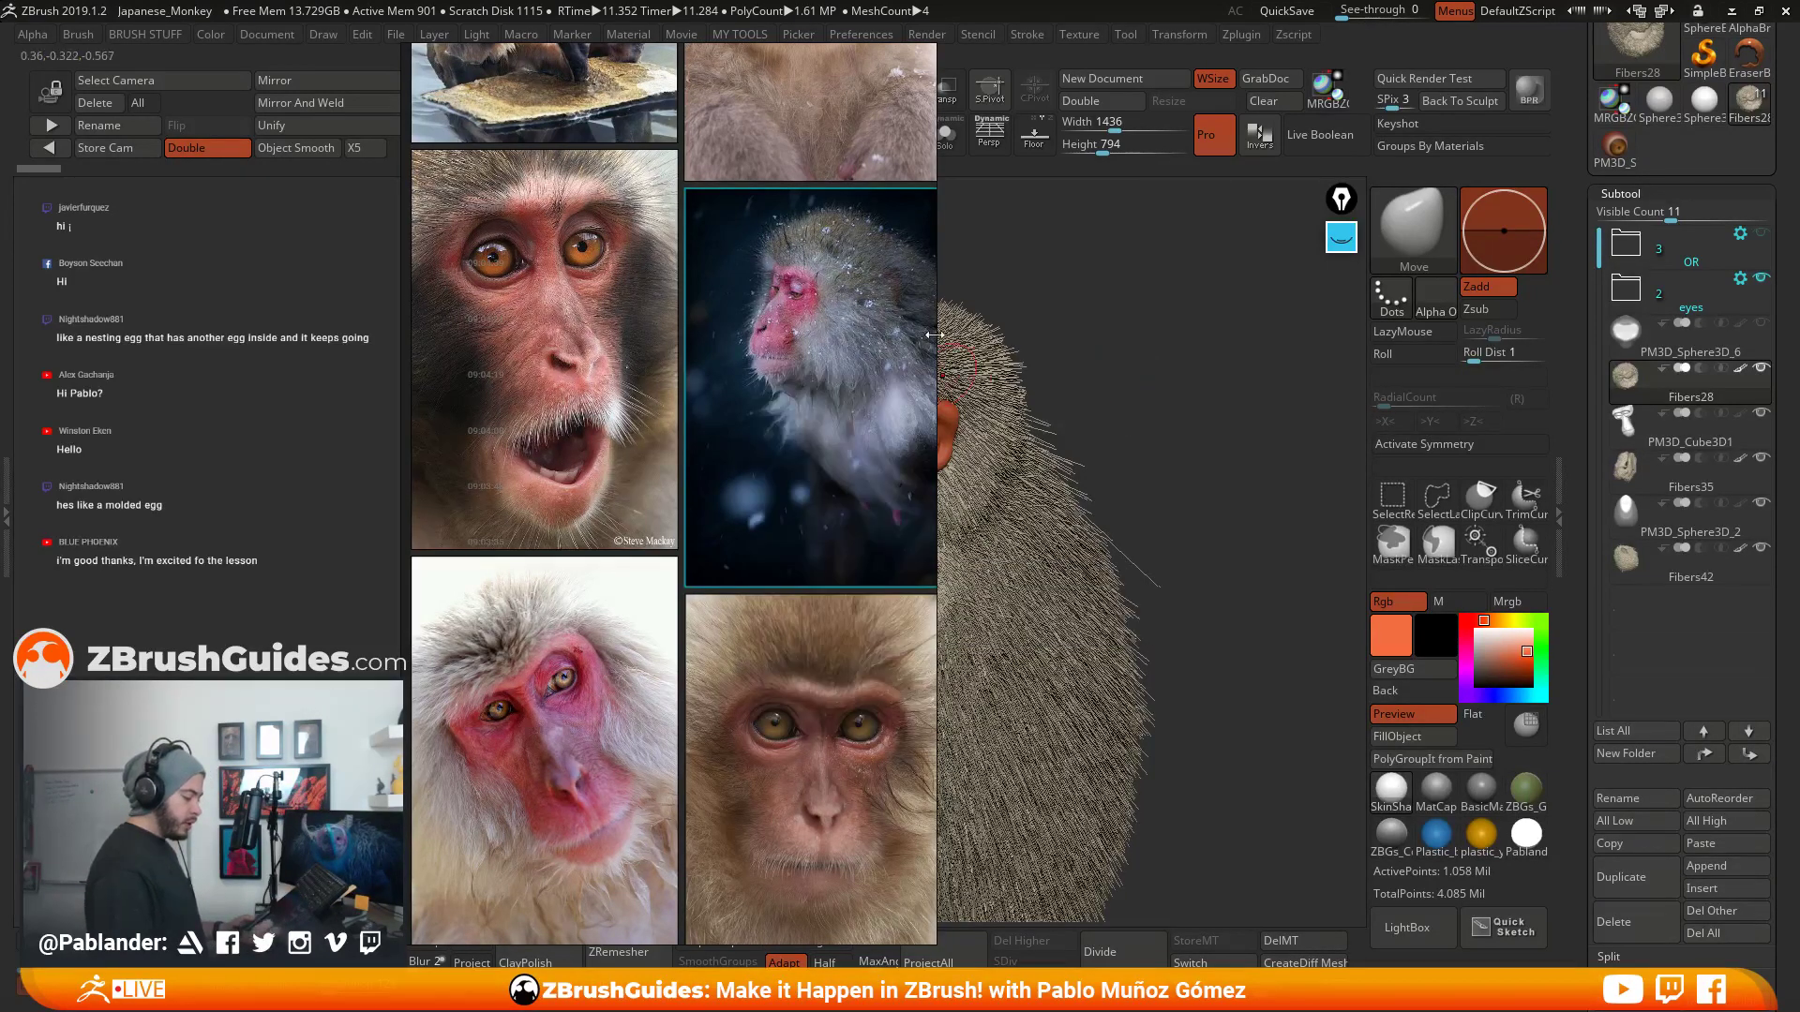
drag(1096, 322, 886, 357)
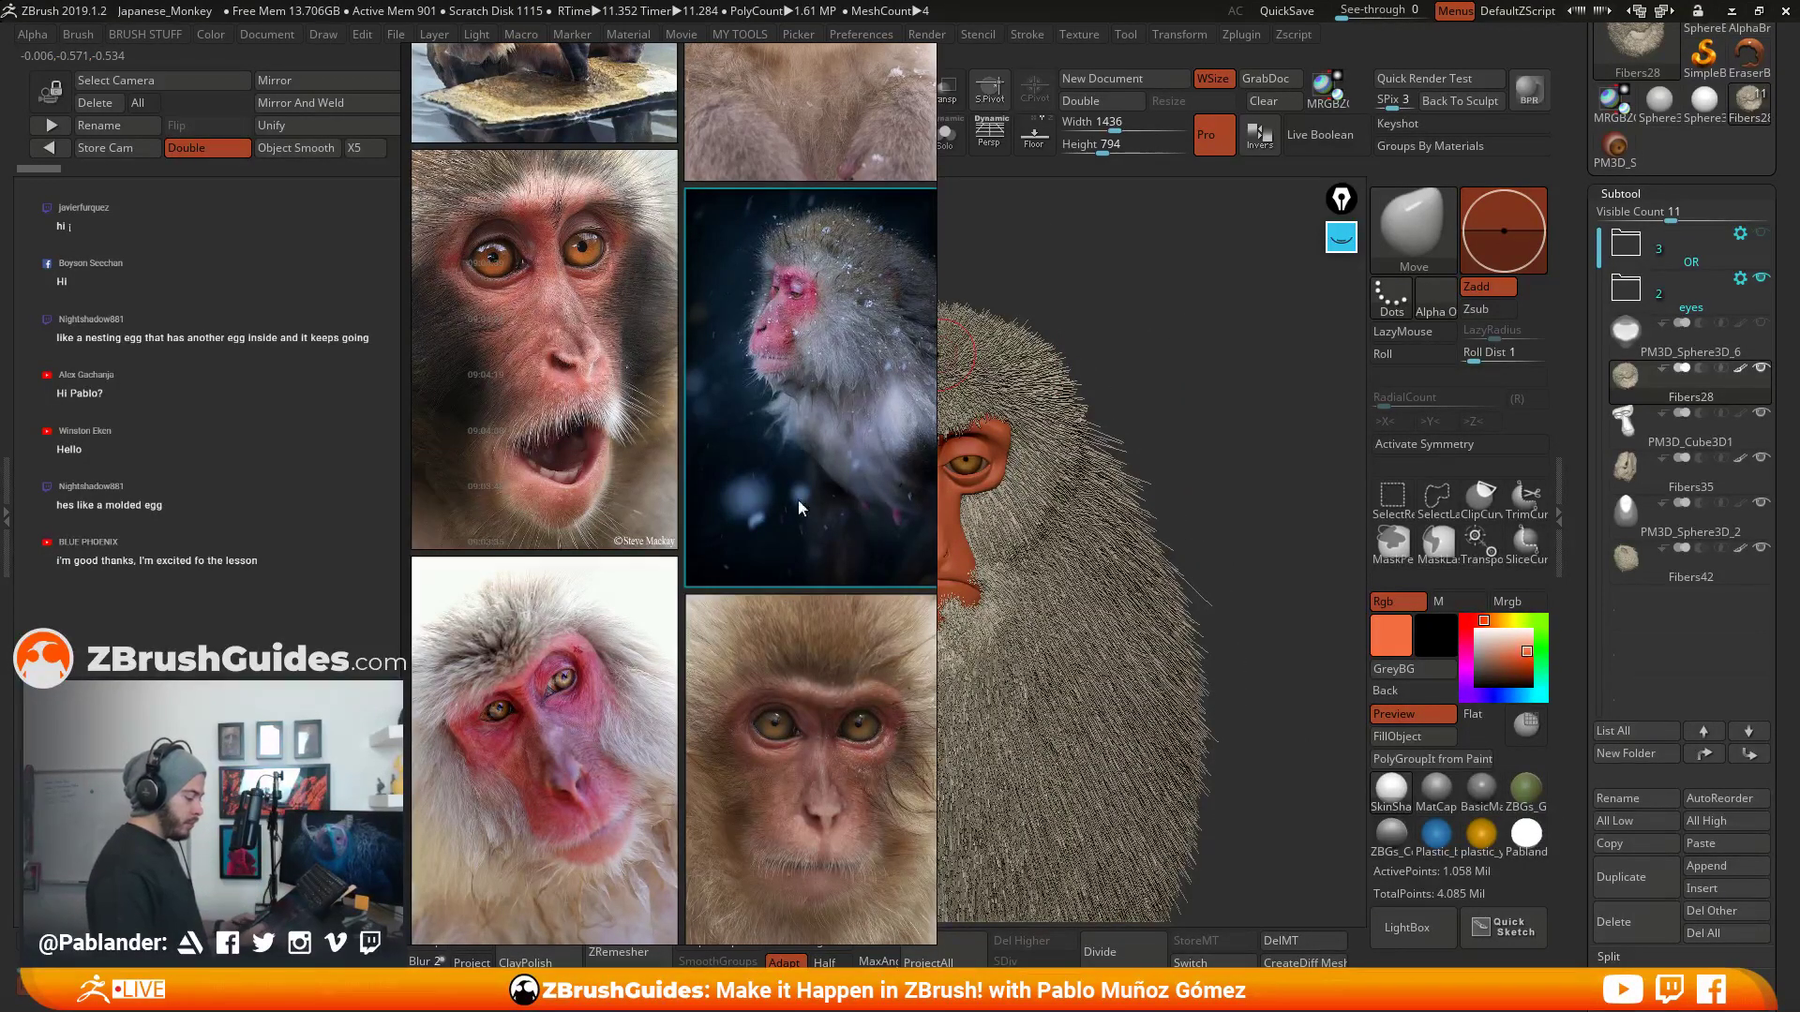
drag(844, 441, 481, 464)
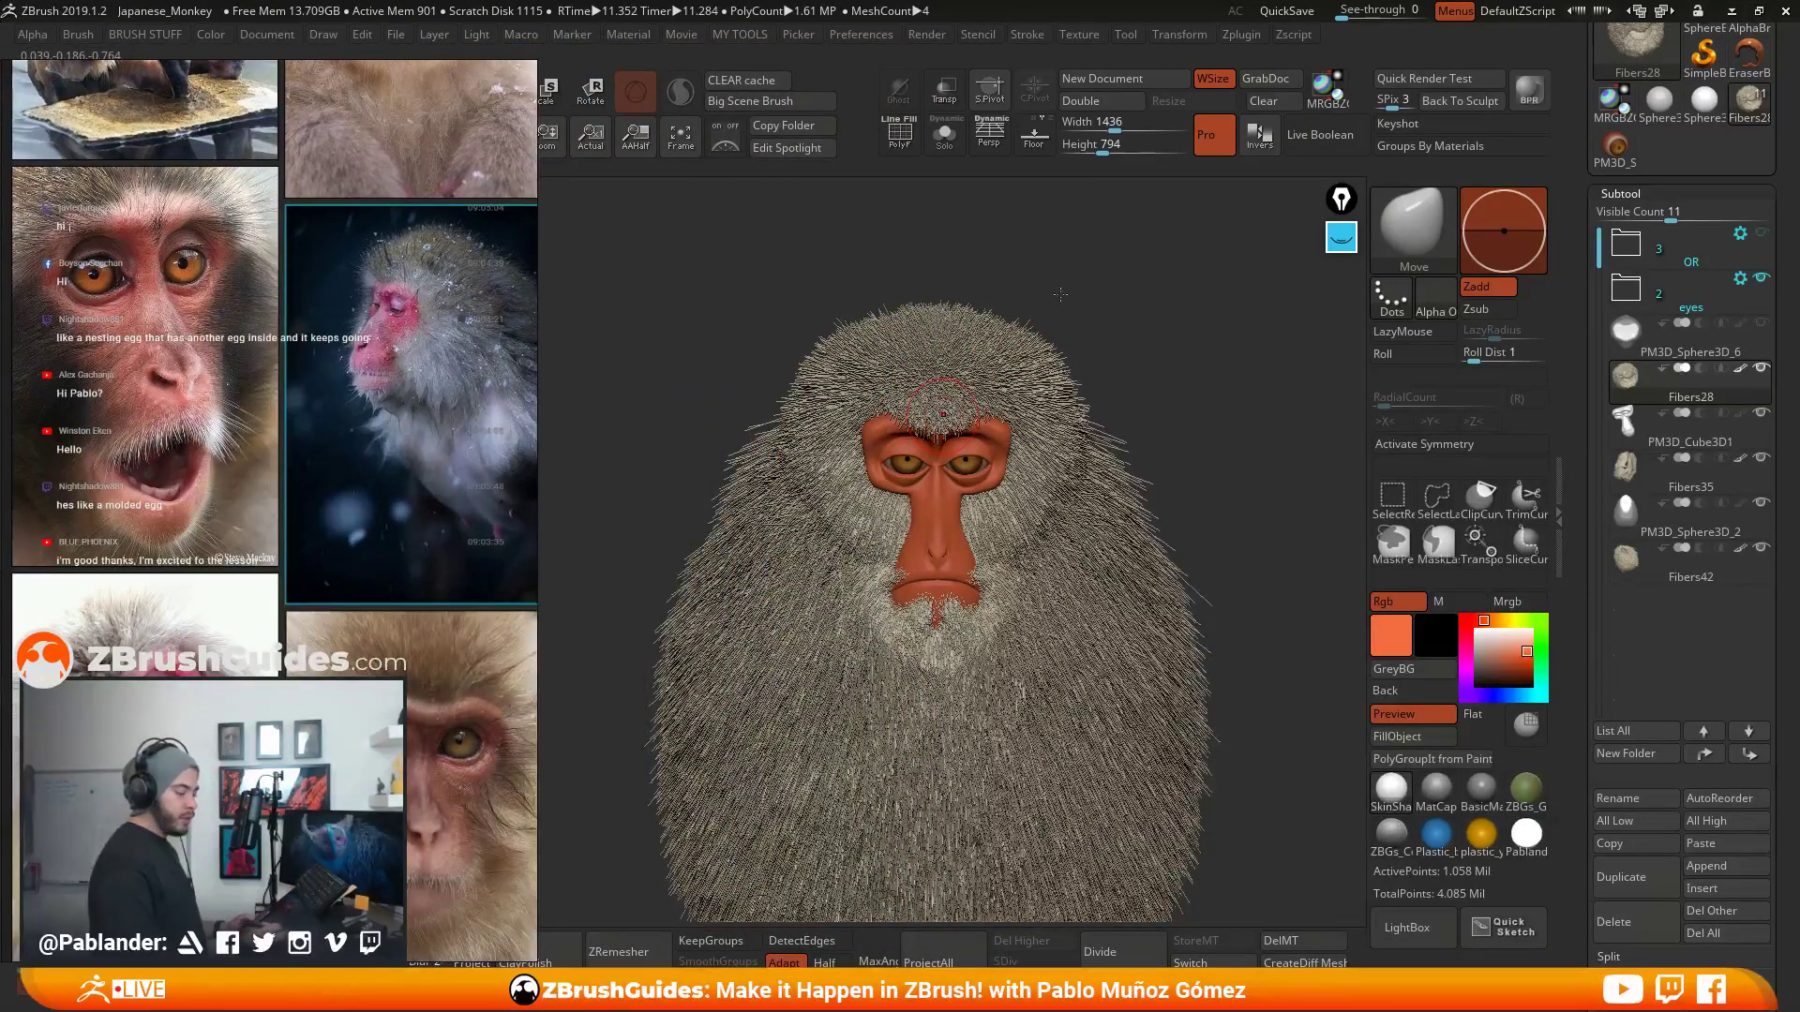
- Examine the fur length, direction and colour in the macaque reference photos and compare them with the sculpt's head and body
drag(1060, 284, 1063, 292)
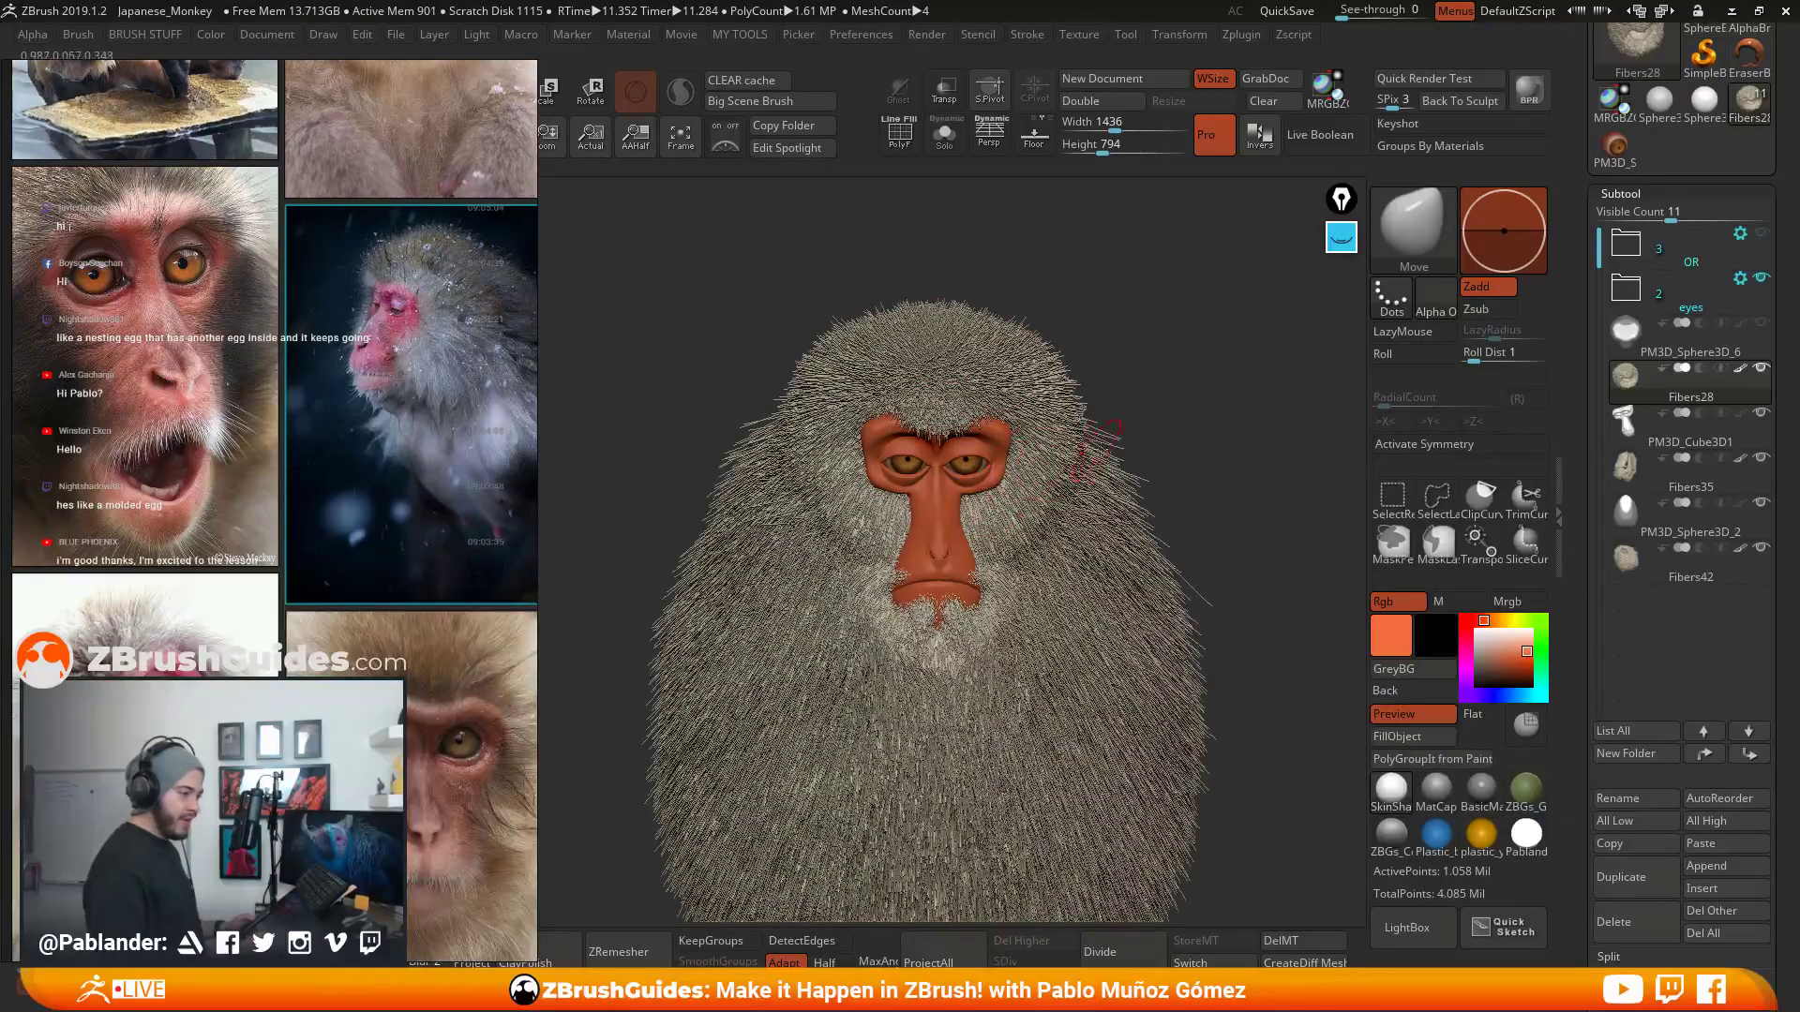
mouse_move(1220, 440)
alt+mouse_down()
mouse_move(1028, 346)
mouse_move(867, 326)
mouse_move(1043, 342)
alt+mouse_up()
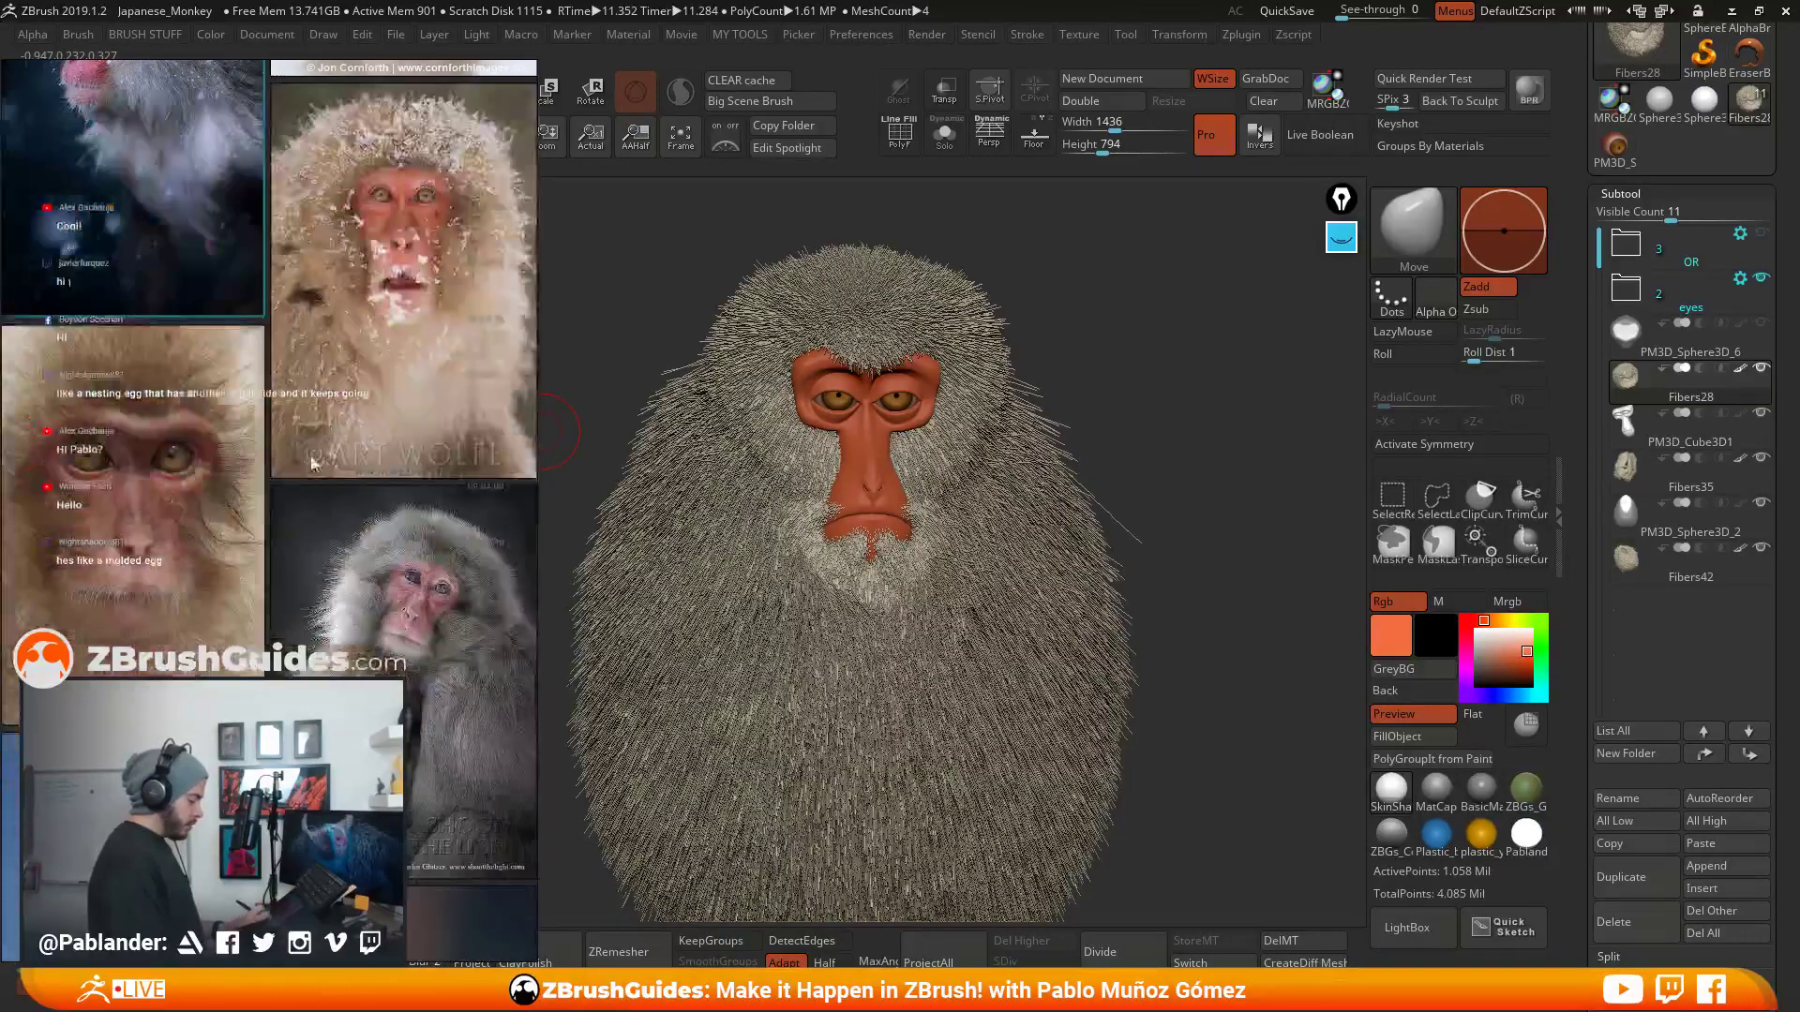
middle_drag(379, 578, 364, 534)
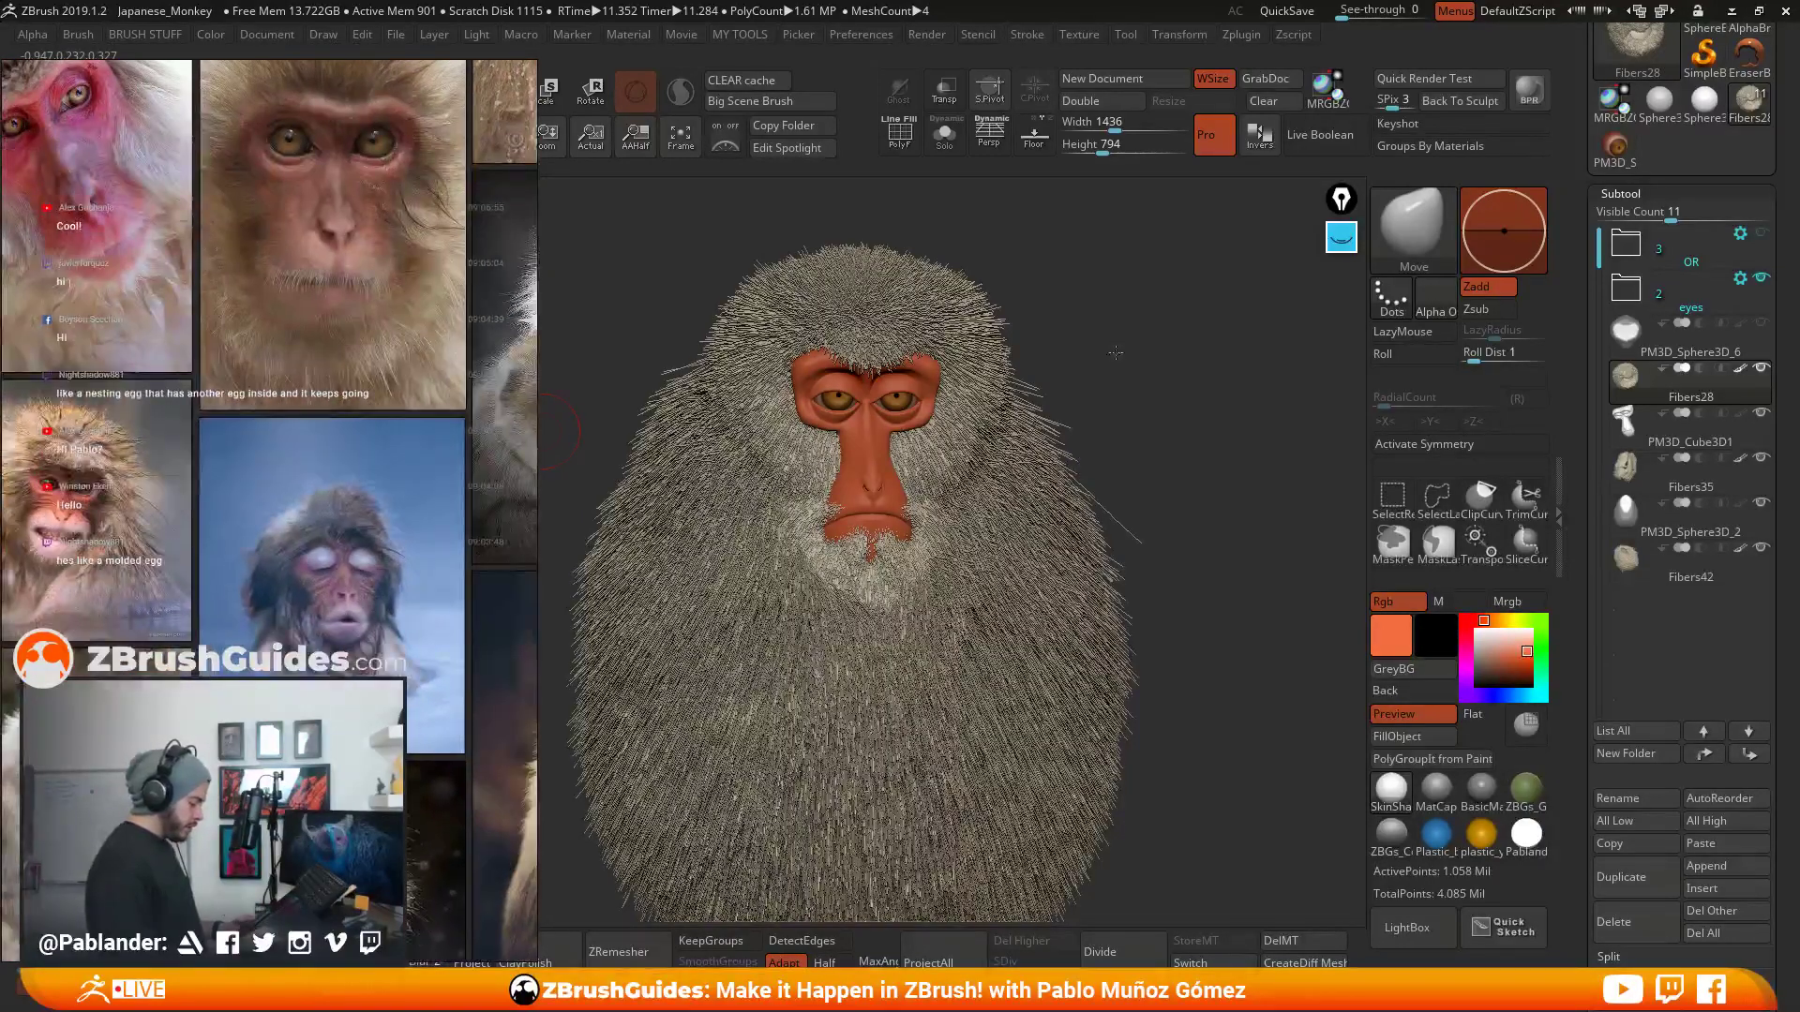
right_click(364, 534)
click(486, 461)
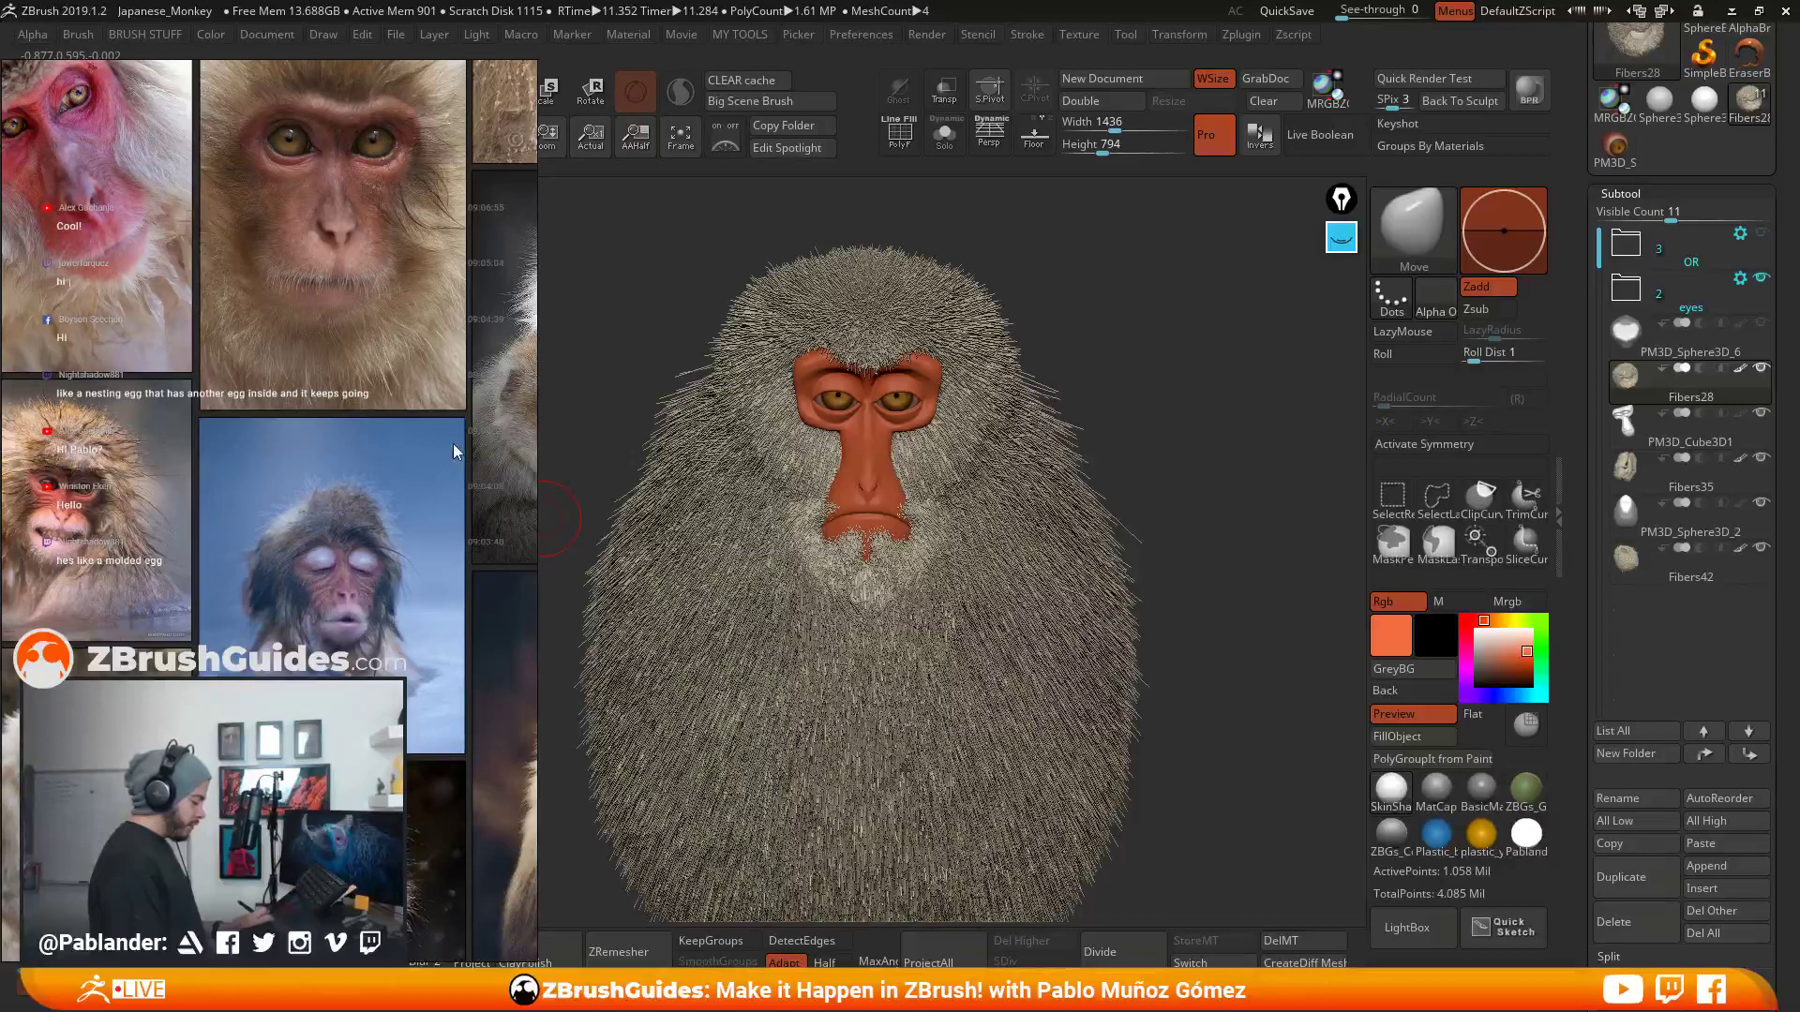
middle_drag(272, 610, 364, 589)
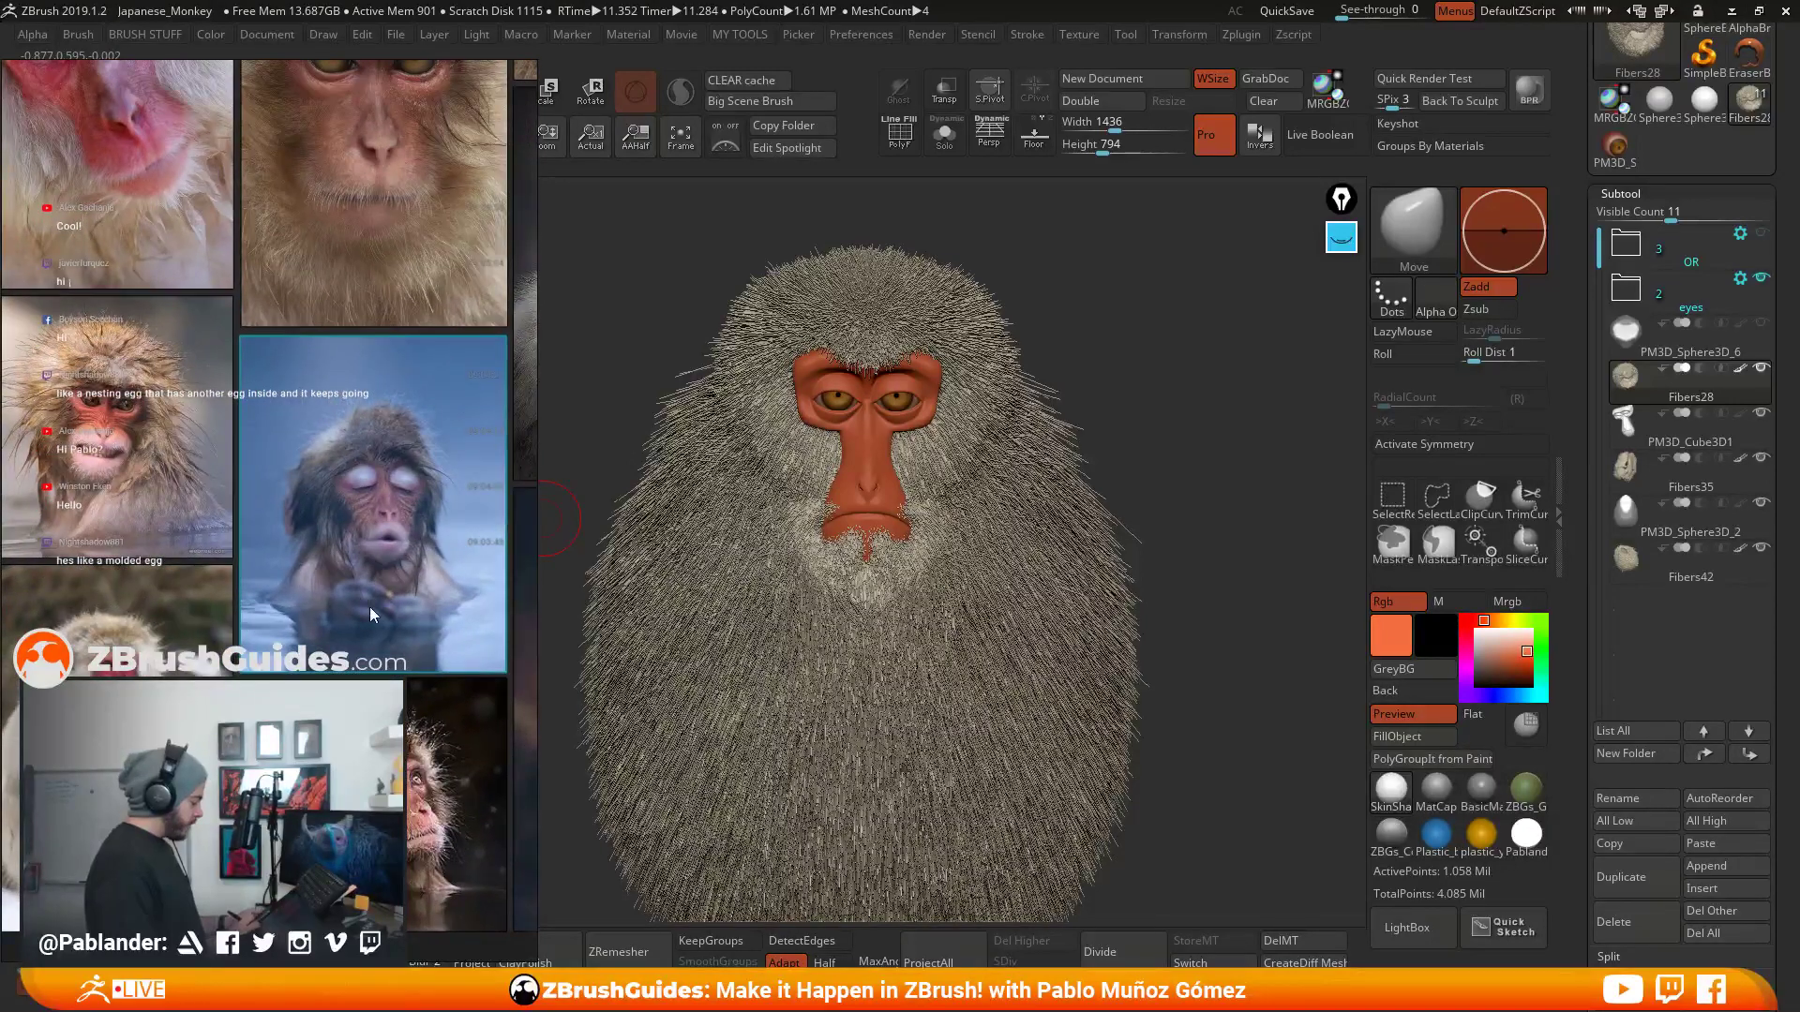
scroll(369, 605, up, 5)
scroll(369, 606, down, 5)
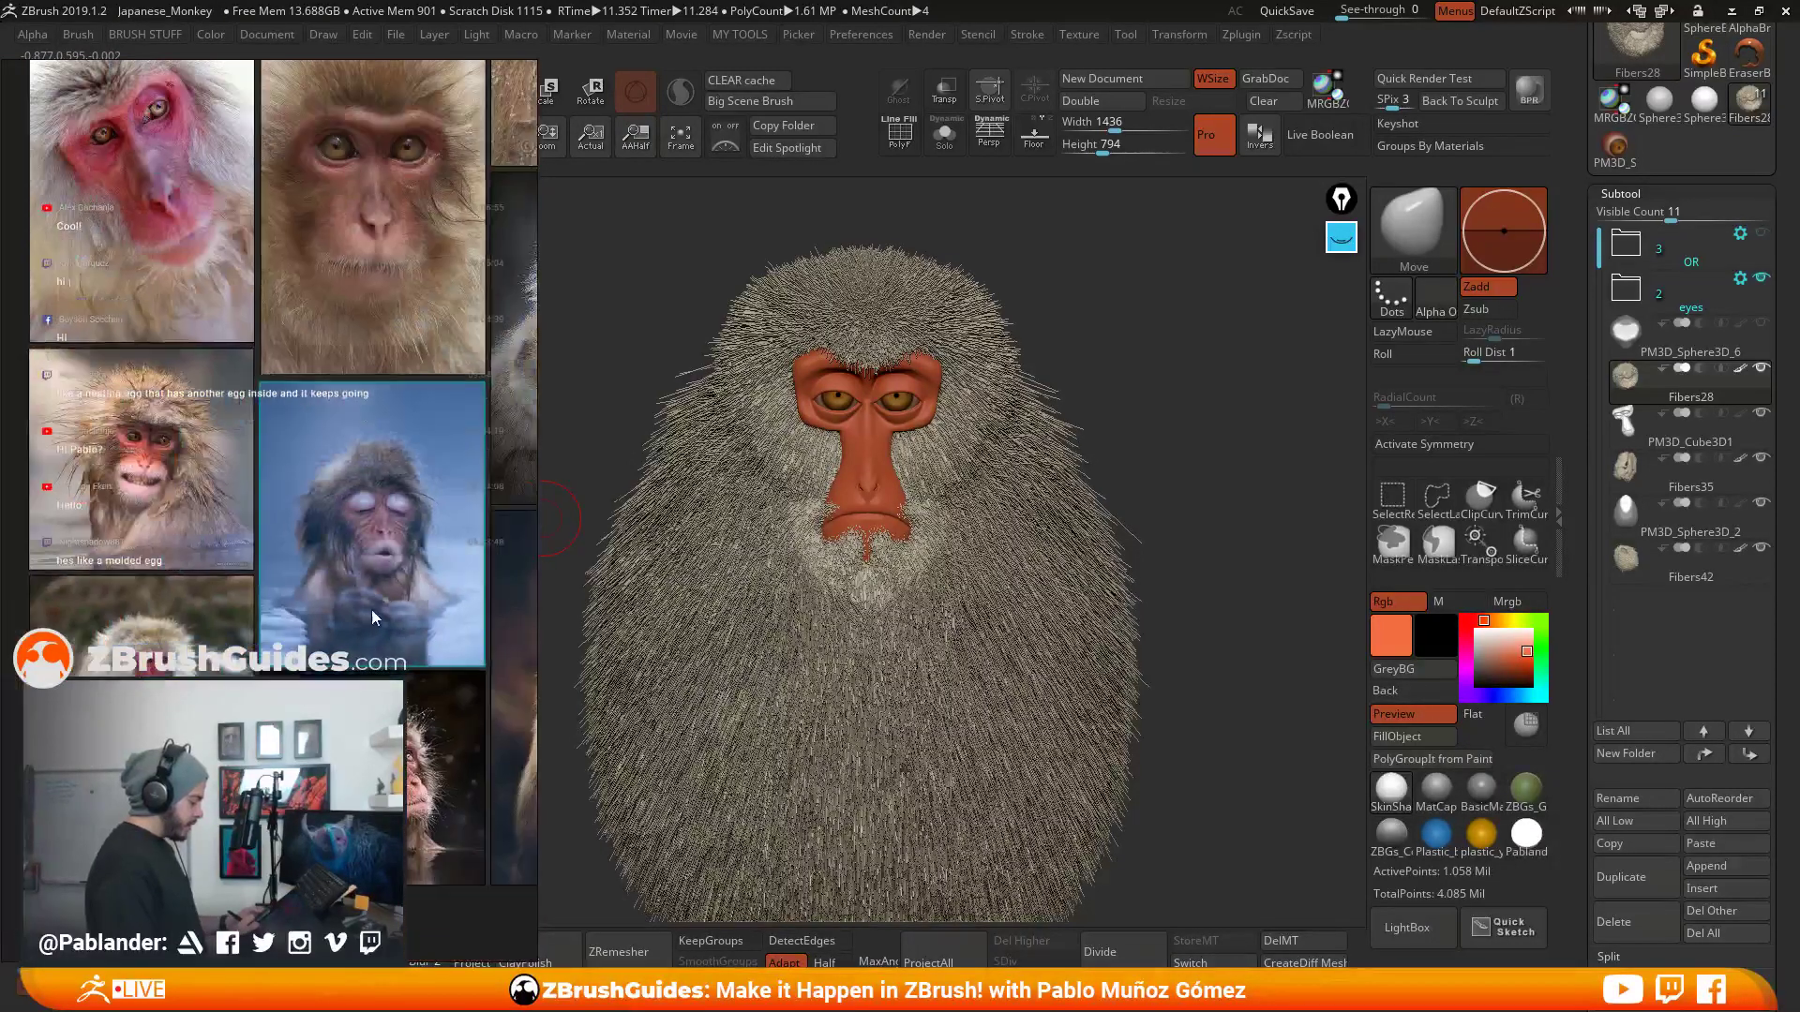
middle_drag(396, 452, 333, 602)
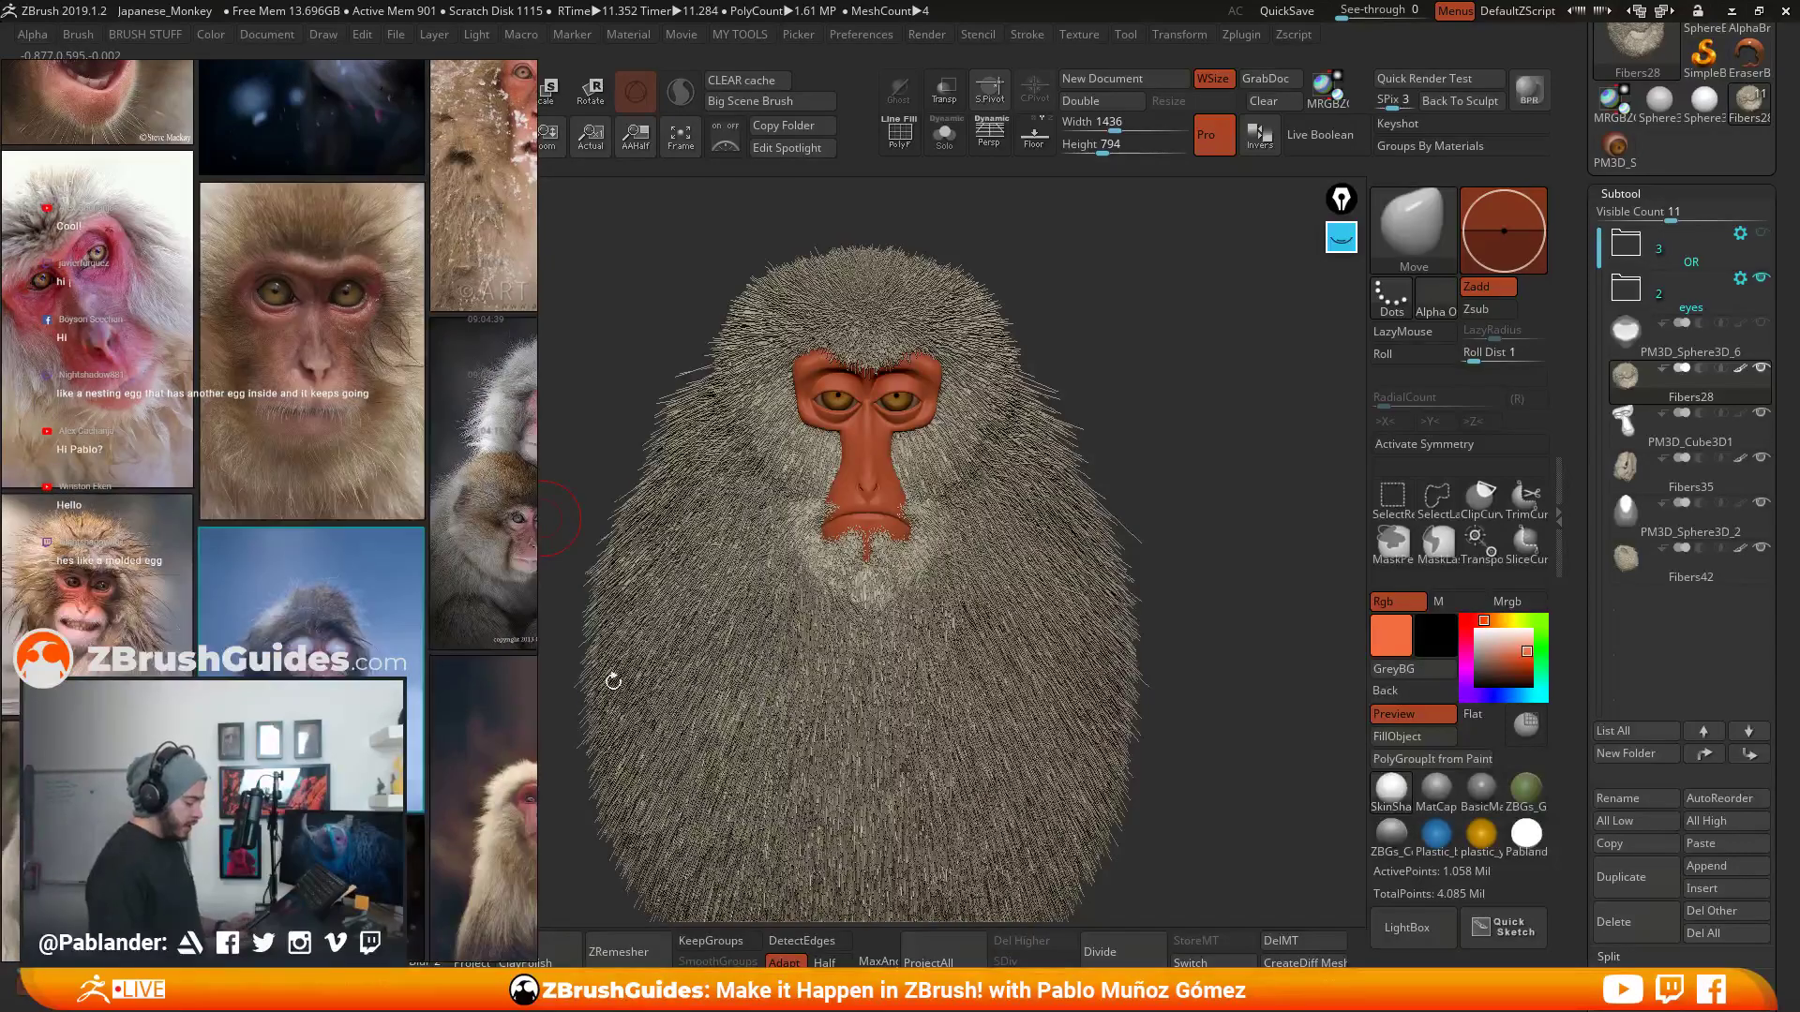
drag(1181, 406, 1012, 422)
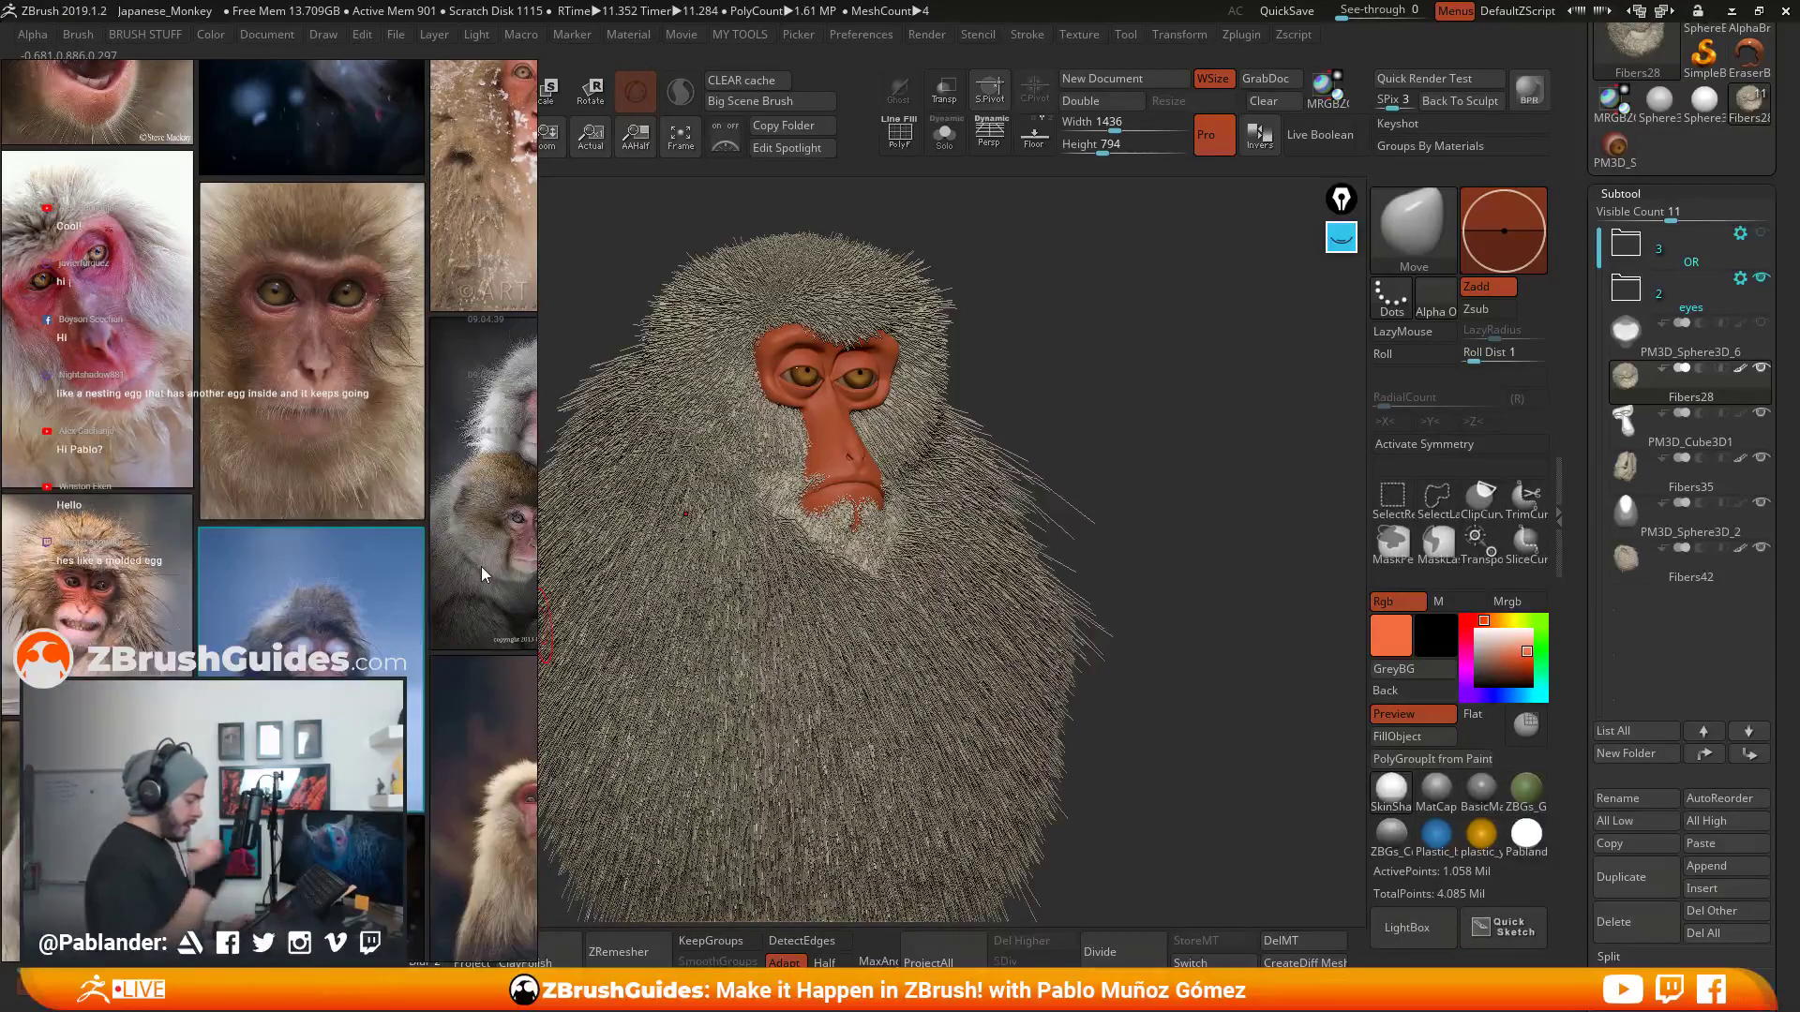
drag(1004, 394, 1167, 373)
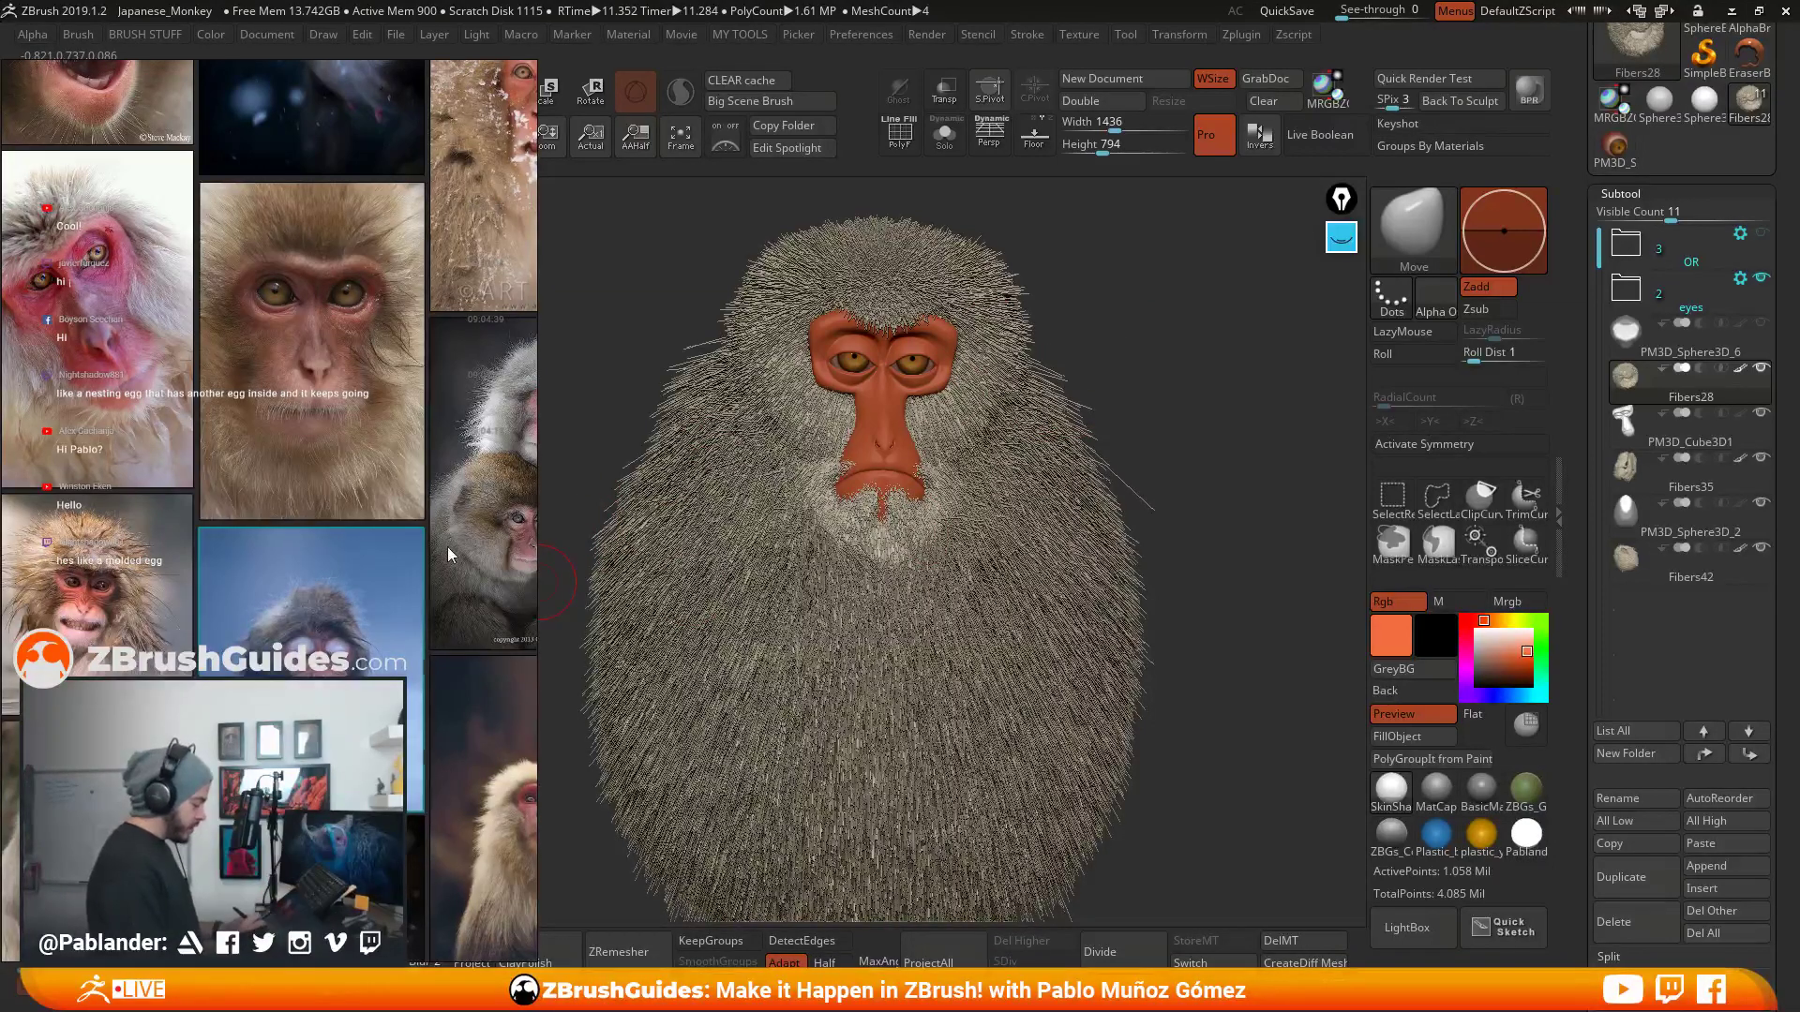
click(436, 431)
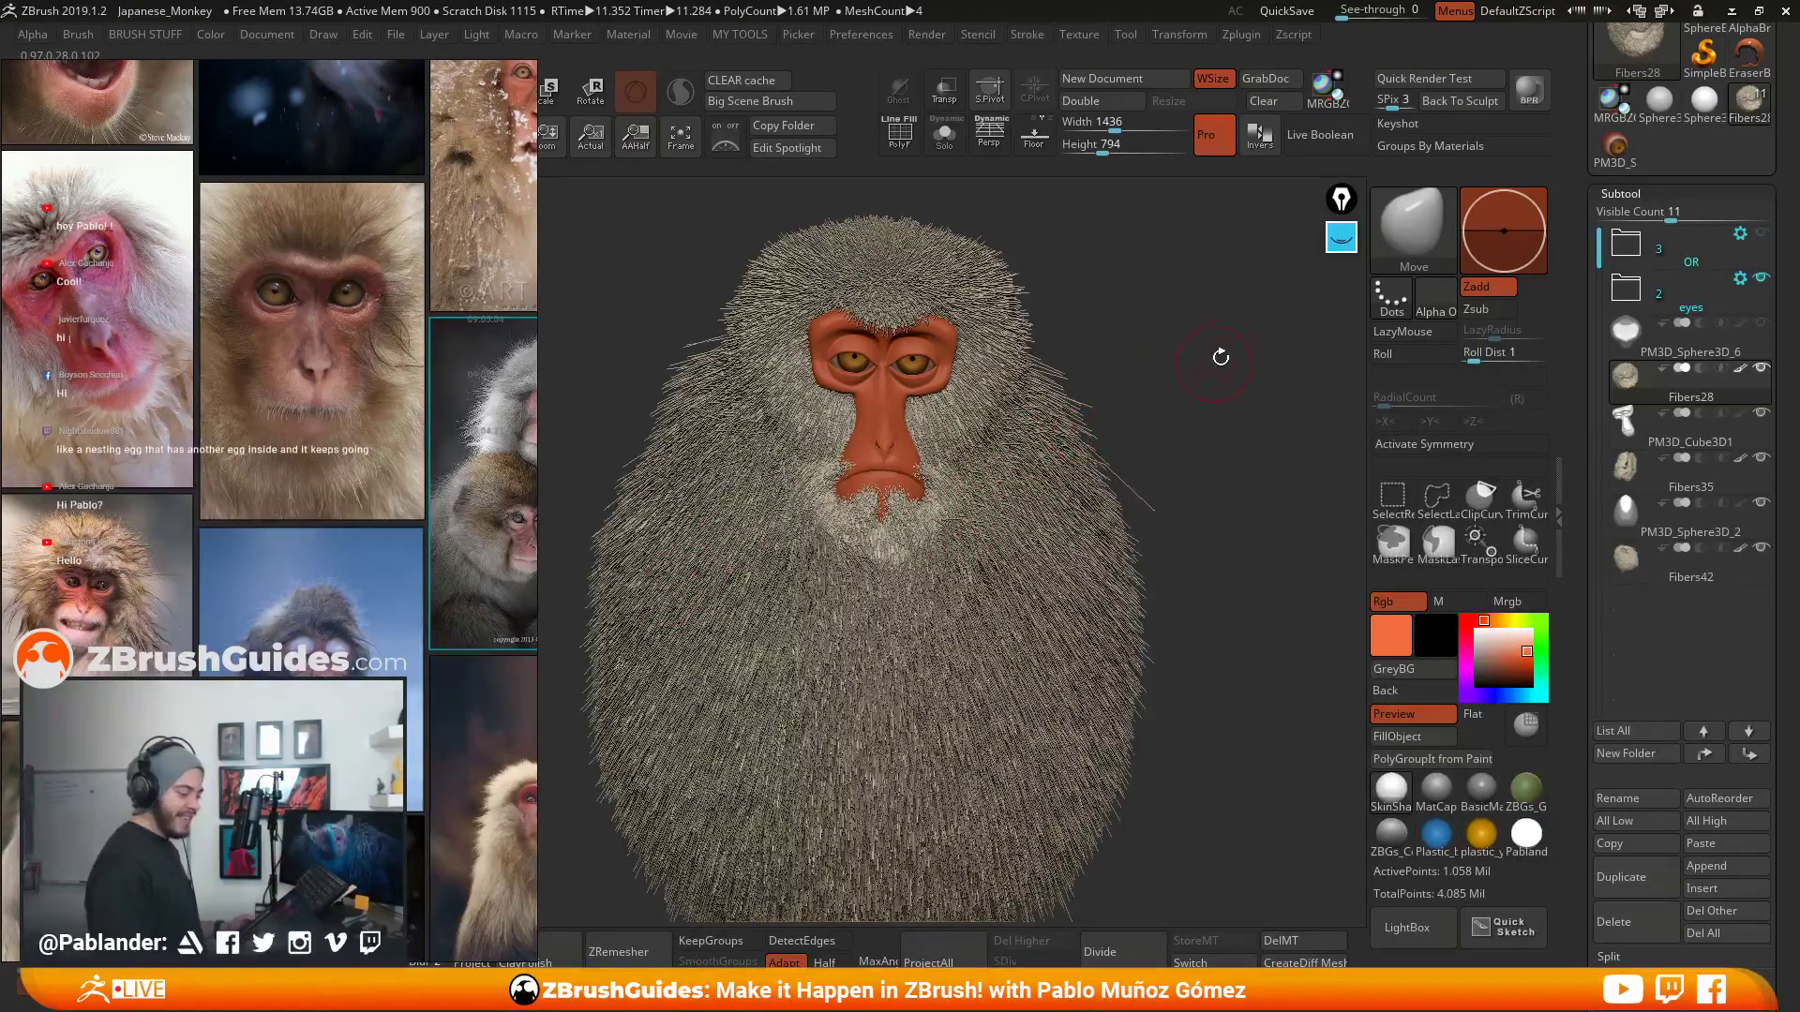
- Try out yellow freehand annotation strokes over the monkey's body and around the reference photos, and clear them all
click(1341, 240)
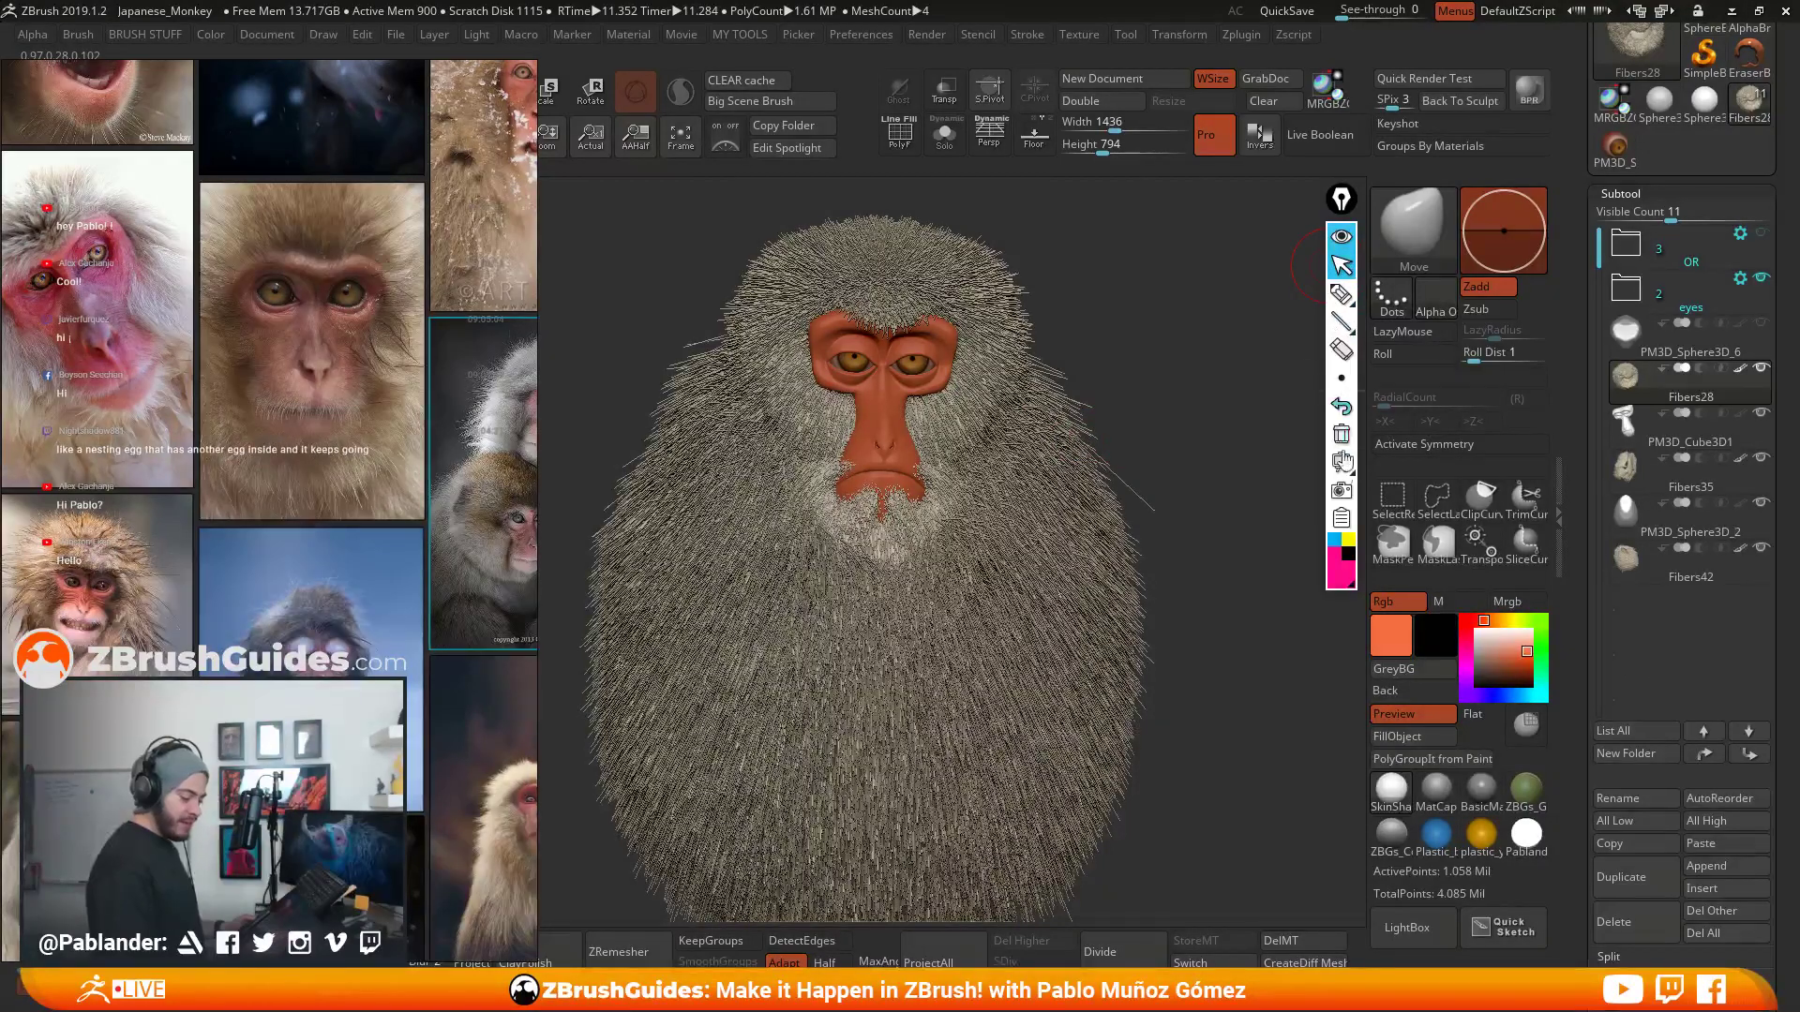
click(1341, 296)
click(1348, 540)
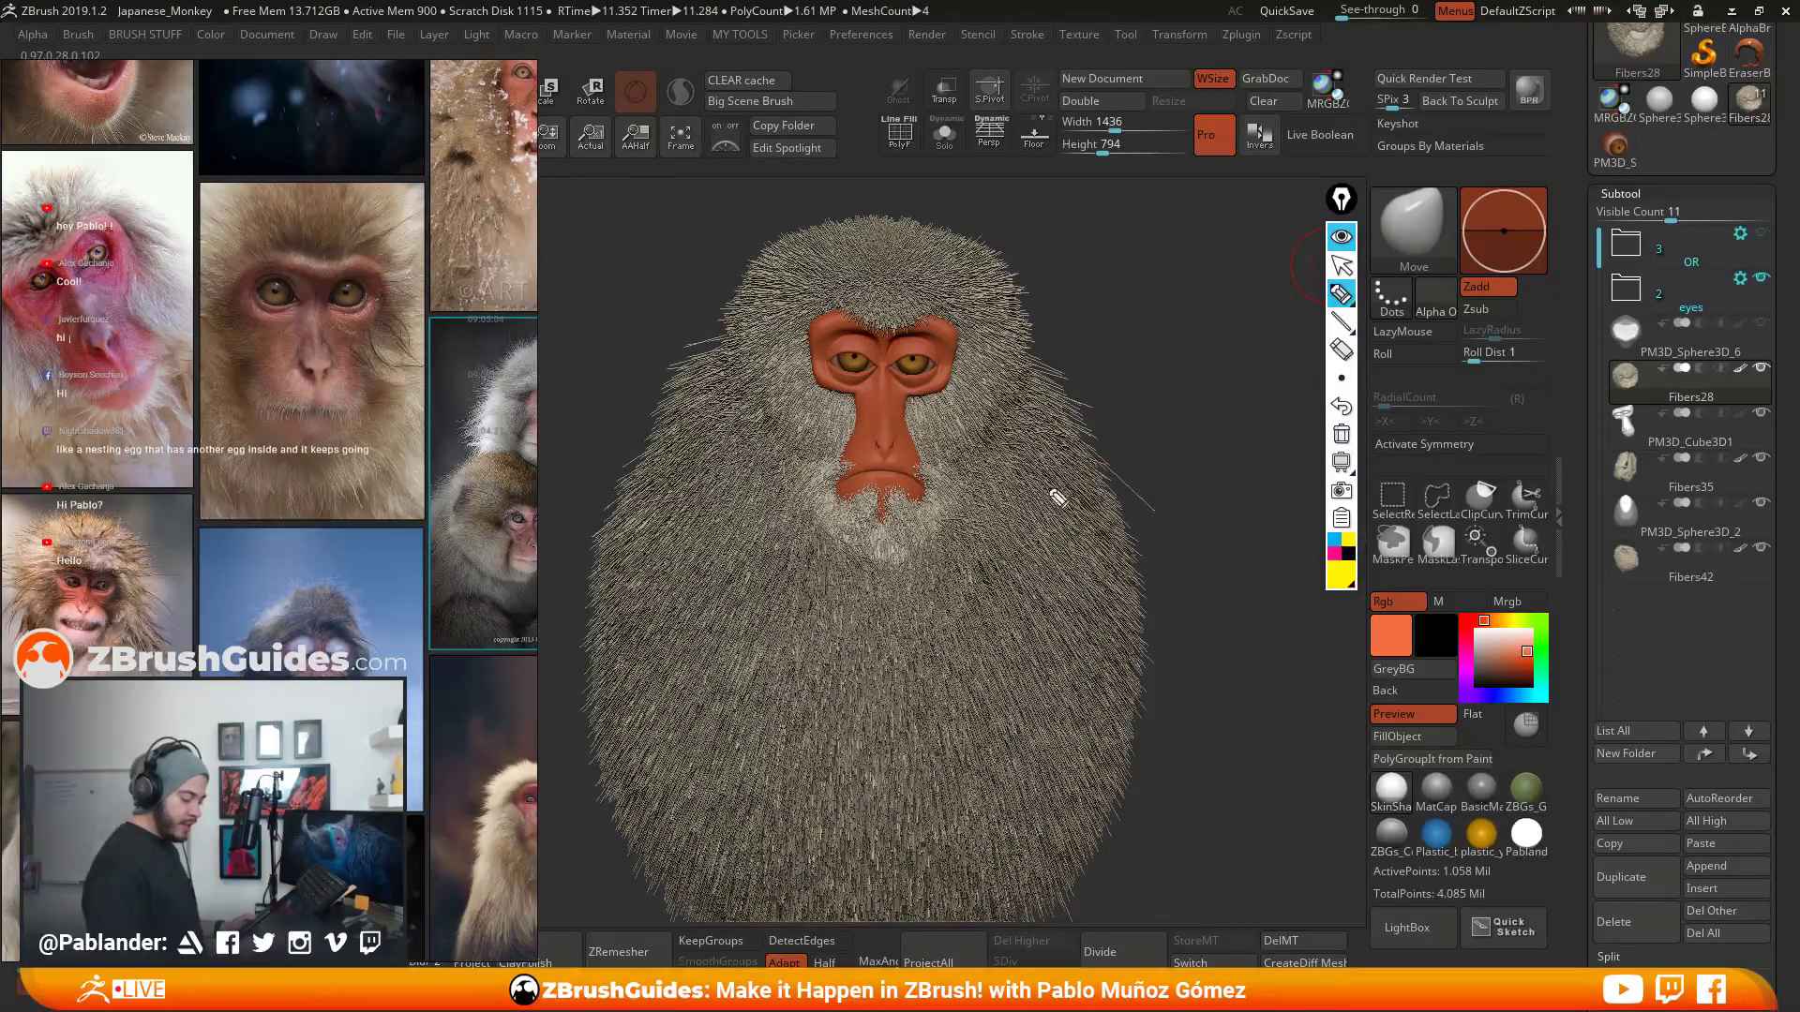
drag(1010, 413, 968, 758)
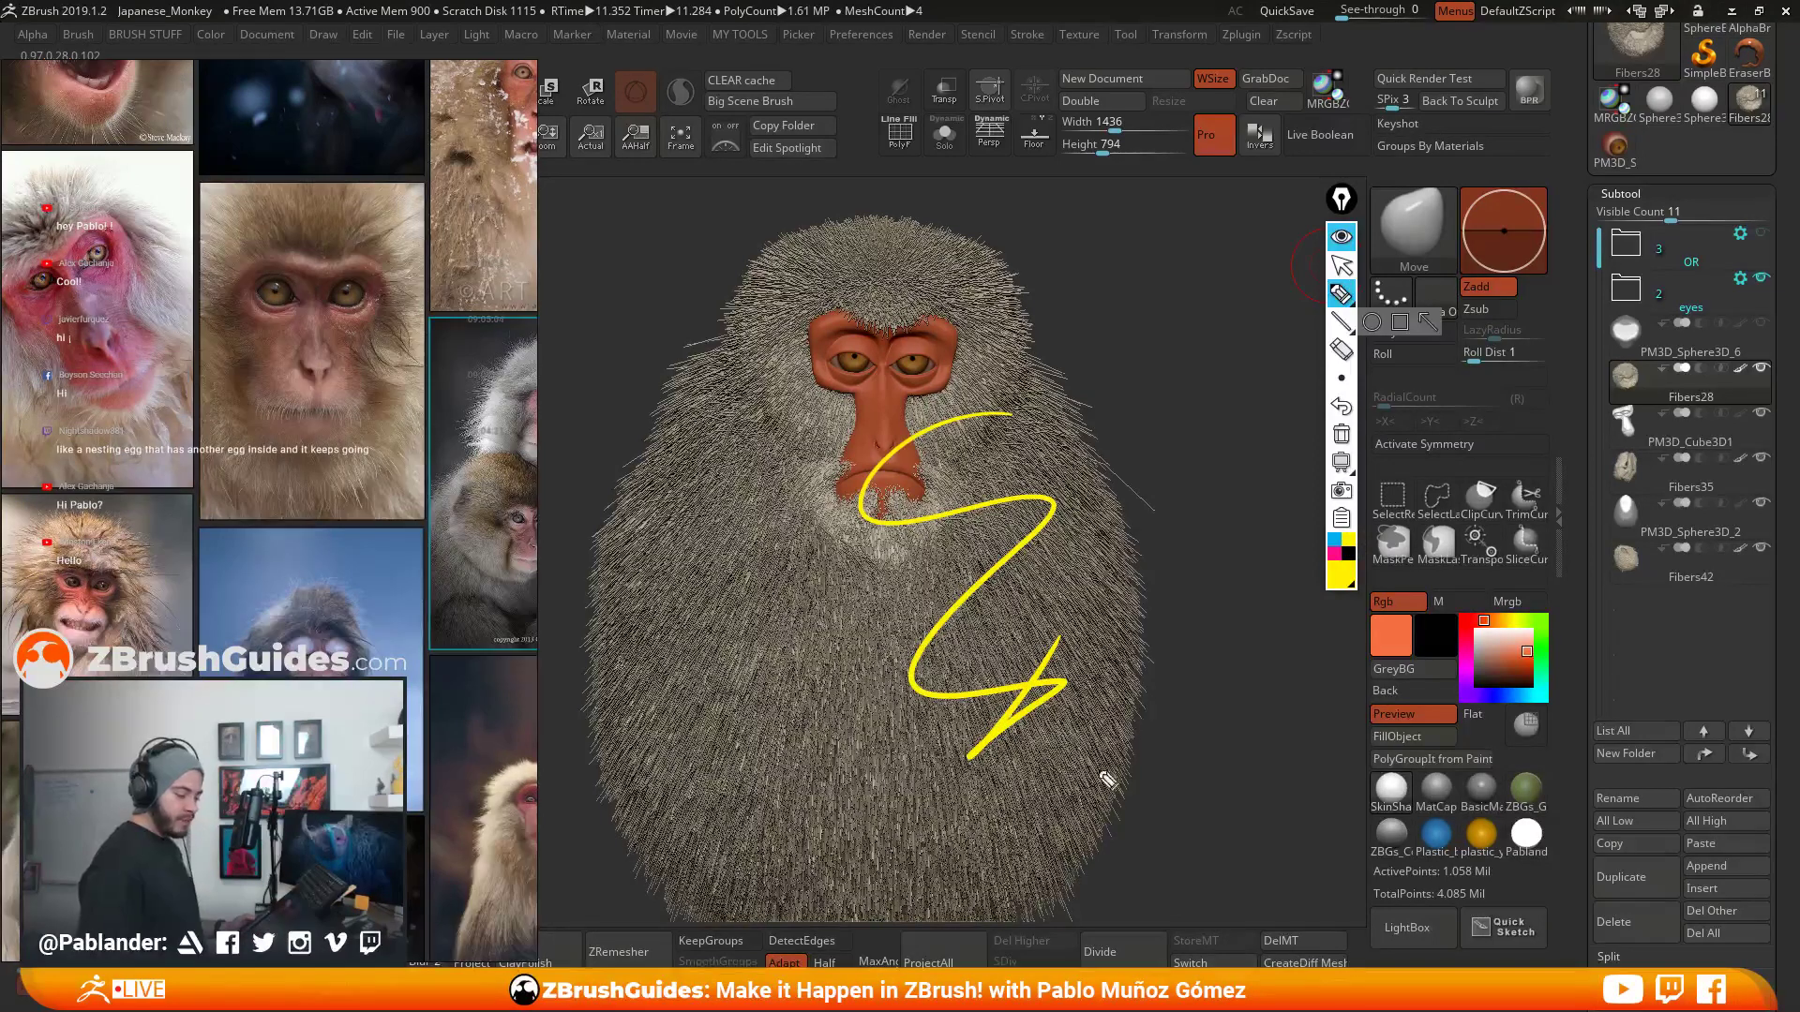
drag(967, 328, 1060, 645)
mouse_move(389, 122)
mouse_down()
mouse_move(80, 493)
mouse_move(384, 83)
mouse_move(112, 358)
mouse_up()
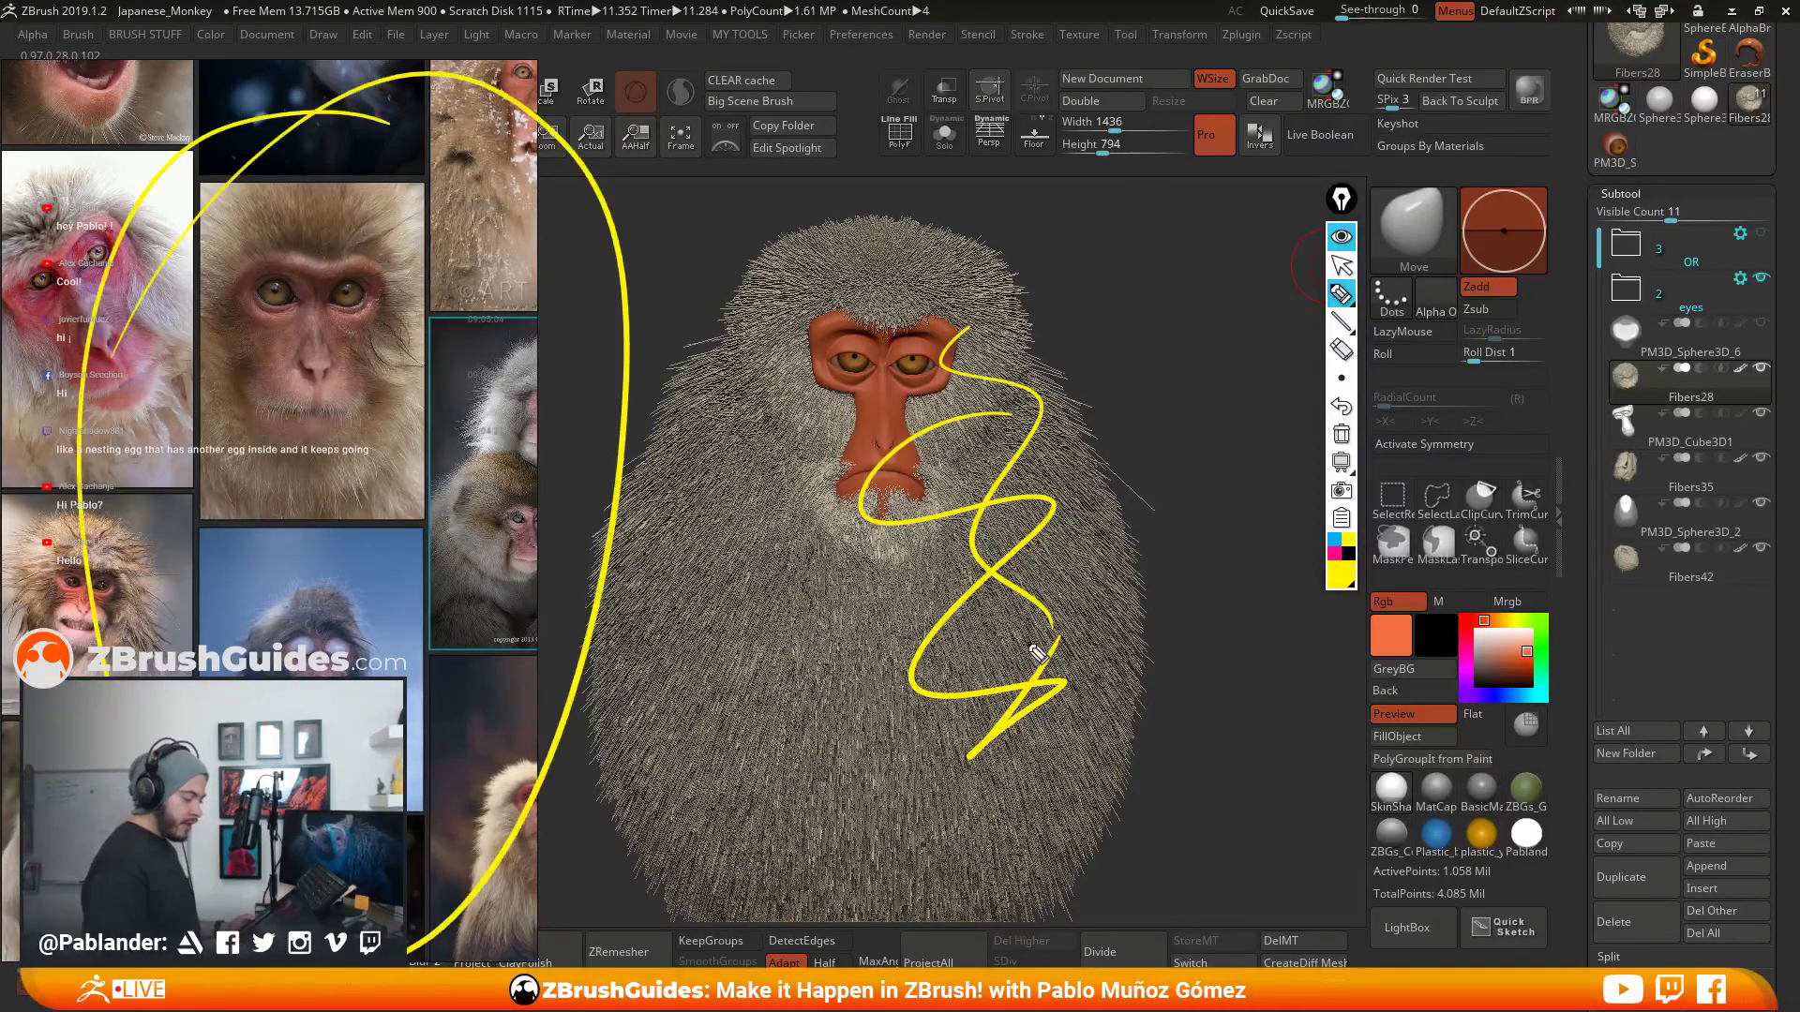
click(1342, 434)
click(1343, 237)
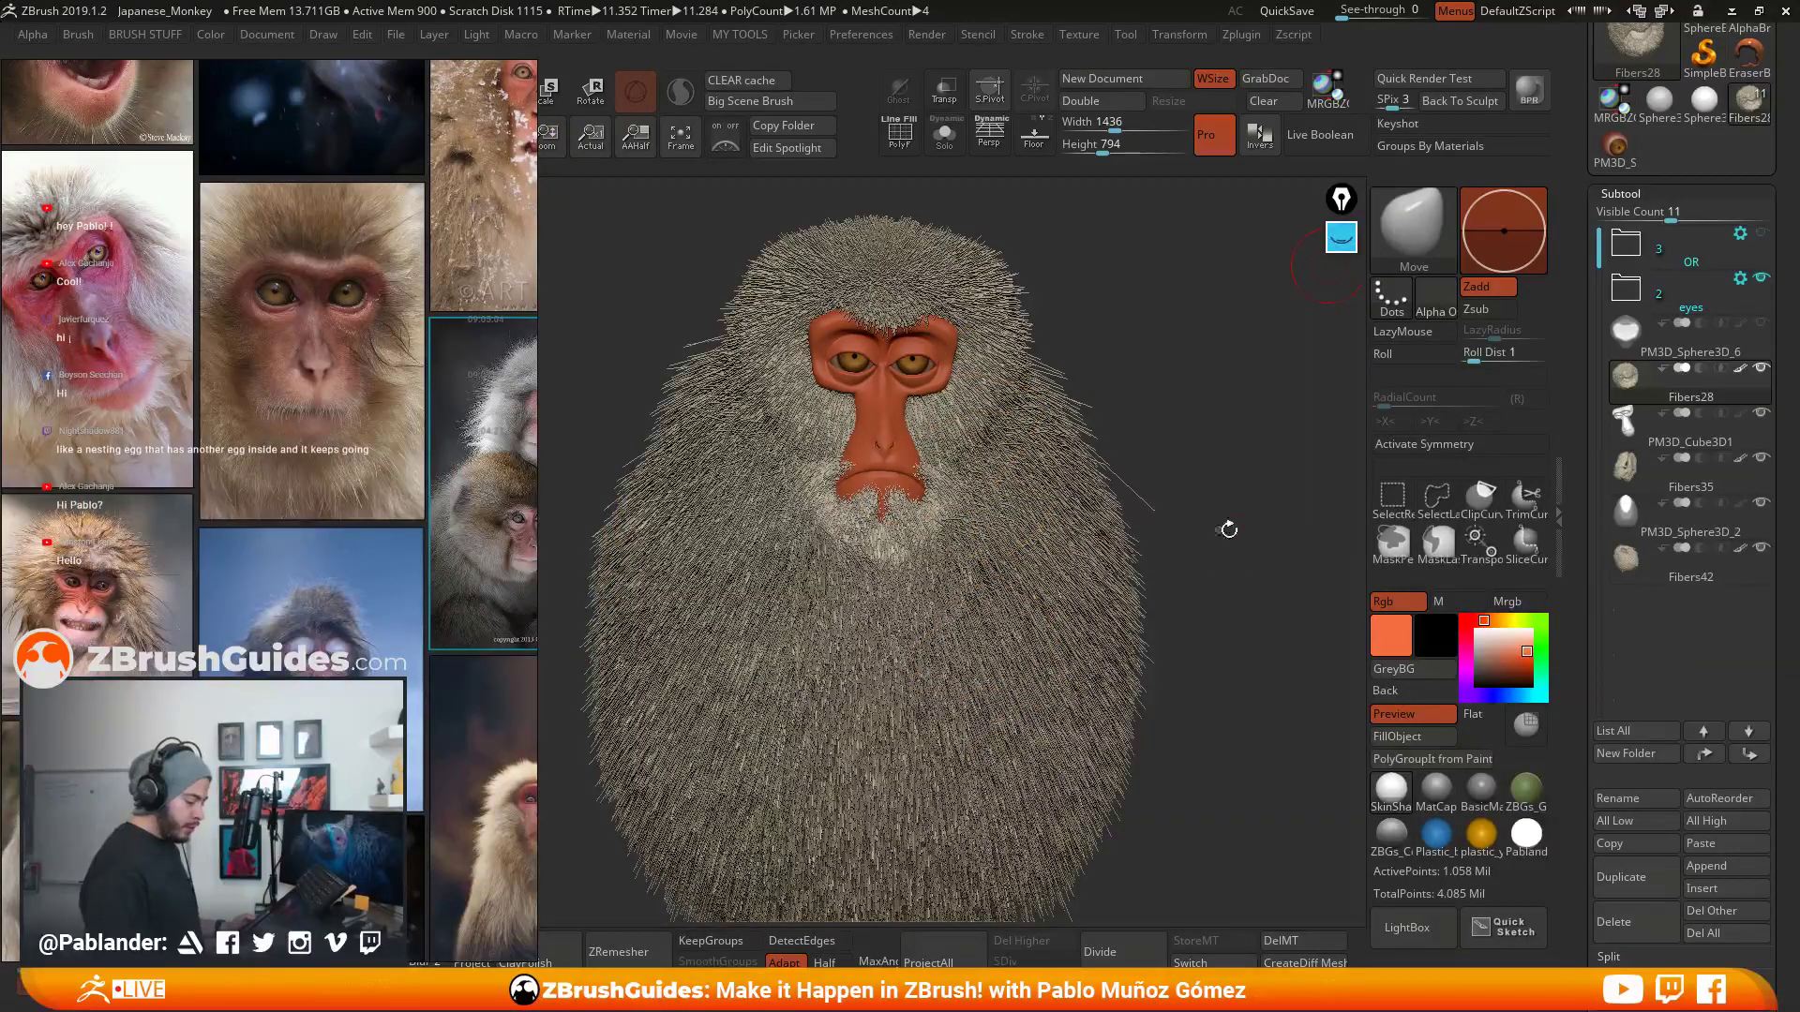
- Examine the fur around the monkey's face and the top of its head up close
mouse_move(1212, 583)
mouse_down()
mouse_move(1229, 560)
mouse_move(1206, 574)
mouse_up()
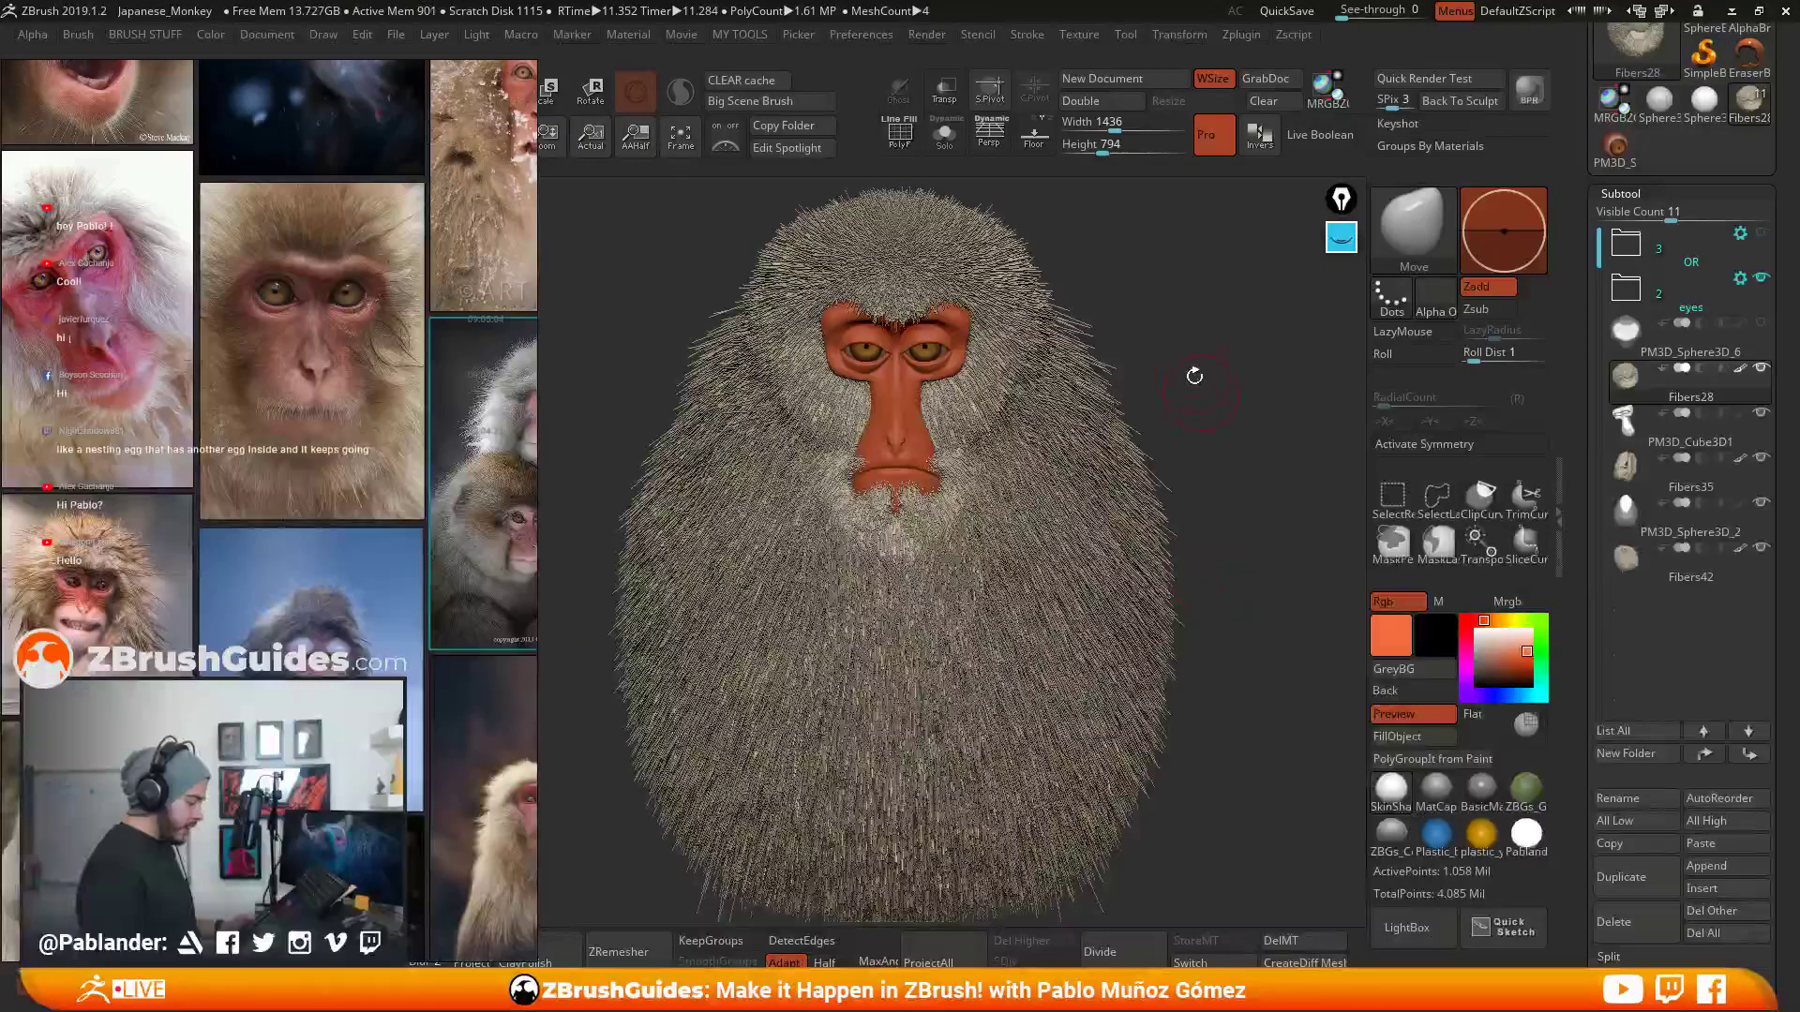
drag(1195, 375, 1179, 426)
ctrl+right_drag(973, 368, 938, 433)
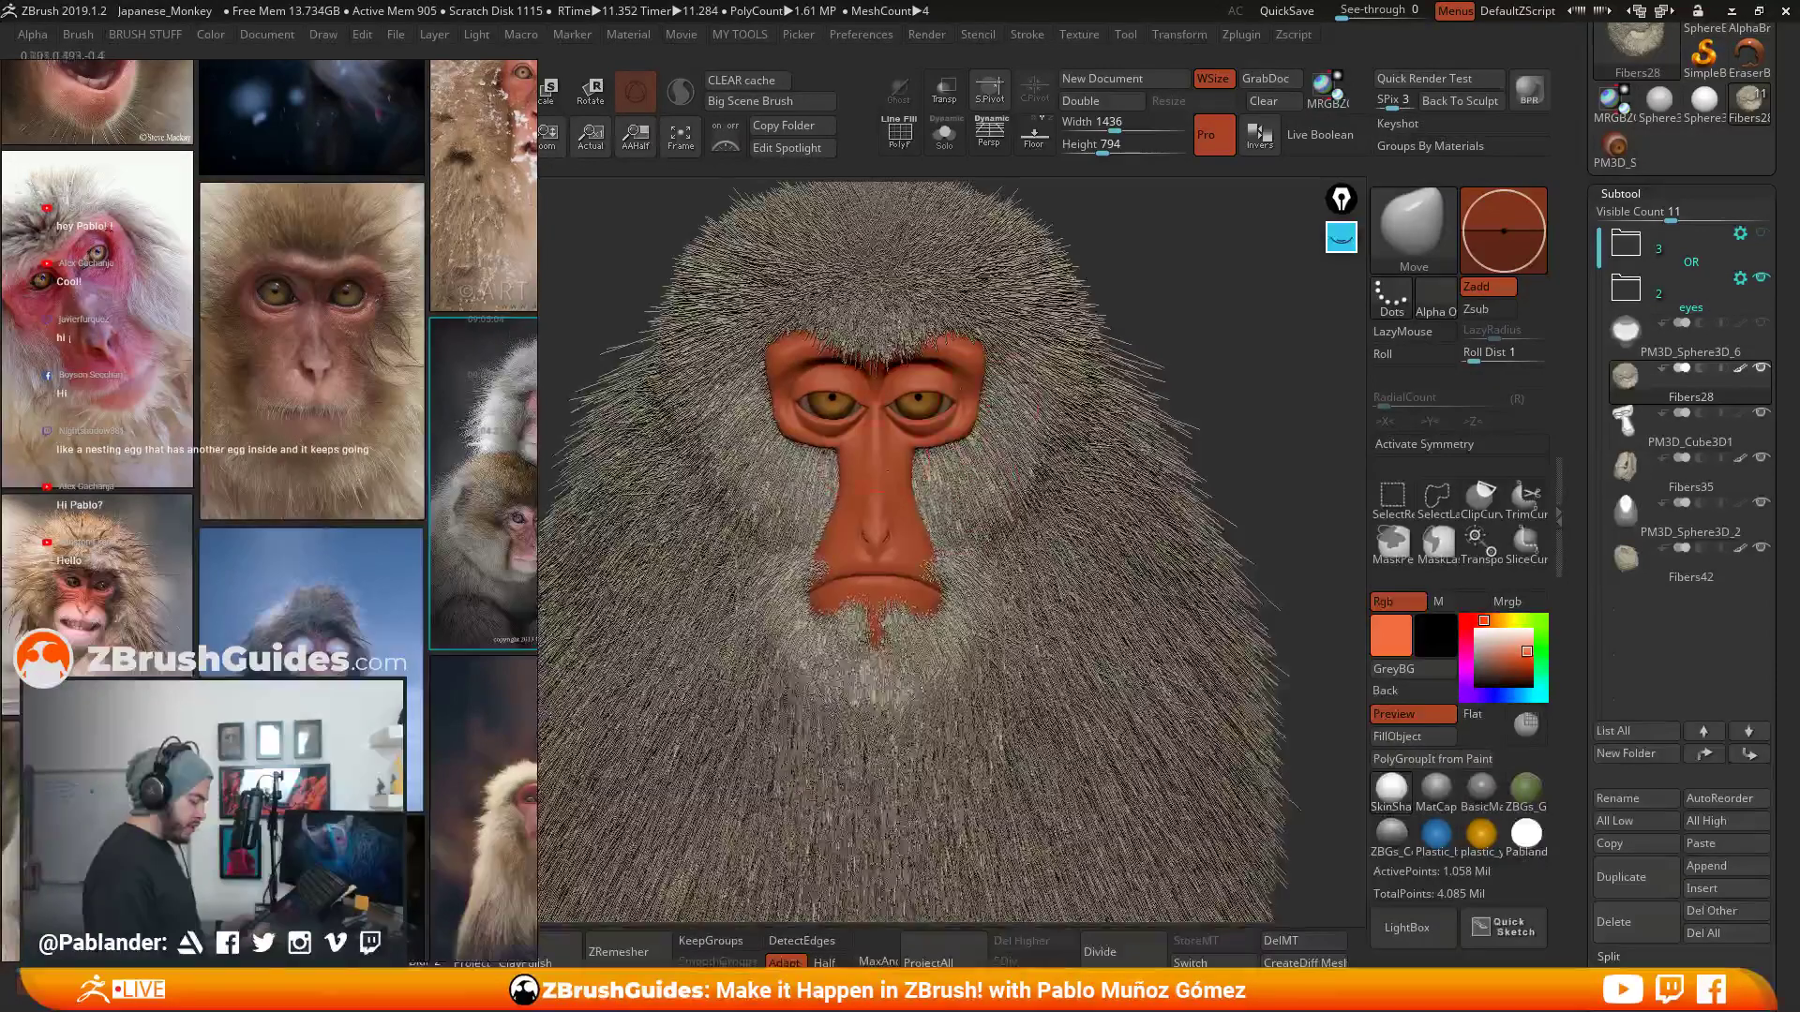
alt+right_drag(712, 544, 762, 551)
alt+right_drag(929, 506, 914, 566)
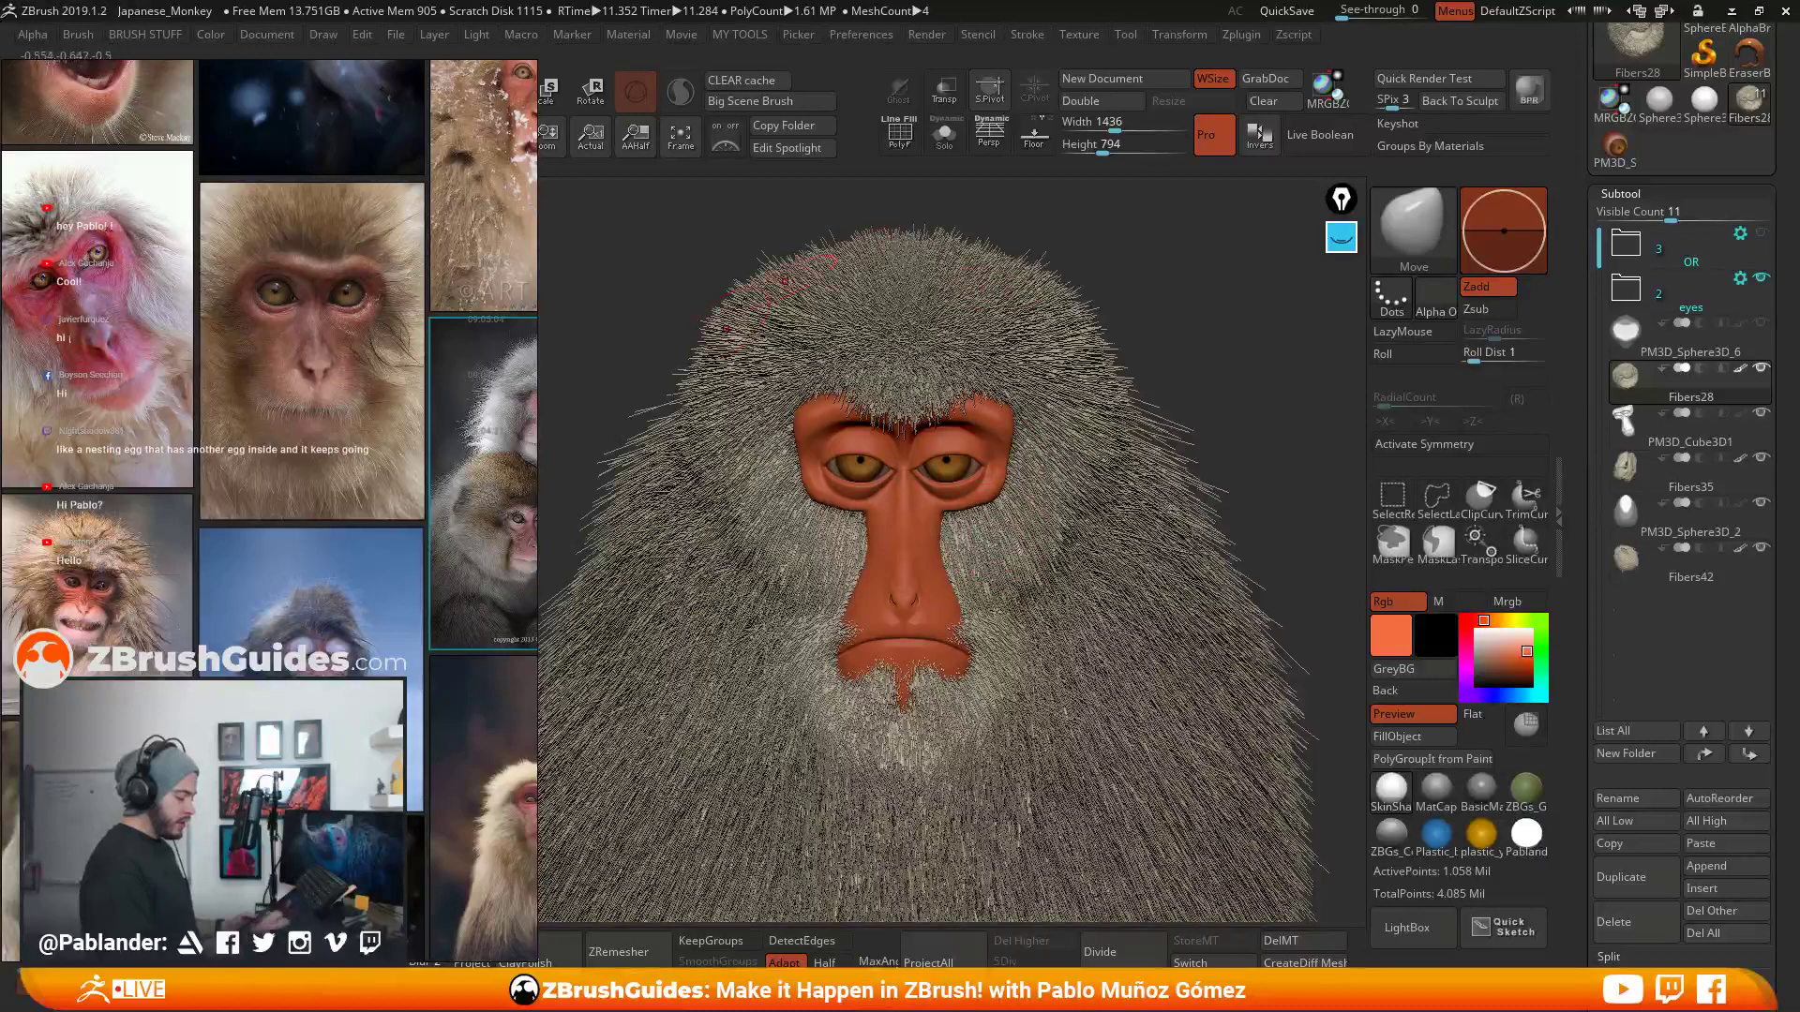
- Move the macaque reference board off the canvas so the furry sculpt is fully exposed
alt+right_drag(1038, 548, 1034, 513)
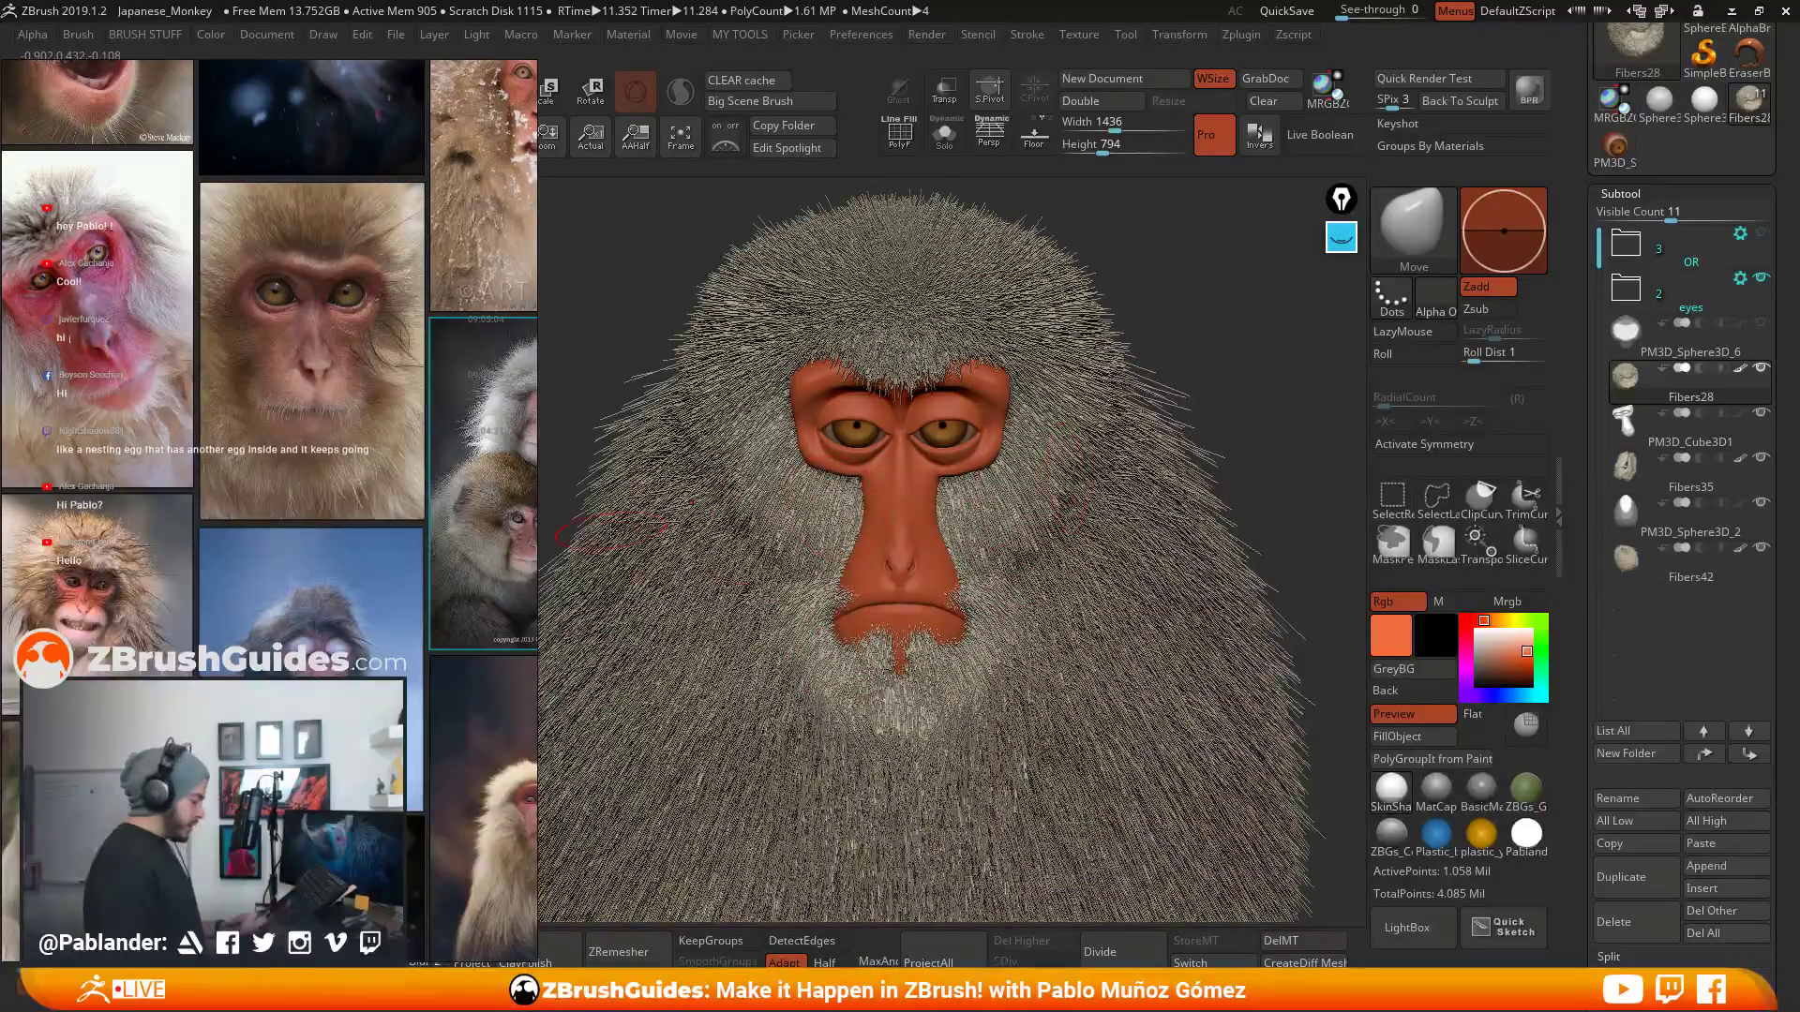
right_drag(362, 416, 0, 396)
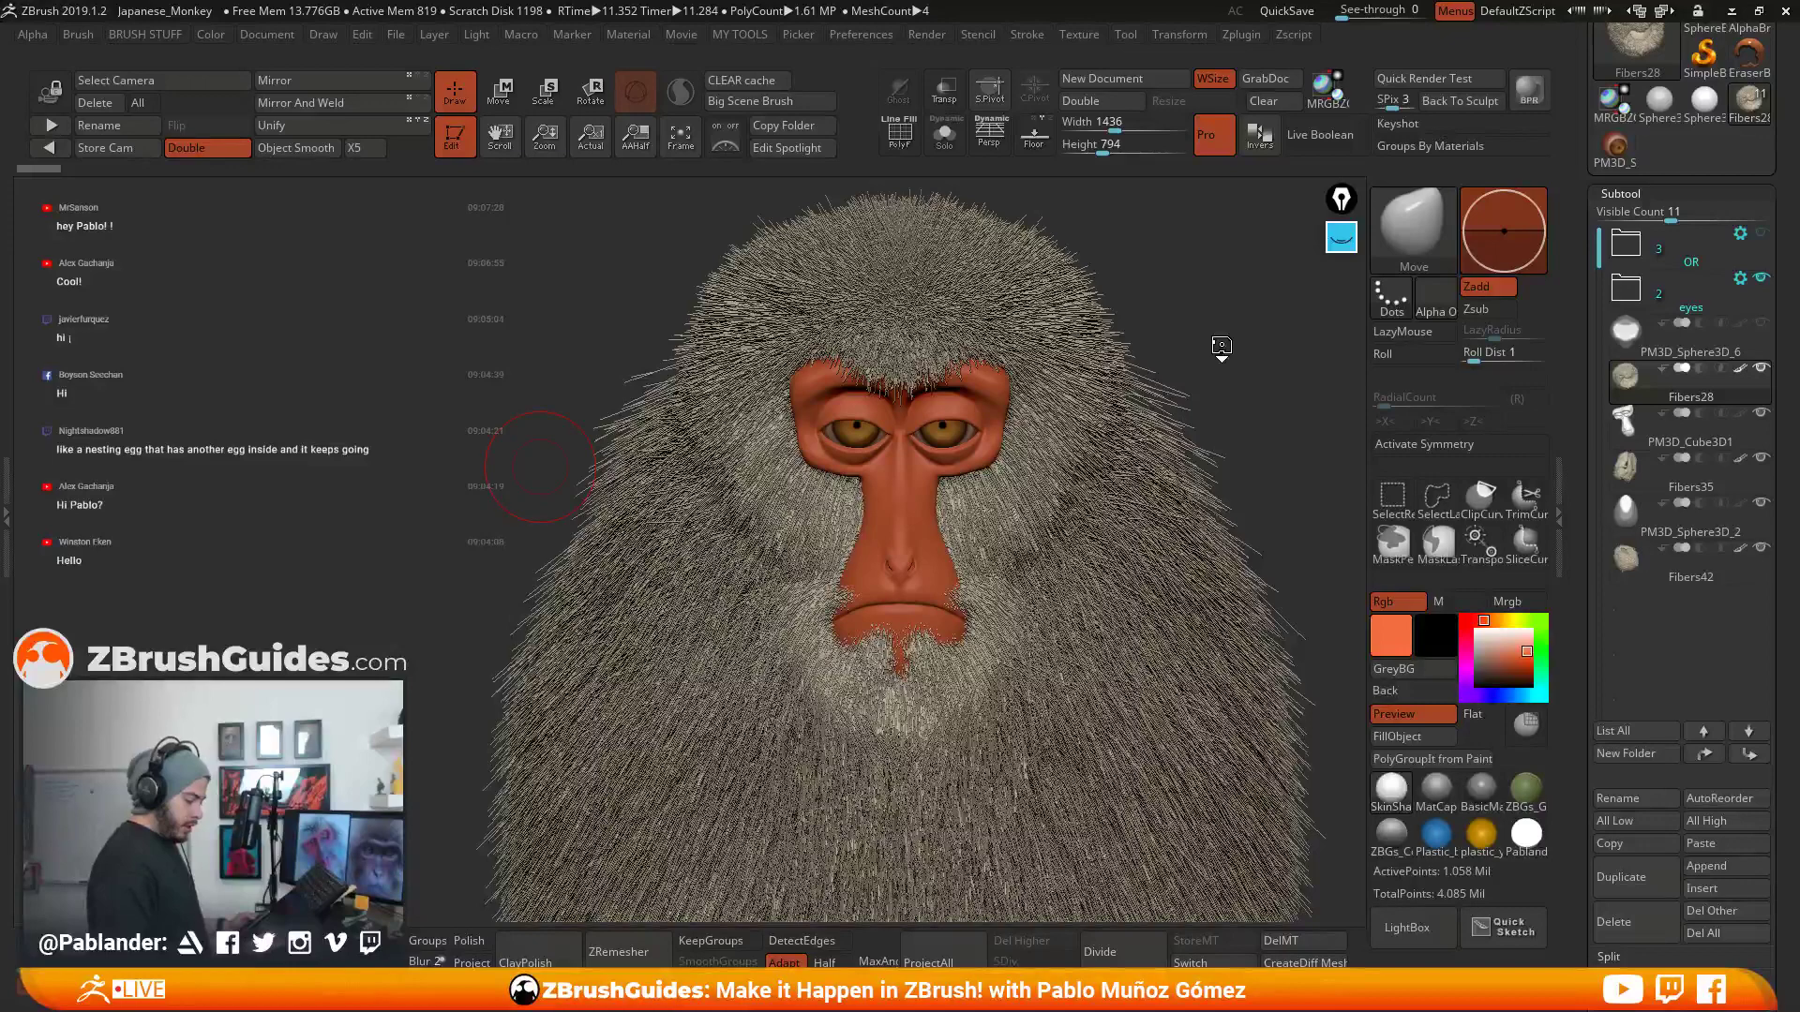
mouse_move(1222, 347)
mouse_down()
mouse_move(1242, 408)
mouse_move(1031, 529)
mouse_up()
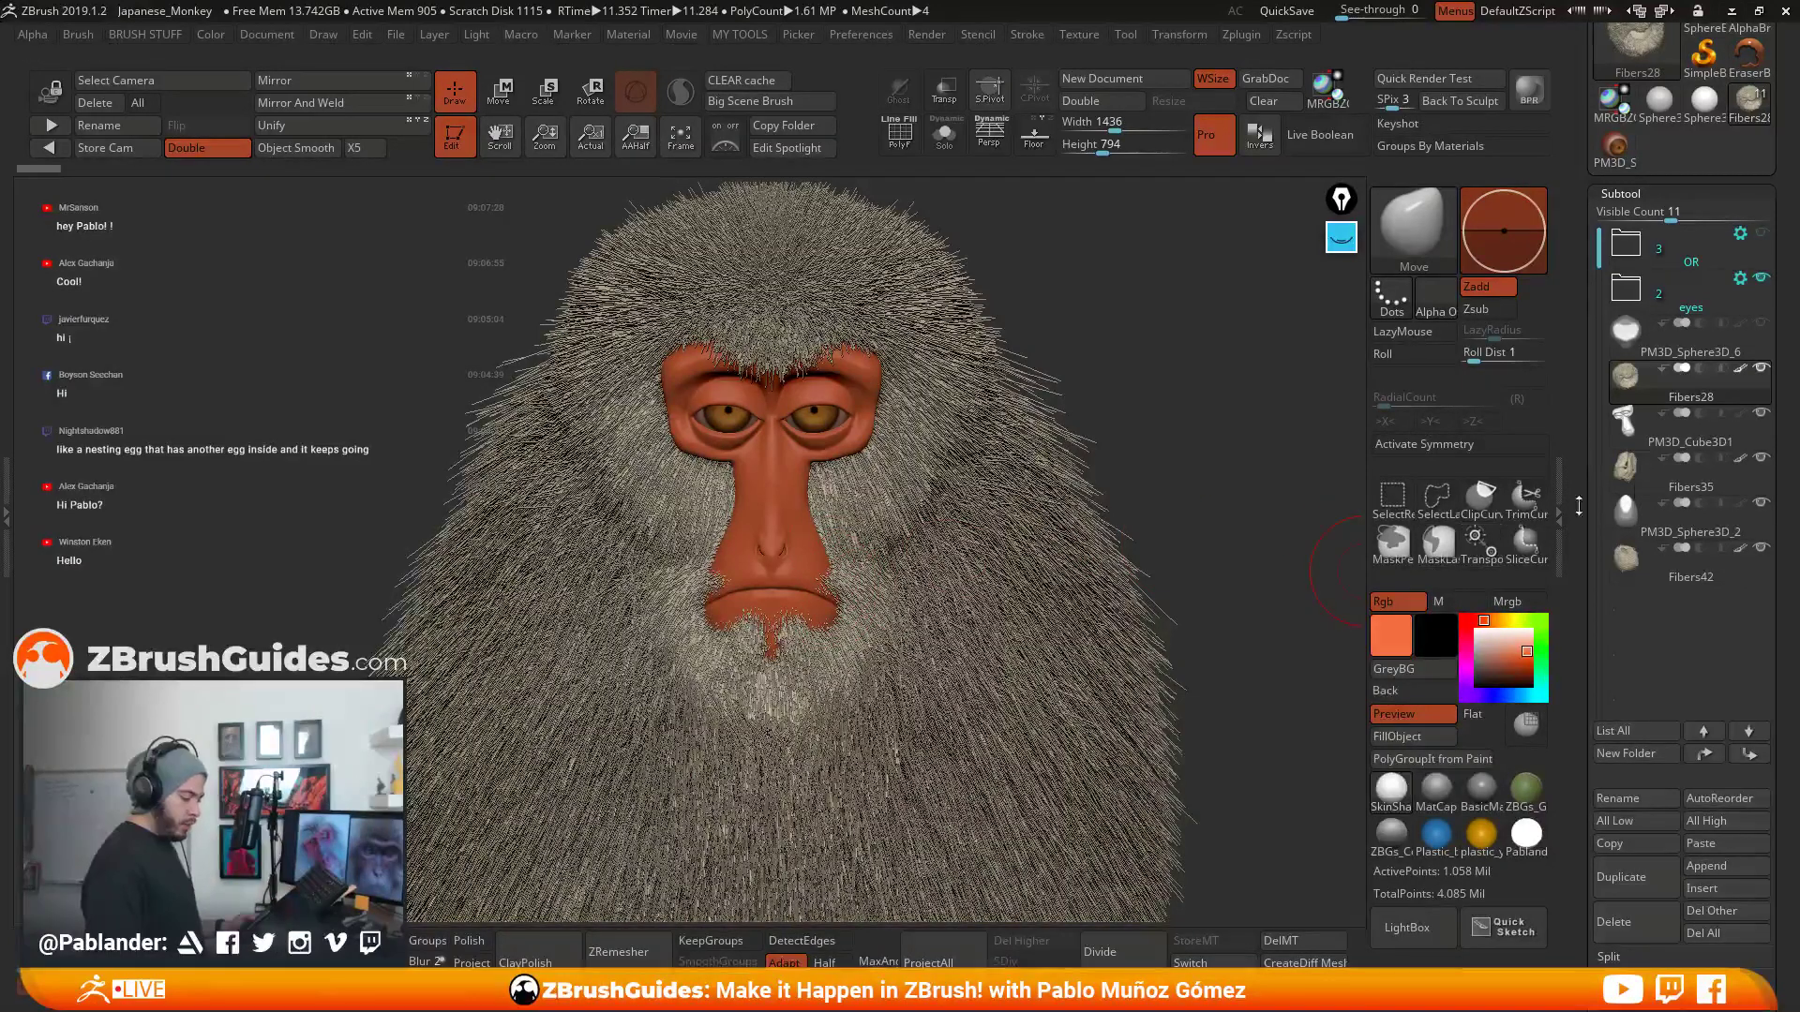
- Select the head subtool PM3D_Sphere3D_6 and hide the three fur subtools Fibers28, Fibers35 and Fibers42
click(1687, 338)
click(1761, 368)
click(1760, 458)
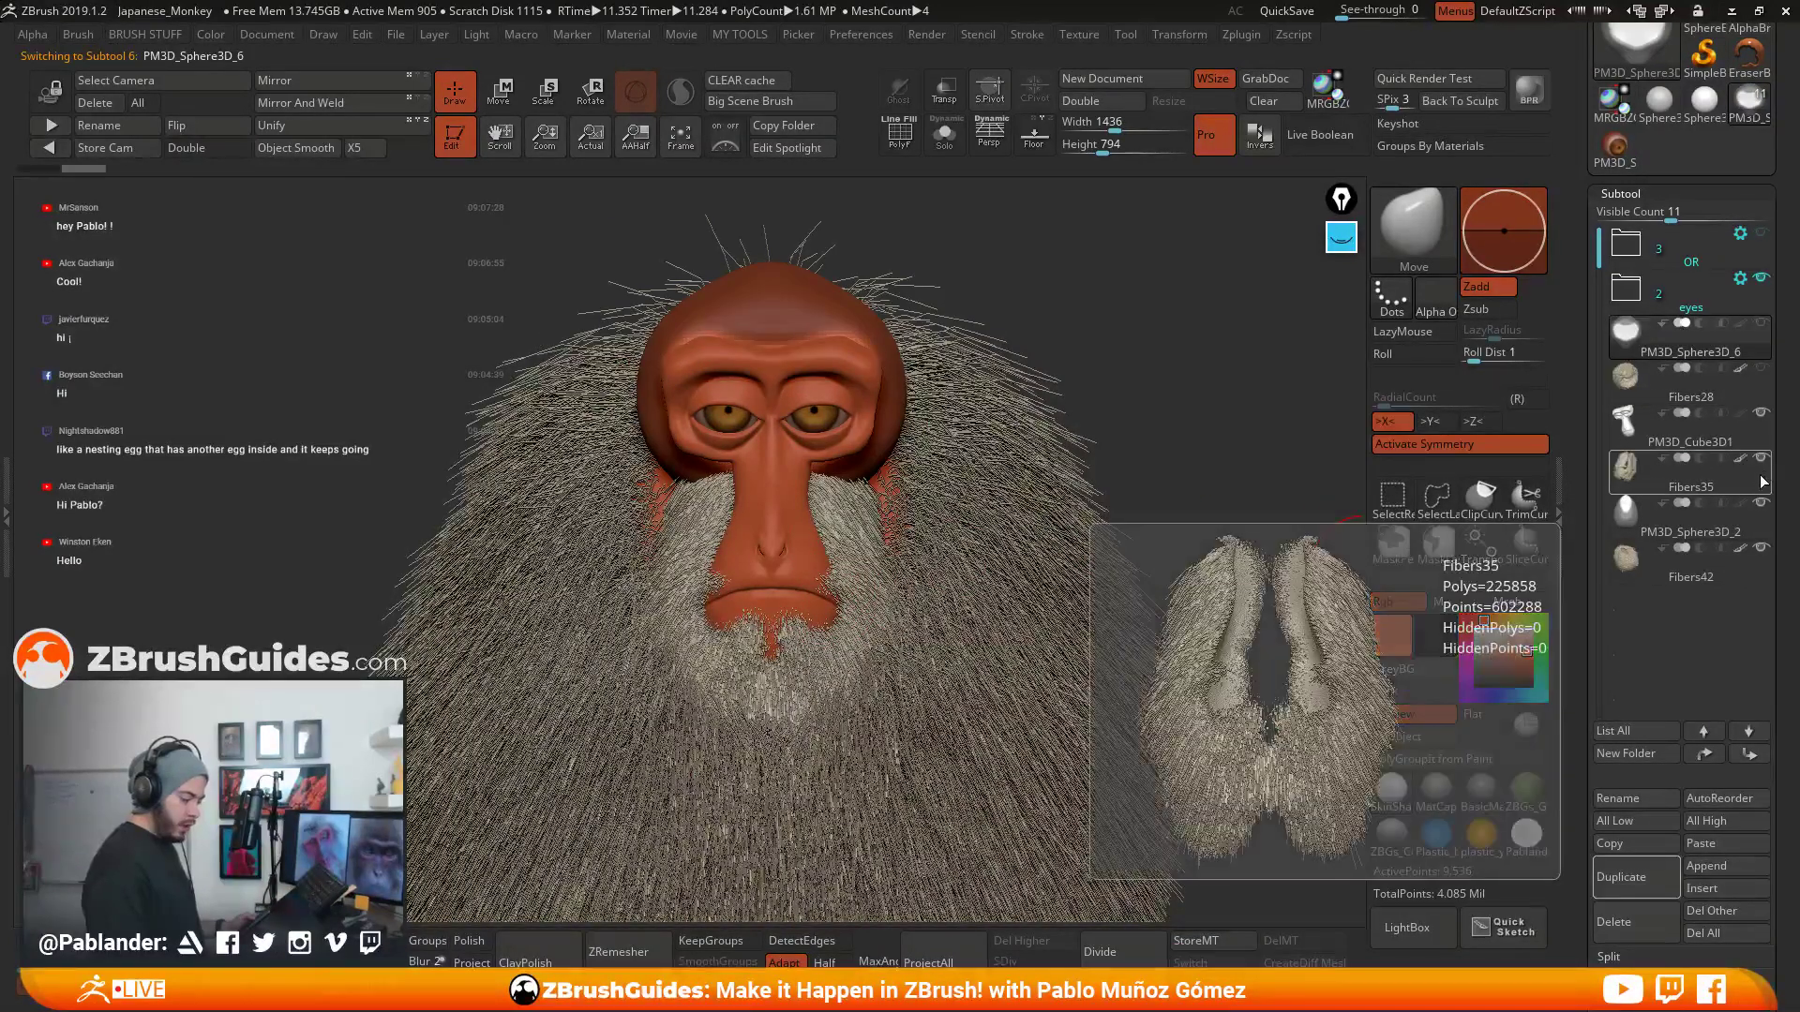
click(1761, 547)
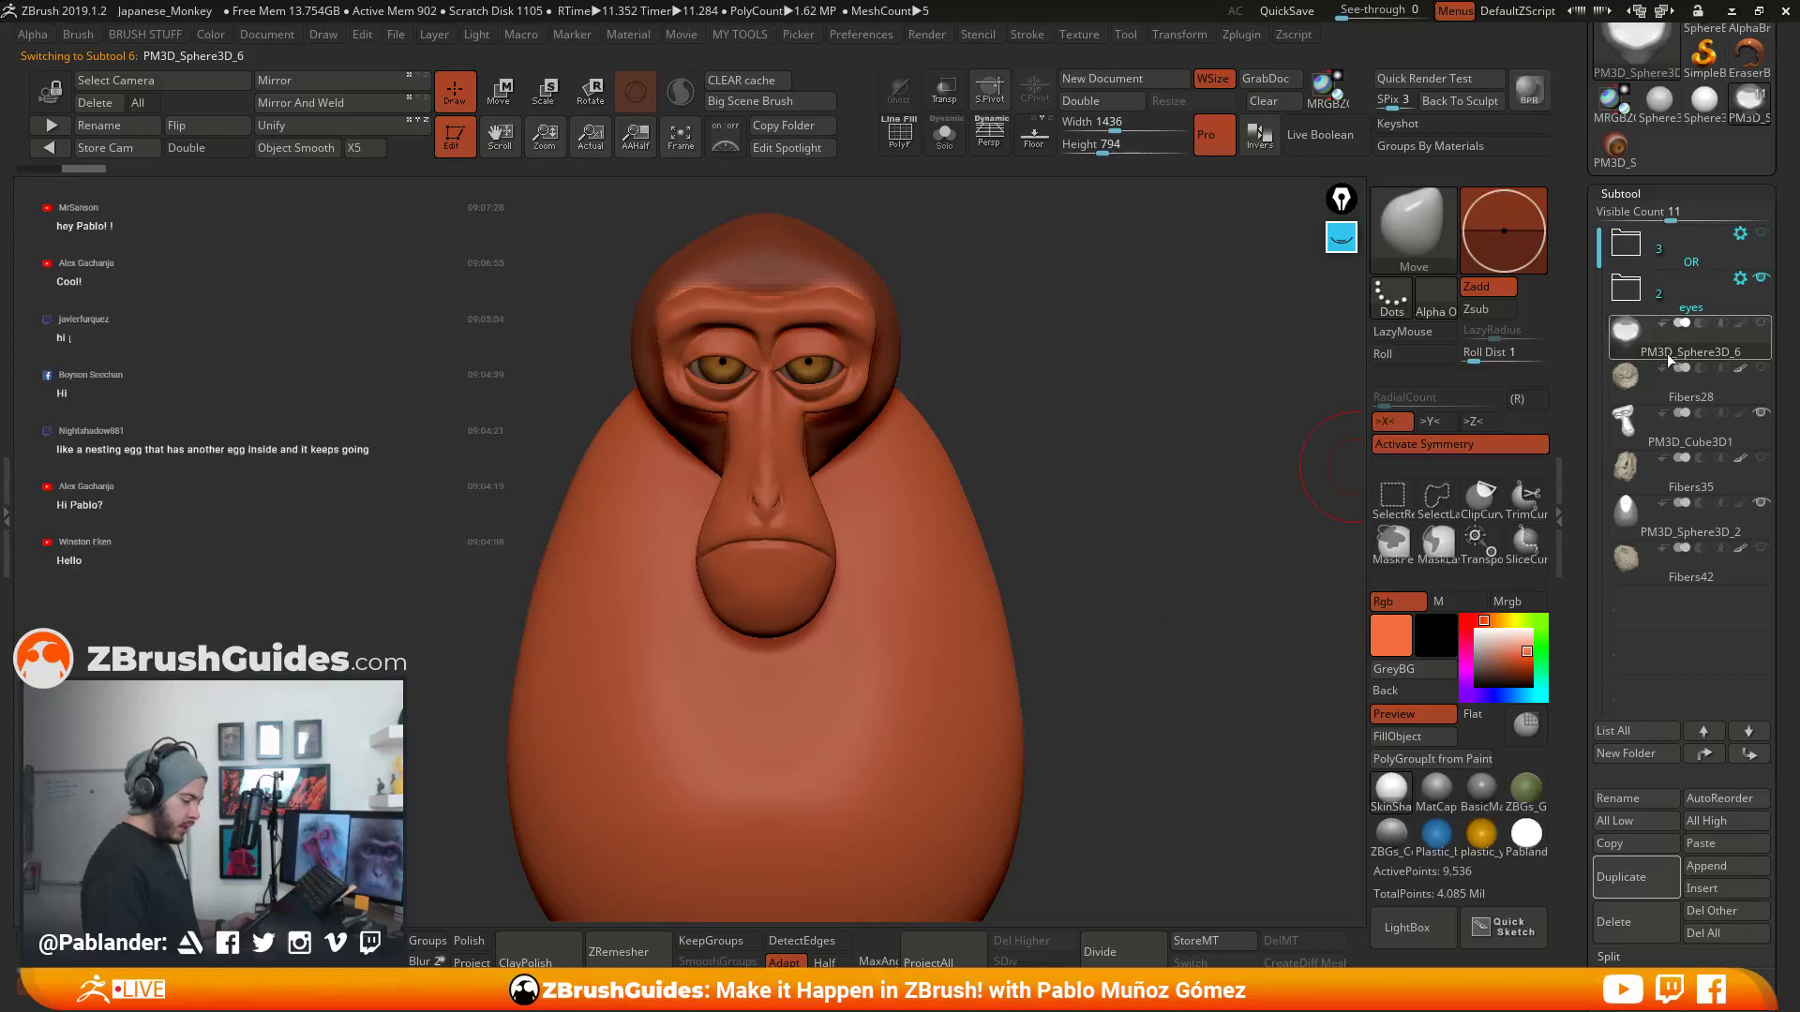
- Clear the mask on the head sphere
key(ctrl)
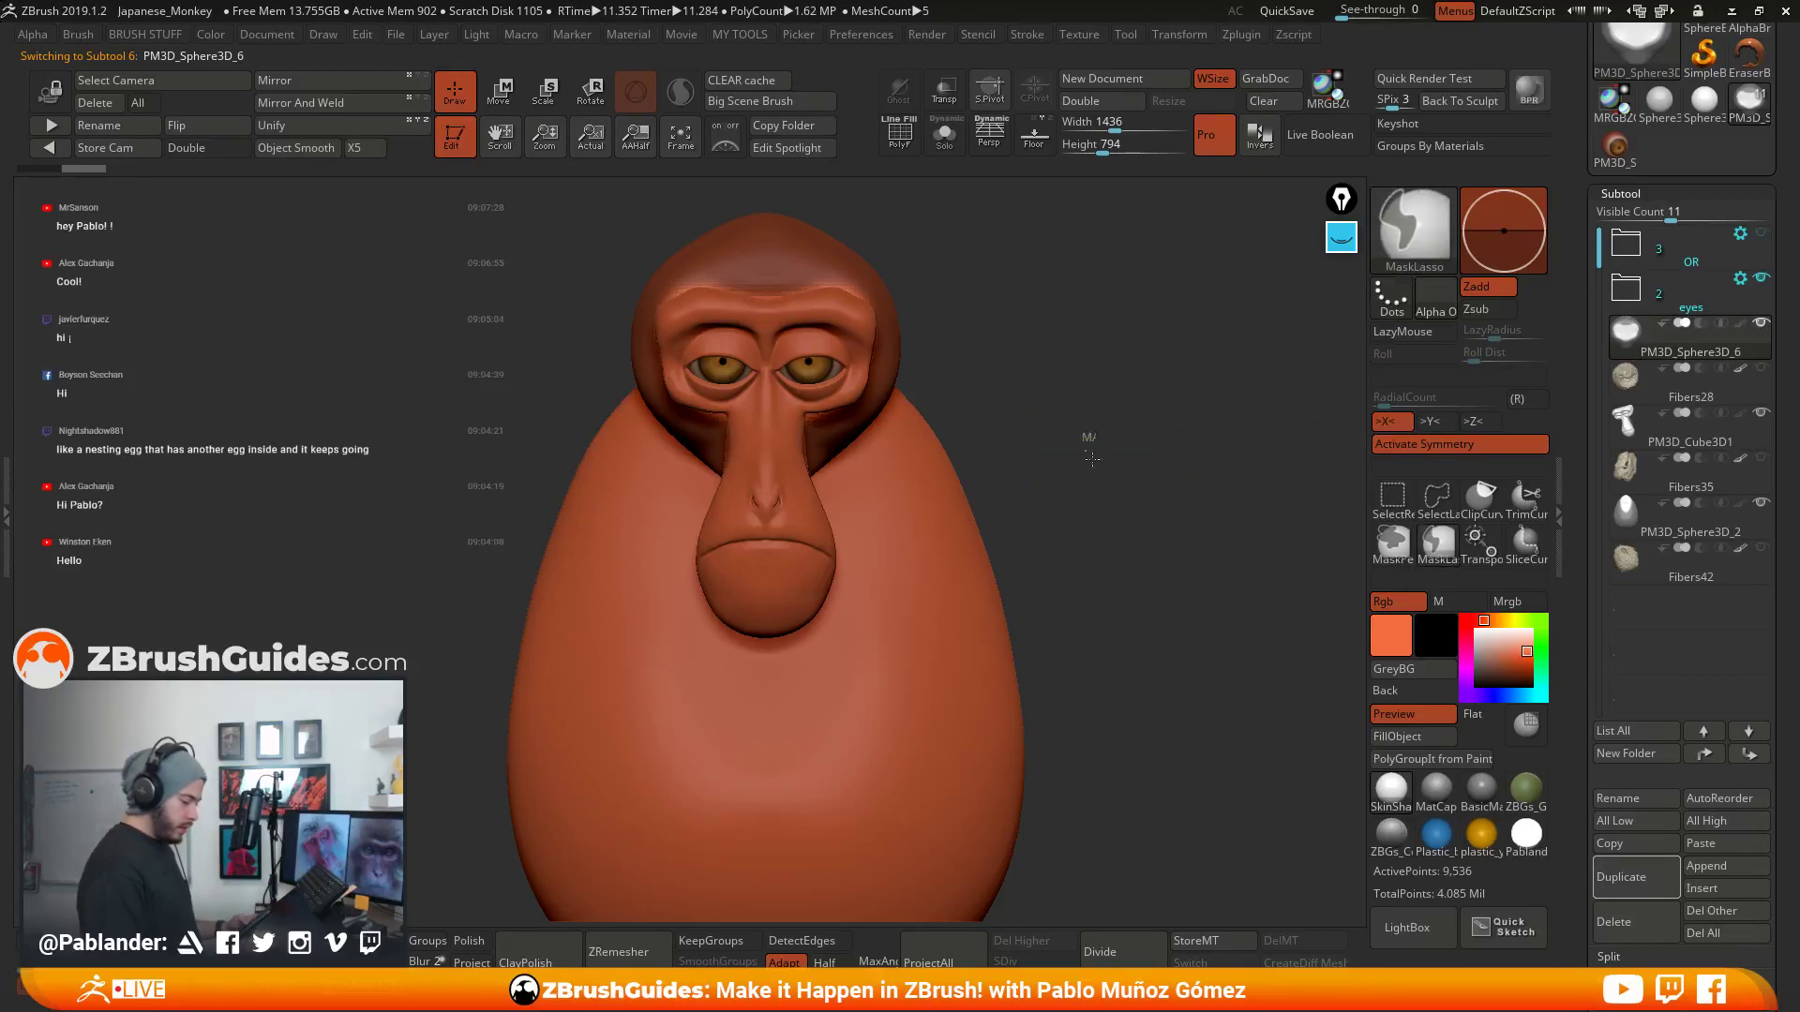
mouse_move(1093, 459)
ctrl+mouse_down()
mouse_move(1091, 559)
mouse_move(1089, 507)
mouse_move(1031, 392)
mouse_move(1046, 405)
mouse_move(1000, 517)
ctrl+mouse_up()
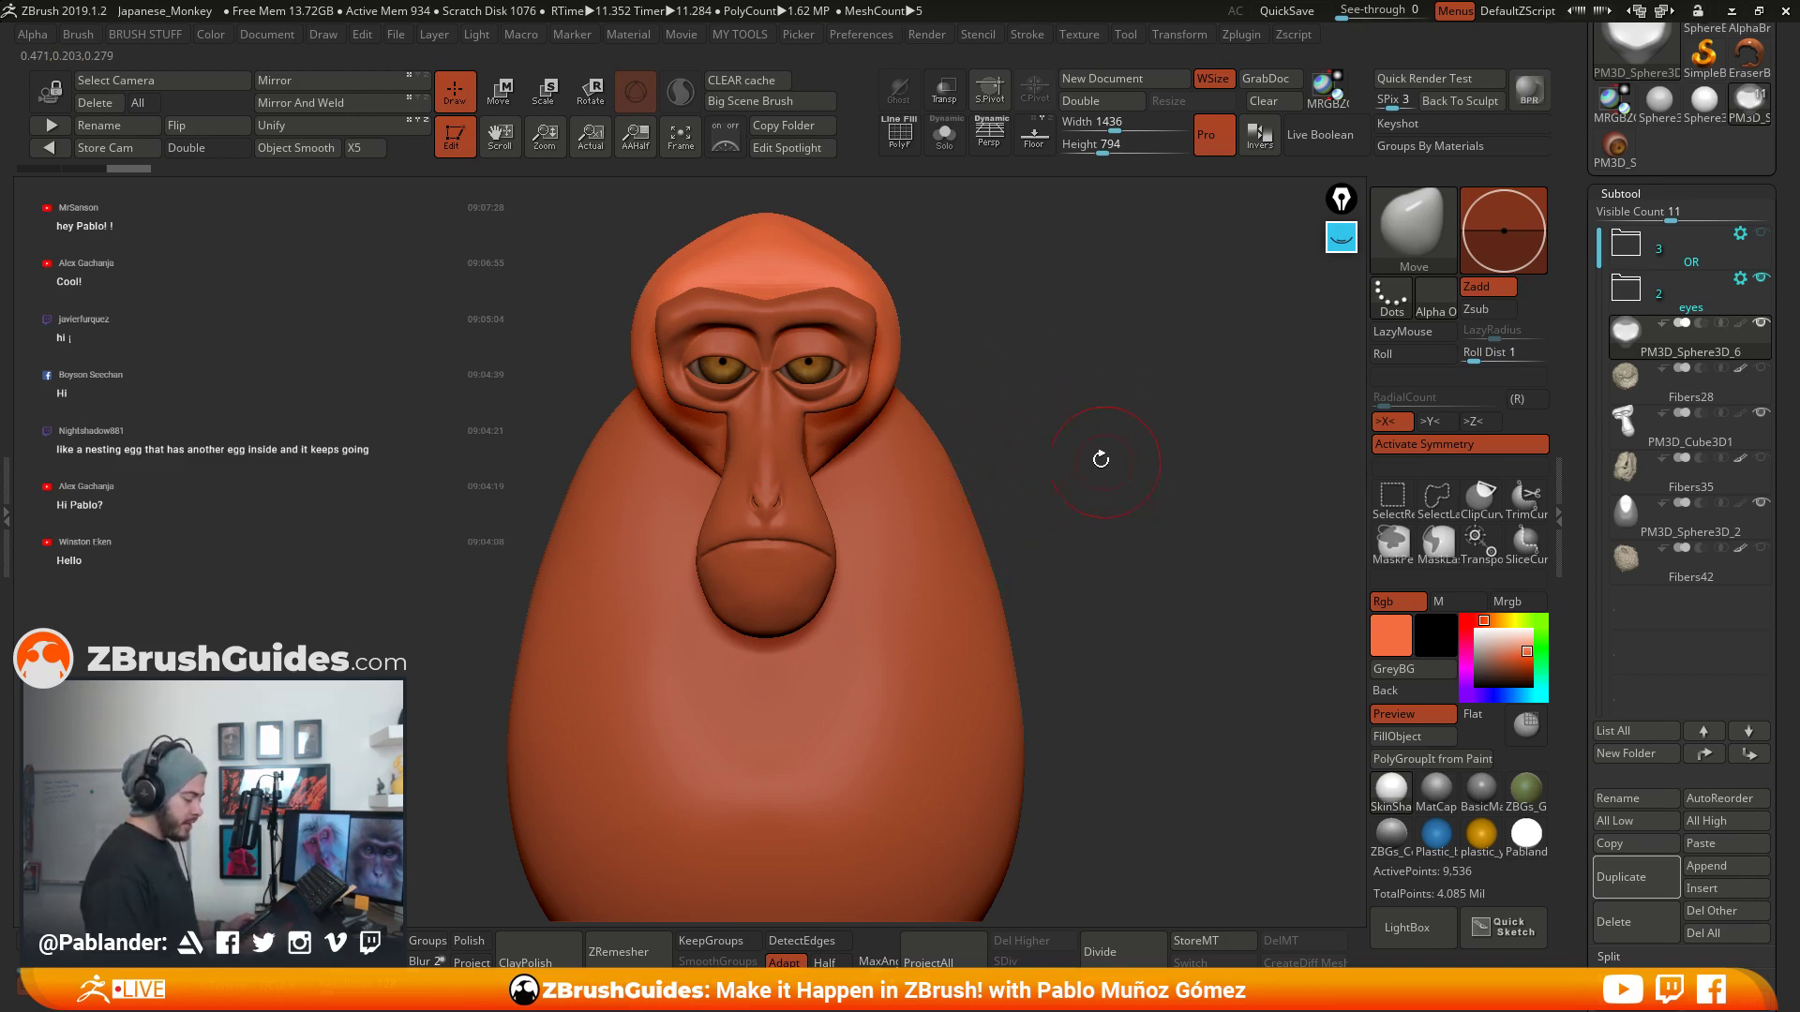
mouse_move(1105, 462)
mouse_down()
mouse_move(1085, 413)
mouse_move(1109, 463)
mouse_up()
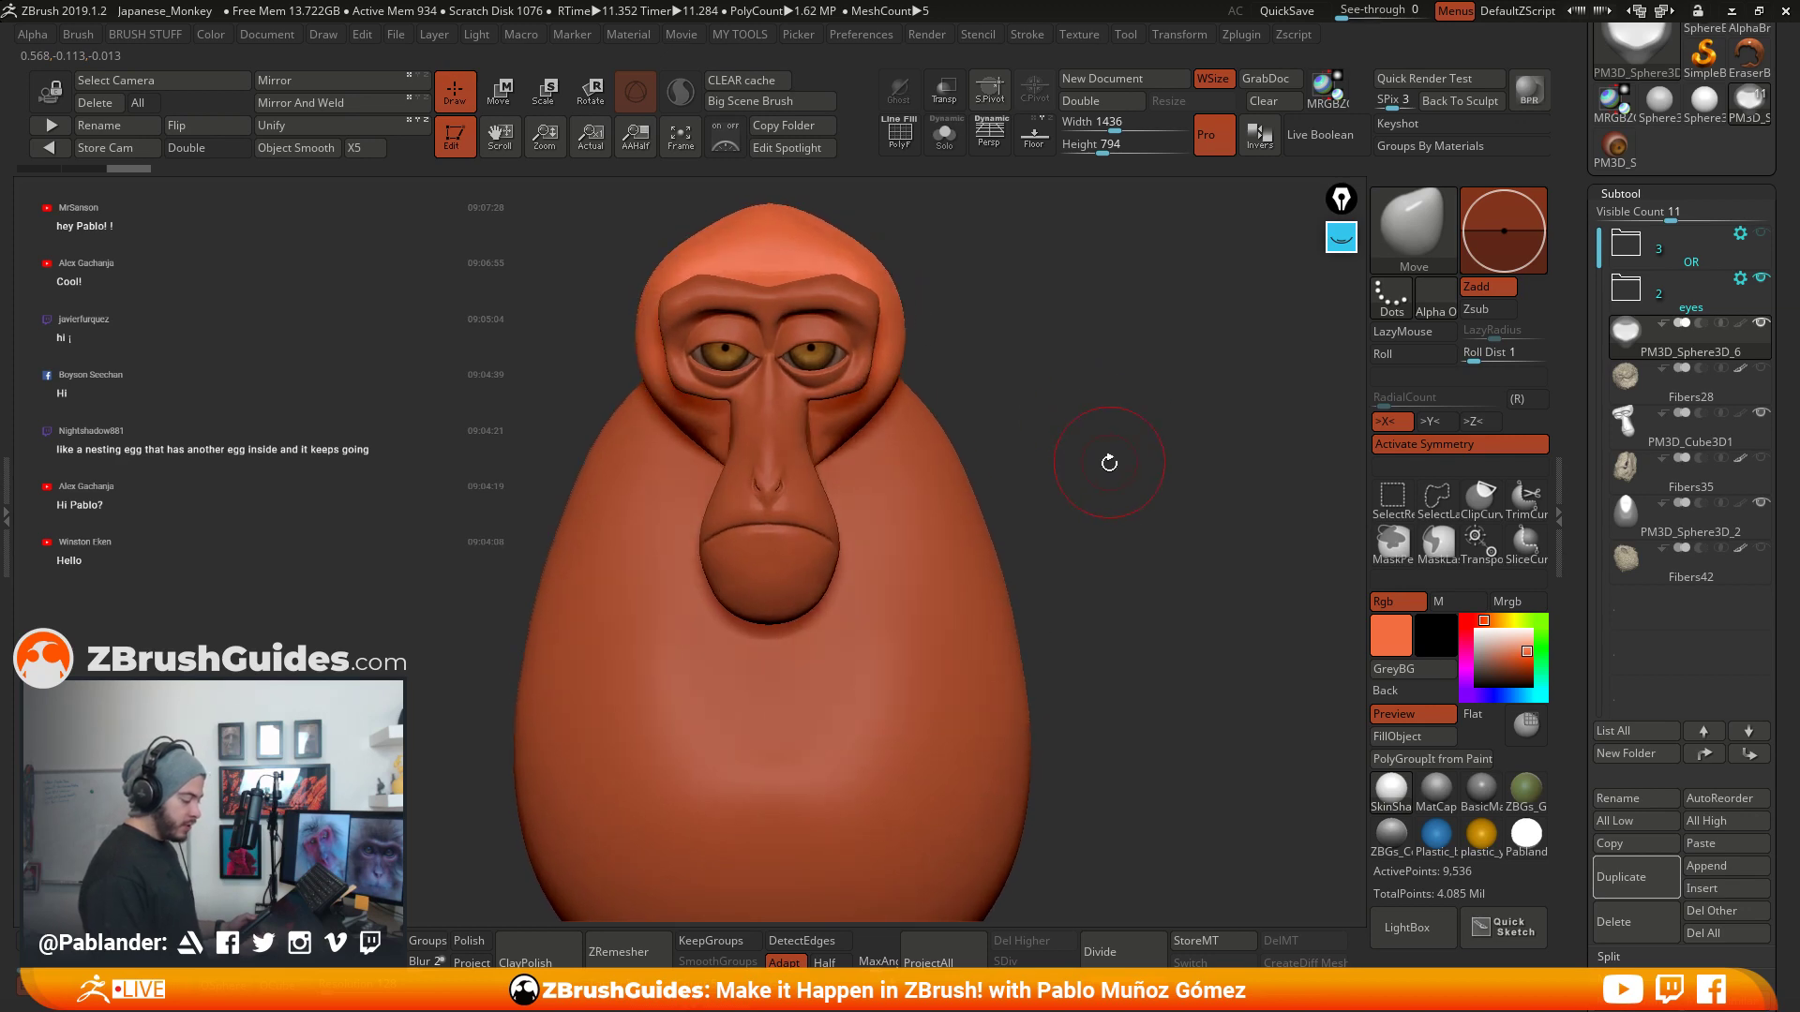
- Select the Fibers28 head fur subtool and rename it Temp-fibers
click(1668, 390)
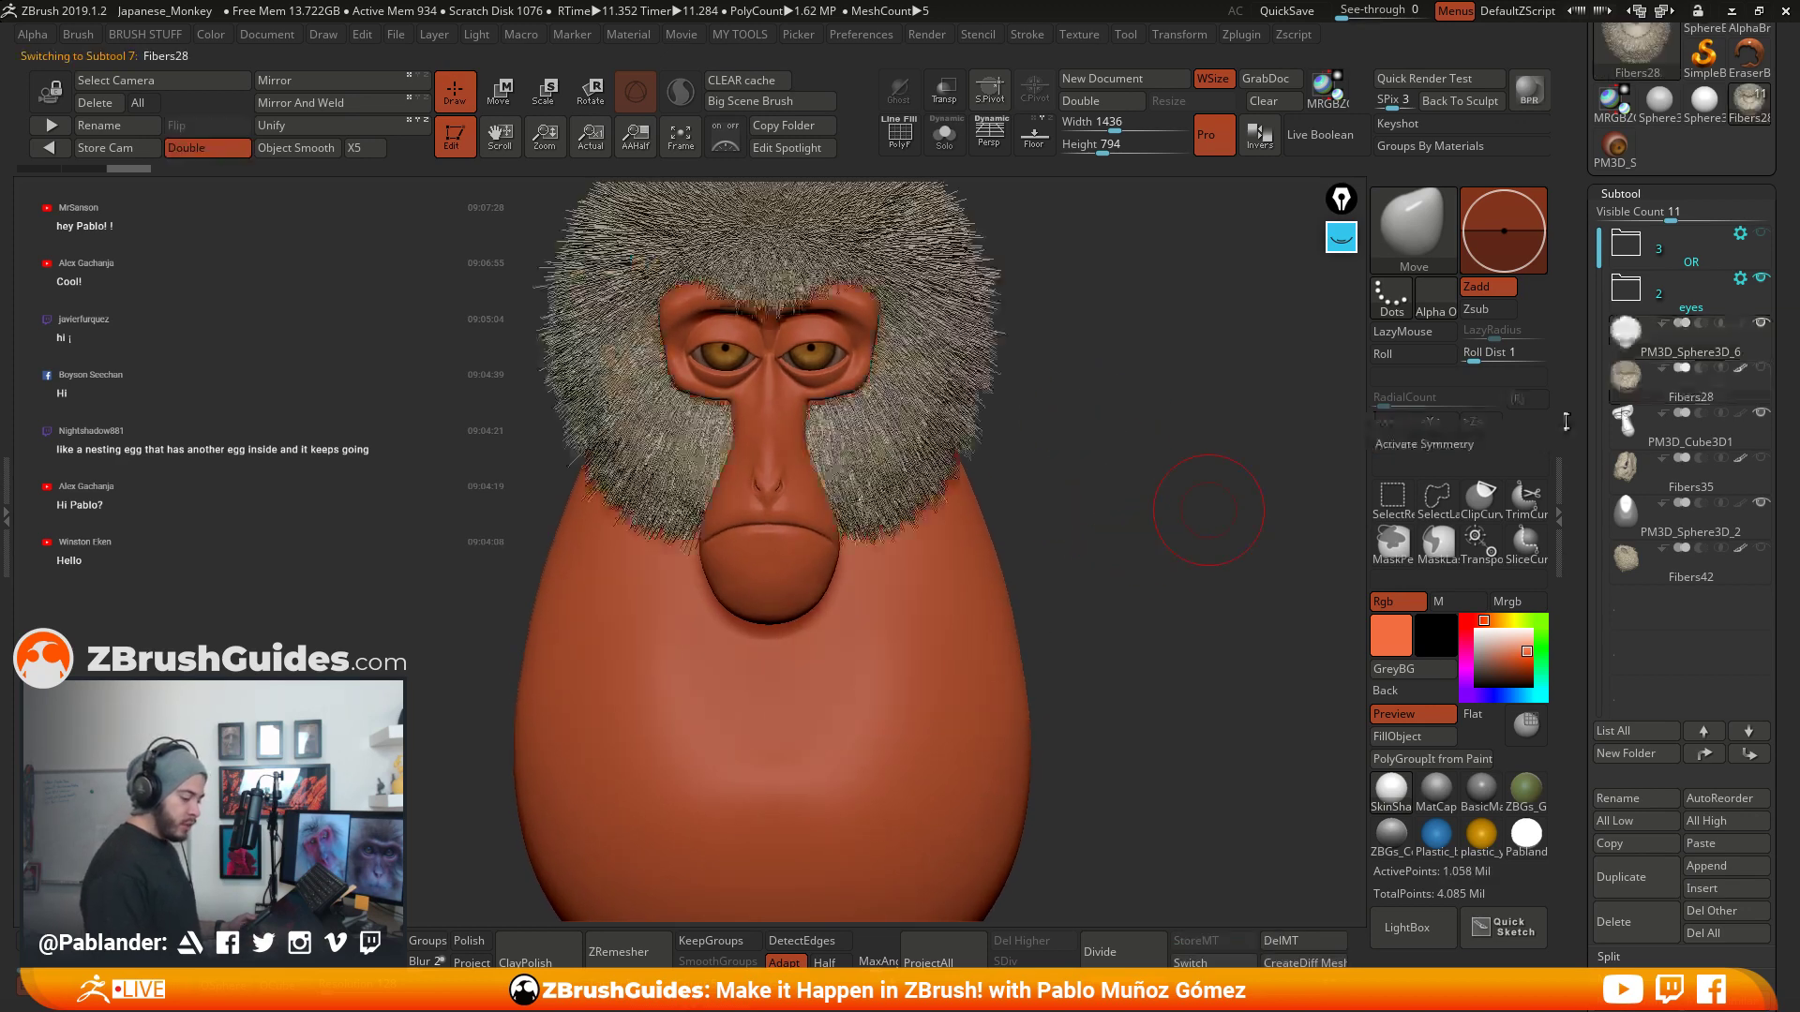
drag(1131, 510, 1132, 478)
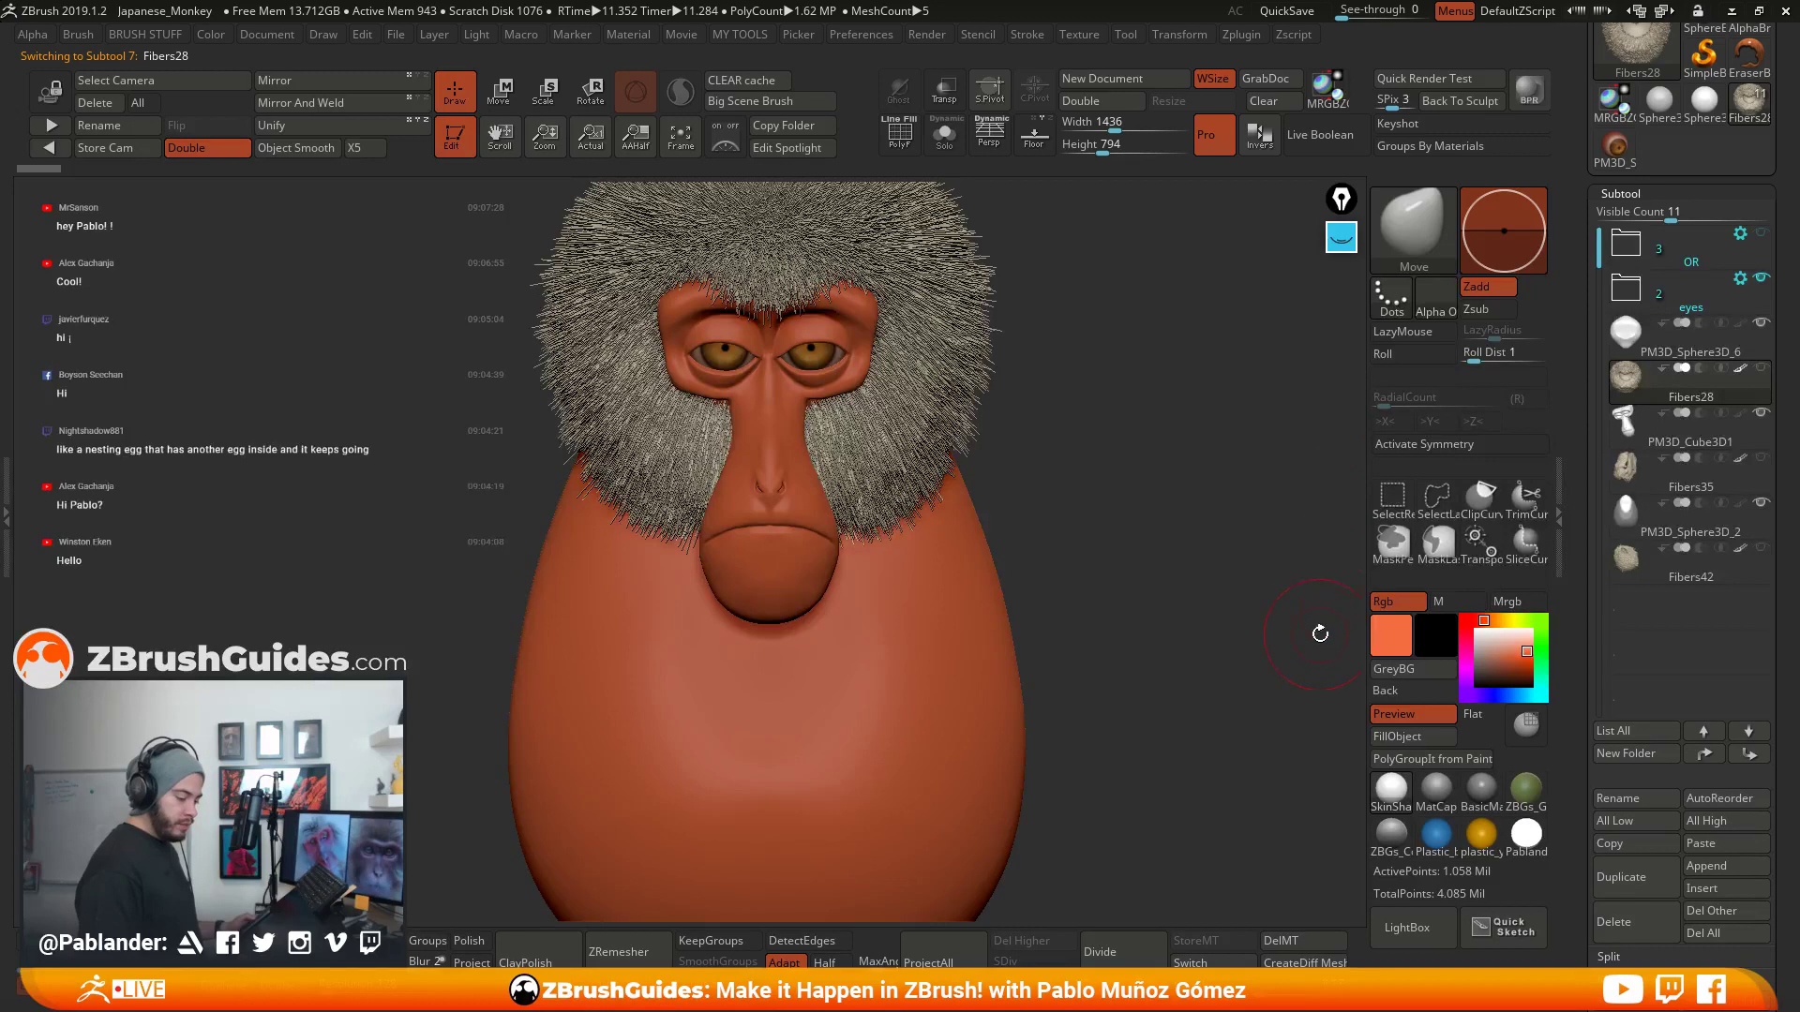
click(1631, 799)
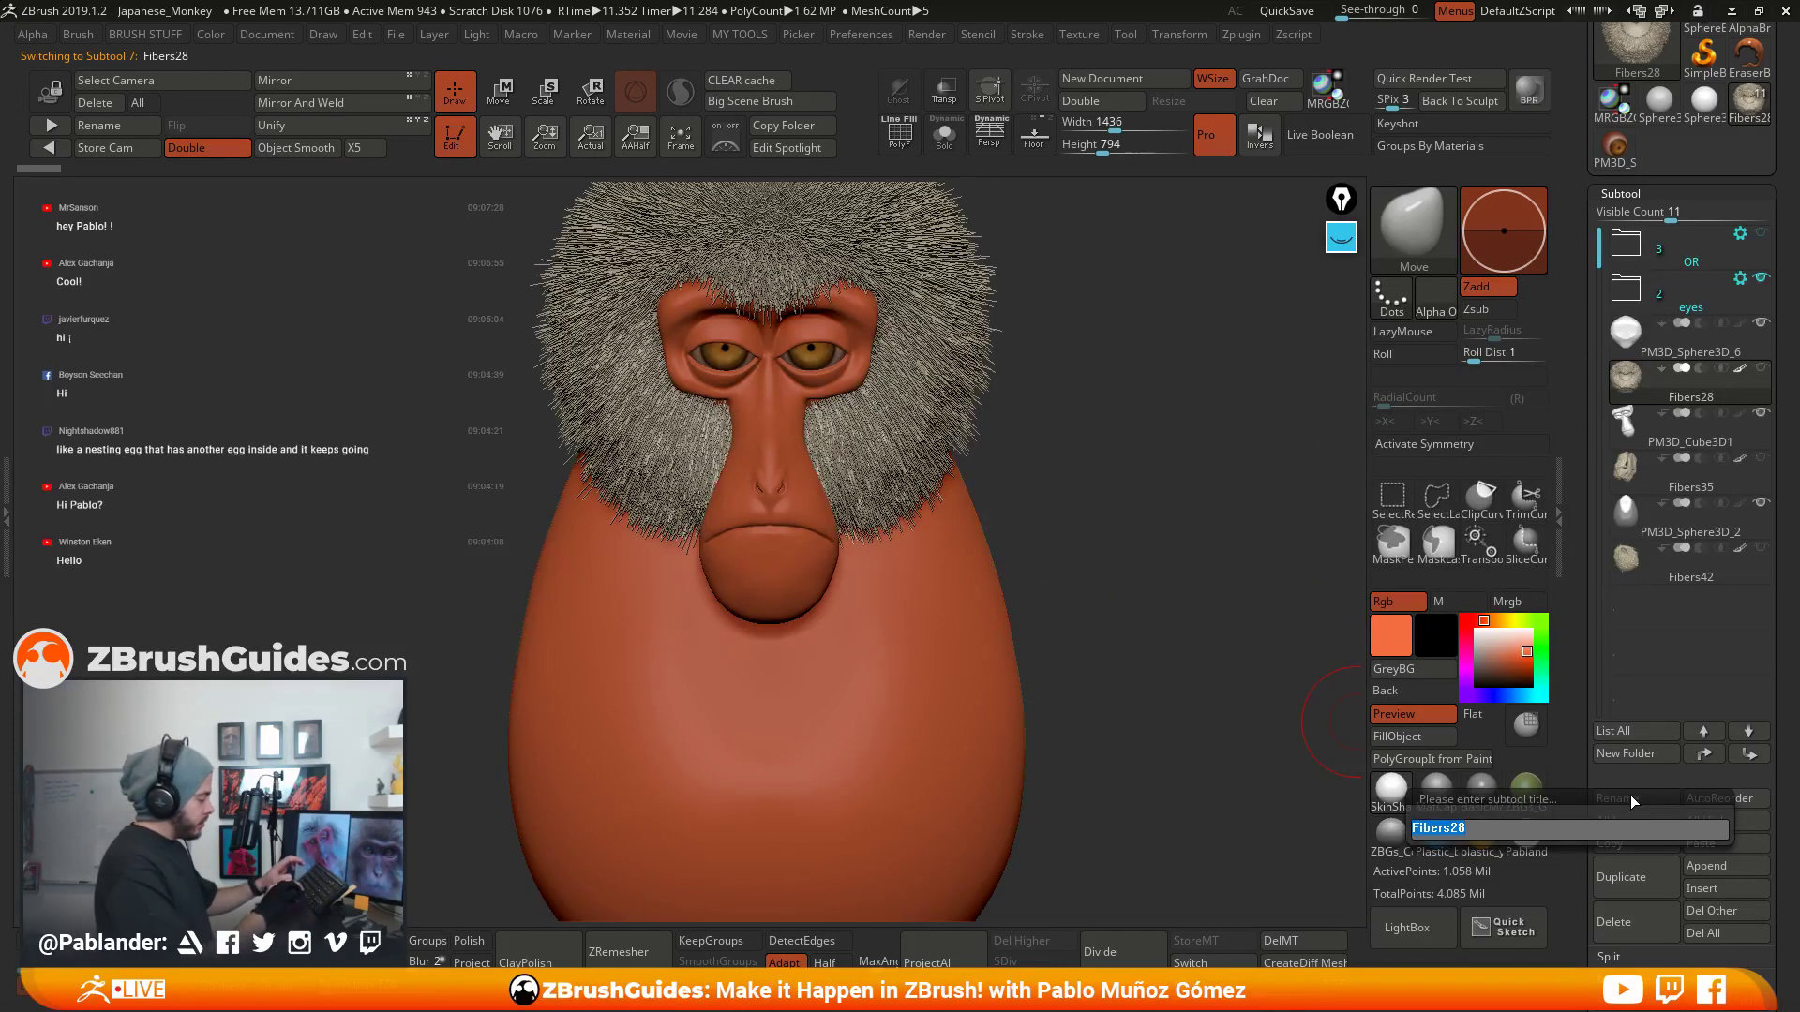
text(t)
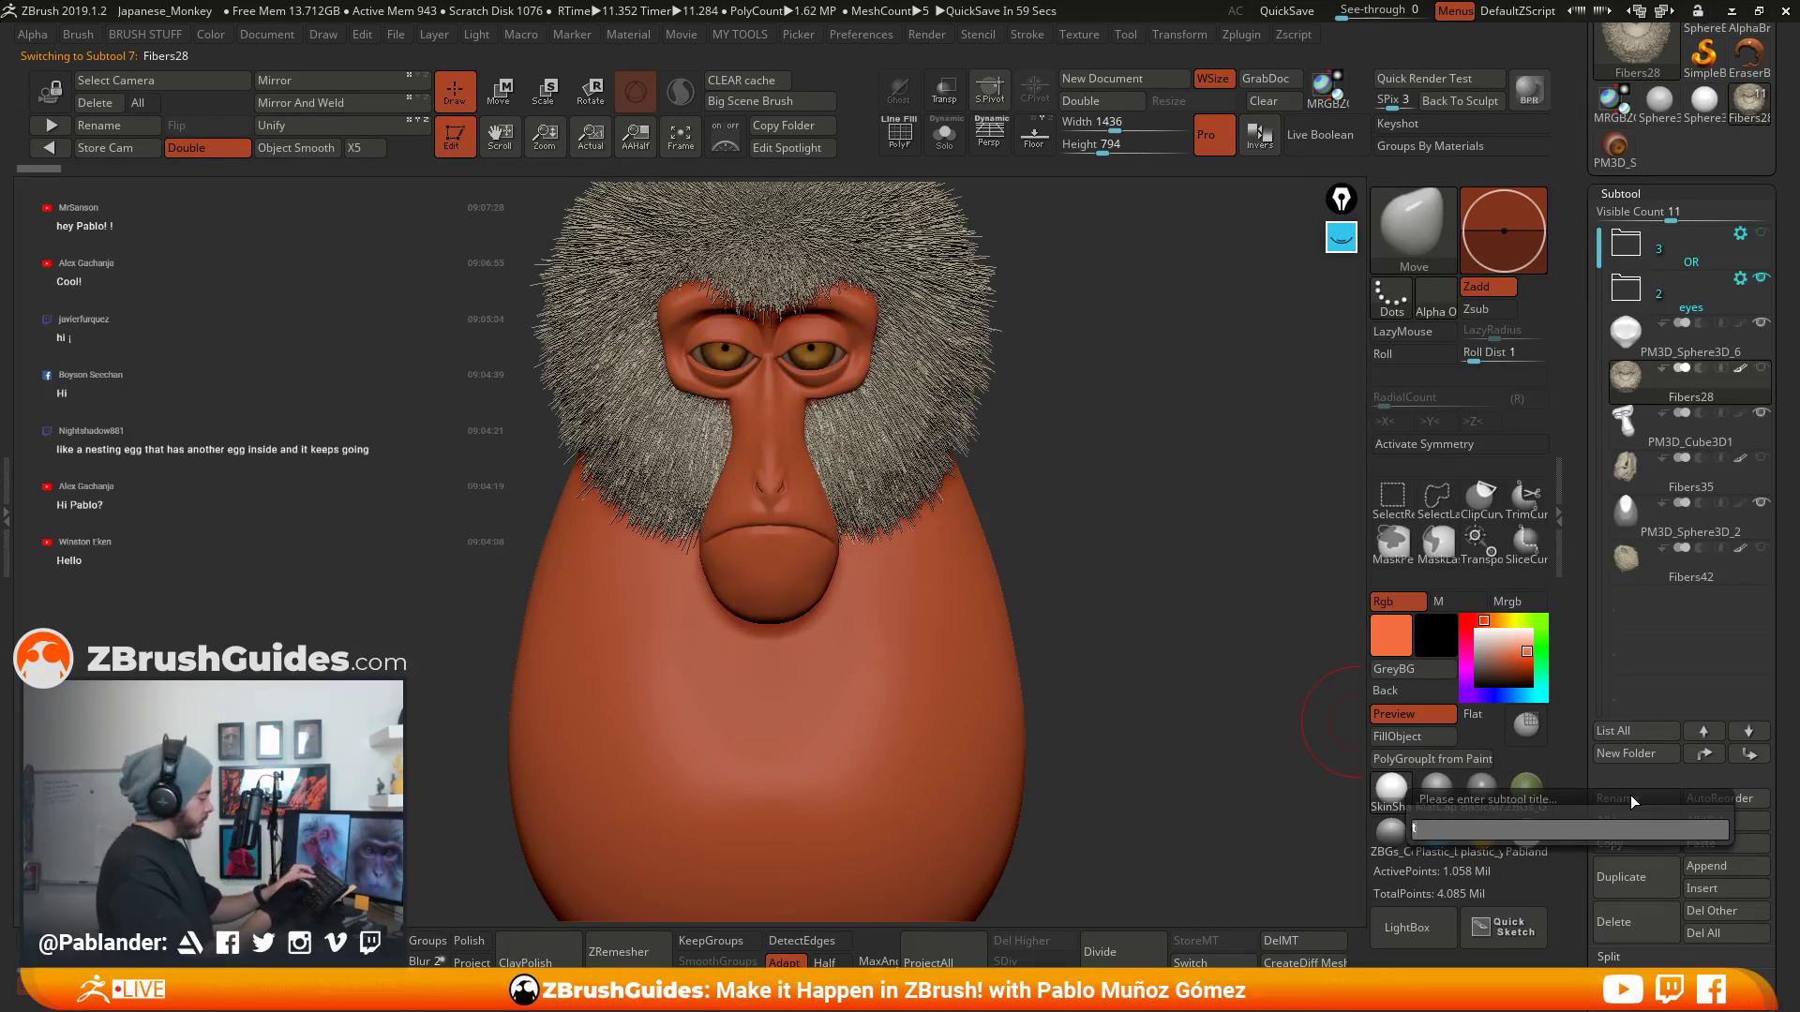
text(emp-fibers)
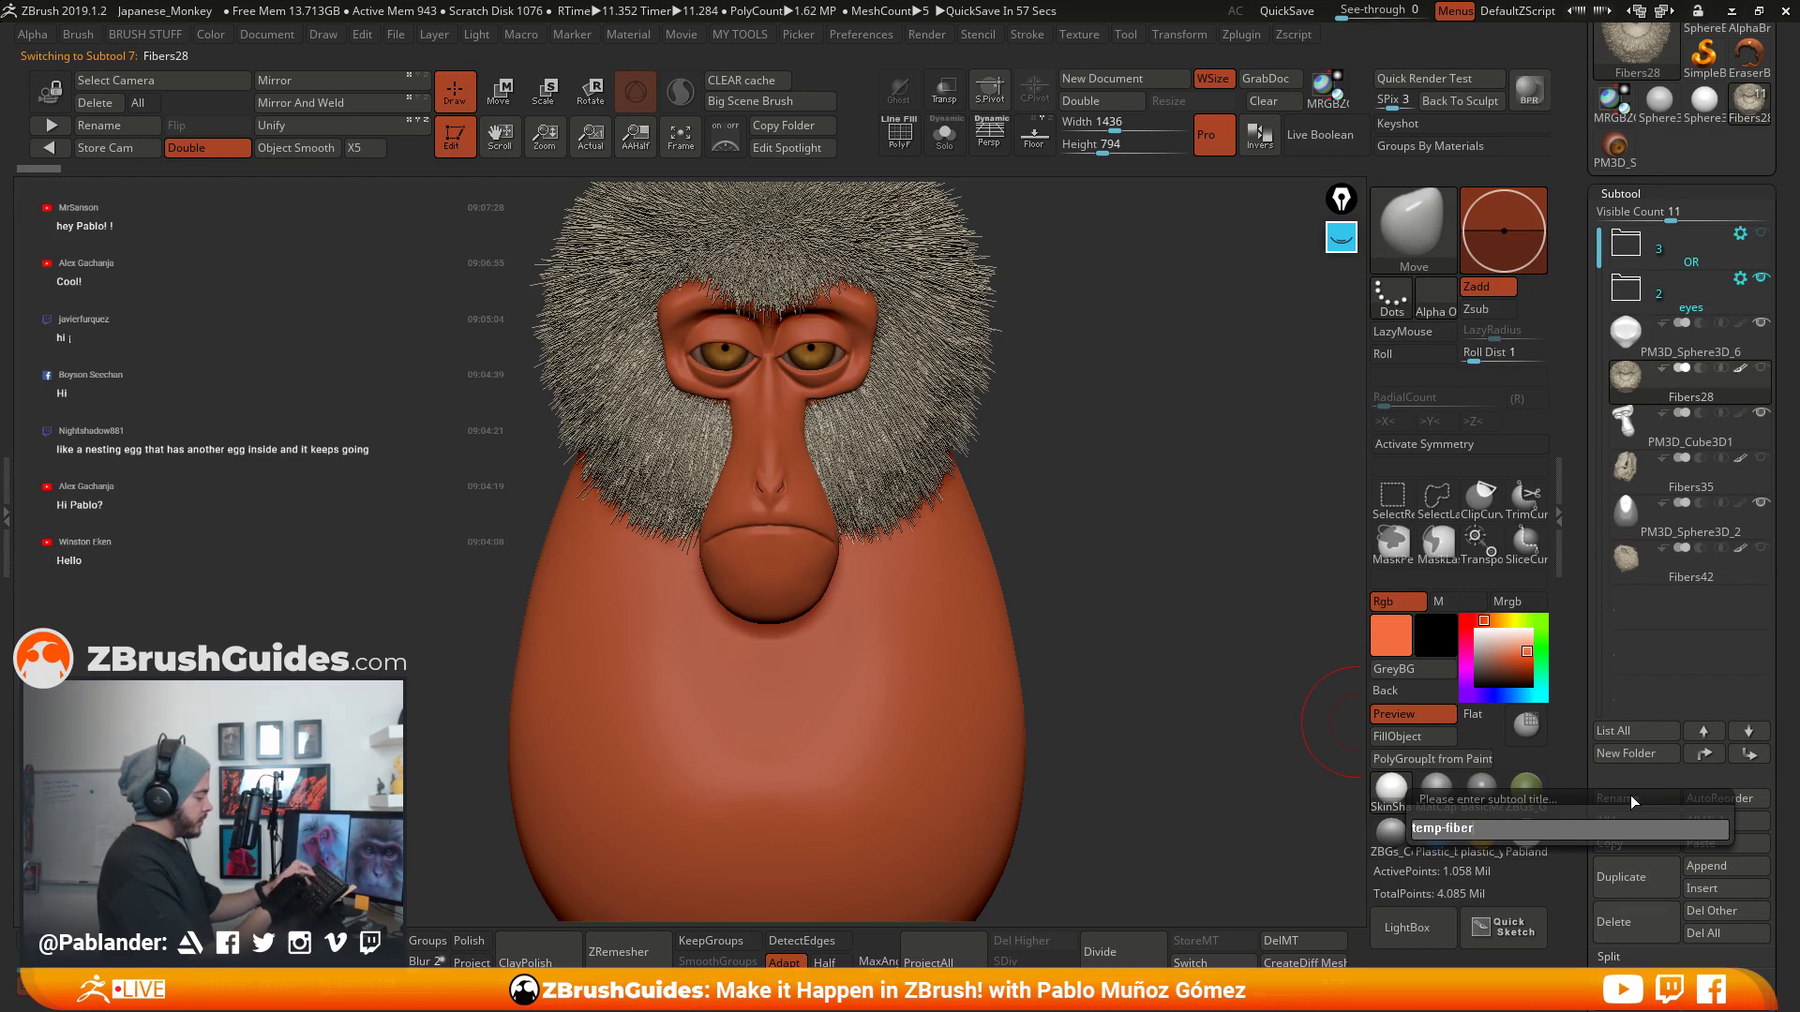
key(Return)
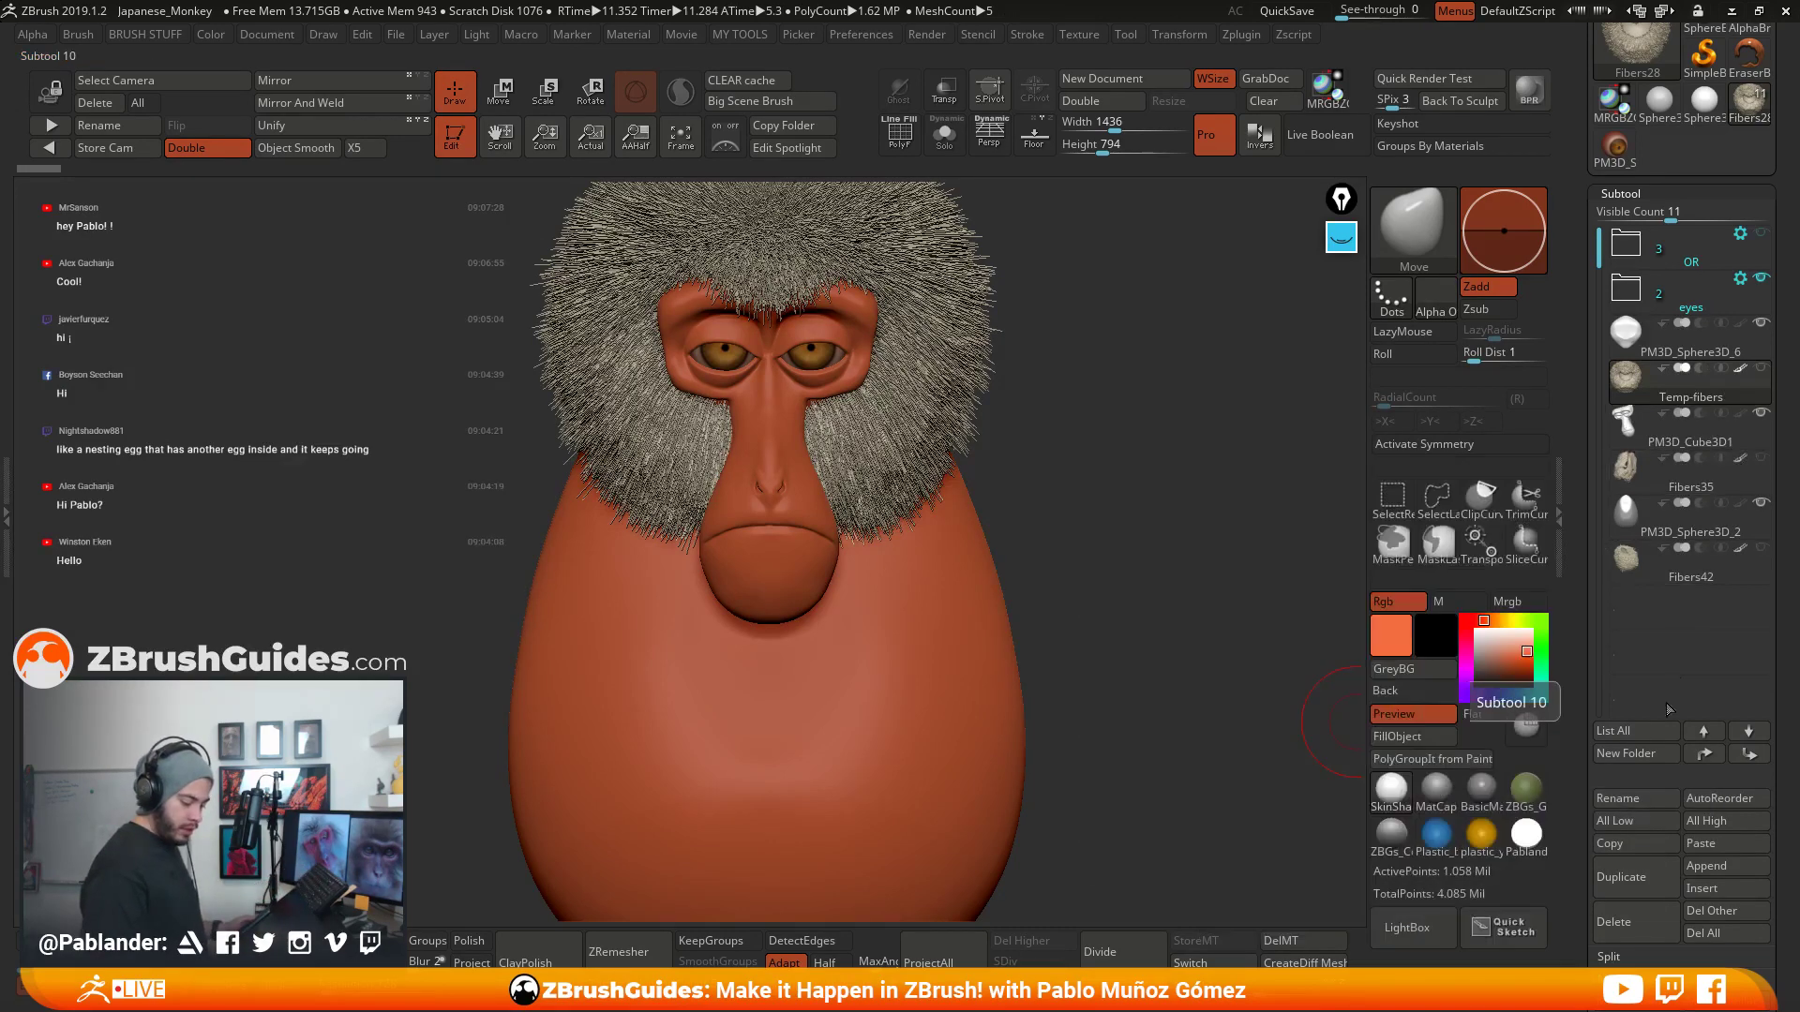
- Create a subtool folder named temp-fiber around the head fur and move Fibers35 and Fibers42 into it
click(1639, 756)
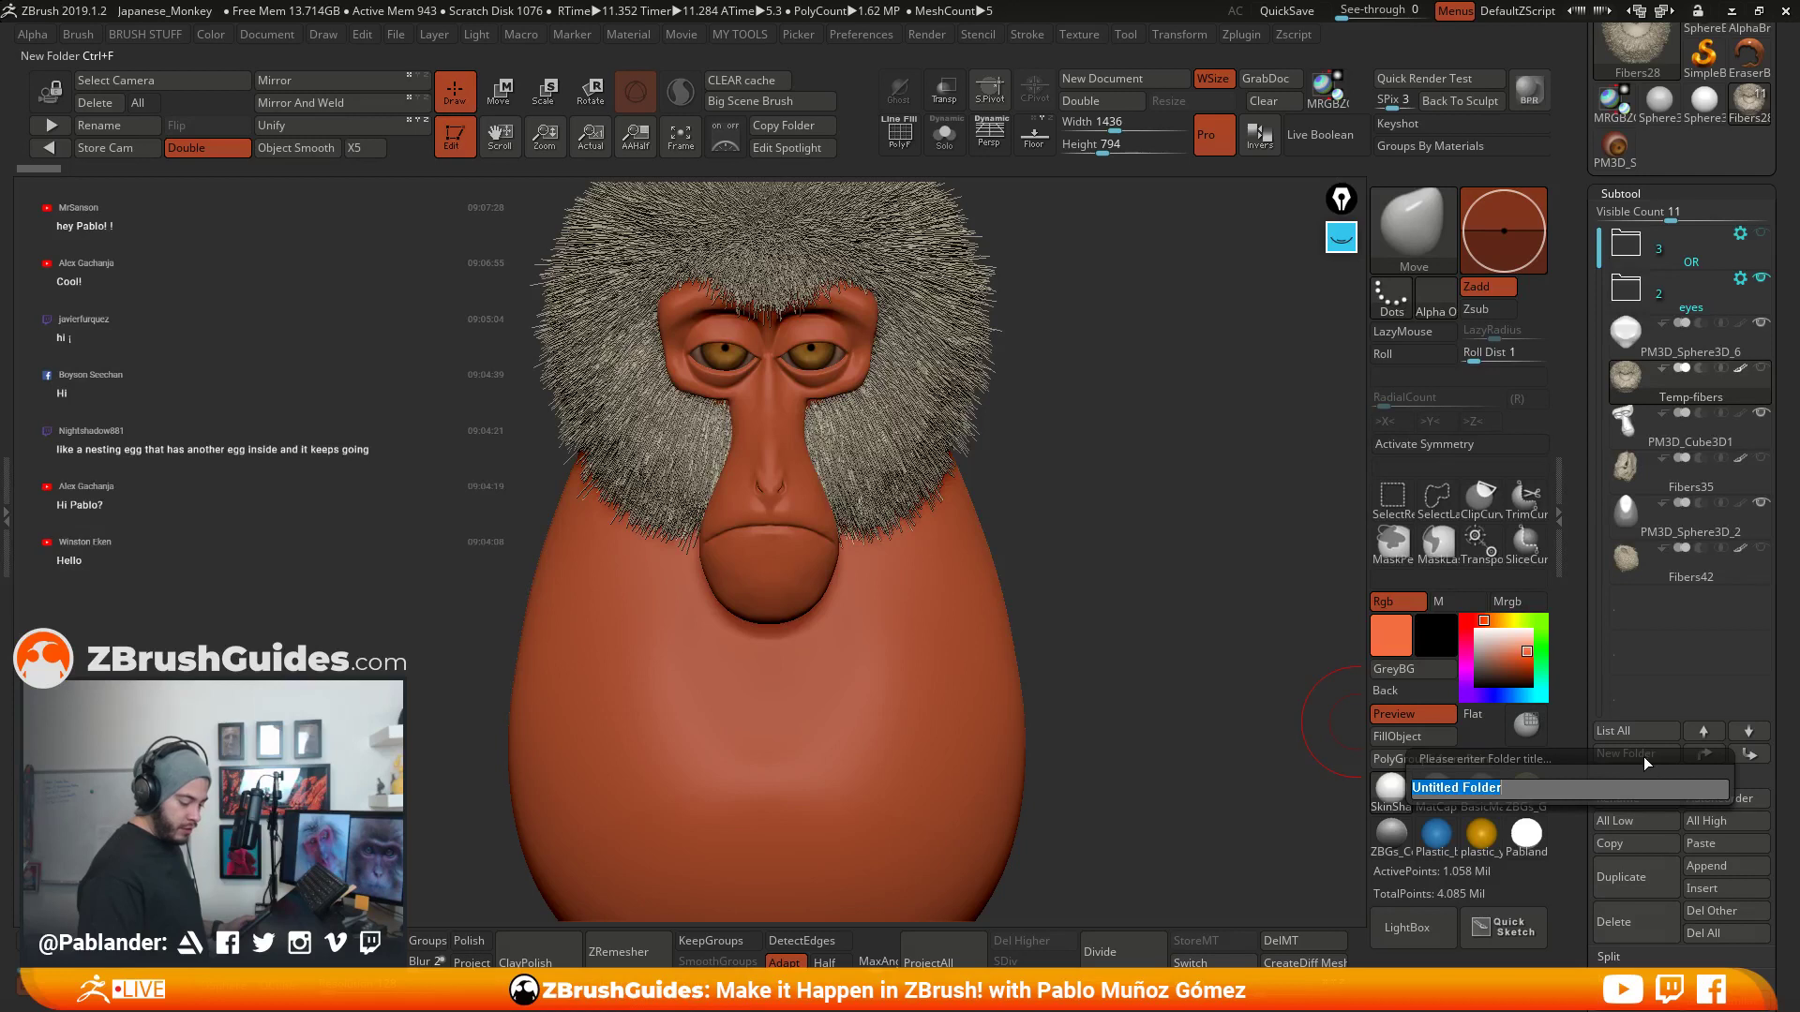
text(temp-)
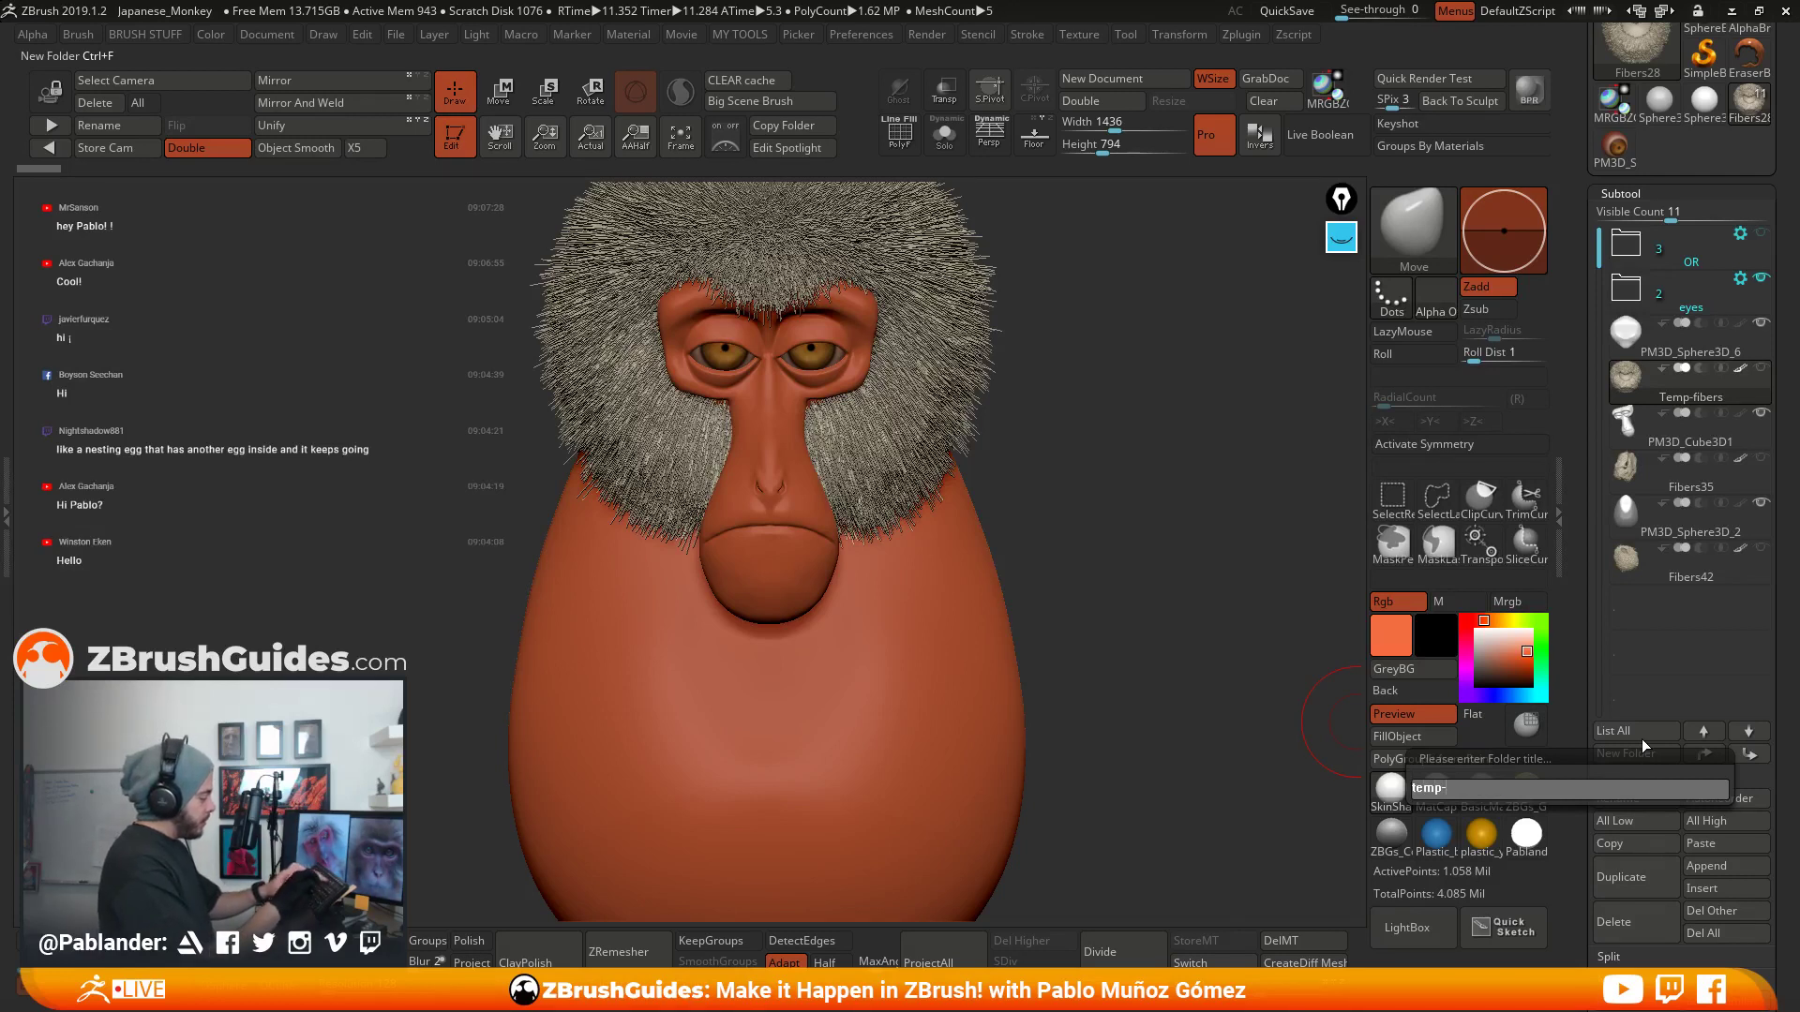
text(fiber)
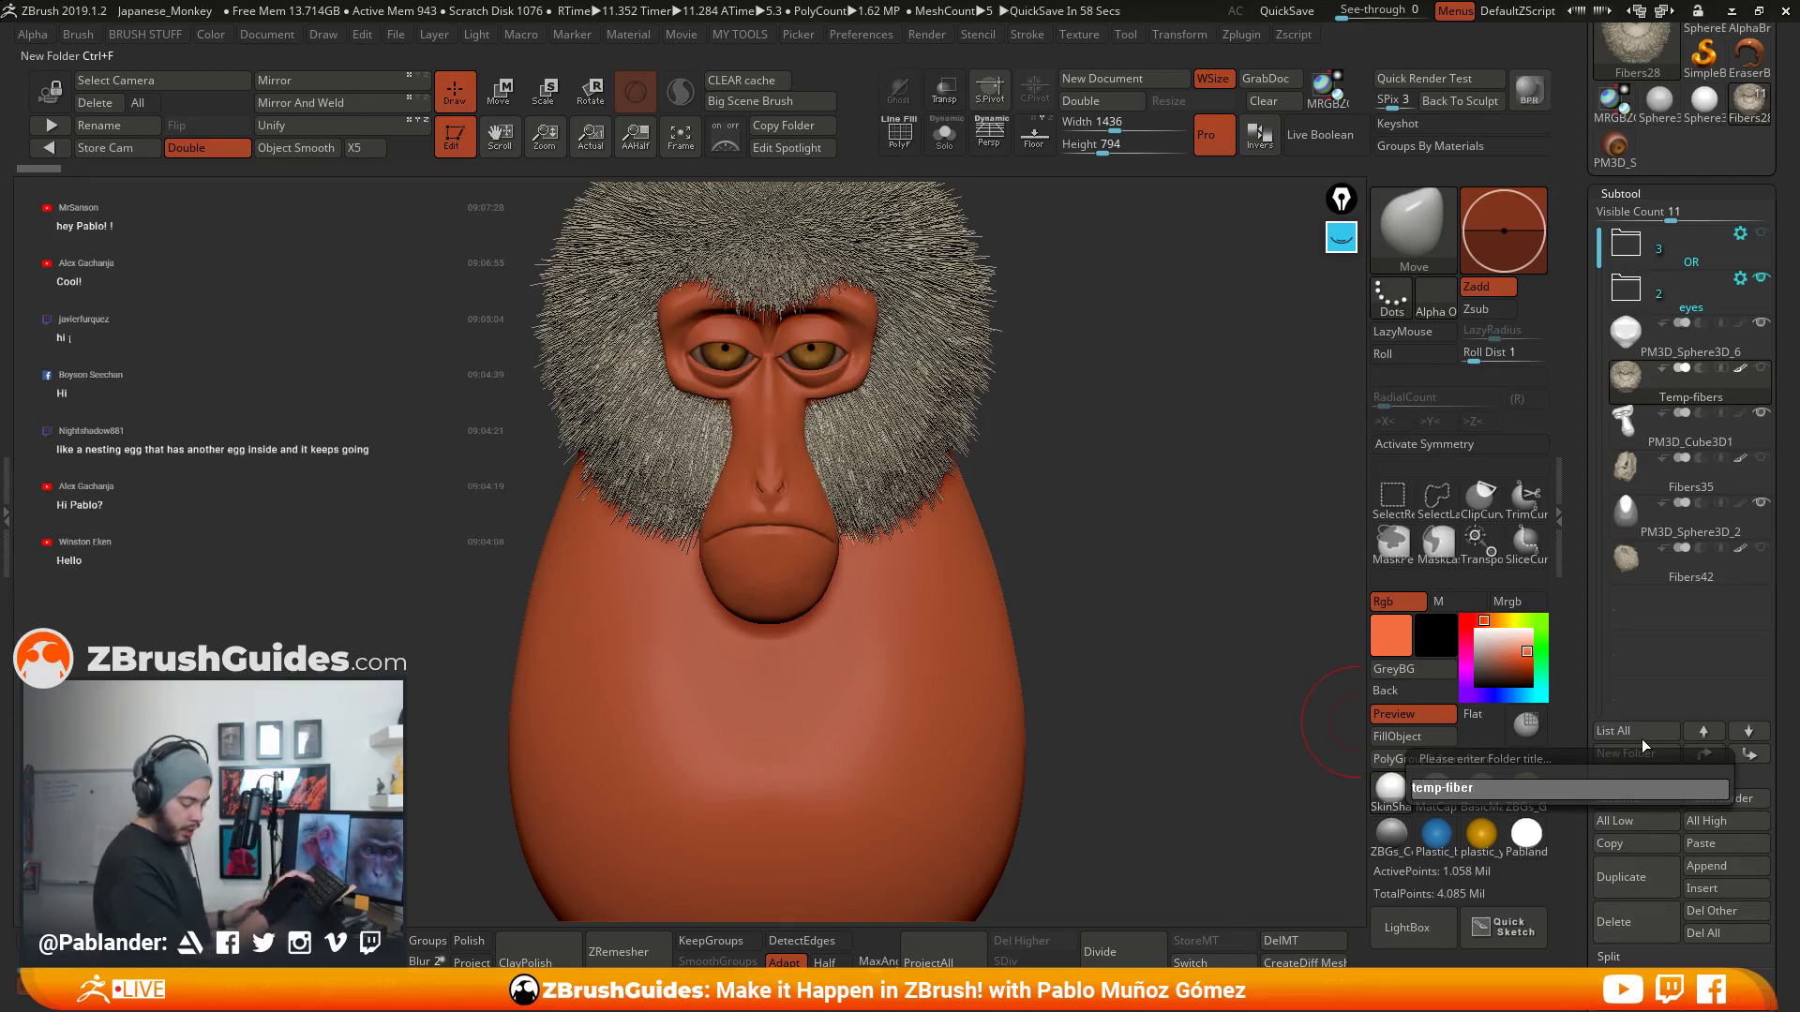
key(Return)
drag(1679, 537, 1701, 438)
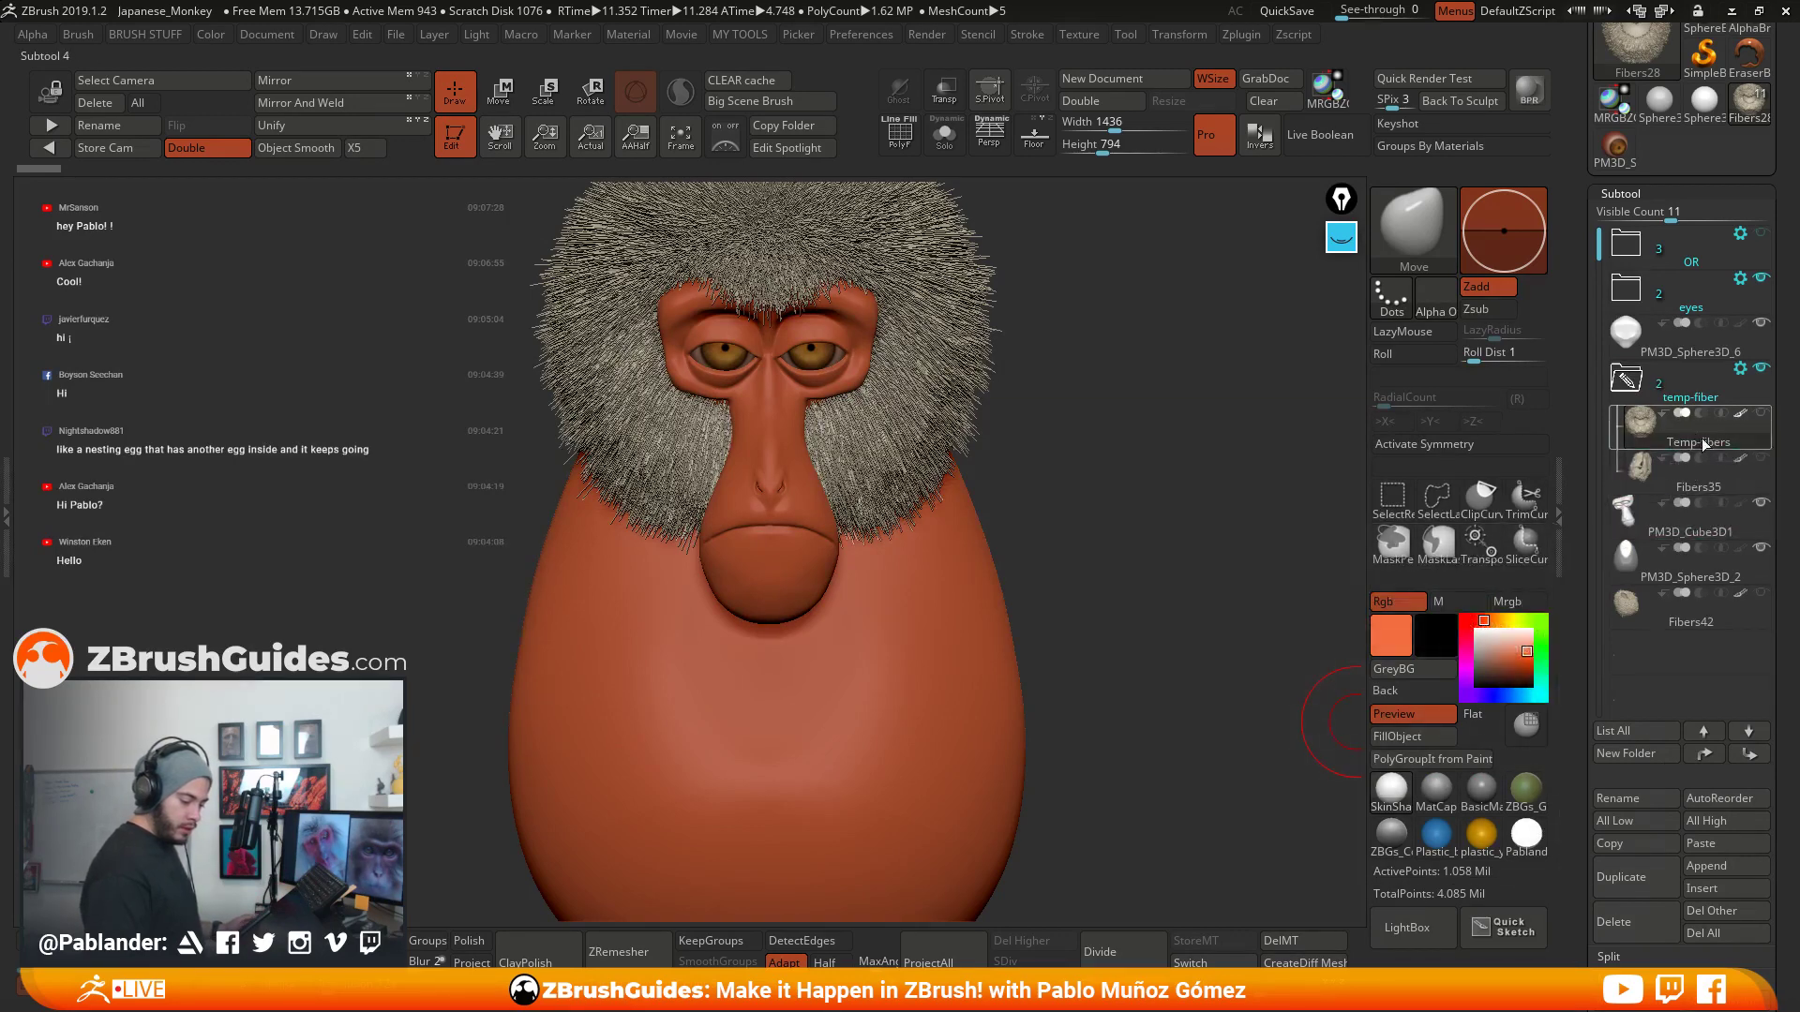
drag(1701, 614, 1693, 433)
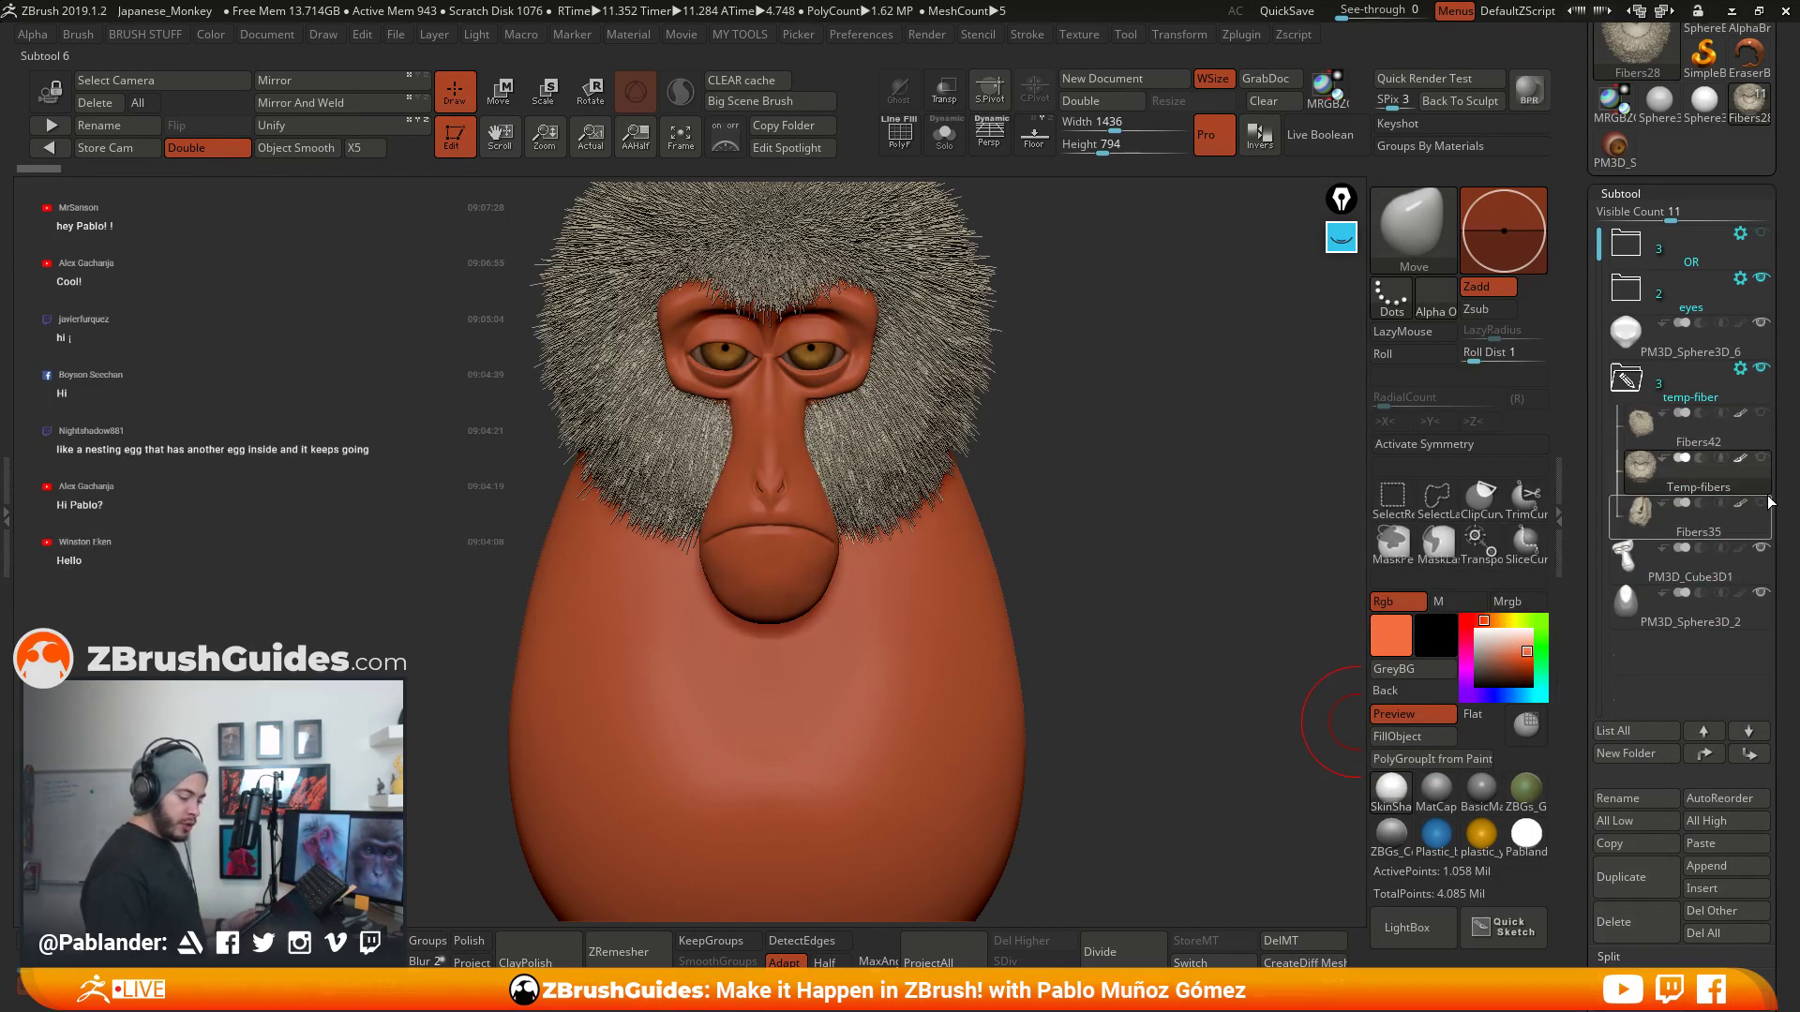
- Collapse the temp-fiber folder, move it above the eyes folder and hide its contents
click(1625, 379)
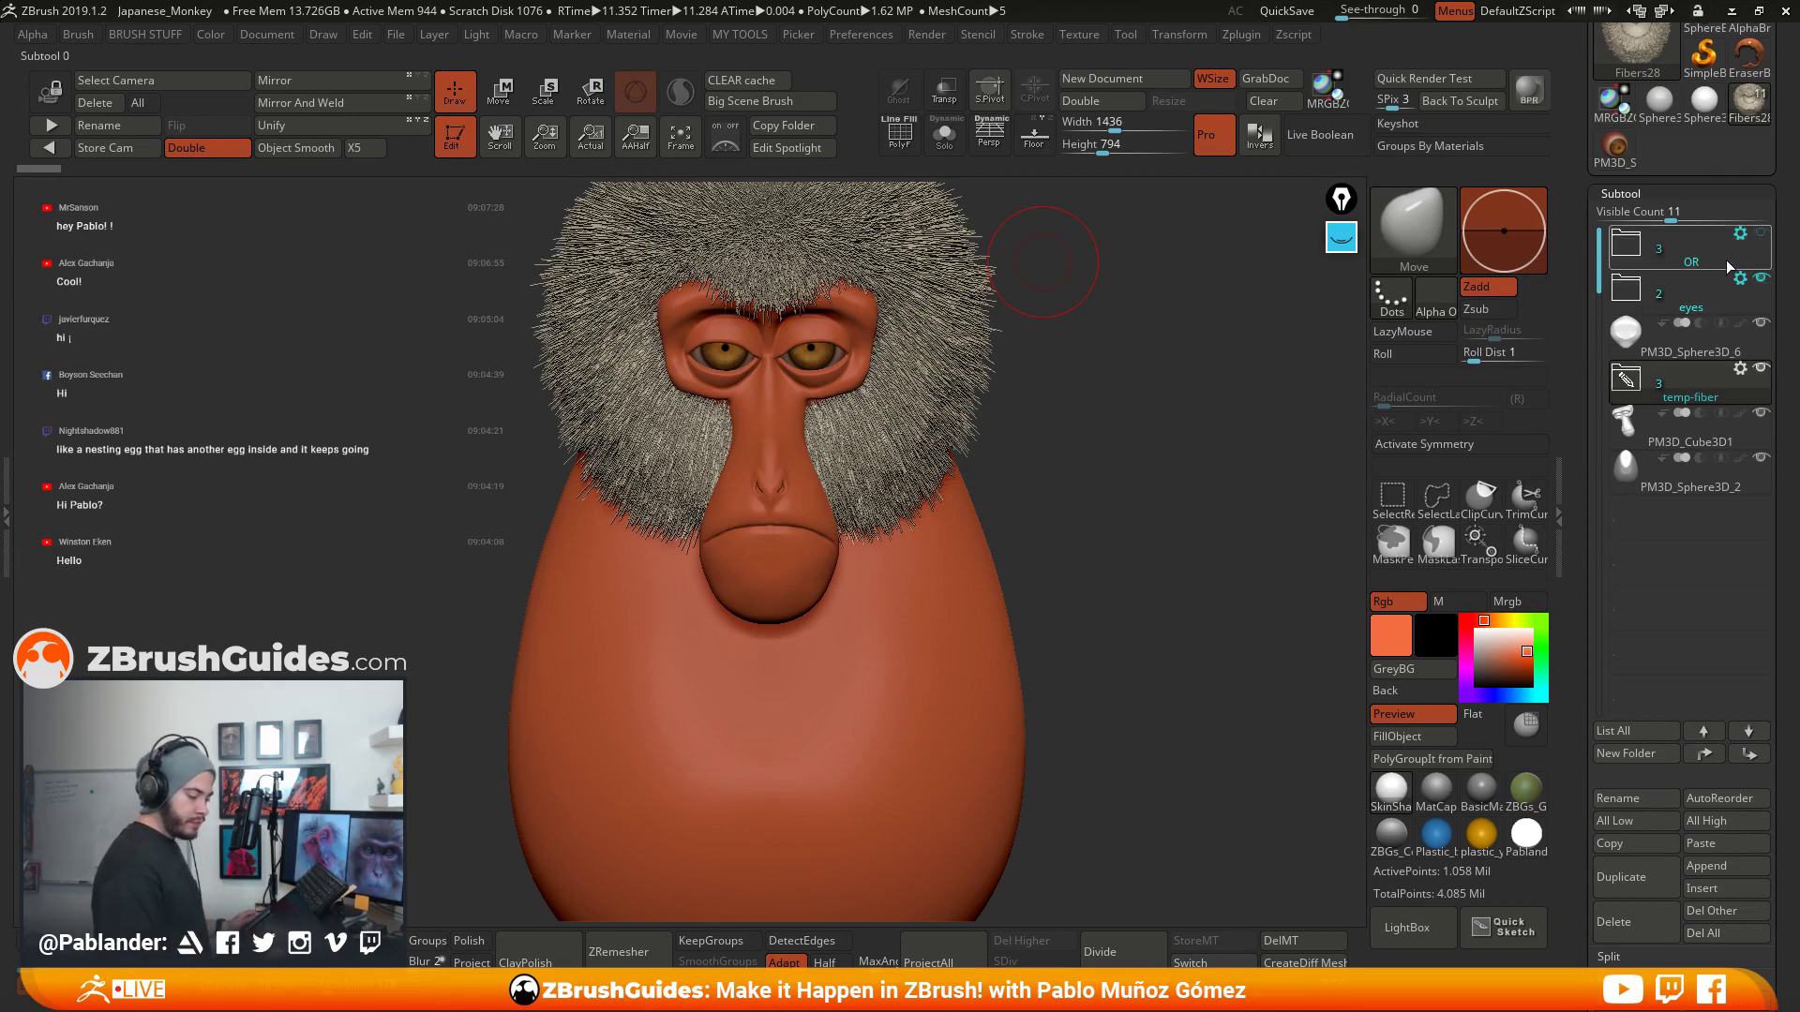
drag(1709, 371, 1711, 277)
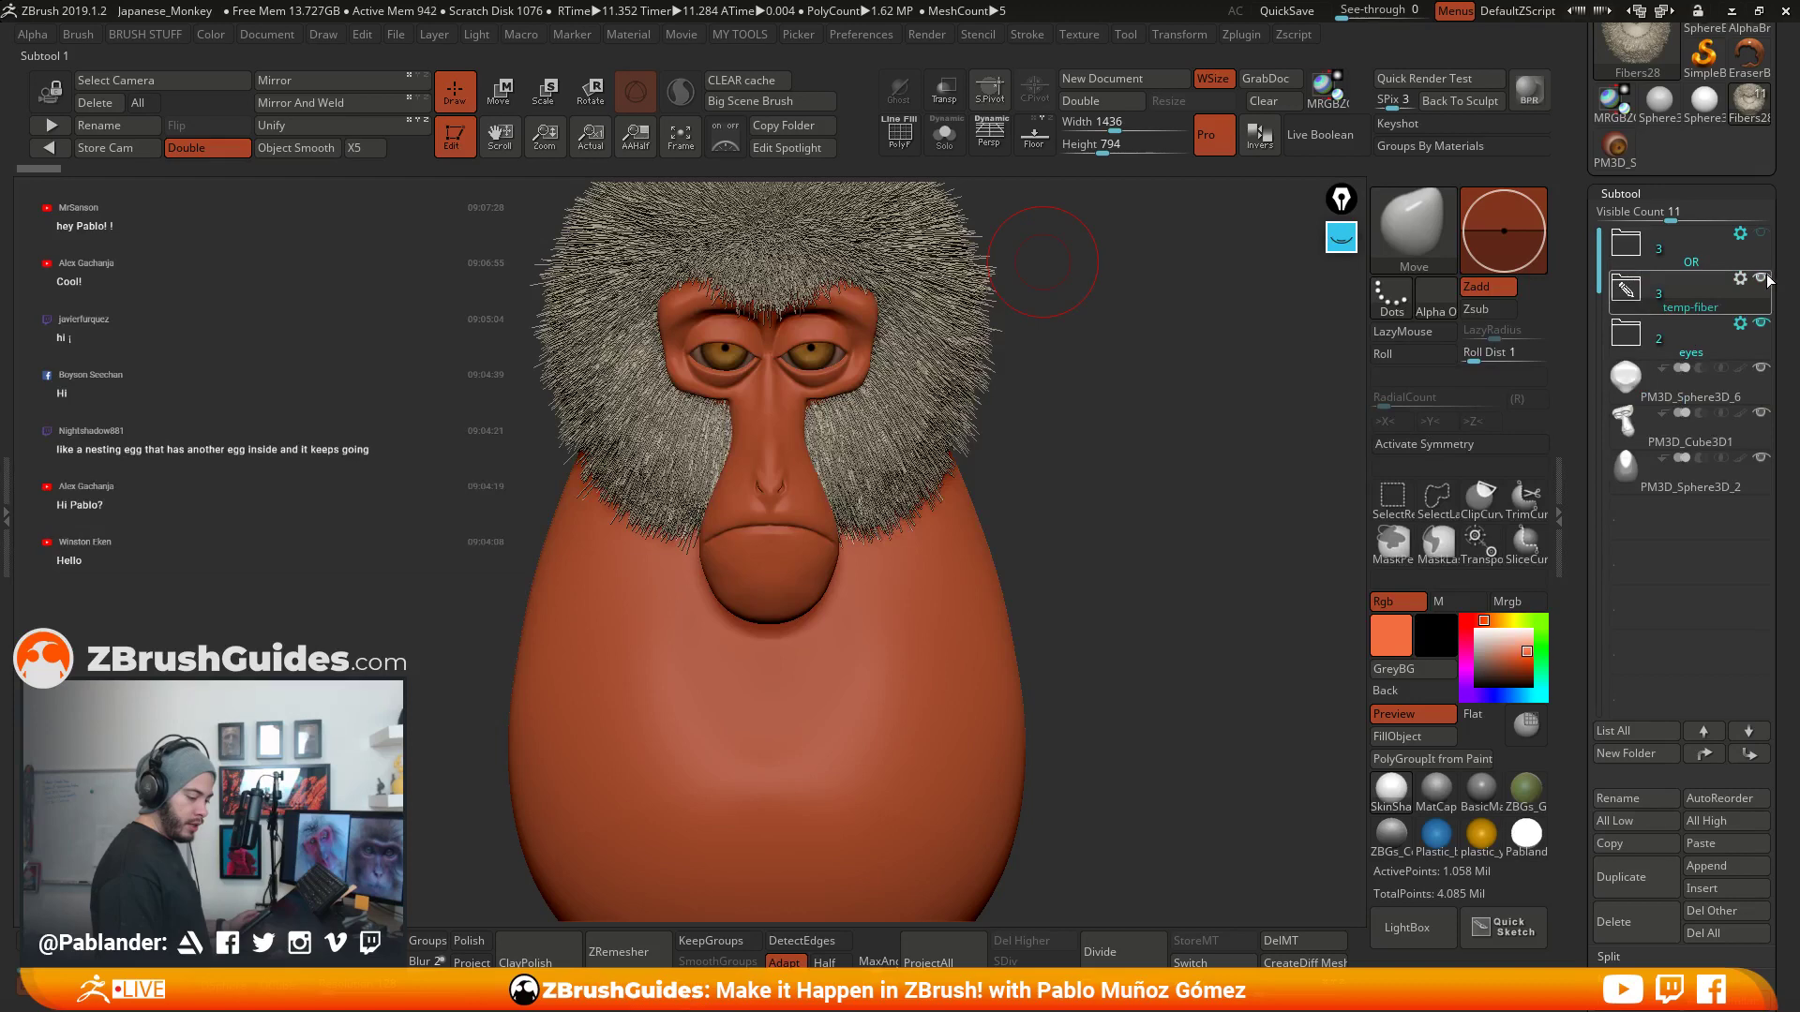
click(1762, 278)
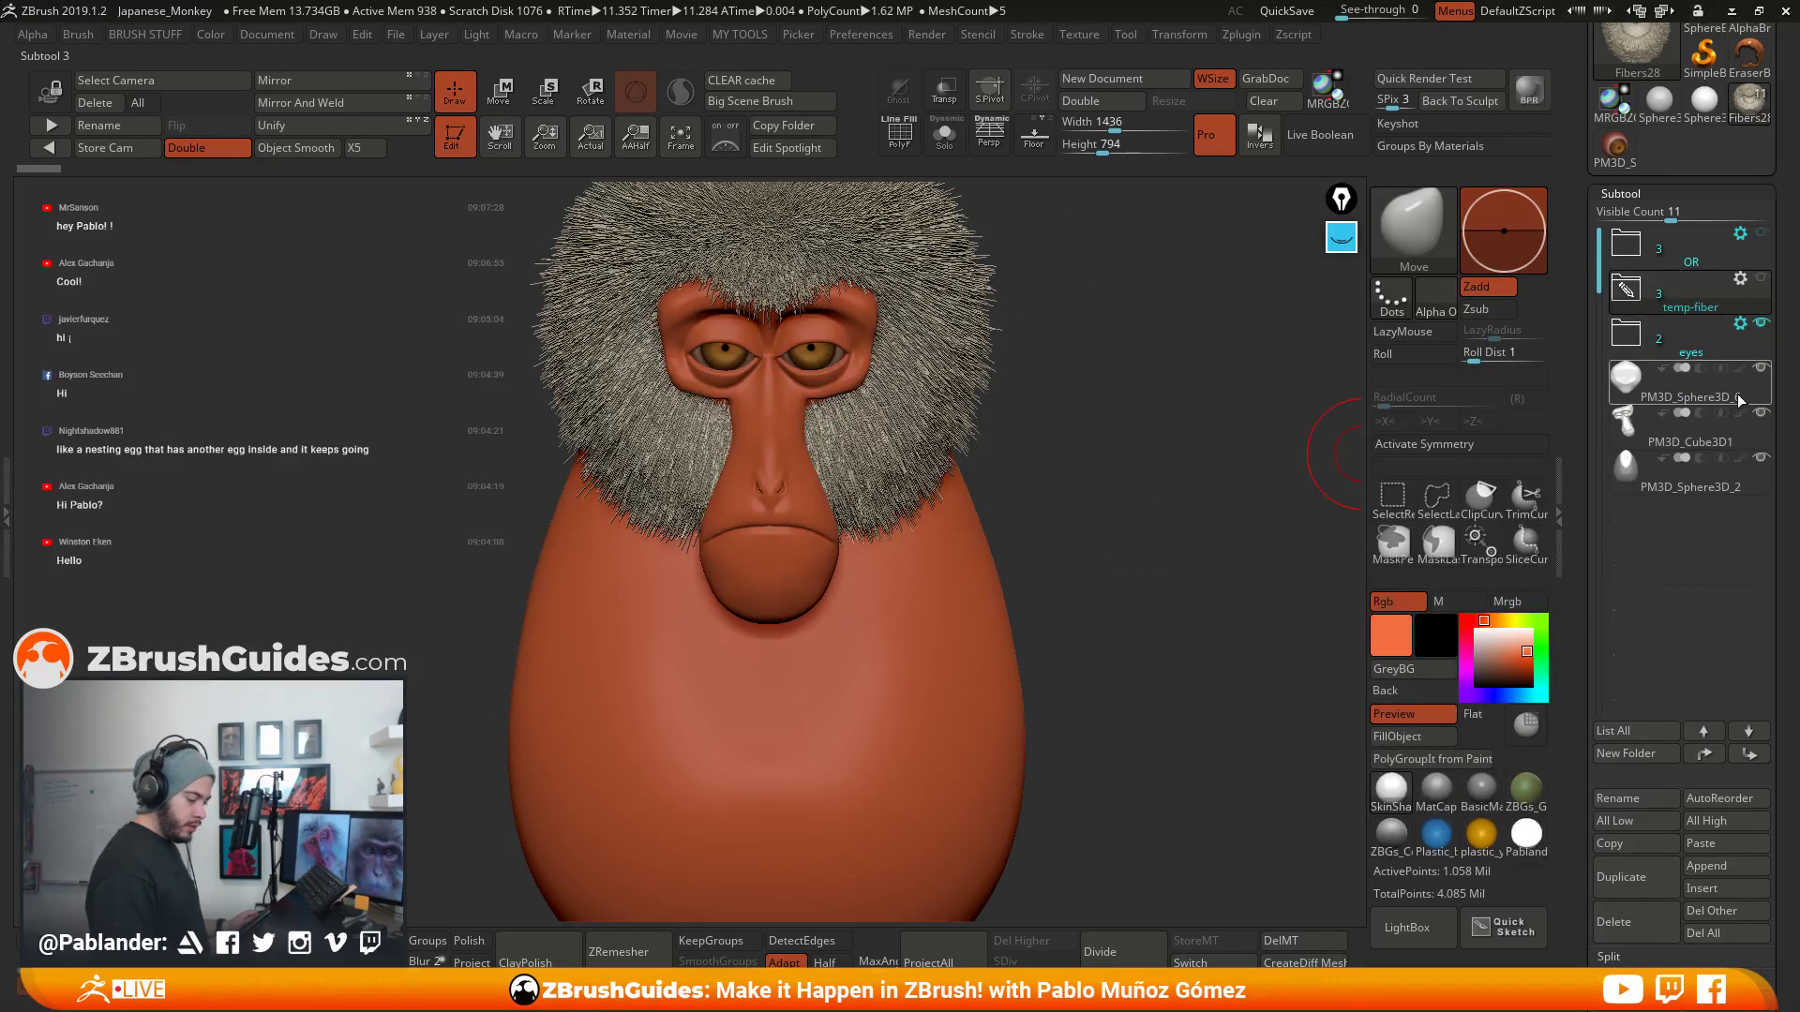
- Clear the masks on the body PM3D_Sphere3D_2 and the face PM3D_Cube3D1, and hide the body
click(1704, 486)
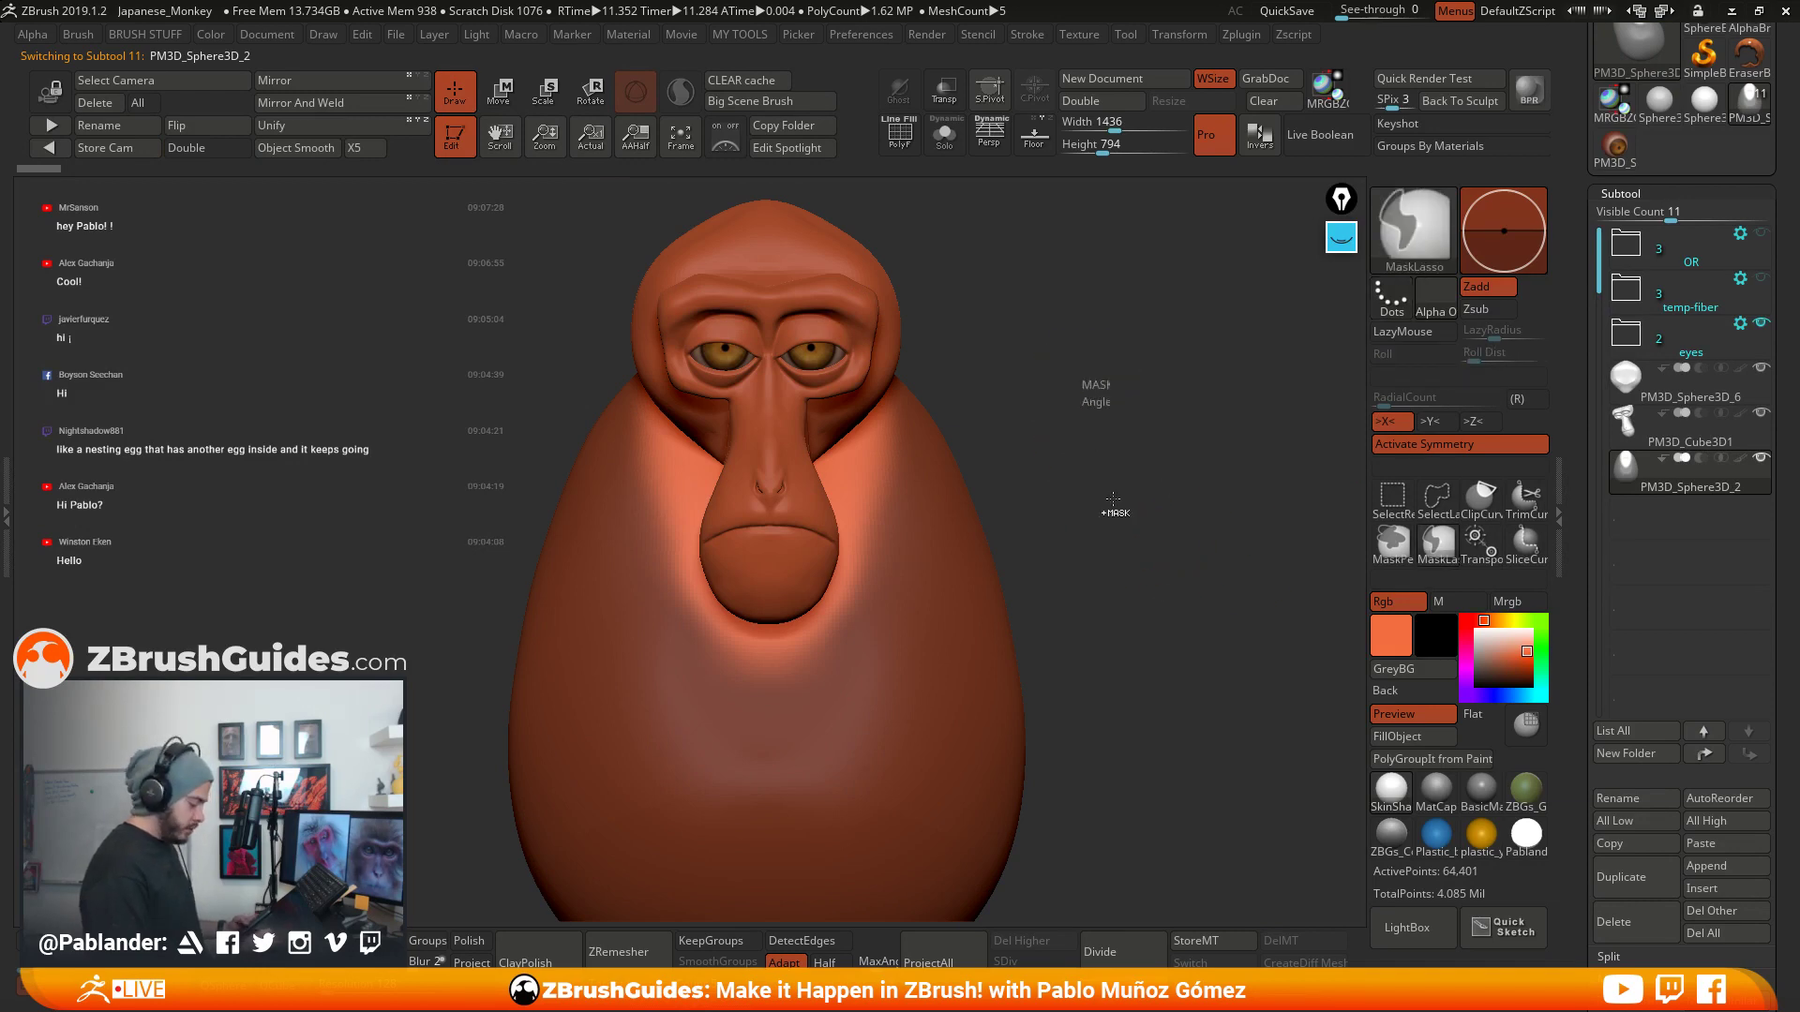
mouse_move(1117, 486)
mouse_down()
mouse_move(1093, 454)
mouse_move(1136, 465)
mouse_up()
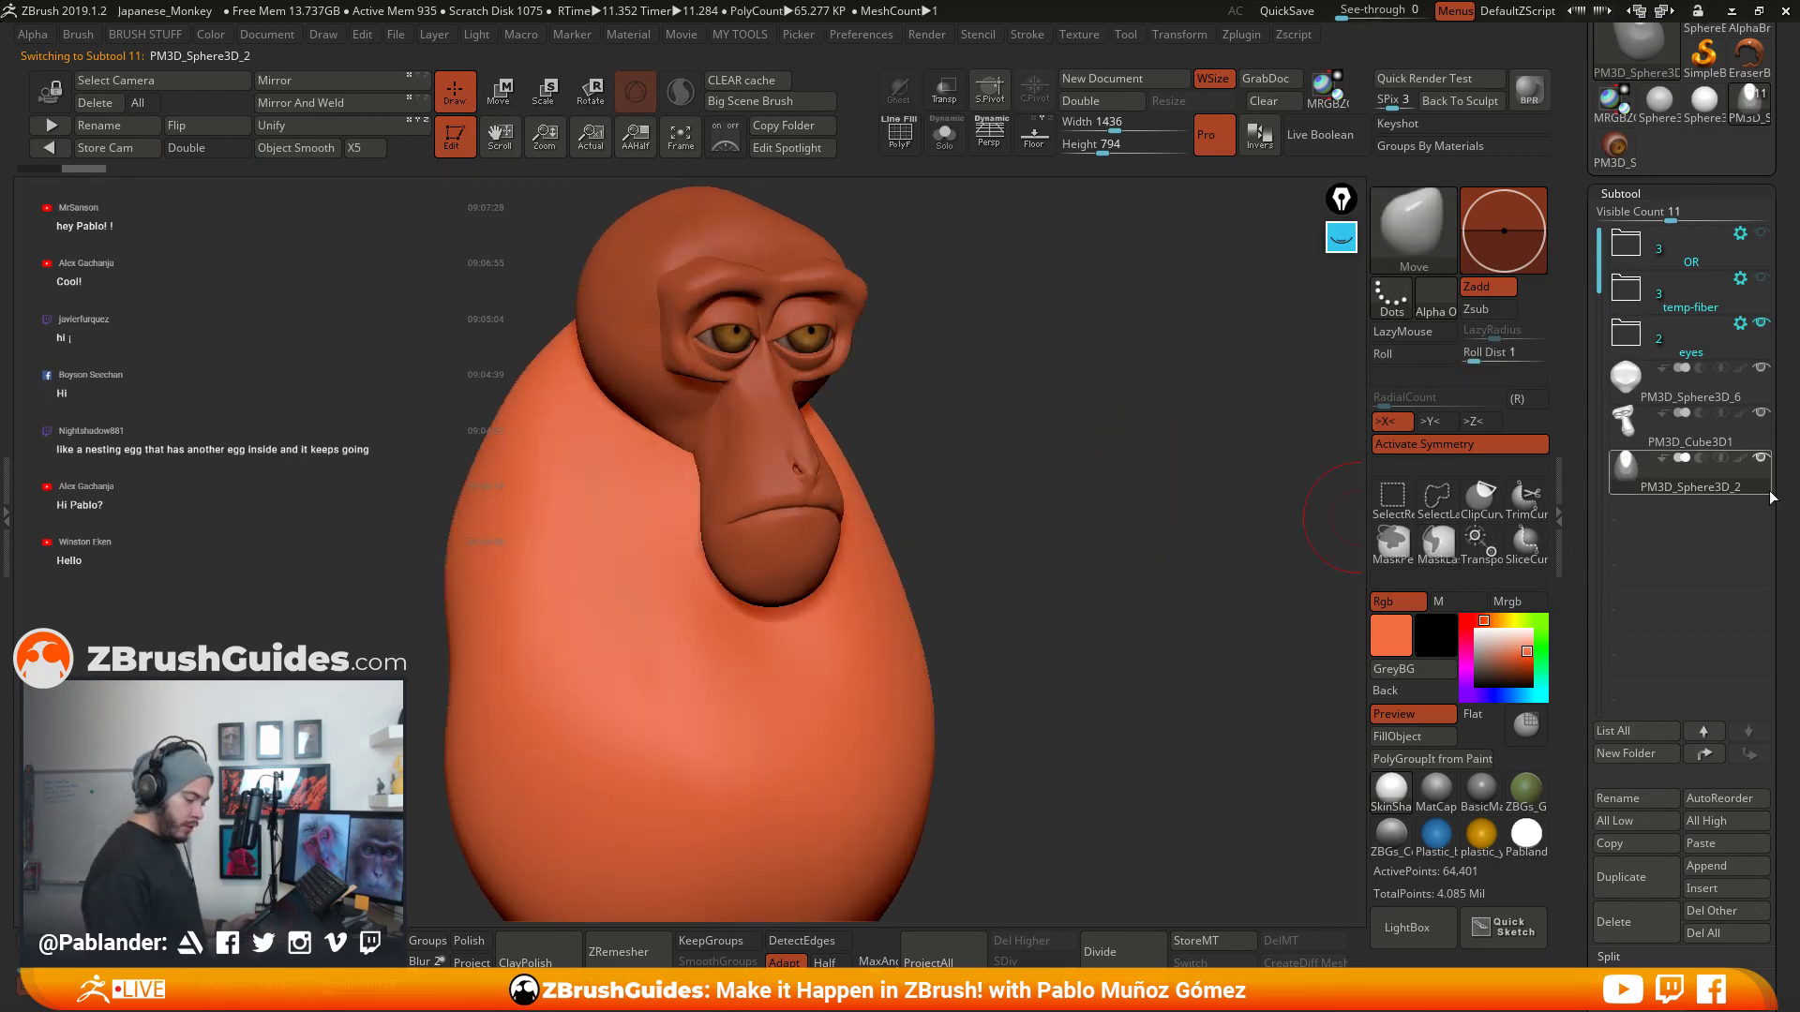
click(1706, 438)
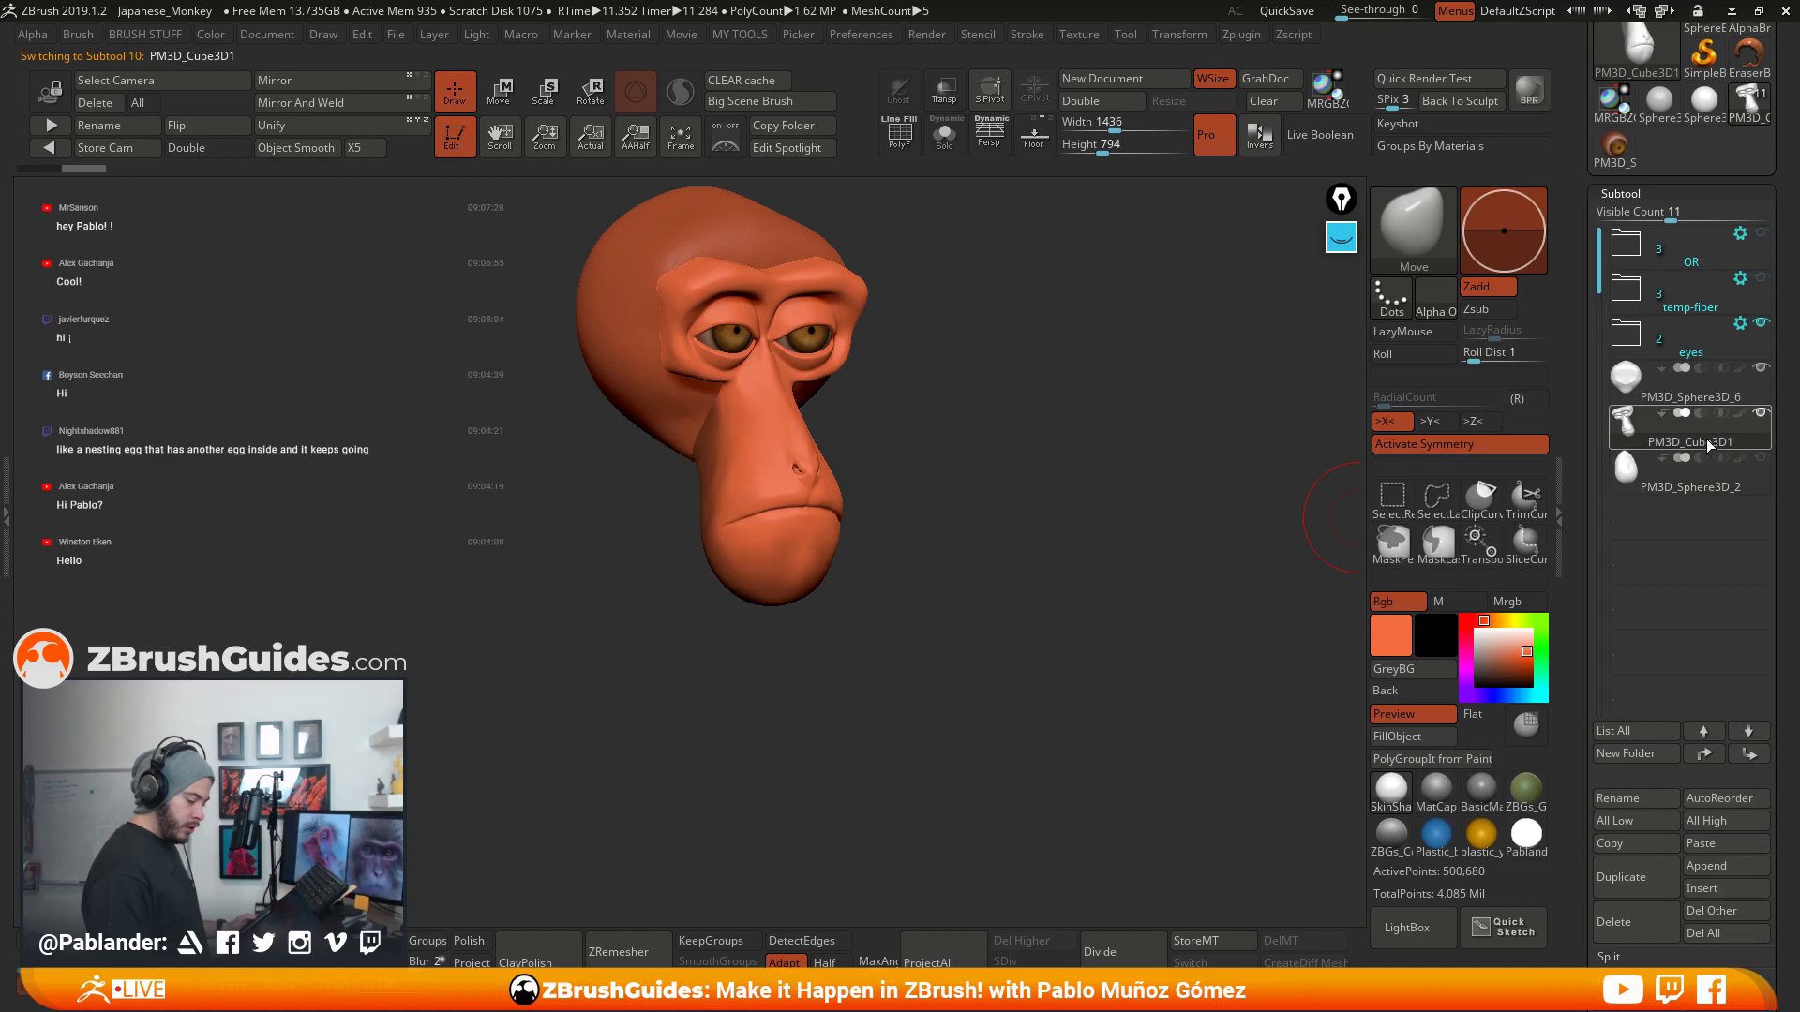
drag(1238, 481, 1088, 413)
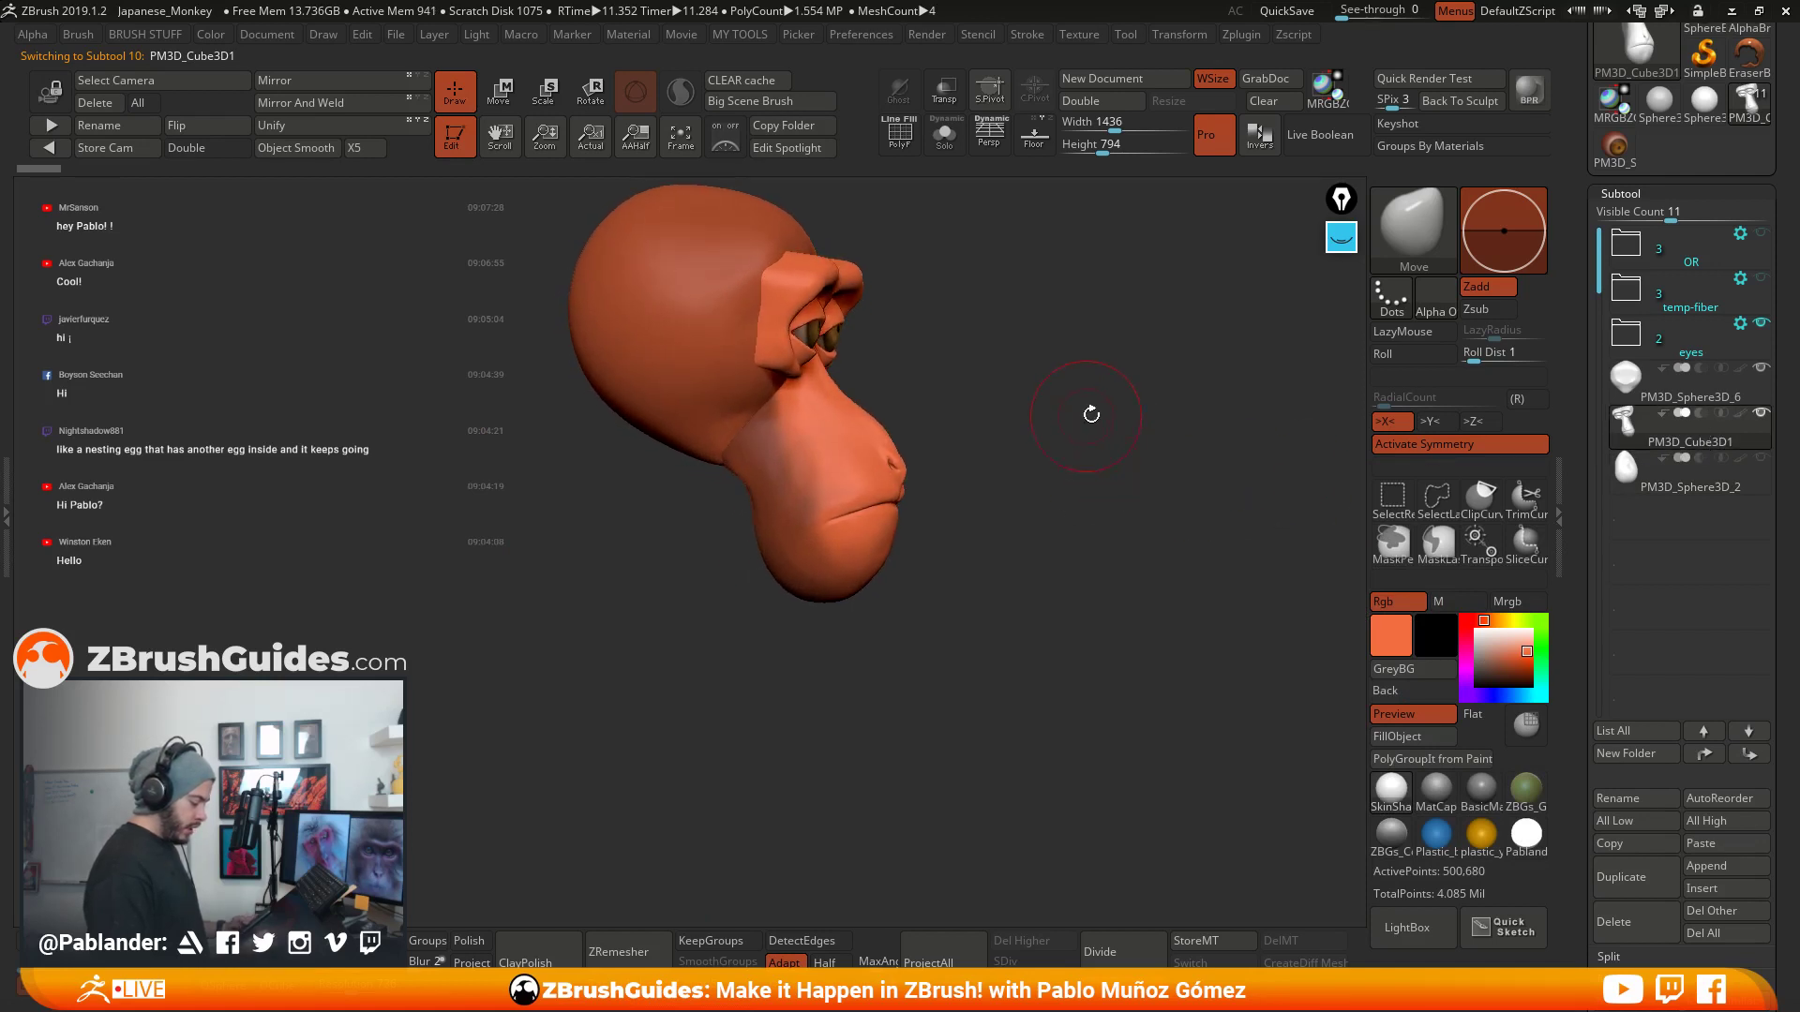
drag(1133, 469, 963, 512)
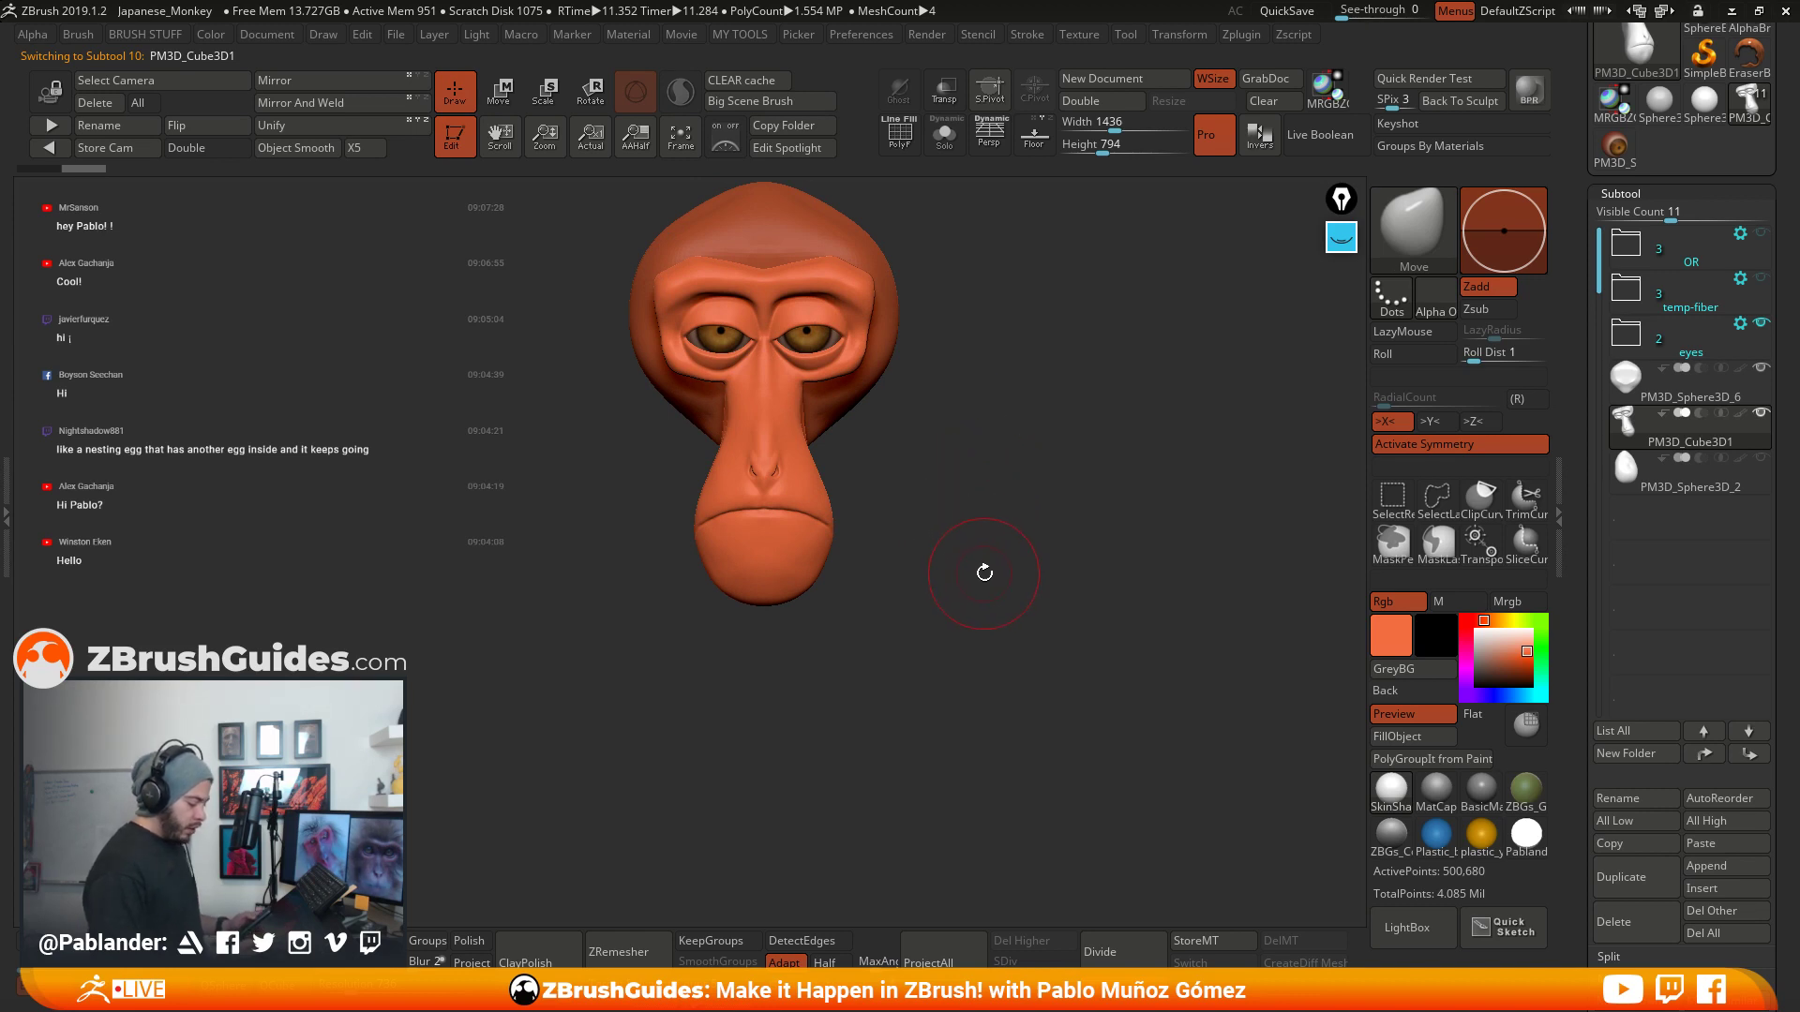
drag(984, 573, 1000, 482)
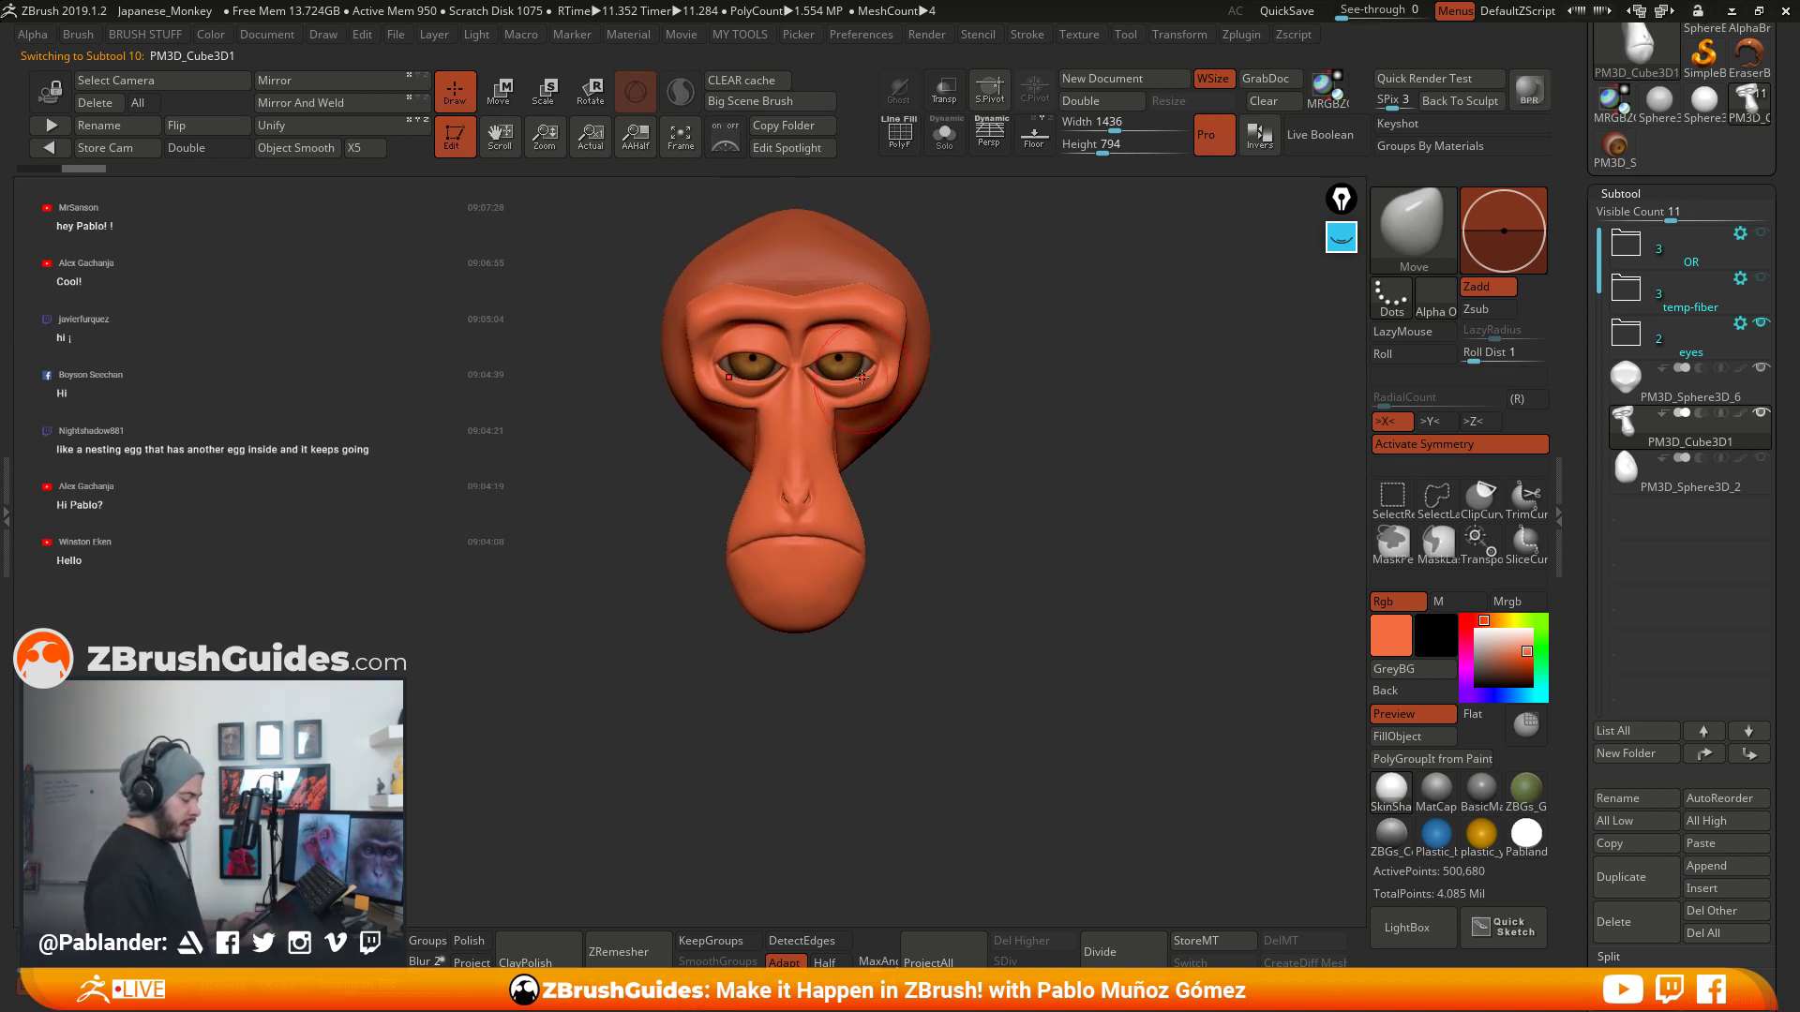
- Reshape the muzzle symmetrically with the Move brush, widening the sides below the nose bridge and flattening the mouth line
ctrl+right_drag(783, 350, 830, 433)
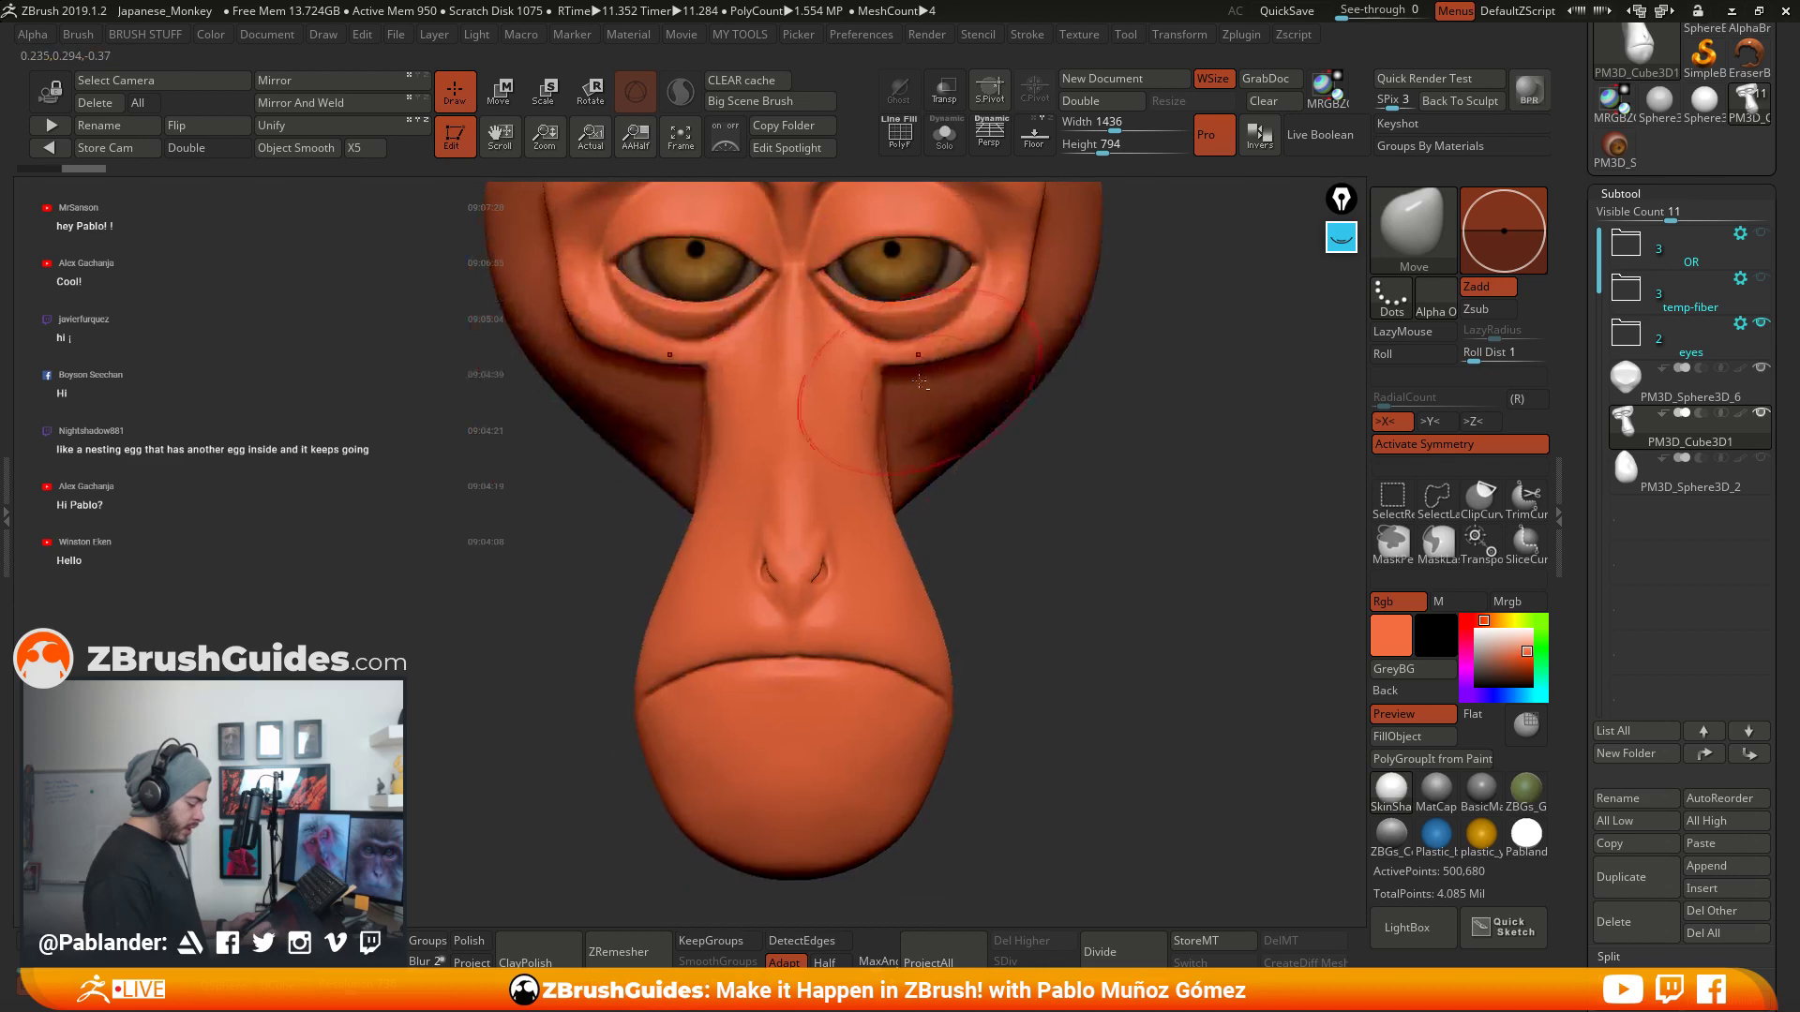
mouse_move(1106, 478)
mouse_down()
mouse_move(1169, 510)
mouse_move(1144, 528)
mouse_move(1080, 503)
mouse_move(1091, 538)
mouse_move(1017, 544)
mouse_move(970, 574)
mouse_move(1119, 536)
mouse_move(1018, 453)
mouse_move(1032, 637)
mouse_up()
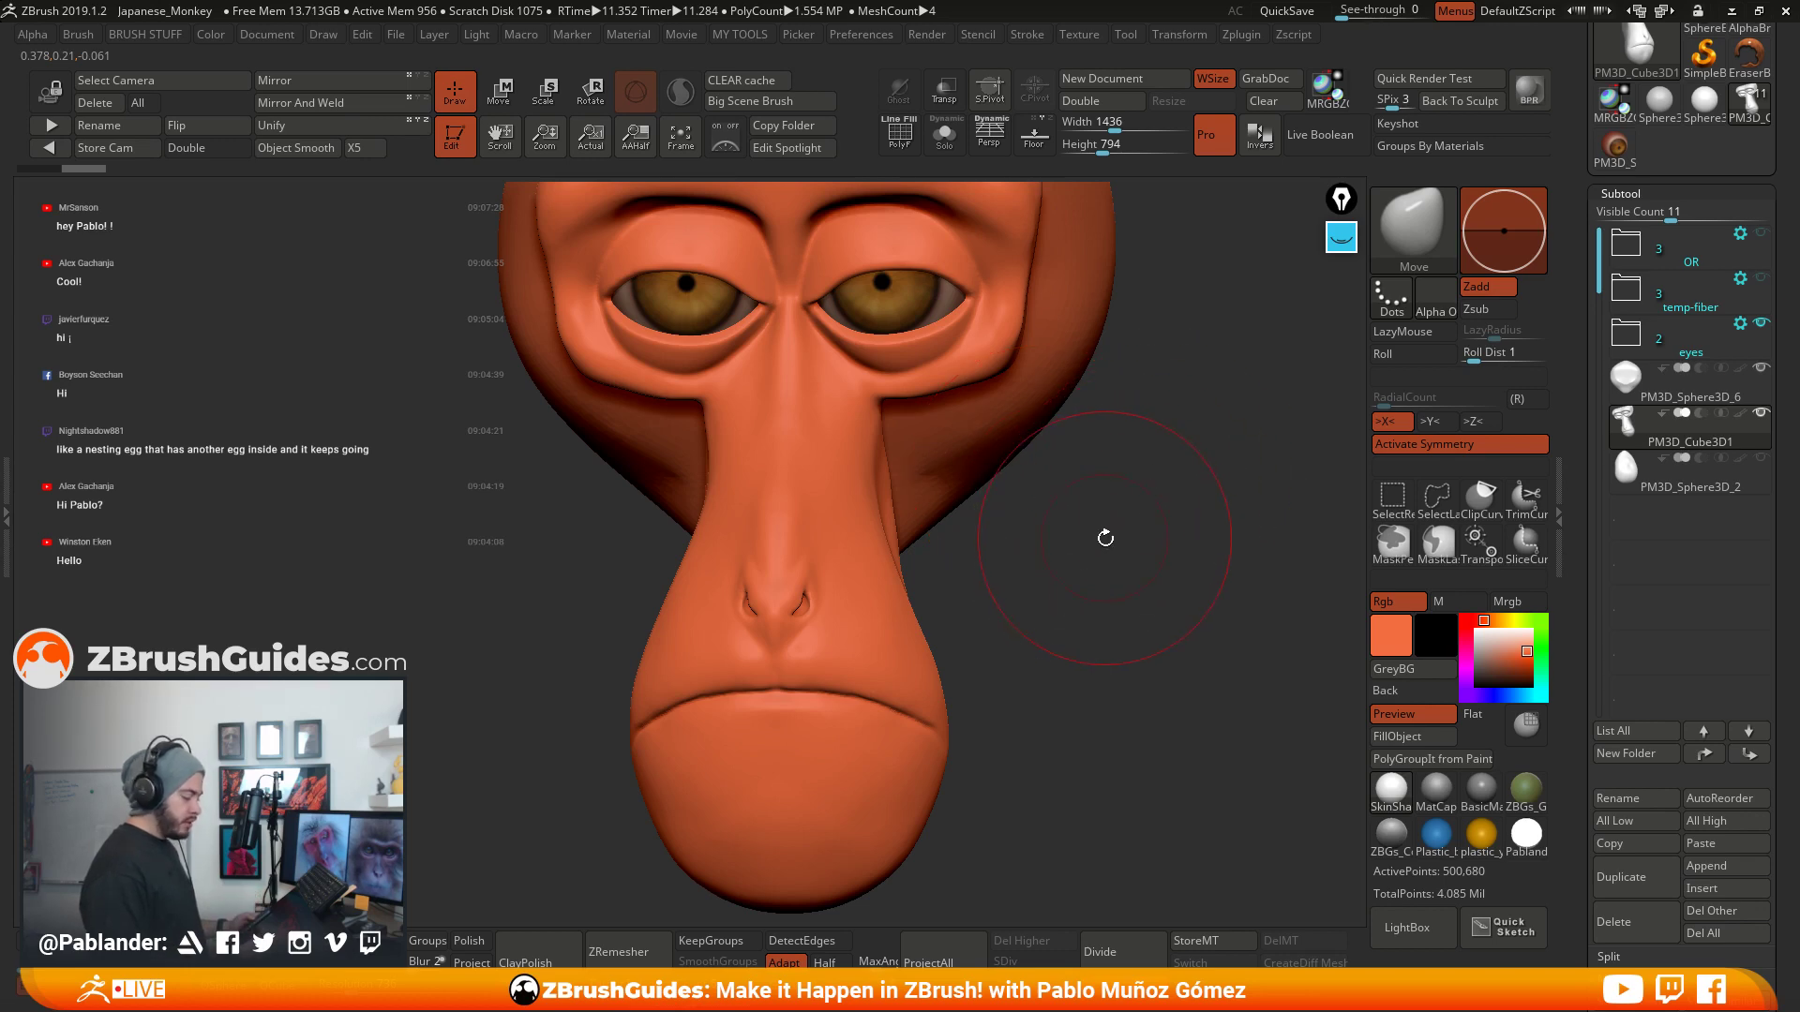
drag(1105, 537, 1165, 406)
key(b)
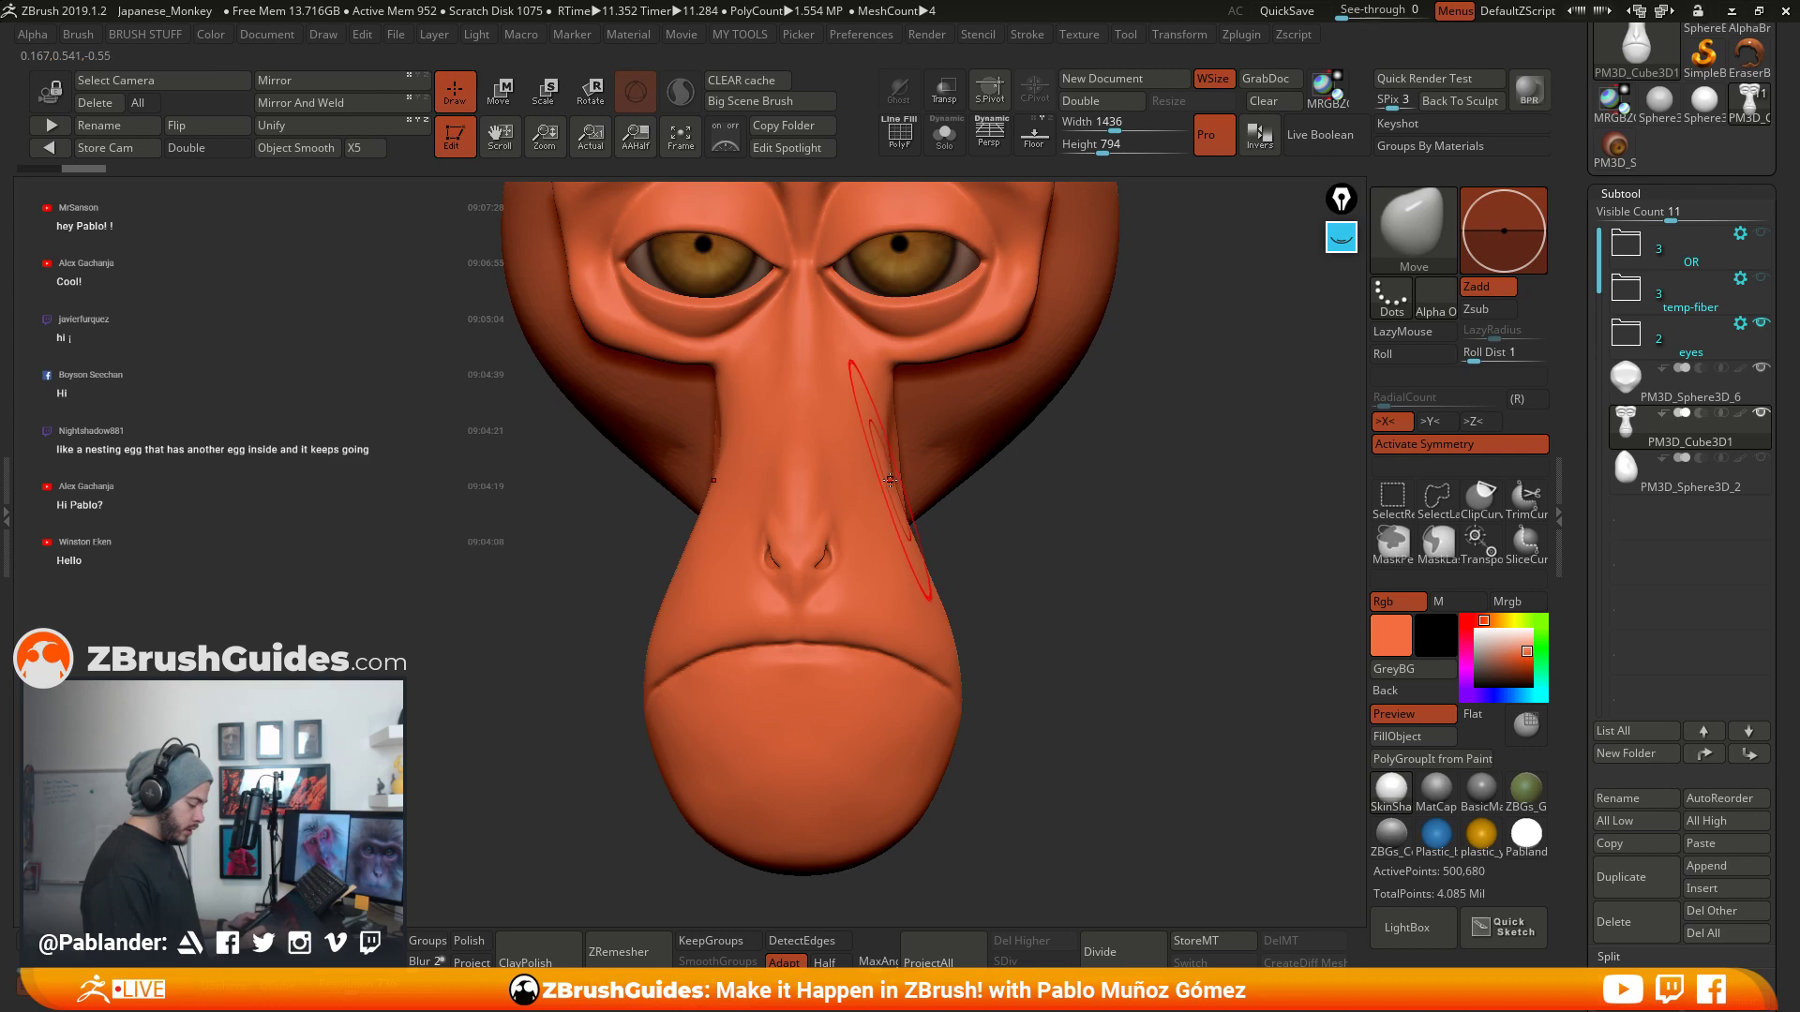
drag(890, 479, 924, 487)
mouse_move(1060, 538)
mouse_down()
mouse_move(1012, 521)
mouse_move(1087, 544)
mouse_move(977, 445)
mouse_up()
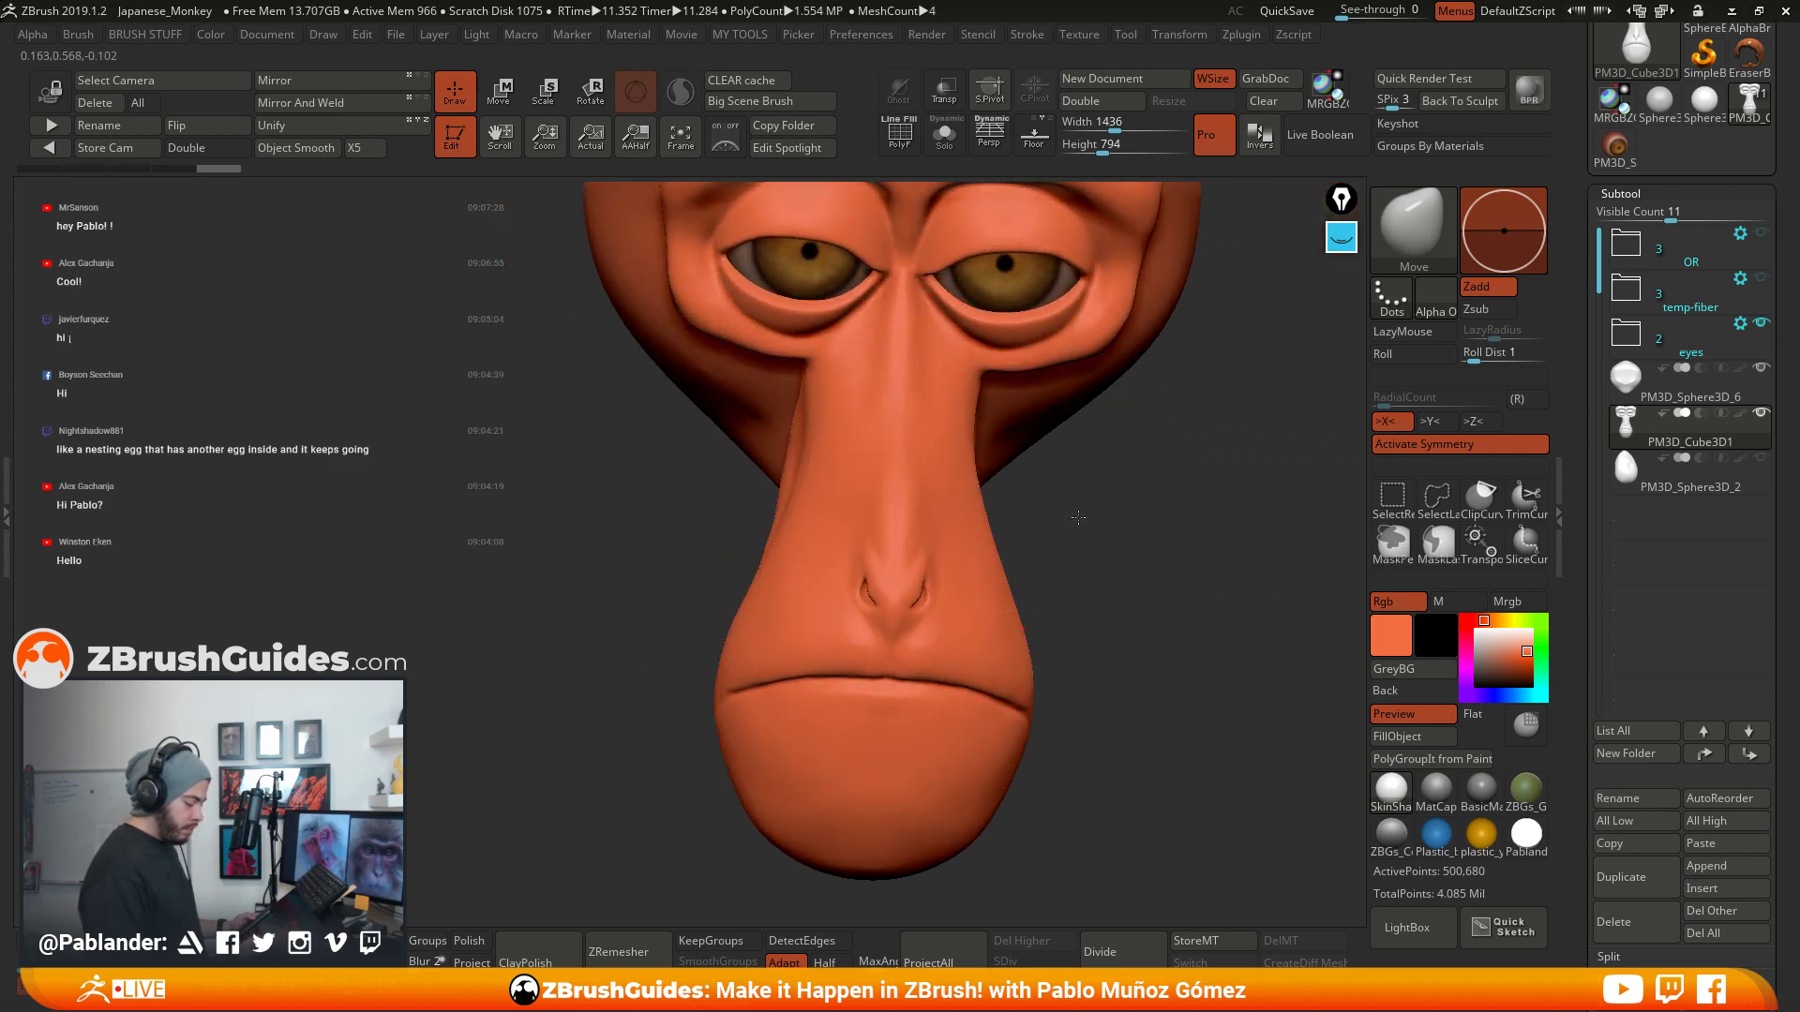
drag(1078, 517, 991, 445)
mouse_move(1062, 506)
mouse_down()
mouse_move(1042, 519)
mouse_move(1074, 508)
mouse_up()
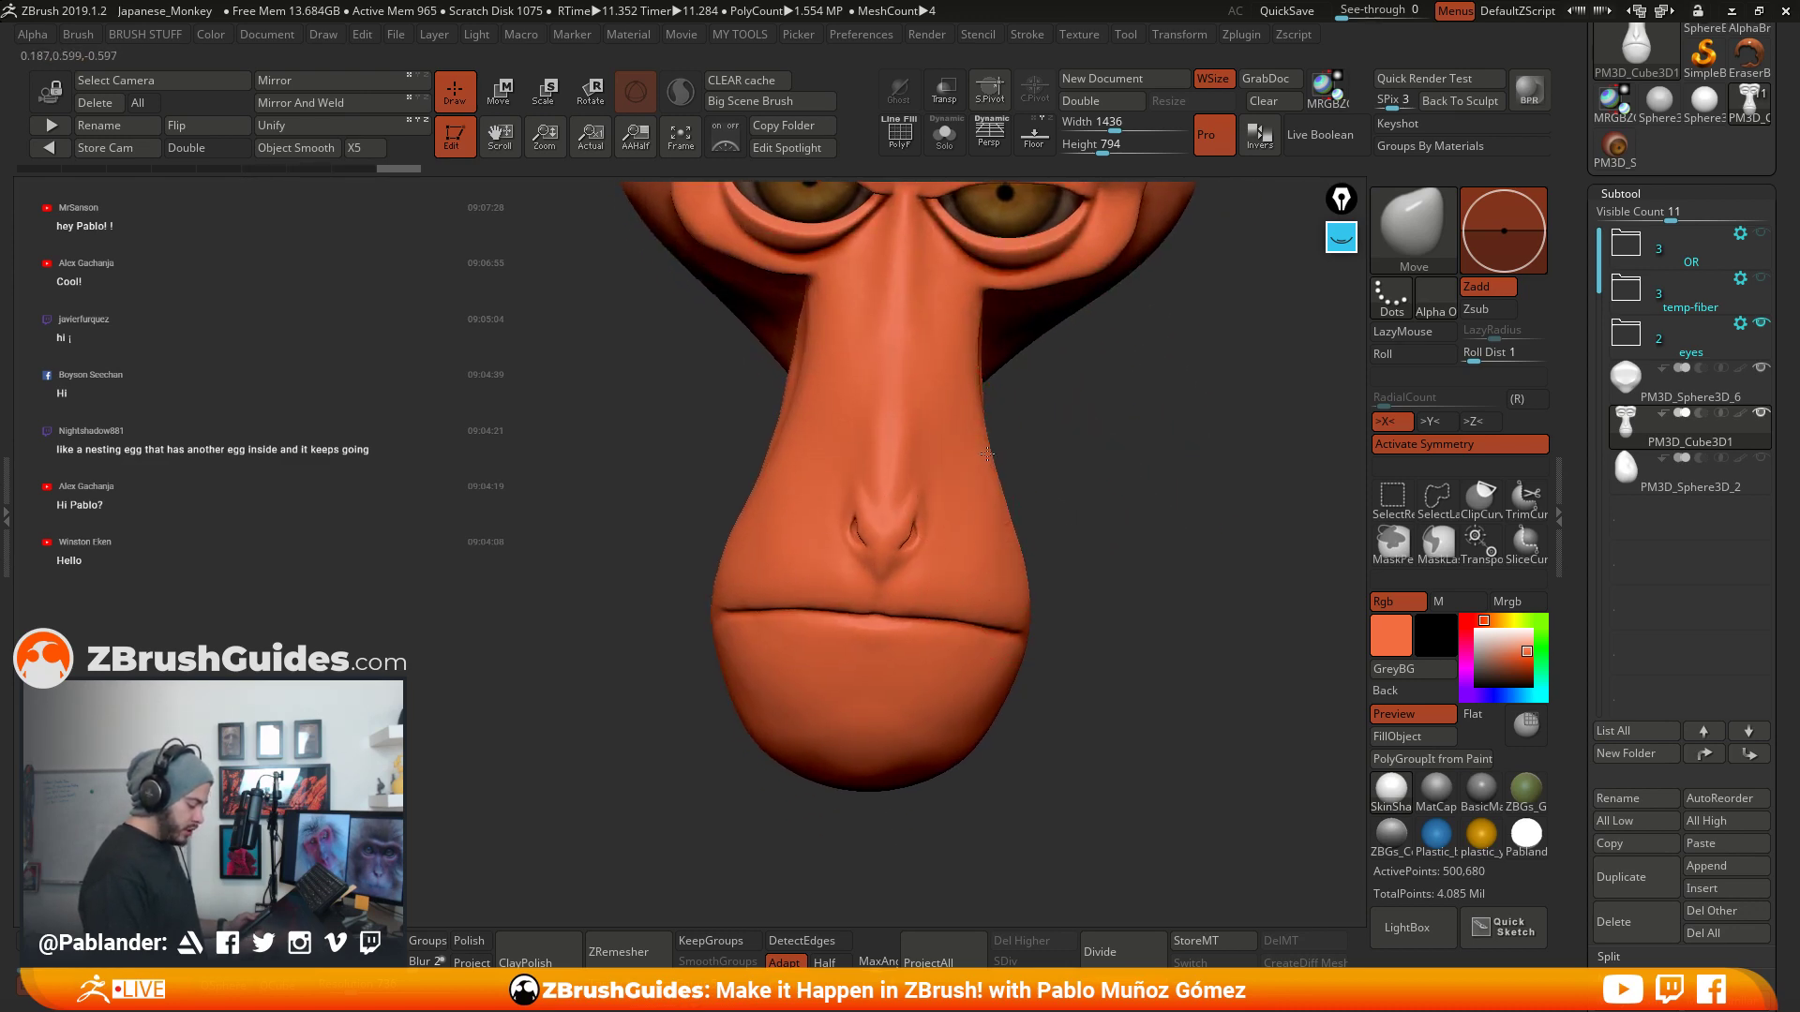
drag(987, 454, 1173, 482)
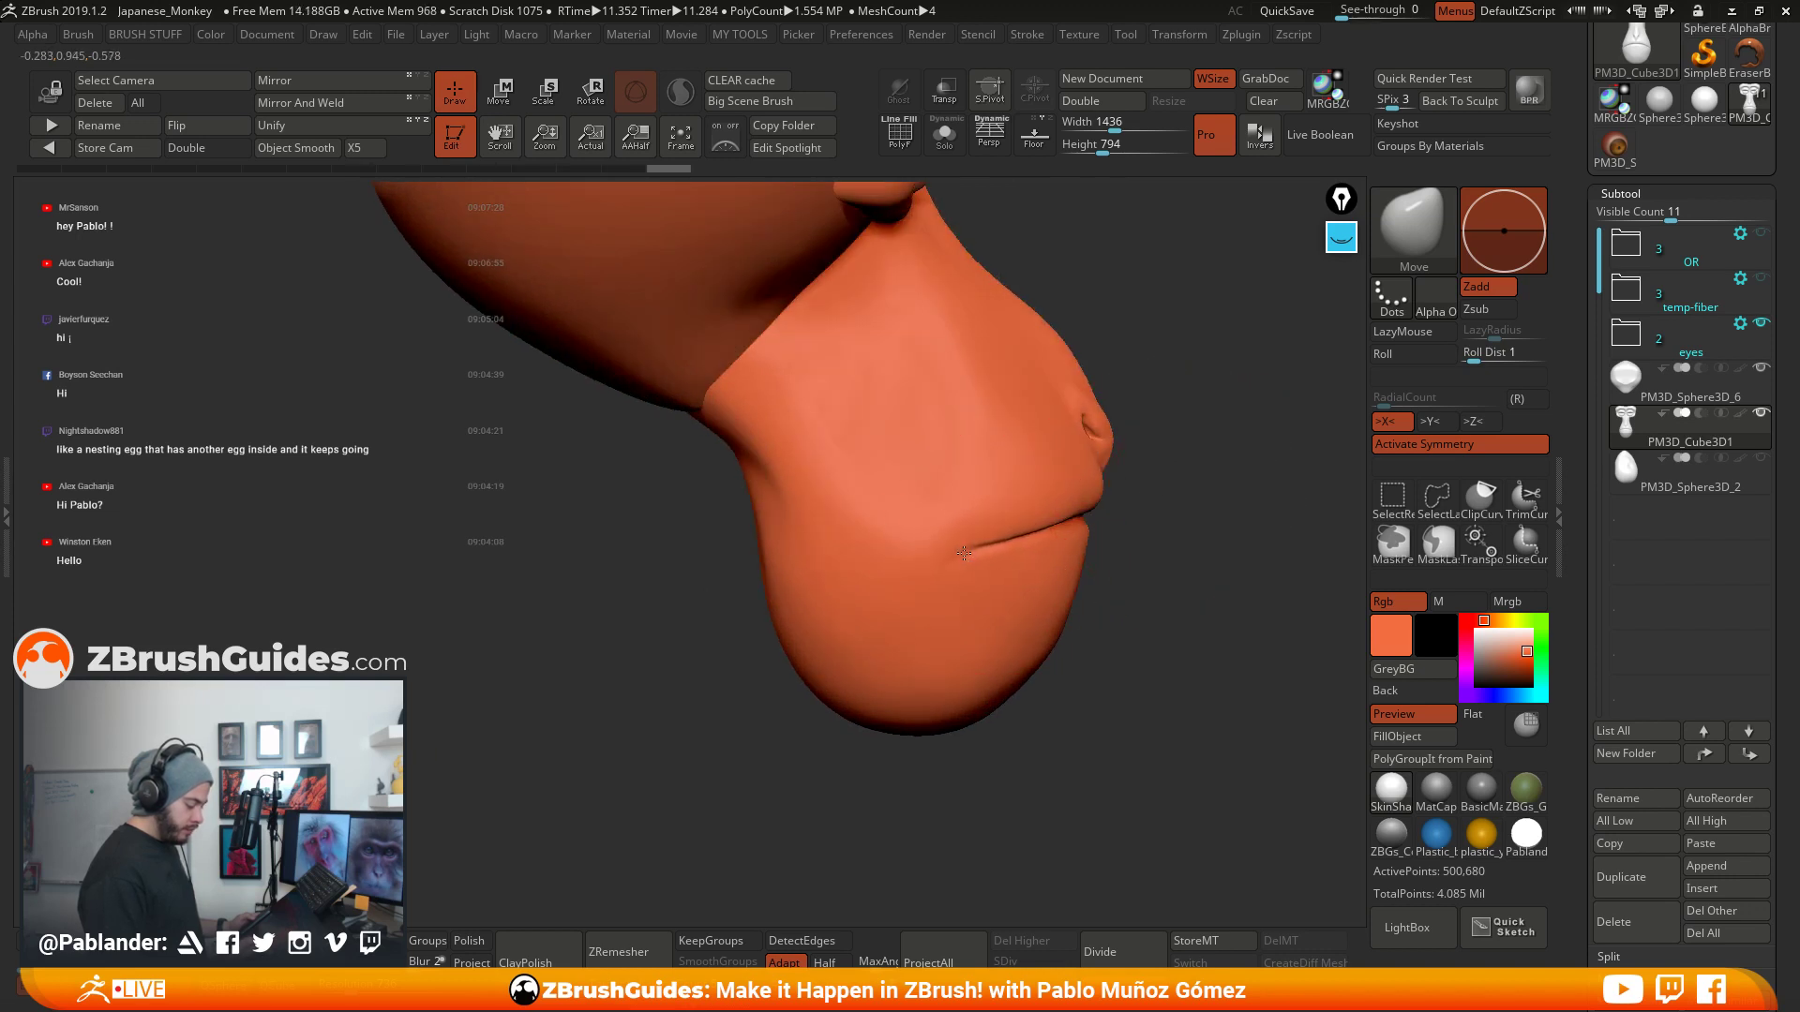
mouse_move(970, 559)
right_down()
mouse_move(981, 514)
mouse_move(1169, 499)
mouse_move(1056, 498)
mouse_move(1084, 534)
right_up()
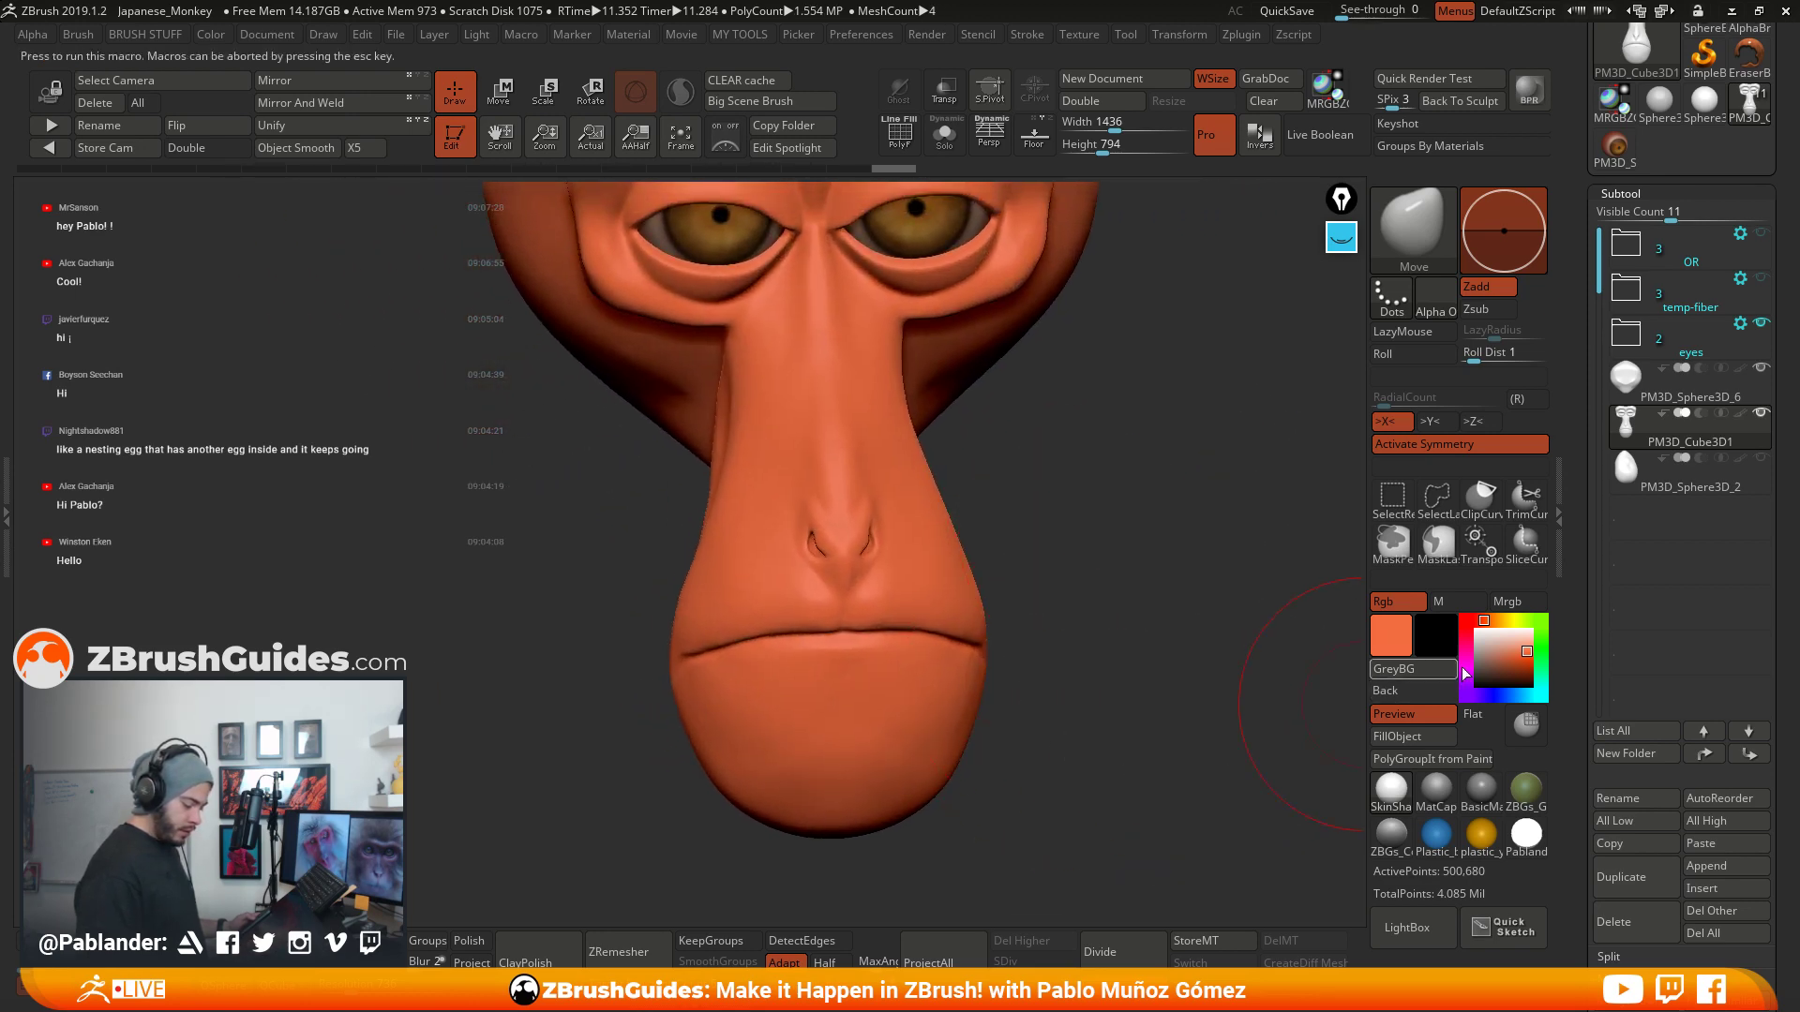
- Set the current color to white and shade the sculpt with the BasicMaterial2 material
click(1440, 798)
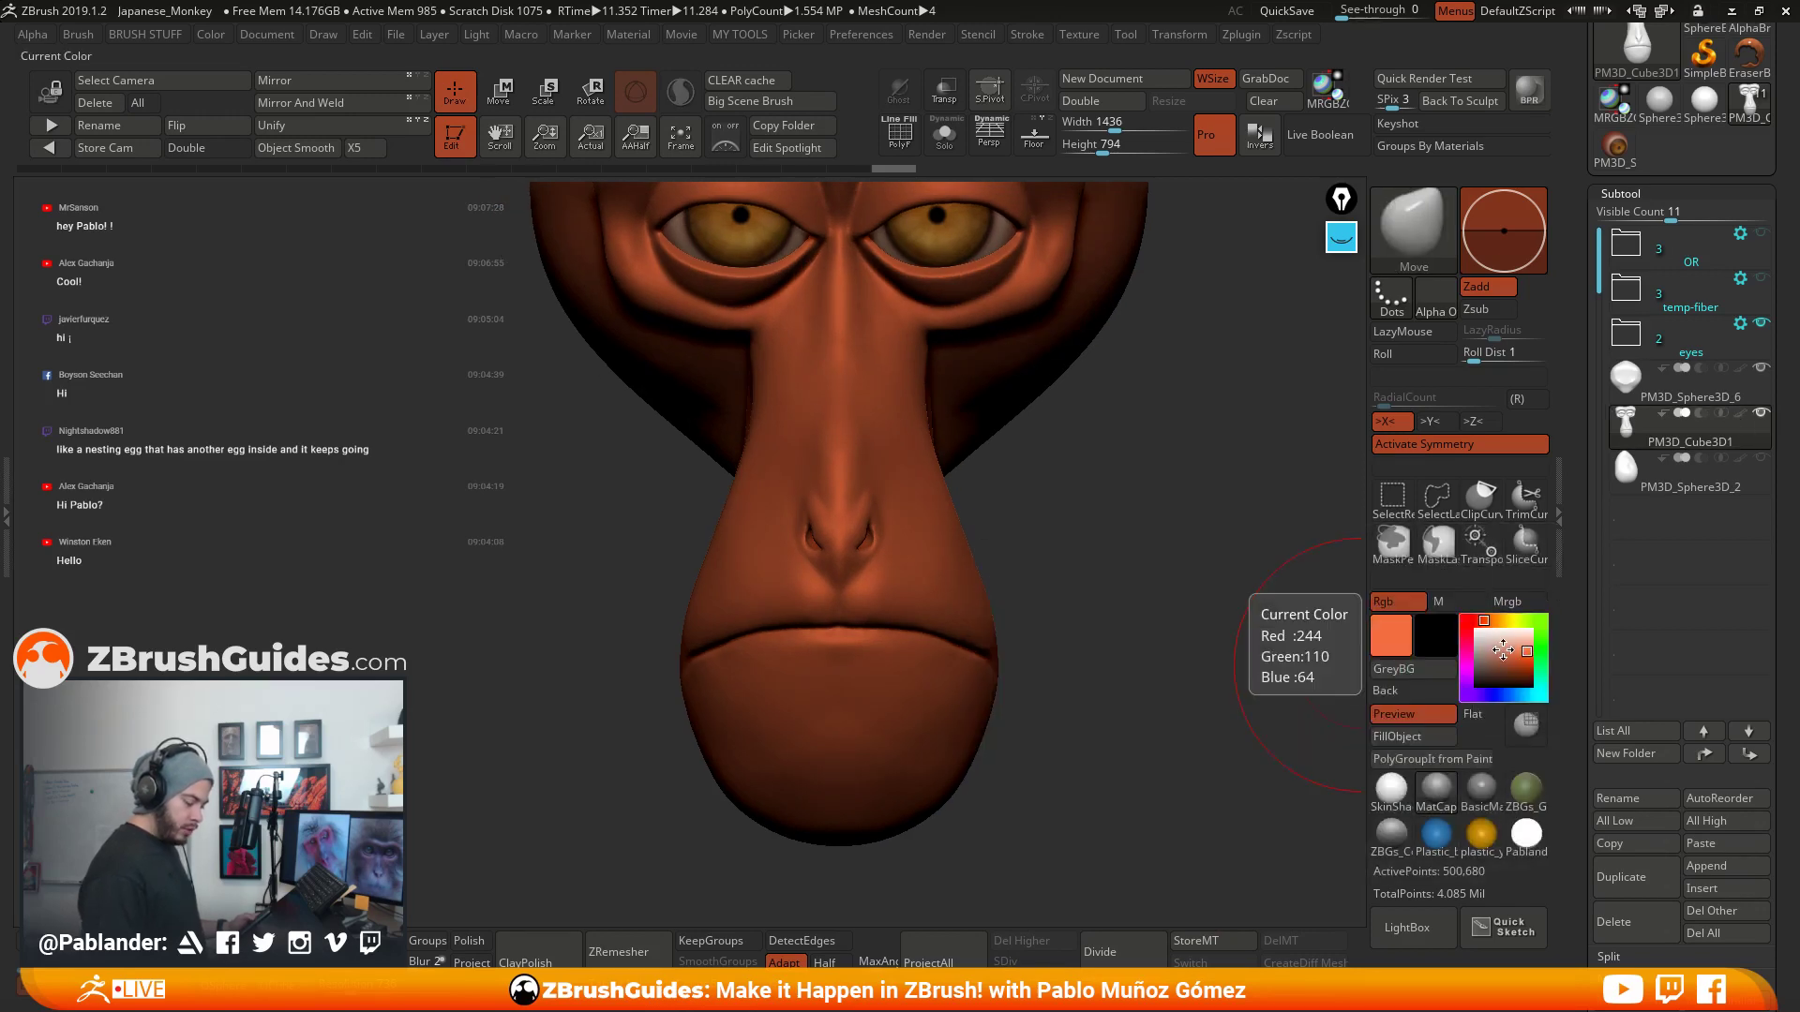
click(1477, 630)
drag(1127, 513, 1136, 551)
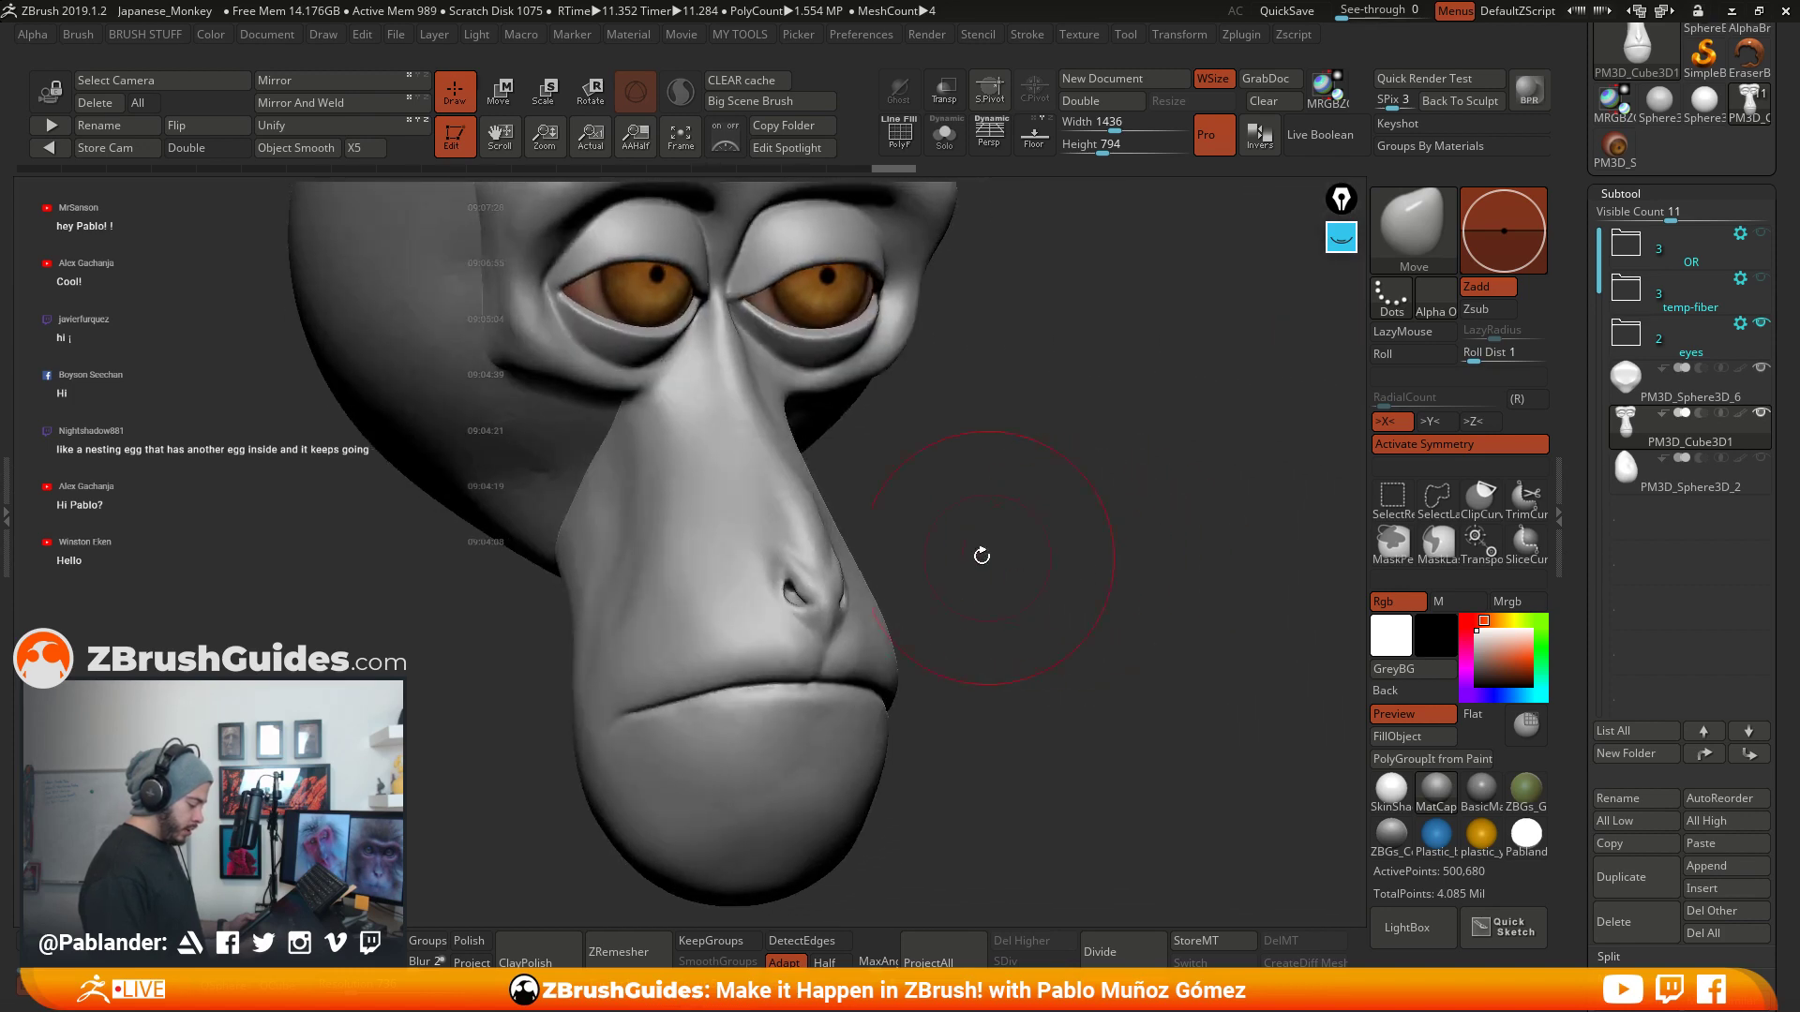
drag(898, 511, 975, 525)
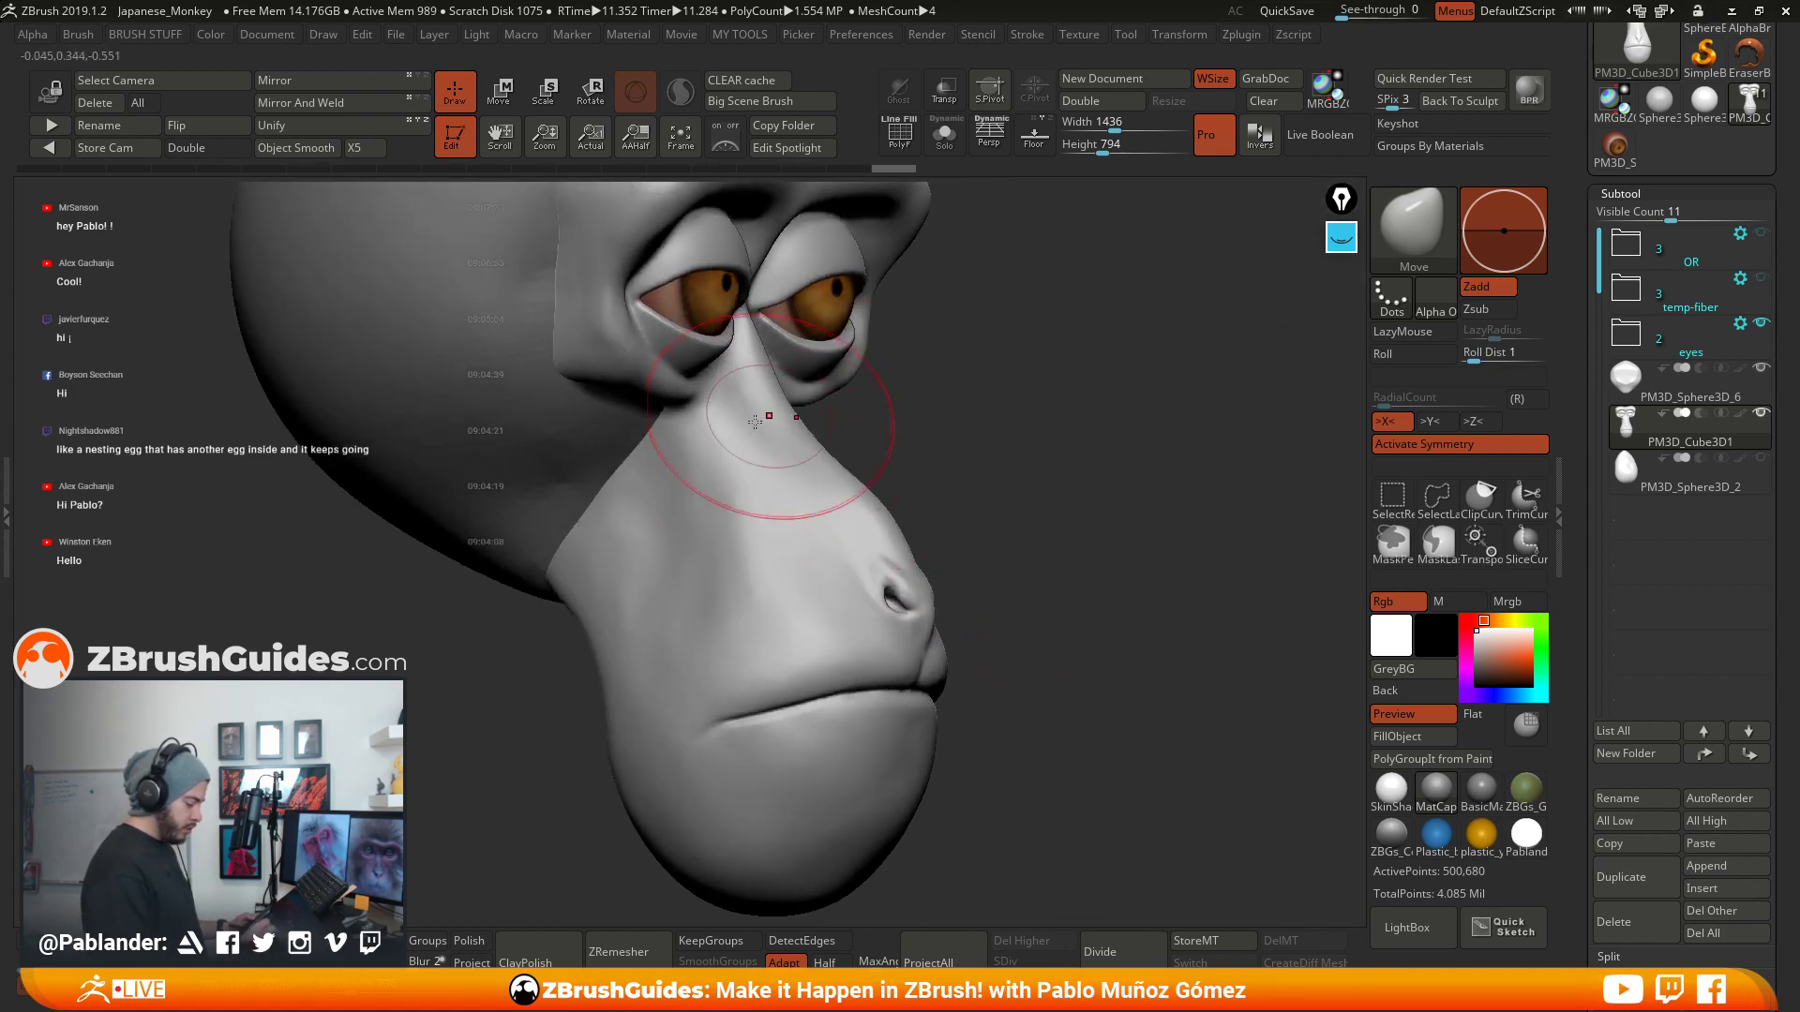
click(1484, 789)
drag(1067, 505, 1039, 507)
drag(1106, 591, 1036, 603)
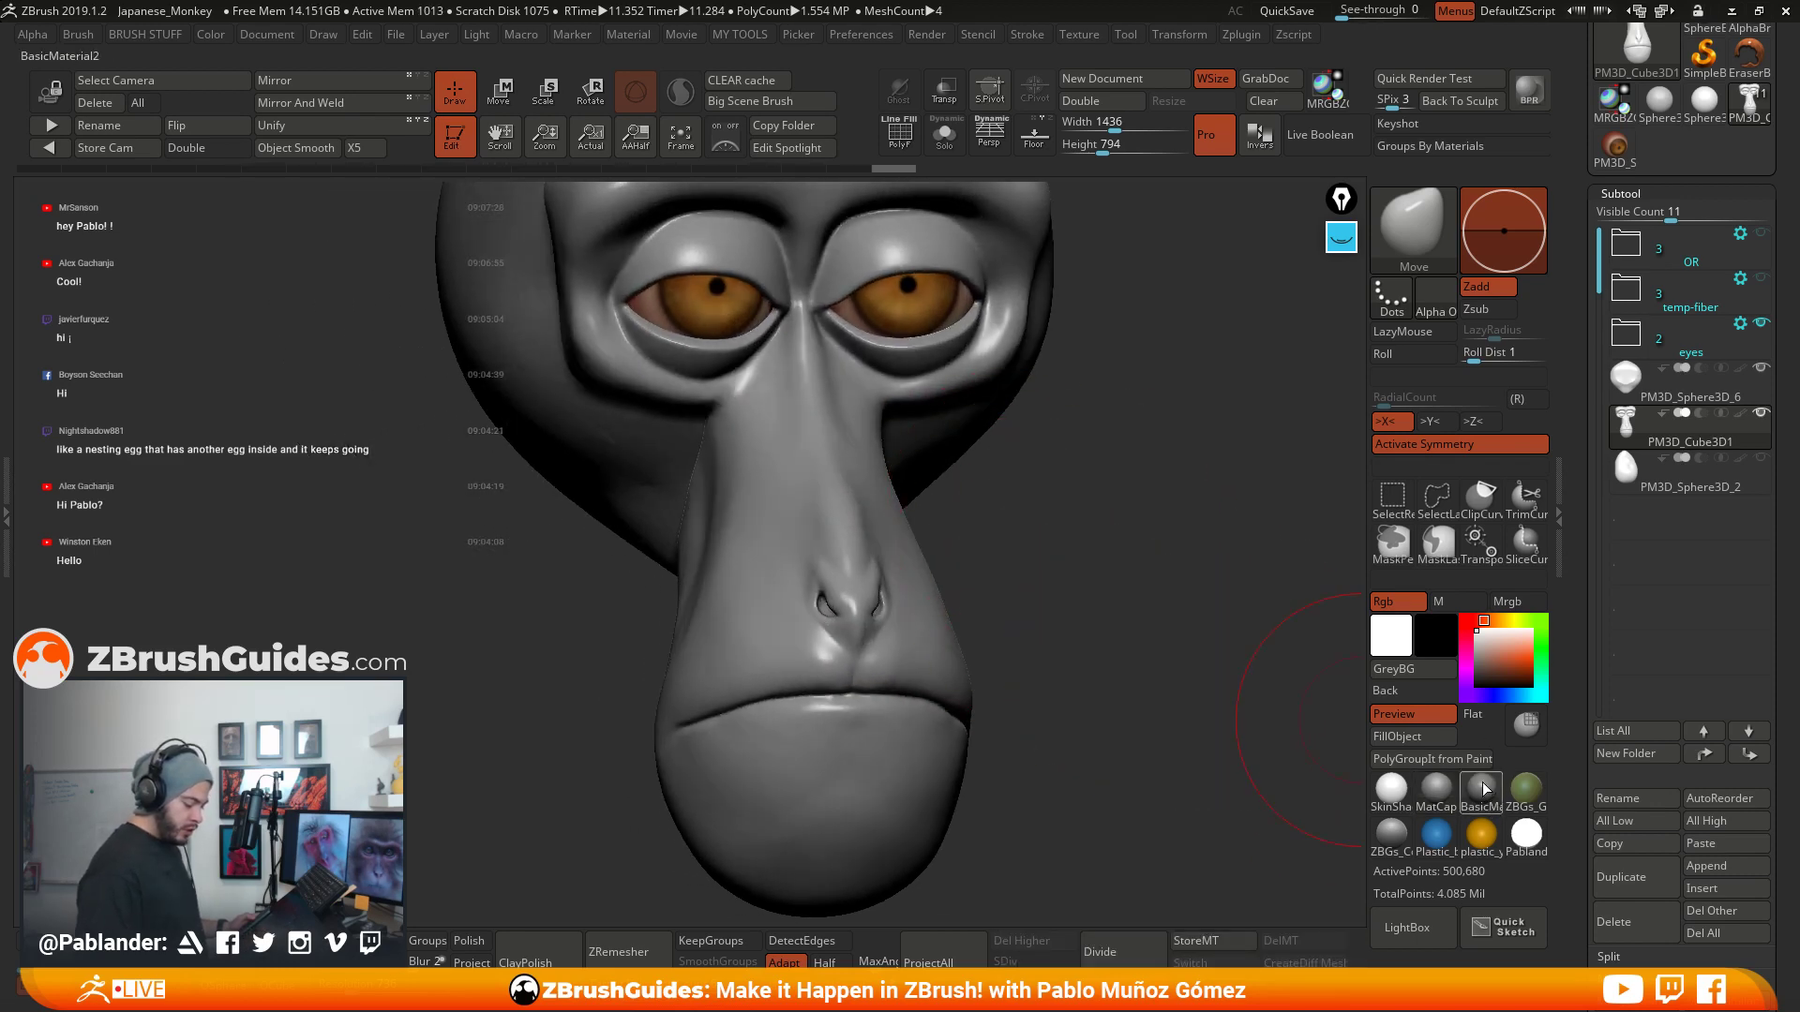
- Try the blue and yellow plastic materials on the head and return to BasicMaterial2
click(1449, 845)
click(1477, 844)
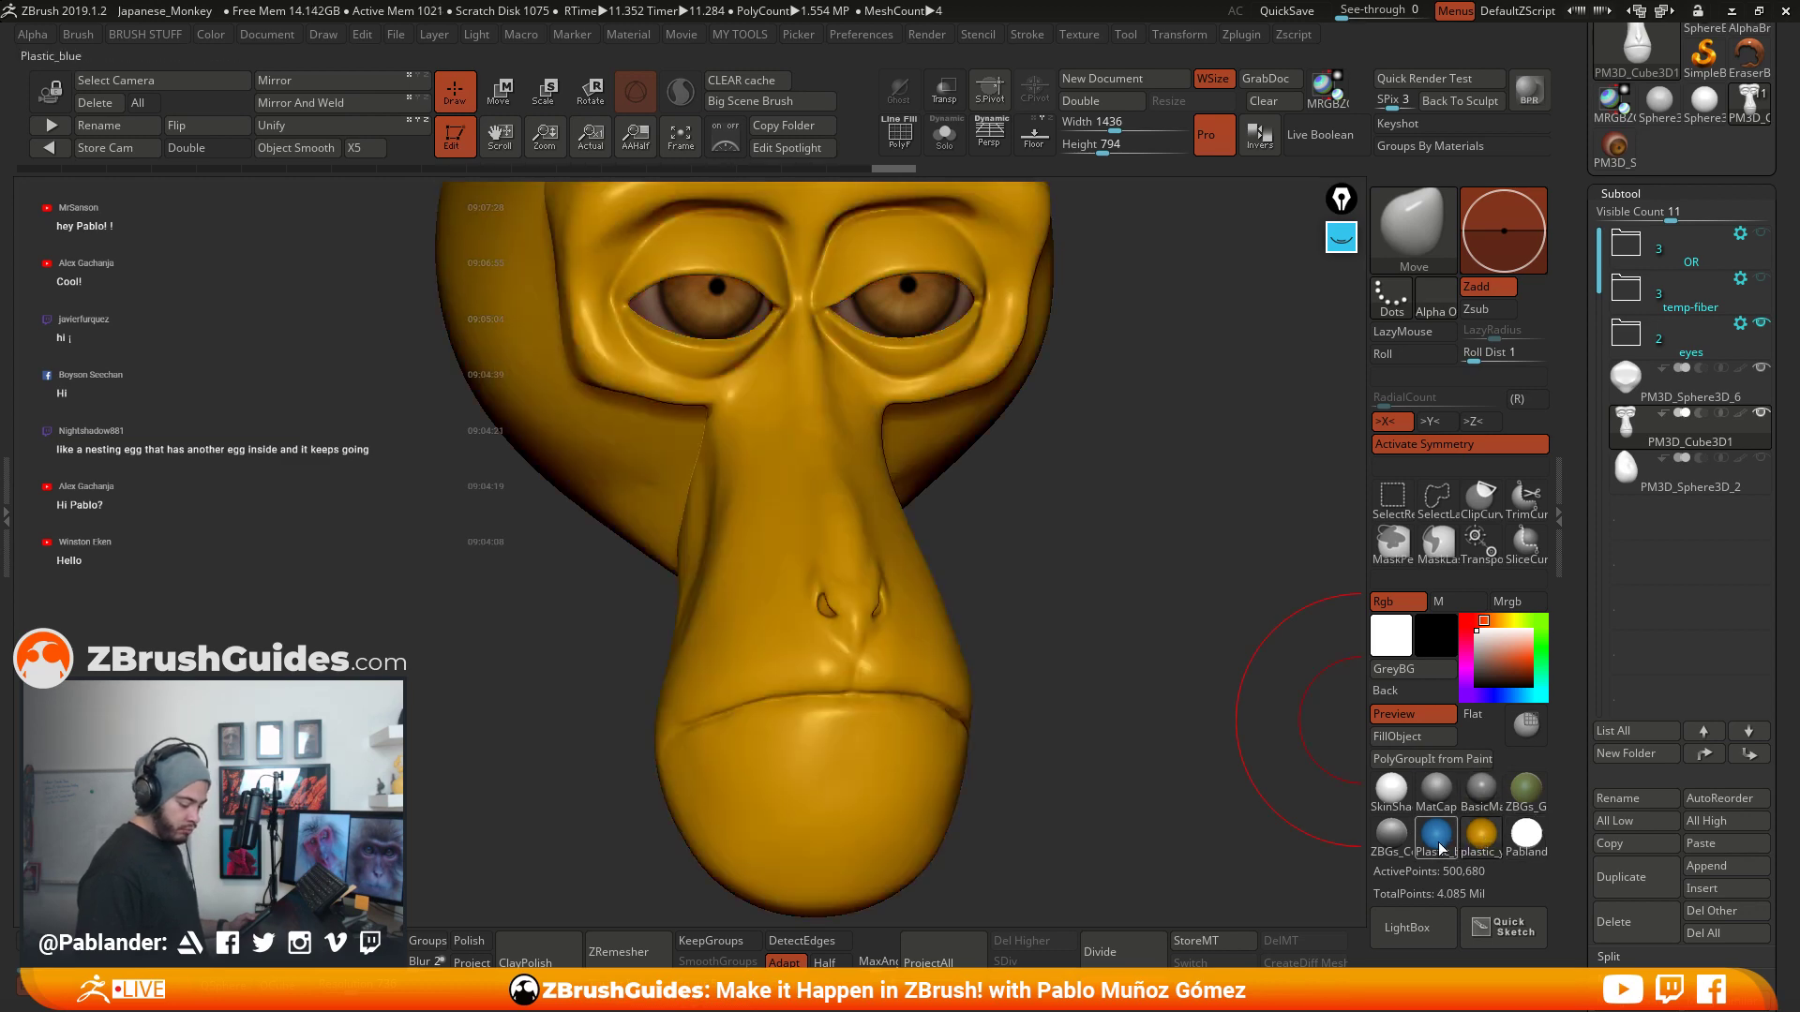
click(1437, 844)
click(1481, 838)
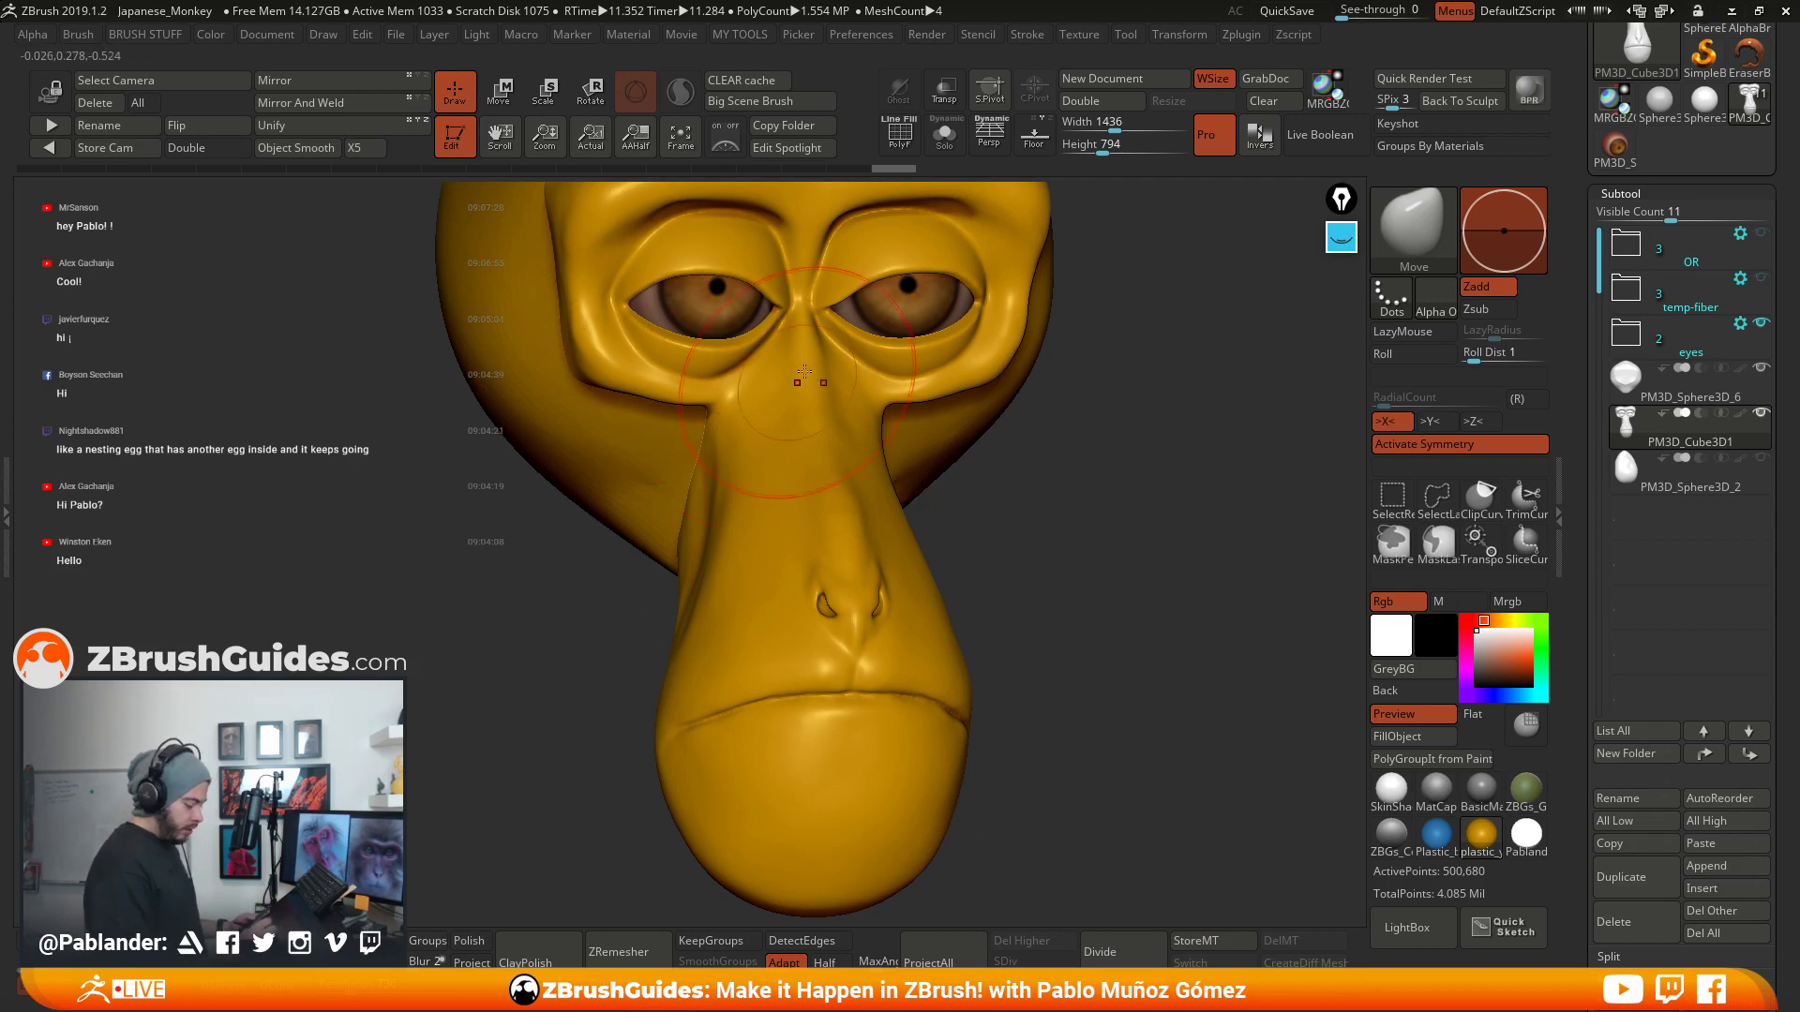
click(1481, 788)
- Examine the muzzle's side close up and circle the uneven highlight spots with a blue annotation pen
drag(1110, 541, 942, 581)
mouse_move(994, 516)
right_down()
mouse_move(932, 526)
mouse_move(895, 570)
mouse_move(911, 586)
right_up()
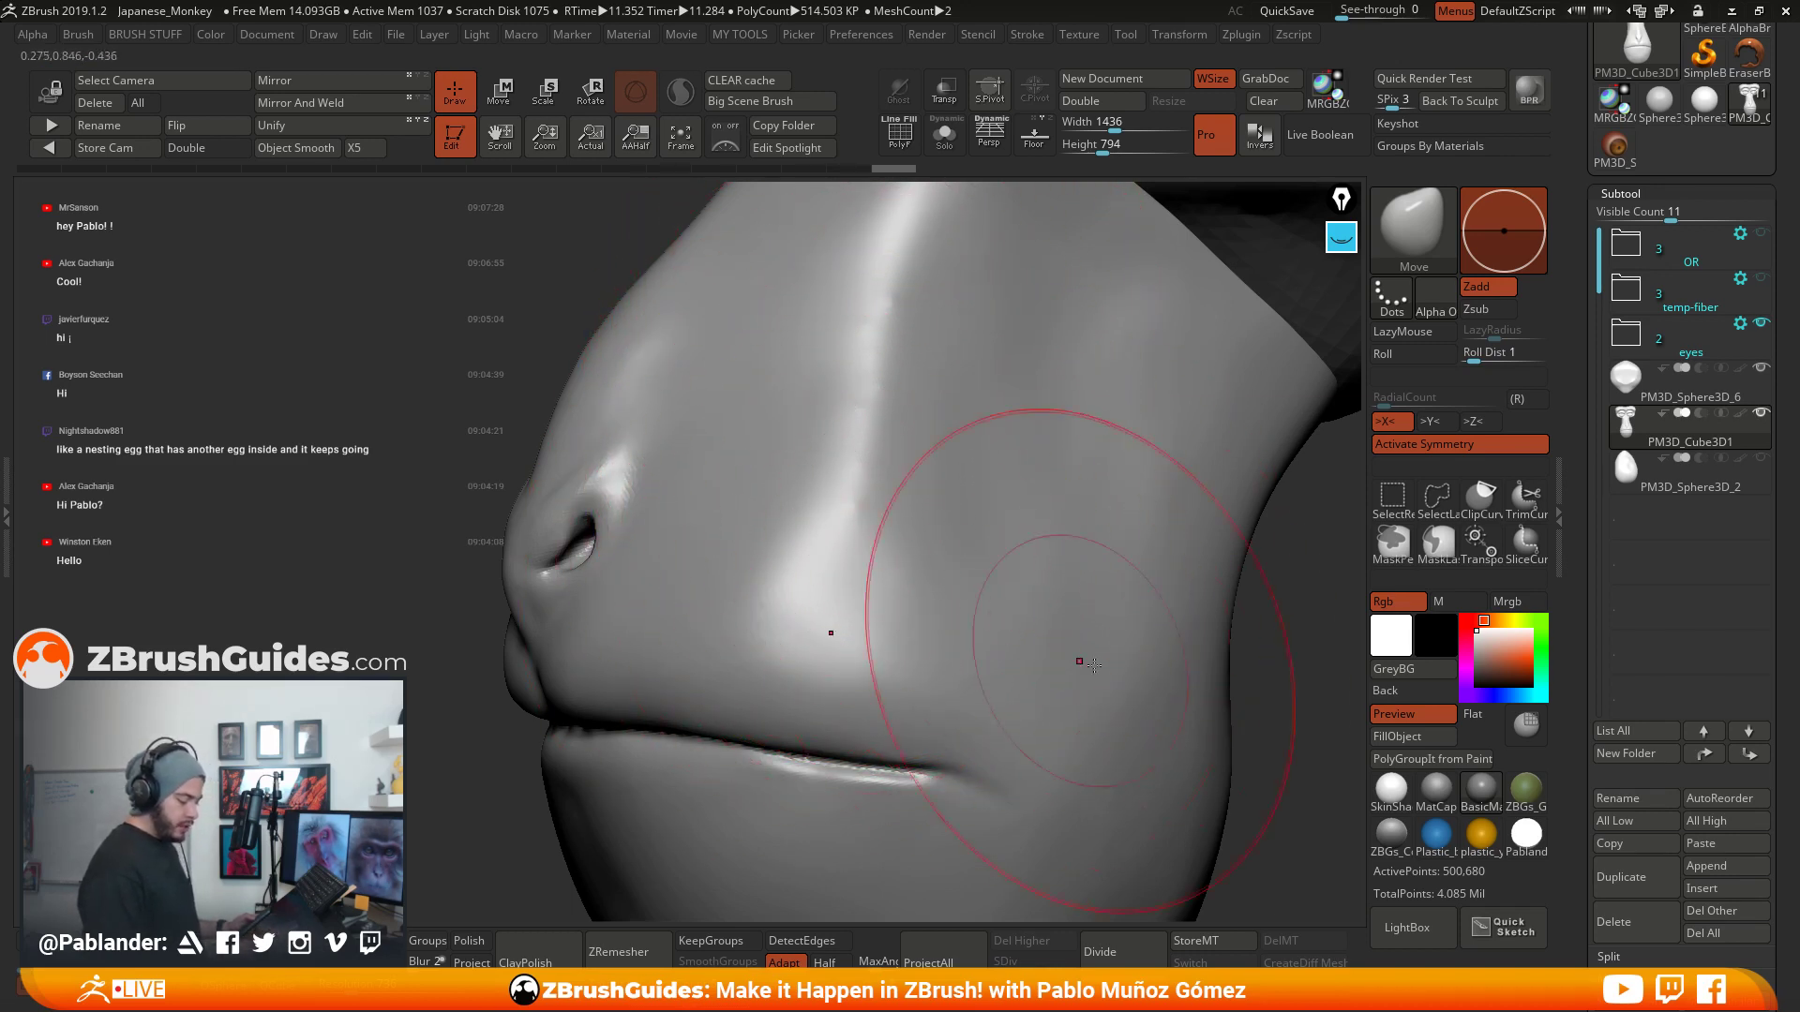
mouse_move(1453, 836)
click(1428, 791)
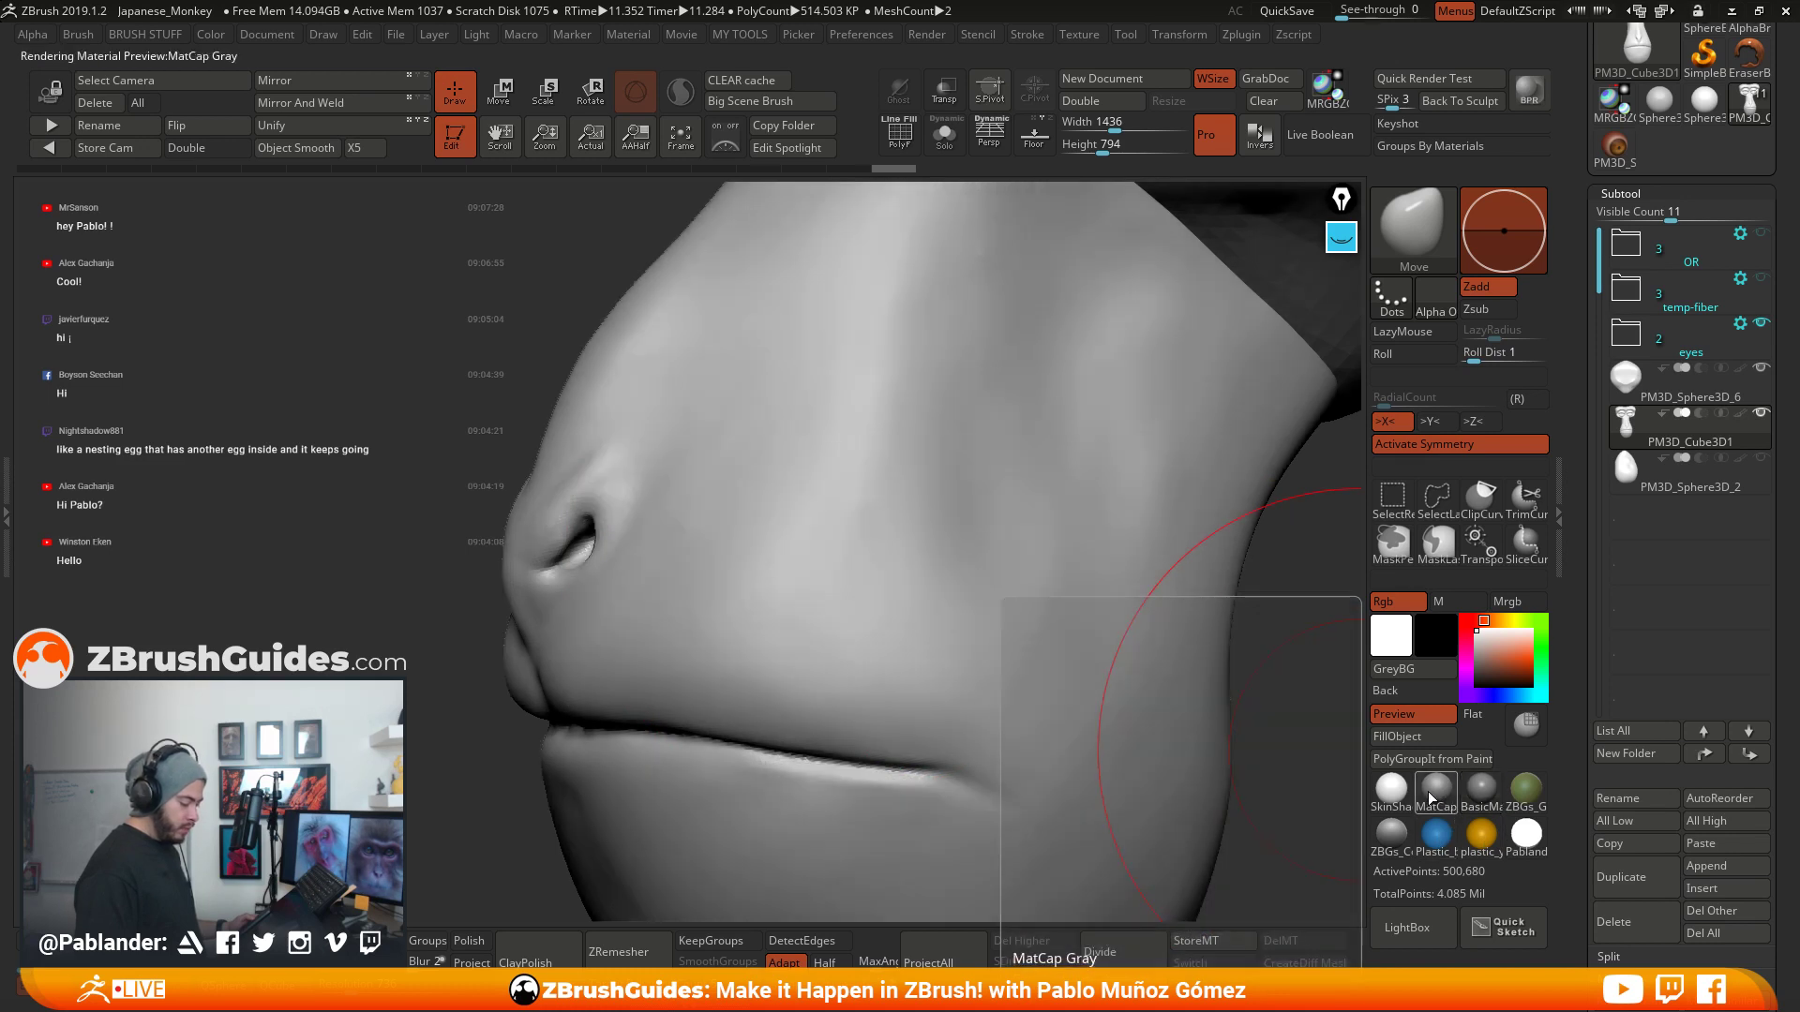
click(1342, 238)
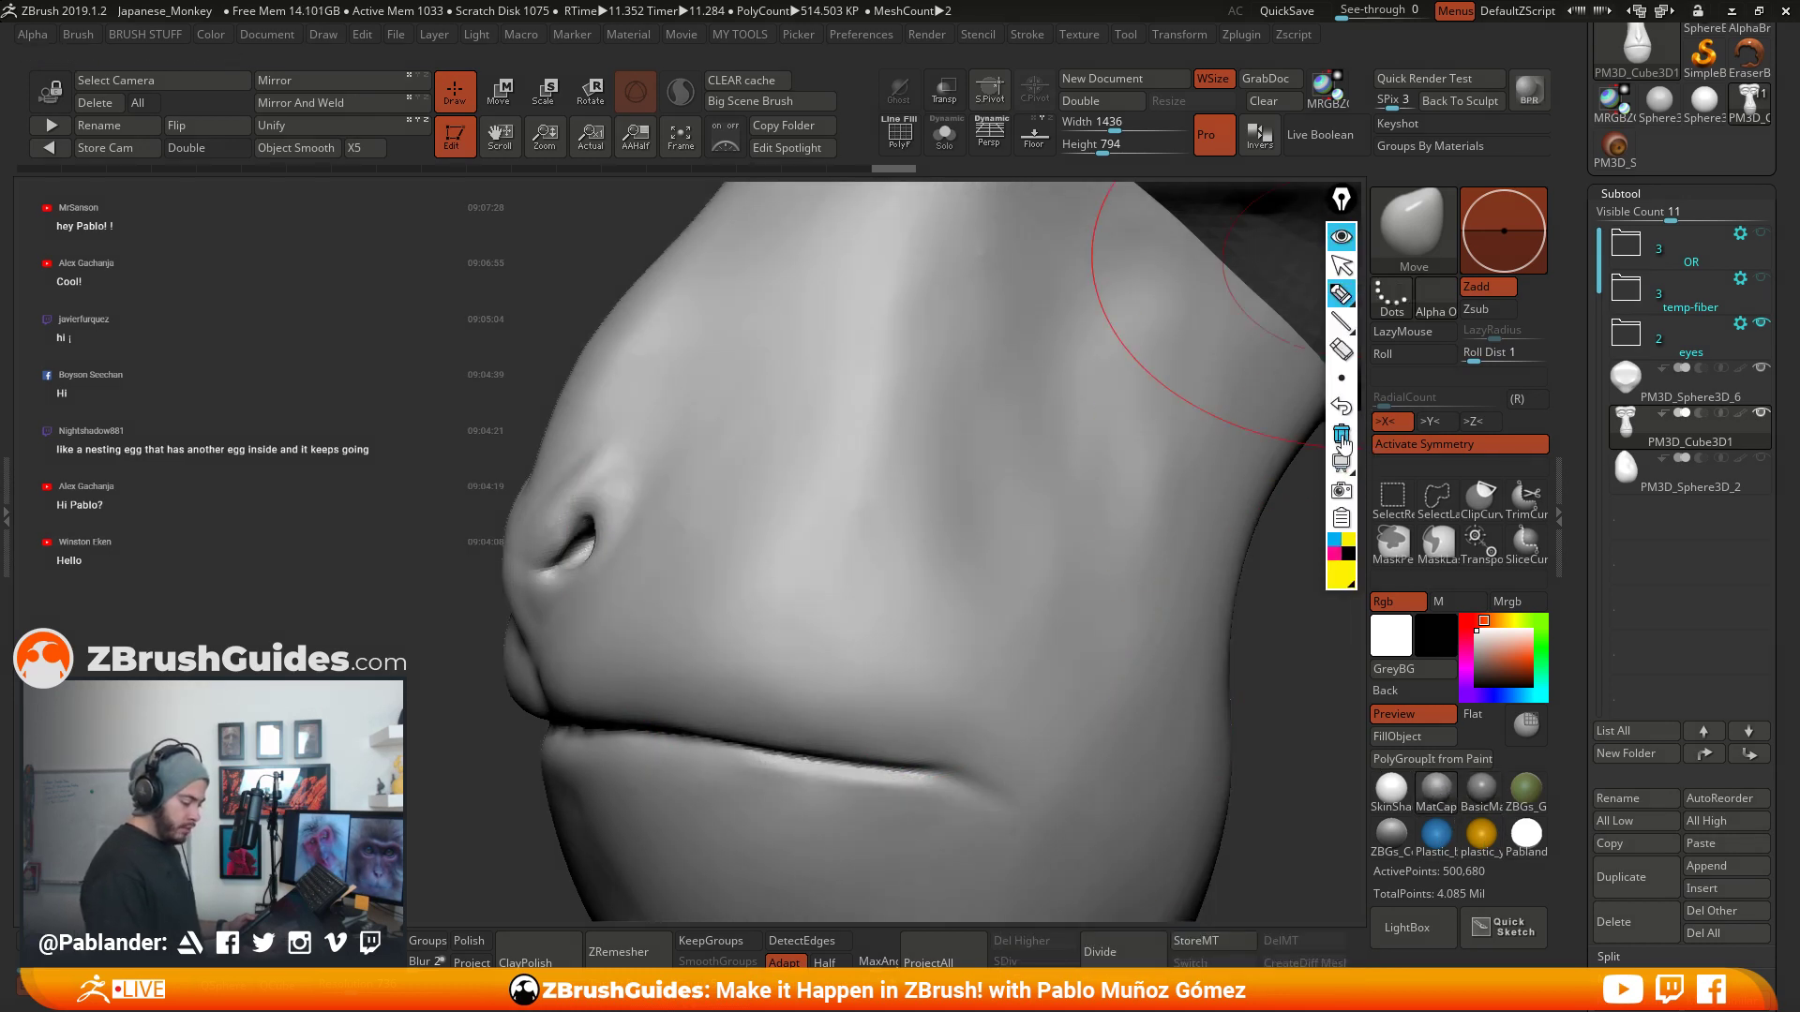
click(1337, 541)
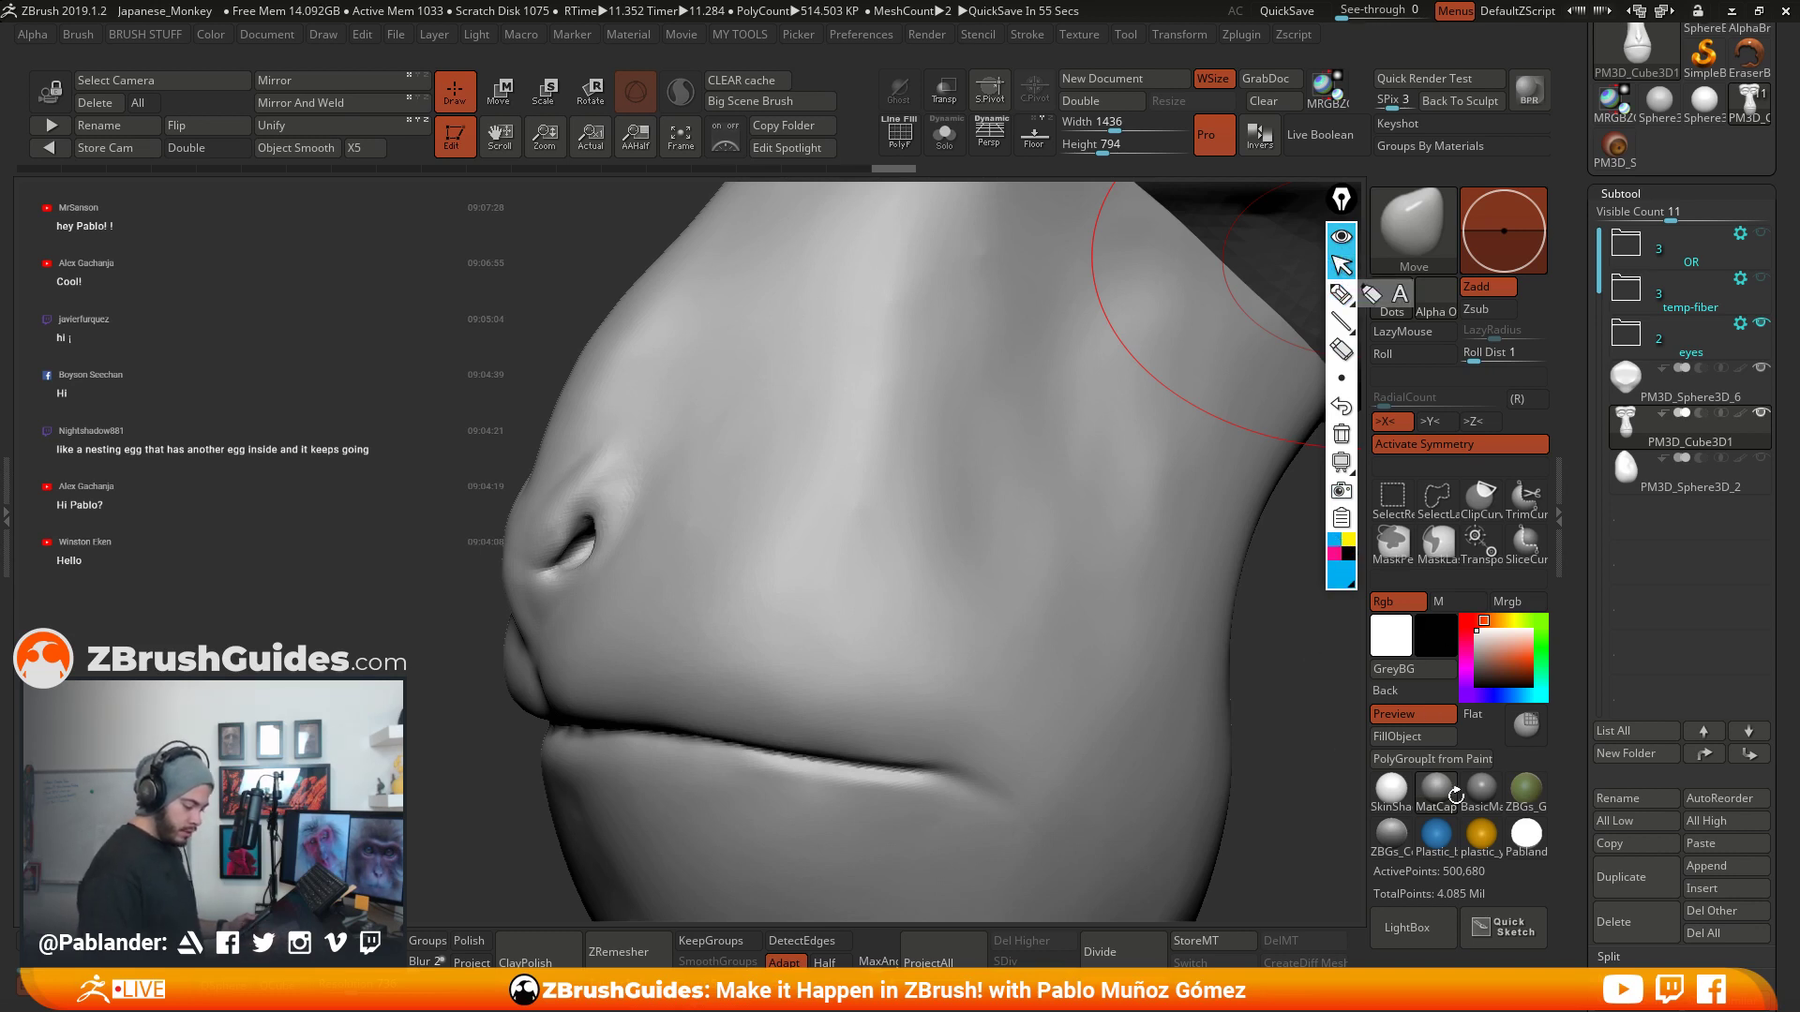
click(1339, 298)
drag(876, 491, 879, 491)
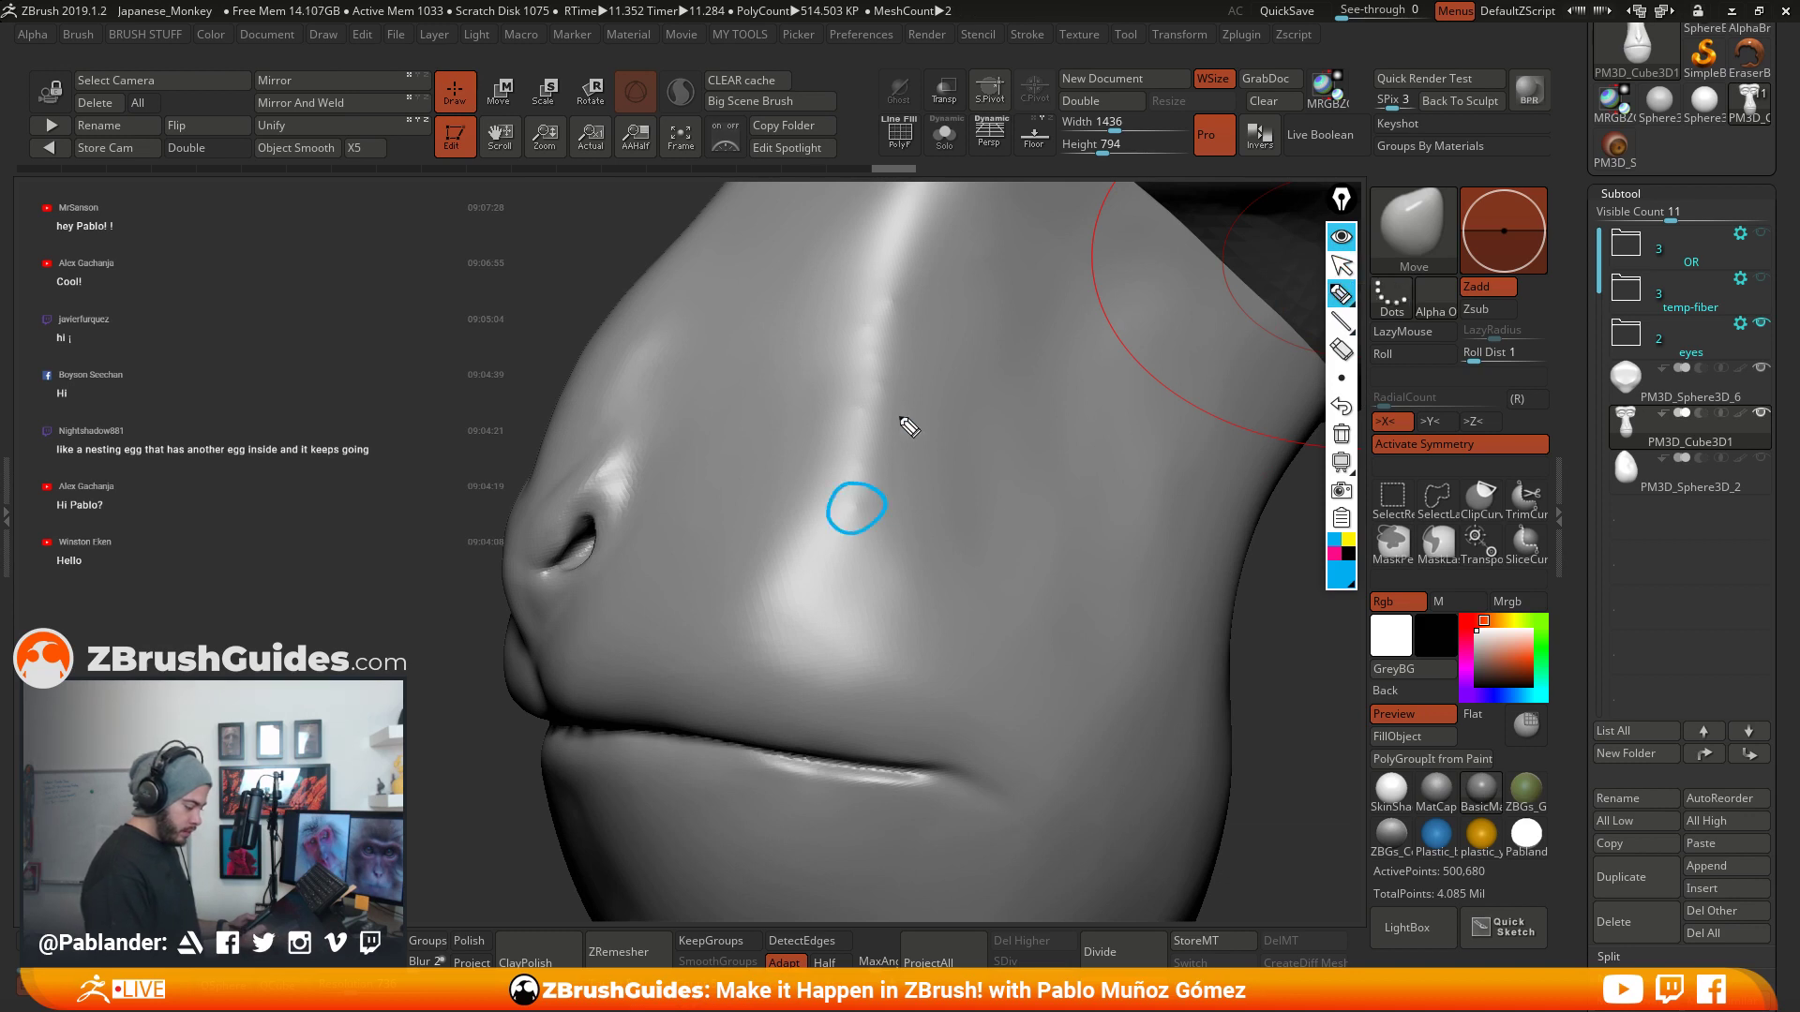
drag(903, 280, 863, 344)
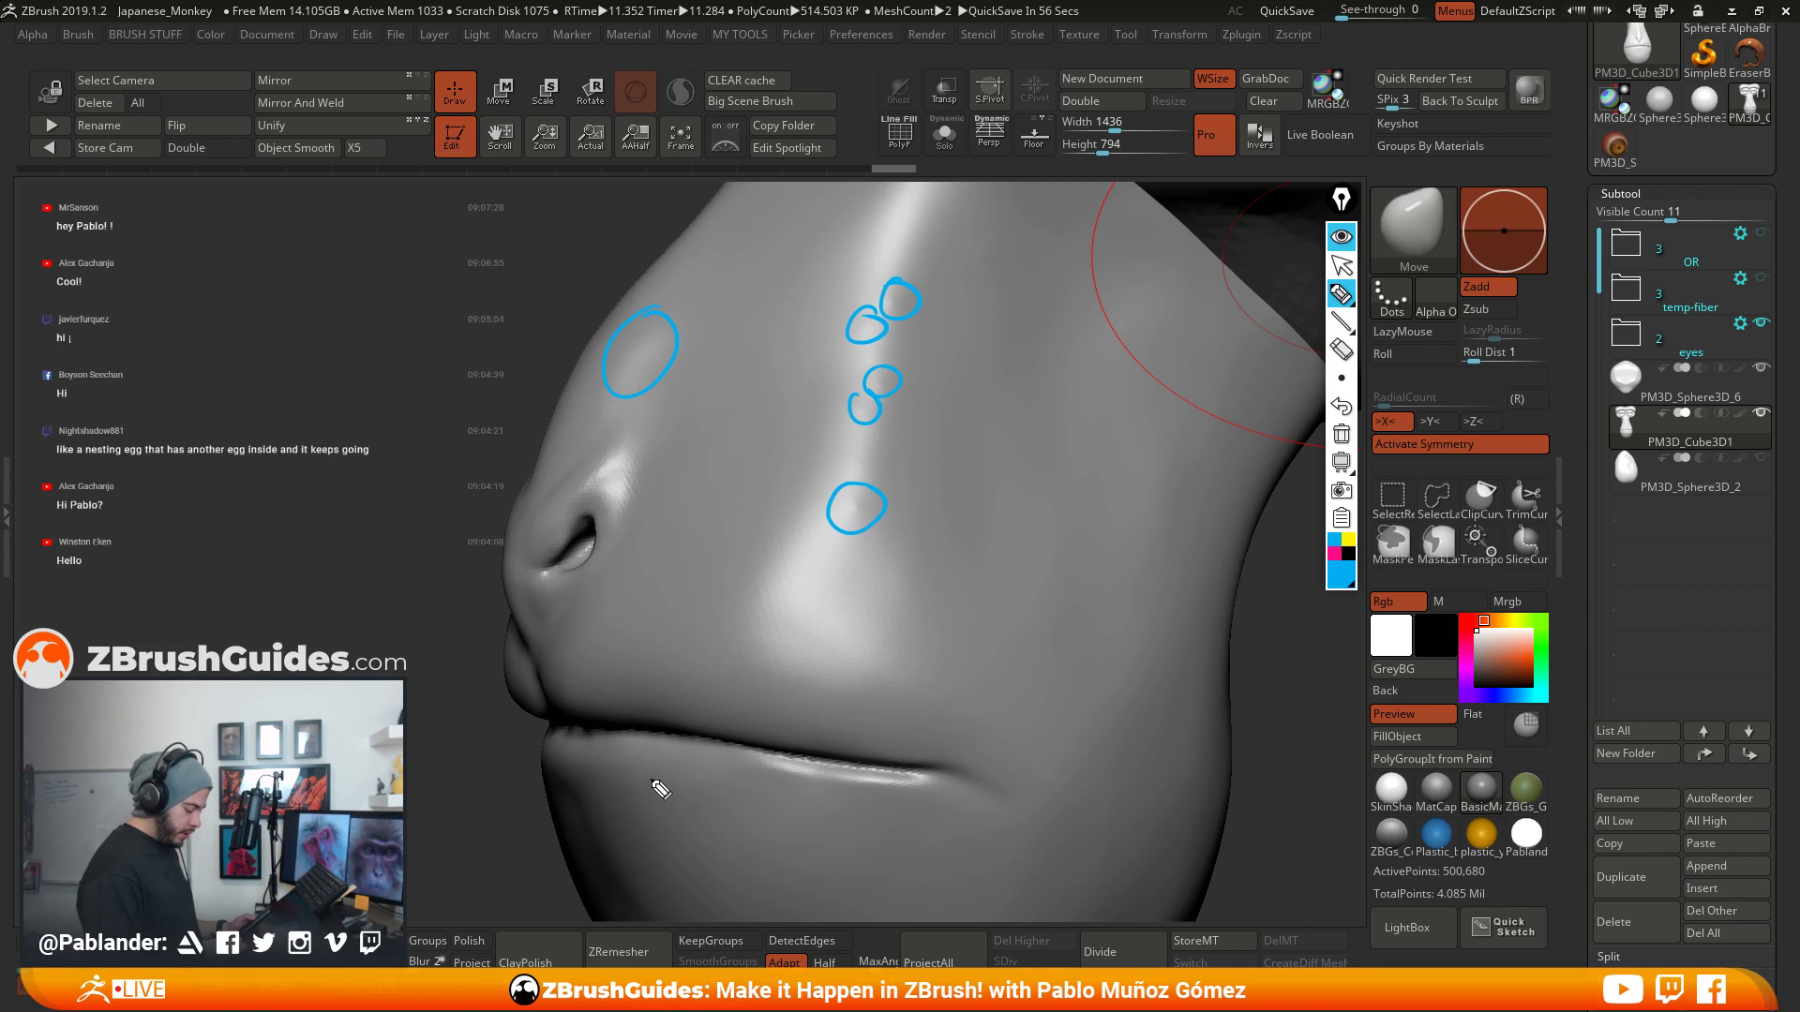
- Compare the circled spots under MatCap Gray and BasicMaterial2, keep BasicMaterial2 and hide the annotations
click(1340, 236)
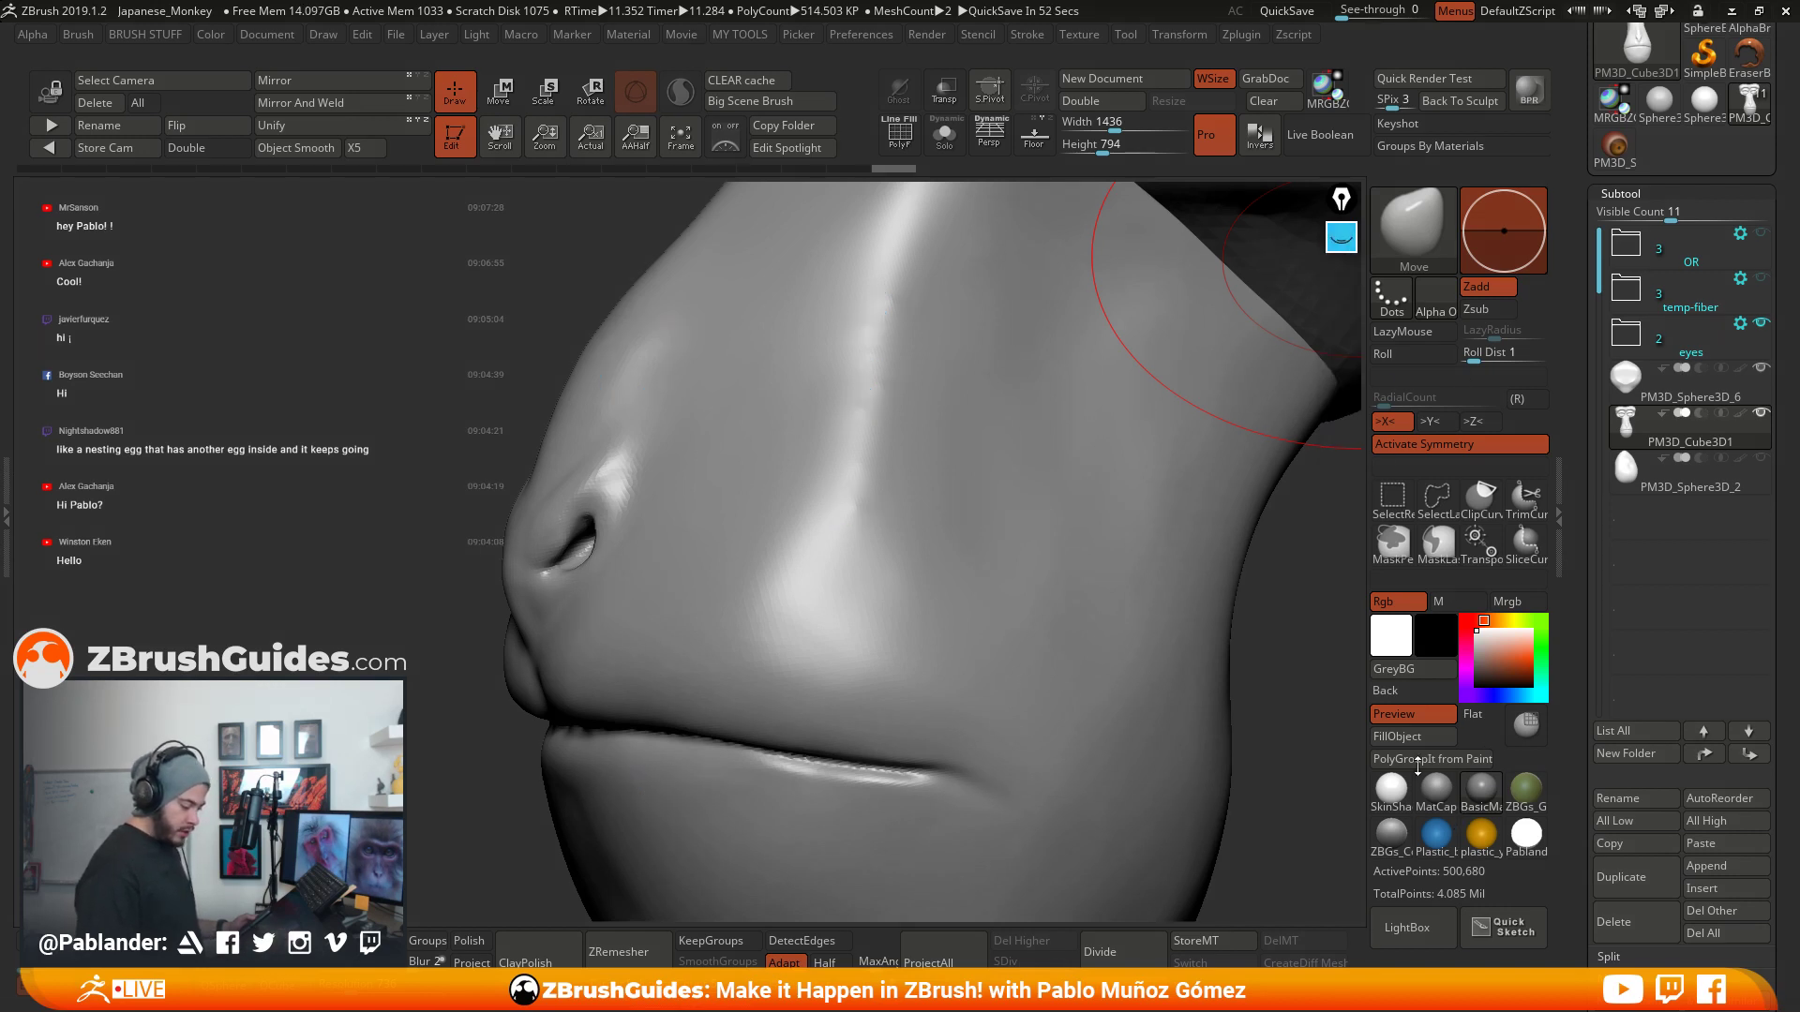
click(1340, 236)
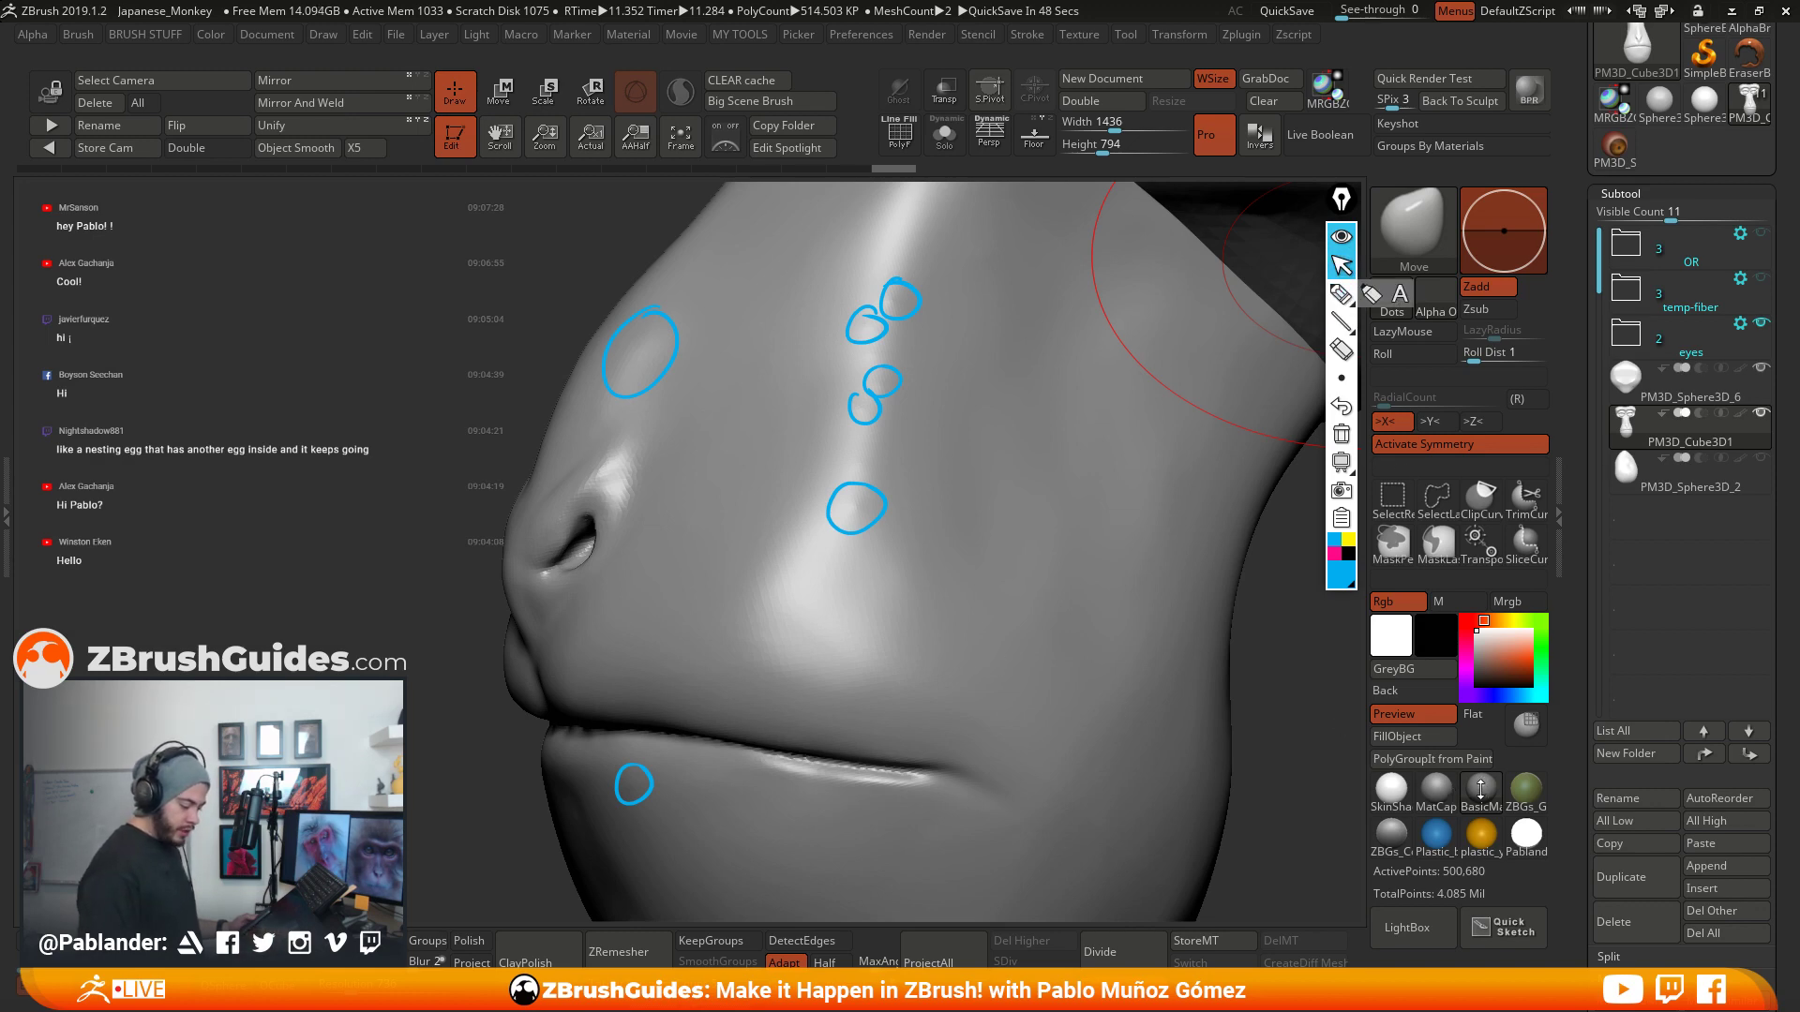
click(1481, 832)
click(1478, 787)
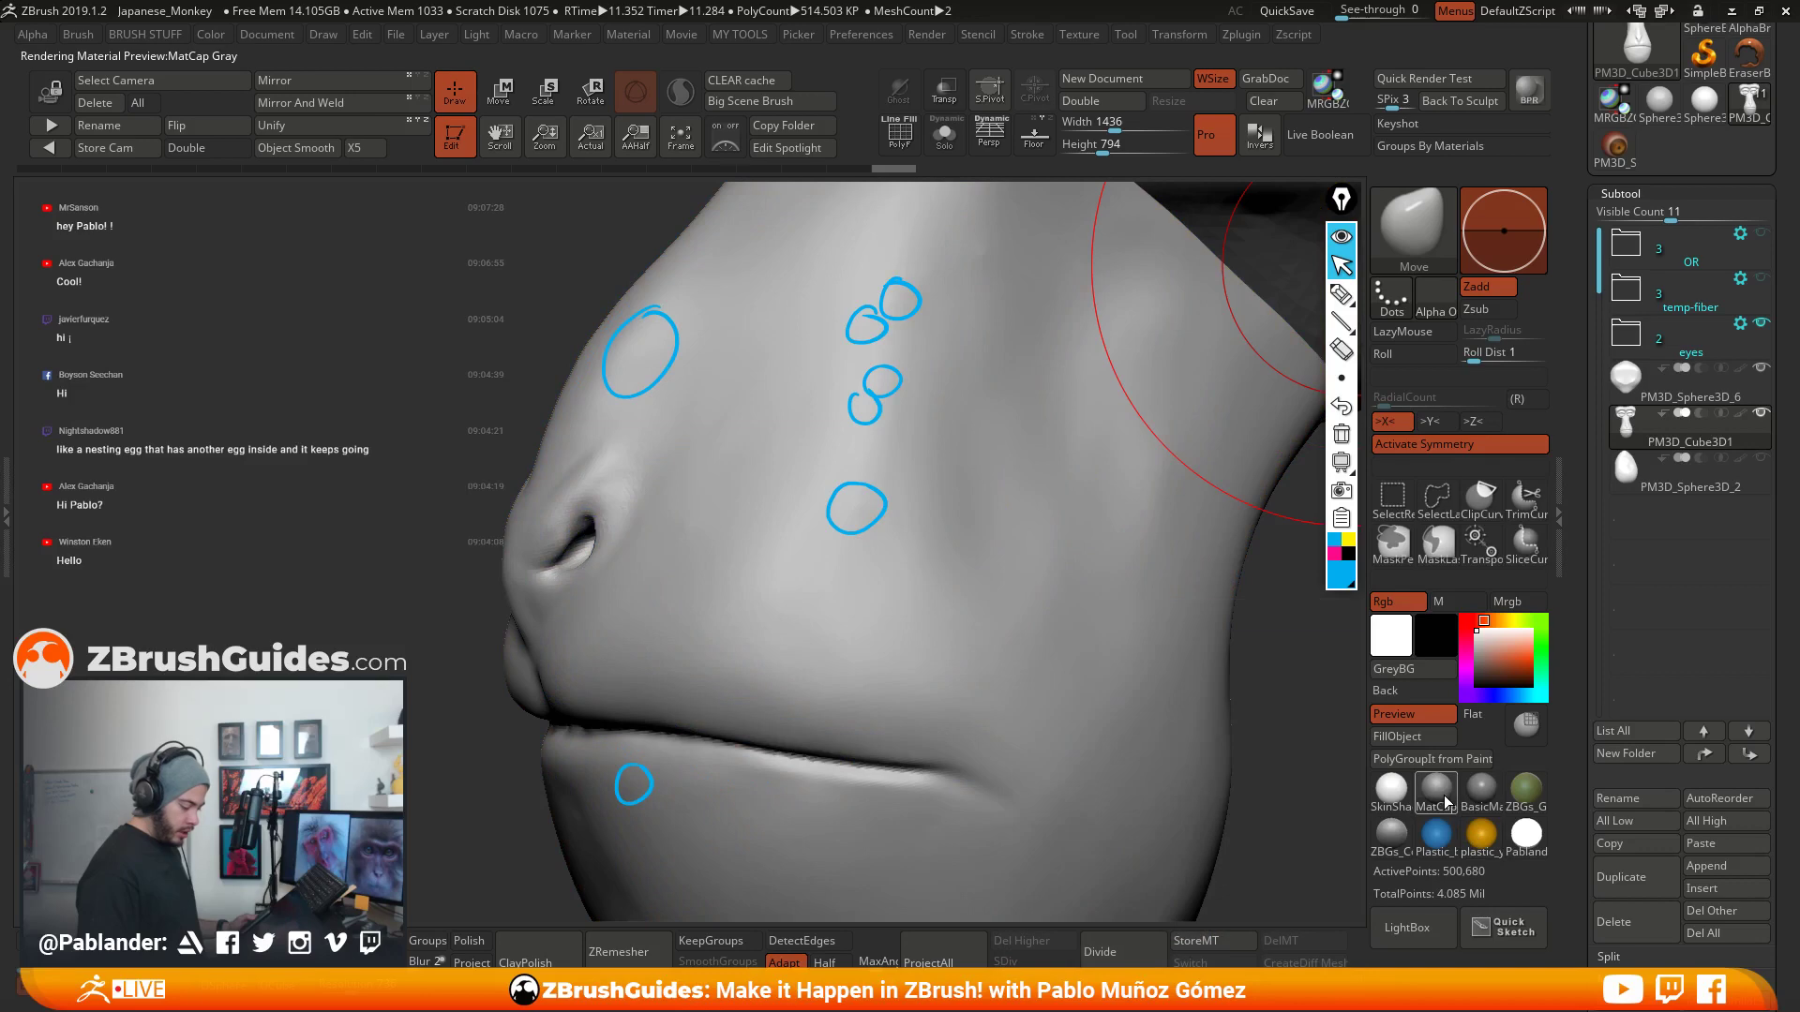
click(1447, 789)
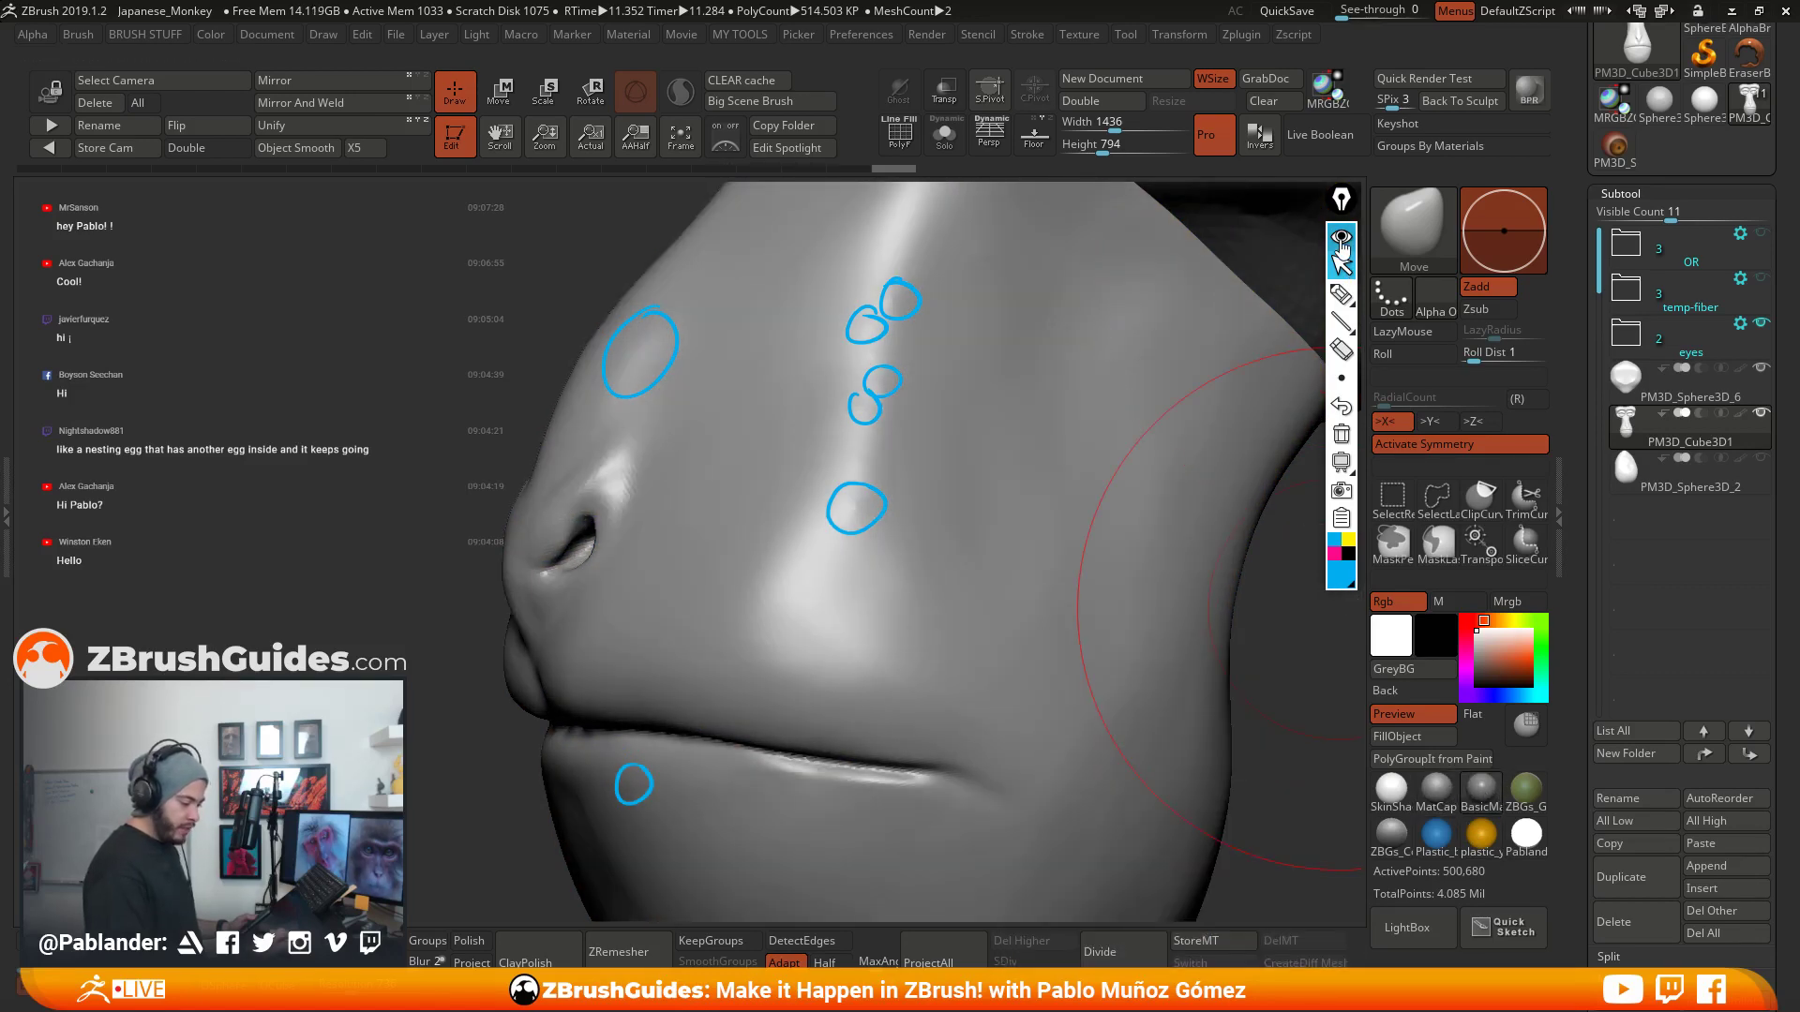
click(1341, 240)
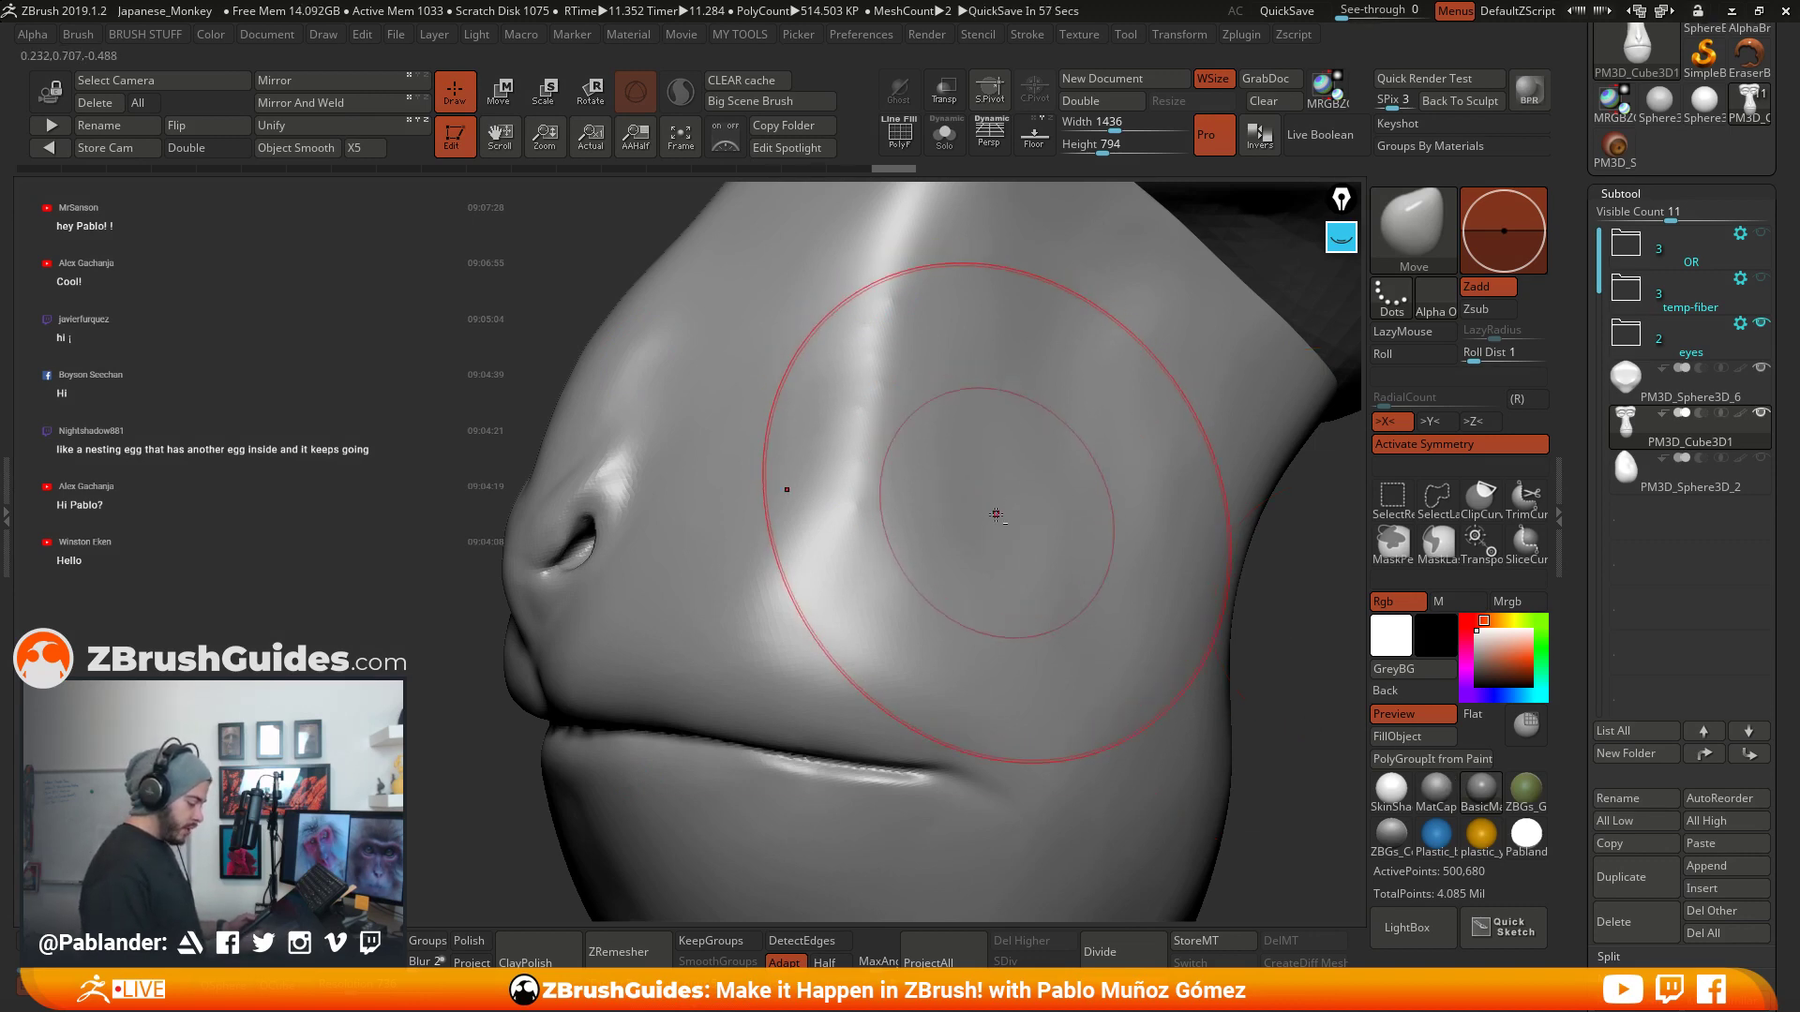
- Choose ClayBuildup as the sculpting brush and Smooth Stronger as the smoothing brush
mouse_move(996, 514)
ctrl+right_down()
mouse_move(991, 414)
mouse_move(984, 459)
ctrl+right_up()
drag(984, 463, 994, 470)
key(b)
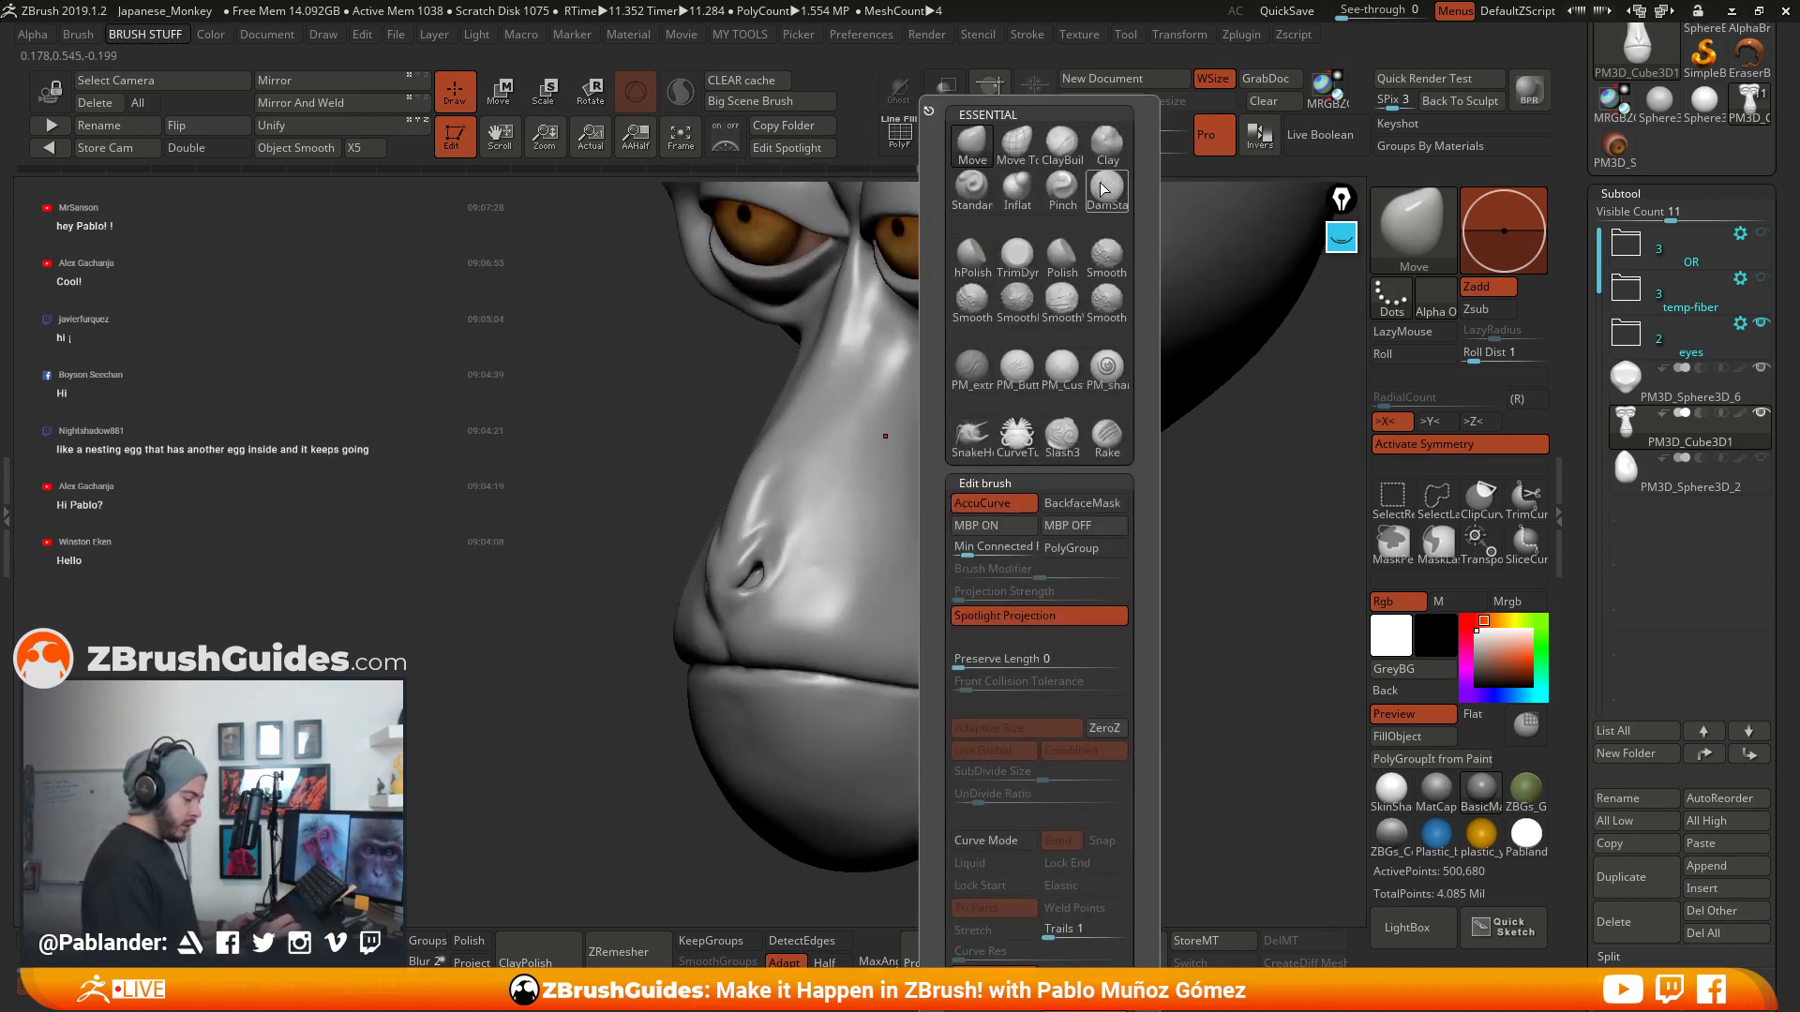
click(1064, 142)
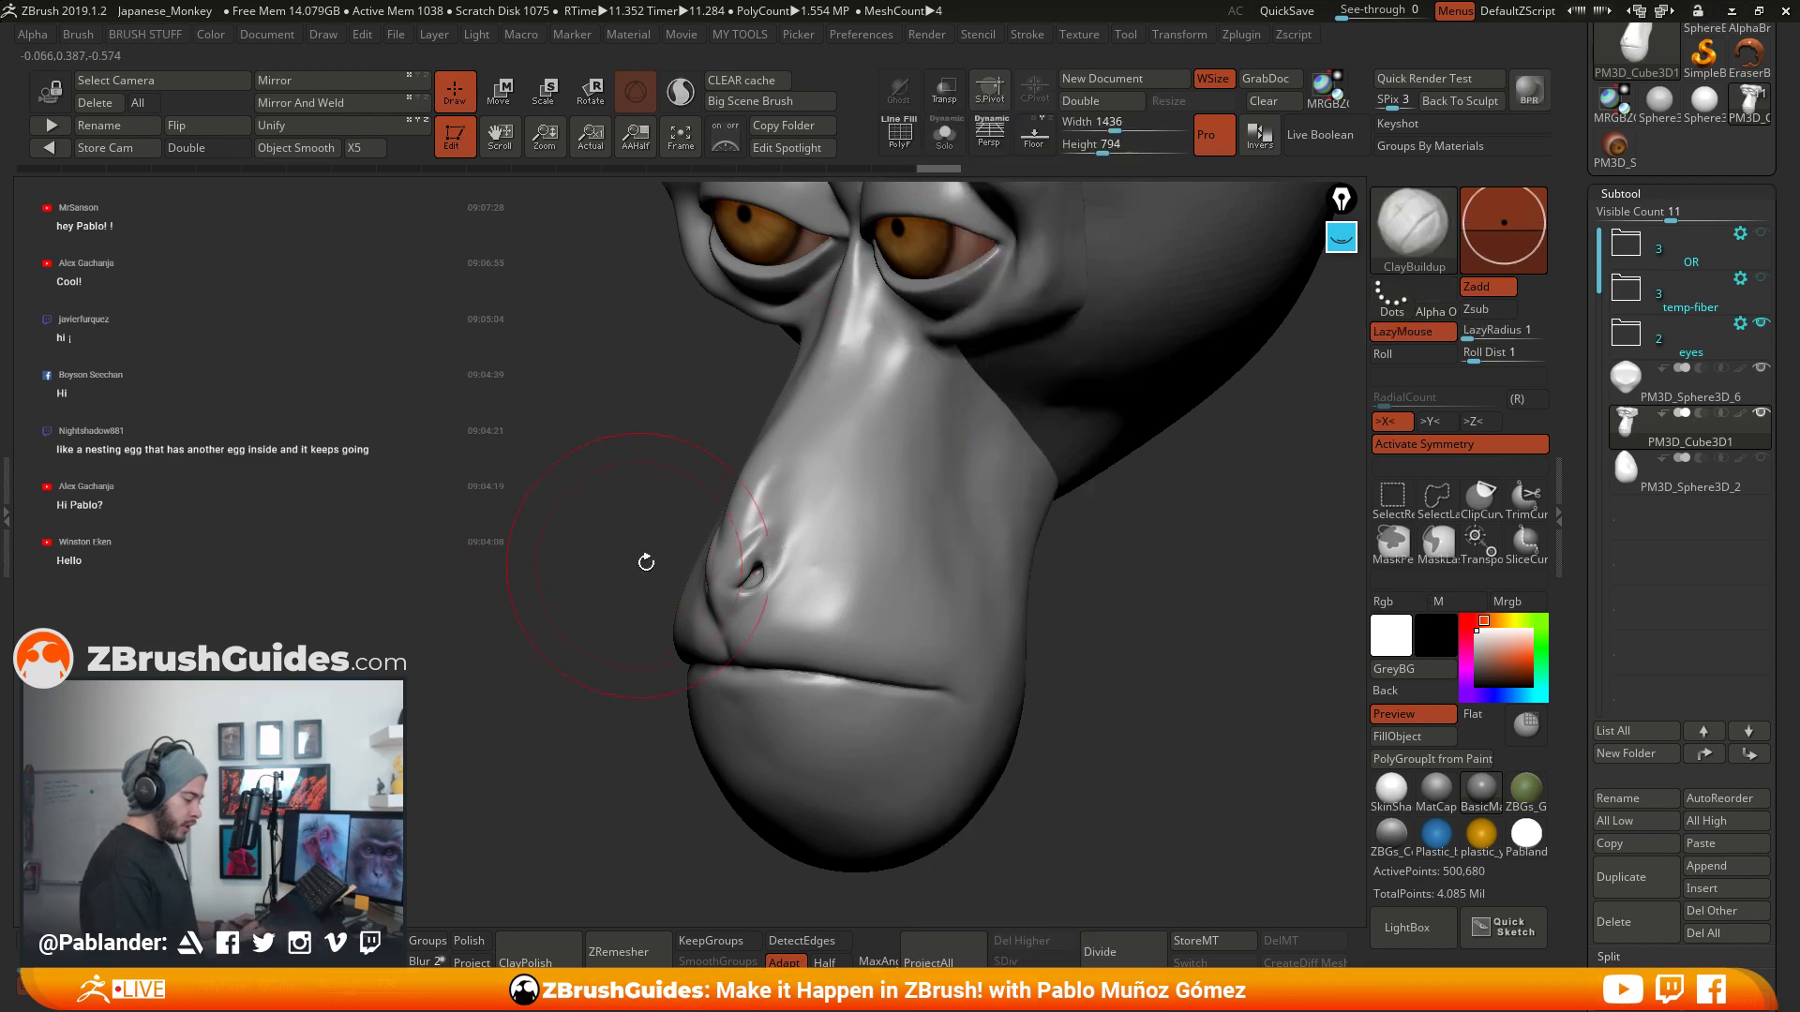
key(b)
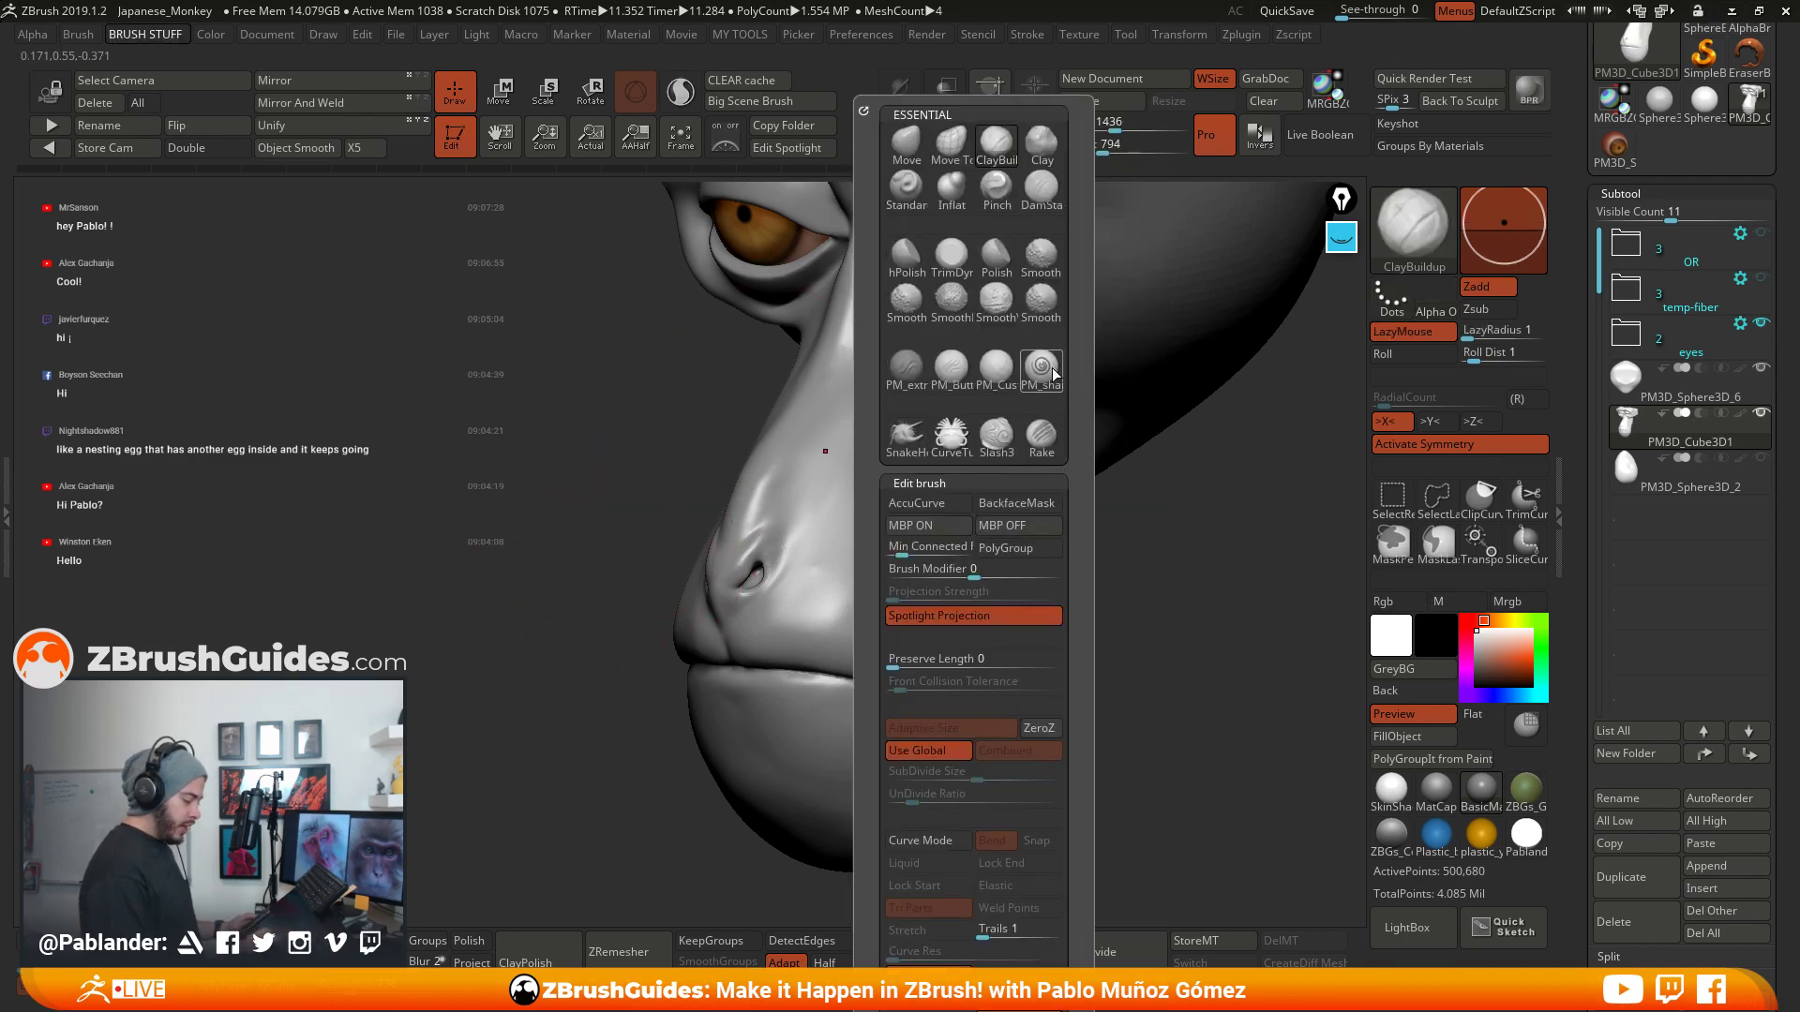
click(1043, 259)
click(982, 301)
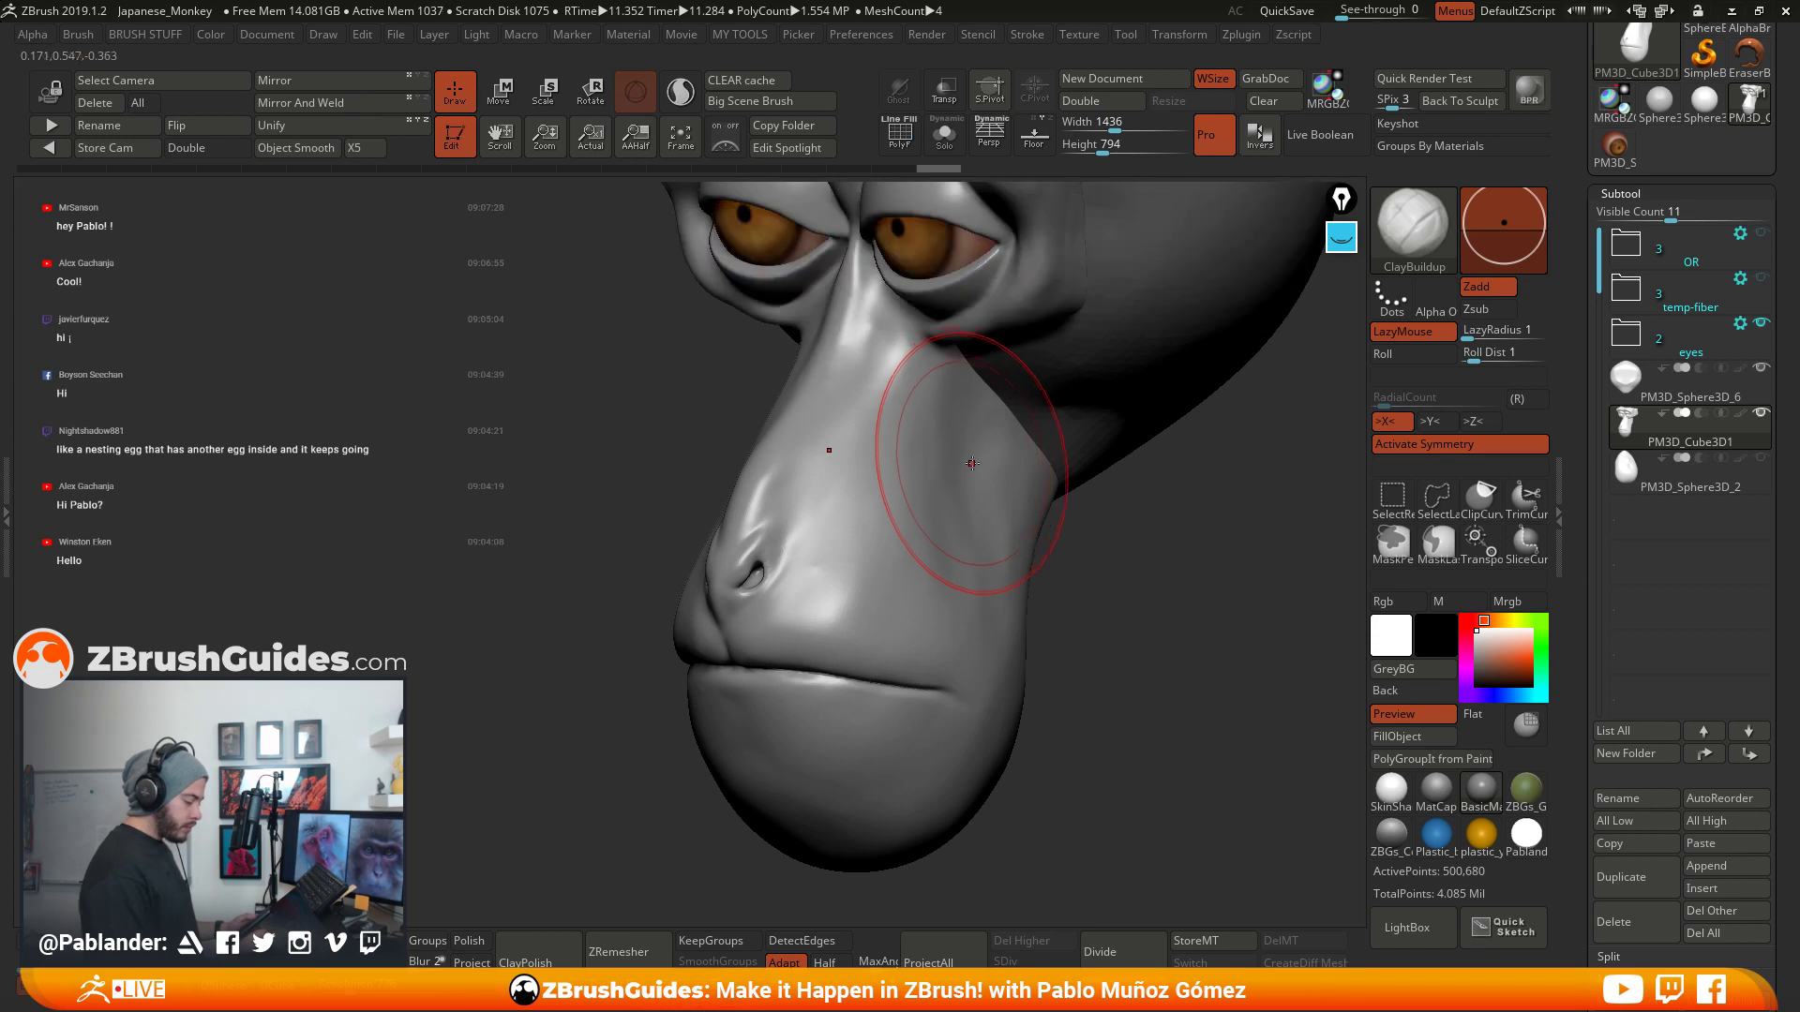
- Try smoothing the whole muzzle, including the nostrils and mouth line, with the Smooth Stronger brush
key(shift)
mouse_move(813, 543)
shift+mouse_down()
mouse_move(806, 656)
mouse_move(913, 699)
shift+mouse_up()
key(b)
key(c)
key(b)
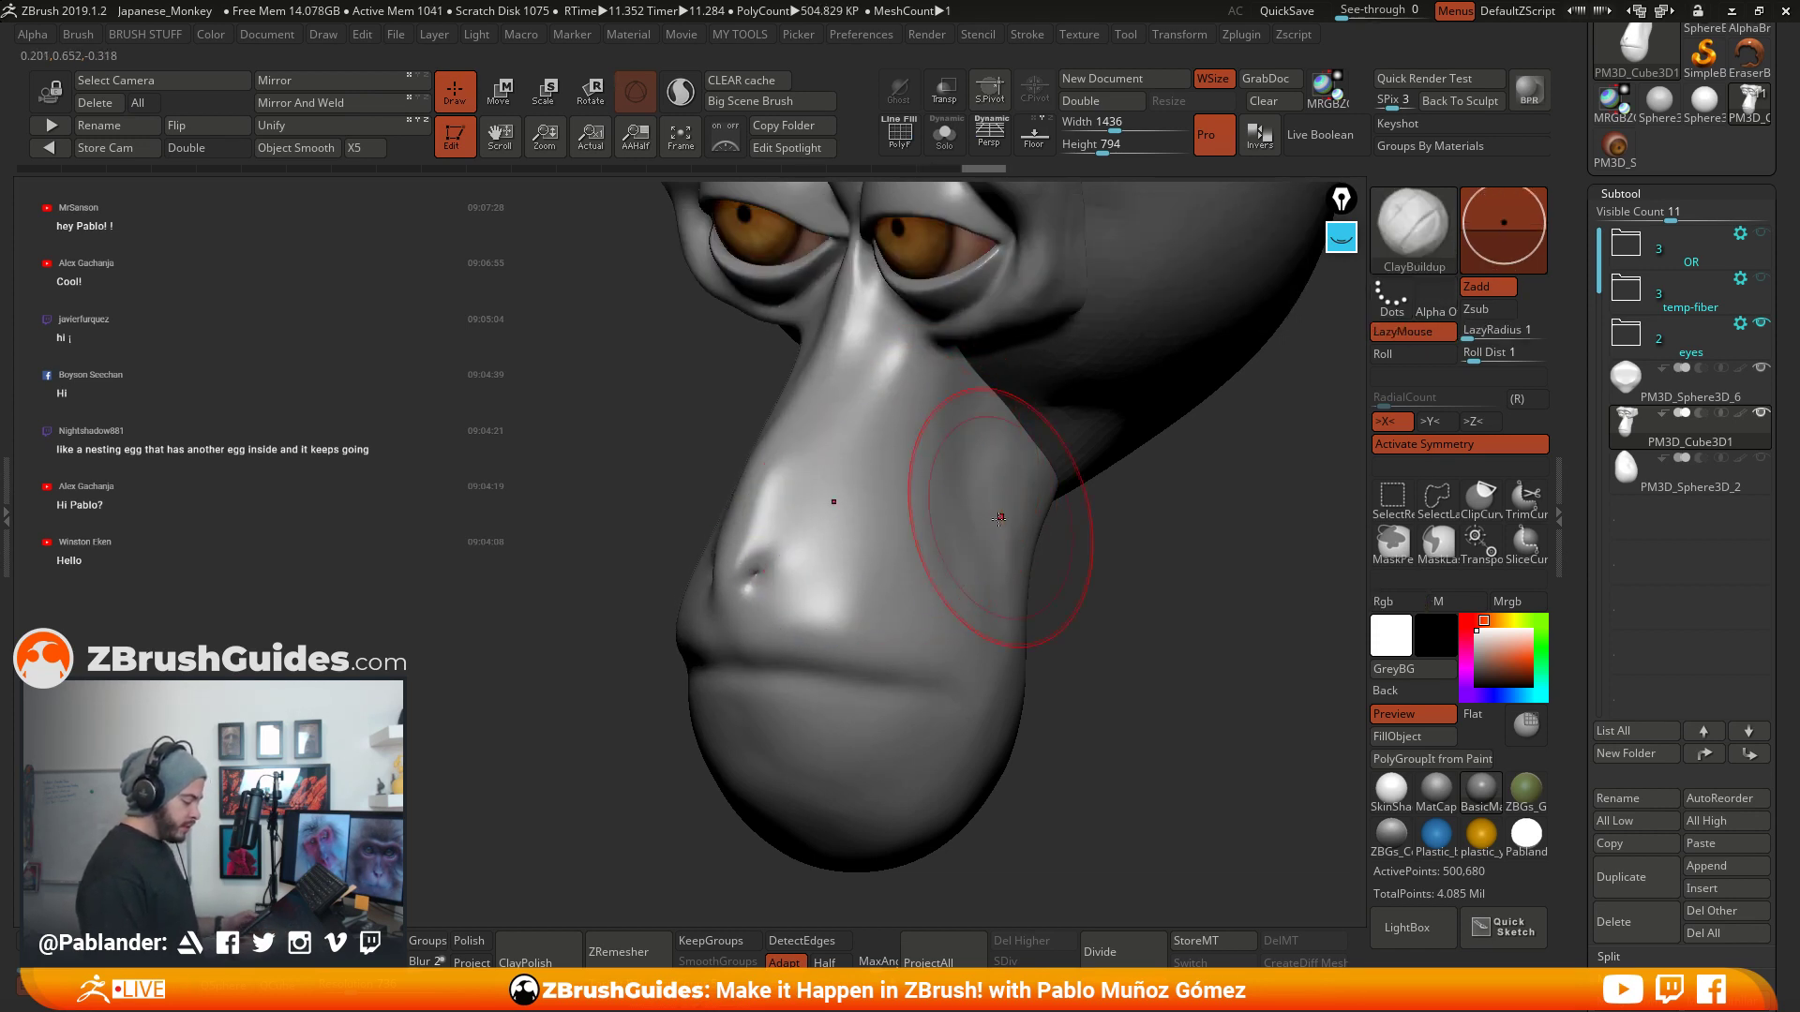
key(ctrl+z)
- Inspect the muzzle's mesh density and polygroups with the polyframe display, and switch the display off again
alt+right_drag(977, 468, 937, 456)
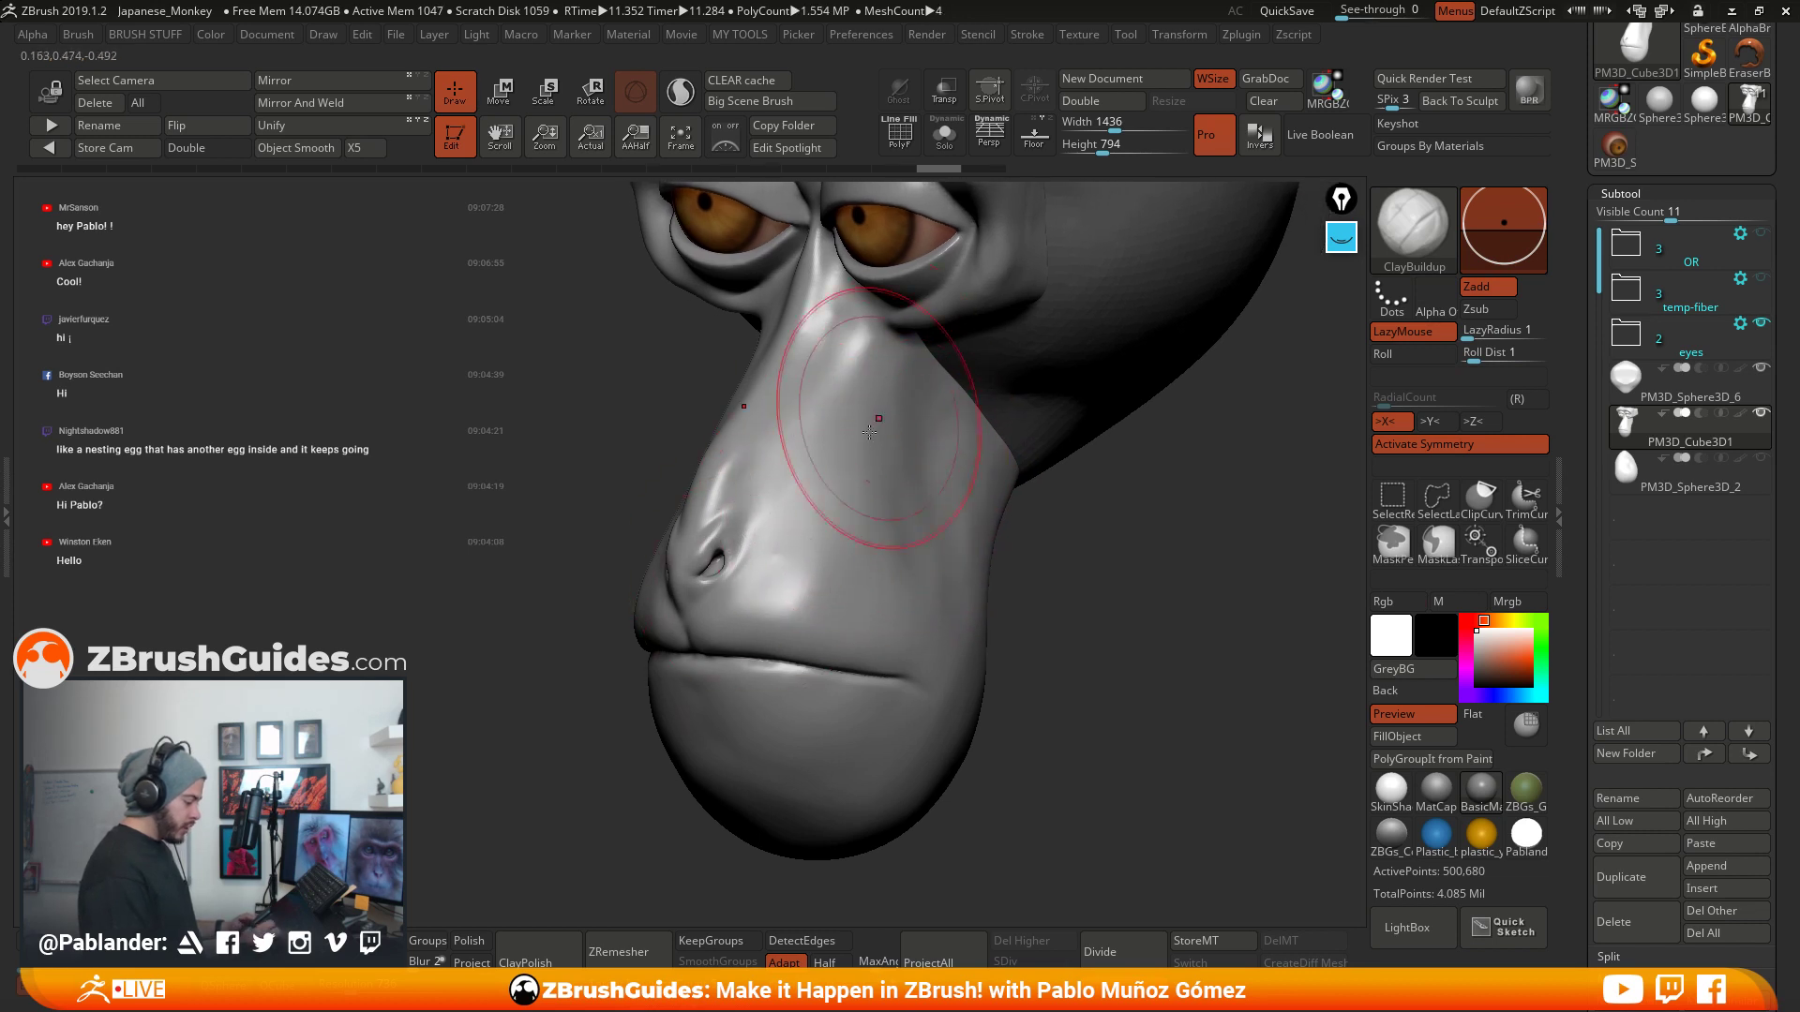
drag(1095, 594, 1107, 551)
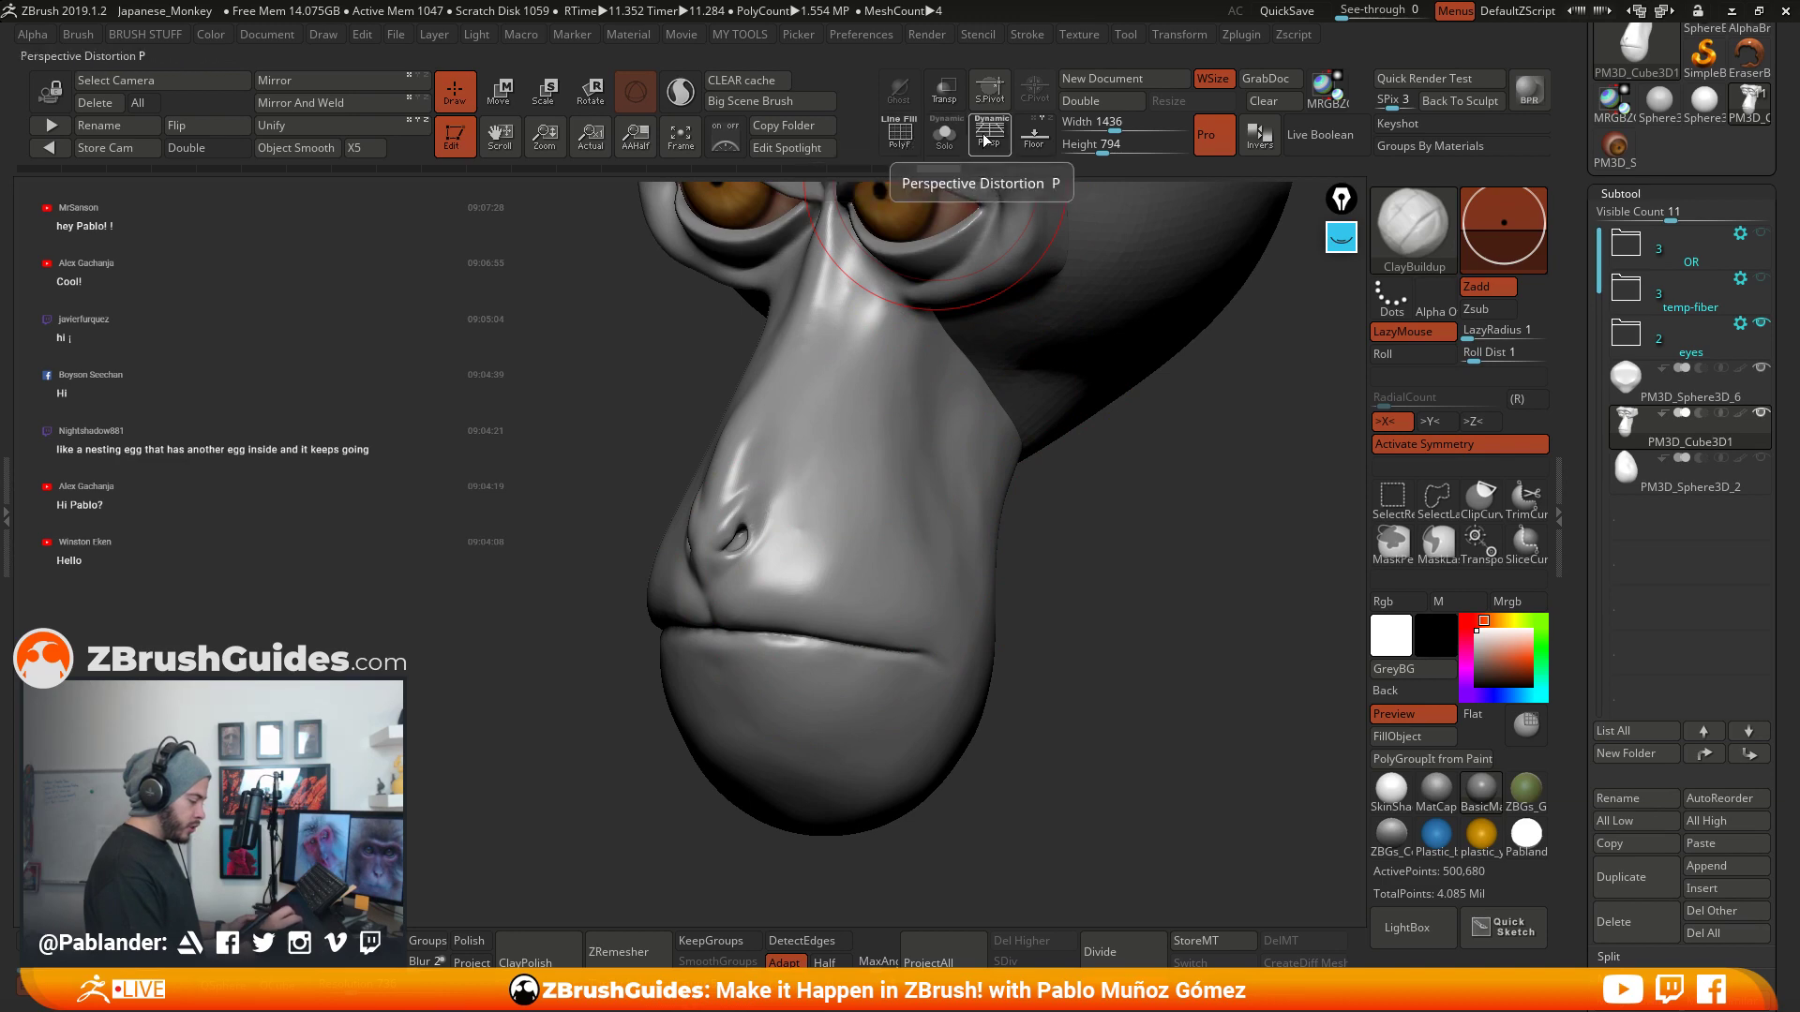
click(898, 132)
alt+right_drag(935, 468, 904, 485)
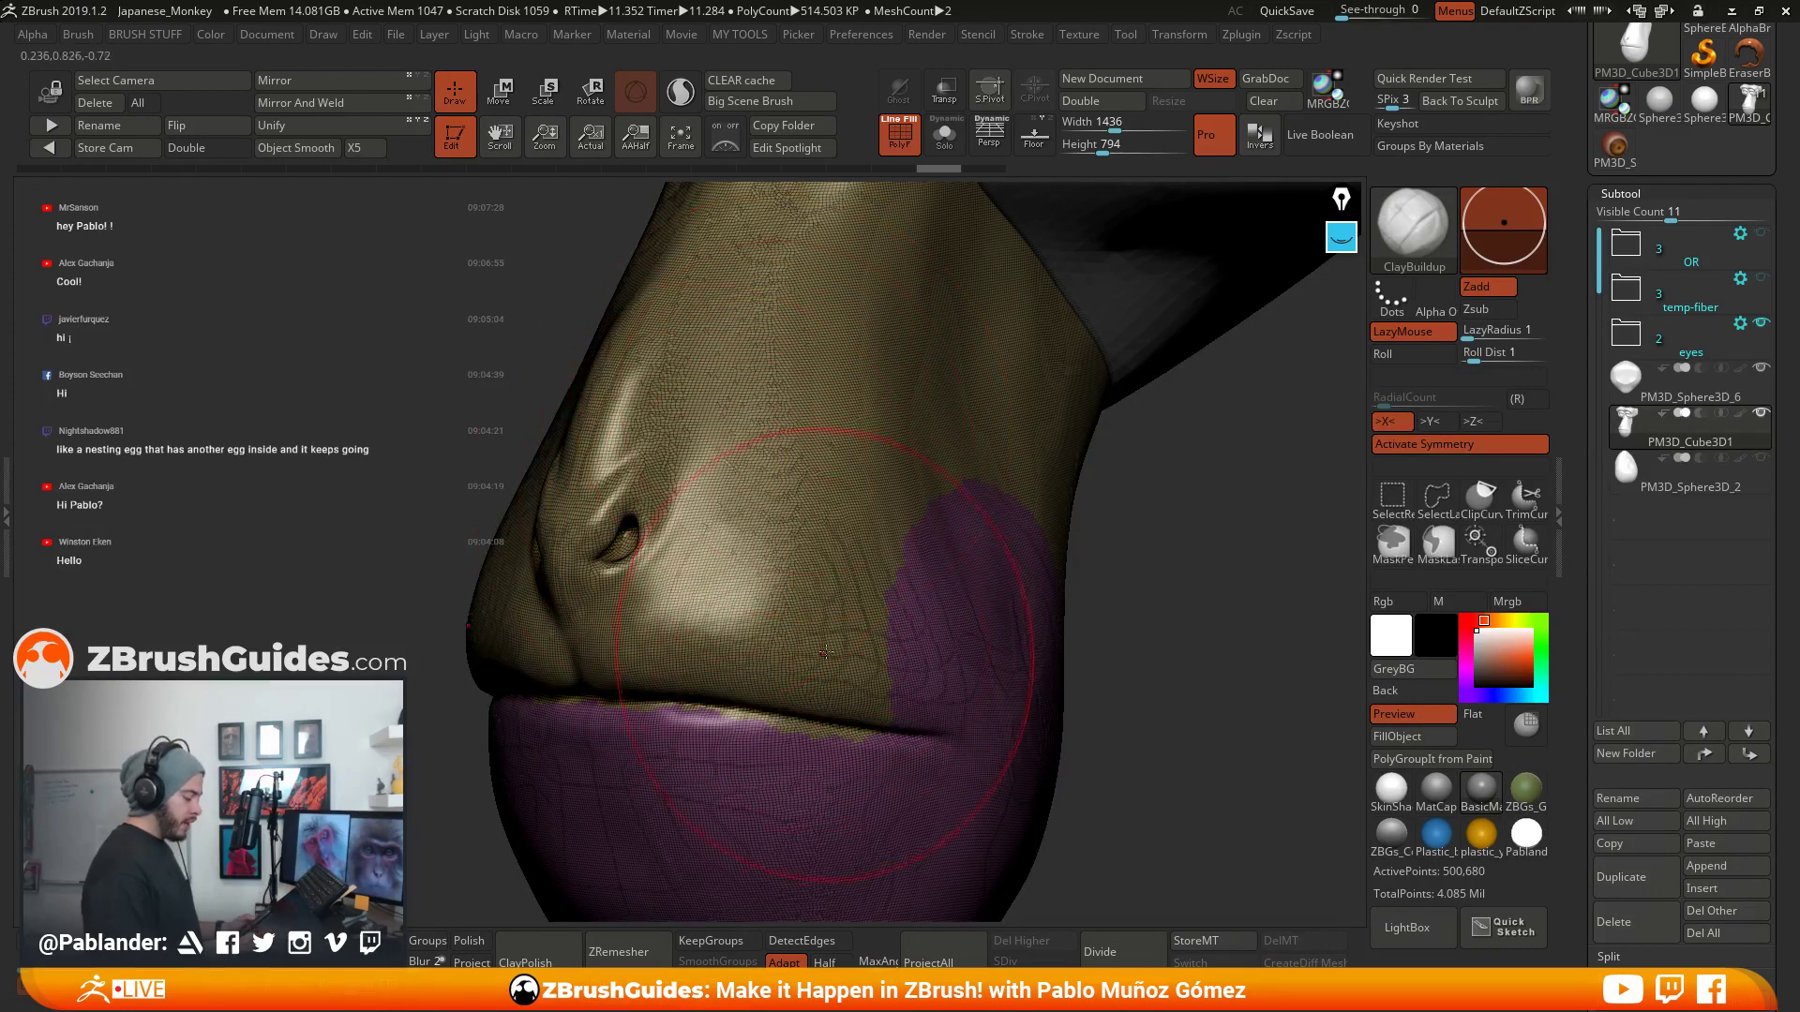
click(898, 134)
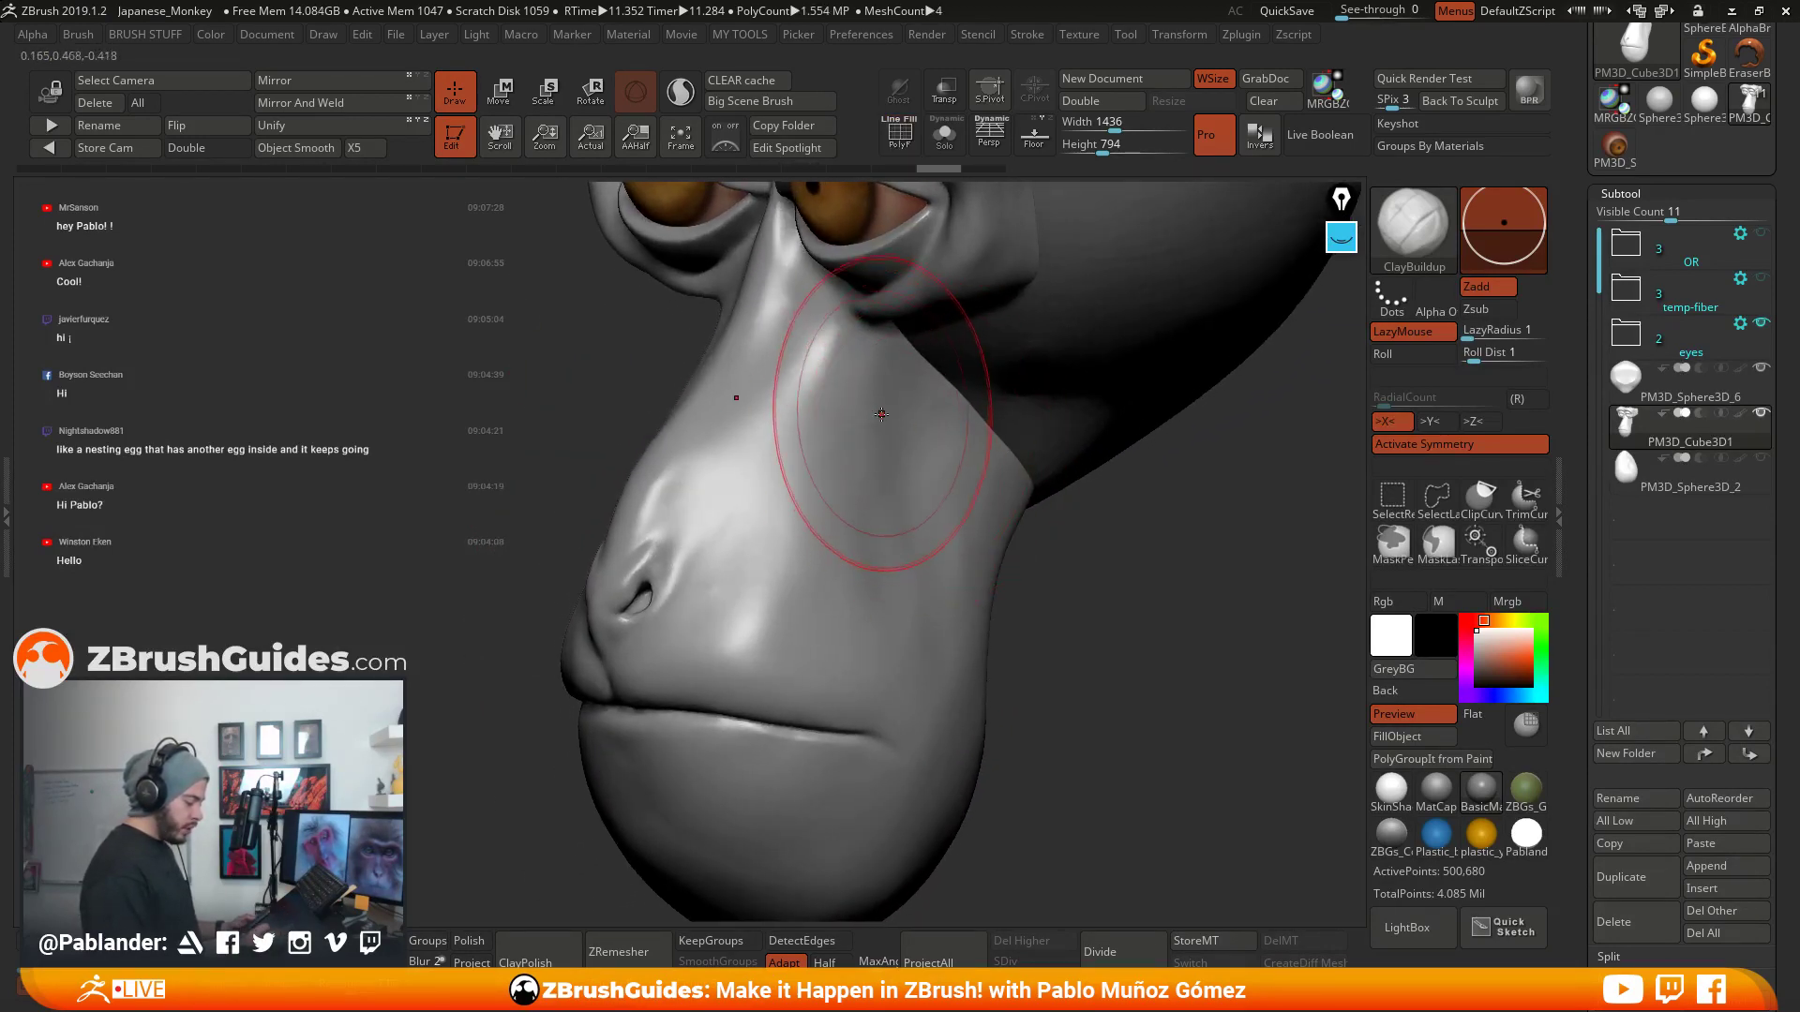
- Build up a ridge along the muzzle's side from below the inner eye toward the mouth with symmetrical ClayBuildup strokes
right_click(881, 414)
mouse_move(884, 412)
mouse_down()
mouse_move(857, 411)
mouse_move(871, 378)
mouse_up()
mouse_move(821, 442)
mouse_down()
mouse_move(840, 489)
mouse_move(848, 476)
mouse_up()
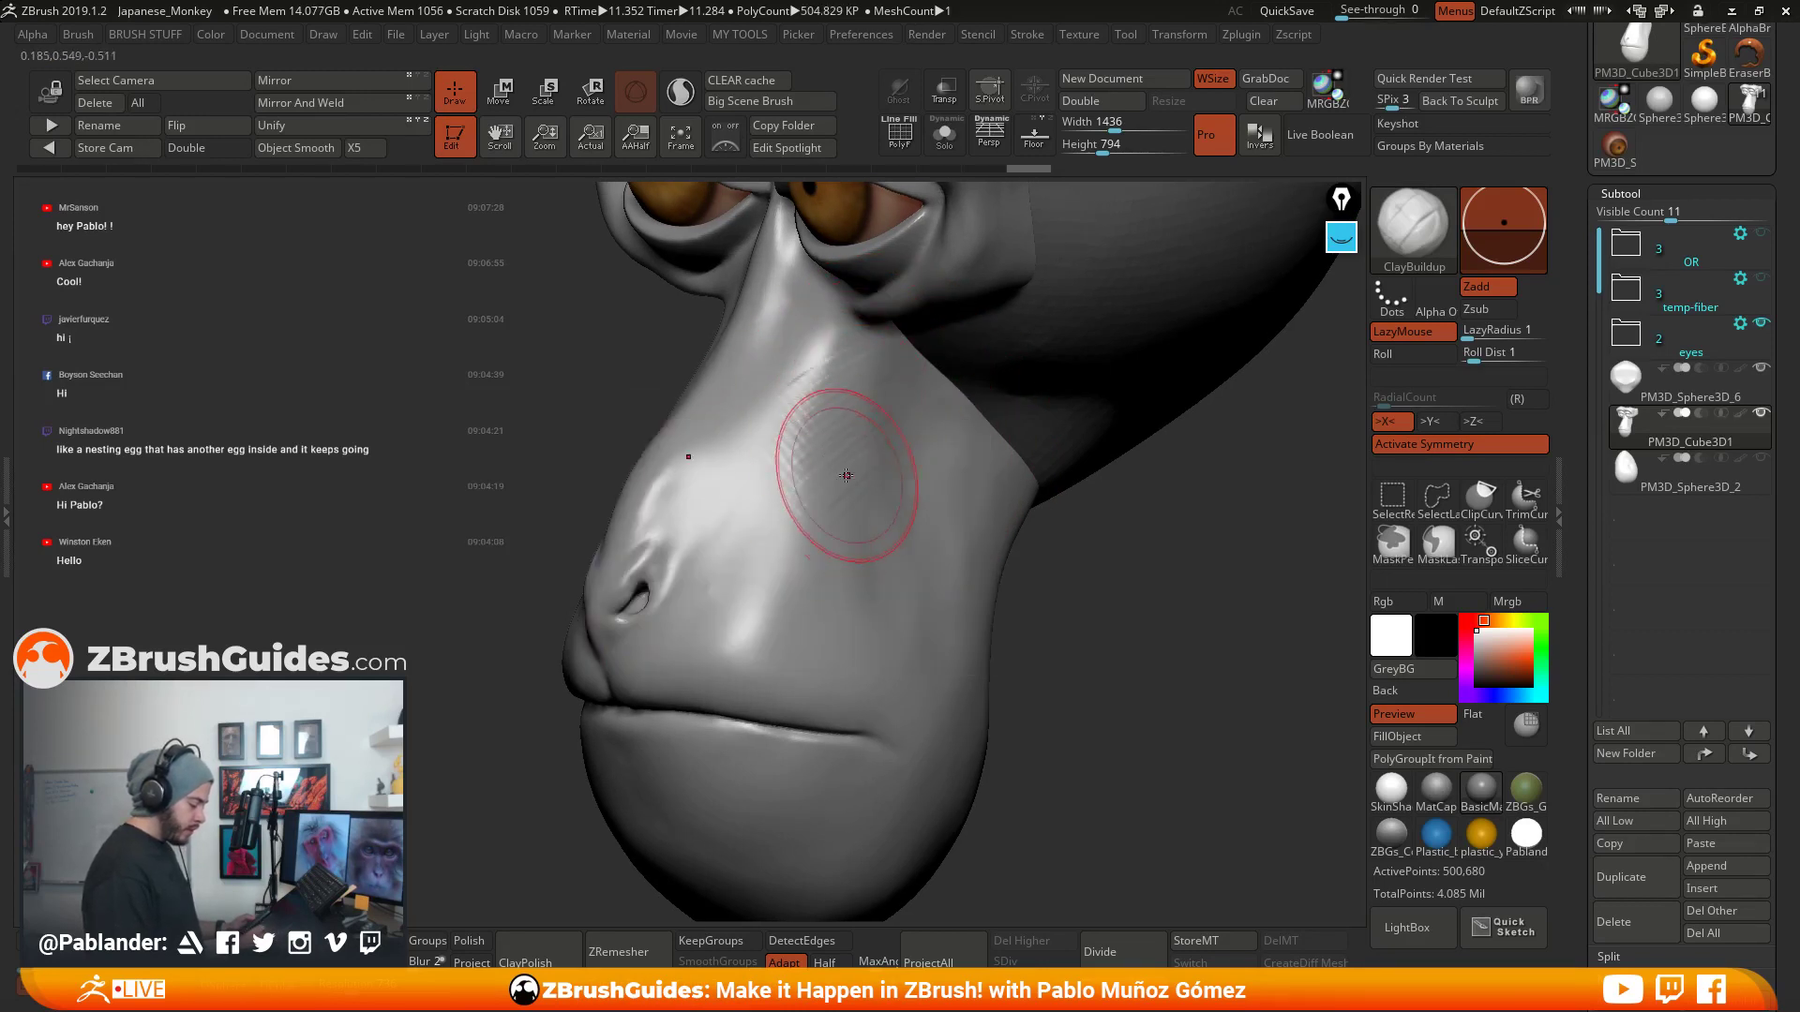
mouse_move(799, 362)
mouse_down()
mouse_move(832, 452)
mouse_move(831, 397)
mouse_move(840, 445)
mouse_move(854, 380)
mouse_move(831, 424)
mouse_move(786, 441)
mouse_up()
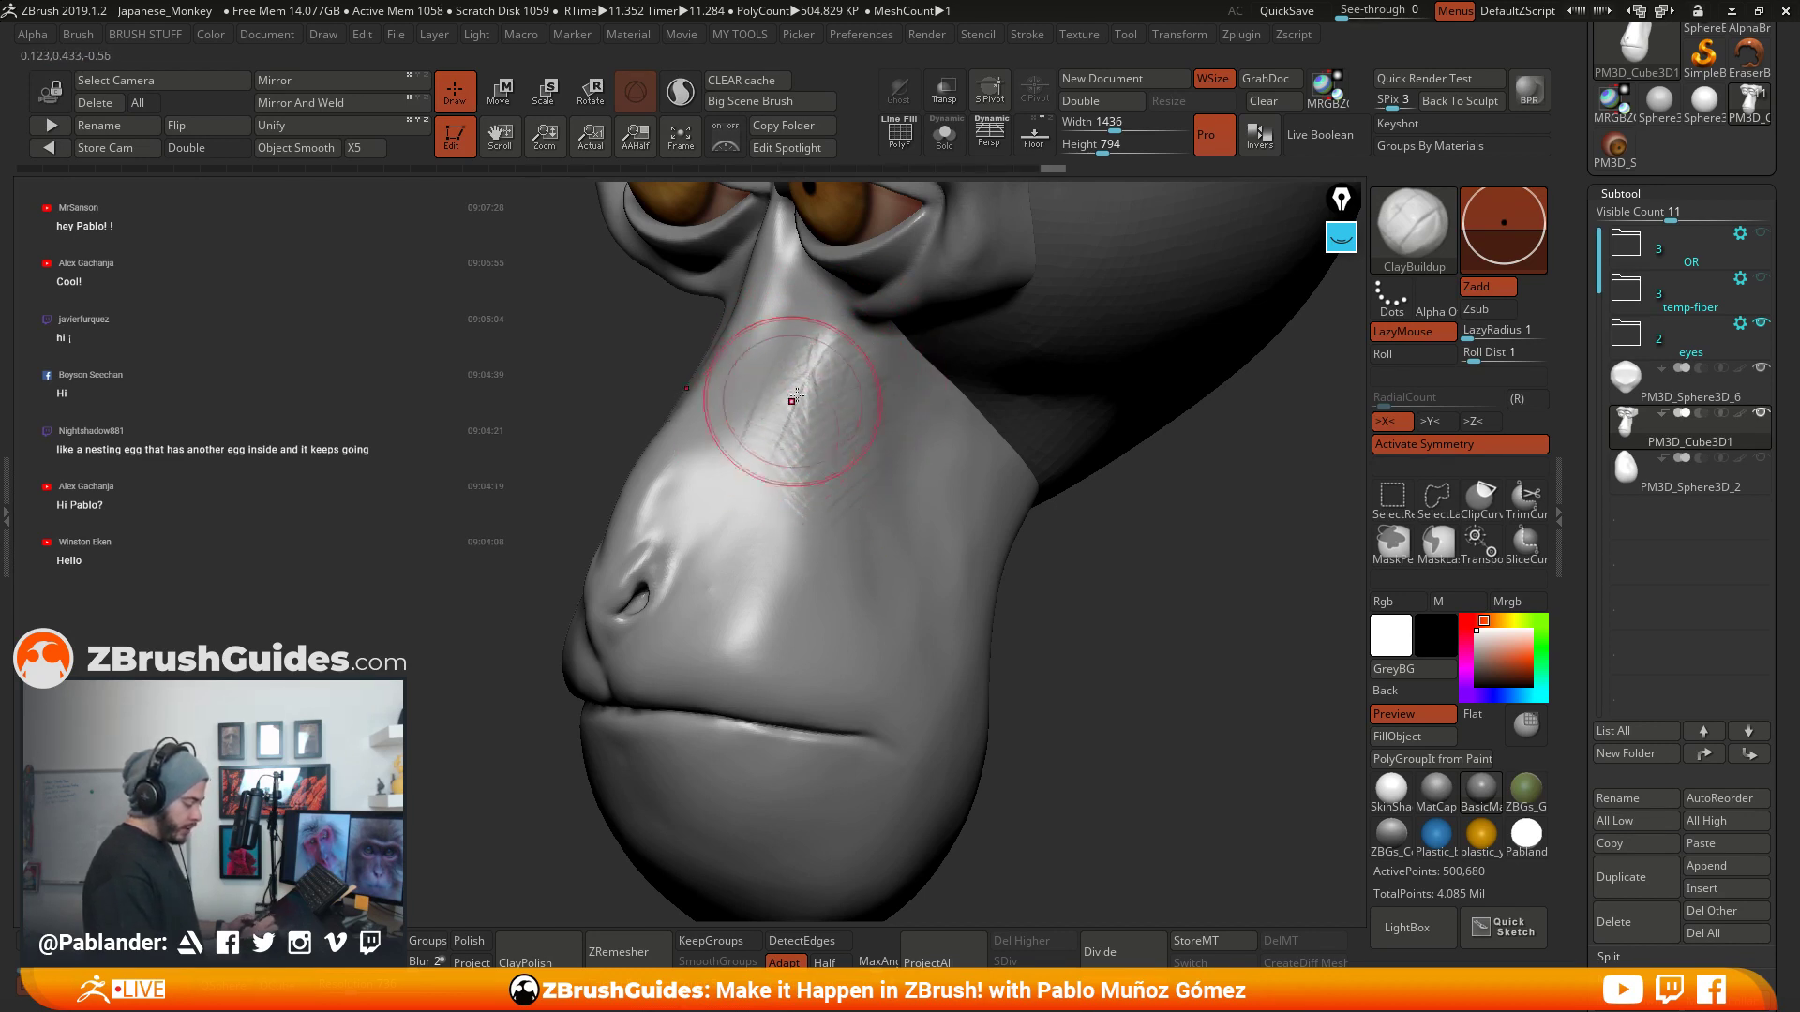
right_drag(787, 398, 832, 414)
mouse_move(784, 354)
mouse_down()
mouse_move(755, 452)
mouse_move(837, 544)
mouse_up()
right_drag(895, 471, 867, 458)
mouse_move(818, 377)
mouse_down()
mouse_move(750, 471)
mouse_move(771, 539)
mouse_up()
mouse_move(857, 483)
mouse_down()
mouse_move(787, 586)
mouse_move(803, 630)
mouse_up()
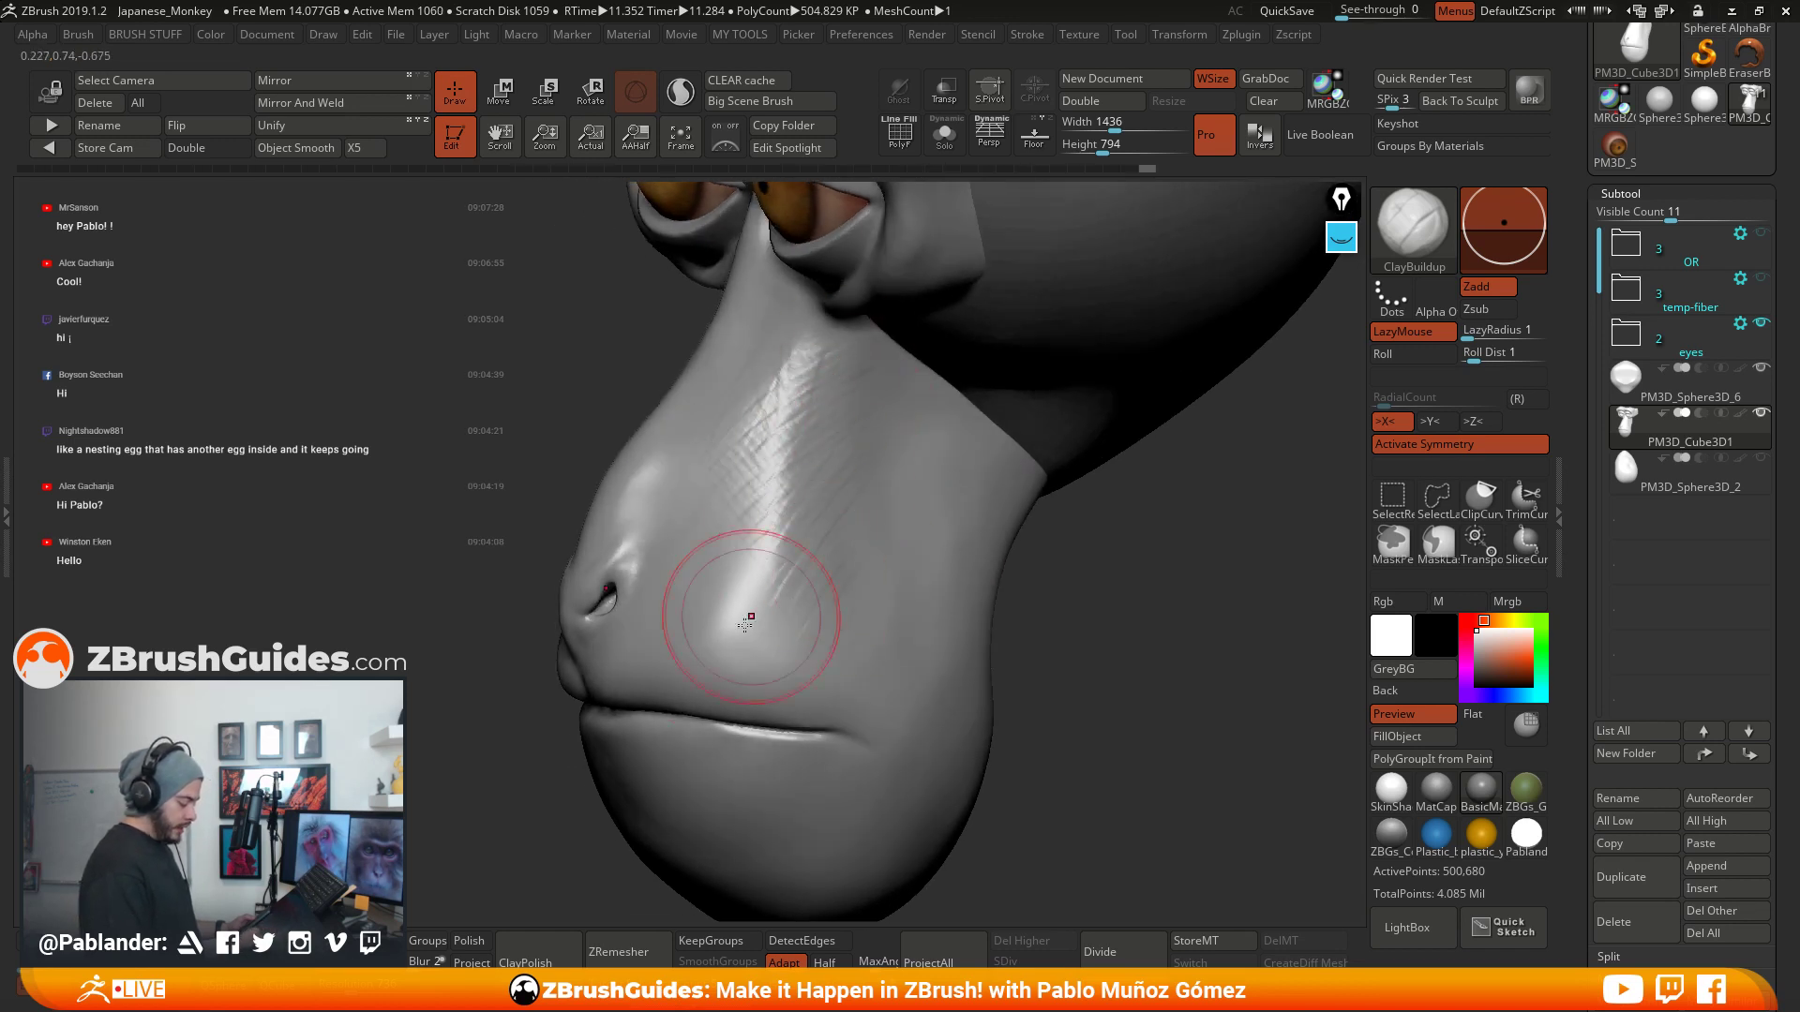
drag(762, 574, 743, 613)
mouse_move(759, 523)
mouse_down()
mouse_move(757, 620)
mouse_move(774, 553)
mouse_move(754, 586)
mouse_up()
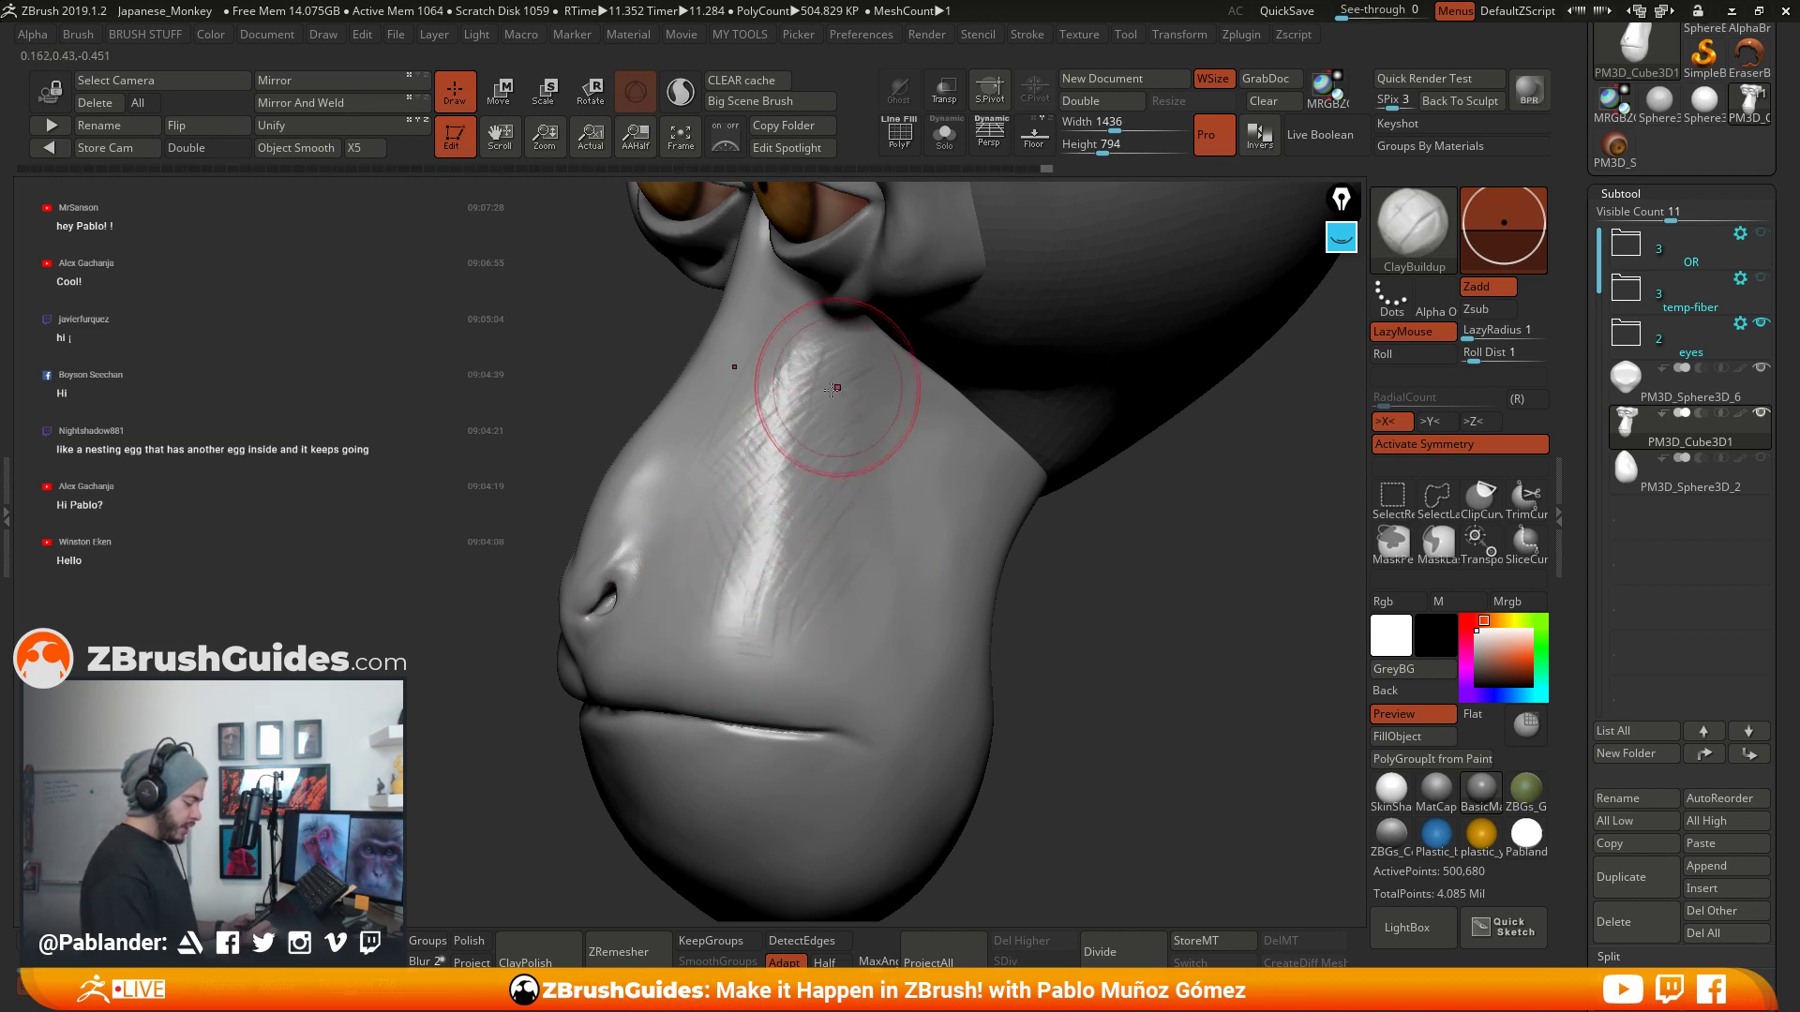
mouse_move(831, 389)
mouse_down()
mouse_move(750, 450)
mouse_move(750, 553)
mouse_move(786, 550)
mouse_up()
- Thicken the lower part of the muzzle's side ridge beside the nostril with crossing ClayBuildup strokes
mouse_move(789, 551)
right_down()
mouse_move(947, 513)
mouse_move(1000, 521)
mouse_move(855, 527)
right_up()
mouse_move(743, 596)
mouse_down()
mouse_move(757, 616)
mouse_move(776, 605)
mouse_up()
mouse_move(750, 614)
mouse_down()
mouse_move(796, 582)
mouse_move(775, 563)
mouse_move(788, 535)
mouse_up()
mouse_move(756, 553)
mouse_down()
mouse_move(799, 510)
mouse_move(802, 433)
mouse_up()
drag(761, 522, 800, 492)
mouse_move(729, 608)
mouse_down()
mouse_move(783, 598)
mouse_move(797, 516)
mouse_up()
right_drag(814, 508, 751, 525)
mouse_move(774, 459)
mouse_down()
mouse_move(727, 589)
mouse_move(777, 542)
mouse_move(749, 449)
mouse_up()
right_drag(726, 459, 789, 454)
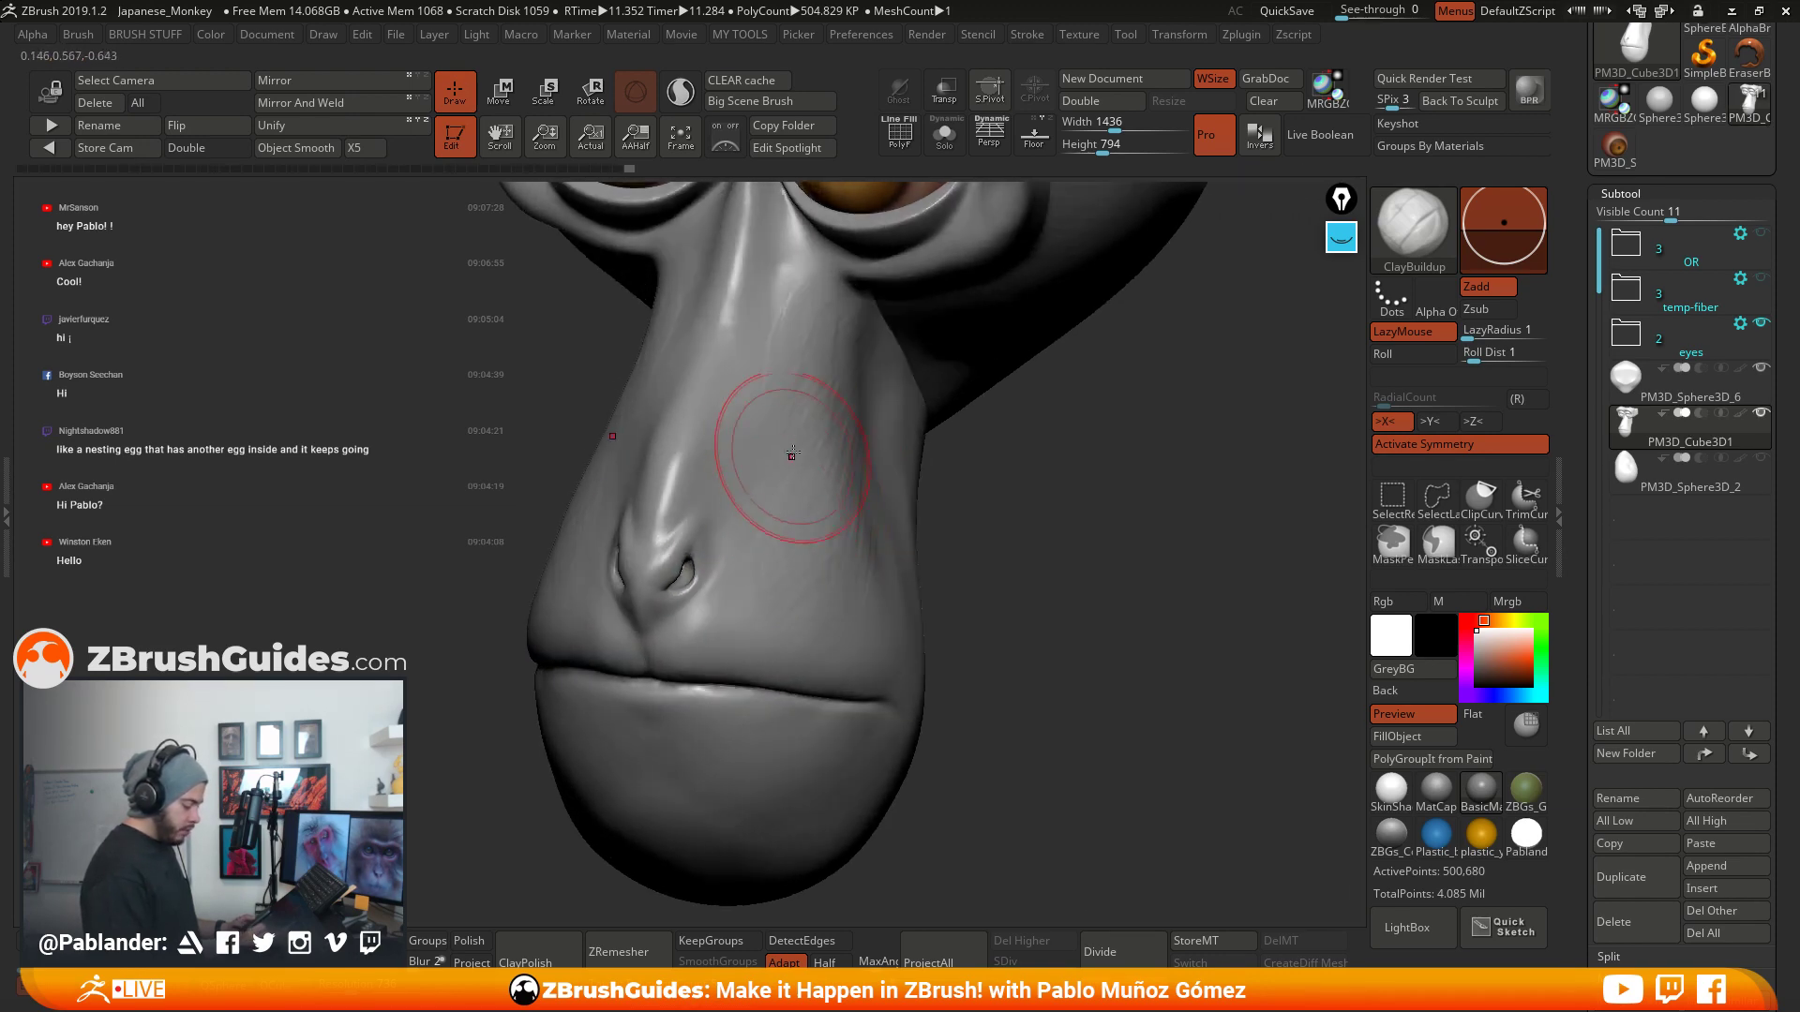
- Extend the raised ridge along the muzzle's side up toward the inner eye corner with symmetrical ClayBuildup strokes
drag(789, 437, 797, 442)
right_drag(920, 497, 1017, 508)
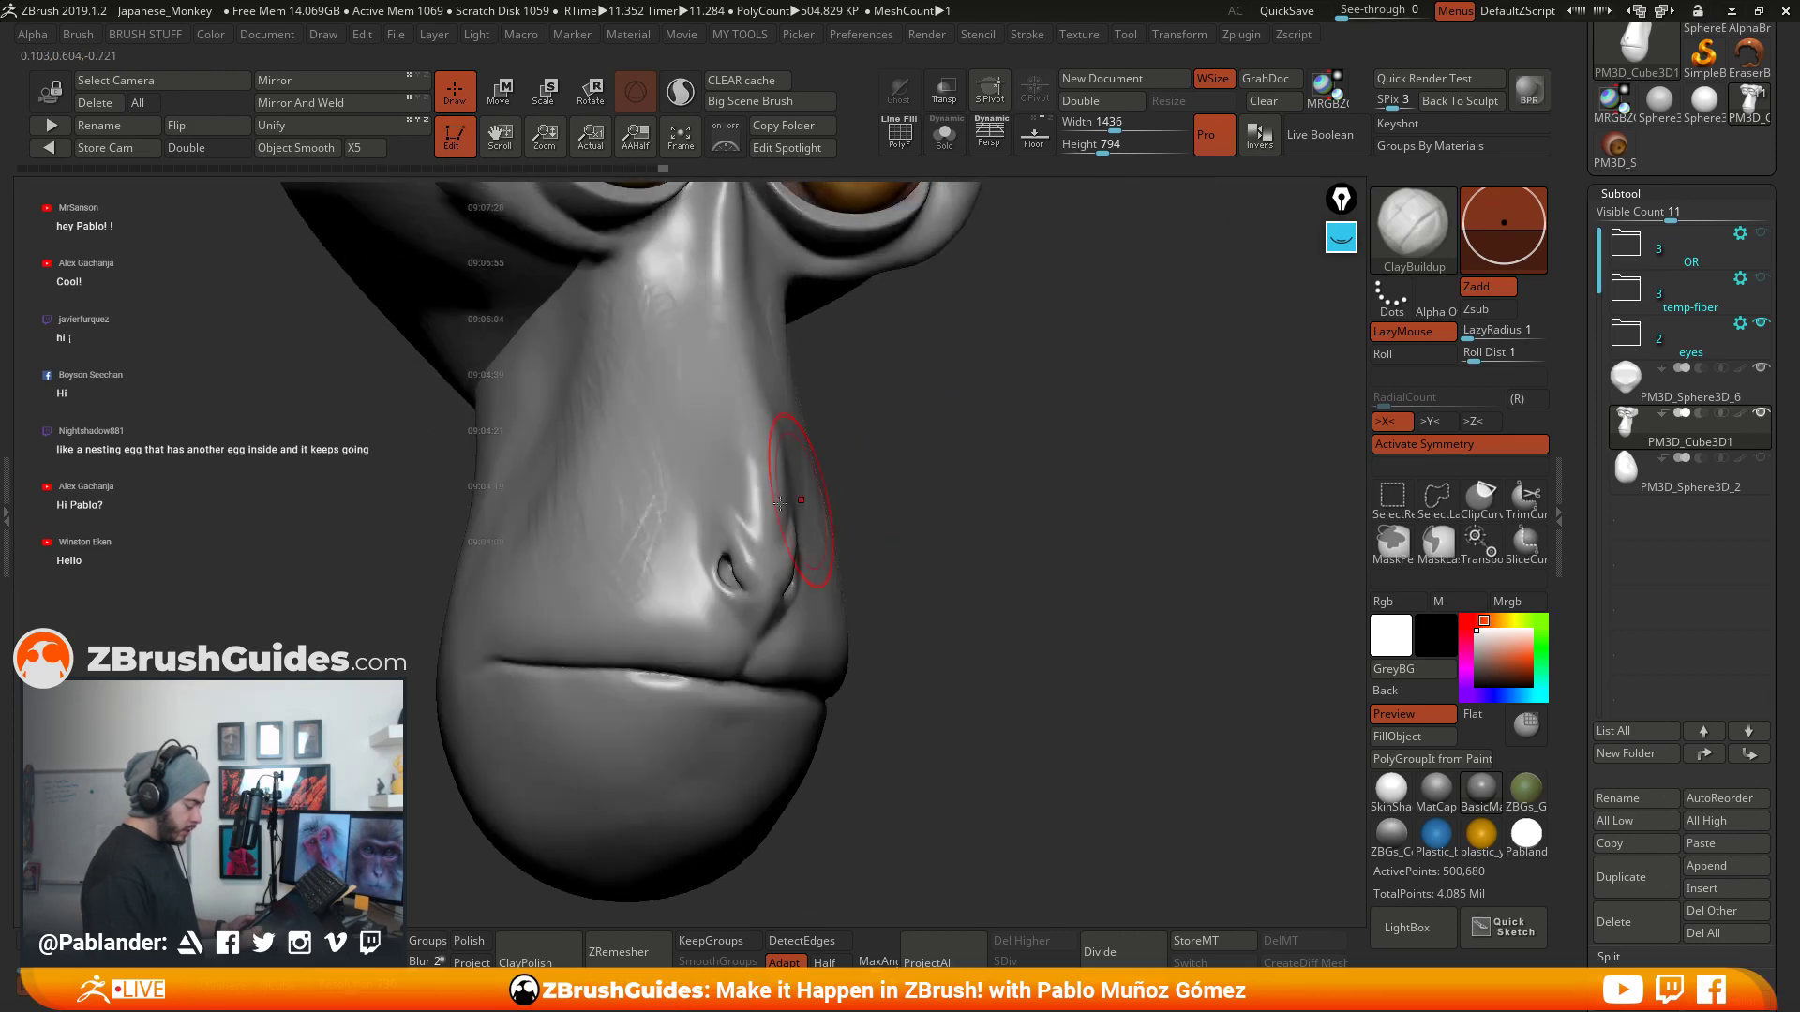
right_drag(968, 437, 855, 458)
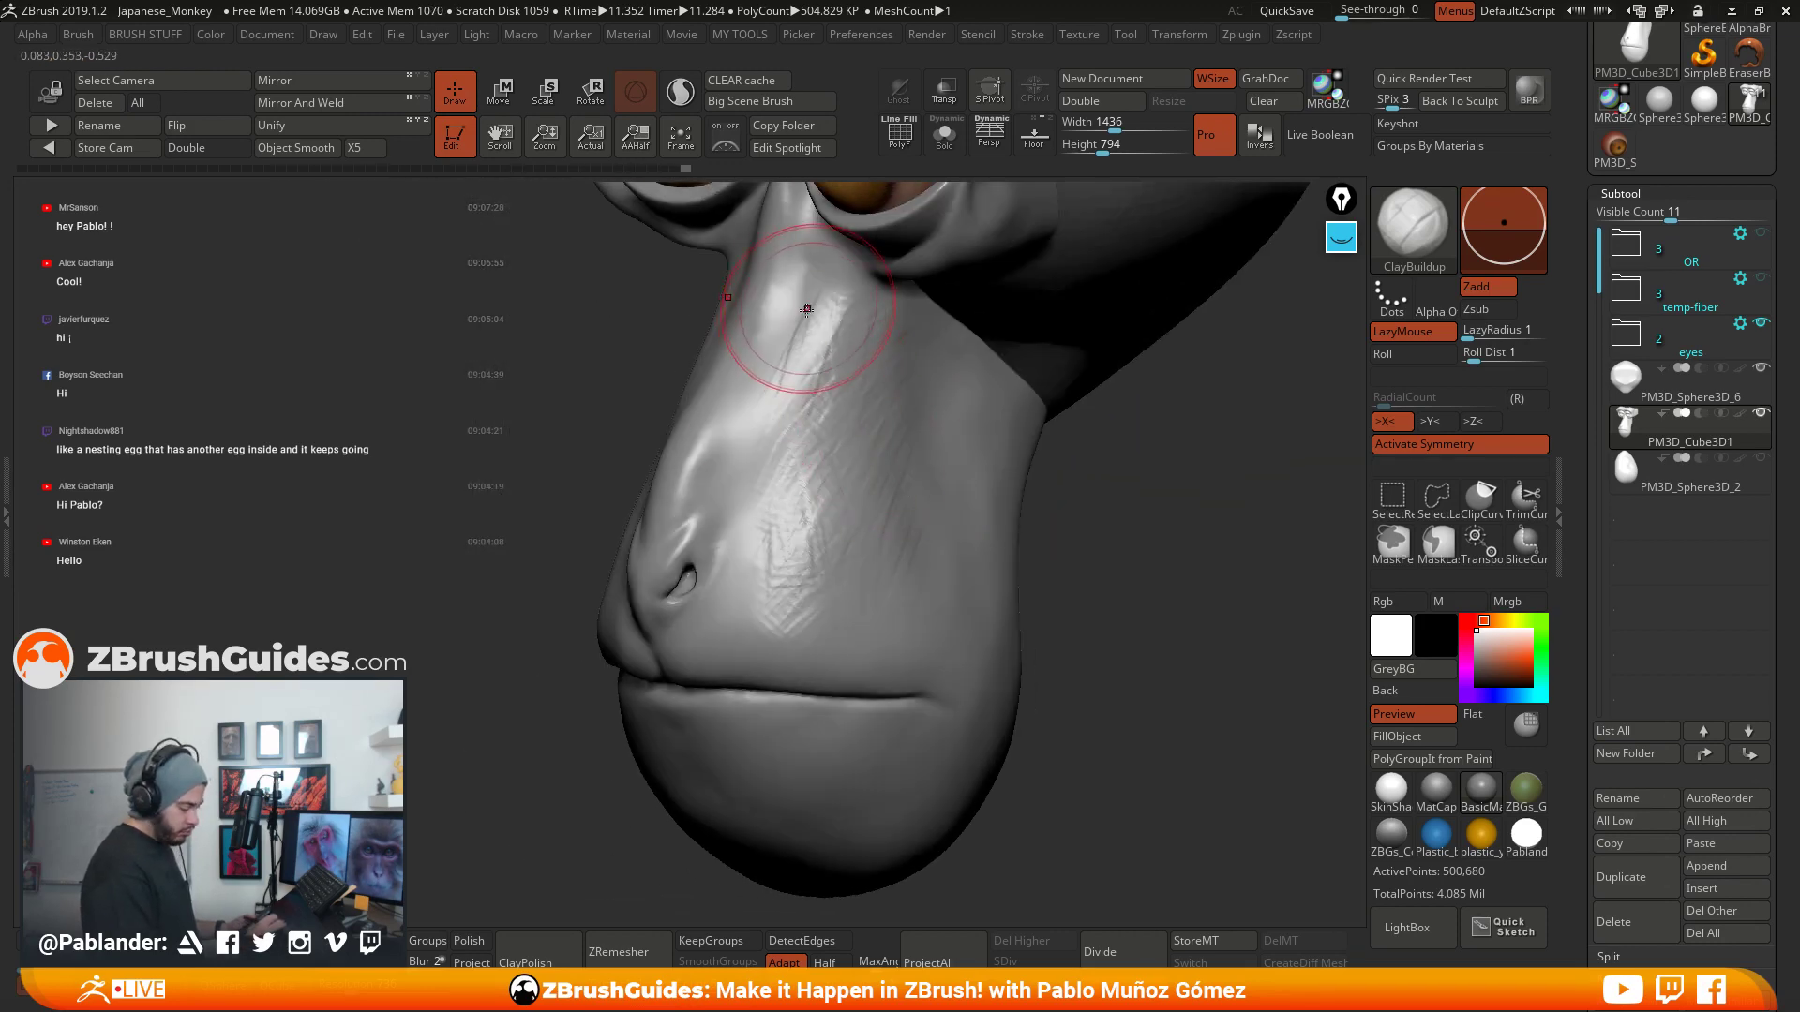
drag(807, 310, 785, 399)
alt+right_drag(889, 387, 870, 418)
mouse_move(795, 375)
mouse_down()
mouse_move(812, 349)
mouse_move(793, 389)
mouse_up()
mouse_move(787, 394)
mouse_down()
mouse_move(810, 353)
mouse_move(748, 480)
mouse_up()
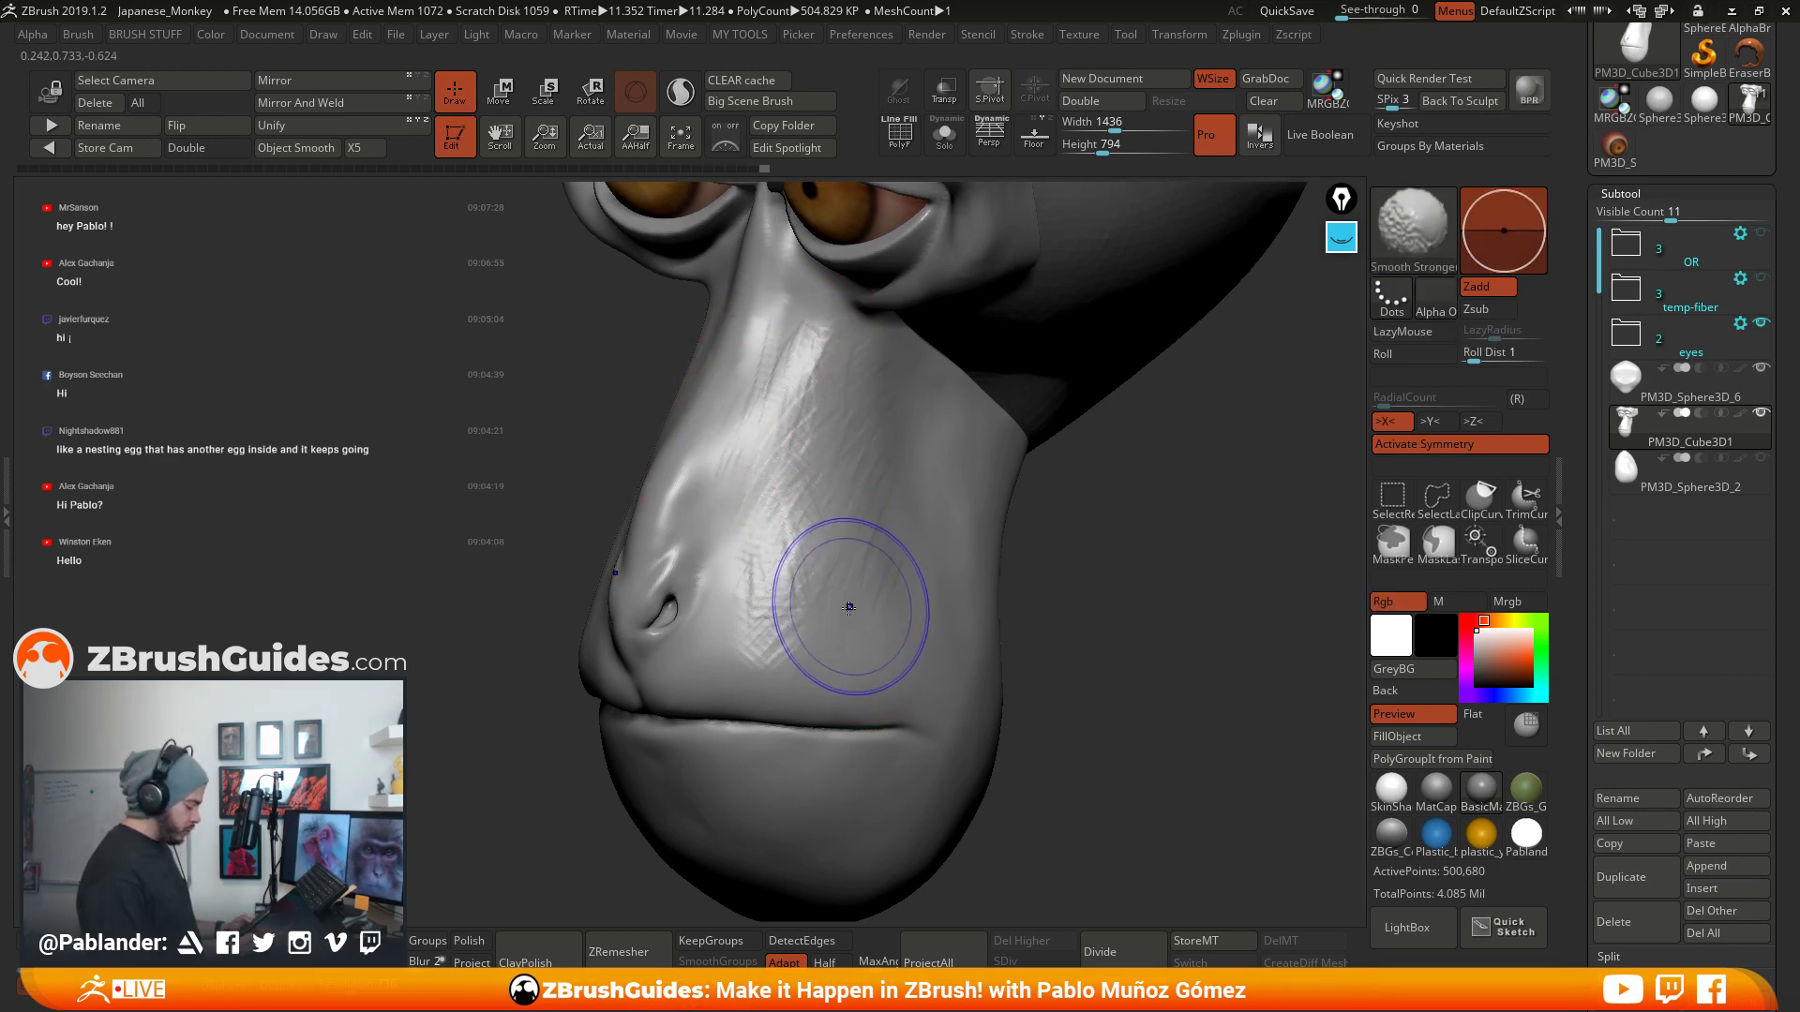
- Blend the ridge strokes along the muzzle's side and beside the nostril with the Smooth Stronger brush
shift+drag(852, 595, 802, 600)
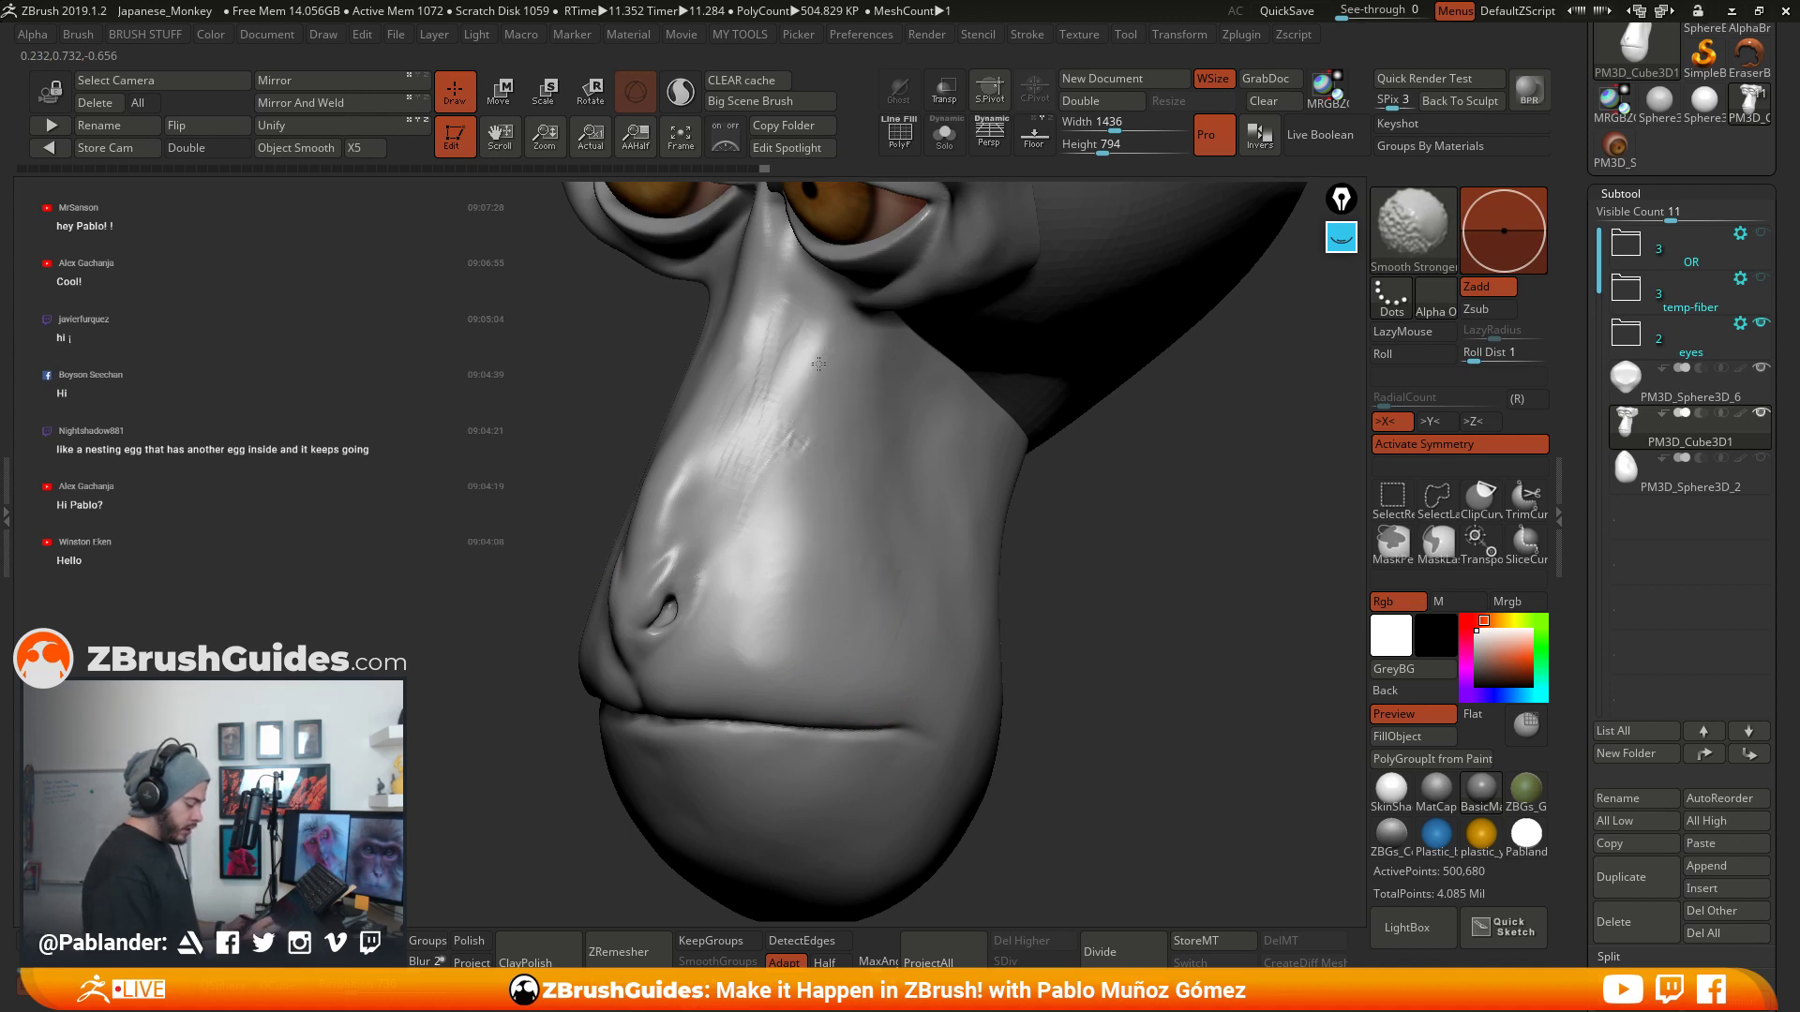
mouse_move(747, 450)
shift+mouse_down()
mouse_move(796, 572)
mouse_move(718, 660)
shift+mouse_up()
mouse_move(779, 596)
mouse_down()
mouse_move(733, 603)
mouse_move(737, 627)
mouse_move(757, 582)
mouse_up()
- Build up the nose bridge and its flanks from between the eyes down toward the nostrils with ClayBuildup
mouse_move(798, 535)
right_down()
mouse_move(853, 482)
mouse_move(825, 506)
right_up()
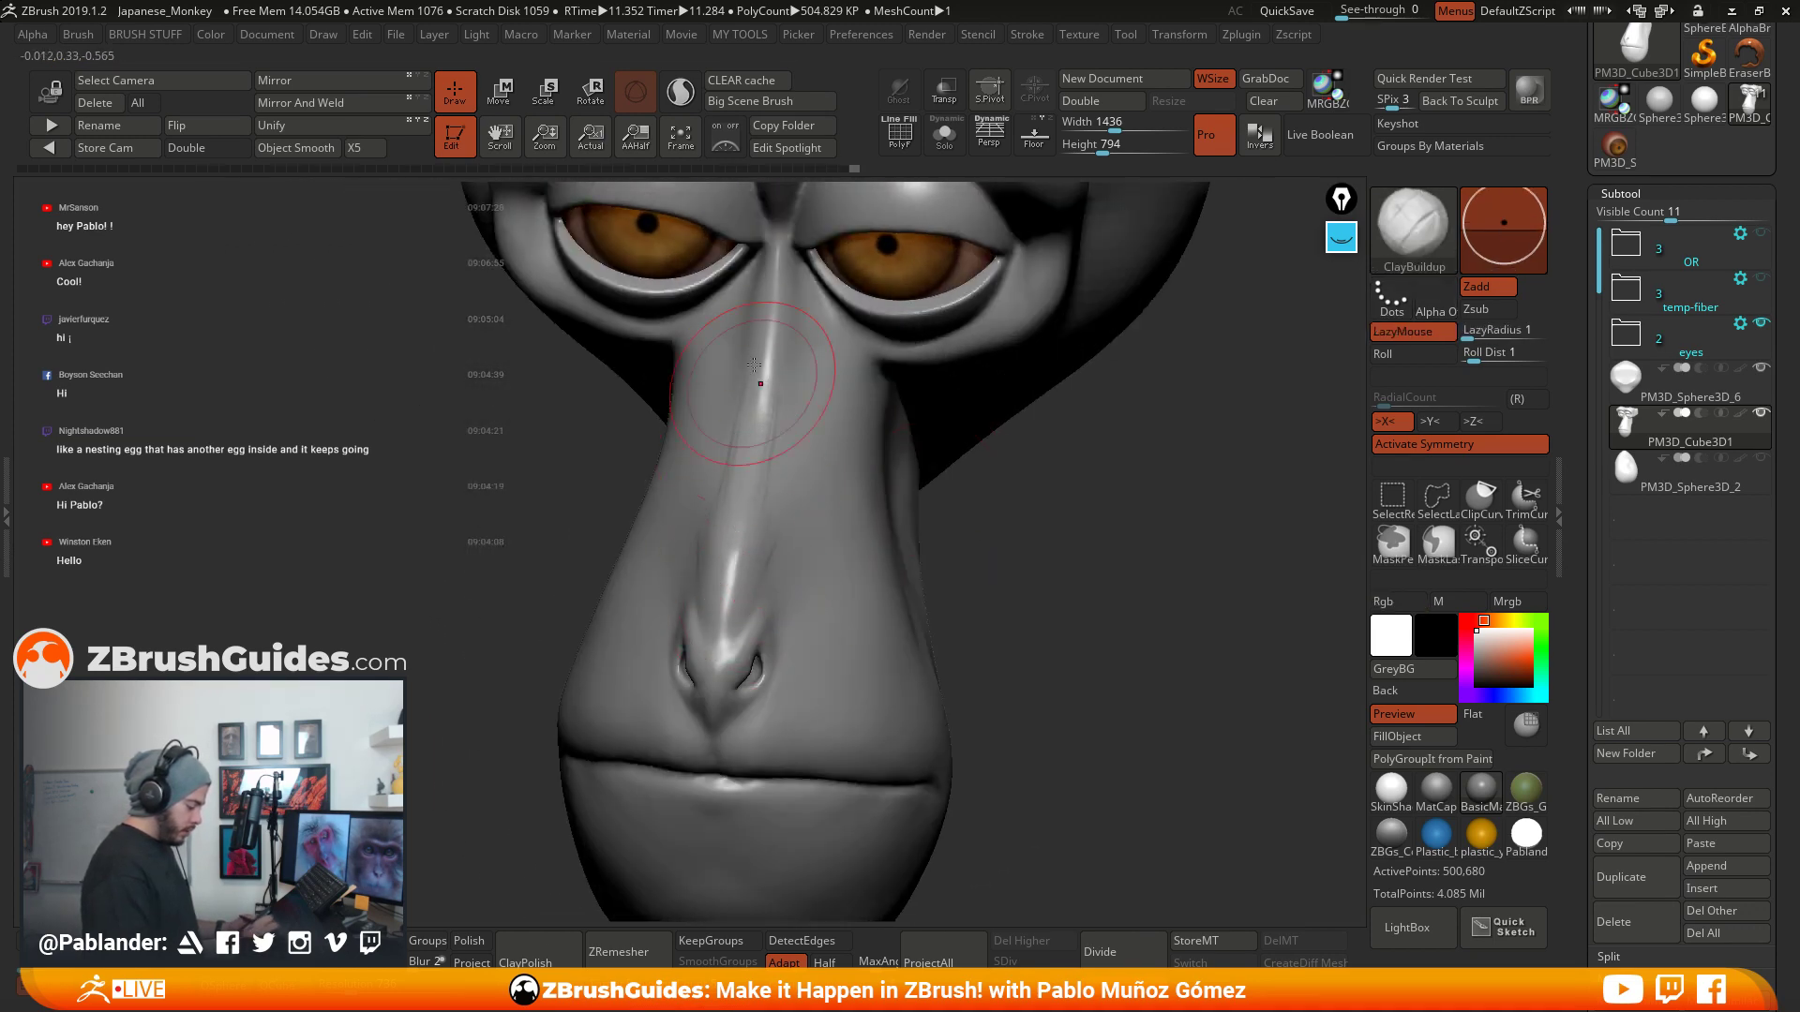
mouse_move(763, 346)
mouse_down()
mouse_move(784, 441)
mouse_move(786, 422)
mouse_up()
right_drag(785, 450, 867, 405)
drag(749, 467, 707, 551)
drag(748, 459, 727, 516)
drag(721, 584, 718, 592)
drag(751, 523, 727, 586)
right_drag(982, 489, 897, 499)
mouse_move(833, 465)
mouse_down()
mouse_move(795, 506)
mouse_move(807, 441)
mouse_up()
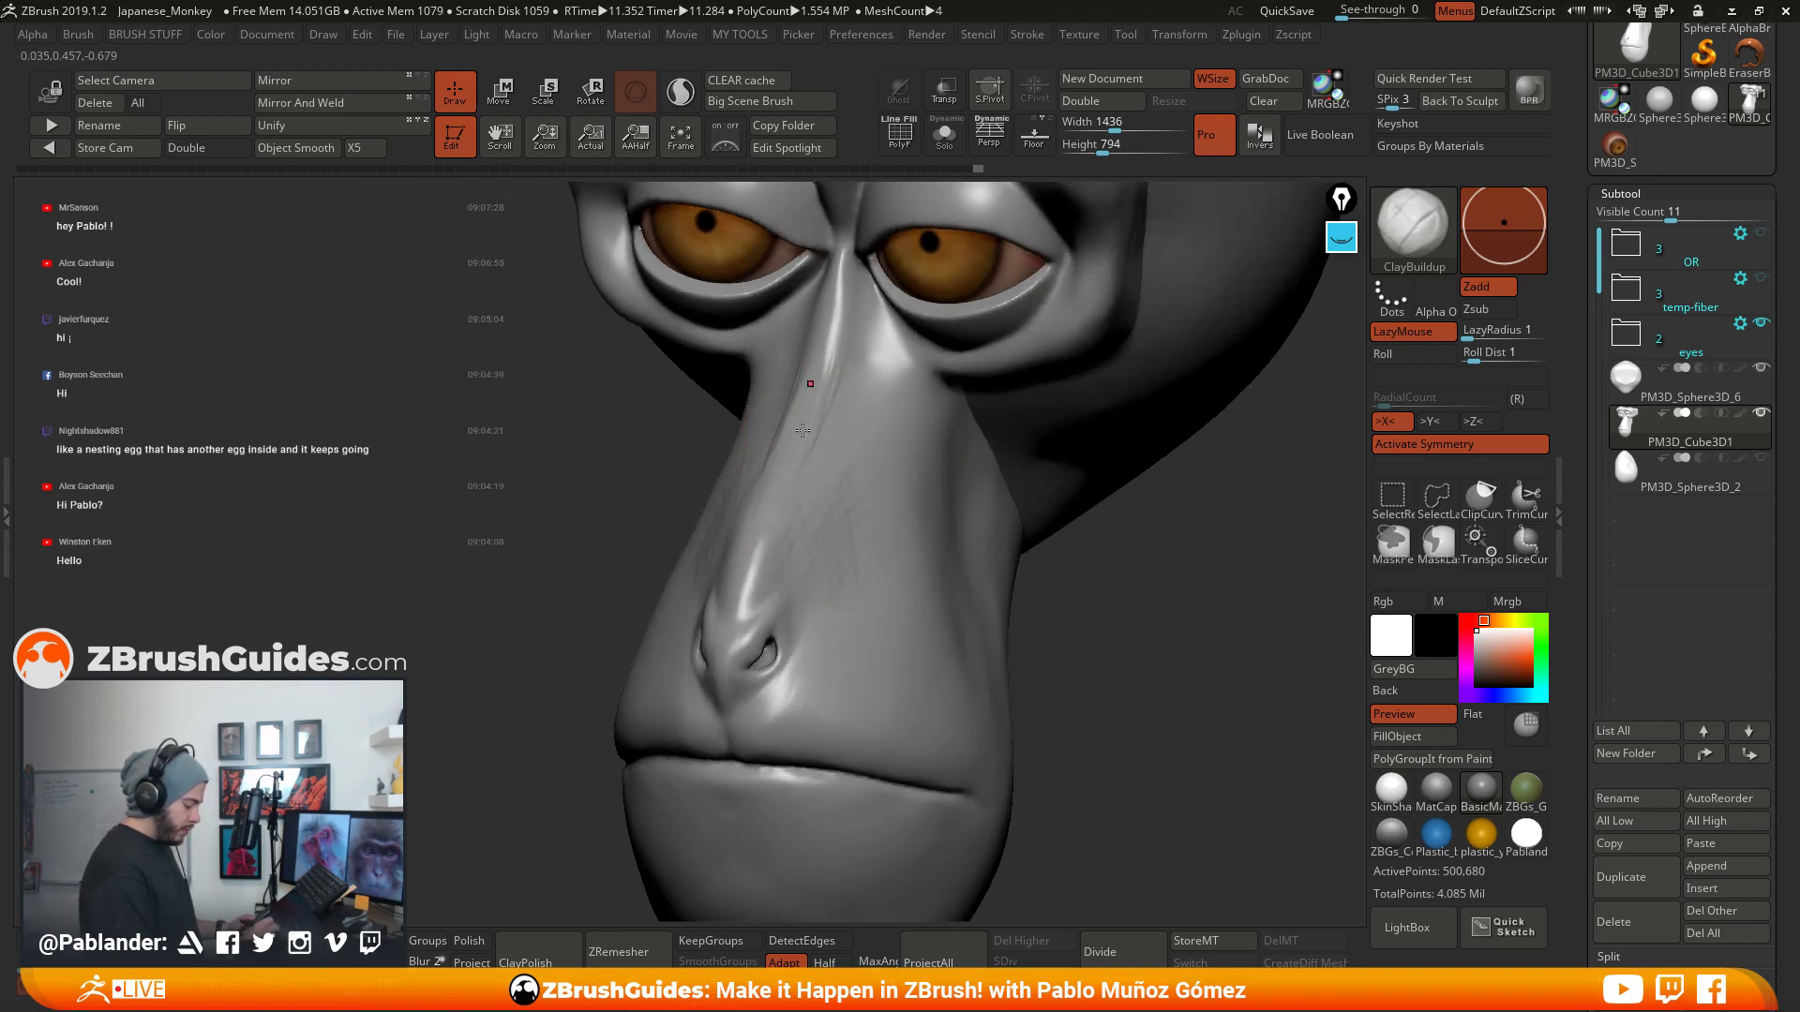
mouse_move(823, 380)
mouse_down()
mouse_move(810, 449)
mouse_move(821, 399)
mouse_up()
- Smooth the new volume beside the nose bridge, then reduce the brush size and smooth the area below the nostril
shift+drag(814, 493, 825, 553)
mouse_move(842, 615)
shift+mouse_down()
mouse_move(851, 589)
mouse_move(797, 517)
mouse_move(757, 522)
shift+mouse_up()
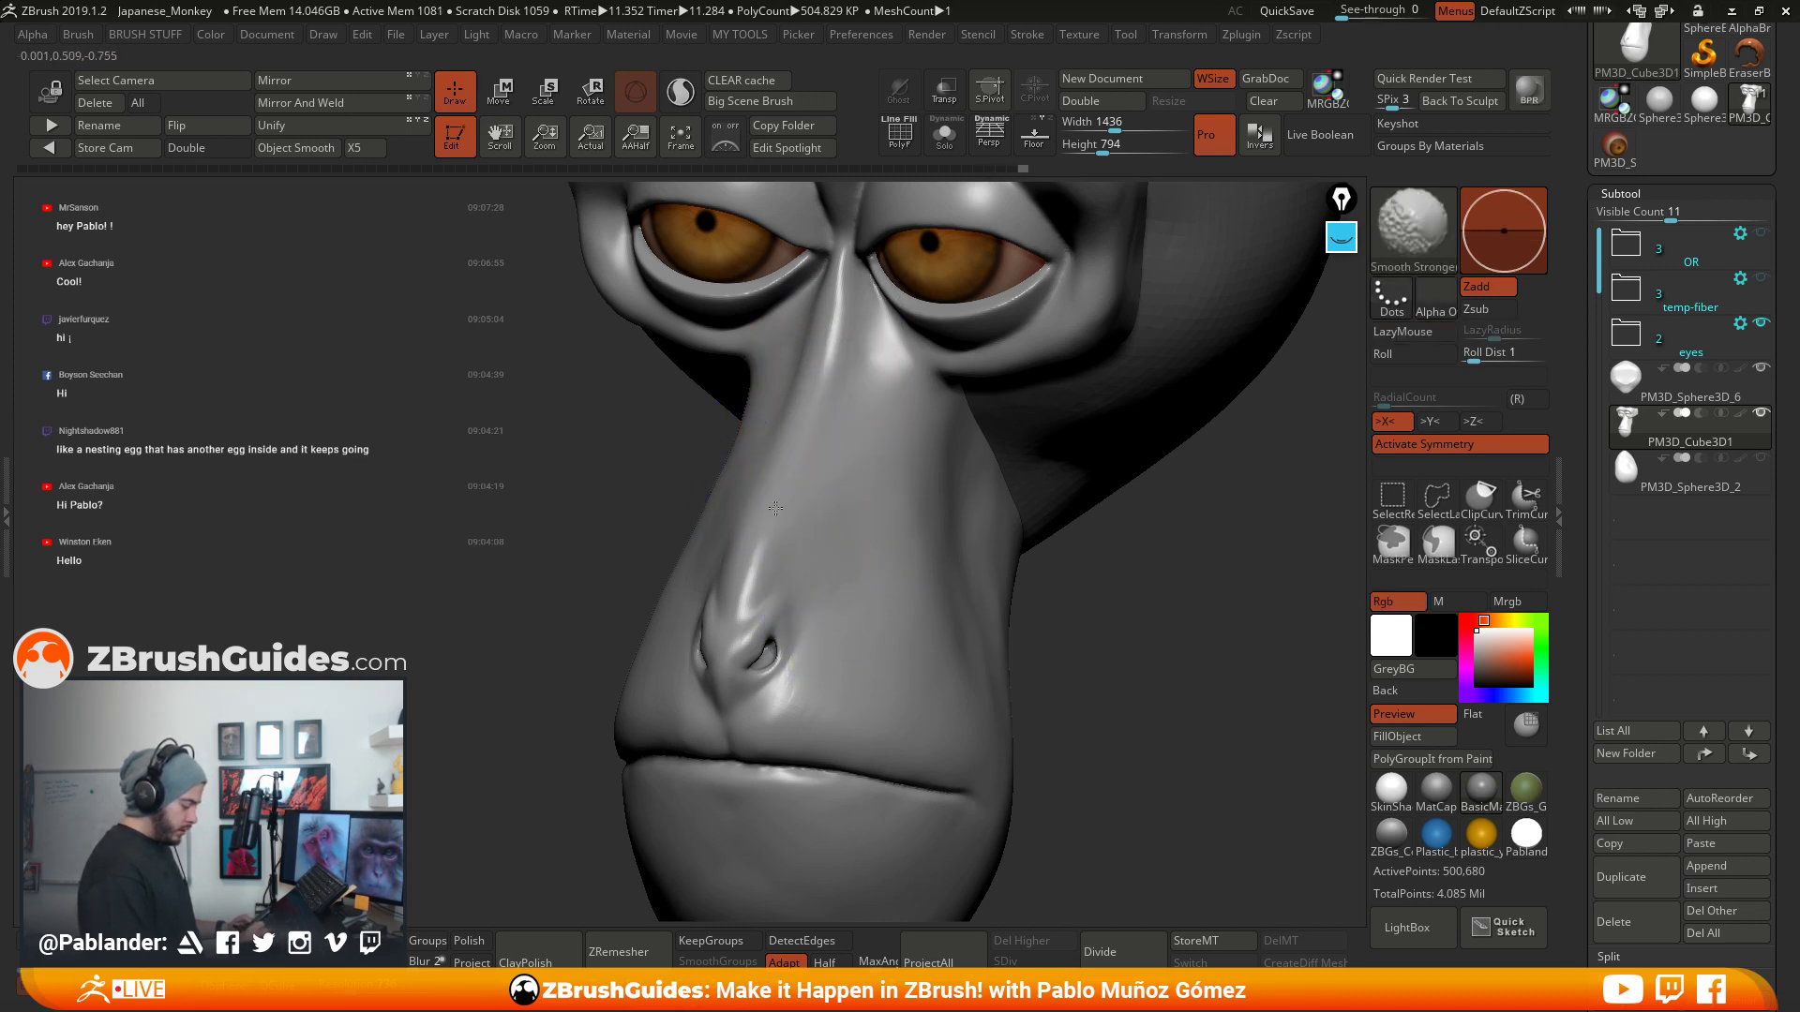
alt+right_drag(853, 651, 846, 560)
key(space)
drag(854, 530, 864, 499)
key(space)
shift+drag(803, 594, 808, 581)
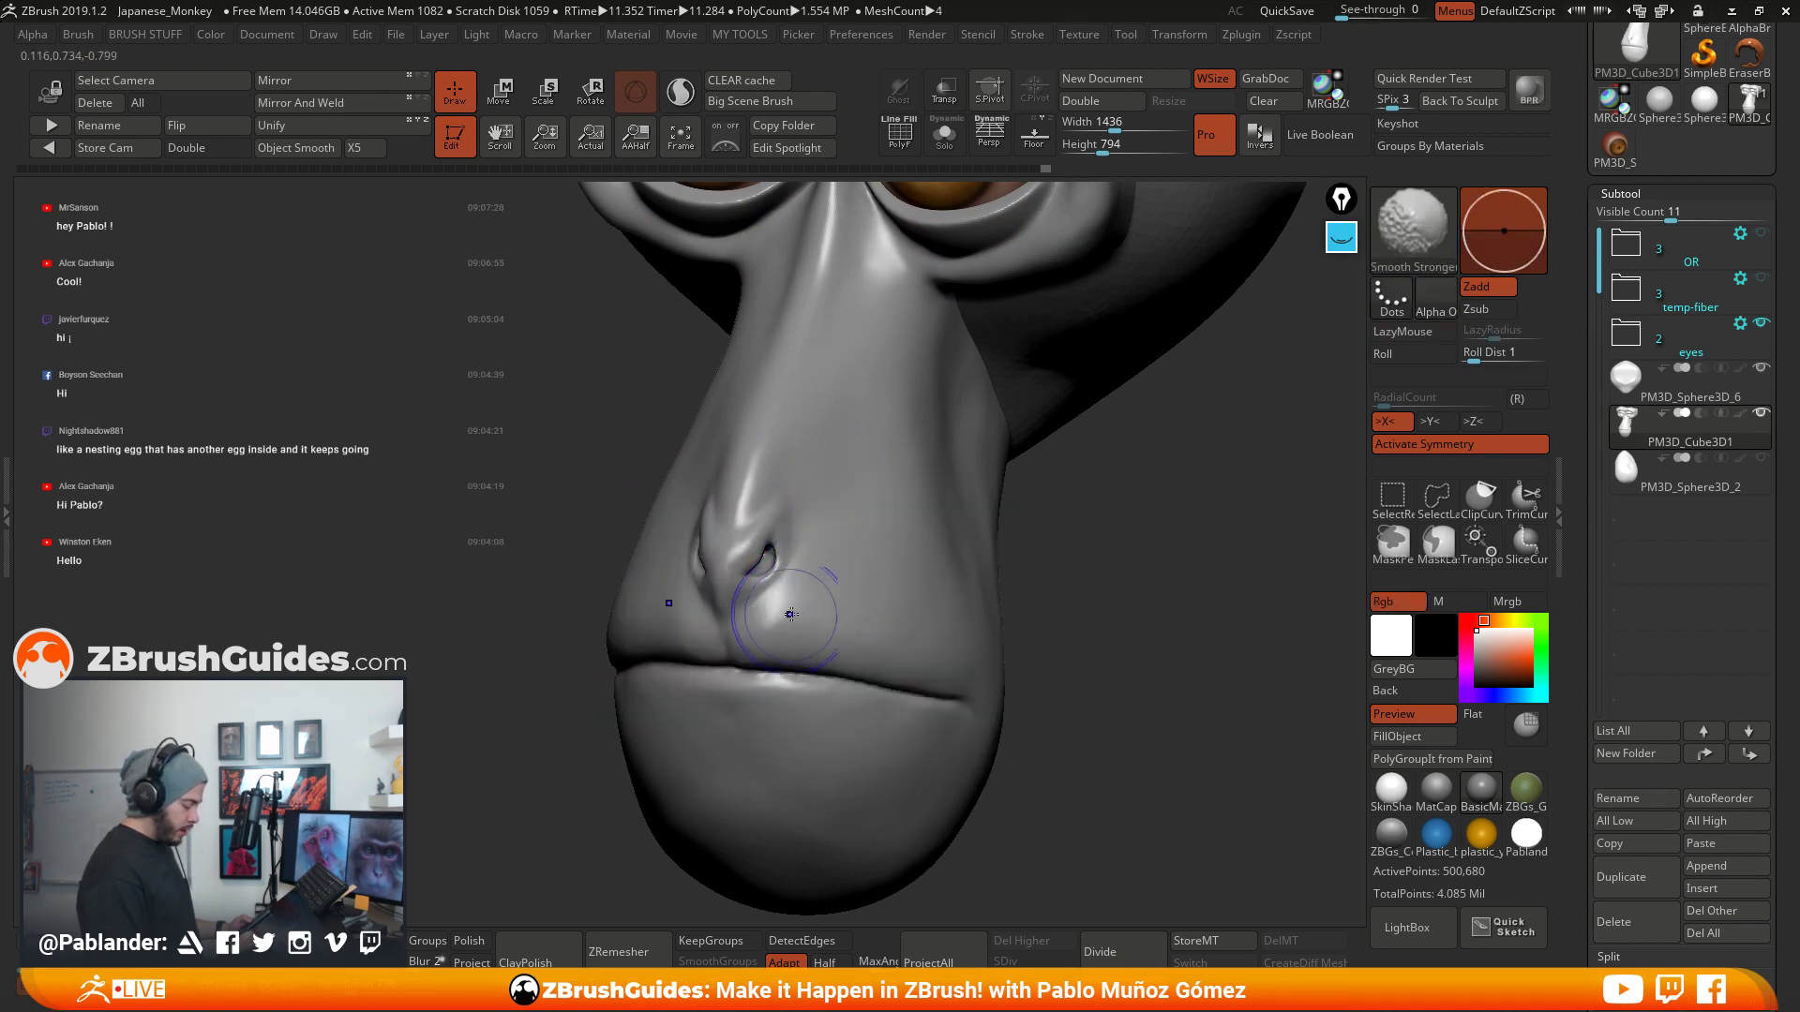
- Lay fine symmetrical ClayBuildup strokes over the upper lip, from beneath the nostrils out to the mouth corners
mouse_move(922, 614)
right_down()
mouse_move(1066, 573)
mouse_move(803, 582)
mouse_move(891, 515)
right_up()
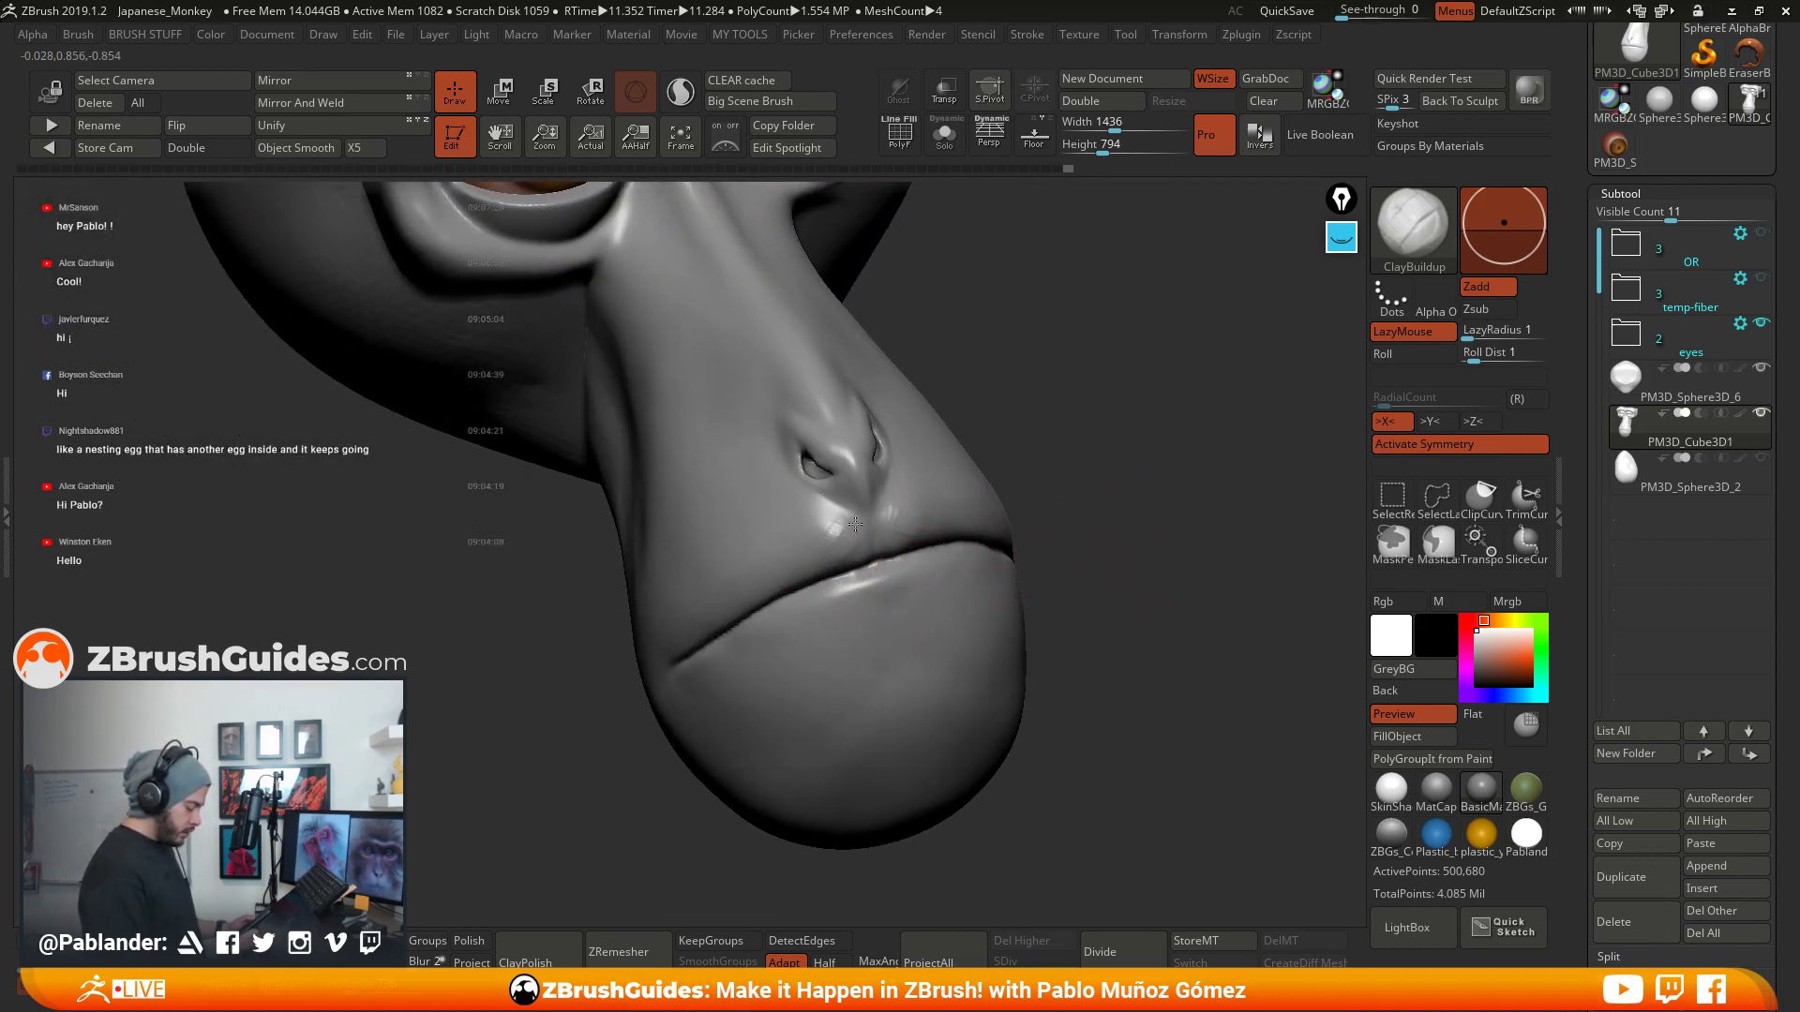
drag(861, 551, 902, 509)
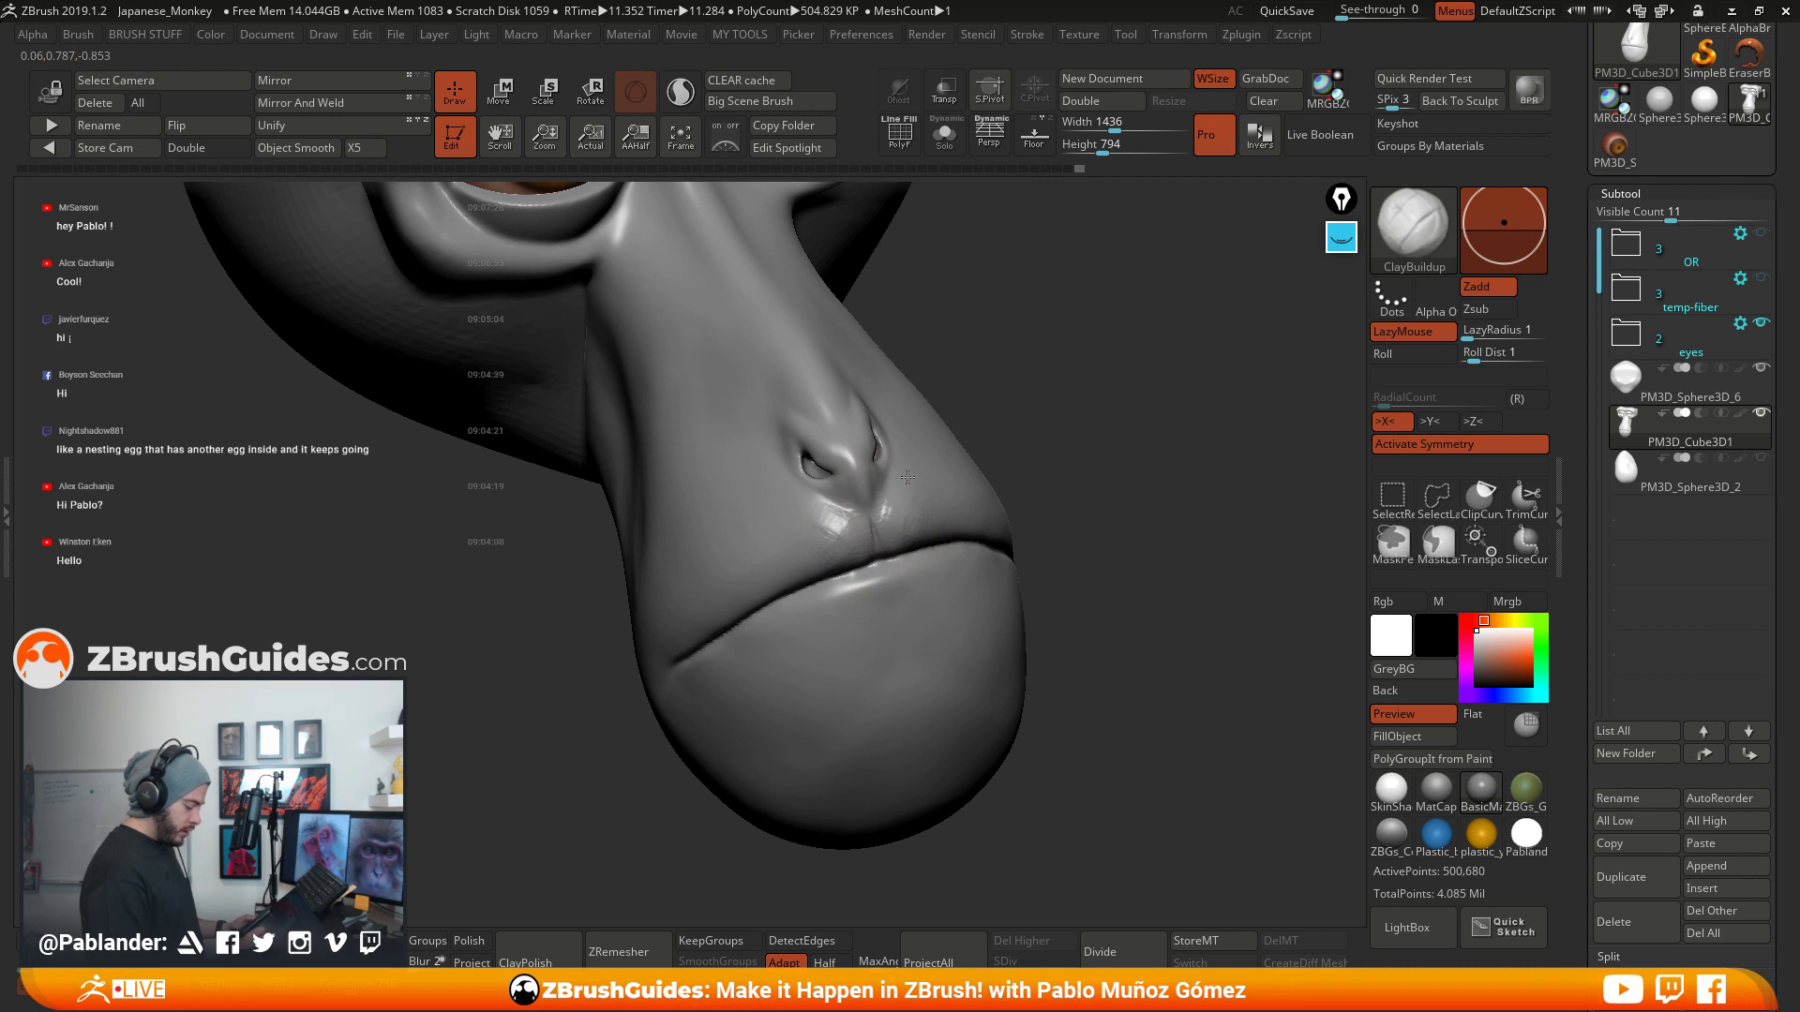
right_drag(1074, 415, 946, 474)
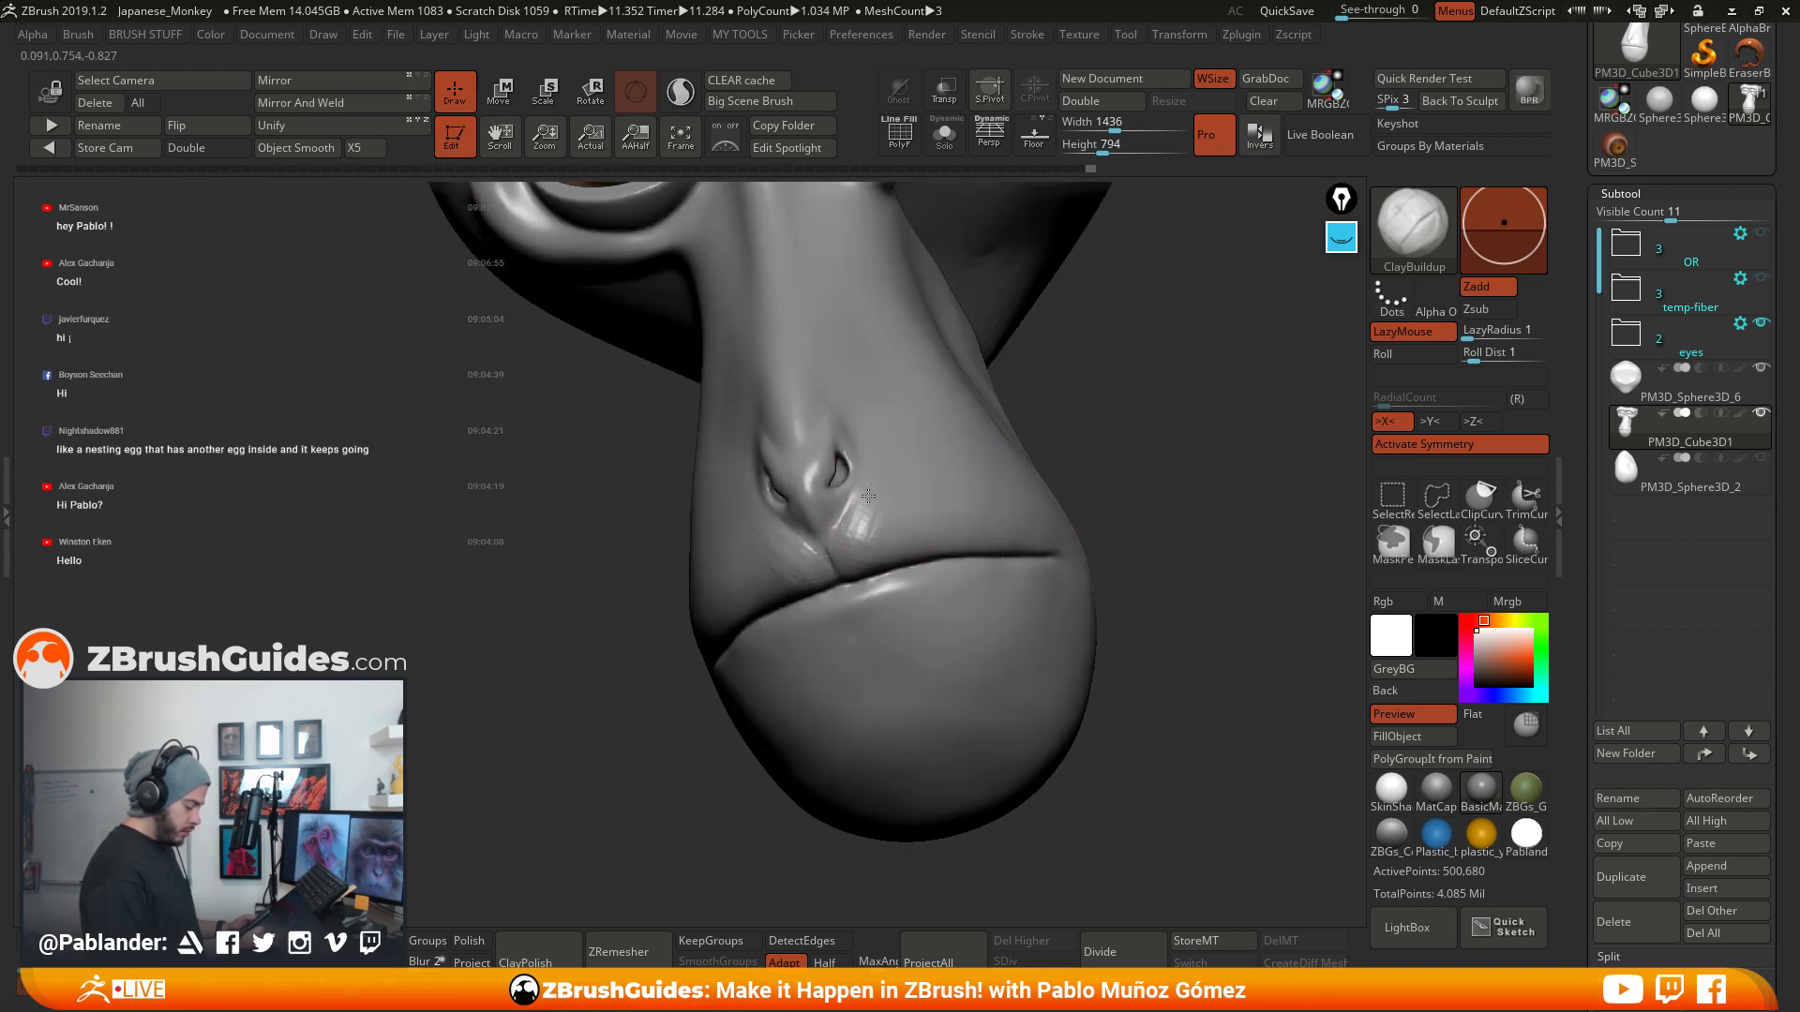
drag(914, 525, 937, 516)
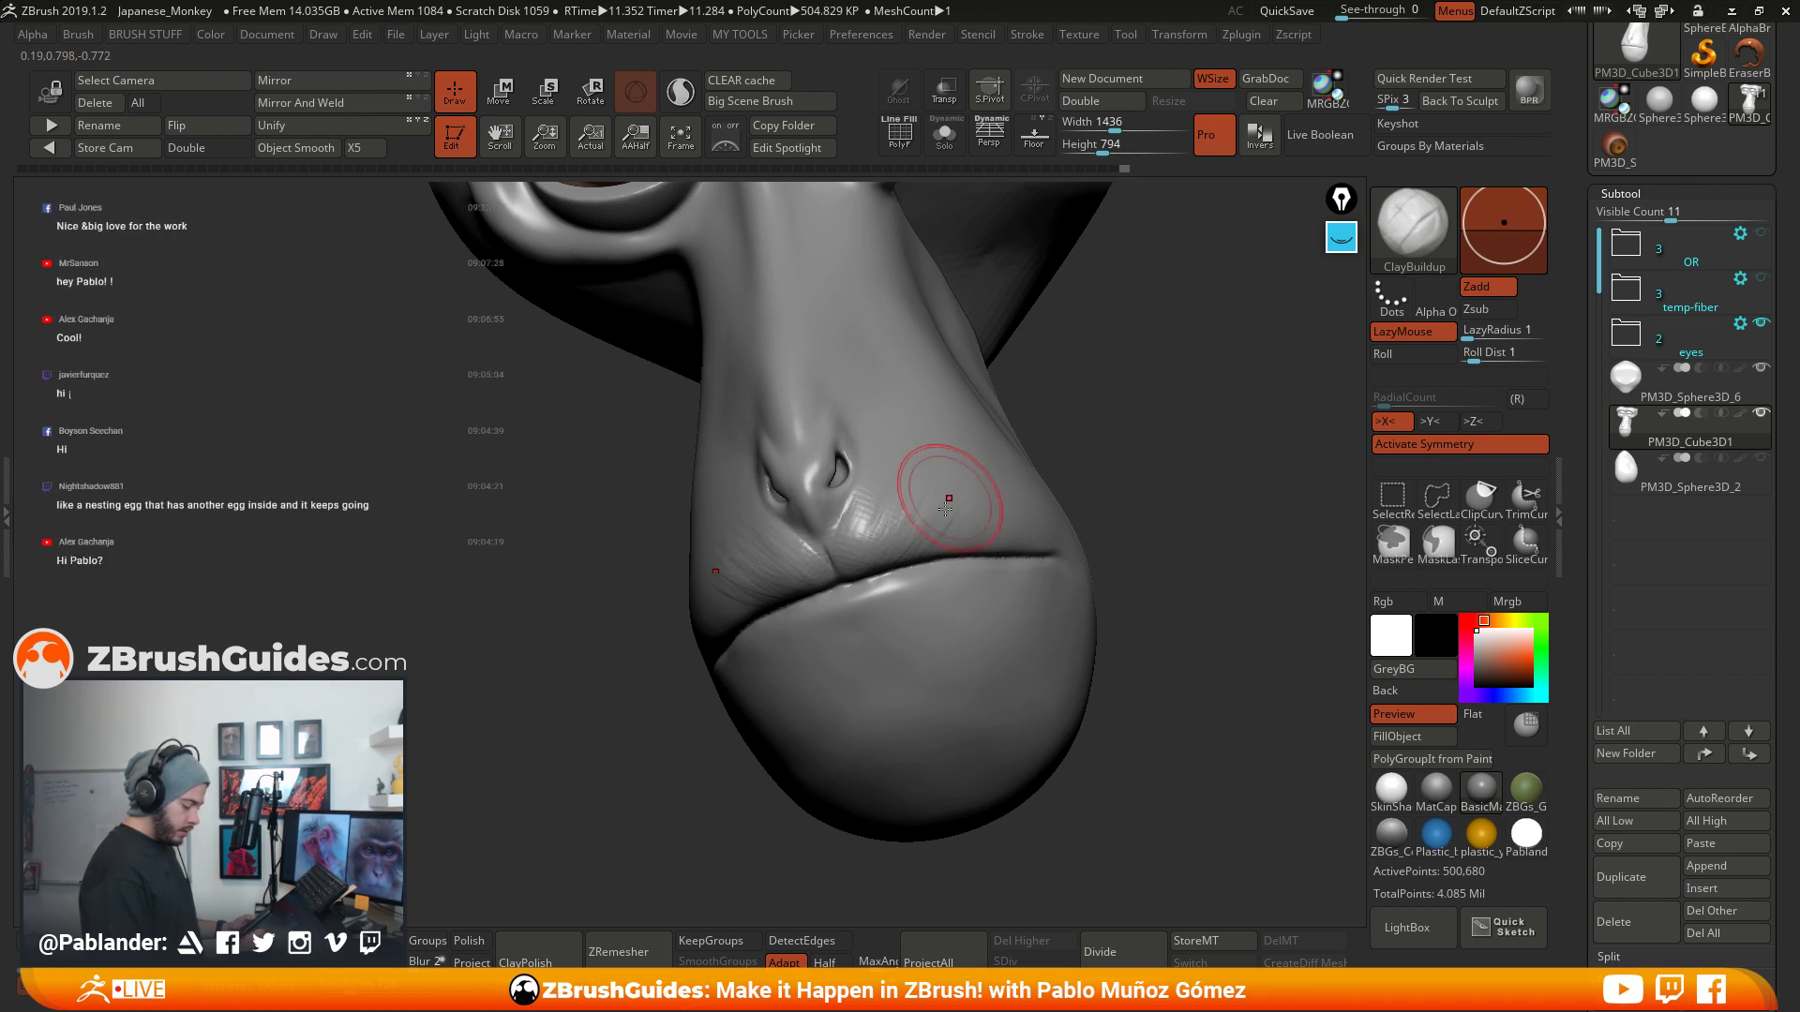
right_drag(990, 509, 963, 482)
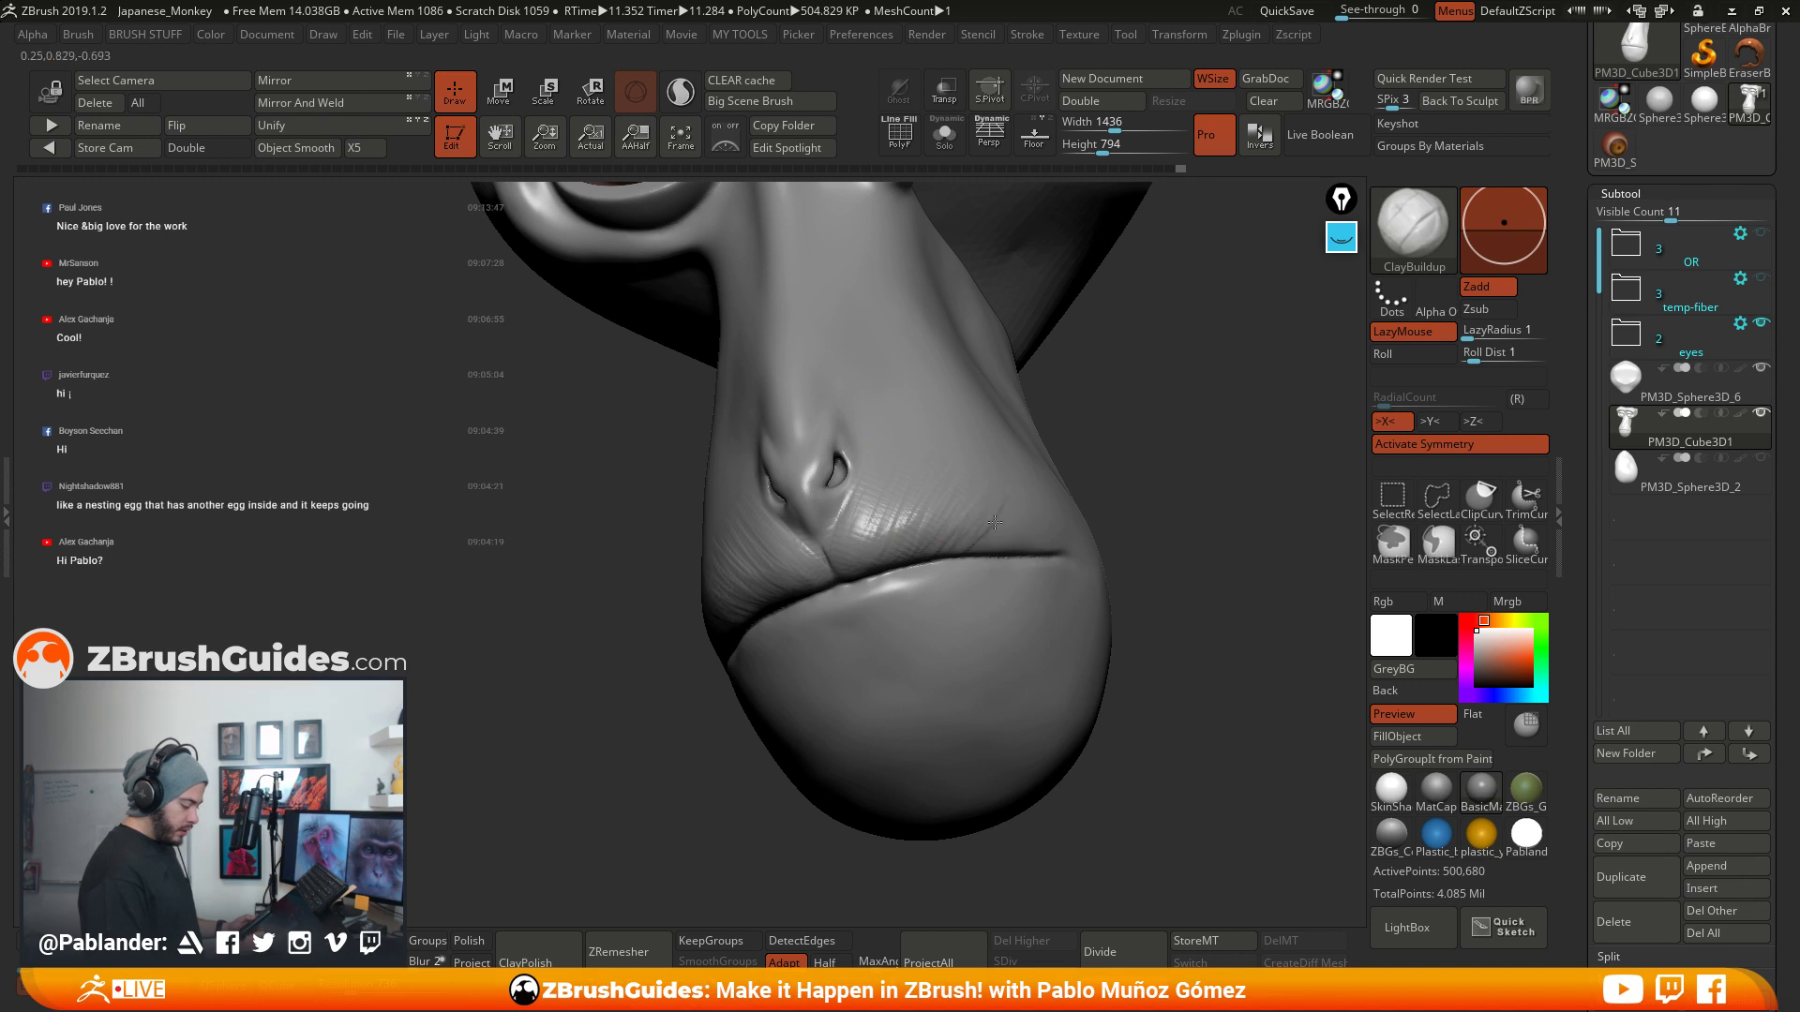
mouse_move(994, 521)
right_down()
mouse_move(1121, 450)
mouse_move(939, 514)
mouse_move(1072, 482)
right_up()
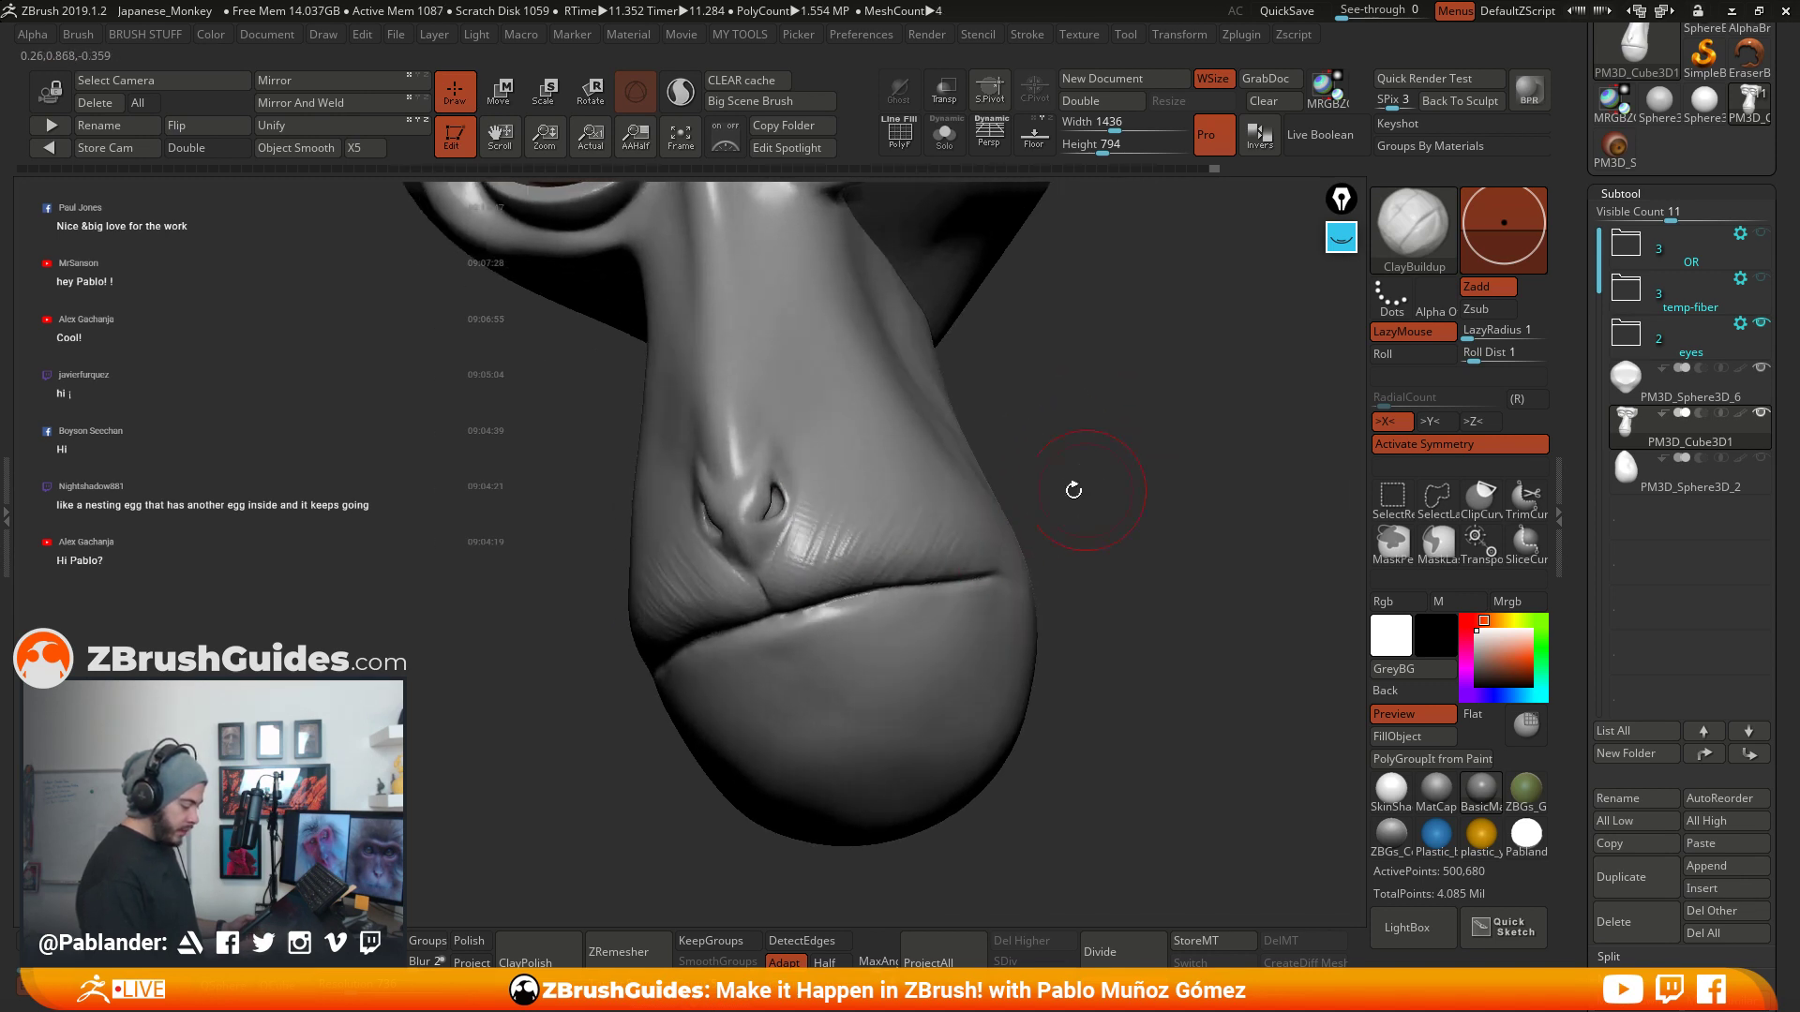
mouse_move(845, 492)
mouse_down()
mouse_move(826, 561)
mouse_move(849, 515)
mouse_up()
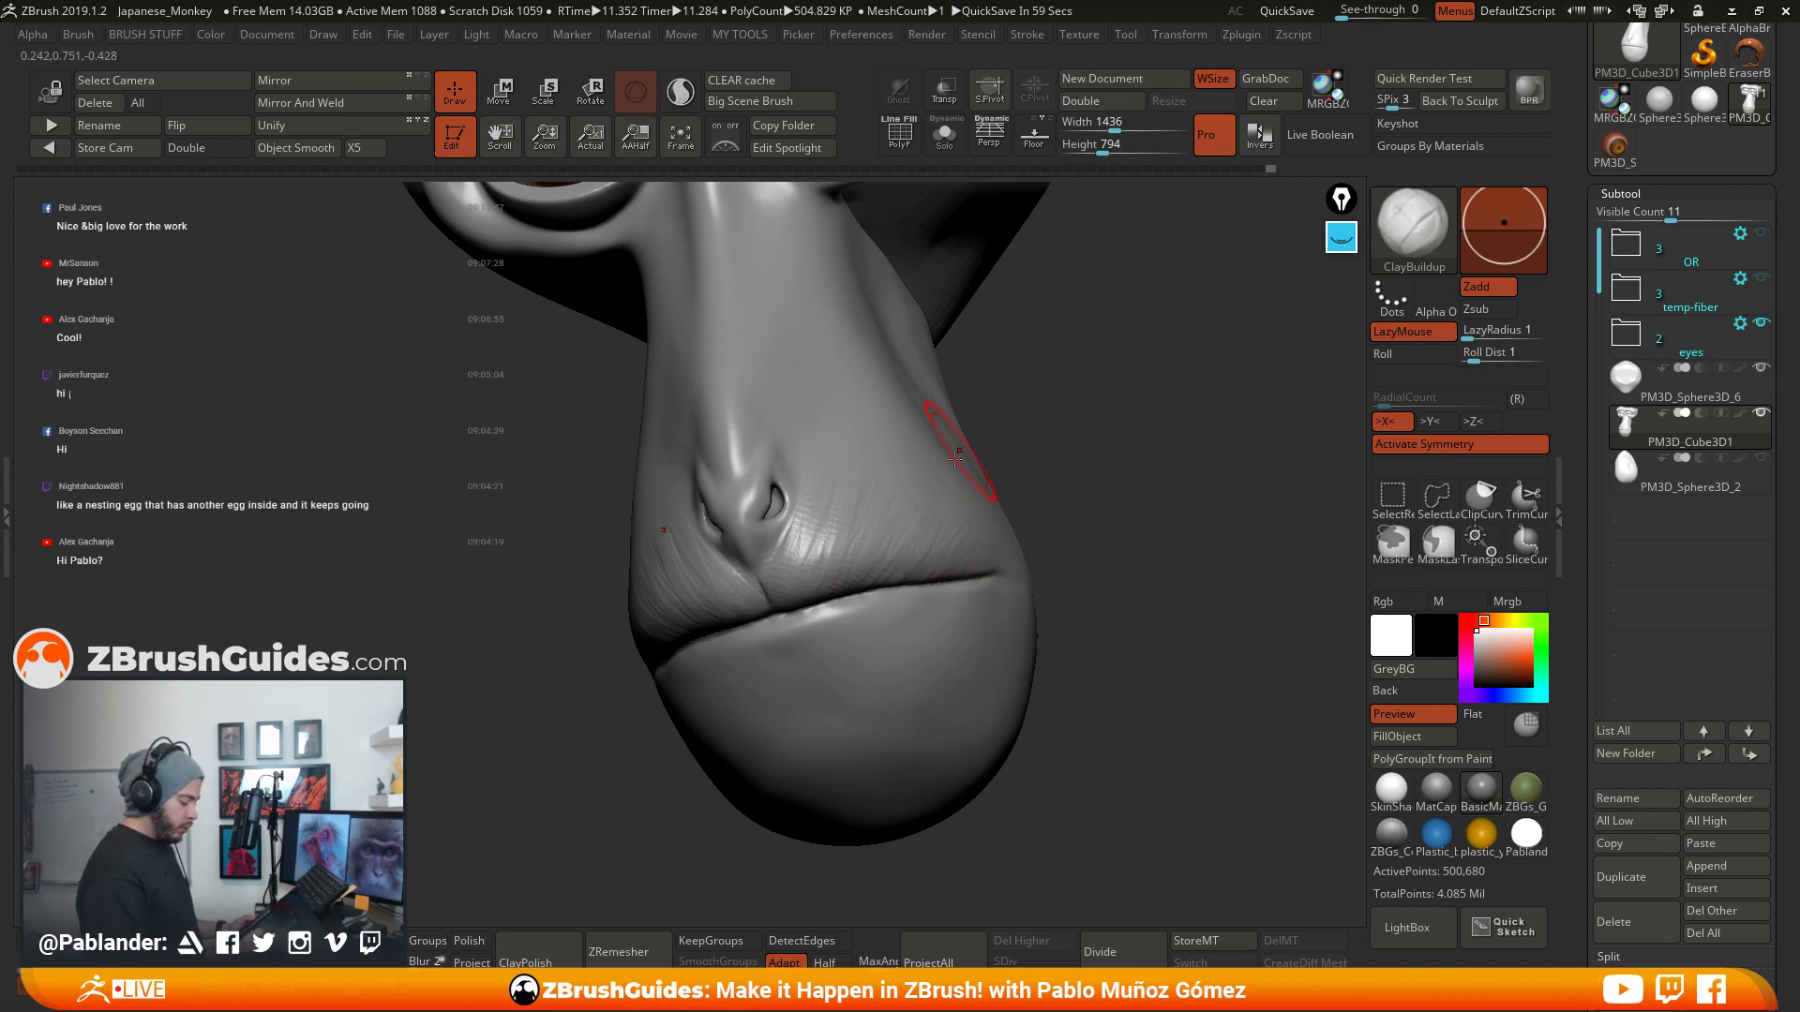
mouse_move(827, 490)
mouse_down()
mouse_move(814, 564)
mouse_move(849, 570)
mouse_up()
- Clear the old blue on-screen annotations and set the annotation pen to magenta
alt+drag(1032, 477, 1067, 507)
click(1342, 238)
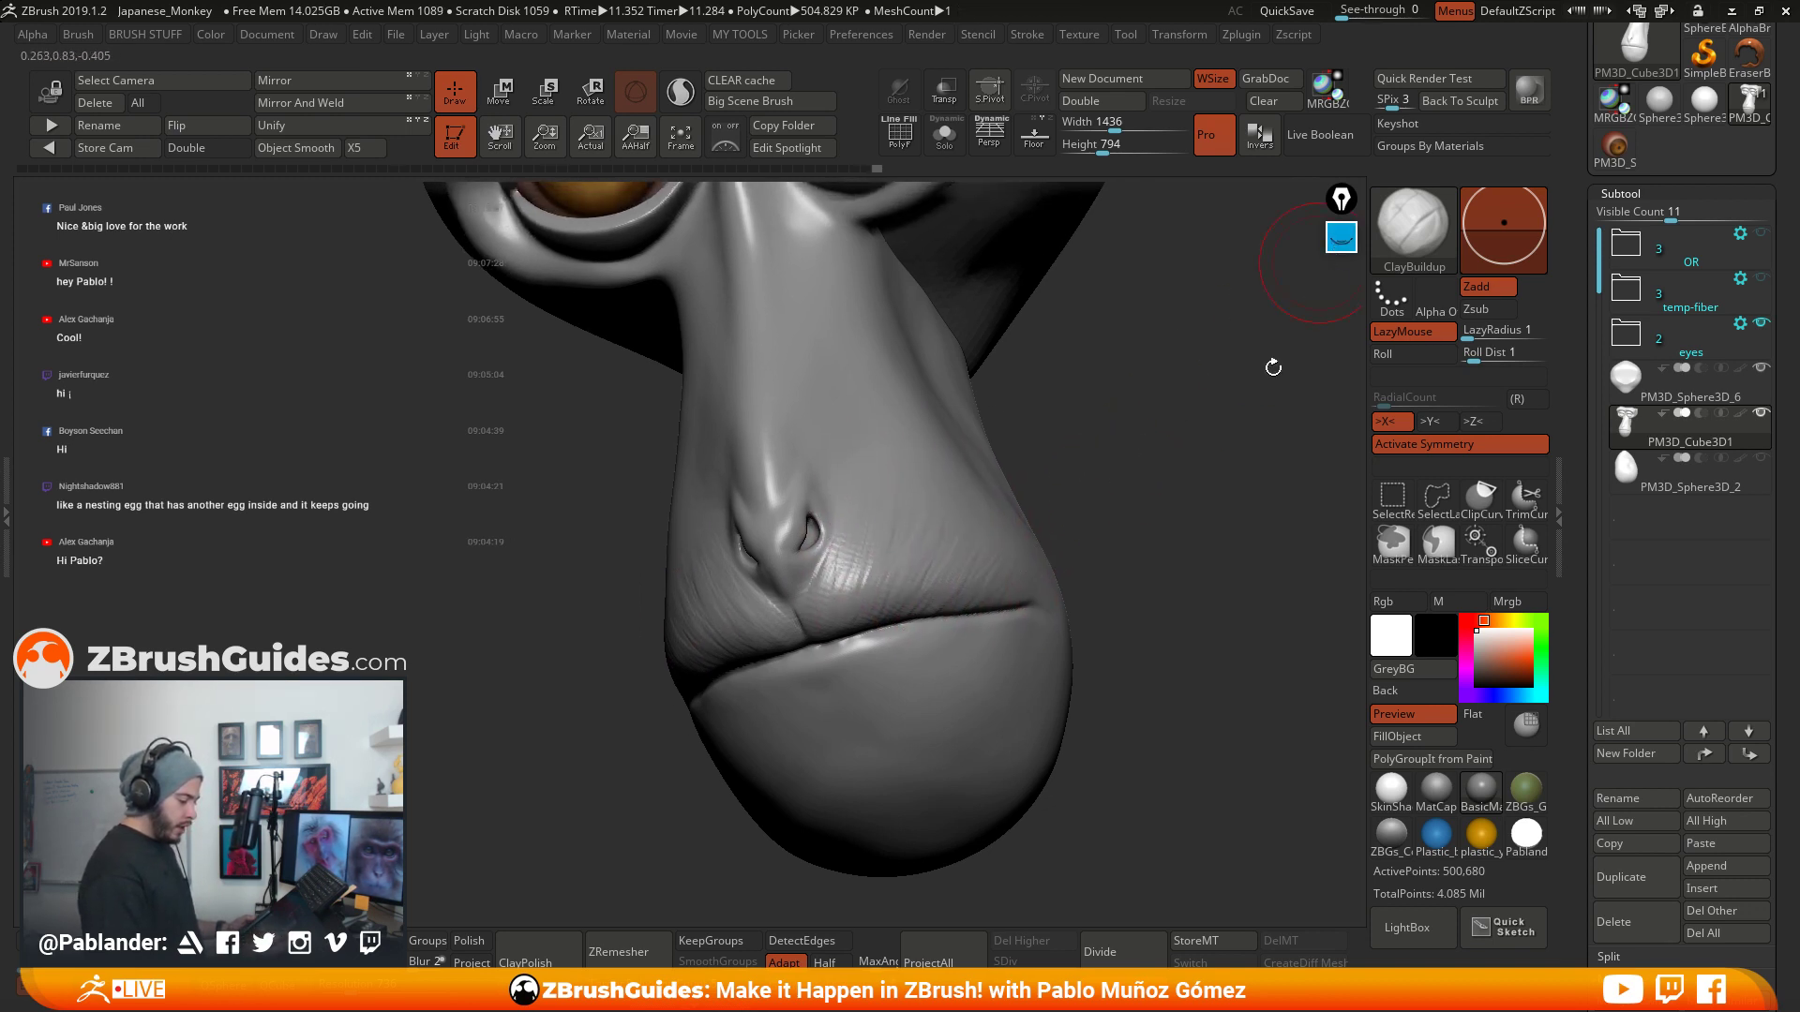
click(1342, 294)
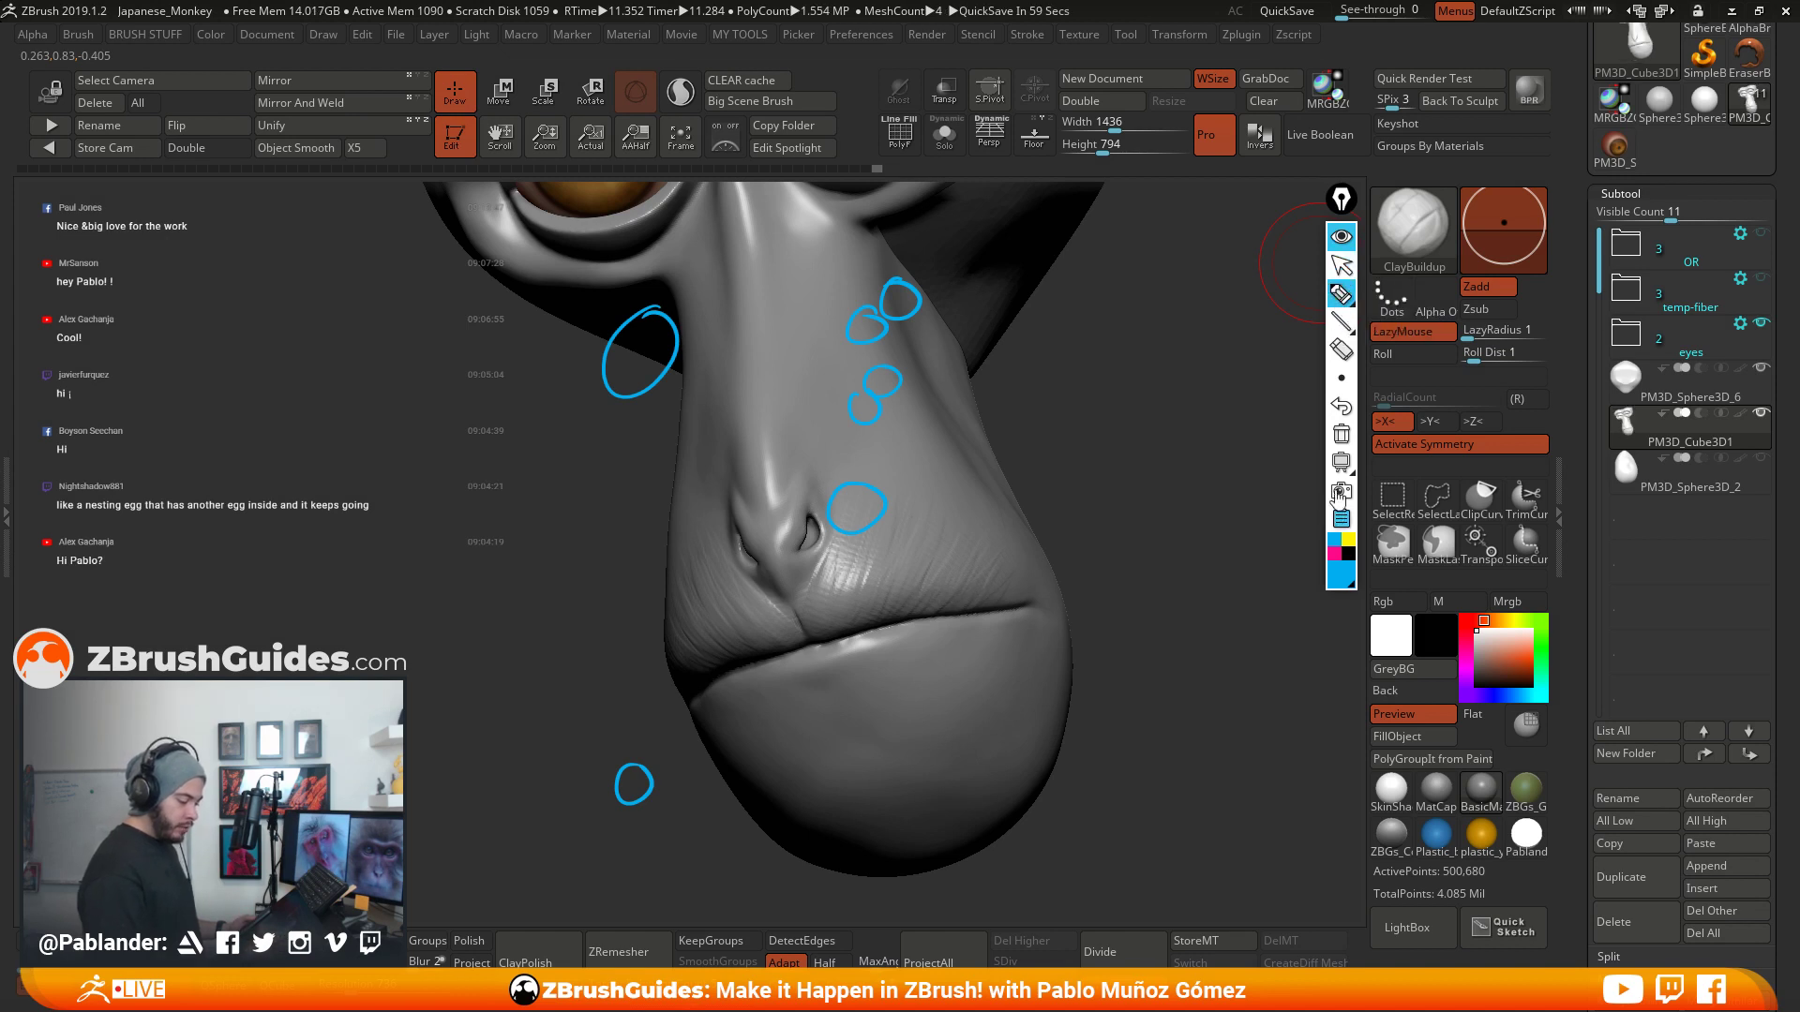
click(1342, 434)
click(1347, 540)
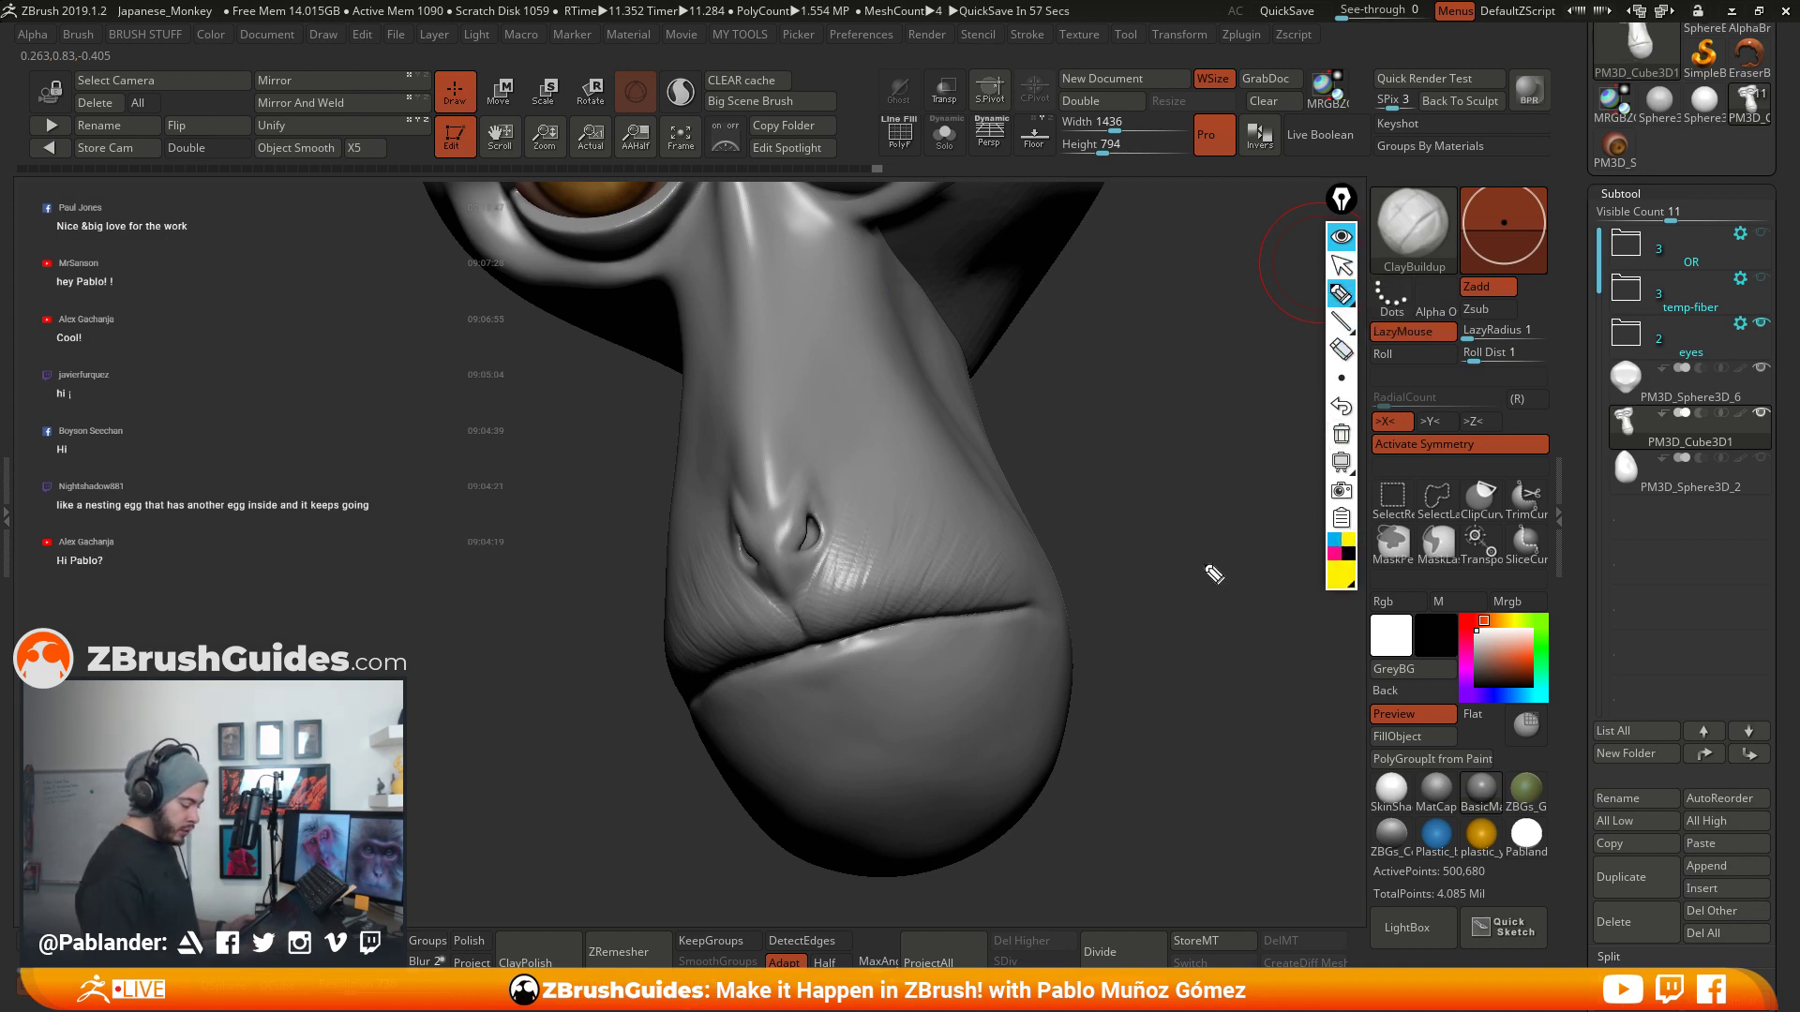
click(1333, 553)
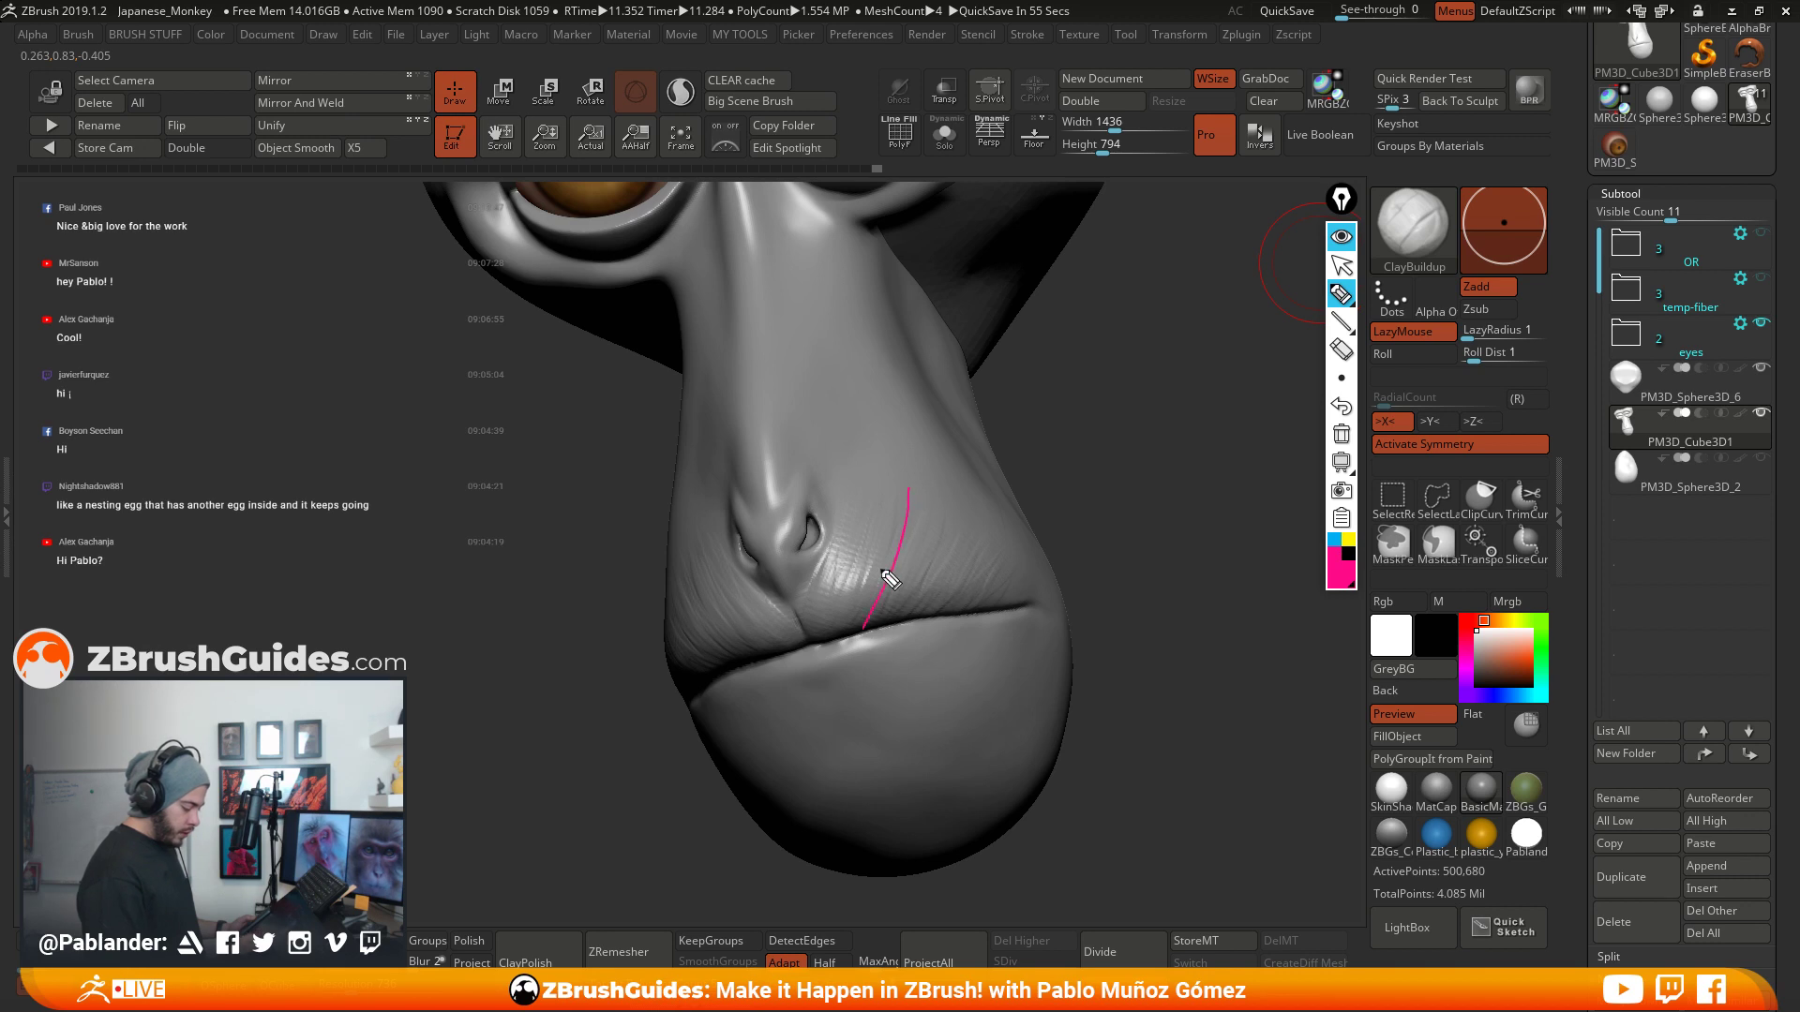
- Annotate the wrinkle direction with curved magenta lines across both sides of the upper lip and the lower lip
drag(851, 506, 830, 614)
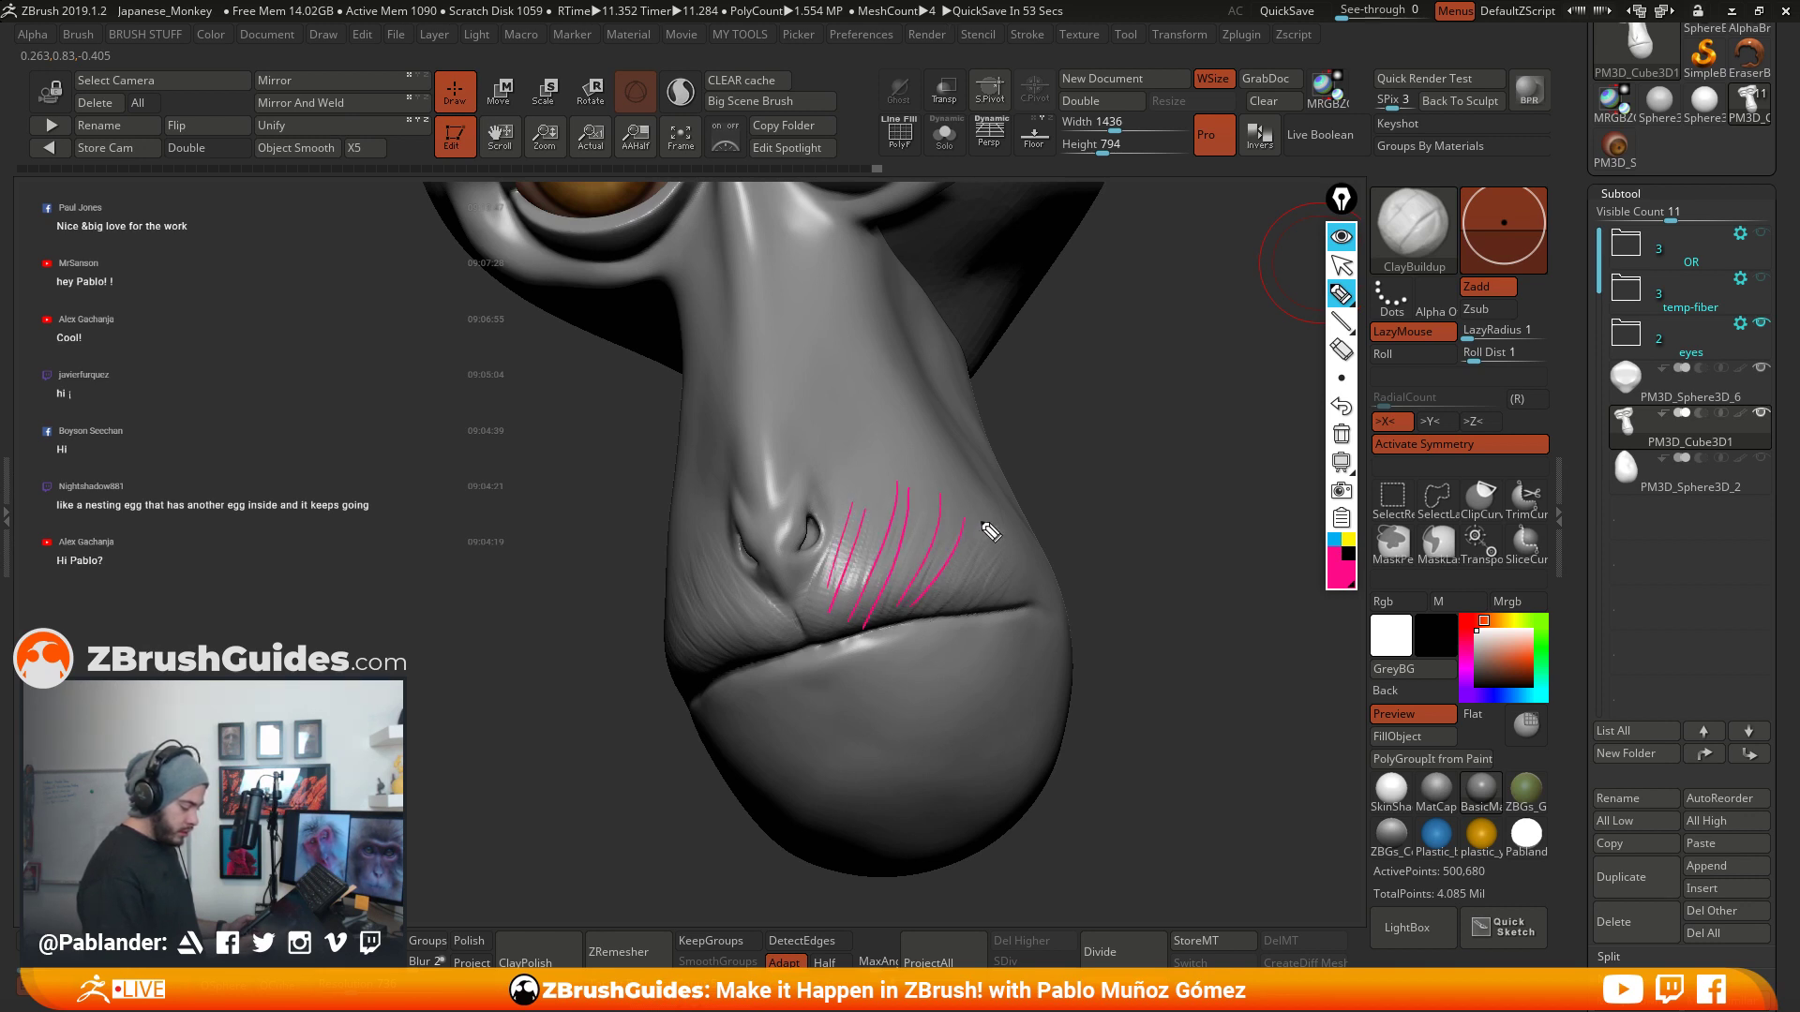
drag(1025, 548, 1010, 580)
drag(709, 539, 792, 631)
drag(706, 574, 776, 643)
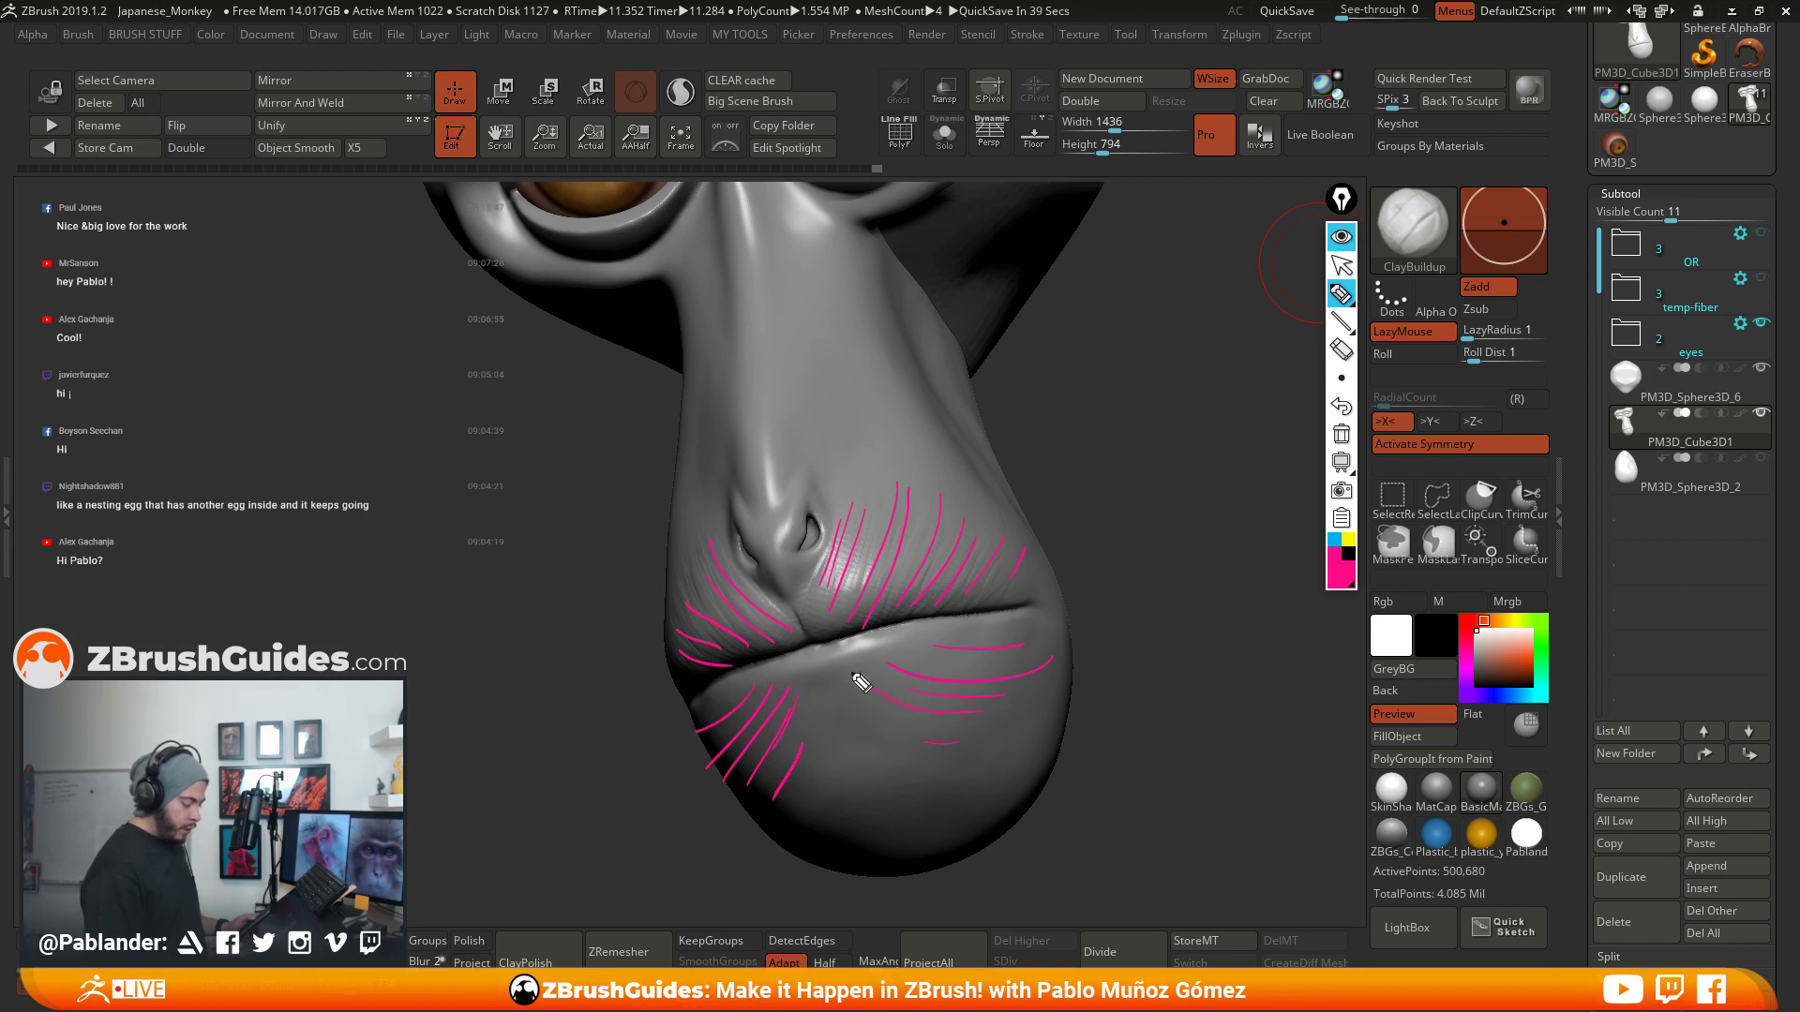
- Annotate long magenta flow lines down the muzzle's side above the nostril, and hide the annotations
drag(786, 274, 825, 485)
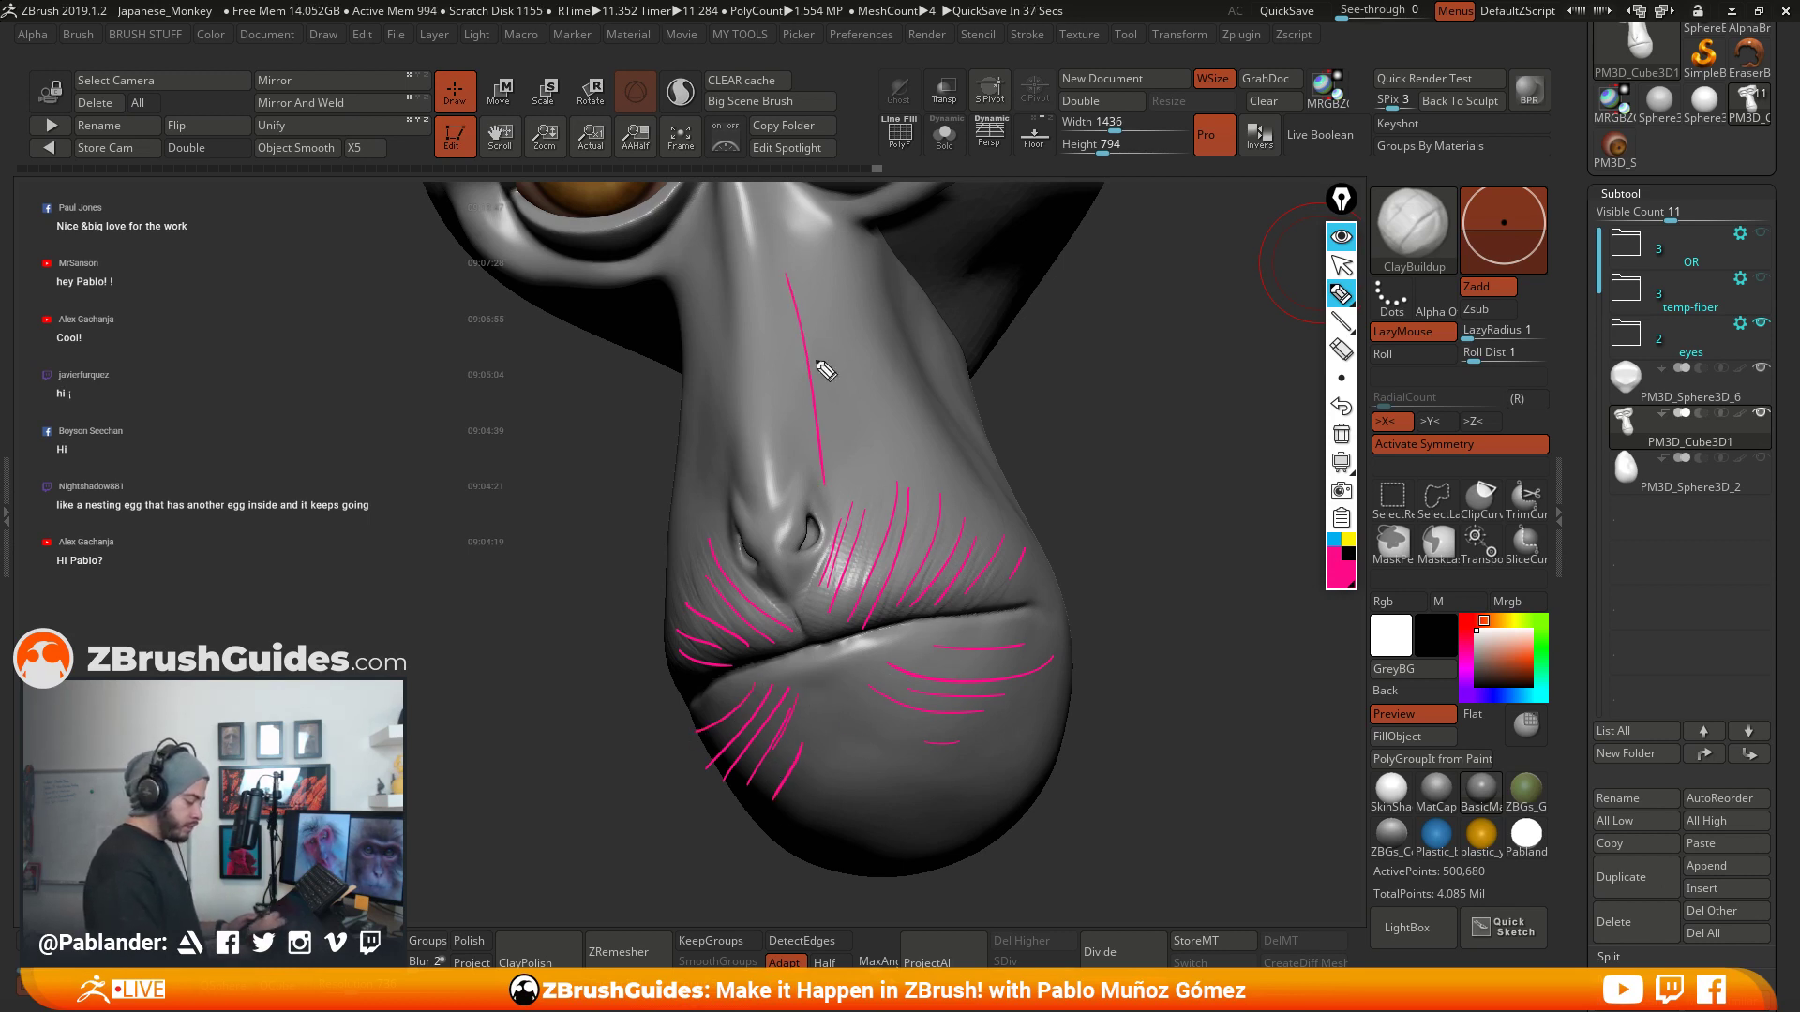
drag(808, 320, 853, 467)
mouse_move(826, 294)
mouse_down()
mouse_move(875, 450)
mouse_move(919, 467)
mouse_up()
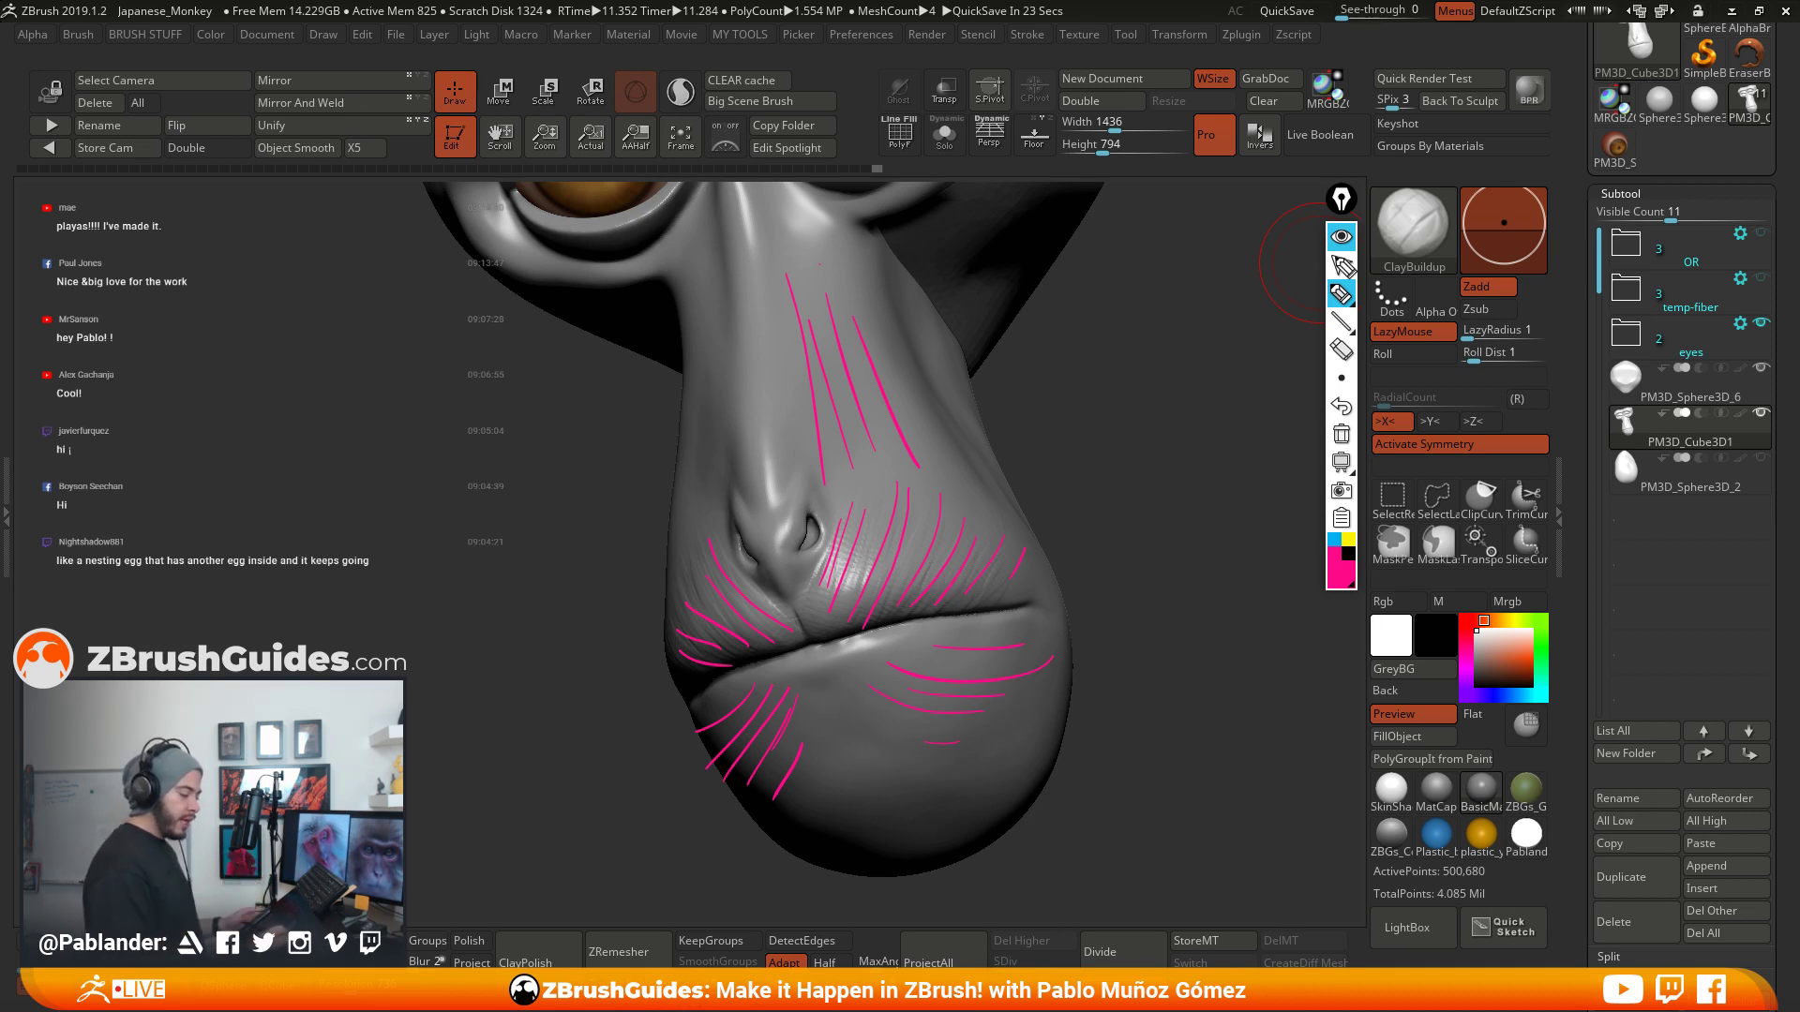
click(1340, 238)
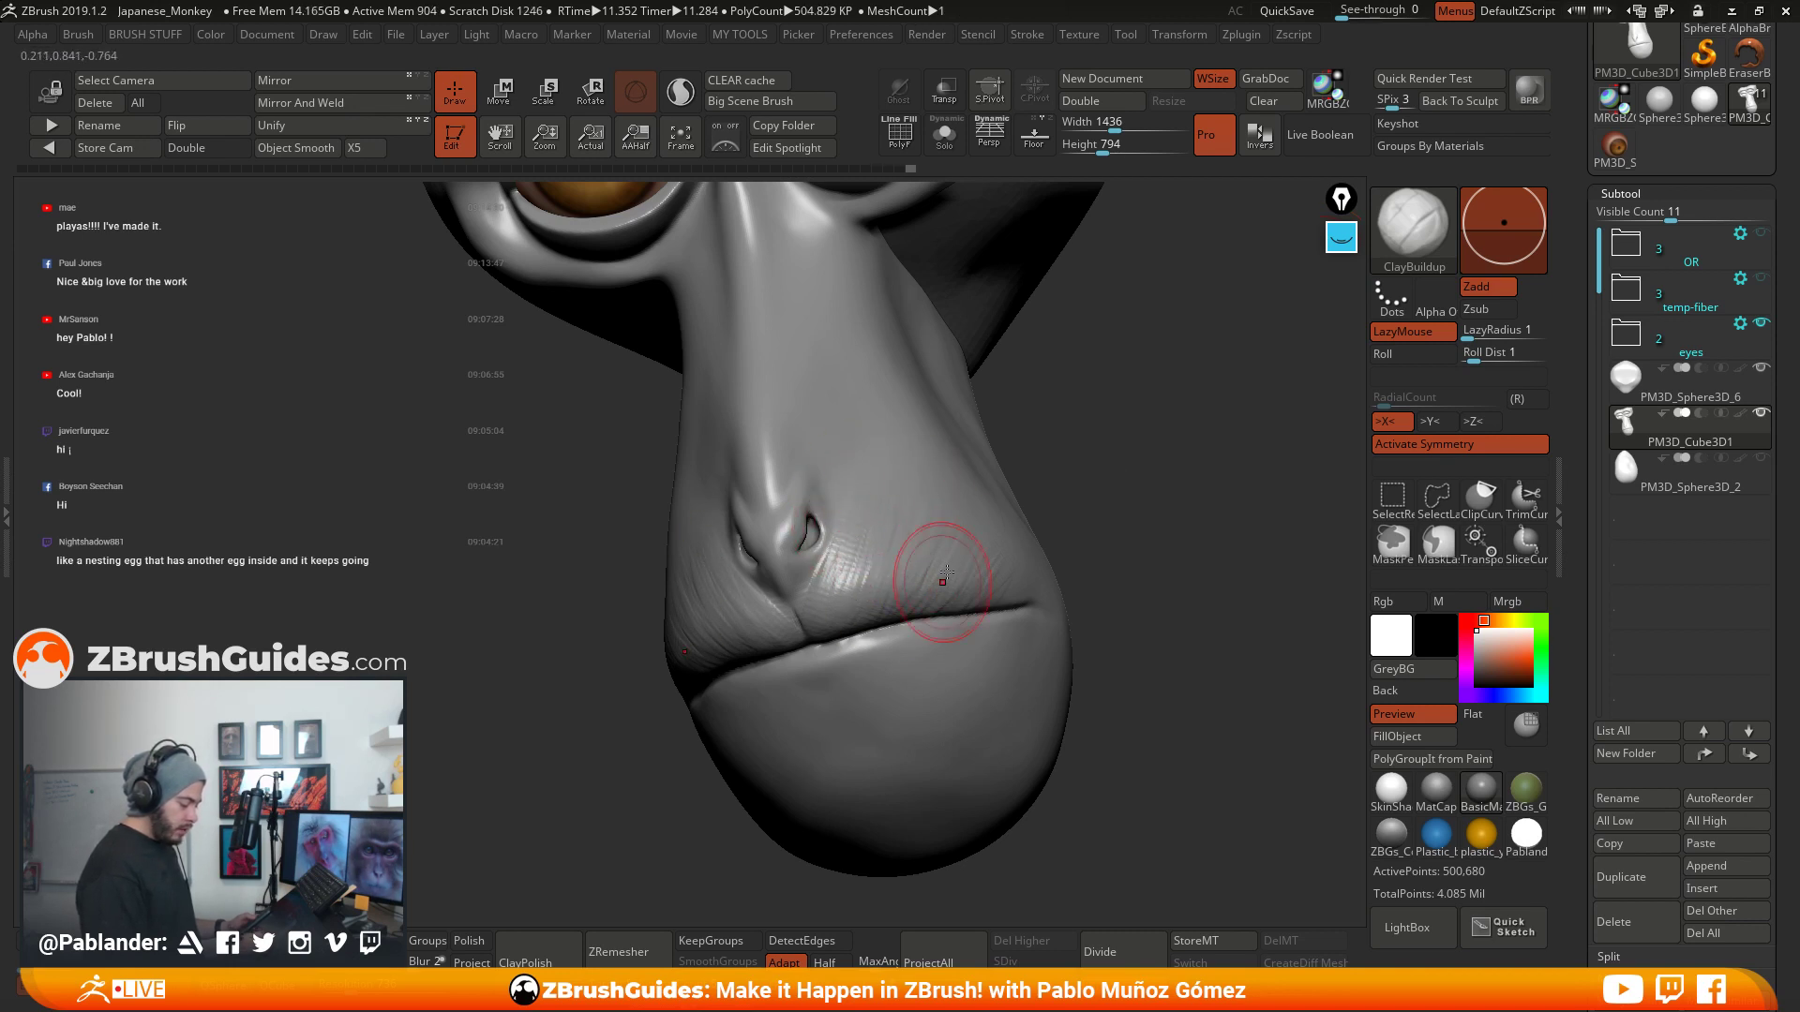
- Add more fine ClayBuildup strokes to the upper lip, from beside the nostril toward the mouth corner
right_drag(933, 603, 1043, 506)
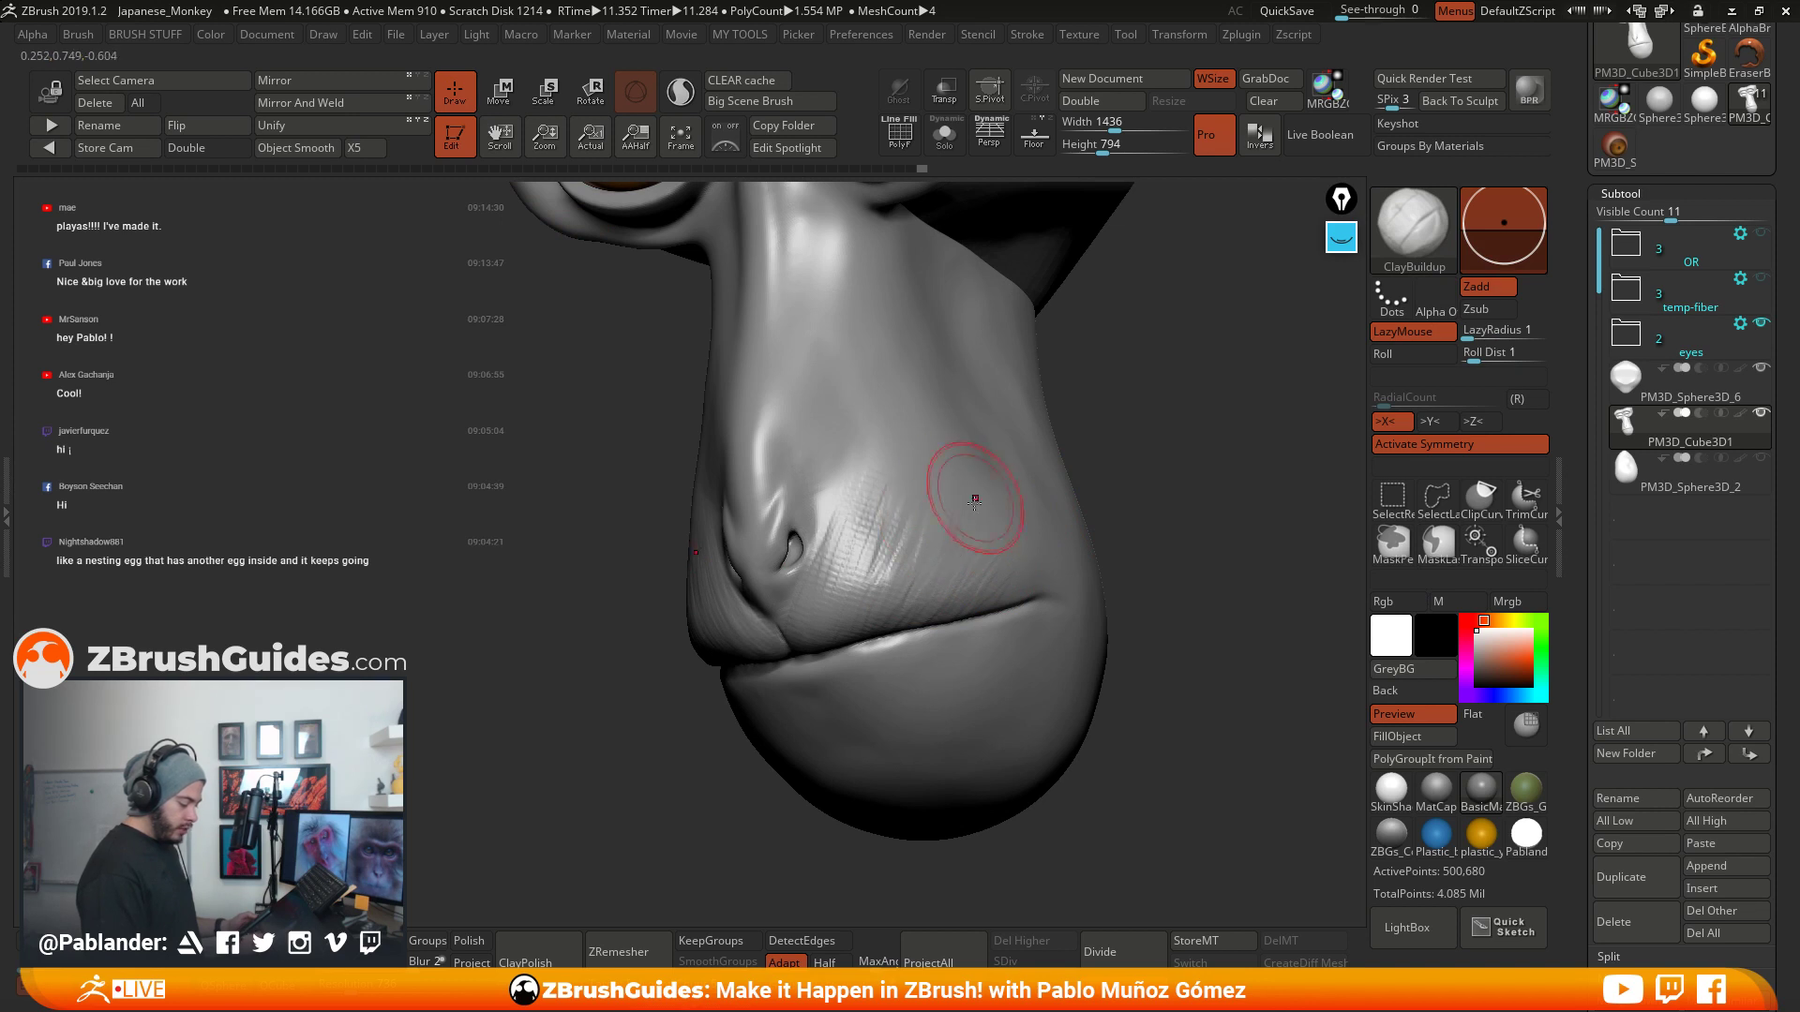
right_drag(1041, 554, 1021, 527)
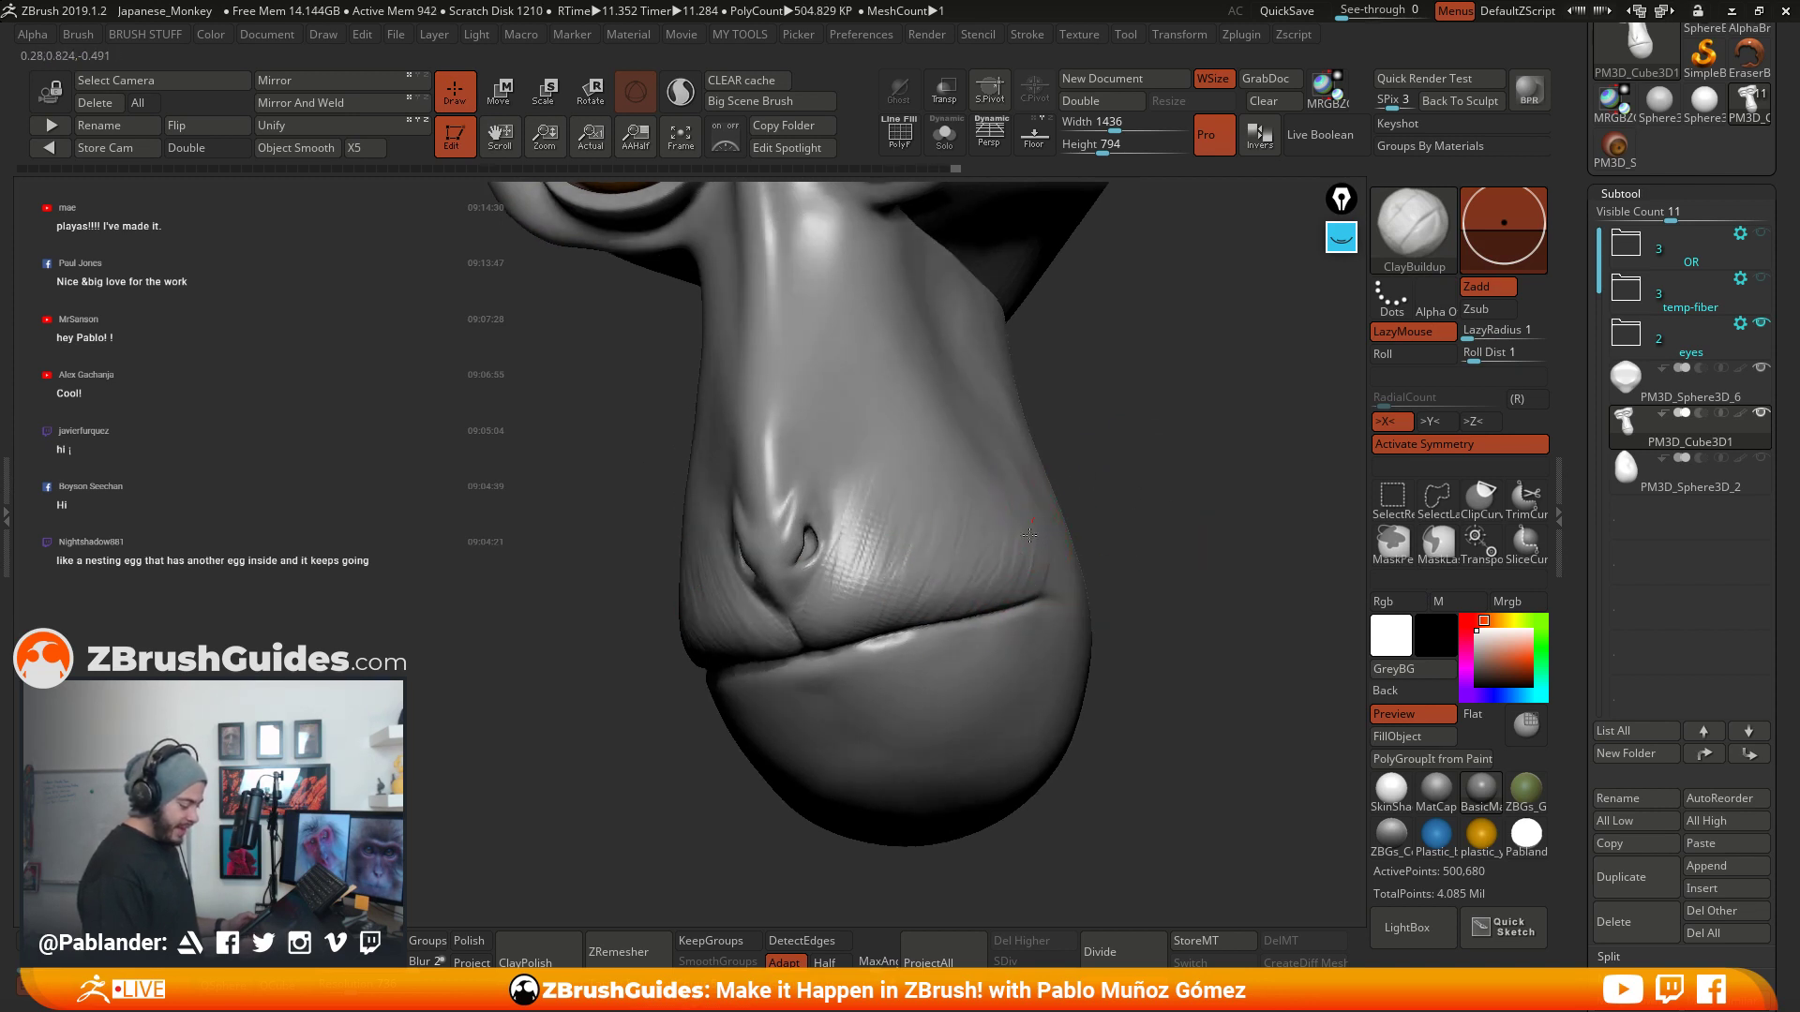
drag(1033, 572, 1028, 581)
drag(863, 456, 857, 561)
drag(1119, 480, 1138, 467)
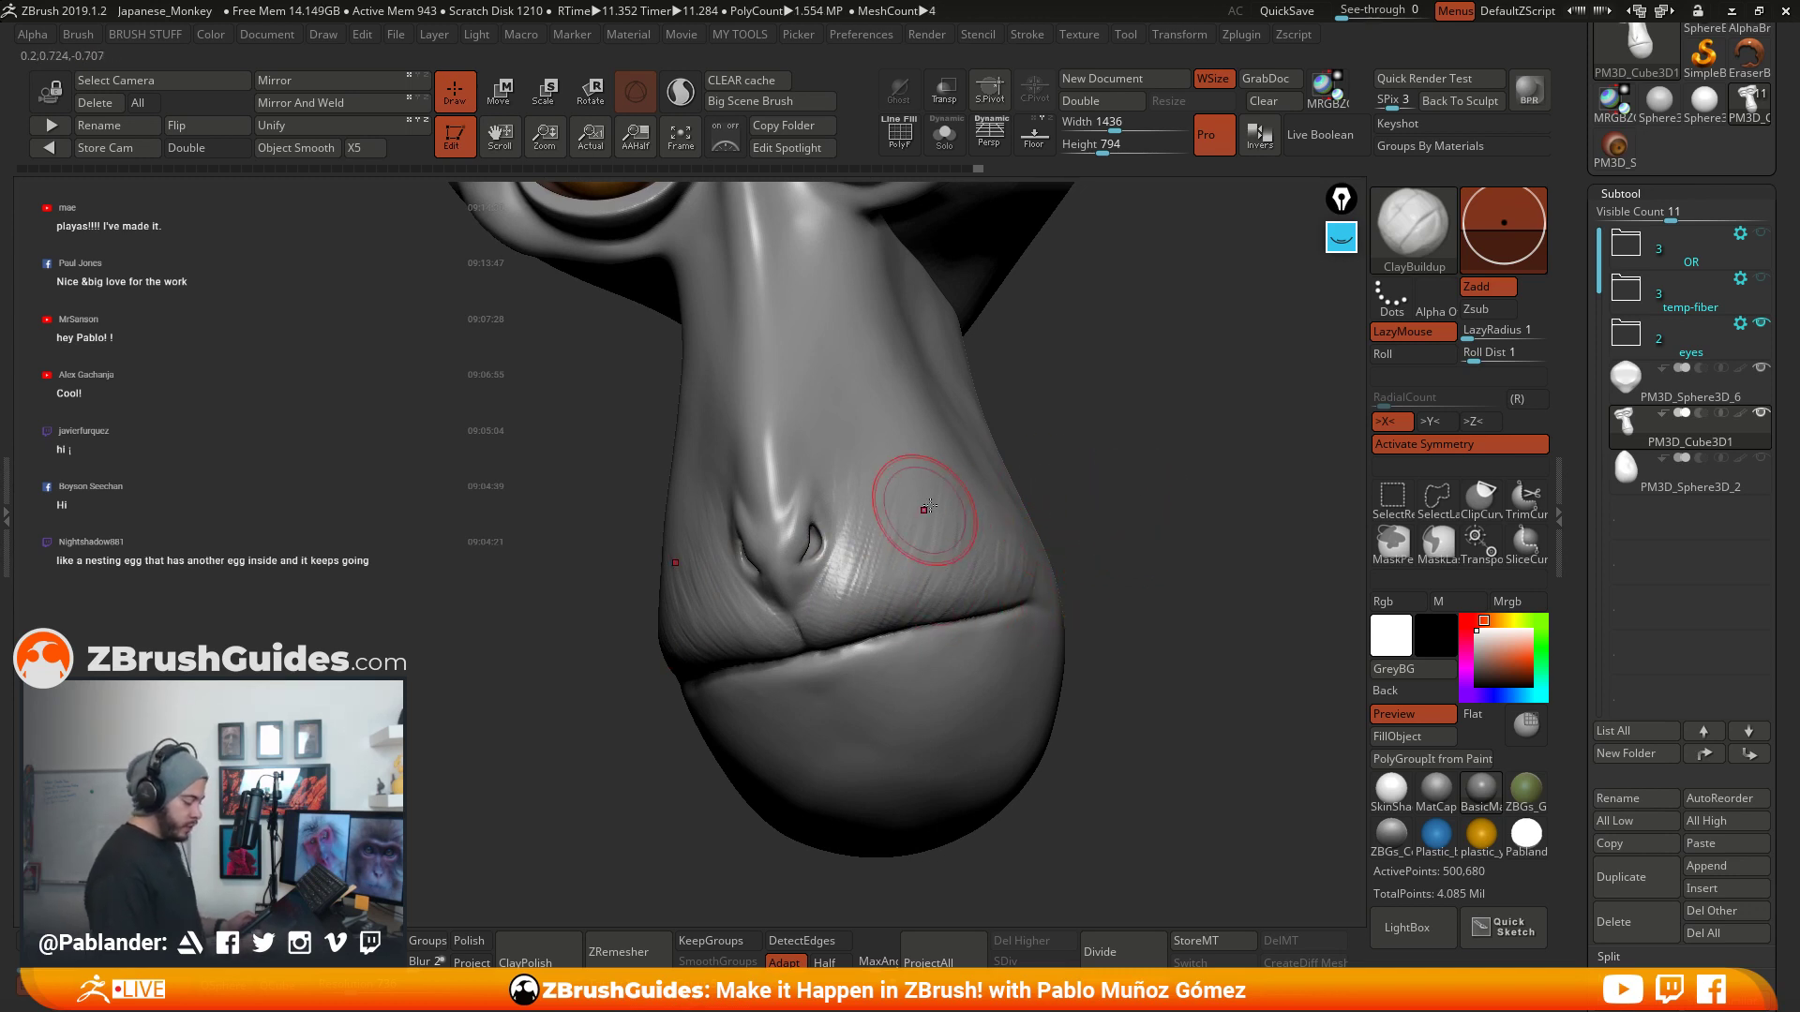
- Sculpt curved skin folds below the mouth line across the lower lip and chin with symmetrical ClayBuildup strokes
right_drag(905, 667, 917, 598)
drag(879, 574, 1002, 594)
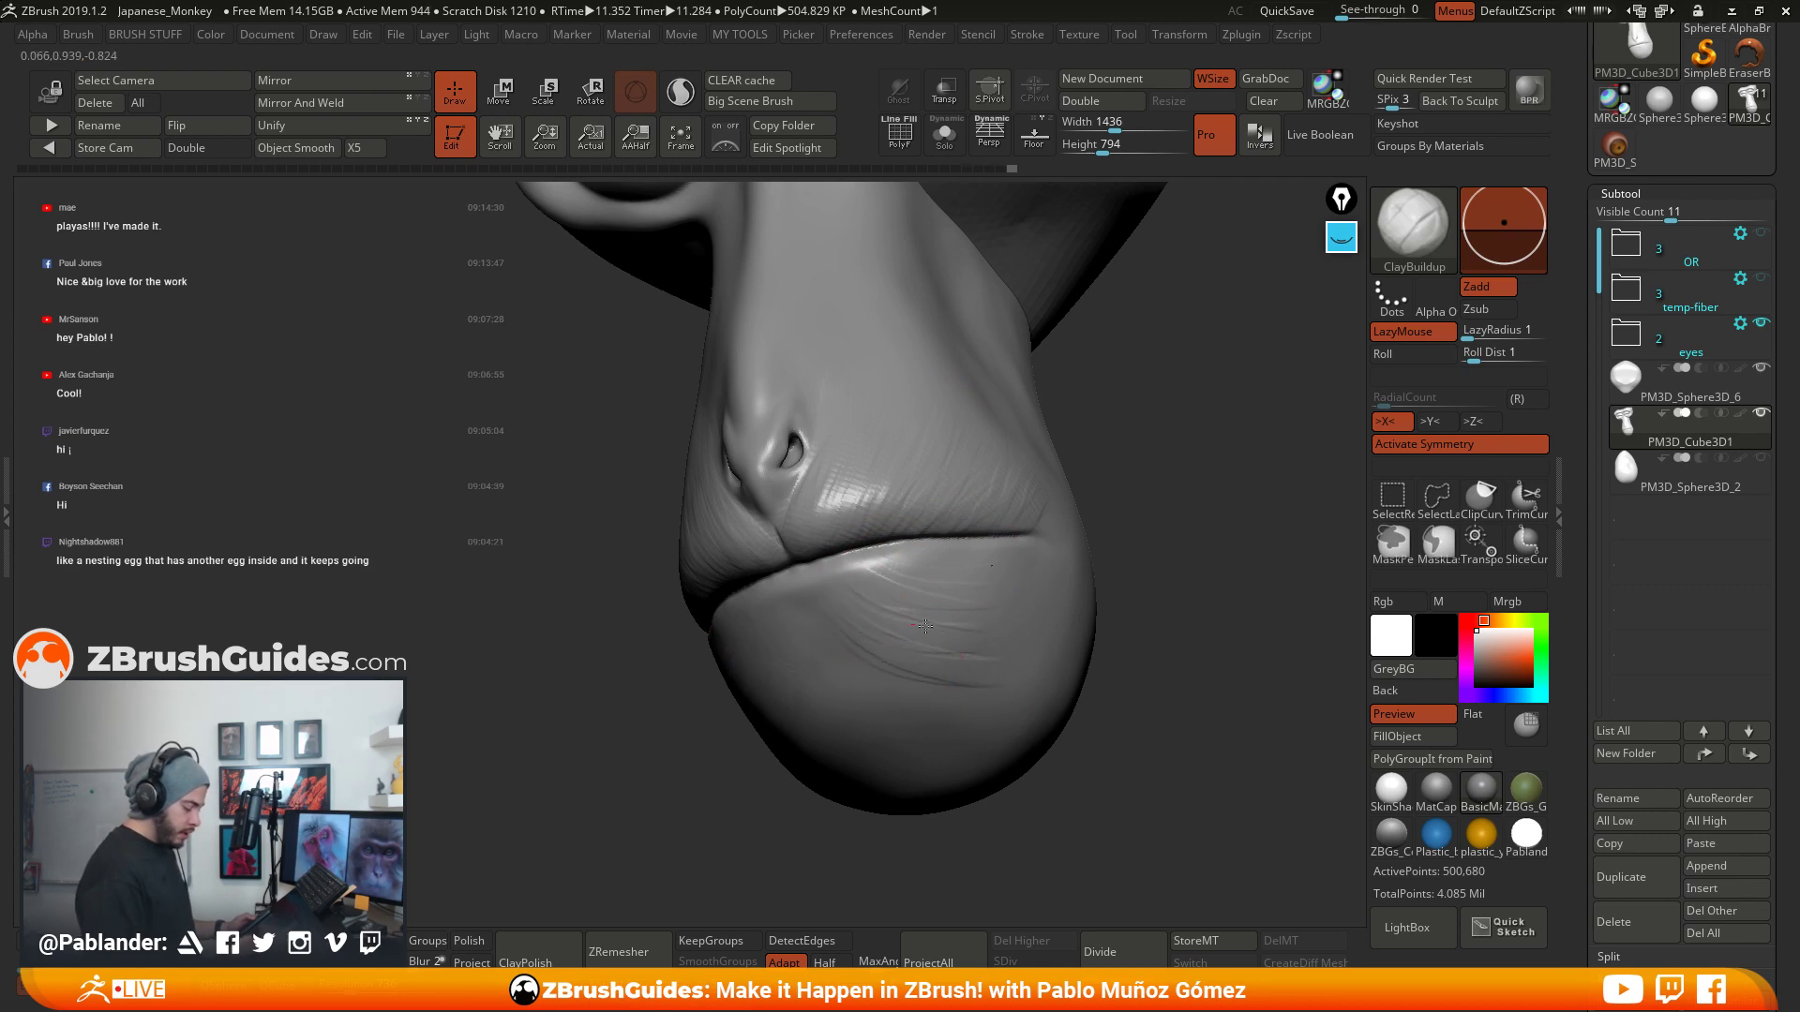
mouse_move(953, 621)
right_down()
mouse_move(1115, 619)
mouse_move(1148, 563)
right_up()
drag(871, 522, 834, 572)
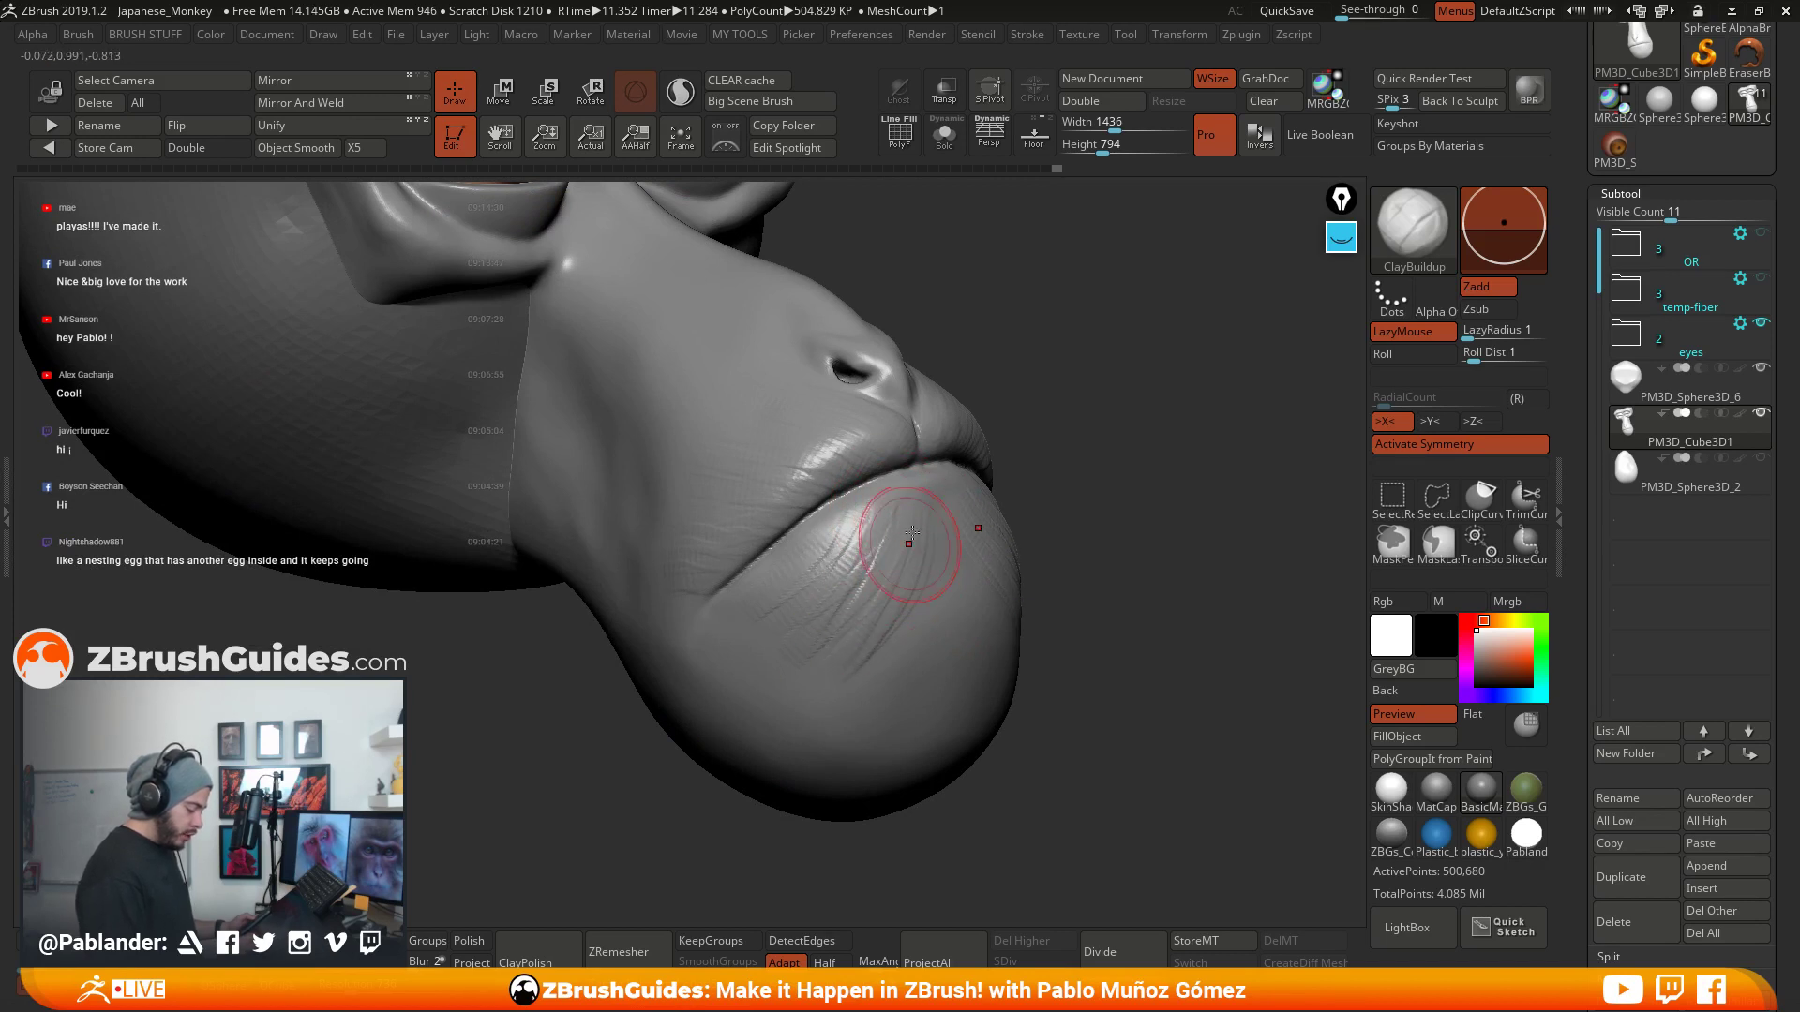
drag(854, 697, 847, 705)
mouse_move(897, 517)
mouse_down()
mouse_move(784, 675)
mouse_move(766, 596)
mouse_up()
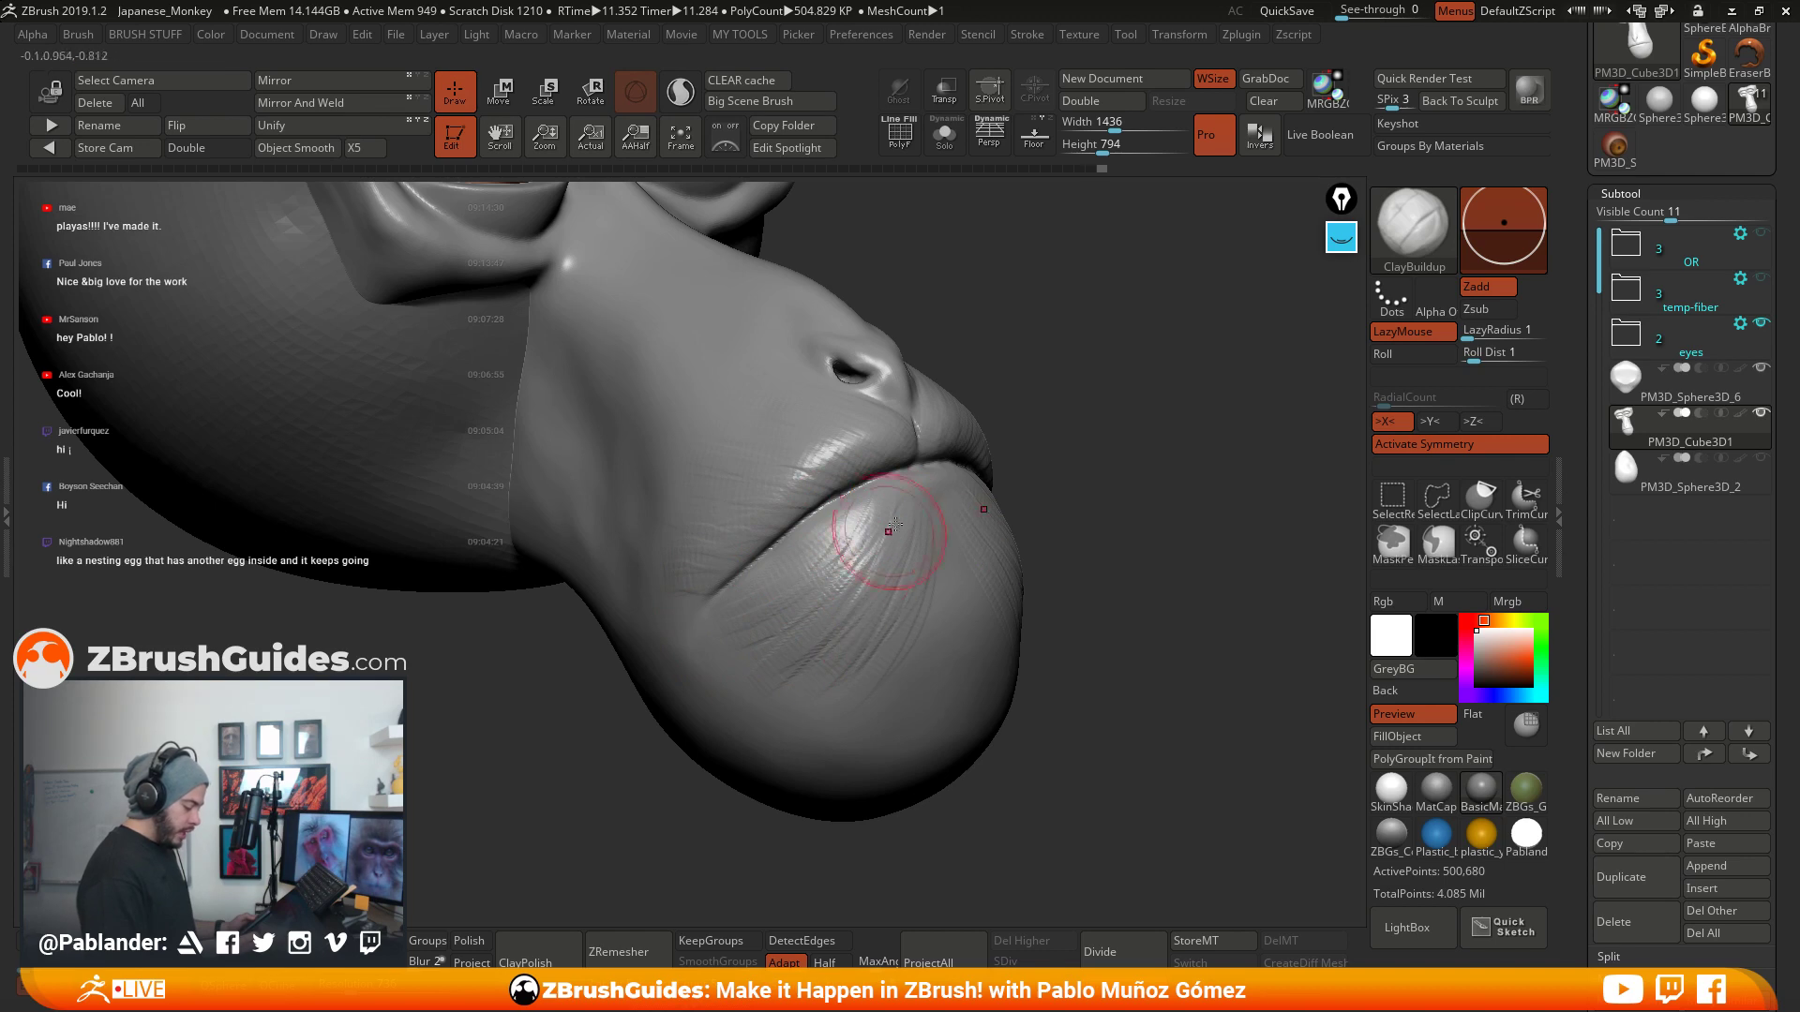
- Extend the lower lip folds from the middle of the chin out toward the mouth corner with ClayBuildup
right_drag(855, 562, 948, 560)
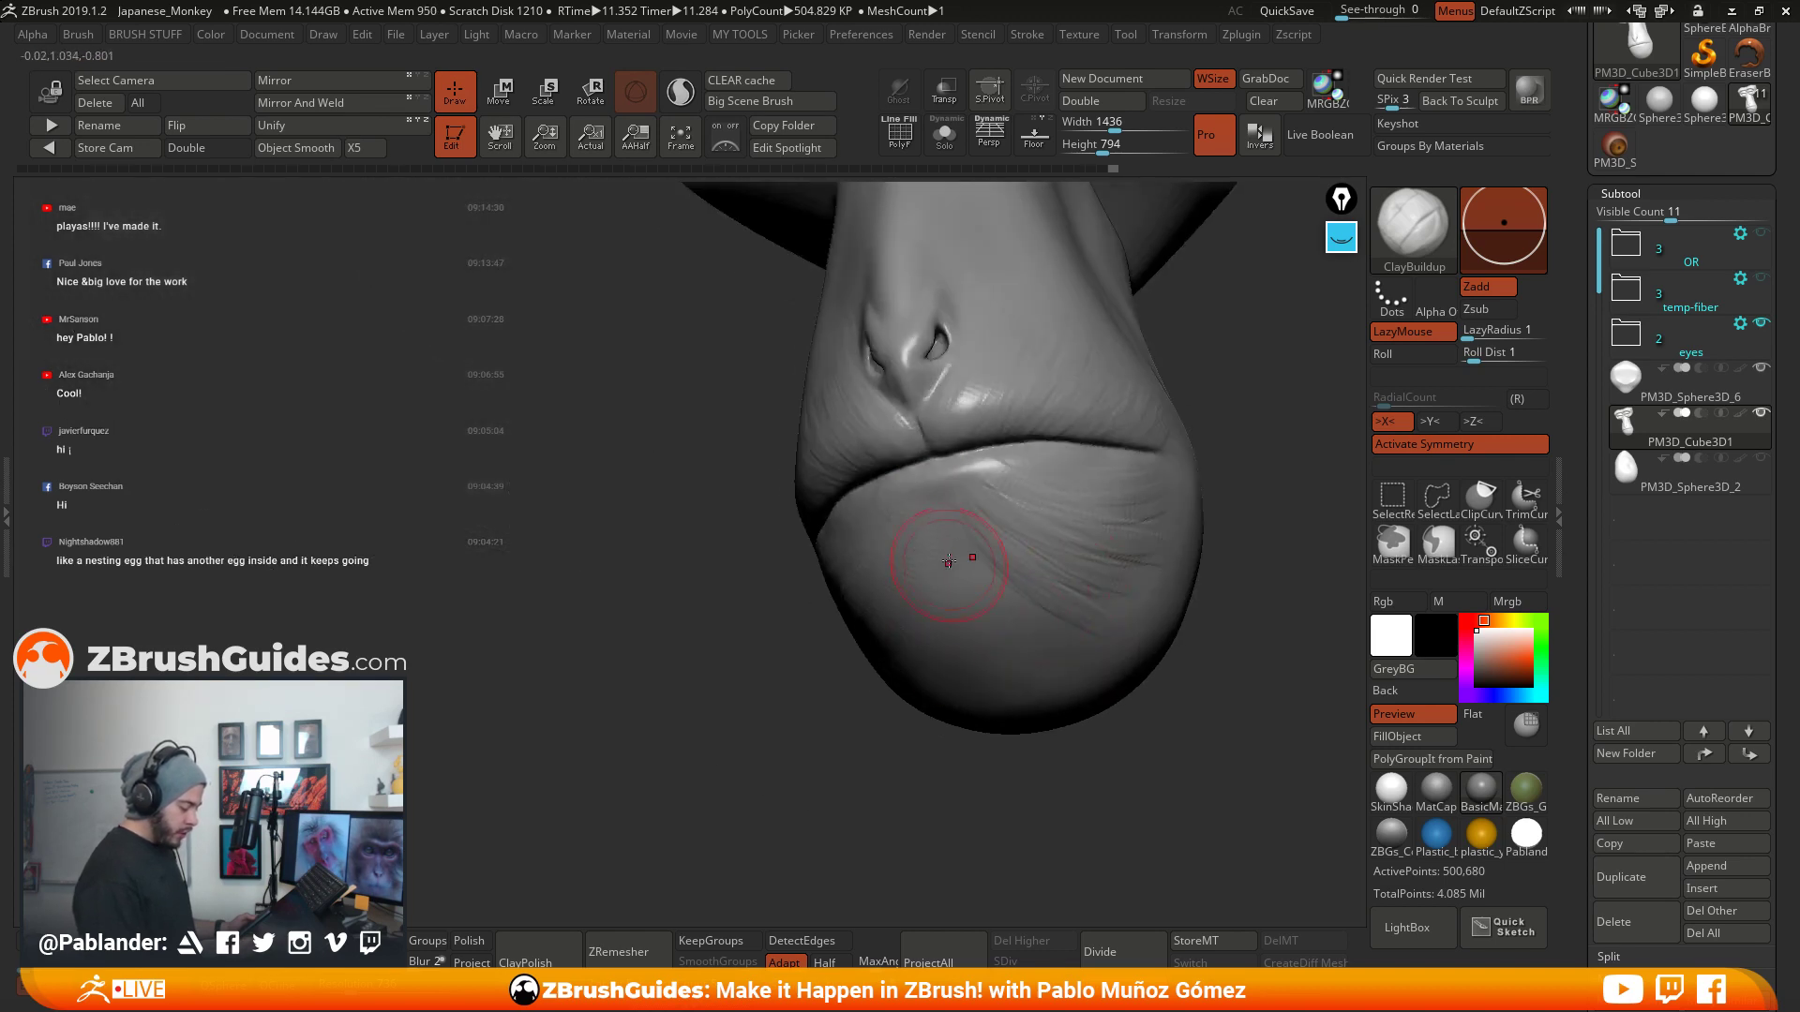
drag(988, 506, 1065, 592)
mouse_move(1073, 606)
right_down()
mouse_move(1016, 589)
mouse_move(965, 604)
right_up()
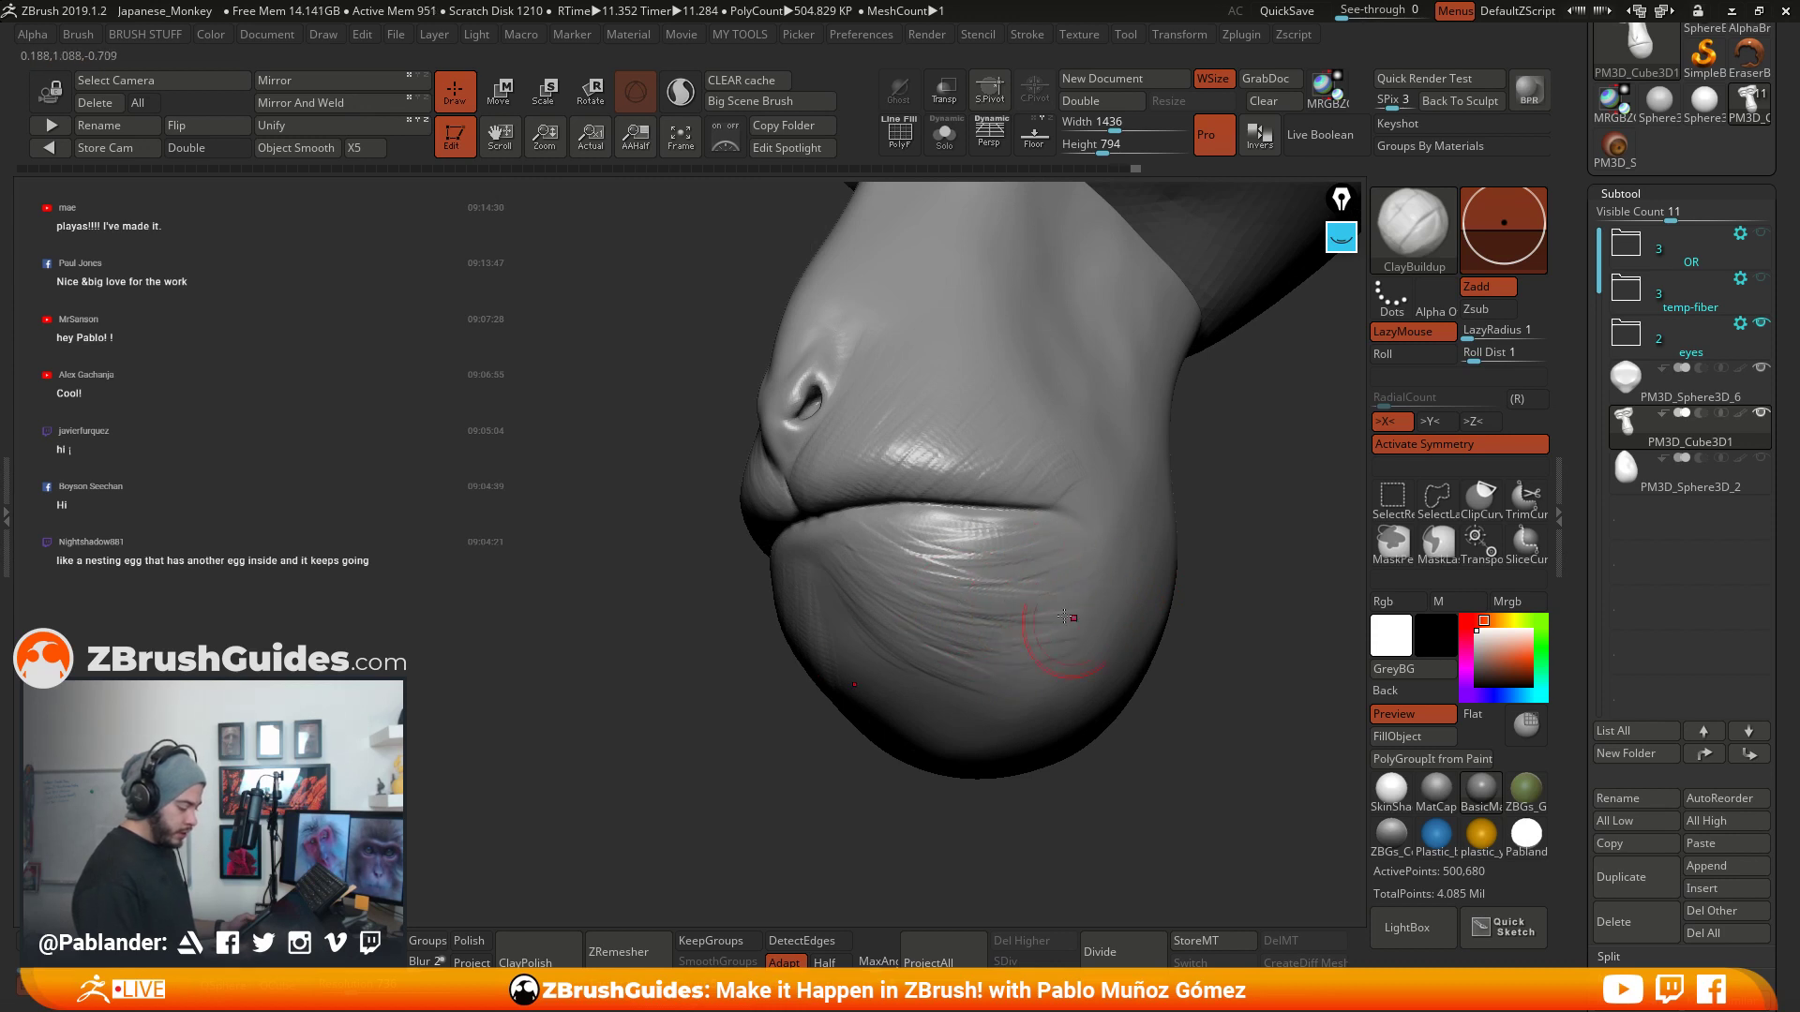
drag(1011, 522, 1014, 538)
drag(907, 553, 1031, 548)
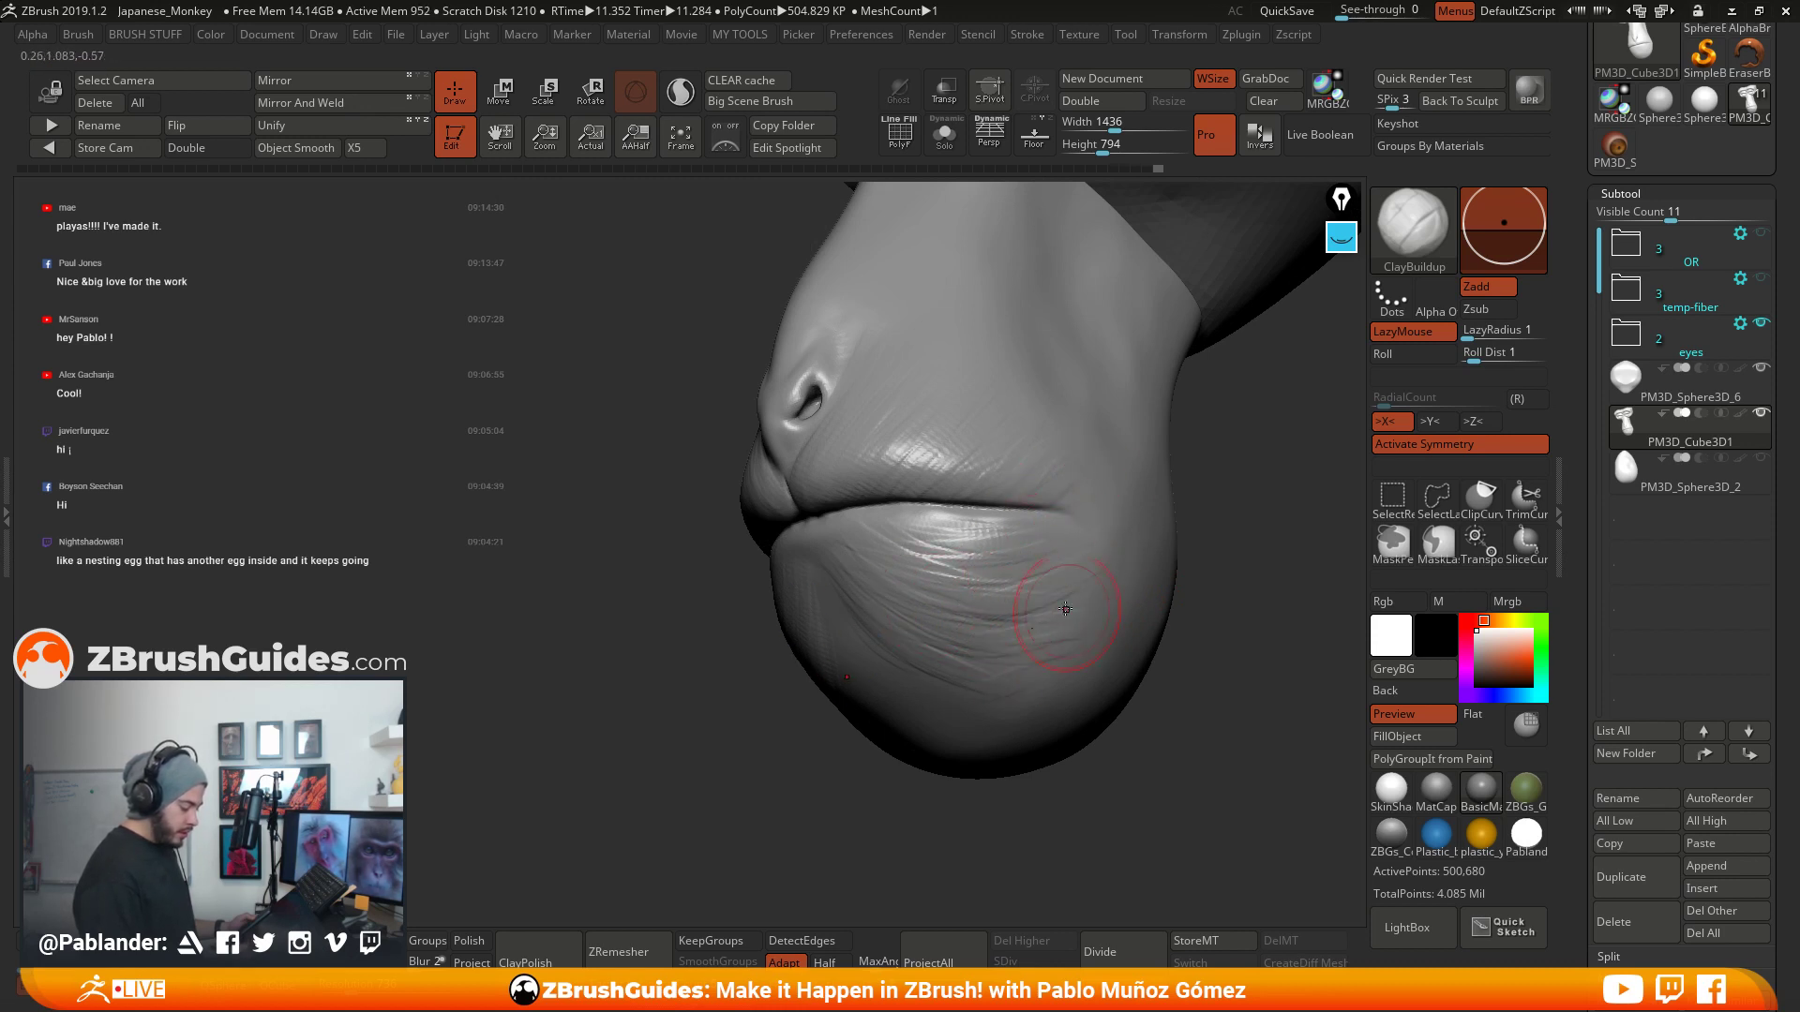
drag(1071, 635, 1088, 623)
- Sculpt long downward skin folds from the nose bridge below the inner eye along the muzzle's side with symmetrical ClayBuildup strokes
mouse_move(995, 553)
right_down()
mouse_move(1084, 530)
mouse_move(1052, 607)
right_up()
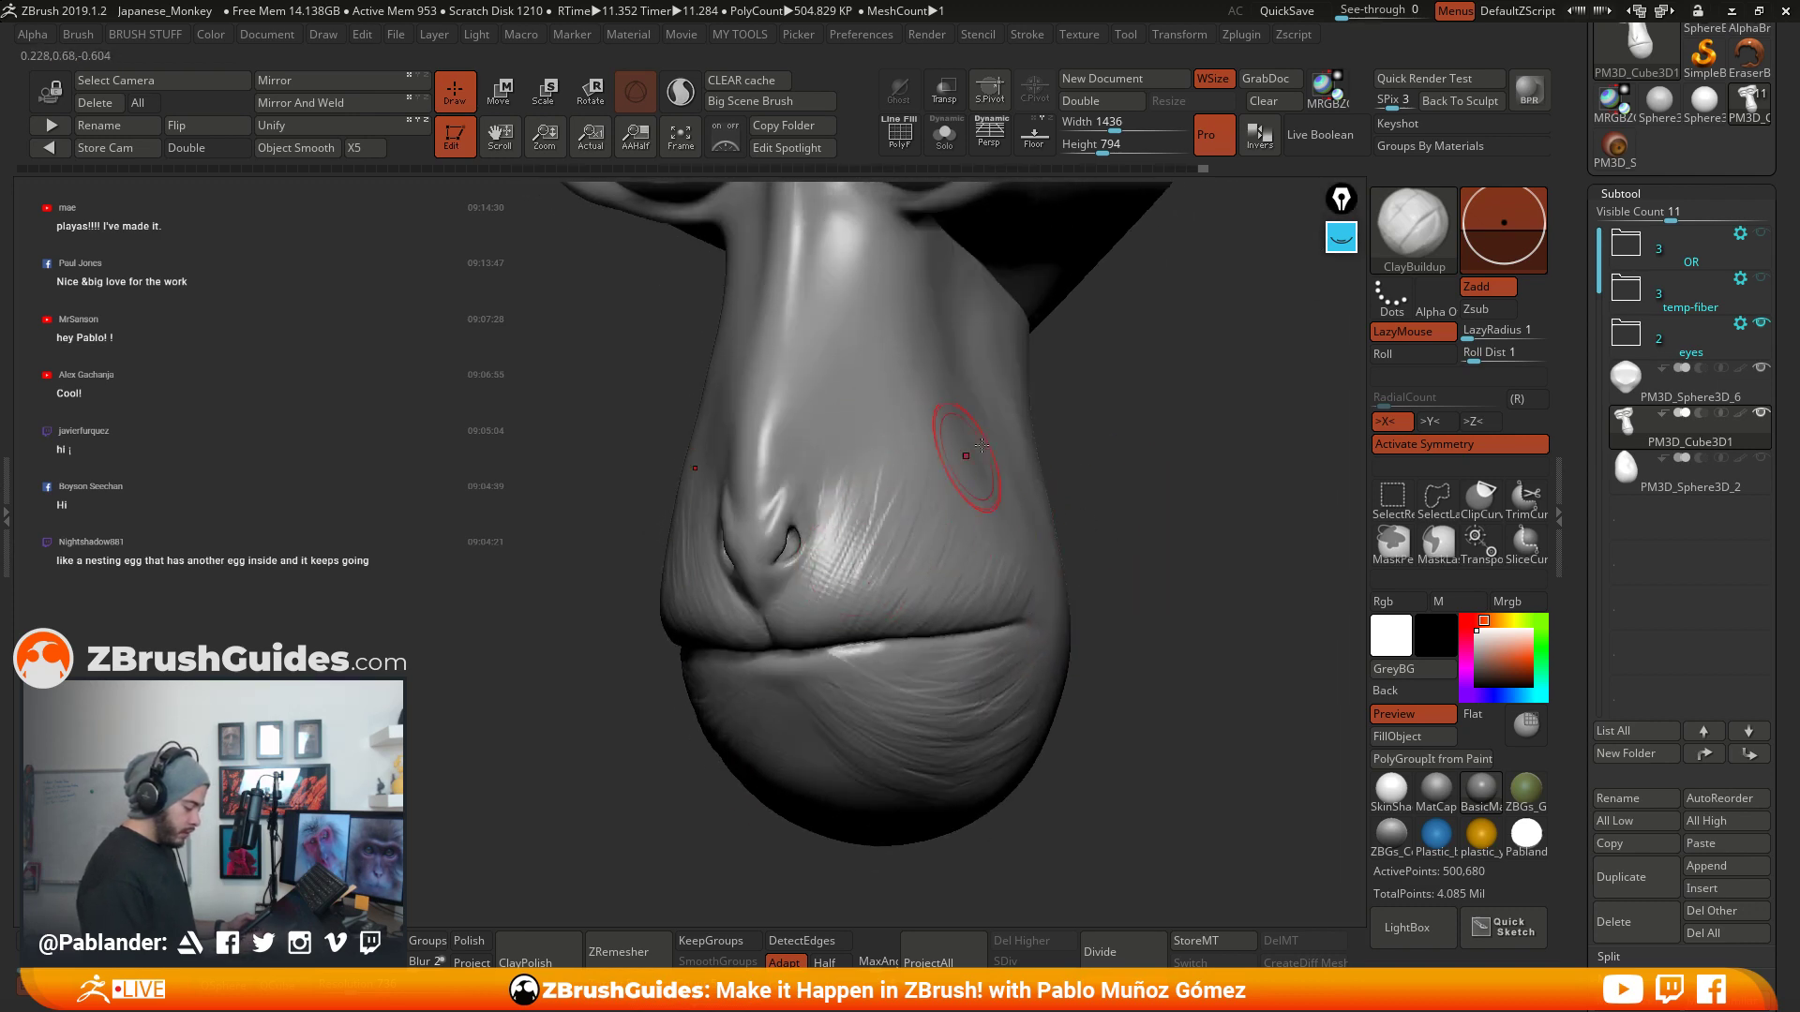
right_drag(951, 442, 915, 380)
mouse_move(908, 362)
mouse_down()
mouse_move(912, 321)
mouse_move(906, 341)
mouse_up()
right_drag(940, 356, 874, 377)
drag(846, 339, 796, 445)
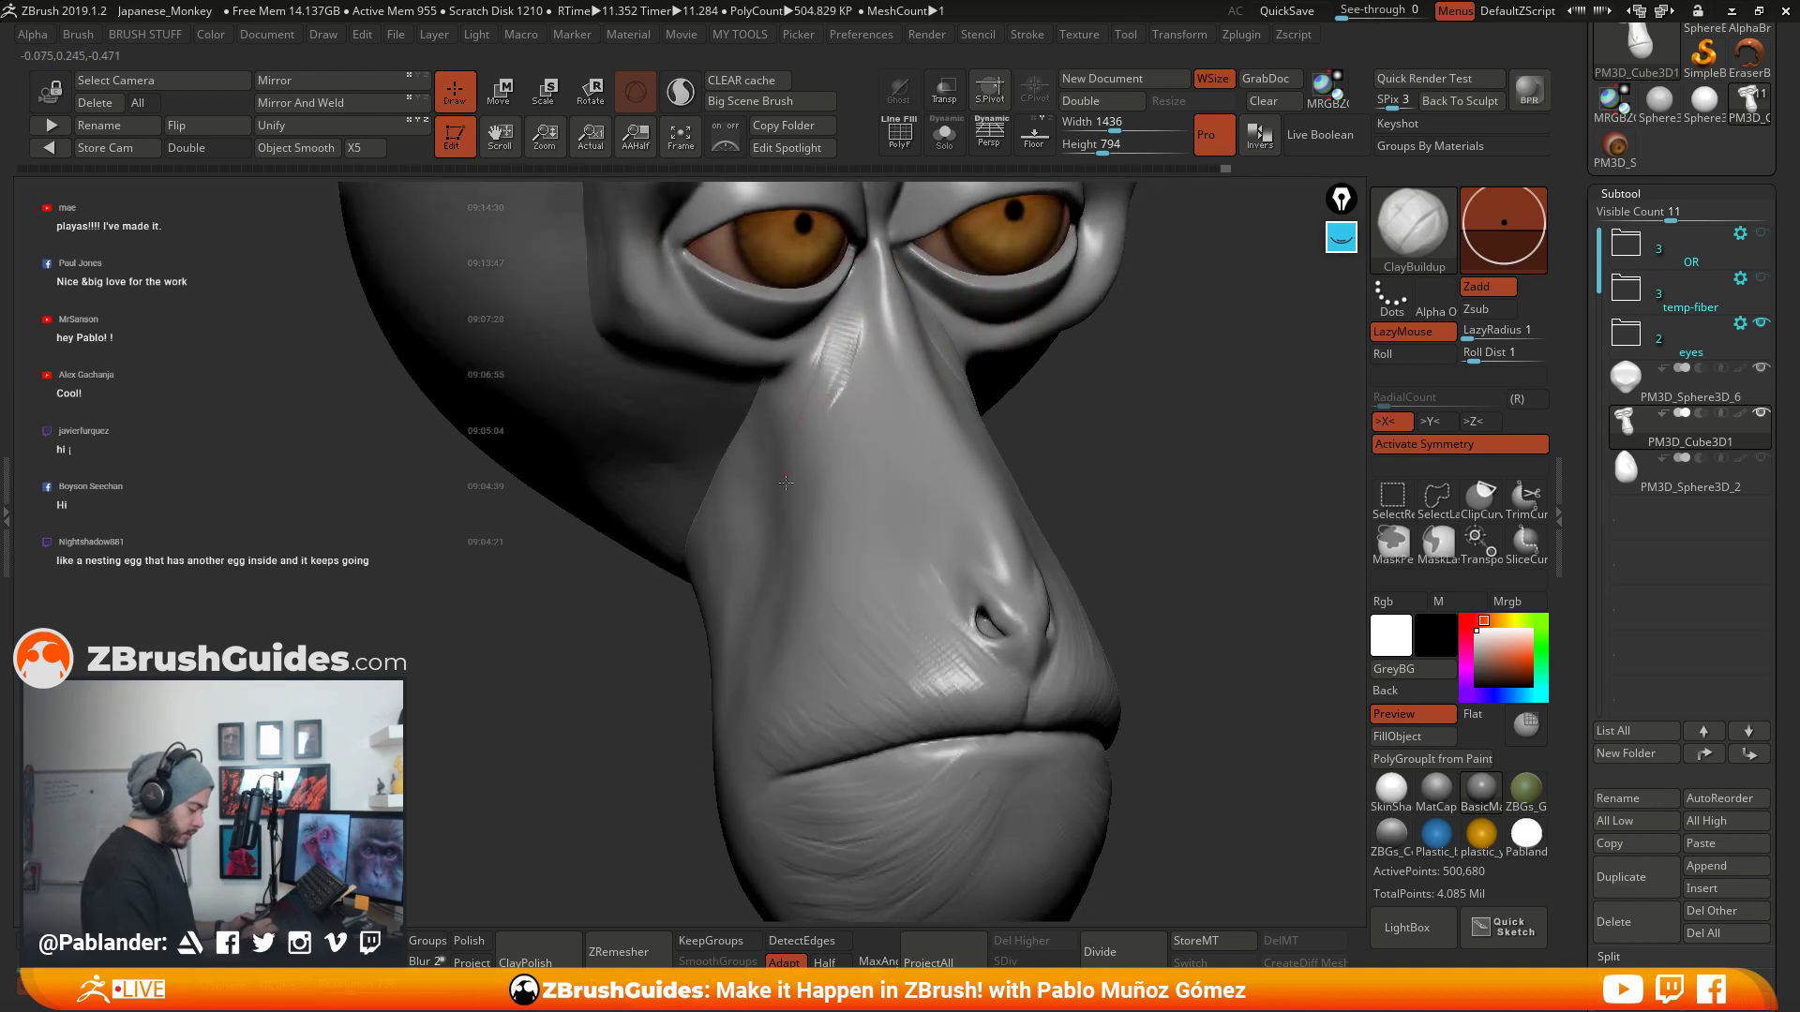
drag(851, 334, 812, 487)
drag(857, 350, 793, 503)
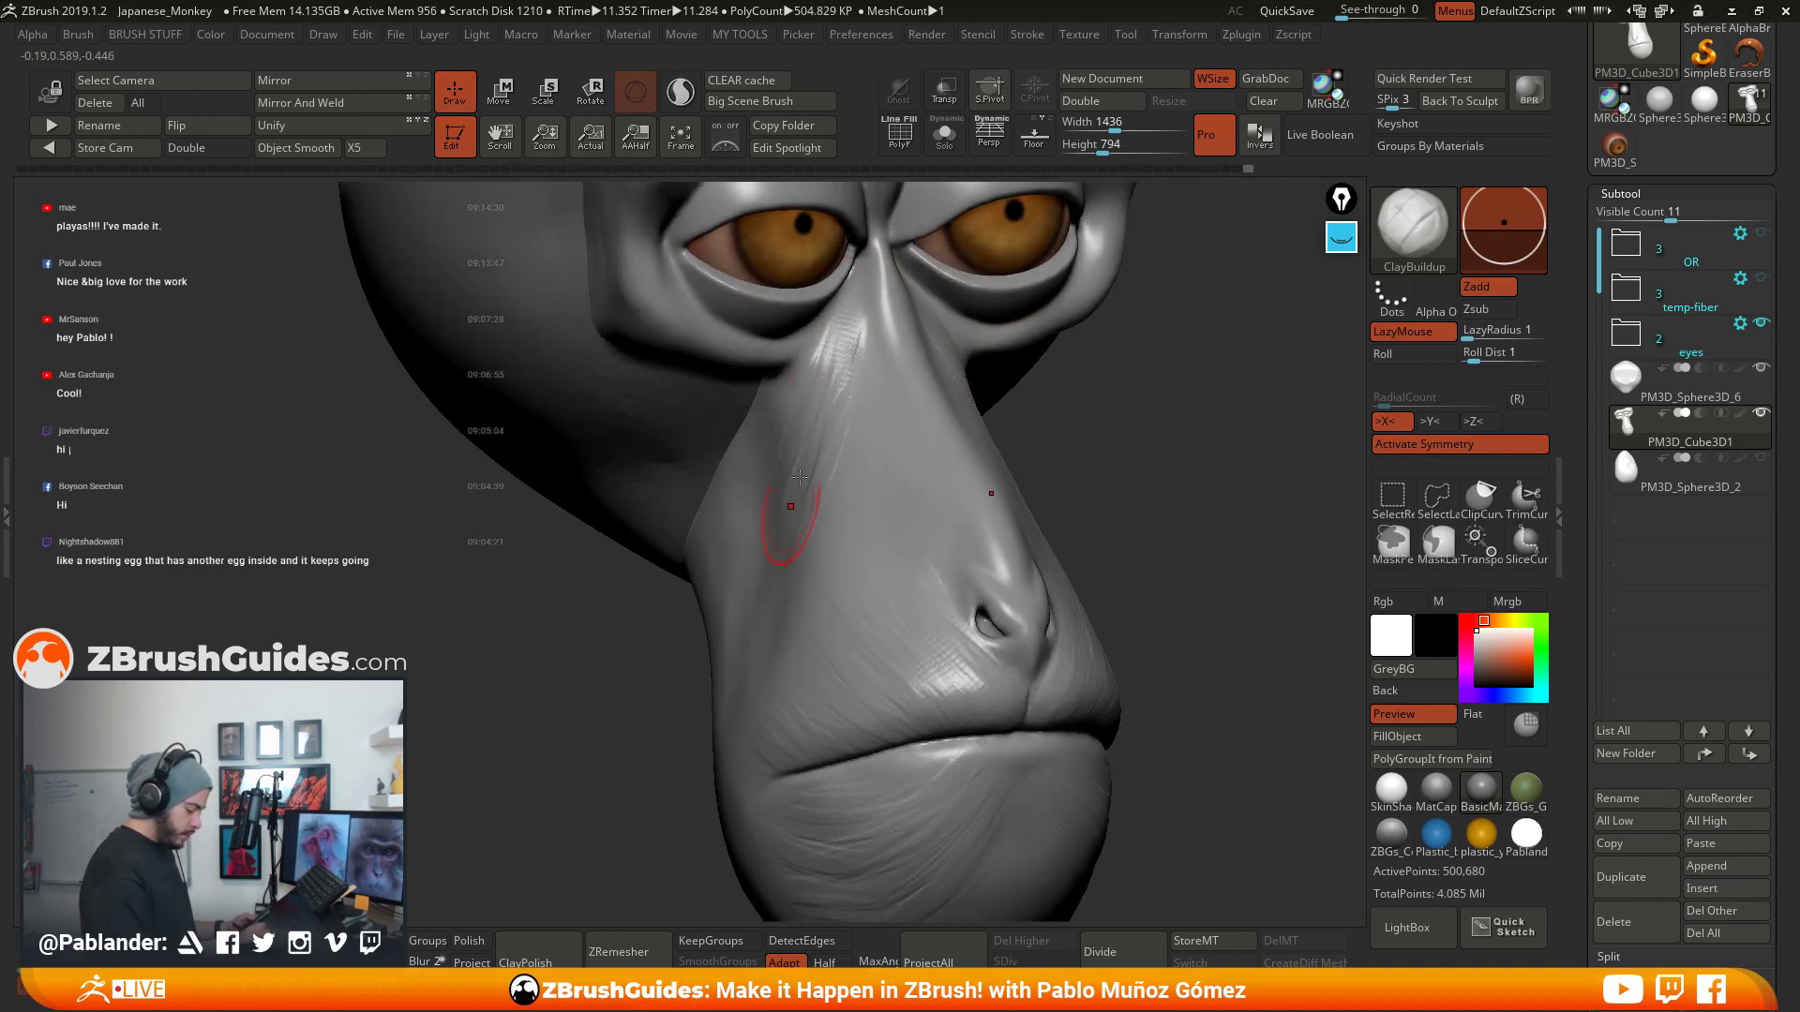
- Extend the muzzle-side folds down toward the upper lip with additional ClayBuildup strokes
right_drag(1036, 478, 1106, 476)
drag(831, 487, 851, 600)
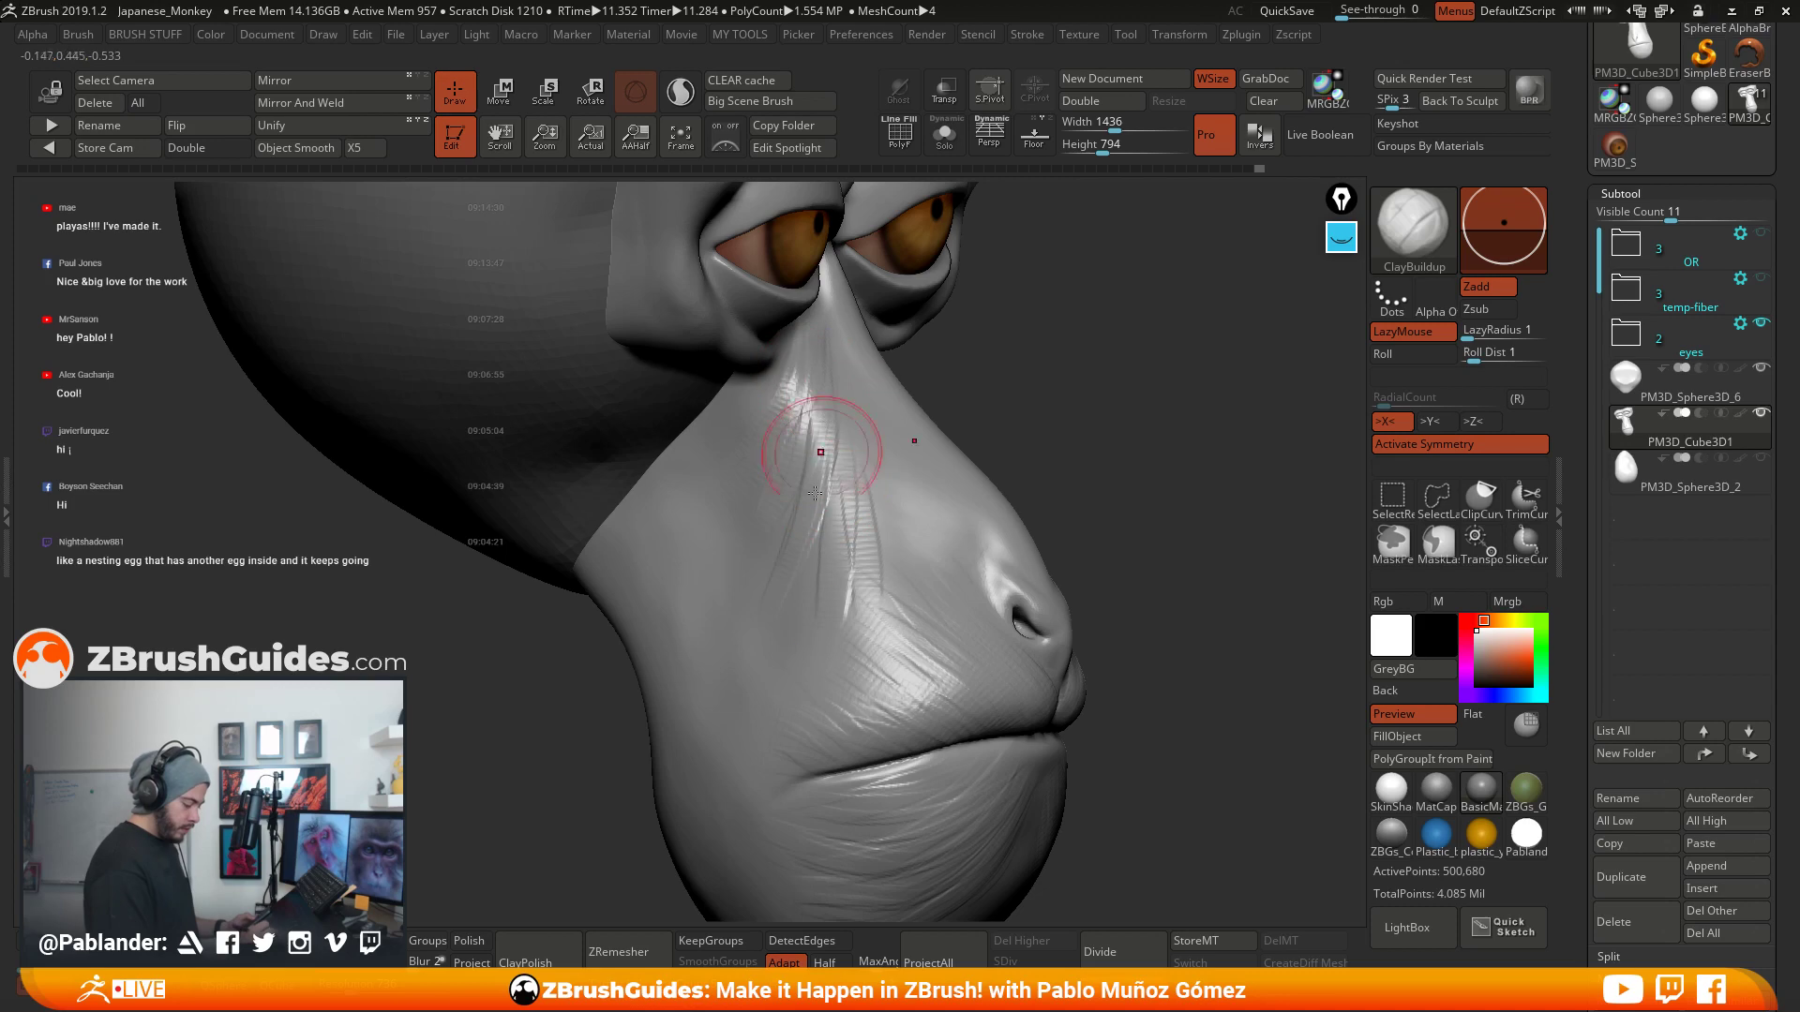
drag(825, 441, 877, 590)
right_drag(856, 510, 960, 491)
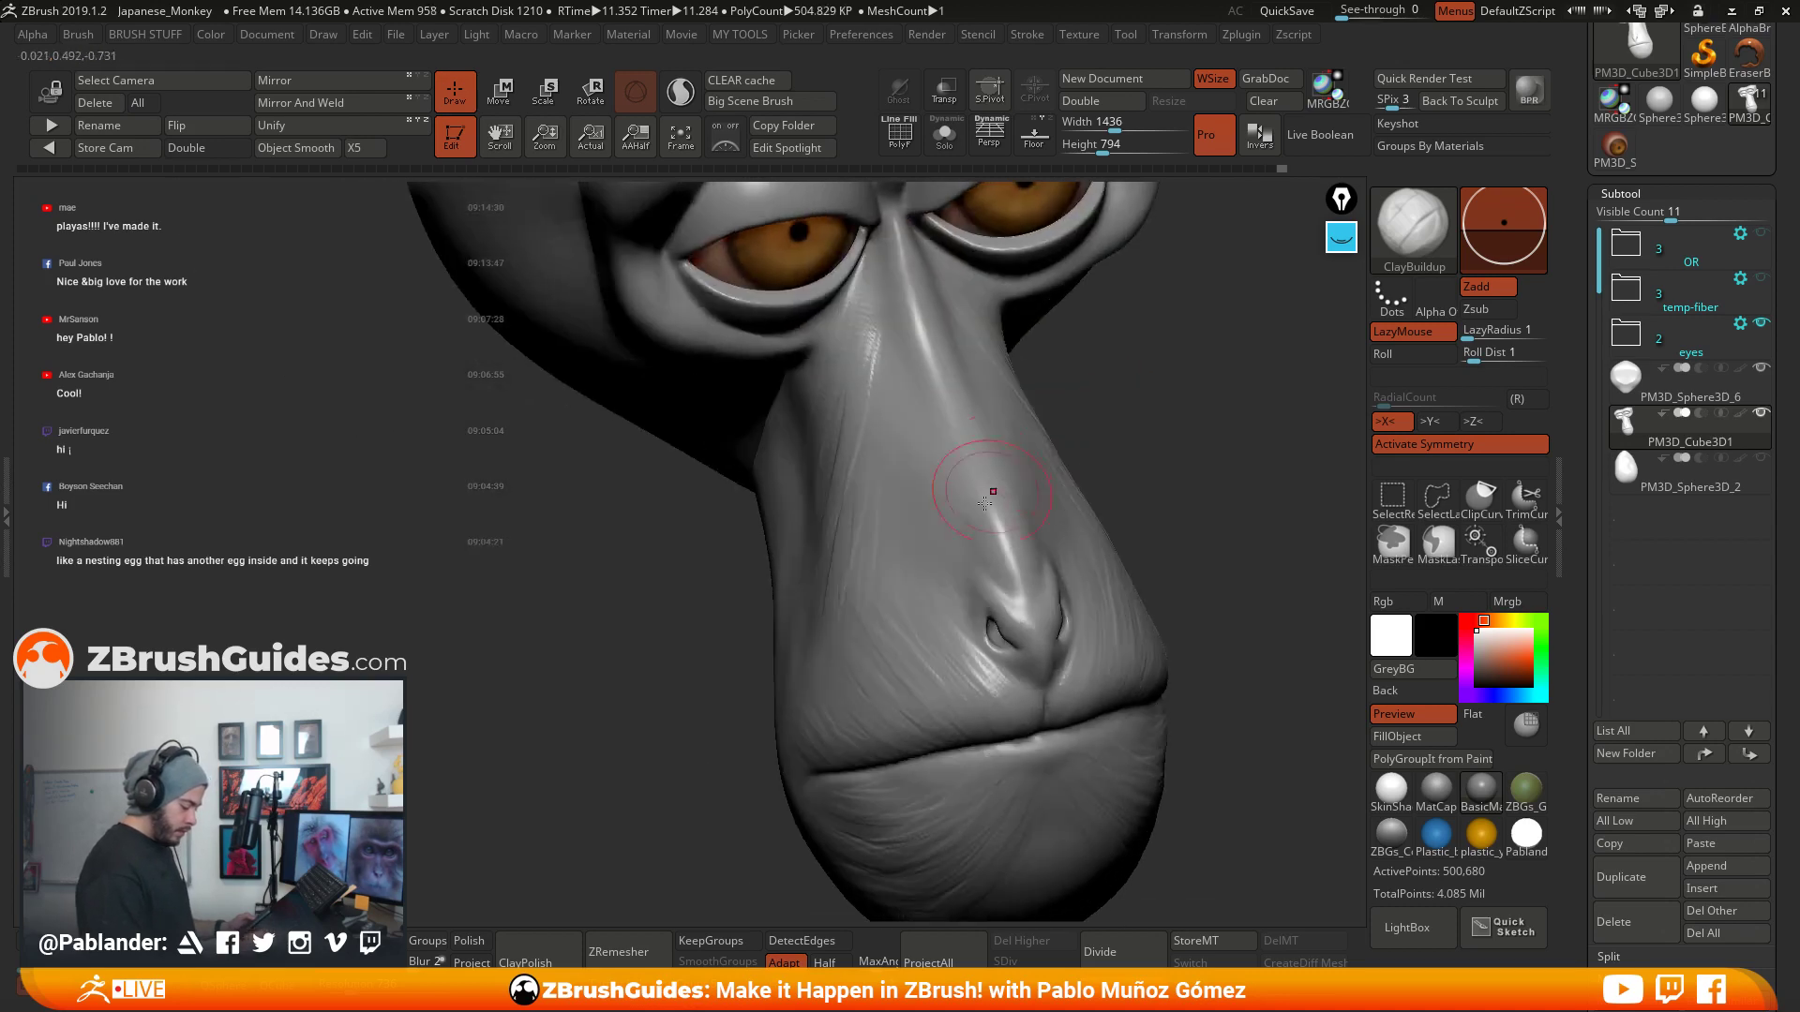
drag(918, 595, 928, 630)
drag(904, 517, 876, 658)
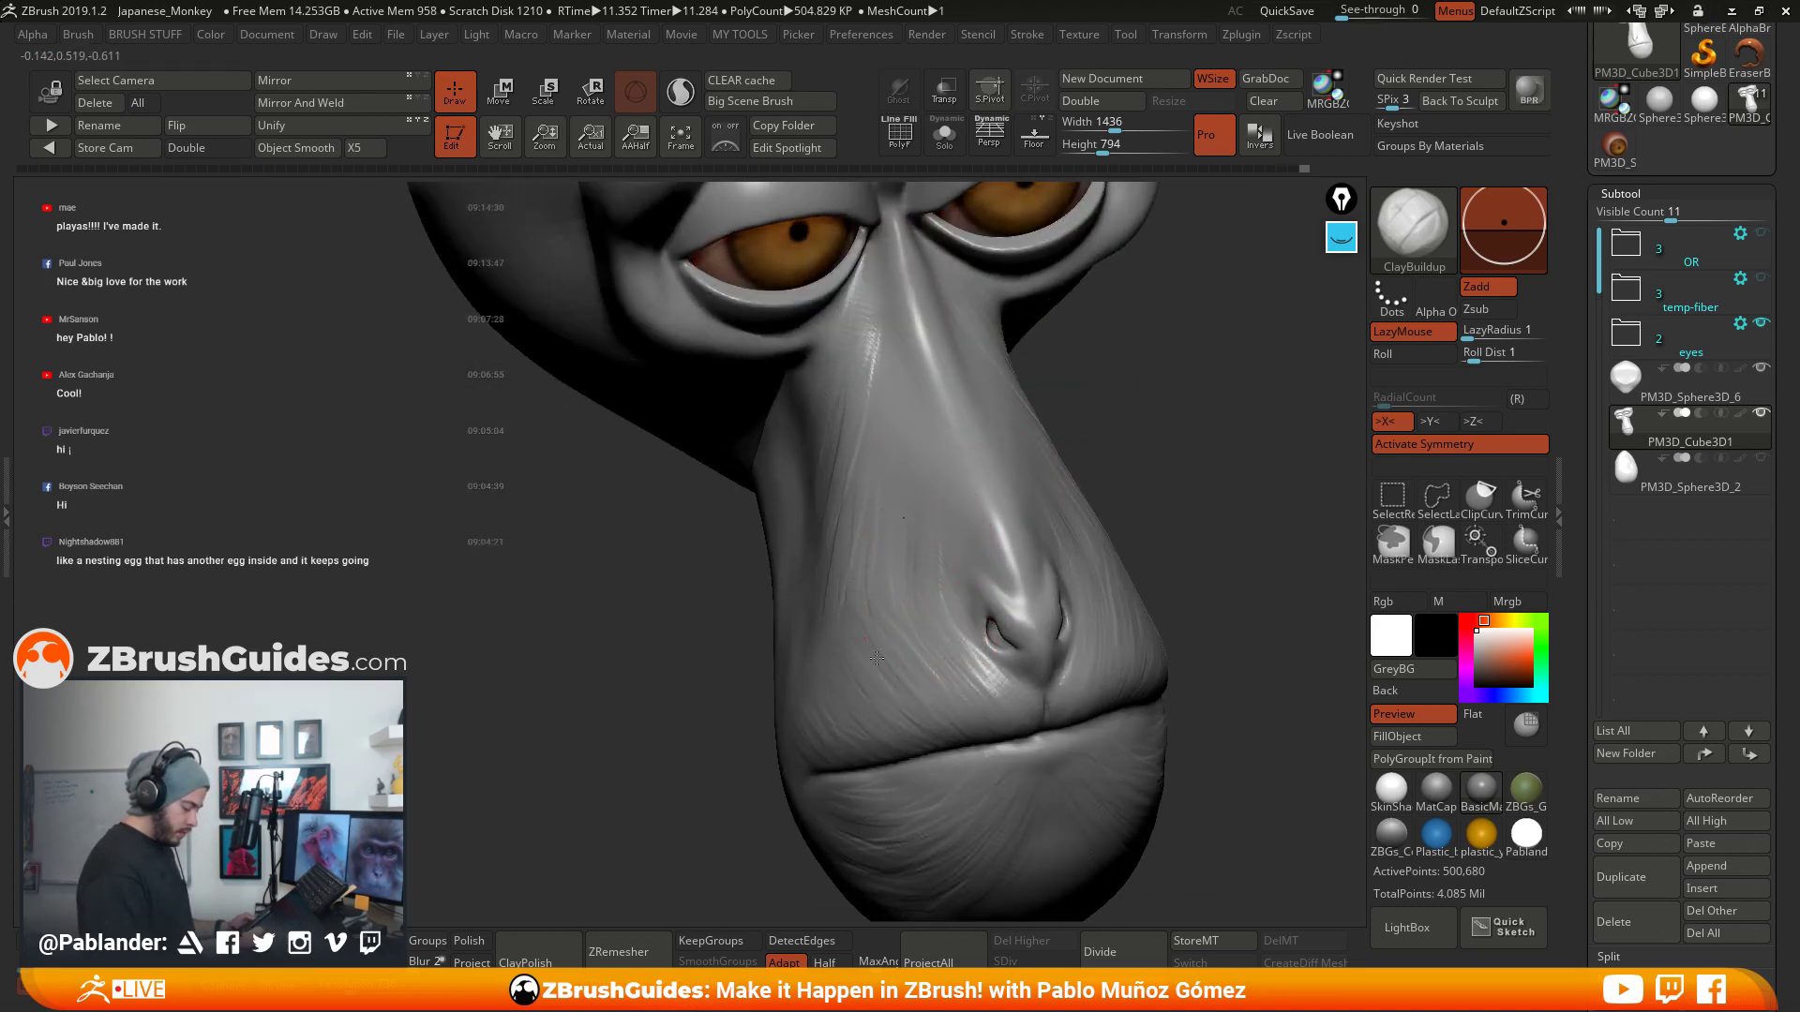
- Layer more ClayBuildup folds between the nose bridge and the outer side of the nostril, checking the muzzle from both sides
right_drag(1053, 491, 924, 402)
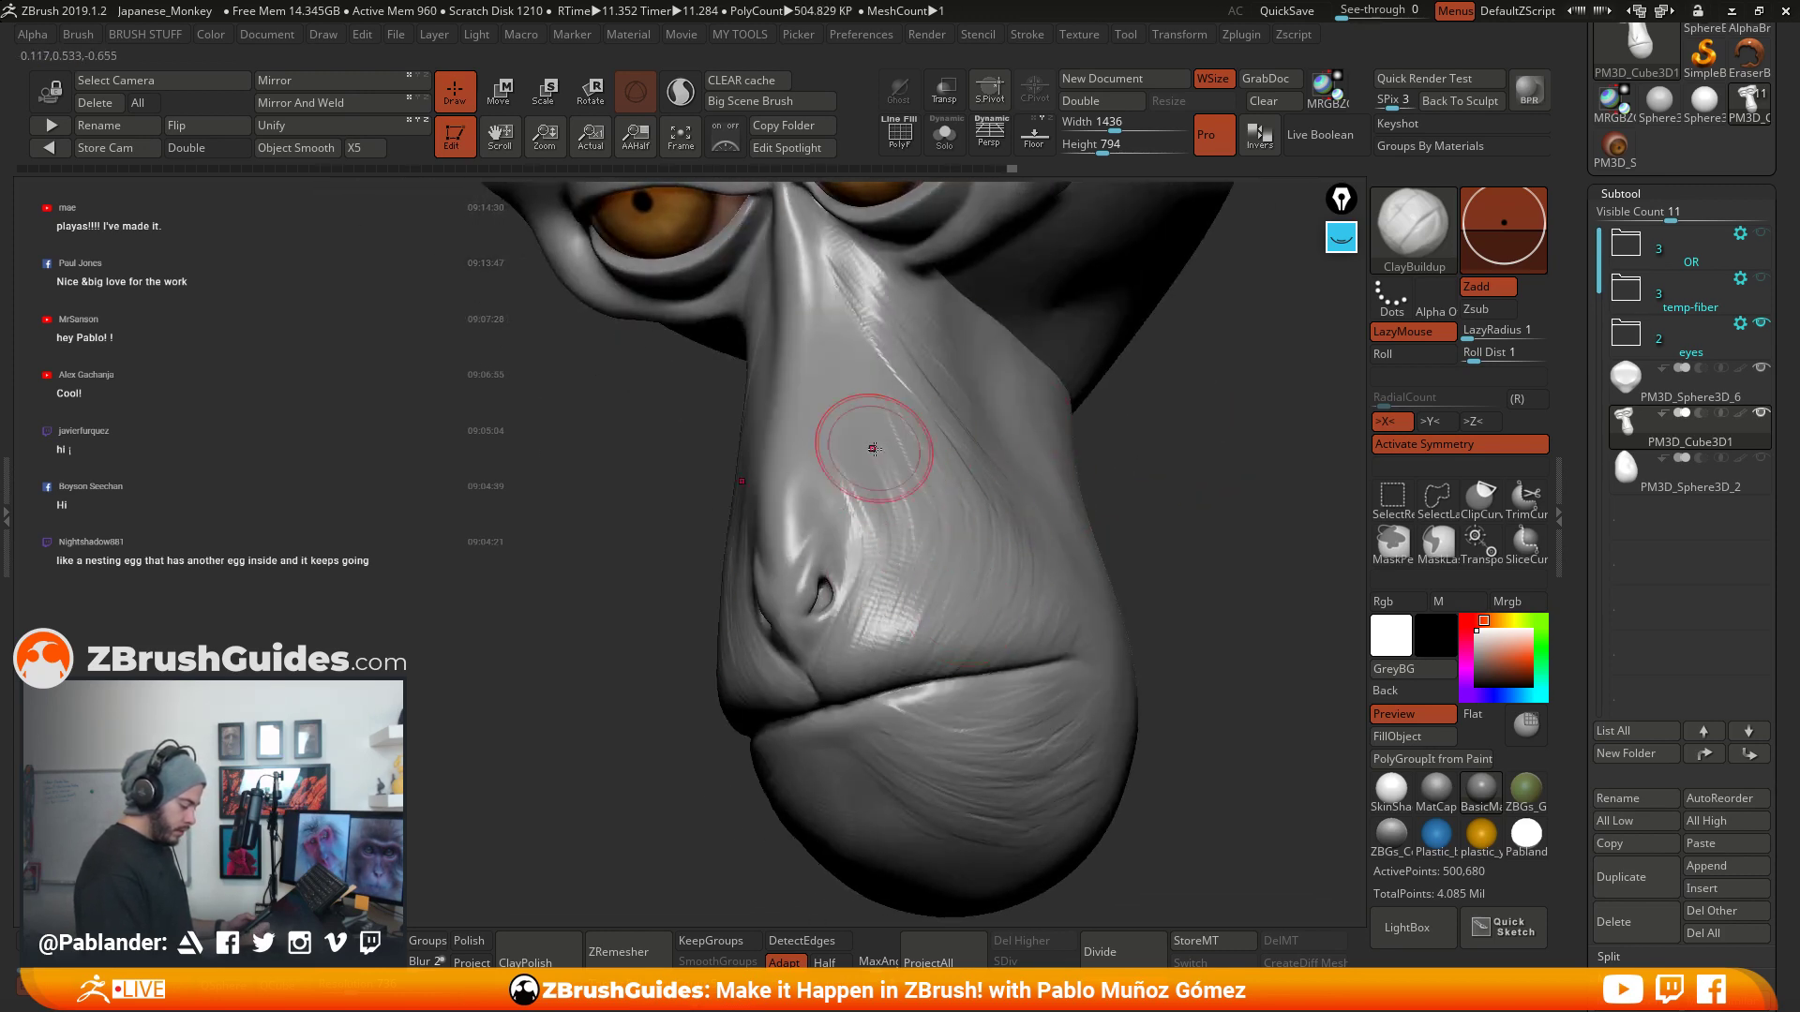
mouse_move(1111, 466)
right_down()
mouse_move(1169, 441)
mouse_move(1109, 484)
mouse_move(1064, 562)
mouse_move(1012, 558)
mouse_move(1084, 554)
mouse_move(1069, 515)
right_up()
right_drag(922, 463, 902, 511)
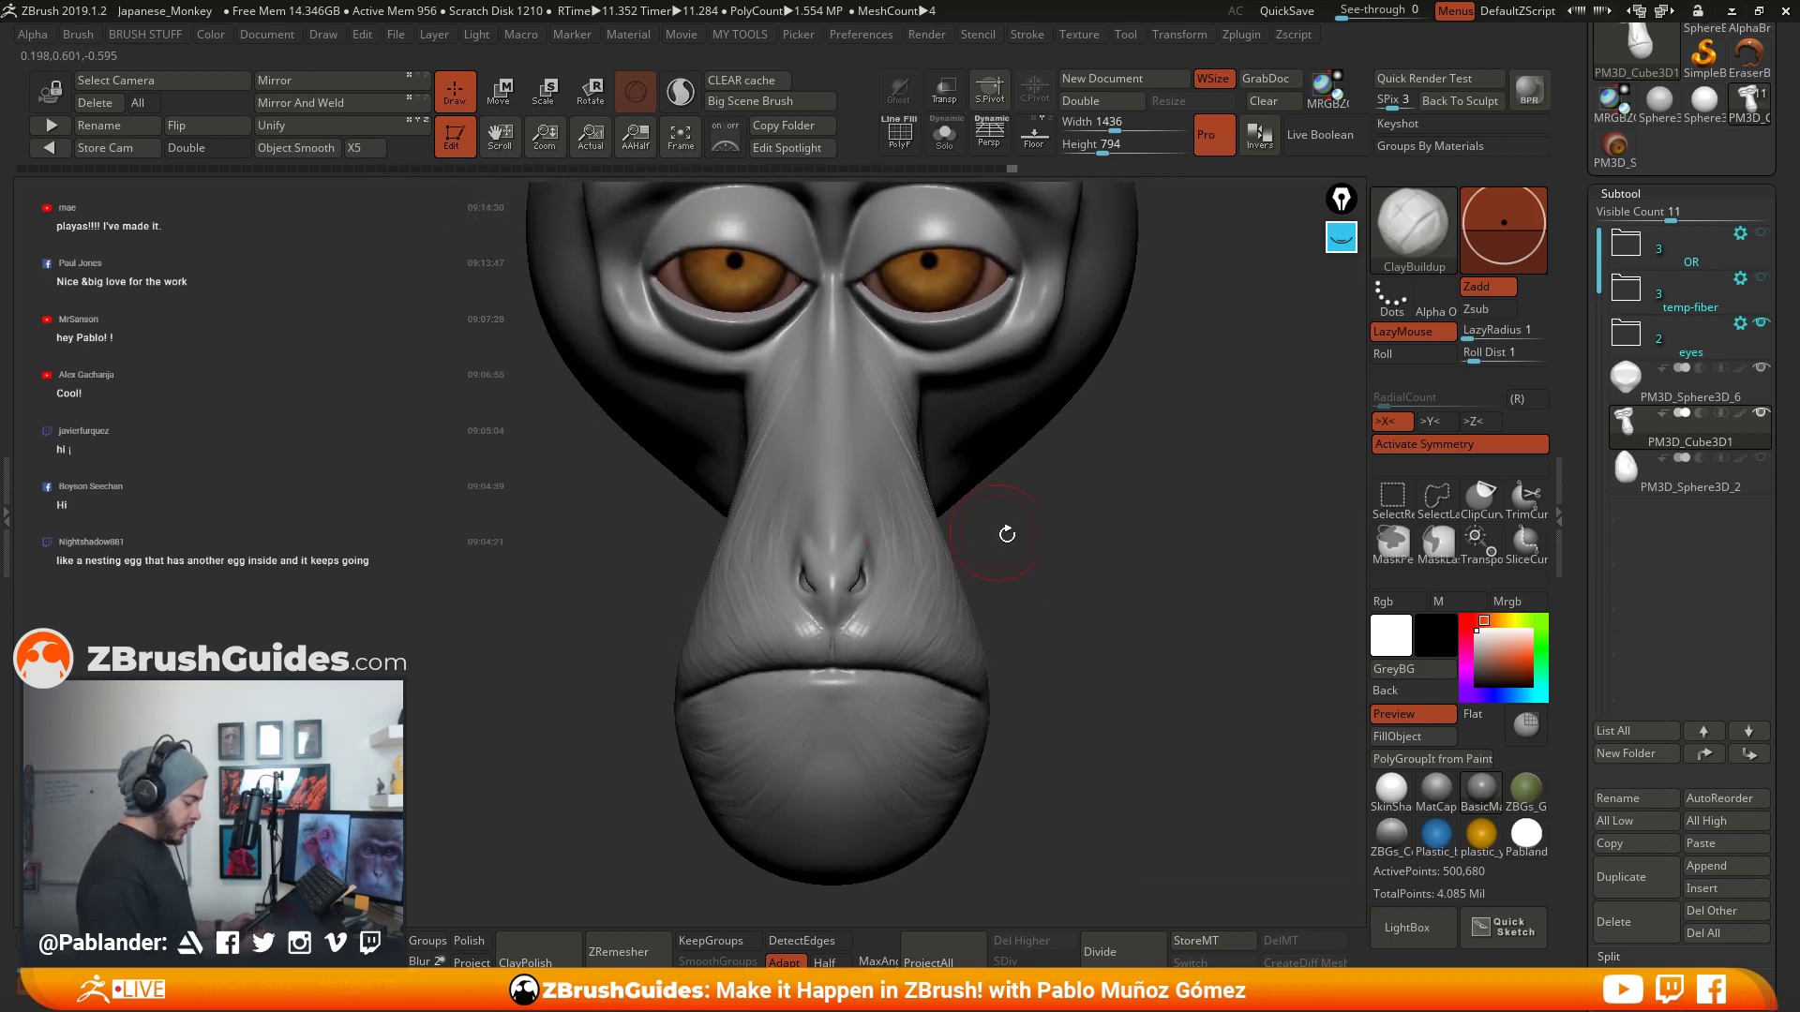
mouse_move(1086, 473)
right_down()
mouse_move(1006, 472)
mouse_move(851, 516)
right_up()
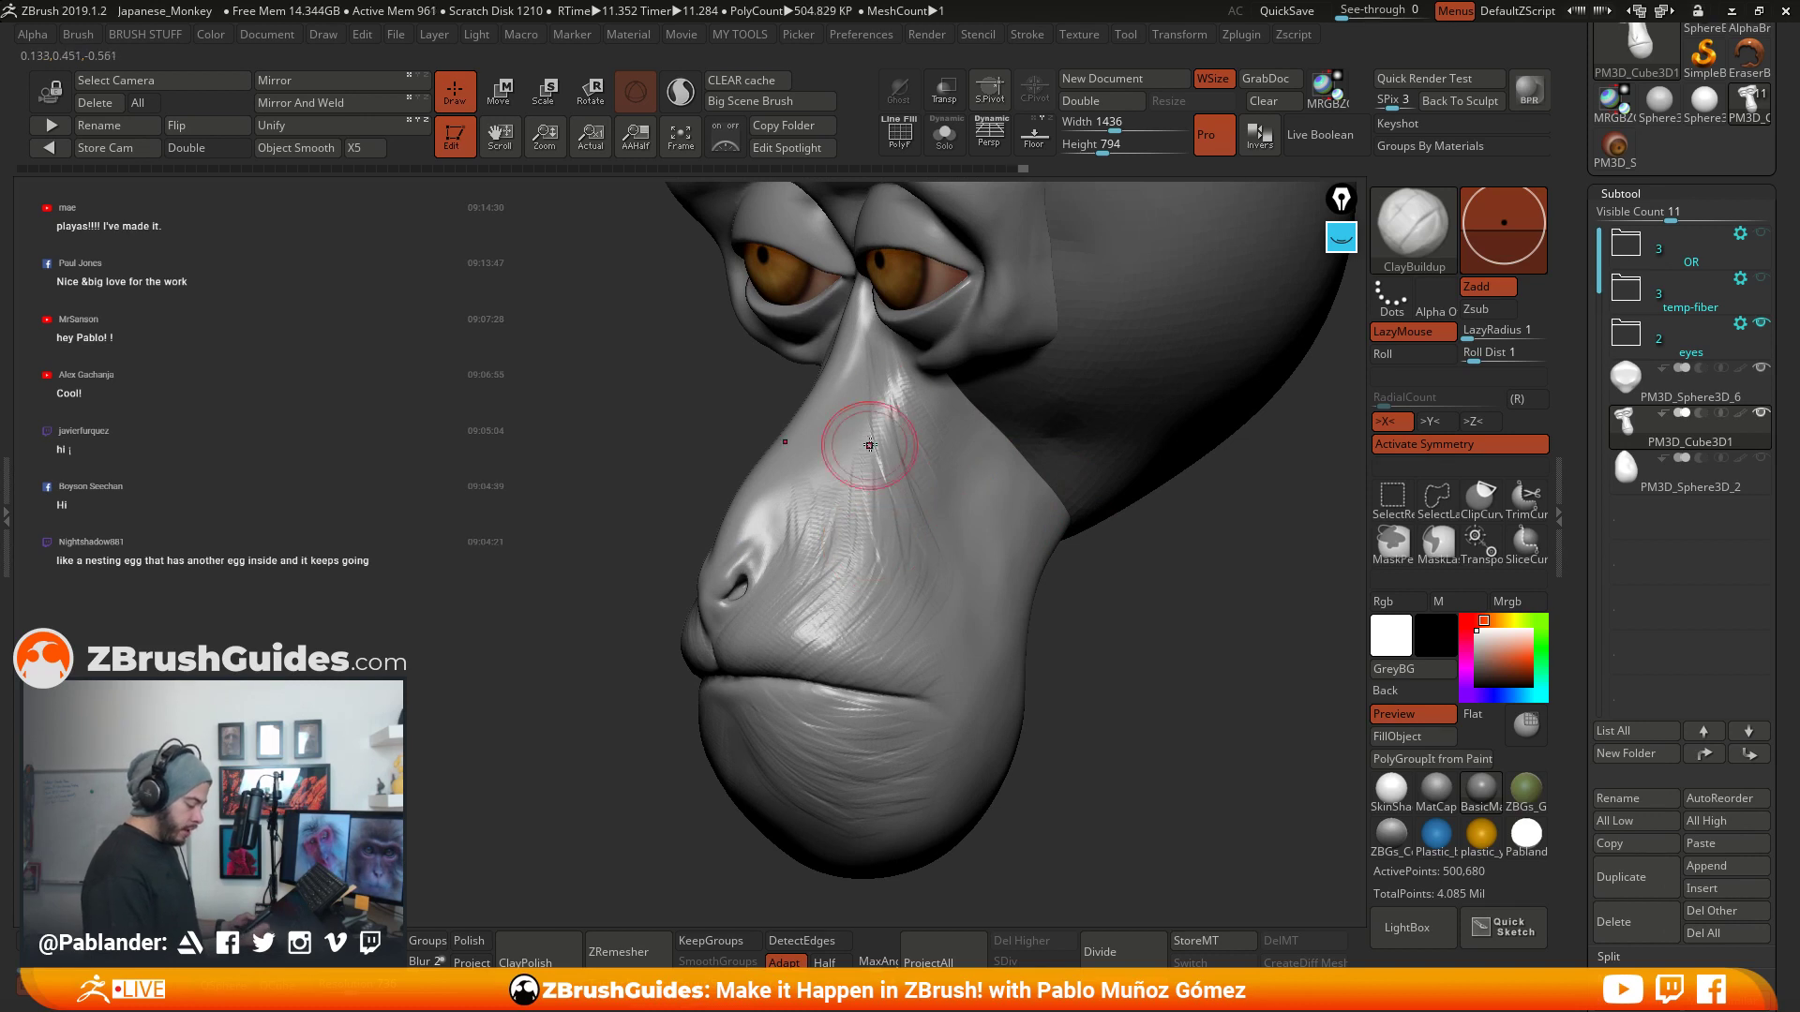
mouse_move(873, 579)
right_down()
mouse_move(1003, 525)
mouse_move(1108, 548)
right_up()
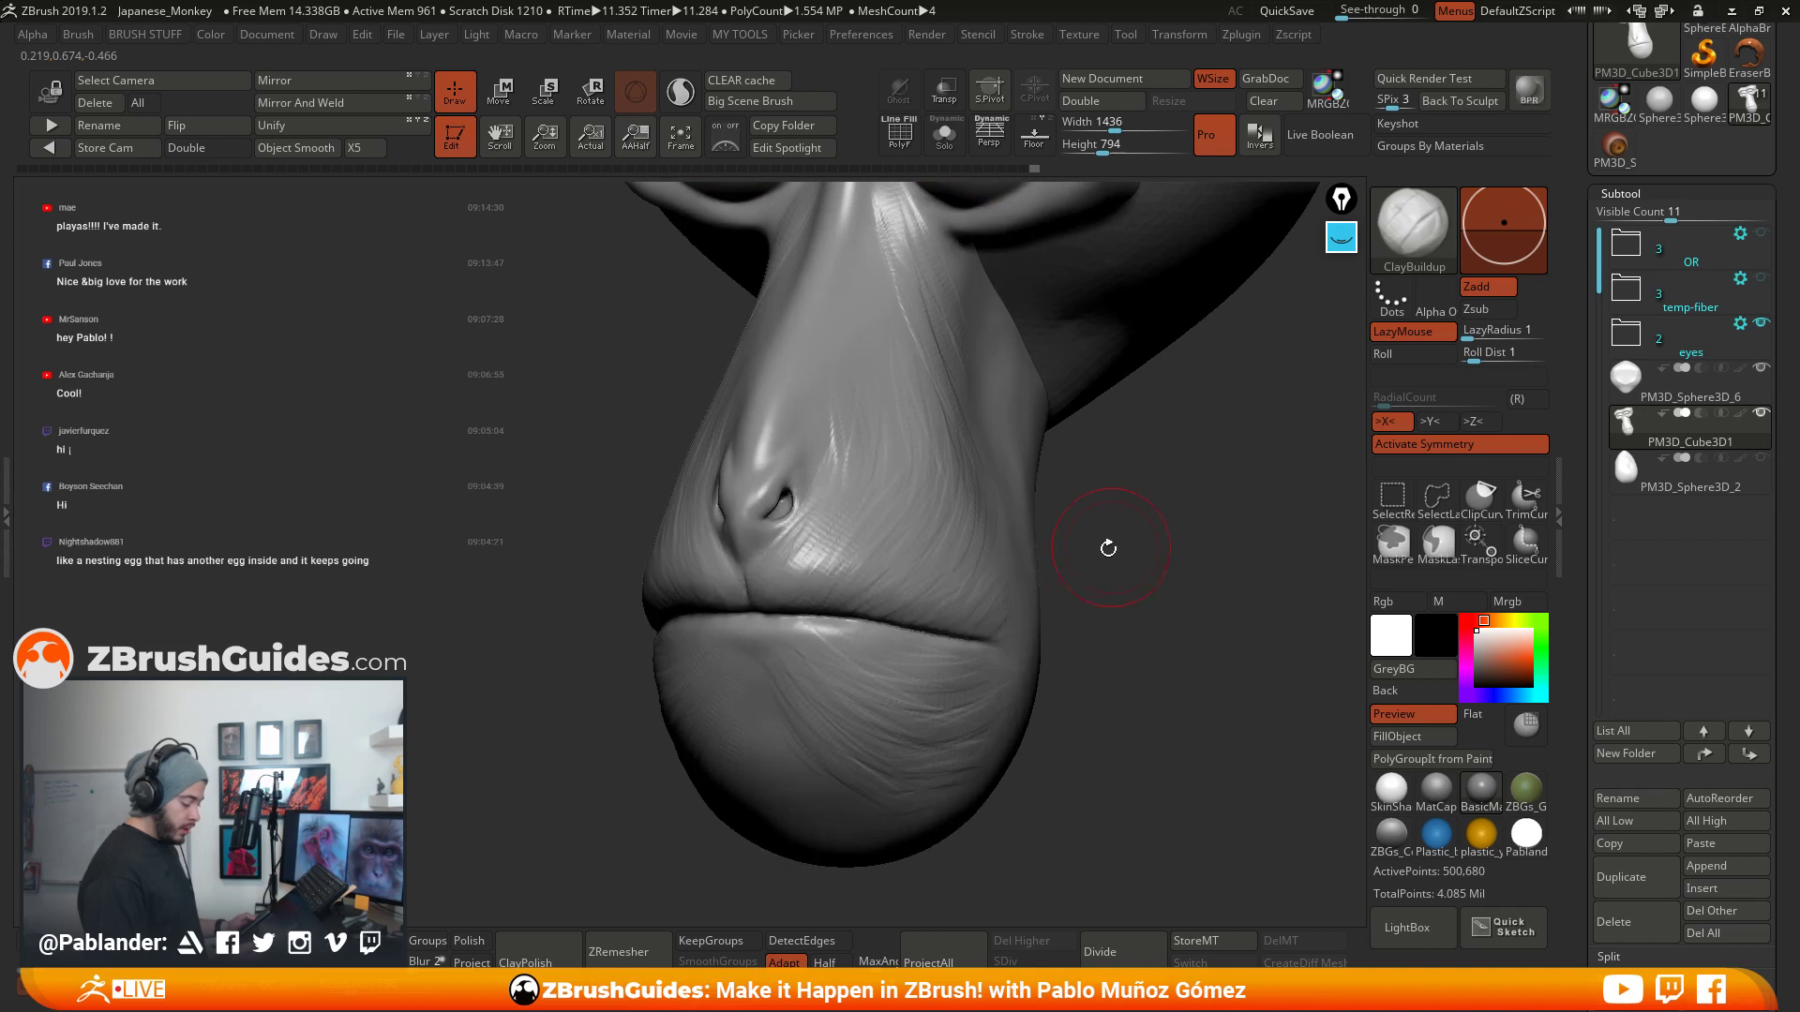
- Try smoothing the skin folds on the muzzle and chin with the Smooth Stronger brush
key(shift)
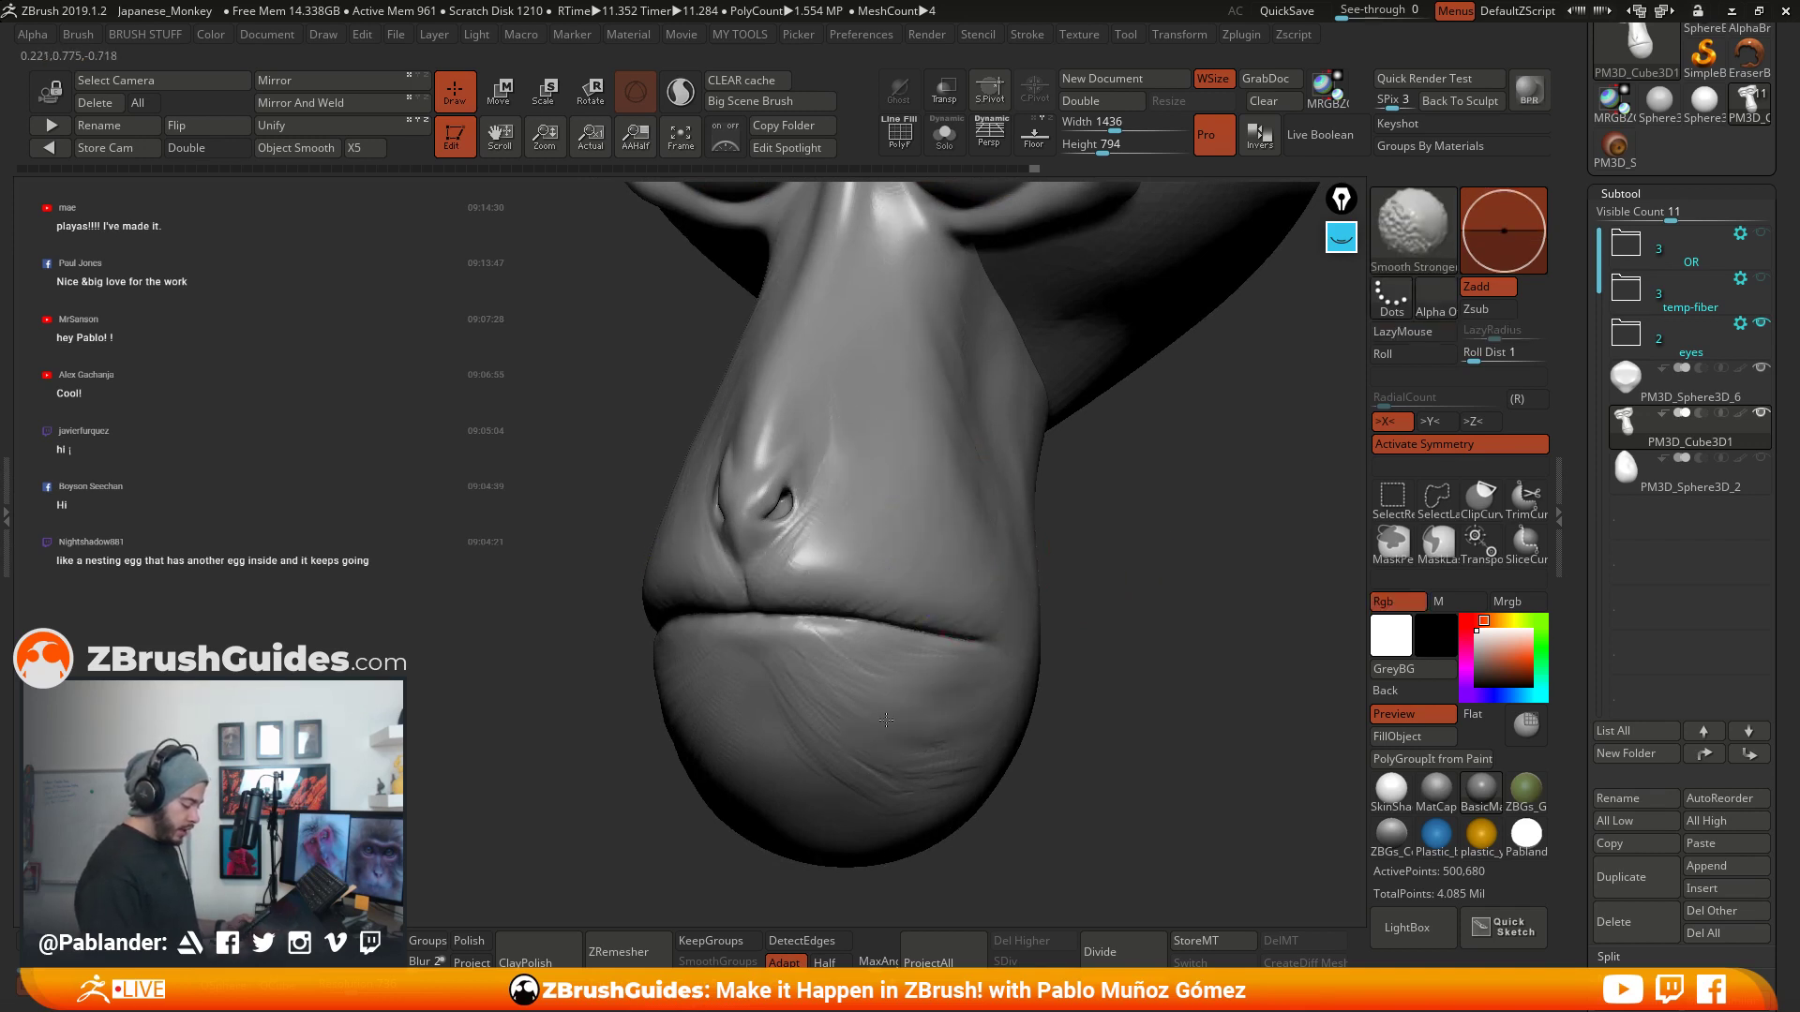
shift+drag(966, 449, 970, 253)
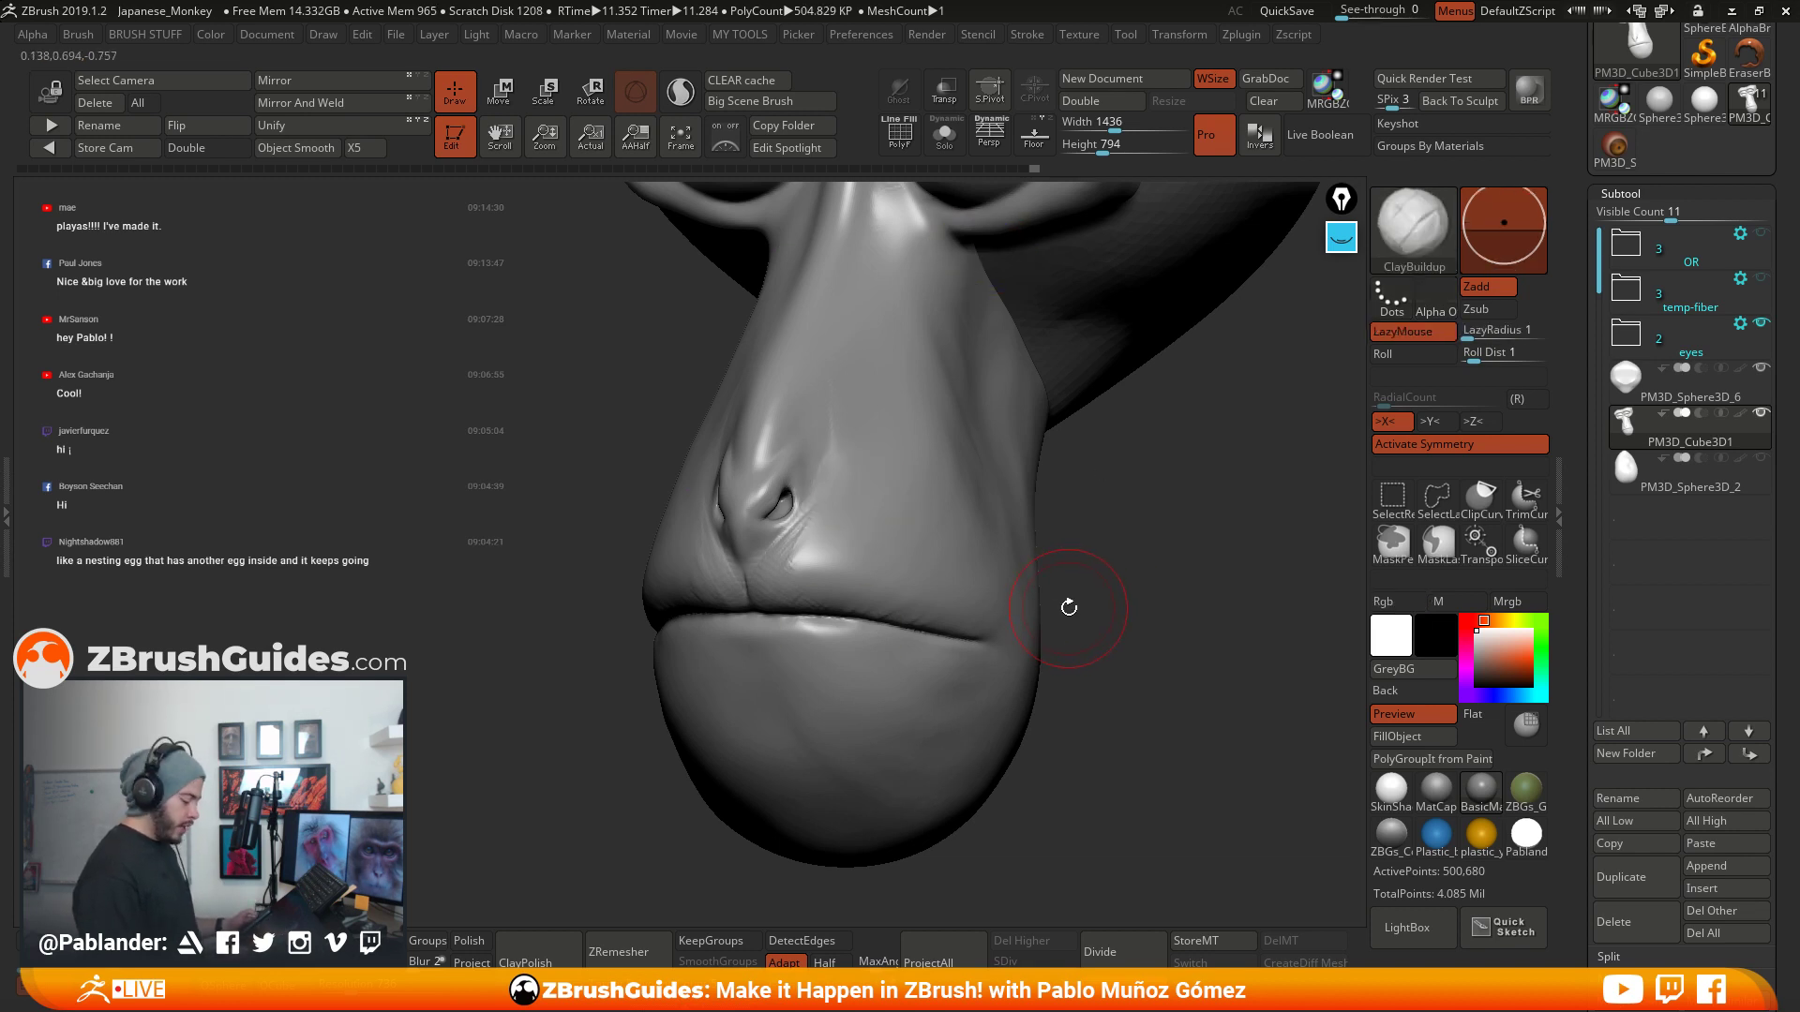
drag(1061, 611, 1048, 628)
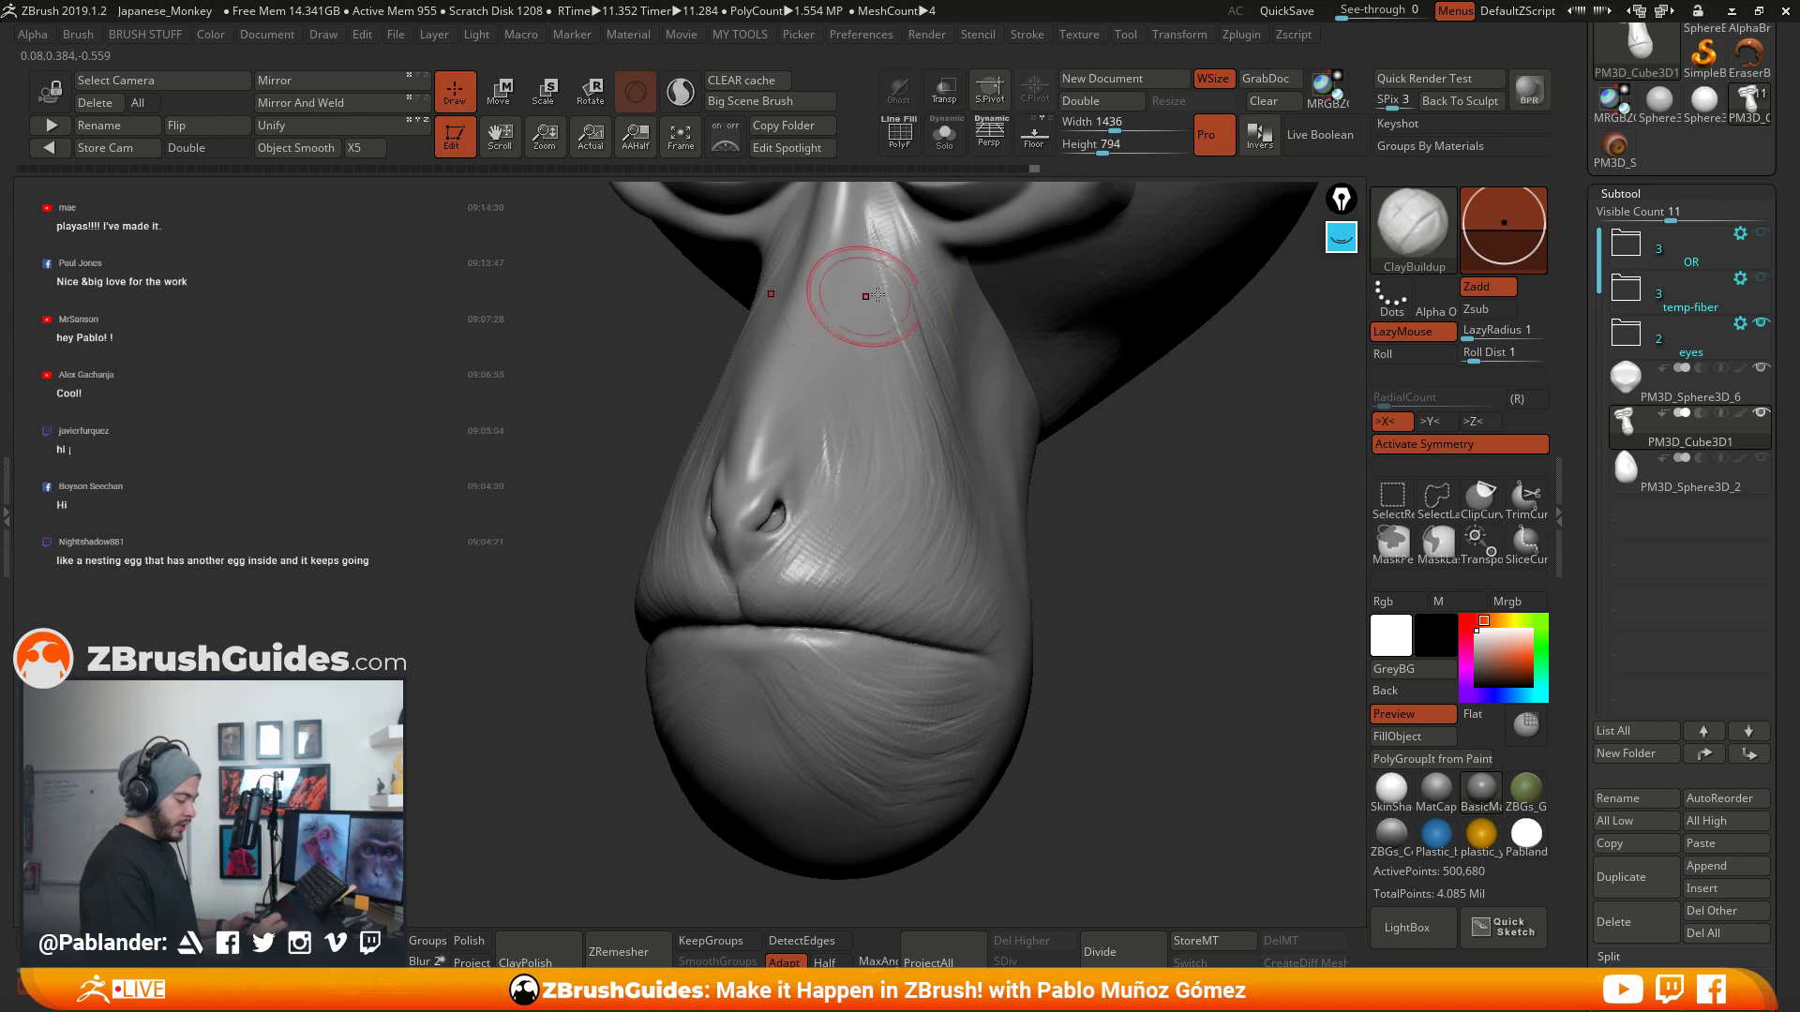
- Add short ClayBuildup folds directly above and beside the nostril, following the flow toward the upper lip
drag(1117, 560, 1119, 545)
mouse_move(813, 408)
mouse_down()
mouse_move(836, 585)
mouse_move(853, 498)
mouse_move(847, 553)
mouse_up()
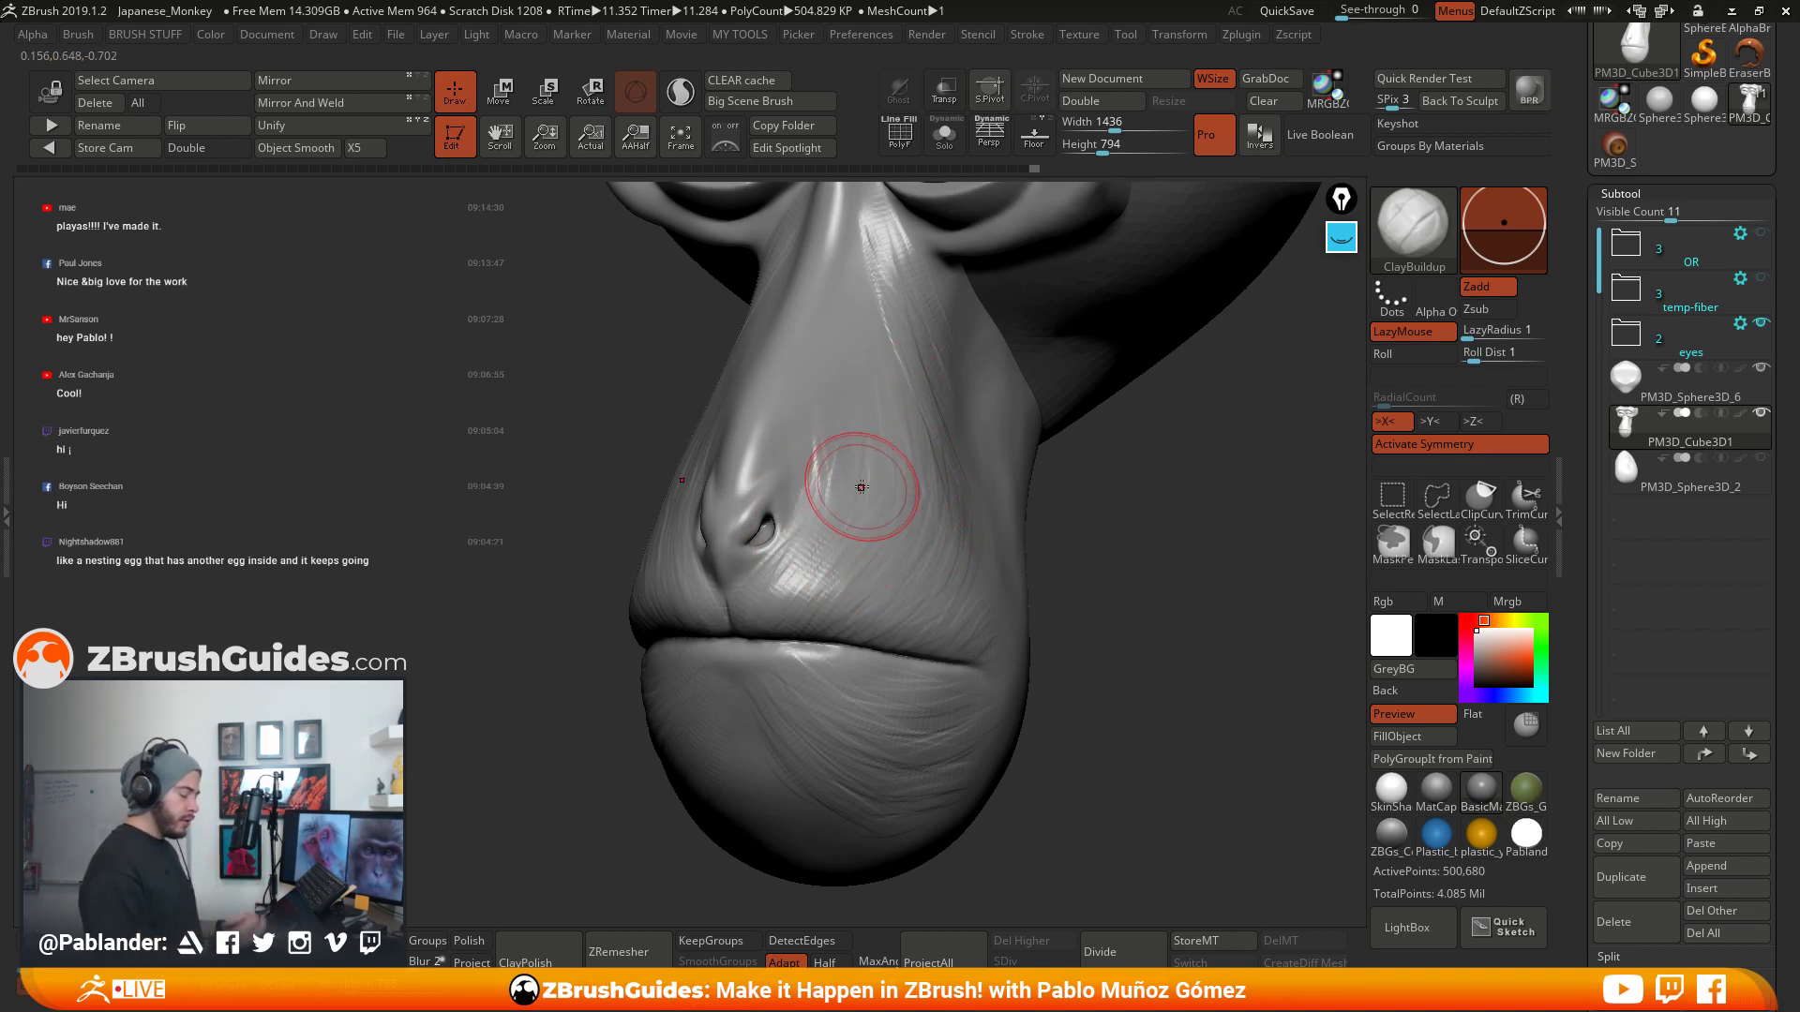
right_drag(861, 487, 803, 585)
drag(1126, 552, 1093, 534)
right_drag(841, 479, 876, 475)
- Assign SmoothPeaks as the smoothing brush and lower its Z Intensity
key(b)
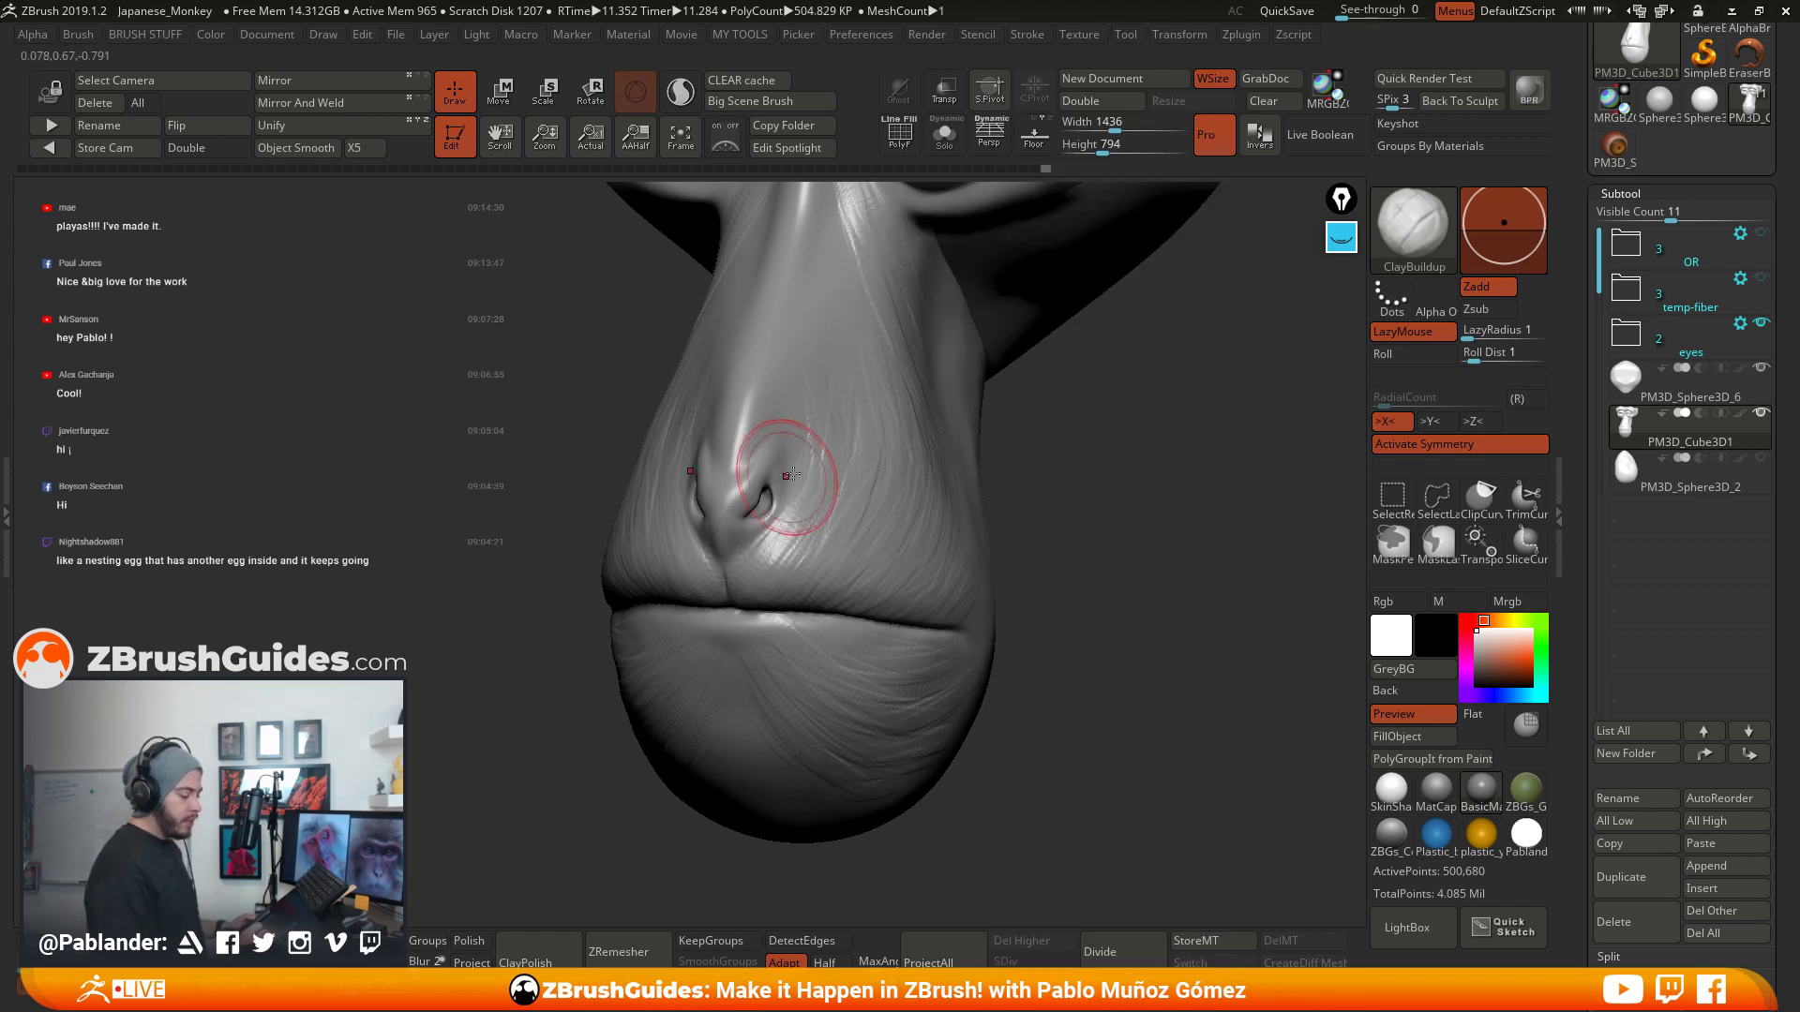
click(1415, 228)
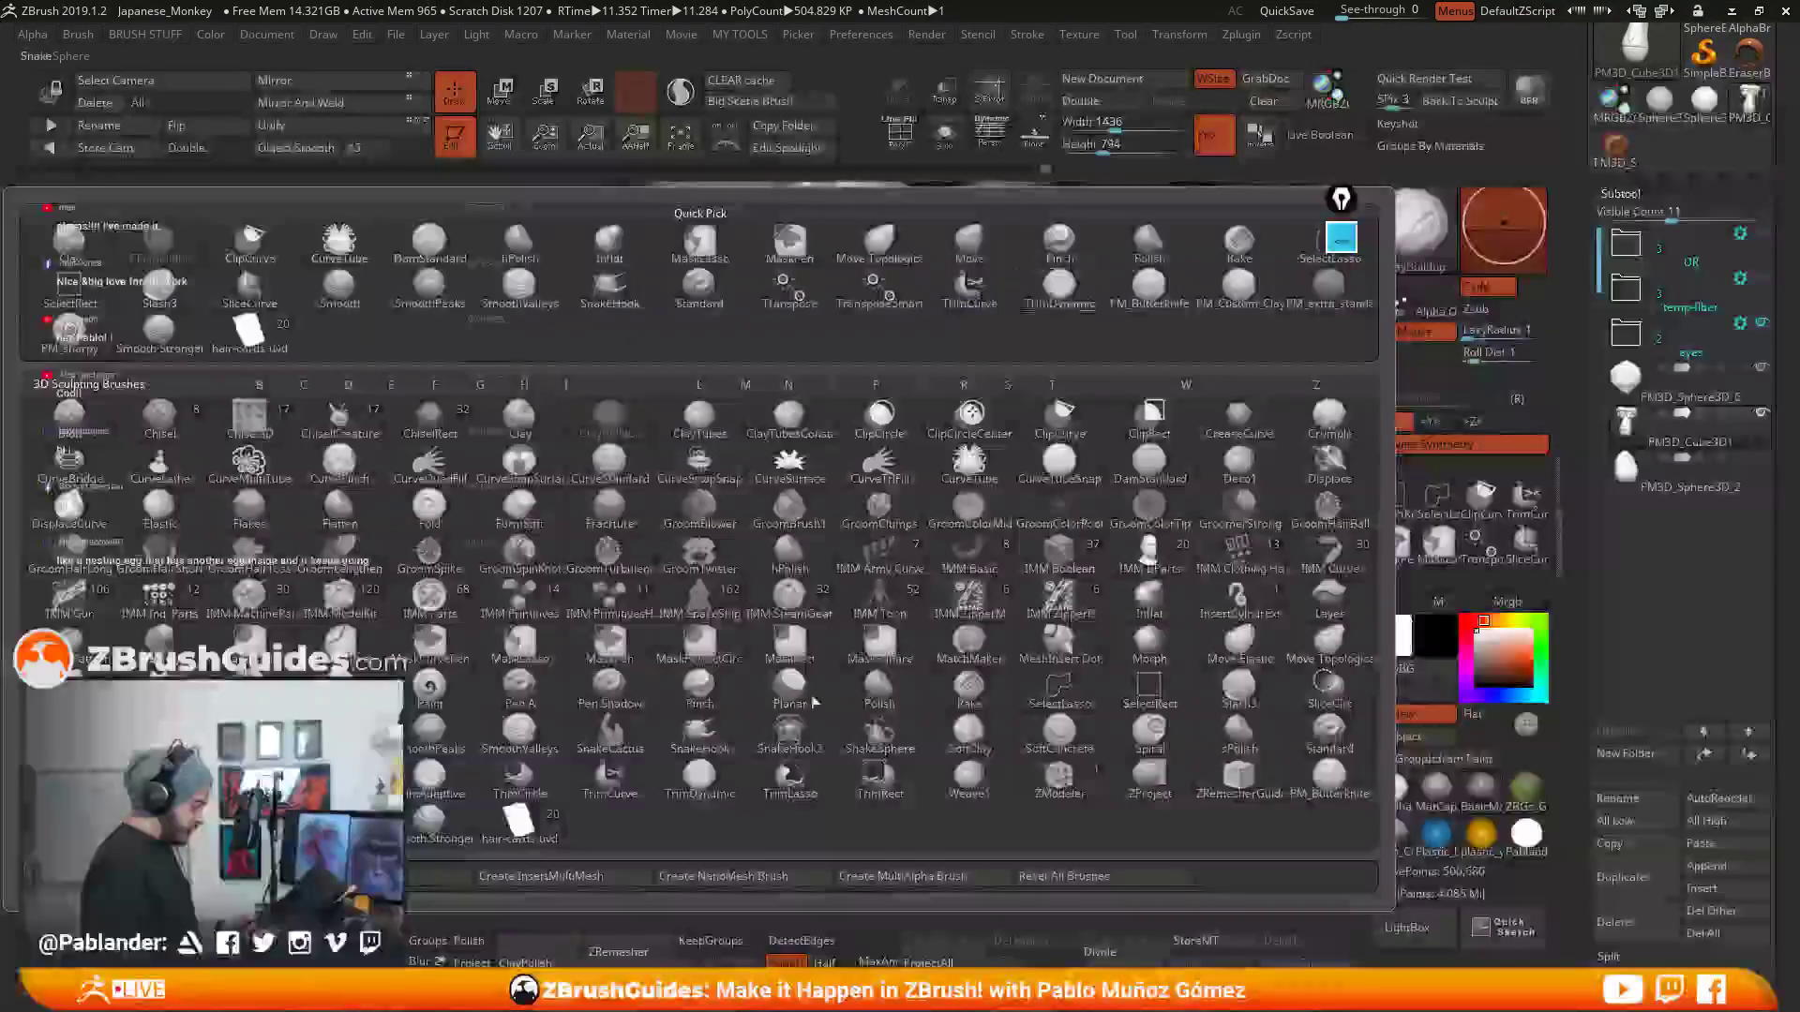
click(428, 740)
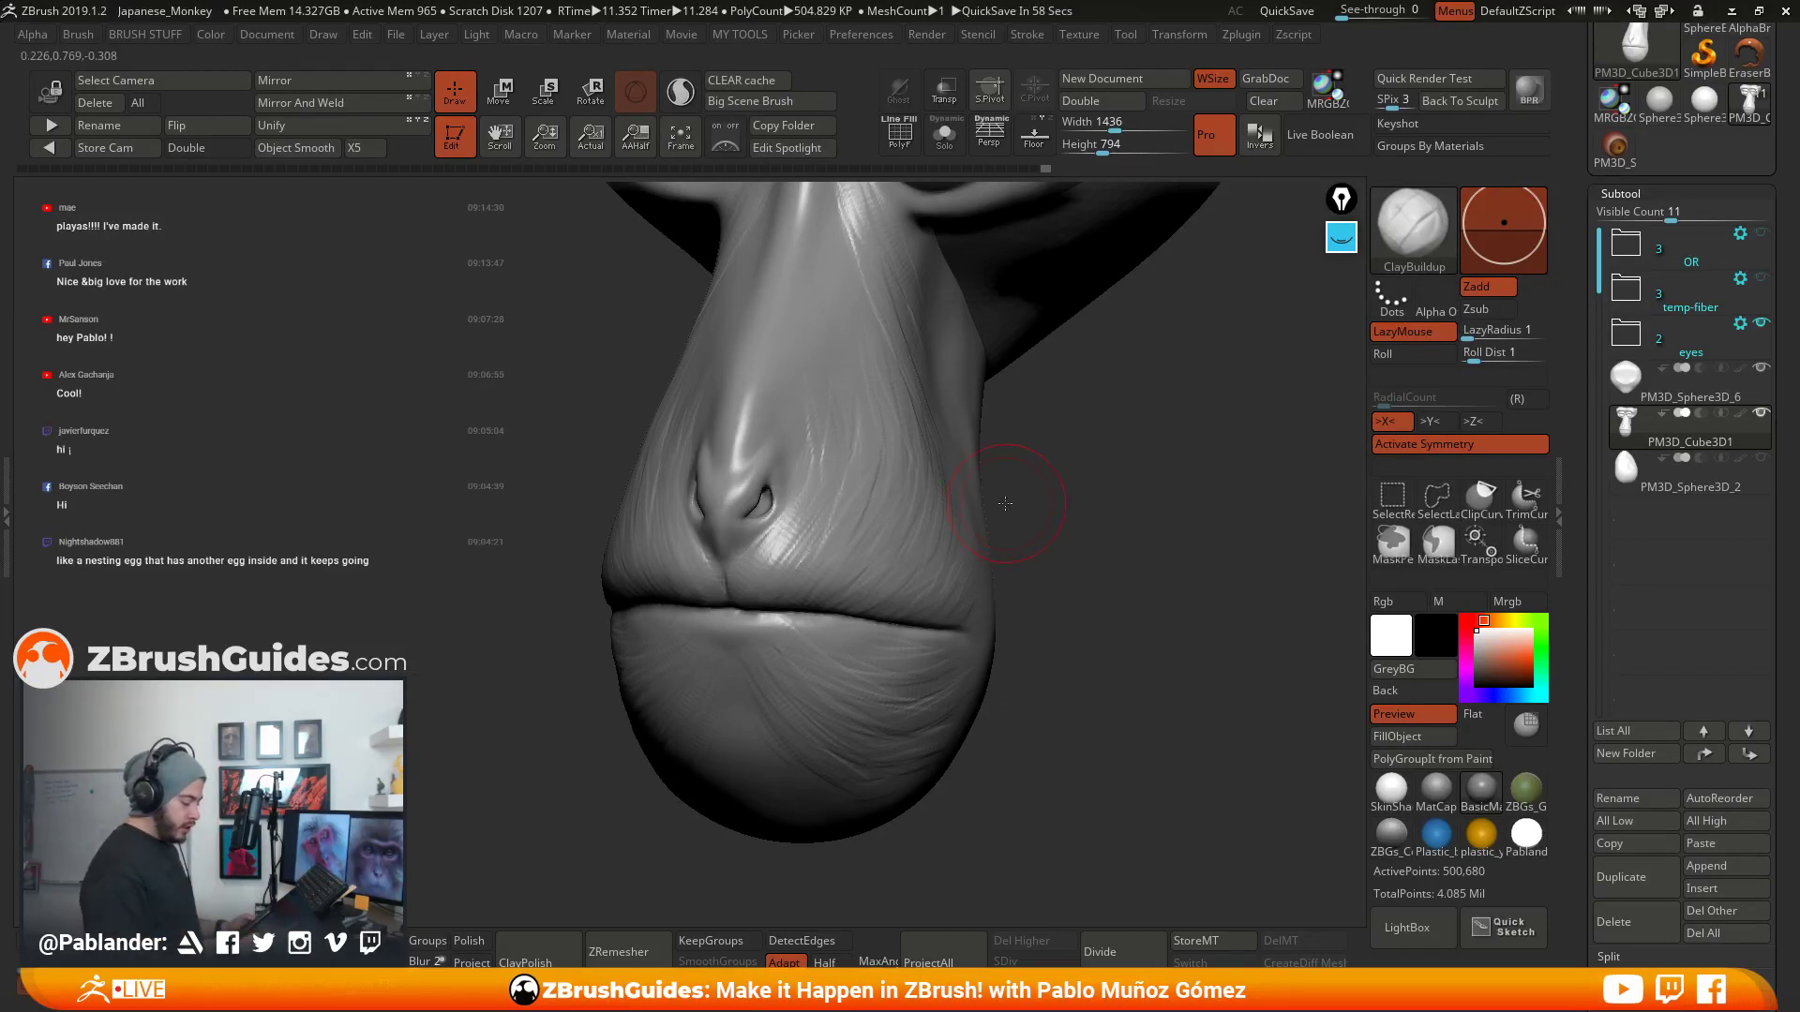
mouse_move(1002, 501)
right_down()
mouse_move(988, 497)
mouse_move(975, 575)
mouse_move(994, 570)
right_up()
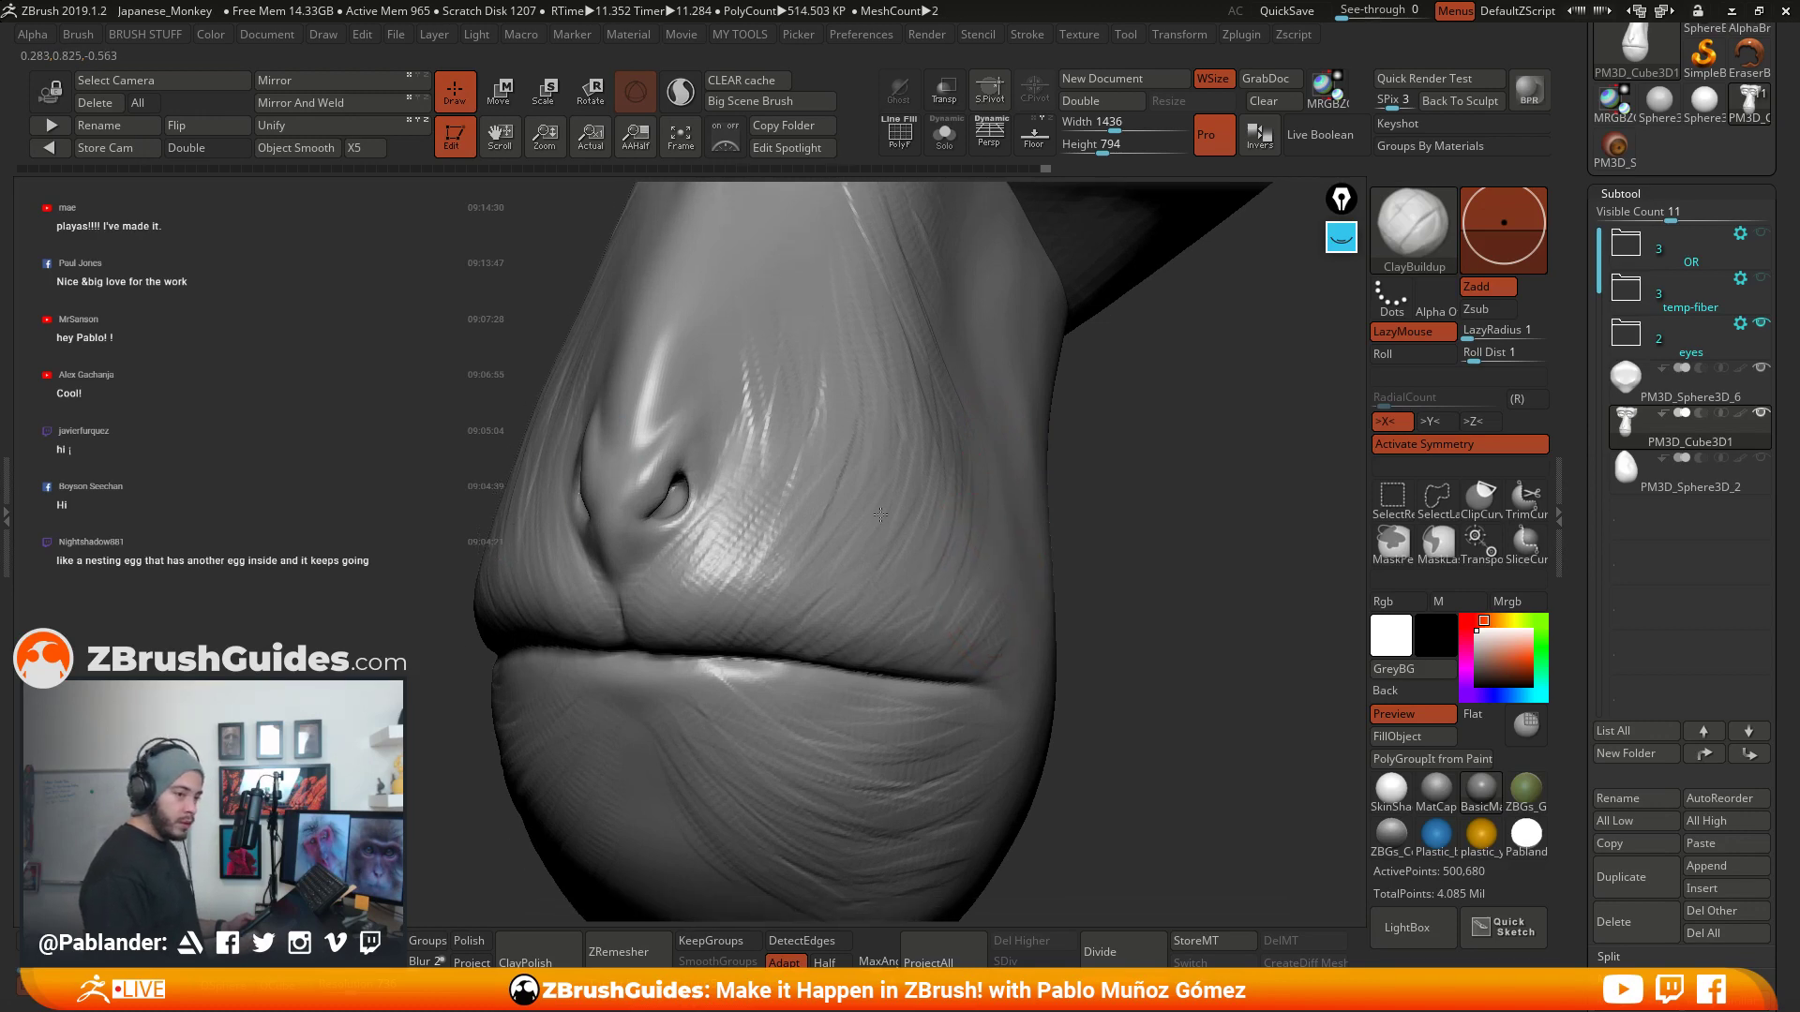
mouse_move(880, 515)
right_down()
mouse_move(944, 494)
mouse_move(920, 515)
right_up()
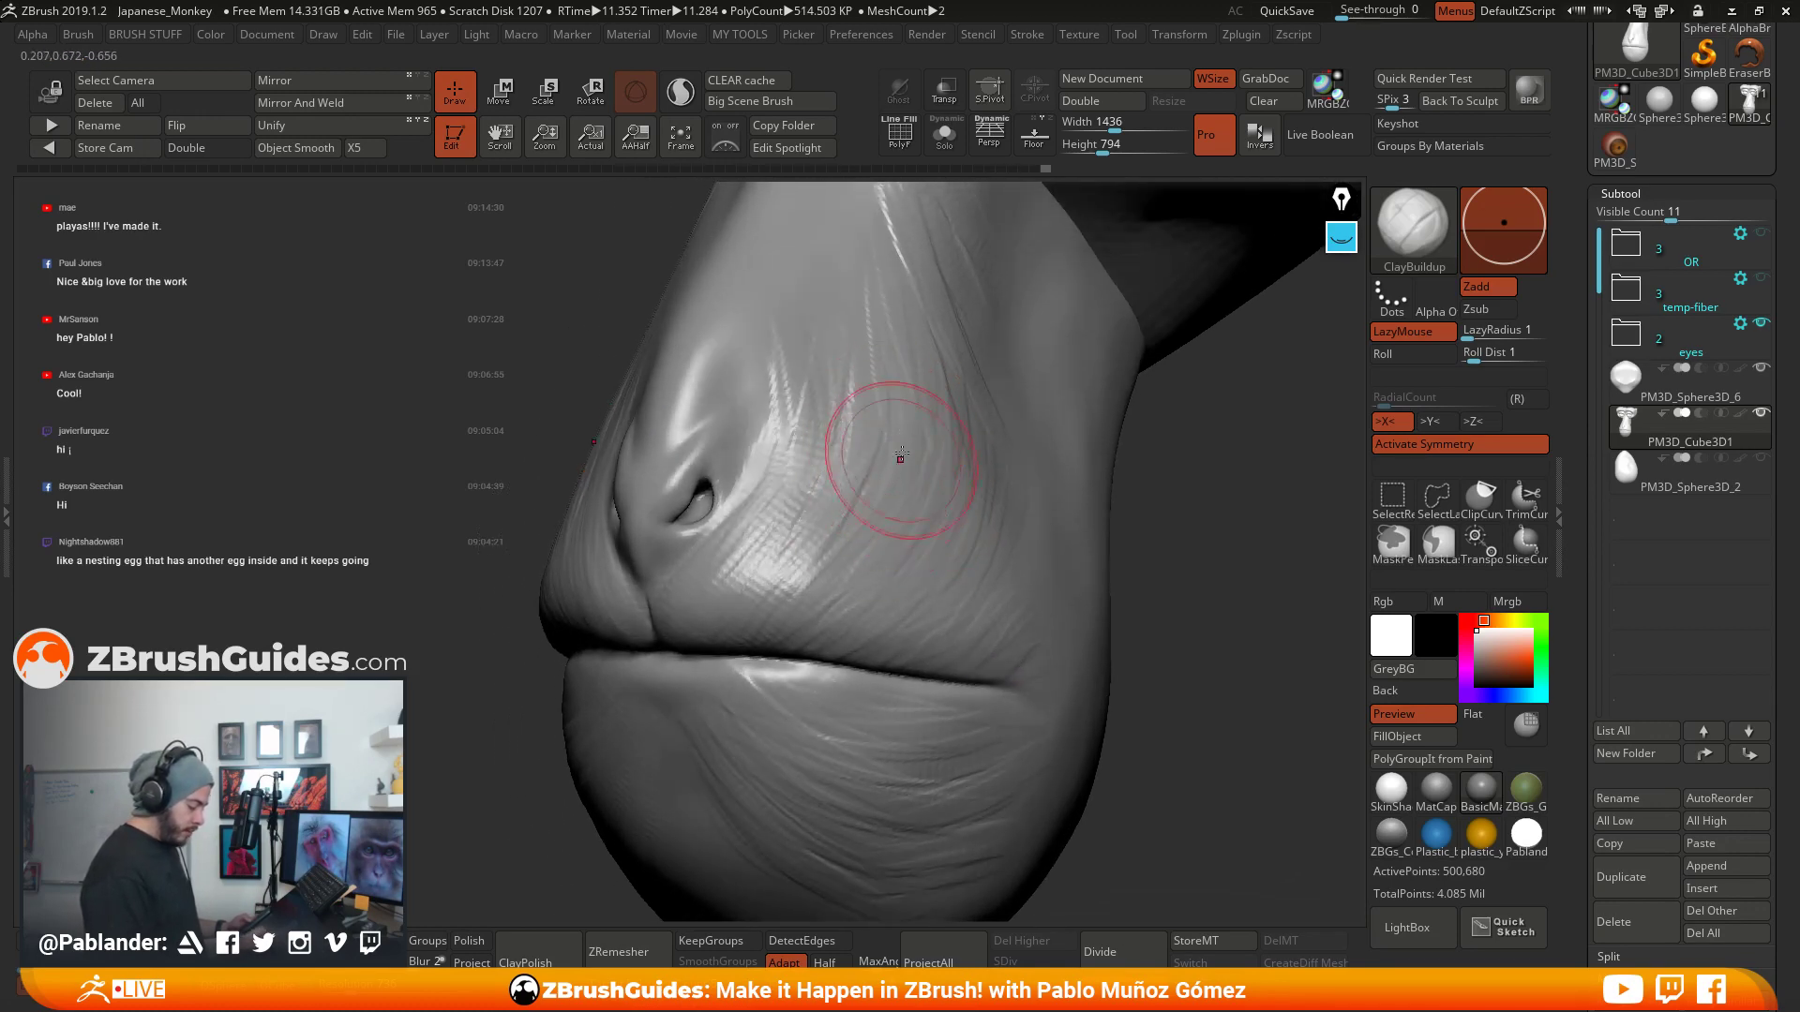
shift+right_click(912, 395)
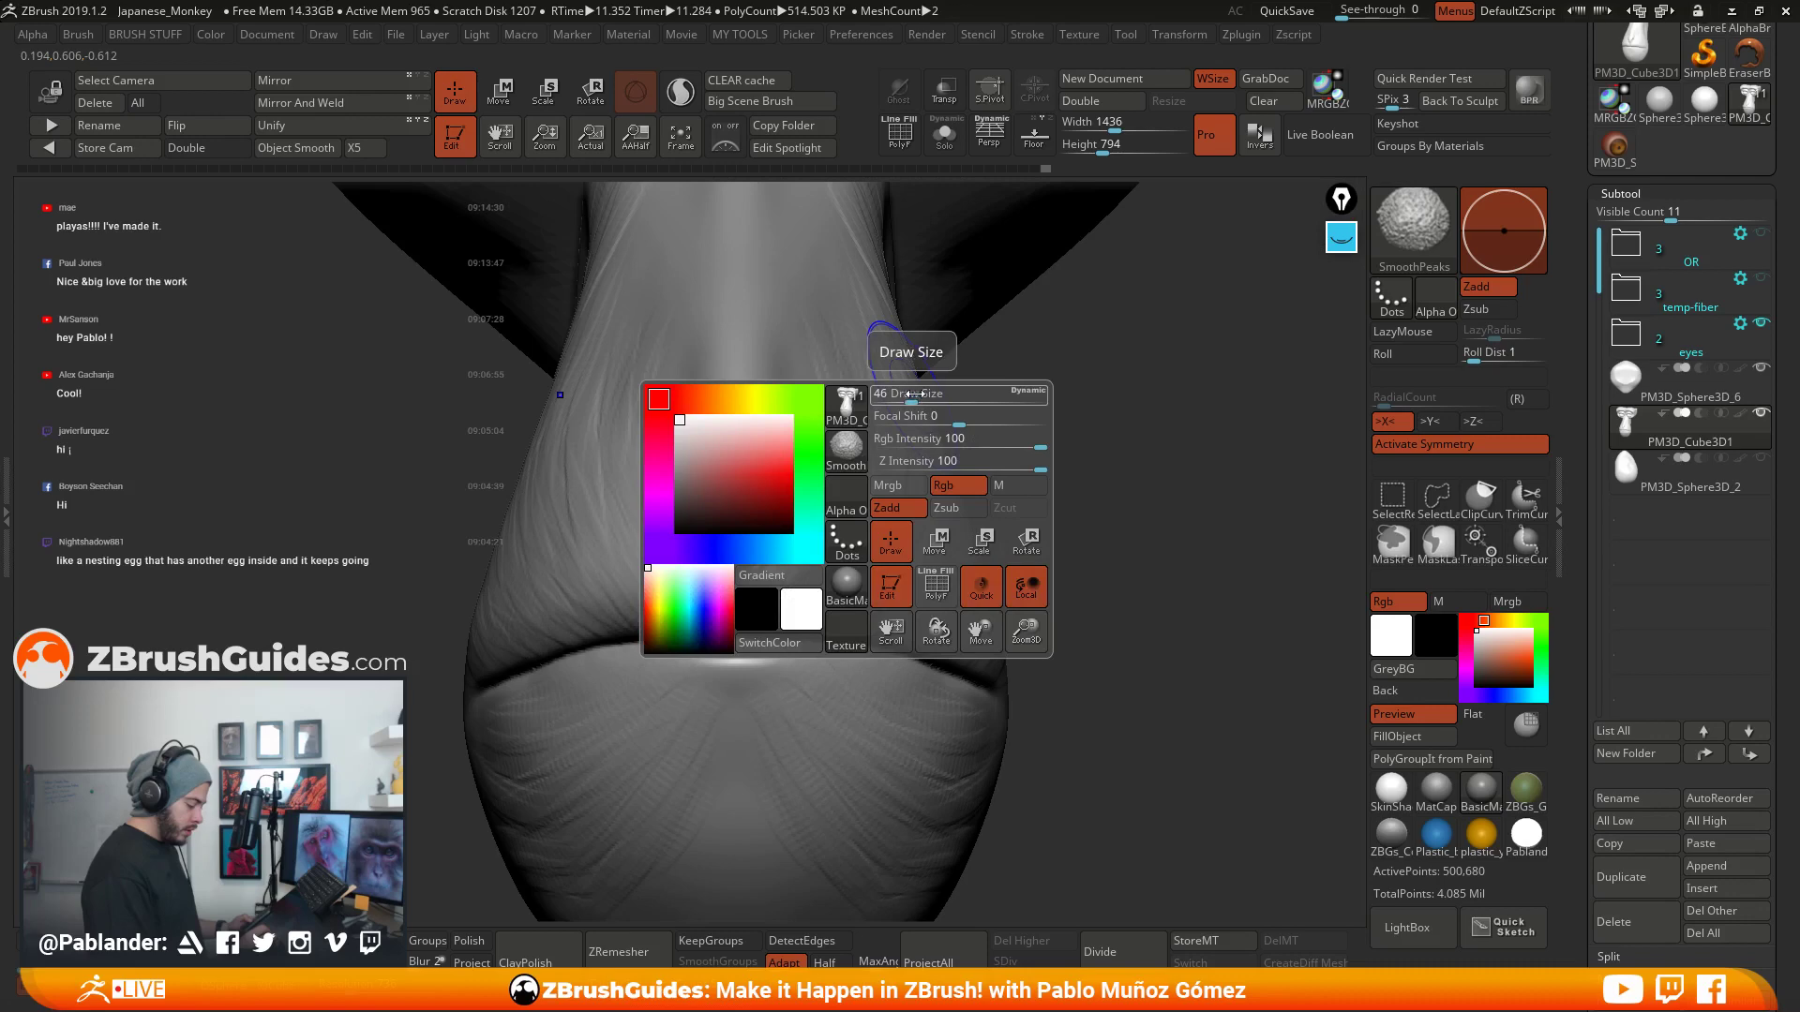
right_drag(915, 395, 963, 403)
shift+right_click(912, 403)
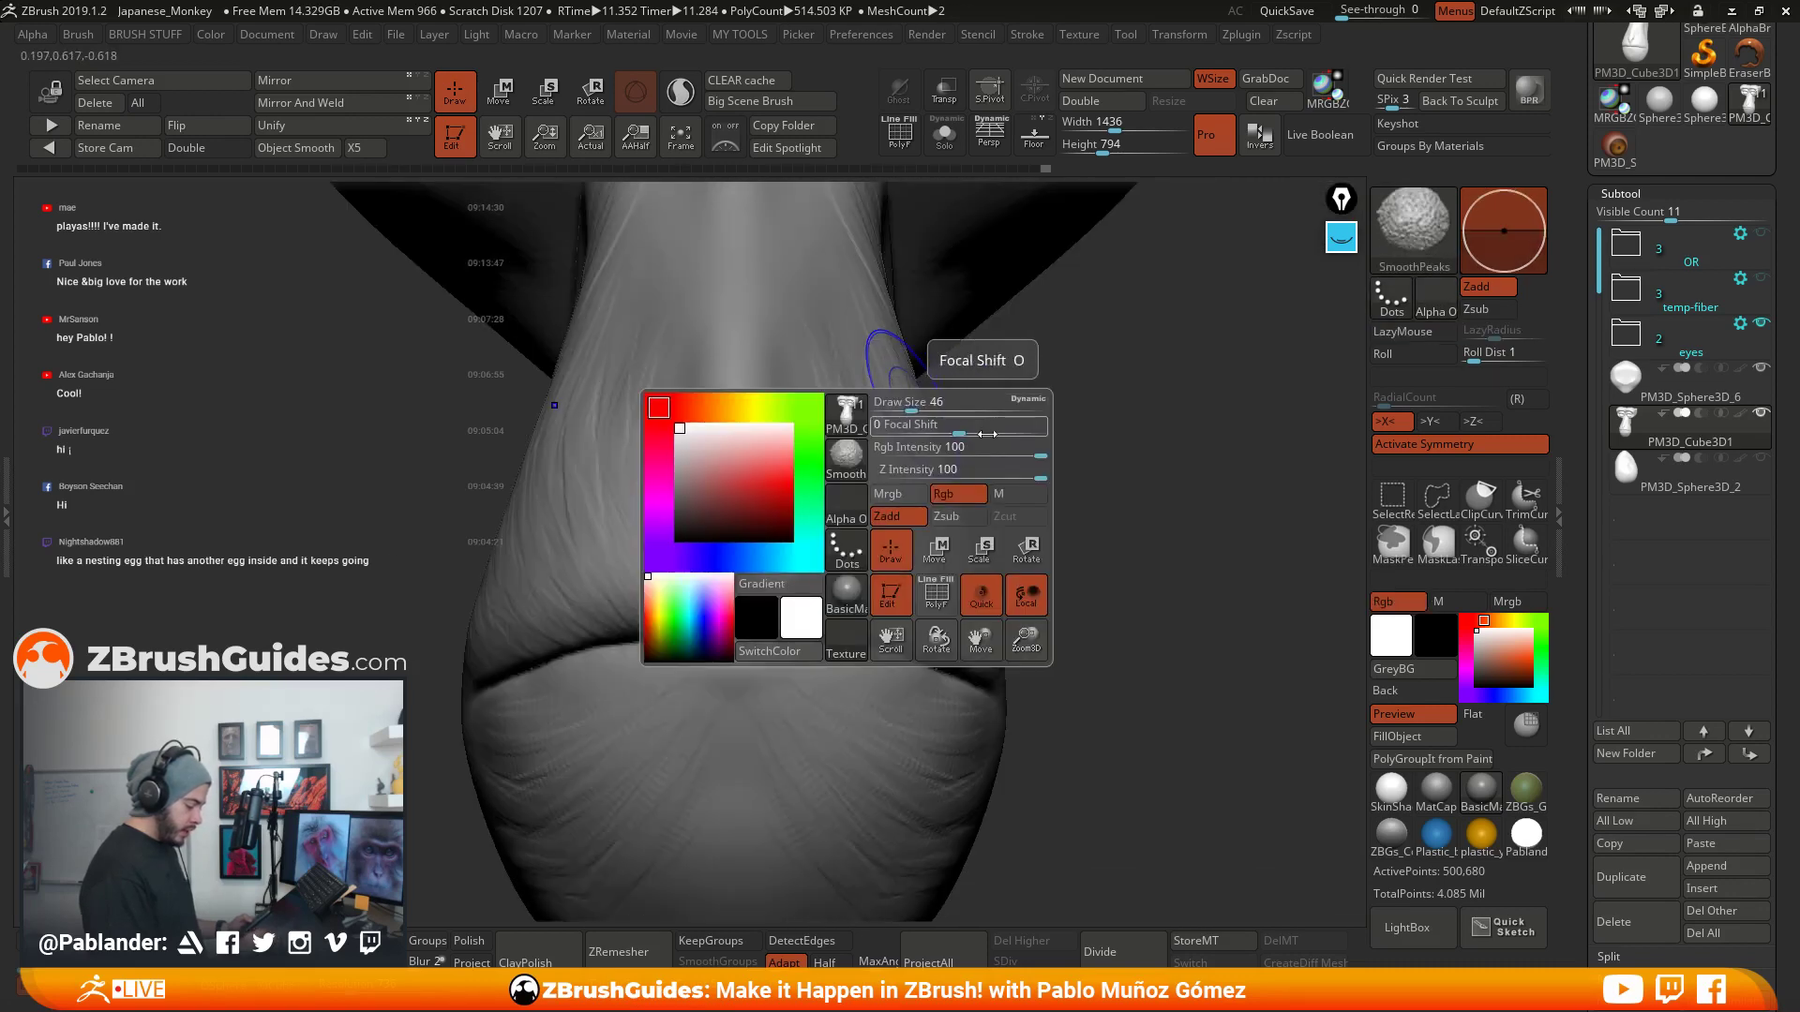
drag(1007, 471, 977, 469)
- Soften the folds around the nostril, upper lip and nose side with SmoothPeaks
mouse_move(1102, 458)
right_down()
mouse_move(898, 502)
mouse_move(904, 475)
right_up()
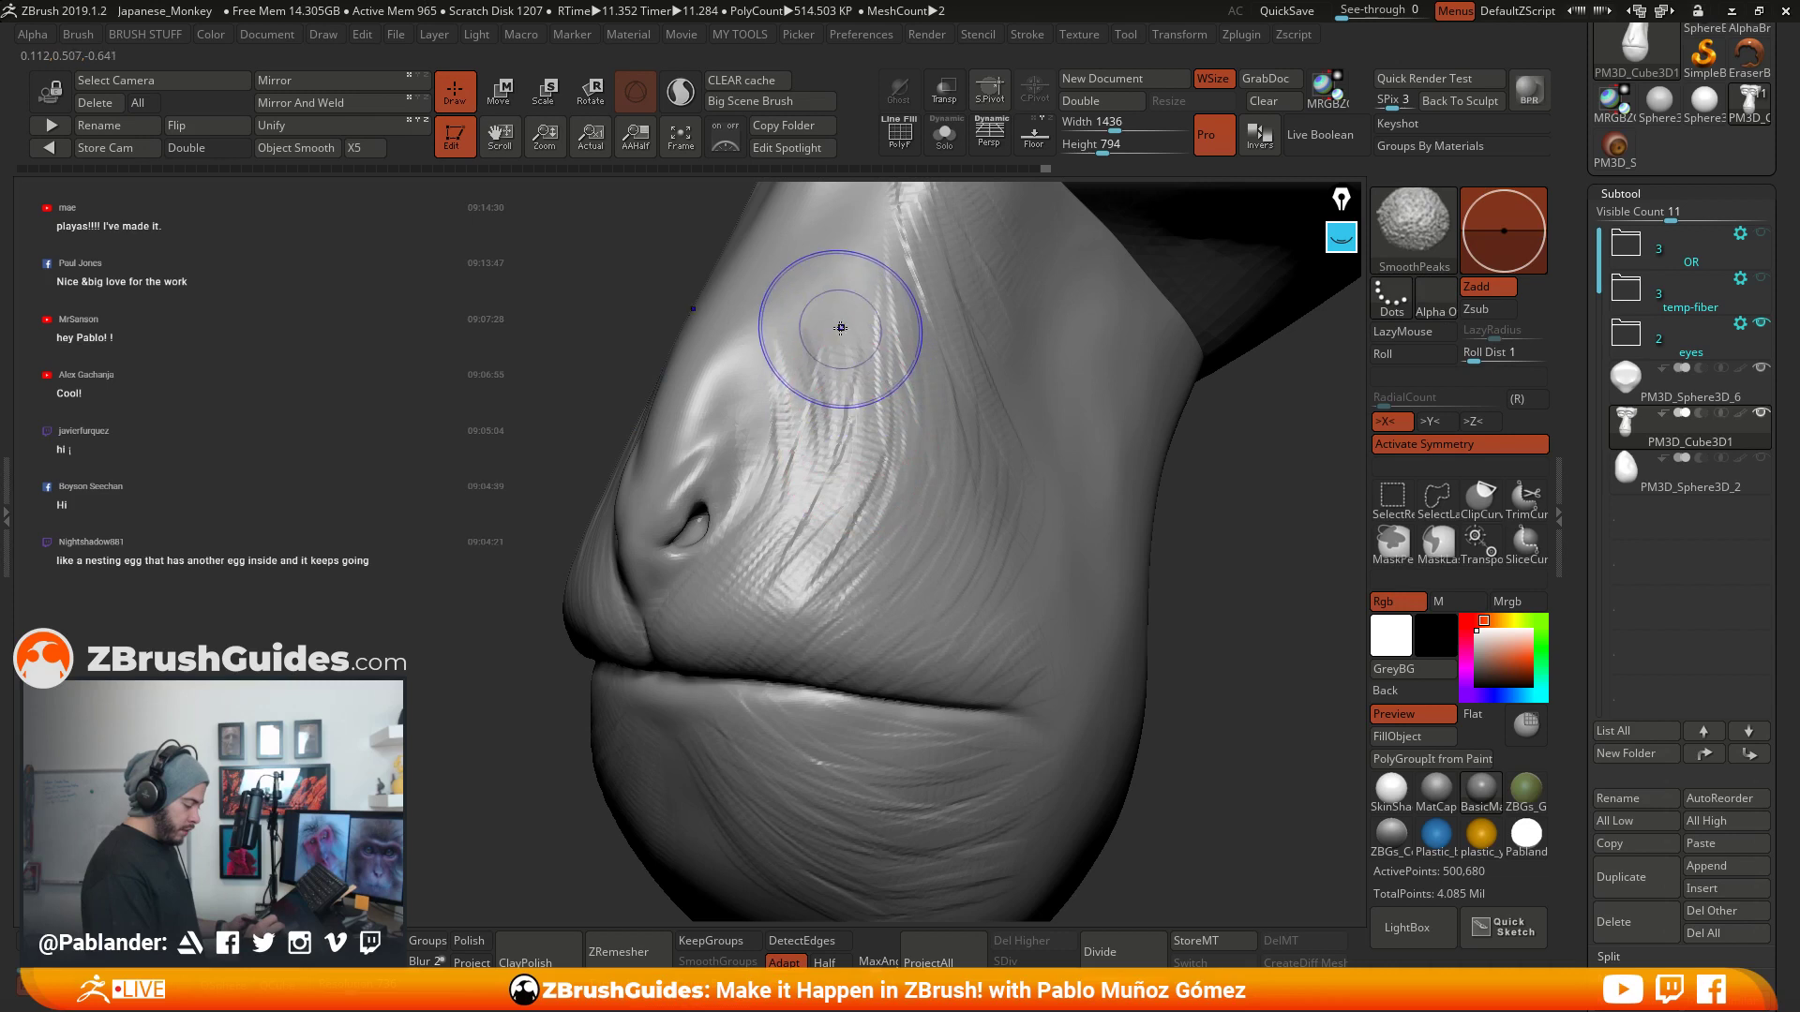
shift+drag(840, 326, 840, 412)
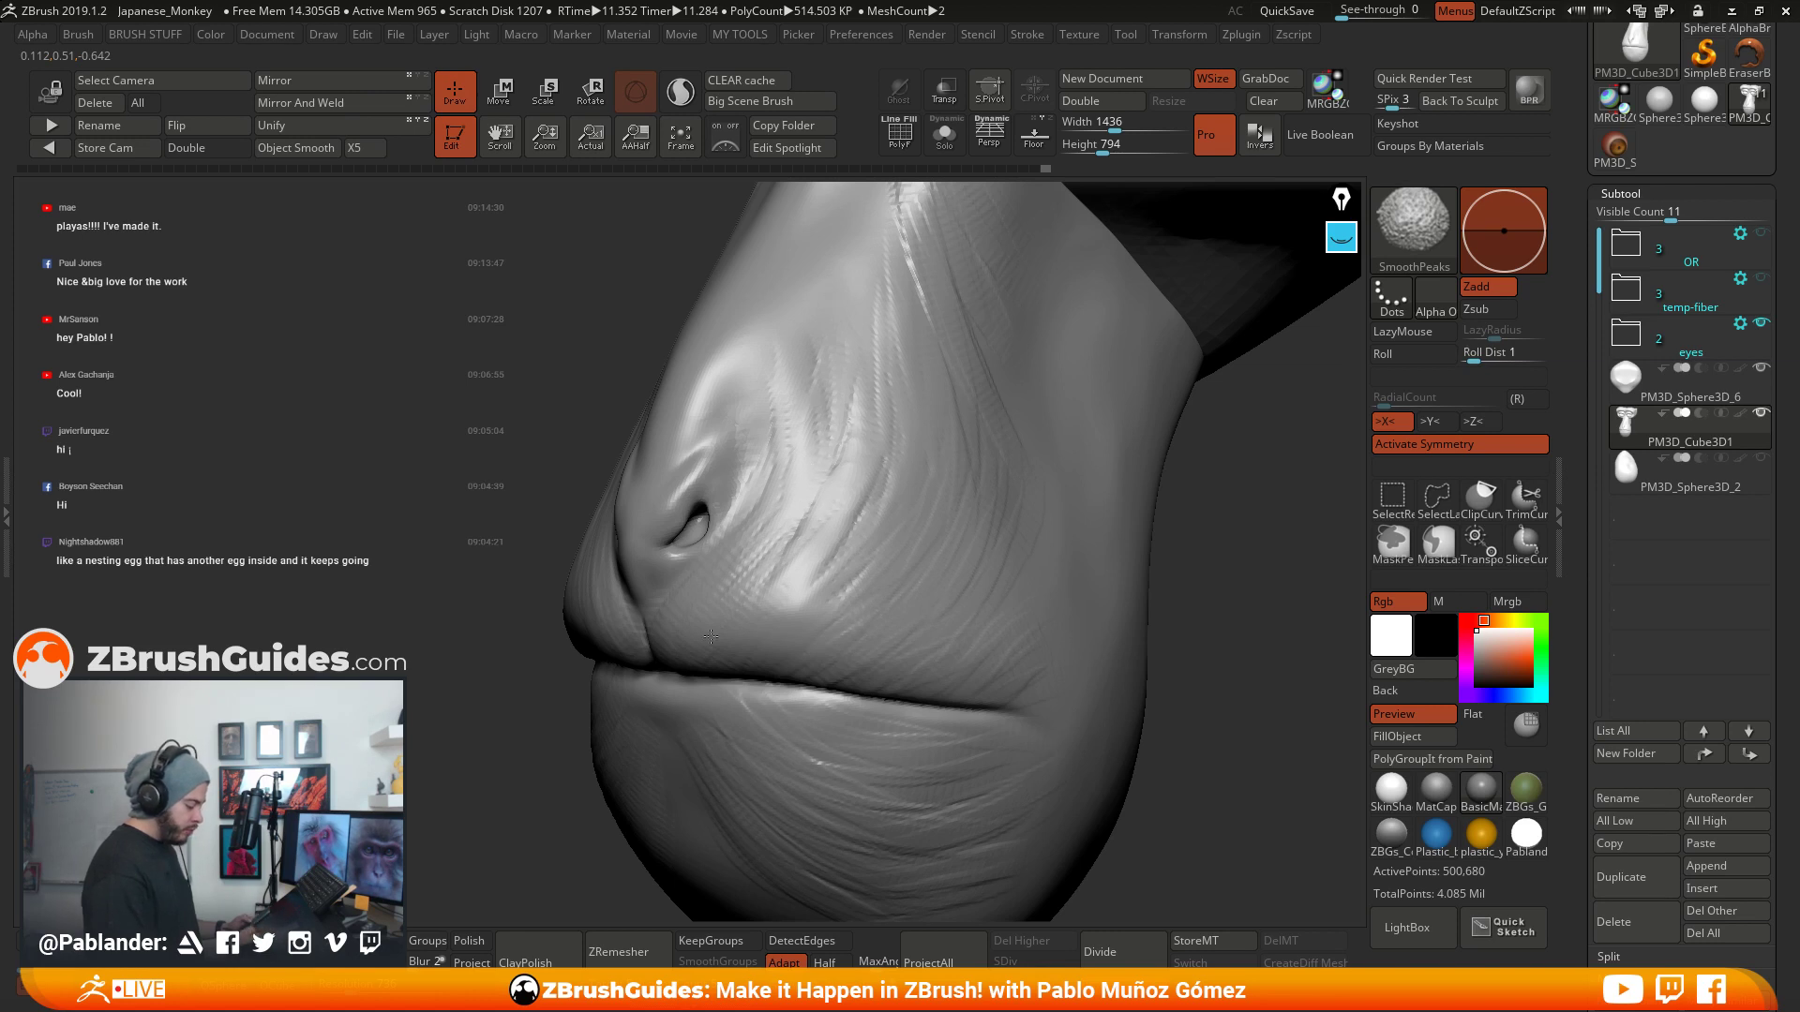
mouse_move(803, 479)
shift+mouse_down()
mouse_move(834, 561)
mouse_move(943, 475)
shift+mouse_up()
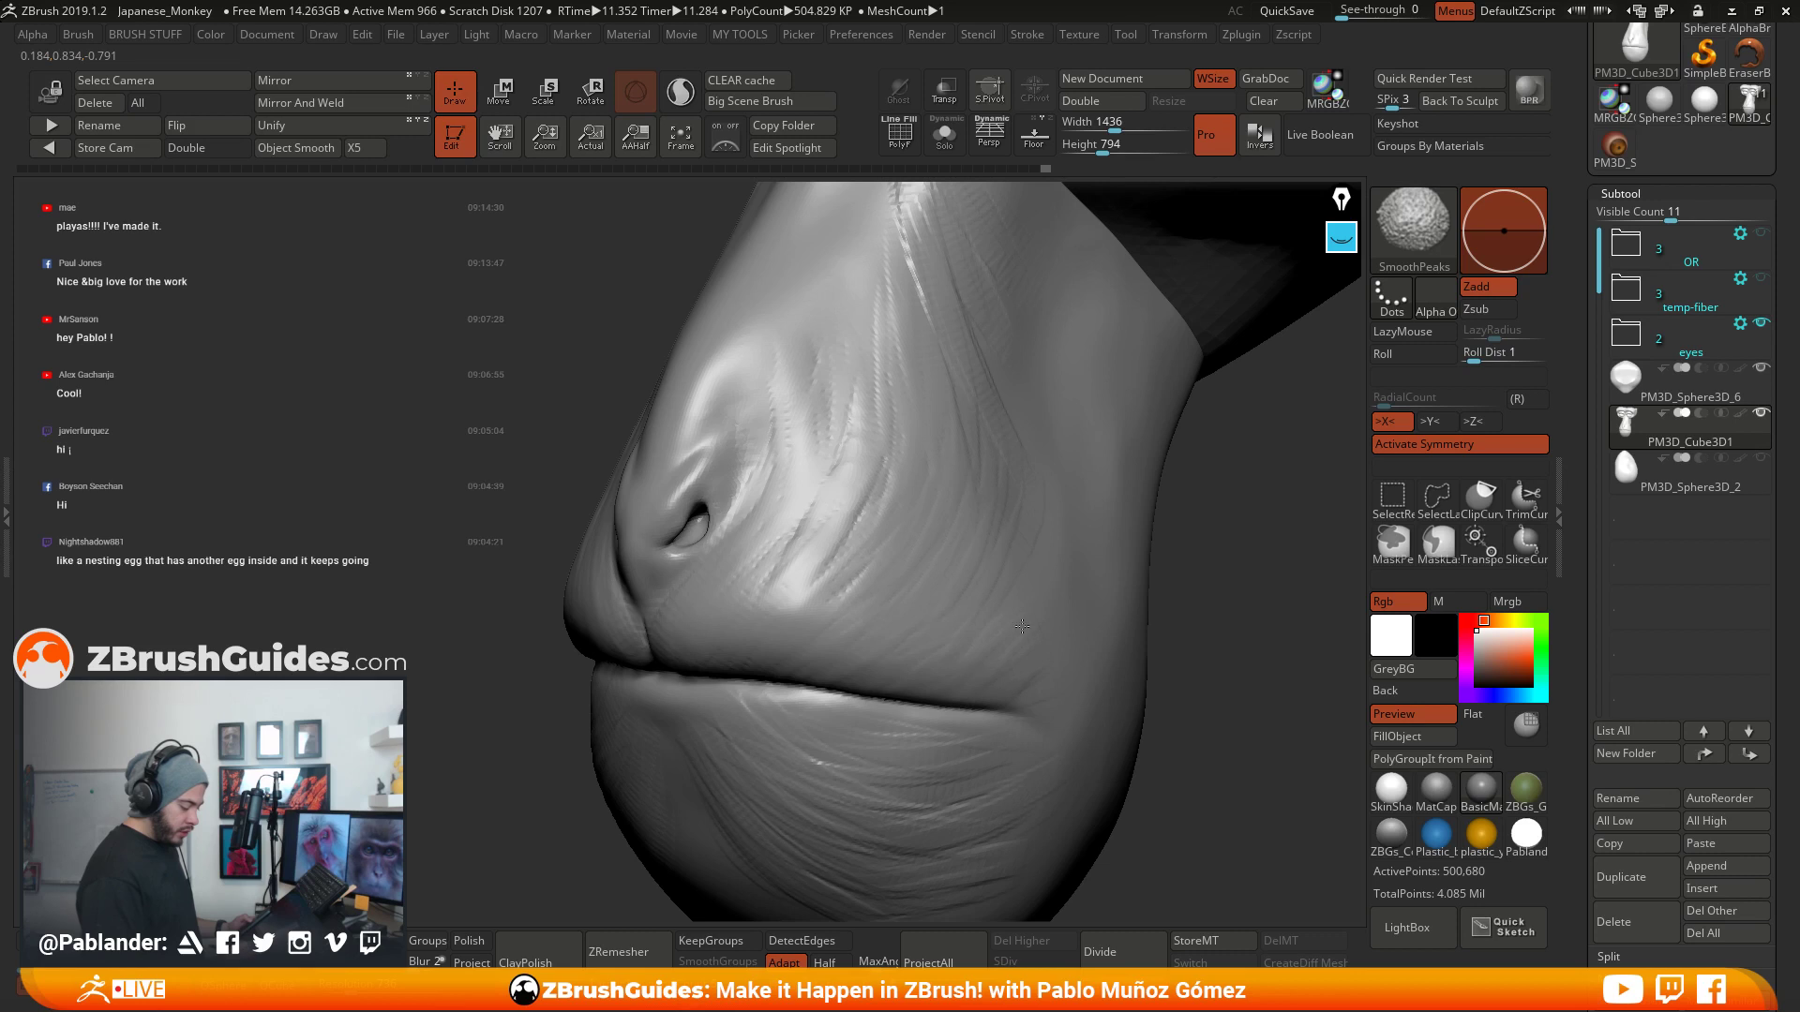
alt+right_drag(953, 360, 881, 491)
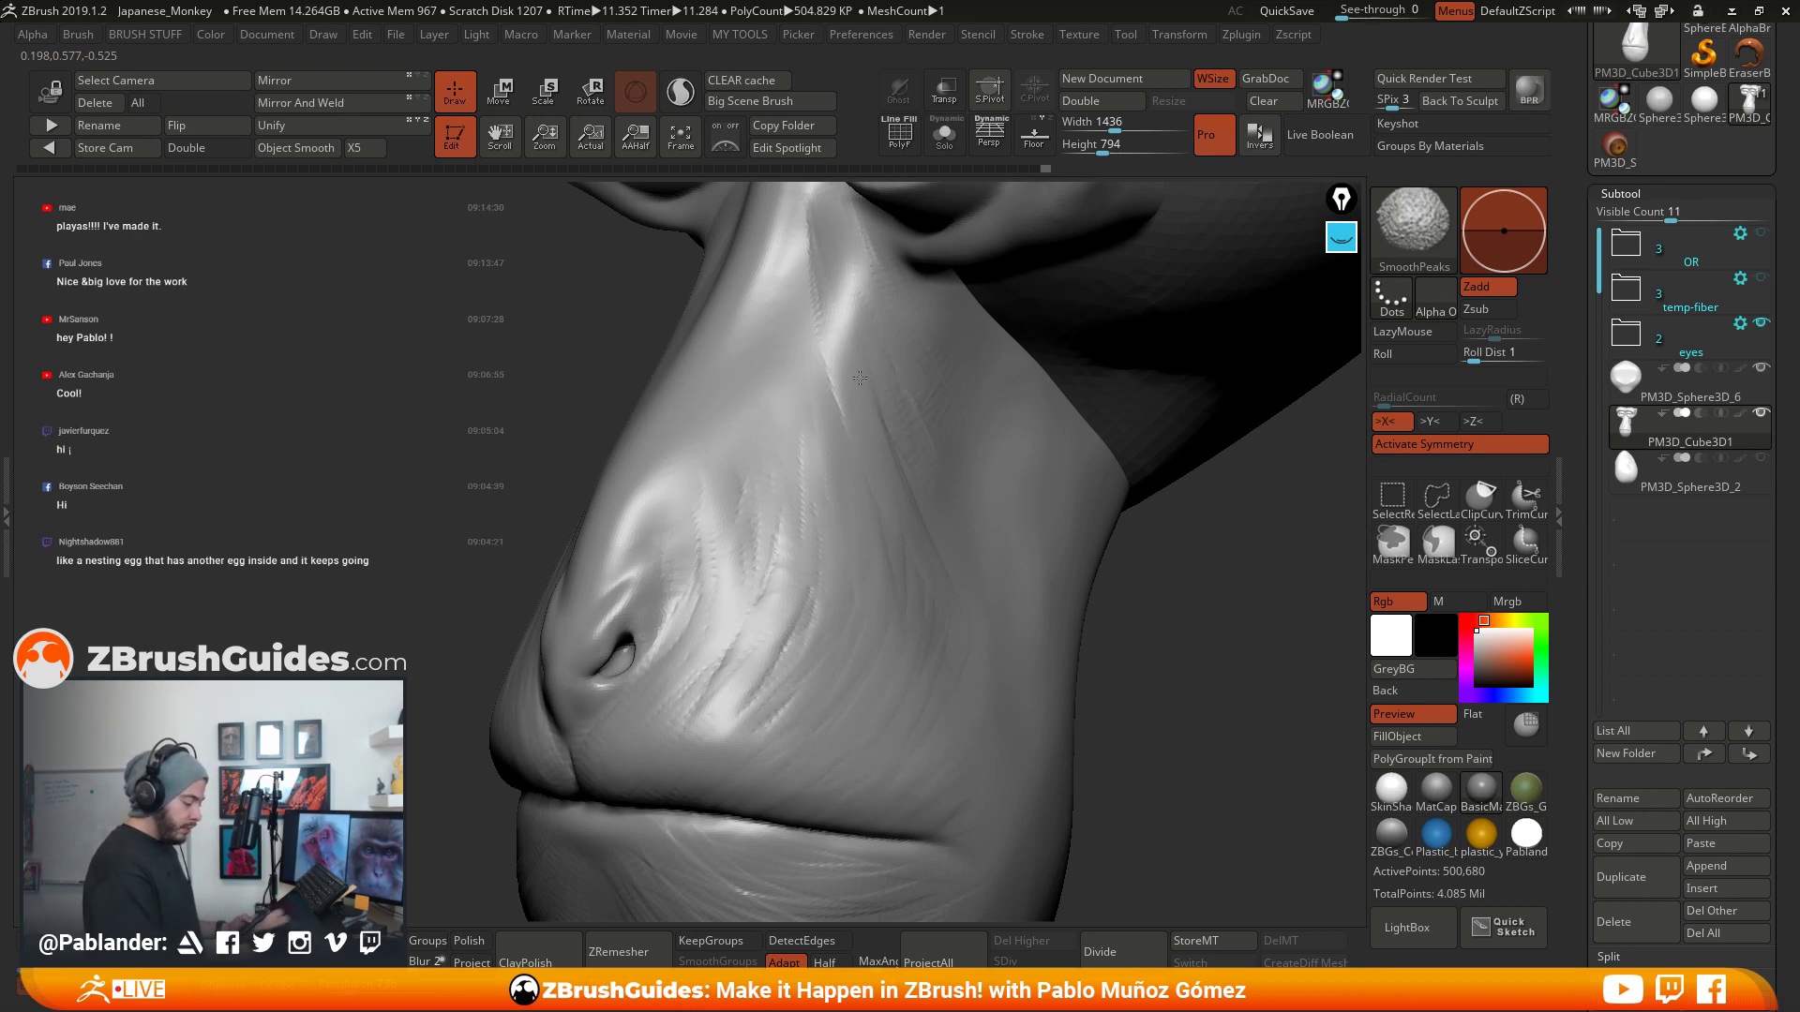
mouse_move(949, 549)
right_down()
mouse_move(928, 478)
mouse_move(947, 436)
right_up()
shift+drag(948, 436, 889, 322)
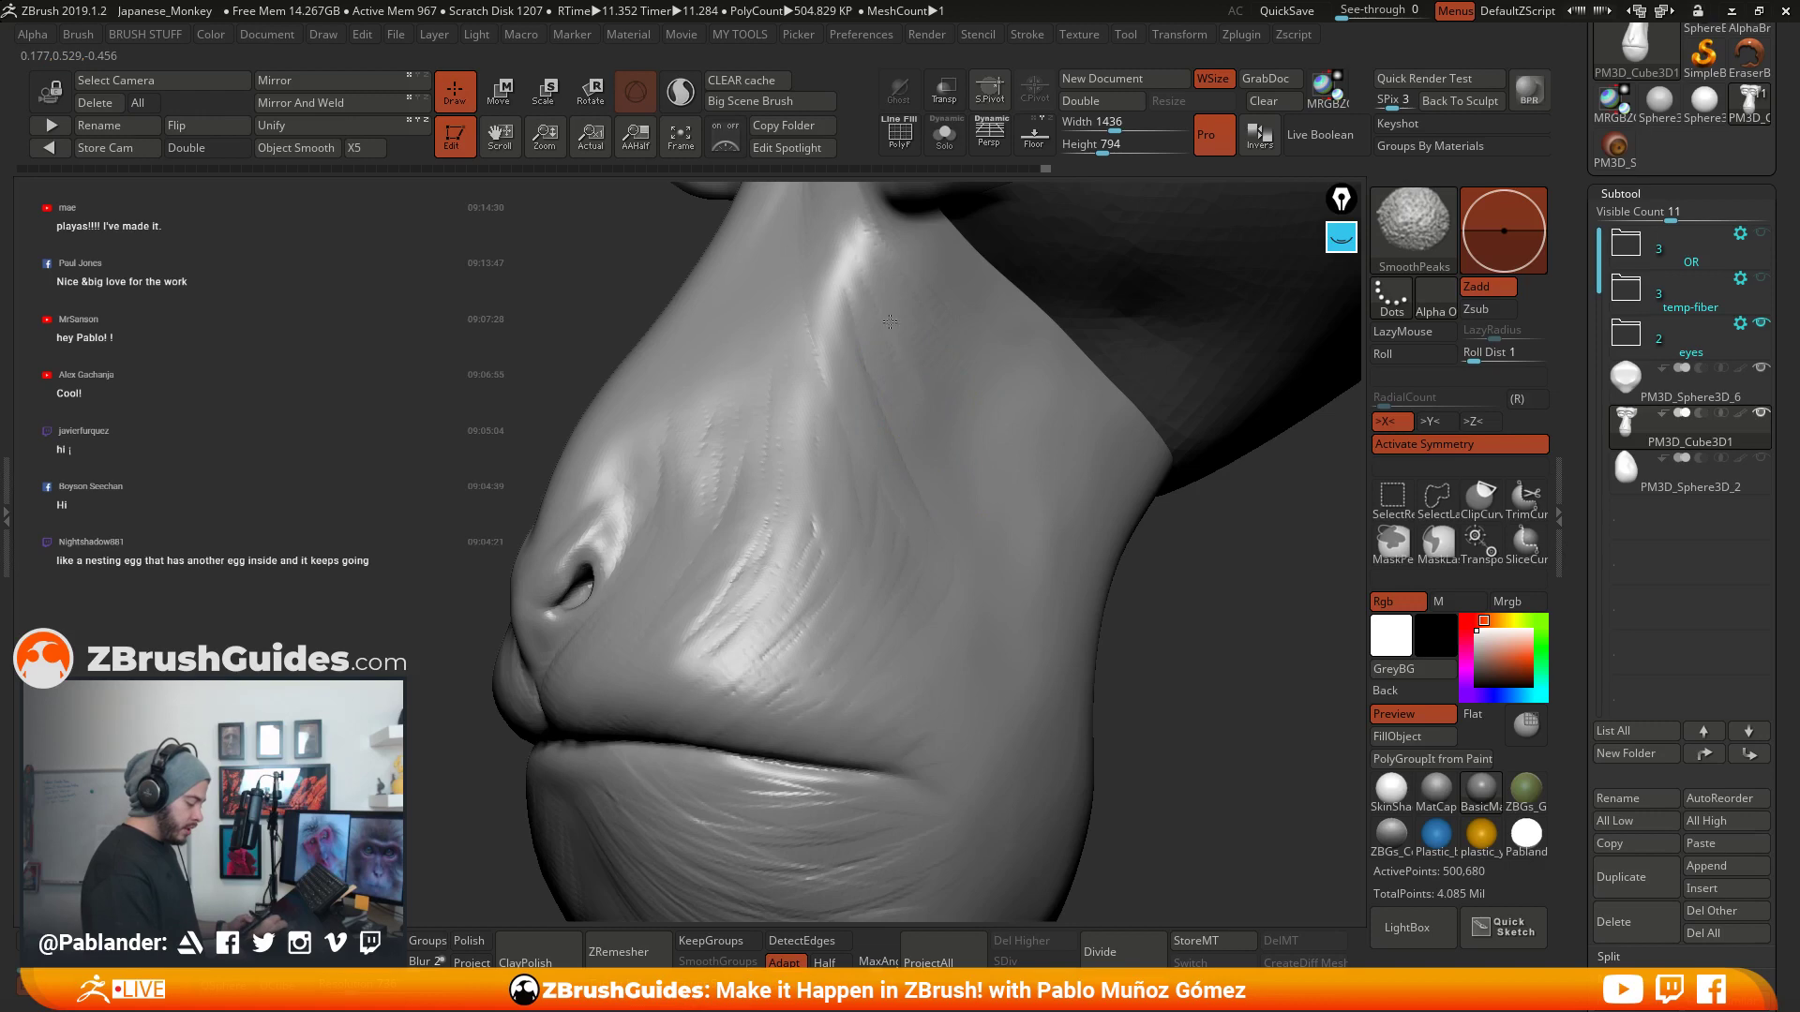
- Soften the skin folds on the lower lip, chin and mouth corners with SmoothPeaks
key(b)
key(c)
key(b)
mouse_move(856, 684)
right_down()
mouse_move(855, 478)
mouse_move(993, 532)
mouse_move(916, 590)
right_up()
shift+drag(916, 590, 963, 567)
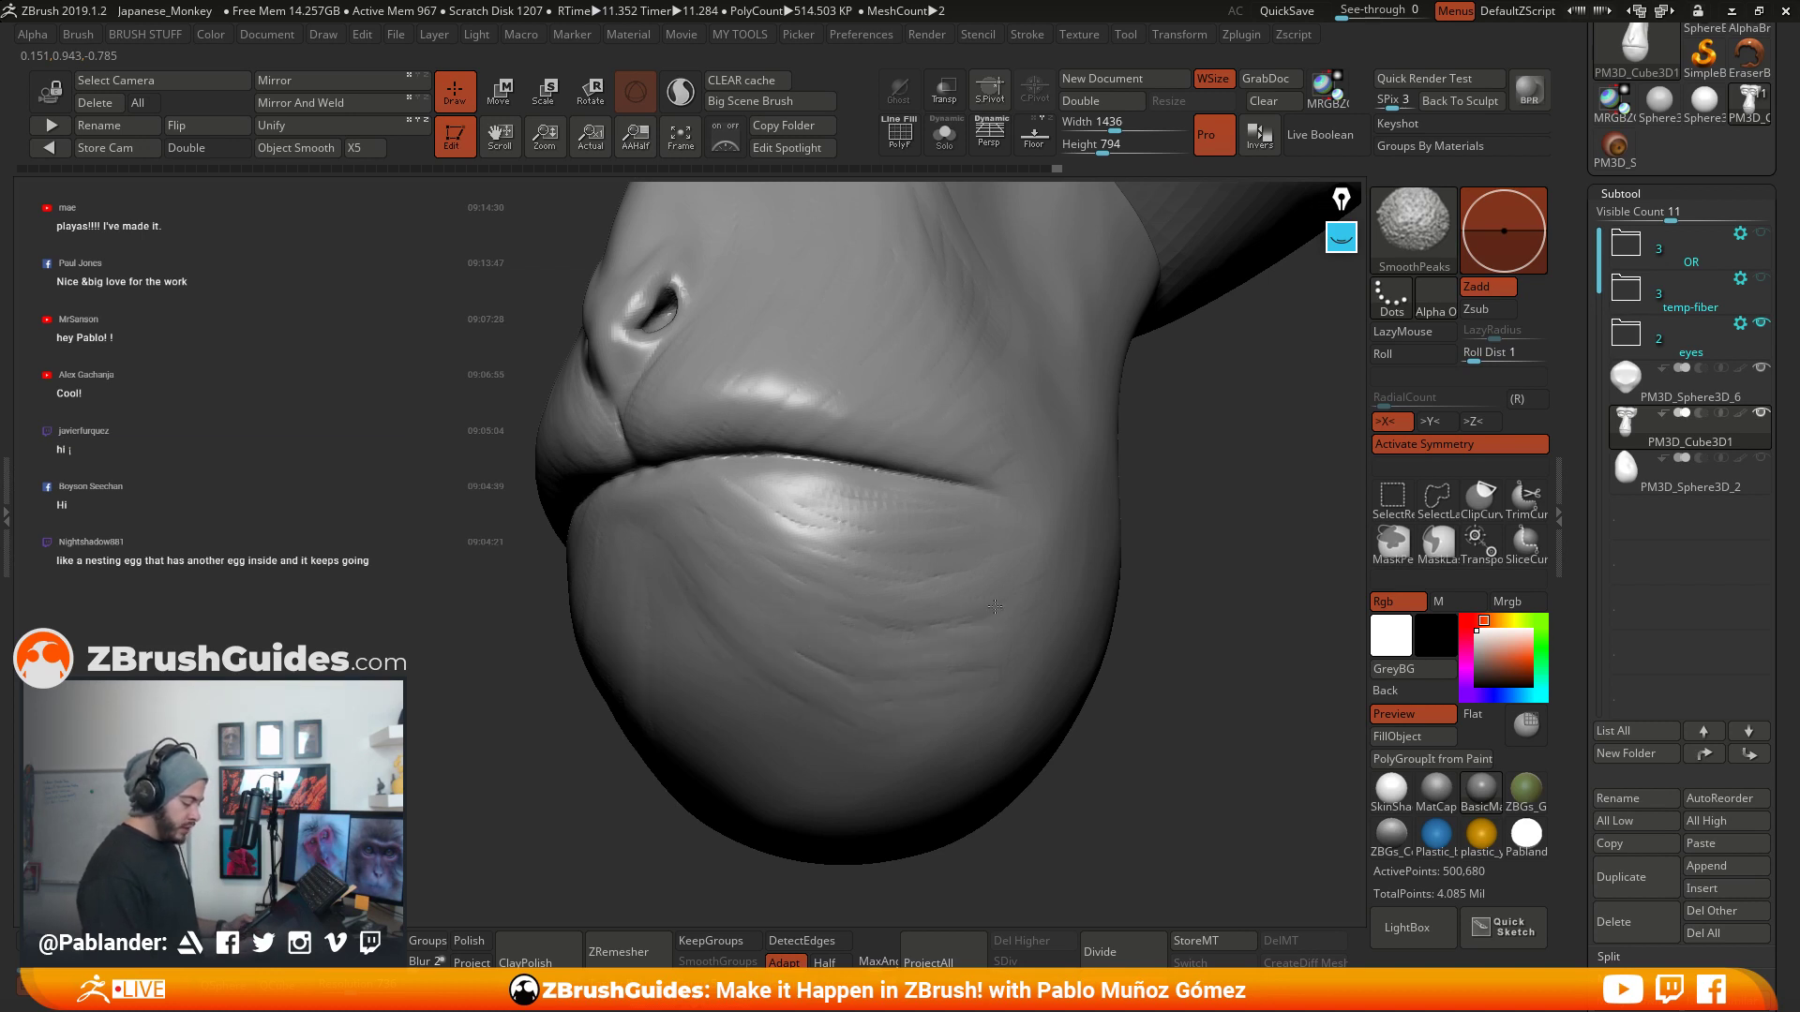
right_drag(1034, 460, 1077, 425)
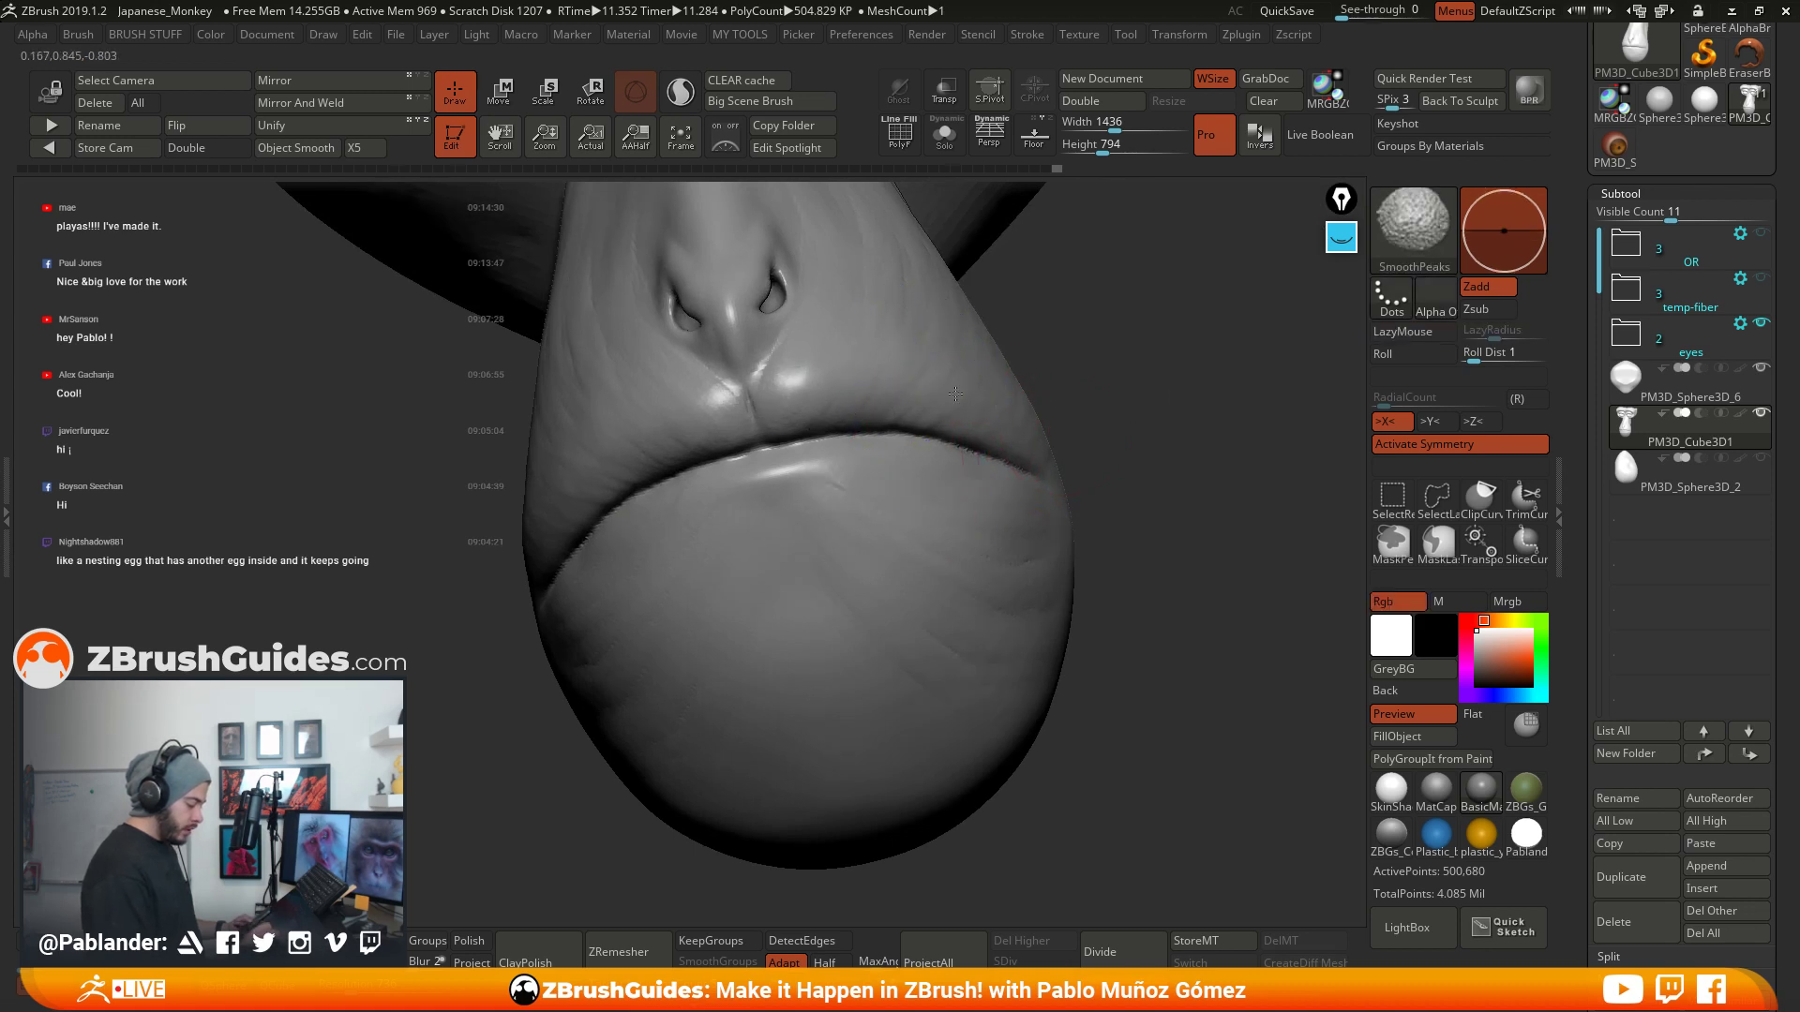
mouse_move(955, 394)
shift+mouse_down()
mouse_move(908, 486)
mouse_move(1008, 520)
shift+mouse_up()
- Build up the diagonal fold along the muzzle's side with ClayBuildup and blend it with SmoothPeaks
mouse_move(1125, 544)
ctrl+right_down()
mouse_move(1116, 472)
mouse_move(1059, 361)
ctrl+right_up()
mouse_move(1059, 361)
alt+right_down()
mouse_move(1072, 534)
mouse_move(999, 520)
mouse_move(947, 469)
alt+right_up()
drag(943, 436, 928, 527)
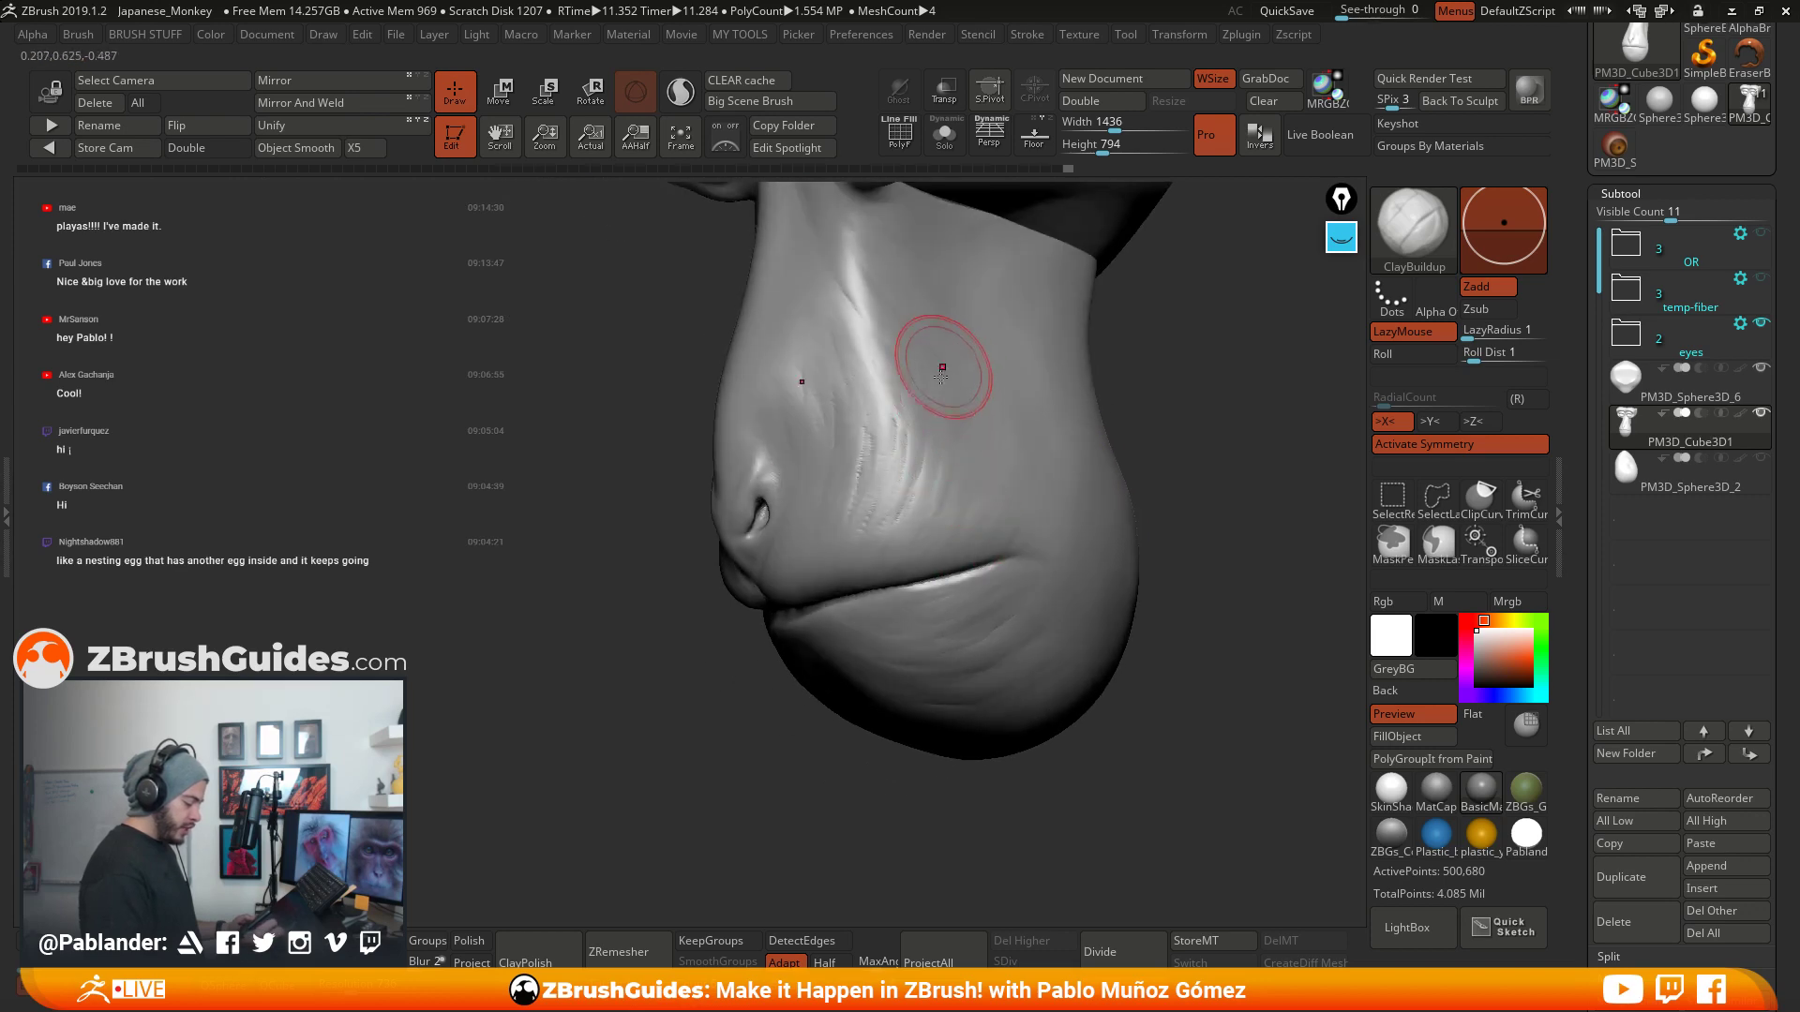
shift+drag(905, 460, 865, 351)
shift+drag(904, 429, 883, 374)
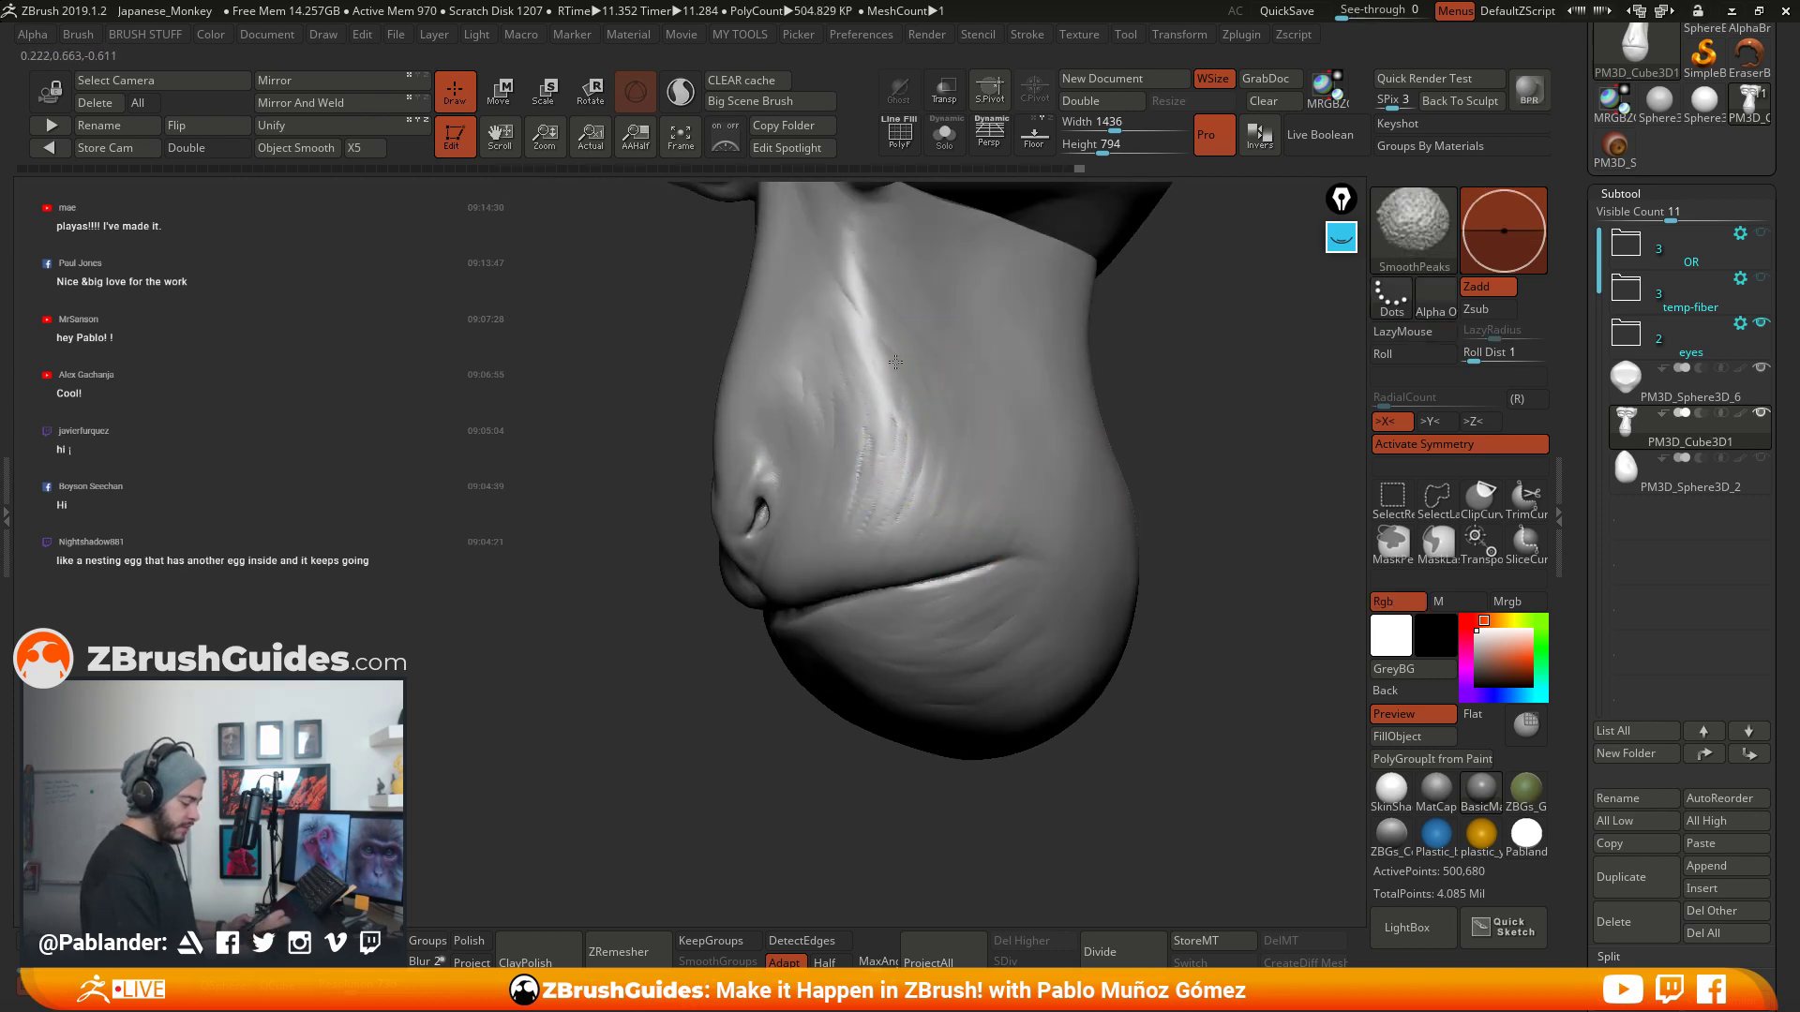
- Carve thin creases between the folds beside the nostril with a smaller DamStandard brush
mouse_move(1179, 415)
right_down()
mouse_move(1112, 474)
mouse_move(1106, 443)
mouse_move(1010, 452)
mouse_move(1038, 435)
right_up()
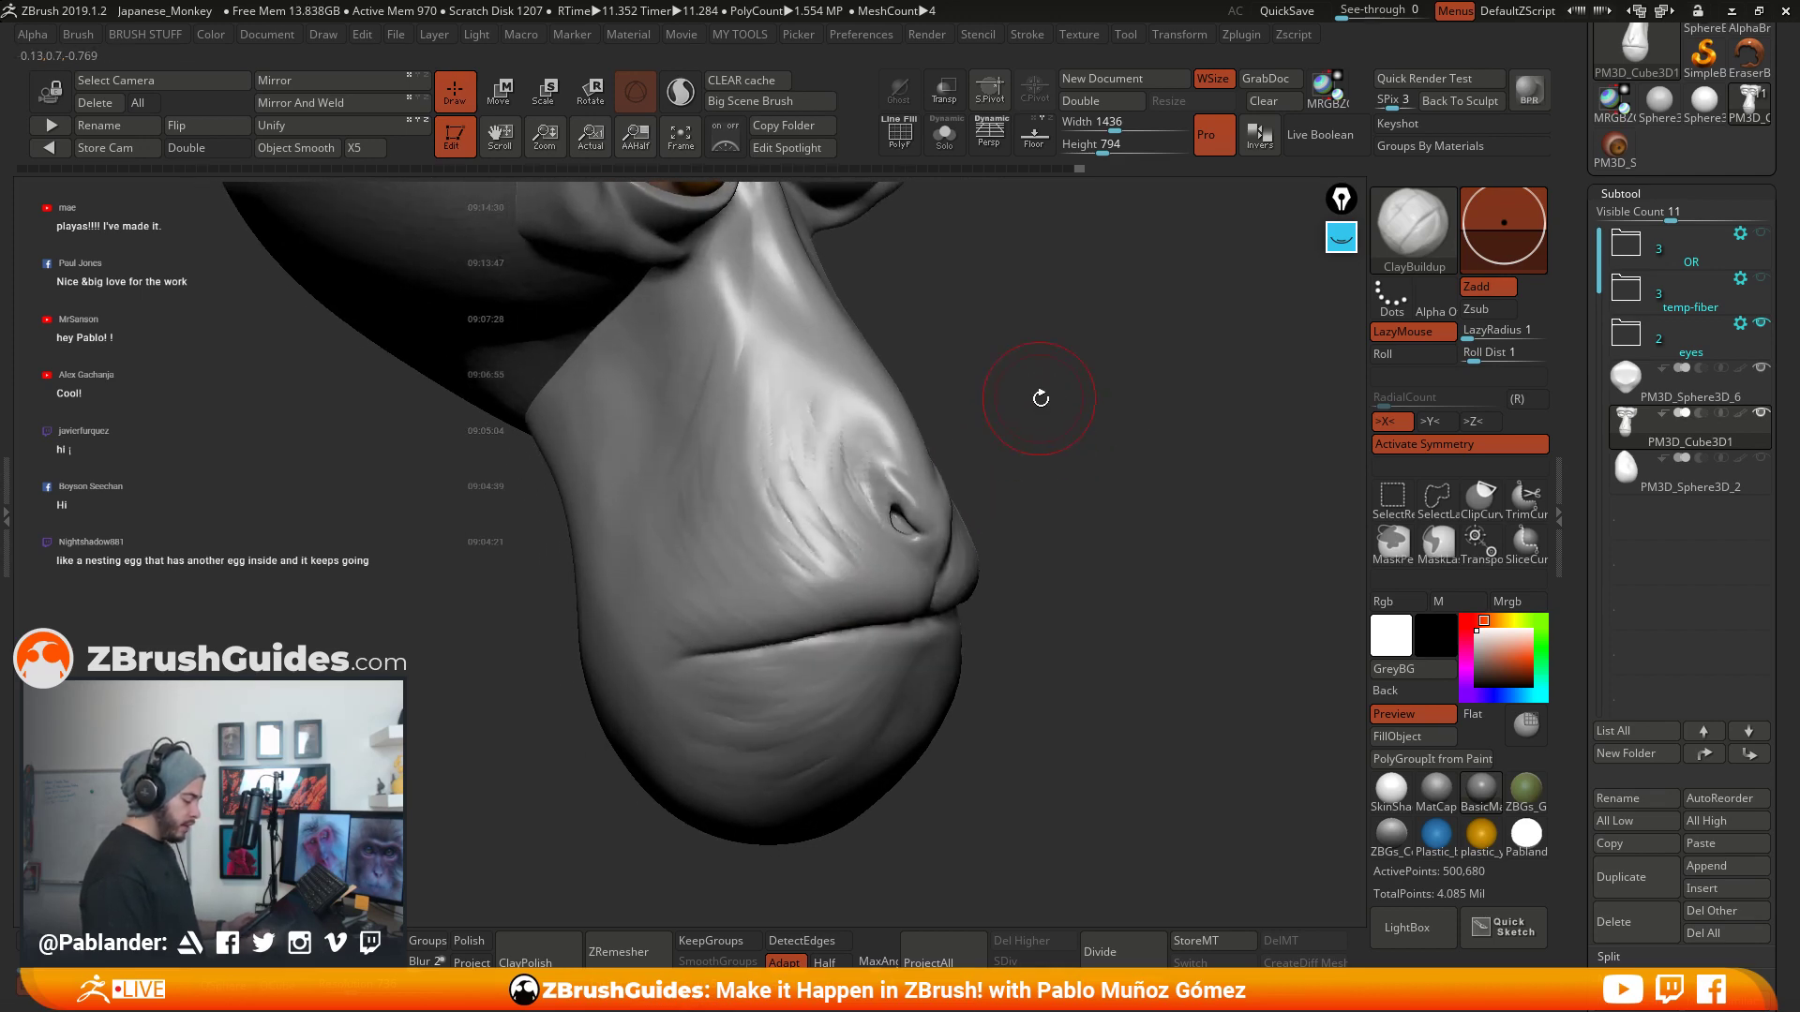
key(b)
key(b)
click(1160, 188)
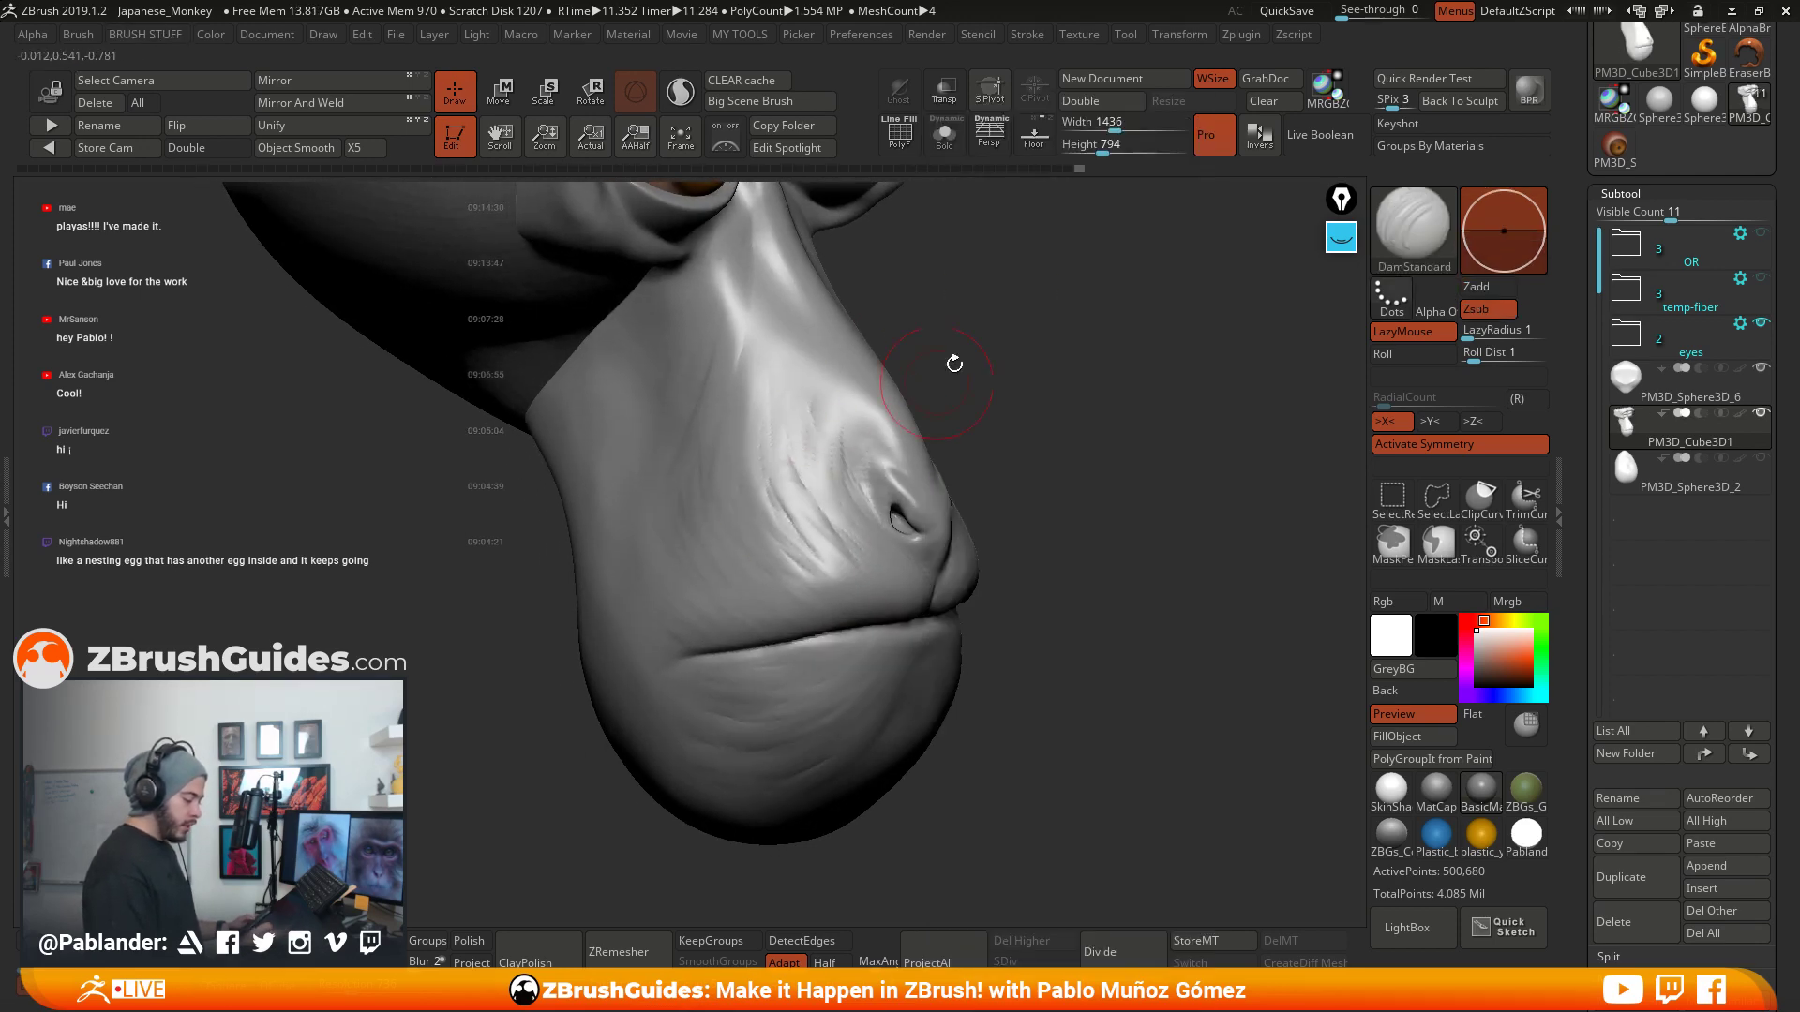
right_click(950, 325)
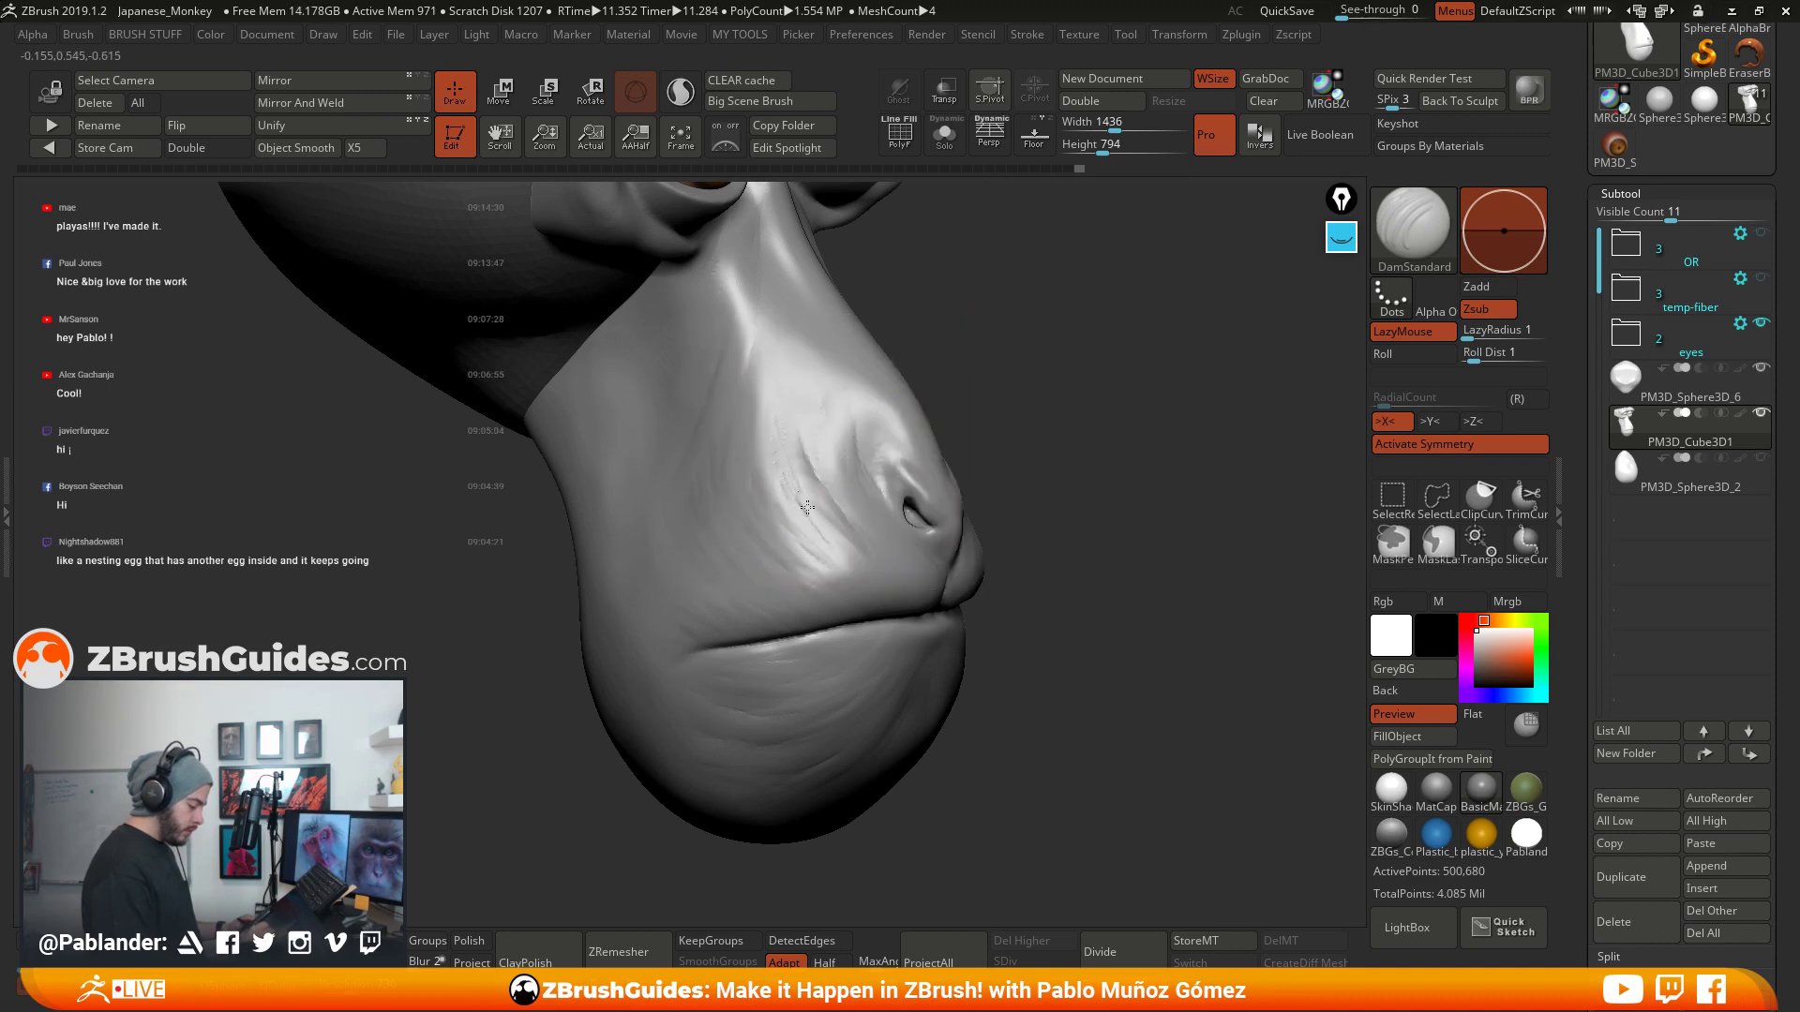
right_drag(1033, 377, 958, 385)
right_drag(851, 398, 890, 393)
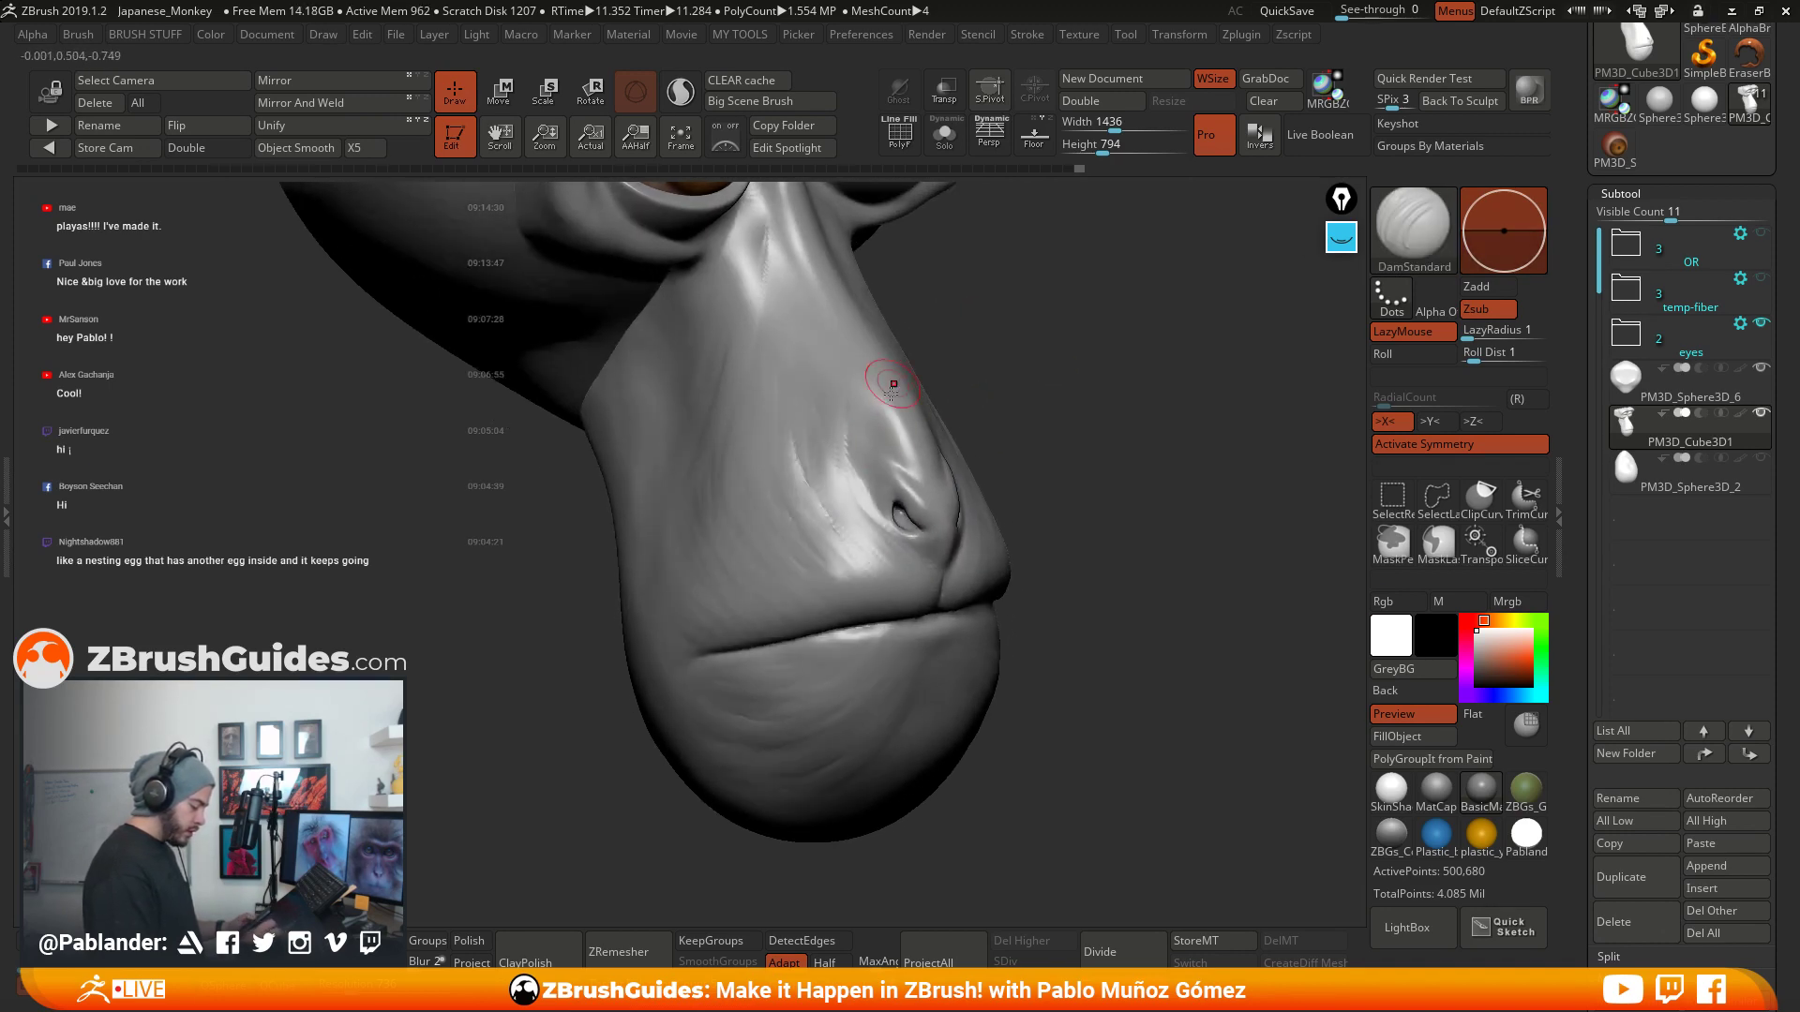
drag(882, 509, 906, 535)
mouse_move(833, 432)
mouse_down()
mouse_move(896, 542)
mouse_move(855, 553)
mouse_up()
drag(783, 458, 858, 564)
drag(767, 454, 847, 562)
mouse_move(994, 469)
right_down()
mouse_move(867, 441)
mouse_move(900, 444)
mouse_move(820, 548)
mouse_move(894, 518)
right_up()
right_drag(991, 436, 867, 429)
key(space)
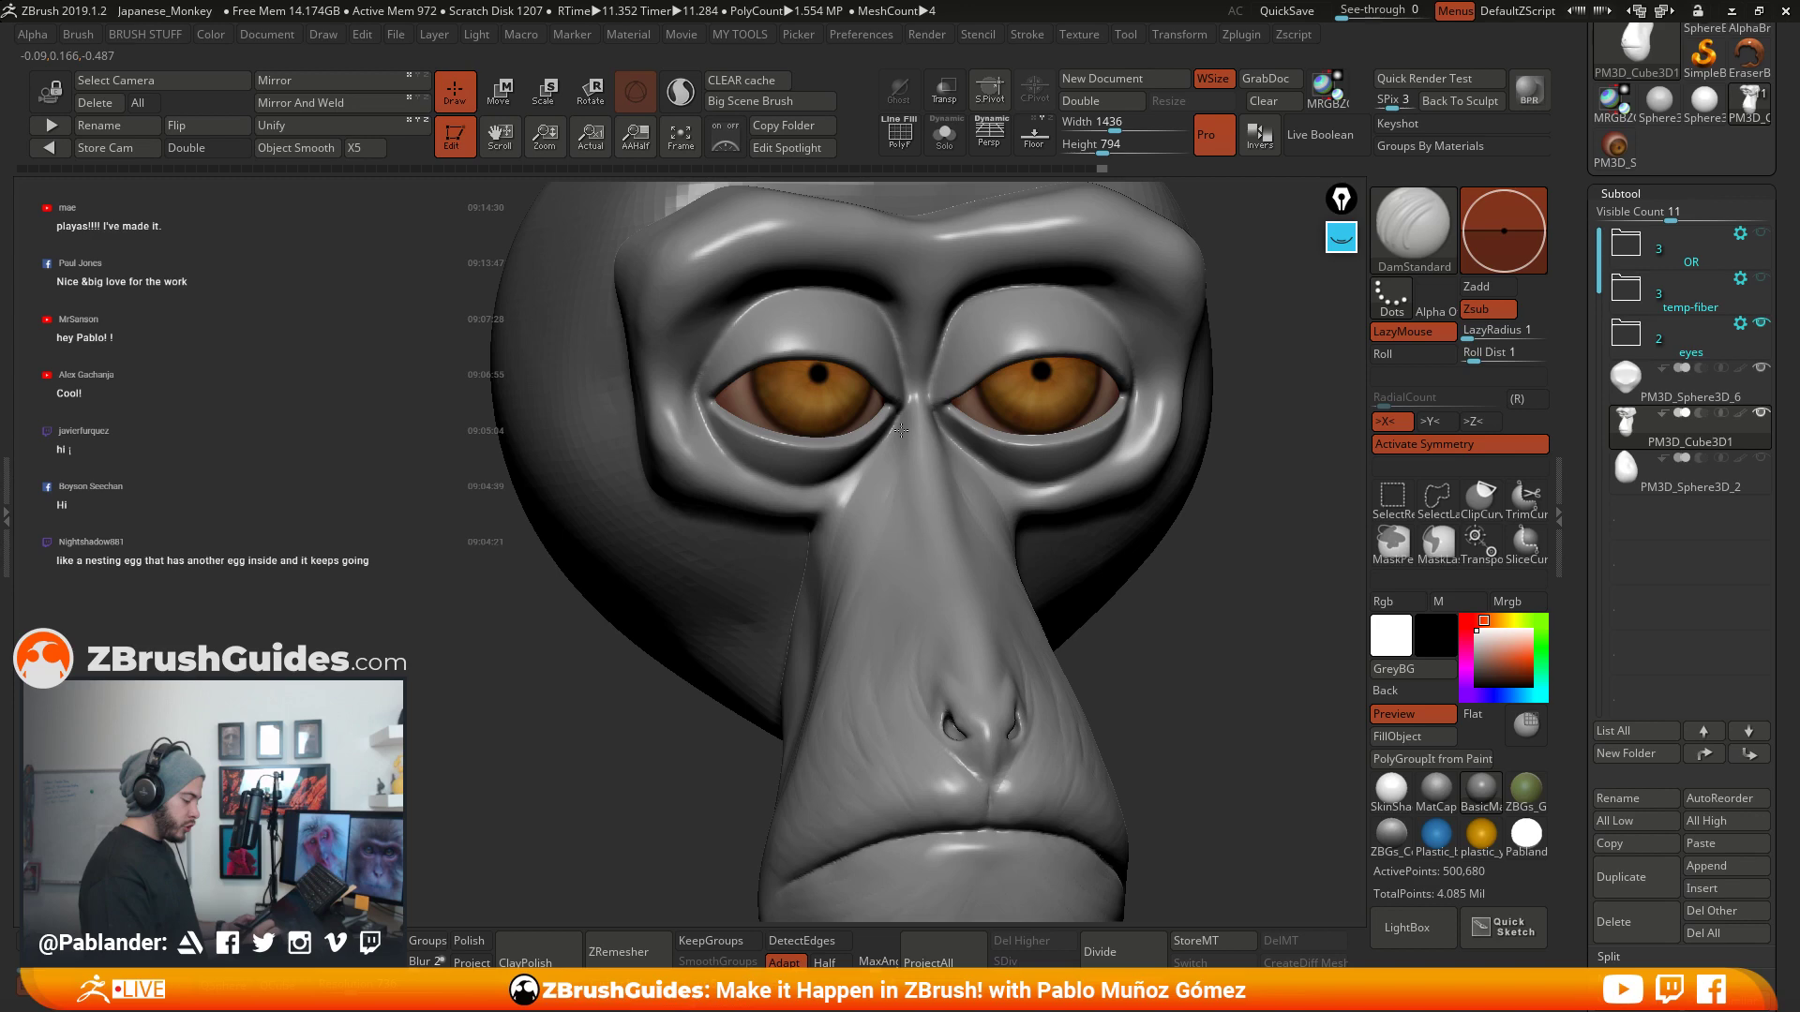
- Carve fine creases on the upper eyelids near the inner eye corners with DamStandard and soften them with SmoothPeaks
mouse_move(901, 430)
alt+right_down()
mouse_move(1066, 436)
mouse_move(1111, 399)
mouse_move(1045, 415)
alt+right_up()
key(space)
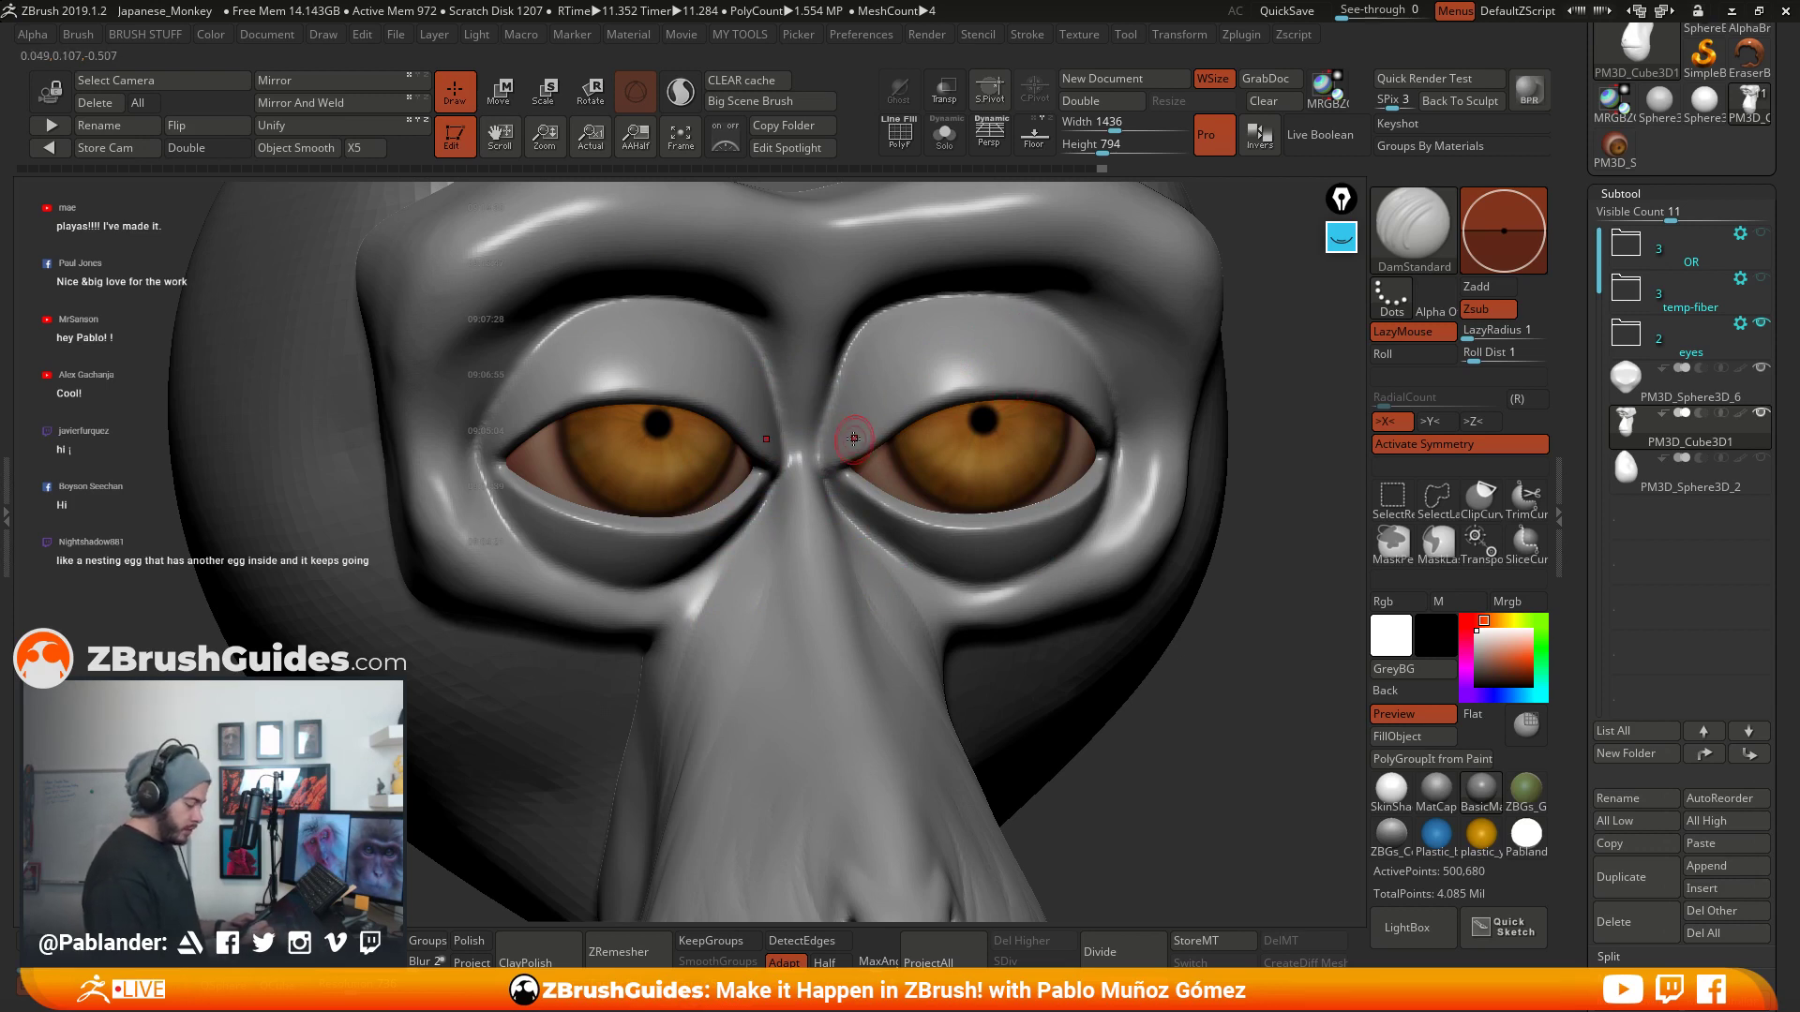
mouse_move(948, 369)
mouse_down()
mouse_move(926, 380)
mouse_move(984, 366)
mouse_move(890, 383)
mouse_move(909, 366)
mouse_up()
key(shift)
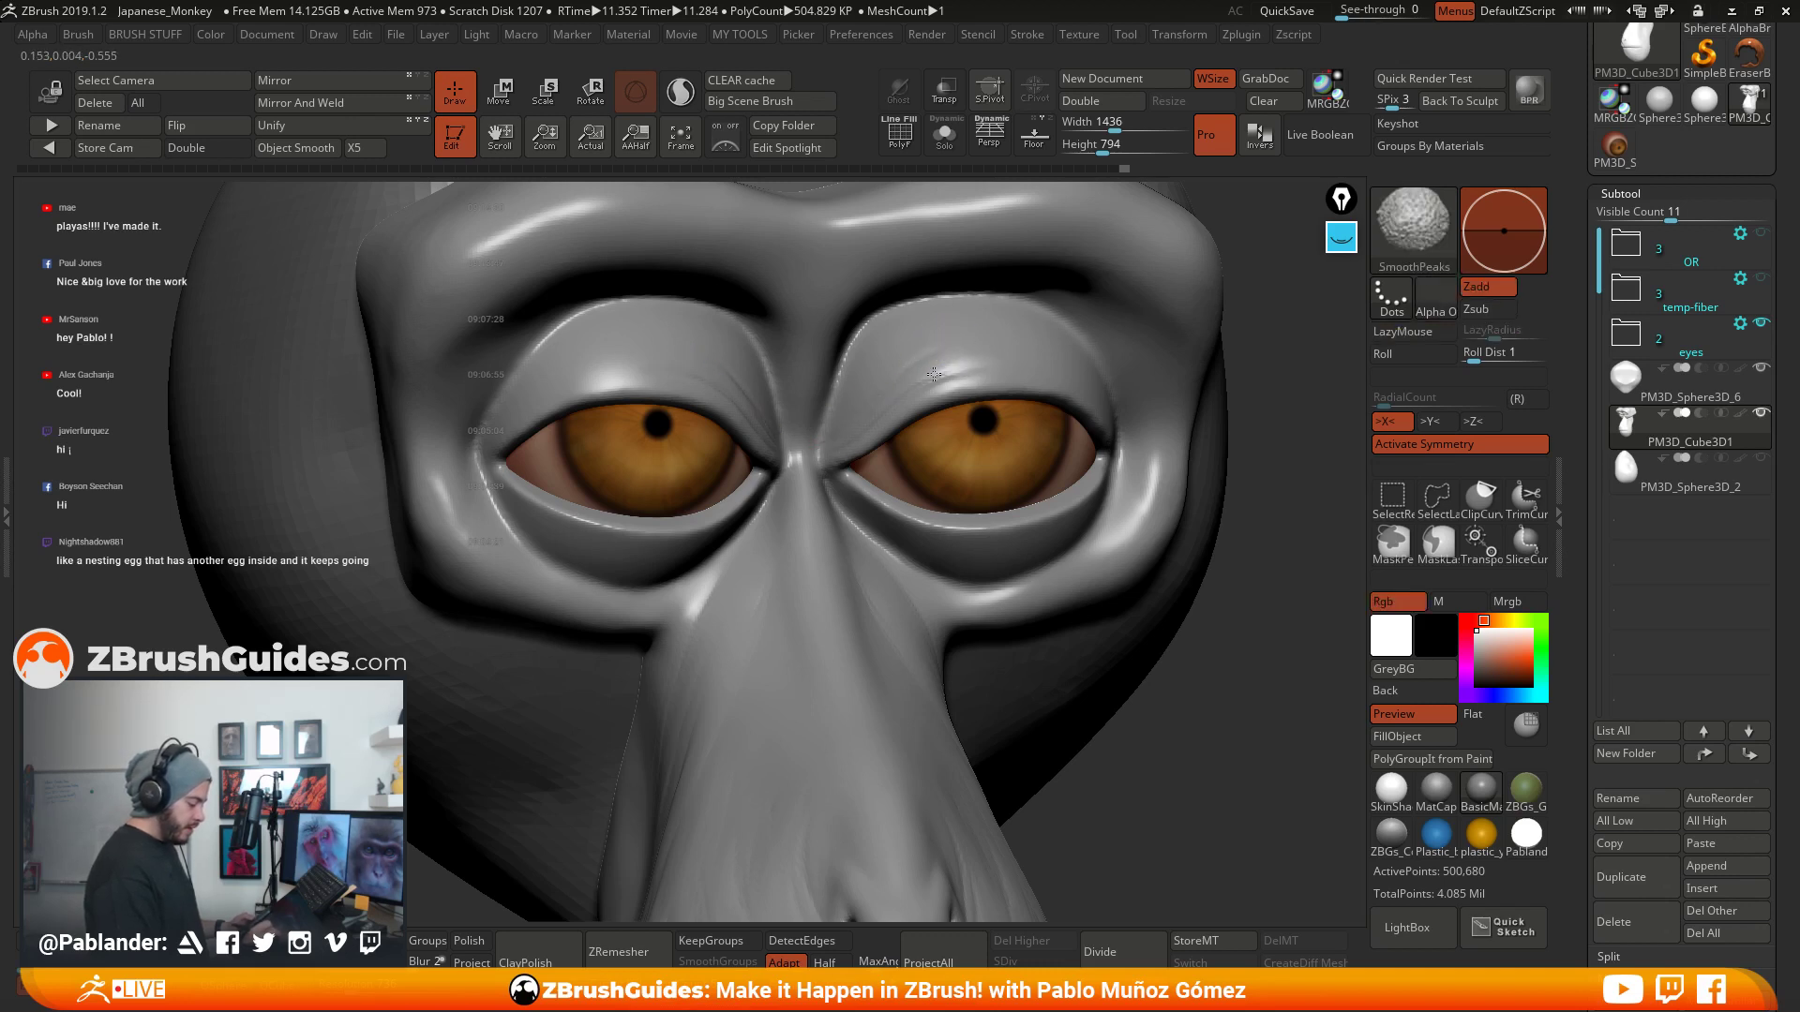
mouse_move(935, 374)
right_down()
mouse_move(858, 483)
mouse_move(925, 422)
mouse_move(926, 380)
mouse_move(934, 406)
right_up()
- Carve wrinkles into the lower eyelids from the inner eye corners with DamStandard and blend them with SmoothPeaks
mouse_move(938, 406)
mouse_down()
mouse_move(864, 464)
mouse_move(797, 481)
mouse_up()
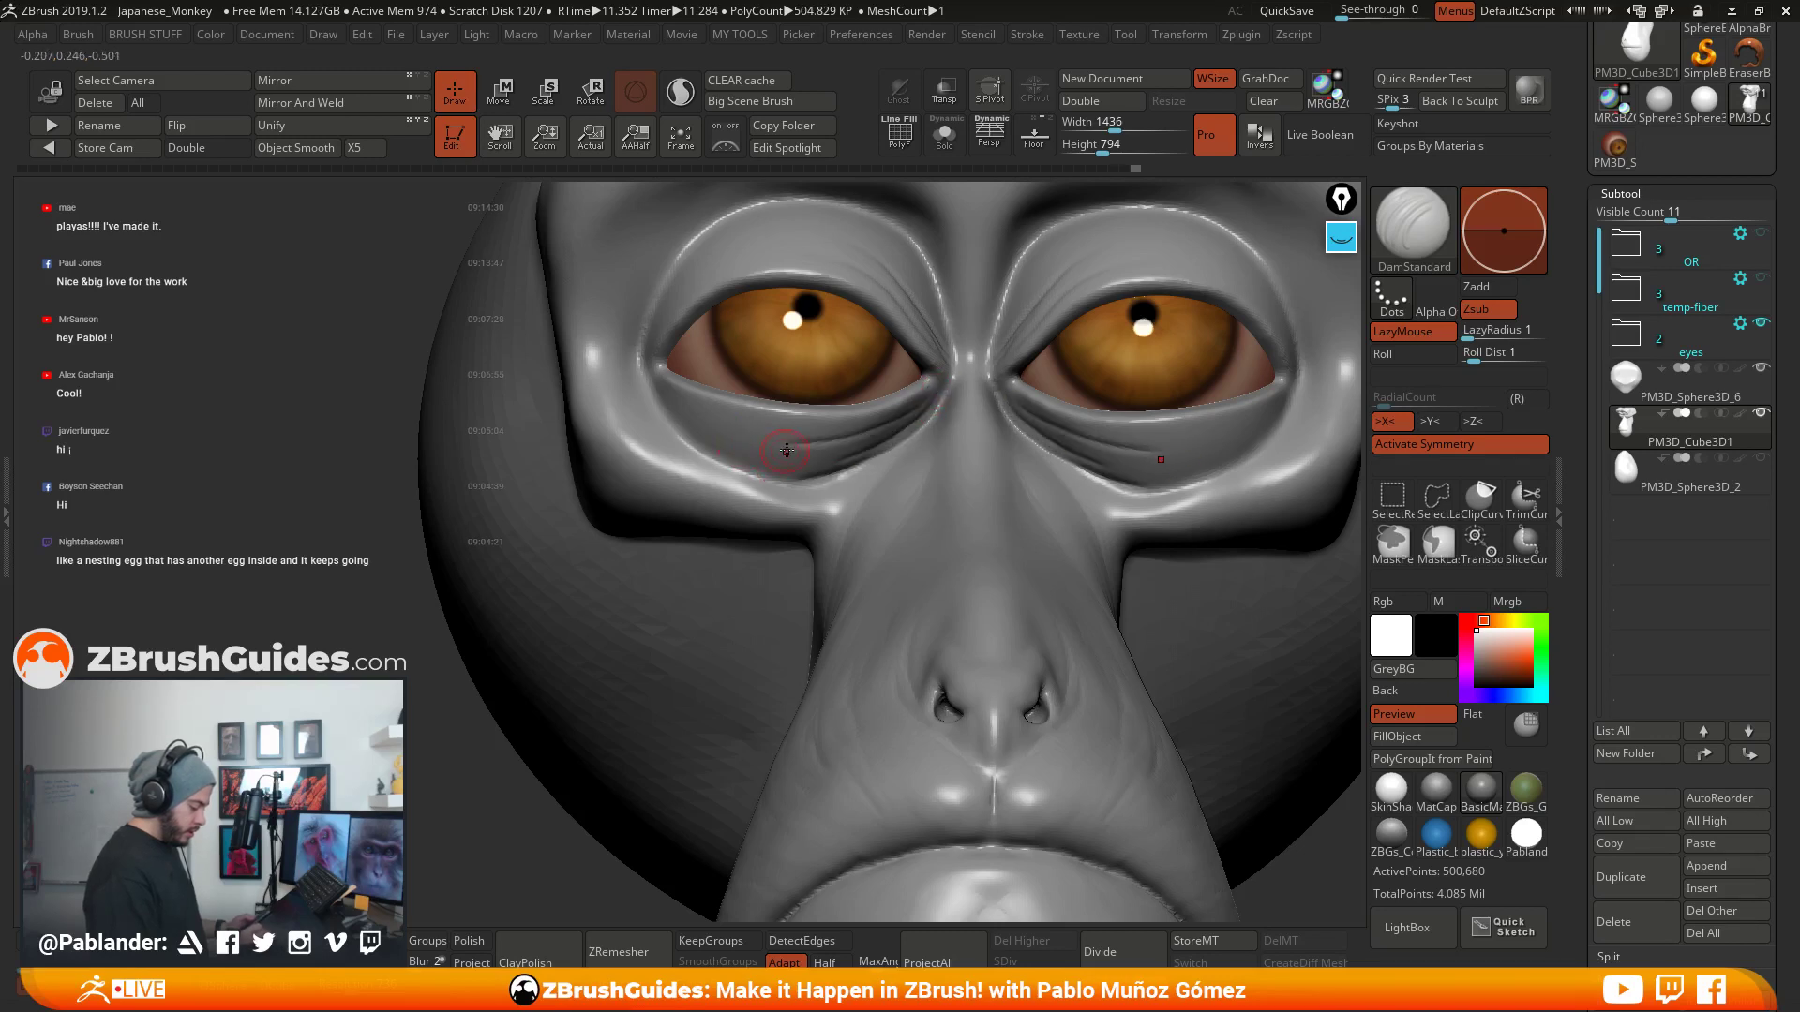
key(shift)
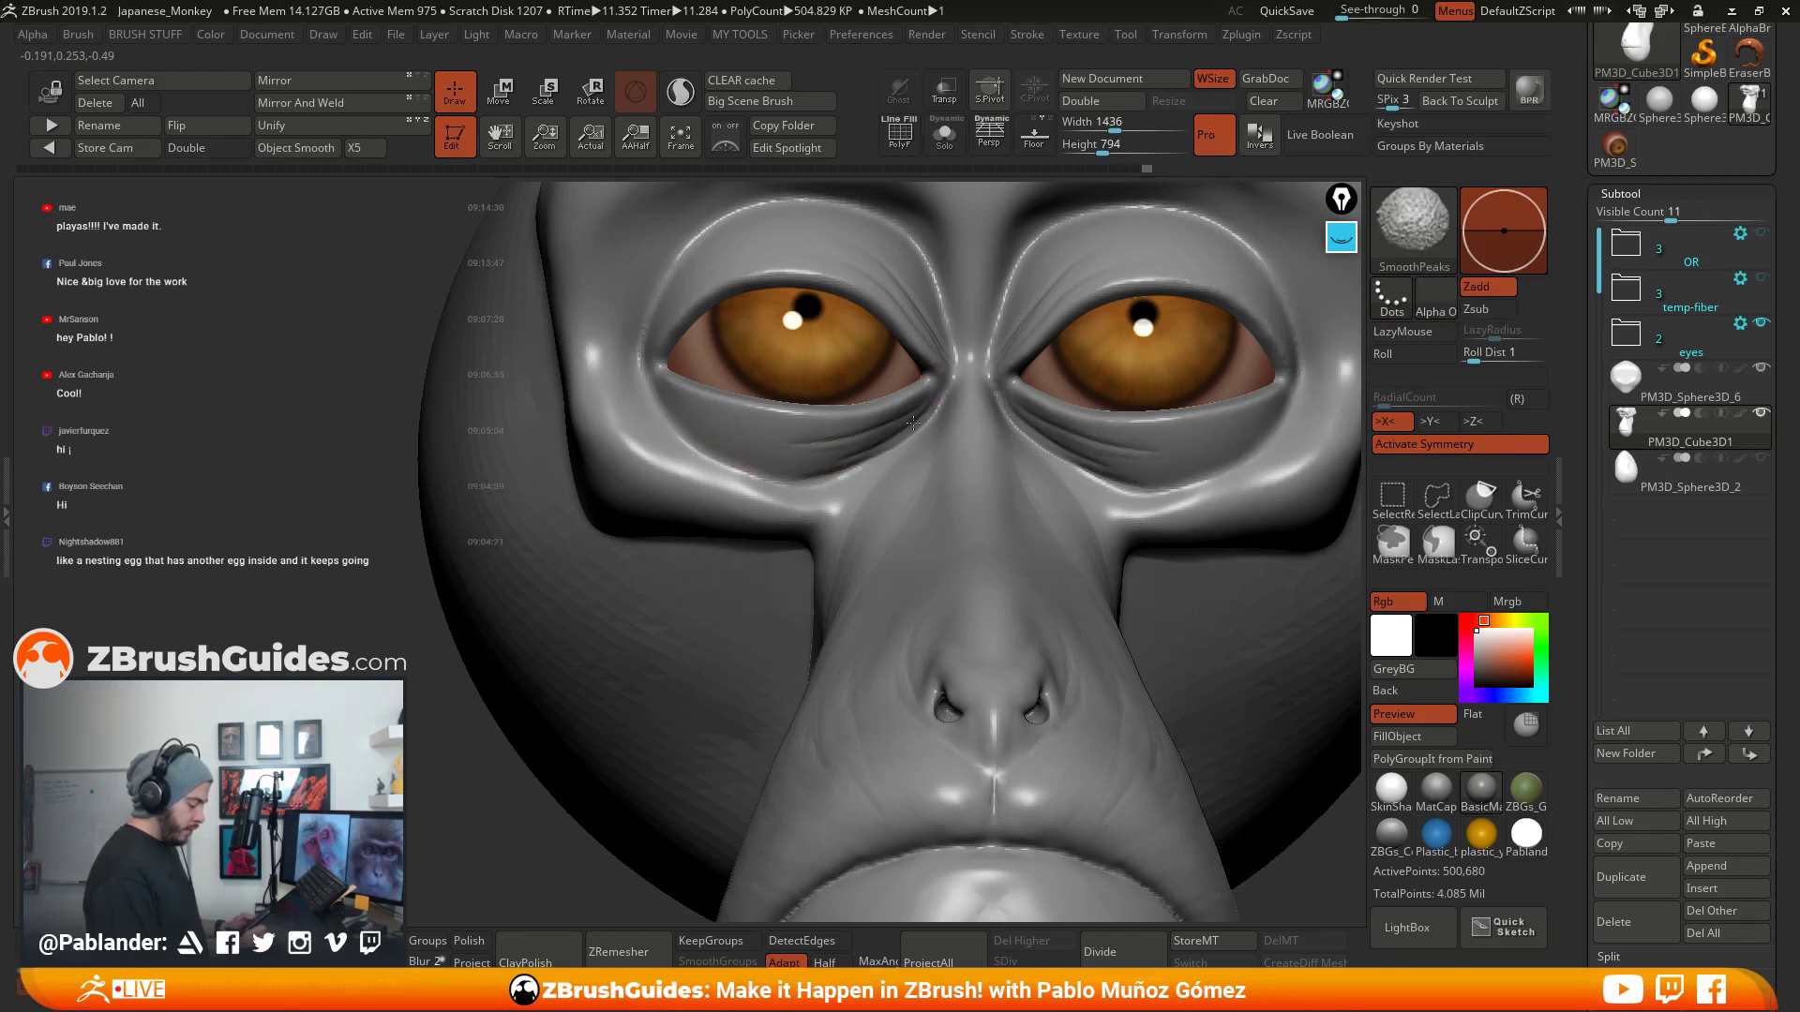
shift+drag(913, 423, 932, 418)
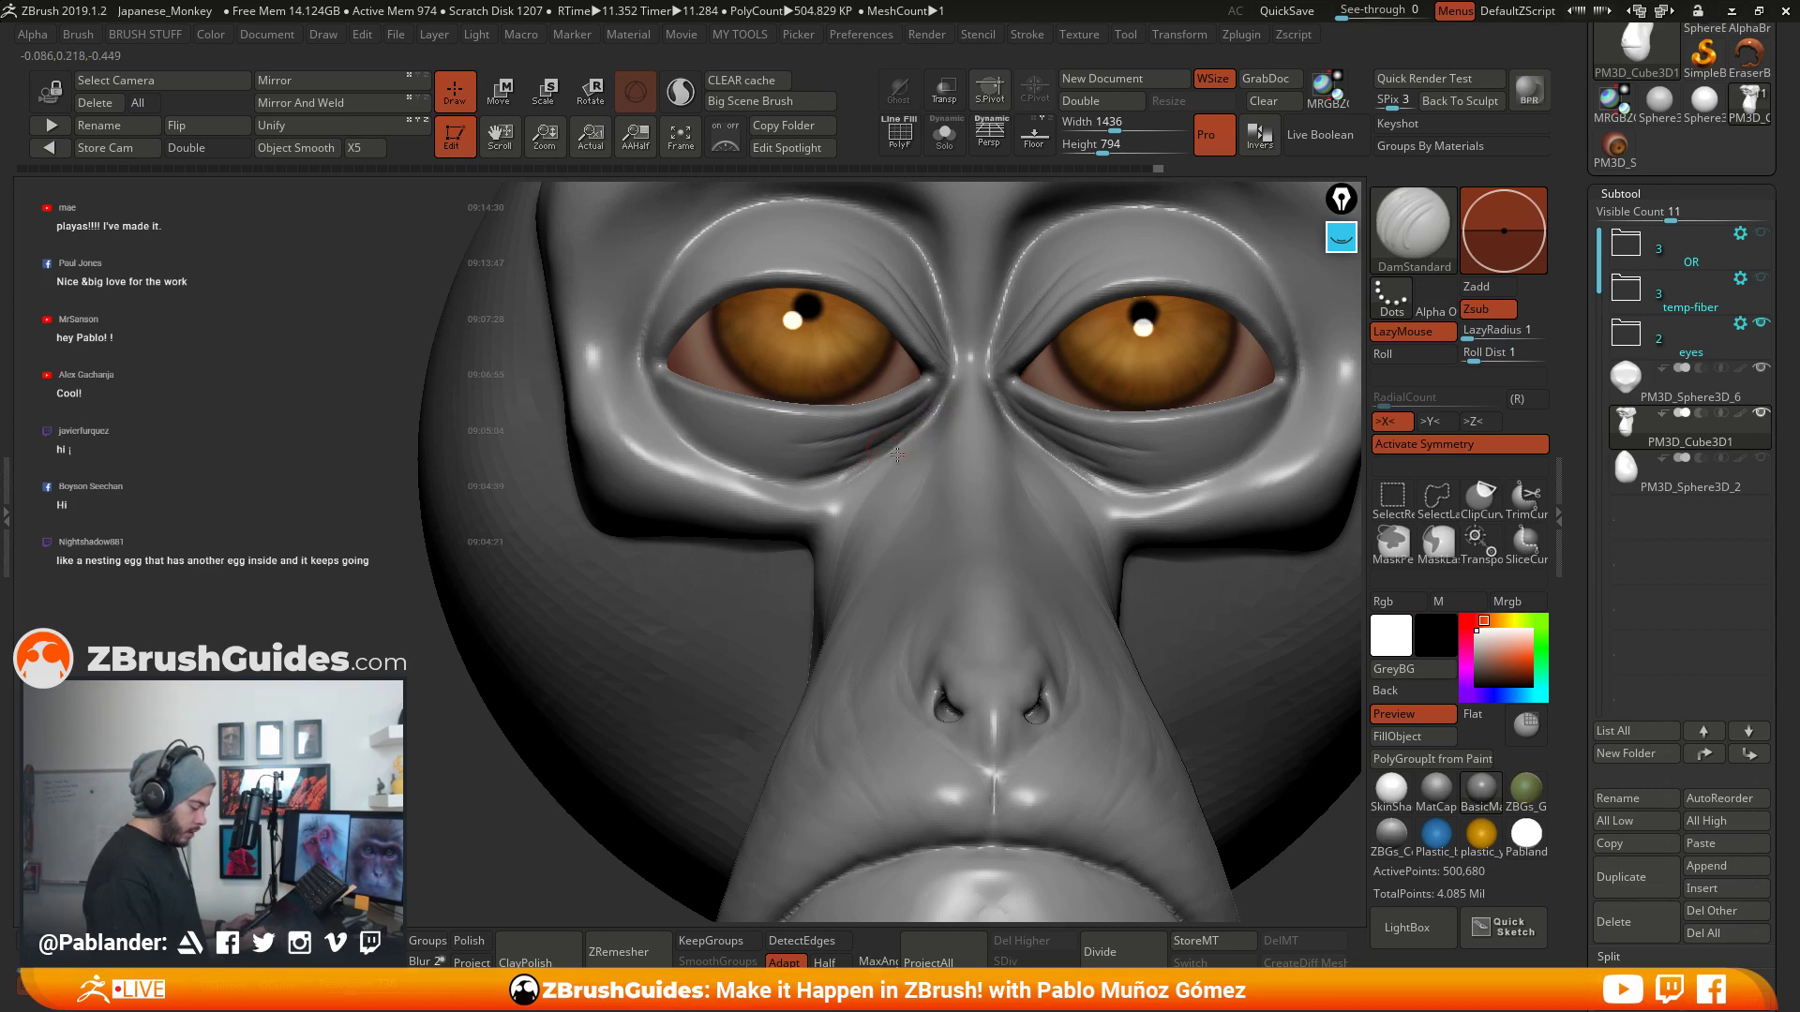
right_drag(897, 454, 934, 395)
mouse_move(951, 392)
mouse_down()
mouse_move(883, 514)
mouse_move(872, 620)
mouse_up()
right_drag(869, 449, 934, 422)
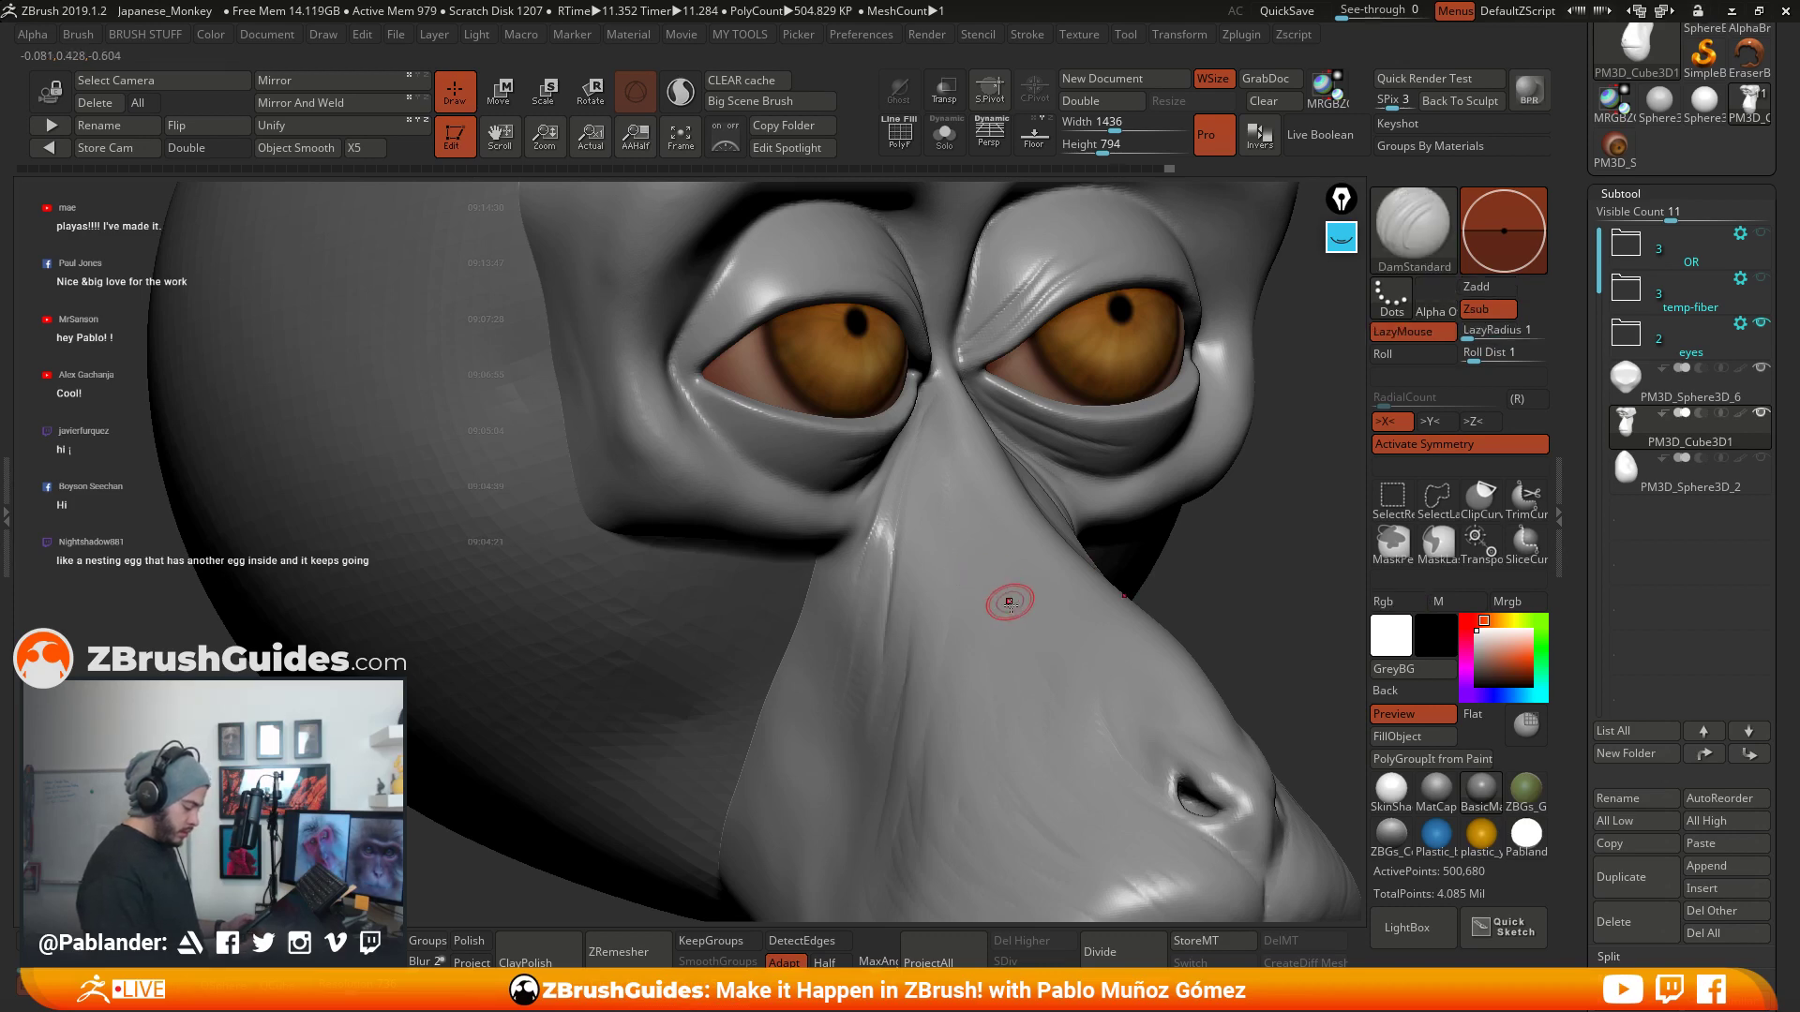
- Carve curved creases along the outer part of the upper eyelids toward the outer eye corners with DamStandard
mouse_move(1008, 599)
ctrl+right_down()
mouse_move(972, 538)
mouse_move(862, 515)
ctrl+right_up()
mouse_move(1086, 485)
alt+right_down()
mouse_move(992, 457)
mouse_move(962, 466)
mouse_move(975, 495)
mouse_move(991, 370)
alt+right_up()
mouse_move(991, 371)
alt+right_down()
mouse_move(1062, 325)
mouse_move(1024, 383)
alt+right_up()
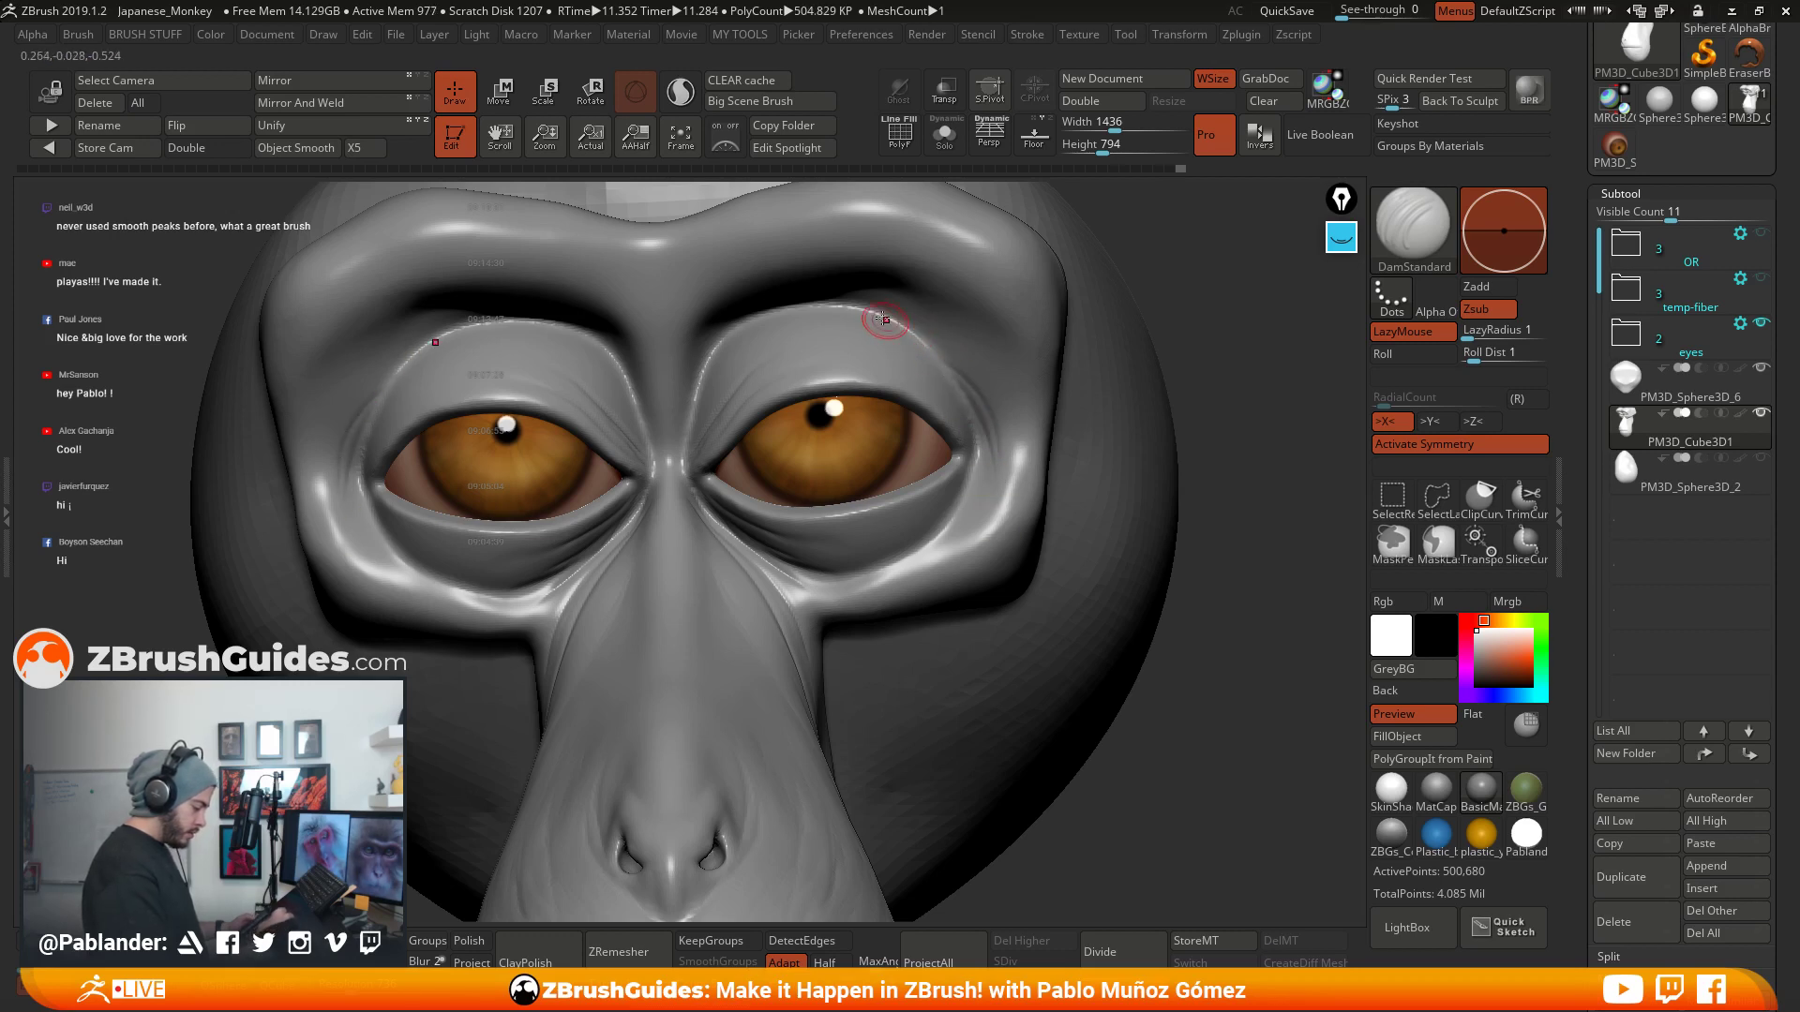
drag(886, 319, 997, 390)
drag(882, 322, 958, 373)
- Extend the upper-lid folds around the outer eye corners with DamStandard strokes and soften them with SmoothPeaks
alt+right_drag(775, 400, 1043, 384)
alt+right_drag(724, 349, 749, 380)
mouse_move(773, 338)
mouse_down()
mouse_move(663, 392)
mouse_move(658, 372)
mouse_up()
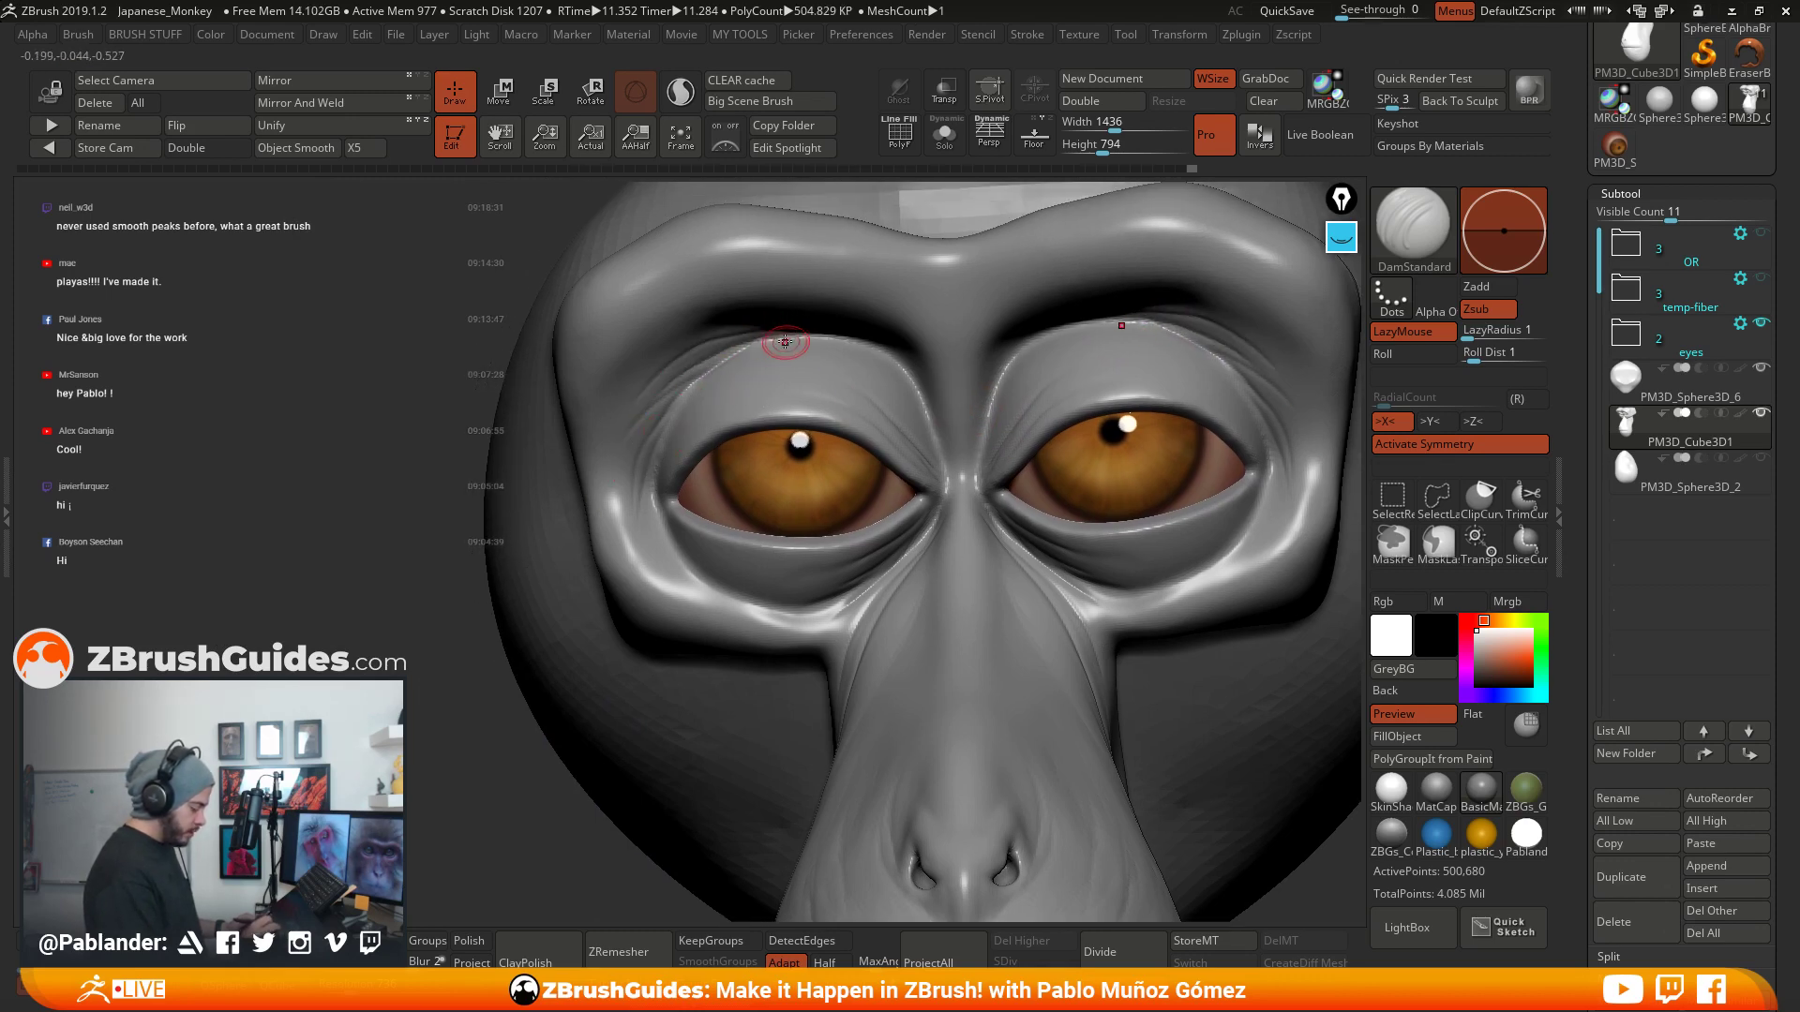
drag(774, 356, 775, 347)
right_drag(754, 348, 767, 354)
mouse_move(769, 344)
shift+mouse_down()
mouse_move(698, 380)
mouse_move(656, 439)
mouse_move(669, 414)
shift+mouse_up()
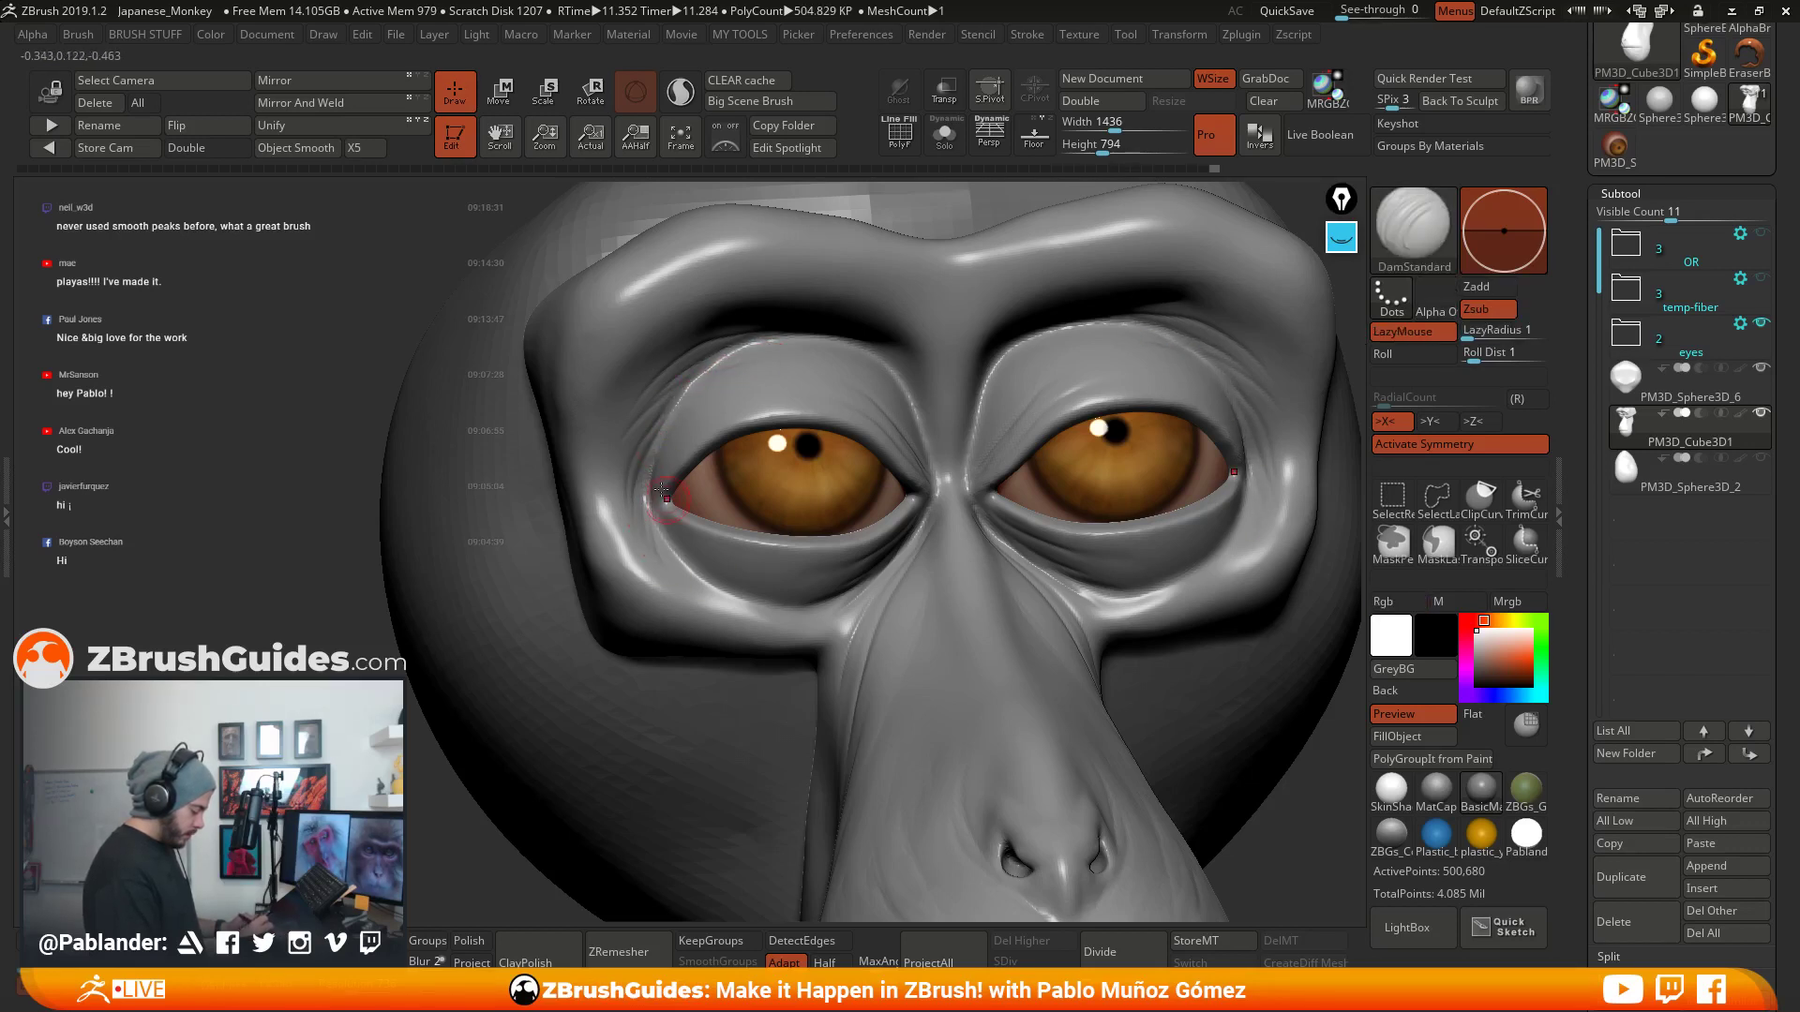
right_drag(845, 415, 722, 427)
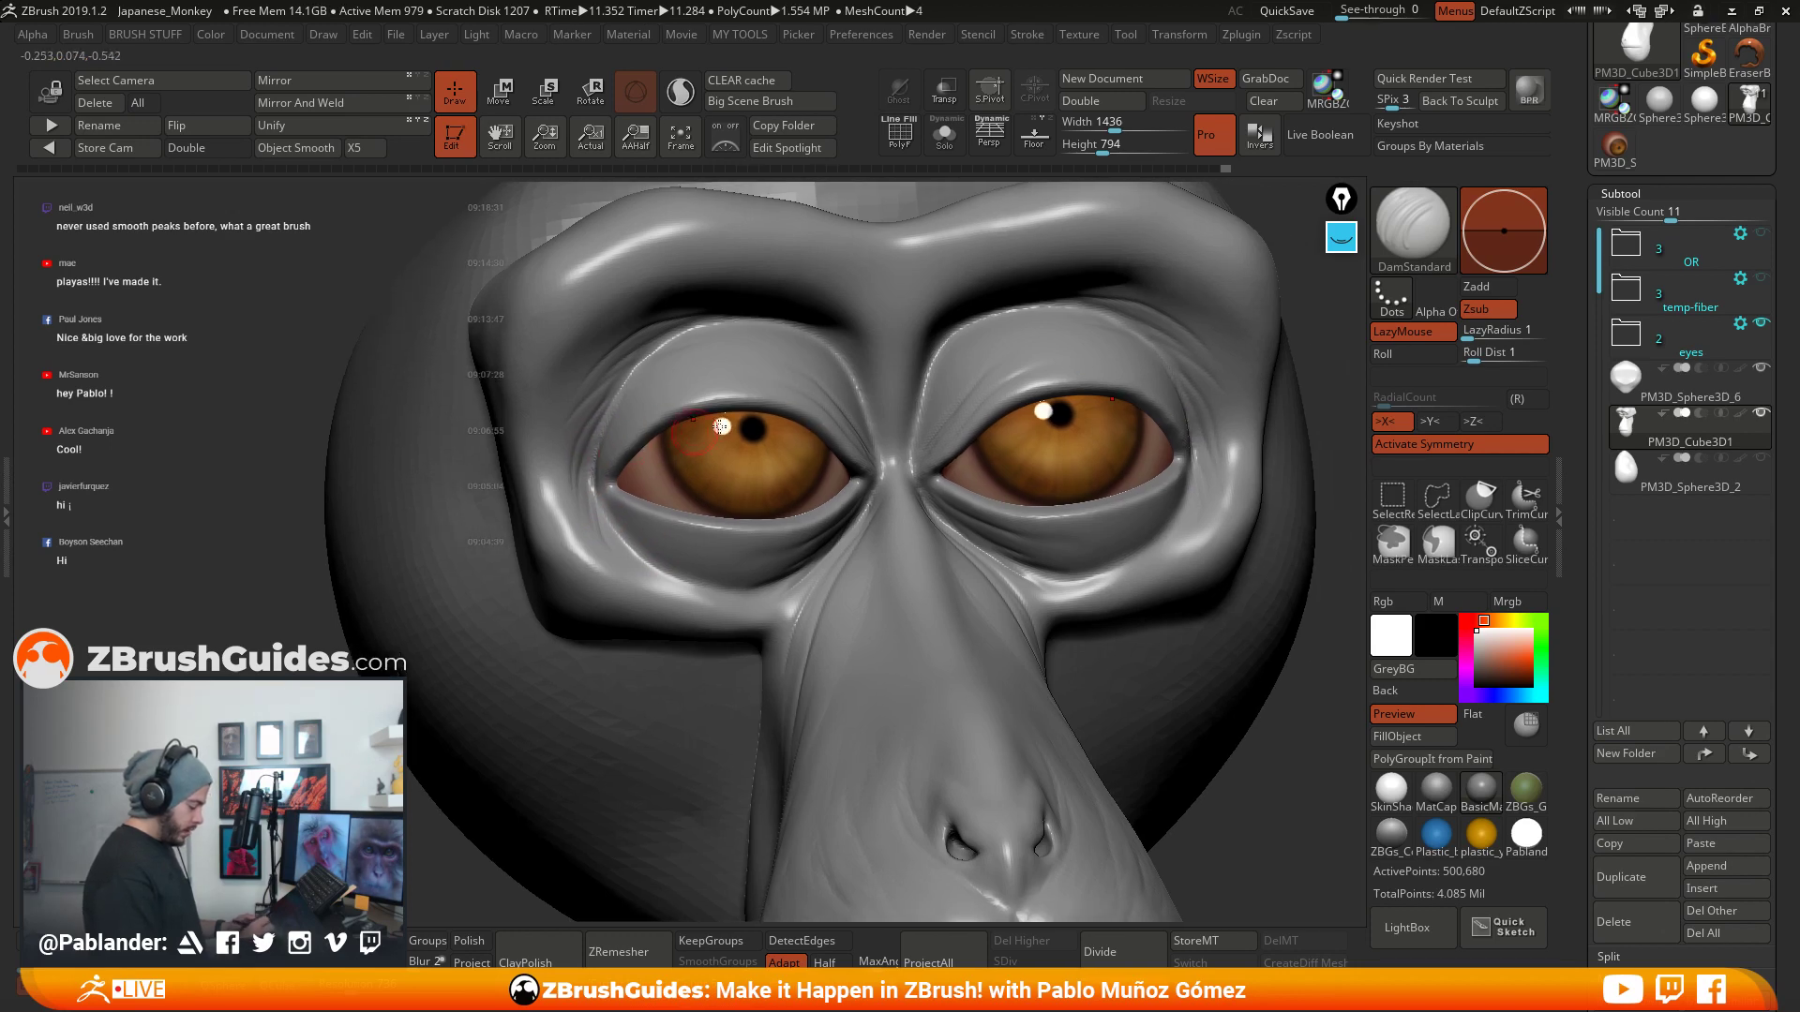
- Set Smooth Stronger as the sculpting smoothing brush
key(b)
shift+click(1105, 281)
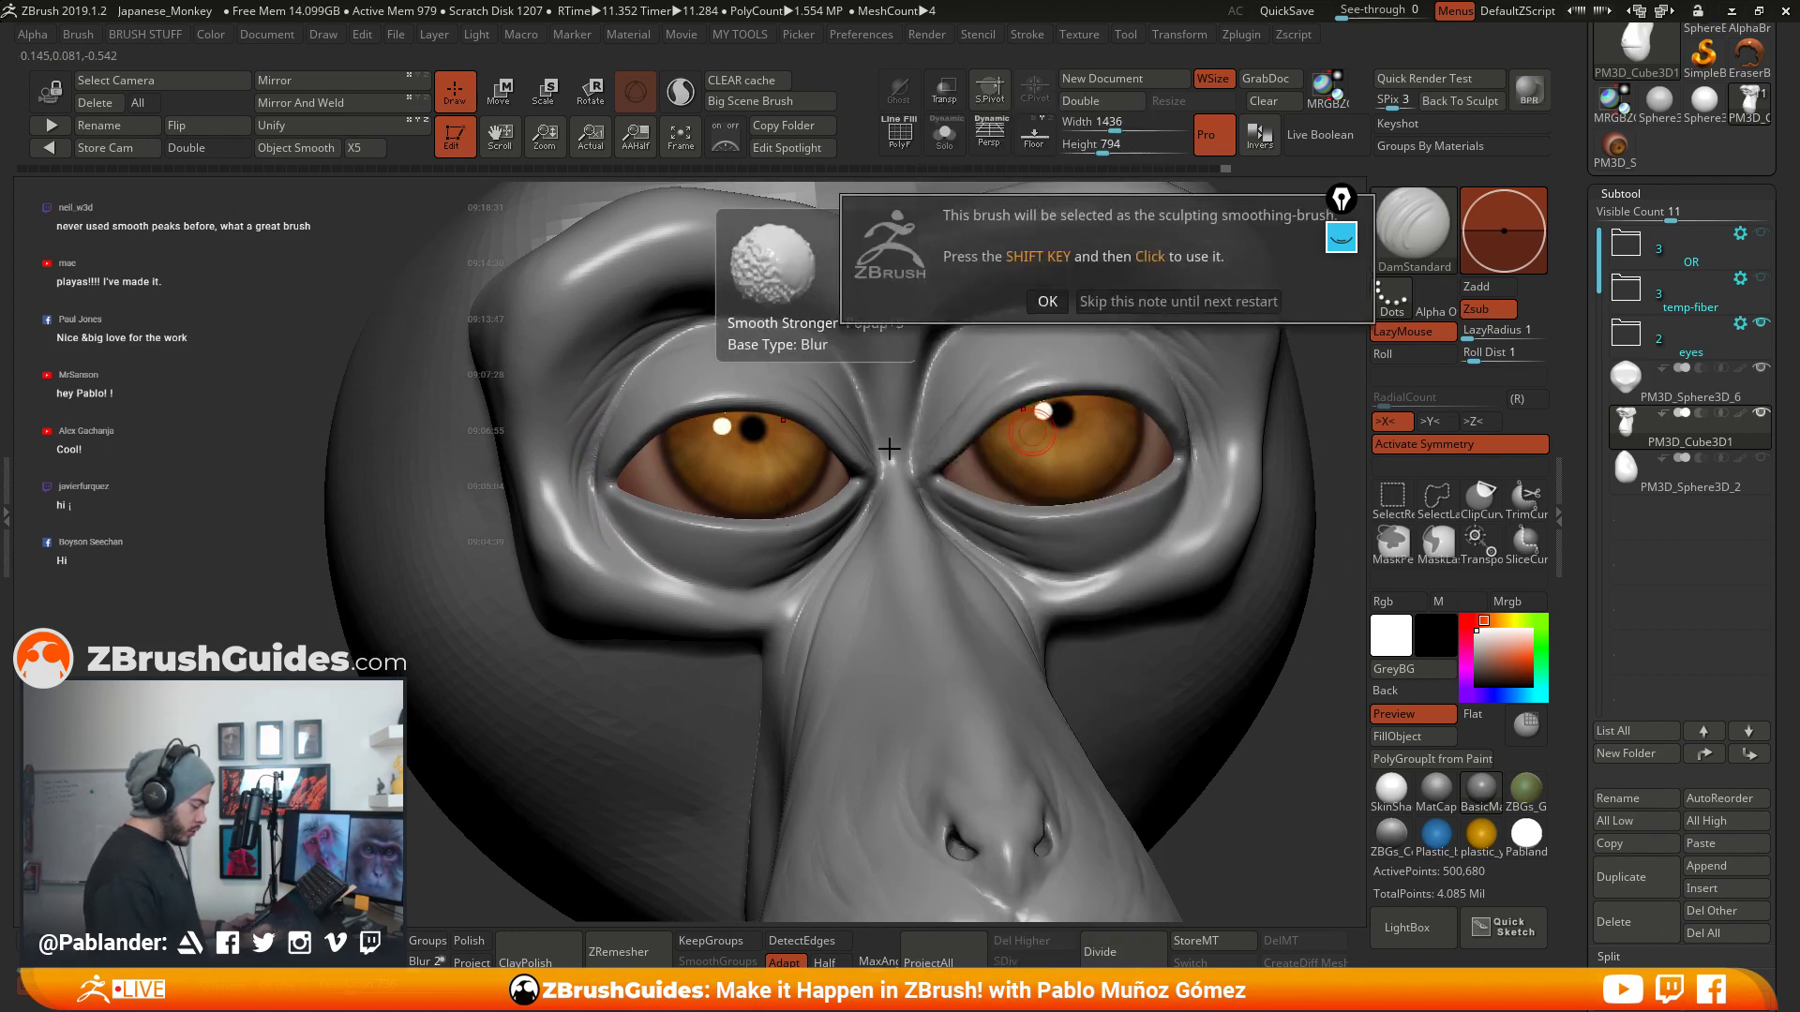
click(1047, 301)
- Carve the eyelid crease from its inner side beside the nose bridge across the top of the upper lid with DamStandard
right_drag(633, 393, 682, 341)
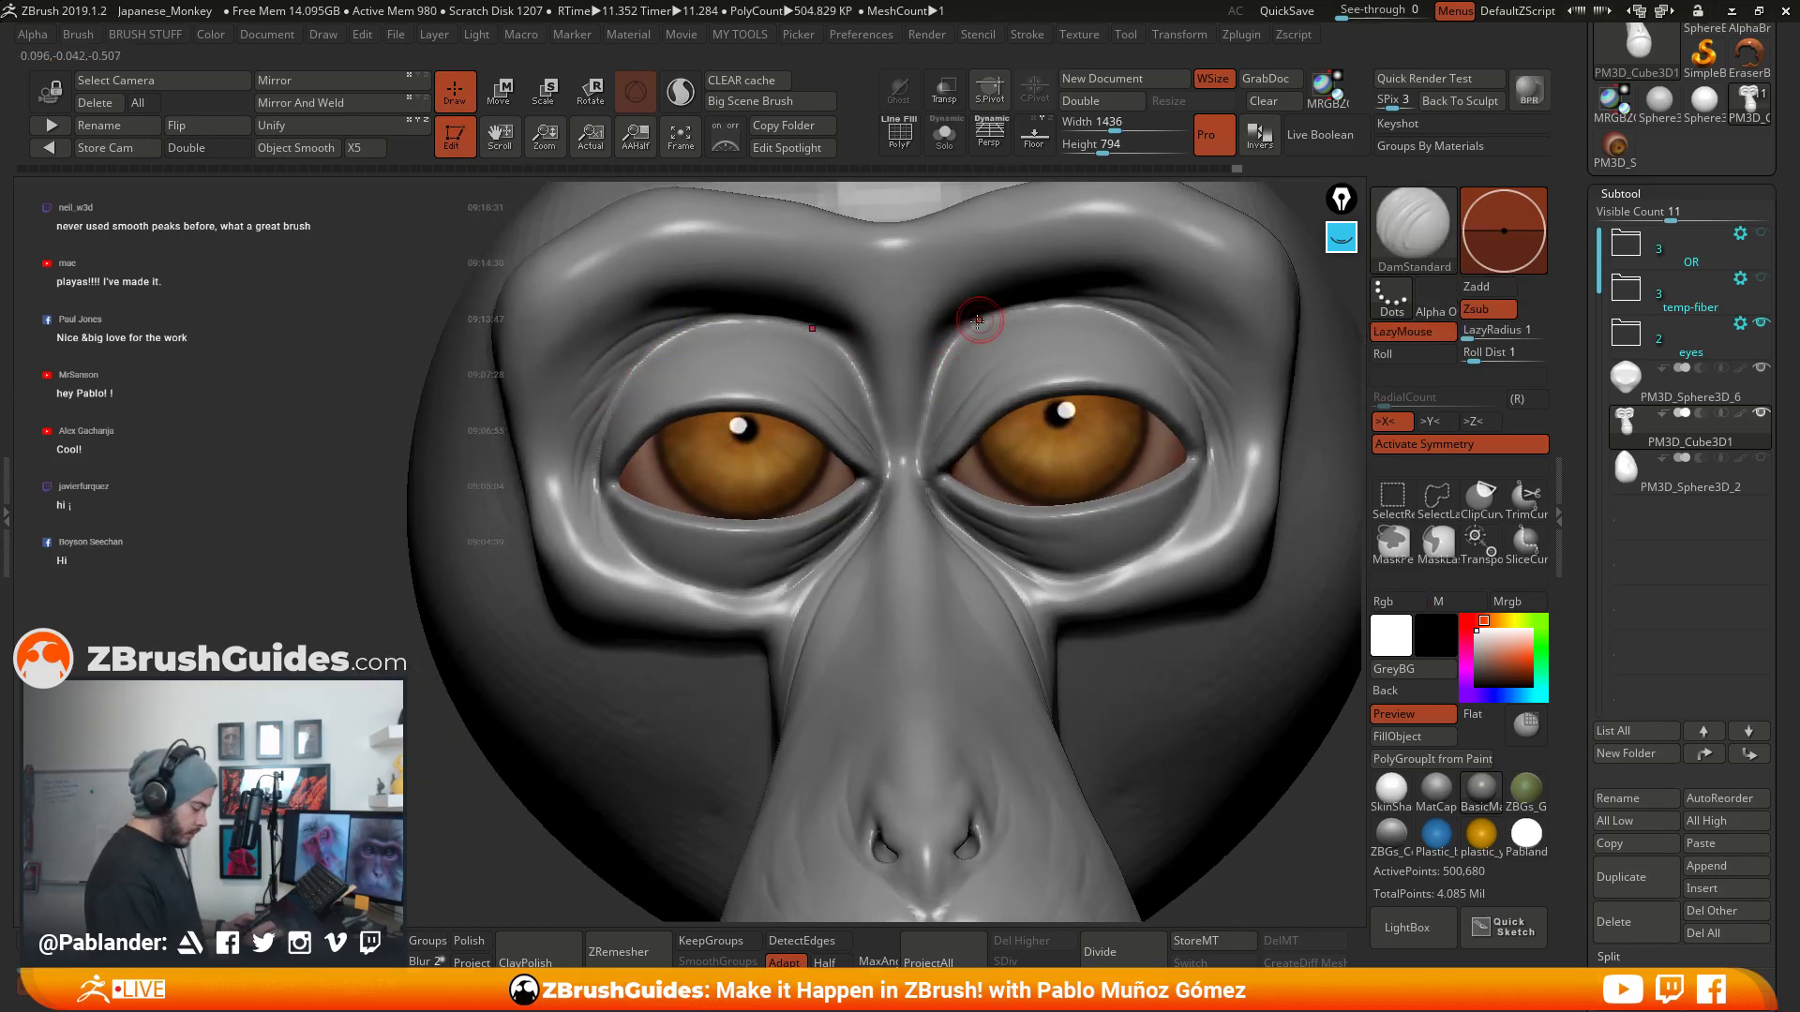
mouse_move(976, 322)
mouse_down()
mouse_move(928, 399)
mouse_move(935, 376)
mouse_up()
mouse_move(983, 352)
right_down()
mouse_move(956, 328)
mouse_move(929, 346)
right_up()
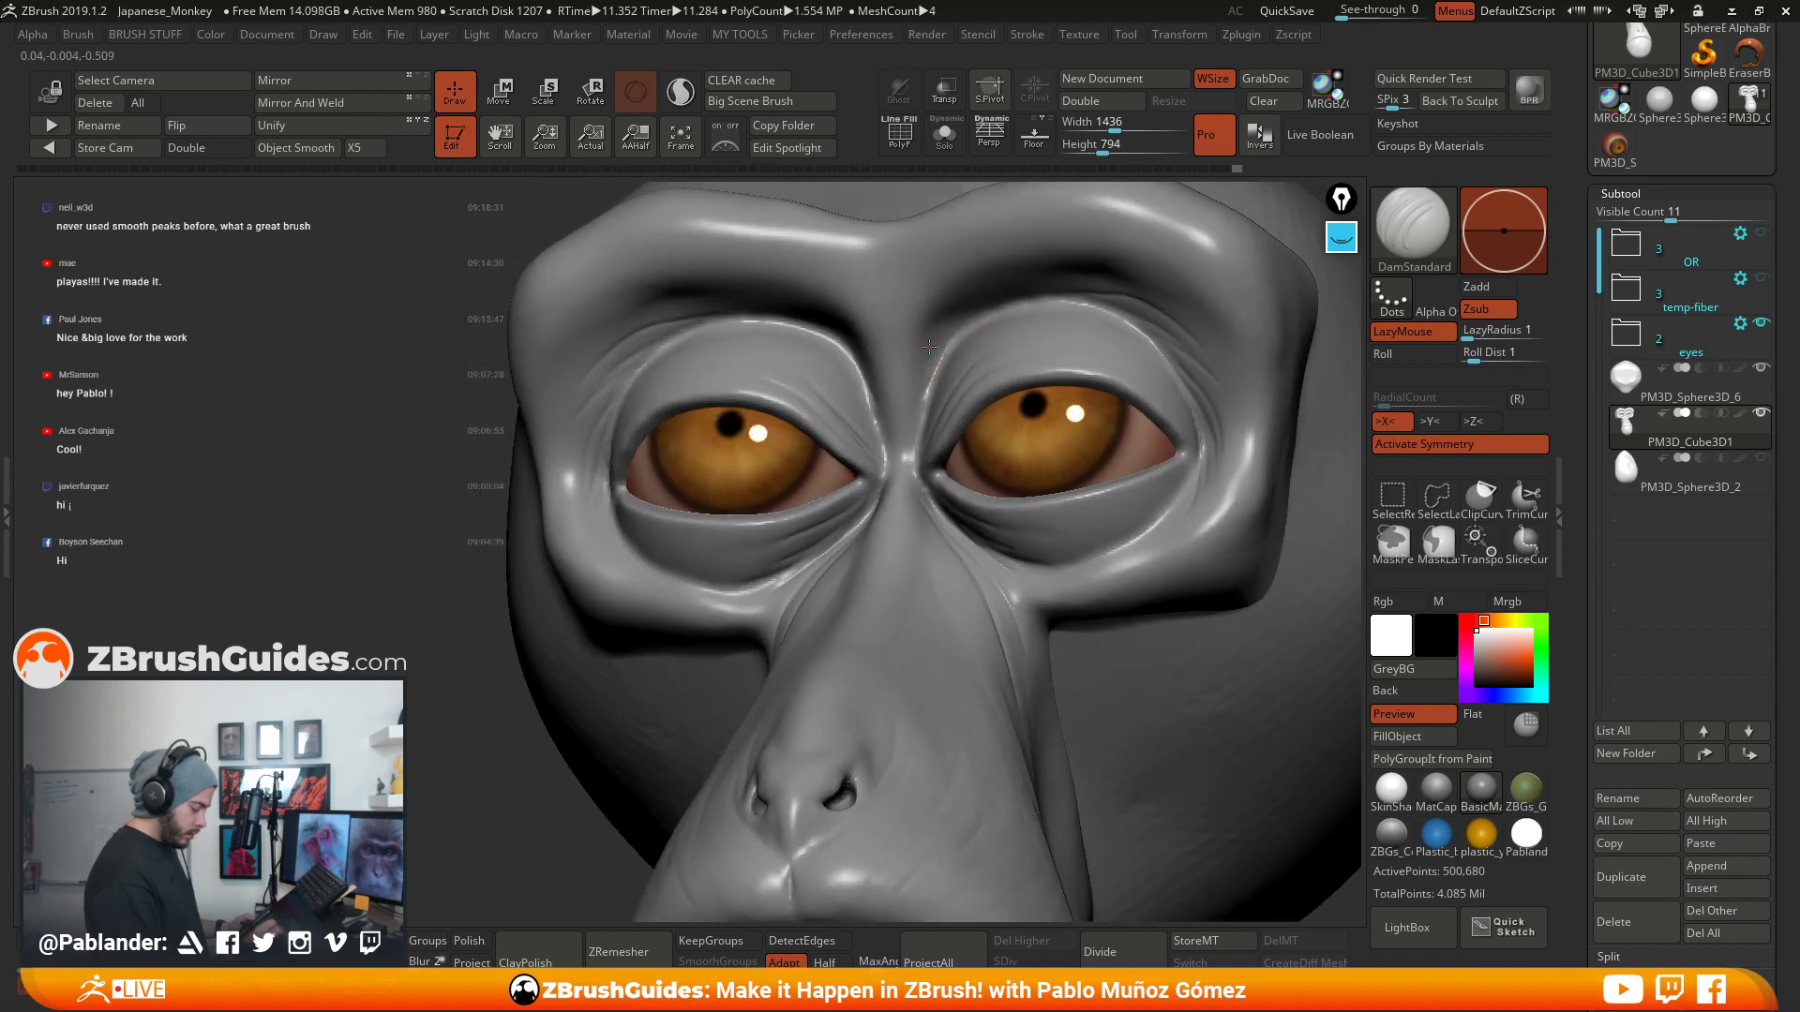
drag(964, 306, 1085, 305)
right_drag(1075, 305, 858, 321)
- Carve wrinkles between the upper eyelid and the outer brow with DamStandard and smooth them with Smooth Stronger
key(shift)
shift+right_drag(689, 351, 796, 313)
drag(800, 305, 861, 307)
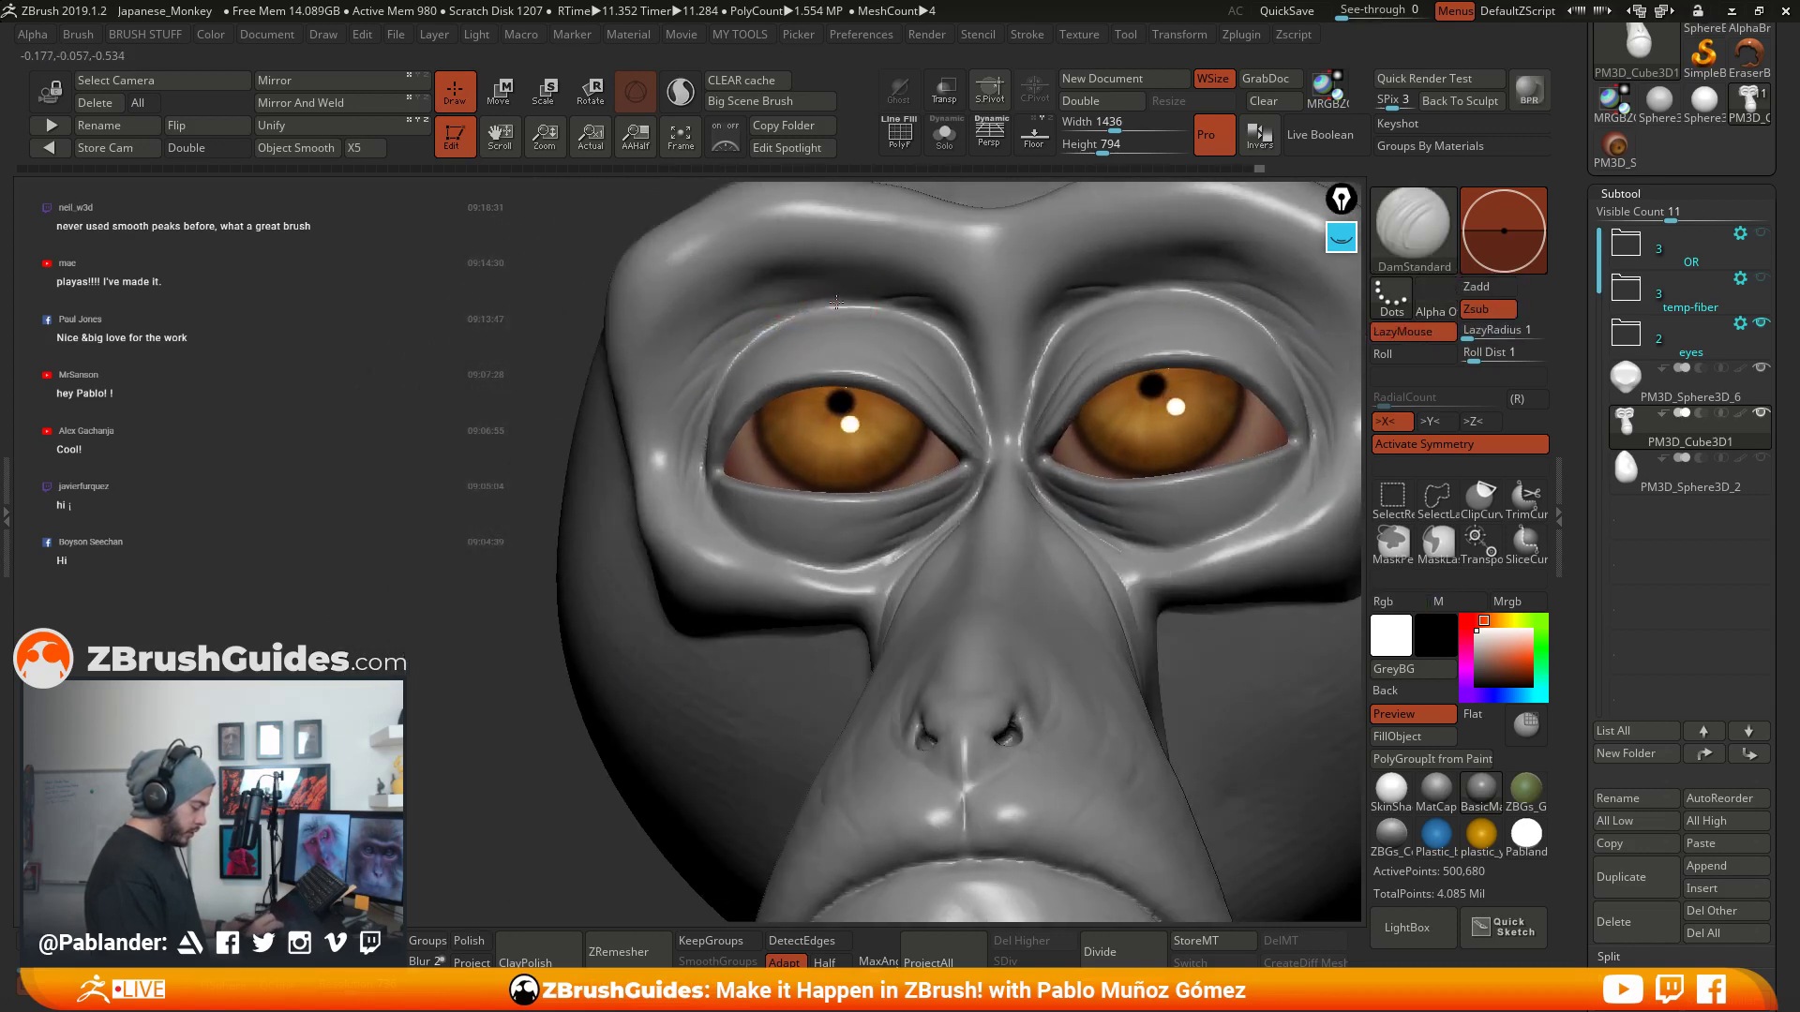
drag(700, 364, 891, 299)
key(shift)
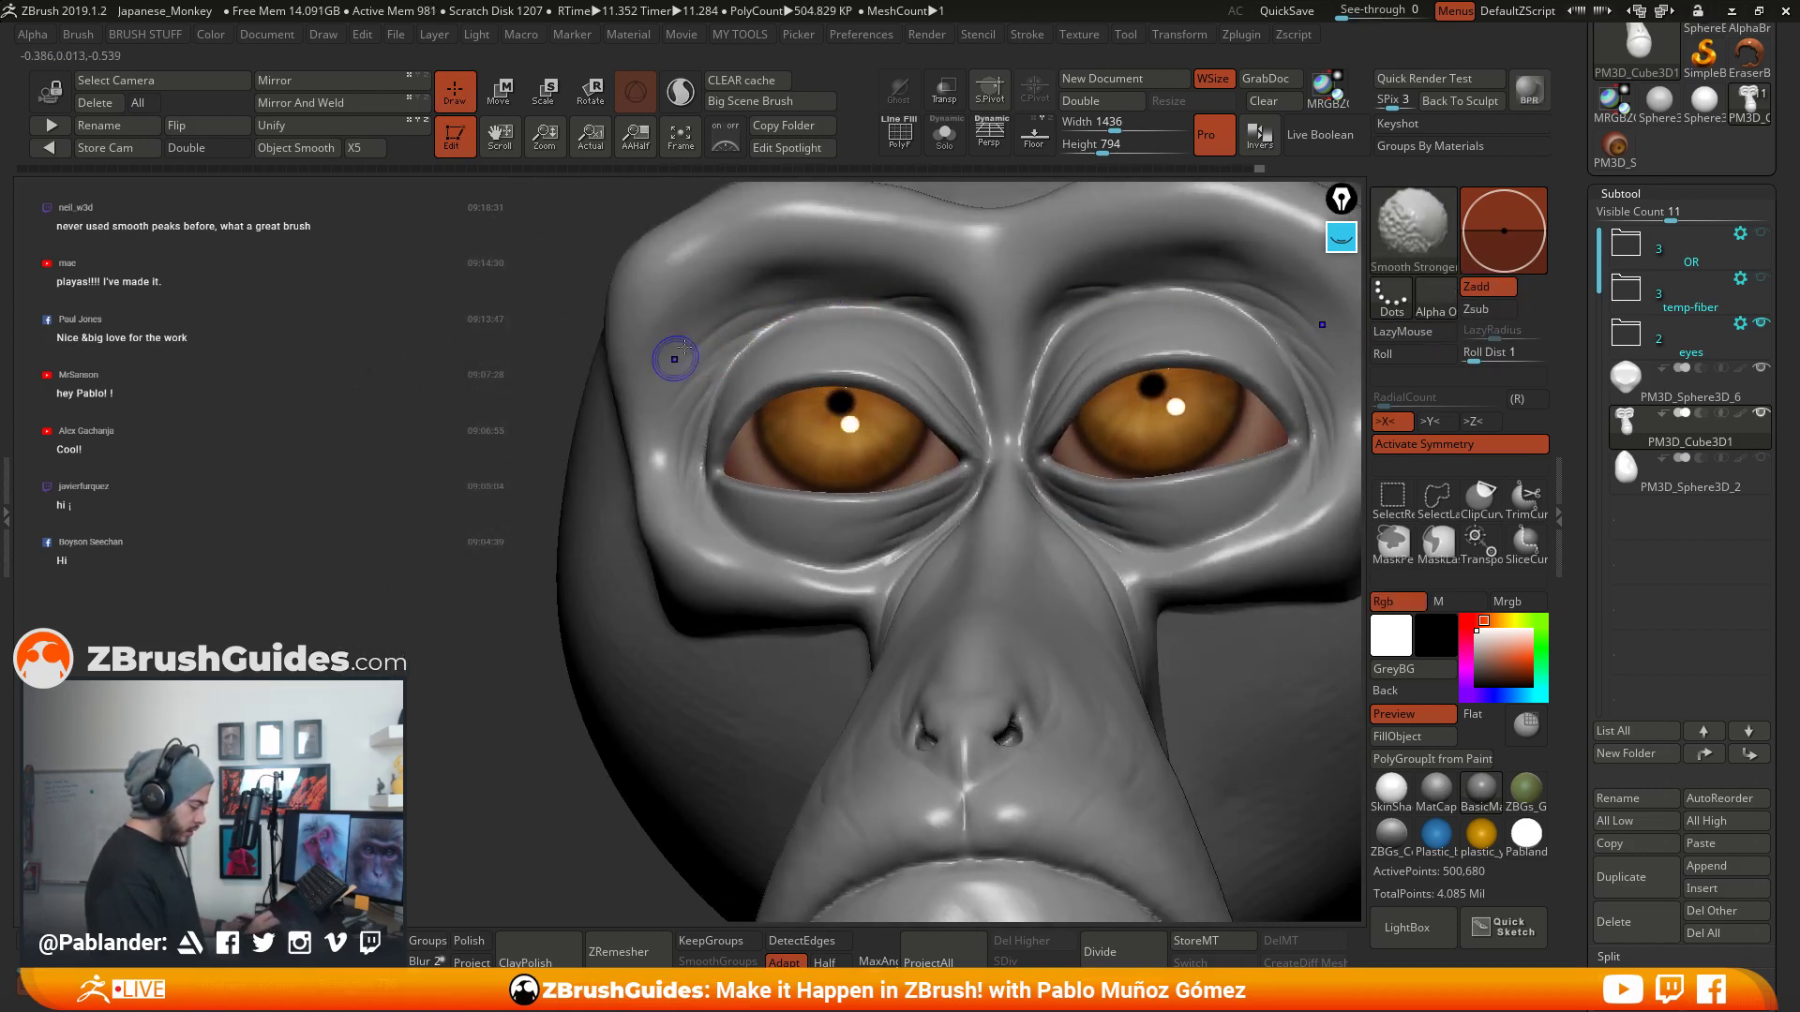
drag(708, 403, 727, 353)
- Deepen the outer upper-lid crease with DamStandard and soften the outer eye socket with Smooth Stronger
right_drag(726, 353, 740, 363)
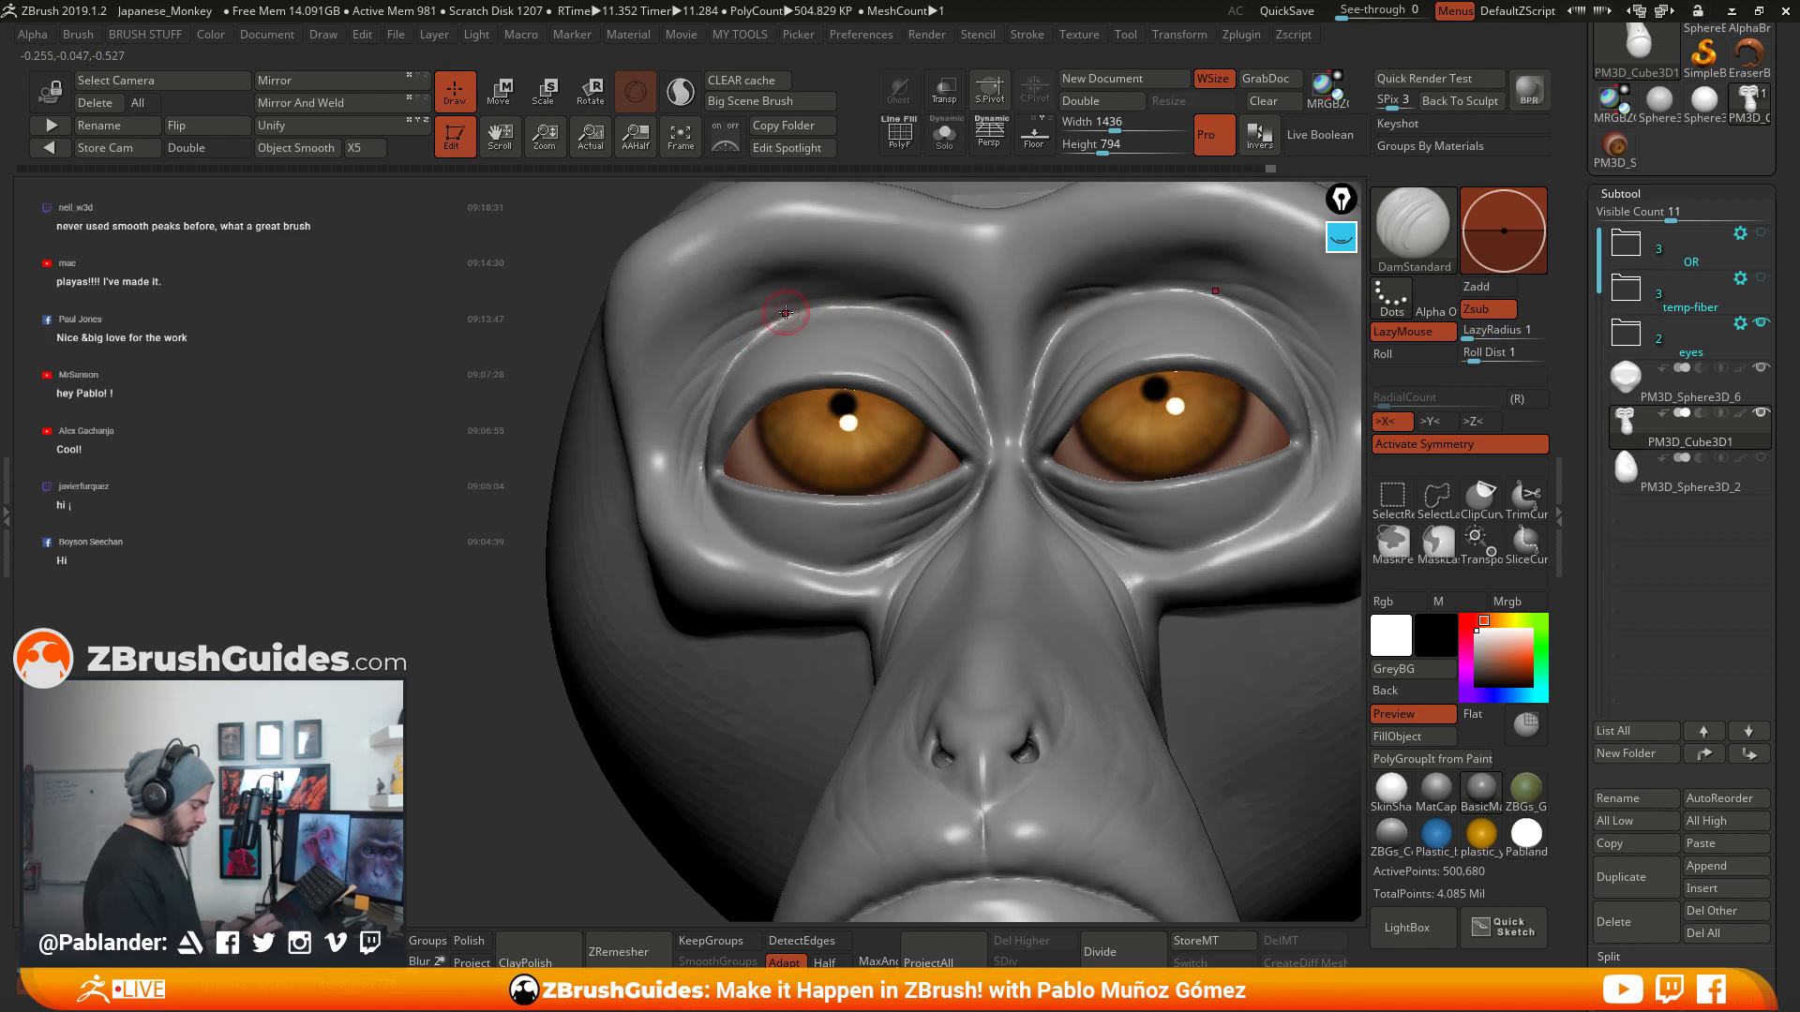
drag(786, 313, 696, 375)
right_drag(771, 310, 809, 301)
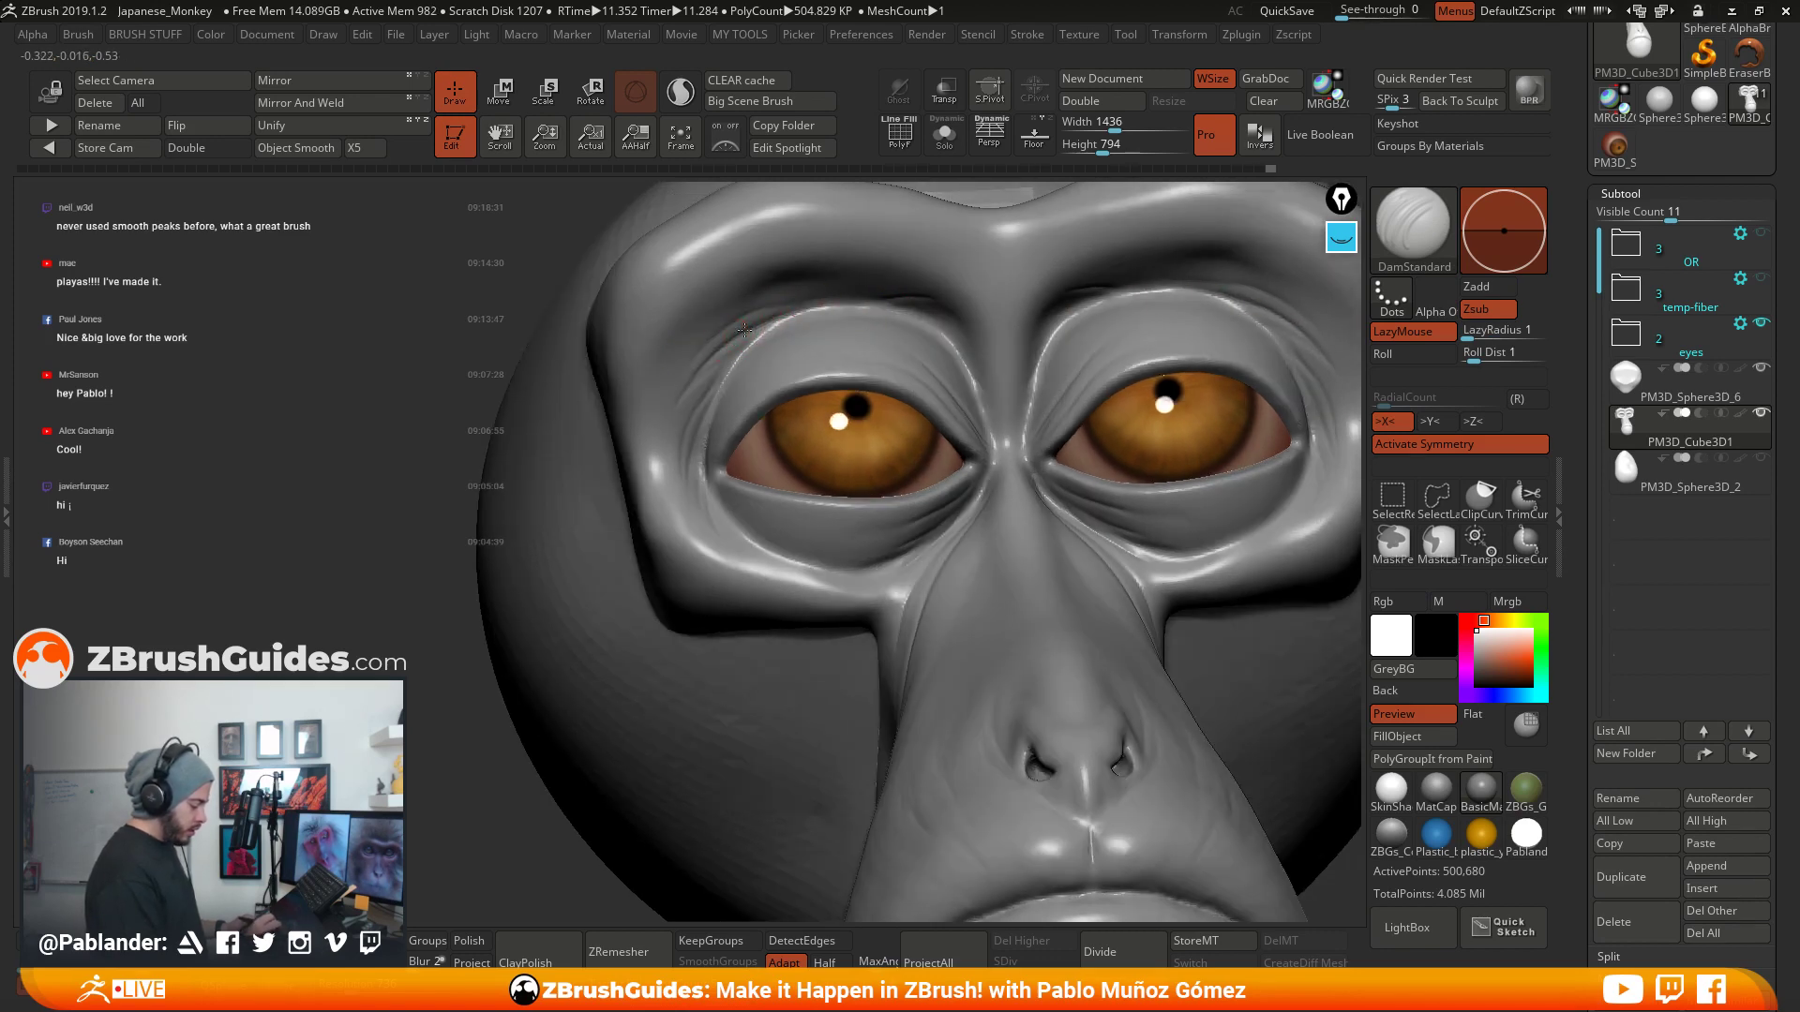
mouse_move(817, 307)
mouse_down()
mouse_move(864, 306)
mouse_move(827, 311)
mouse_up()
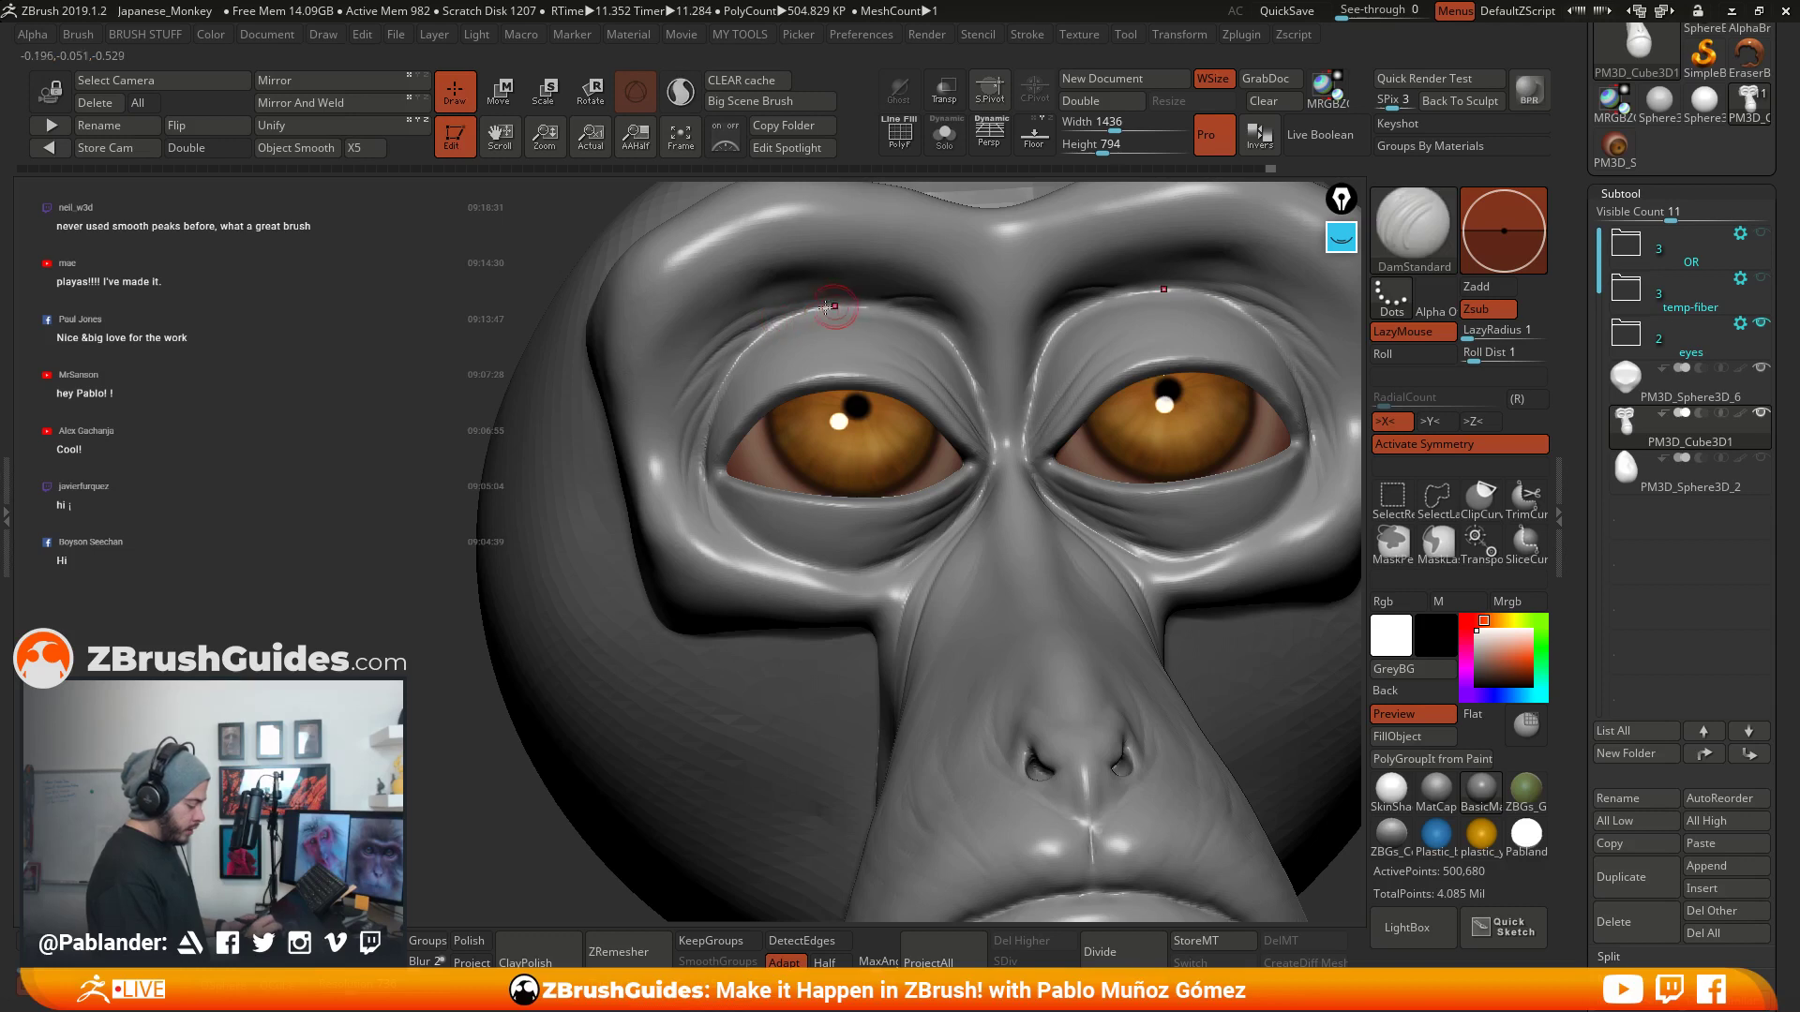
shift+drag(689, 366, 675, 414)
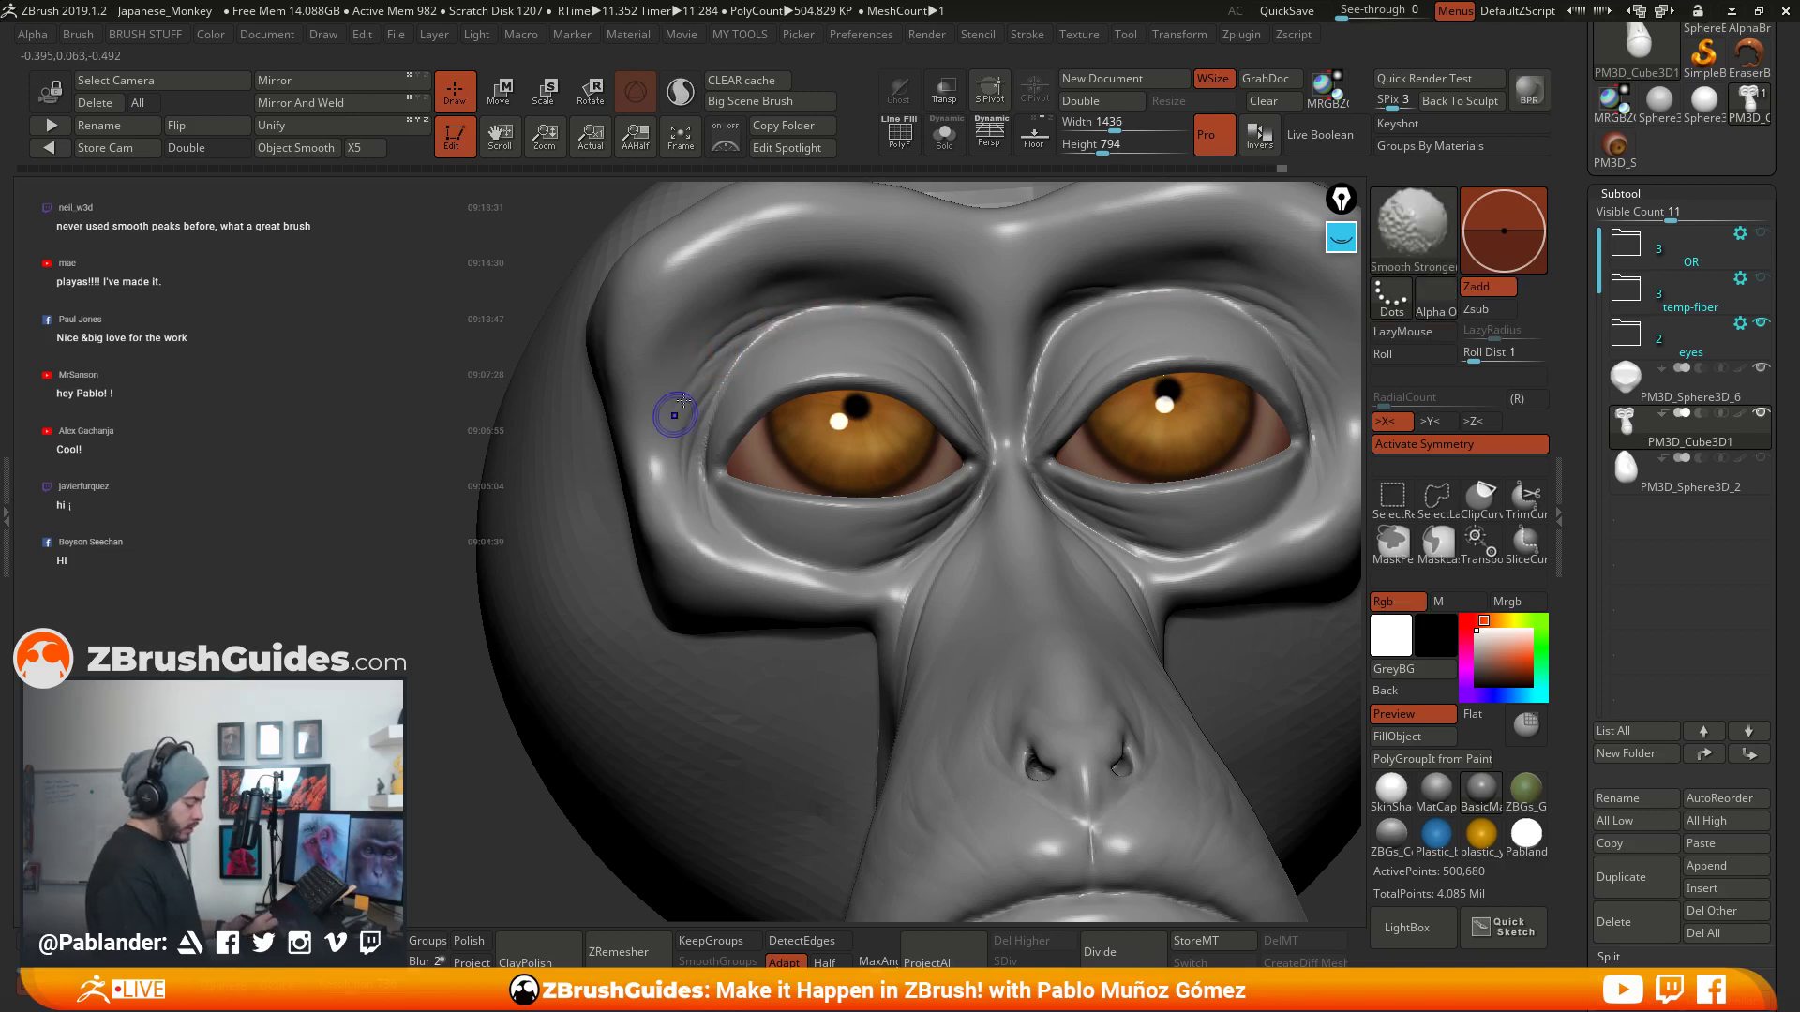
shift+drag(664, 487, 656, 452)
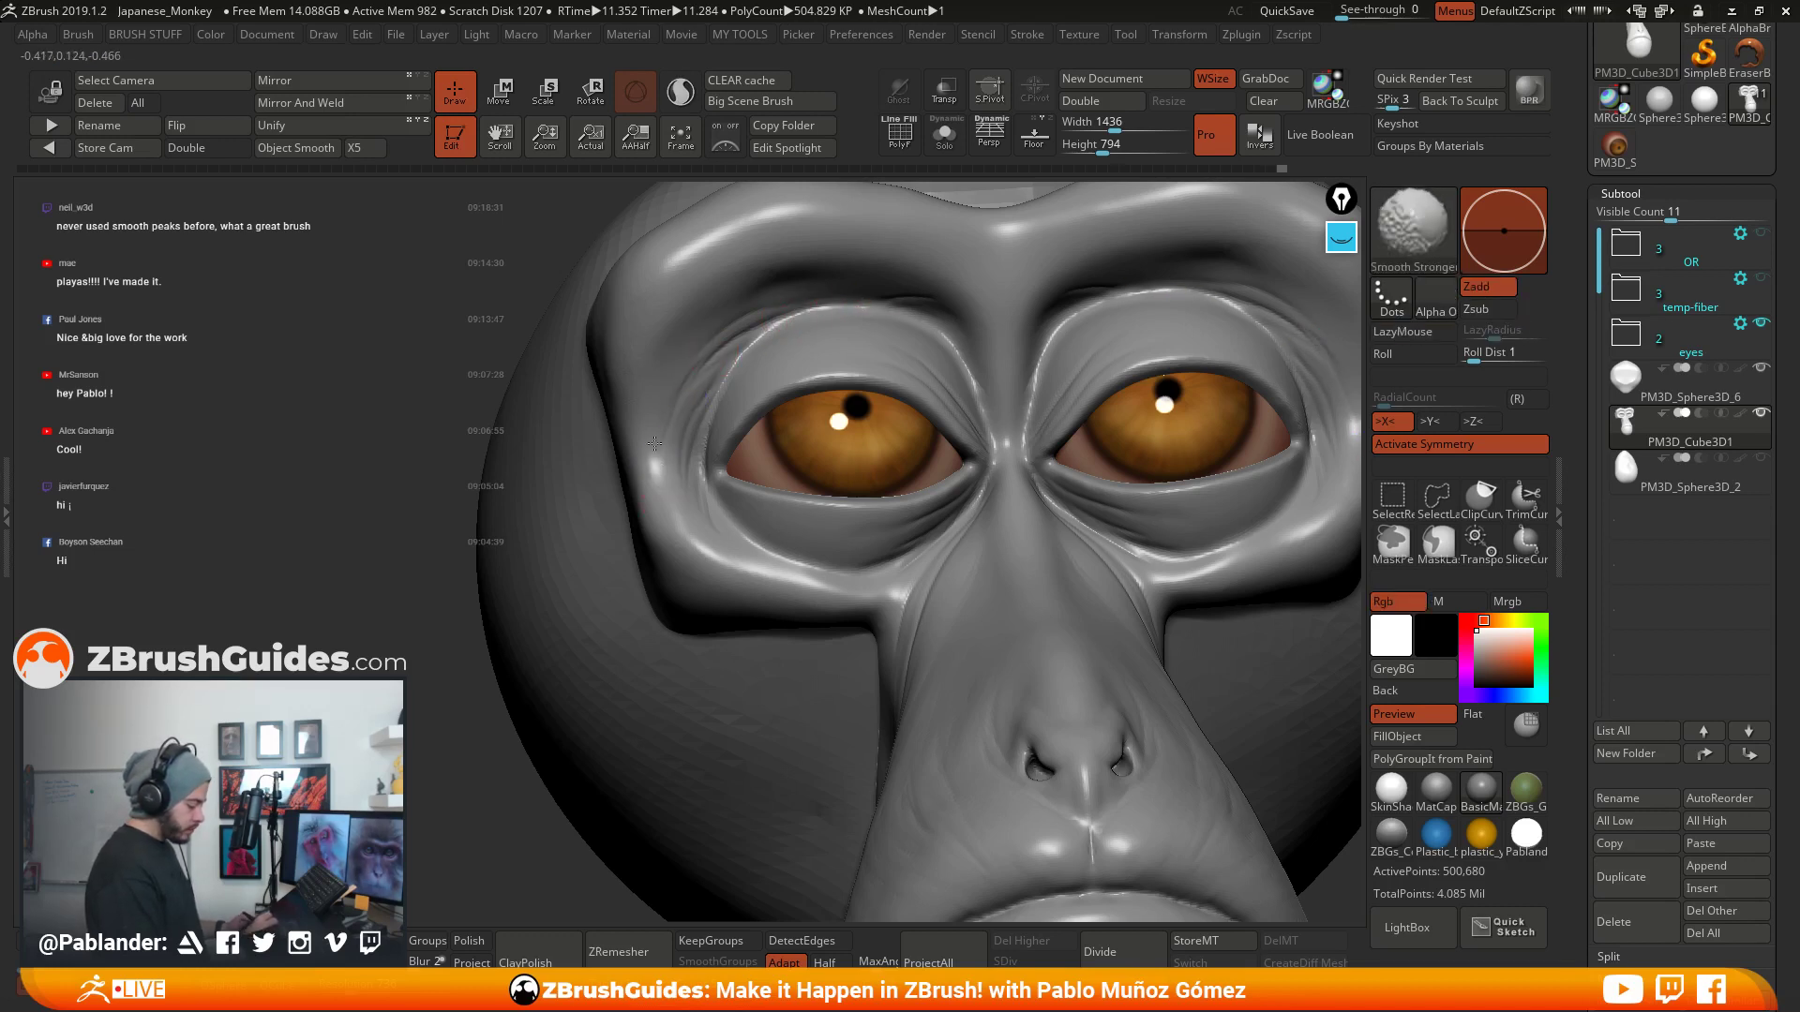
- Soften the folds running from below the inner eye corners down the side of the nose with Smooth Stronger
alt+right_drag(755, 403, 727, 354)
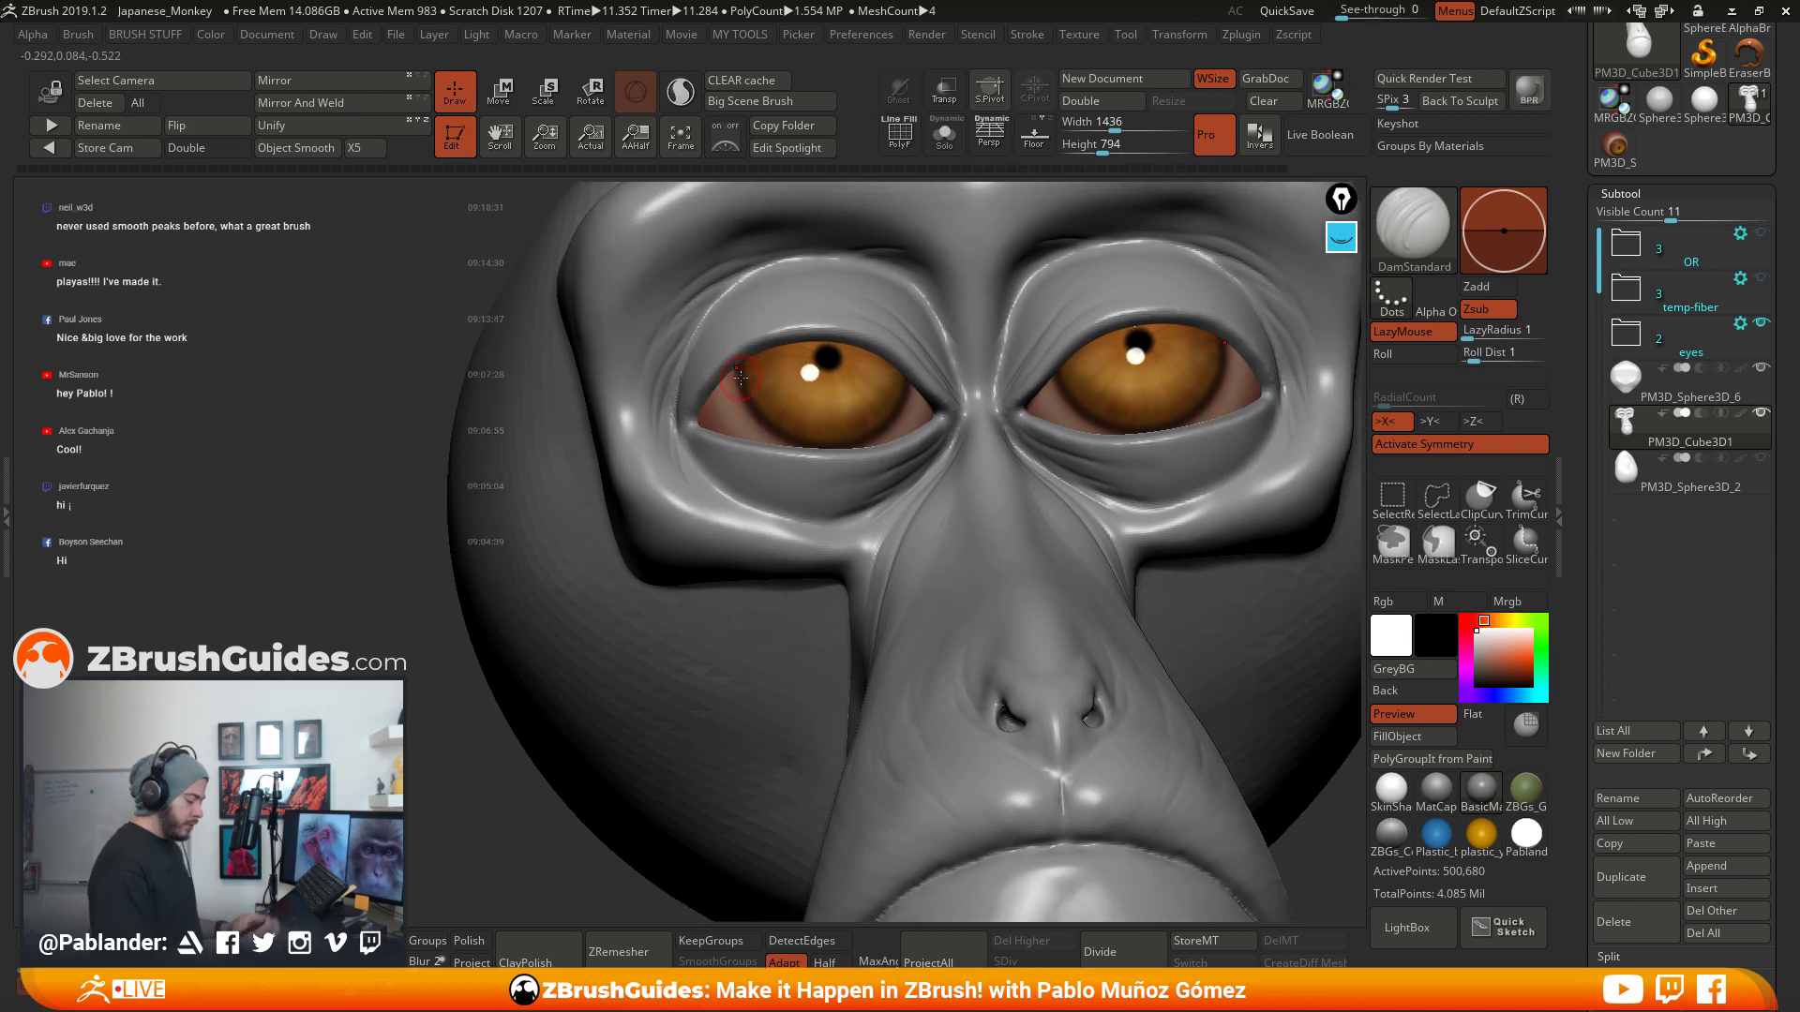
alt+right_drag(1303, 412, 1062, 483)
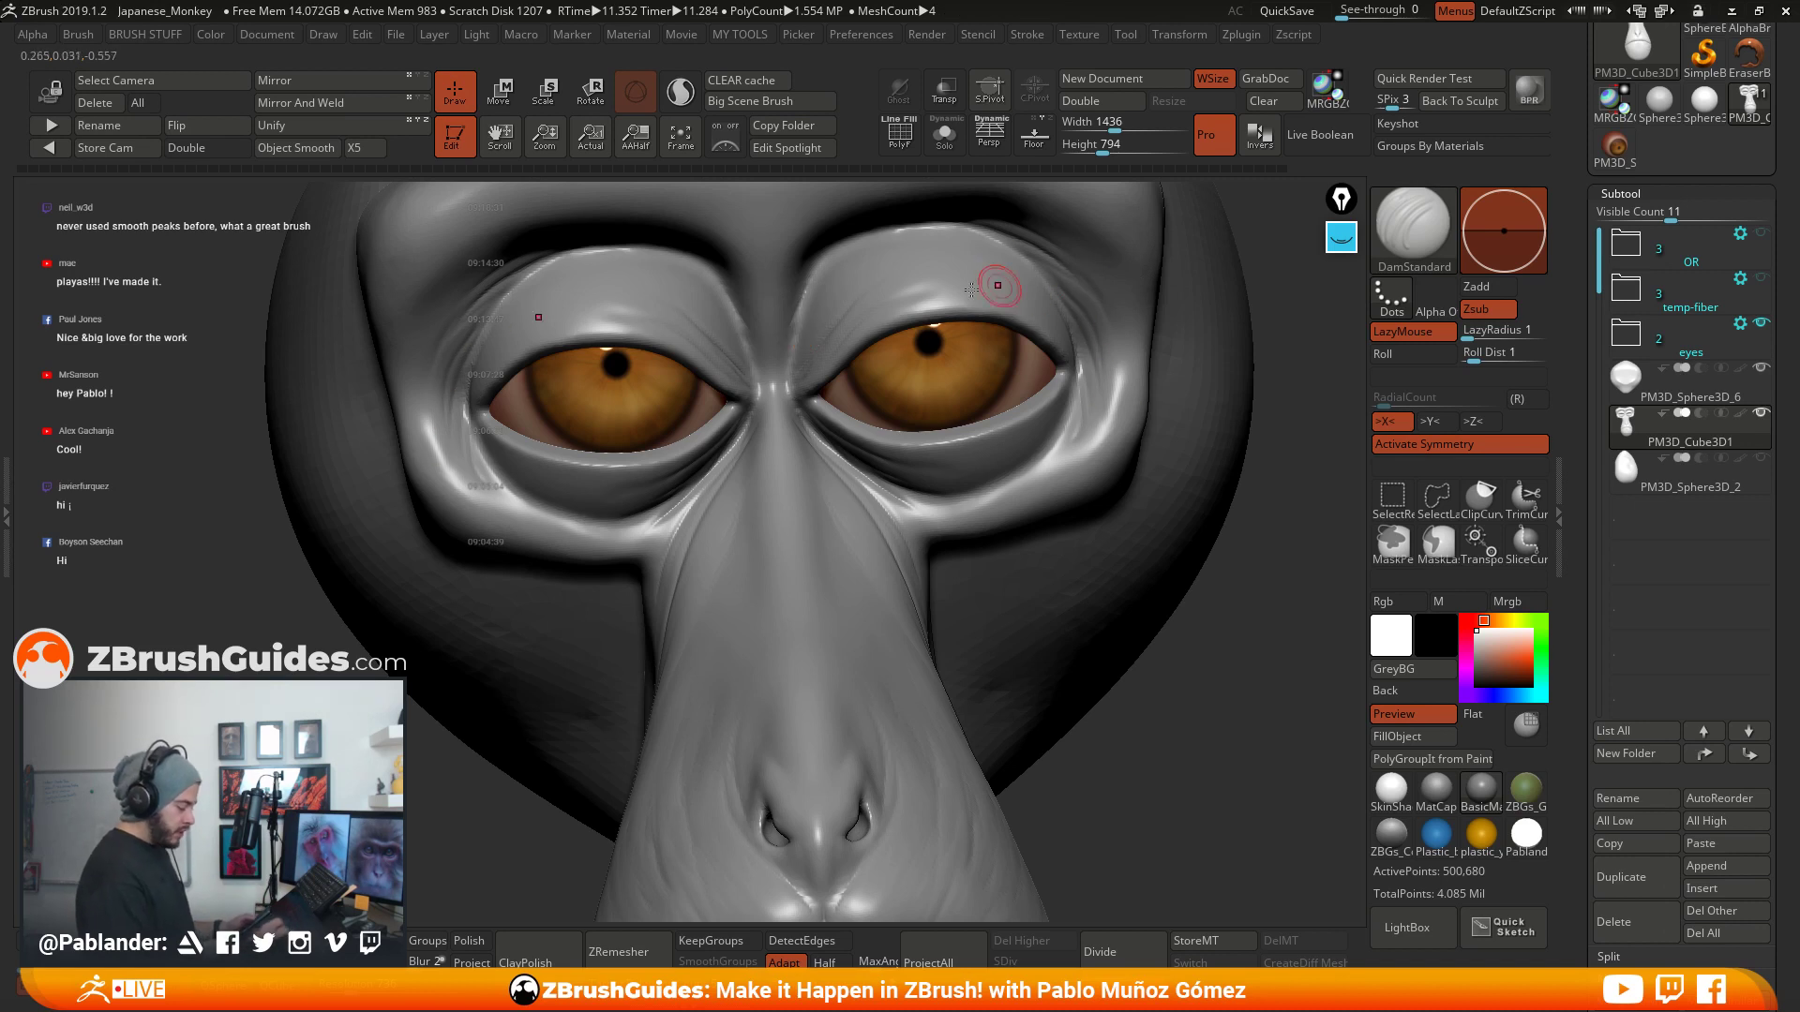
alt+right_drag(894, 442, 916, 521)
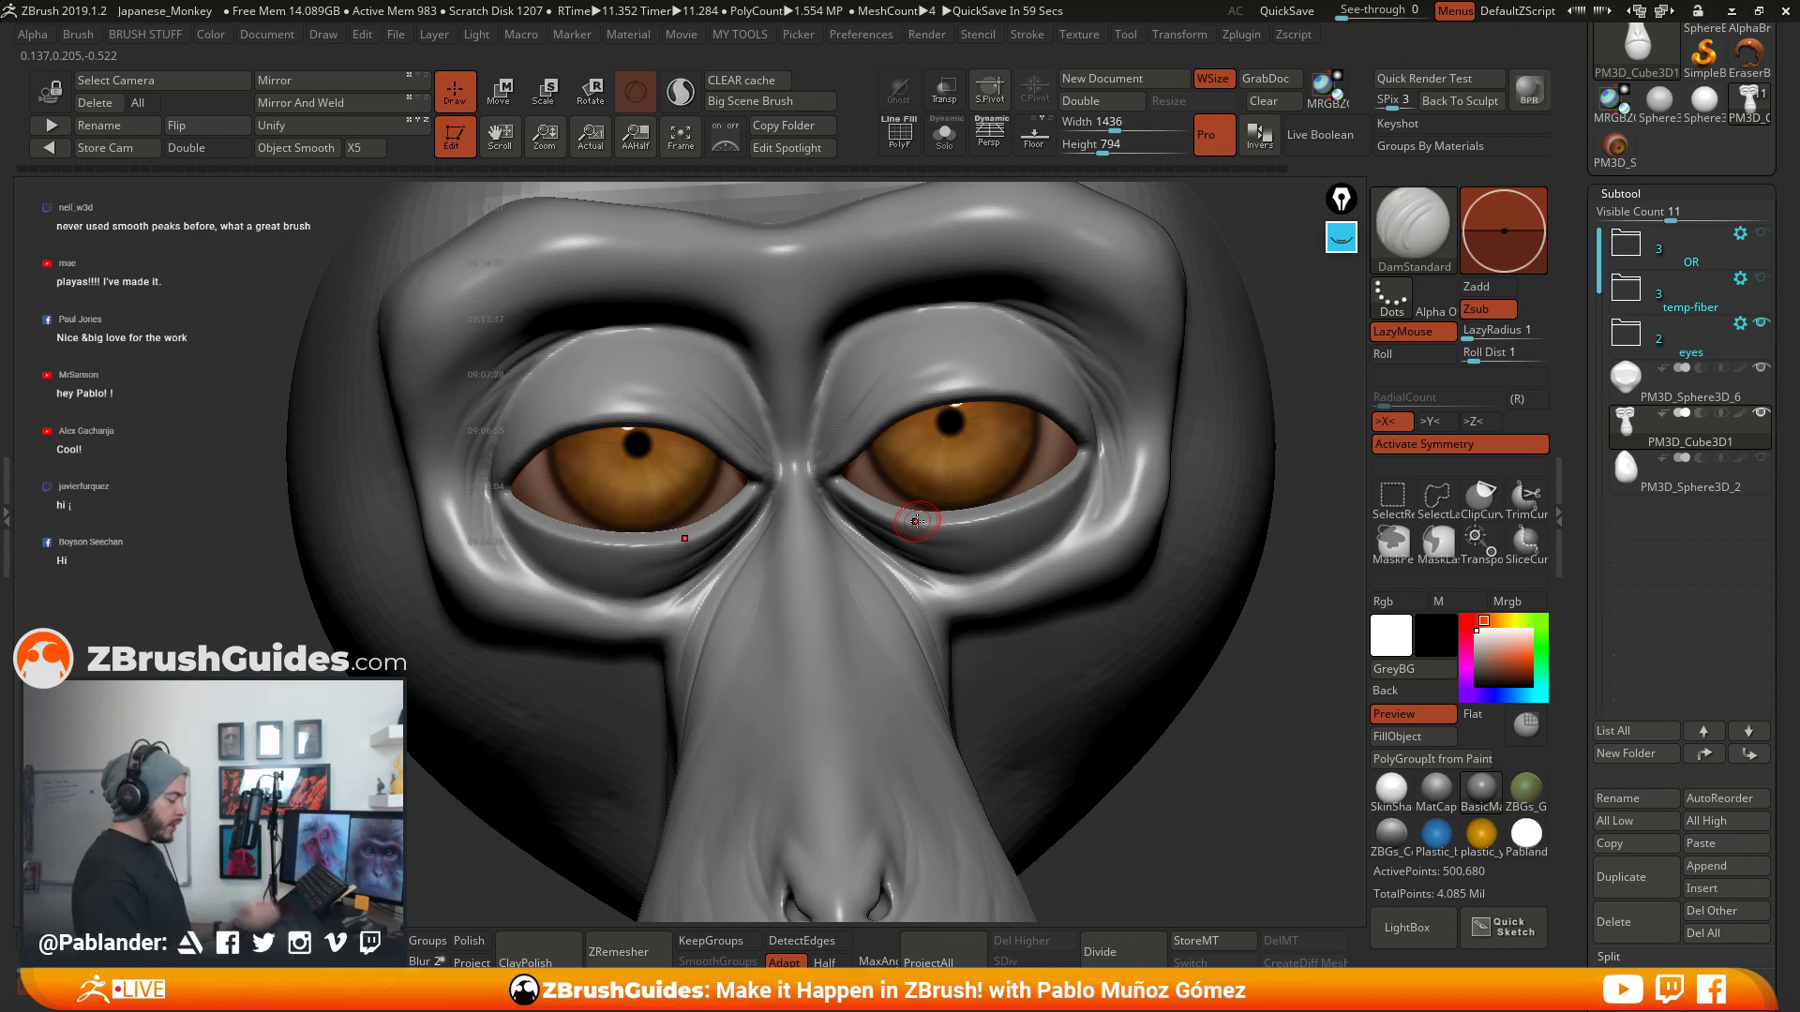
alt+right_drag(852, 525, 809, 441)
right_drag(808, 440, 885, 452)
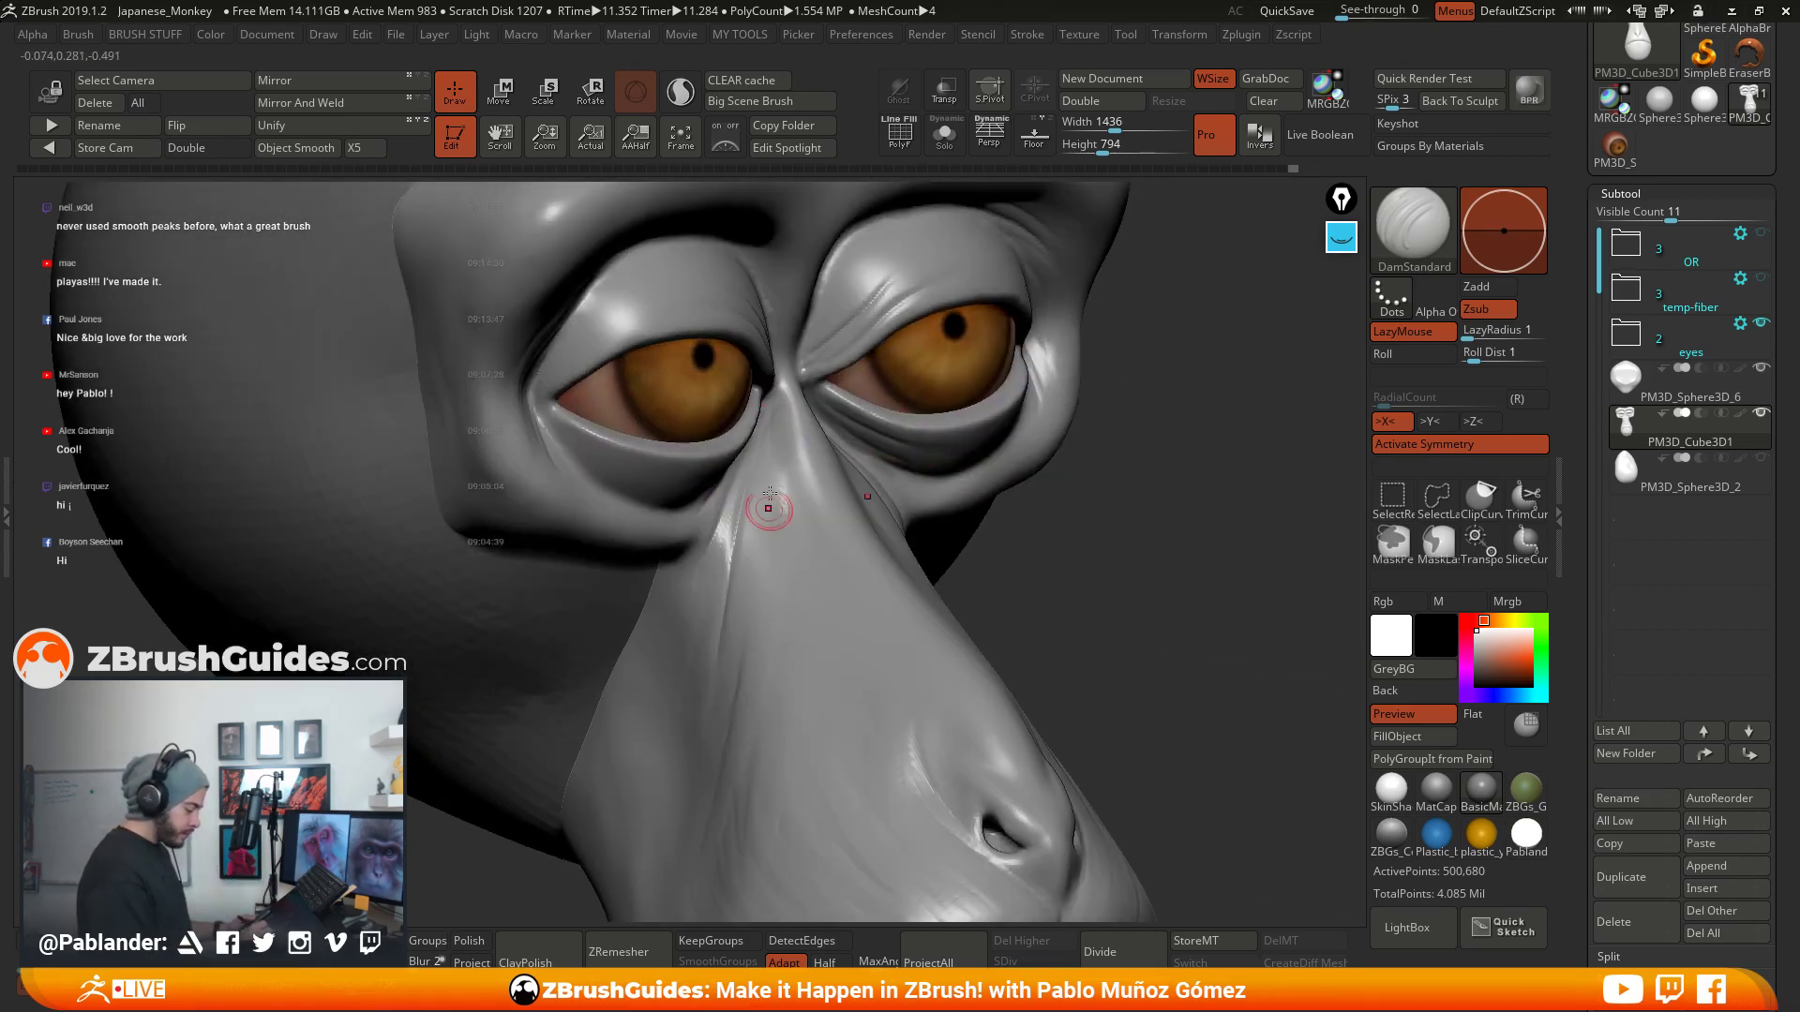
mouse_move(1065, 615)
alt+right_down()
mouse_move(1128, 426)
mouse_move(986, 416)
alt+right_up()
shift+drag(846, 339, 857, 368)
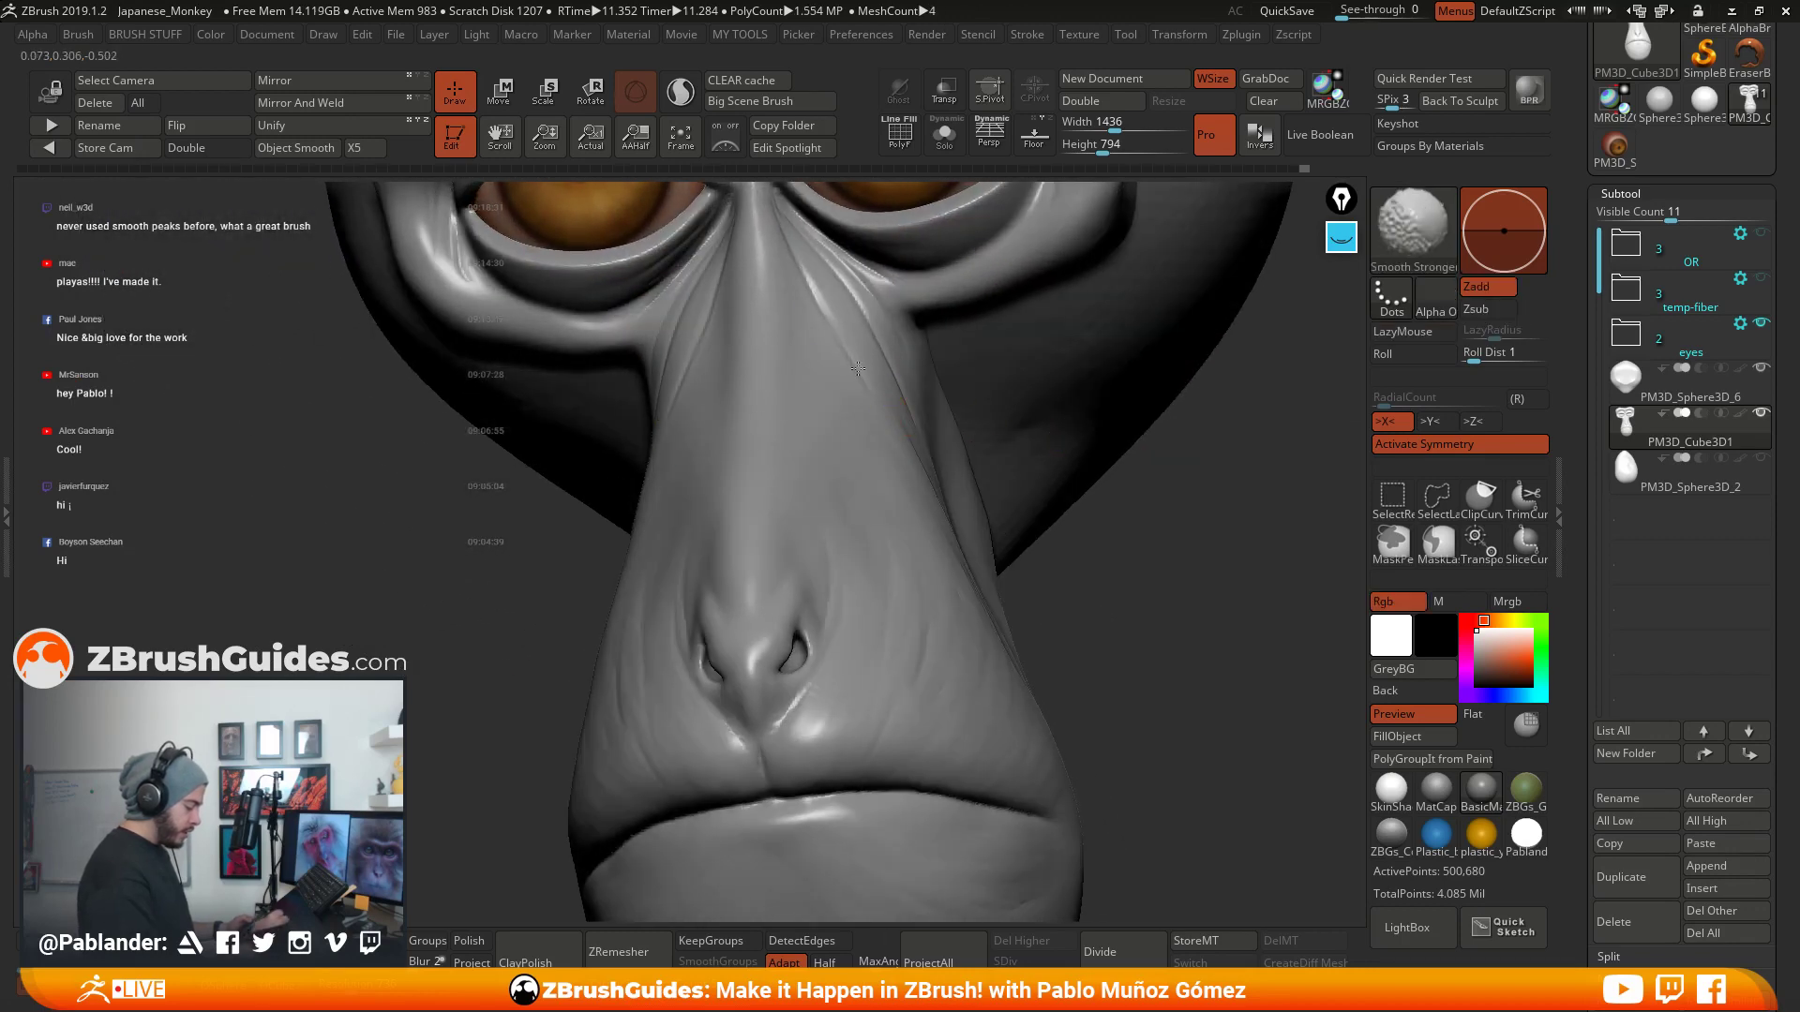
shift+drag(805, 260, 803, 279)
mouse_move(918, 466)
ctrl+right_down()
mouse_move(984, 401)
mouse_move(920, 396)
ctrl+right_up()
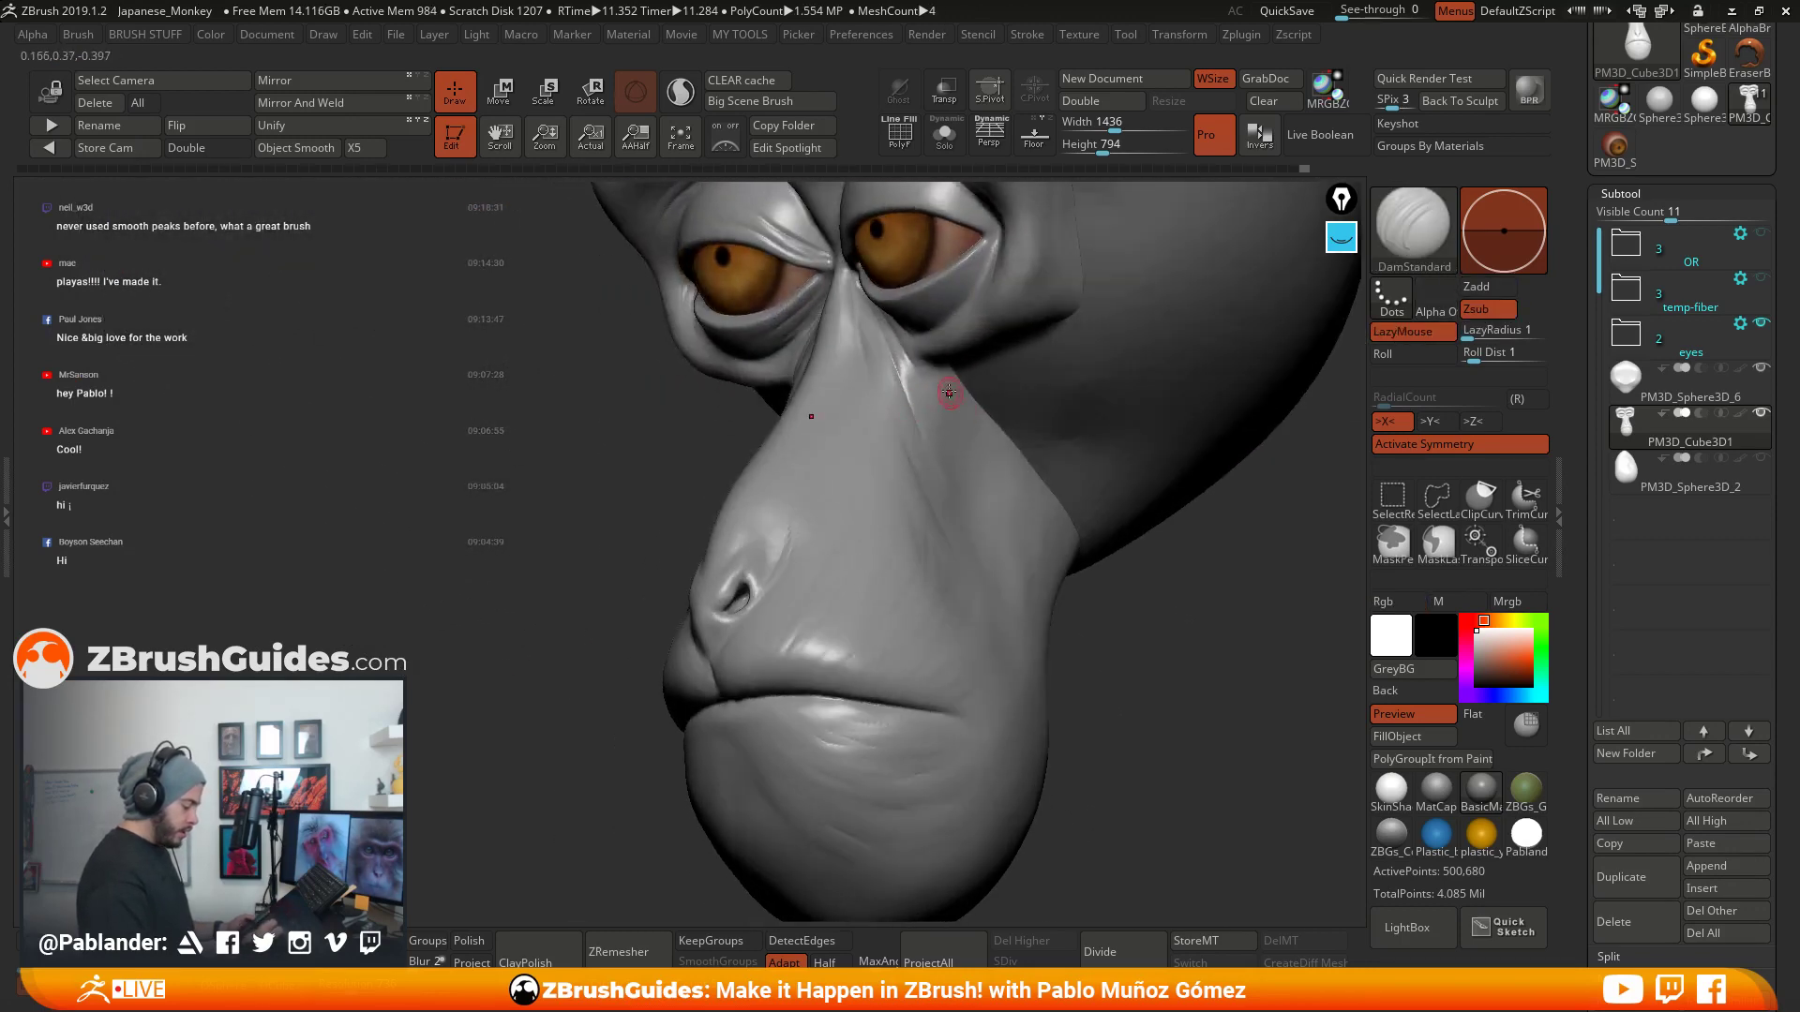
shift+drag(962, 431, 954, 410)
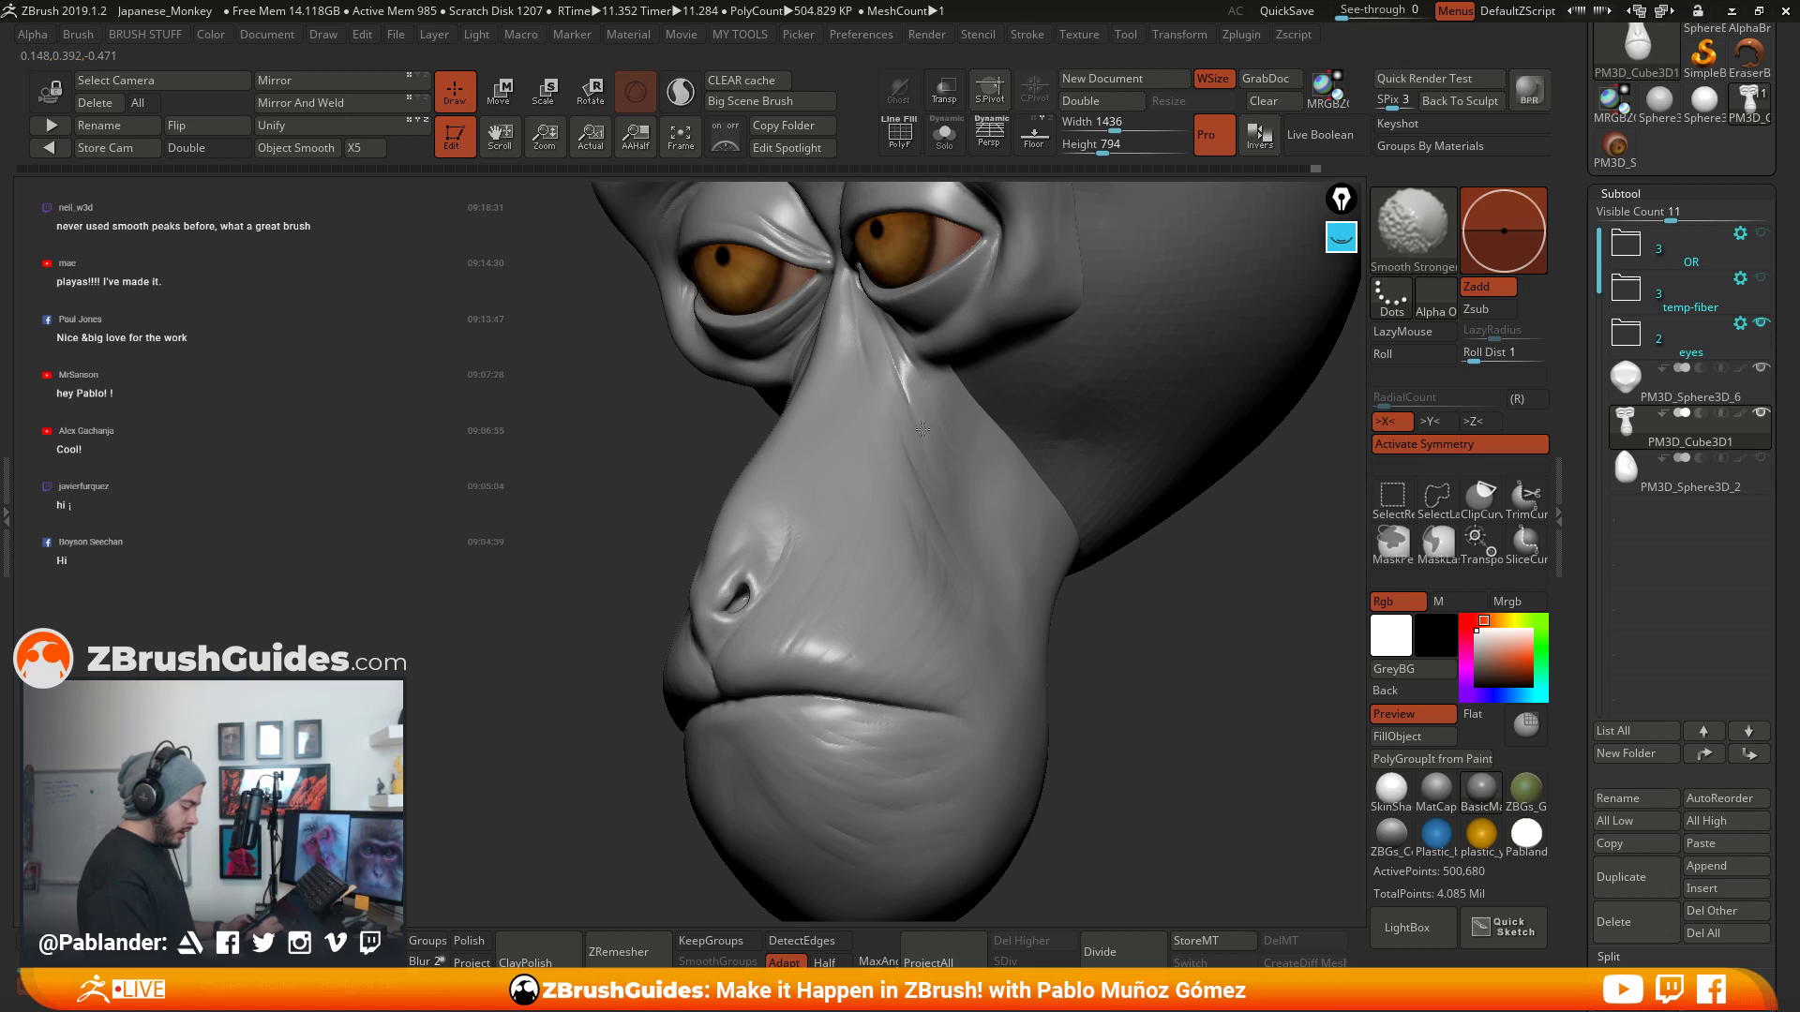
- Soften the creases on the muzzle beside the nostril with Smooth Stronger
right_drag(997, 554, 953, 599)
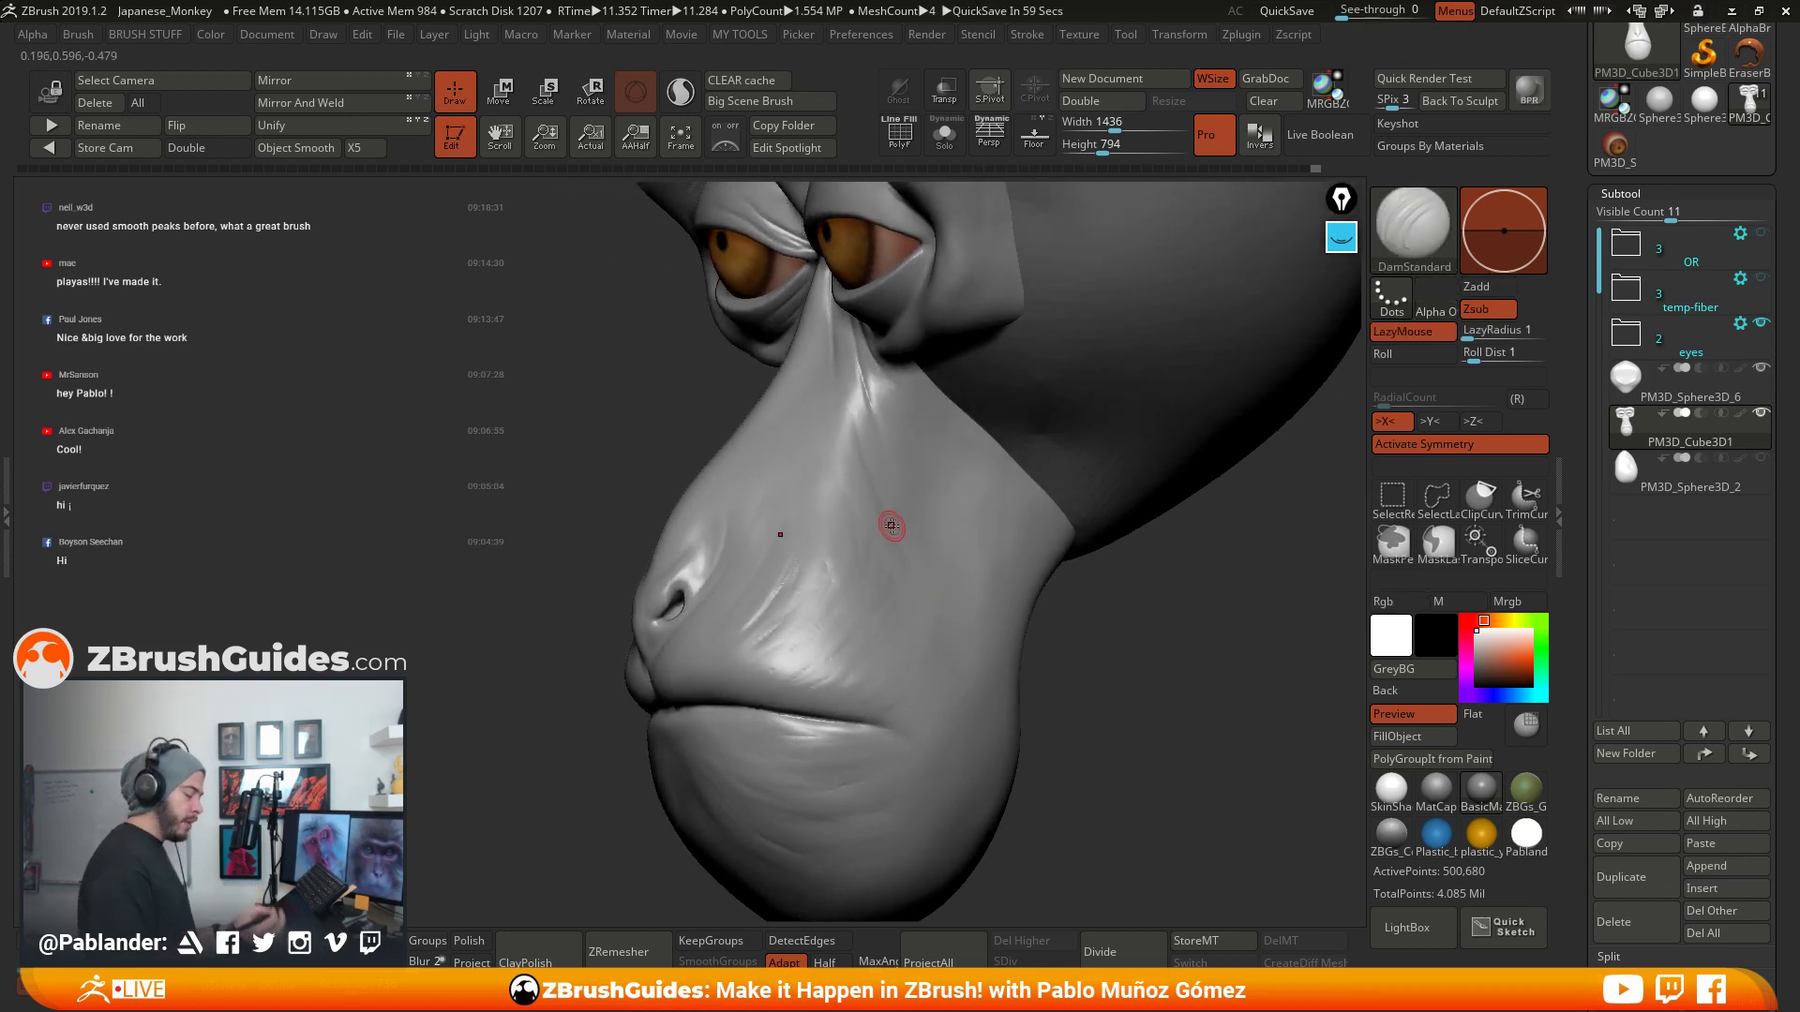
mouse_move(863, 406)
right_down()
mouse_move(942, 428)
mouse_move(940, 484)
right_up()
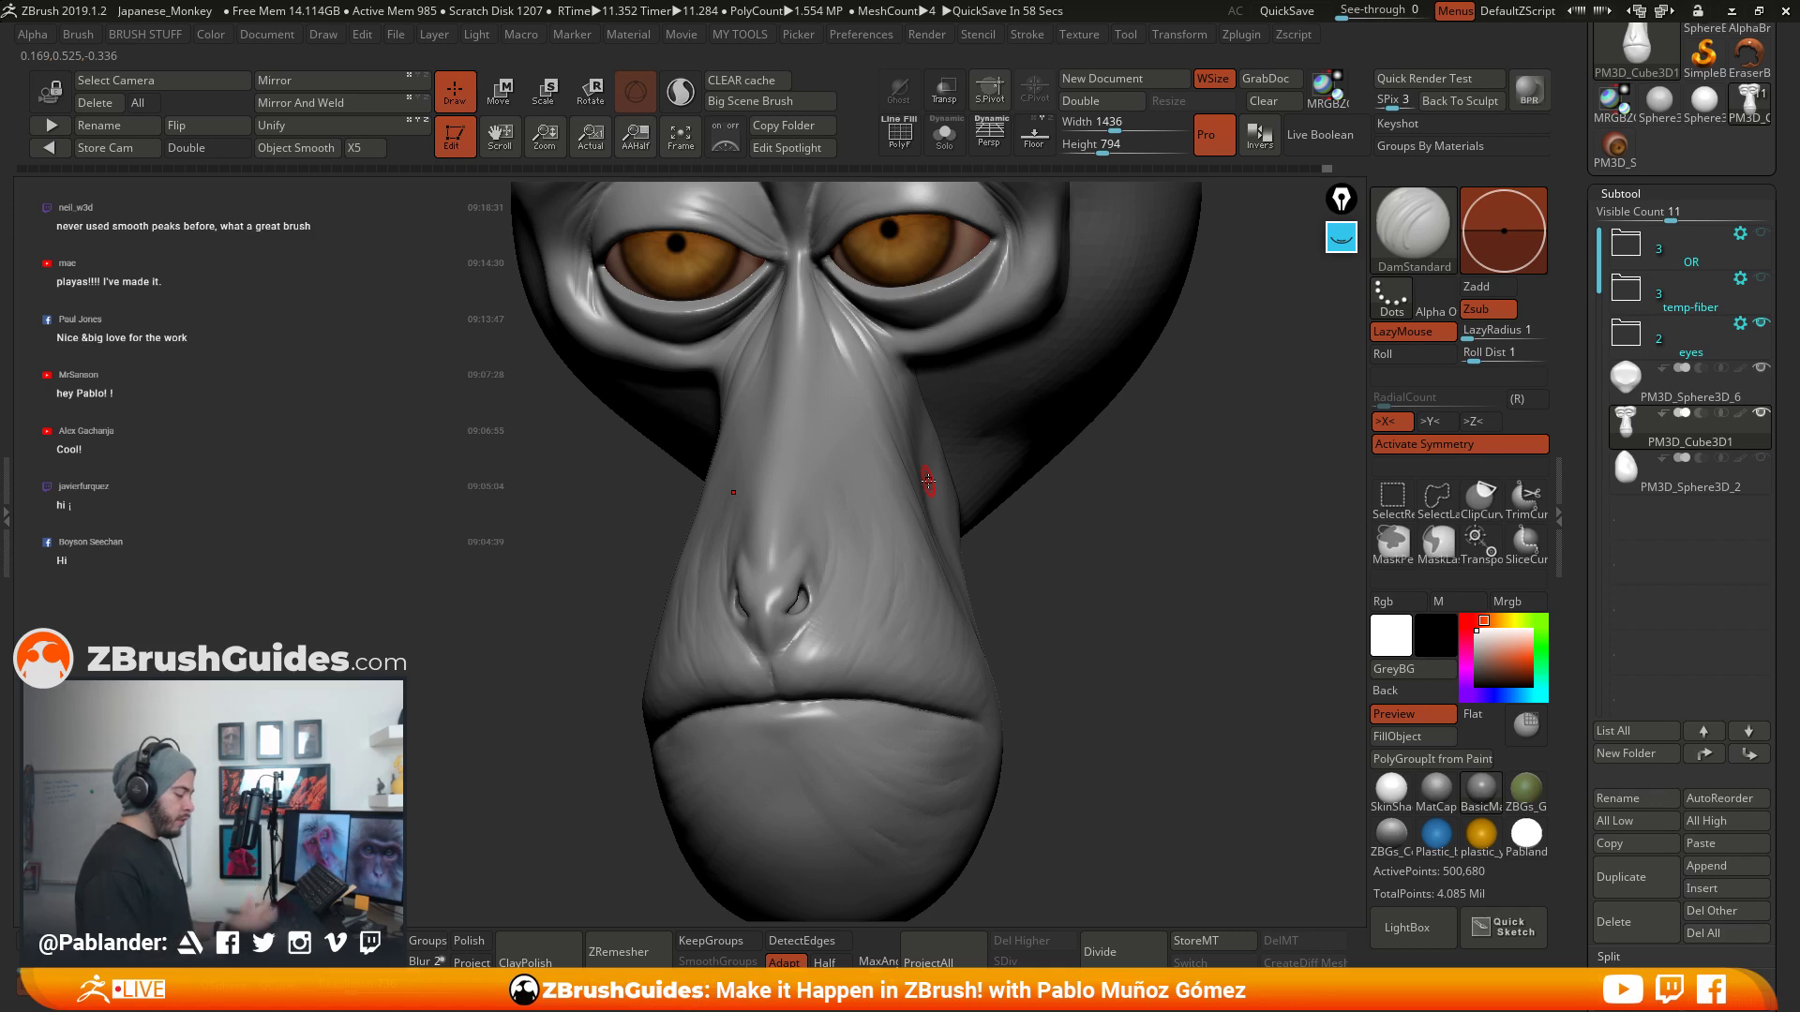
mouse_move(867, 476)
right_down()
mouse_move(847, 434)
mouse_move(947, 418)
right_up()
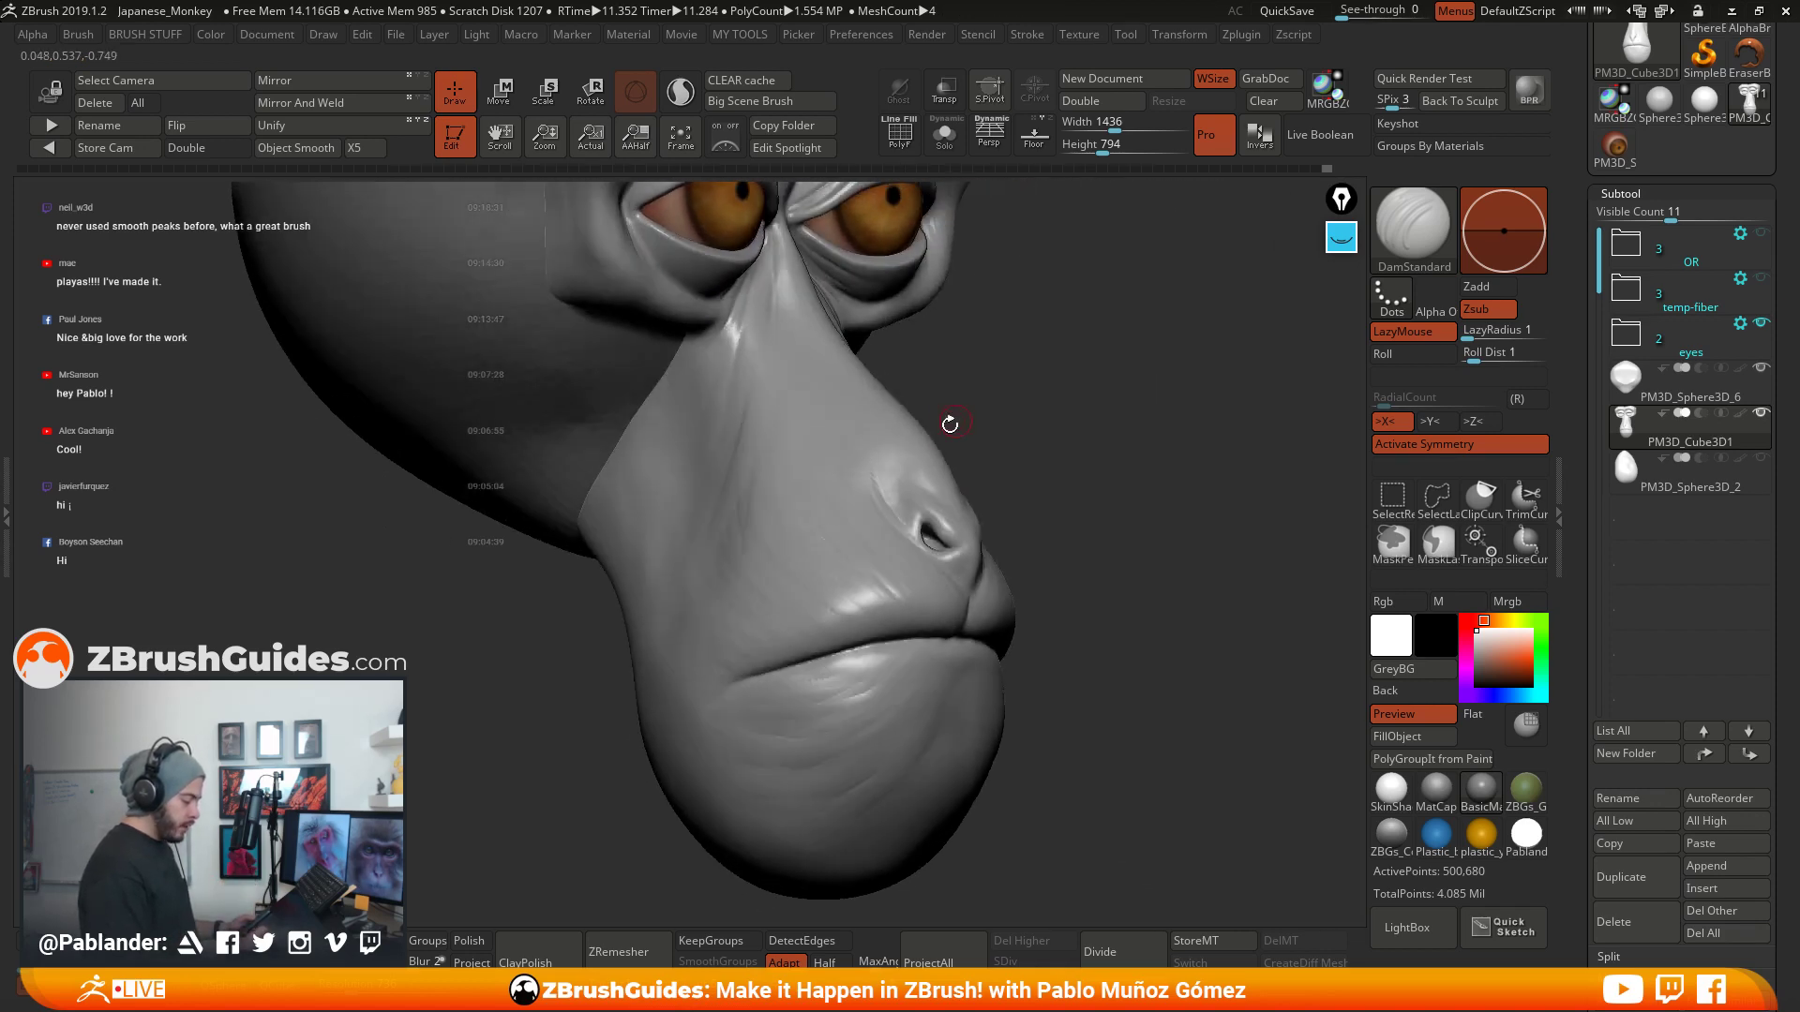
right_drag(731, 662, 962, 599)
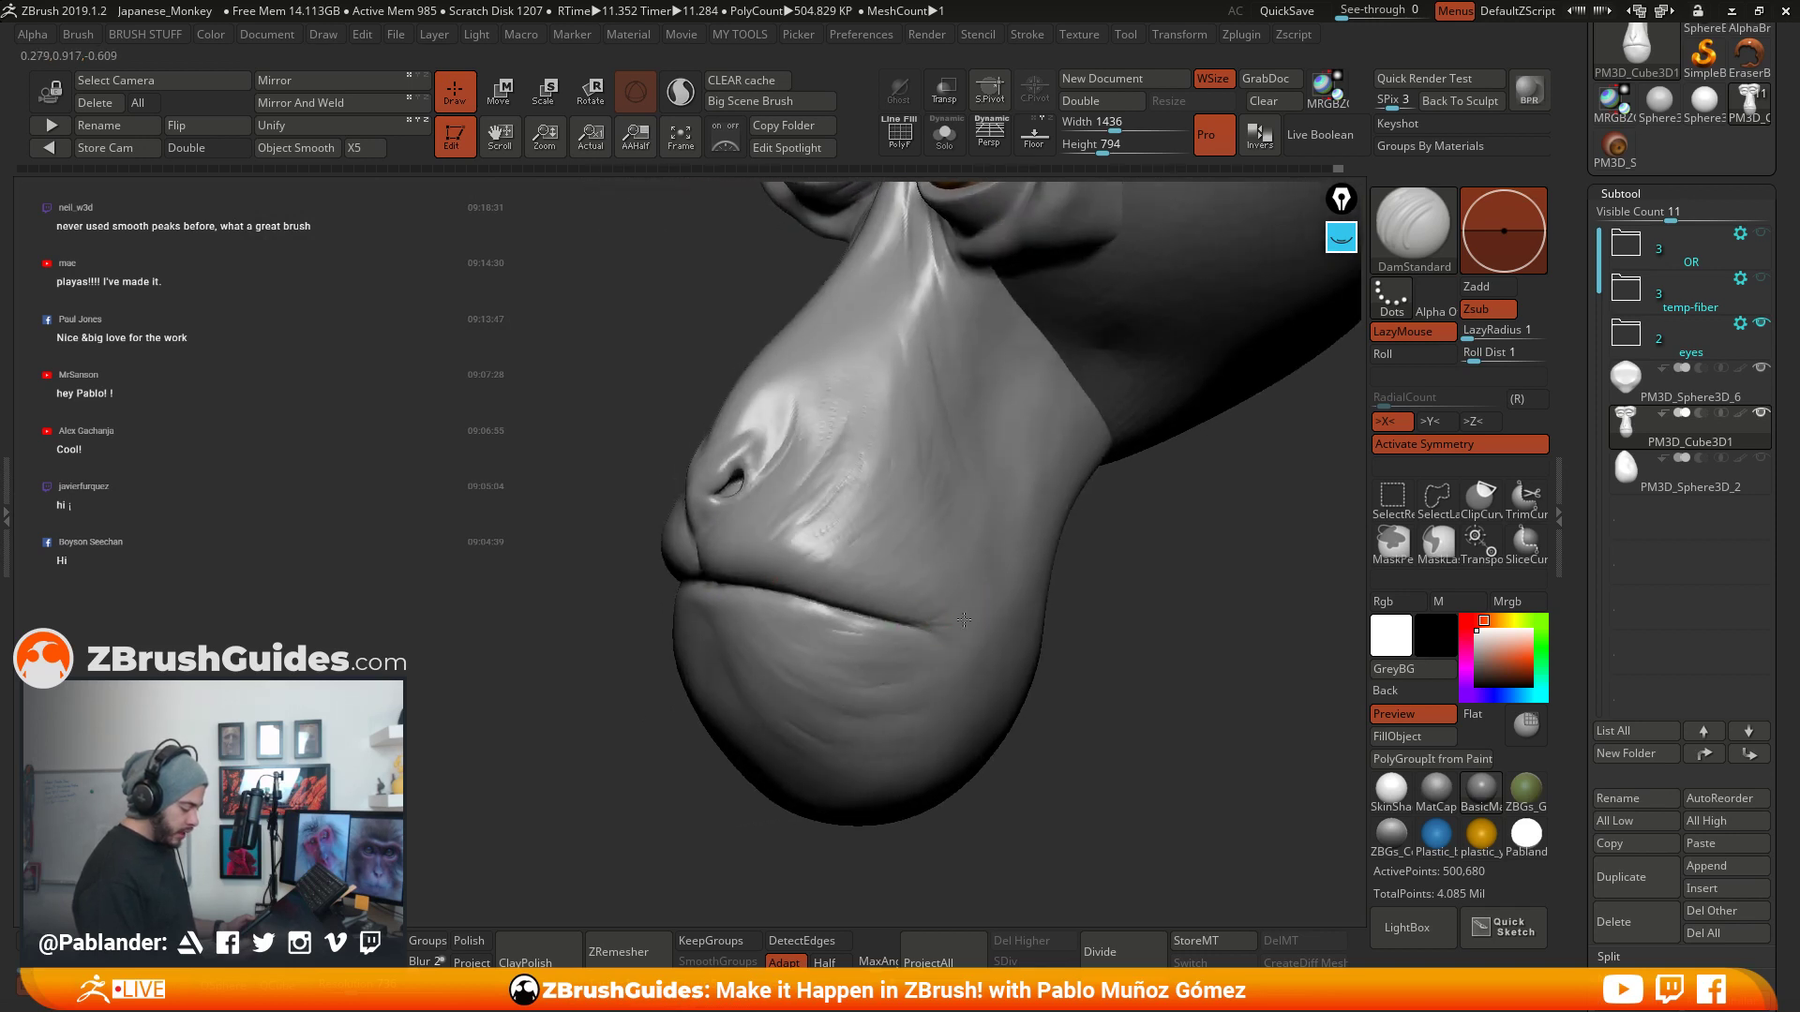
key(shift)
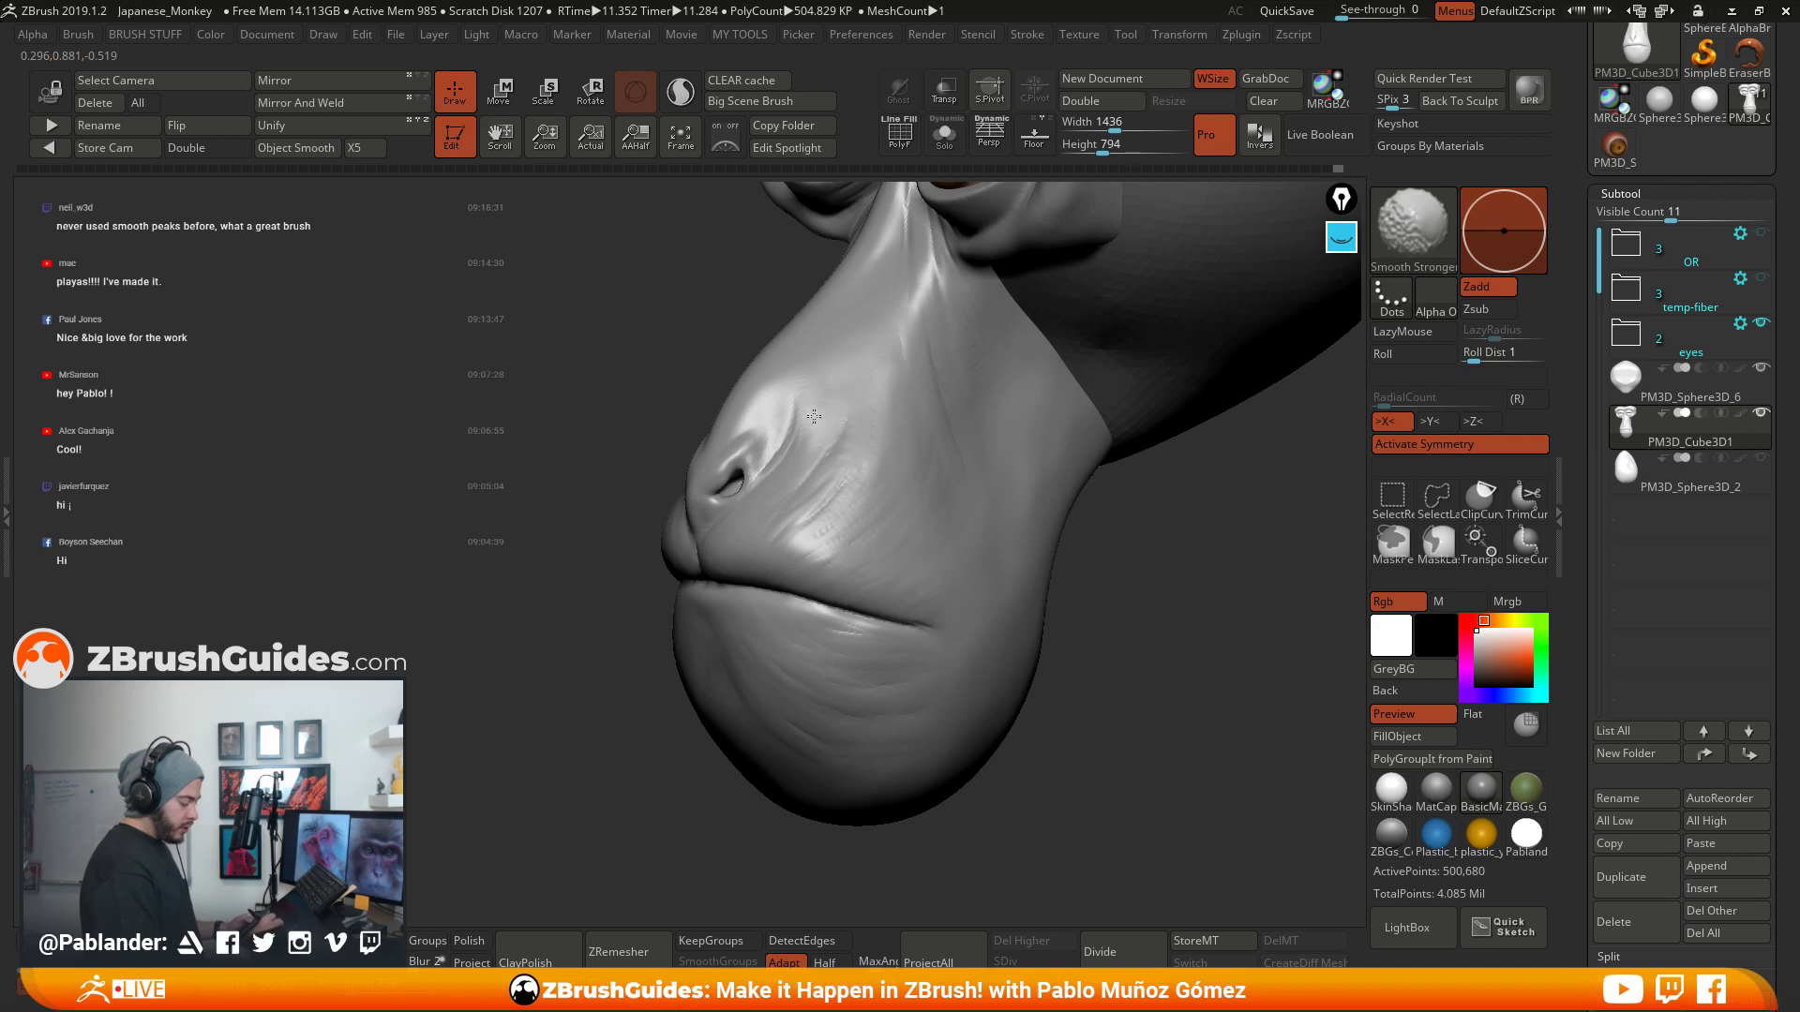
shift+drag(830, 457, 786, 480)
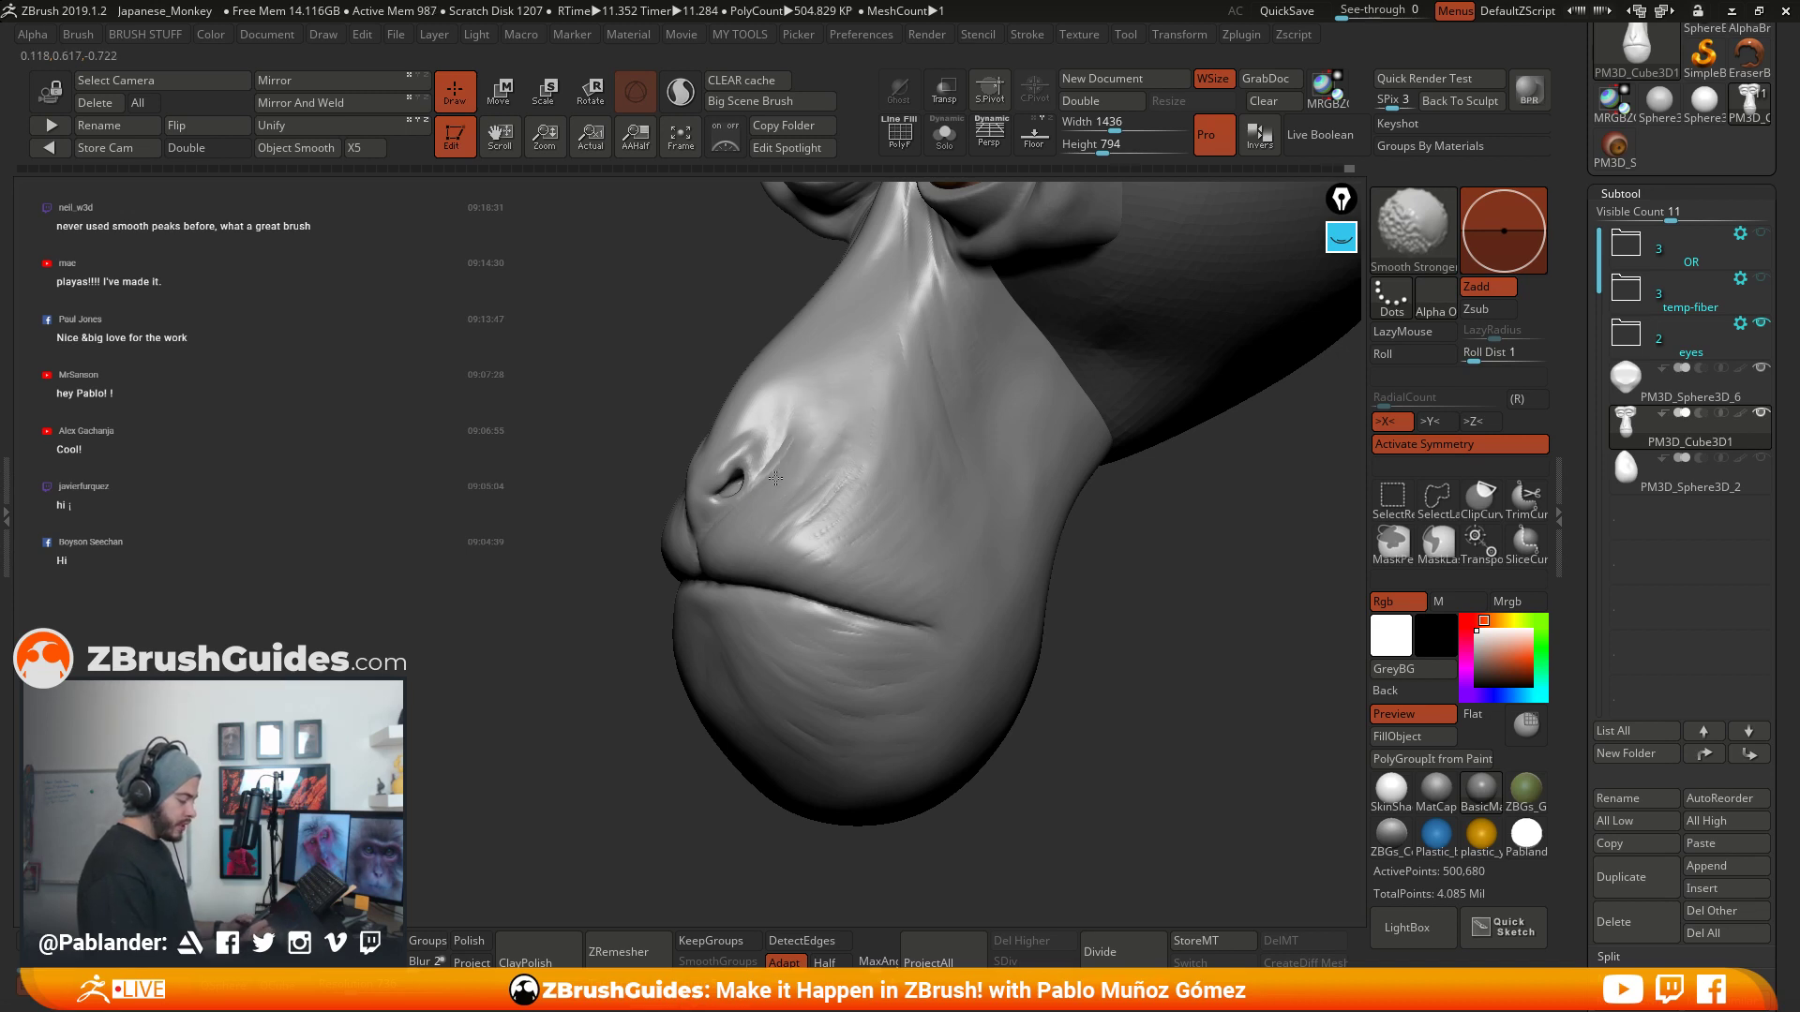
- Soften the creases on the muzzle, around the mouth line and along the side of the nose with Smooth Stronger
shift+right_drag(776, 478, 749, 535)
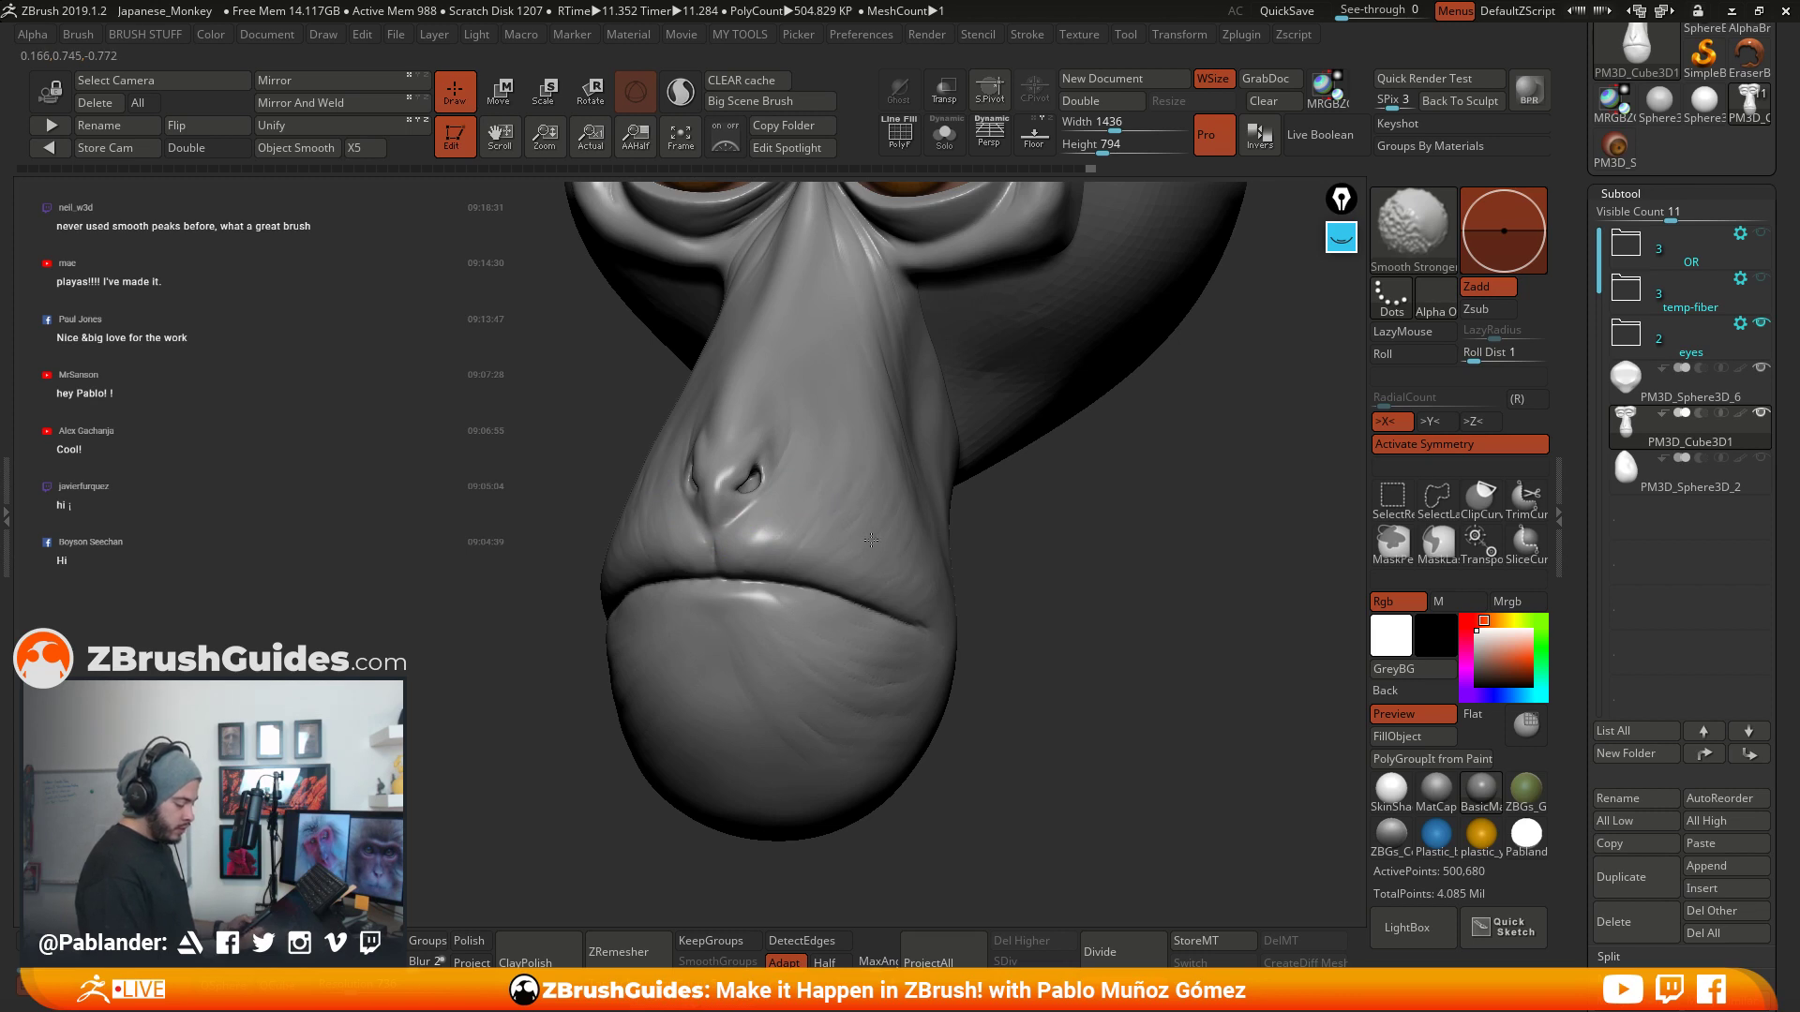
mouse_move(922, 562)
shift+mouse_down()
mouse_move(1059, 589)
mouse_move(1033, 531)
mouse_move(1109, 523)
shift+mouse_up()
key(shift)
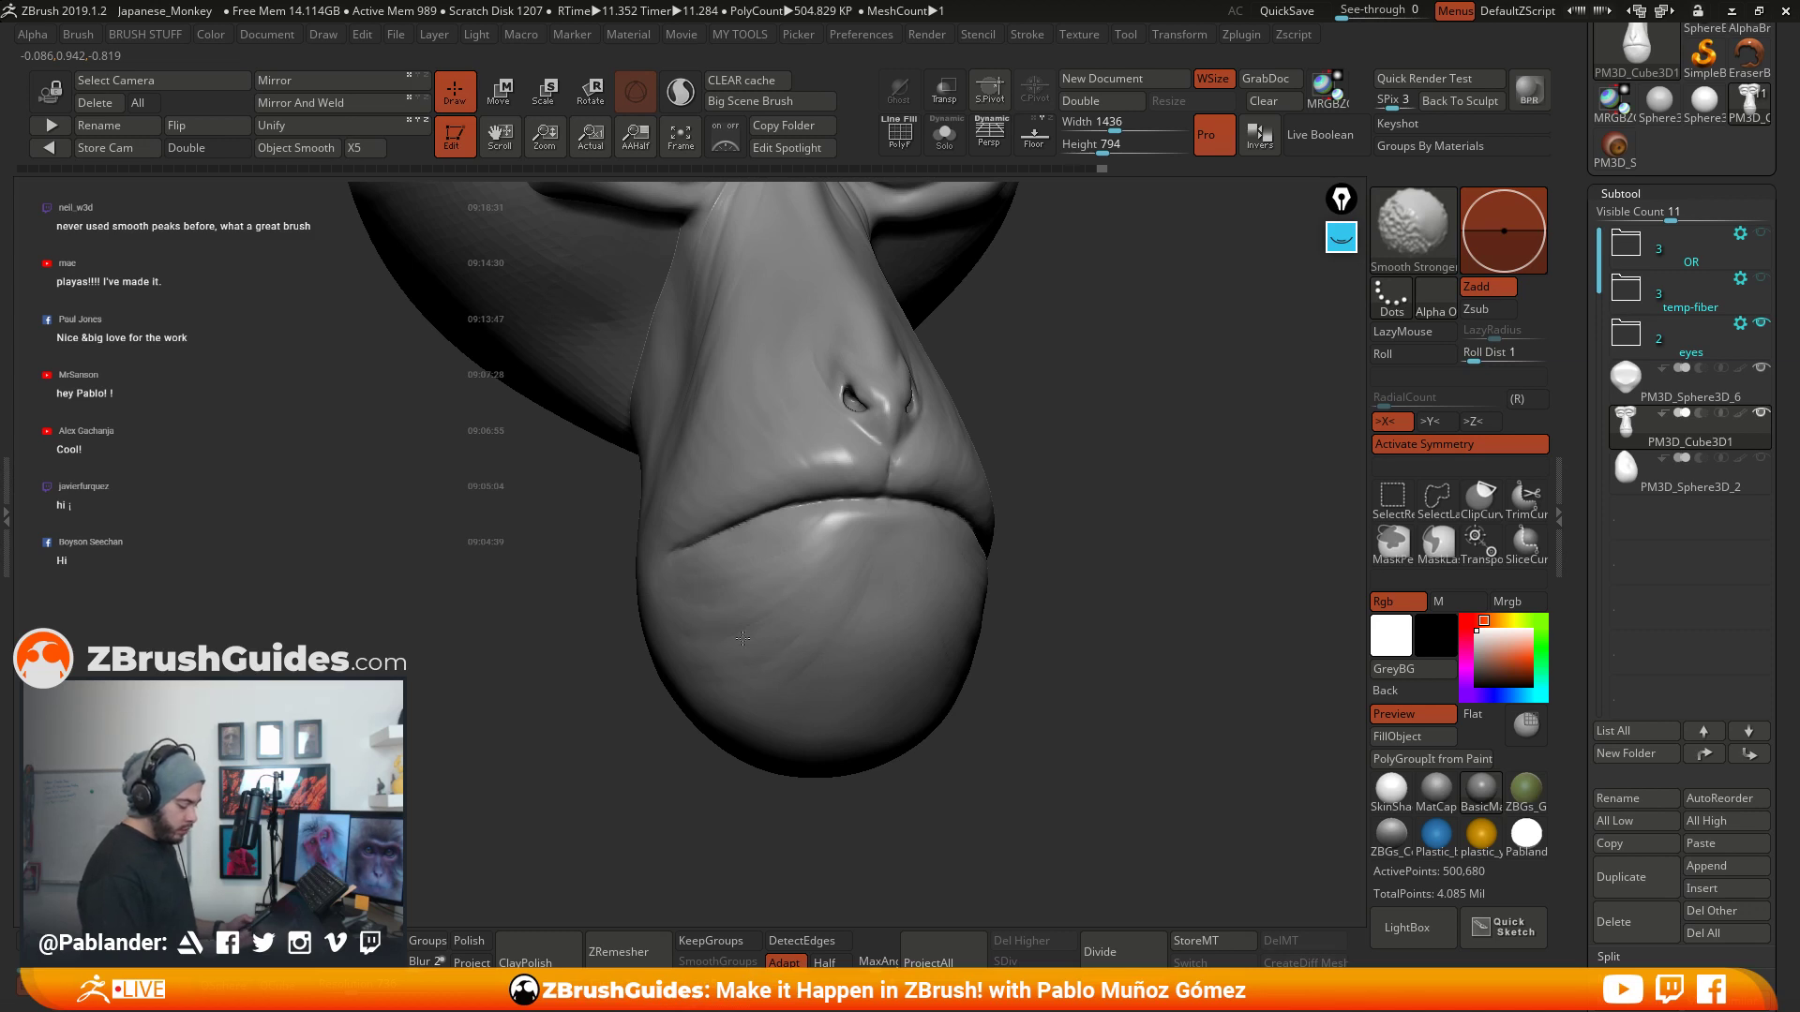
drag(1020, 476, 1067, 451)
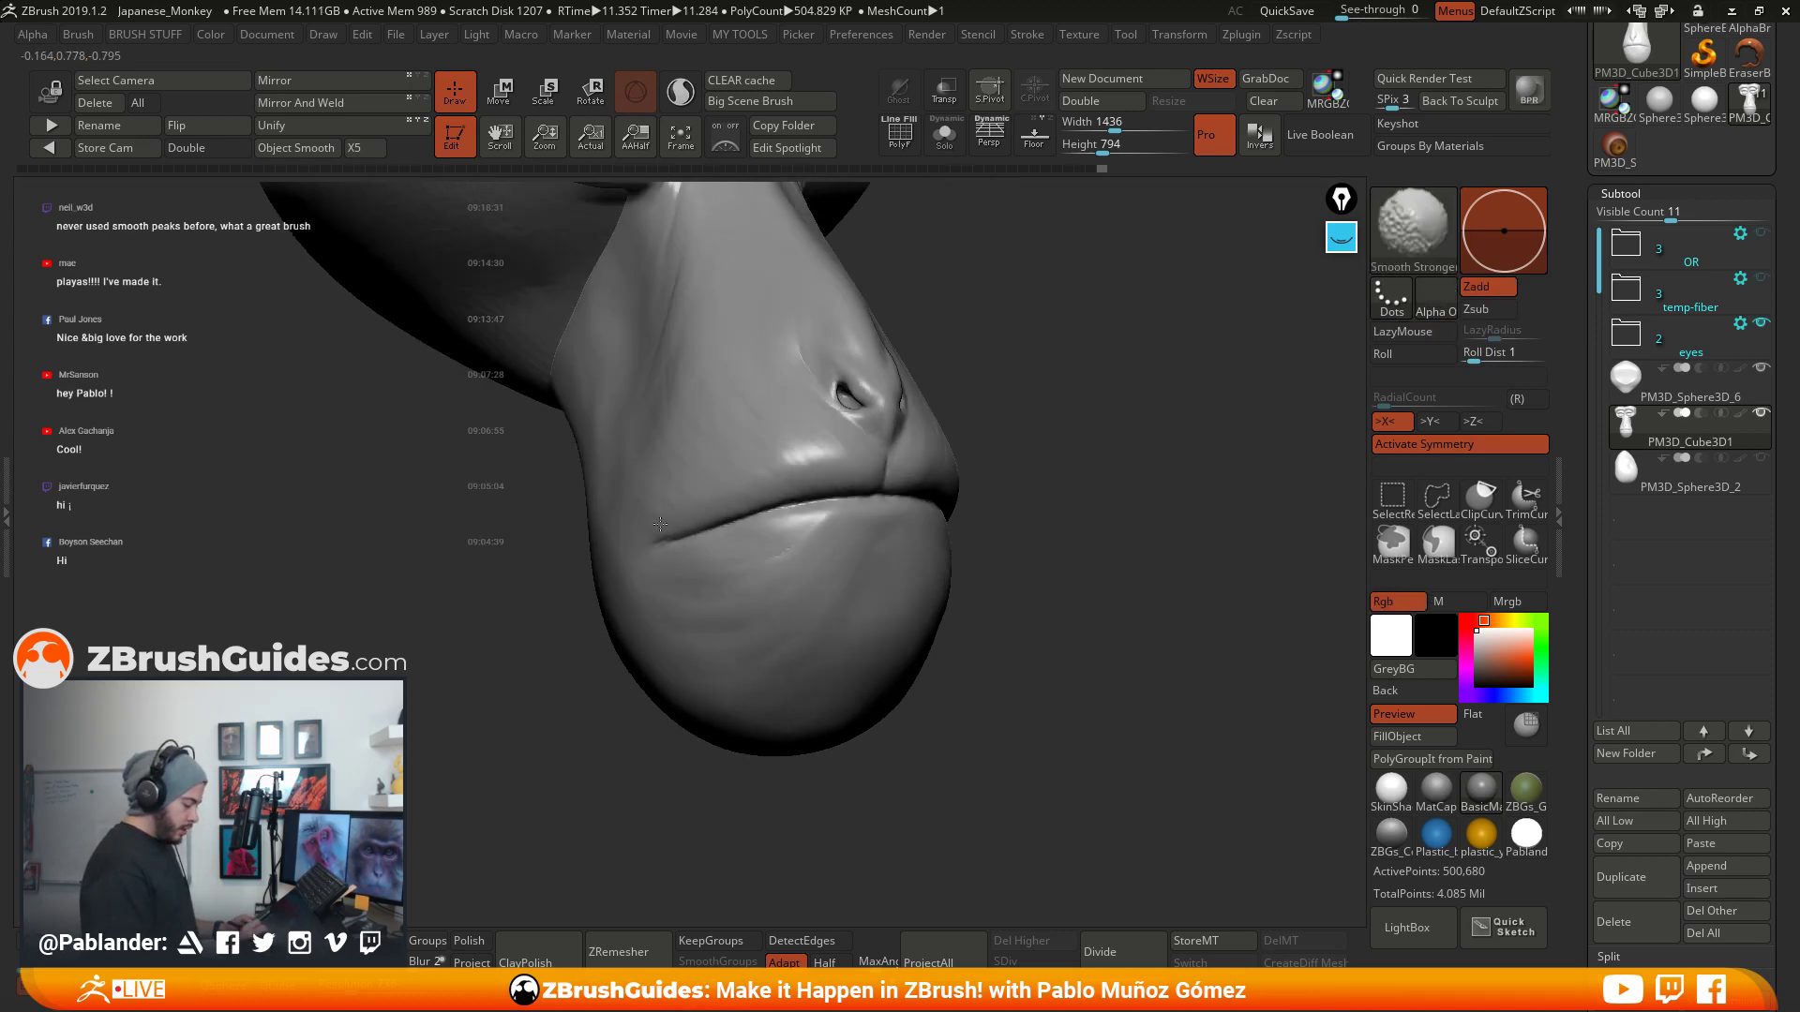
drag(965, 305, 973, 400)
shift+drag(793, 452, 770, 405)
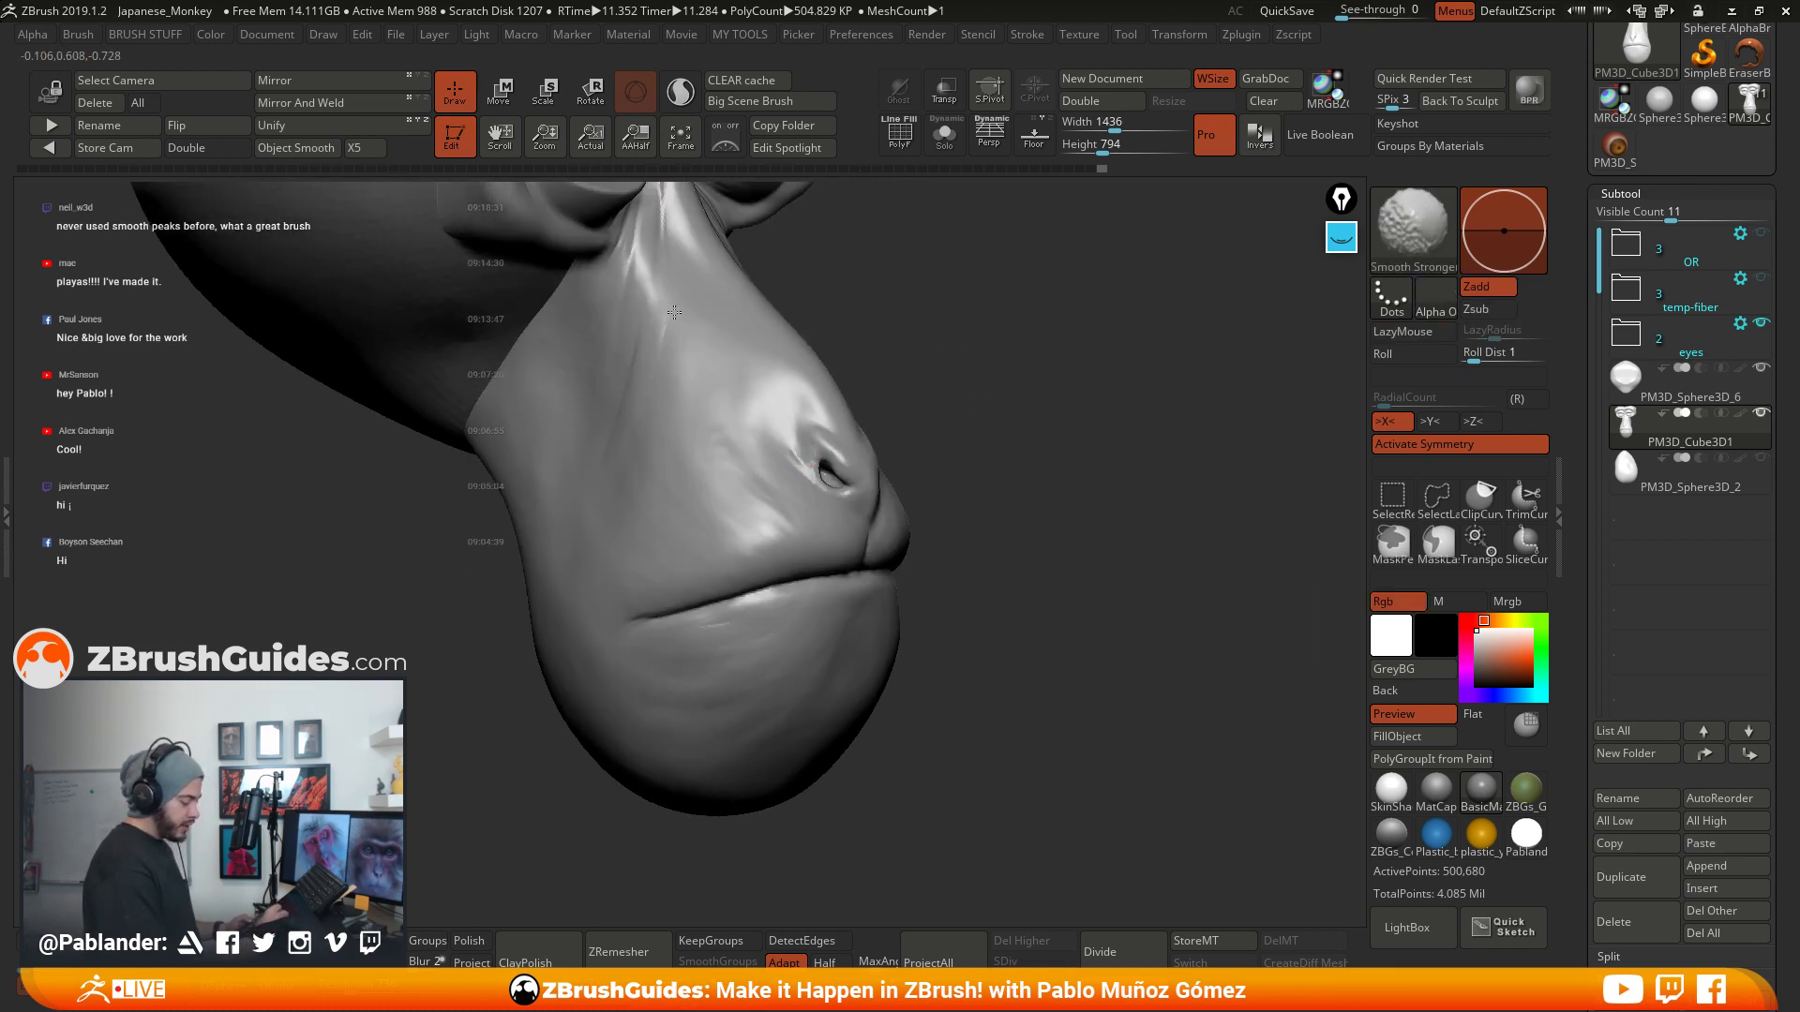
shift+drag(674, 312, 661, 342)
- Carve skin folds with DamStandard from below the inner eye corner down the nose side to the upper lip, and soften them
drag(896, 311, 969, 368)
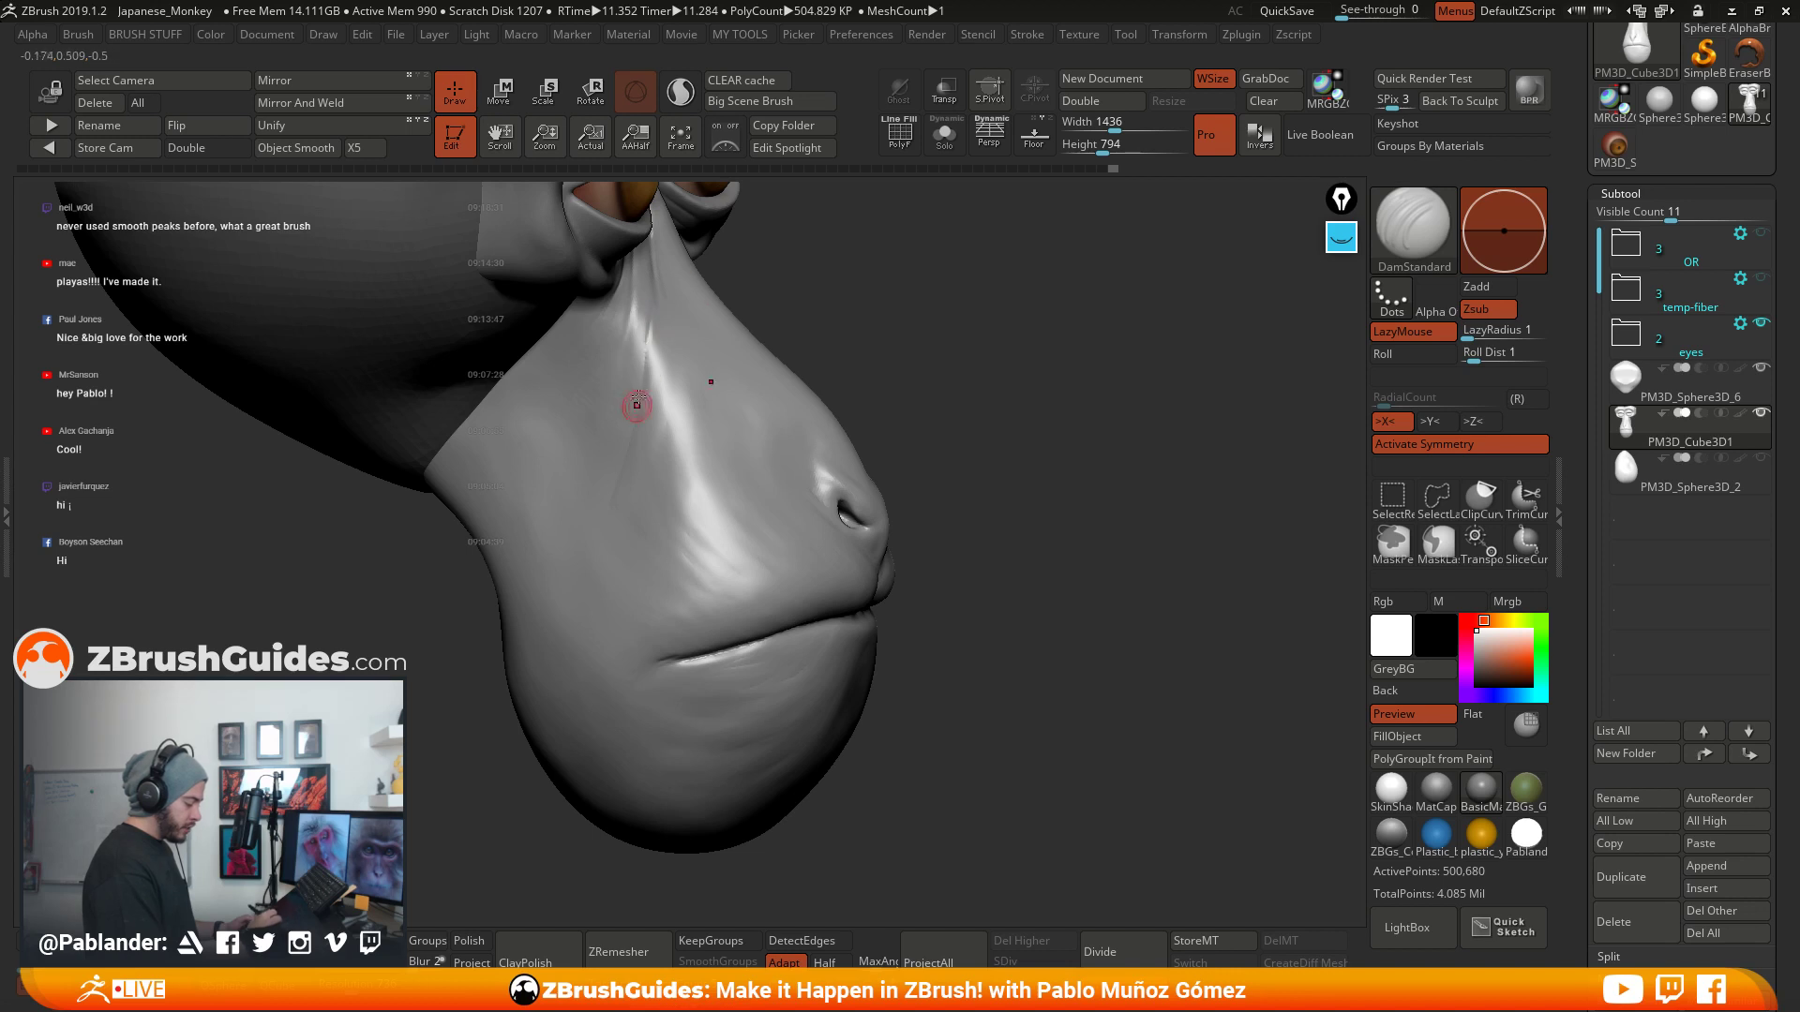
drag(649, 342, 661, 564)
drag(655, 380, 676, 579)
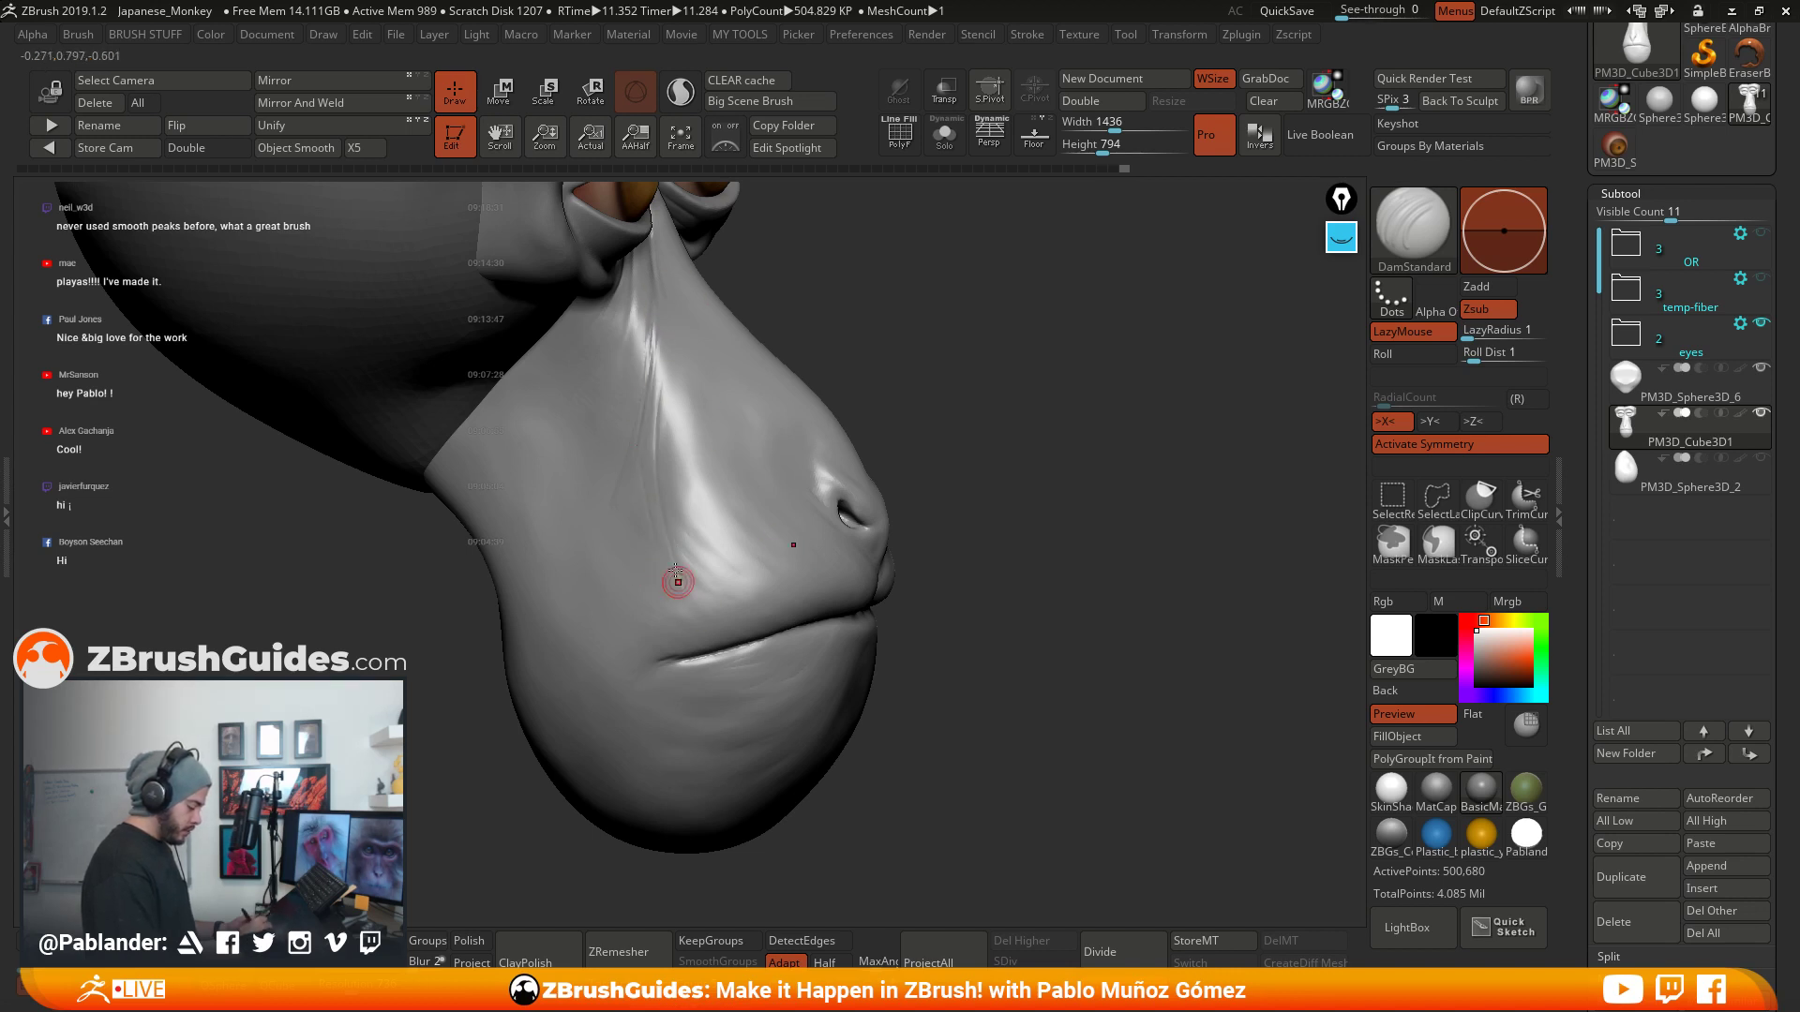
key(shift)
drag(1163, 403, 924, 450)
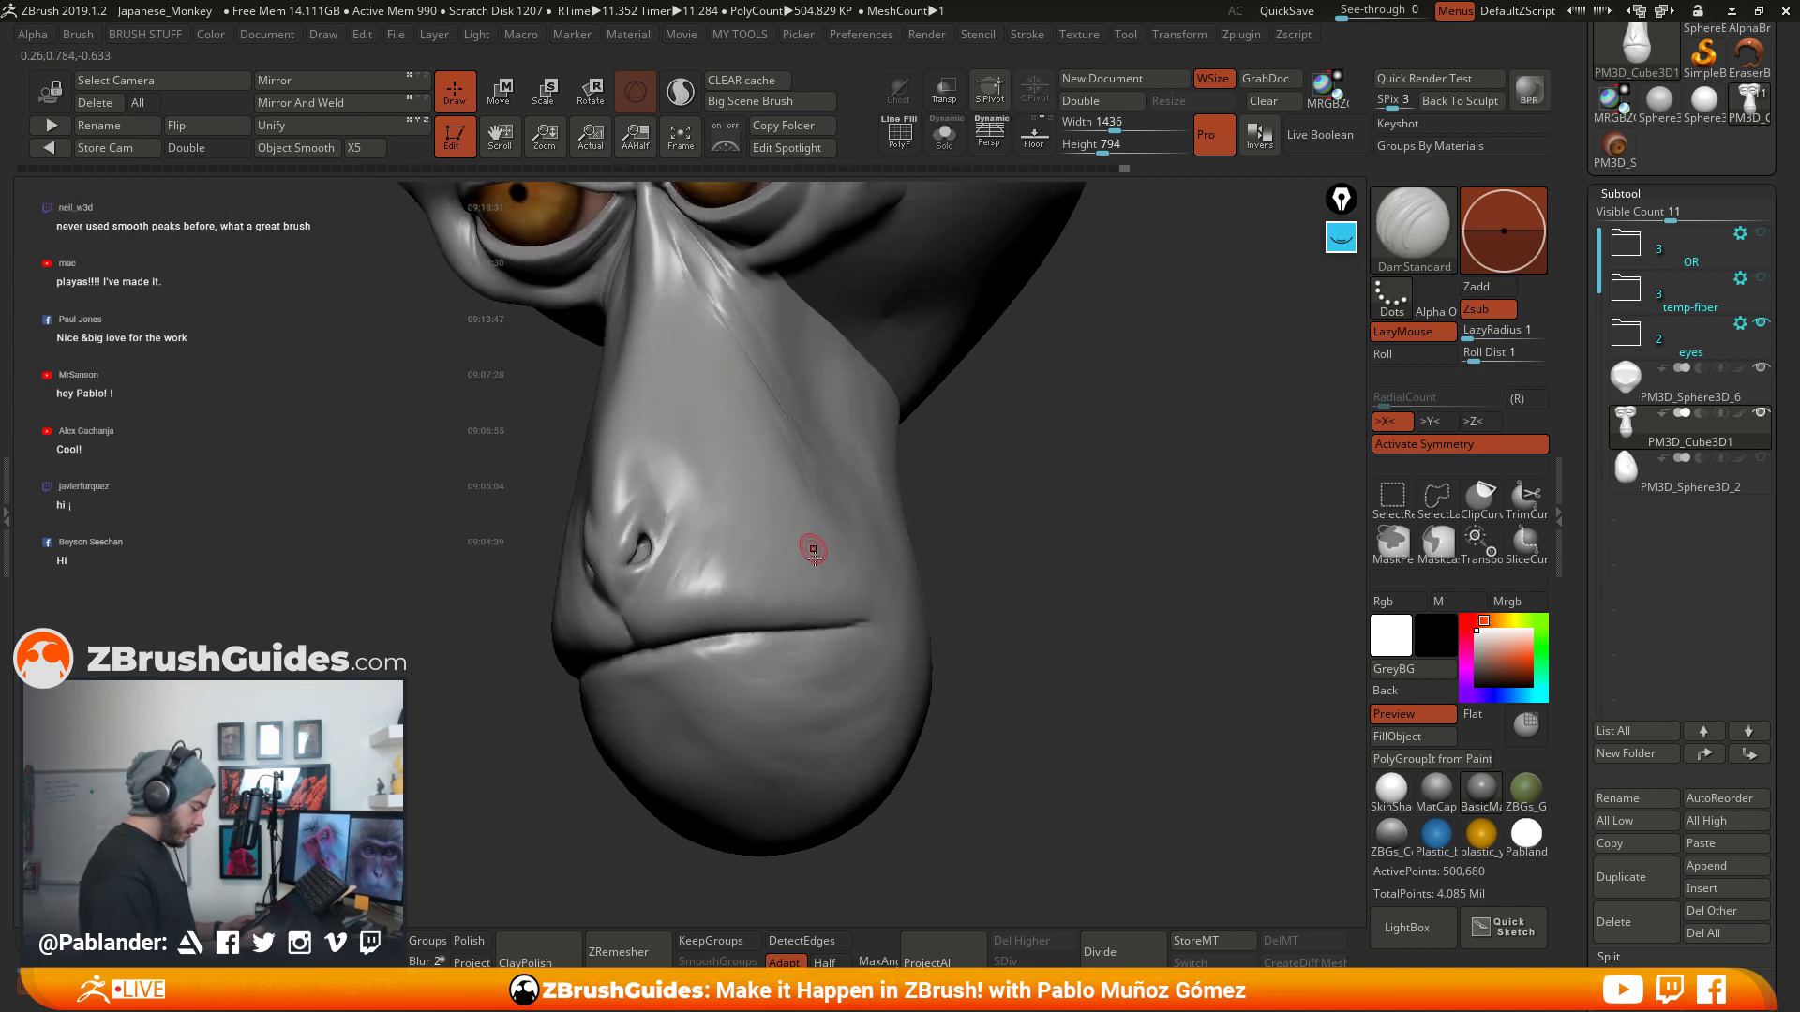
drag(737, 537, 705, 619)
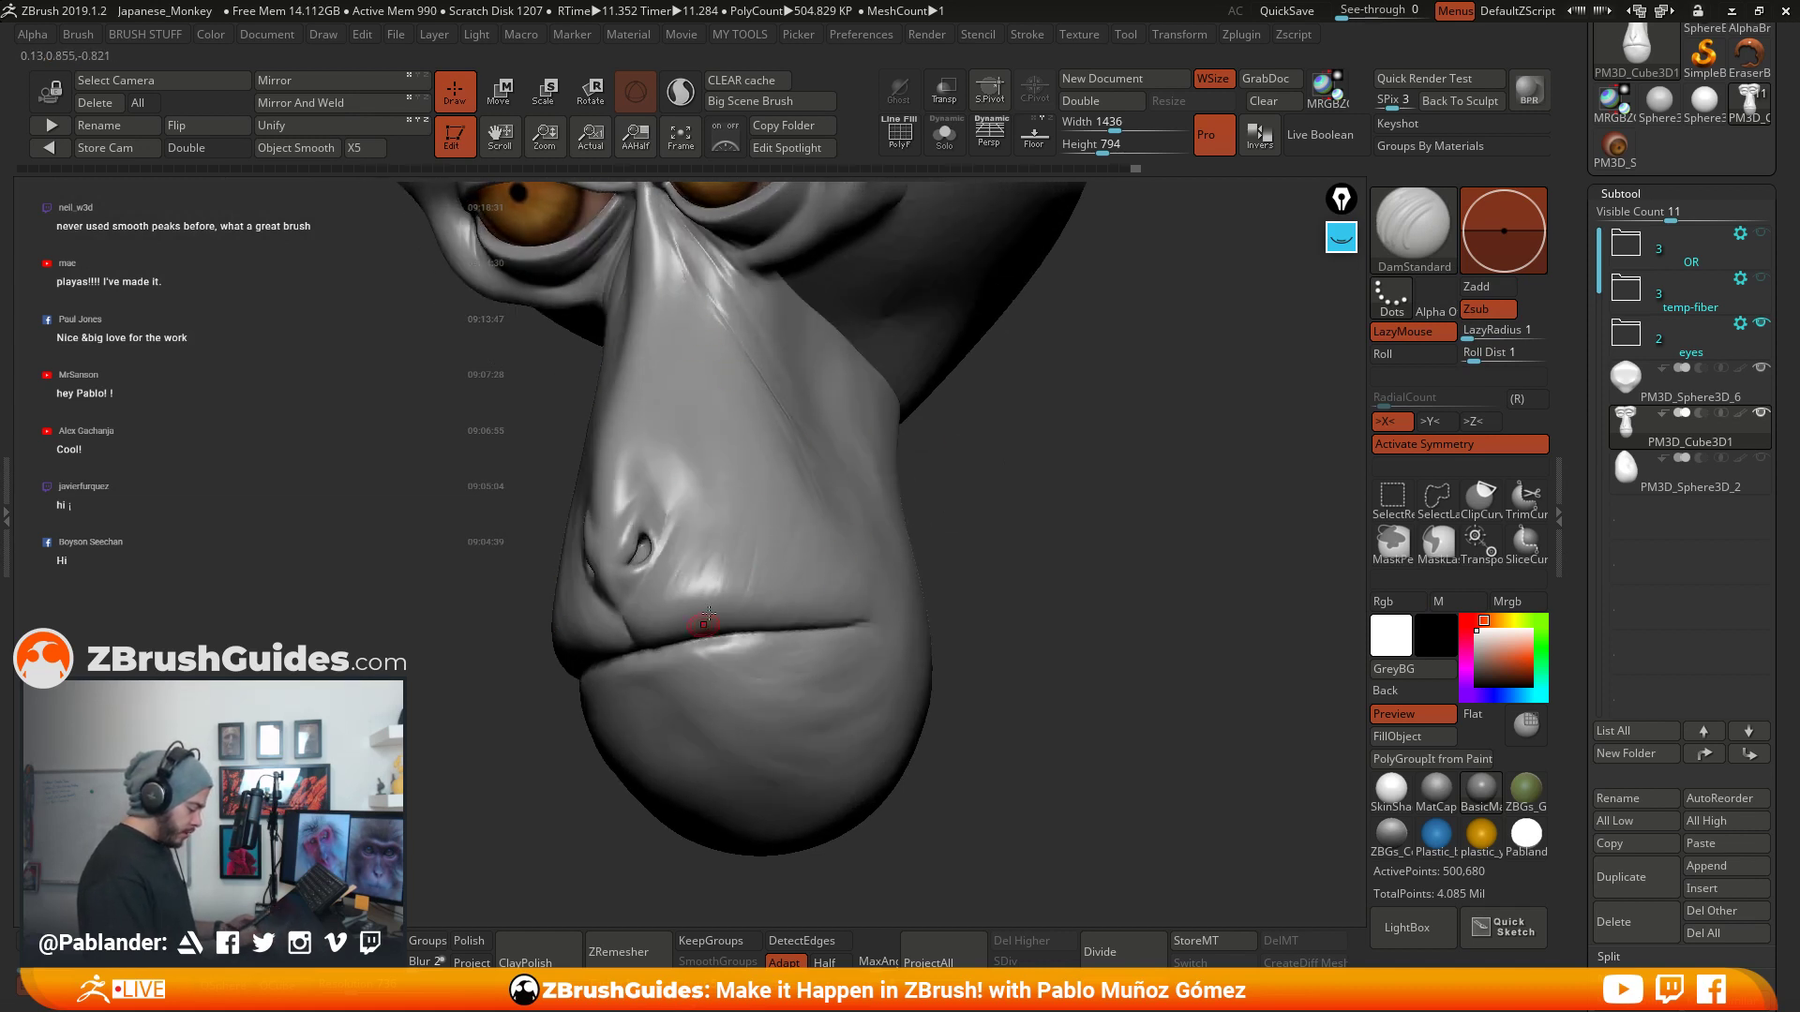
key(shift)
key(shift)
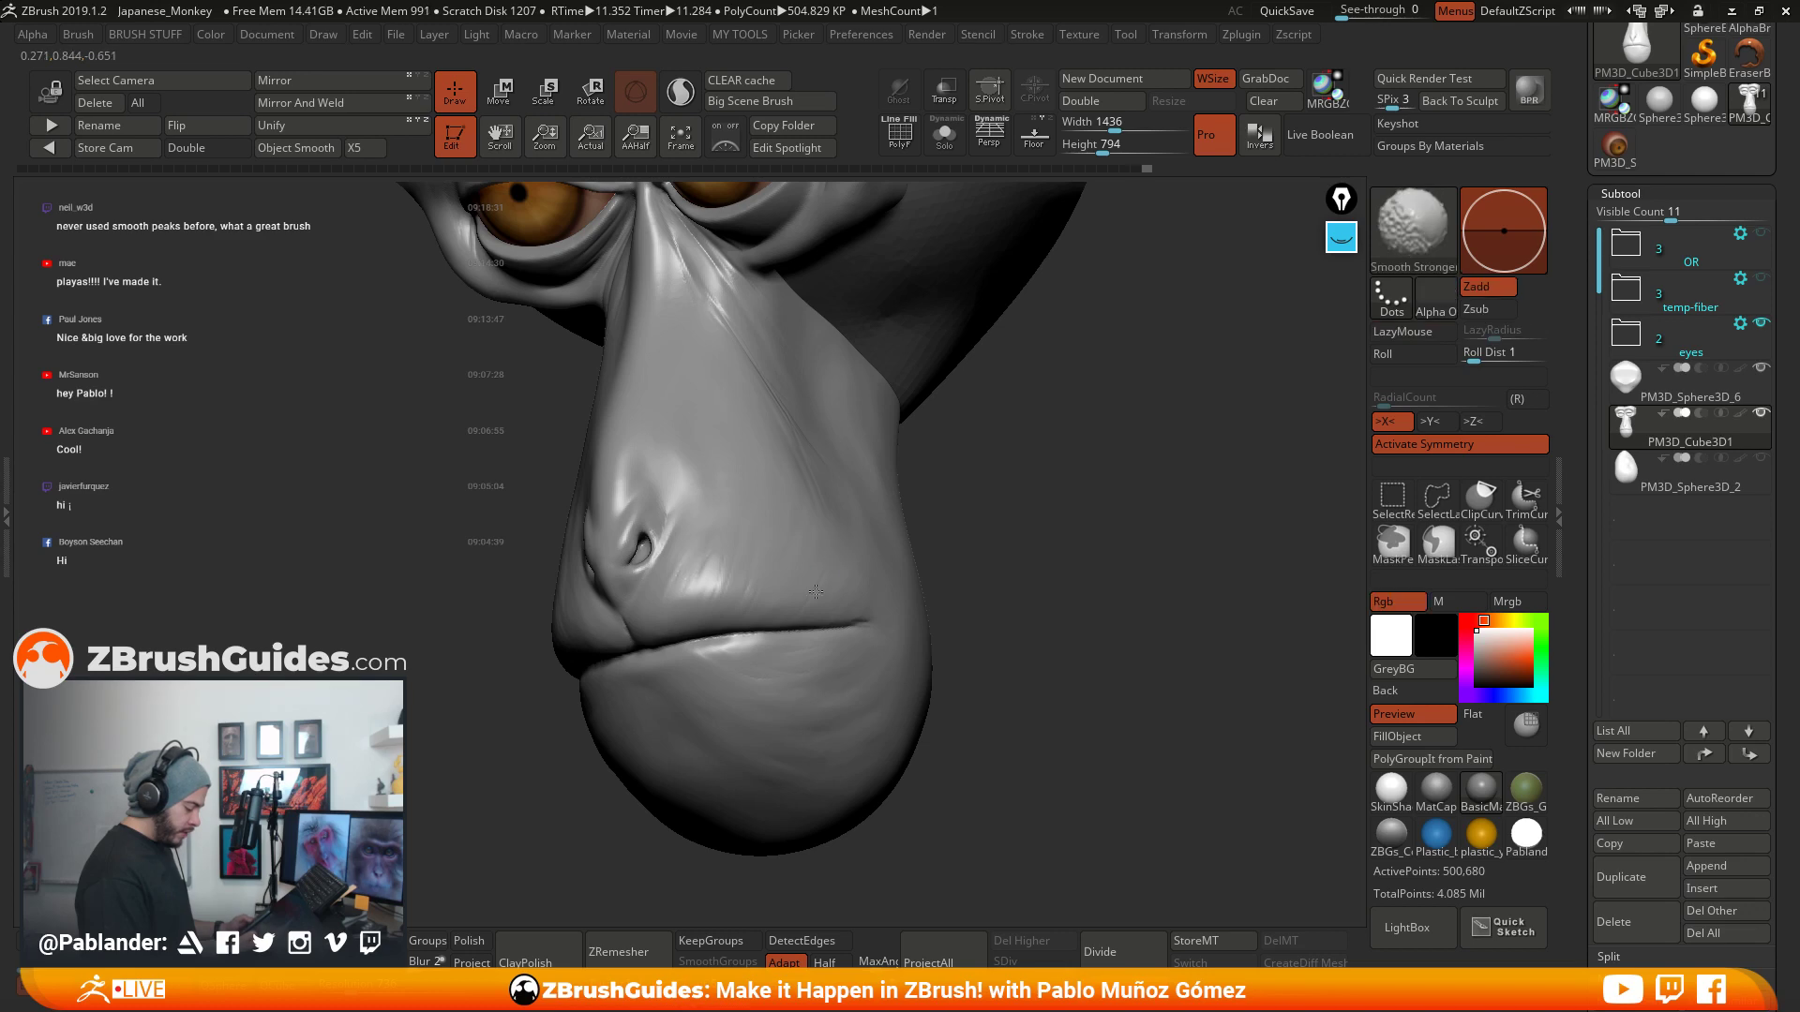
- Define the creases around the nostrils and the nose tip with the DamStandard brush
mouse_move(820, 456)
shift+right_down()
mouse_move(891, 442)
mouse_move(856, 430)
mouse_move(910, 518)
shift+right_up()
drag(910, 518, 971, 439)
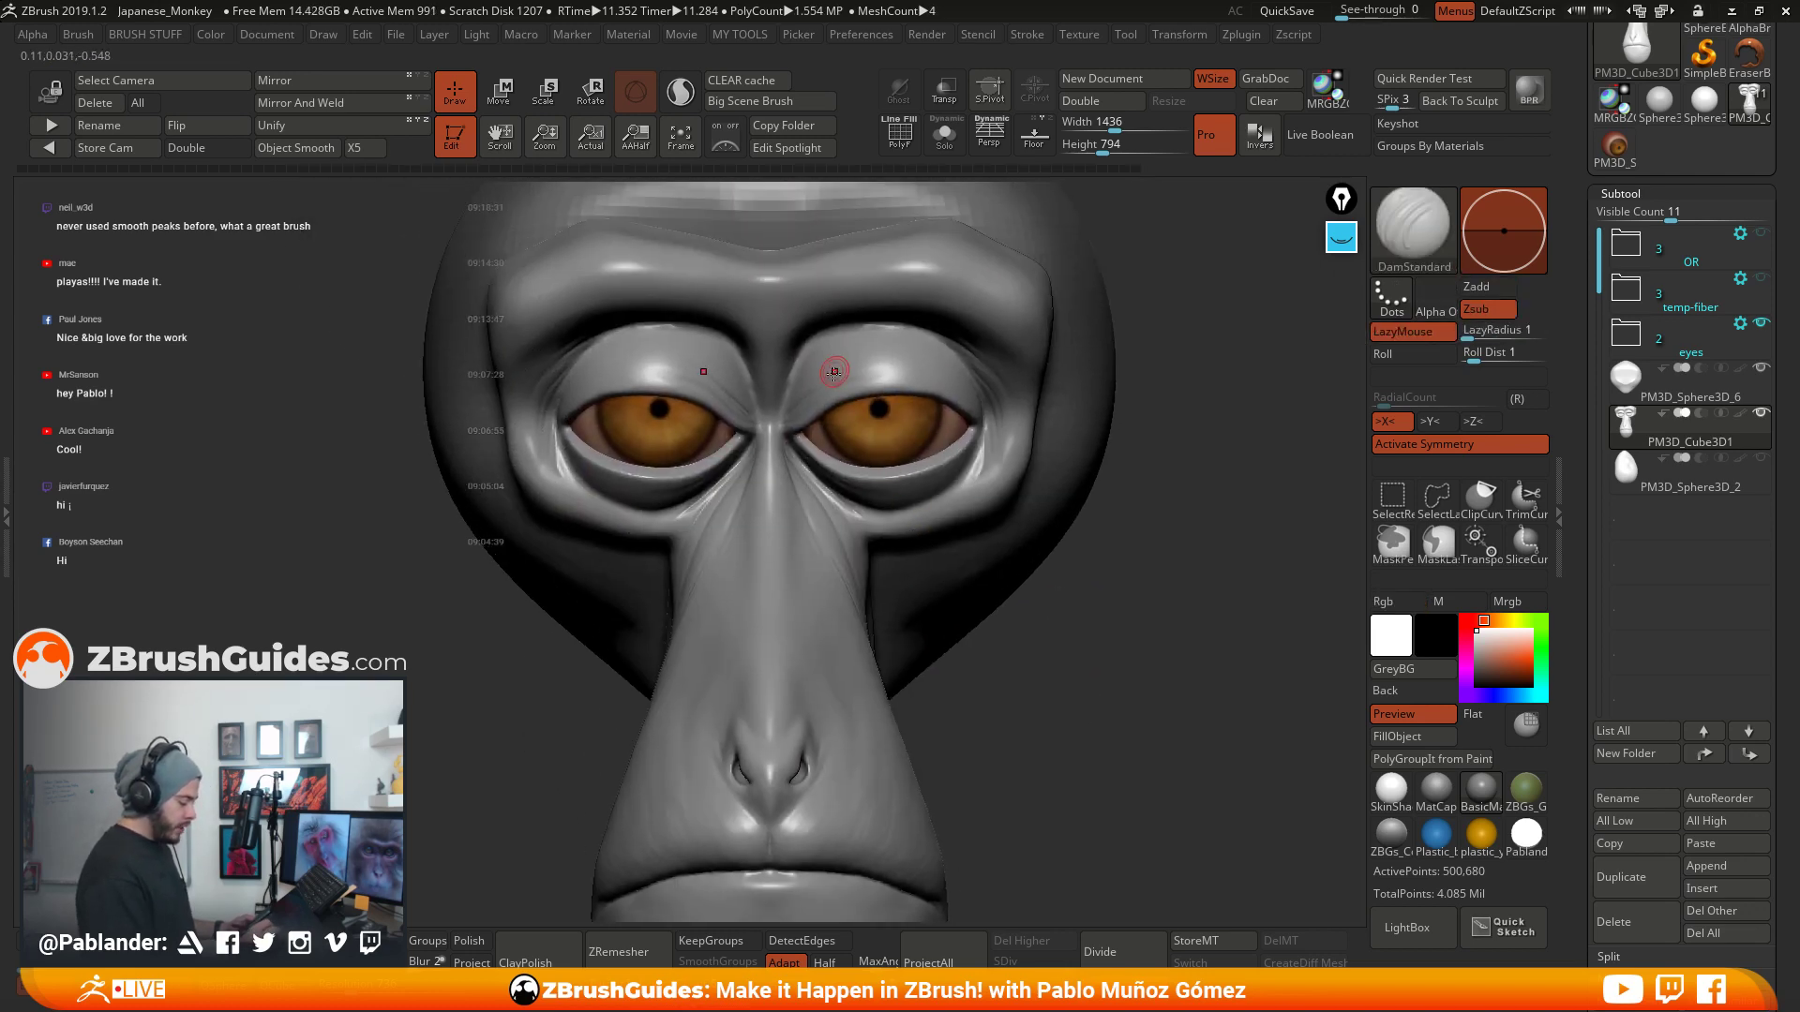
alt+drag(1080, 630, 1065, 586)
ctrl+right_drag(1041, 644, 995, 561)
mouse_move(847, 590)
ctrl+right_down()
mouse_move(825, 665)
mouse_move(830, 488)
ctrl+right_up()
mouse_move(834, 490)
ctrl+right_down()
mouse_move(849, 553)
mouse_move(790, 494)
ctrl+right_up()
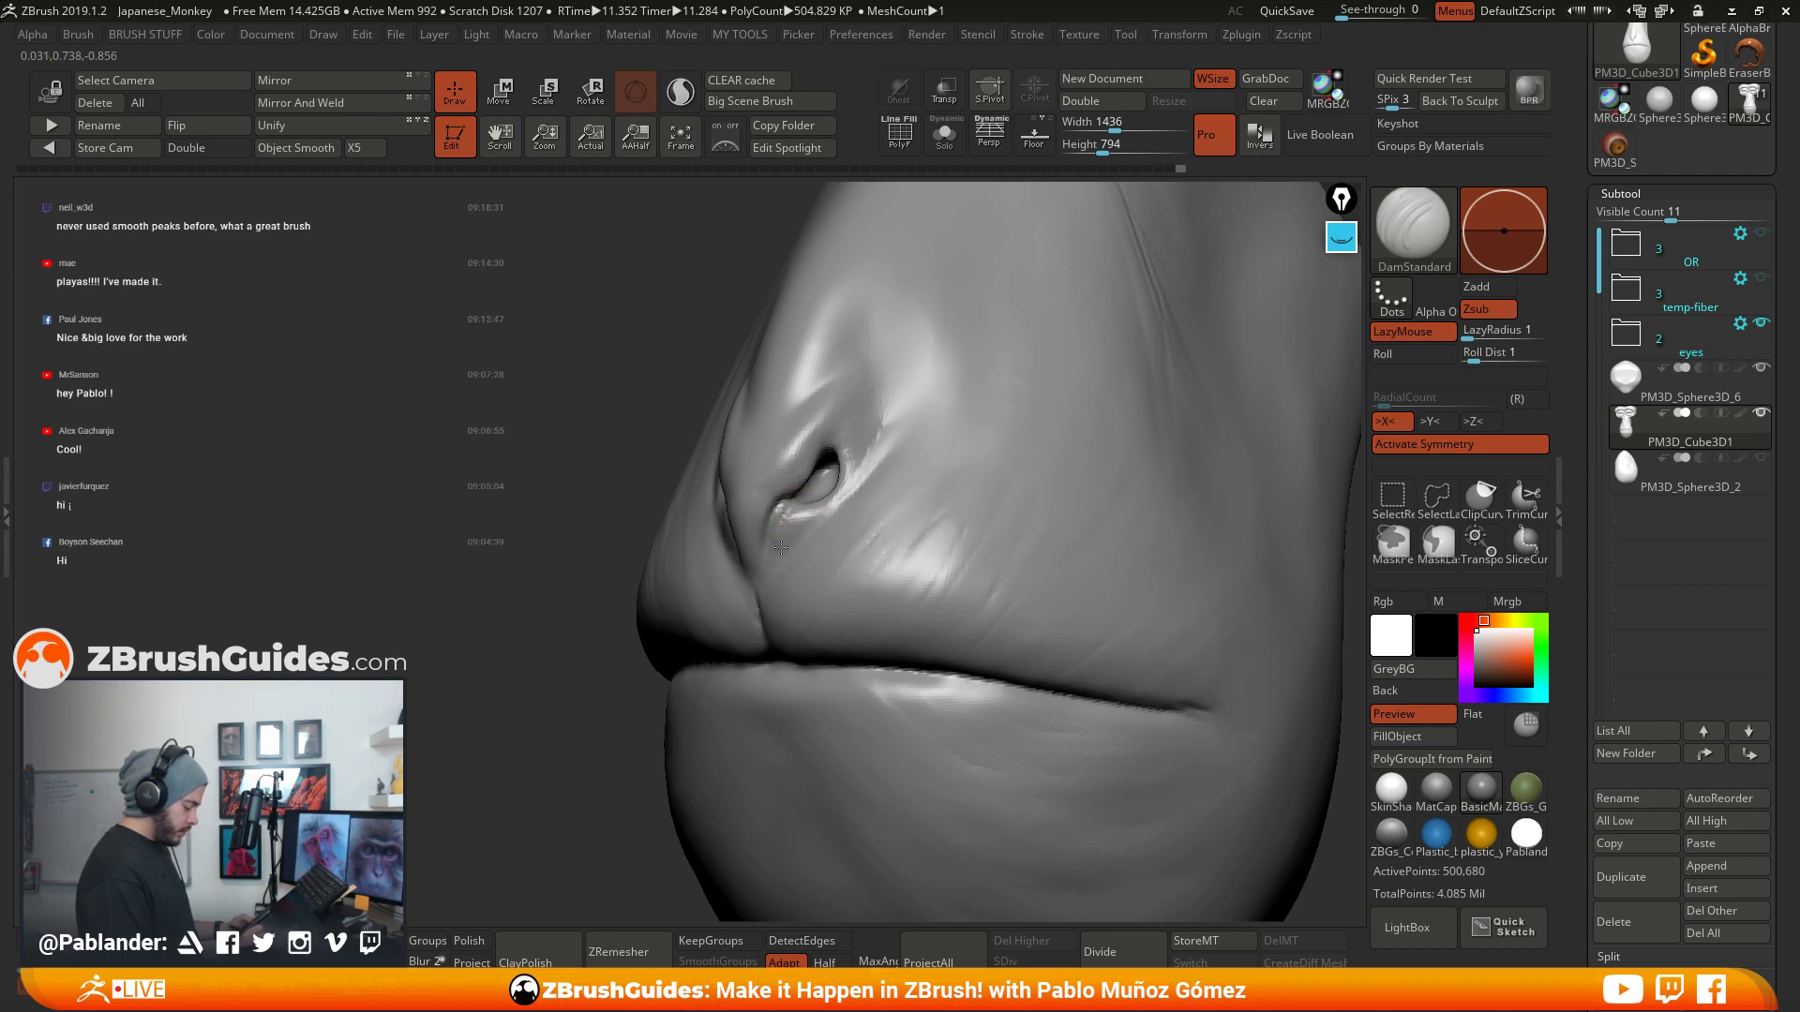
mouse_move(781, 547)
right_down()
mouse_move(825, 544)
mouse_move(774, 560)
right_up()
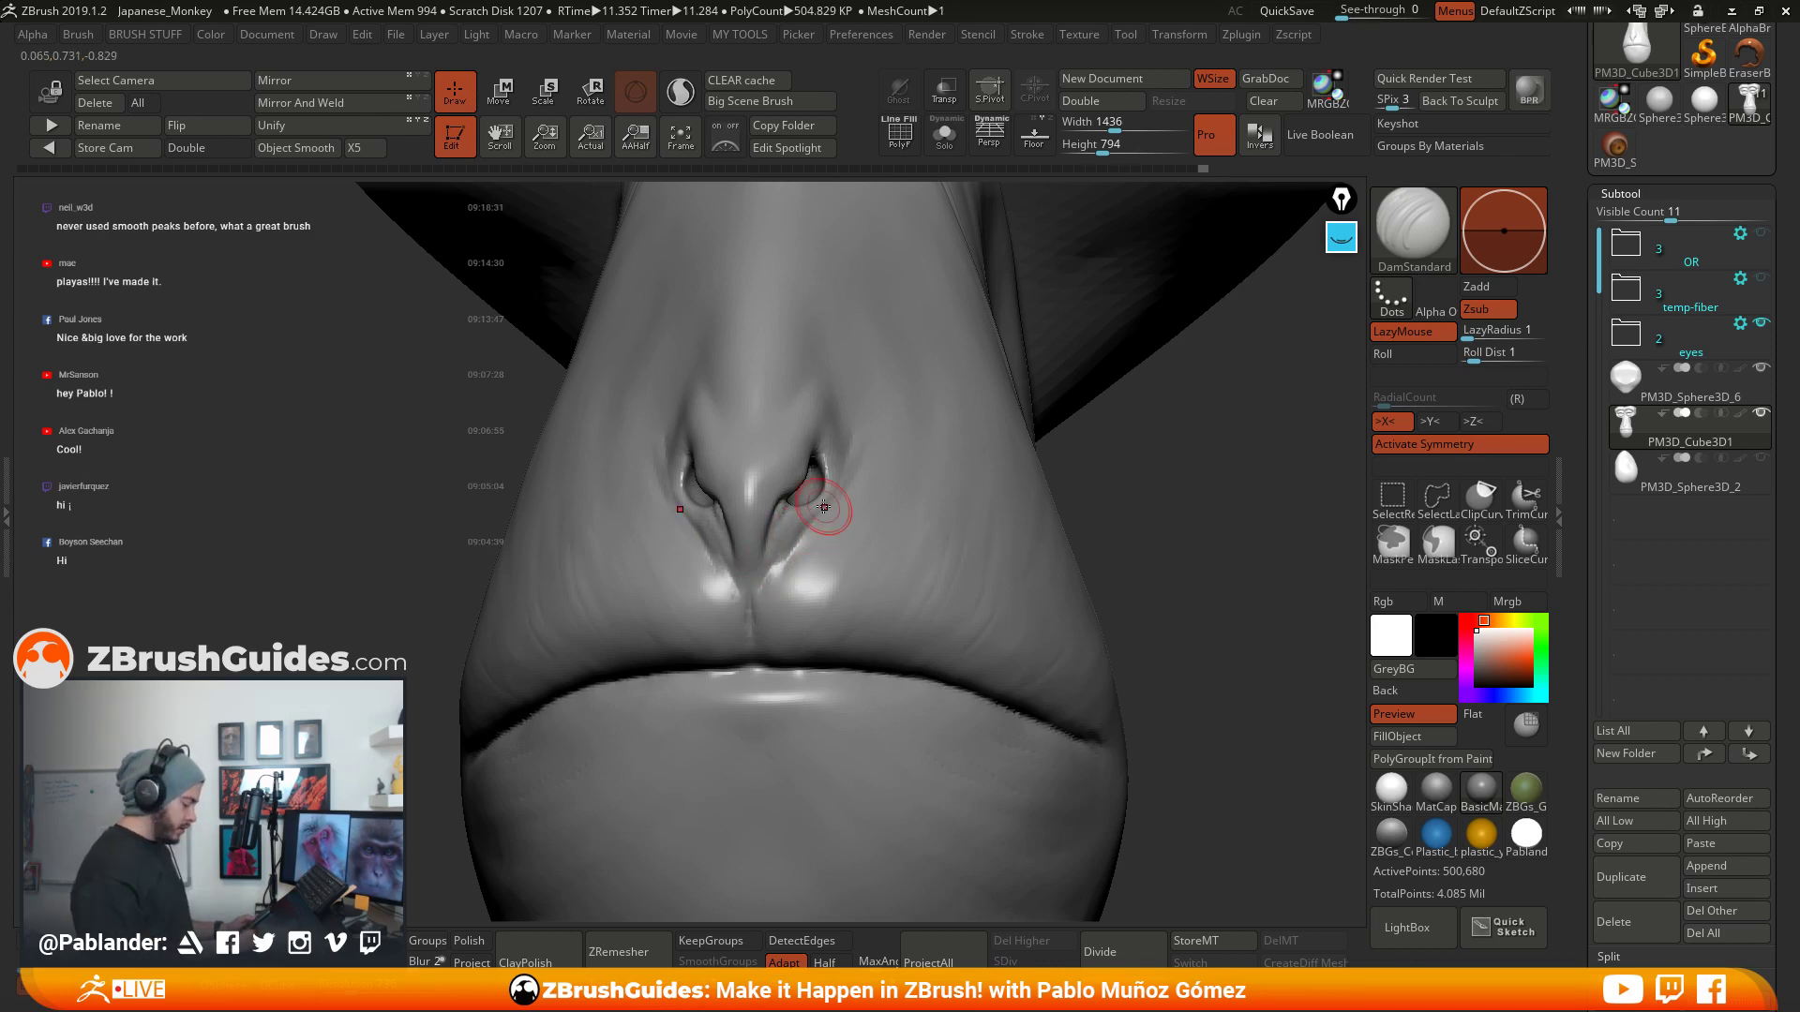
mouse_move(820, 551)
right_down()
mouse_move(822, 452)
mouse_move(827, 488)
mouse_move(959, 373)
right_up()
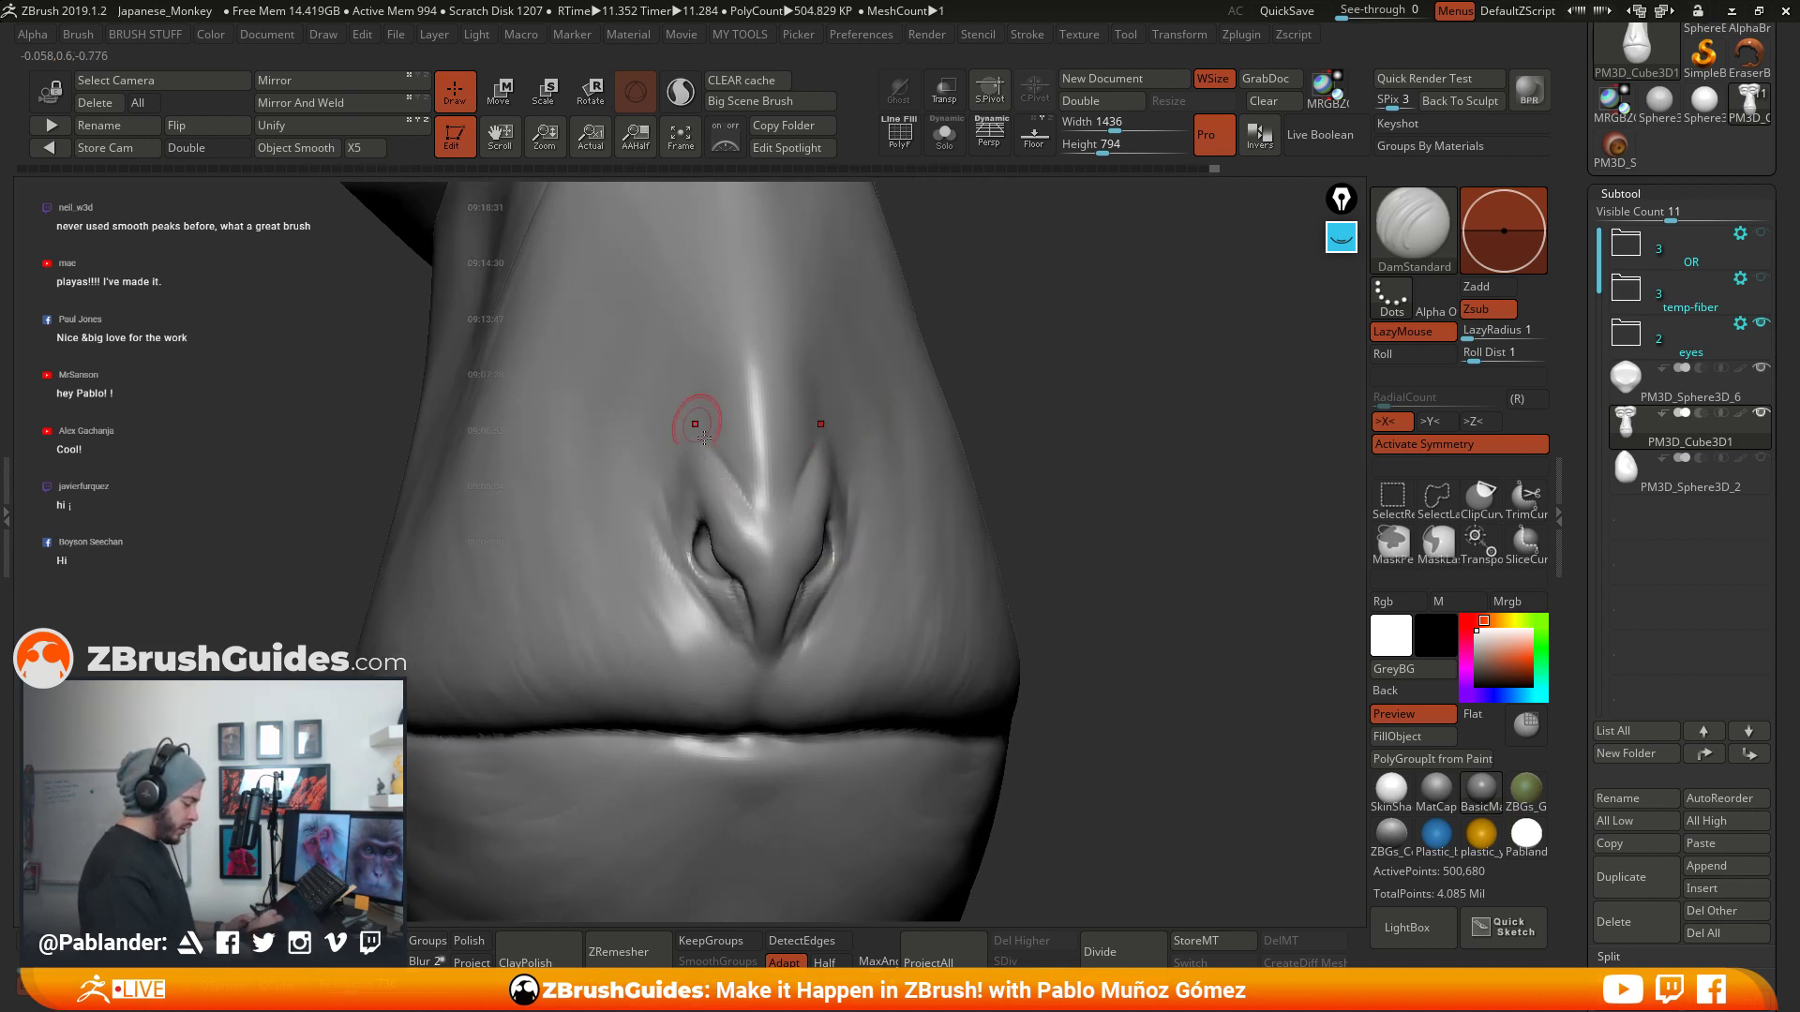
- Soften the folds around the nostrils and the muzzle above the mouth corner with Smooth Stronger
key(shift)
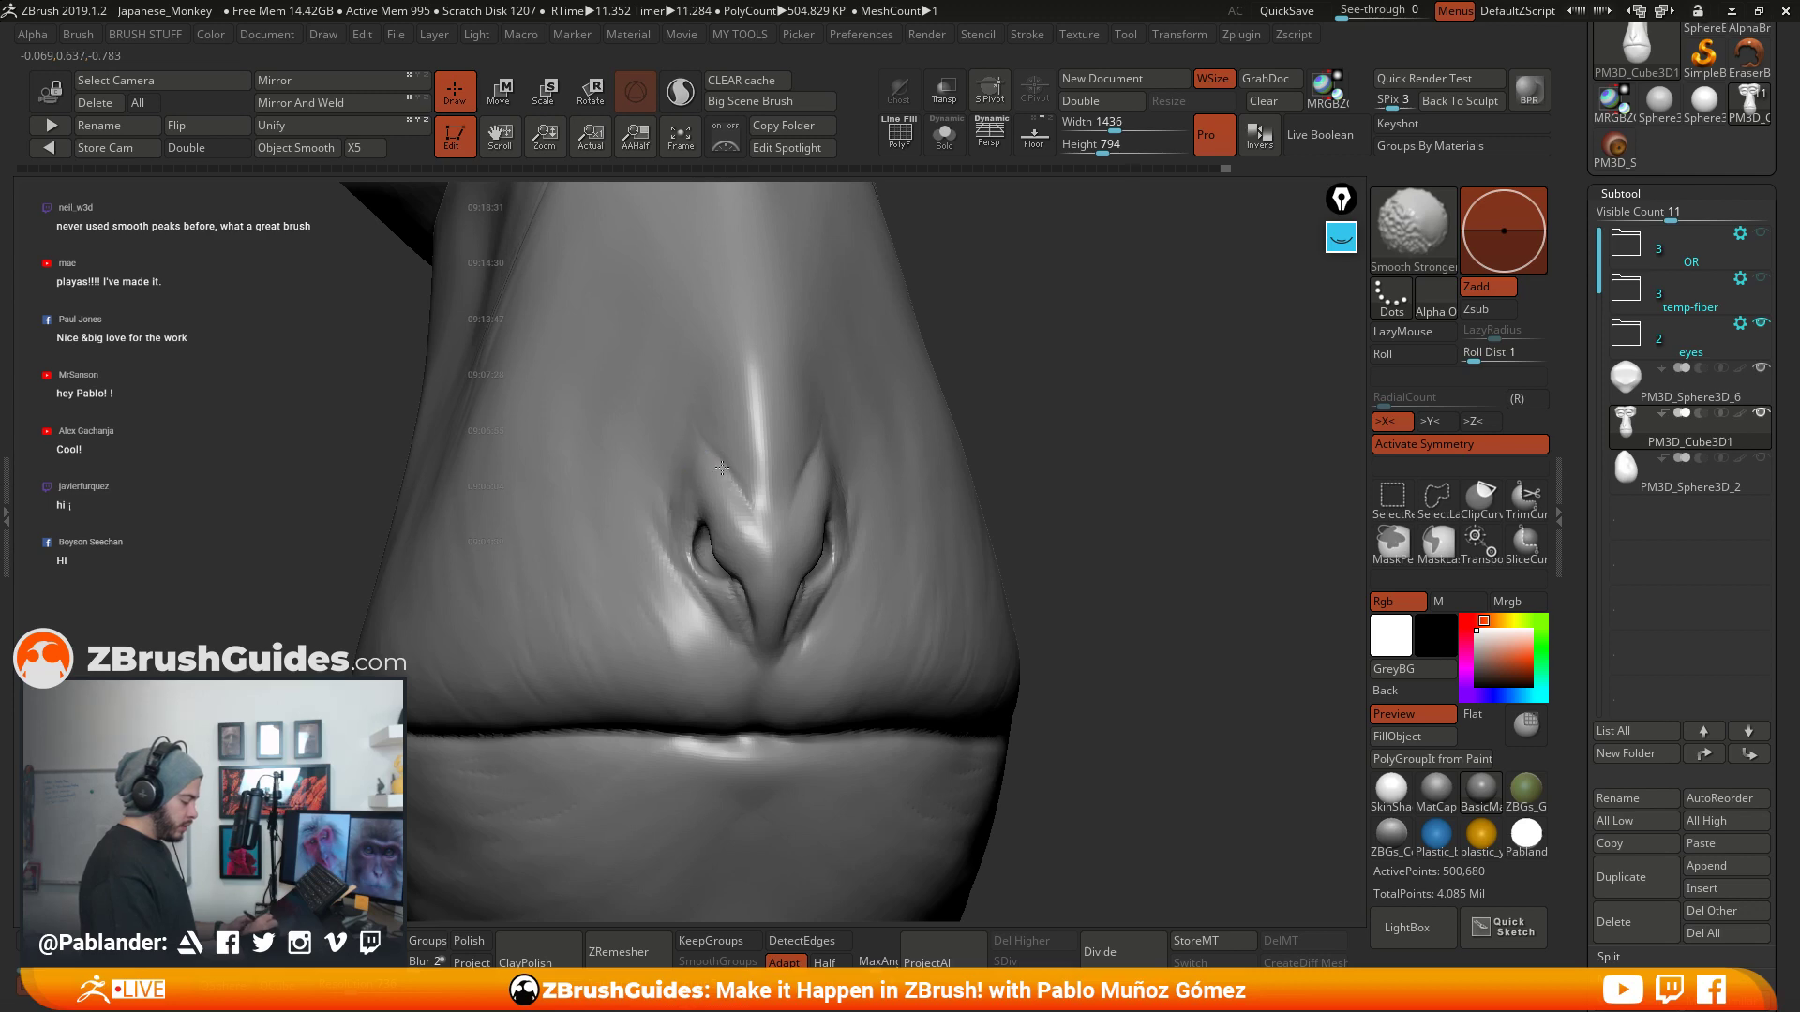
ctrl+right_drag(1039, 488, 1015, 403)
mouse_move(1075, 457)
ctrl+right_down()
mouse_move(1034, 516)
mouse_move(1069, 525)
mouse_move(1028, 525)
mouse_move(1045, 512)
ctrl+right_up()
shift+drag(754, 540, 729, 548)
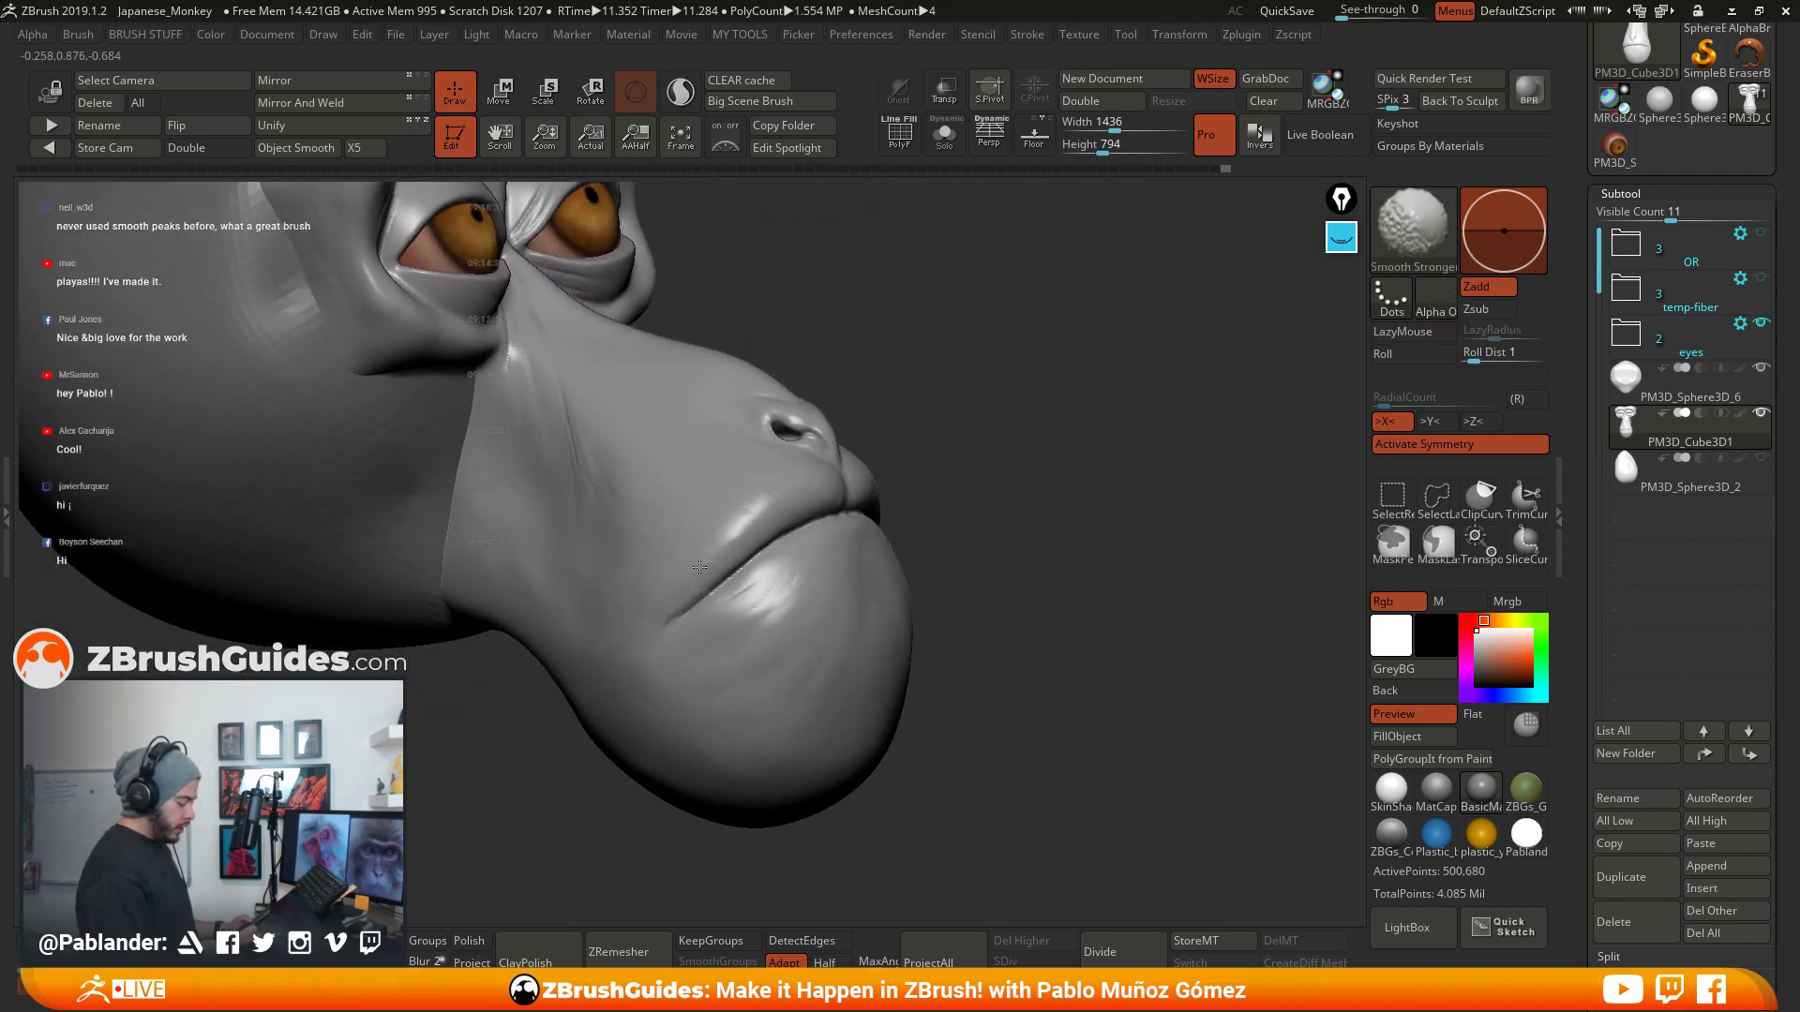
mouse_move(1038, 536)
right_down()
mouse_move(1009, 494)
mouse_move(1006, 521)
right_up()
key(shift)
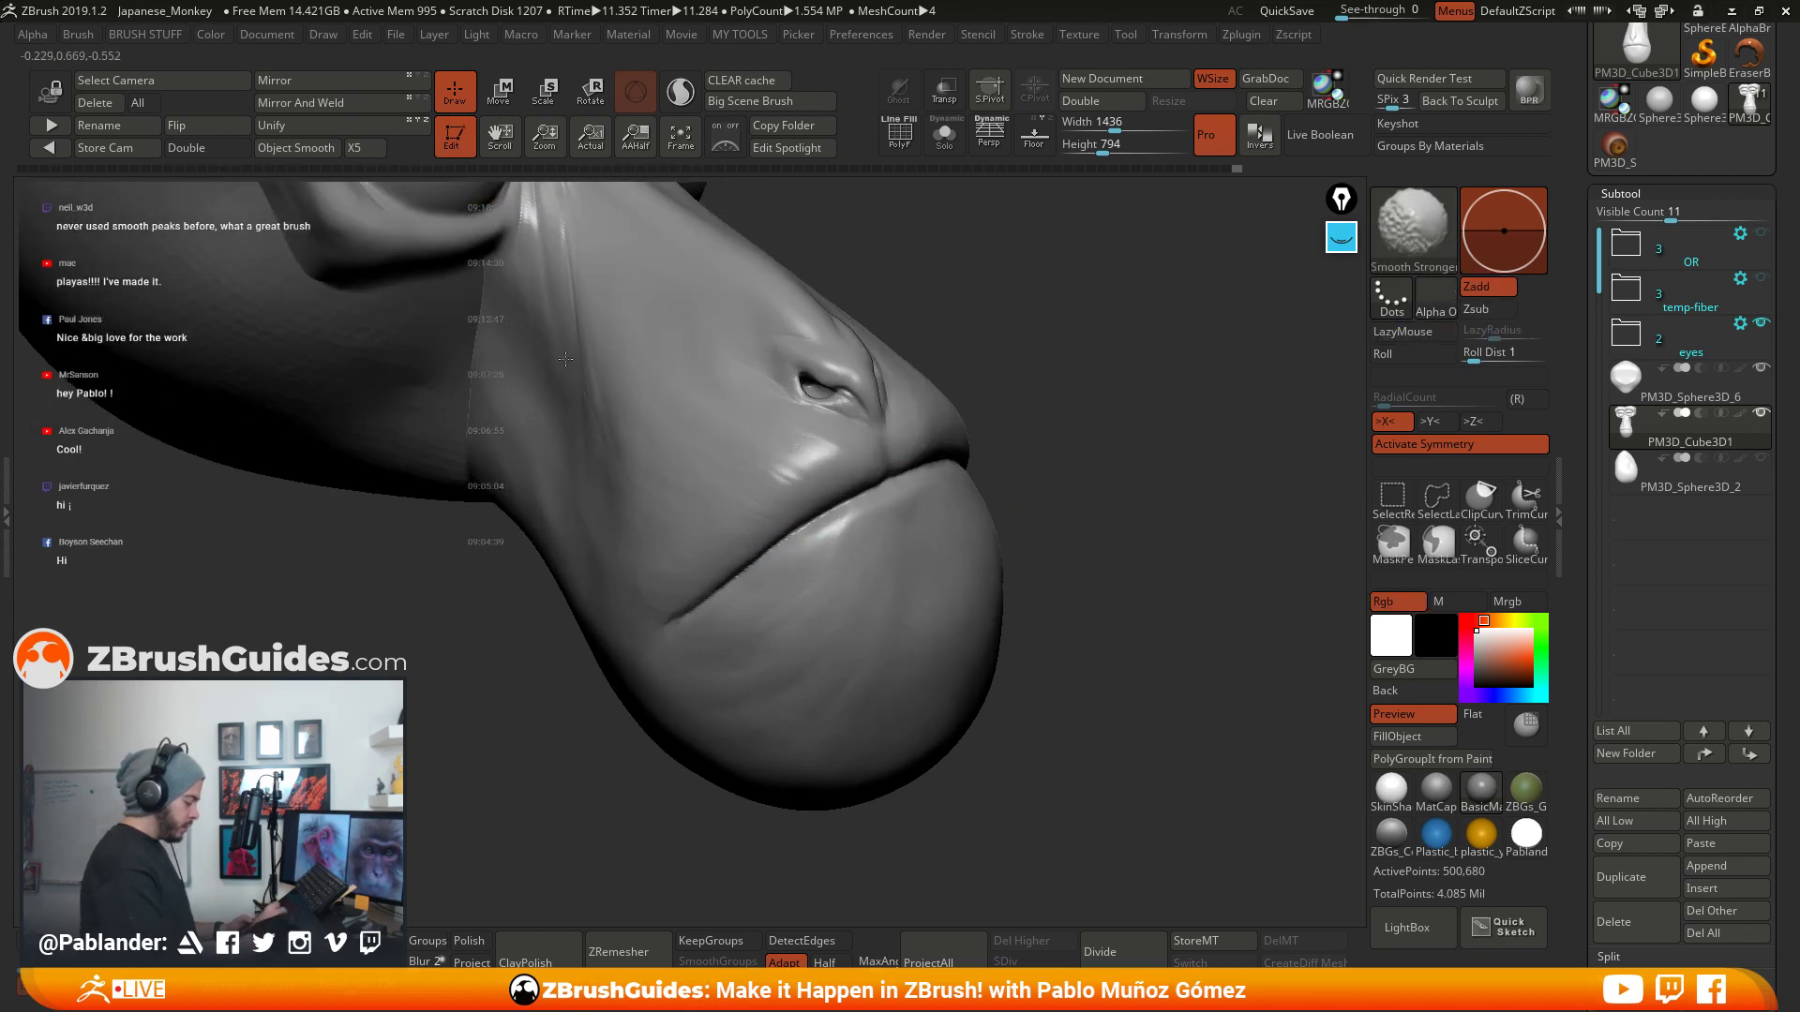
- Deepen the line between the lips with DamStandard and cut a small crease at the mouth corner
mouse_move(1053, 434)
right_down()
mouse_move(872, 454)
mouse_move(882, 438)
right_up()
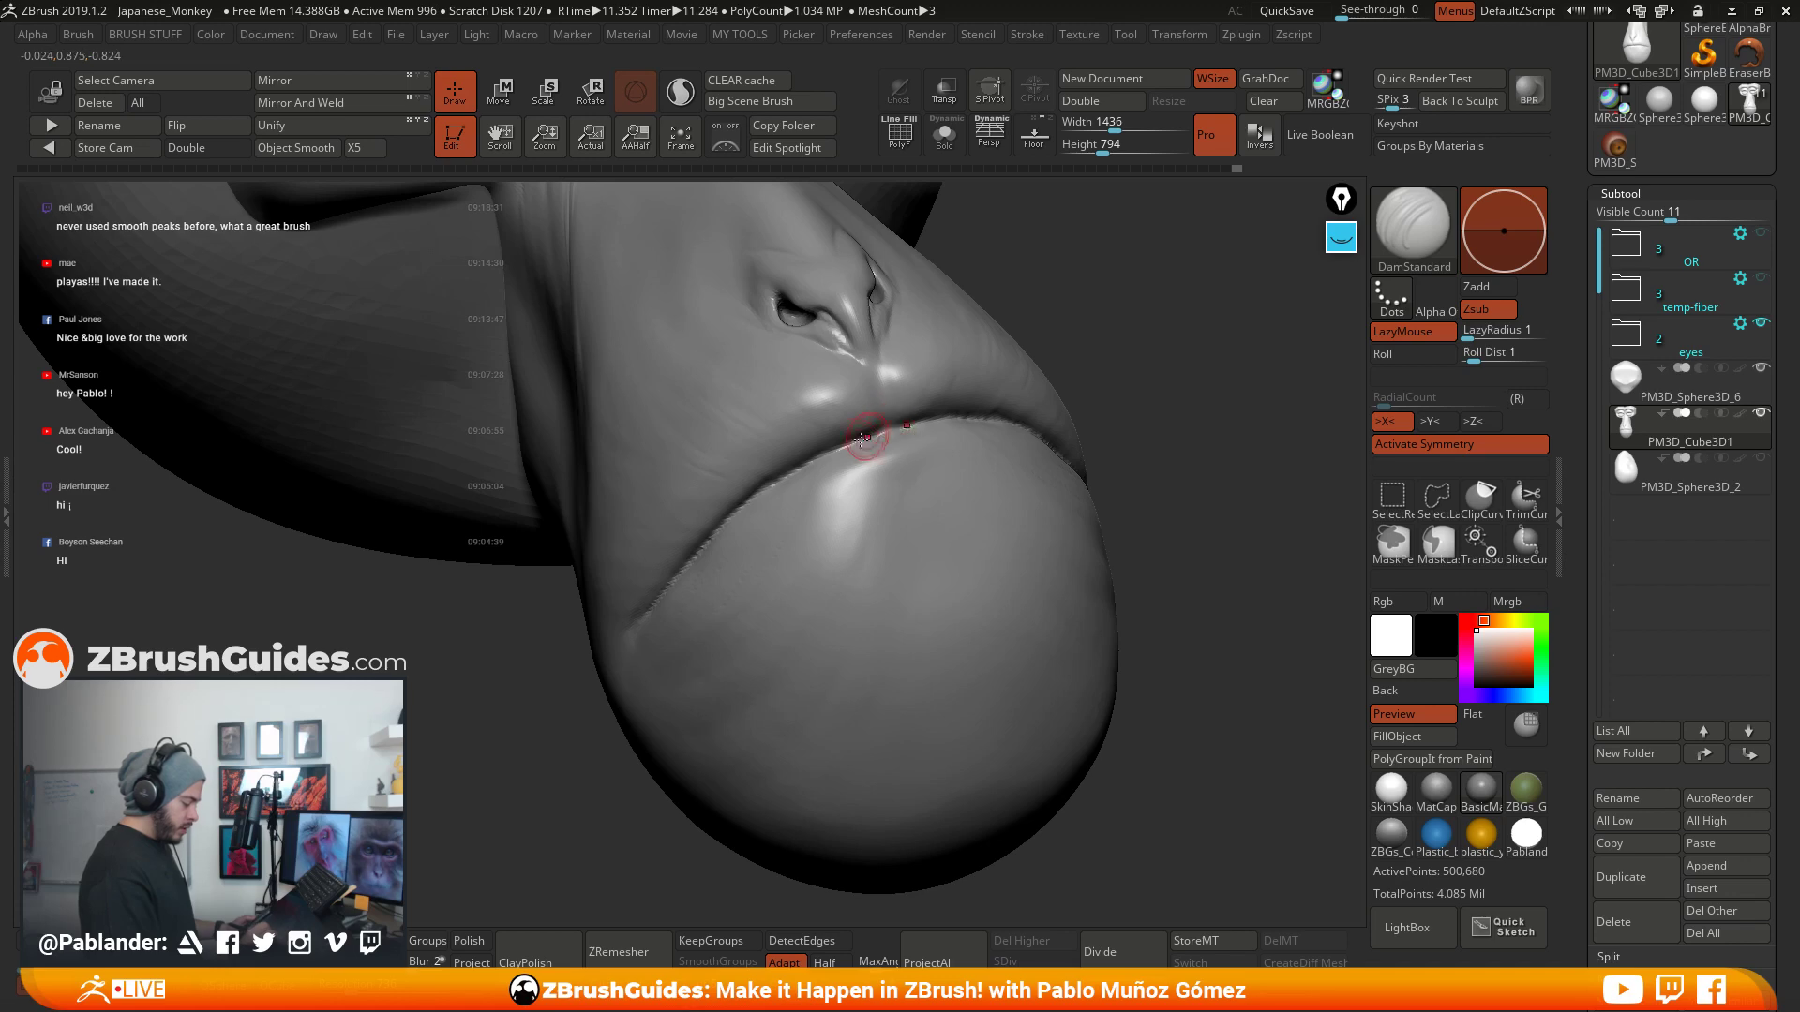
mouse_move(844, 445)
mouse_down()
mouse_move(876, 432)
mouse_move(849, 444)
mouse_up()
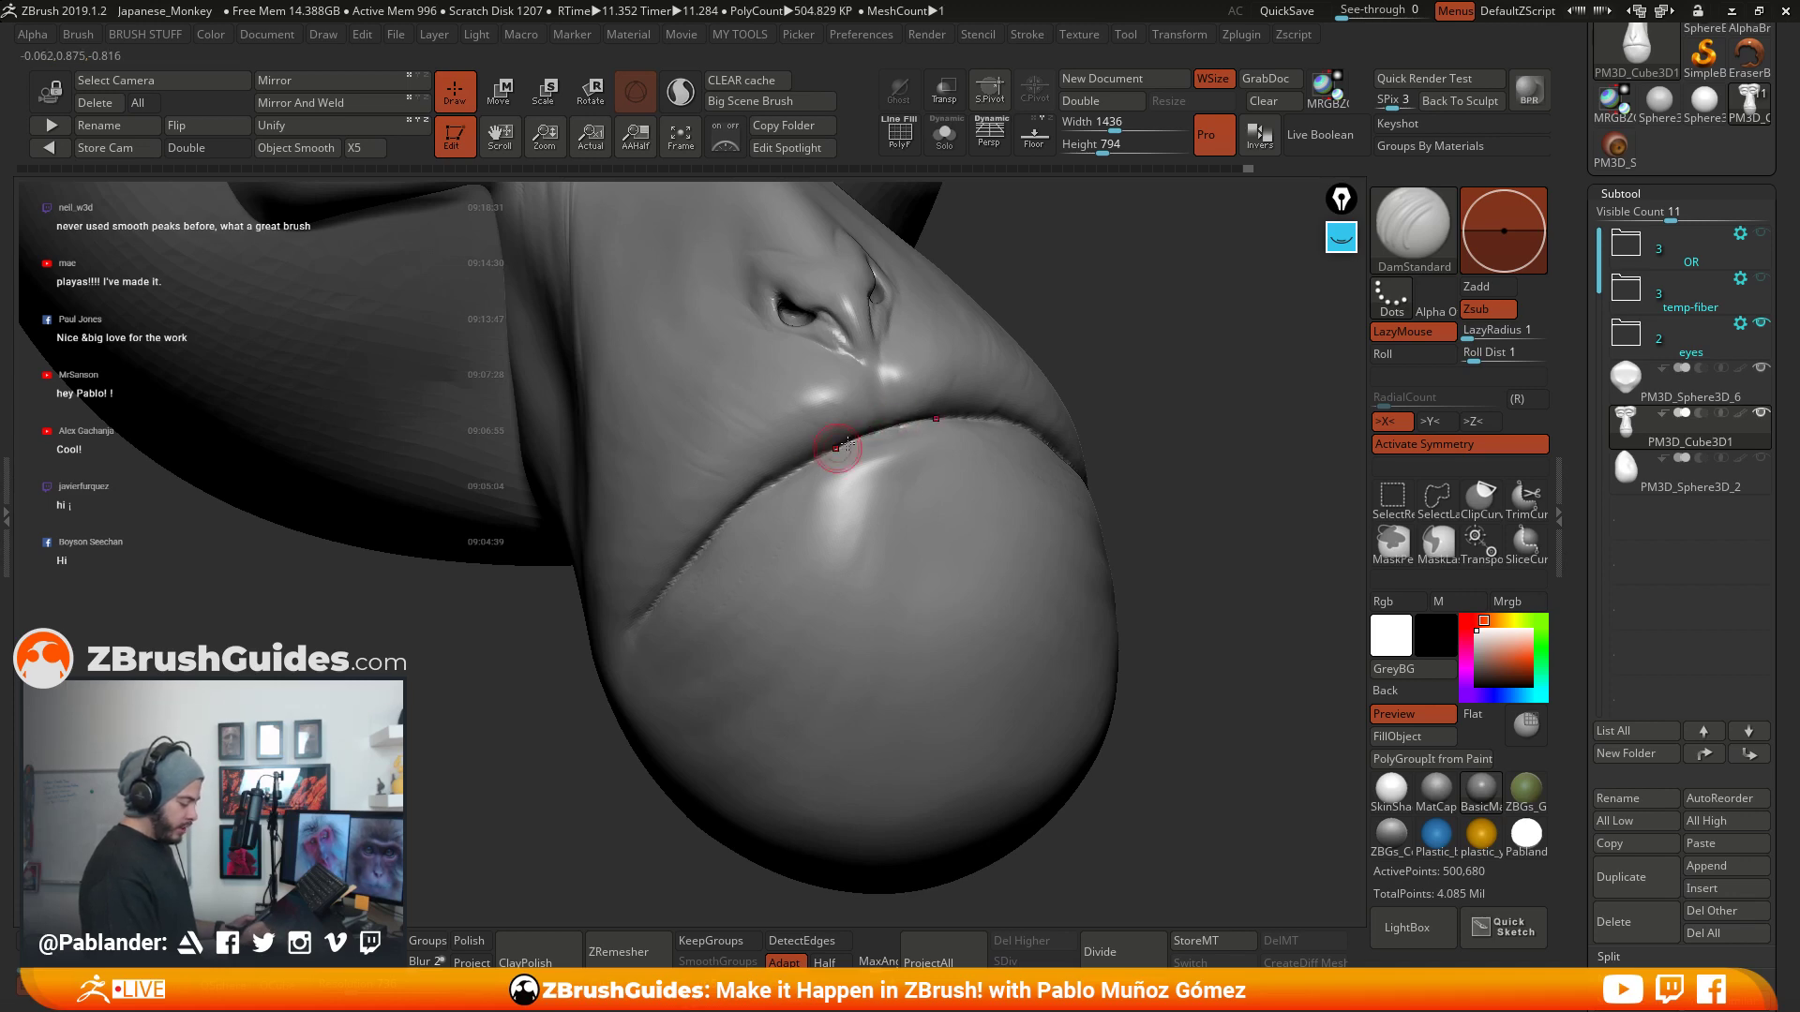
right_drag(823, 456, 860, 424)
key(space)
right_drag(750, 515, 655, 600)
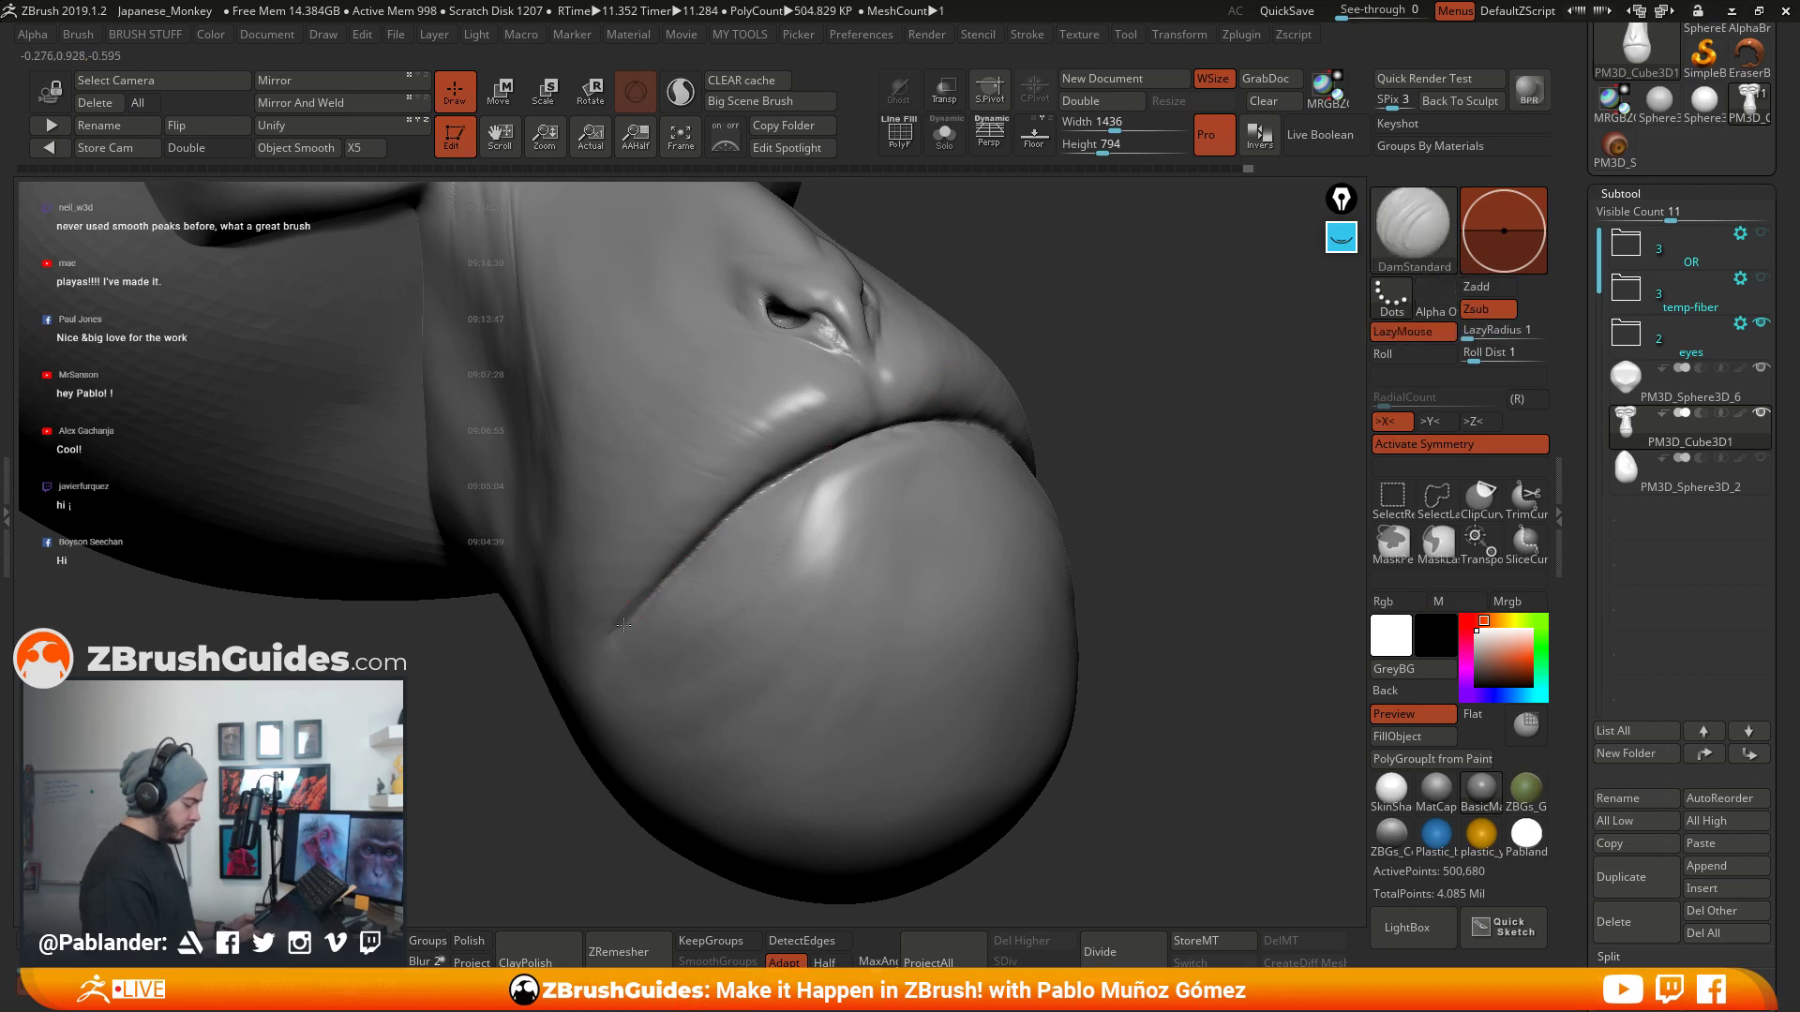
drag(794, 466, 818, 460)
right_drag(1031, 389, 1125, 398)
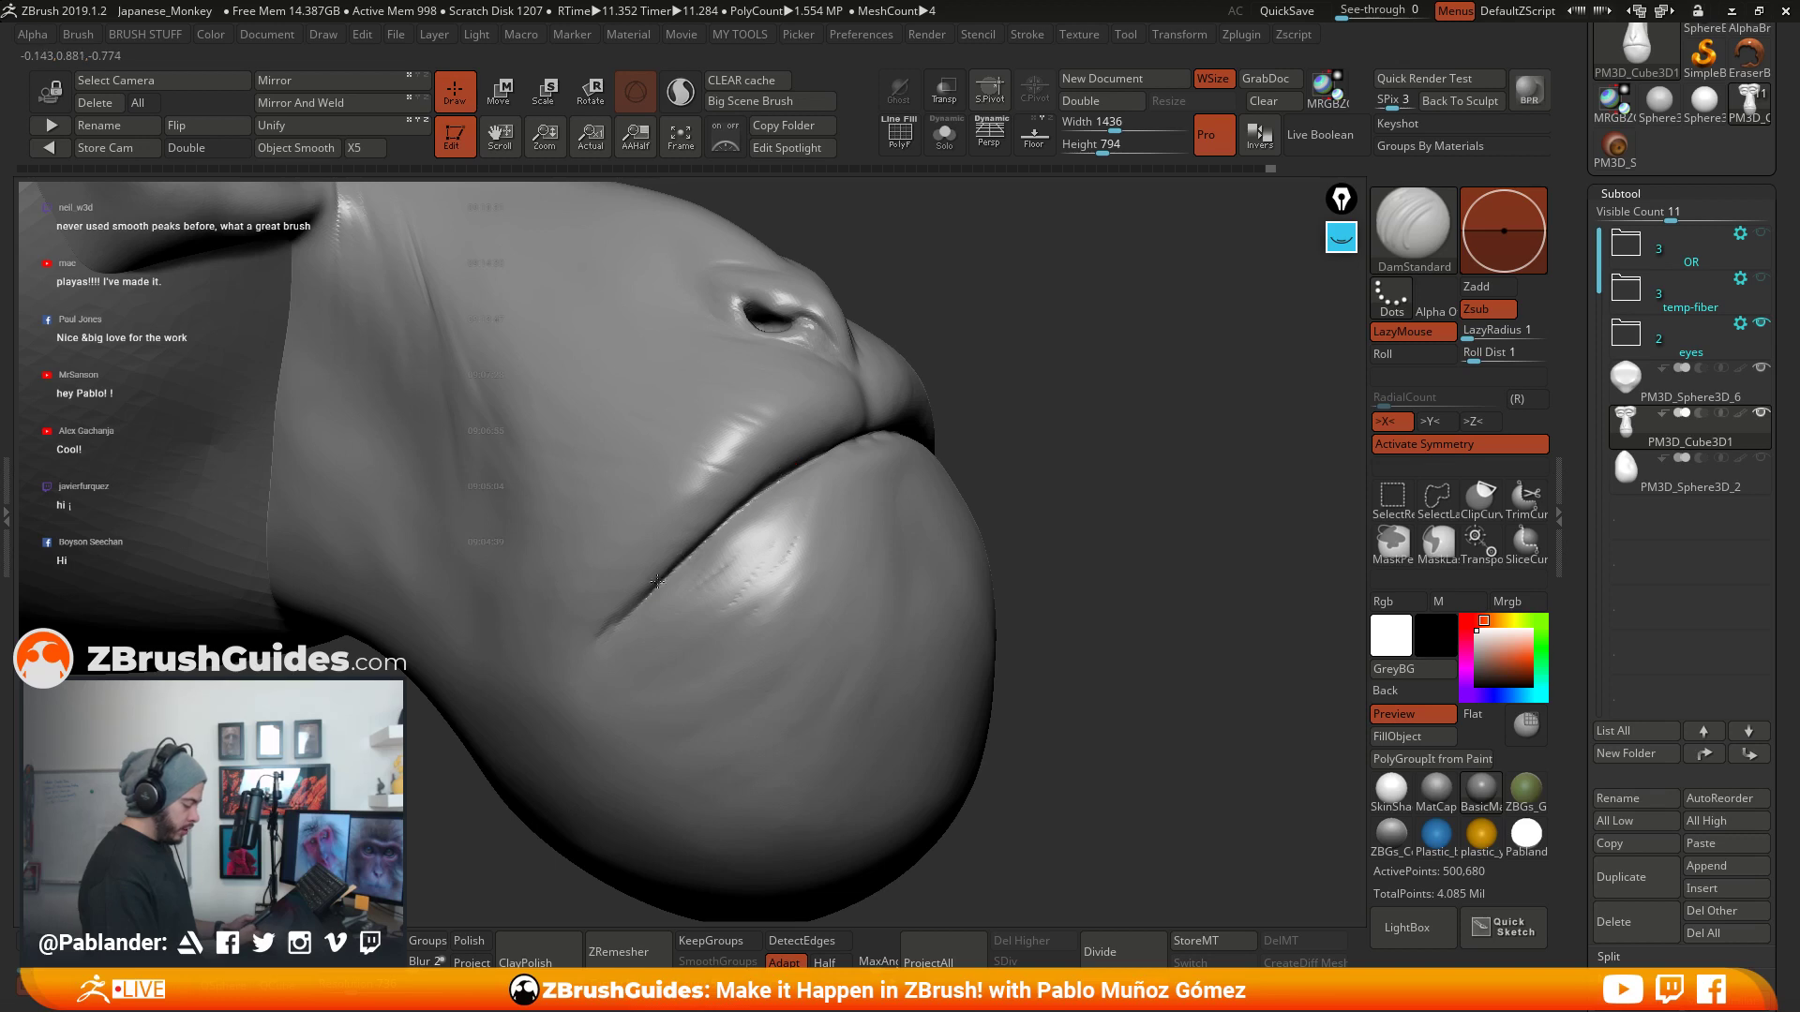
drag(599, 689, 607, 639)
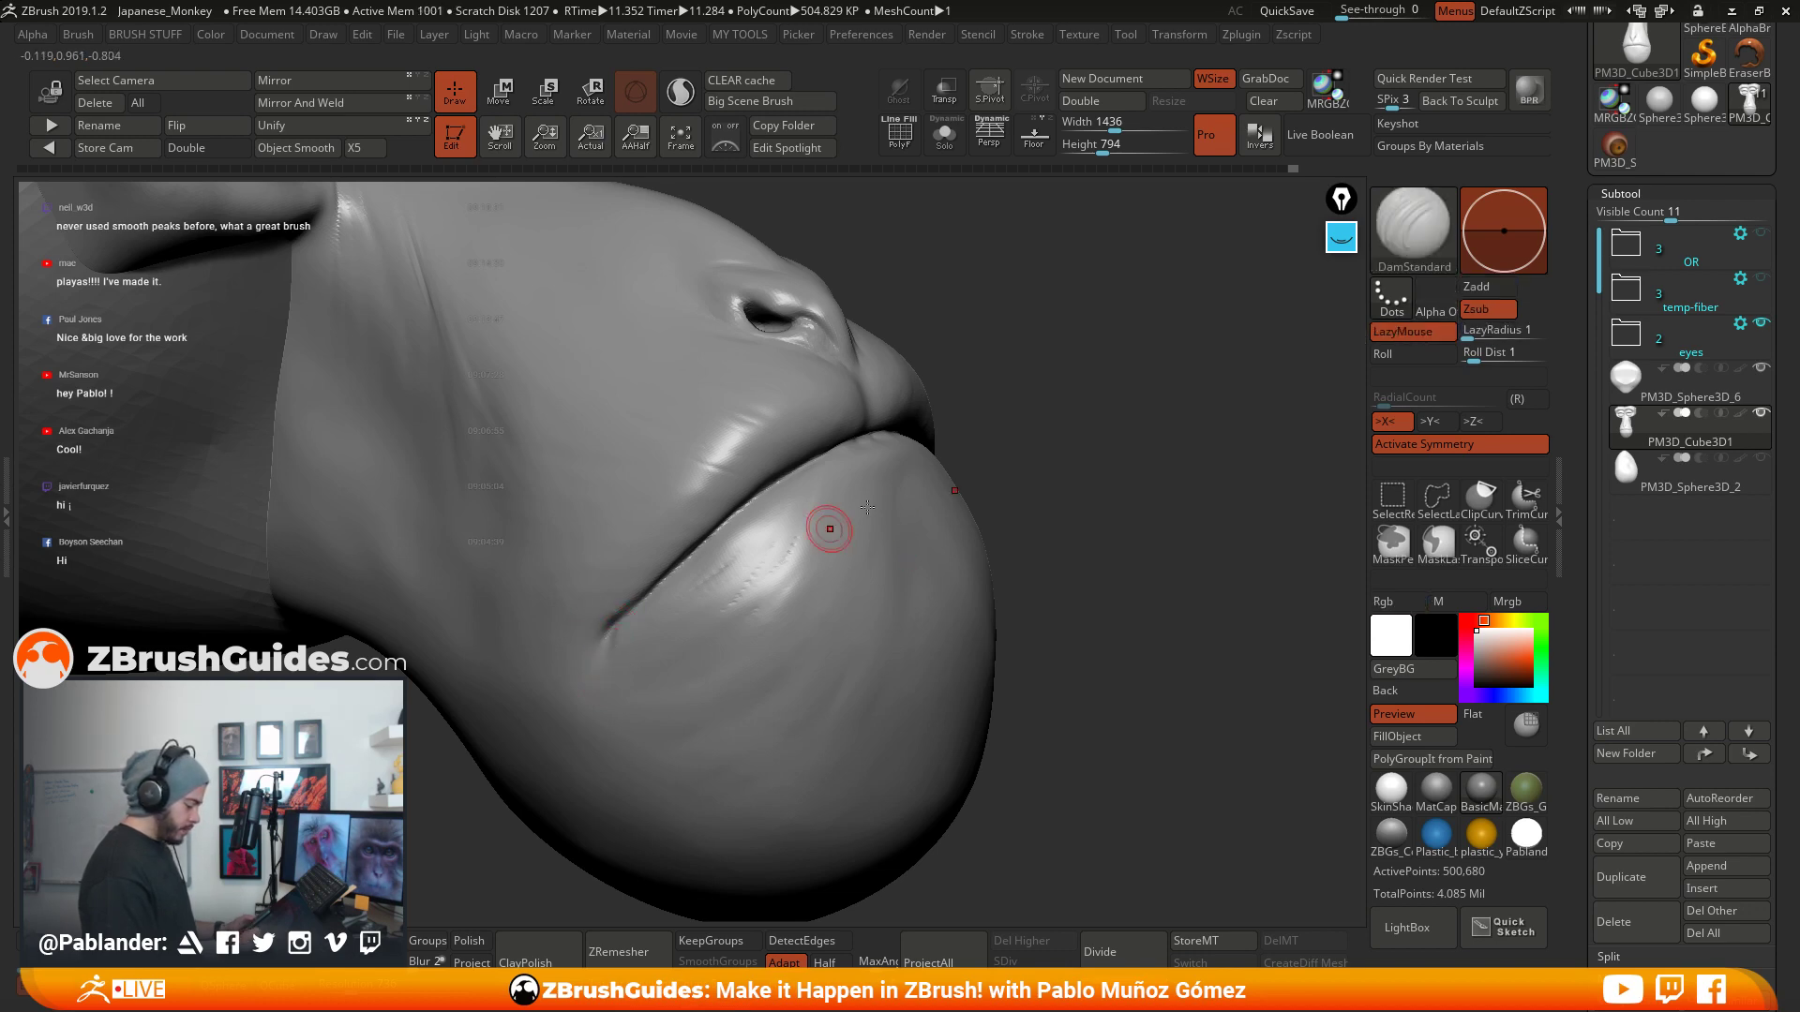
- Build up the edge of the upper lip along the mouth line with the Standard brush and smooth it
right_drag(828, 526, 1045, 447)
key(b)
click(976, 187)
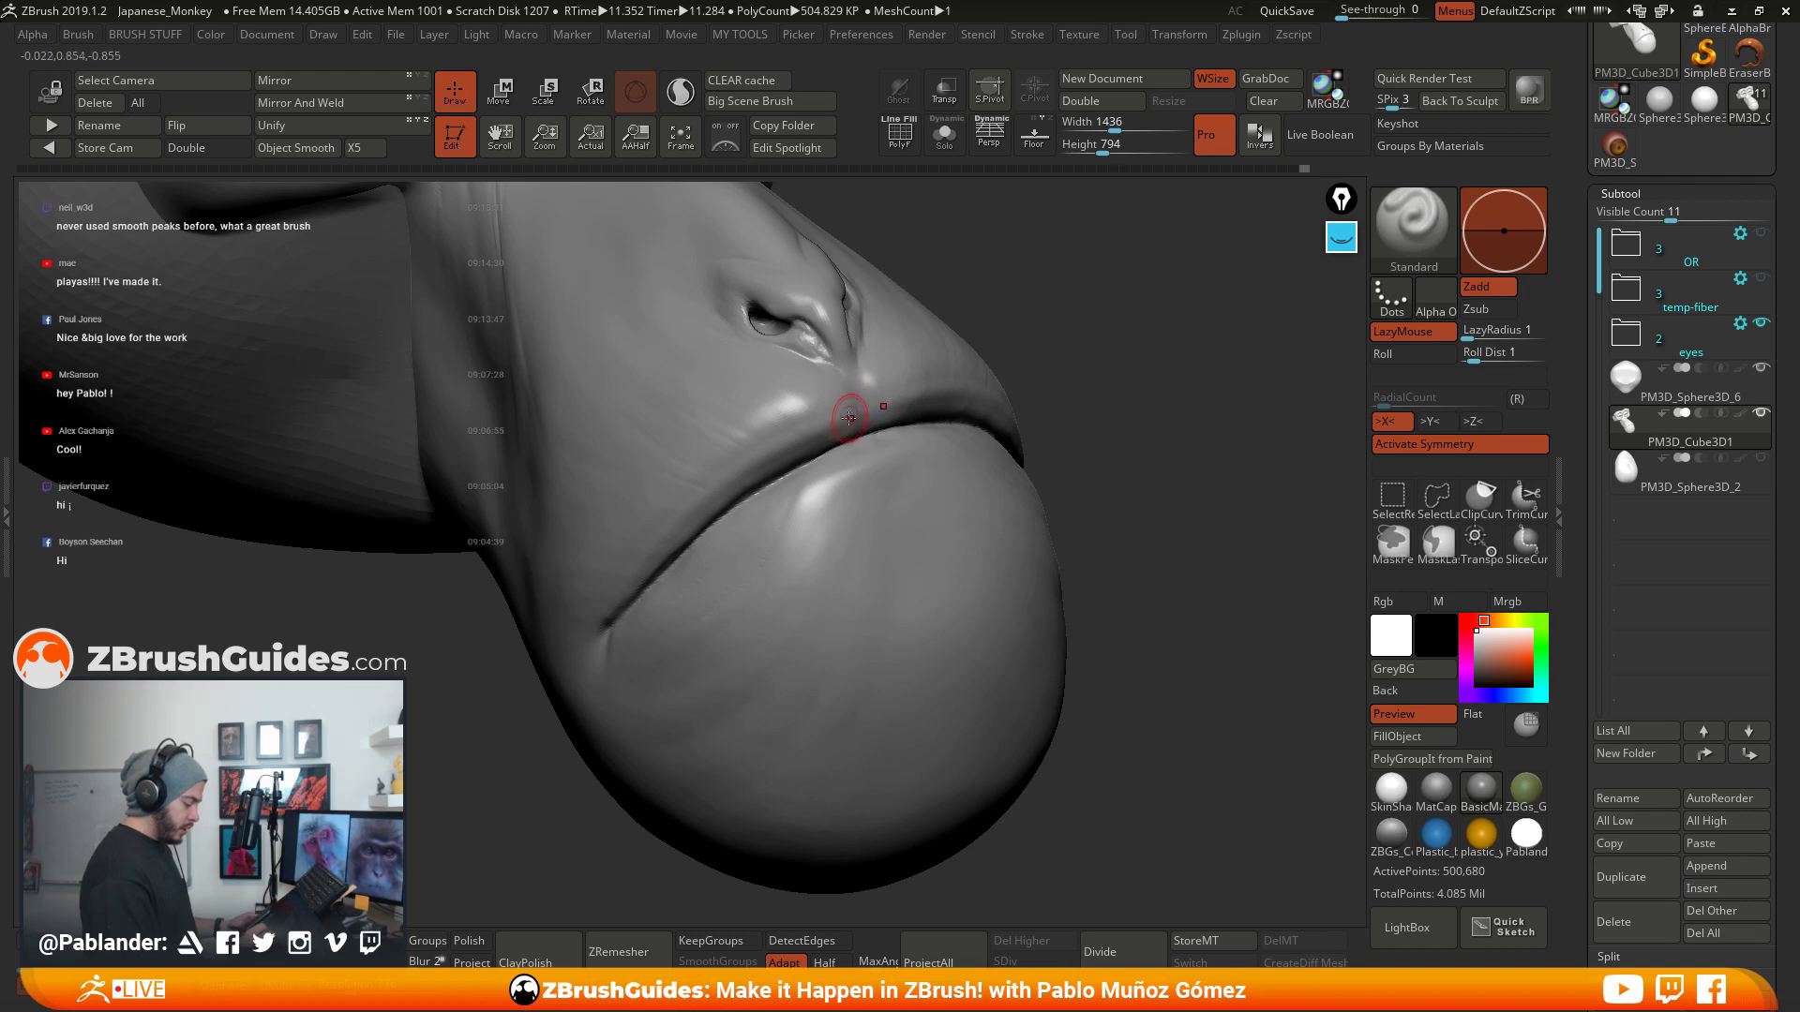
key(space)
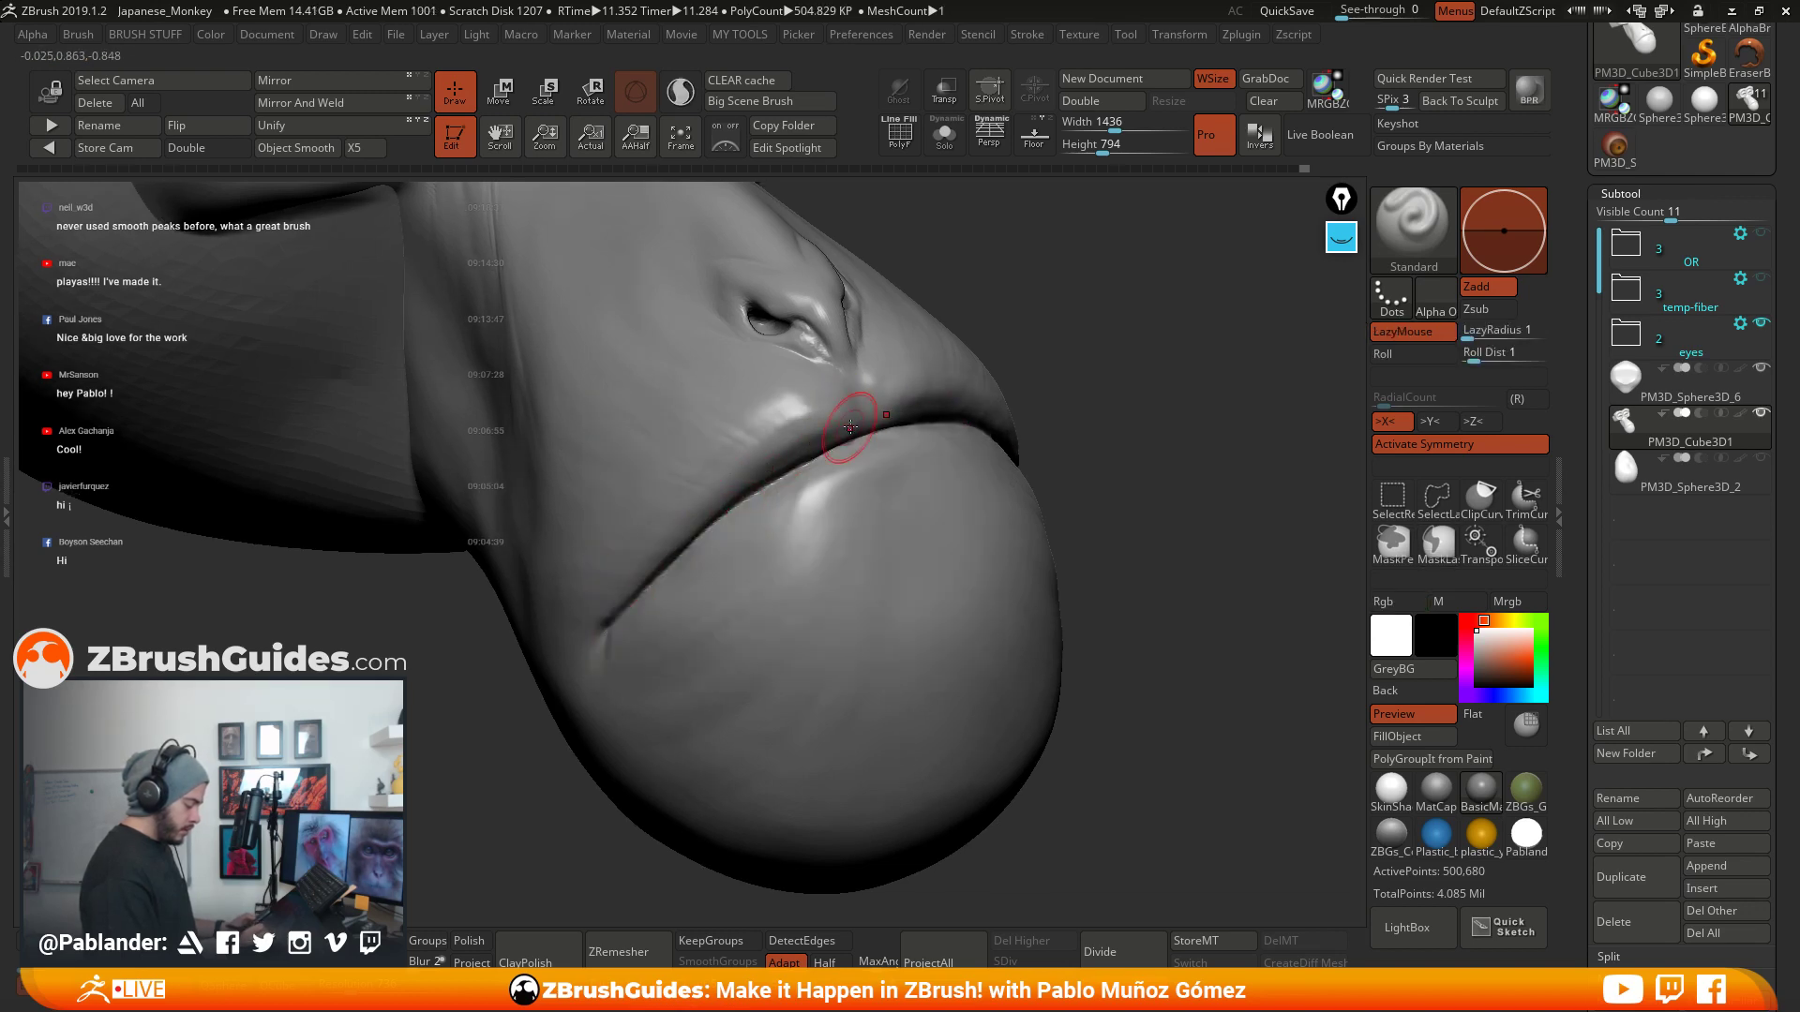
key(shift)
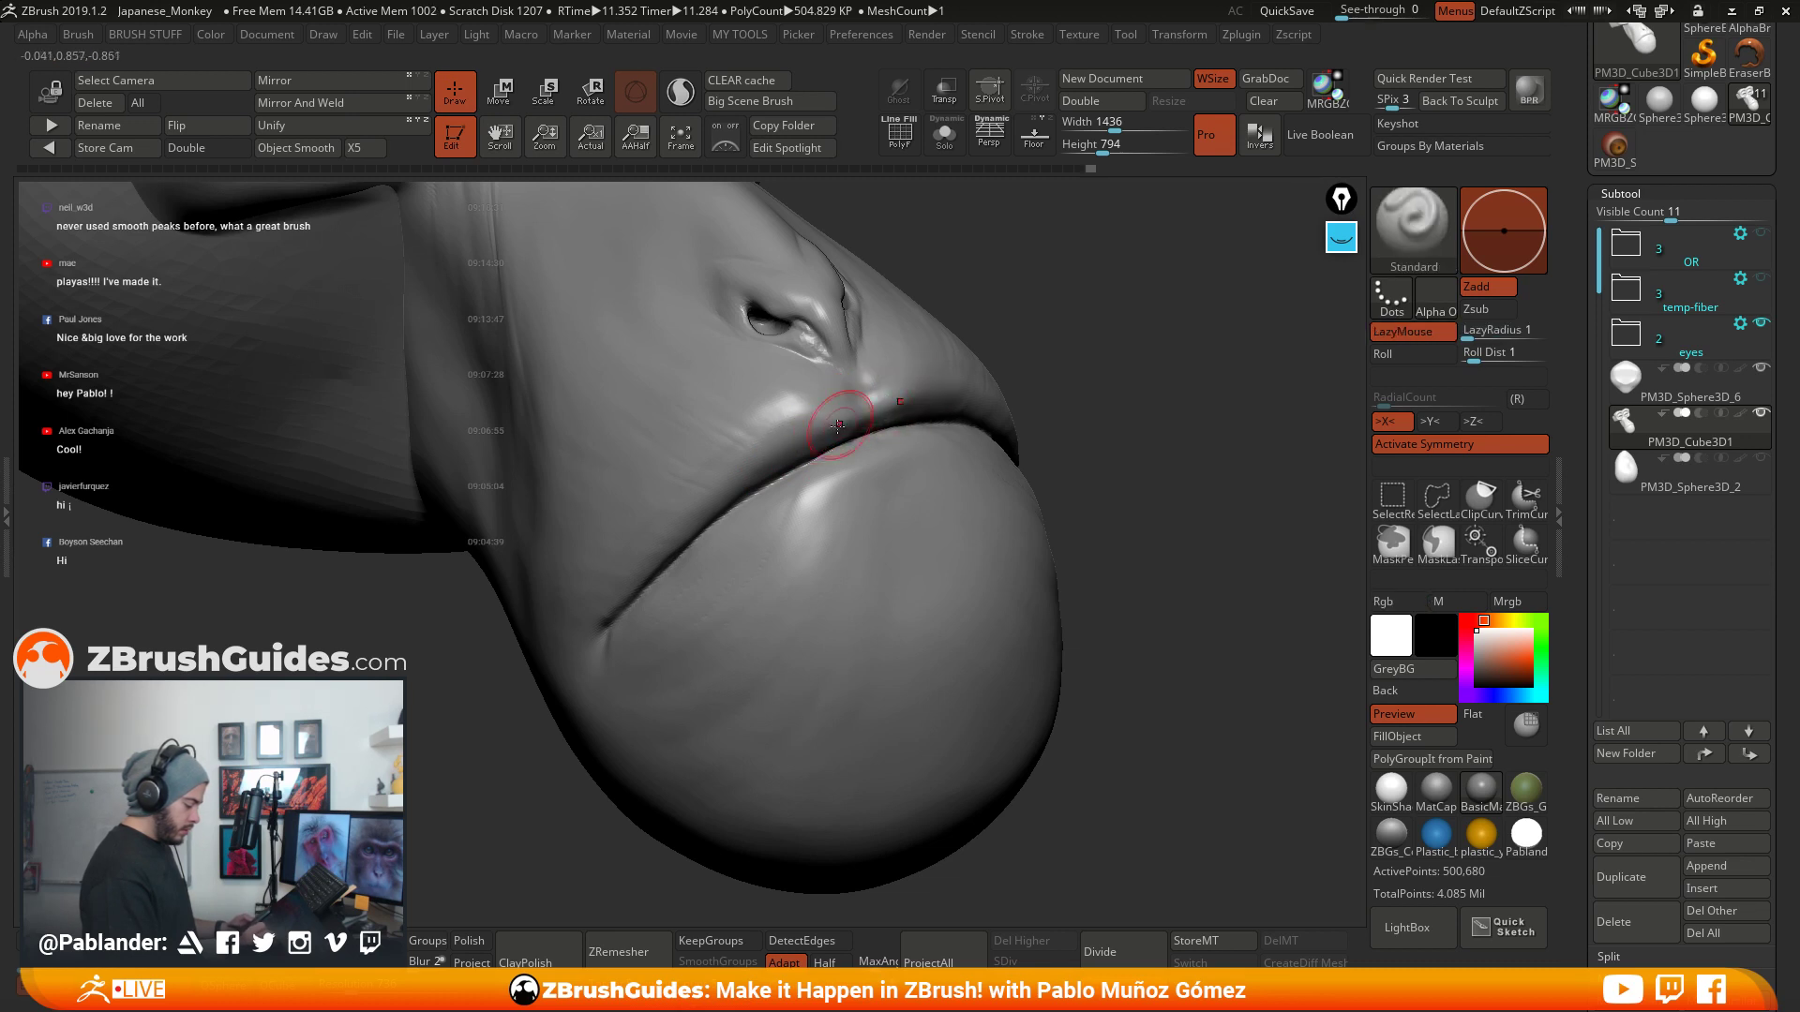
shift+drag(909, 403, 881, 403)
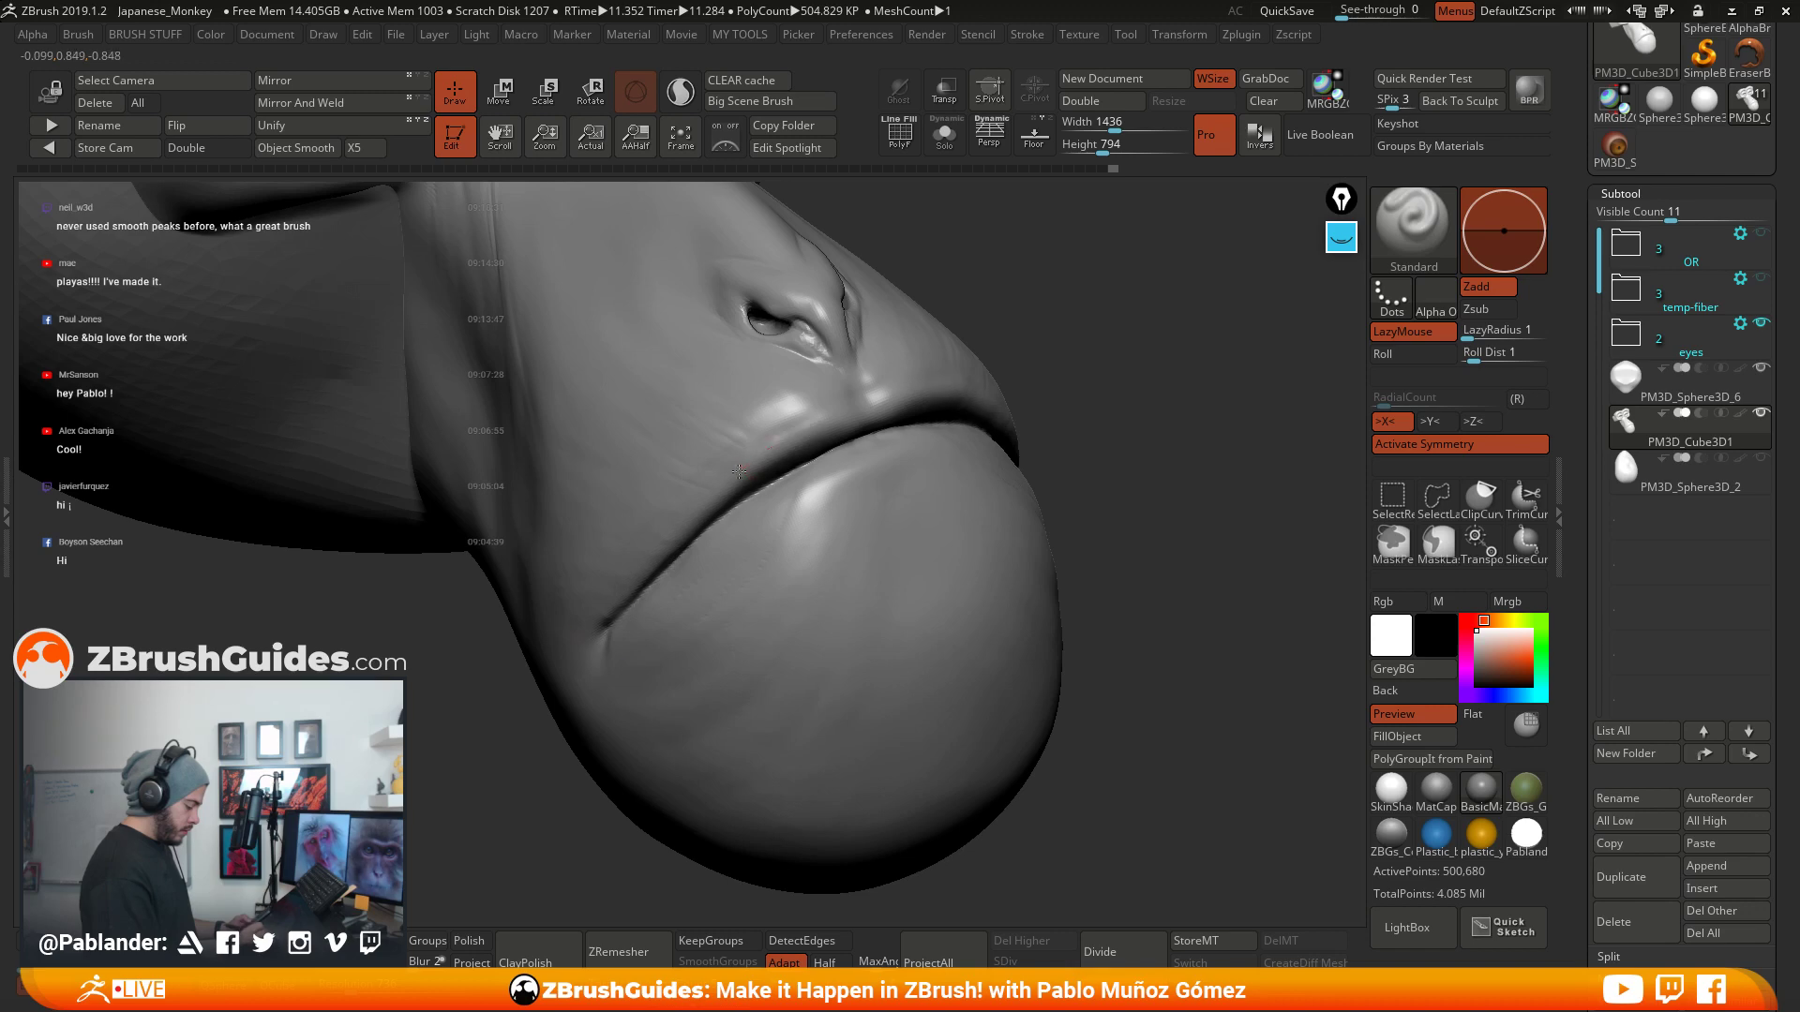
mouse_move(665, 534)
mouse_down()
mouse_move(842, 399)
mouse_move(774, 438)
mouse_up()
shift+drag(1093, 394, 1082, 422)
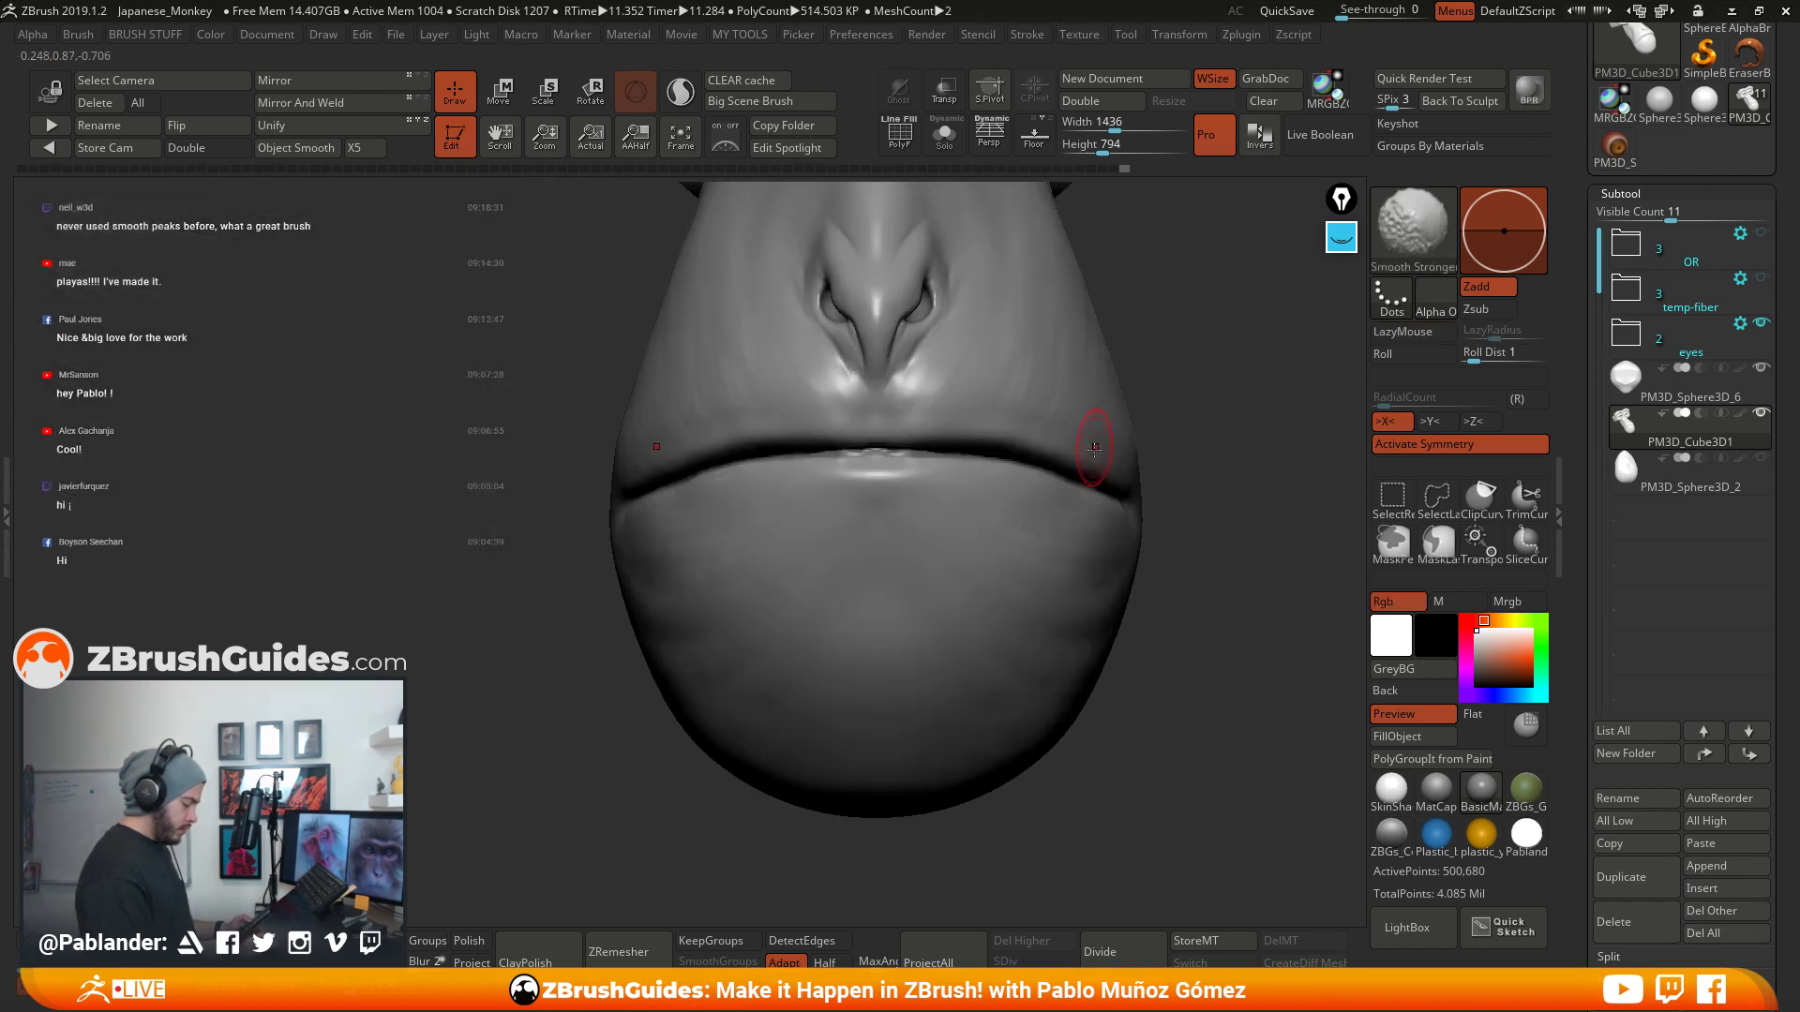
- Smooth the middle of the mouth line with Smooth Stronger
alt+right_drag(1068, 482, 996, 525)
key(b)
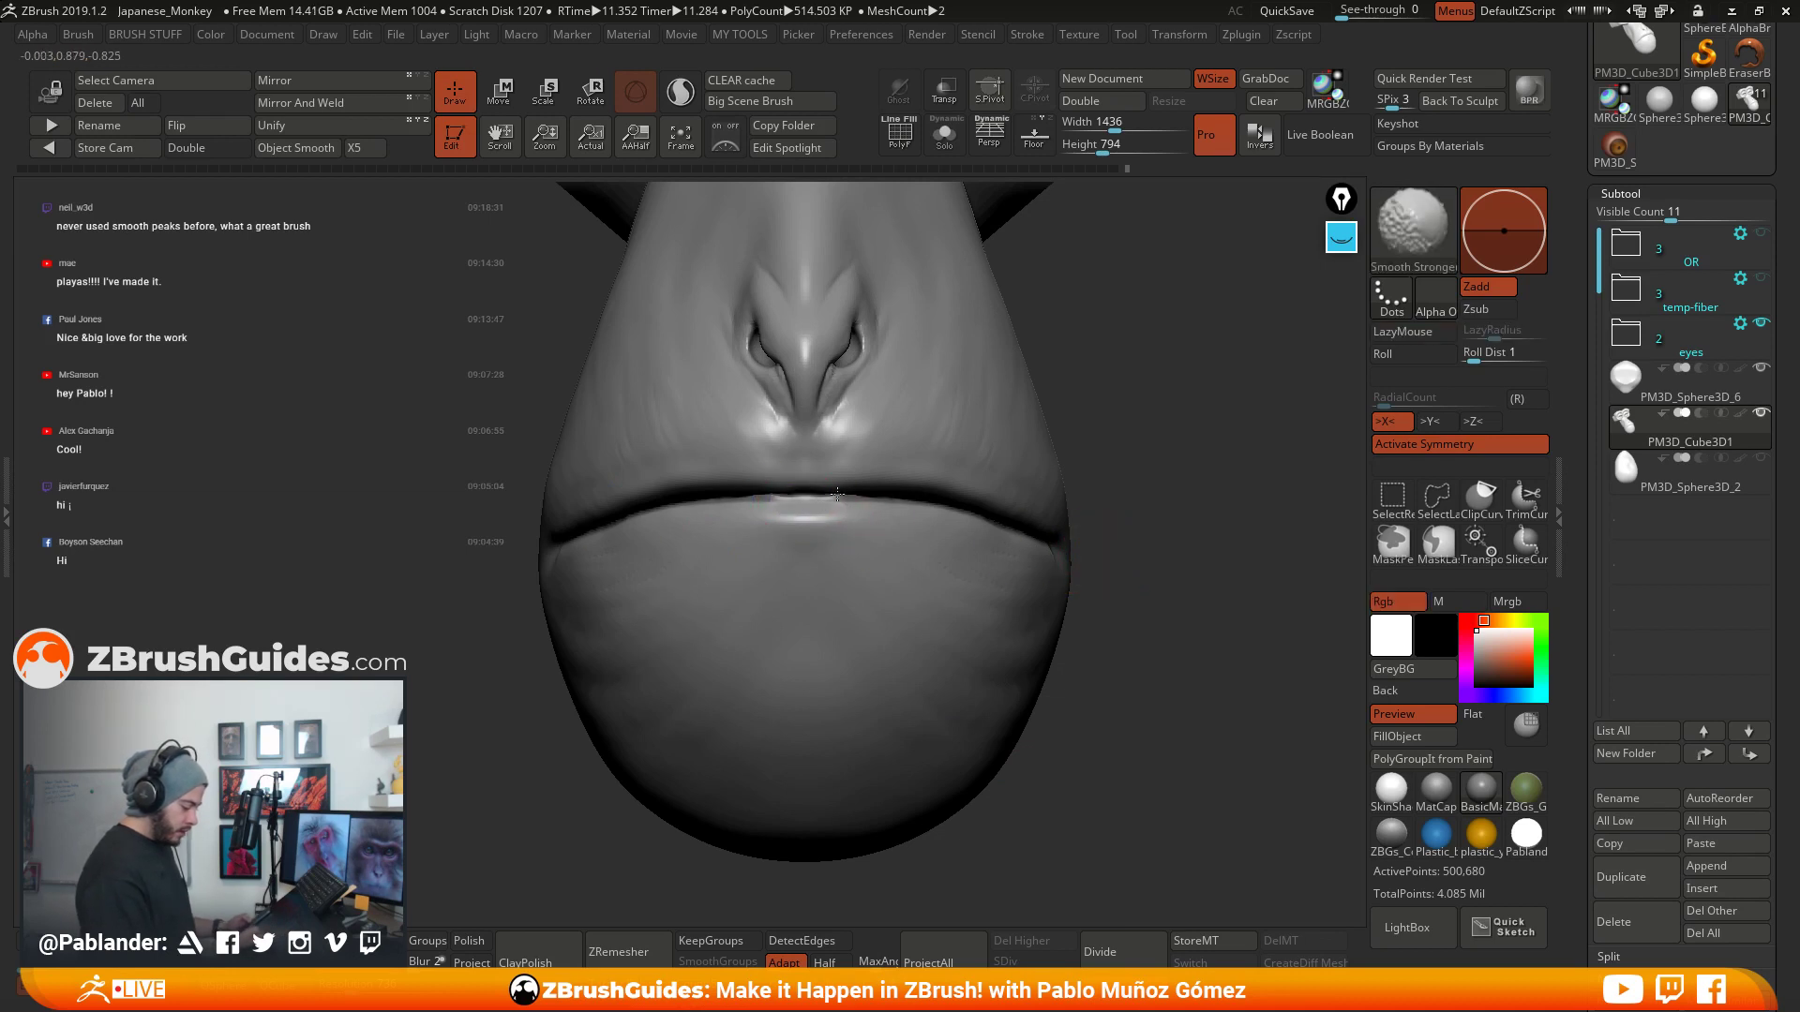
shift+drag(874, 514, 855, 488)
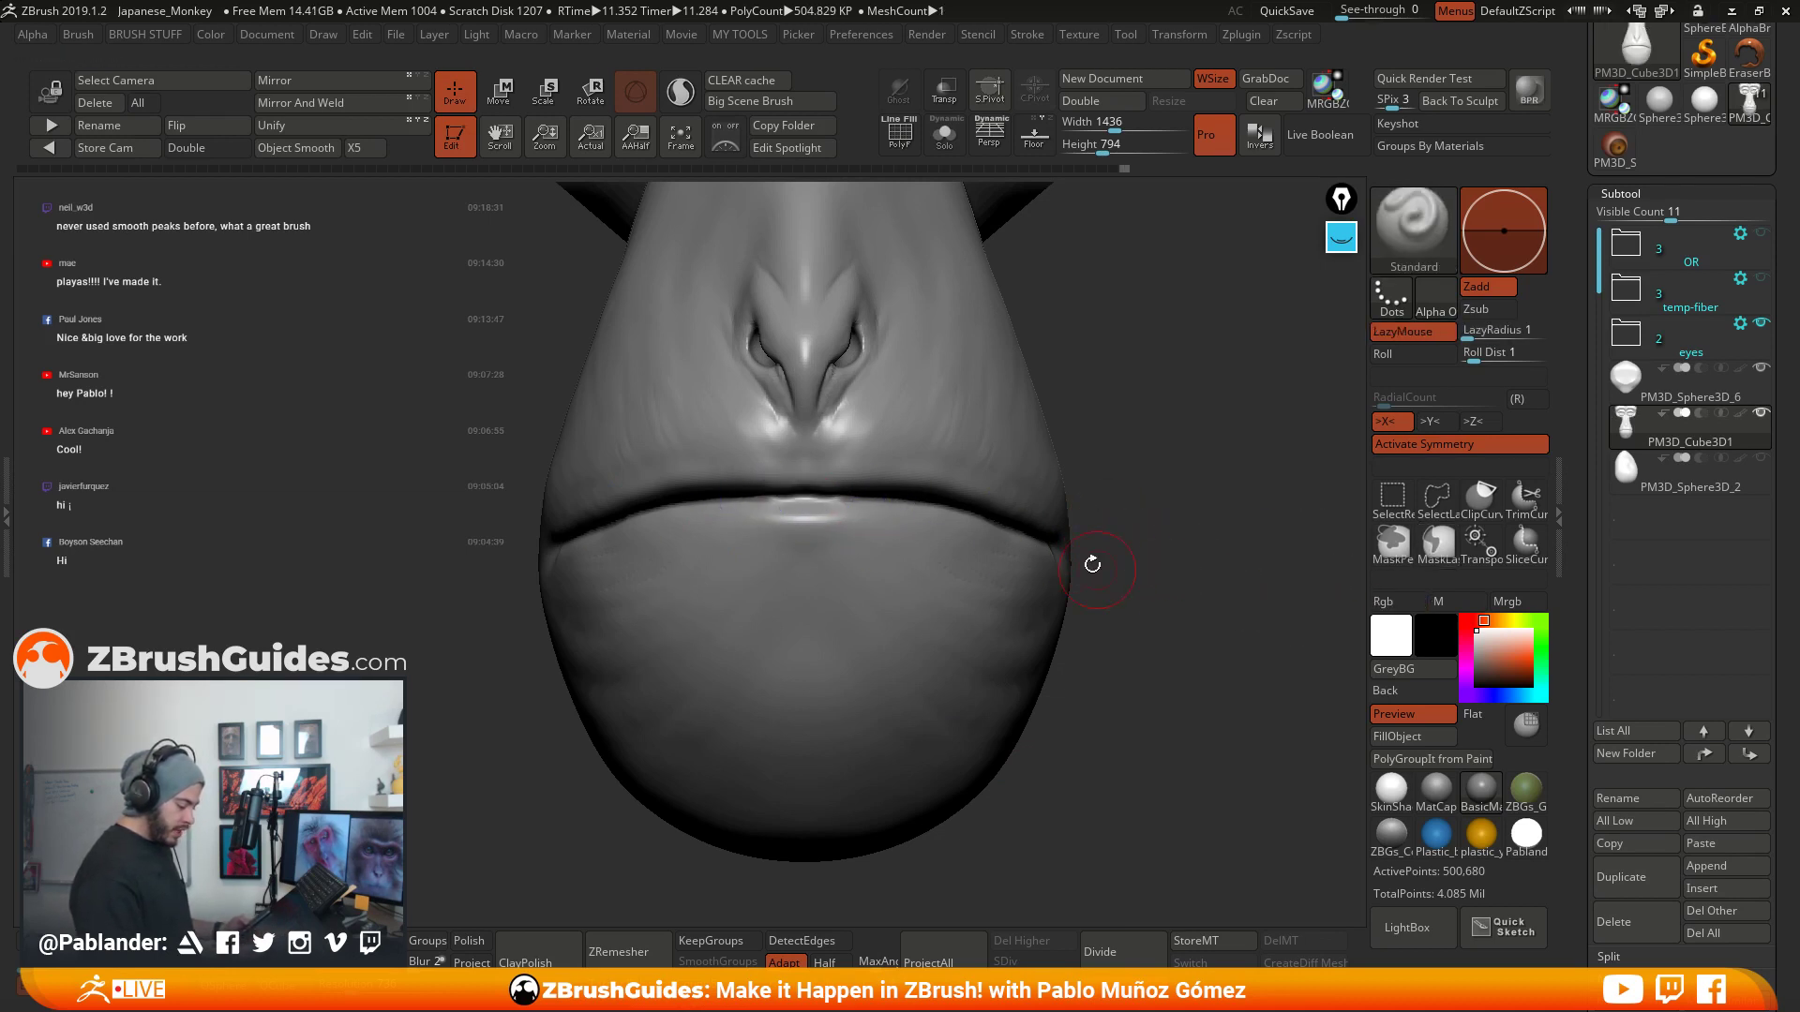
- Mask the lower lip and chin so that only the upper lip and muzzle stay editable
mouse_move(1129, 555)
shift+mouse_down()
mouse_move(1034, 563)
mouse_move(946, 511)
mouse_move(852, 496)
mouse_move(563, 506)
mouse_move(1077, 807)
mouse_move(1097, 712)
shift+mouse_up()
drag(1123, 622, 1170, 516)
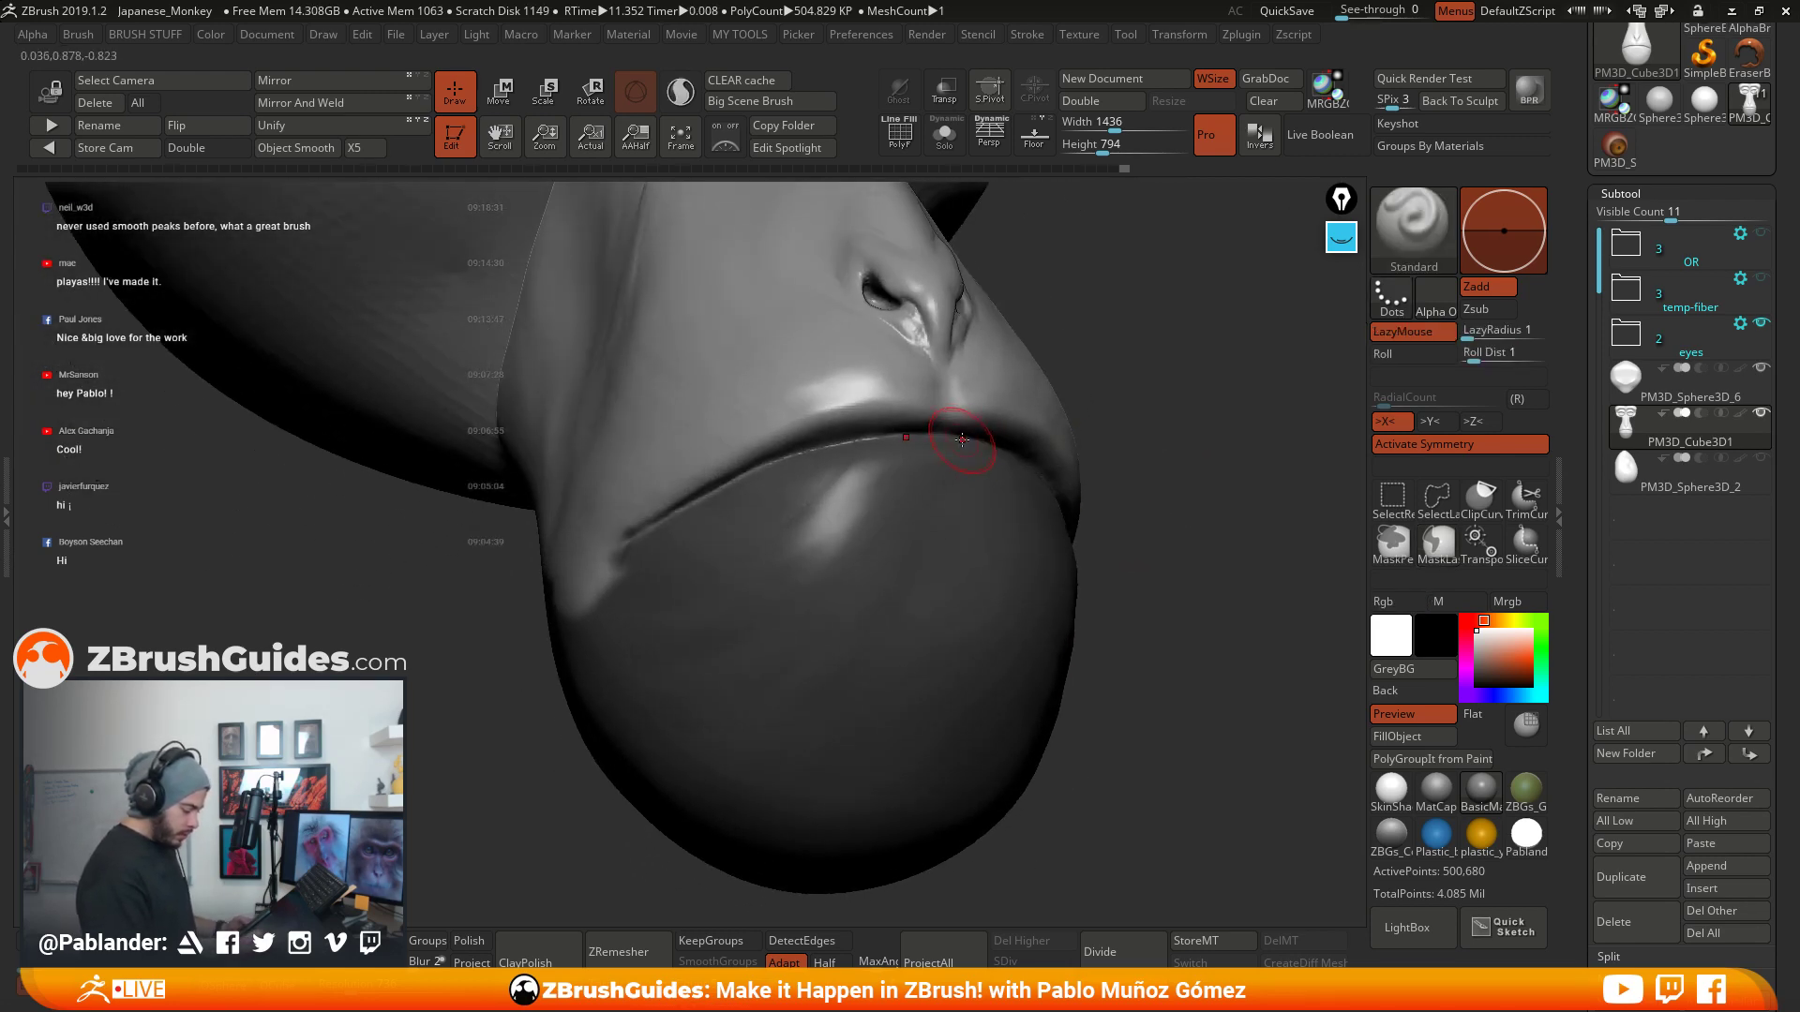
mouse_move(954, 435)
ctrl+mouse_down()
mouse_move(750, 448)
mouse_move(637, 534)
mouse_move(761, 797)
mouse_move(1067, 652)
ctrl+mouse_up()
drag(1151, 560, 1008, 600)
- Reshape the middle of the upper lip's edge from the front with a large Move brush
key(b)
key(m)
key(v)
mouse_move(1172, 450)
mouse_down()
mouse_move(1151, 383)
mouse_move(967, 470)
mouse_move(912, 465)
mouse_up()
key(space)
ctrl+right_drag(911, 457, 916, 423)
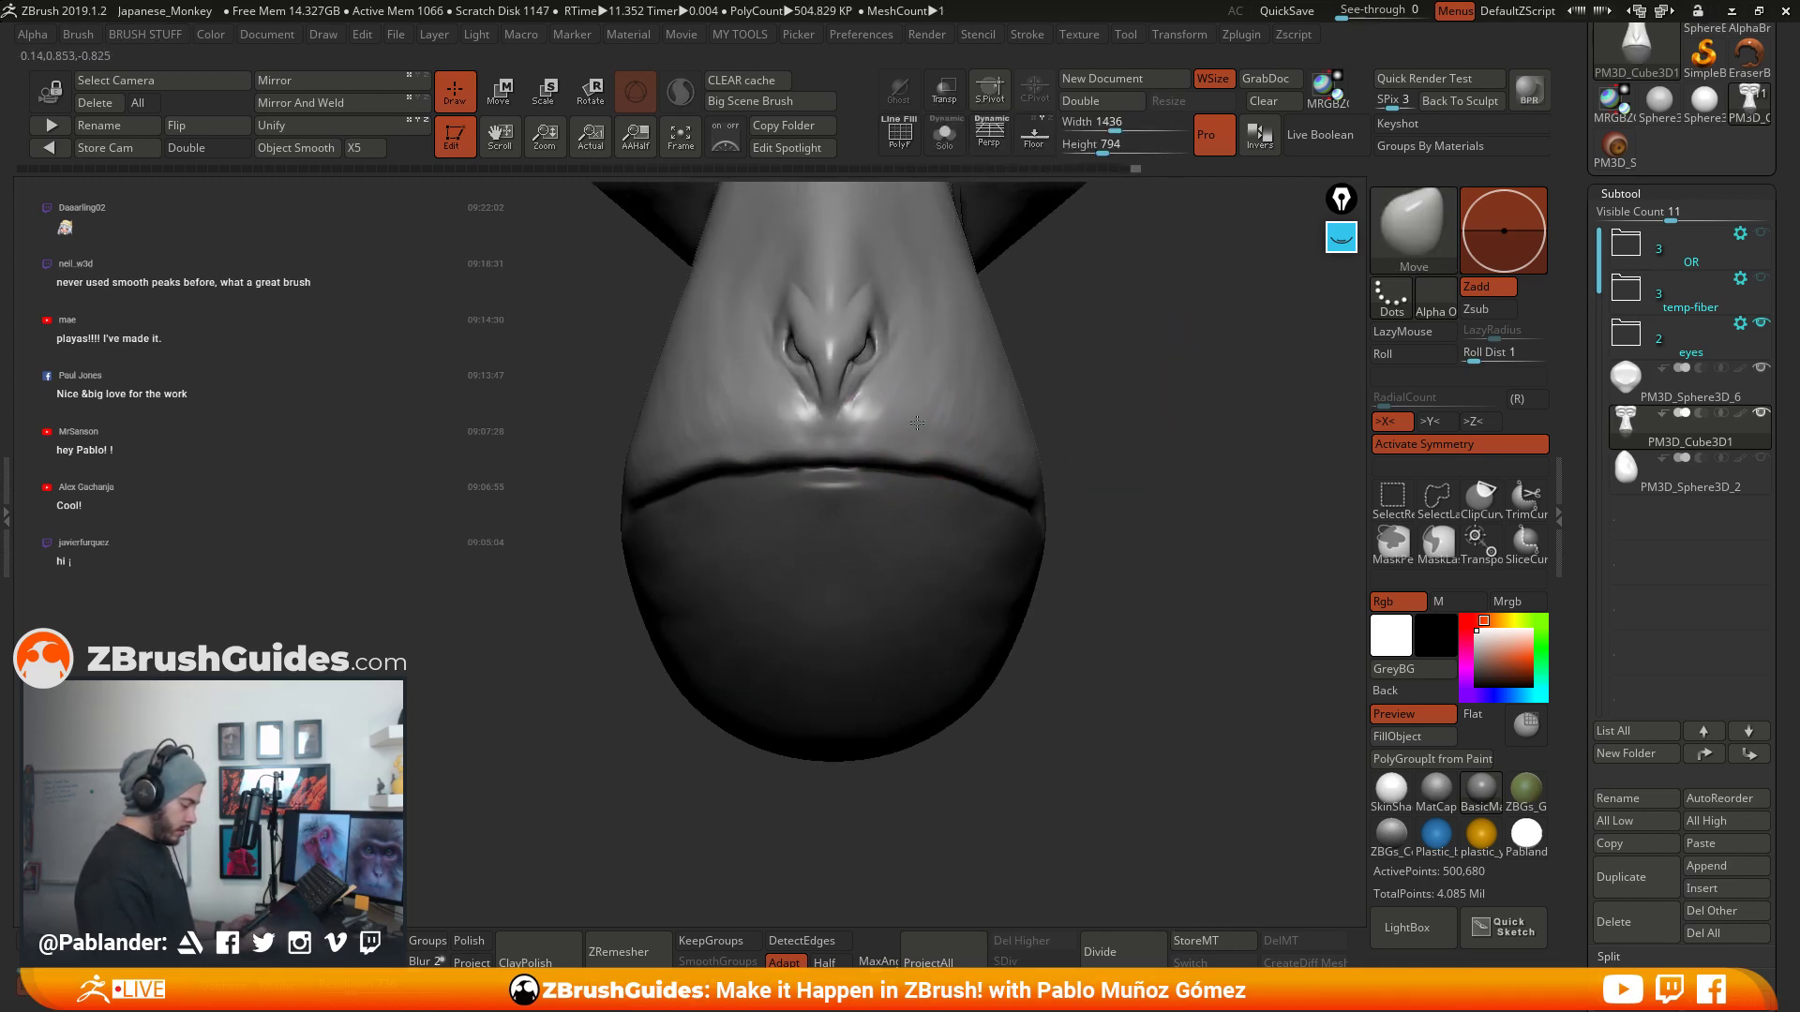
key(space)
drag(918, 434, 927, 434)
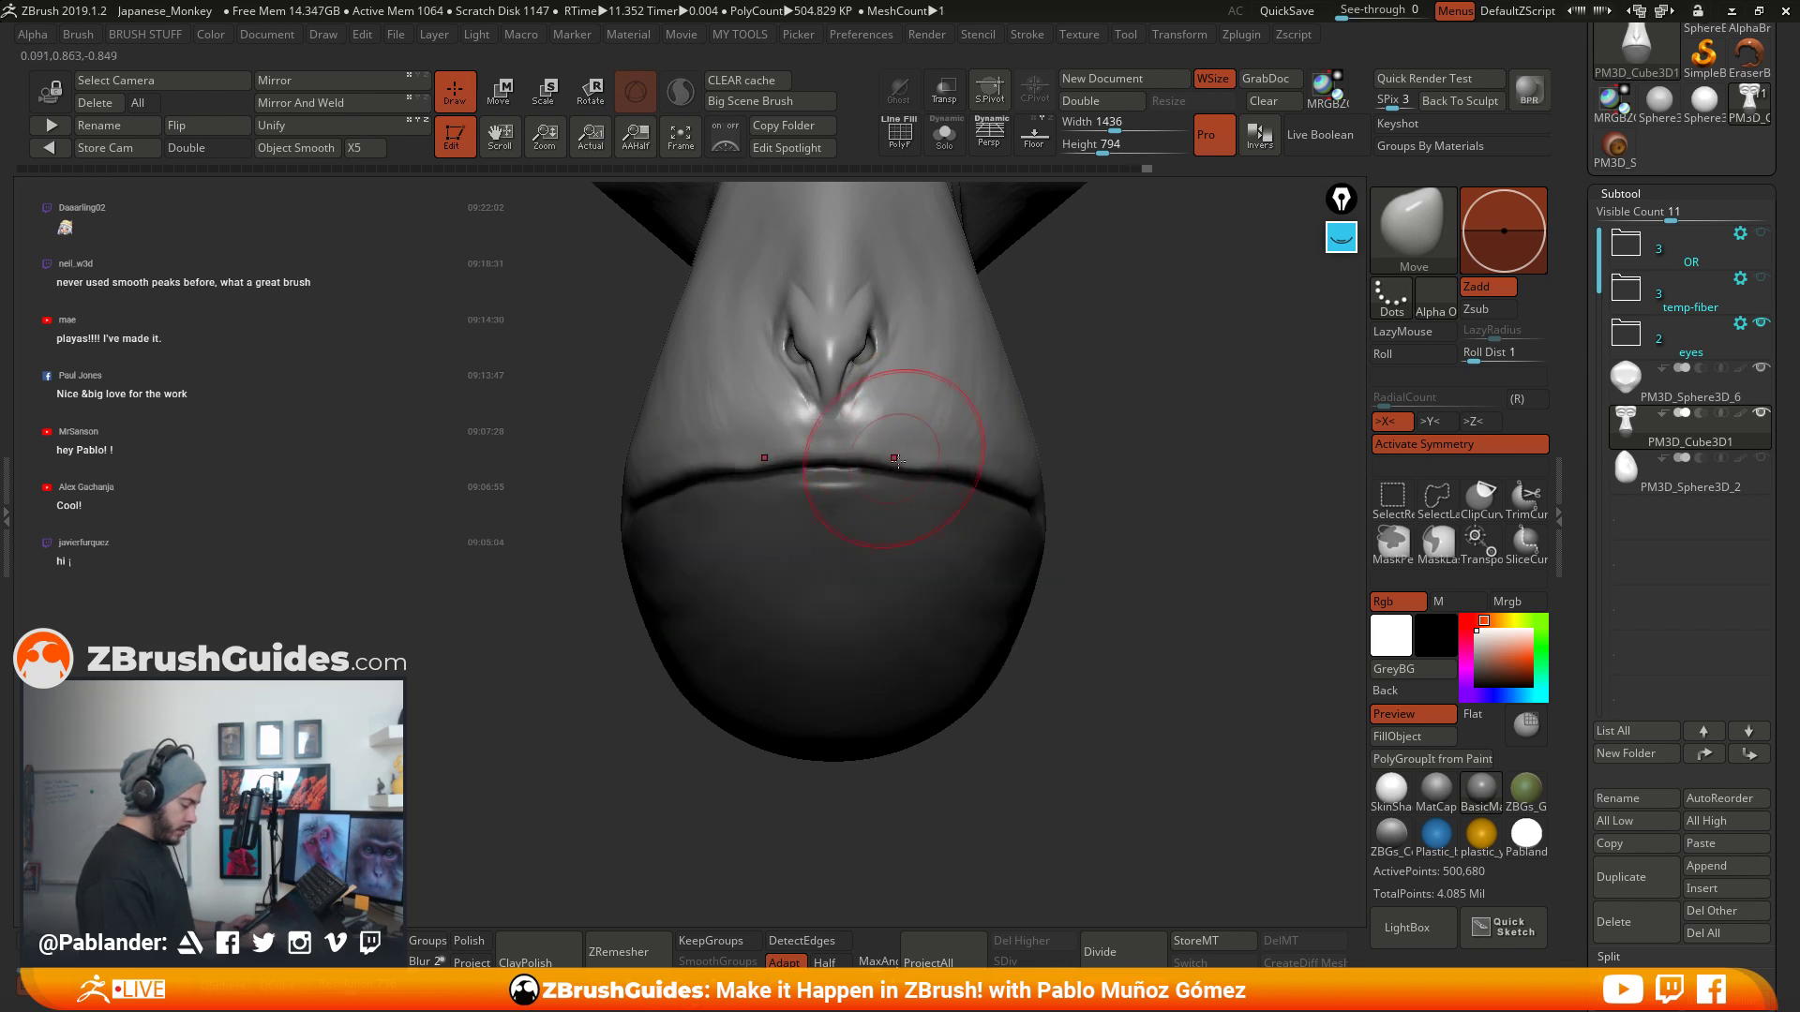
shift+drag(904, 468, 980, 469)
- Adjust the upper lip's edge toward the mouth corner from the side with the Move brush
right_drag(1008, 449, 1168, 443)
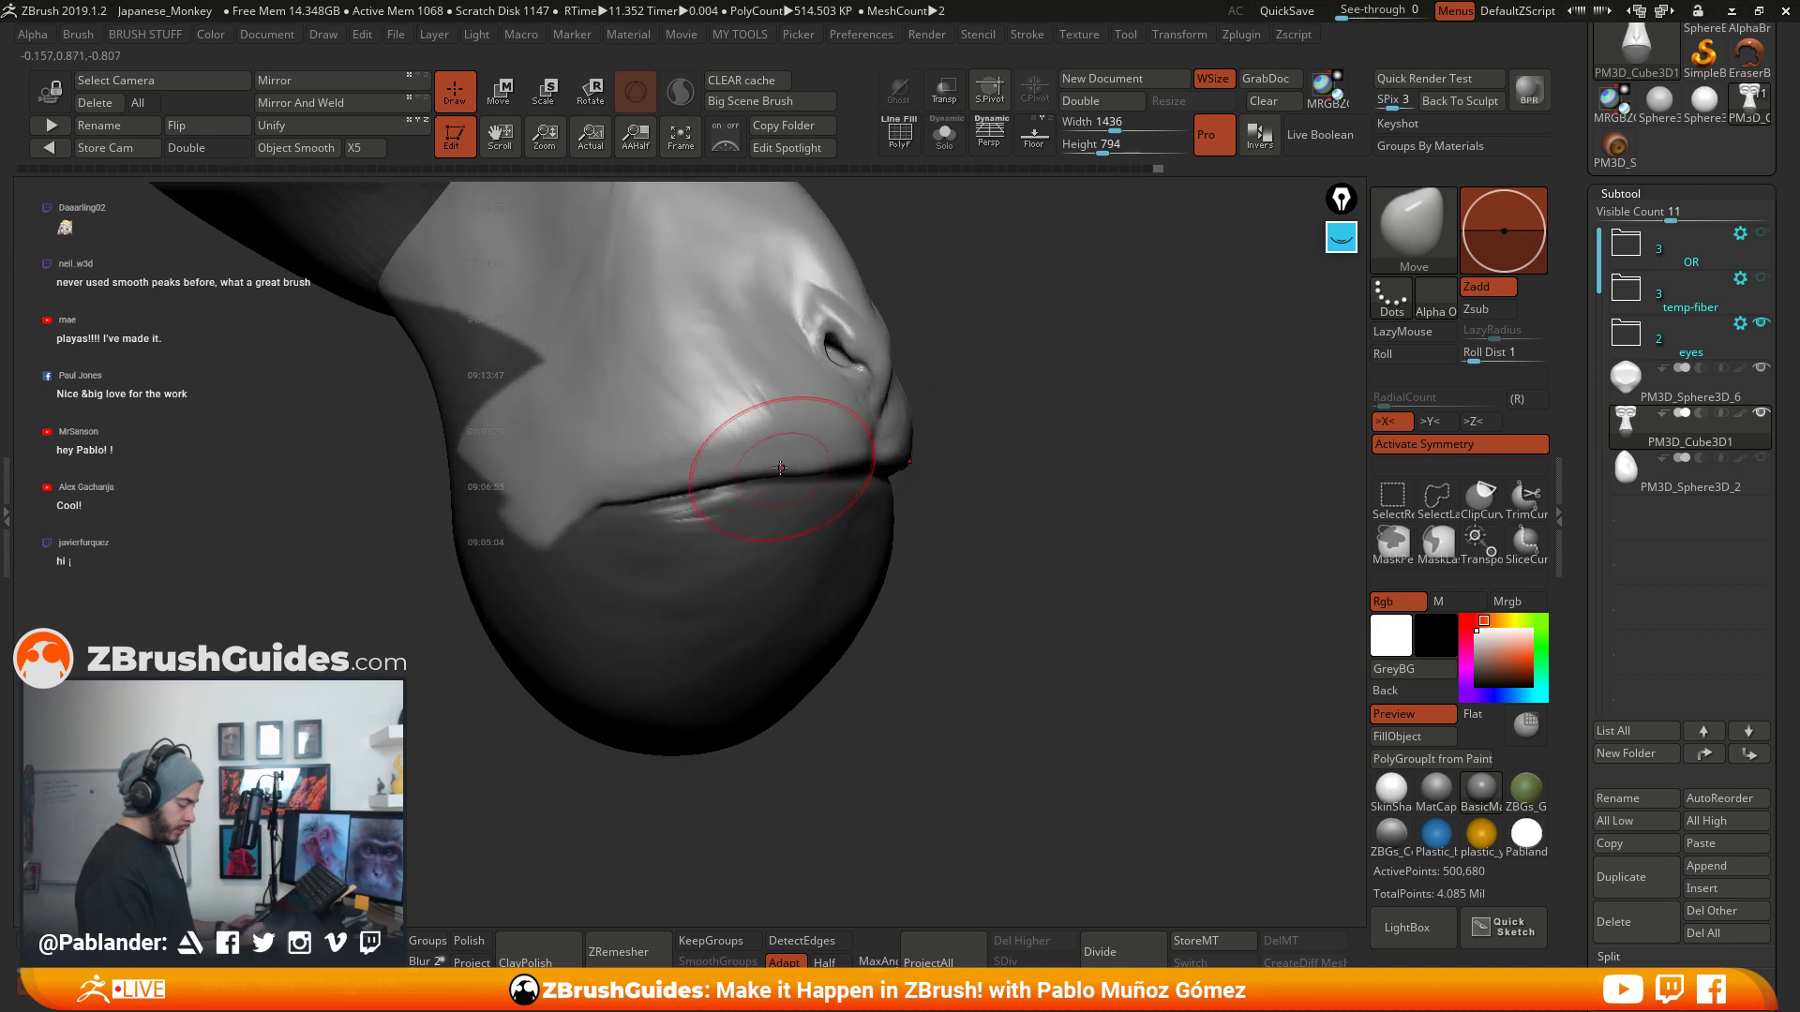
drag(737, 470, 731, 480)
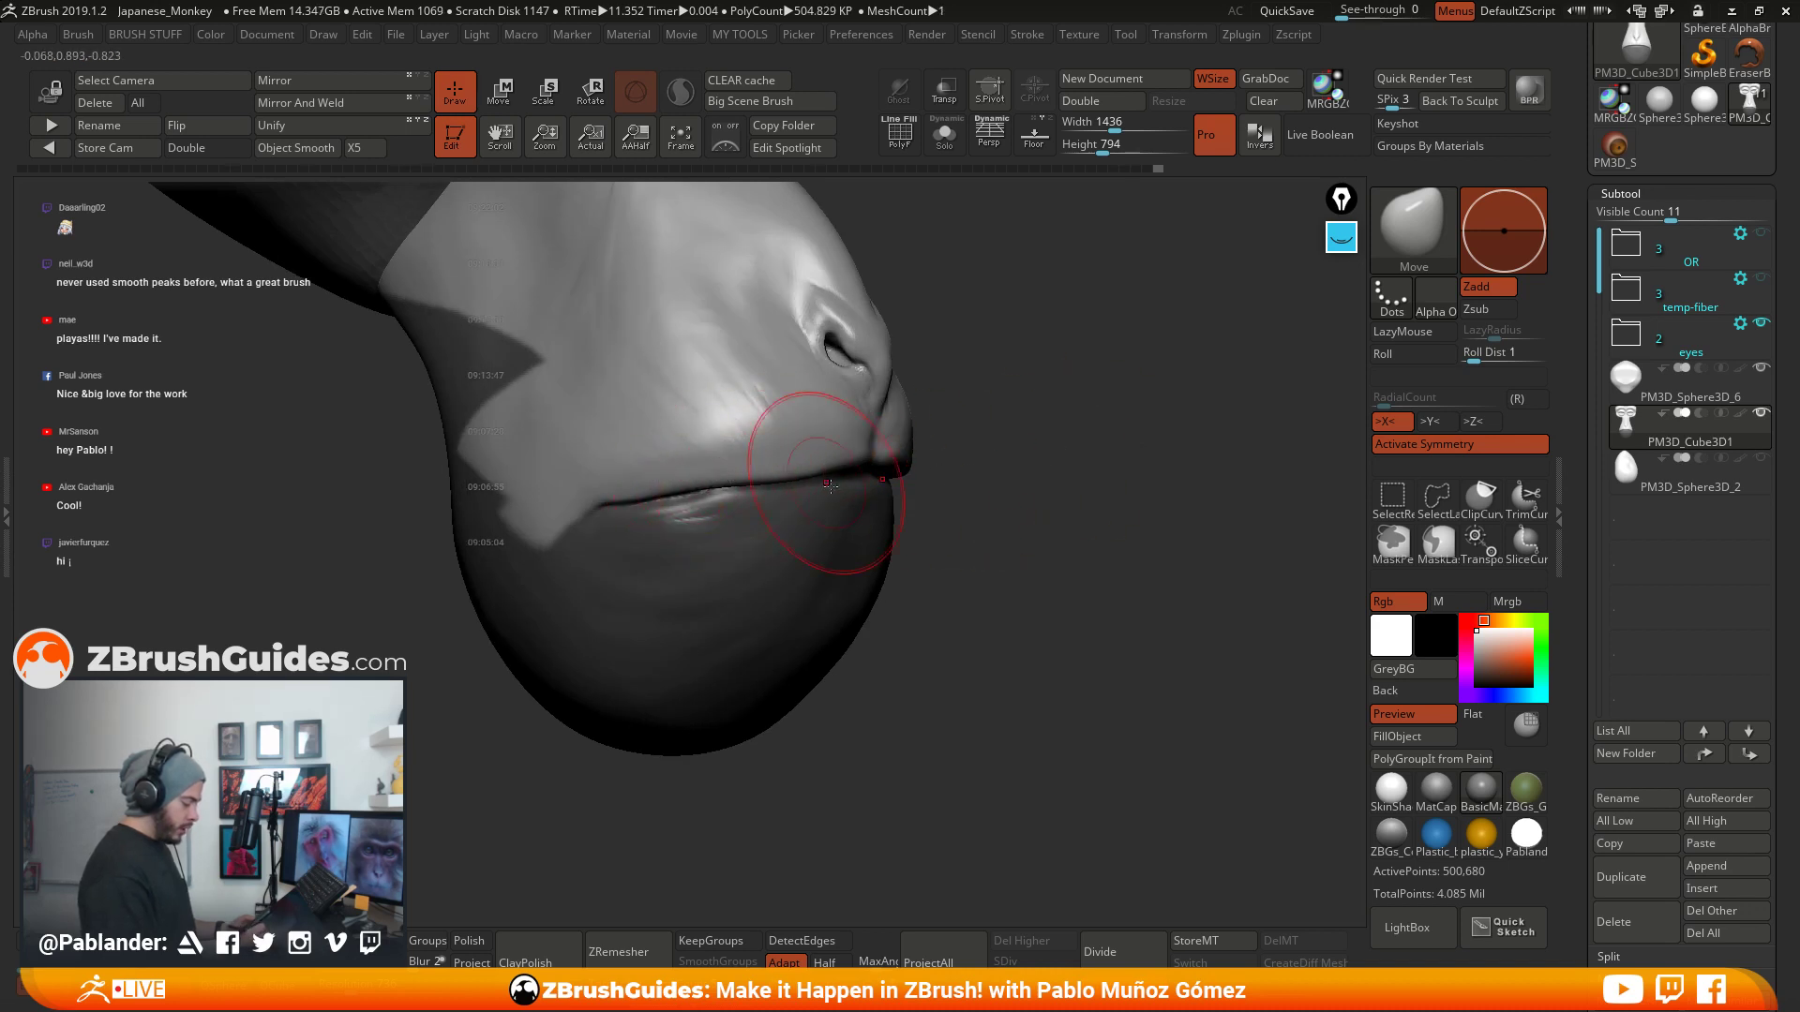
mouse_move(994, 474)
right_down()
mouse_move(858, 478)
mouse_move(964, 503)
right_up()
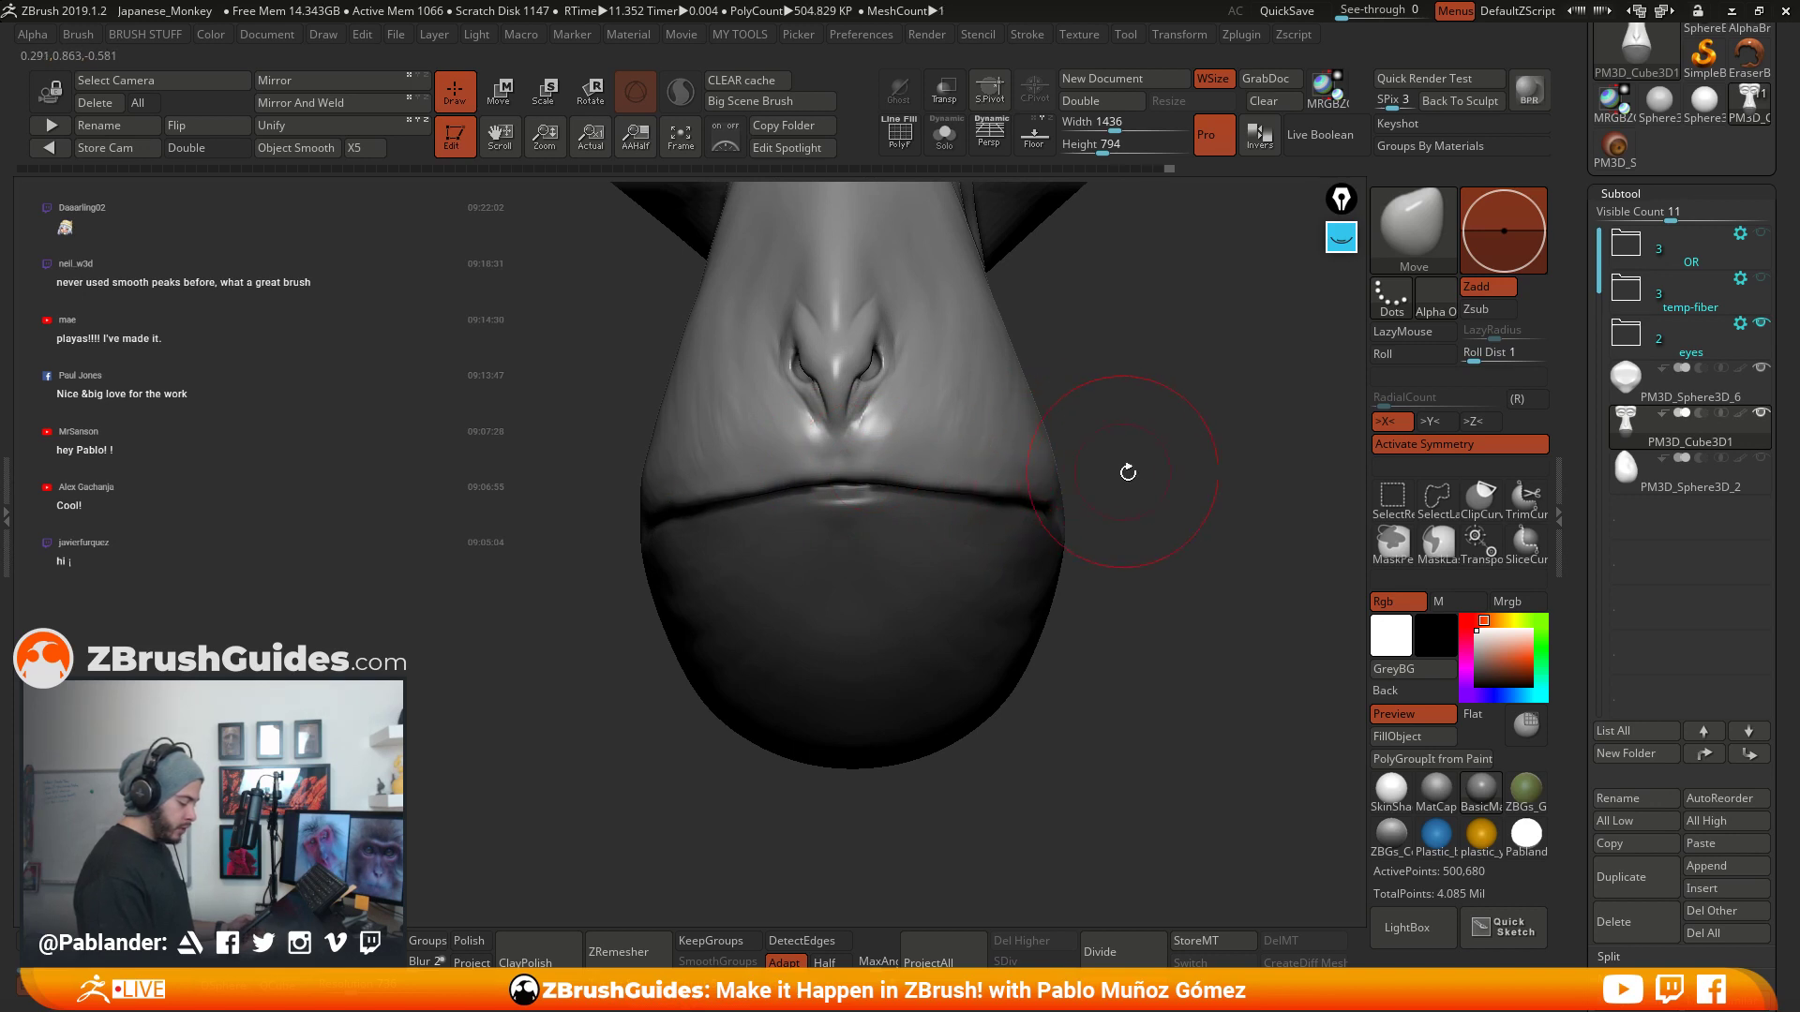
drag(1127, 473, 1040, 486)
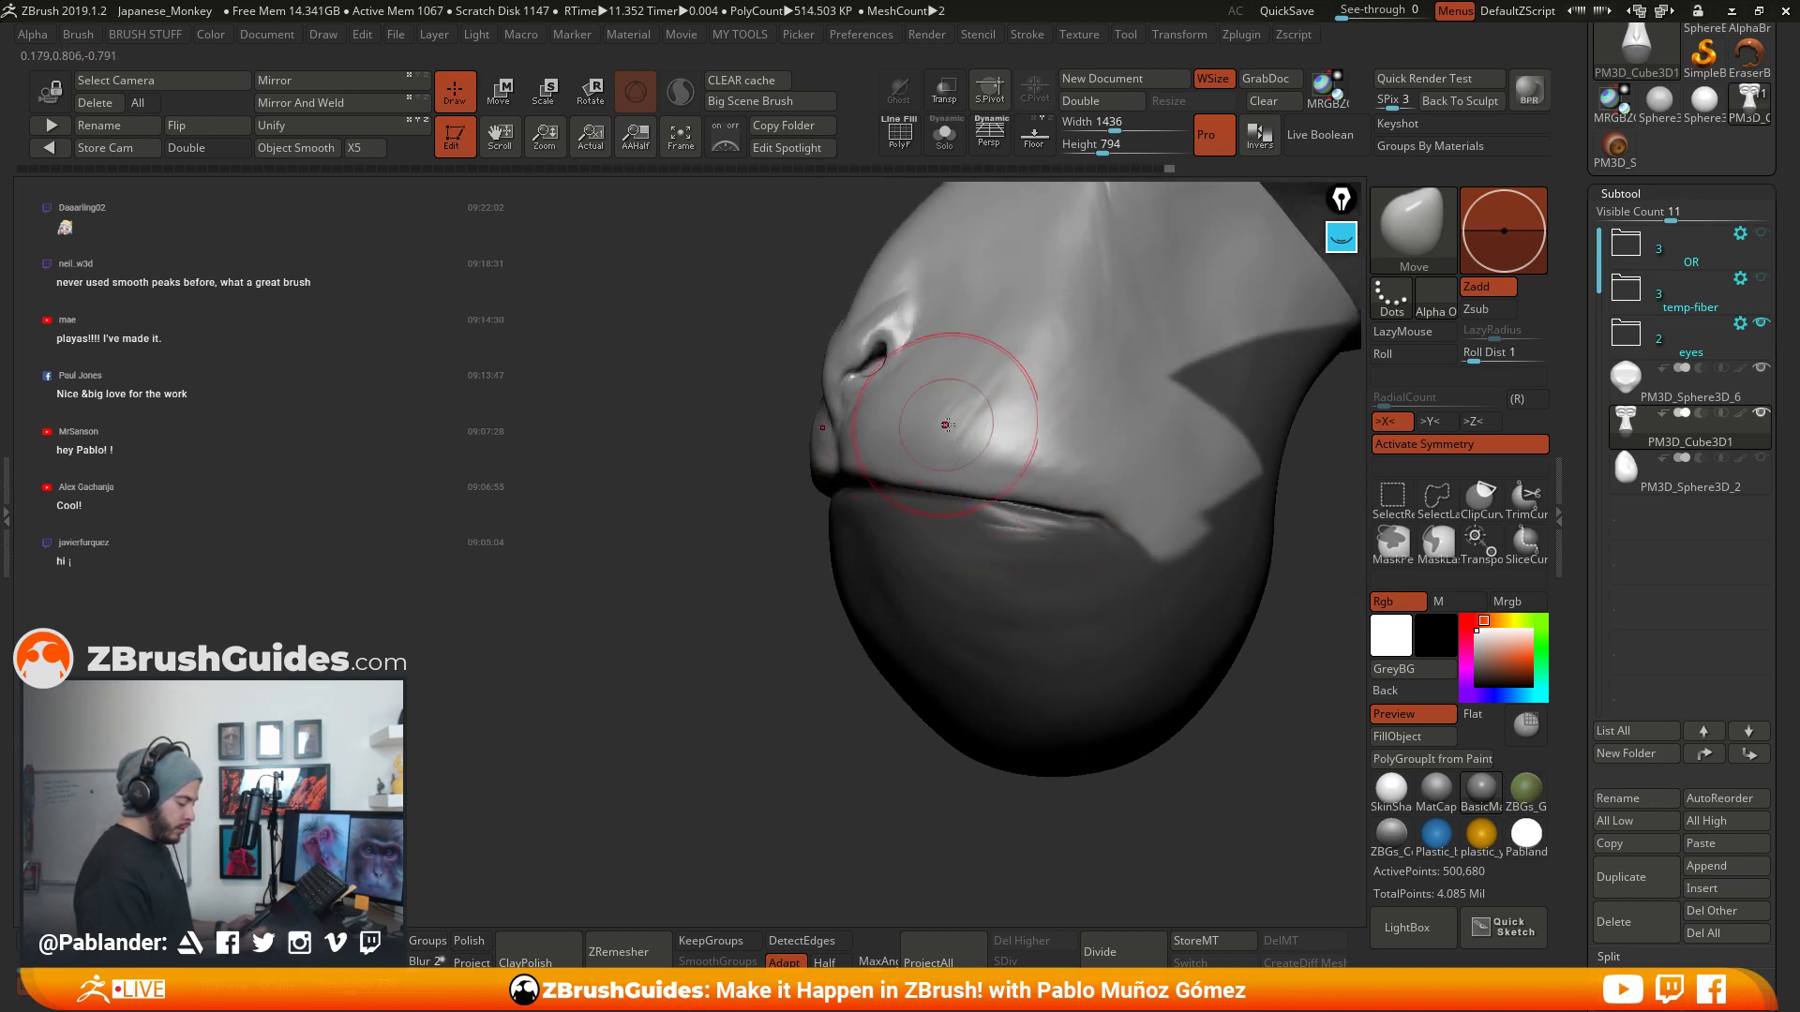
- Clear the mask from the face so the lower lip and chin are editable again
mouse_move(948, 425)
right_down()
mouse_move(848, 403)
mouse_move(924, 442)
mouse_move(1044, 413)
mouse_move(1143, 481)
mouse_move(1163, 459)
mouse_move(1106, 507)
mouse_move(1088, 550)
mouse_move(1083, 521)
right_up()
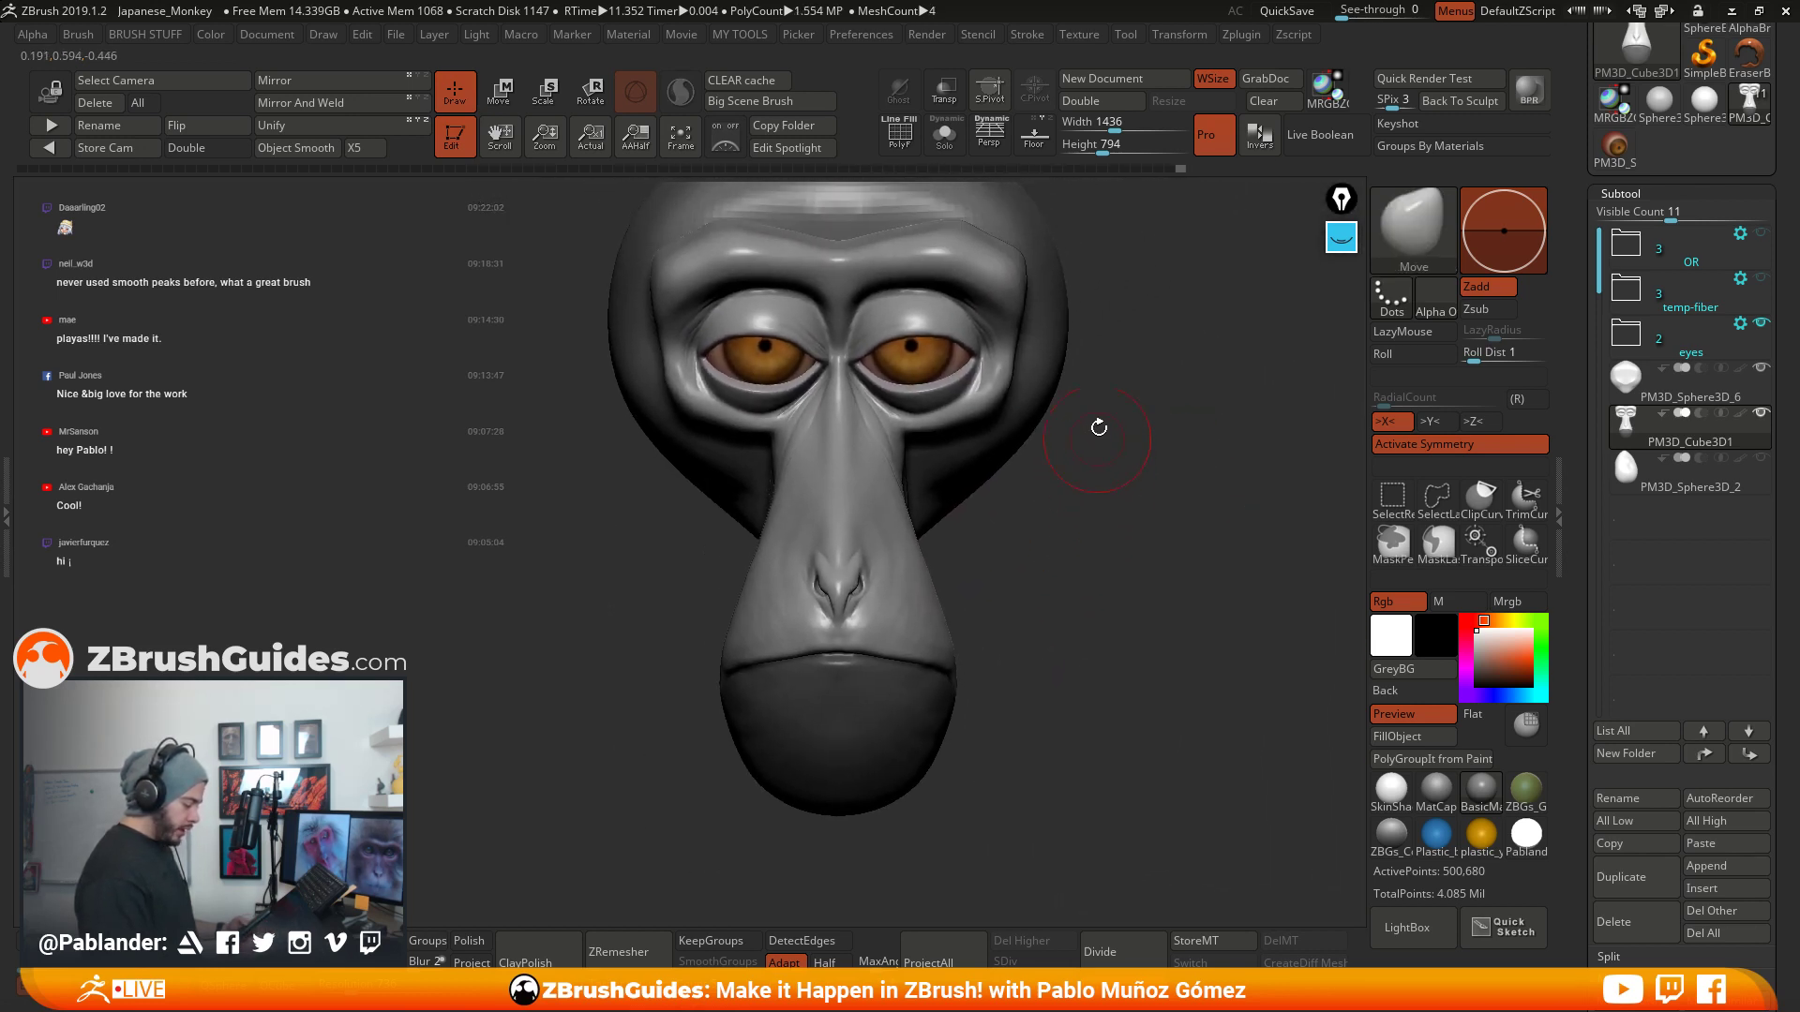
ctrl+drag(1117, 413, 1124, 640)
mouse_move(1124, 560)
alt+right_down()
mouse_move(1113, 582)
mouse_move(1094, 566)
alt+right_up()
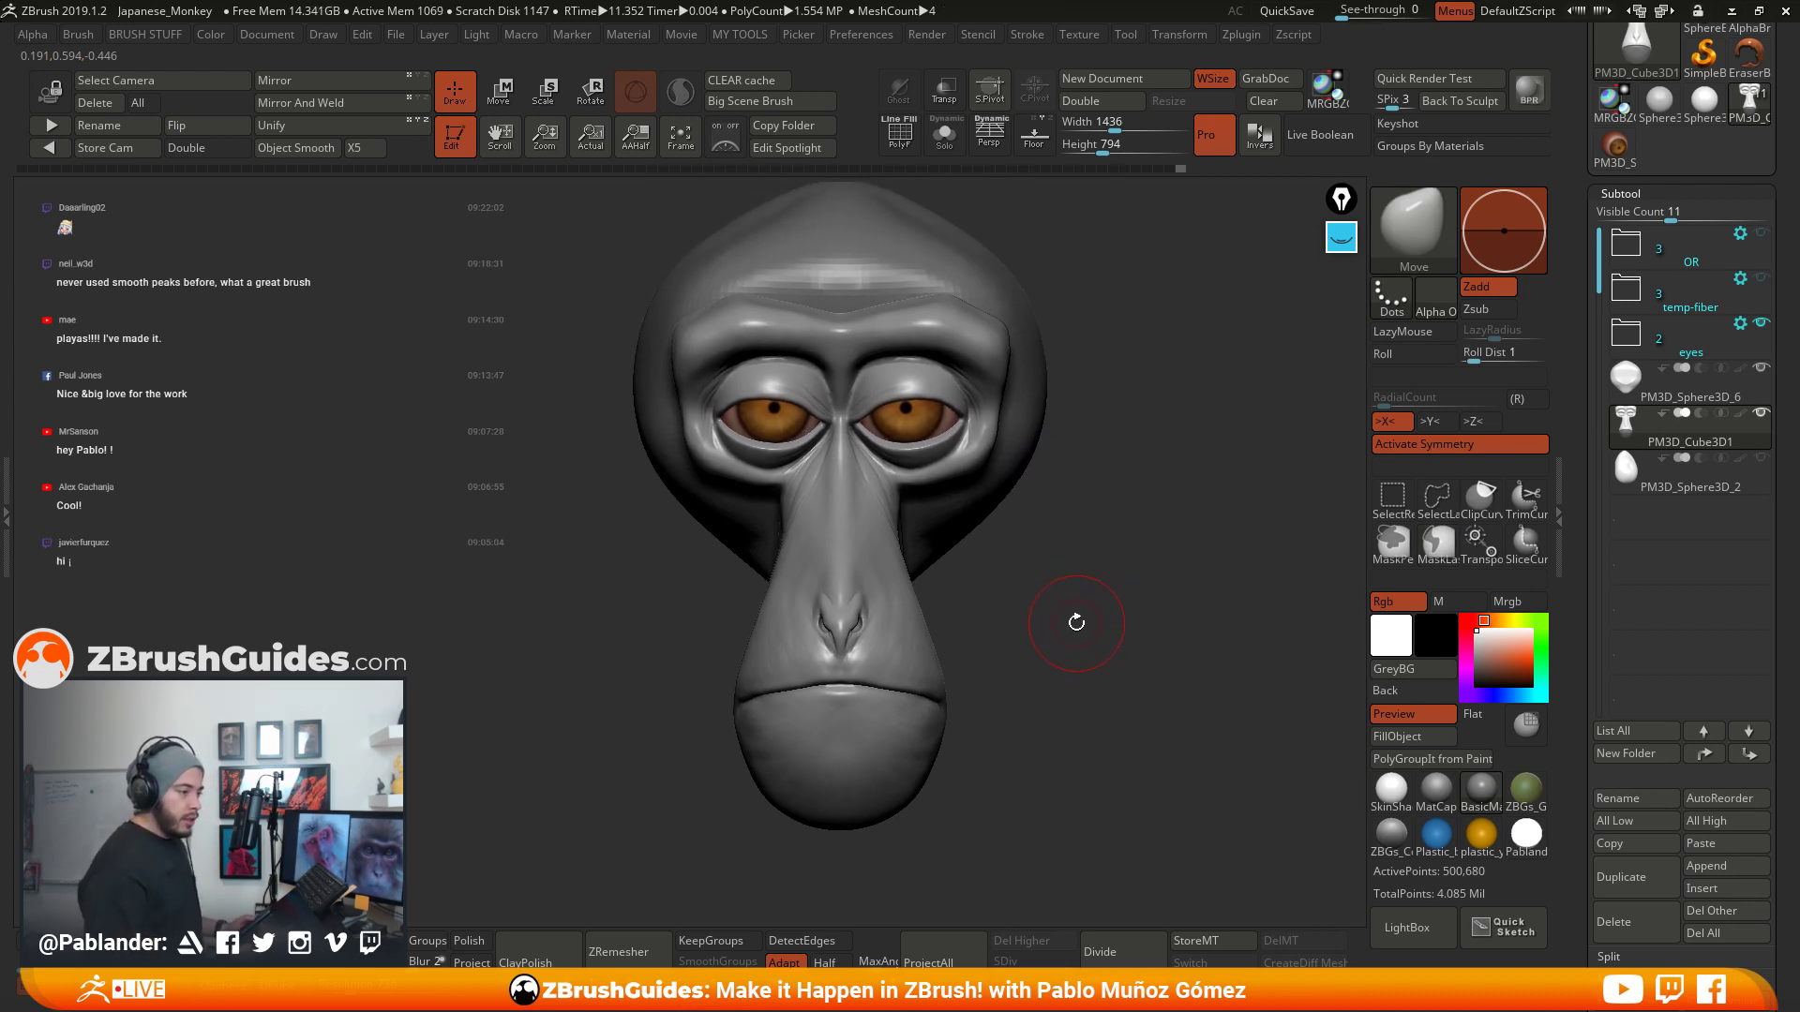
right_drag(1072, 592, 1068, 587)
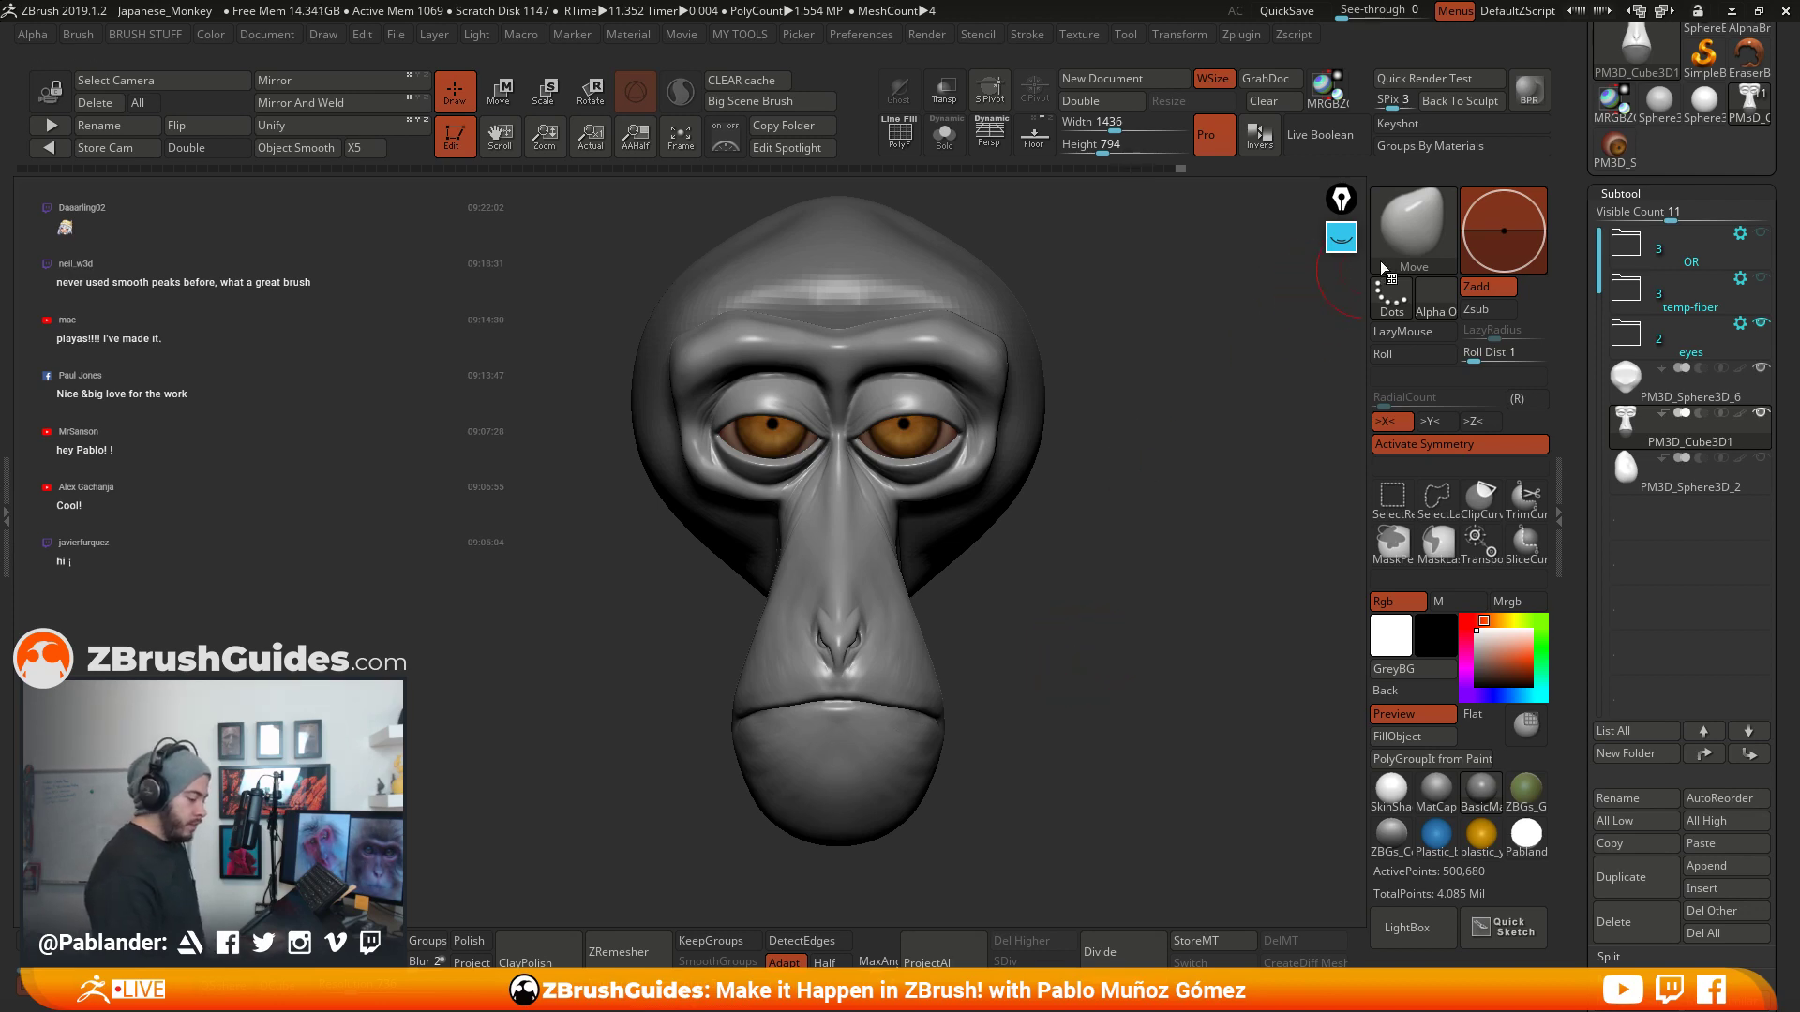
key(b)
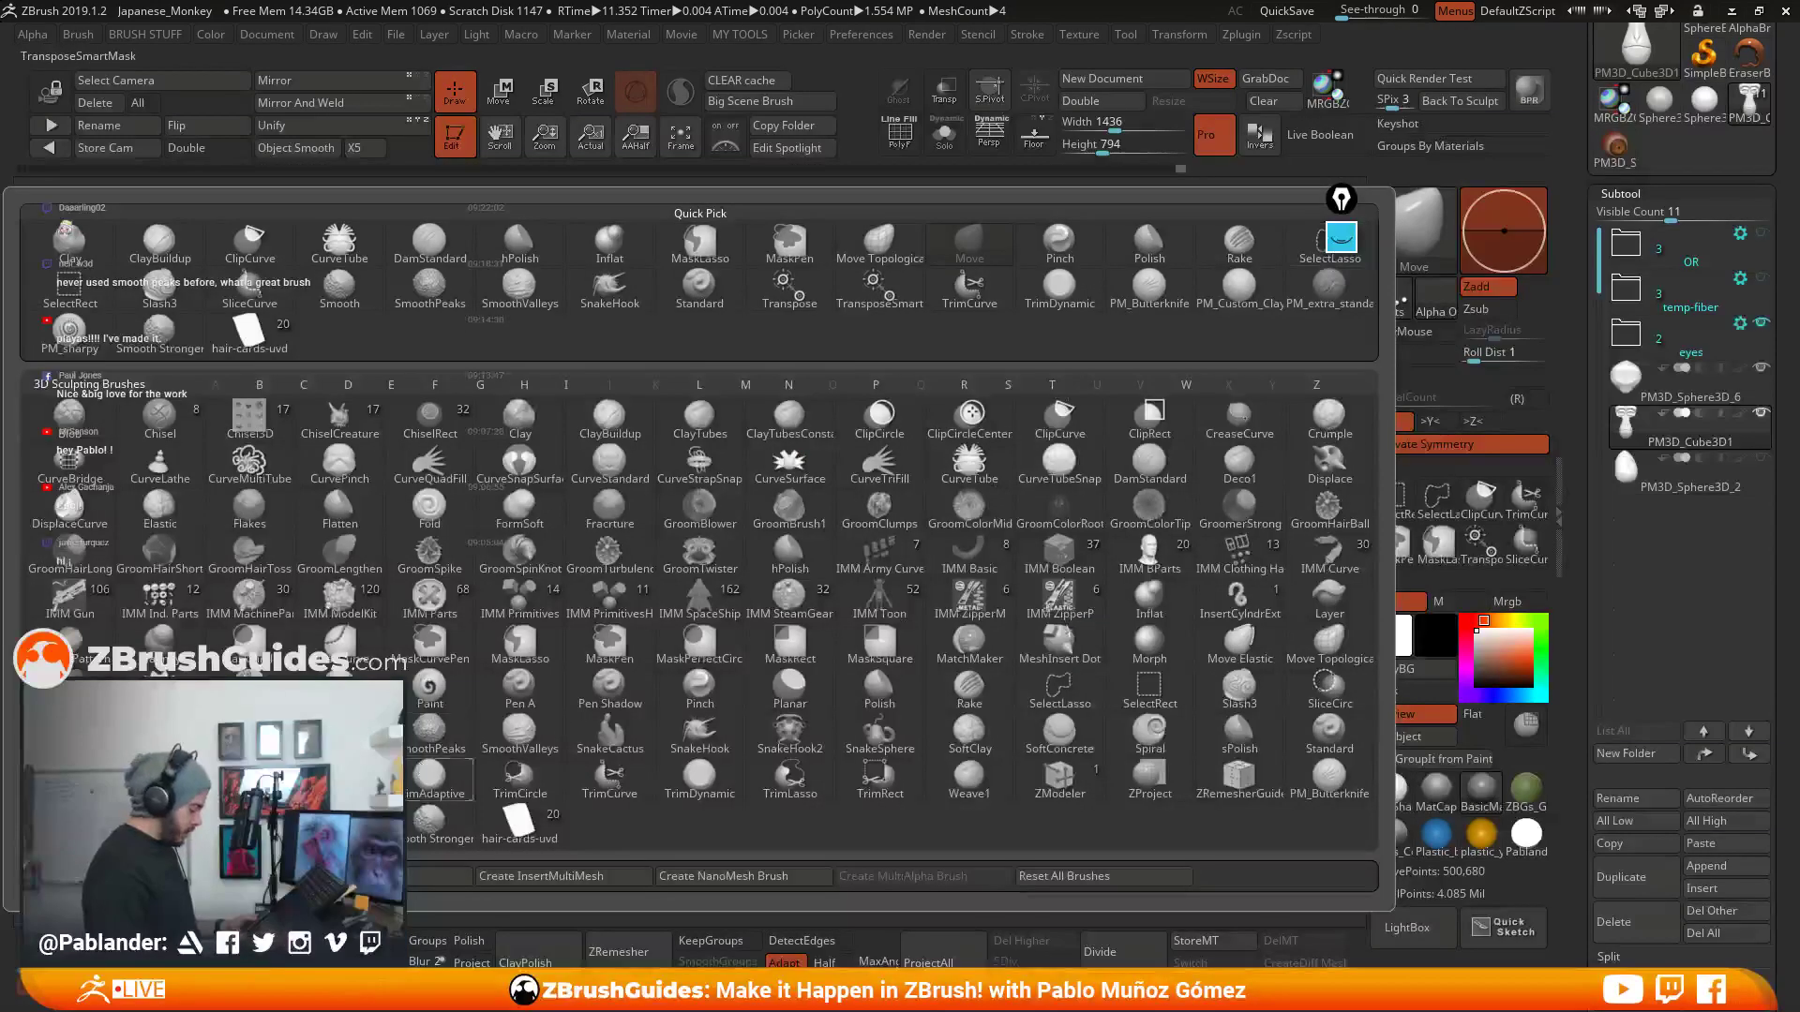
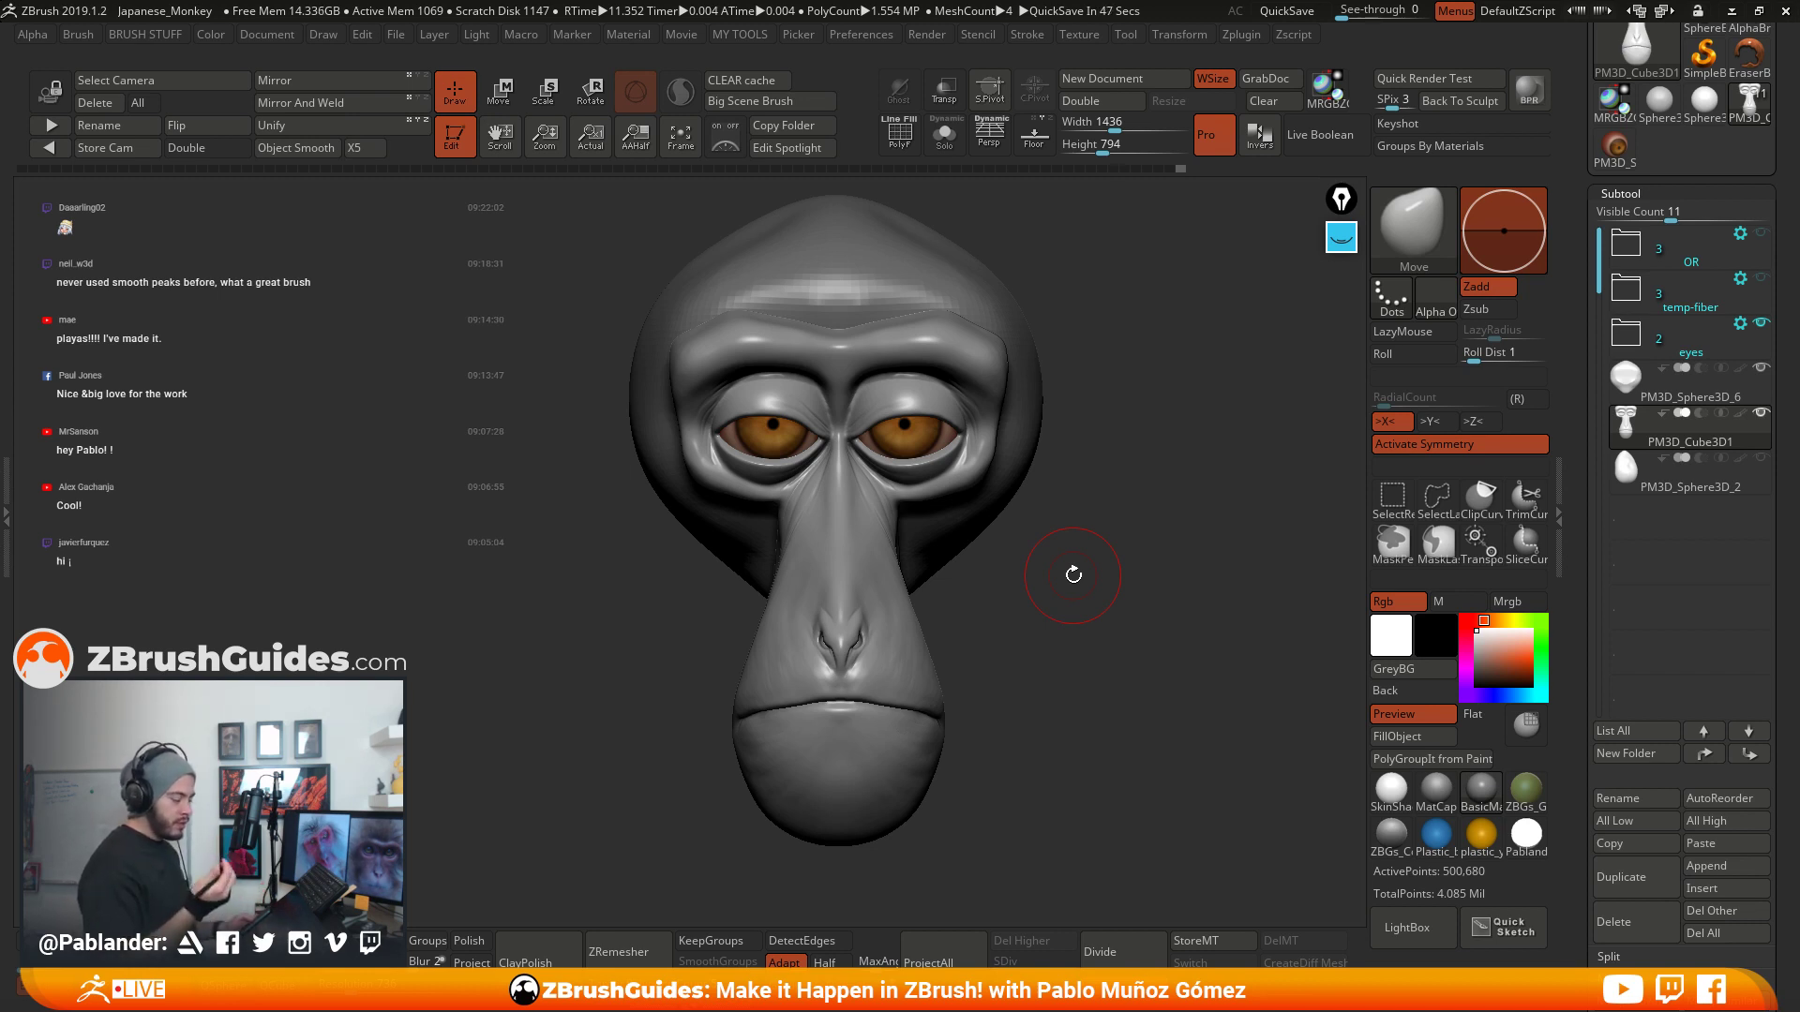
- Duplicate the face subtool PM3D_Cube3D1 and the head subtool PM3D_Sphere3D_6
drag(1112, 563, 1088, 619)
drag(1084, 474, 1178, 492)
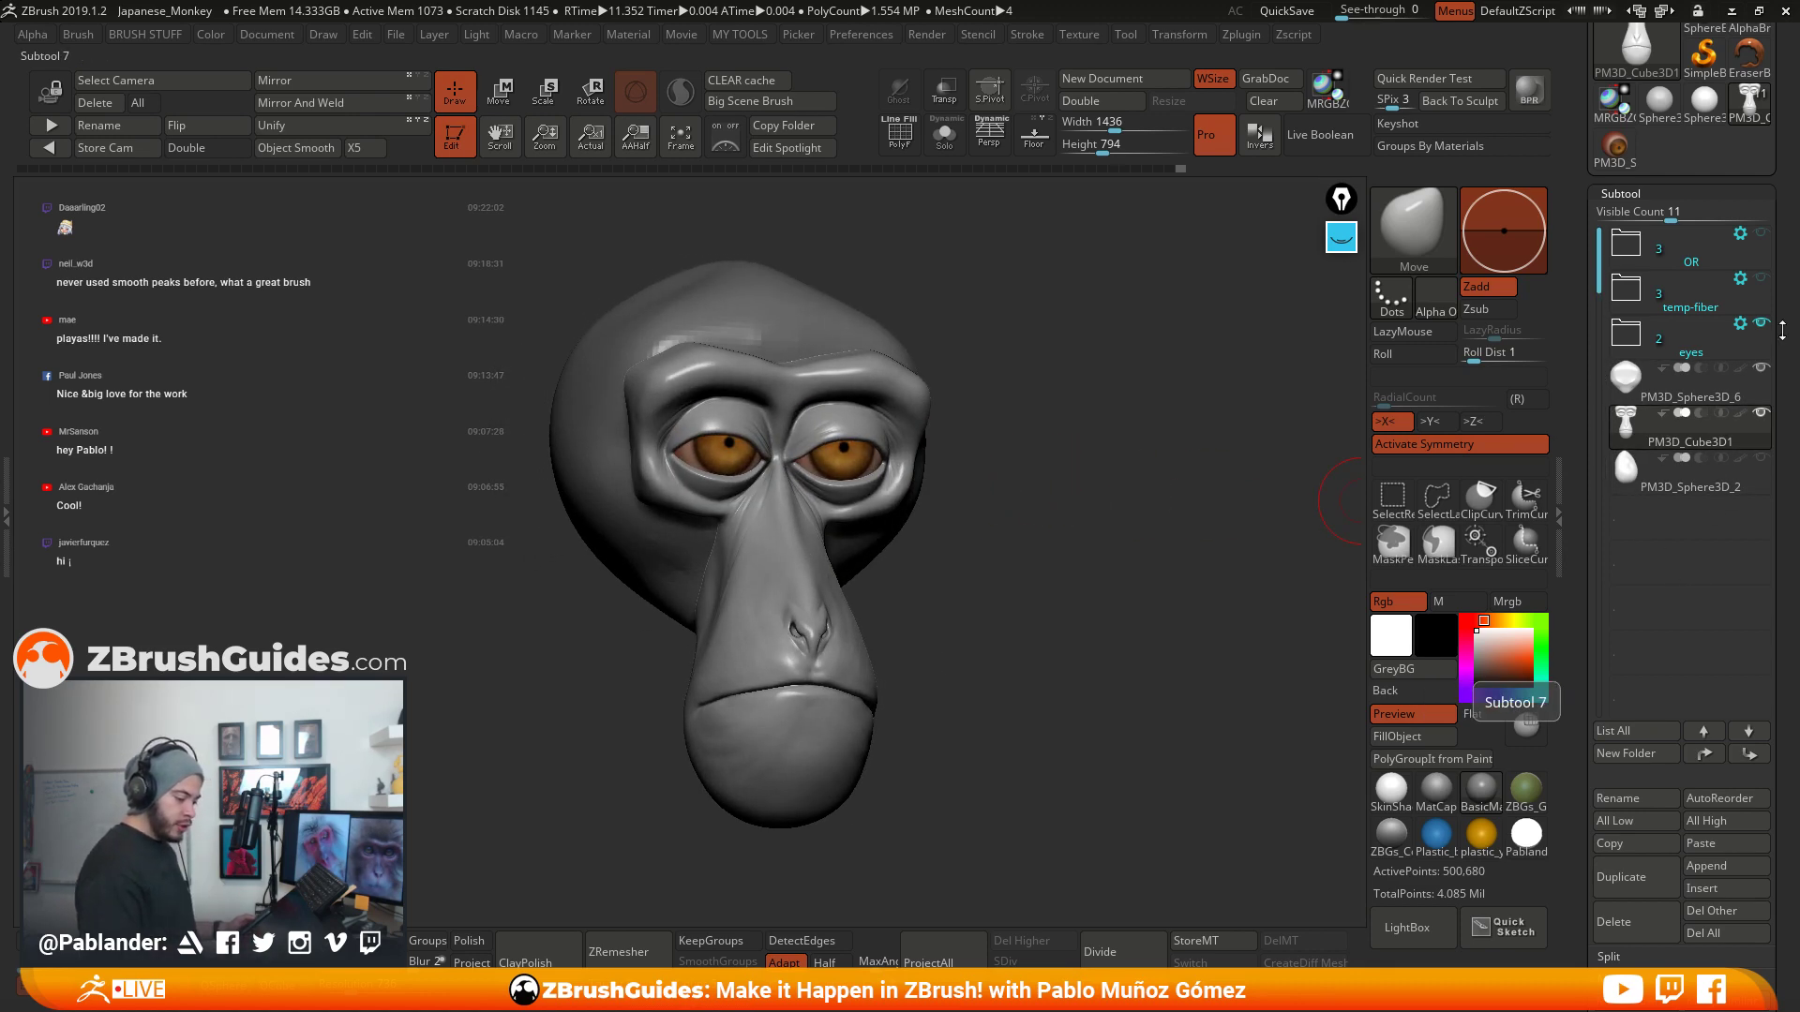
drag(1782, 330, 1783, 216)
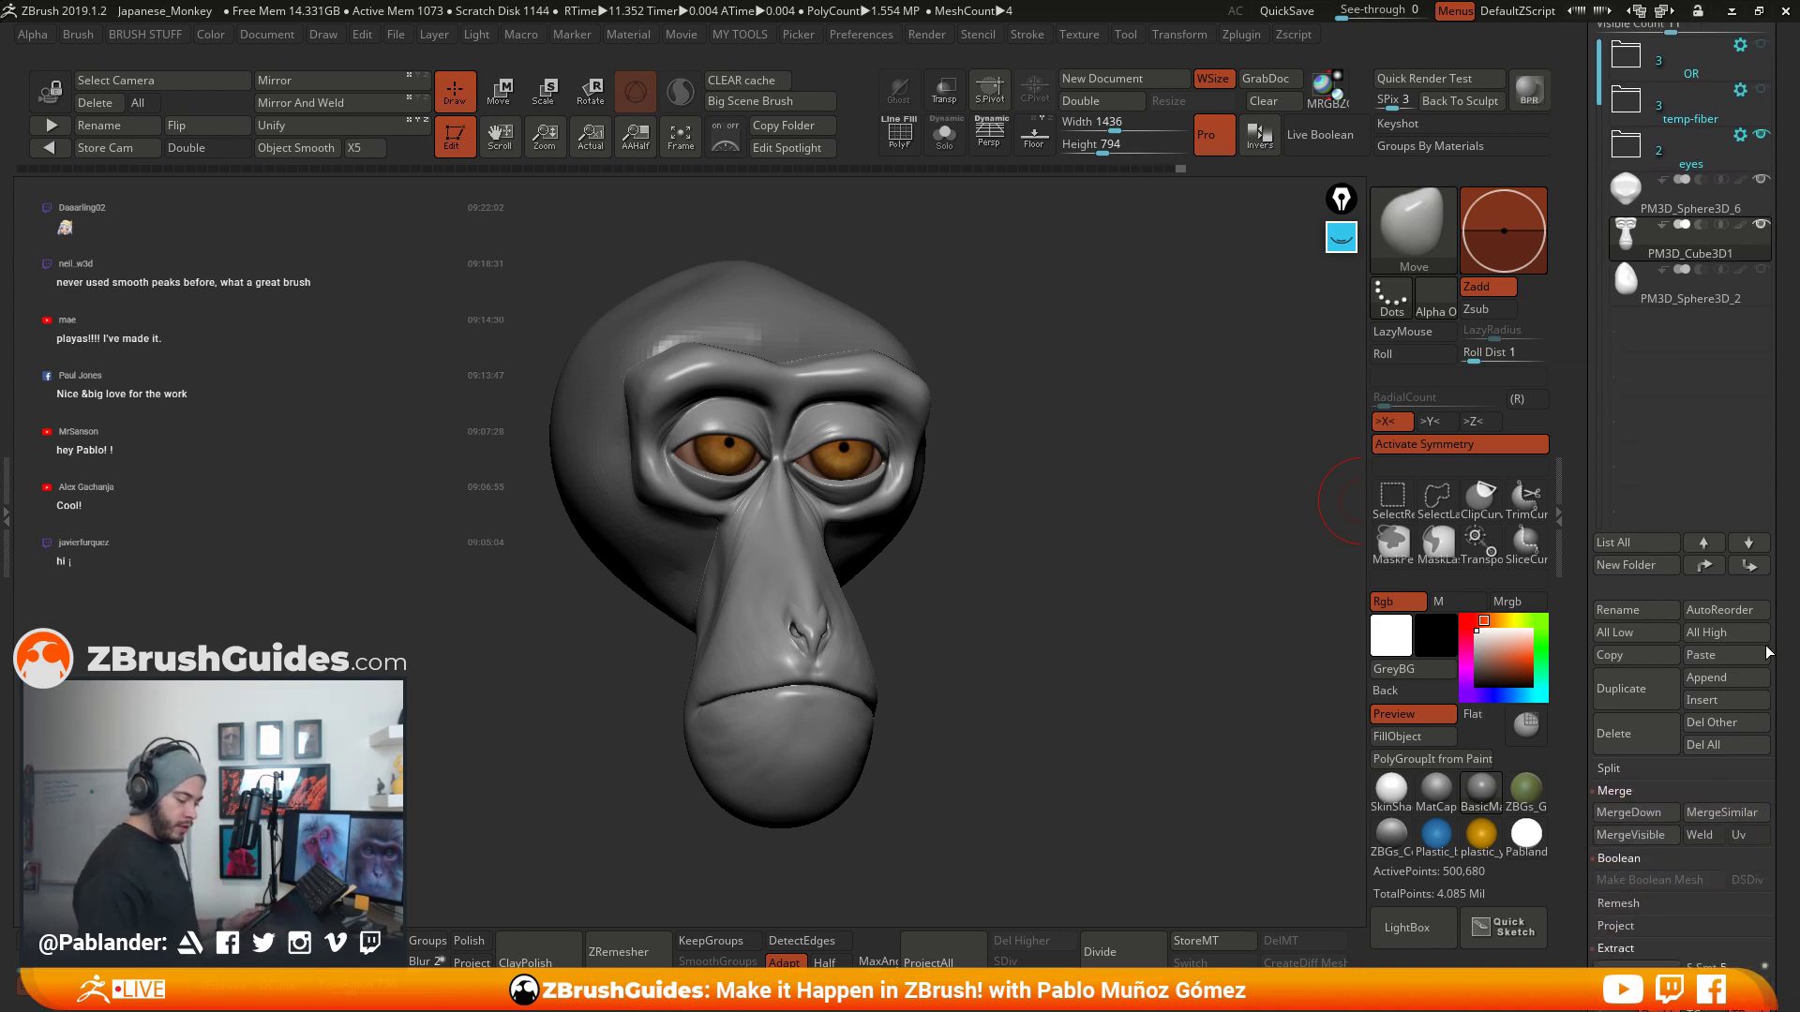
click(1642, 688)
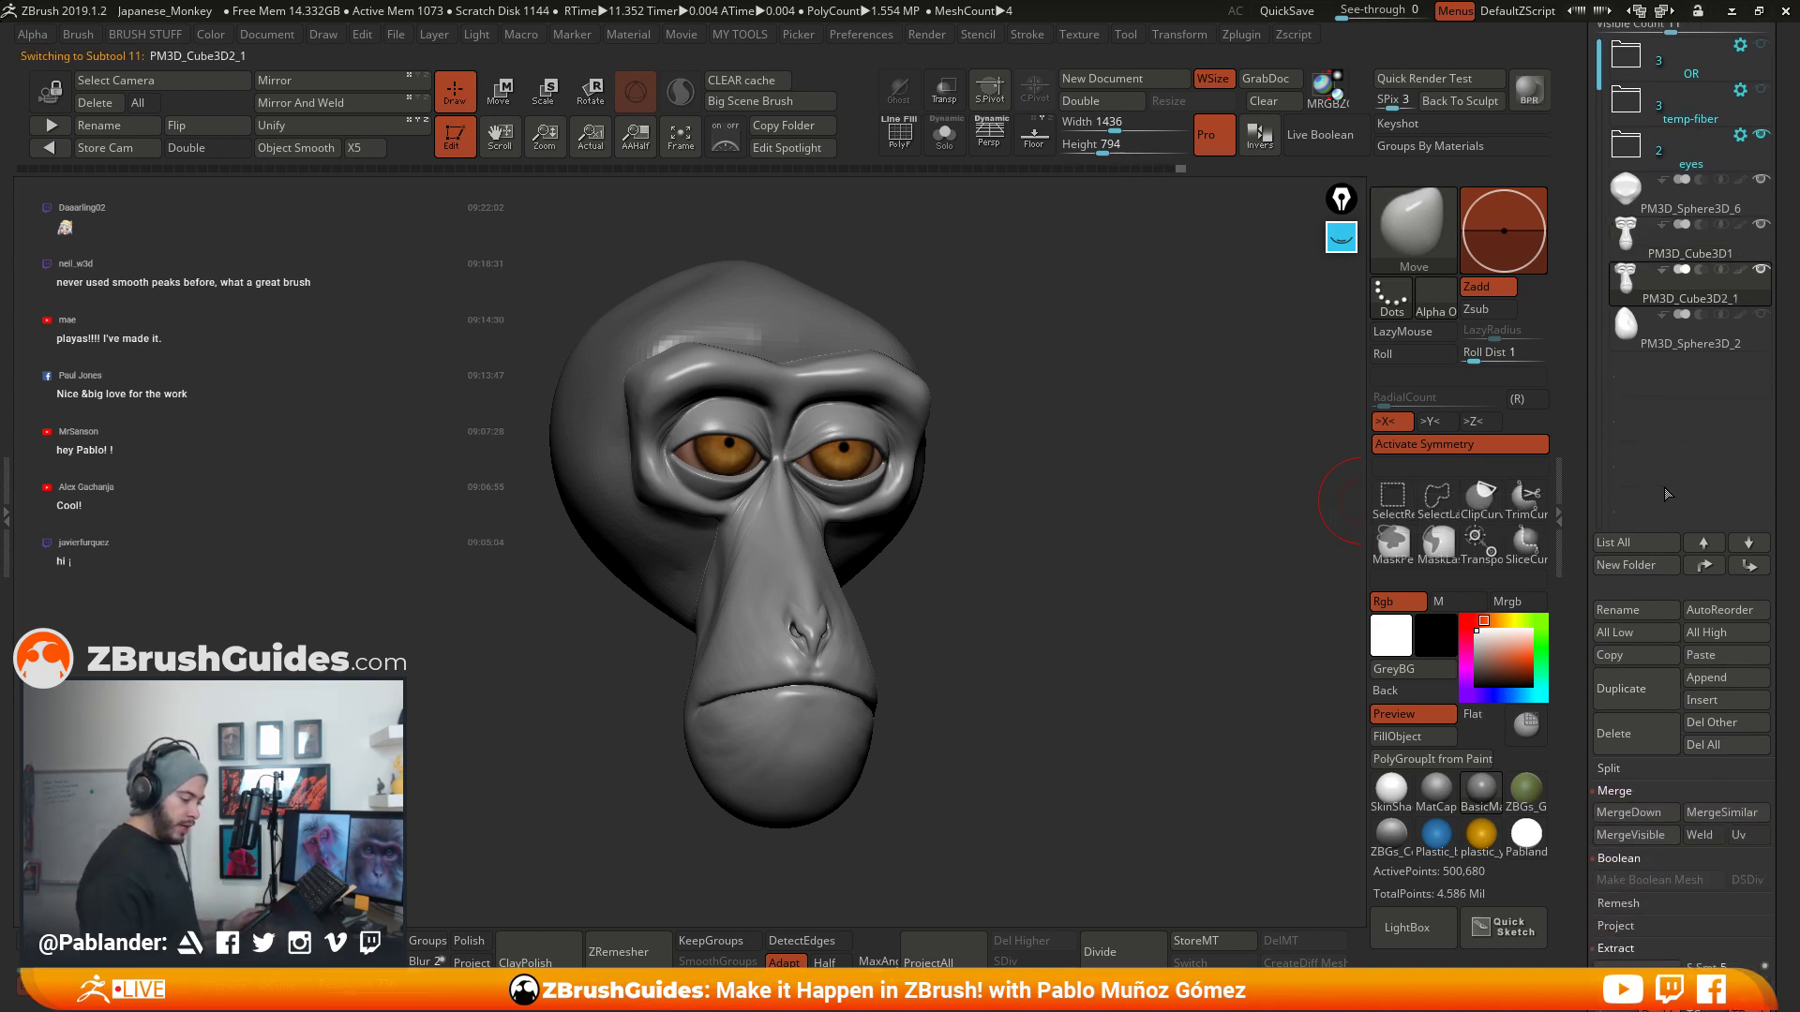
click(1689, 204)
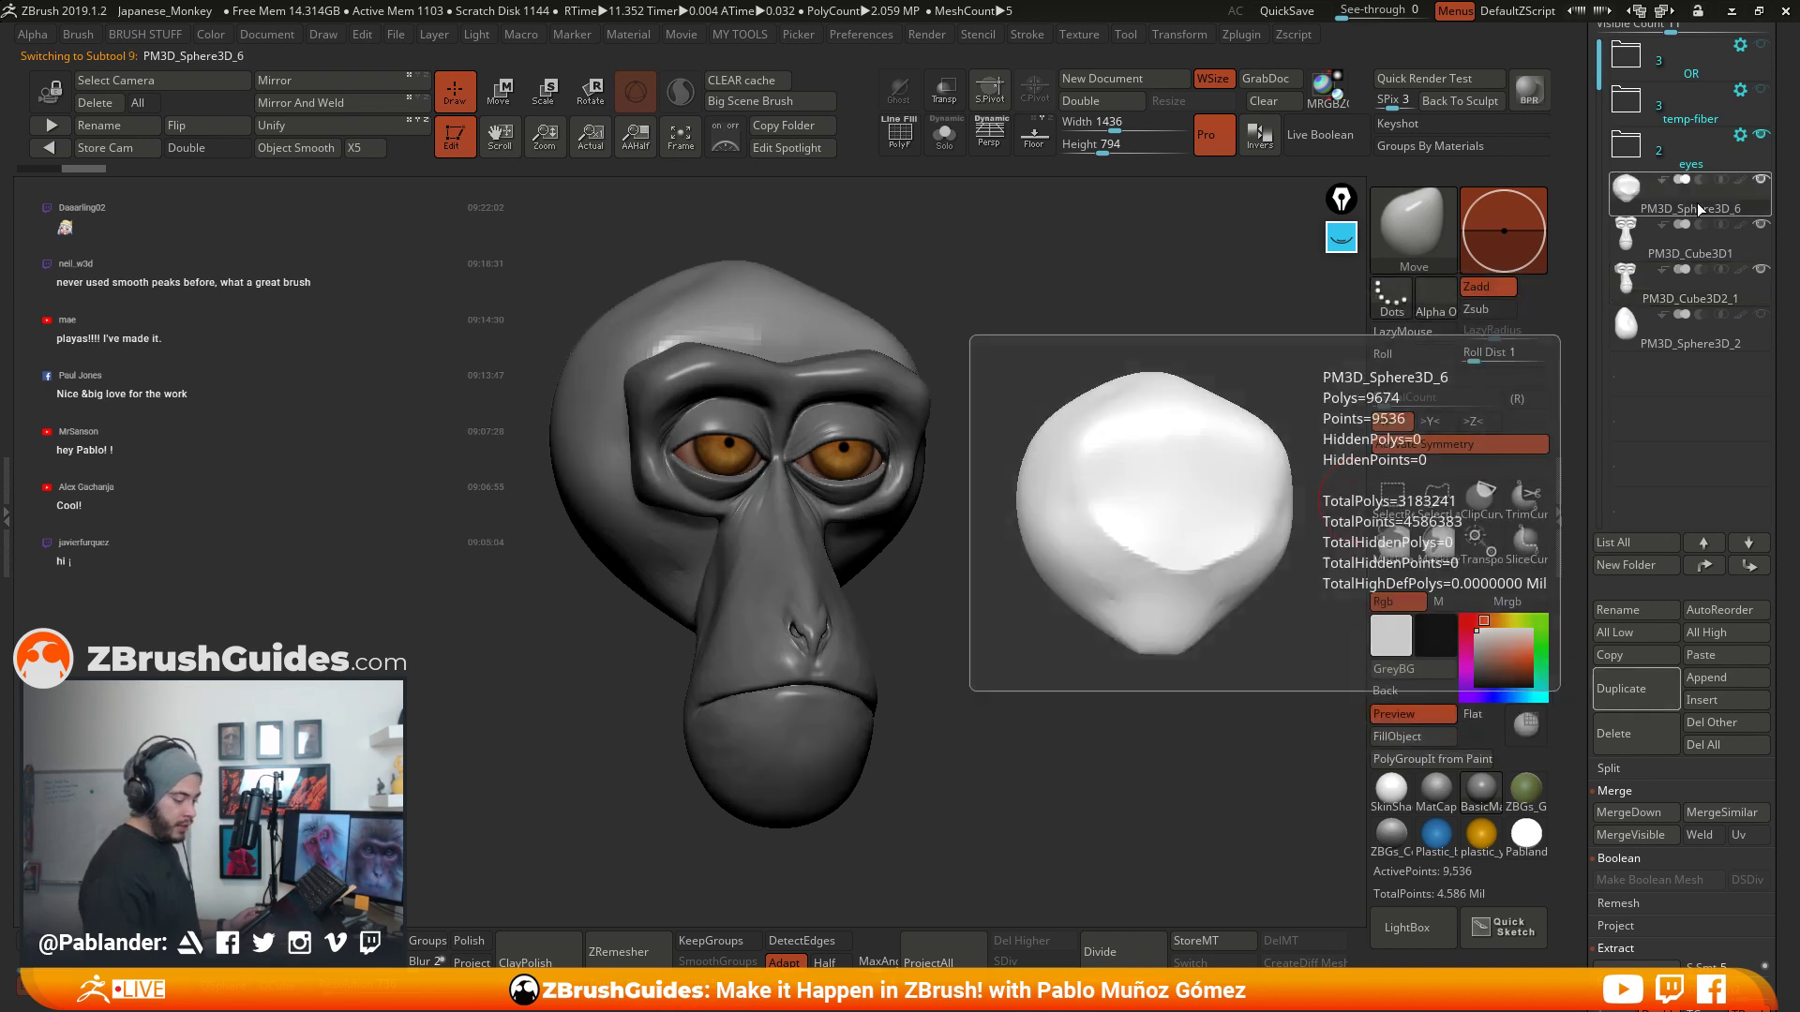
click(1652, 686)
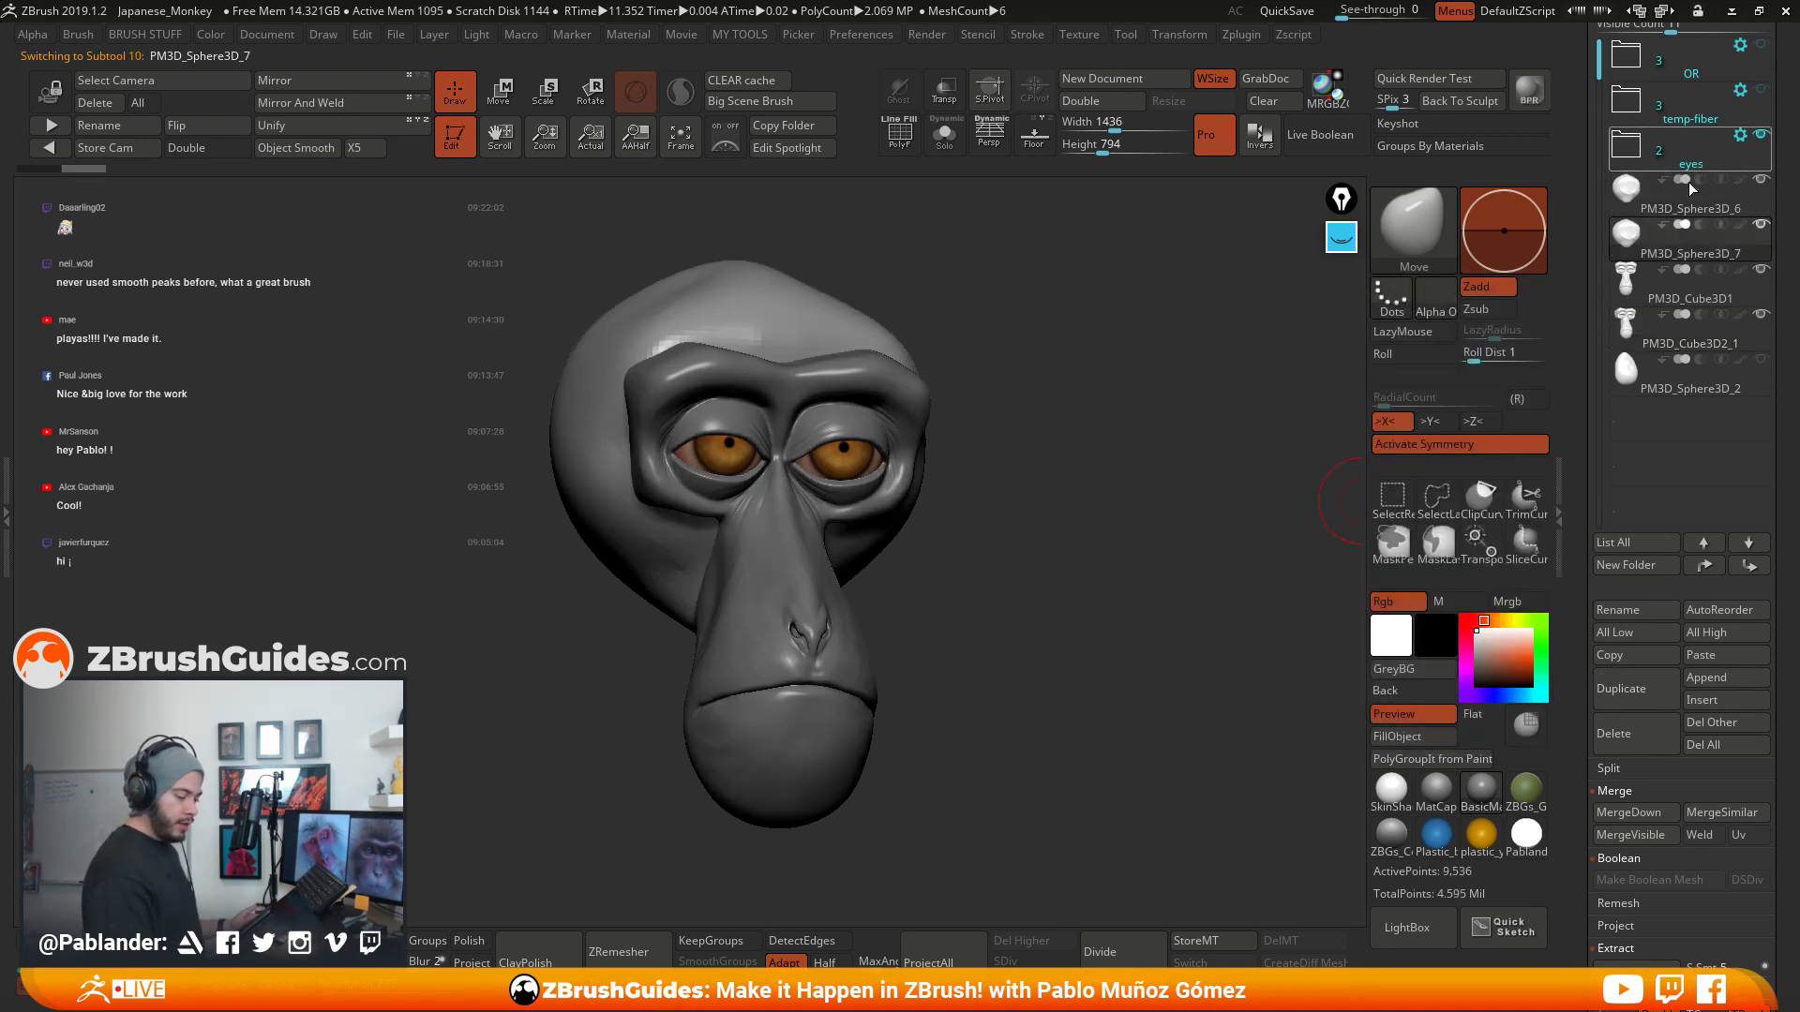
- Move the original head subtool into the OR folder and merge the duplicated head down with the duplicated face
drag(1674, 295, 1687, 222)
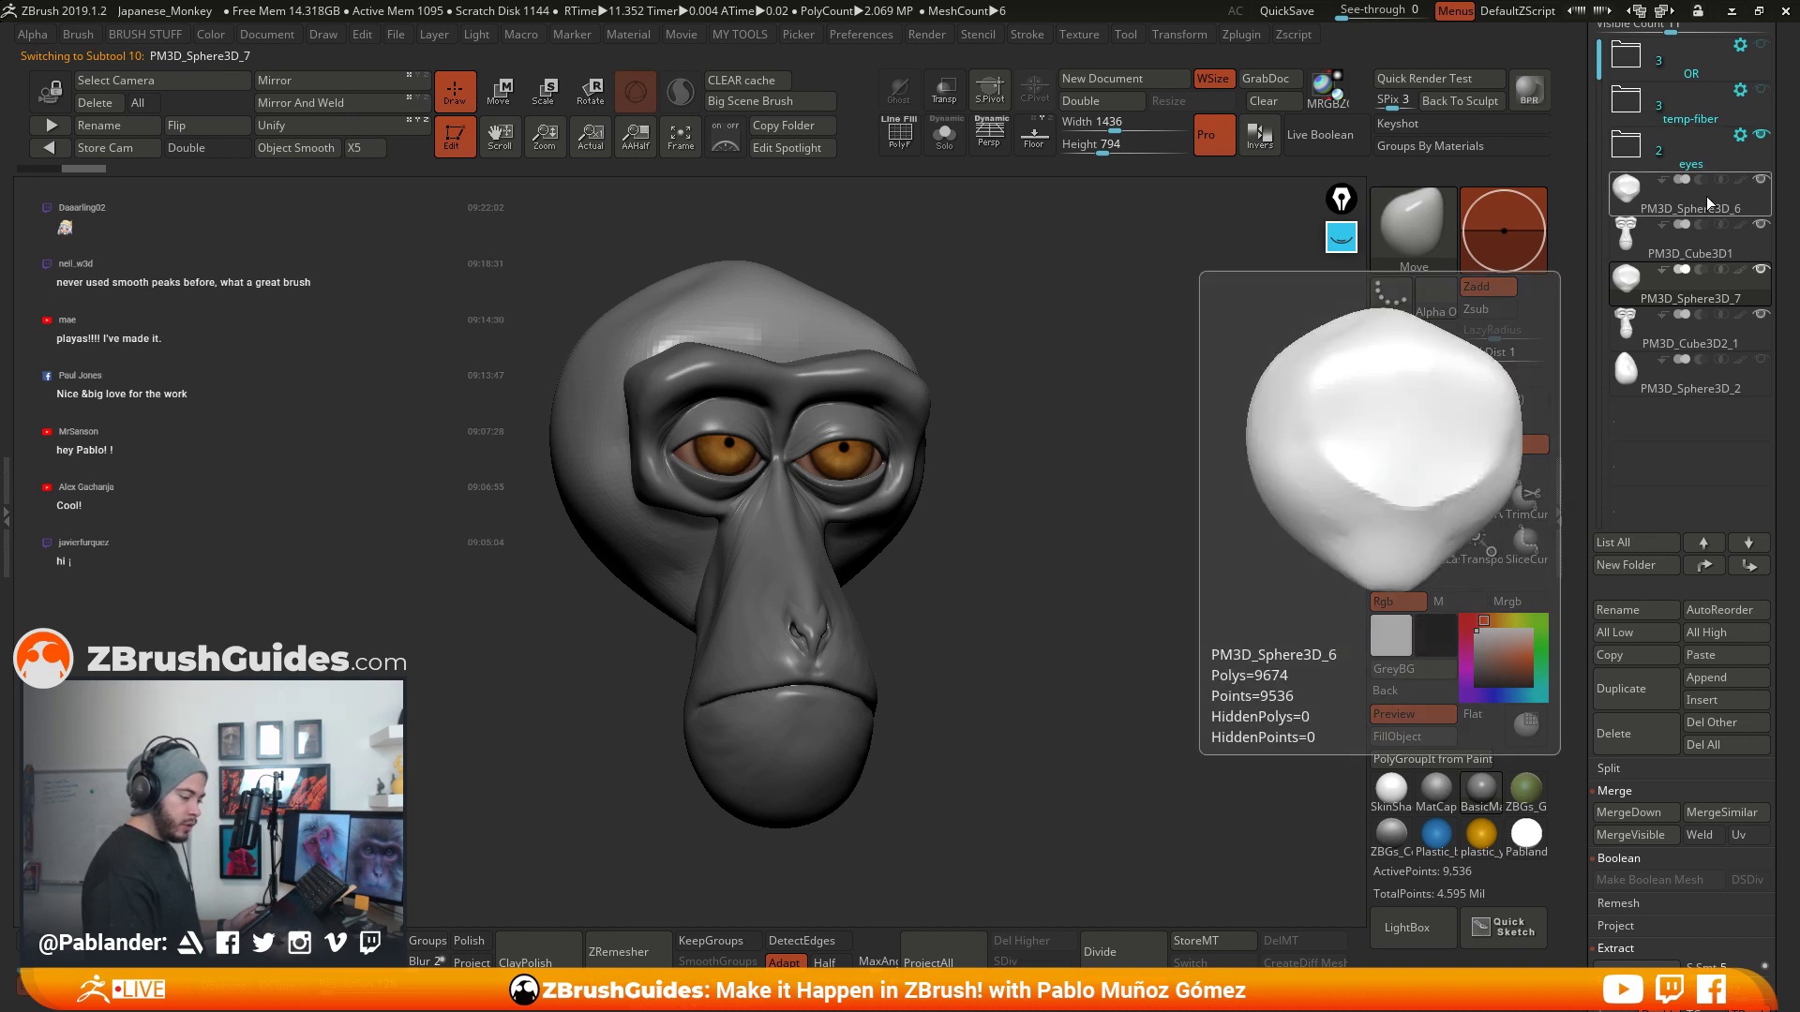
drag(1704, 196, 1708, 70)
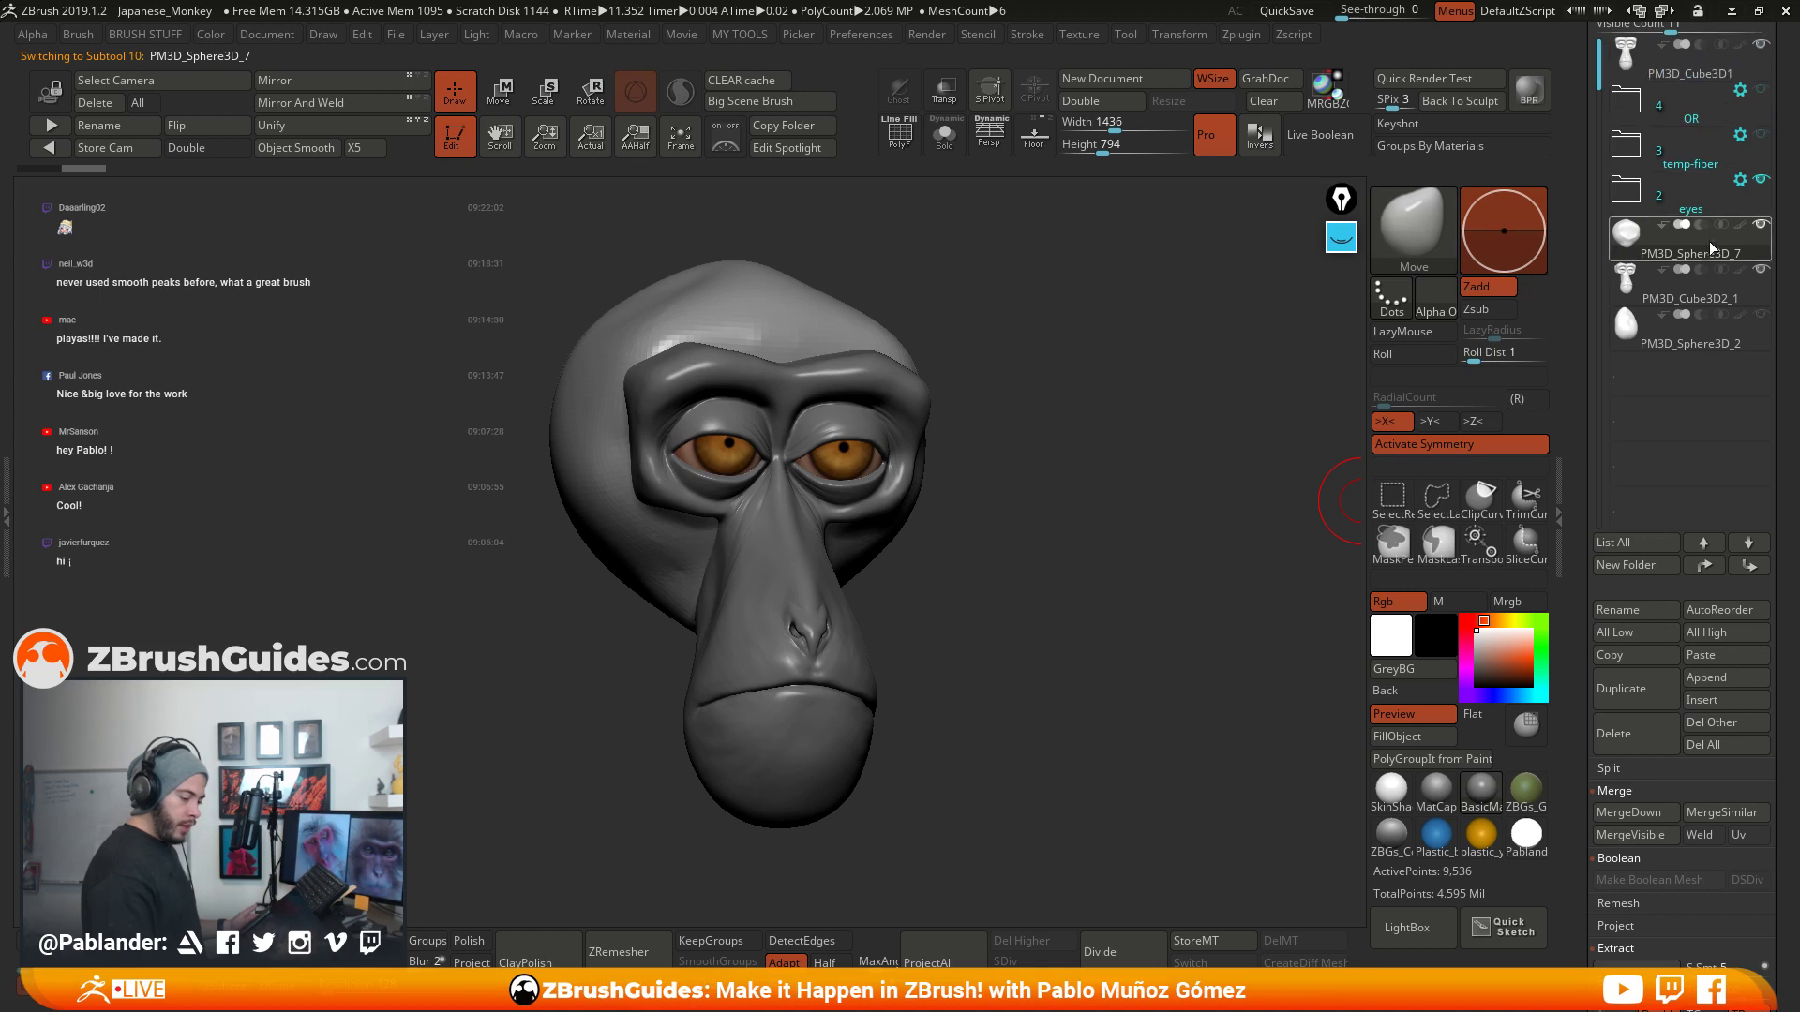
drag(1584, 747, 1568, 596)
click(1650, 383)
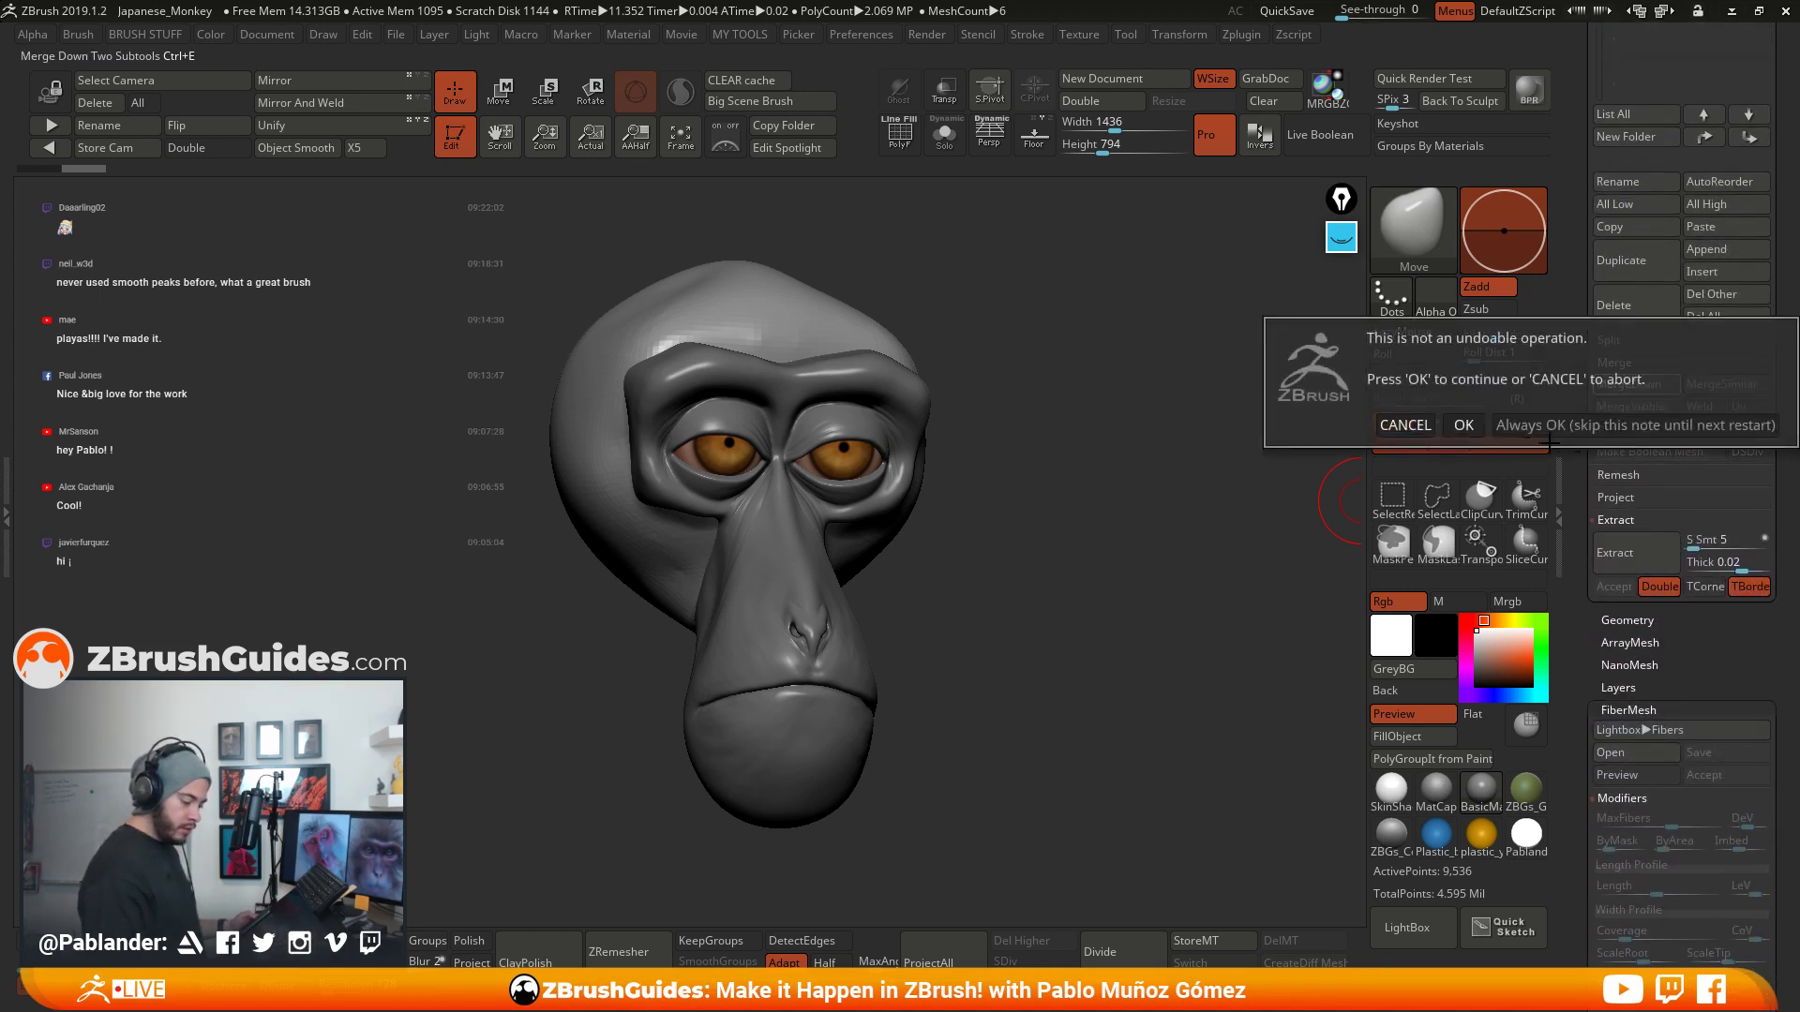
click(1471, 426)
drag(1583, 305, 1586, 475)
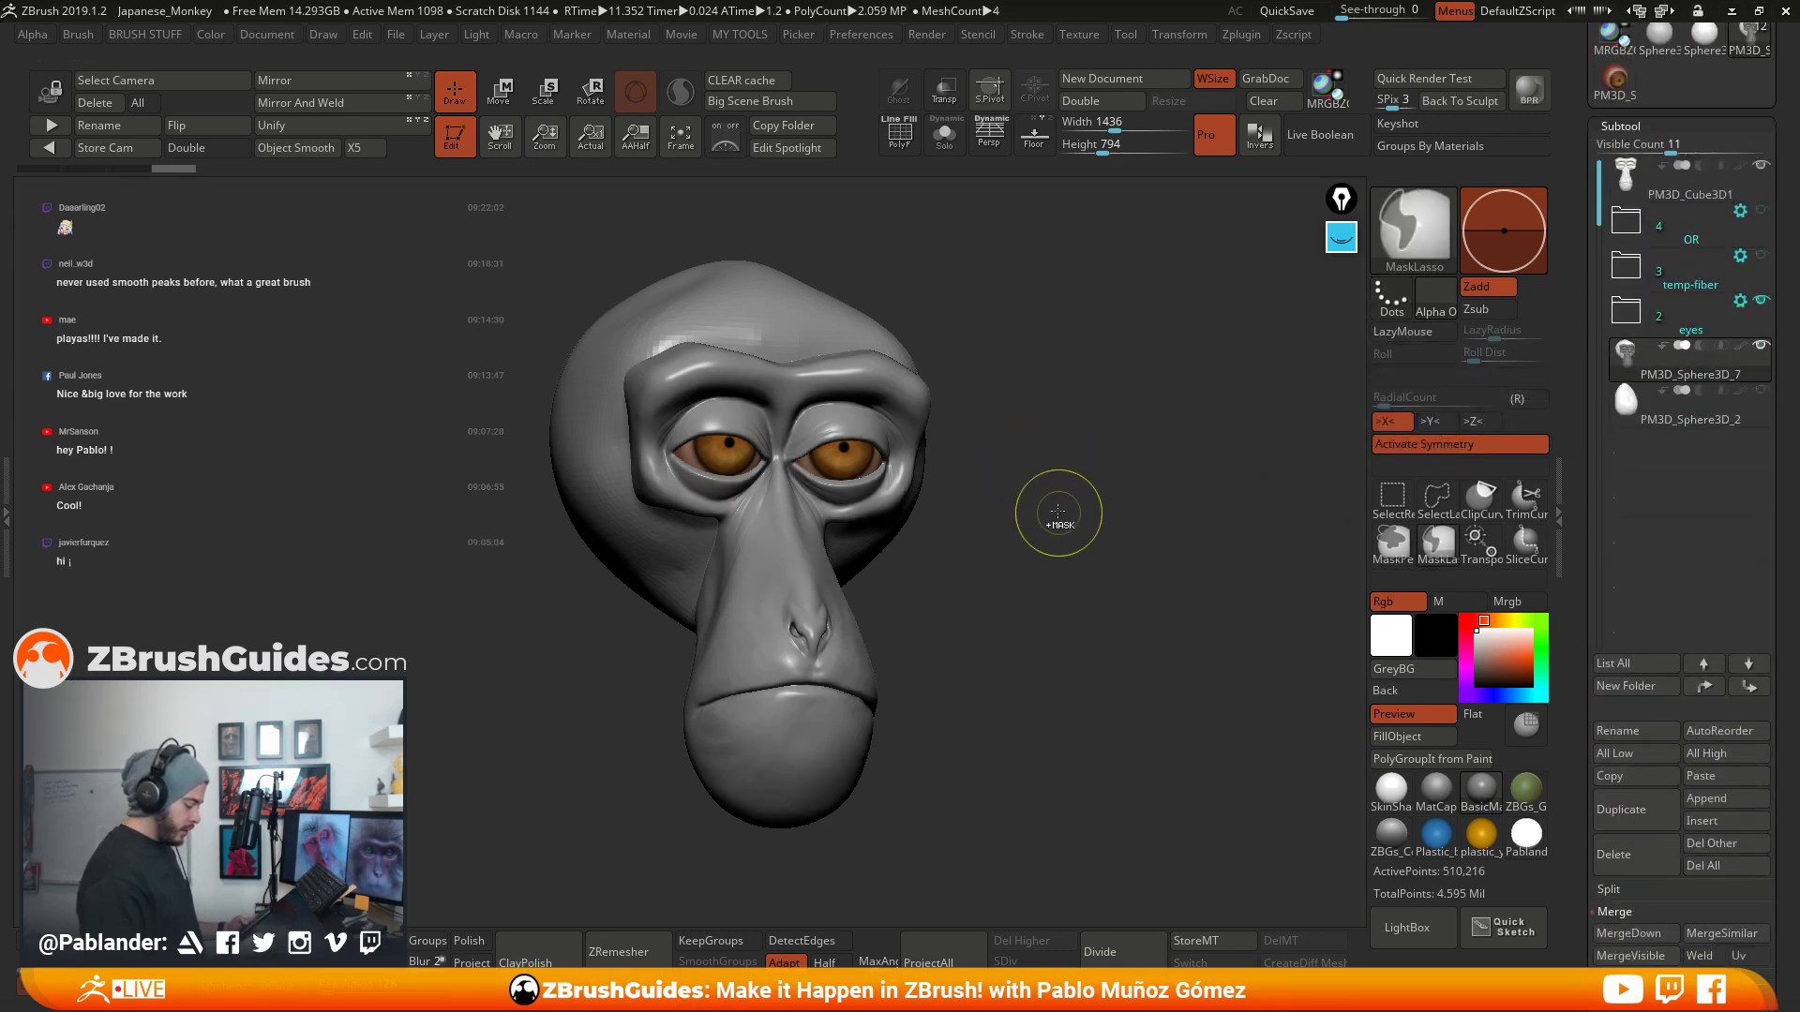
- Display the polyframe on the merged mesh and isolate the cranium's polygroup
drag(1004, 514, 825, 563)
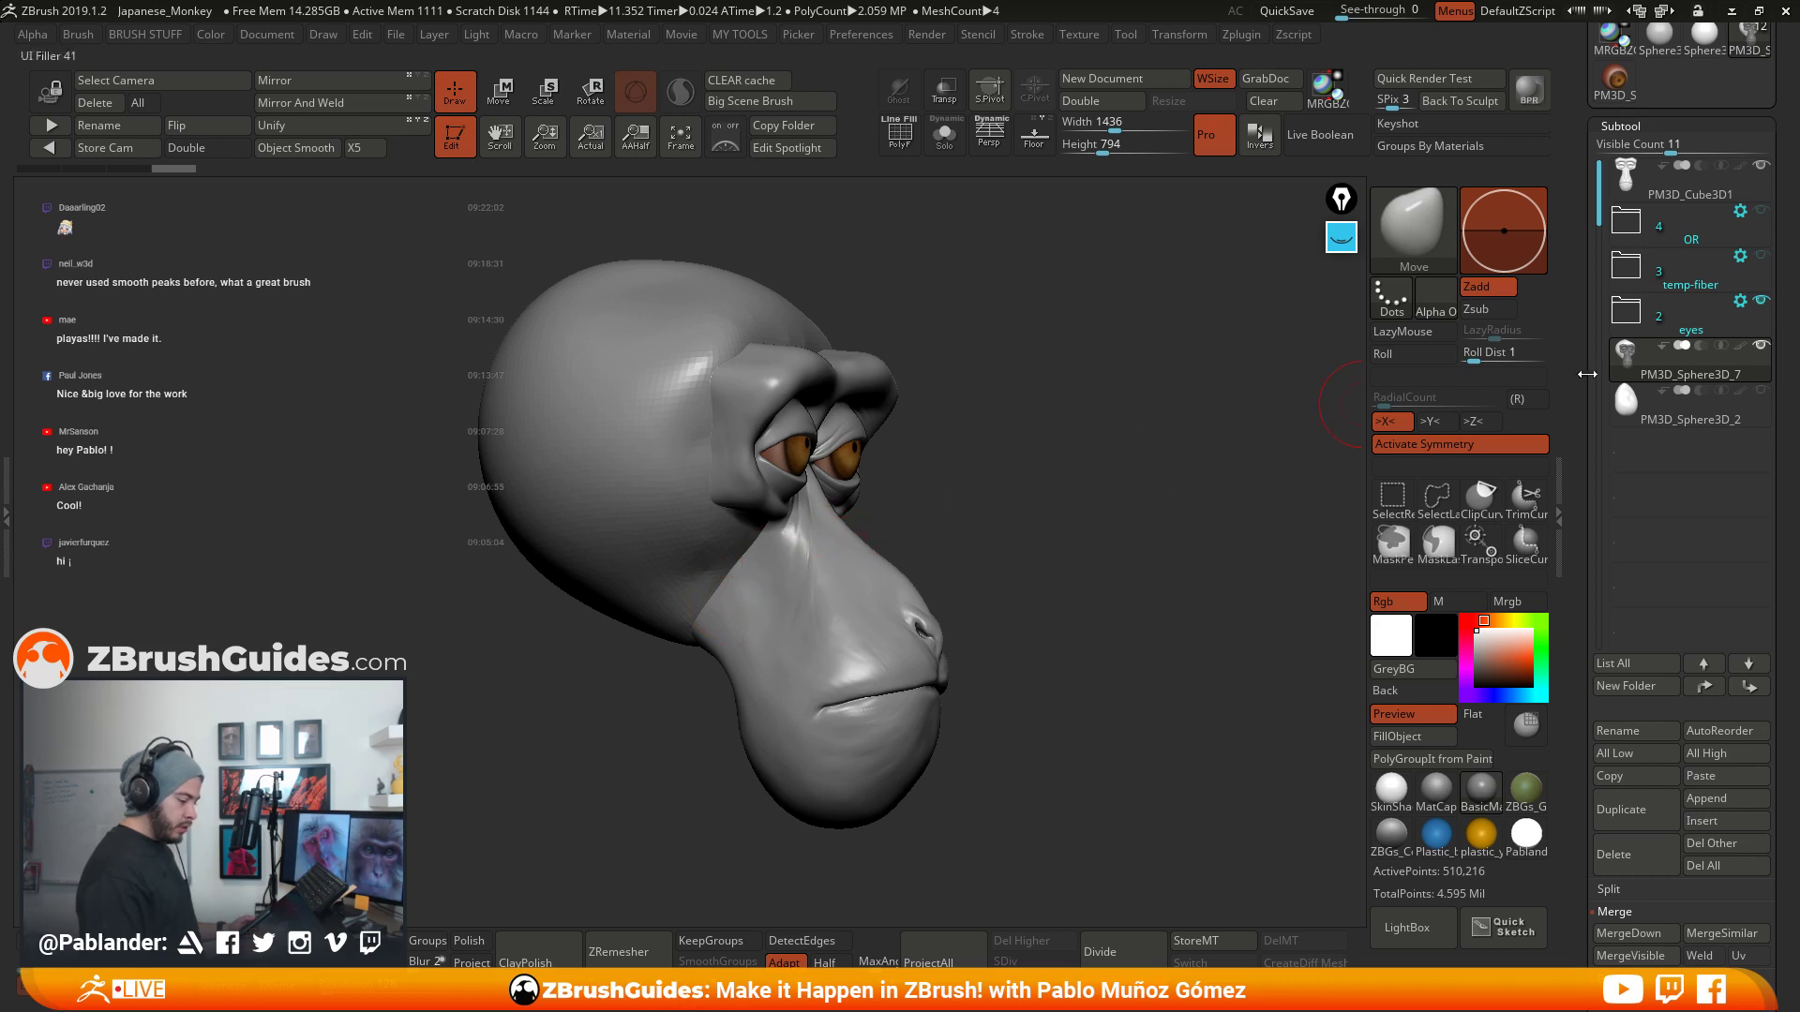
drag(1116, 494, 1096, 498)
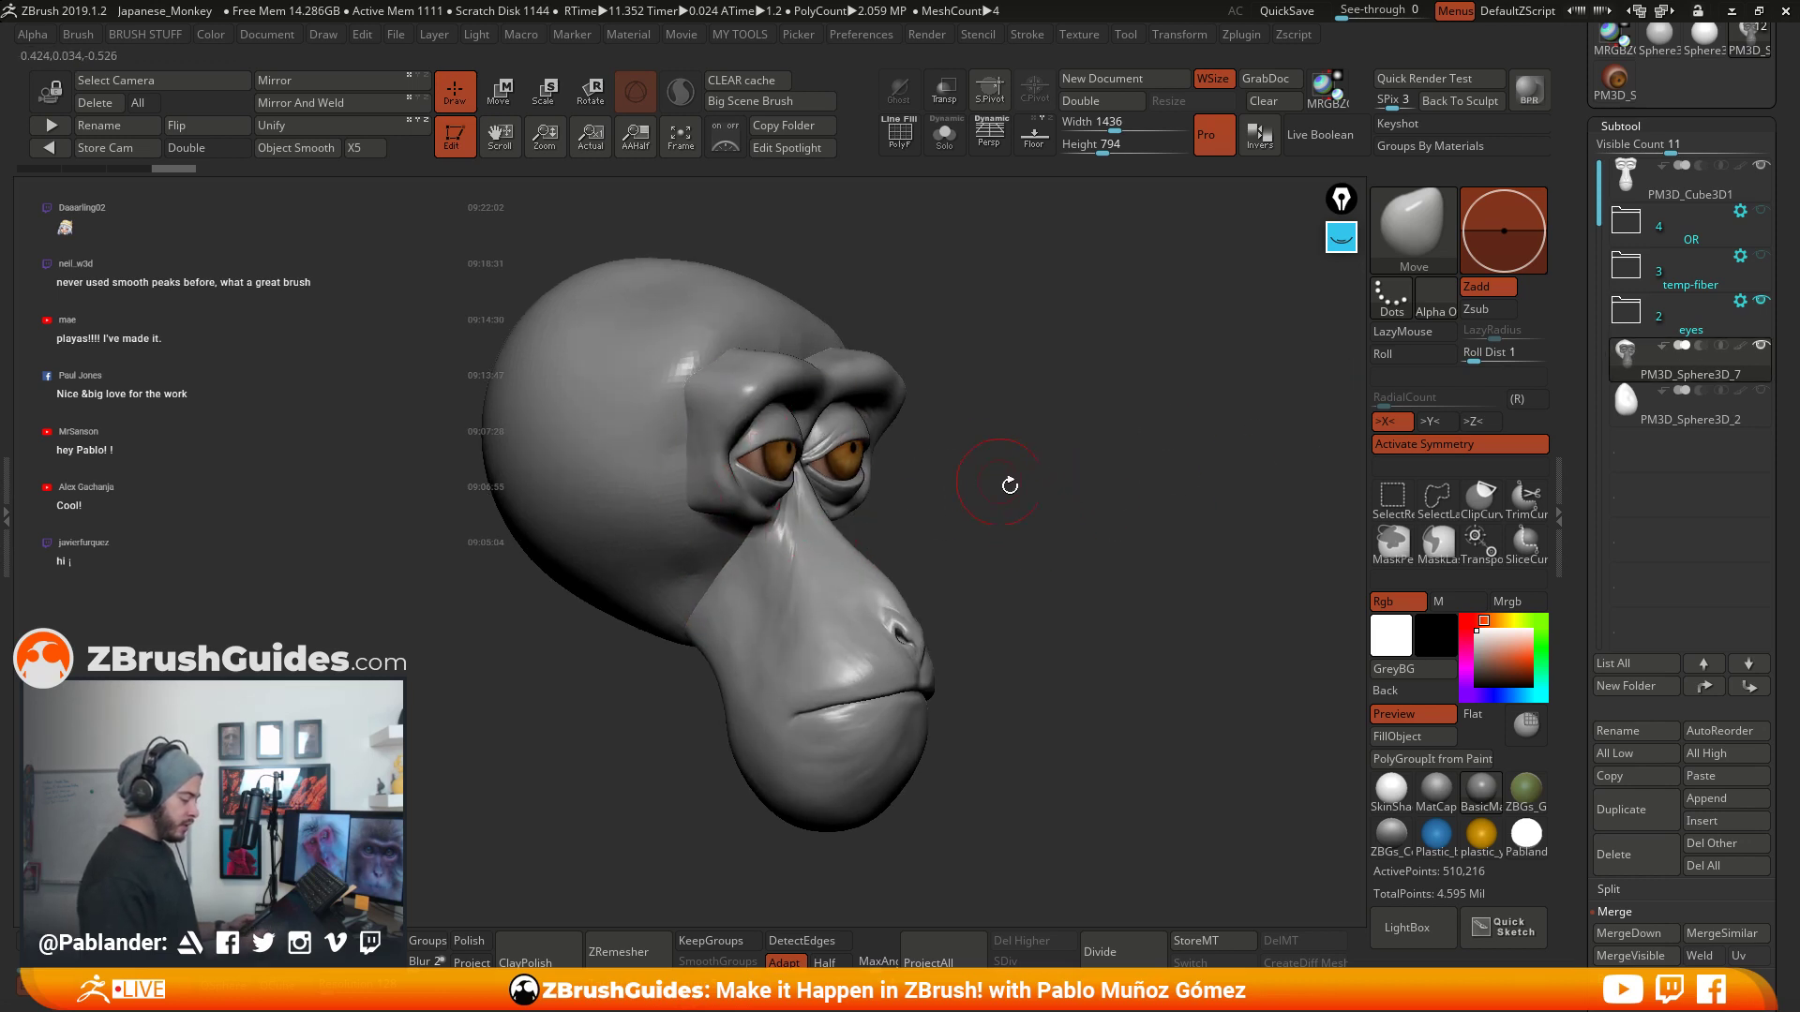
drag(1046, 461, 1139, 362)
key(shift+f)
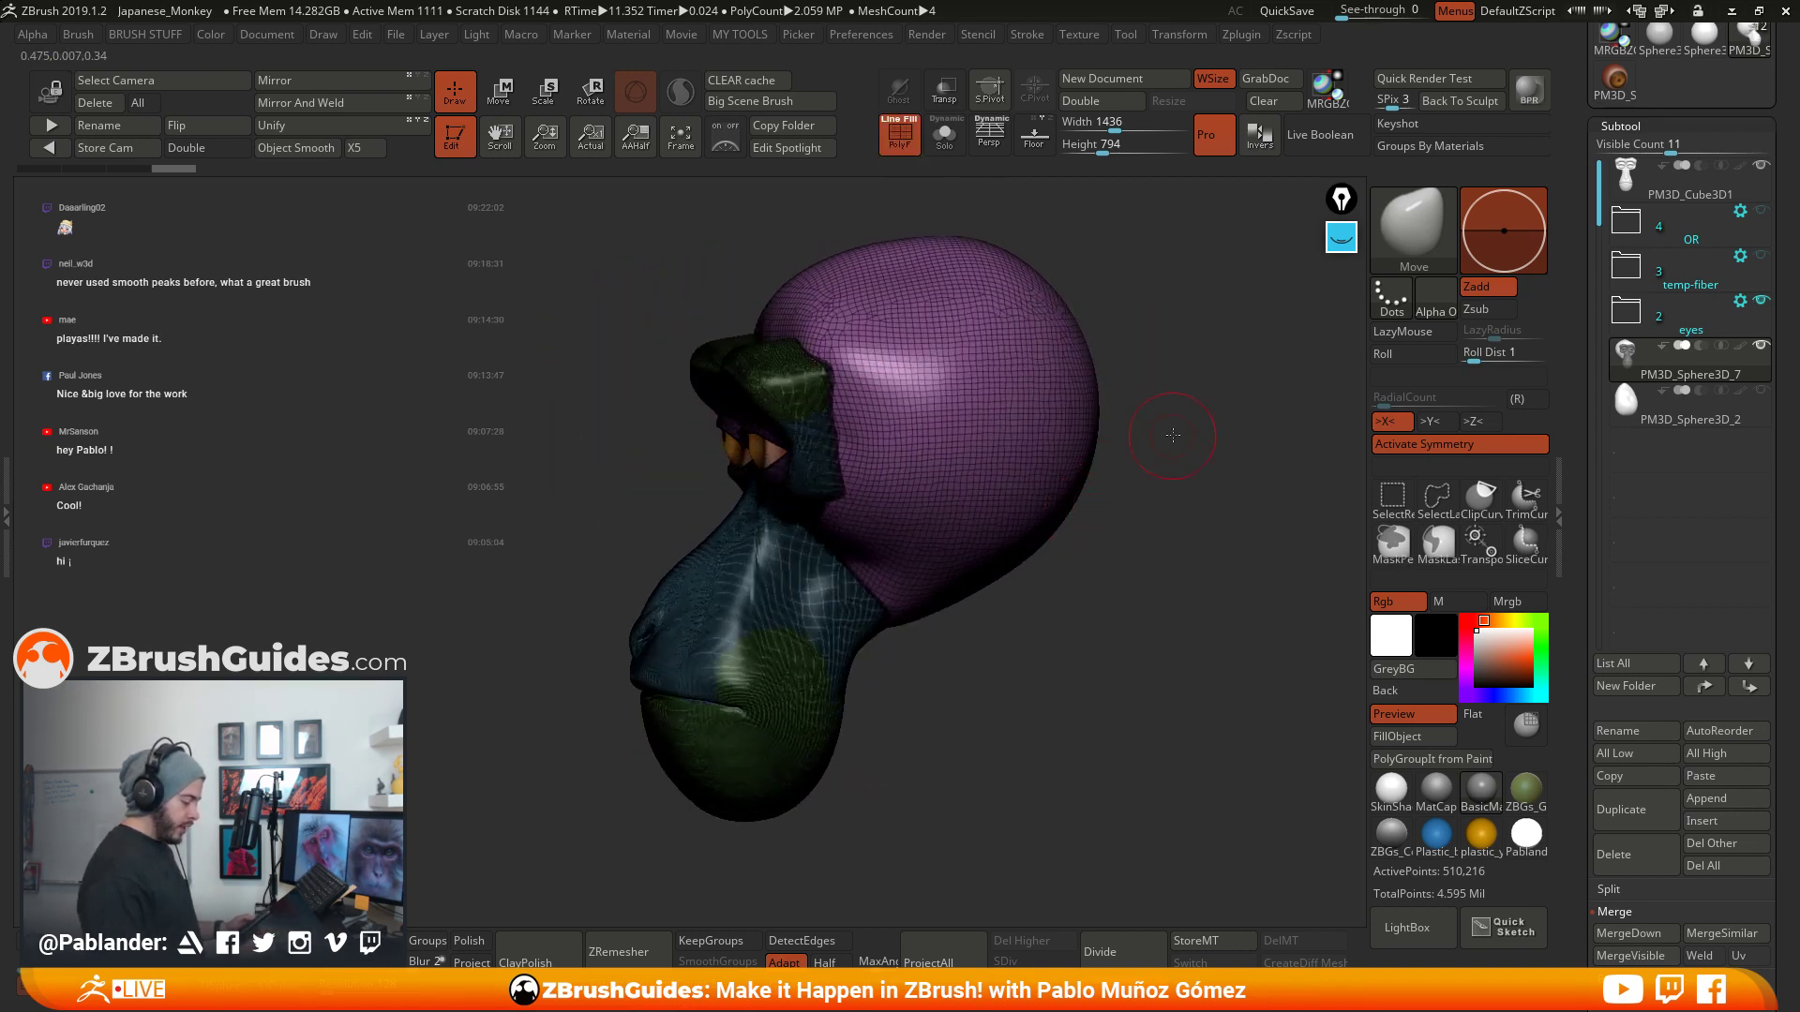
ctrl+shift+click(1013, 459)
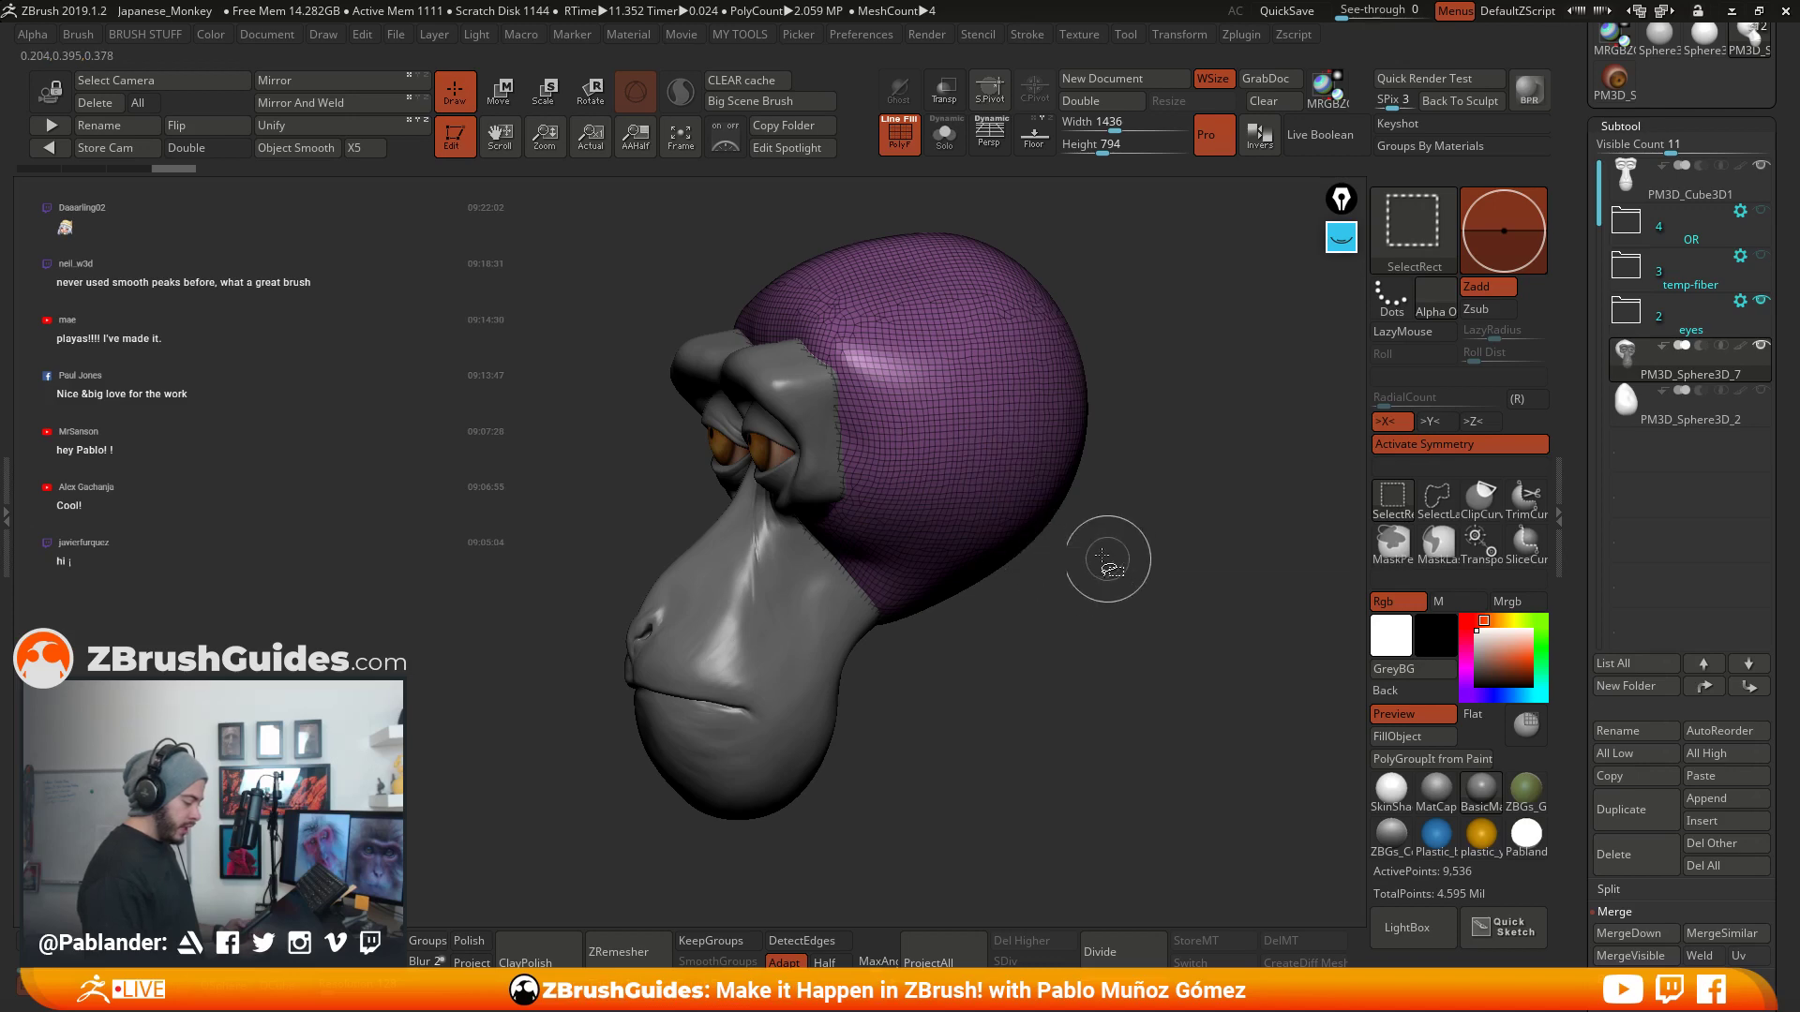
drag(1106, 561, 1128, 535)
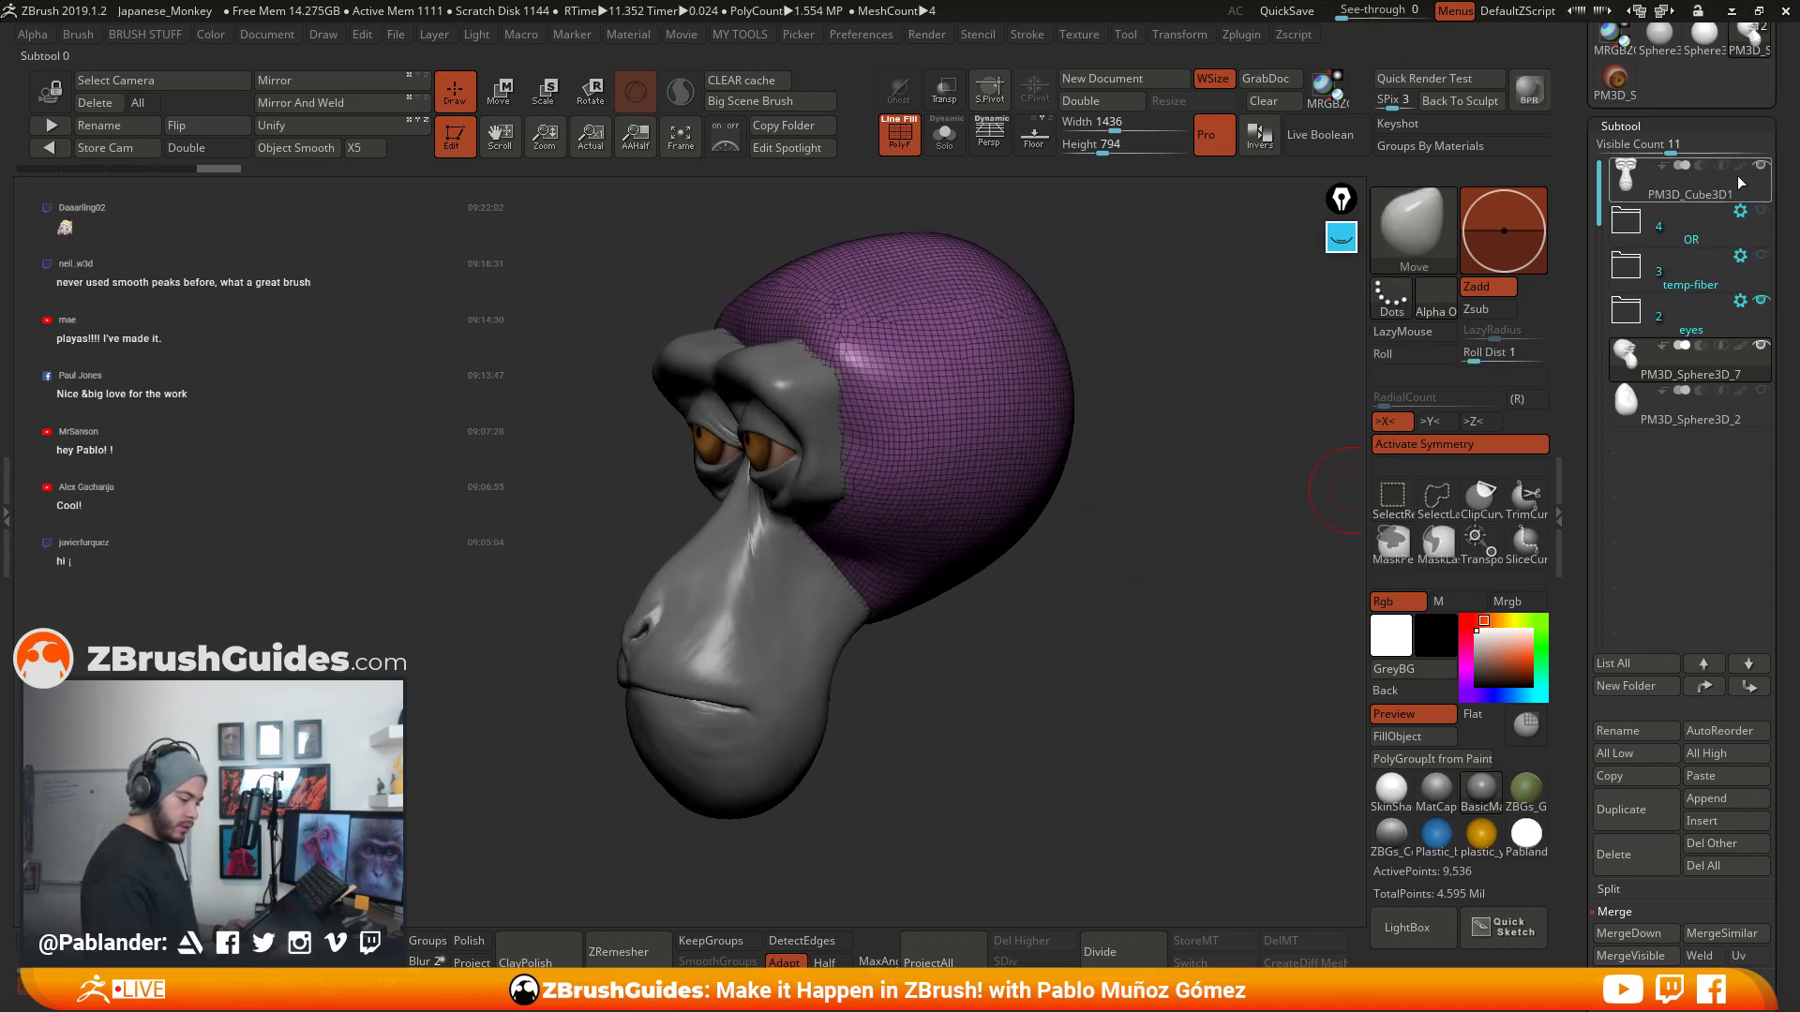
- Move the original face subtool PM3D_Cube3D1 into the OR folder
drag(1738, 179, 1723, 226)
mouse_move(1118, 557)
mouse_down()
mouse_move(1146, 558)
mouse_move(1139, 583)
mouse_up()
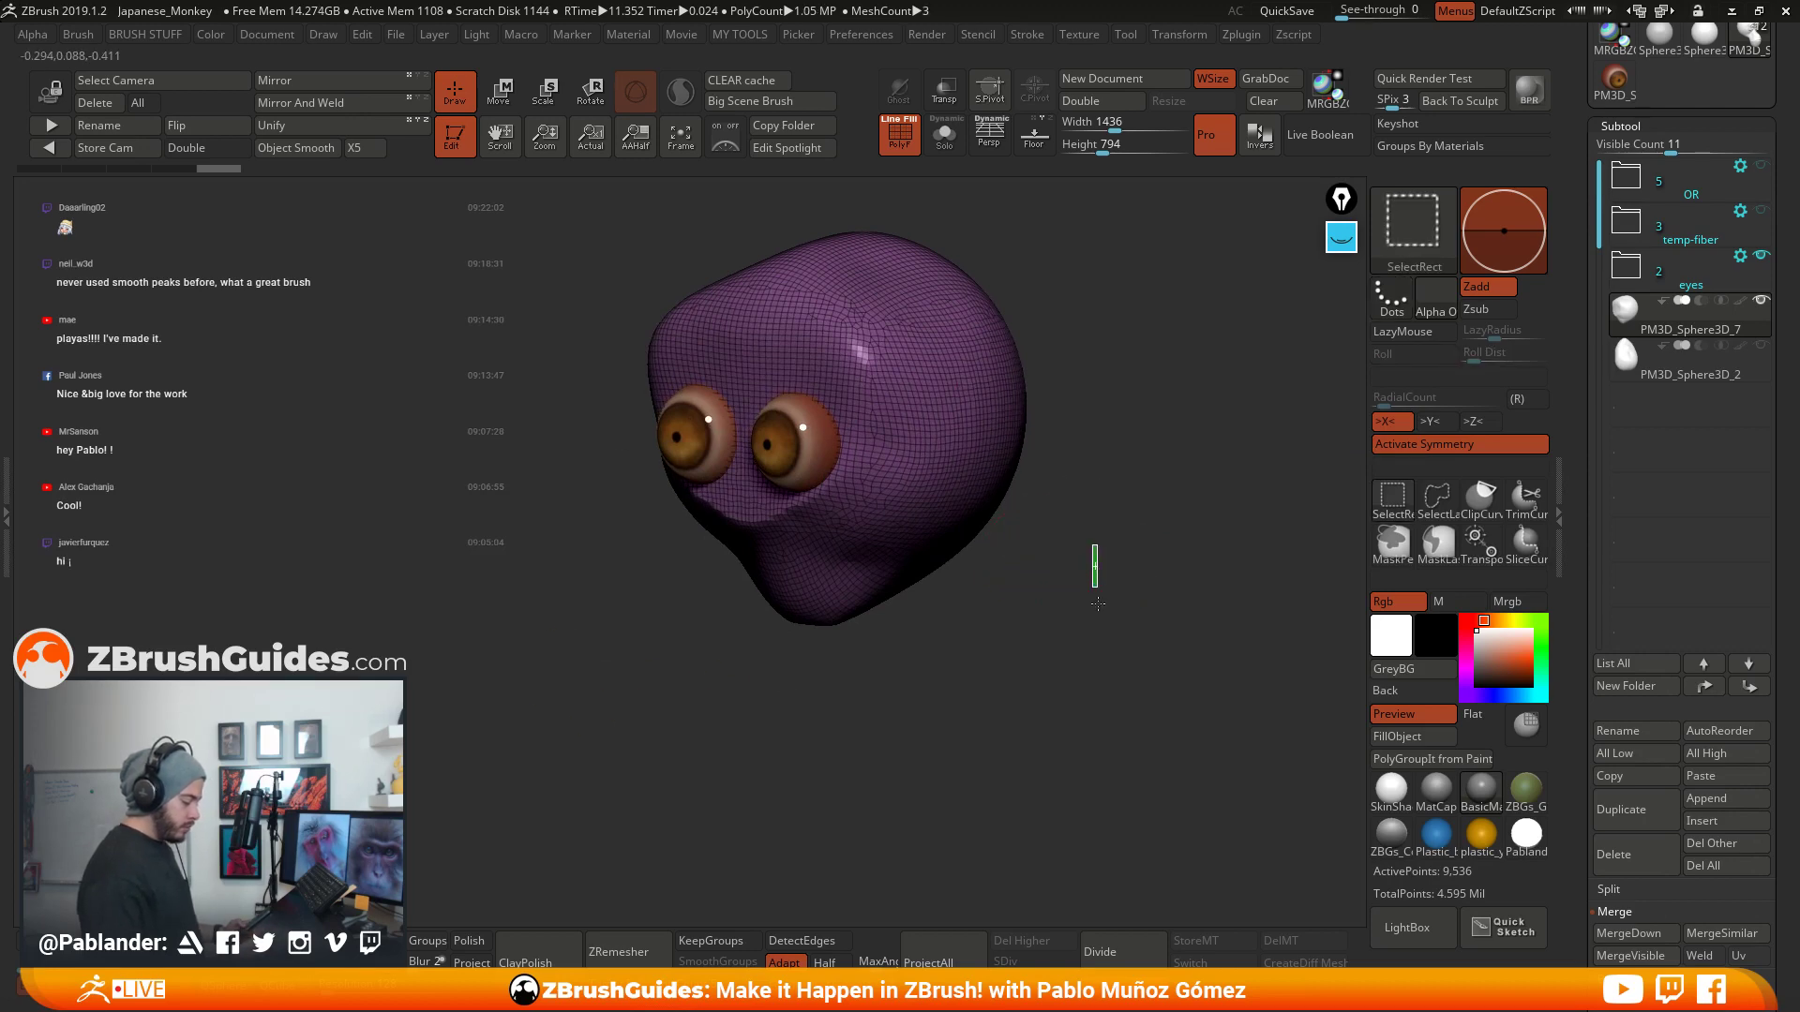
- Unhide the face part of the merged mesh and turn off the polyframe display
ctrl+shift+click(1084, 543)
ctrl+shift+drag(1074, 535, 1076, 541)
ctrl+shift+drag(1080, 401, 1074, 575)
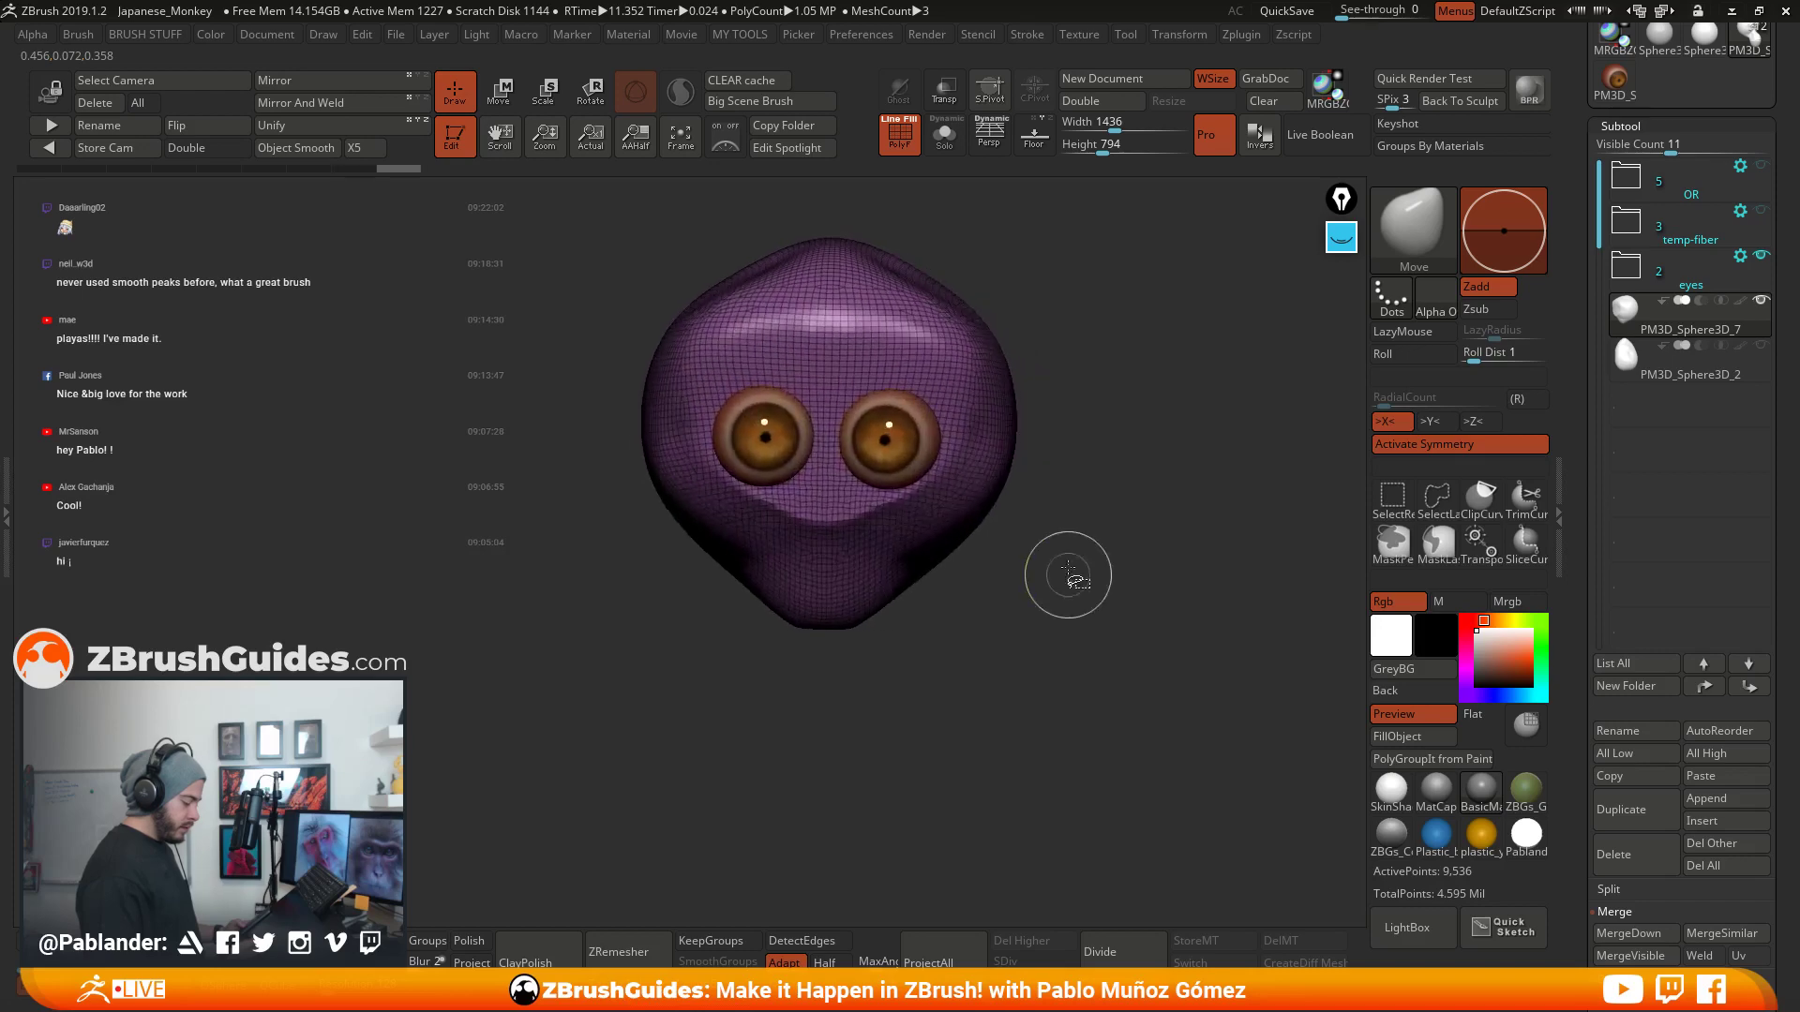
ctrl+shift+click(1086, 574)
click(910, 148)
drag(1125, 503, 881, 419)
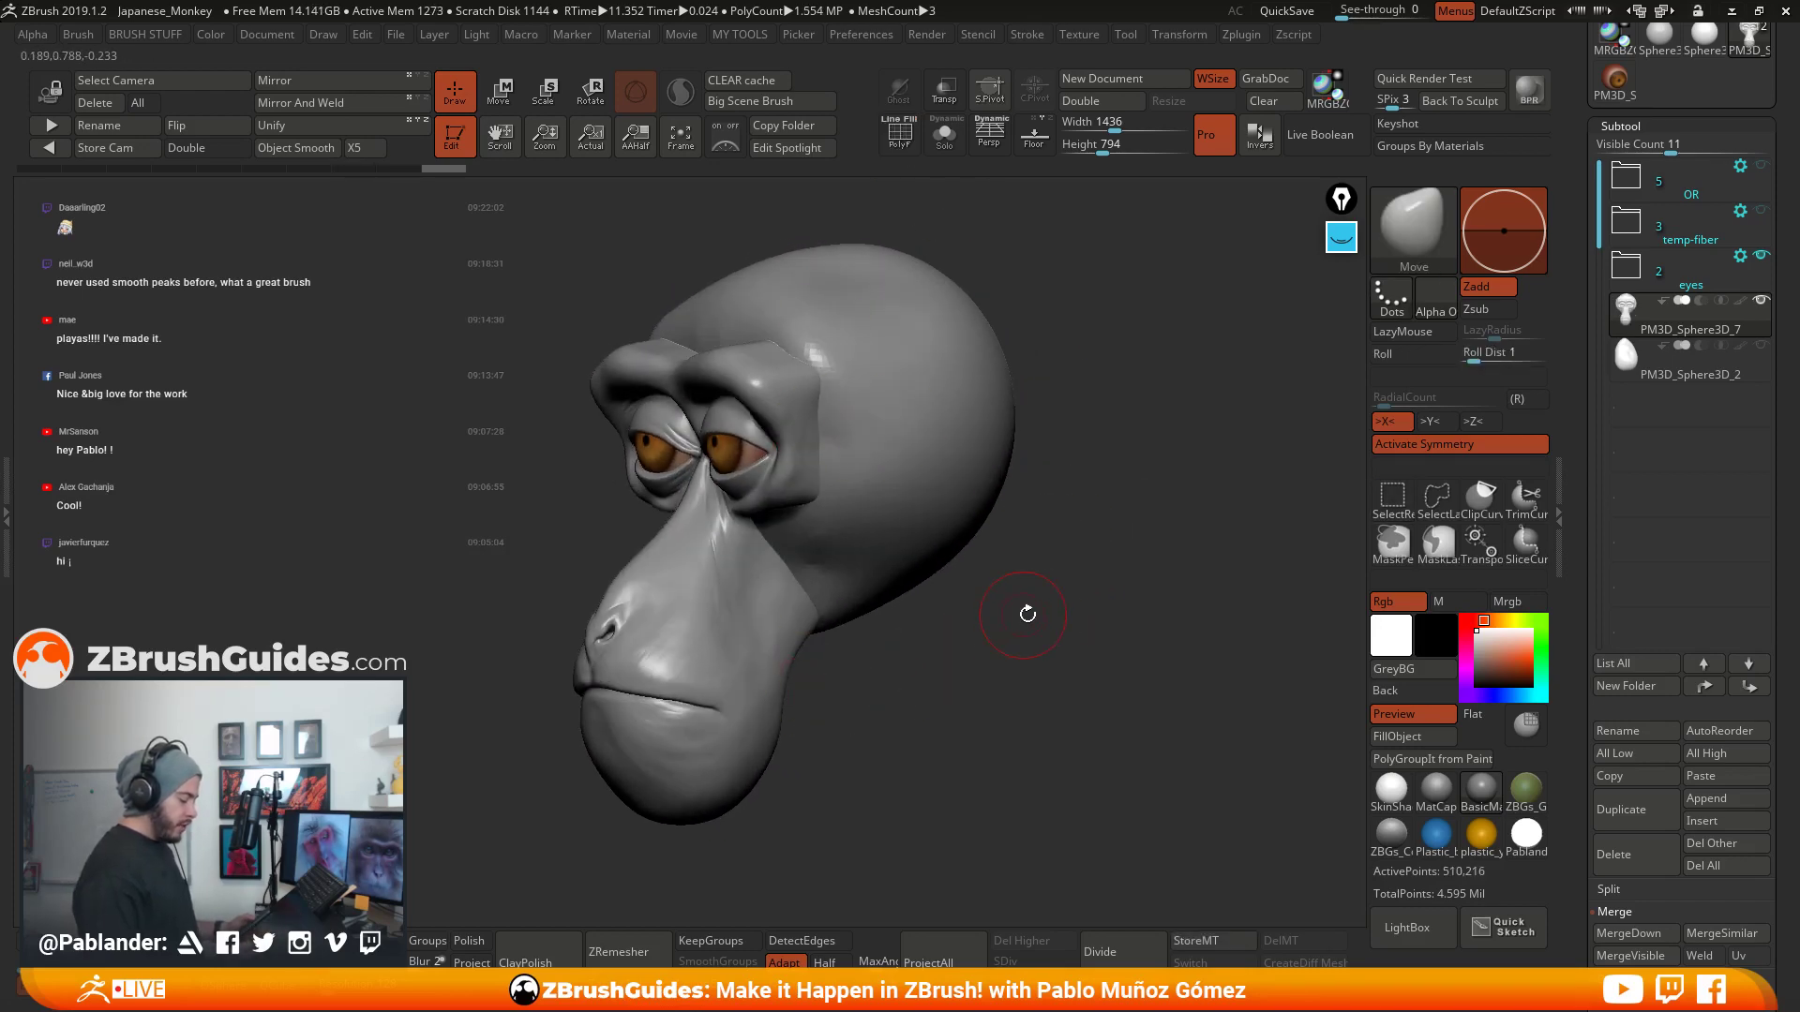
- Frame the head in three-quarter view and erase all the old pink annotation strokes over it
drag(1025, 611, 1134, 590)
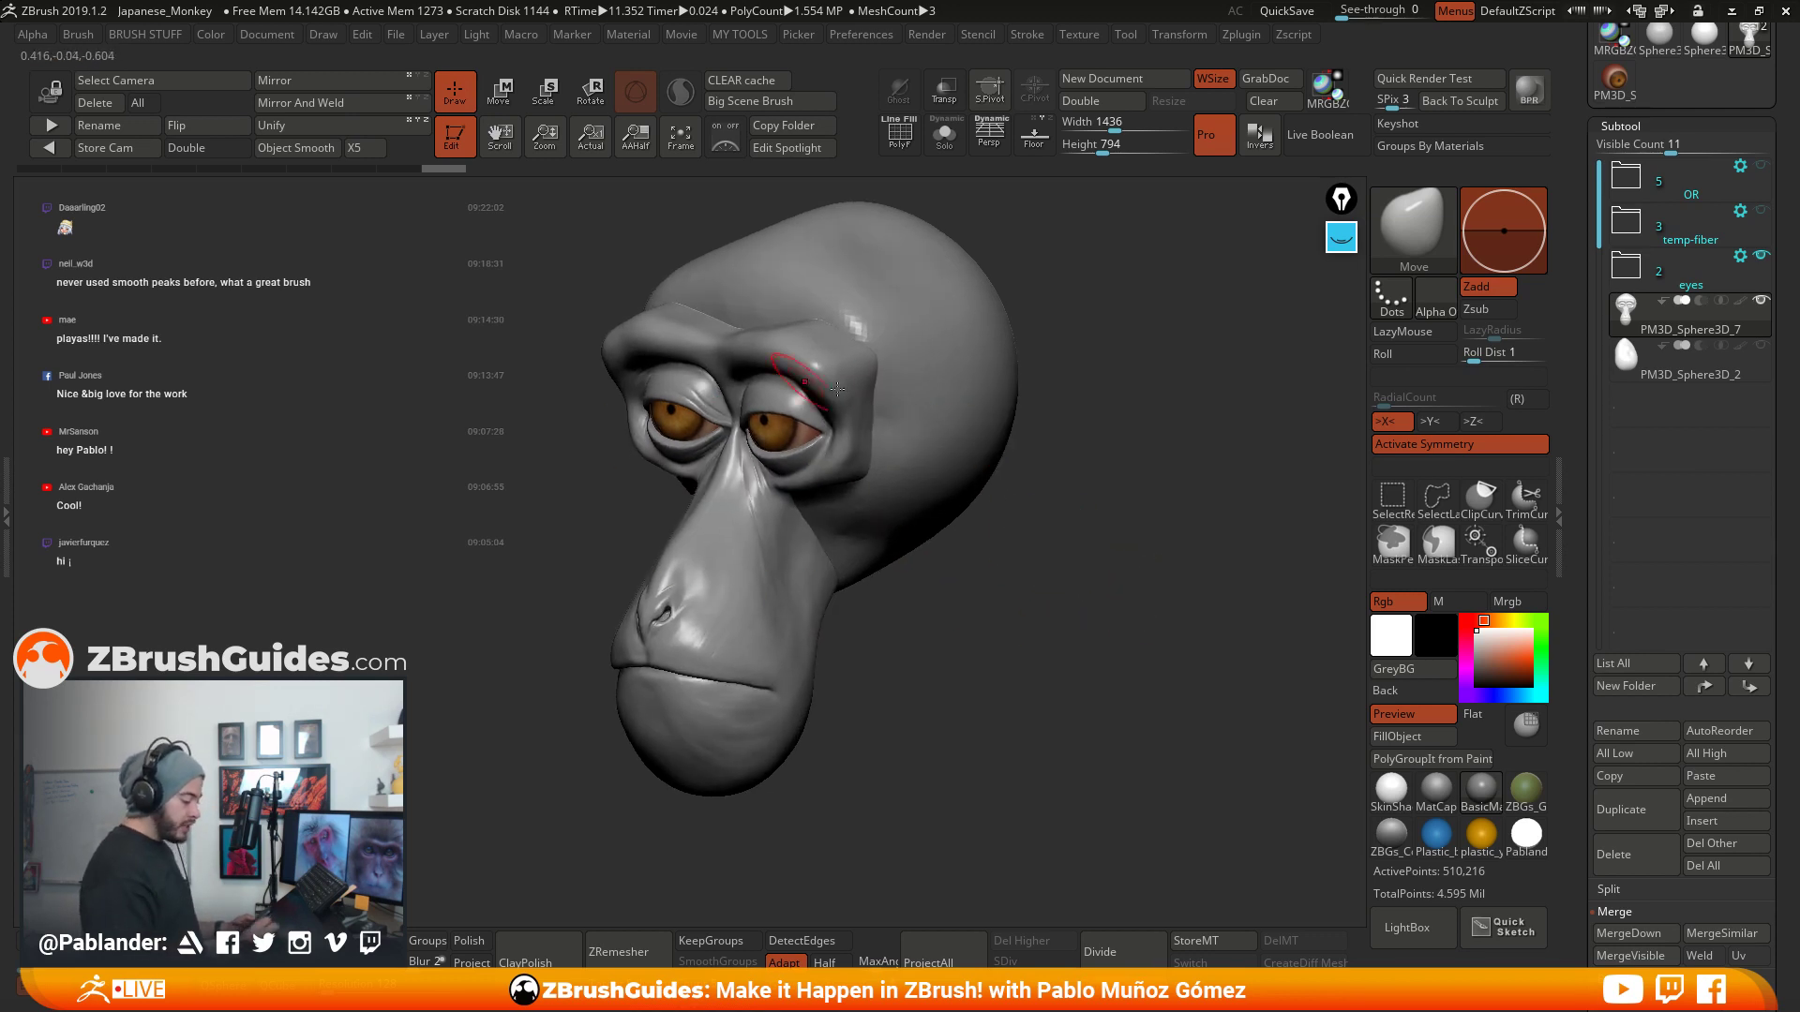
drag(1065, 622, 1085, 514)
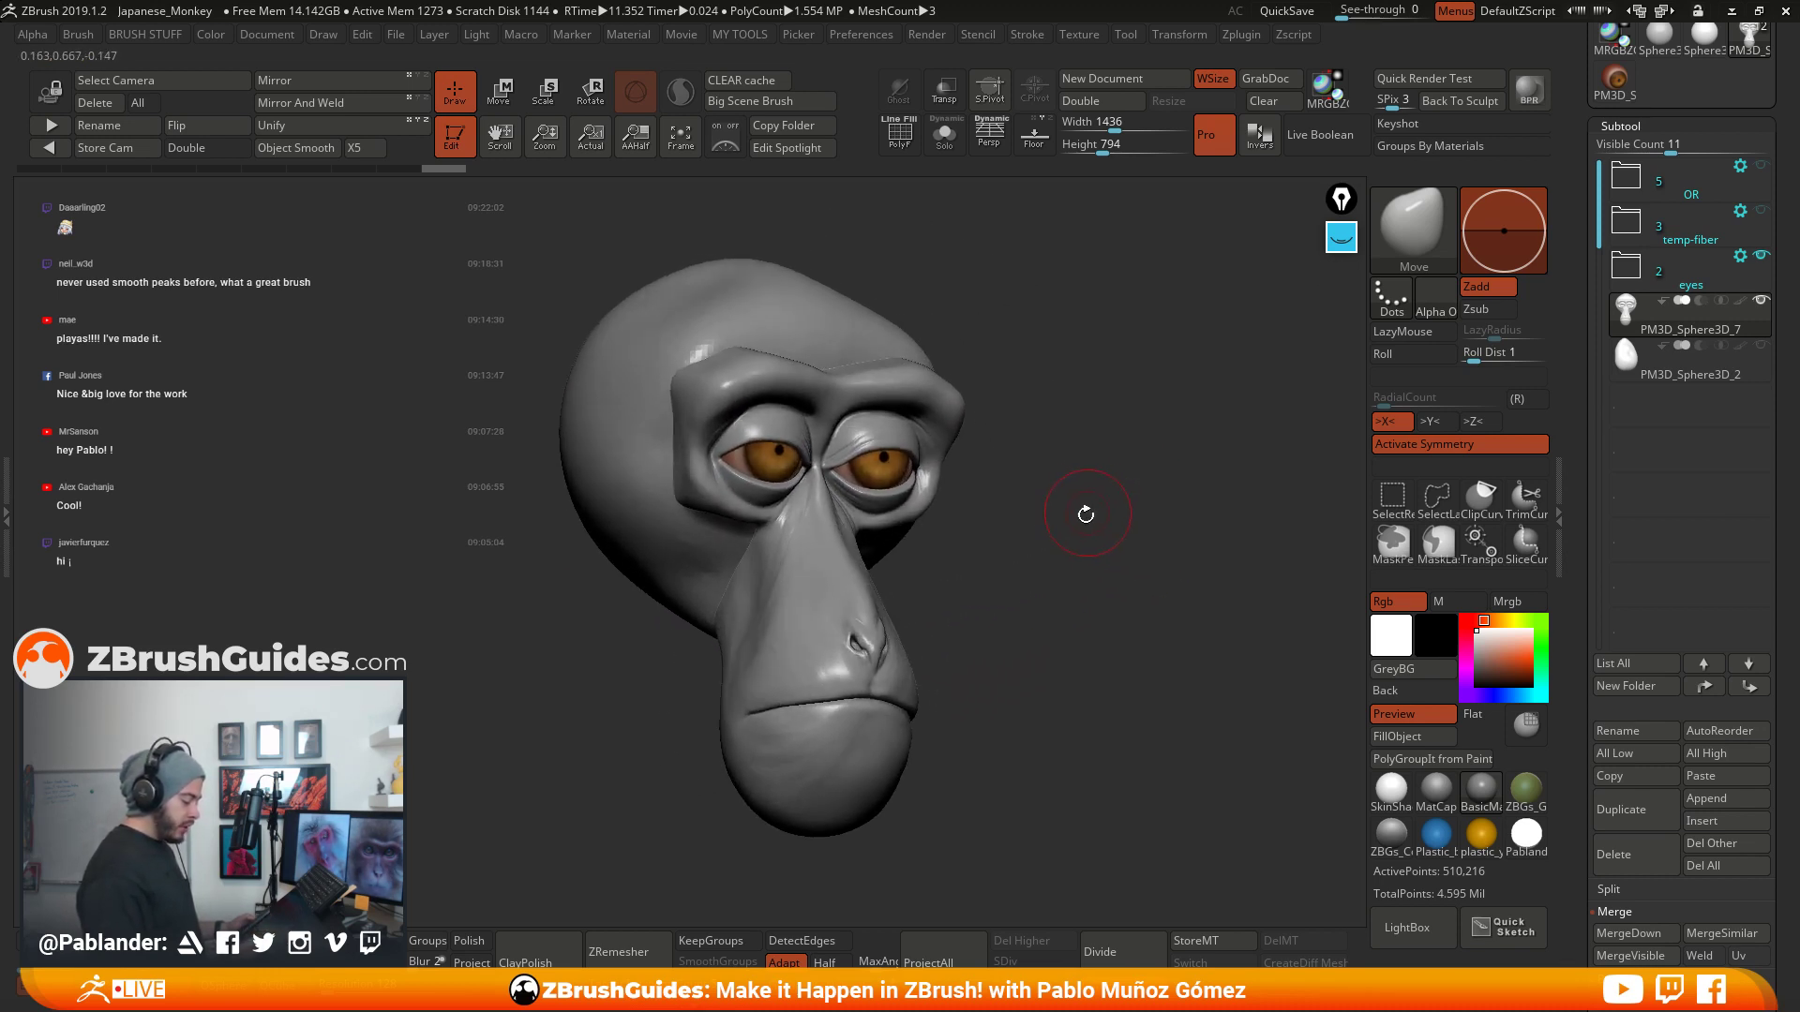
mouse_move(999, 565)
mouse_down()
mouse_move(1038, 567)
mouse_move(1085, 475)
mouse_up()
click(1342, 238)
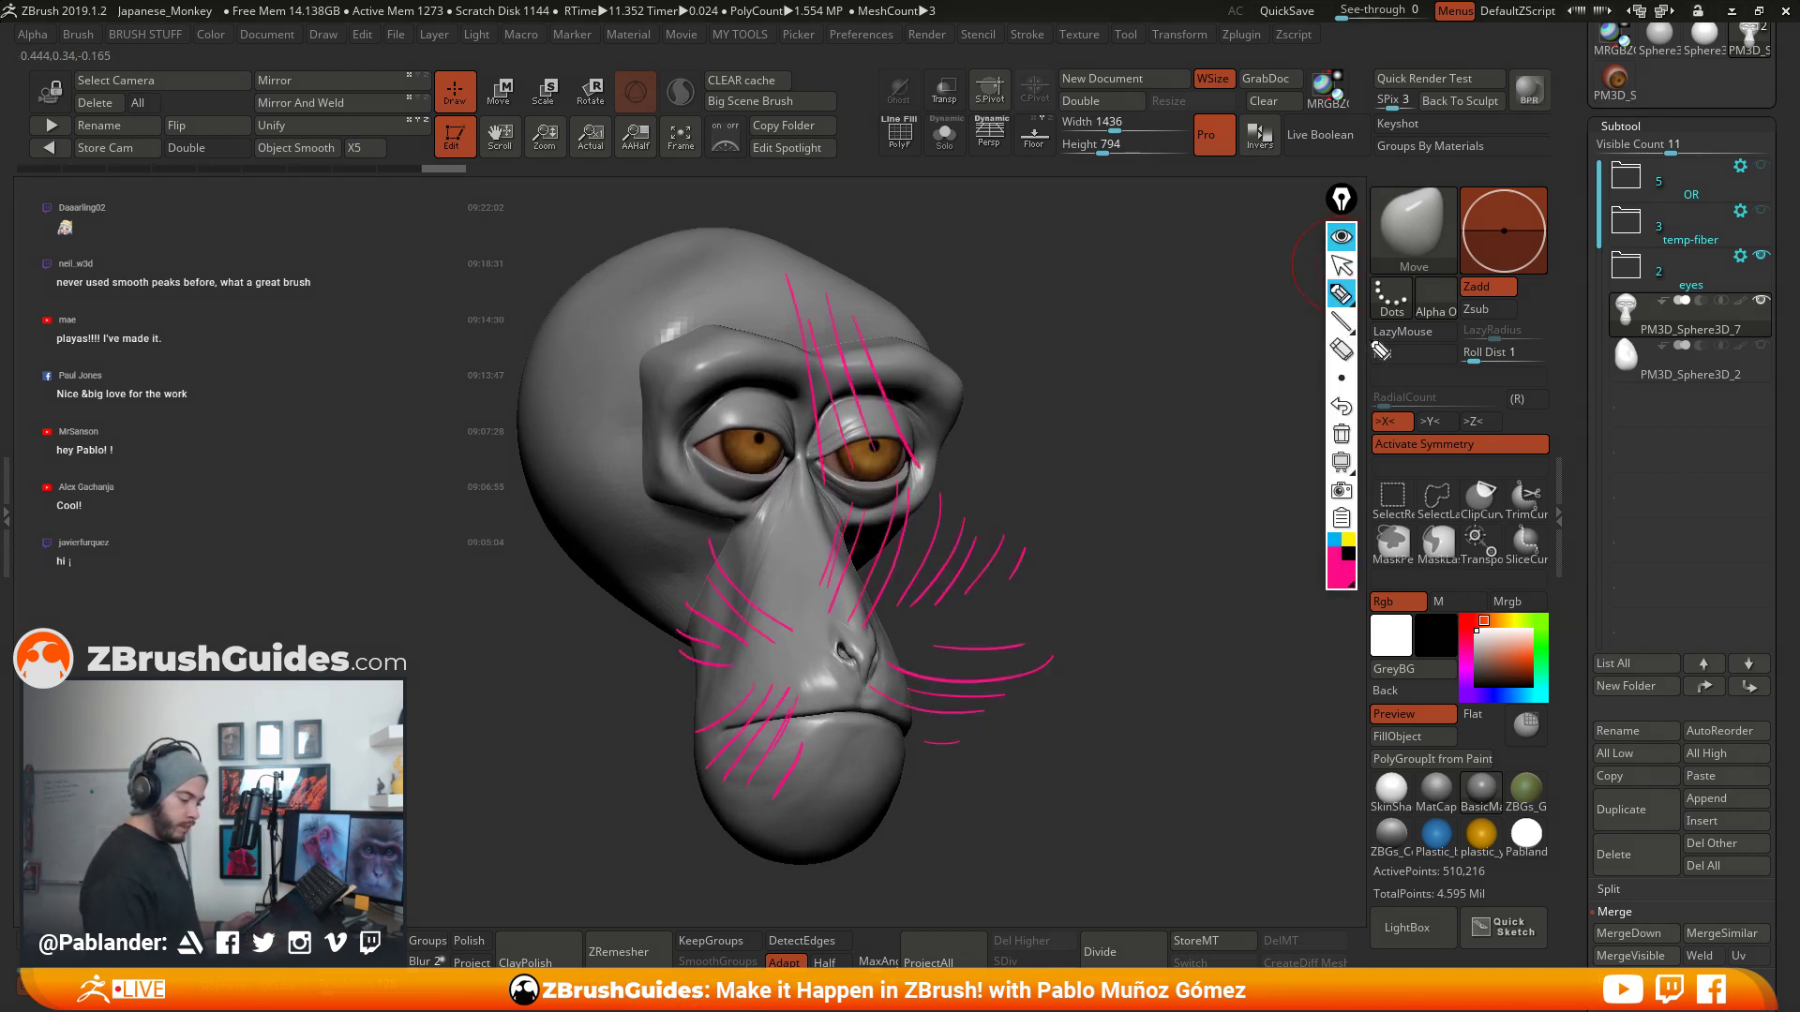
mouse_move(1350, 321)
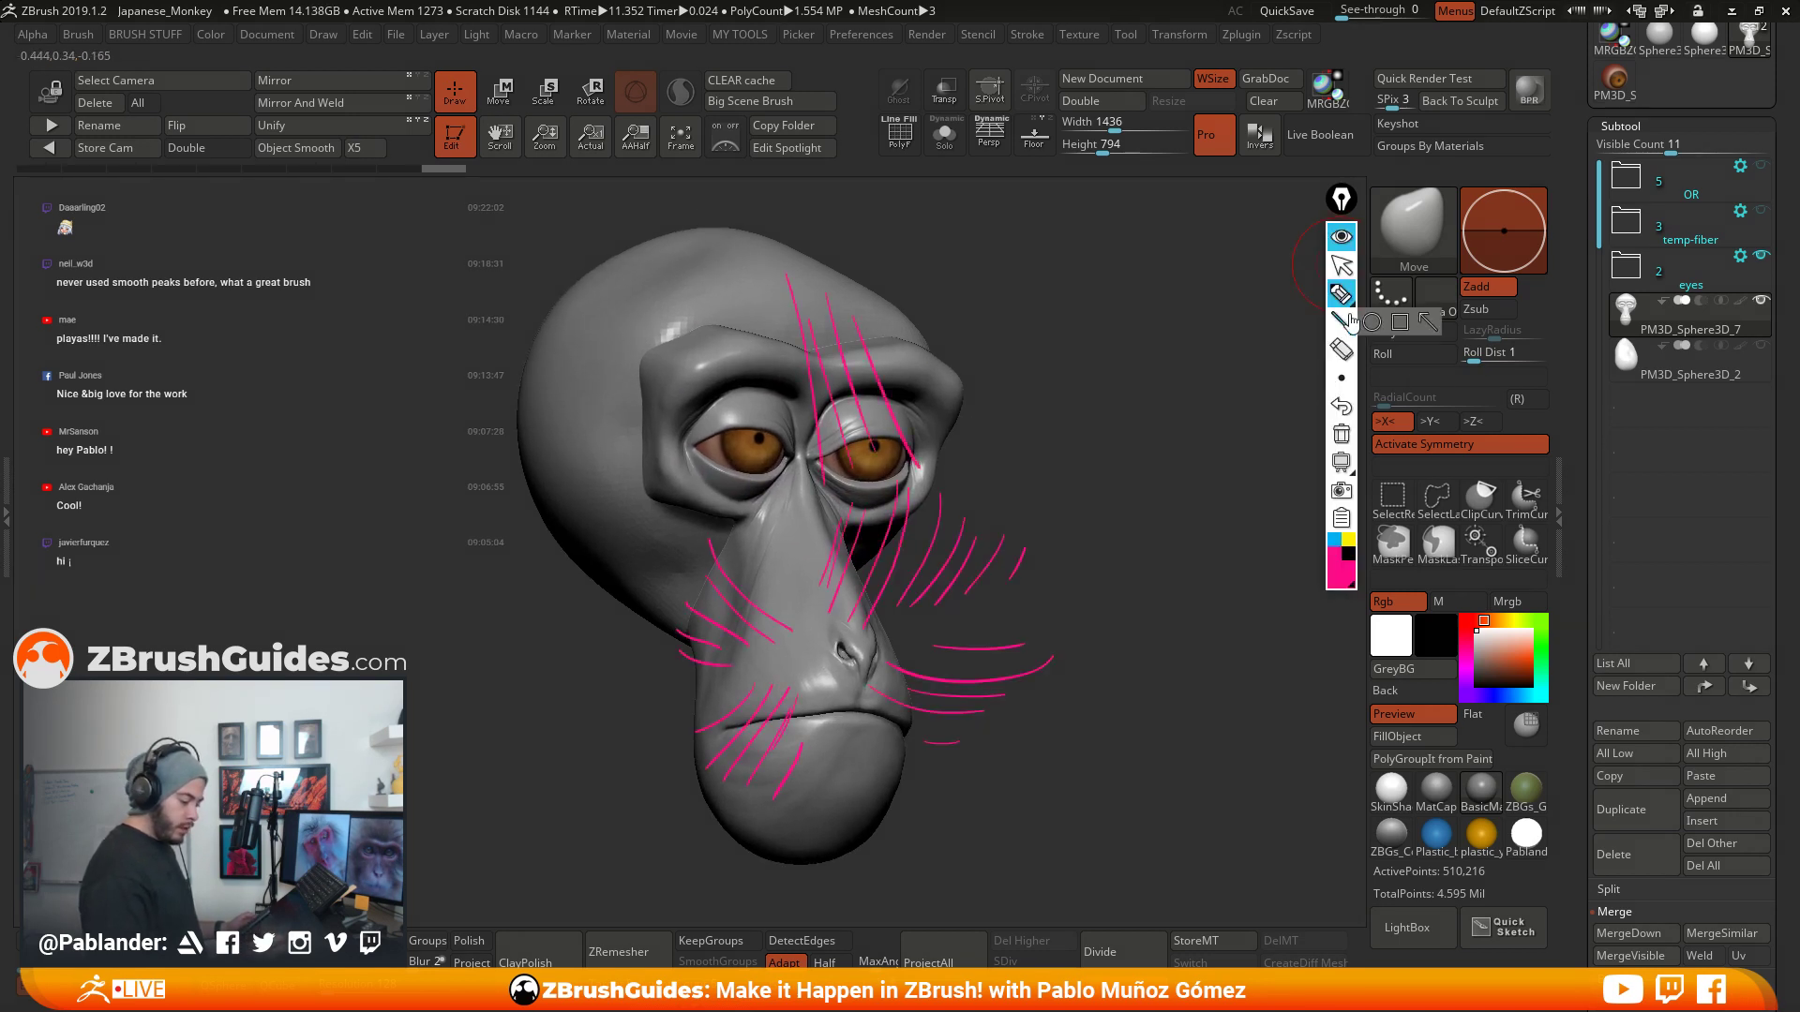
click(1342, 434)
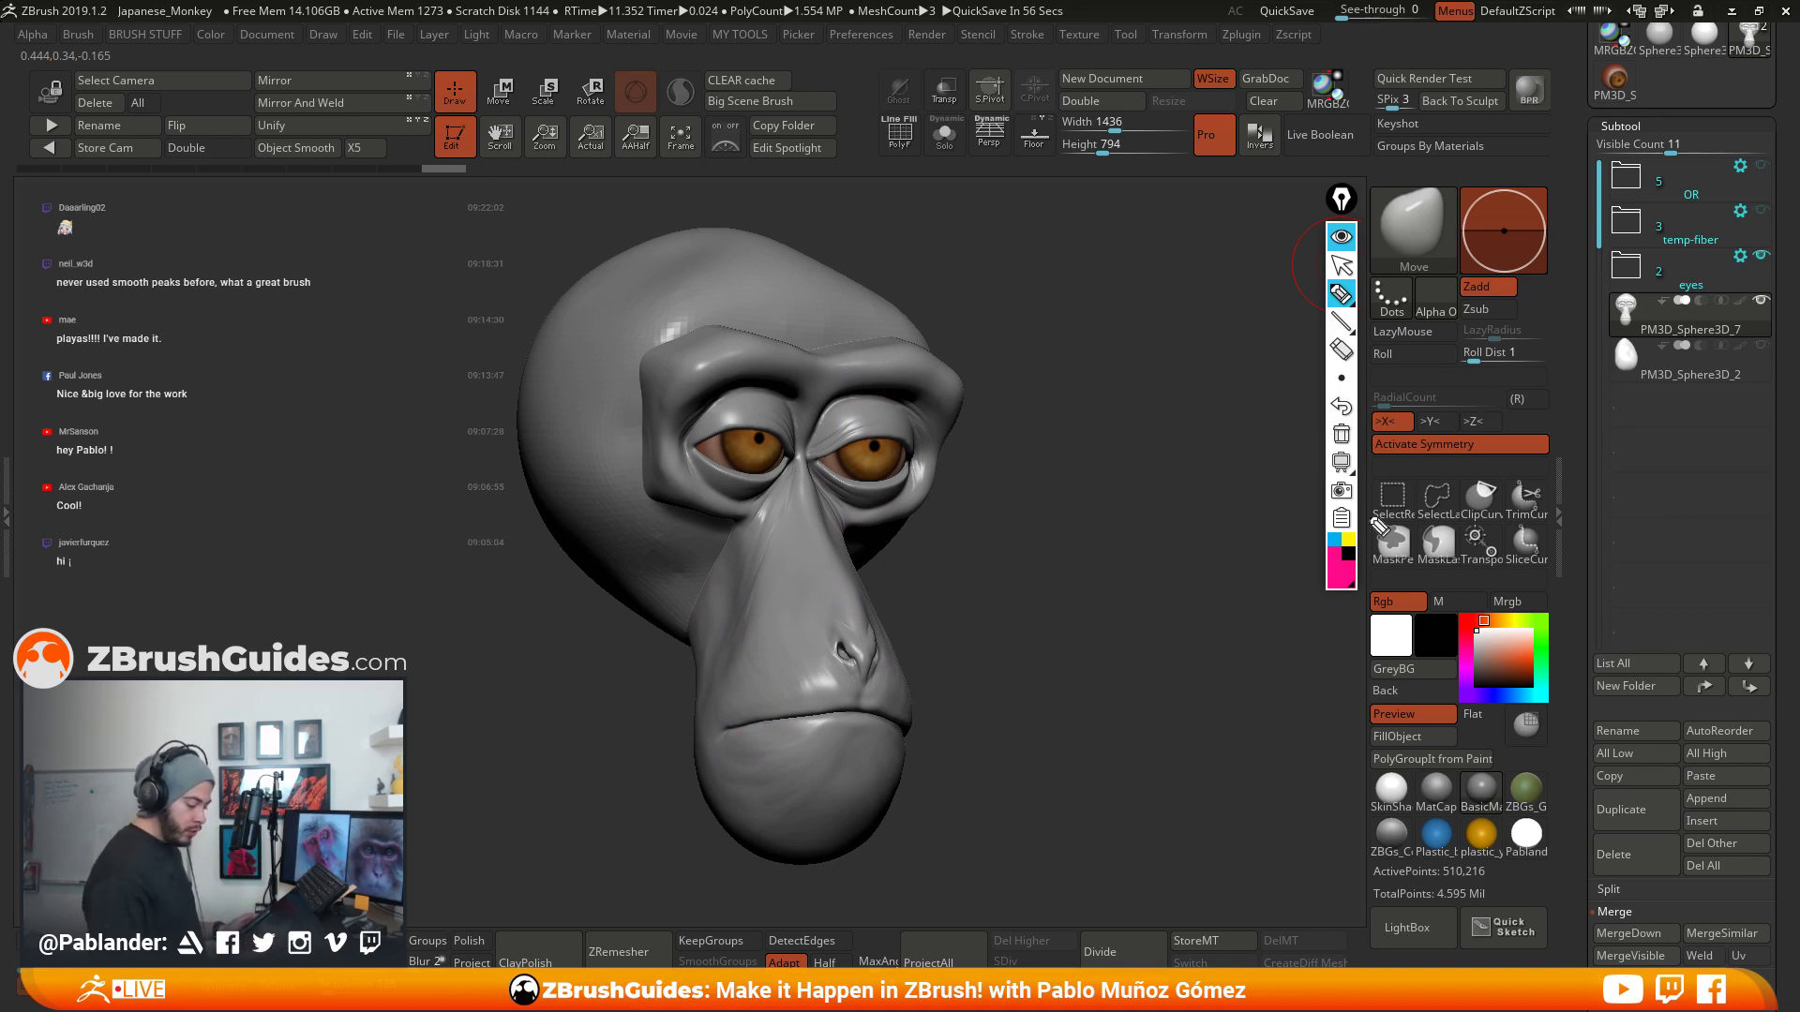
- Outline the face in blue annotation ink and label it "100p" with a leader line
click(1337, 541)
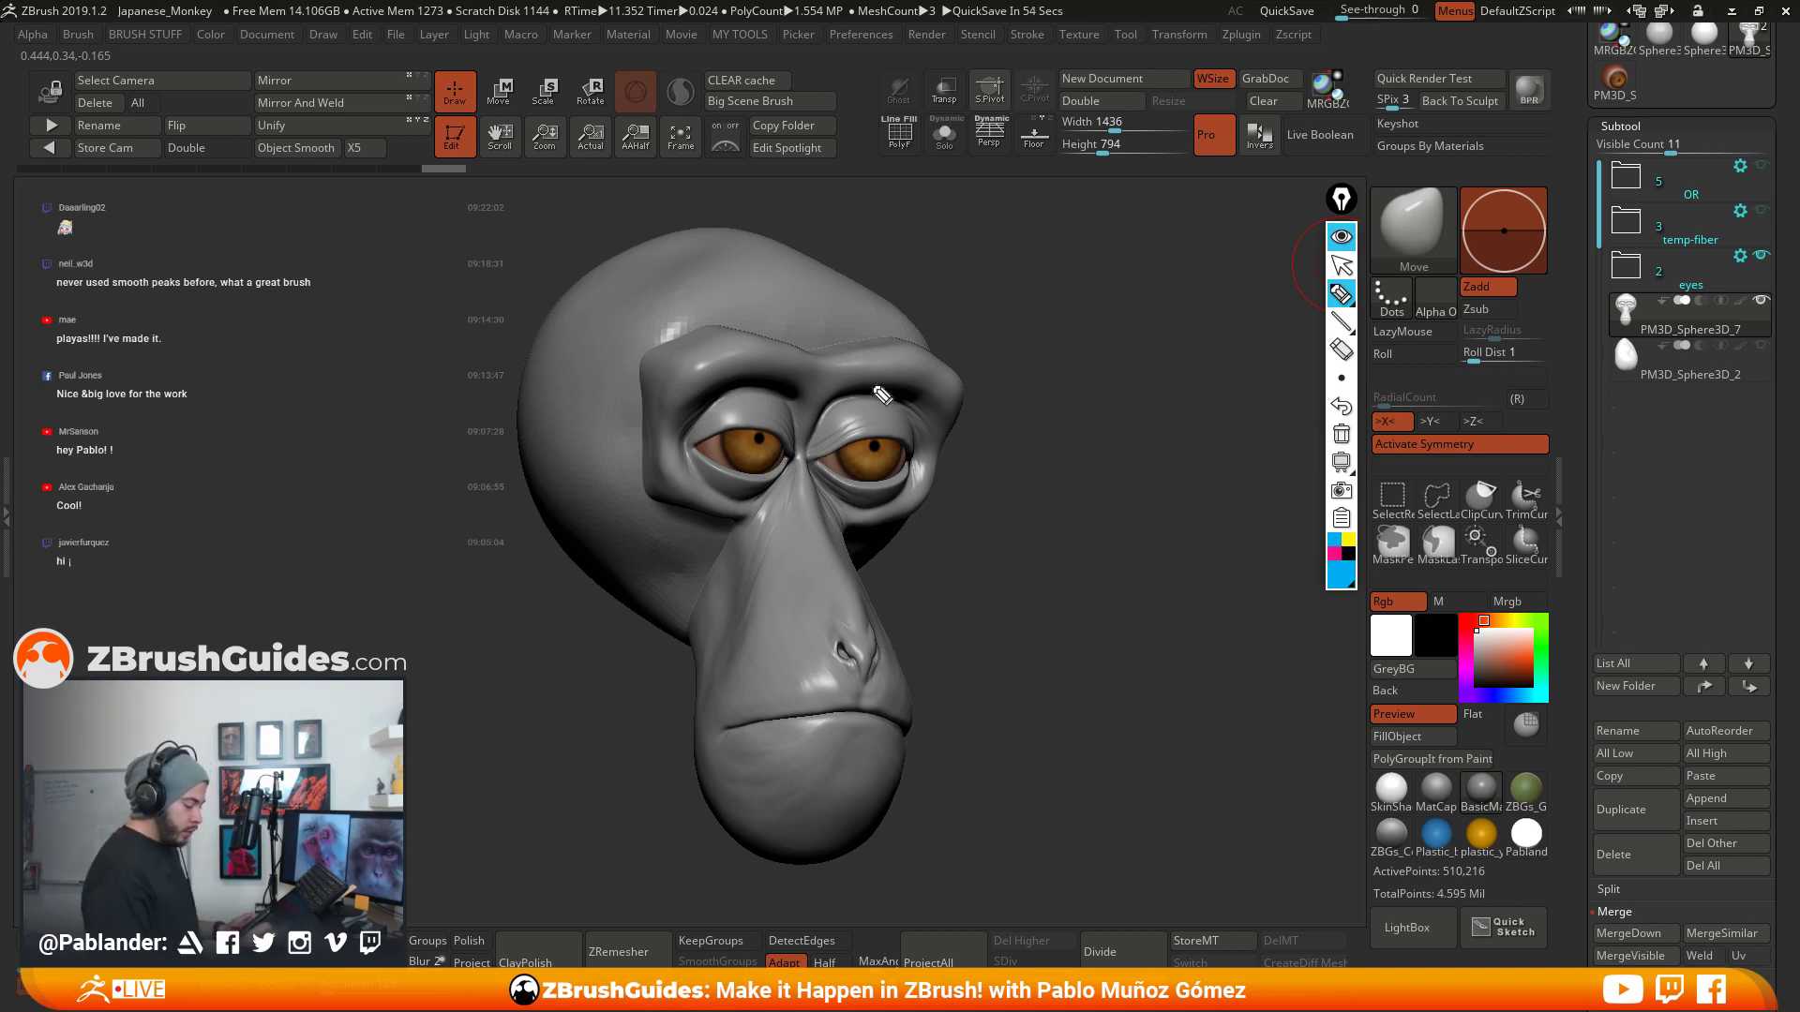
mouse_move(812, 348)
mouse_down()
mouse_move(709, 322)
mouse_move(641, 440)
mouse_move(738, 530)
mouse_move(712, 745)
mouse_move(900, 829)
mouse_move(858, 562)
mouse_move(949, 483)
mouse_move(928, 343)
mouse_move(805, 349)
mouse_up()
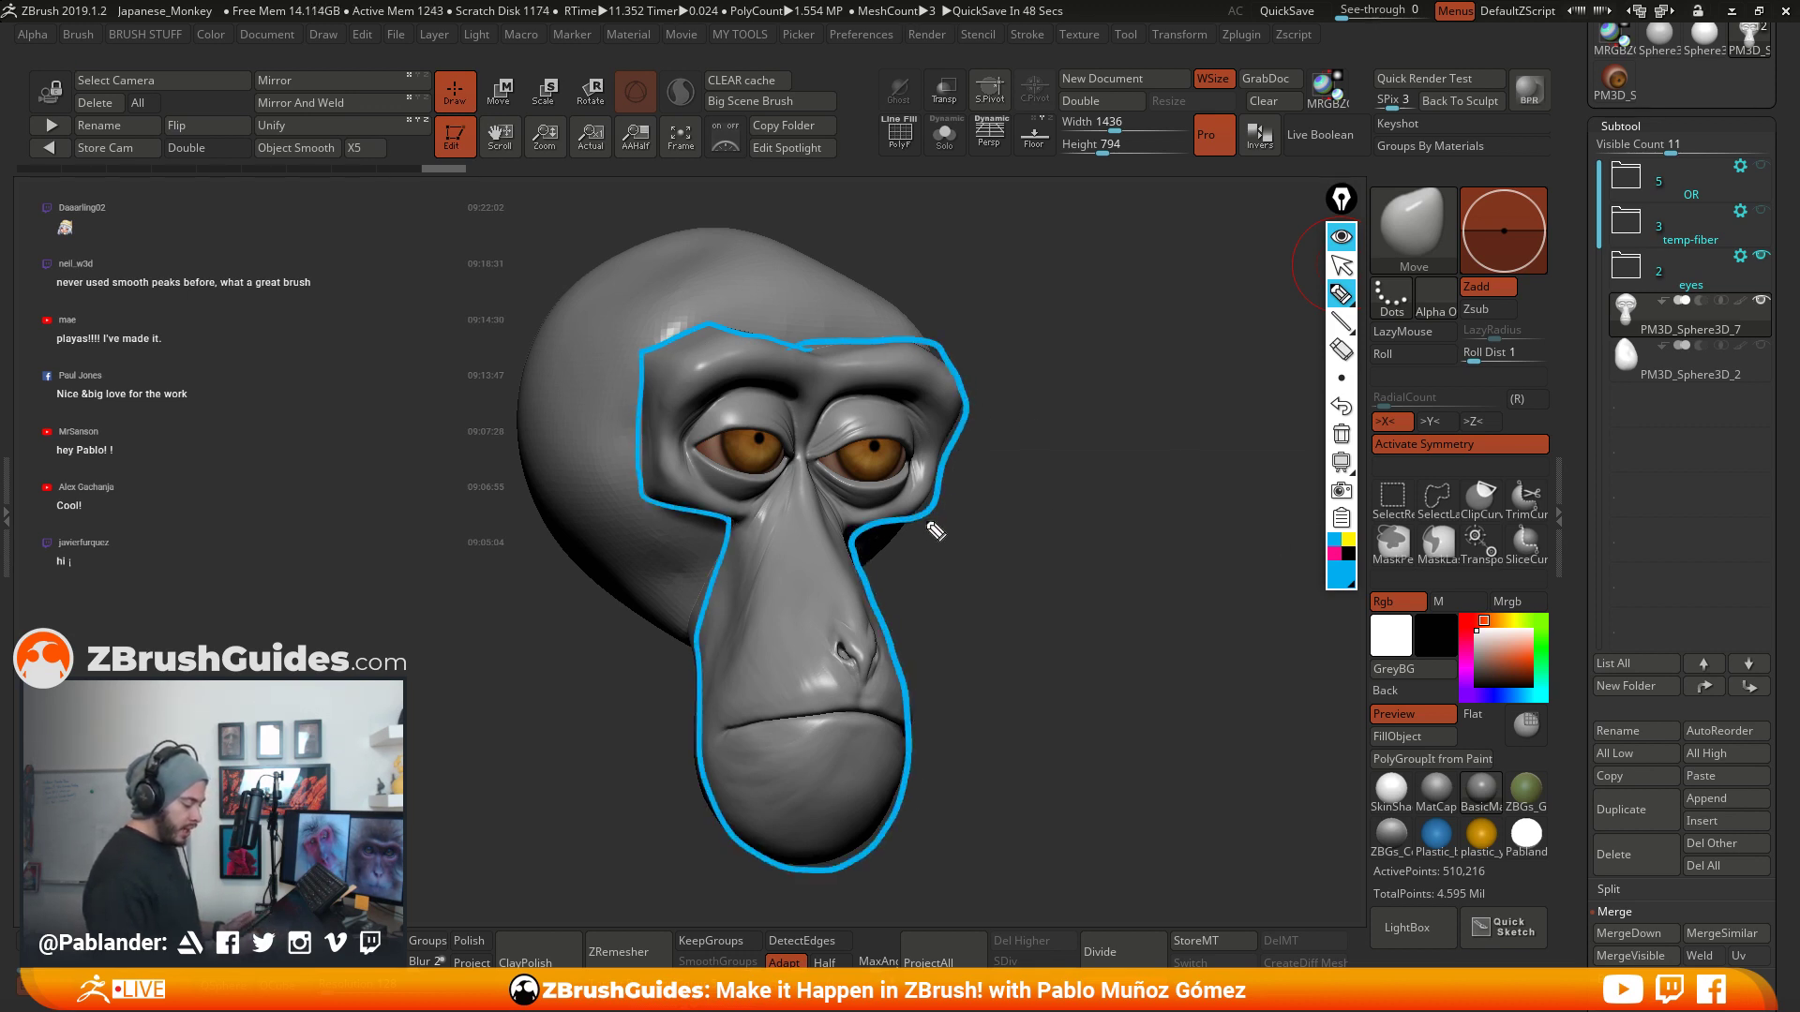
drag(846, 583, 1064, 529)
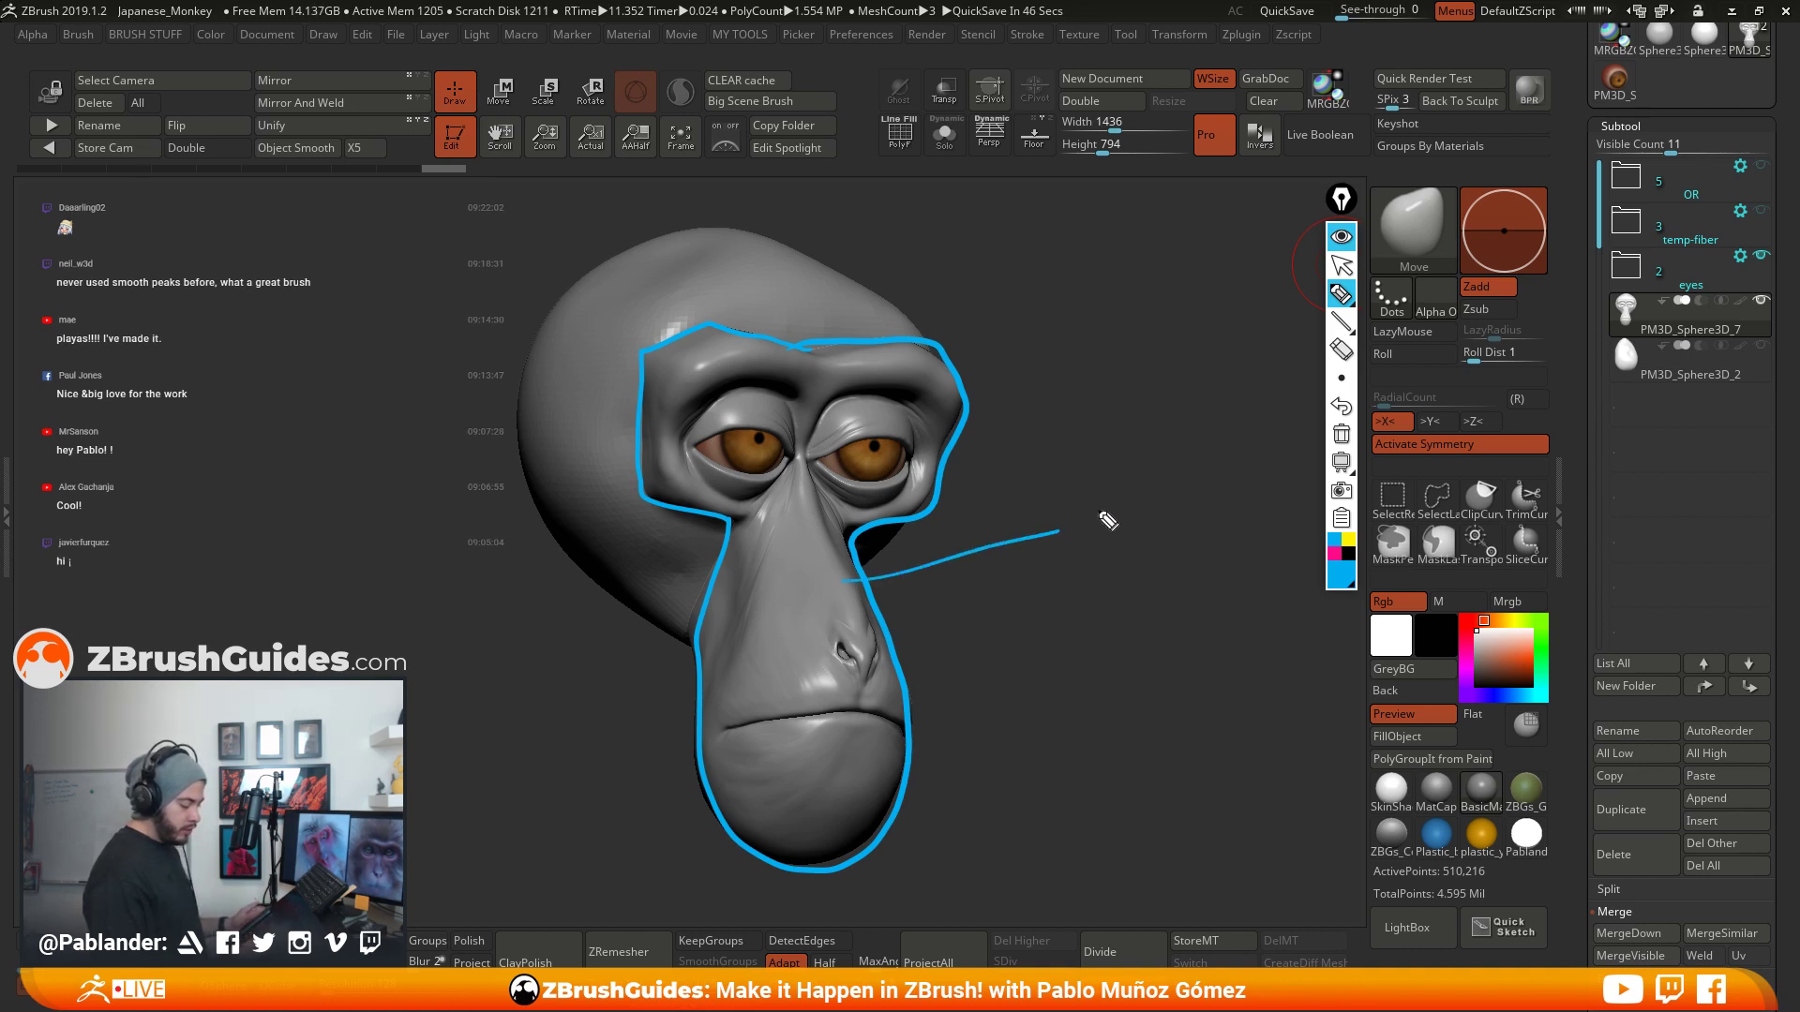
mouse_move(1113, 488)
mouse_down()
mouse_move(1147, 495)
mouse_move(1165, 531)
mouse_move(1196, 527)
mouse_up()
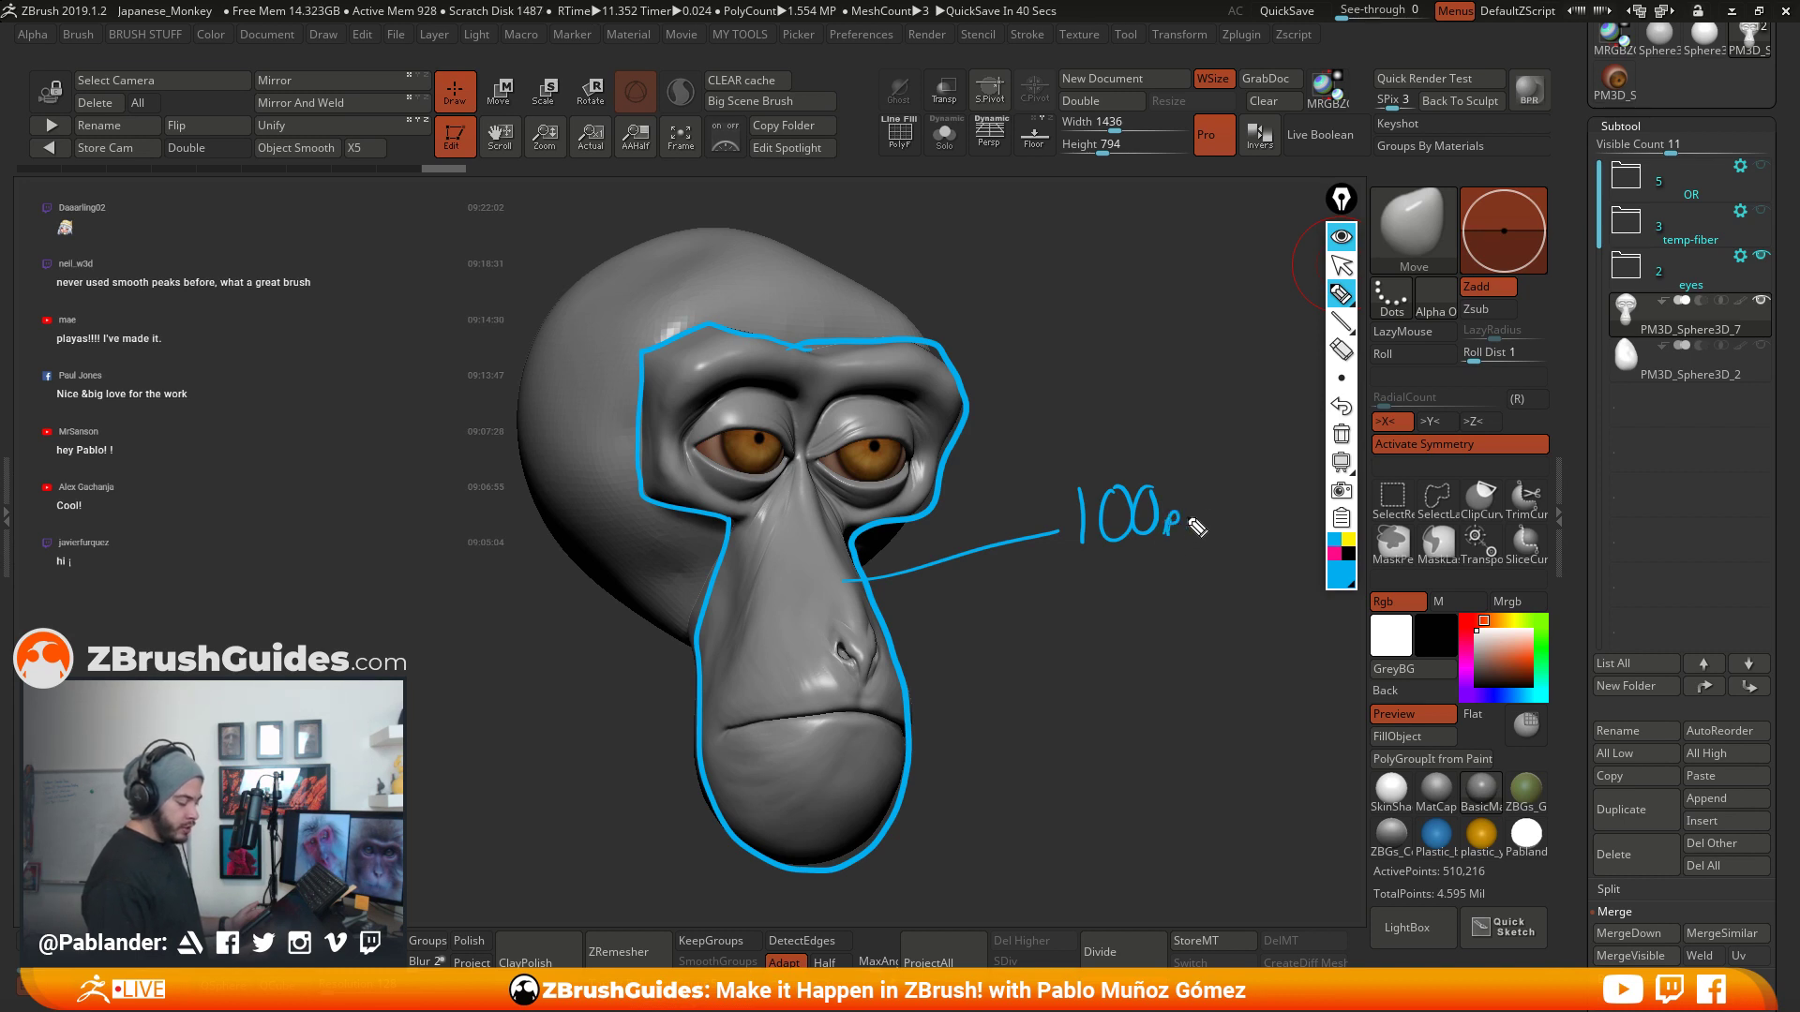
- Outline the cranium in pink annotation ink and label it "50p" with a leader line
click(1333, 553)
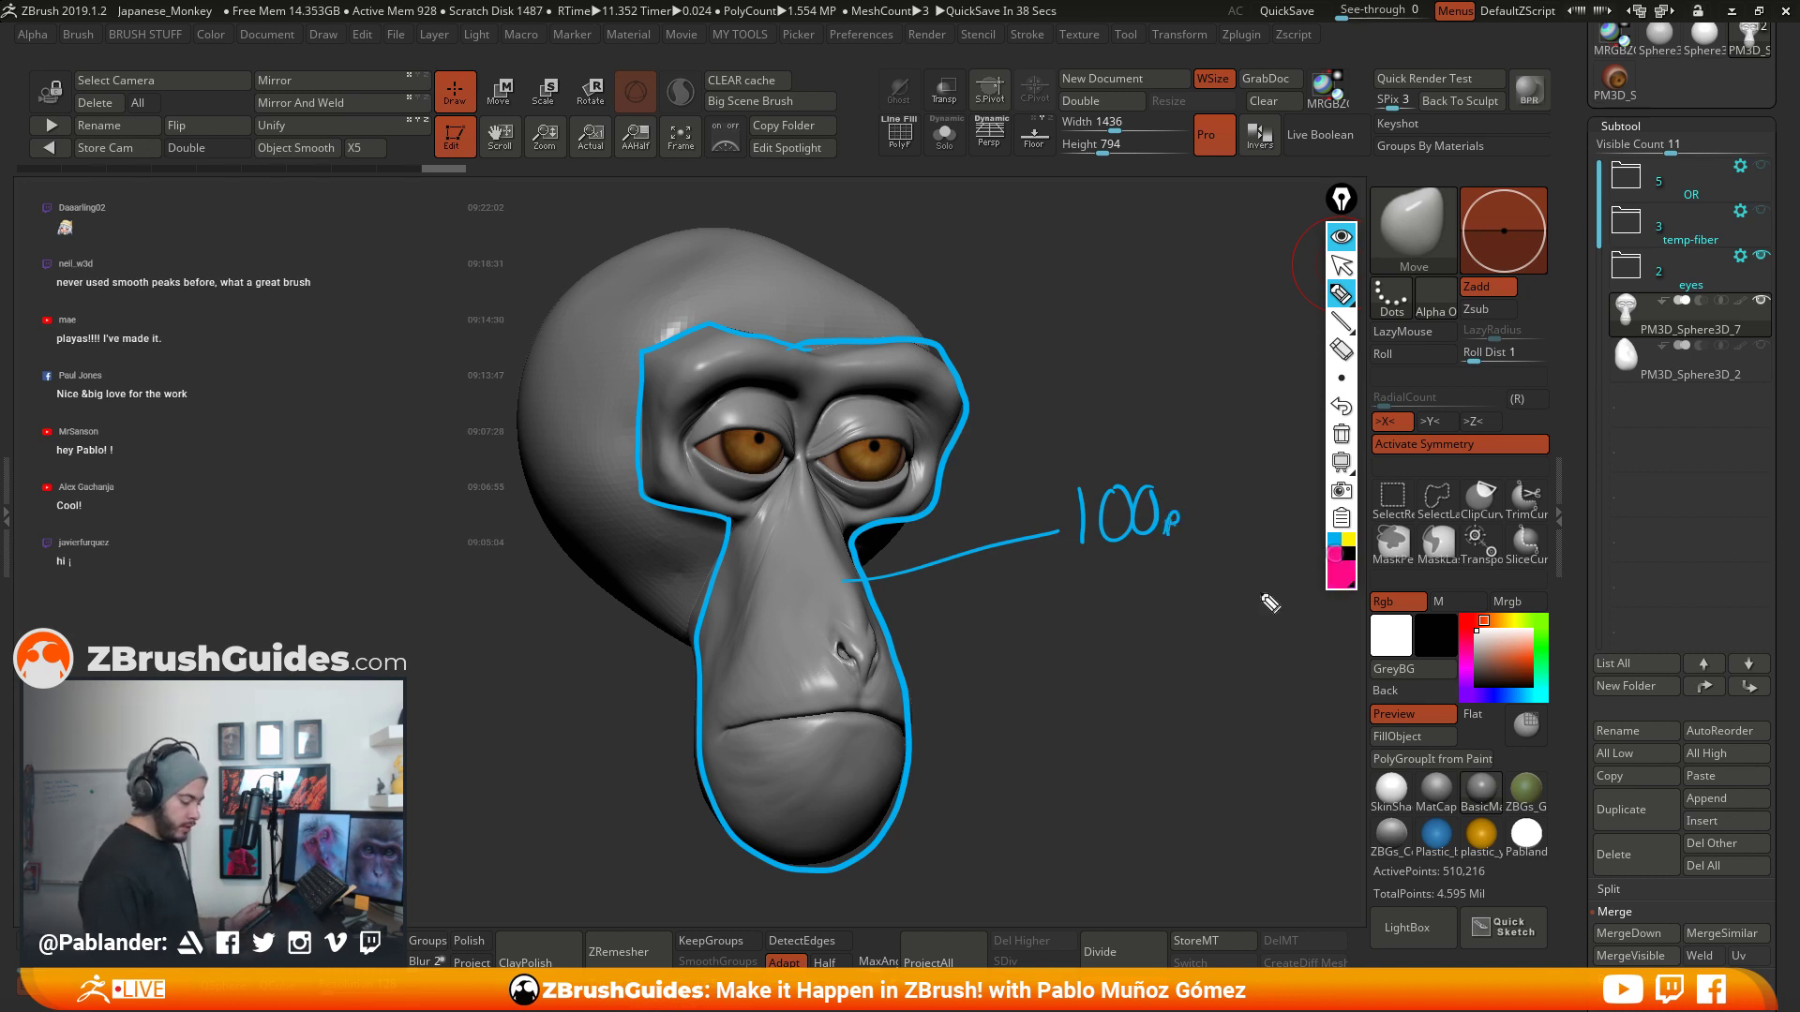
mouse_move(685, 641)
mouse_down()
mouse_move(530, 478)
mouse_move(746, 242)
mouse_move(933, 343)
mouse_move(996, 279)
mouse_move(1018, 283)
mouse_up()
mouse_move(1069, 250)
mouse_down()
mouse_move(1065, 269)
mouse_move(1086, 255)
mouse_up()
drag(1089, 270, 1101, 291)
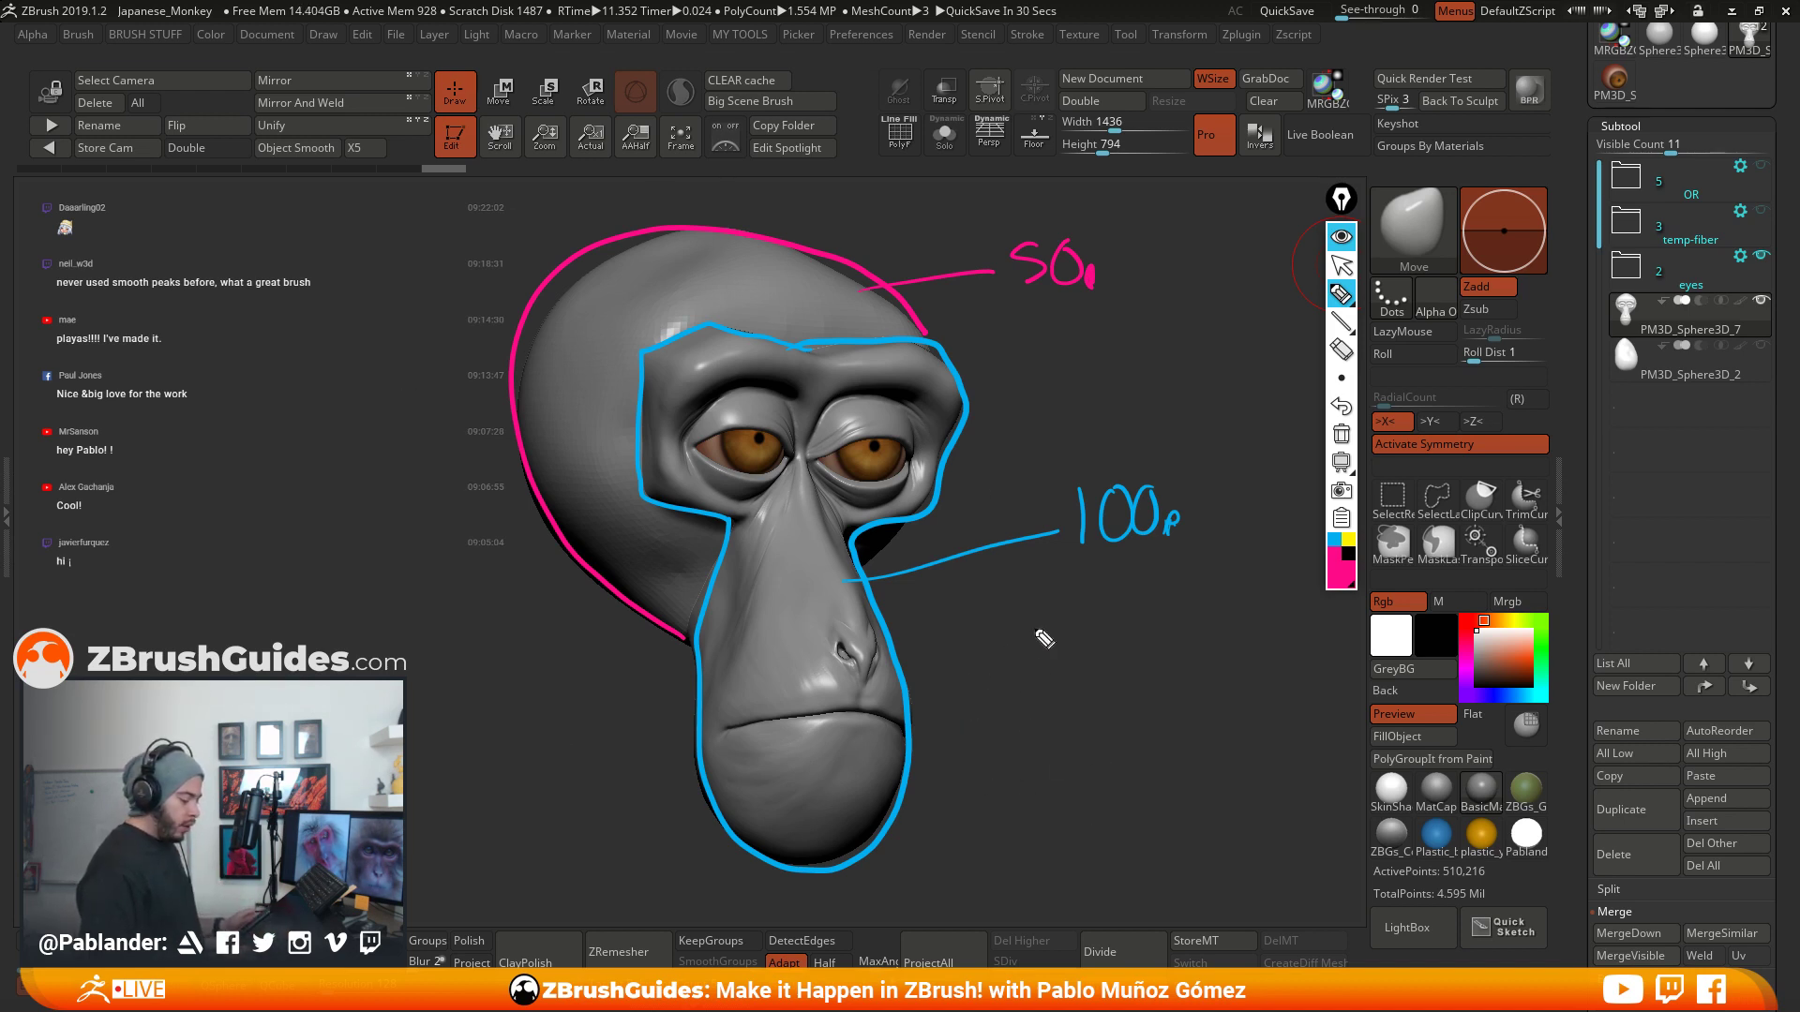
- Annotate the sum in pink: a plus sign and frame joining both labels, "150" below, and a box around "100p"
mouse_move(1092, 324)
mouse_down()
mouse_move(1094, 433)
mouse_move(1139, 379)
mouse_up()
mouse_move(965, 215)
mouse_down()
mouse_move(994, 366)
mouse_move(1174, 218)
mouse_move(1022, 208)
mouse_up()
mouse_move(1068, 643)
mouse_down()
mouse_move(1068, 689)
mouse_move(1180, 661)
mouse_move(1166, 645)
mouse_up()
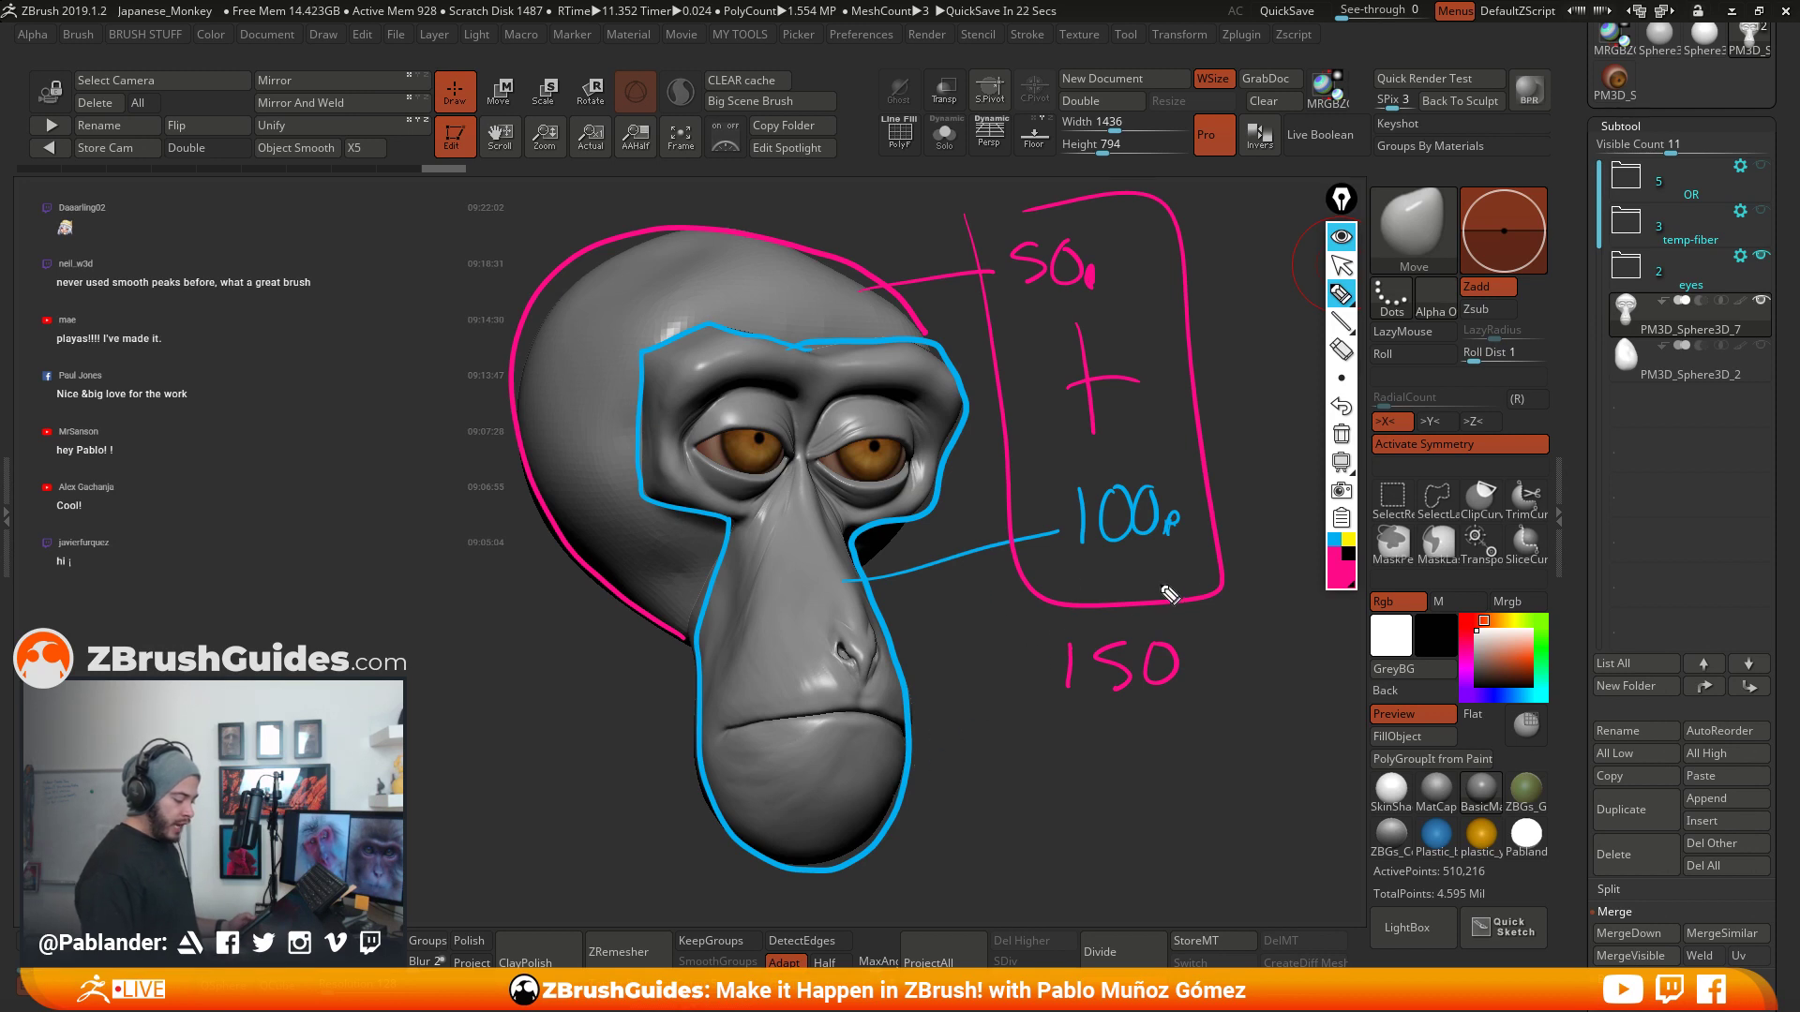
mouse_move(1057, 560)
mouse_down()
mouse_move(1201, 554)
mouse_move(1045, 576)
mouse_up()
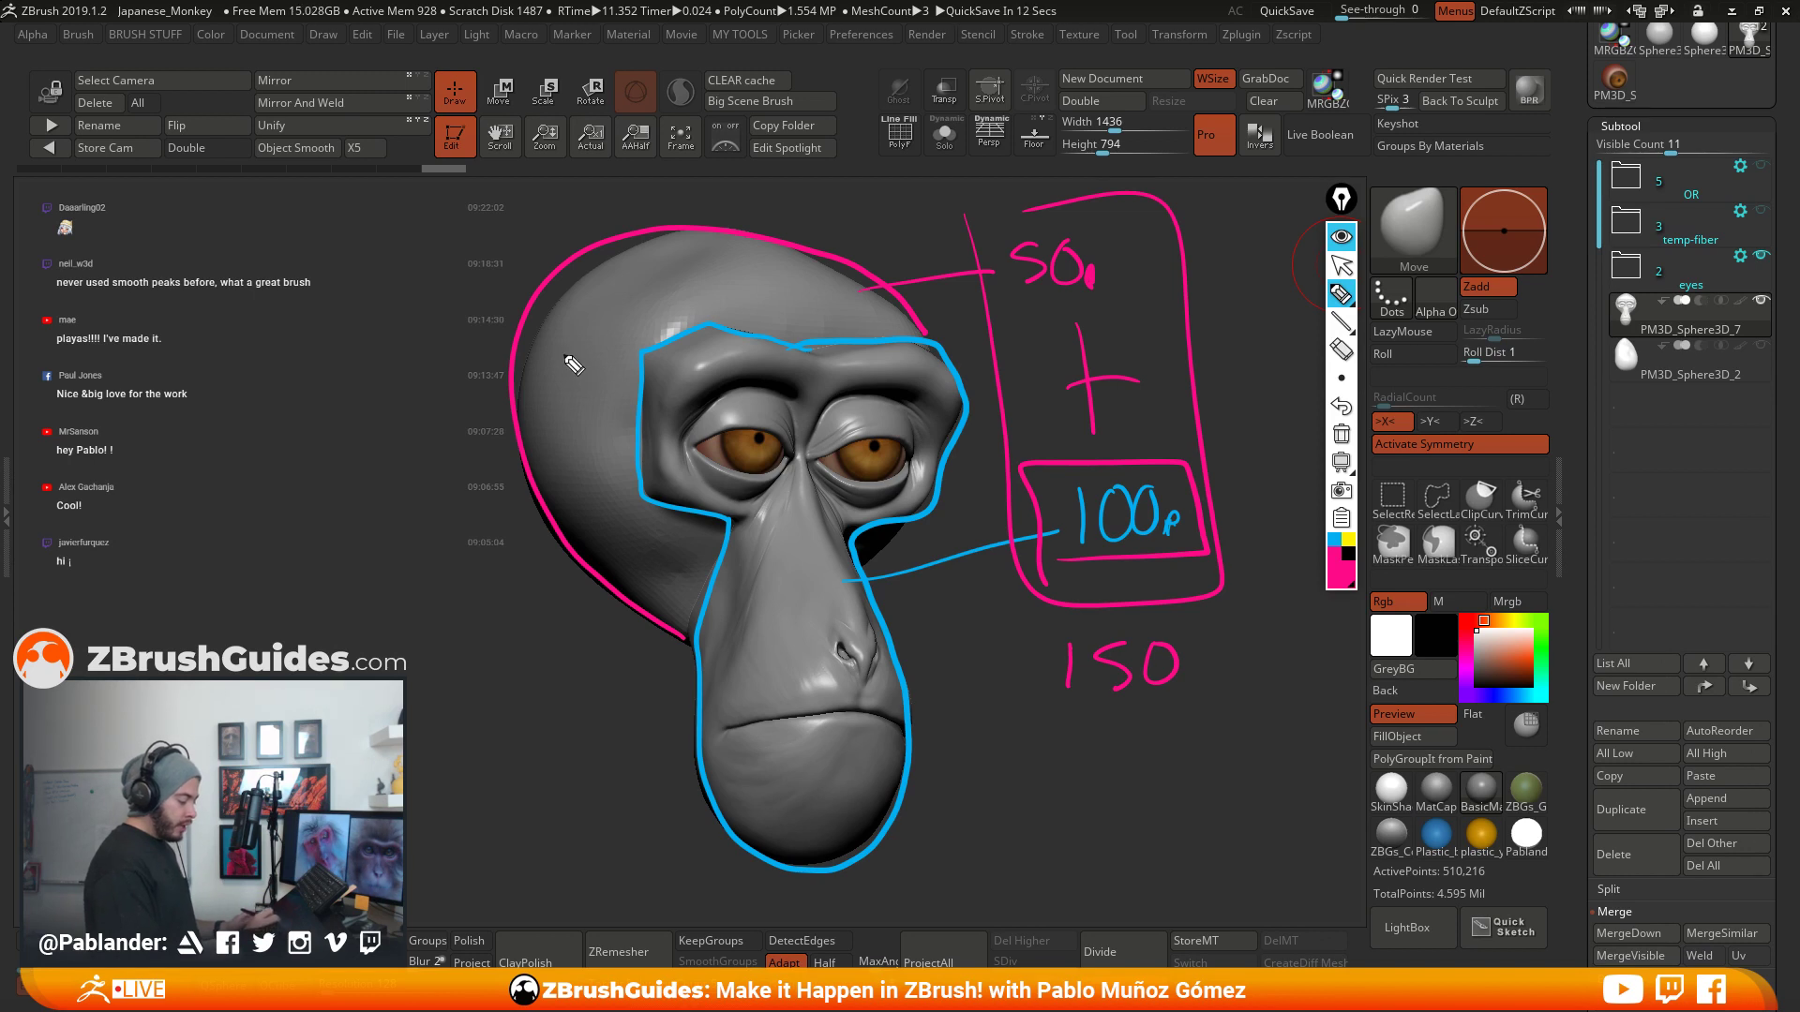
- Mark the cranium with a pink plus sign and the muzzle with a pink minus sign in annotation ink
drag(572, 331, 578, 417)
drag(565, 373, 609, 372)
drag(746, 624, 800, 622)
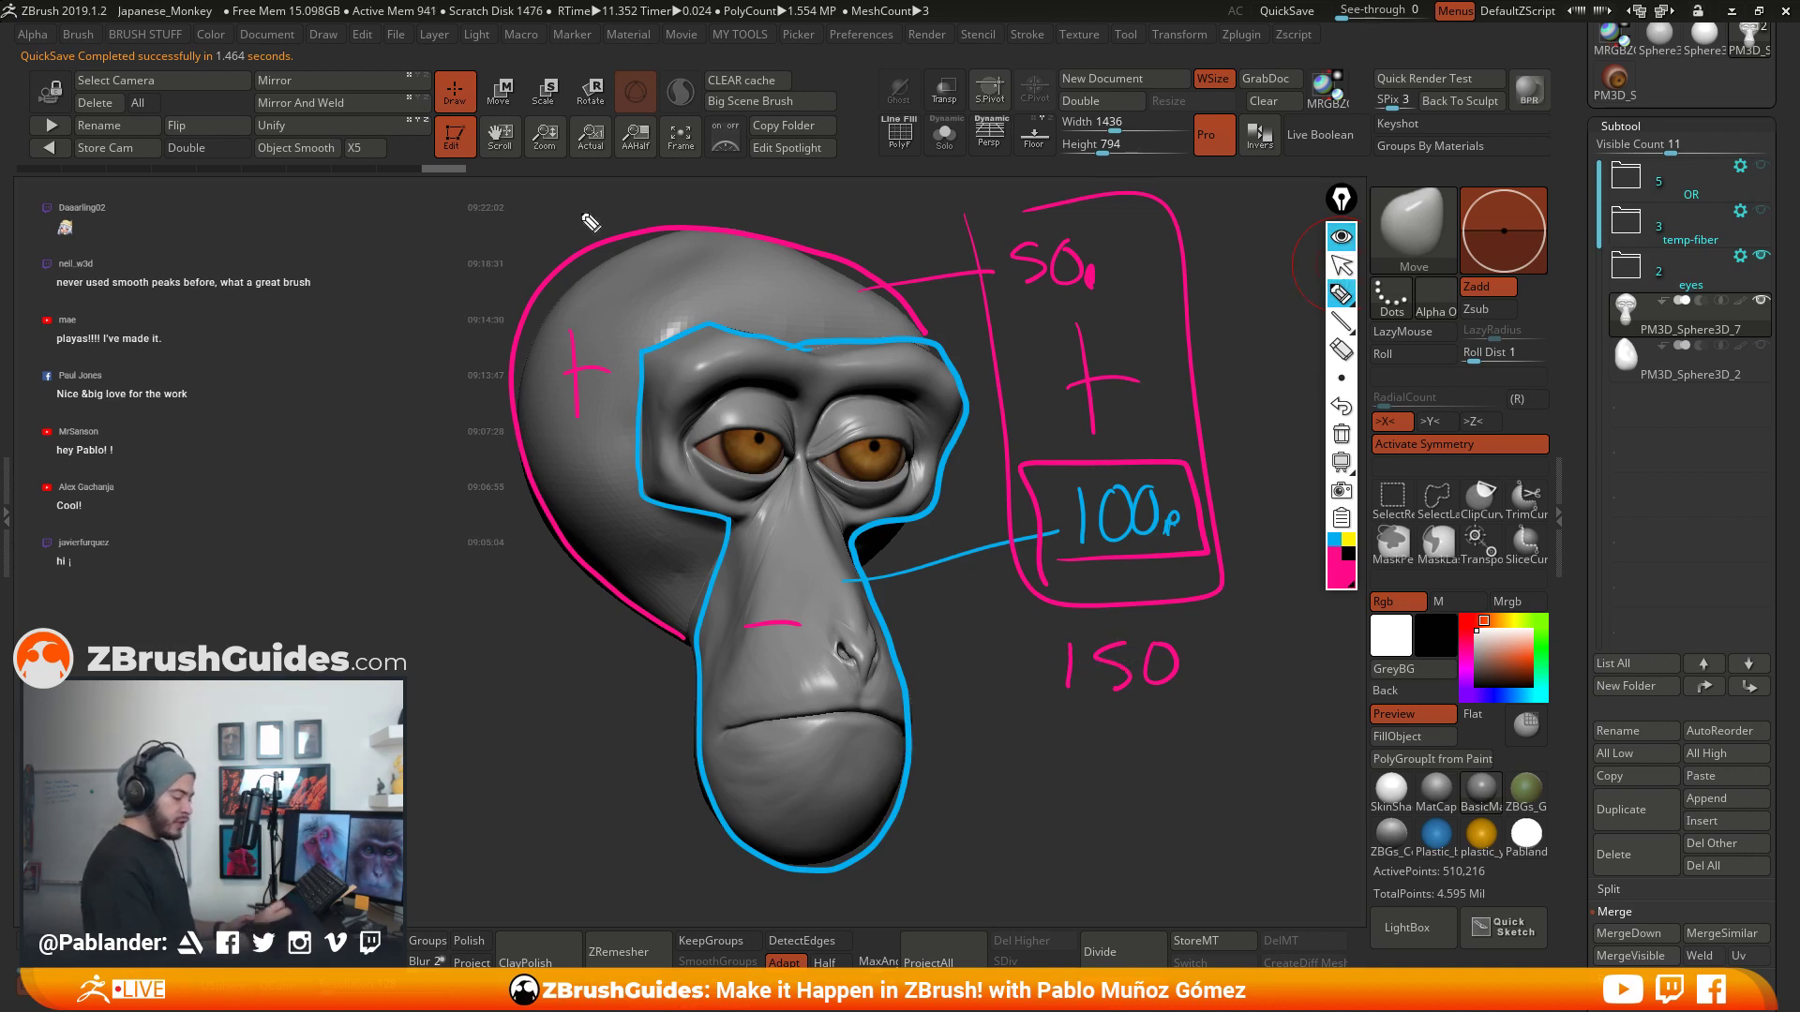
- Erase all annotation strokes over the head, return to the normal pointer and collapse the annotation tools
click(1342, 433)
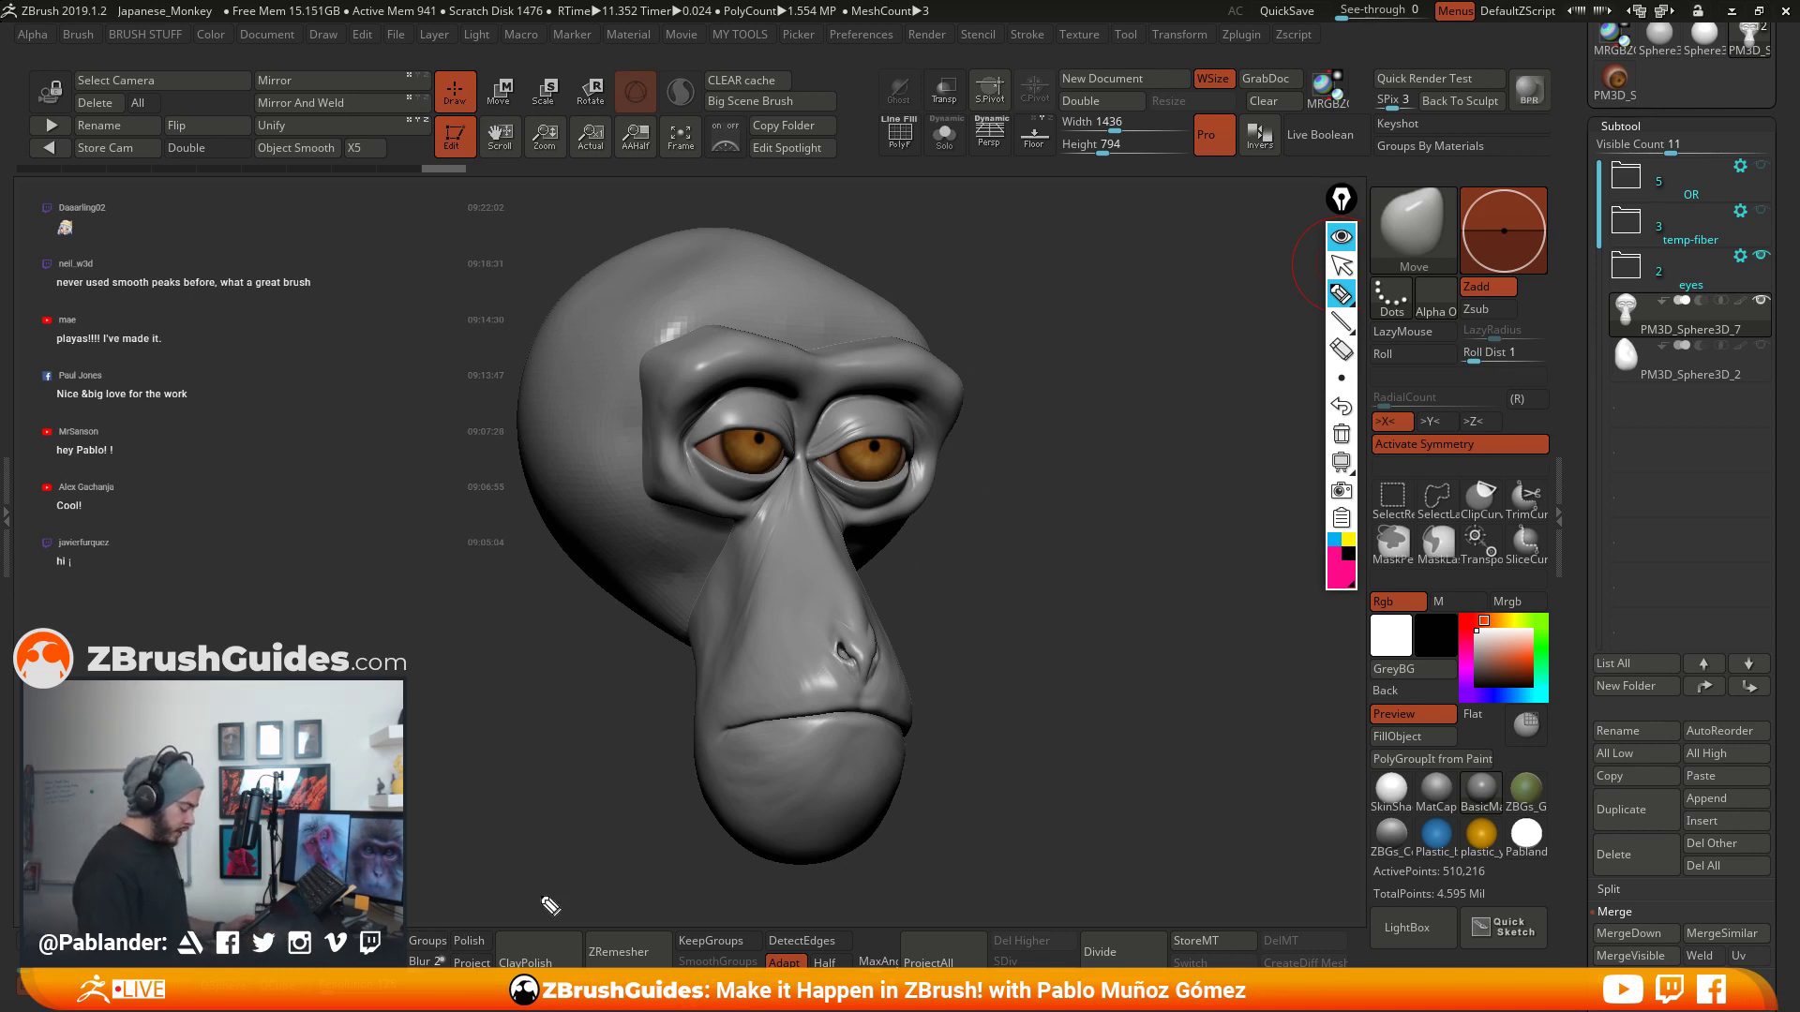
click(1341, 266)
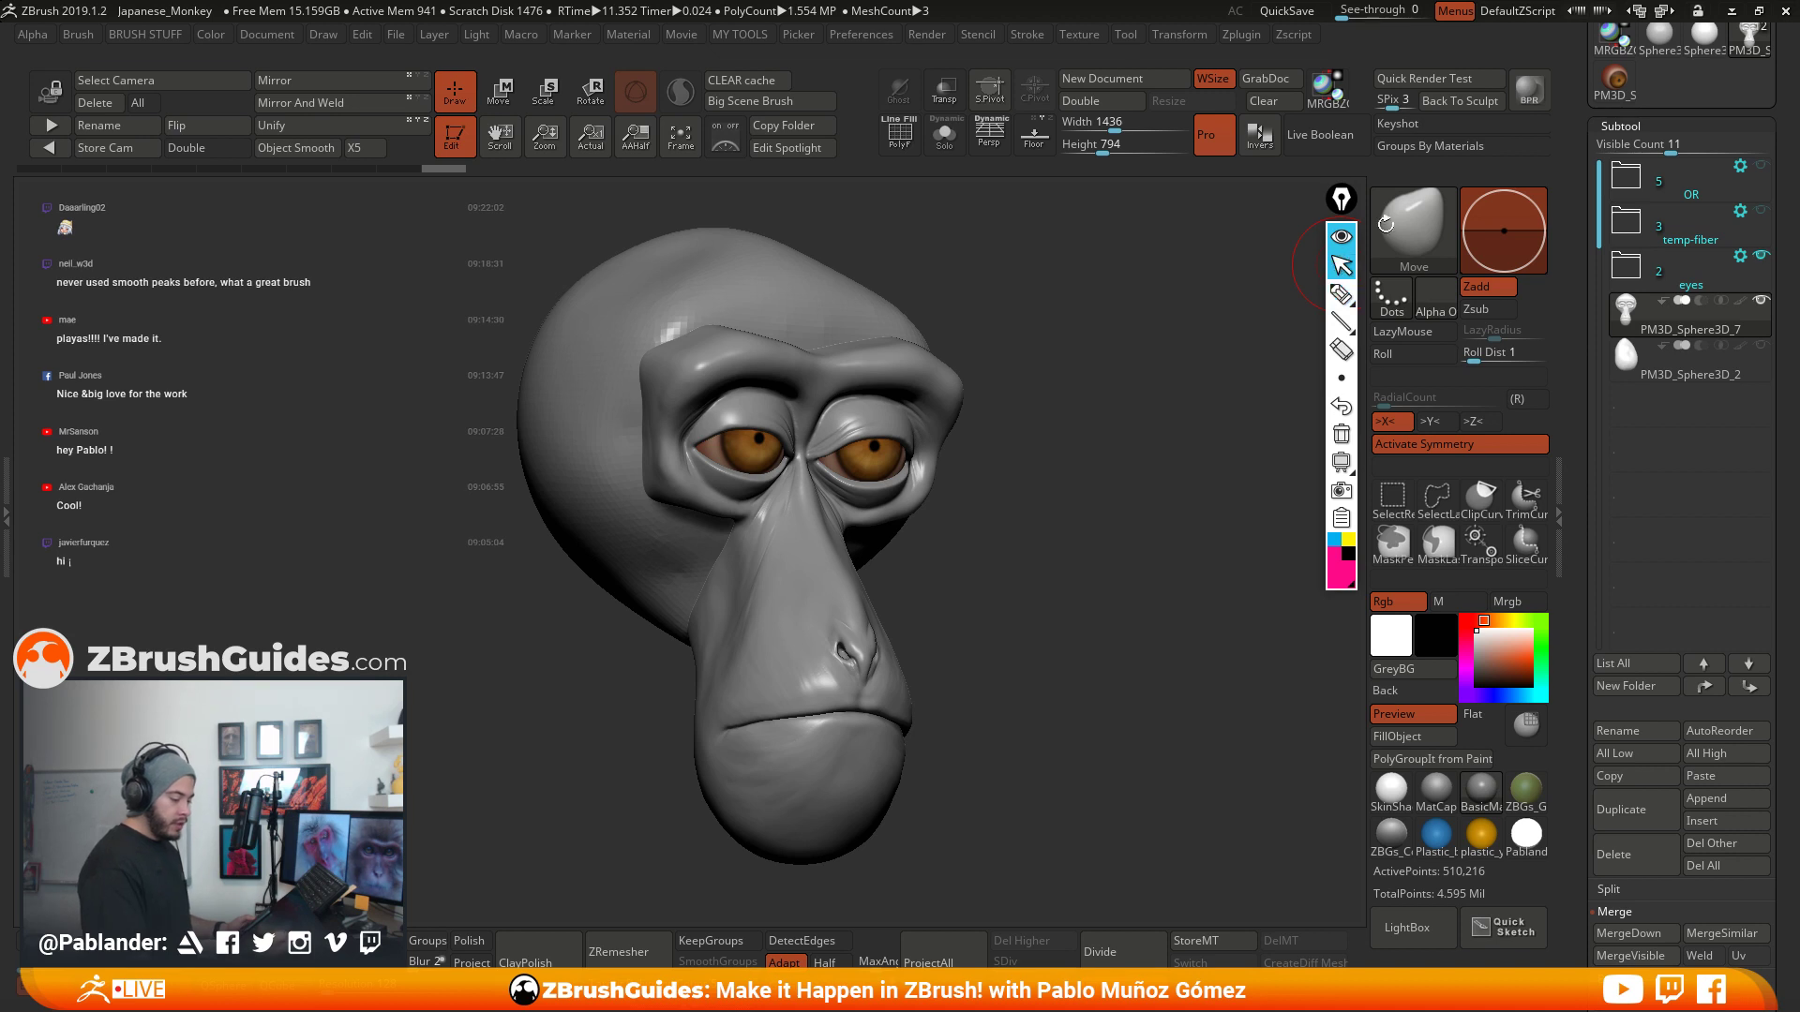
click(1341, 242)
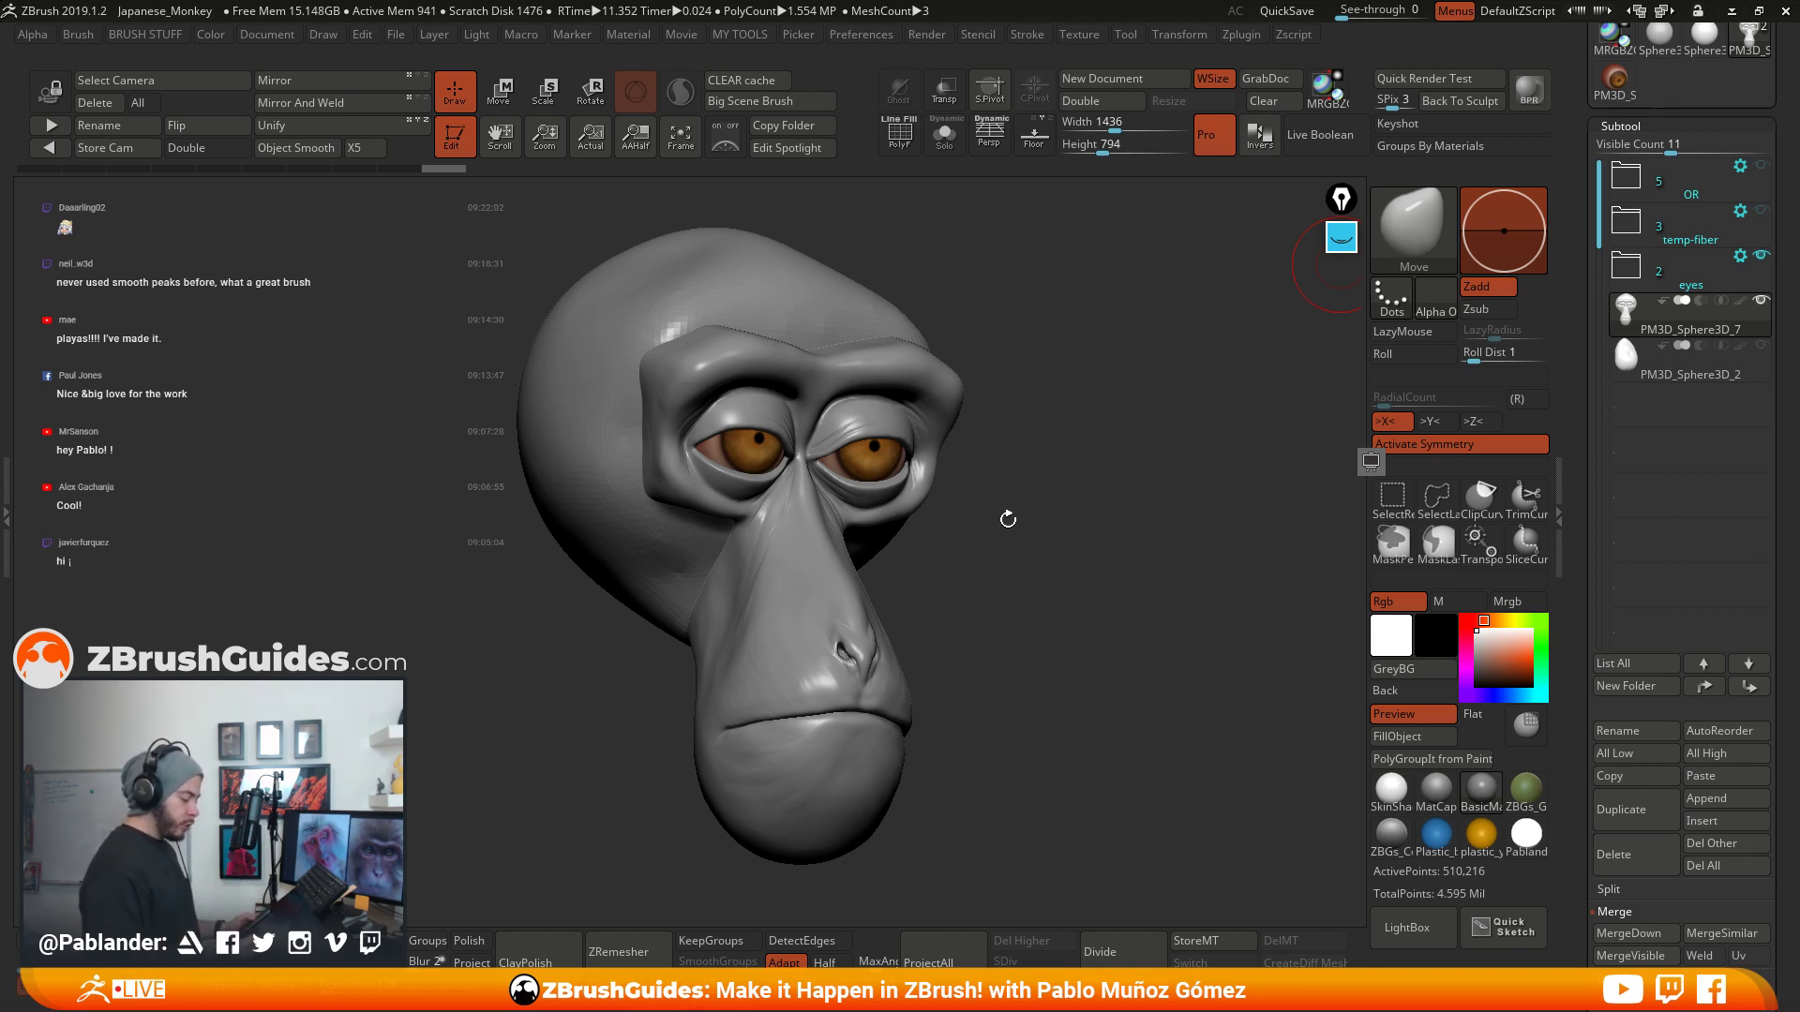
- Activate the Move gizmo on the merged head, look through its transform types and close the list
mouse_move(1052, 527)
mouse_down()
mouse_move(1070, 534)
mouse_move(1027, 544)
mouse_move(1037, 510)
mouse_move(1037, 536)
mouse_up()
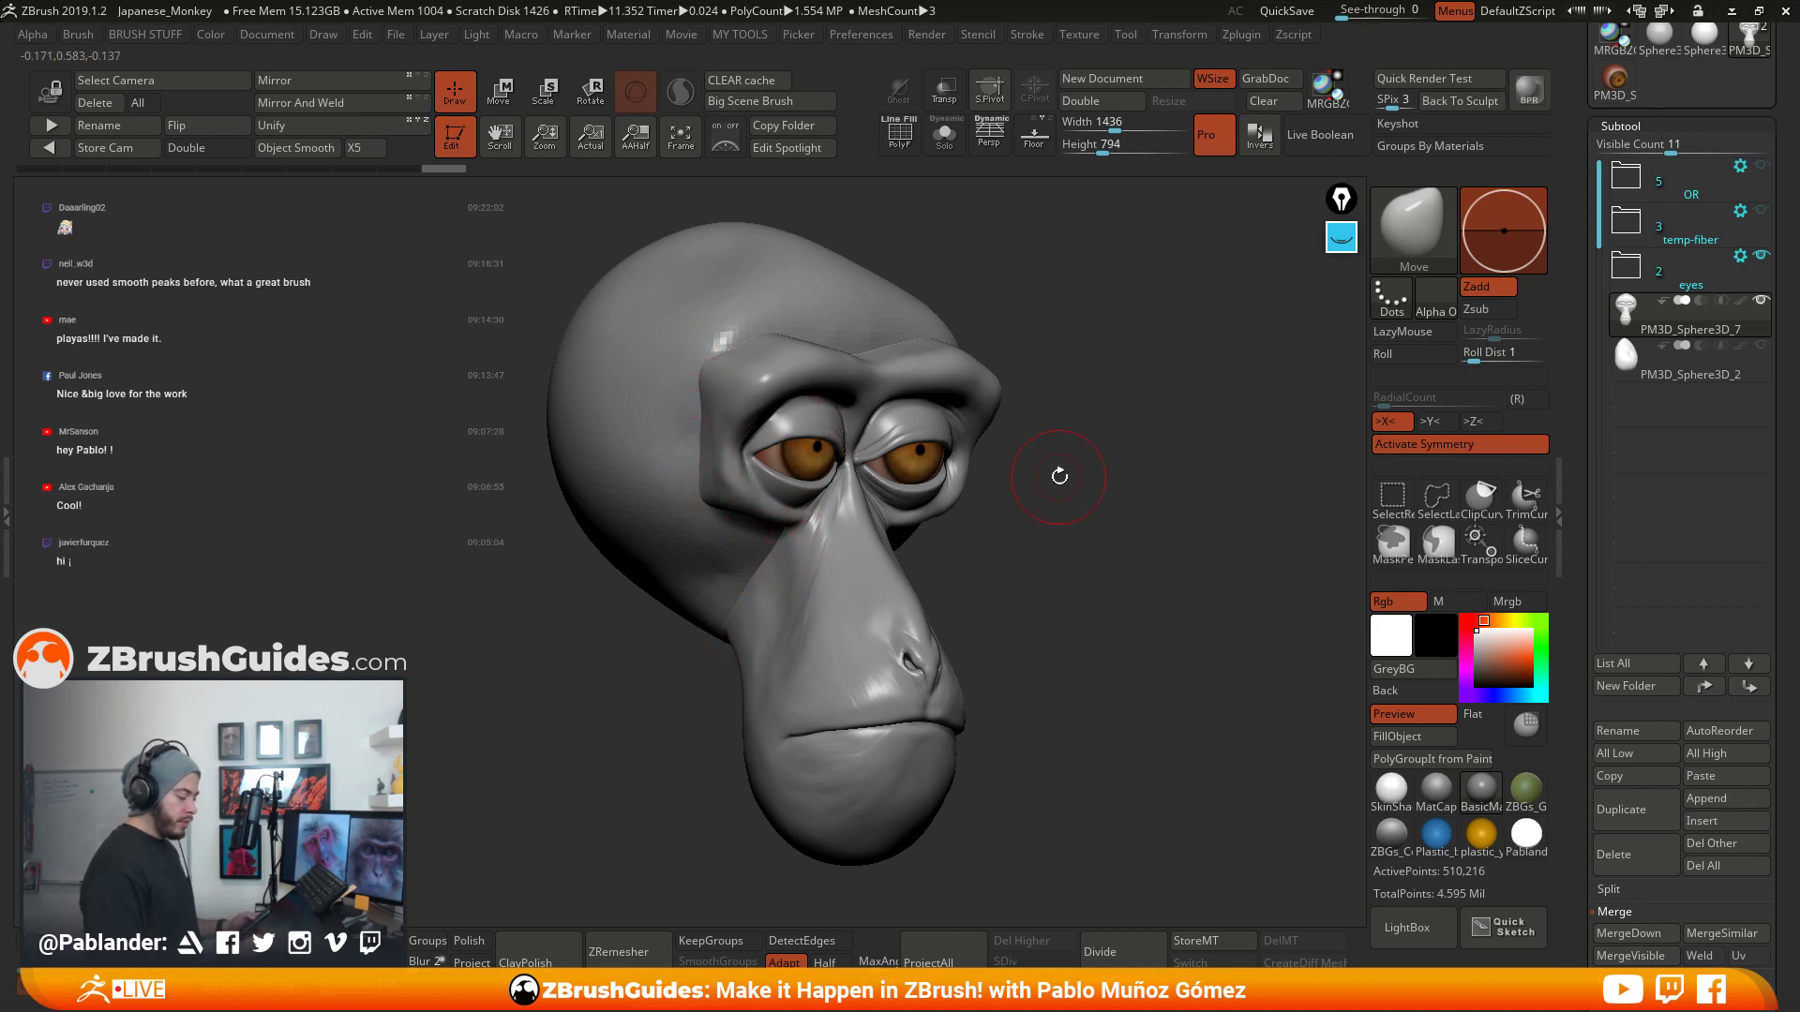
drag(1060, 476, 1121, 614)
alt+drag(1097, 522, 1160, 527)
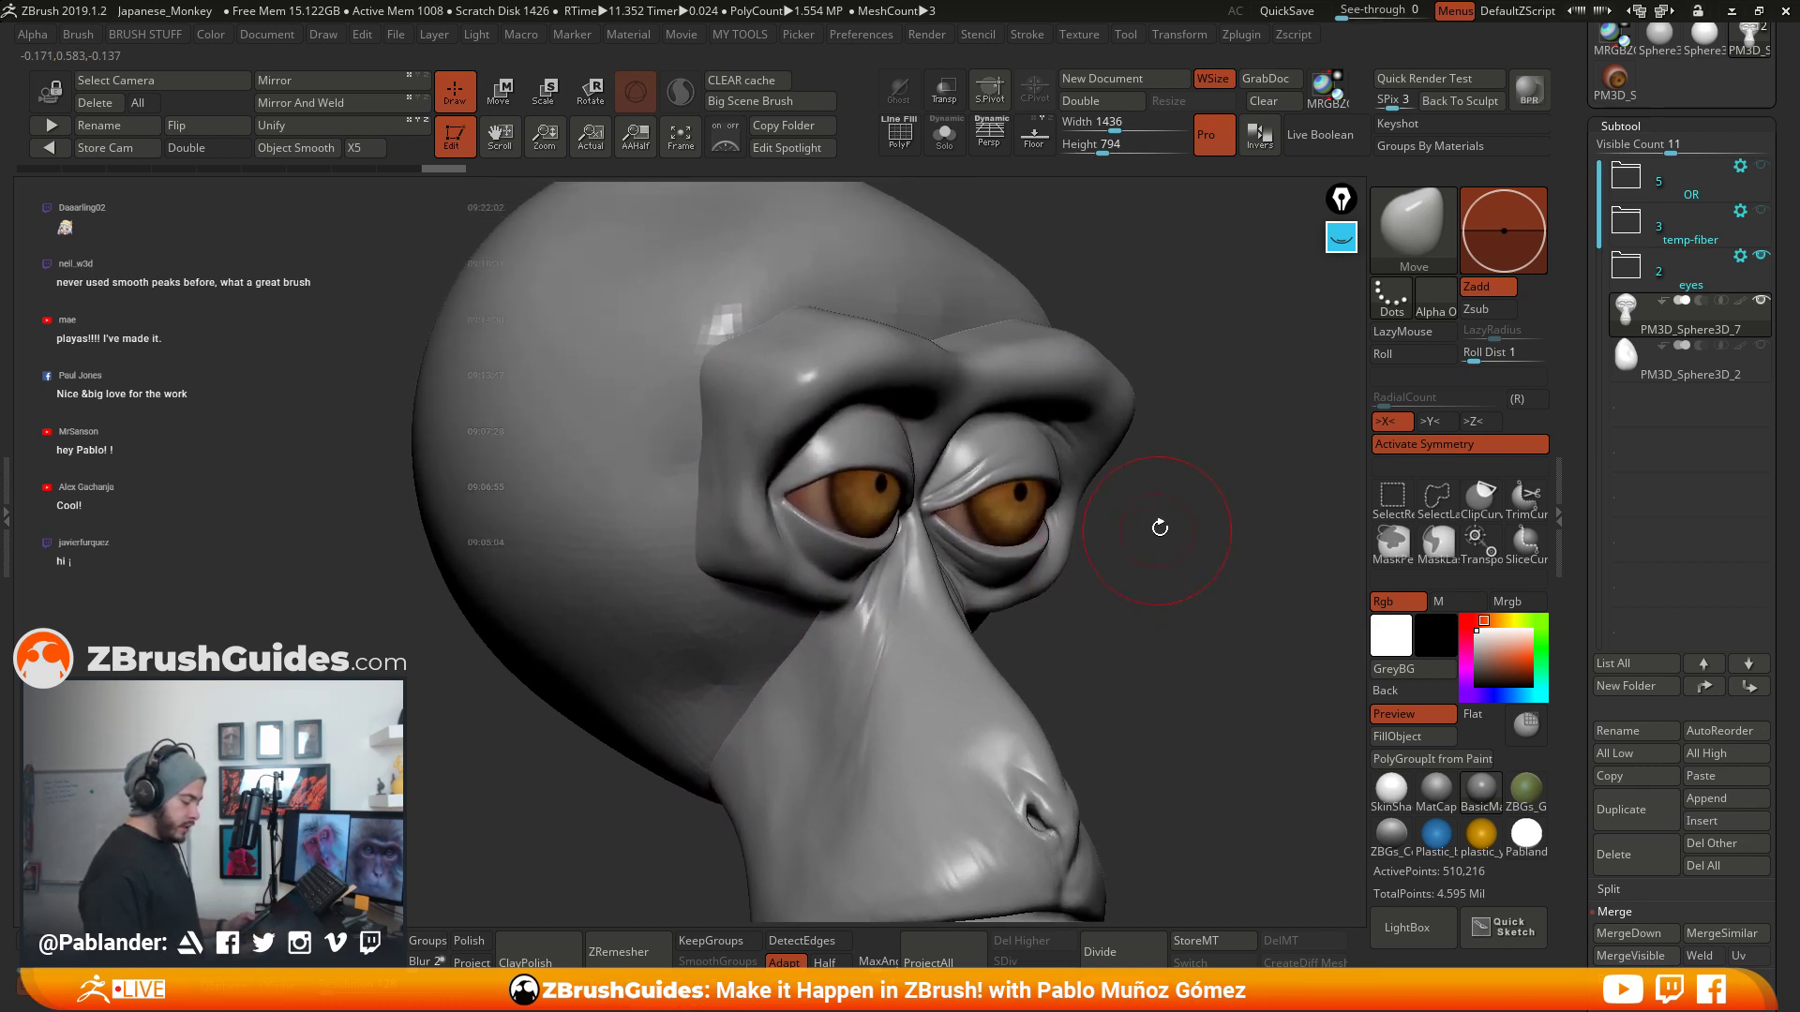
click(499, 93)
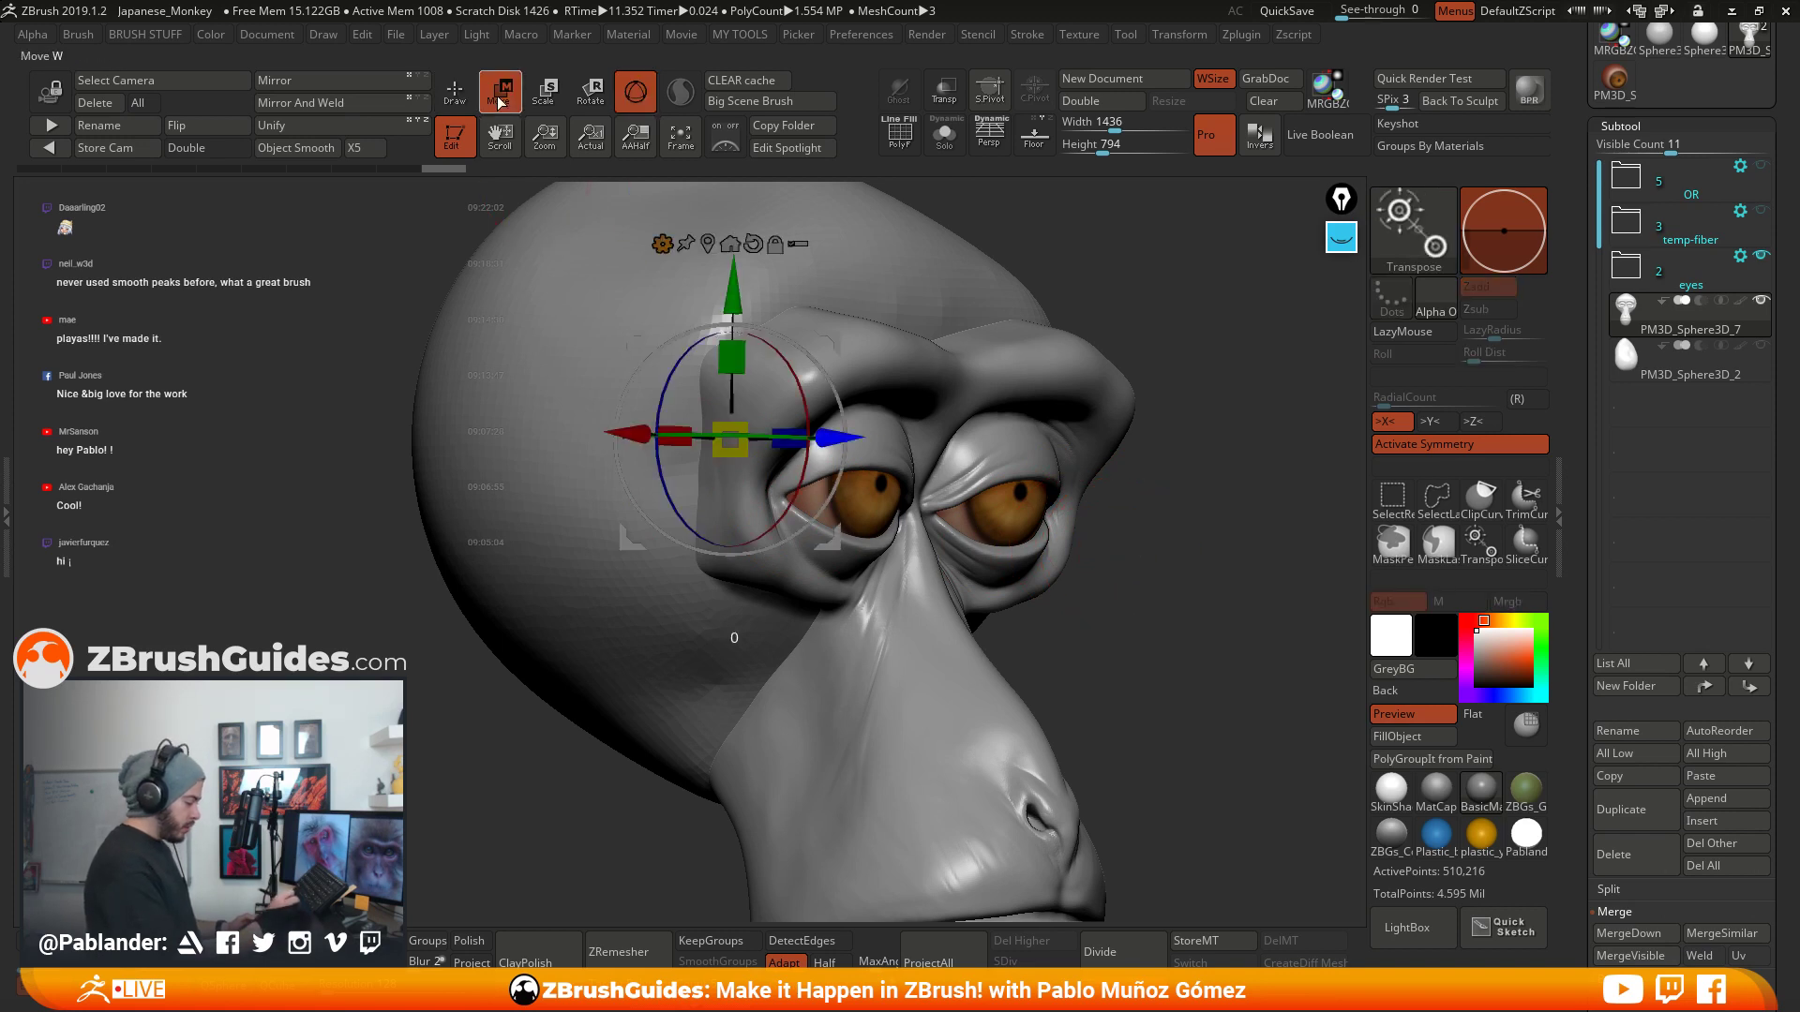
alt+drag(1156, 374, 1161, 330)
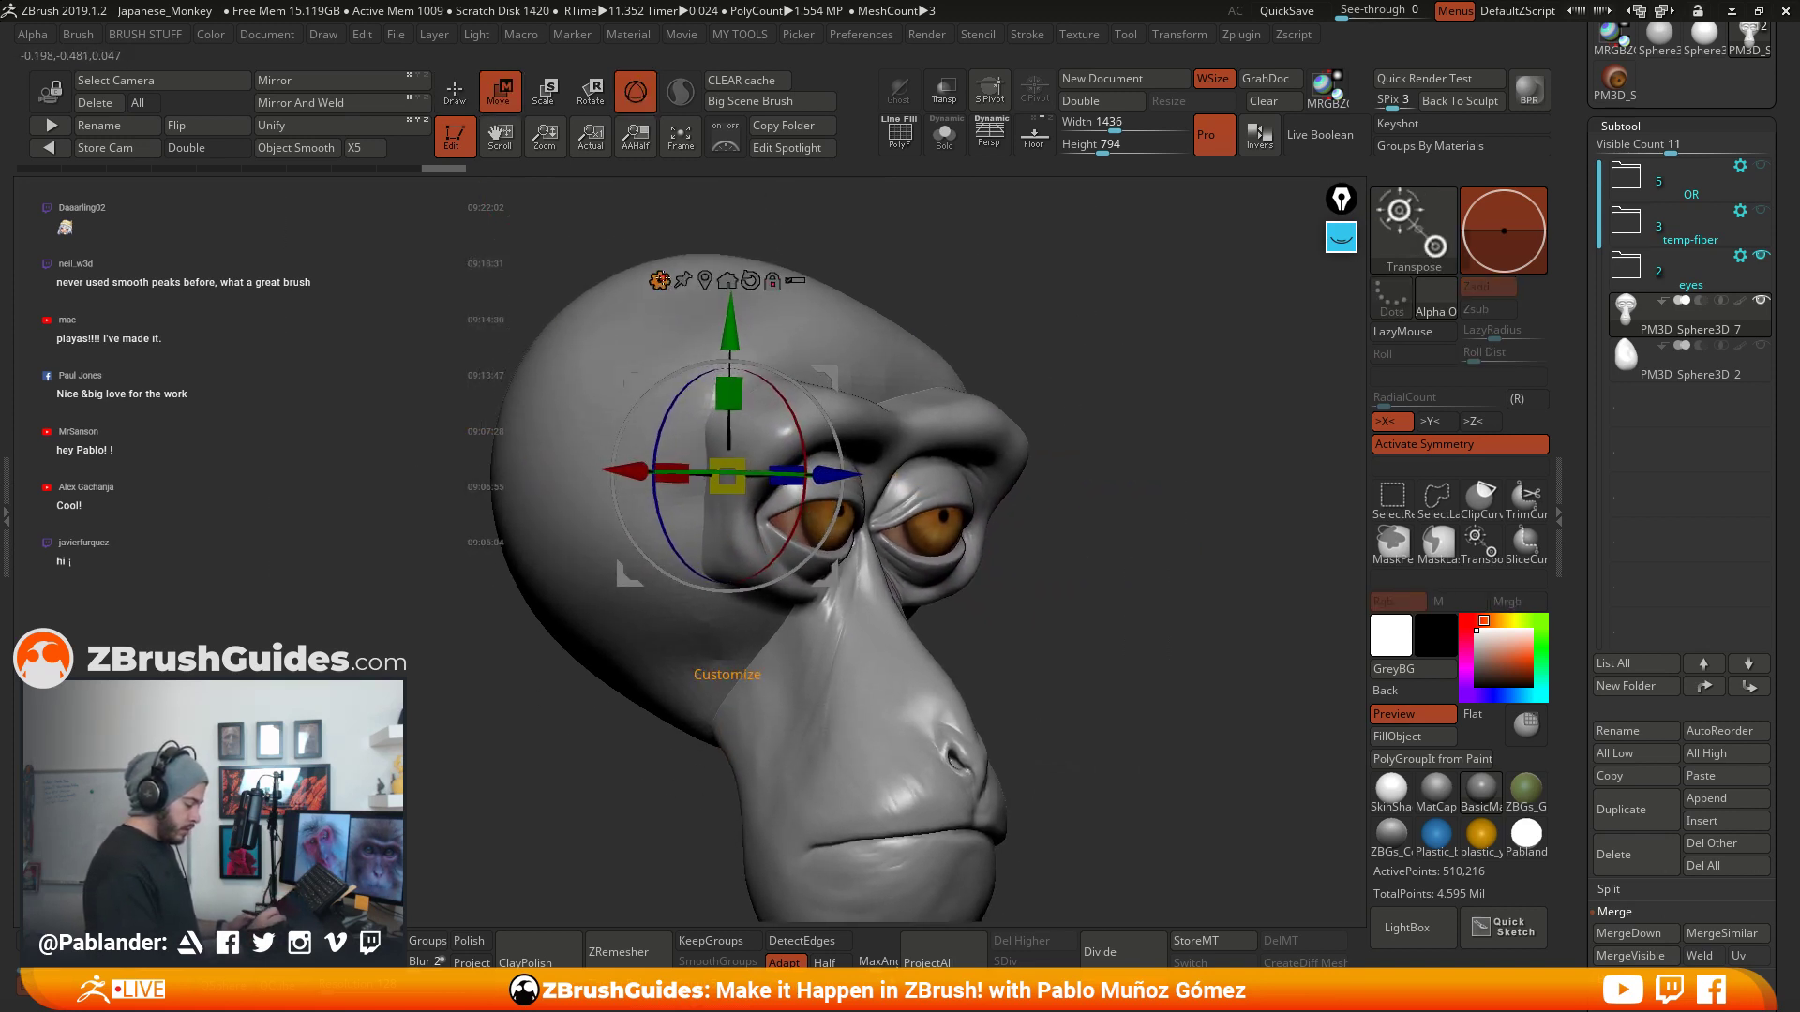
click(660, 280)
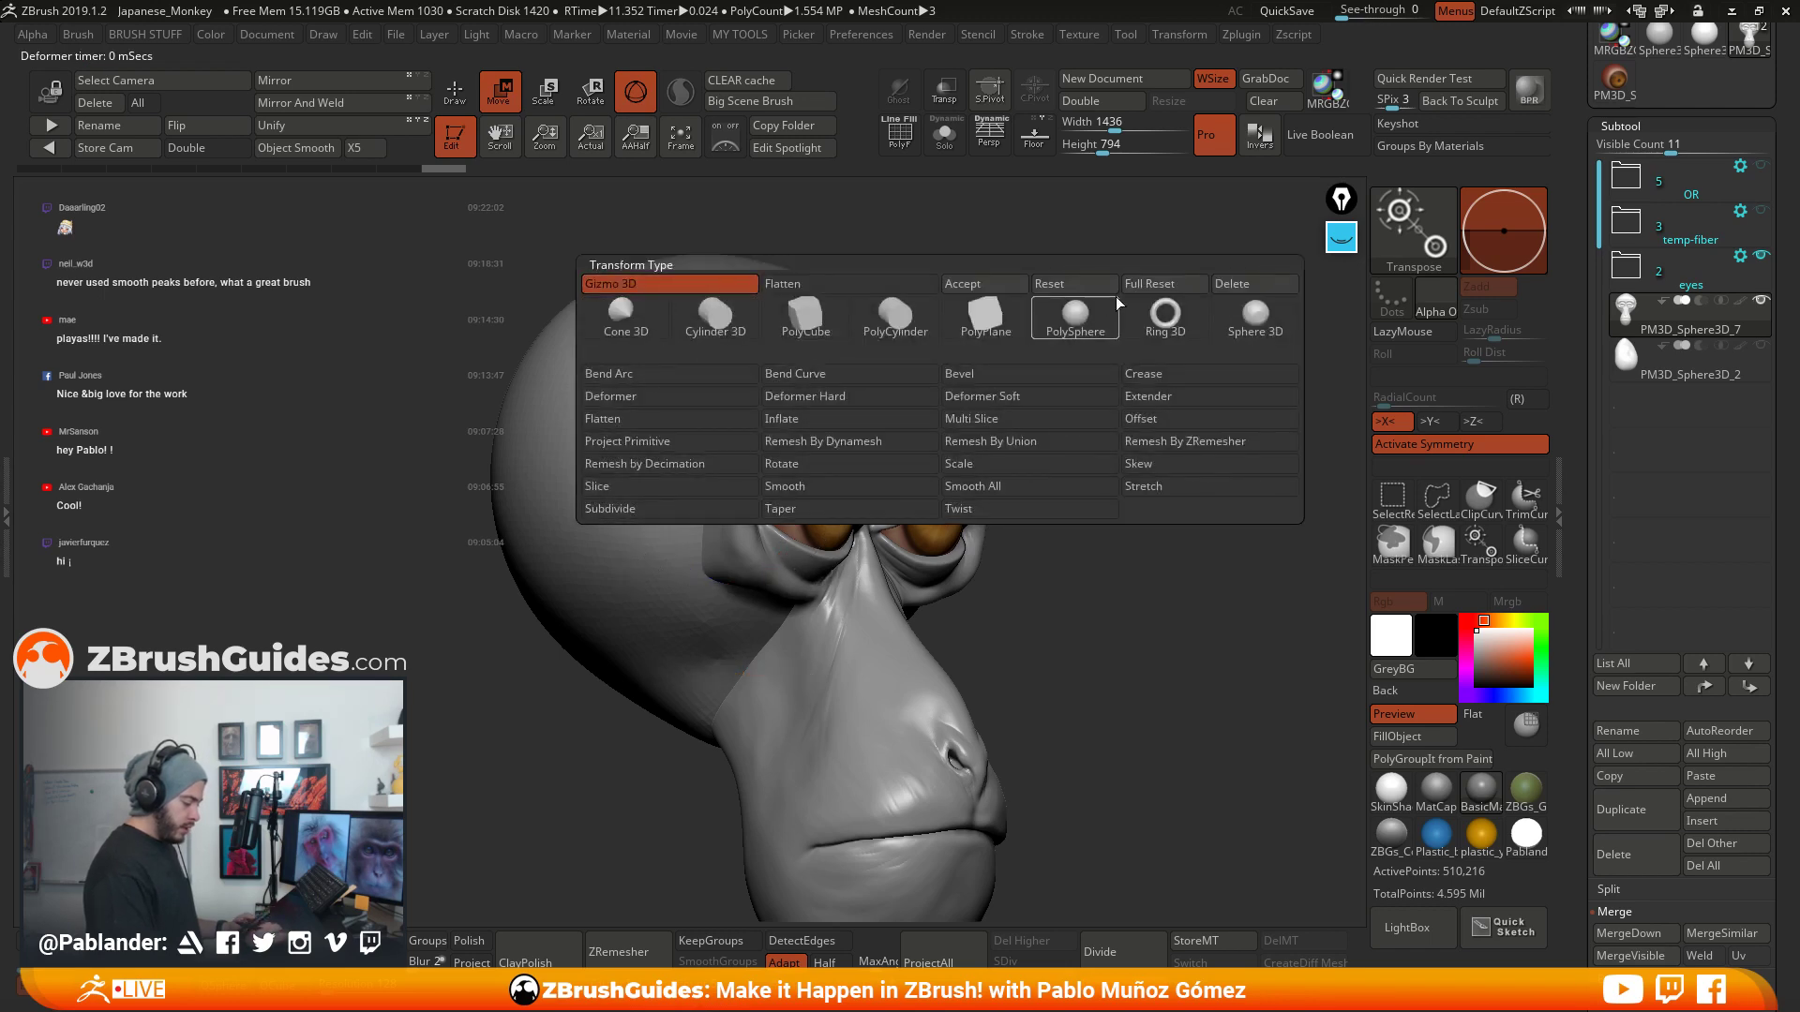
click(997, 285)
- Center the gizmo on the unmasked head mesh and undo the stray screen-plane move
drag(1078, 378, 1117, 376)
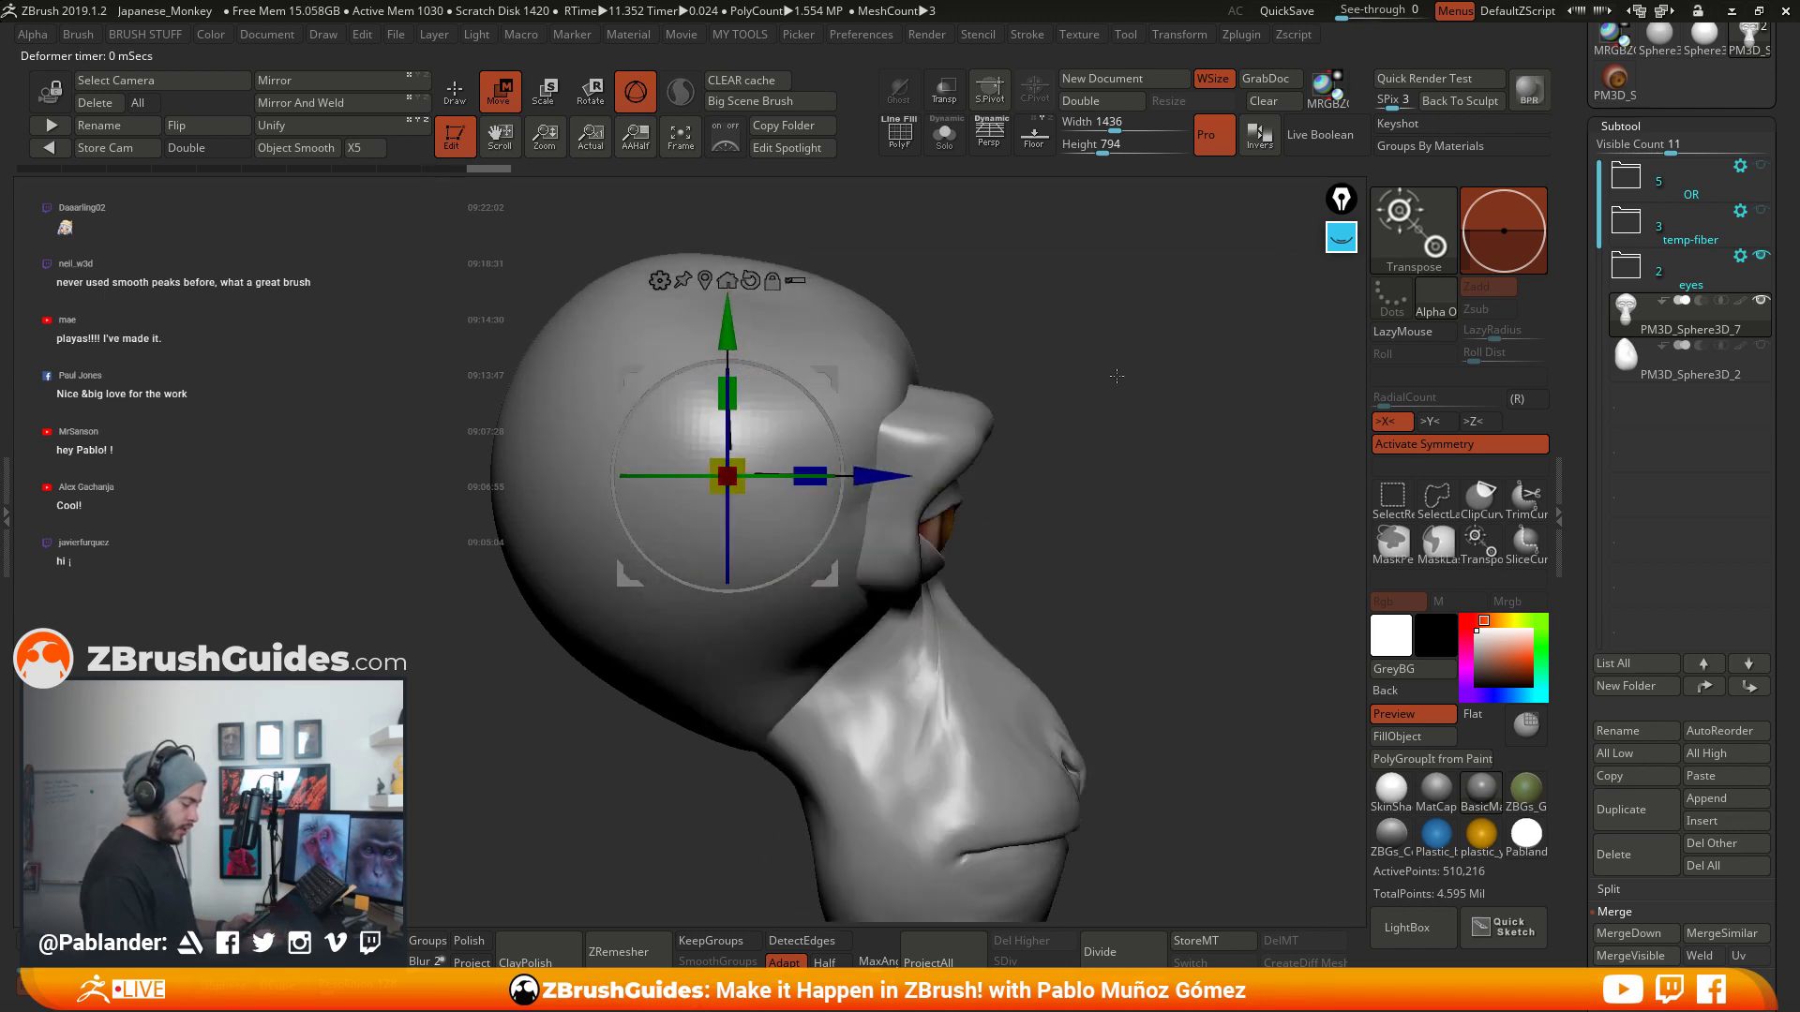
click(705, 281)
drag(1172, 487, 1093, 488)
mouse_move(879, 464)
mouse_down()
mouse_move(866, 473)
mouse_move(881, 473)
mouse_move(872, 442)
mouse_up()
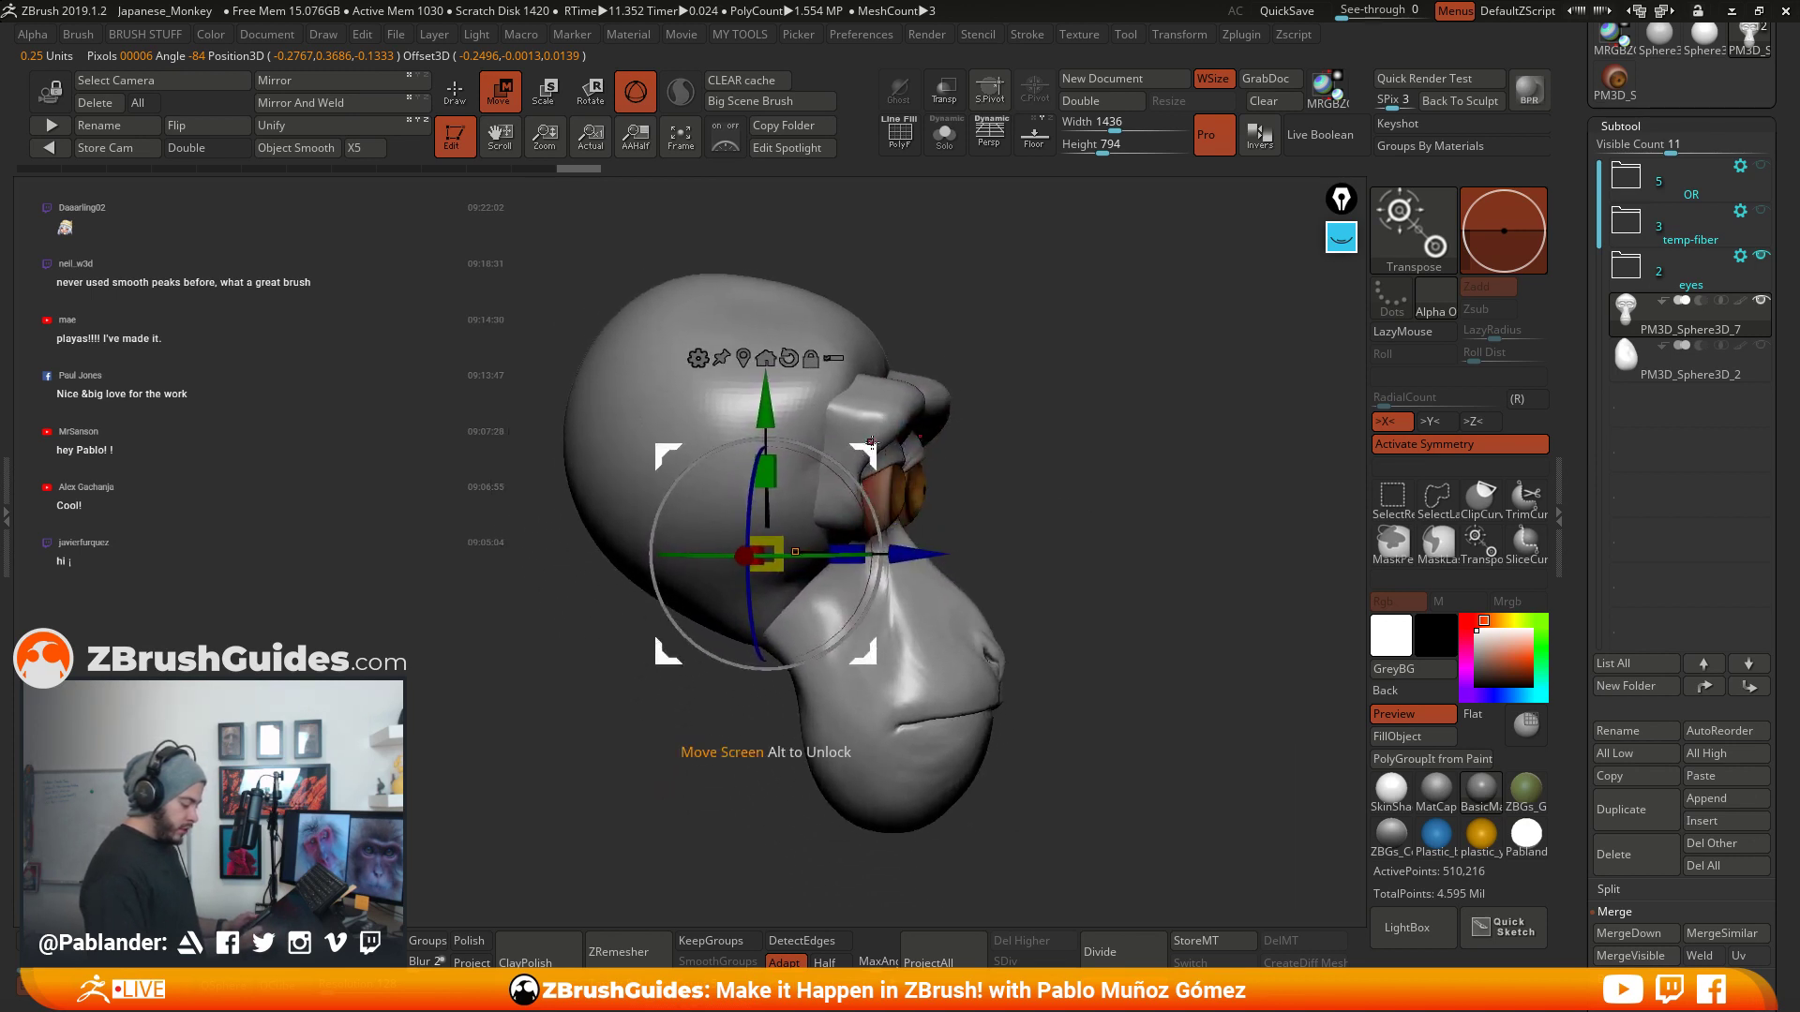
key(ctrl+z)
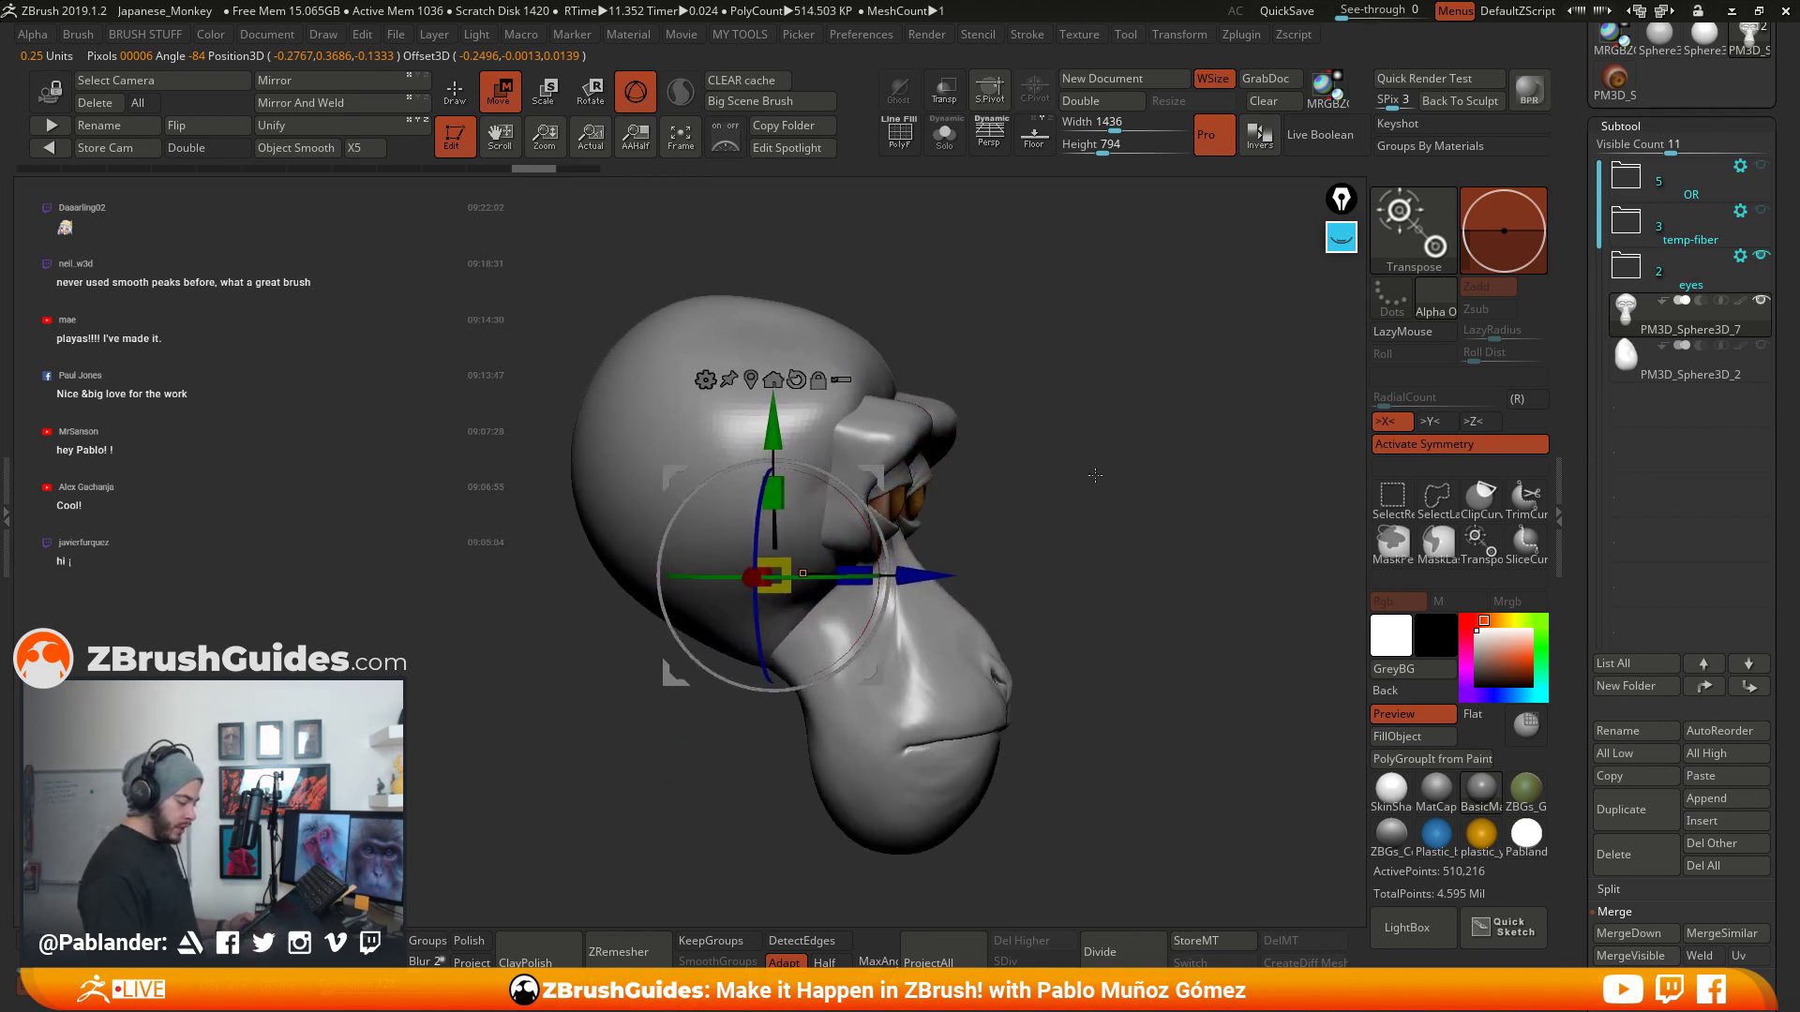
- Display the polyframe and circle the seam between cranium and brow in white annotation ink
mouse_move(1108, 474)
shift+mouse_down()
mouse_move(1073, 443)
mouse_move(1088, 526)
mouse_move(1071, 491)
mouse_move(1013, 472)
mouse_move(1120, 474)
shift+mouse_up()
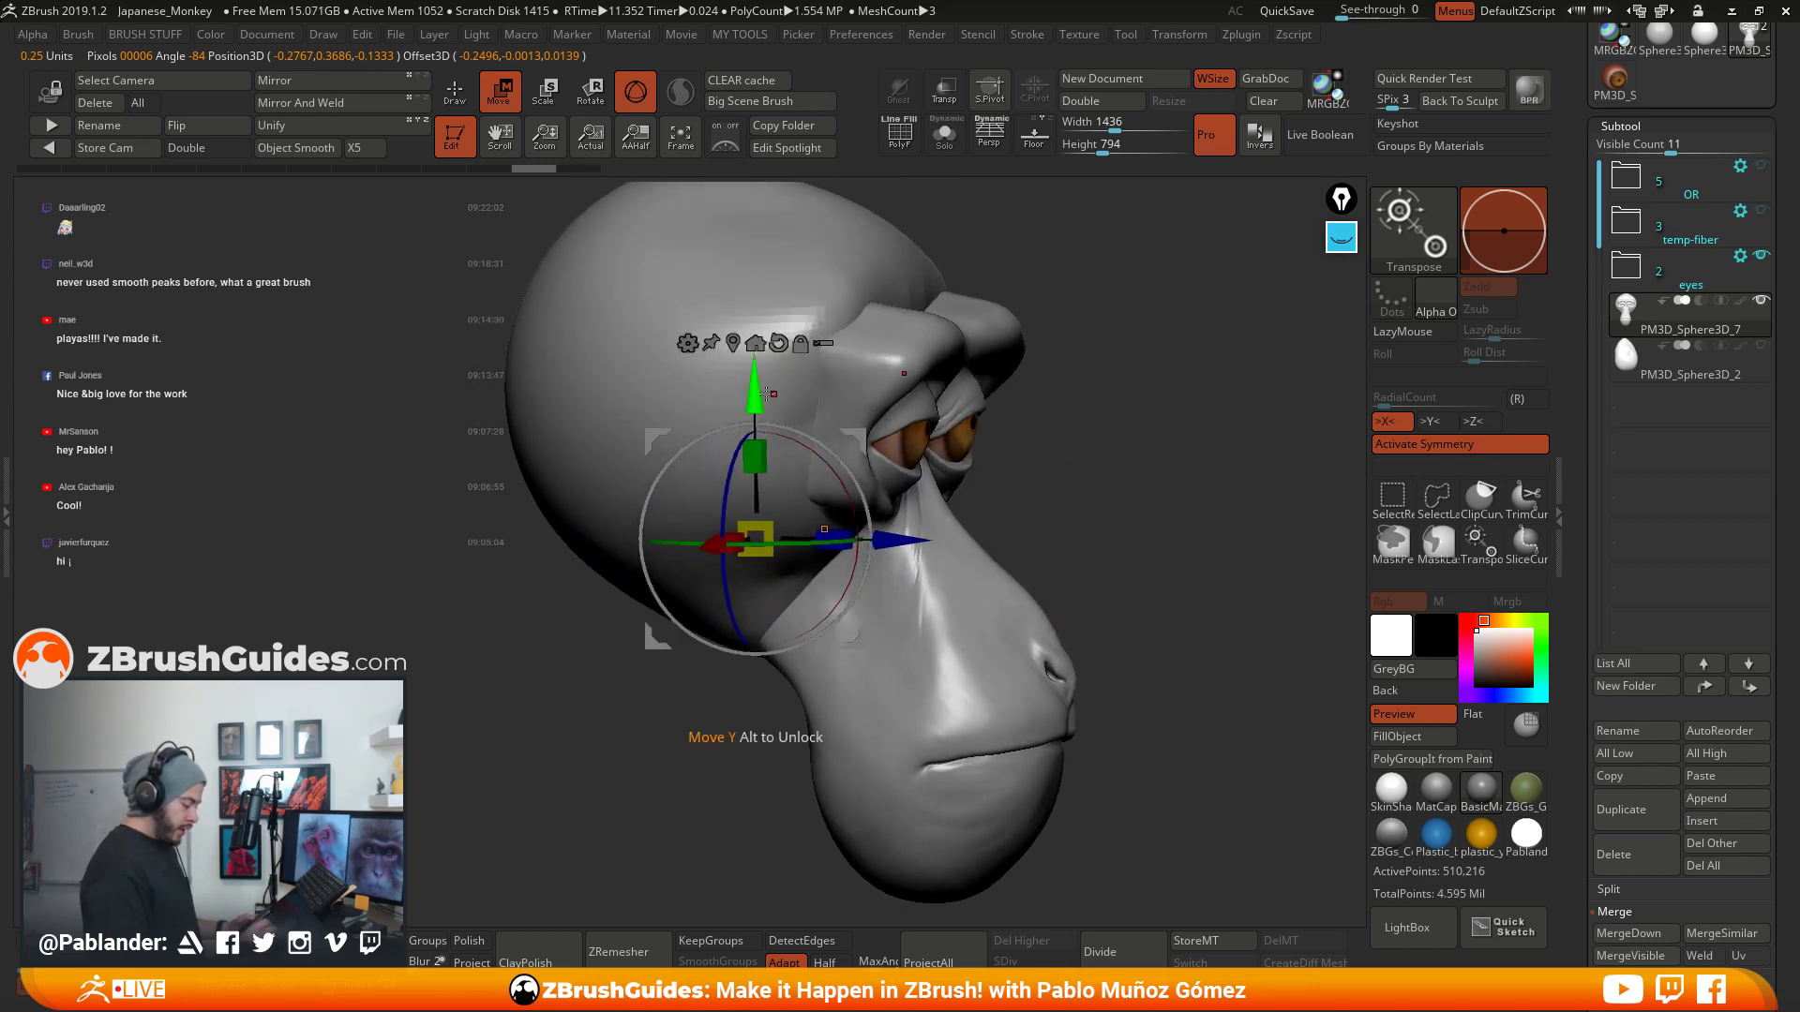
alt+drag(1078, 266, 1084, 330)
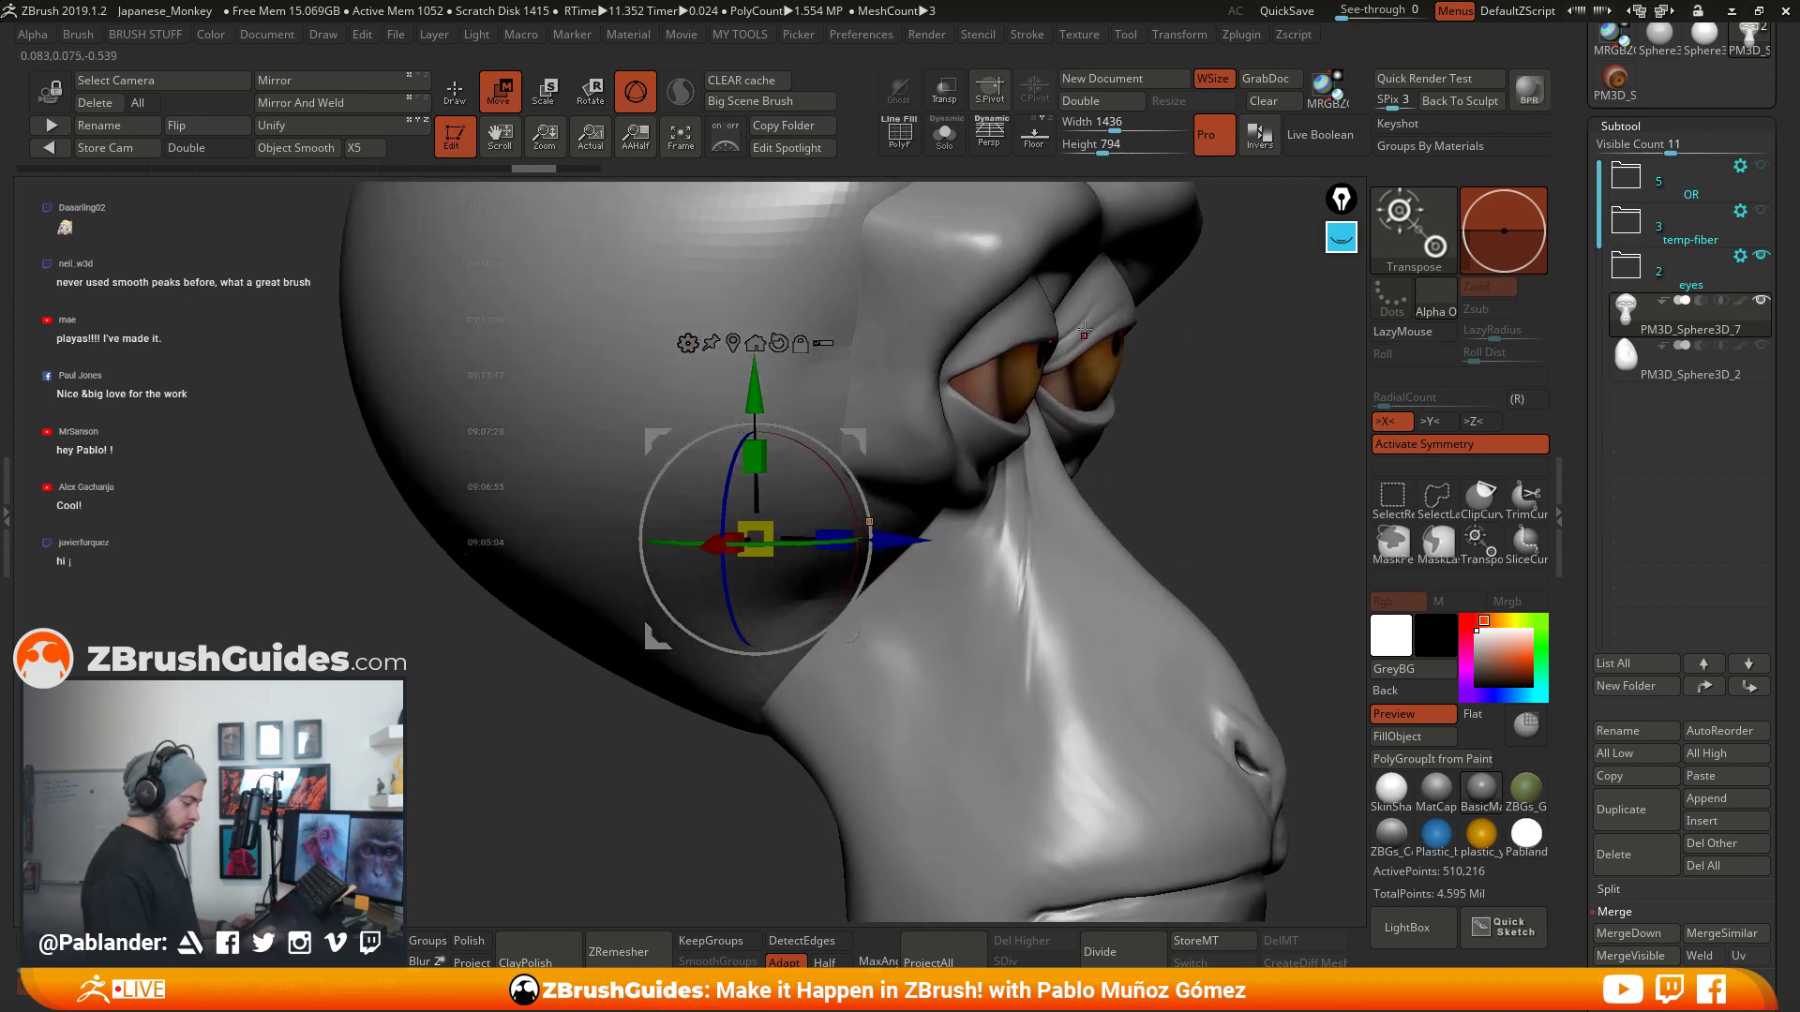
key(shift+f)
mouse_move(1005, 252)
mouse_down()
mouse_move(844, 422)
mouse_move(806, 745)
mouse_move(904, 701)
mouse_move(1003, 366)
mouse_move(989, 252)
mouse_up()
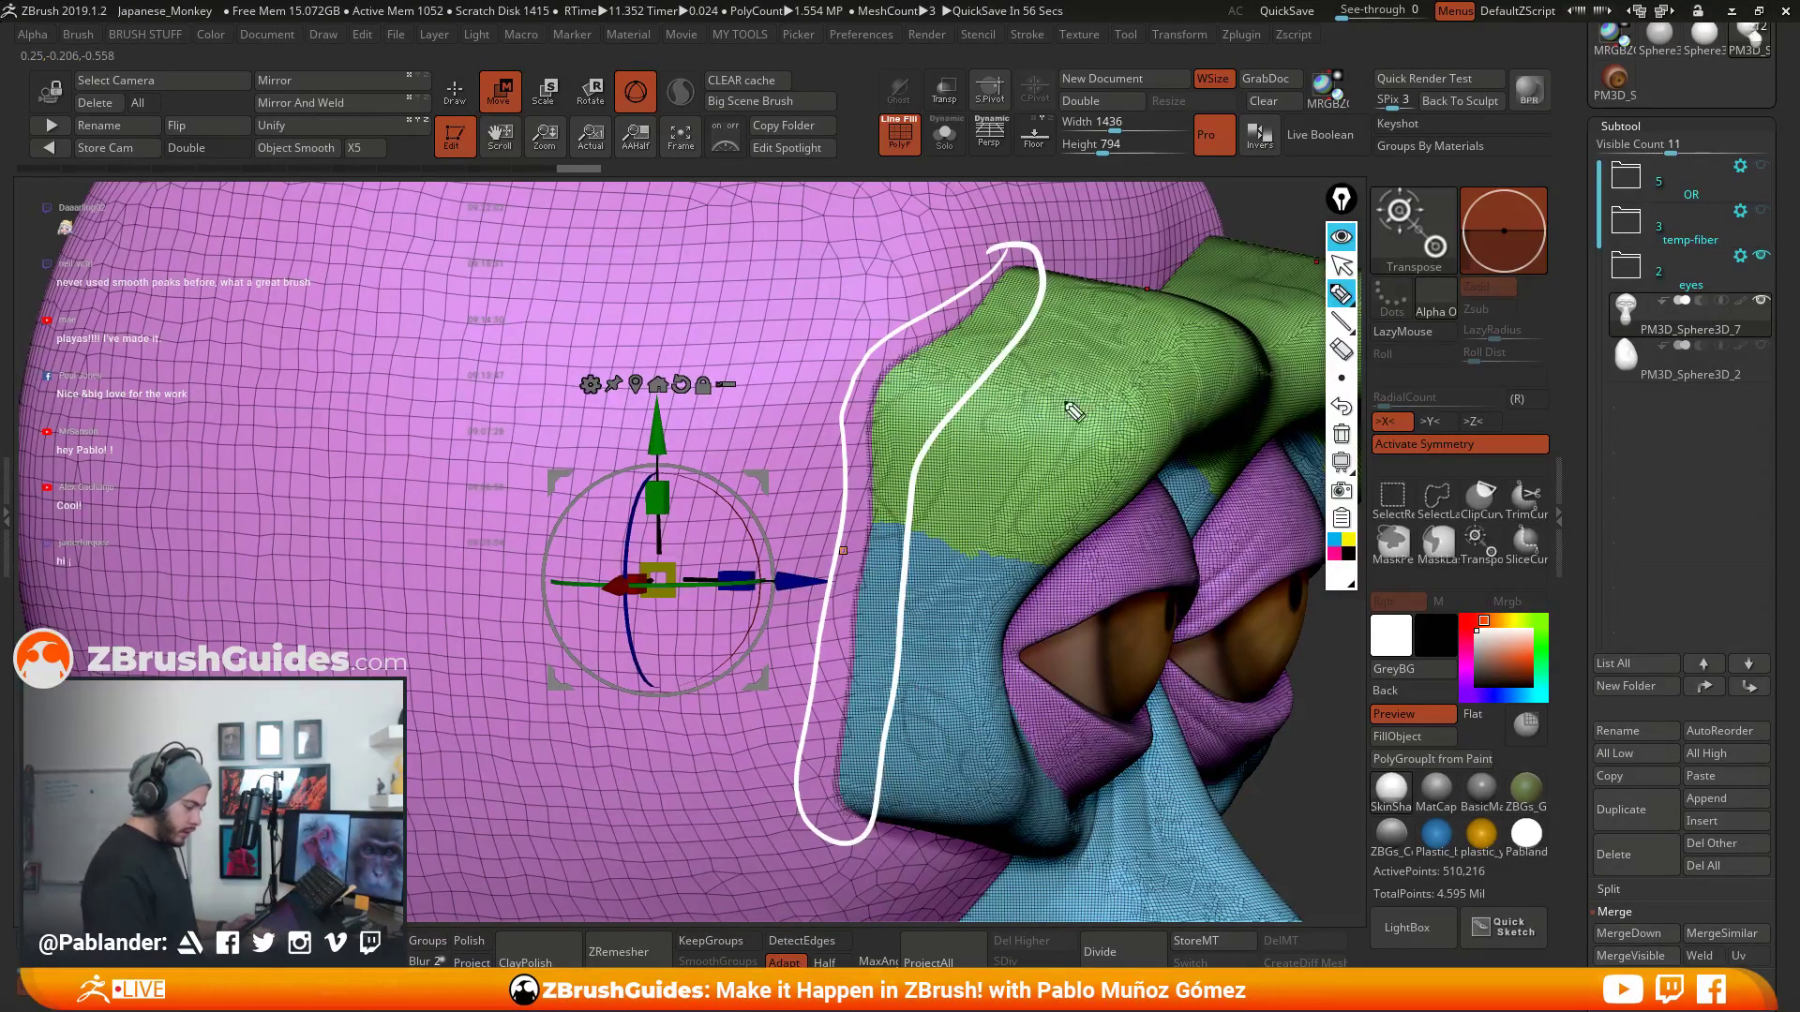
click(1341, 264)
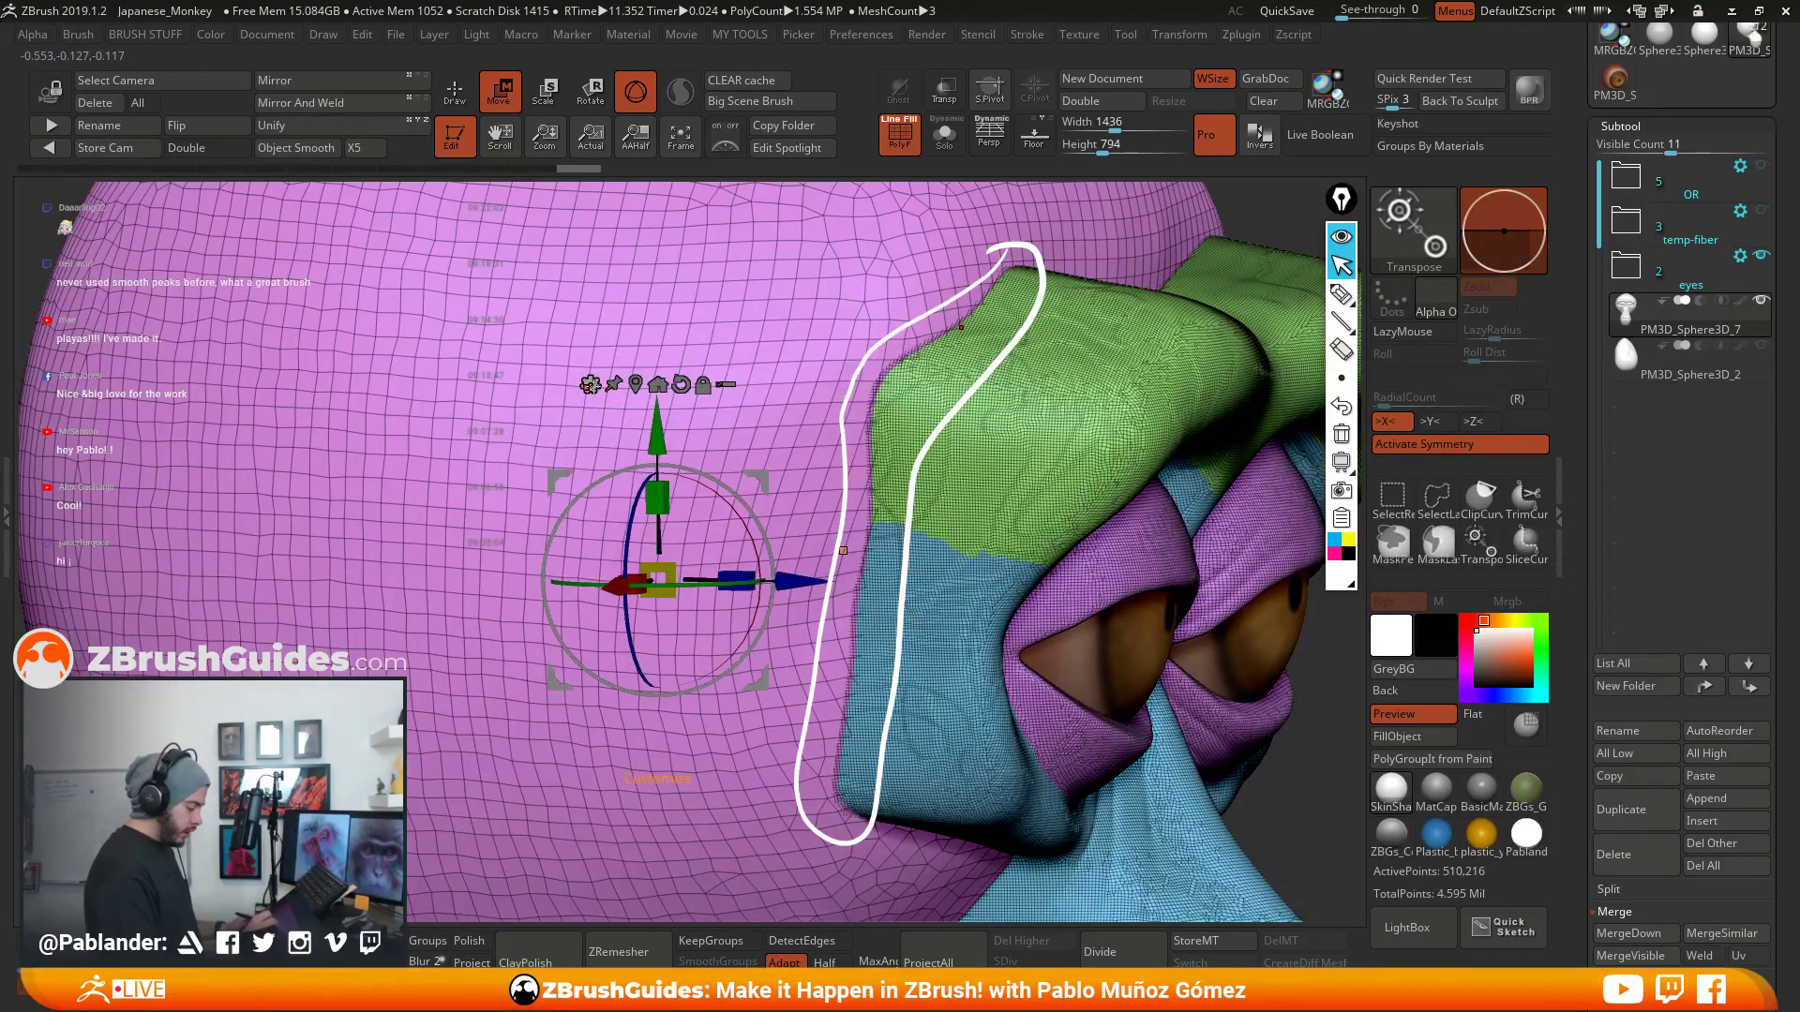
- Try to apply Remesh By Union to the merged head with symmetry active
click(590, 384)
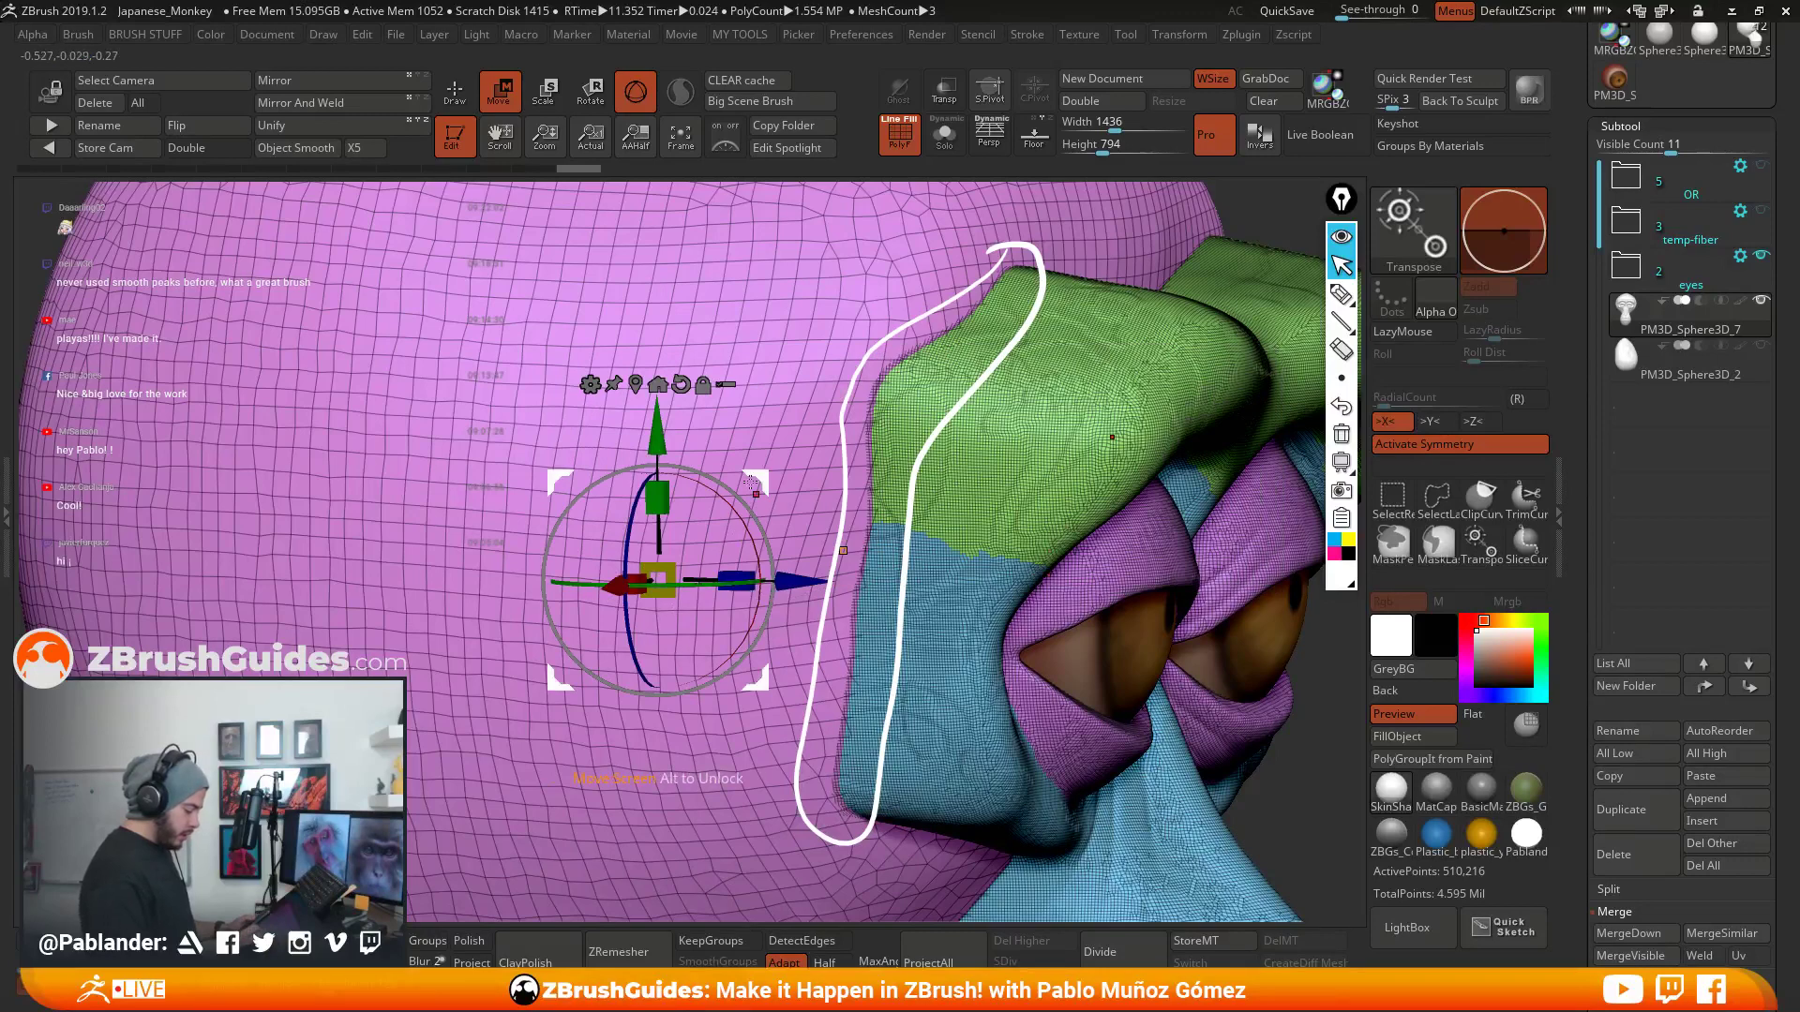
click(590, 385)
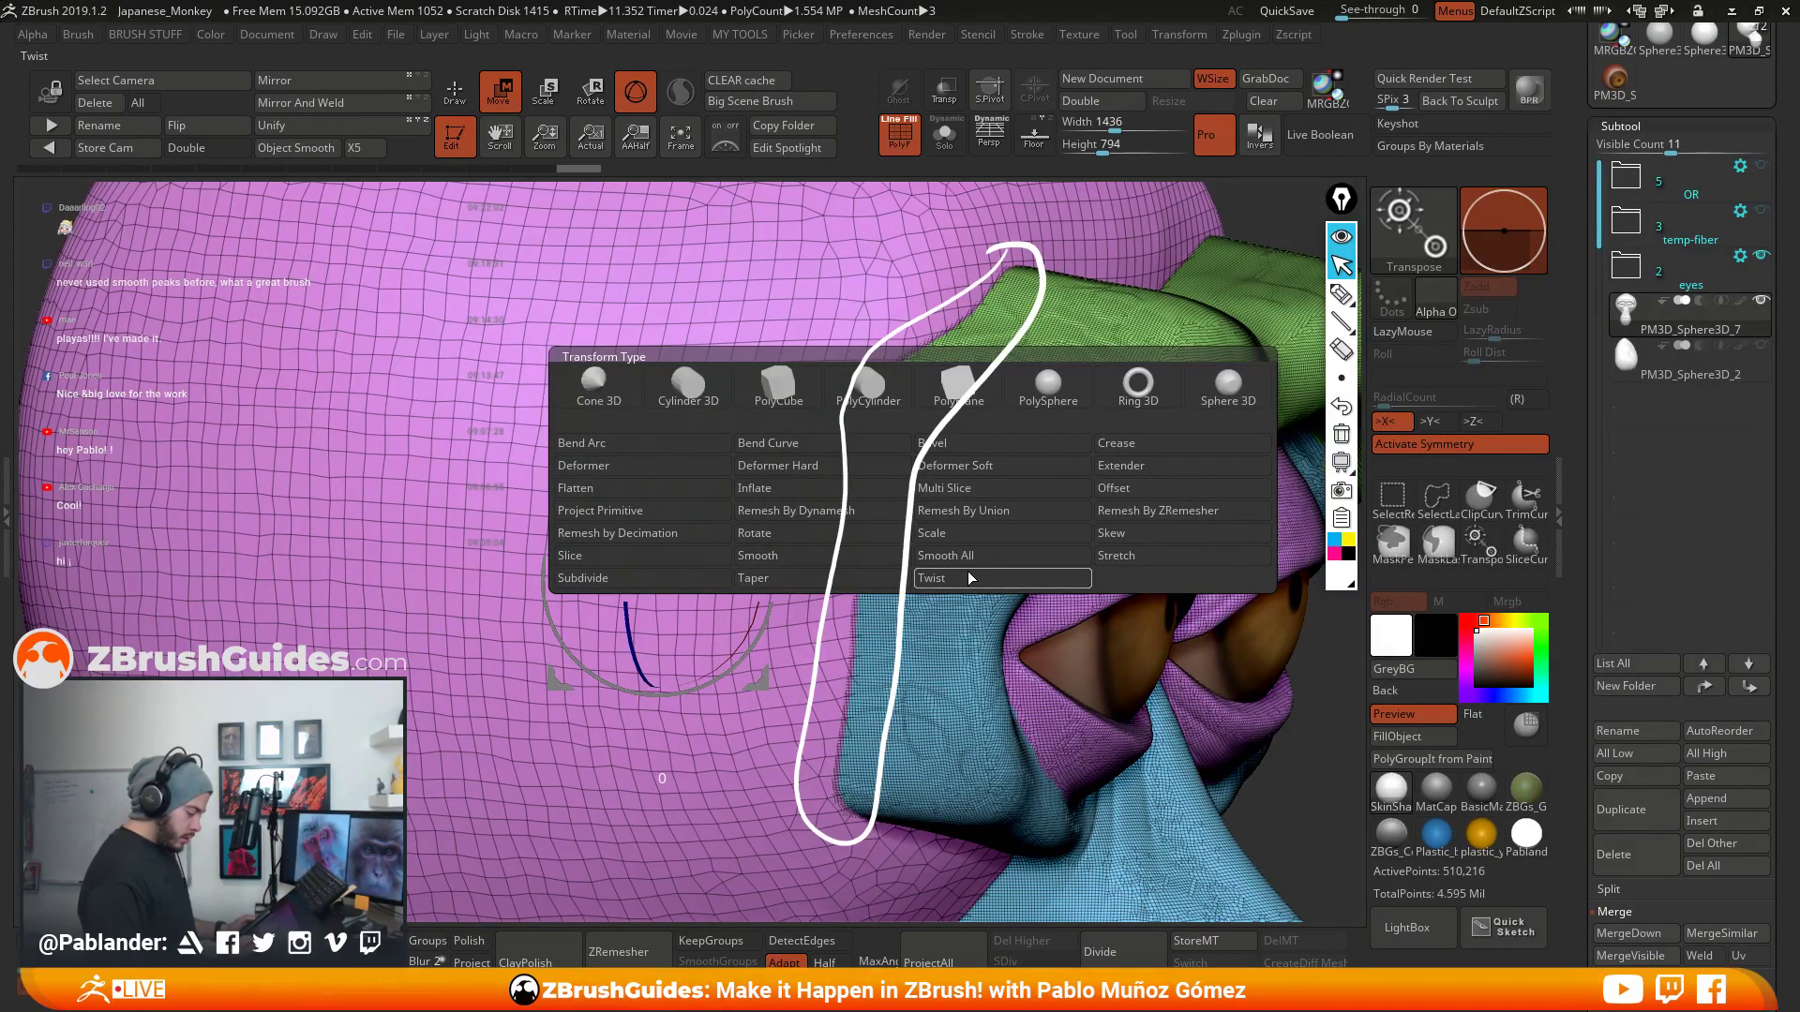
click(977, 514)
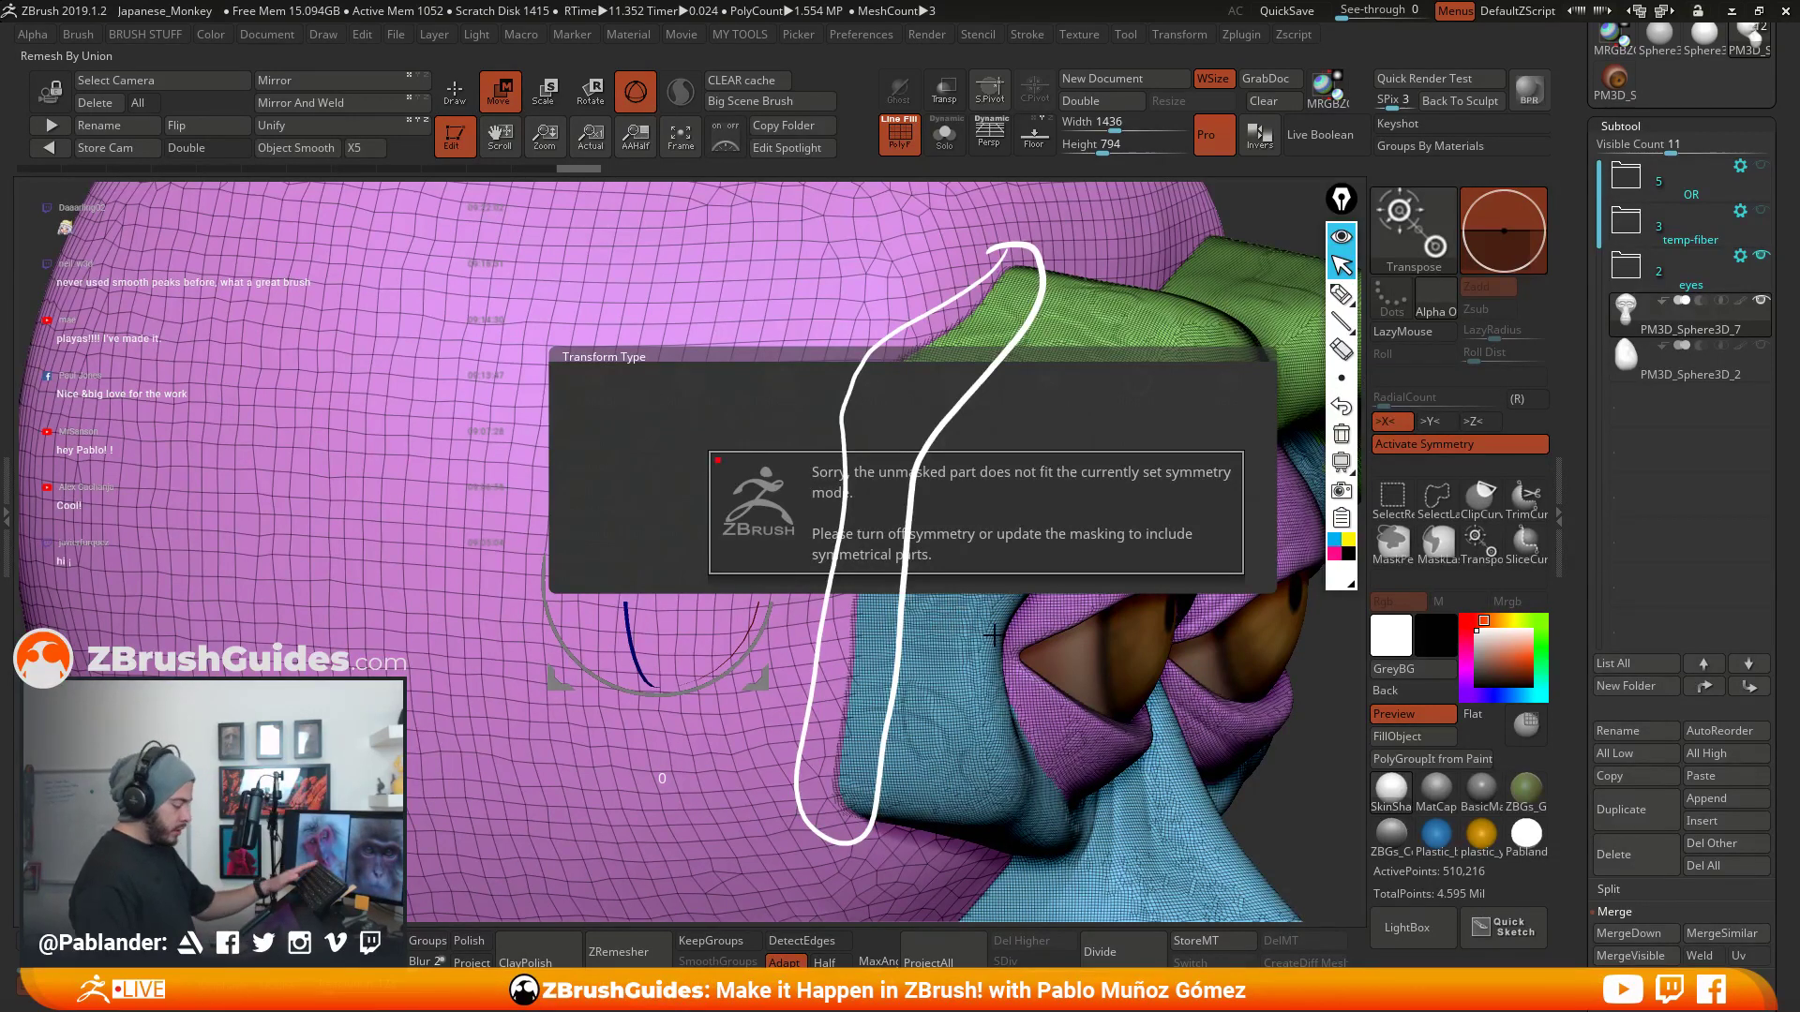
- Turn off symmetry, apply Remesh By Union to the merged head and accept the remesh
click(1455, 446)
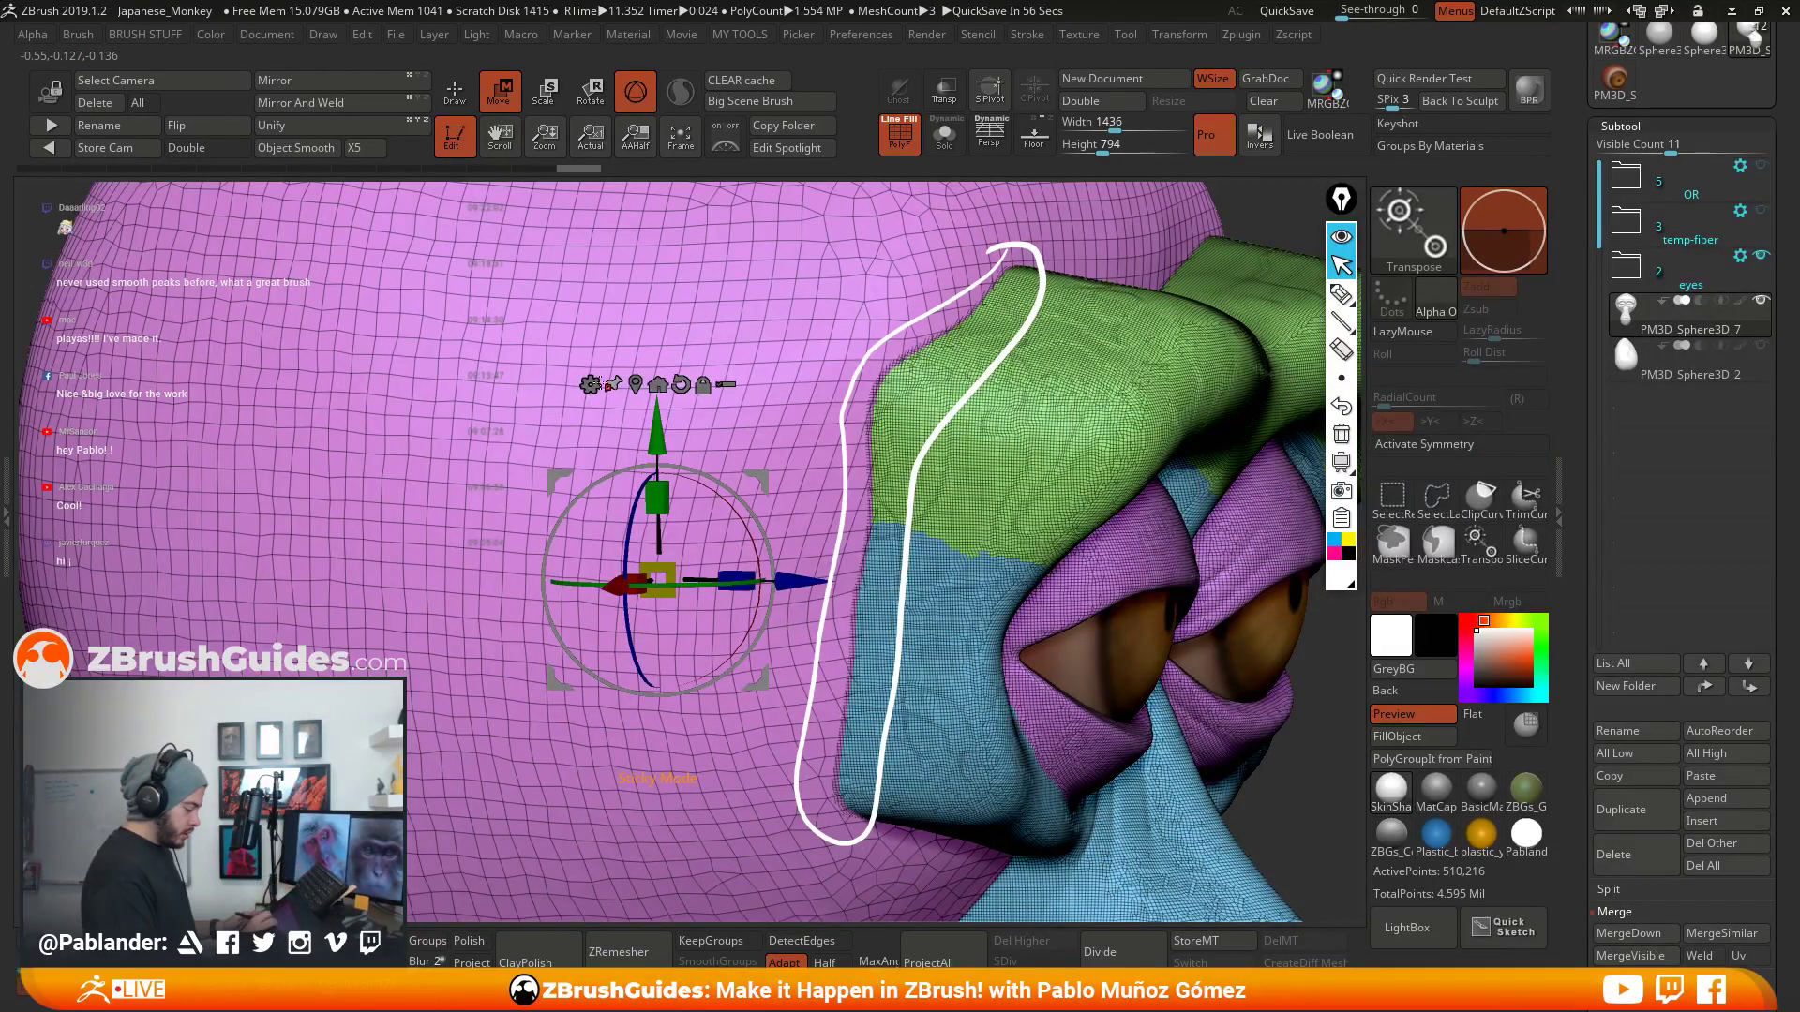
click(589, 385)
click(1009, 510)
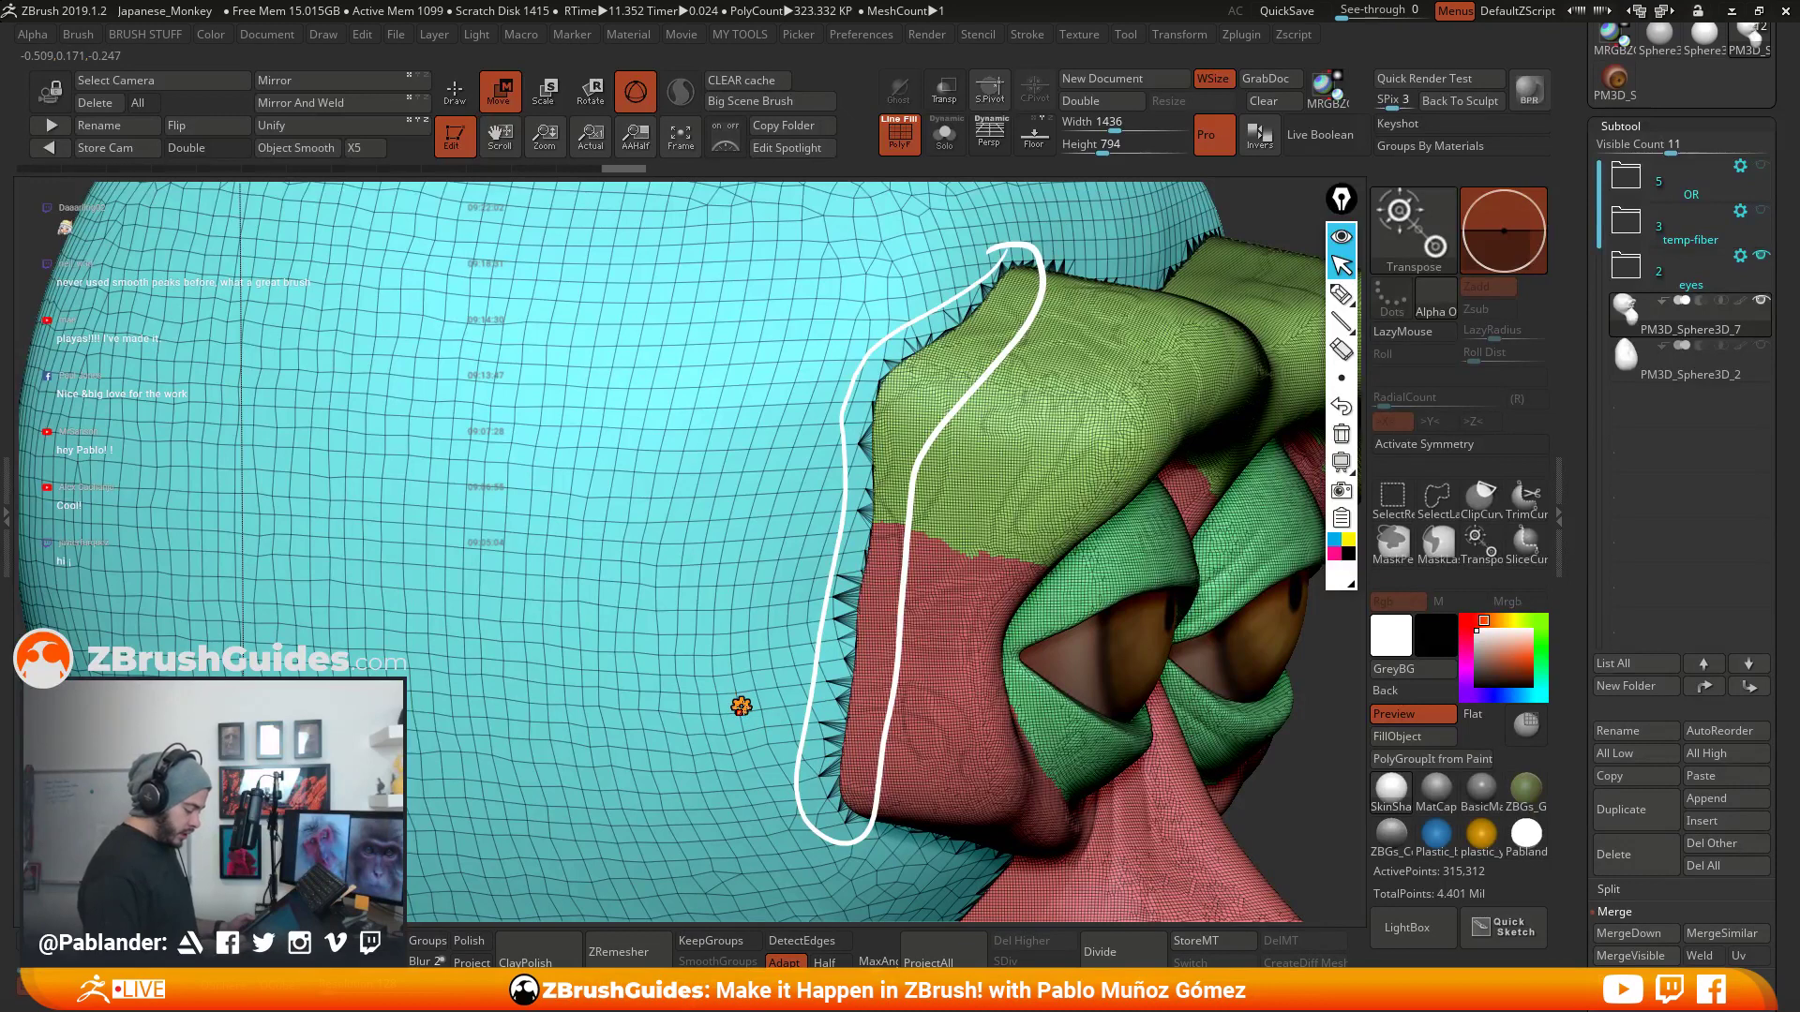
click(744, 707)
click(1067, 702)
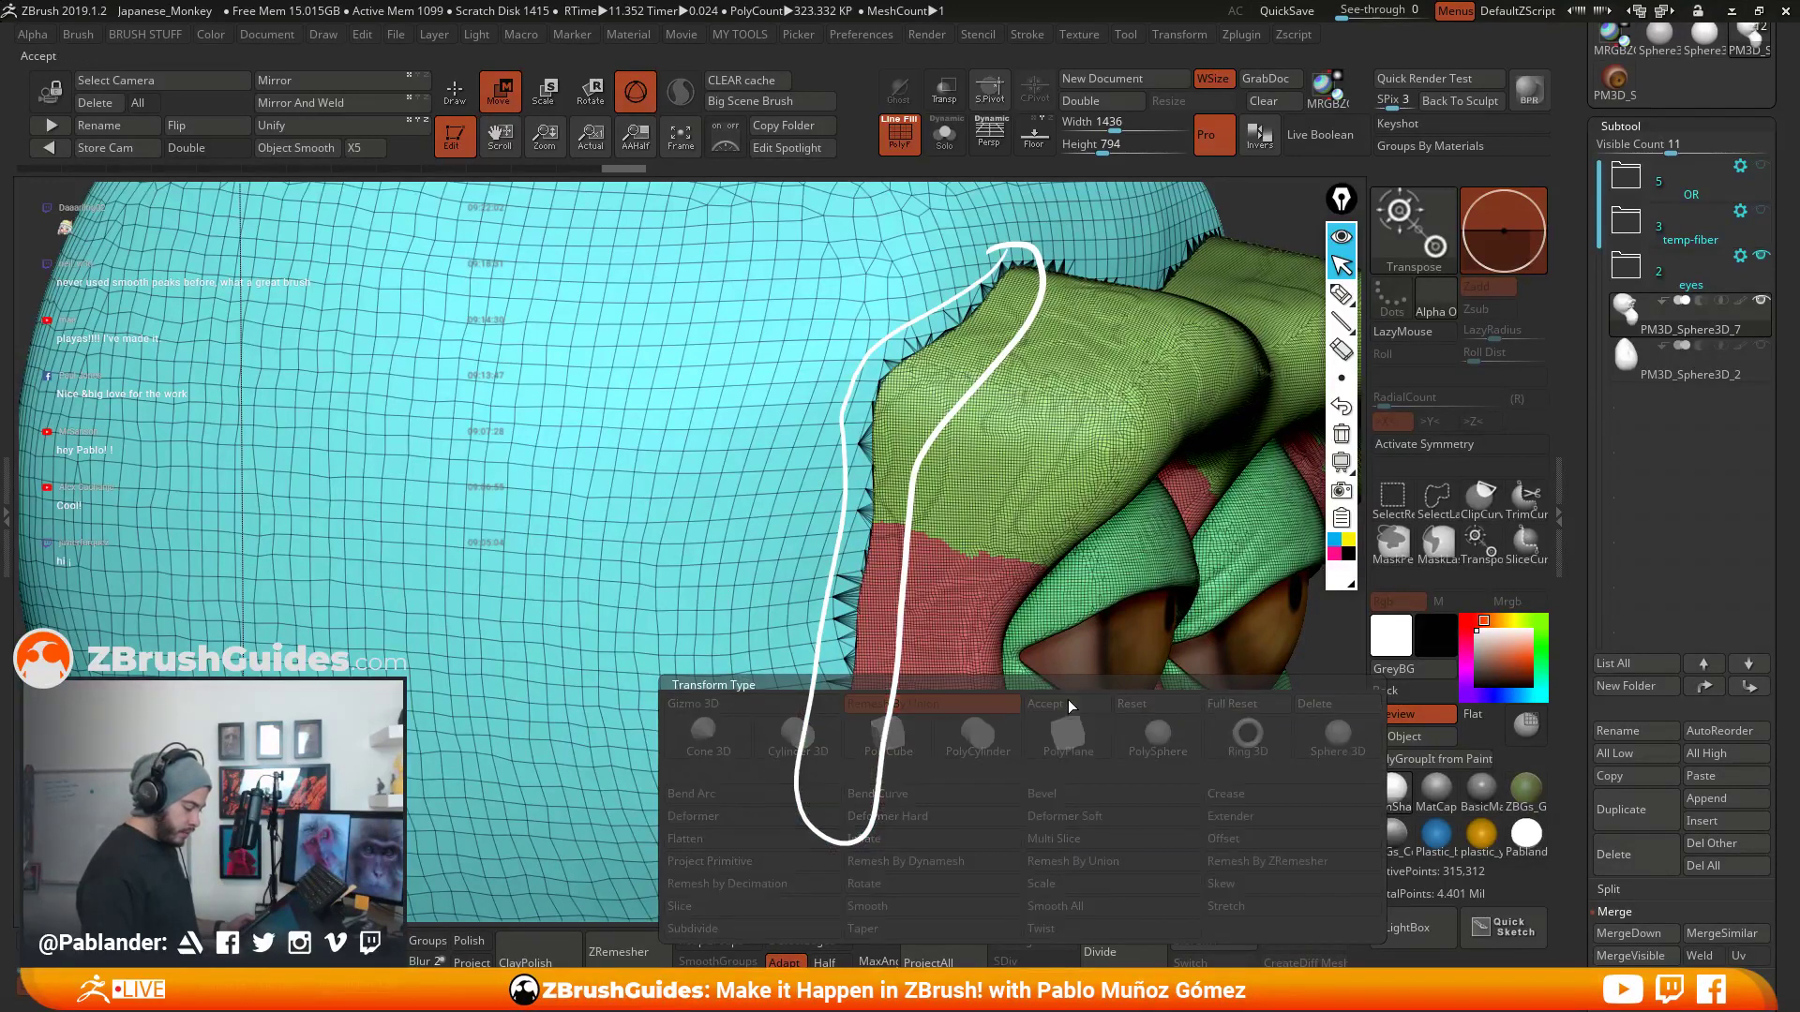
- Erase the white annotation around the seam, collapse the annotation tools and return to Draw mode
click(1341, 434)
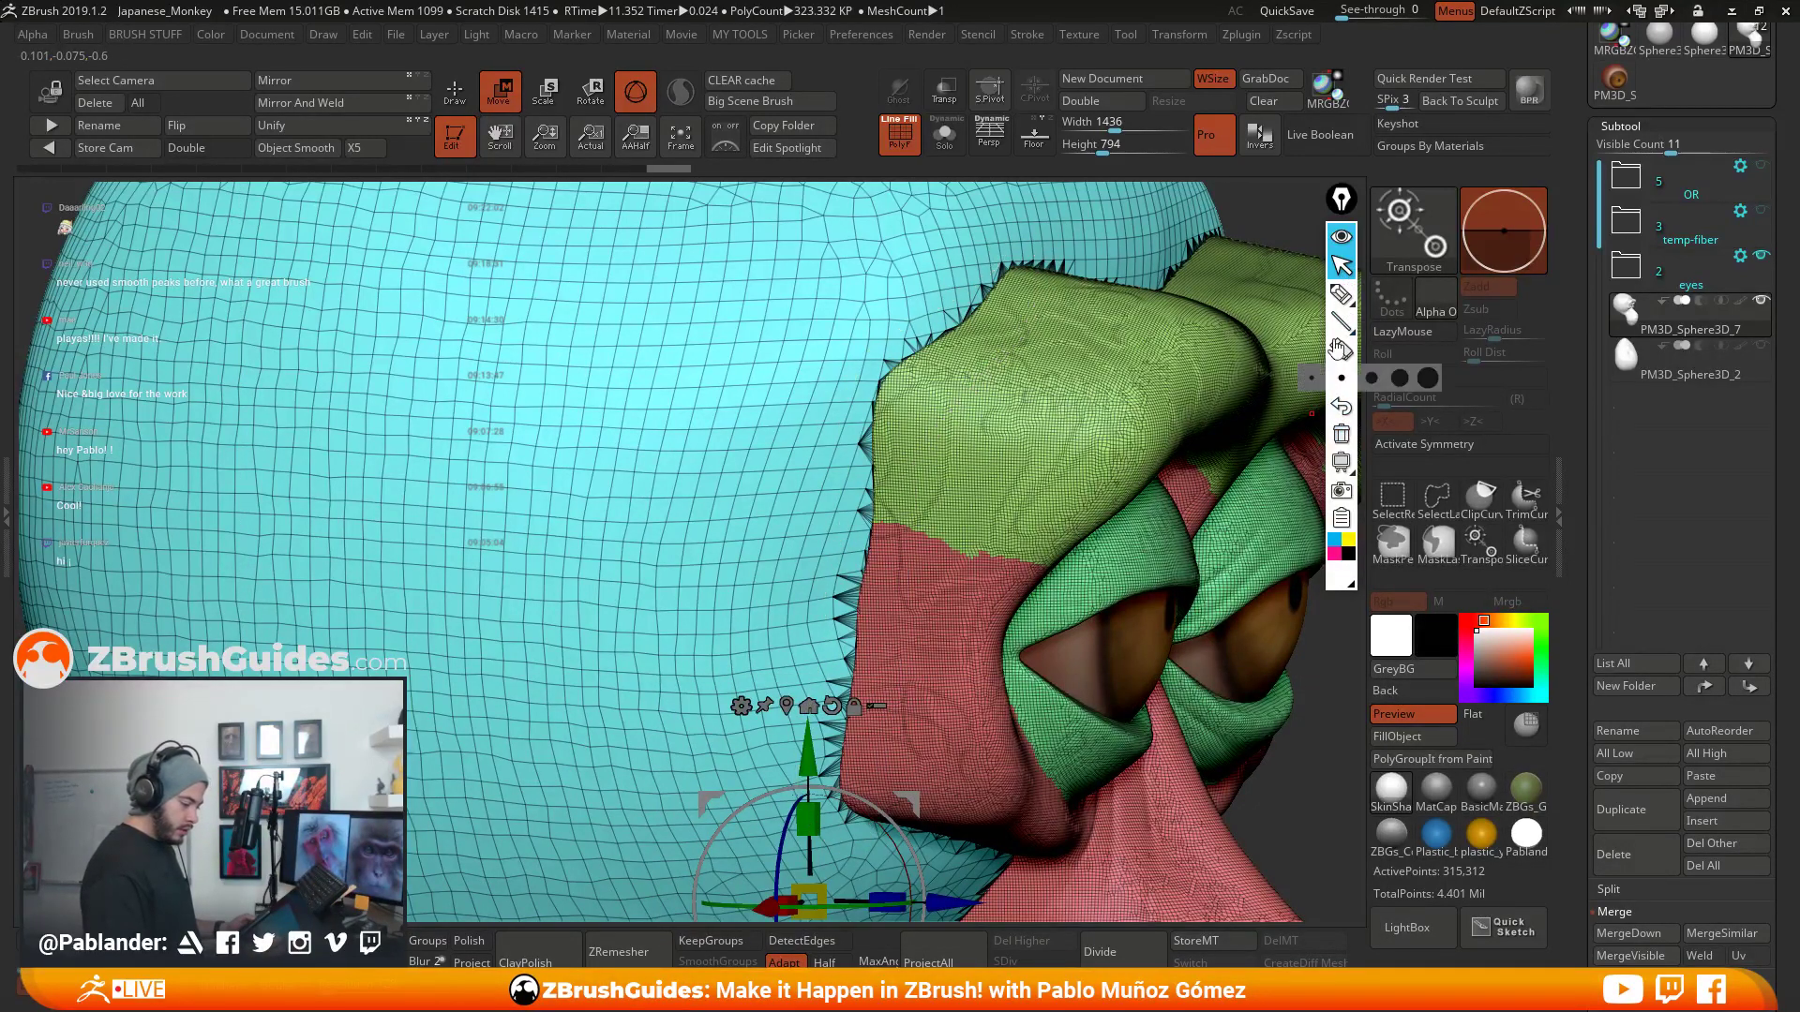
click(1342, 238)
key(q)
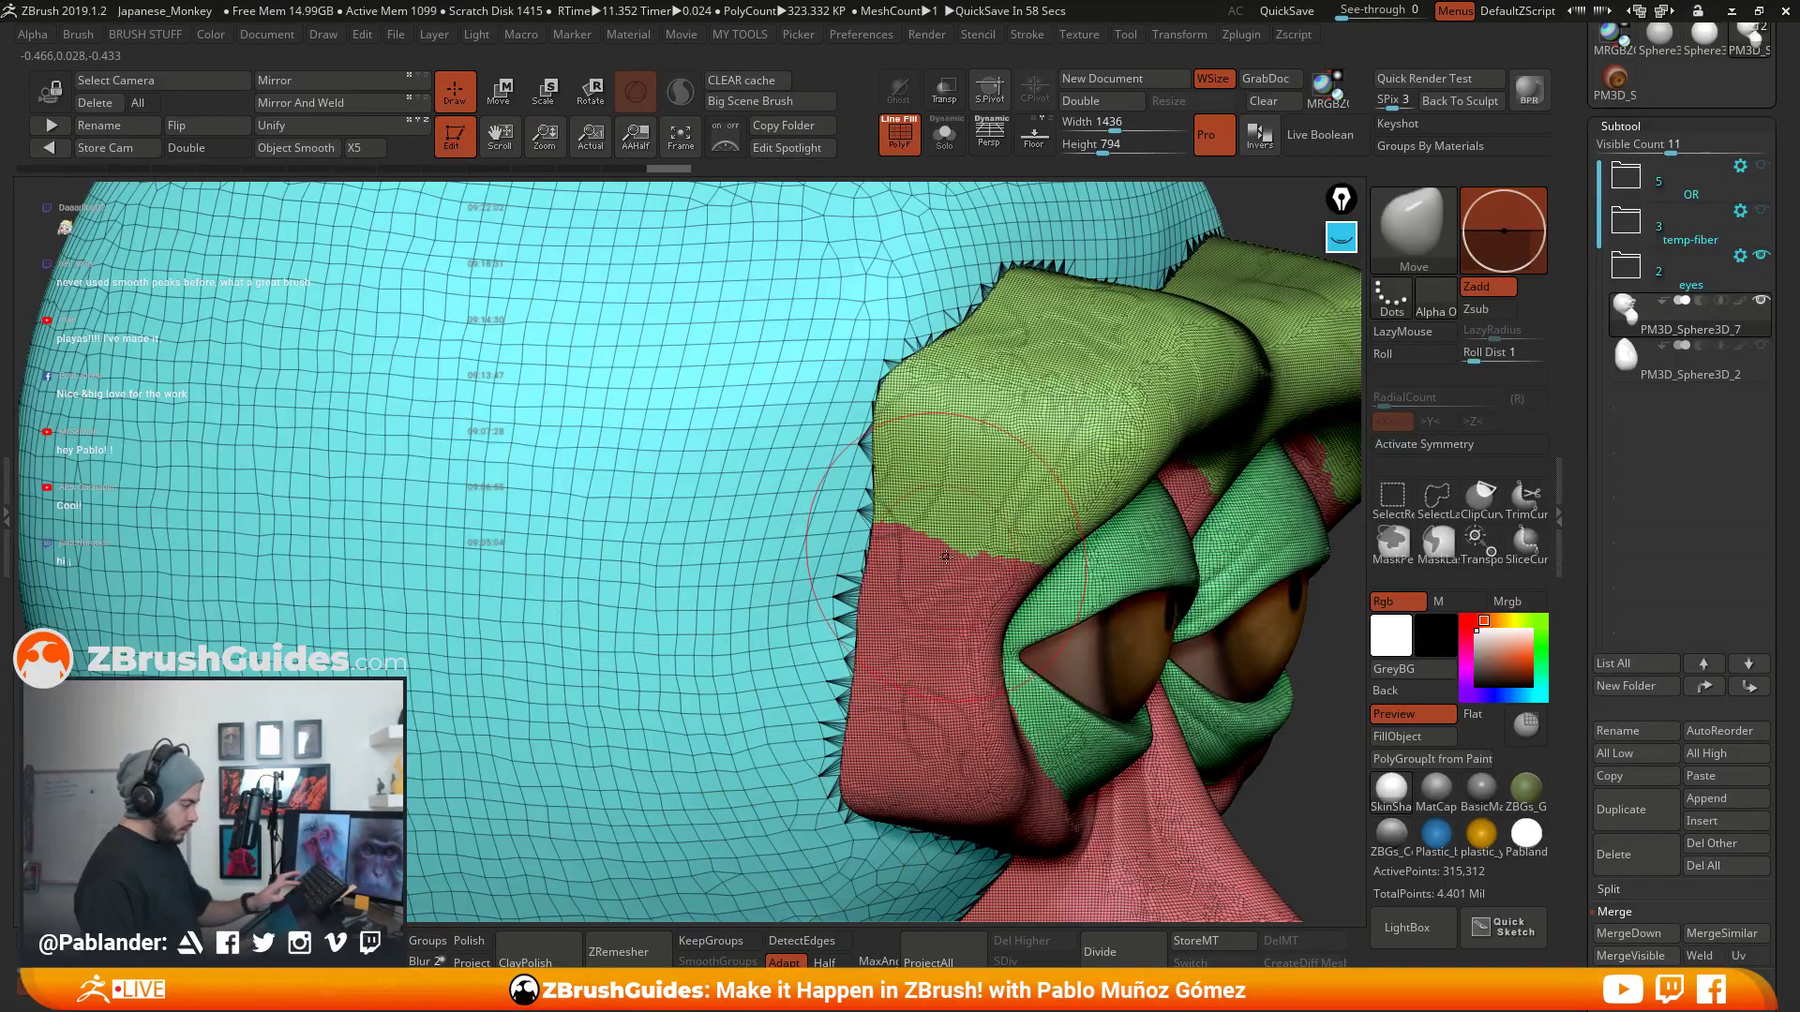
- Frame the whole head and examine the seams between cranium and face with and without the polyframe
key(f)
key(shift+f)
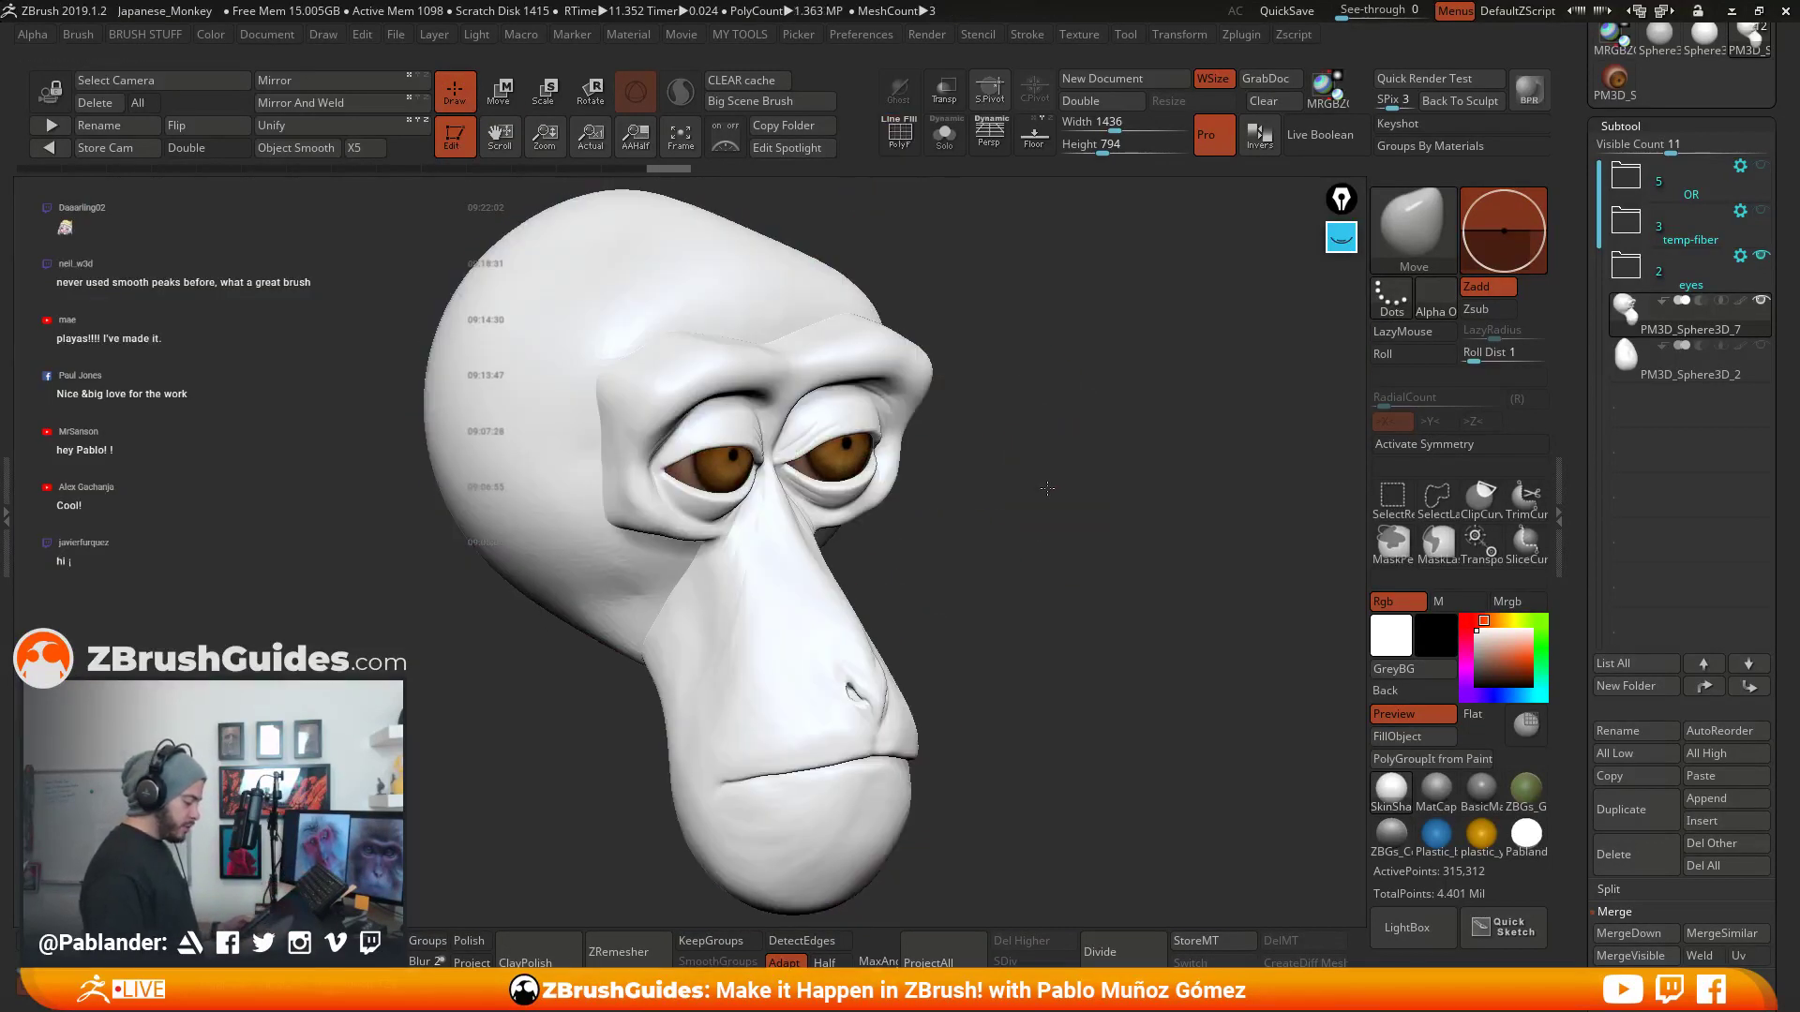
drag(1037, 530, 1205, 627)
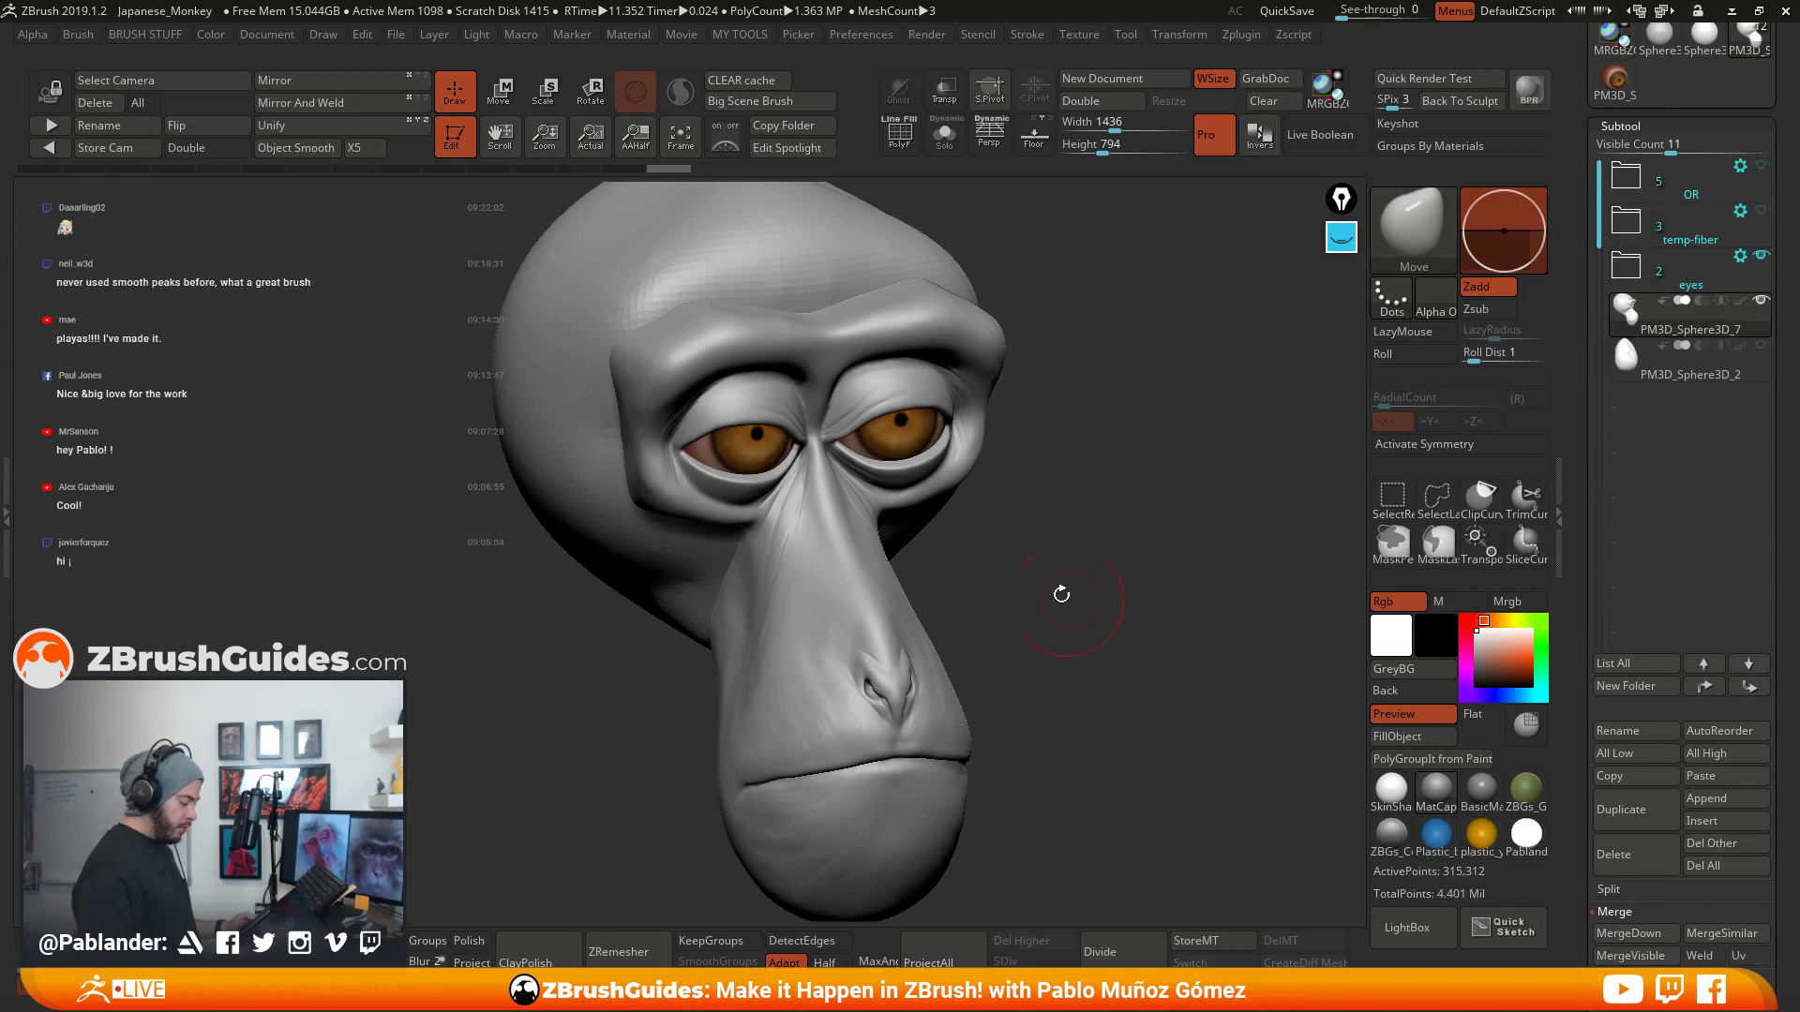
drag(1056, 594, 1069, 513)
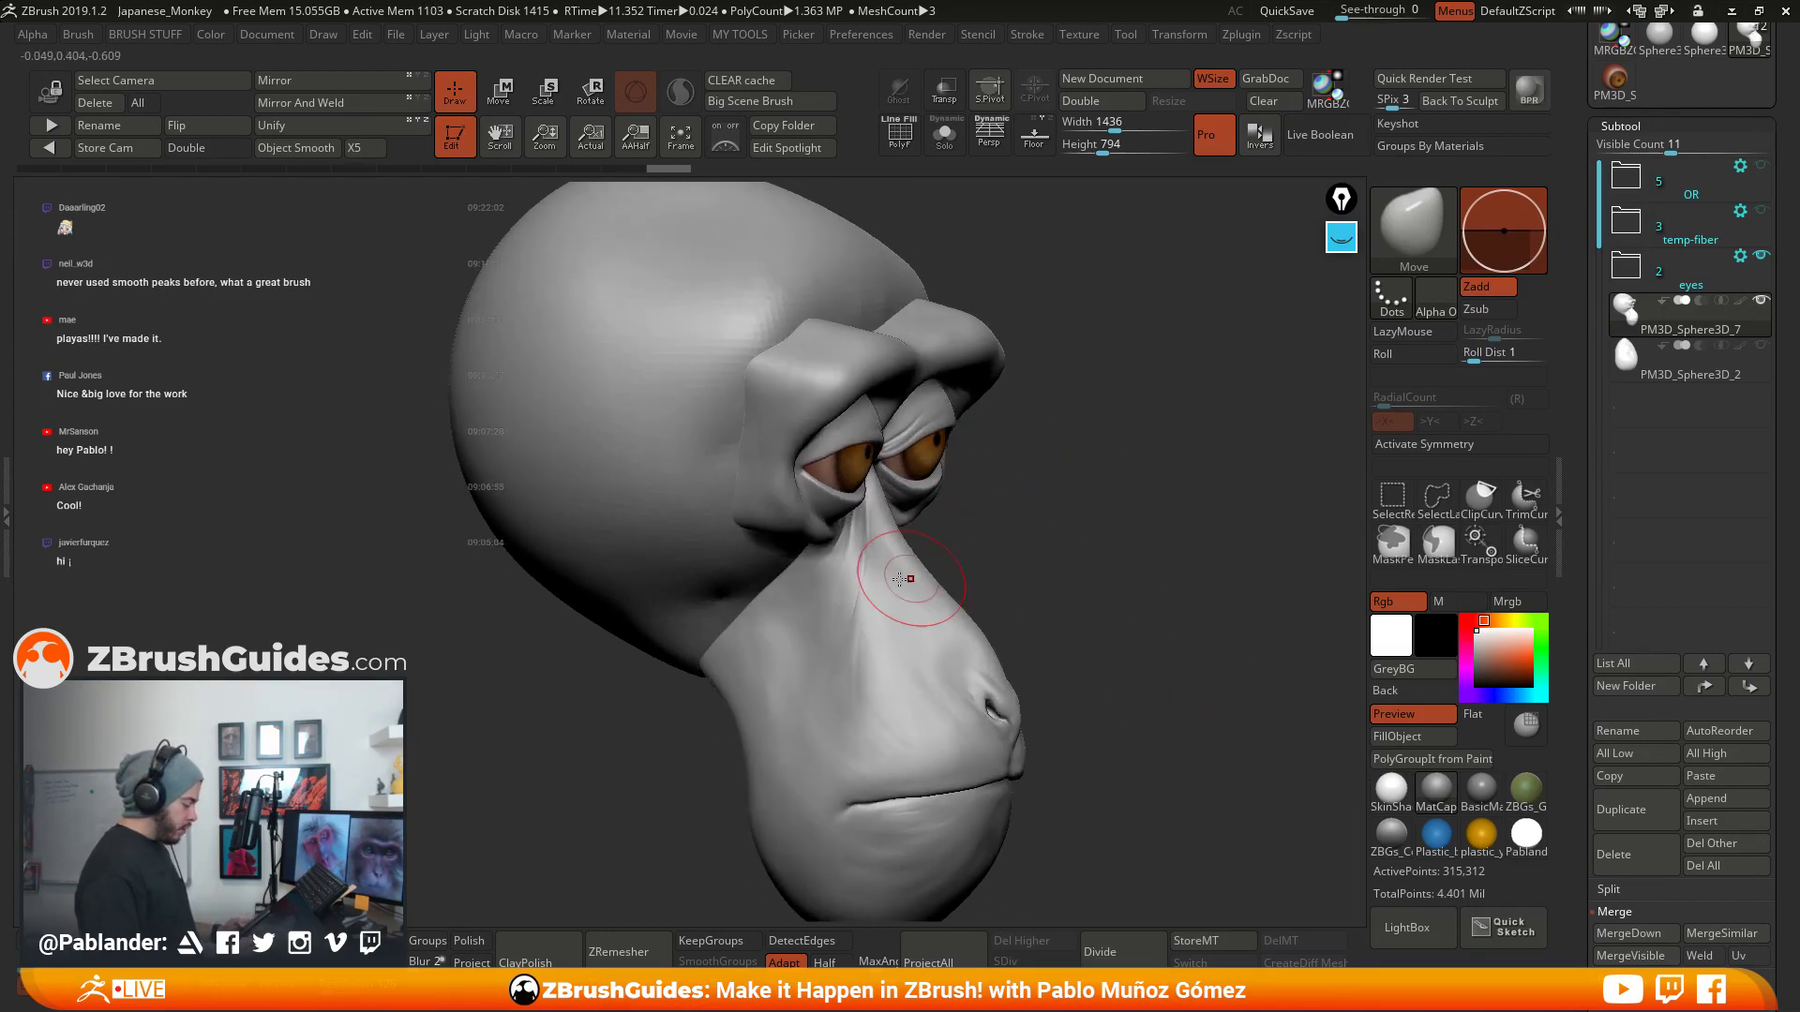
click(898, 134)
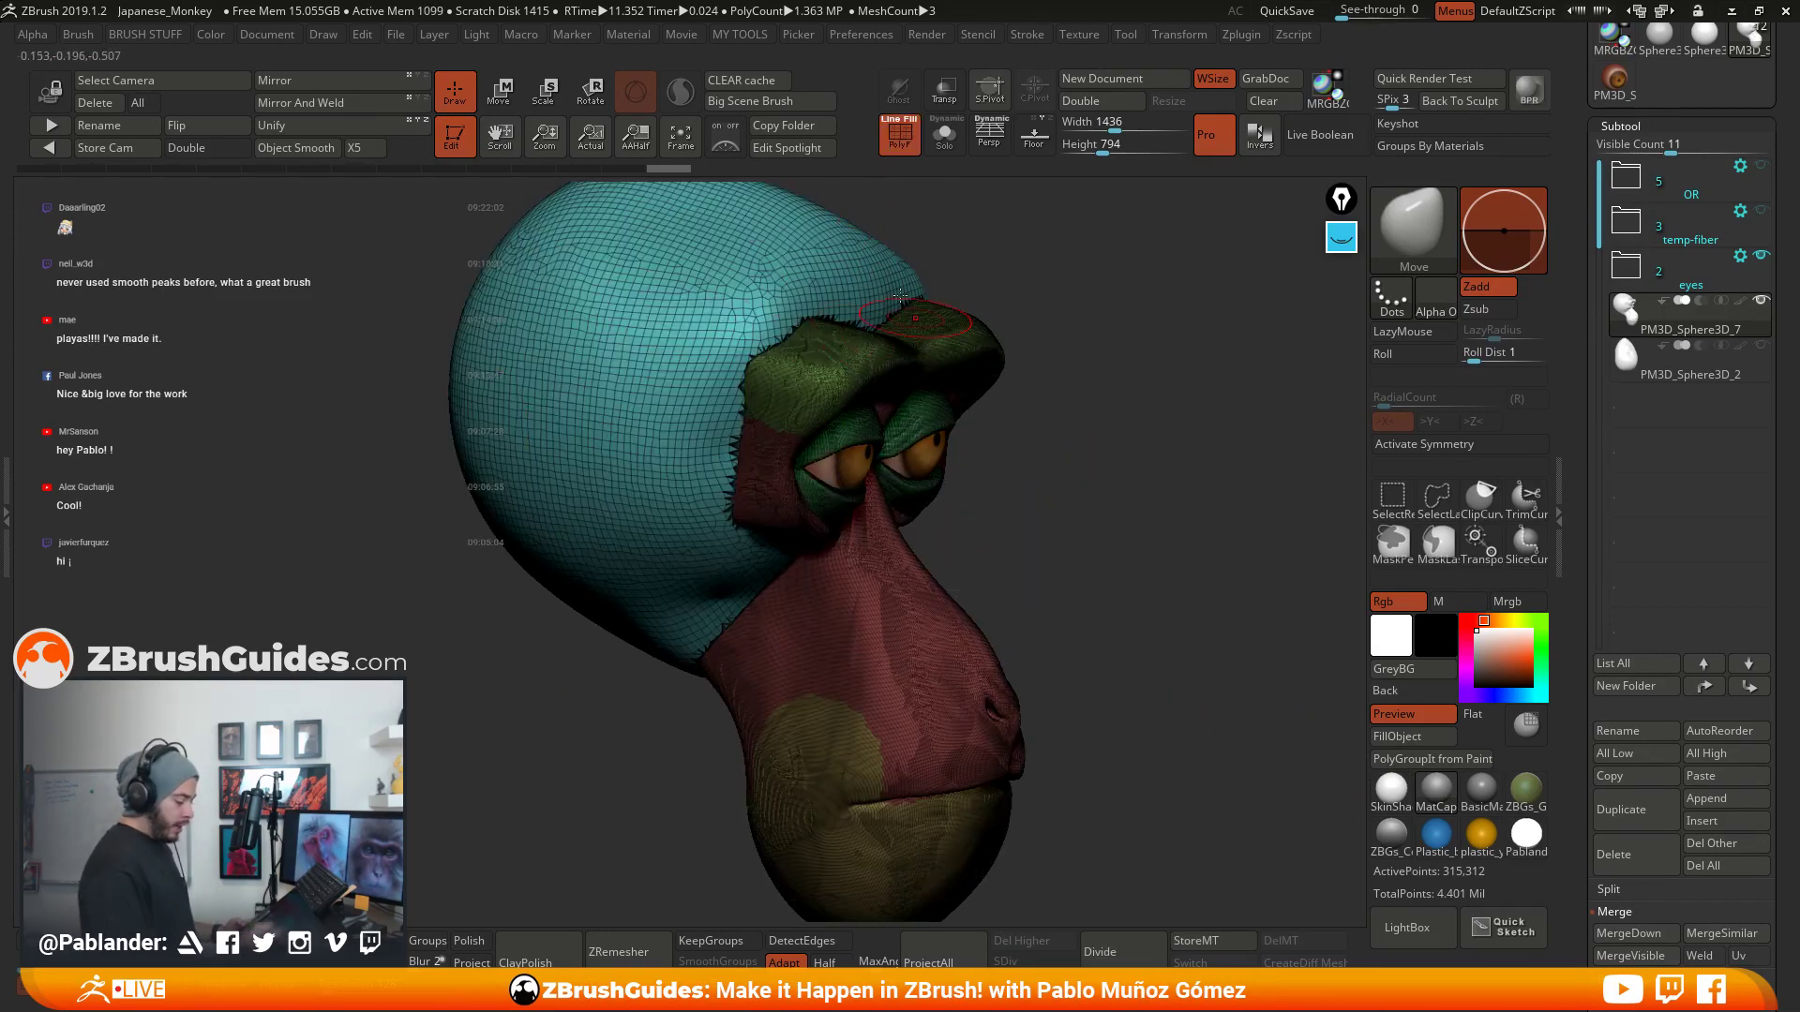
click(899, 145)
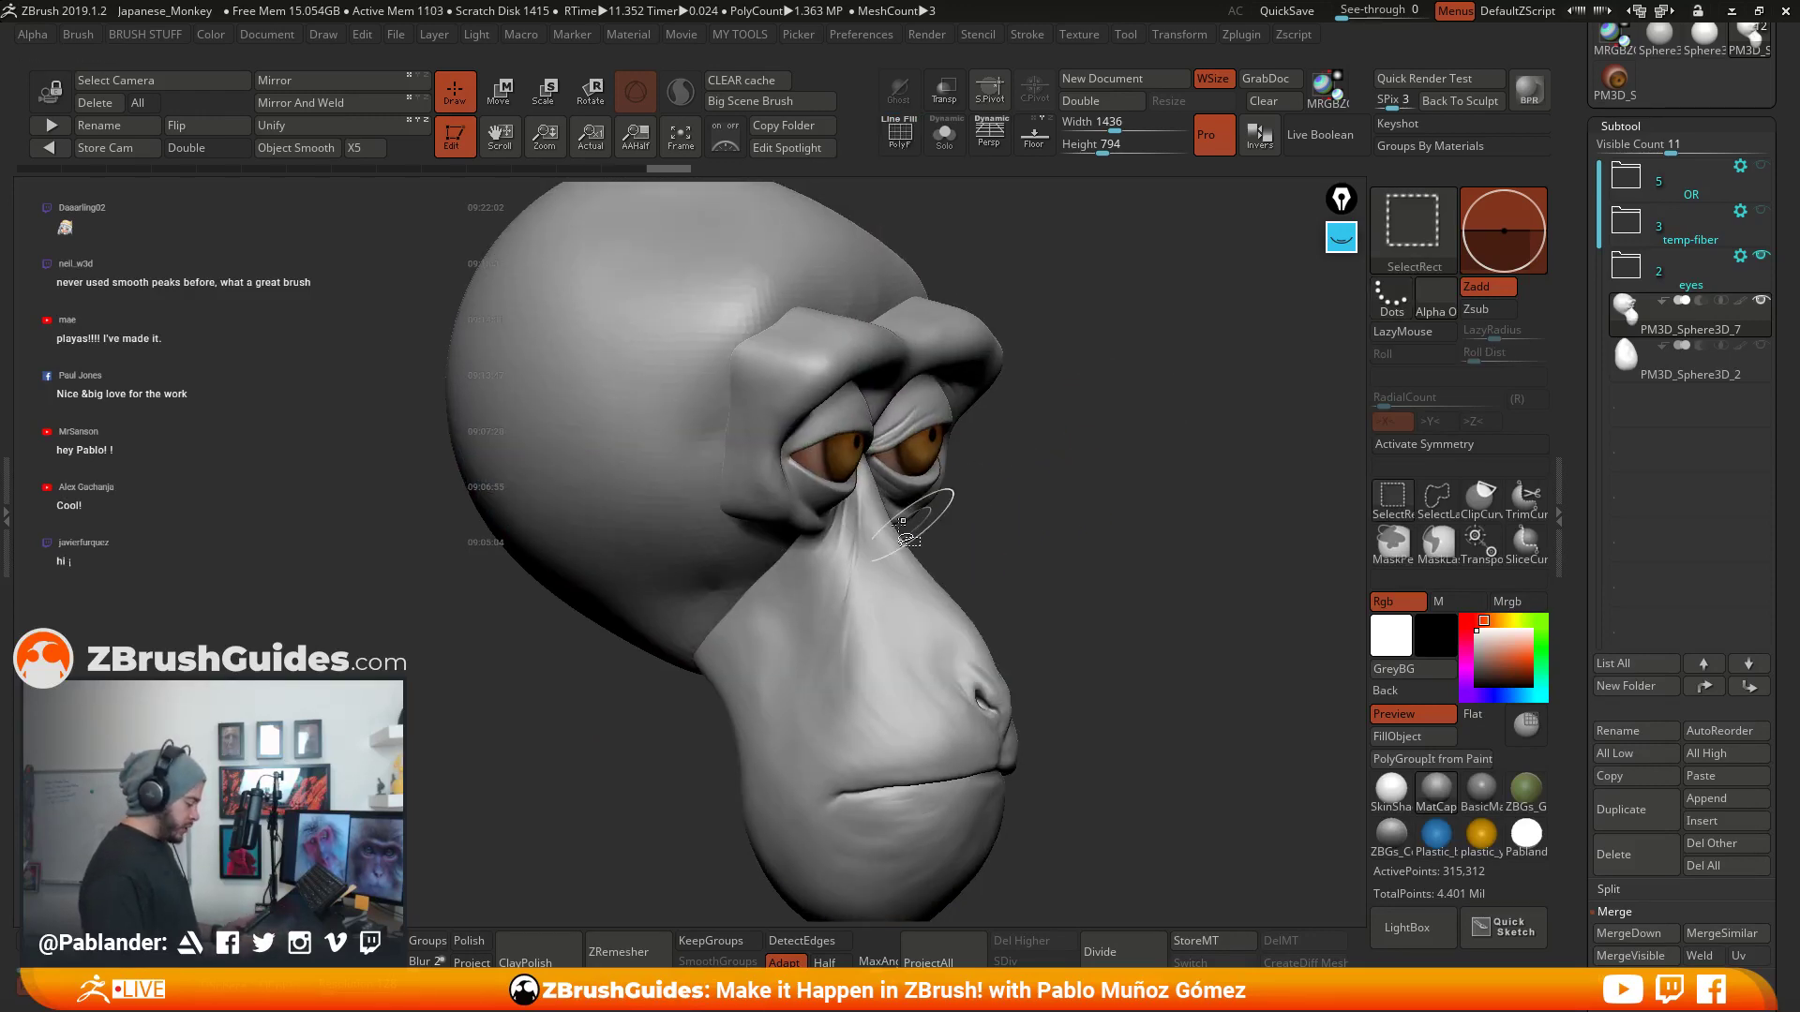
- Isolate the cranium polygroup, enable double-sided display, and invert visibility to examine the face's hollow interior
ctrl+shift+click(647, 348)
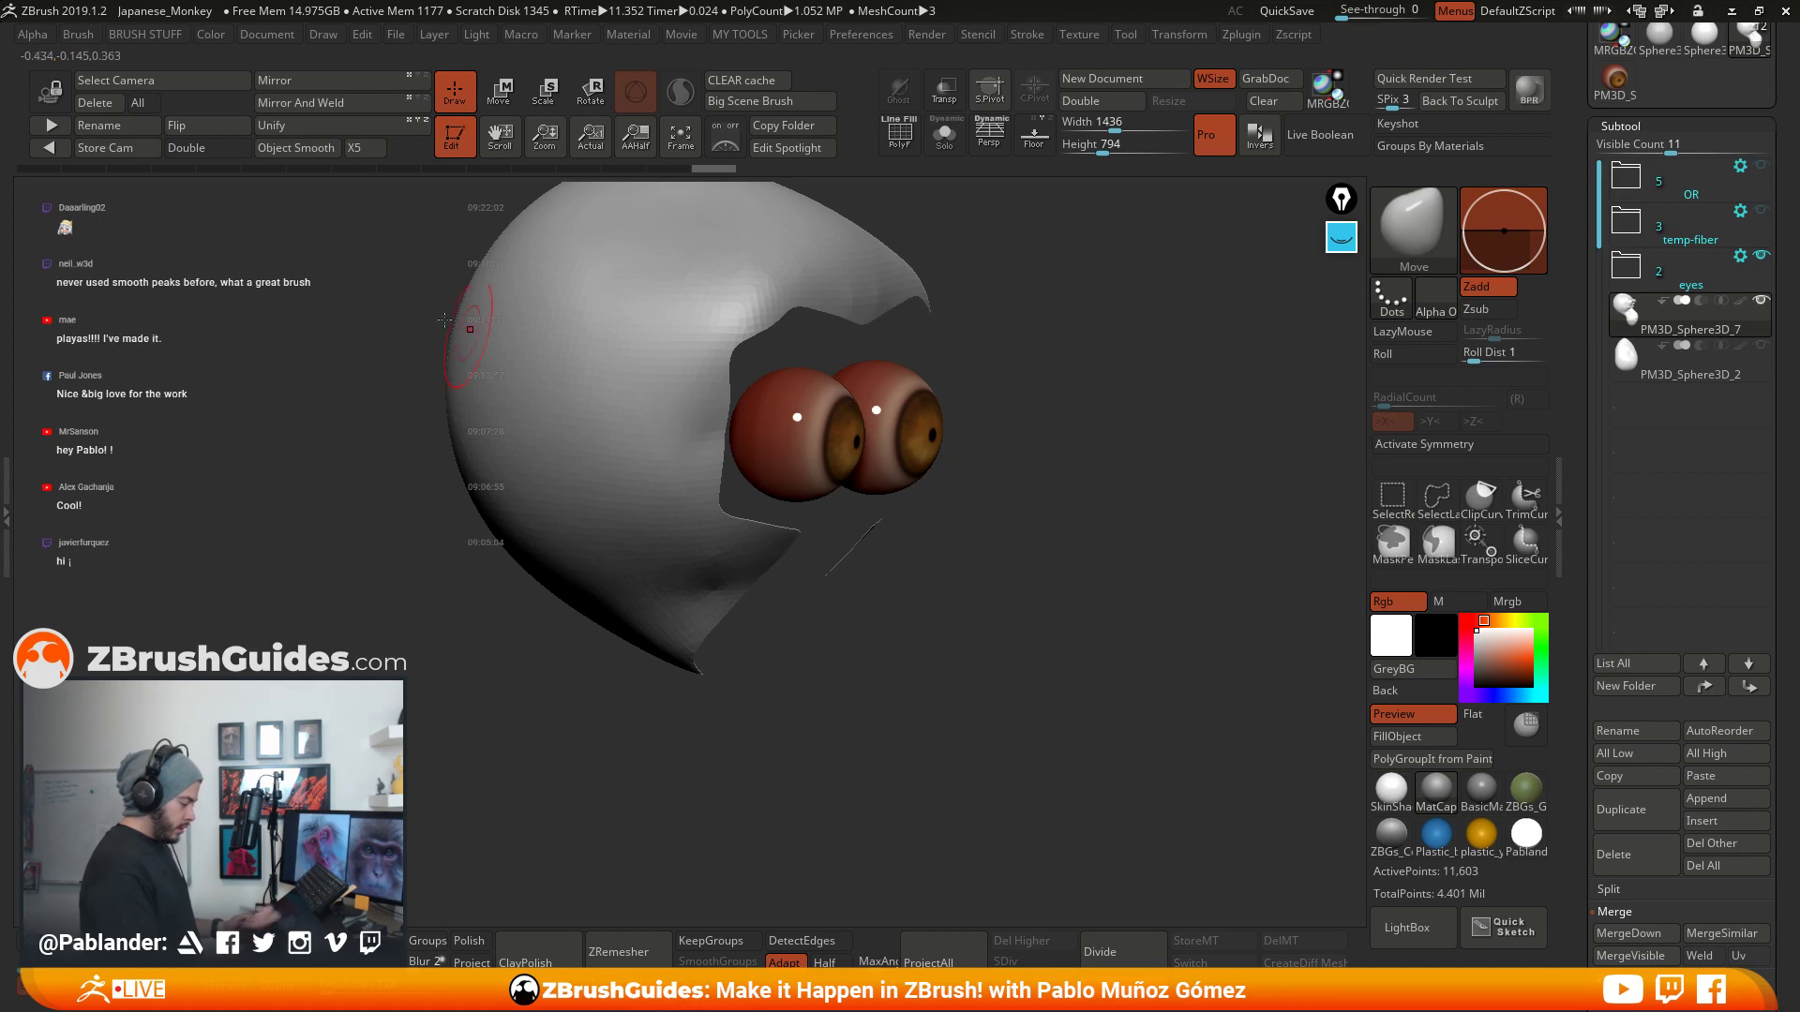
click(200, 150)
mouse_move(1069, 517)
mouse_down()
mouse_move(975, 539)
mouse_move(1001, 538)
mouse_move(1083, 428)
mouse_move(1090, 458)
mouse_move(1049, 486)
mouse_move(1069, 459)
mouse_move(1077, 487)
mouse_up()
ctrl+shift+click(1065, 429)
drag(915, 496, 1060, 562)
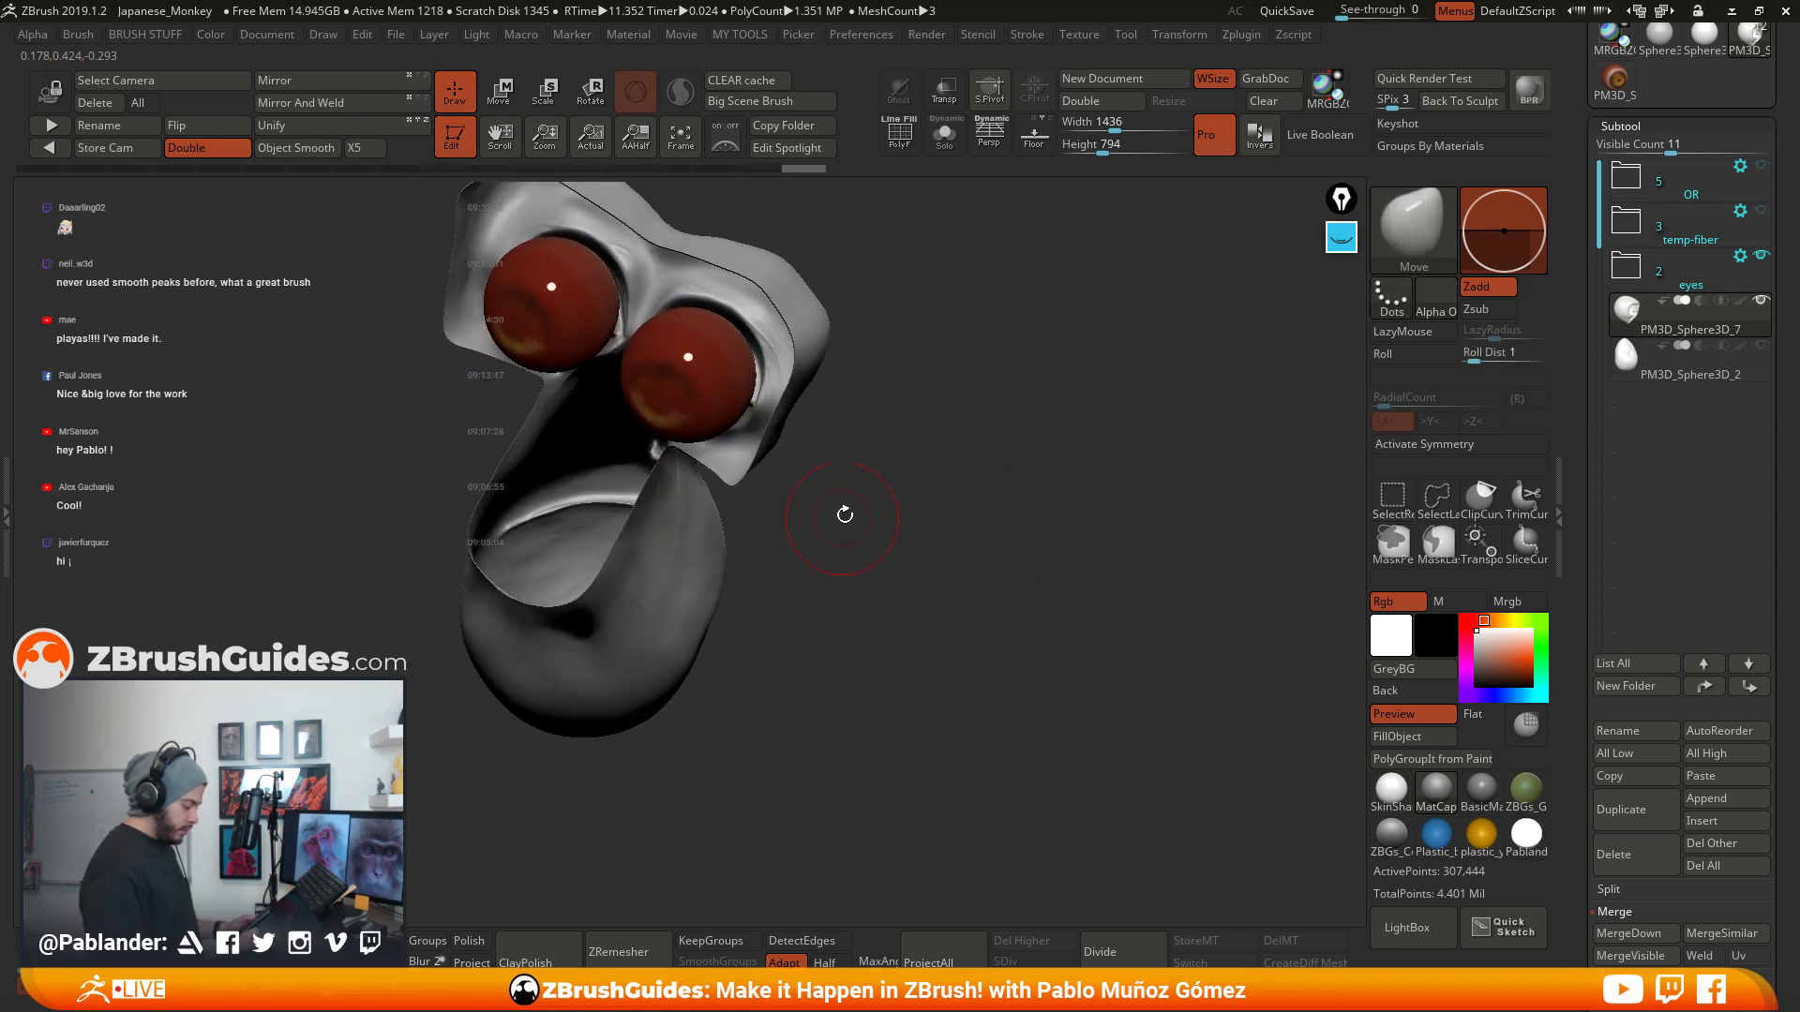
drag(844, 514, 1048, 543)
drag(978, 592, 1089, 509)
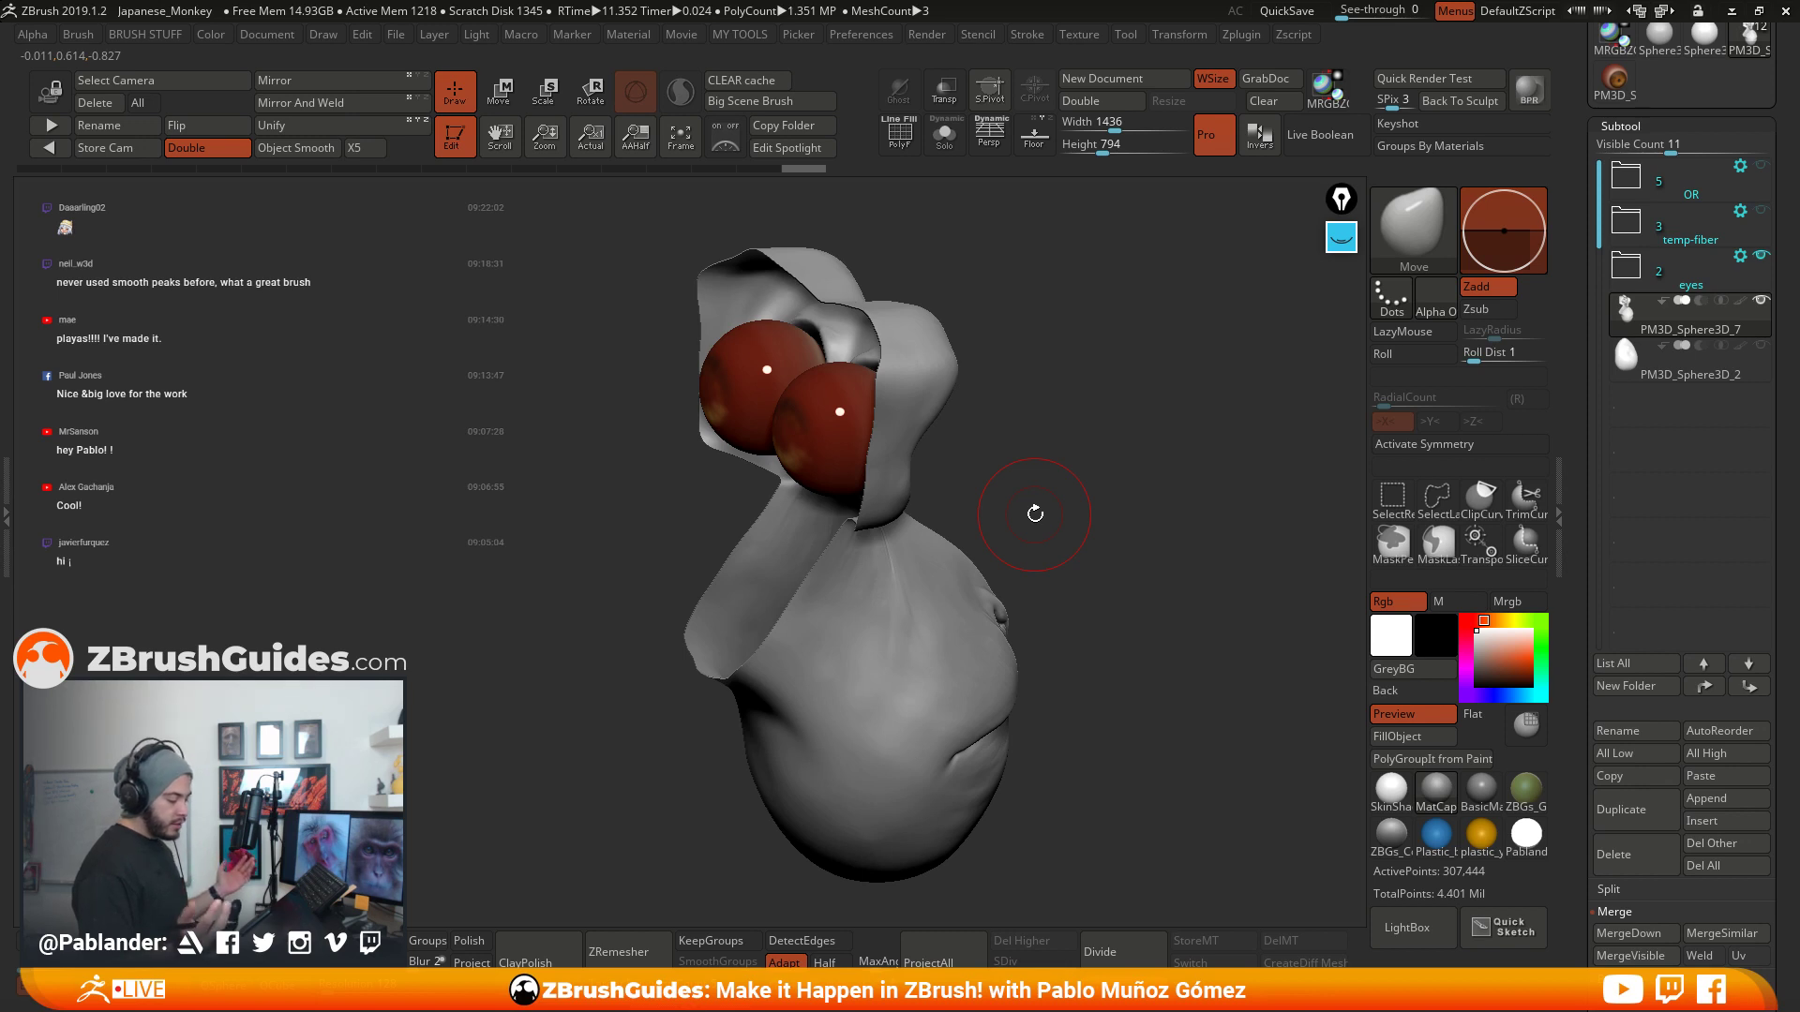
drag(1080, 479, 1078, 519)
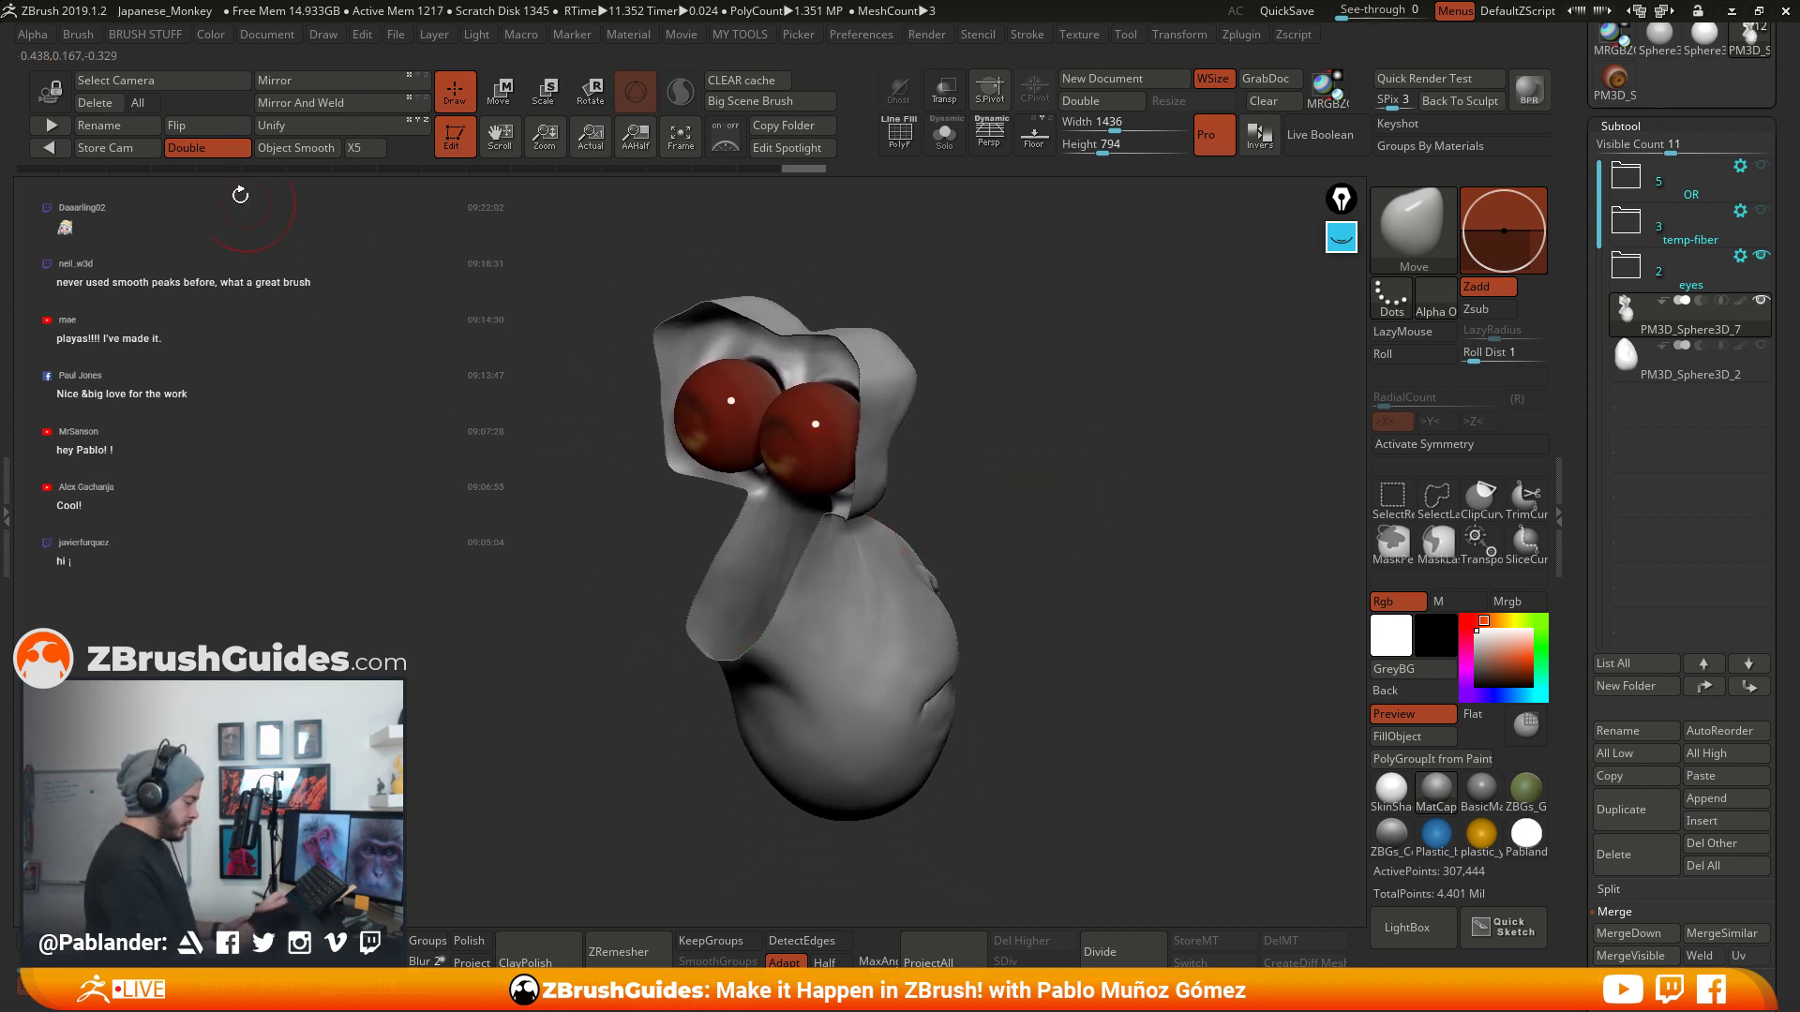
- Unhide the full head and turn it to a side view of the brow and muzzle seams
key(ctrl+shift+z)
key(ctrl+shift+z)
key(ctrl+shift+z)
key(ctrl+shift+z)
key(ctrl+shift+z)
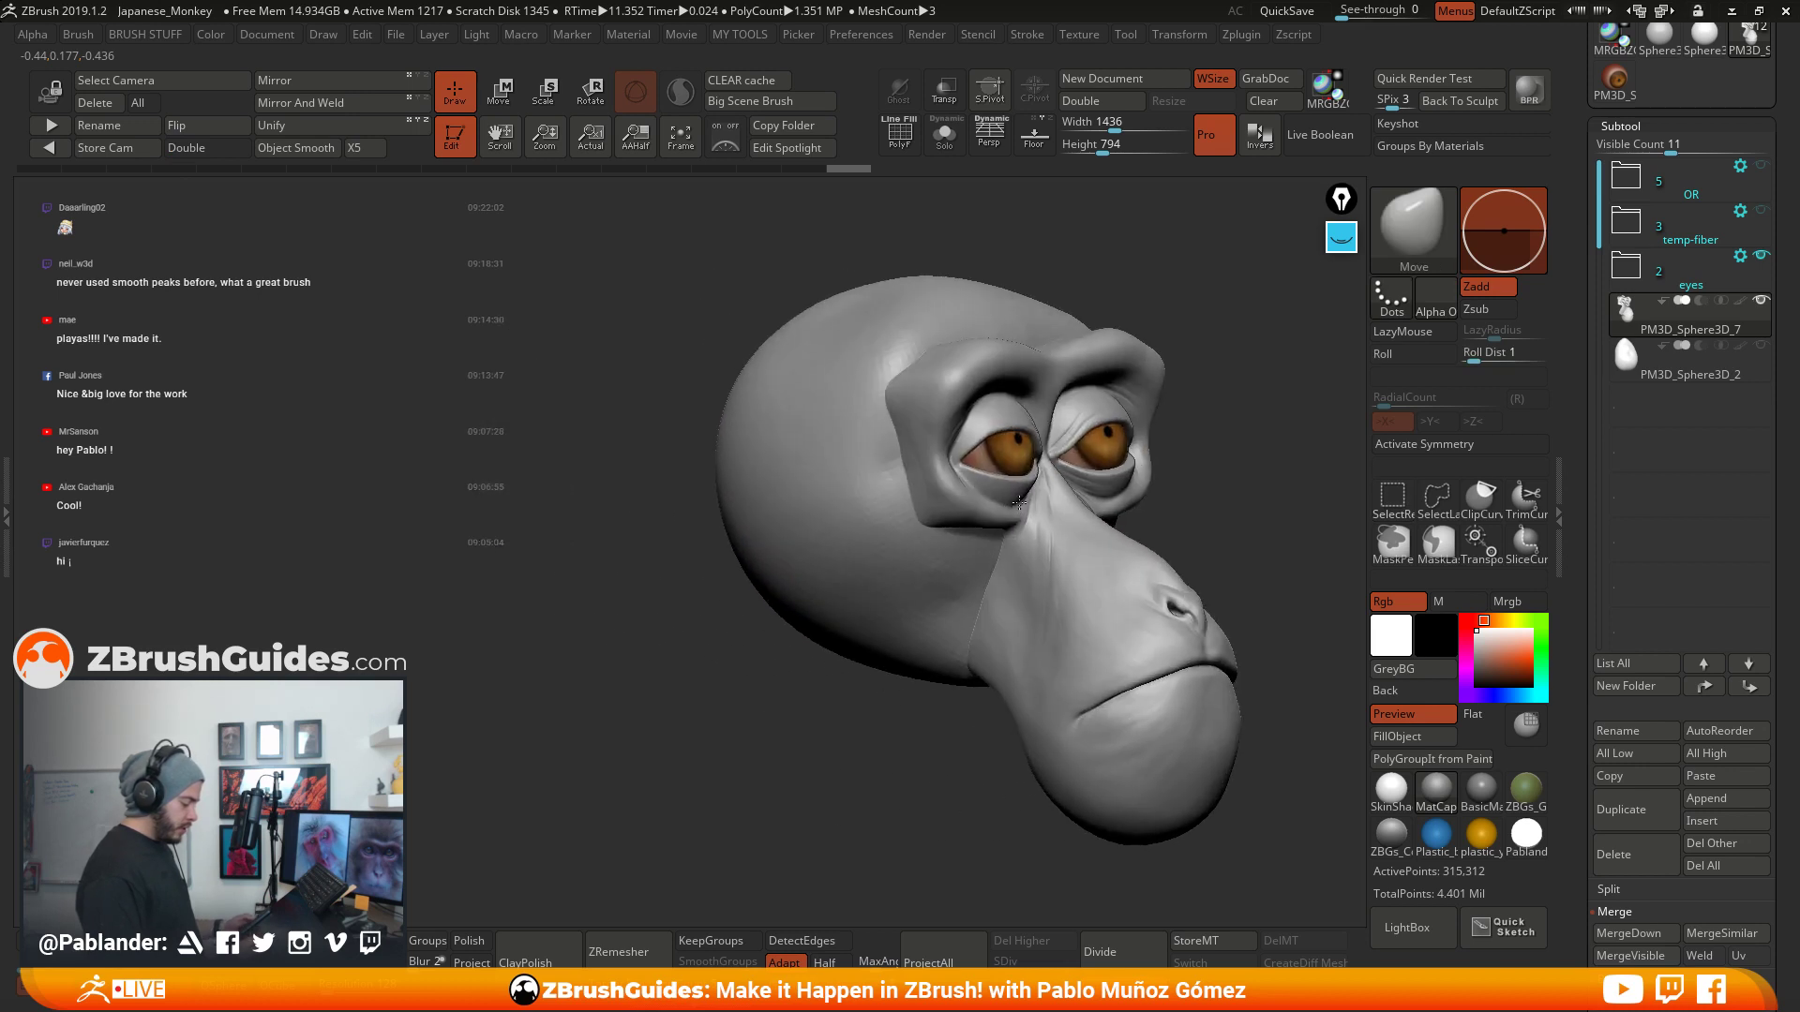
mouse_move(1094, 435)
mouse_down()
mouse_move(1087, 534)
mouse_move(1064, 479)
mouse_move(1089, 450)
mouse_move(1040, 440)
mouse_up()
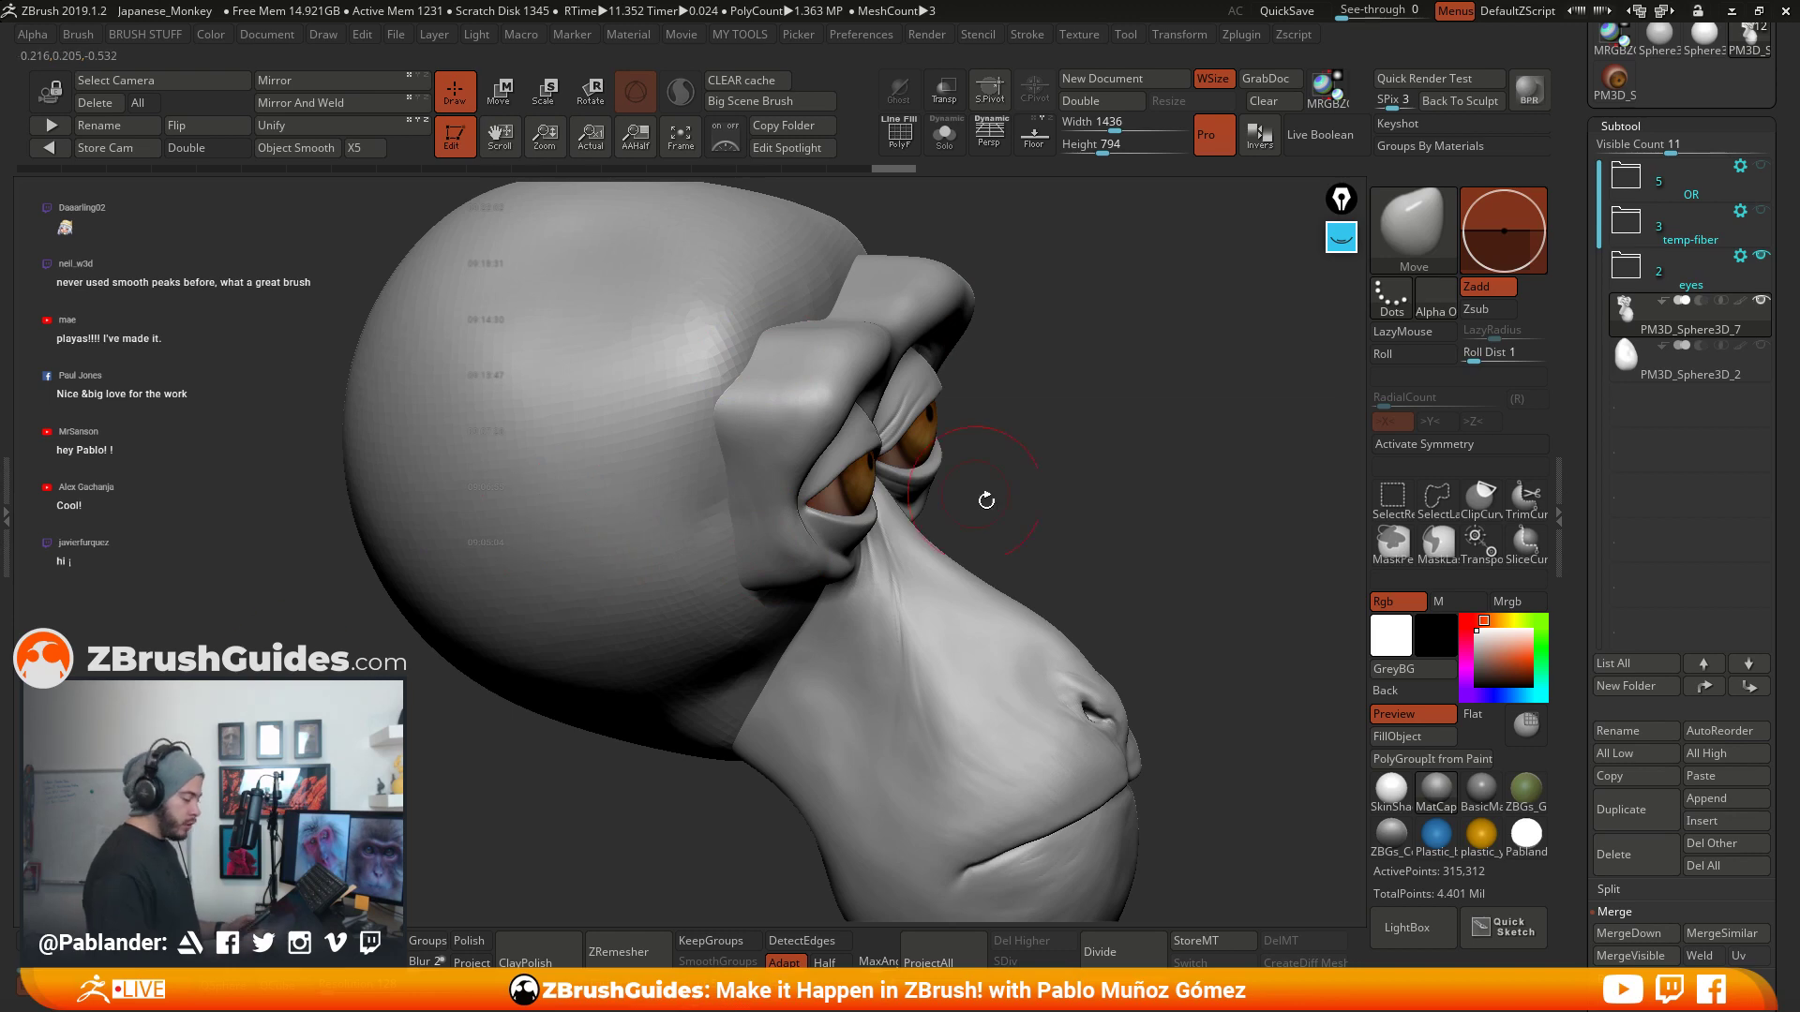
- Activate X symmetry on the merged head mesh, with the brow and muzzle seams in view
drag(1055, 496, 1066, 539)
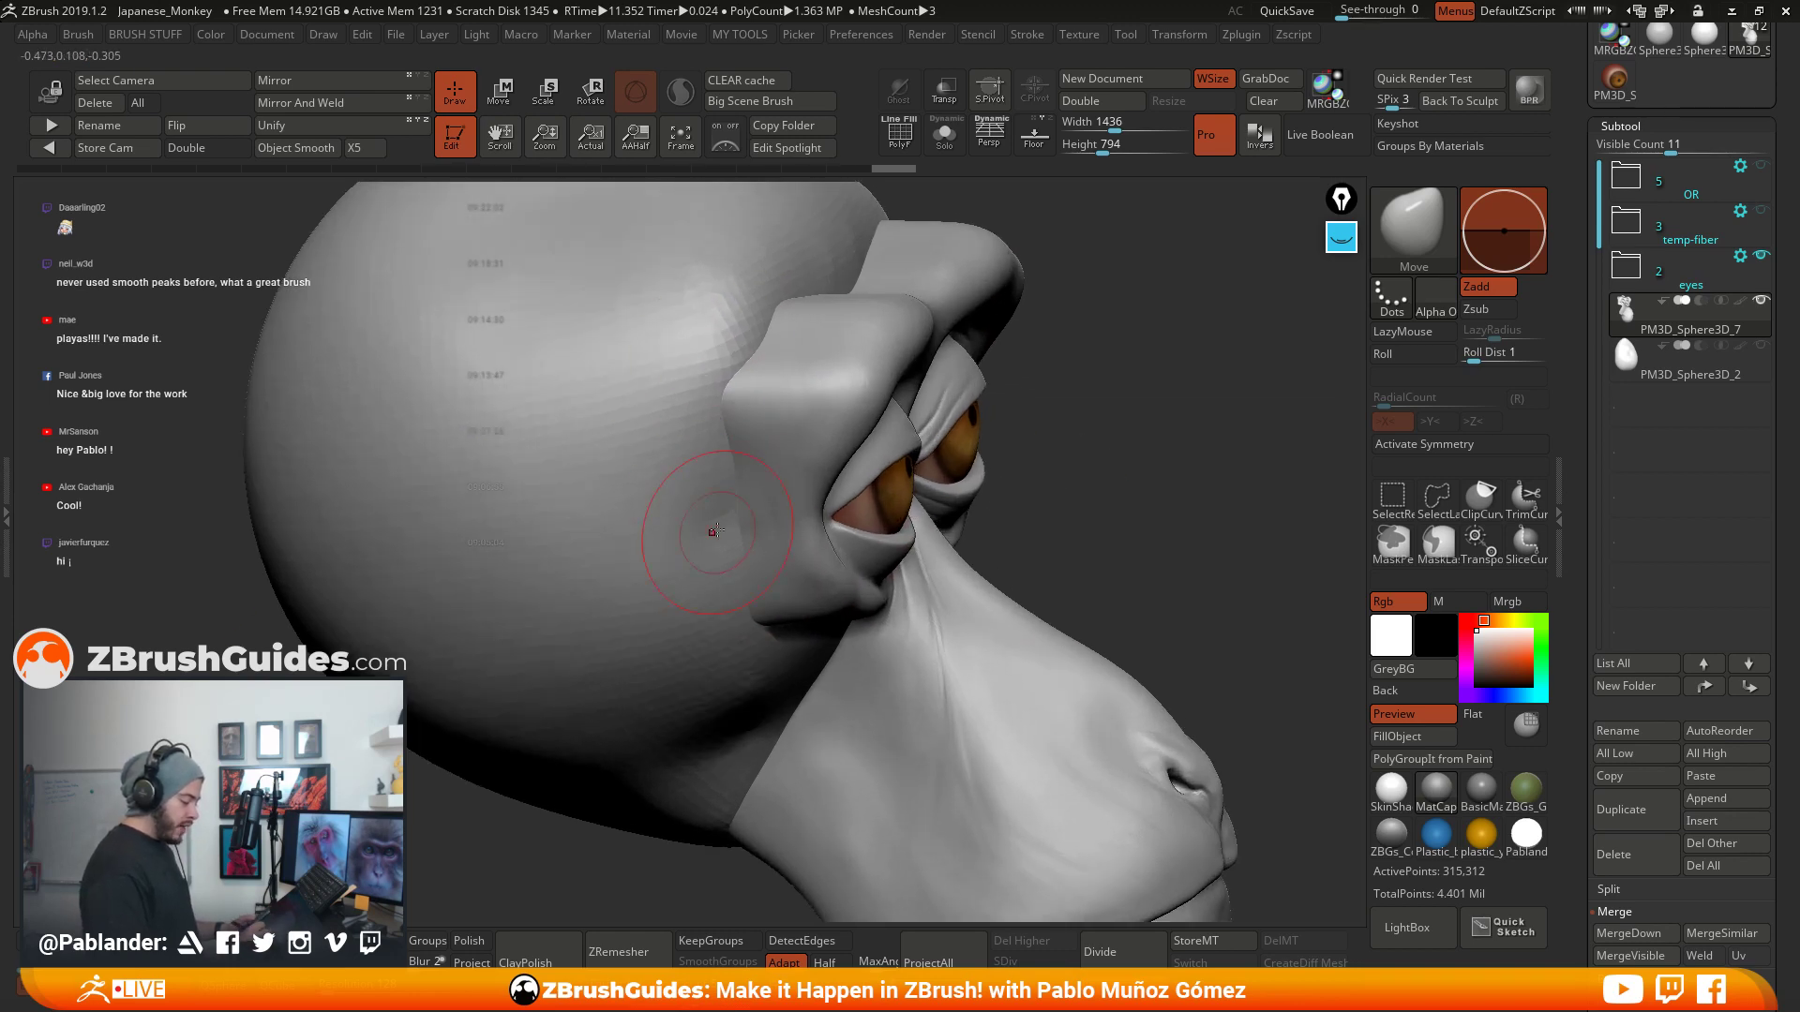
drag(949, 398, 1102, 425)
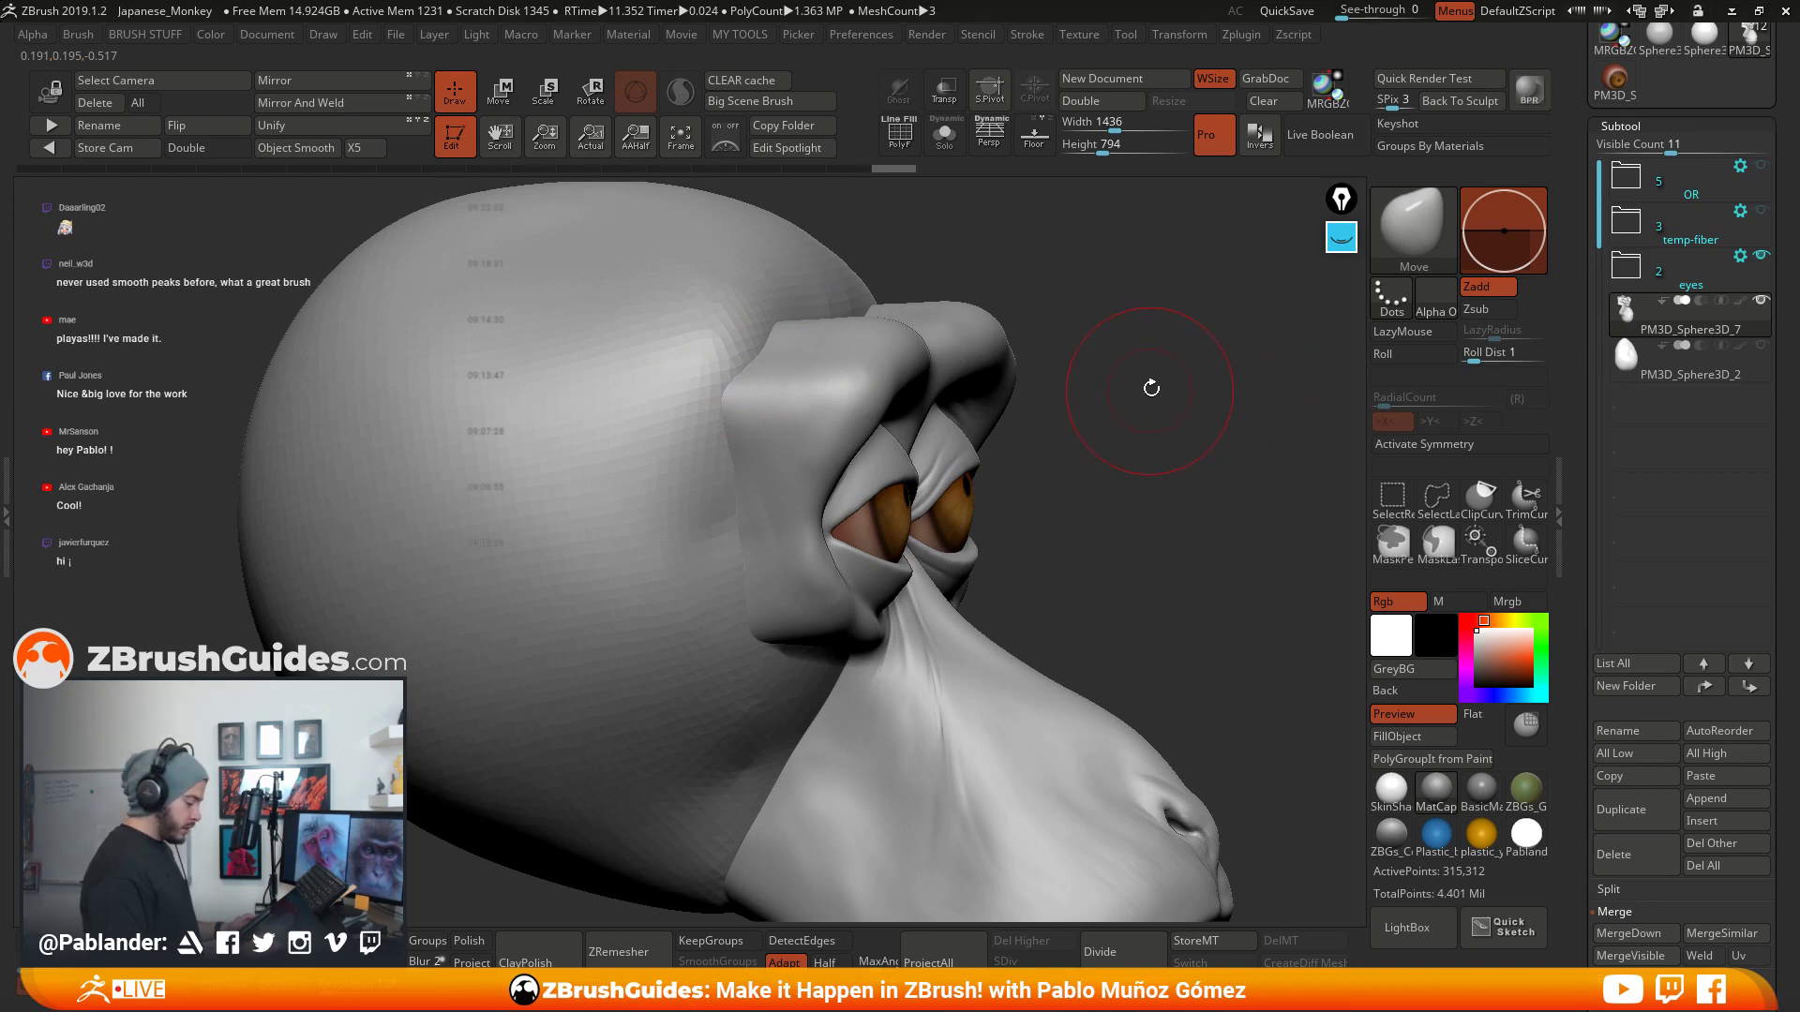
key(b)
key(space)
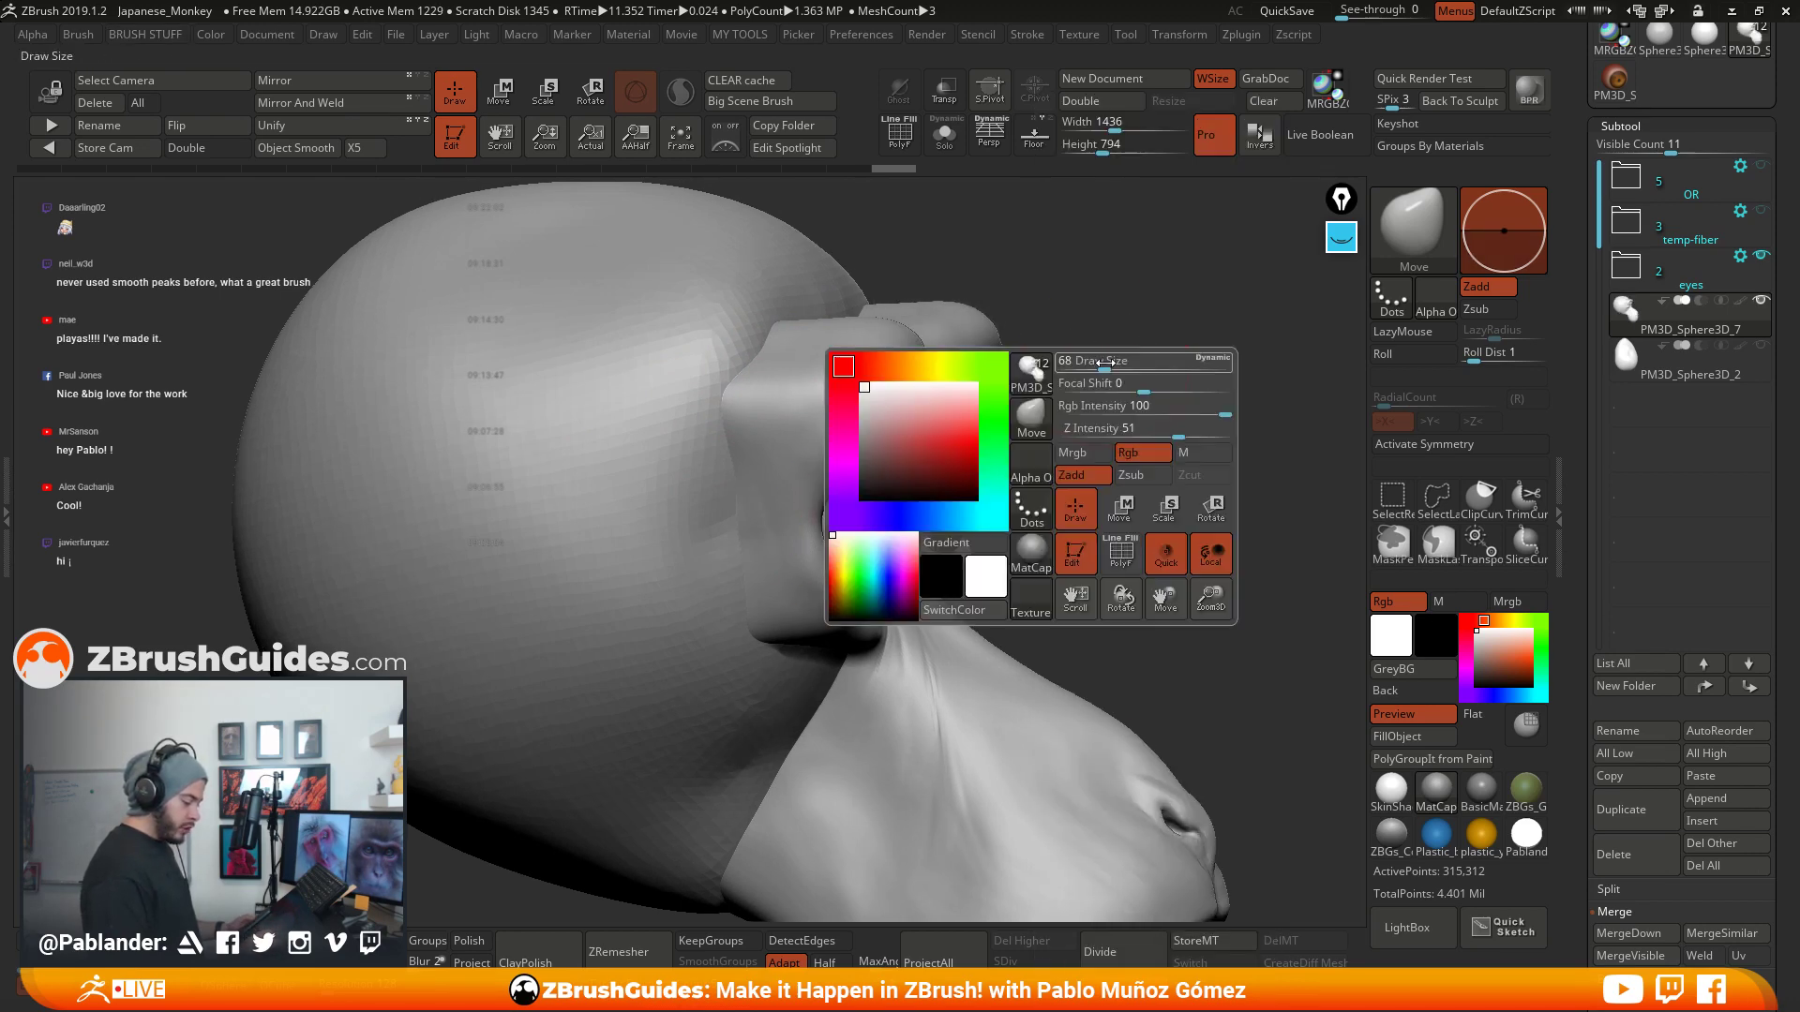
key(x)
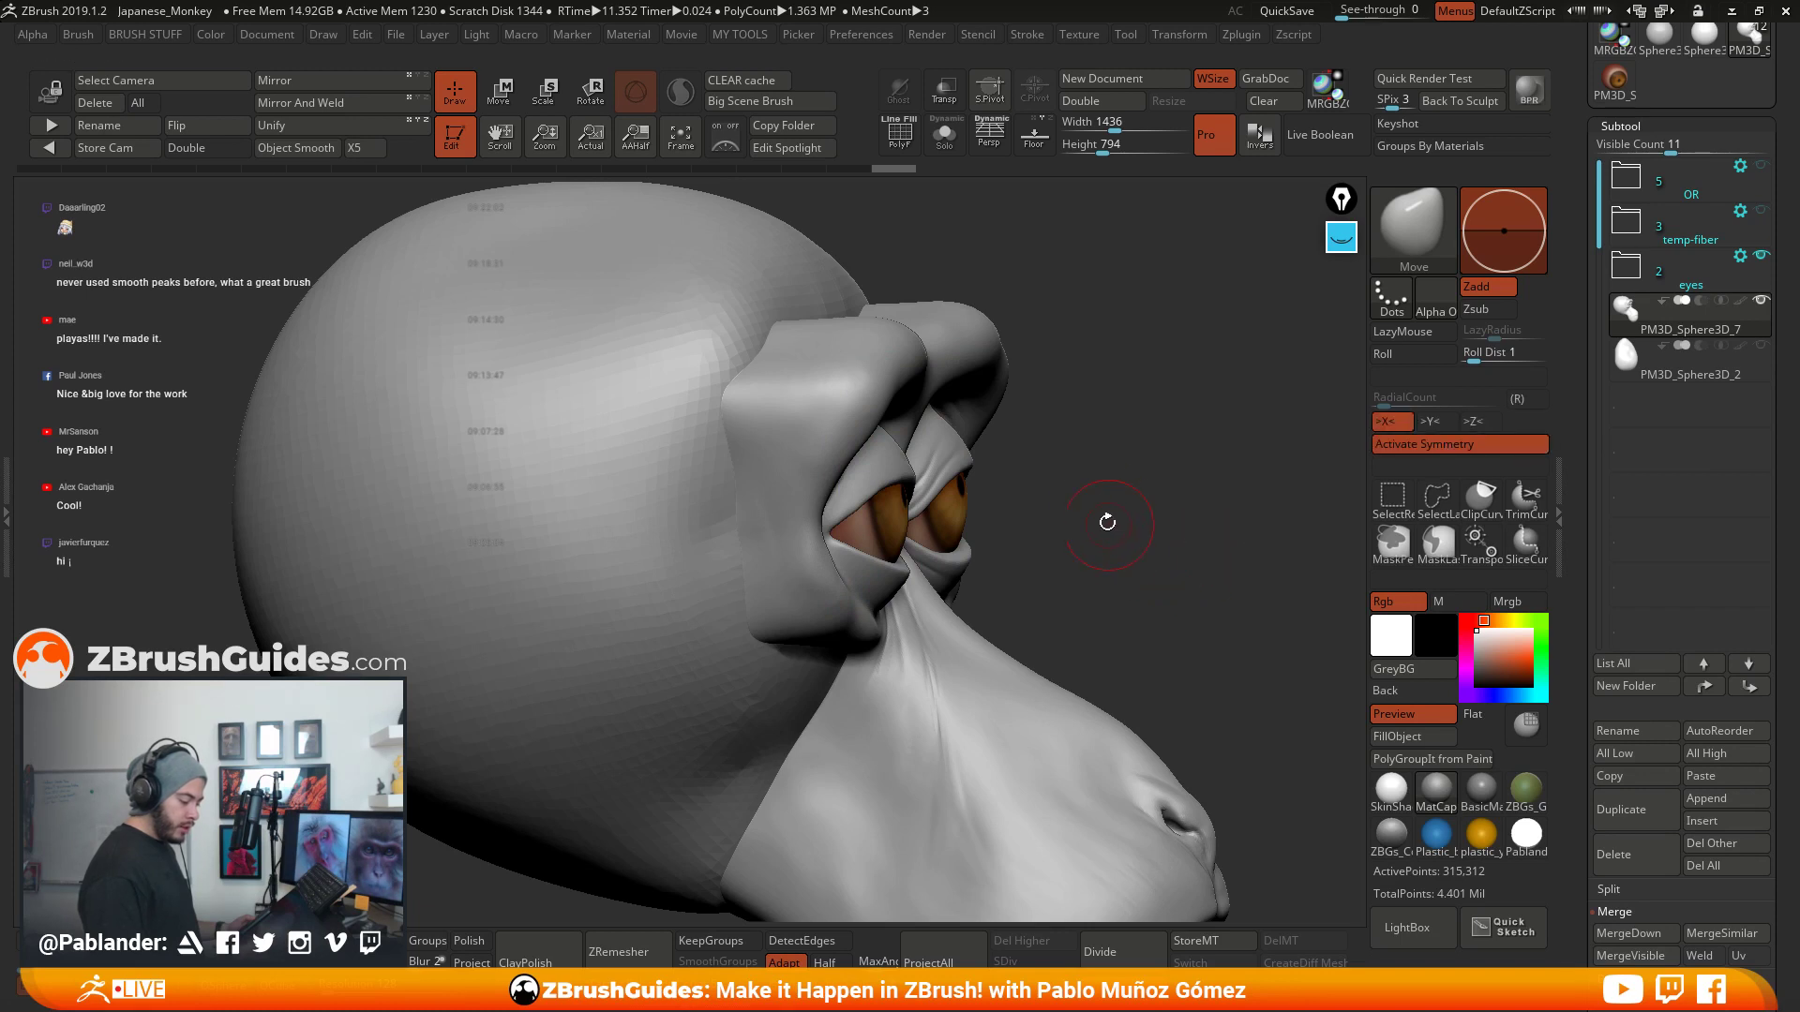
drag(1107, 522, 1122, 440)
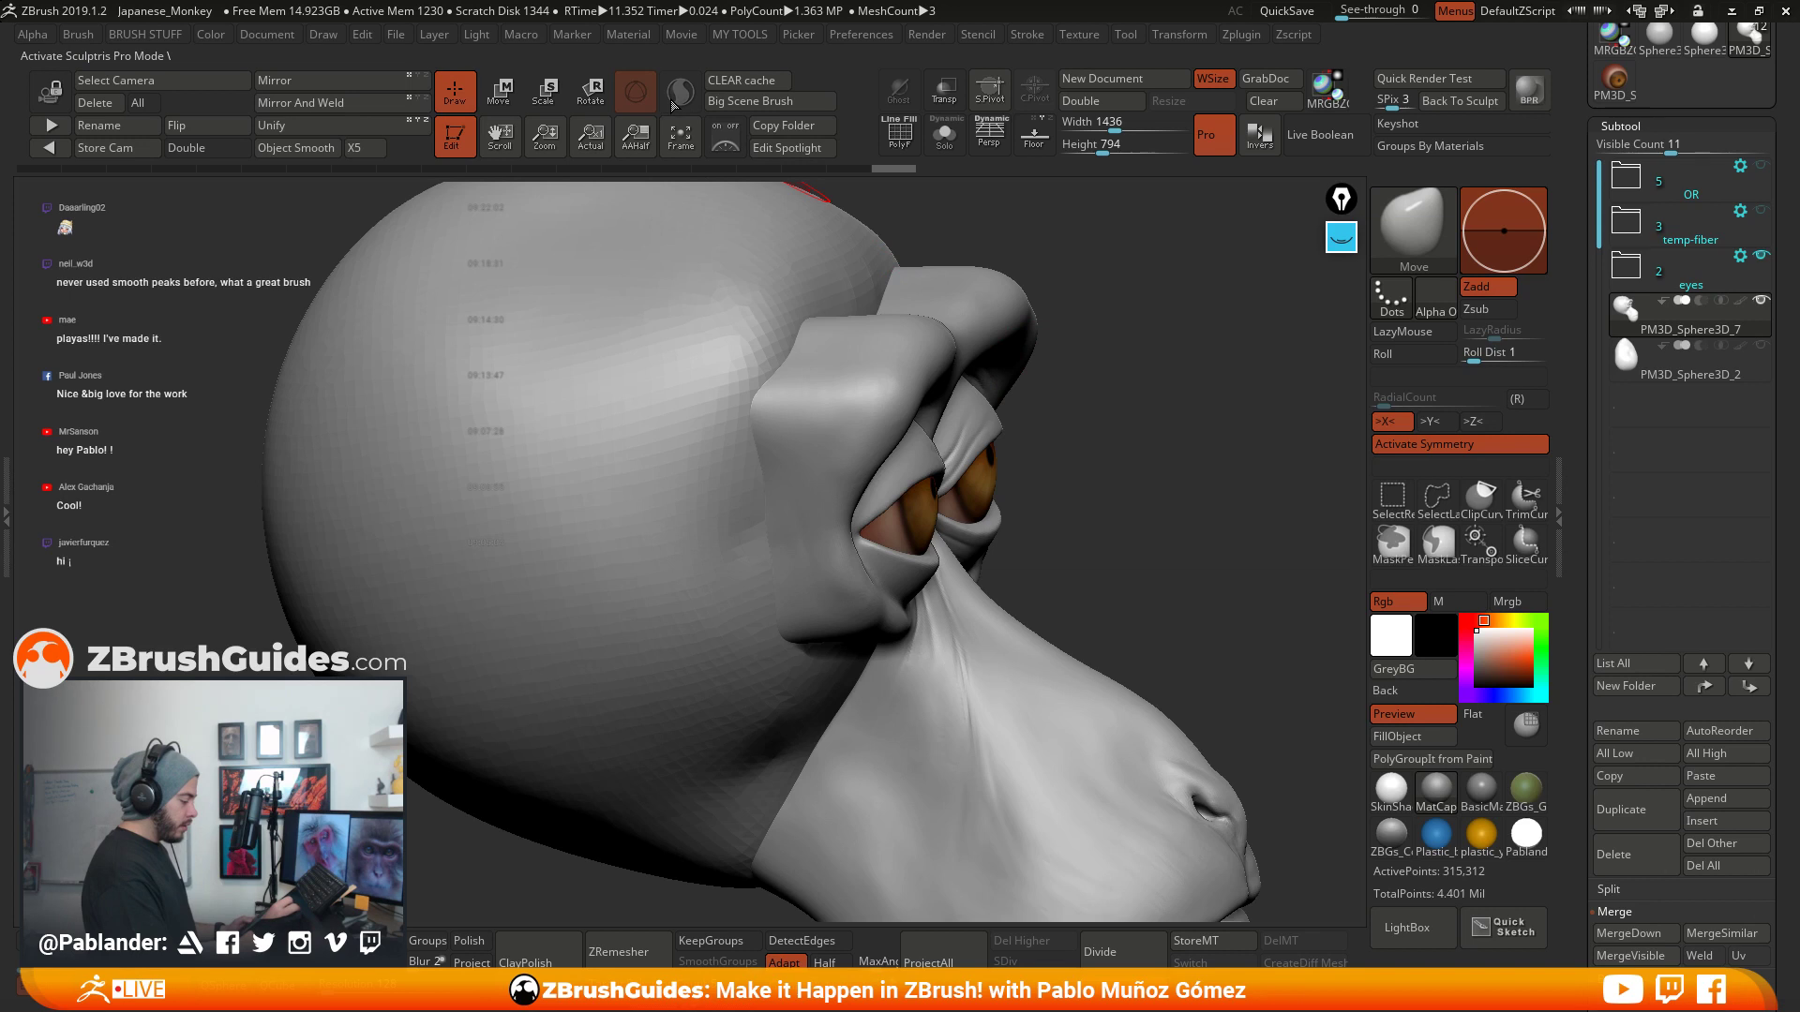
- Enable Sculptris Pro, show the polyframe around the brow seam, and reduce the draw size to 23
key(shift)
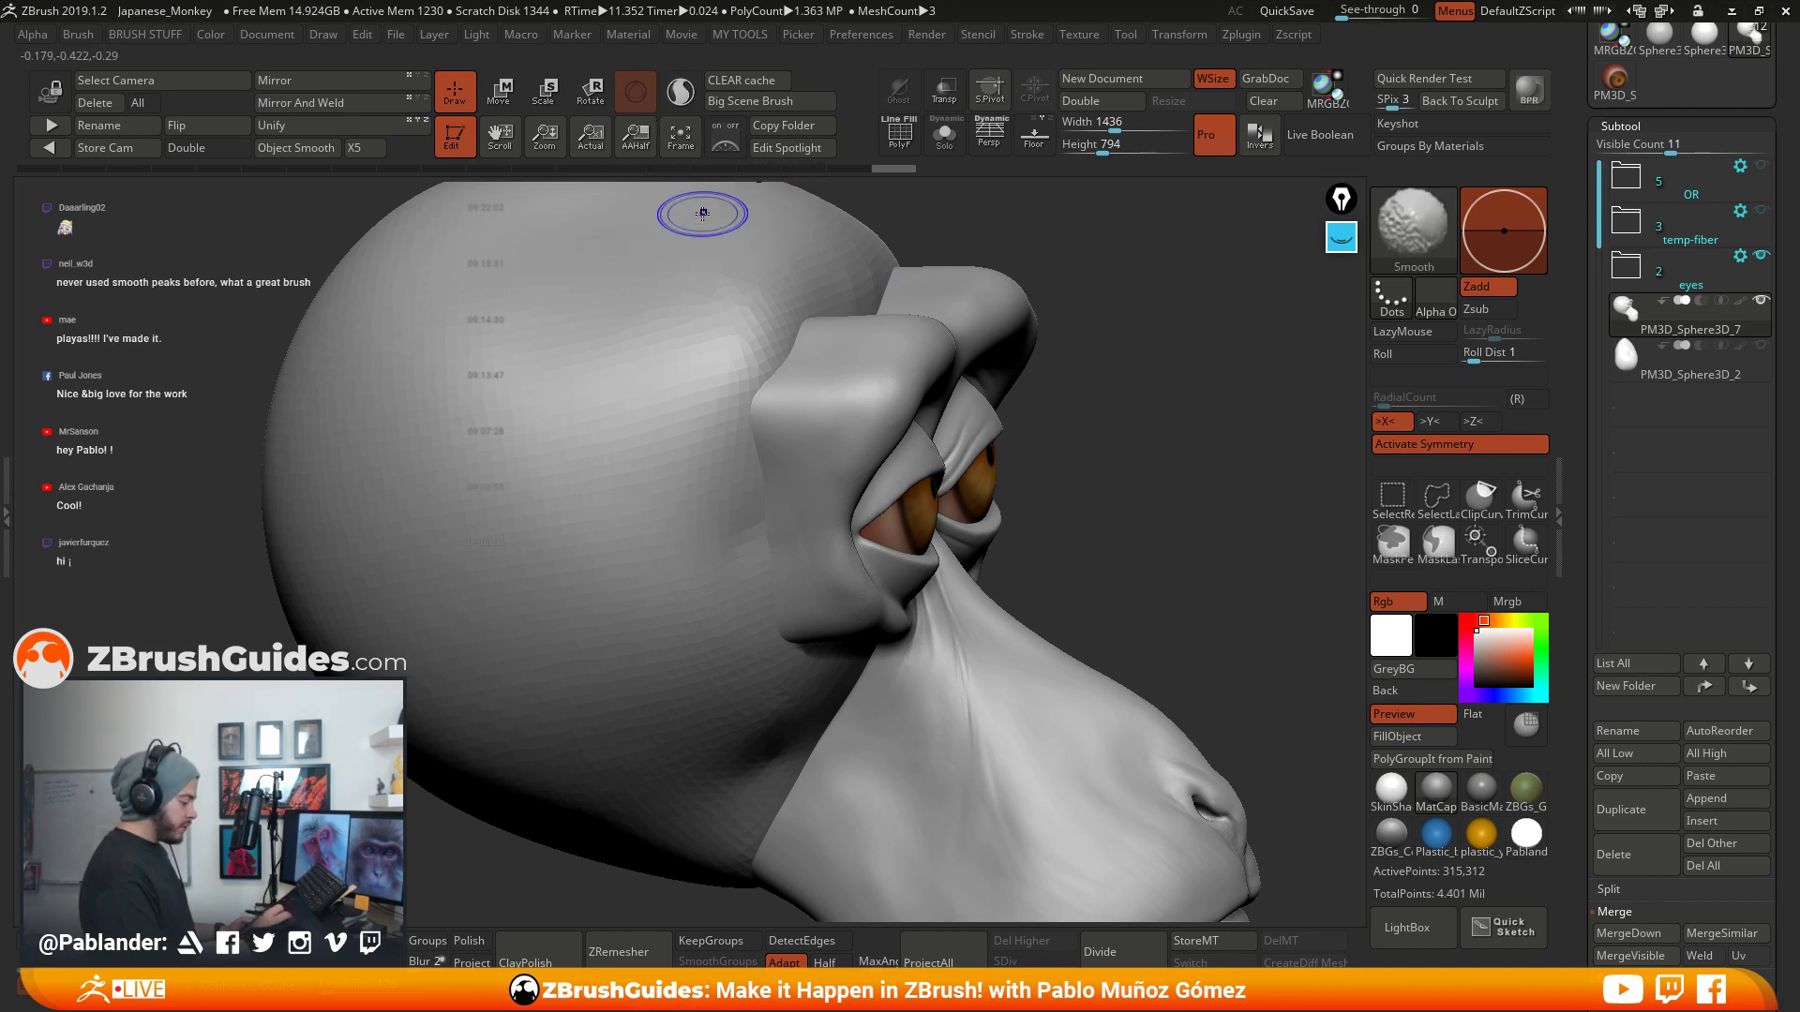
click(682, 93)
ctrl+right_drag(824, 389, 803, 436)
click(898, 150)
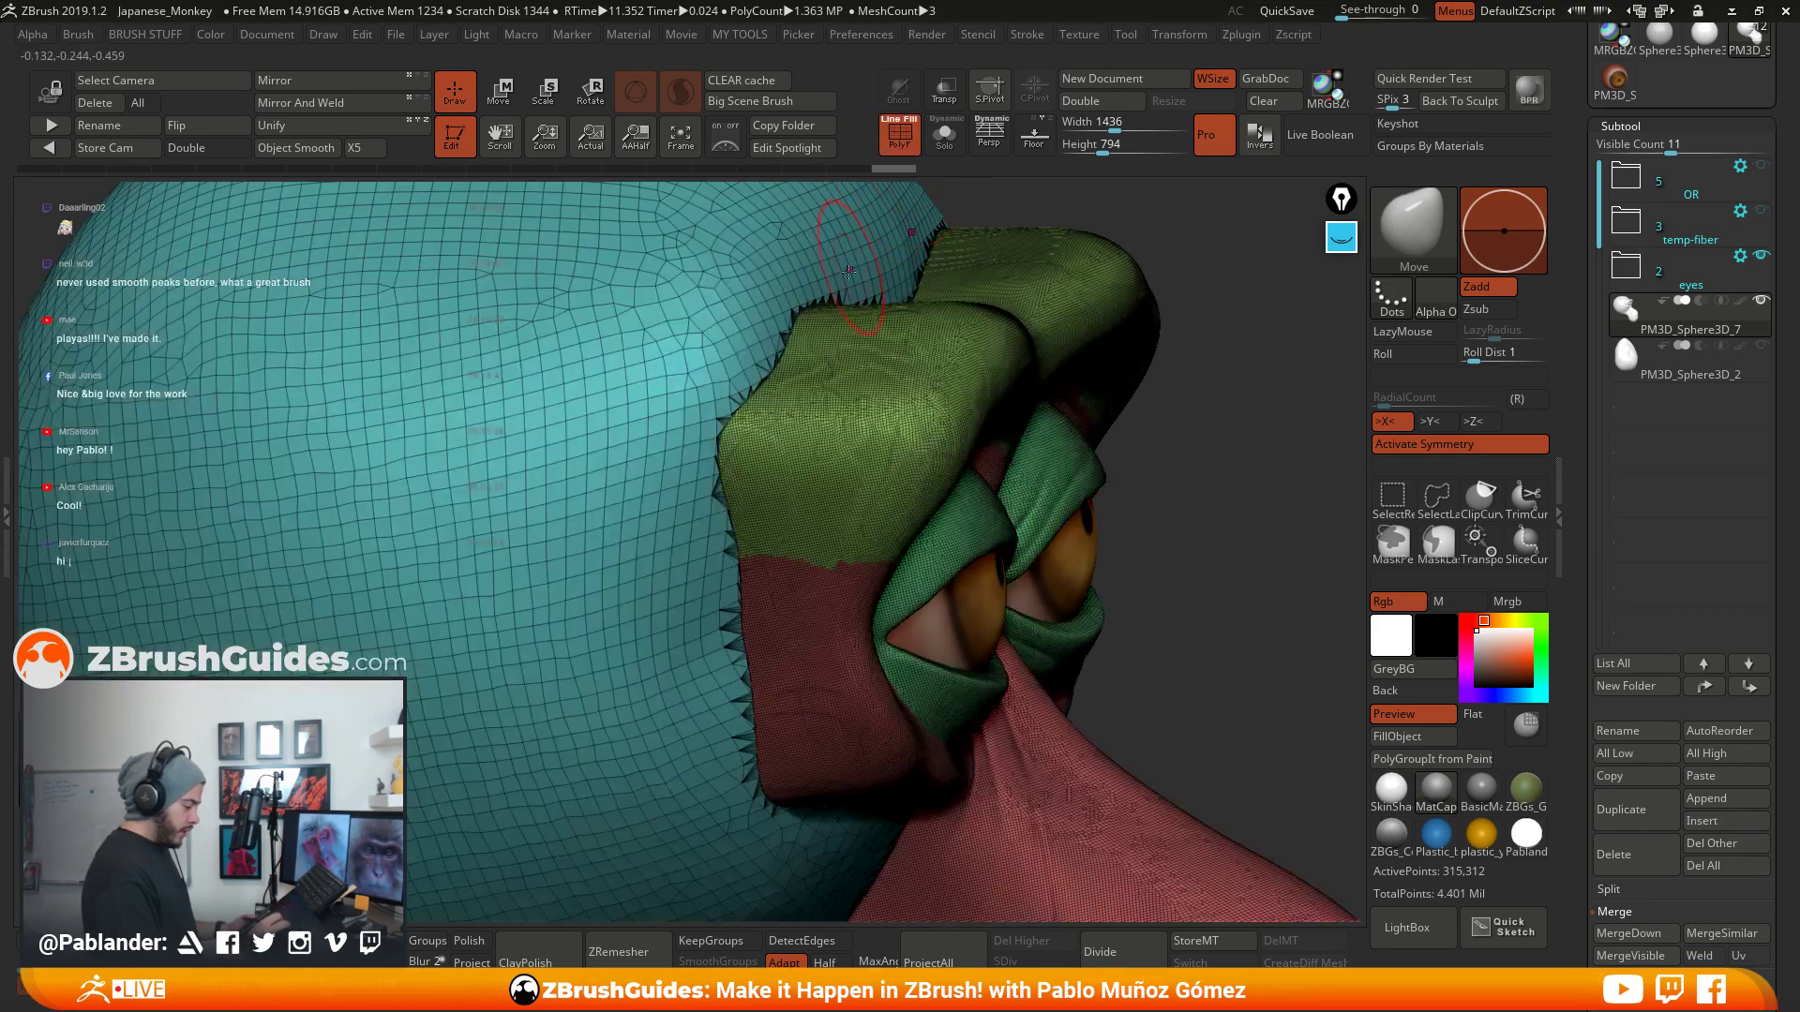
right_drag(867, 302, 809, 321)
key(space)
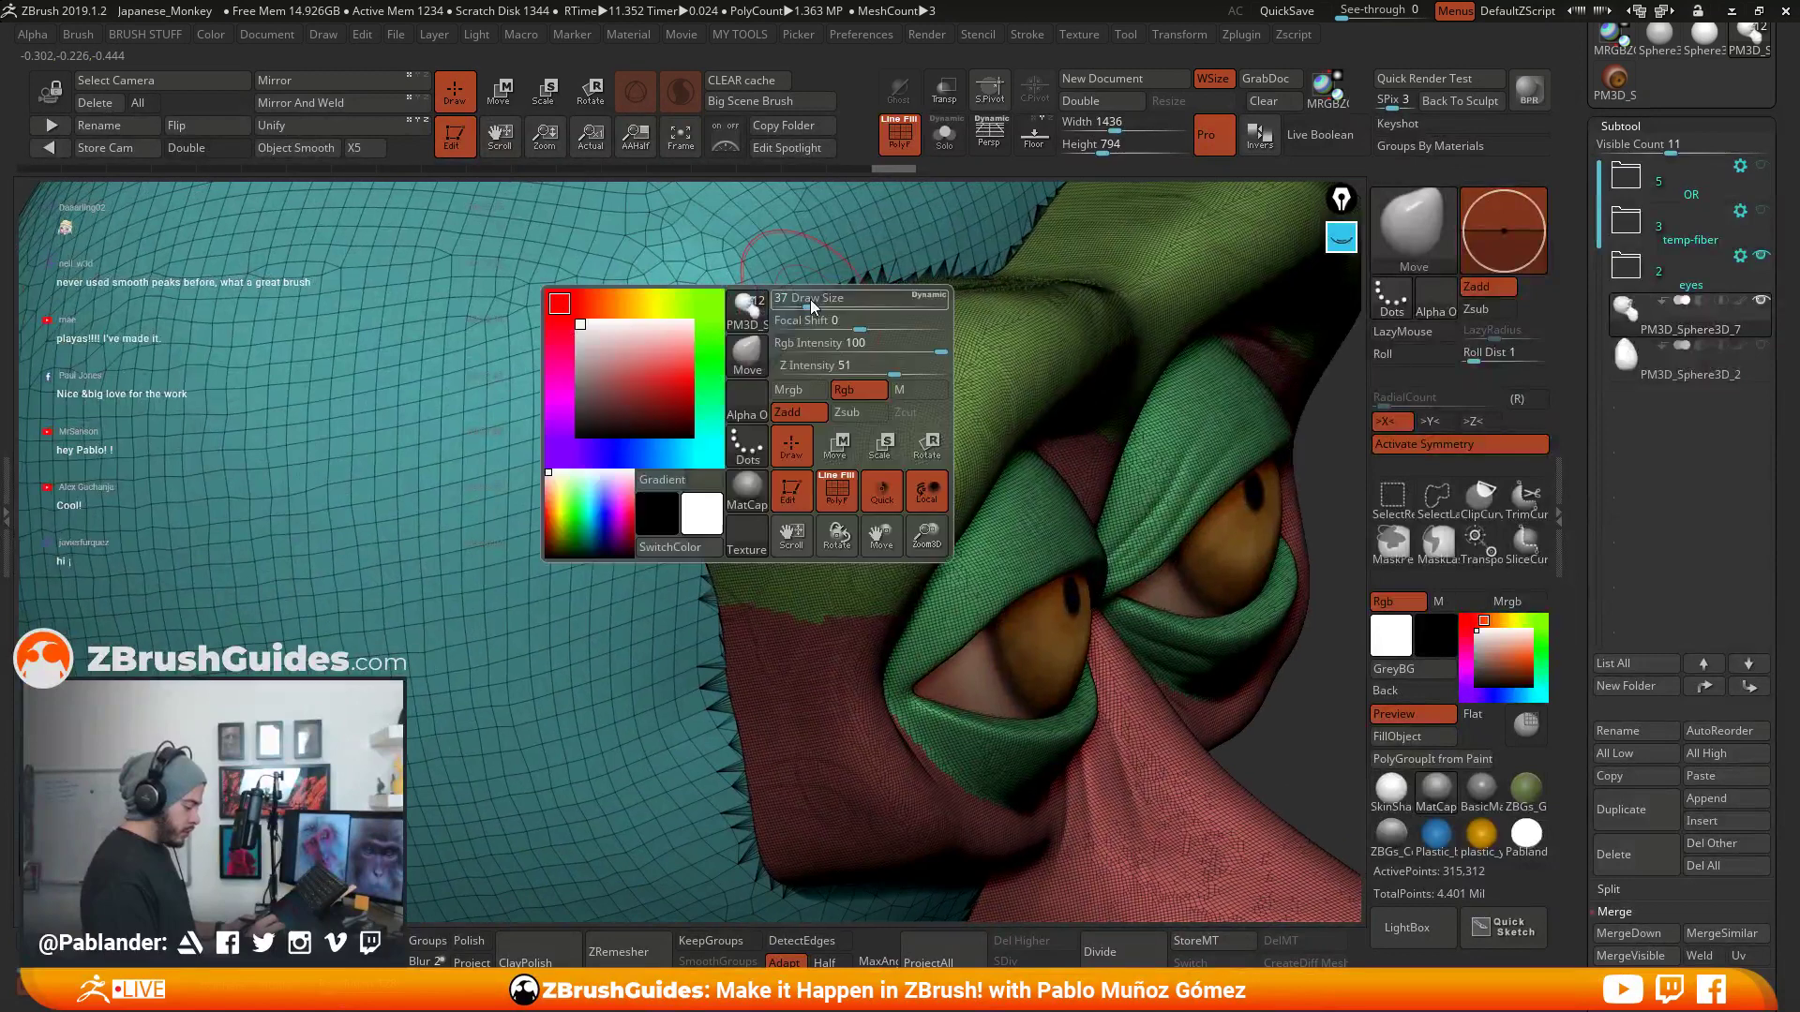
key(space)
drag(806, 301, 799, 300)
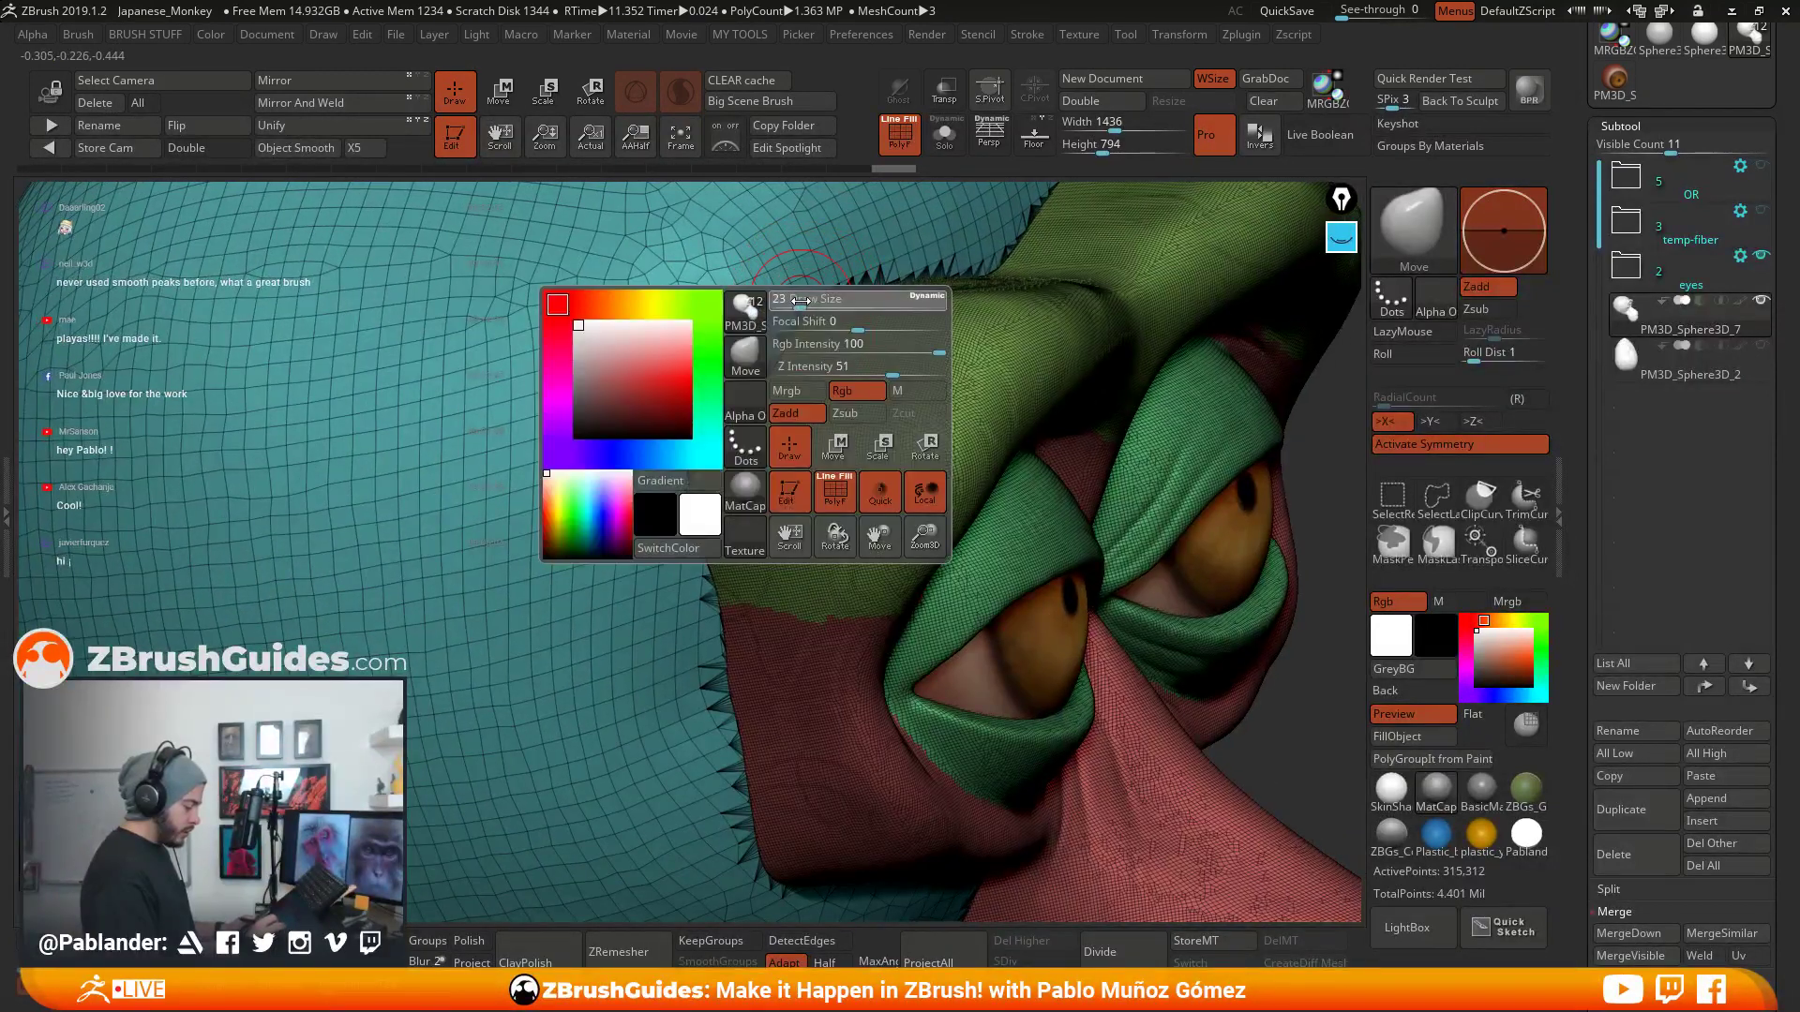
- Smooth along the seam between the cranium and the top of the brow ridge to refine the jagged triangles
key(shift)
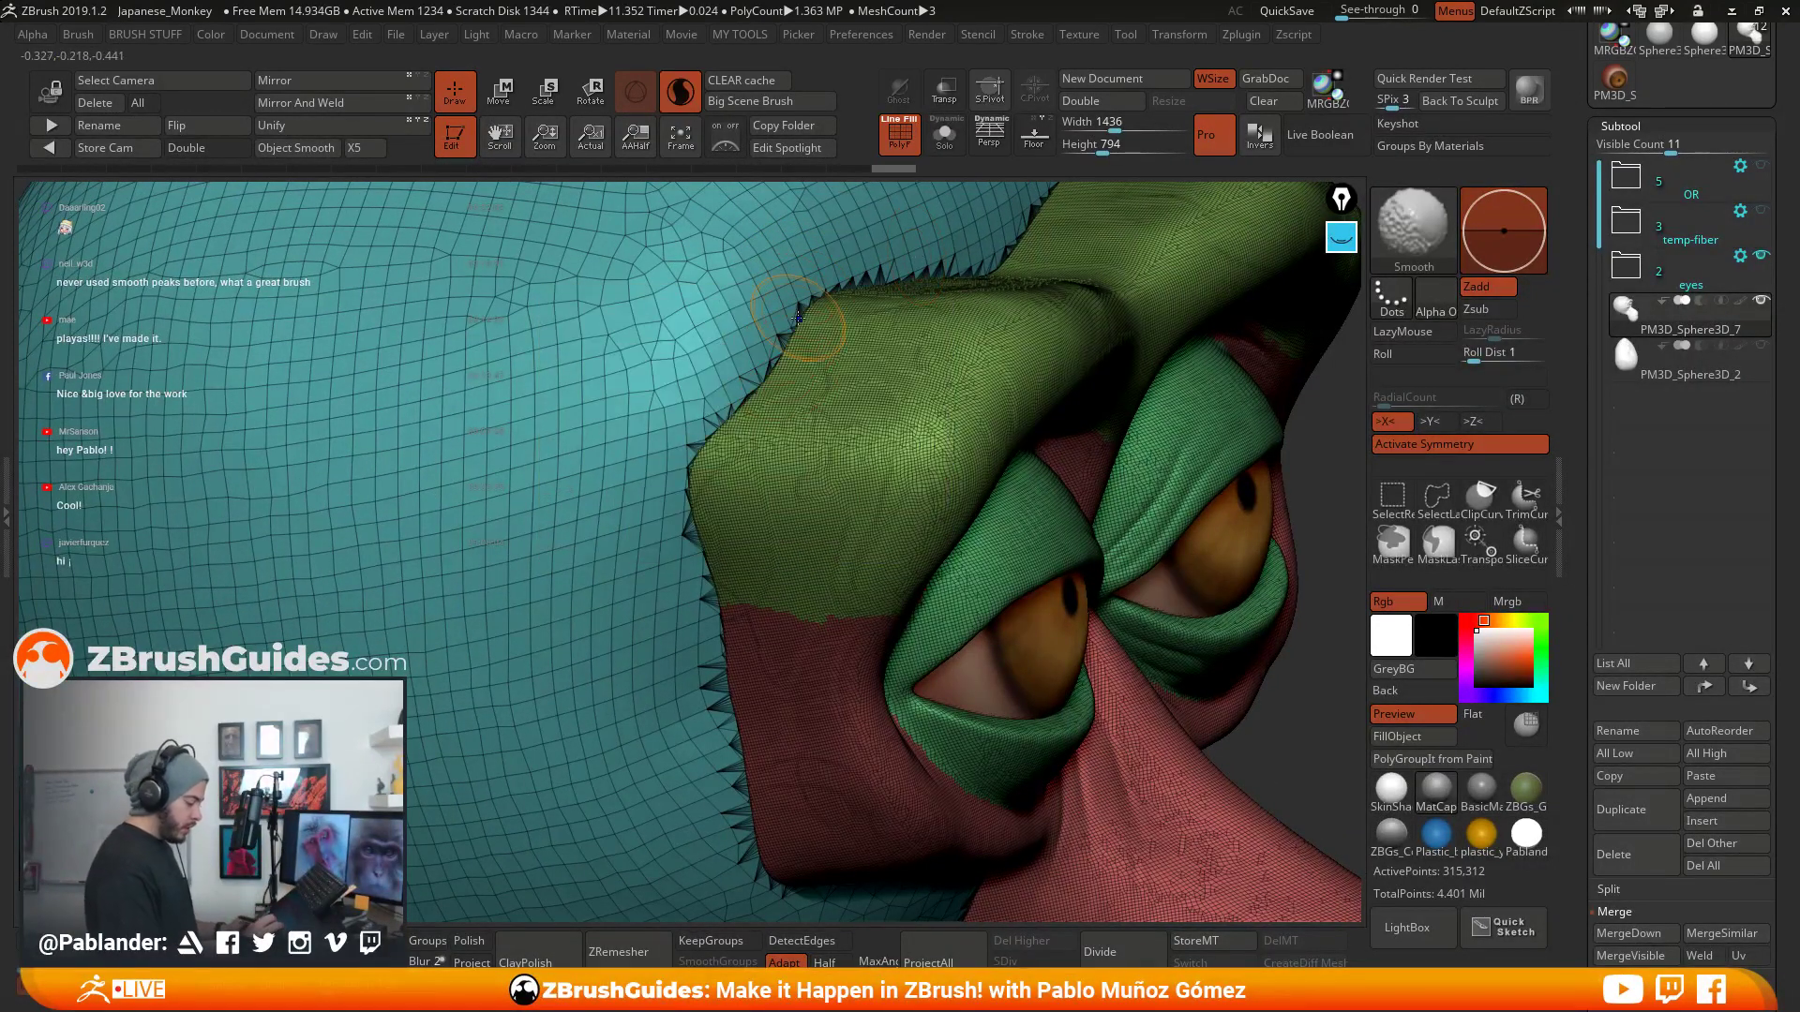
mouse_move(804, 307)
shift+mouse_down()
mouse_move(724, 398)
mouse_move(691, 497)
shift+mouse_up()
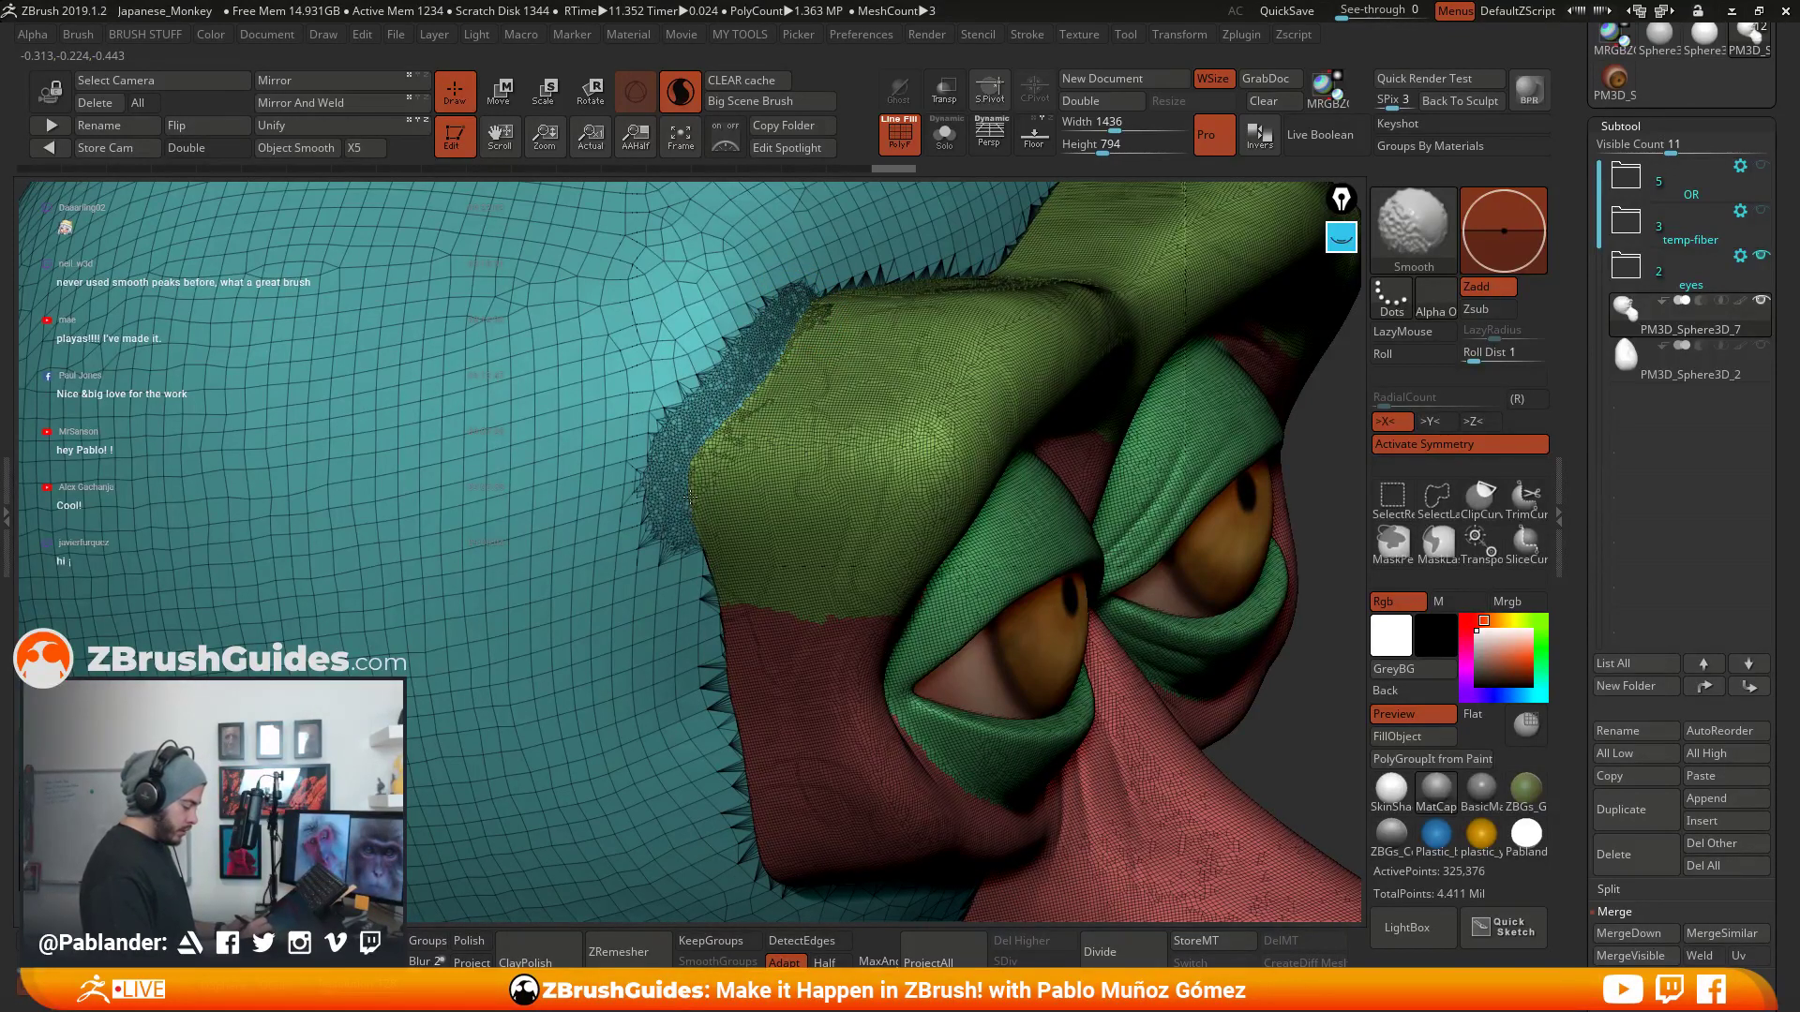
shift+drag(747, 389, 817, 280)
right_drag(873, 315, 811, 448)
mouse_move(825, 394)
shift+mouse_down()
mouse_move(811, 324)
mouse_move(1036, 271)
shift+mouse_up()
mouse_move(870, 345)
shift+mouse_down()
mouse_move(741, 385)
mouse_move(628, 497)
shift+mouse_up()
mouse_move(638, 492)
right_down()
mouse_move(801, 419)
mouse_move(774, 460)
right_up()
- Hide the polyframe and smooth the seam down the outer side of the brow and eye socket
key(shift+f)
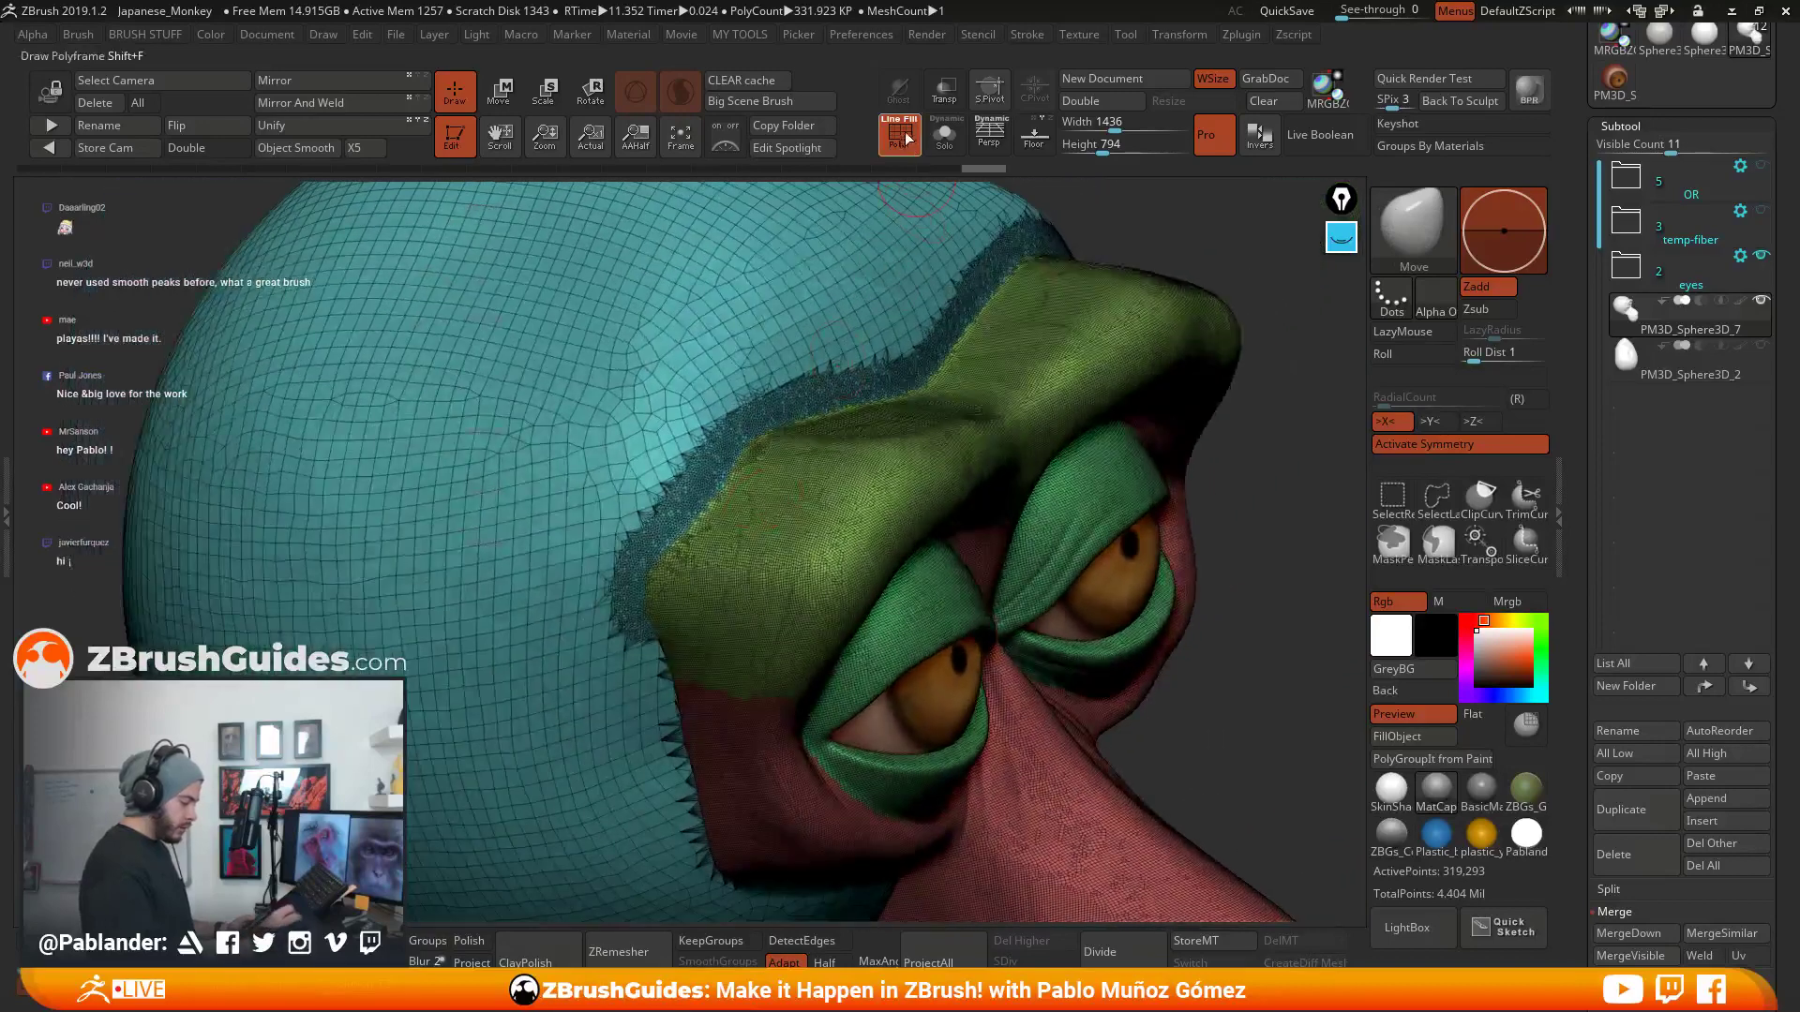
mouse_move(824, 526)
right_down()
mouse_move(881, 375)
mouse_move(911, 379)
right_up()
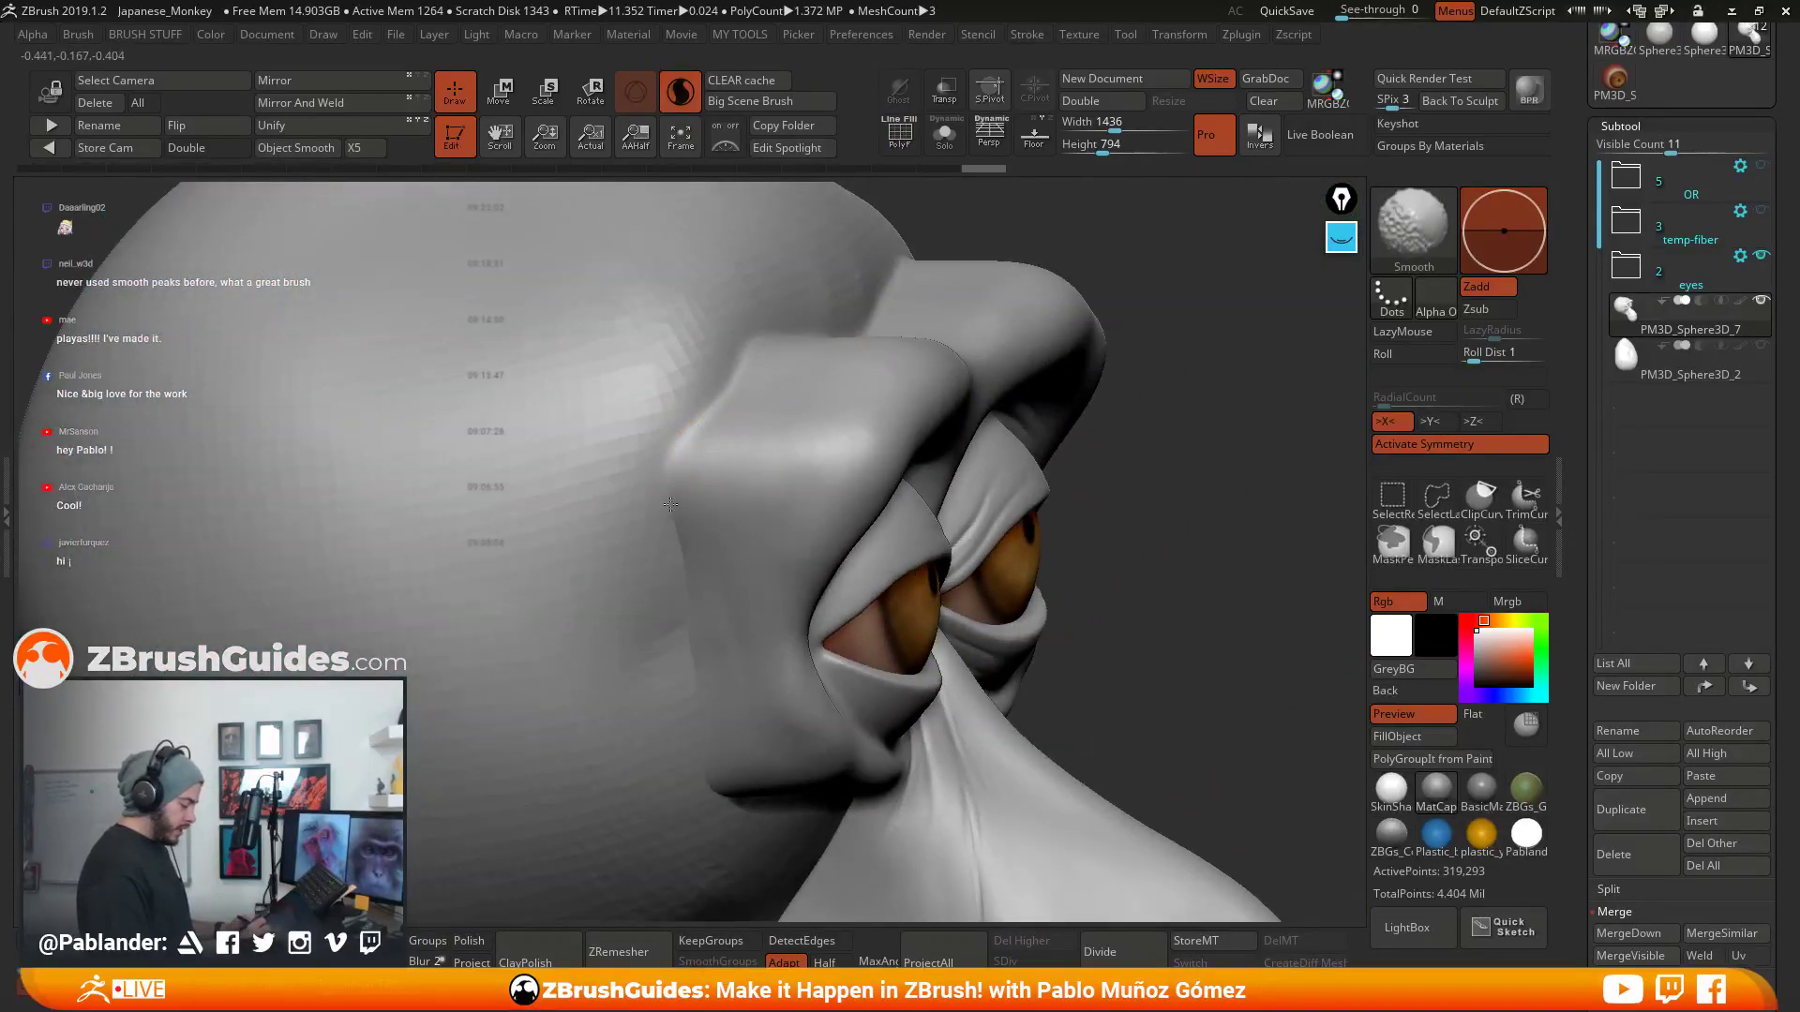
shift+drag(678, 517, 684, 530)
right_drag(779, 649, 742, 487)
key(shift)
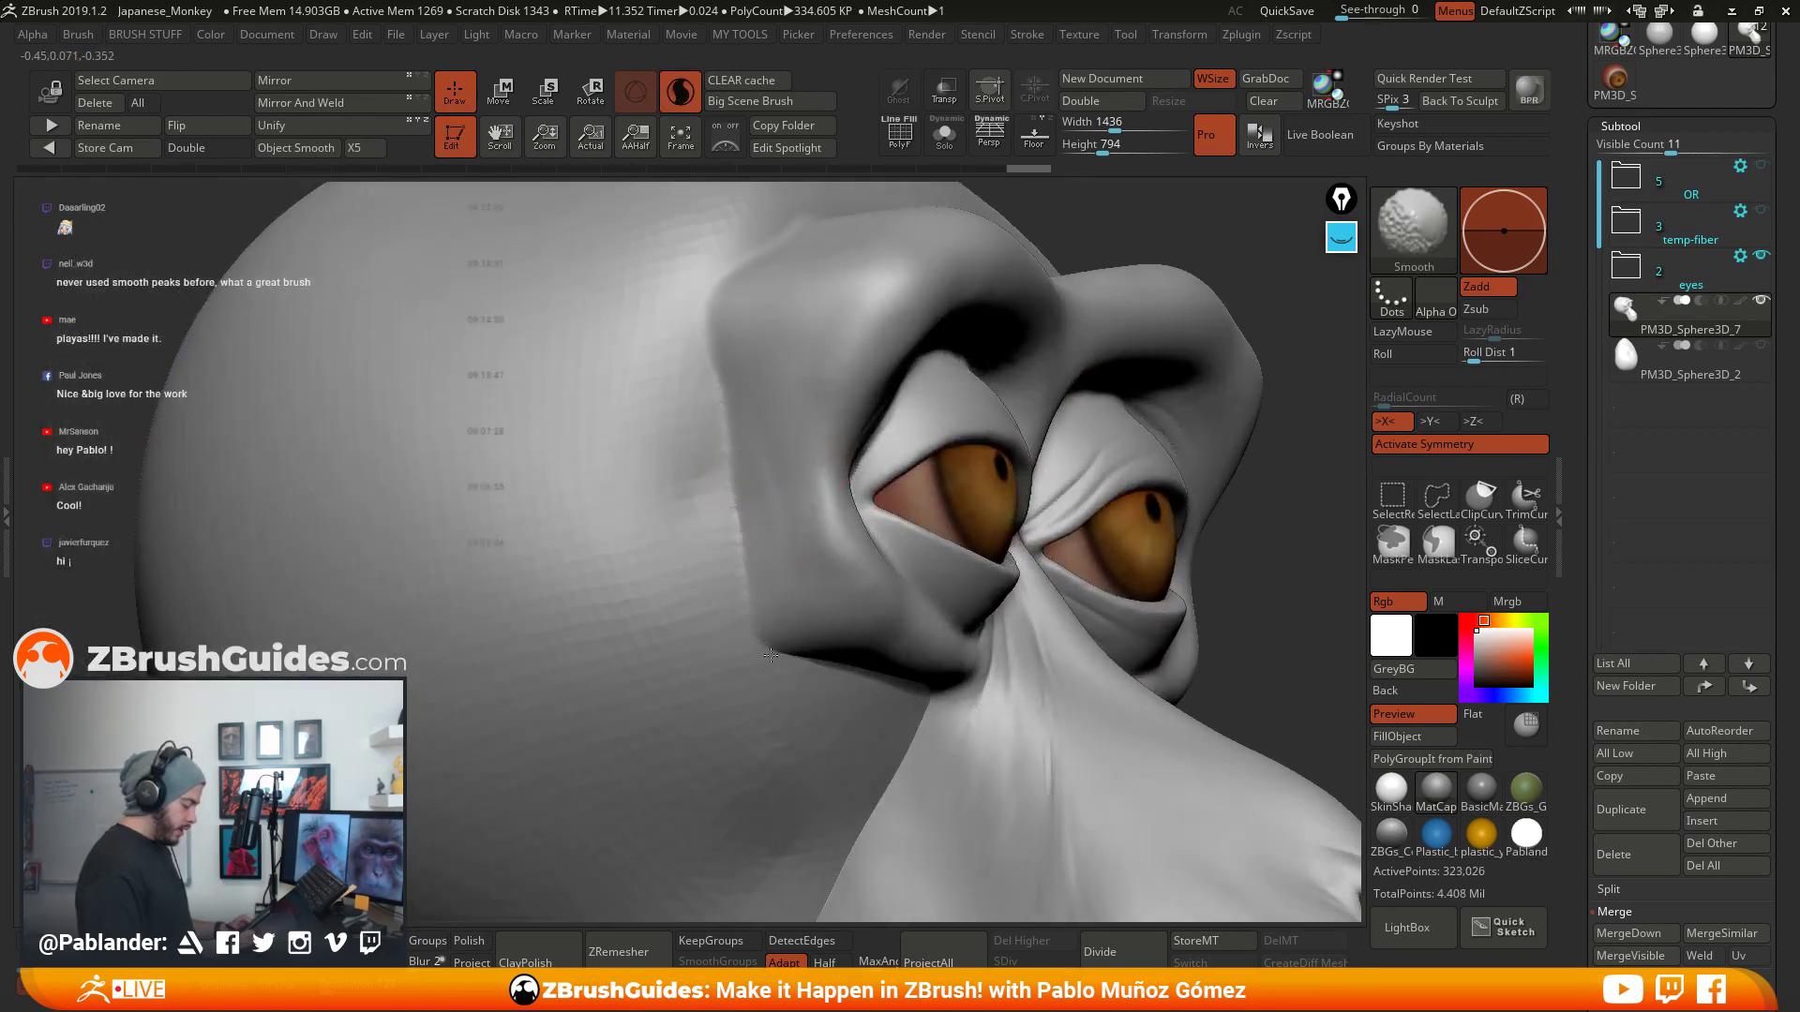
- Smooth the seam beneath the eye socket and down the cheek where the muzzle meets the cranium
right_drag(900, 673, 920, 571)
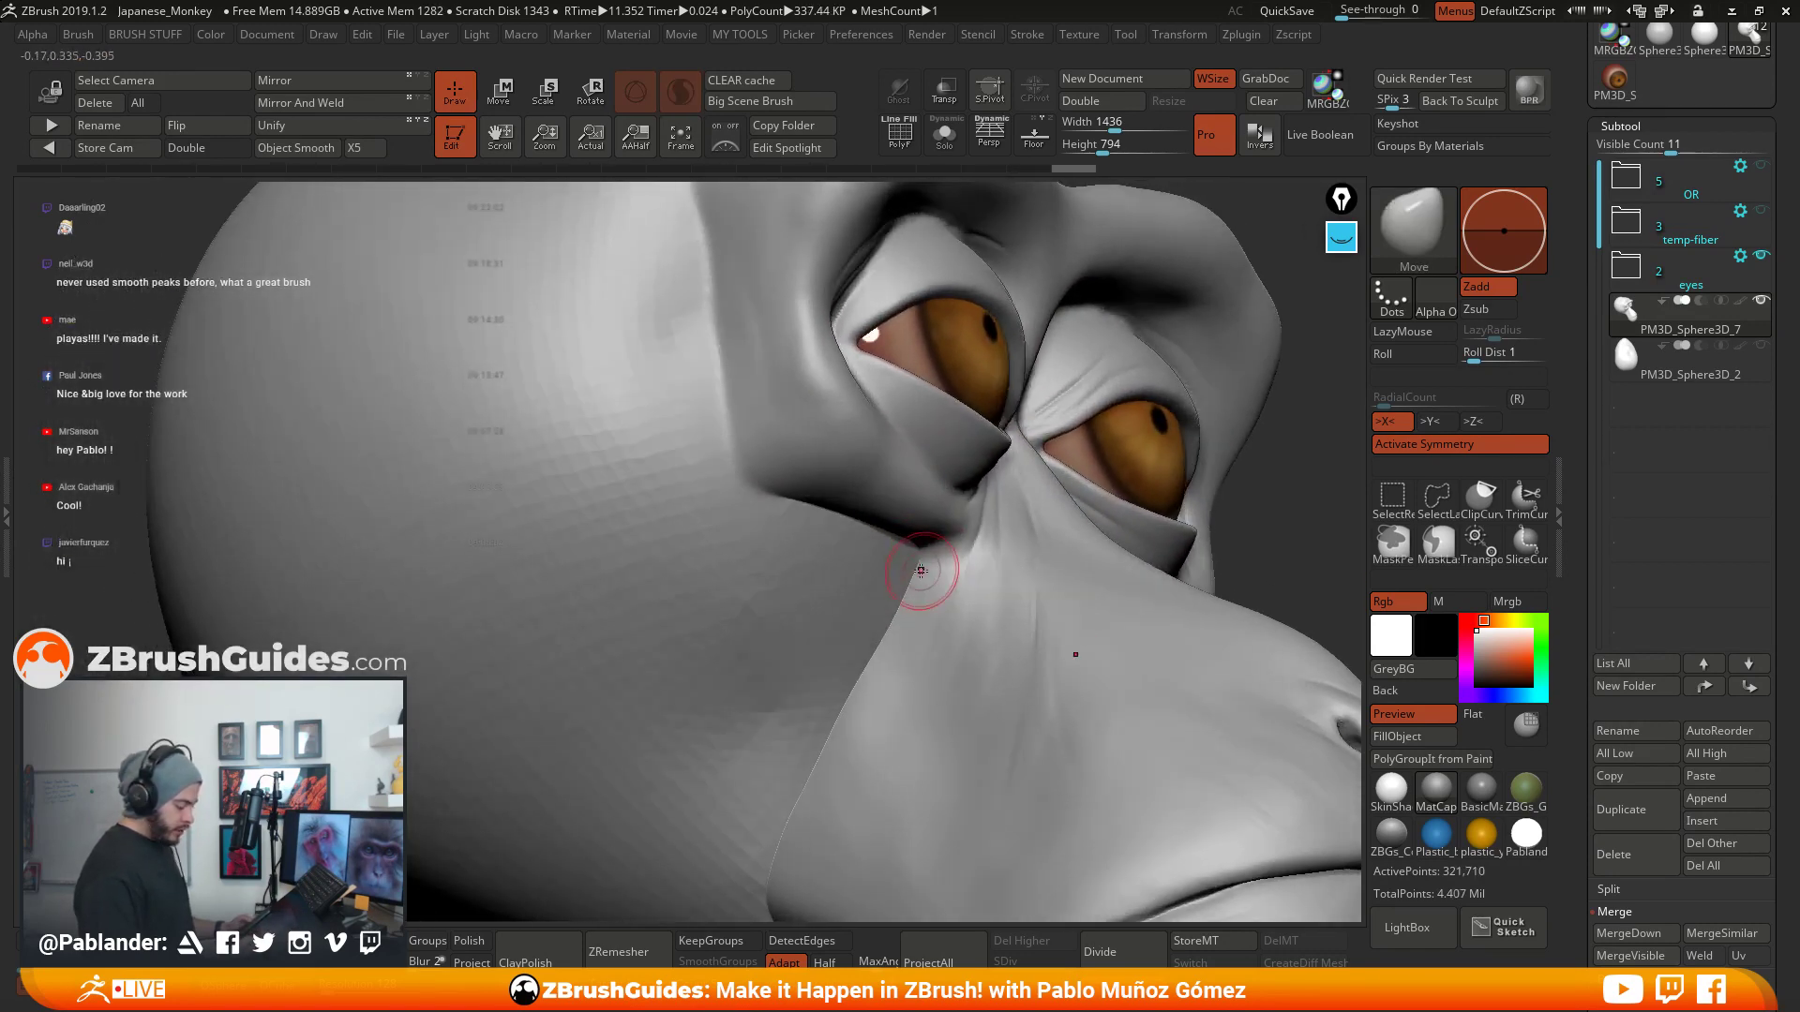
shift+drag(917, 566, 907, 543)
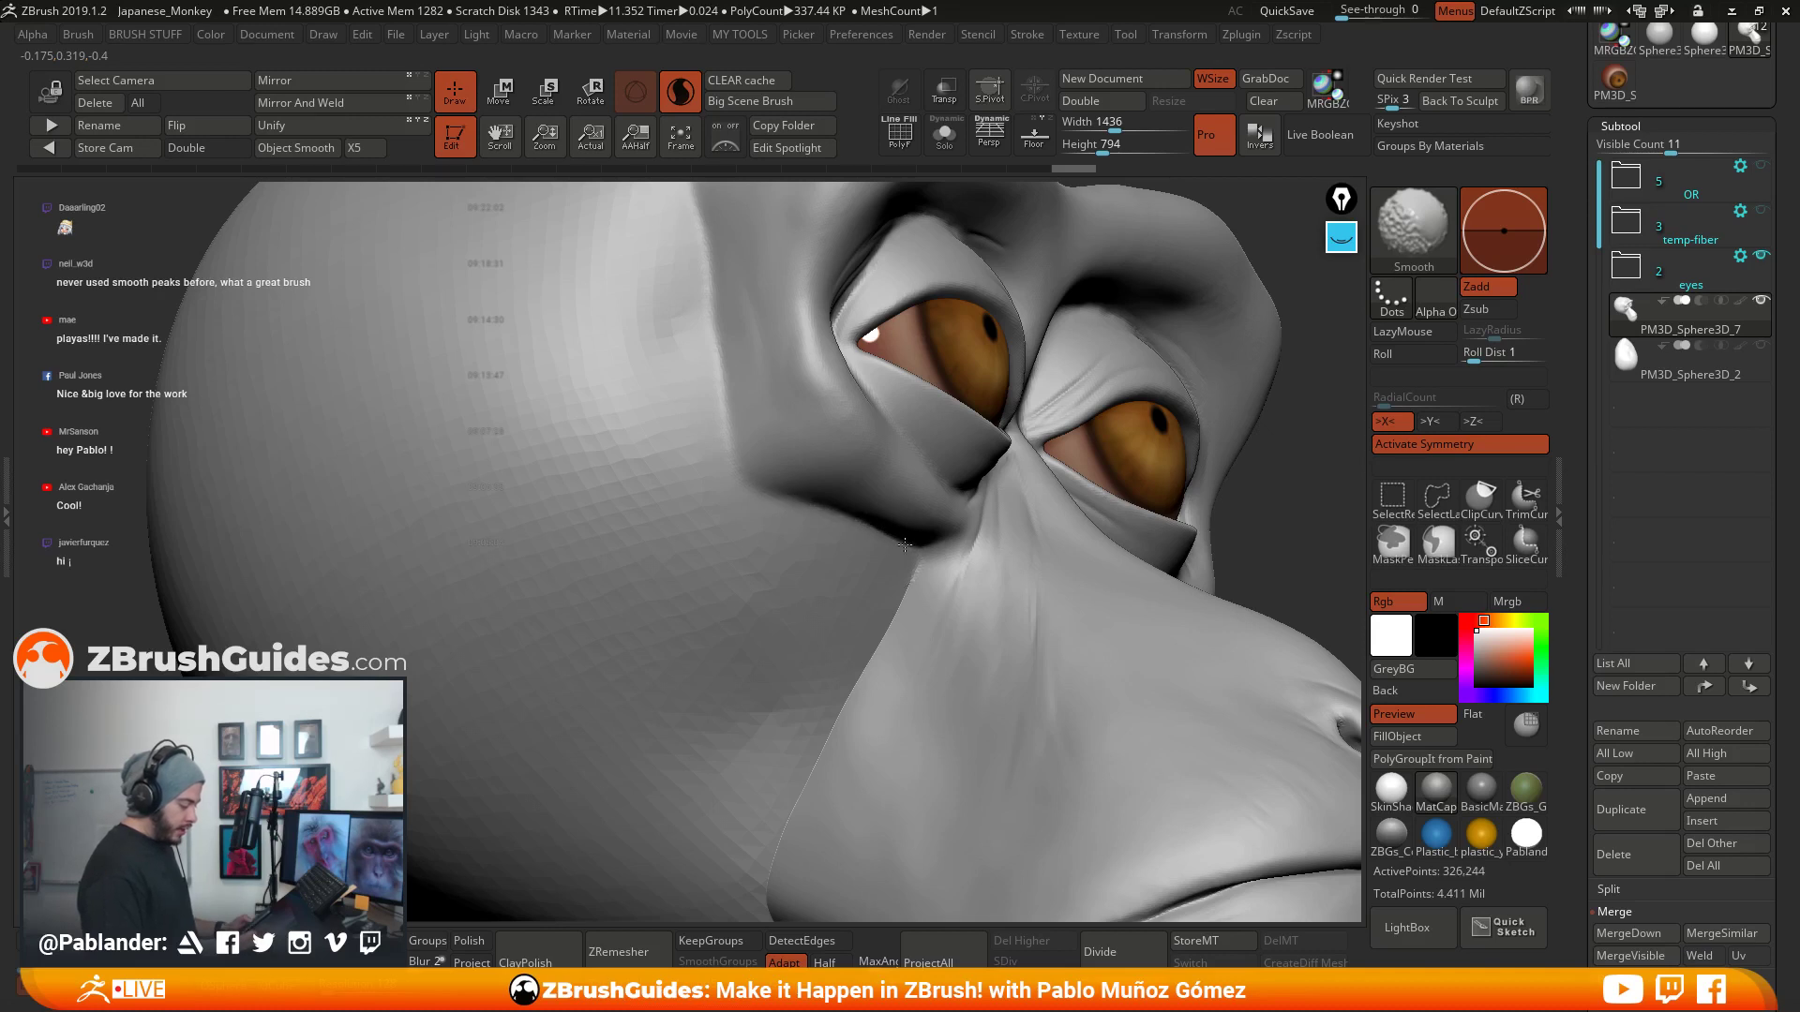
right_drag(936, 595, 893, 415)
key(shift)
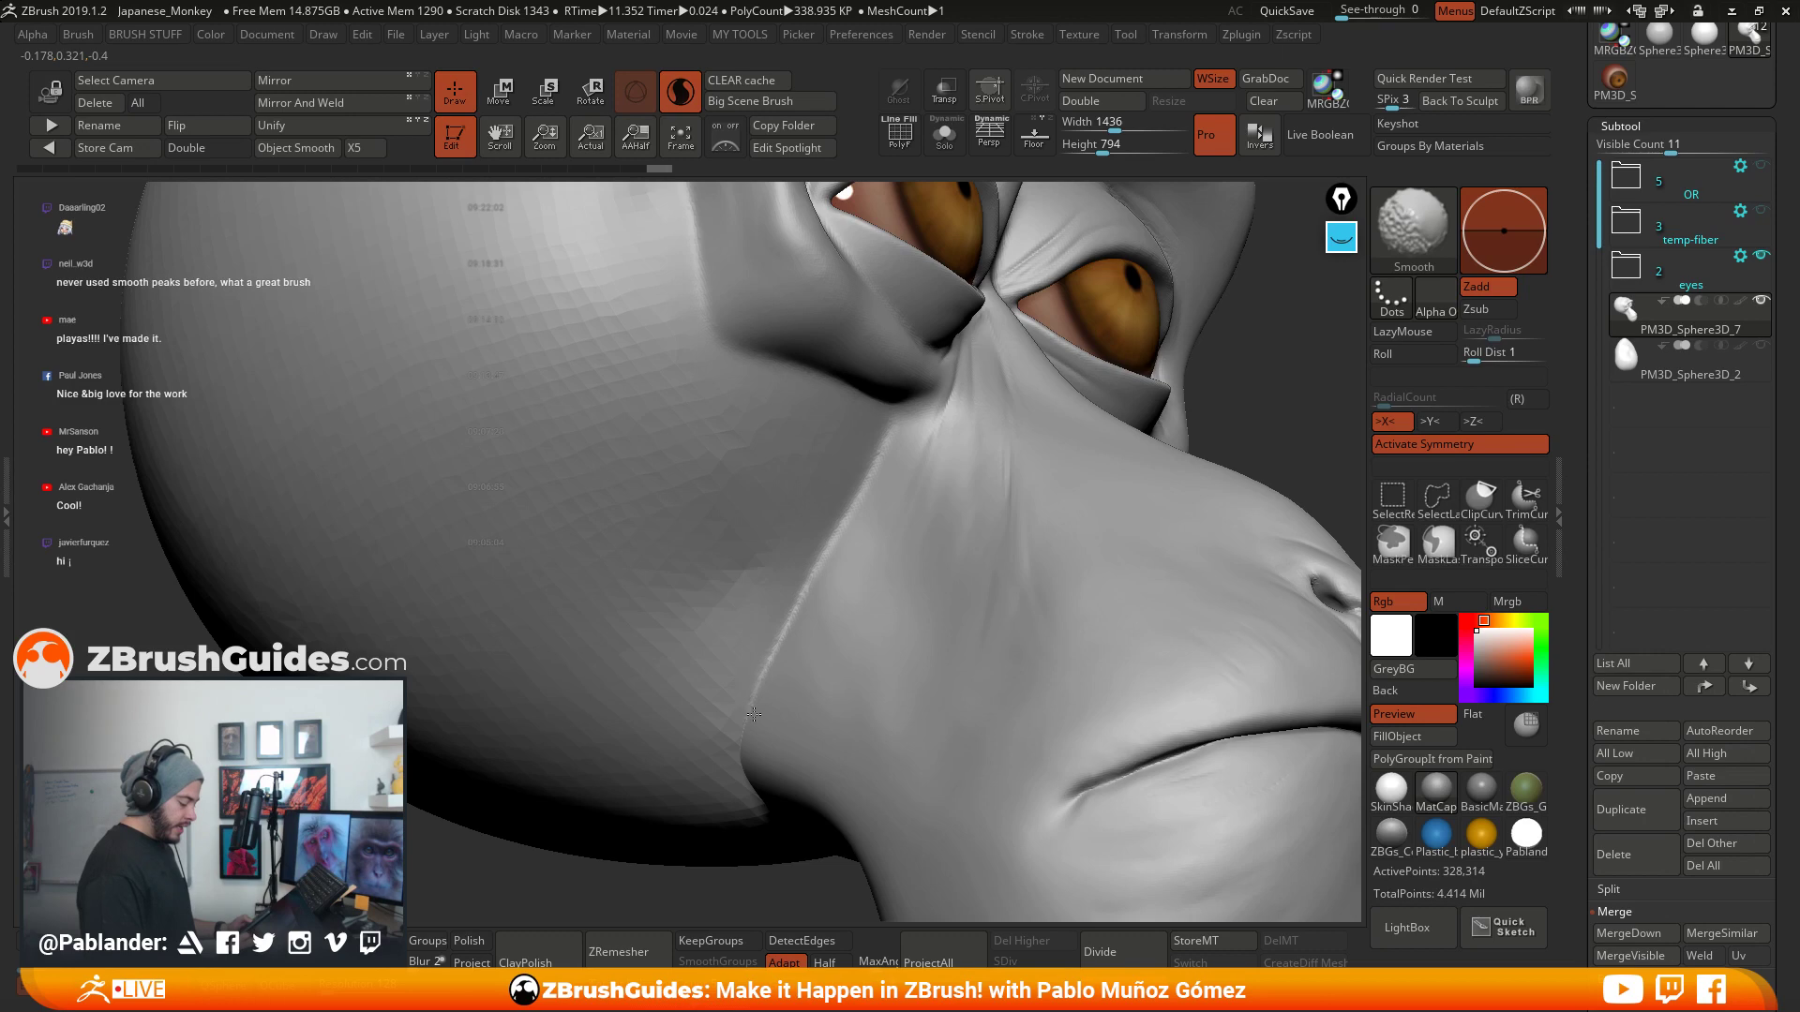
right_drag(964, 587, 944, 453)
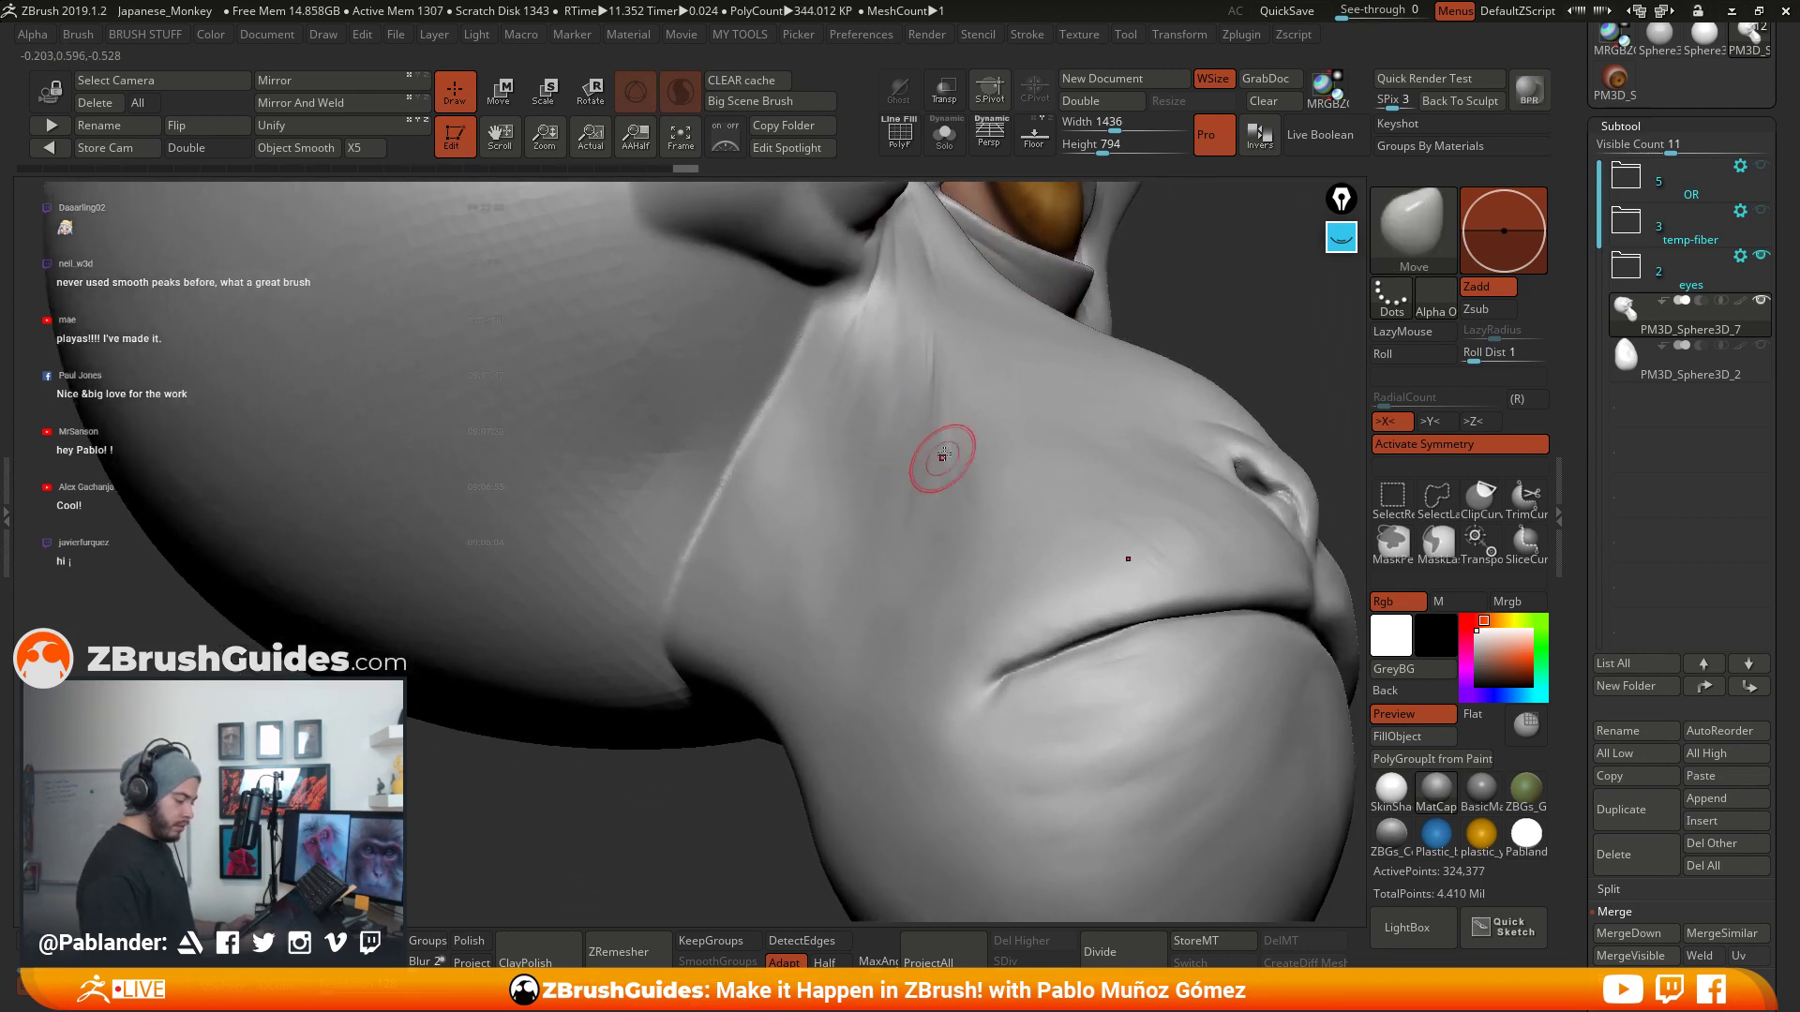
- Smooth the remaining seam around the back of the jaw and the underside of the head
right_drag(908, 577, 960, 511)
mouse_move(762, 498)
right_down()
mouse_move(860, 475)
mouse_move(867, 422)
right_up()
shift+drag(693, 603, 689, 609)
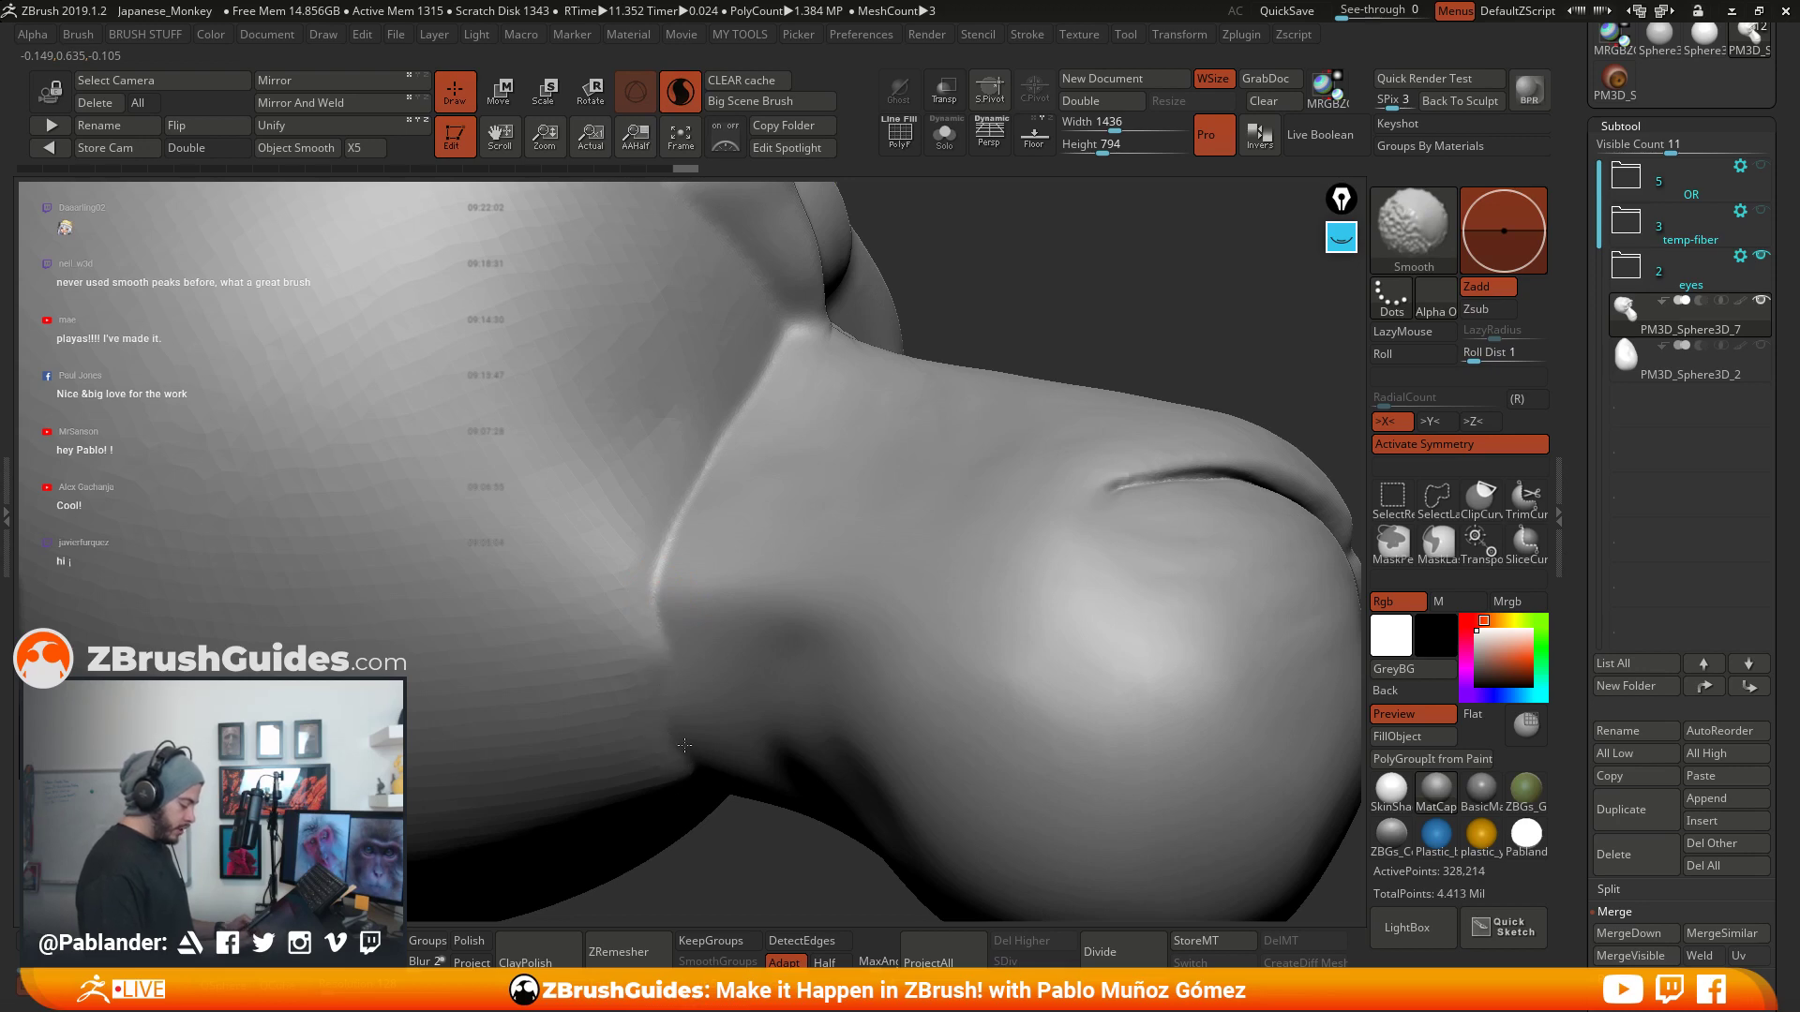
shift+drag(684, 746, 686, 748)
- Turn off Sculptris Pro and inspect the blended seams on the whole head from the front
key(f)
mouse_move(1055, 375)
right_down()
mouse_move(1022, 450)
mouse_move(1035, 441)
mouse_move(947, 474)
mouse_move(1036, 369)
mouse_move(985, 444)
right_up()
mouse_move(1129, 478)
shift+right_down()
mouse_move(1102, 490)
mouse_move(1048, 393)
shift+right_up()
right_drag(1219, 384, 1118, 588)
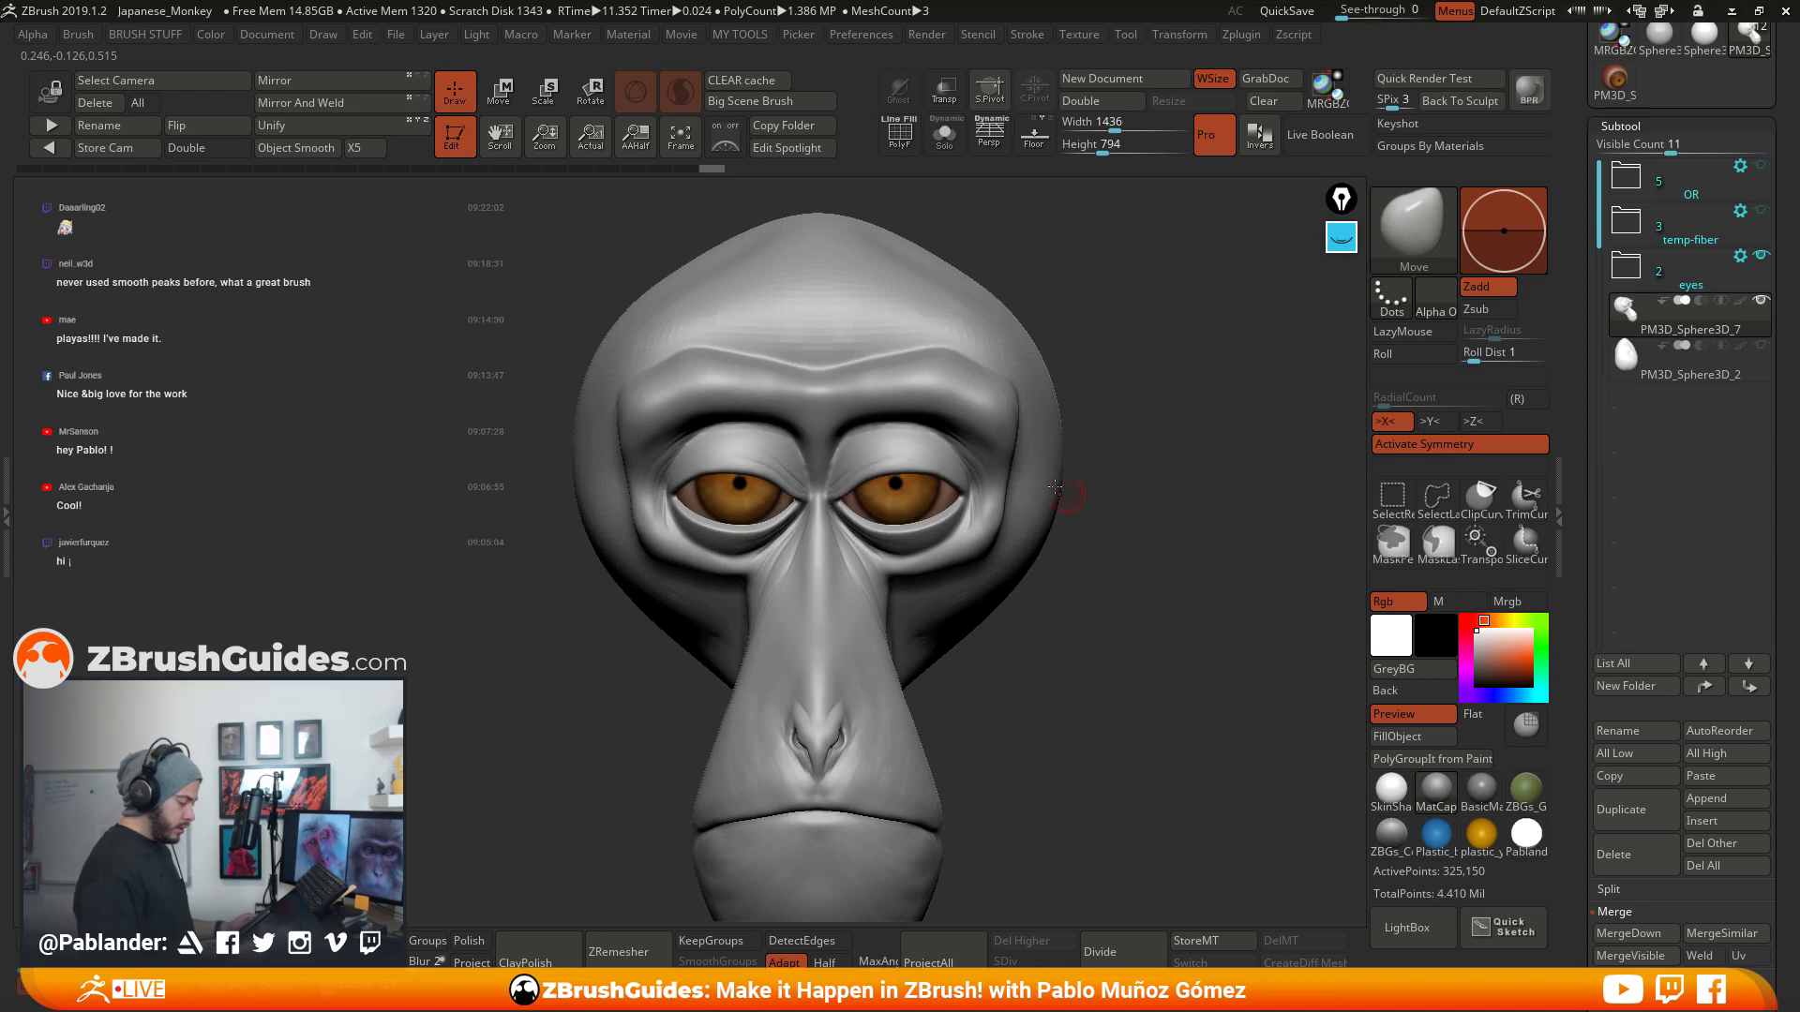
right_drag(1125, 450, 1157, 450)
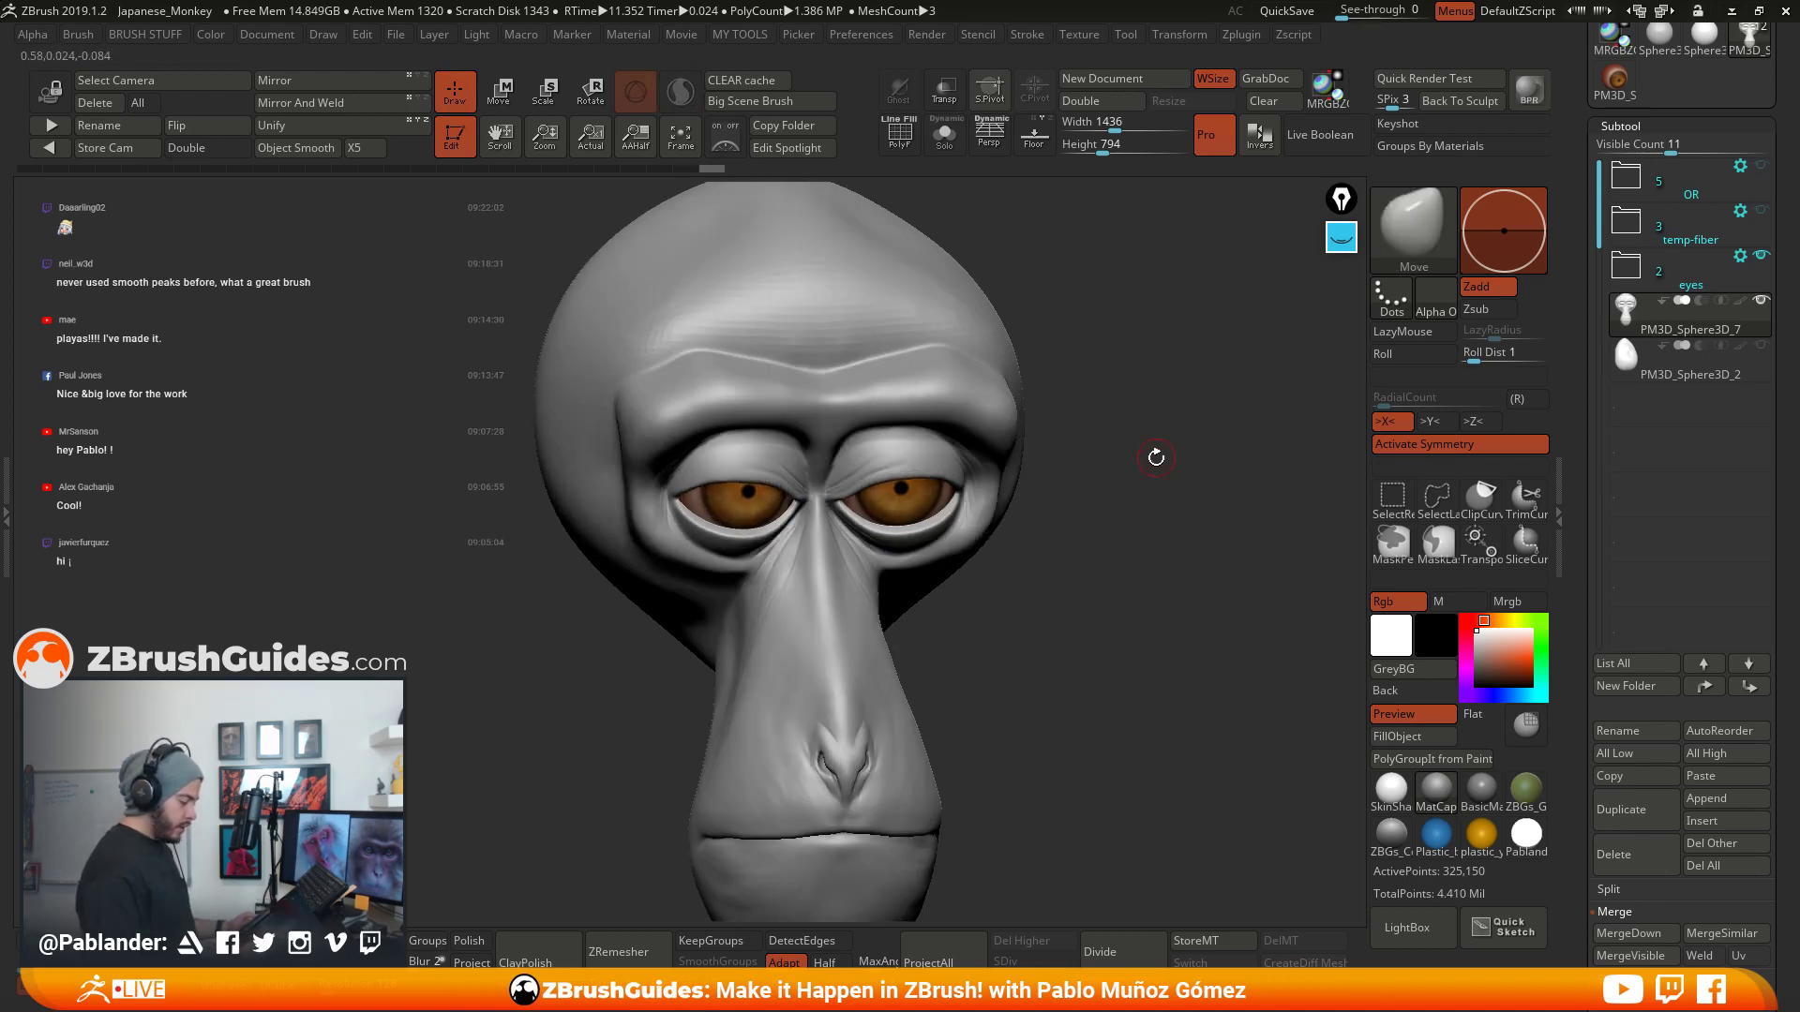
- Select the Move brush and enlarge its draw size for reshaping the top of the cranium
key(b)
key(b)
key(m)
key(v)
right_drag(1211, 356, 1226, 355)
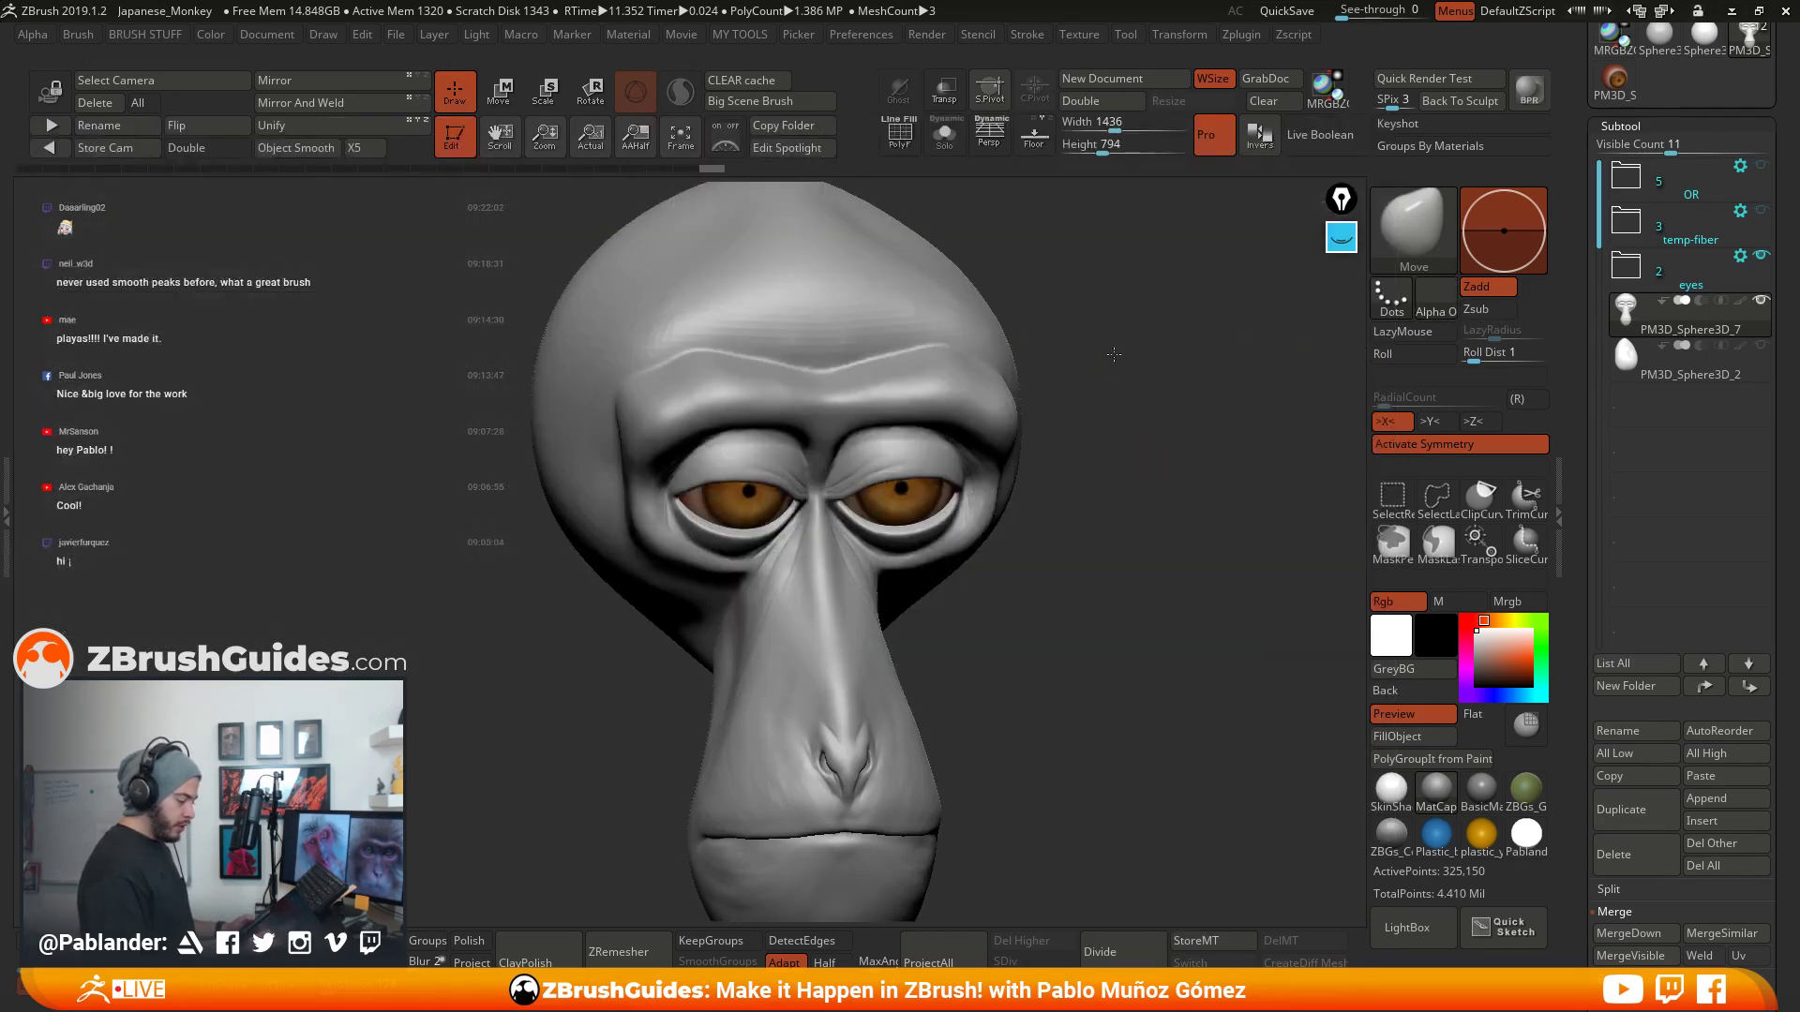
key(space)
alt+right_drag(1148, 262, 1110, 443)
key(space)
drag(1082, 403, 1093, 382)
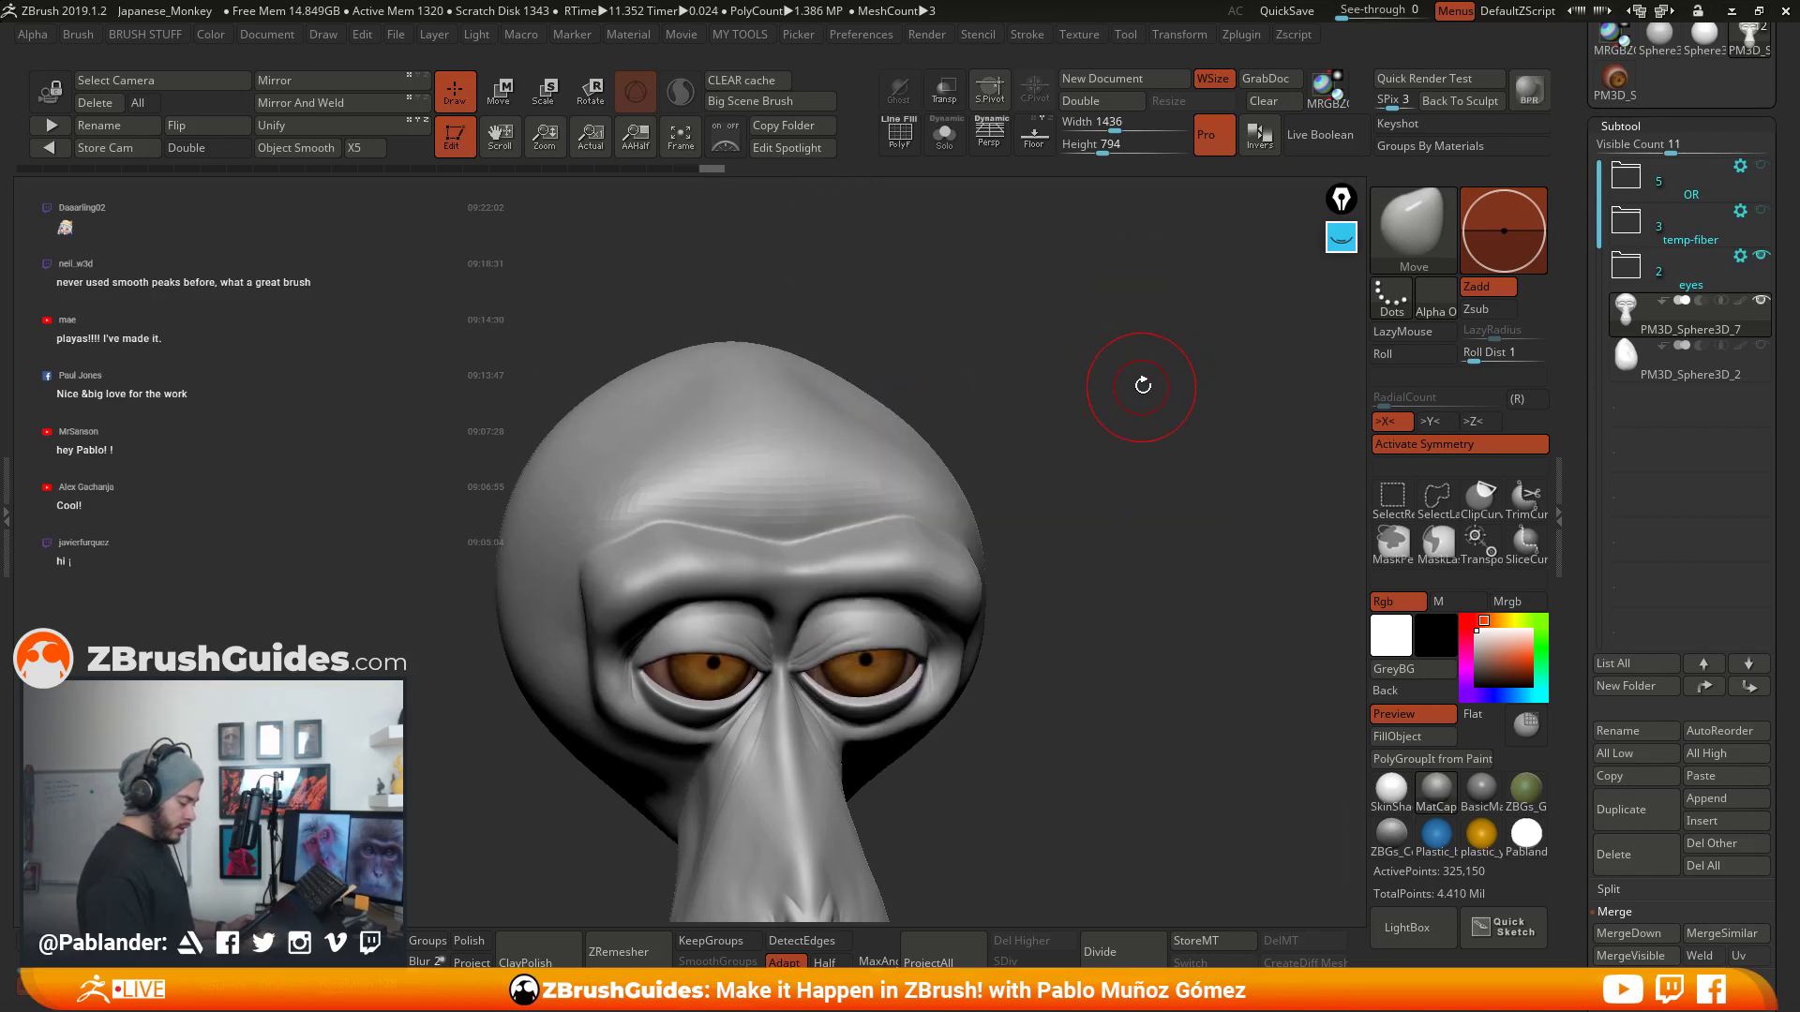
right_drag(1143, 385, 1064, 373)
key(space)
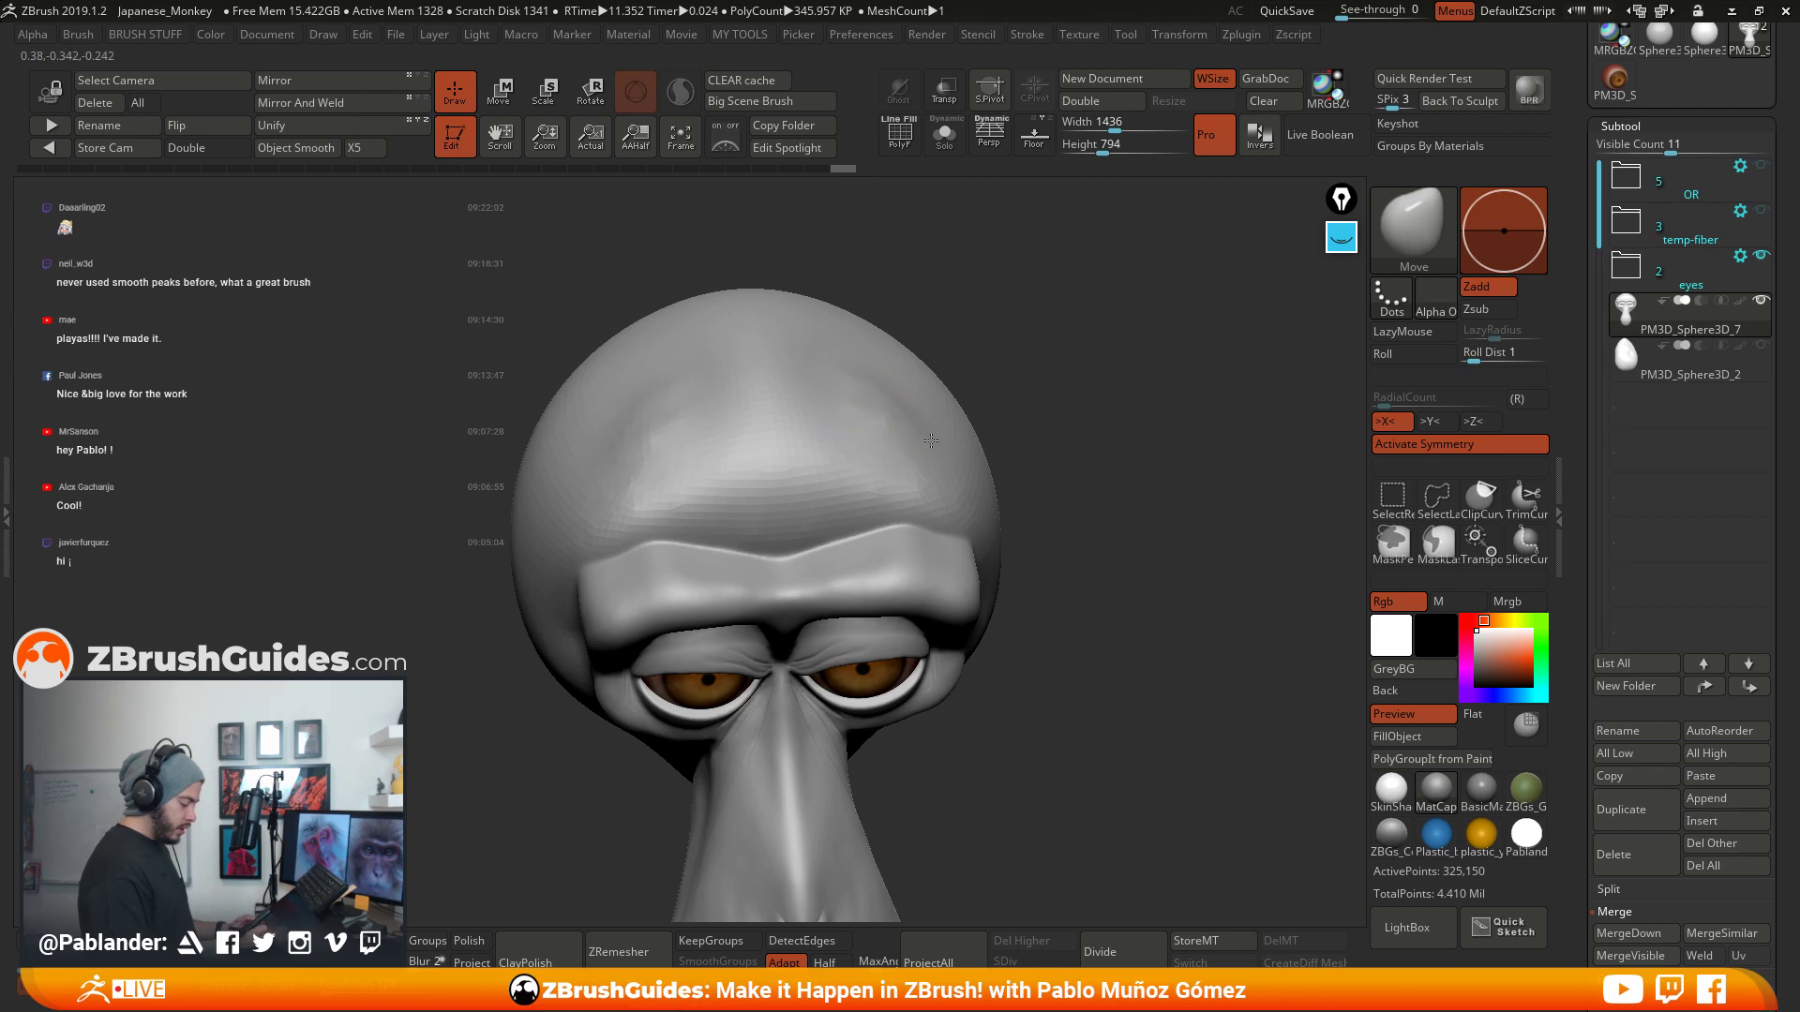
- Reshape the upper cranium with Move strokes, smooth the forehead, and check the head from the front
right_drag(1013, 453, 1111, 432)
mouse_move(914, 401)
mouse_down()
mouse_move(869, 383)
mouse_move(836, 396)
mouse_up()
right_drag(872, 384, 1015, 402)
drag(881, 389, 806, 389)
right_drag(1078, 389, 1014, 376)
mouse_move(817, 398)
shift+mouse_down()
mouse_move(806, 375)
mouse_move(825, 375)
mouse_move(833, 466)
shift+mouse_up()
drag(1092, 423, 1022, 440)
mouse_move(1172, 479)
shift+mouse_down()
mouse_move(1223, 656)
mouse_move(1089, 521)
shift+mouse_up()
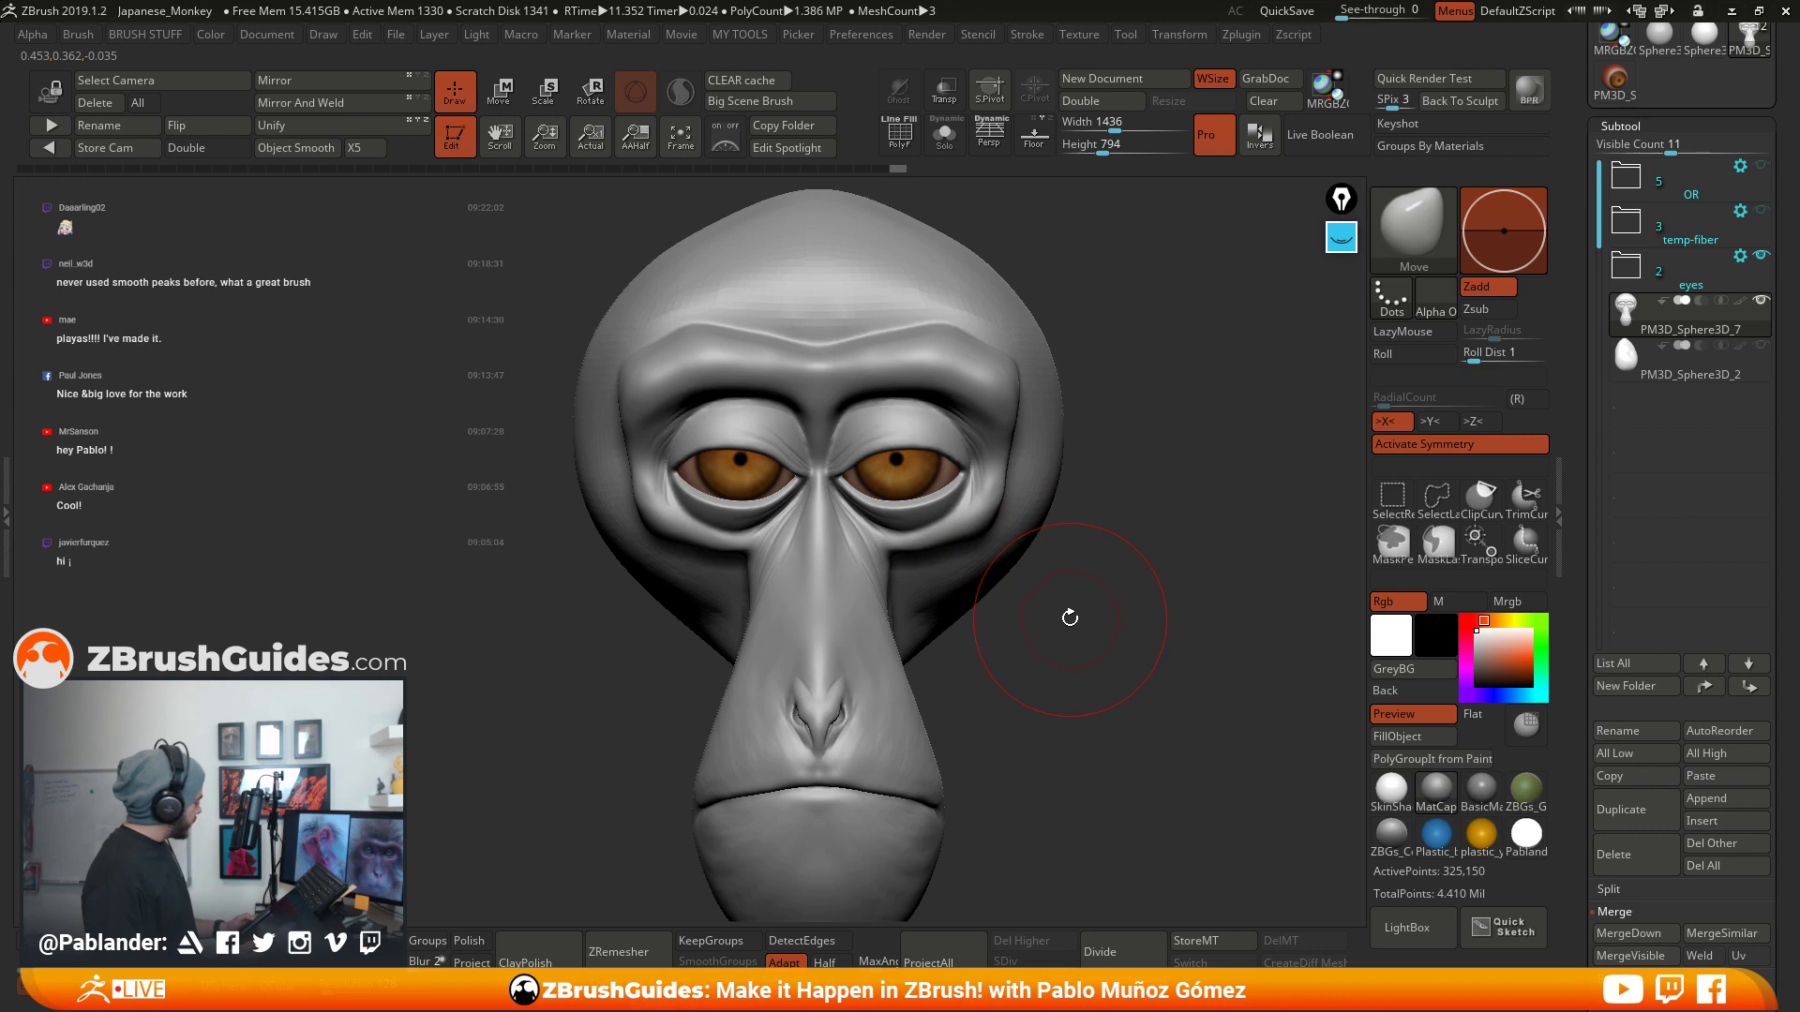
alt+drag(1131, 607, 1135, 566)
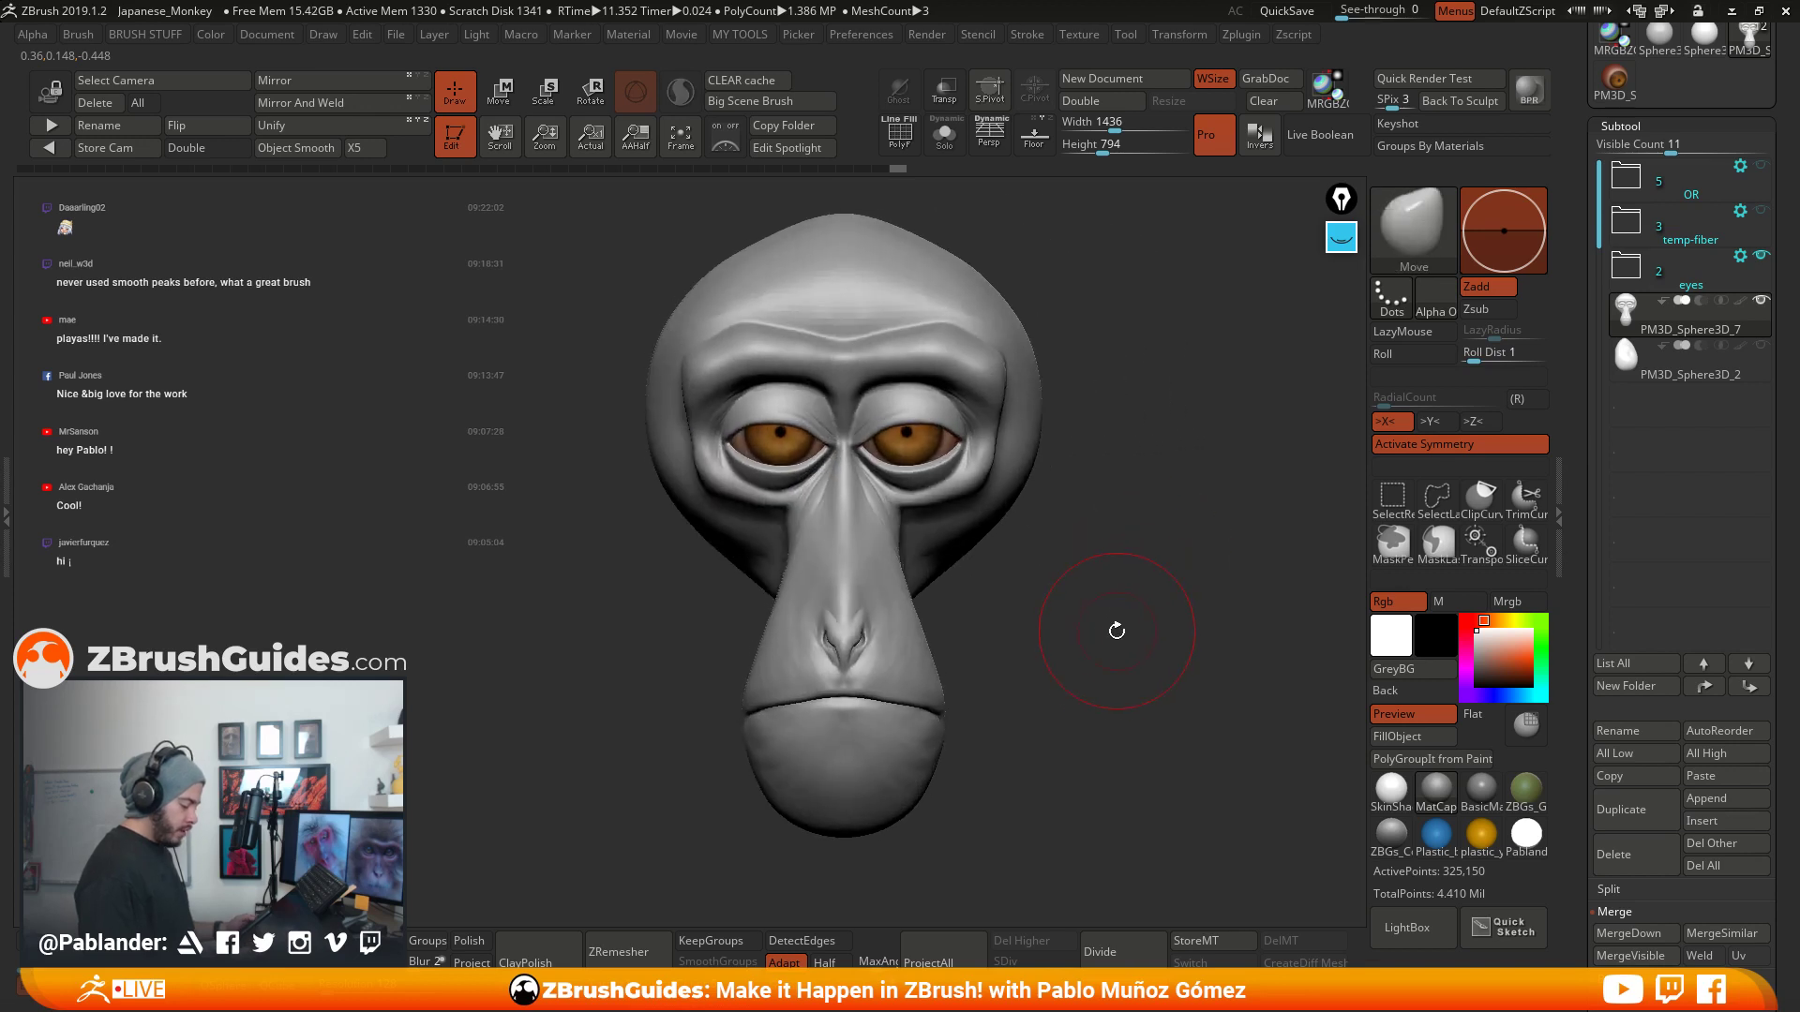
drag(1112, 631, 1126, 616)
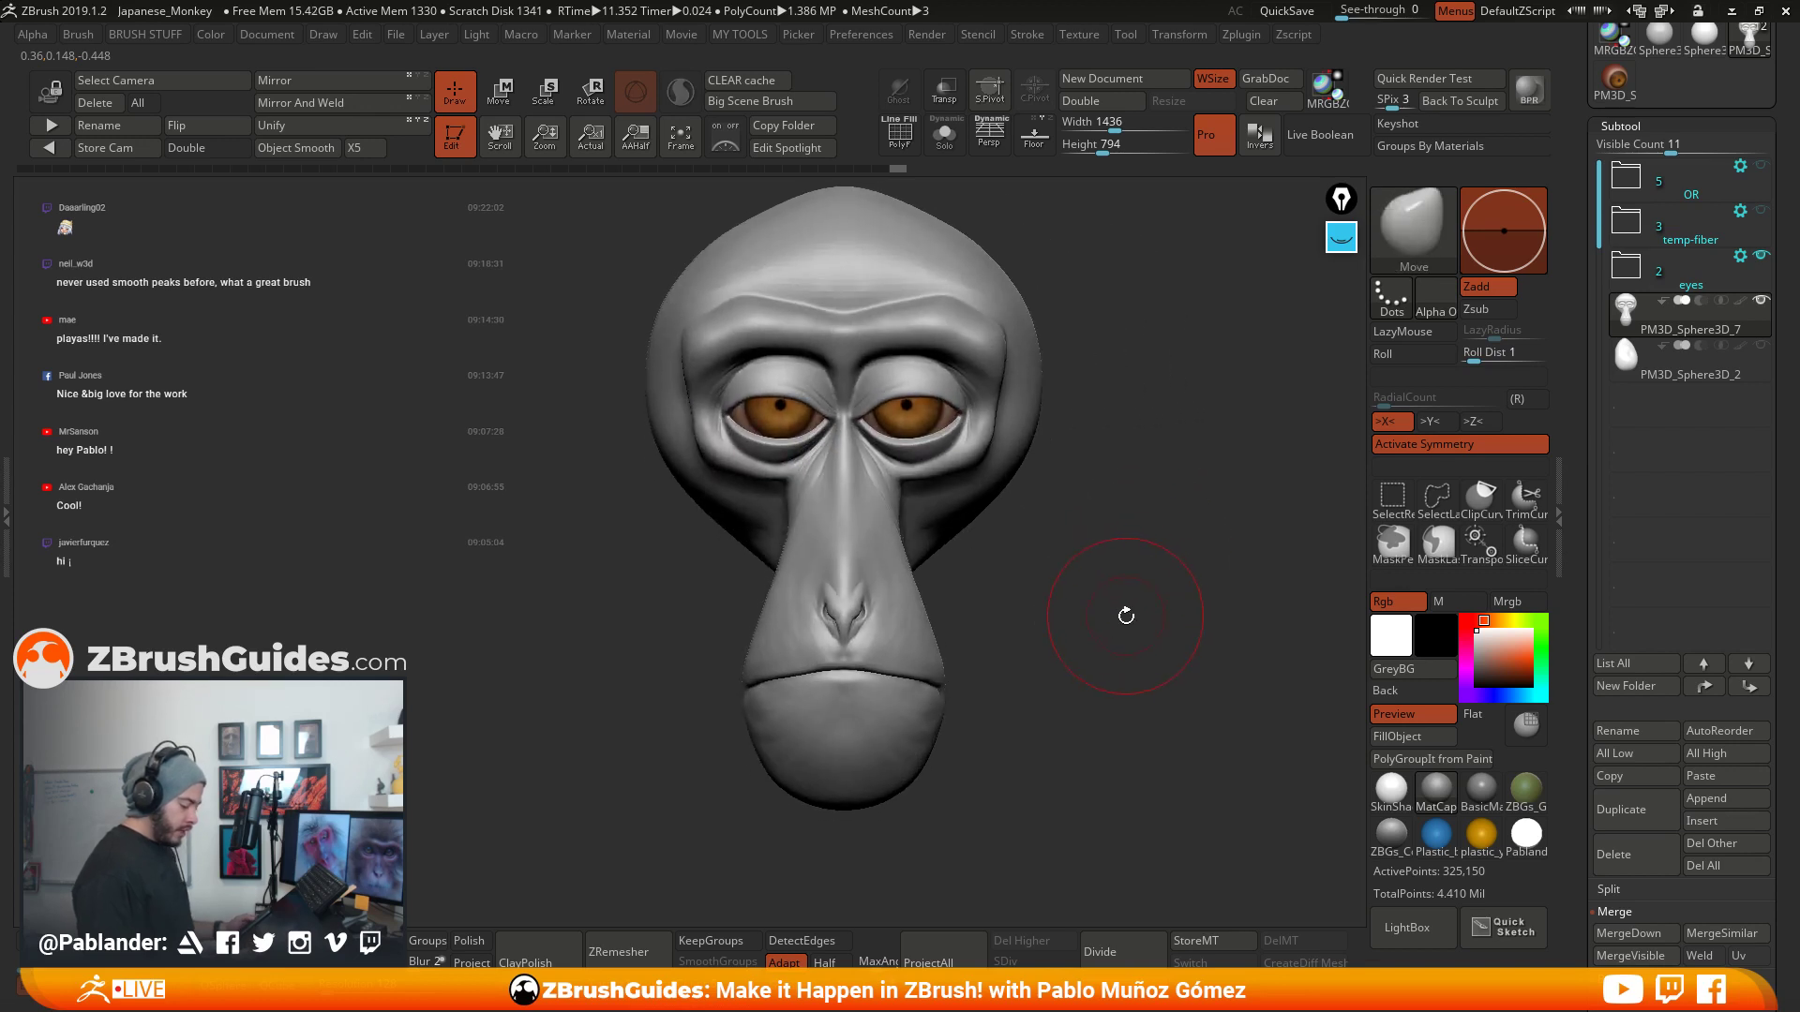
- Duplicate the head subtool, leave only the copy visible, and briefly show the body subtool behind it for comparison
click(1622, 810)
click(1762, 305)
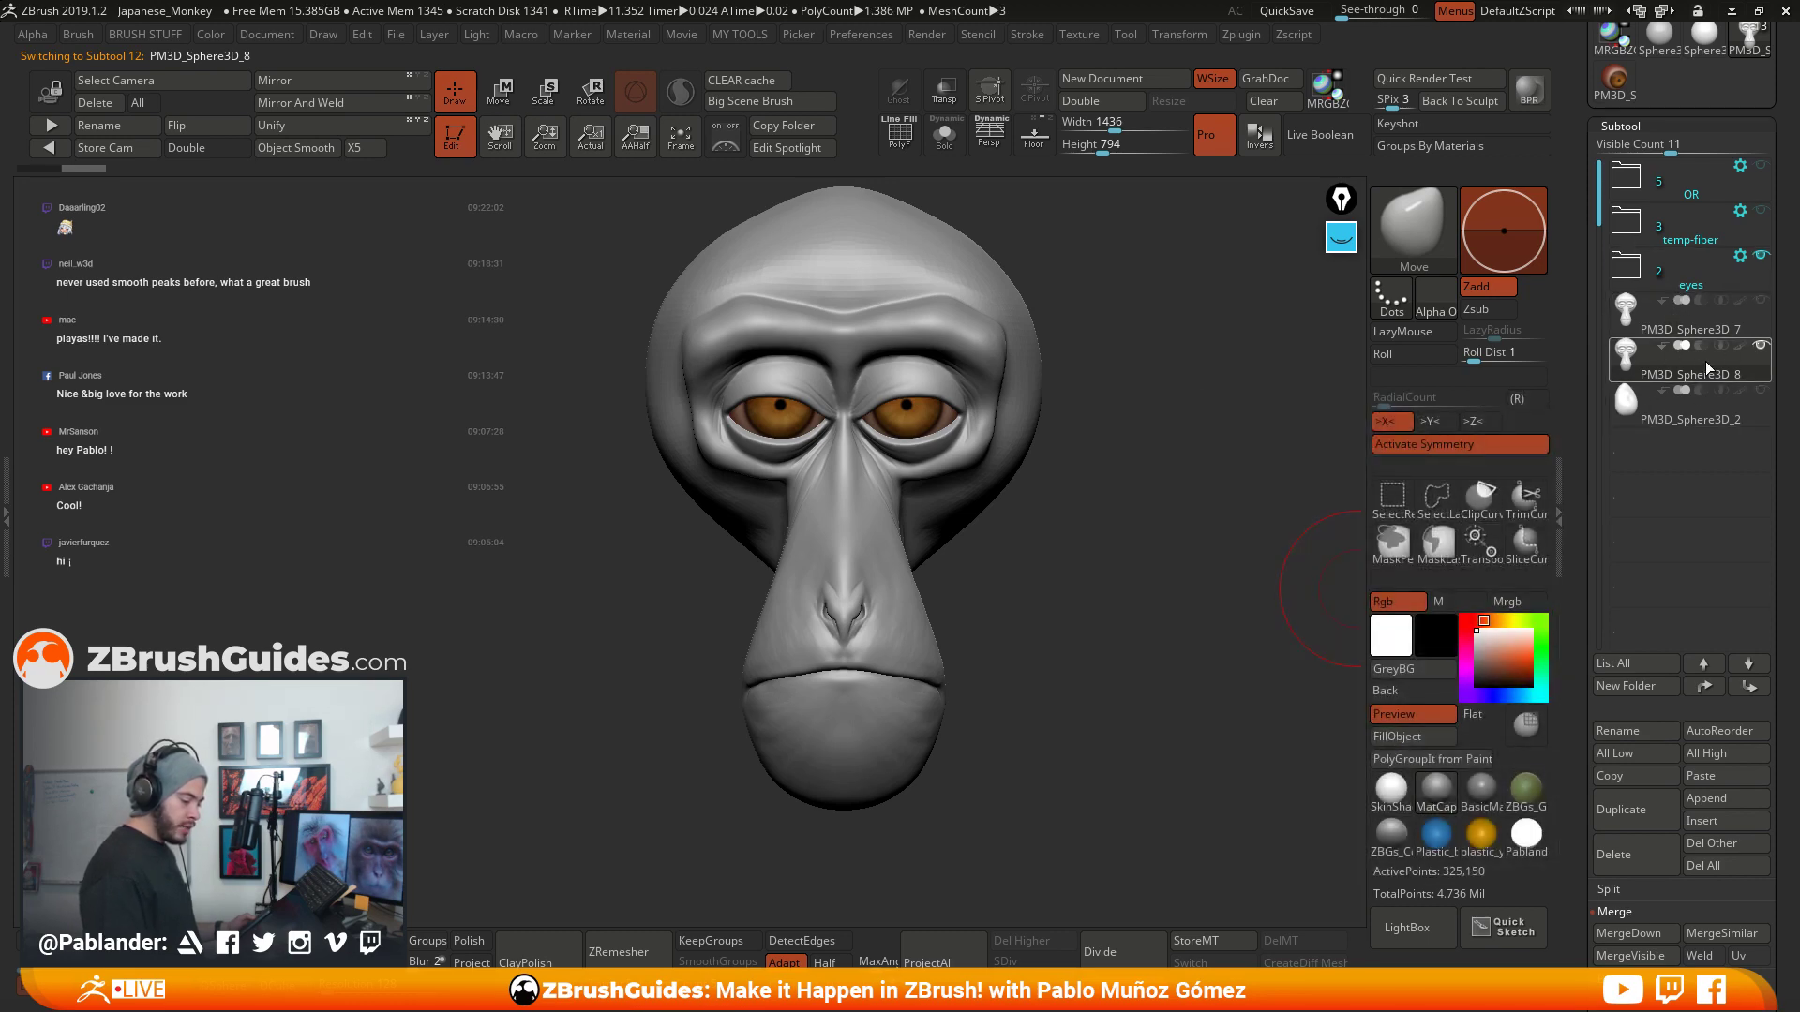
click(1760, 347)
click(1763, 347)
click(1763, 390)
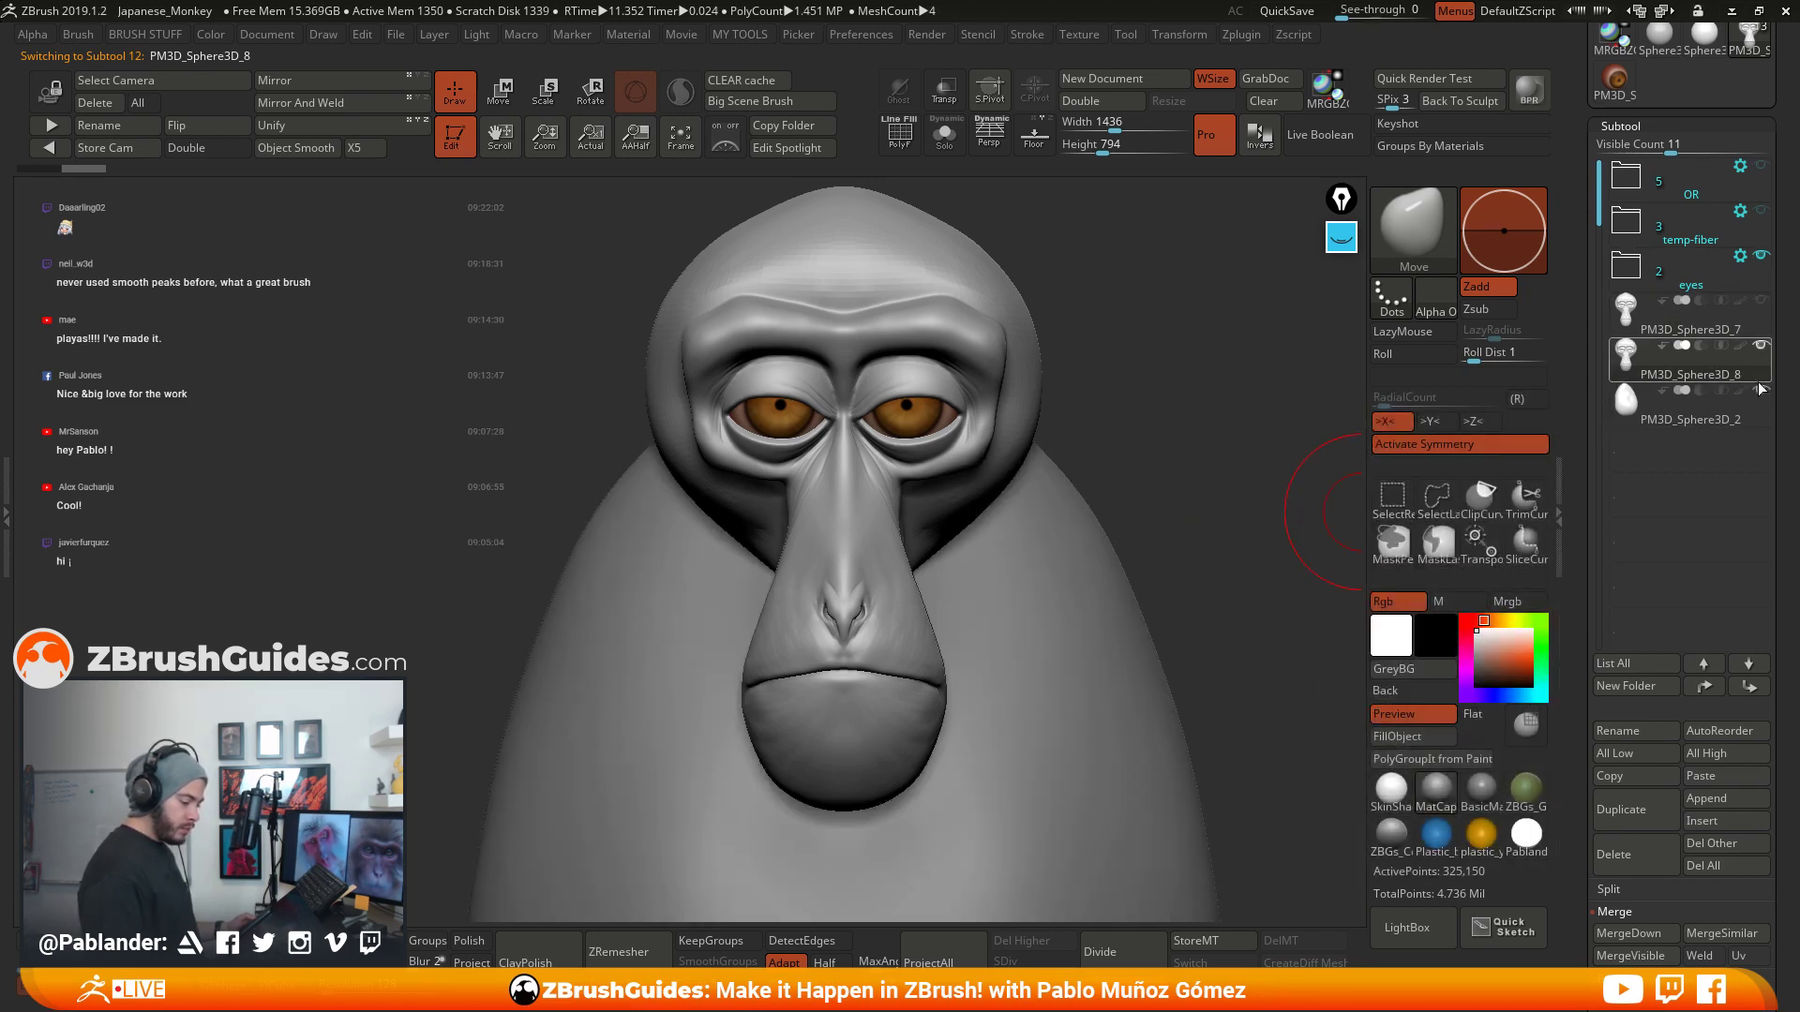
click(1763, 390)
drag(1172, 536, 1110, 575)
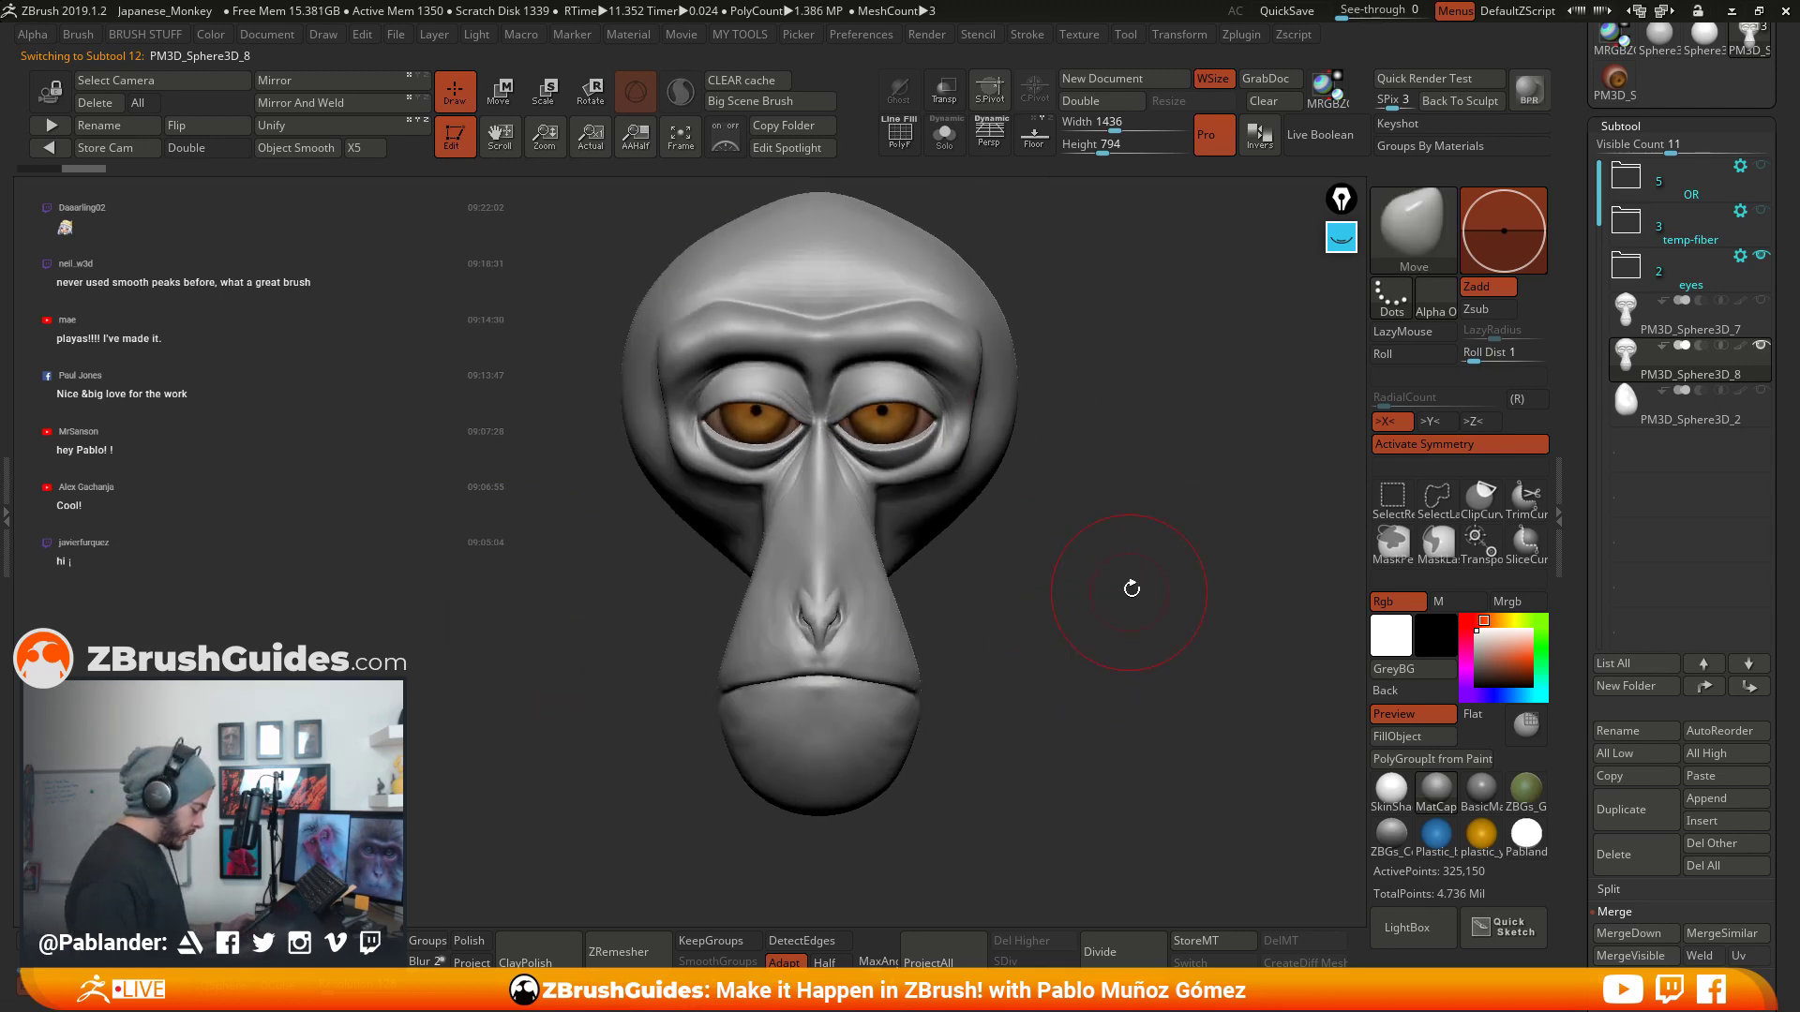
- Show the polyframe and assign the entire duplicated head to a single polygroup
scroll(1678, 562, down, 10)
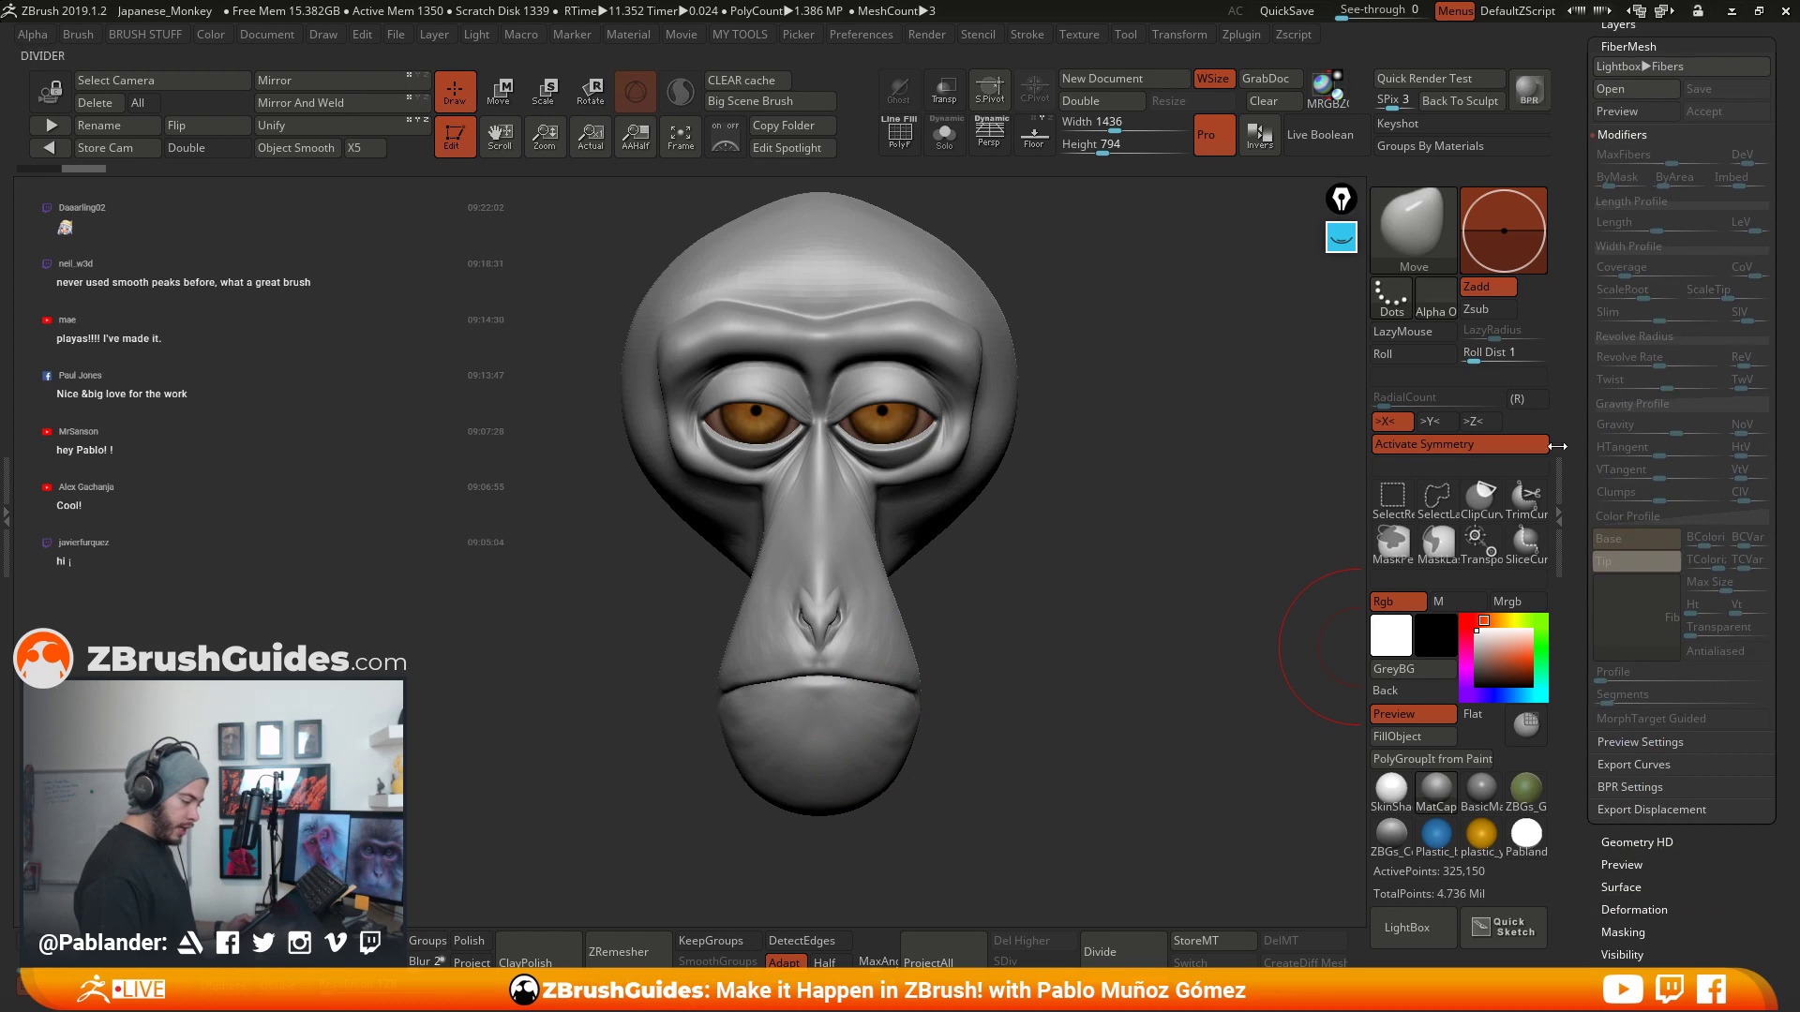
key(shift+f)
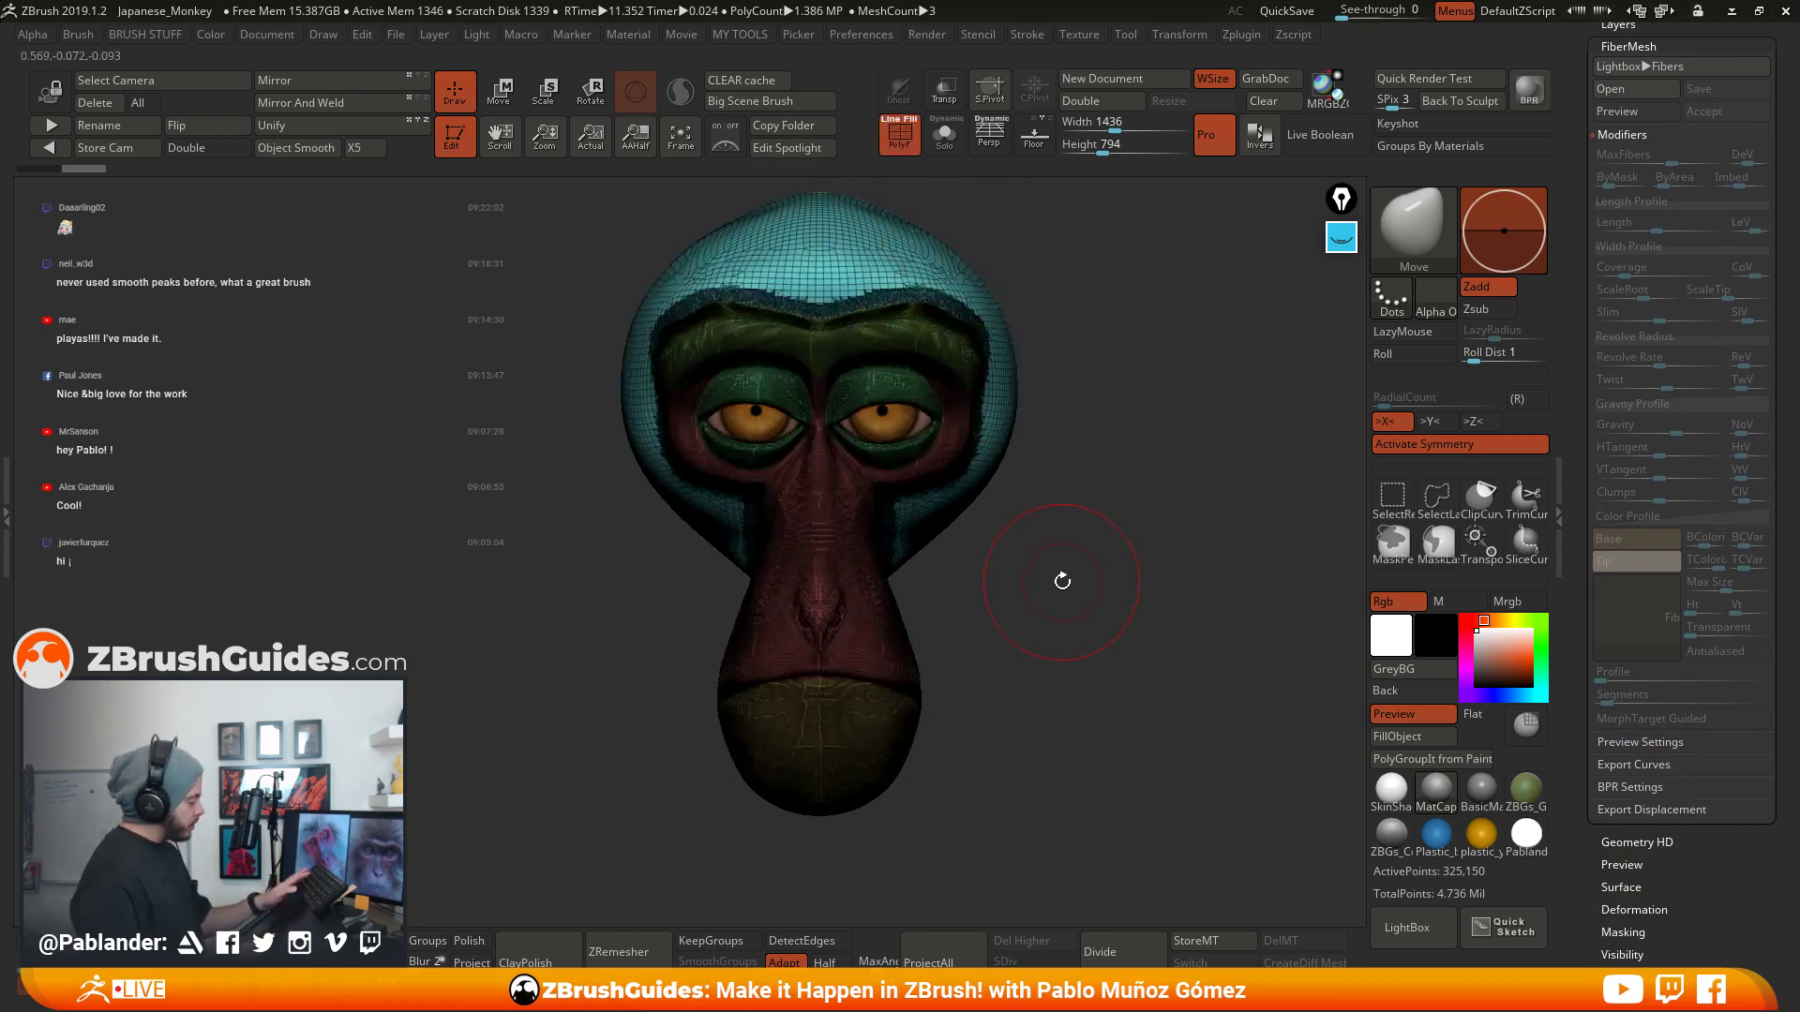
key(ctrl+w)
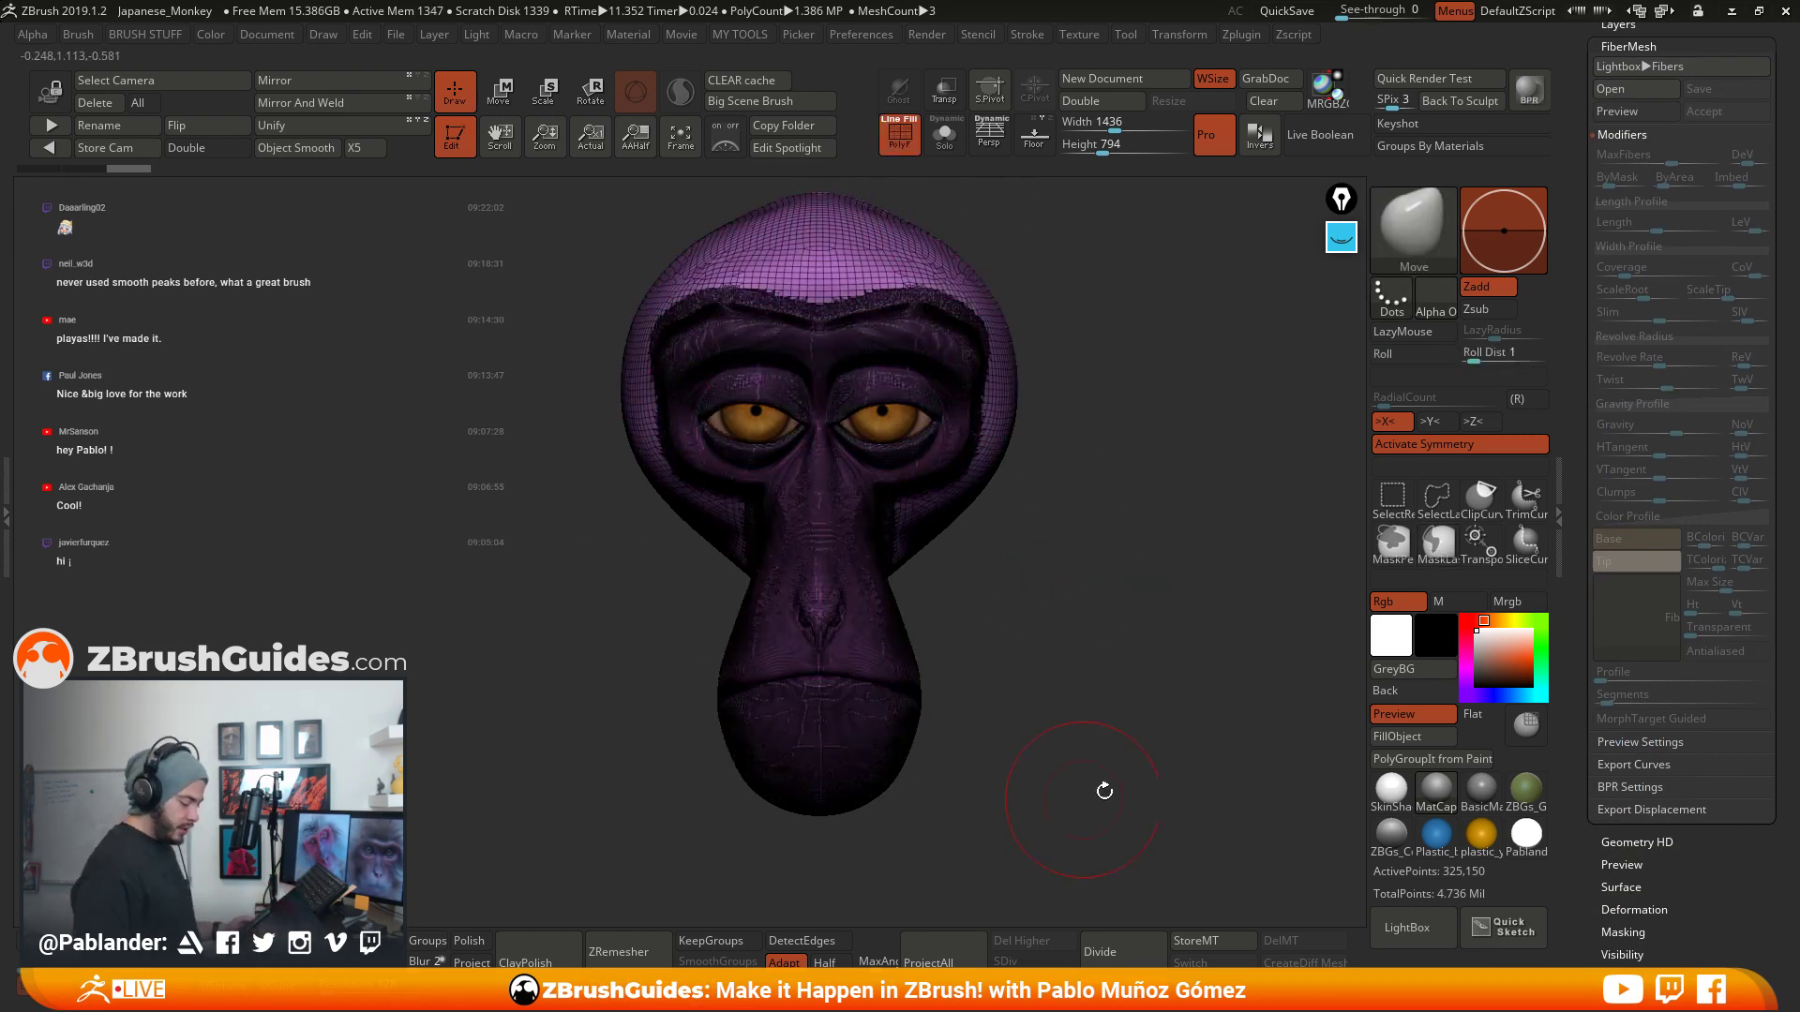
click(1432, 759)
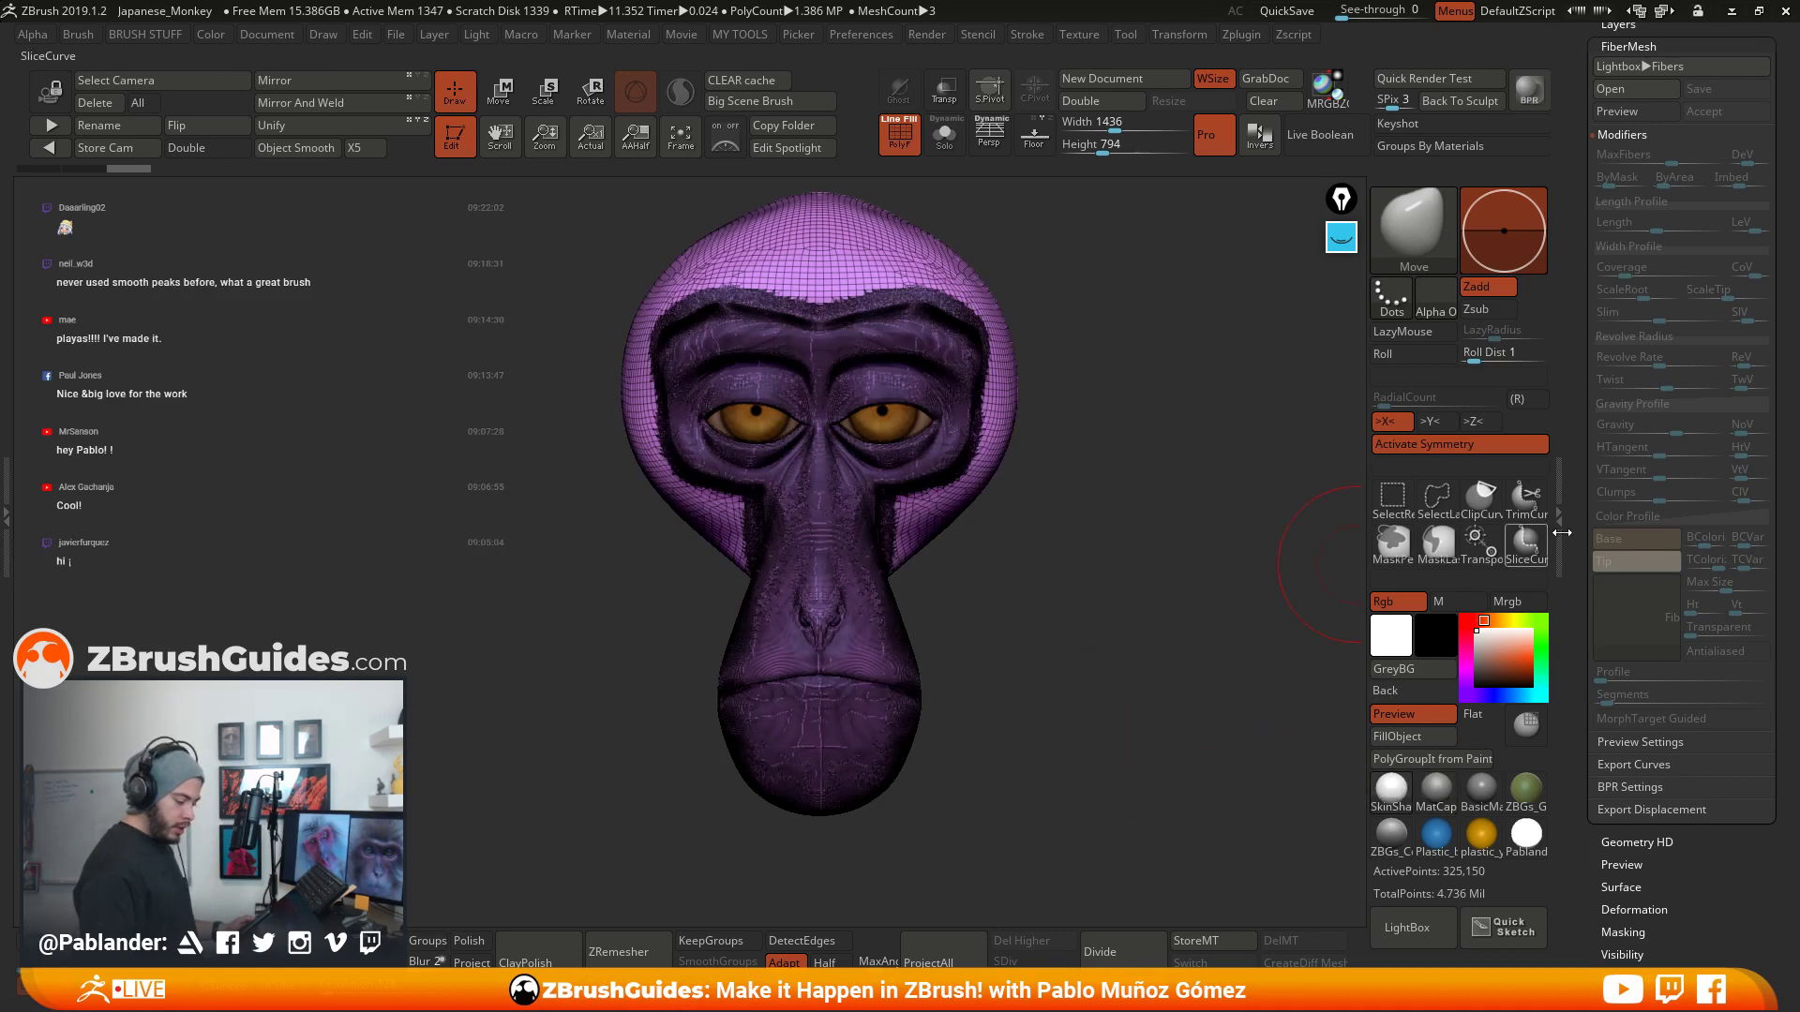
scroll(1597, 507, down, 10)
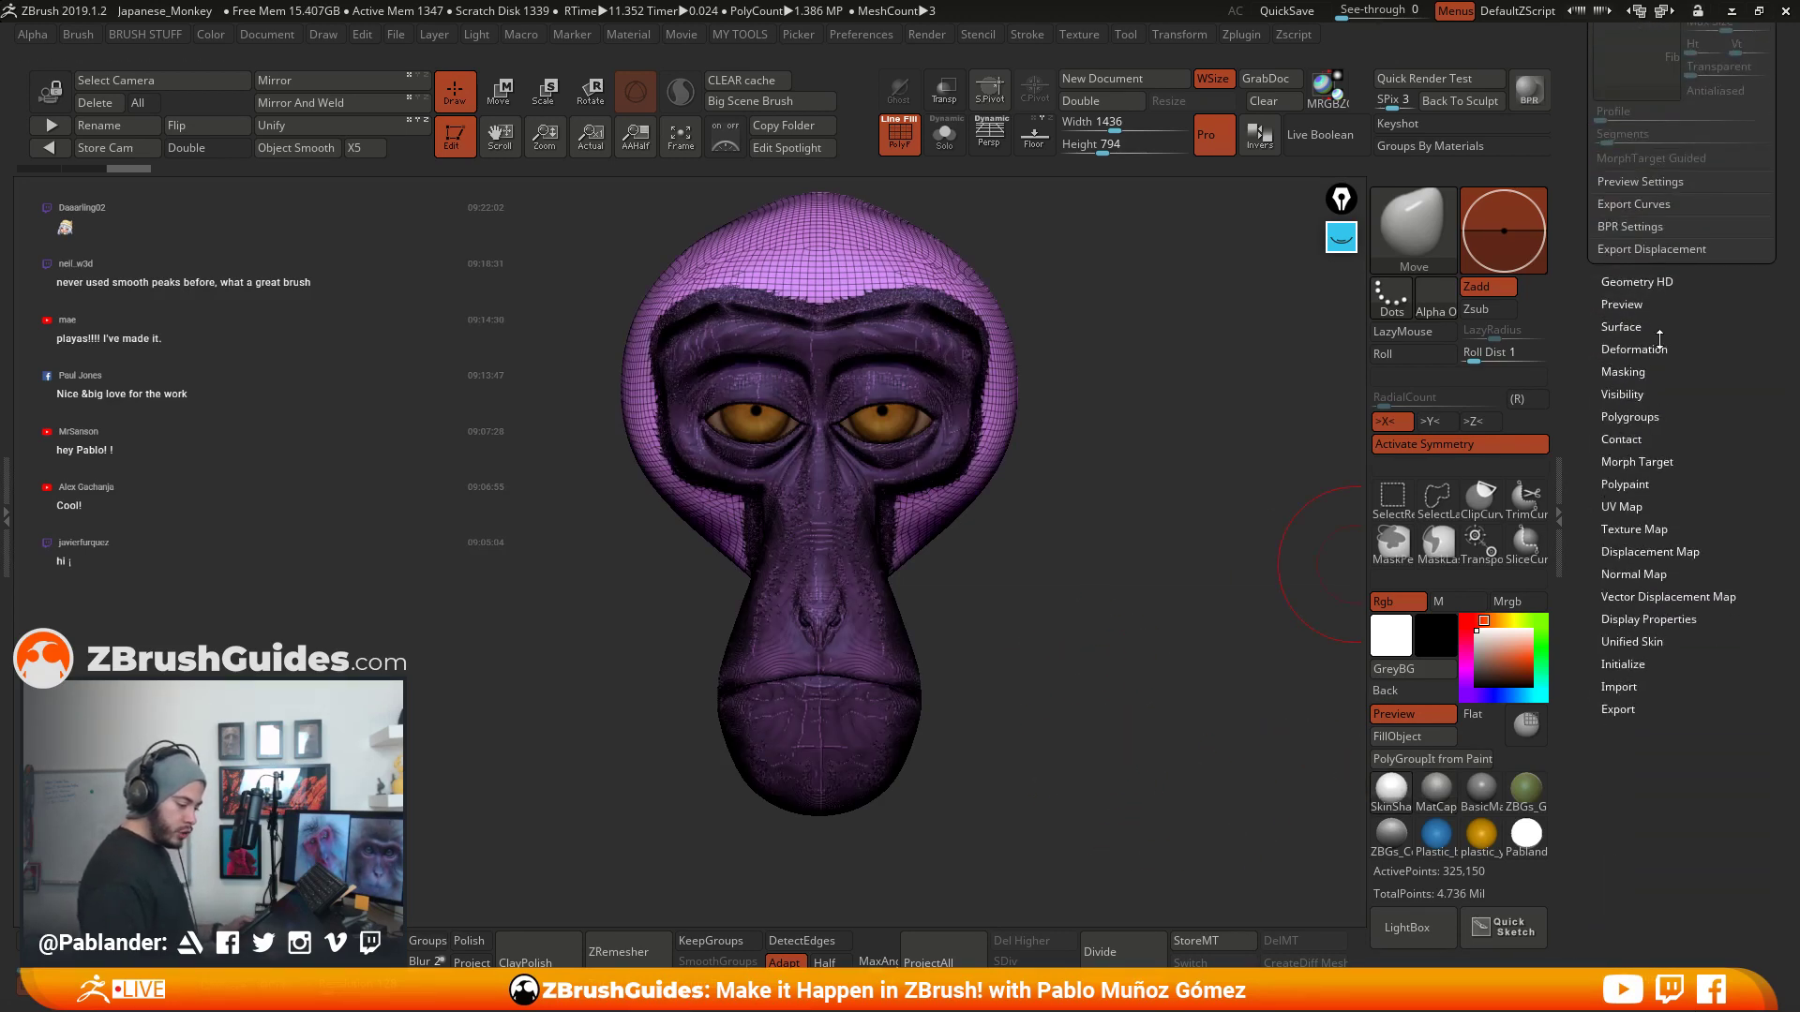
- Expand the ZRemesher settings for the duplicated head and set the remesh target to Half, keeping Adapt enabled
scroll(1659, 339, down, 3)
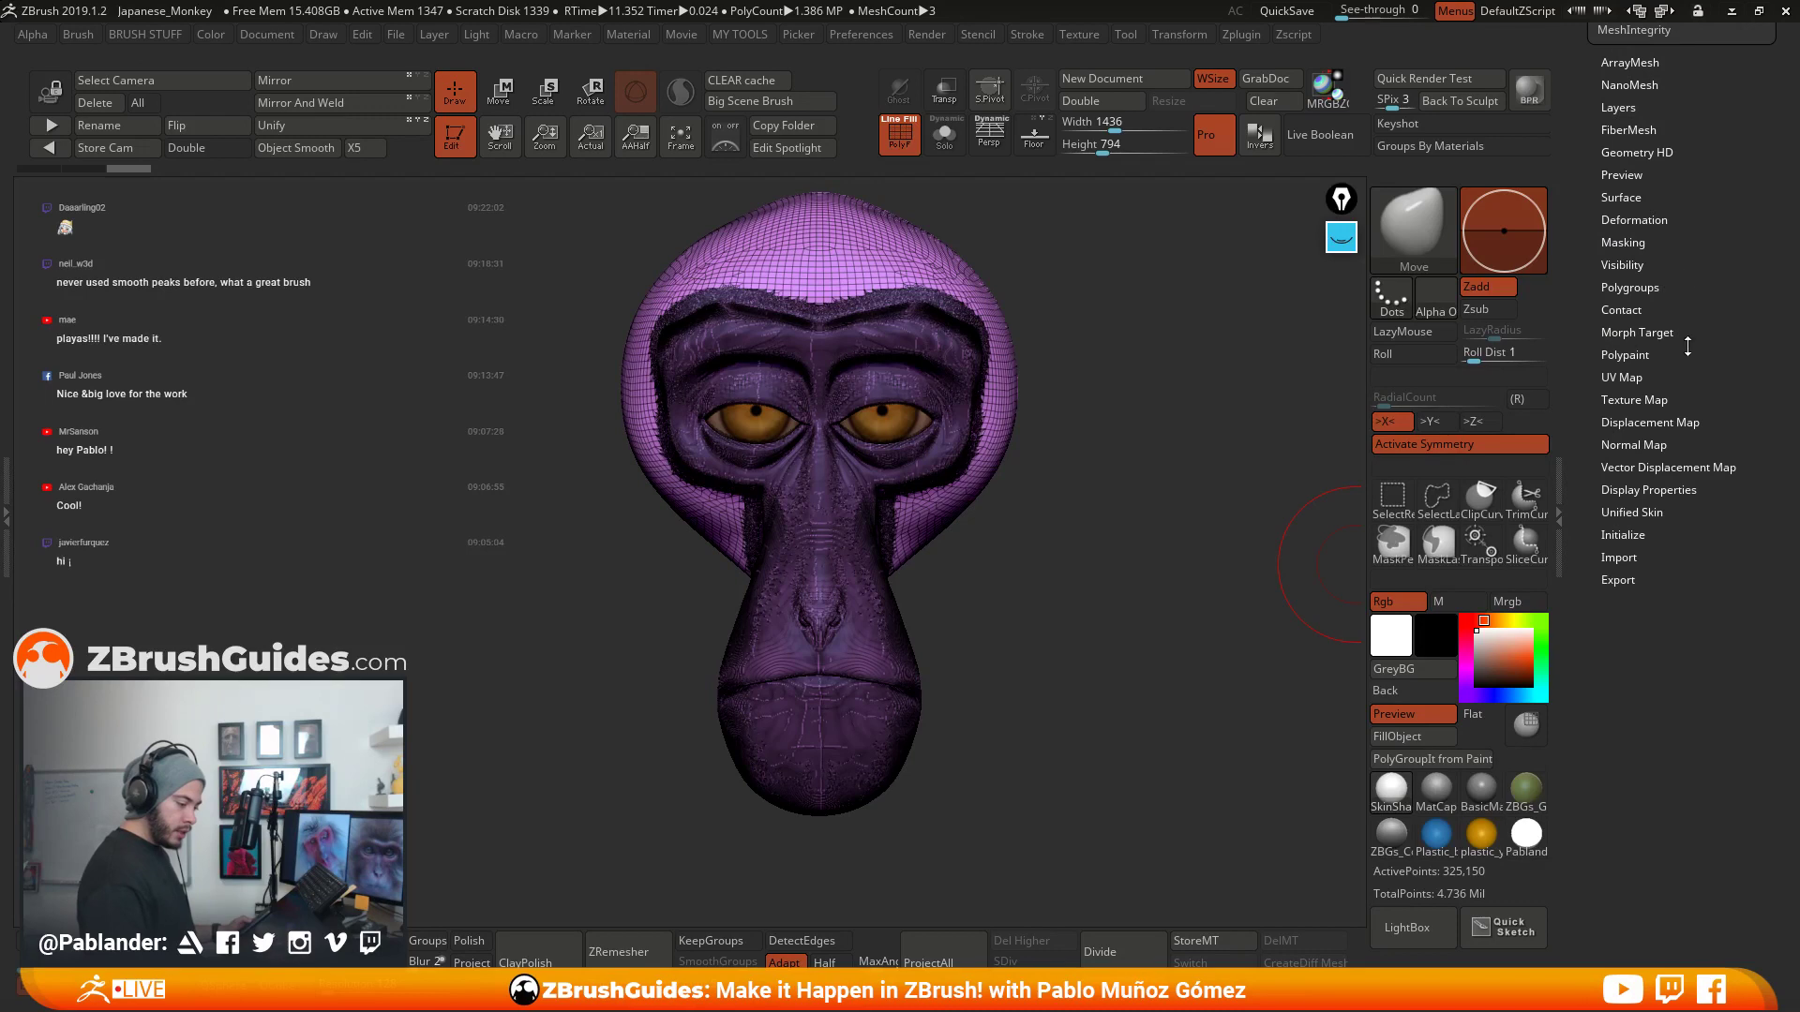
scroll(1690, 203, up, 13)
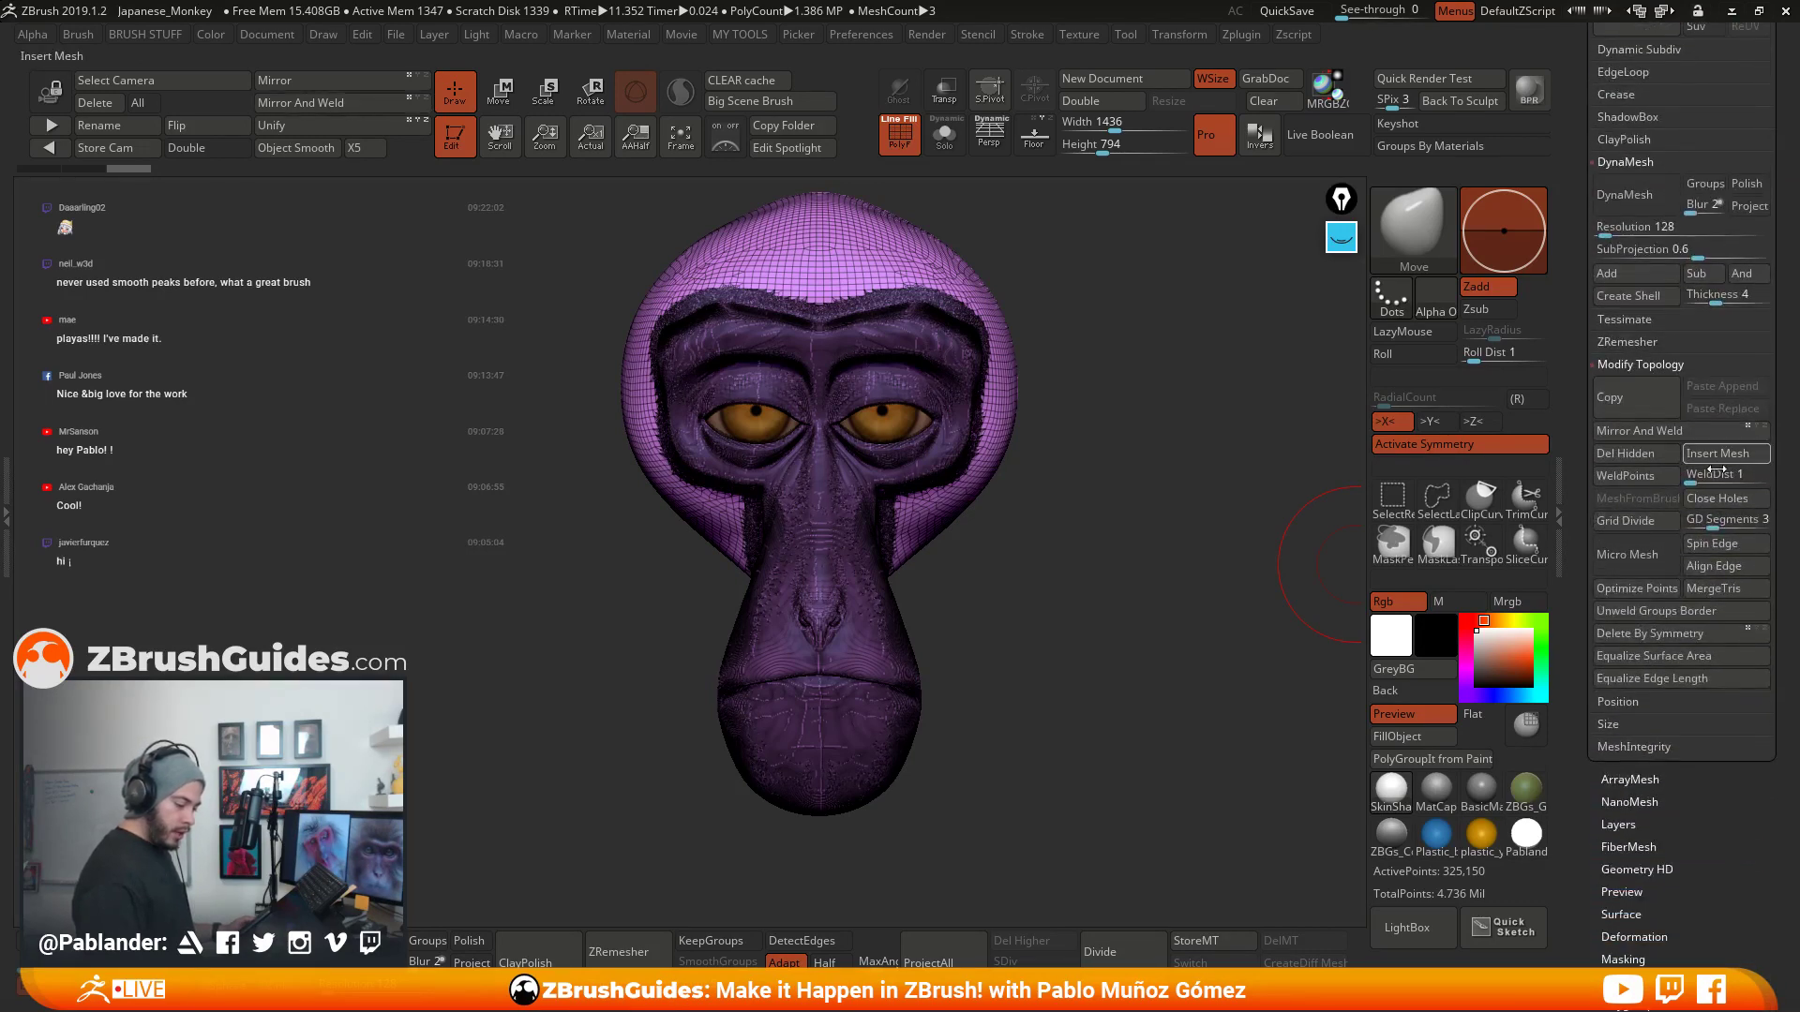
click(1631, 342)
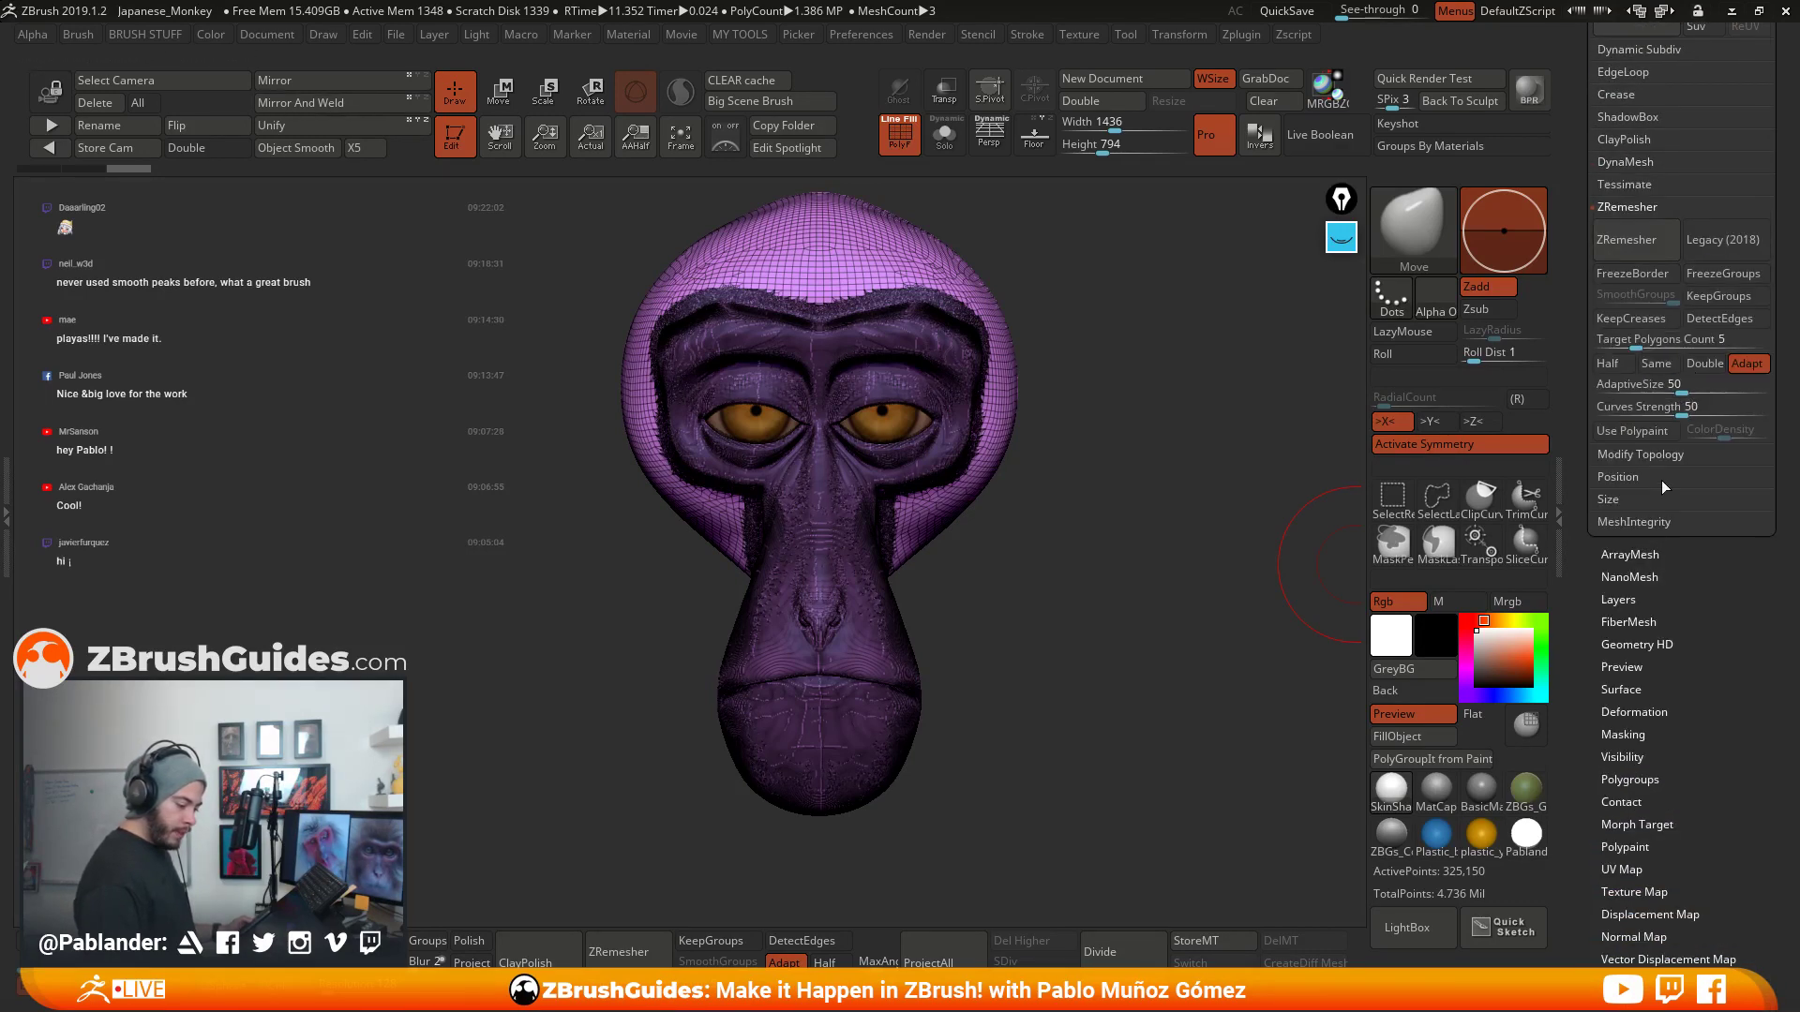
drag(1684, 573, 1685, 627)
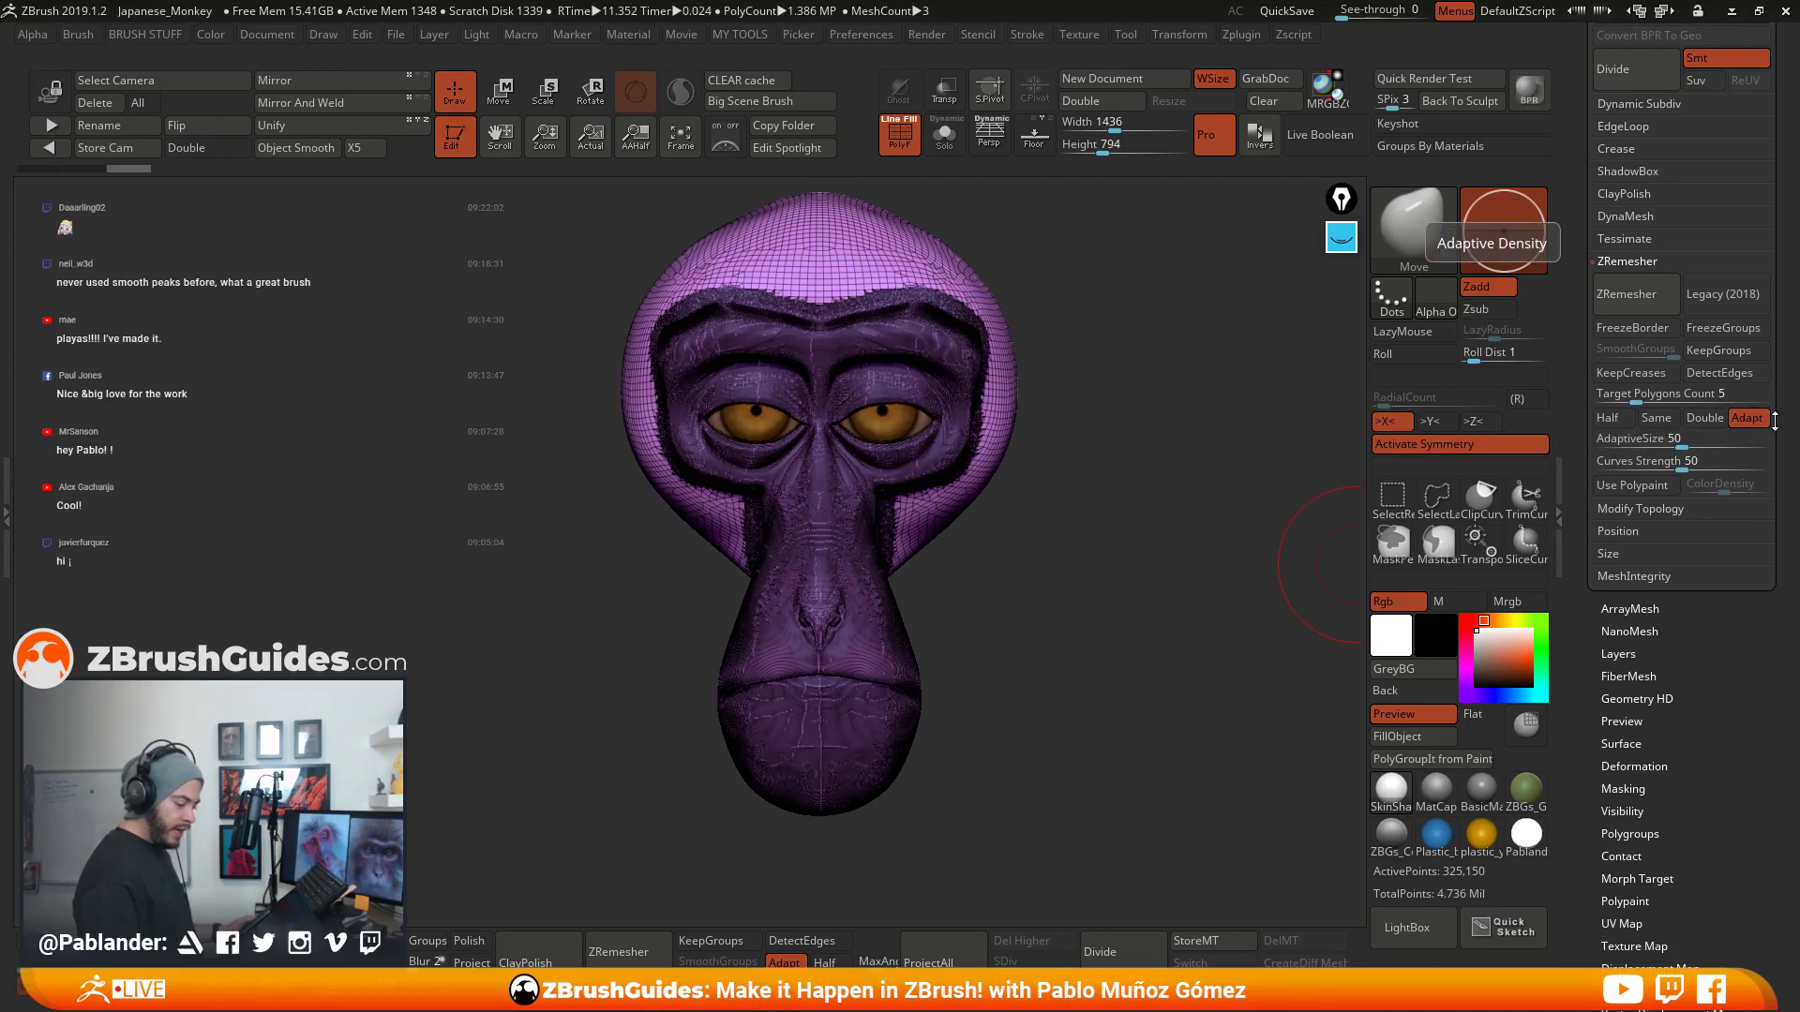
click(1625, 418)
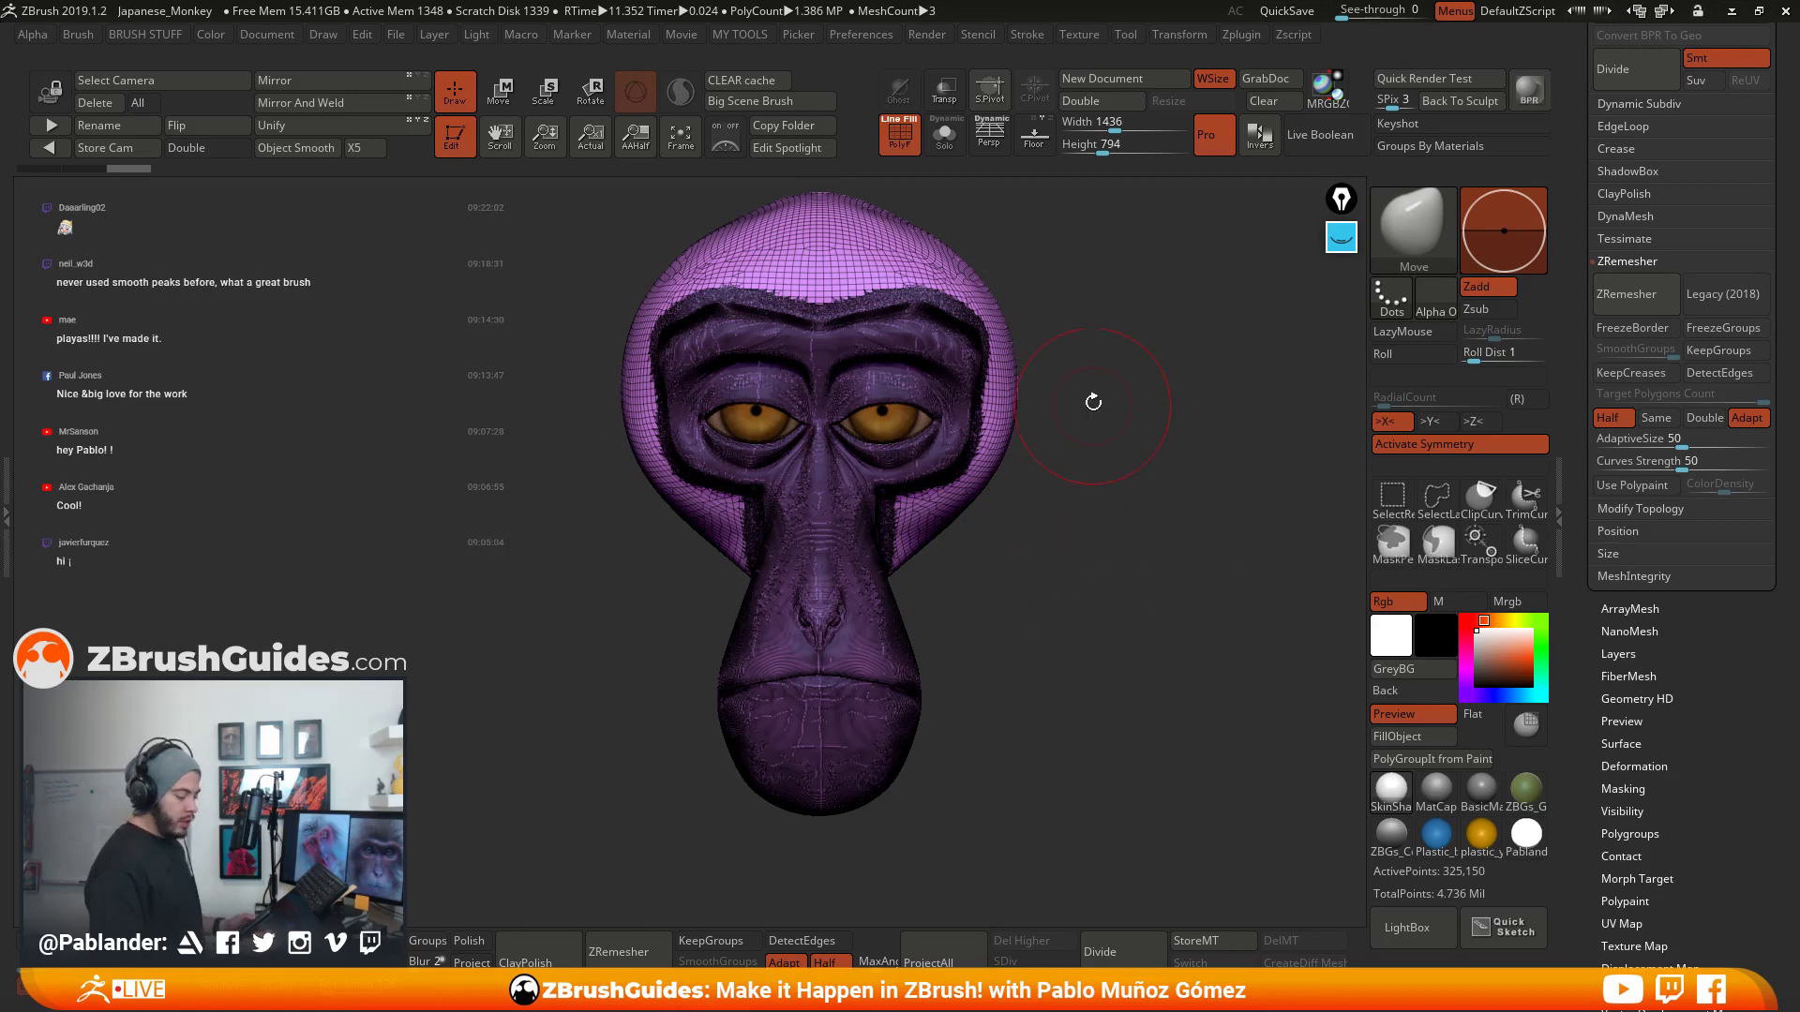
- Check the duplicated head's wireframe from a three-quarter view and turn off the polyframe display
drag(1093, 402, 1148, 559)
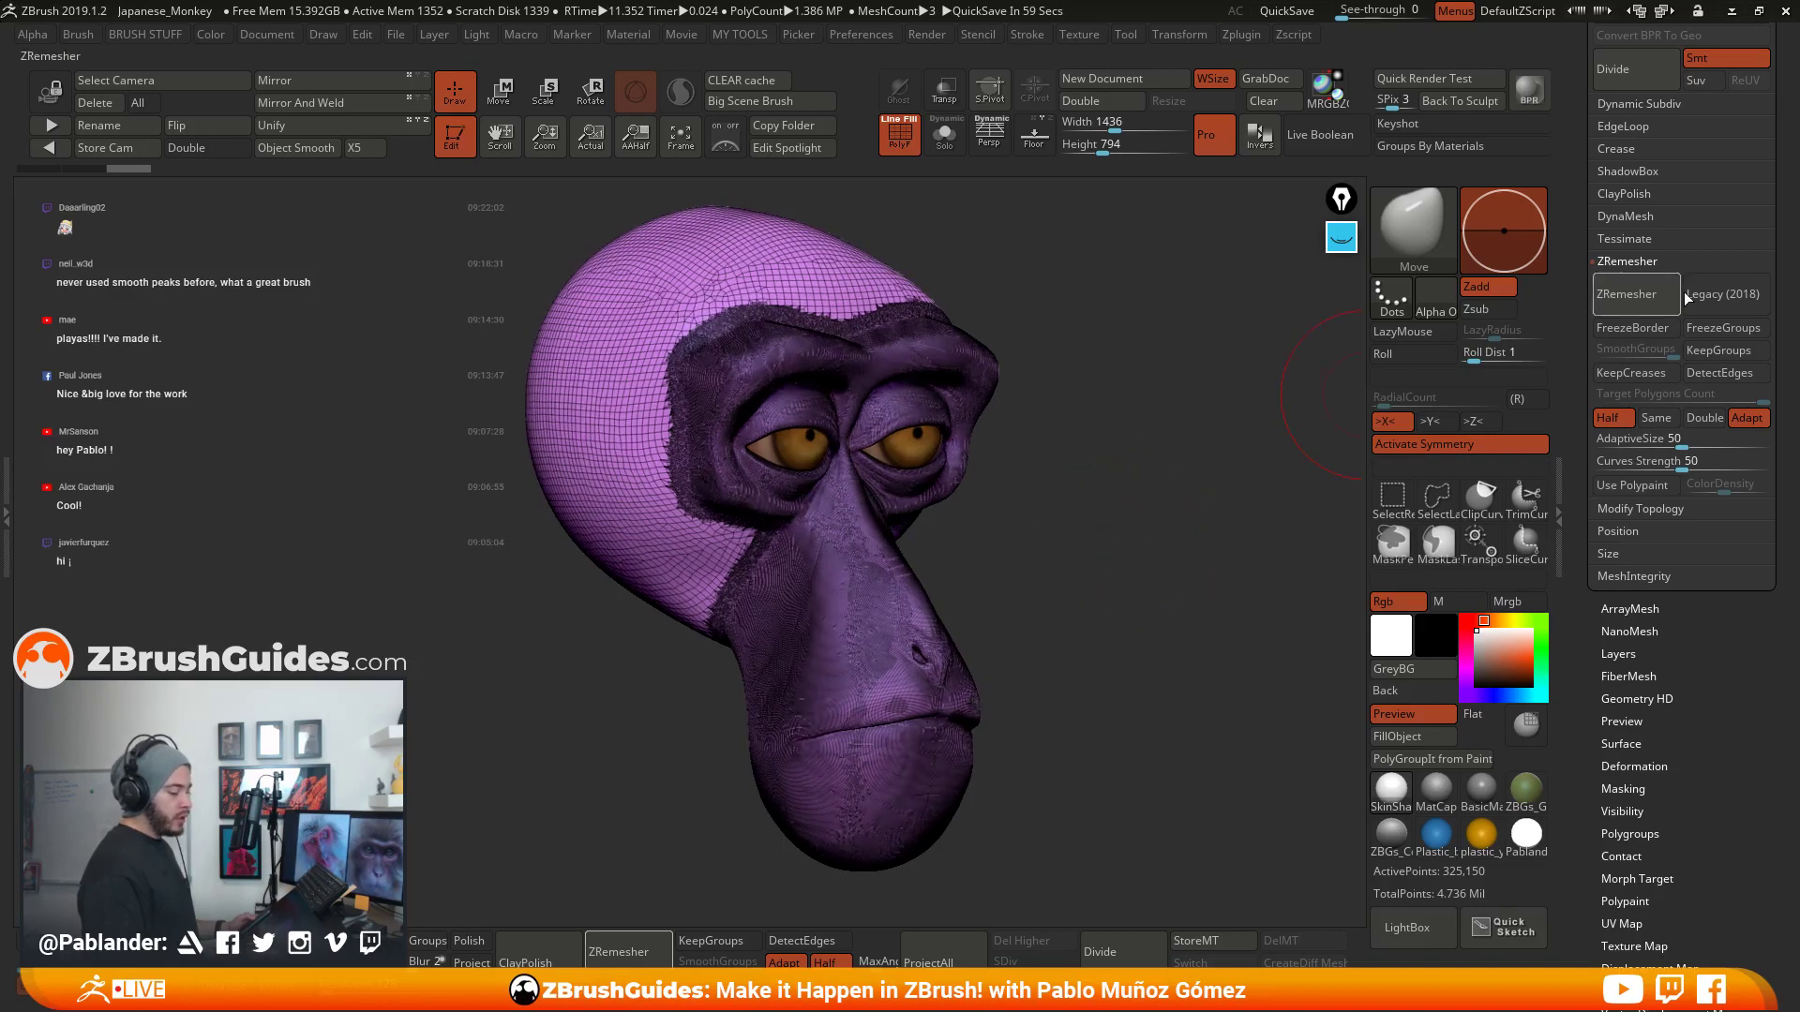
drag(1153, 474, 1103, 494)
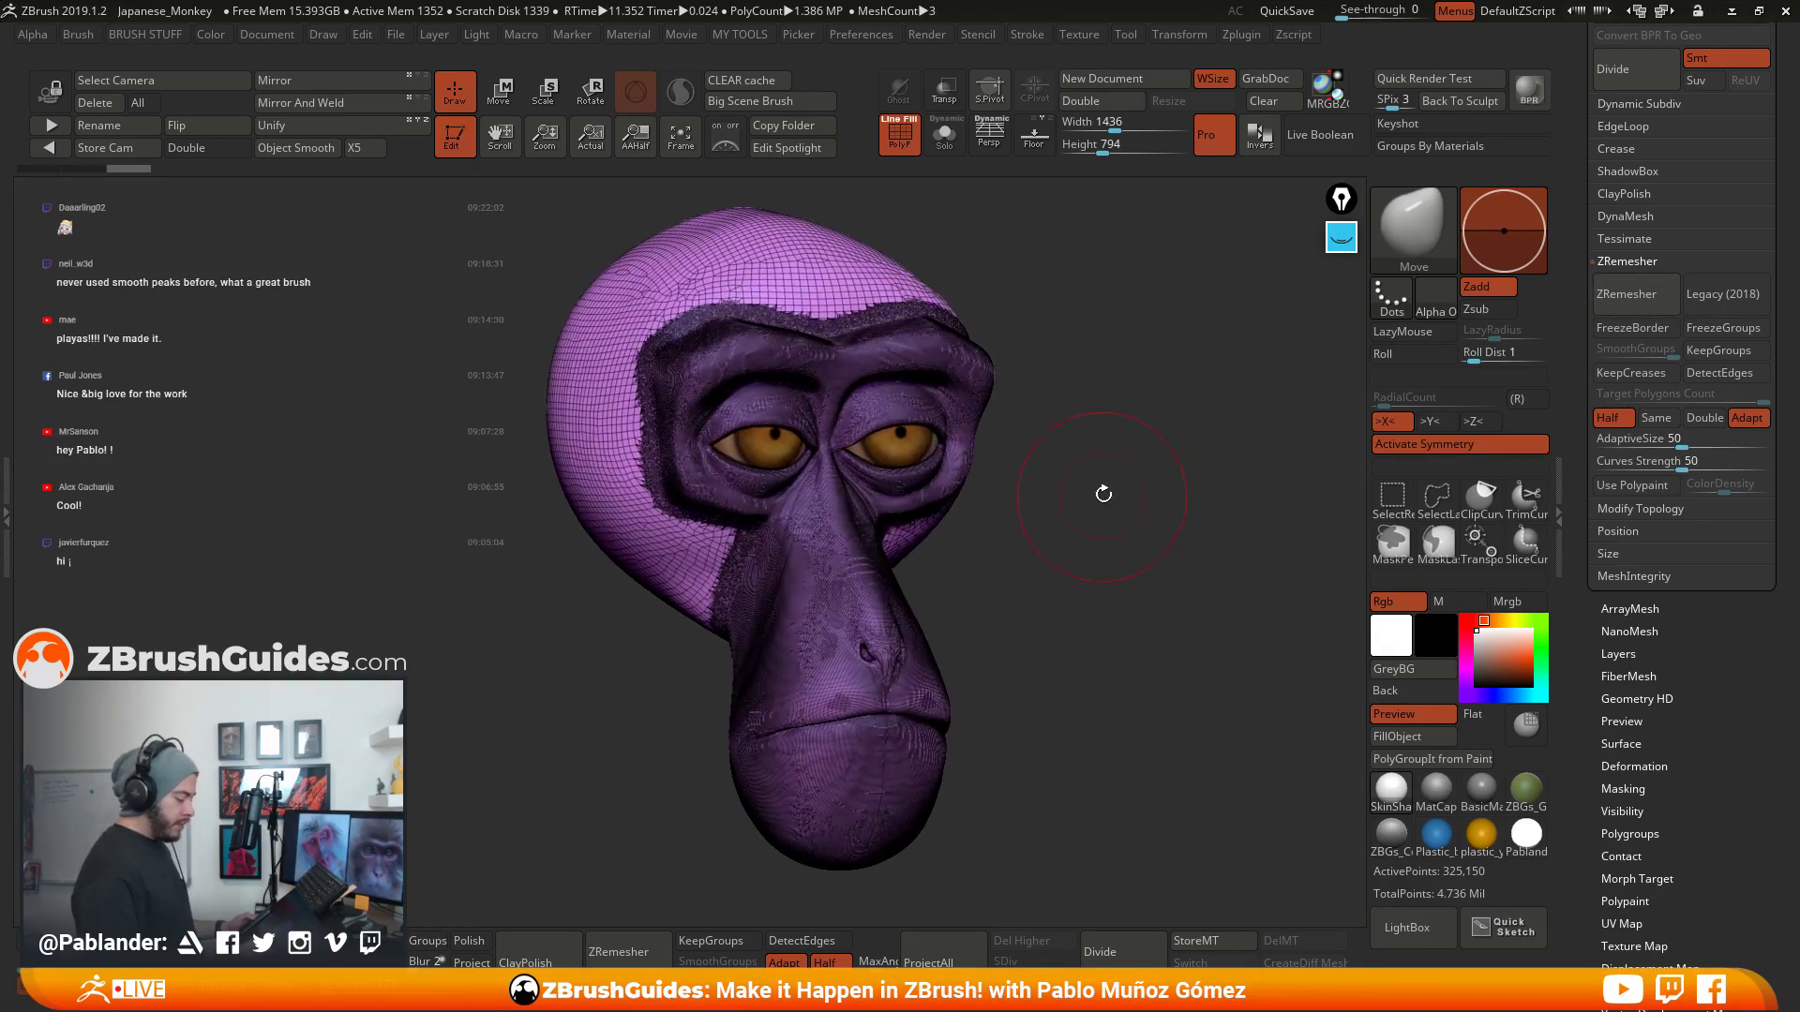
click(899, 132)
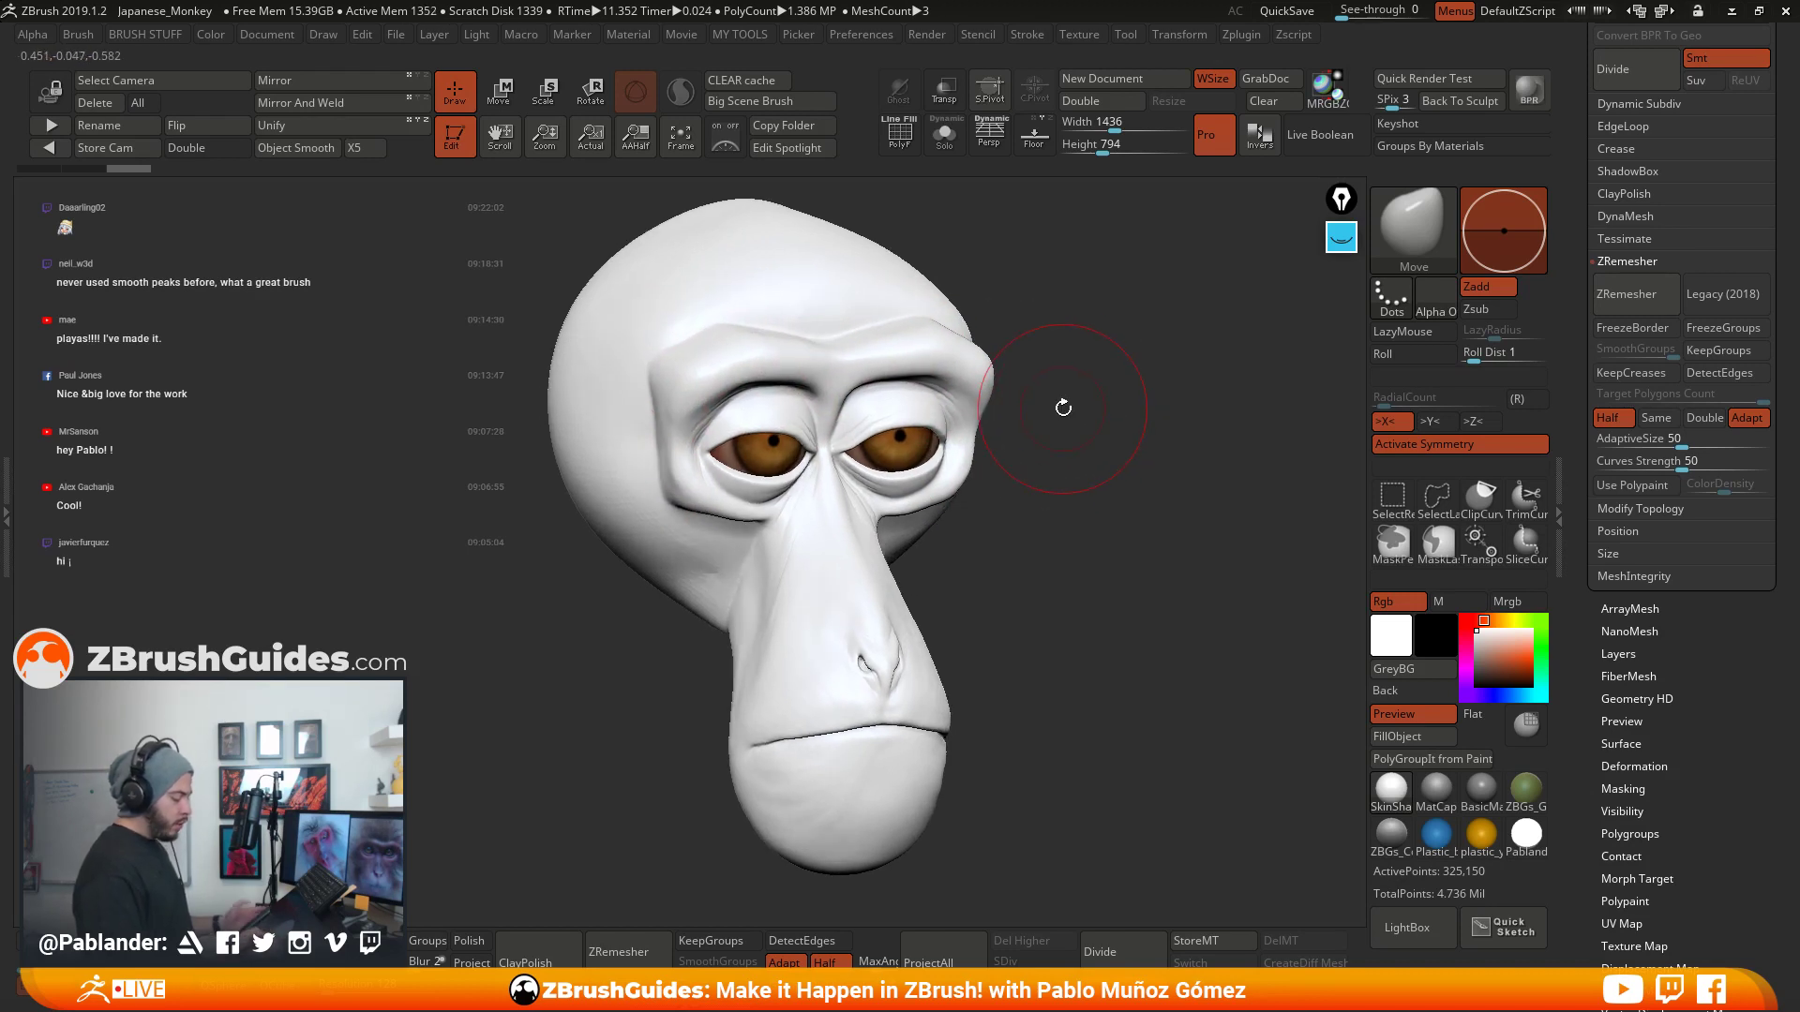
- Display the head's wireframe and ZRemesh it at half the polygon count with adaptive density
mouse_move(1041, 398)
mouse_down()
mouse_move(1144, 426)
mouse_move(1102, 468)
mouse_up()
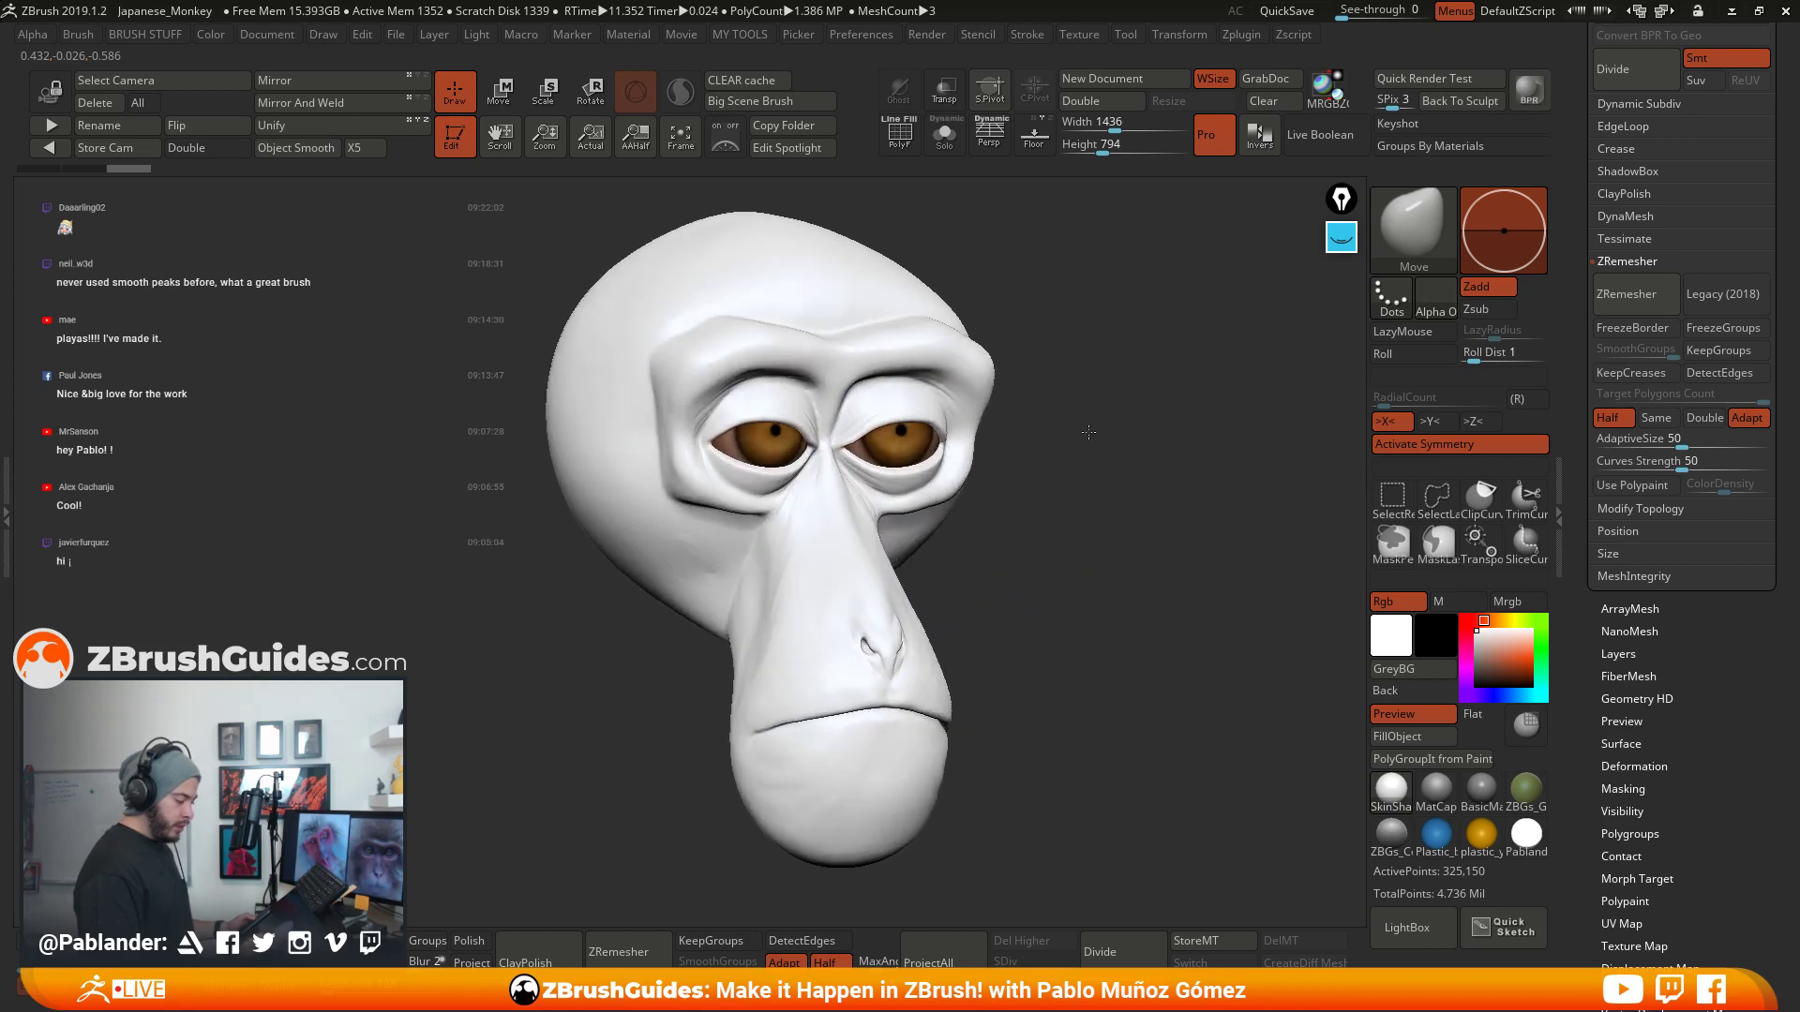
key(shift+f)
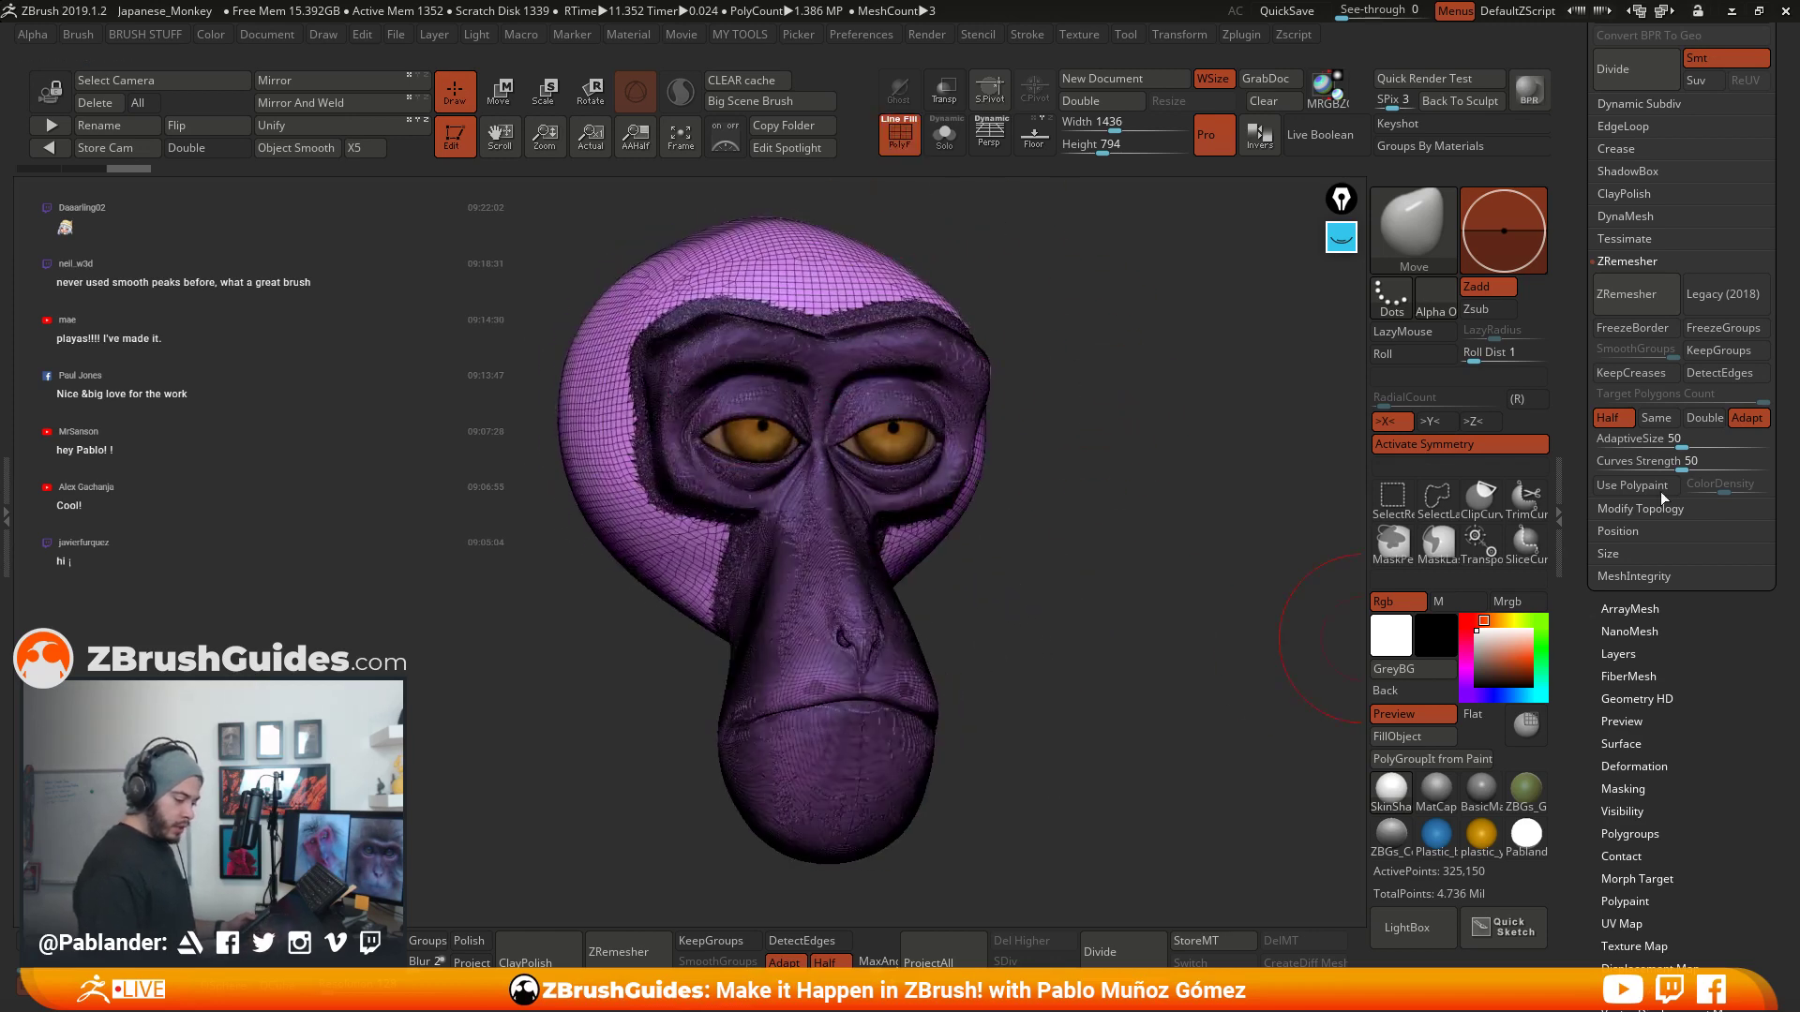
click(1638, 299)
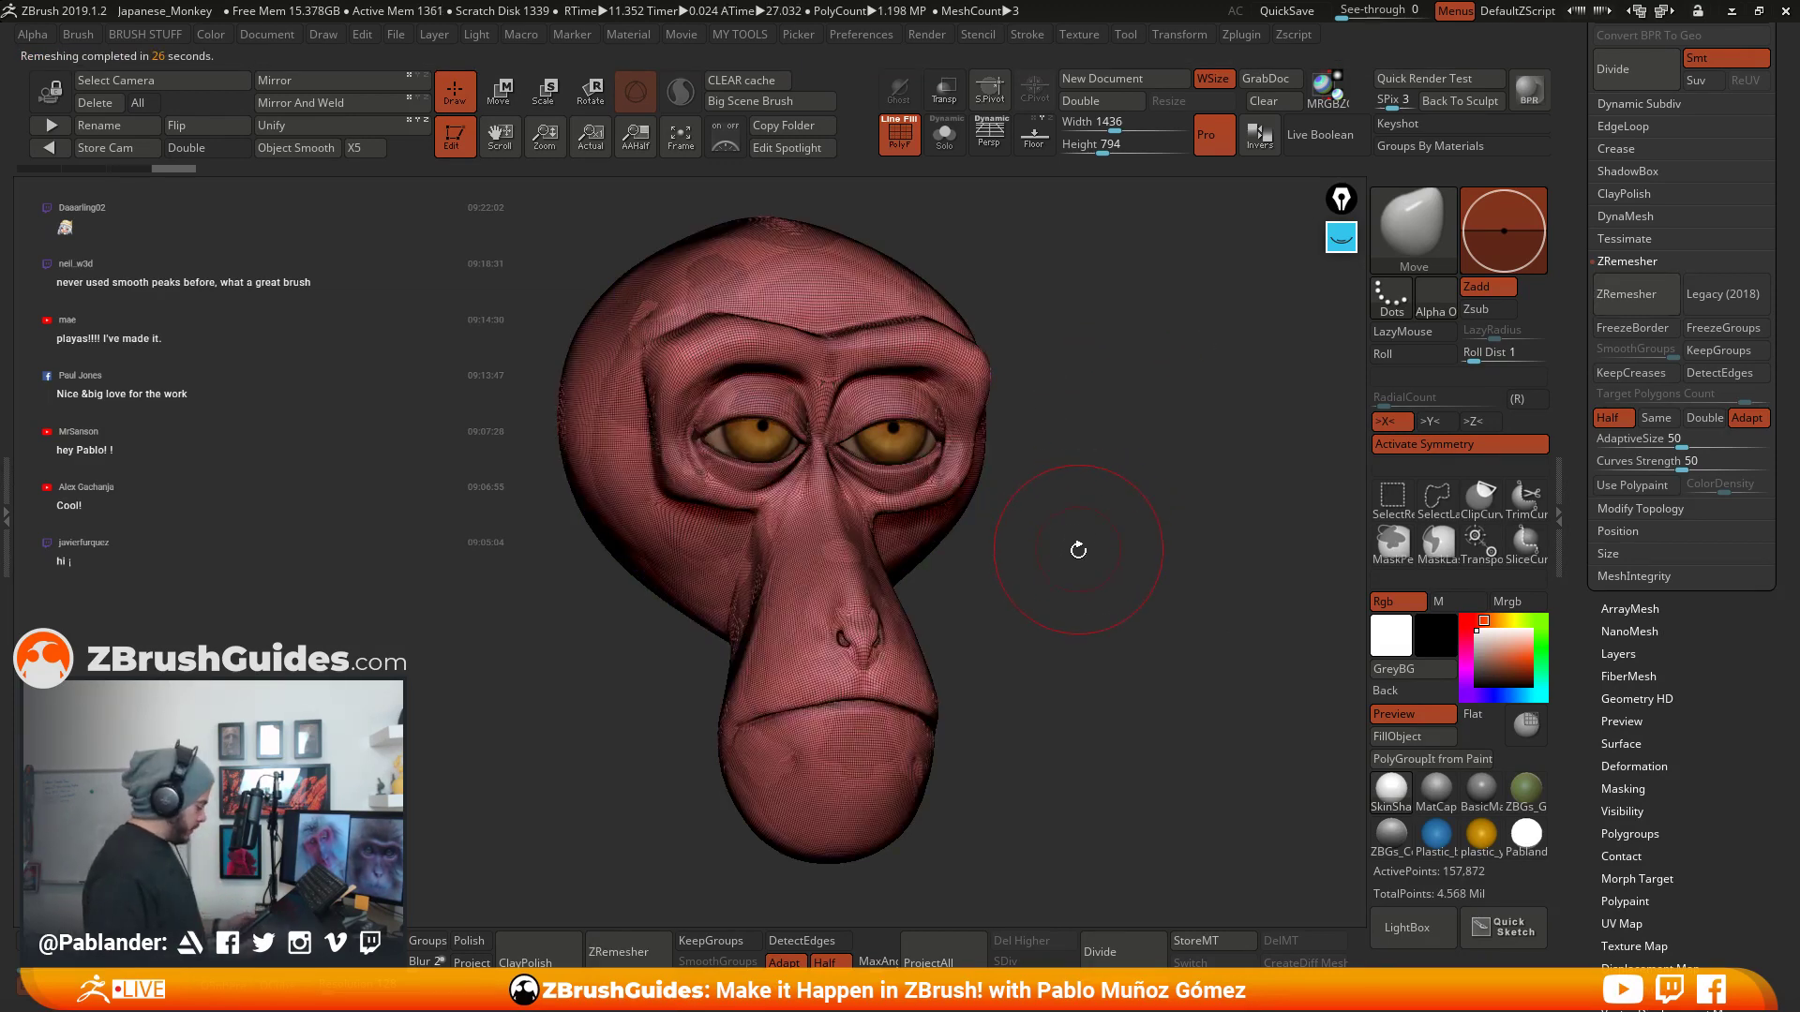
- Circle the irregular topology at the nose bridge and around one eye's outer corner with a yellow annotation pen
mouse_move(1078, 550)
mouse_down()
mouse_move(1100, 550)
mouse_move(1076, 570)
mouse_move(1063, 731)
mouse_move(1102, 533)
mouse_move(1125, 601)
mouse_move(1111, 583)
mouse_move(1125, 573)
mouse_move(1103, 561)
mouse_move(1158, 649)
mouse_move(1126, 647)
mouse_move(1125, 600)
mouse_up()
click(1342, 240)
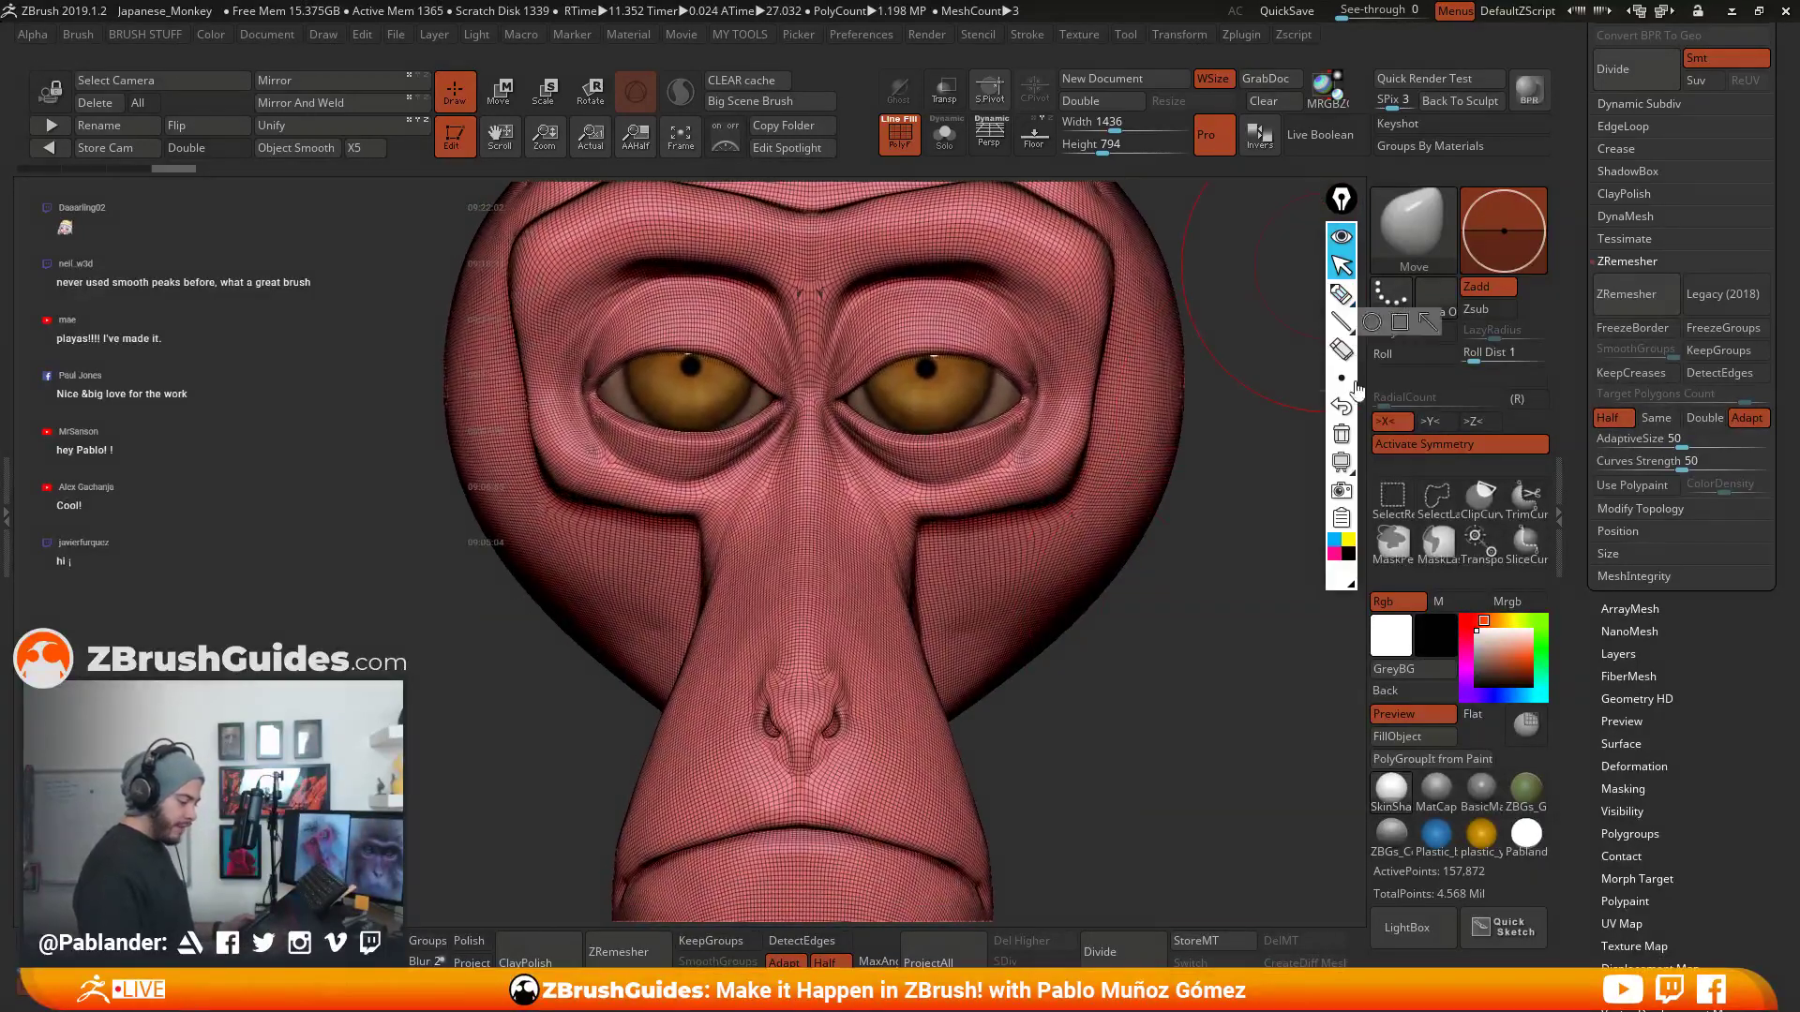
click(1342, 293)
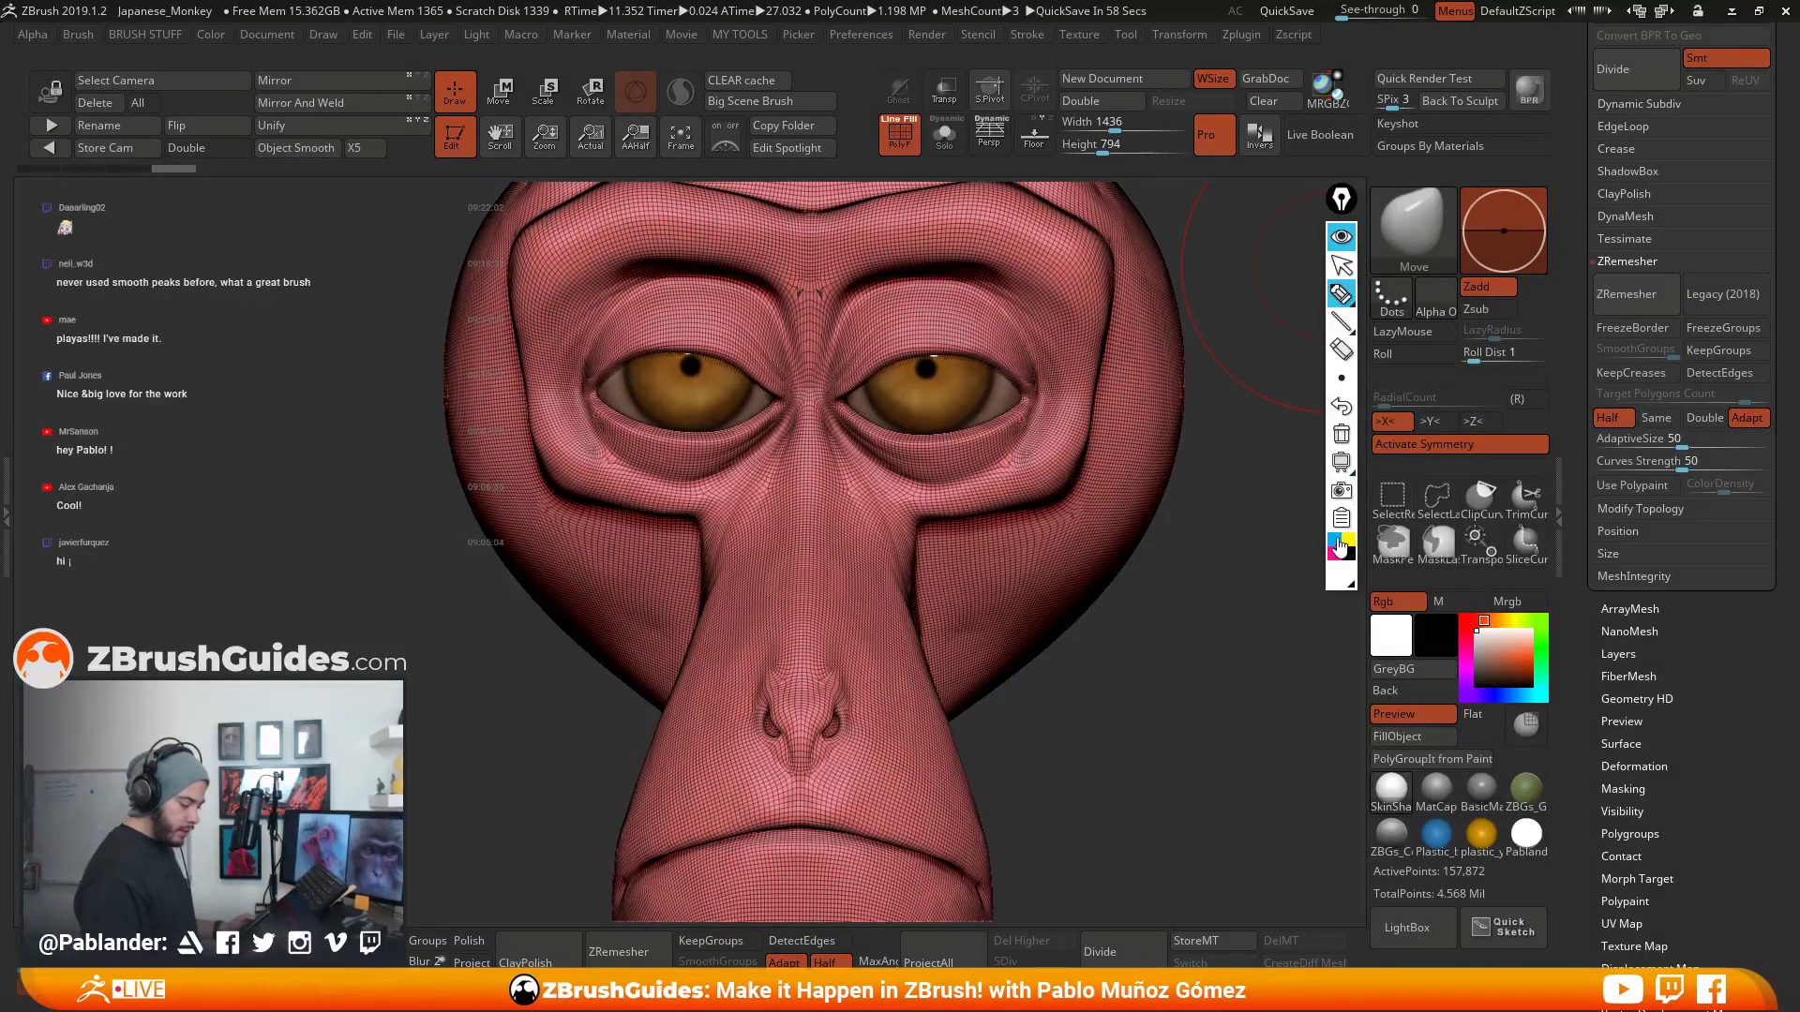
click(1343, 542)
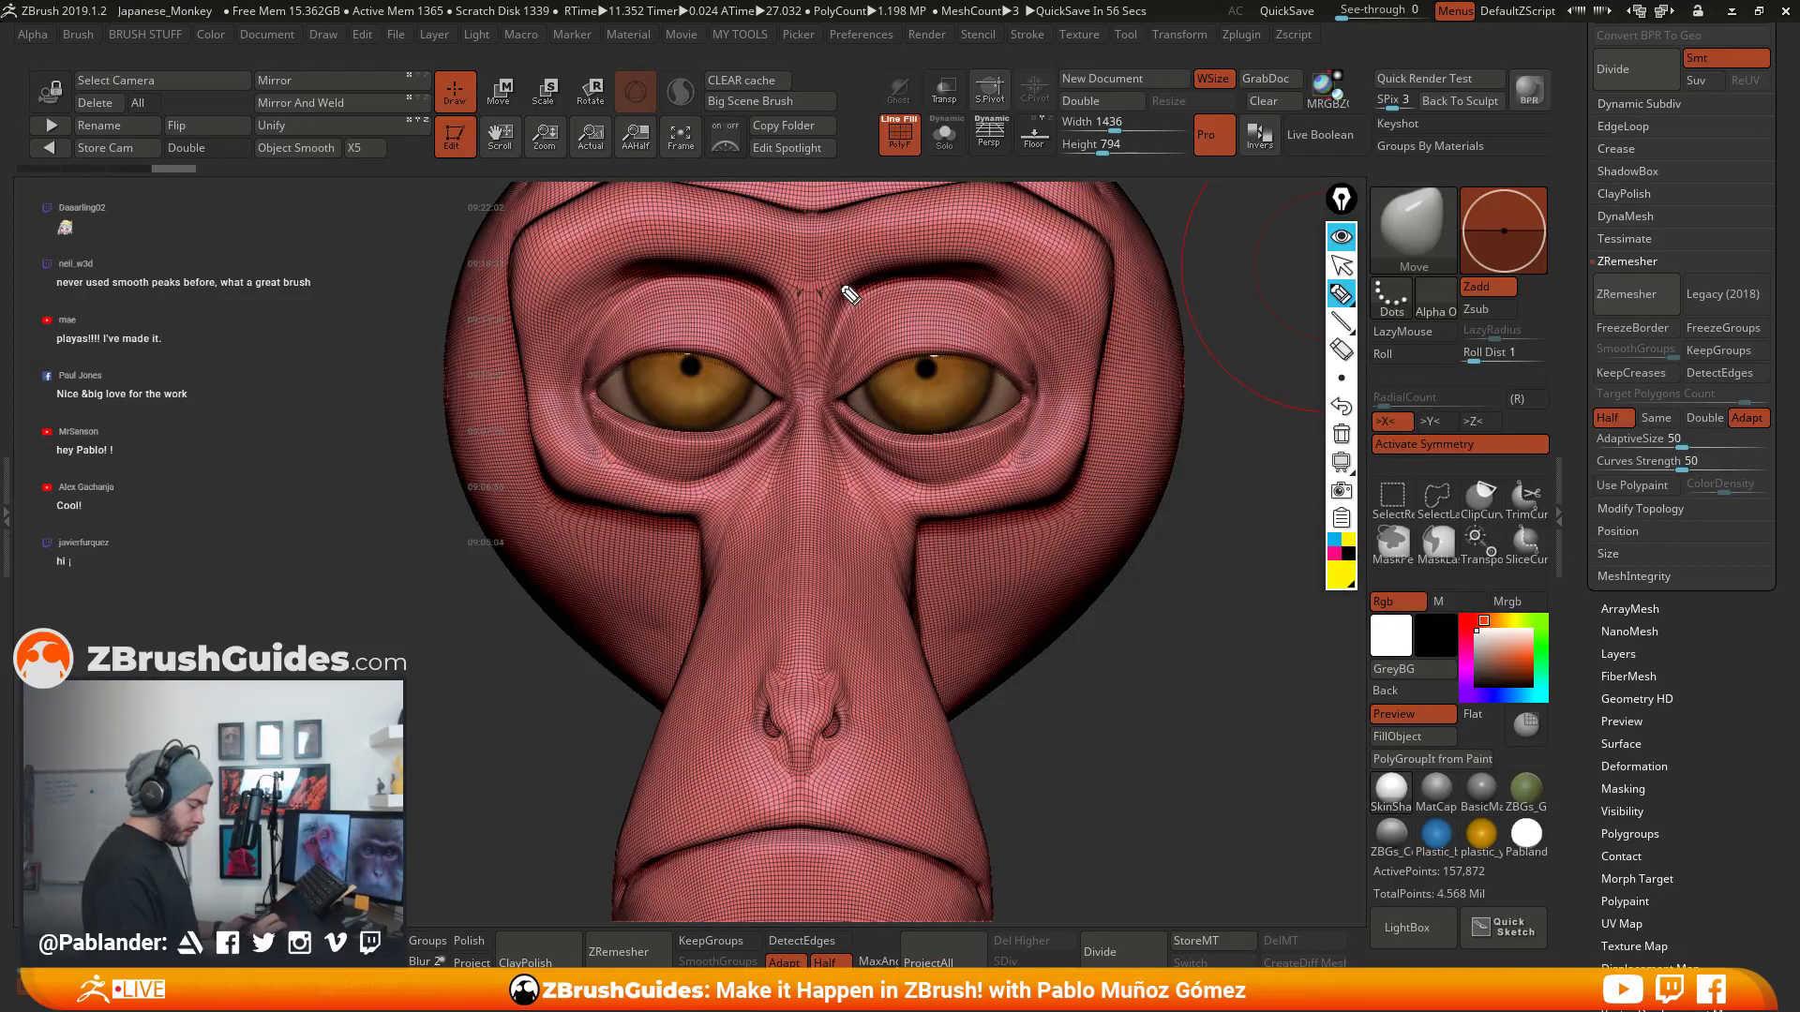
mouse_move(848, 296)
mouse_down()
mouse_move(843, 309)
mouse_move(839, 272)
mouse_up()
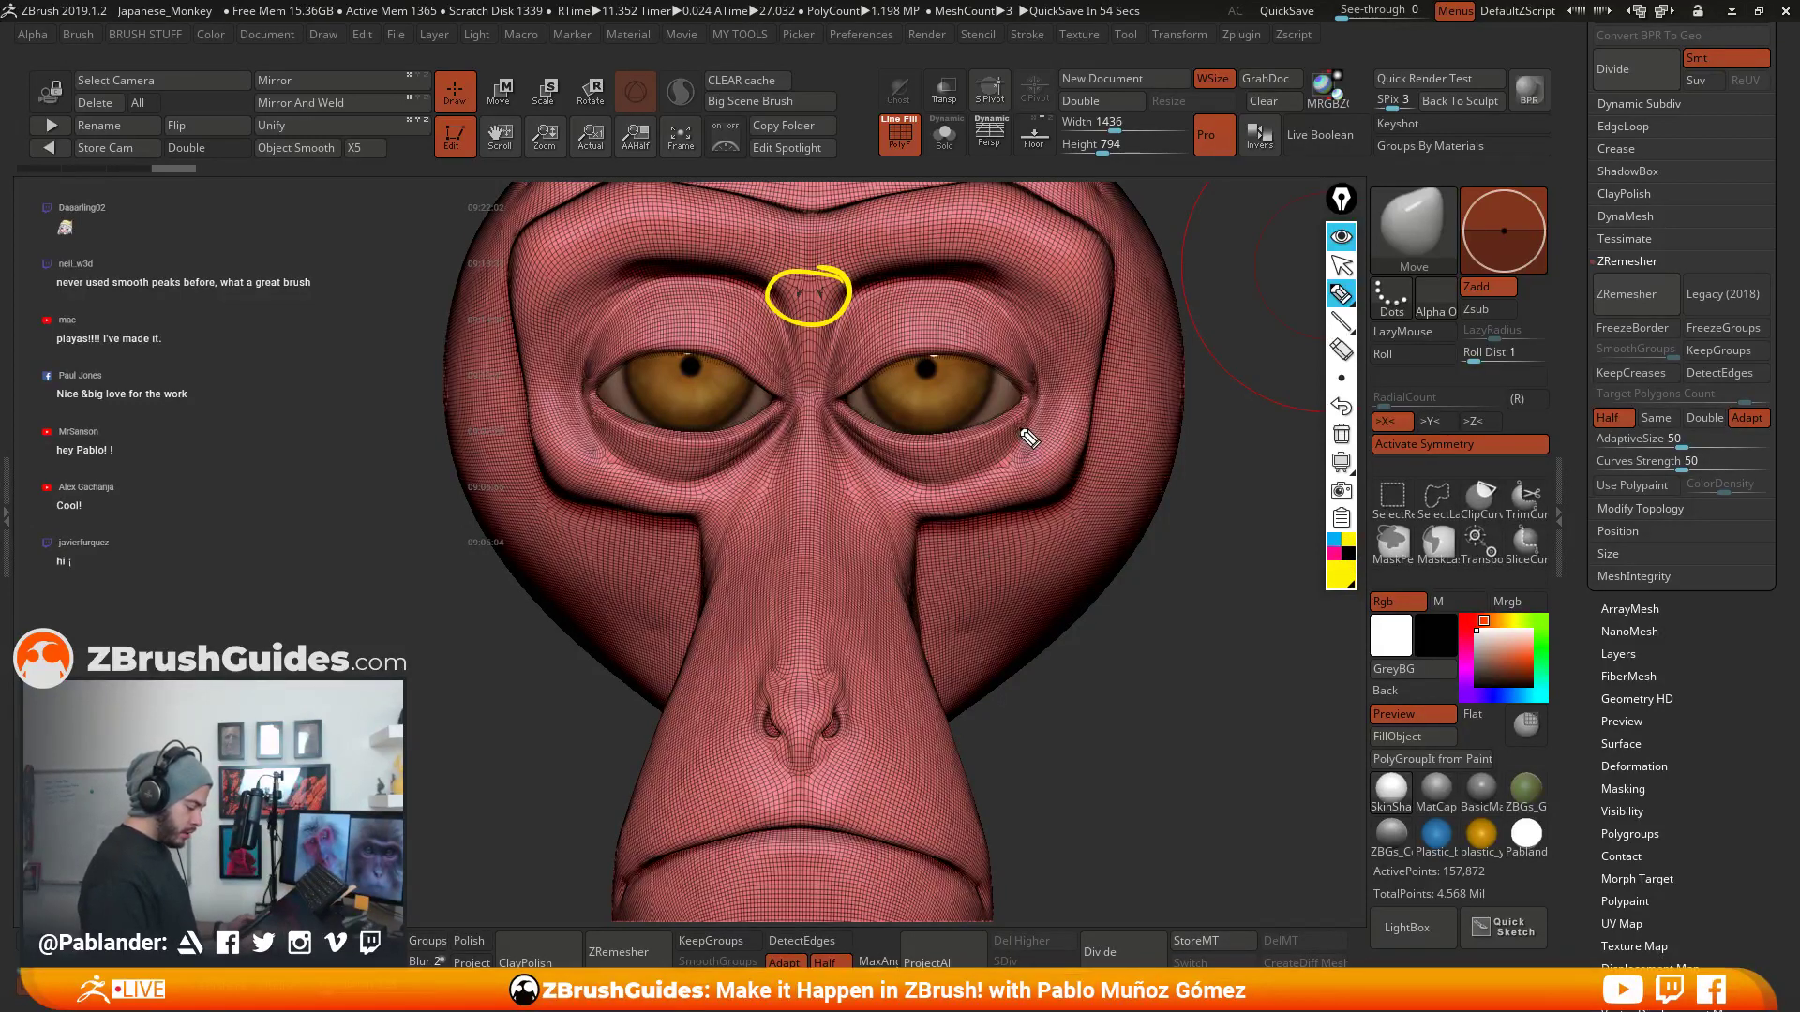
drag(1028, 438, 1022, 446)
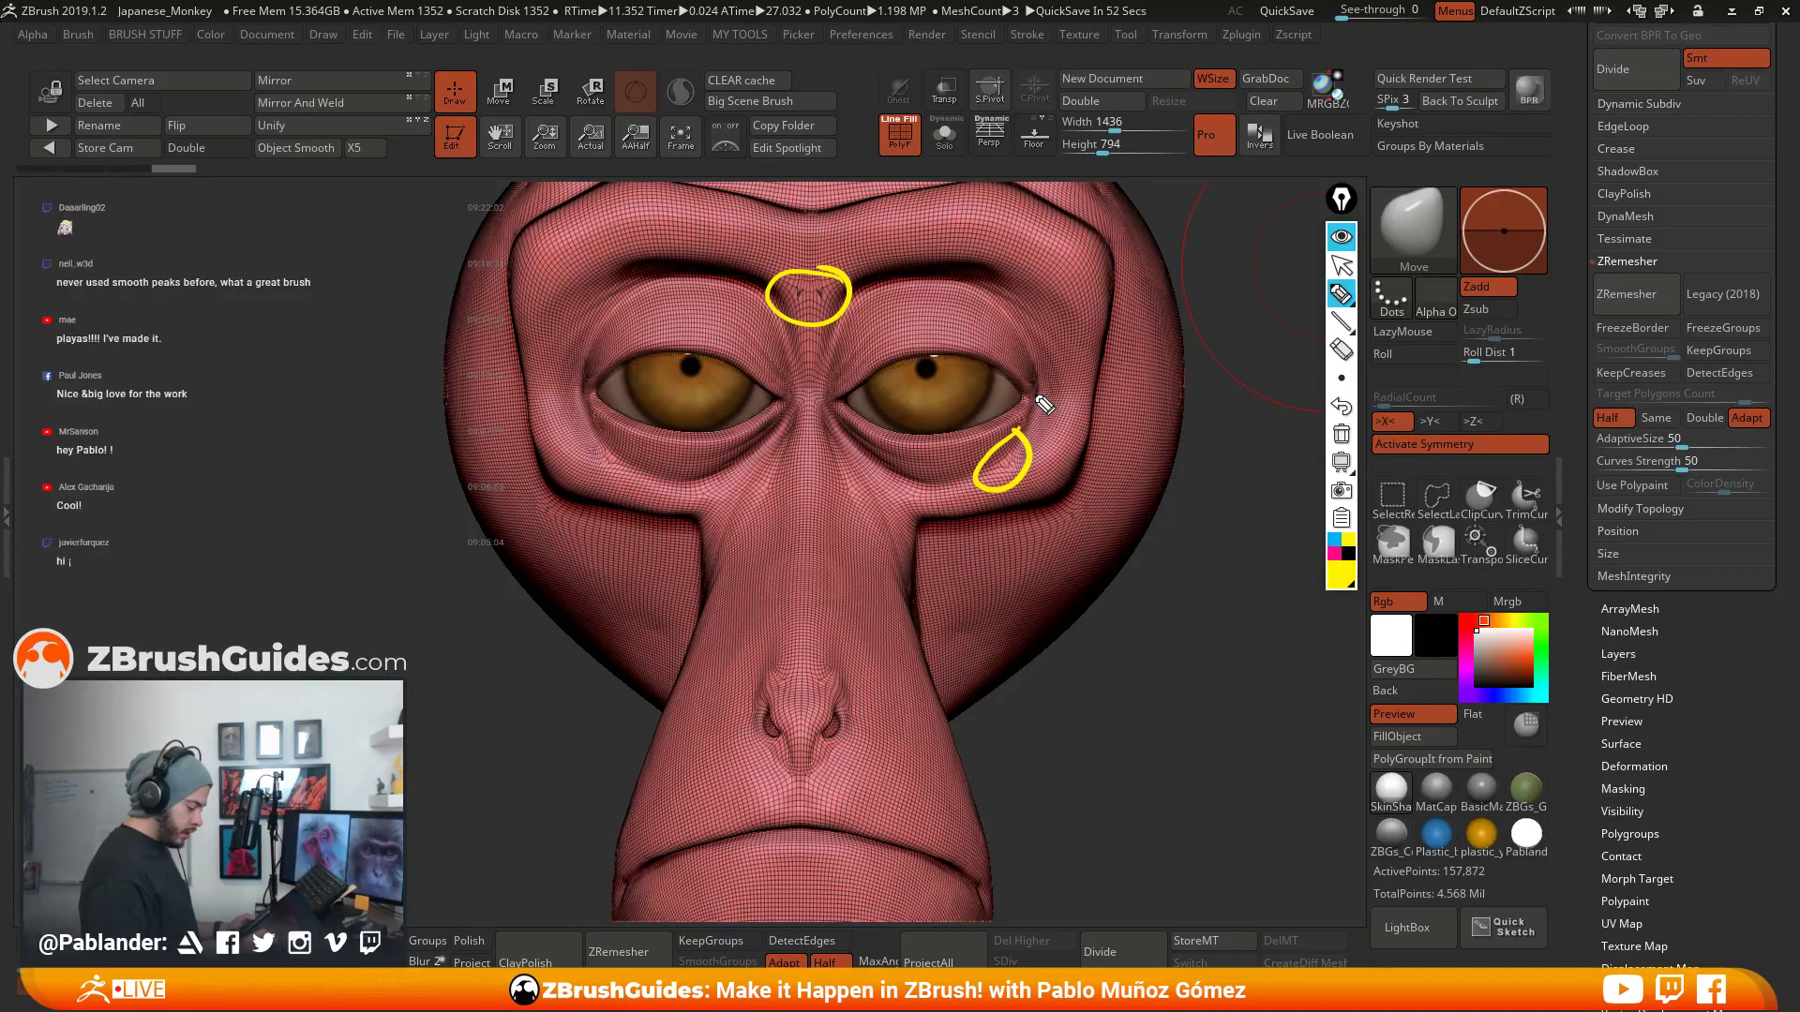
mouse_move(1036, 369)
mouse_down()
mouse_move(1038, 402)
mouse_move(1047, 379)
mouse_up()
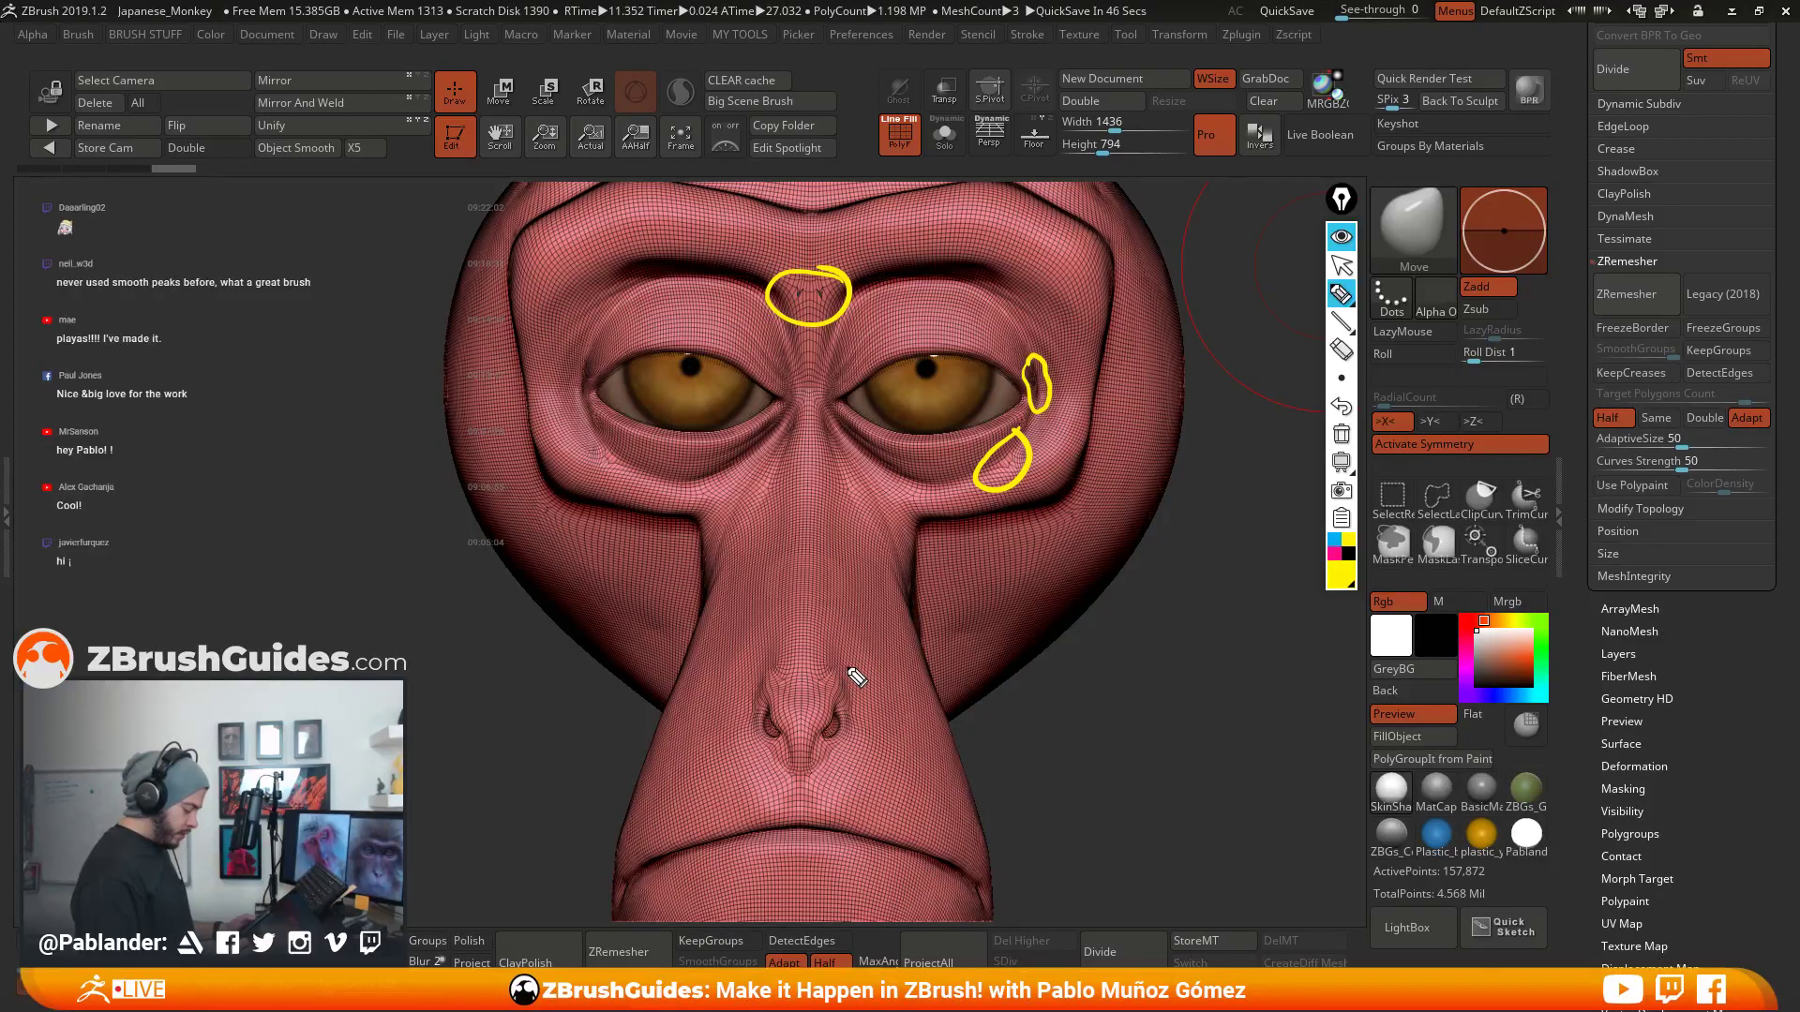
- Circle the problem spots above and beside one nostril and on the cheek in yellow, and hide the annotations
drag(837, 668, 835, 669)
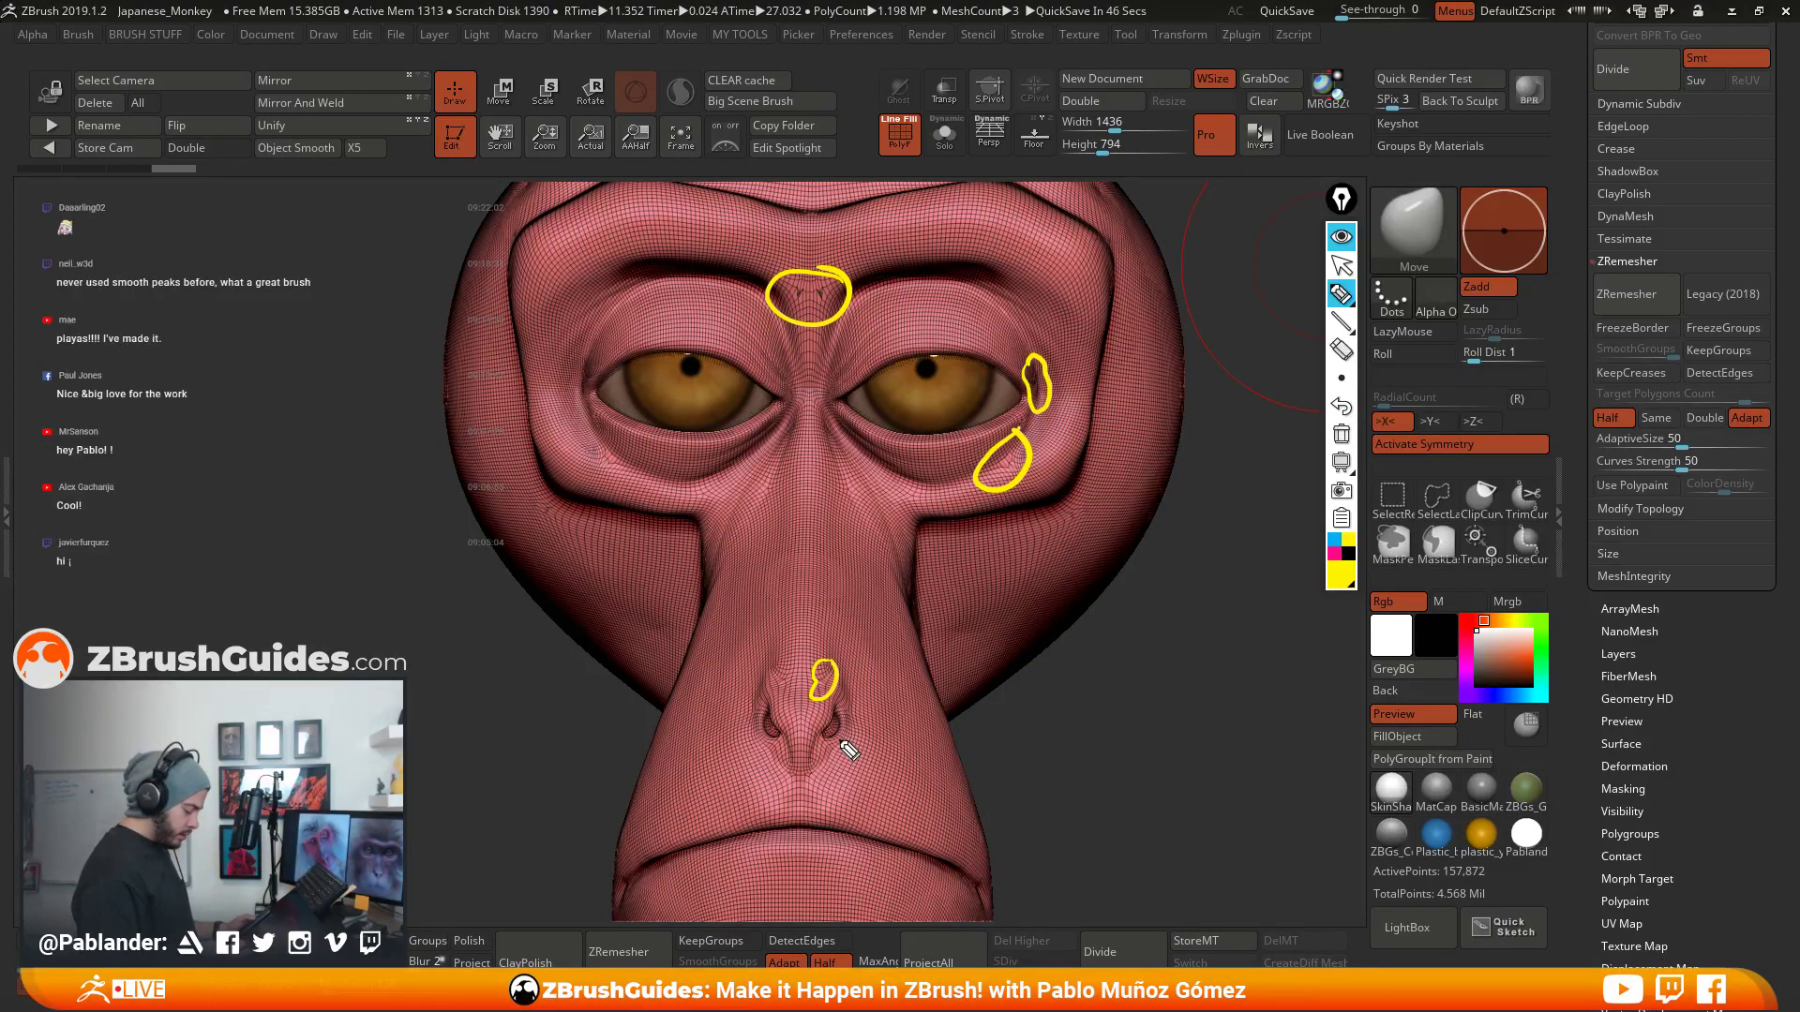
drag(841, 745, 846, 761)
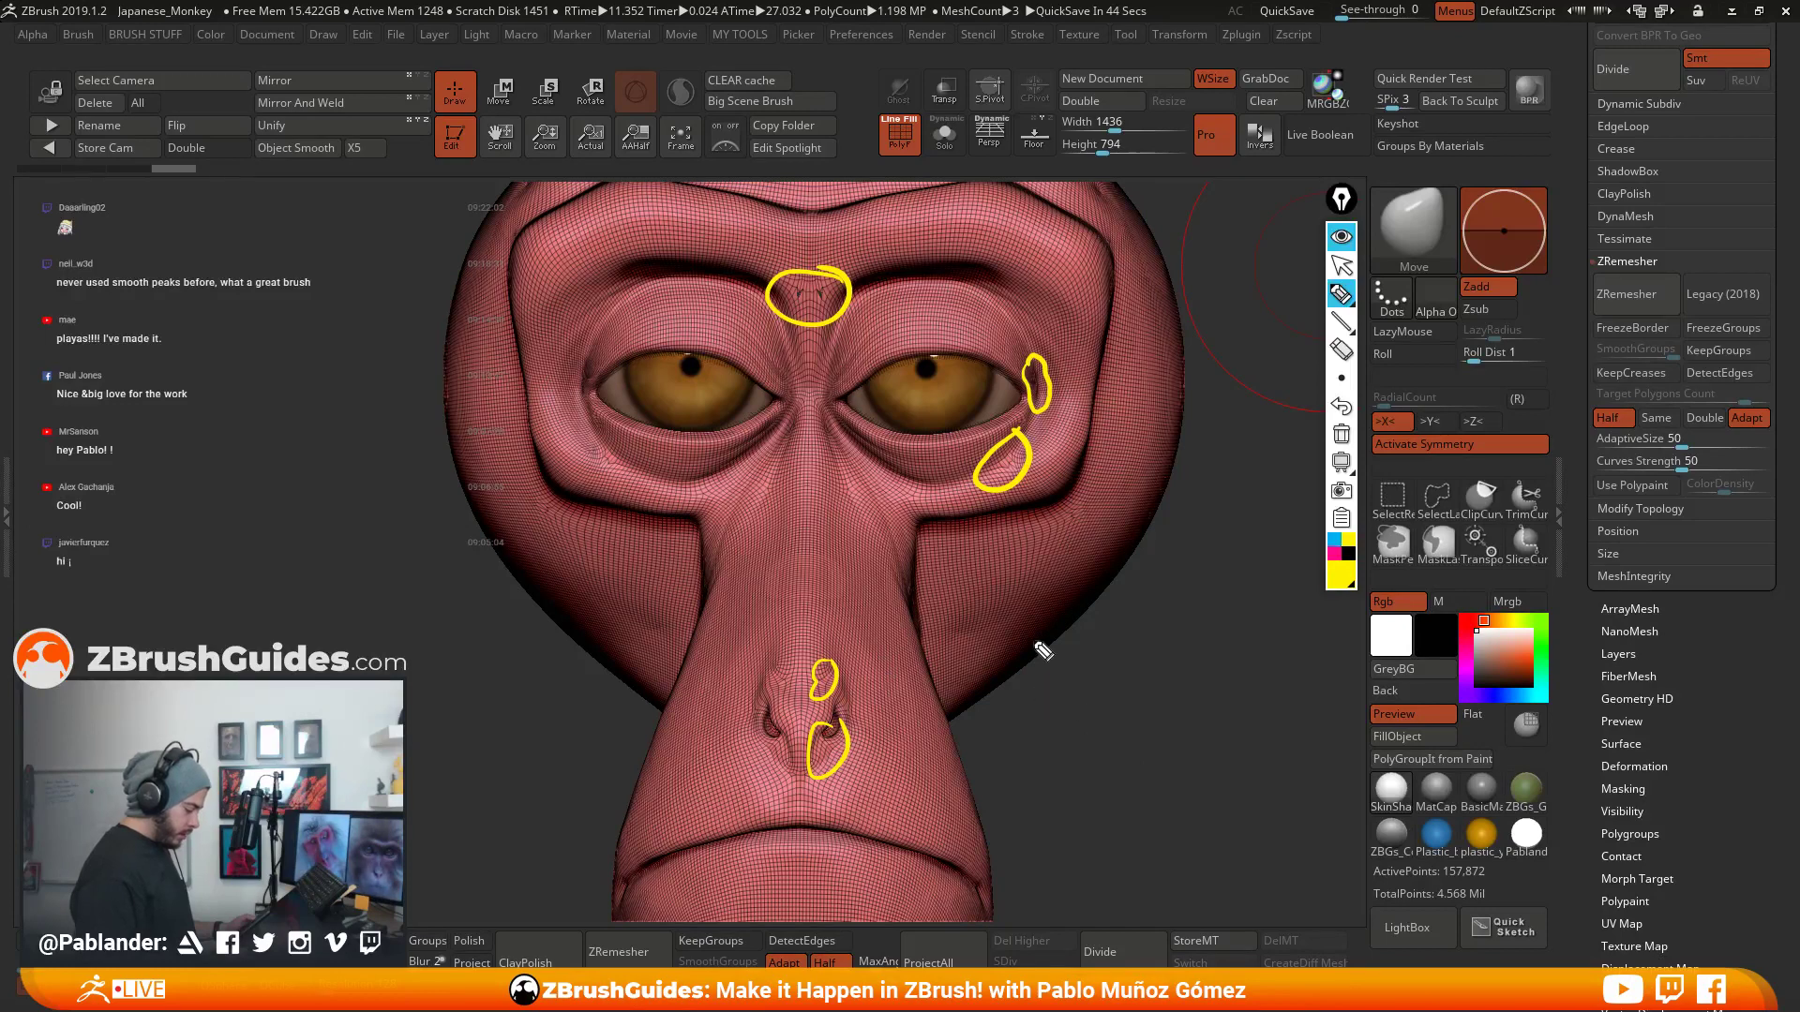
drag(1089, 514, 1085, 511)
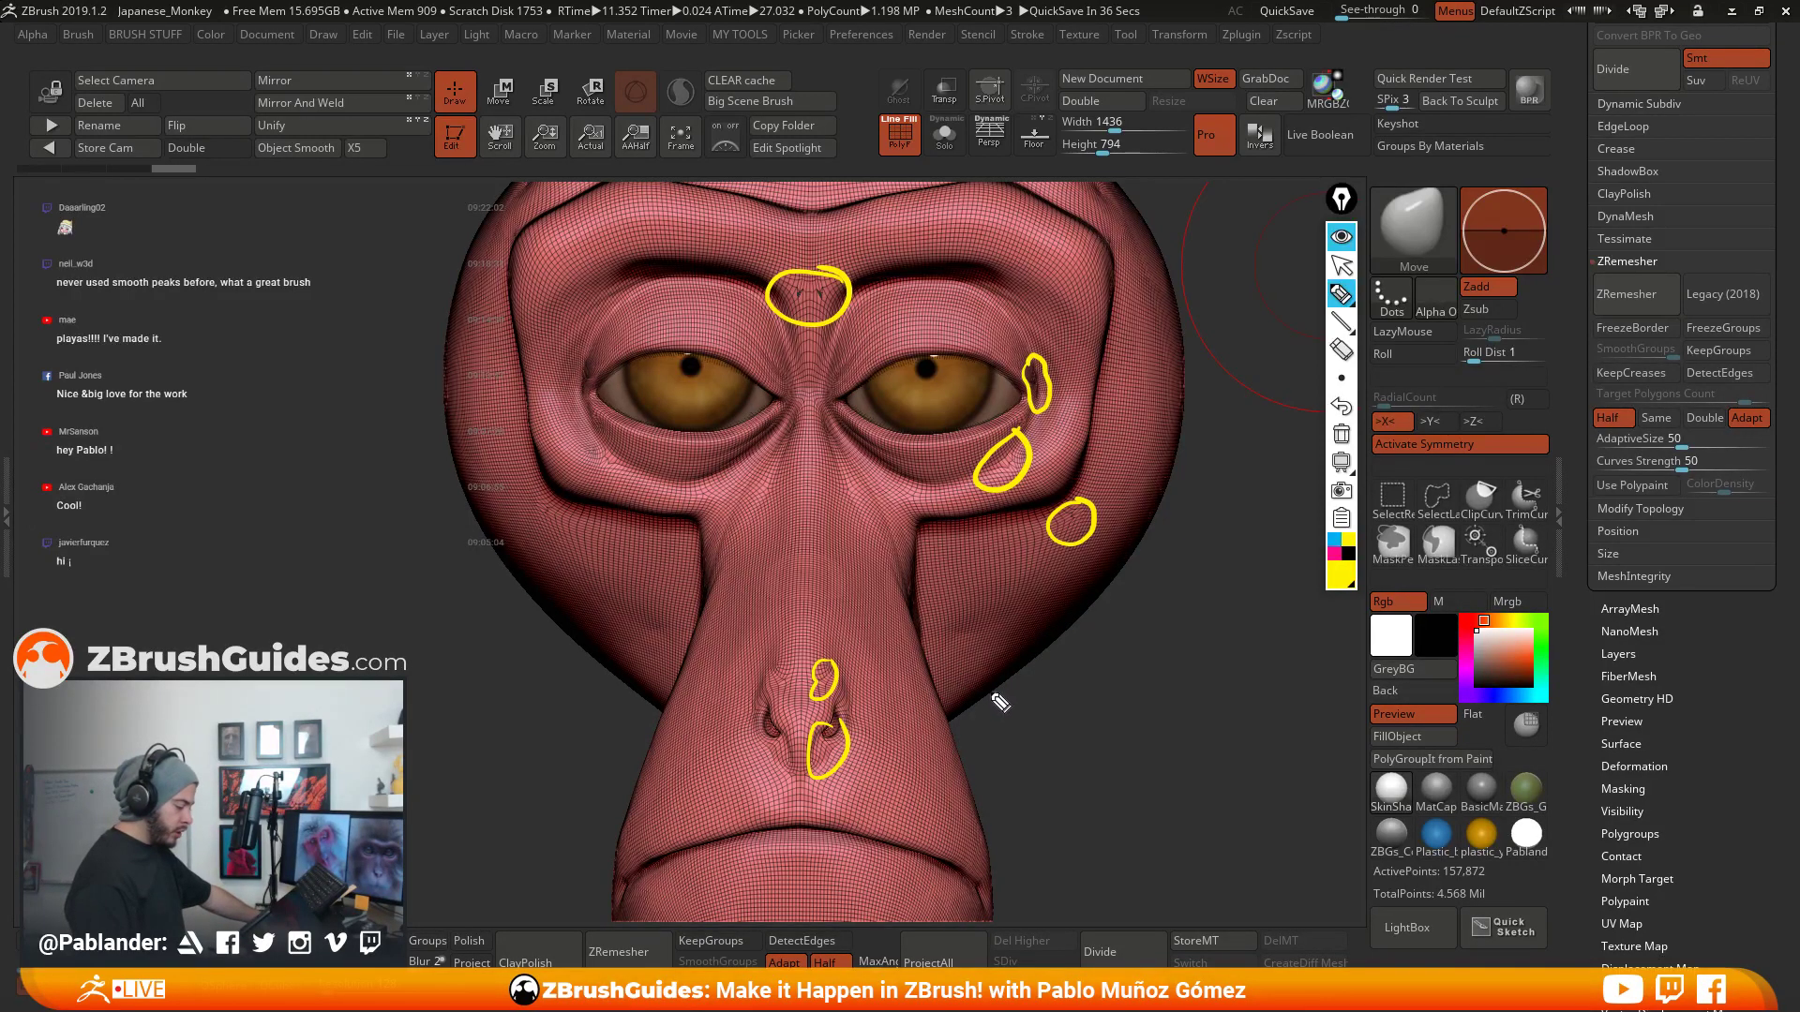
click(1344, 243)
click(1344, 242)
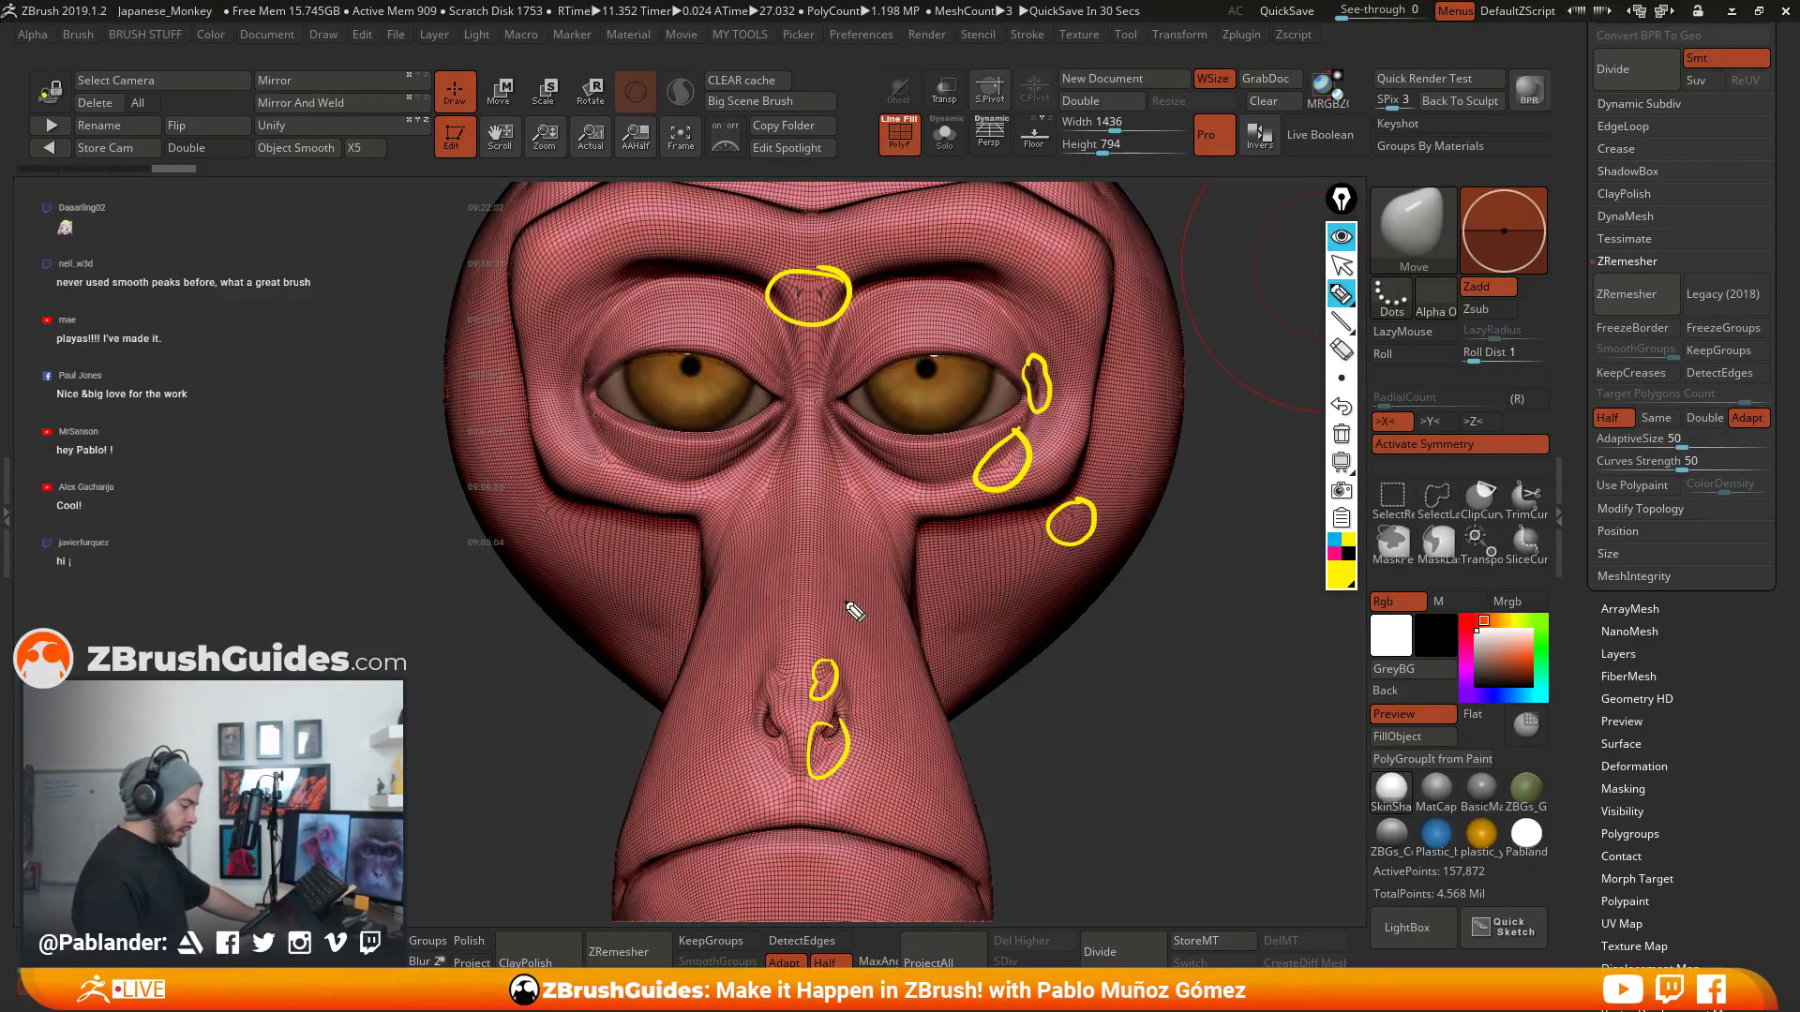
click(1342, 238)
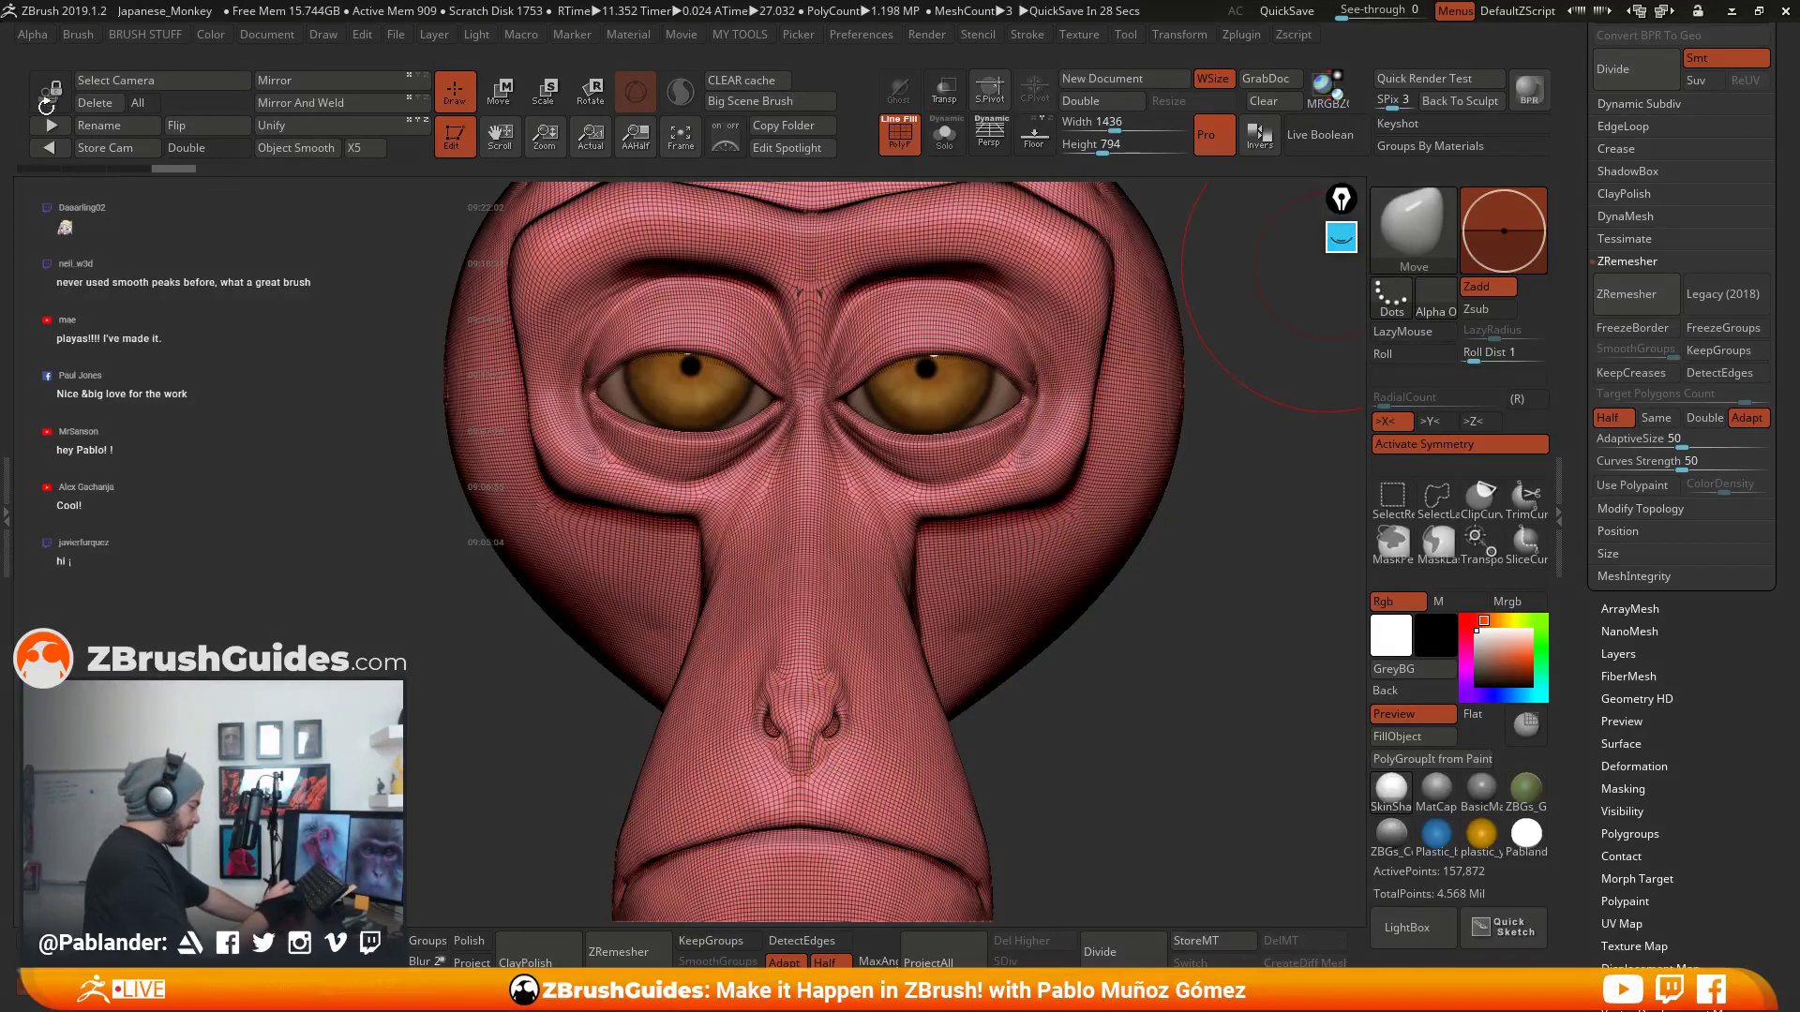
- Lock the camera and ZRemesh the head again at half density using the Legacy (2018) algorithm
click(47, 101)
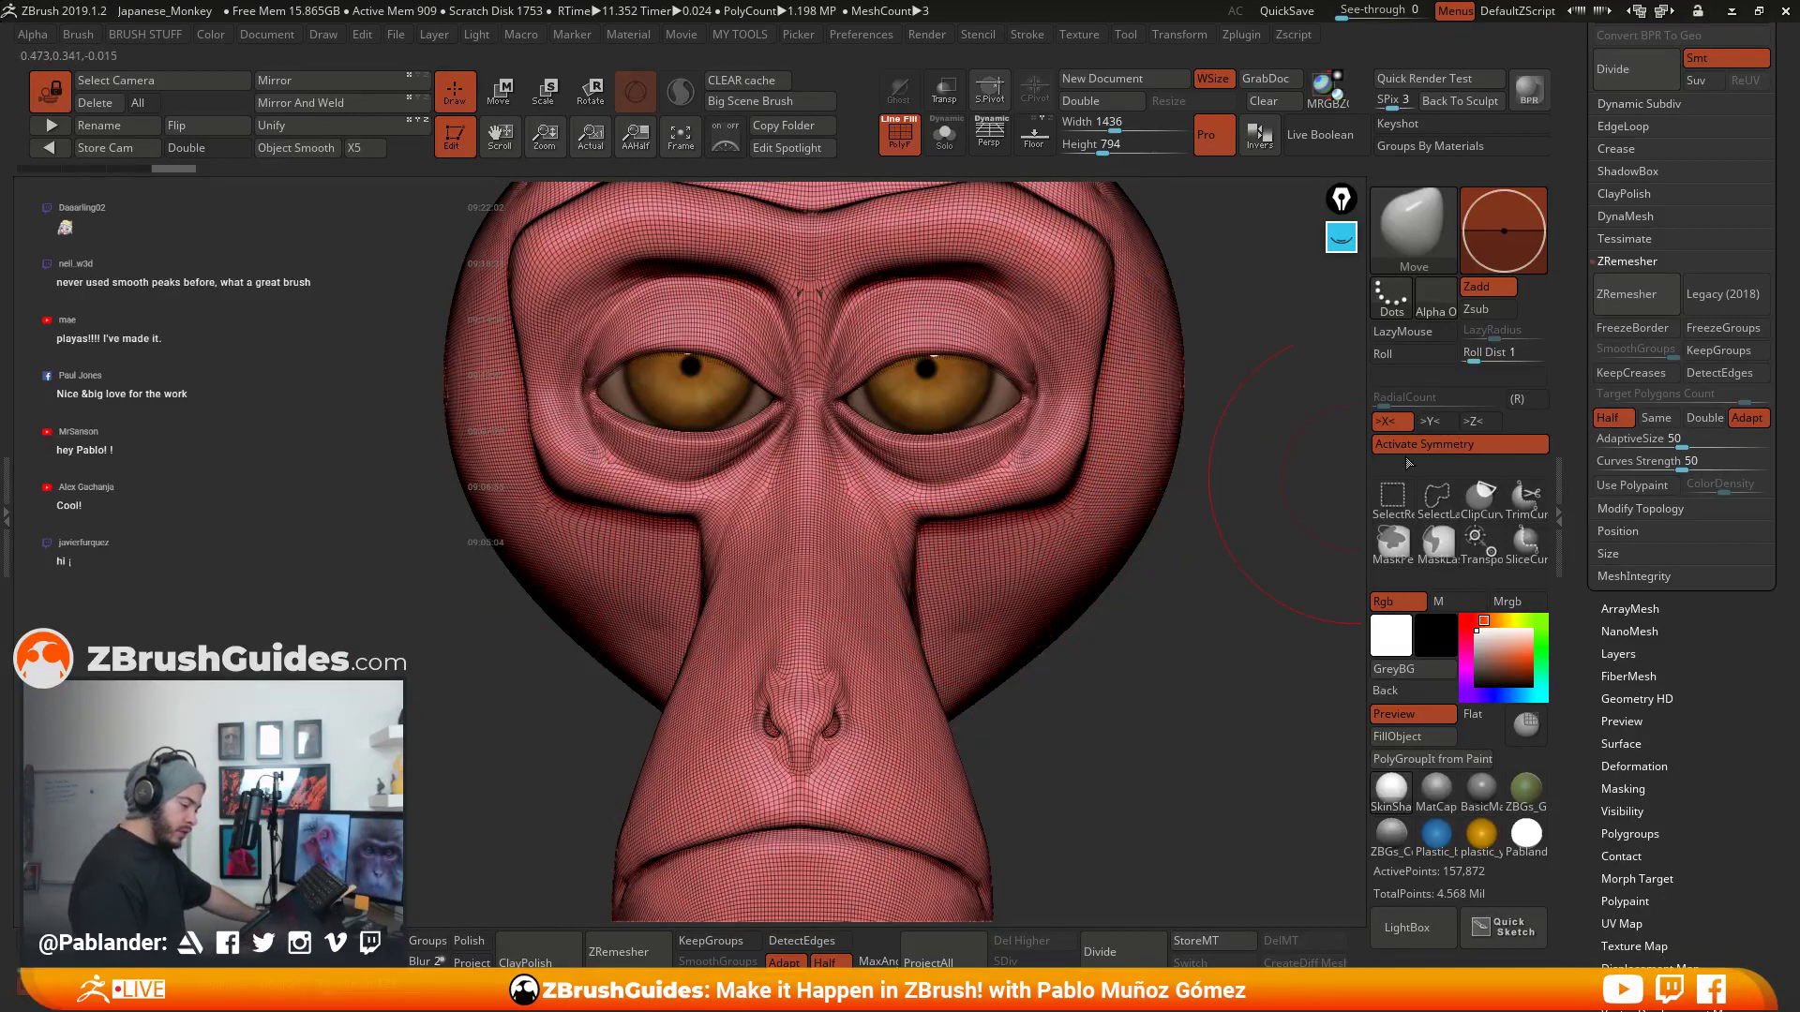
click(1747, 309)
click(1636, 297)
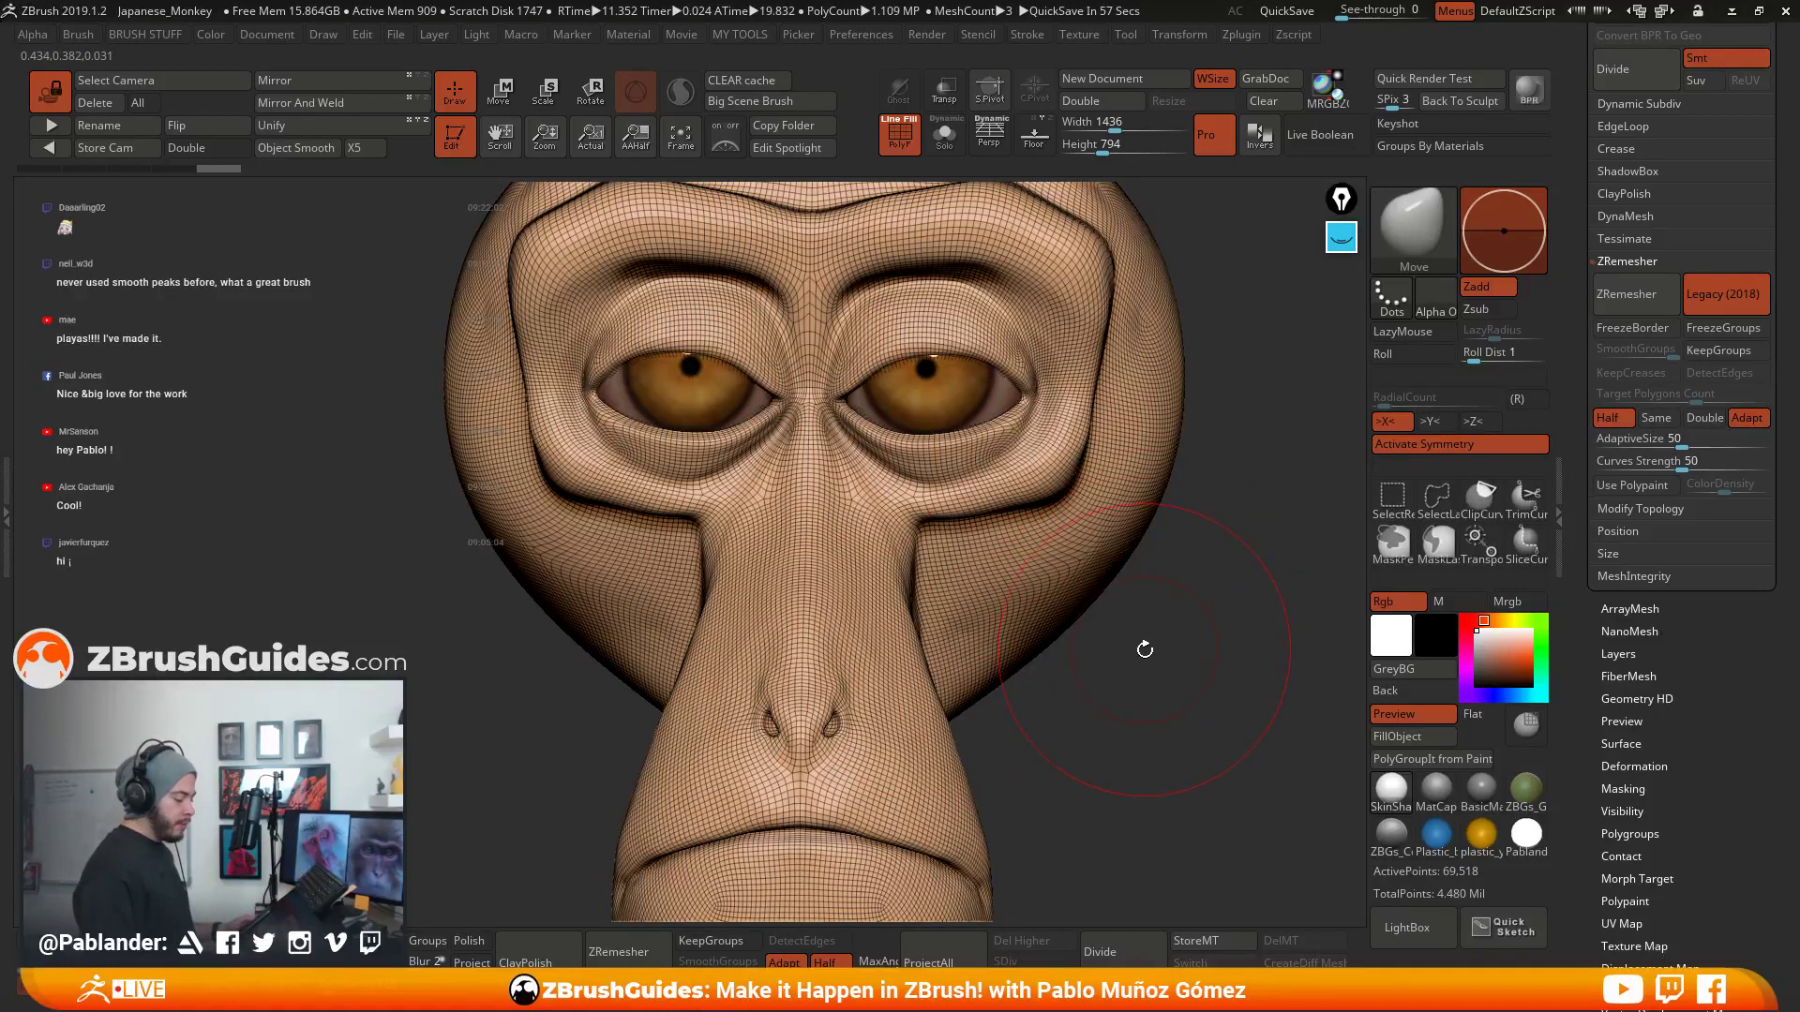
- Compare the new wireframe with the circled problem areas by showing the annotations and hiding them again
click(1342, 240)
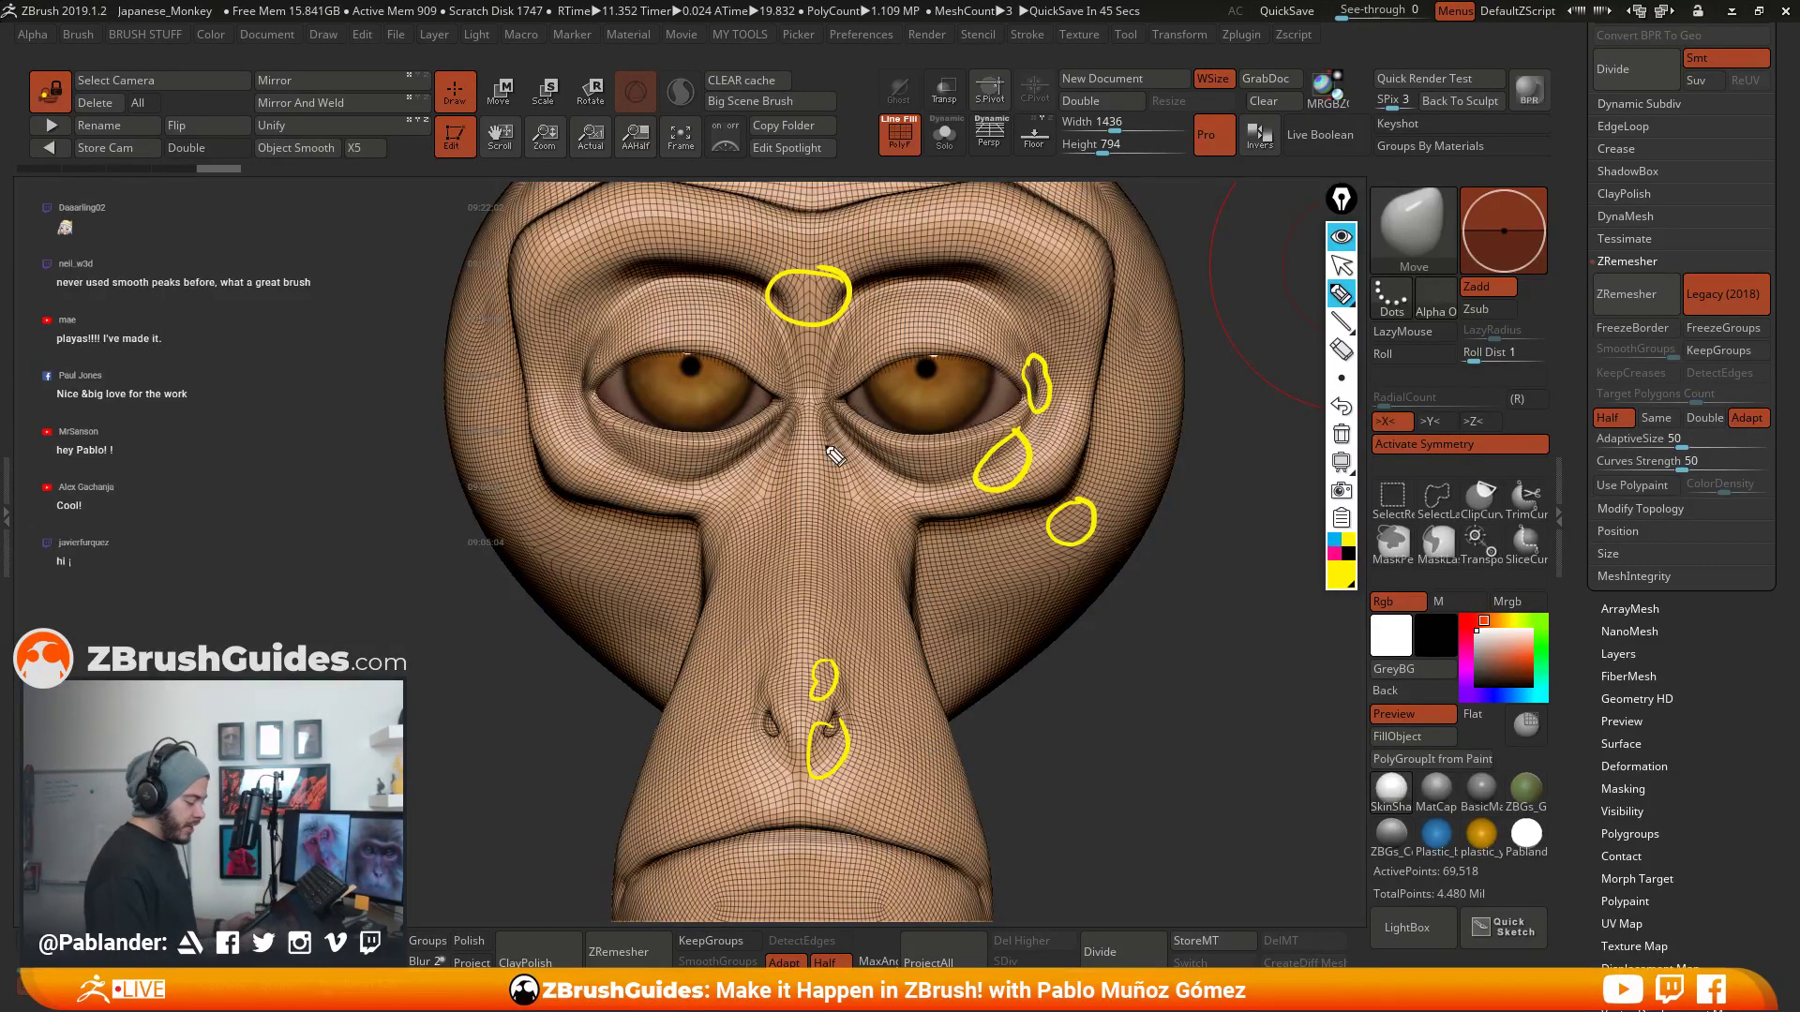
click(1341, 268)
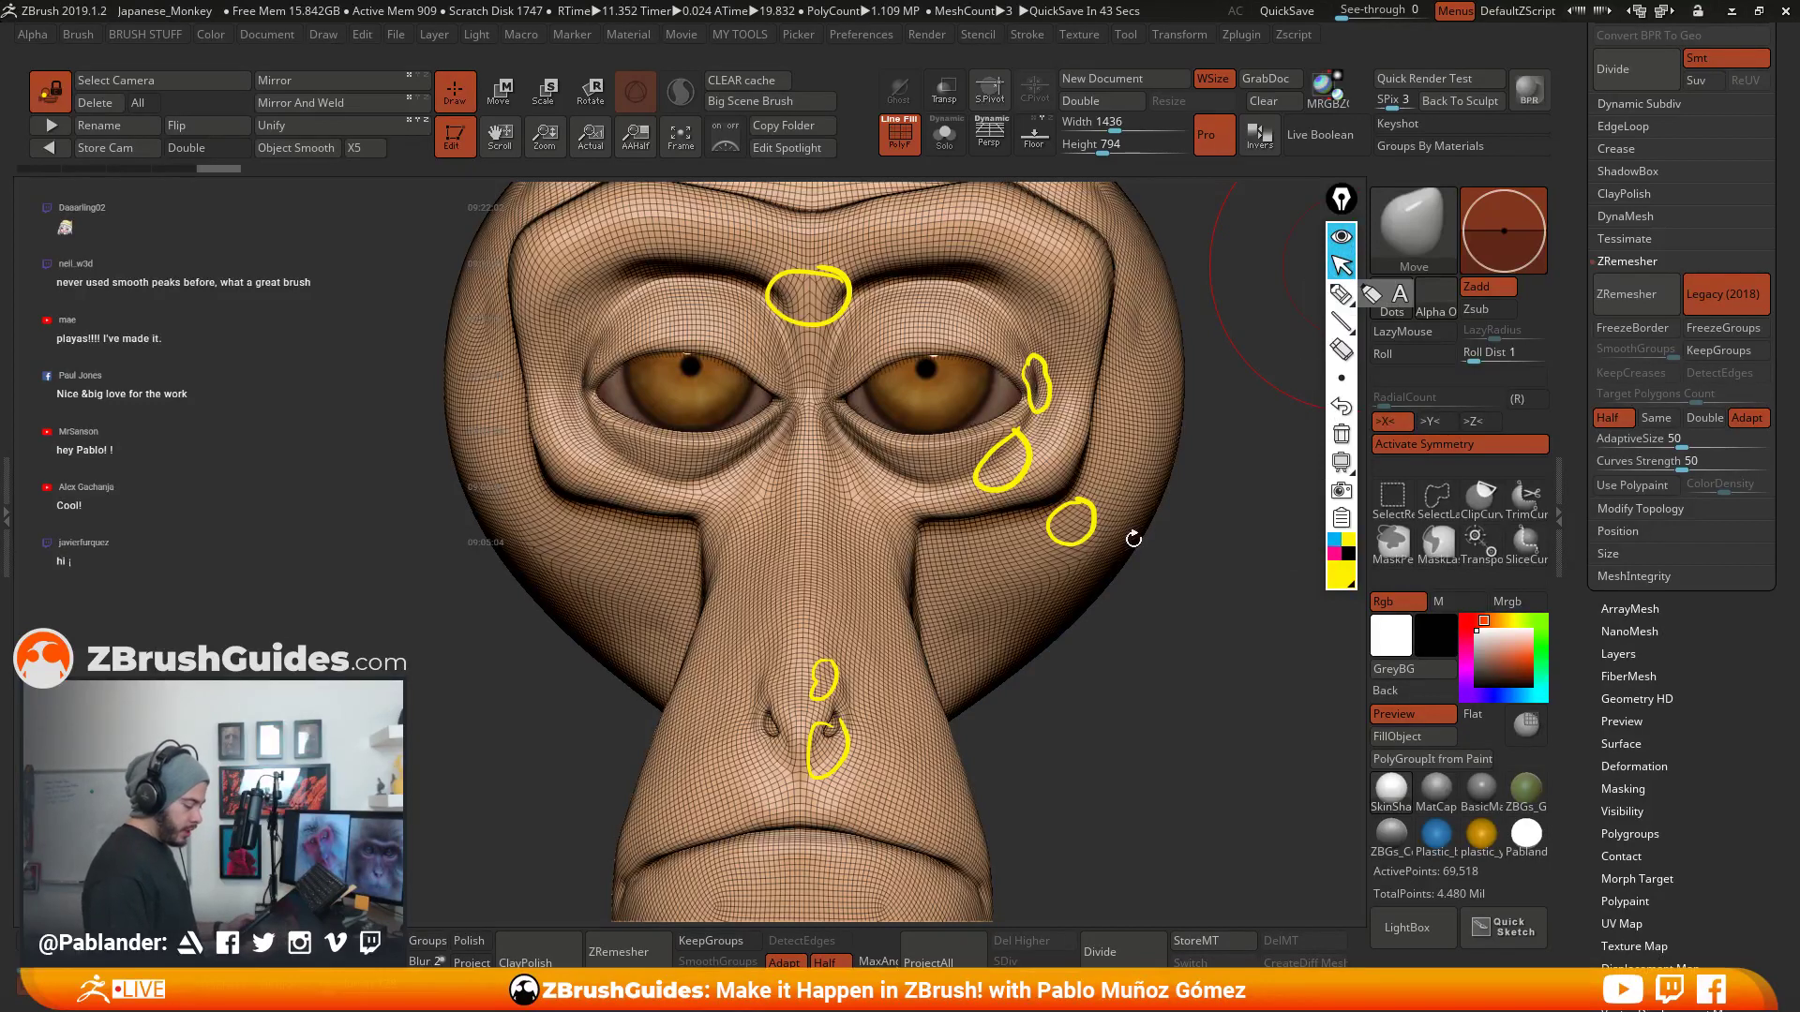
click(1342, 241)
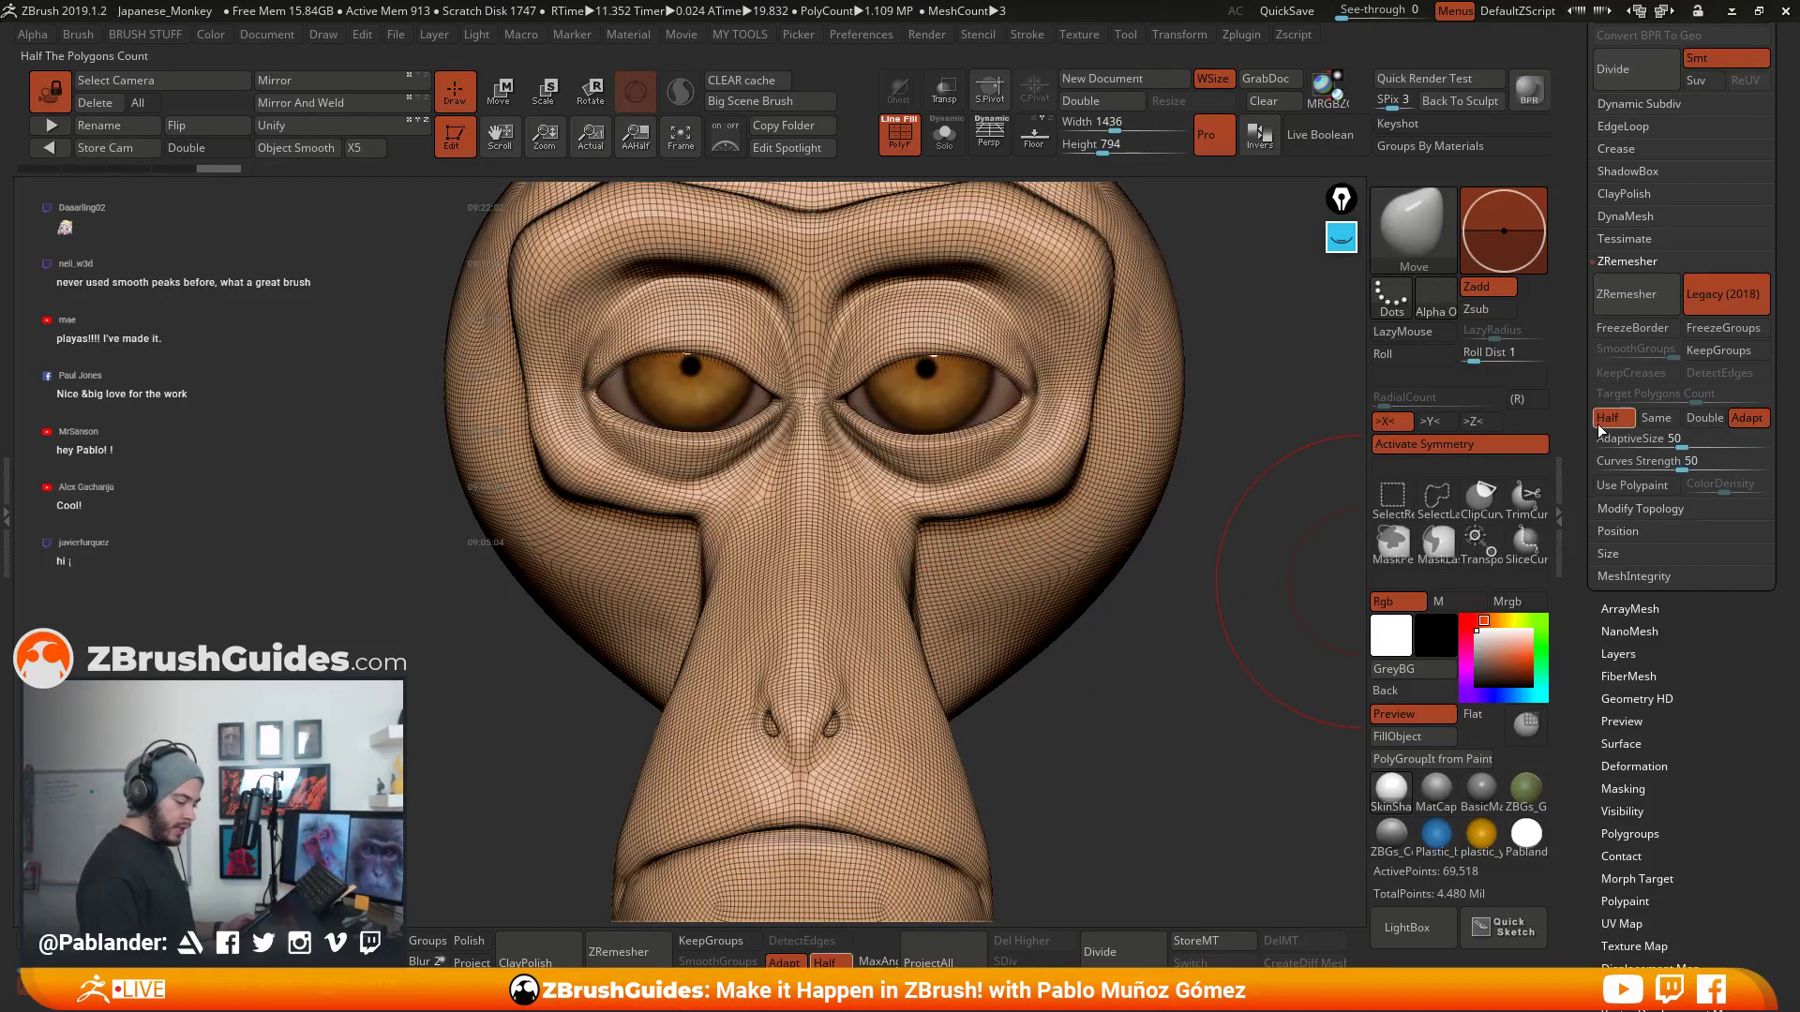
- ZRemesh the head two more times at half density with Legacy (2018), and unlock the camera
click(1644, 294)
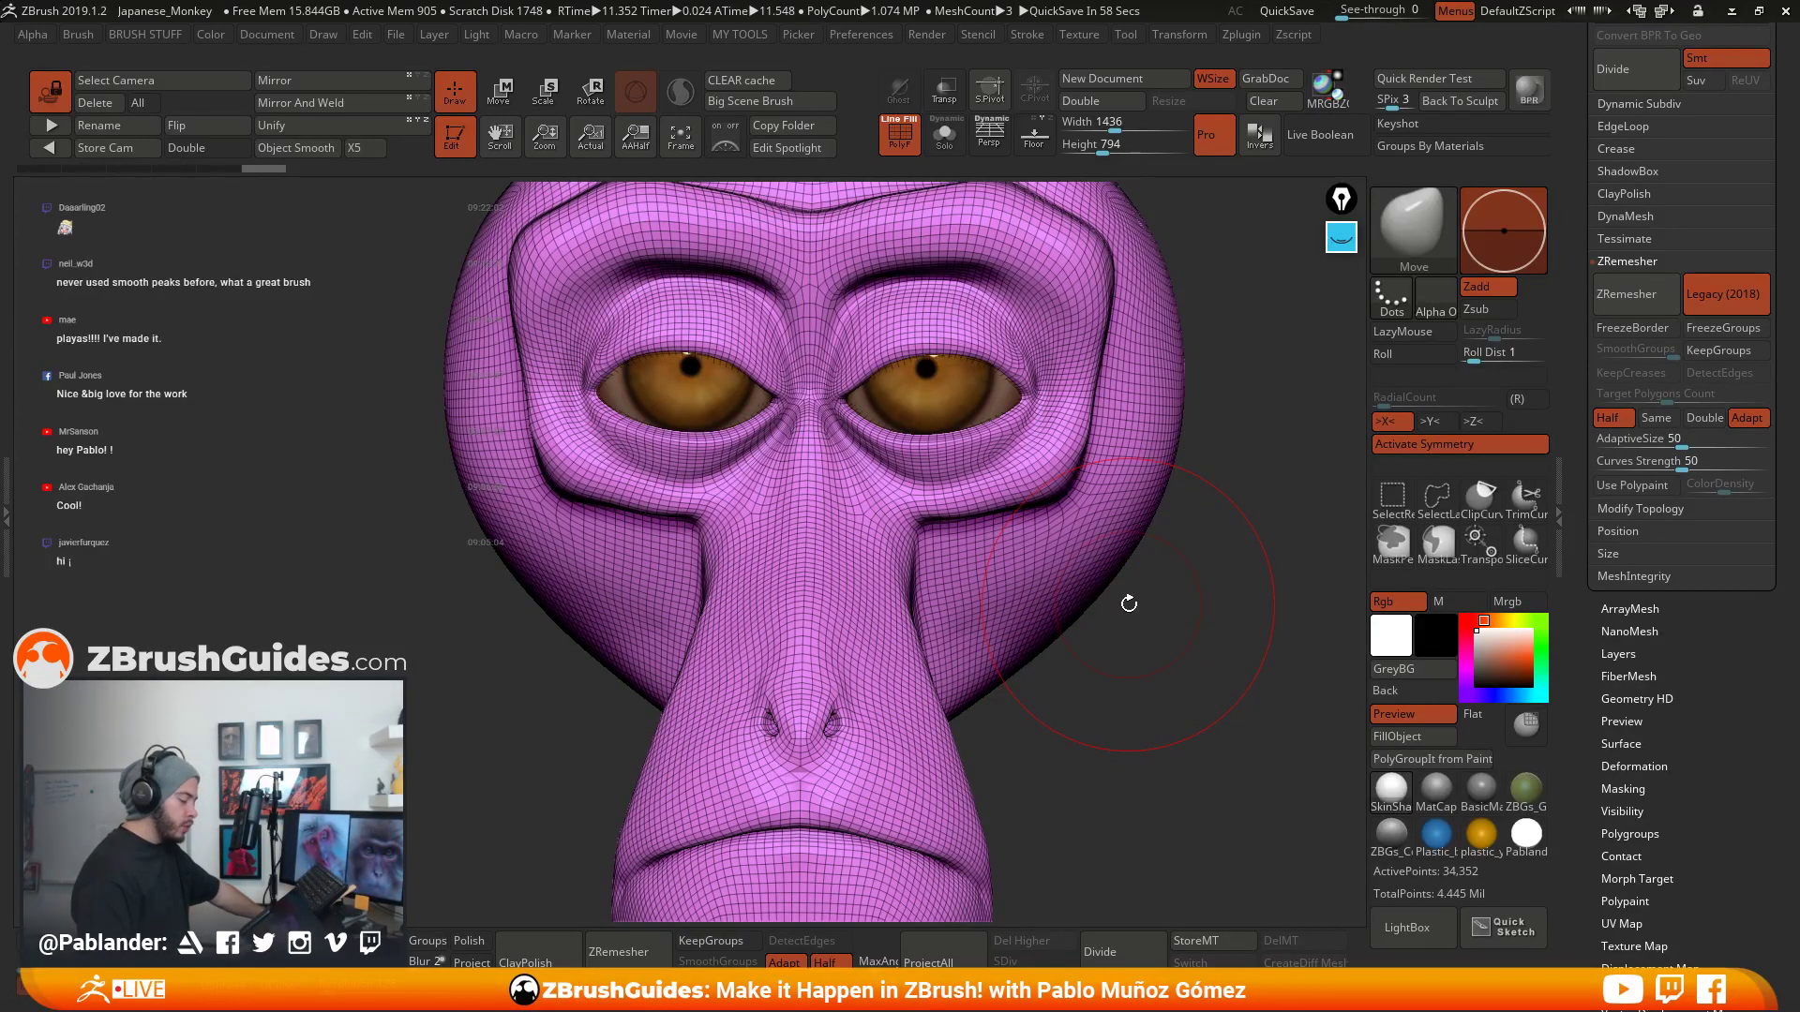
click(1636, 297)
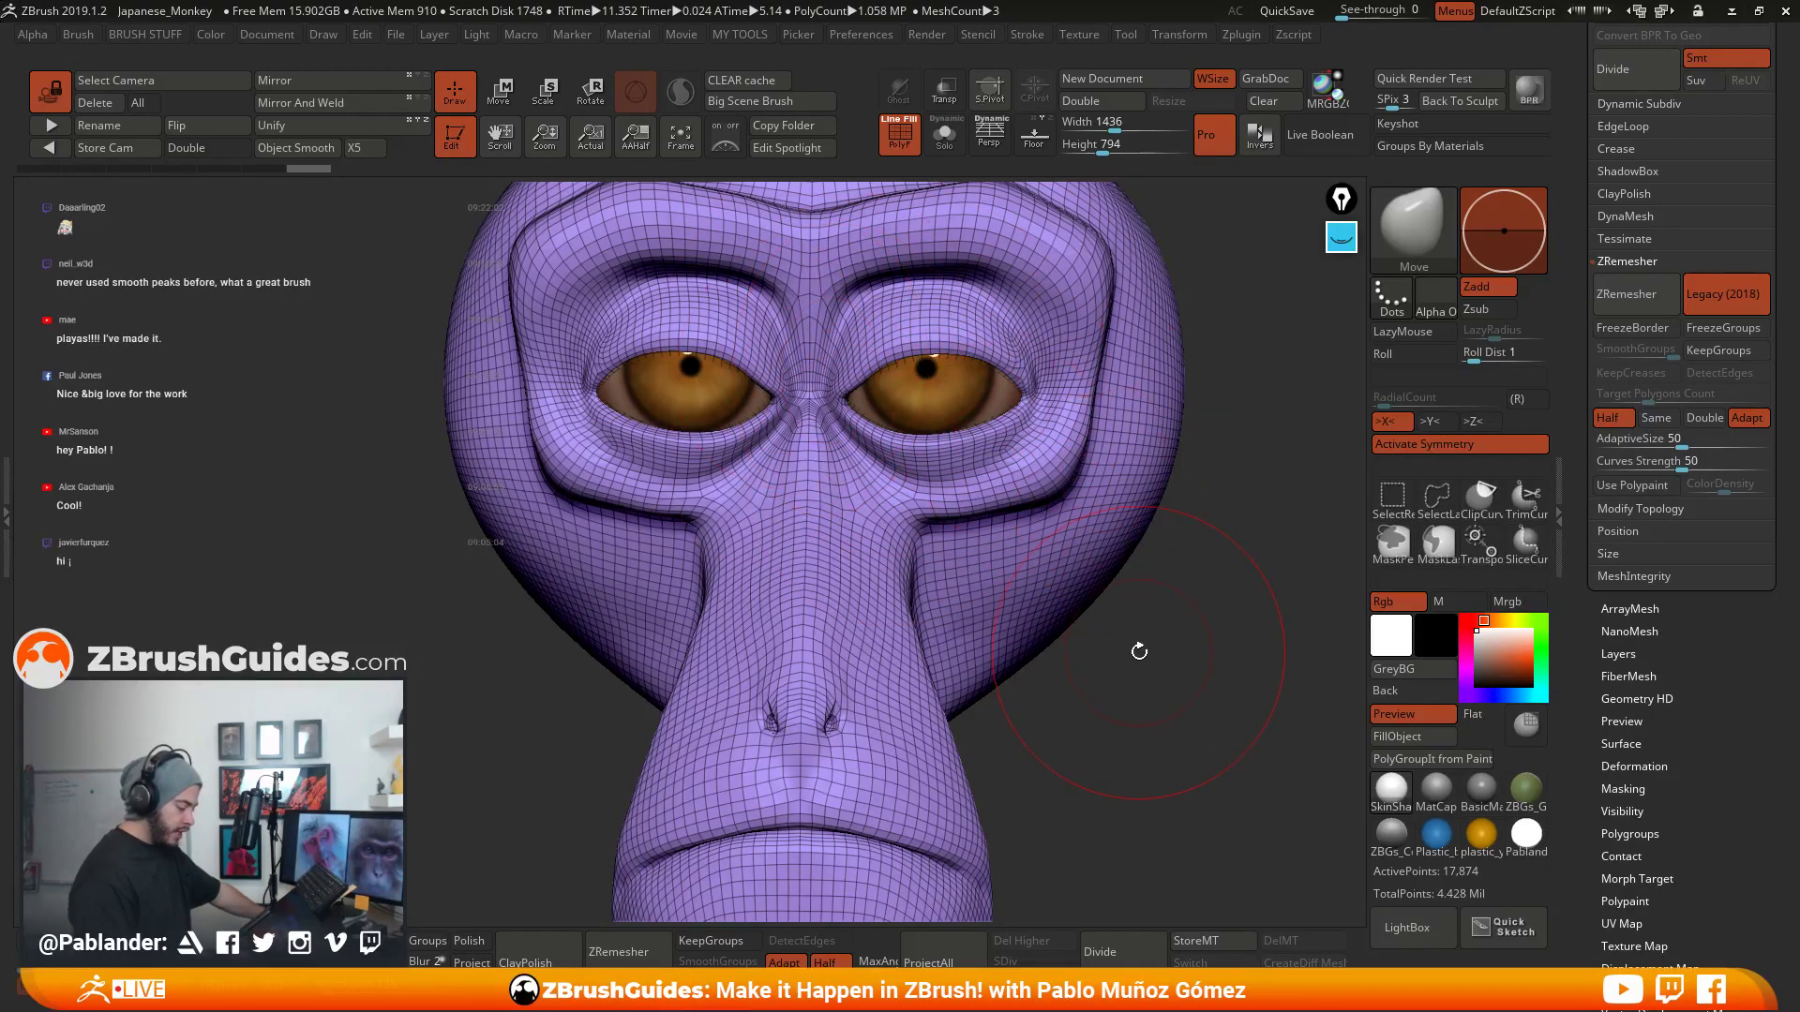
click(40, 99)
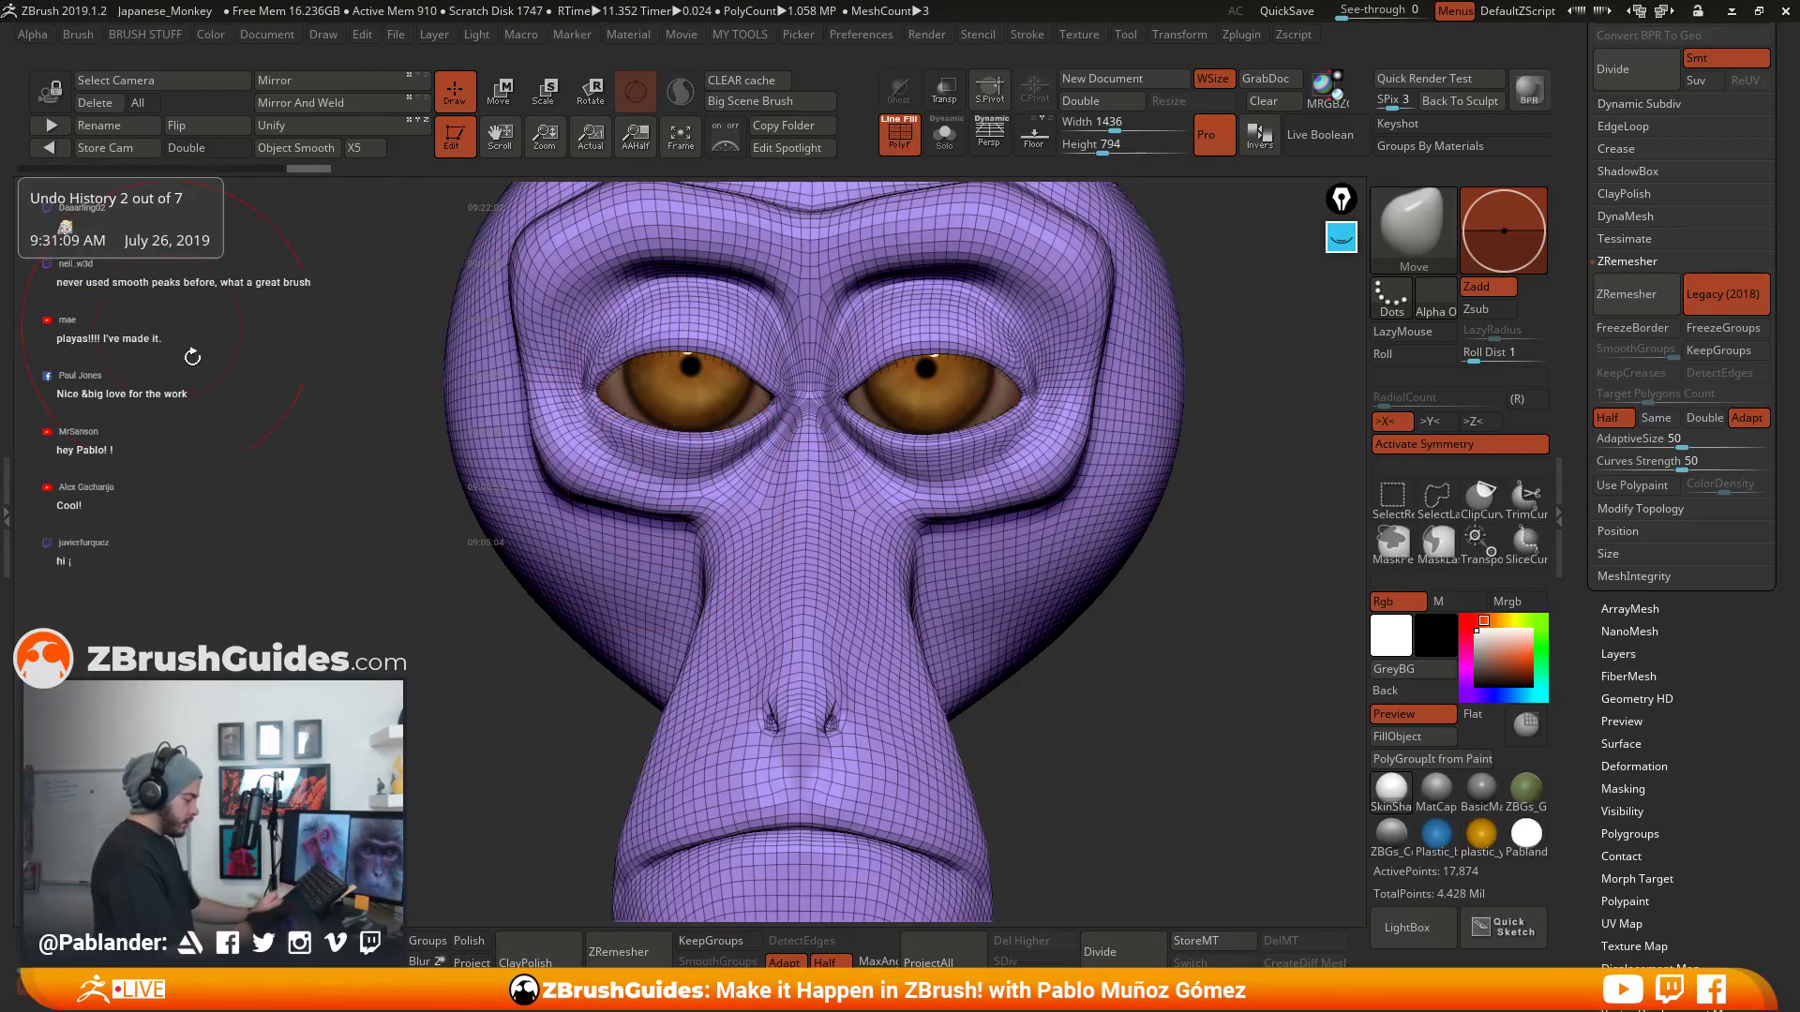
- Check the low-resolution topology from the side and front, hide the wireframe, and switch to the MatCap material
alt+drag(1172, 649, 1172, 538)
mouse_move(1225, 479)
mouse_down()
mouse_move(1056, 502)
mouse_move(1163, 497)
mouse_move(1201, 529)
mouse_move(1092, 602)
mouse_move(1067, 531)
mouse_move(938, 562)
mouse_up()
alt+drag(1008, 405, 981, 518)
alt+right_drag(982, 519, 982, 530)
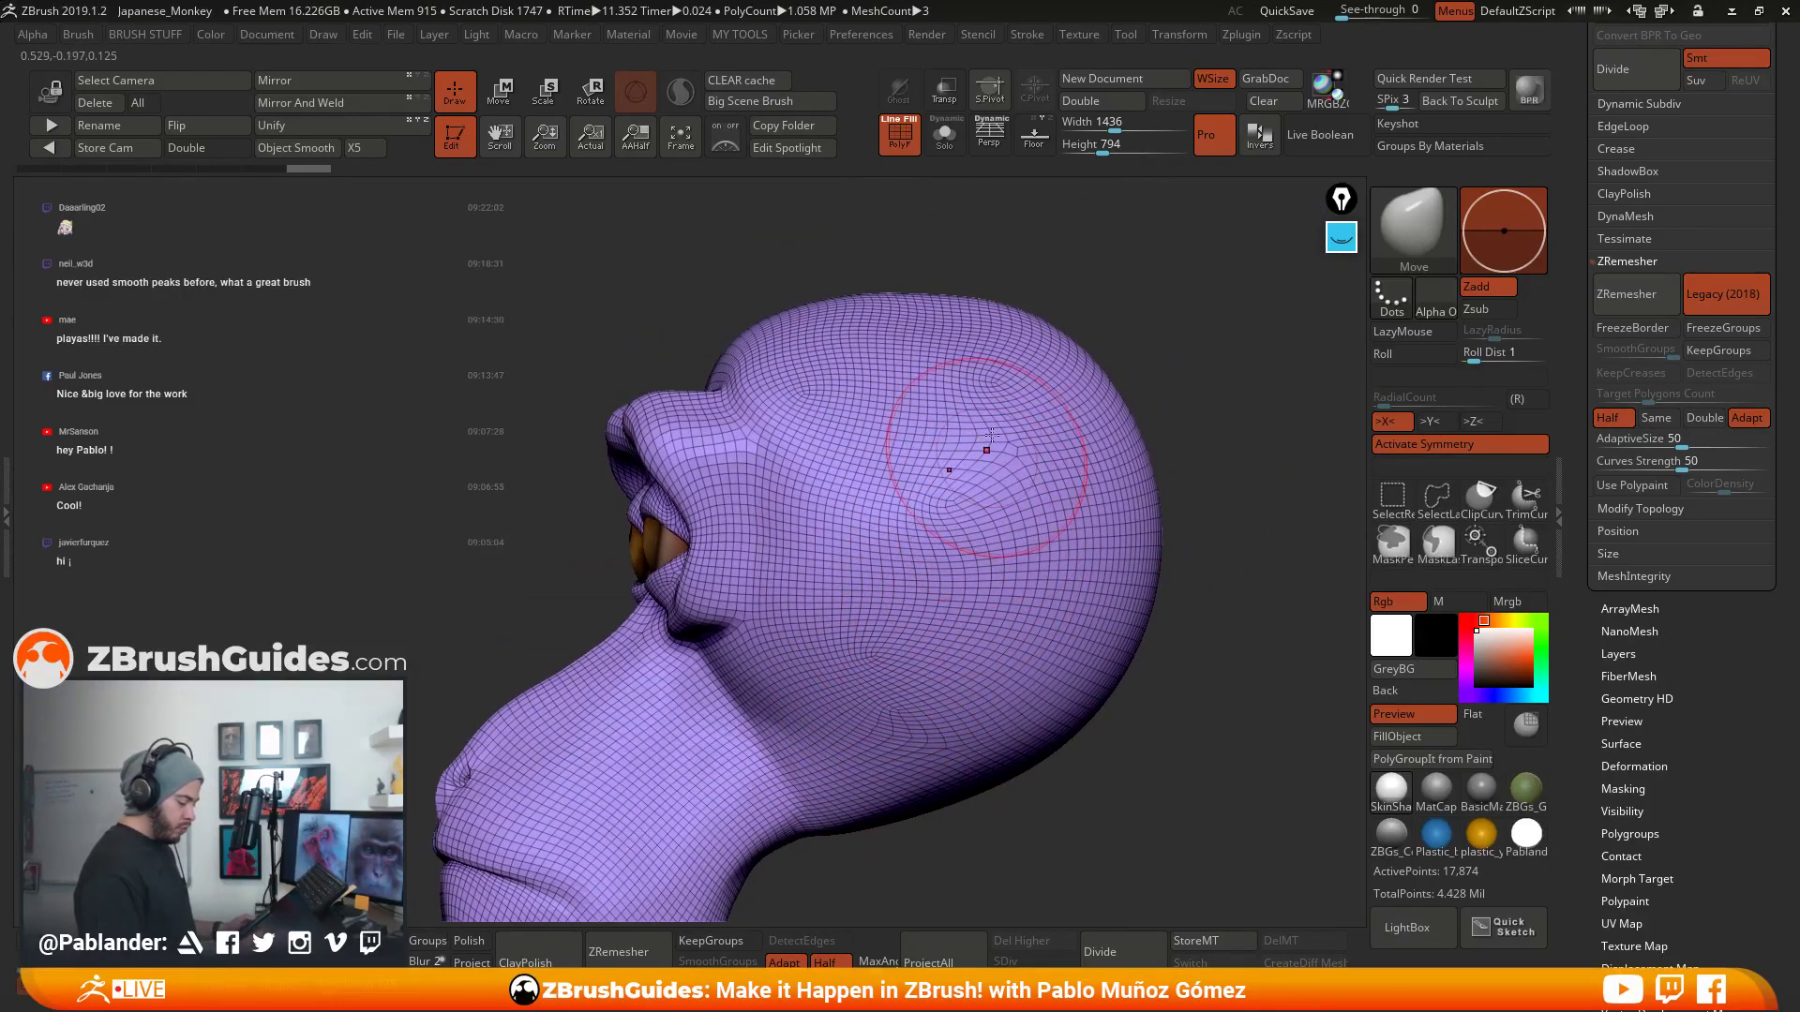
alt+right_drag(890, 643, 1086, 613)
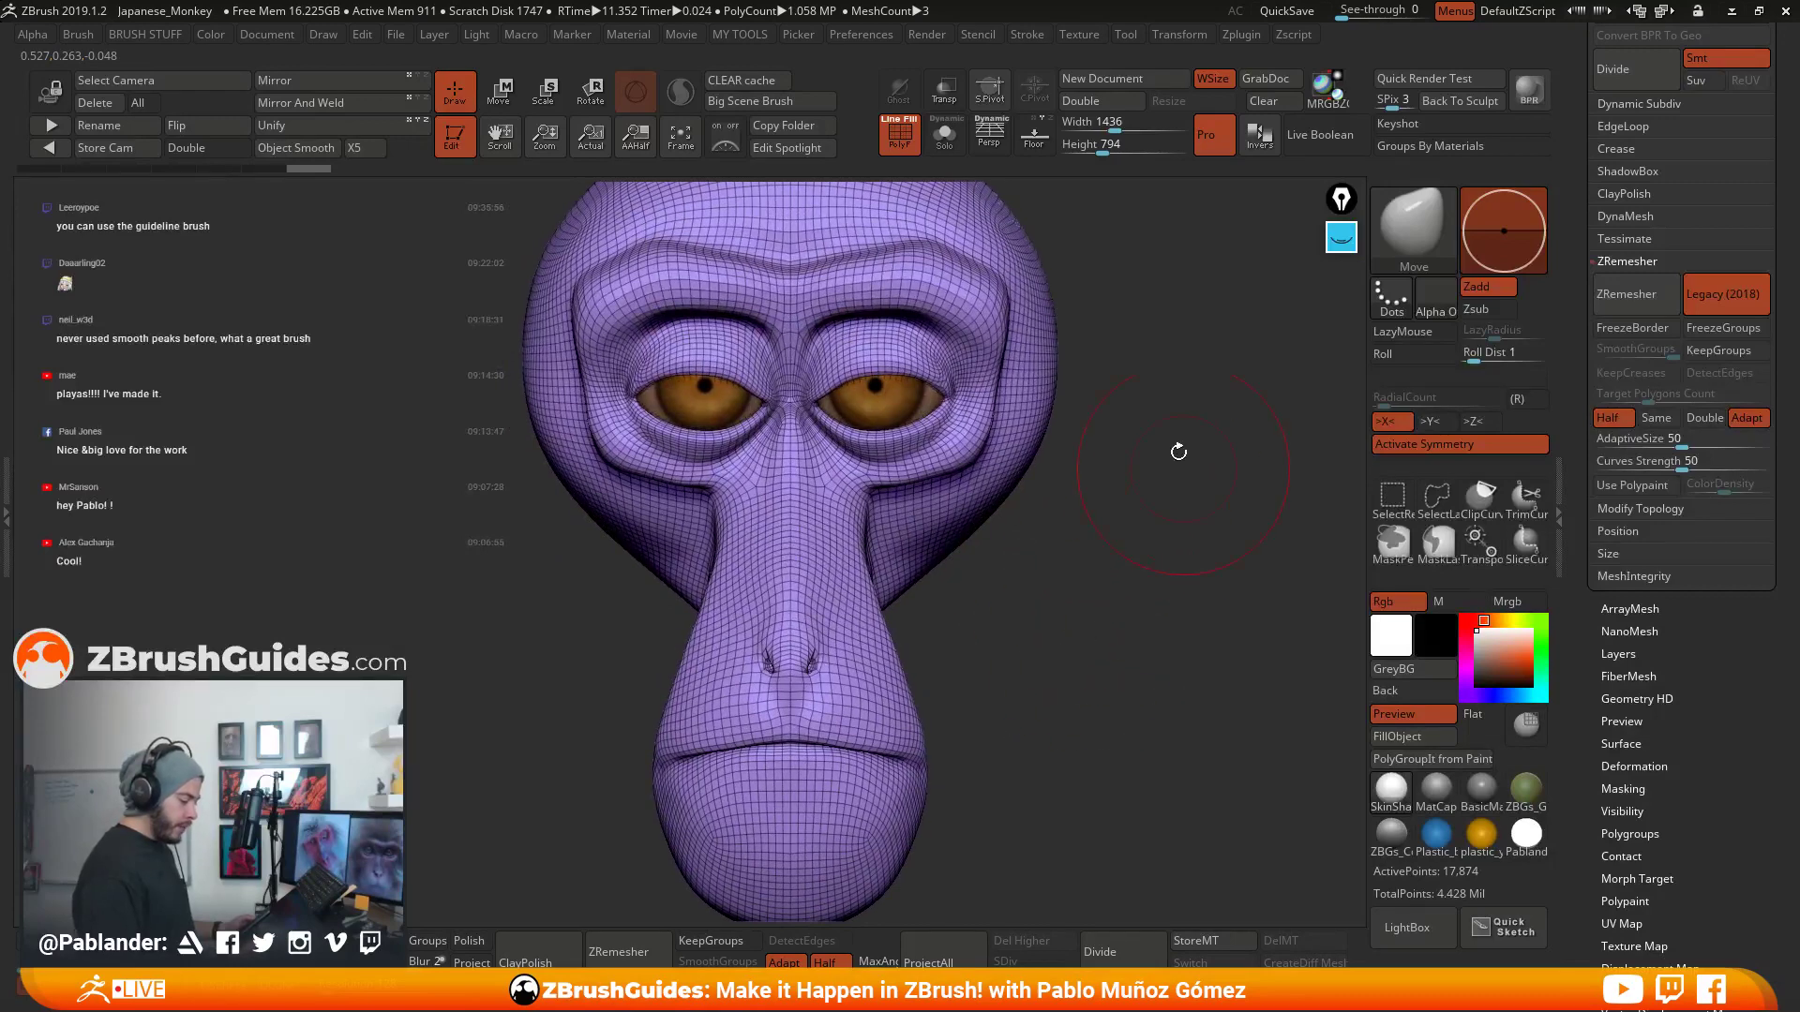
key(shift+f)
click(1449, 793)
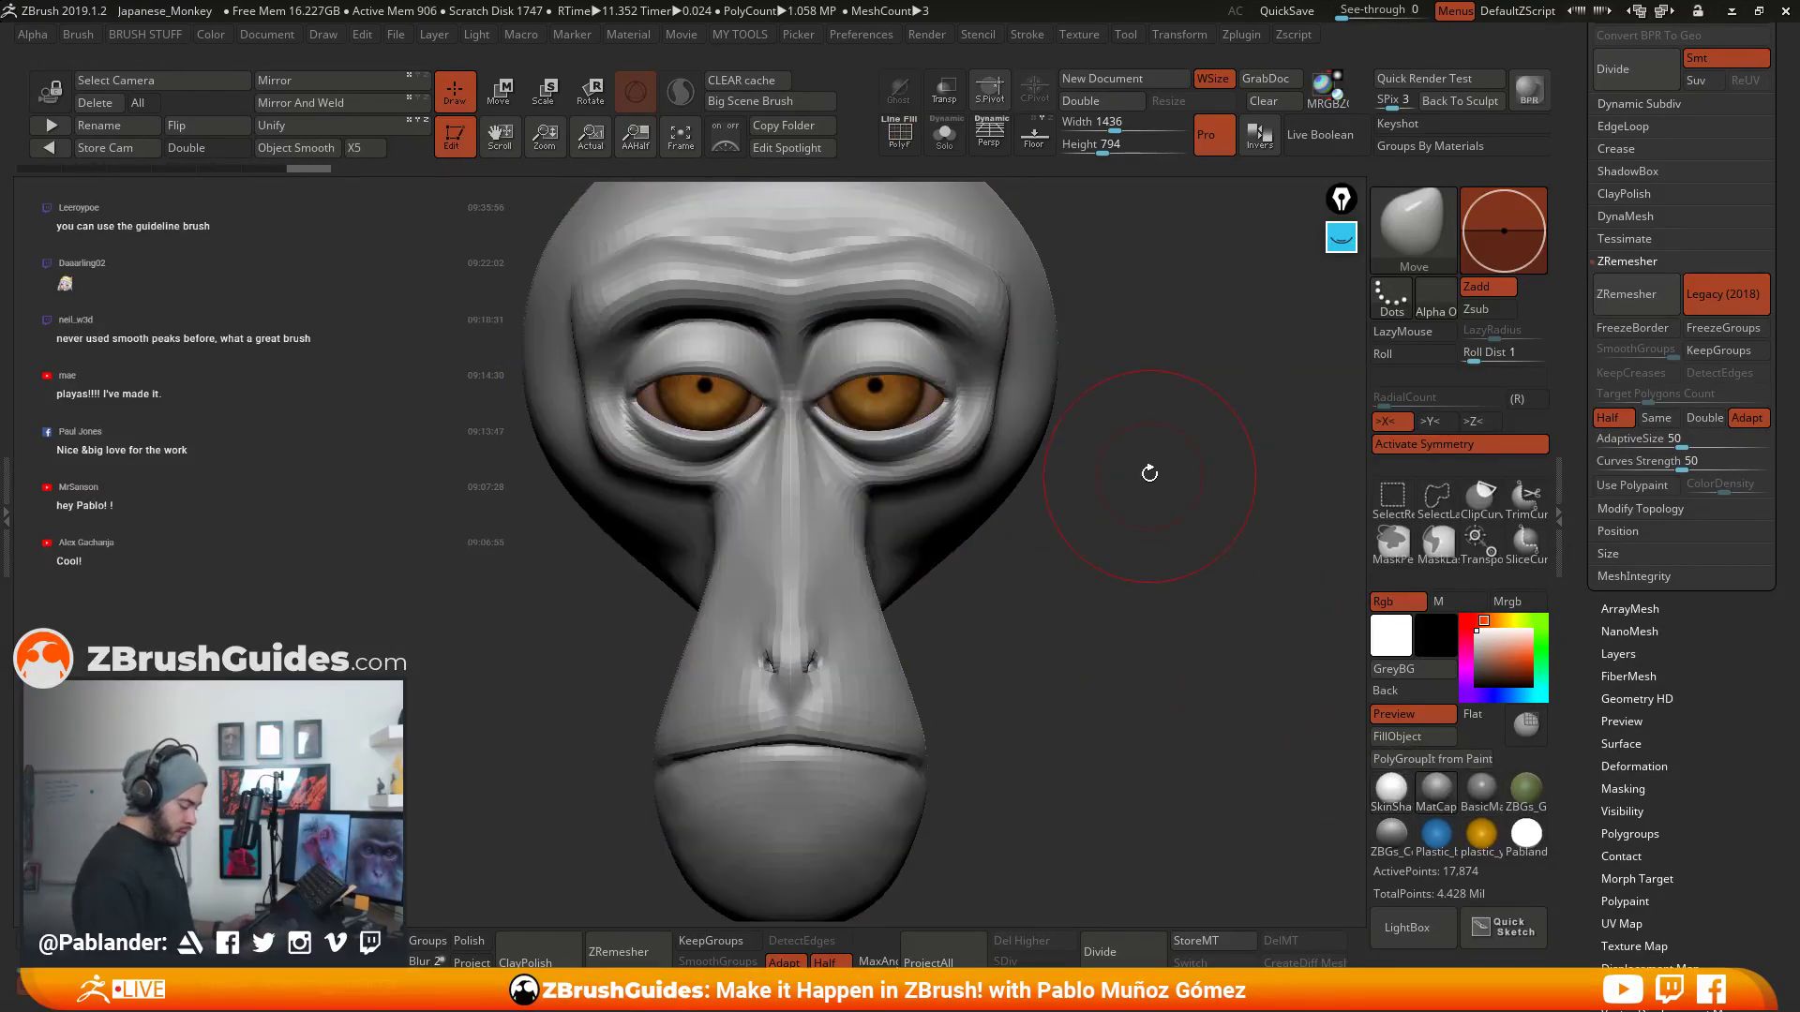
- Make the detailed head subtool PM3D_Sphere3D_7 visible over the remeshed head for comparison at the nostrils
right_click(1145, 475)
ctrl+right_drag(1101, 510, 1081, 627)
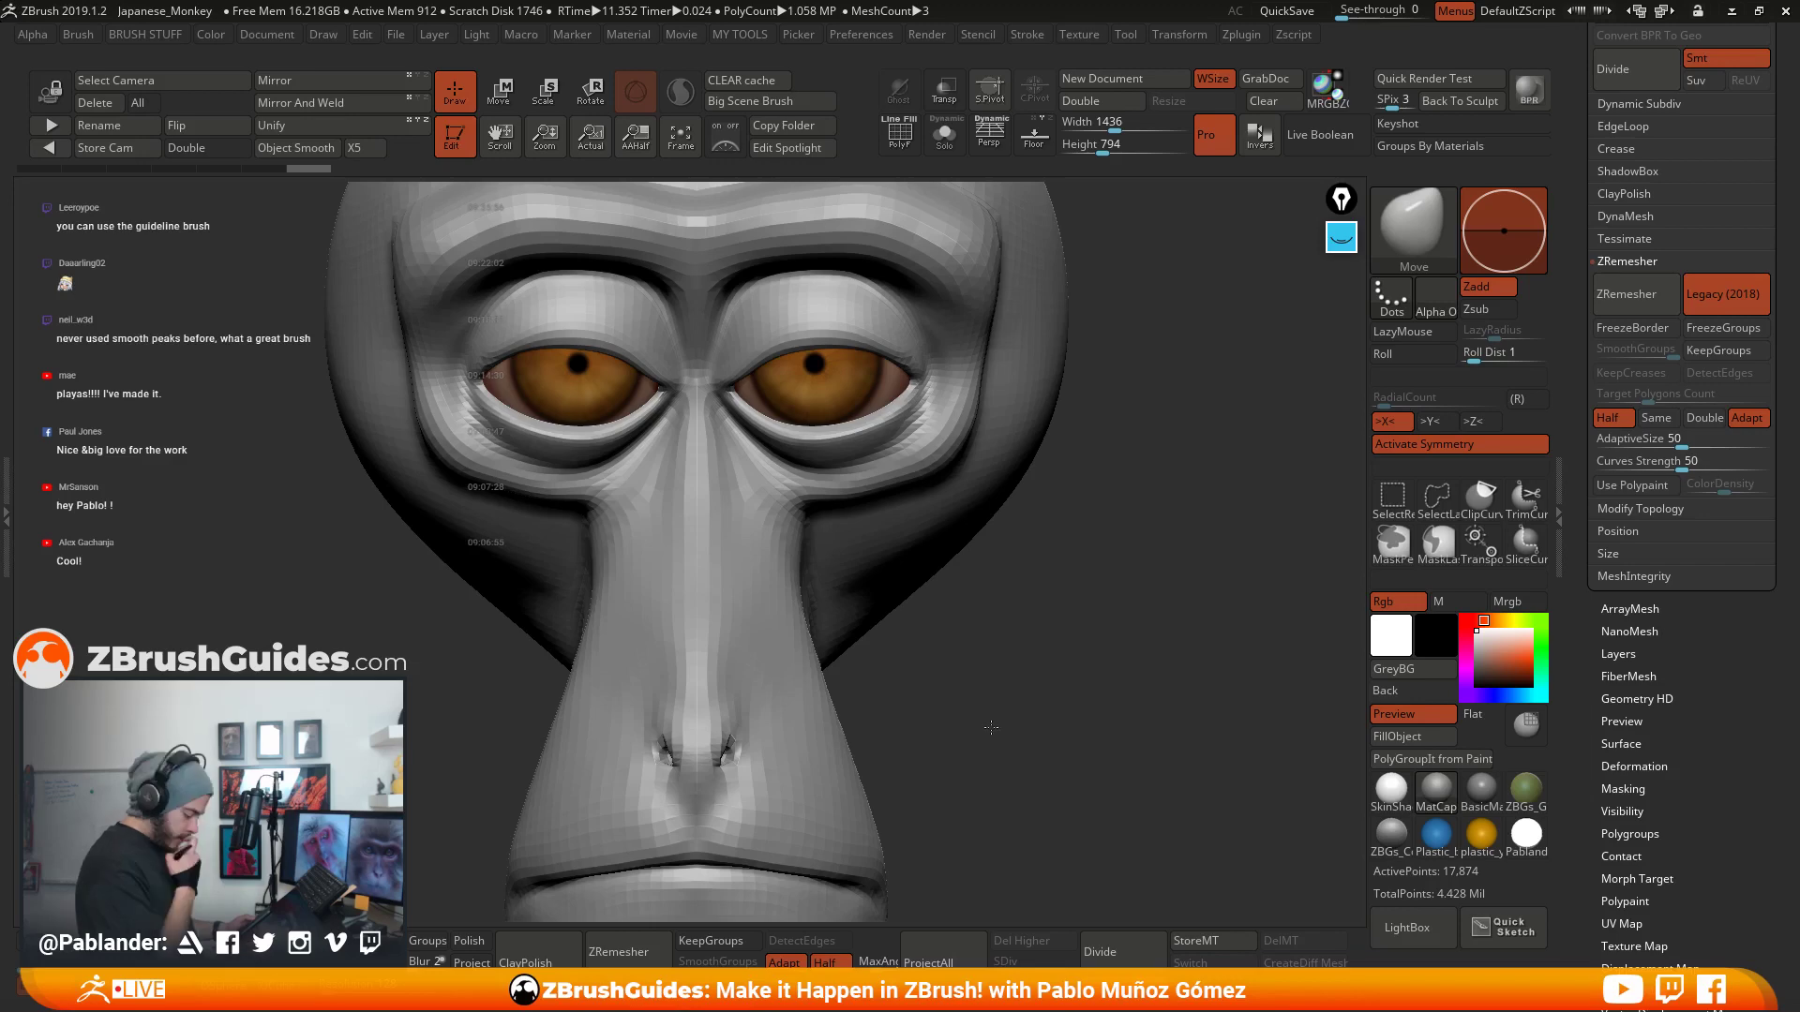
mouse_move(1118, 558)
ctrl+right_down()
mouse_move(1137, 600)
mouse_move(1089, 555)
ctrl+right_up()
drag(1580, 309, 1587, 522)
click(1638, 435)
right_drag(1238, 623, 1312, 600)
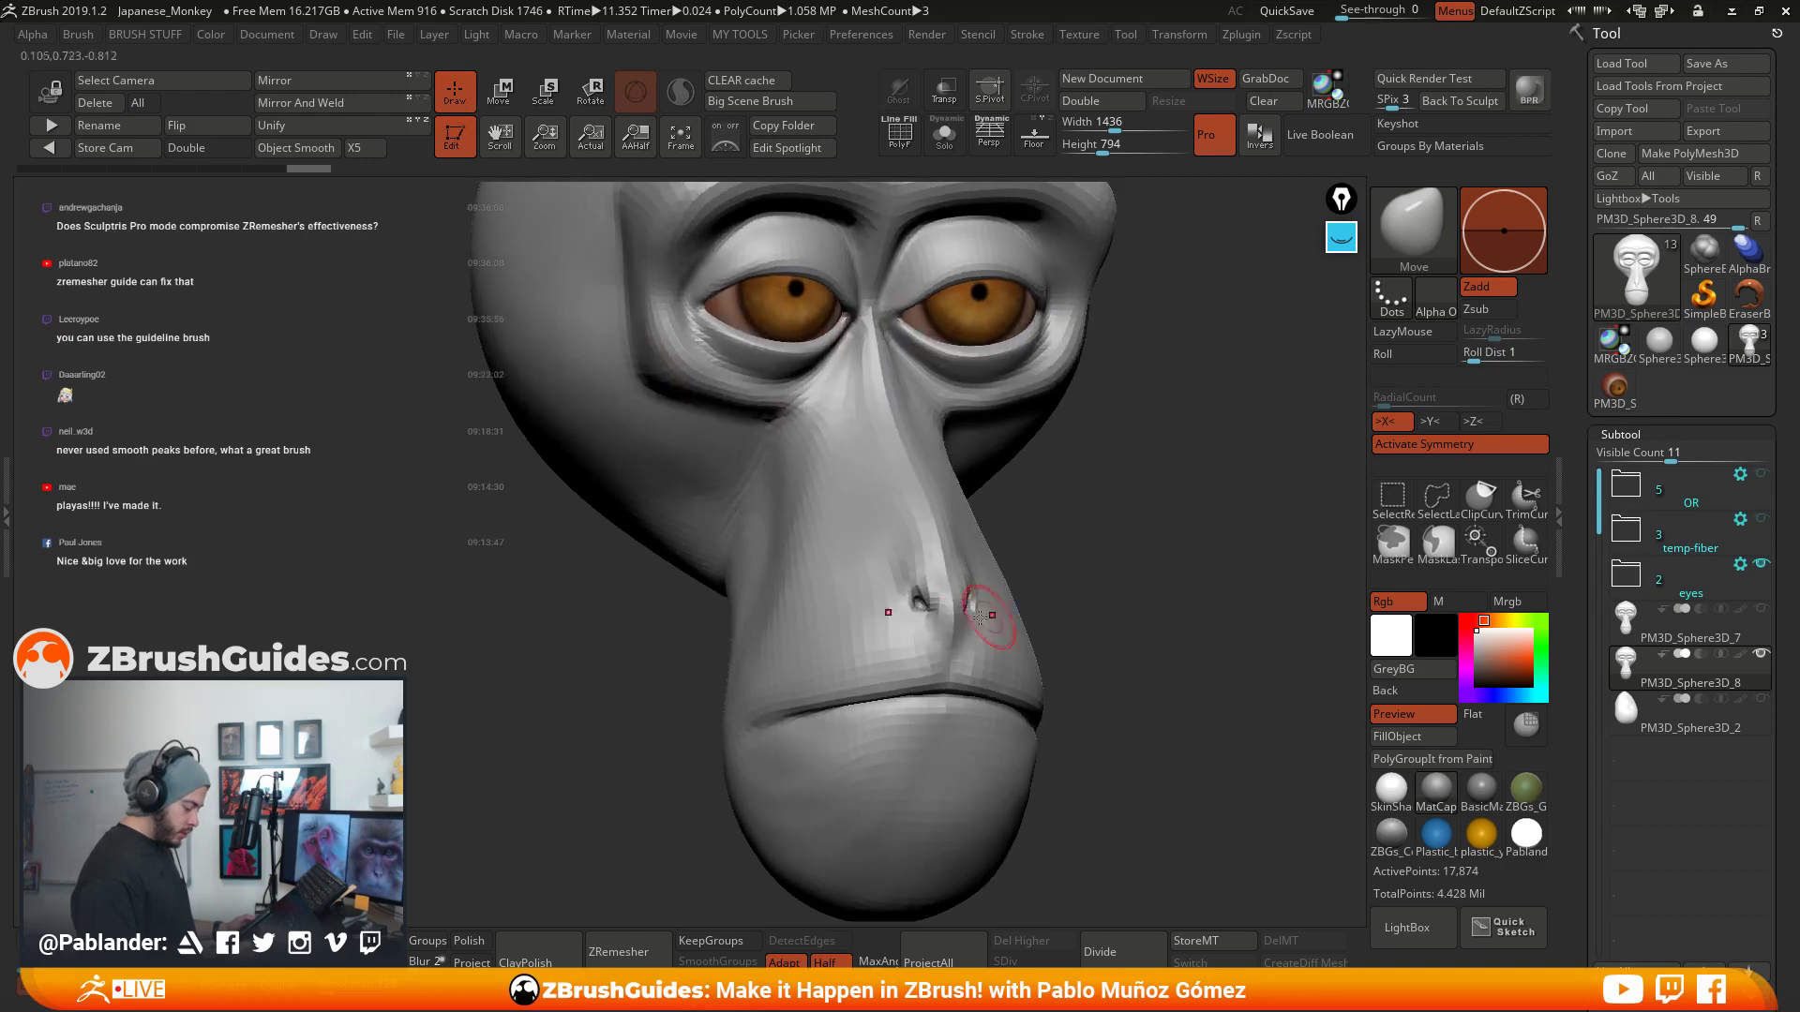
mouse_move(976, 605)
ctrl+right_down()
mouse_move(927, 764)
mouse_move(890, 661)
mouse_move(914, 750)
ctrl+right_up()
mouse_move(1031, 600)
right_down()
mouse_move(954, 553)
mouse_move(940, 604)
right_up()
right_click(941, 608)
right_drag(1007, 450, 1044, 447)
right_click(1044, 447)
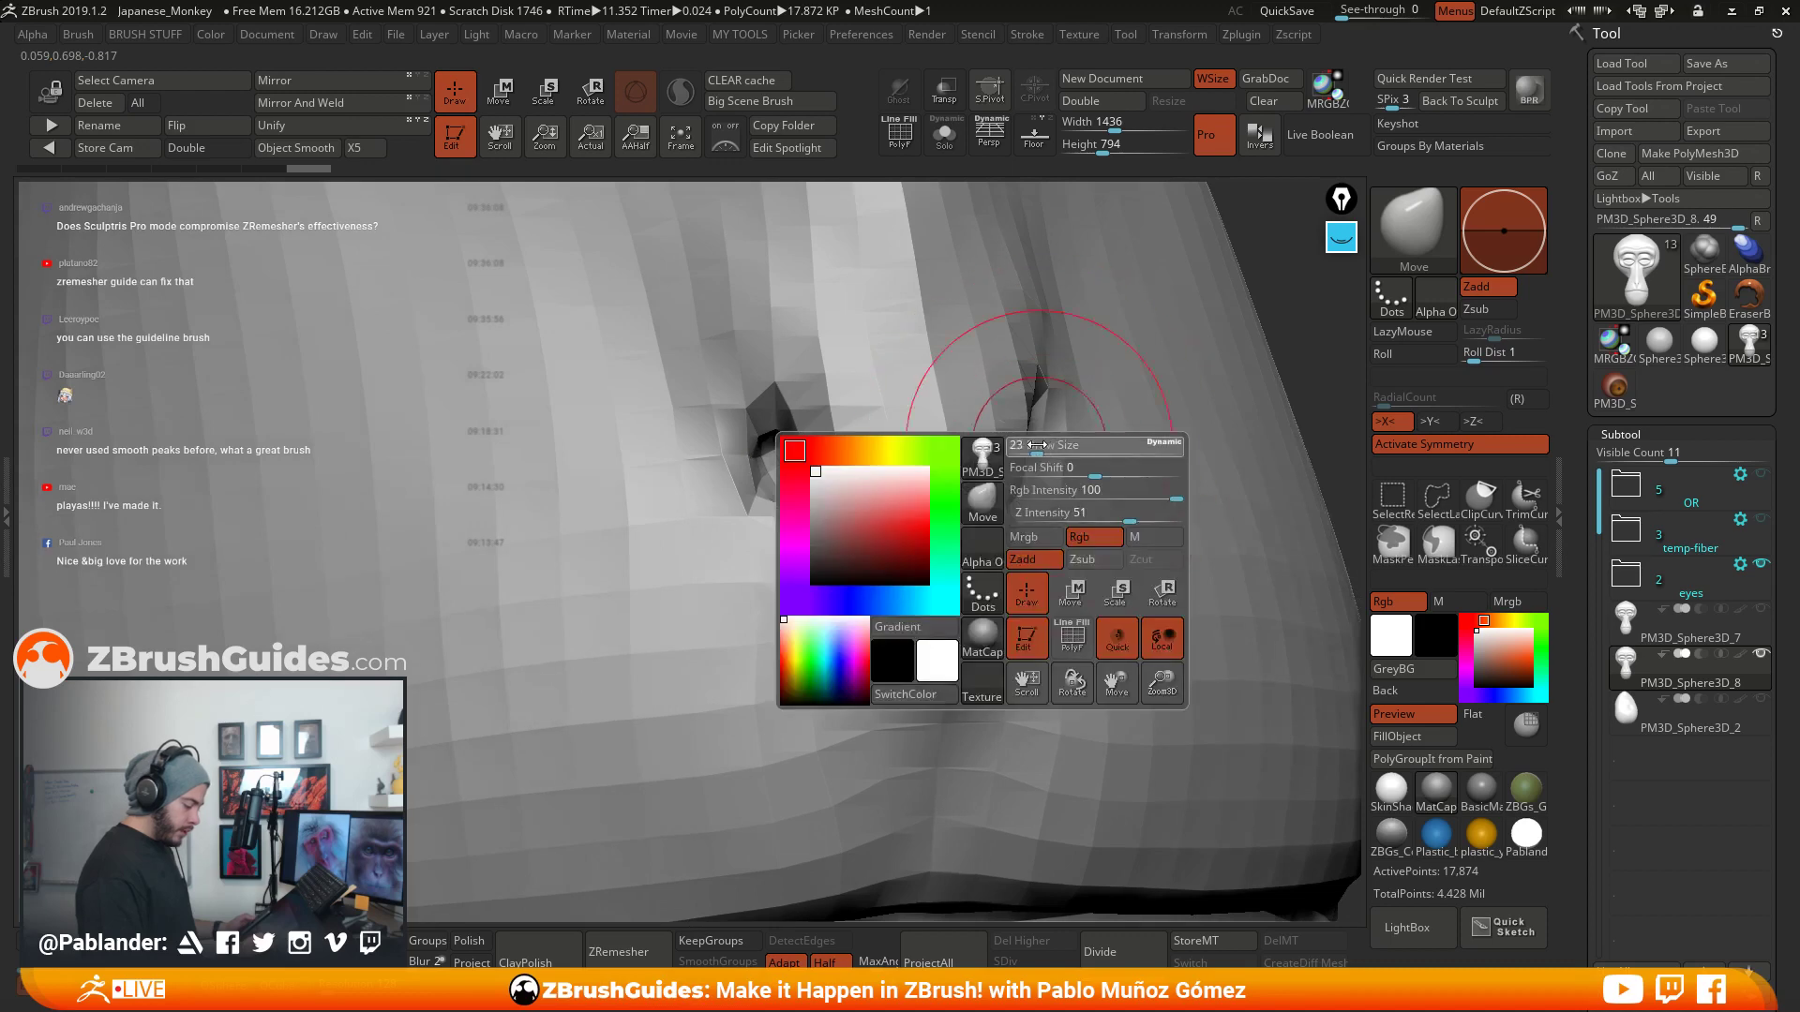
click(1761, 609)
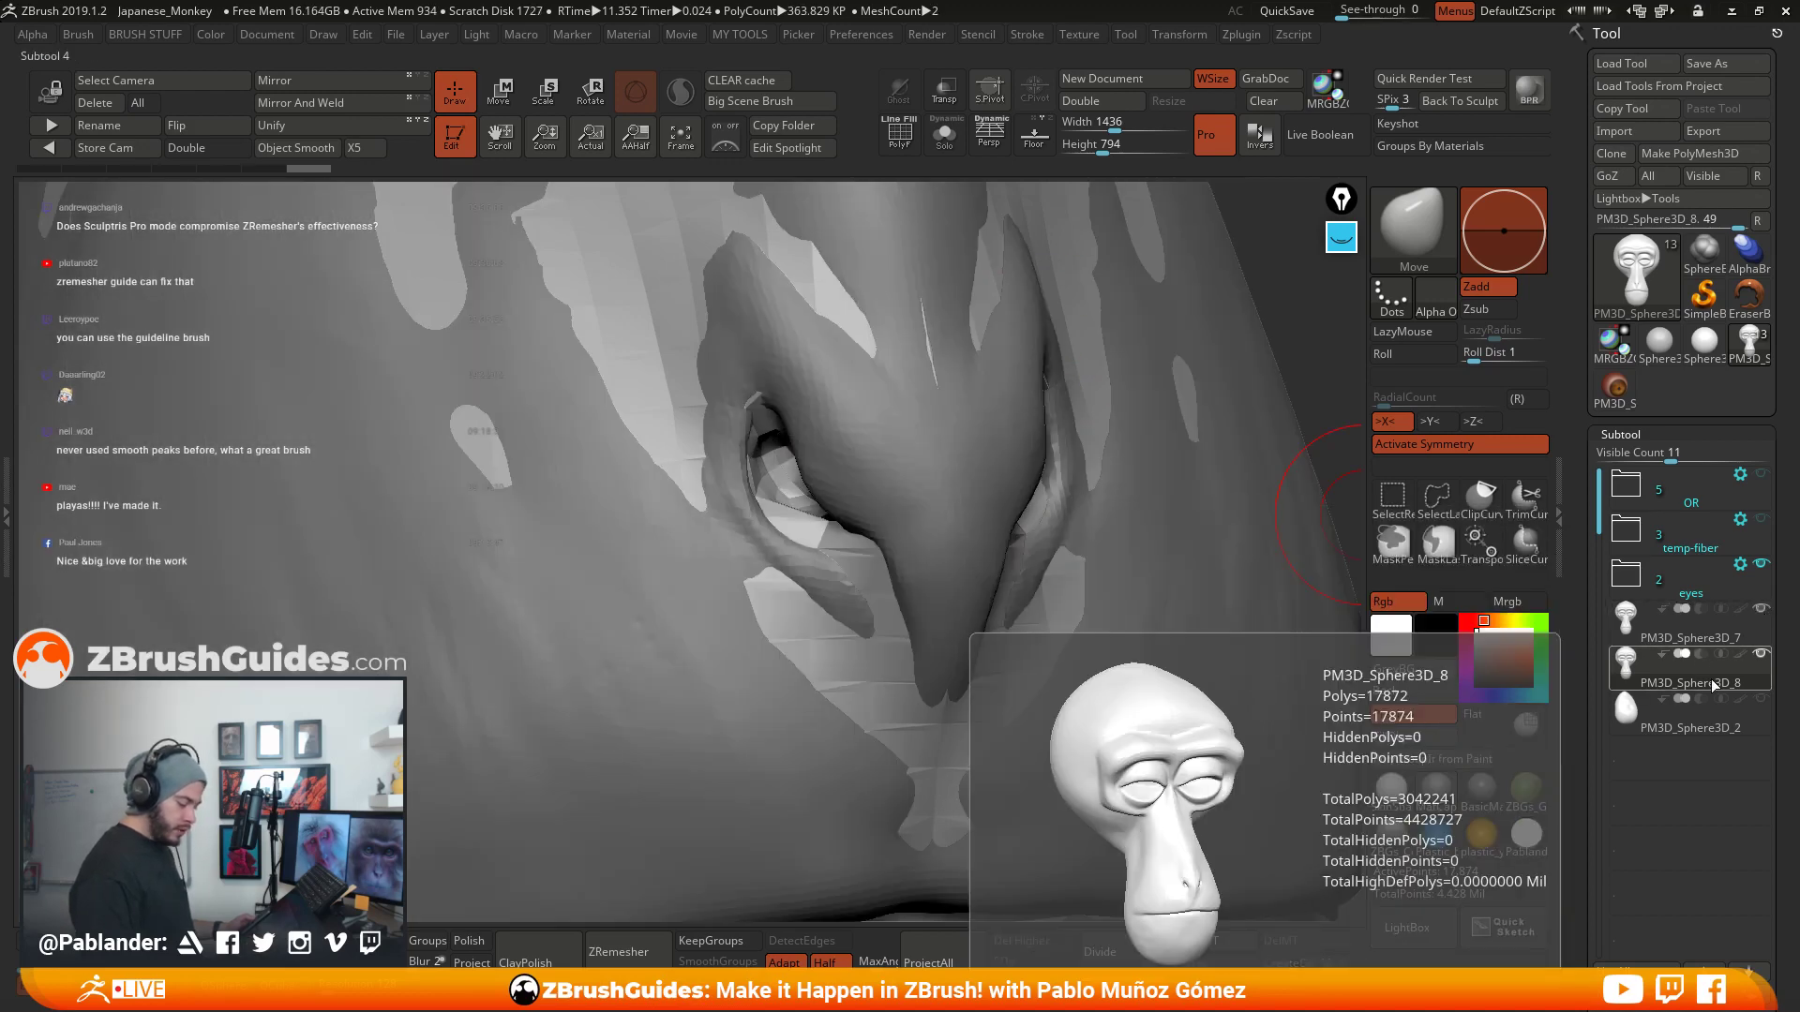
- Enable ghost transparency and pull the low-resolution nostril opening towards the detailed head with the Move brush
right_drag(855, 472, 956, 510)
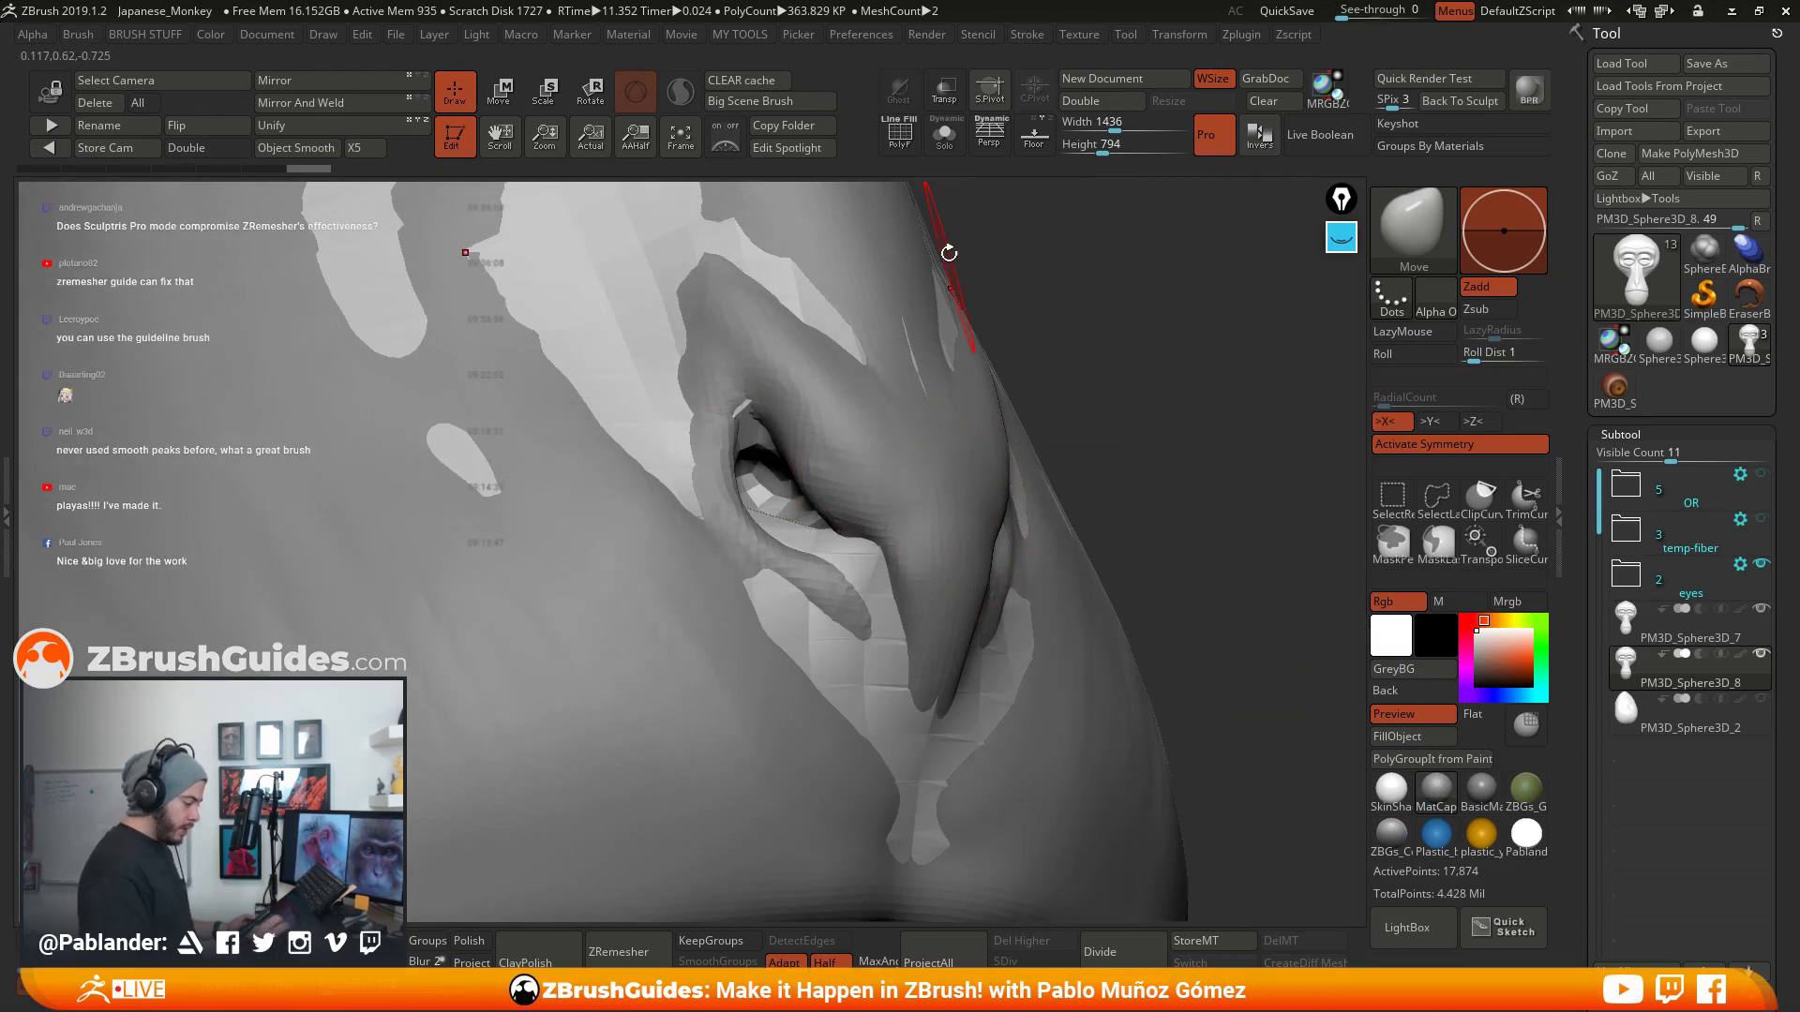
click(950, 99)
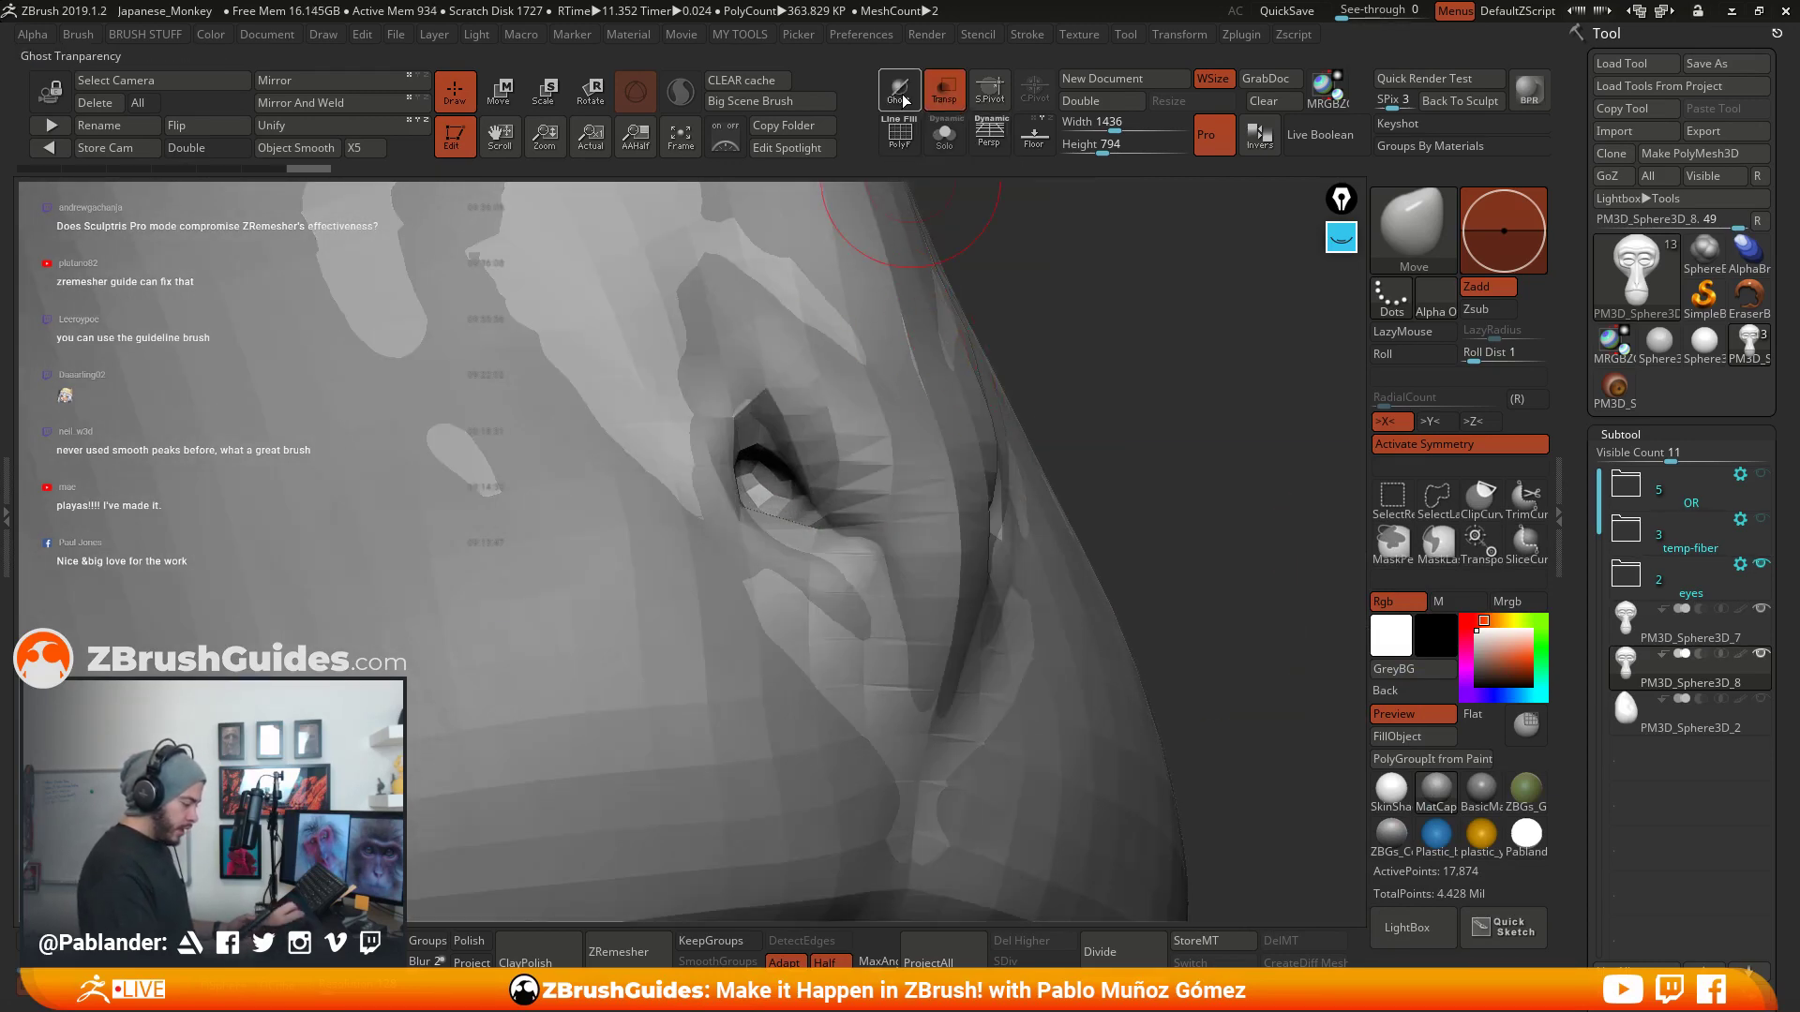
mouse_move(975, 305)
right_down()
mouse_move(1156, 439)
mouse_move(1116, 402)
mouse_move(1117, 439)
mouse_move(795, 457)
right_up()
right_click(1100, 399)
key(space)
drag(795, 457, 750, 427)
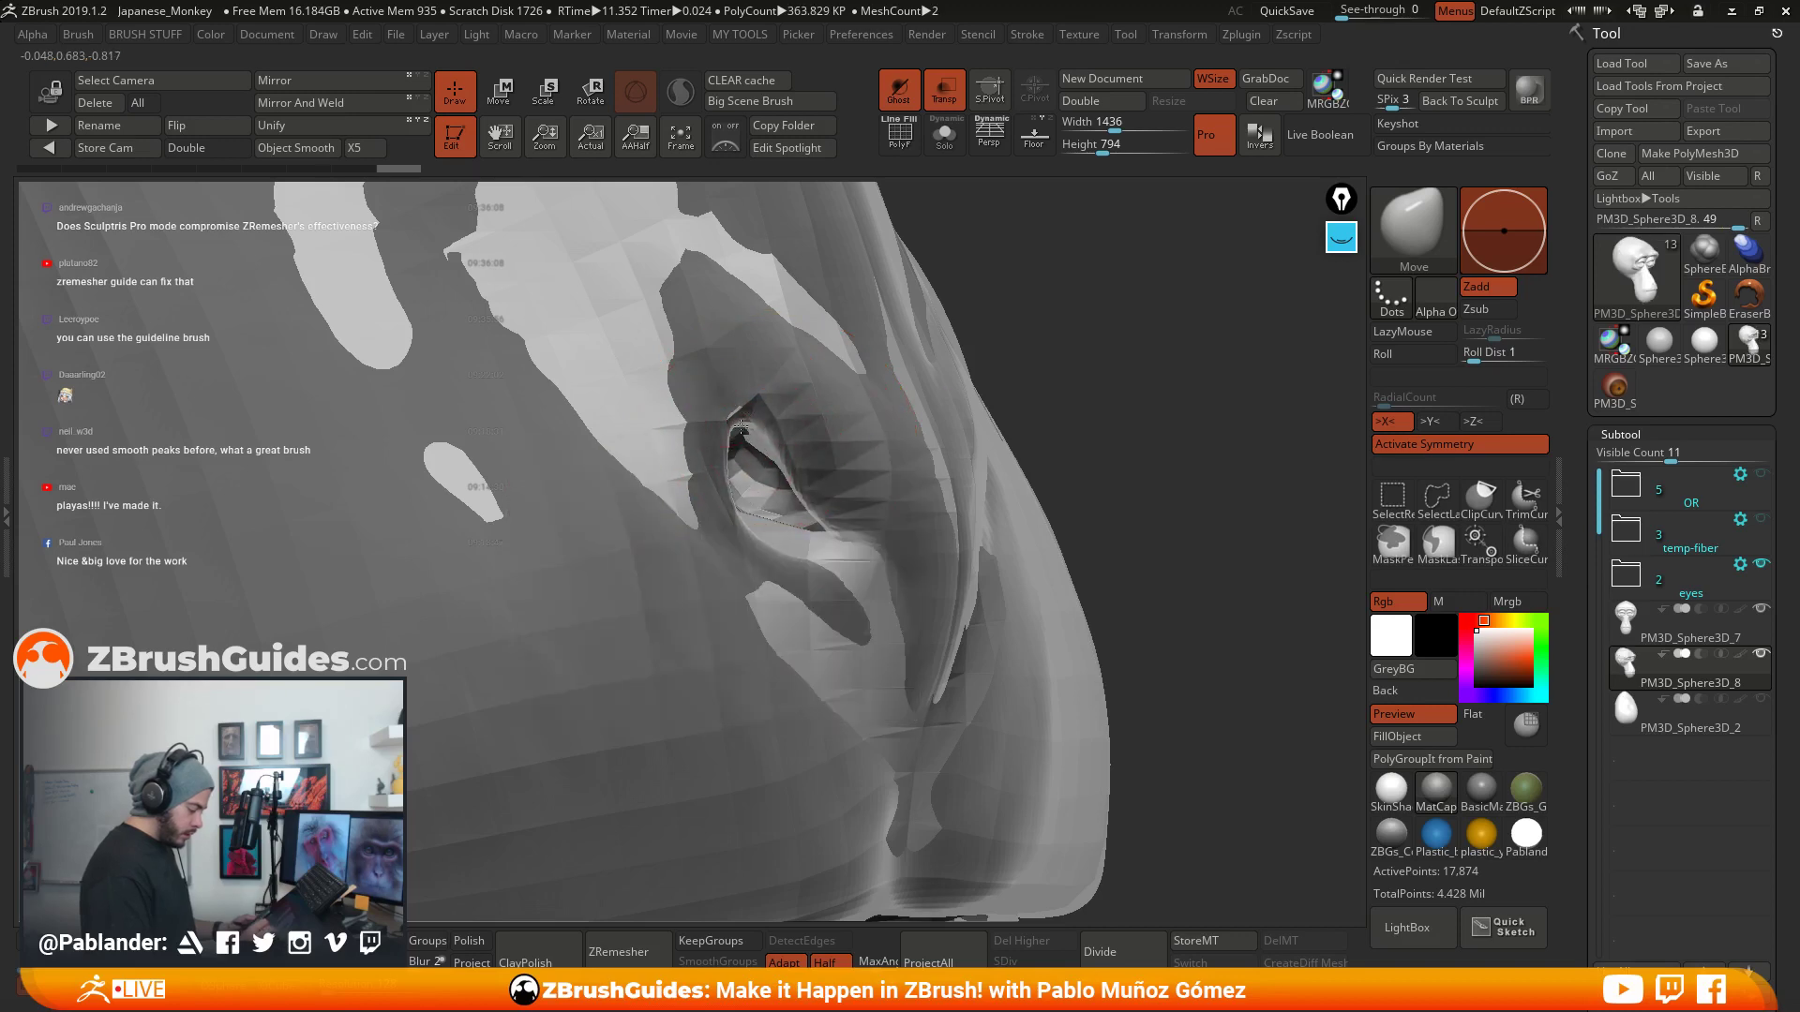
- Reshape the lower rim of the nostril with the Move brush and smooth the surface beneath it
right_drag(755, 444, 817, 497)
drag(808, 542, 859, 568)
mouse_move(865, 563)
shift+mouse_down()
mouse_move(835, 580)
mouse_move(818, 566)
shift+mouse_up()
shift+drag(844, 570, 776, 541)
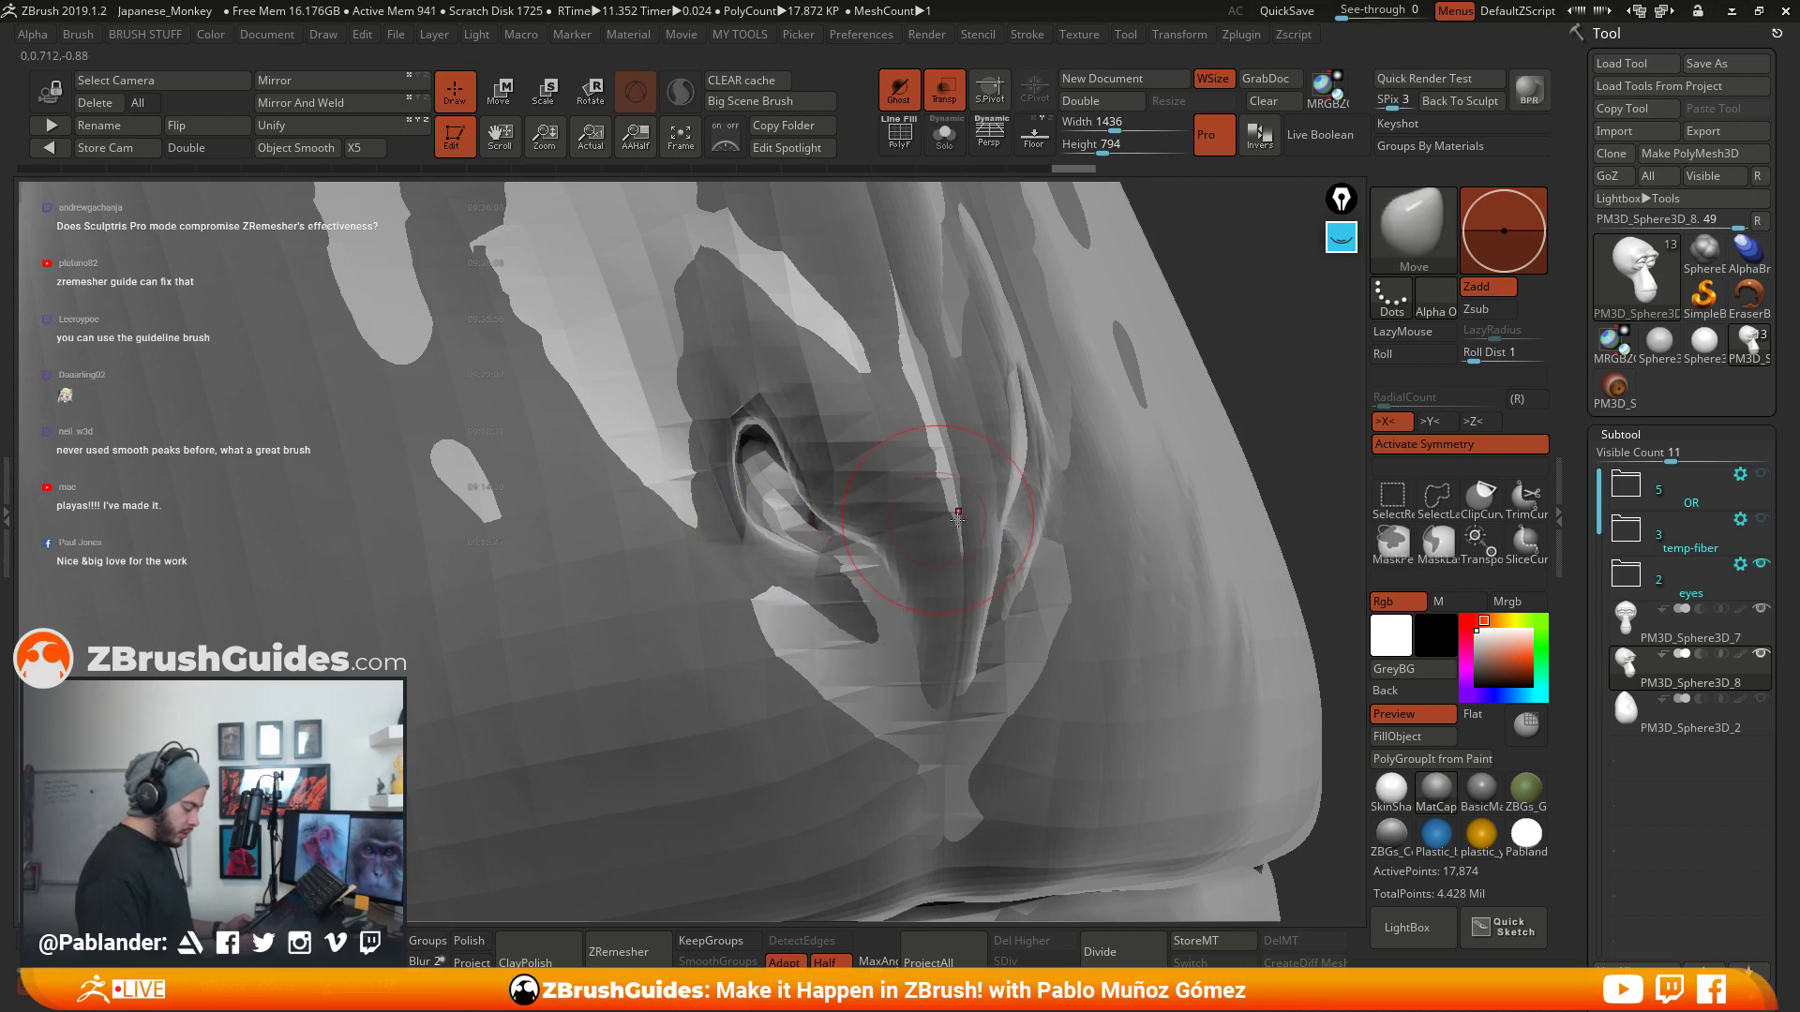
- Adjust the area between and below the nostrils with the Move brush, and turn off transparency
drag(941, 506, 945, 542)
right_drag(1040, 610, 971, 670)
drag(958, 740, 966, 720)
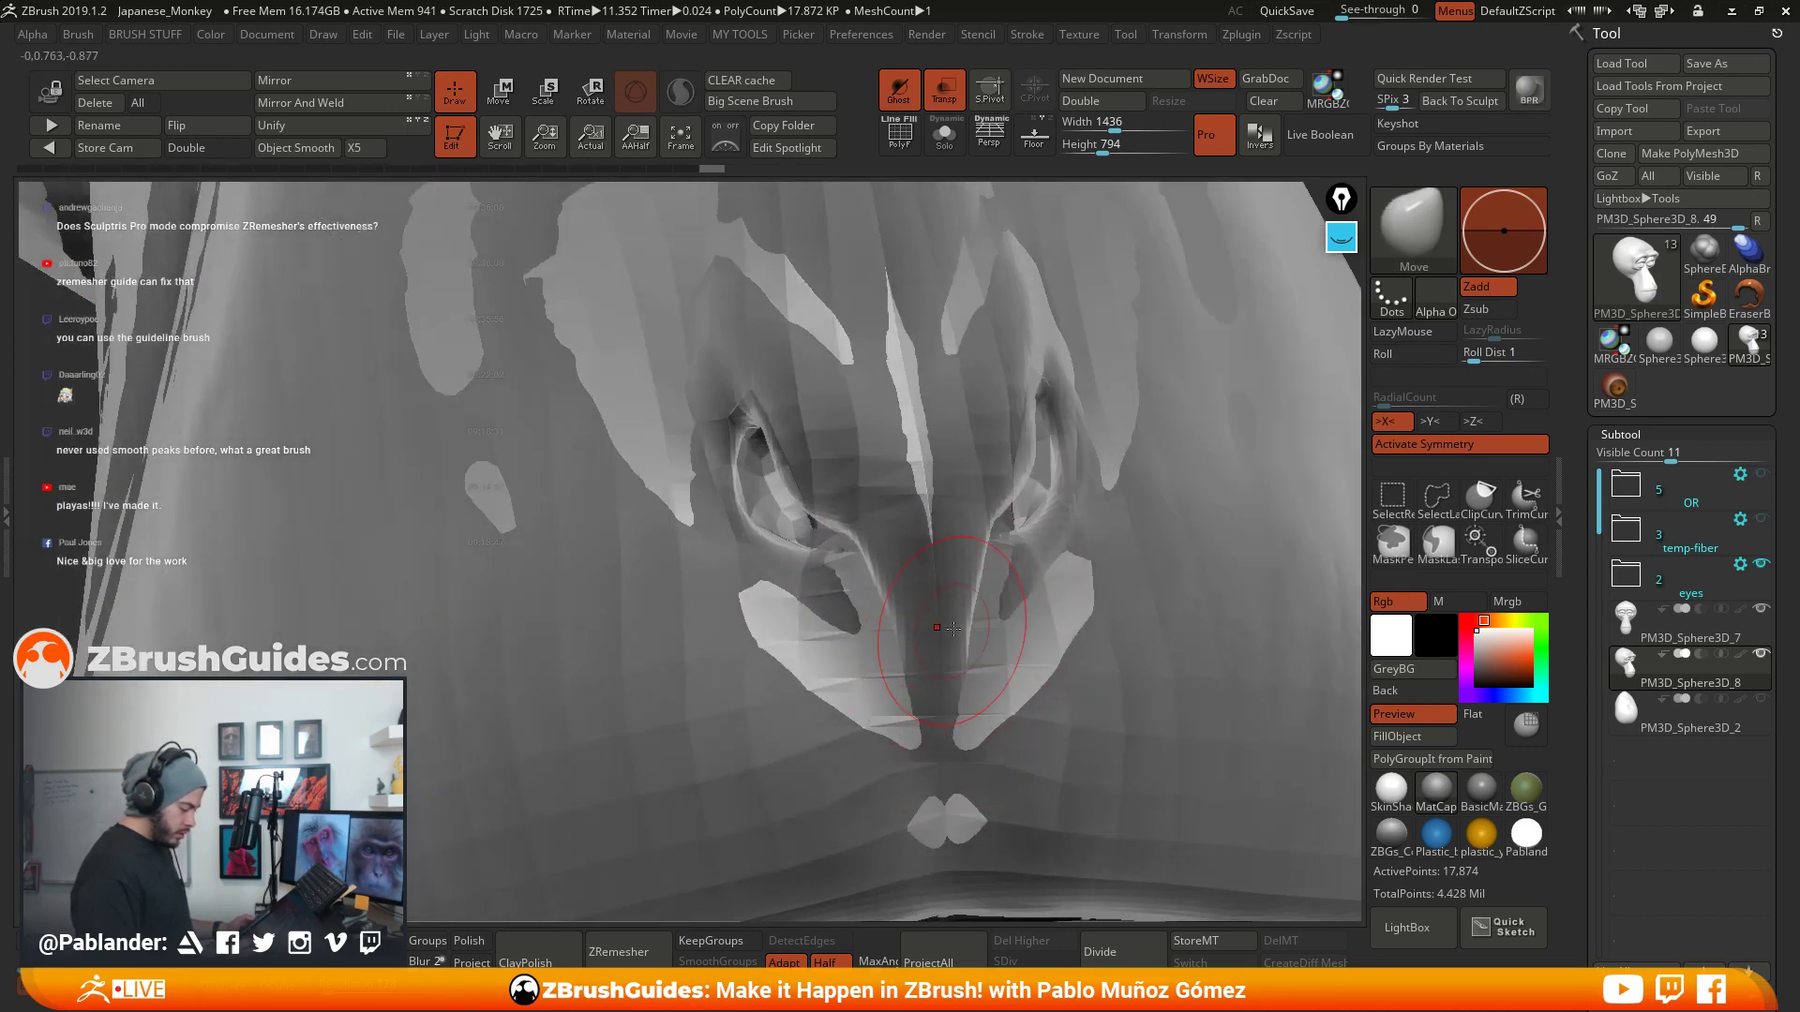
mouse_move(961, 647)
ctrl+right_down()
mouse_move(1007, 459)
mouse_move(1163, 474)
mouse_move(1144, 511)
mouse_move(1079, 527)
mouse_move(1099, 555)
mouse_move(1079, 623)
ctrl+right_up()
click(944, 90)
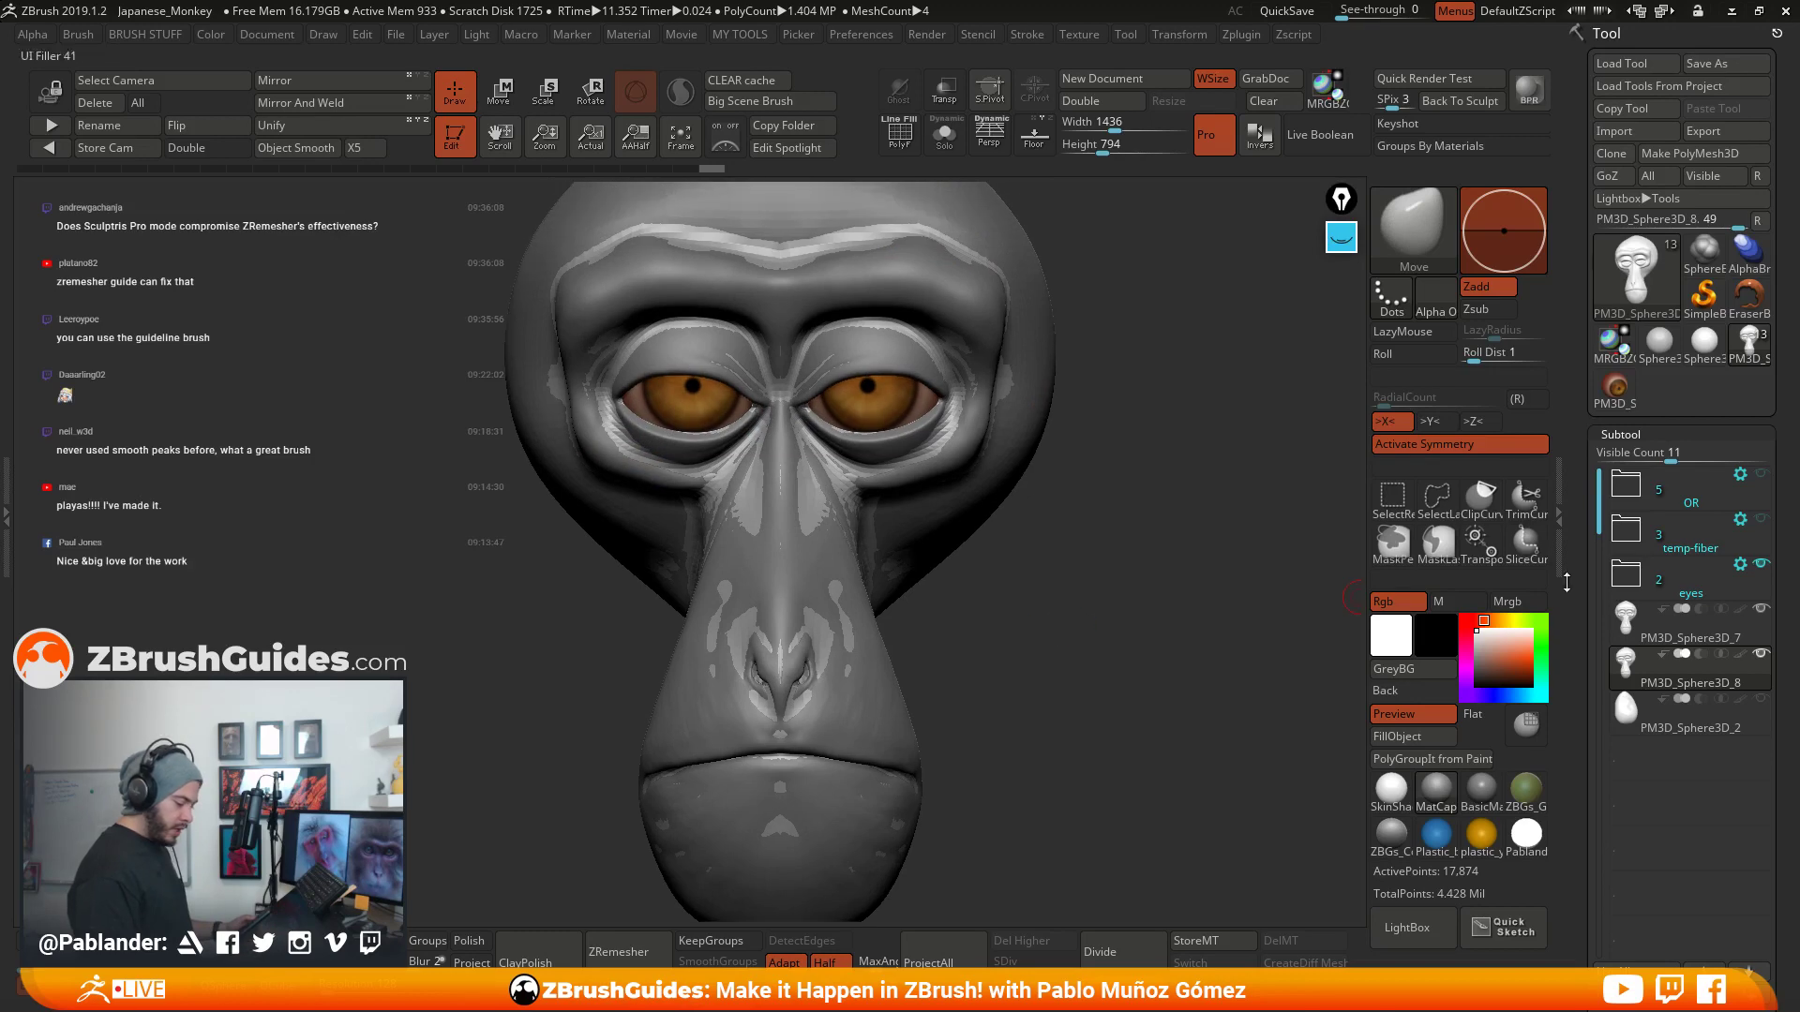
- Hide the detailed head and inspect the low-resolution head's shape and wireframe from several angles
click(1763, 654)
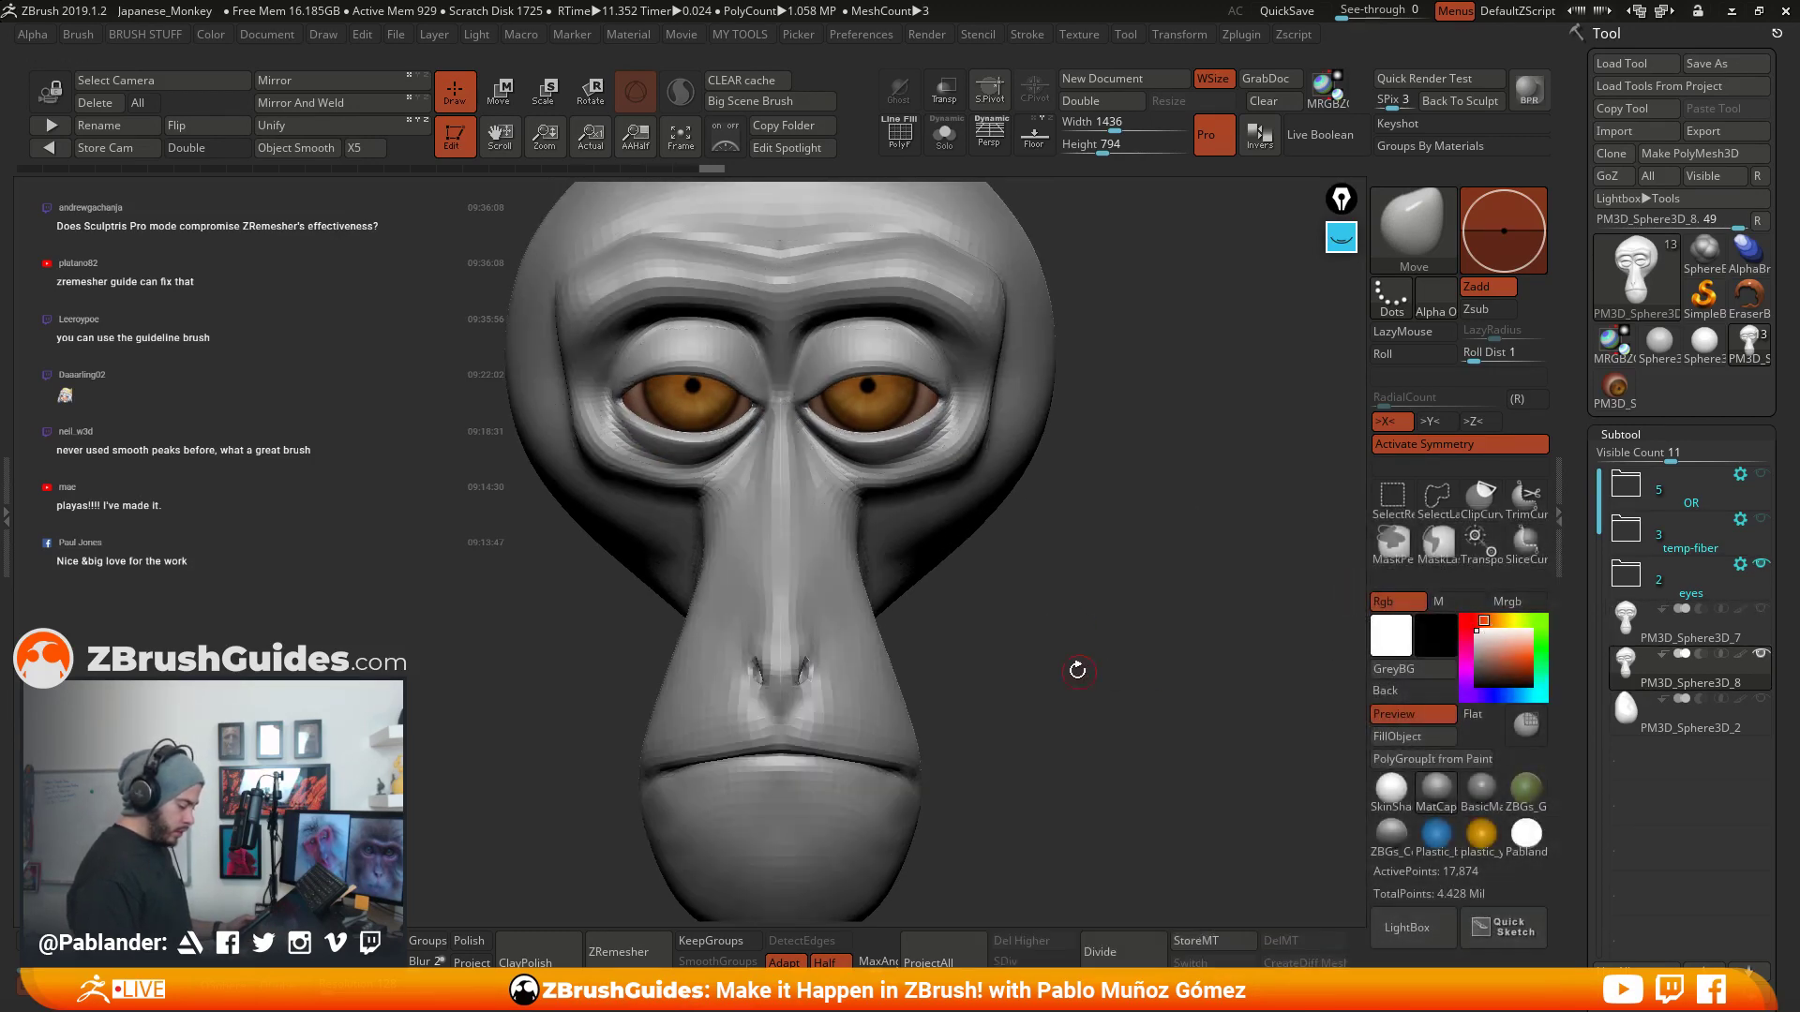
drag(1076, 667, 1053, 550)
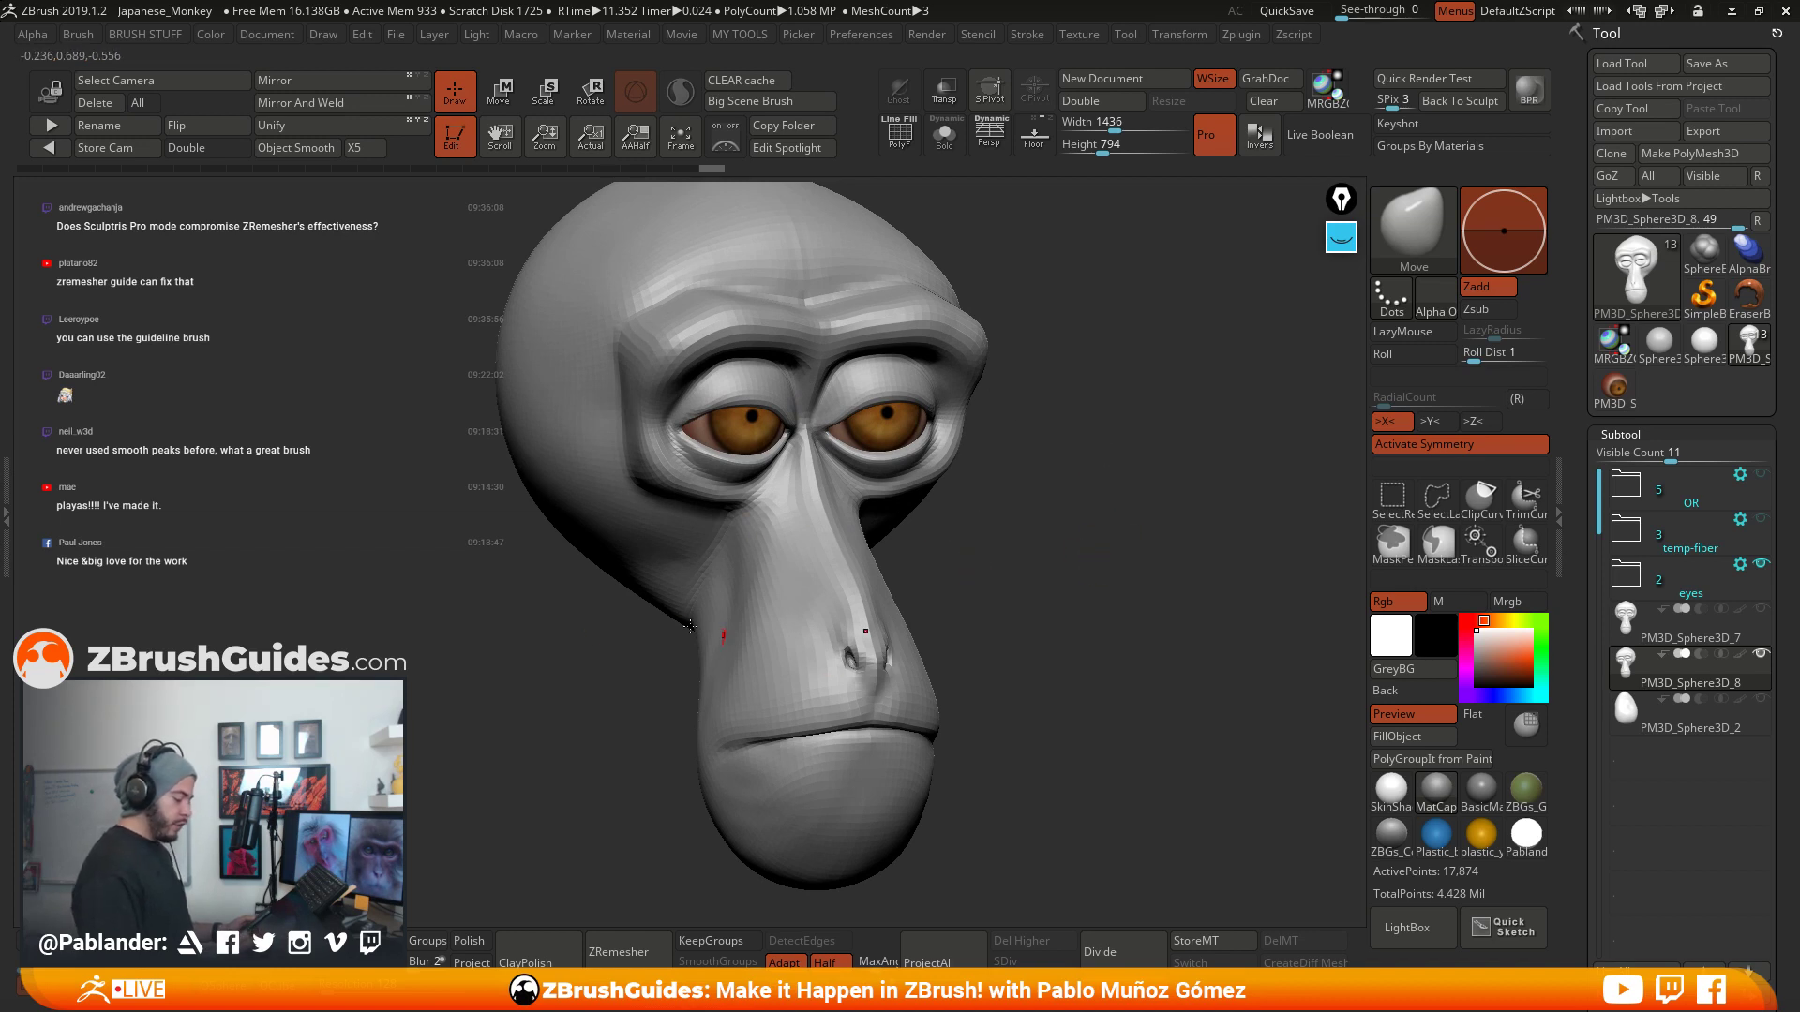
drag(1095, 544, 1099, 594)
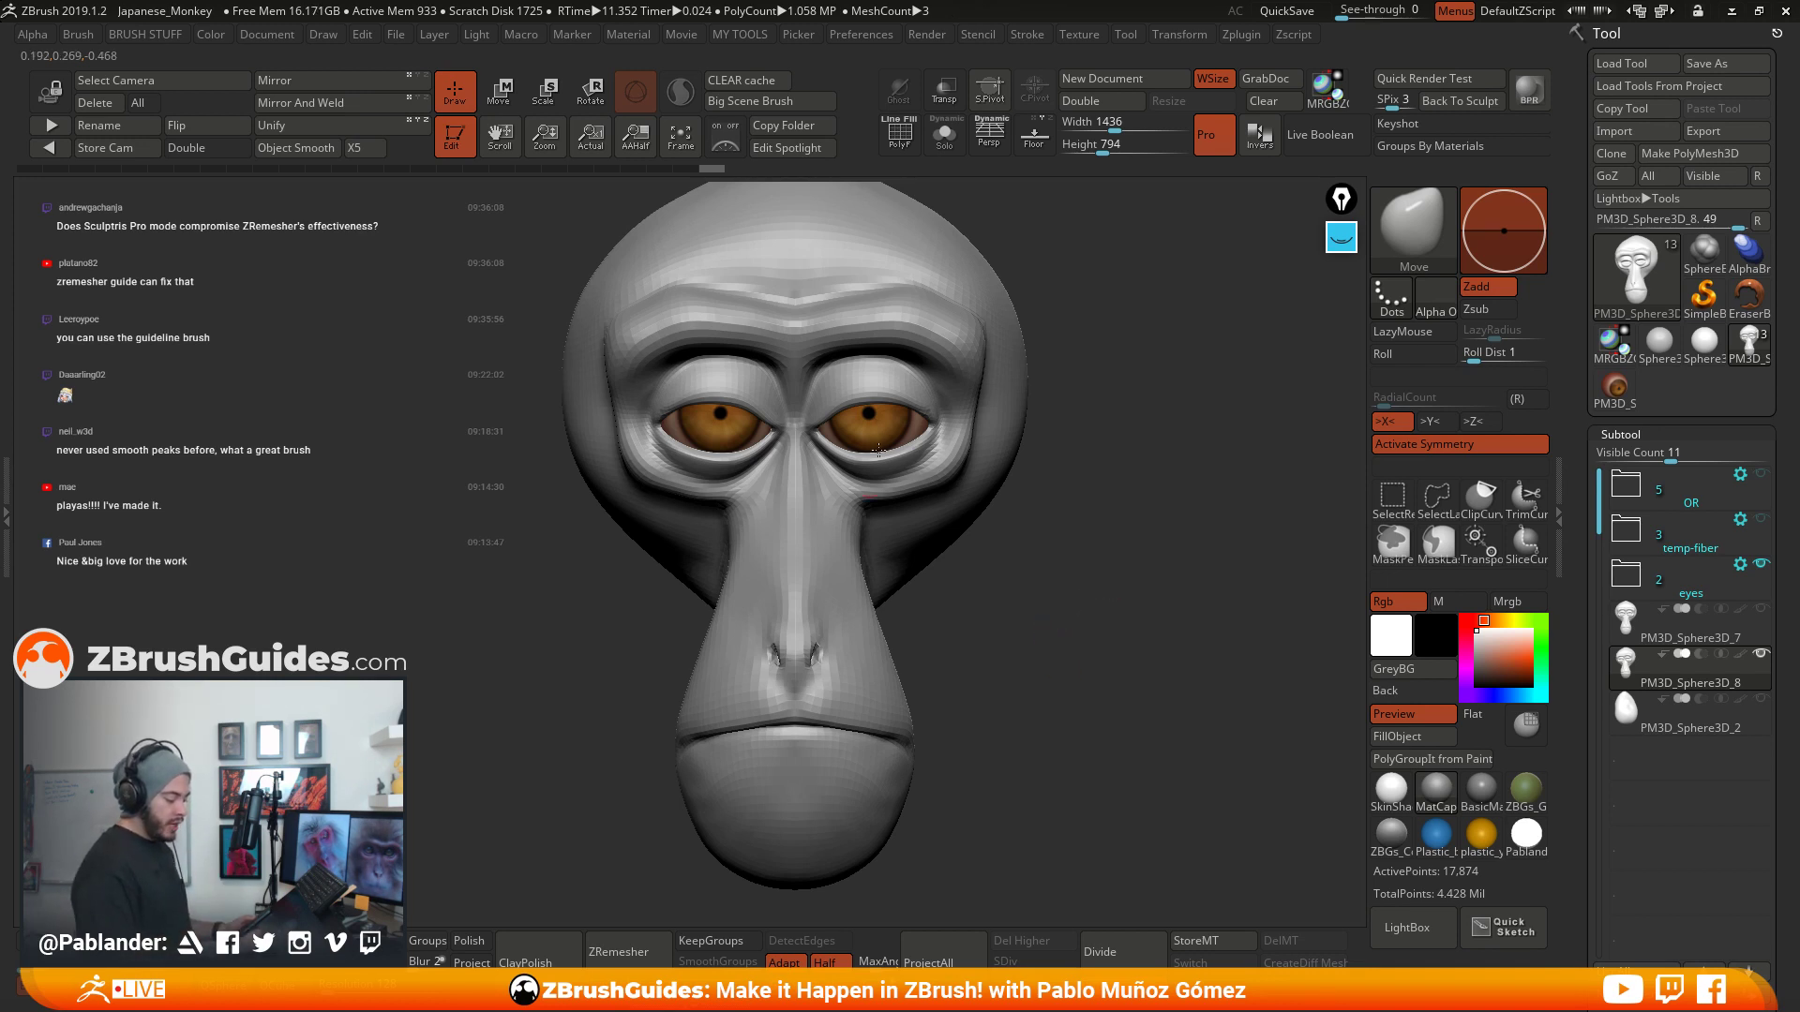
drag(1032, 680, 1038, 670)
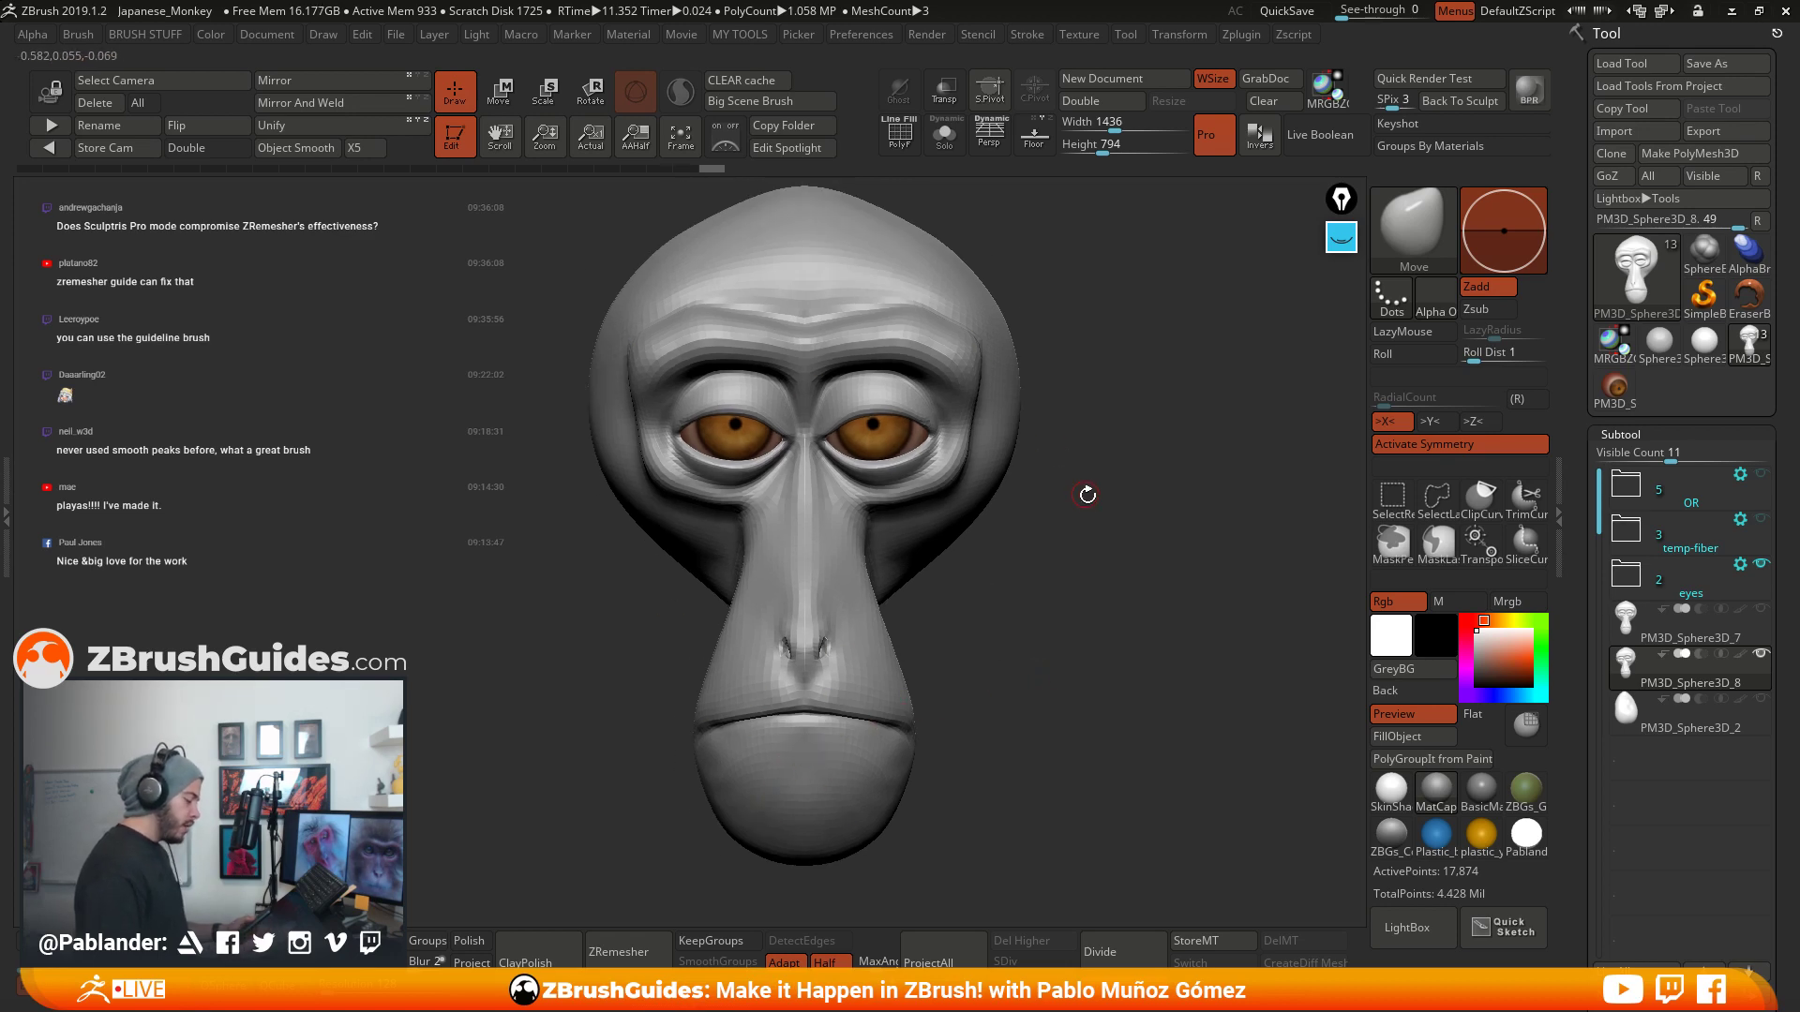
key(shift+f)
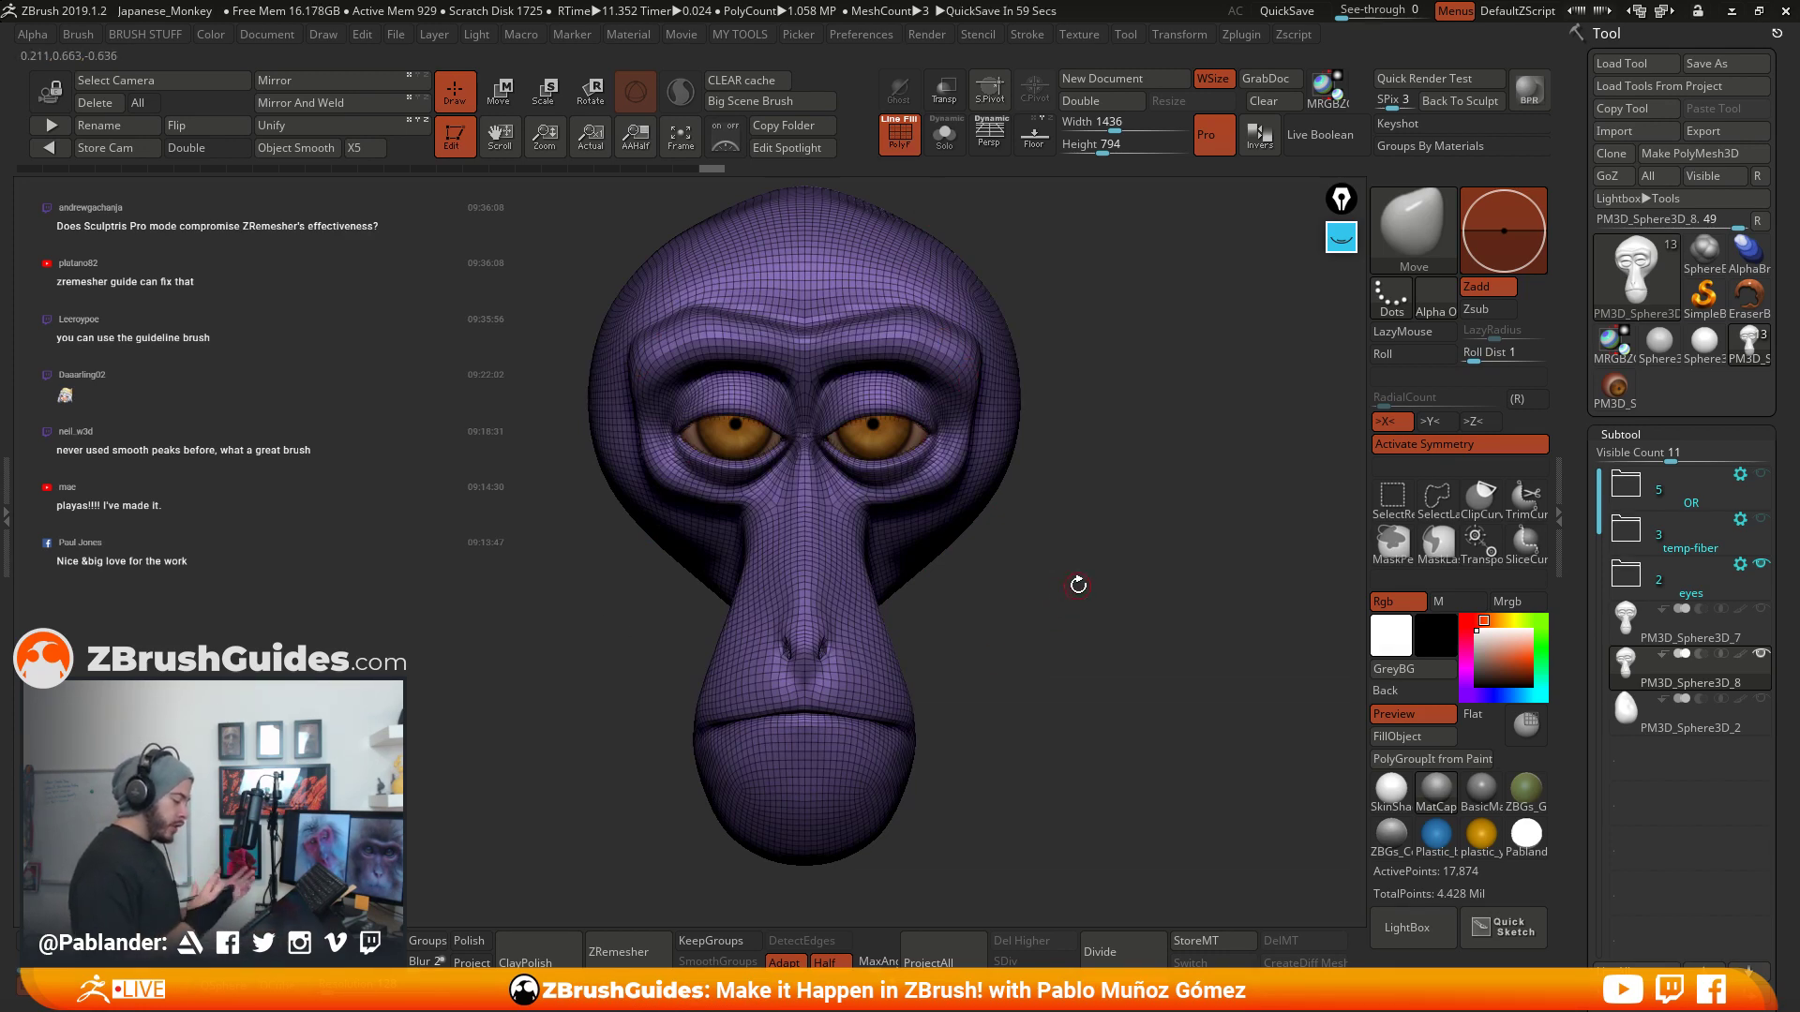
key(shift+f)
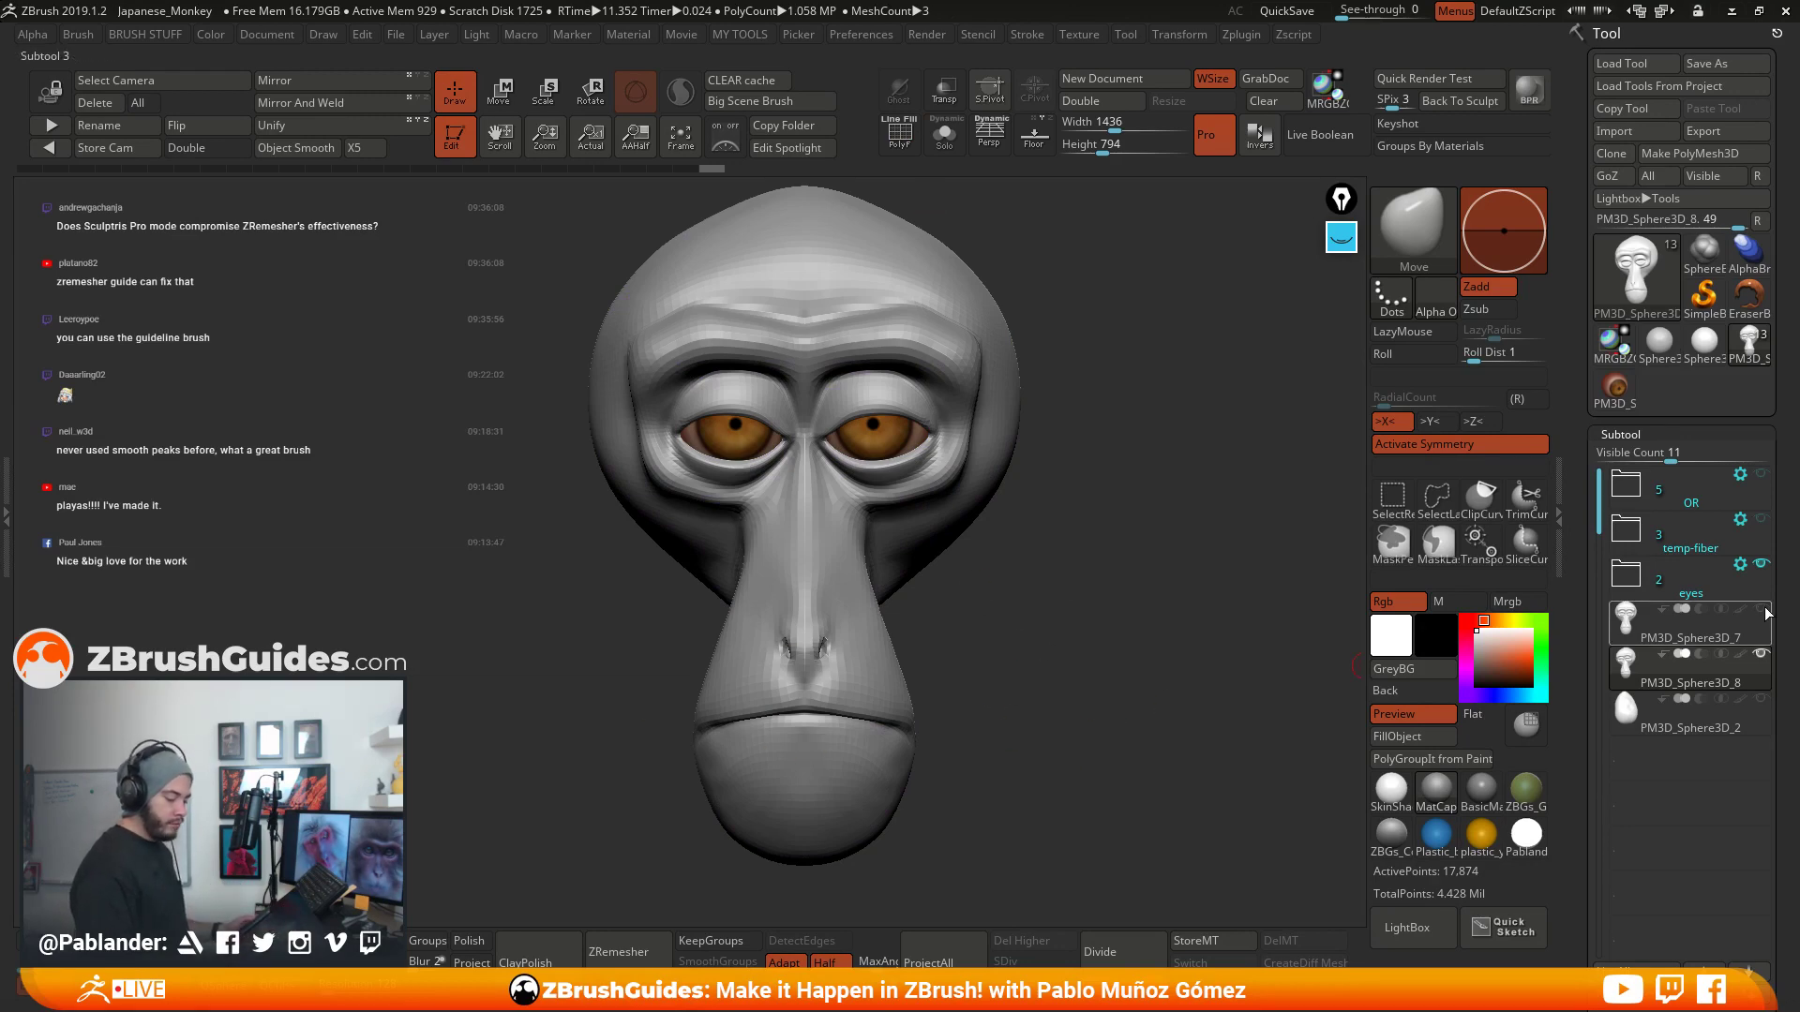
- Hide the eyes, show the detailed head, and project it onto the low-resolution head while dividing up to subdivision level 4
click(1763, 565)
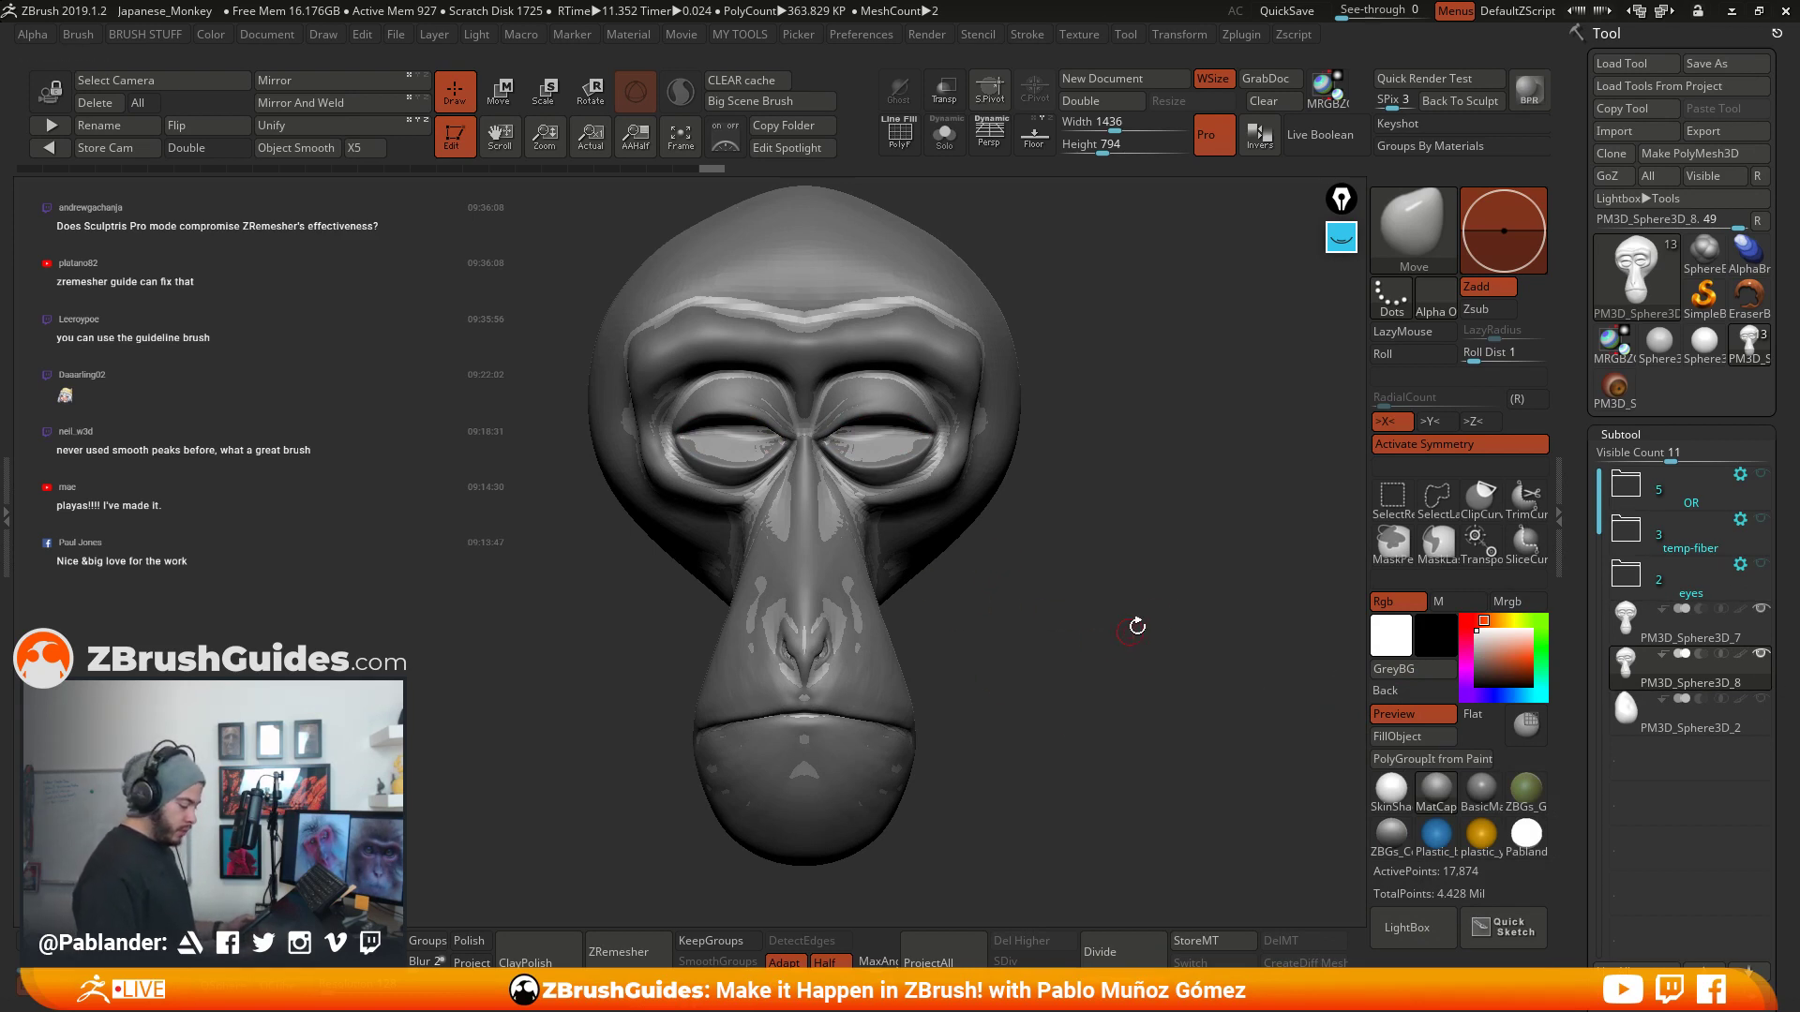
click(951, 951)
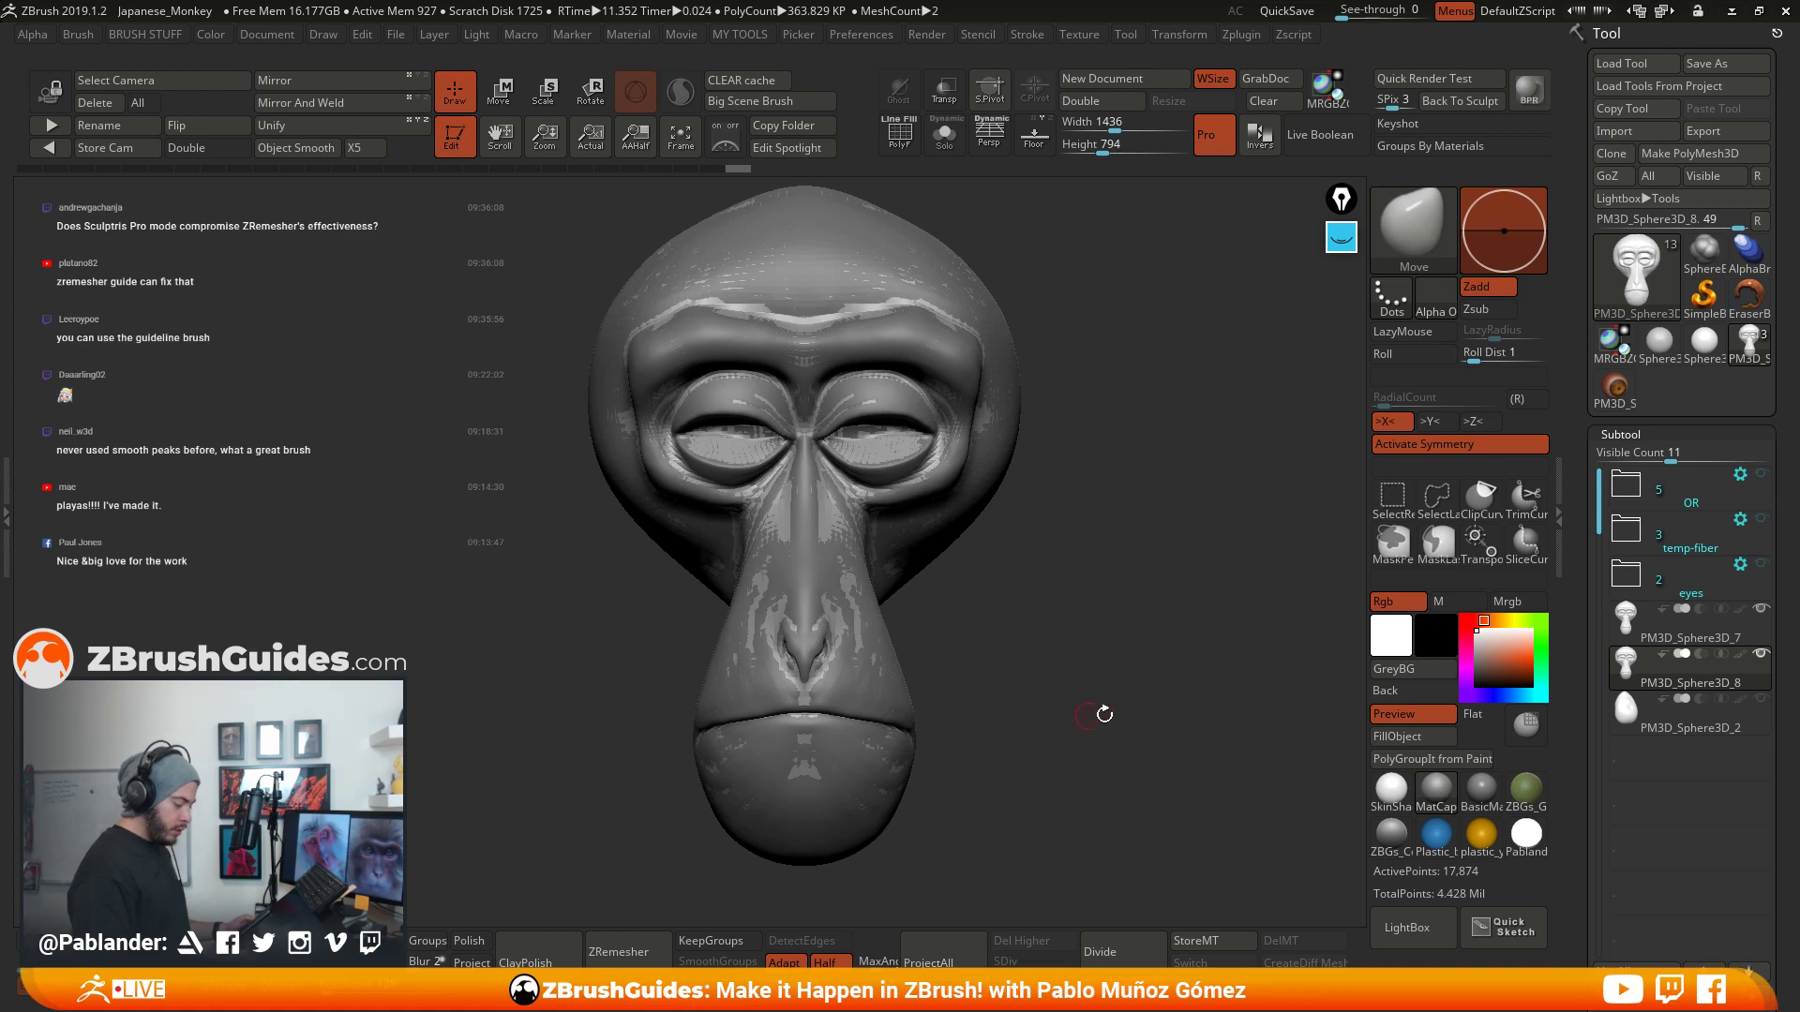
click(1128, 951)
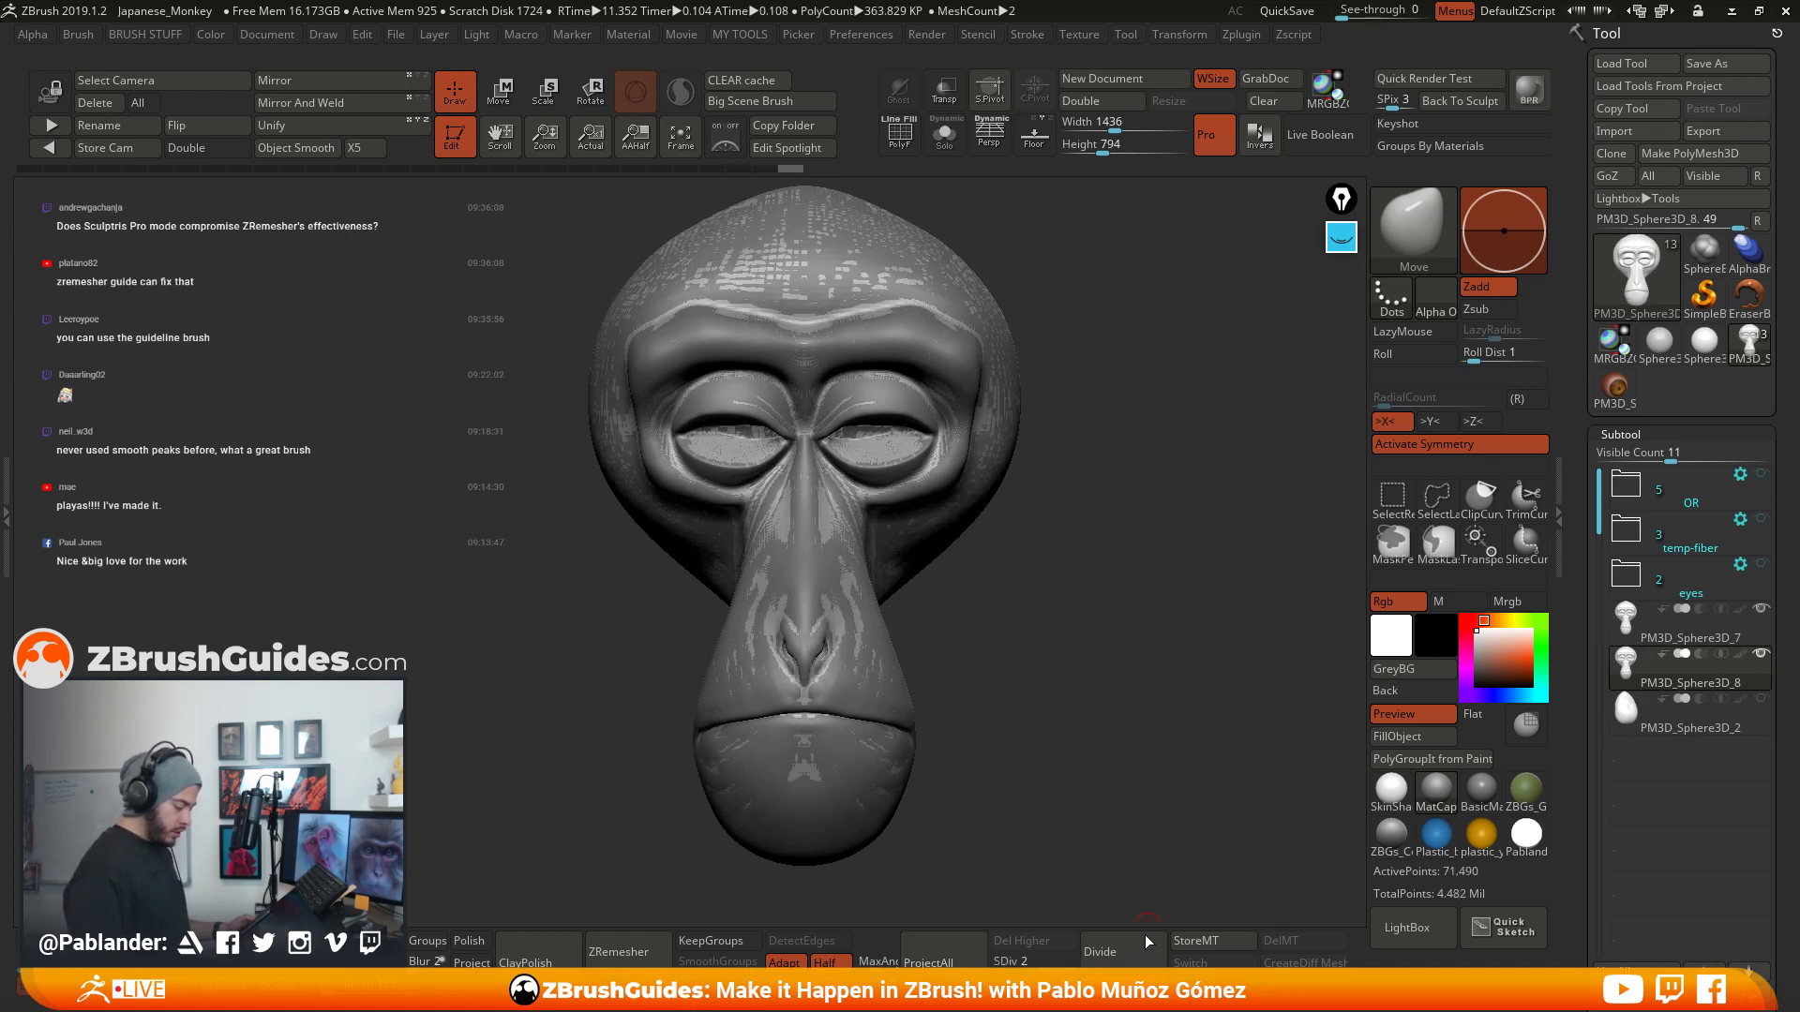
click(1144, 939)
click(941, 962)
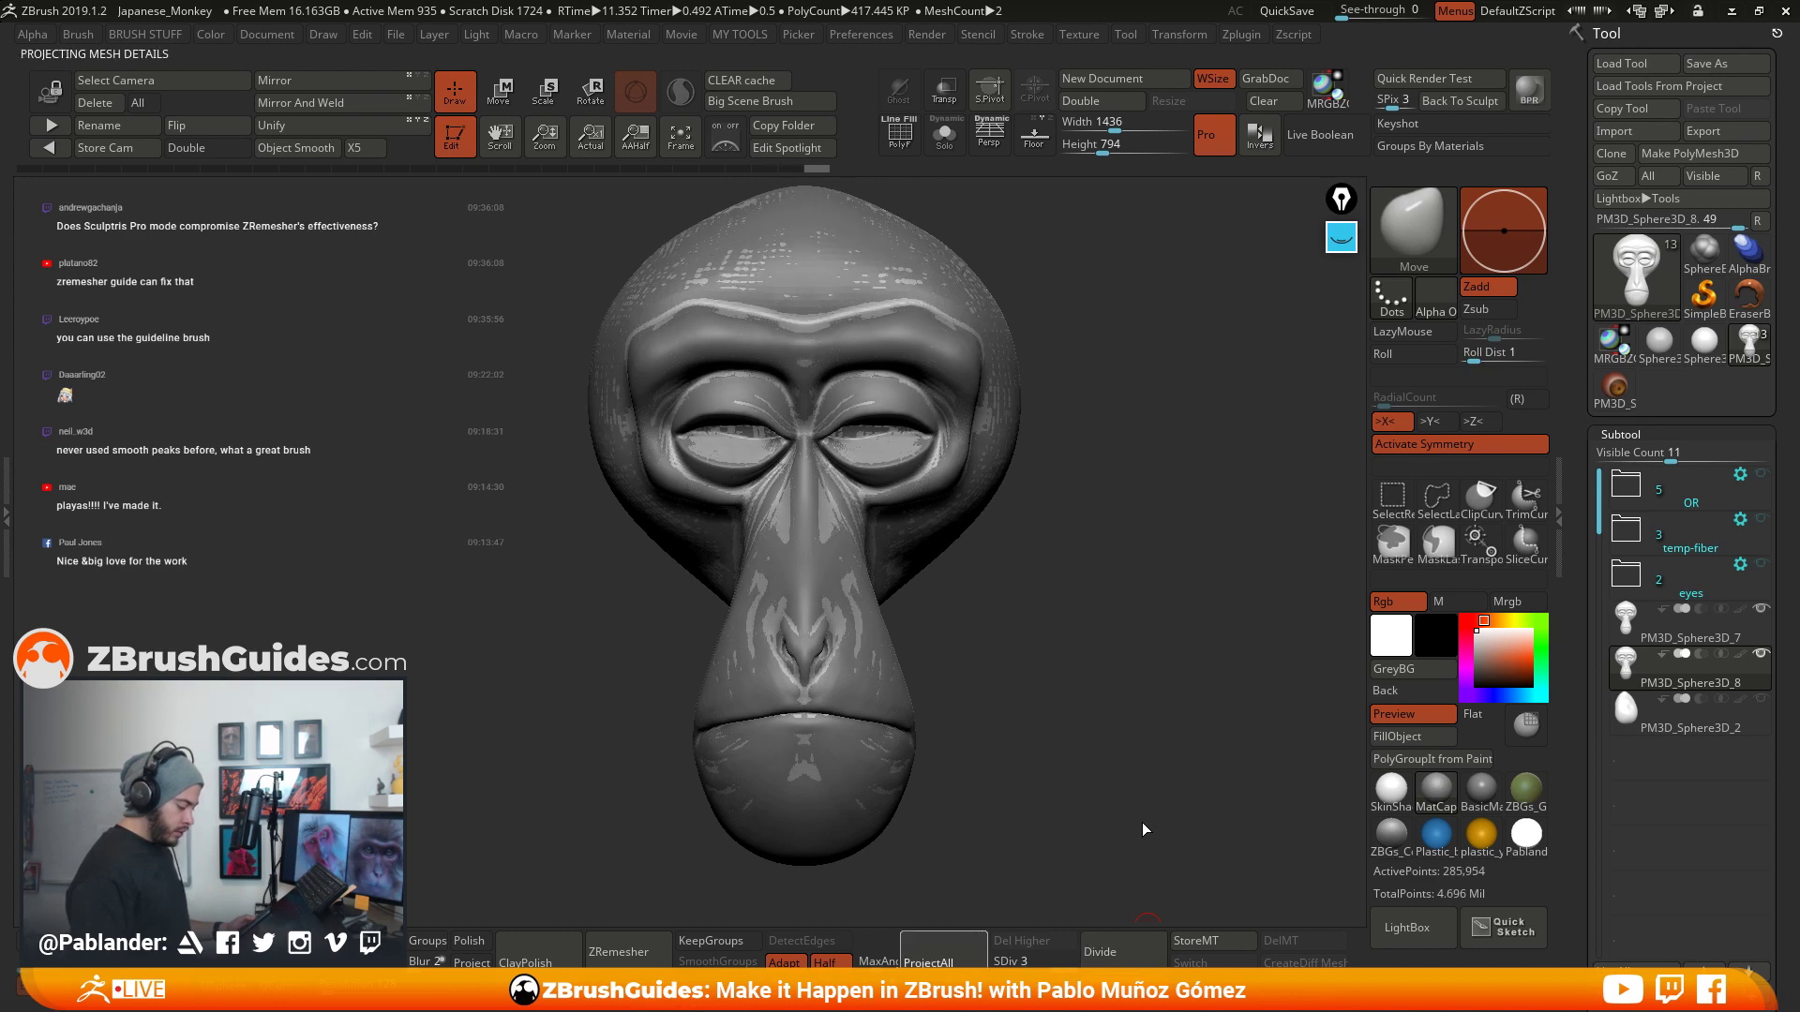
click(1120, 945)
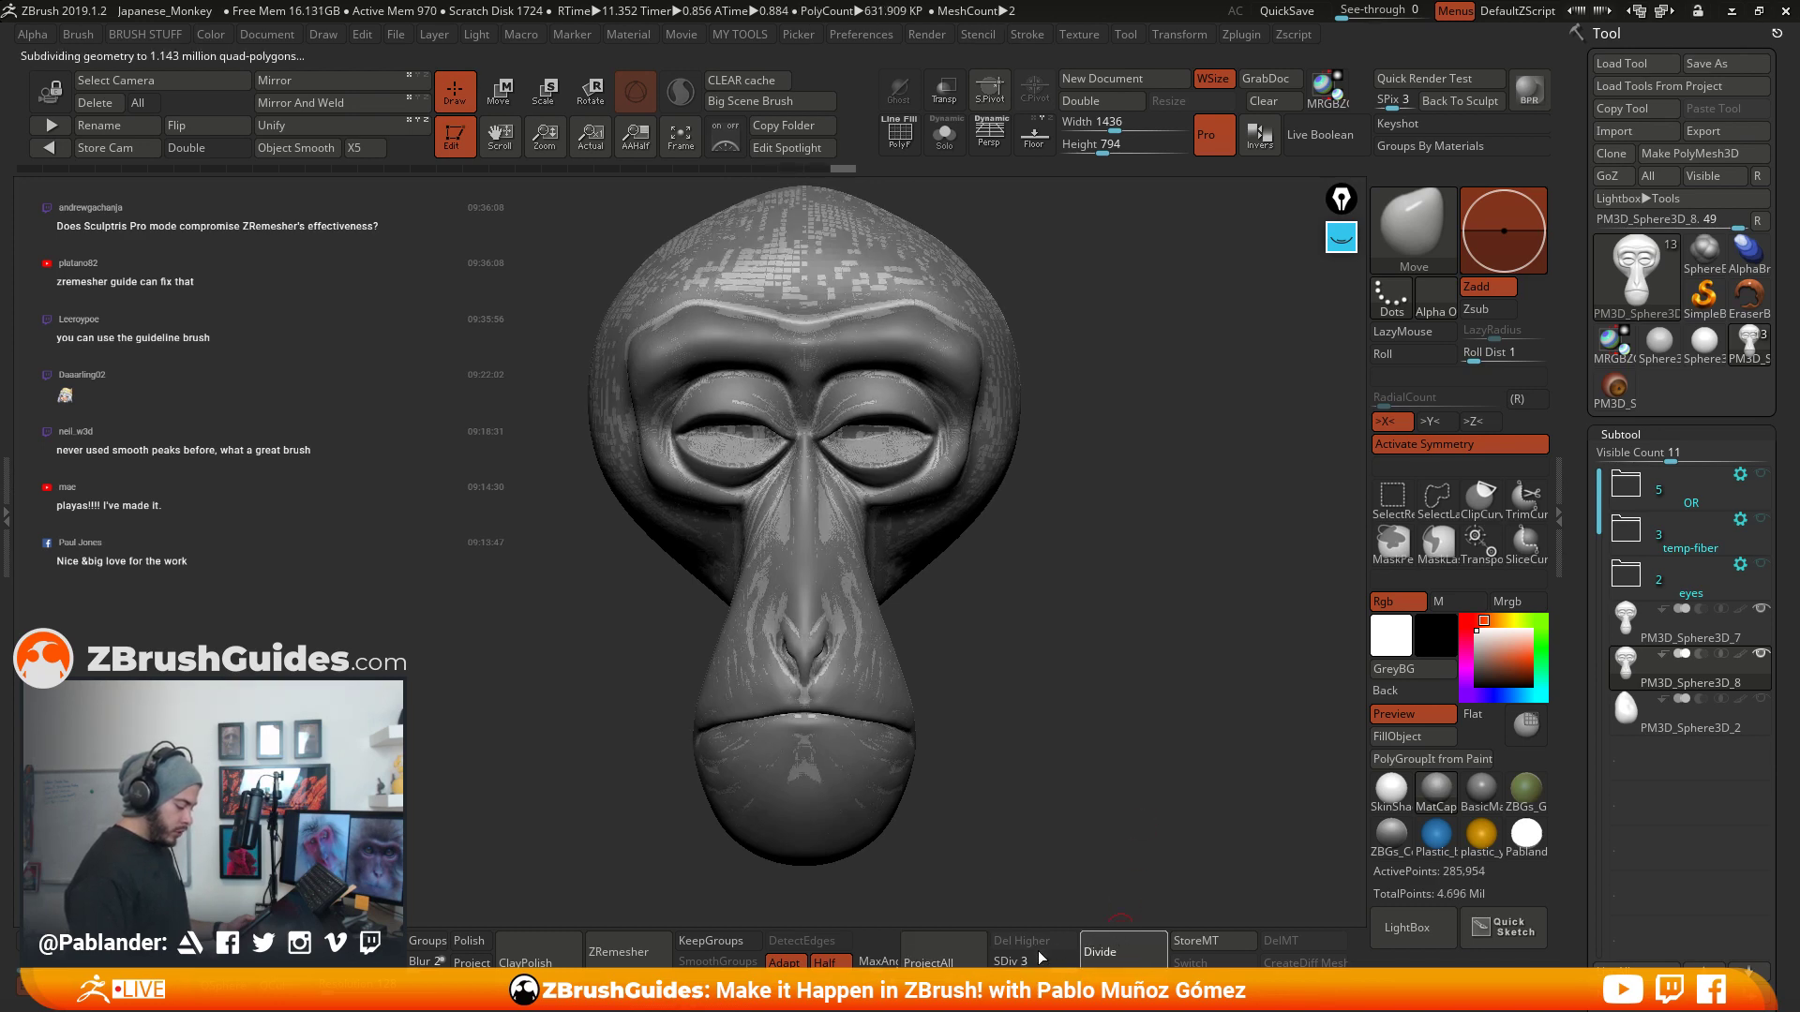
click(933, 956)
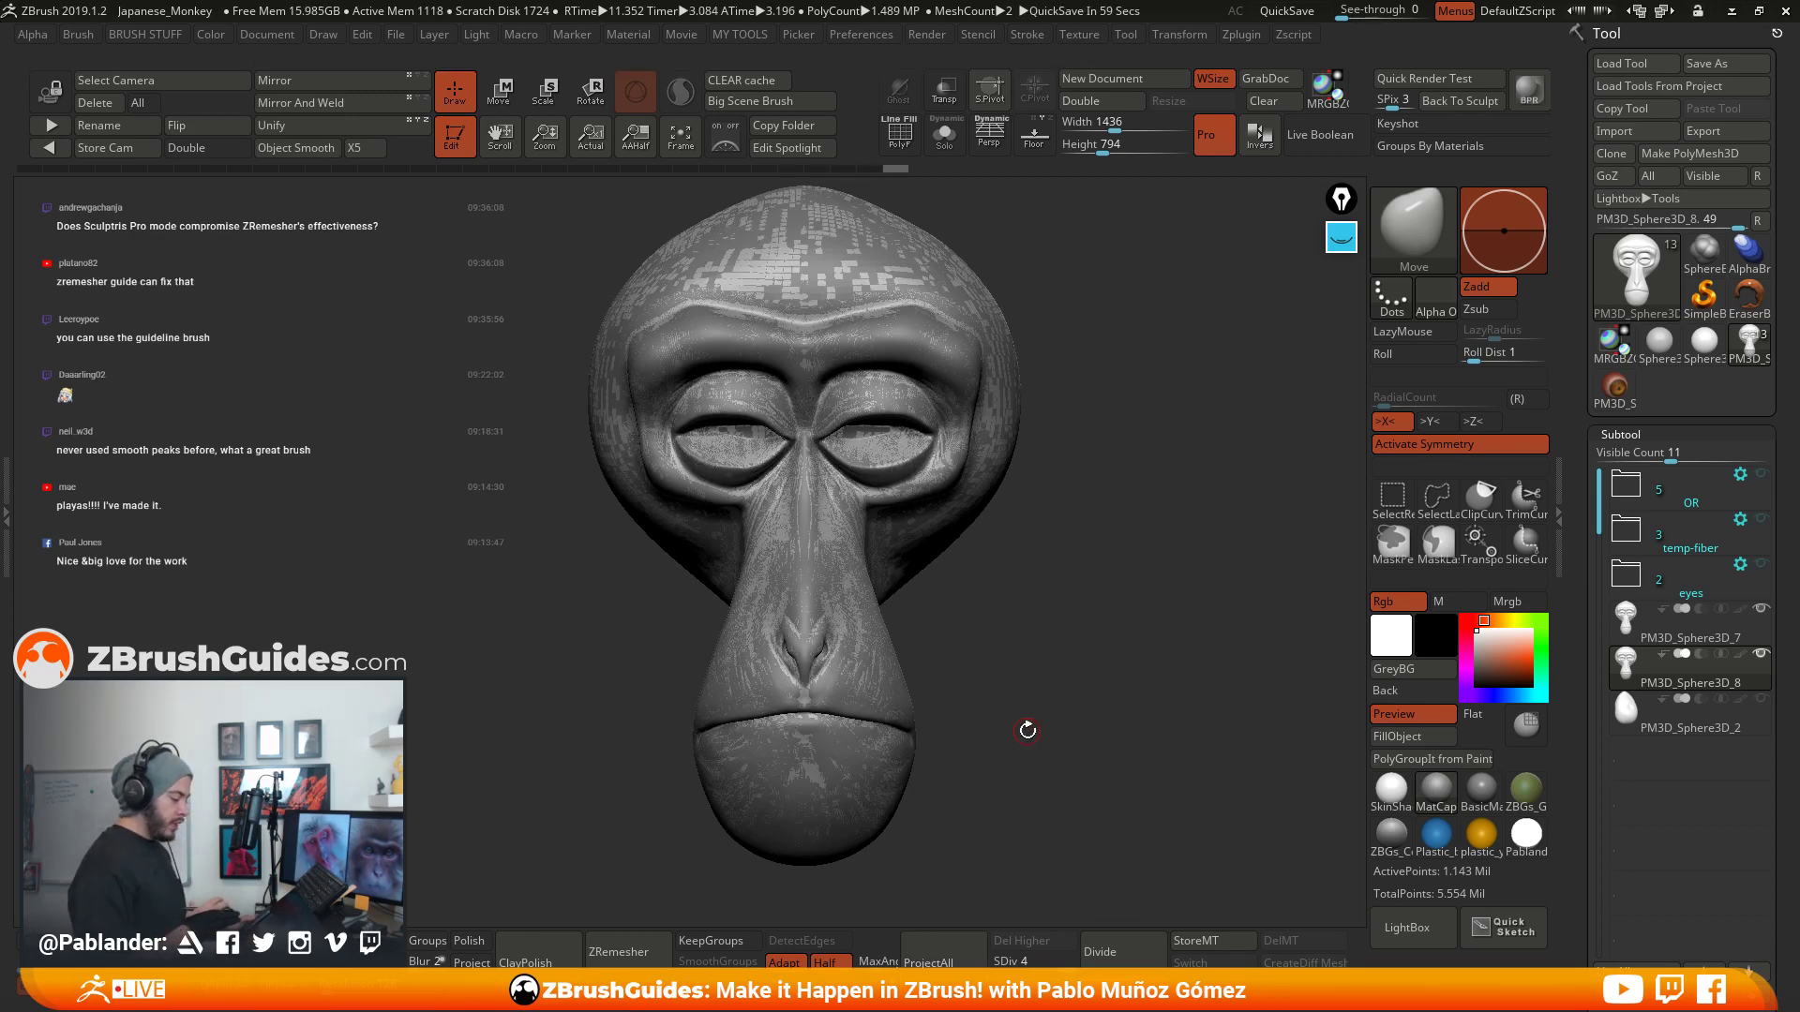
- Color the low-resolution head PM3D_Sphere3D_8 a saturated orange-red to set it apart from the detailed head
click(1519, 654)
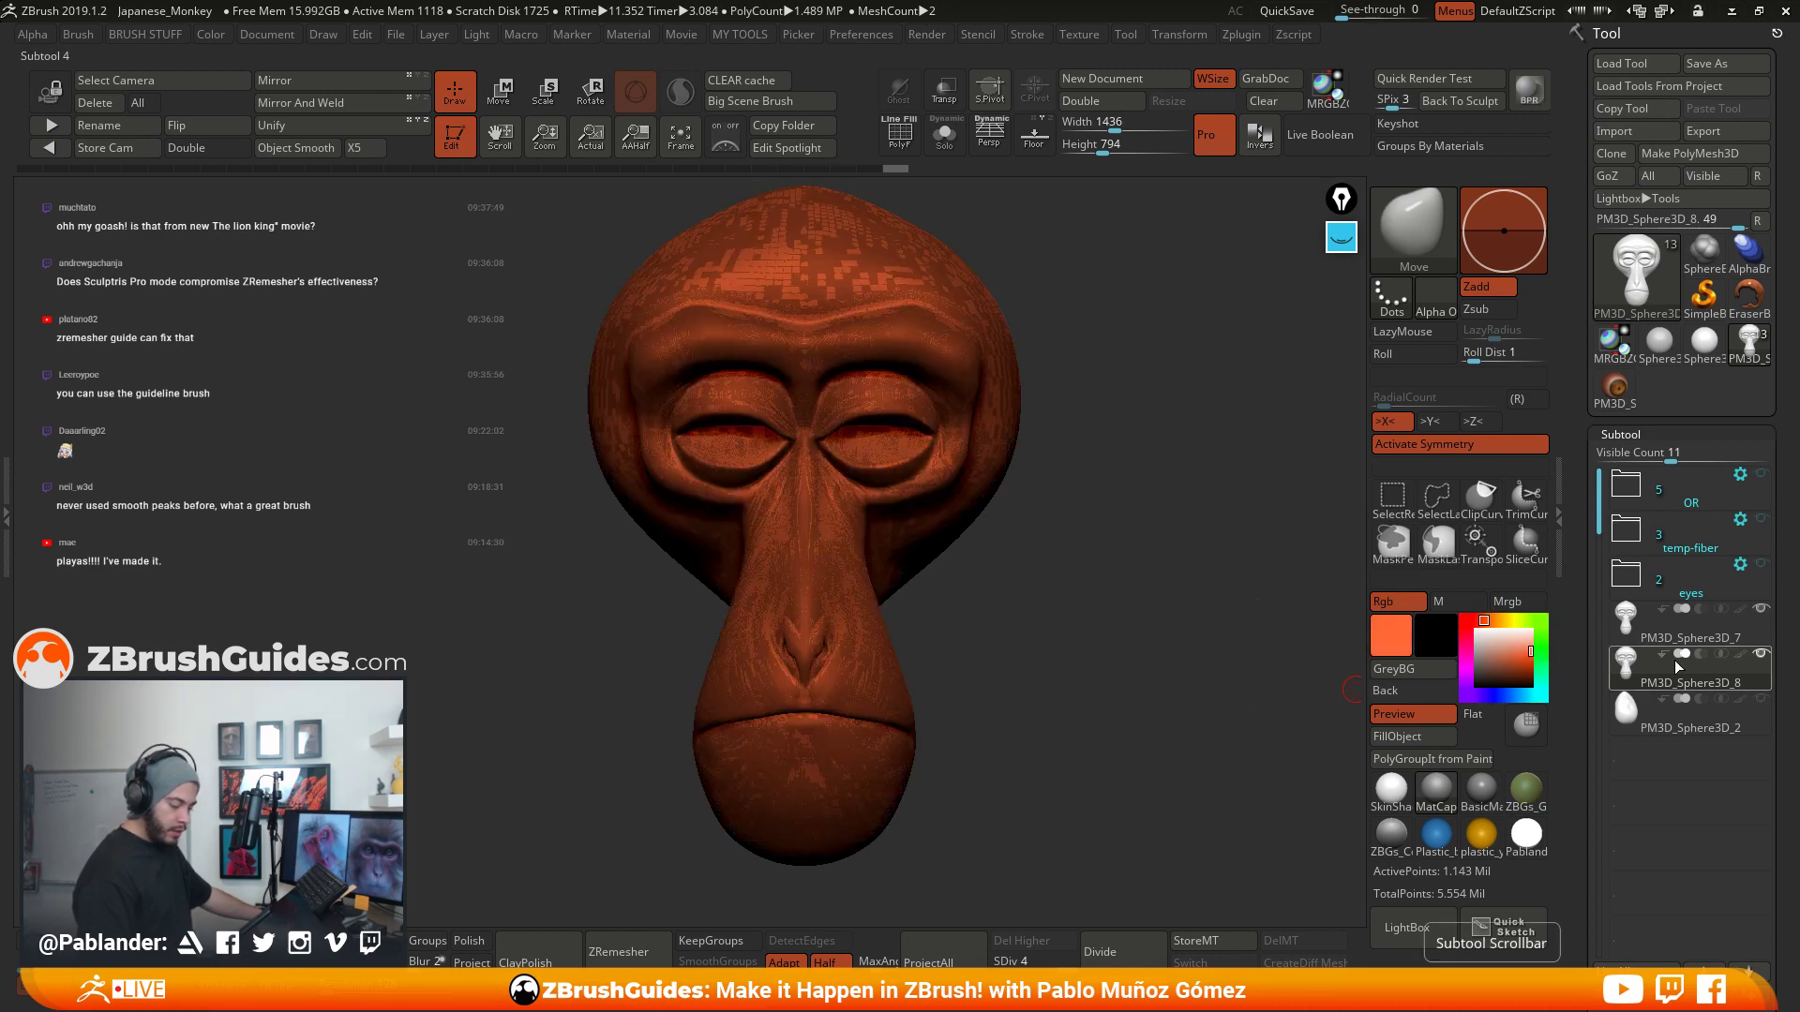
click(1486, 622)
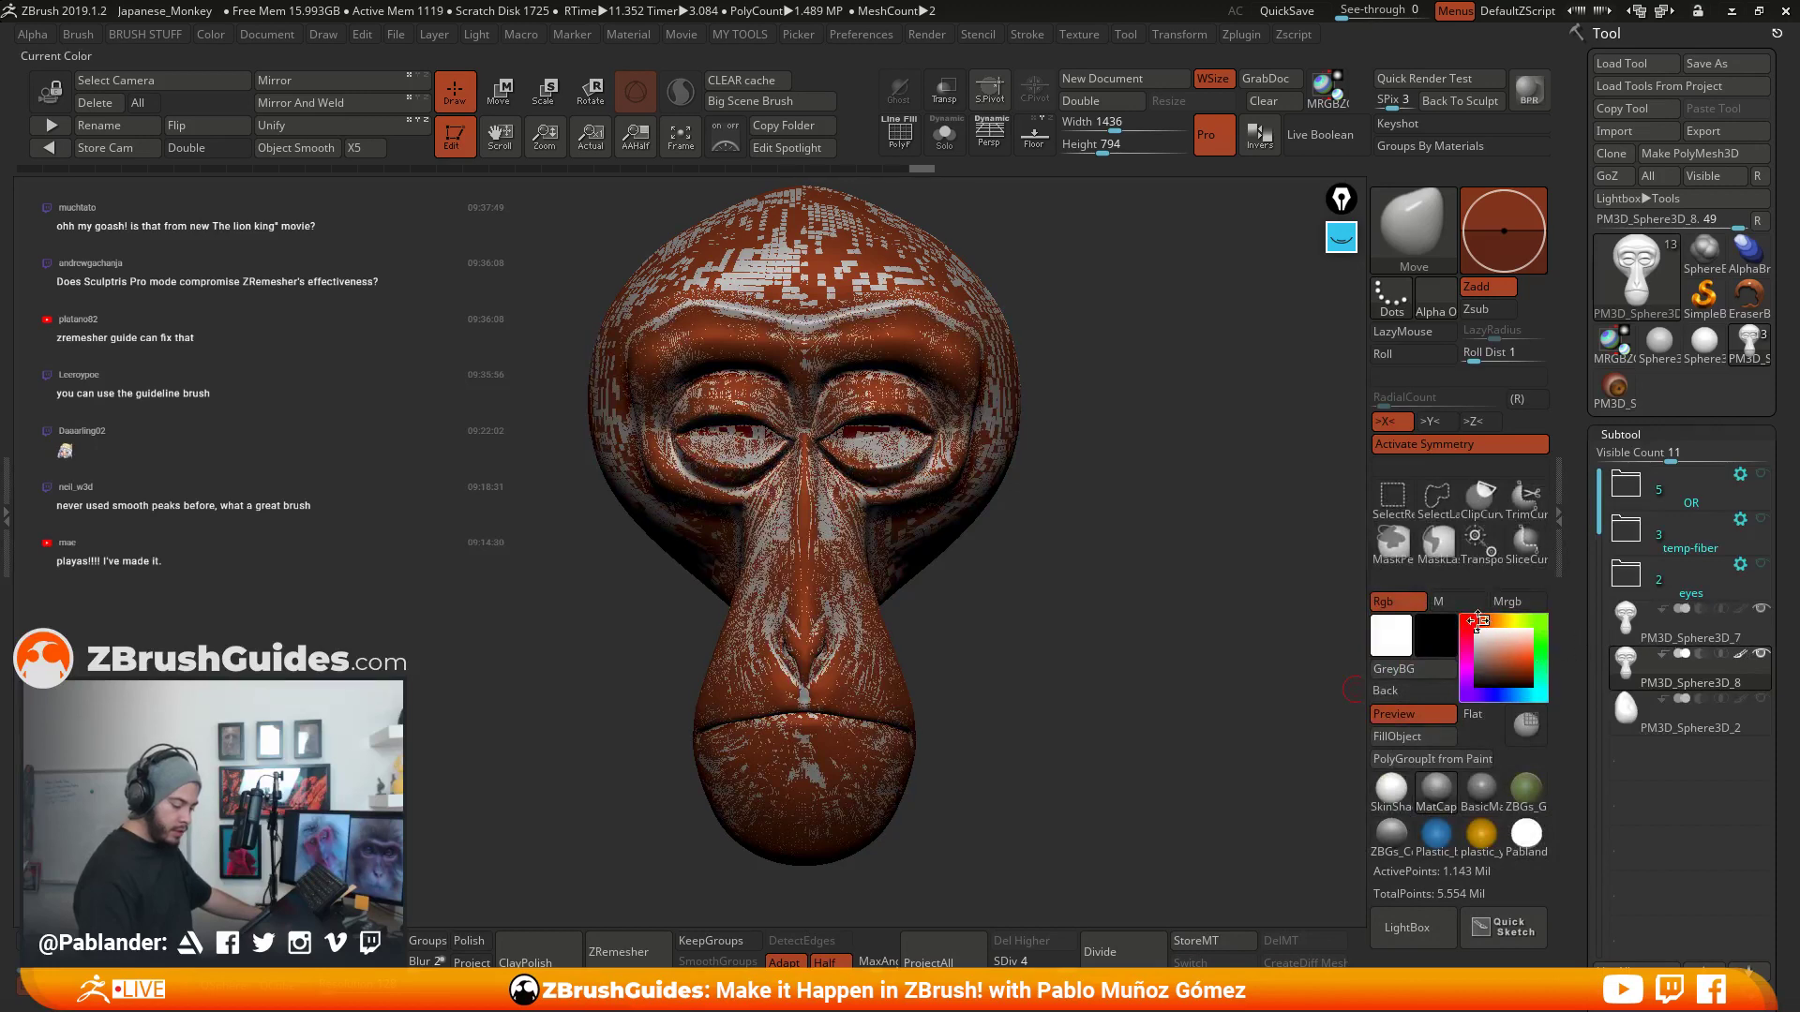
drag(1503, 639, 1530, 660)
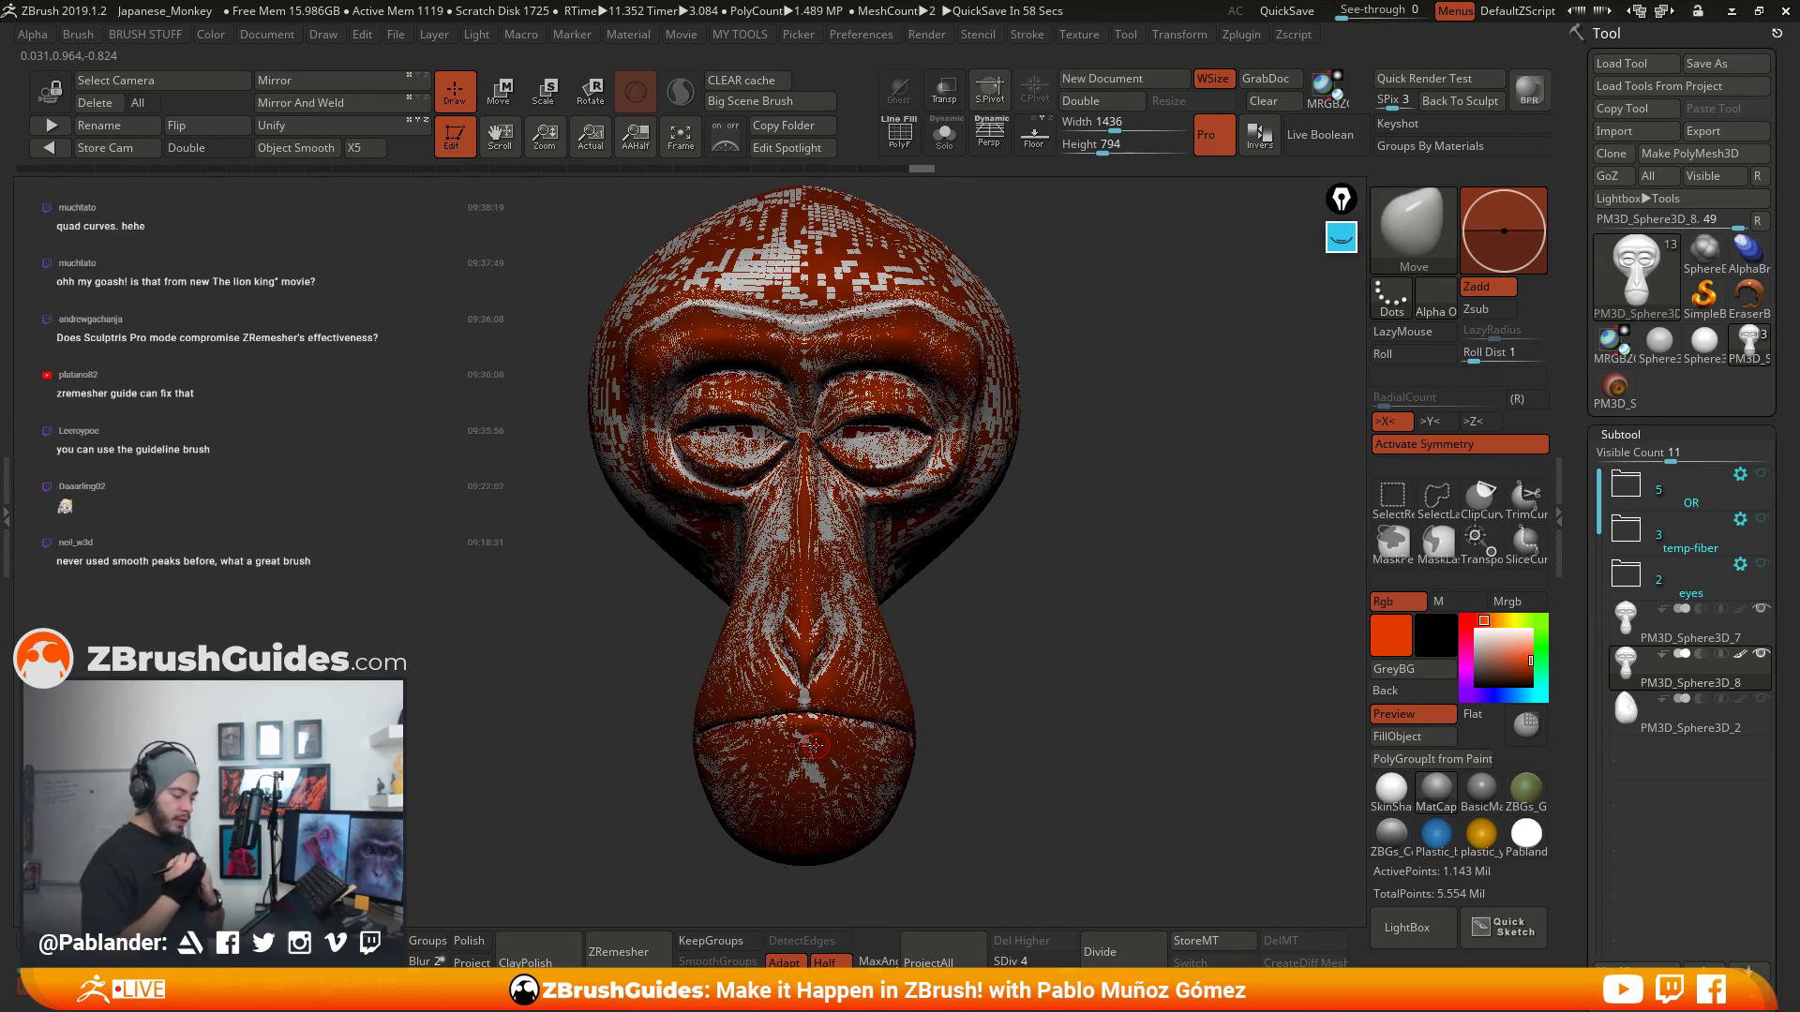
- Clear the old screen annotations and draw a white horizontal line beside the head
click(1341, 238)
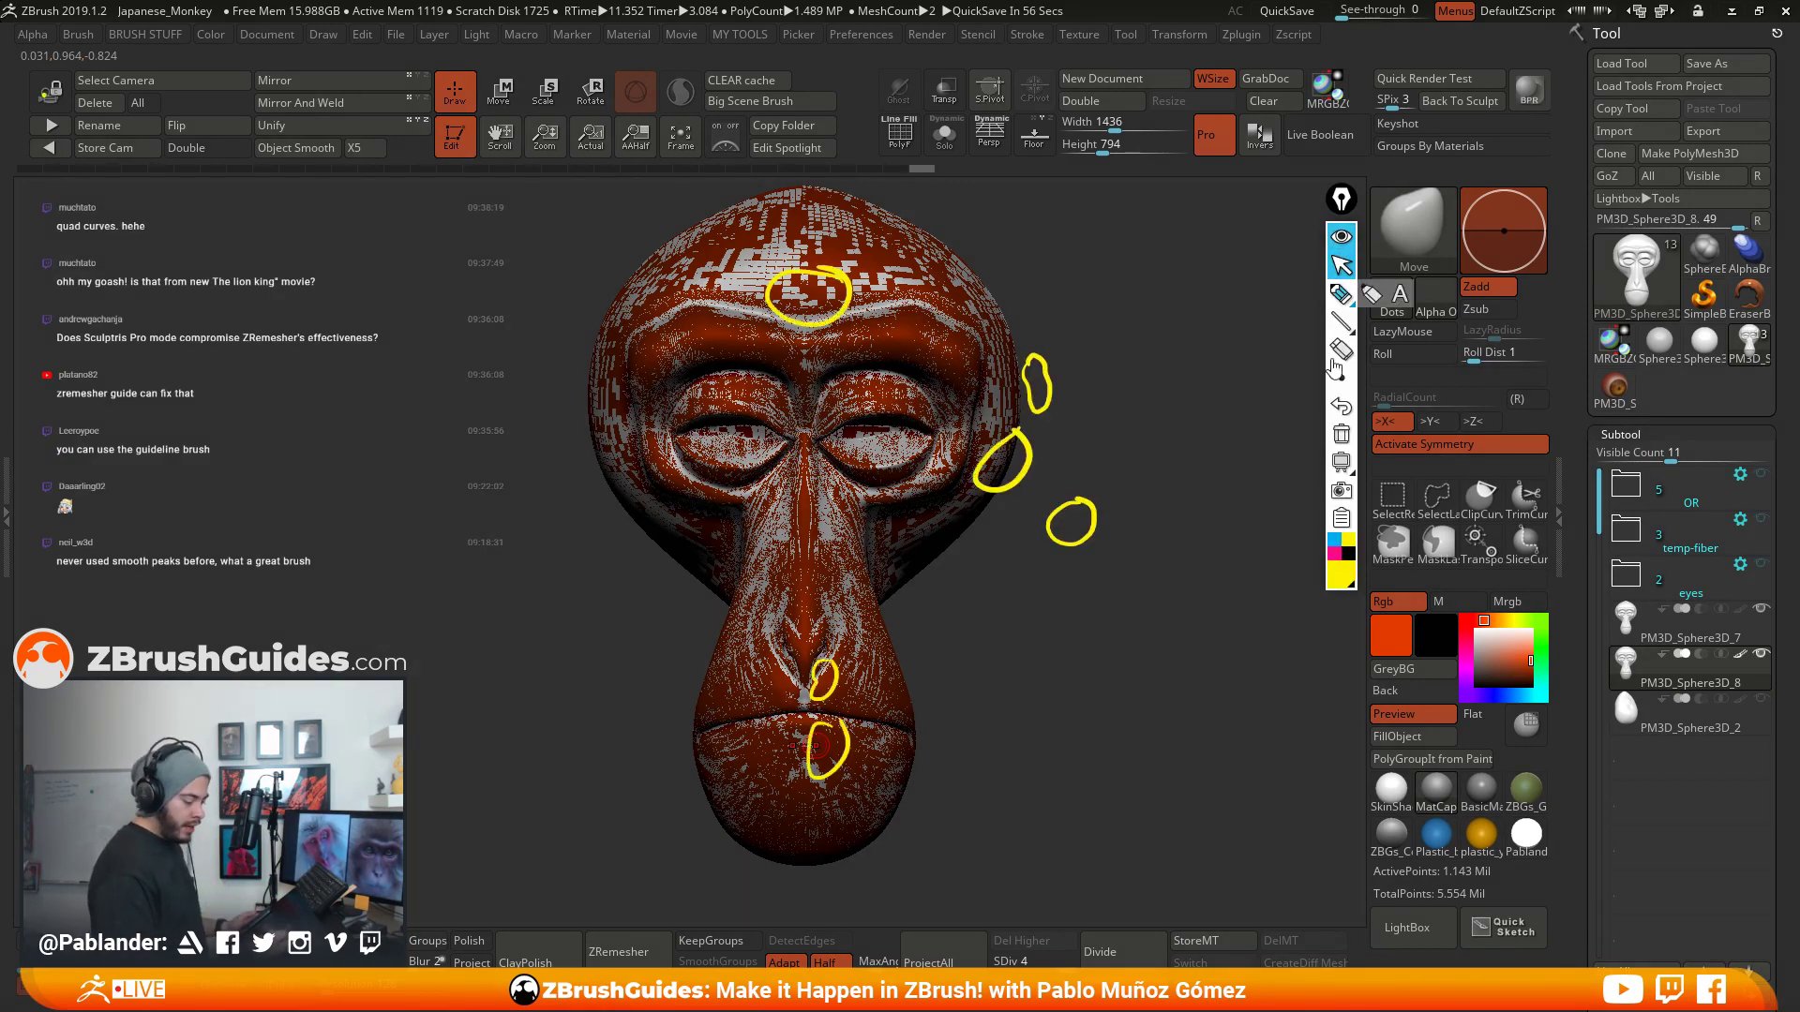
click(1342, 439)
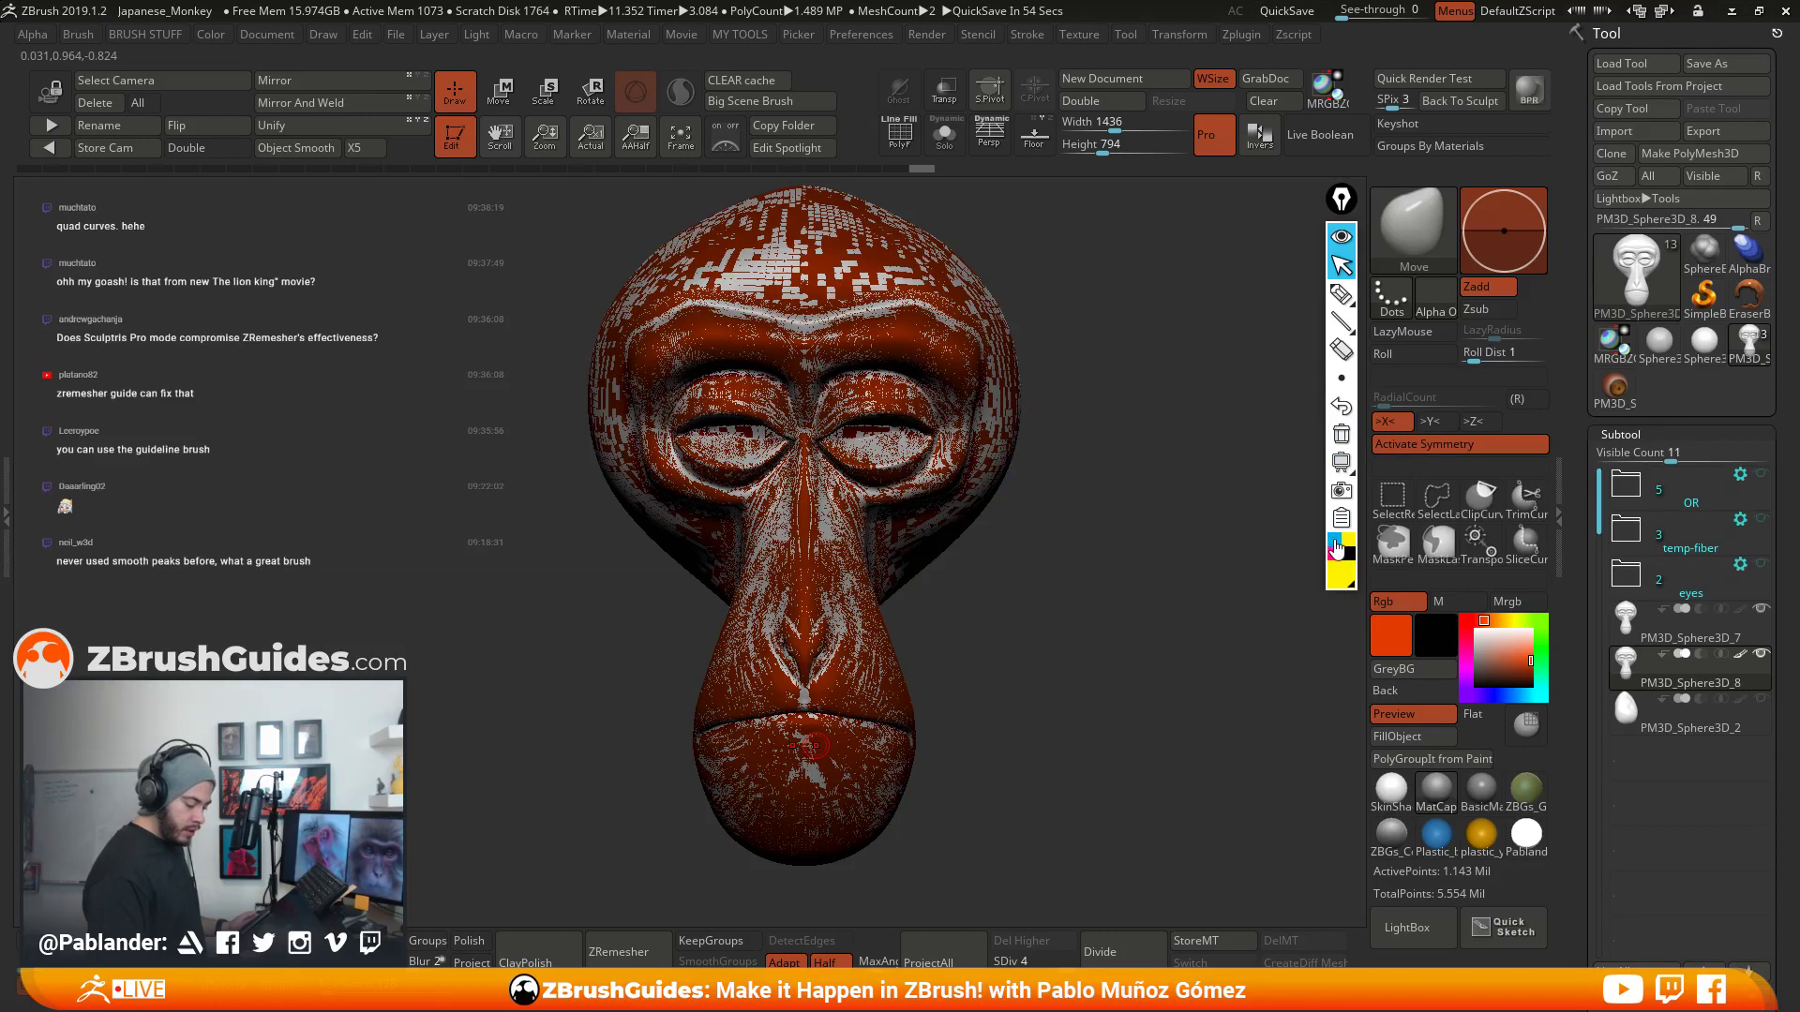
click(1337, 549)
click(1378, 574)
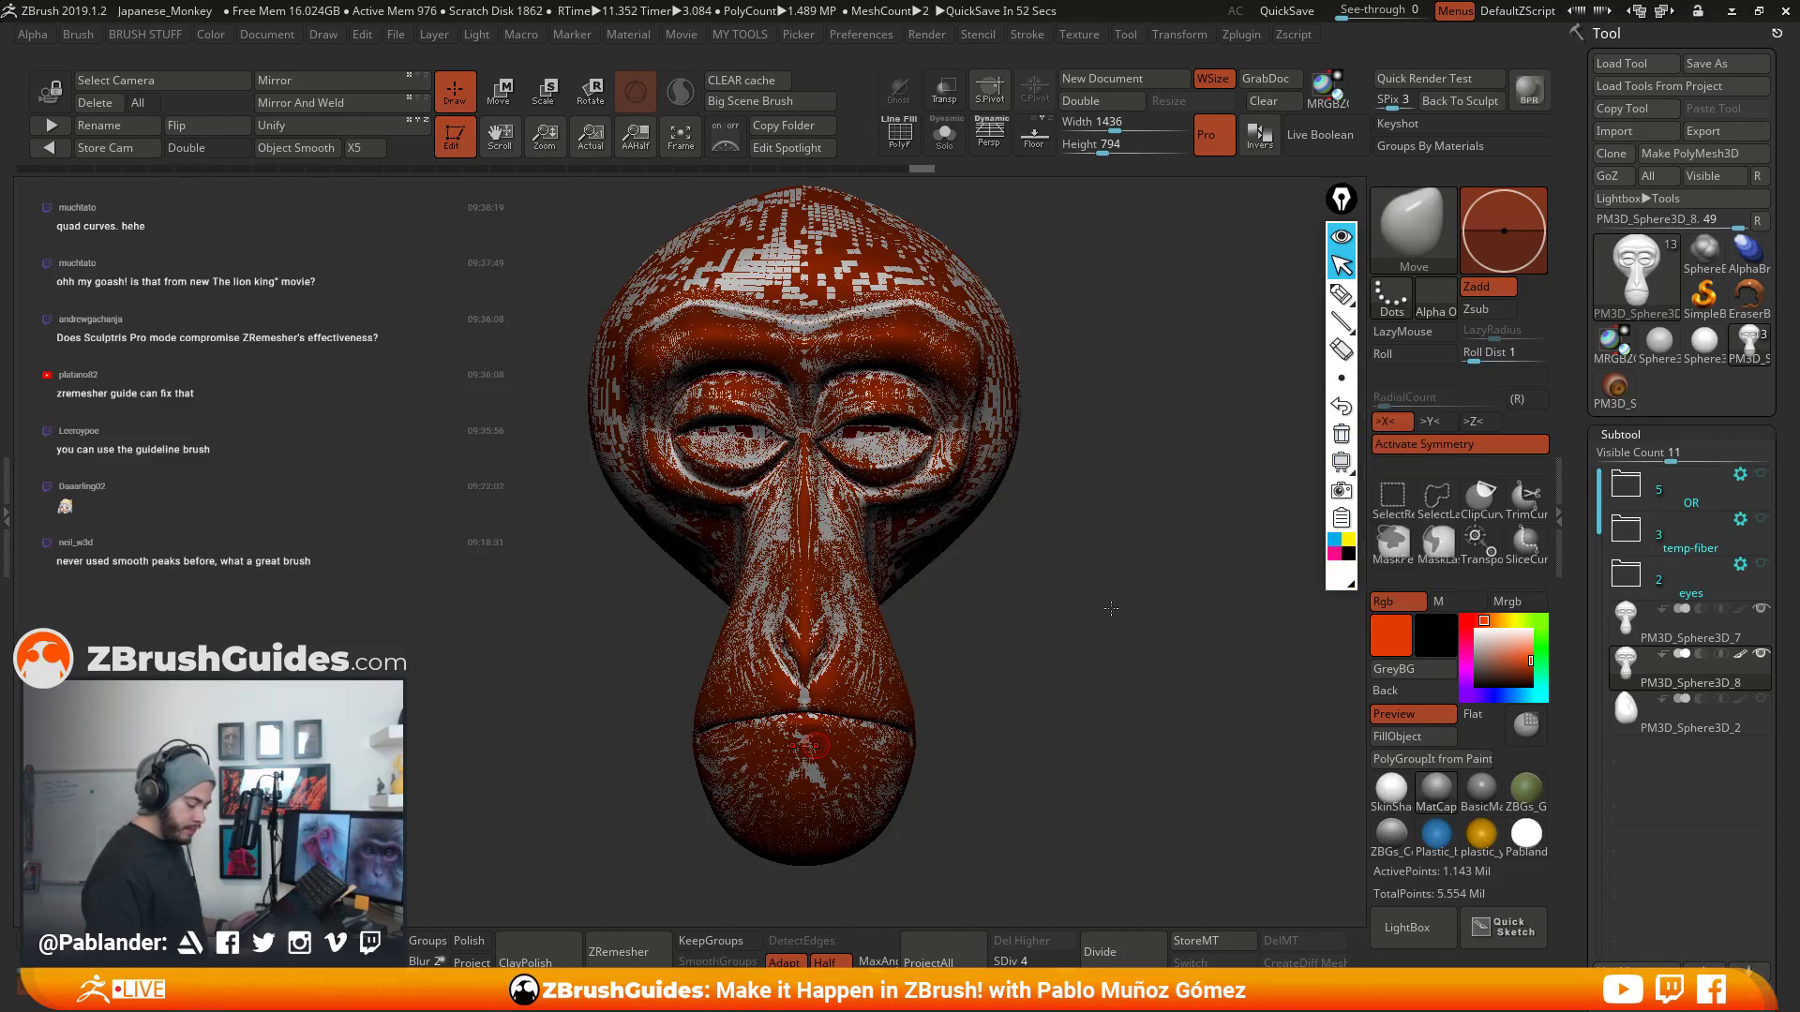
click(1342, 294)
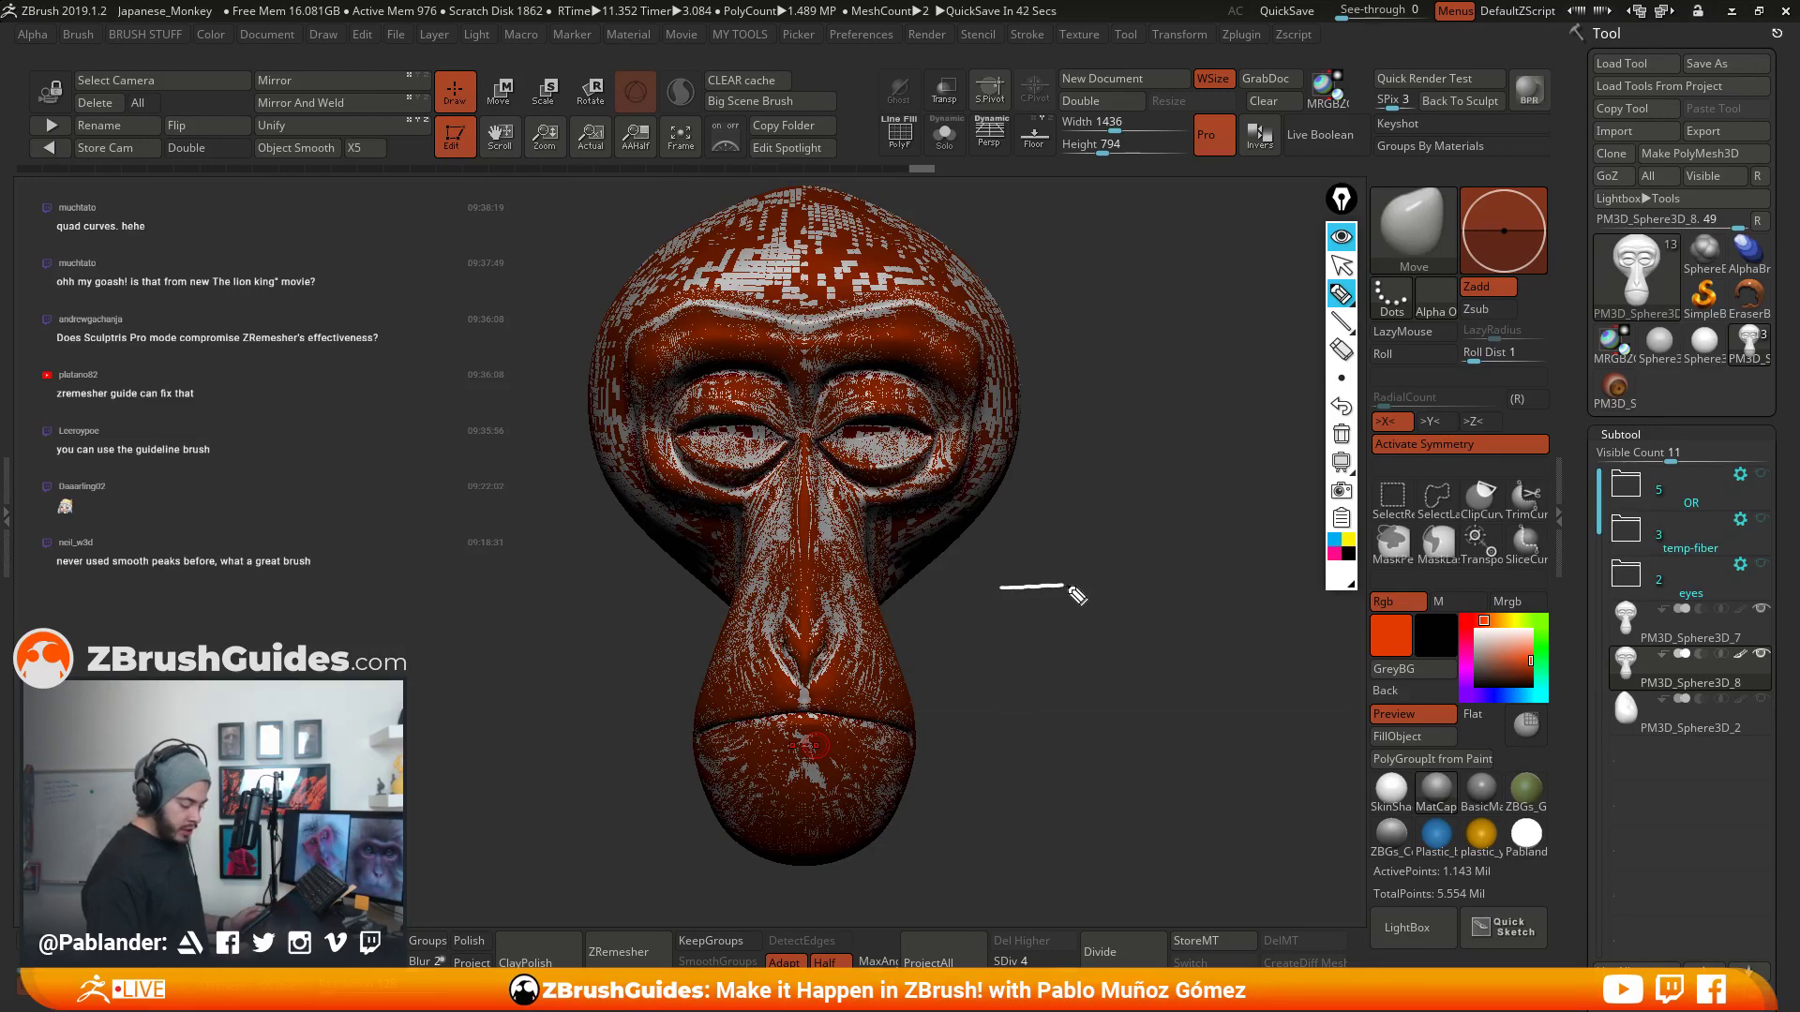
- Draw a red faceted mesh profile across the white line and outline the areas around the line in blue and yellow
click(1347, 582)
click(1441, 439)
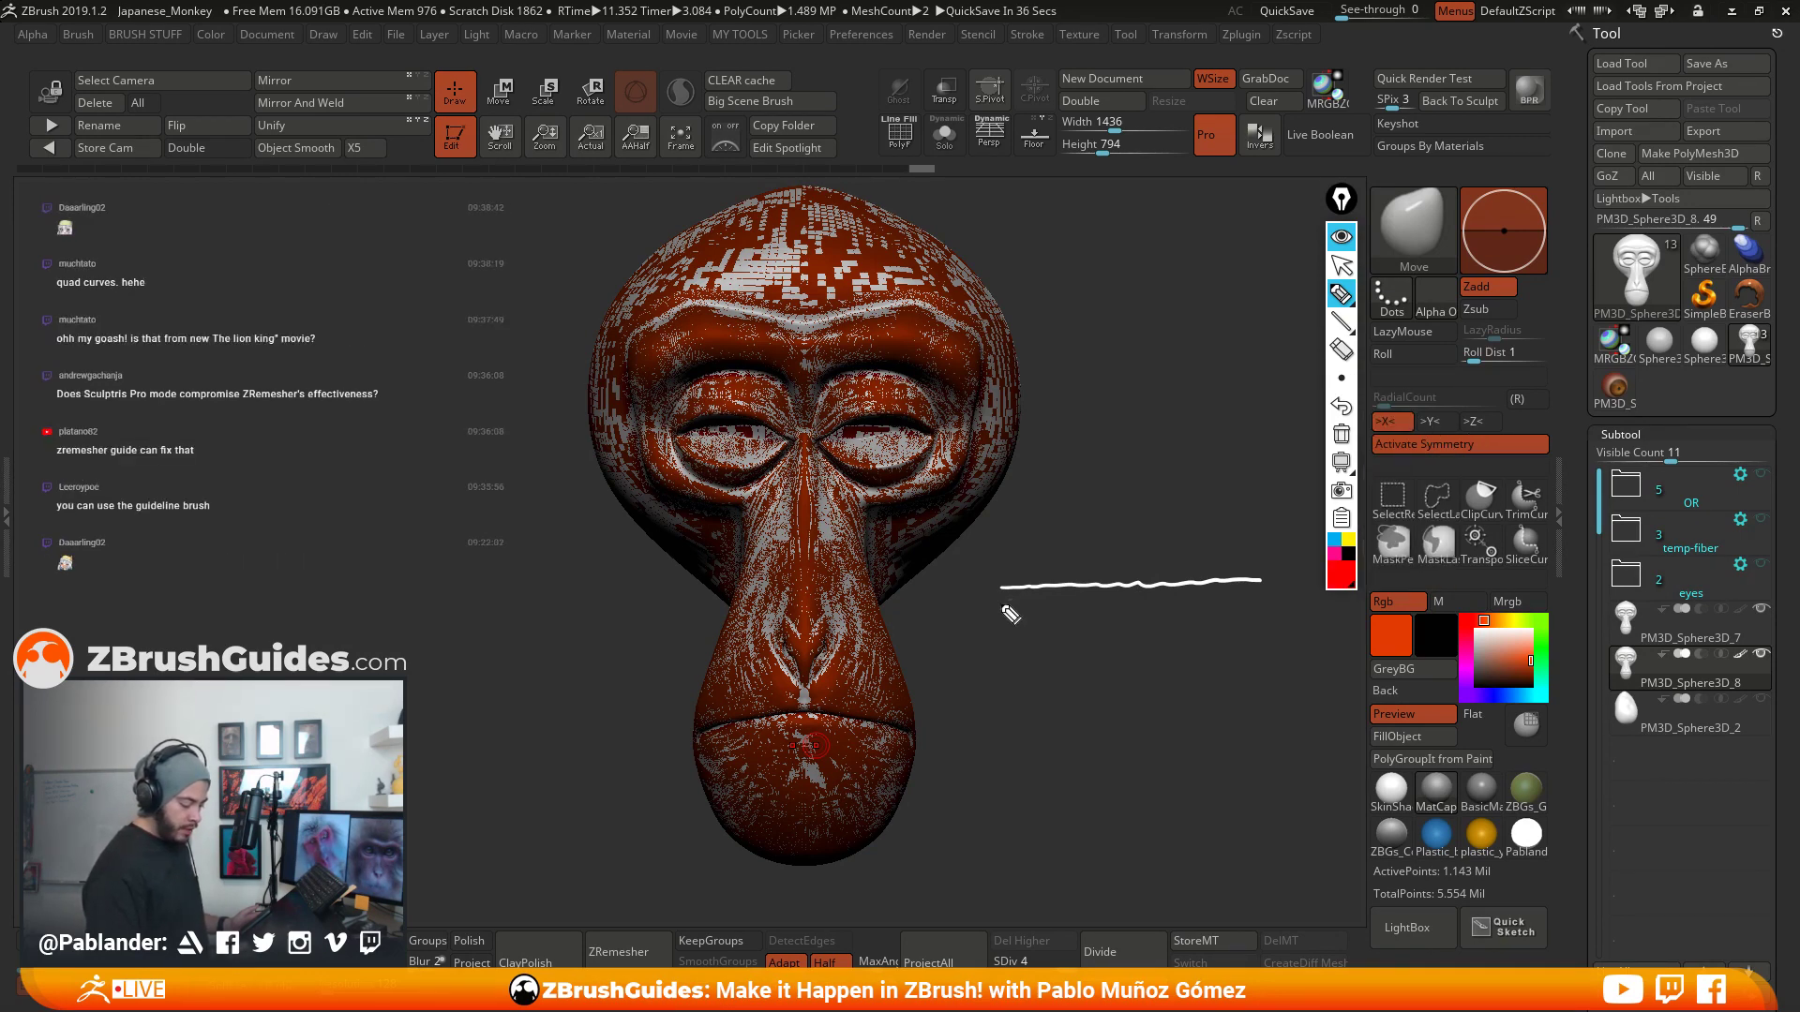
mouse_move(1012, 607)
mouse_down()
mouse_move(1208, 568)
mouse_move(1247, 610)
mouse_move(1303, 624)
mouse_up()
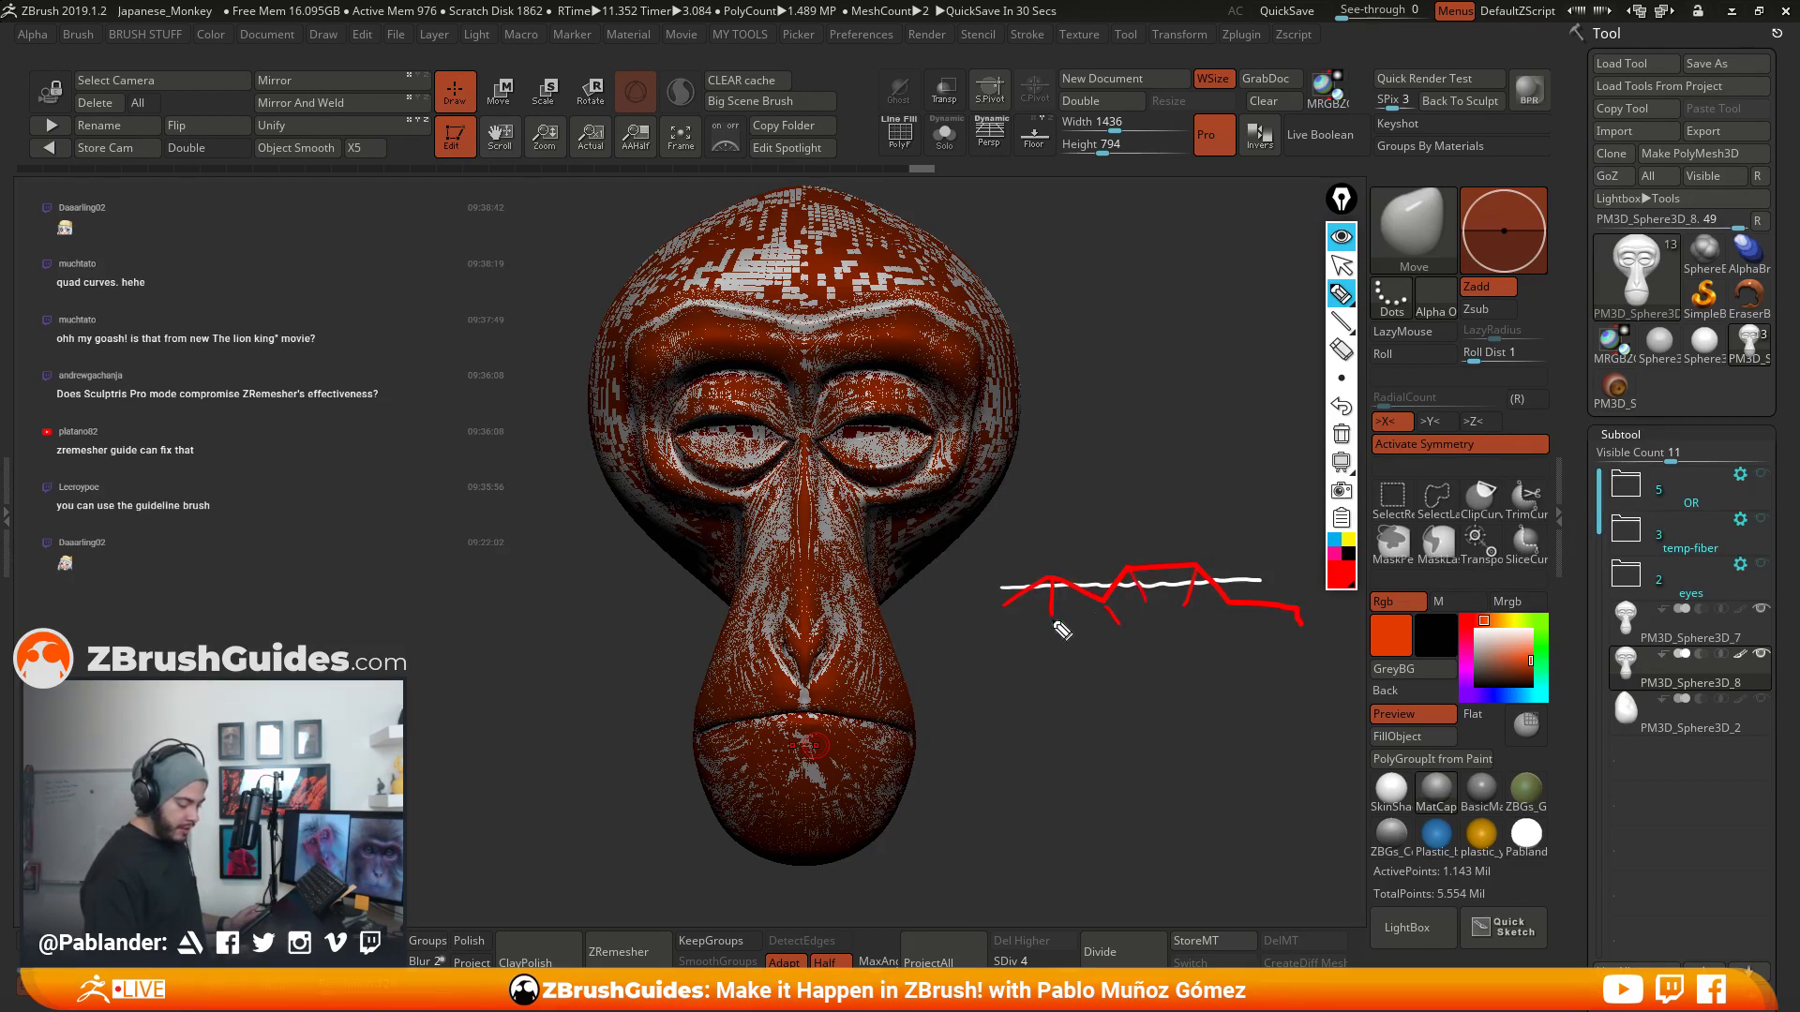
mouse_move(1116, 626)
mouse_down()
mouse_move(1165, 603)
mouse_move(1299, 620)
mouse_up()
drag(1118, 634, 1015, 636)
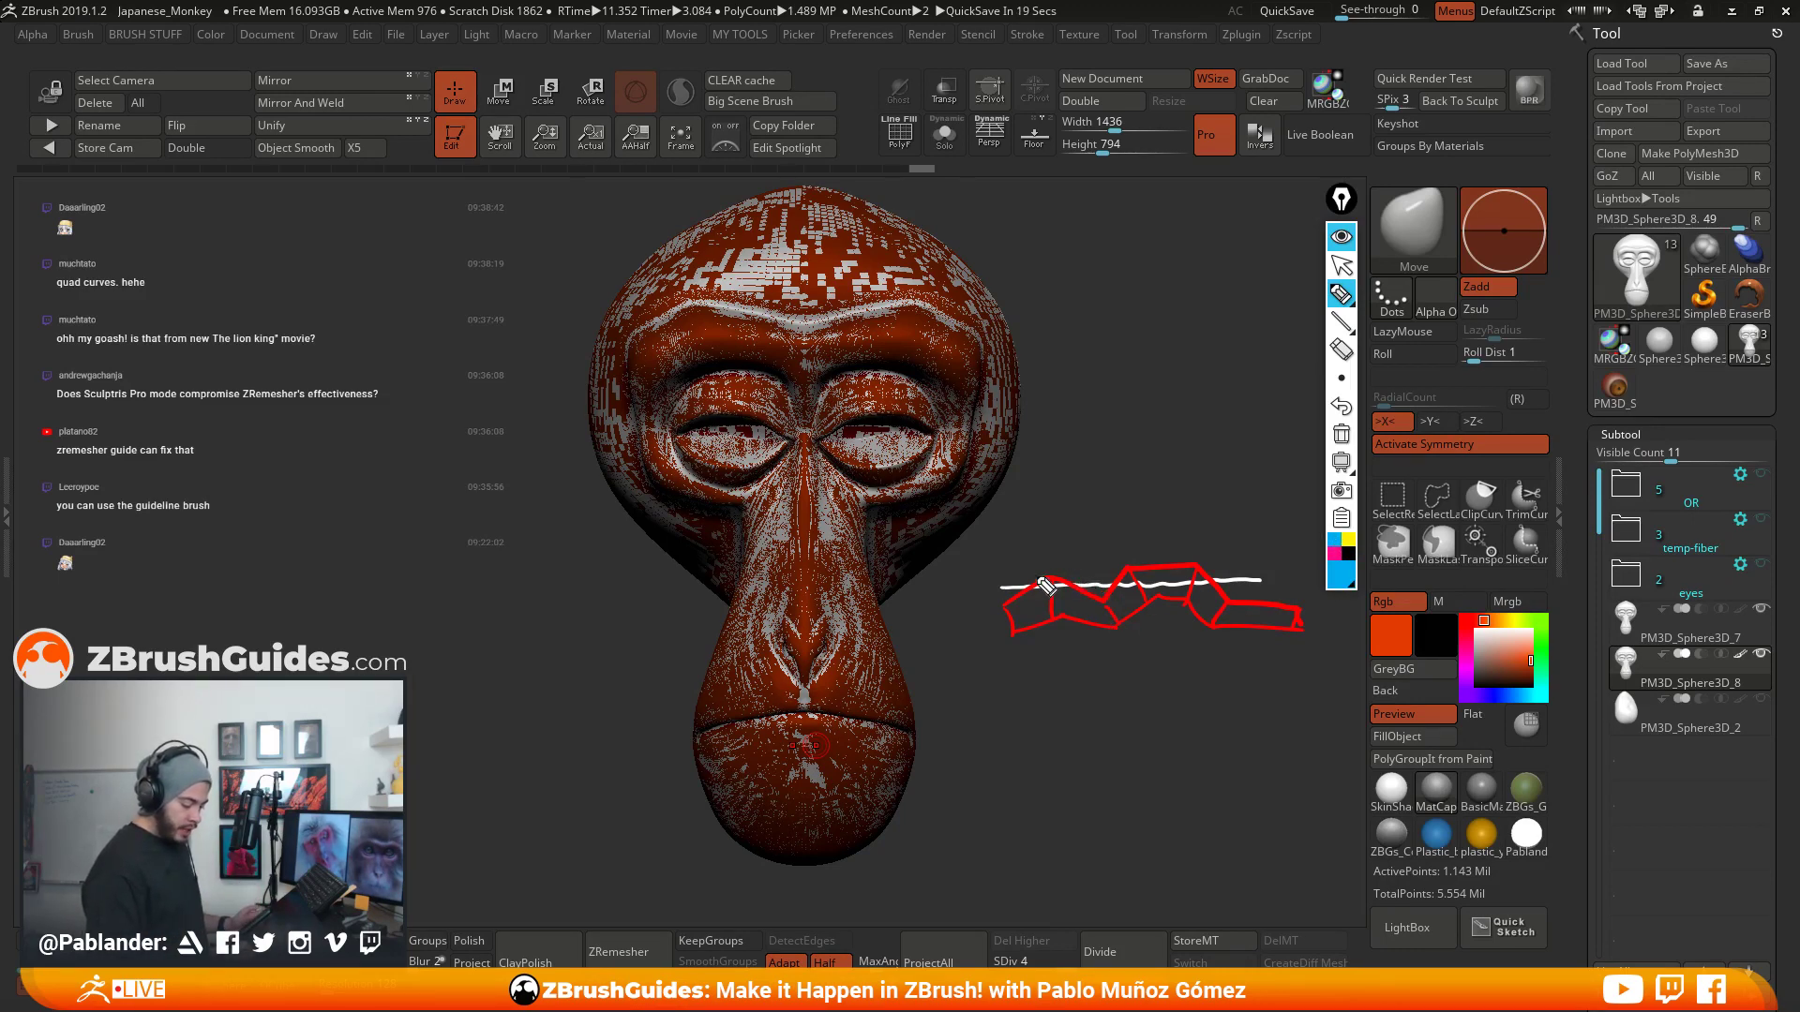
mouse_move(1030, 584)
mouse_down()
mouse_move(1128, 562)
mouse_move(1221, 580)
mouse_move(1077, 570)
mouse_move(1104, 582)
mouse_move(1031, 589)
mouse_up()
click(1347, 539)
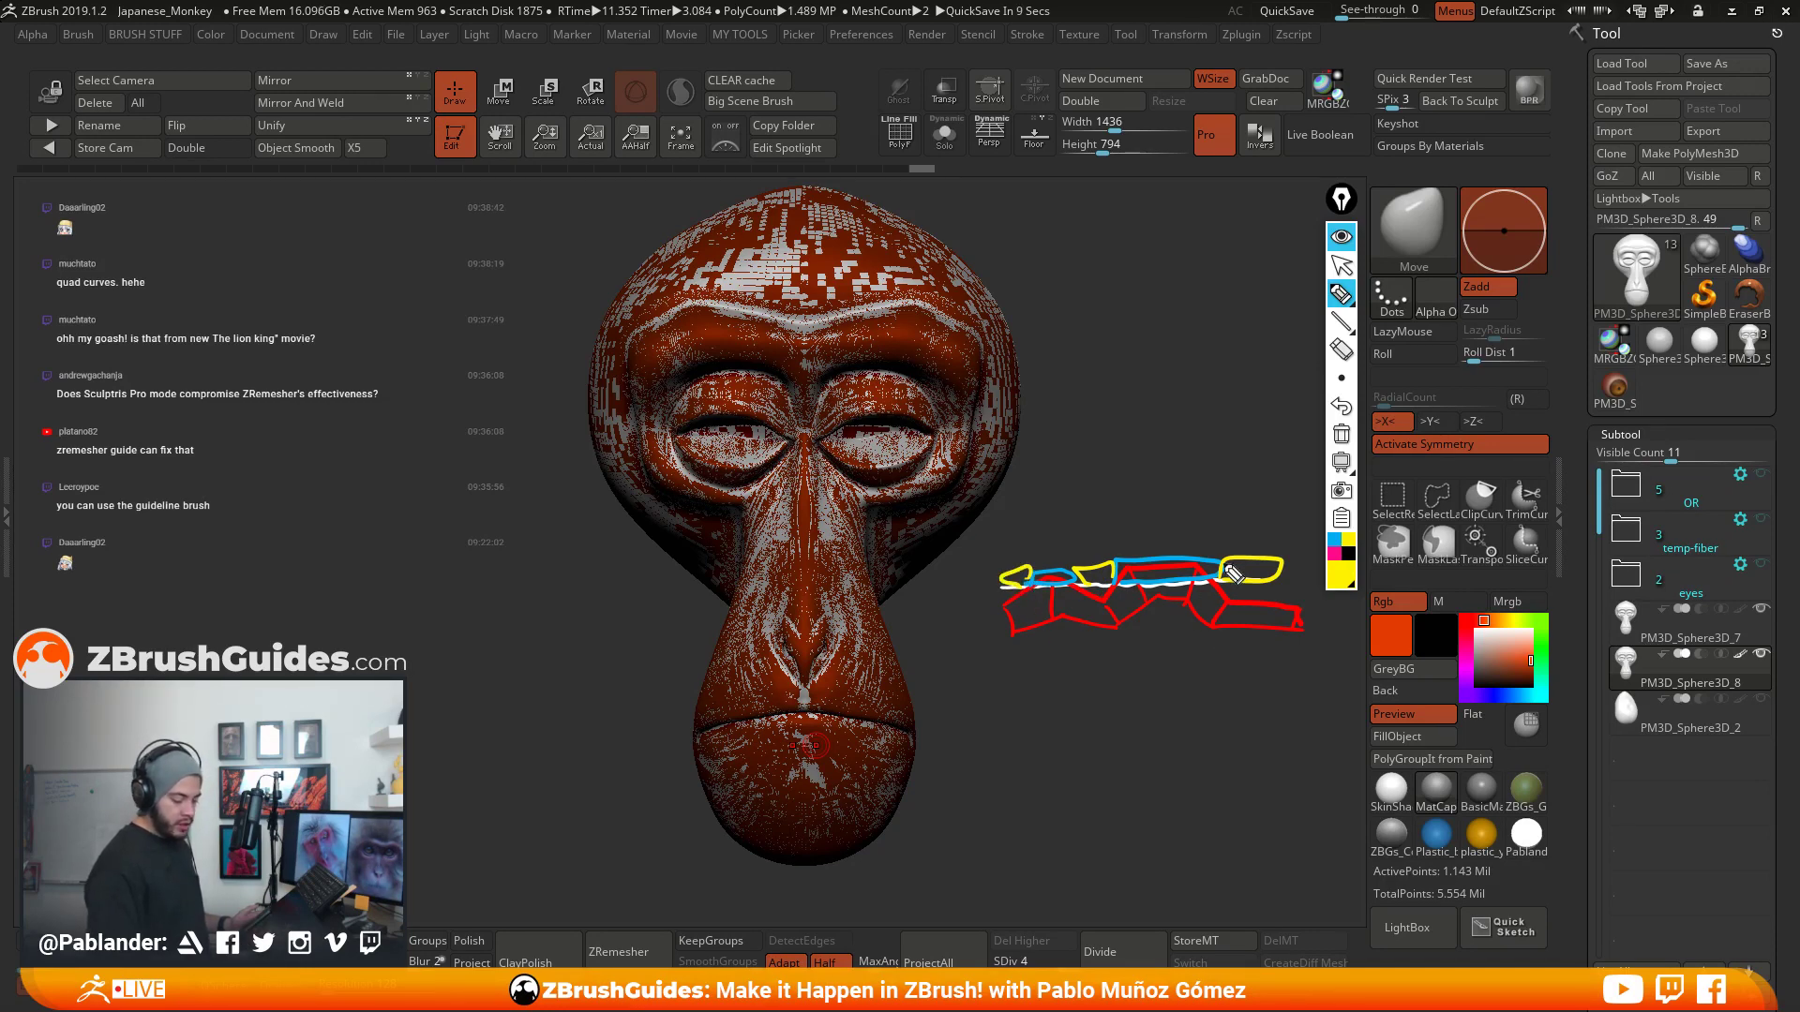
- Undo the annotation strokes beside the head and clear all remaining screen annotations
click(1340, 408)
click(1340, 409)
click(1340, 408)
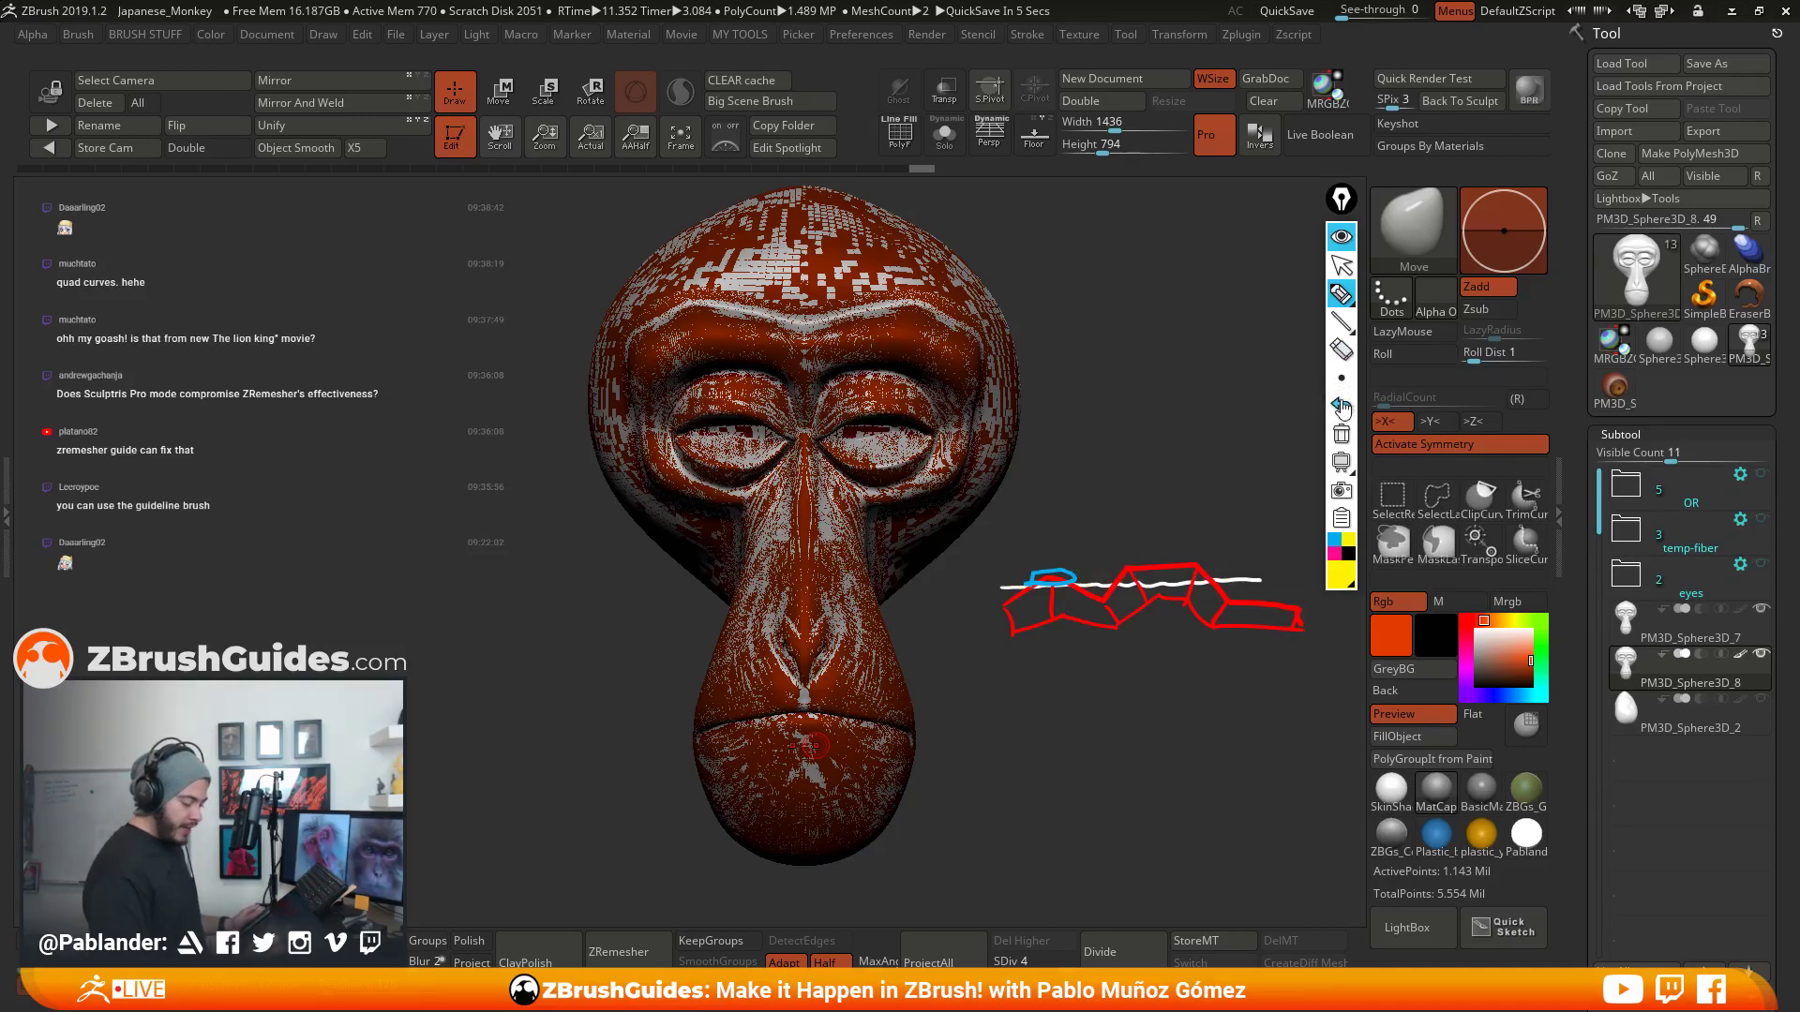
click(1341, 409)
click(1340, 409)
click(1341, 409)
click(1341, 409)
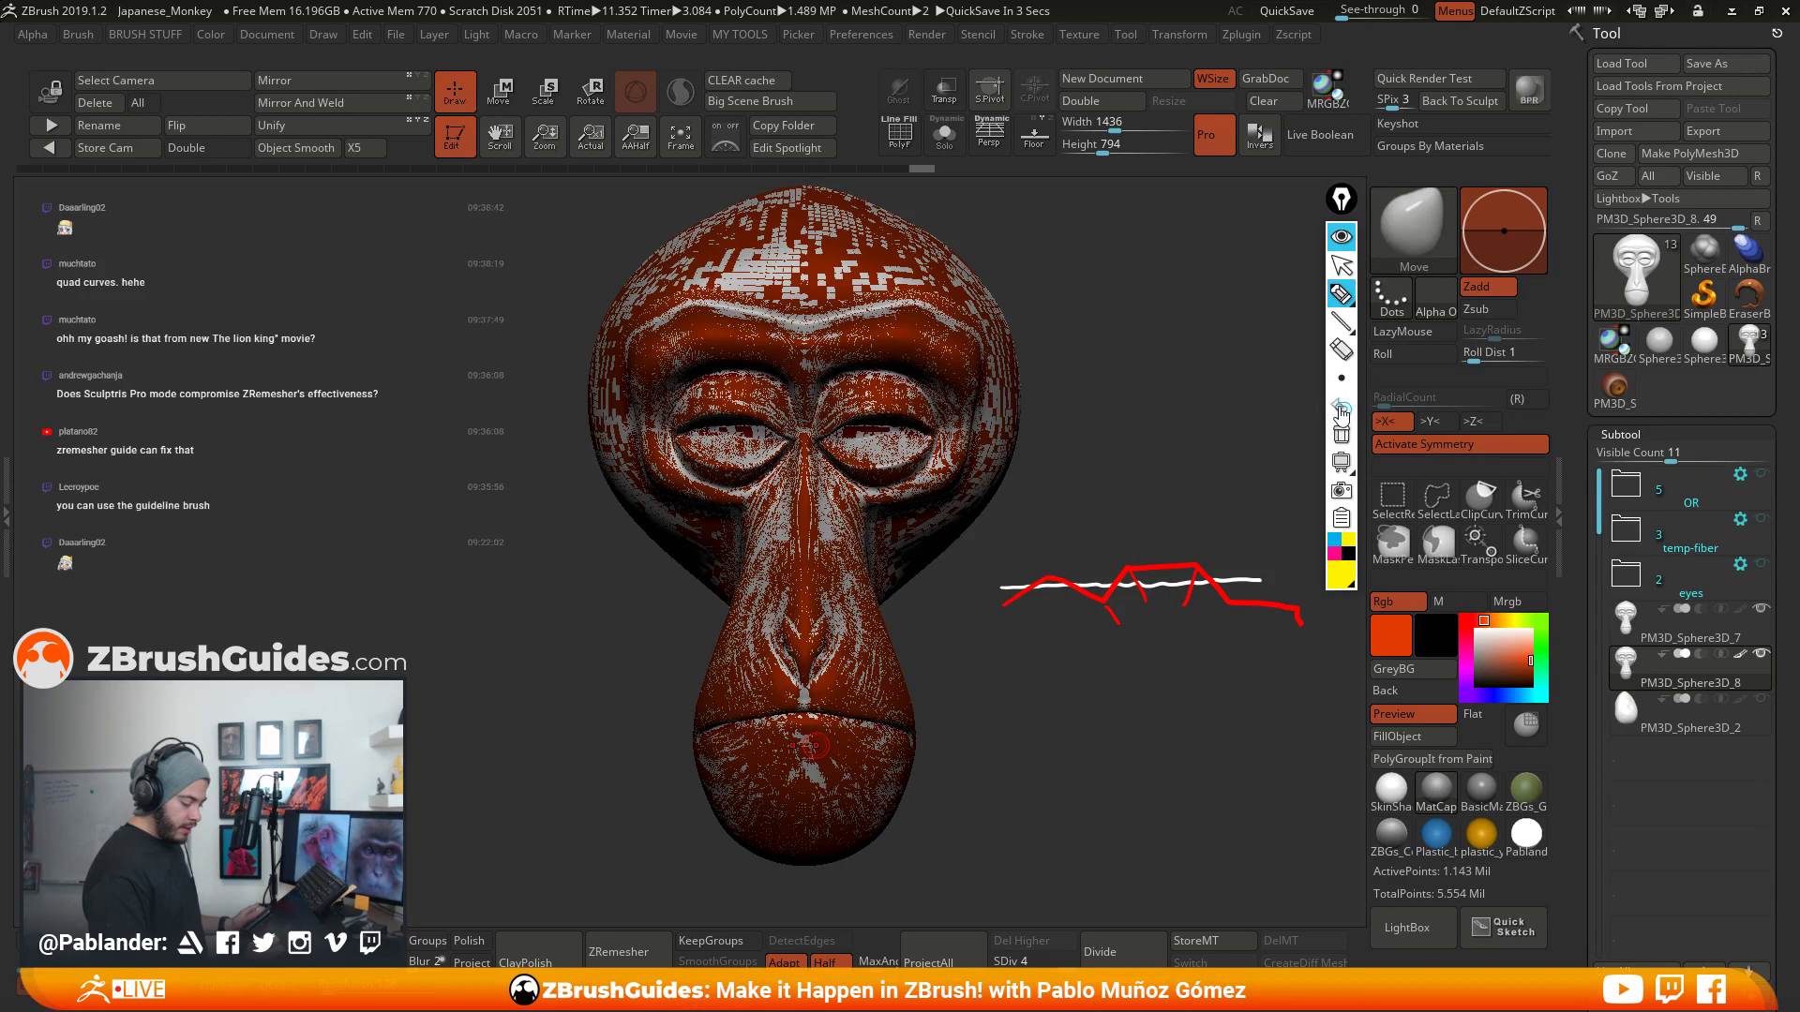
click(1341, 409)
click(1341, 409)
click(1341, 409)
click(1340, 409)
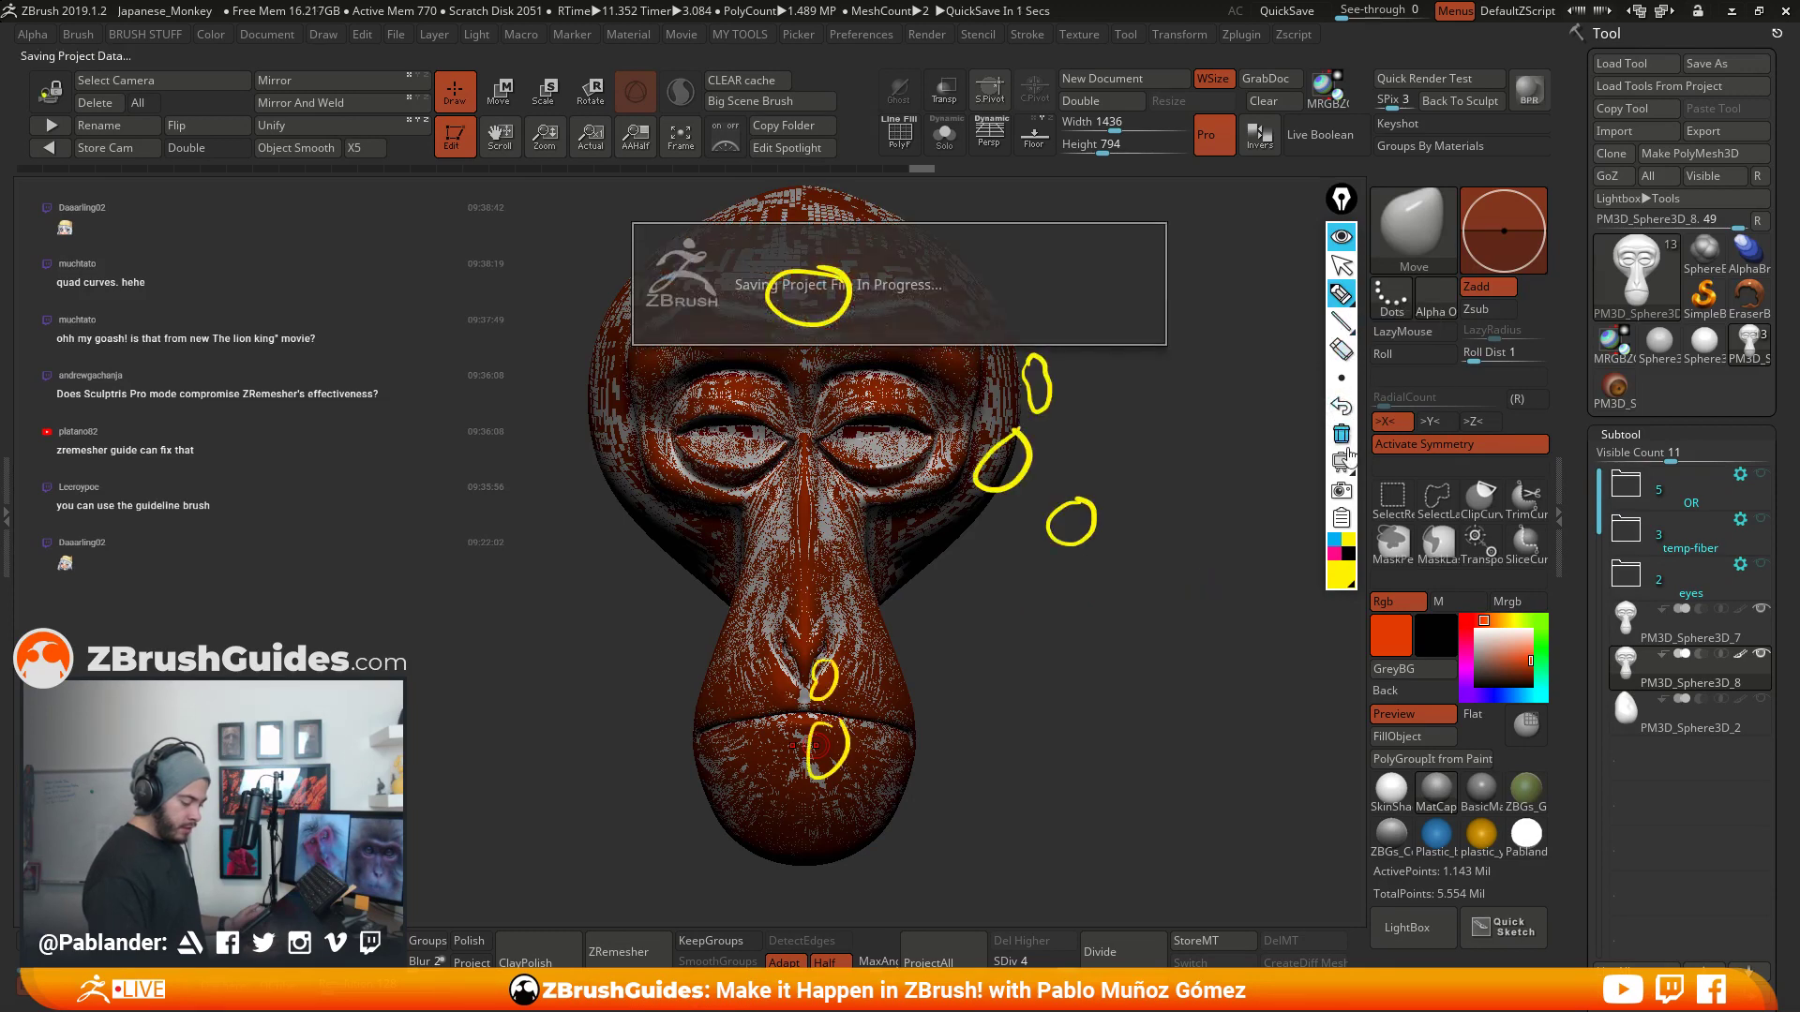
click(1341, 434)
- Draw a white curve beside the head with a red curve closely following it, and put the annotation overlay away
click(1340, 554)
click(1436, 432)
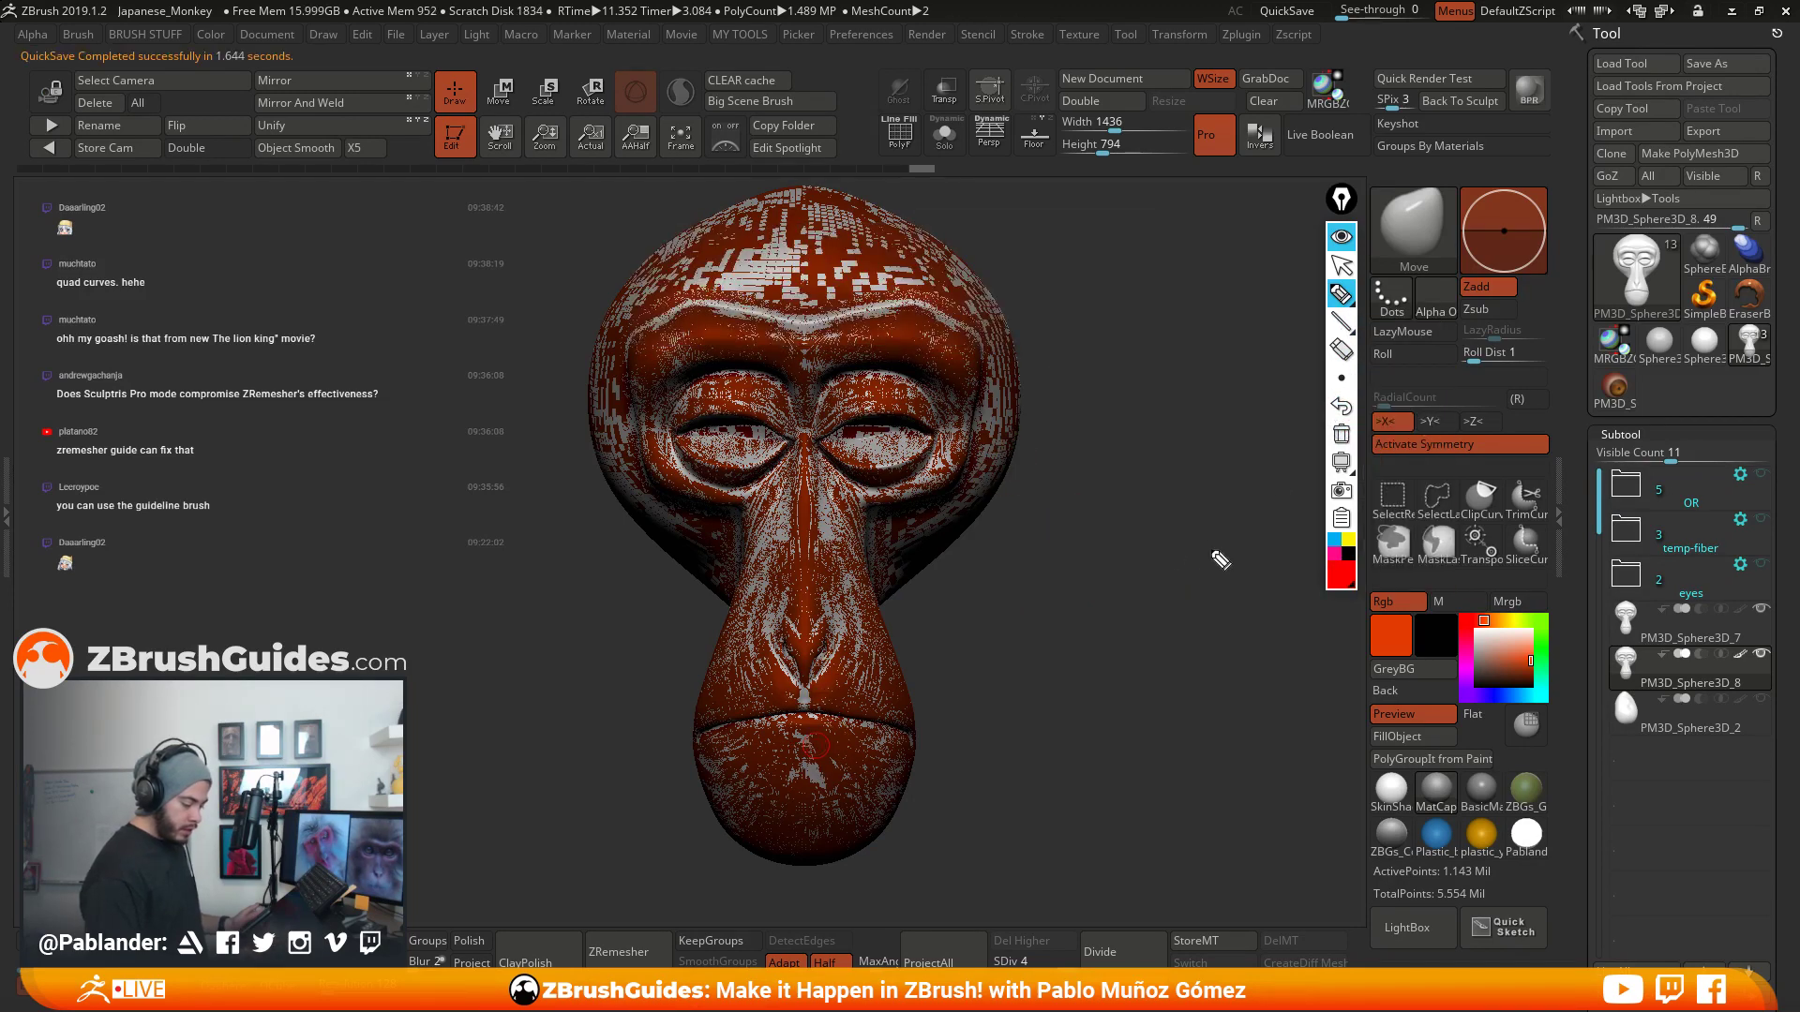
click(1340, 567)
click(1393, 563)
drag(1003, 558, 1272, 581)
click(1340, 567)
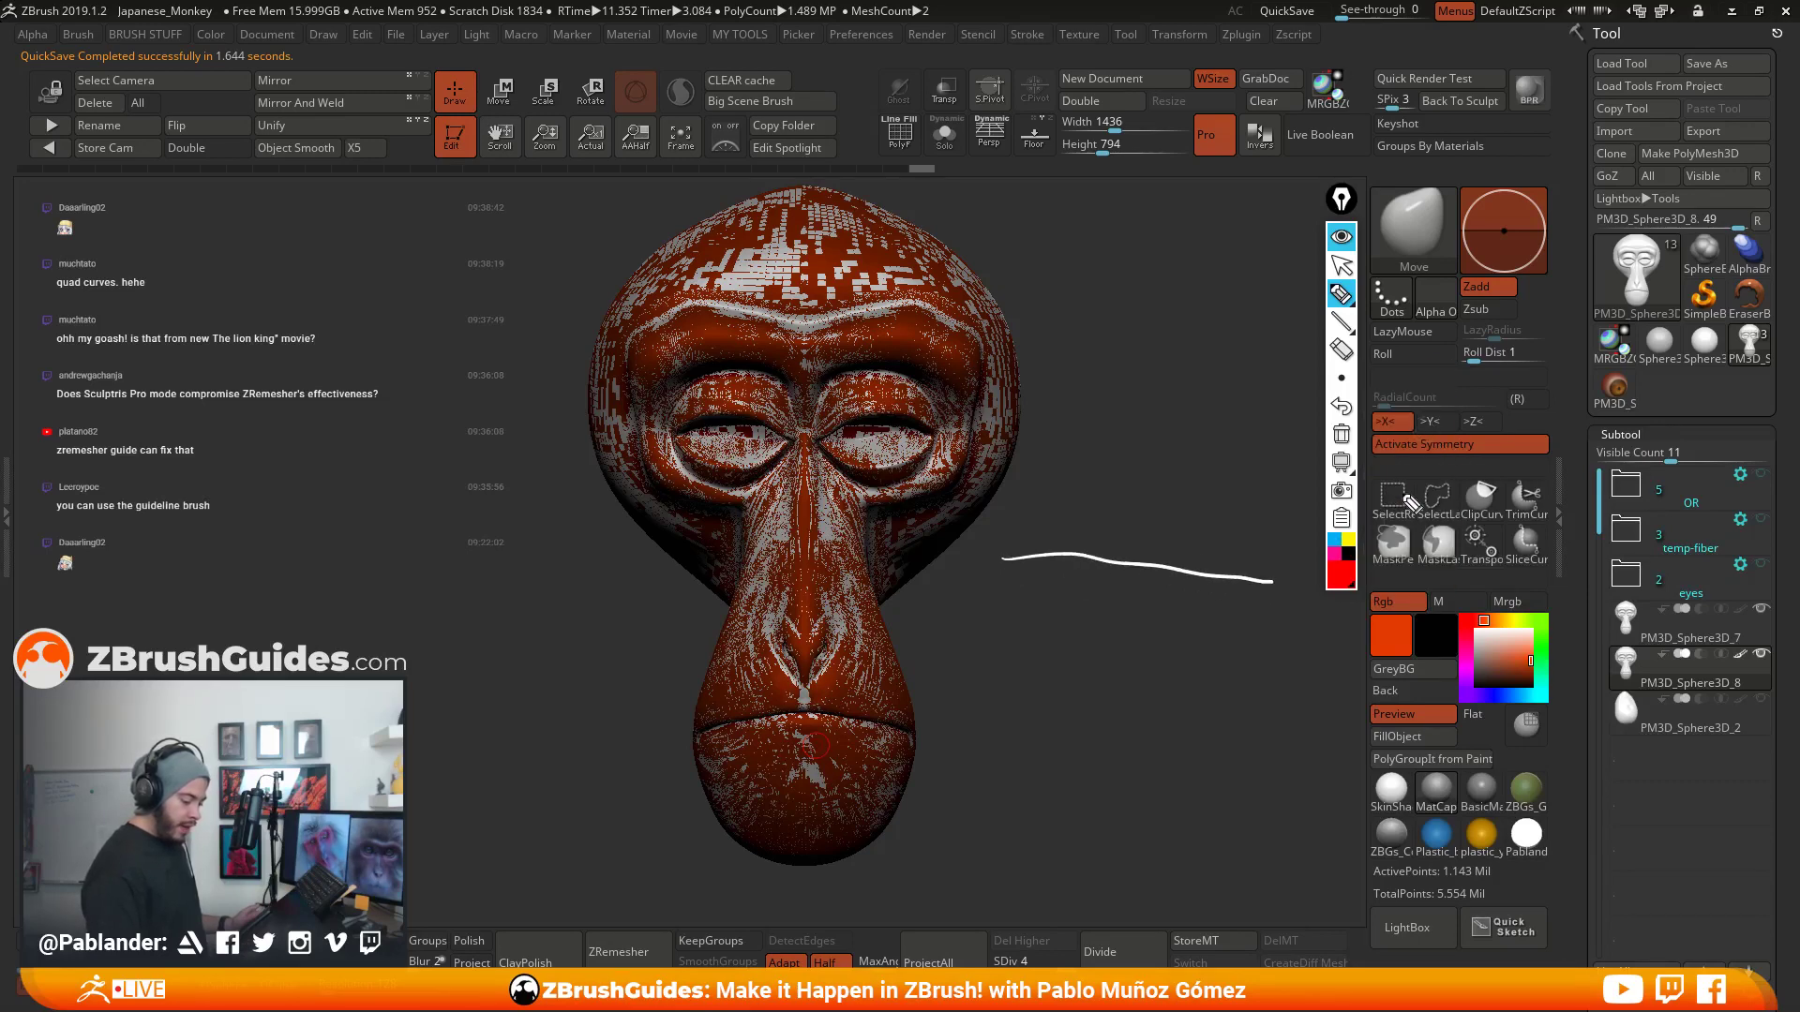
click(1425, 436)
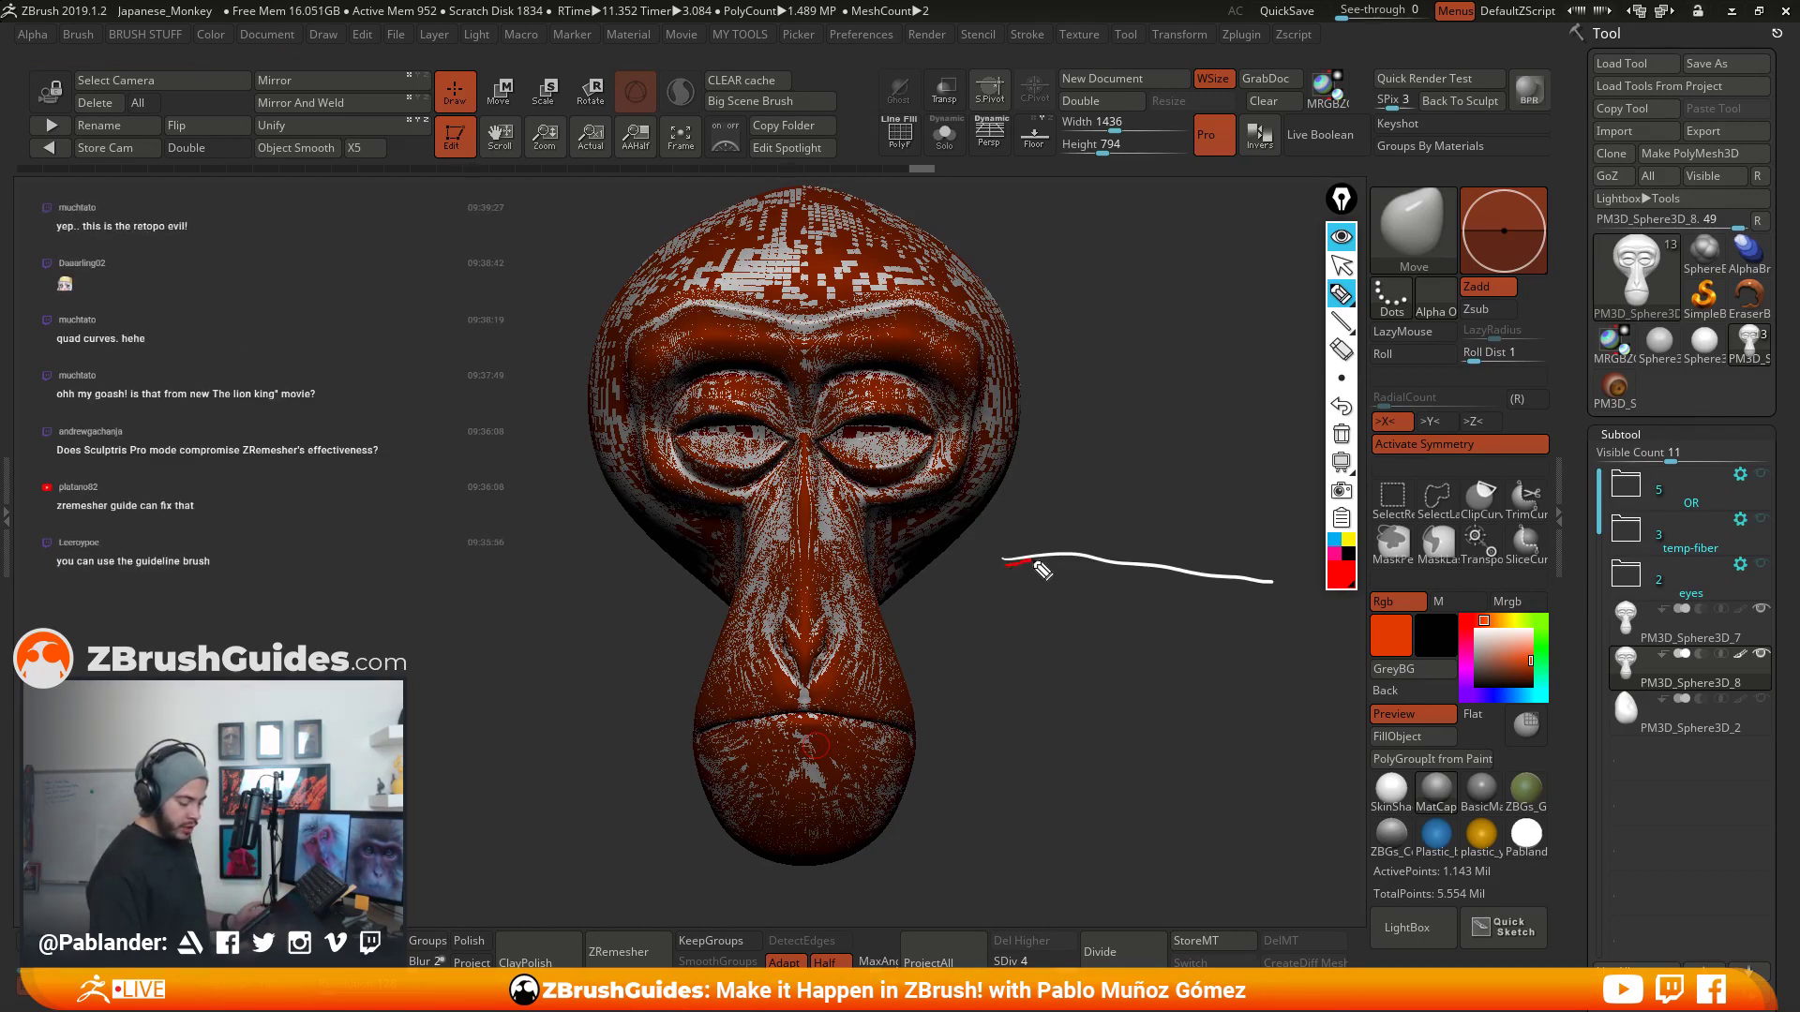
drag(1041, 568, 1317, 603)
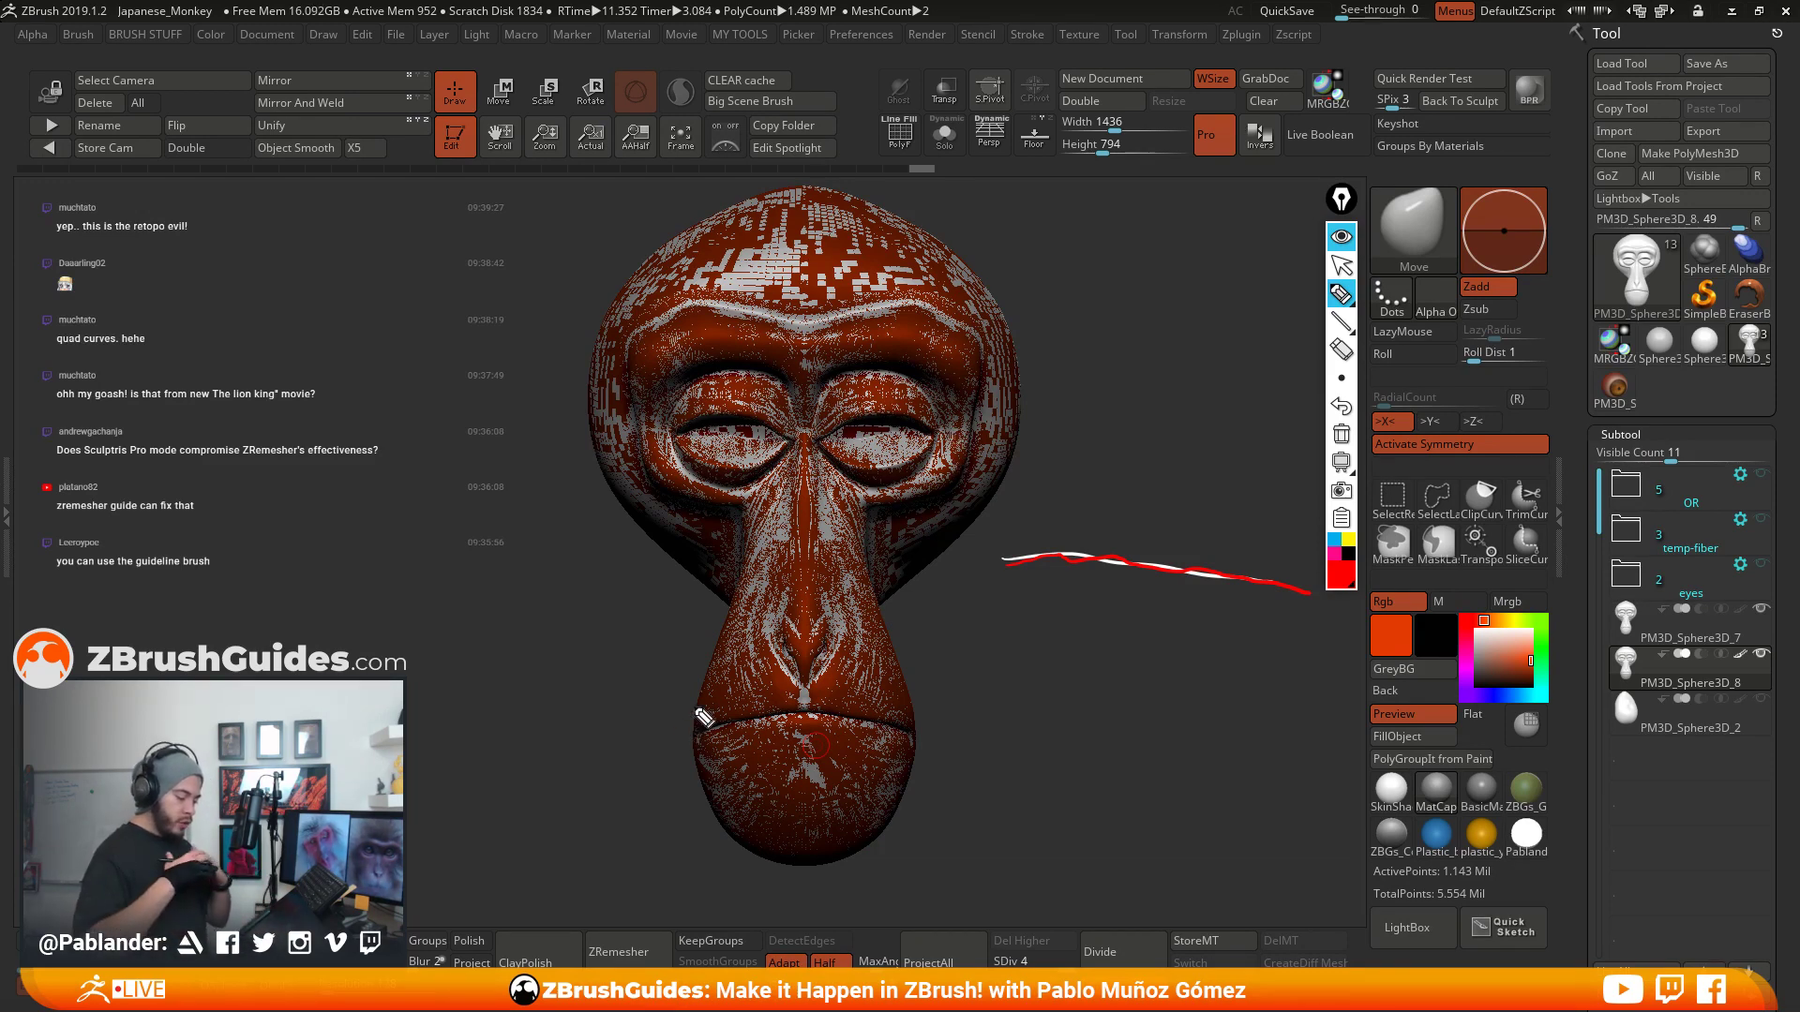
click(1338, 242)
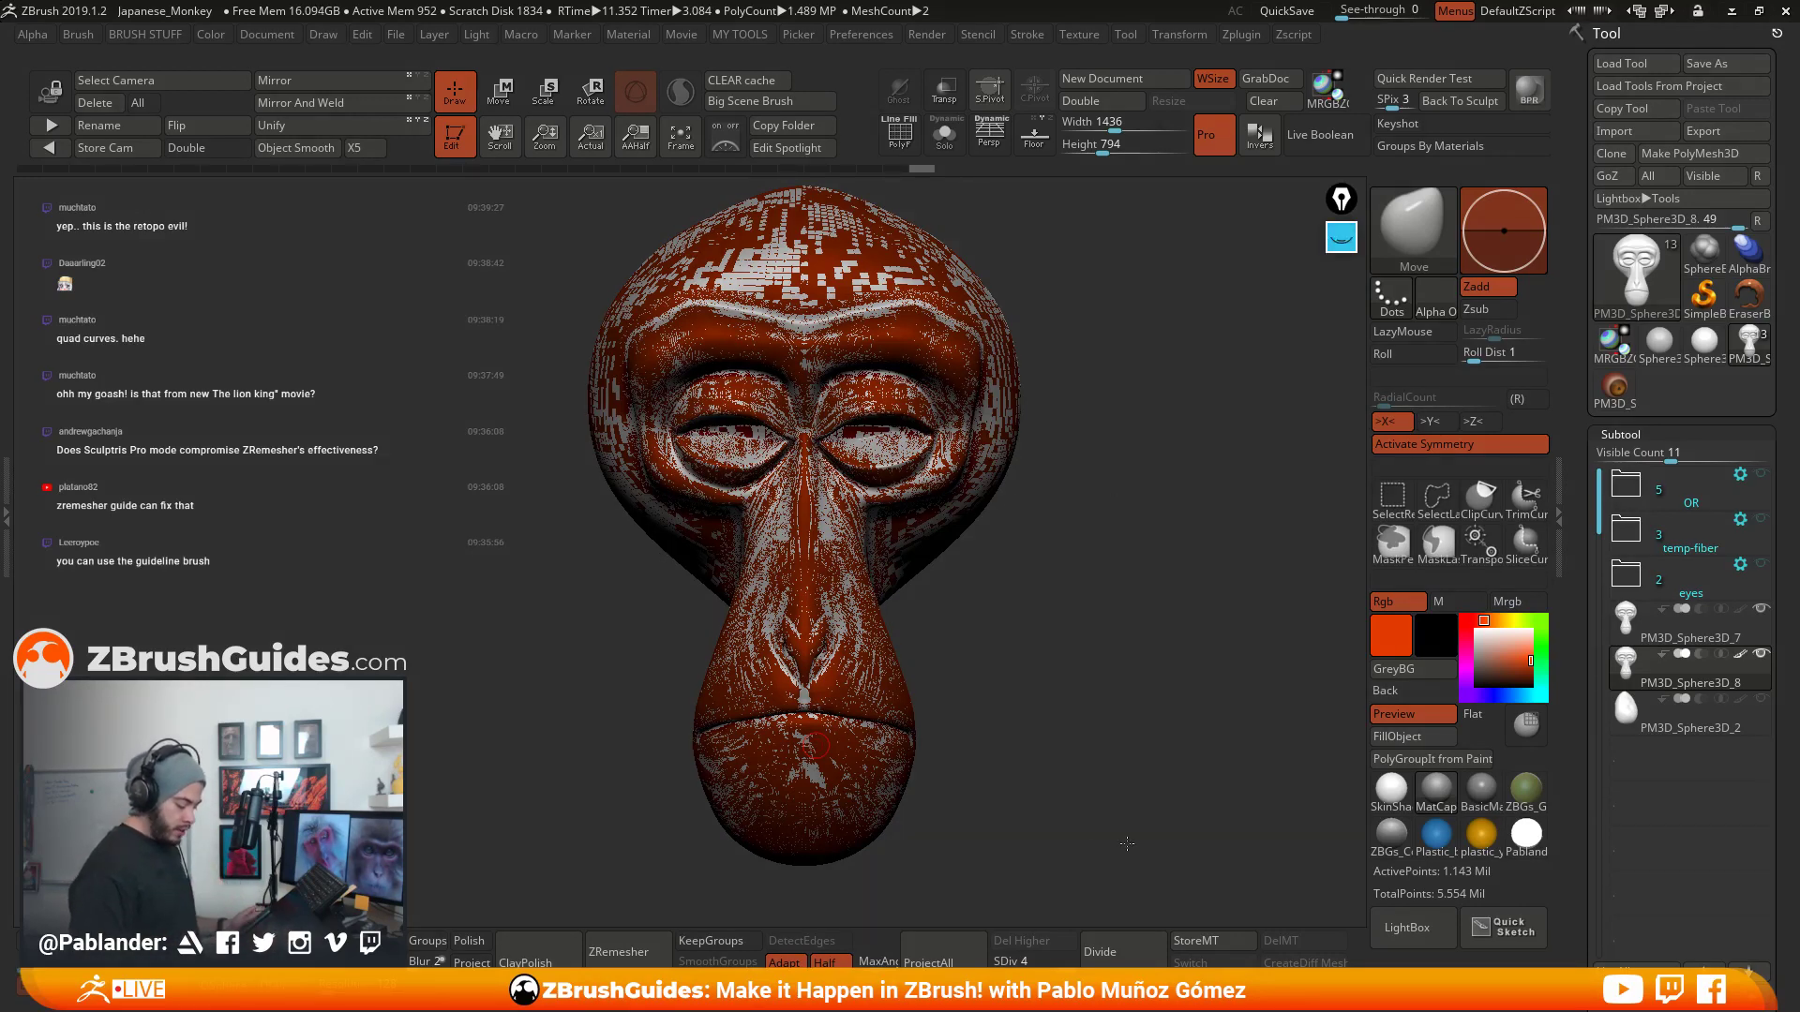
click(1341, 238)
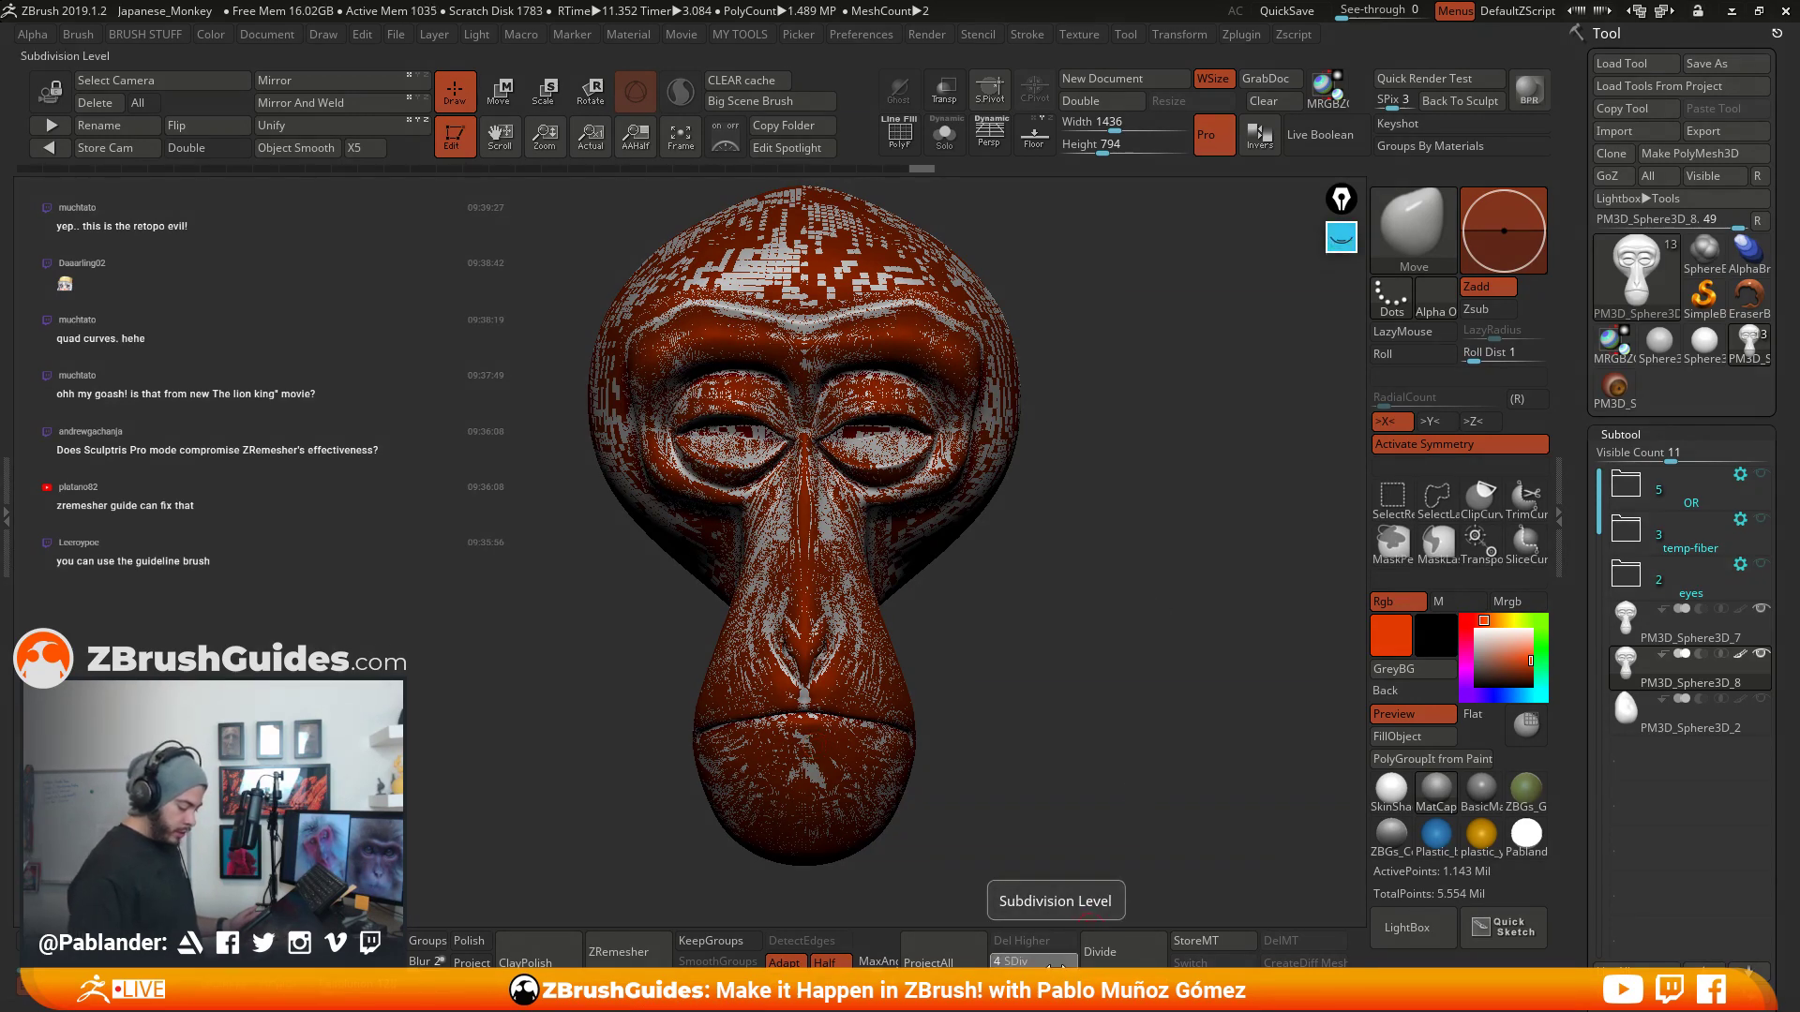
- Compare the projected head at subdivision levels 1 to 4, returning to level 4
drag(1043, 965, 1017, 964)
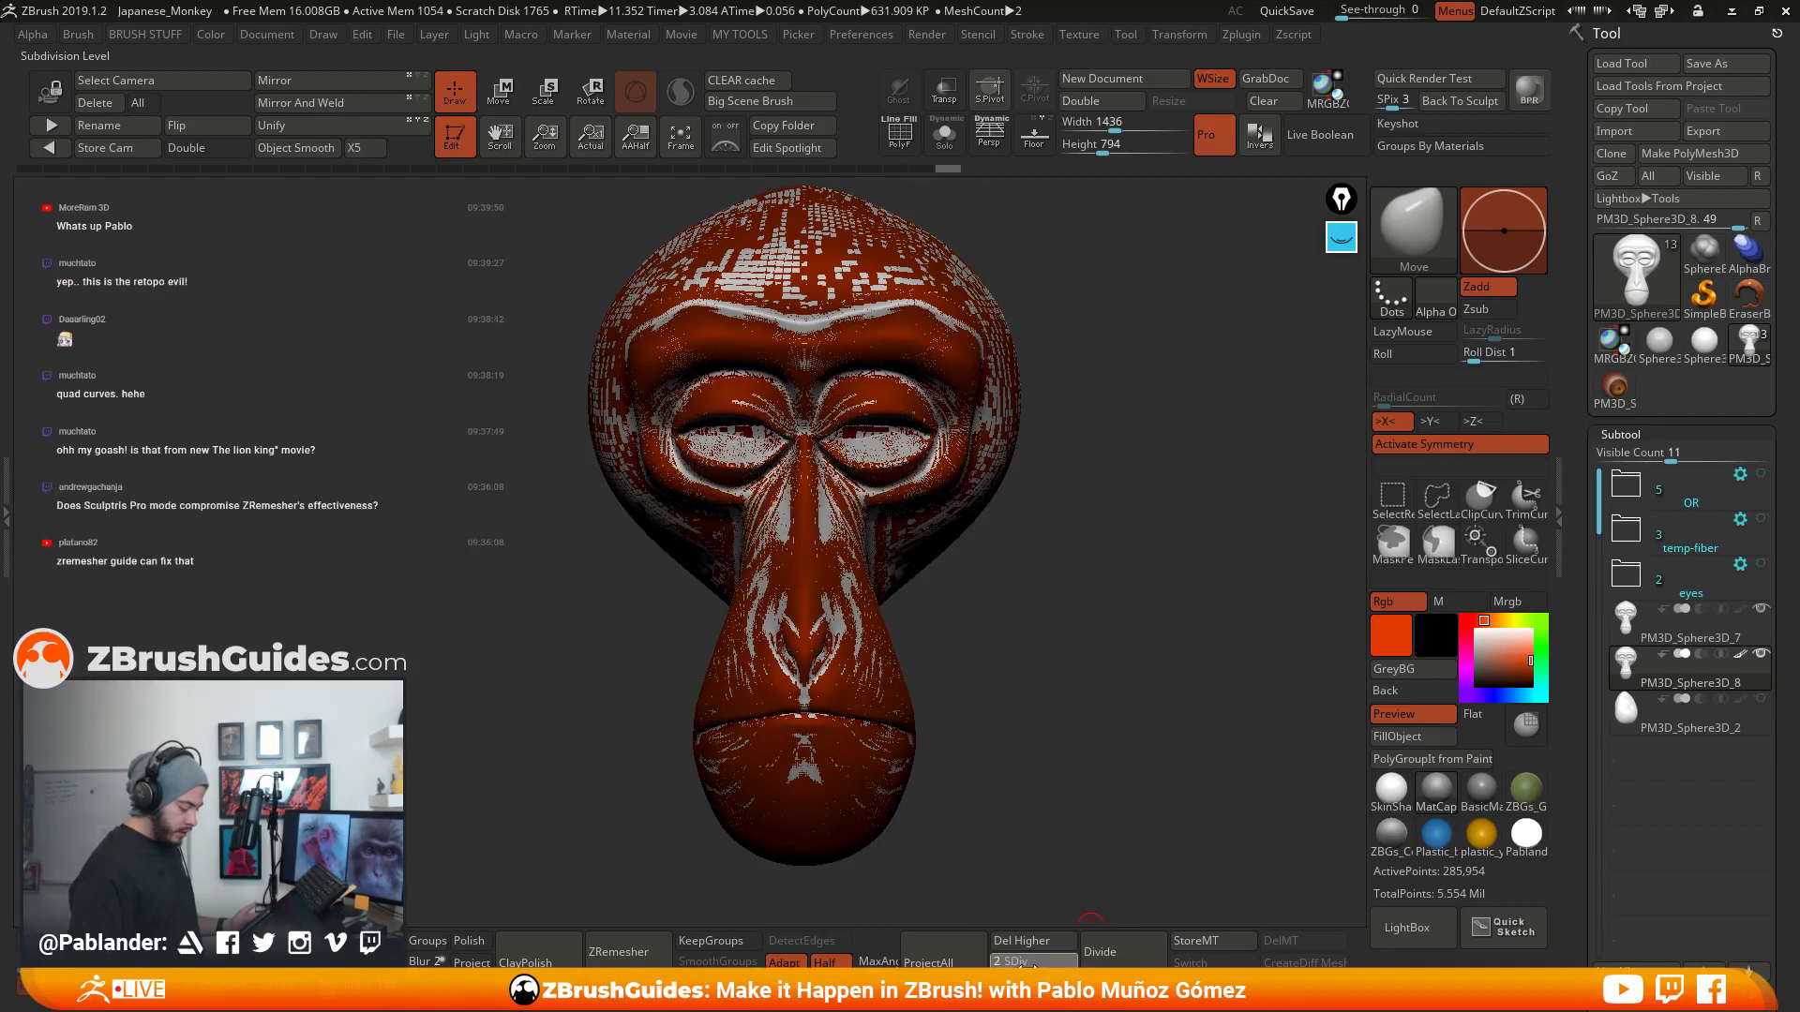
click(1001, 966)
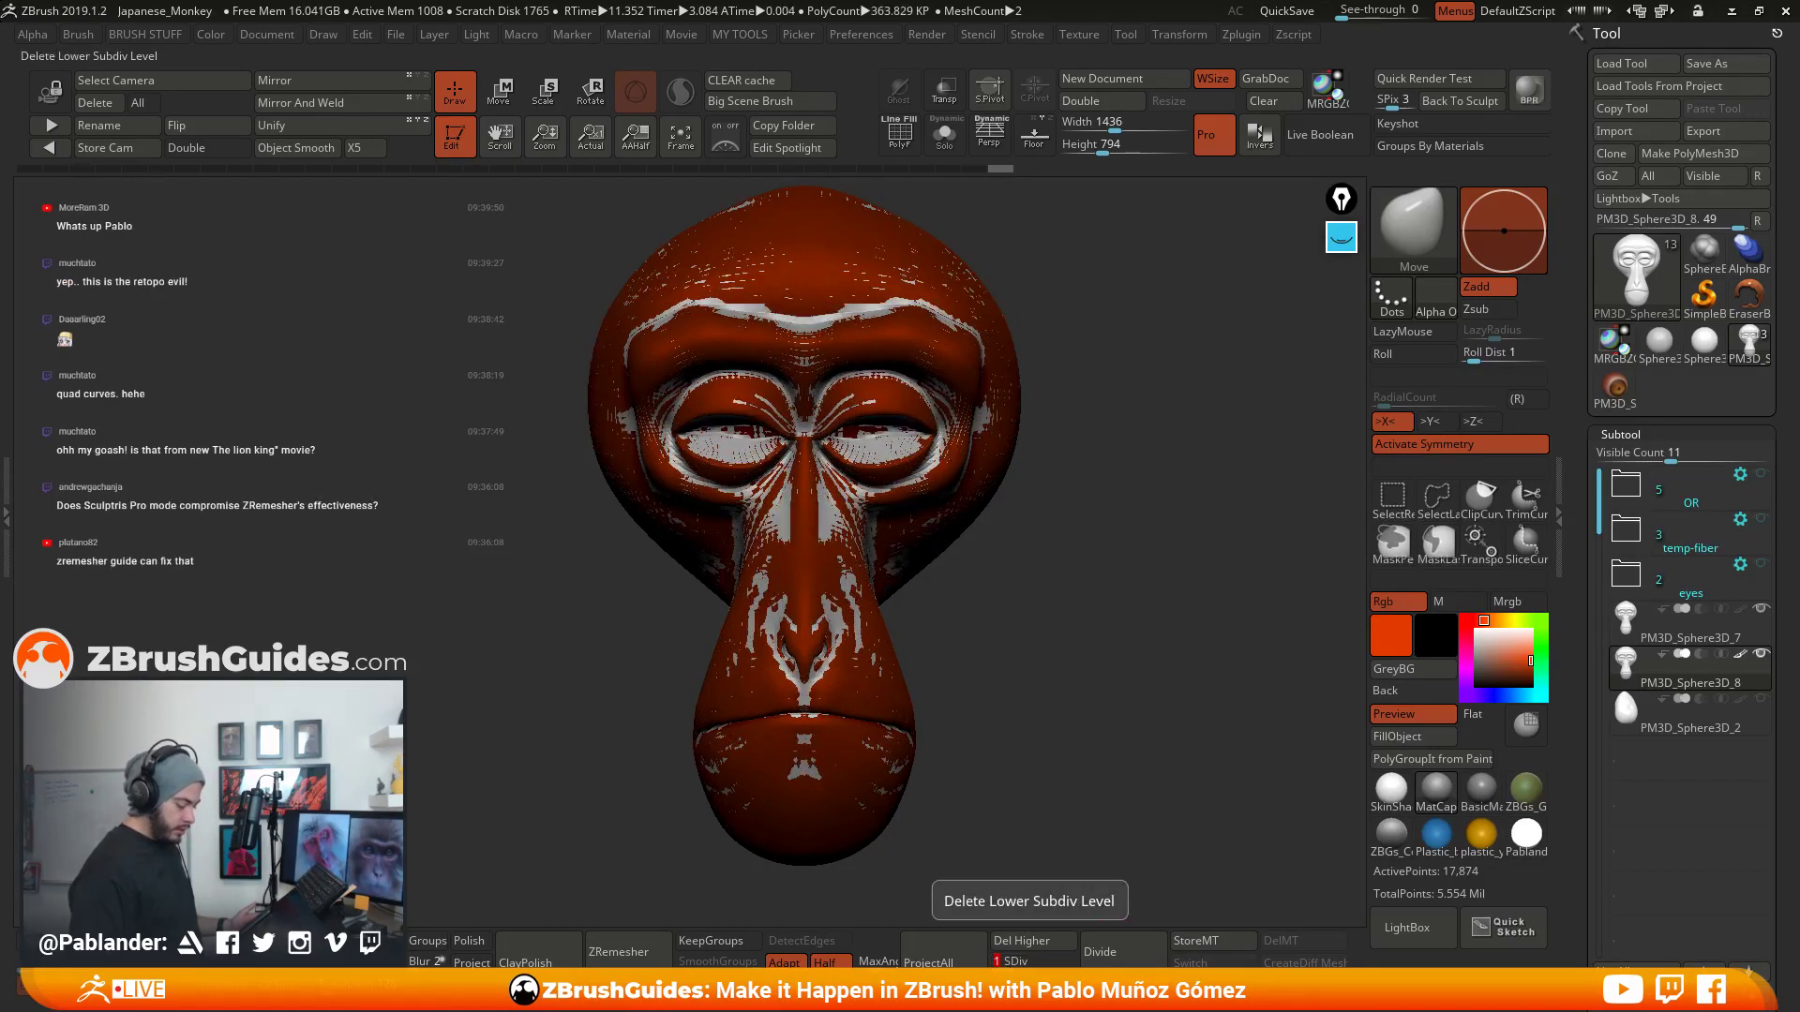
click(1060, 966)
drag(1059, 966, 1075, 965)
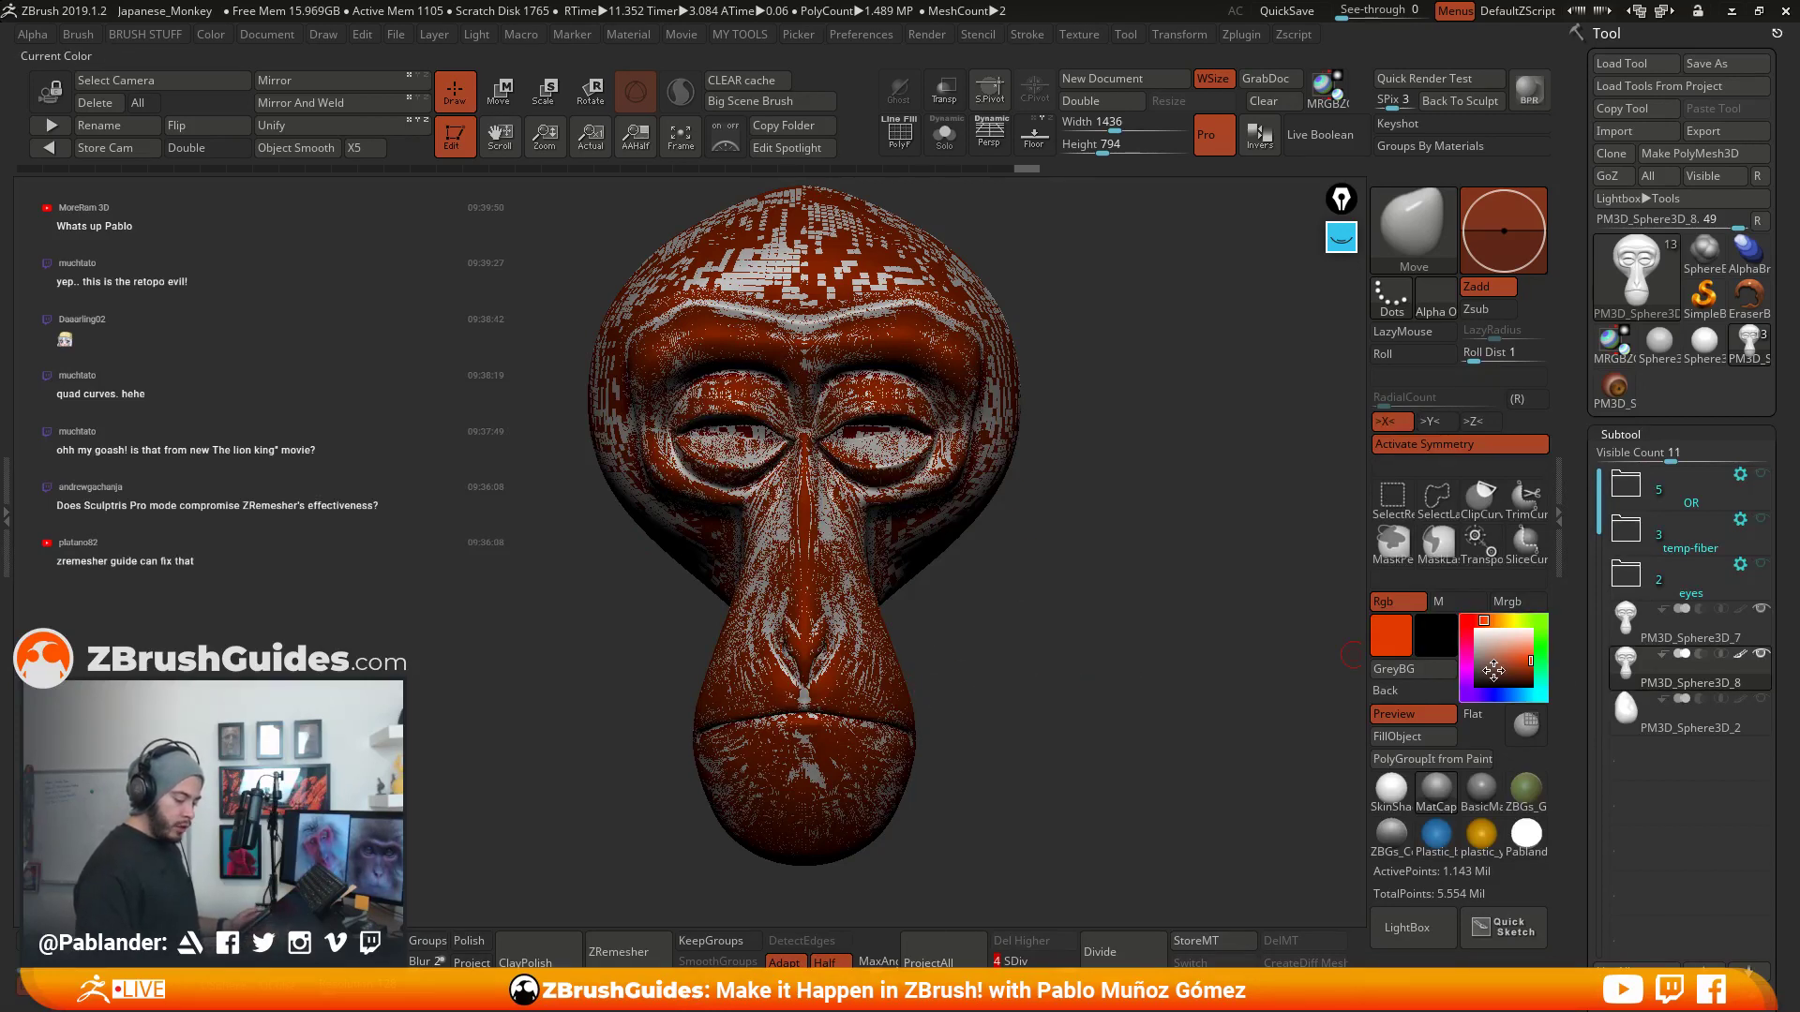
- Set the paint color to white and hide the original head subtool PM3D_Sphere3D_7
click(1476, 625)
mouse_move(1765, 659)
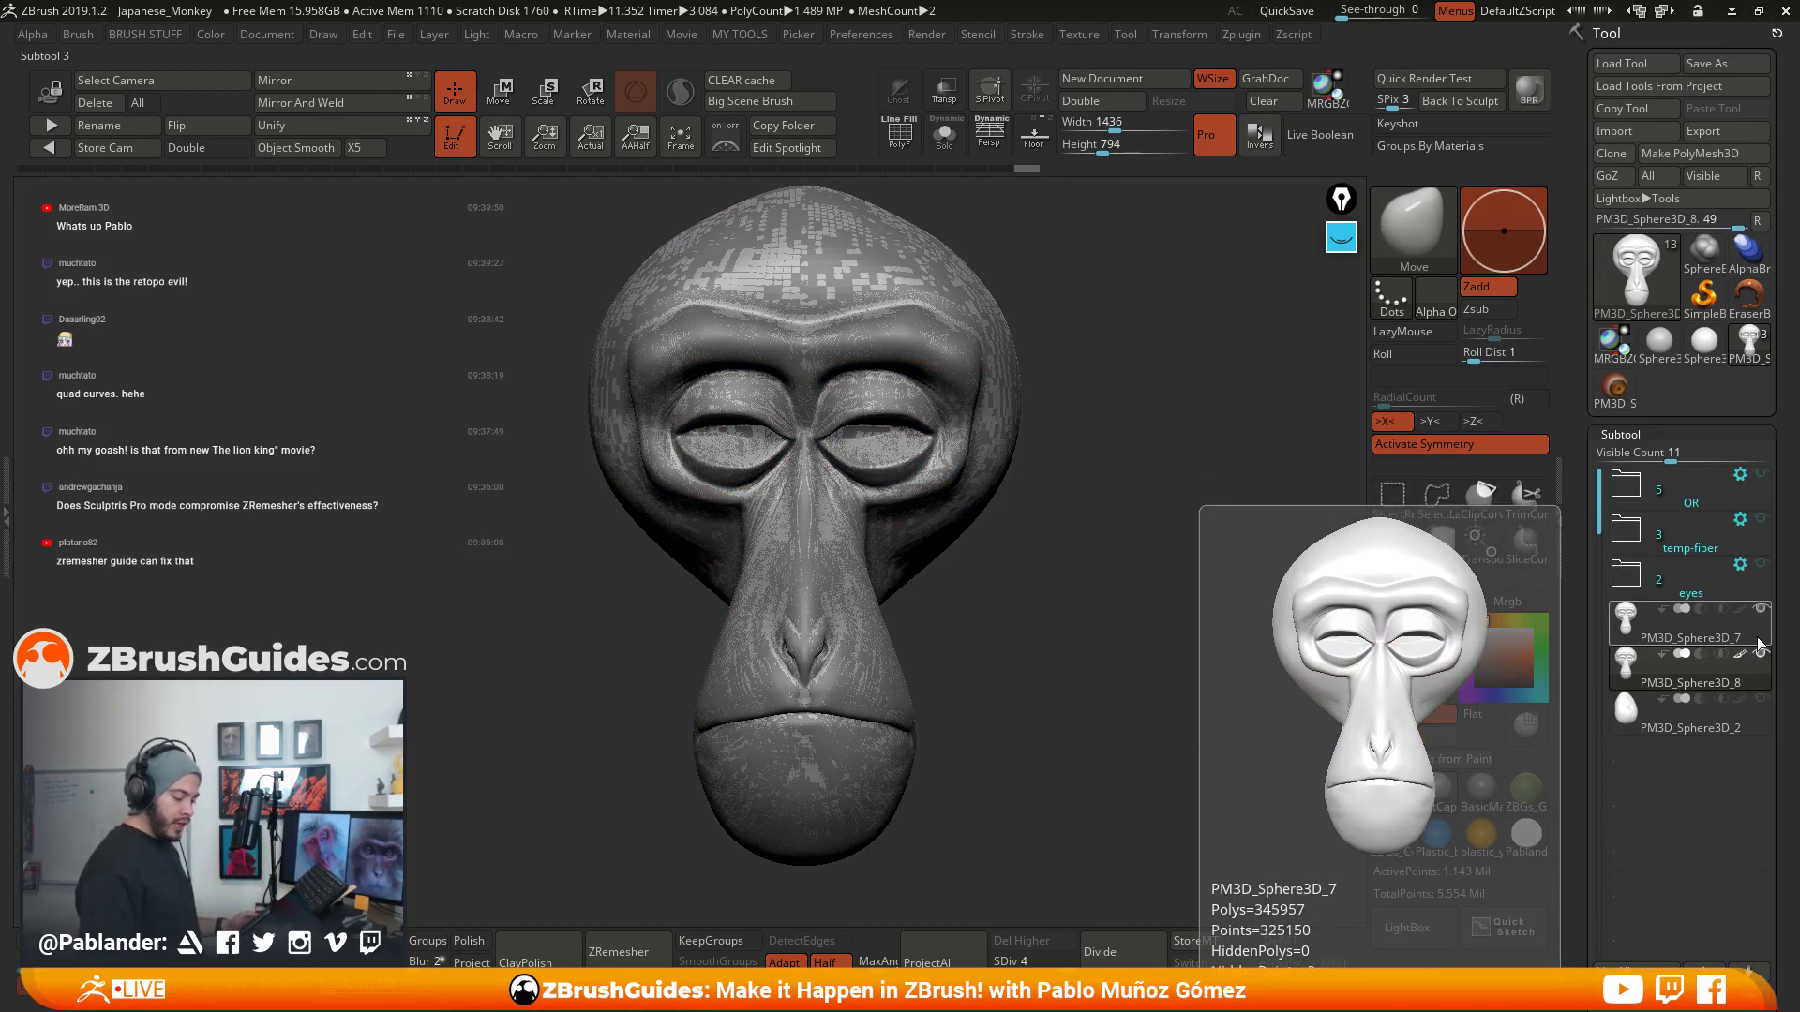
click(1760, 611)
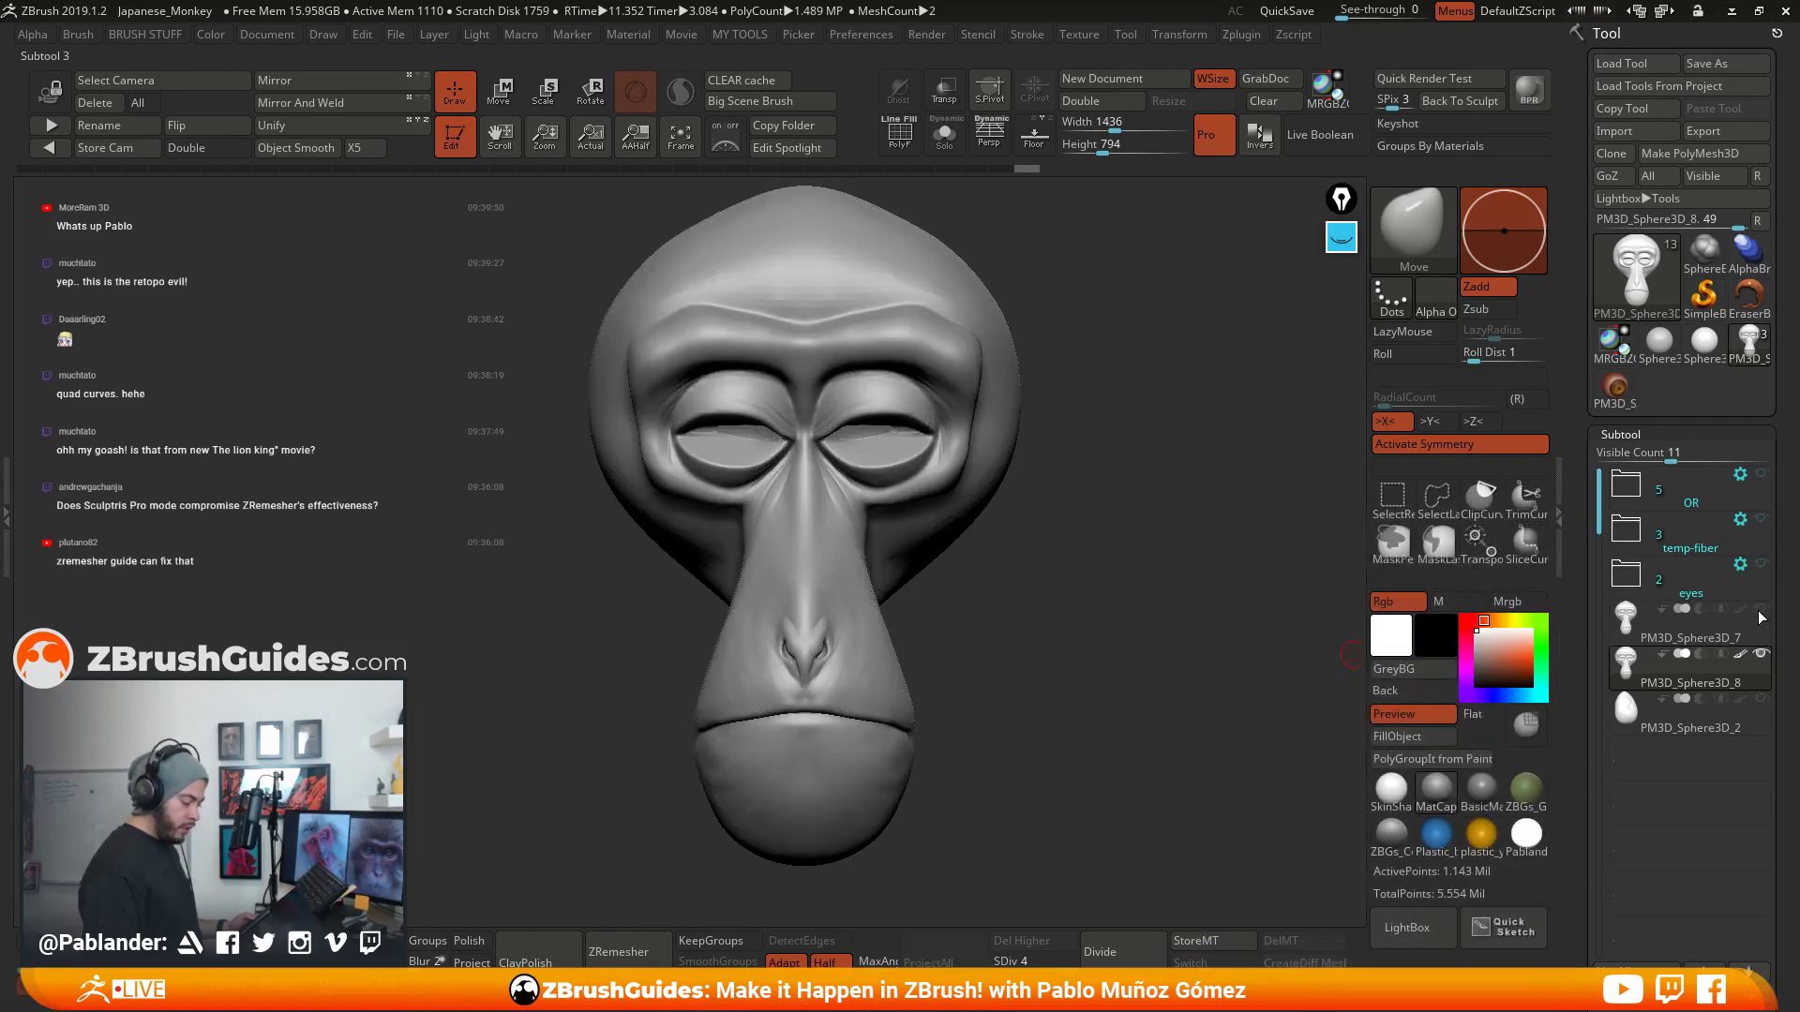
- Examine the projected head's wireframe and its surface around the temple and brow, and briefly preview it with the eyes shown
drag(1020, 590, 1044, 557)
drag(1020, 626, 1148, 637)
click(899, 136)
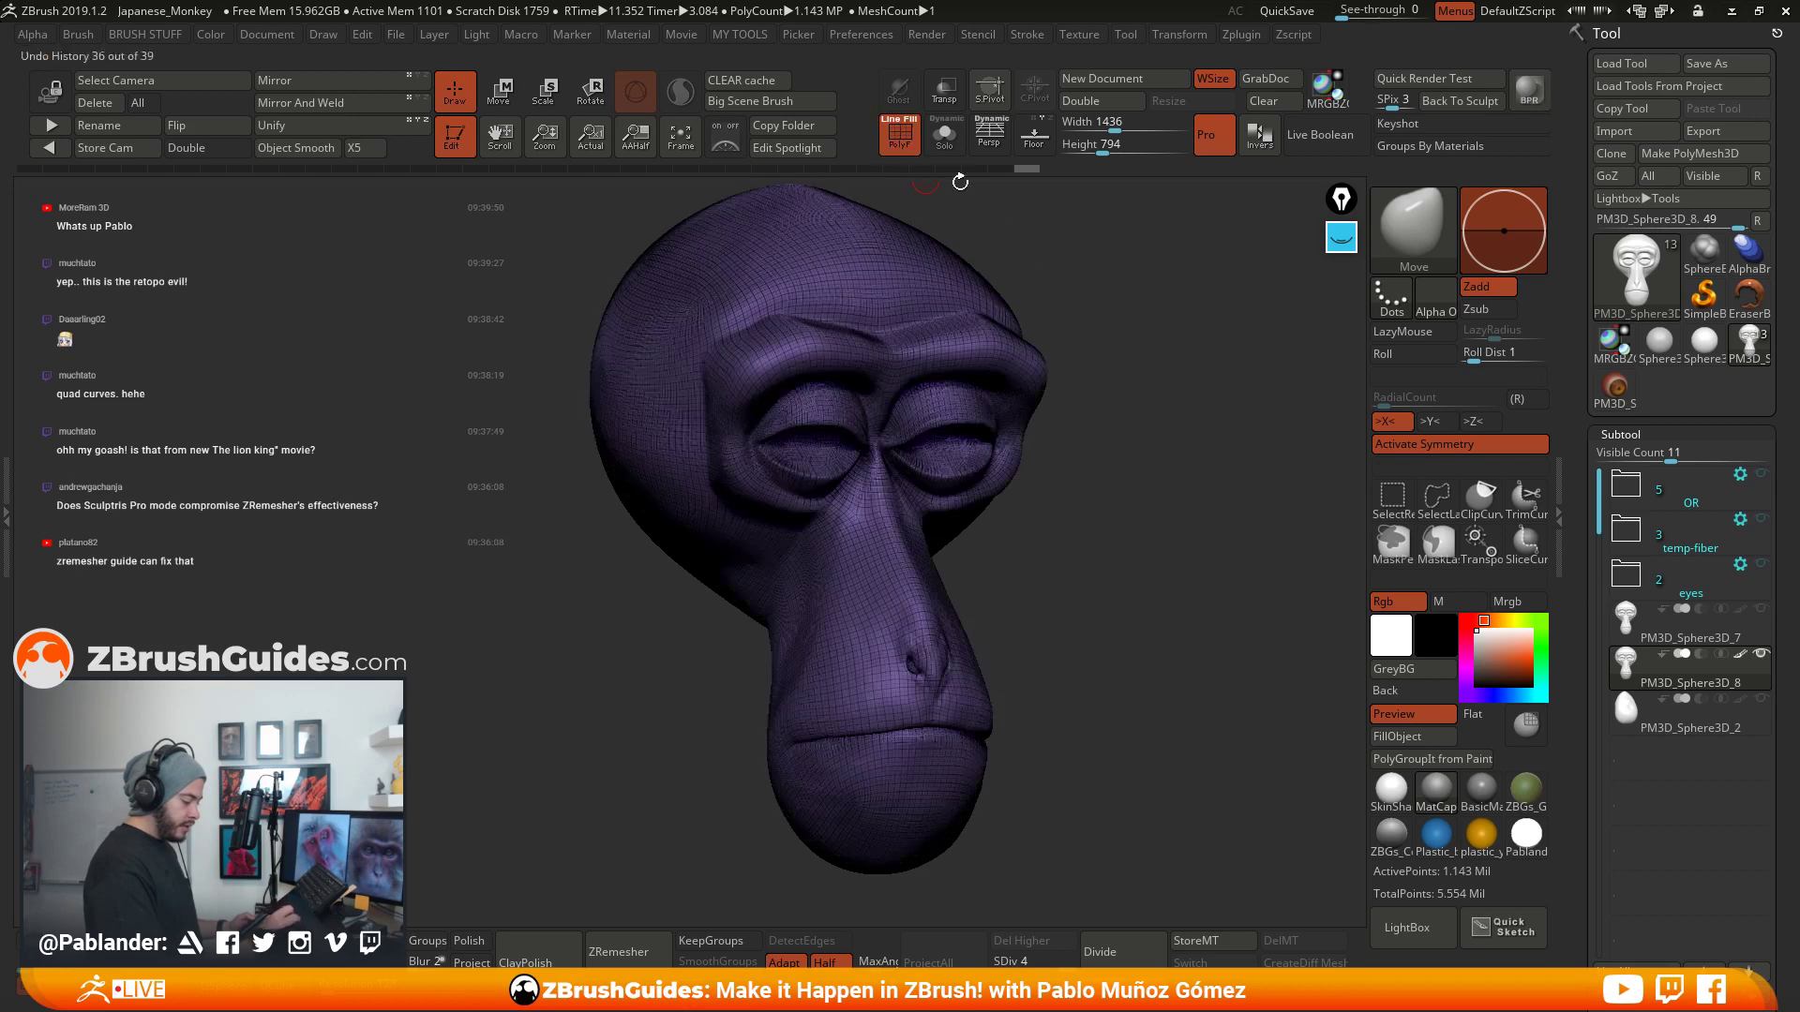
drag(1137, 431, 1068, 445)
click(900, 136)
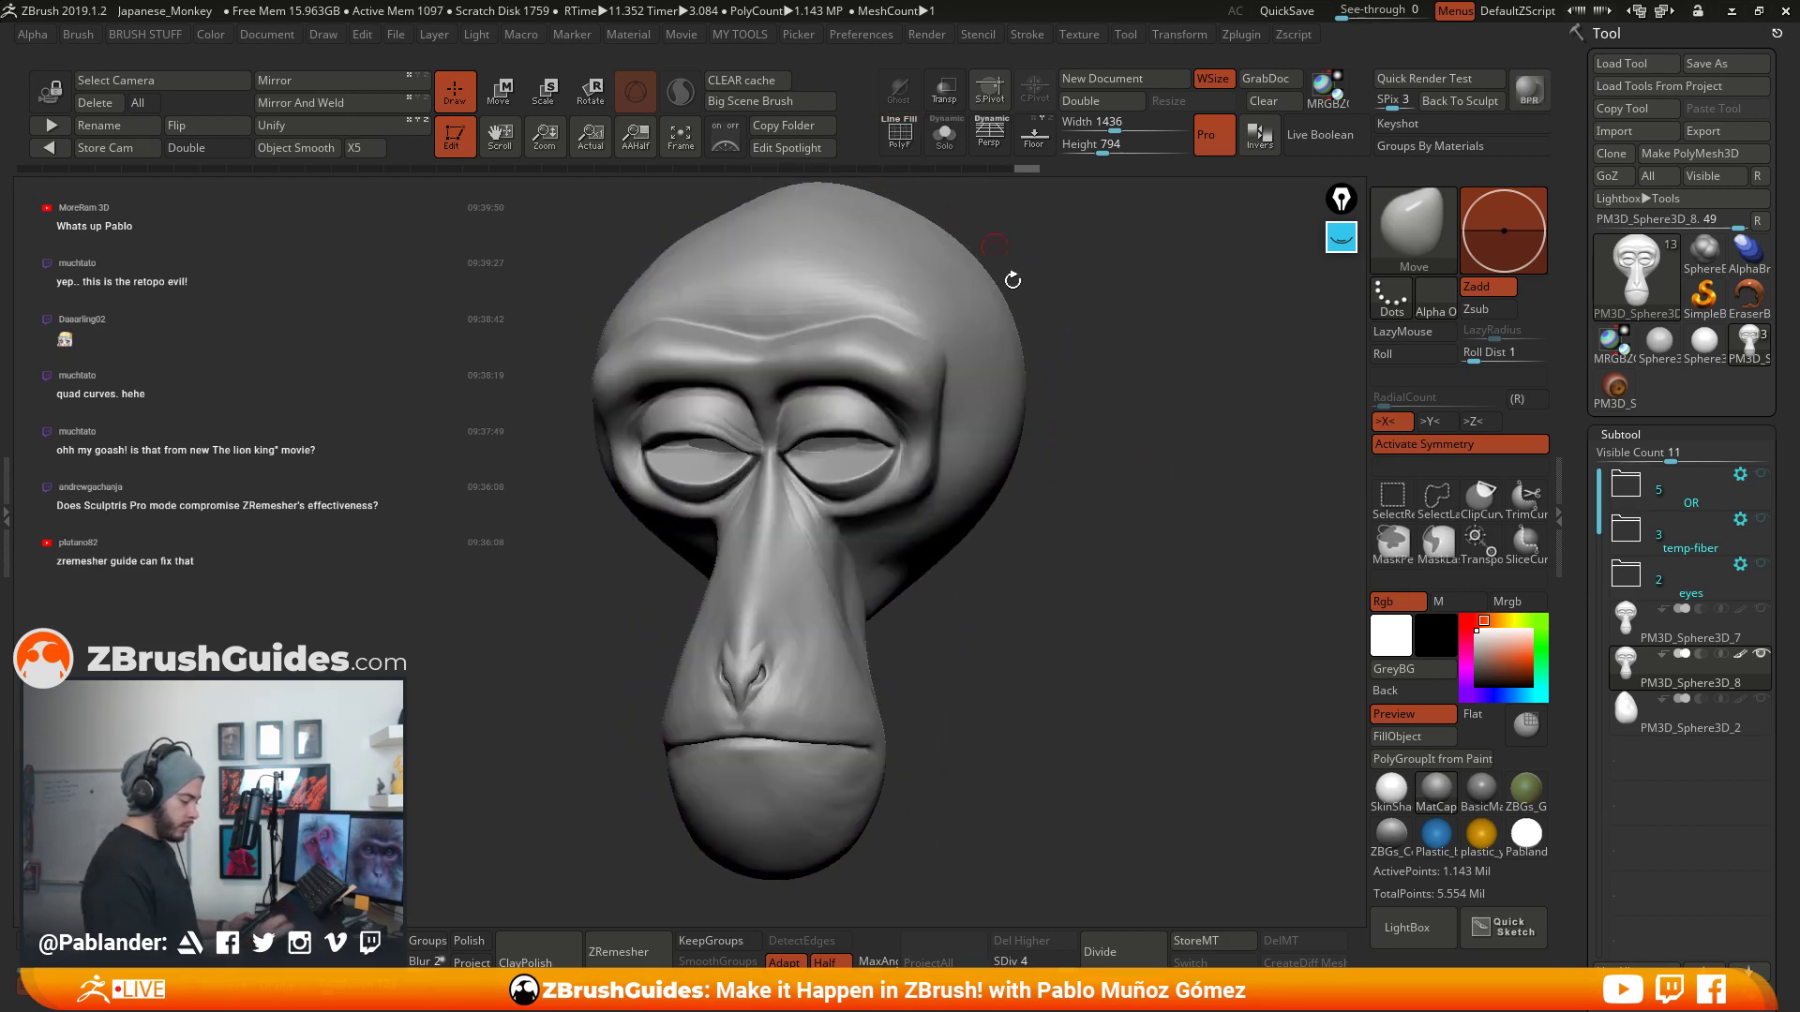
drag(1012, 280, 1162, 492)
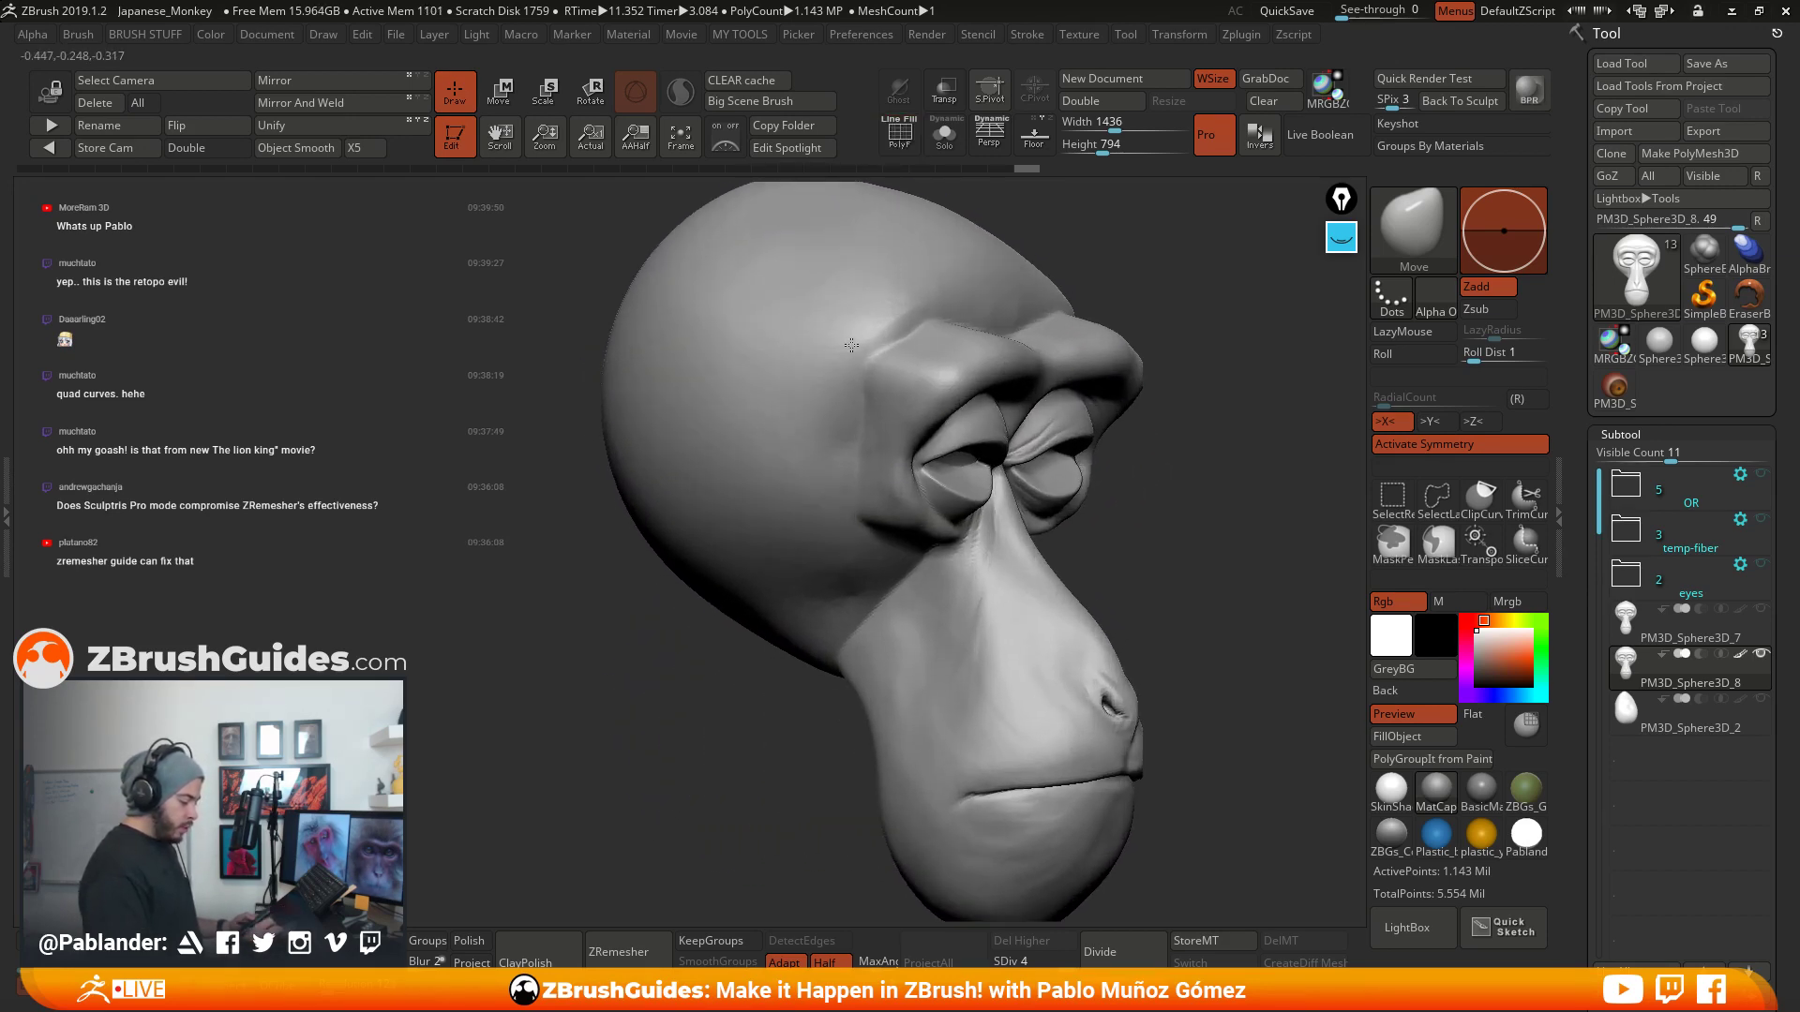
ctrl+right_drag(851, 345, 865, 564)
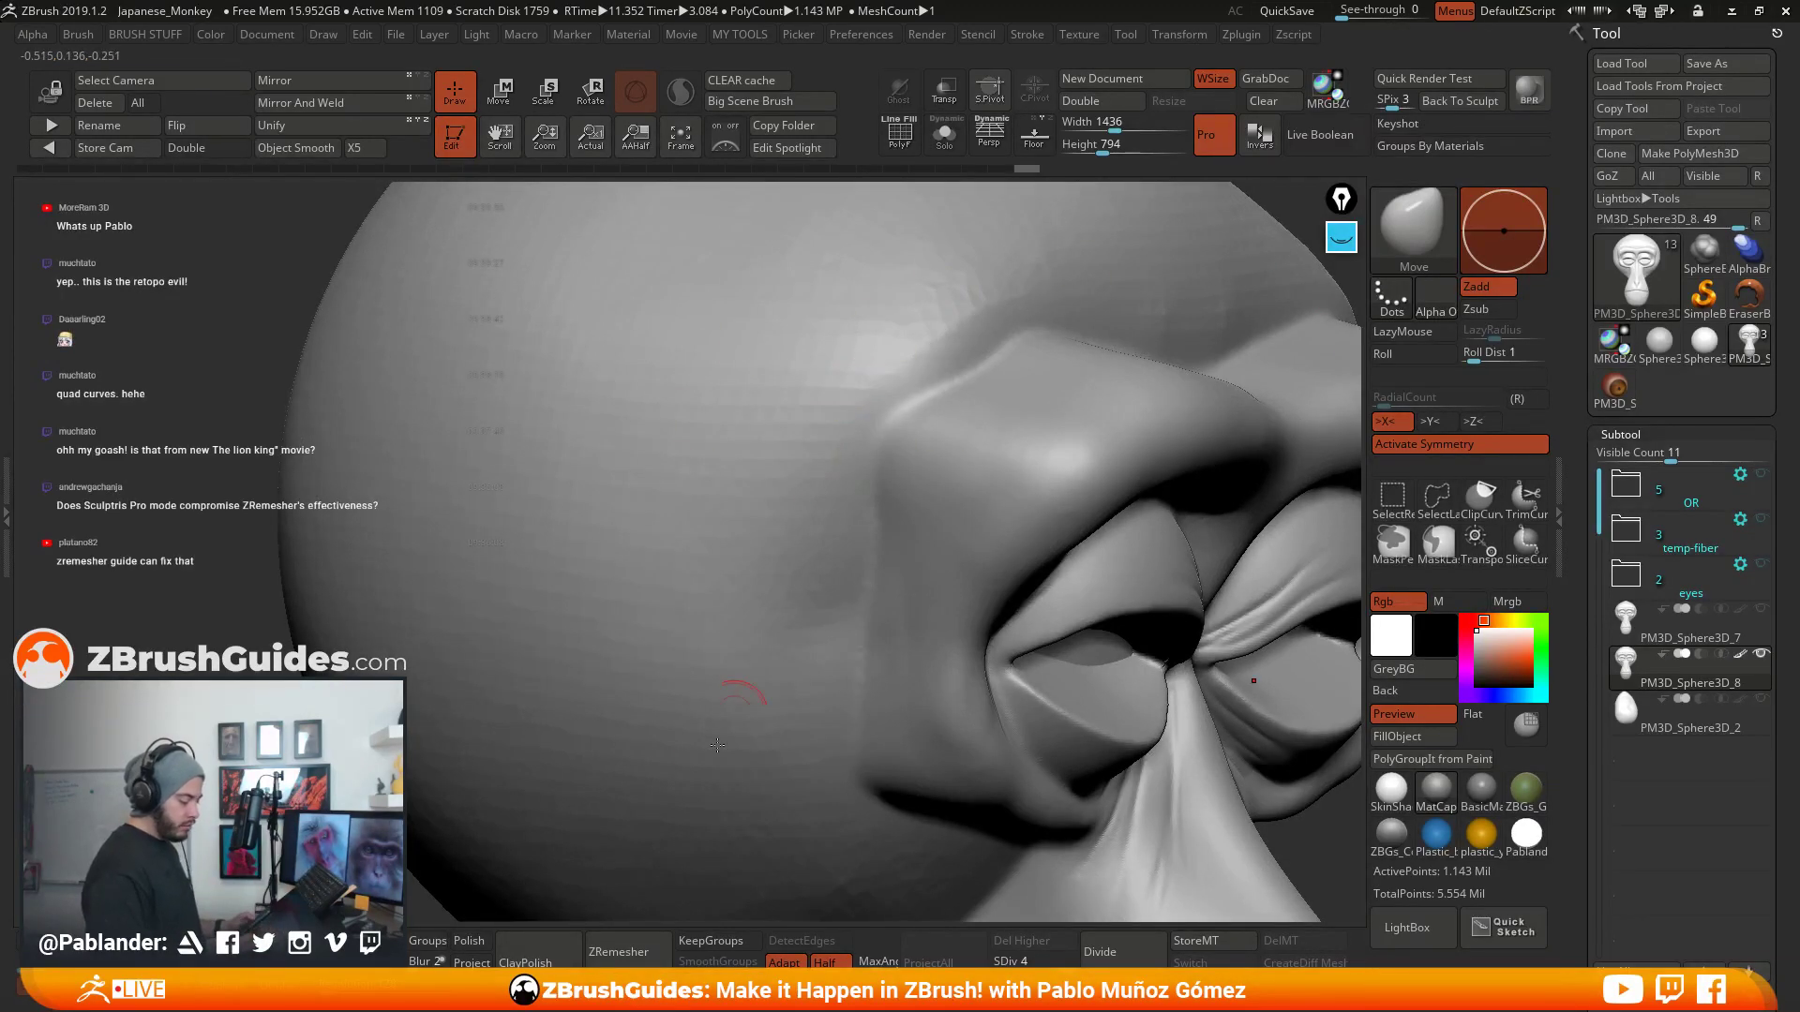
ctrl+right_drag(631, 487, 1072, 398)
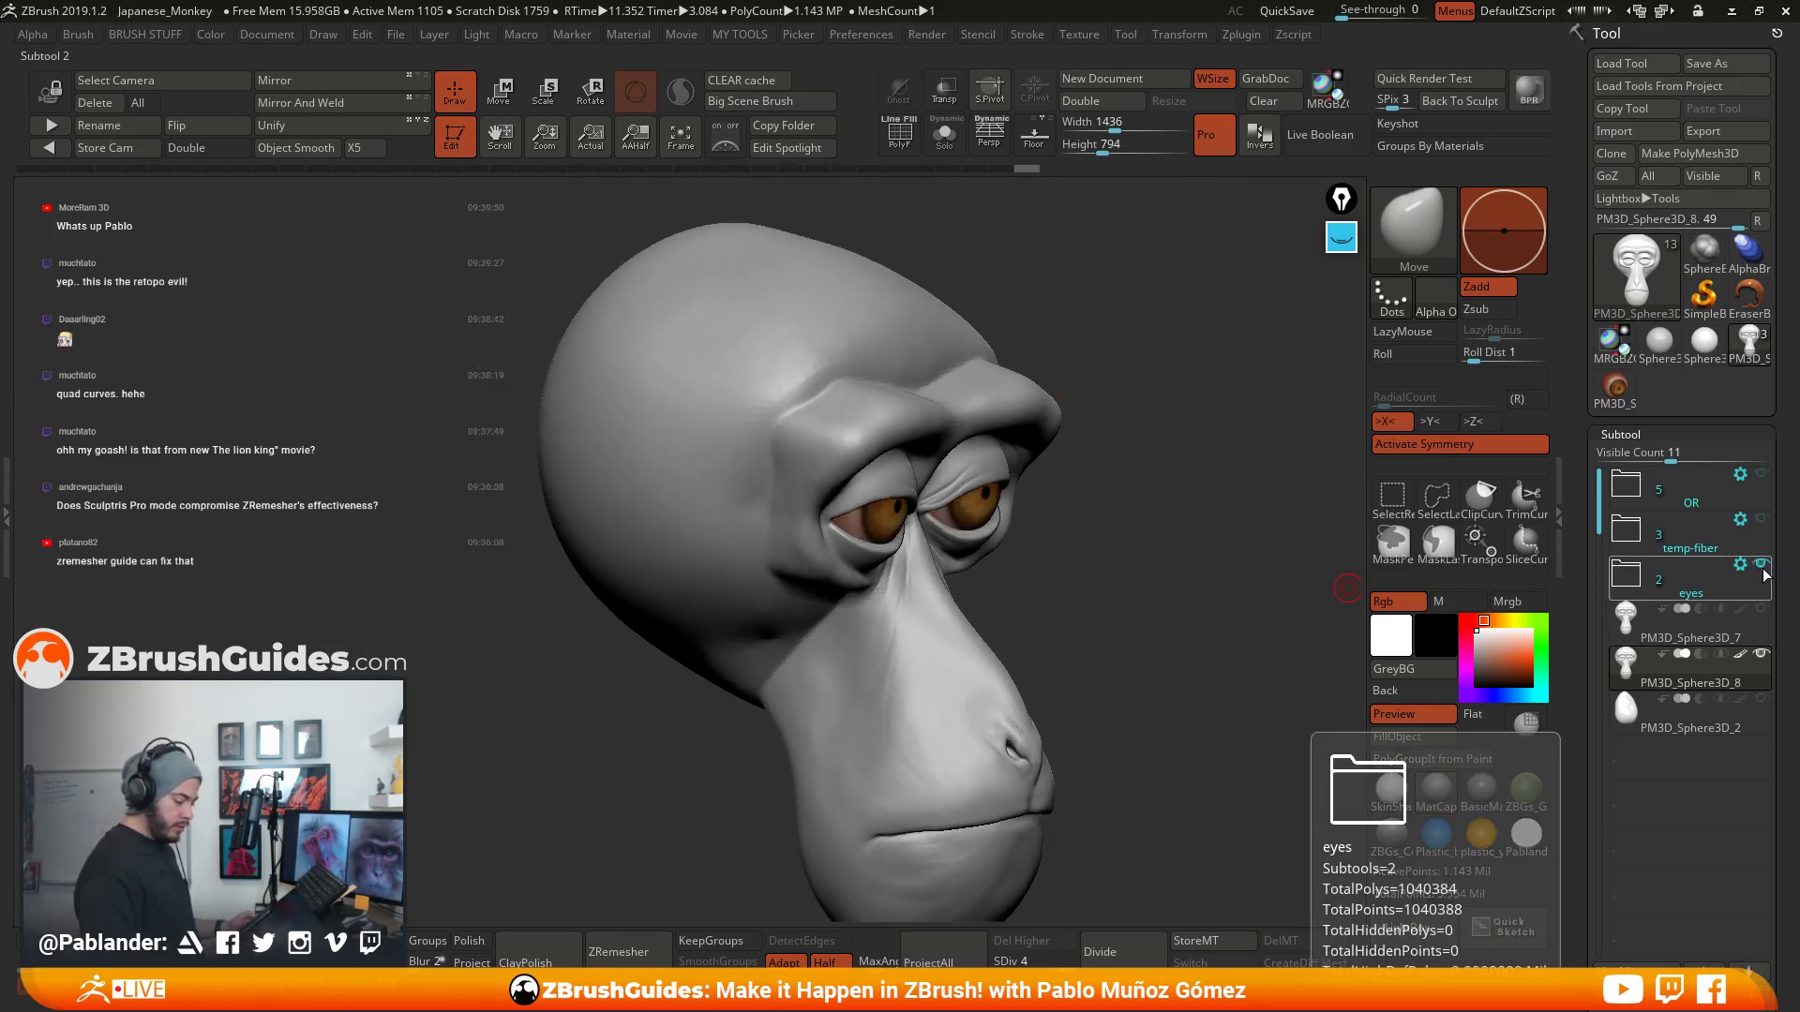
right_drag(1287, 608, 1085, 515)
- Choose the Smooth Stronger brush for smoothing the head and bring the side of the cranium into view
key(b)
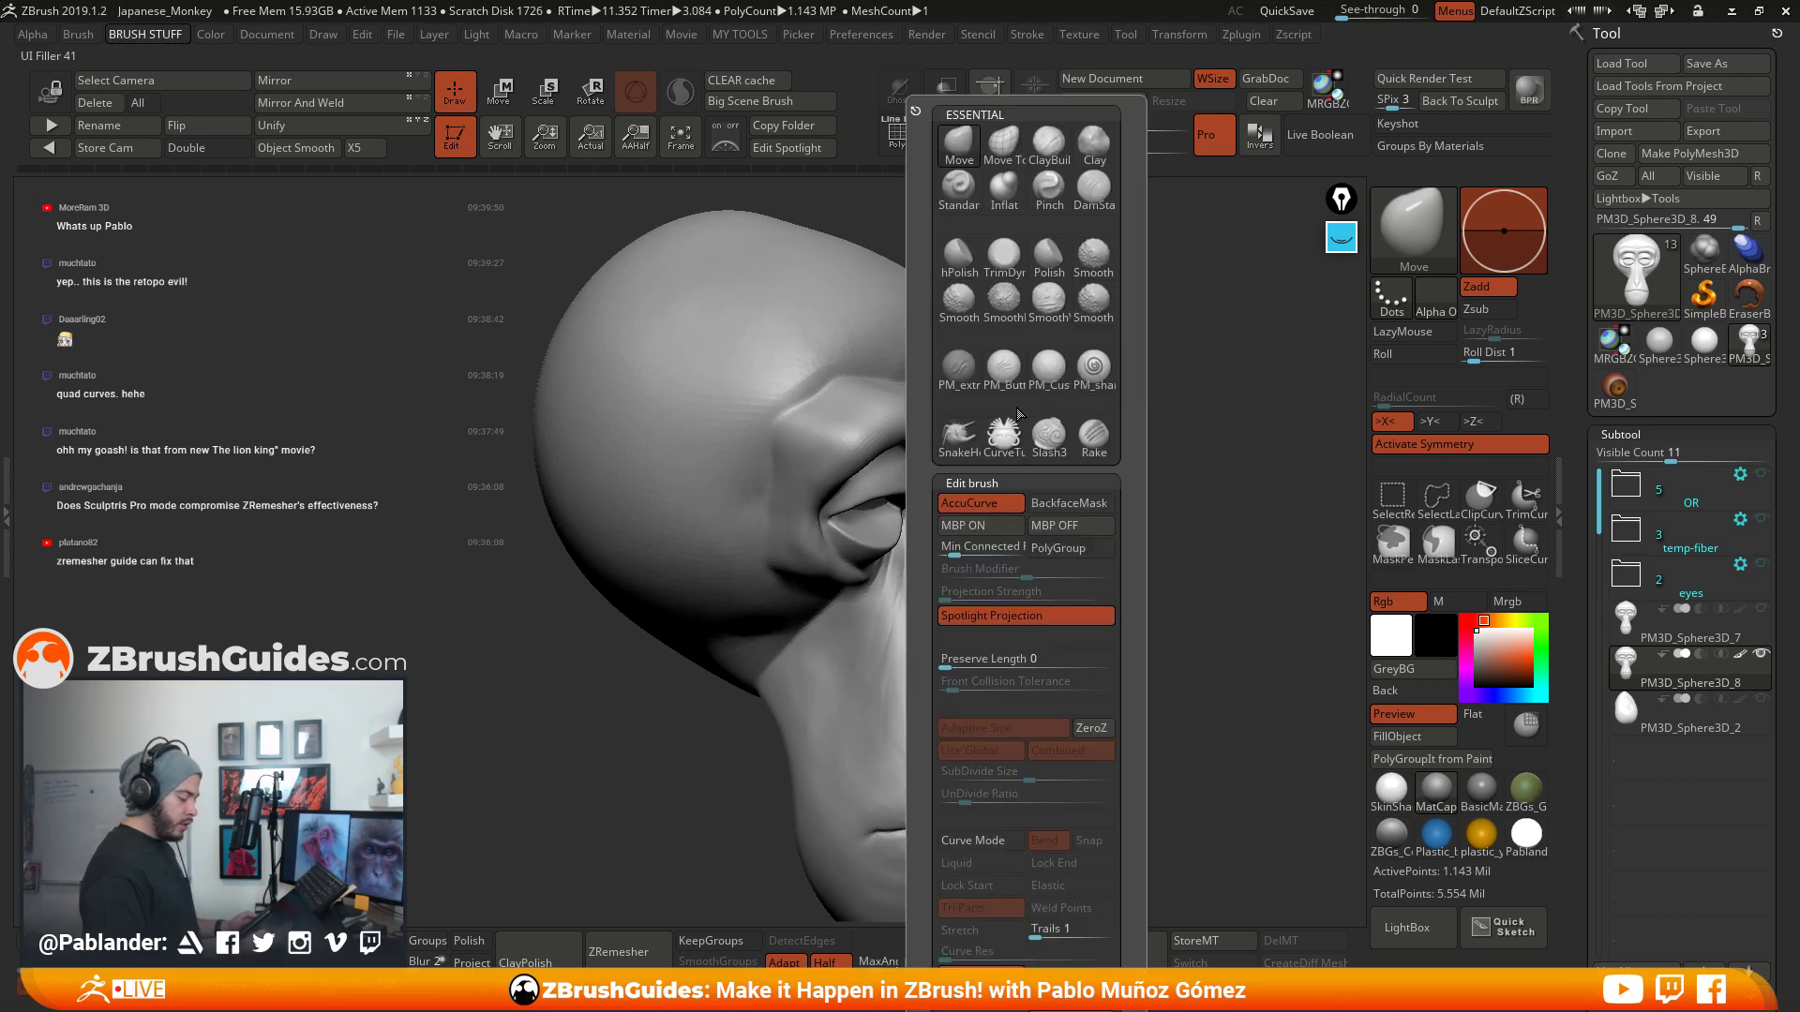
click(1094, 263)
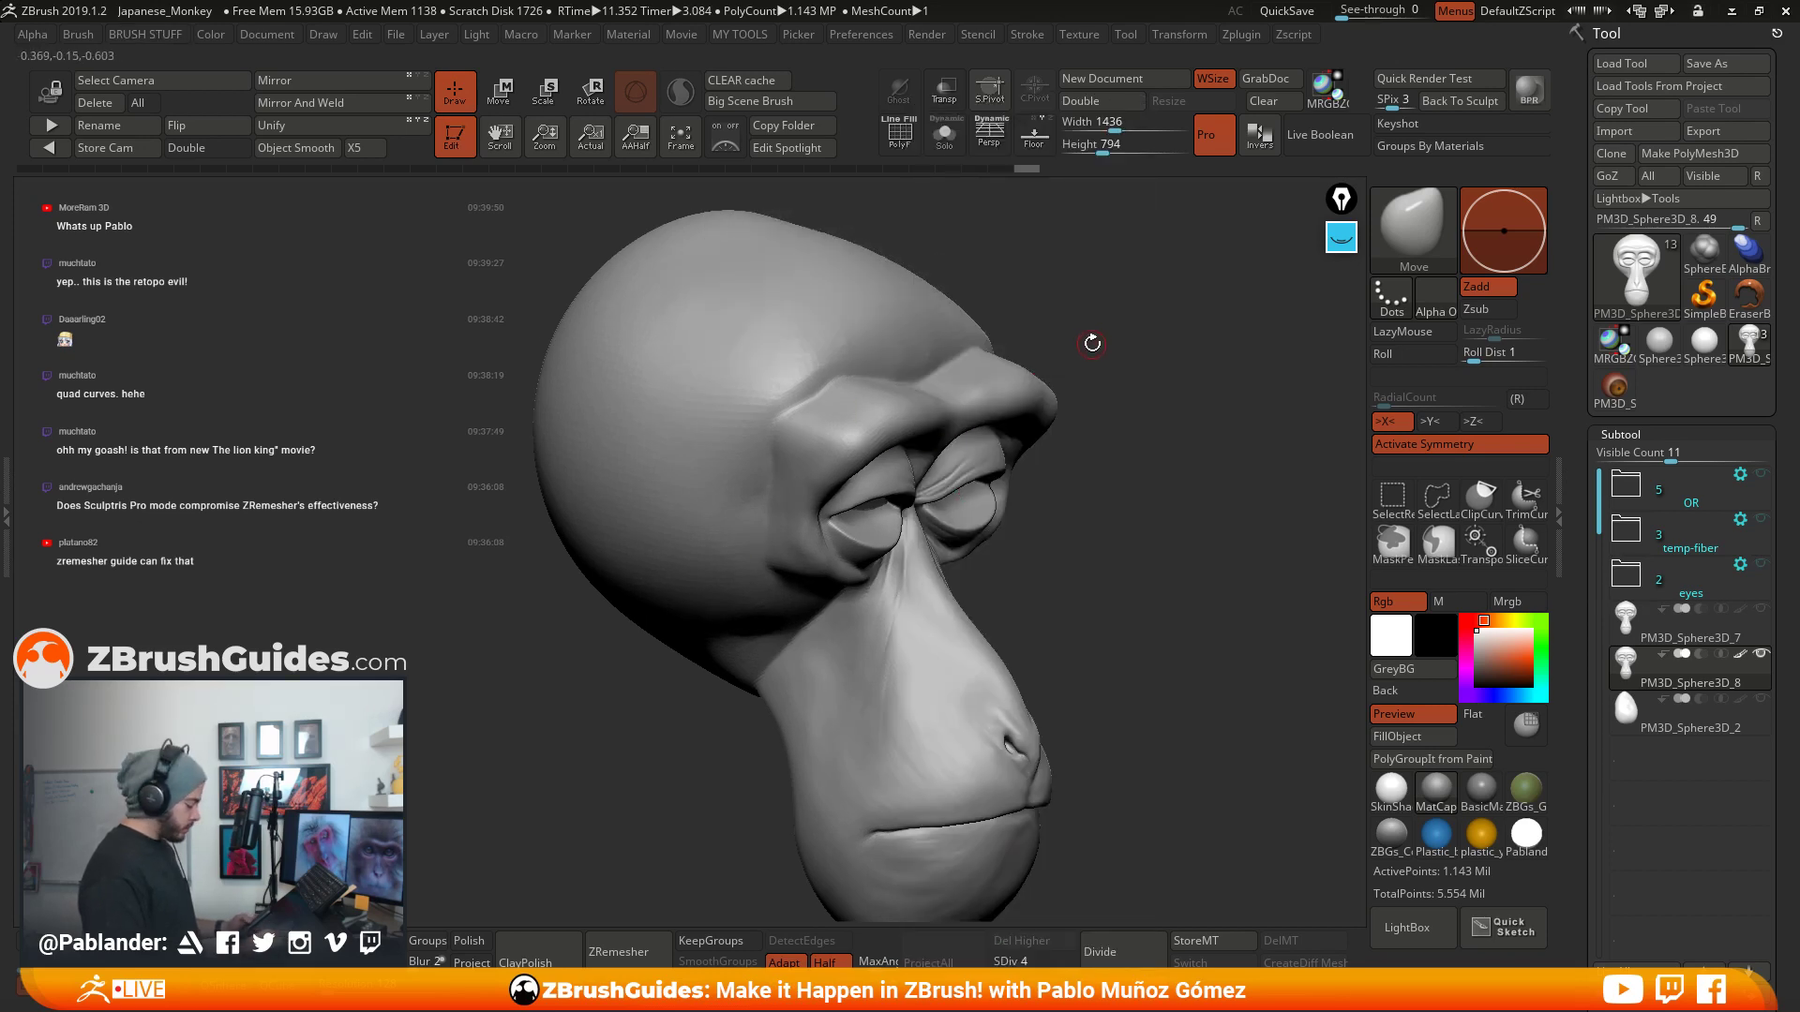
drag(1092, 343, 1155, 347)
key(shift+space)
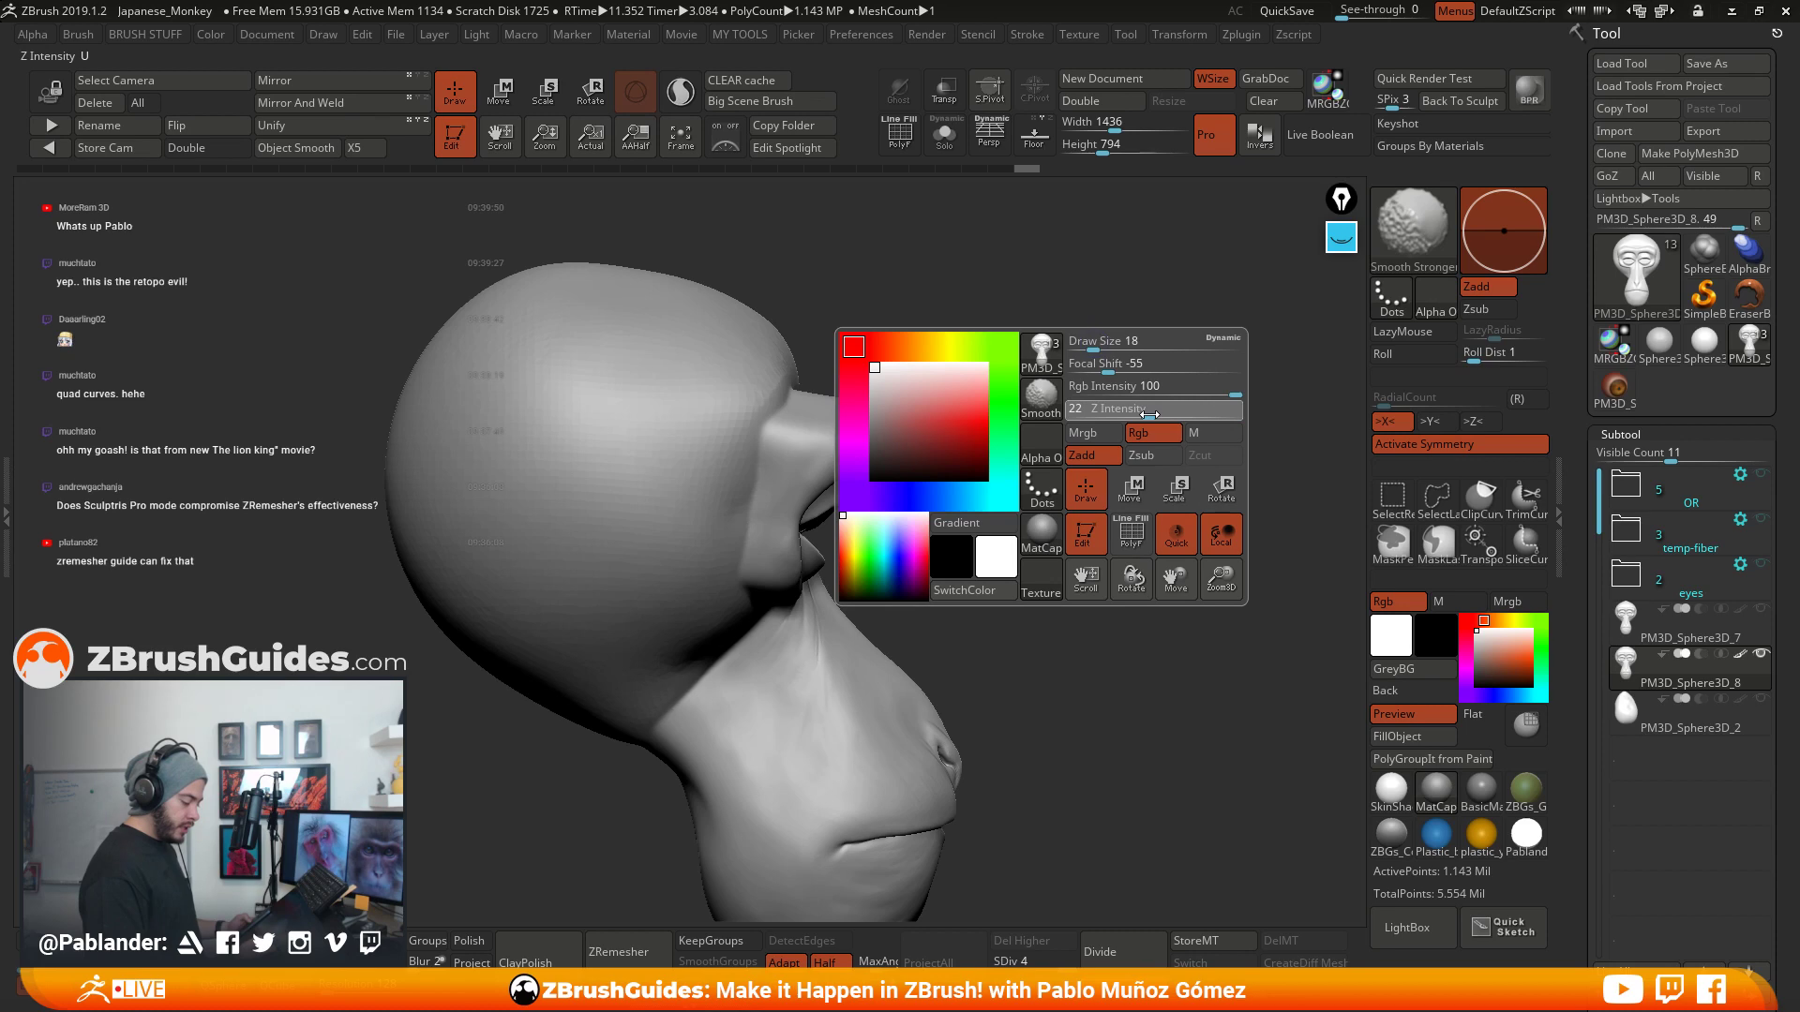
key(space)
mouse_move(1010, 386)
mouse_down()
mouse_move(1082, 411)
mouse_move(825, 450)
mouse_up()
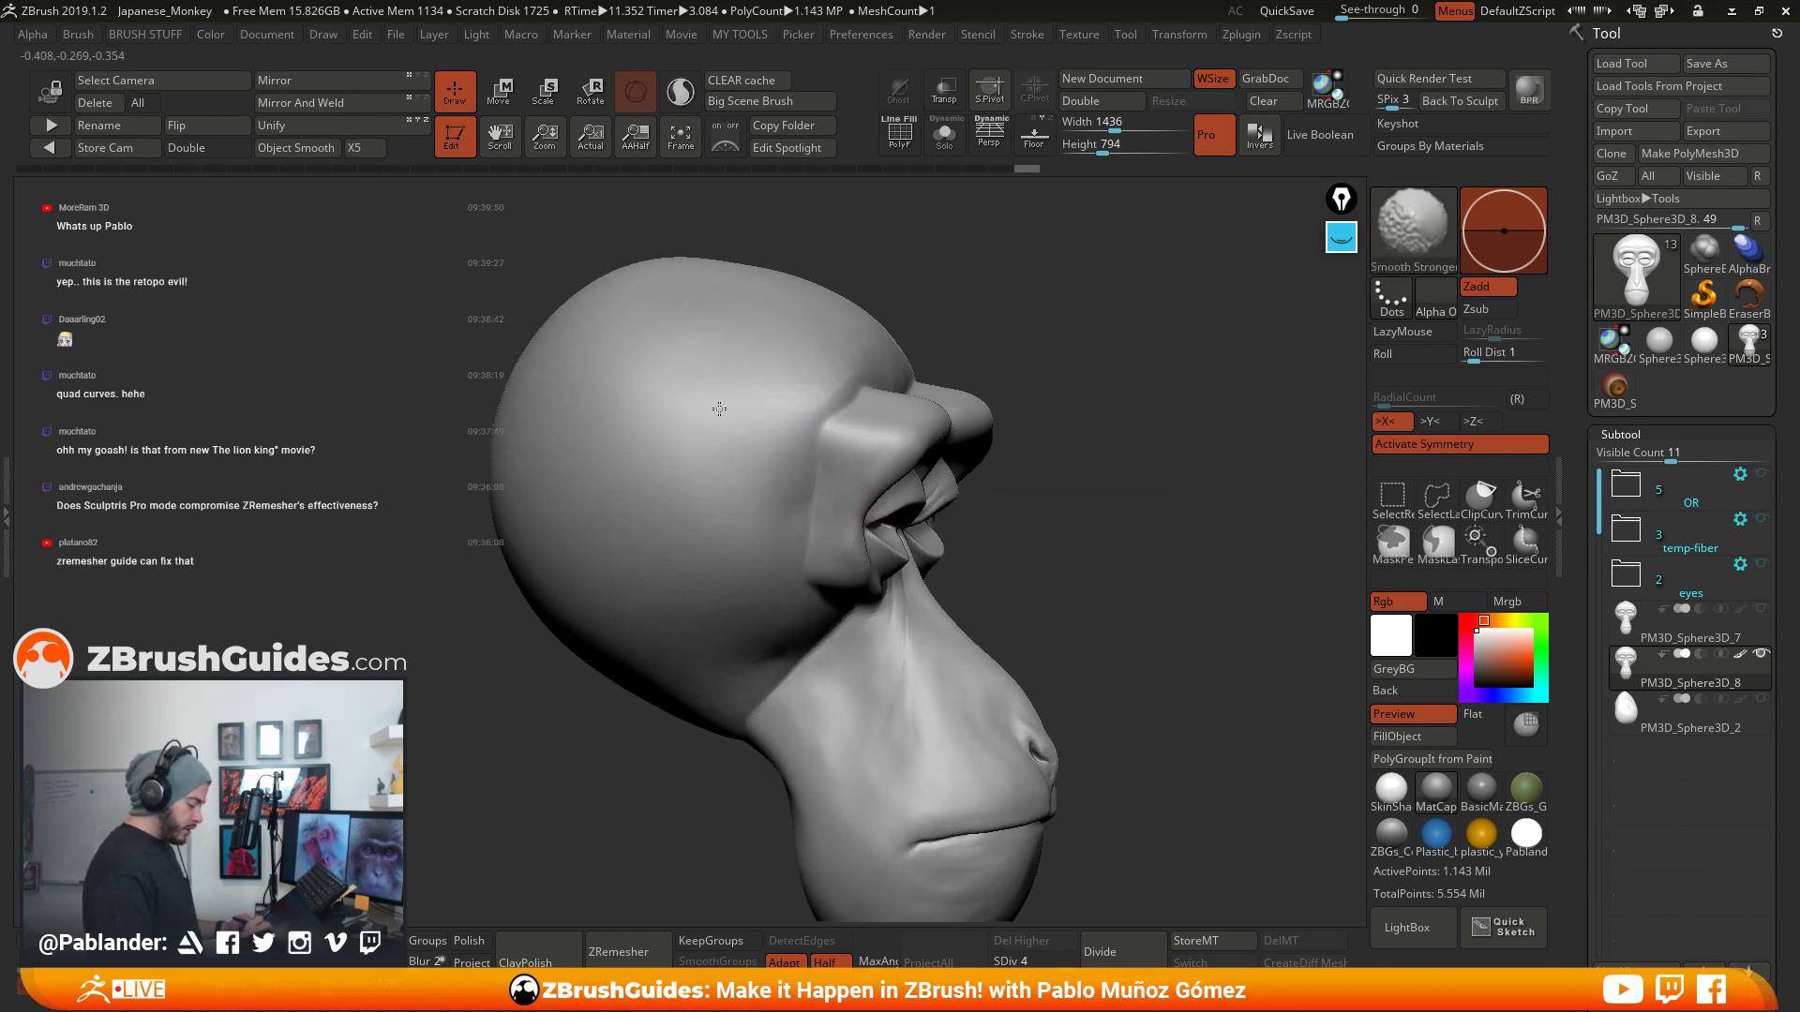
- Enlarge the smoothing brush and smooth the side and back of the cranium at subdivision level 4
shift+drag(671, 381, 718, 368)
right_drag(727, 364, 755, 357)
key(space)
drag(767, 385, 792, 387)
right_drag(750, 387, 806, 387)
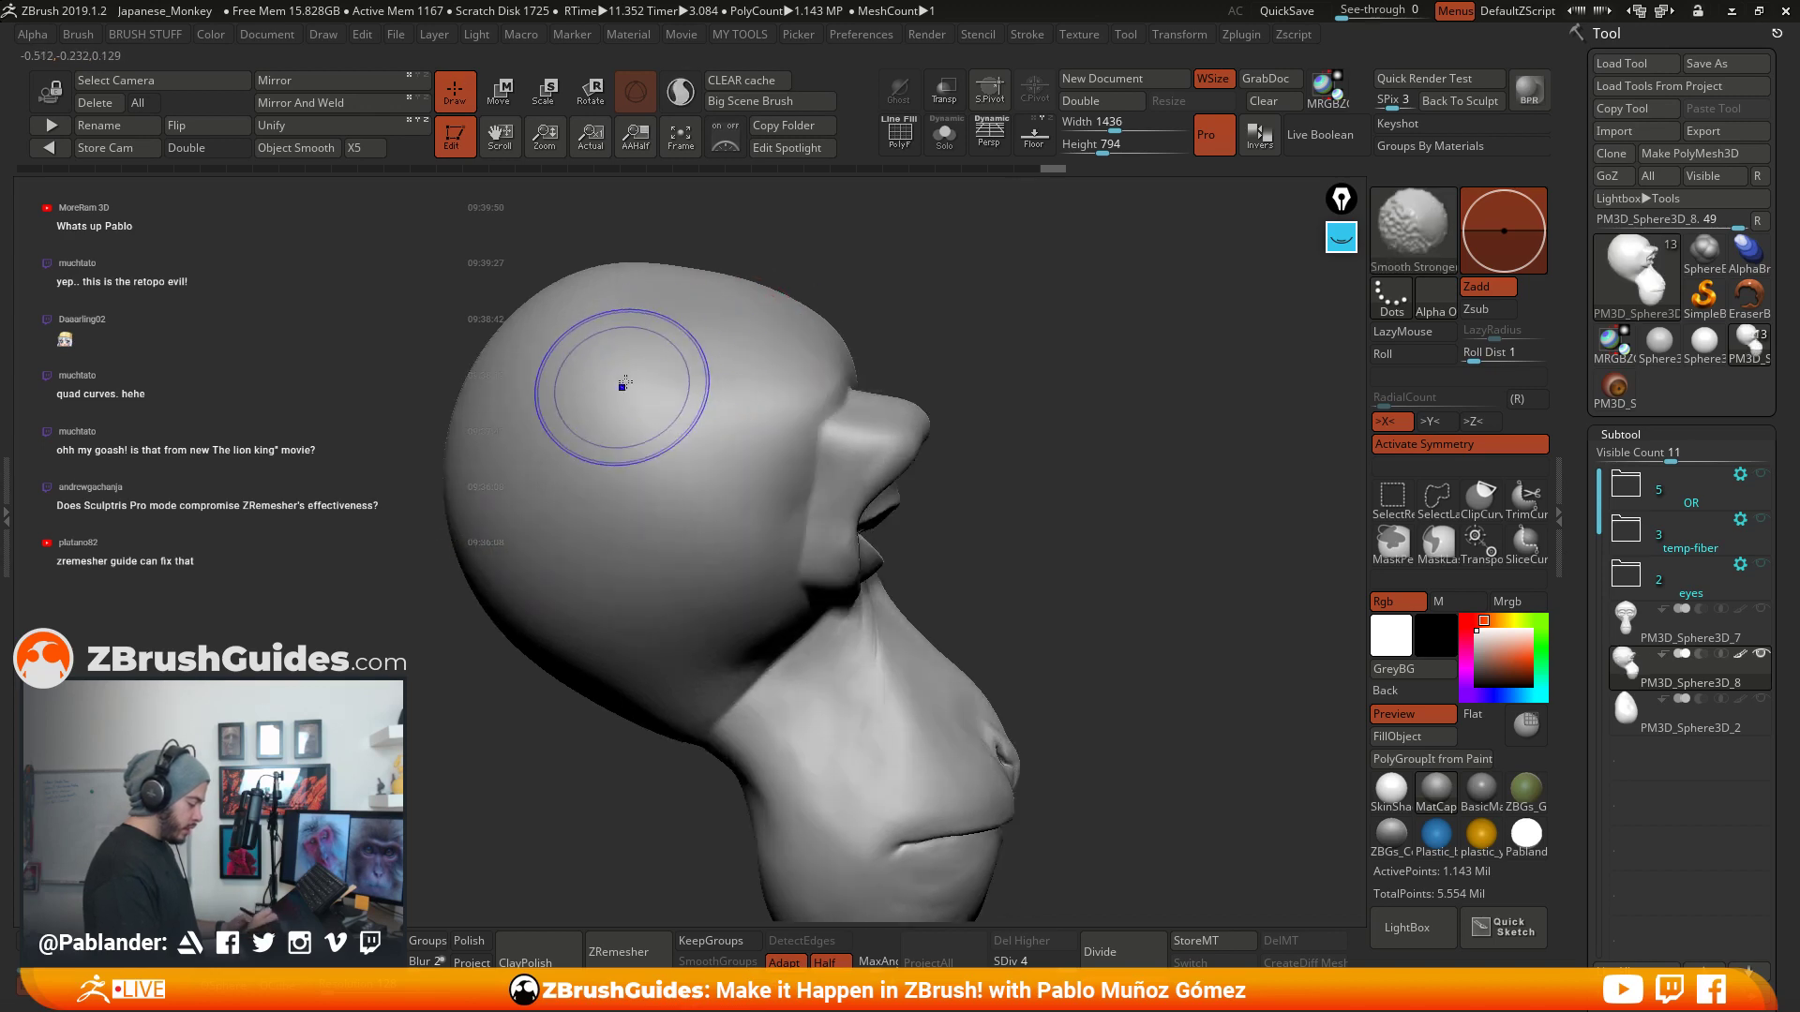
shift+drag(622, 385, 579, 382)
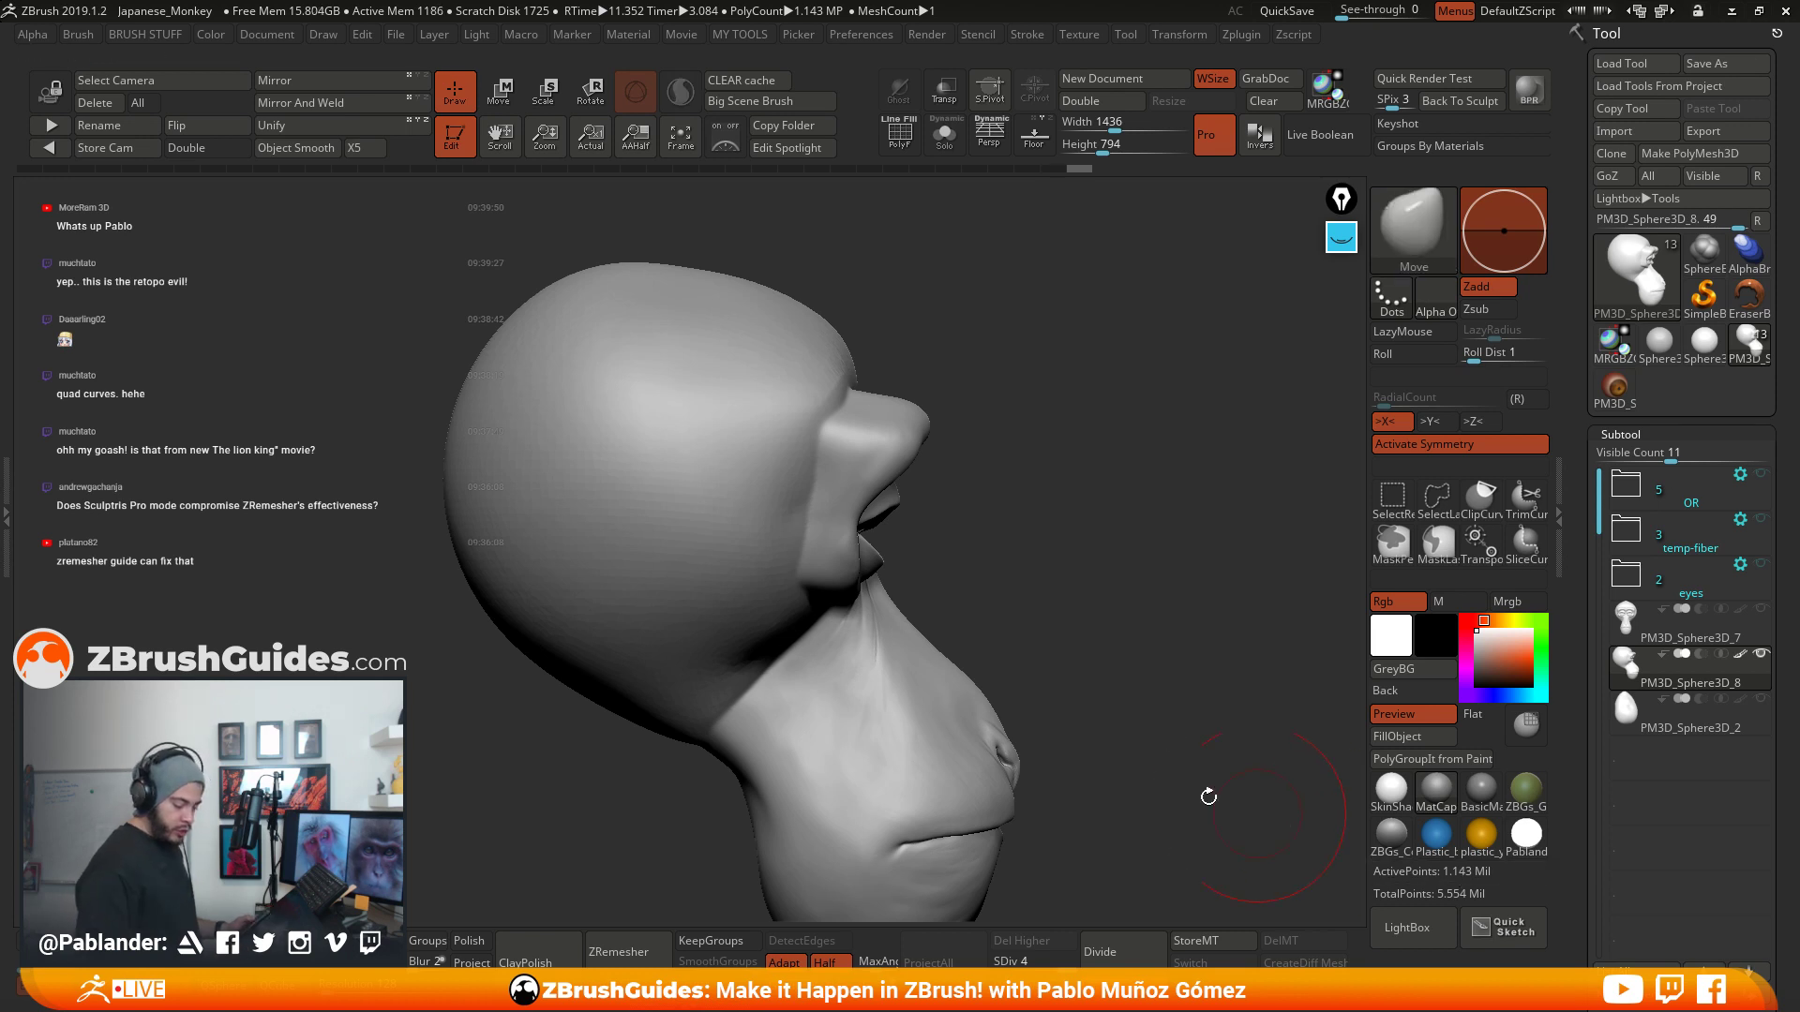
shift+drag(640, 426, 570, 283)
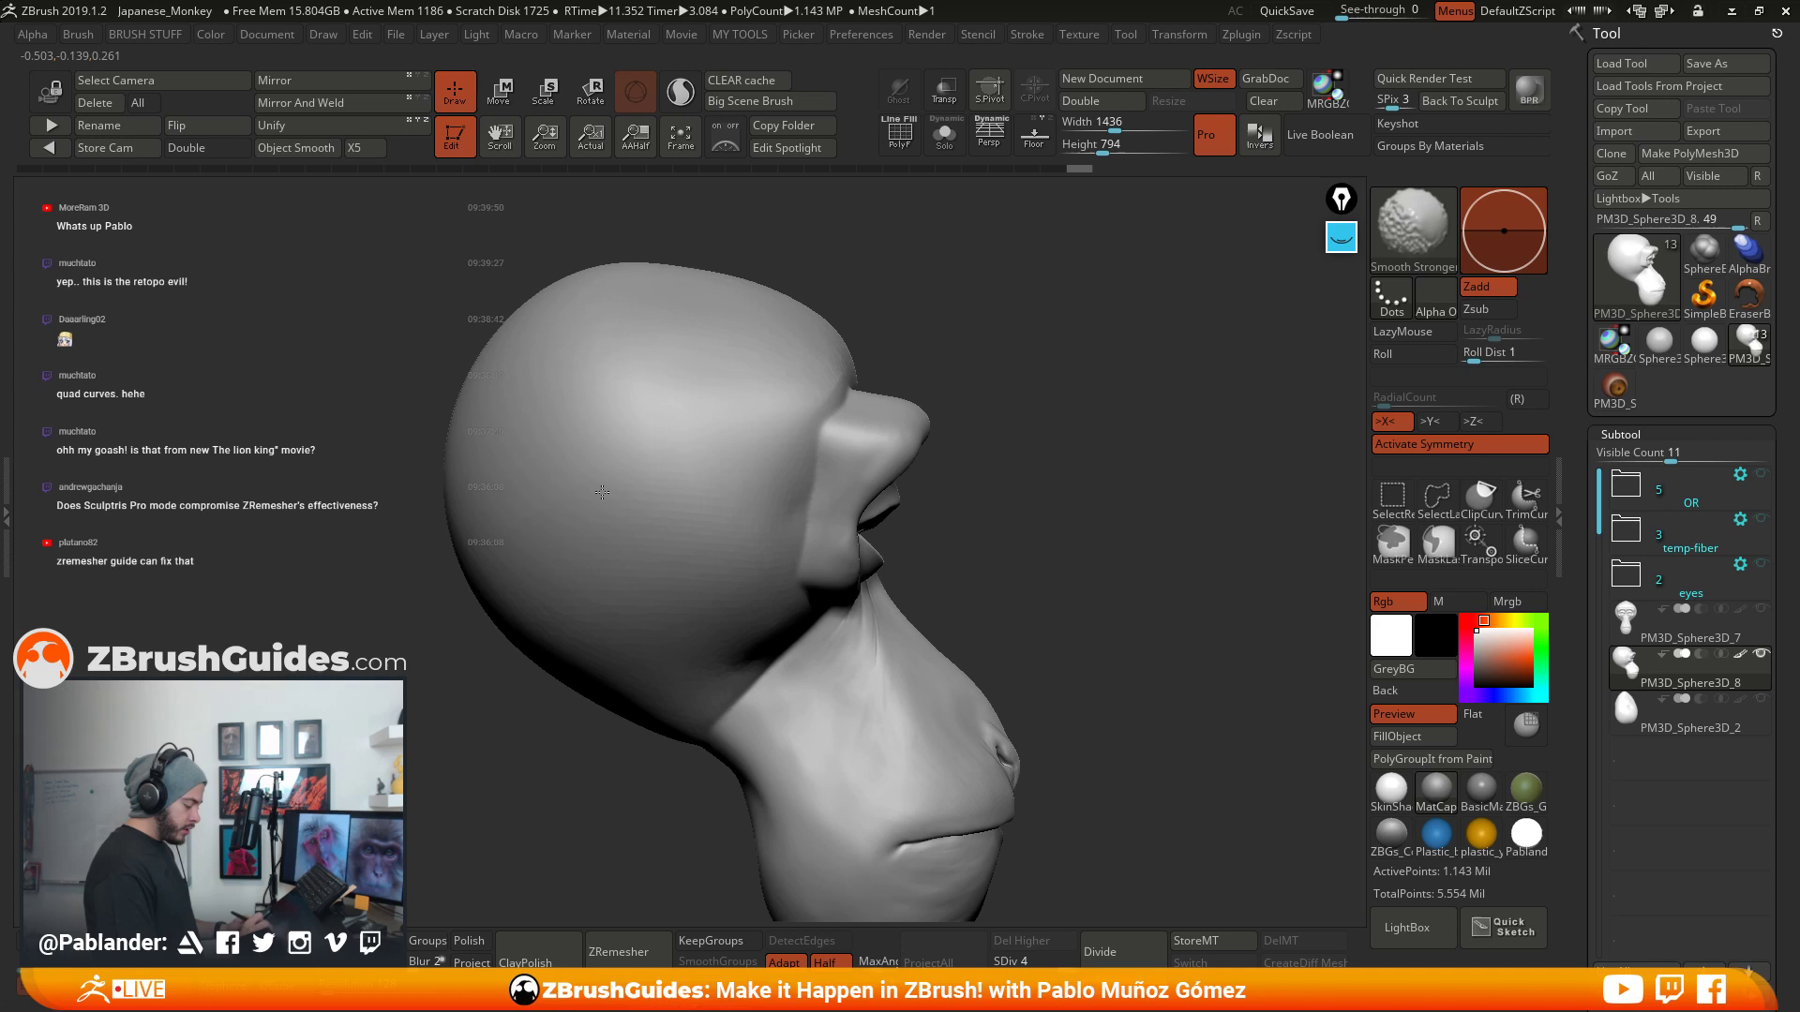
shift+drag(602, 492, 684, 521)
- Smooth the temple behind the eye socket, the cheek and the lower back of the cranium
alt+drag(959, 575, 1001, 483)
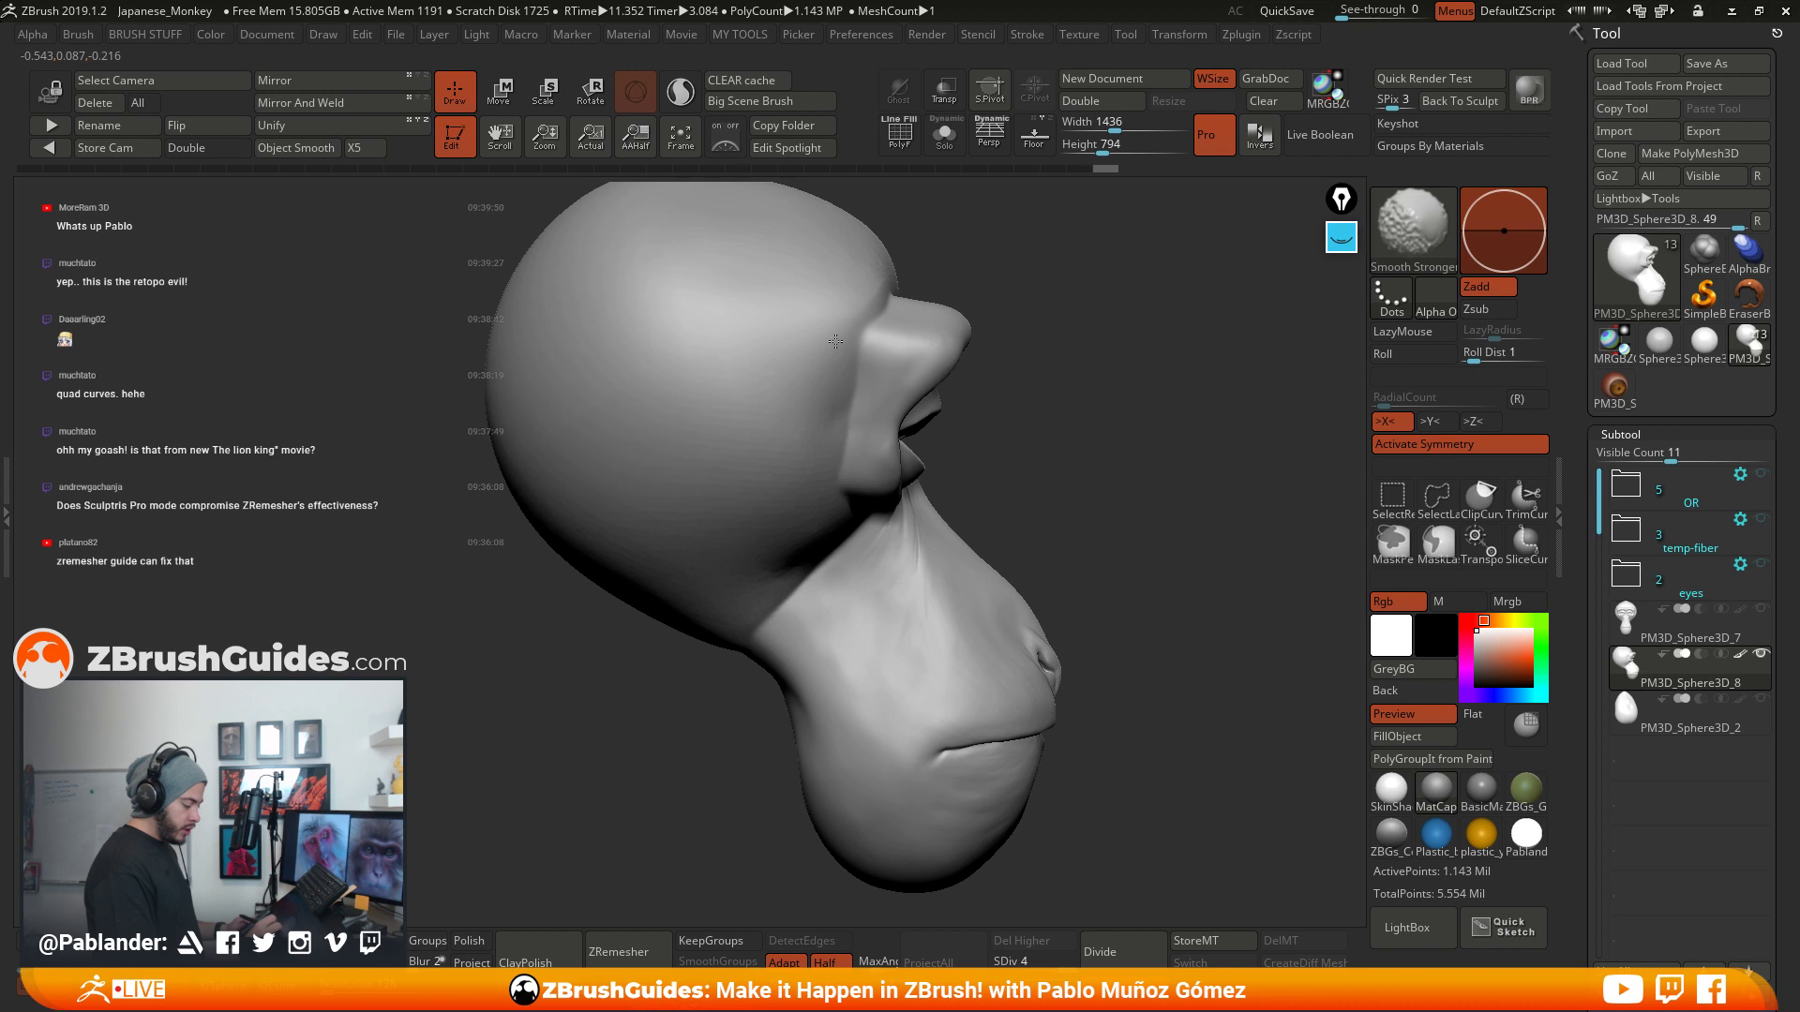
drag(1060, 506, 1092, 442)
mouse_move(804, 471)
shift+mouse_down()
mouse_move(826, 429)
mouse_move(730, 420)
shift+mouse_up()
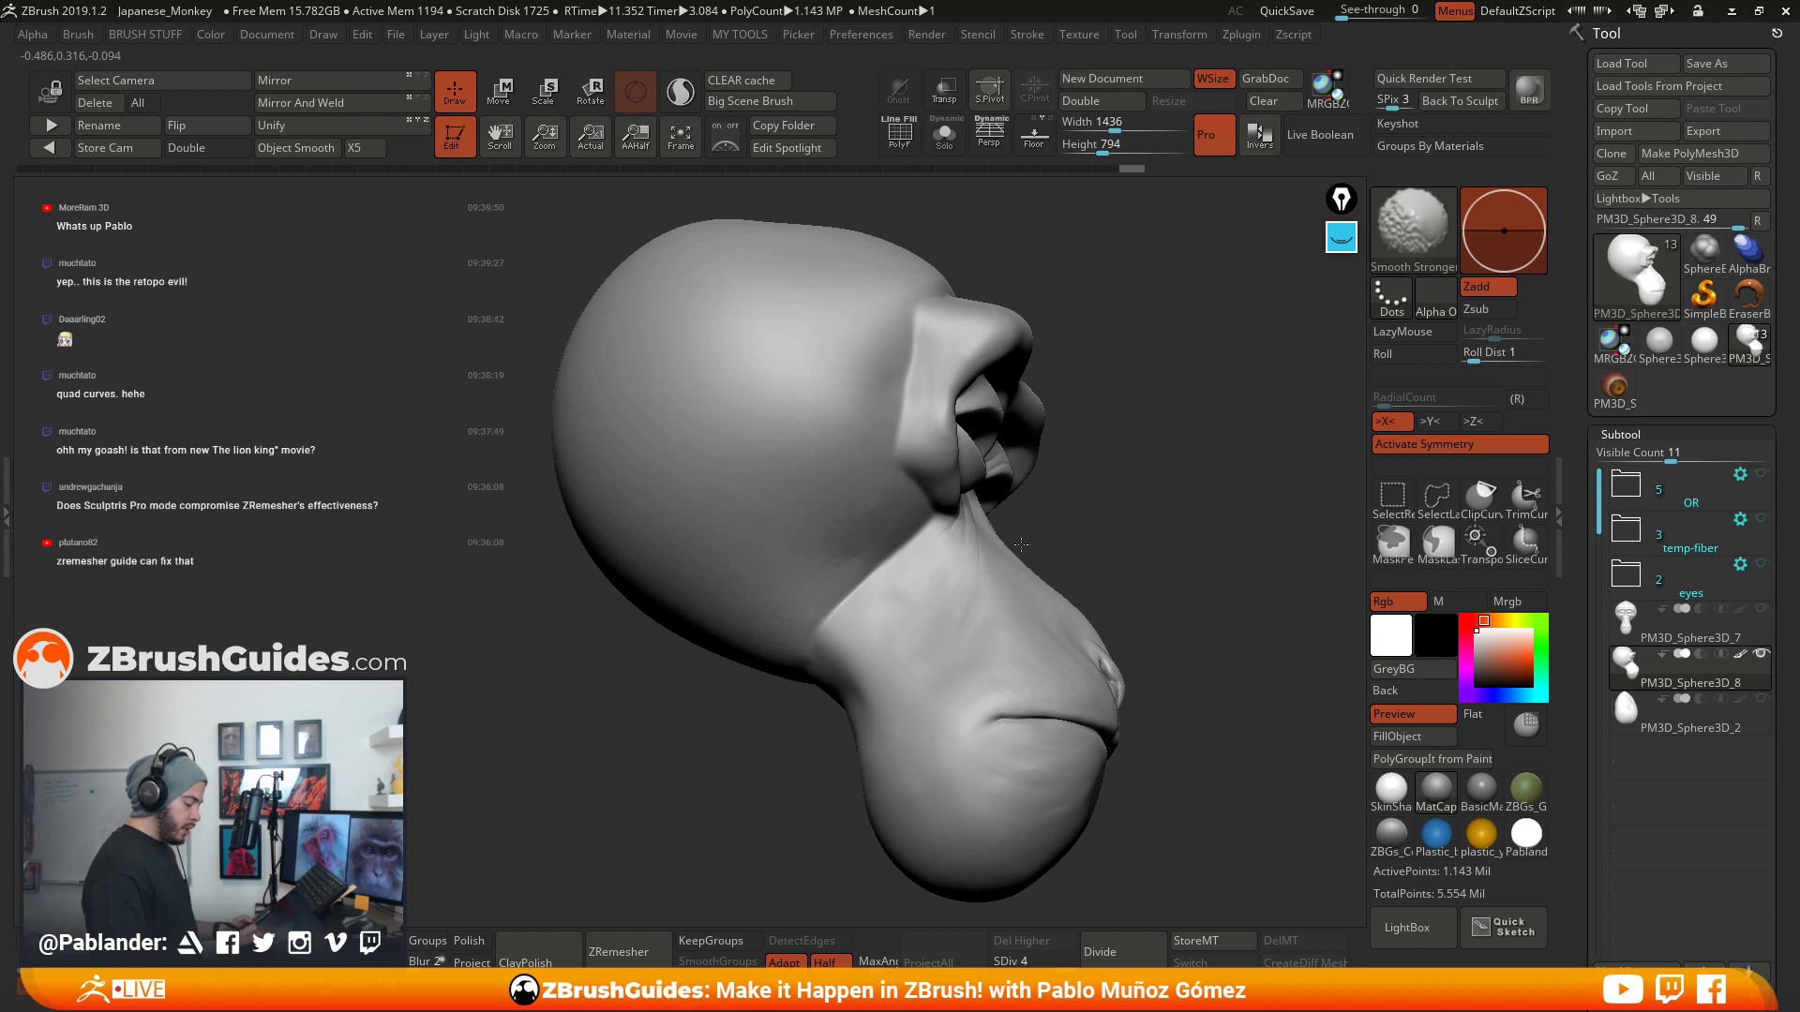
shift+drag(1021, 545, 1006, 574)
shift+drag(883, 551, 865, 525)
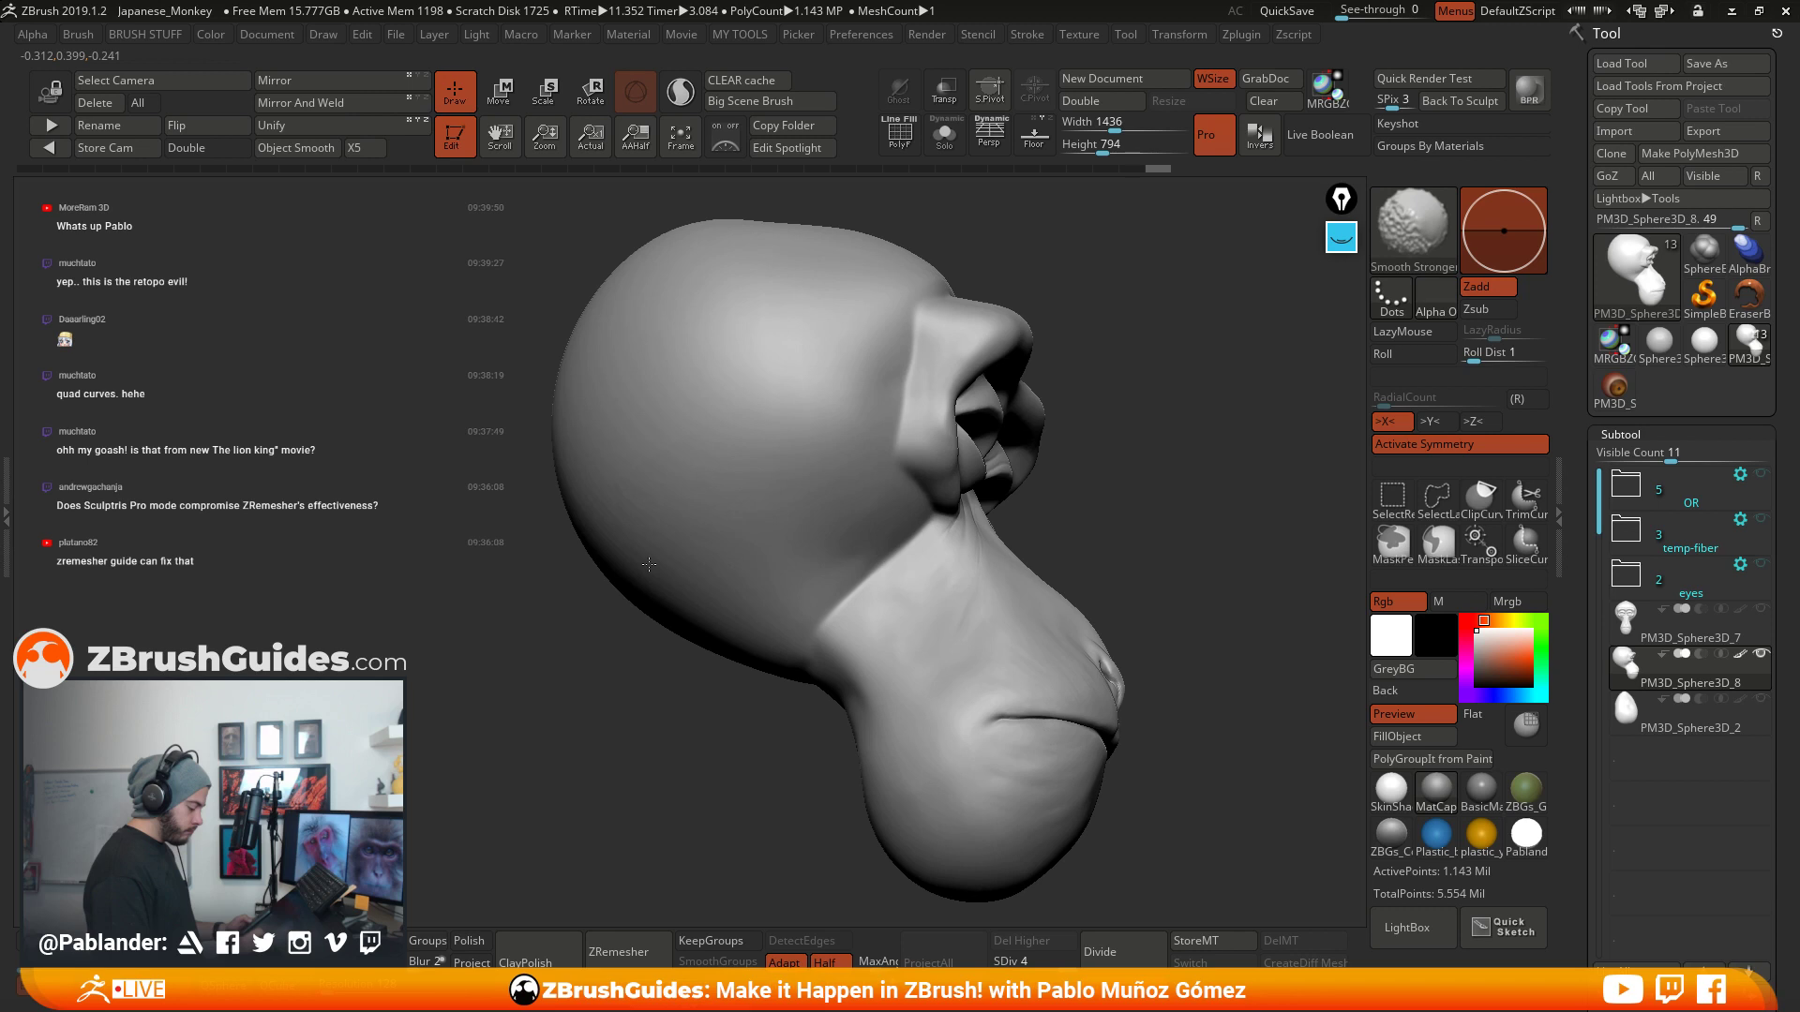
shift+drag(649, 565, 656, 560)
drag(1143, 482, 1174, 476)
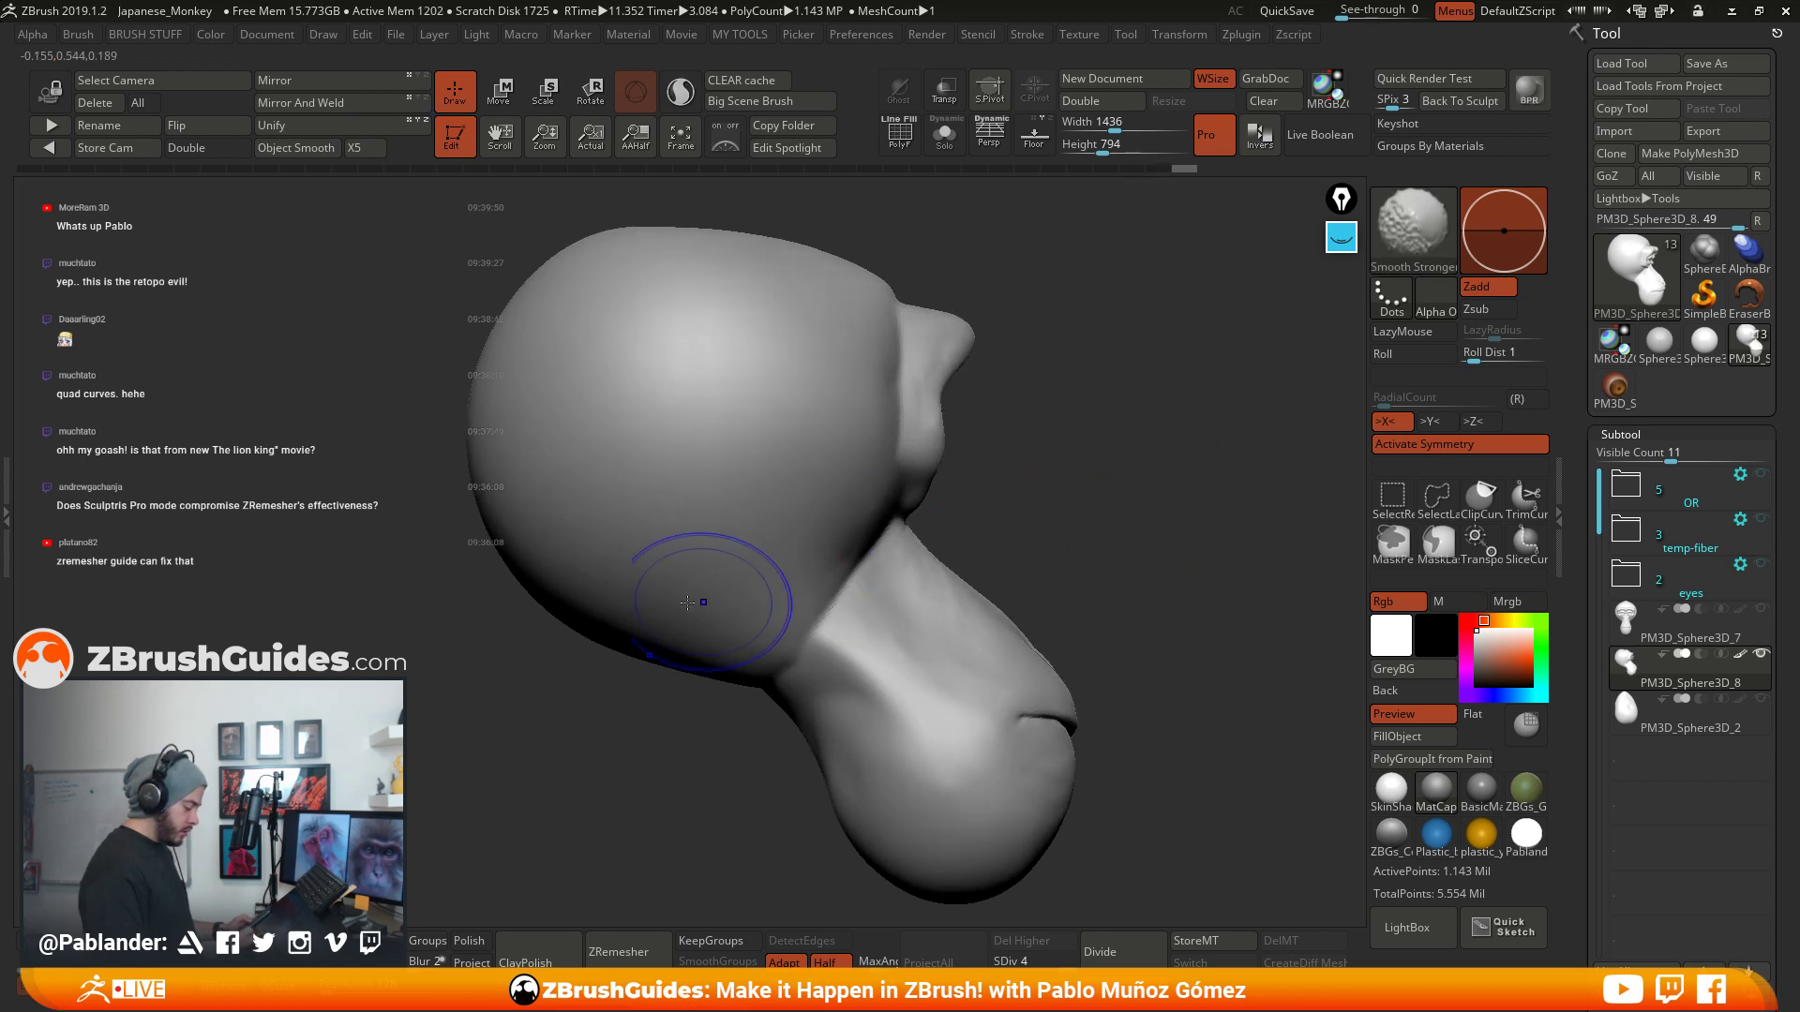
shift+drag(593, 574, 575, 569)
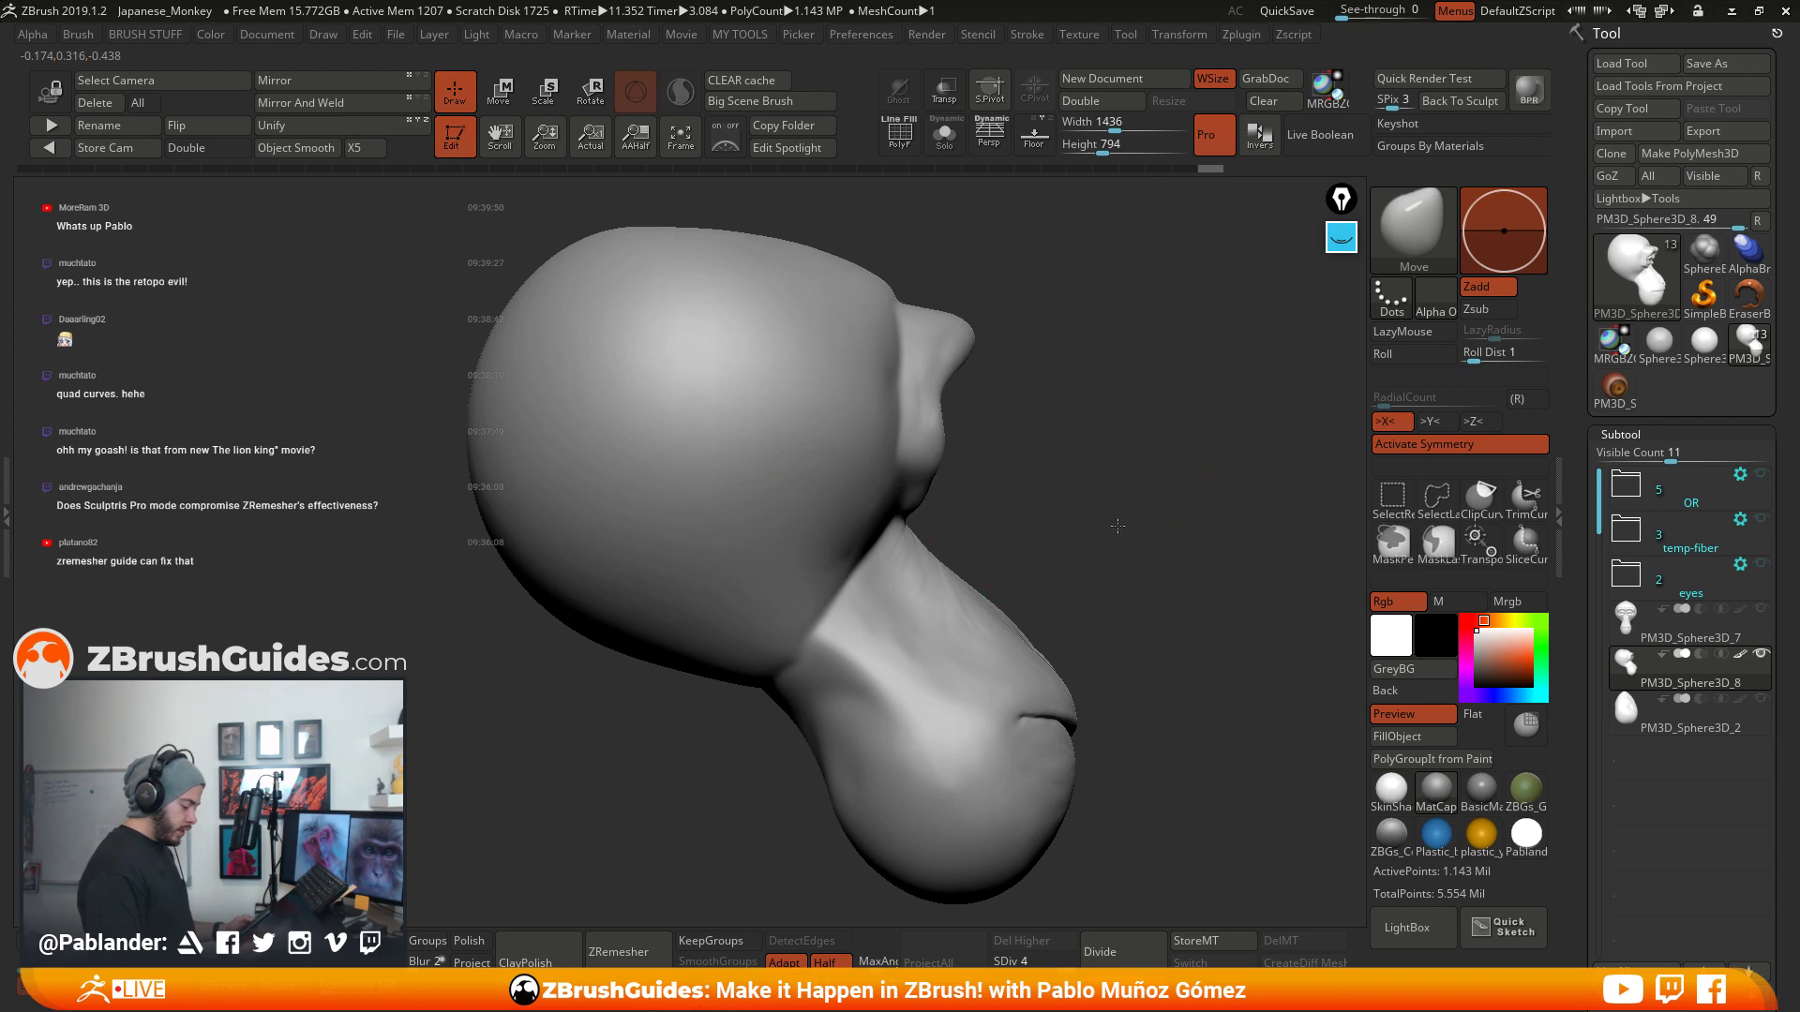
- Smooth the upper side of the cranium, the brow ridge and the outer rim of the eye sockets
mouse_move(970, 523)
mouse_down()
mouse_move(1000, 566)
mouse_move(1122, 530)
mouse_up()
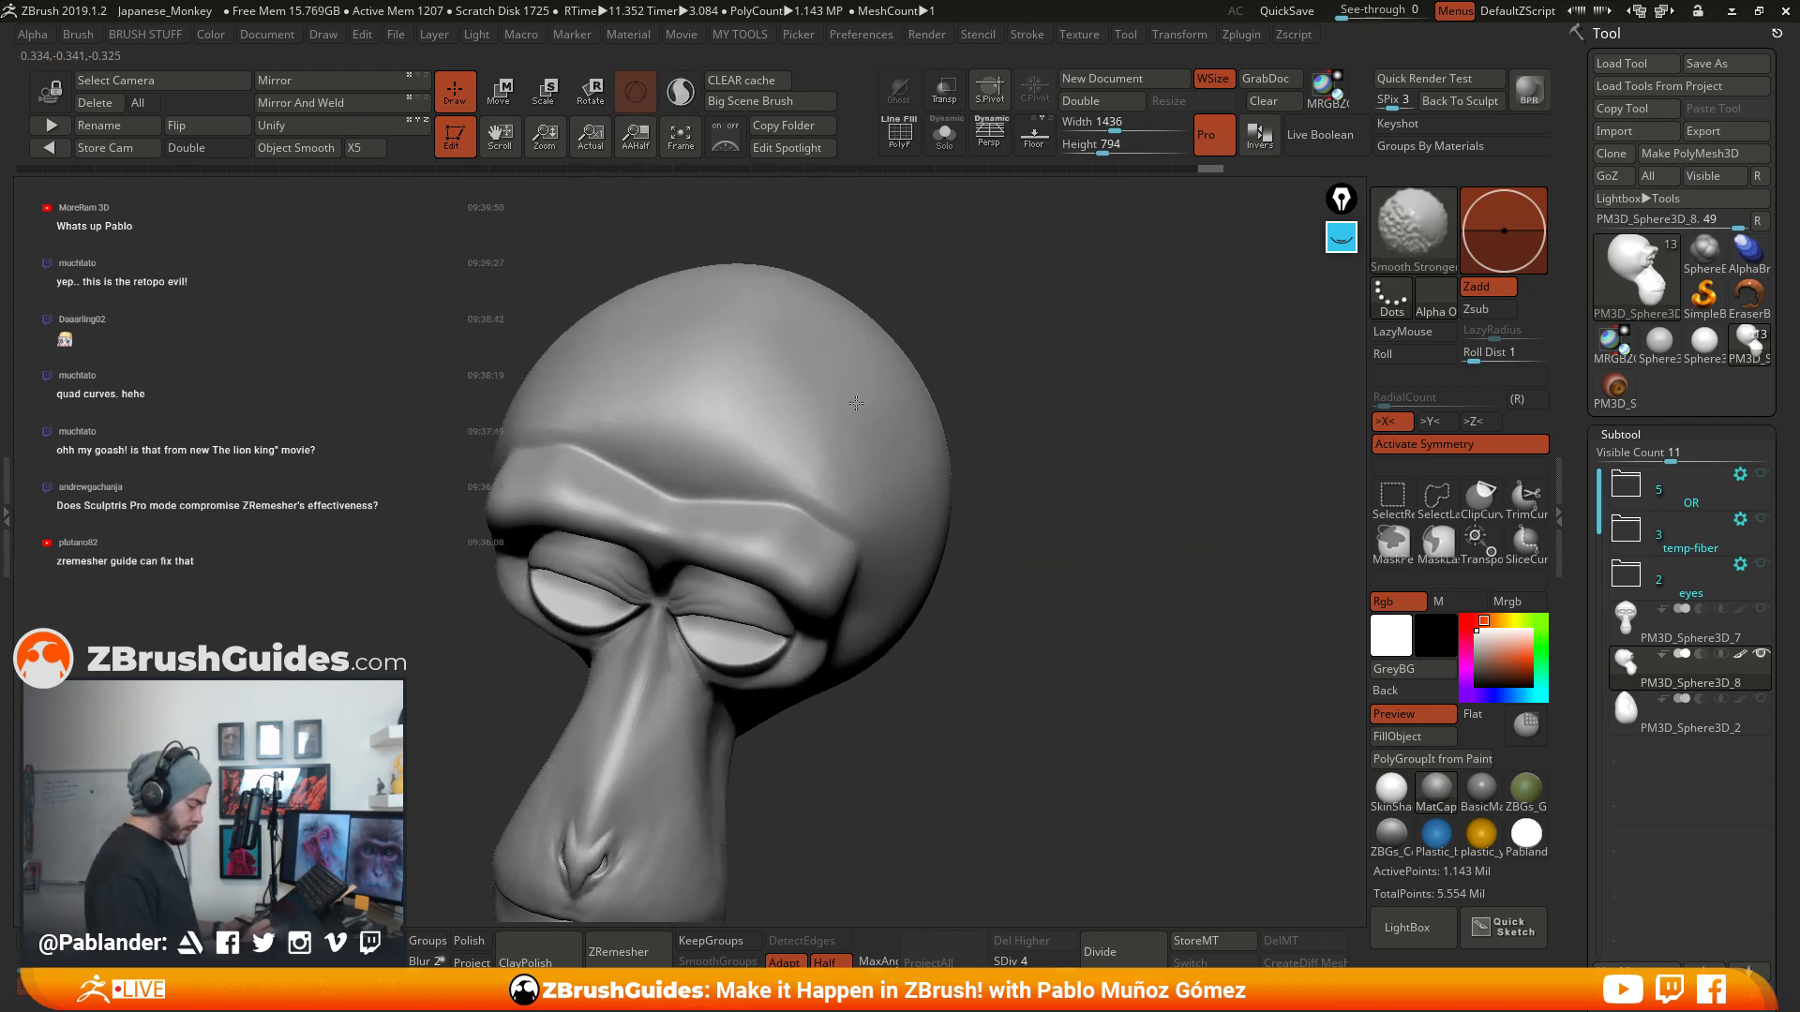
mouse_move(1021, 566)
shift+mouse_down()
mouse_move(1088, 535)
mouse_move(962, 563)
mouse_move(964, 517)
mouse_move(1011, 527)
mouse_move(1003, 566)
shift+mouse_up()
ctrl+right_drag(859, 456, 886, 421)
shift+drag(886, 422, 845, 361)
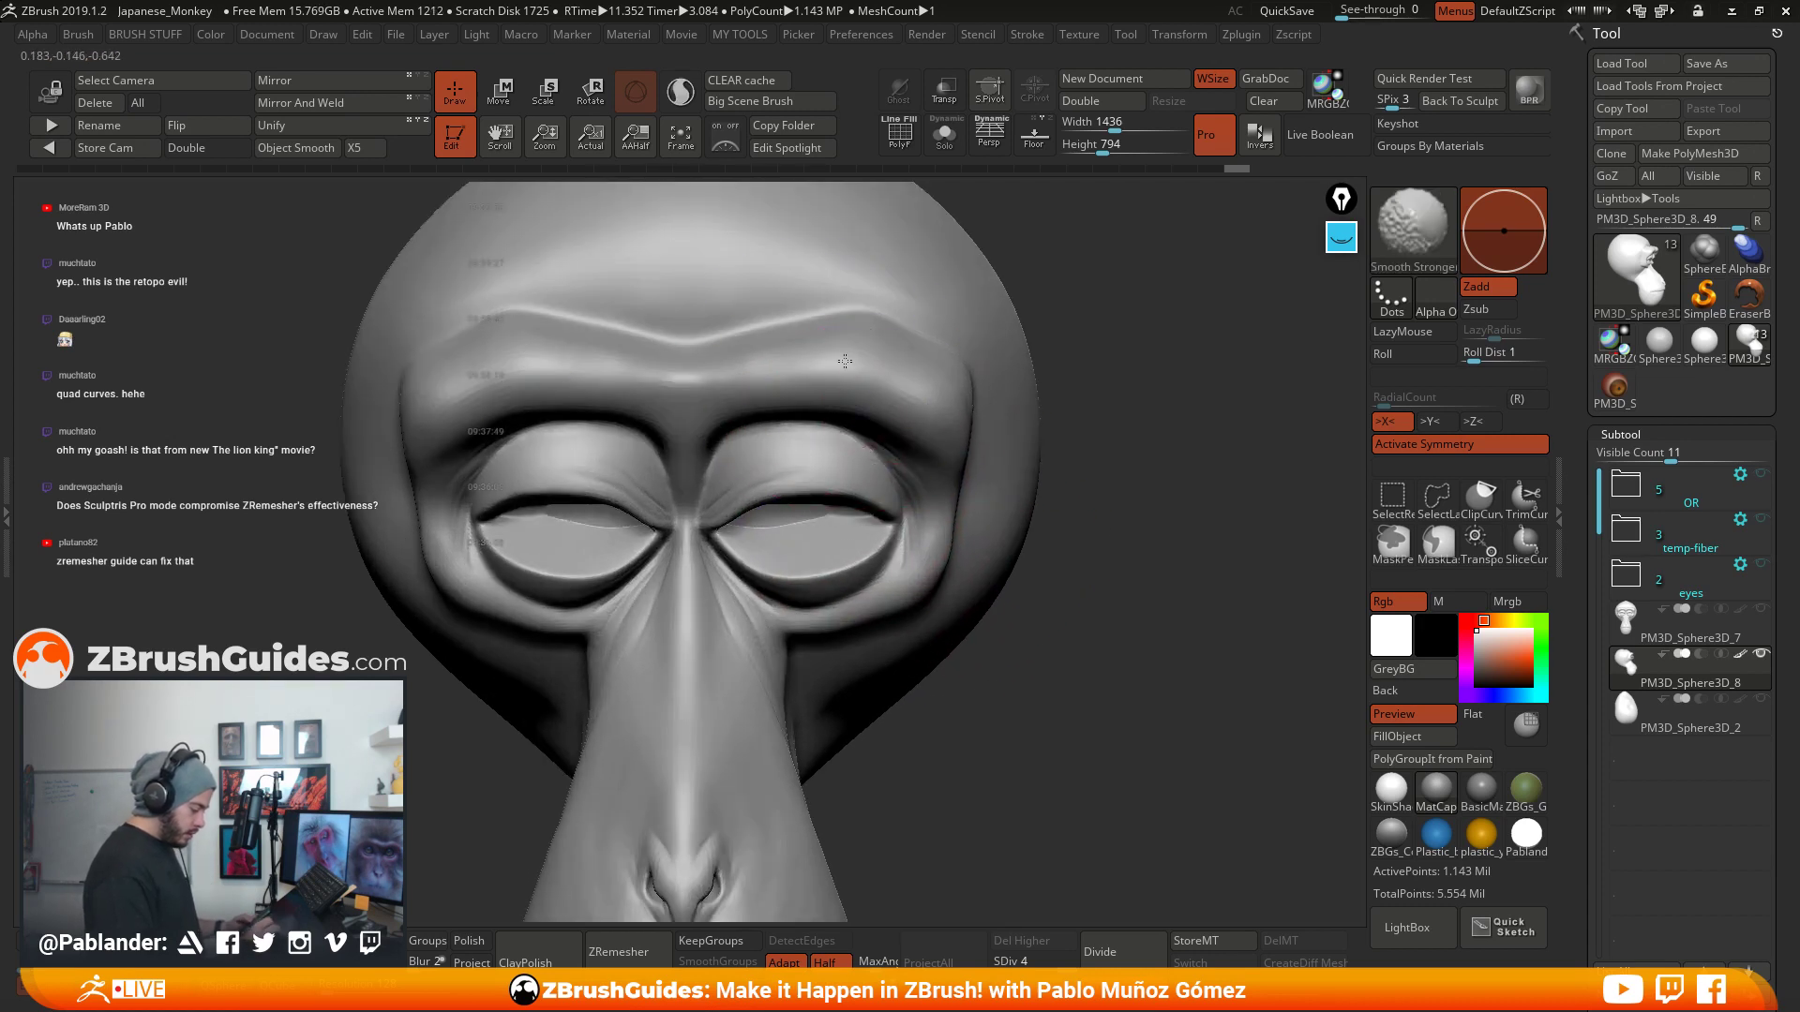
mouse_move(955, 490)
shift+mouse_down()
mouse_move(924, 562)
mouse_move(806, 619)
shift+mouse_up()
- Smooth the area below the eyes, the sides of the nose and the front of the muzzle
alt+right_drag(876, 635, 956, 485)
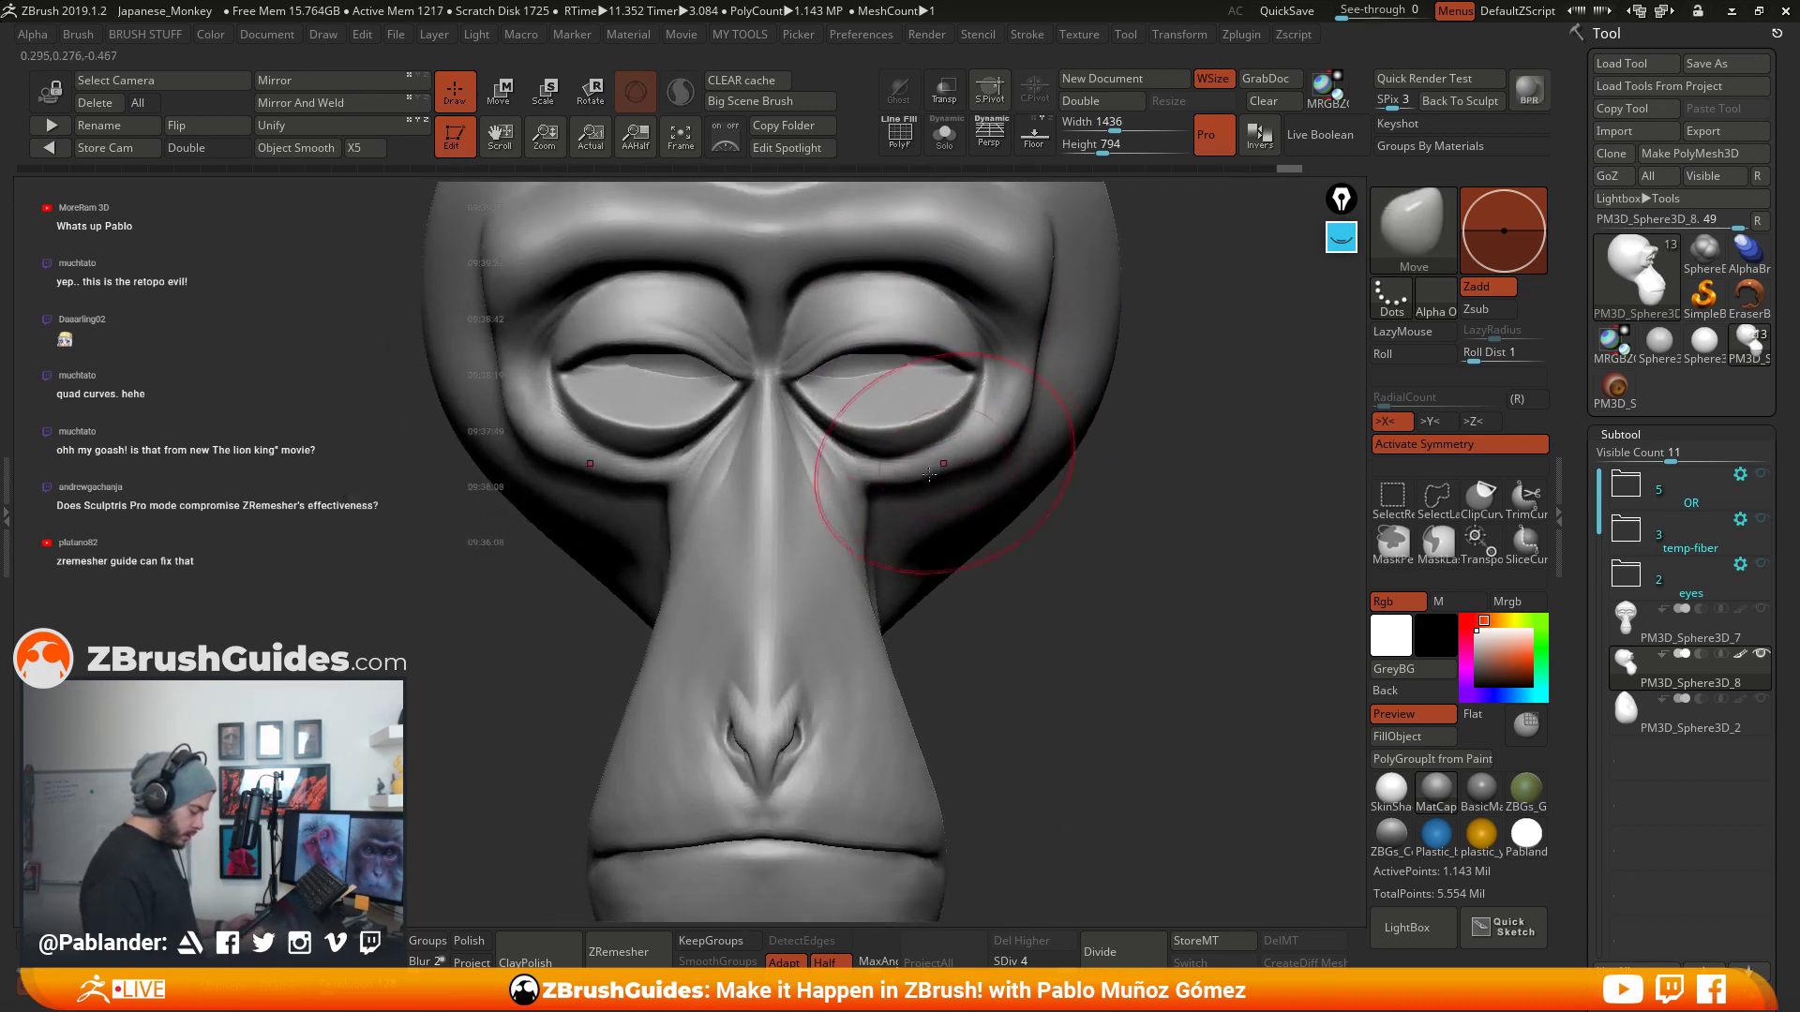
mouse_move(848, 441)
shift+mouse_down()
mouse_move(865, 600)
mouse_move(858, 553)
shift+mouse_up()
alt+right_drag(892, 643, 928, 500)
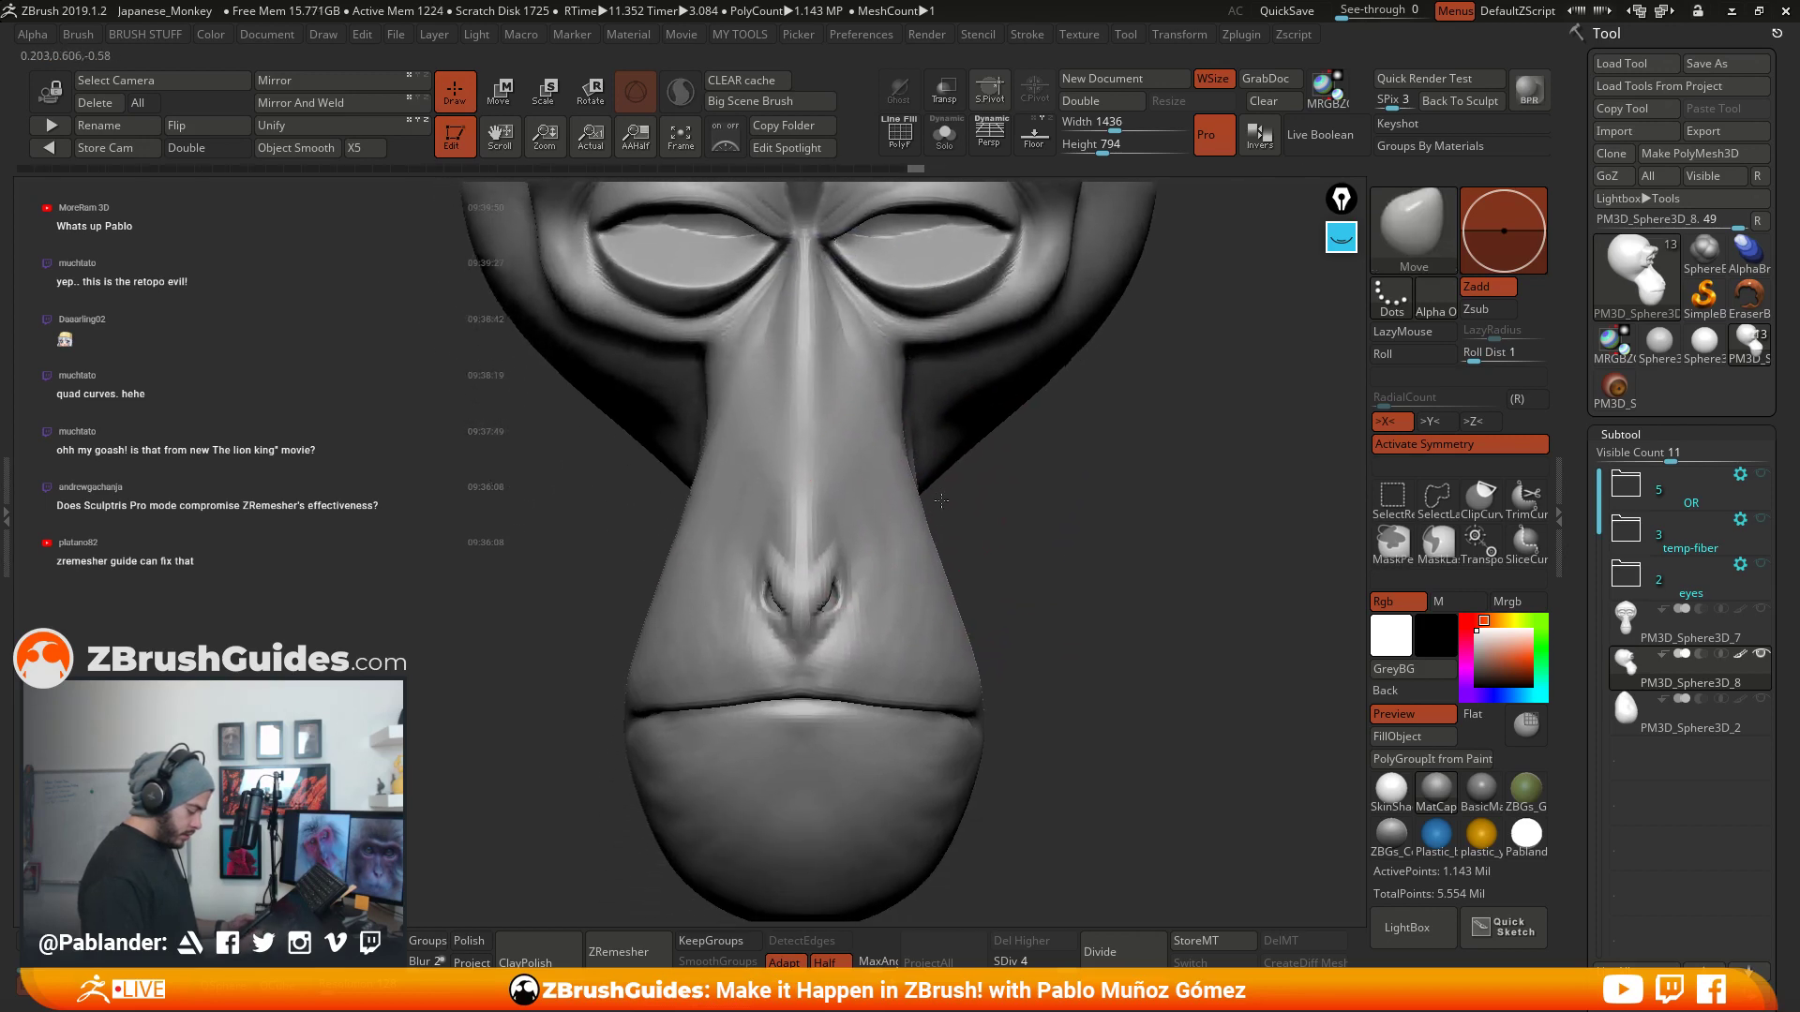
mouse_move(911, 450)
shift+mouse_down()
mouse_move(887, 642)
mouse_move(928, 662)
mouse_move(815, 610)
shift+mouse_up()
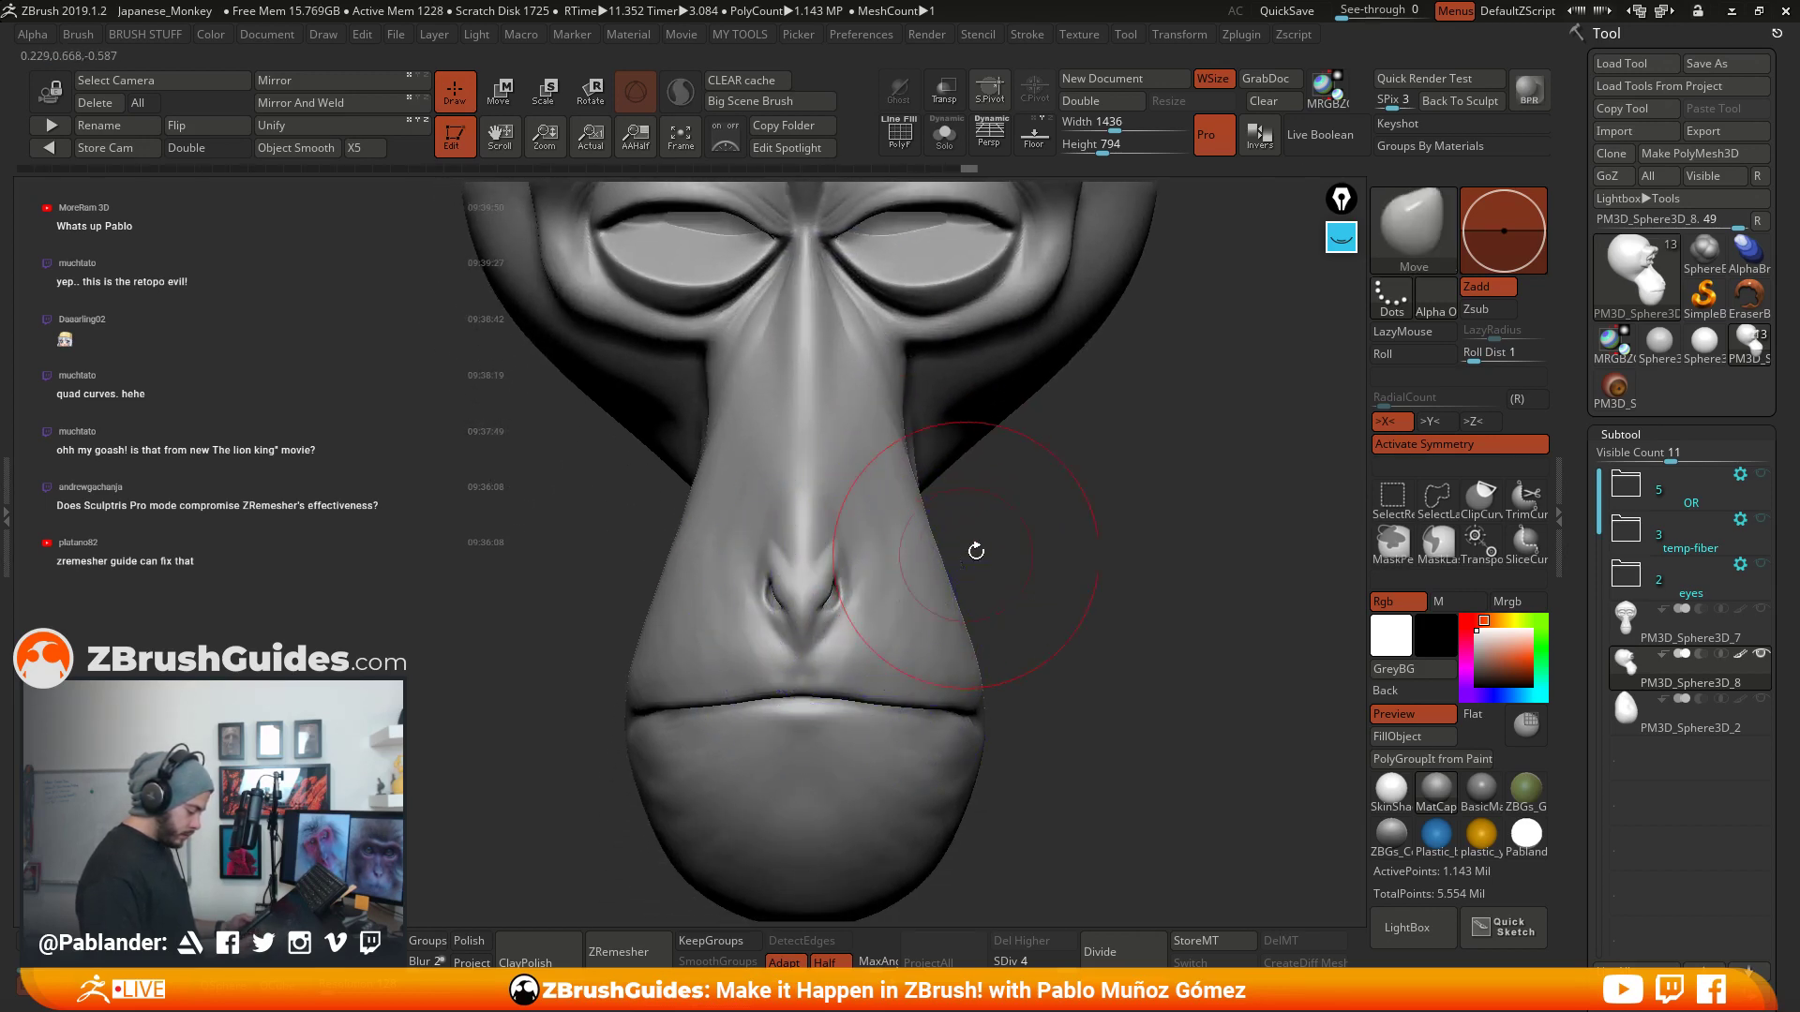
drag(975, 554, 1049, 532)
mouse_move(872, 614)
shift+mouse_down()
mouse_move(811, 698)
mouse_move(736, 647)
mouse_move(507, 630)
shift+mouse_up()
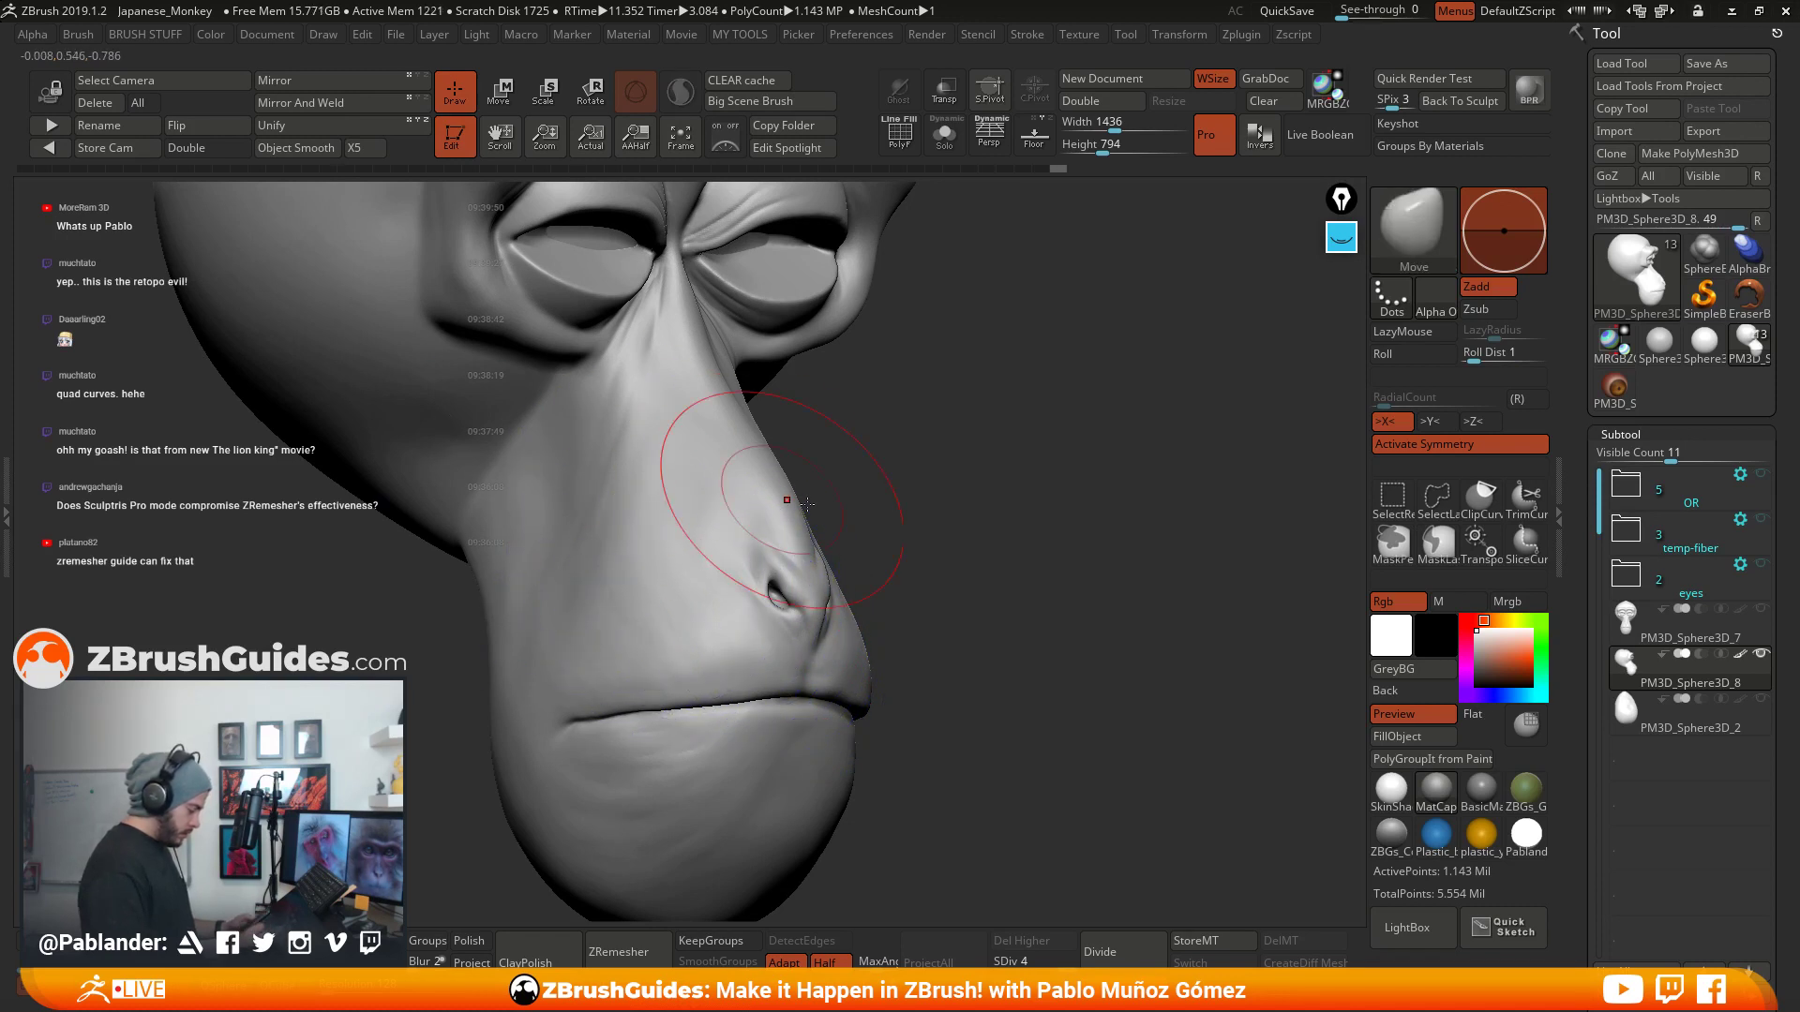
- Smooth the chin, the lips and the side of the muzzle back to the cheek
alt+drag(921, 581, 1009, 474)
shift+drag(858, 656, 773, 693)
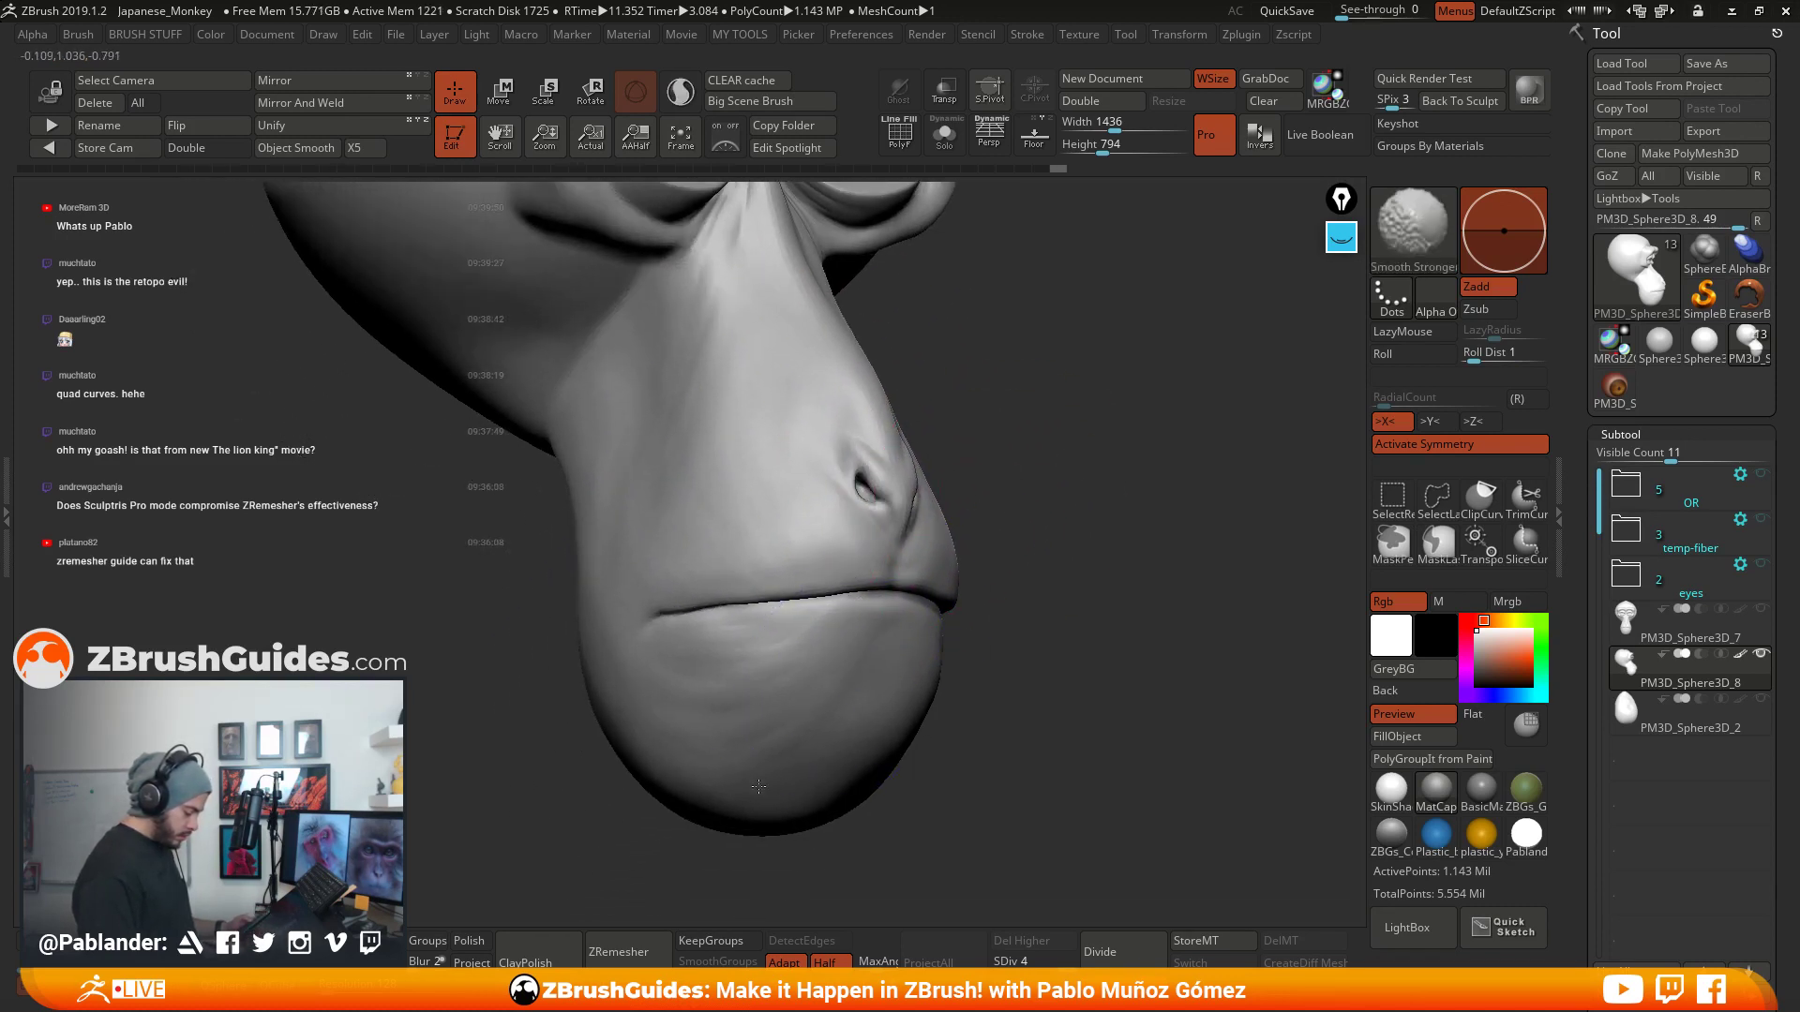
drag(958, 660, 1009, 650)
mouse_move(829, 544)
shift+mouse_down()
mouse_move(801, 660)
mouse_move(689, 656)
mouse_move(643, 521)
shift+mouse_up()
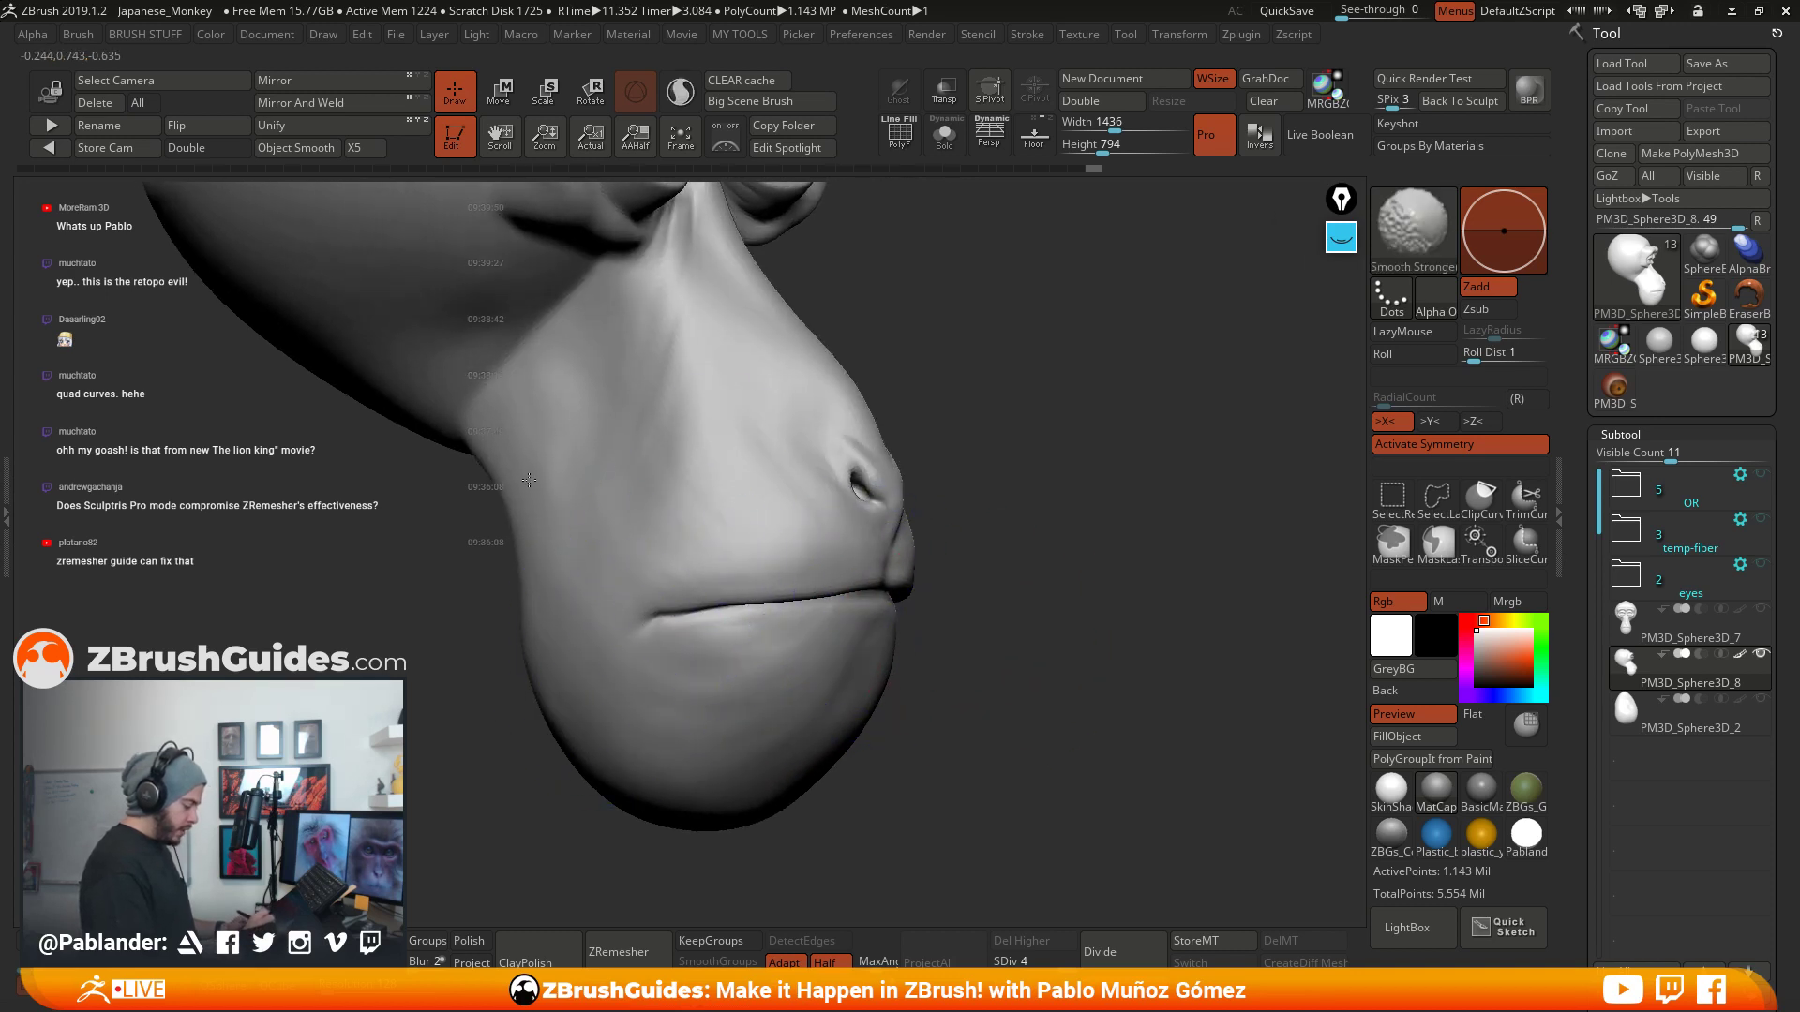
drag(529, 480, 514, 595)
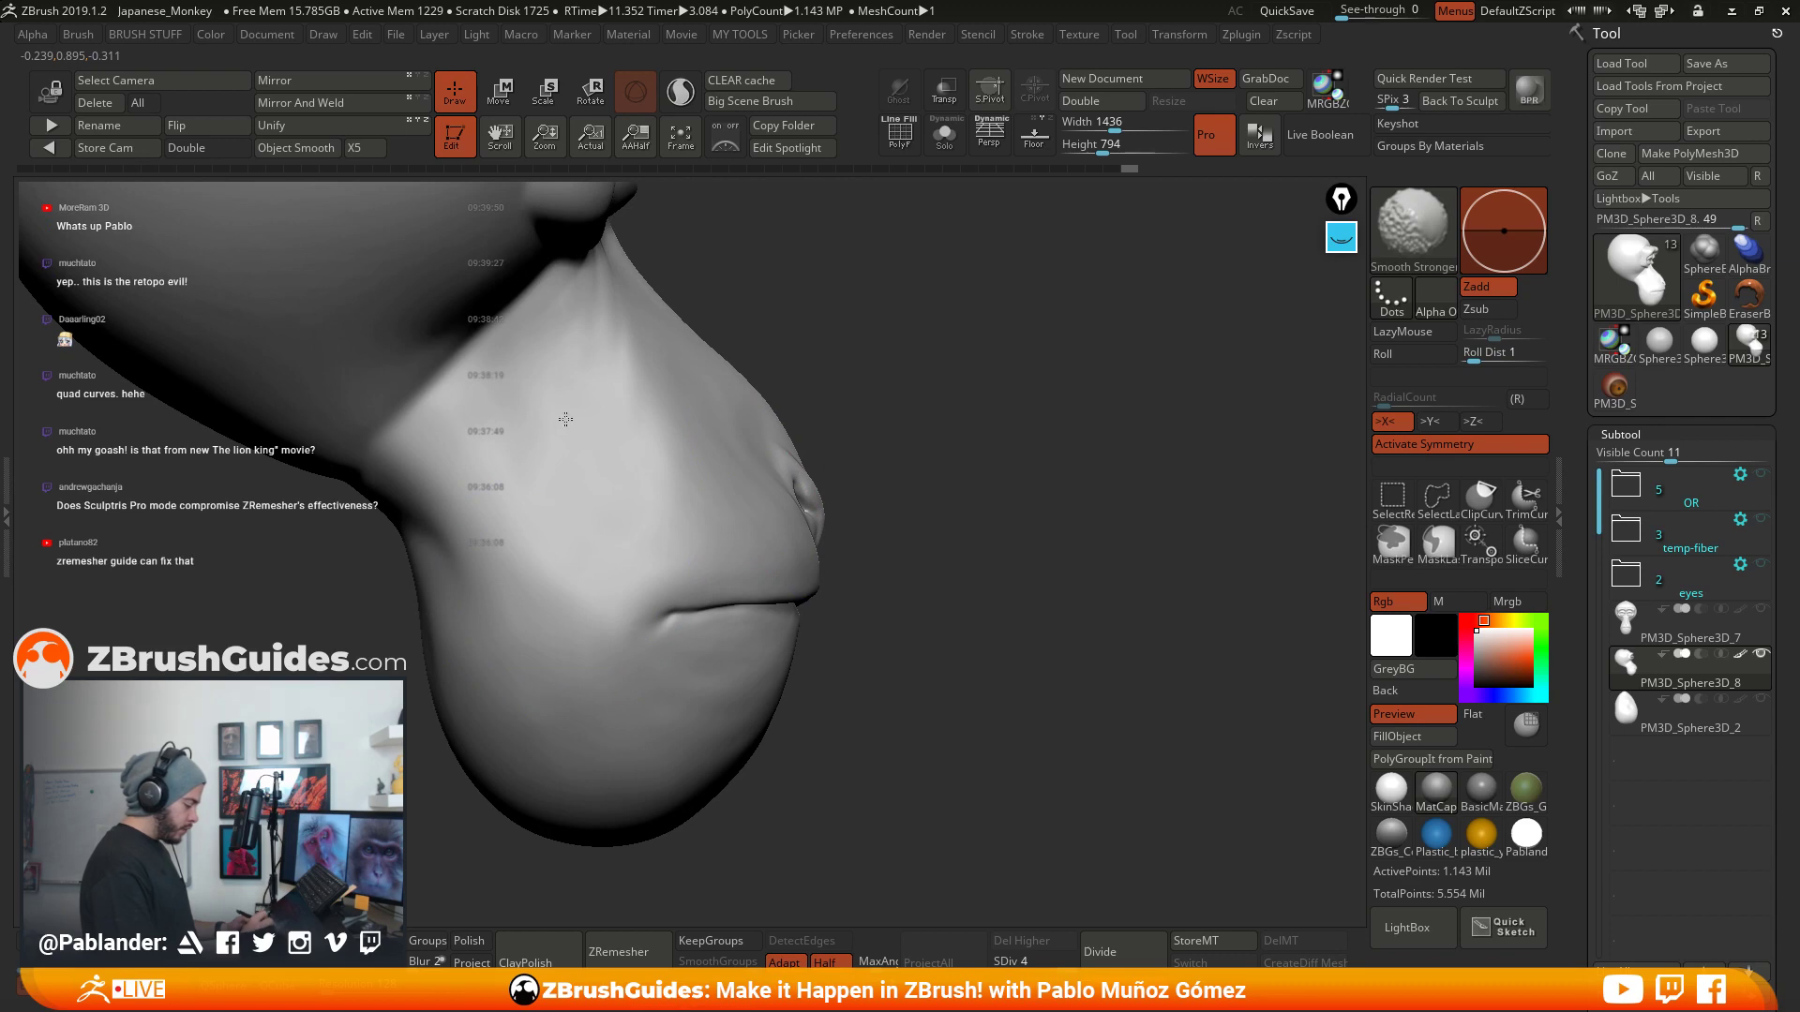
shift+drag(923, 522, 950, 525)
- Lower the head to subdivision level 3 and smooth the chin, jaw side and cheek
mouse_move(886, 594)
alt+mouse_down()
mouse_move(990, 585)
mouse_move(1197, 728)
mouse_move(1115, 843)
alt+mouse_up()
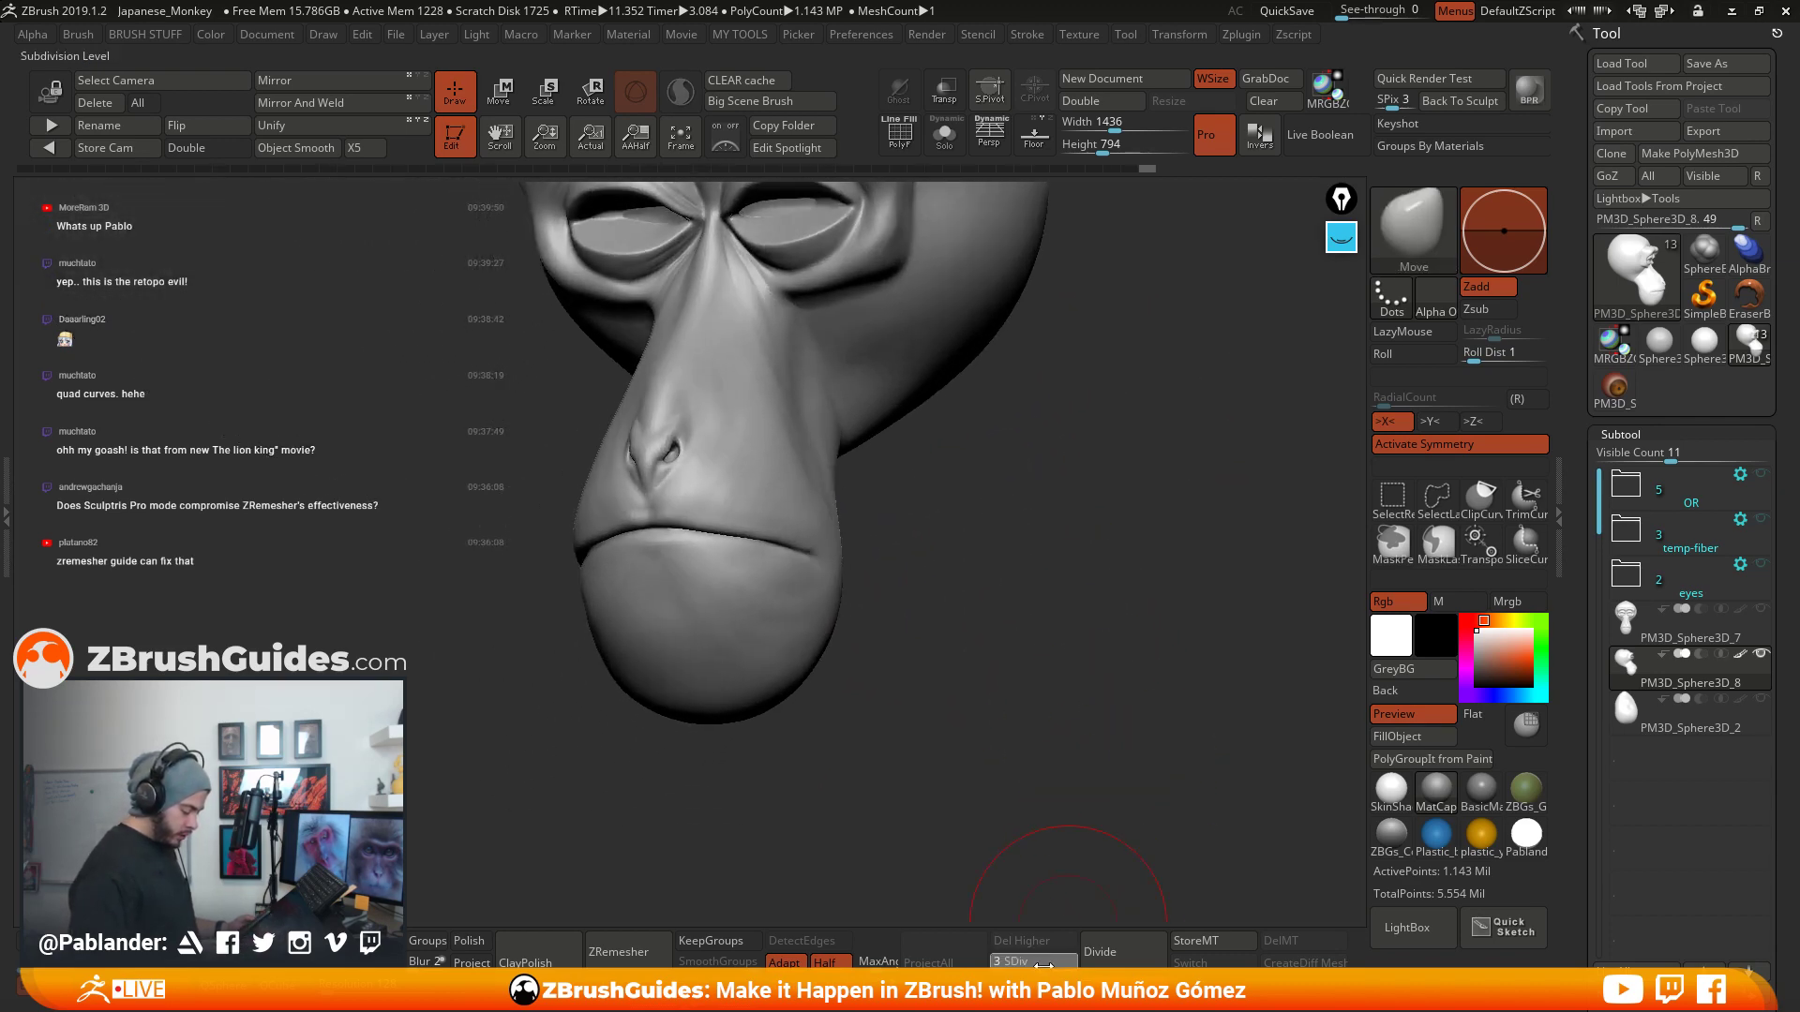
click(1044, 963)
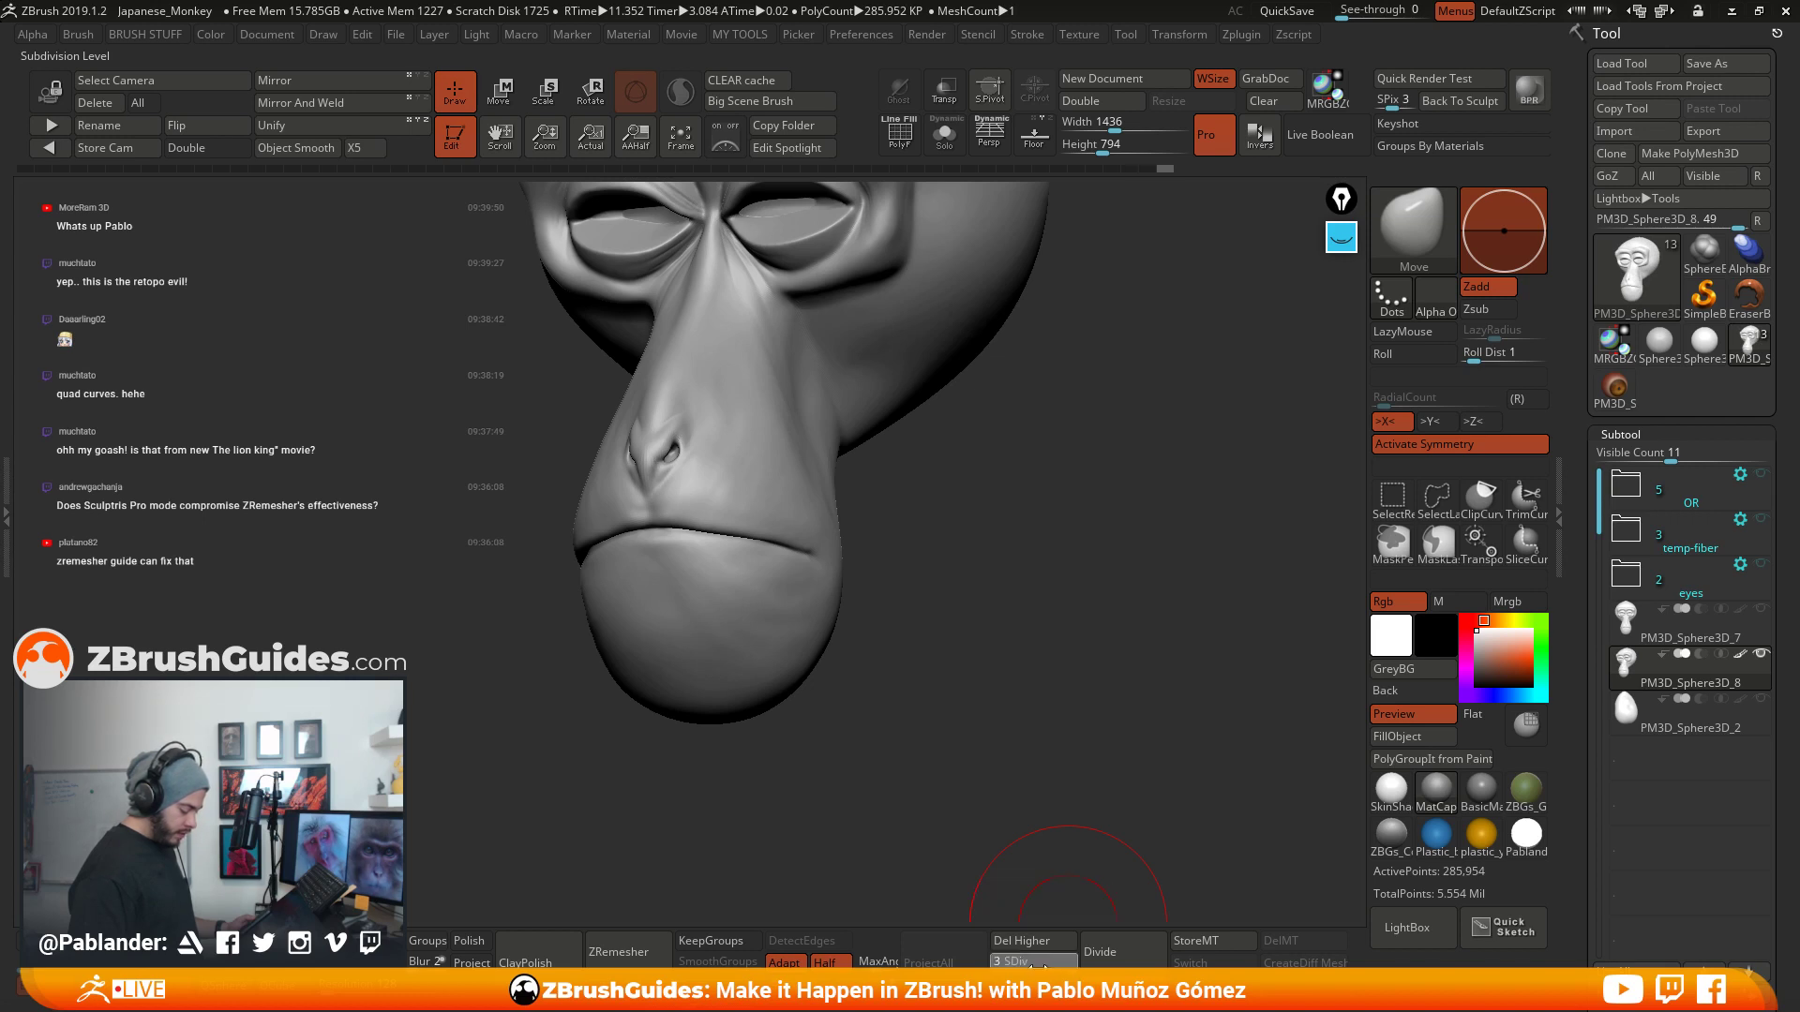
shift+drag(759, 619, 718, 637)
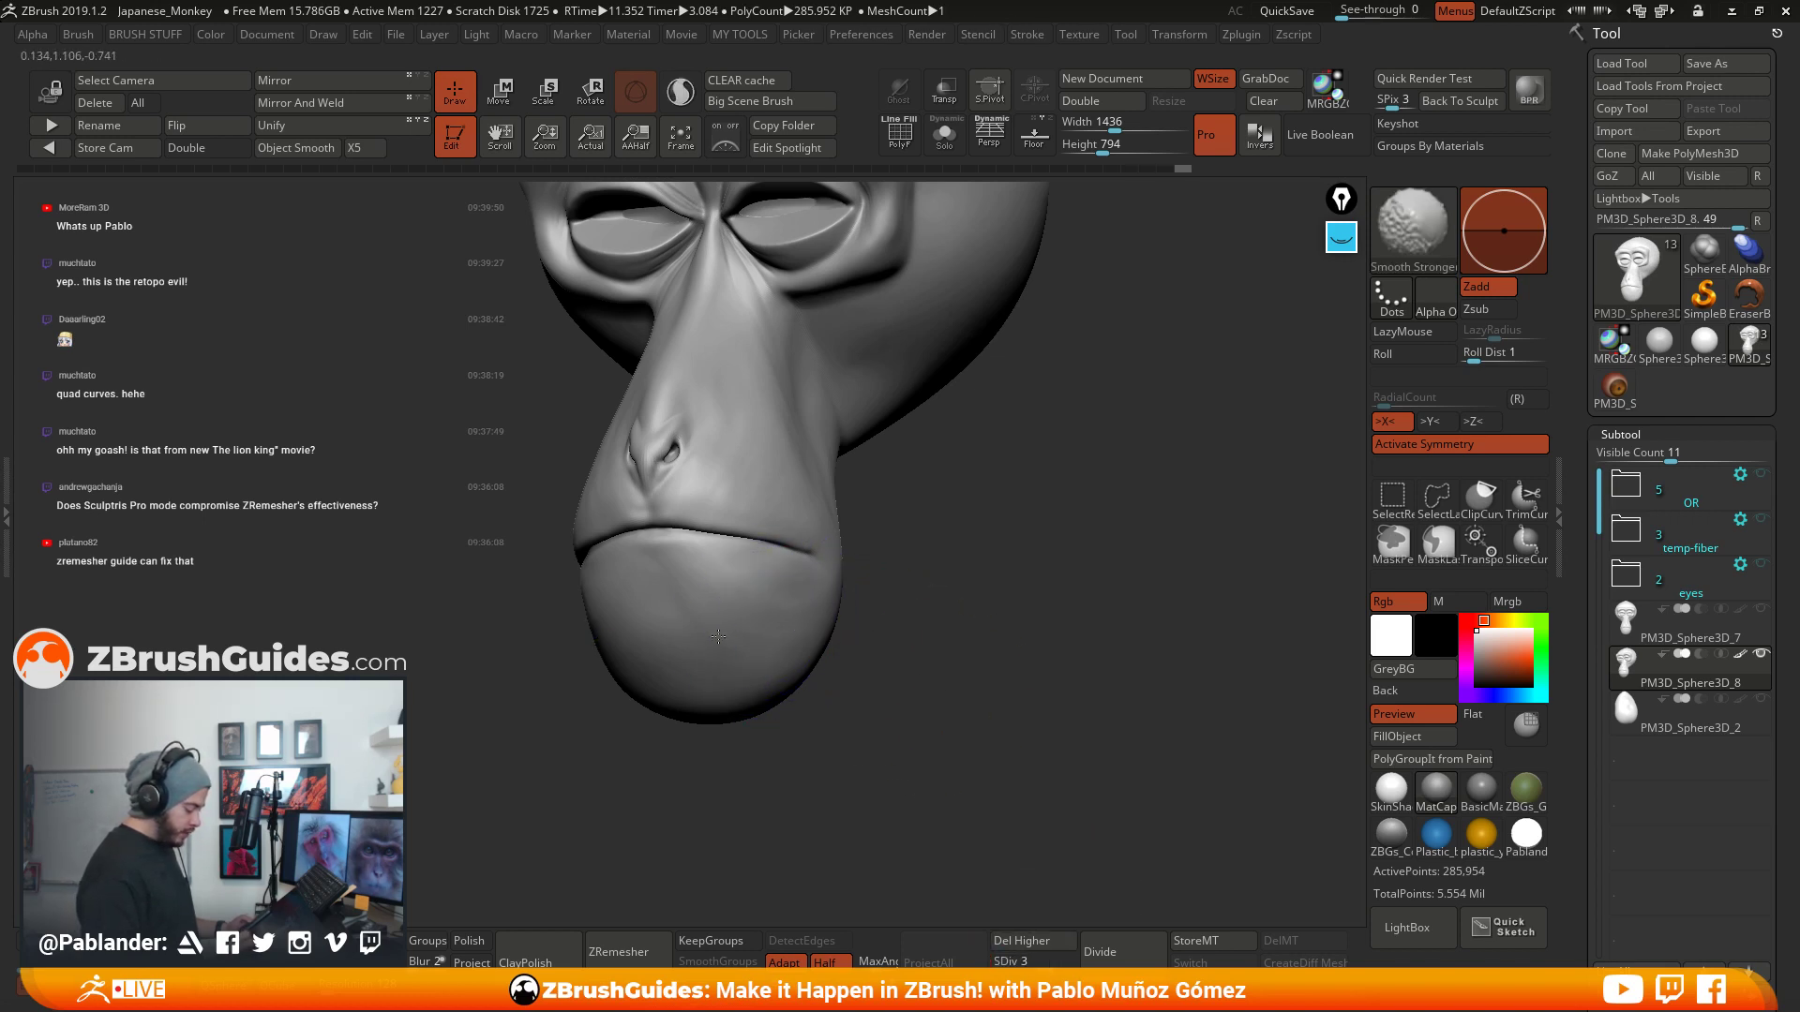
drag(916, 608, 867, 626)
shift+drag(882, 561, 847, 412)
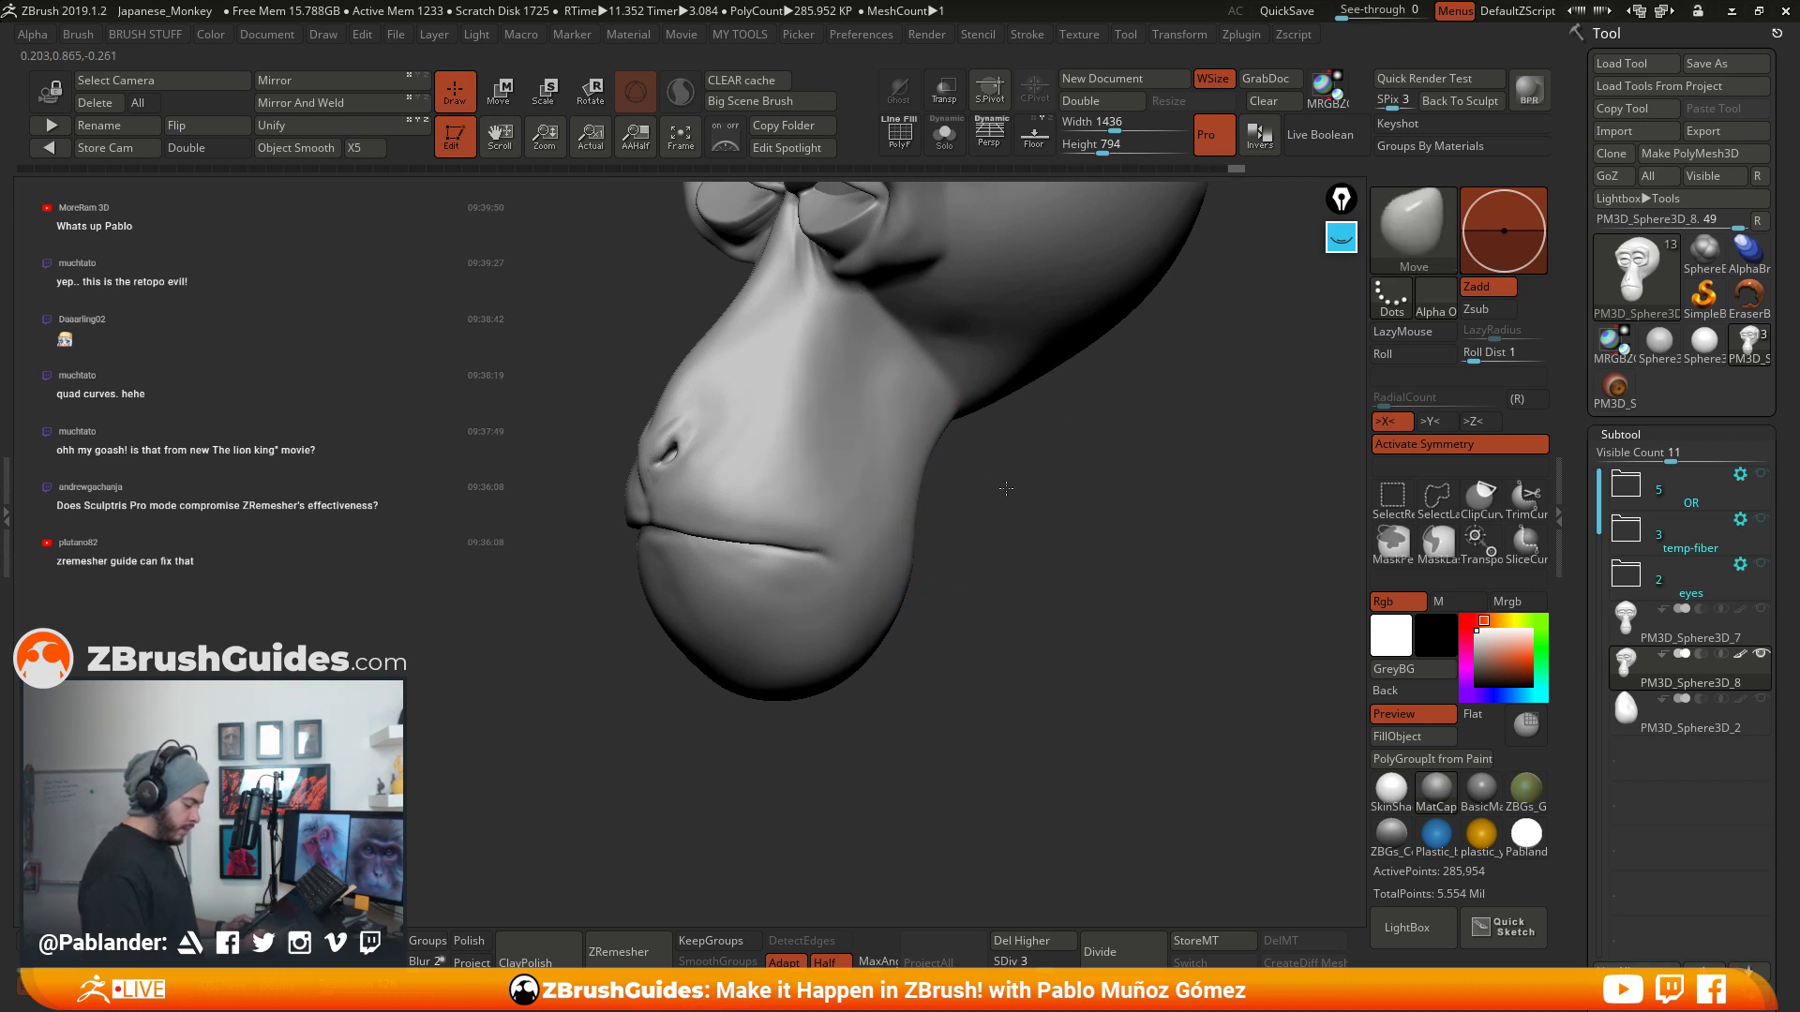
drag(1004, 486, 1042, 478)
shift+drag(921, 398, 931, 346)
- Polish the lower rim of the eye sockets with the hPolish brush at an adjusted brush size
mouse_move(1024, 446)
mouse_down()
mouse_move(1047, 580)
mouse_move(1070, 572)
mouse_move(932, 493)
mouse_up()
key(space)
click(896, 261)
key(space)
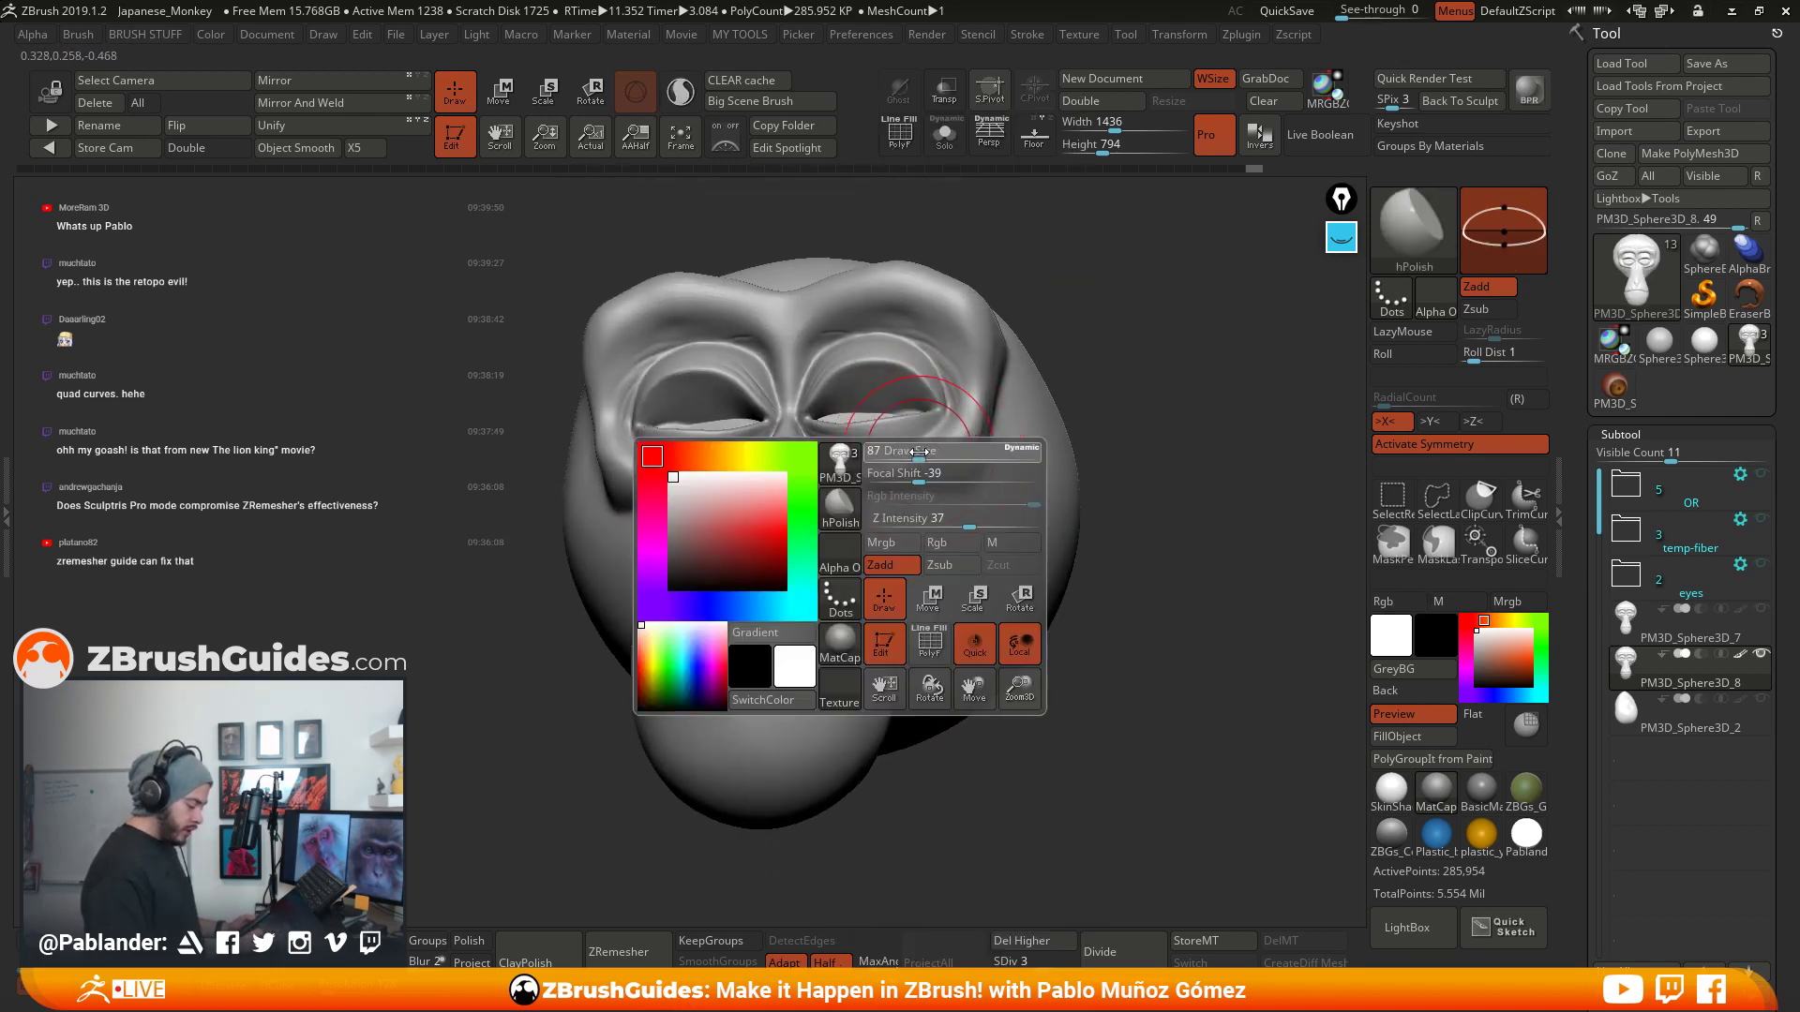
mouse_move(883, 481)
mouse_down()
mouse_move(941, 466)
mouse_move(922, 475)
mouse_up()
right_drag(920, 474, 904, 525)
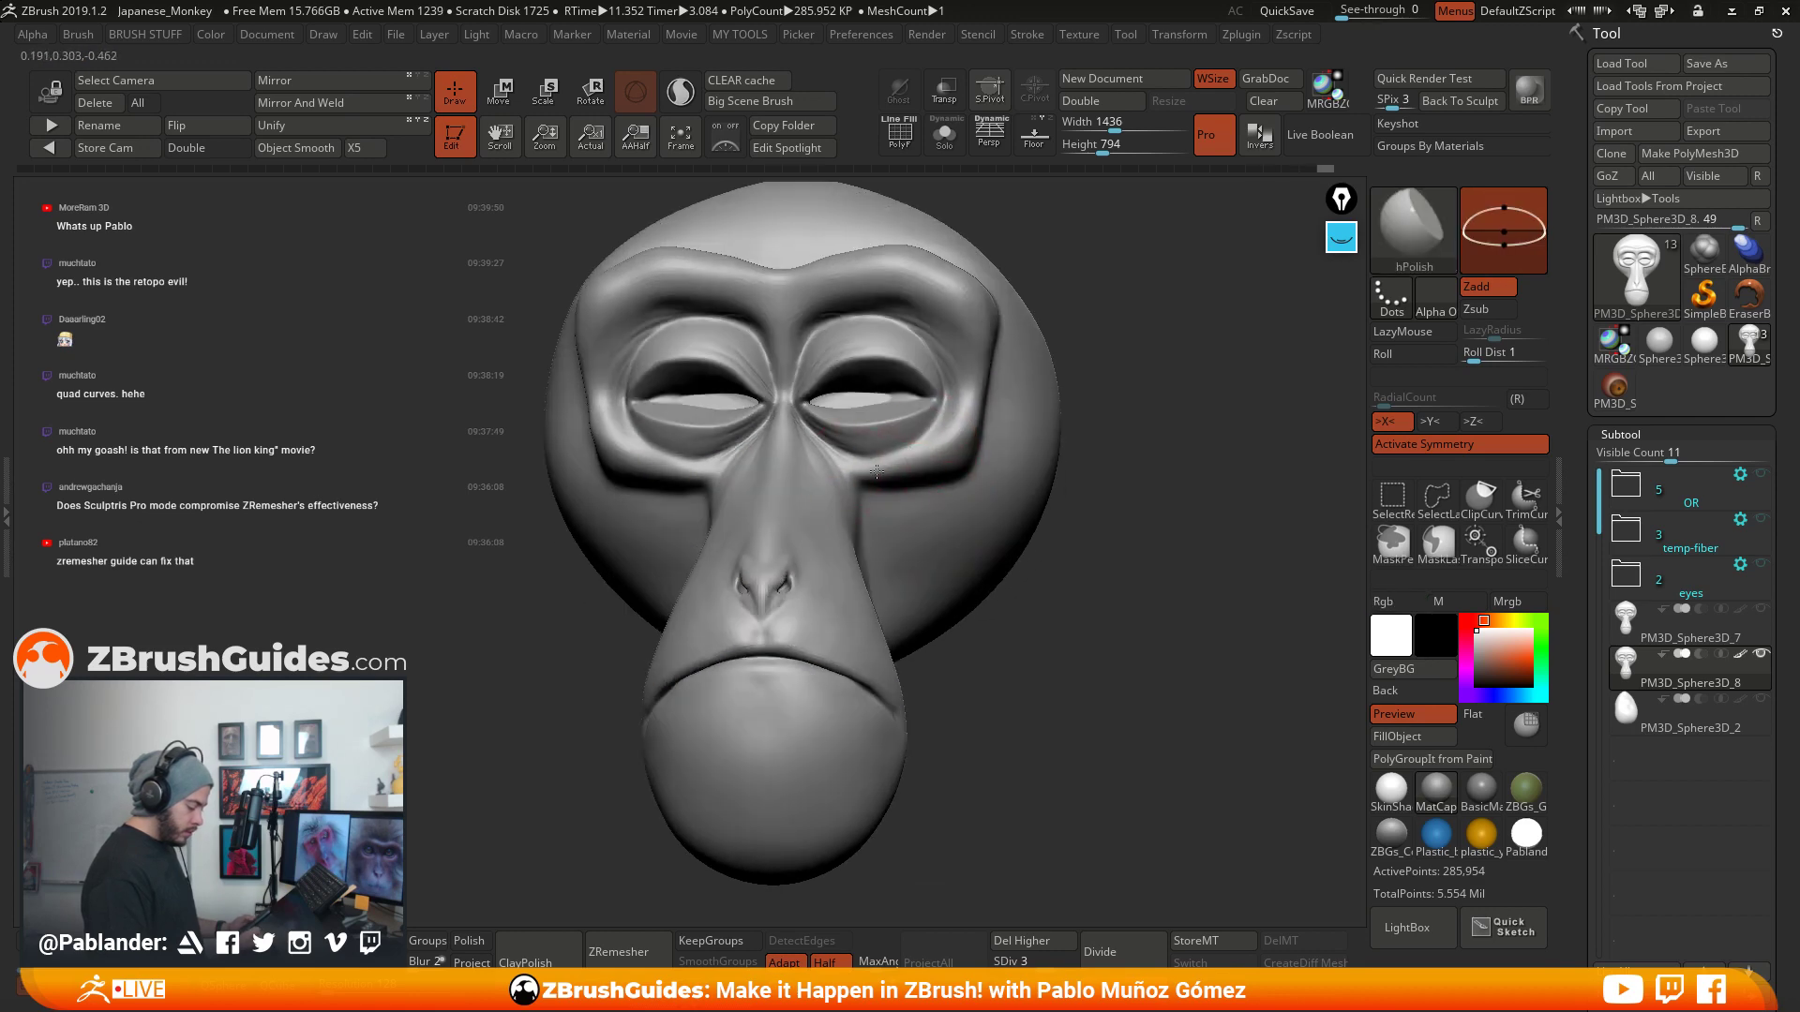
drag(876, 472, 922, 464)
- Smooth the outer and upper rims of the eye sockets and the edges of the eyelids
mouse_move(940, 481)
right_down()
mouse_move(908, 478)
mouse_move(1059, 469)
right_up()
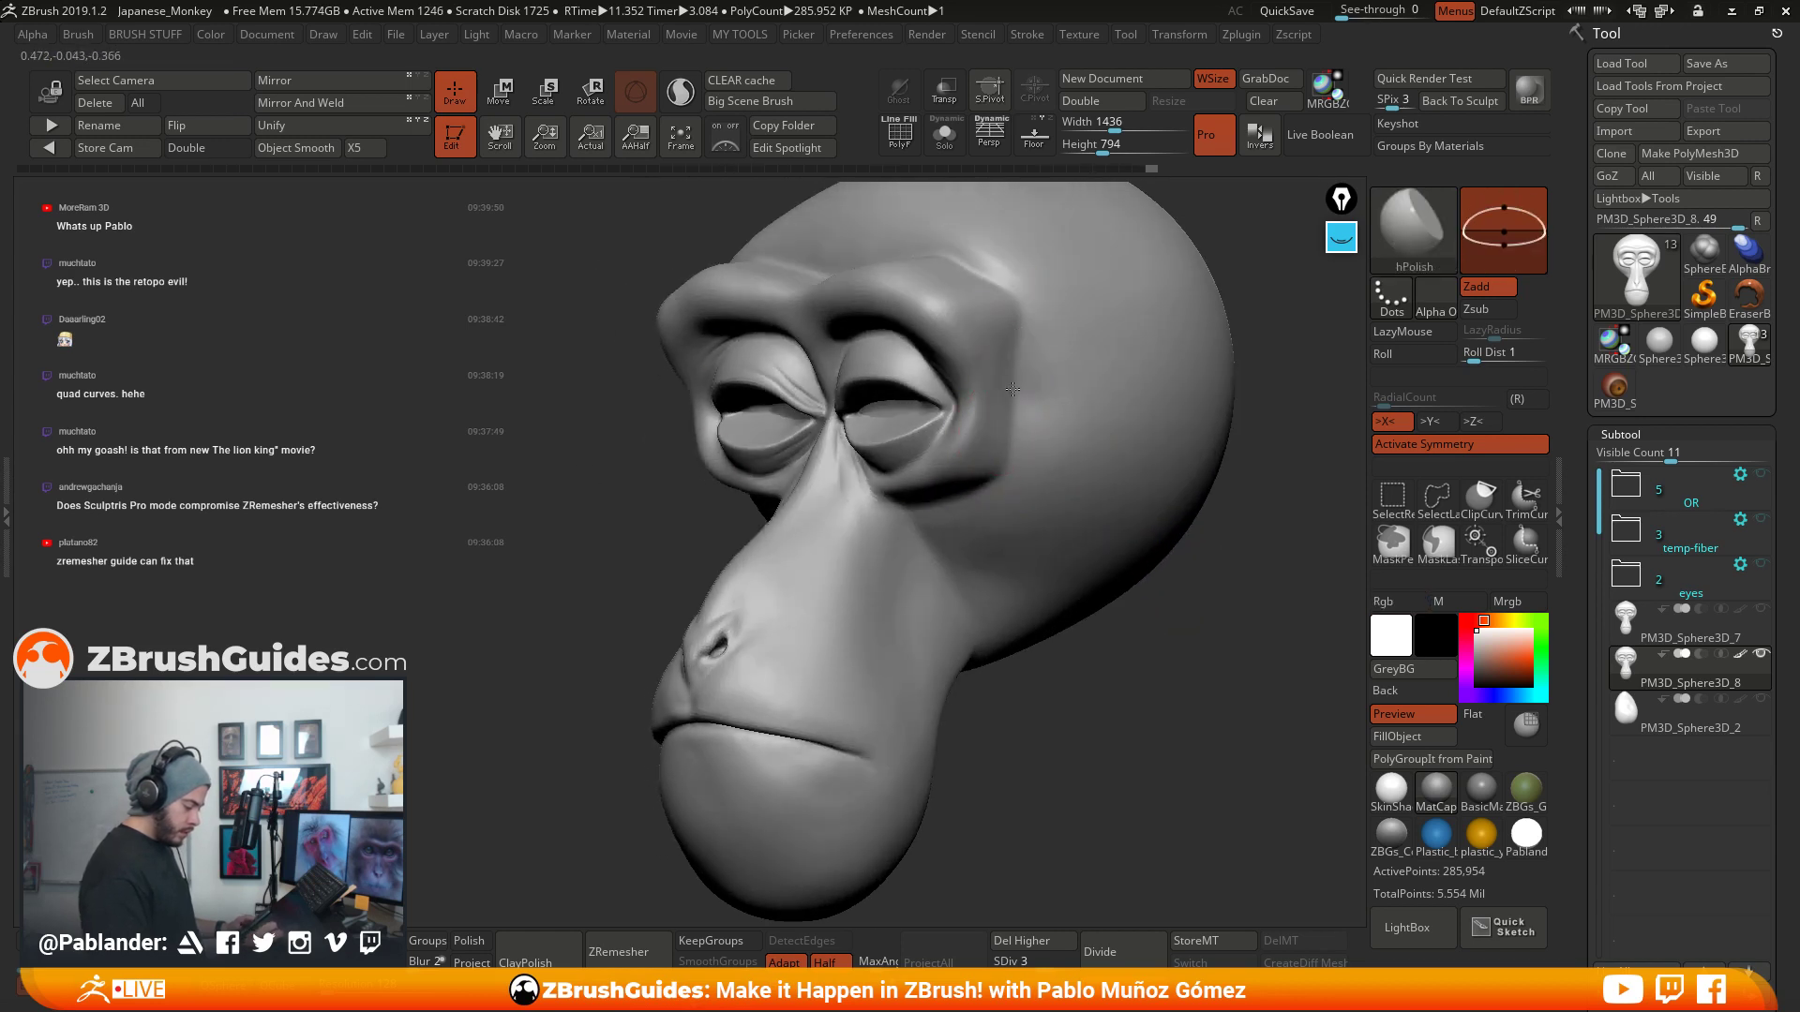
mouse_move(1002, 447)
shift+mouse_down()
mouse_move(1012, 394)
mouse_move(994, 413)
shift+mouse_up()
right_drag(961, 440, 1034, 405)
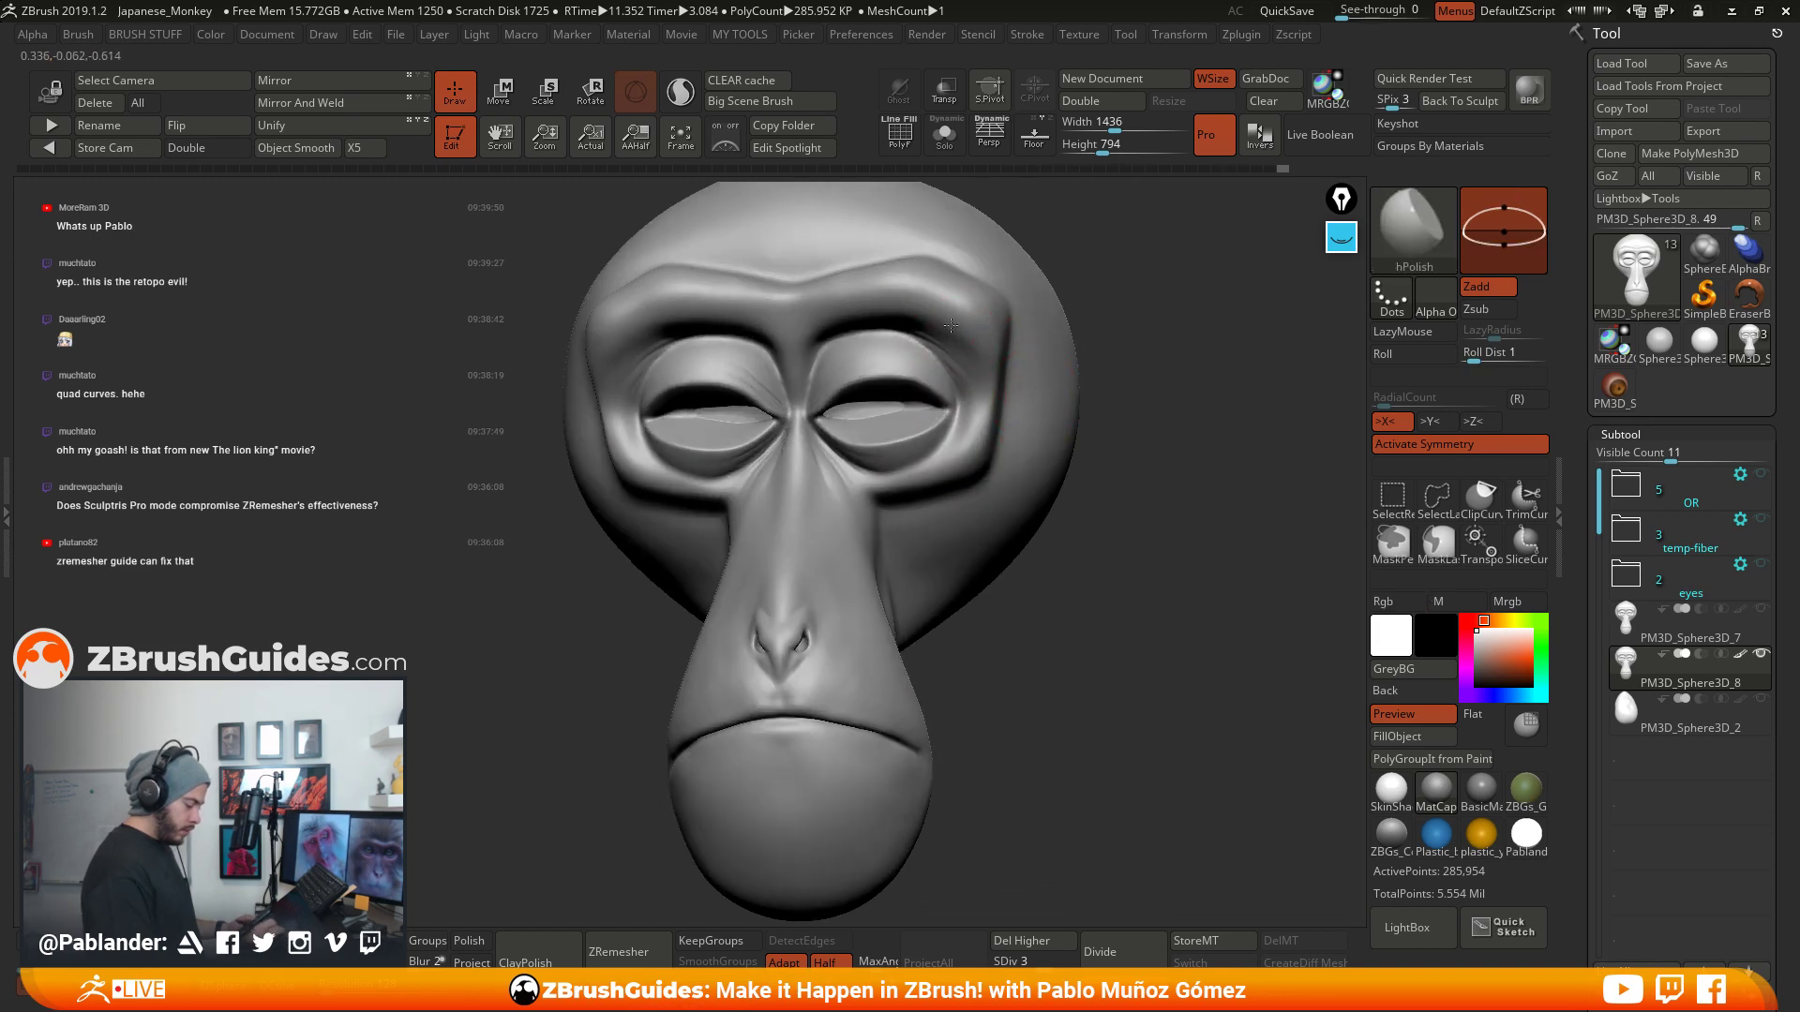
shift+drag(975, 290, 994, 394)
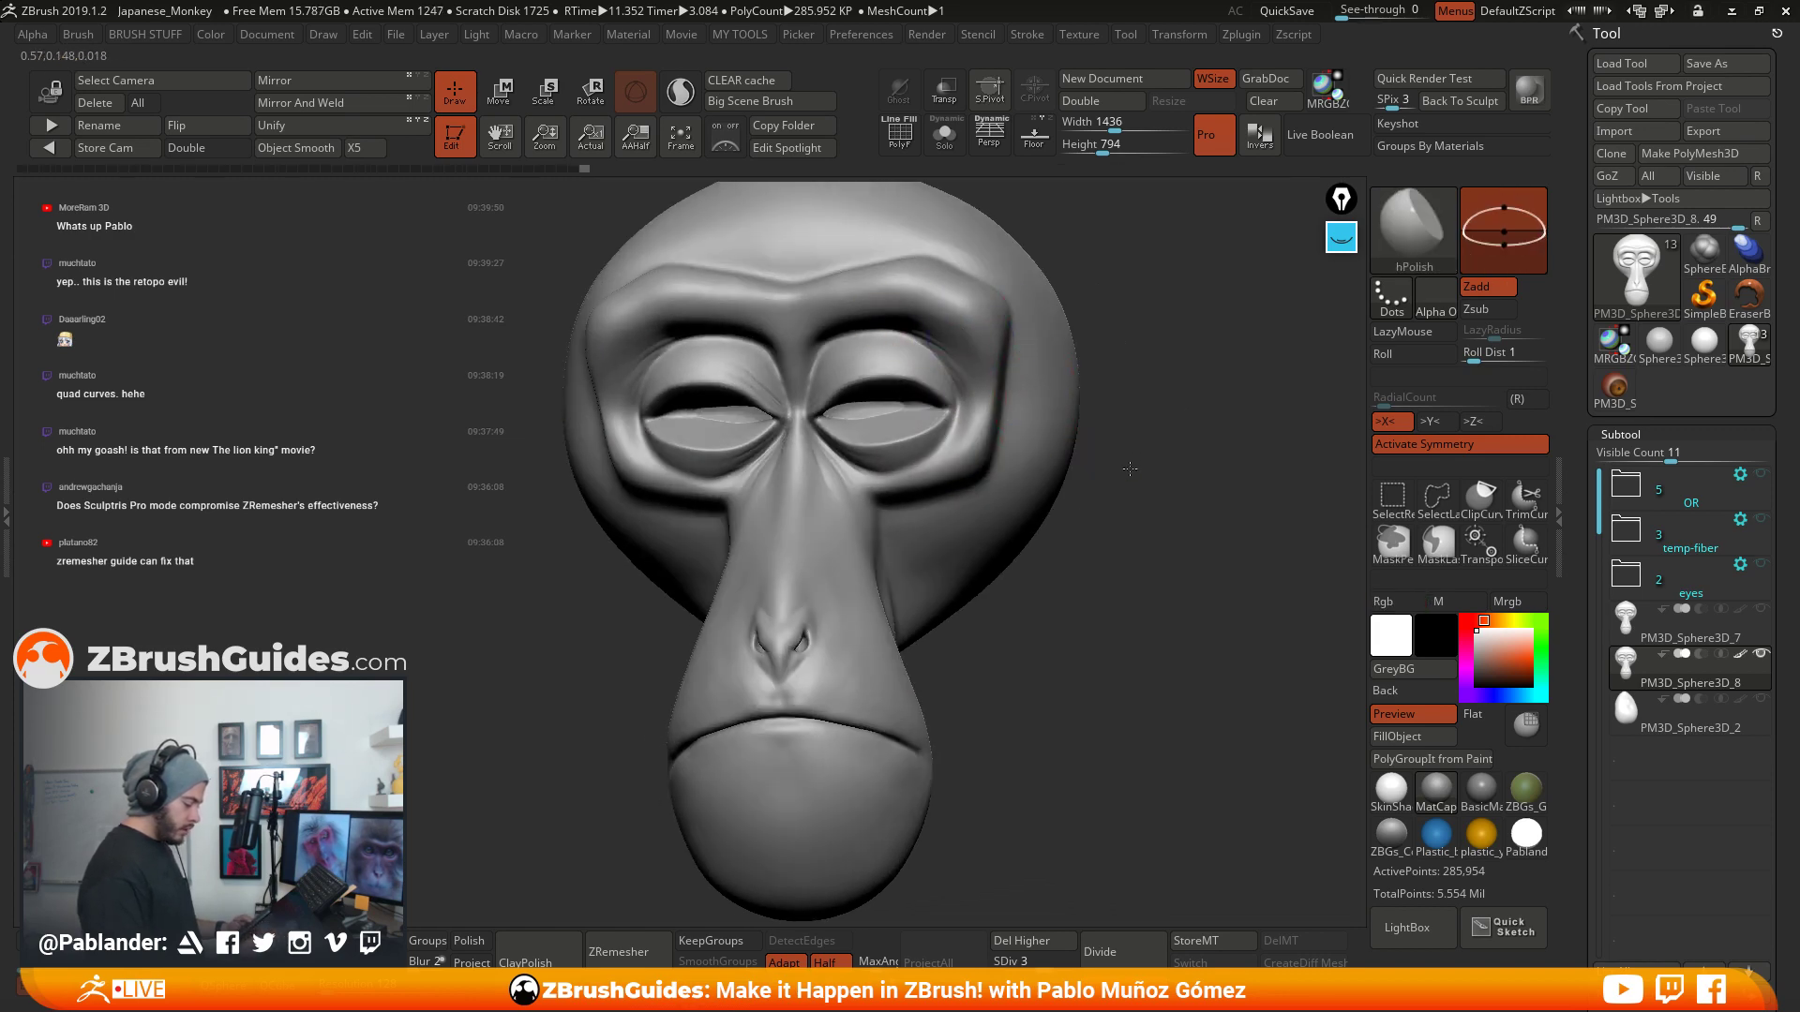
shift+drag(1130, 469, 1087, 502)
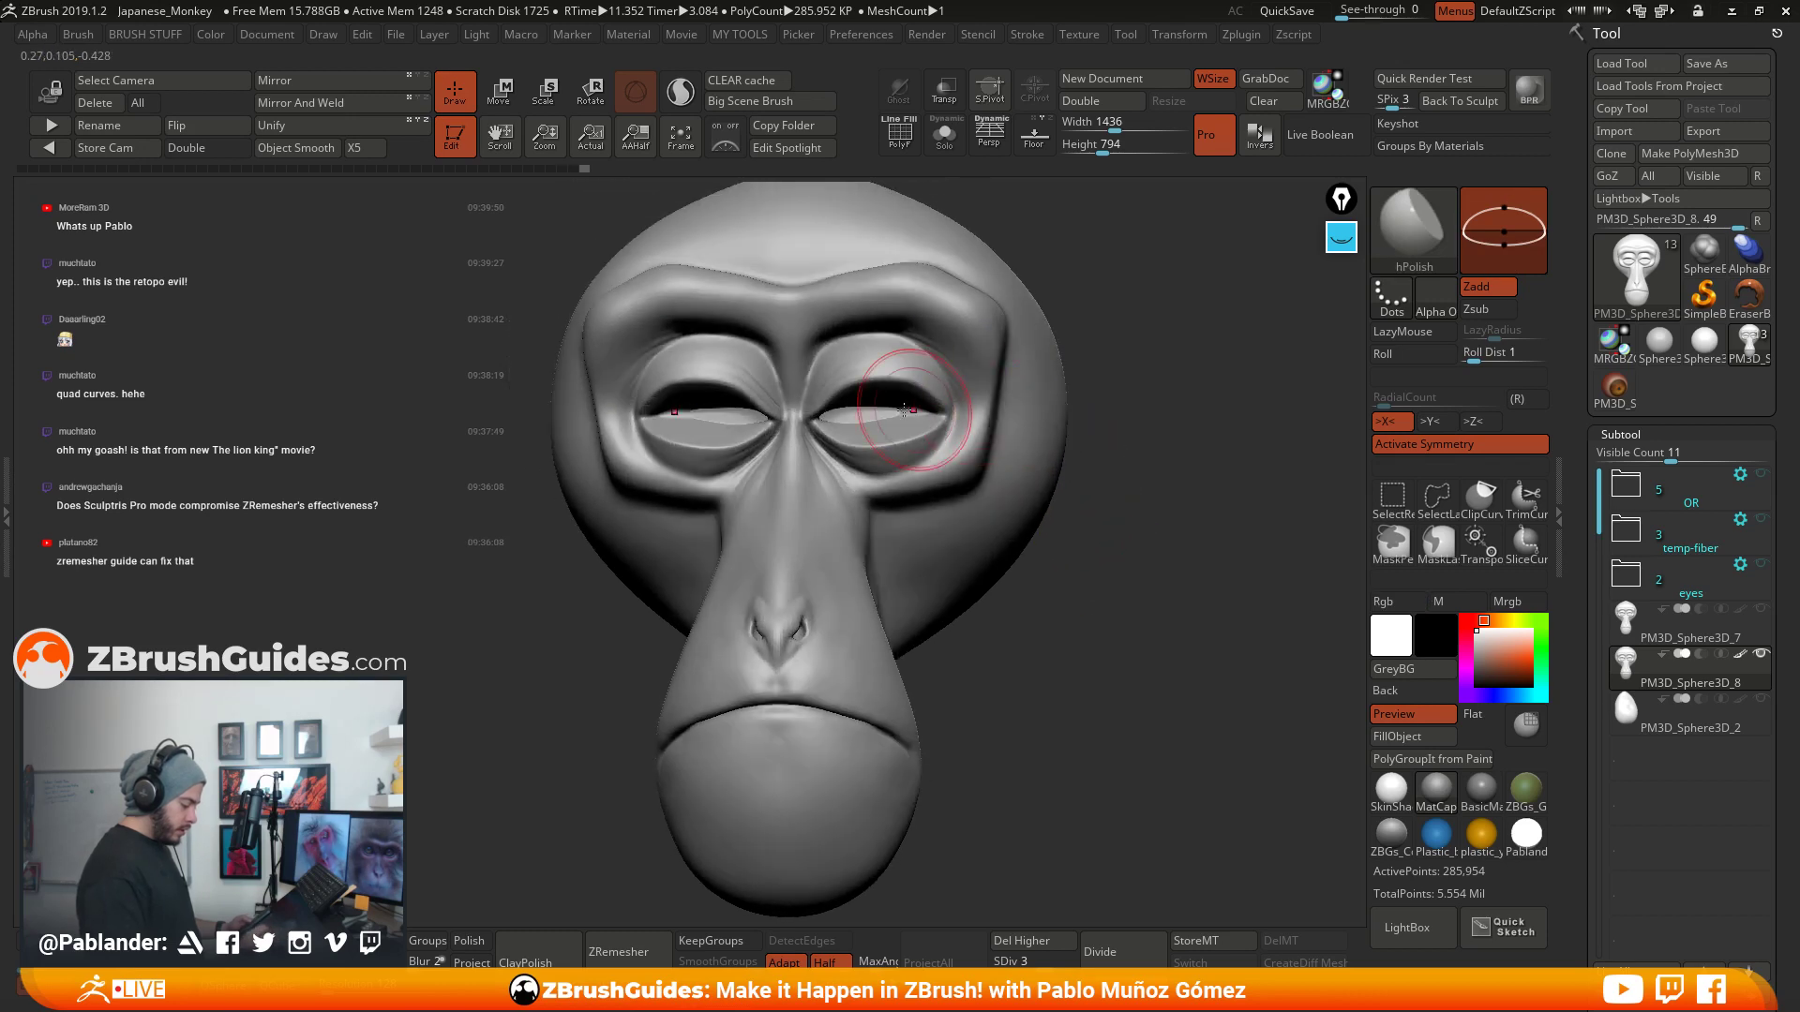
shift+drag(900, 410, 853, 422)
- Polish the upper lip along the mouth line and the area under the nose with hPolish
mouse_move(1123, 482)
mouse_down()
mouse_move(1177, 535)
mouse_move(1128, 554)
mouse_move(1144, 490)
mouse_move(1093, 472)
mouse_move(1136, 464)
mouse_move(1121, 525)
mouse_move(1096, 505)
mouse_up()
alt+drag(971, 609, 1064, 436)
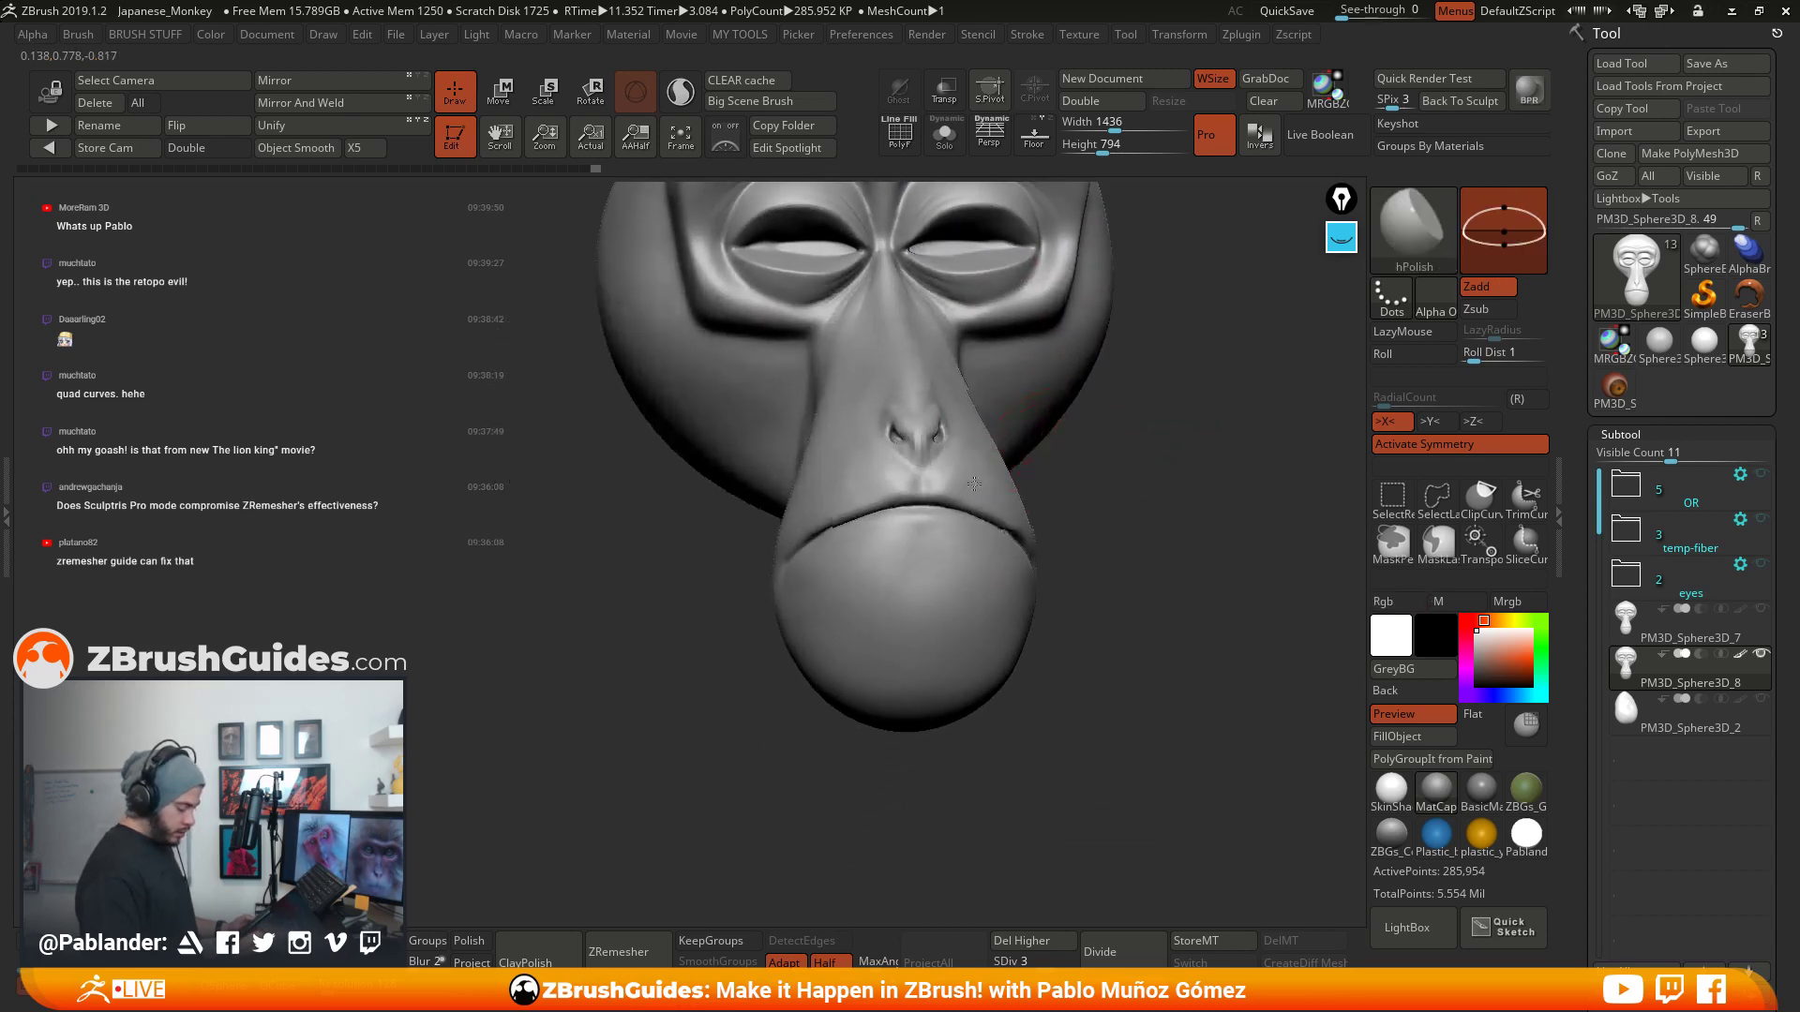
mouse_move(974, 484)
ctrl+right_down()
mouse_move(968, 591)
mouse_move(925, 519)
ctrl+right_up()
drag(924, 519, 957, 475)
key(space)
drag(795, 527, 705, 506)
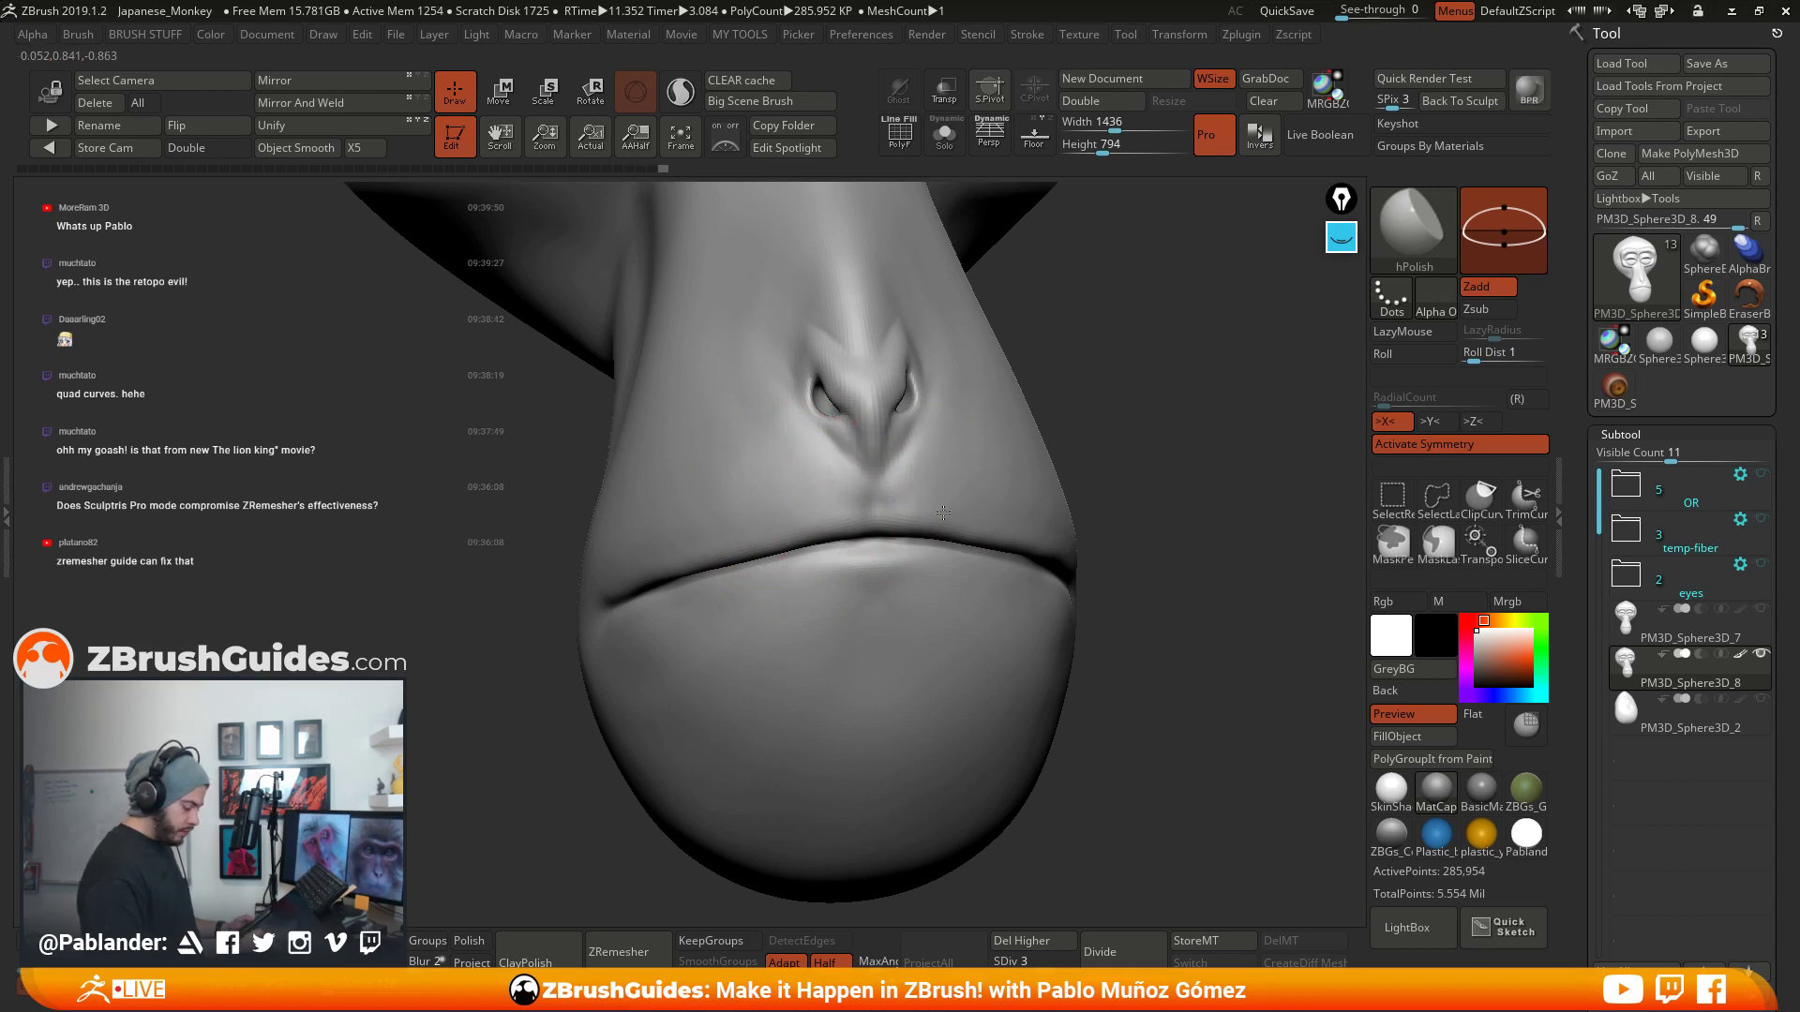
drag(1131, 582, 802, 600)
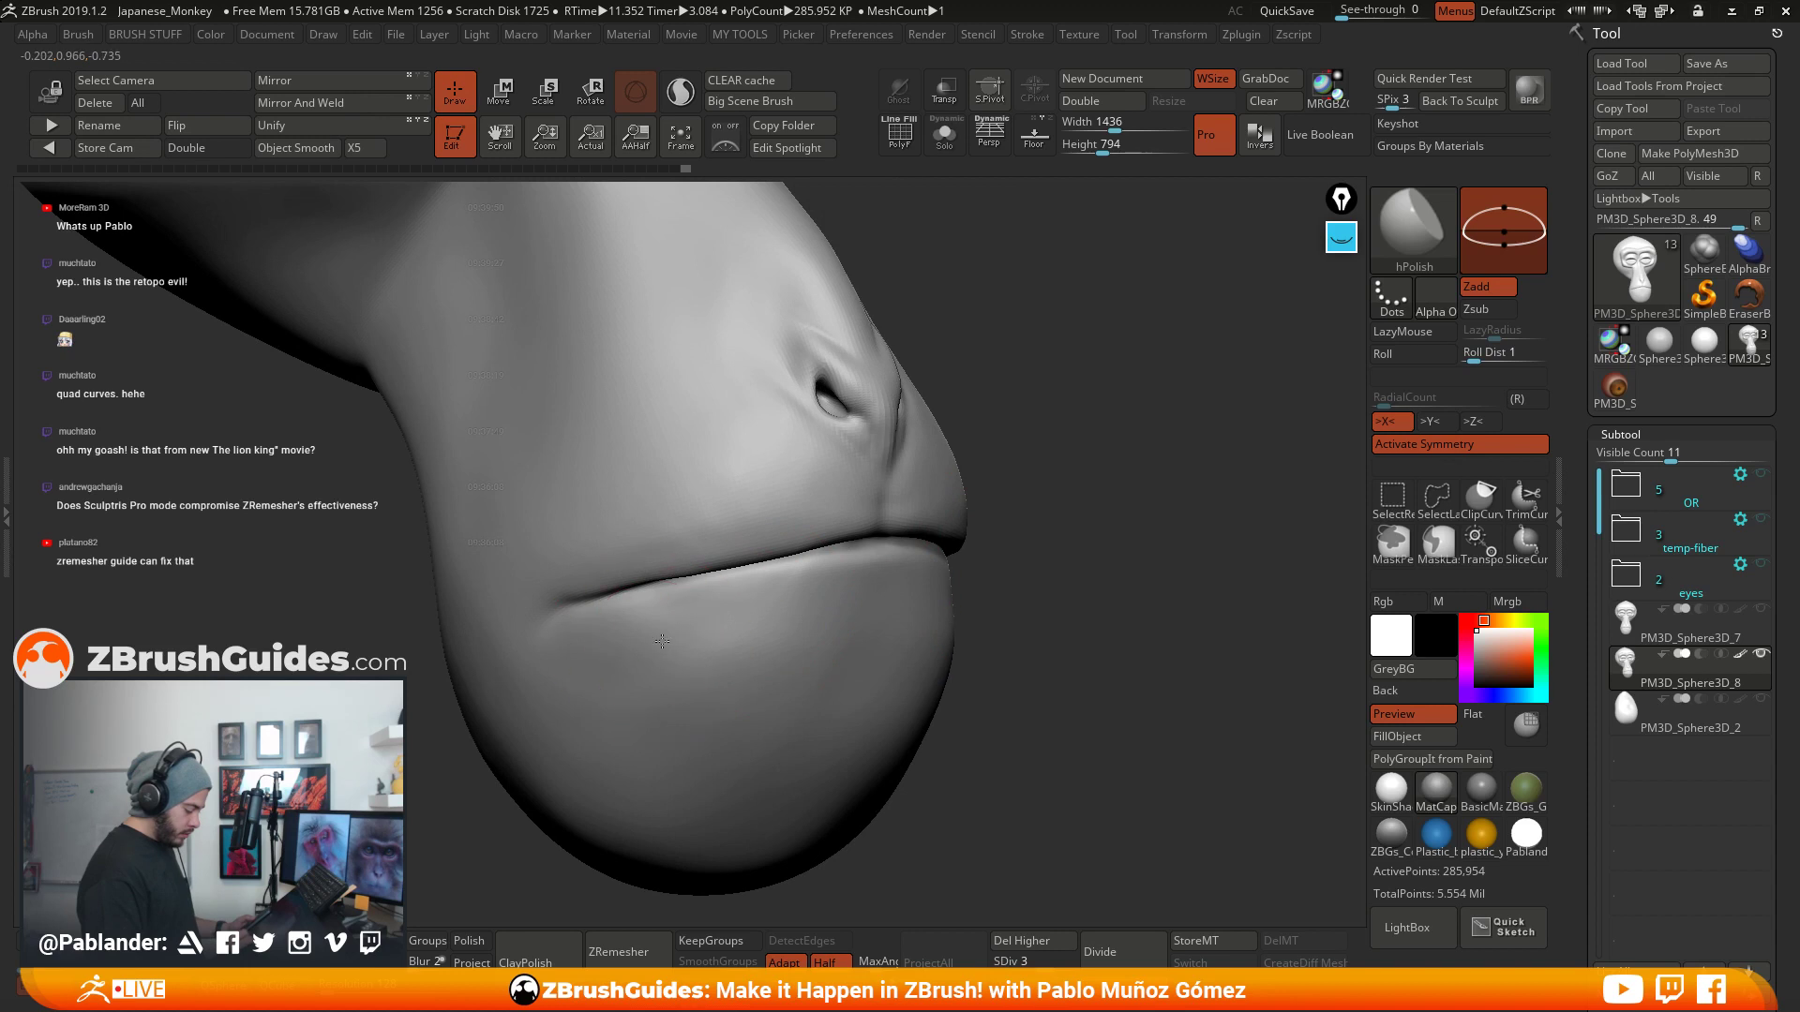
key(shift)
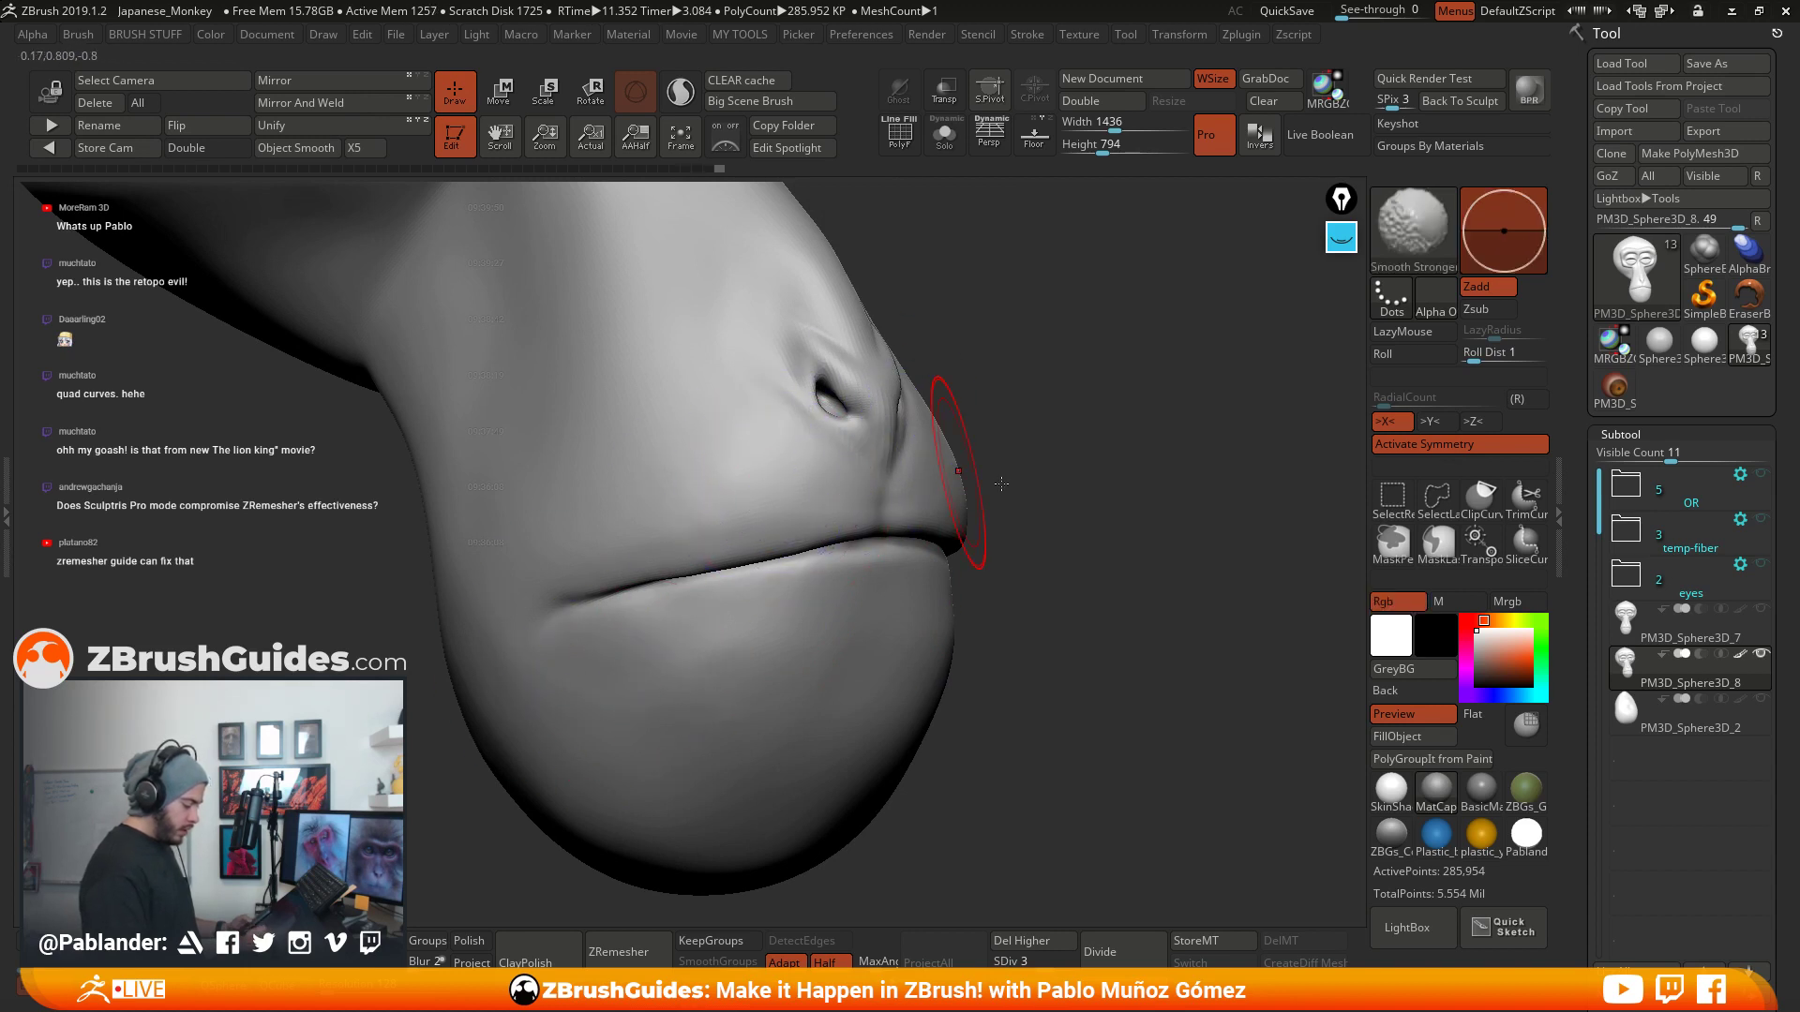
shift+drag(1002, 484, 1144, 683)
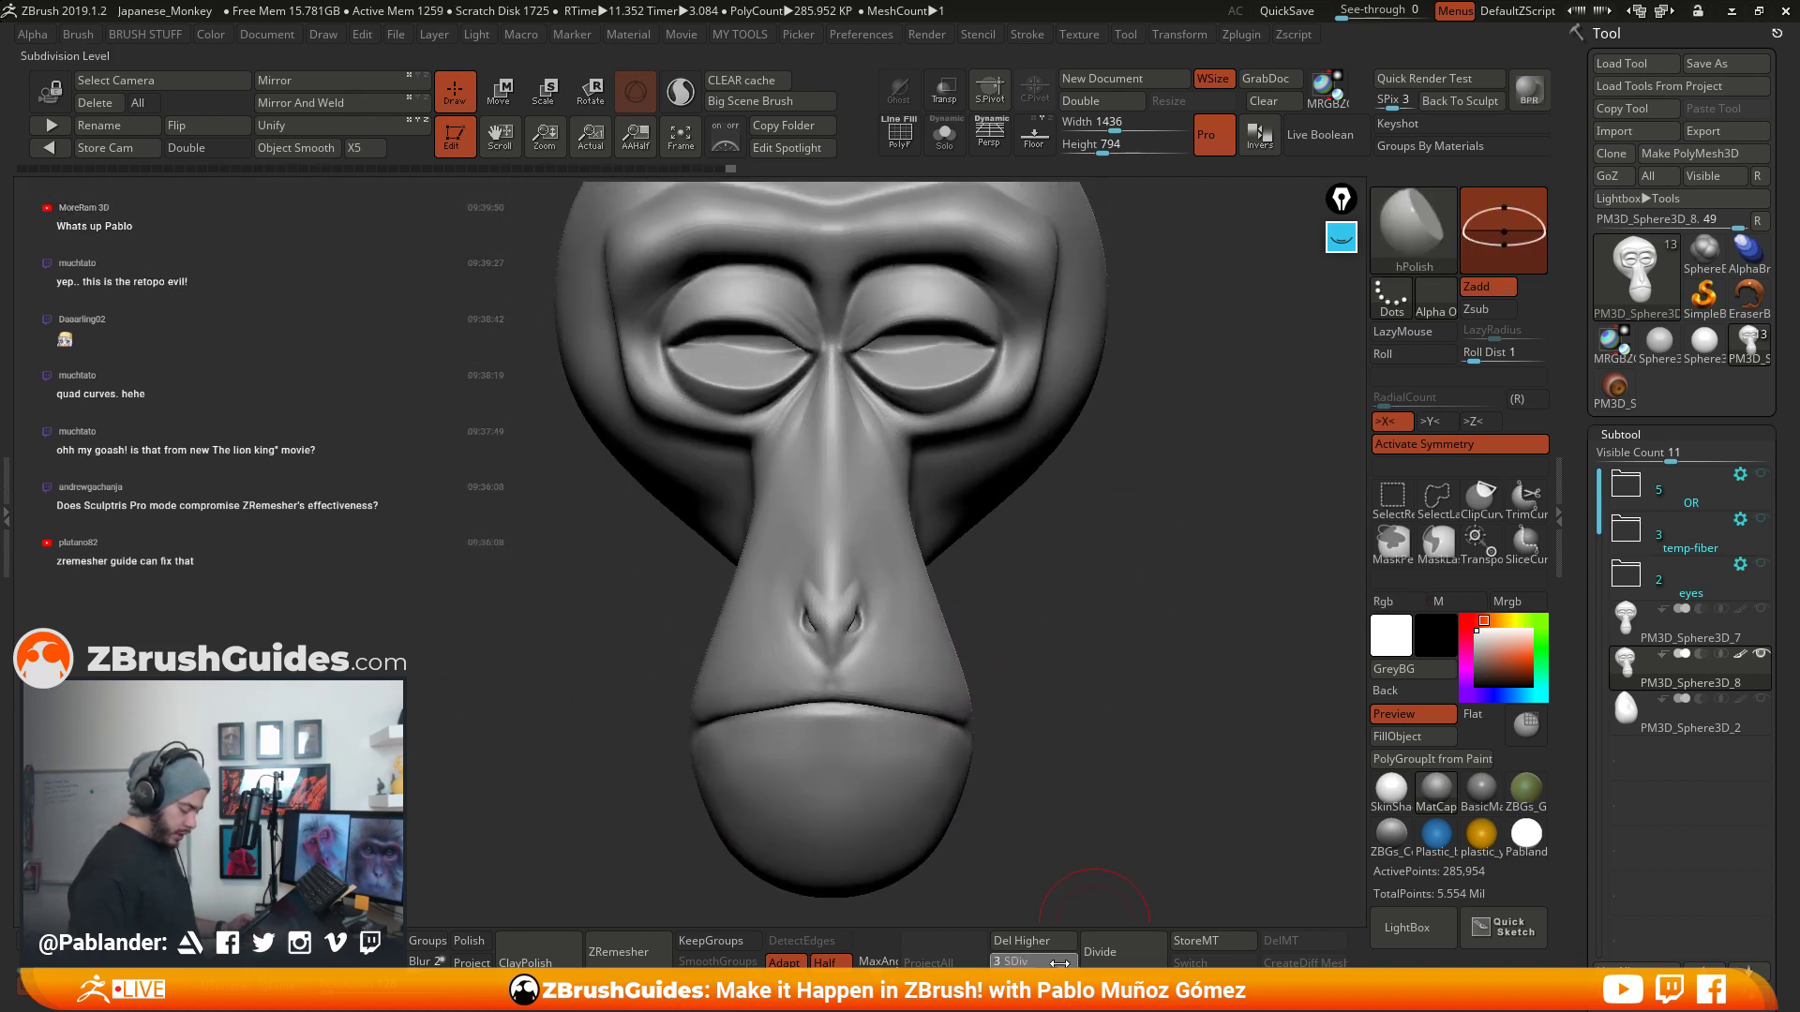
- Raise the head to subdivision level 4 and reduce the brush size for work on the inner eye corners
key(d)
drag(1042, 511, 1050, 647)
right_drag(786, 481, 748, 447)
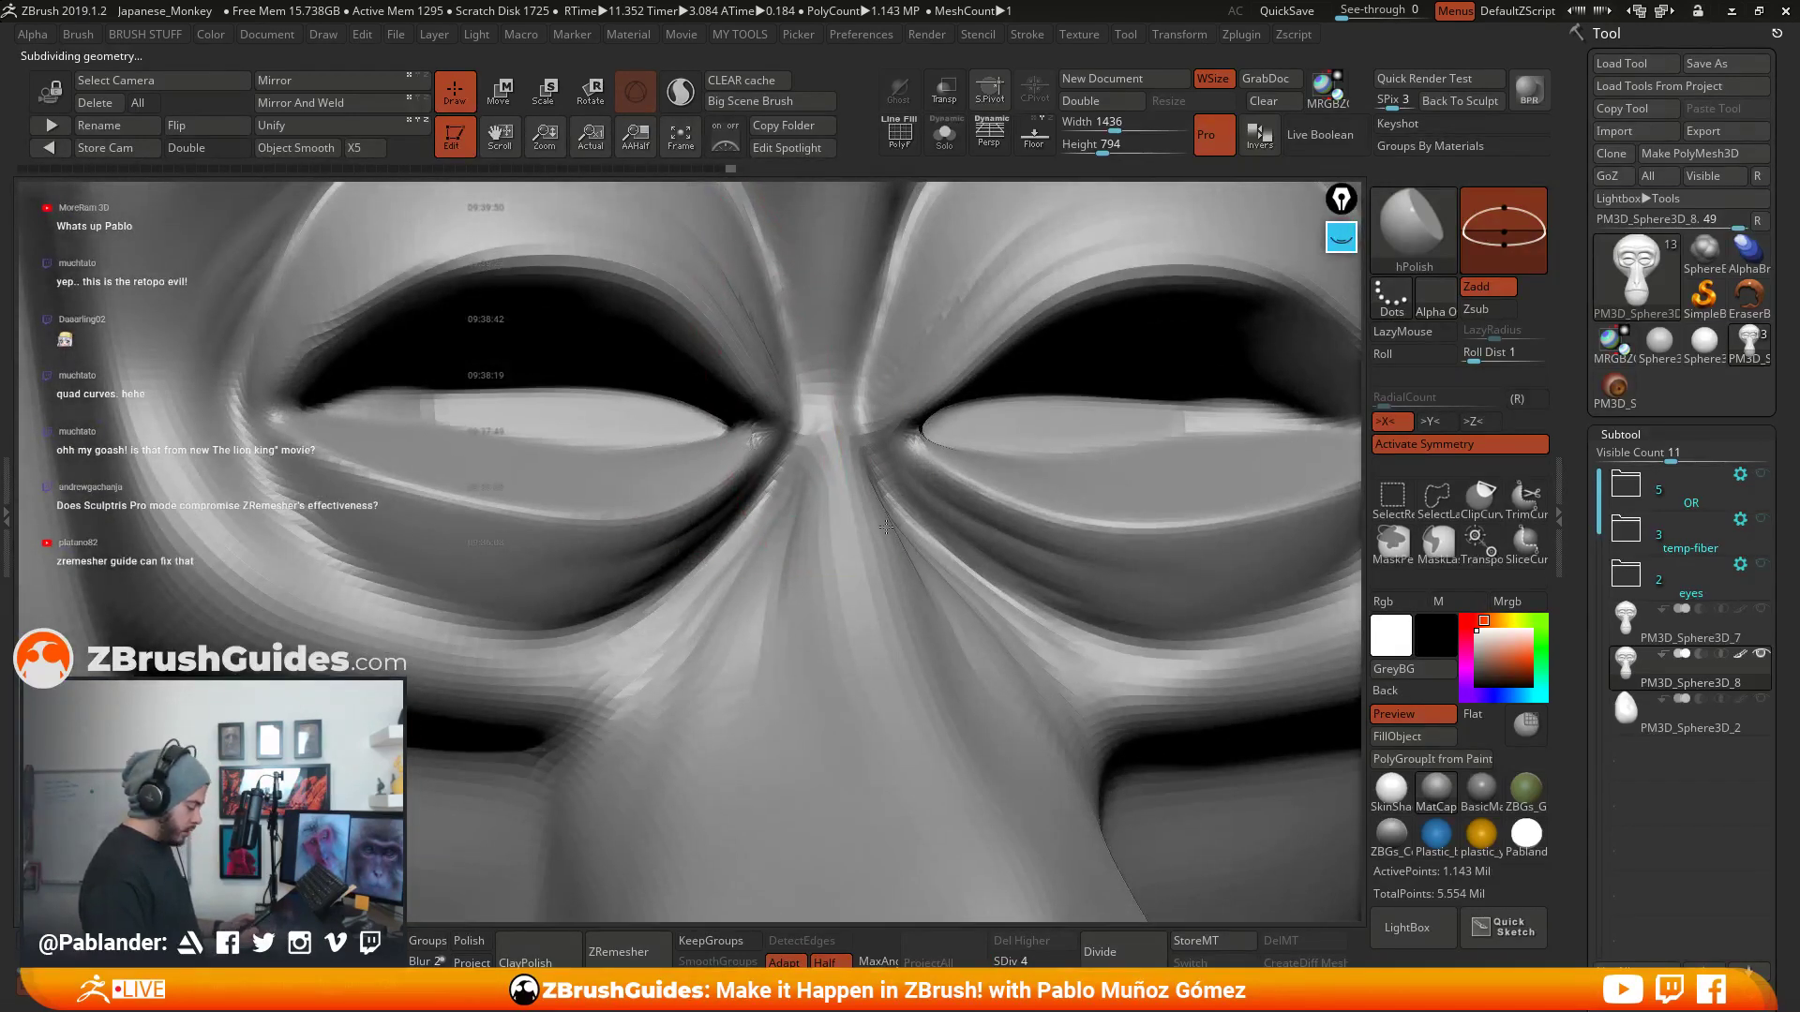
right_drag(886, 527, 986, 461)
key(space)
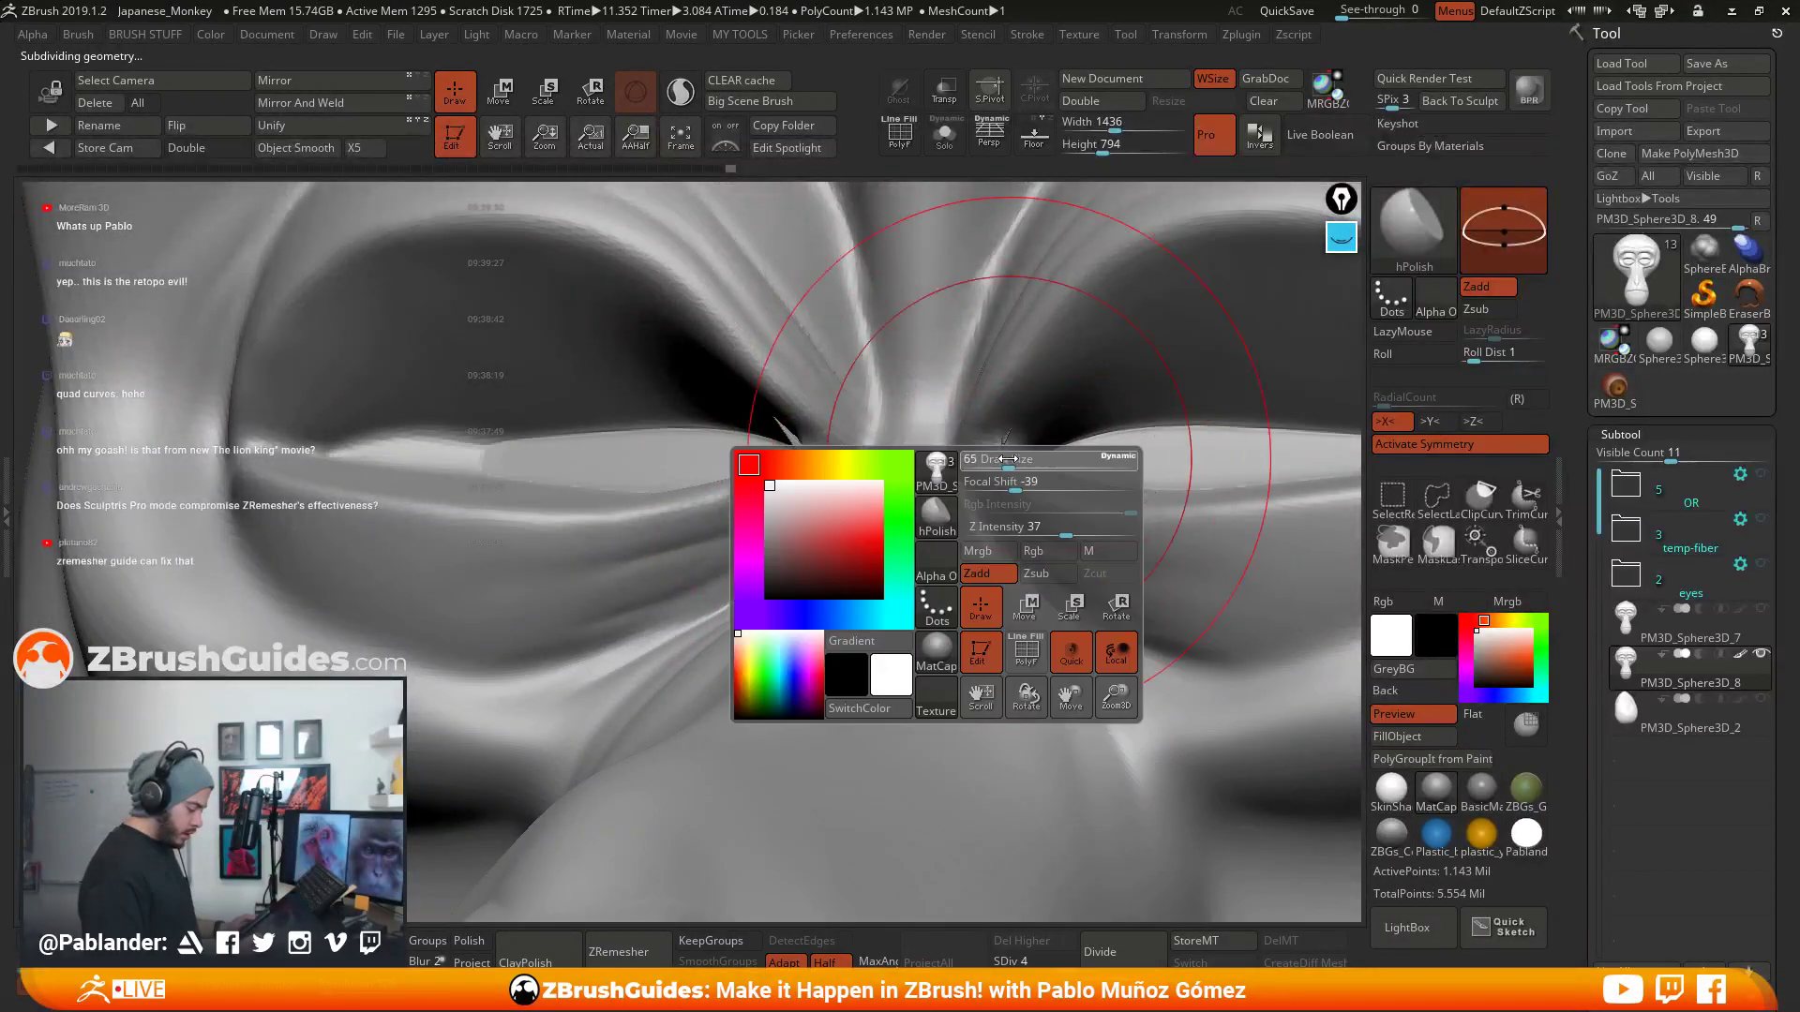
drag(1008, 459, 982, 460)
mouse_move(985, 462)
right_down()
mouse_move(1041, 480)
mouse_move(973, 471)
right_up()
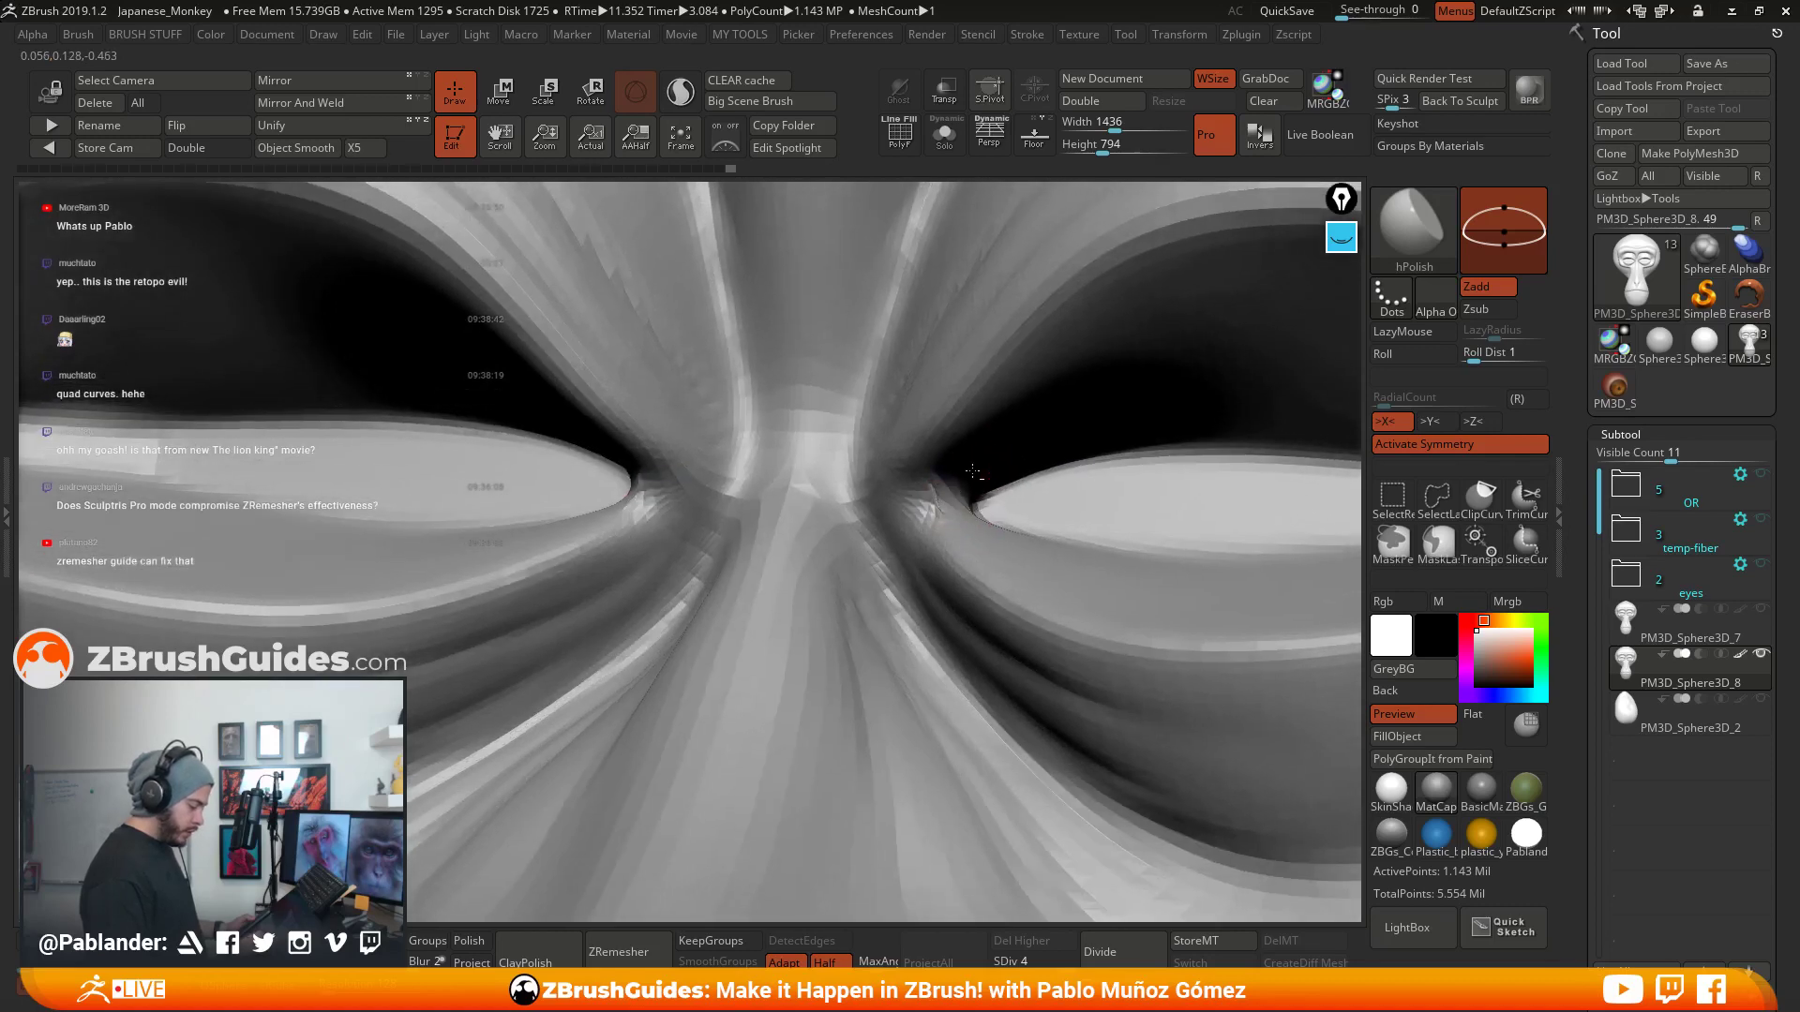
click(899, 147)
click(899, 146)
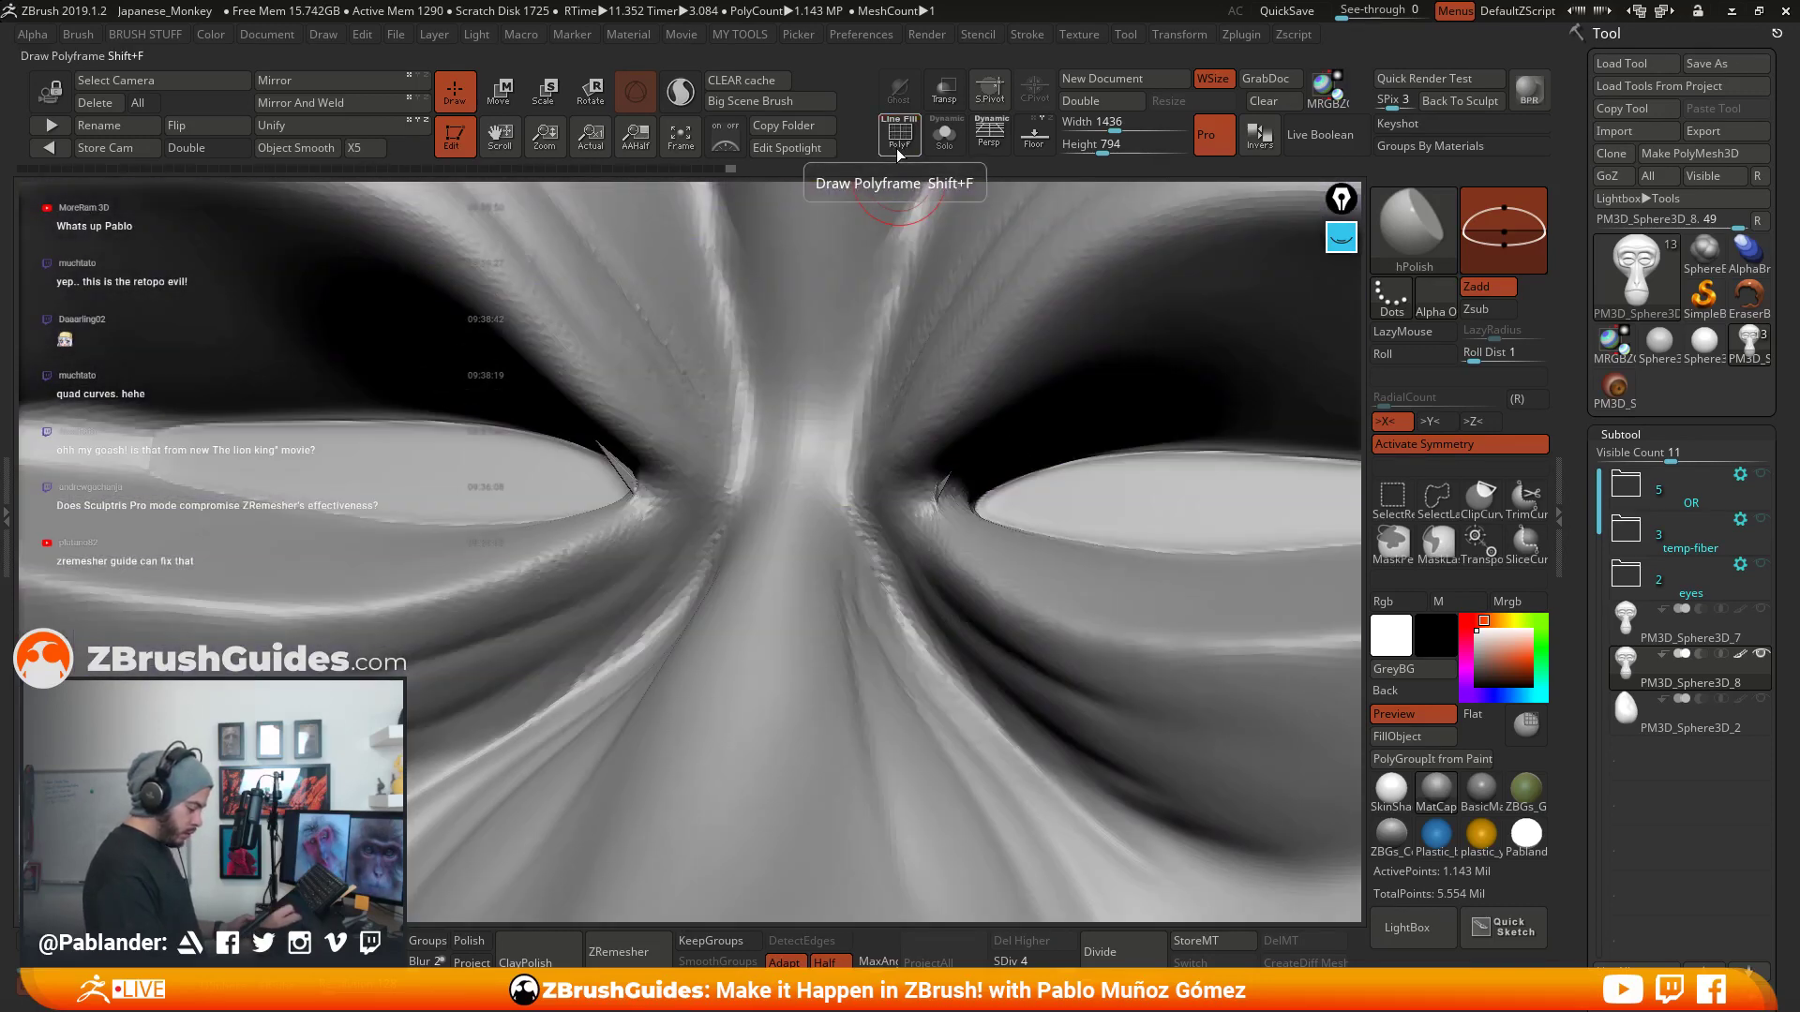
- Smooth out the jagged spikes at the inner corners of both eyes
key(shift)
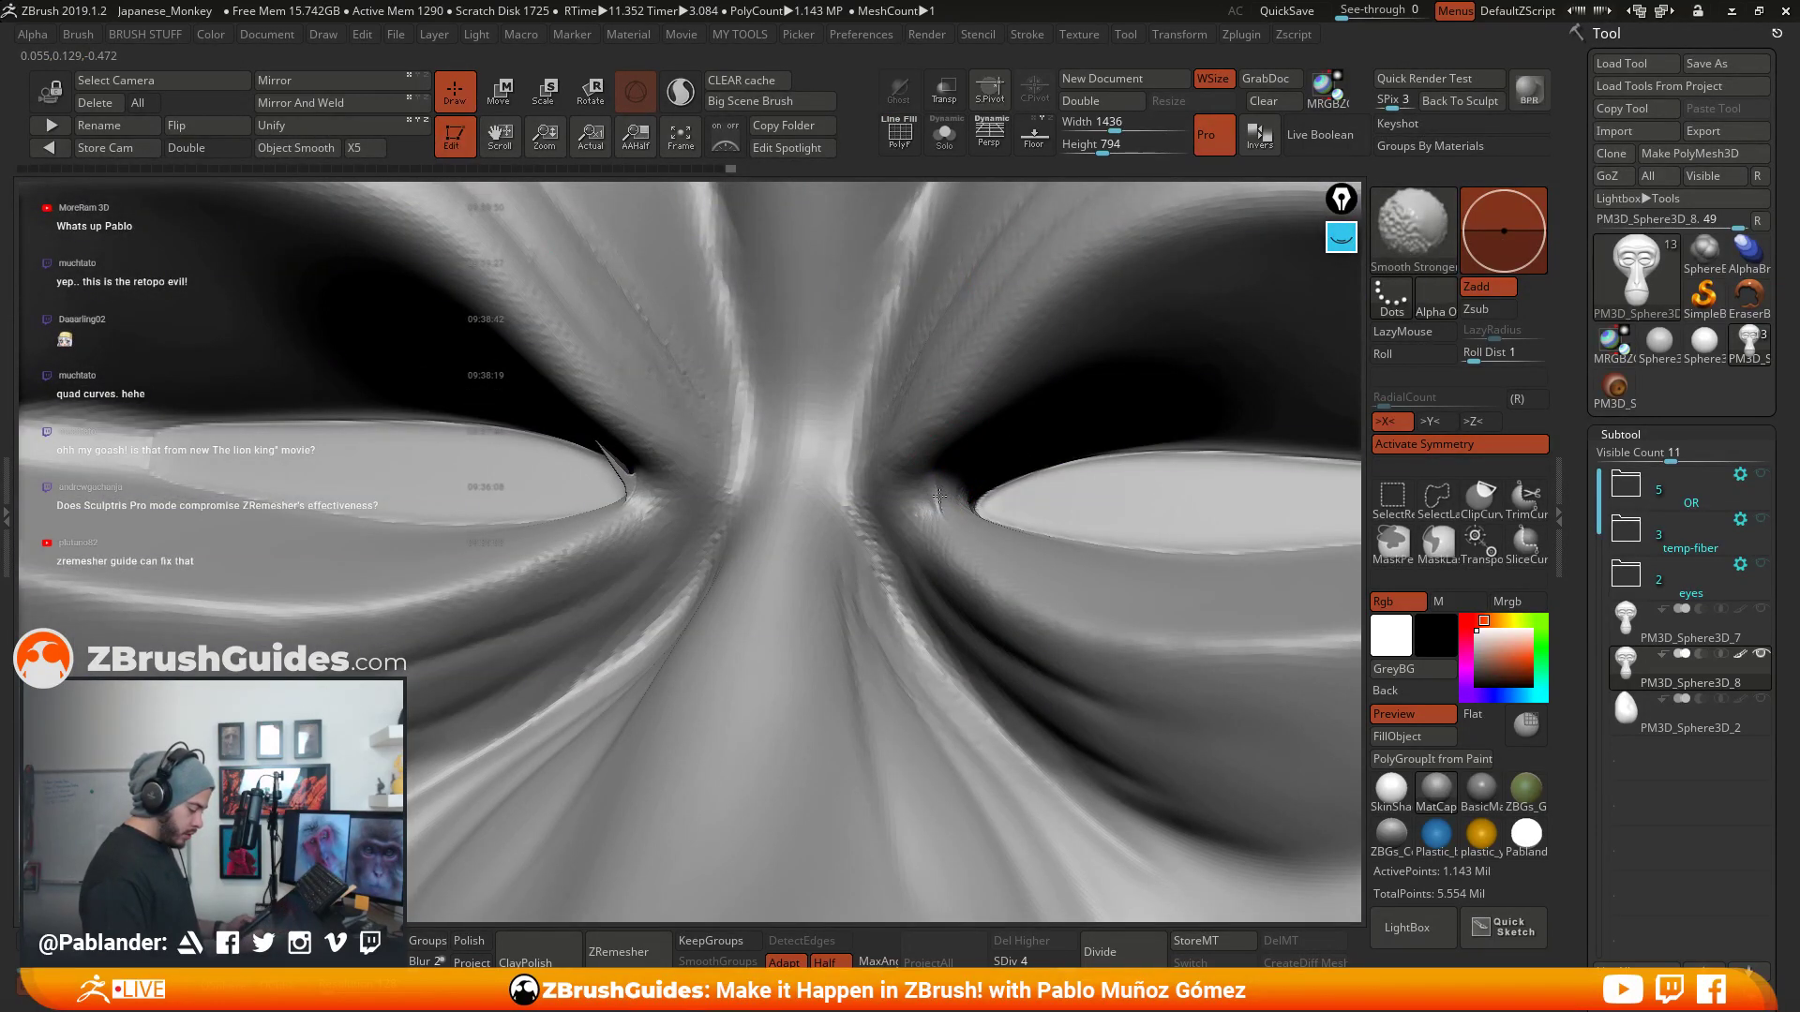
shift+drag(941, 496, 940, 505)
right_drag(943, 501, 924, 497)
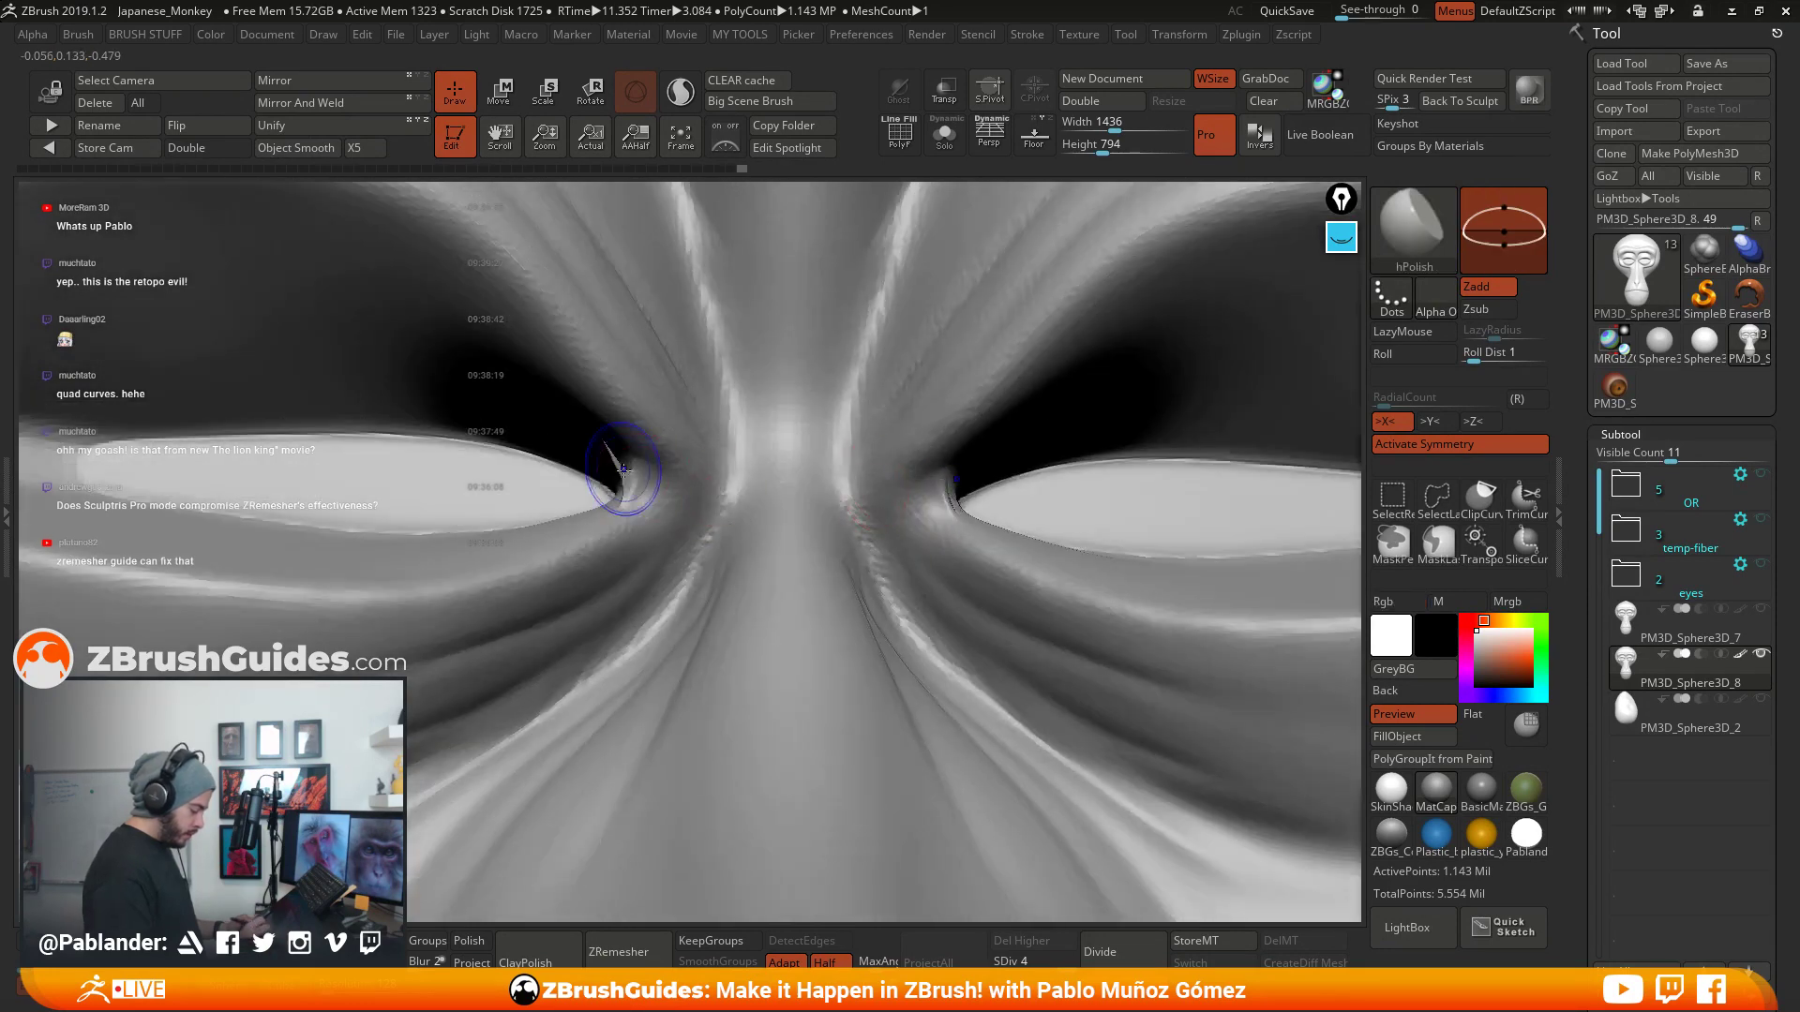
shift+drag(626, 478, 623, 476)
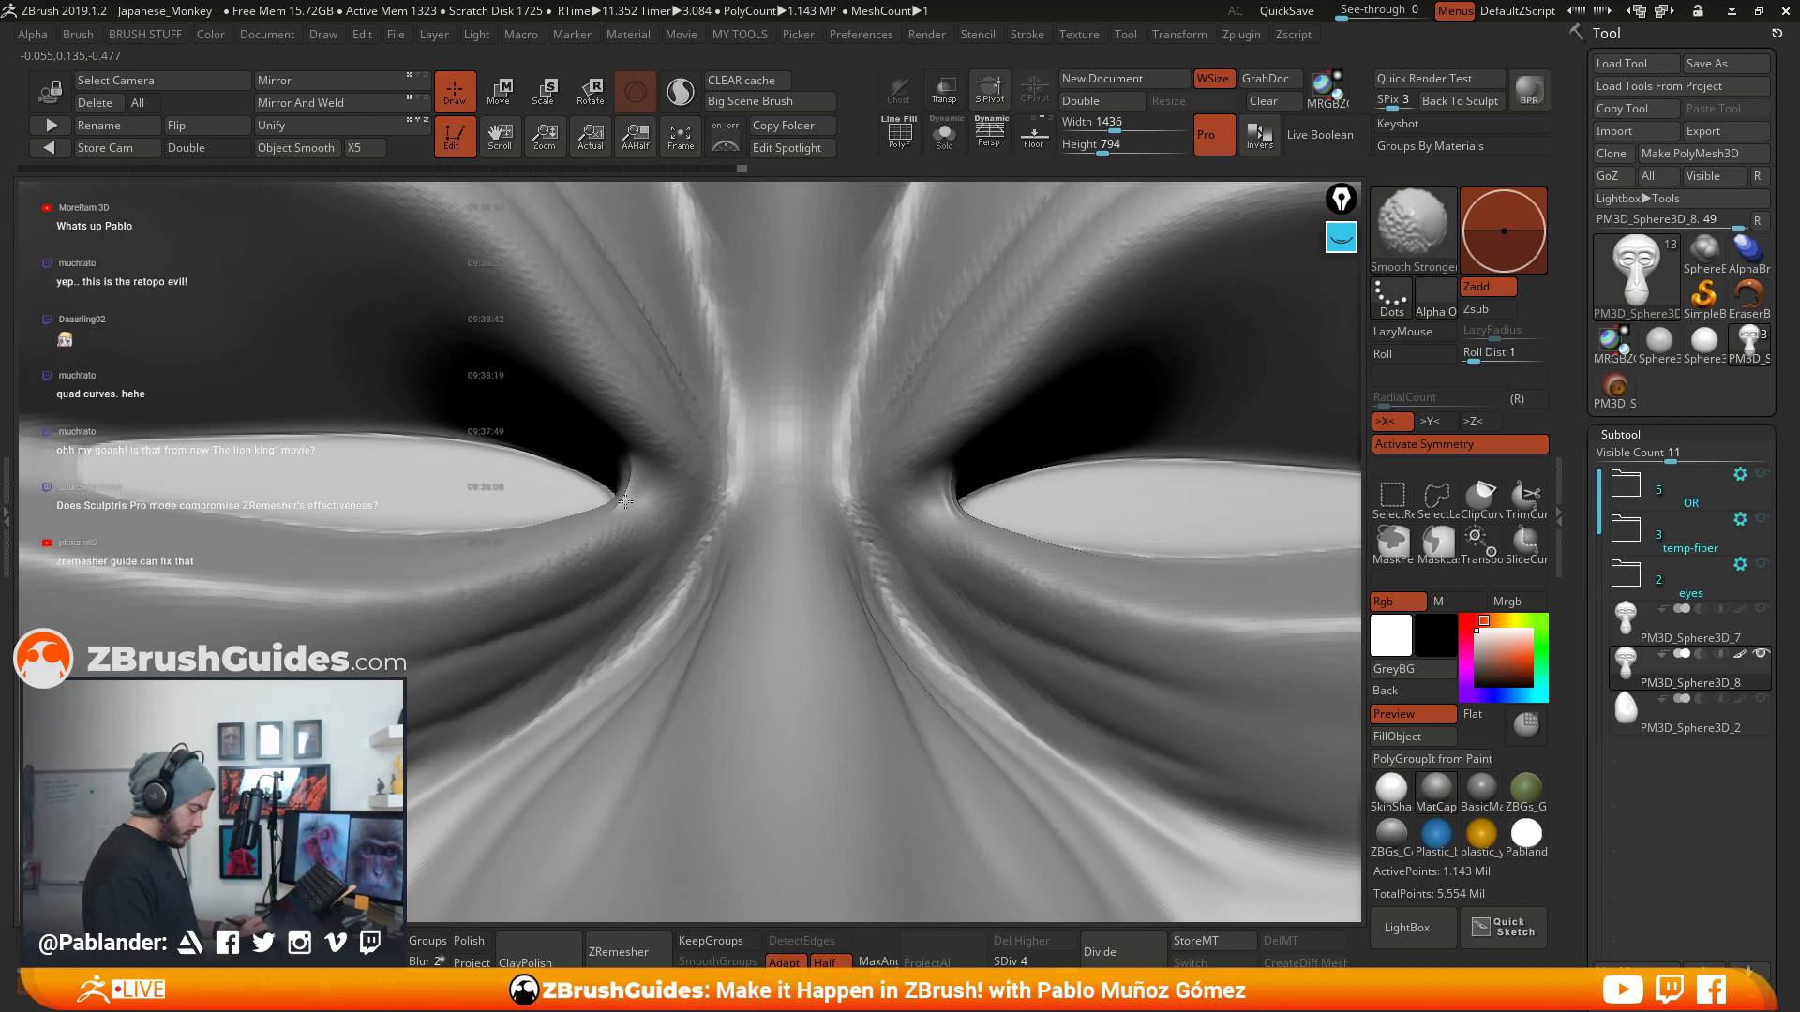
shift+drag(626, 502, 625, 503)
- Show the eyes folder together with the head to judge the fit of the eyelid corners
key(b)
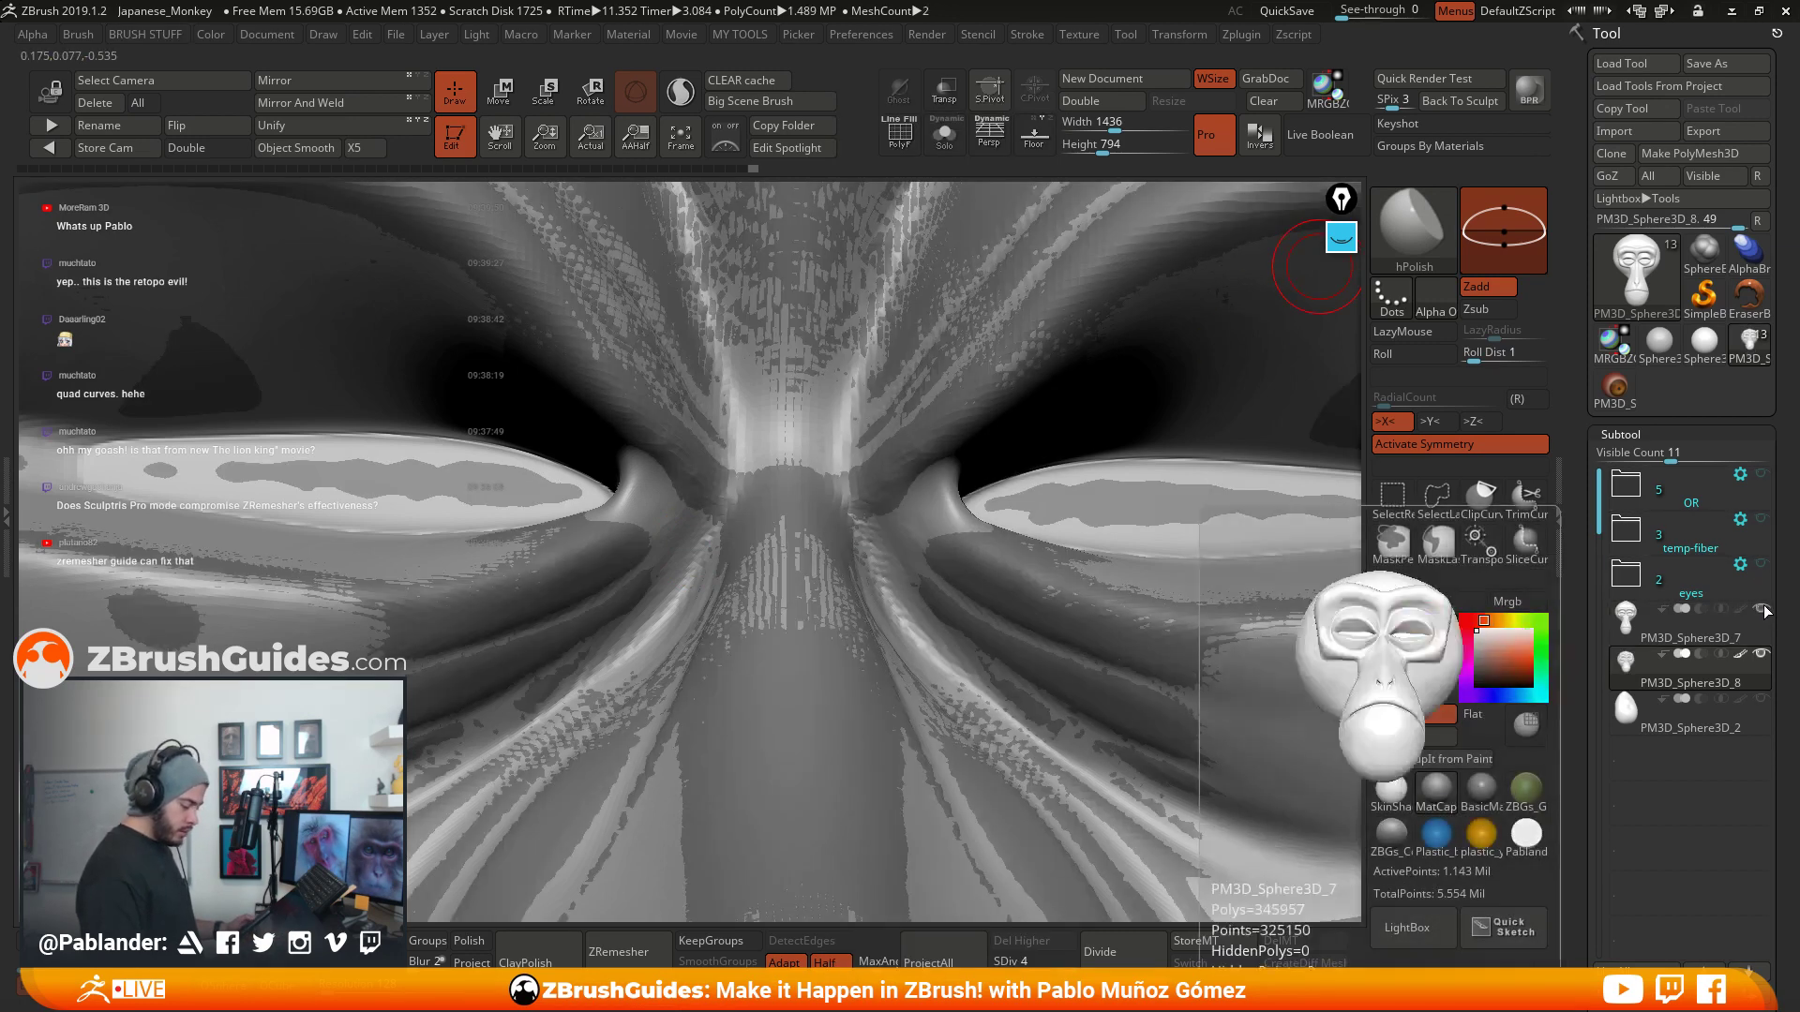
click(1761, 563)
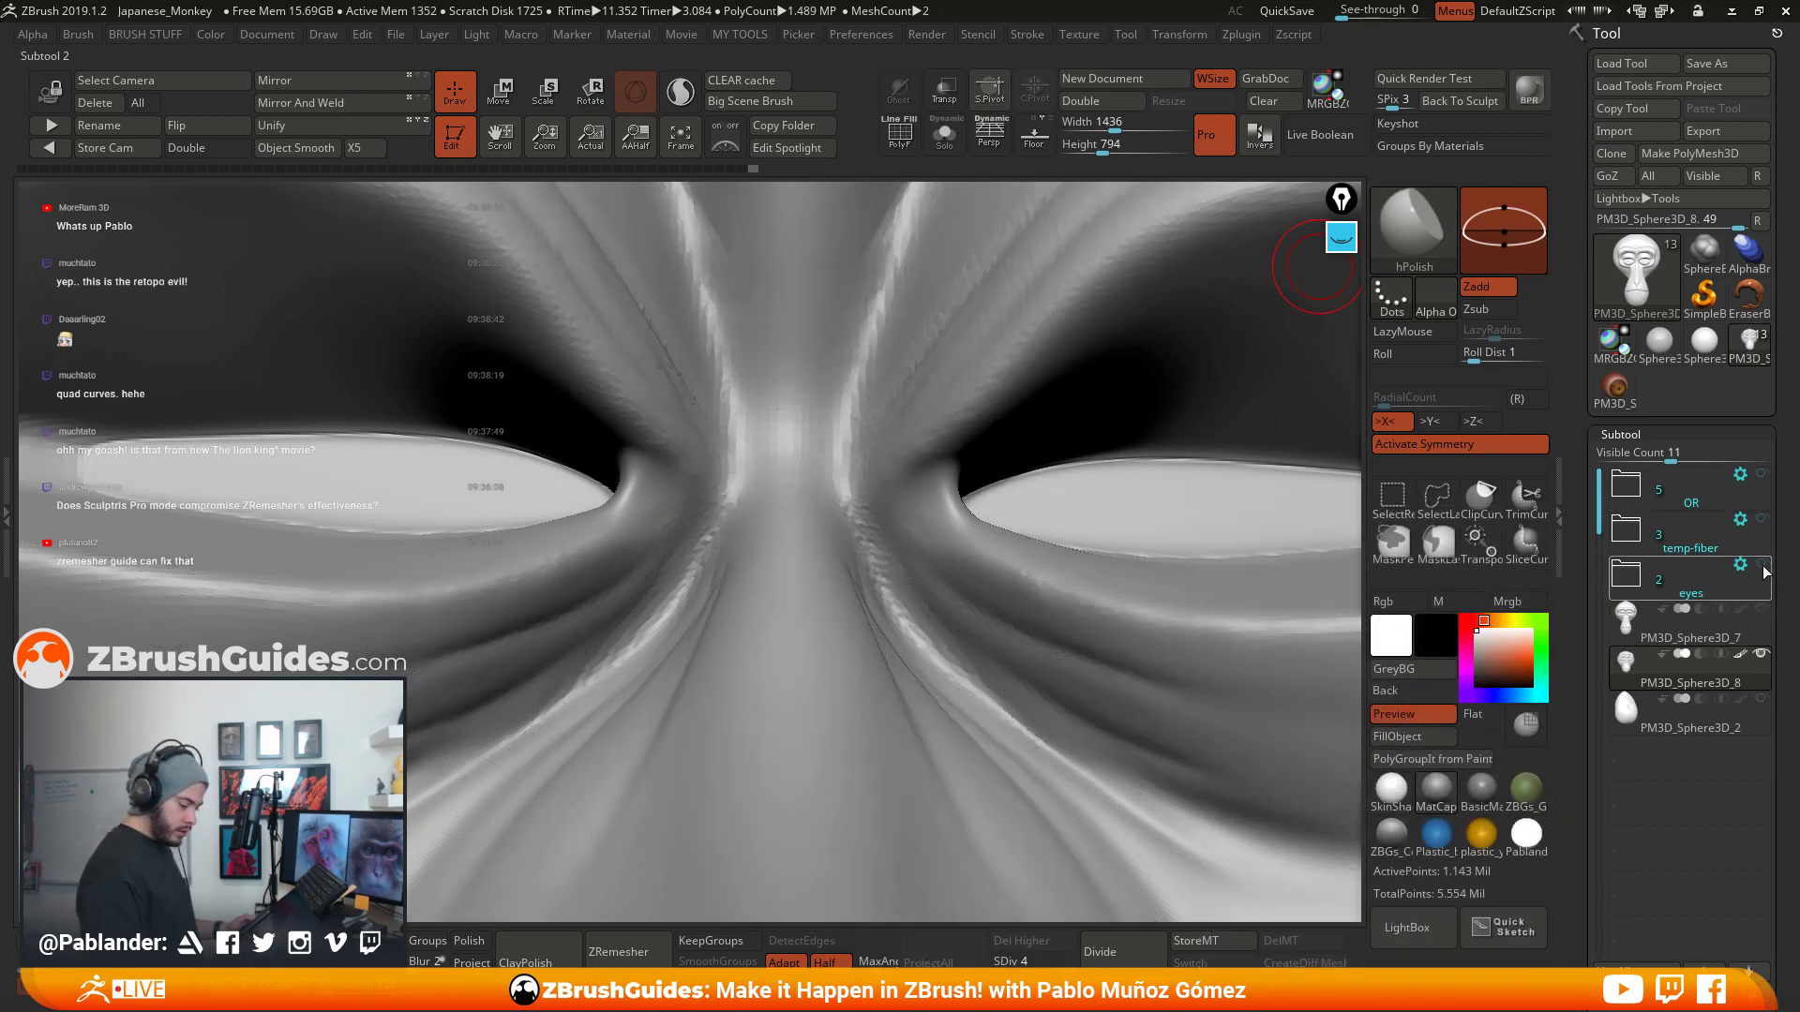
right_drag(1029, 494, 977, 502)
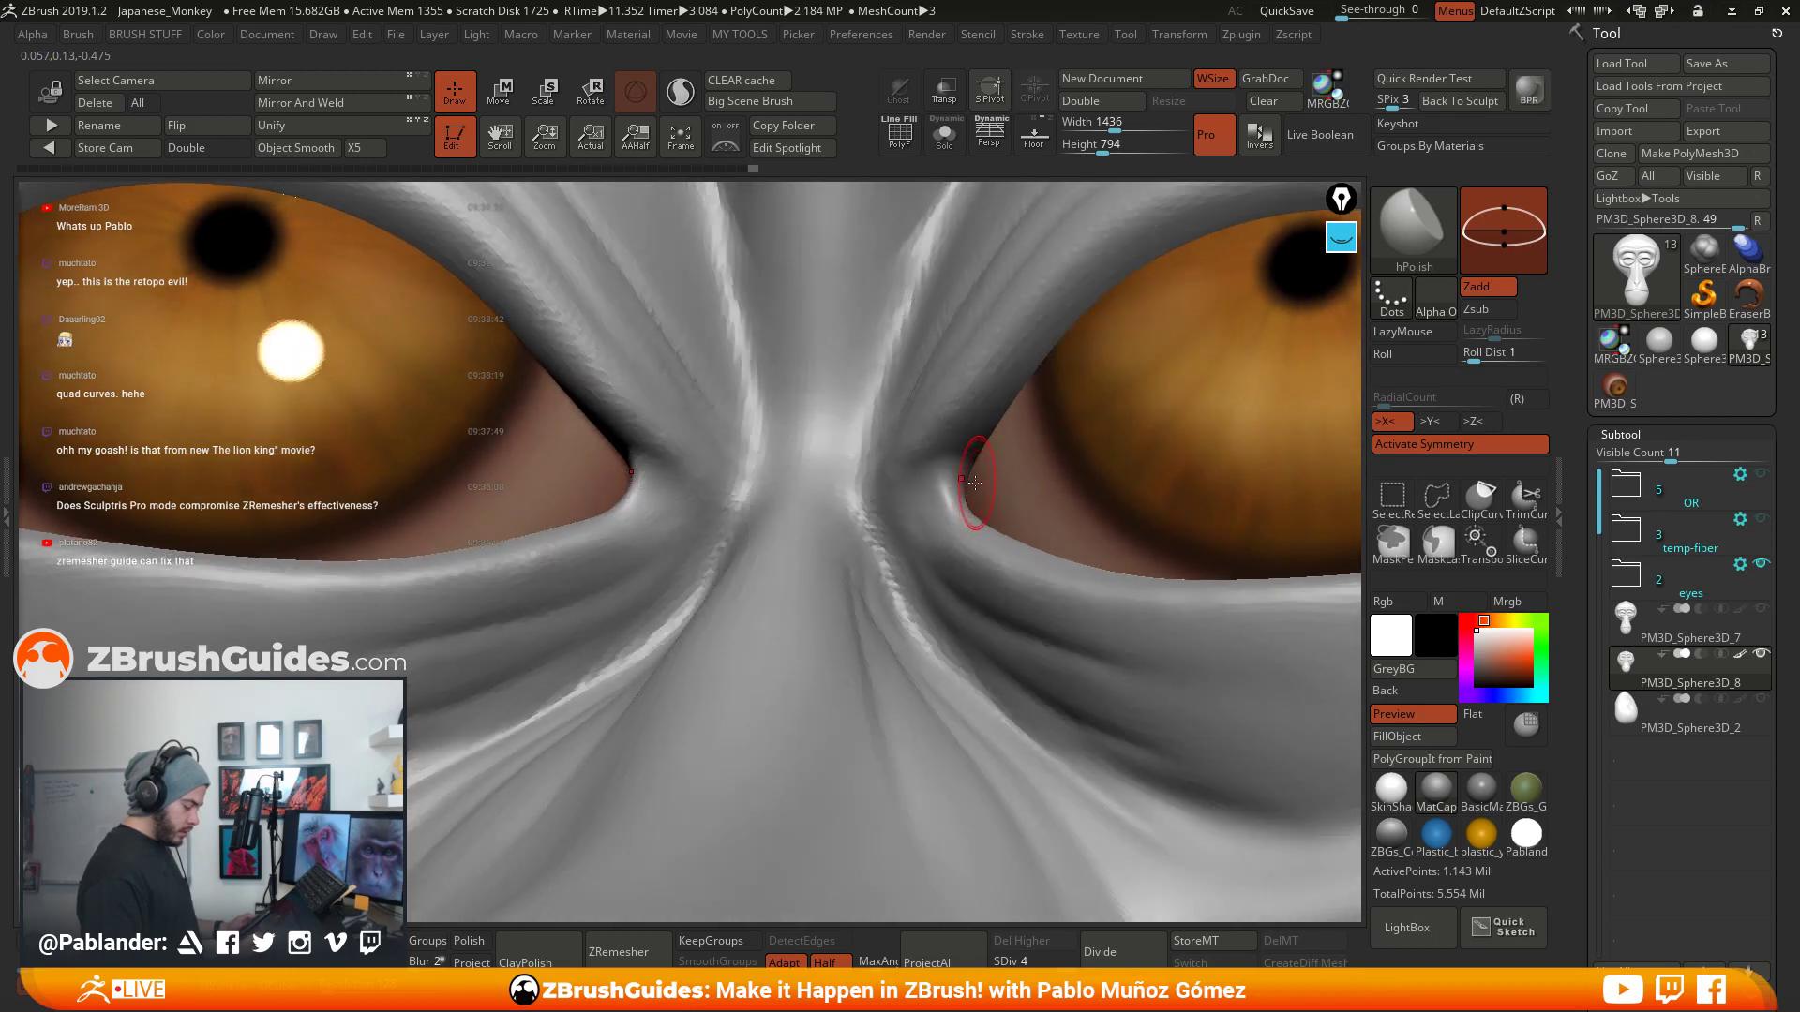
- Select the Clay brush and smooth the creases around the inner eye corners and the bridge of the nose
key(b)
click(1047, 142)
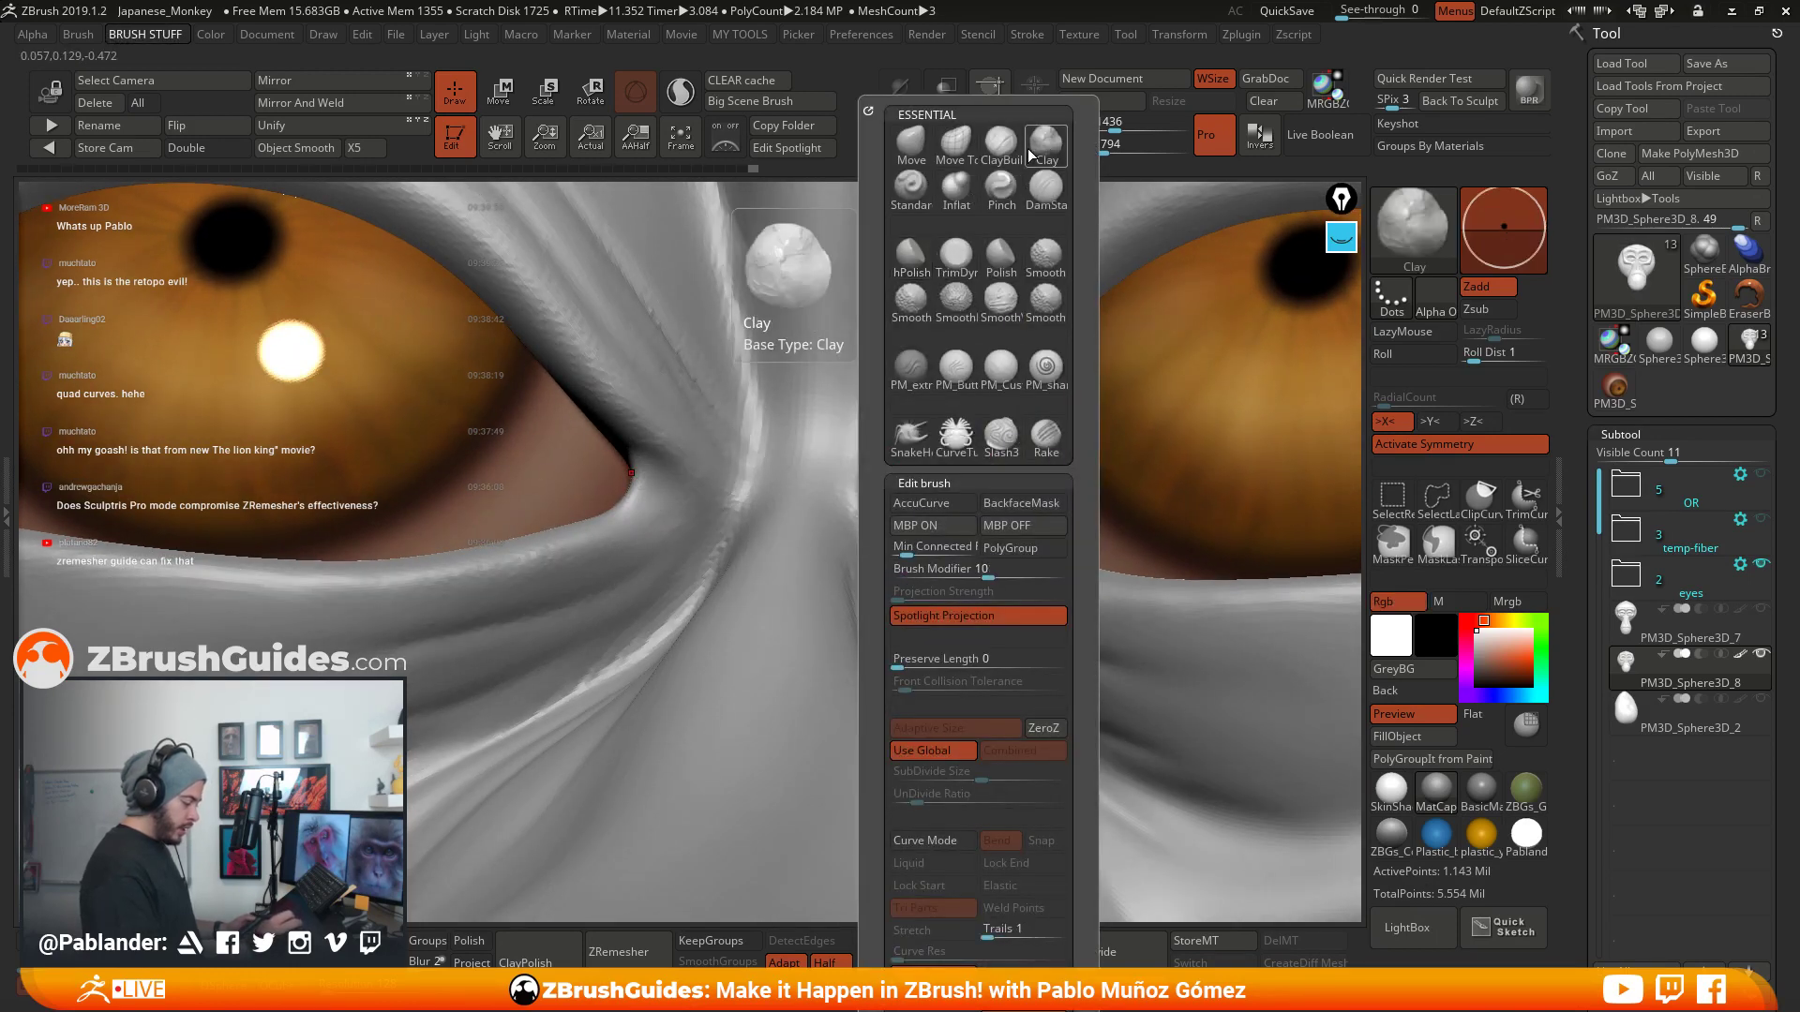
mouse_move(856, 475)
right_down()
mouse_move(939, 444)
mouse_move(939, 388)
mouse_move(840, 426)
right_up()
key(shift)
key(shift)
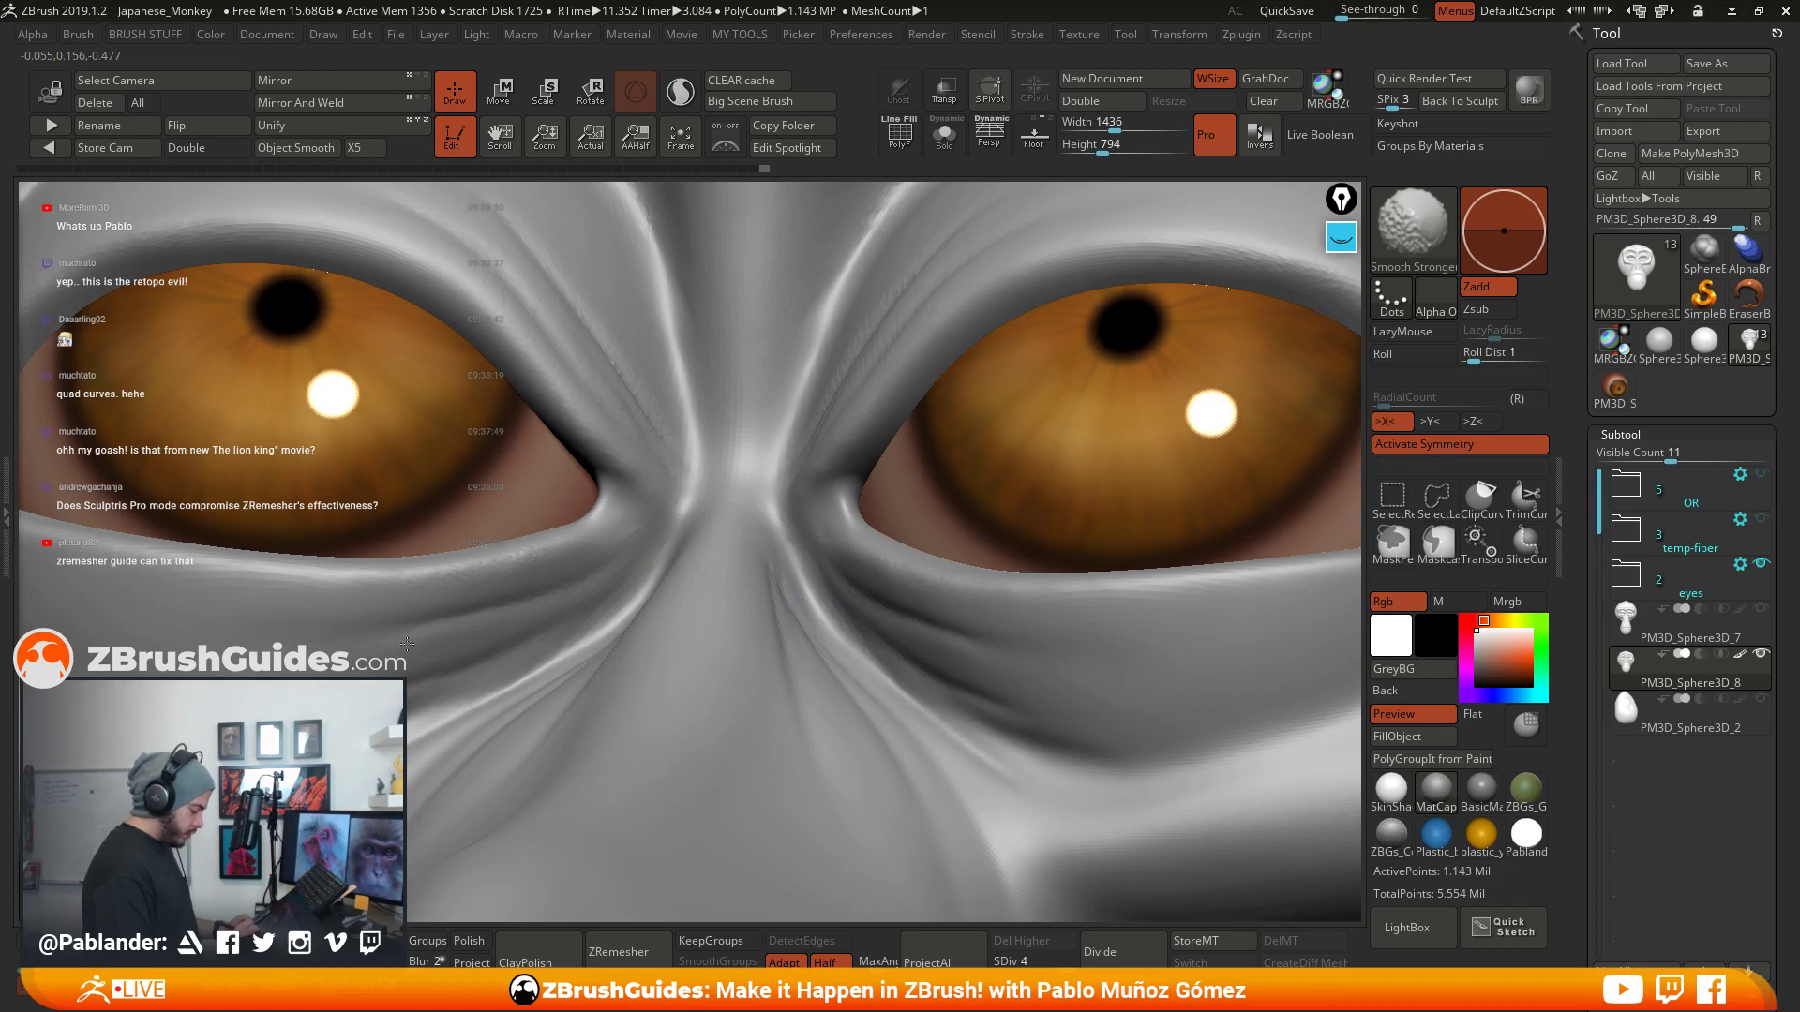
mouse_move(600, 618)
ctrl+right_down()
mouse_move(474, 433)
mouse_move(441, 309)
ctrl+right_up()
alt+right_drag(441, 309, 253, 332)
key(shift)
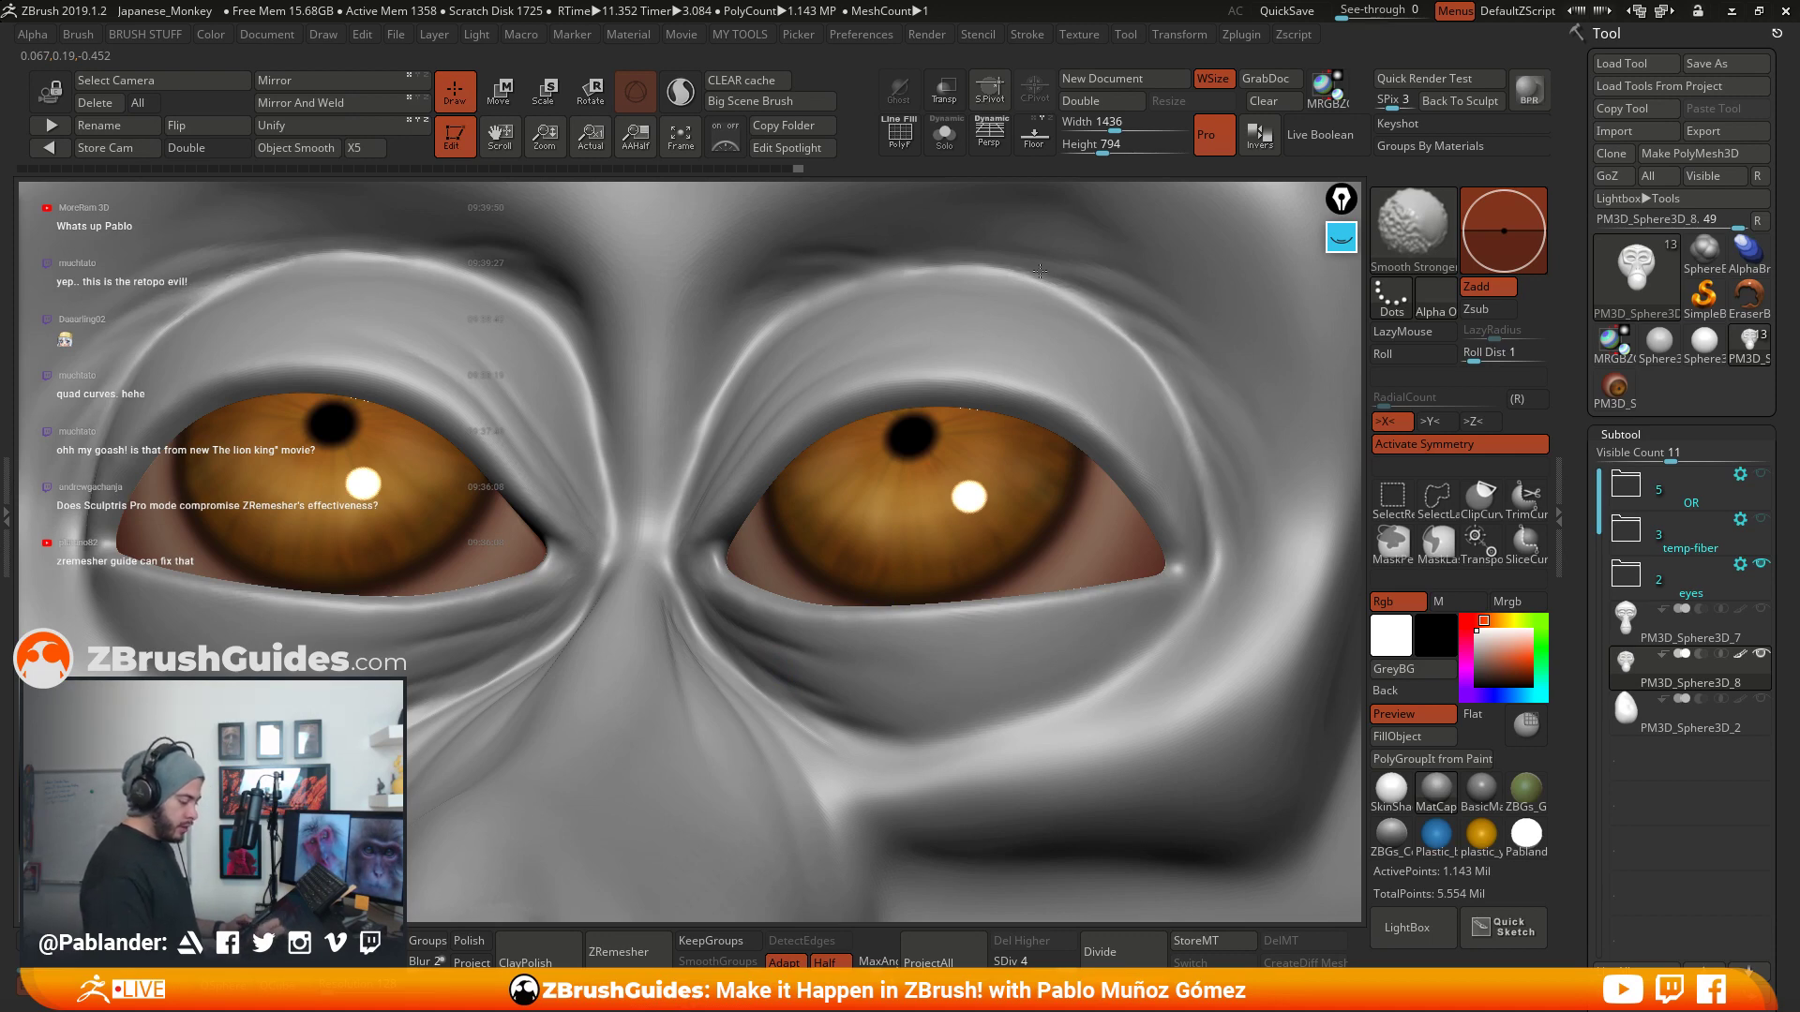
- Turn off RGB painting, build up the tear-duct area at the inner eye corners with Clay and smooth it
ctrl+right_drag(720, 556, 734, 566)
drag(705, 566, 717, 603)
key(ctrl+z)
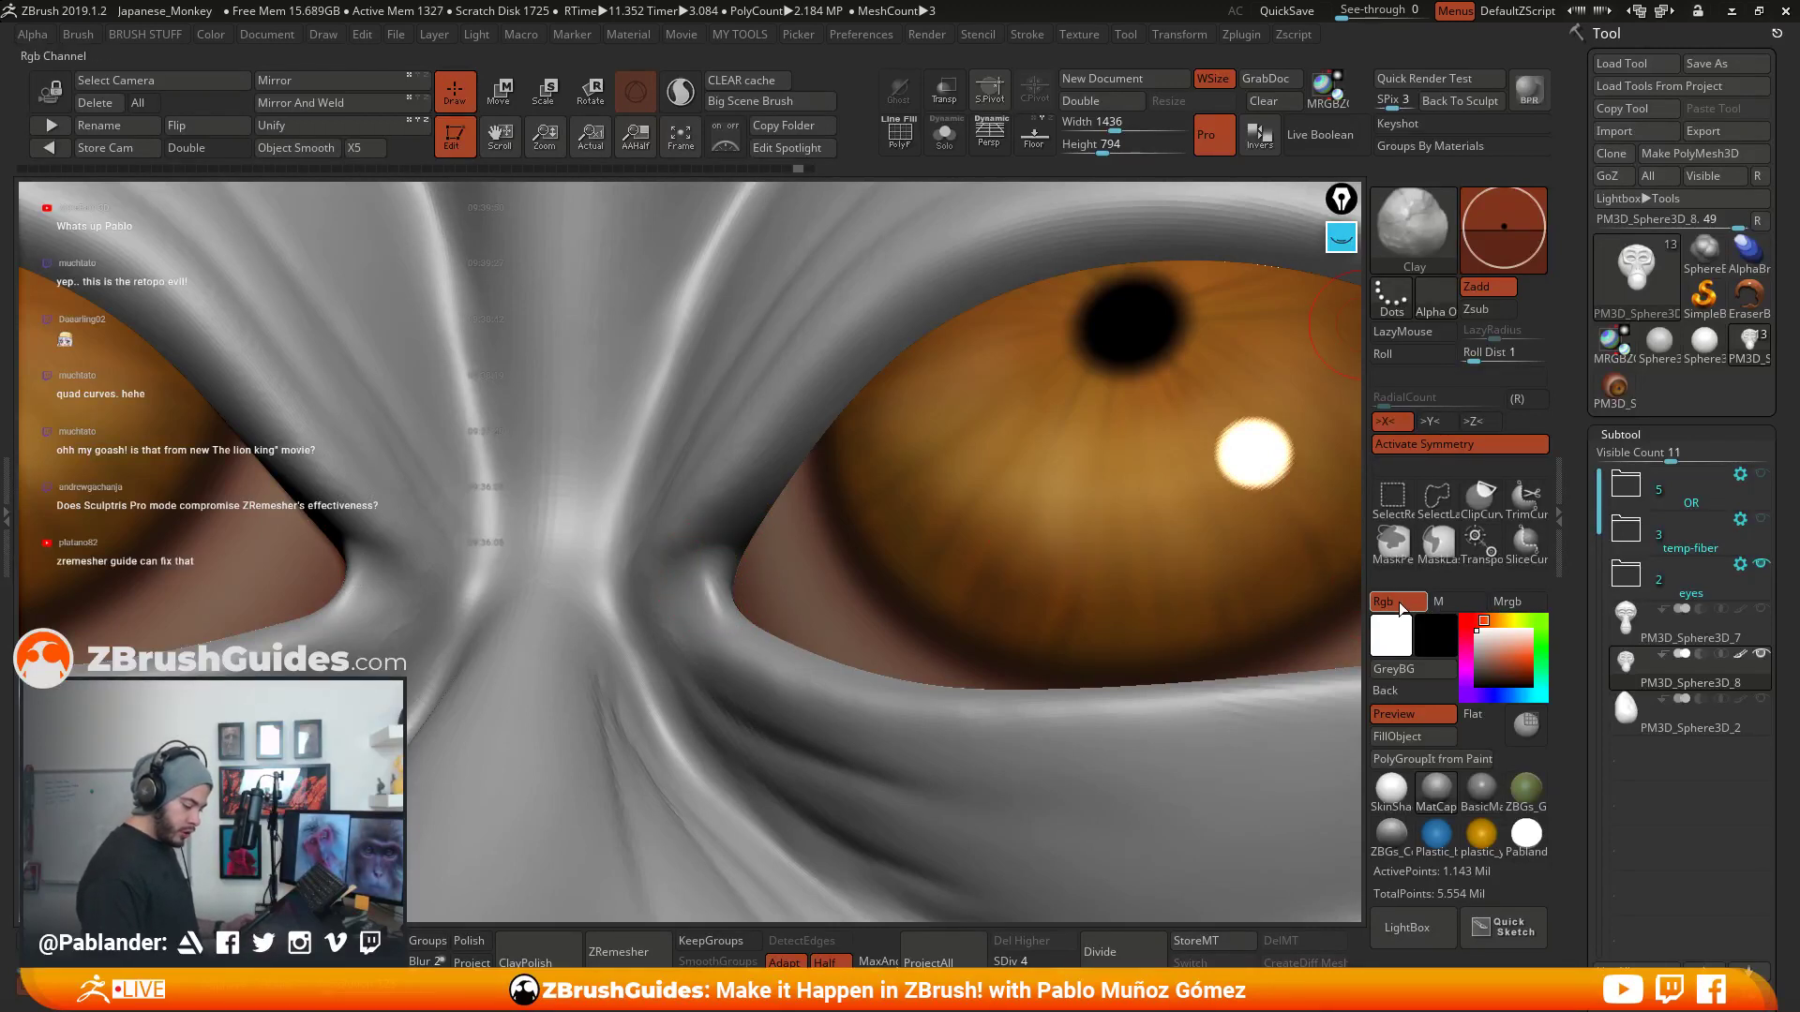
click(1401, 605)
mouse_move(706, 581)
mouse_down()
mouse_move(709, 602)
mouse_move(731, 568)
mouse_up()
right_drag(750, 564, 708, 600)
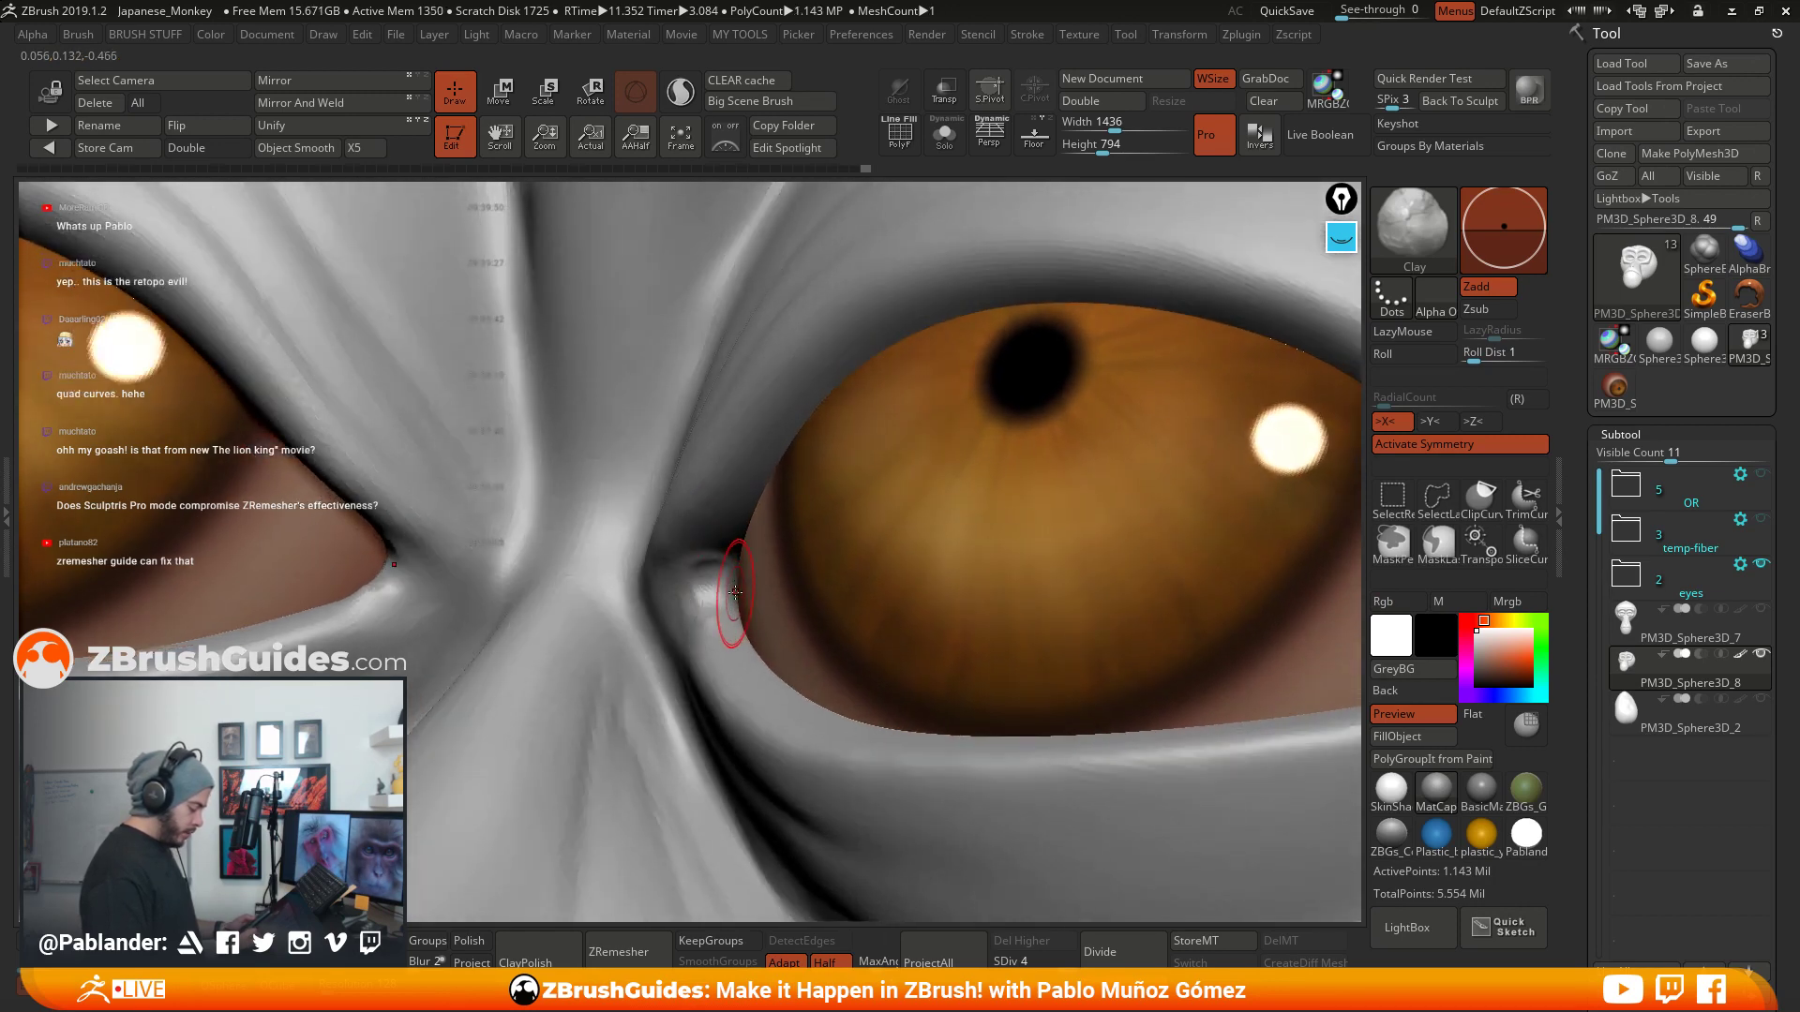
right_drag(825, 527, 845, 463)
shift+drag(723, 526, 738, 552)
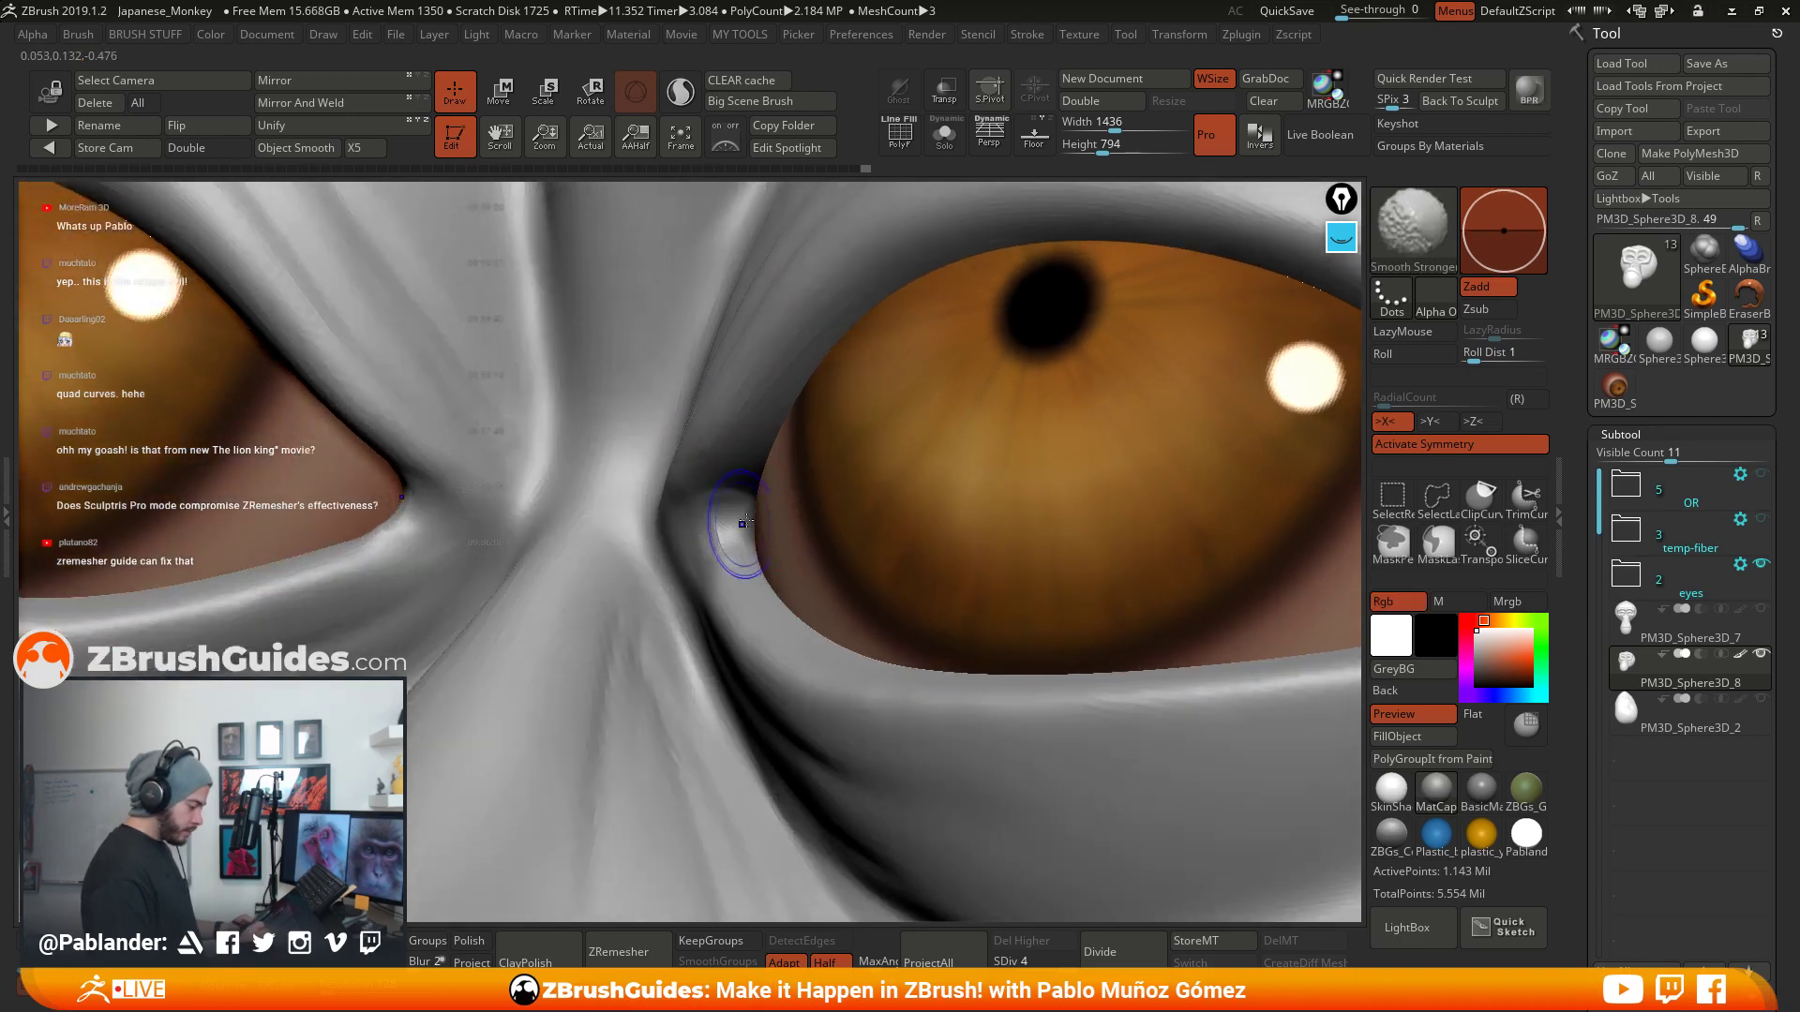
mouse_move(746, 516)
right_down()
mouse_move(768, 486)
mouse_move(764, 511)
right_up()
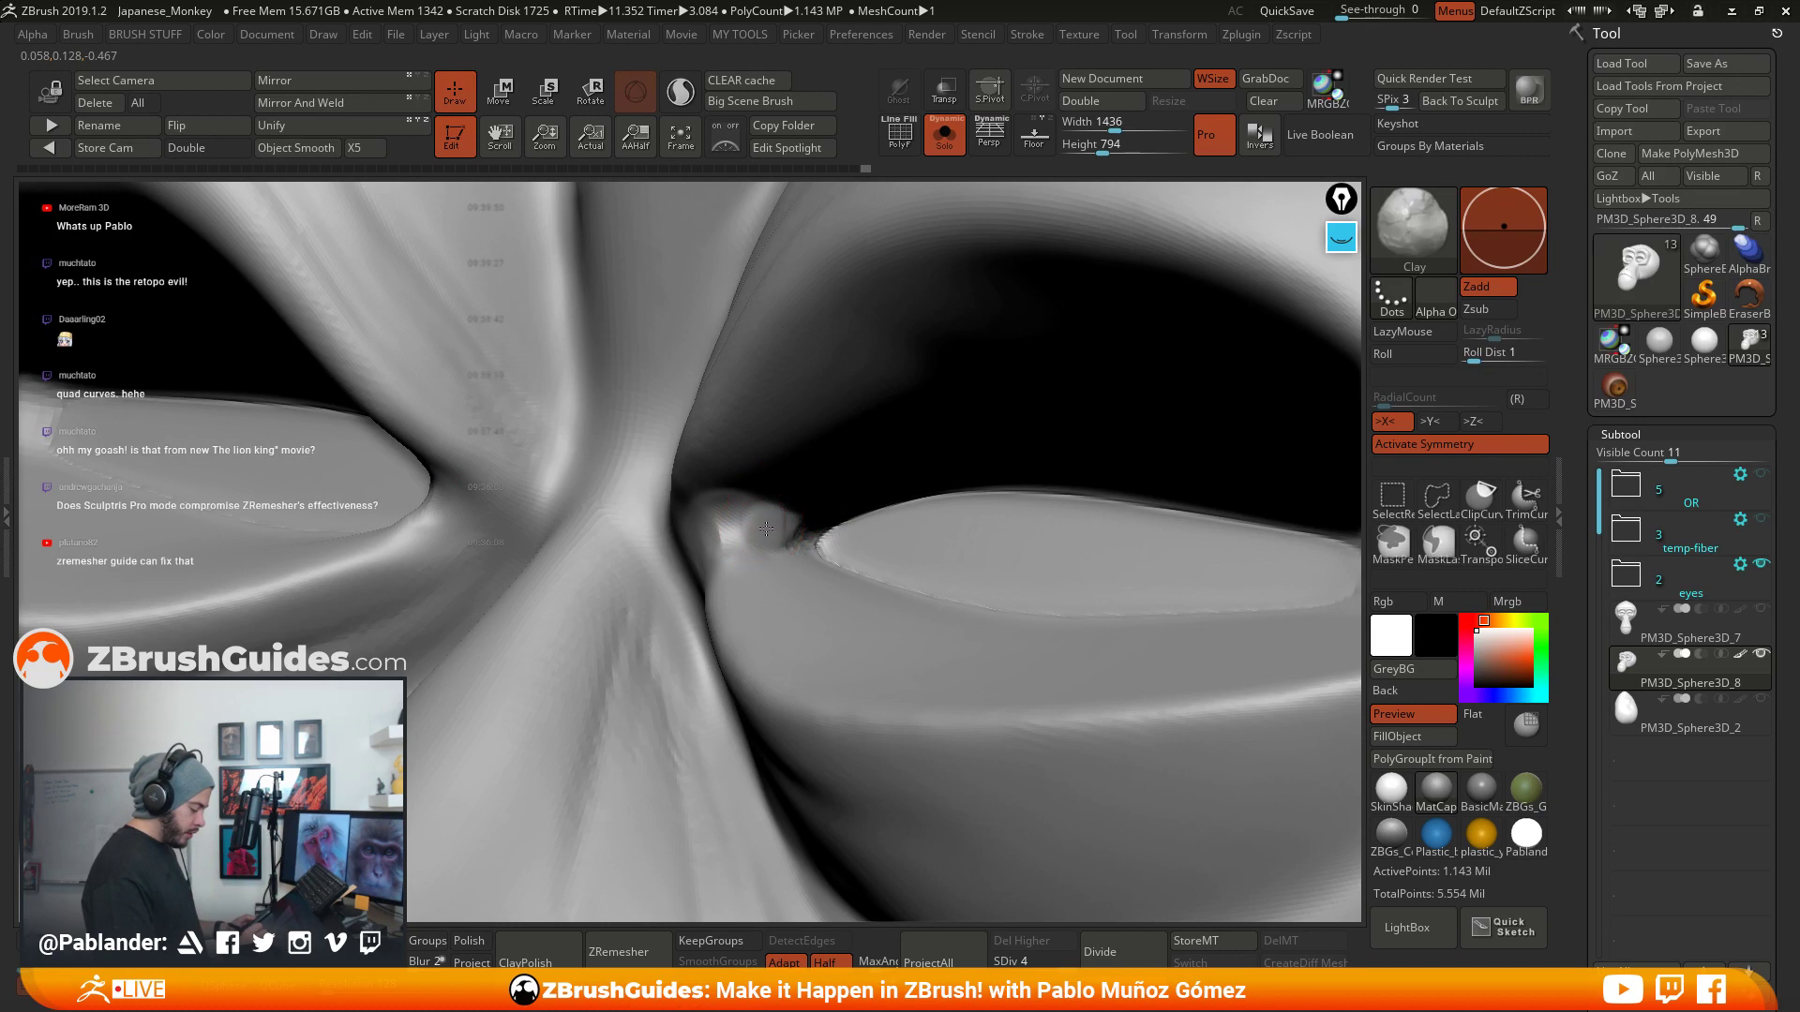
- Build up a rounded caruncle at each inner eye corner on the isolated head, and bring the eyeballs back into view
mouse_move(765, 528)
mouse_down()
mouse_move(778, 547)
mouse_move(805, 530)
mouse_move(797, 551)
mouse_move(783, 514)
mouse_move(792, 547)
mouse_up()
mouse_move(838, 509)
right_down()
mouse_move(819, 507)
mouse_move(850, 513)
right_up()
key(shift)
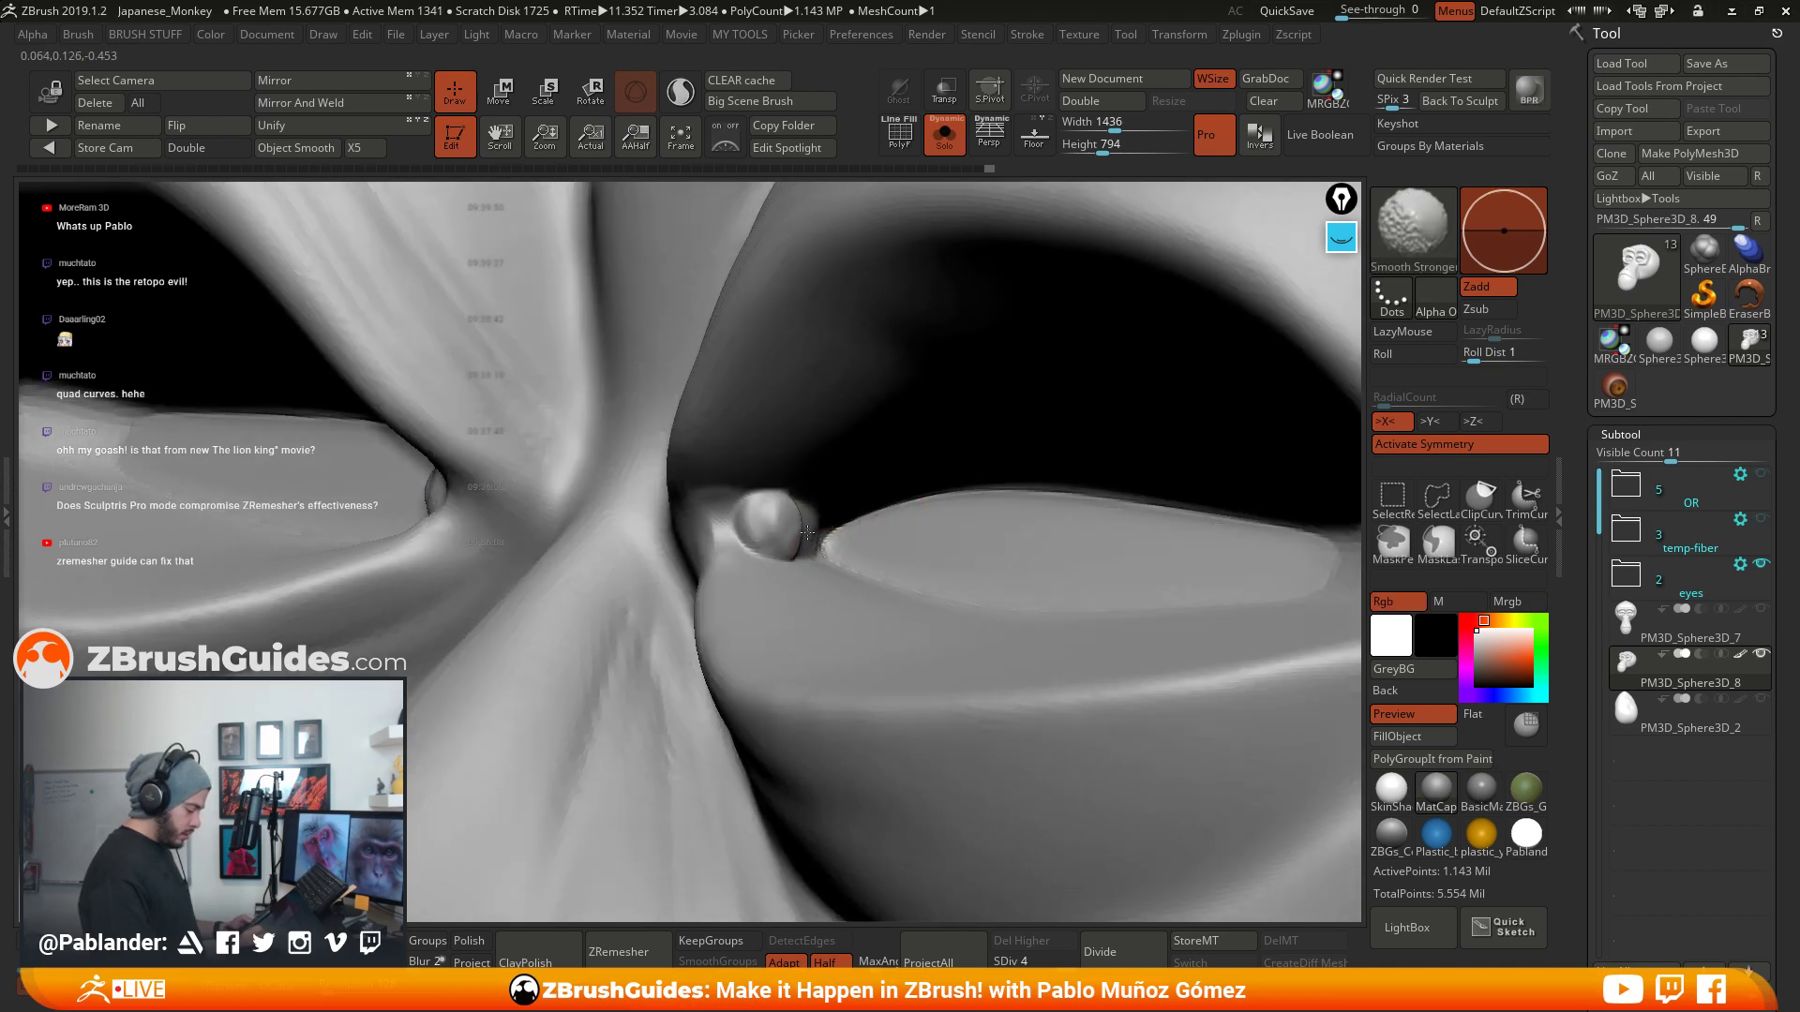
key(alt+s)
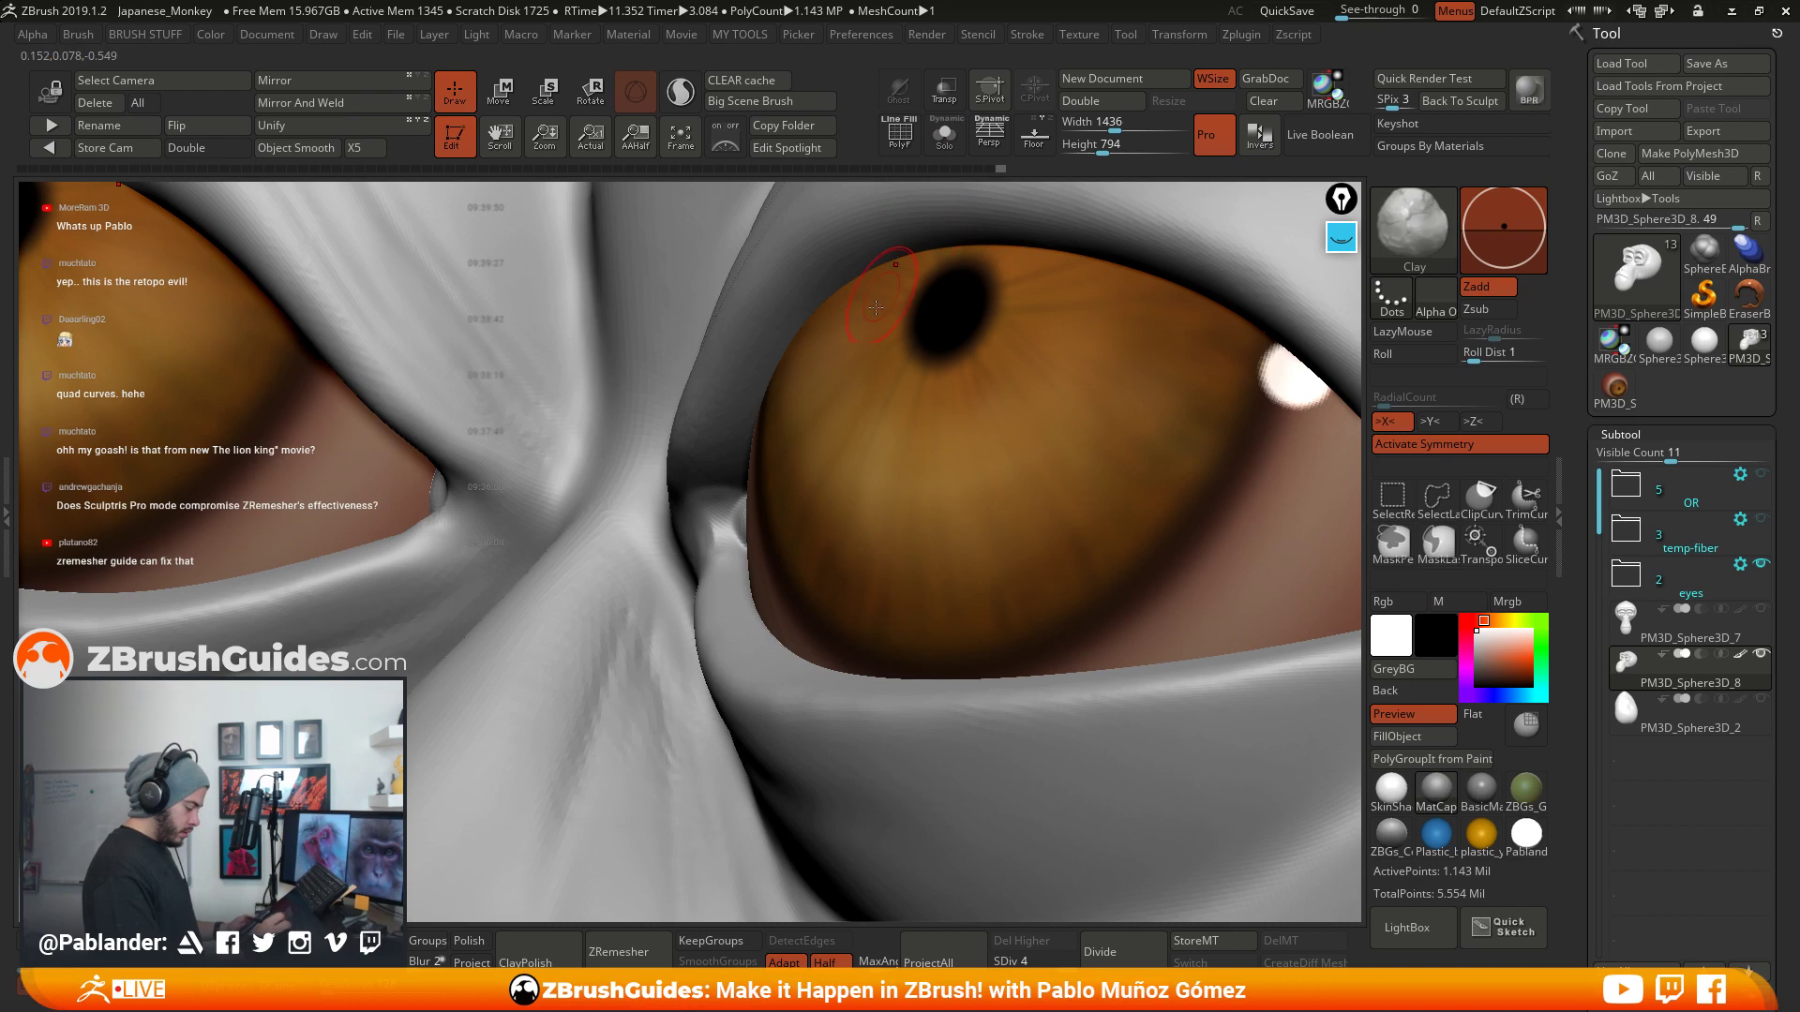
right_drag(811, 486, 785, 522)
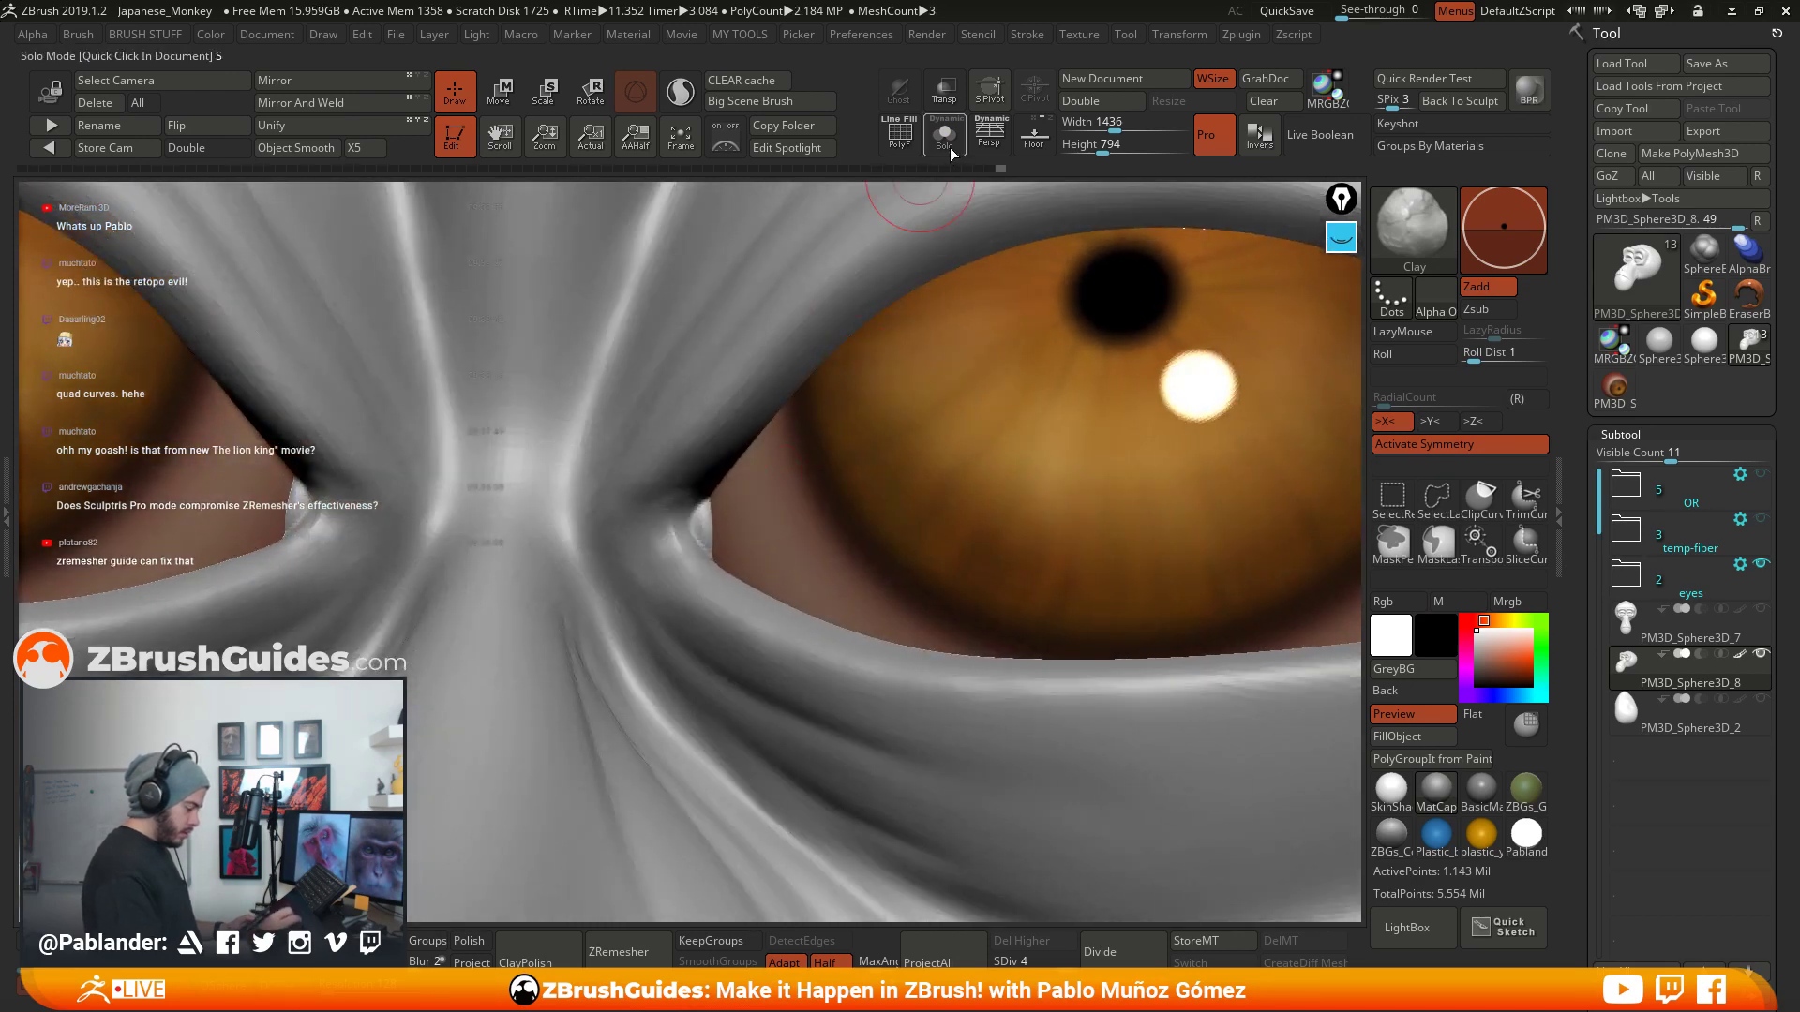
- Isolate the head again, smooth the caruncle bumps at the inner eye corners, and leave Solo mode
key(alt+s)
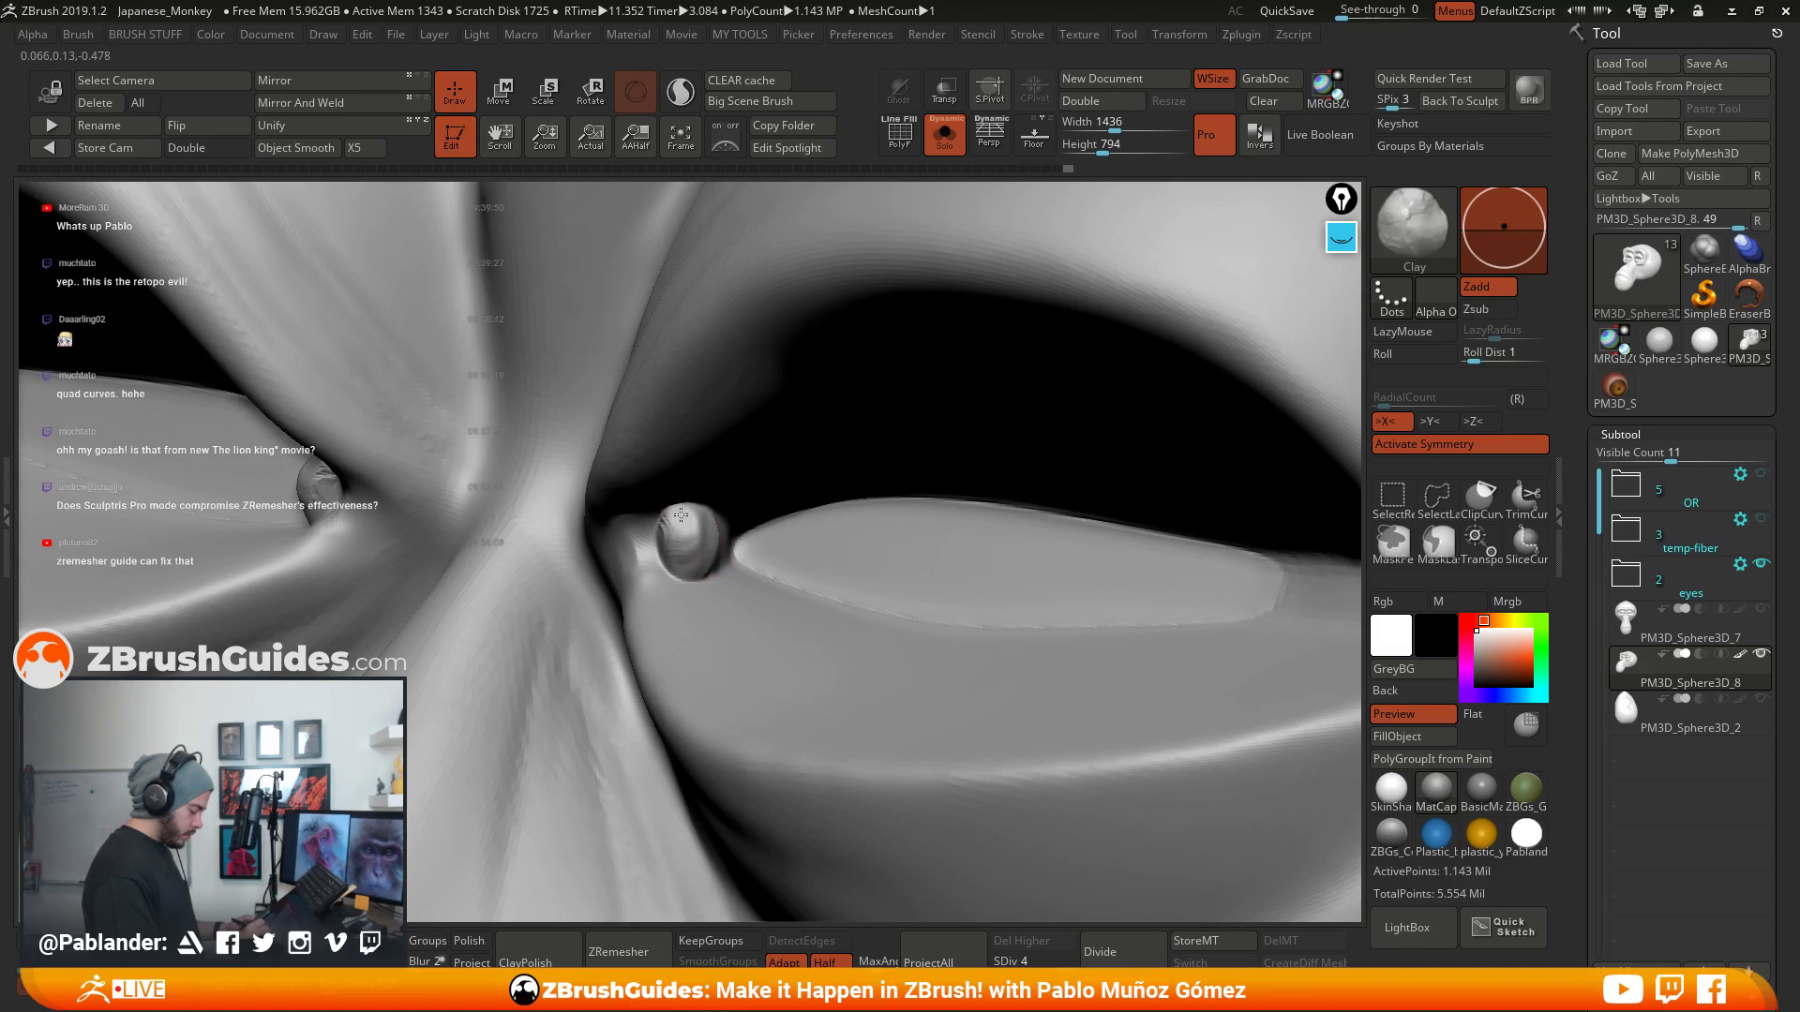
key(shift)
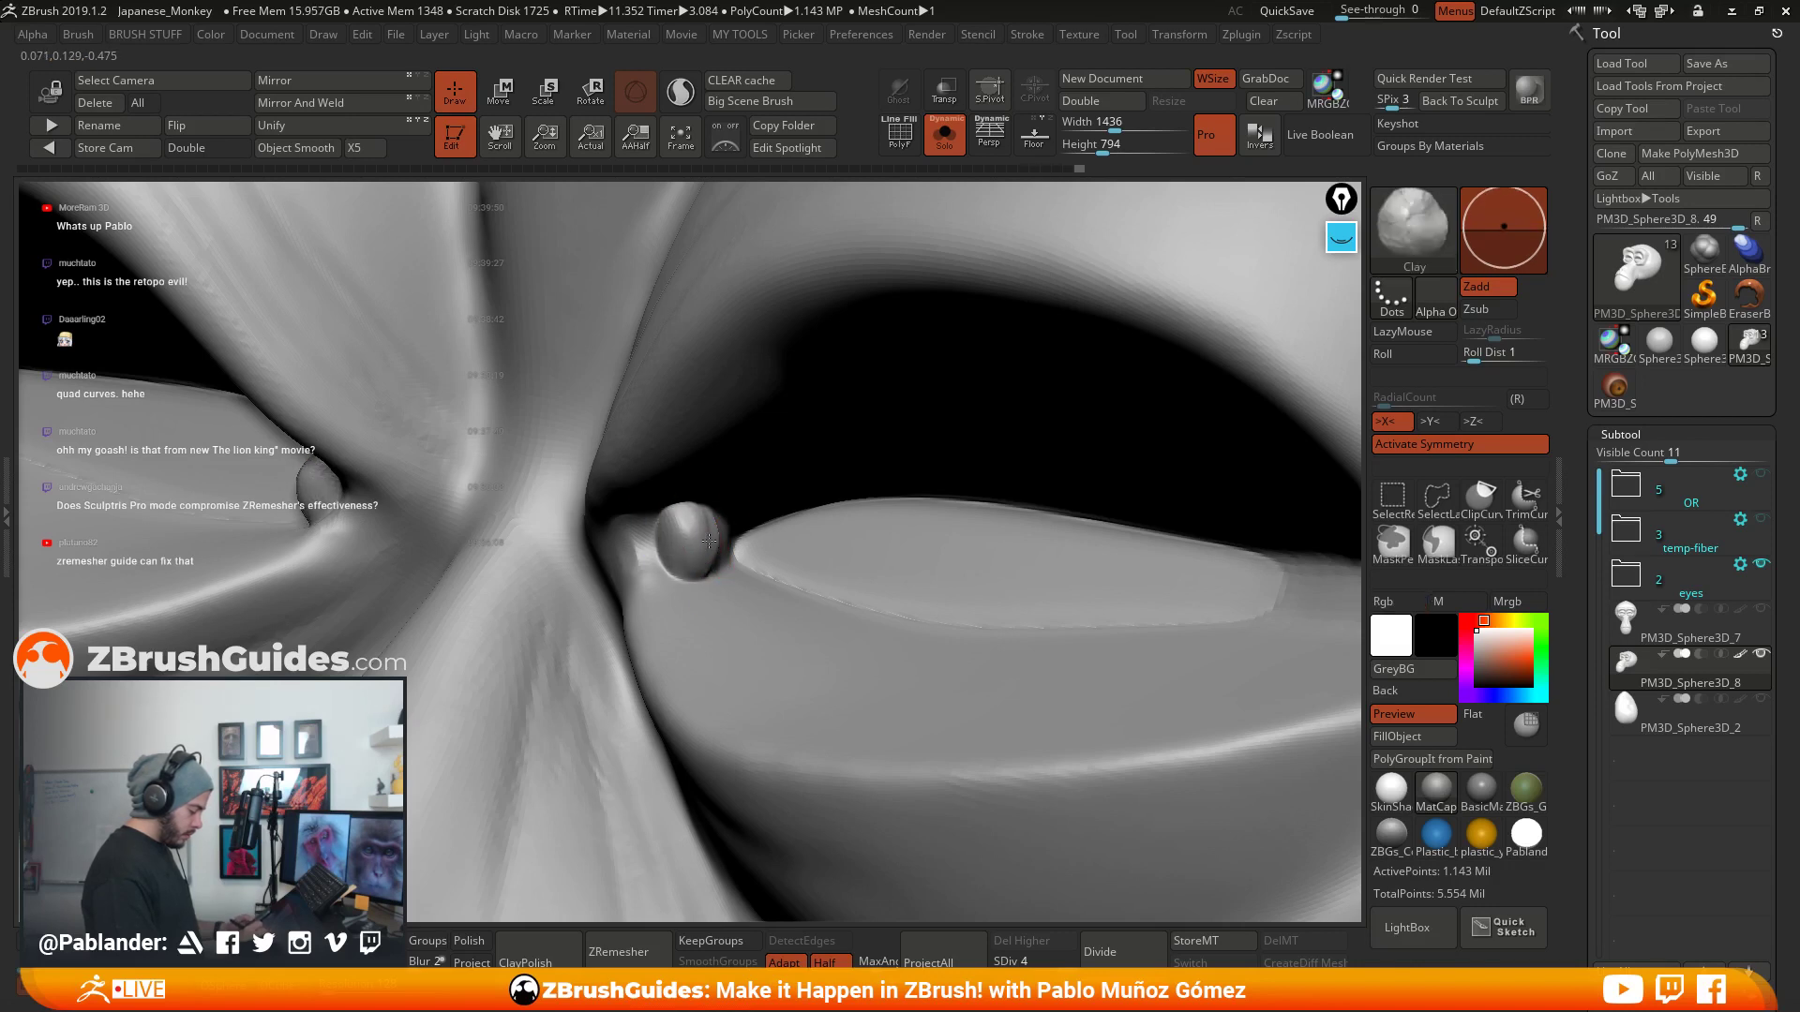
mouse_move(723, 525)
shift+mouse_down()
mouse_move(720, 577)
mouse_move(693, 517)
shift+mouse_up()
key(alt+s)
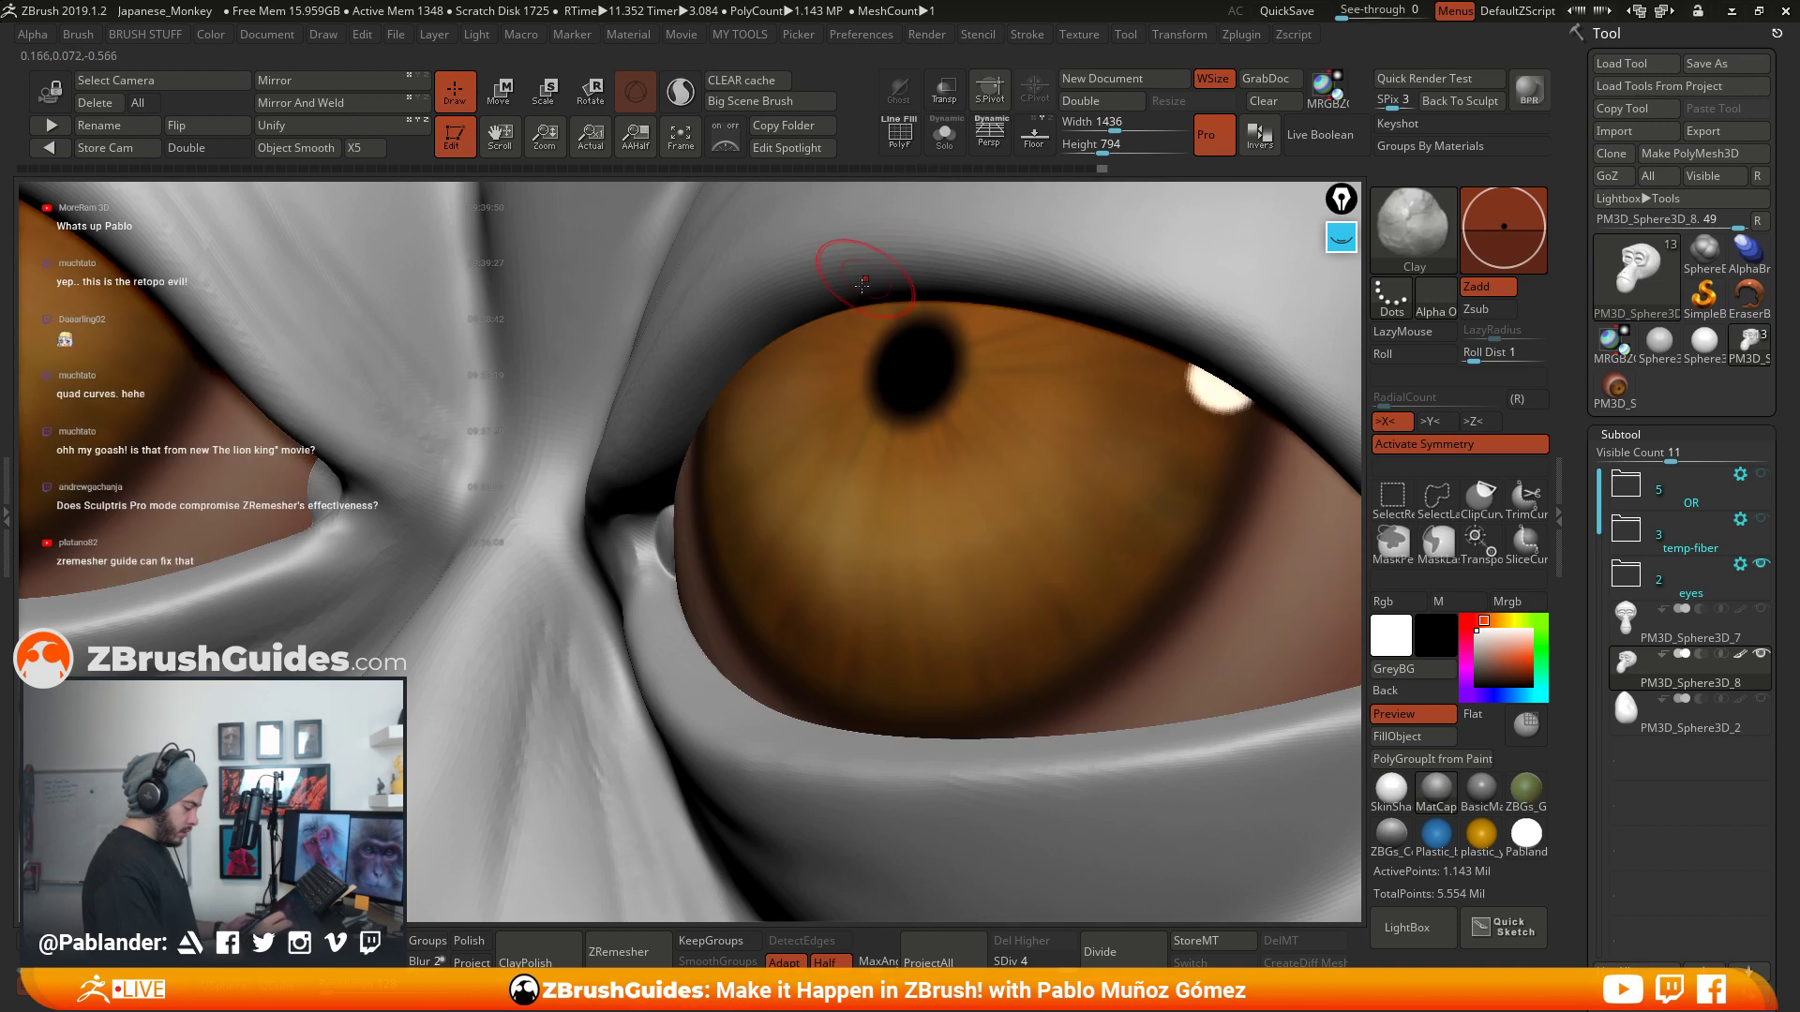
- Select the Move brush and quick-save the project
right_drag(671, 525, 807, 508)
key(b)
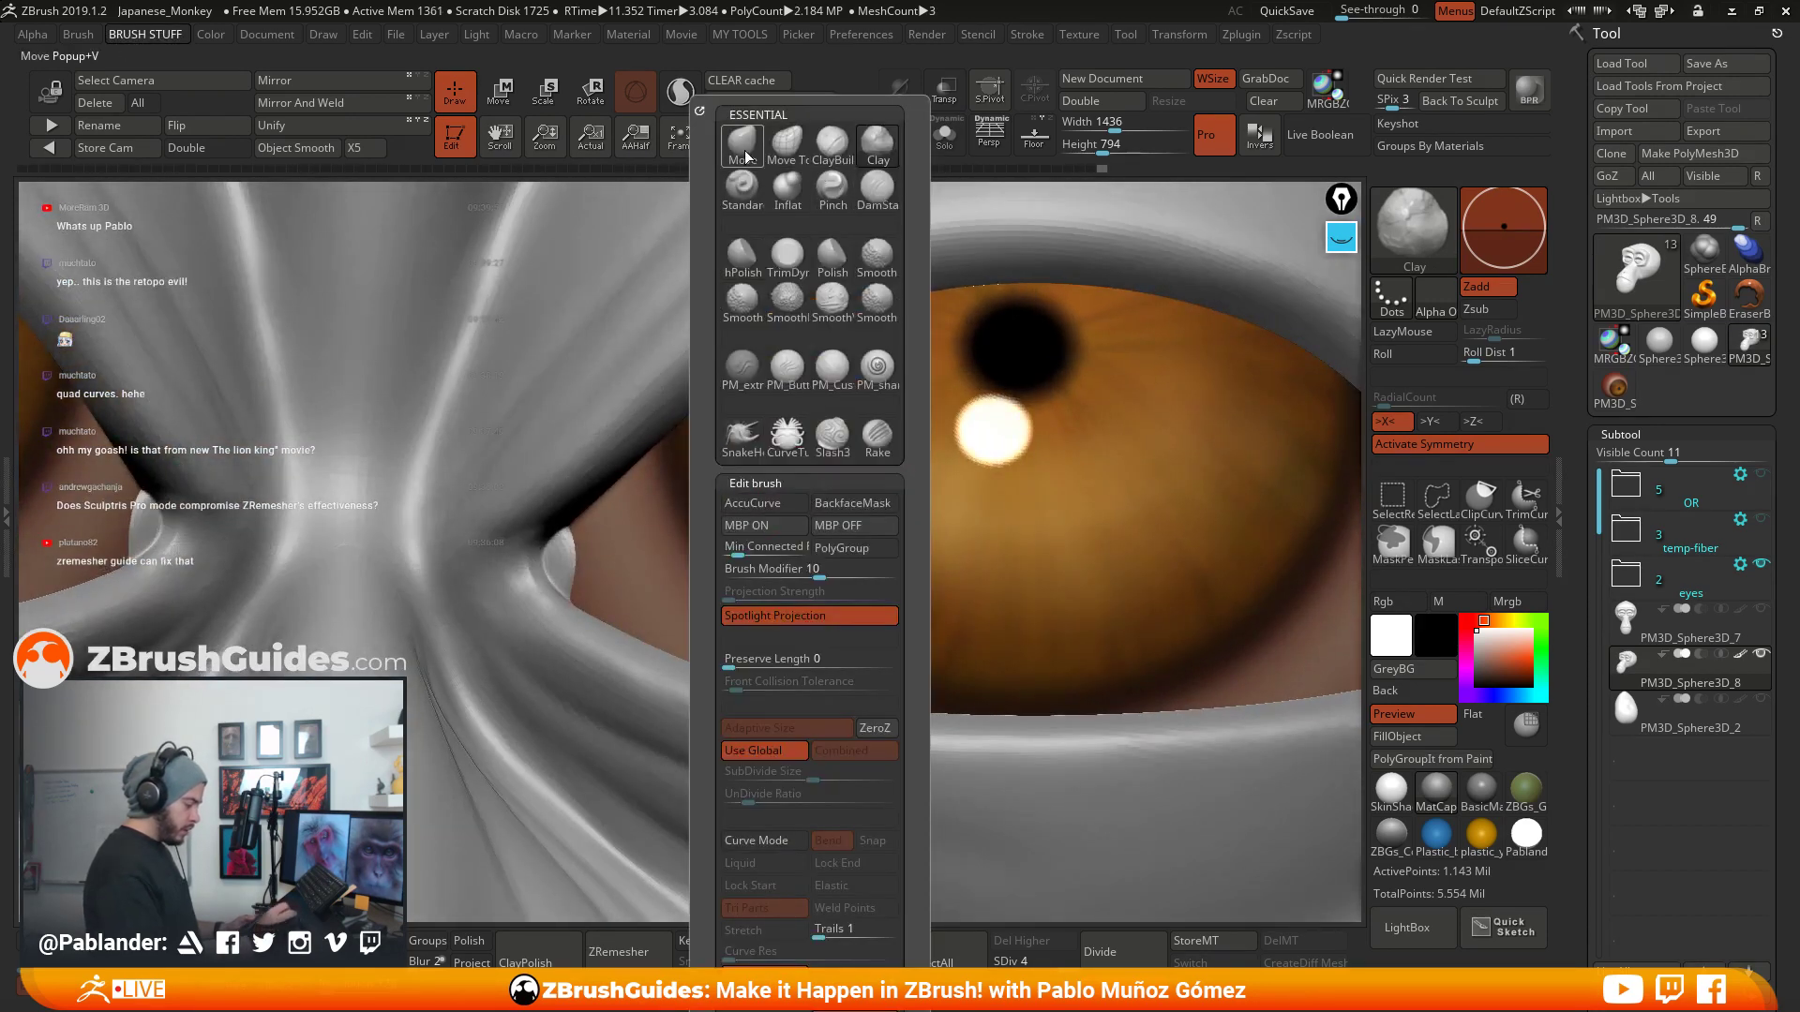
key(m)
key(v)
key(ctrl+b)
click(763, 509)
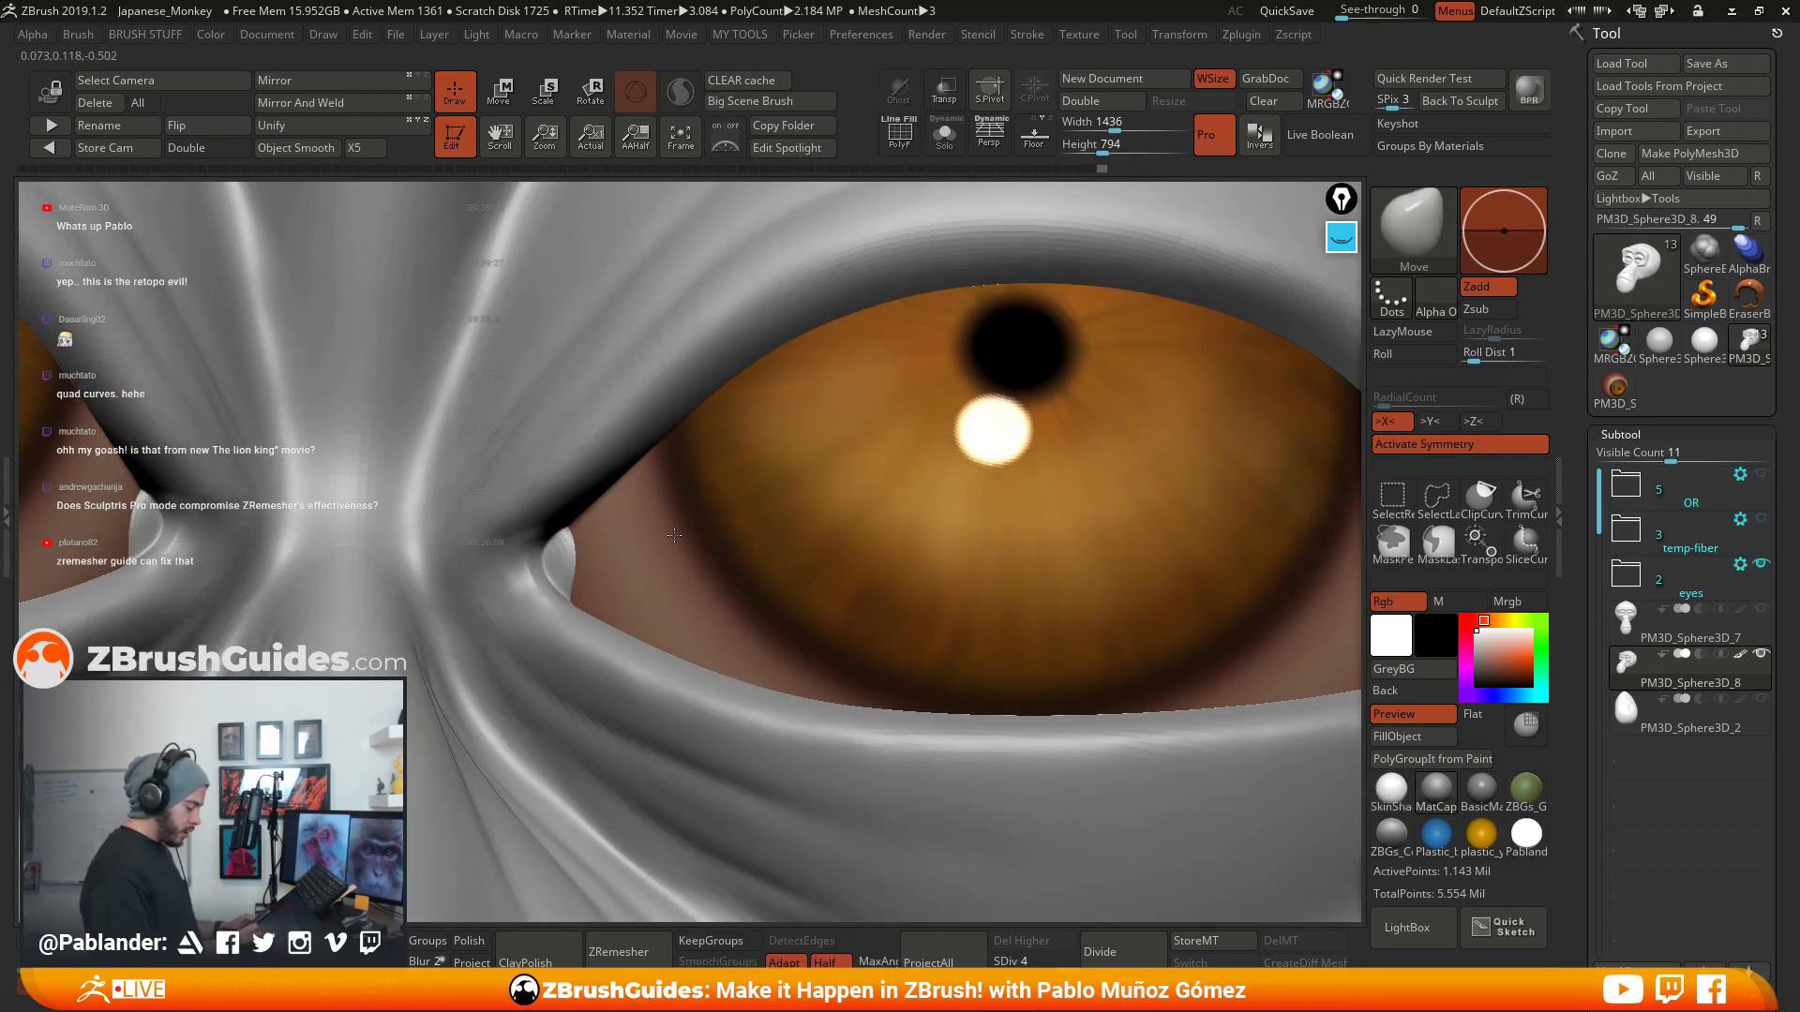
alt+right_drag(654, 537, 765, 506)
key(f)
key(ctrl+s)
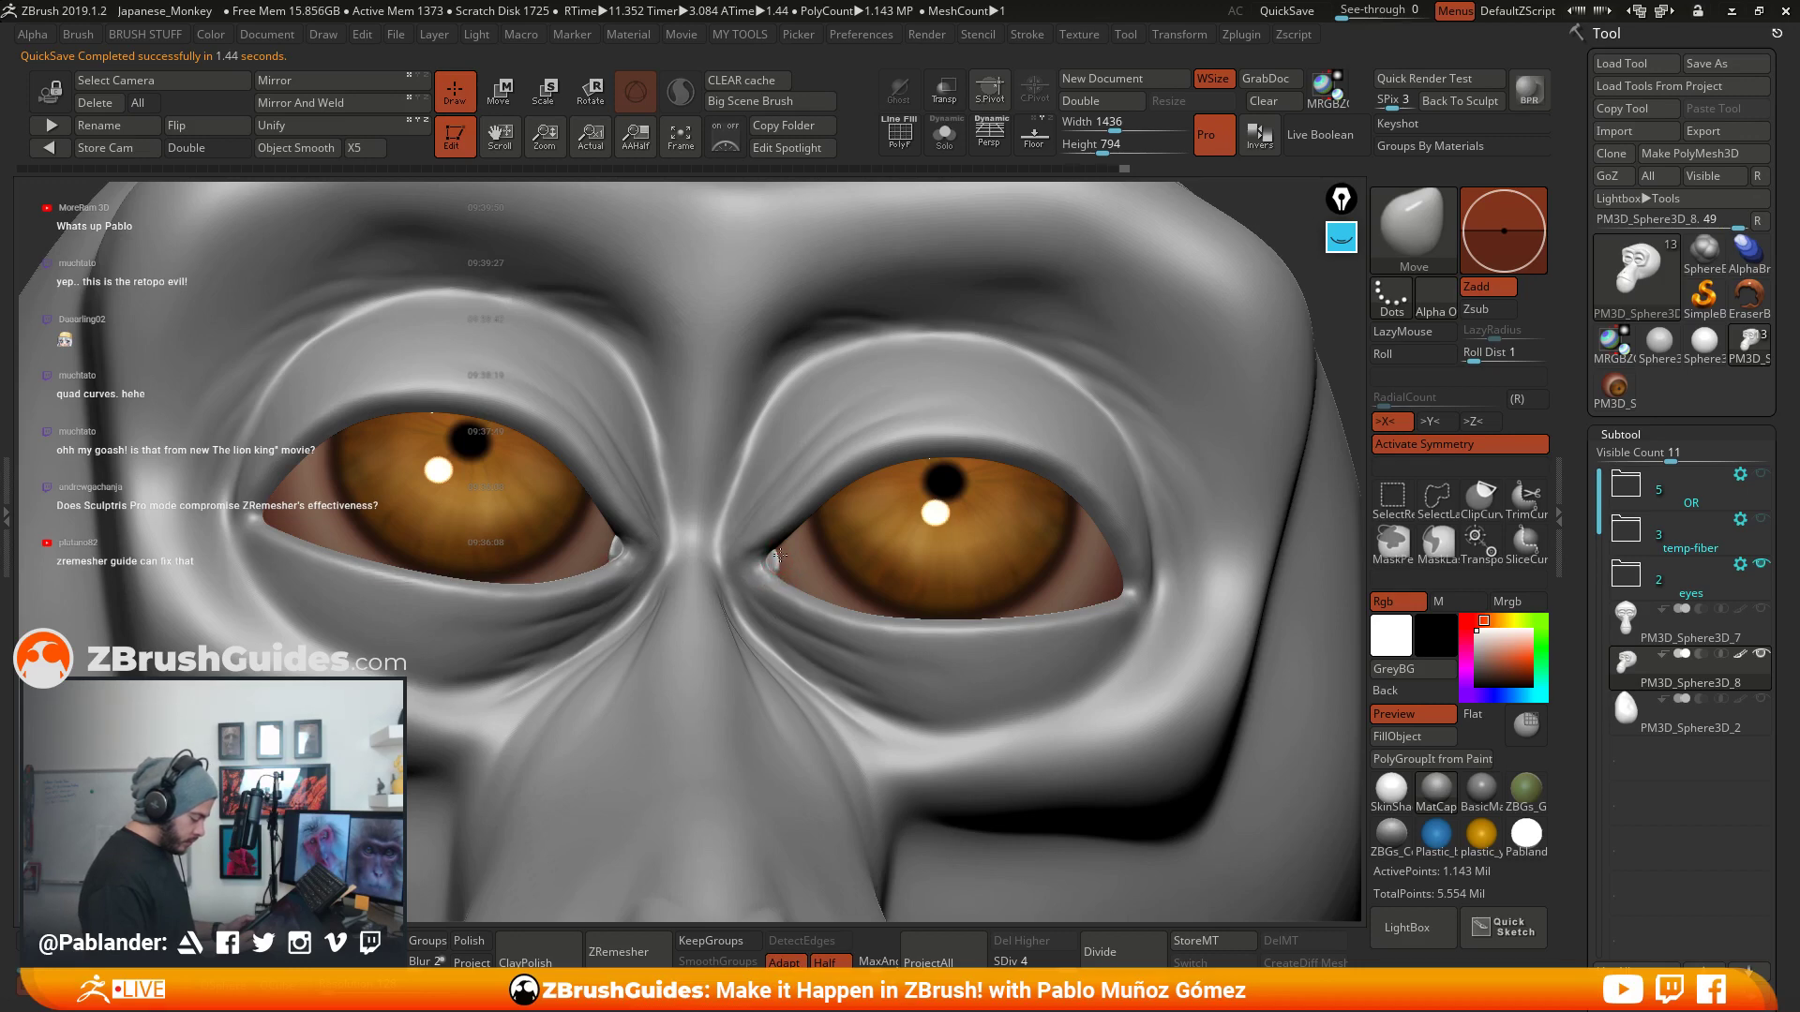
- Adjust the Move brush size and reshape the eyelid edges around the caruncles at the inner eye corners
mouse_move(790, 550)
ctrl+right_down()
mouse_move(825, 593)
mouse_move(778, 600)
ctrl+right_up()
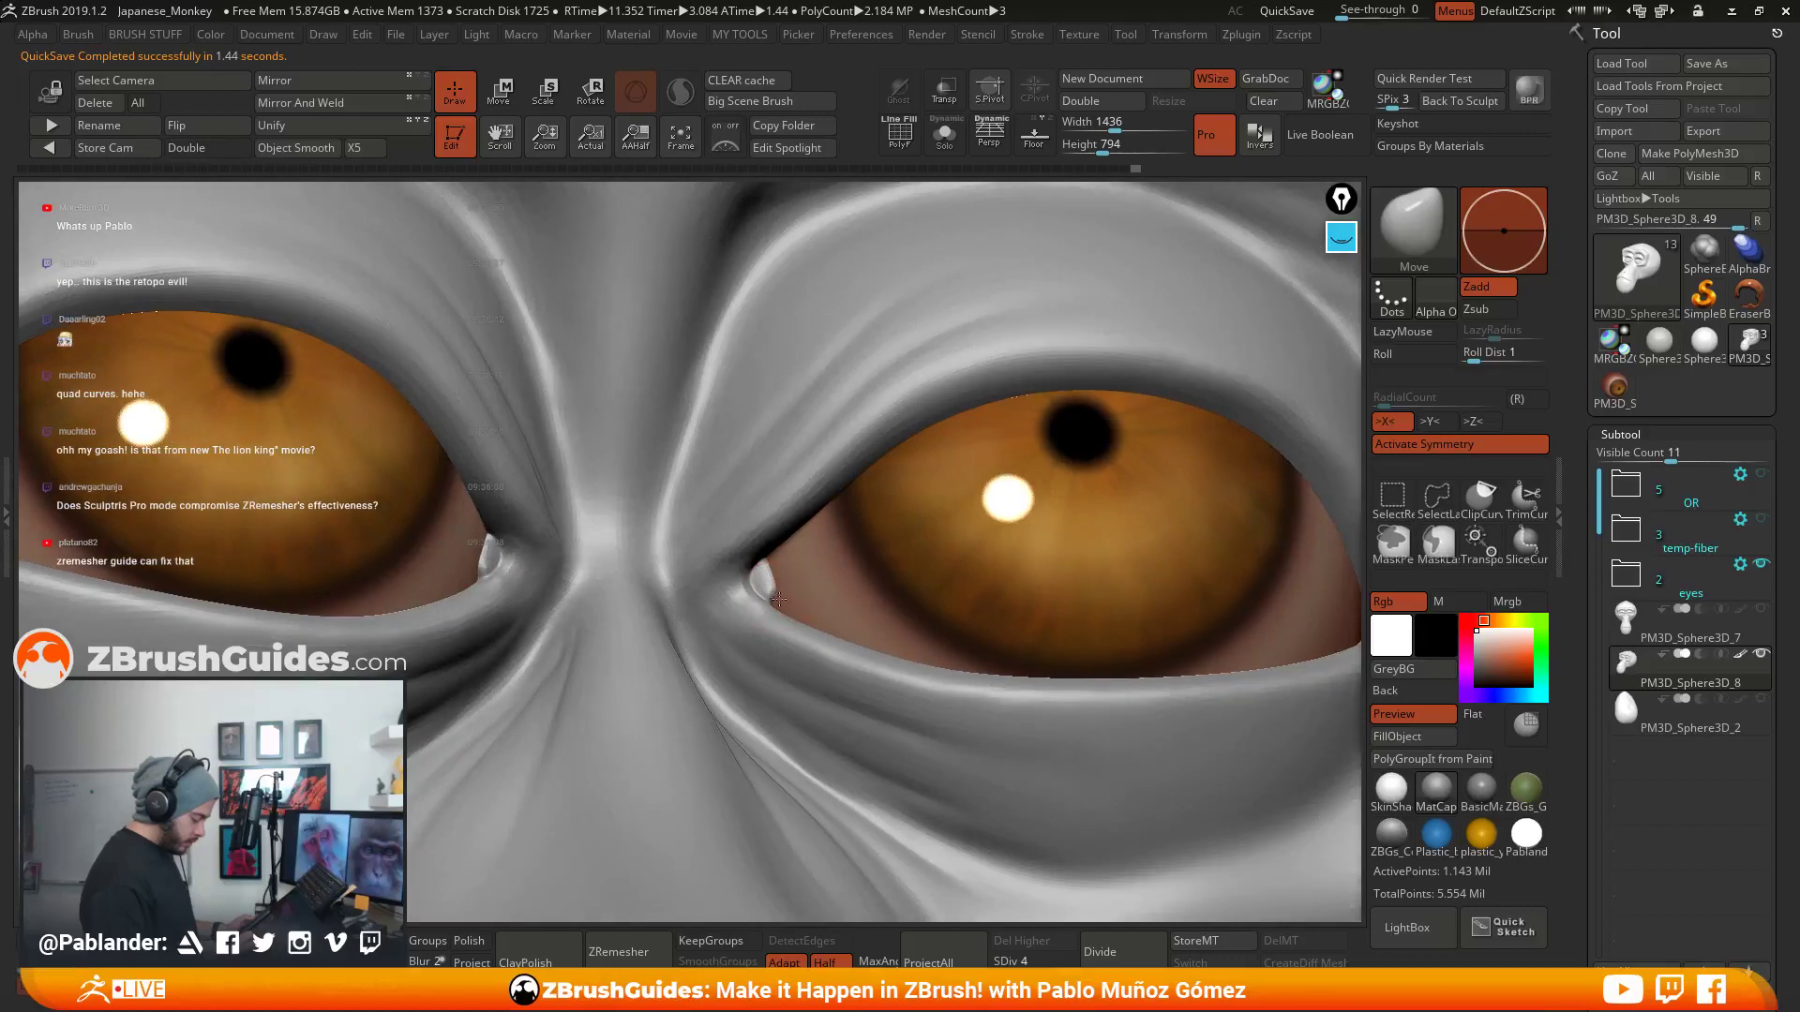
key(space)
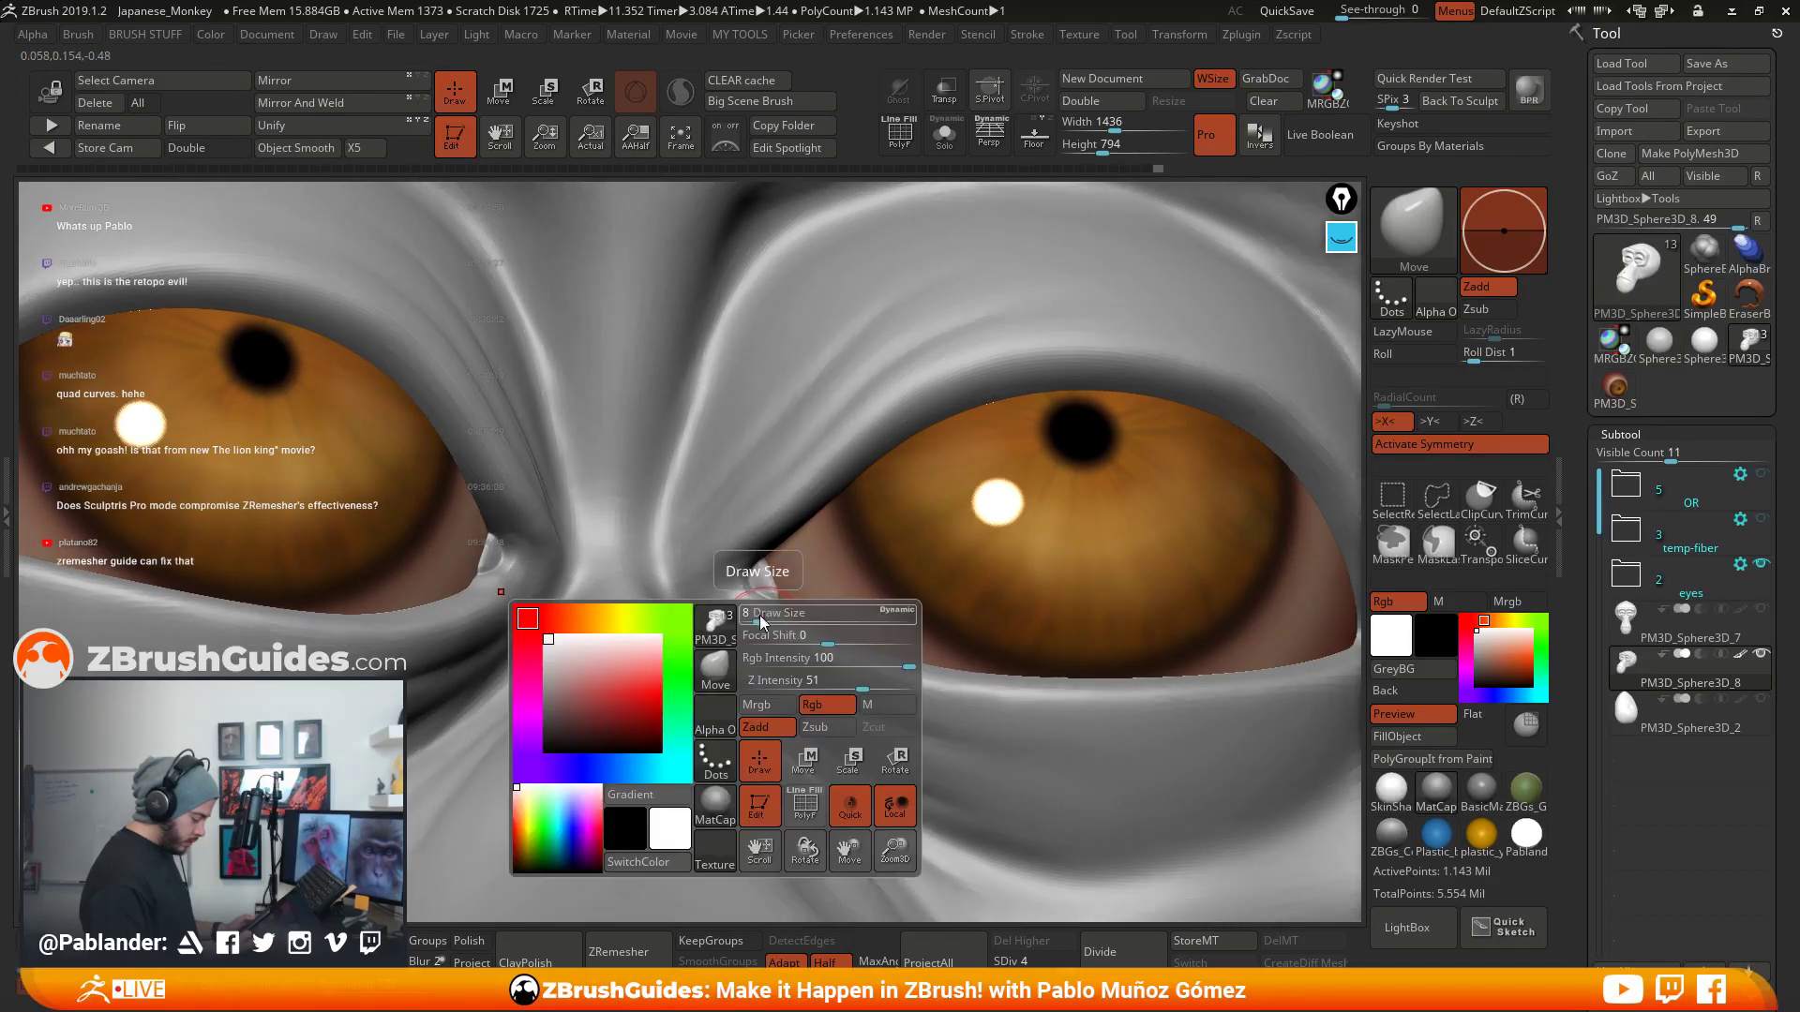
mouse_move(787, 593)
mouse_down()
mouse_move(742, 628)
mouse_move(749, 645)
mouse_move(755, 583)
mouse_up()
mouse_move(595, 603)
right_down()
mouse_move(698, 592)
mouse_move(685, 605)
right_up()
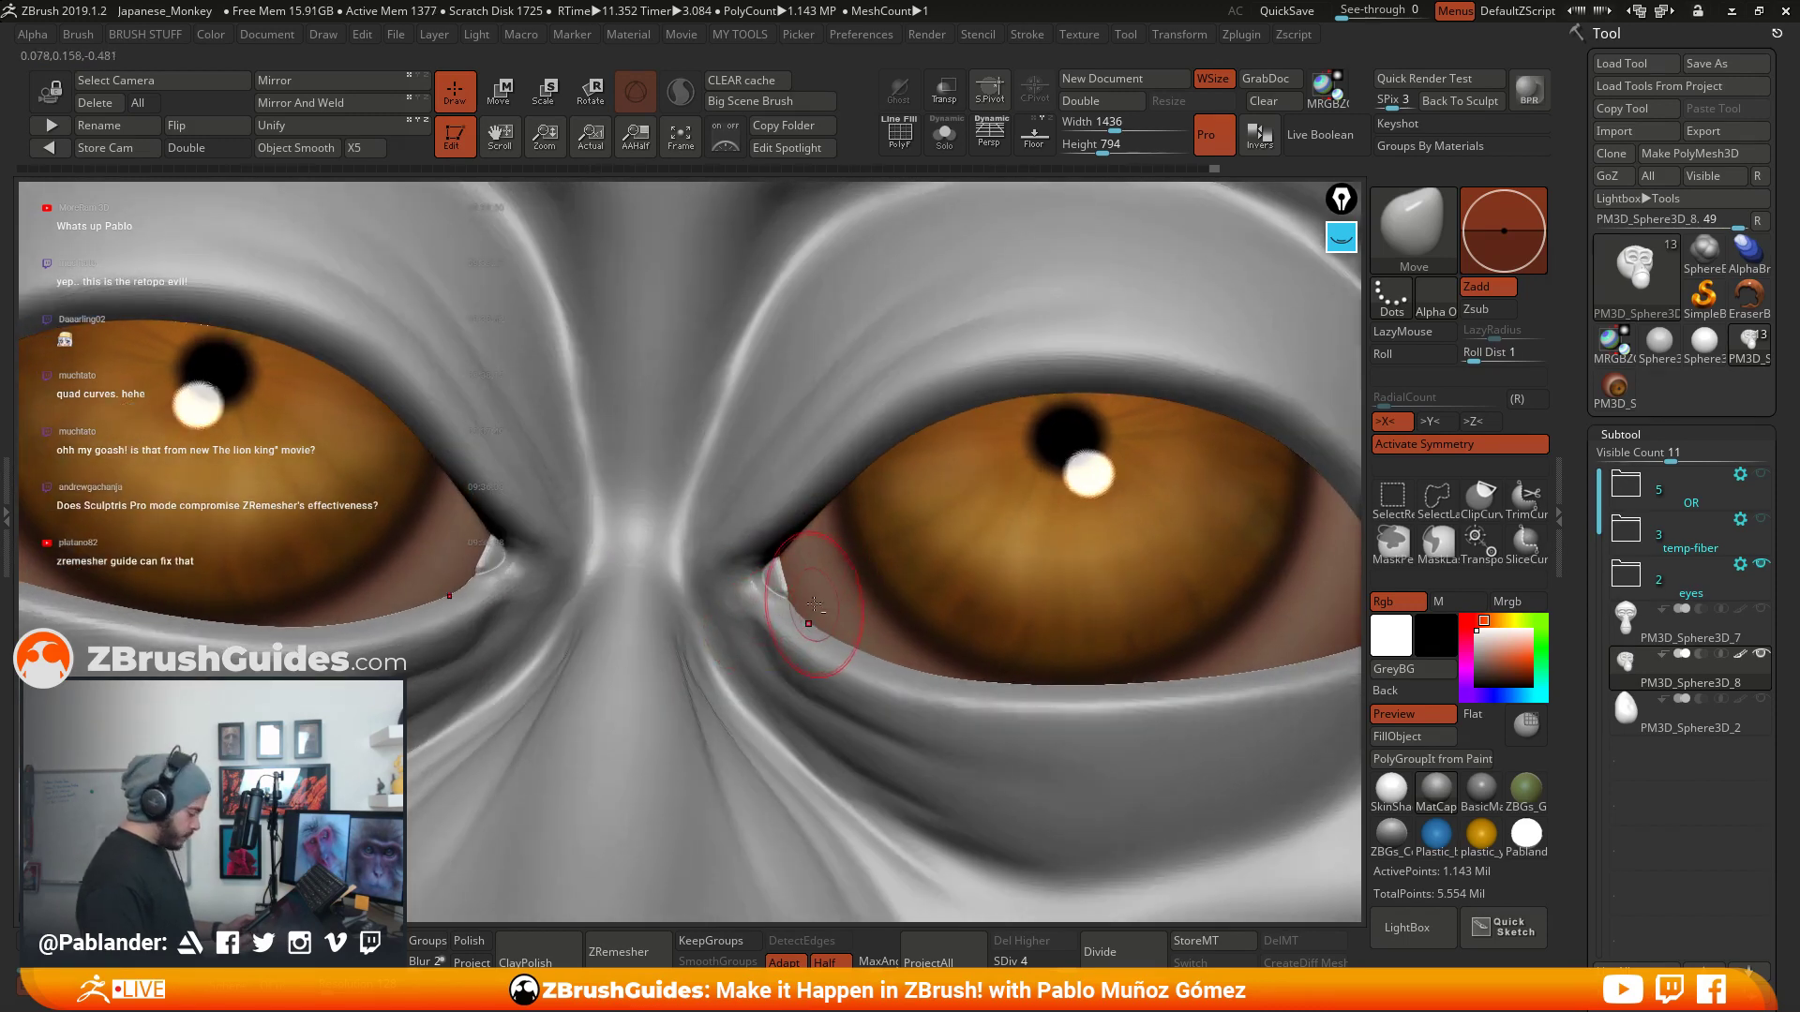
right_drag(814, 605, 789, 636)
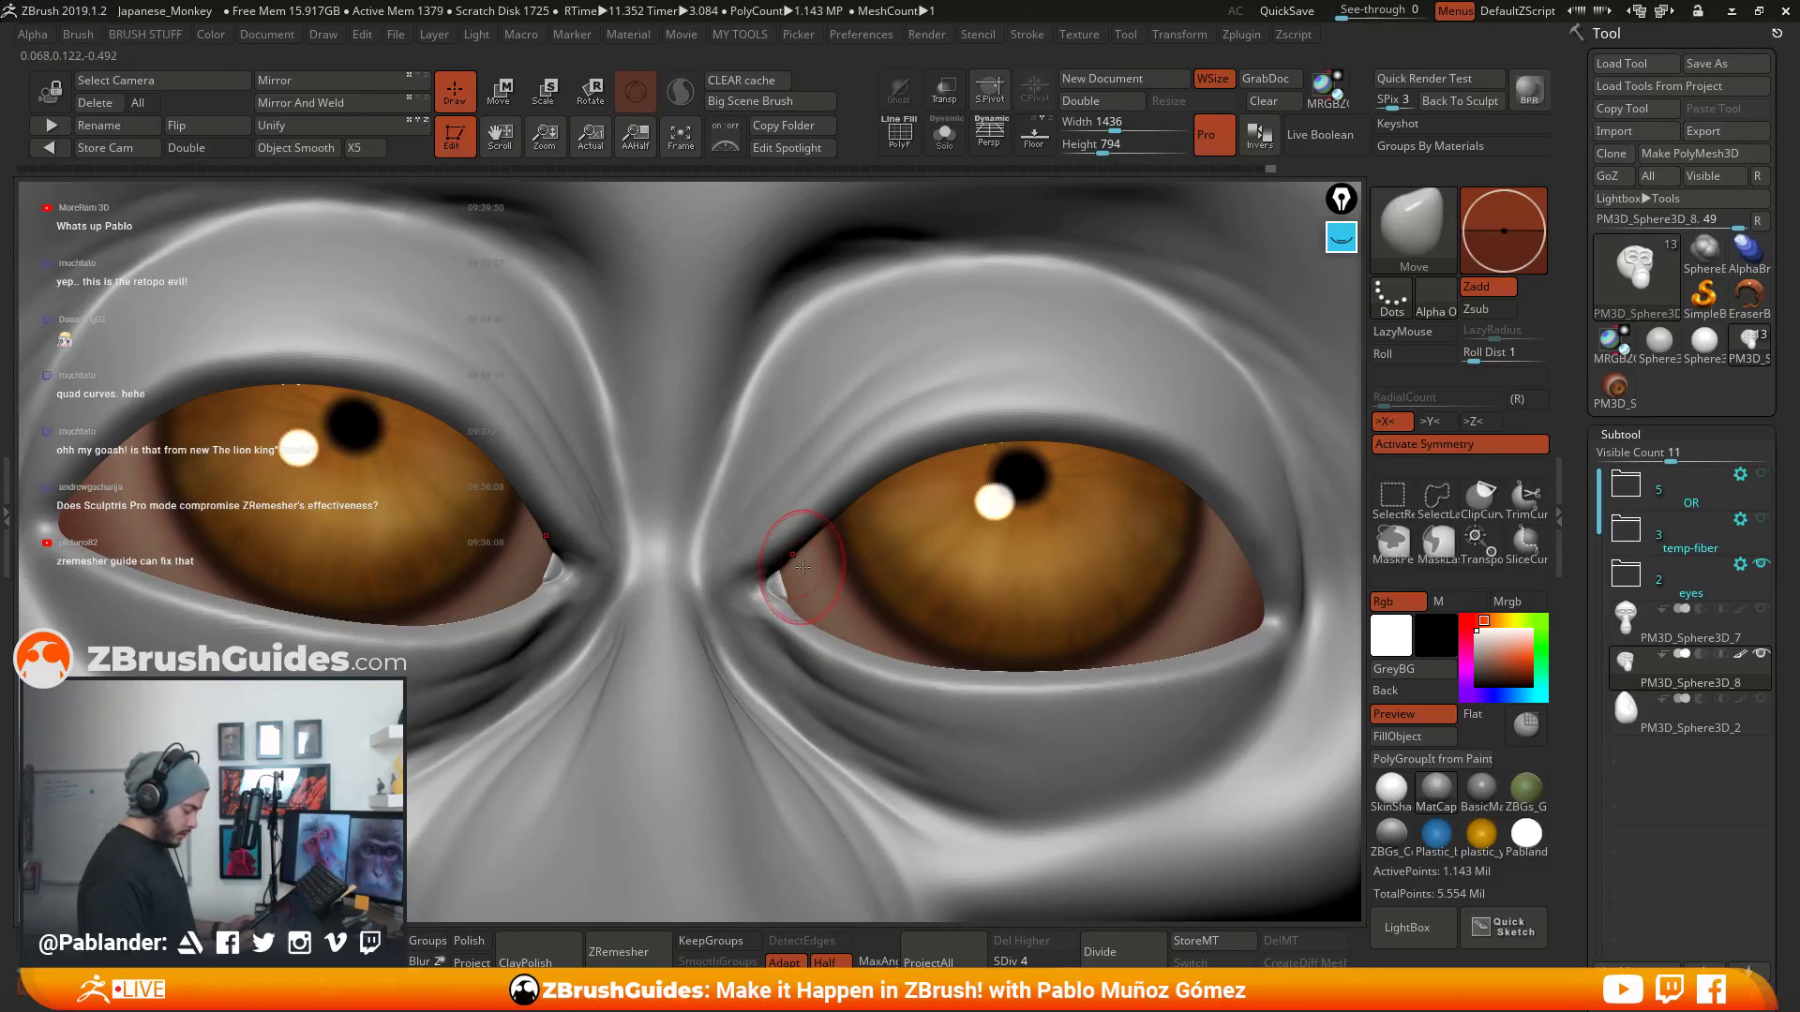
right_drag(803, 566, 814, 561)
drag(798, 563, 692, 530)
- Turn off symmetry and select the DamStandard brush with the whole head facing front
mouse_move(691, 530)
ctrl+right_down()
mouse_move(806, 493)
mouse_move(923, 553)
mouse_move(985, 491)
ctrl+right_up()
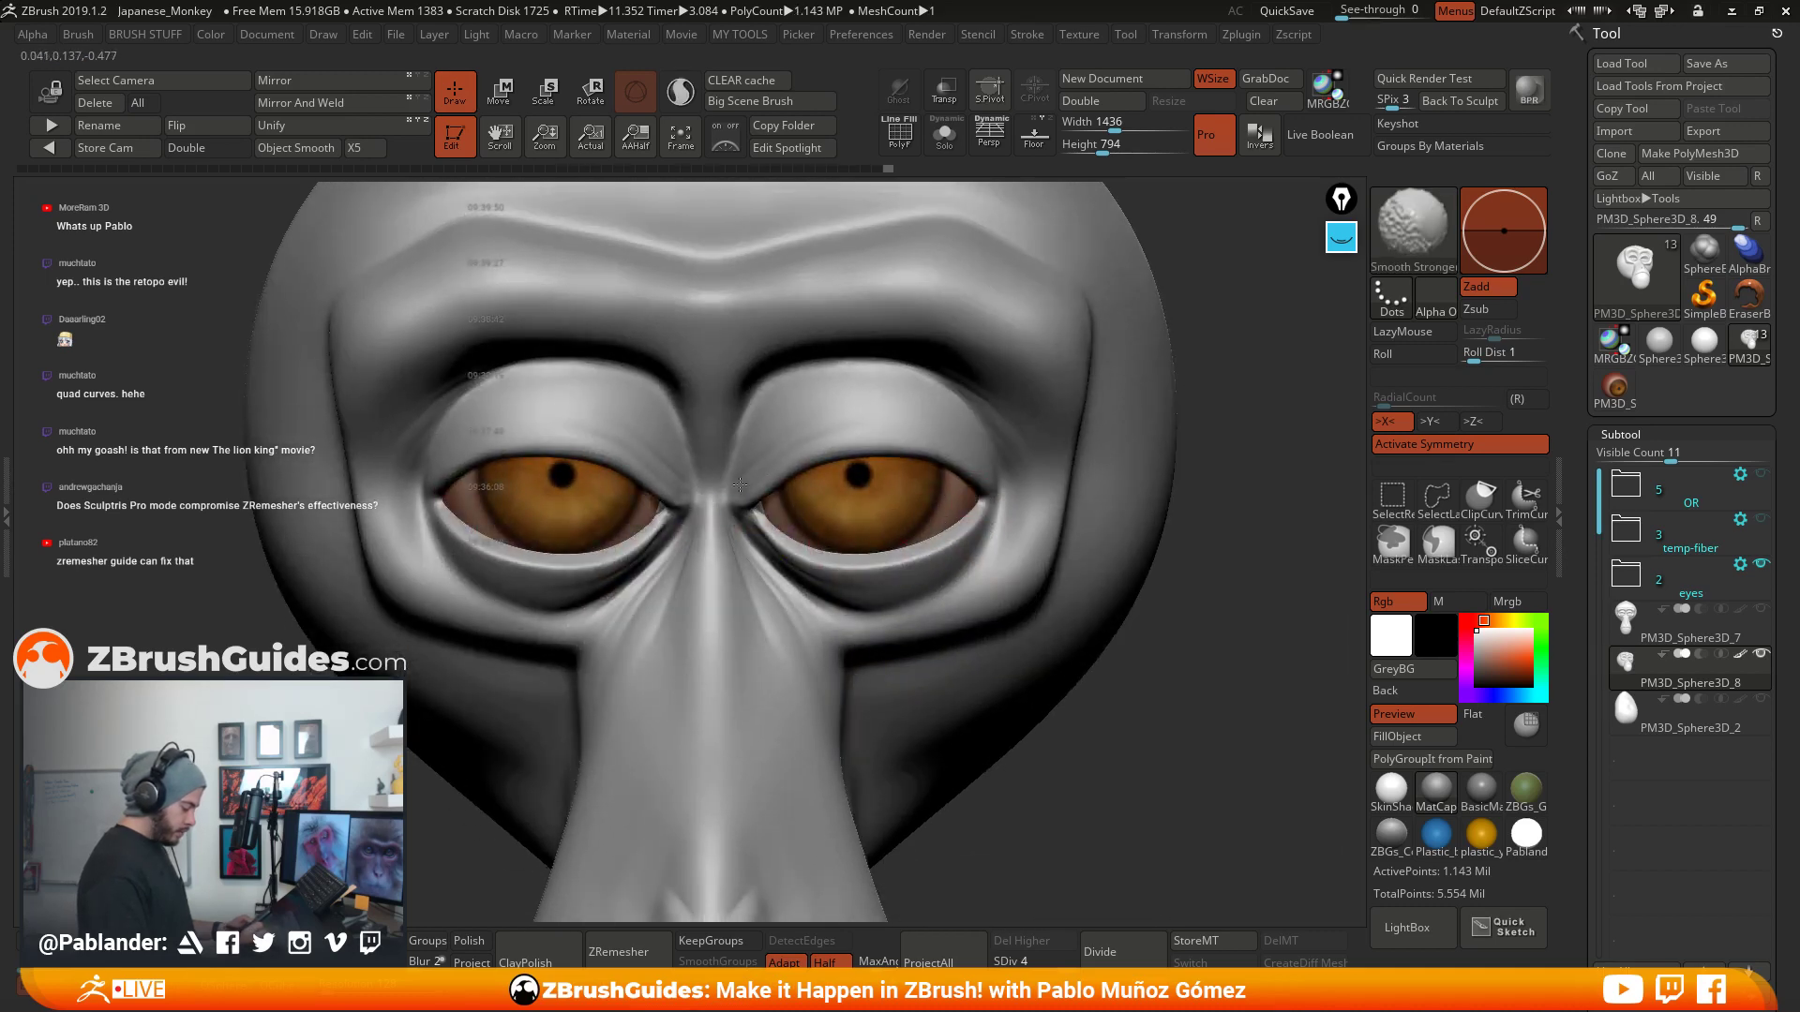
mouse_move(900, 600)
ctrl+right_down()
mouse_move(914, 618)
mouse_move(993, 525)
ctrl+right_up()
mouse_move(1031, 806)
alt+right_down()
mouse_move(1036, 647)
mouse_move(1103, 649)
mouse_move(1065, 611)
mouse_move(945, 648)
alt+right_up()
alt+right_drag(1001, 531, 1024, 588)
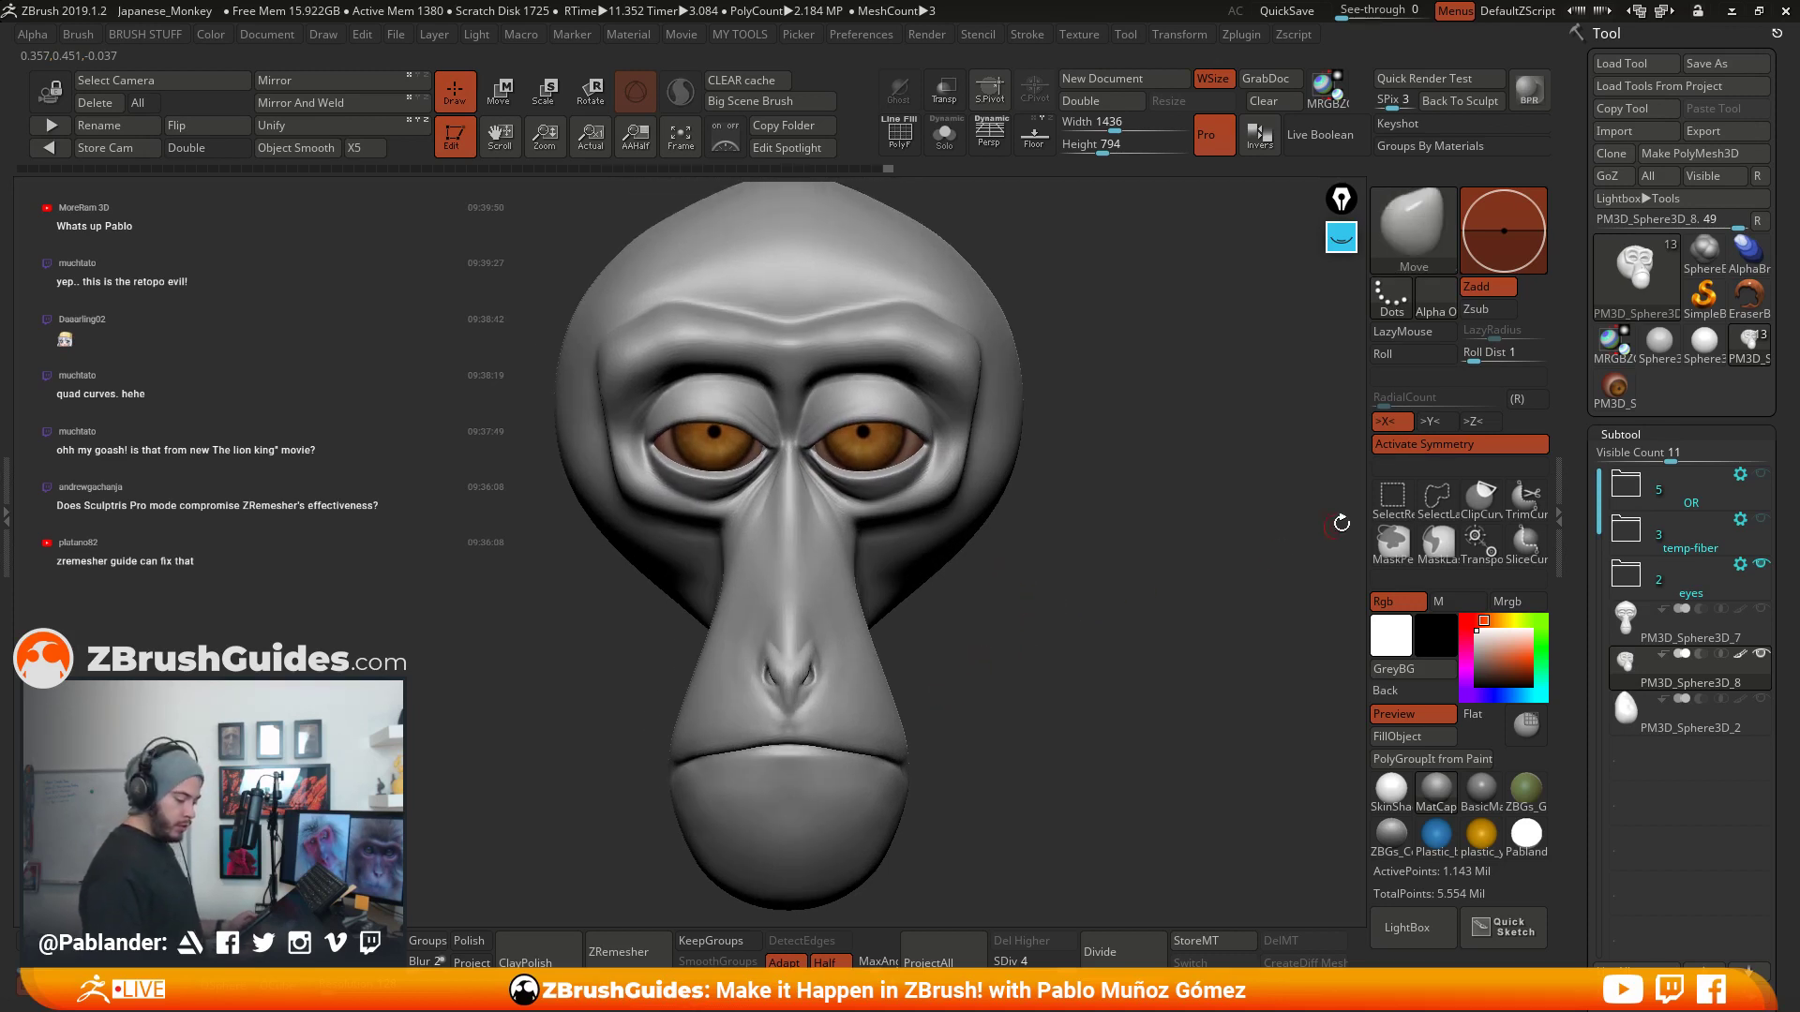
click(1423, 446)
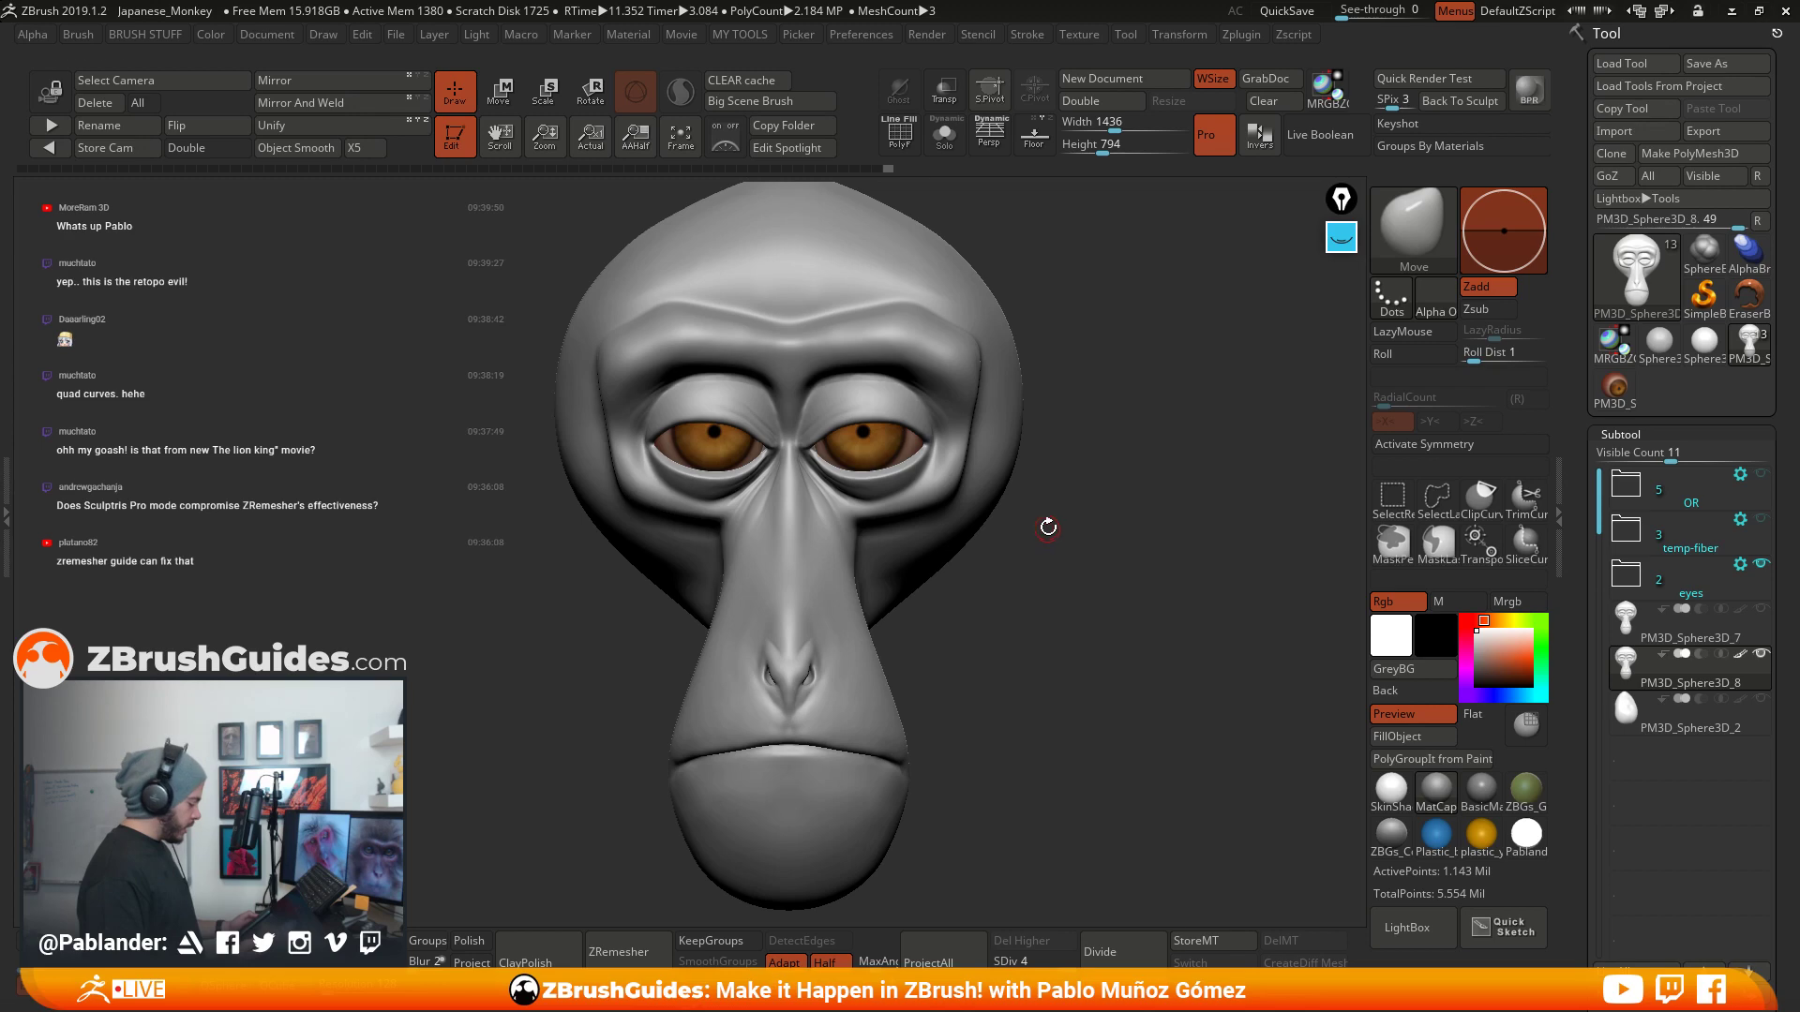
key(b)
key(d)
key(s)
mouse_move(922, 593)
alt+right_down()
mouse_move(907, 536)
mouse_move(1034, 582)
alt+right_up()
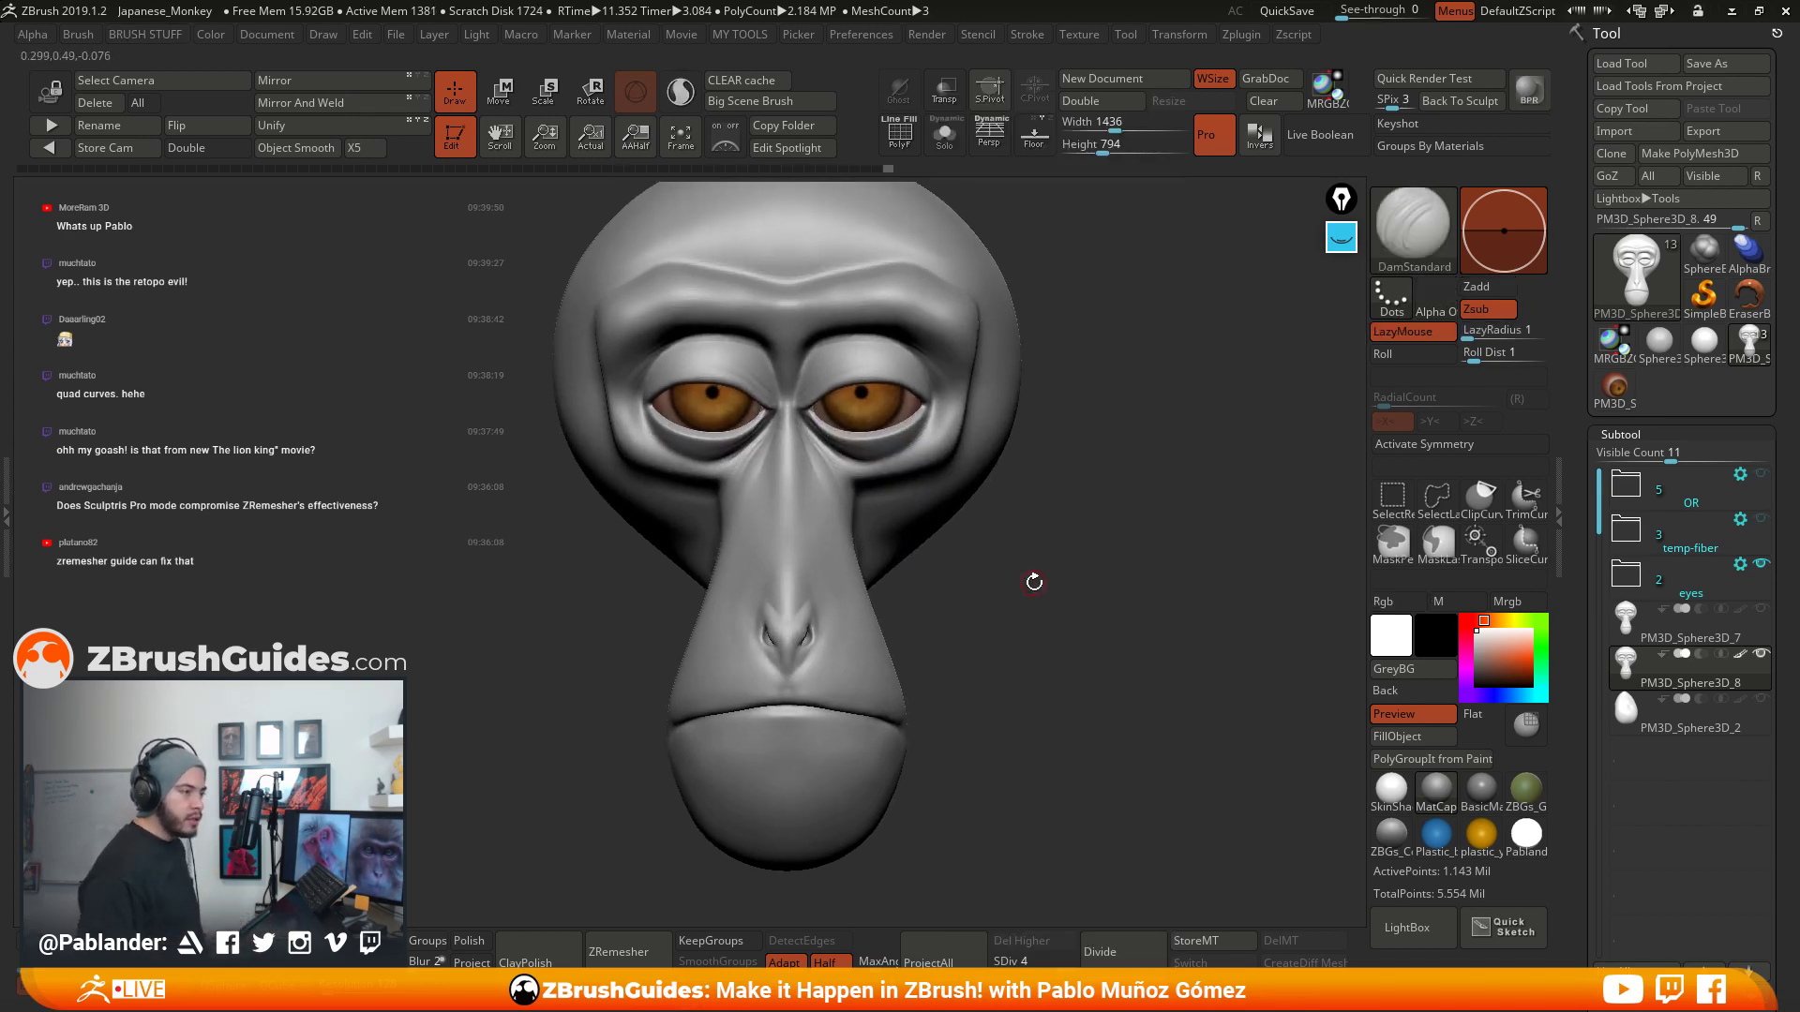
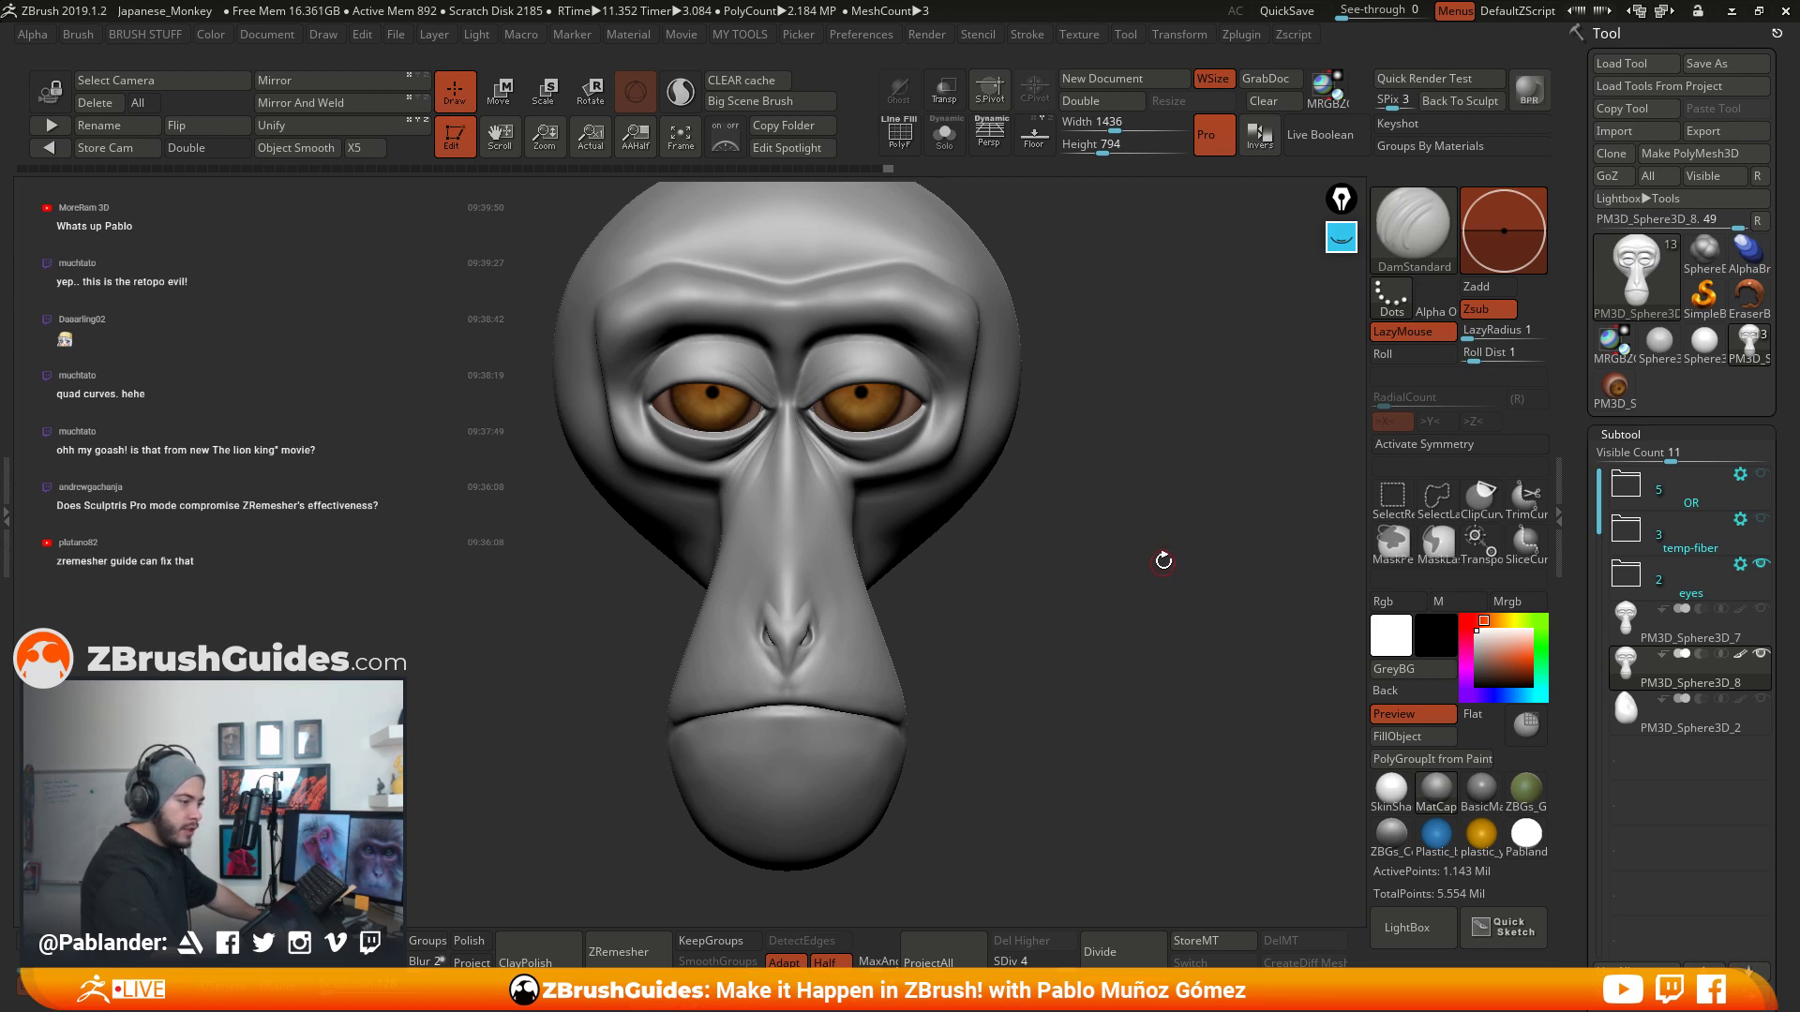
- Carve fine wrinkles around the outer corner and lower lid of the monkey's left eye with DamStandard and smooth them
drag(1161, 510, 1161, 503)
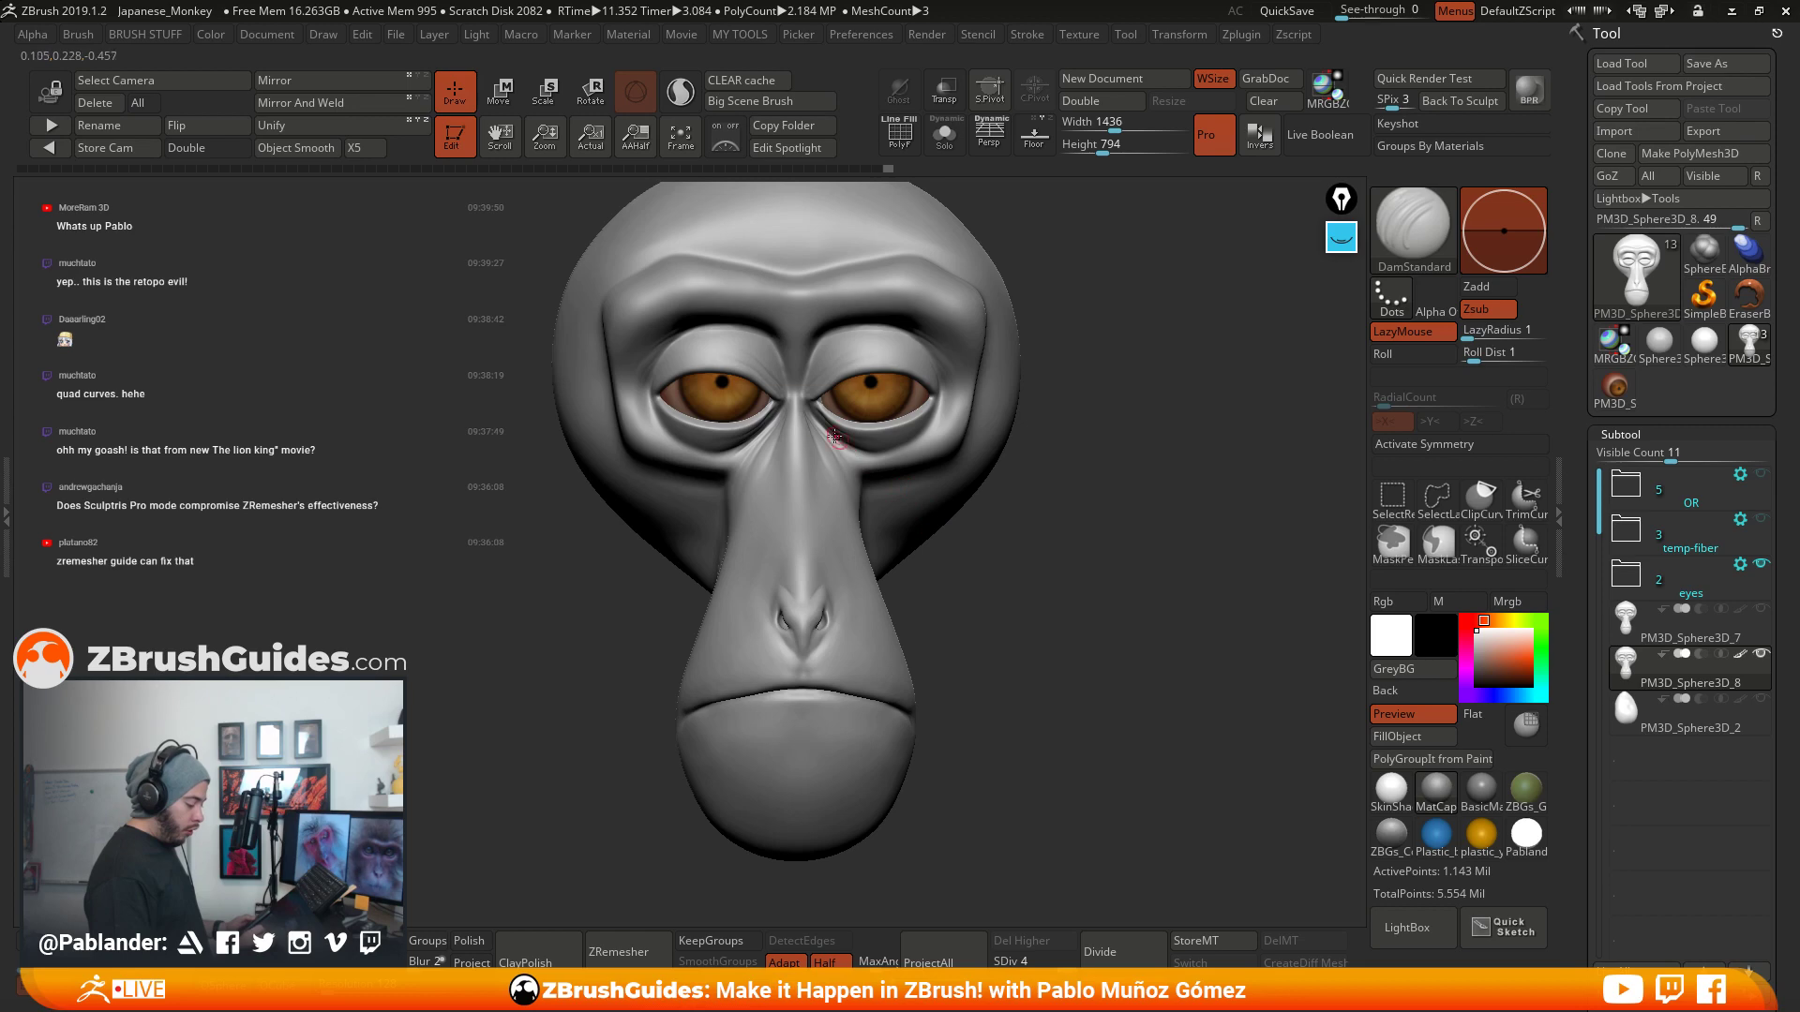
mouse_move(826, 435)
ctrl+right_down()
mouse_move(813, 569)
mouse_move(820, 422)
ctrl+right_up()
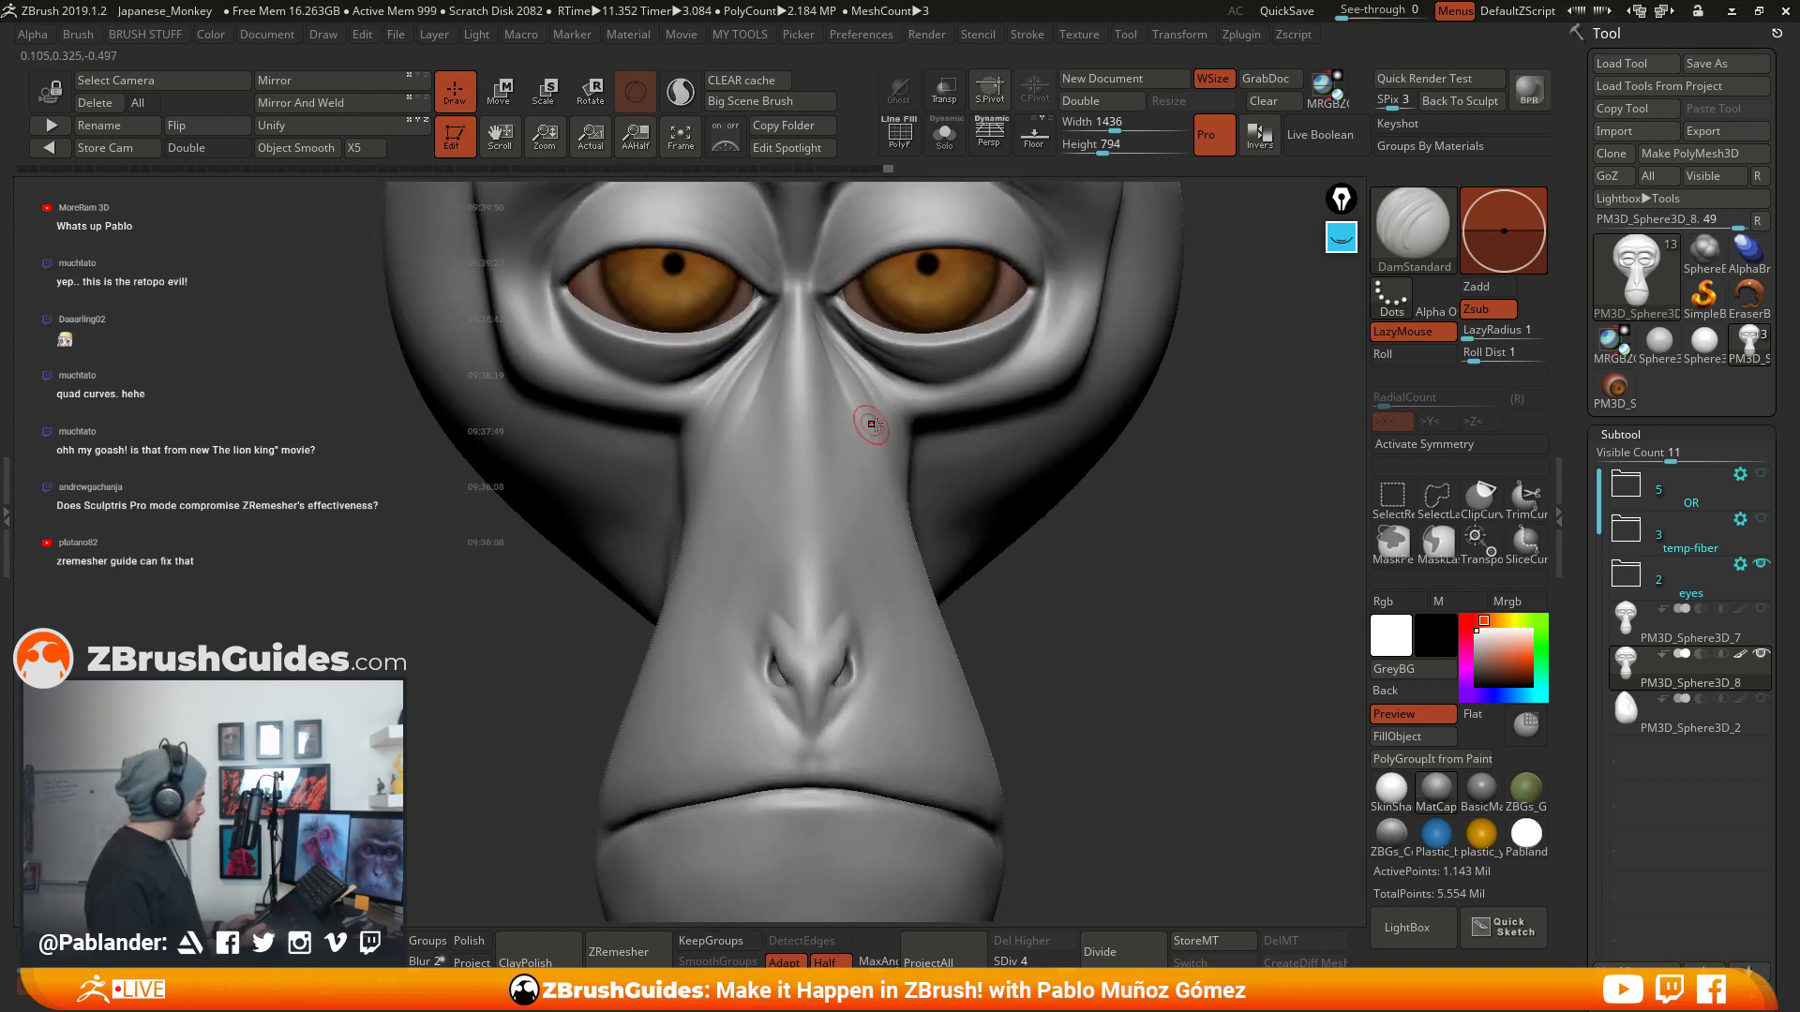
right_drag(941, 421, 870, 566)
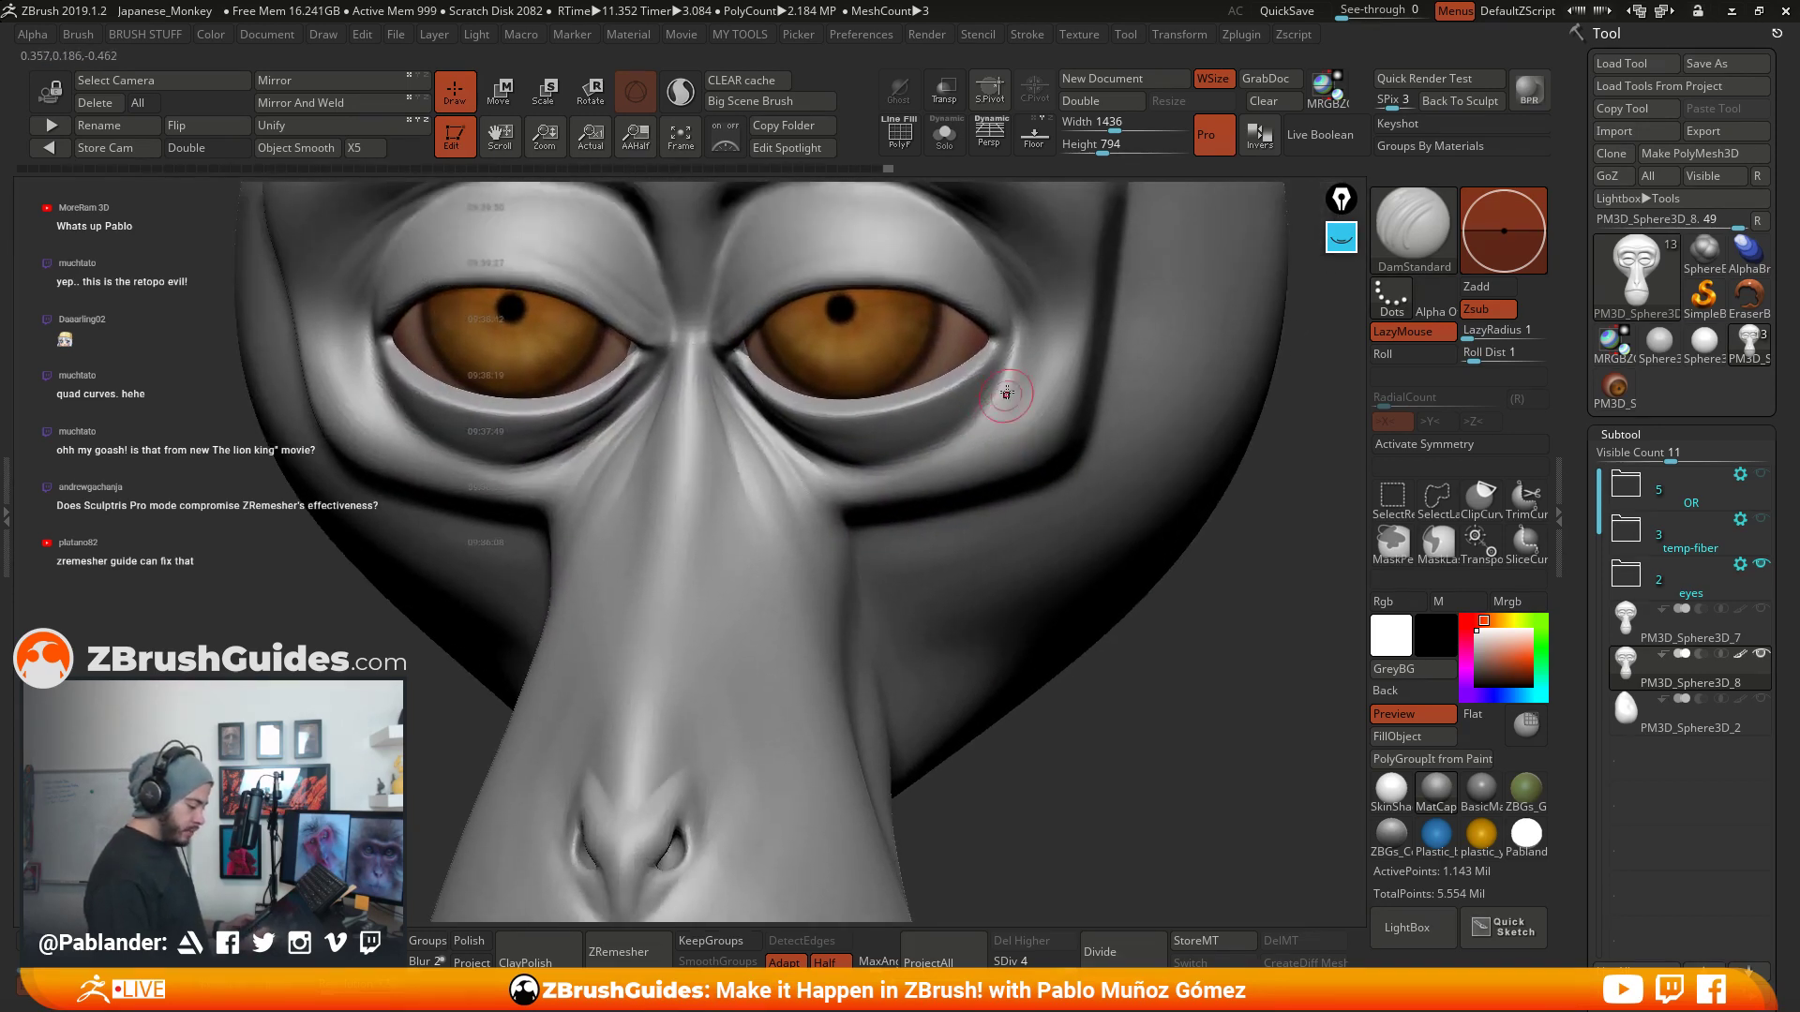
key(space)
drag(1015, 358, 937, 465)
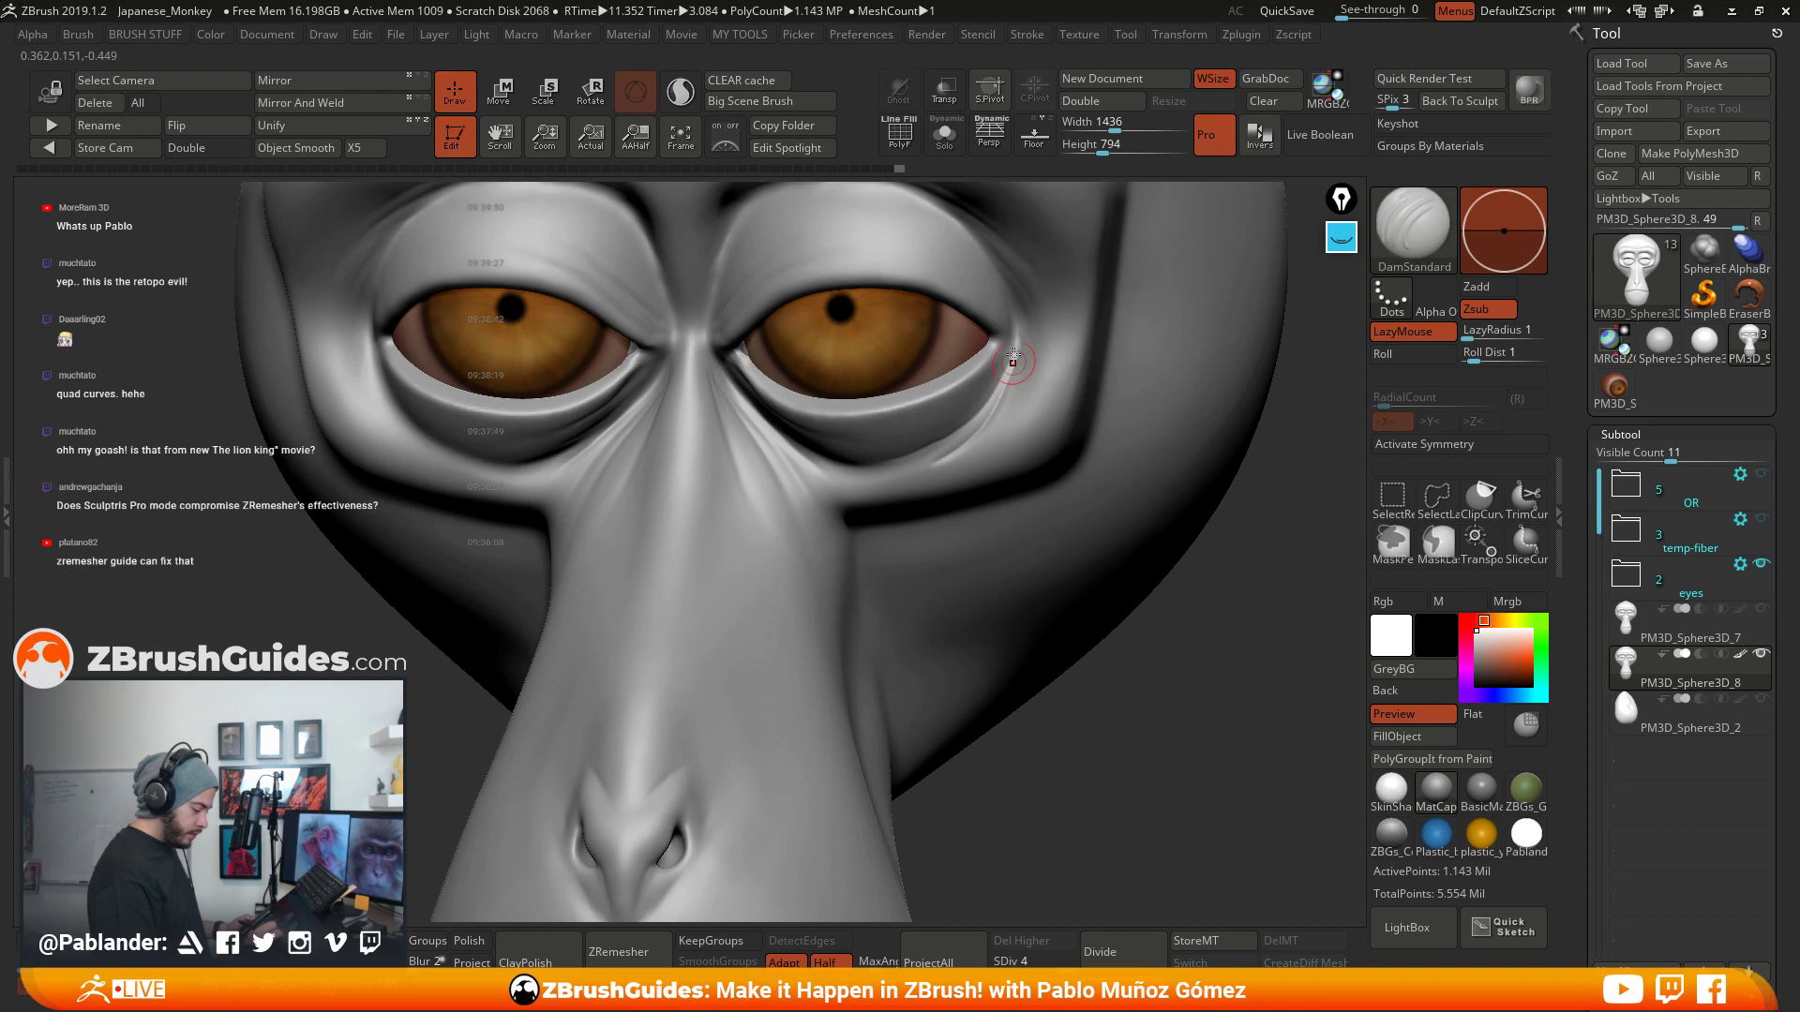
key(shift)
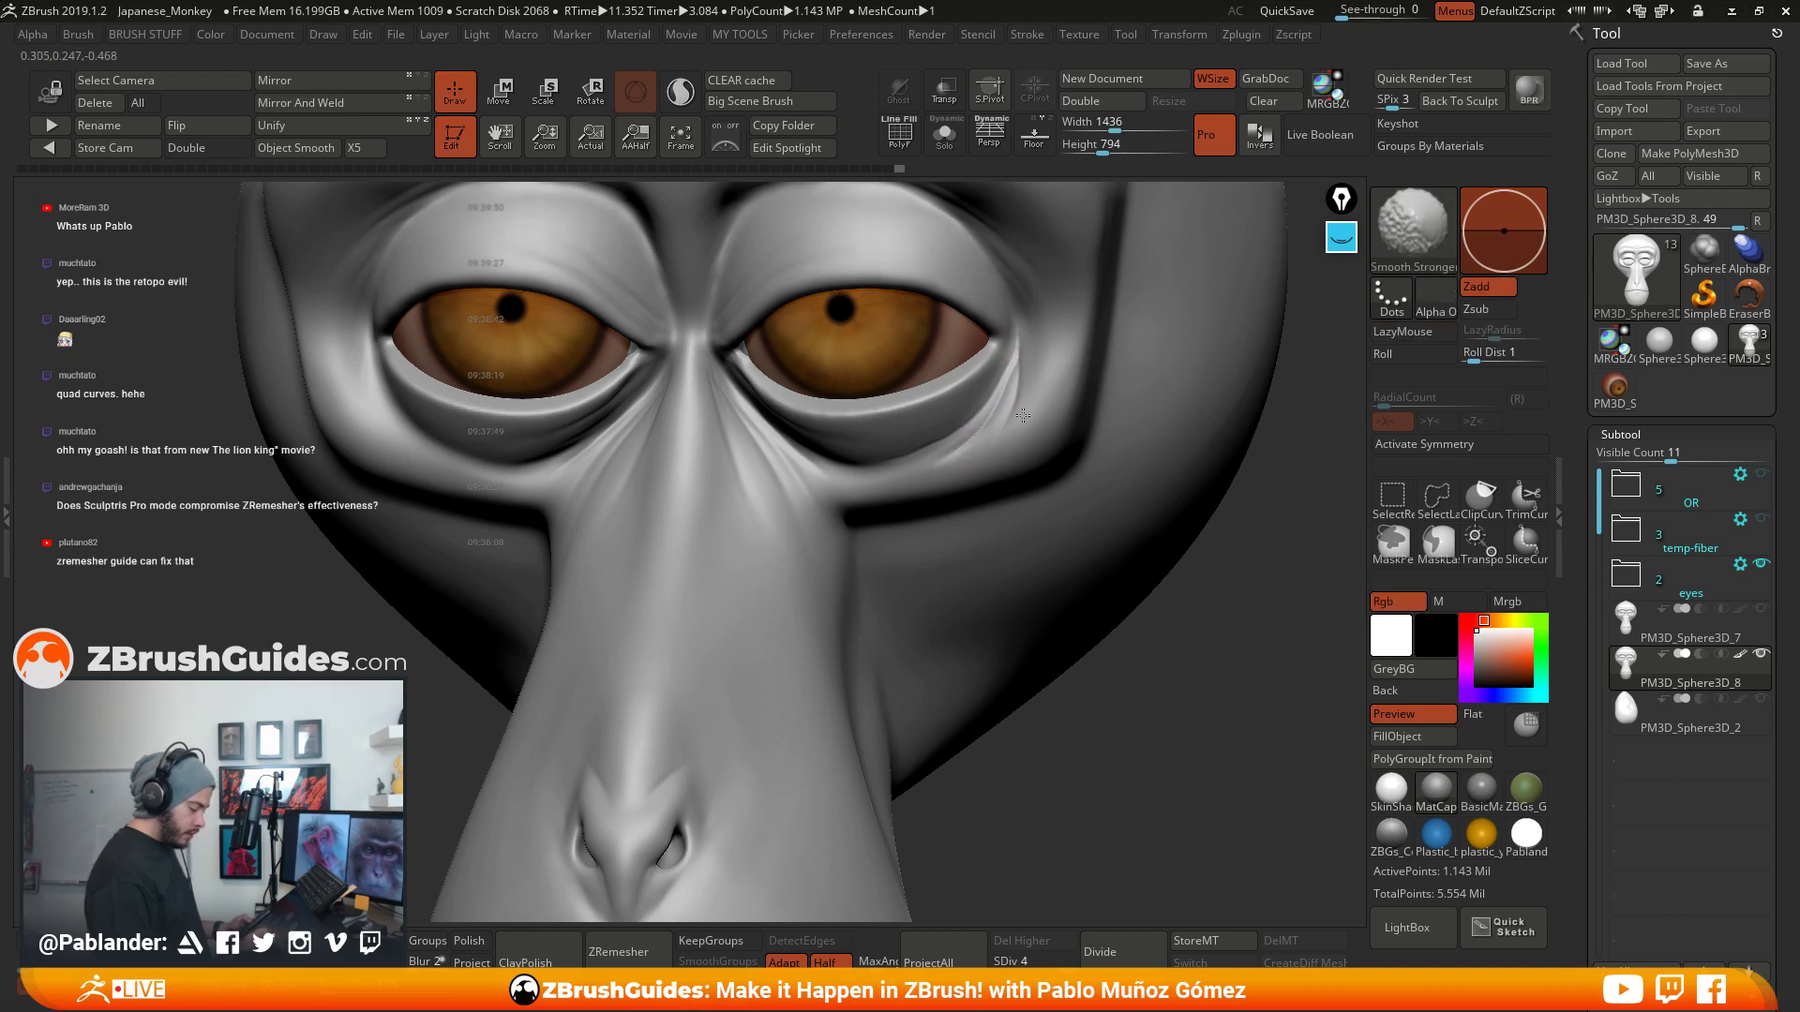
shift+drag(1023, 415, 1046, 386)
right_drag(1060, 373, 1050, 385)
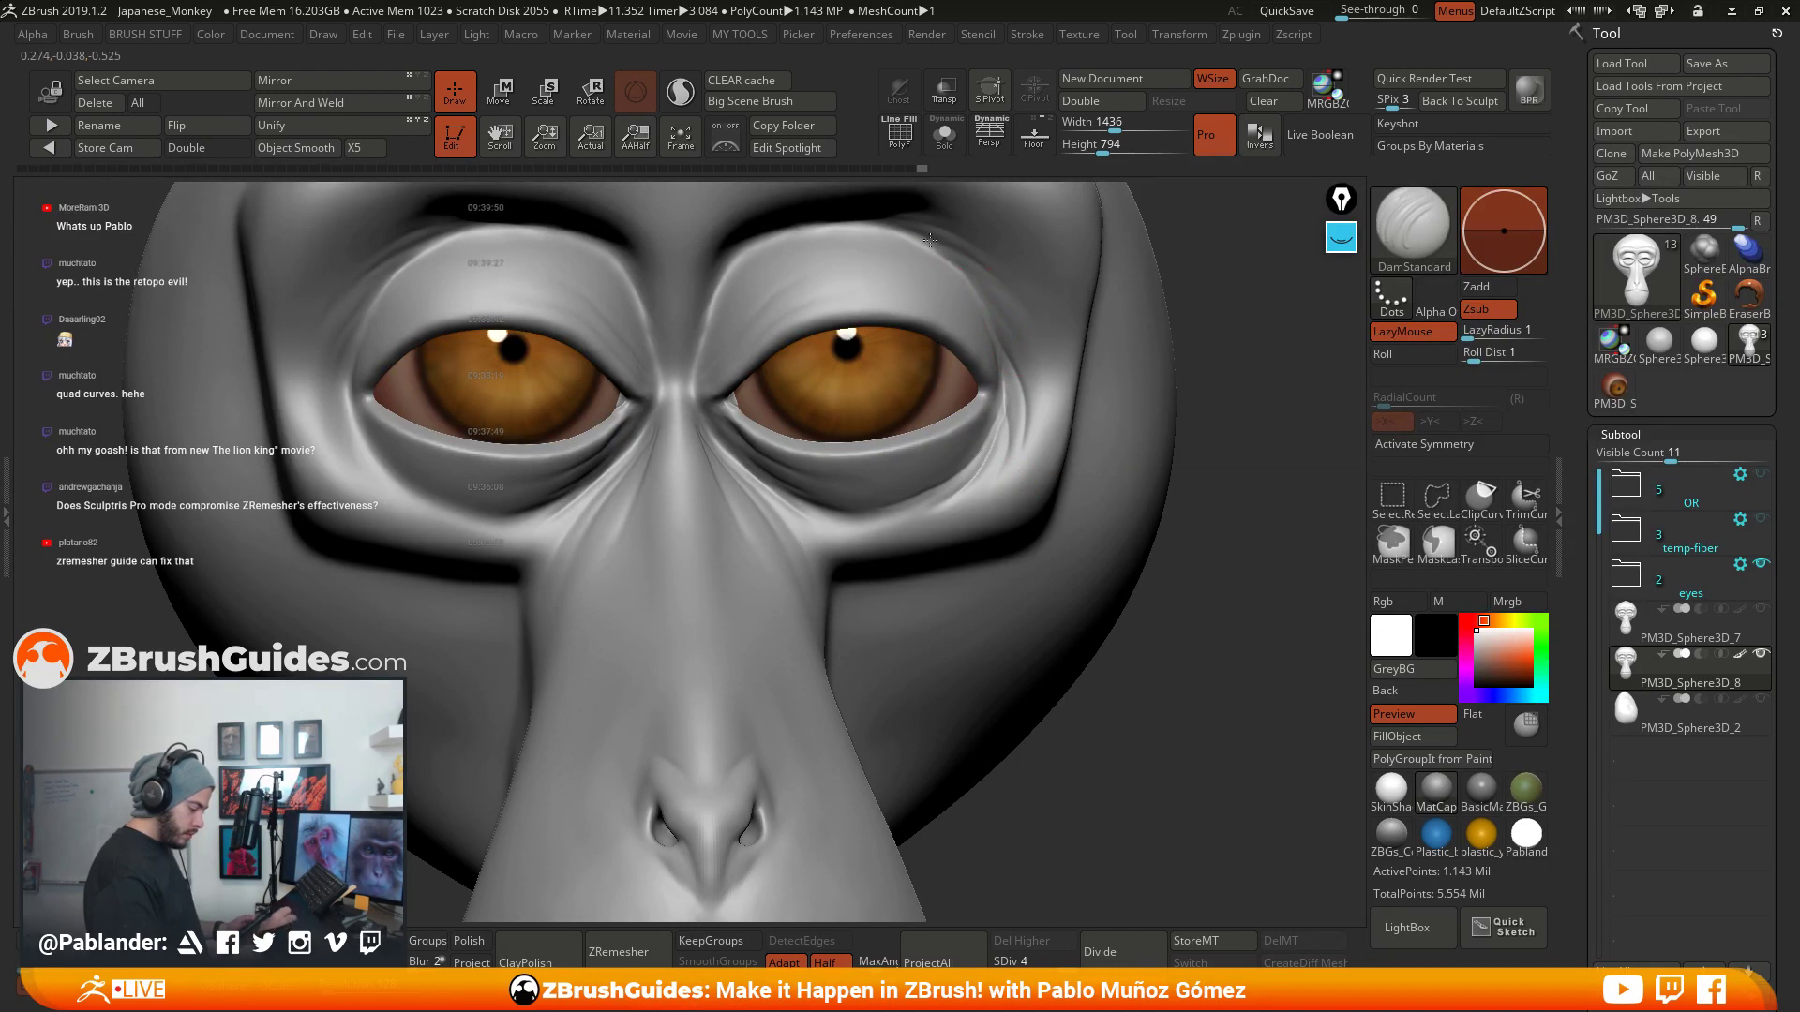
- Carve curved wrinkles from the brow down the outer side of the monkey's left upper eyelid and soften them
drag(930, 241, 1032, 386)
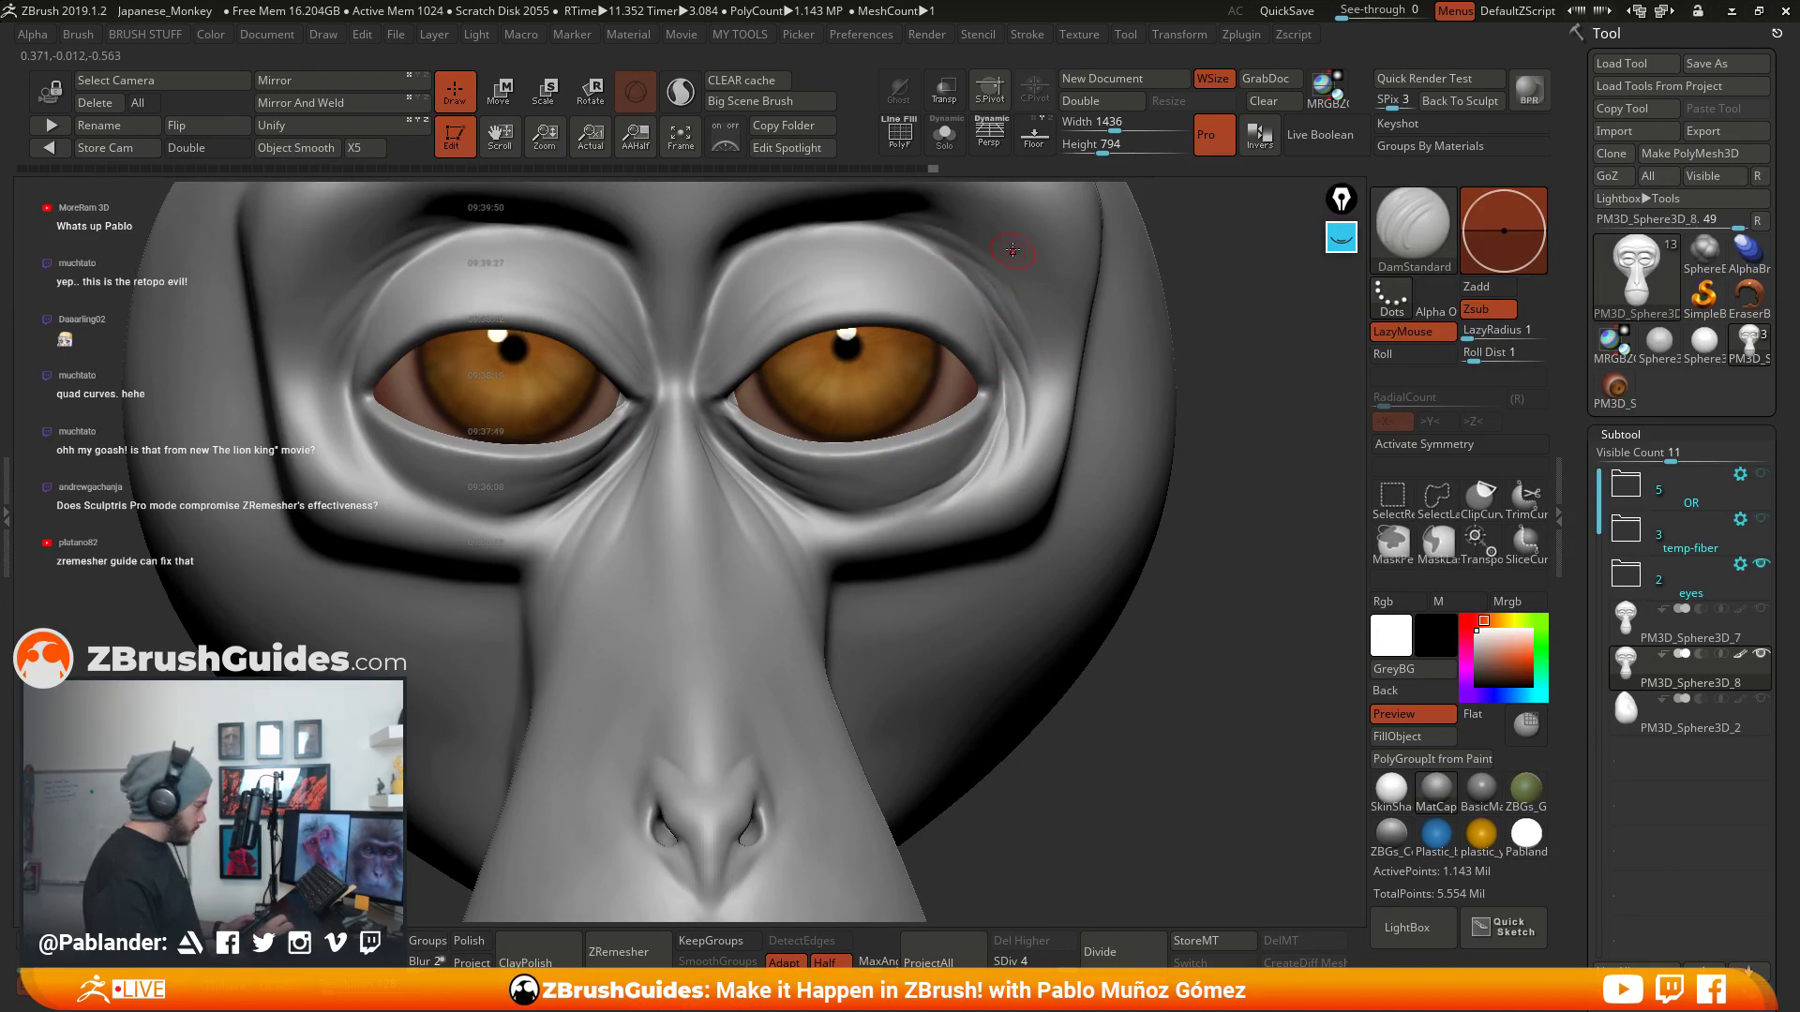
right_drag(1012, 249, 1027, 381)
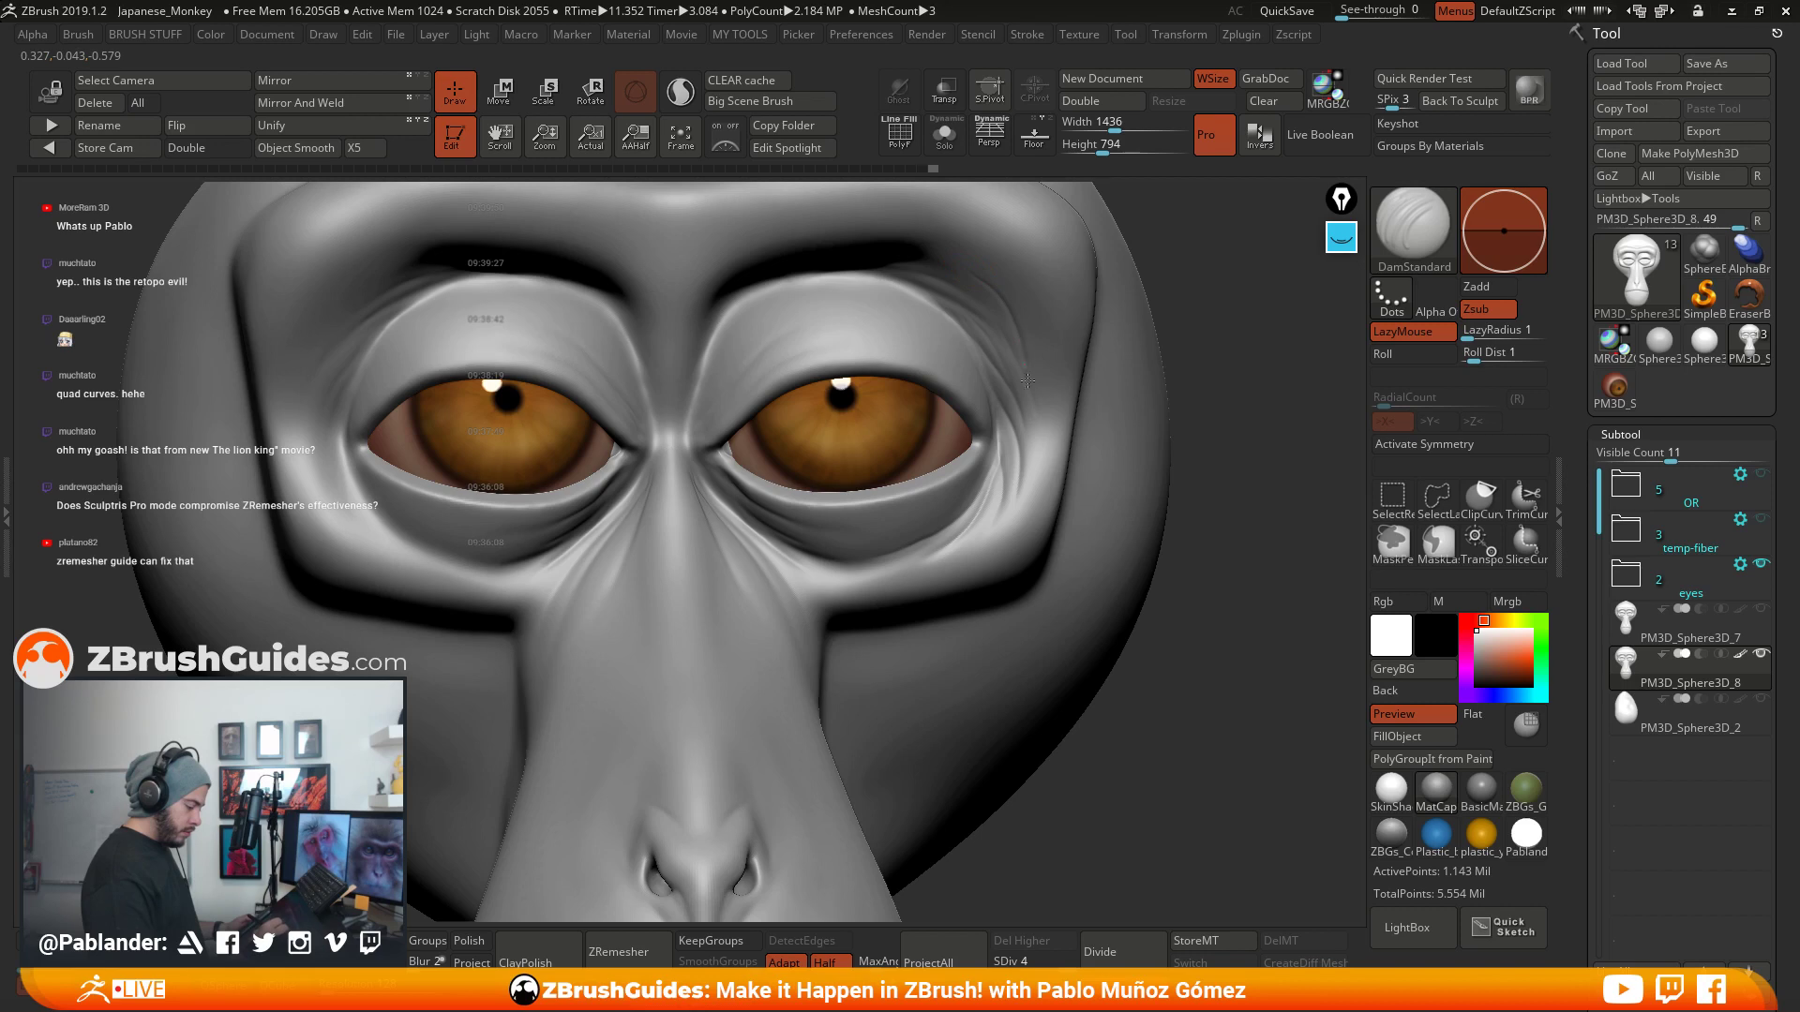
key(shift)
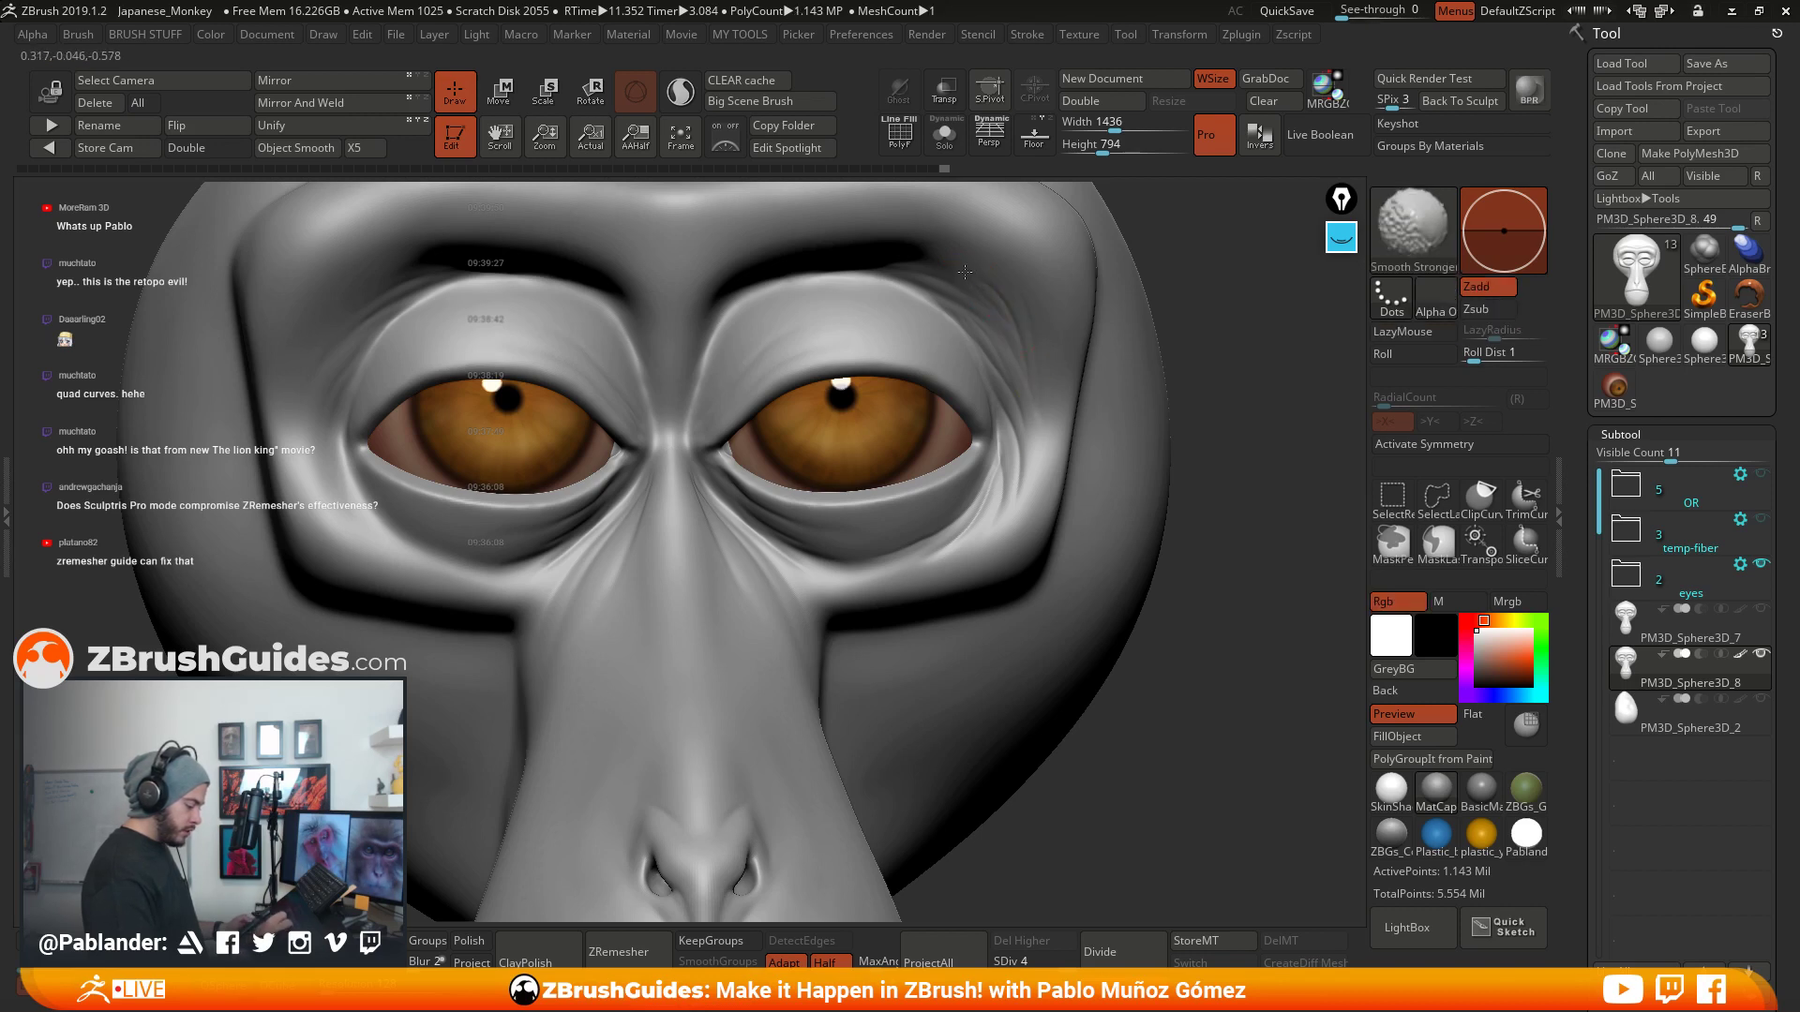
alt+right_drag(1032, 475, 1102, 463)
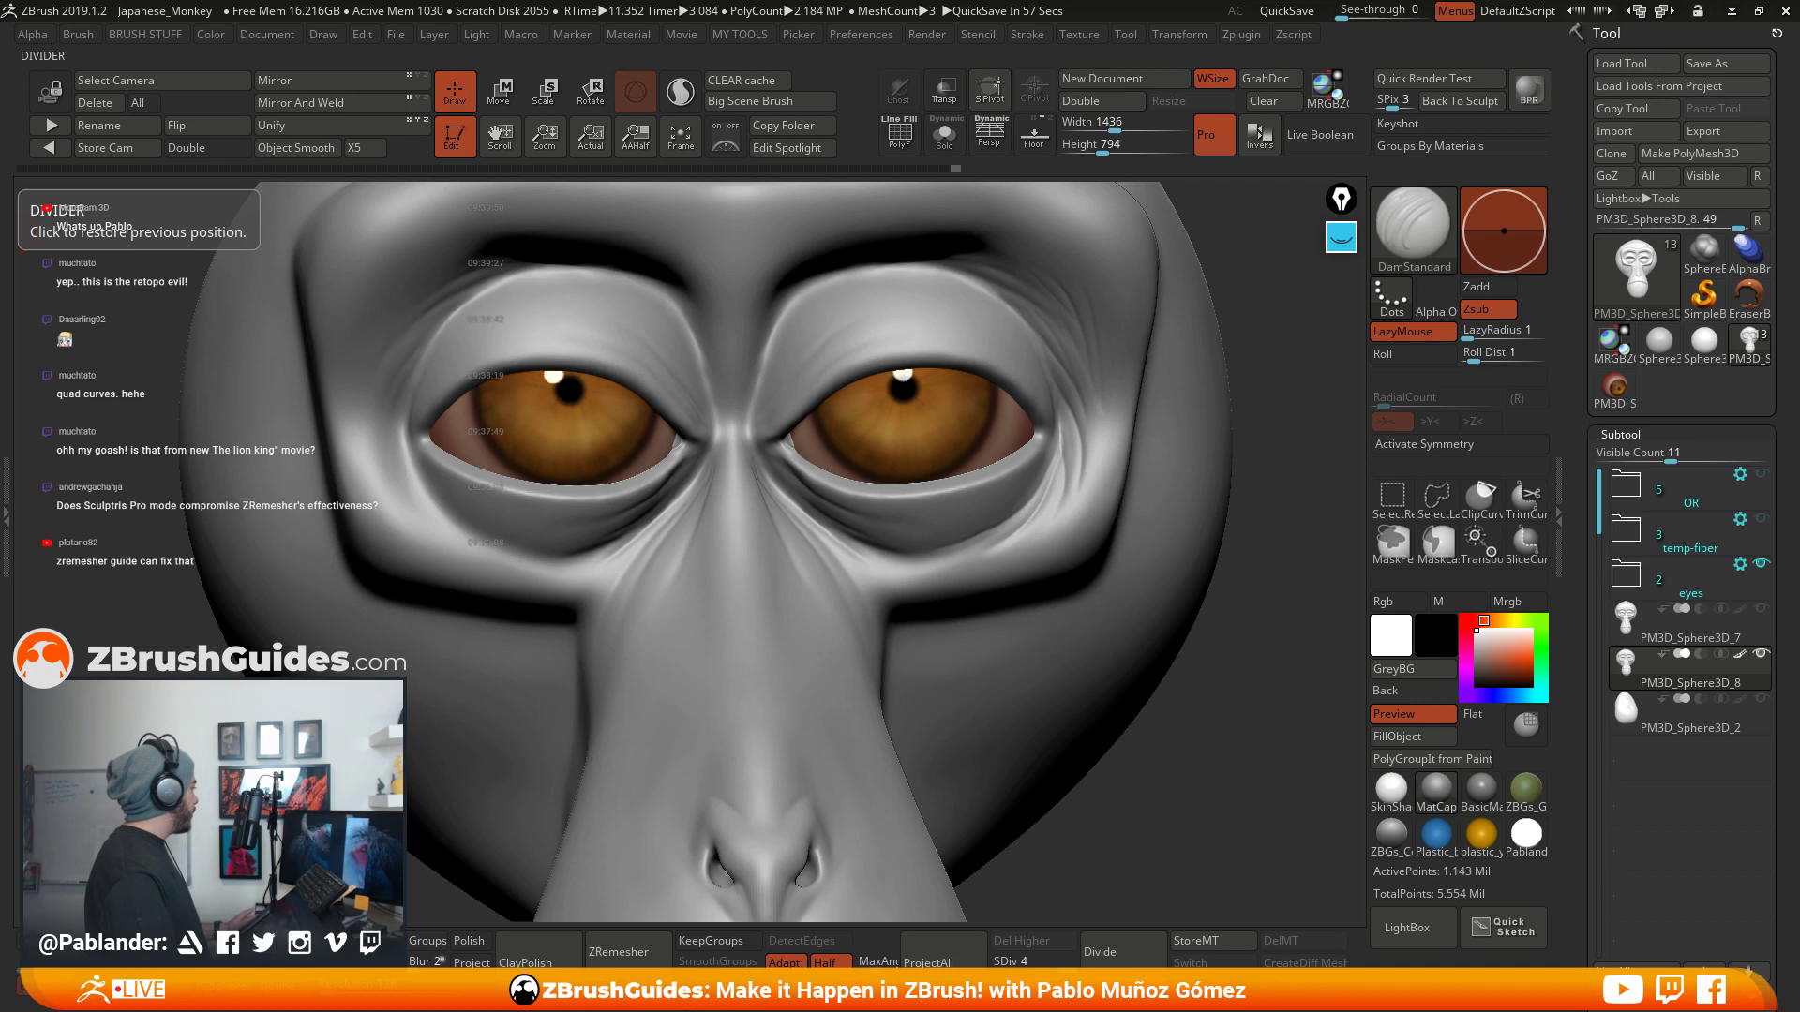
- Bring up the macaque reference photo beside the sculpt and enlarge its face for comparison
right_drag(0, 656, 203, 239)
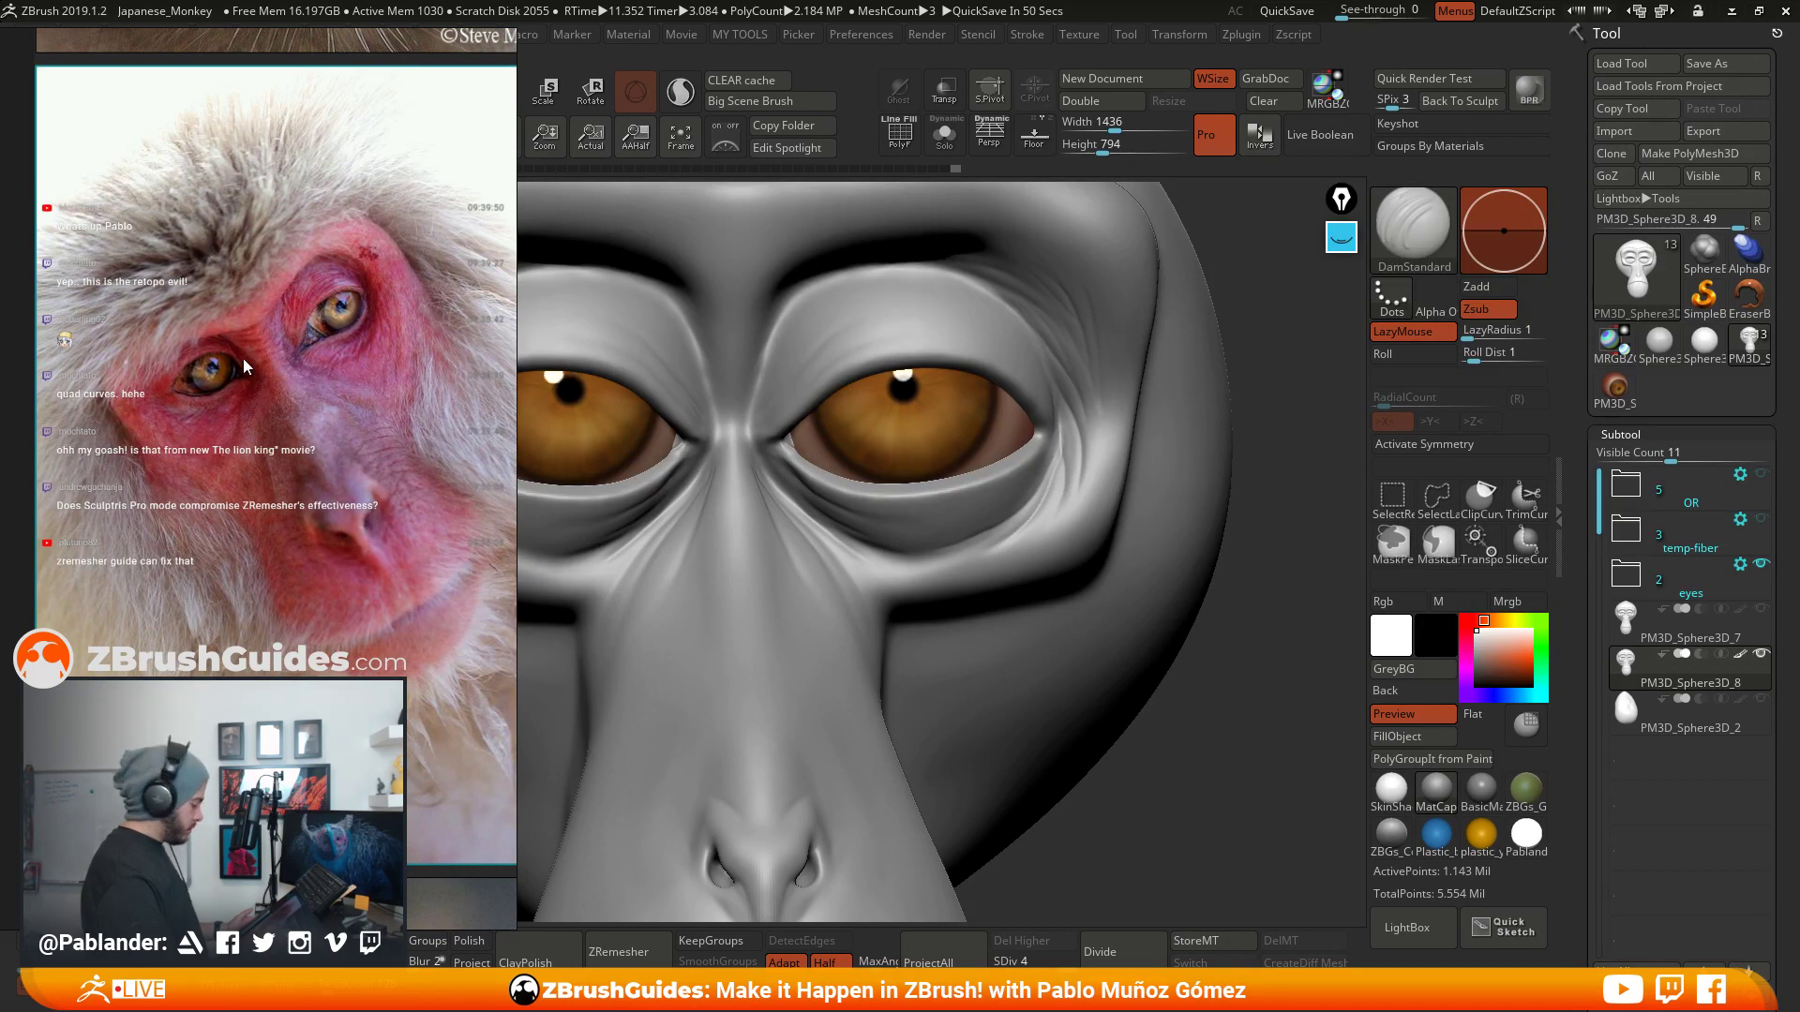
scroll(262, 346, up, 3)
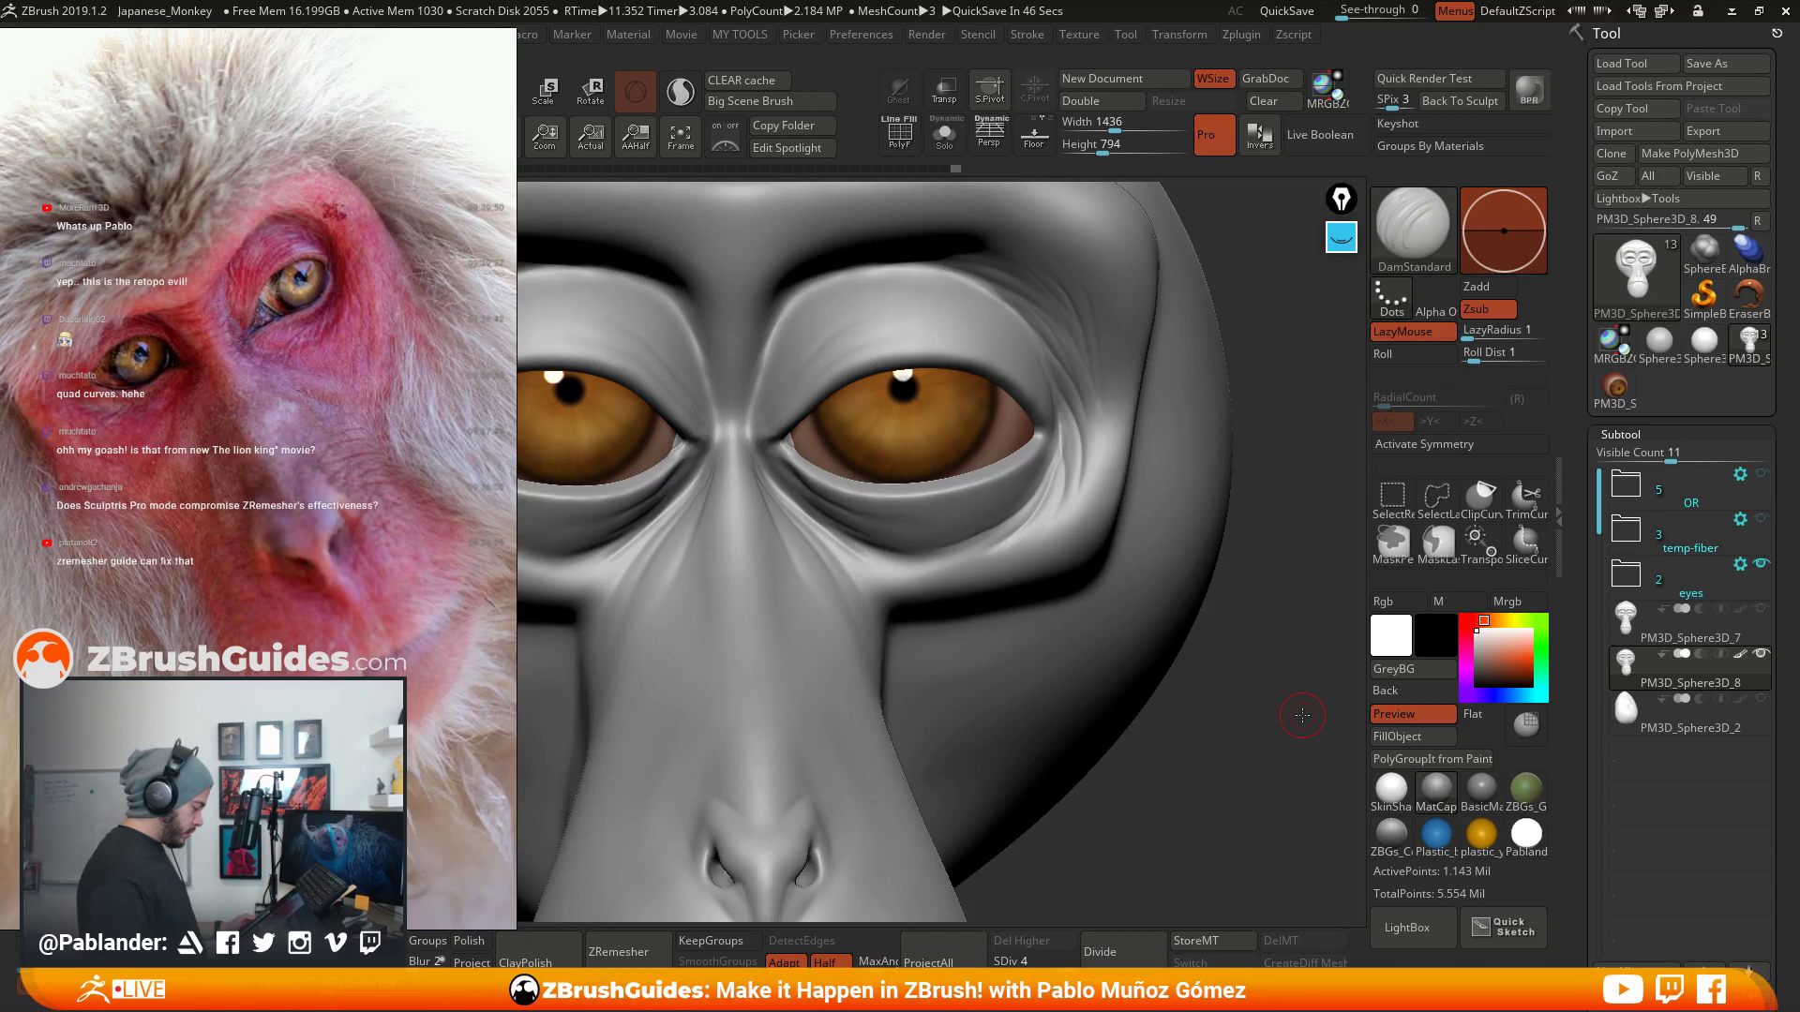
alt+right_drag(882, 510, 1051, 496)
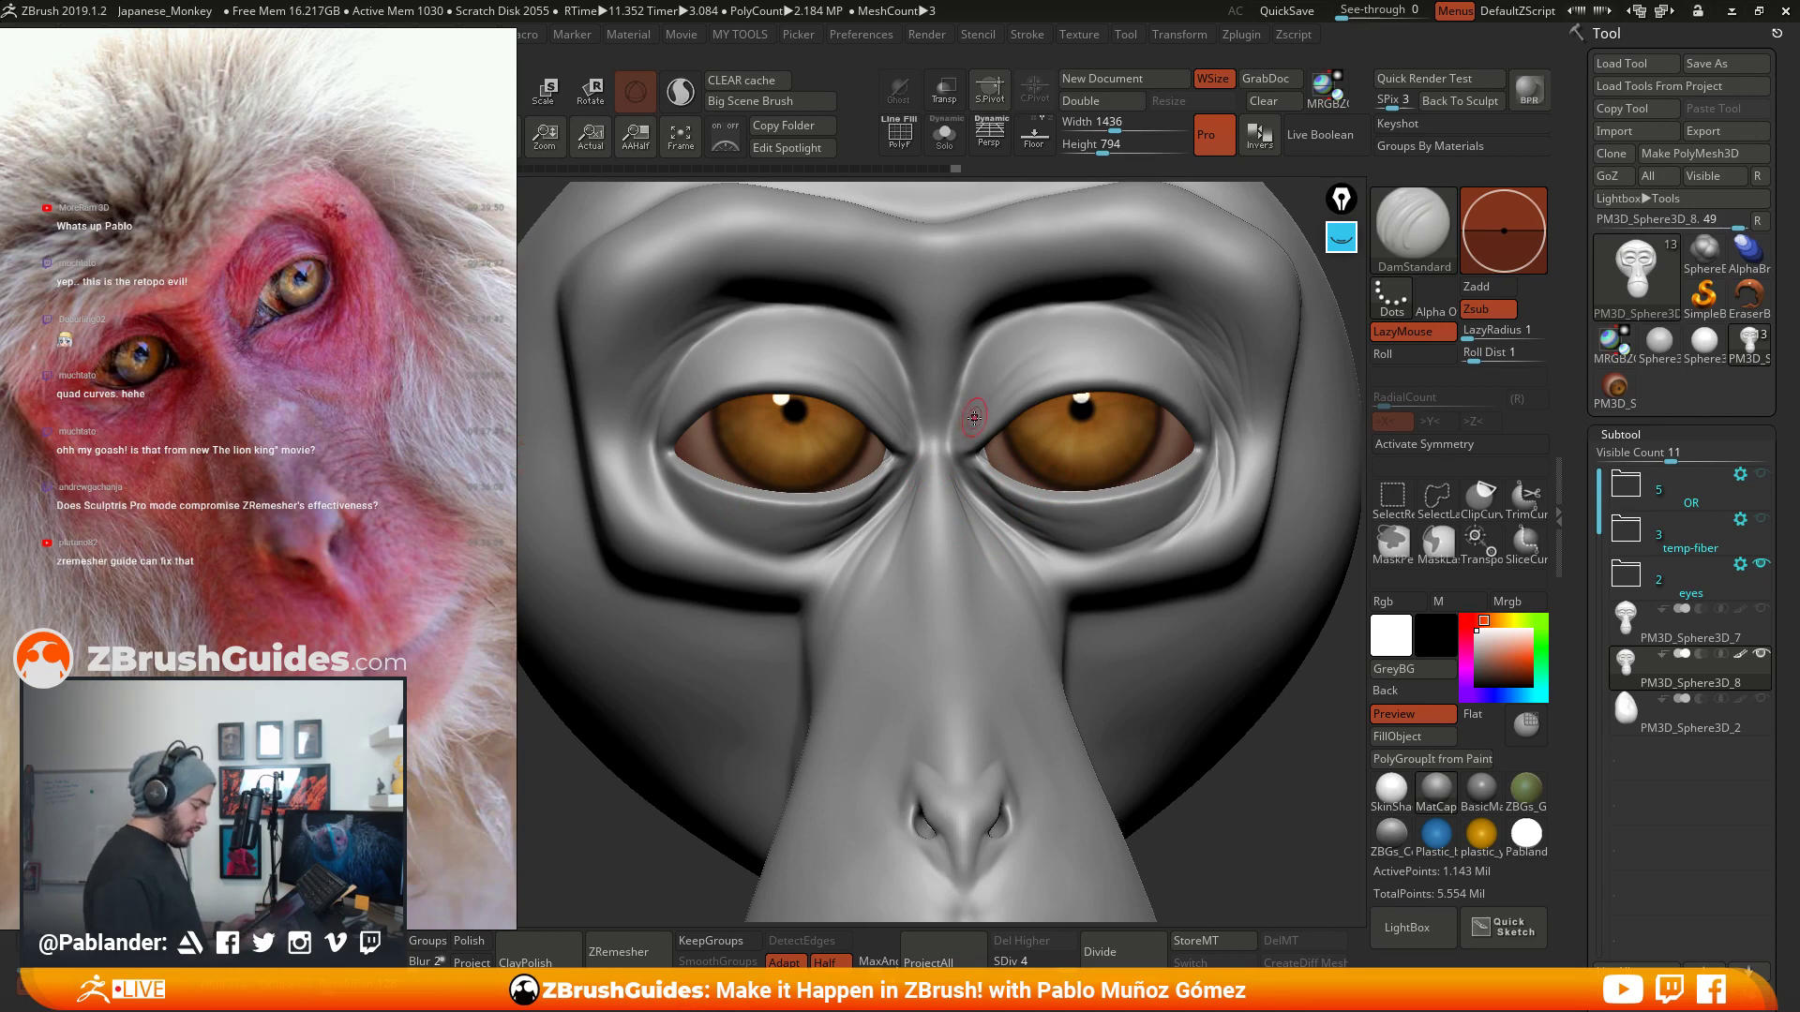
- Carve short wrinkles between the eyes and across the bridge of the nose with DamStandard
alt+right_drag(989, 475, 958, 498)
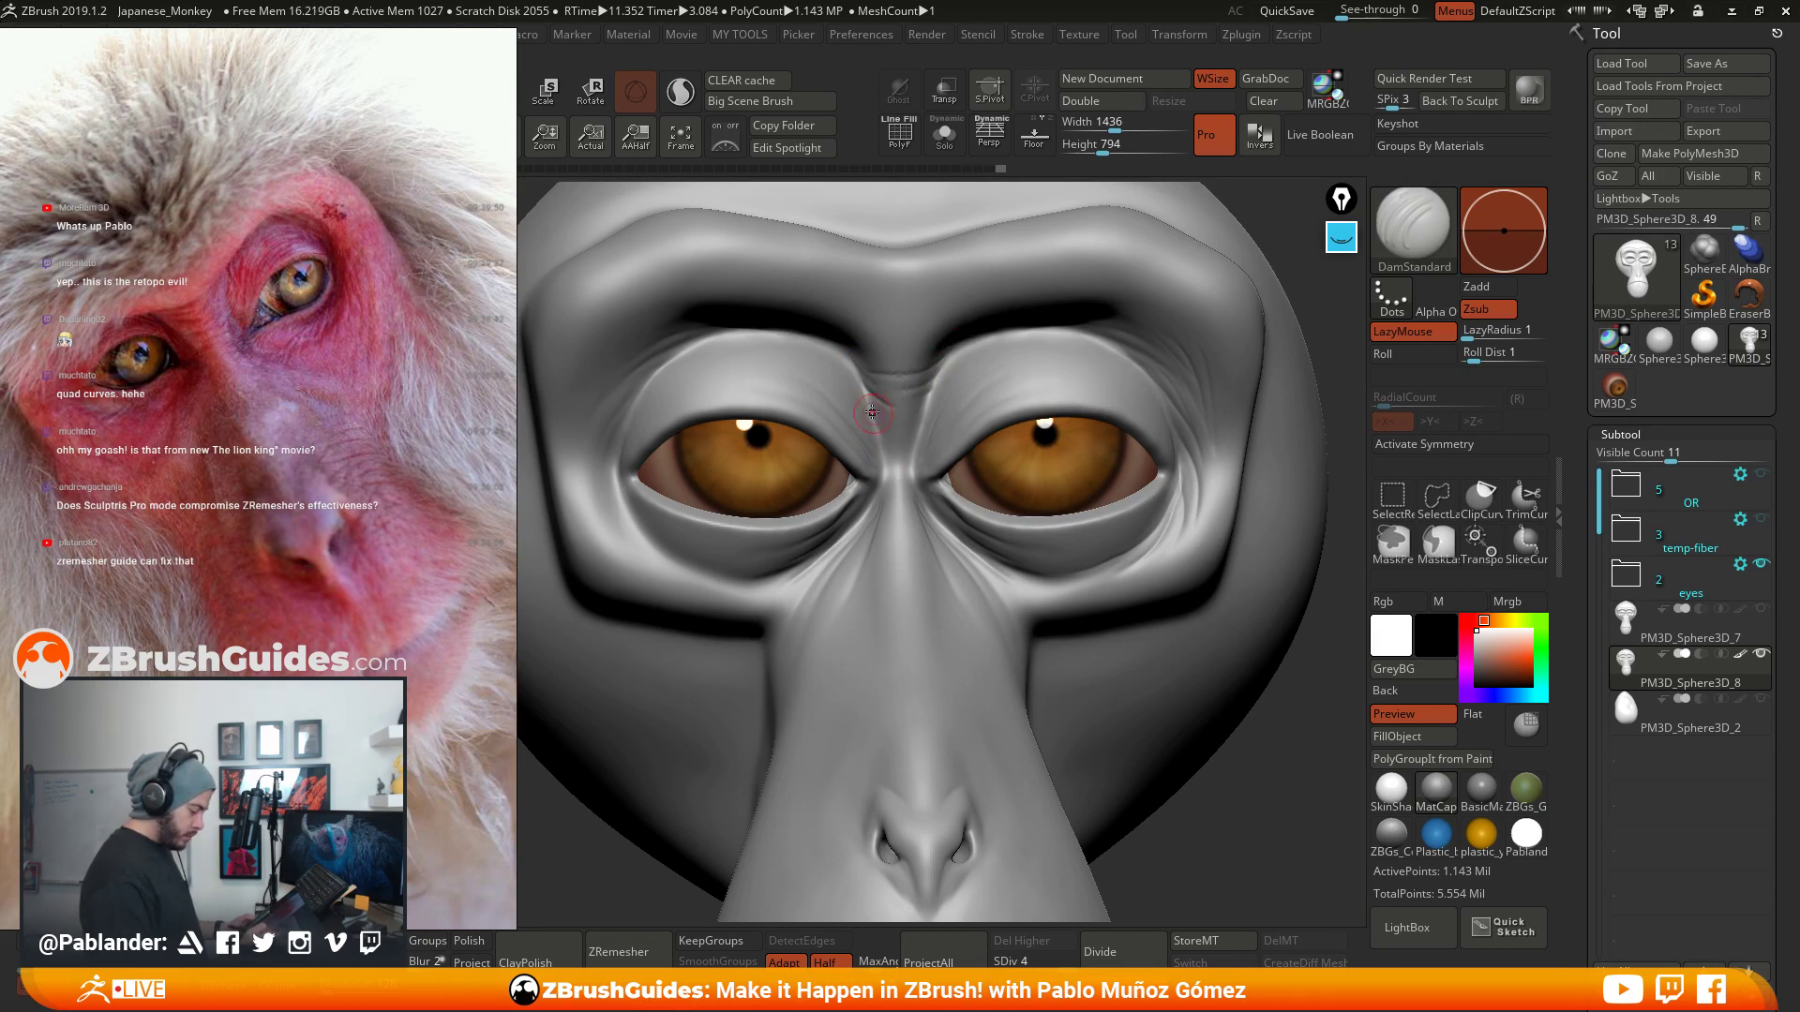
mouse_move(874, 404)
mouse_down()
mouse_move(930, 421)
mouse_move(884, 430)
mouse_up()
right_drag(934, 400, 886, 380)
drag(1030, 325, 919, 357)
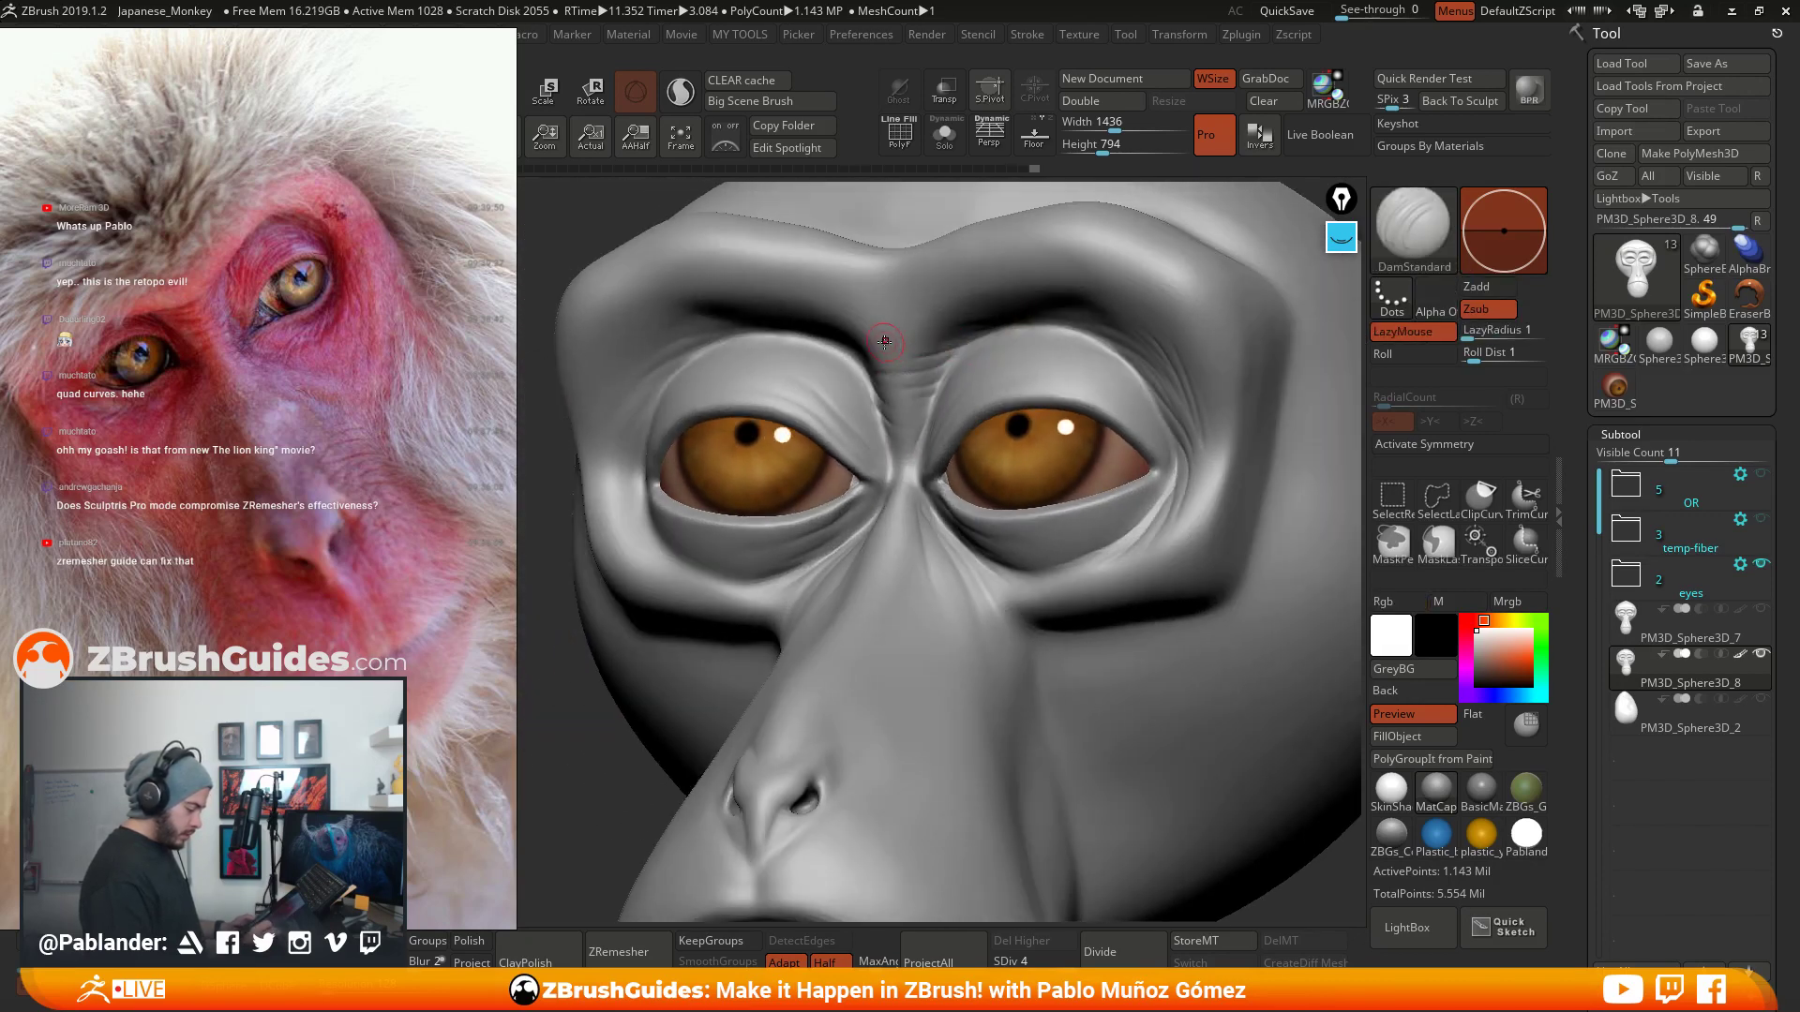
- Carve thin creases under the brow along the top of the monkey's left upper eyelid
right_drag(1031, 320, 964, 341)
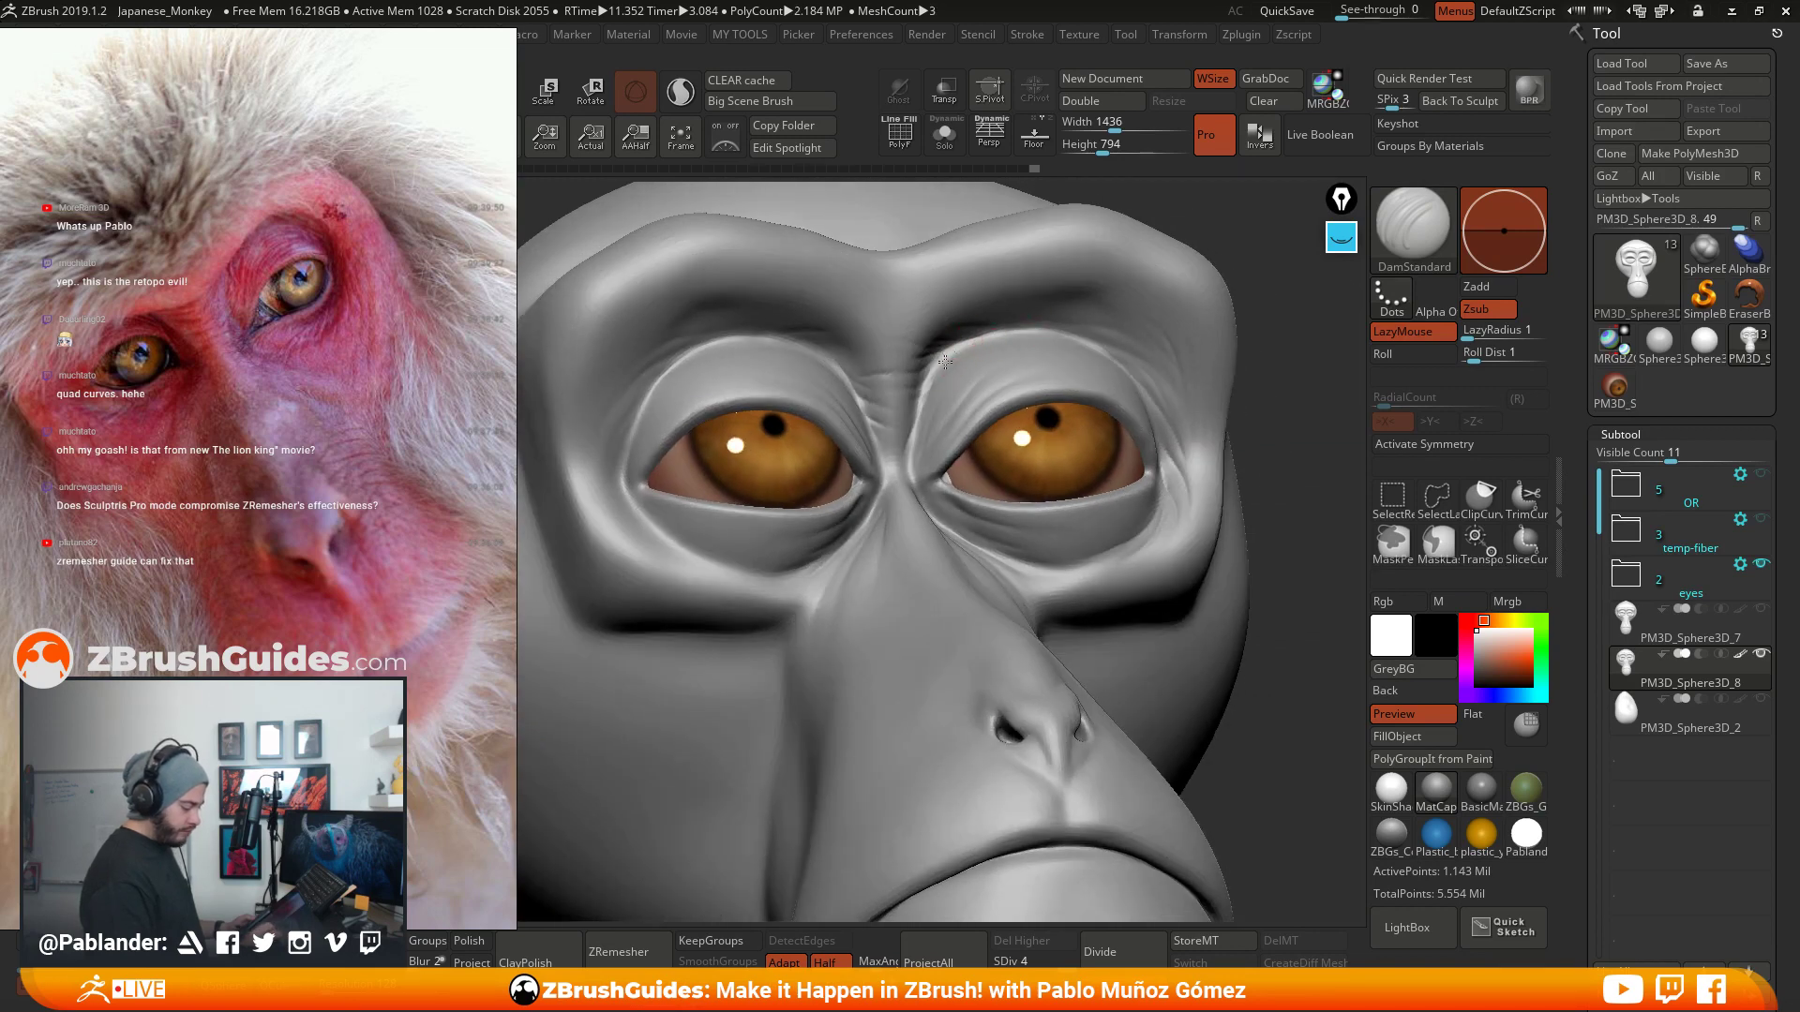
mouse_move(1008, 328)
mouse_down()
mouse_move(994, 338)
mouse_move(1067, 327)
mouse_up()
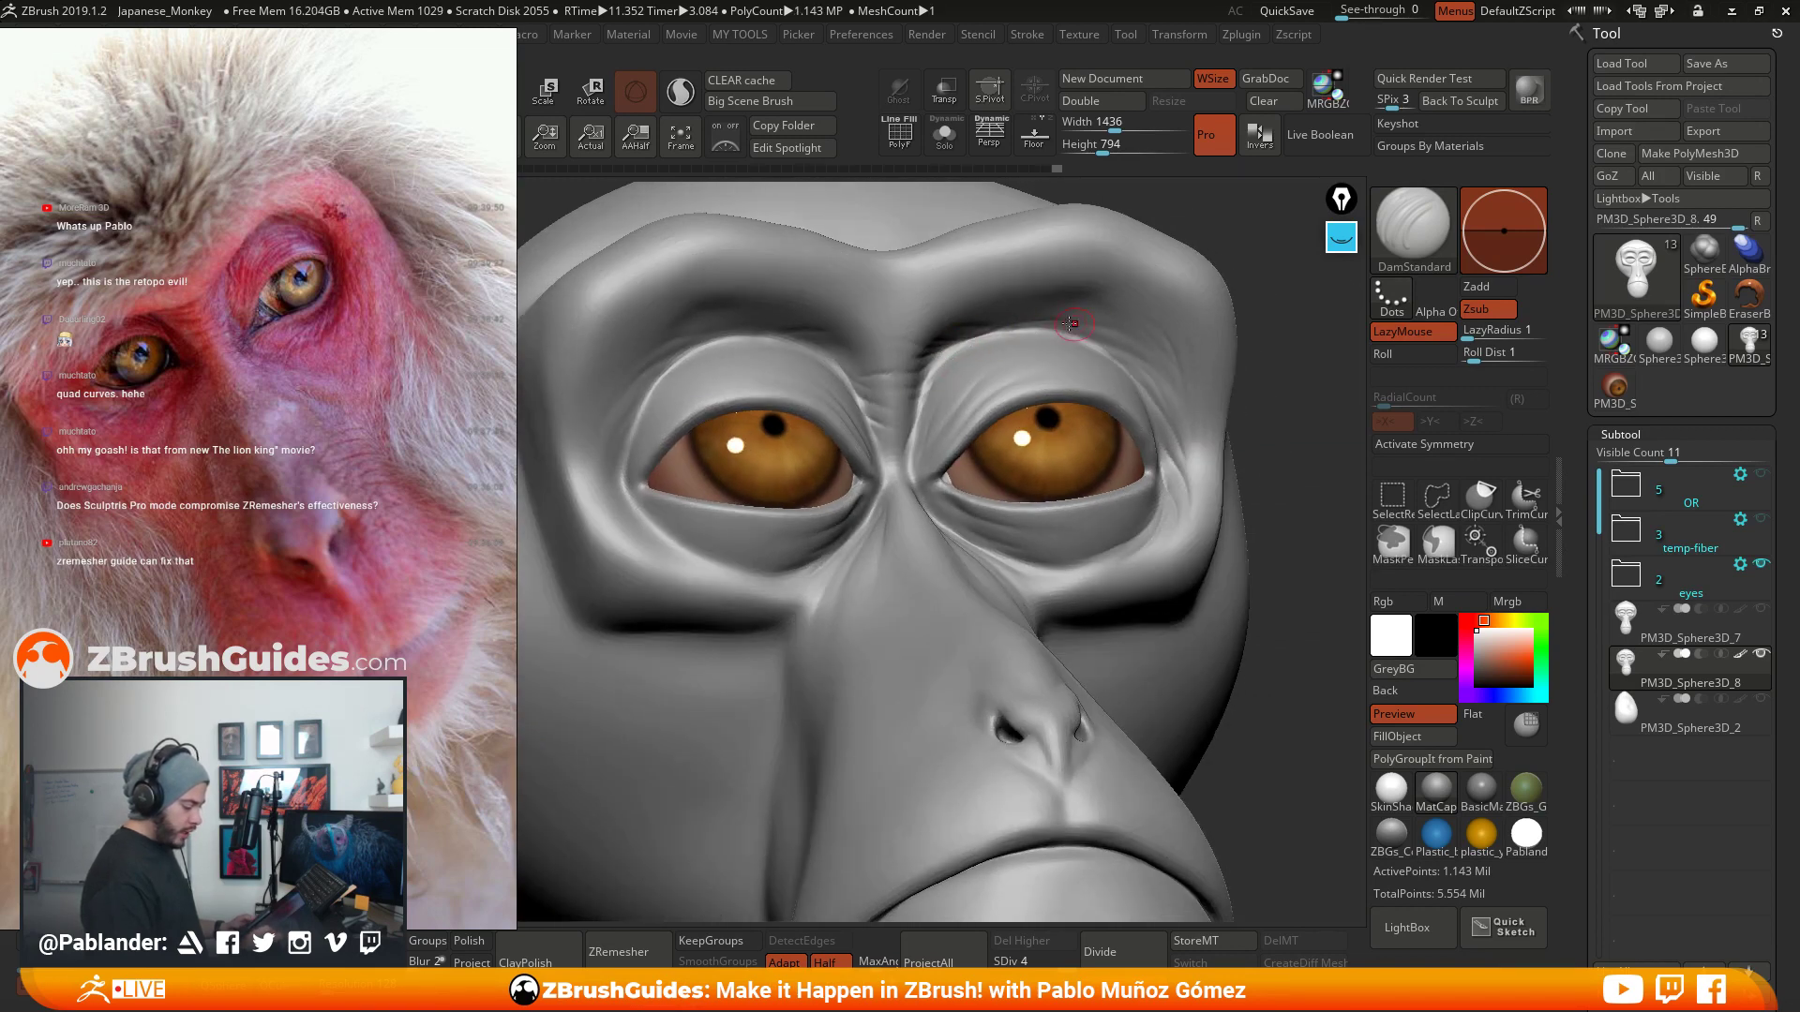
- Carve creases under the brow above the monkey's right upper eyelid and smooth them
alt+right_drag(926, 383, 994, 406)
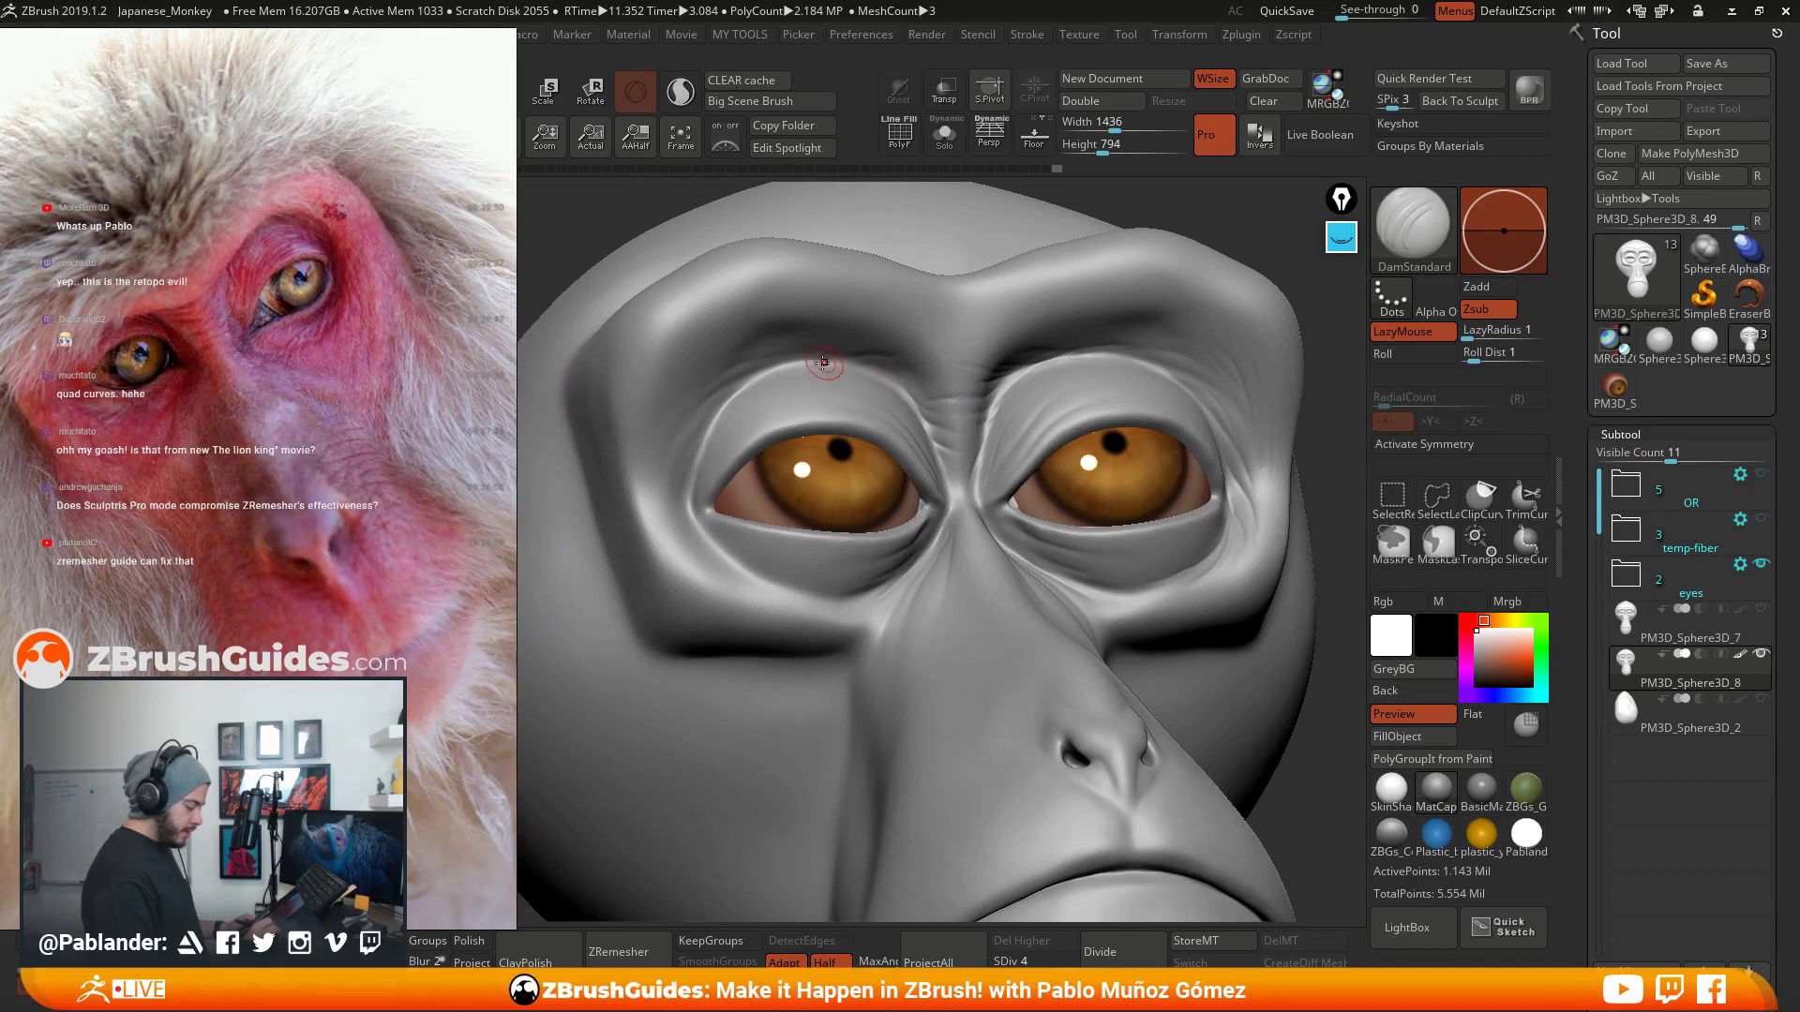
drag(855, 365, 898, 377)
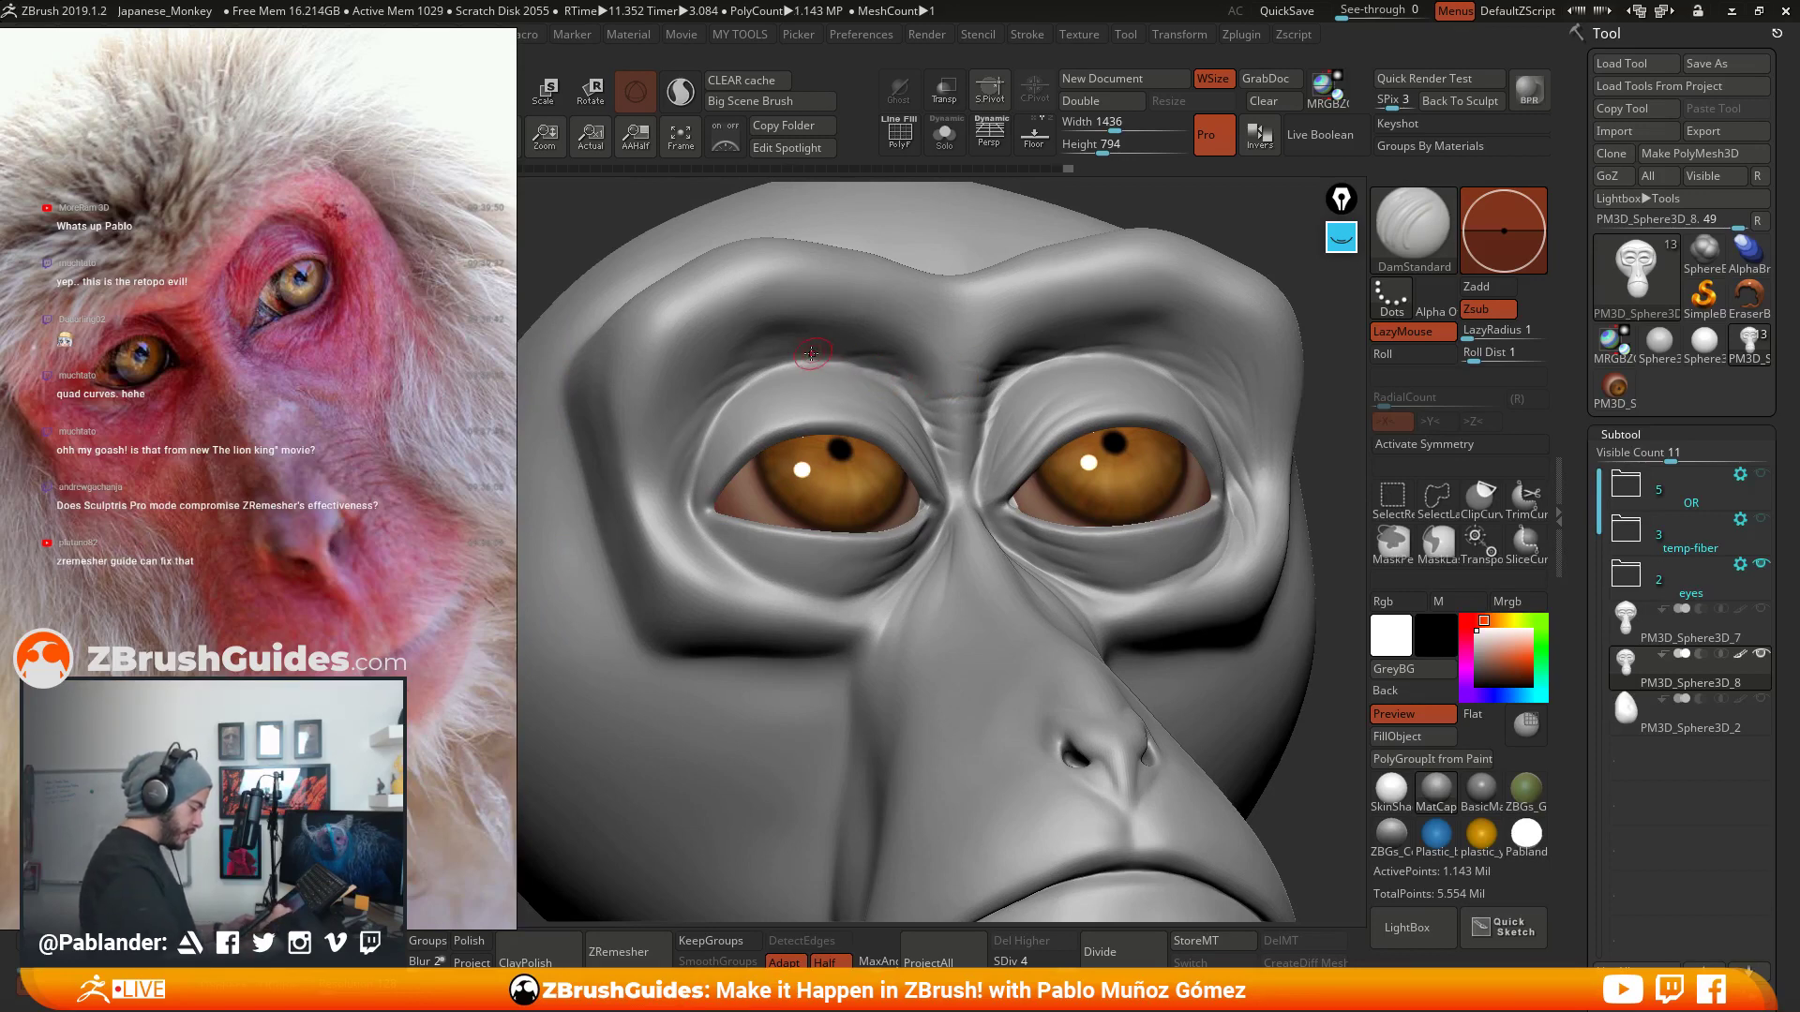
key(shift)
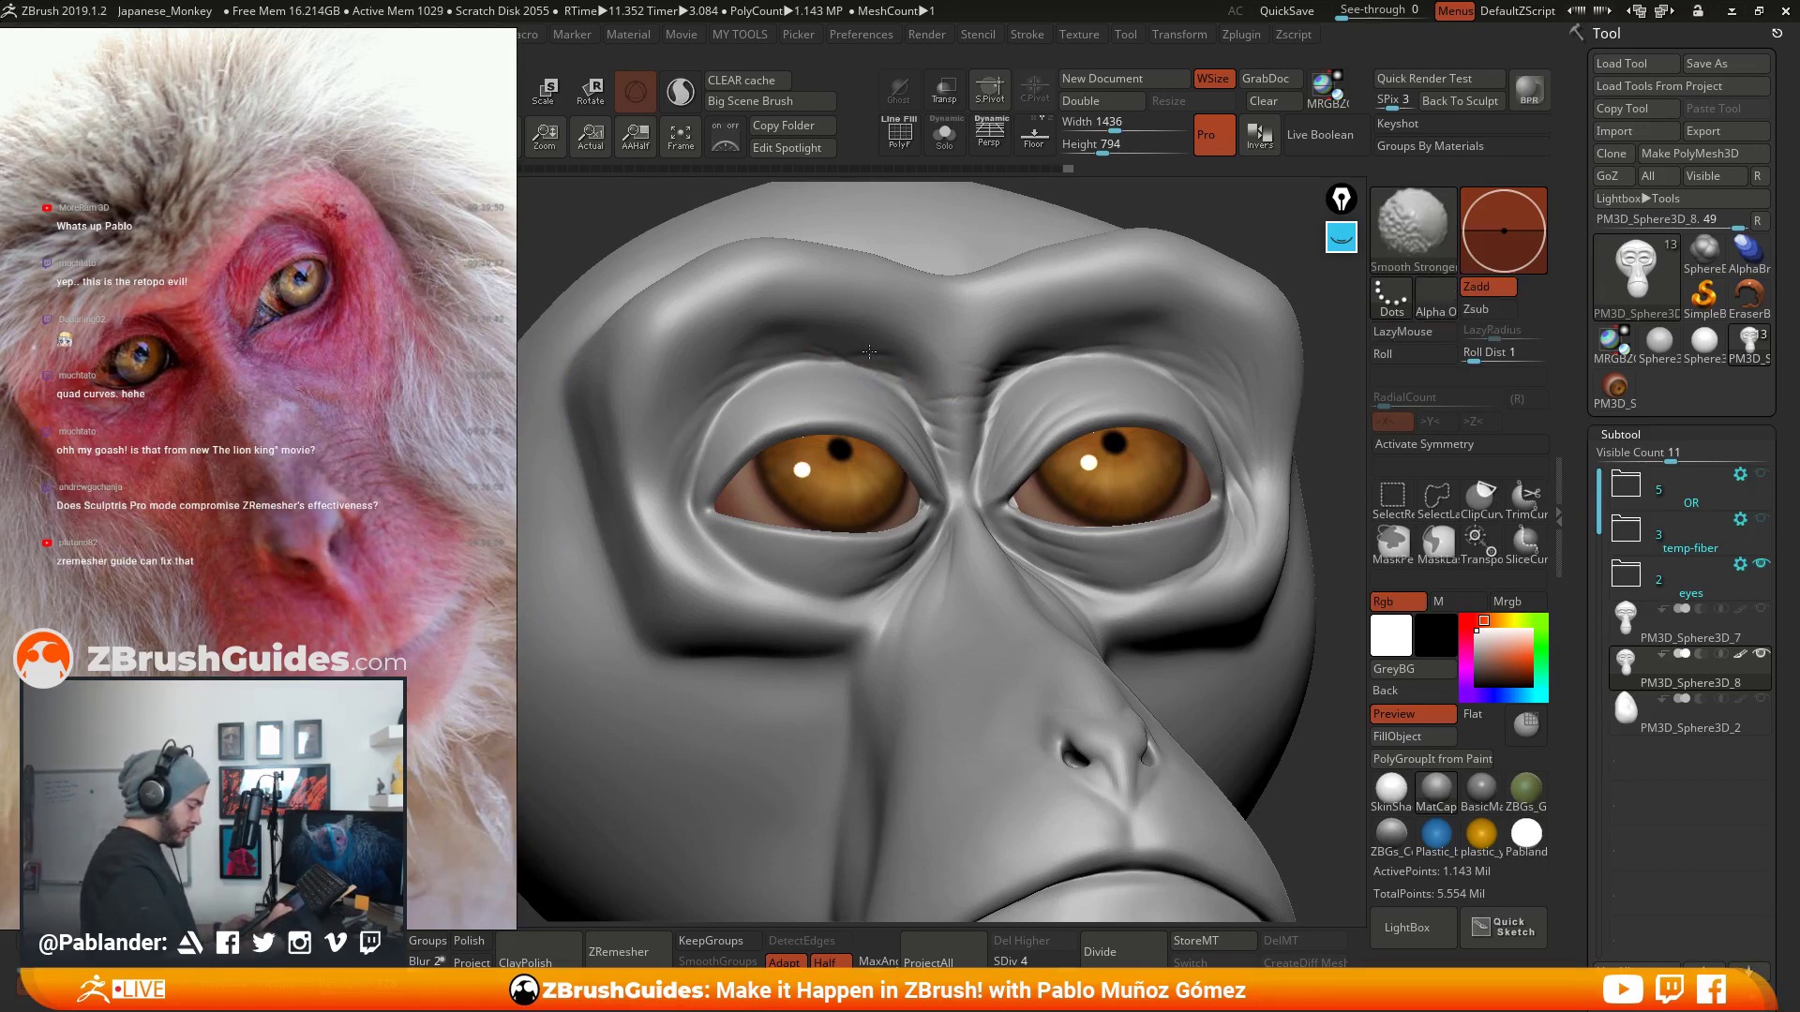
shift+drag(872, 354, 885, 375)
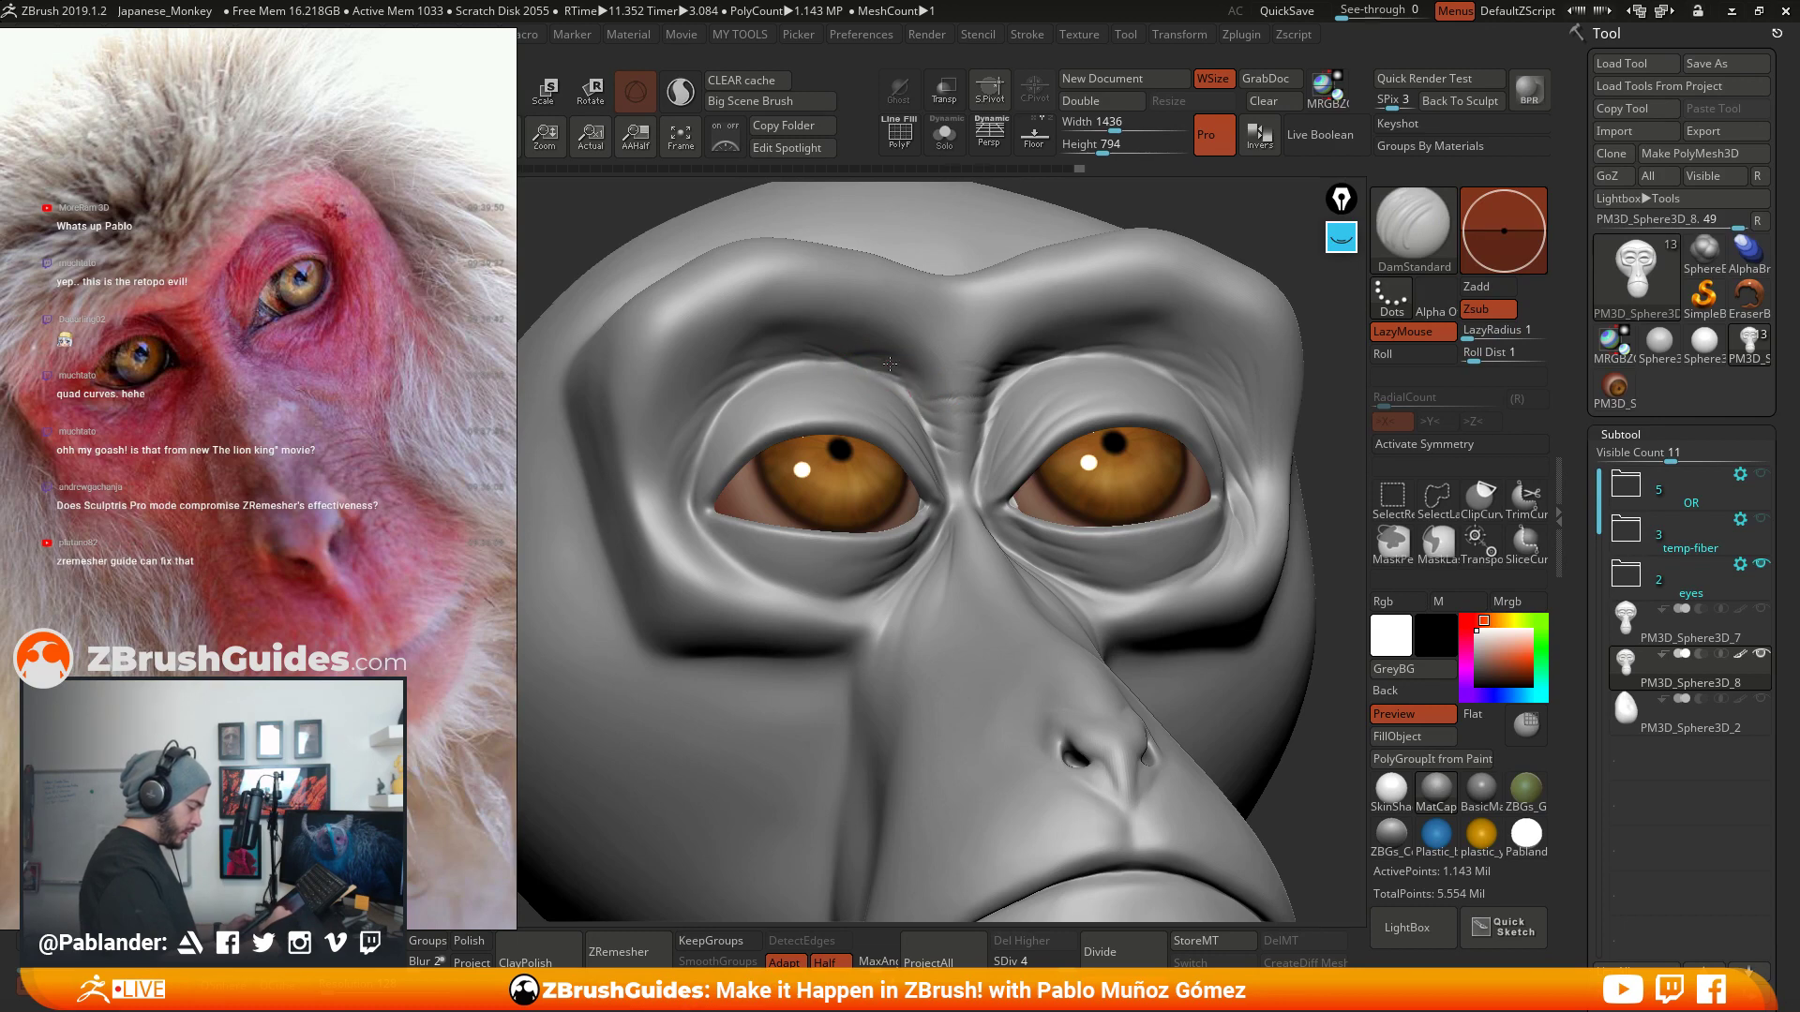
key(shift)
- Carve fine wrinkles below the inner corner and lower lid of the monkey's right eye
mouse_move(1069, 450)
right_down()
mouse_move(1078, 426)
mouse_move(1005, 498)
mouse_move(1051, 420)
mouse_move(1050, 525)
mouse_move(1078, 488)
right_up()
drag(996, 437, 1029, 384)
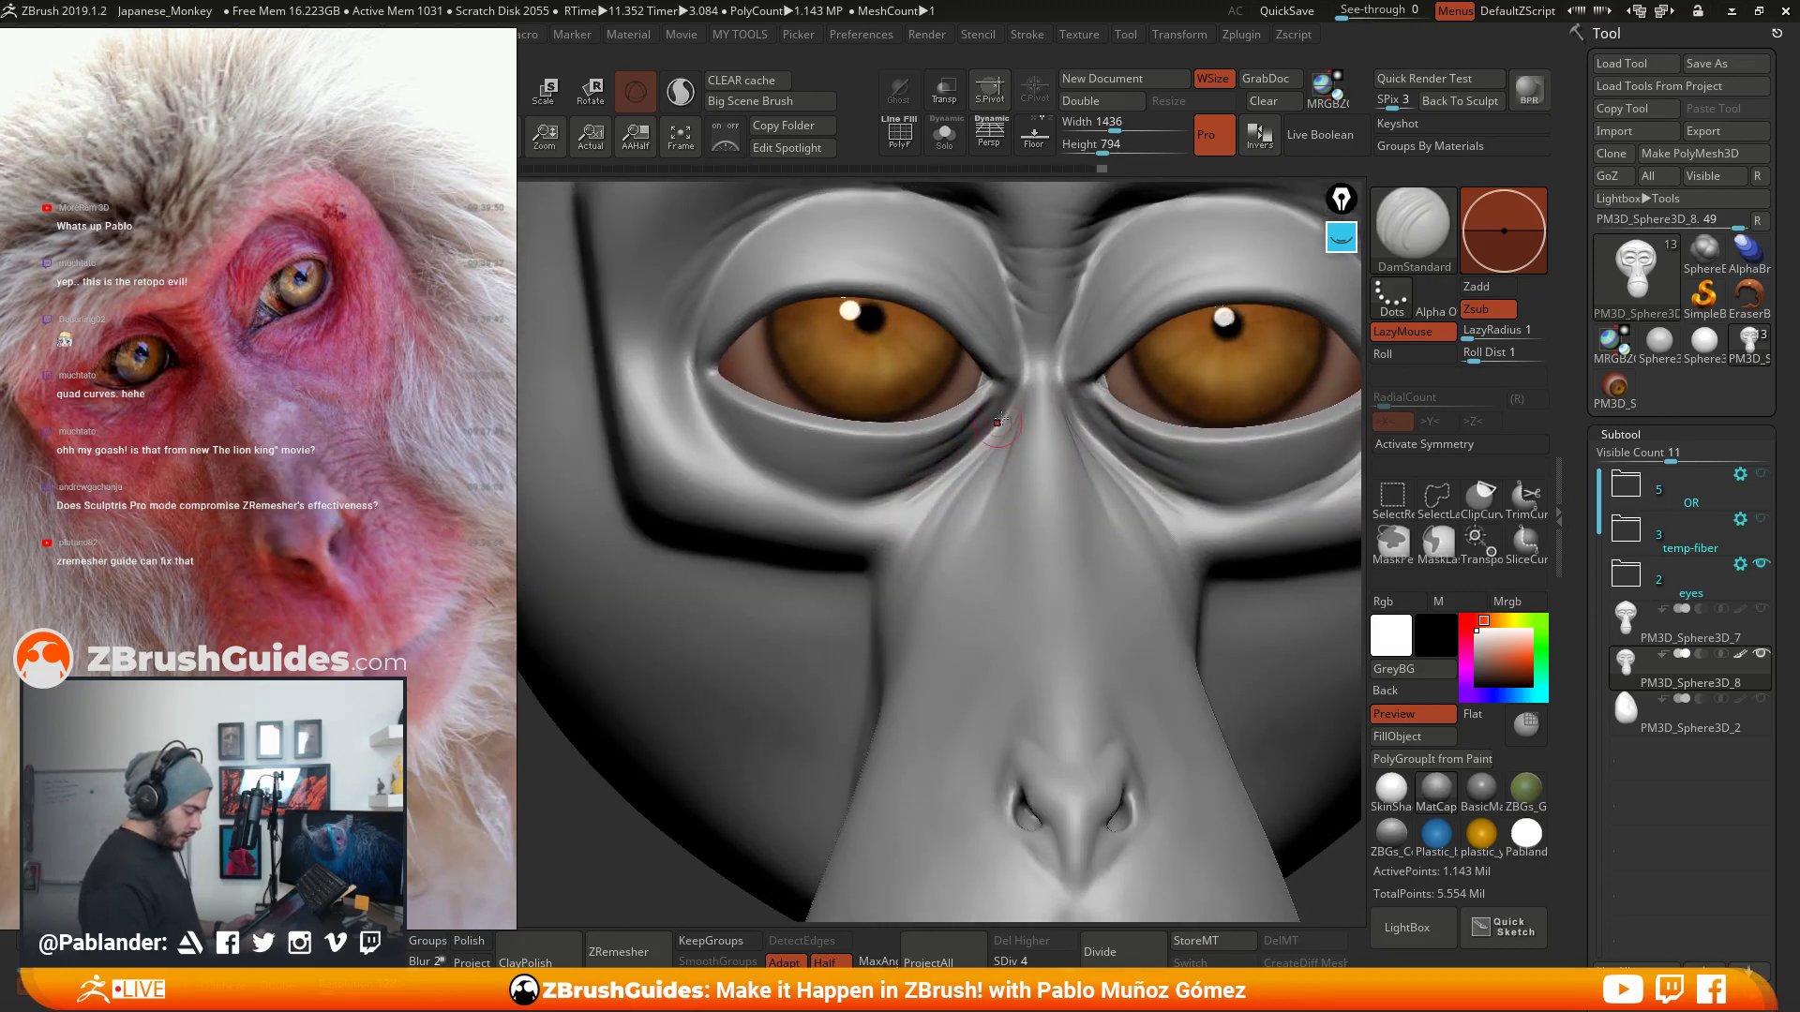
drag(889, 493, 862, 497)
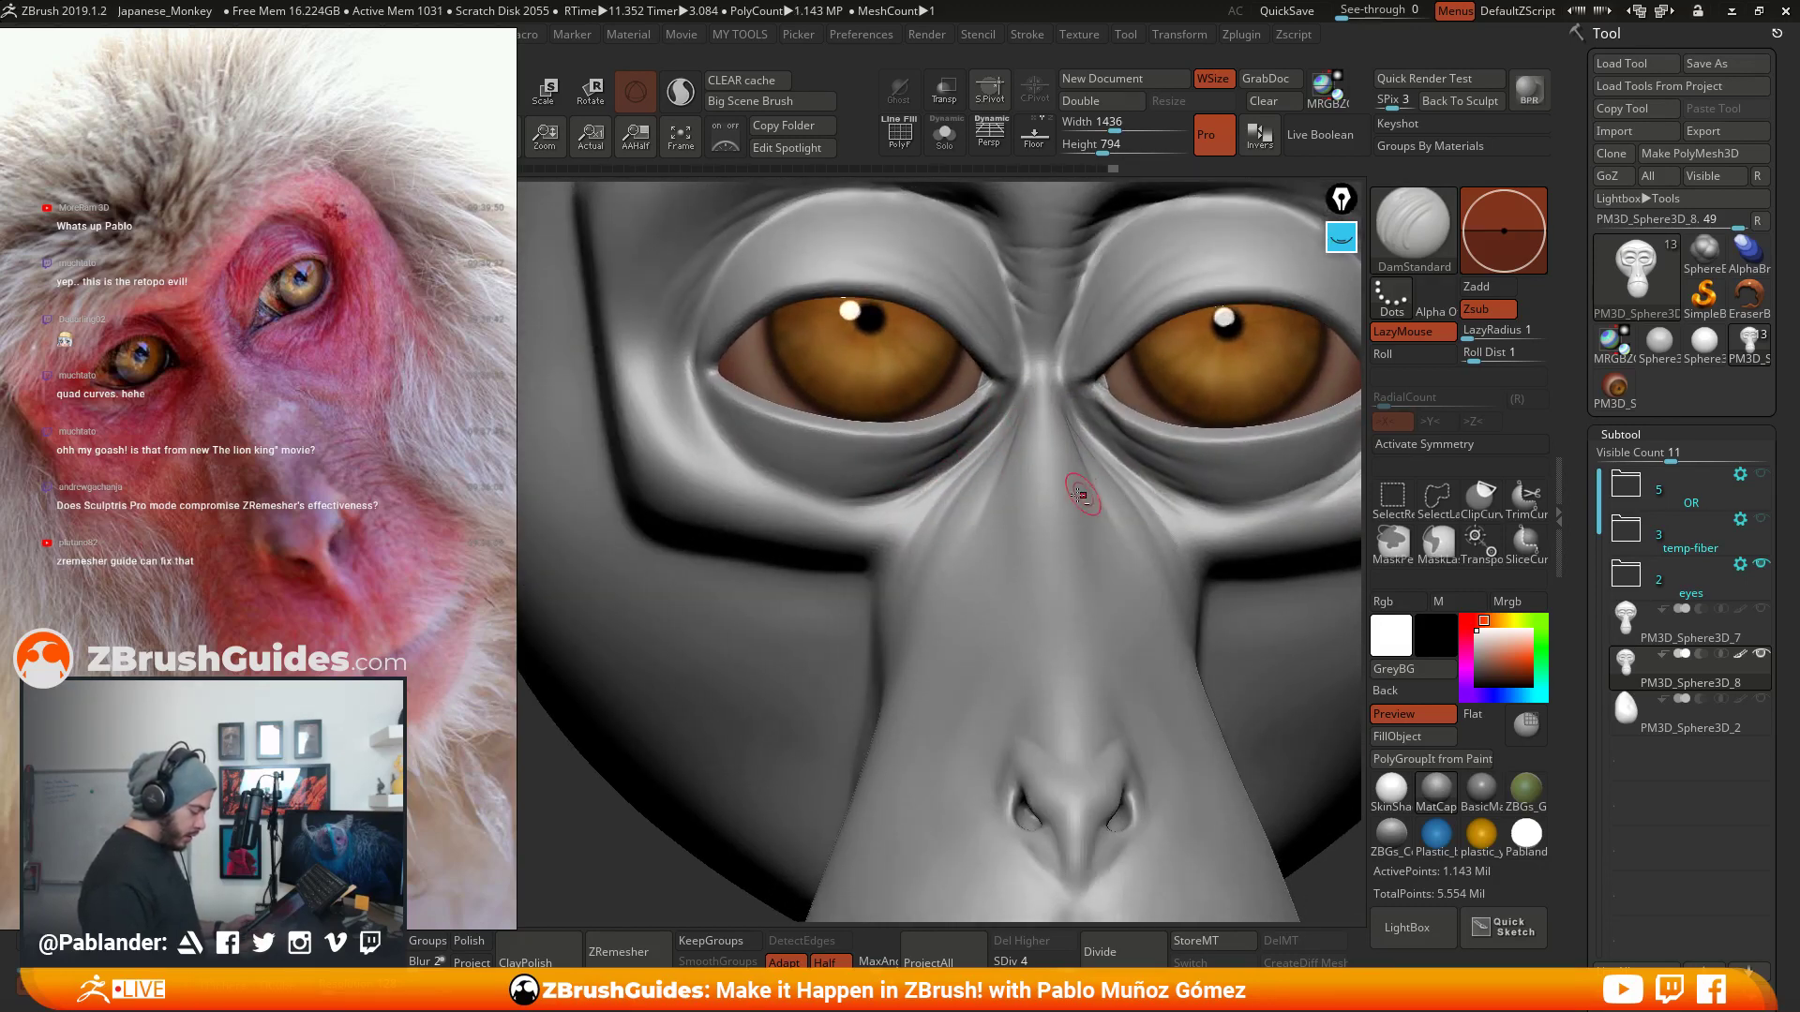
- Carve fine wrinkles around the outer corners of both monkey eyes with DamStandard and soften them
mouse_move(1081, 490)
alt+right_down()
mouse_move(980, 511)
mouse_move(844, 469)
mouse_move(801, 494)
mouse_move(985, 442)
mouse_move(887, 534)
alt+right_up()
mouse_move(1251, 414)
mouse_down()
mouse_move(1249, 436)
mouse_move(1150, 517)
mouse_move(1049, 498)
mouse_up()
key(shift)
drag(750, 470, 718, 418)
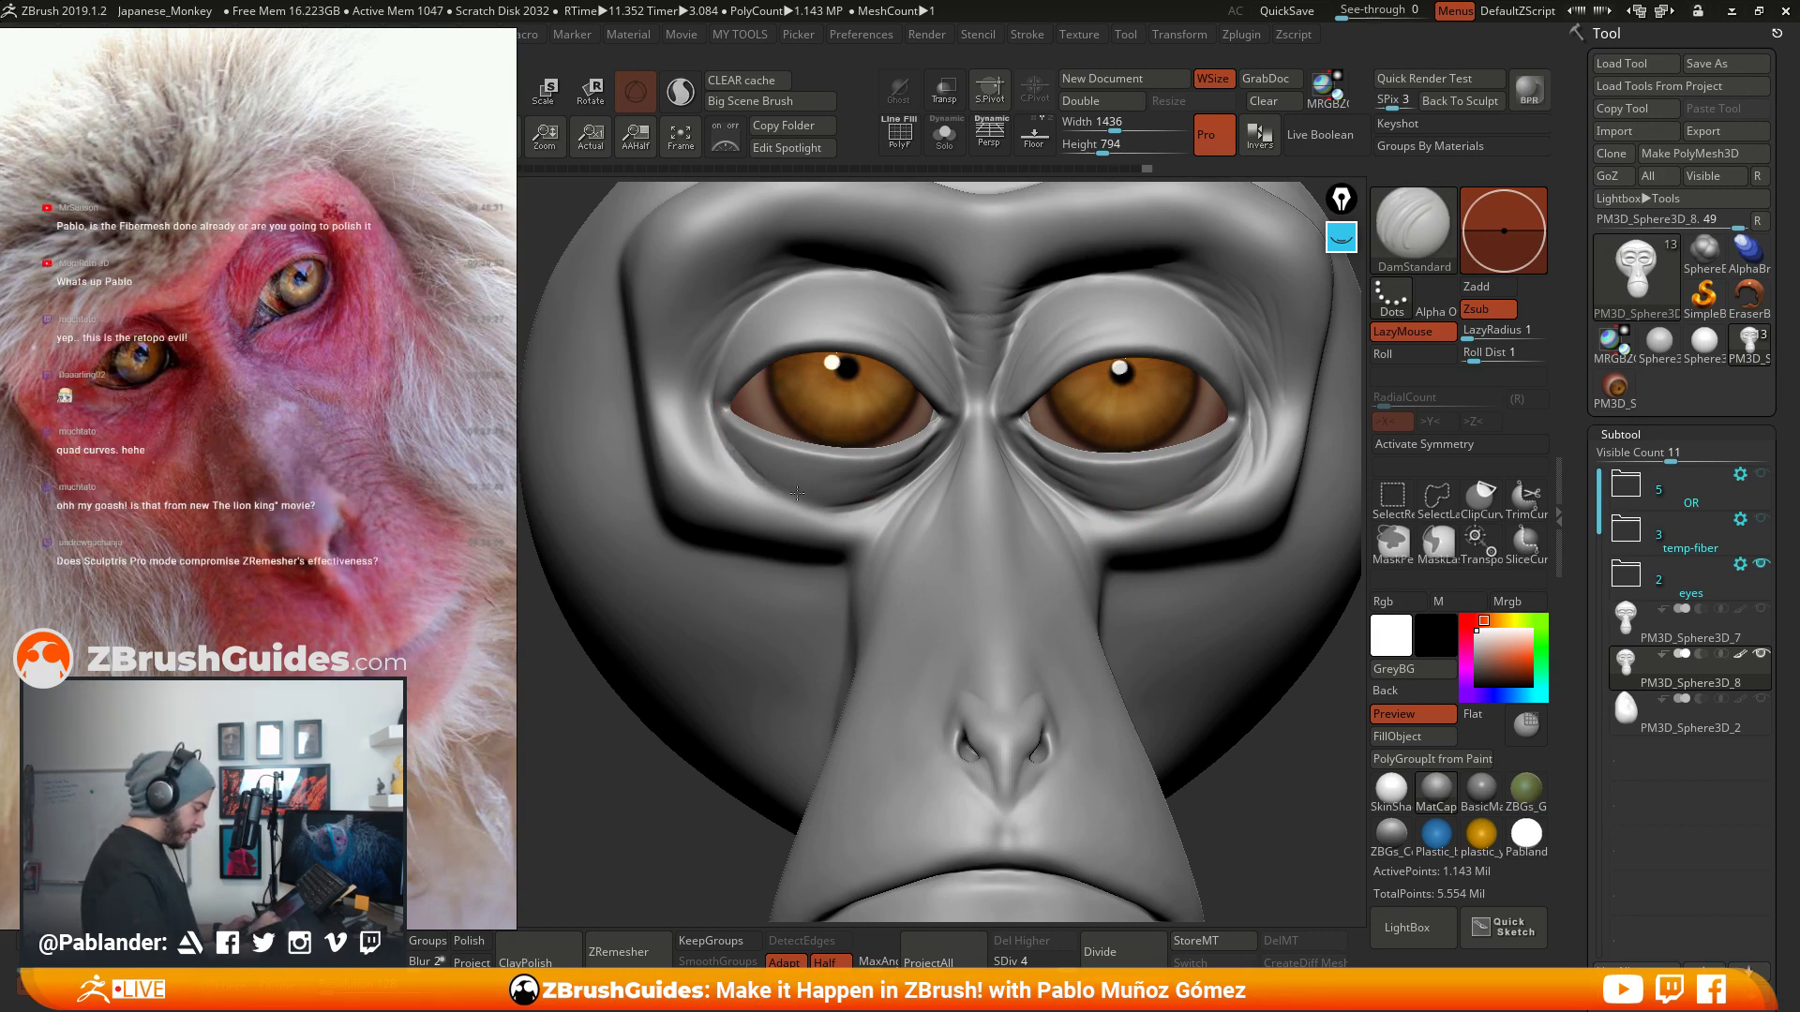
mouse_move(795, 501)
shift+mouse_down()
mouse_move(708, 398)
mouse_move(758, 331)
shift+mouse_up()
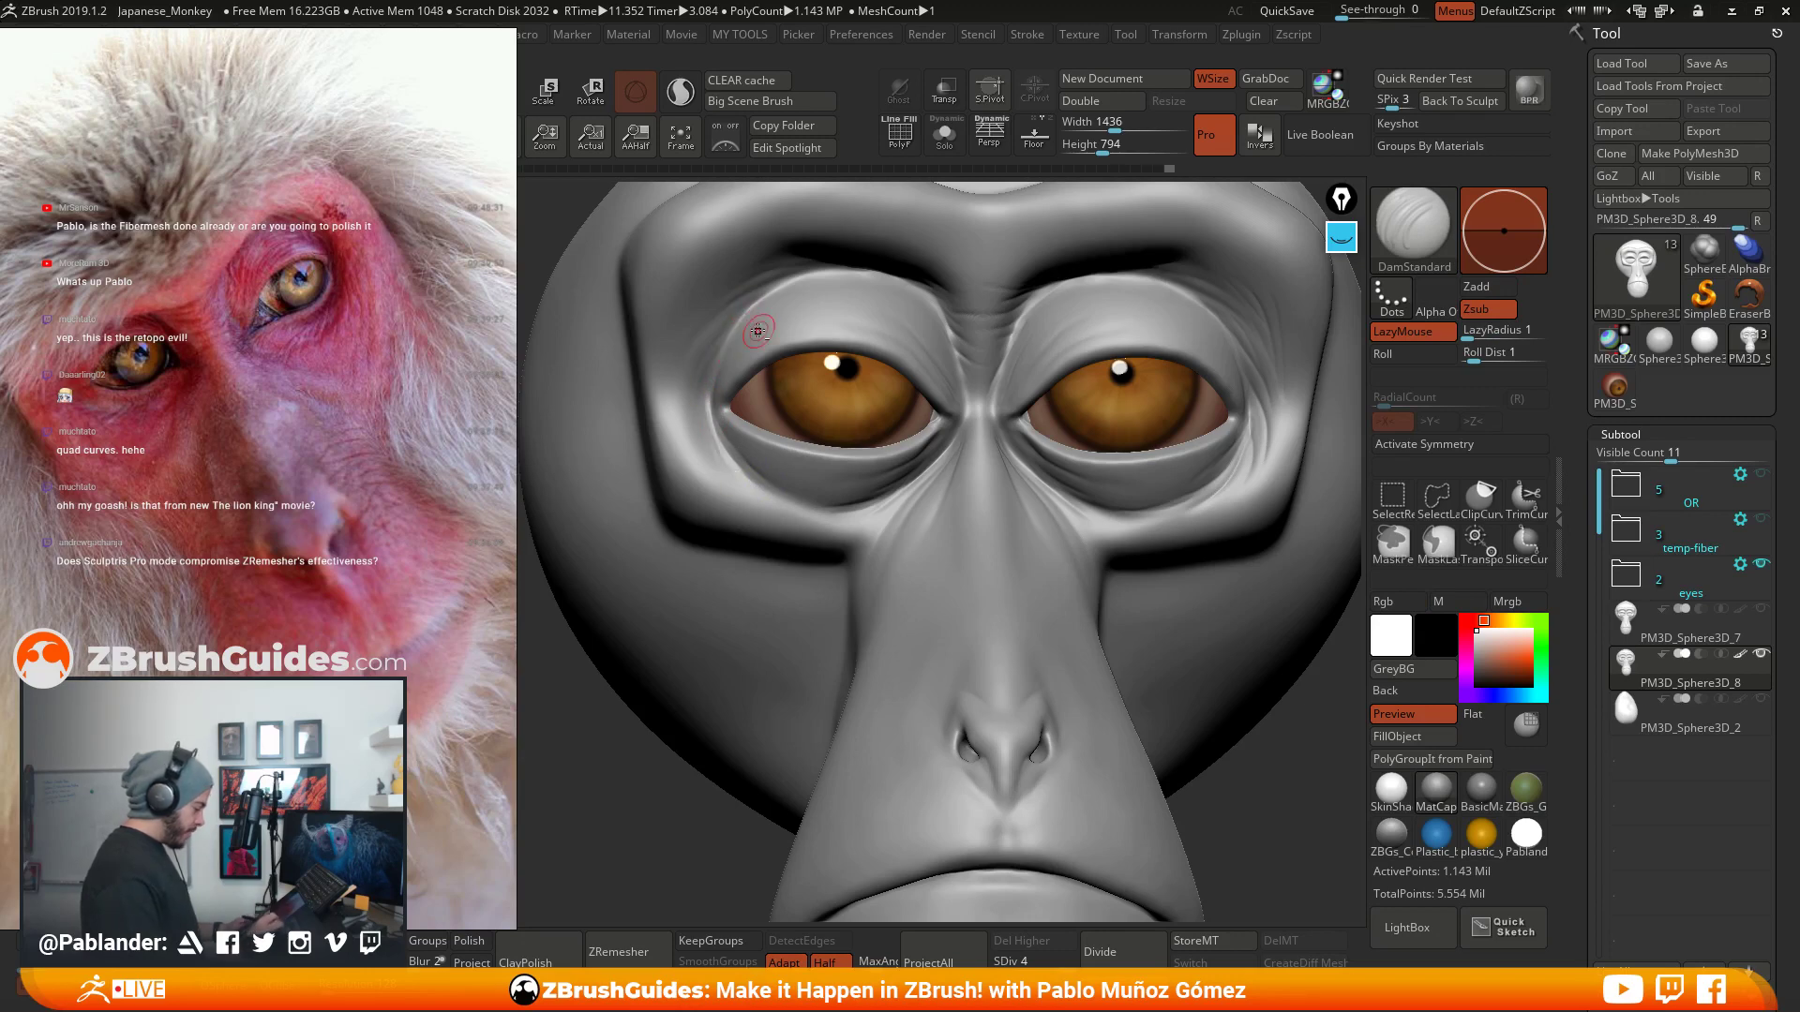
- Carve and smooth thin creases along the outer end of the monkey's right upper eyelid and around its outer corner
alt+right_drag(757, 331, 788, 356)
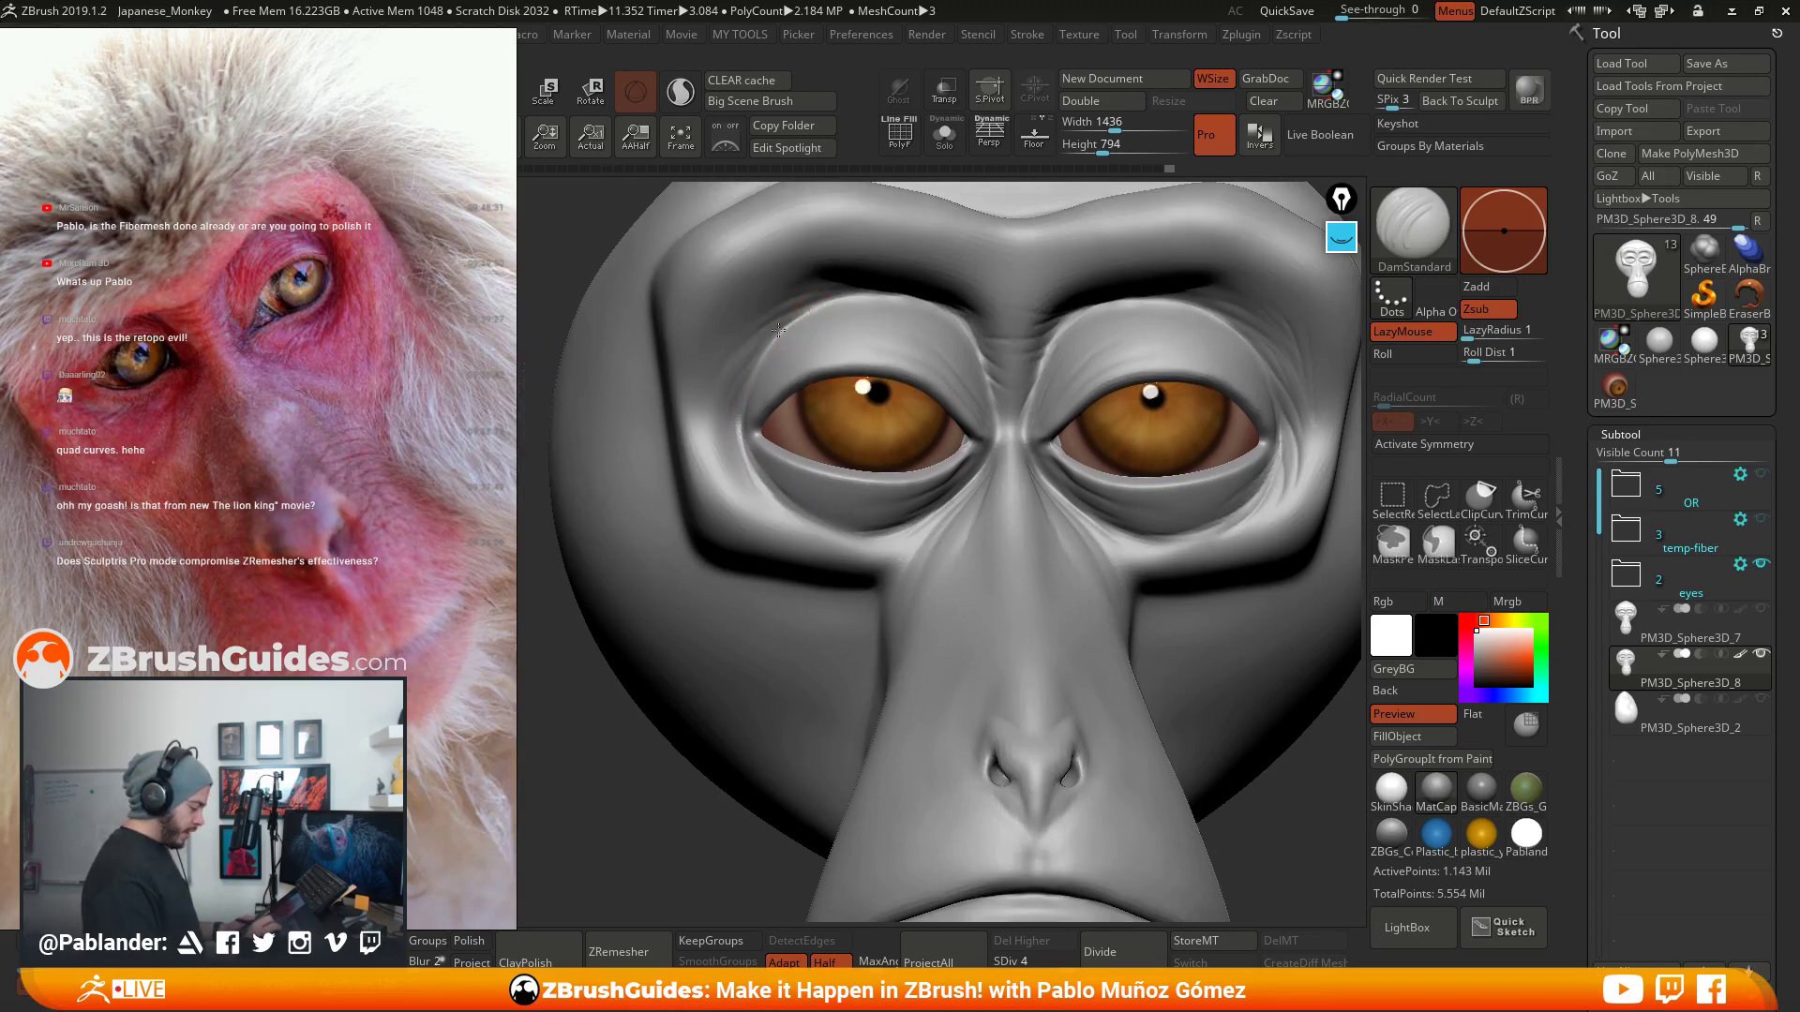
drag(802, 318, 733, 354)
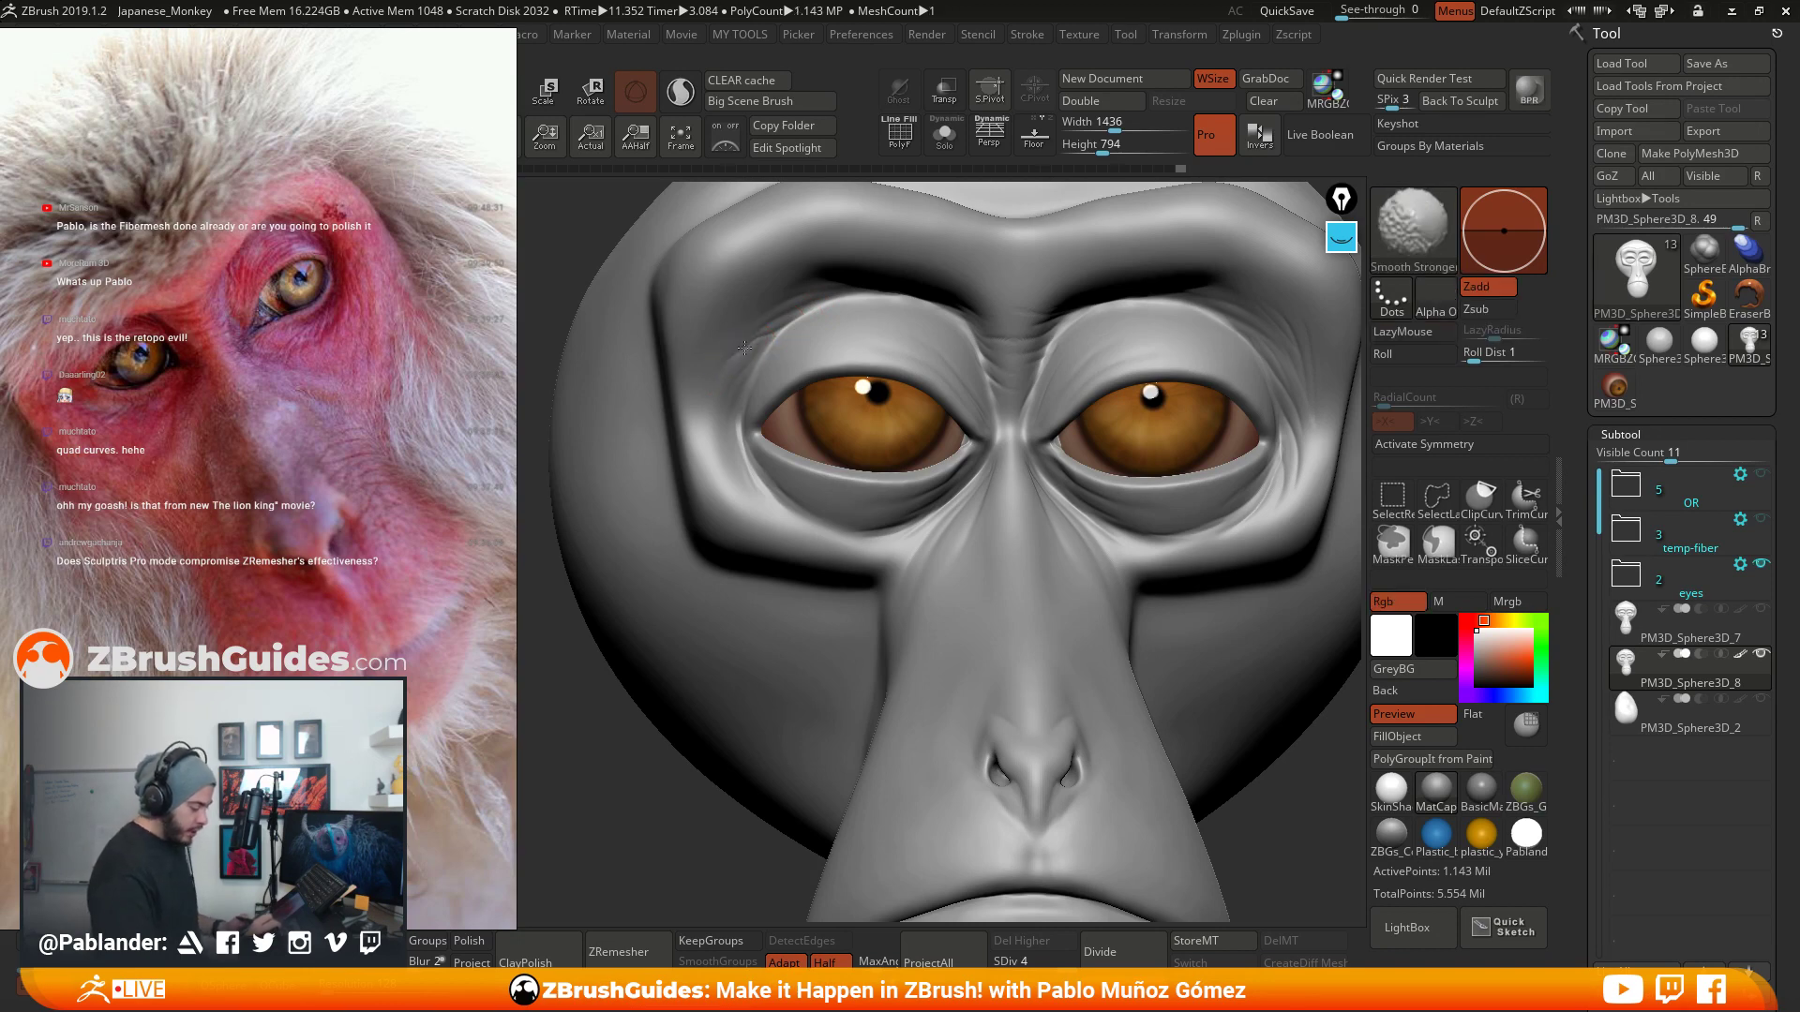
drag(820, 310, 775, 339)
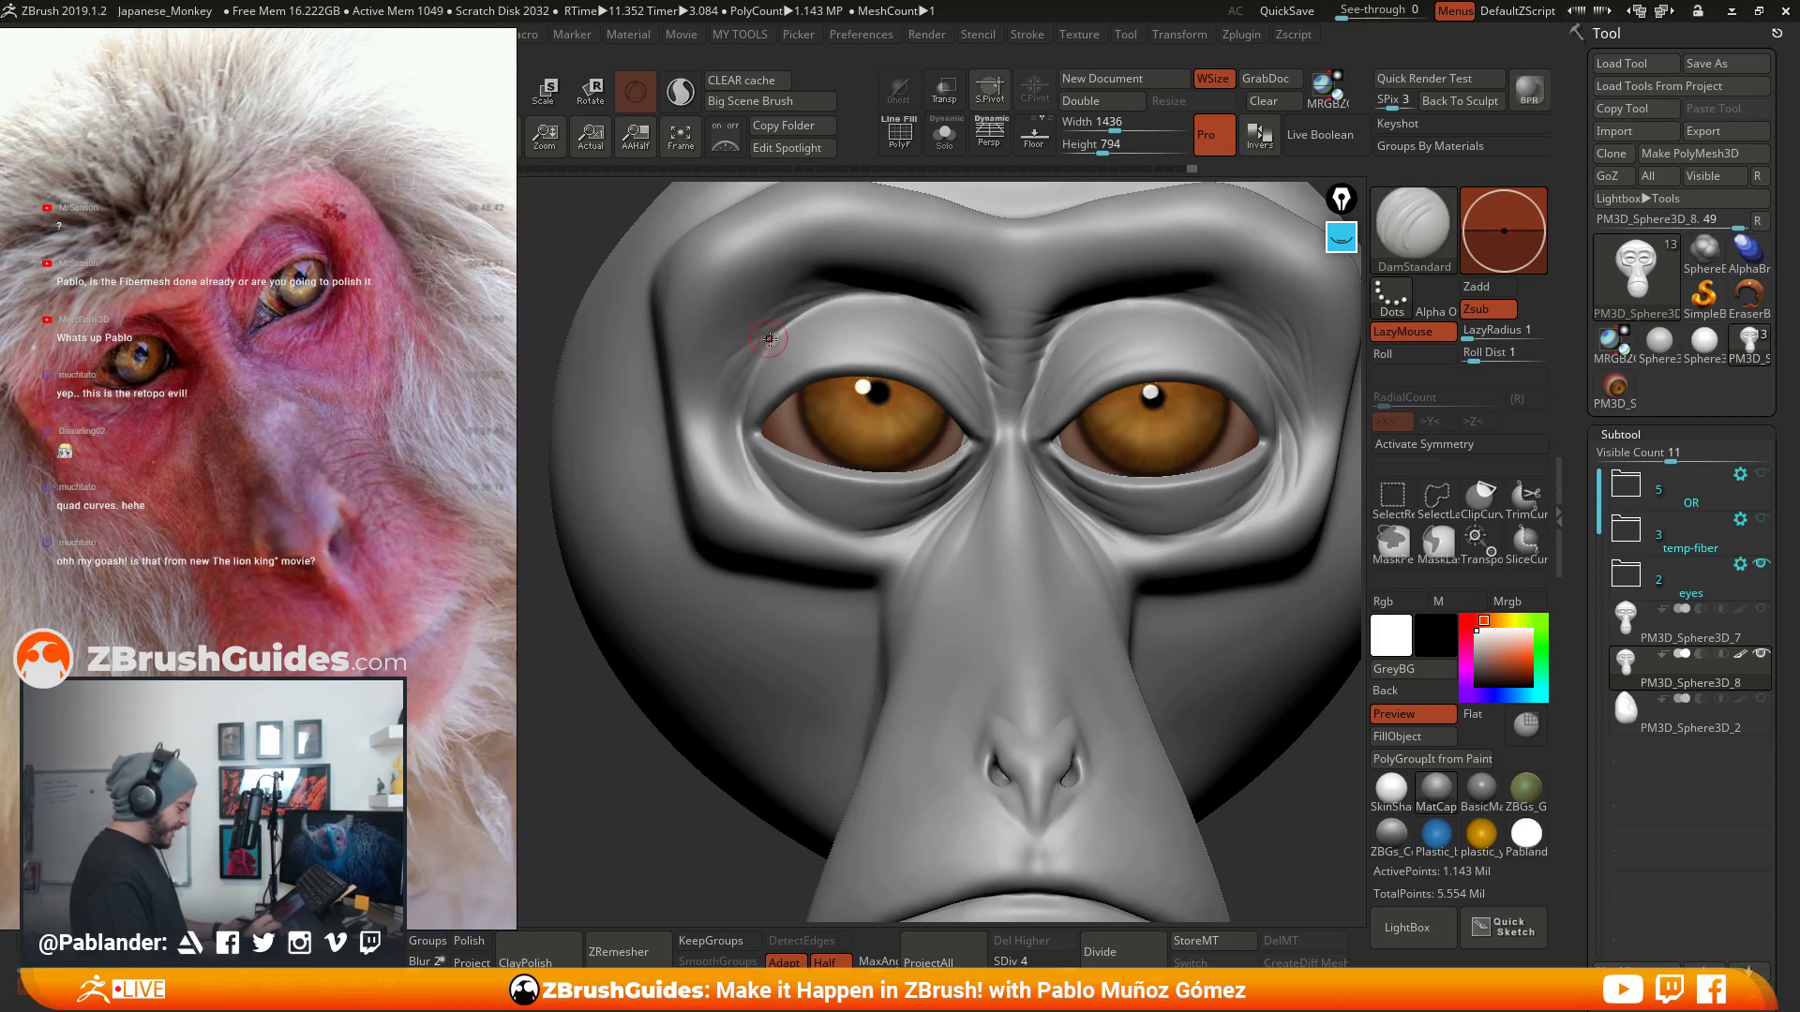
drag(783, 322, 776, 334)
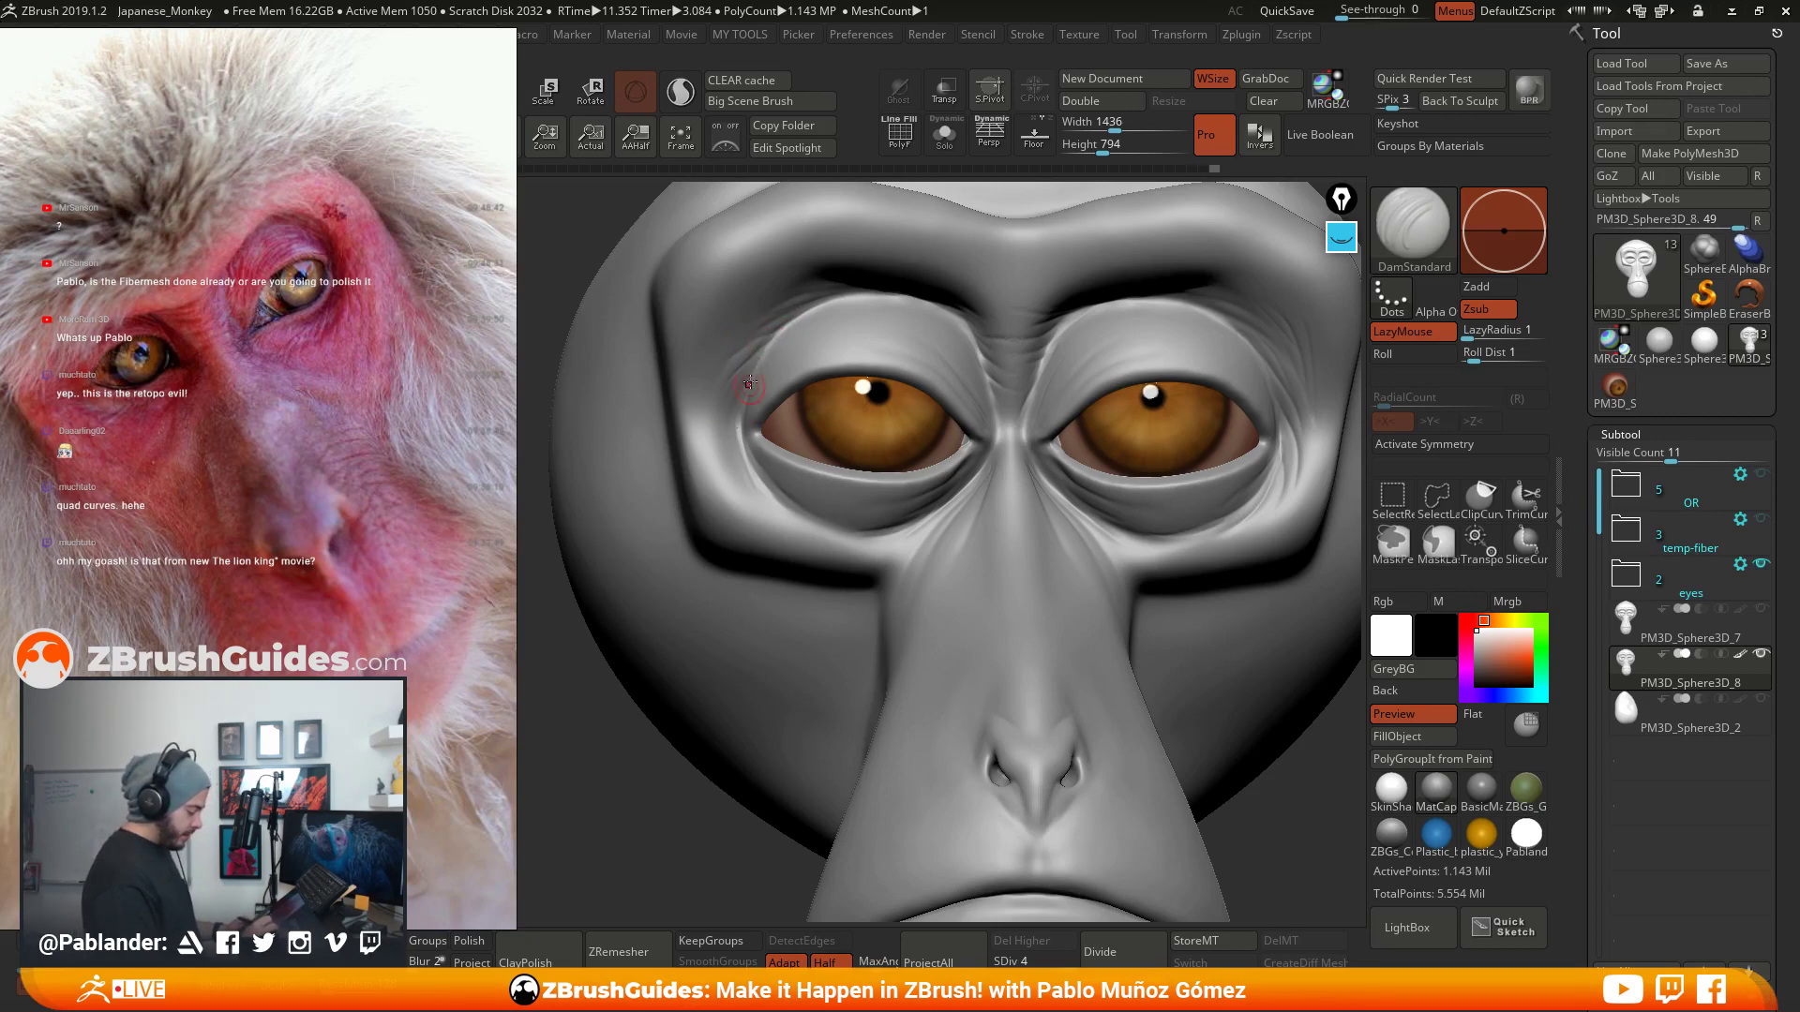
drag(785, 460, 799, 464)
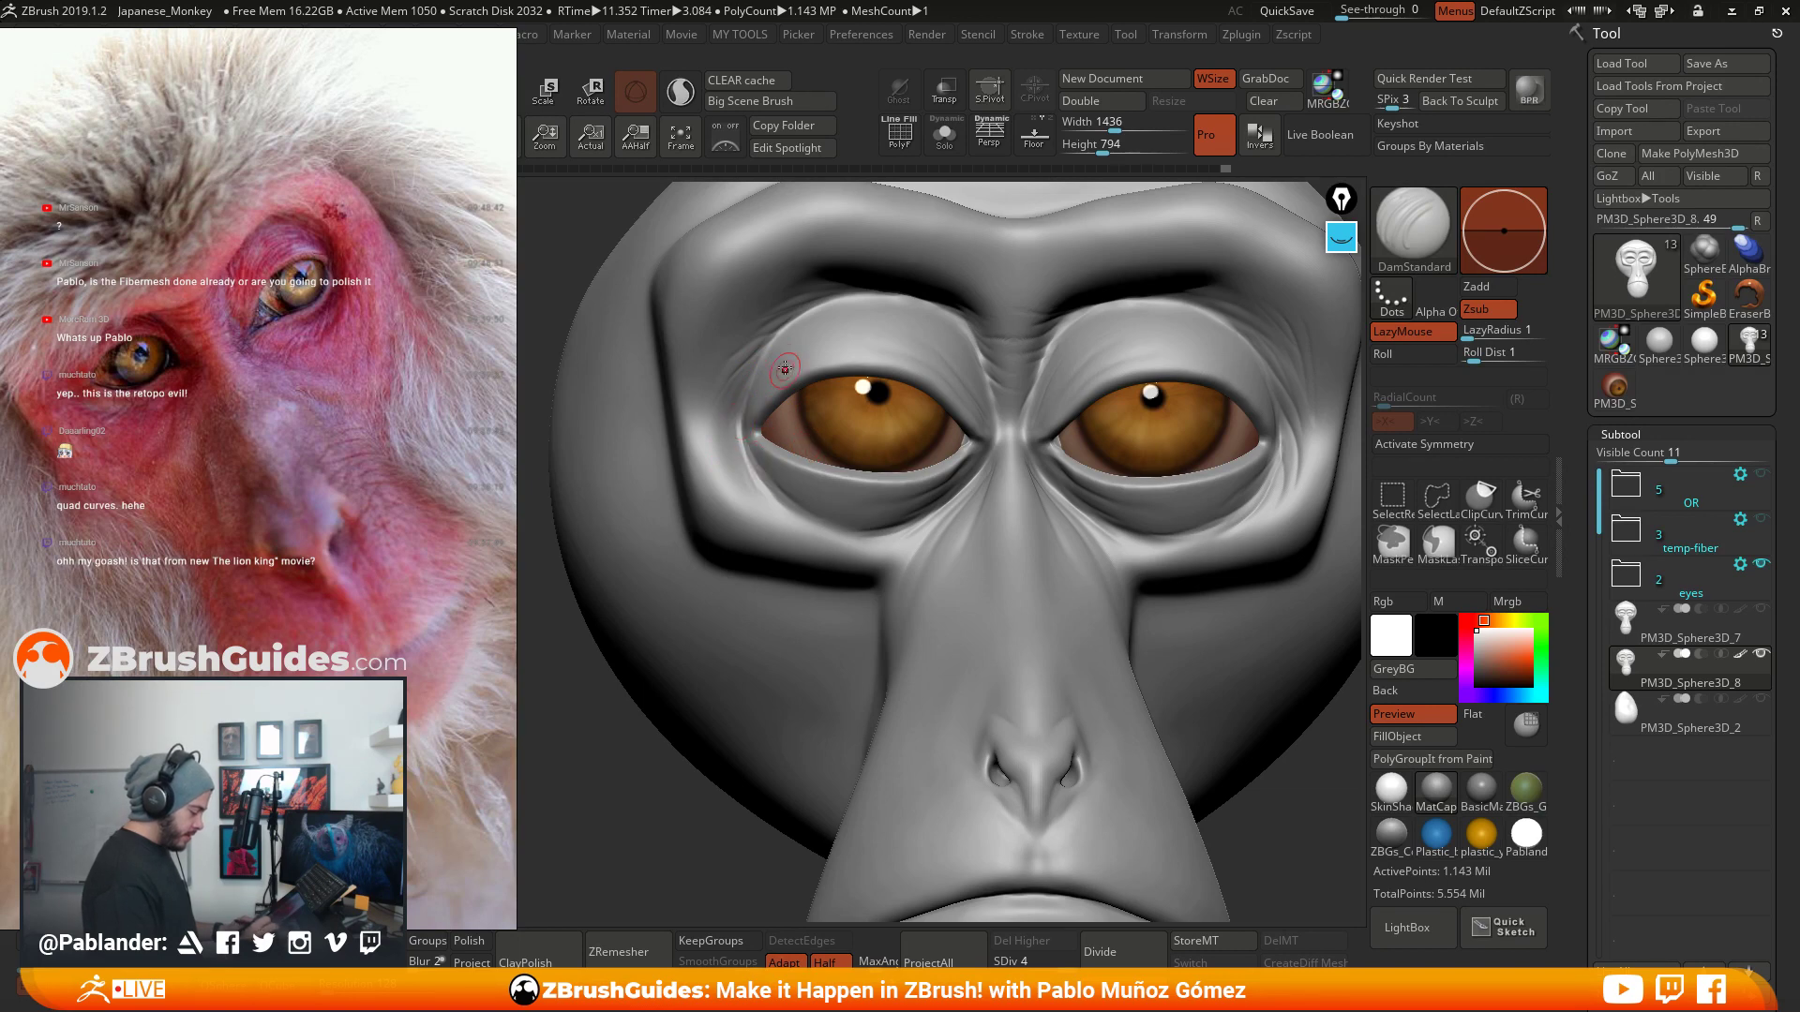
- Carve short creases beside the inner end of the monkey's right upper eyelid and smooth them
right_drag(785, 368, 767, 402)
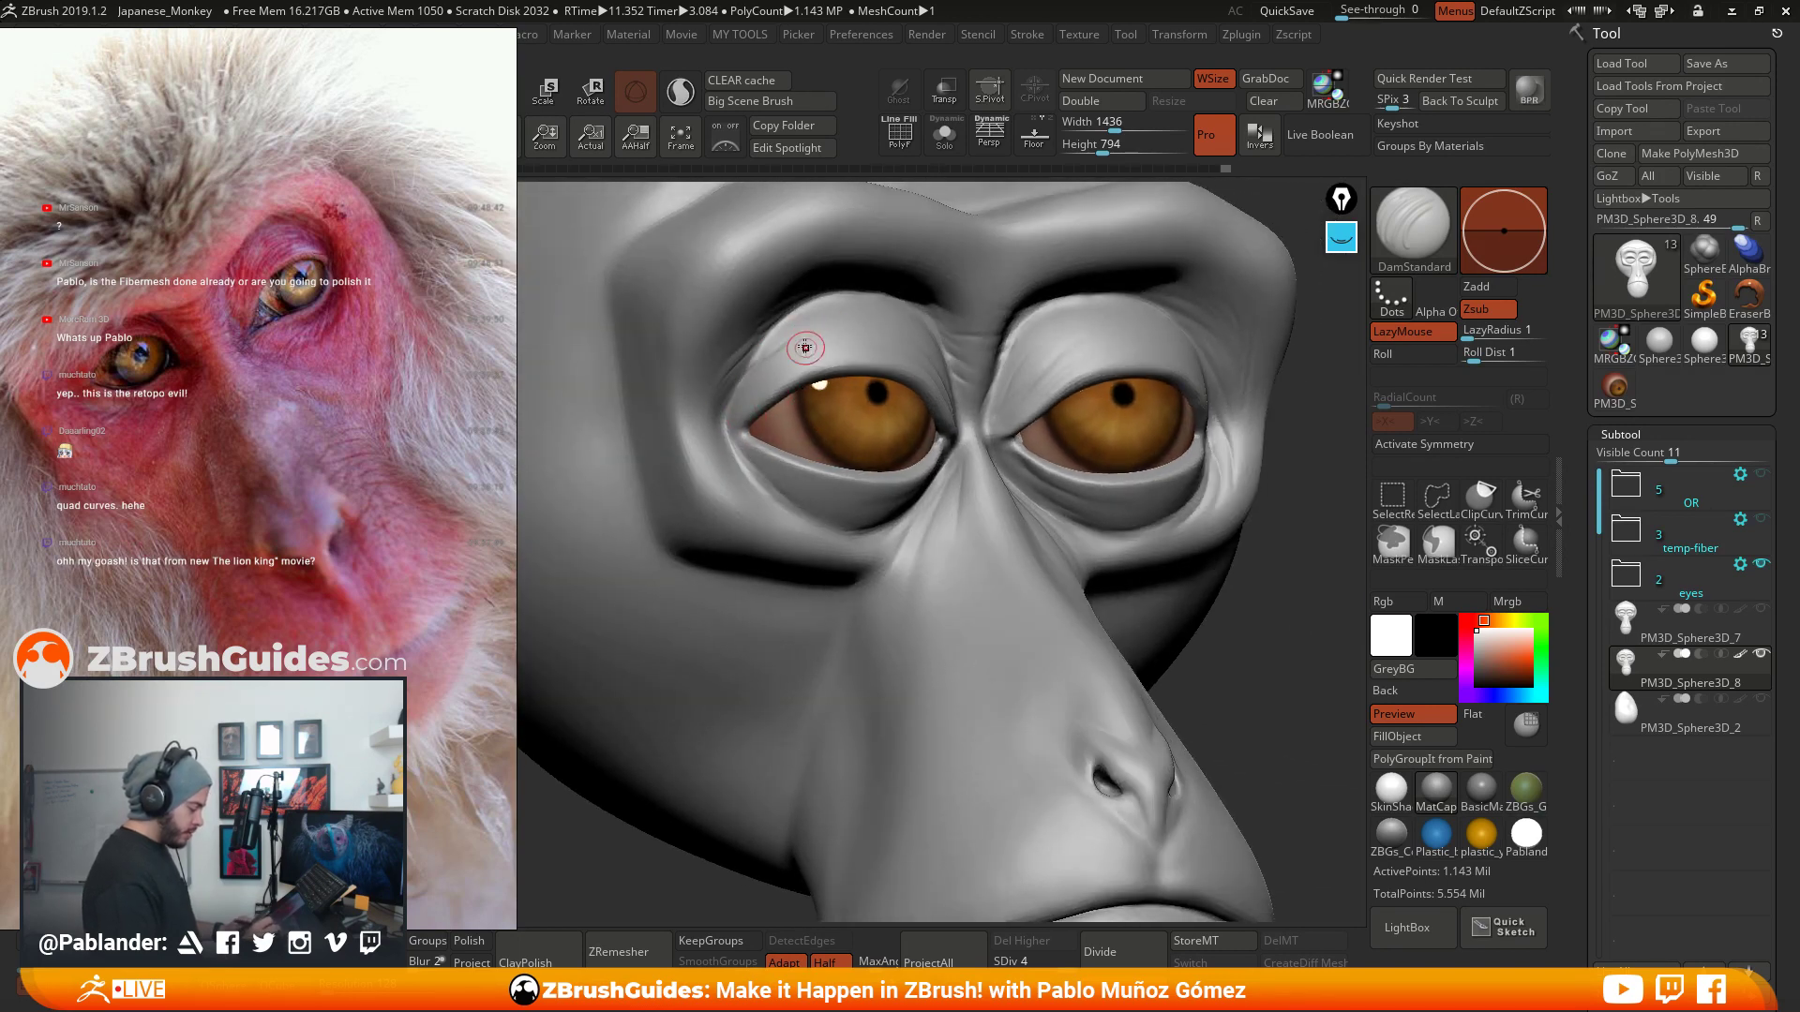
right_drag(872, 386, 809, 369)
alt+right_drag(1044, 416, 992, 407)
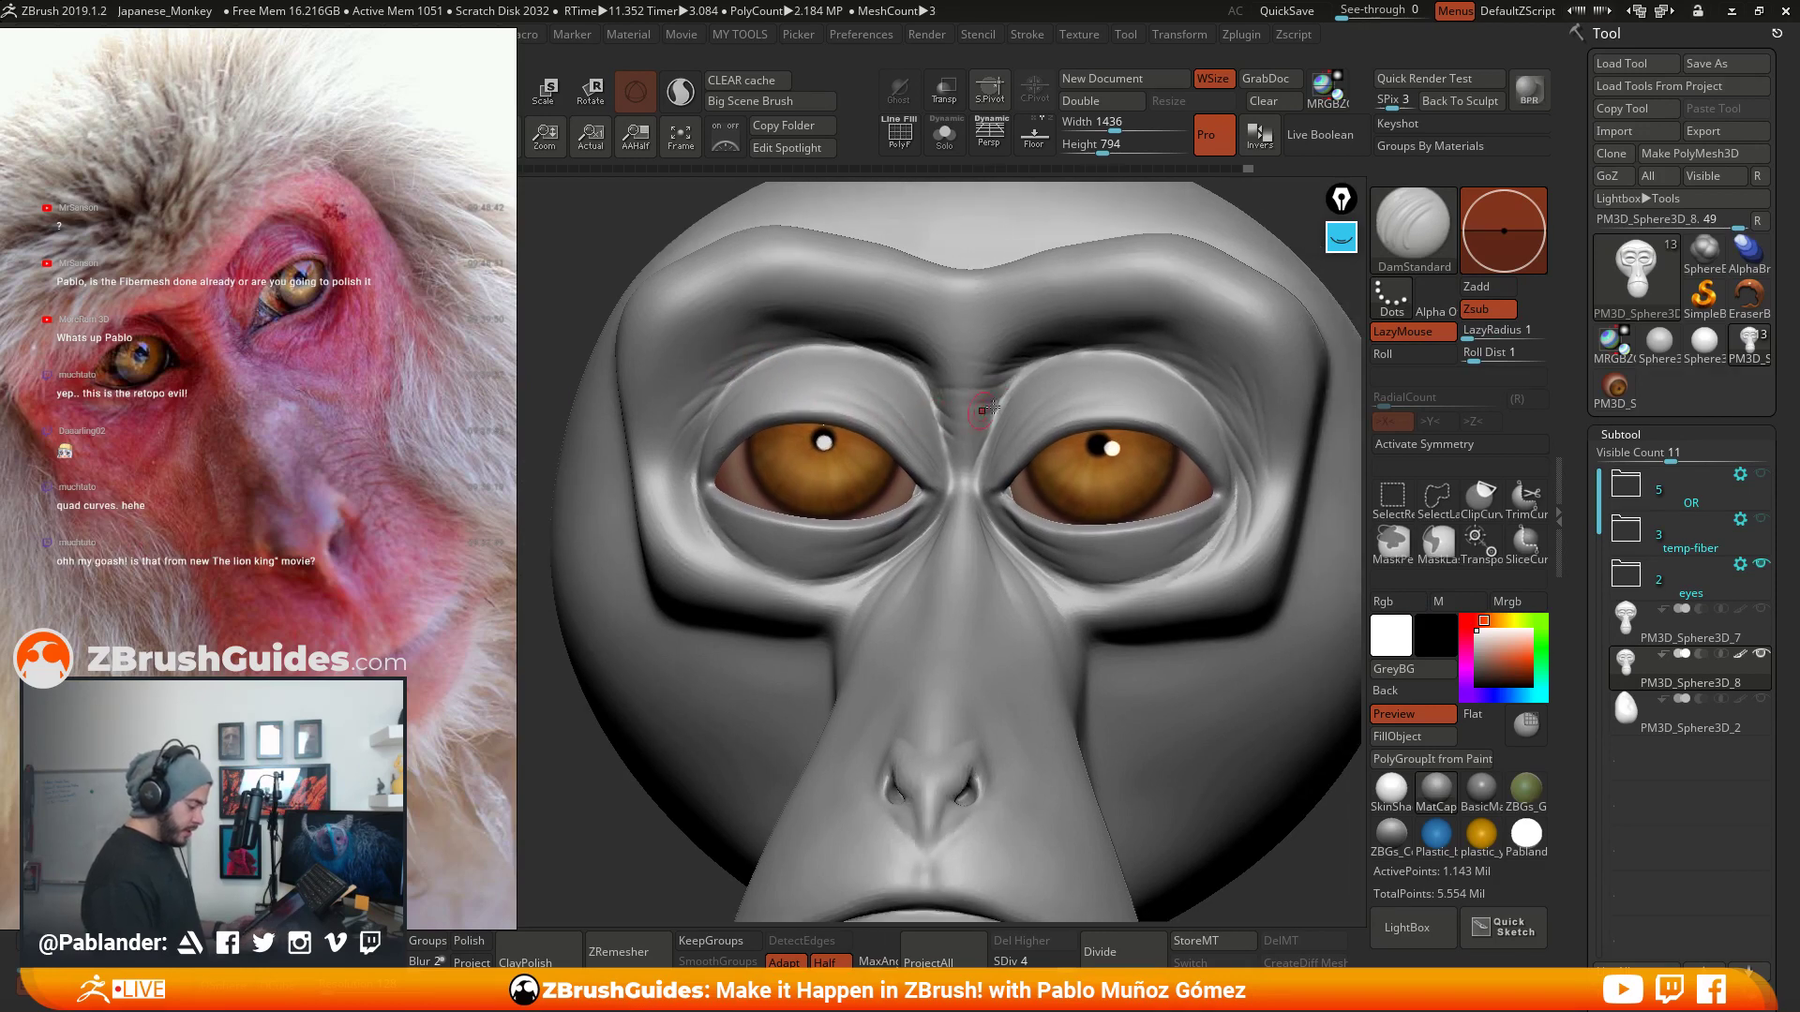
drag(944, 457, 916, 388)
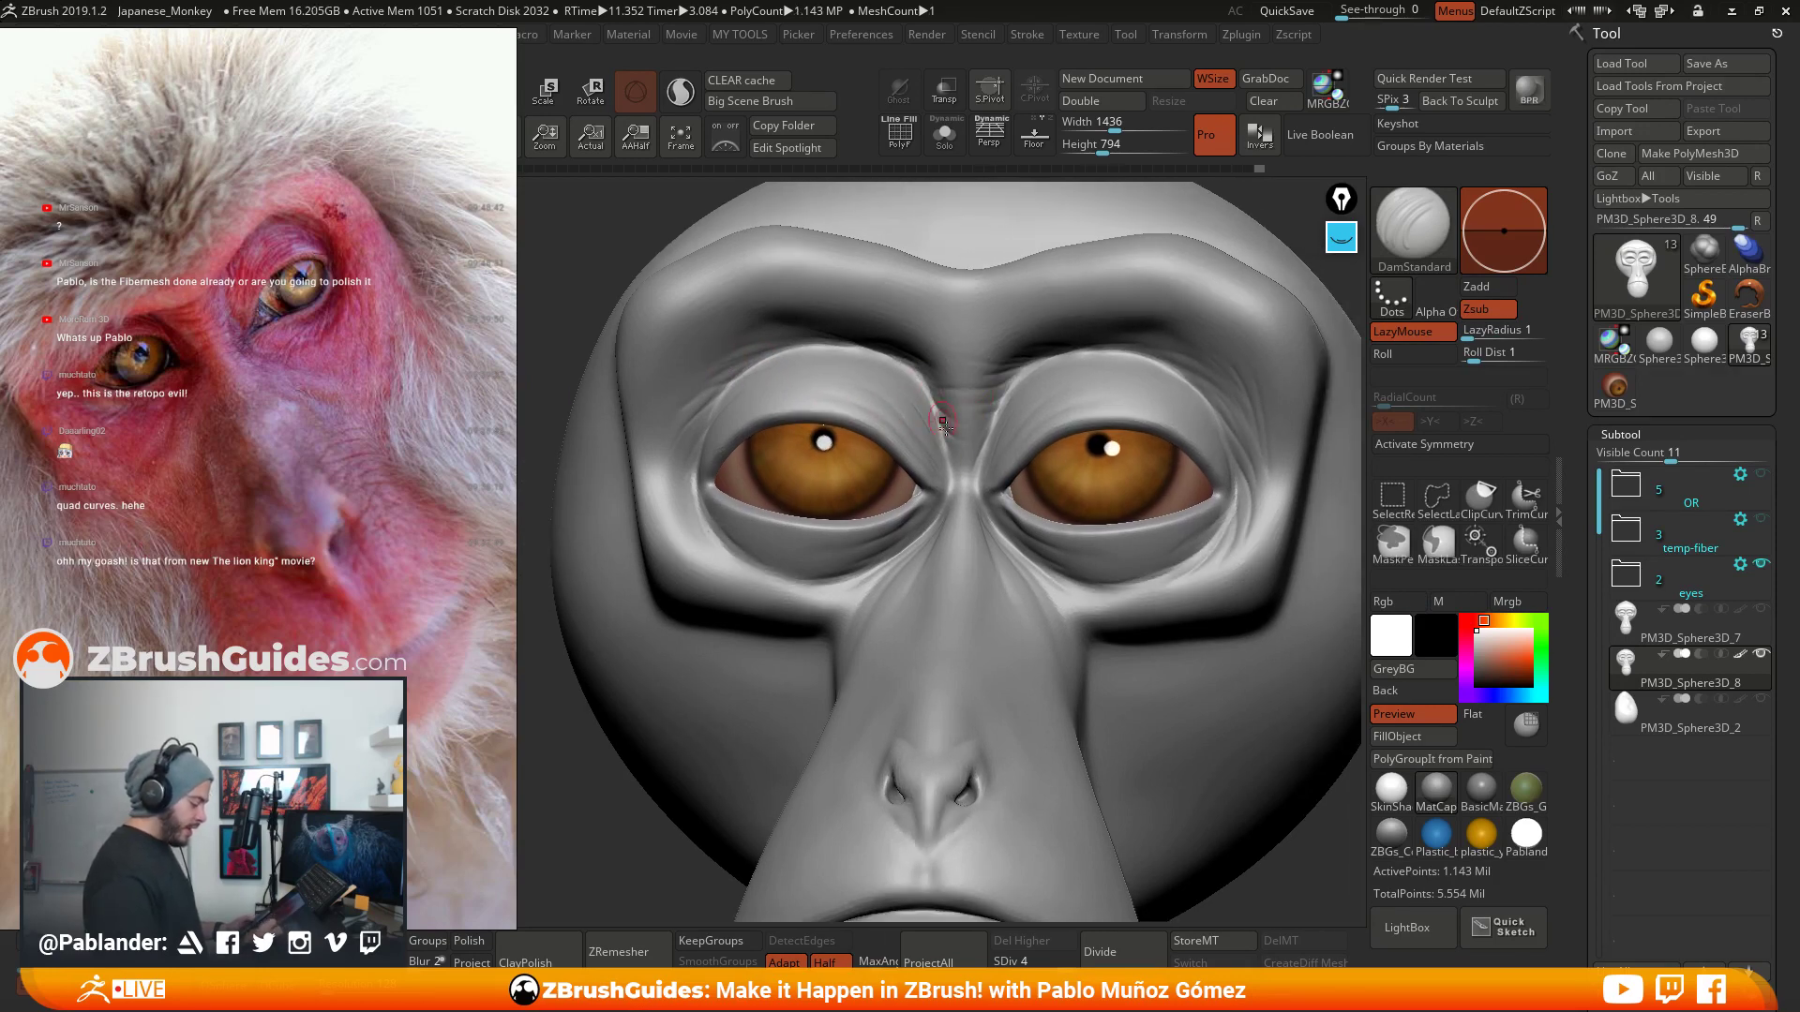
right_drag(940, 414, 957, 463)
shift+drag(903, 403, 900, 392)
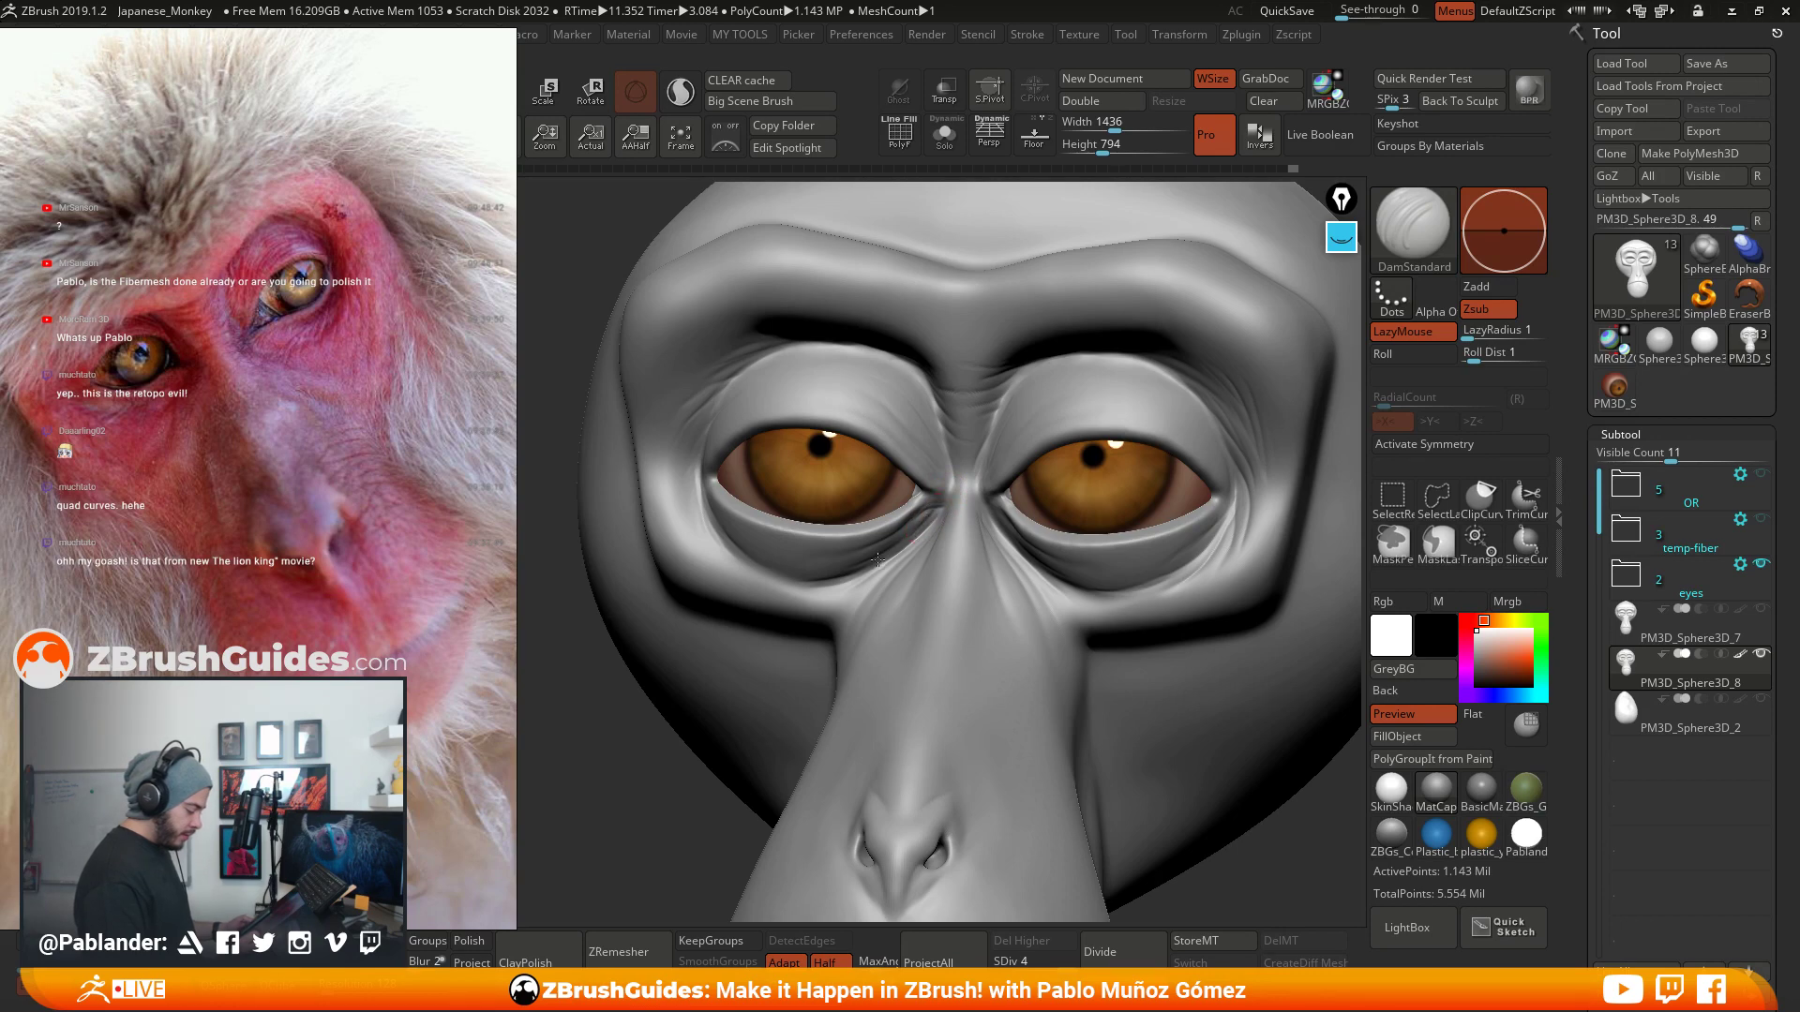
right_drag(879, 560, 1028, 506)
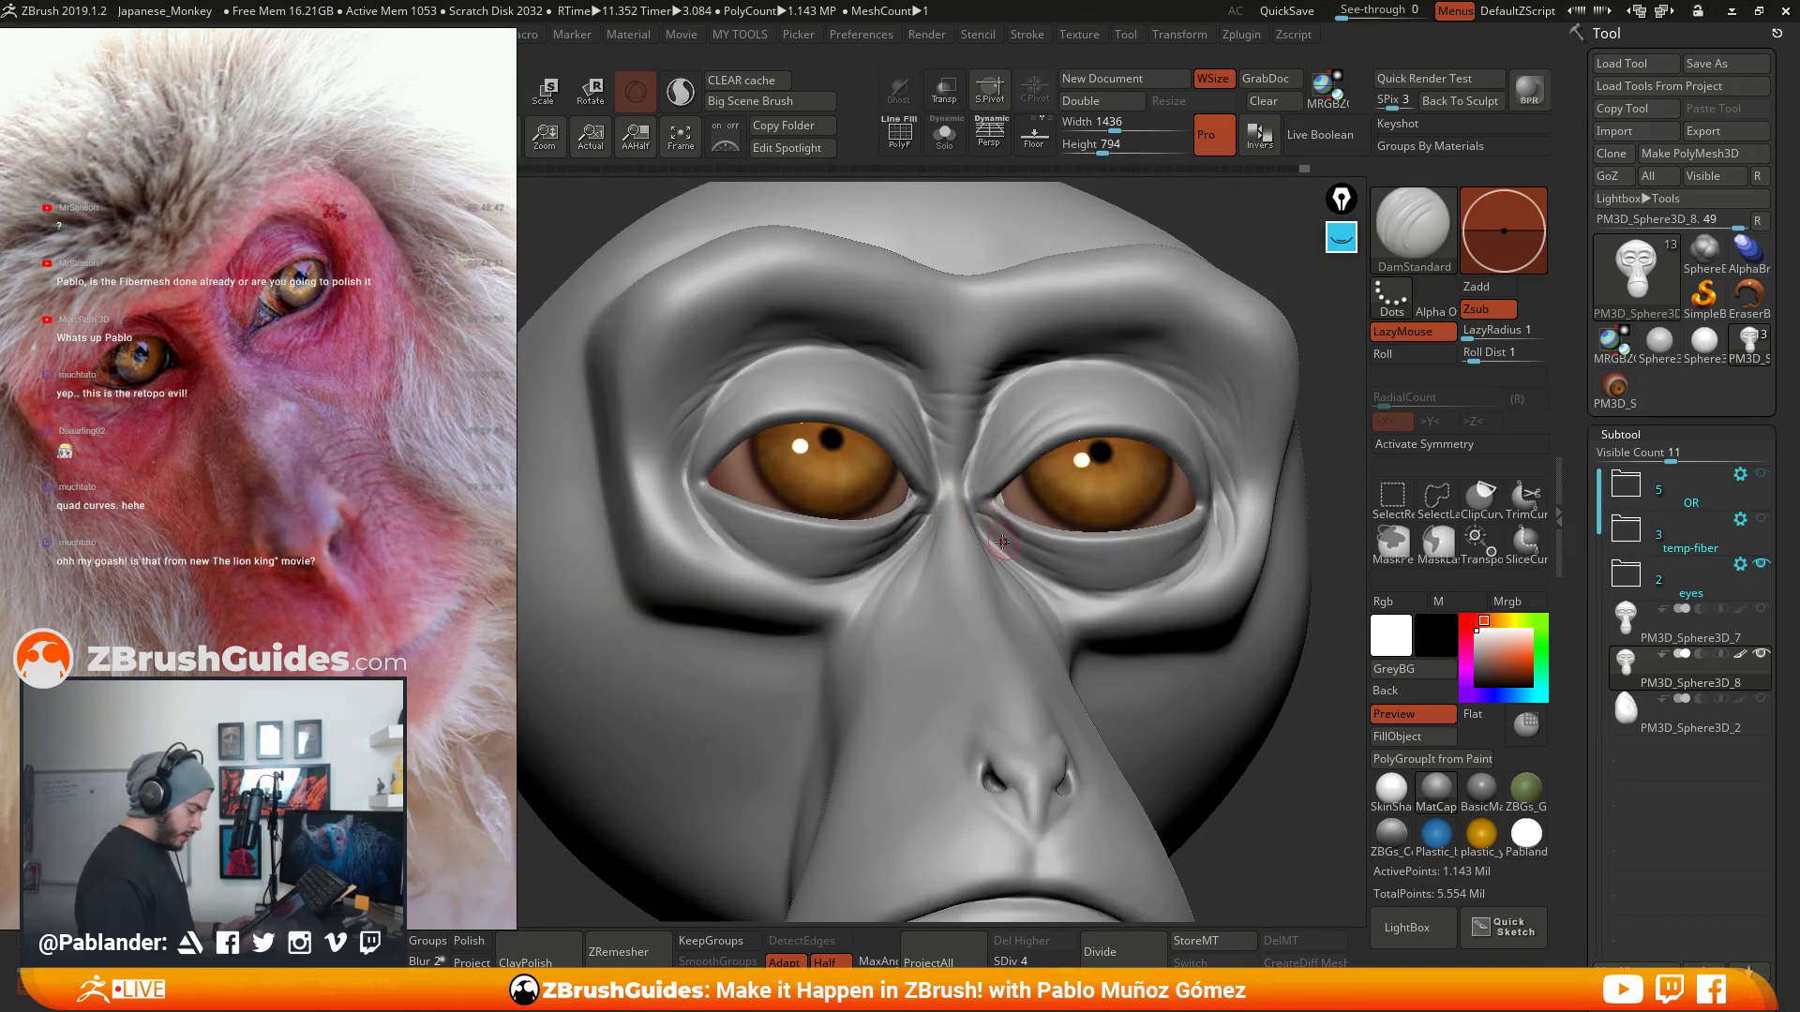
drag(914, 471, 910, 463)
right_drag(910, 467, 942, 530)
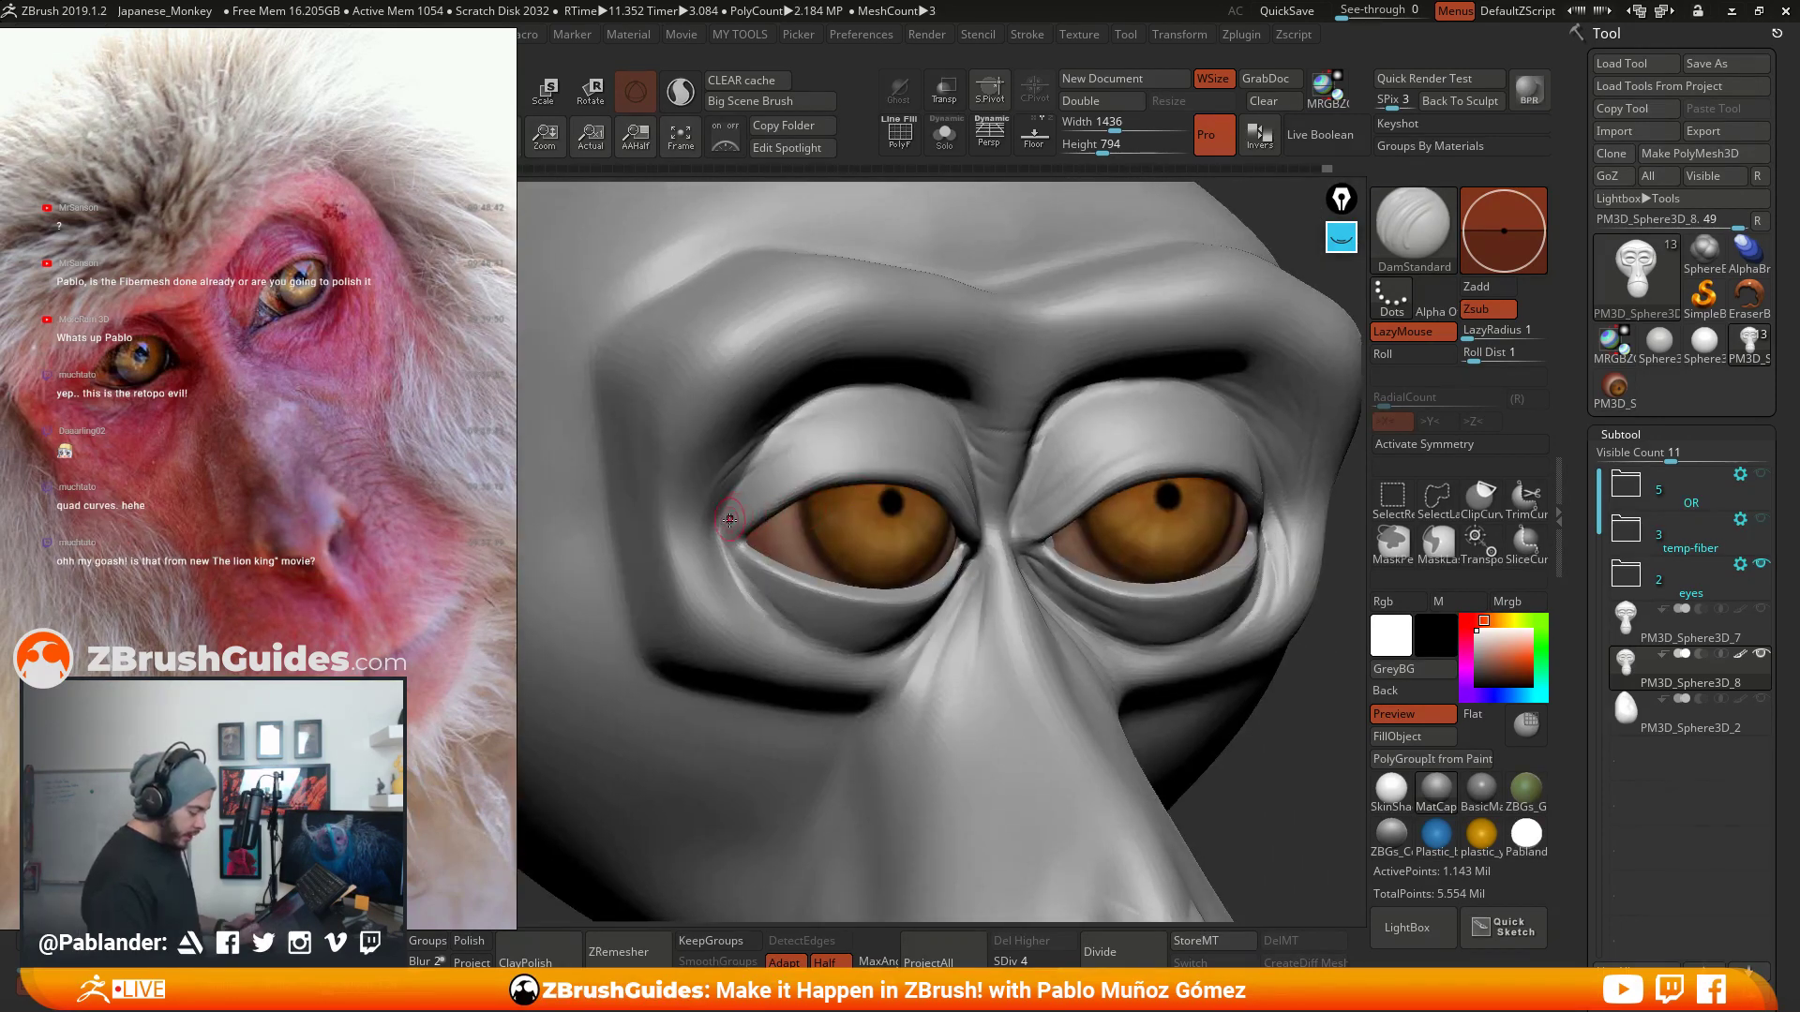
- Undo the last stroke and carve long curved creases across the monkey's right upper eyelid, softening them with Smooth
key(ctrl+z)
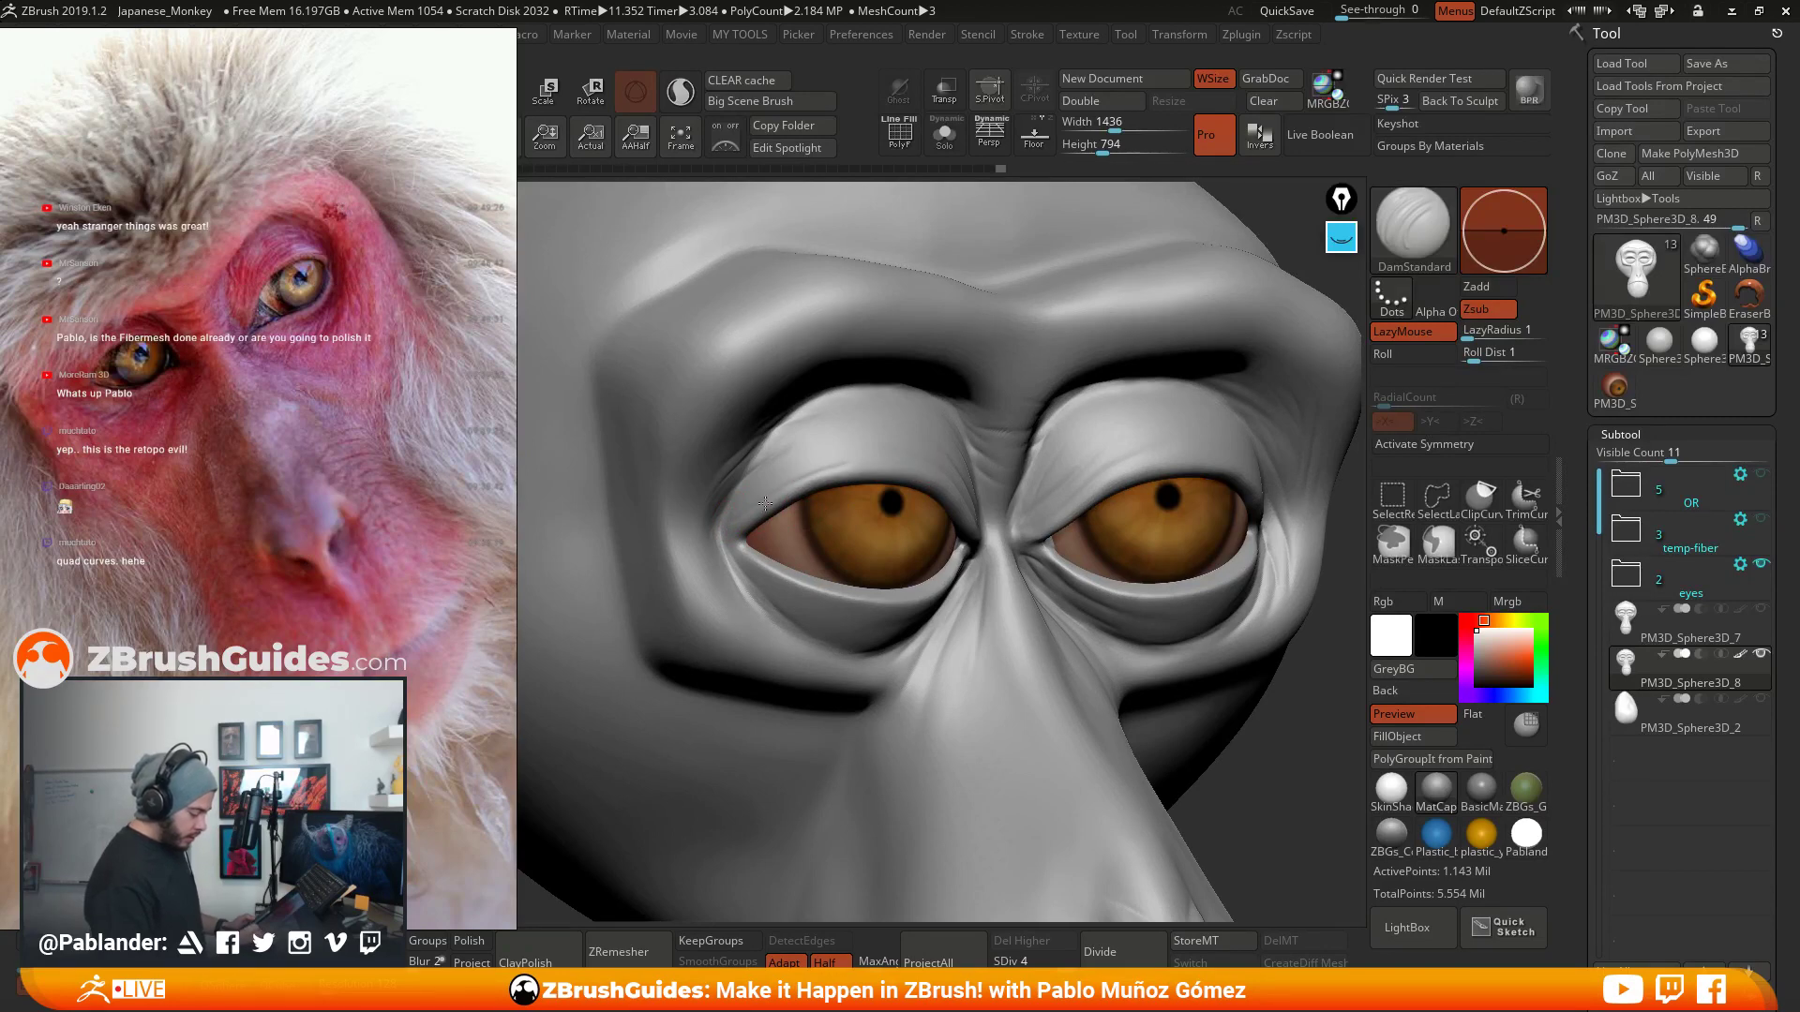
drag(773, 486, 852, 454)
right_drag(928, 442, 1005, 444)
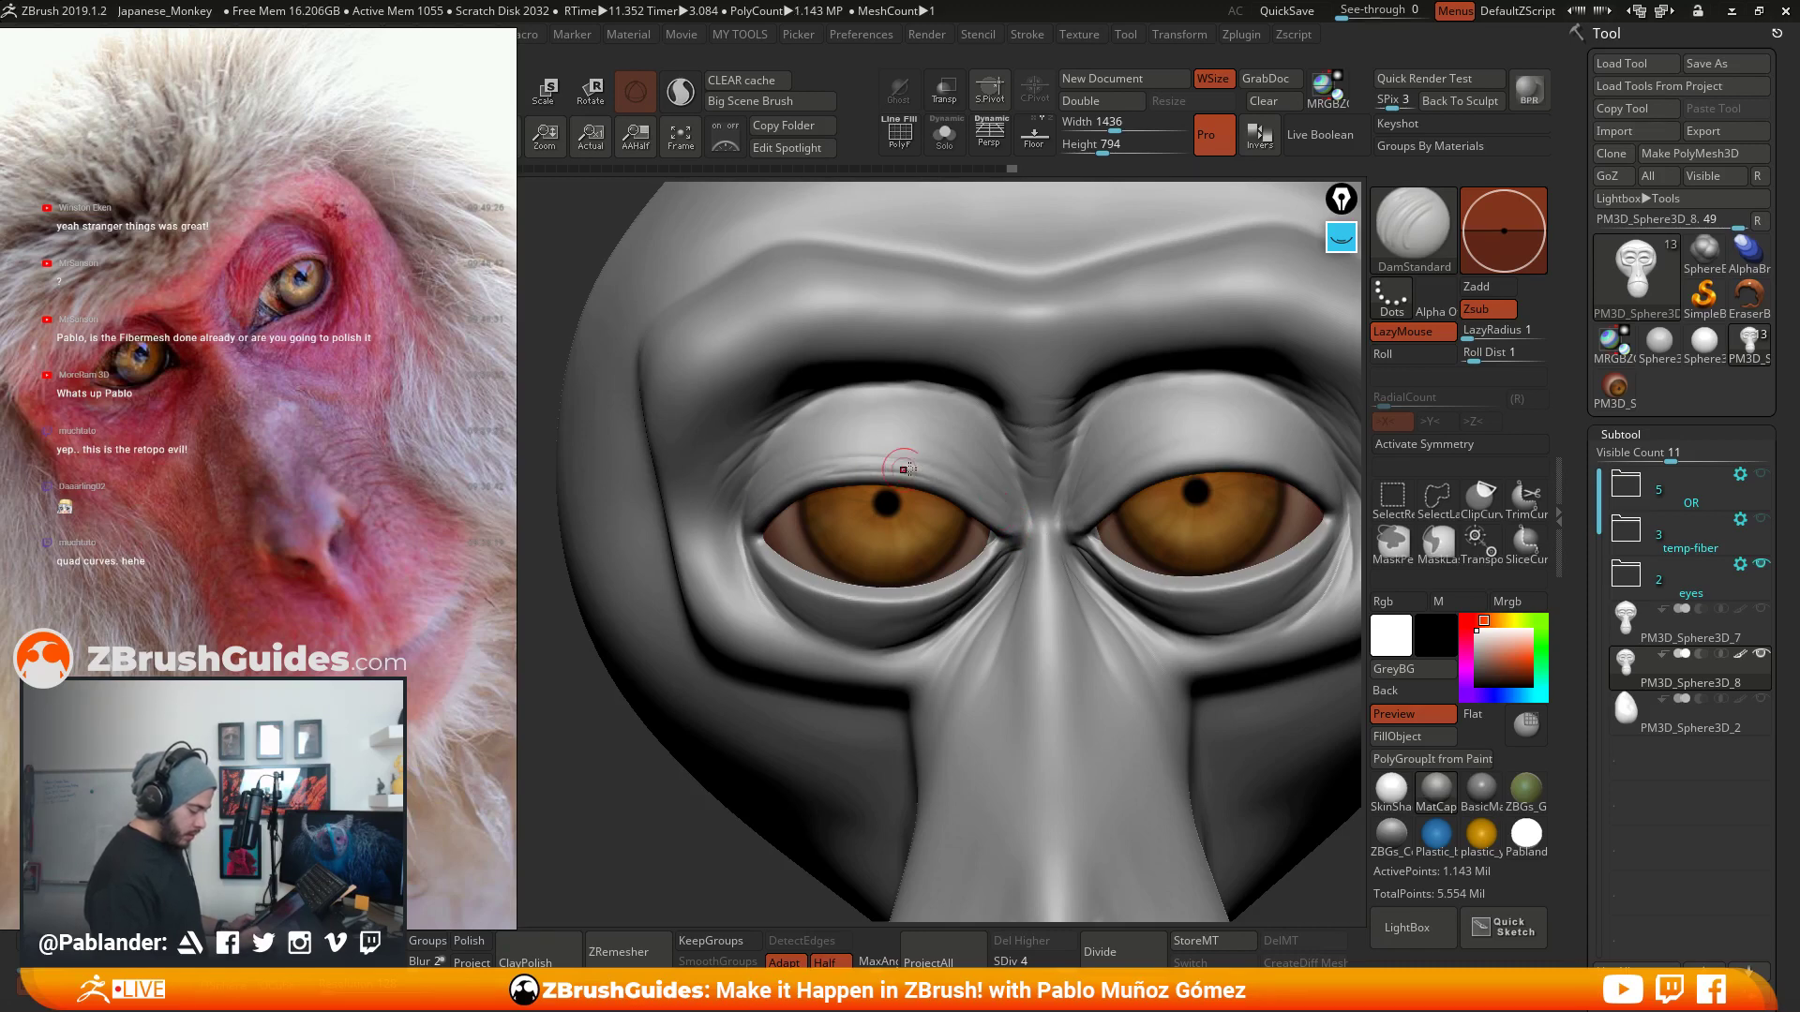
drag(825, 466, 918, 461)
mouse_move(928, 461)
right_down()
mouse_move(1100, 484)
mouse_move(1049, 530)
right_up()
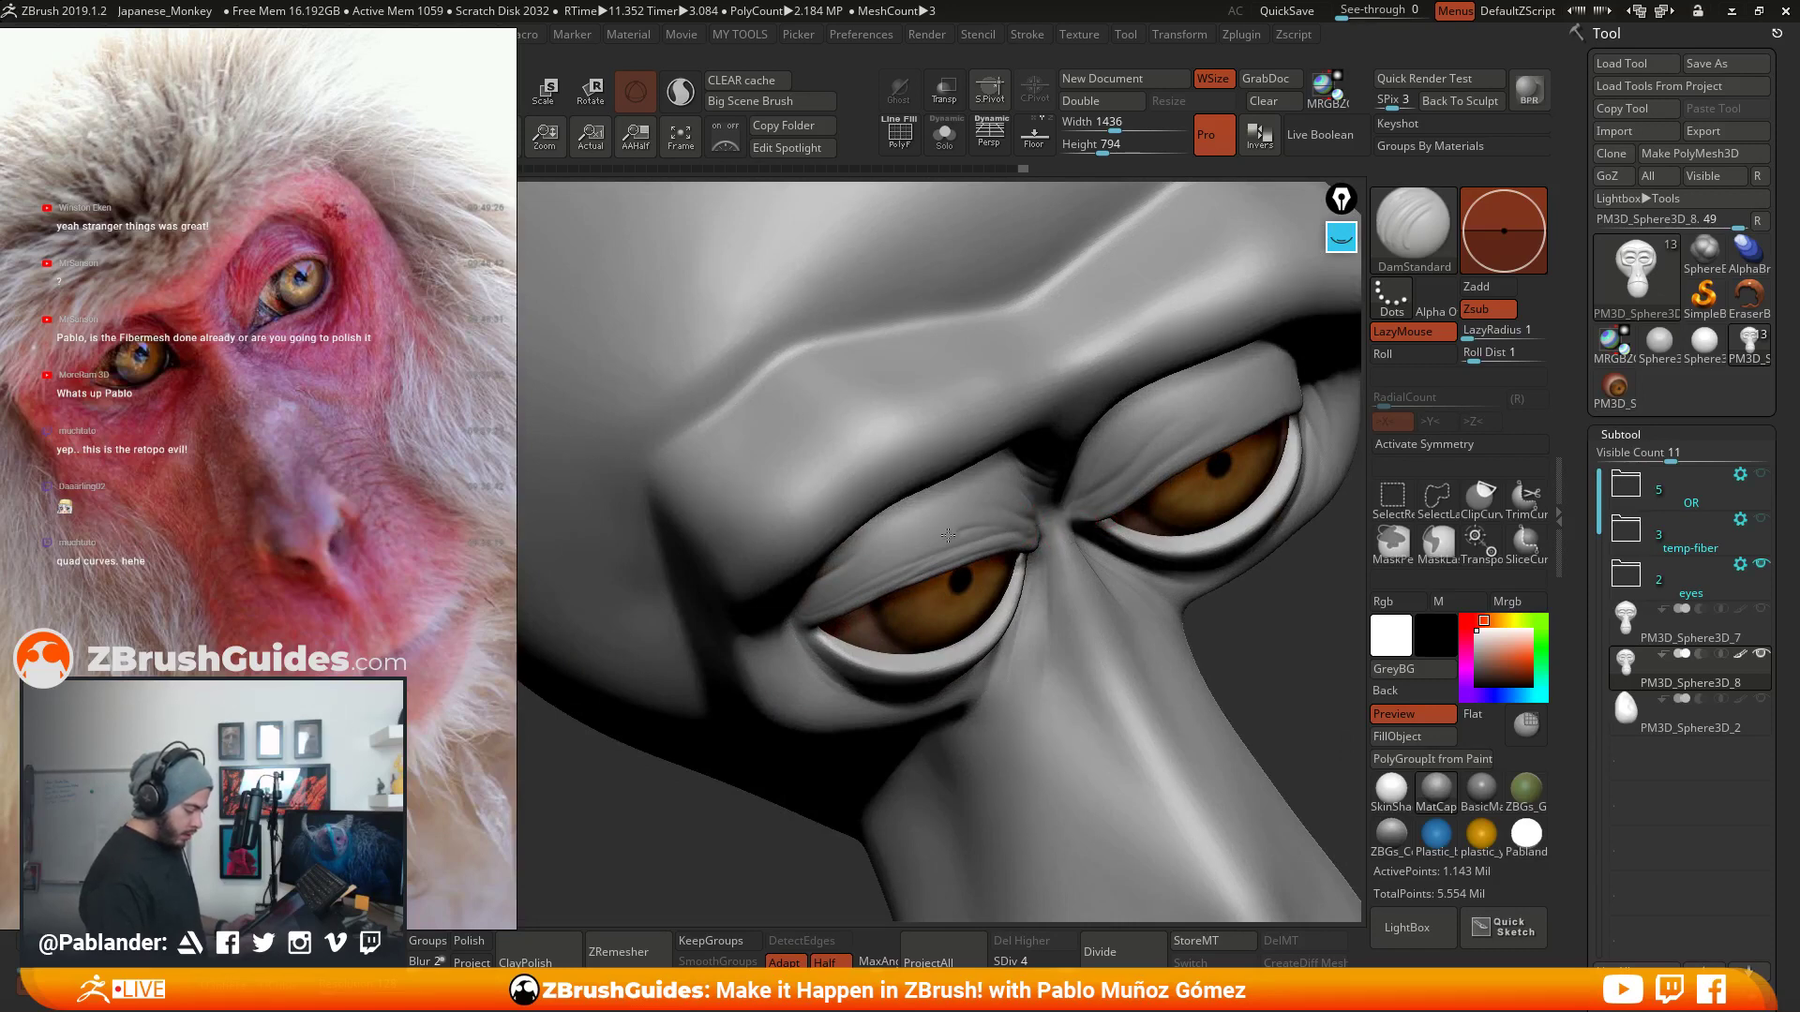
drag(948, 535, 1003, 518)
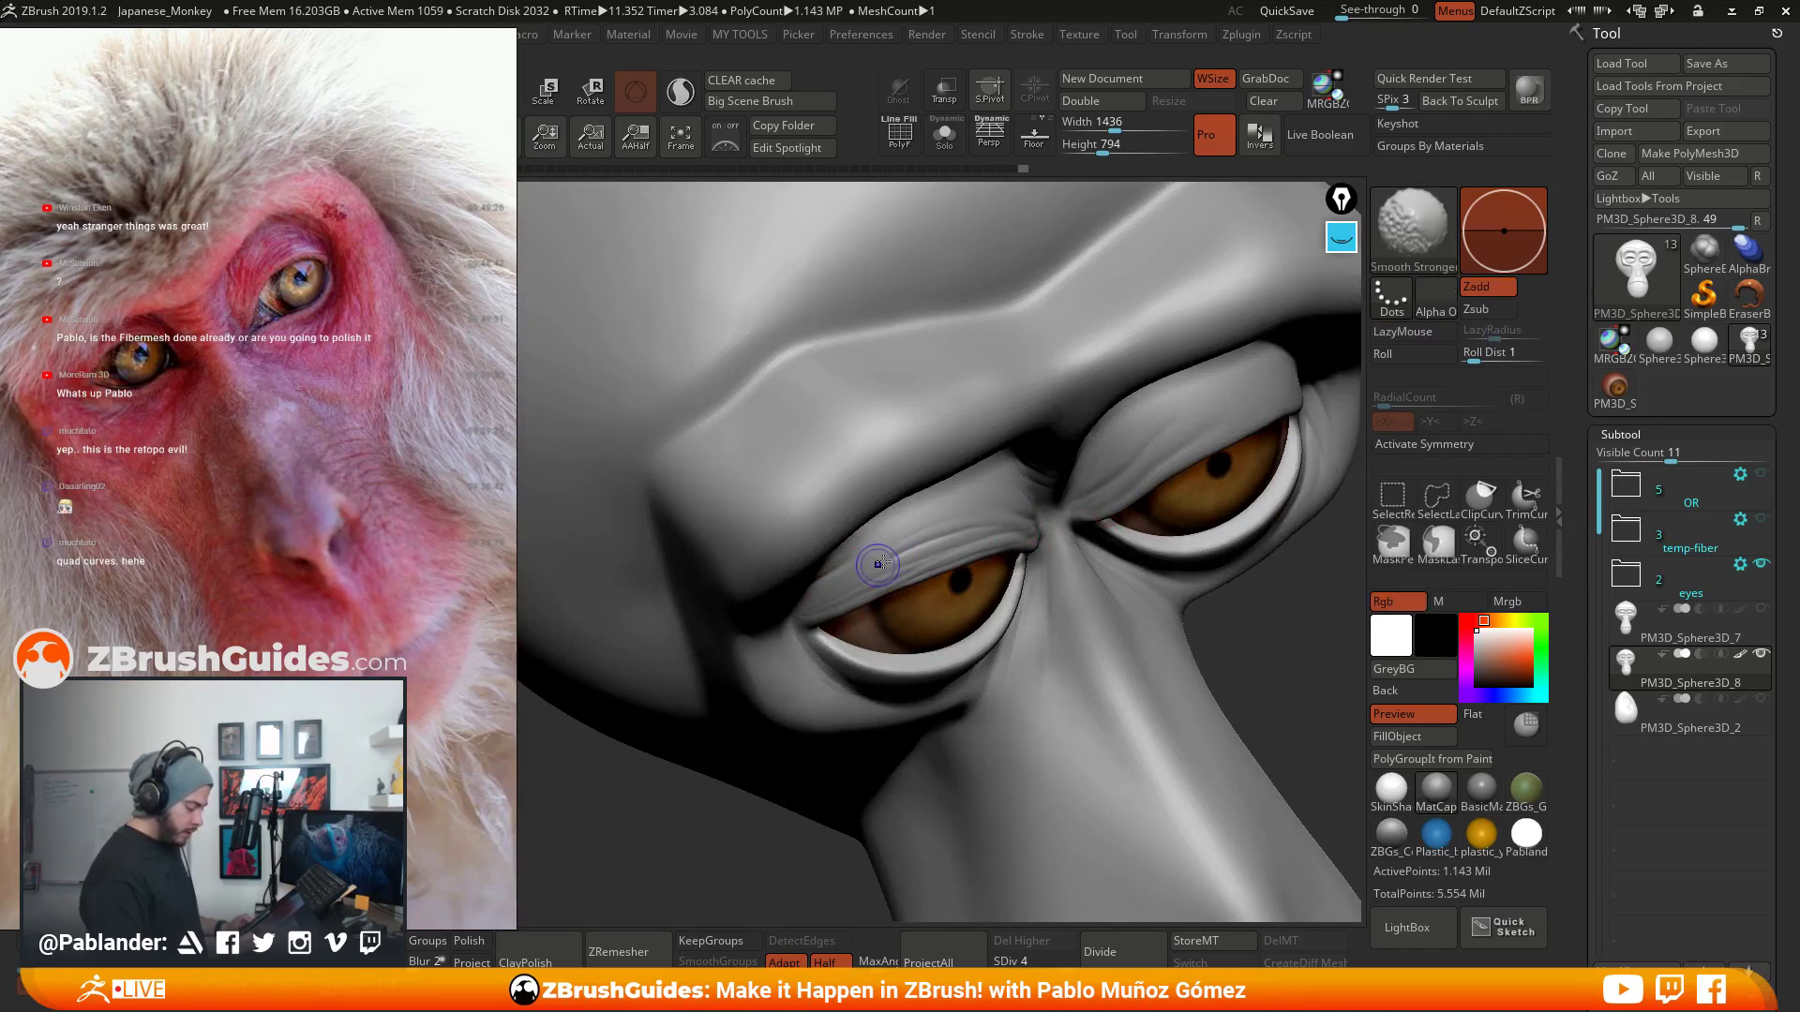
shift+drag(876, 565, 951, 518)
right_drag(990, 595, 960, 481)
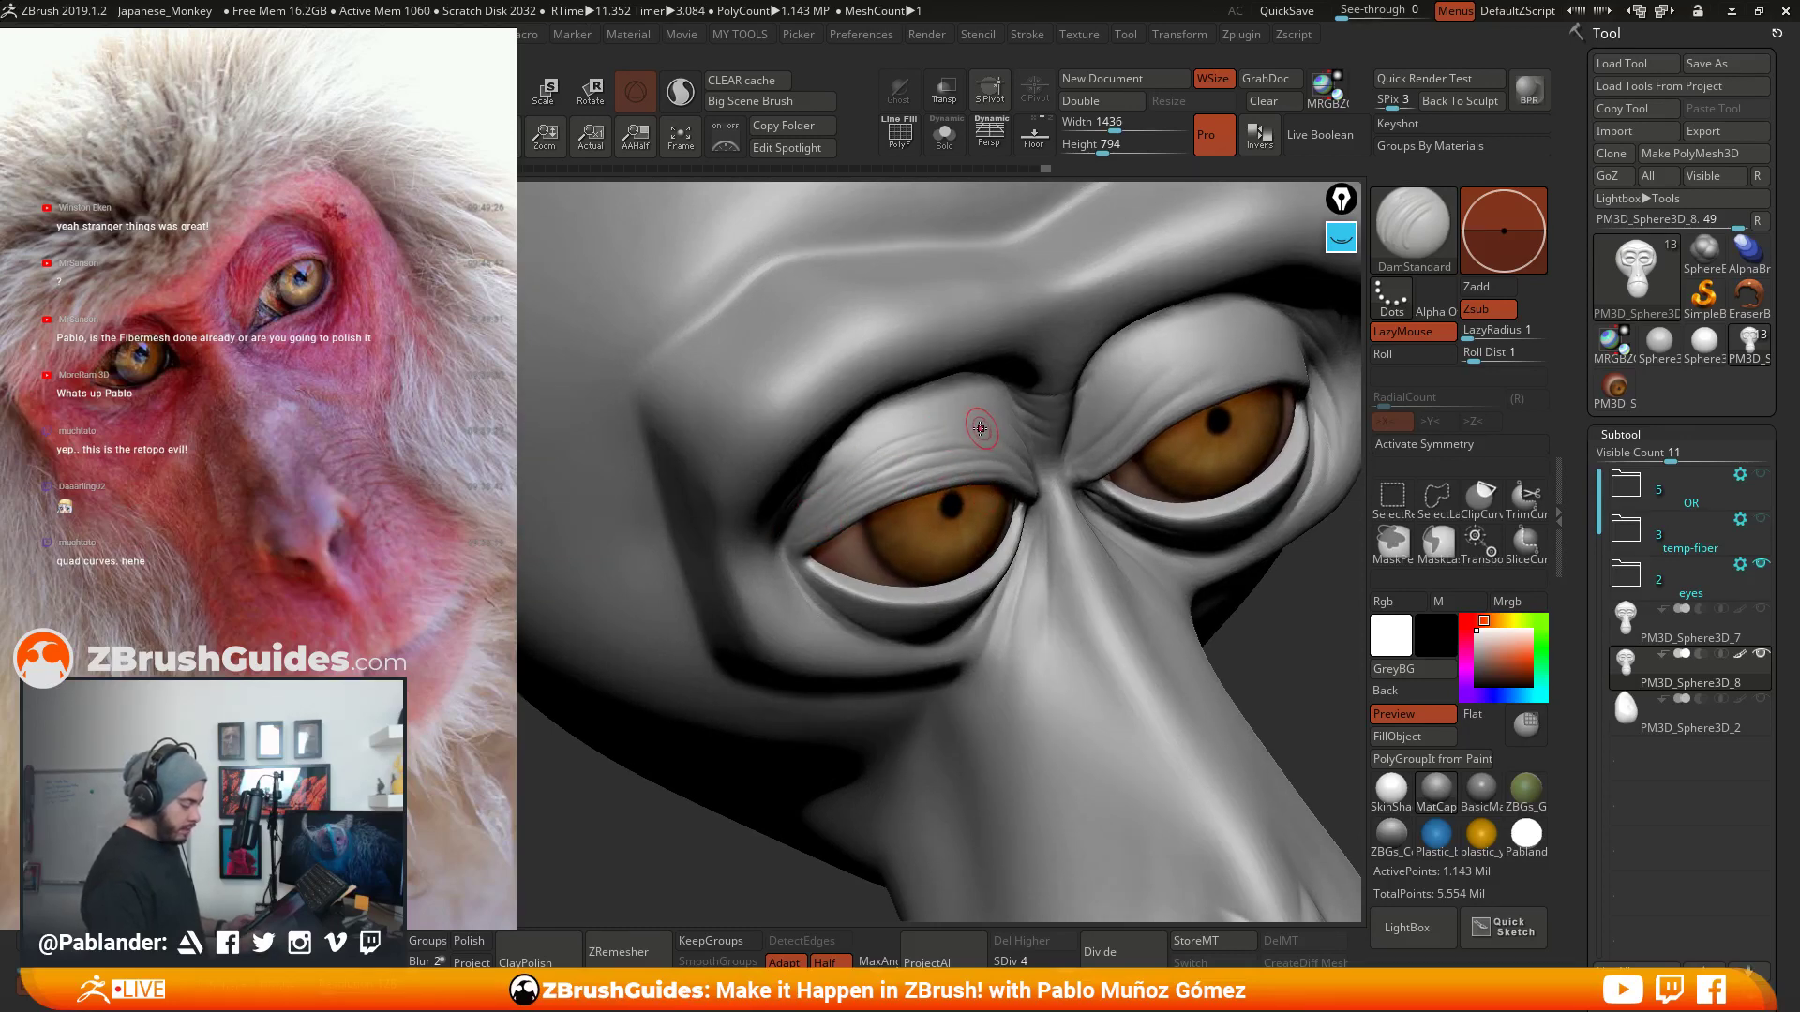
shift+drag(976, 429, 893, 444)
- Carve curved creases across the monkey's left upper eyelid from inner to outer corner and soften them
alt+right_drag(988, 495, 856, 527)
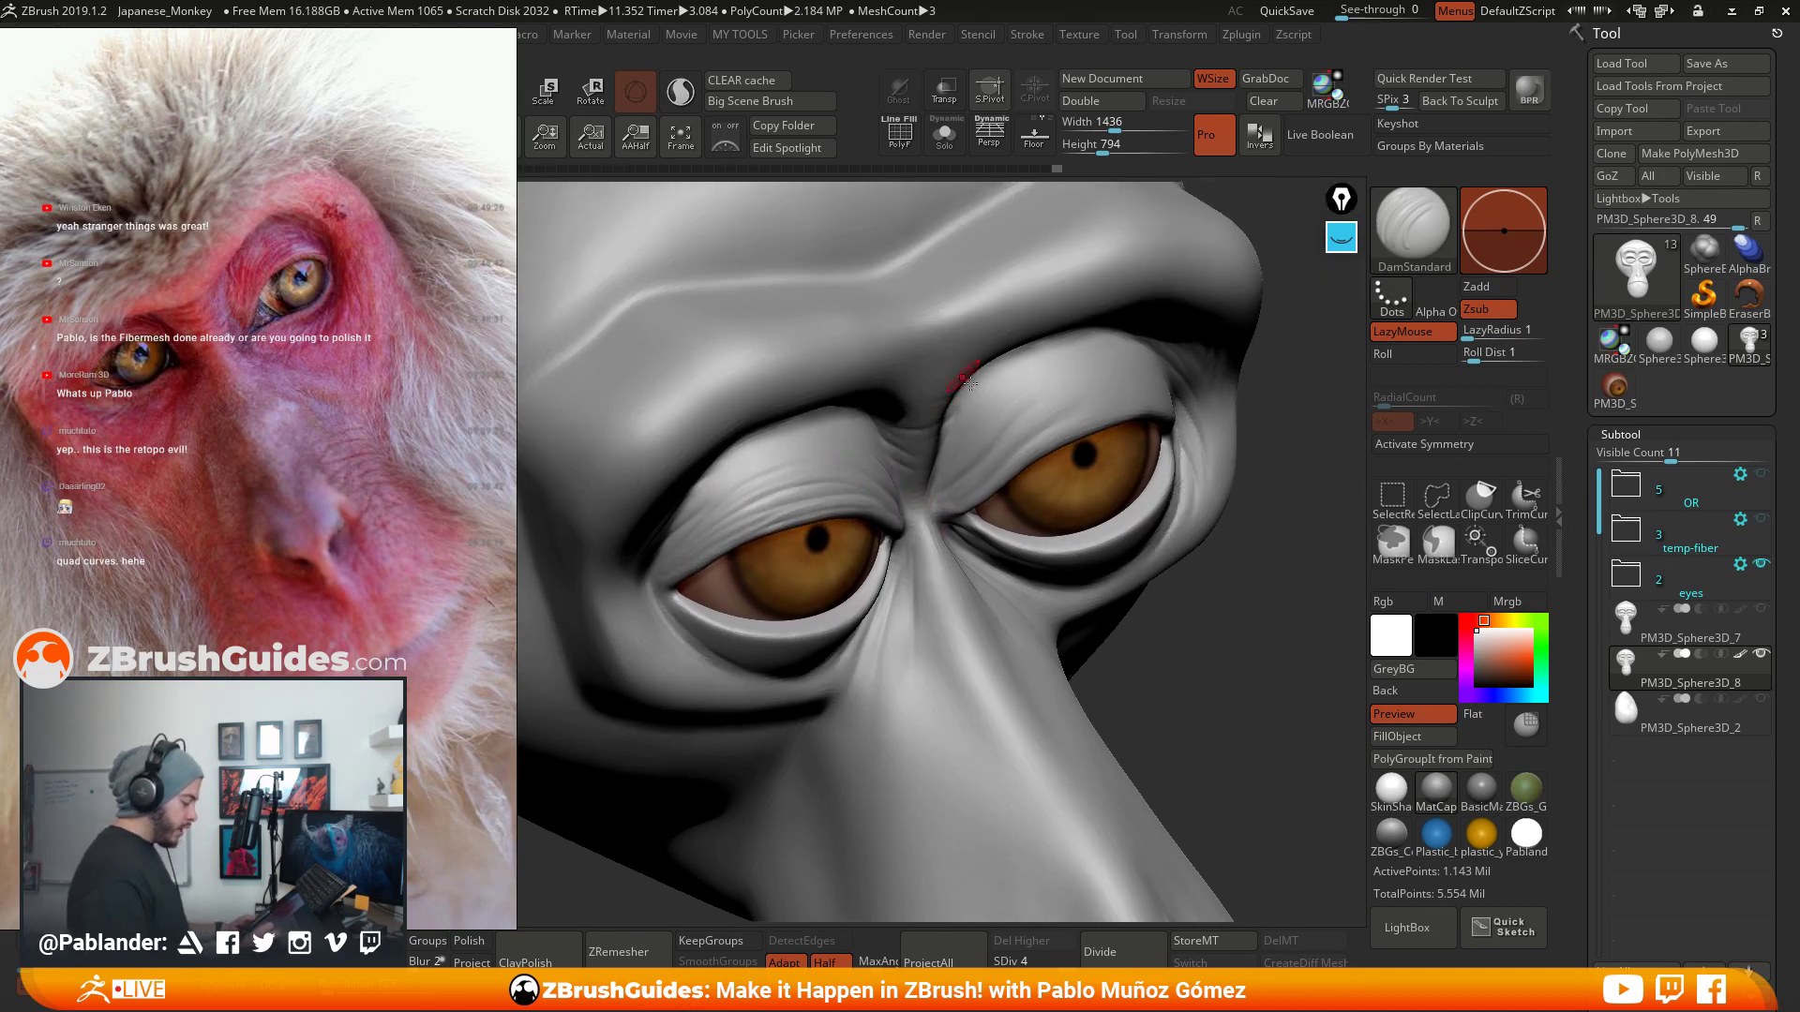
right_drag(970, 375, 895, 386)
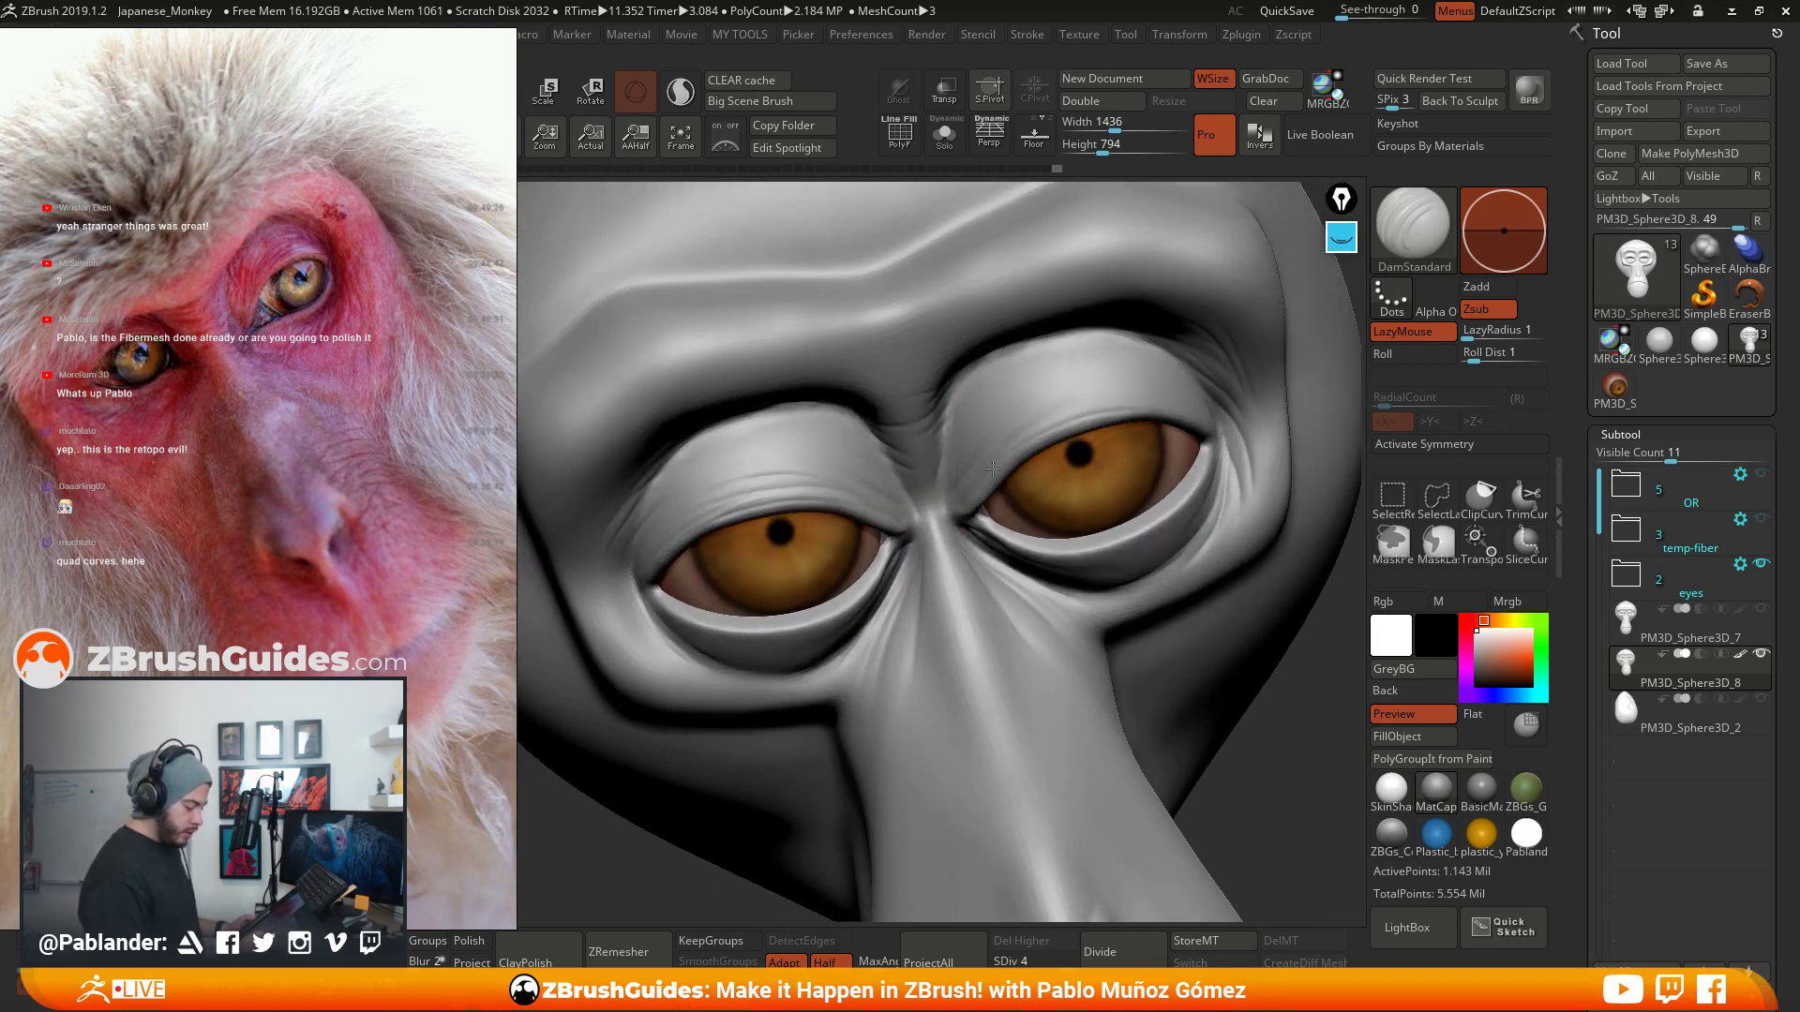
mouse_move(1040, 429)
right_down()
mouse_move(1064, 417)
mouse_move(1115, 455)
right_up()
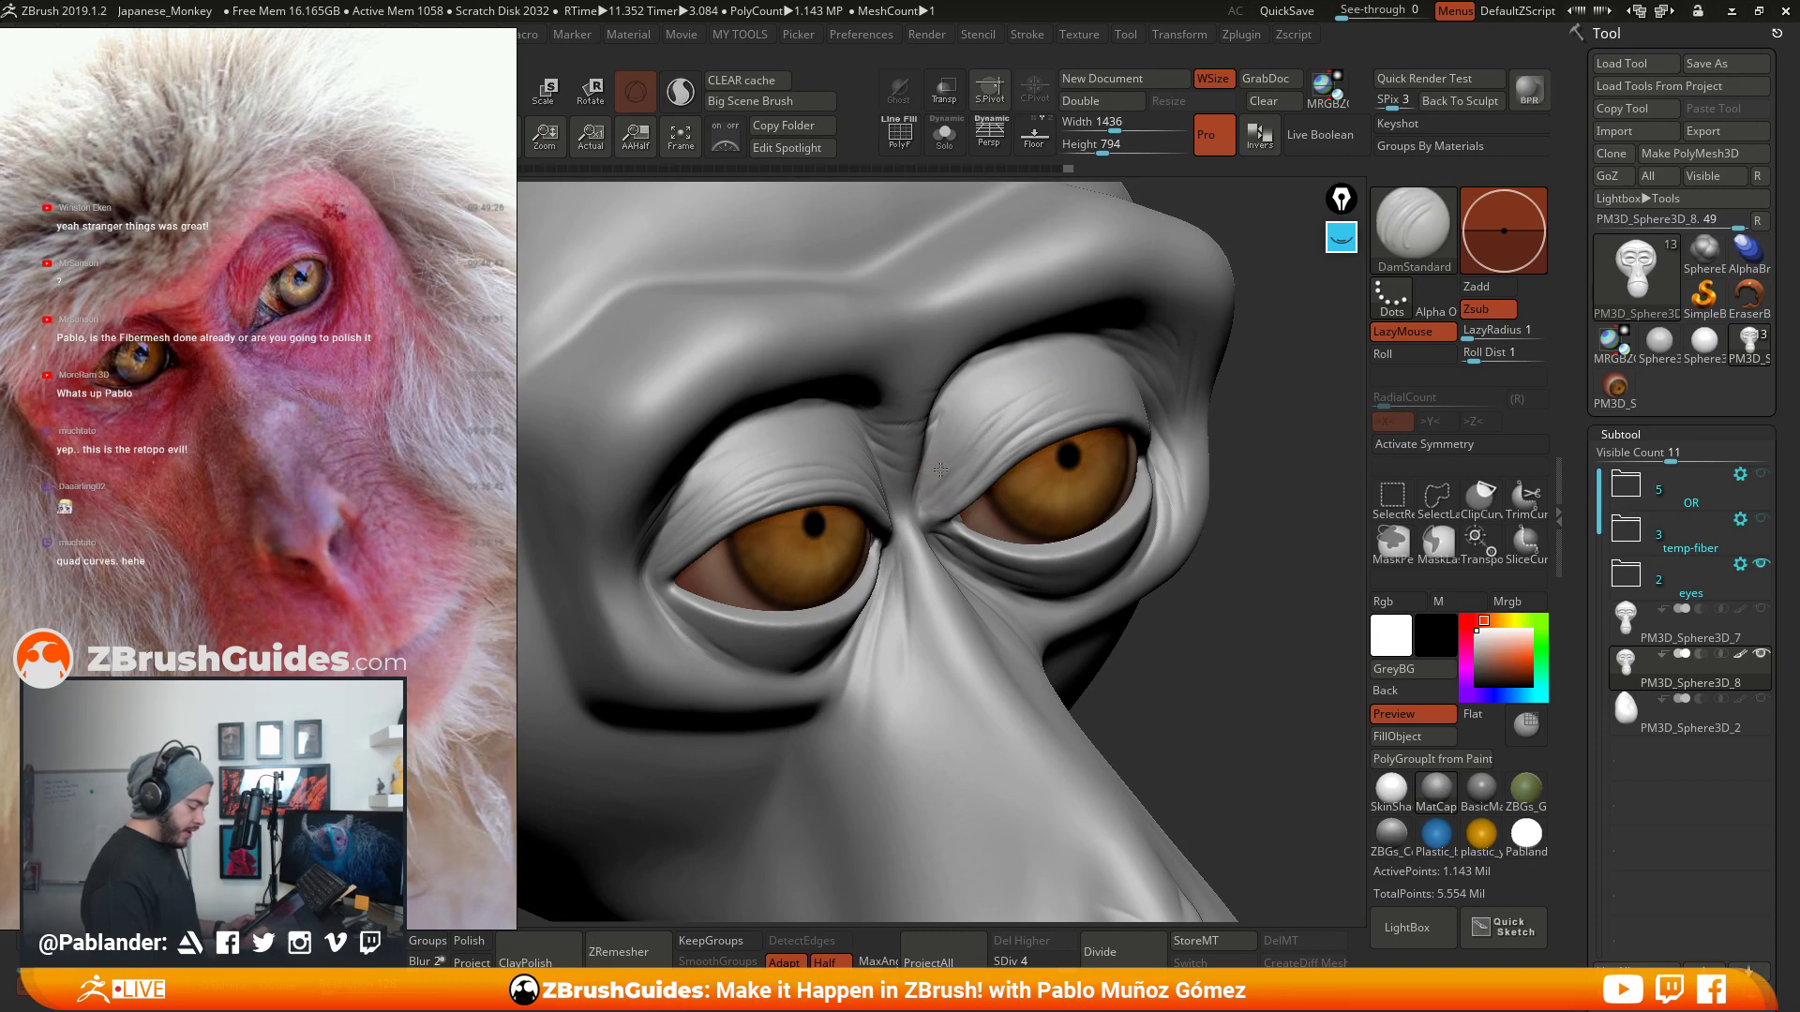
mouse_move(1057, 381)
right_down()
mouse_move(1161, 439)
mouse_move(1123, 443)
mouse_move(1106, 375)
mouse_move(1003, 394)
mouse_move(1129, 429)
right_up()
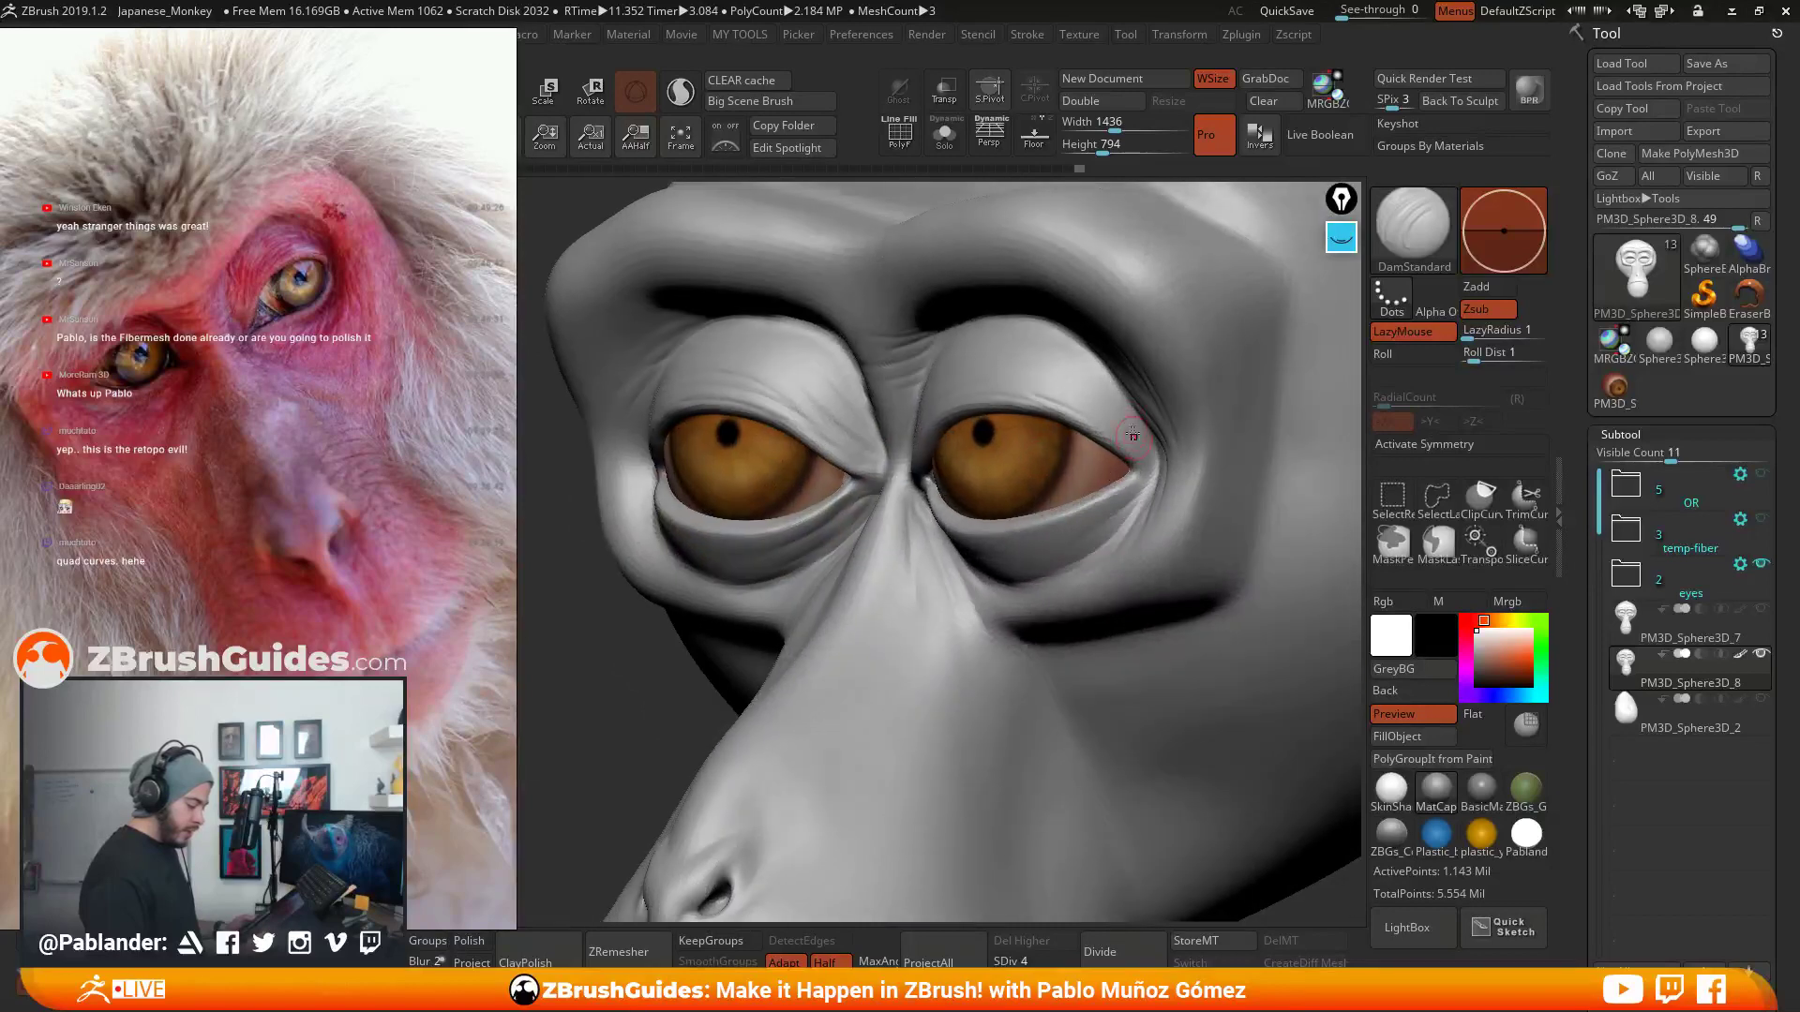
shift+drag(1052, 398, 1041, 396)
alt+right_drag(1041, 396, 975, 434)
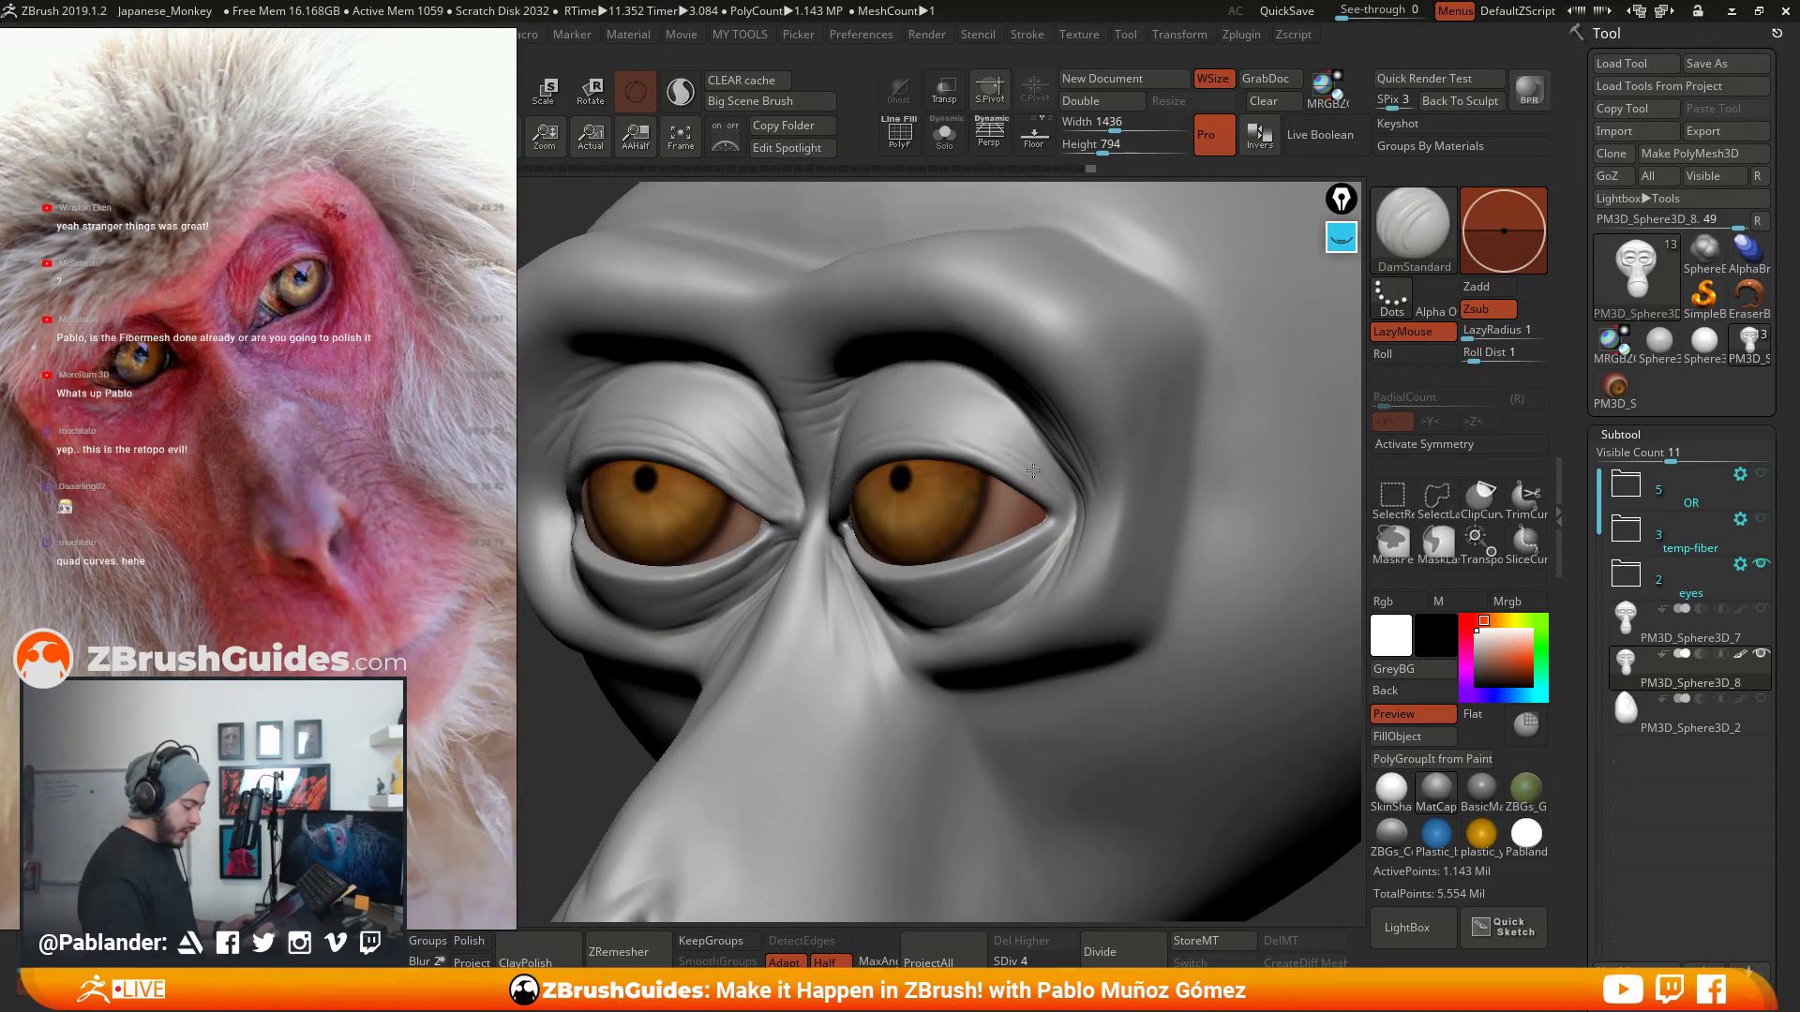
right_drag(956, 439, 1083, 445)
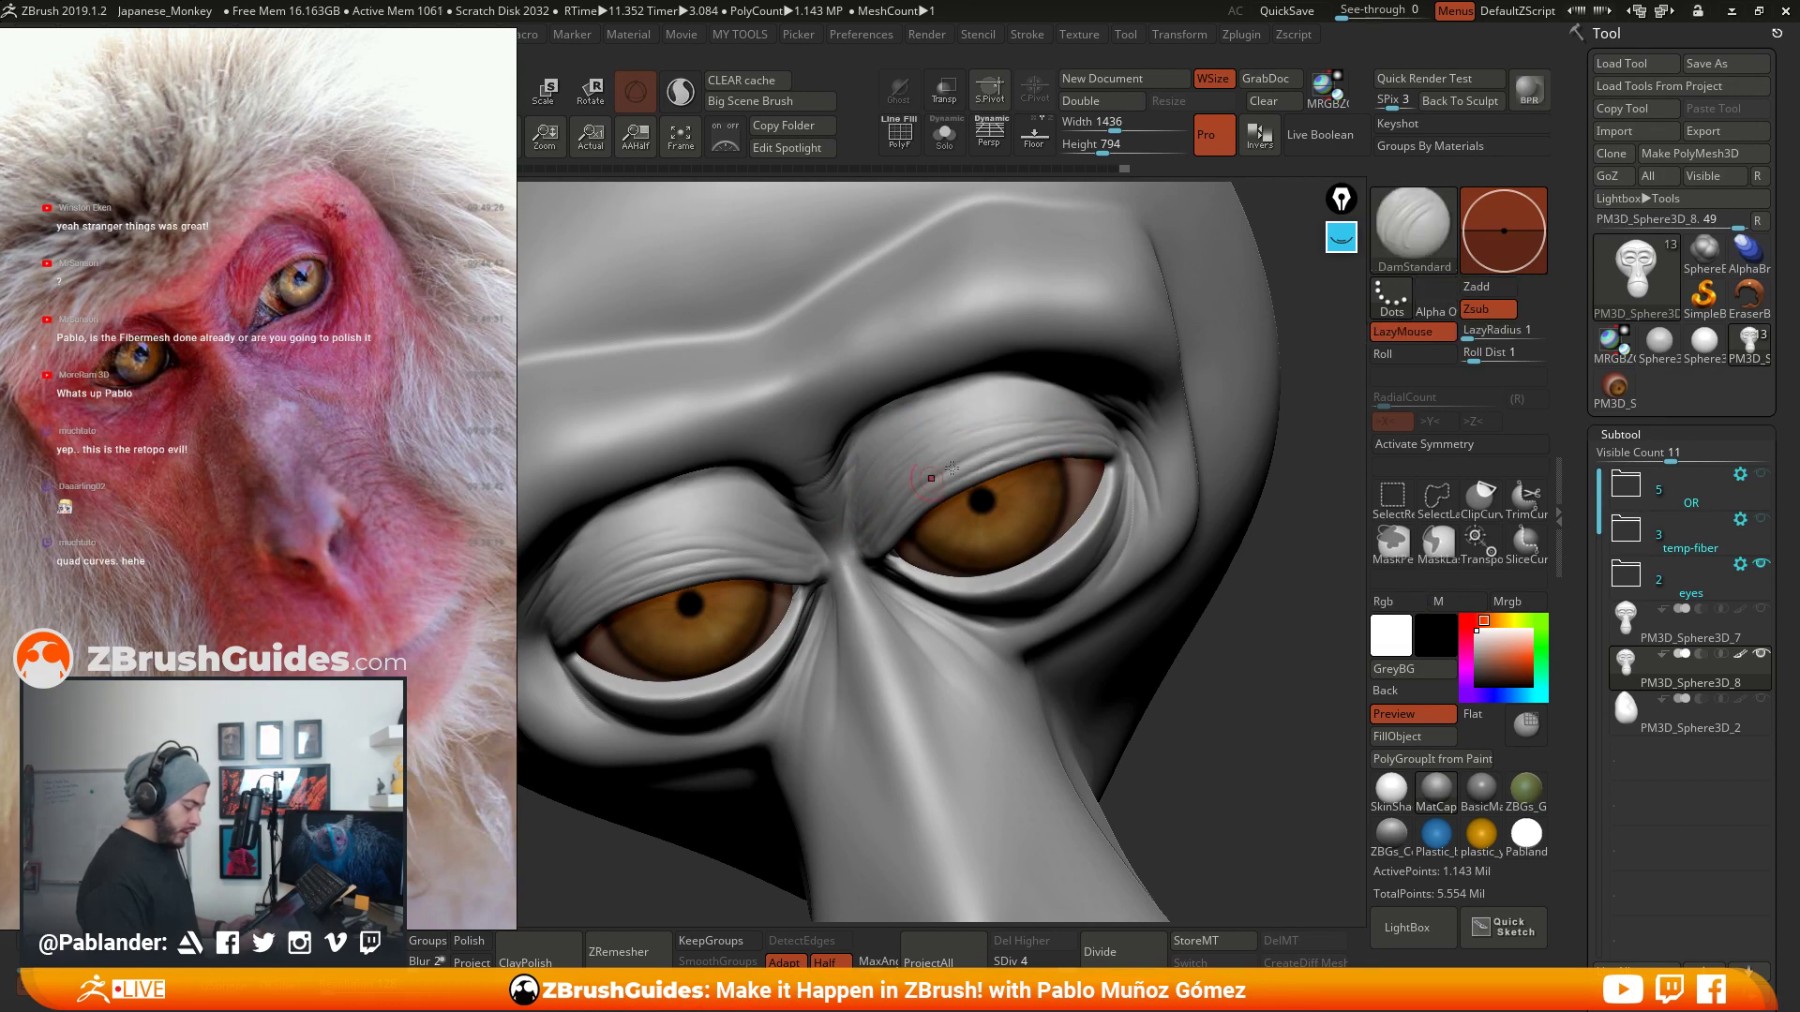
drag(952, 468, 1023, 431)
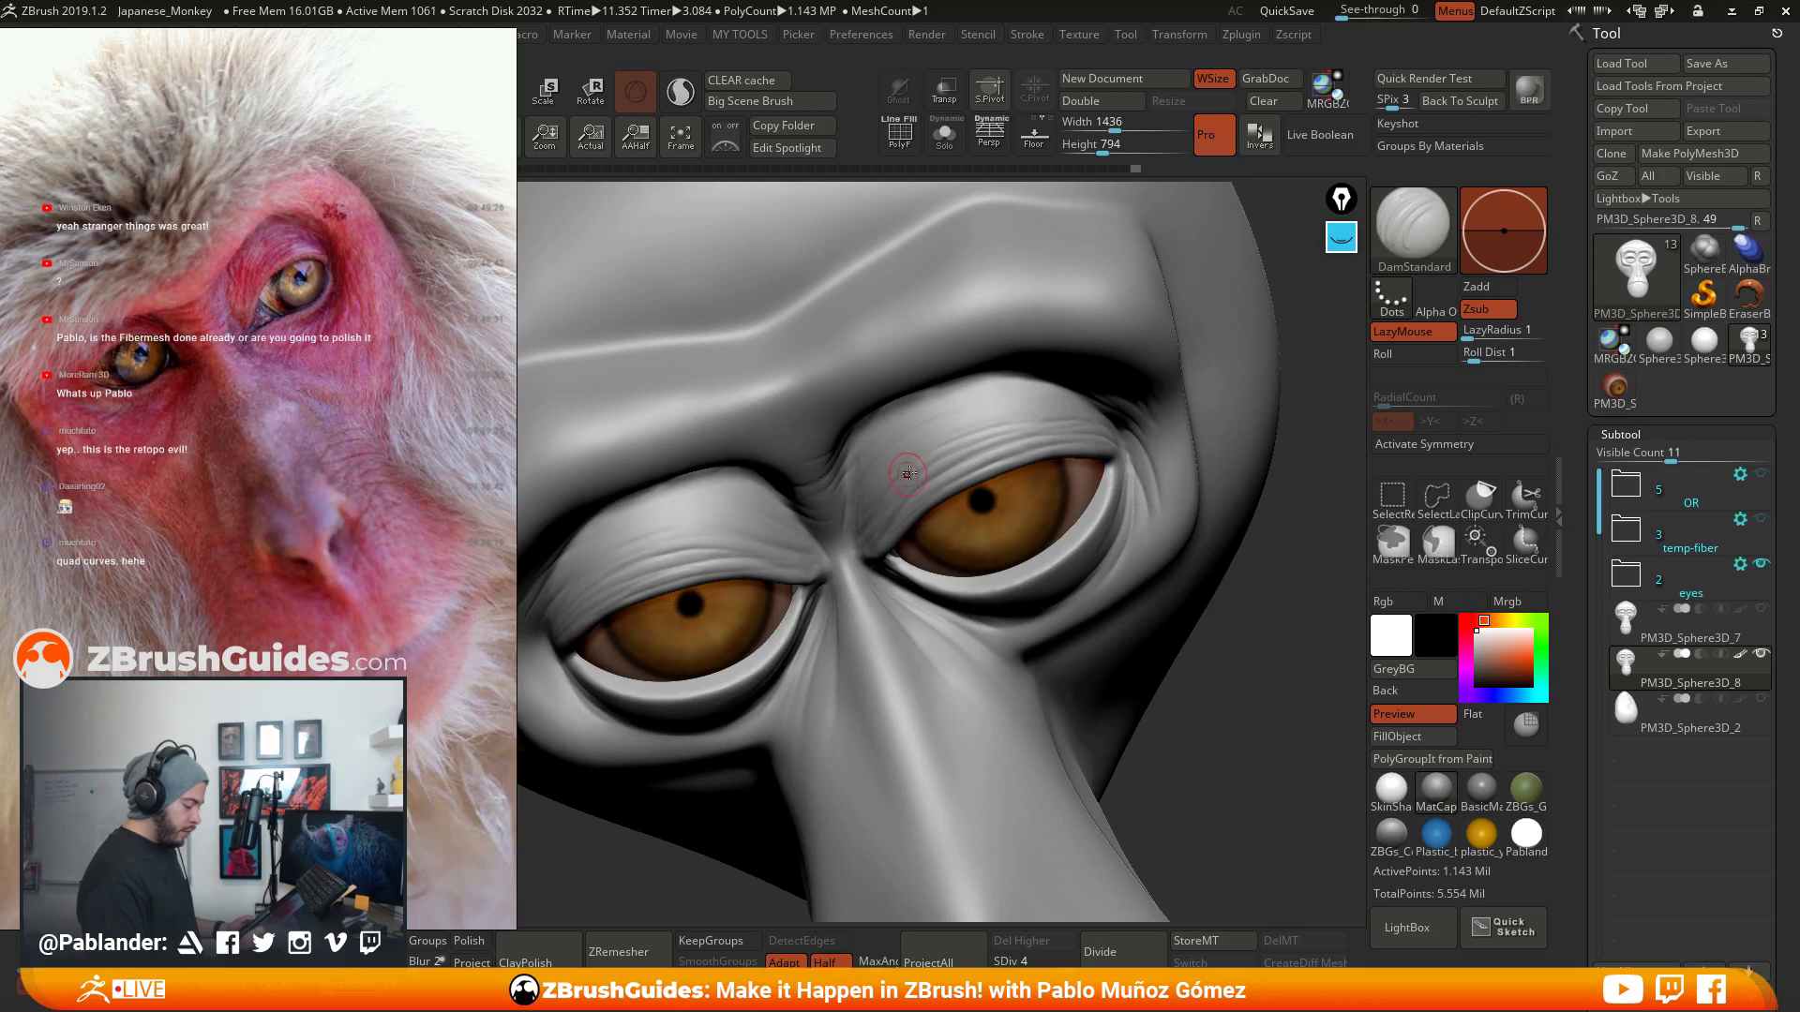
- Carve and smooth fine wrinkles outside the monkey's right eye and between the inner eye corners
mouse_move(1005, 445)
right_down()
mouse_move(1004, 427)
mouse_move(861, 532)
right_up()
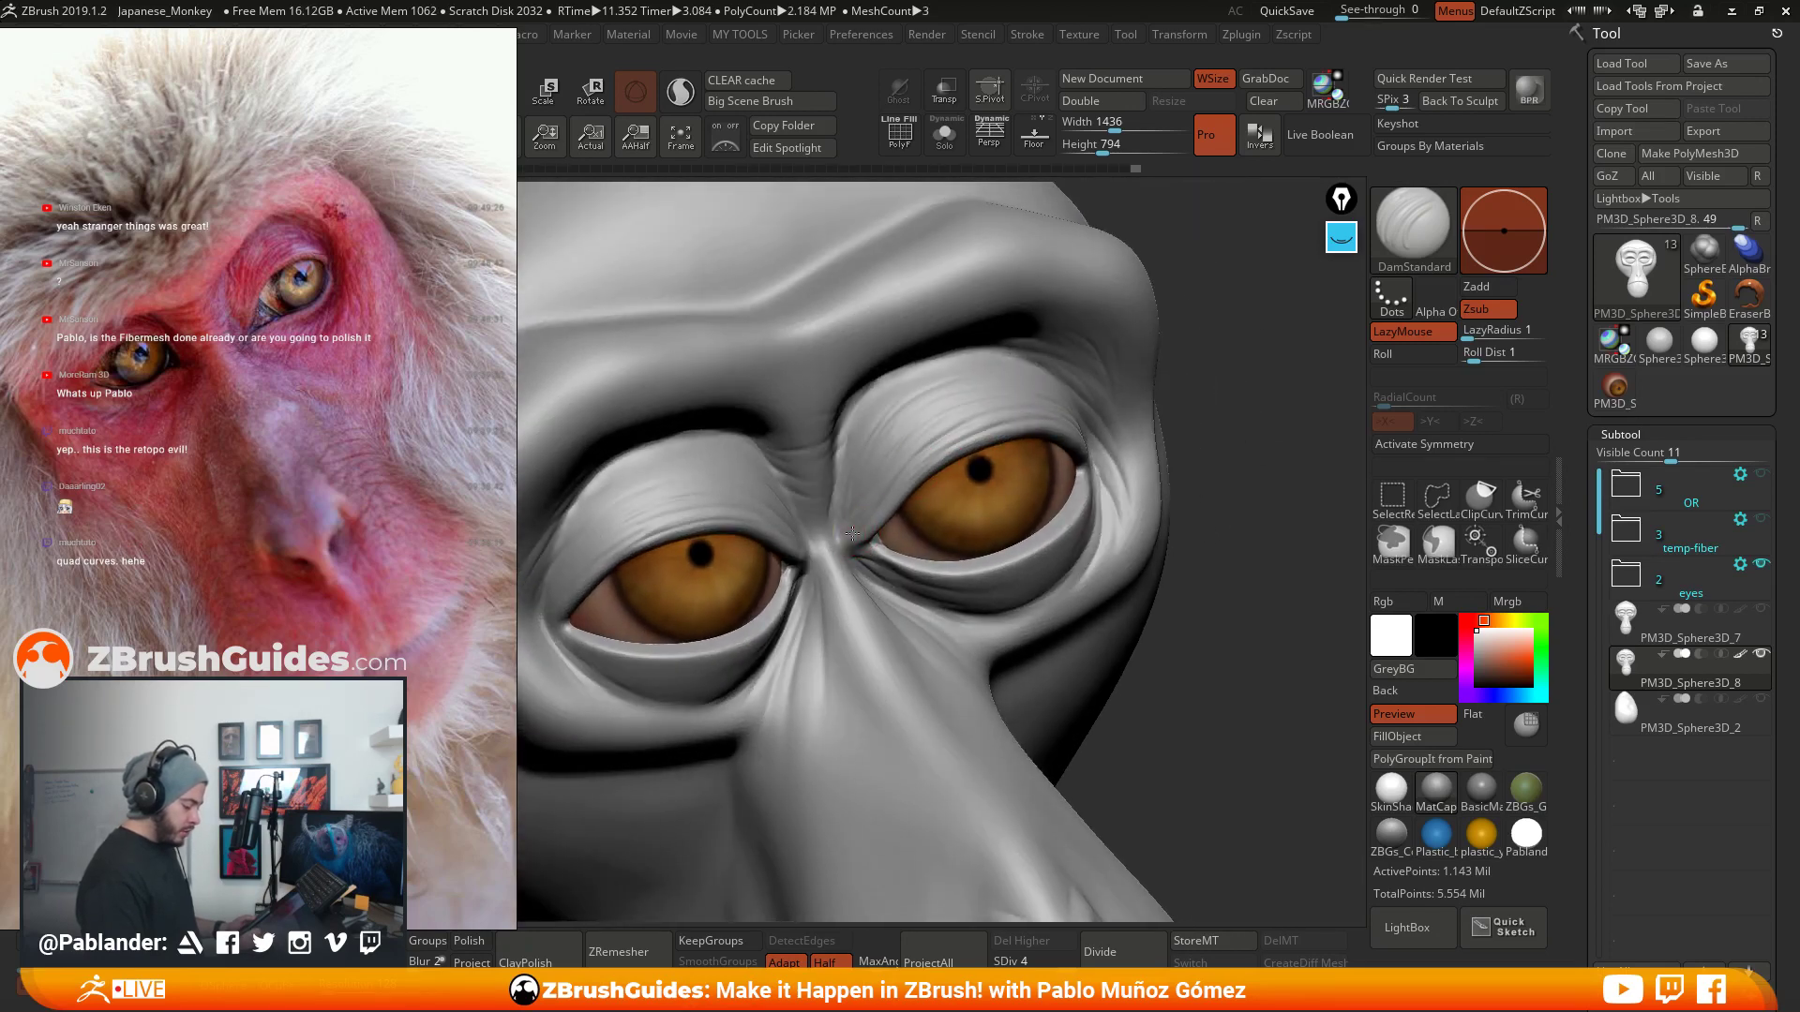
right_drag(925, 450, 935, 477)
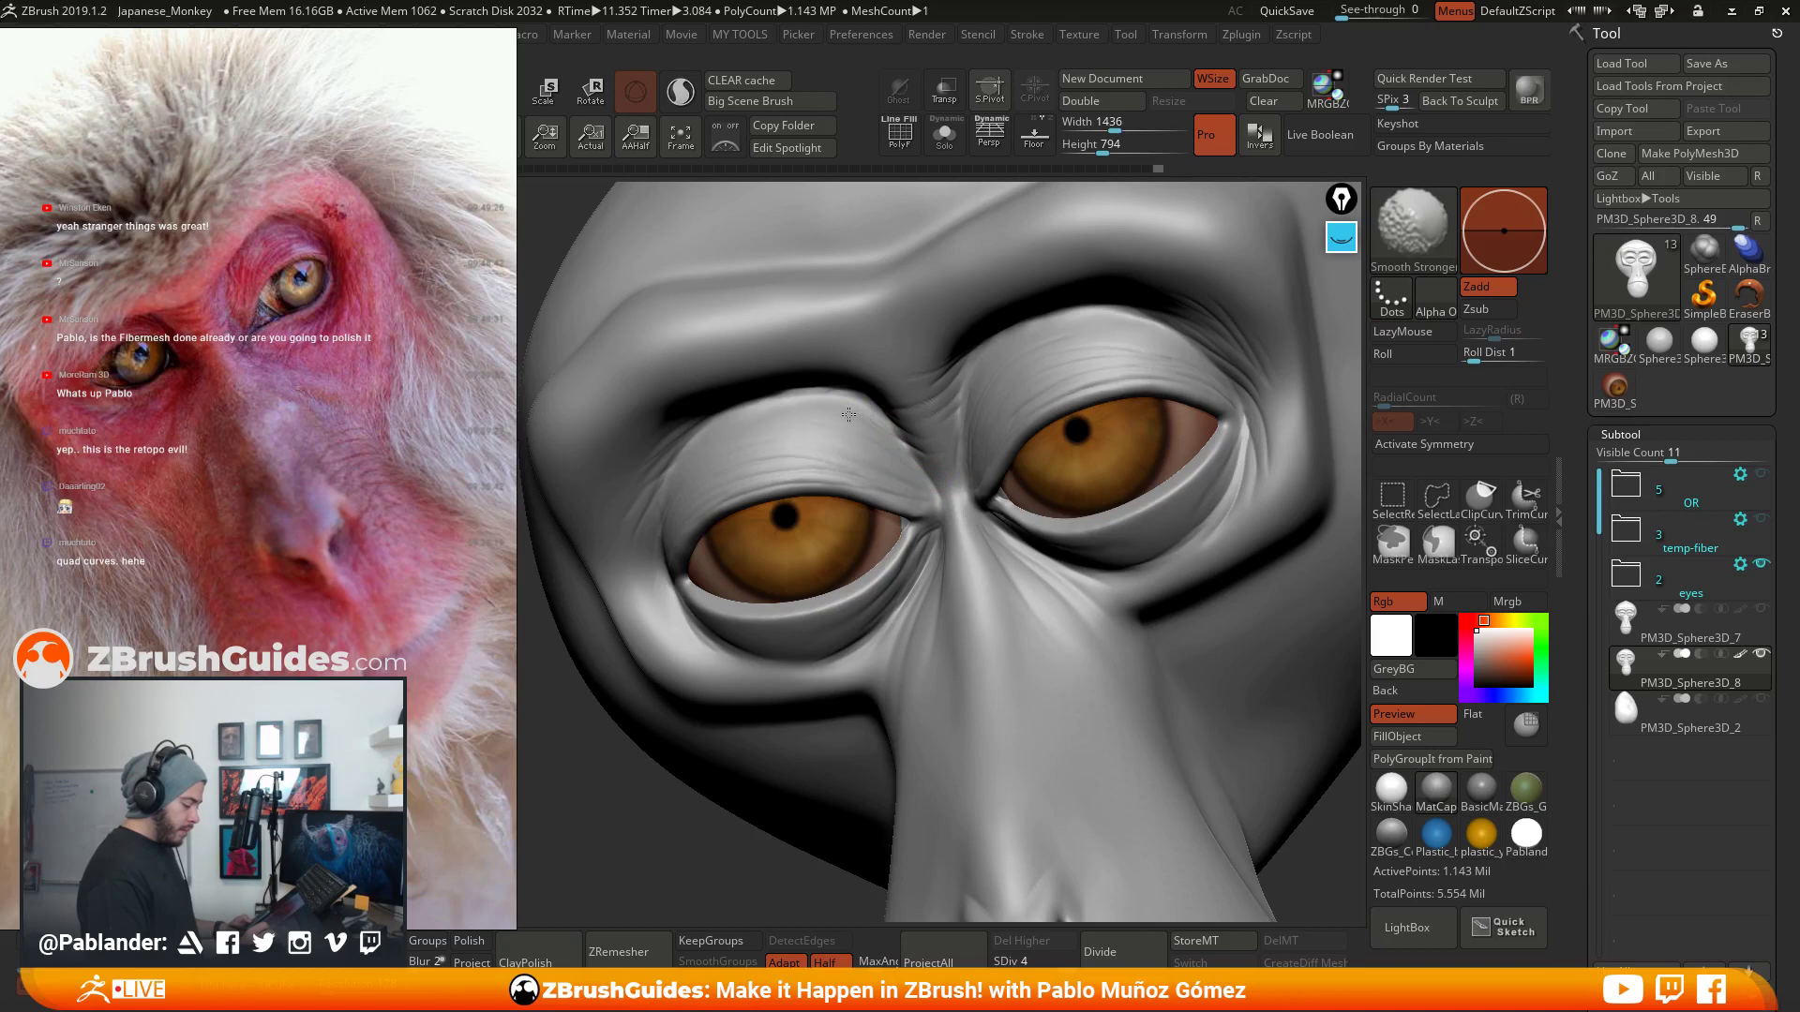
shift+right_drag(982, 511, 973, 527)
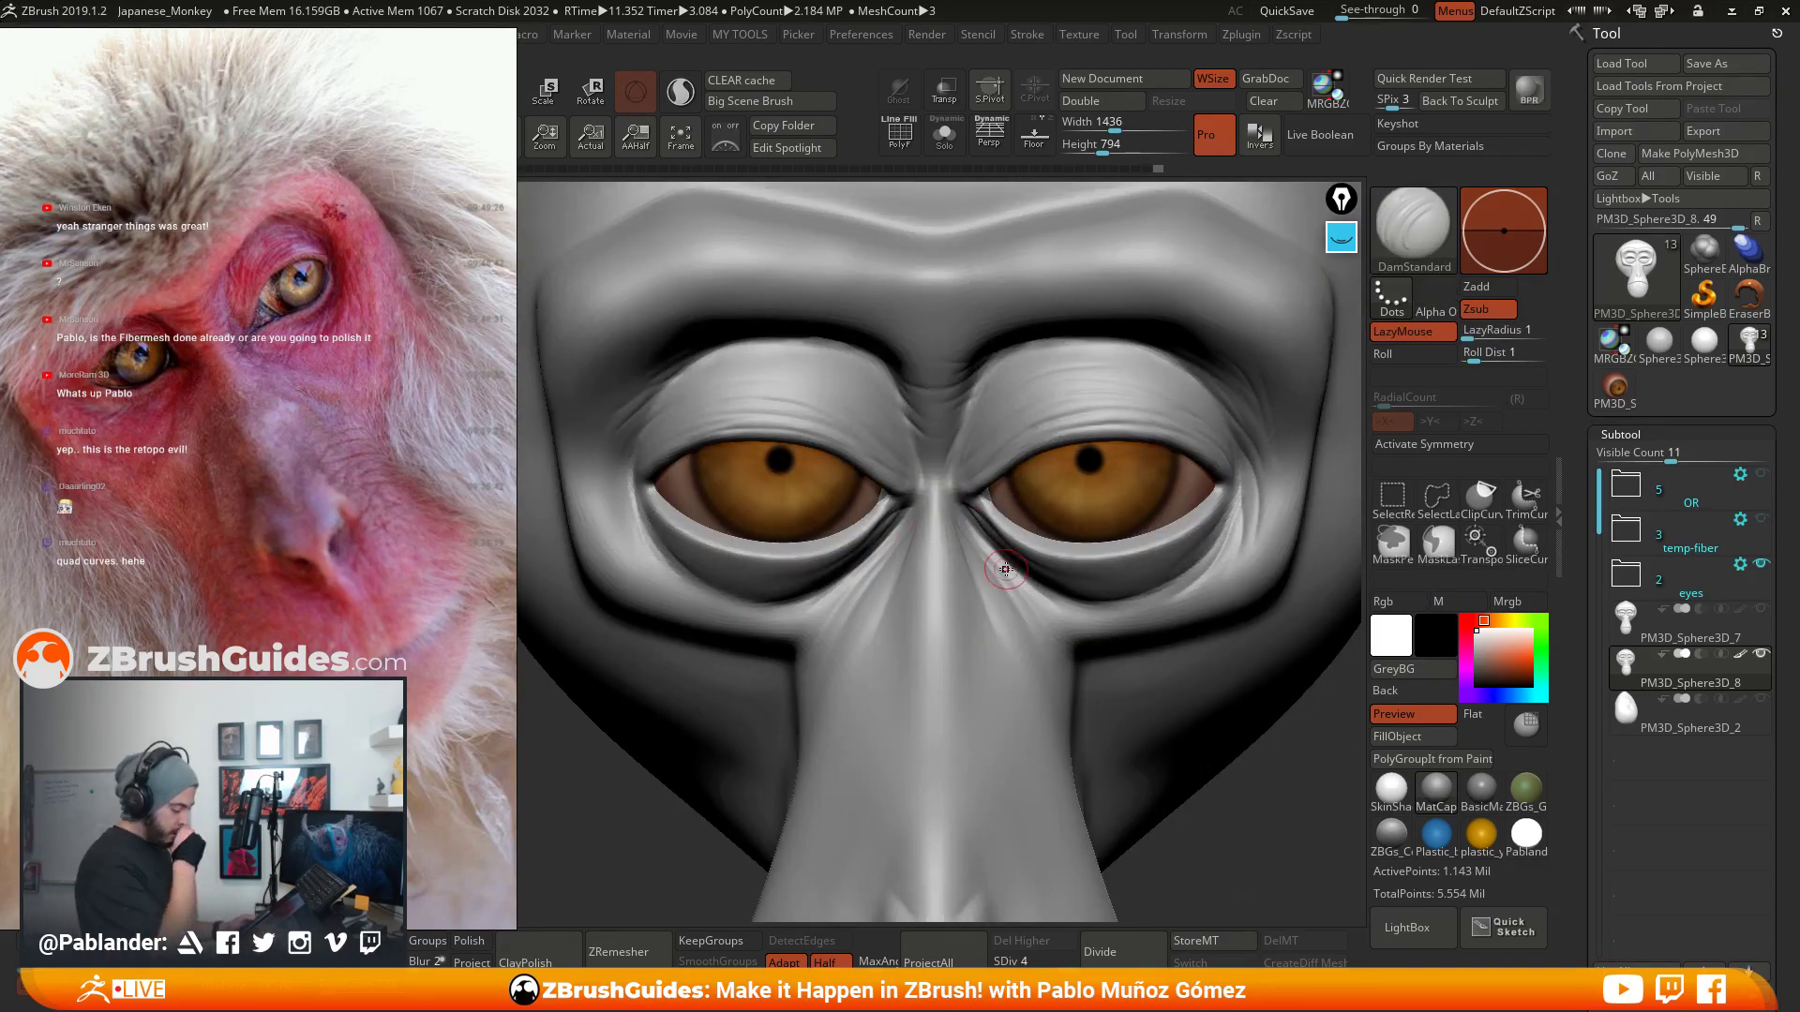
alt+right_drag(634, 507, 687, 453)
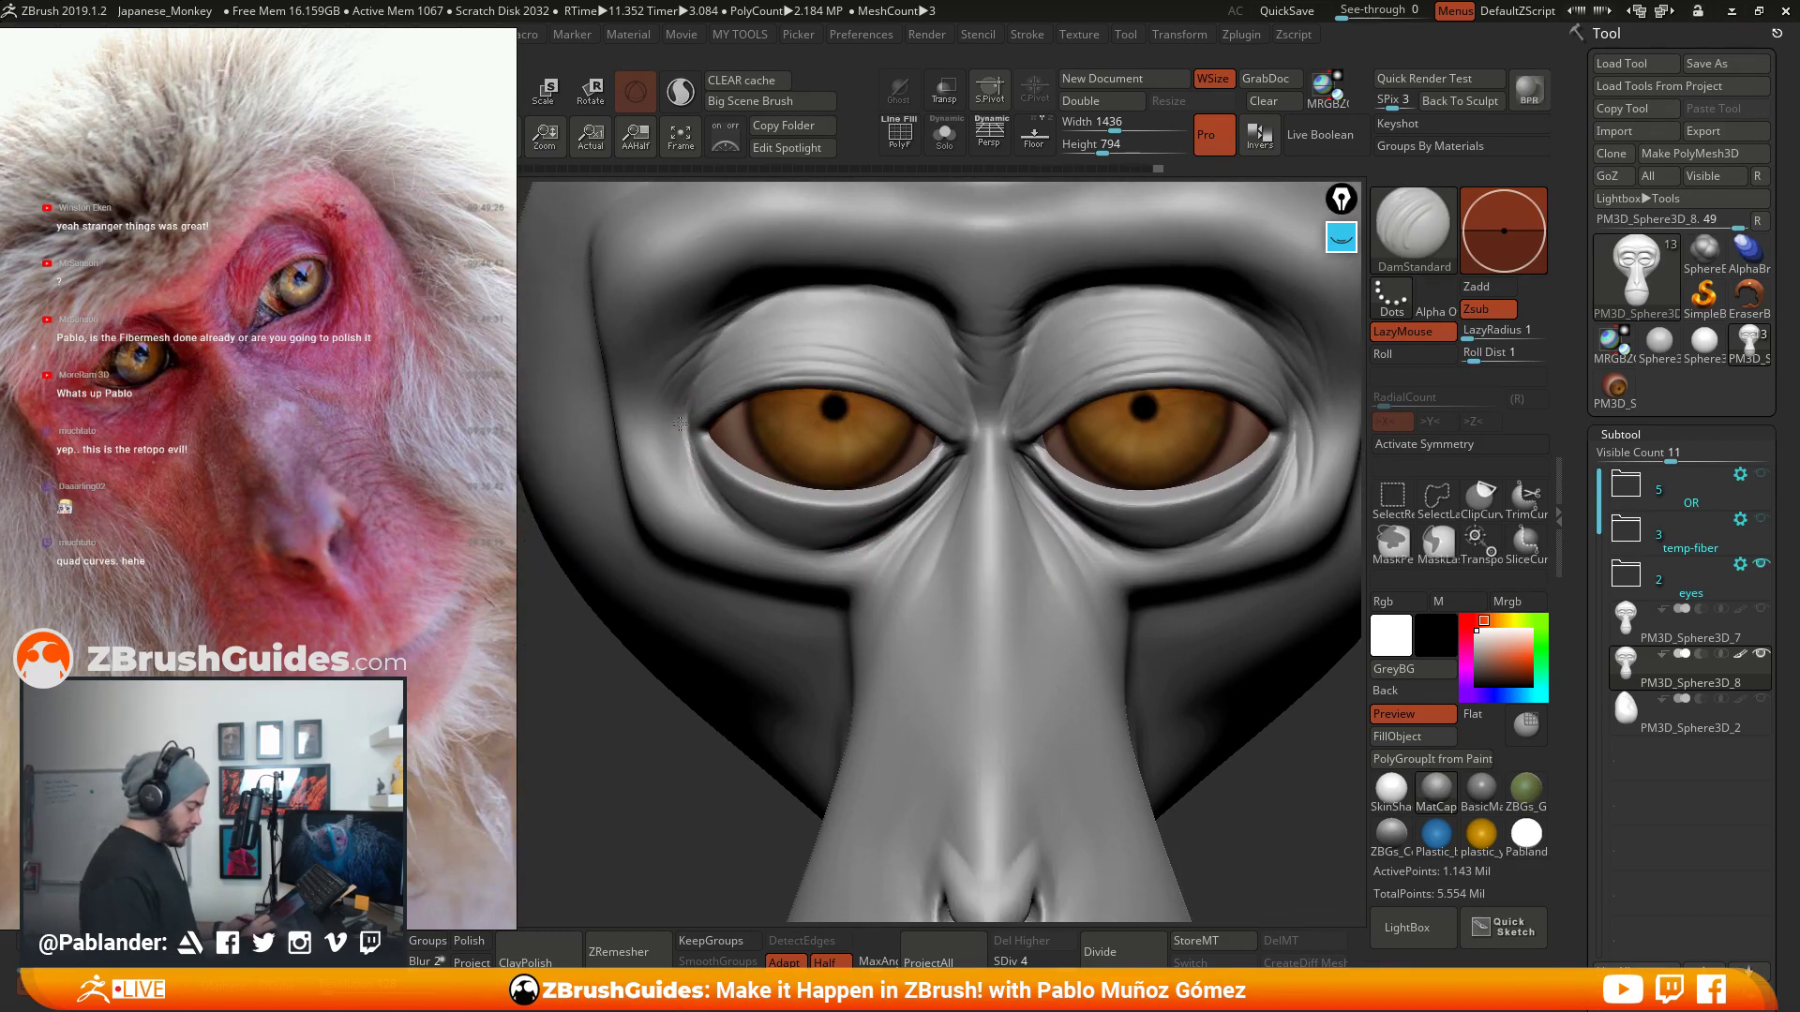
key(shift)
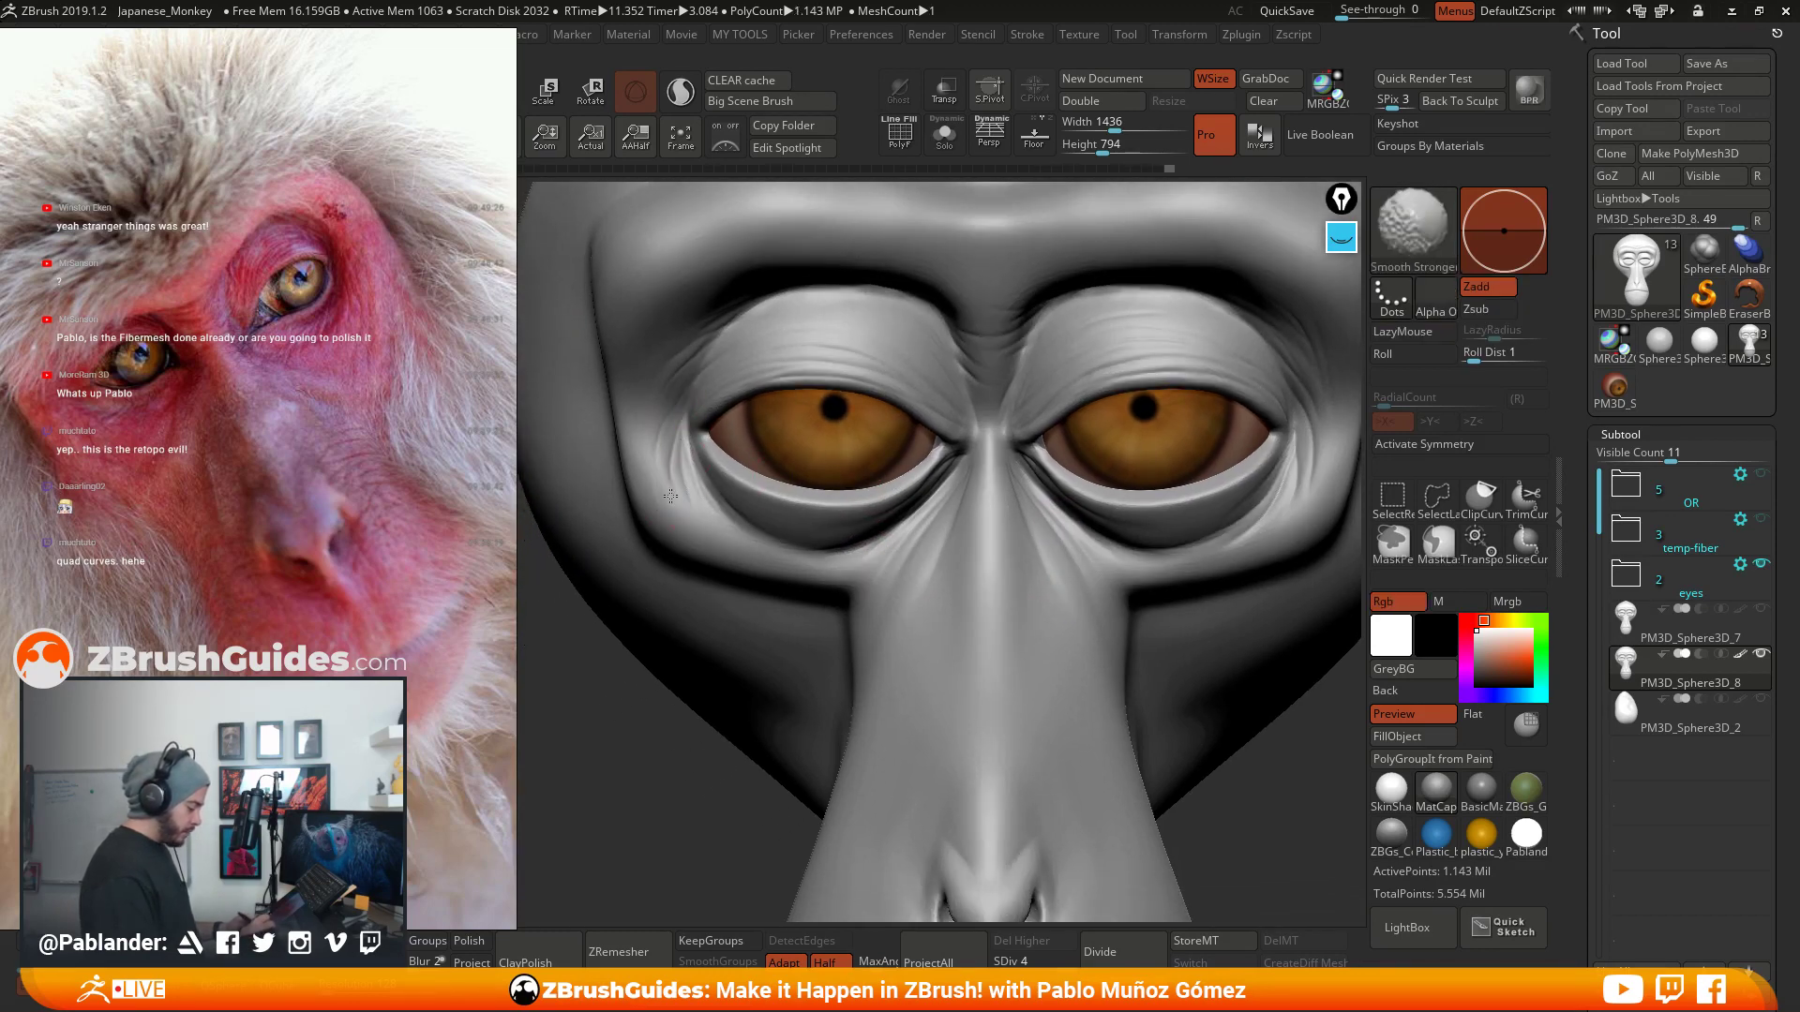
alt+right_drag(1012, 426, 1010, 457)
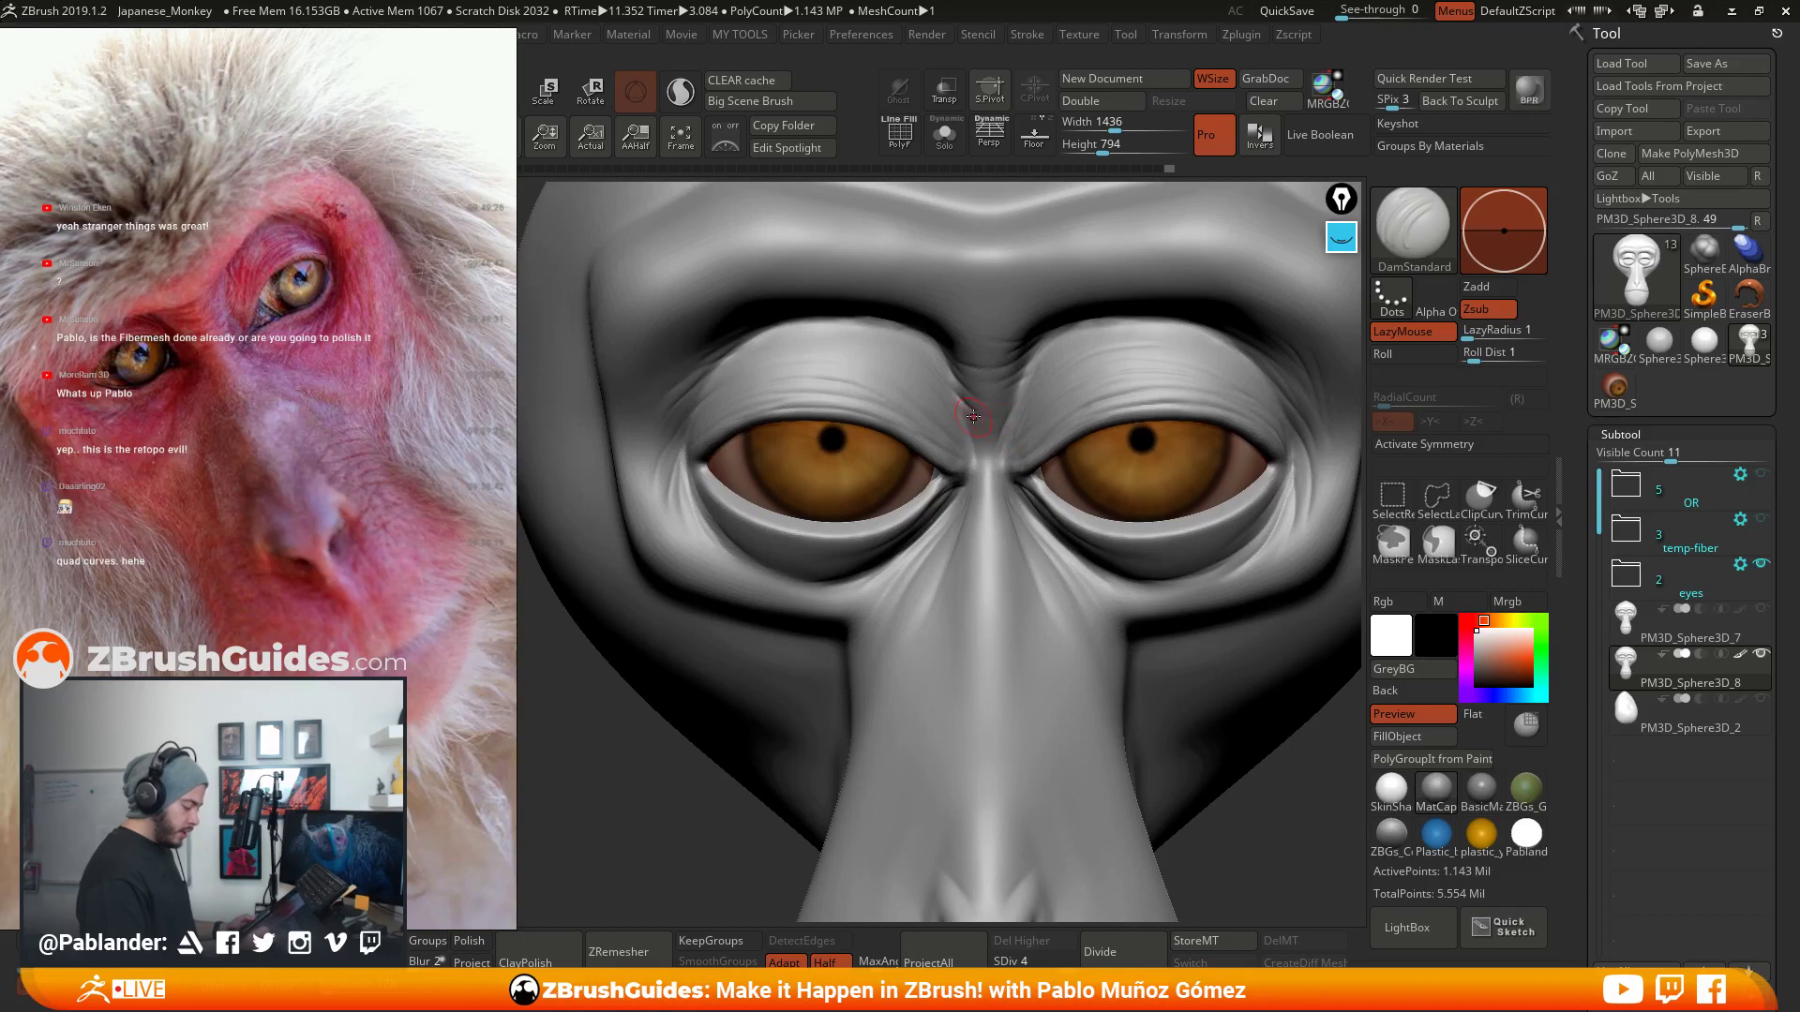
key(shift)
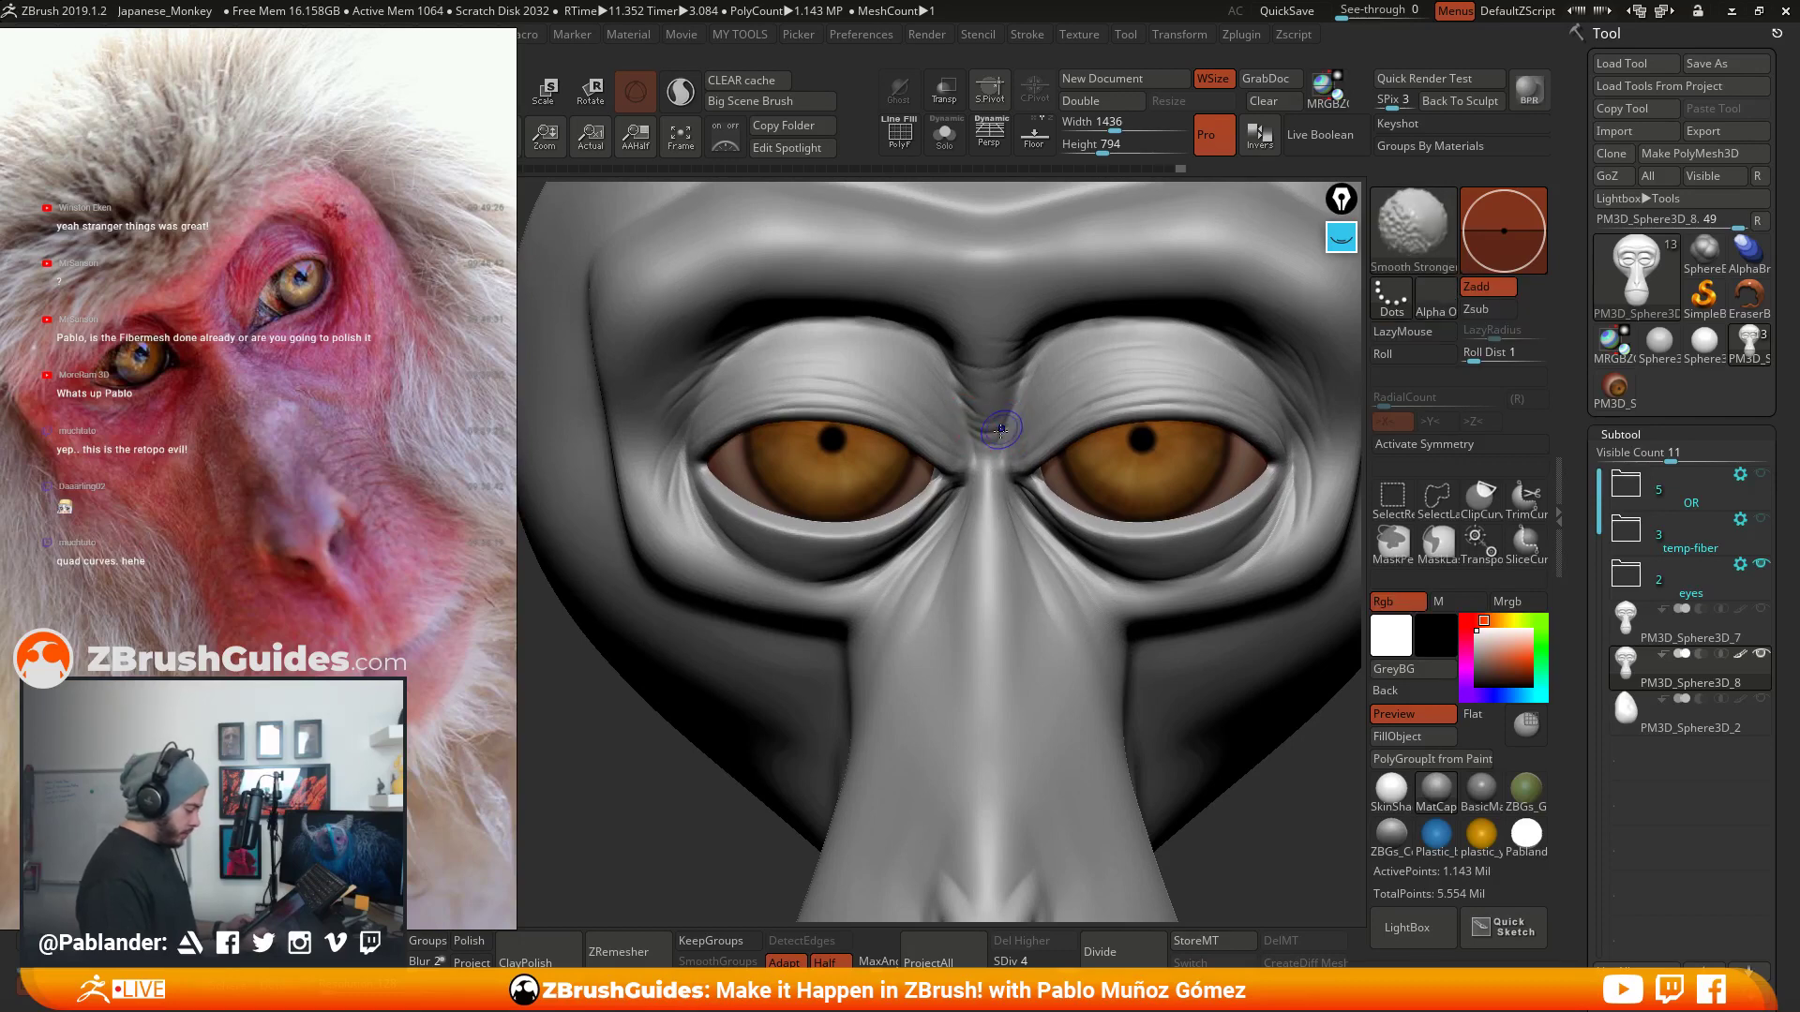
- Carve long creases from the inner corner of the monkey's left eye down the side of the nose and soften them
alt+right_drag(1082, 608, 969, 446)
right_drag(992, 518, 954, 509)
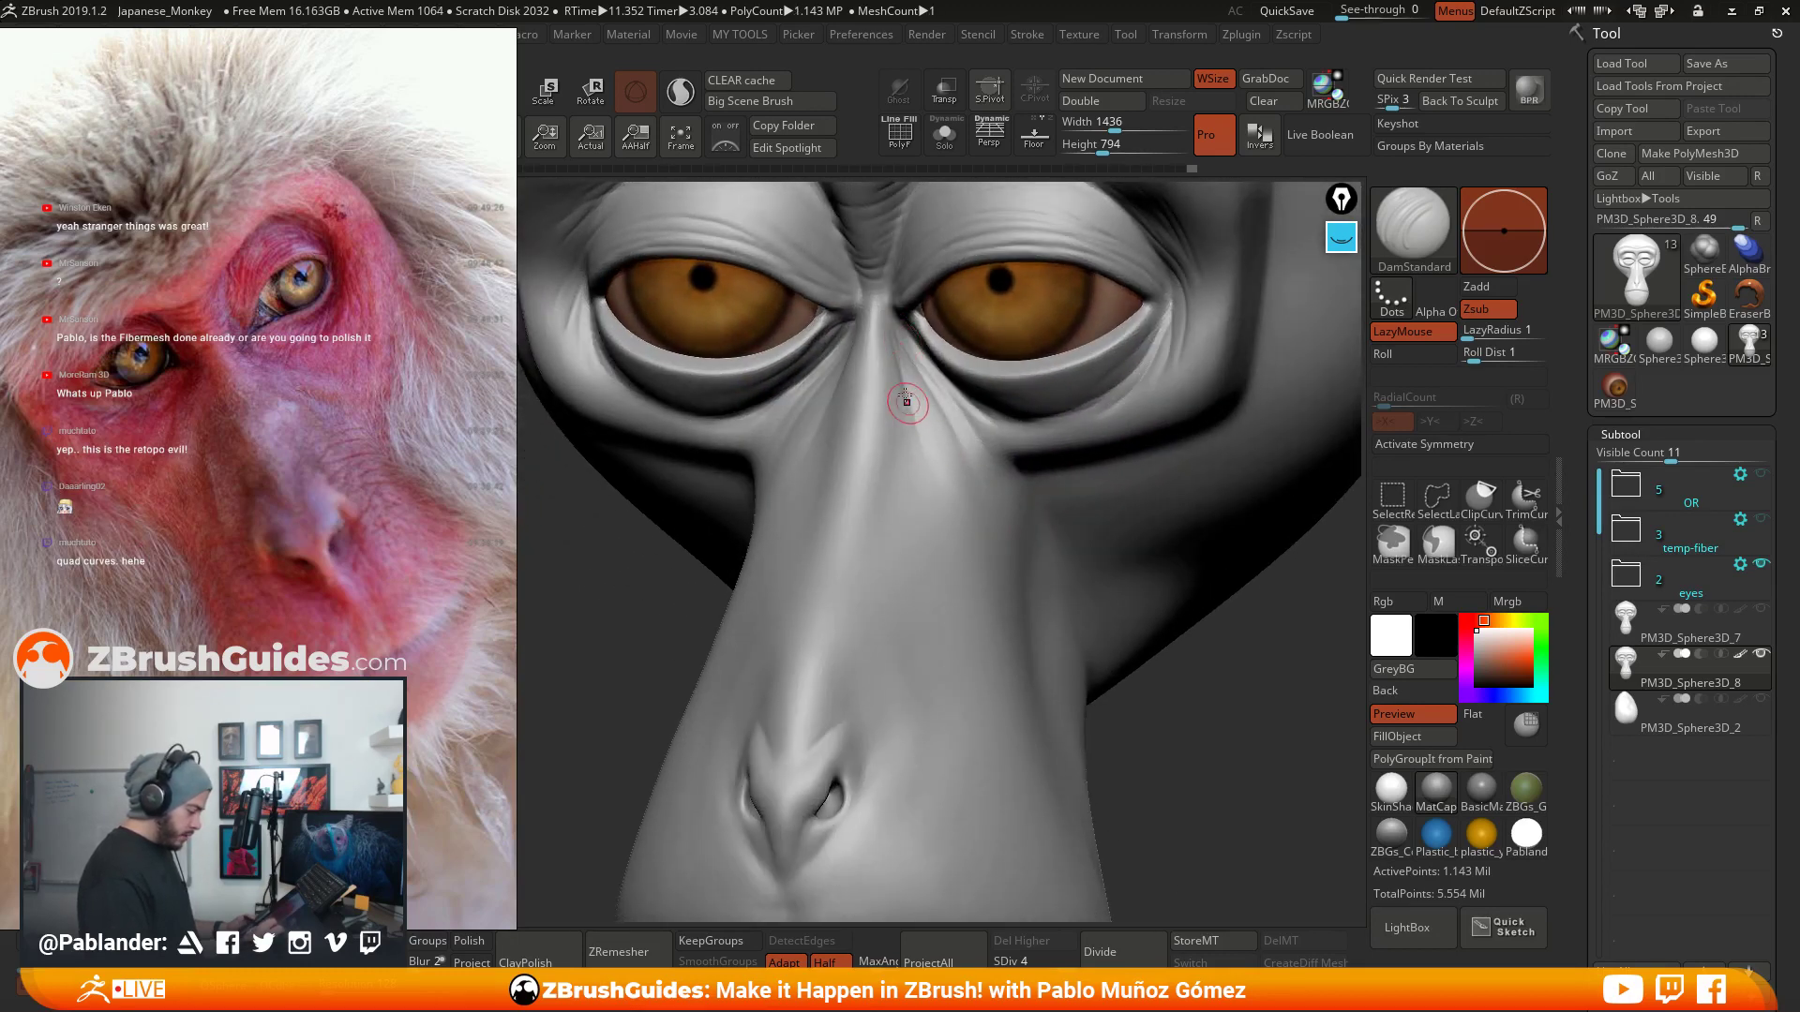
key(shift)
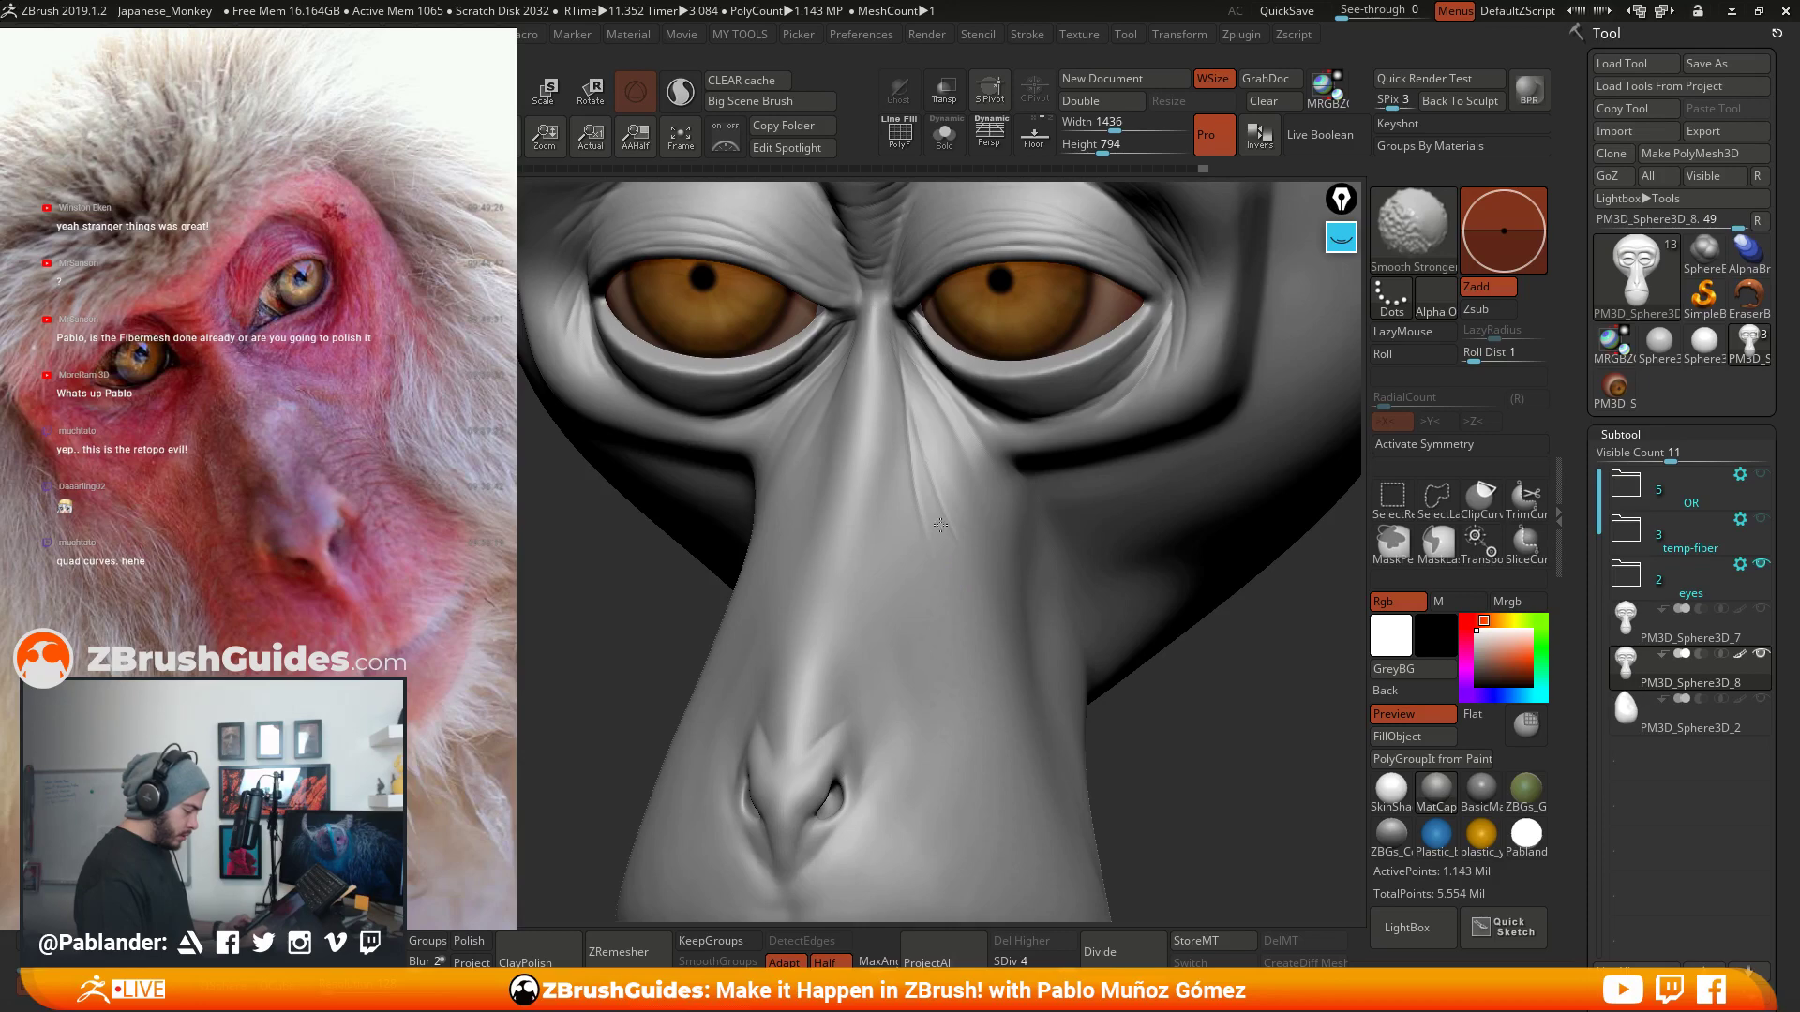
shift+drag(919, 427, 959, 487)
right_drag(944, 412, 996, 418)
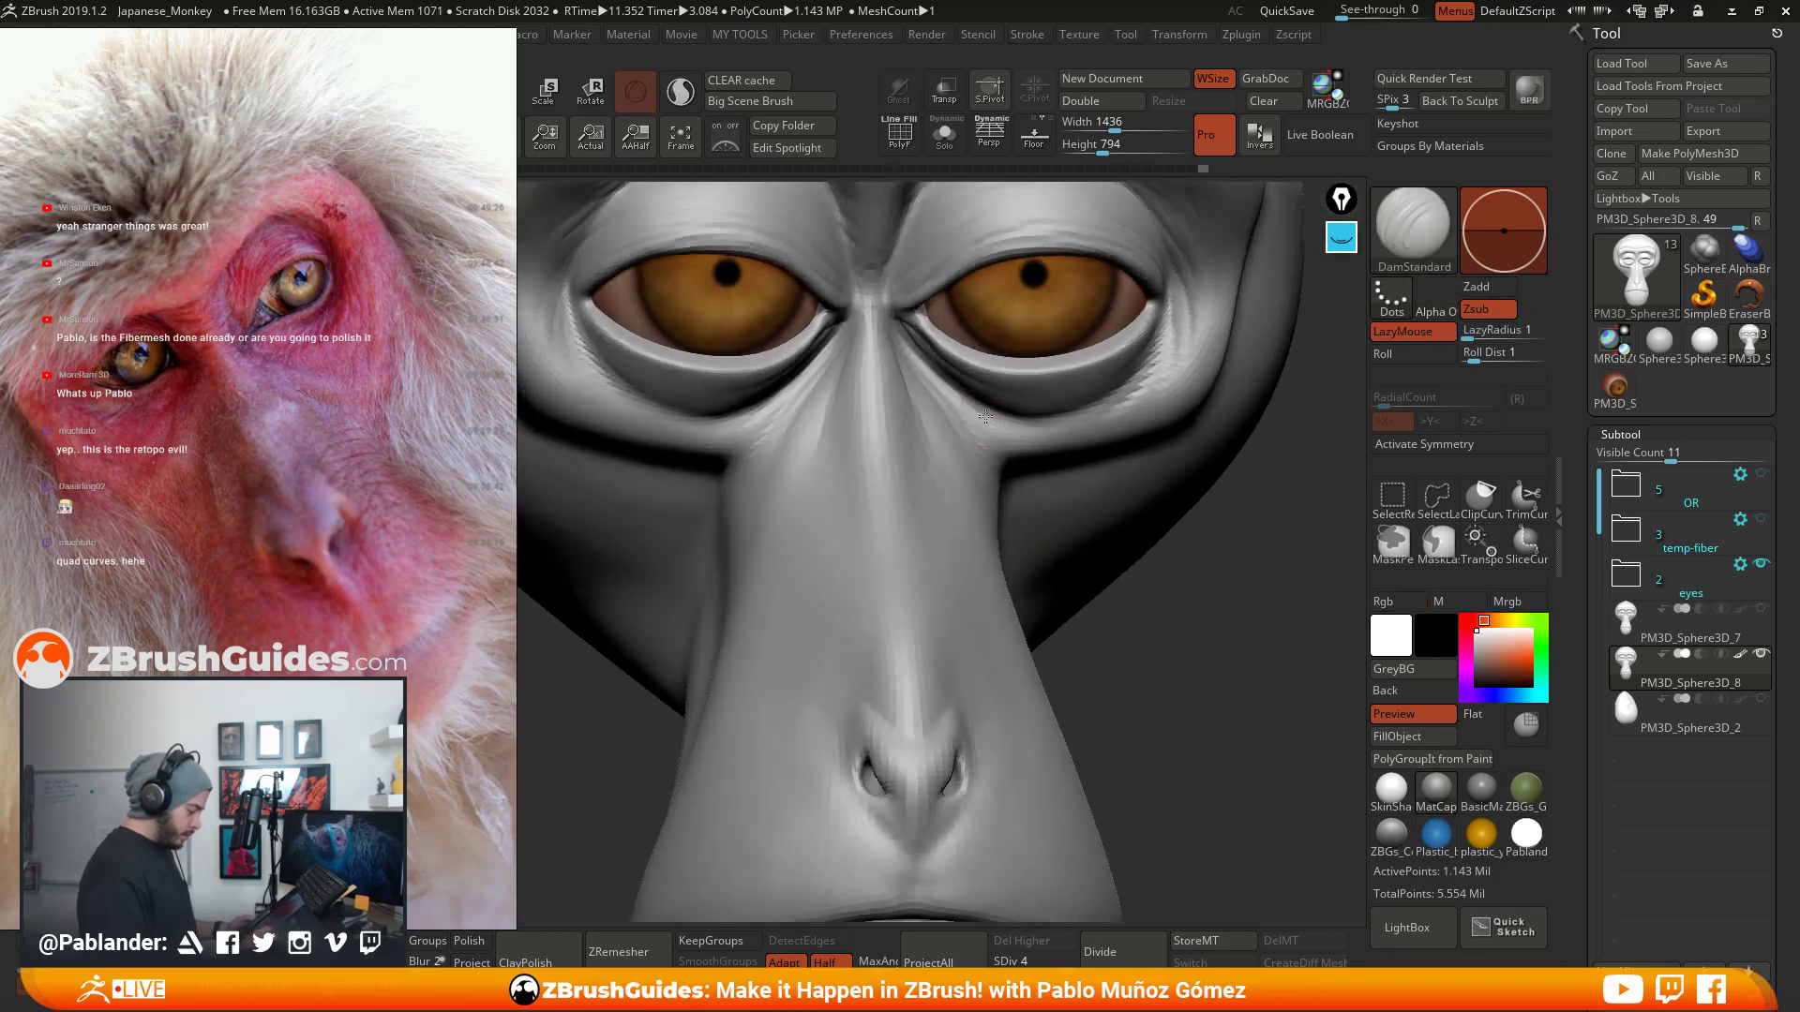
- Carve diagonal creases from the inner corner of the monkey's right eye down the side of the nose and soften them
alt+right_drag(911, 458, 1060, 448)
drag(925, 394, 848, 478)
key(shift)
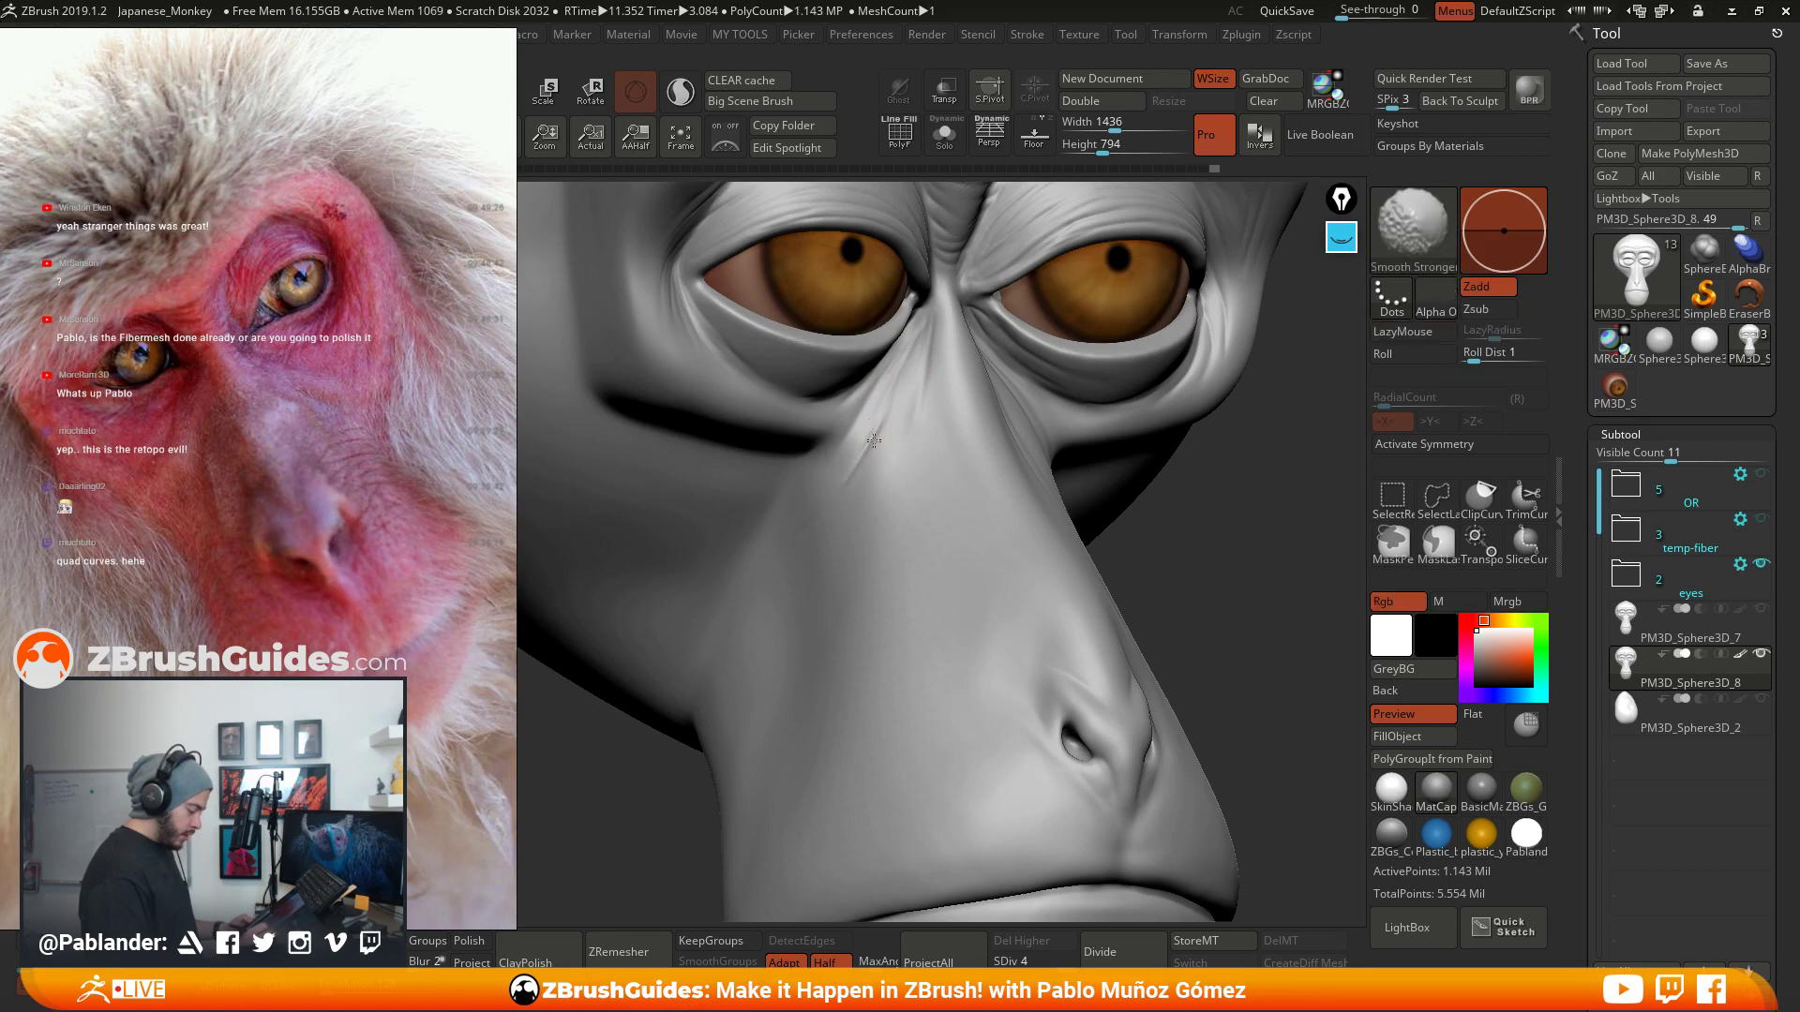
key(shift)
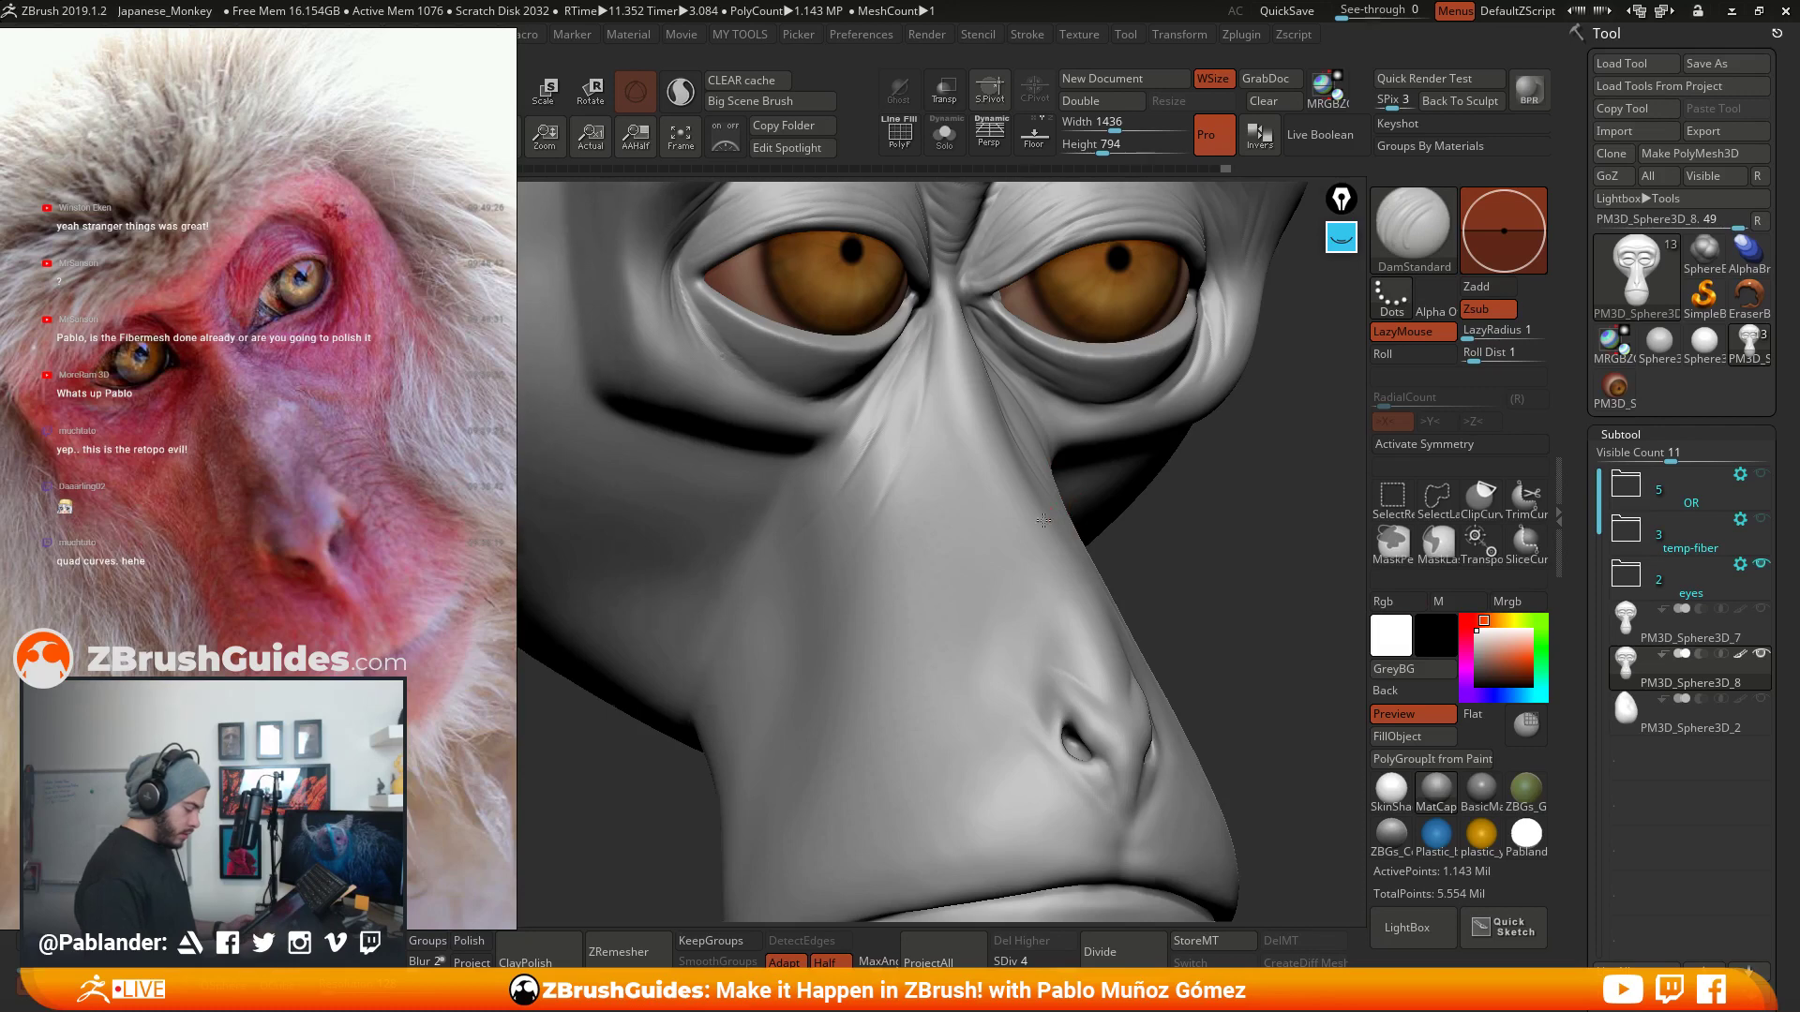
mouse_move(1209, 459)
right_down()
mouse_move(1116, 446)
mouse_move(1013, 369)
mouse_move(1101, 380)
right_up()
key(shift)
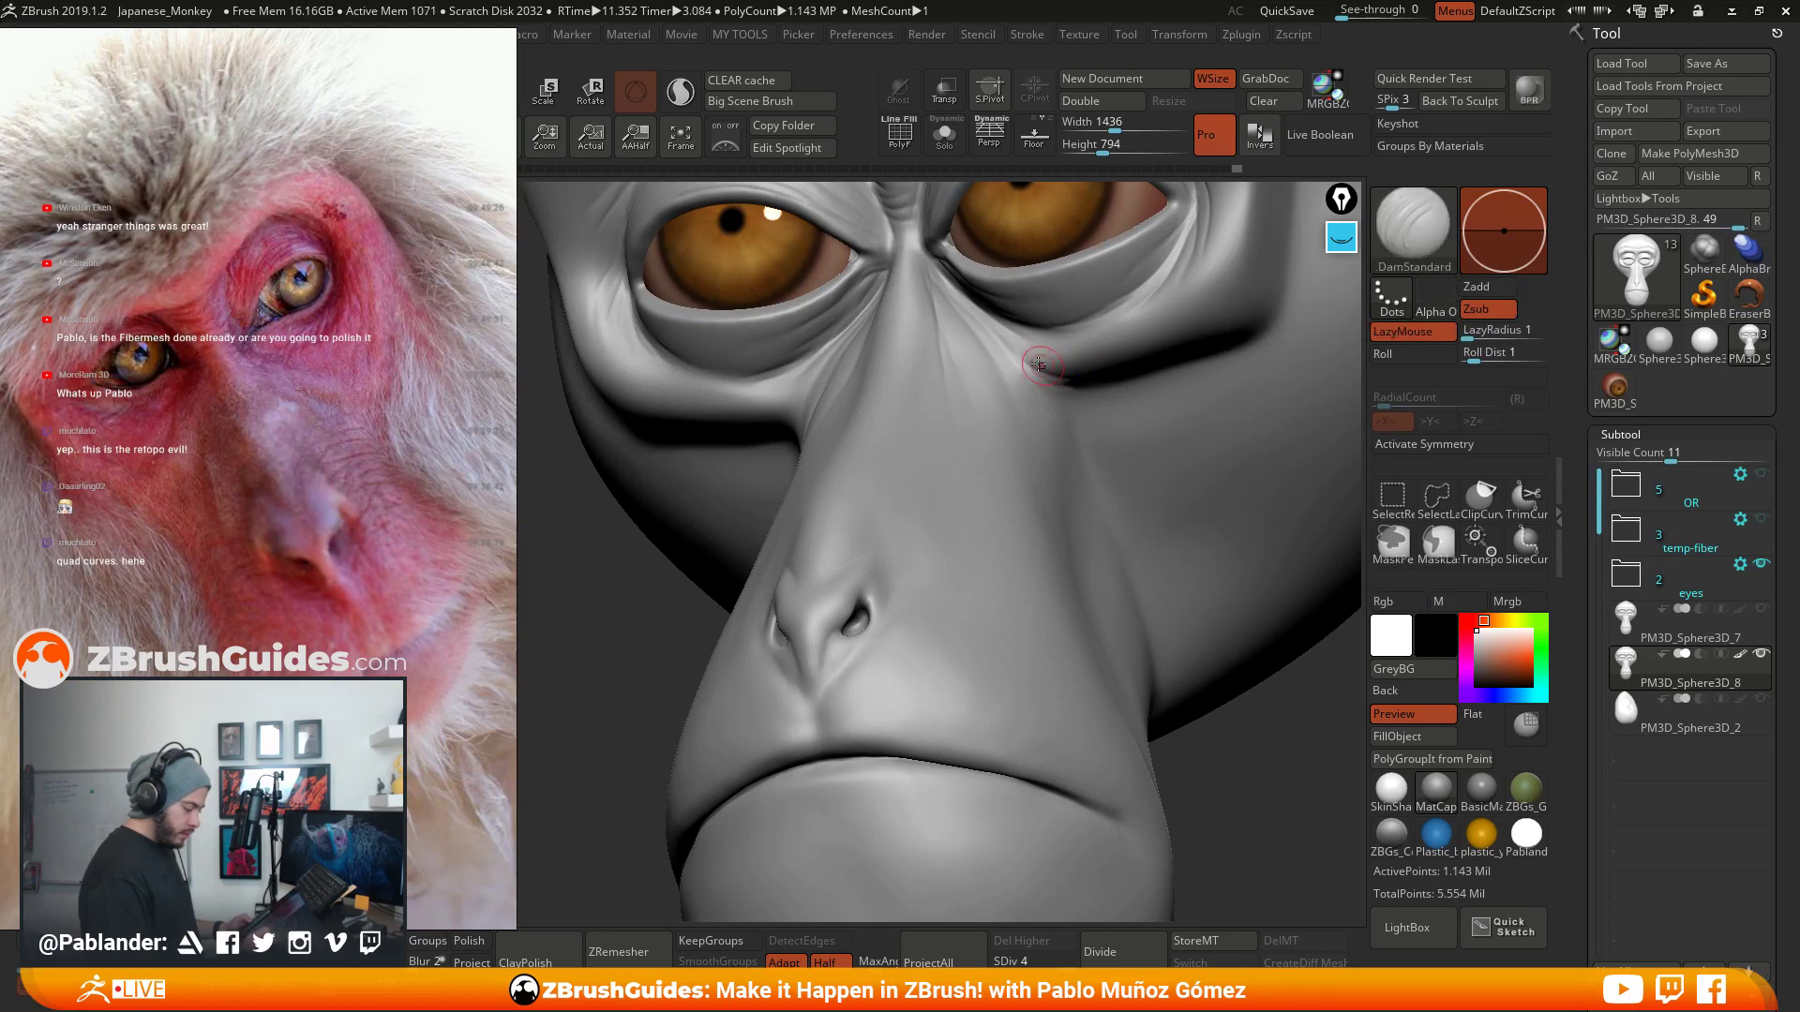
- Add fine creases beneath both eyes and beside the nose bridge with DamStandard, blending them with Smooth
right_drag(1008, 363, 963, 374)
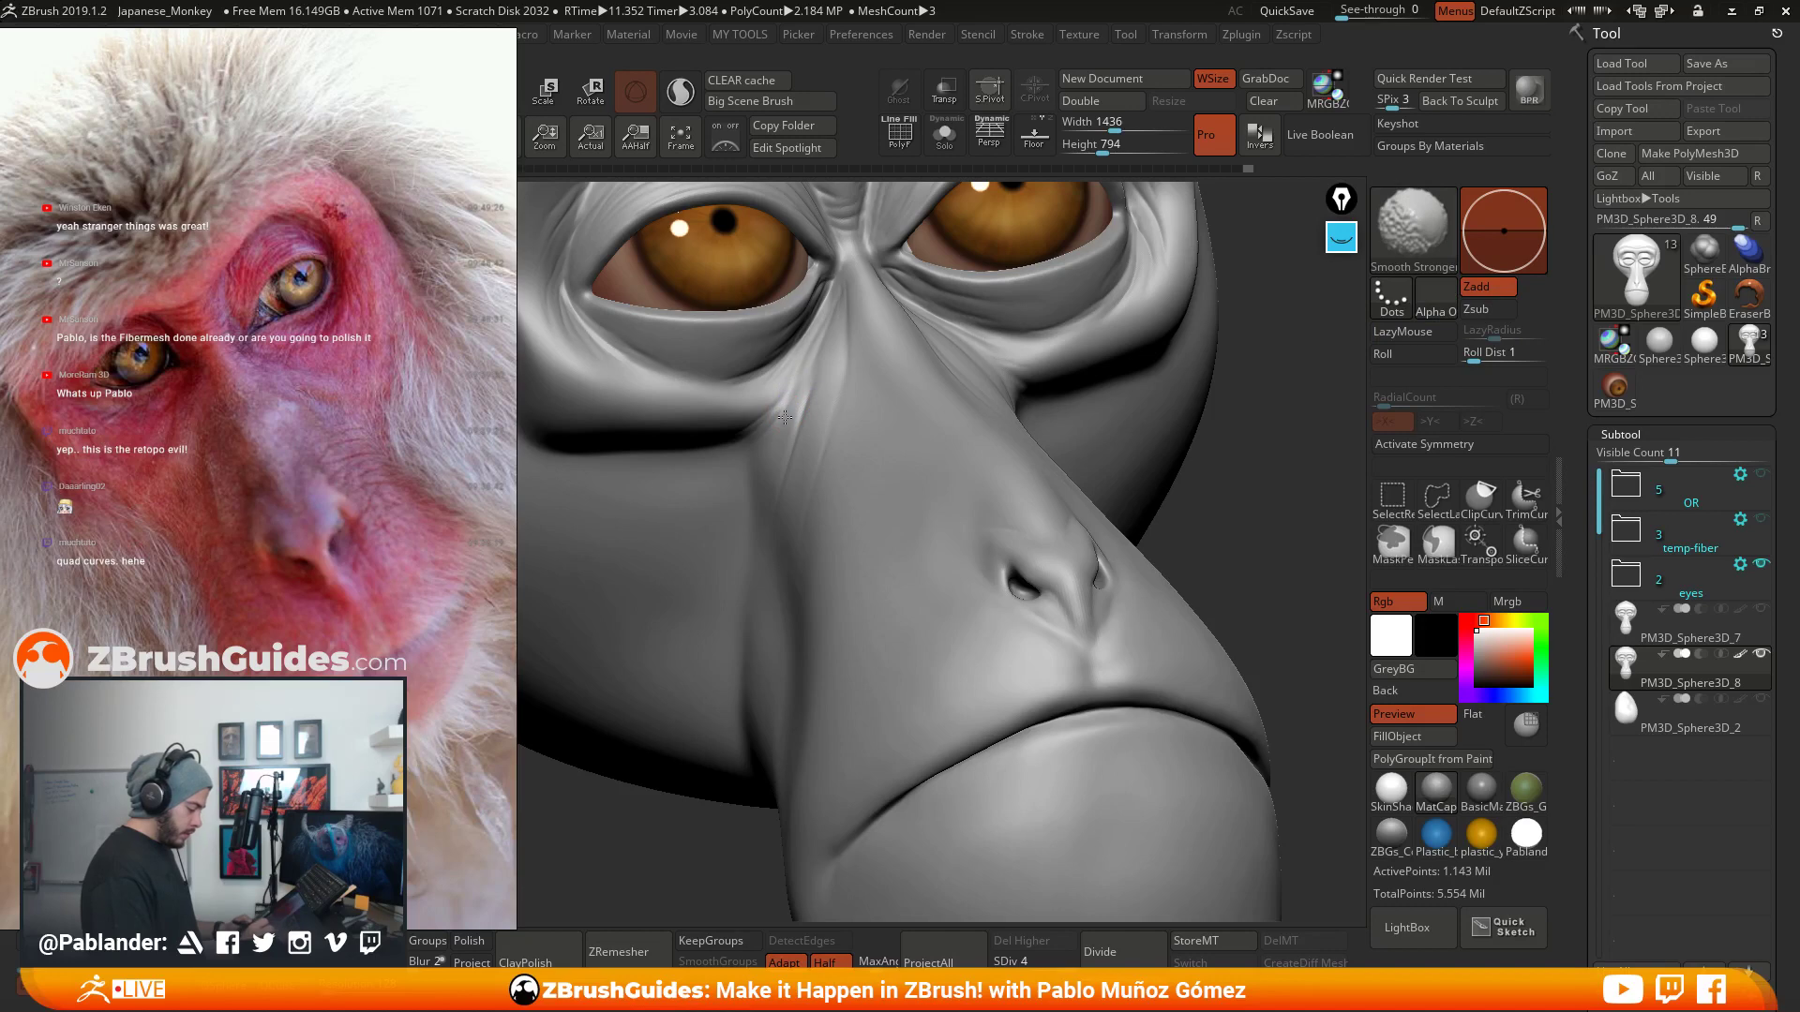
right_drag(790, 397, 754, 400)
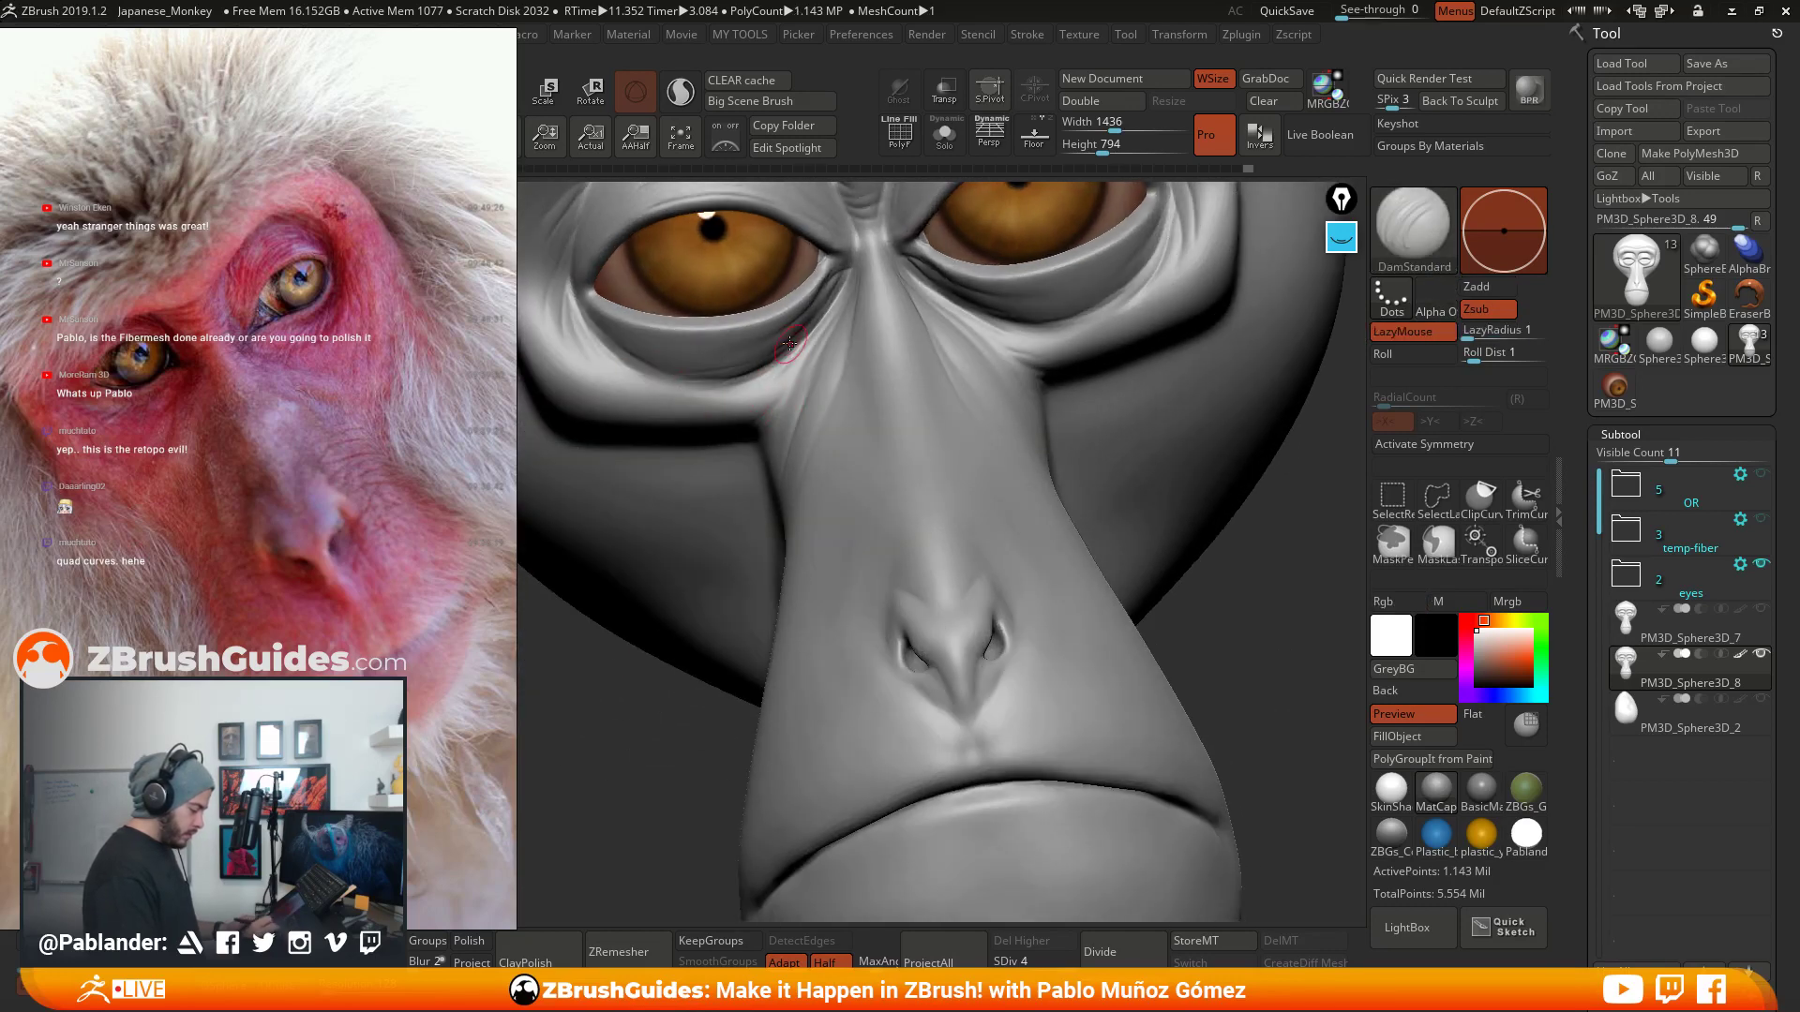
right_drag(745, 356, 766, 376)
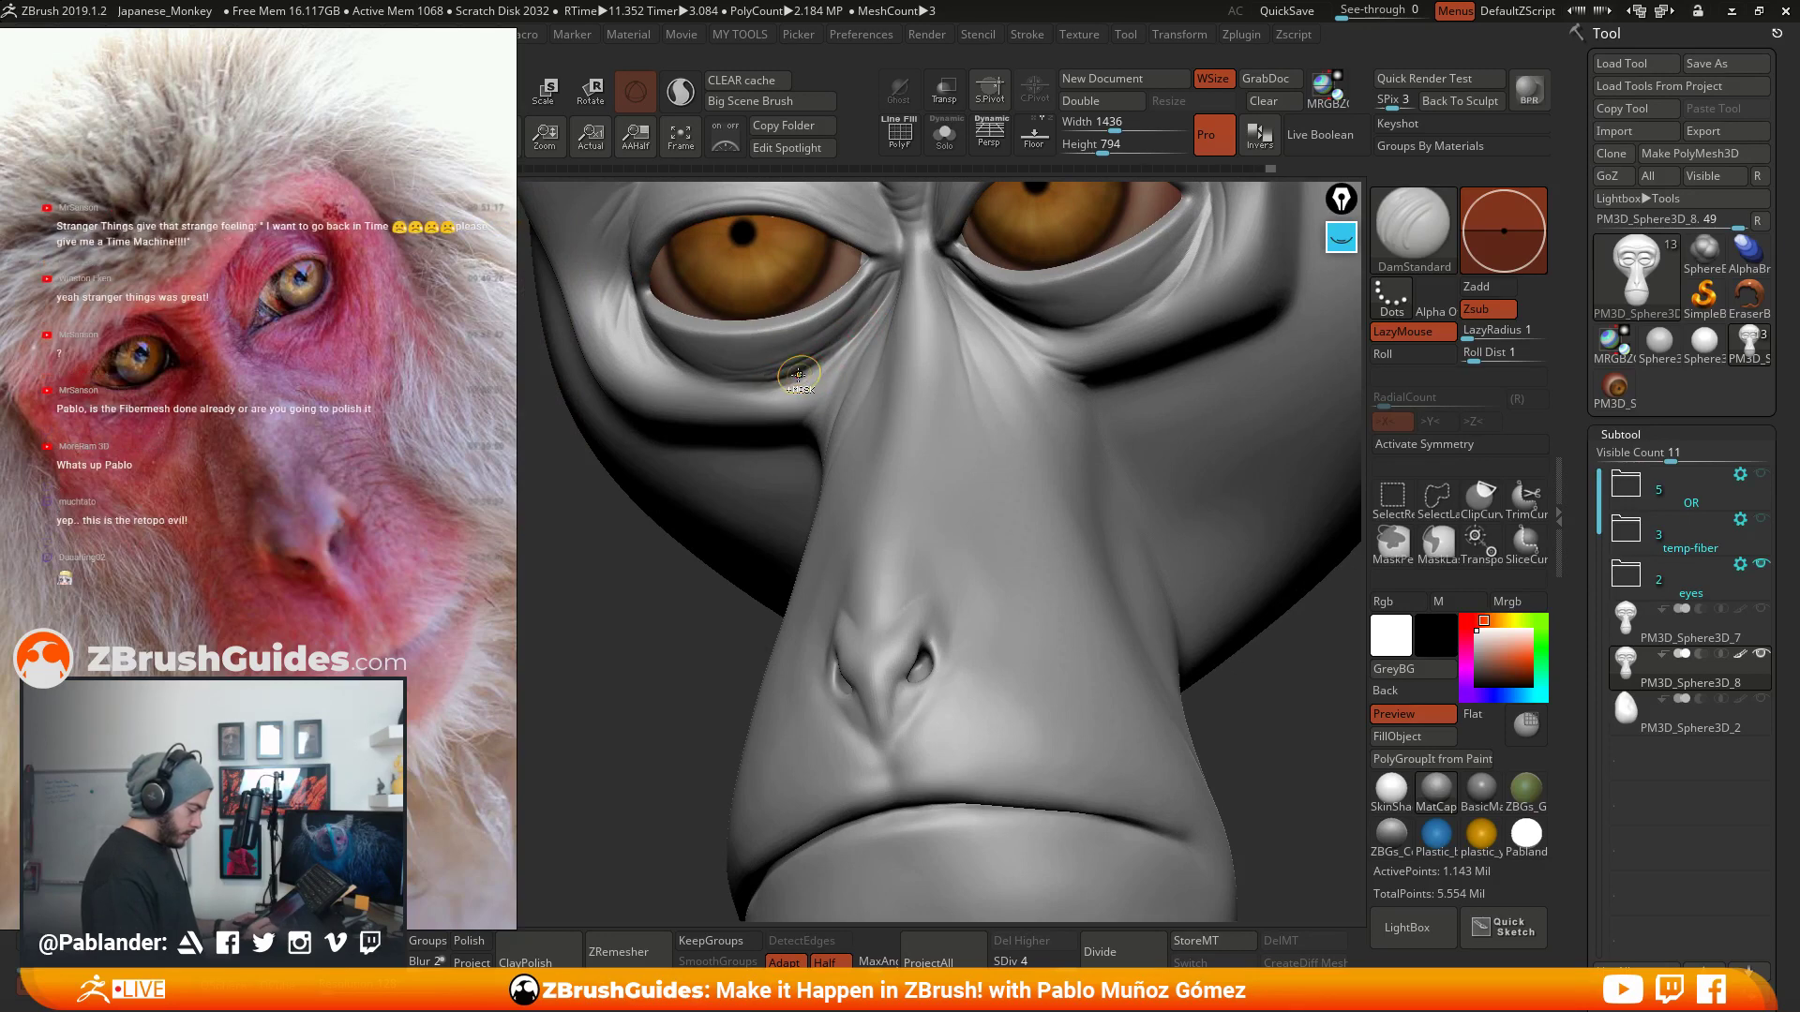
key(shift)
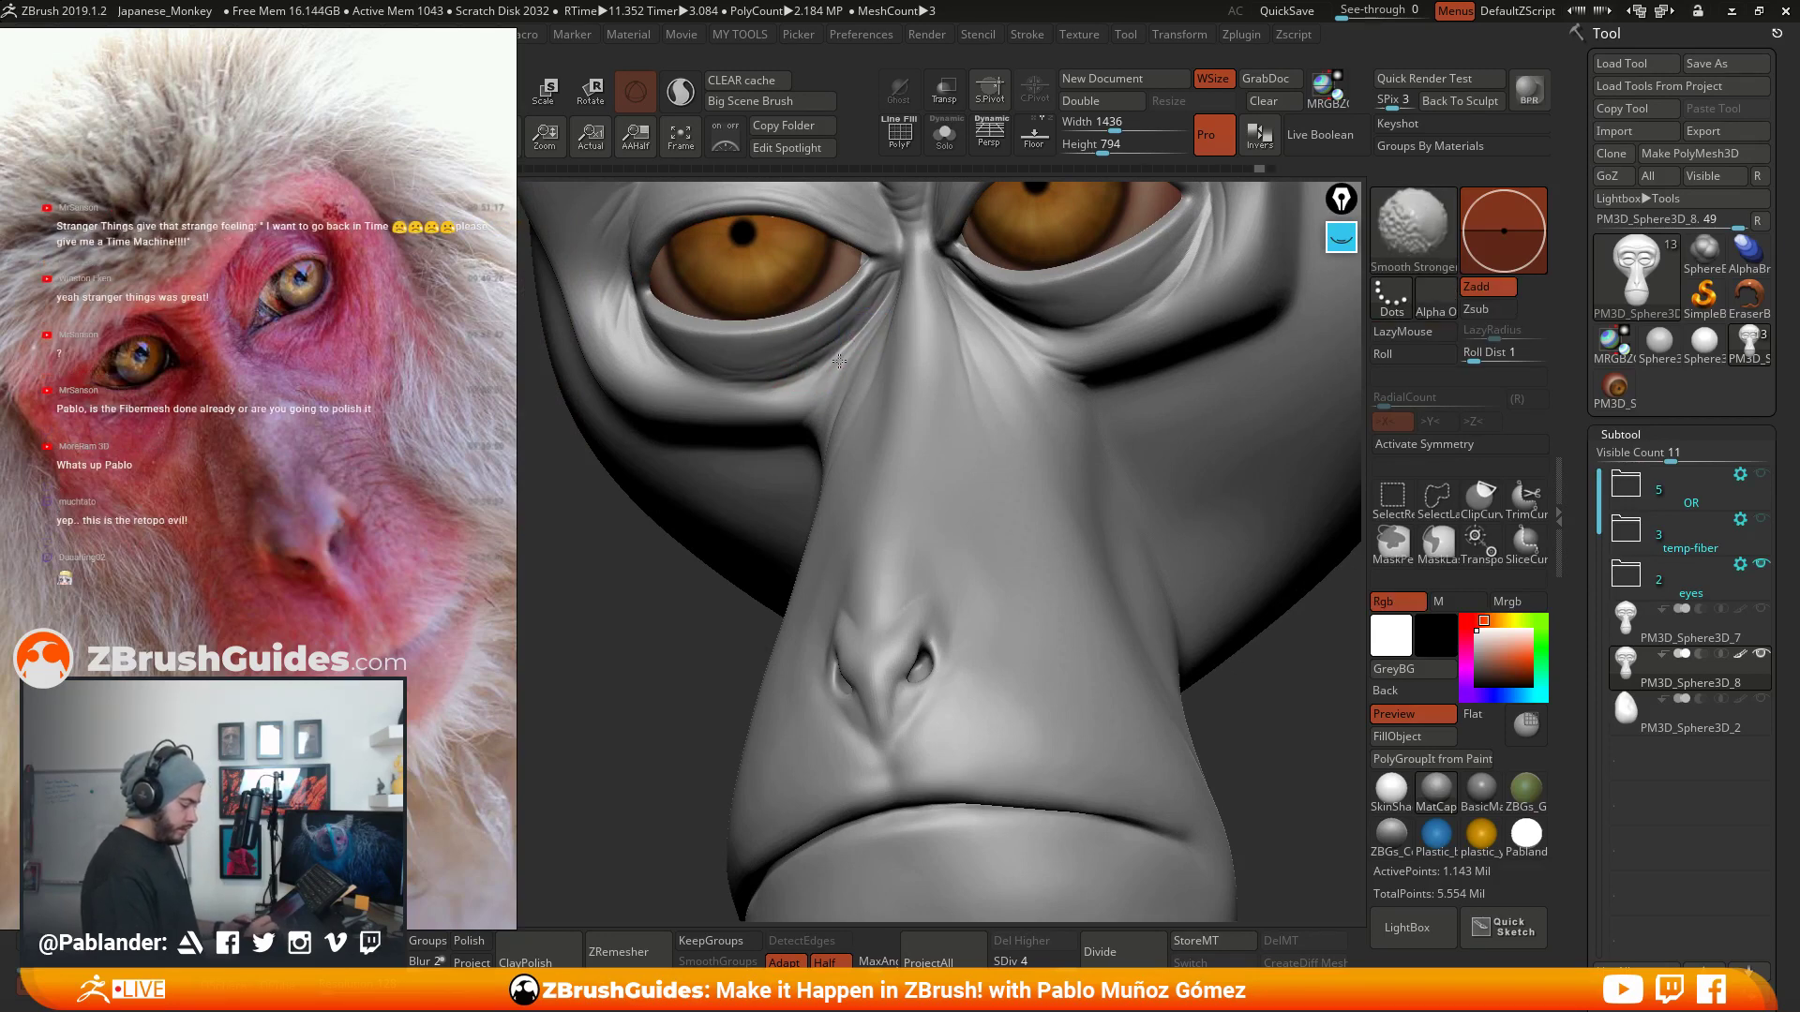
right_drag(844, 360, 1012, 324)
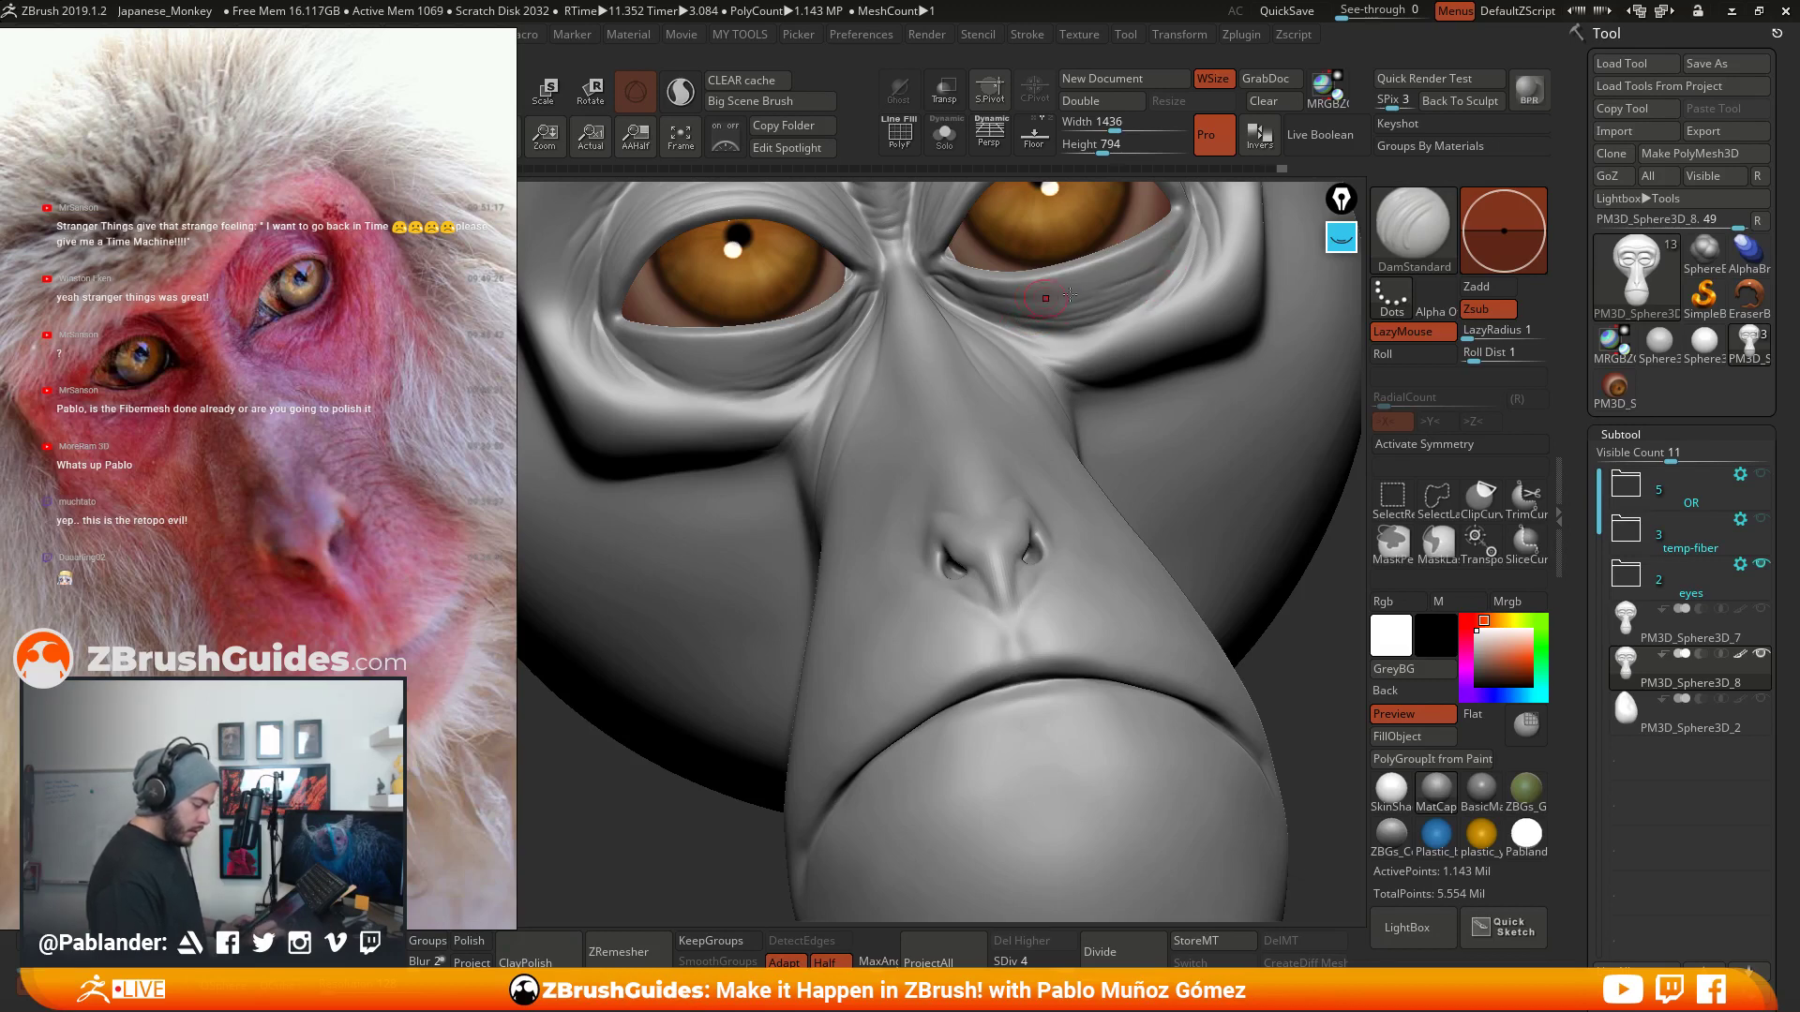
key(f)
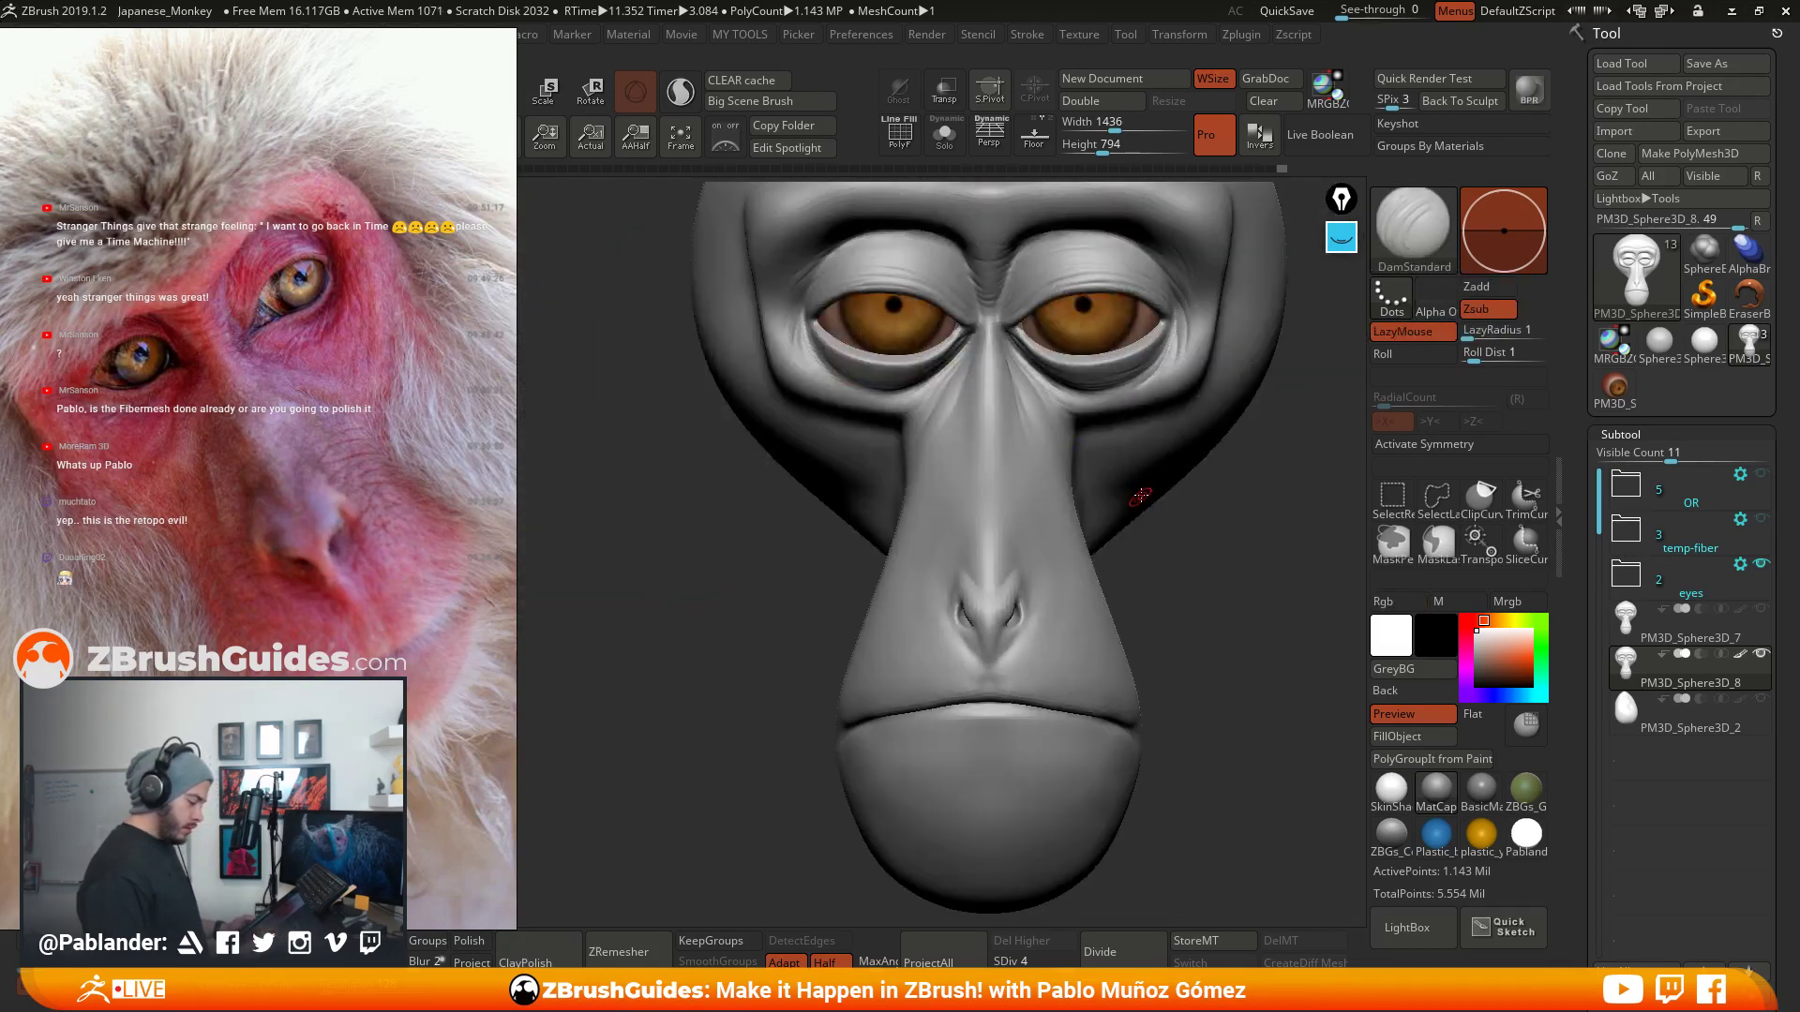
- Carve additional parallel creases across the monkey's right upper eyelid, running from the inner corner along the lid's curve
mouse_move(1141, 496)
right_down()
mouse_move(939, 280)
mouse_move(940, 342)
mouse_move(1065, 379)
mouse_move(1078, 357)
mouse_move(1107, 396)
mouse_move(954, 398)
mouse_move(1018, 434)
right_up()
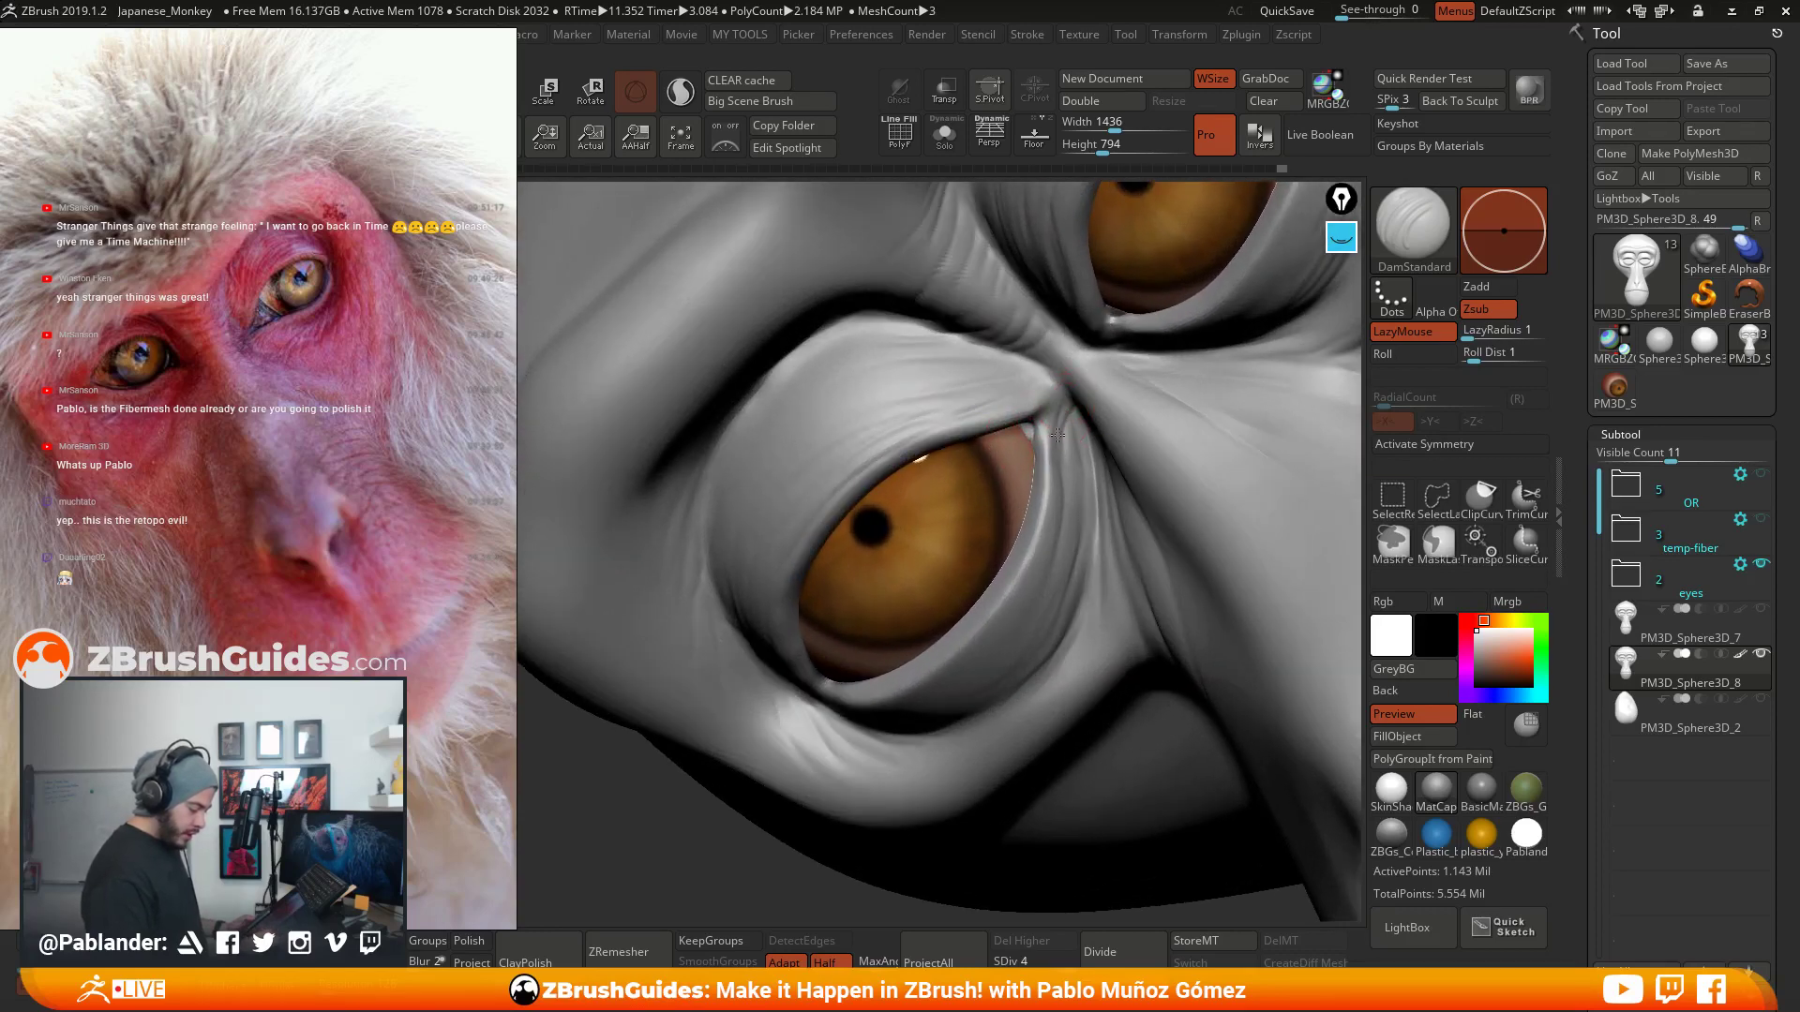
key(space)
key(space)
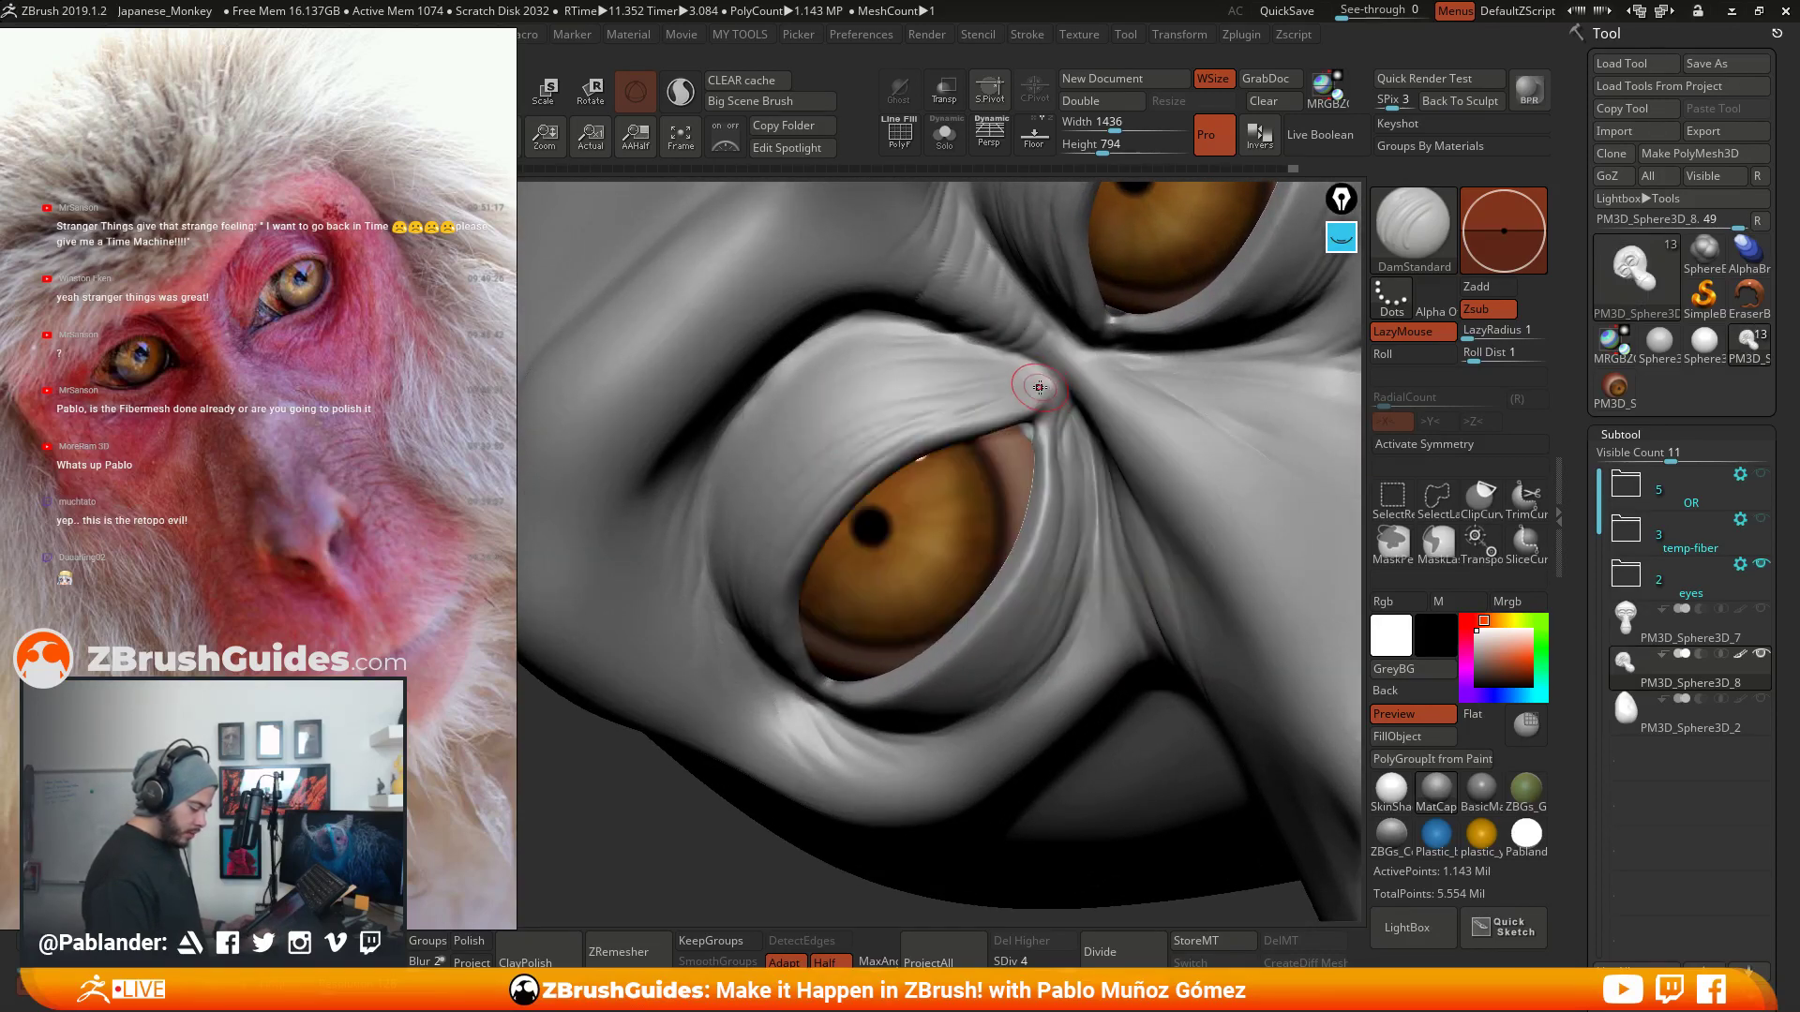
mouse_move(1032, 387)
right_down()
mouse_move(1042, 403)
mouse_move(1048, 388)
right_up()
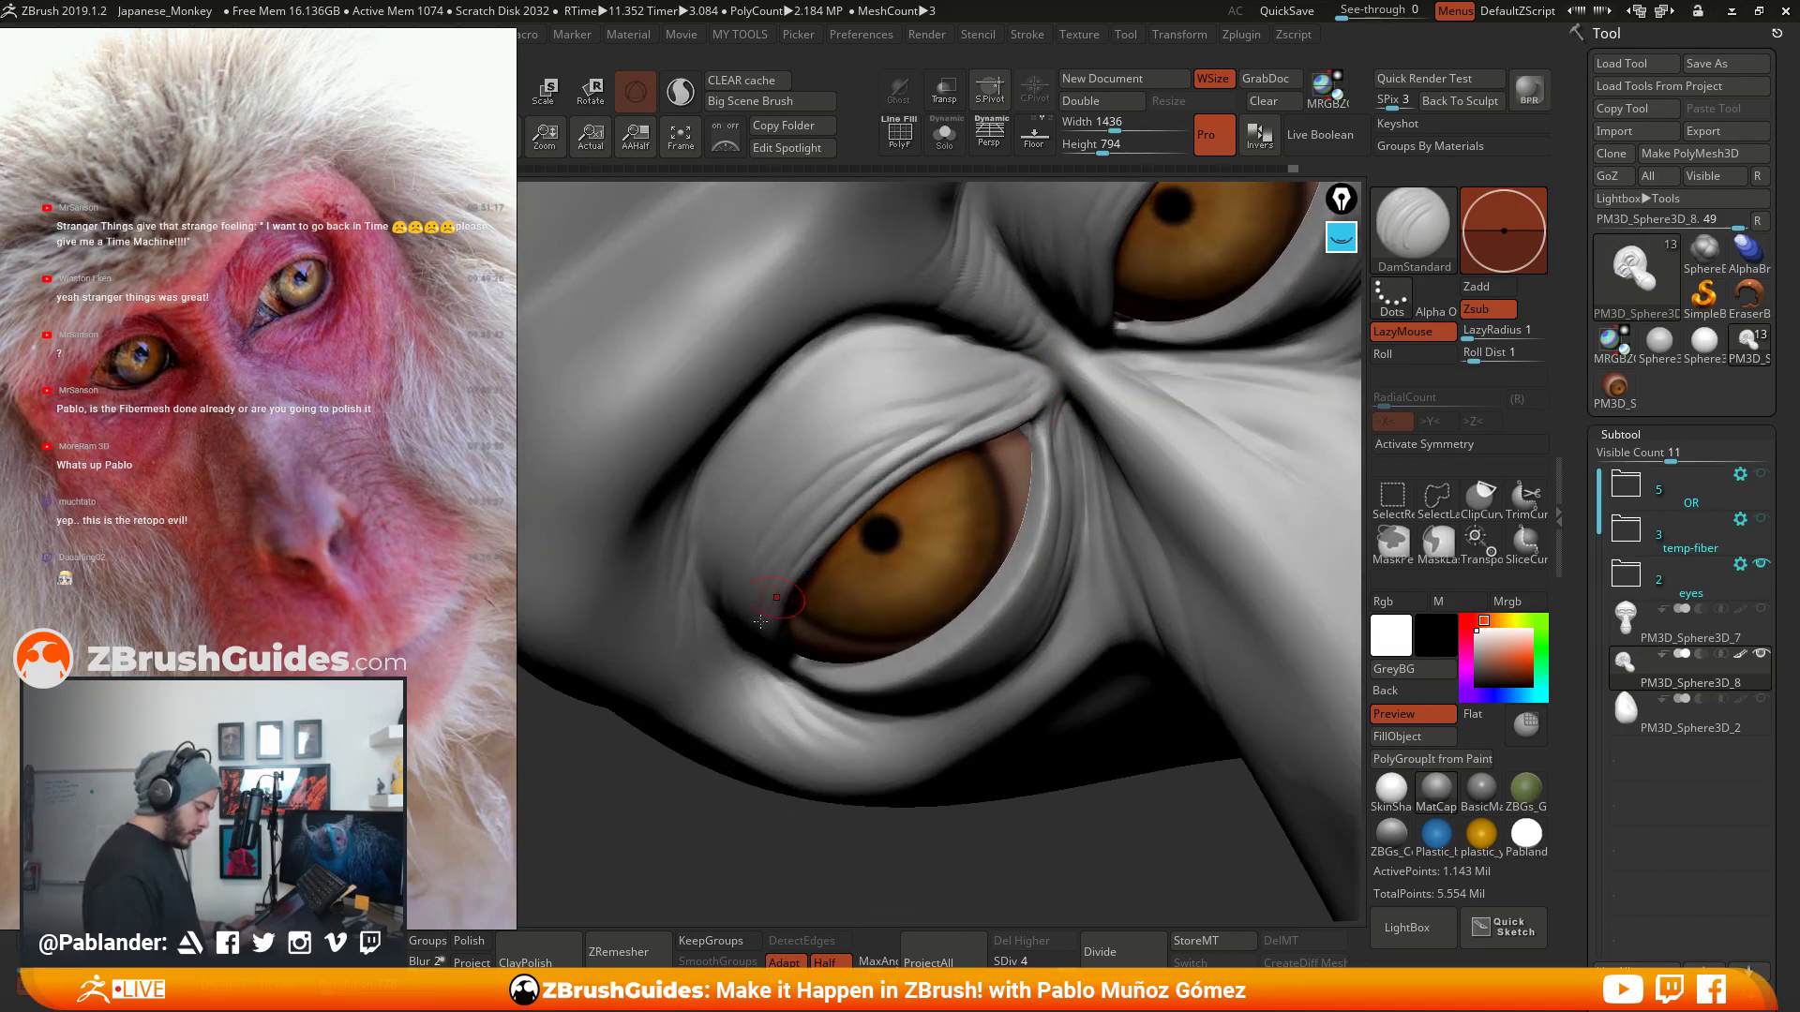
key(shift)
drag(1032, 388, 875, 463)
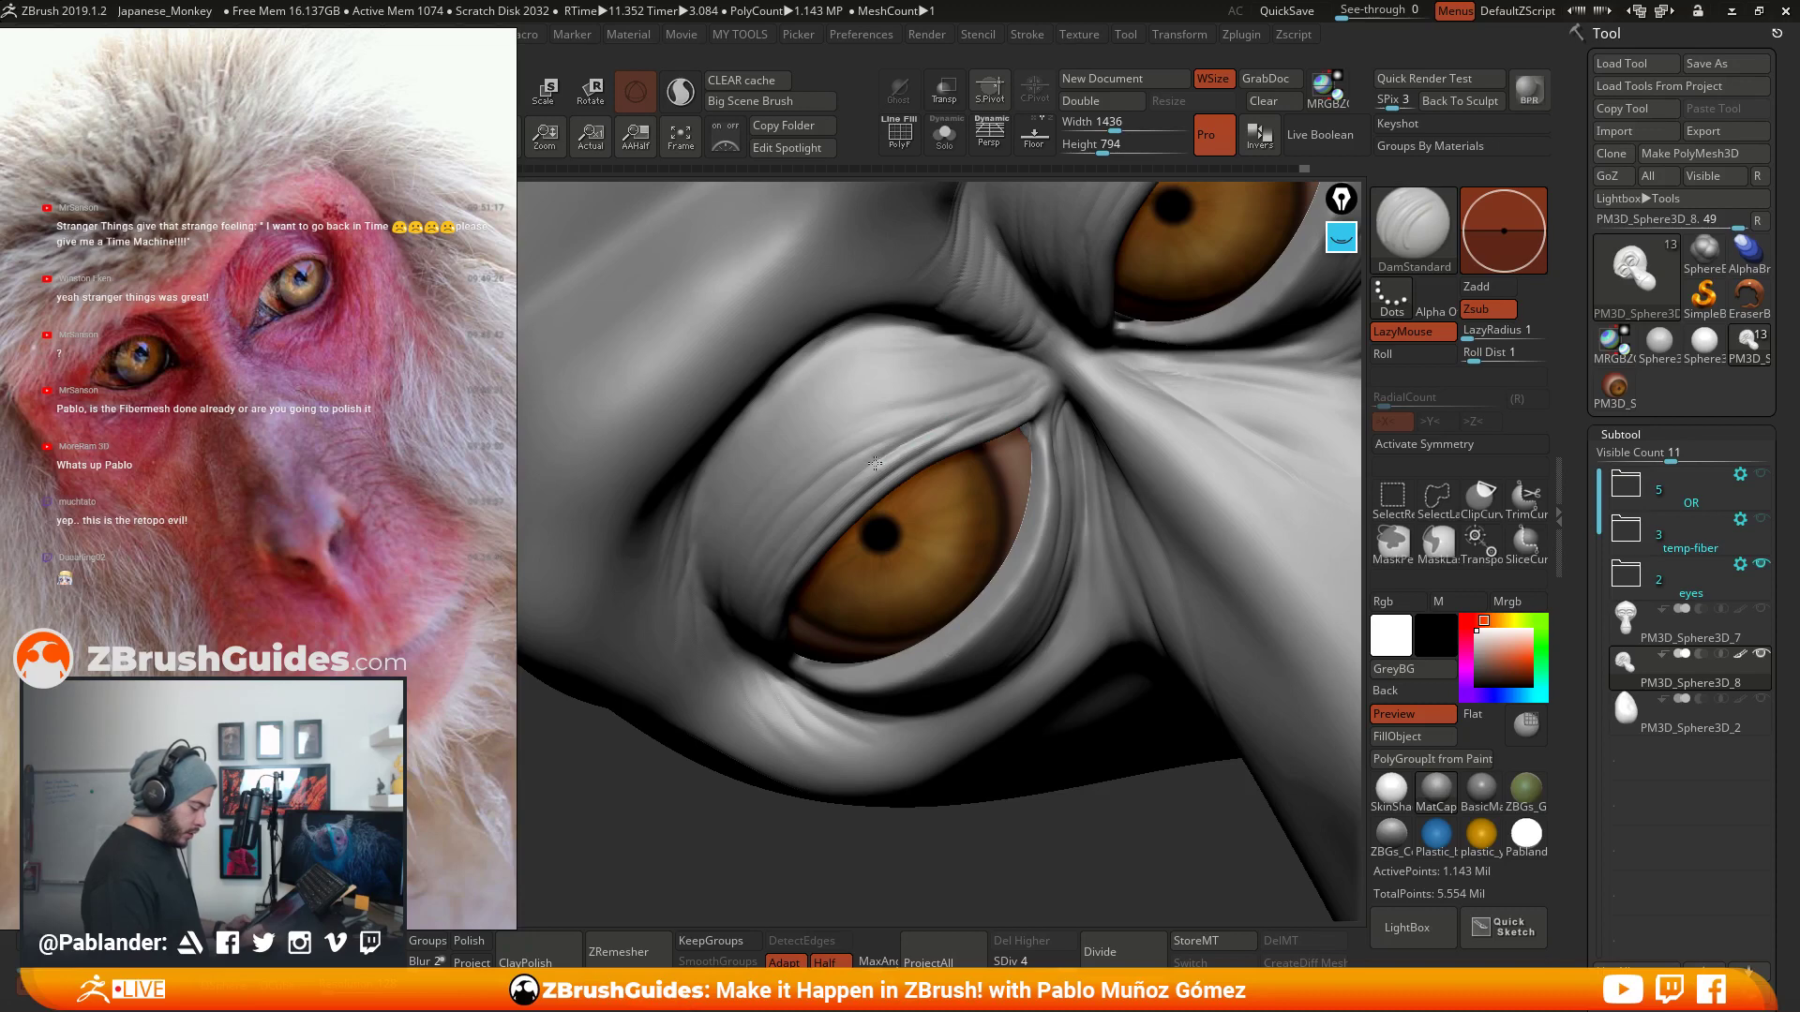
drag(1021, 385, 813, 476)
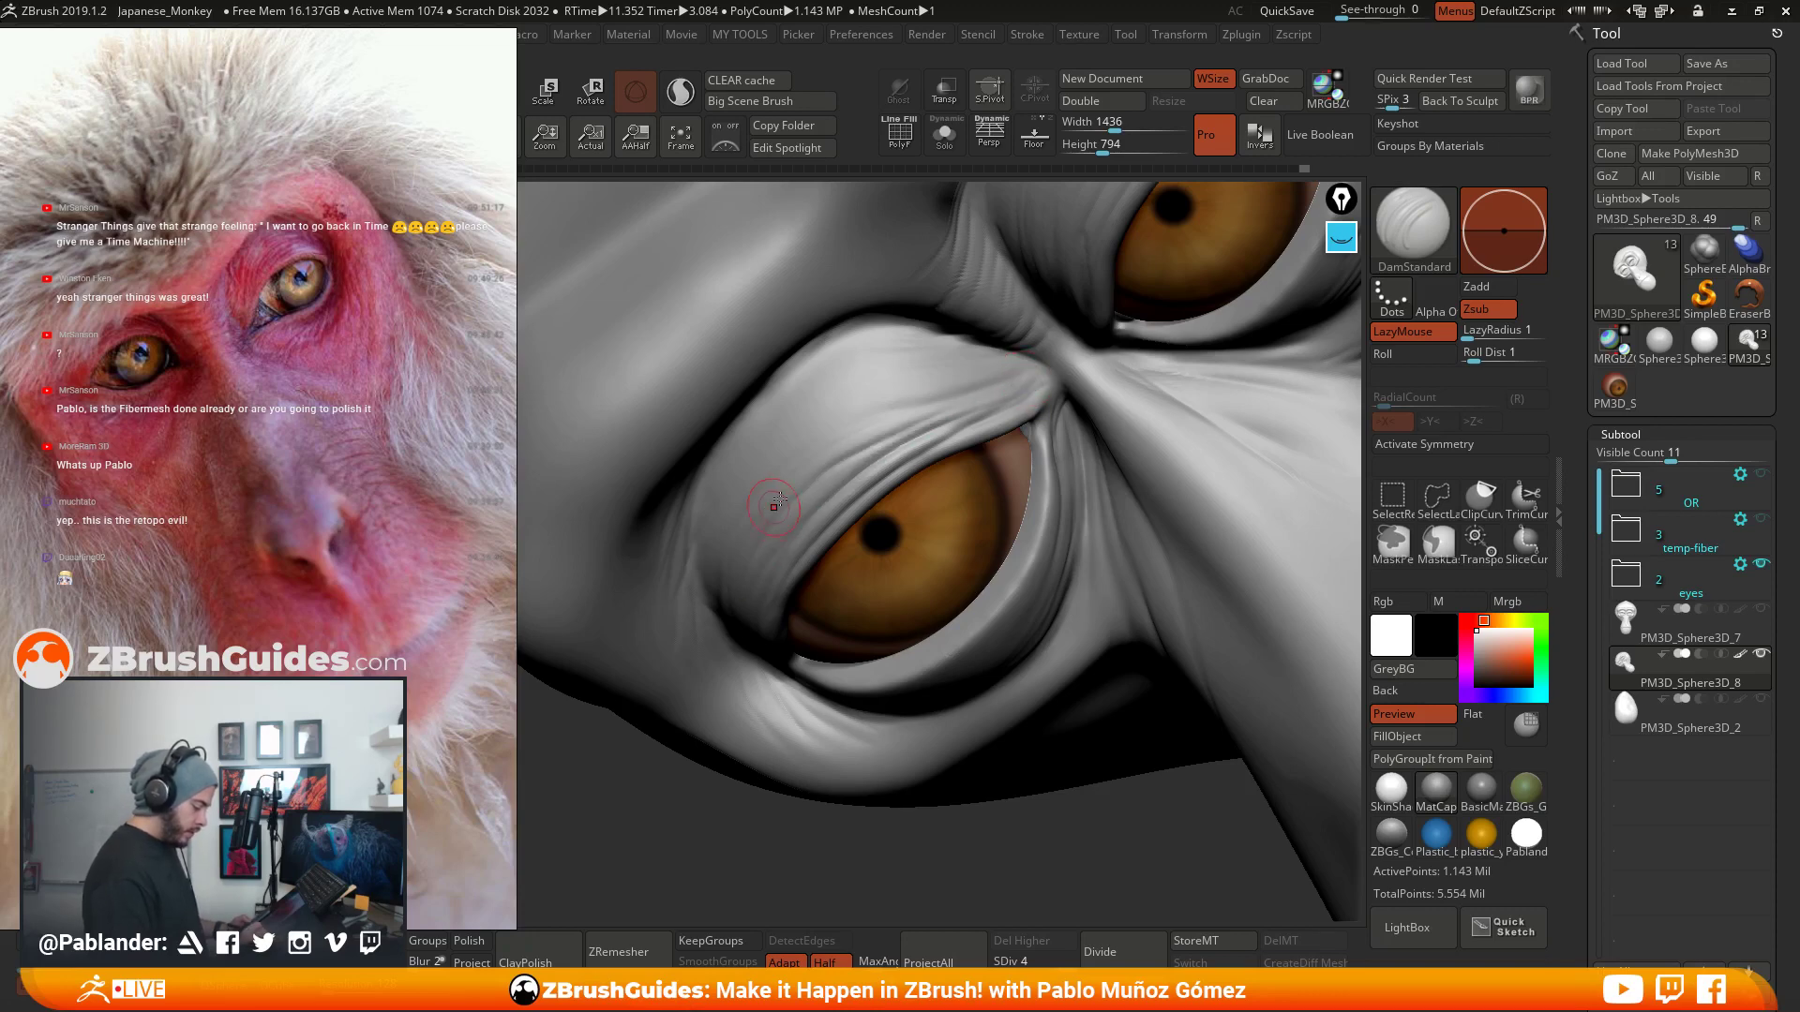
drag(1022, 366, 785, 467)
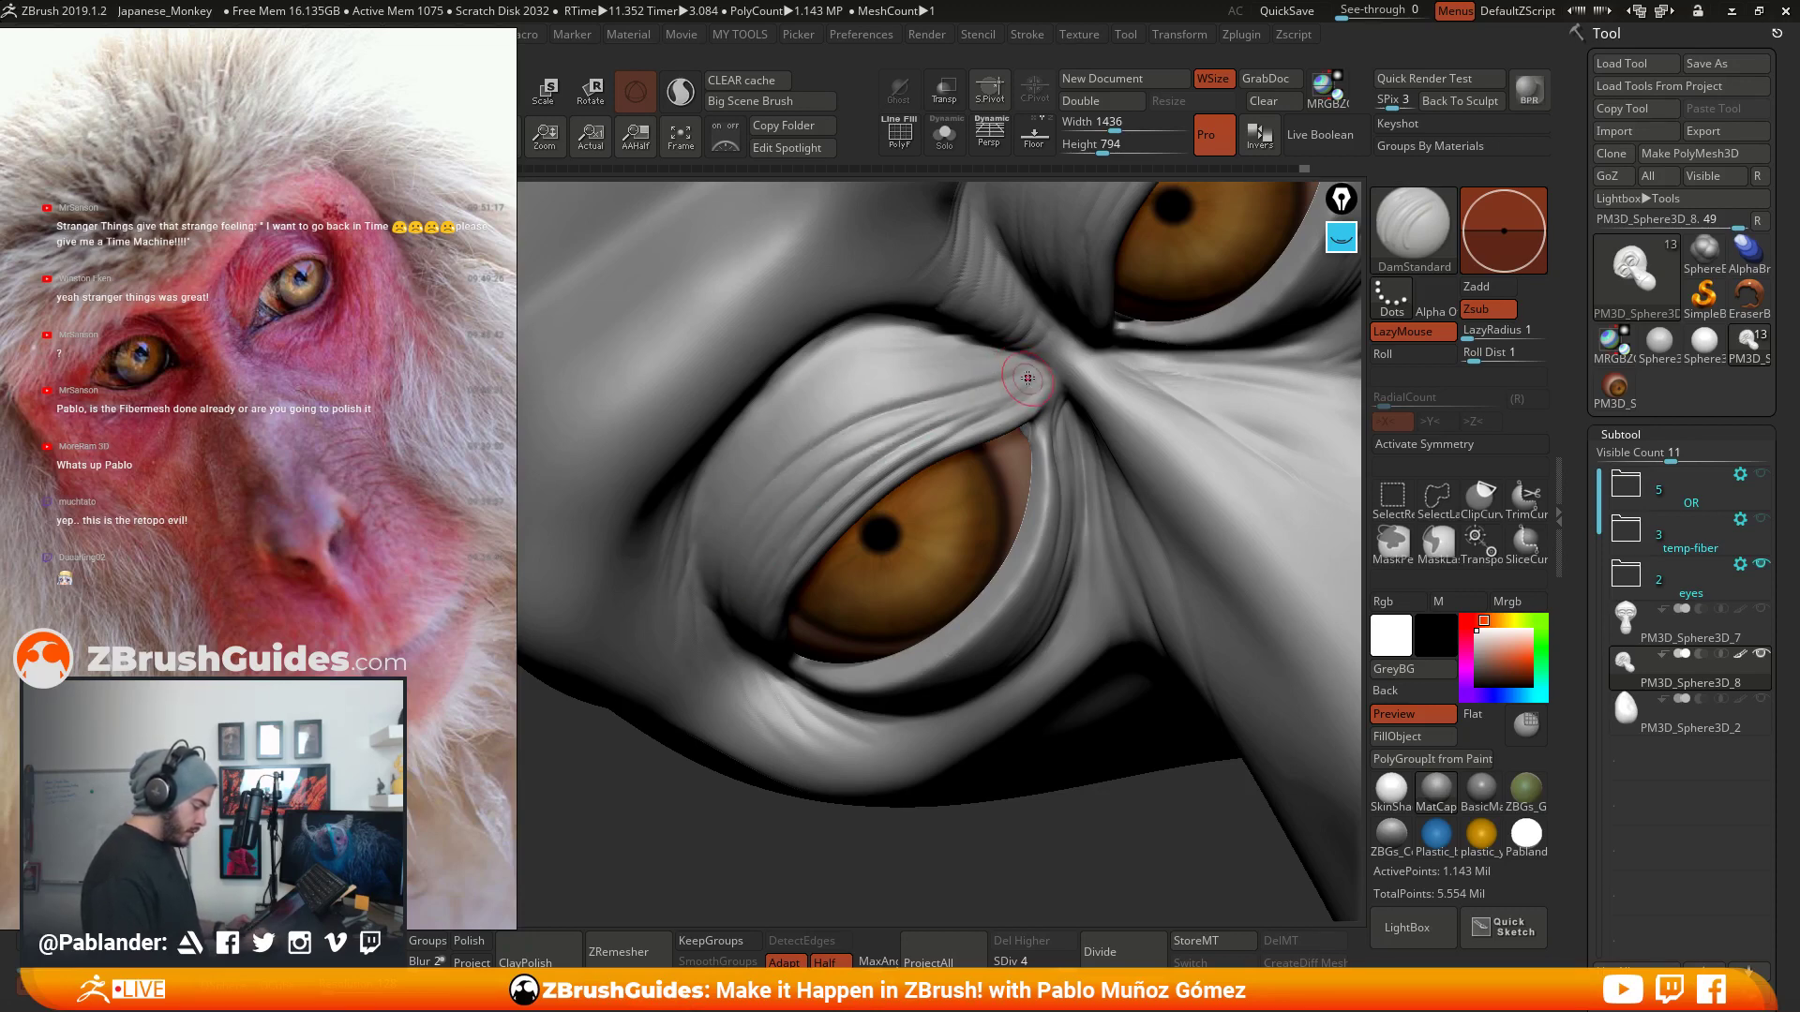
- Extend the creases over the outer part of the monkey's right upper eyelid toward the outer corner and soften them
right_drag(743, 527, 750, 619)
drag(775, 562, 726, 701)
shift+drag(764, 585, 752, 602)
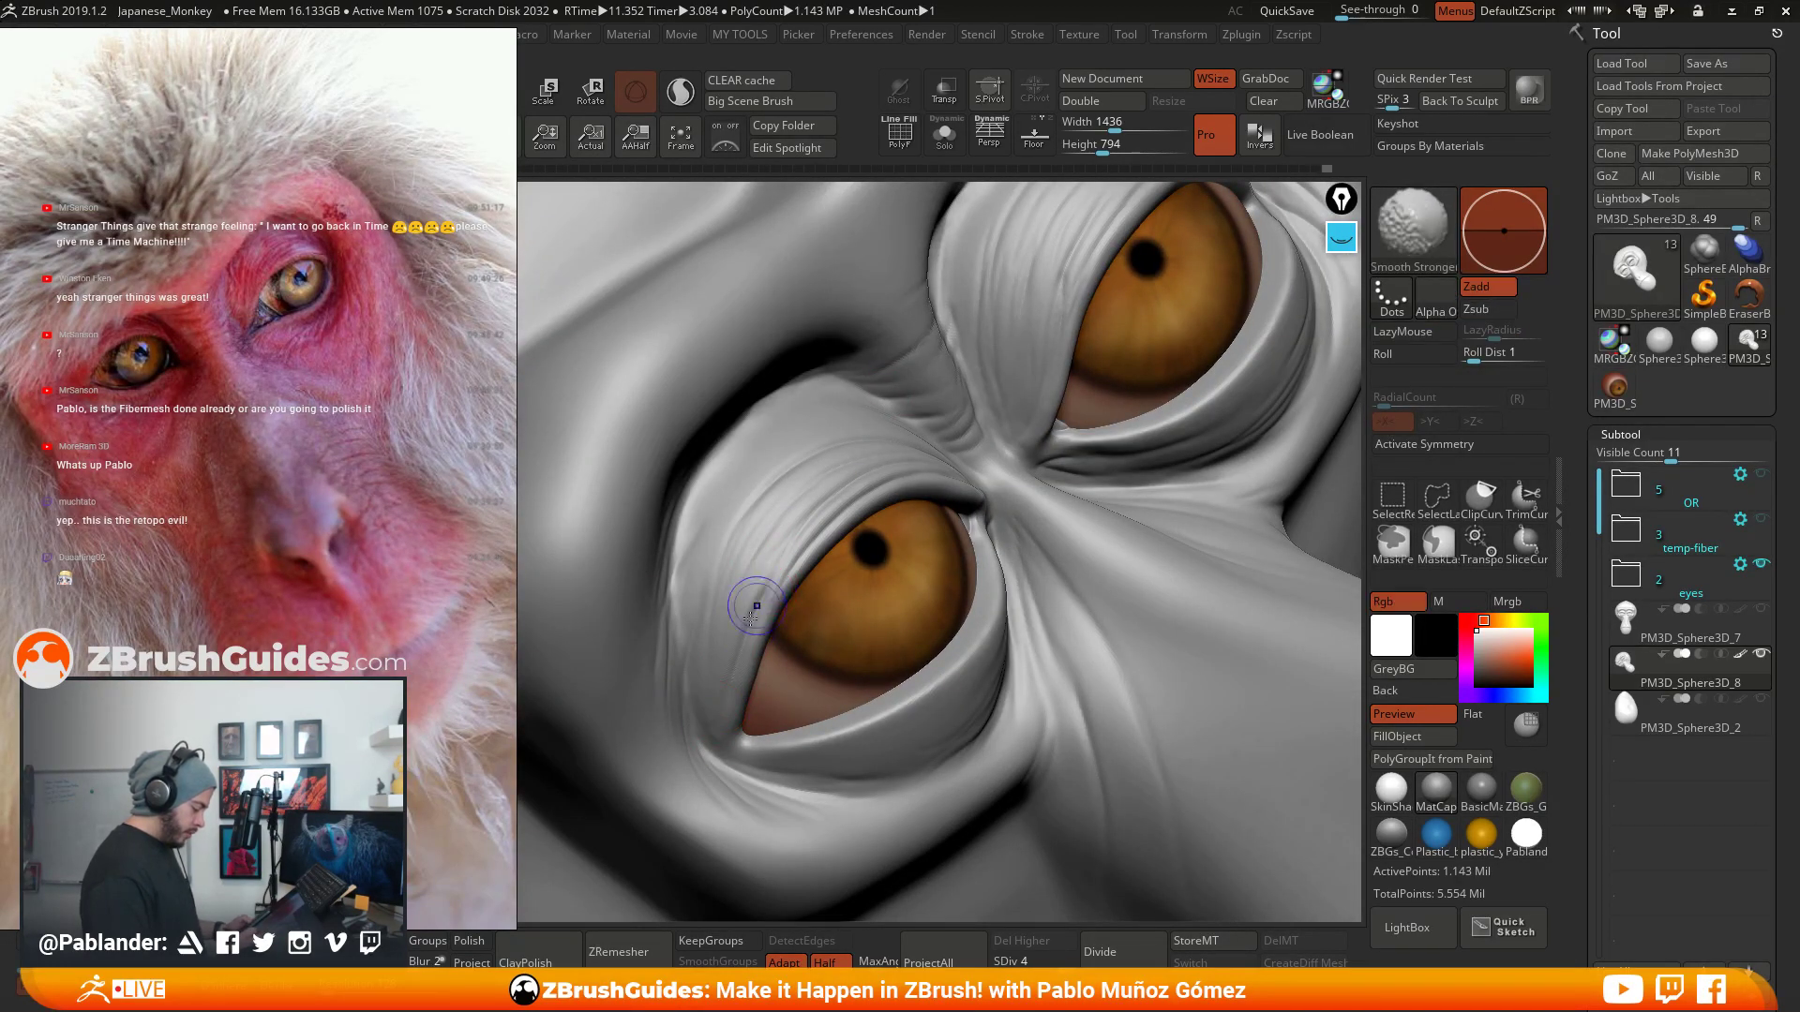
drag(807, 524, 769, 578)
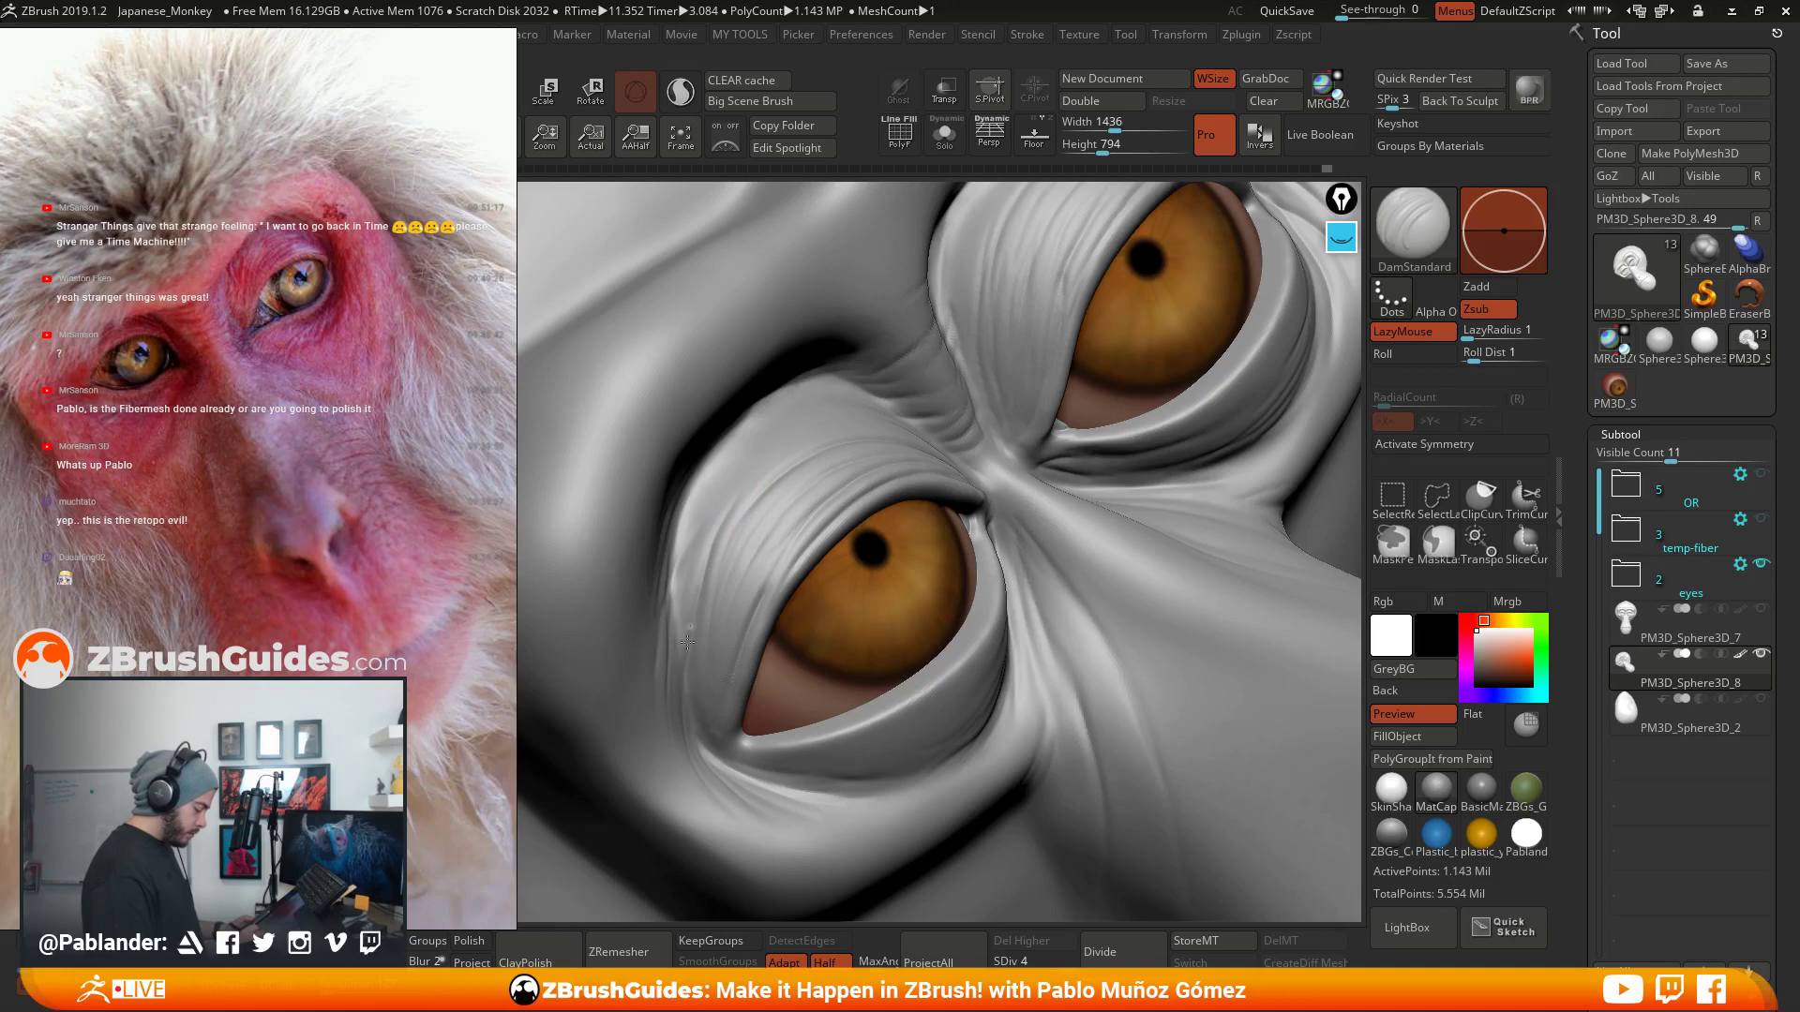
mouse_move(747, 446)
mouse_down()
mouse_move(694, 544)
mouse_move(675, 656)
mouse_move(748, 459)
mouse_move(740, 486)
mouse_up()
- Carve curved creases along the monkey's left upper eyelid toward the outer corner and smooth the upper part of the lid
alt+right_drag(1041, 410, 848, 603)
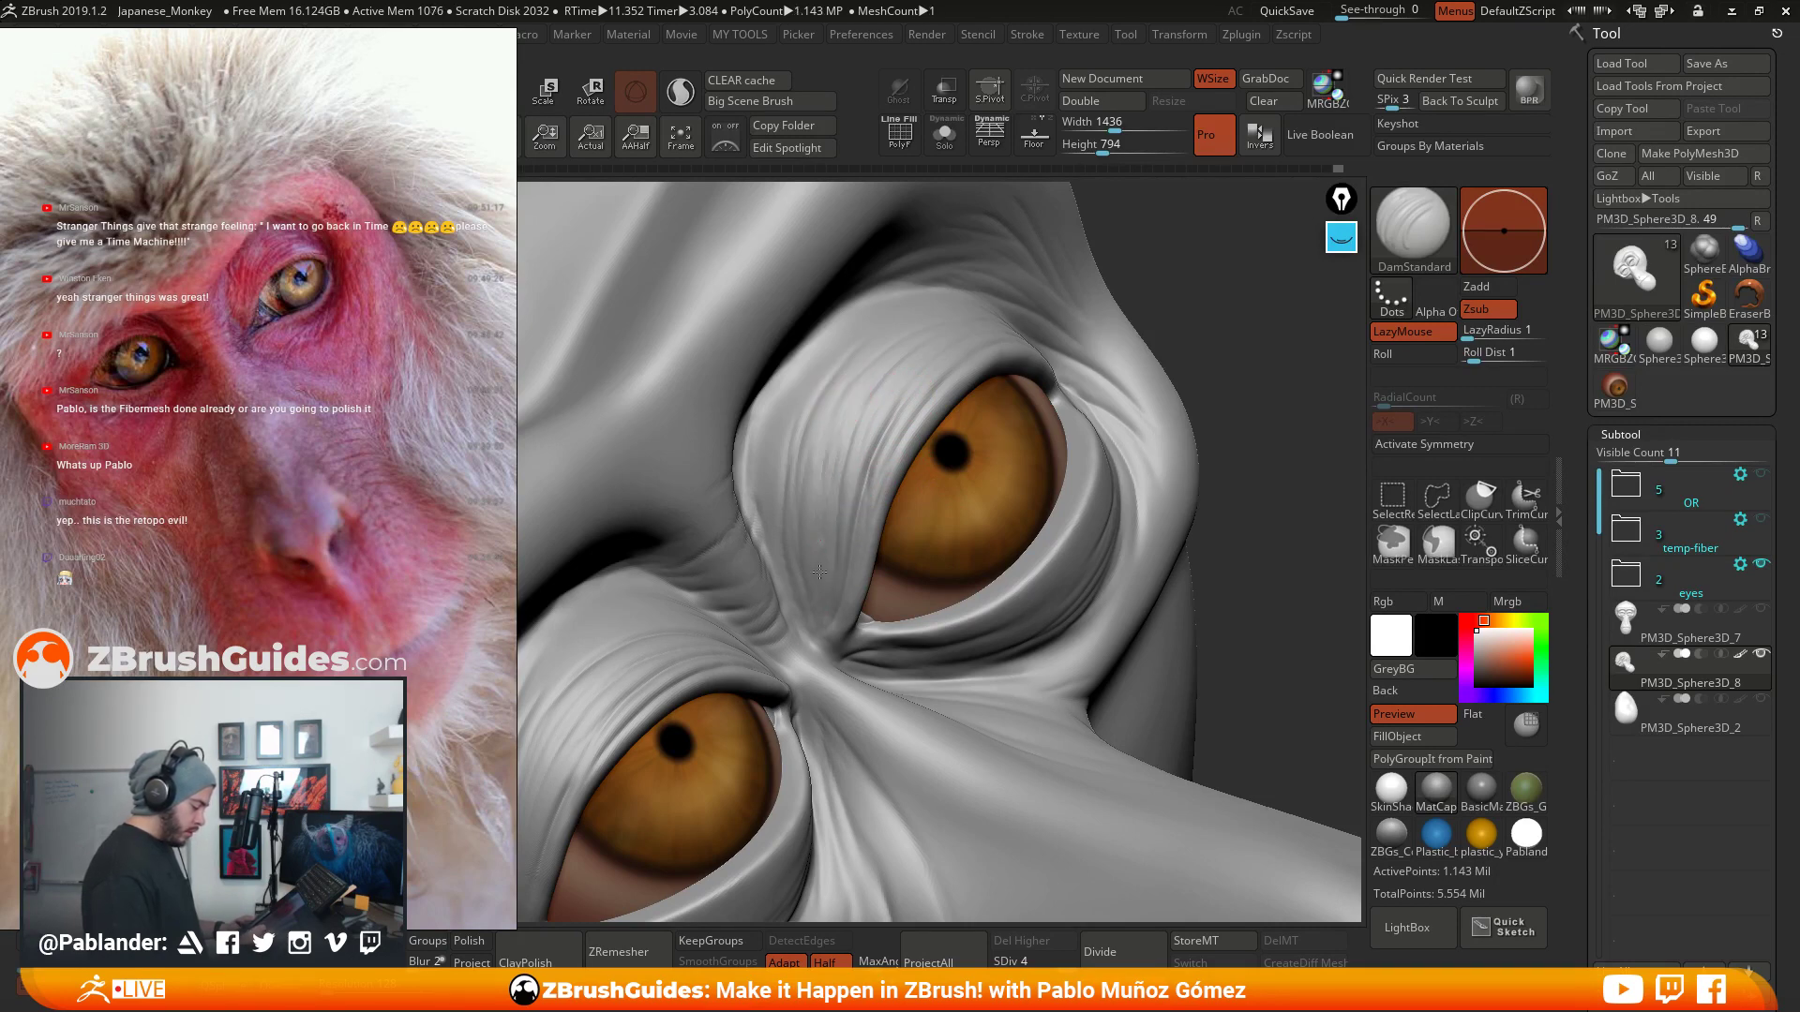
ctrl+right_drag(825, 474, 915, 471)
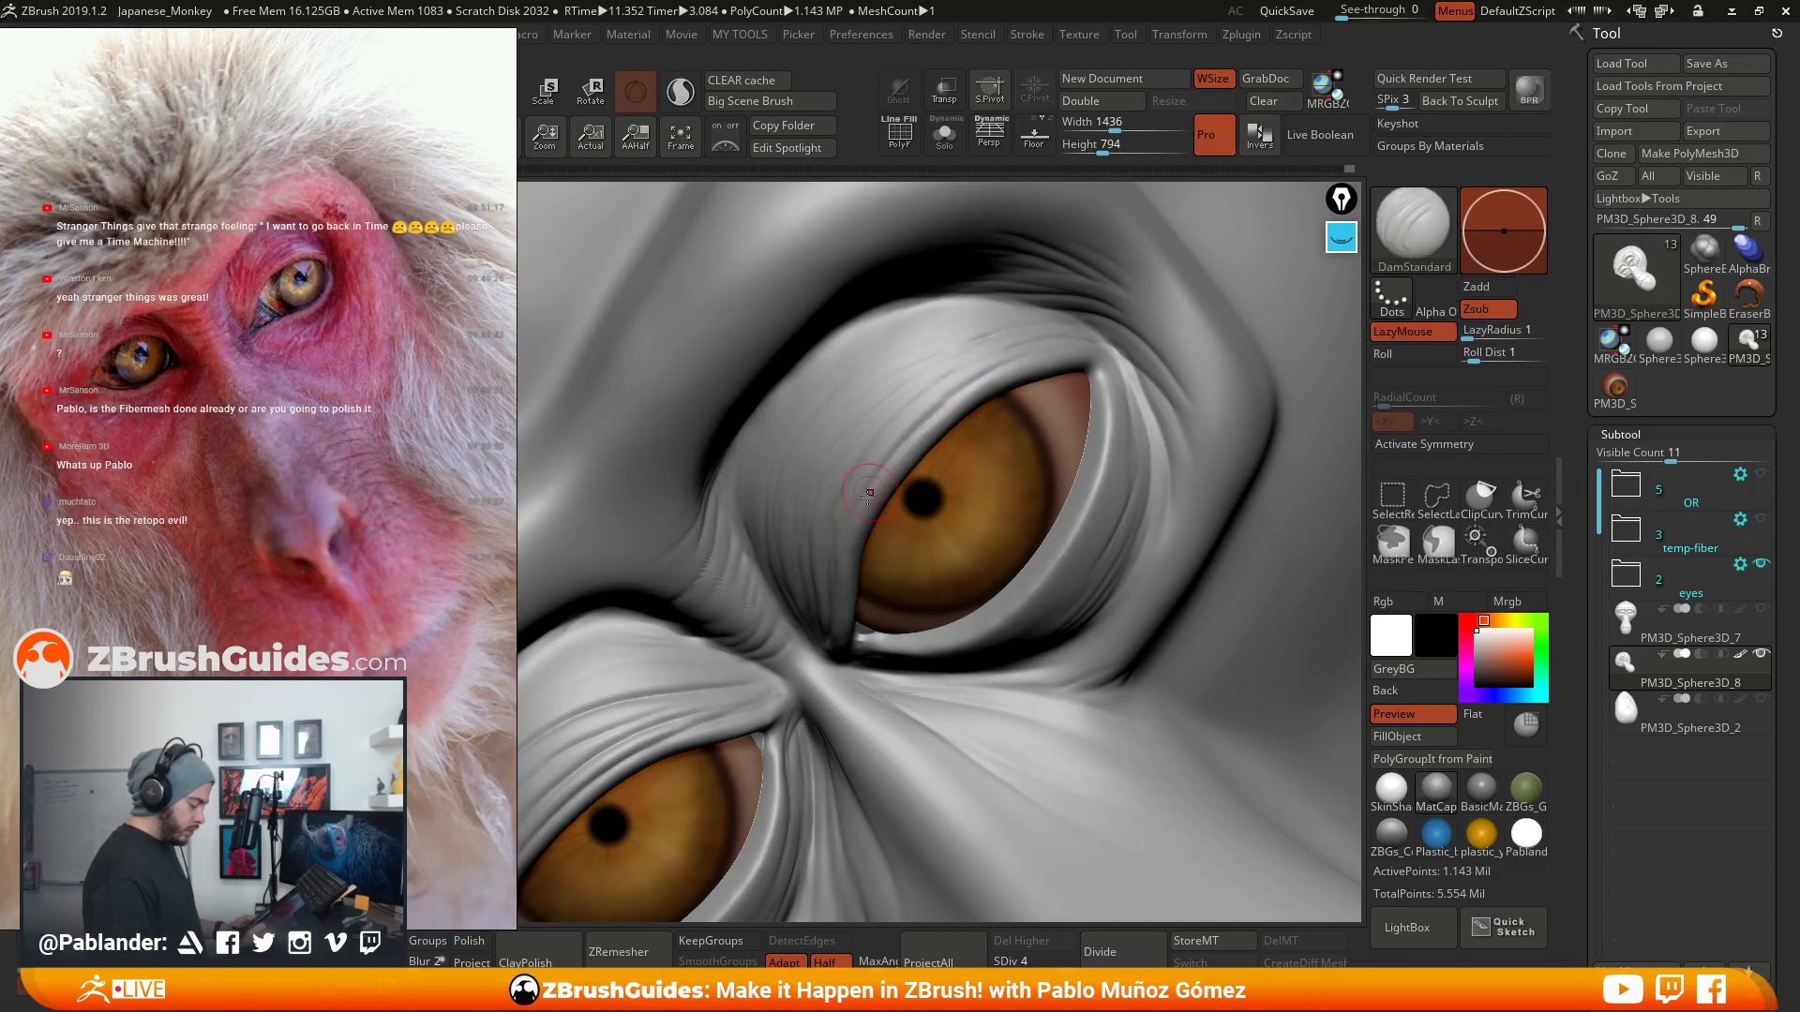
drag(980, 378, 1050, 347)
right_drag(1065, 341, 1082, 336)
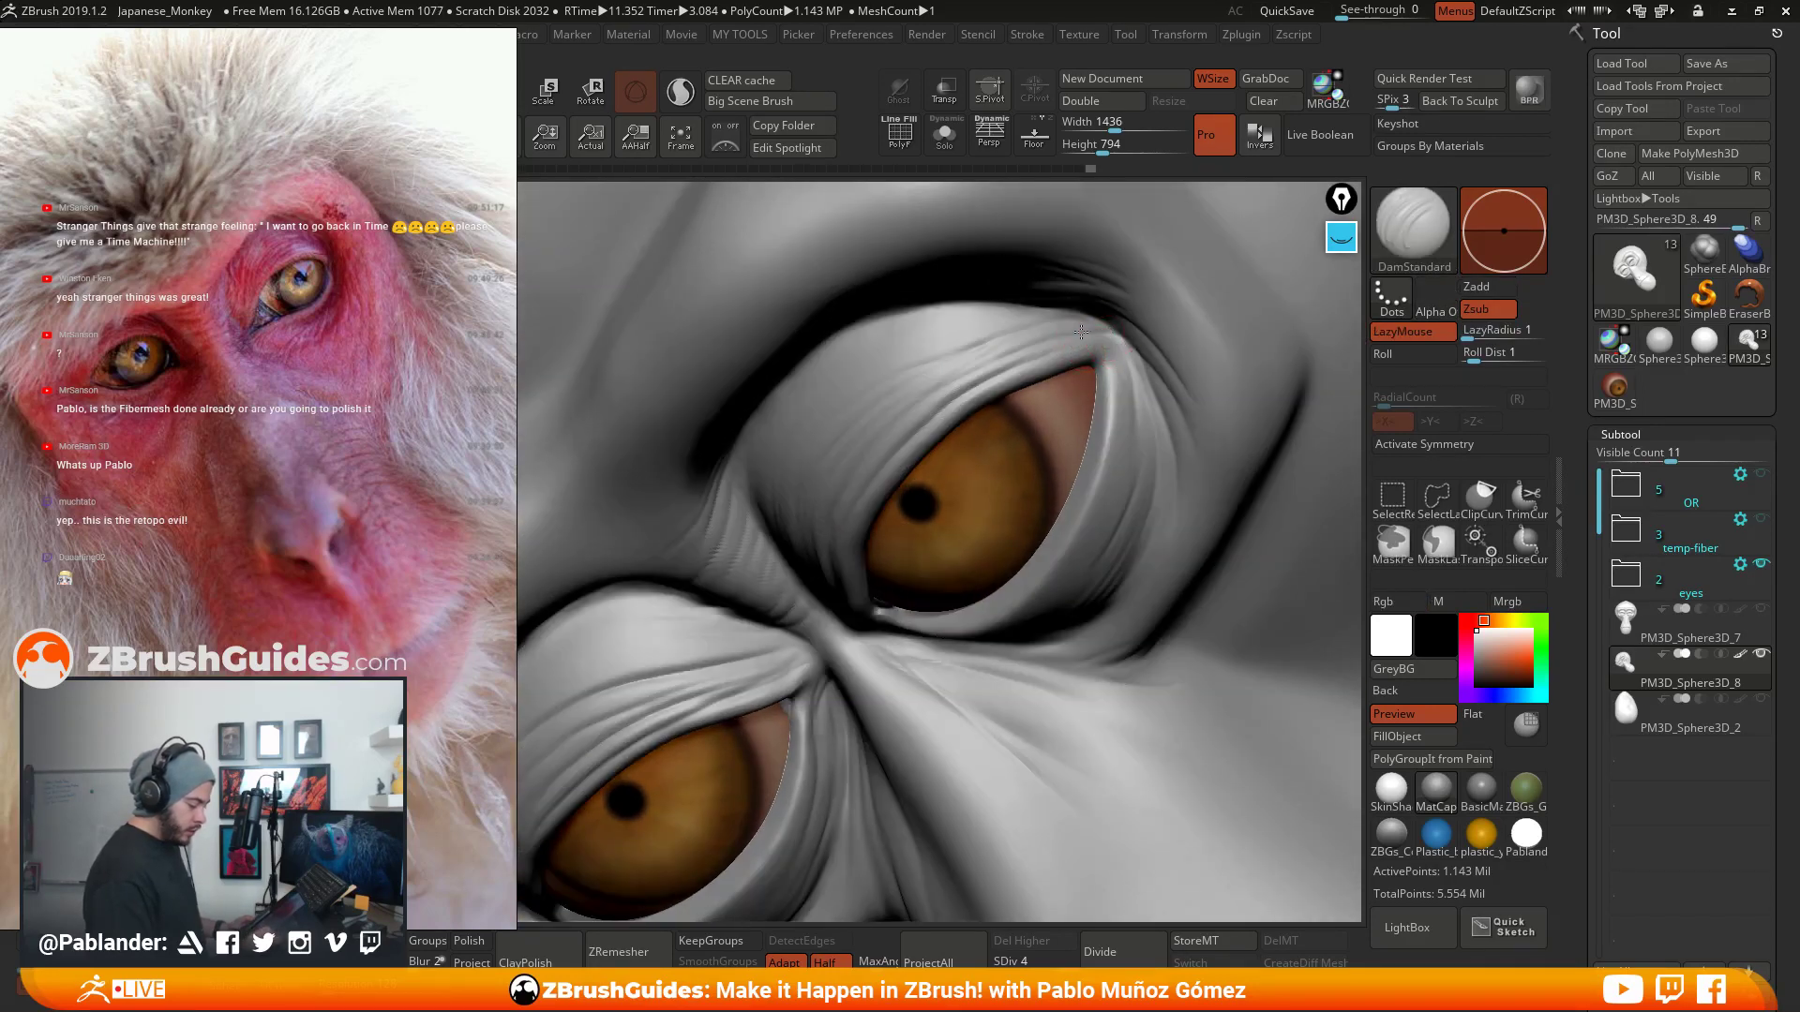
drag(1111, 344, 885, 423)
mouse_move(1099, 327)
mouse_down()
mouse_move(970, 325)
mouse_move(864, 390)
mouse_up()
mouse_move(987, 326)
shift+mouse_down()
mouse_move(956, 338)
mouse_move(1020, 329)
shift+mouse_up()
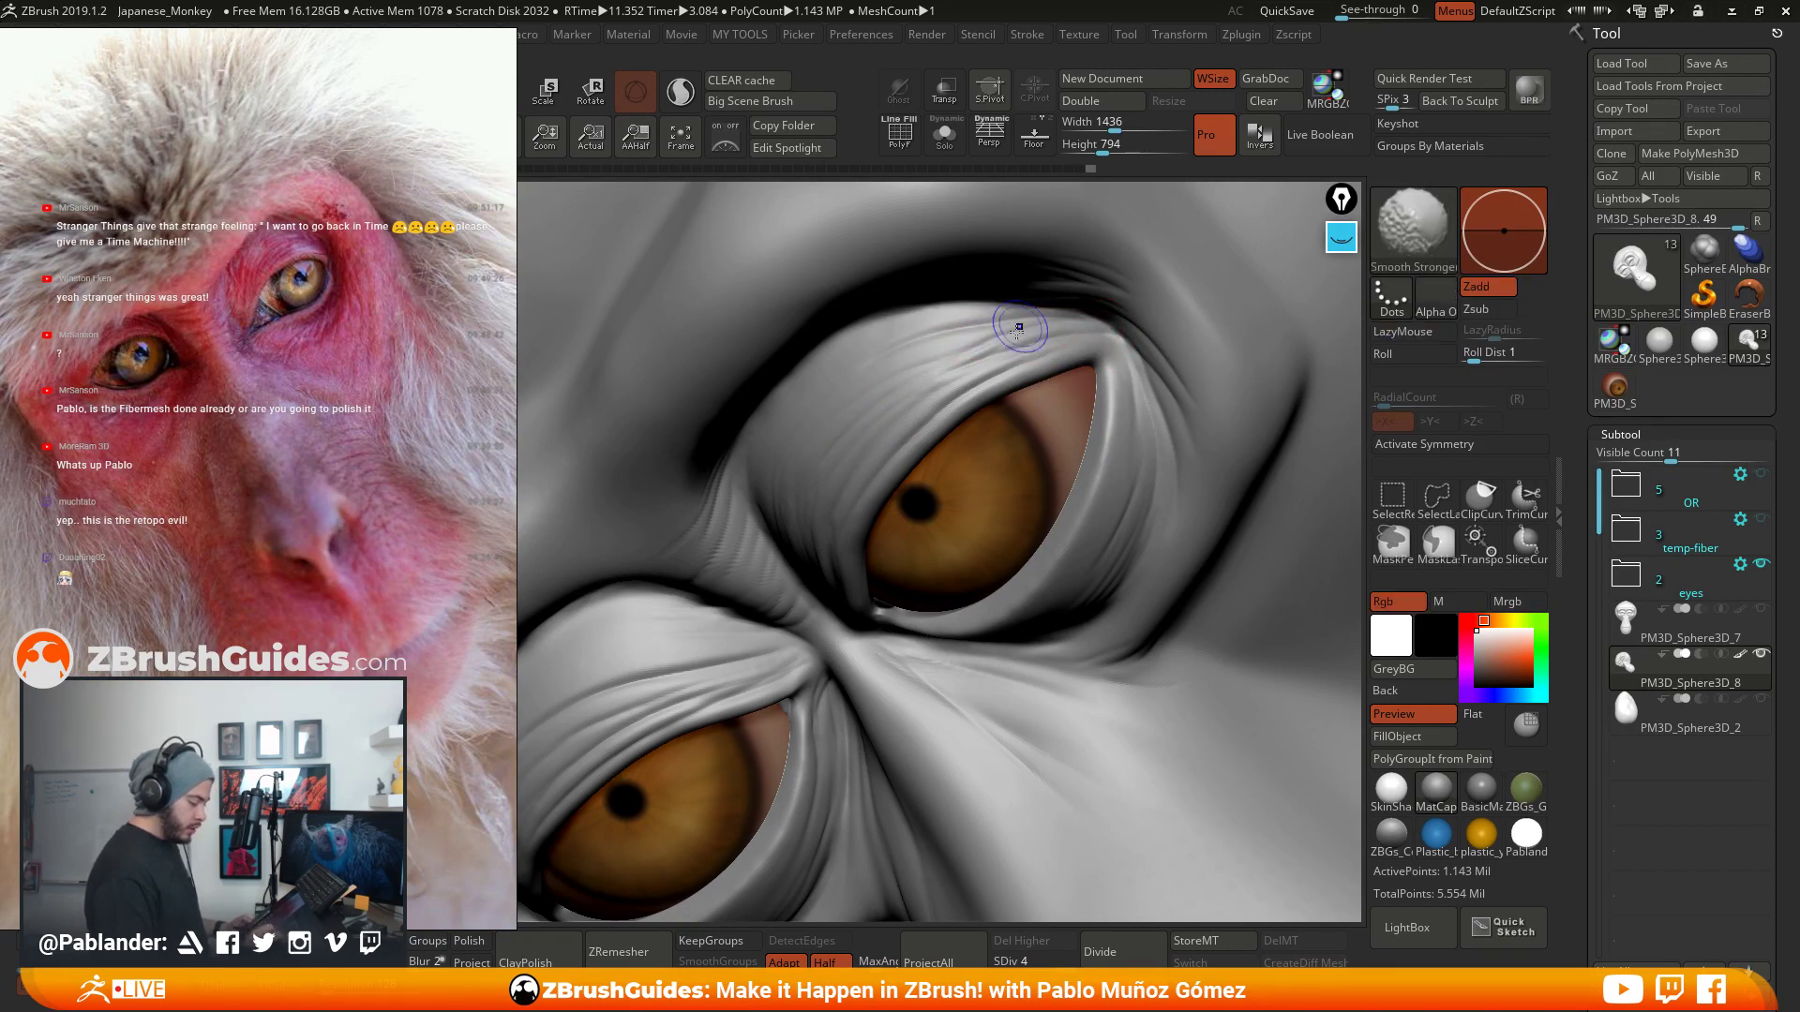
- Deepen the folds across the middle of the monkey's left upper eyelid with further DamStandard strokes
right_drag(1010, 353, 975, 358)
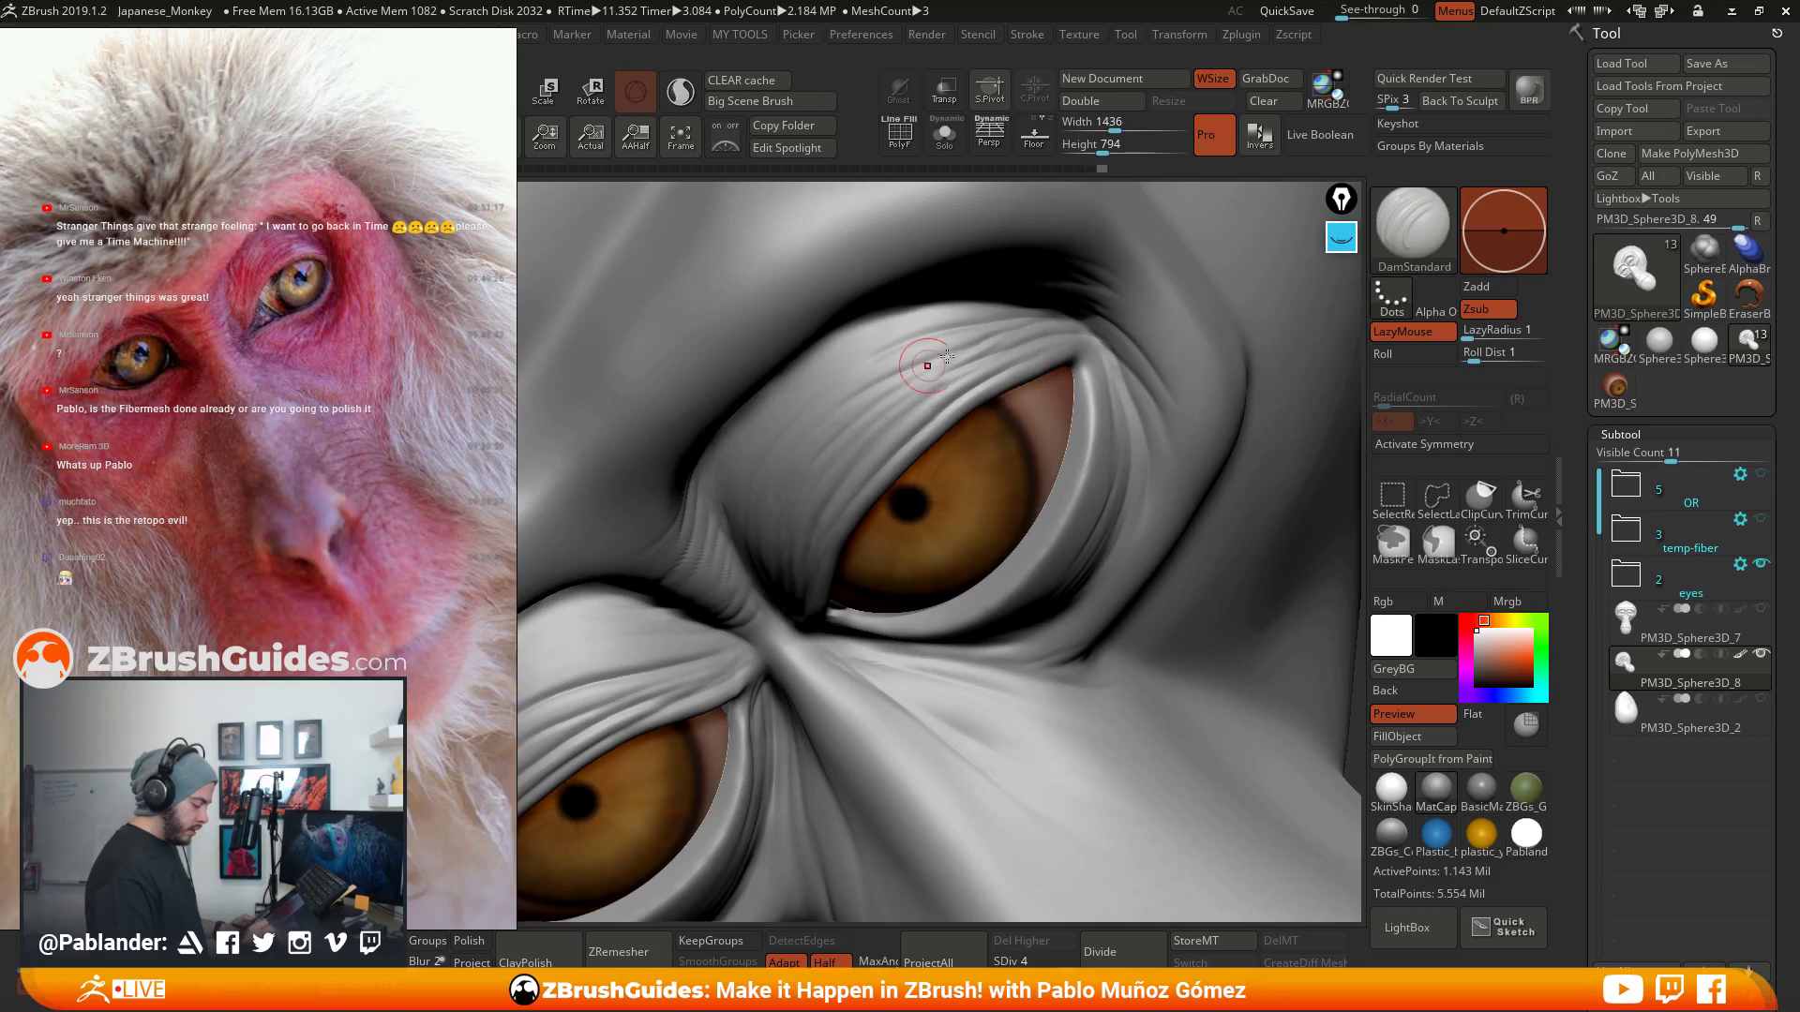
drag(804, 458, 1009, 343)
drag(892, 422, 991, 353)
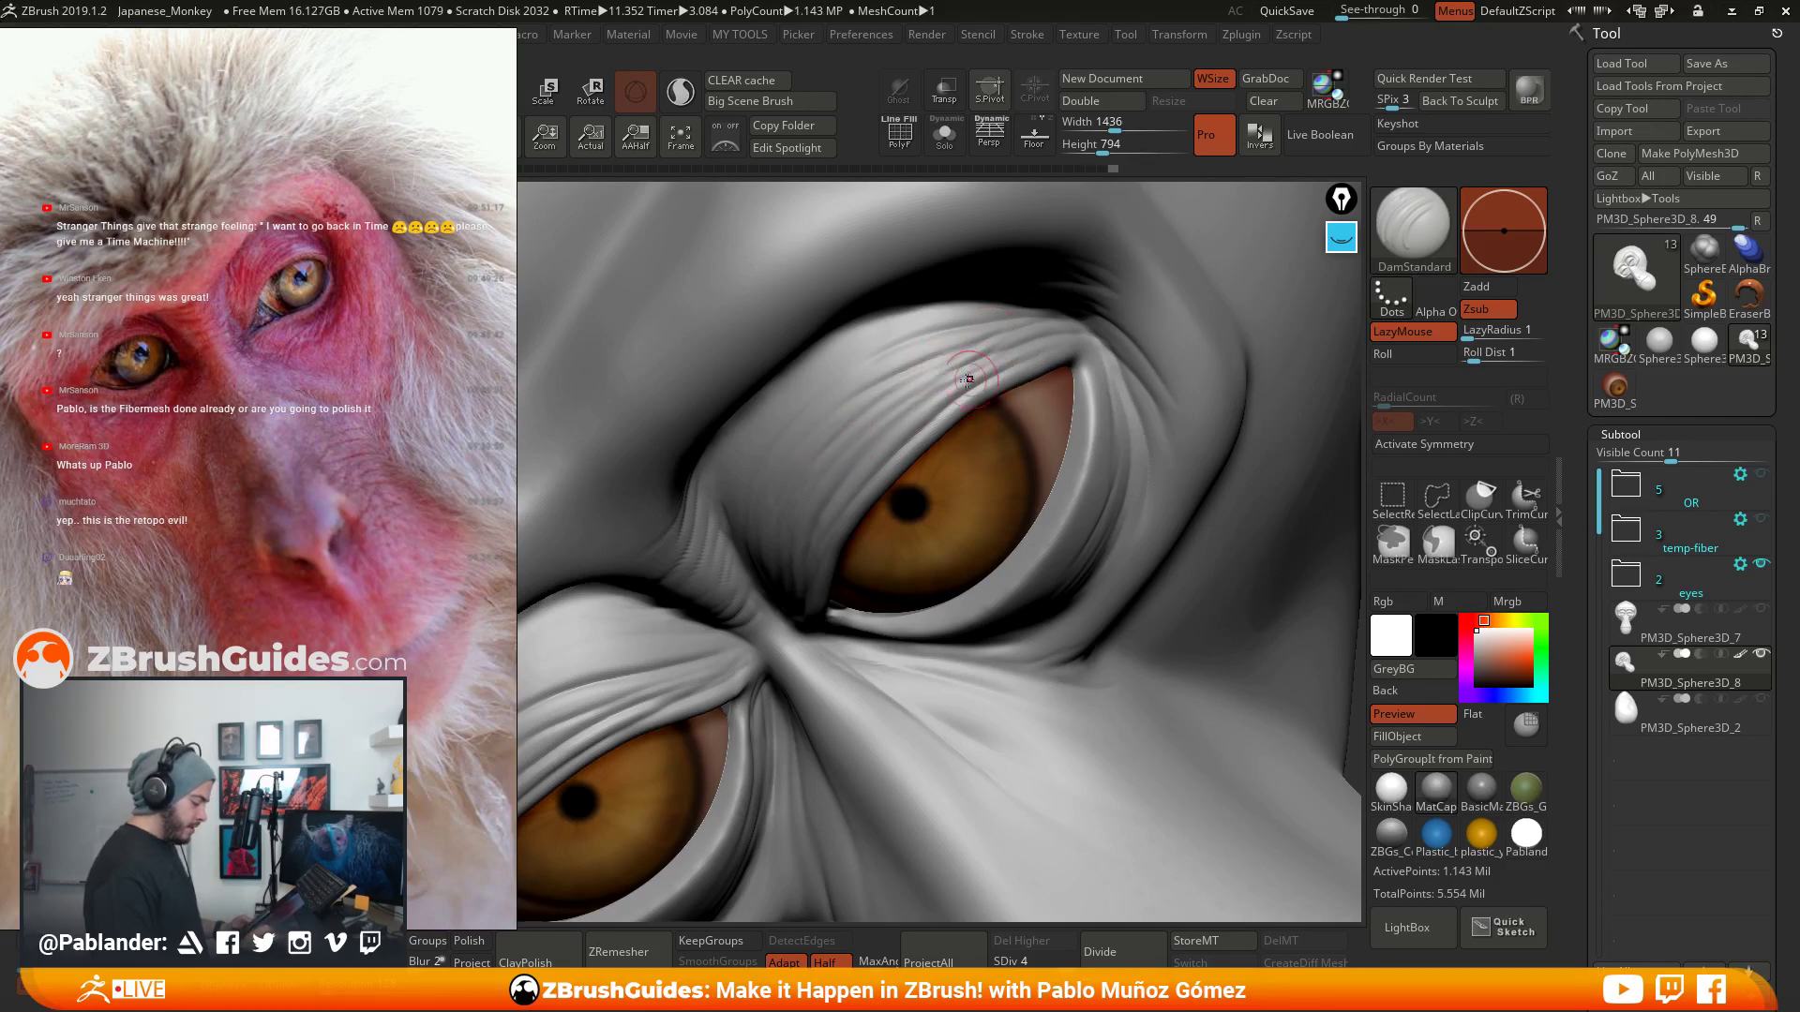
right_drag(967, 378, 895, 375)
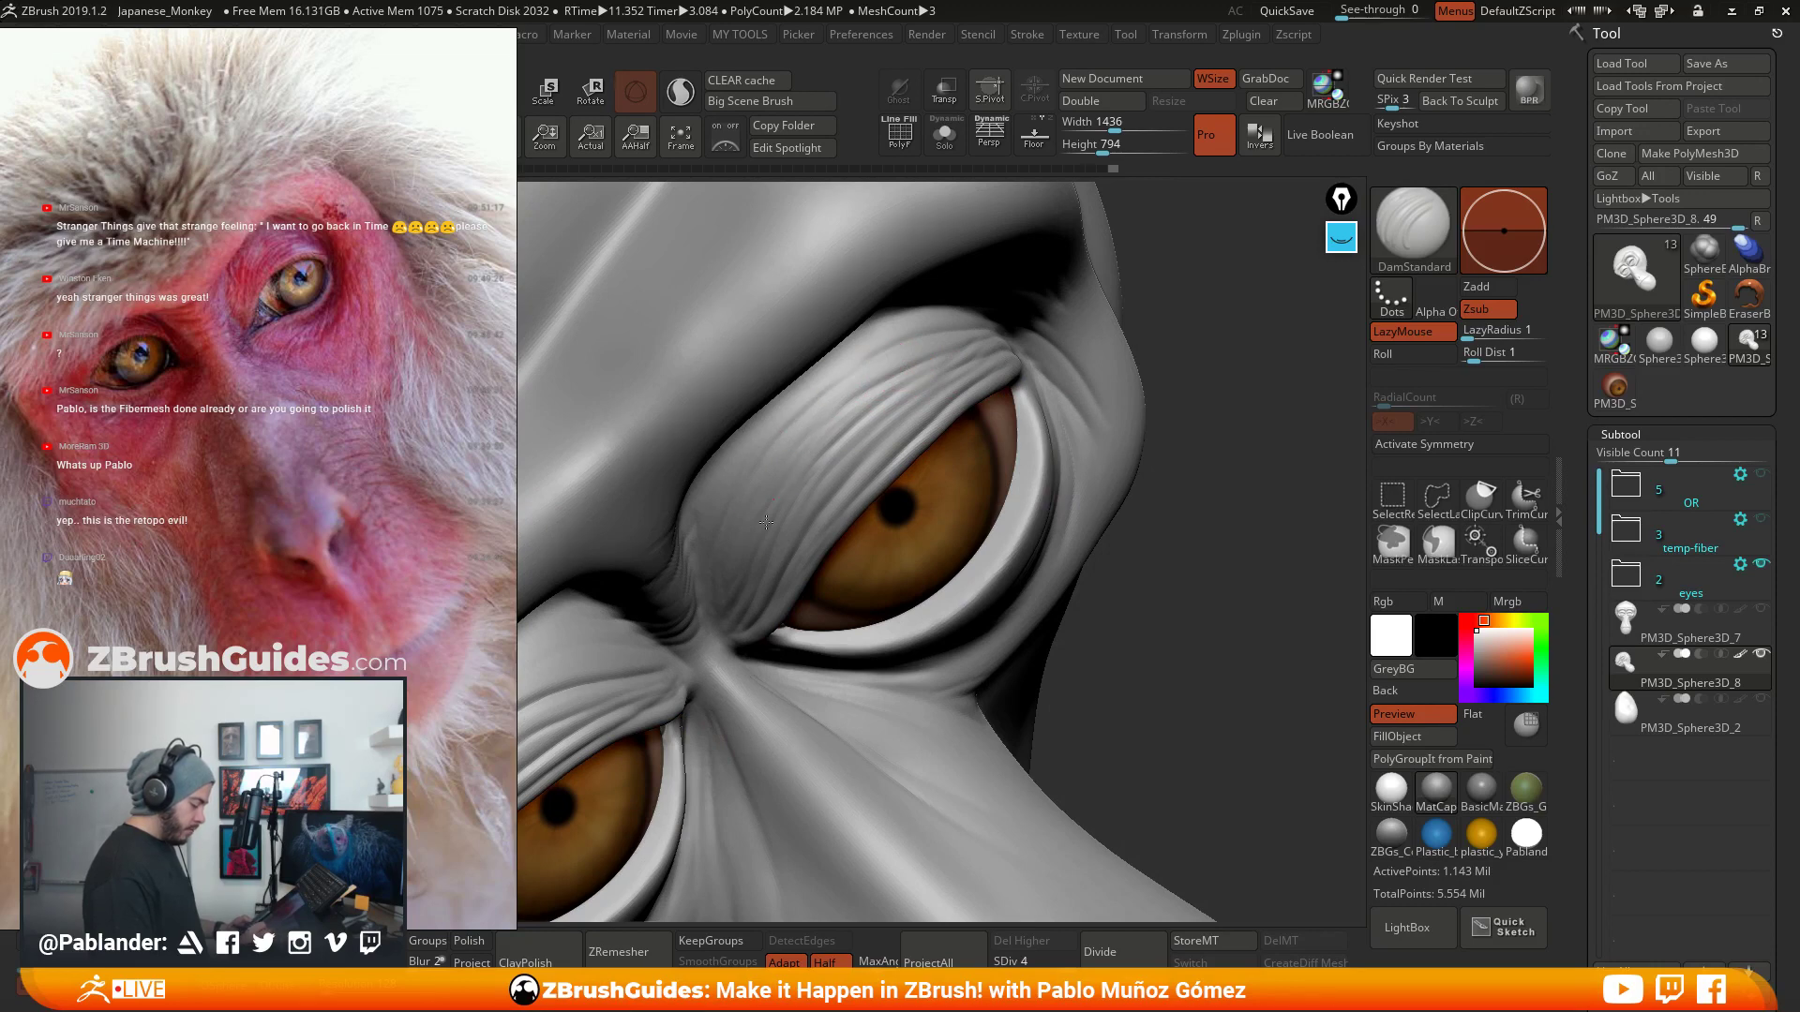
- Carve short creases below the inner corner of the monkey's right eye, running down beside the nose bridge
right_drag(766, 522, 891, 444)
alt+drag(923, 505, 922, 410)
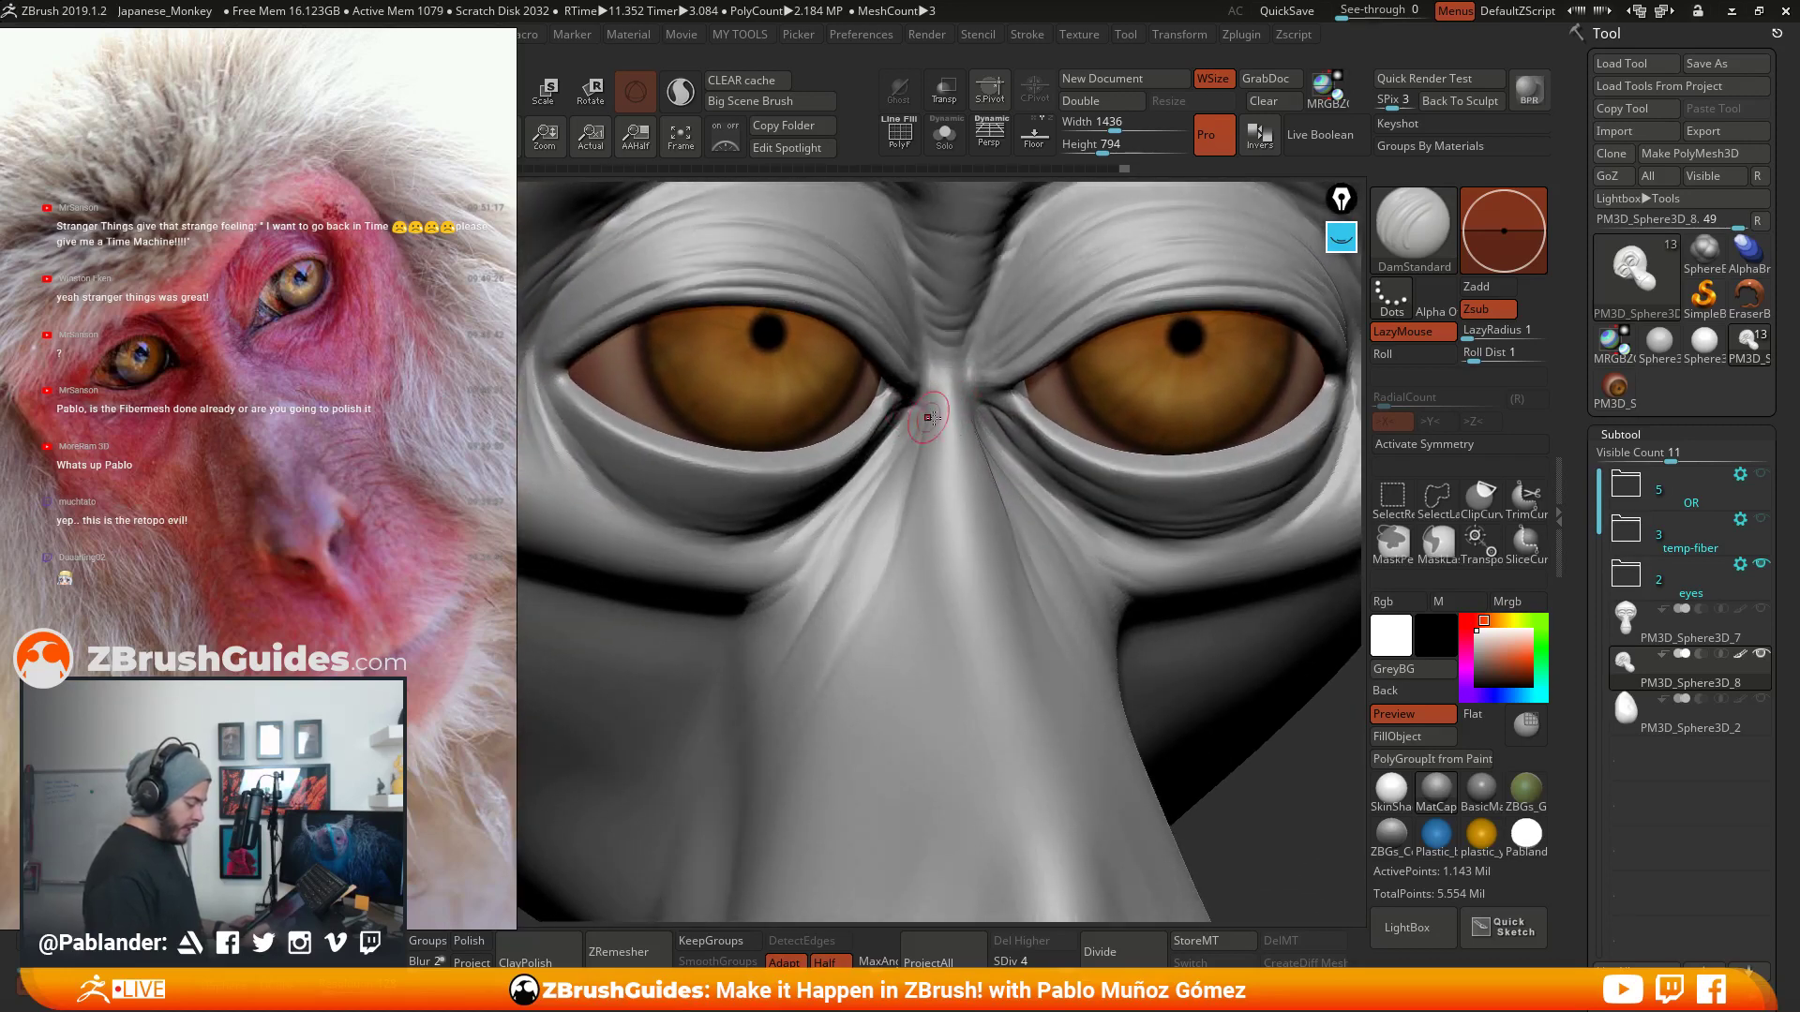
mouse_move(931, 418)
right_down()
mouse_move(983, 405)
mouse_move(920, 369)
mouse_move(990, 362)
mouse_move(906, 418)
right_up()
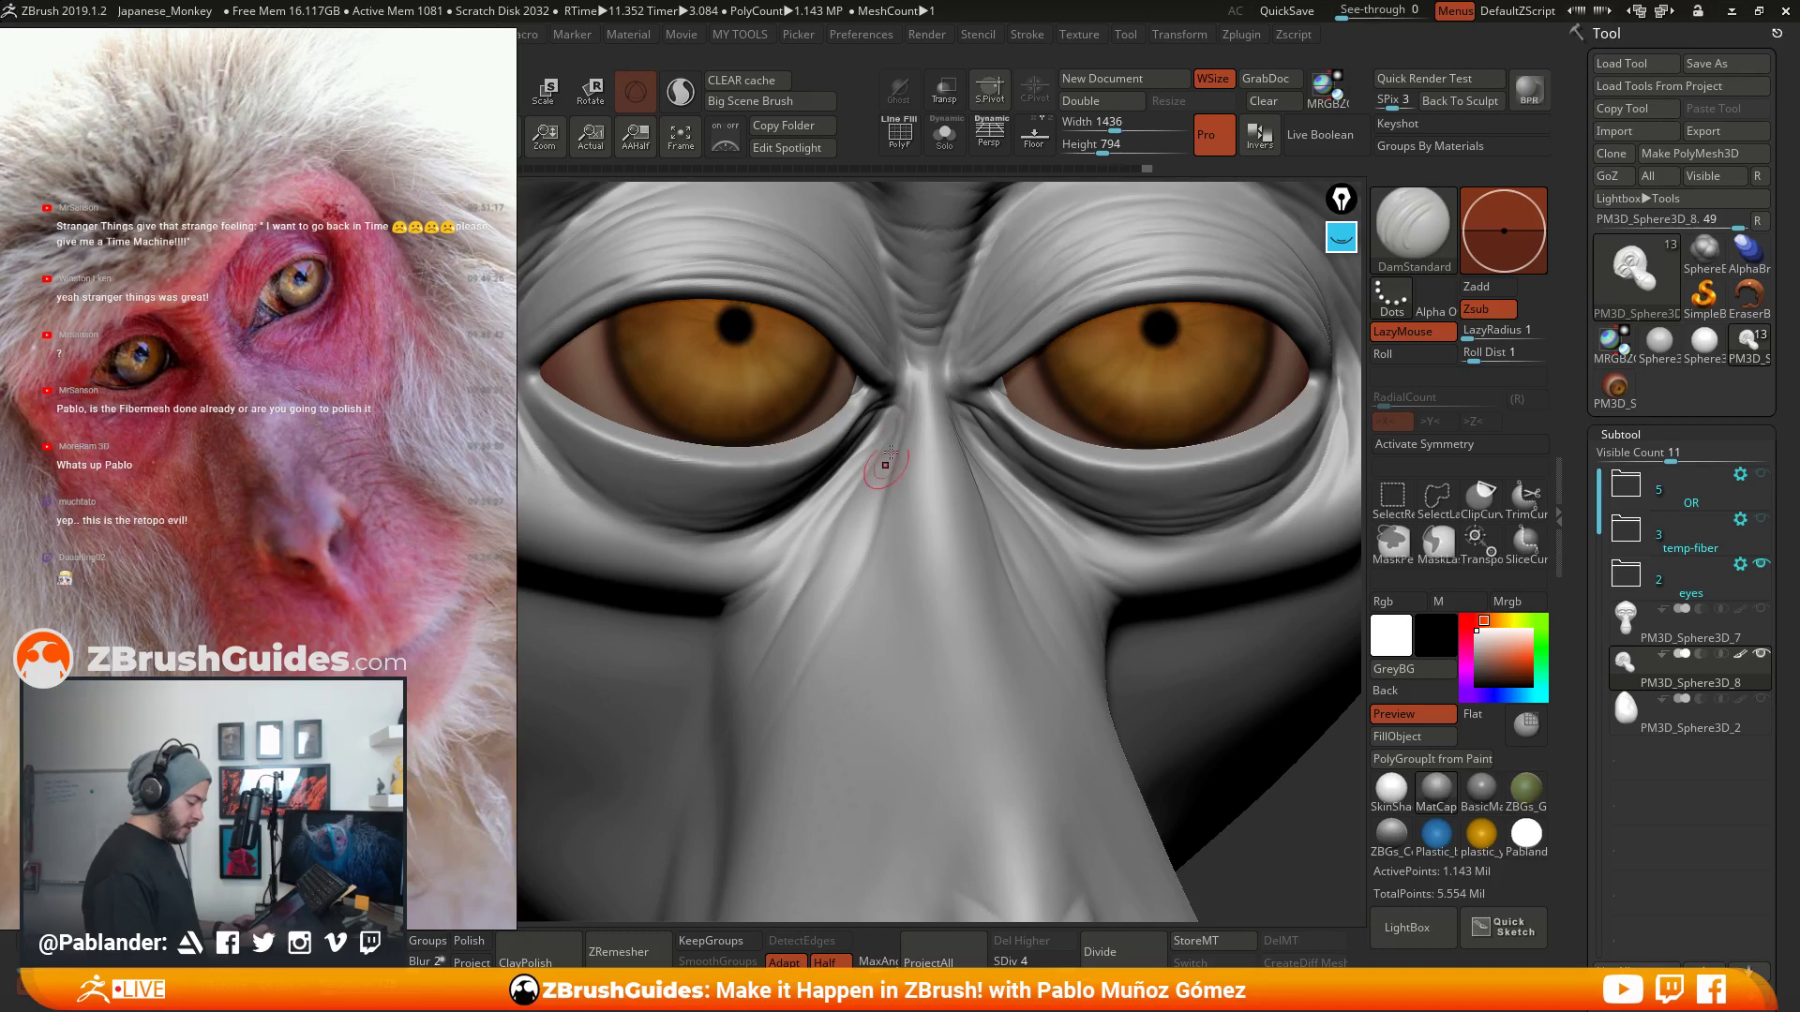
drag(889, 454, 881, 524)
mouse_move(970, 535)
ctrl+right_down()
mouse_move(987, 506)
mouse_move(920, 434)
ctrl+right_up()
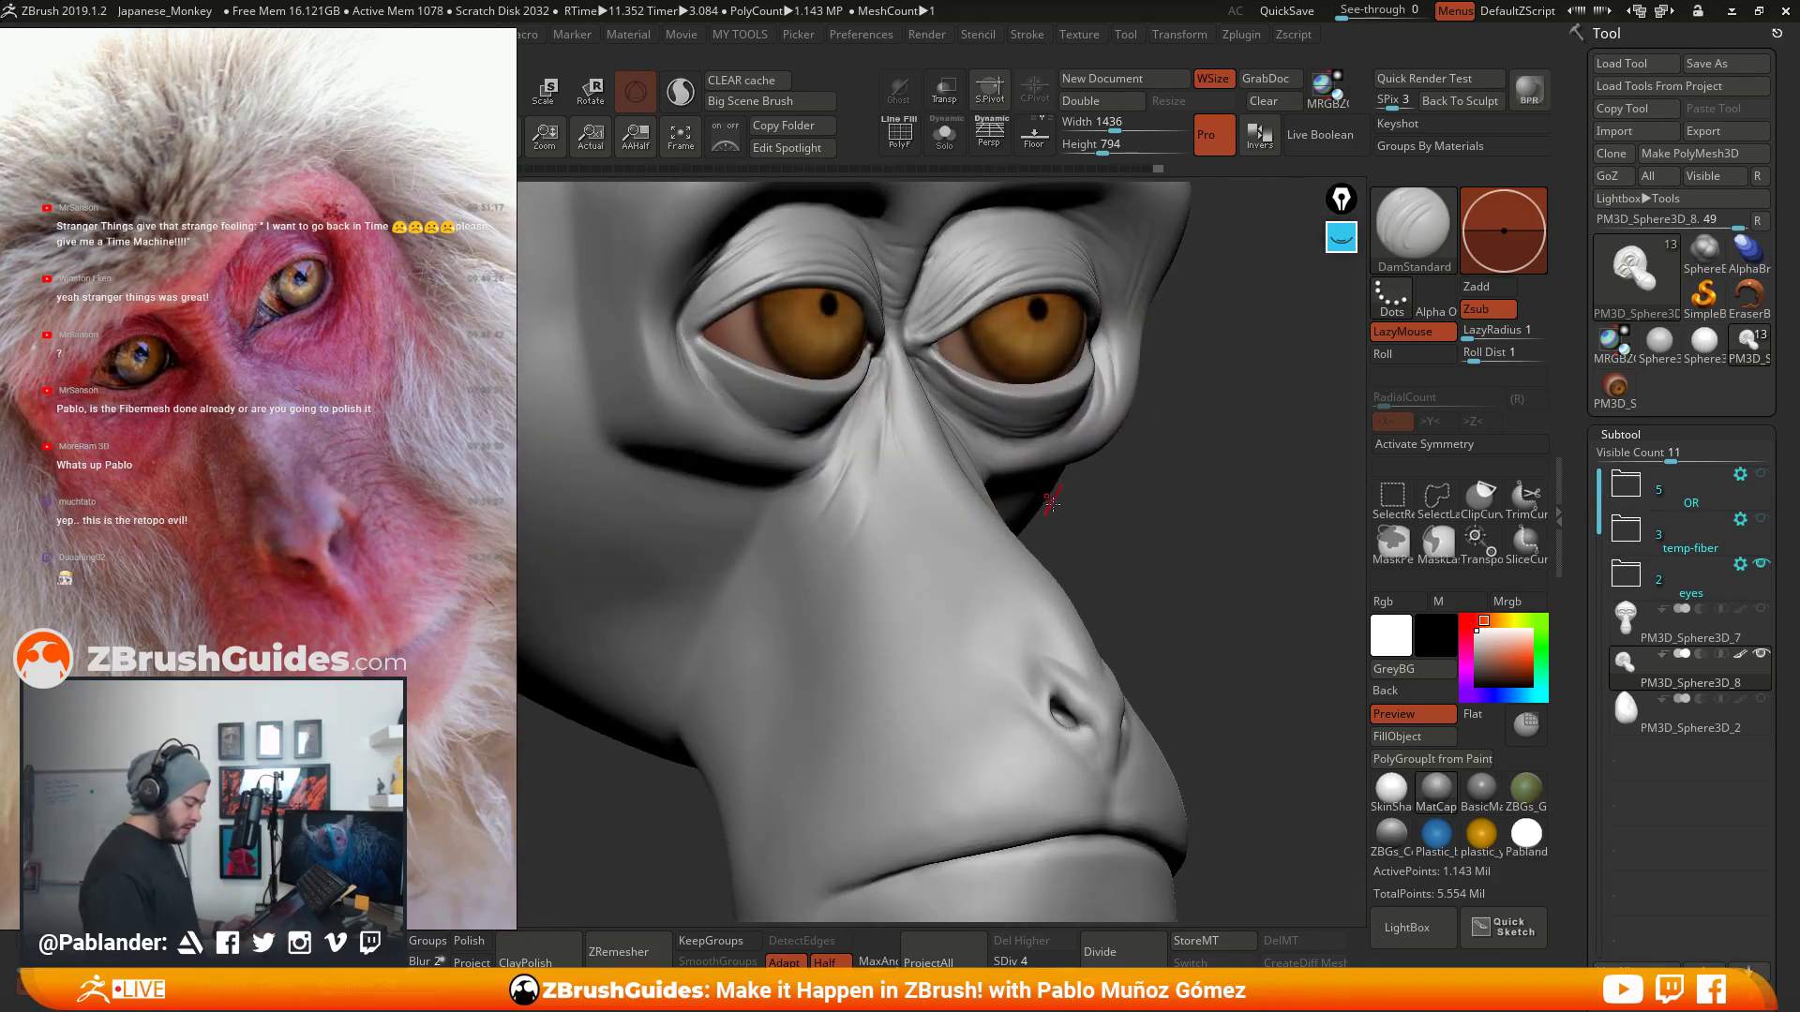
- Touch up the fine wrinkles around the outer corners of both eyes
shift+drag(1050, 504, 987, 535)
key(shift)
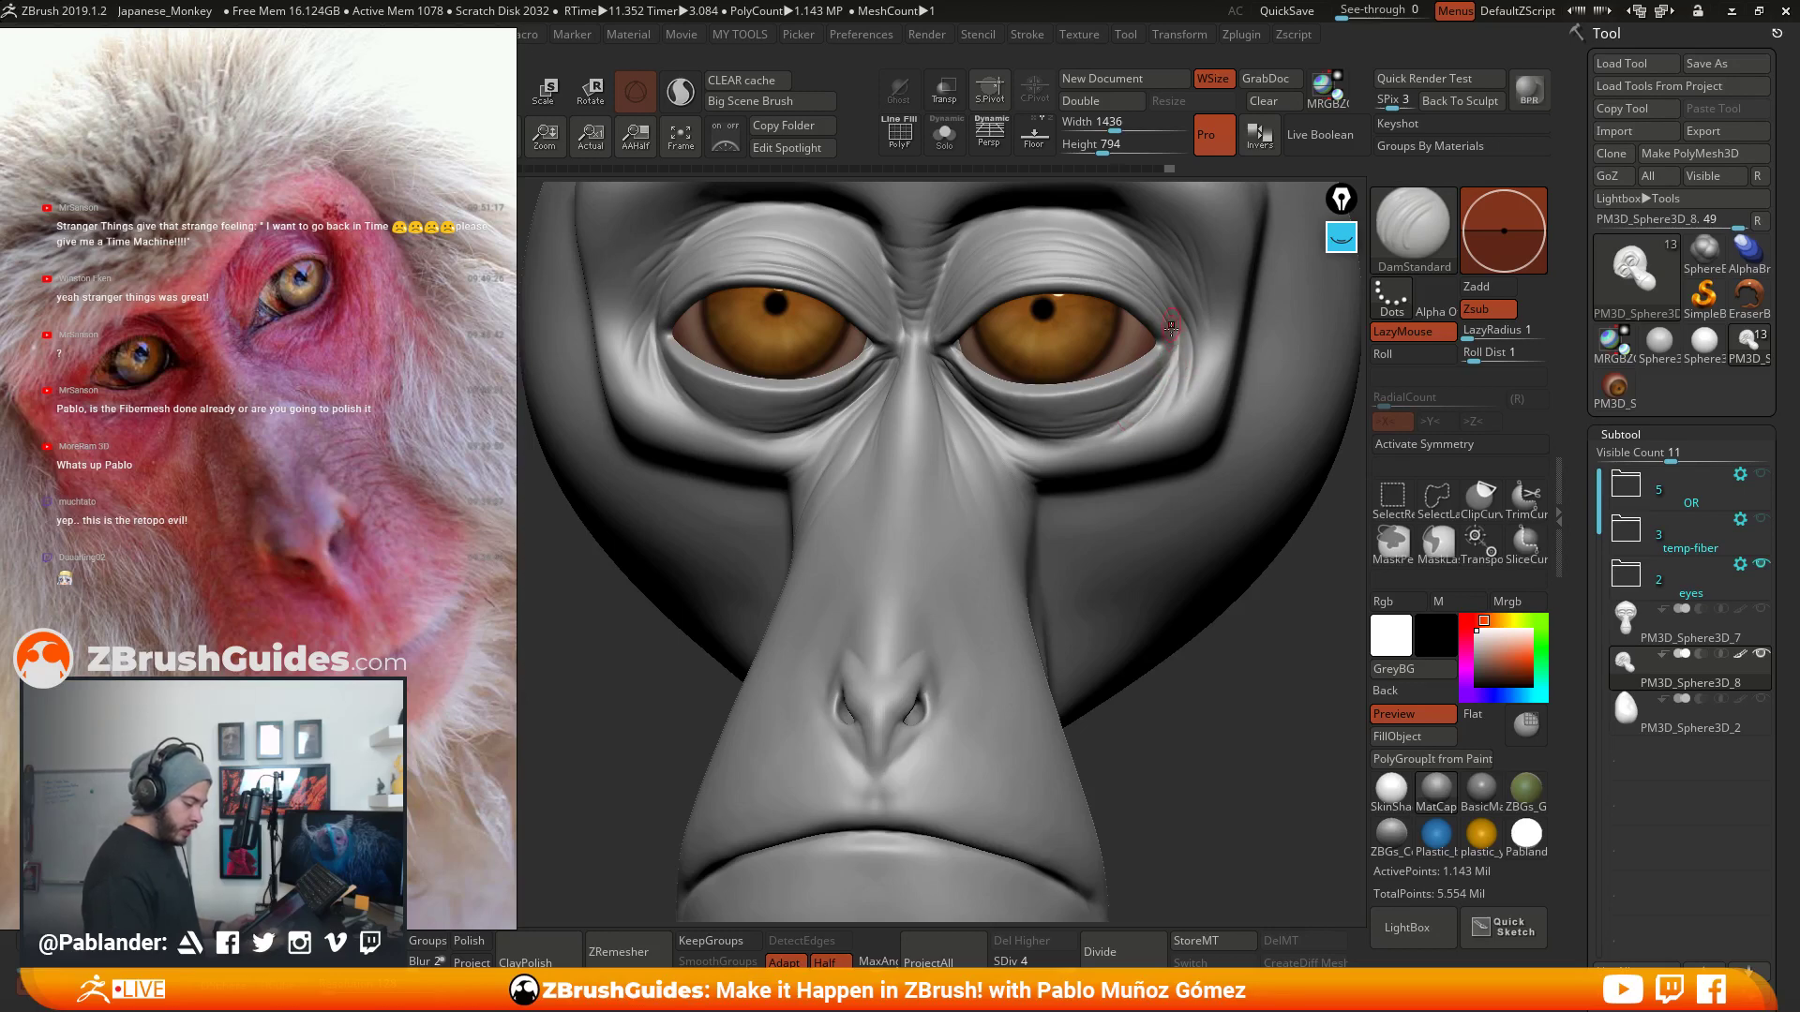
drag(1171, 328, 1173, 322)
mouse_move(1188, 408)
alt+right_down()
mouse_move(848, 415)
mouse_move(773, 444)
alt+right_up()
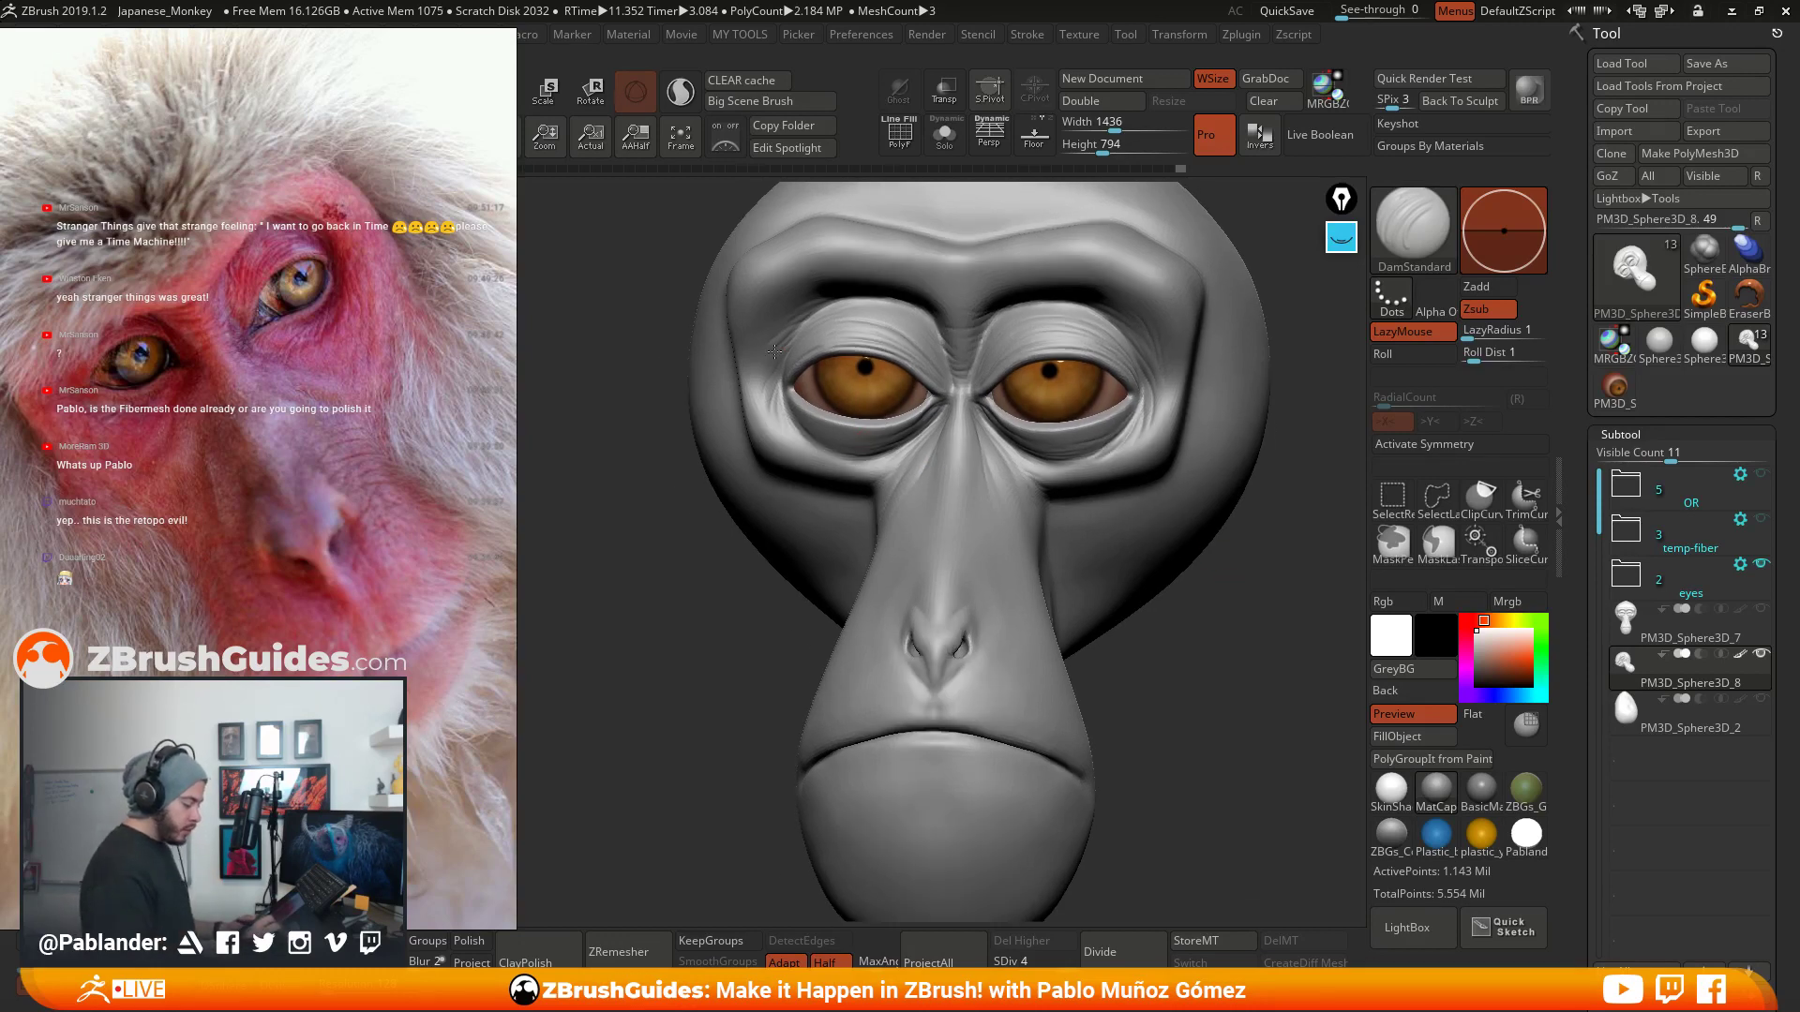
alt+right_drag(775, 352, 784, 339)
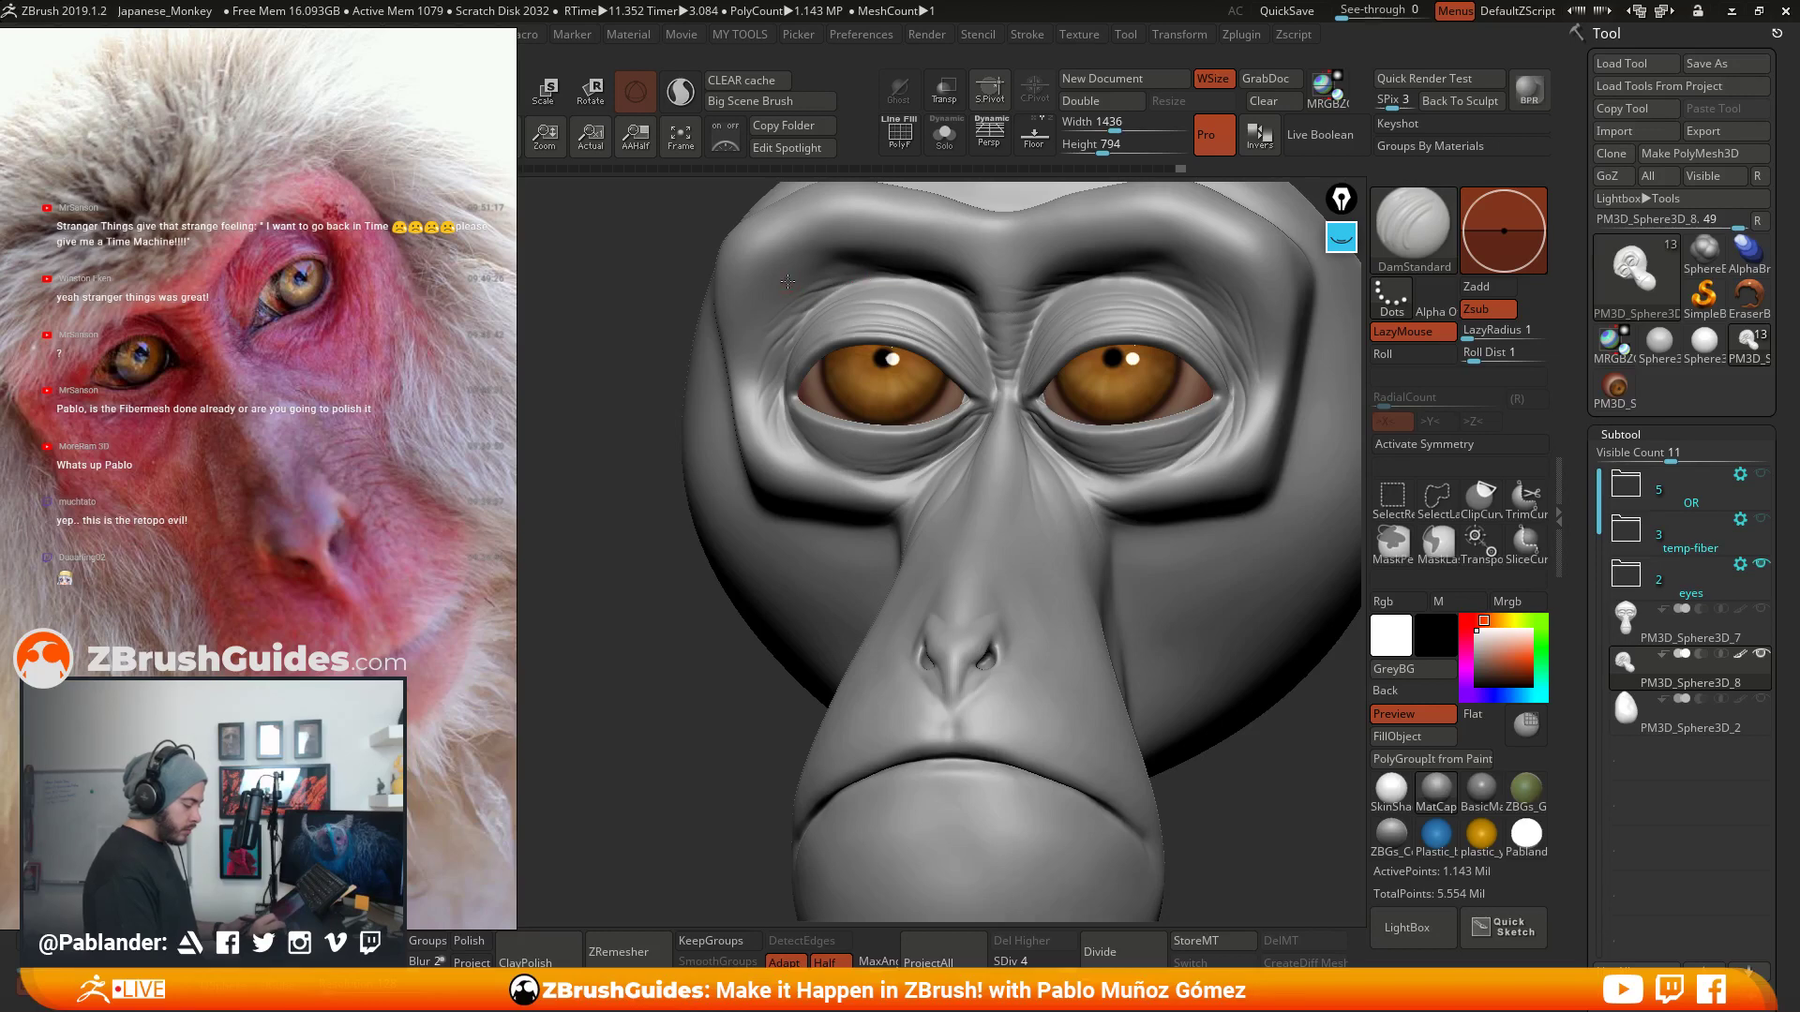
- Carve a first fan of curved DamStandard creases from the monkey's left nostril outward across the muzzle
mouse_move(1102, 599)
alt+right_down()
mouse_move(1016, 507)
mouse_move(1068, 581)
alt+right_up()
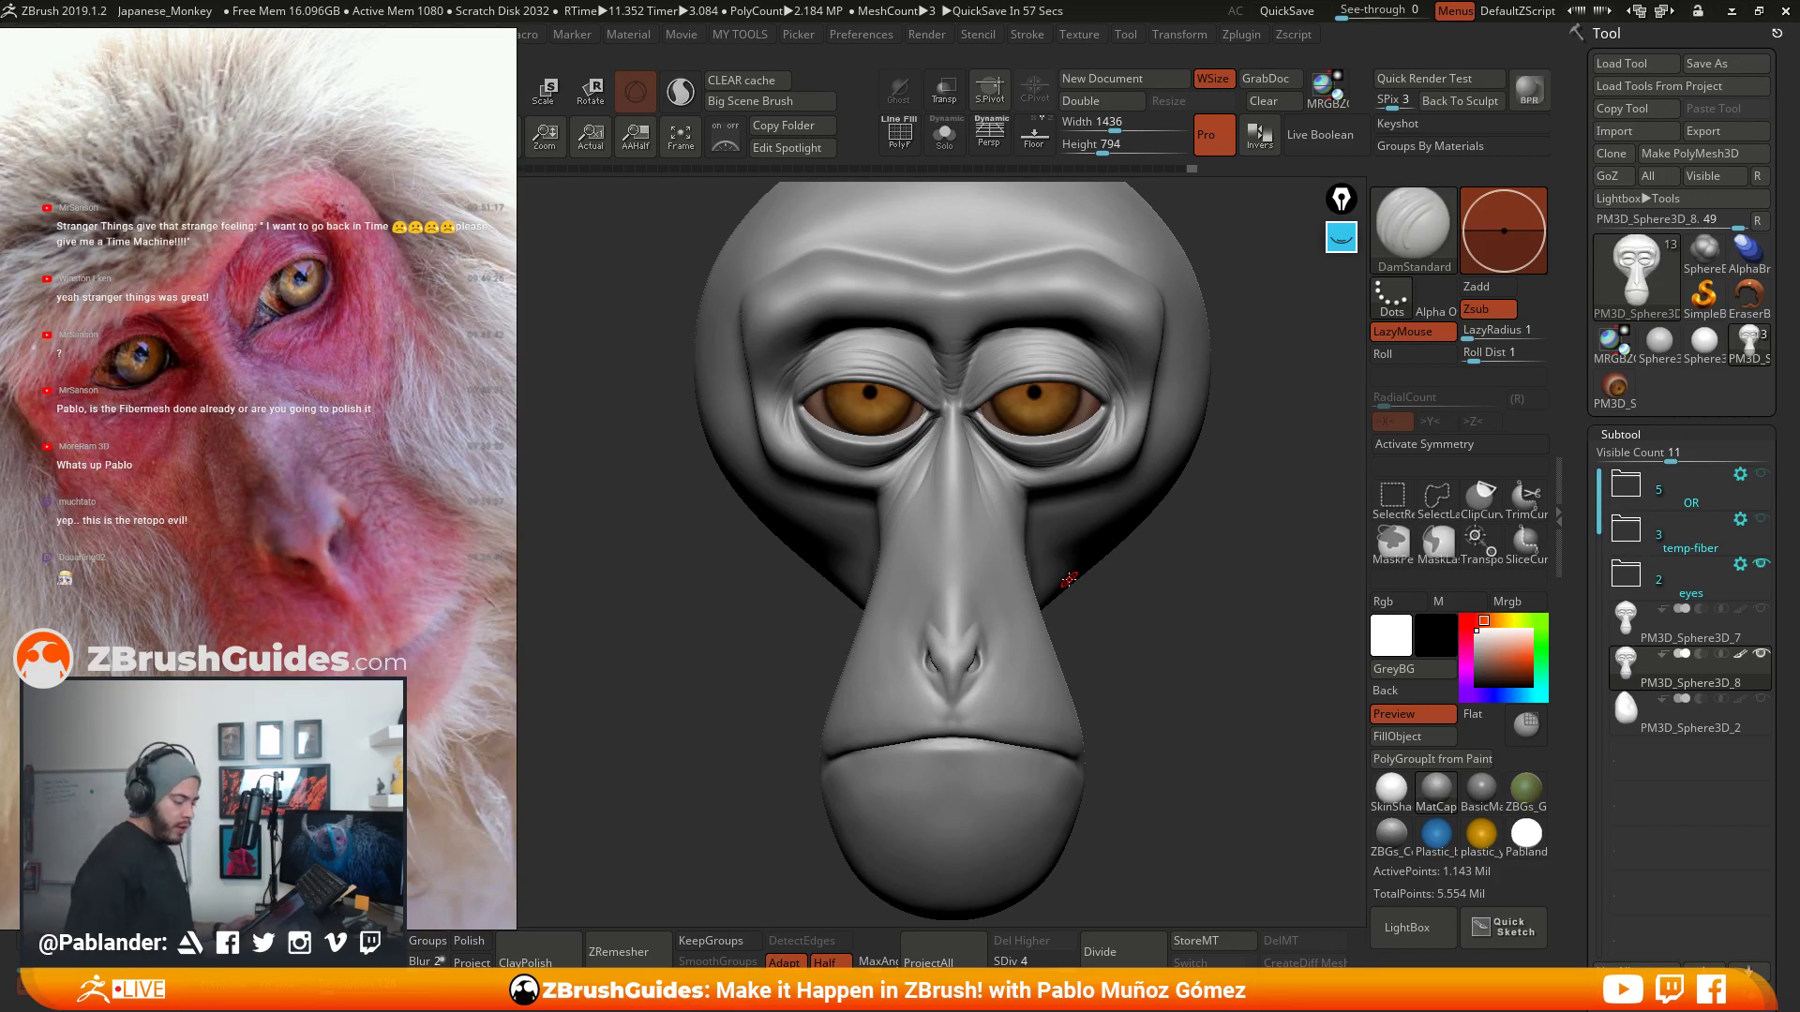
mouse_move(1068, 581)
alt+right_down()
mouse_move(1018, 551)
mouse_move(948, 552)
mouse_move(1019, 578)
mouse_move(1056, 515)
mouse_move(1015, 504)
alt+right_up()
key(space)
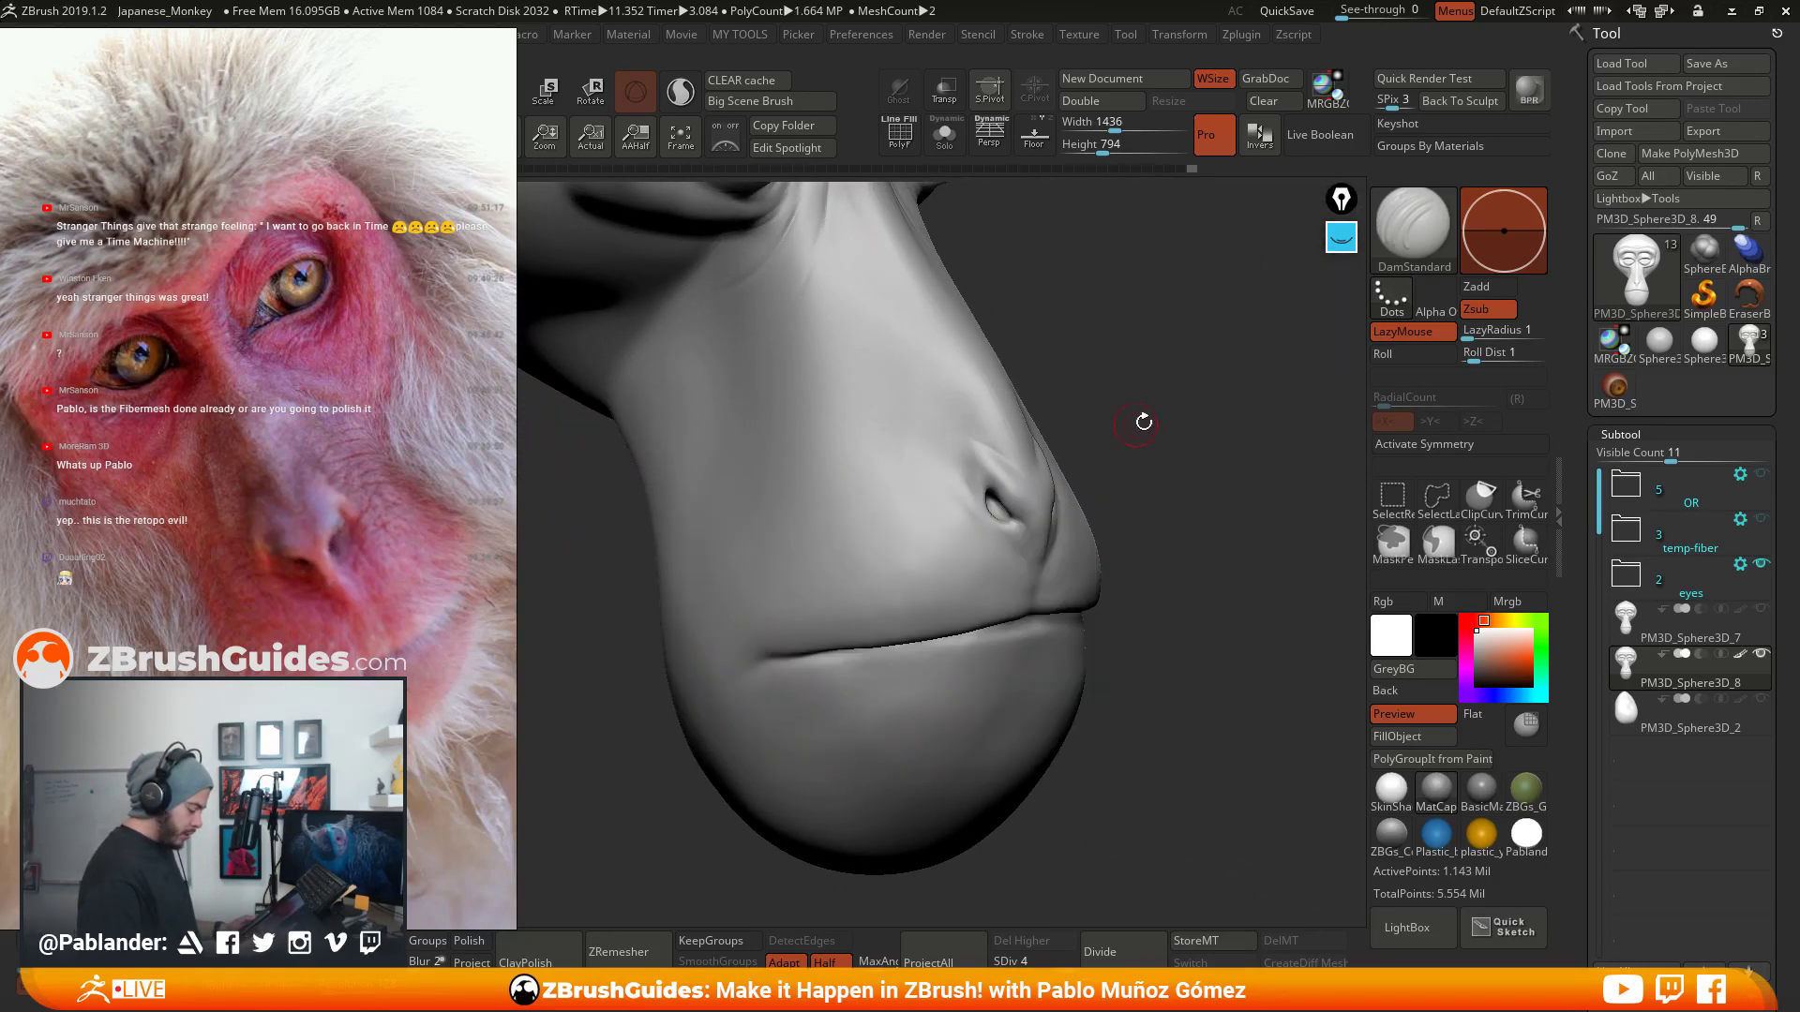
mouse_move(1144, 418)
right_down()
mouse_move(1195, 439)
mouse_move(950, 571)
right_up()
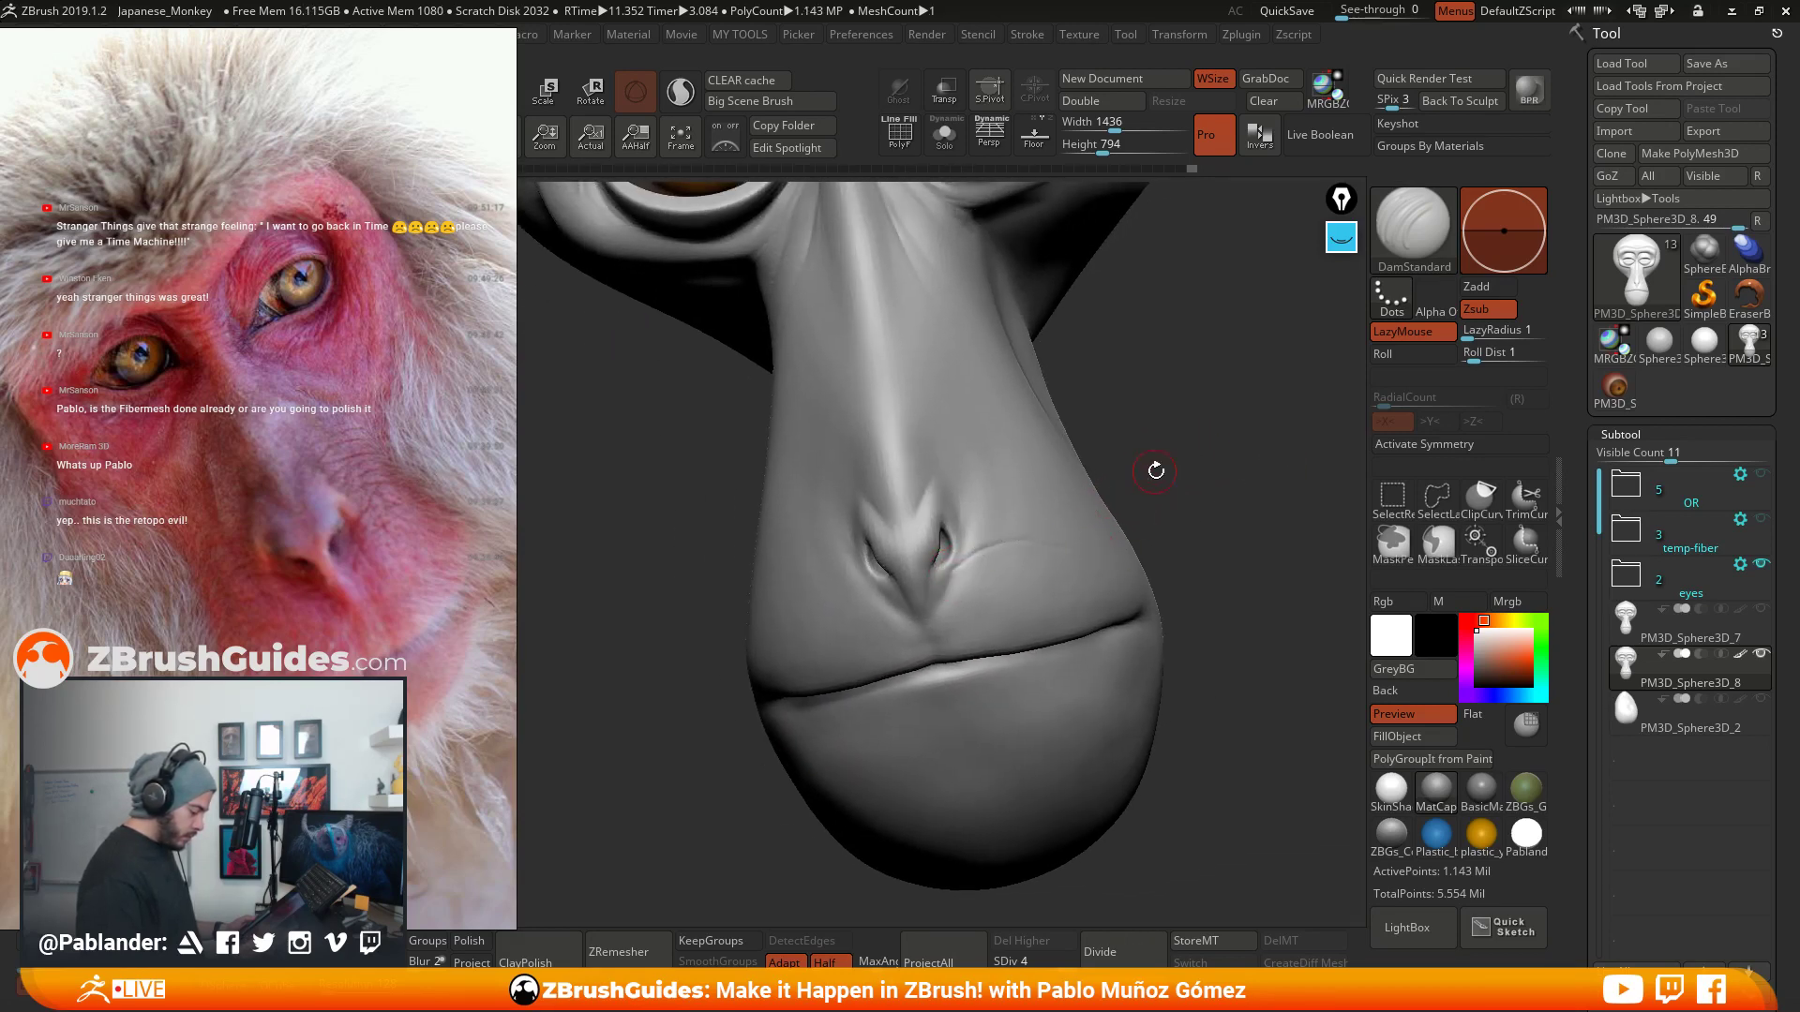
right_drag(1155, 471, 964, 526)
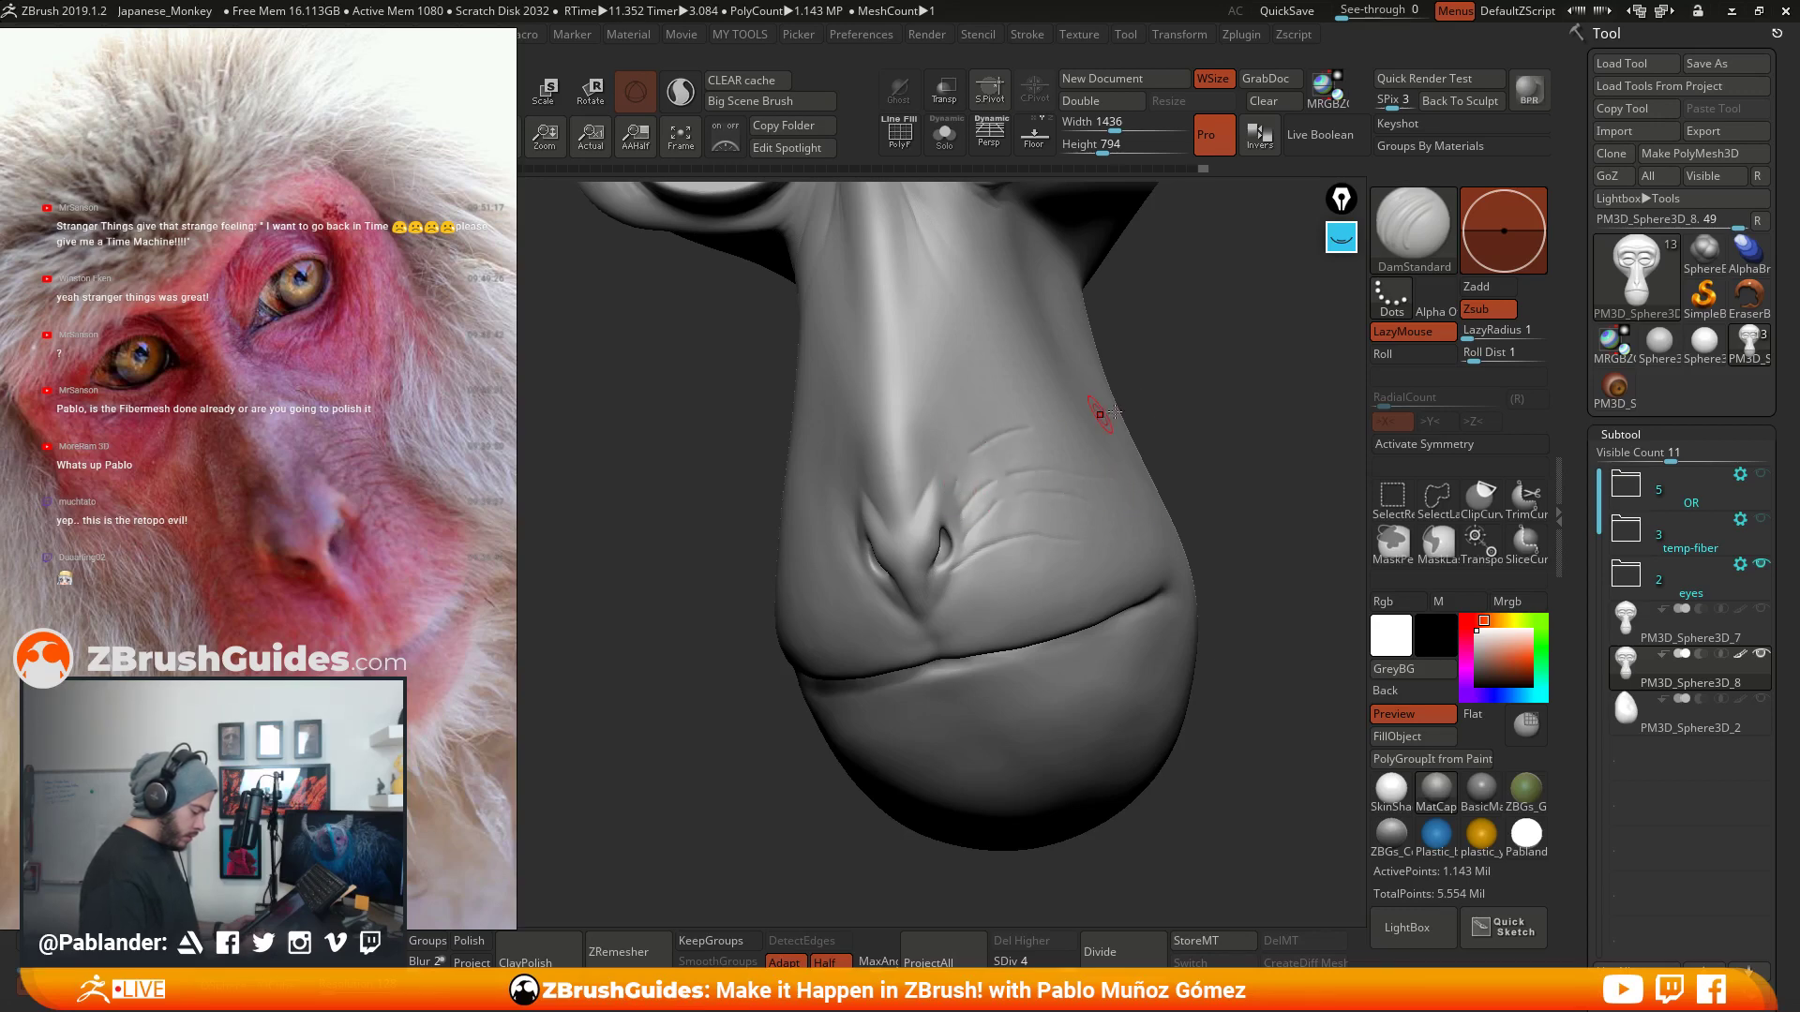
- Carve creases fanning out beside the monkey's right nostril and smooth the skin above the lip on that side
right_drag(1105, 414, 1056, 466)
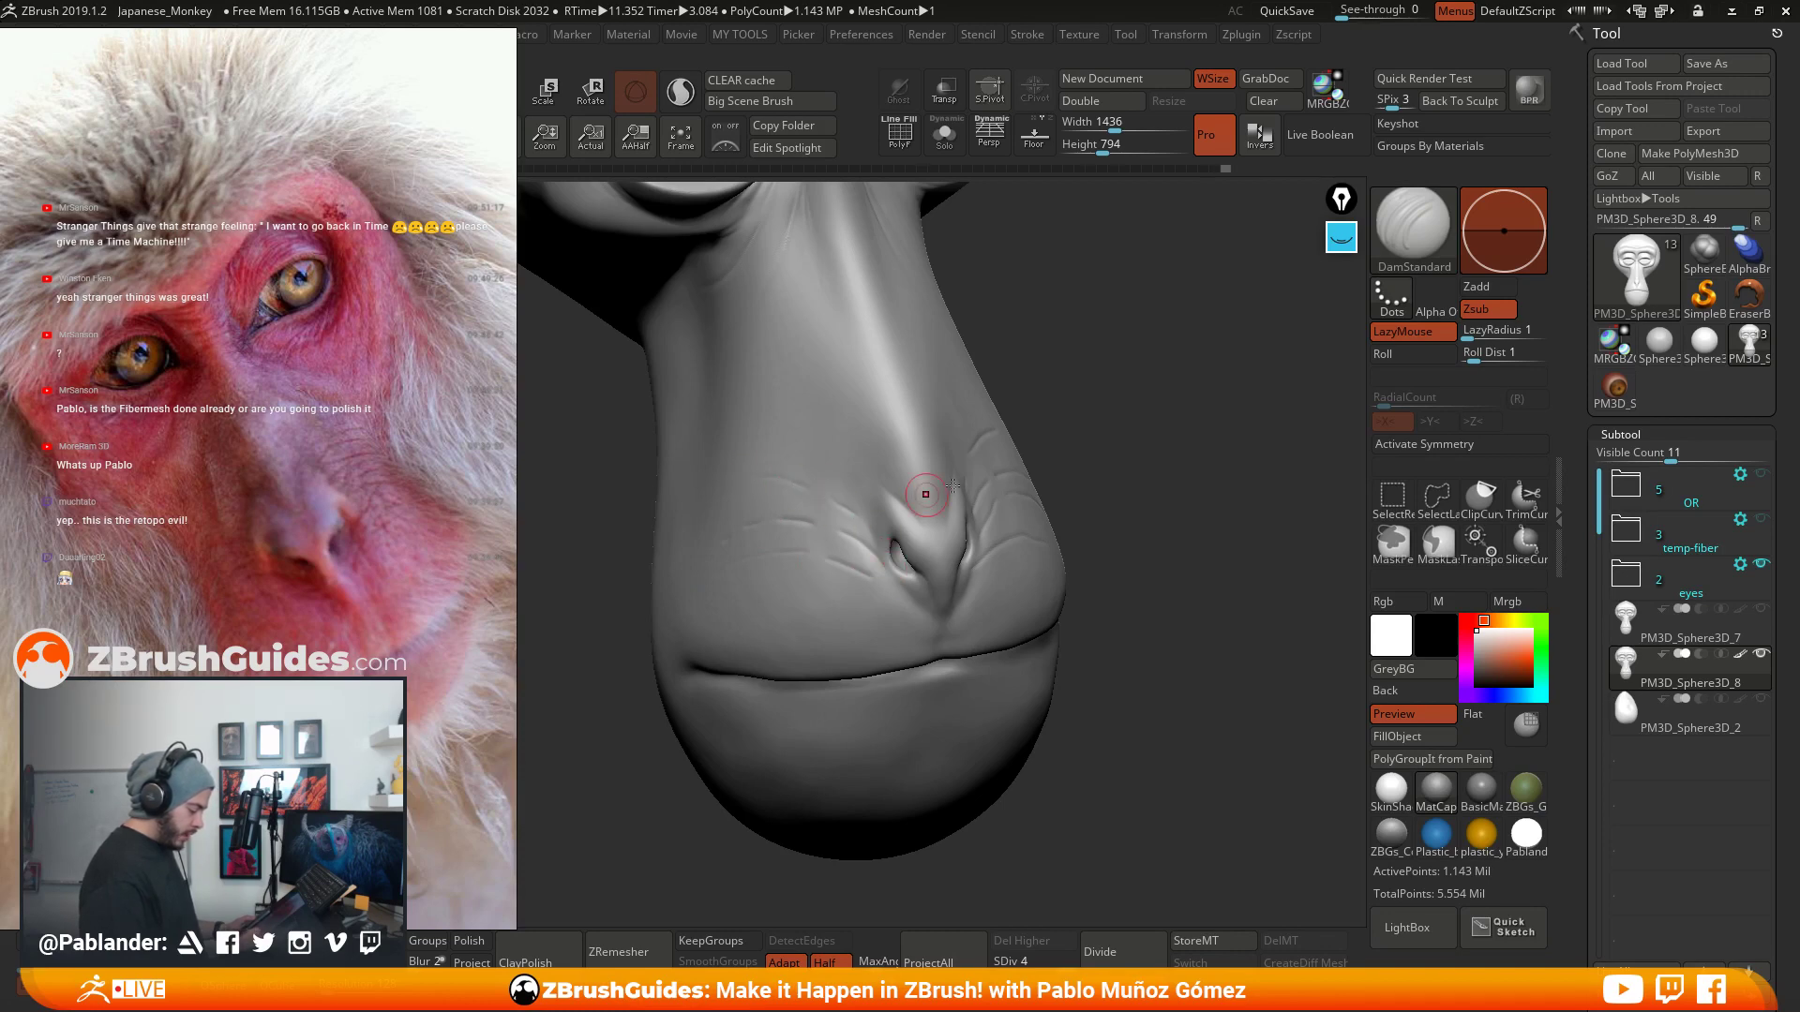
mouse_move(925, 494)
right_down()
mouse_move(1072, 524)
mouse_move(1110, 574)
right_up()
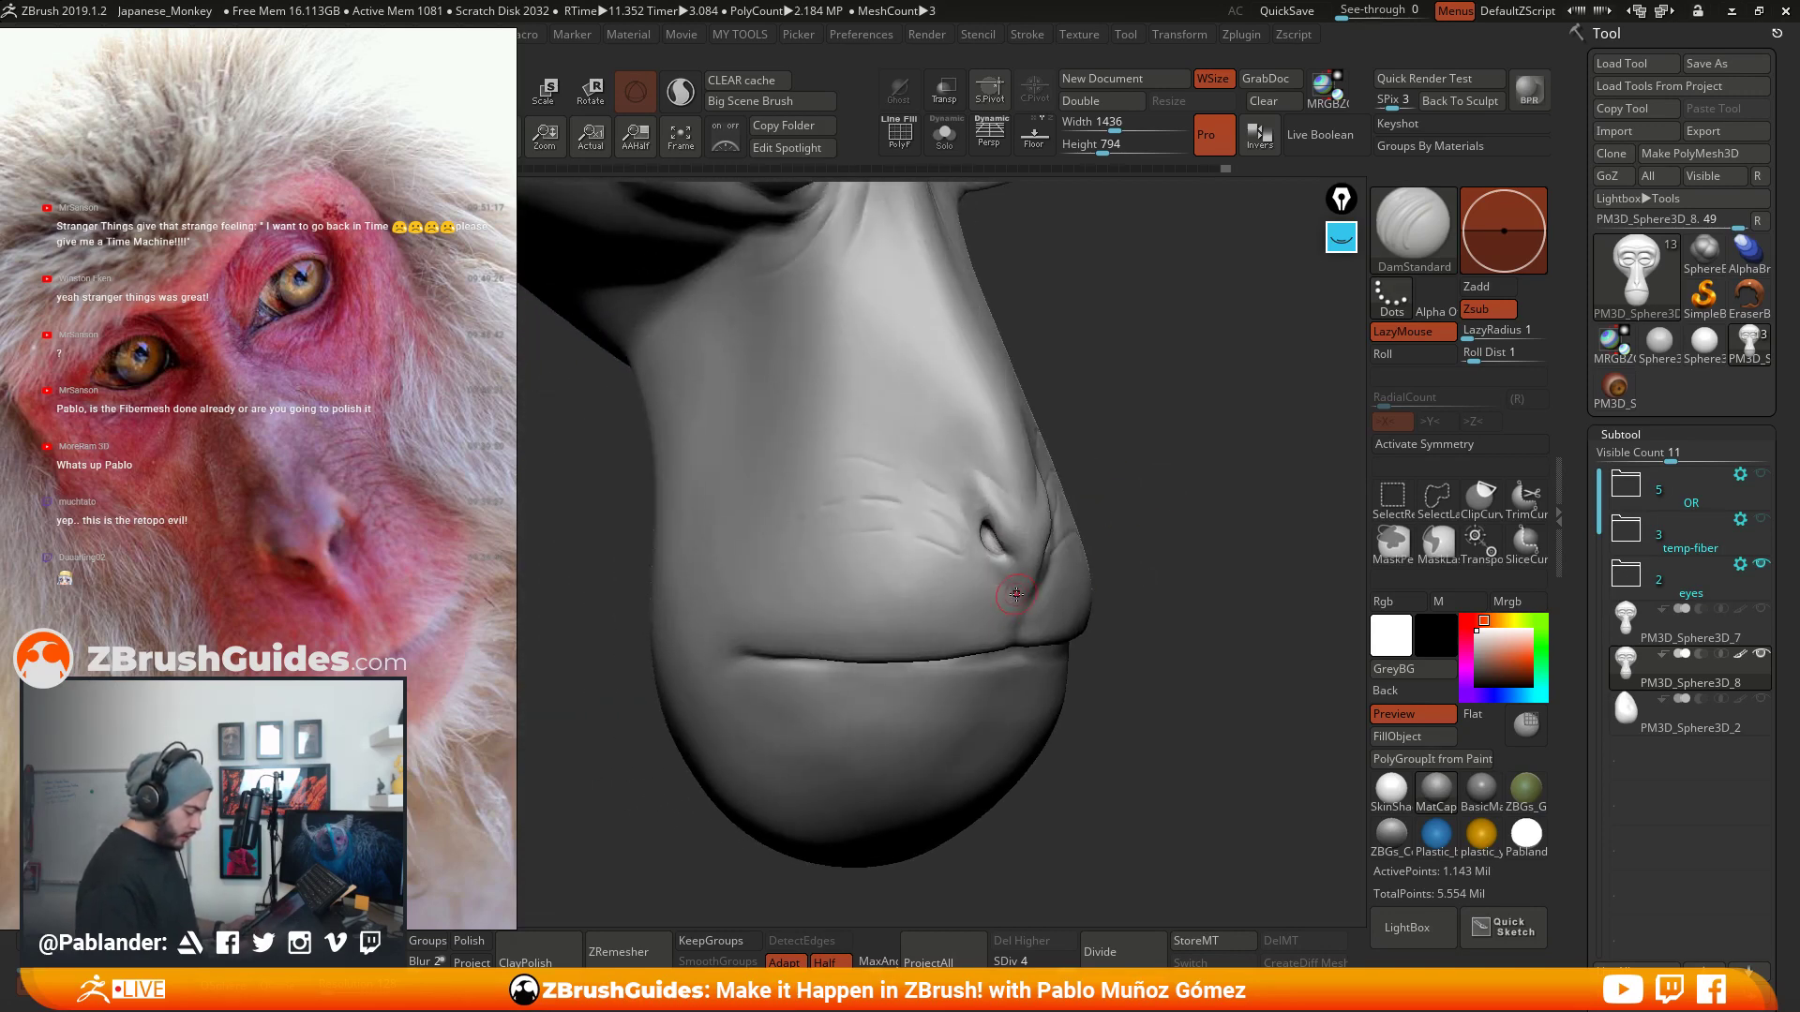
drag(984, 581, 923, 565)
right_drag(1265, 534, 1156, 557)
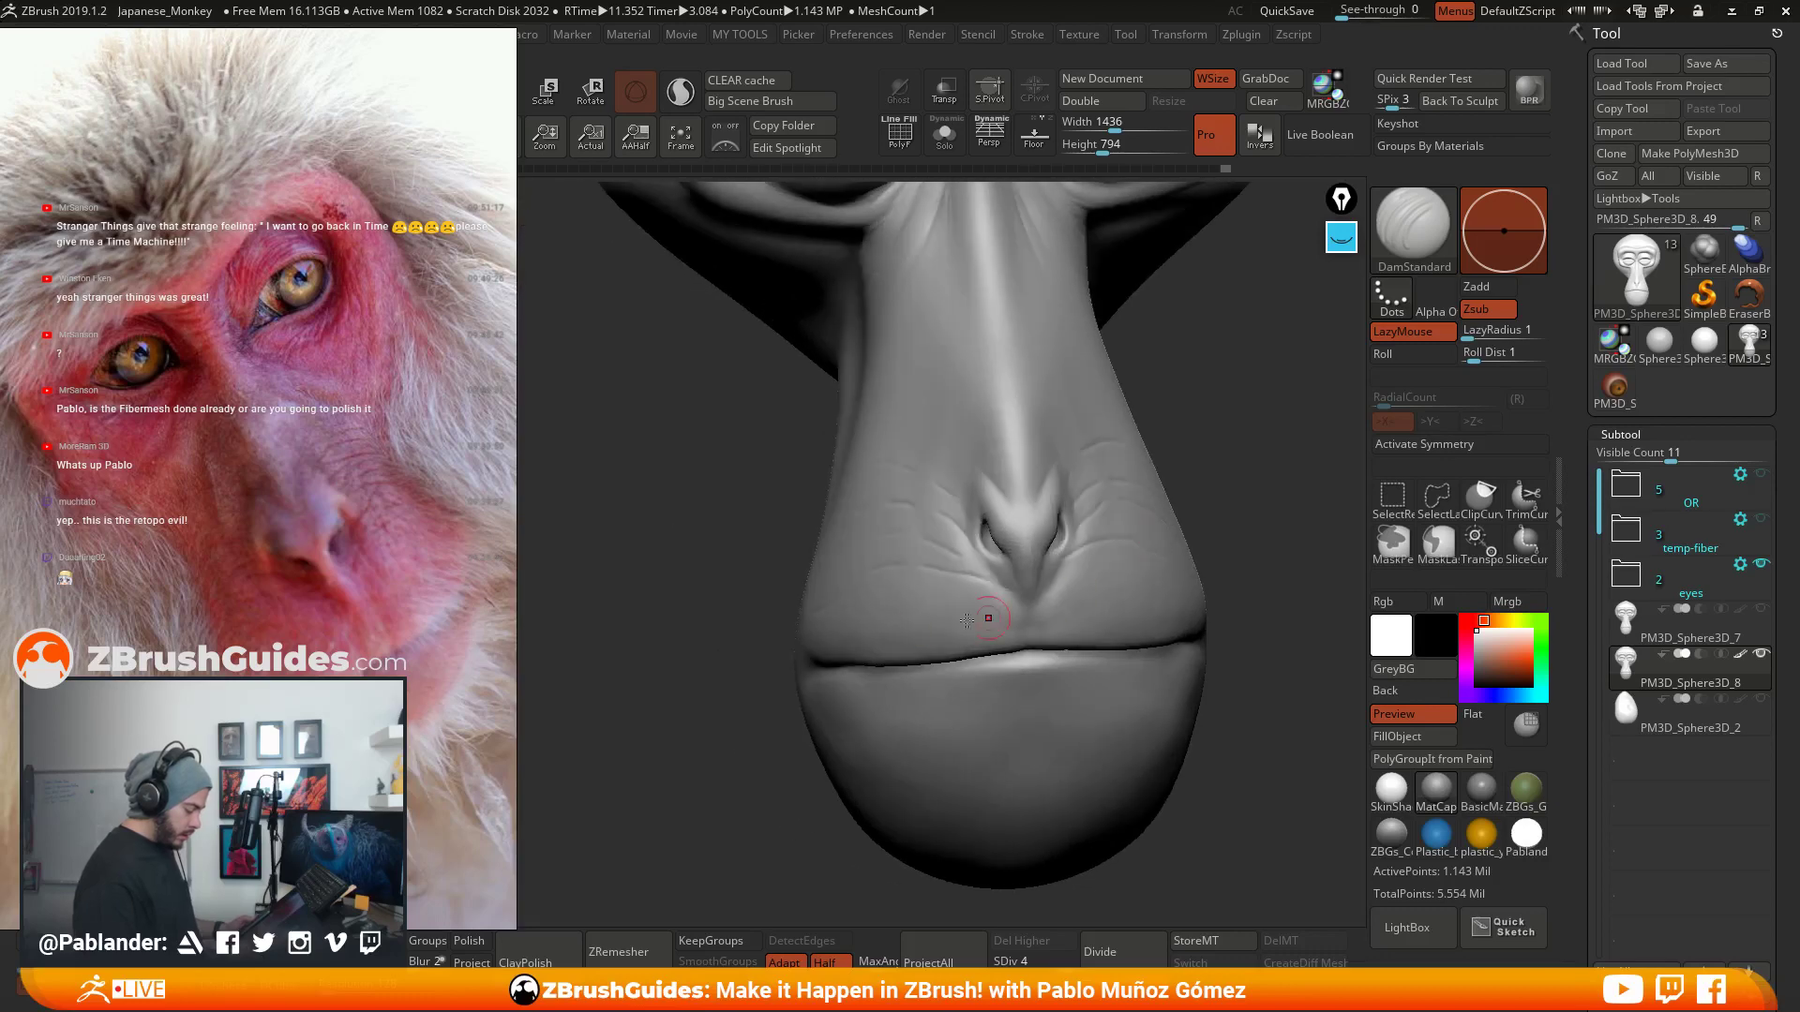
shift+drag(841, 608, 914, 597)
alt+right_drag(1137, 554, 1072, 553)
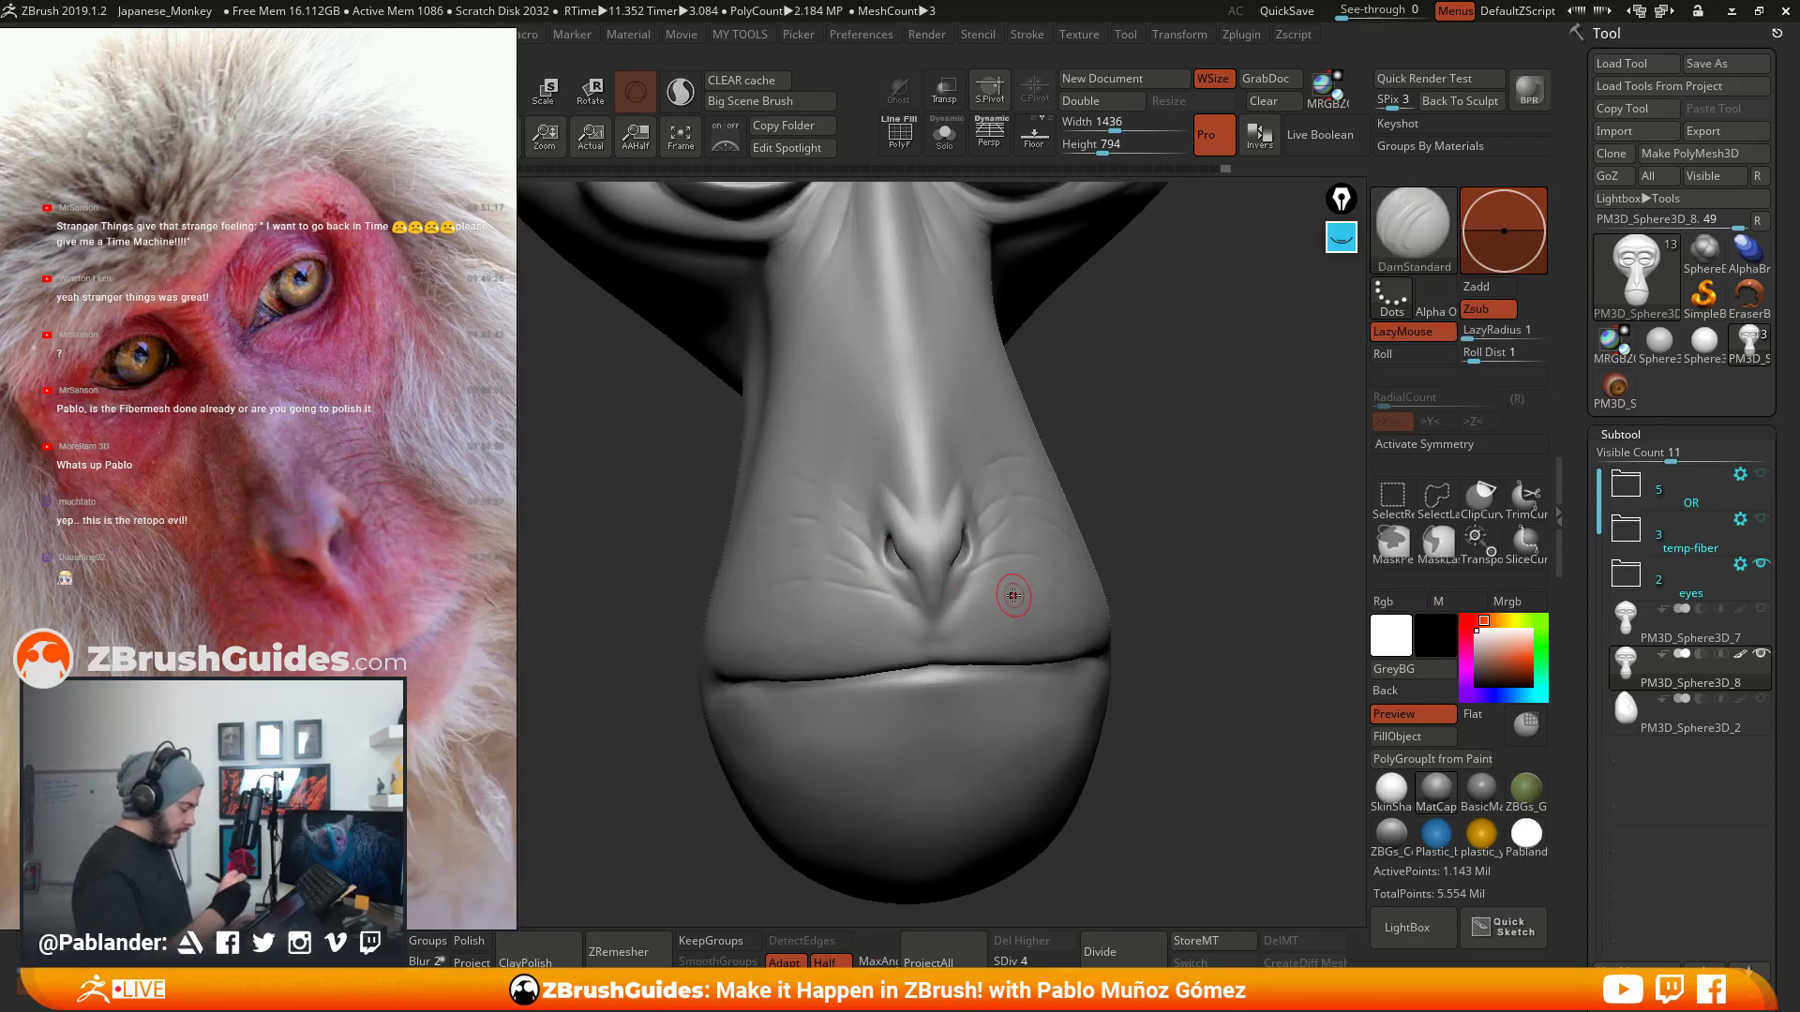
- Add and strengthen curved creases running from the monkey's left nostril toward the cheek
right_drag(1172, 527, 1100, 515)
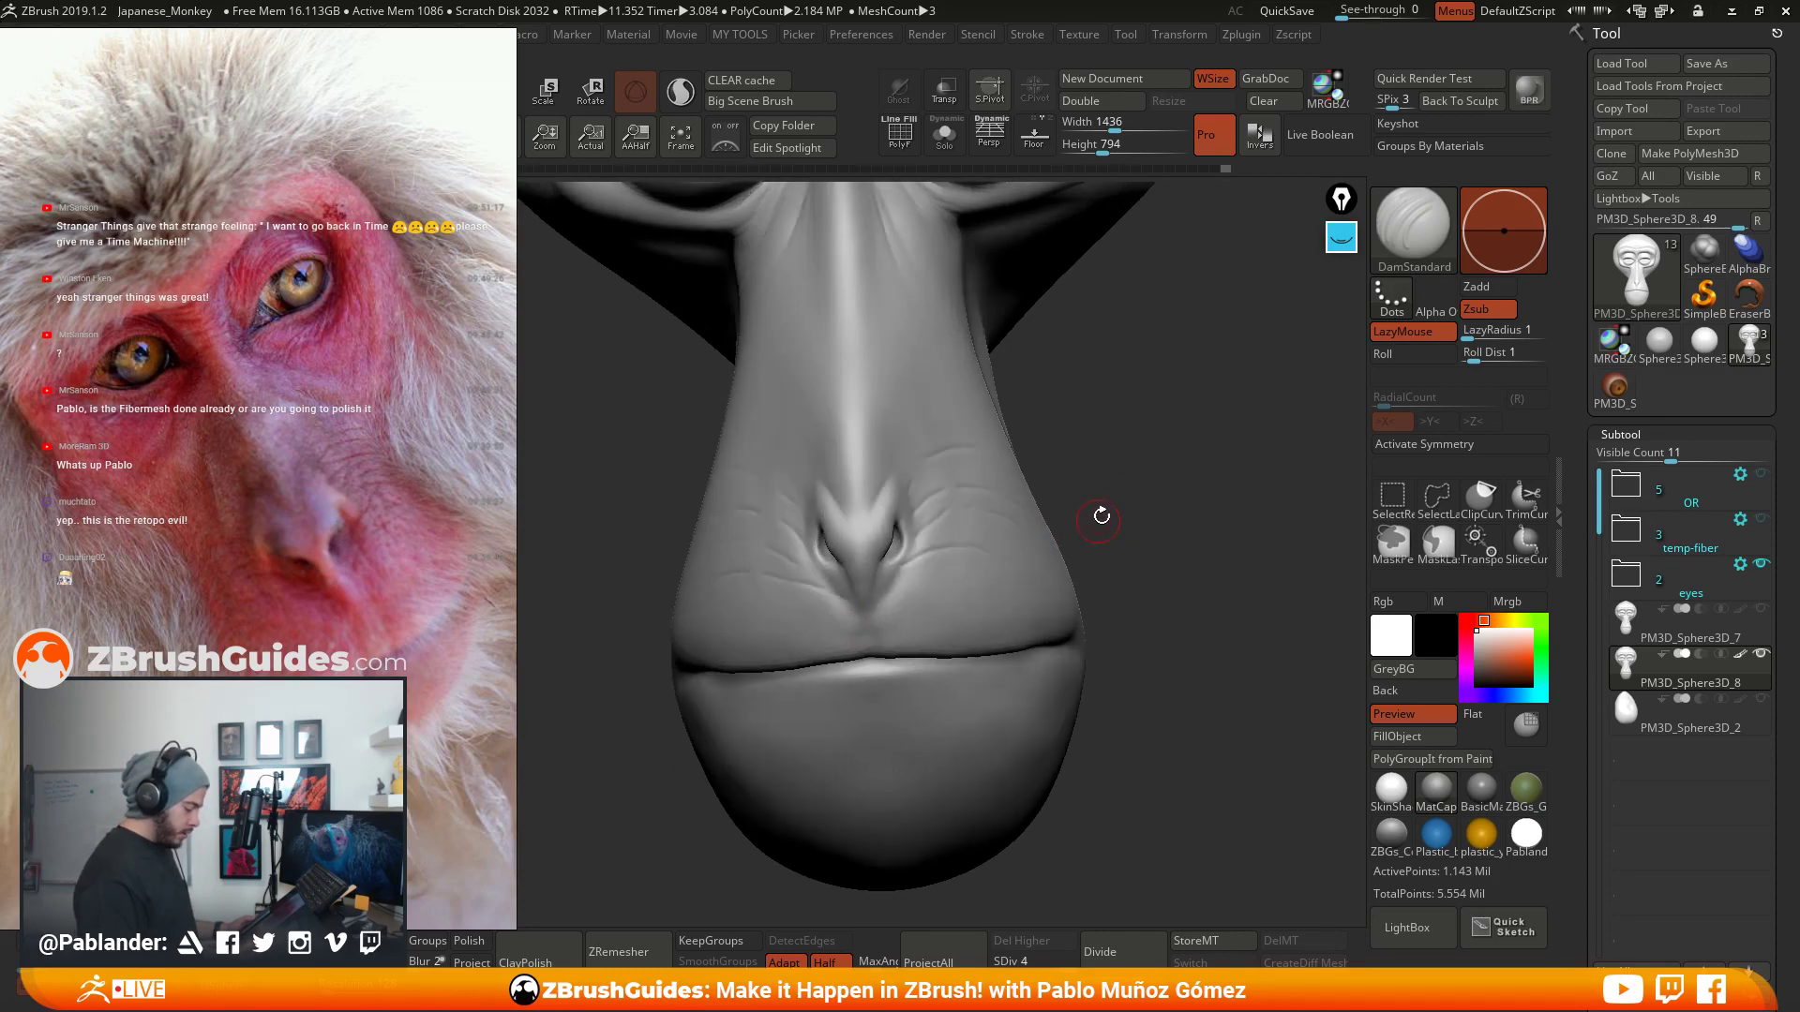
key(space)
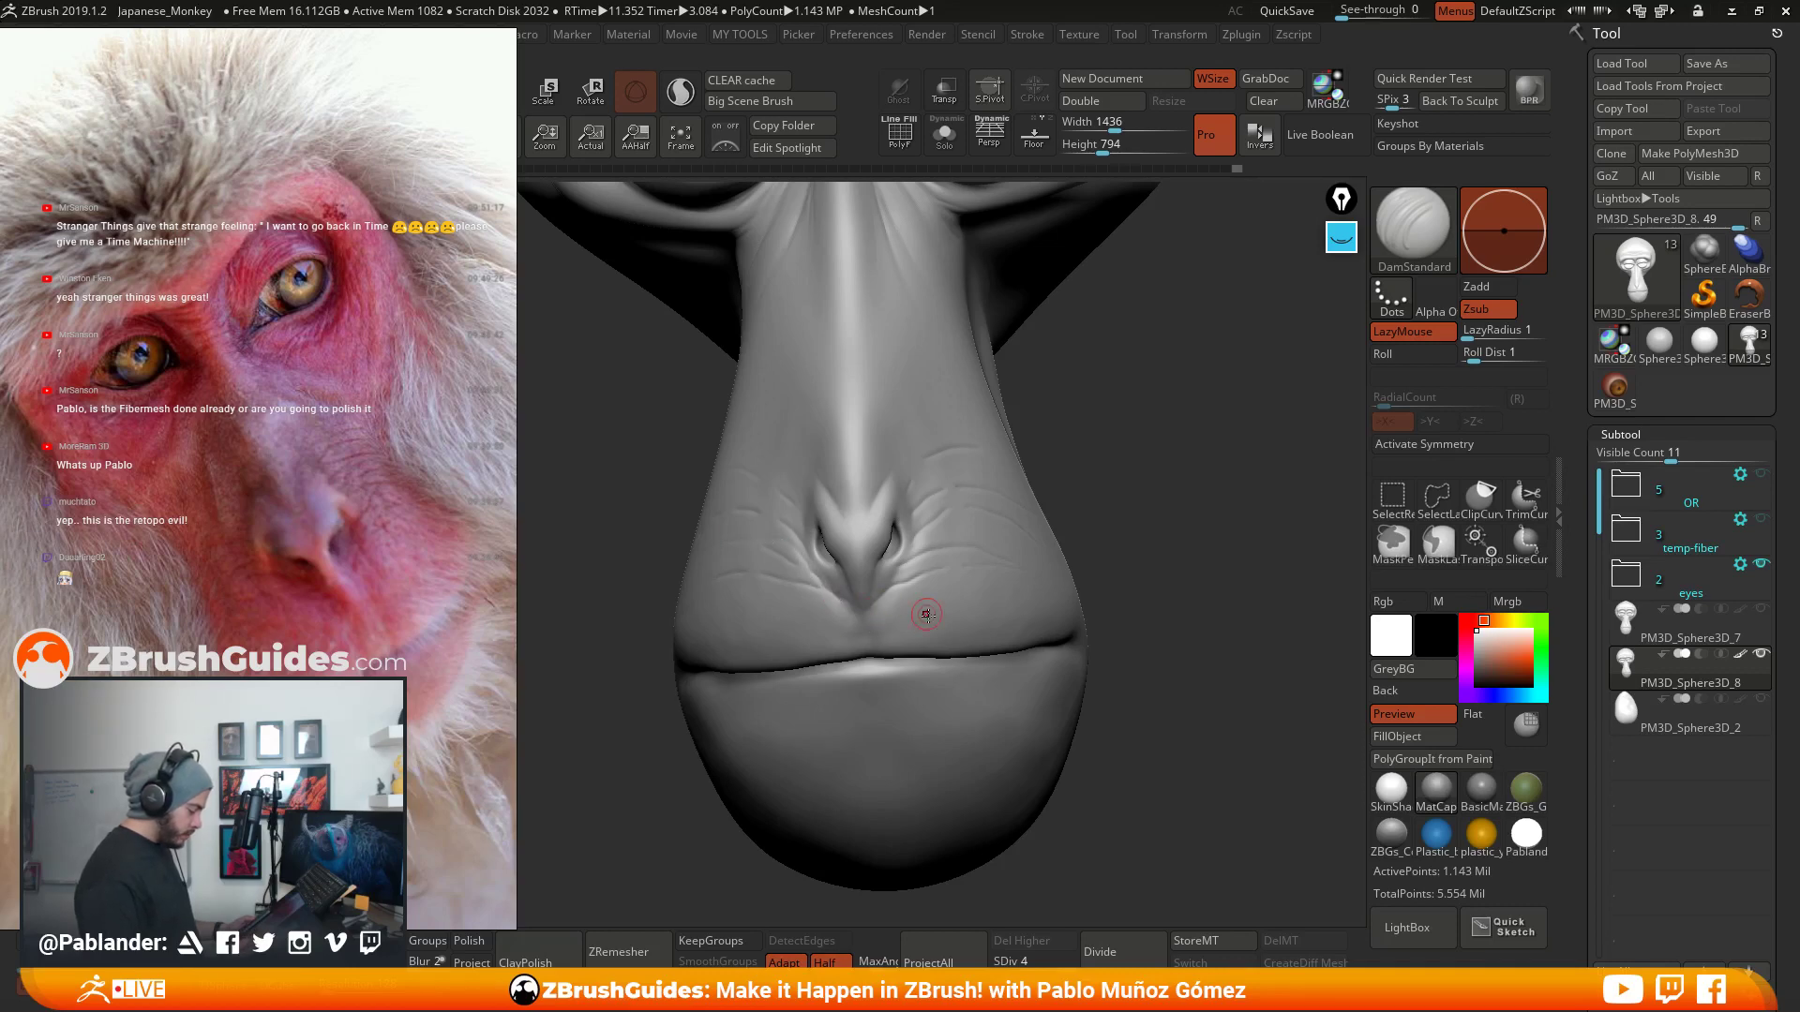
right_drag(1109, 538, 1176, 497)
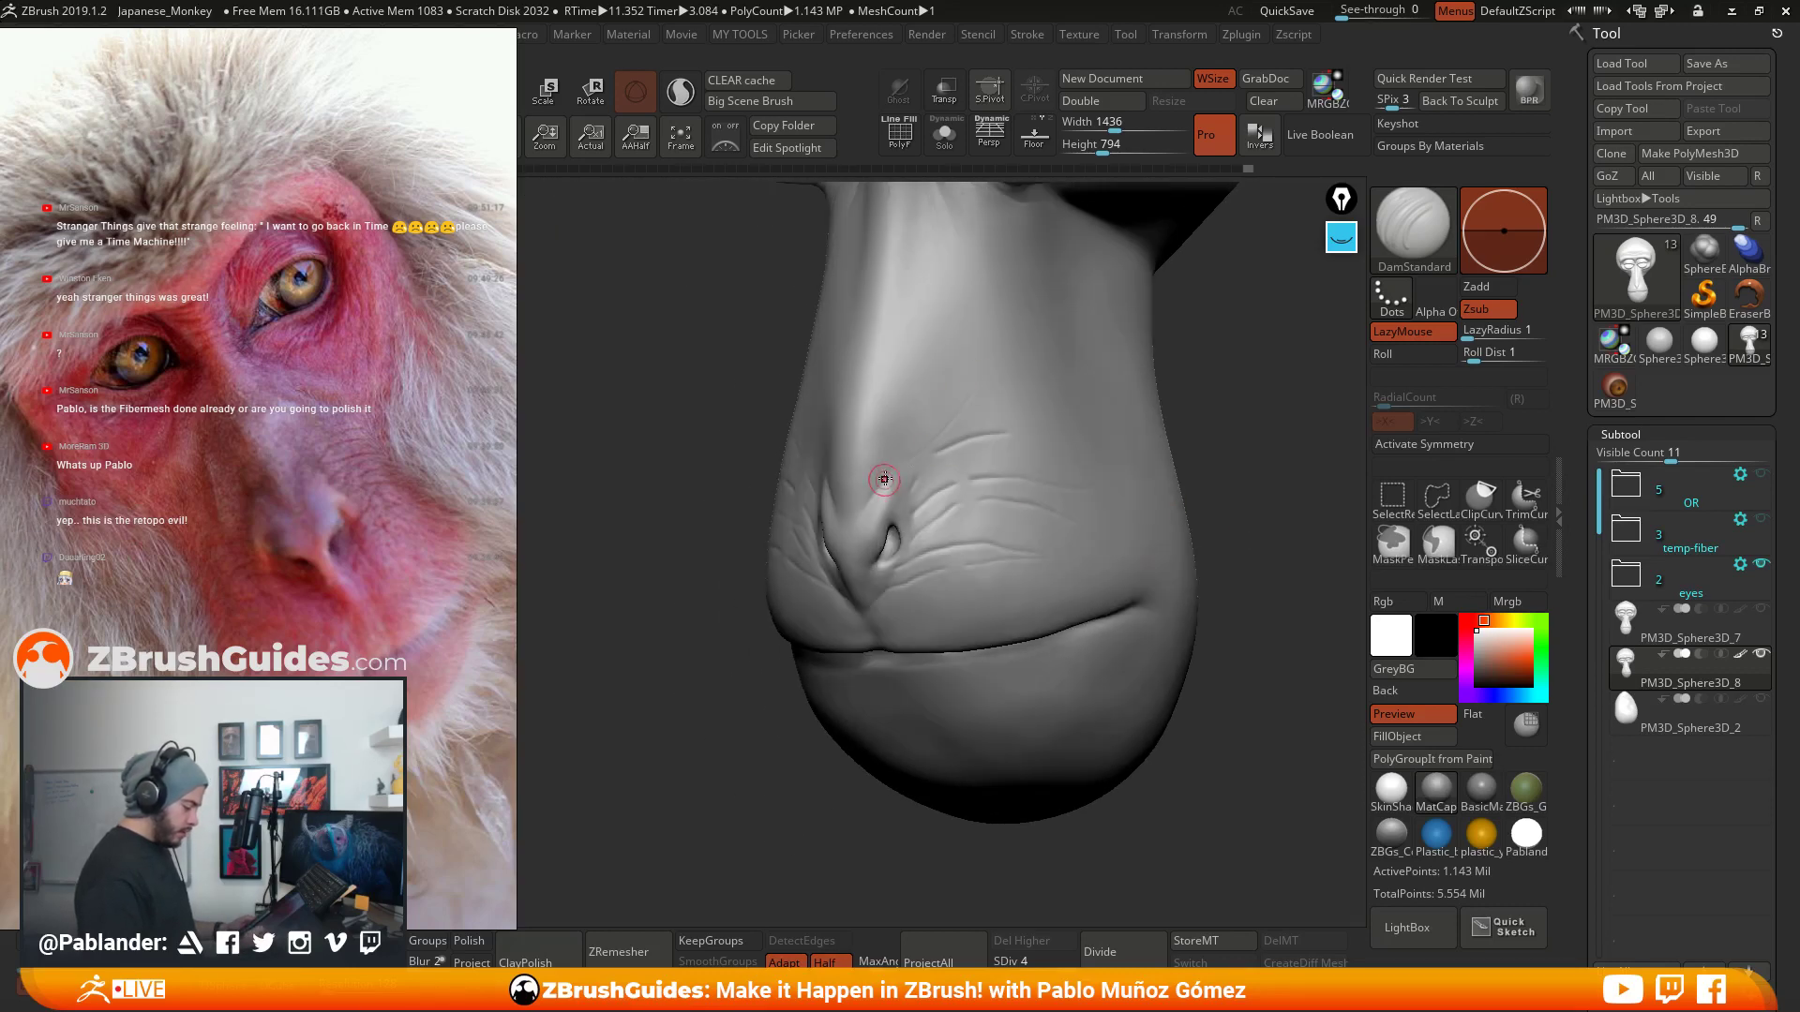
right_drag(884, 480, 673, 550)
alt+right_drag(819, 521, 878, 548)
mouse_move(1237, 441)
right_down()
mouse_move(1078, 488)
mouse_move(1041, 548)
mouse_move(970, 566)
mouse_move(948, 487)
right_up()
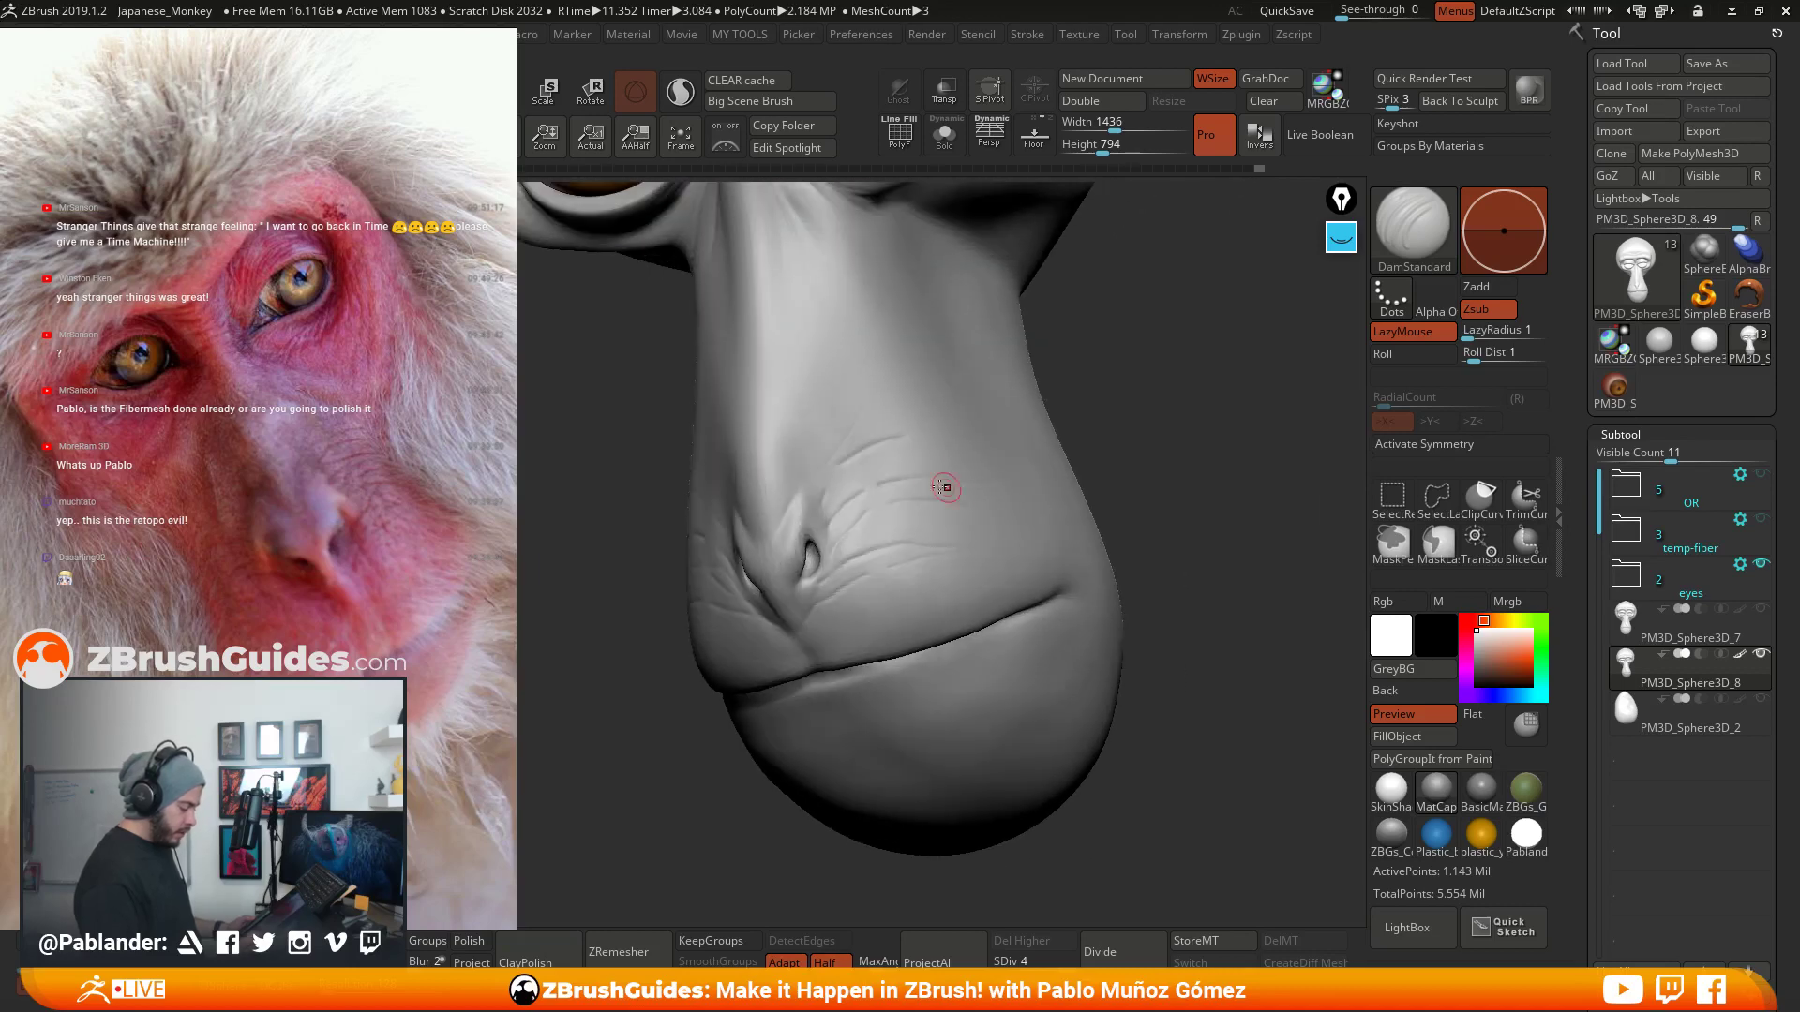
- Carve fine slanted wrinkles above the monkey's left nostril, between the nose ridge and the upper muzzle fold
right_drag(797, 485, 876, 494)
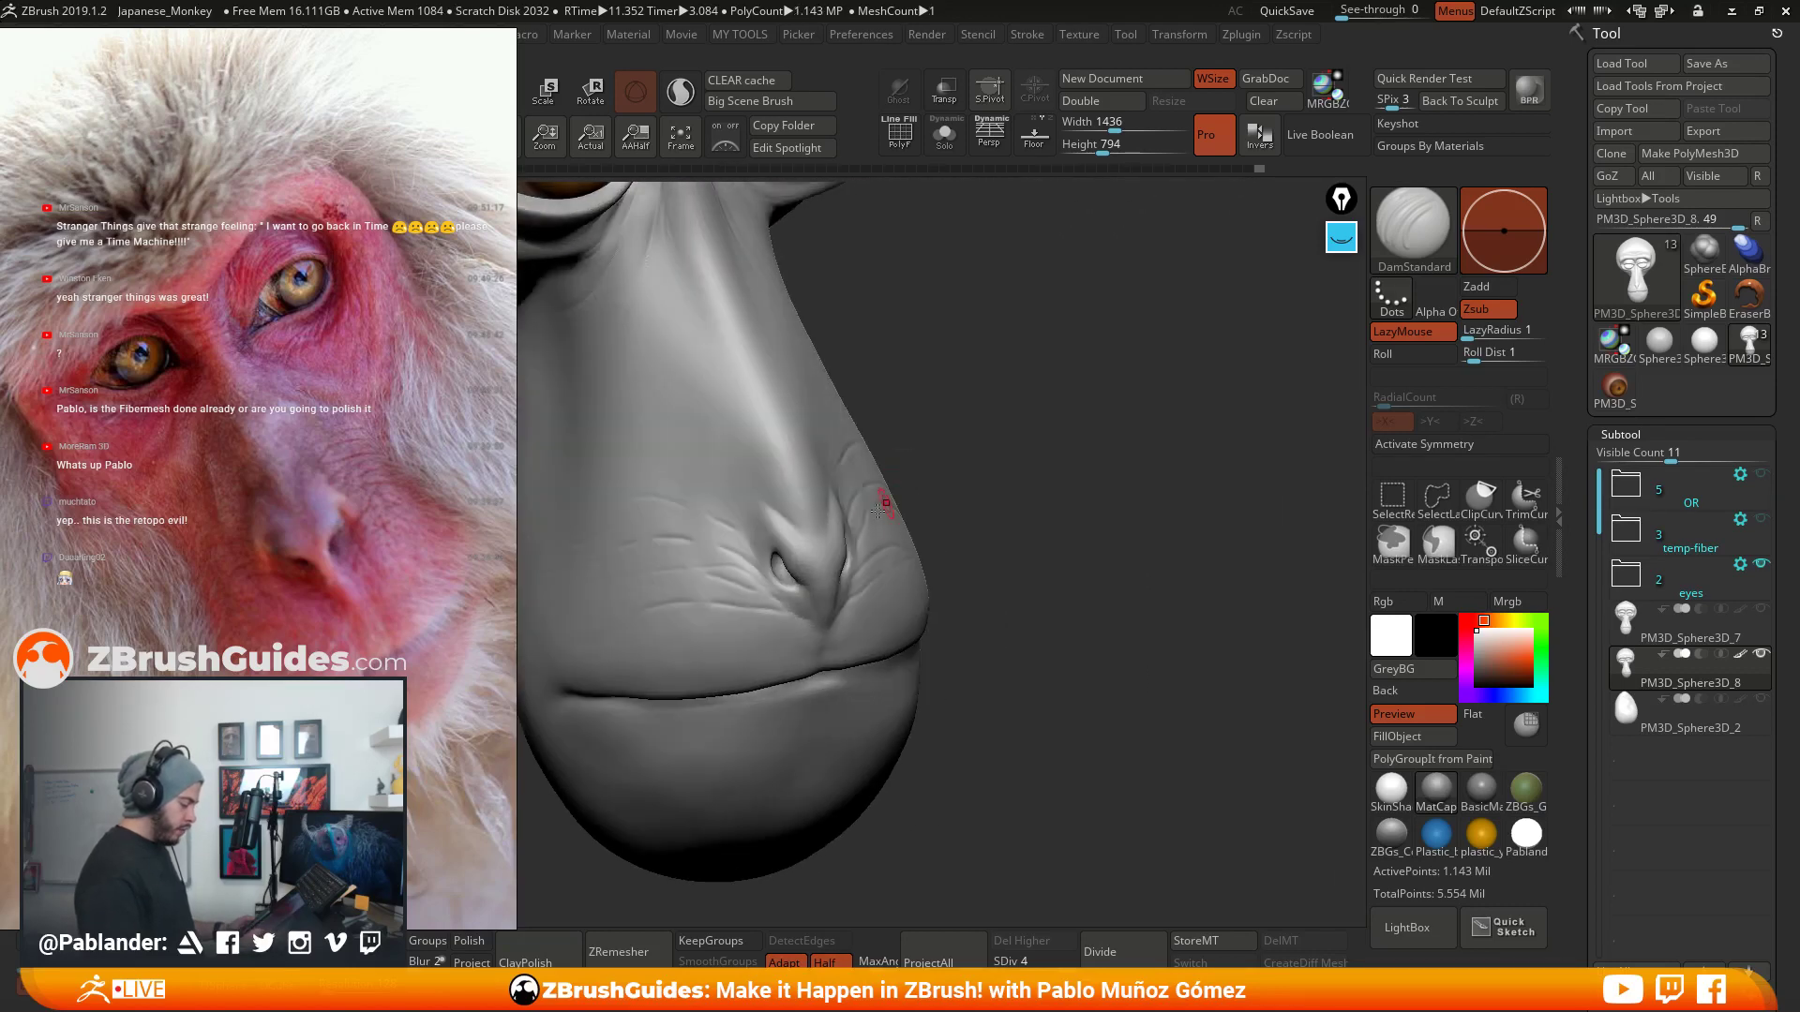
mouse_move(1059, 474)
right_down()
mouse_move(1021, 485)
mouse_move(1133, 474)
mouse_move(1119, 479)
right_up()
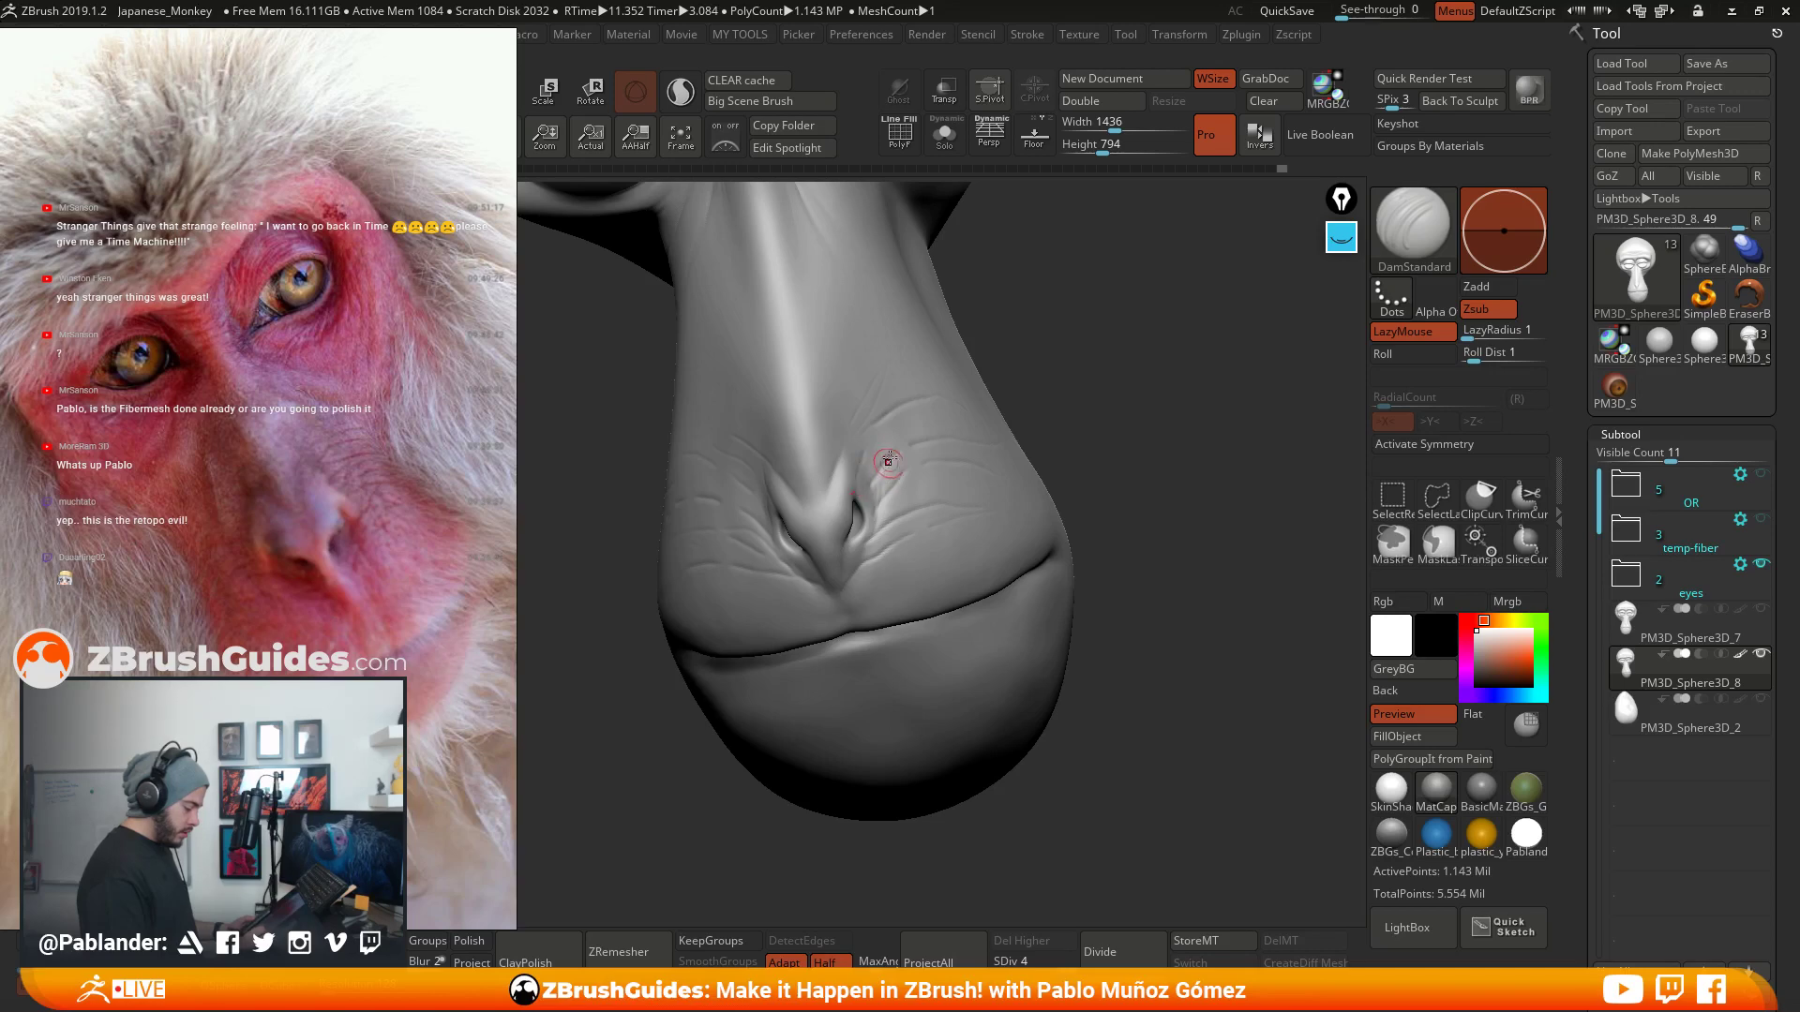
right_drag(886, 515, 967, 491)
drag(883, 492, 838, 517)
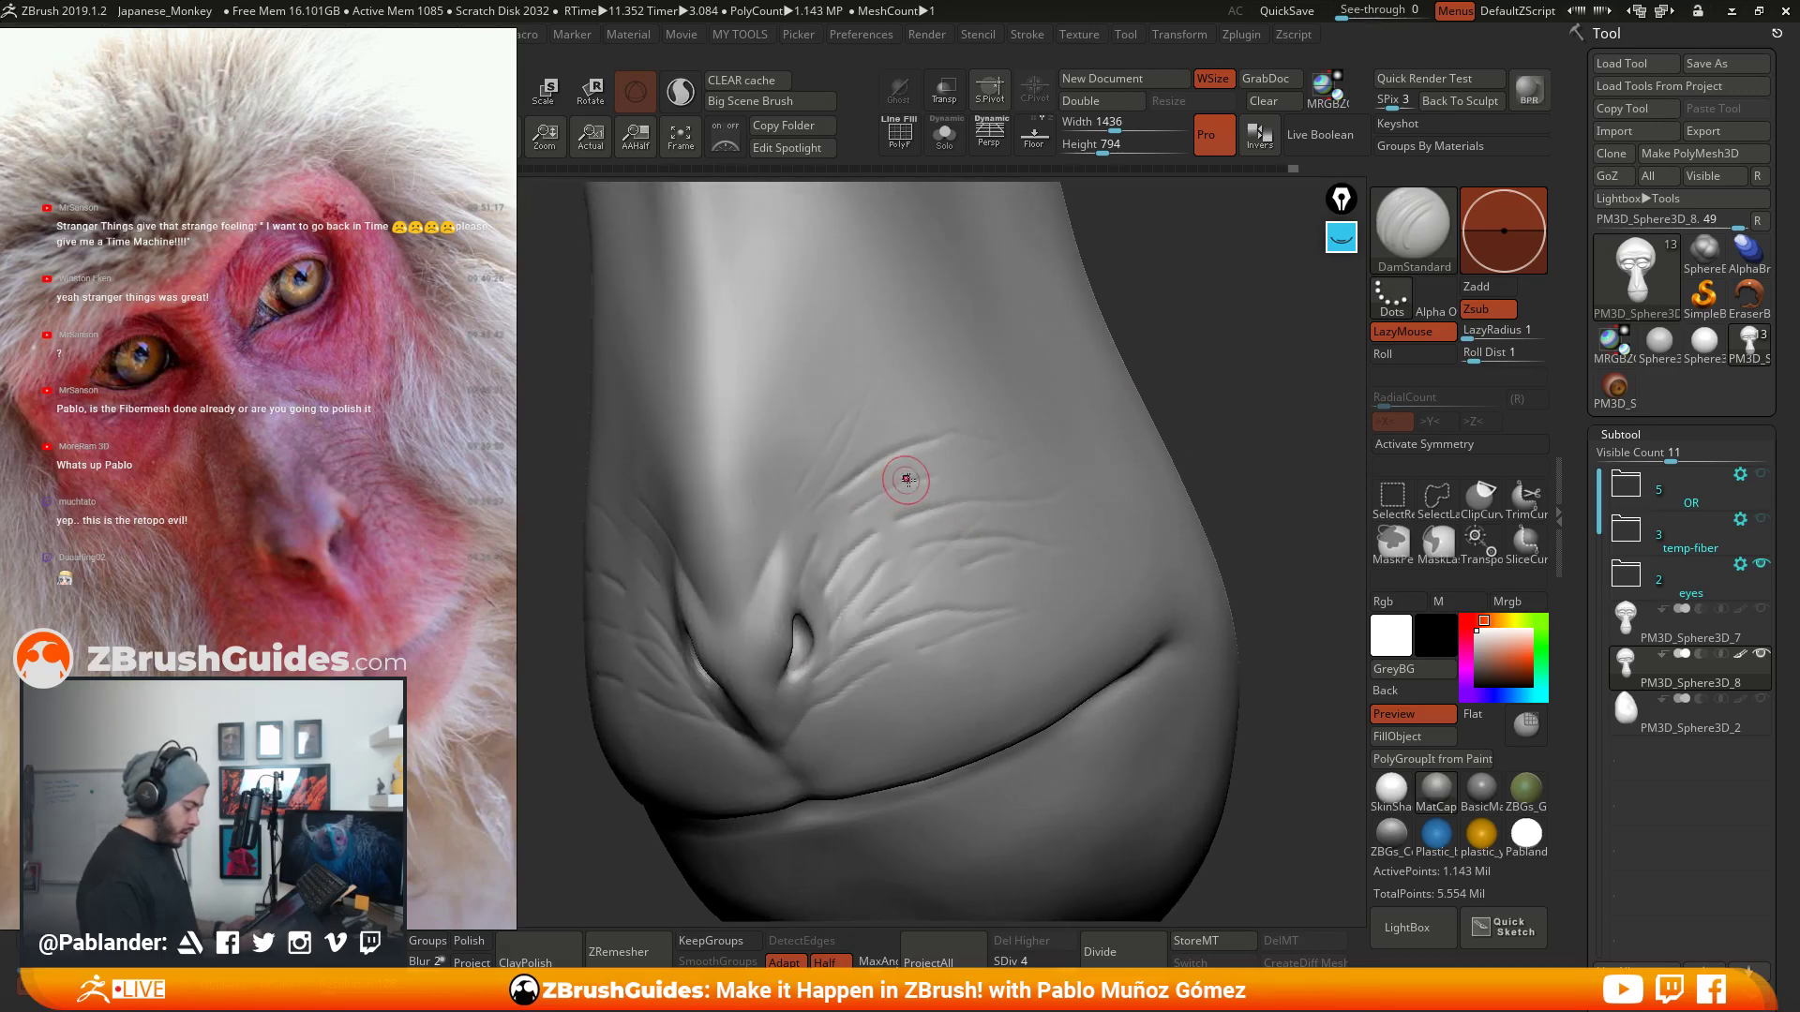
- Deepen and join the long curved folds beside the monkey's left nostril, redoing the stroke at the upper fold's inner end
right_drag(908, 478, 1004, 450)
right_click(983, 444)
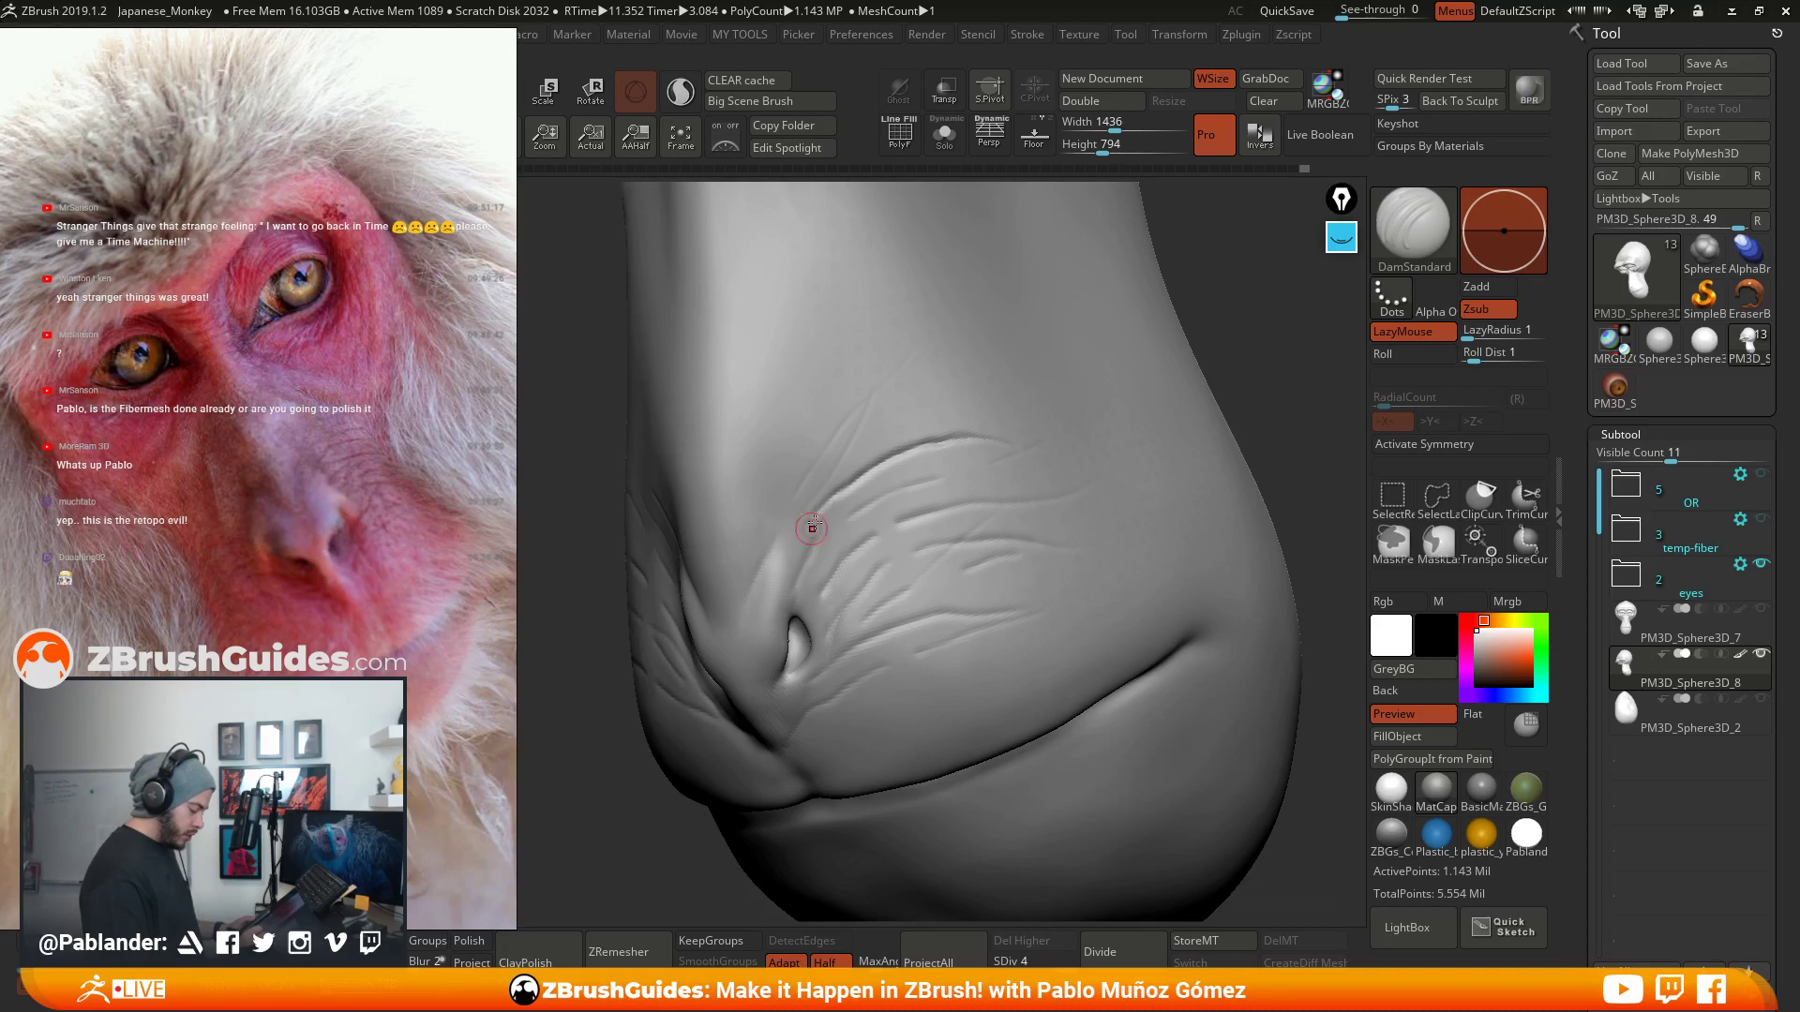
key(ctrl+z)
drag(813, 543, 832, 499)
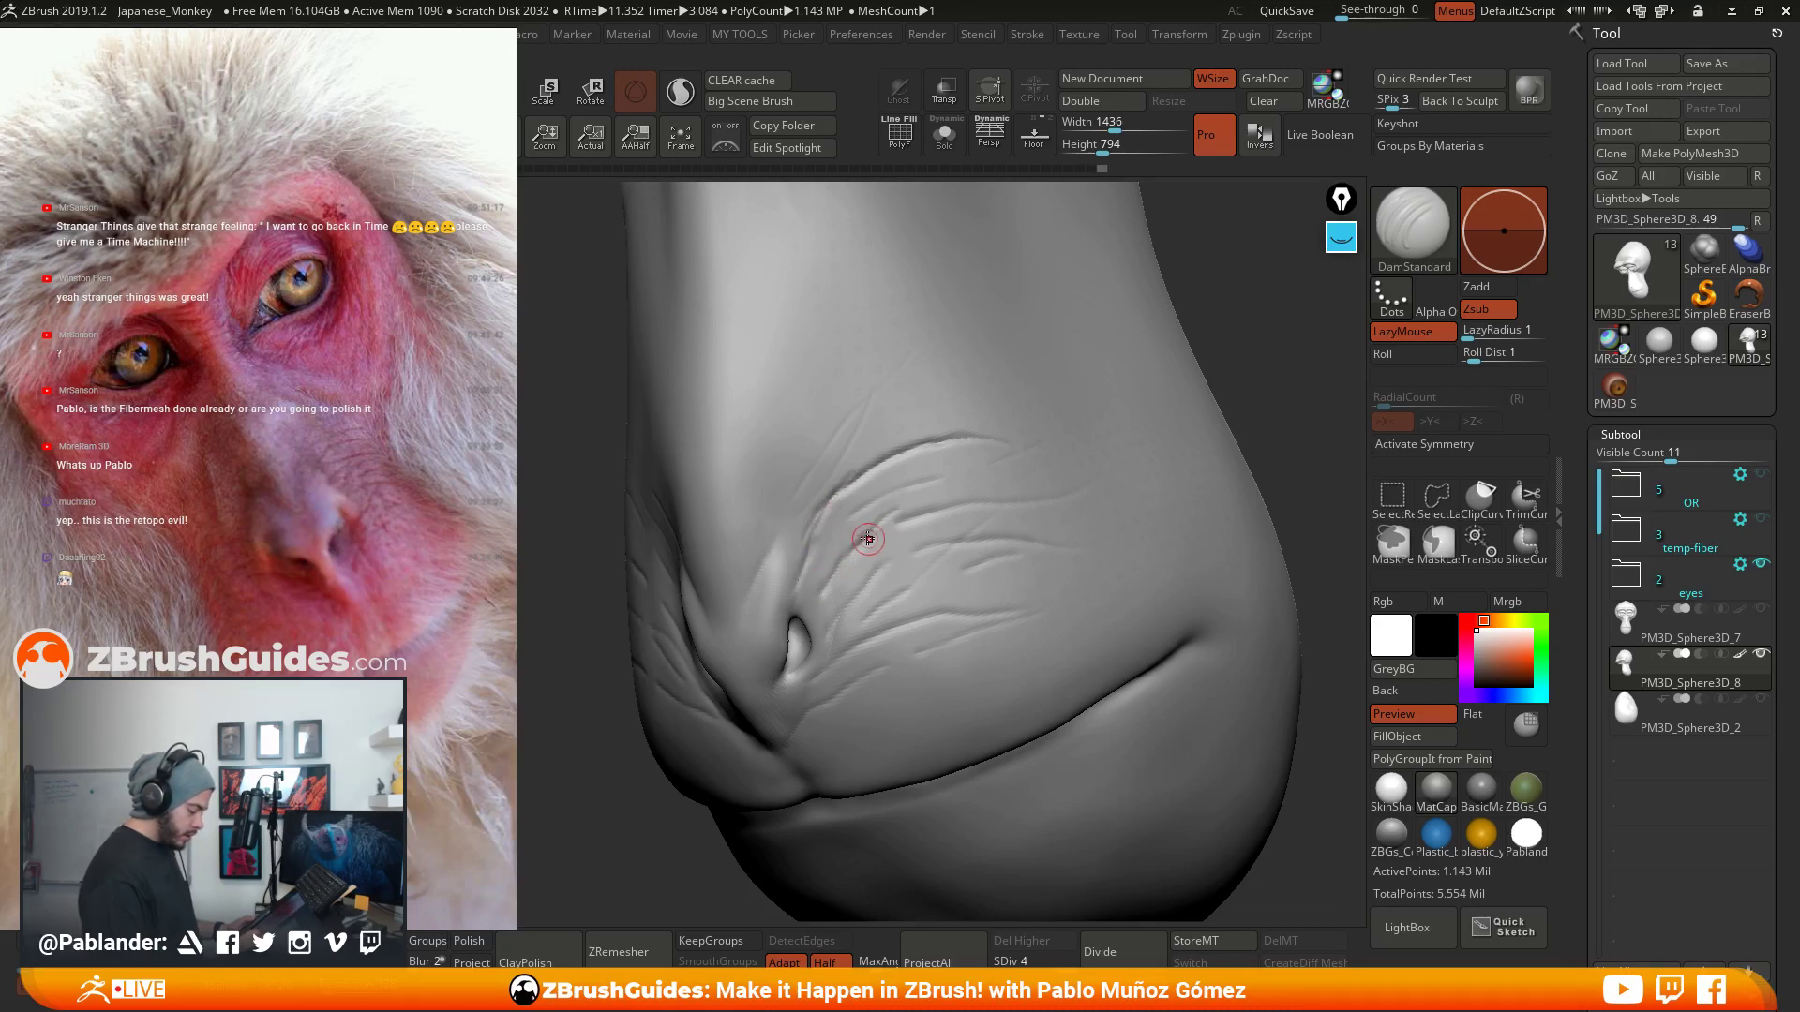
drag(875, 529, 965, 498)
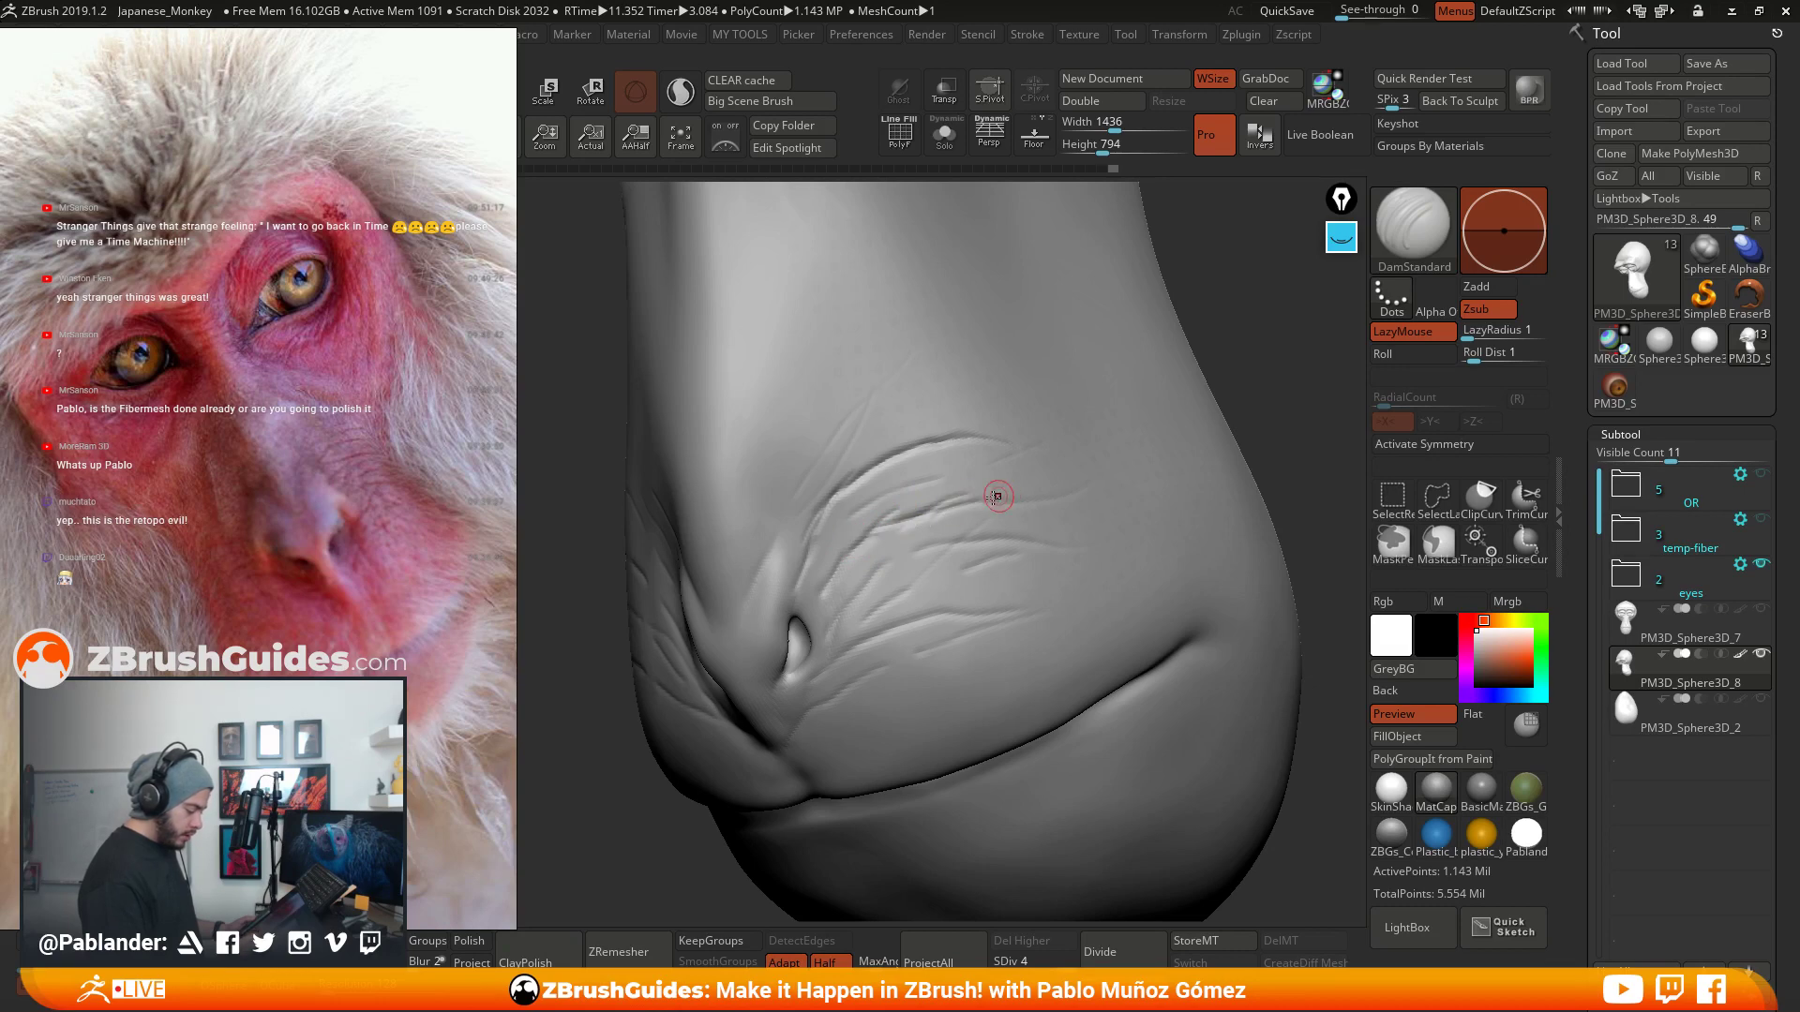
drag(902, 566, 1077, 544)
mouse_move(1010, 521)
right_down()
mouse_move(1026, 497)
mouse_move(988, 500)
right_up()
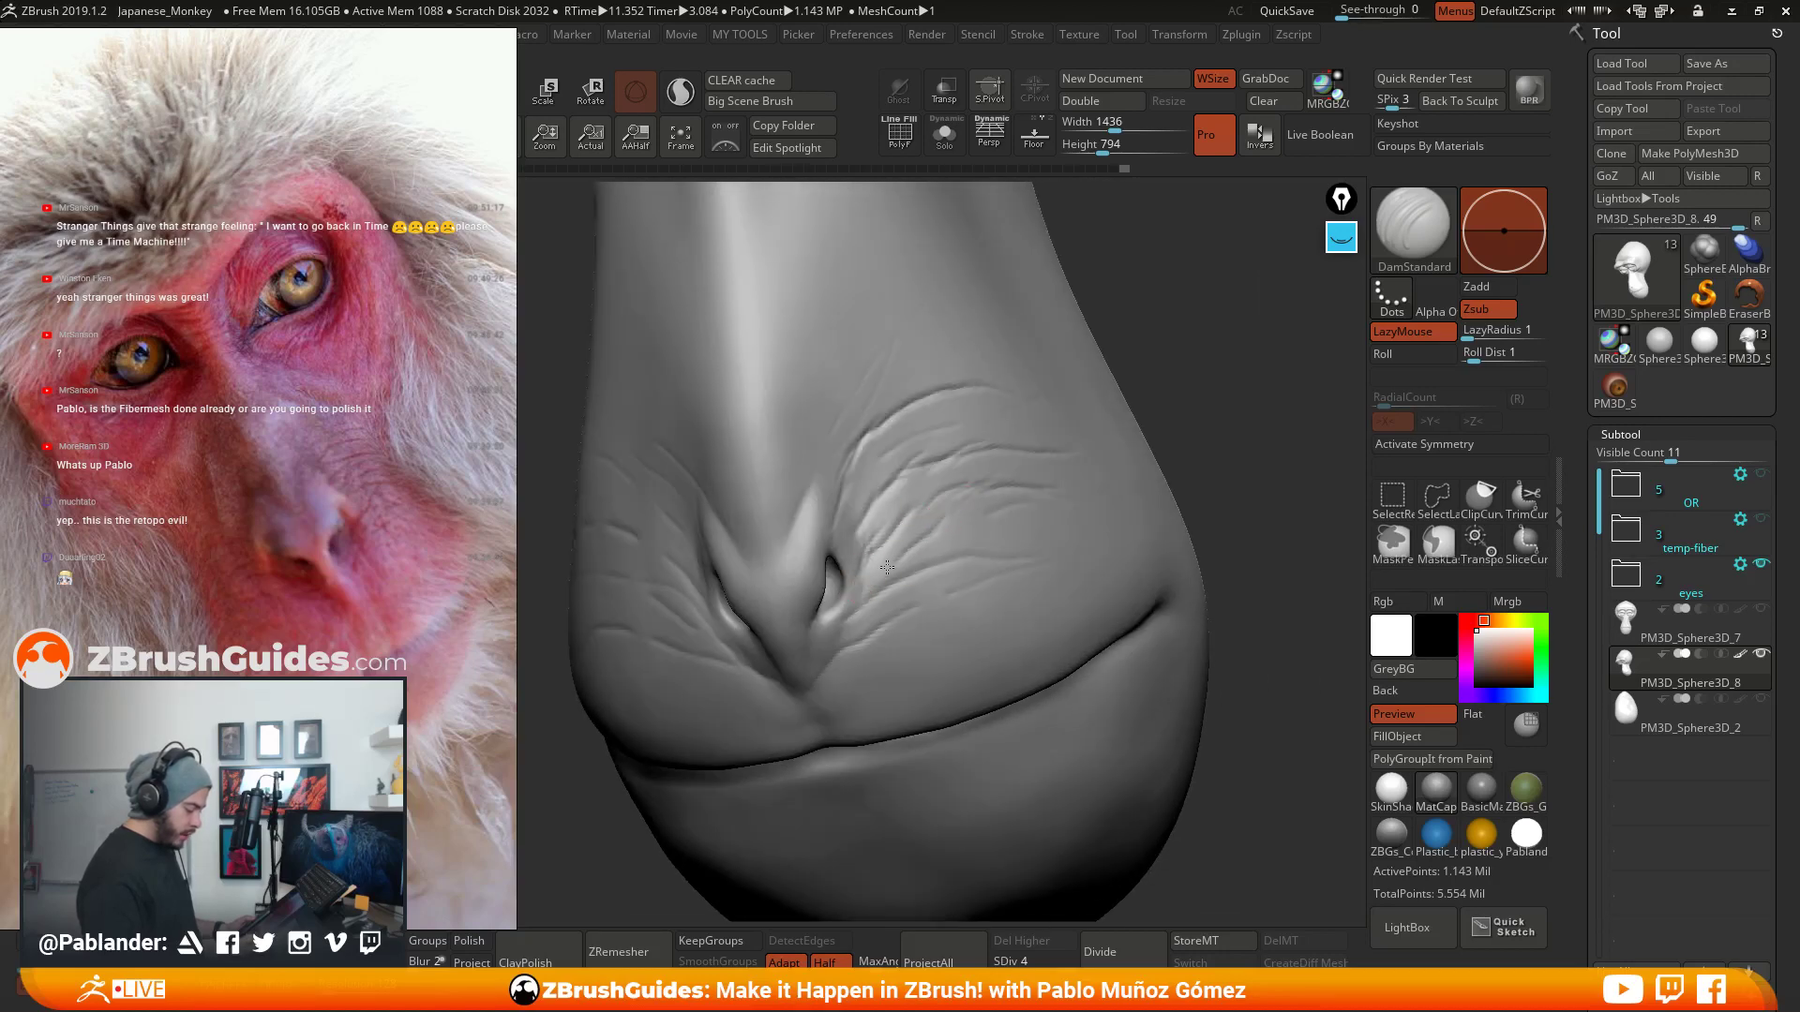
drag(856, 603, 909, 581)
- Carve long creases sweeping from below the monkey's right nostril back and down toward the mouth corner
mouse_move(1073, 593)
right_down()
mouse_move(976, 571)
mouse_move(993, 397)
mouse_move(956, 409)
mouse_move(1032, 514)
mouse_move(1032, 643)
mouse_move(1100, 510)
right_up()
key(shift)
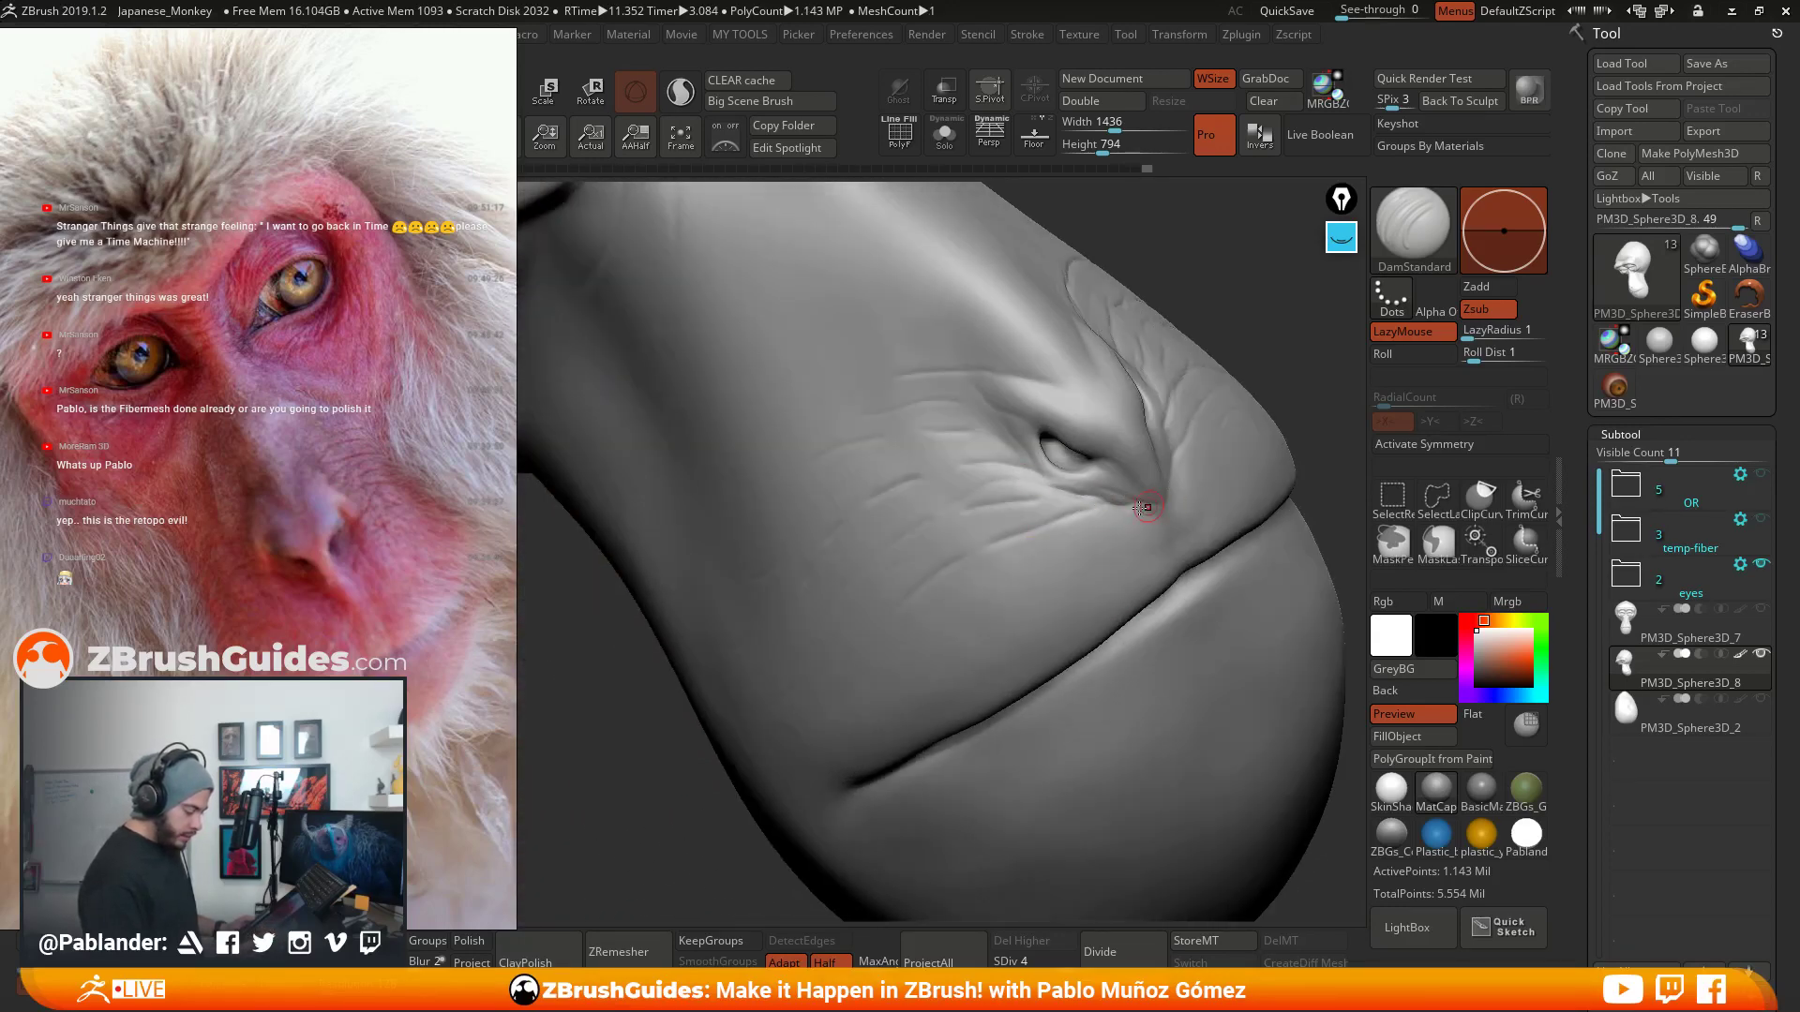
mouse_move(923, 562)
right_down()
mouse_move(966, 555)
mouse_move(949, 571)
right_up()
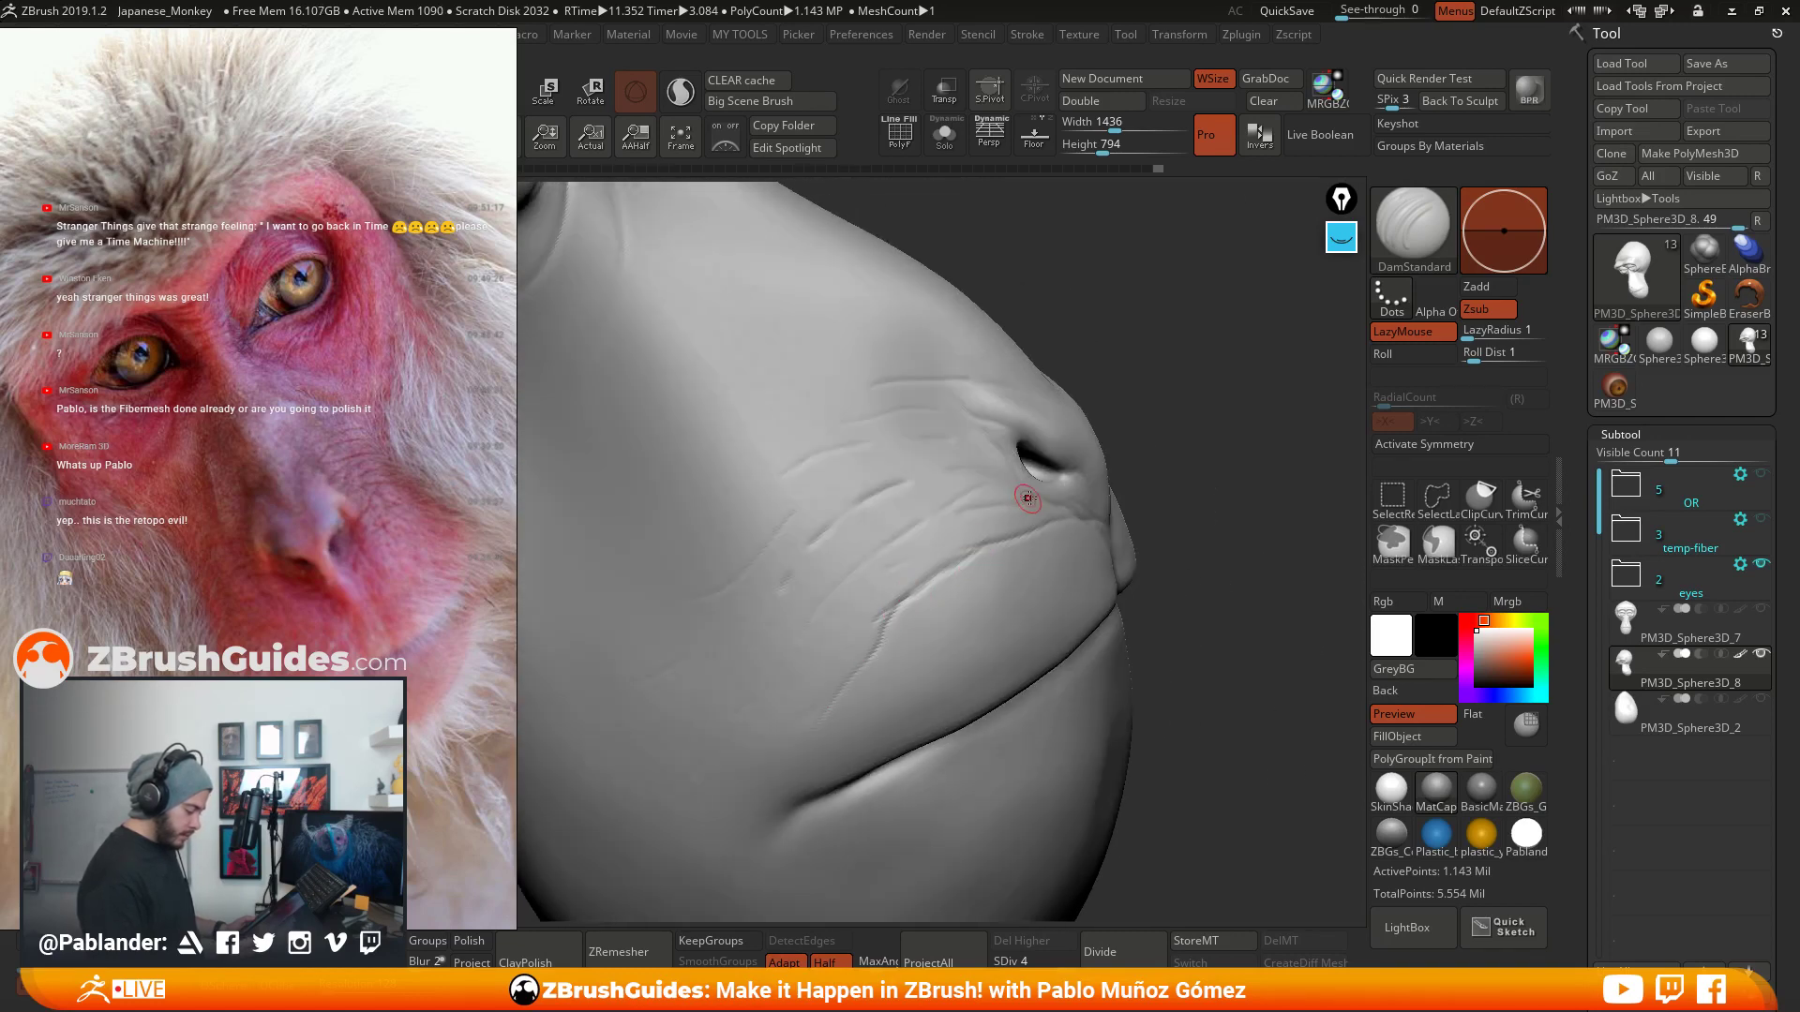
mouse_move(1027, 499)
mouse_down()
mouse_move(855, 563)
mouse_move(815, 612)
mouse_up()
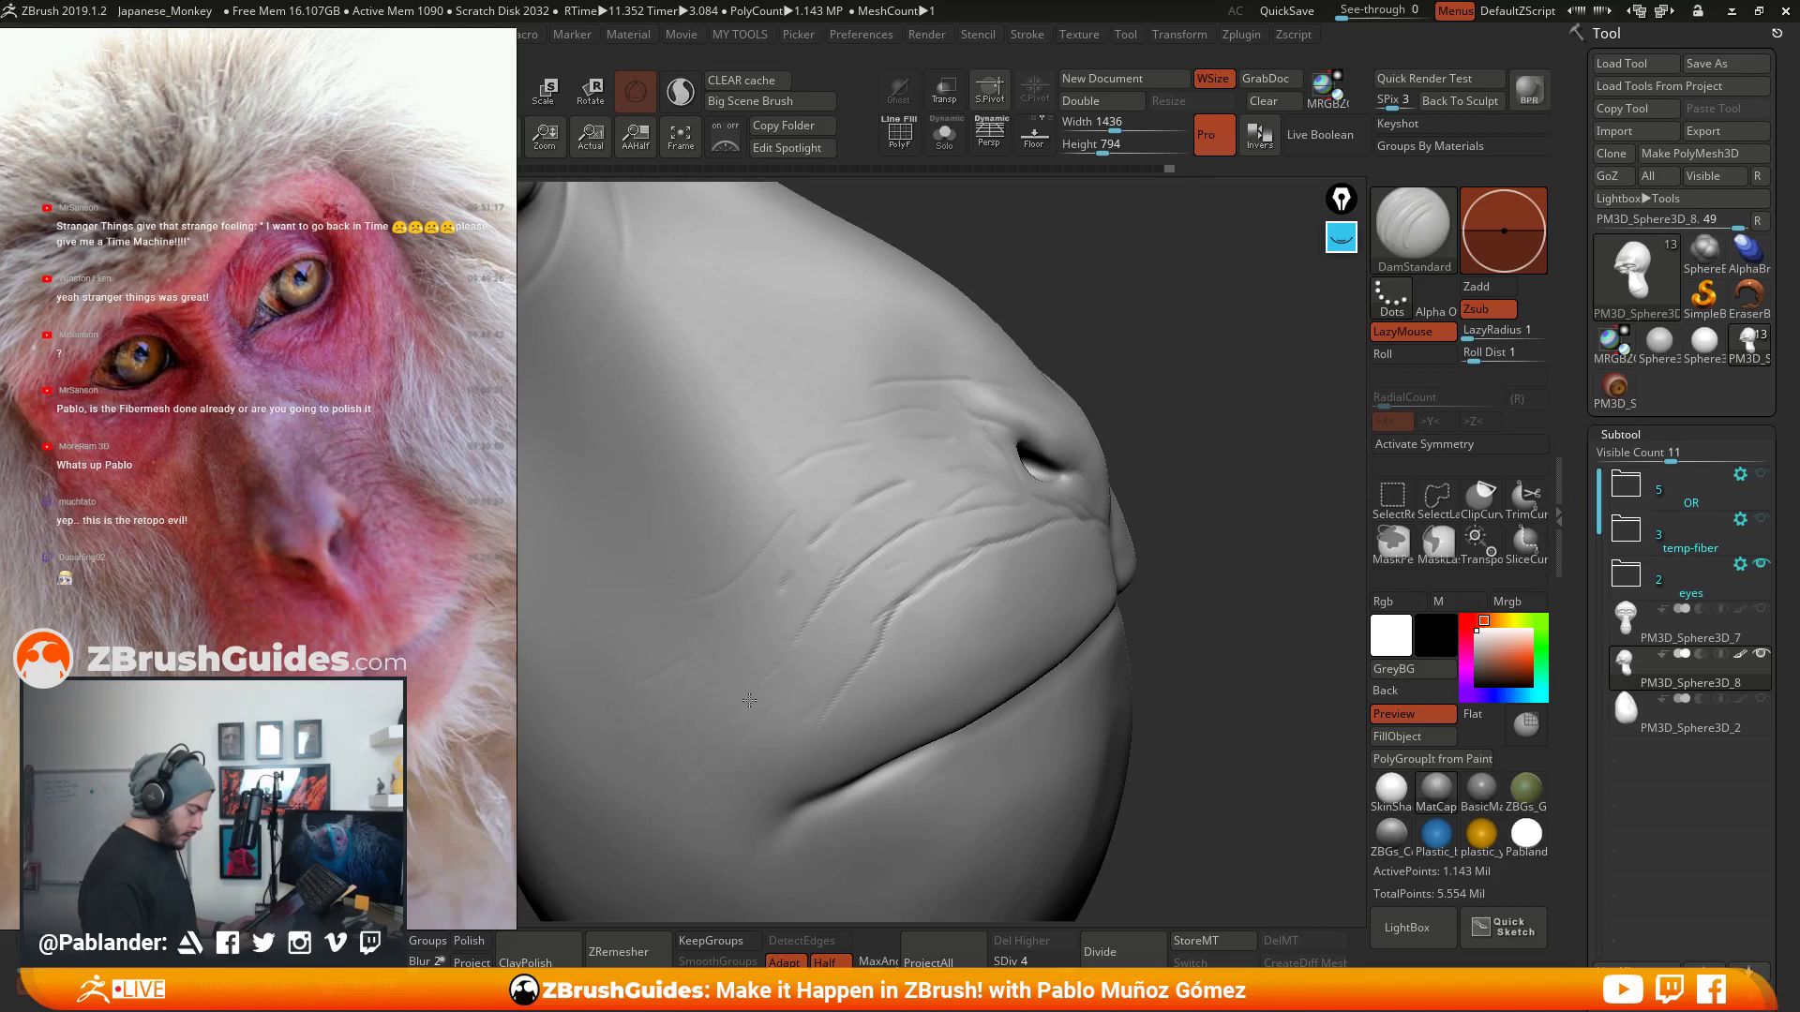
right_drag(641, 695, 878, 499)
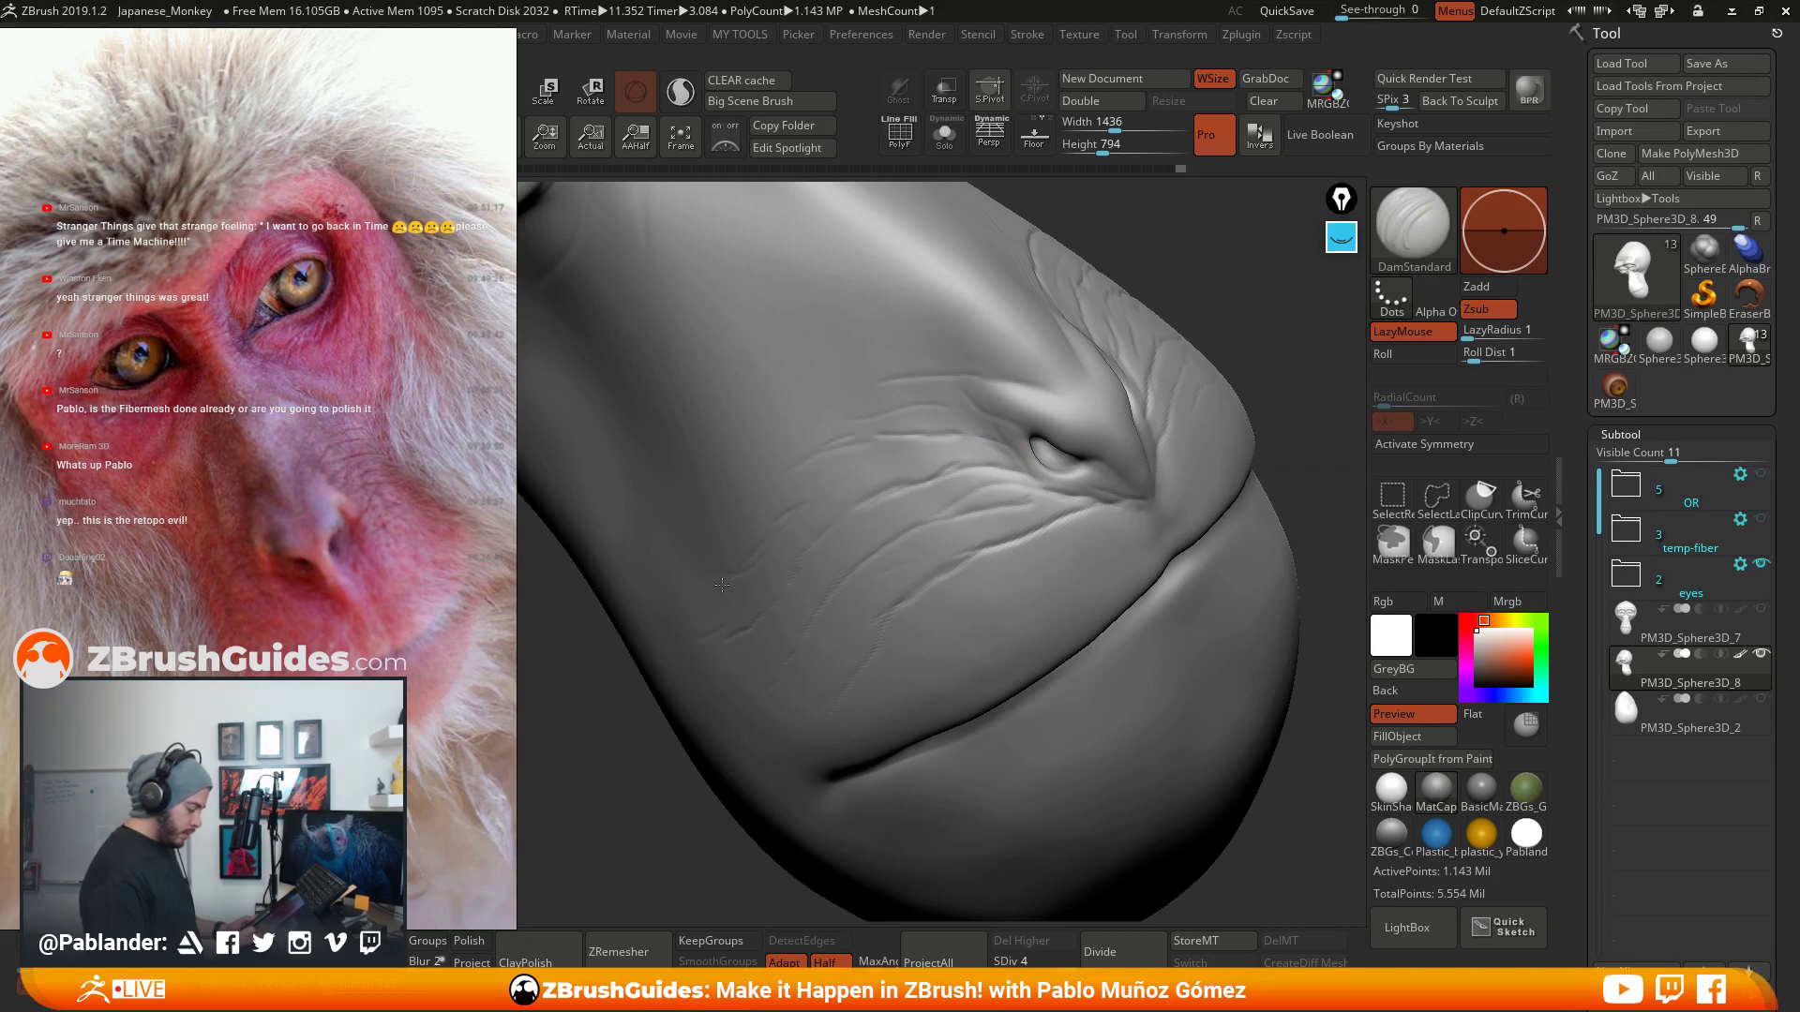
- Define the upper creases beside the monkey's right nostril and extend their fine outer ends toward the cheek
key(shift)
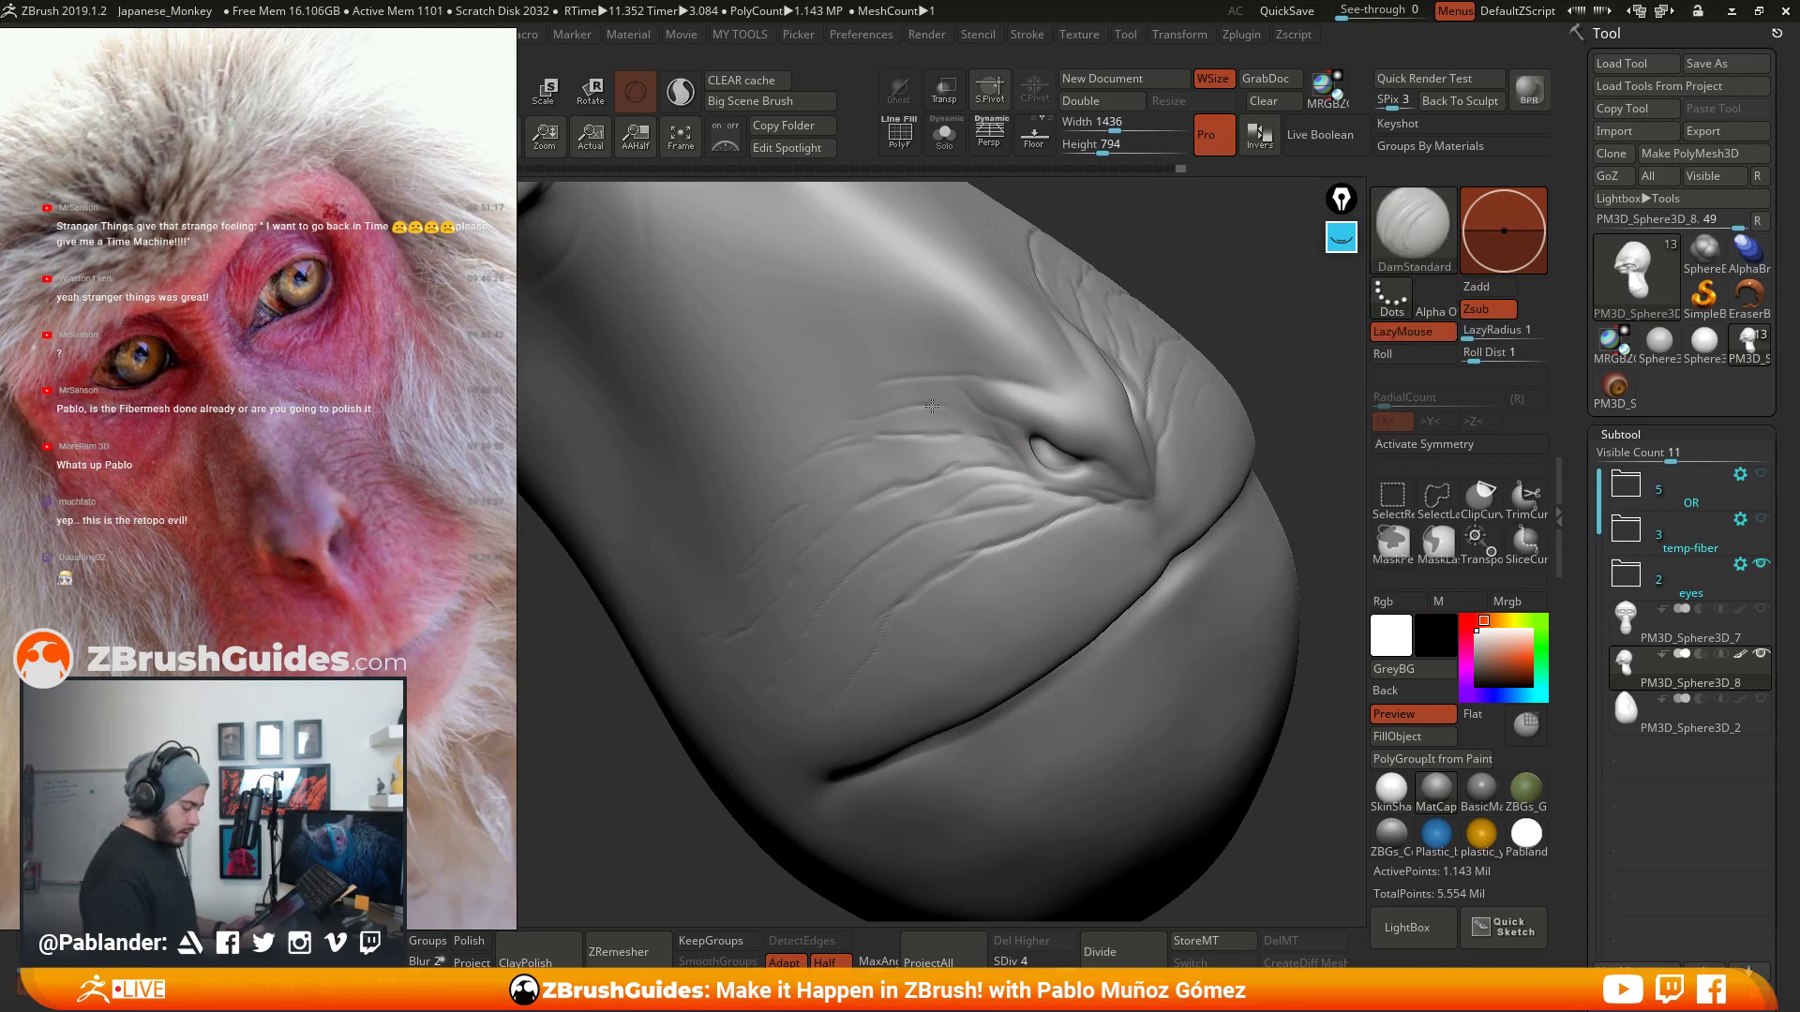
right_drag(932, 406, 971, 499)
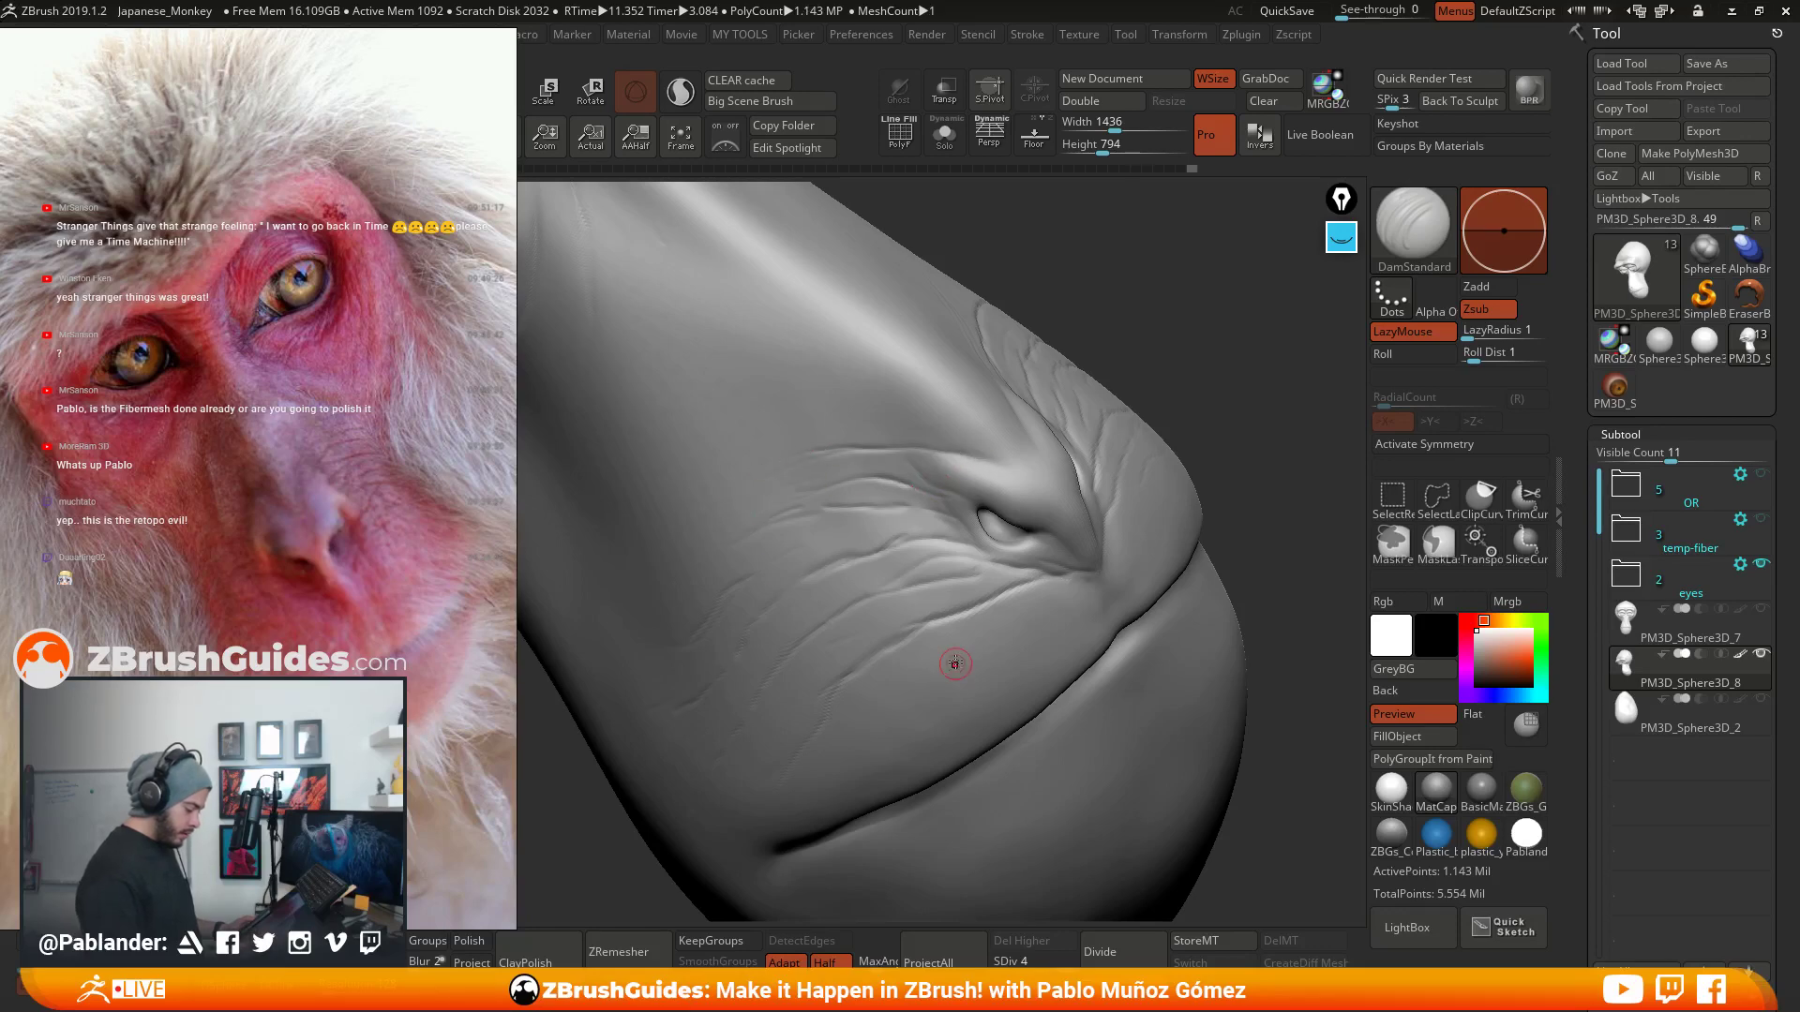
mouse_move(1004, 638)
right_down()
mouse_move(965, 631)
mouse_move(1092, 558)
right_up()
drag(1229, 498, 1144, 541)
alt+right_drag(883, 696, 886, 655)
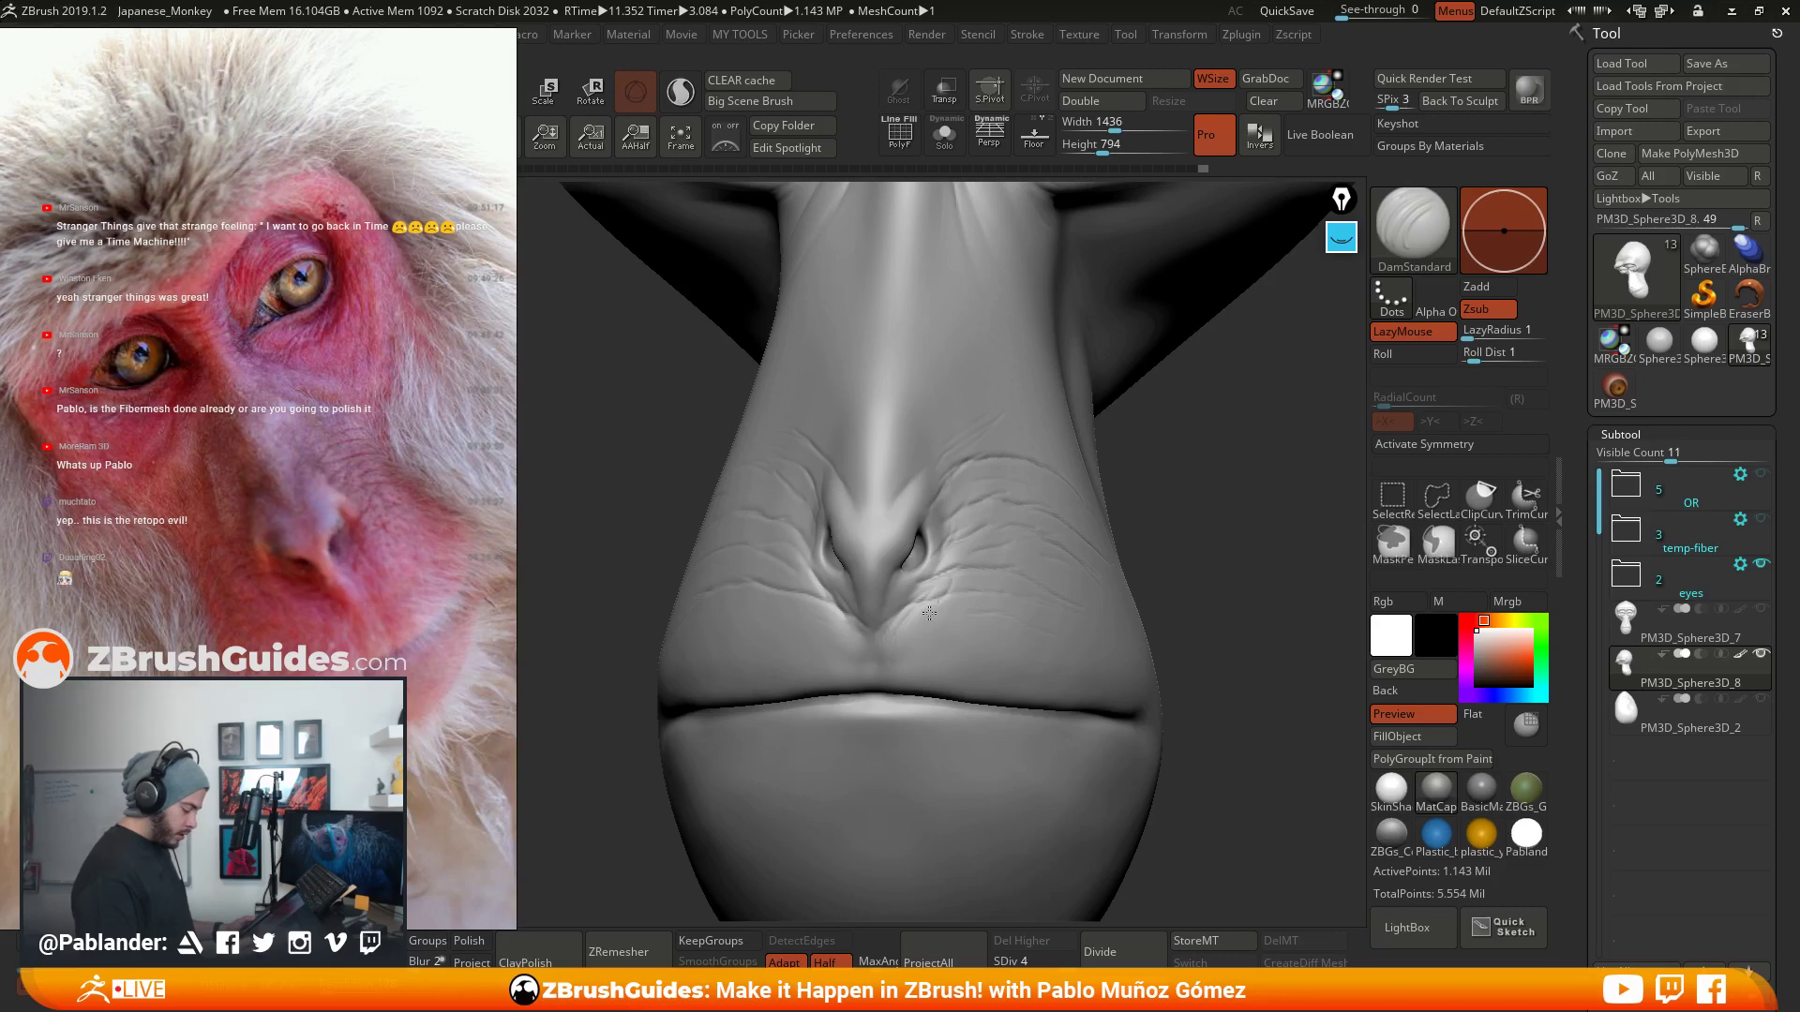
- Raise the head mesh to subdivision level 5 and carve short diagonal creases below both nostrils toward the upper lip's center
ctrl+right_drag(997, 551, 988, 597)
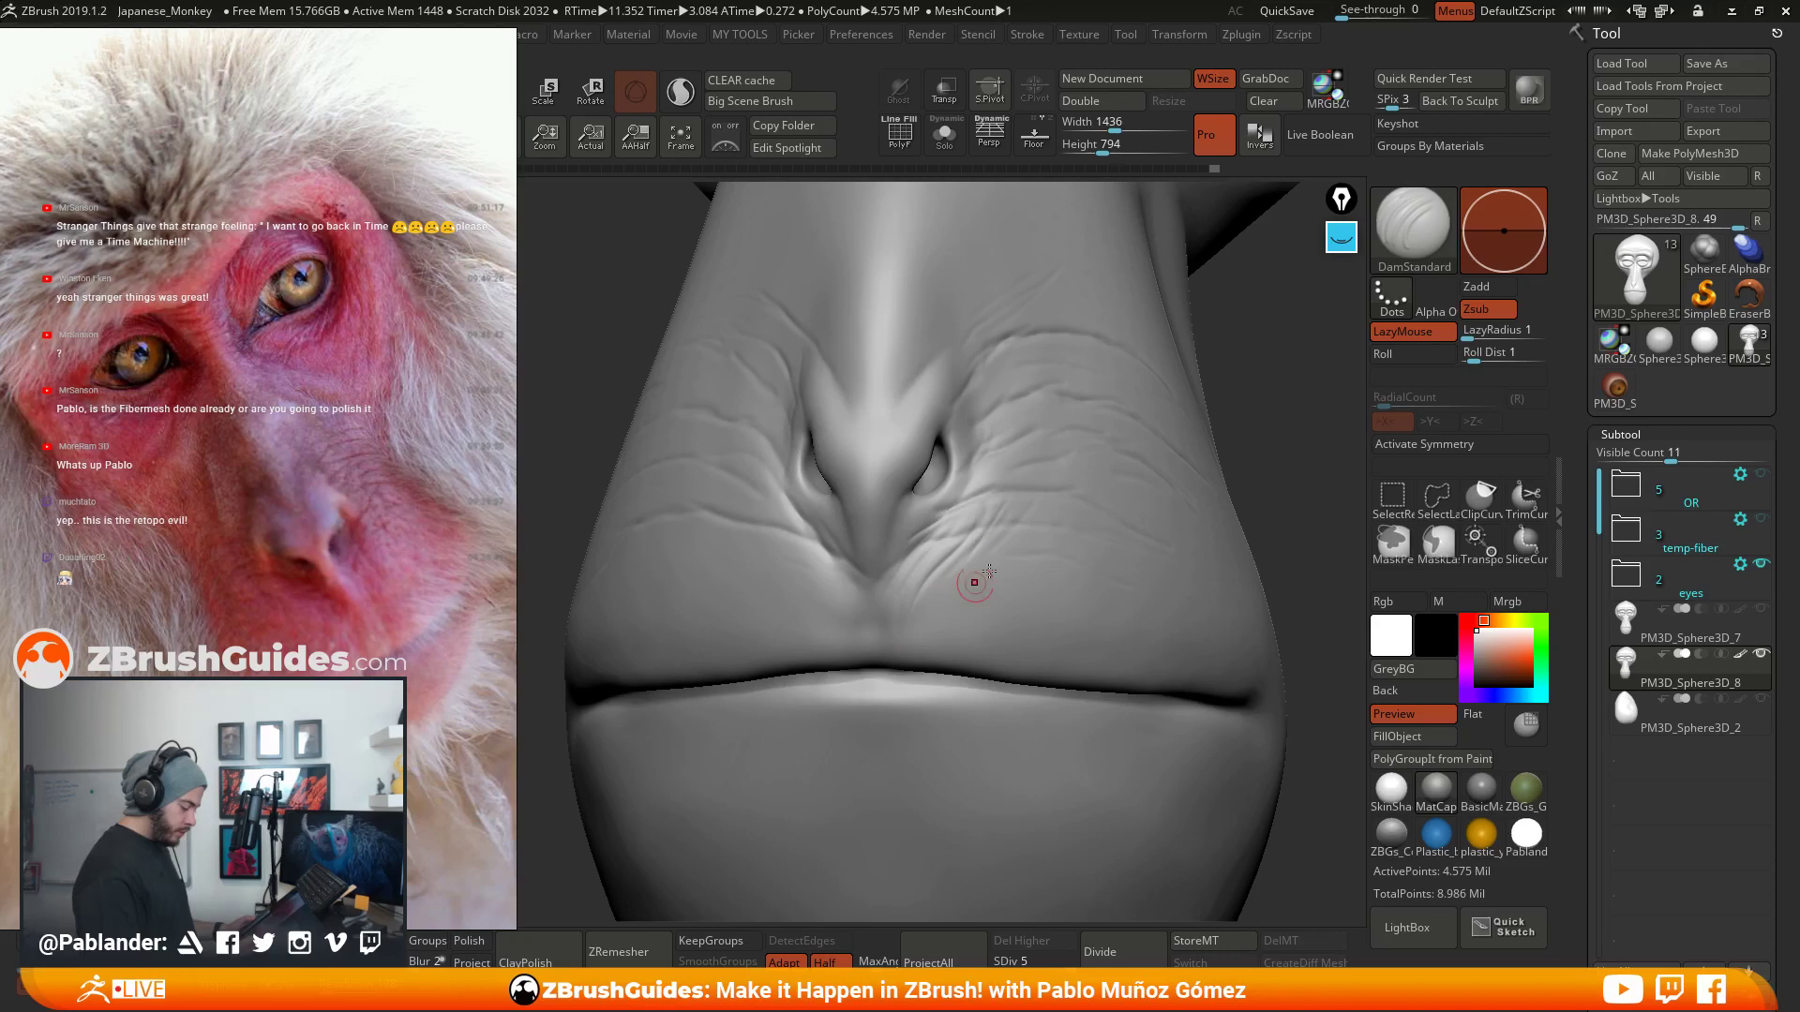
mouse_move(769, 499)
mouse_down()
mouse_move(846, 600)
mouse_move(810, 573)
mouse_up()
drag(742, 544, 837, 619)
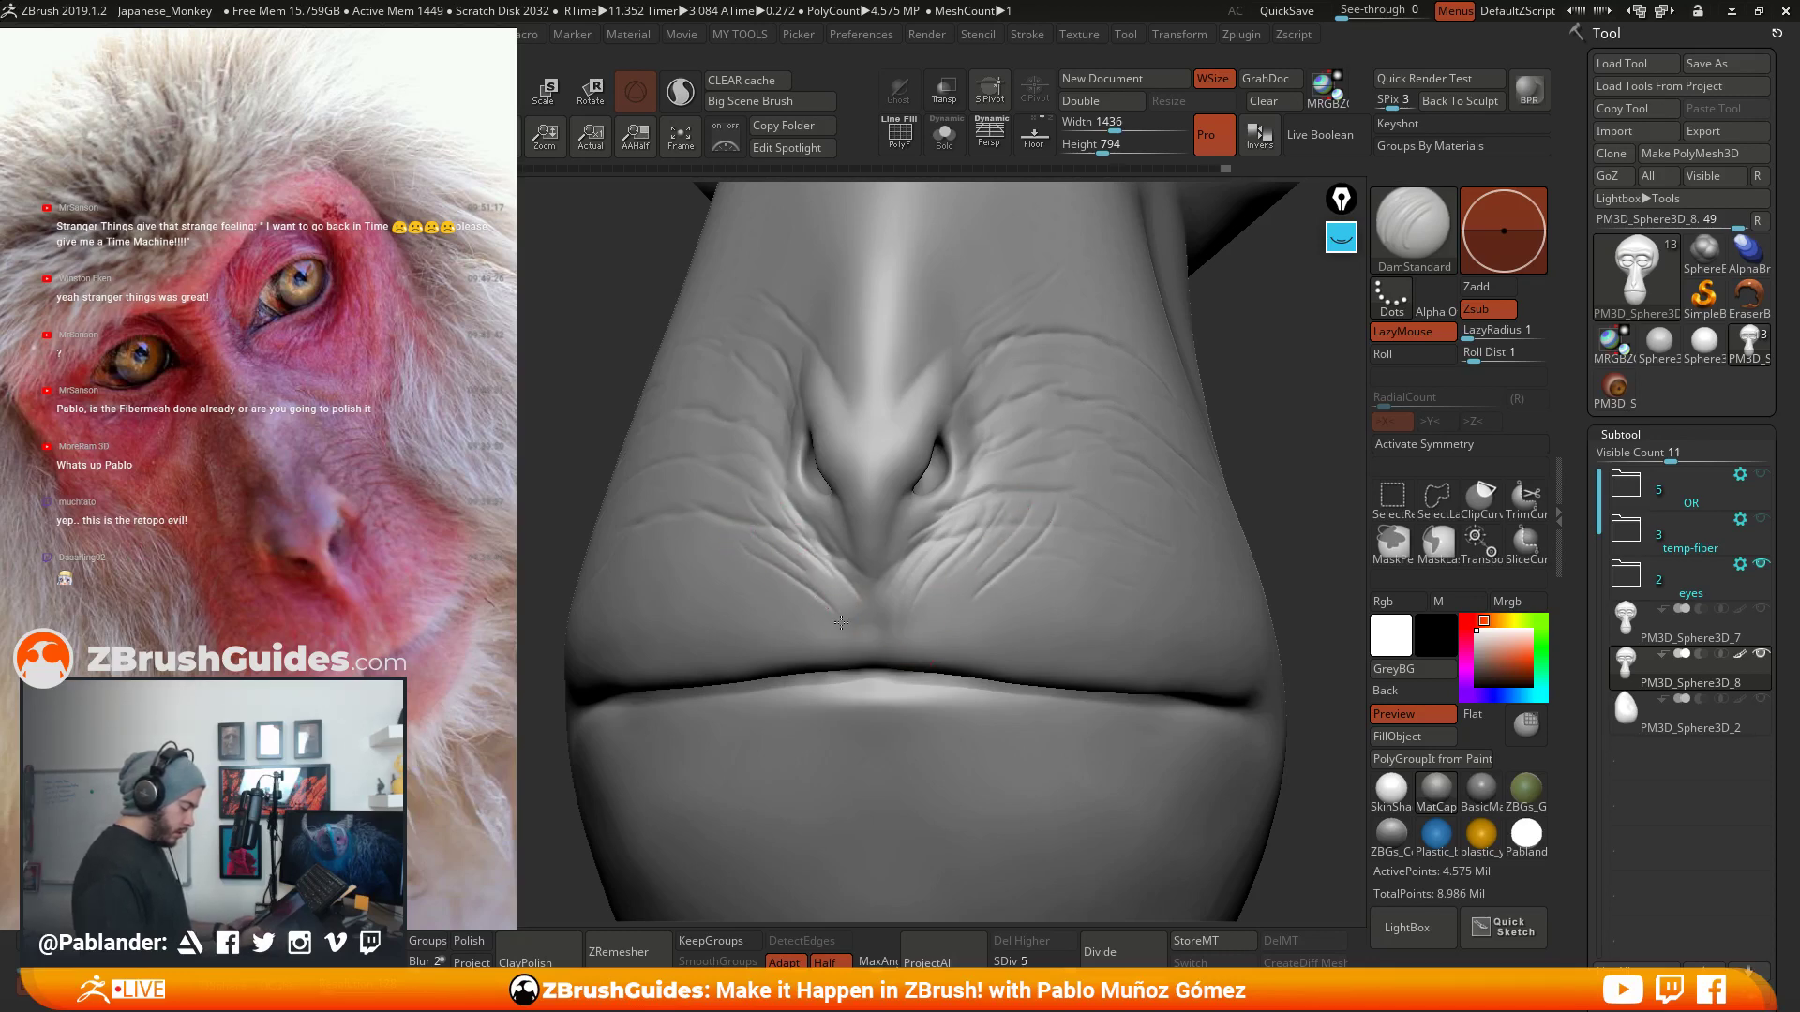
mouse_move(802, 558)
mouse_down()
mouse_move(824, 631)
mouse_move(855, 613)
mouse_up()
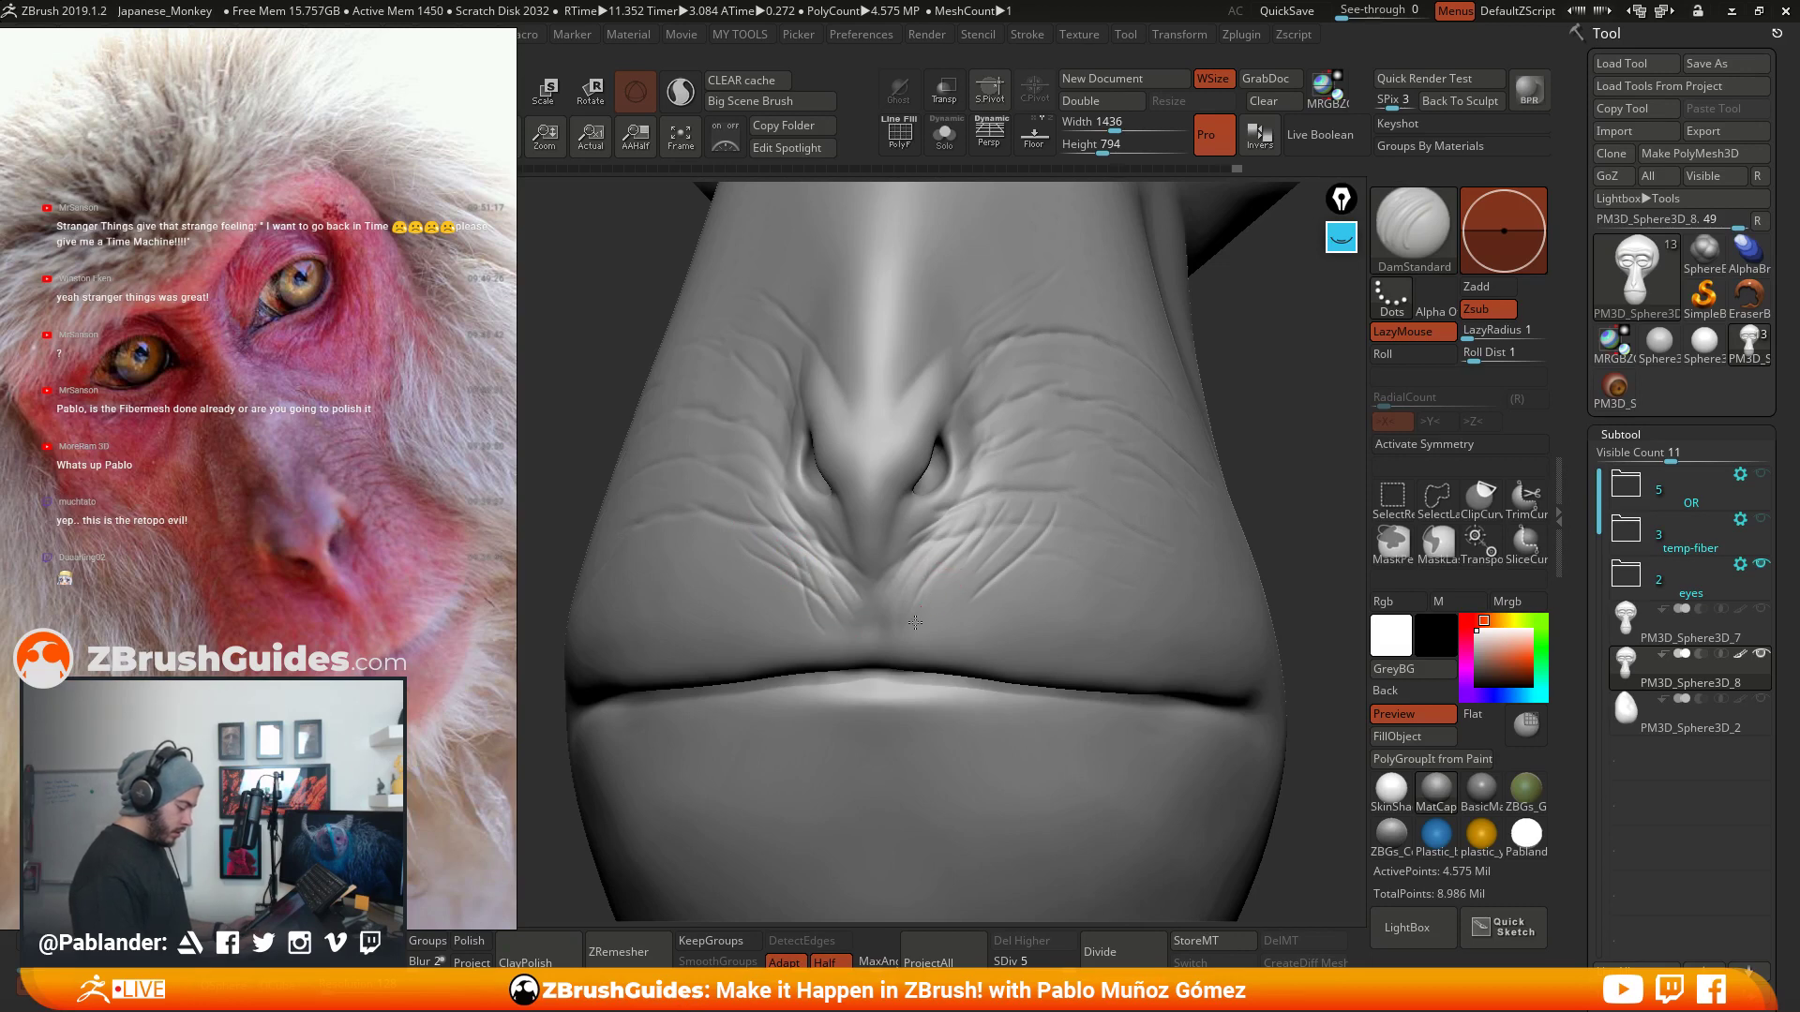
- Refine the skin below the monkey's left nostril with fine wrinkles crossing the existing folds
right_drag(954, 581, 936, 512)
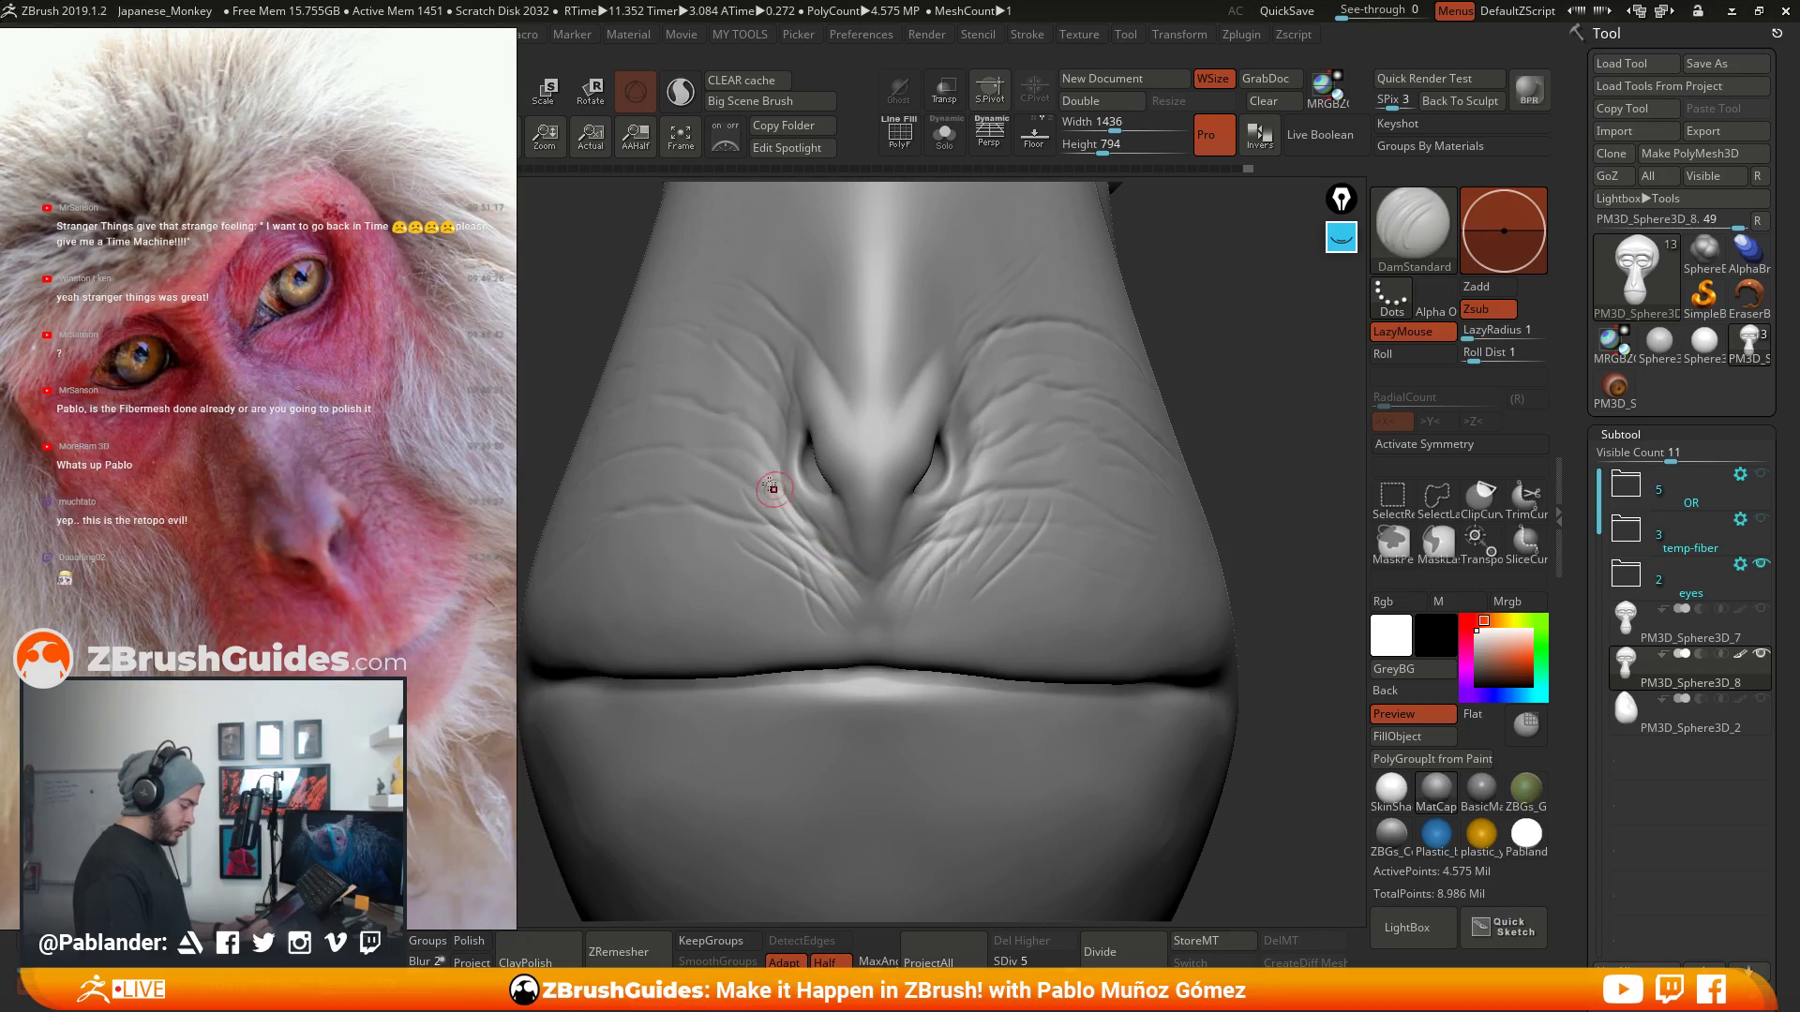
right_drag(901, 526, 1117, 497)
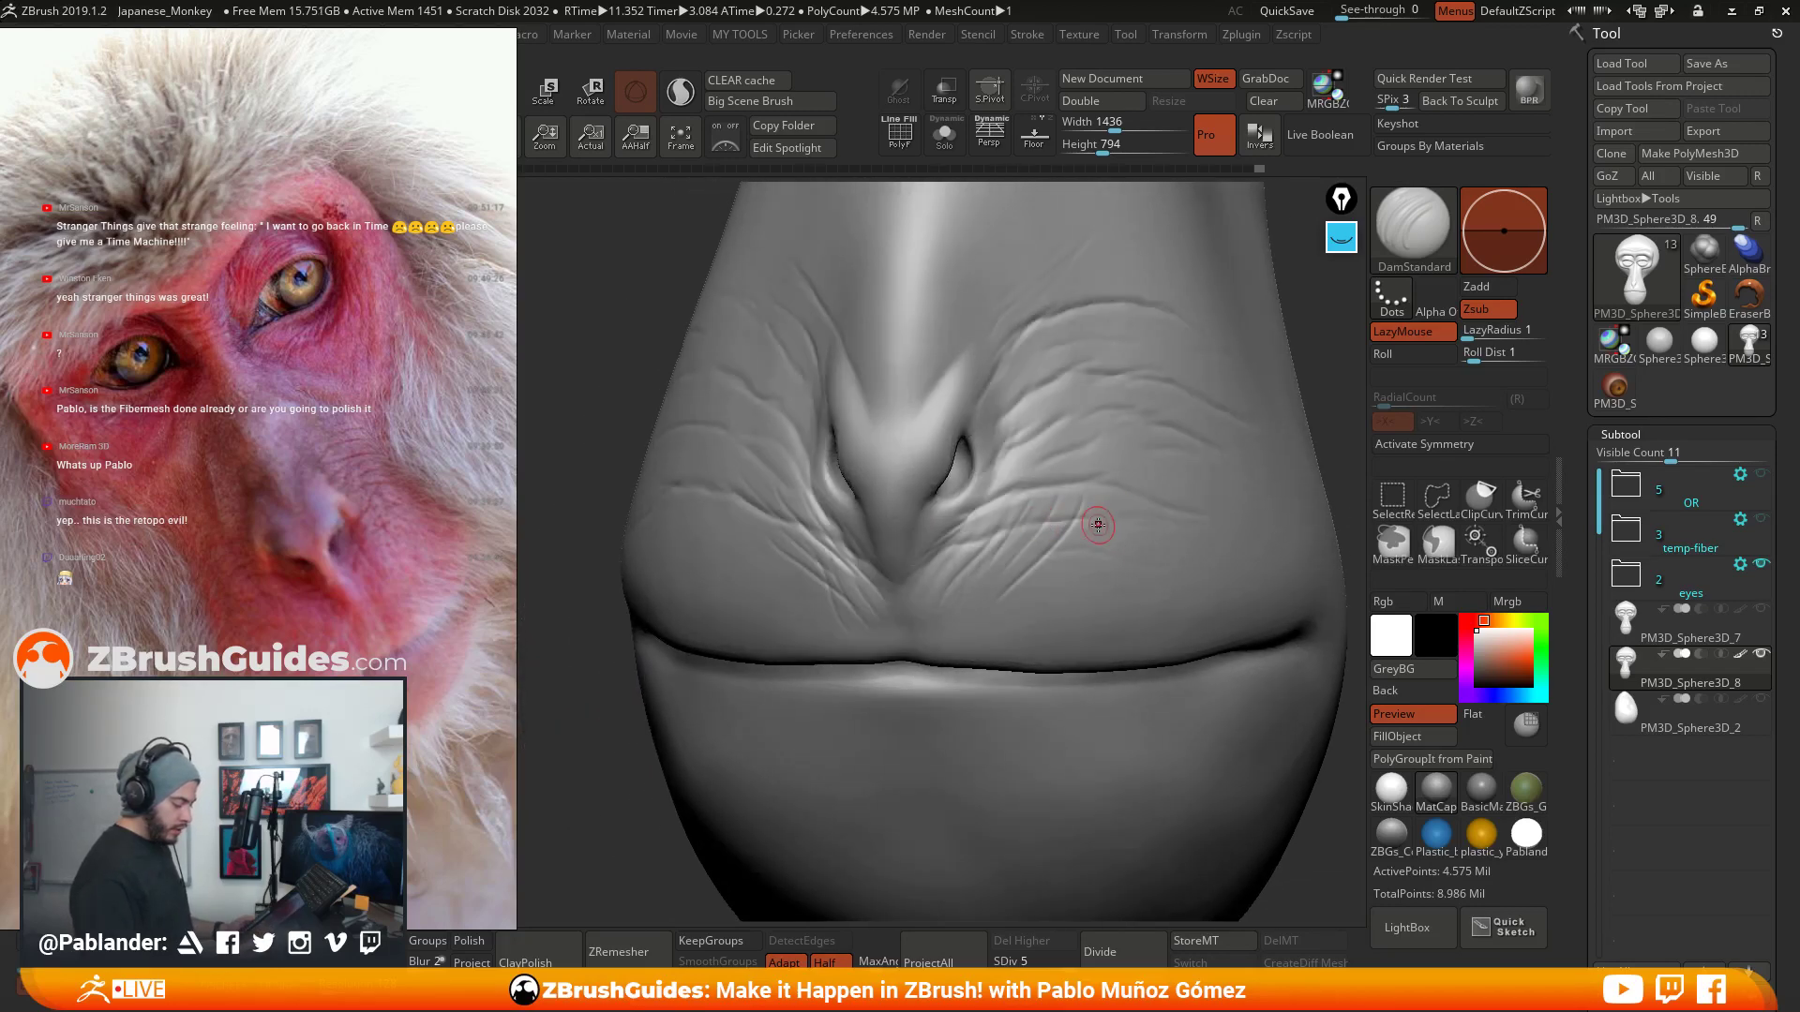
key(shift)
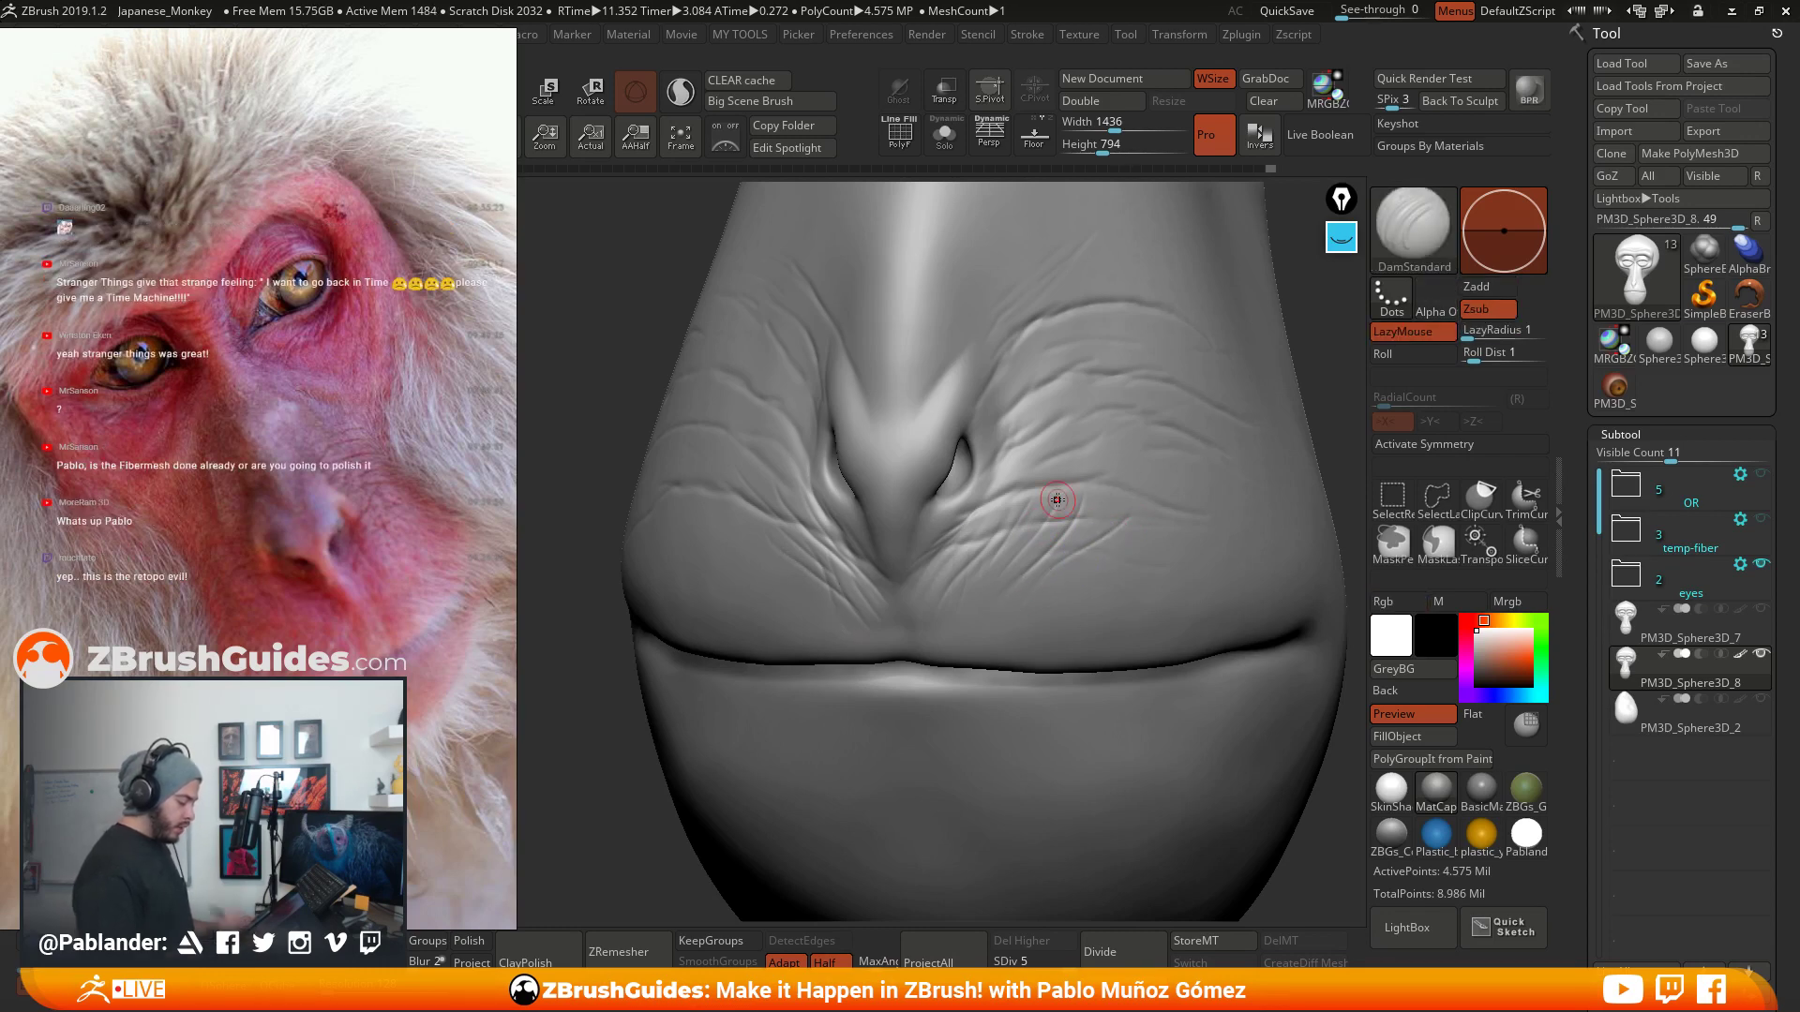
right_drag(1056, 502, 1019, 563)
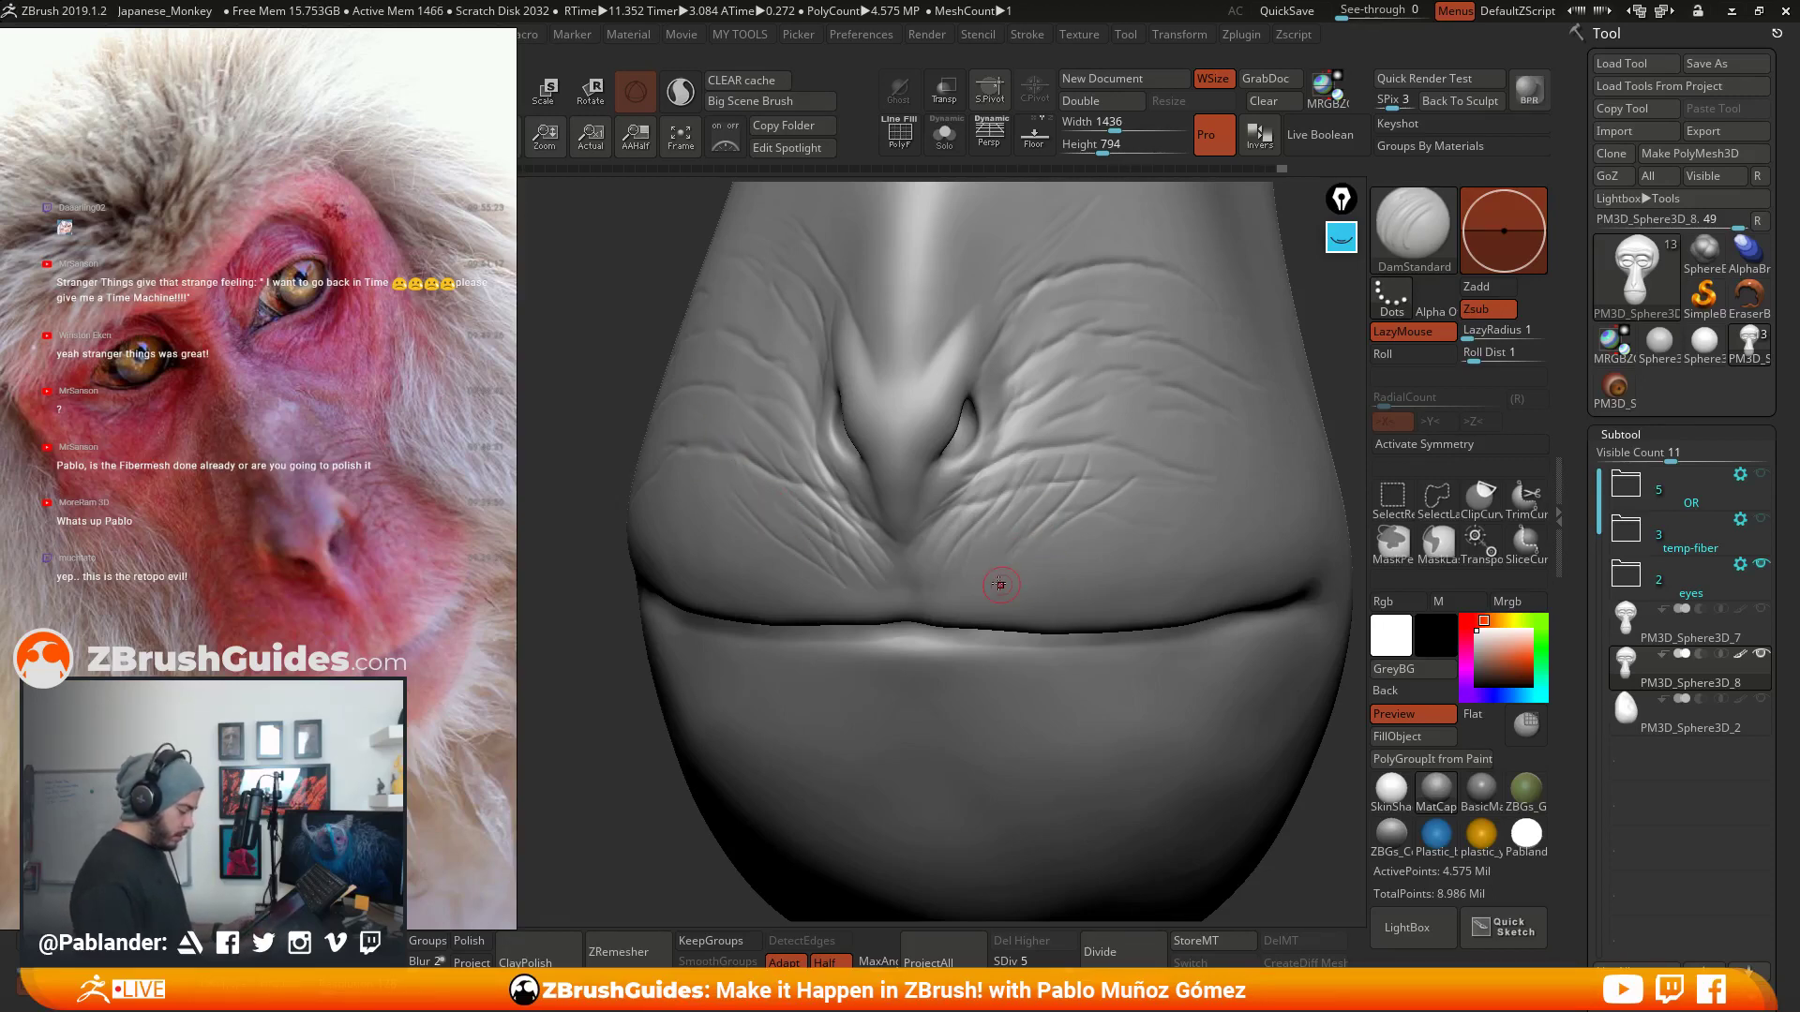
- Carve the vertical groove running from the middle of the upper lip up to the base of the nose
right_drag(907, 607, 913, 579)
drag(915, 603, 924, 526)
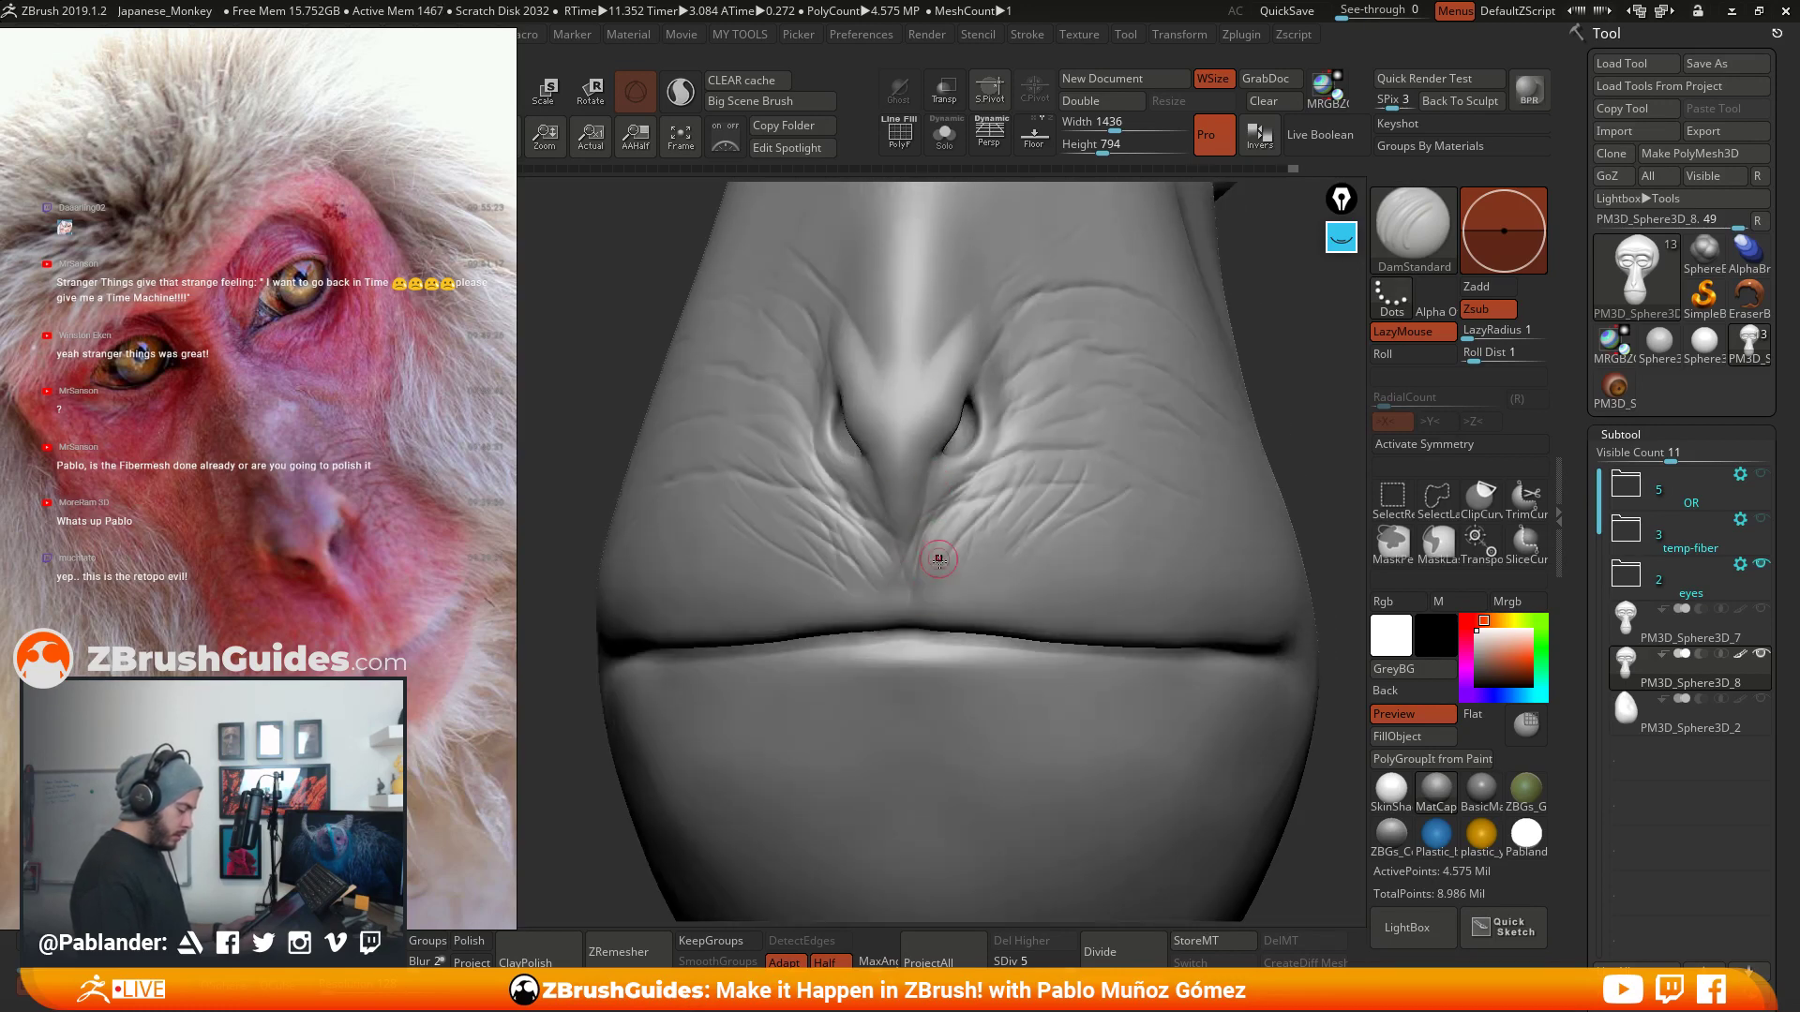
mouse_move(932, 546)
right_down()
mouse_move(1081, 486)
mouse_move(1046, 531)
right_up()
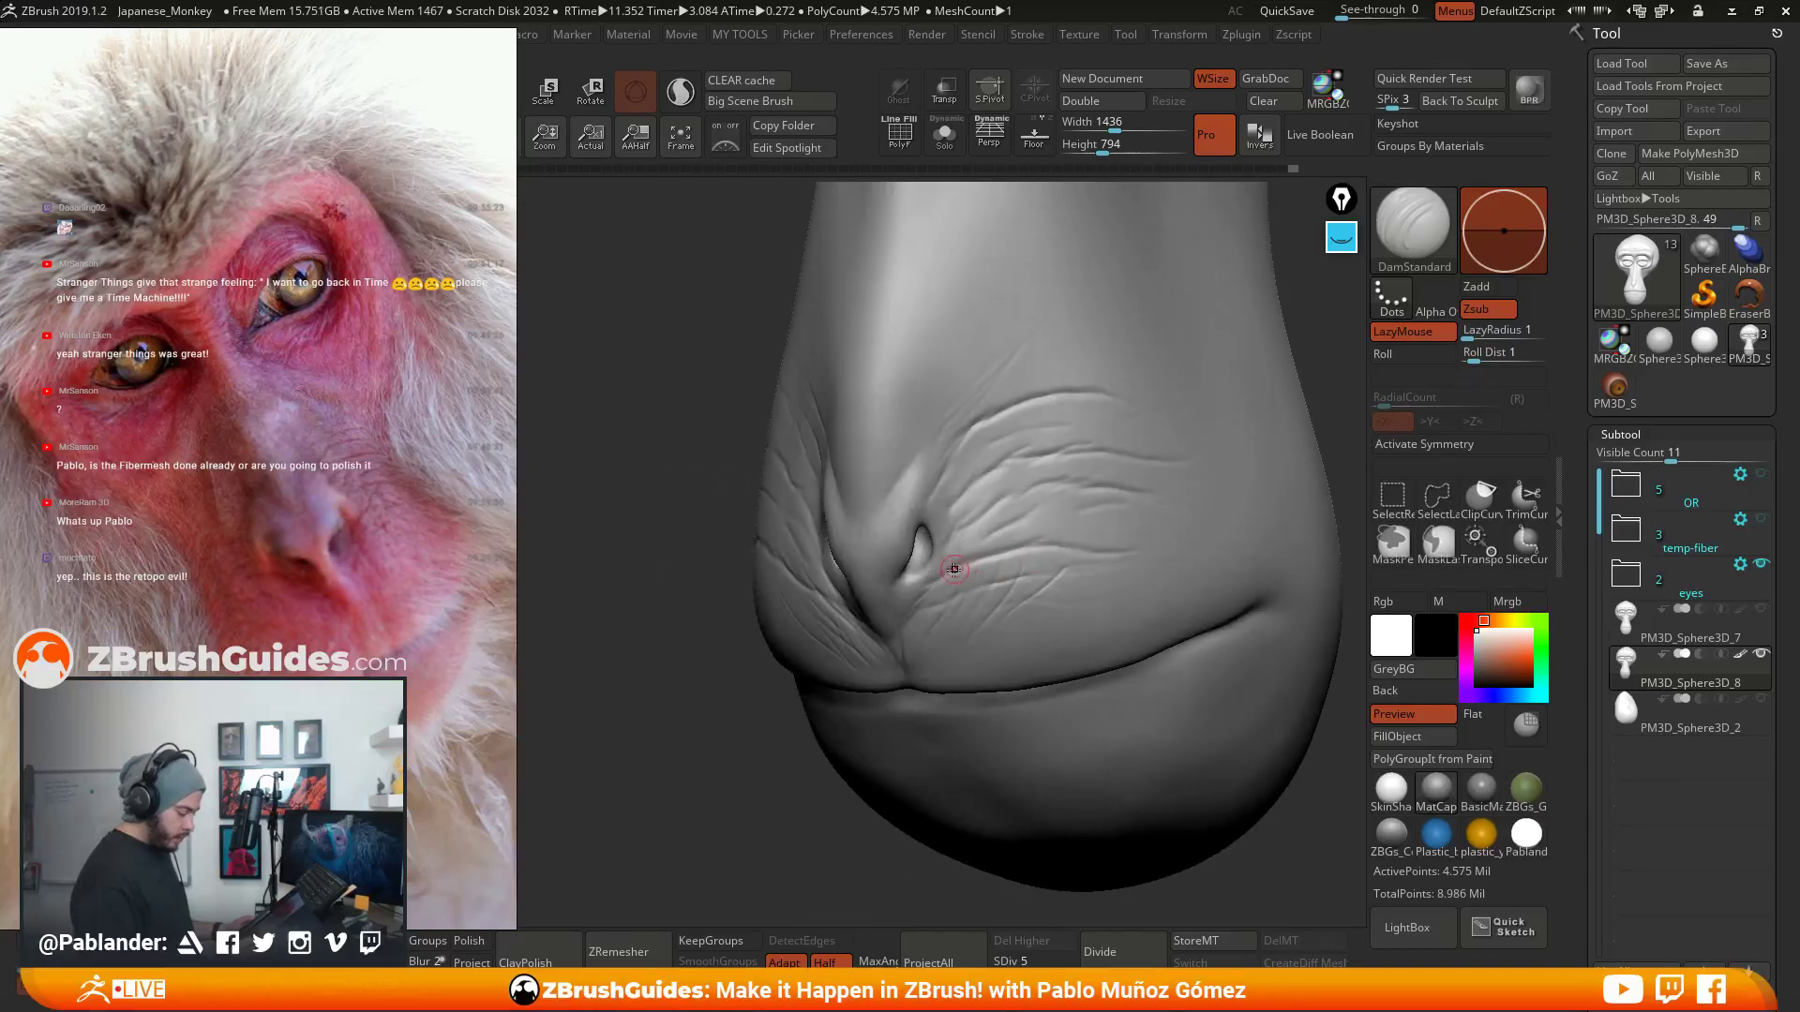
- Add fine creases among the folds beside the monkey's left nostril and refine those beside the right nostril
drag(954, 568, 1067, 528)
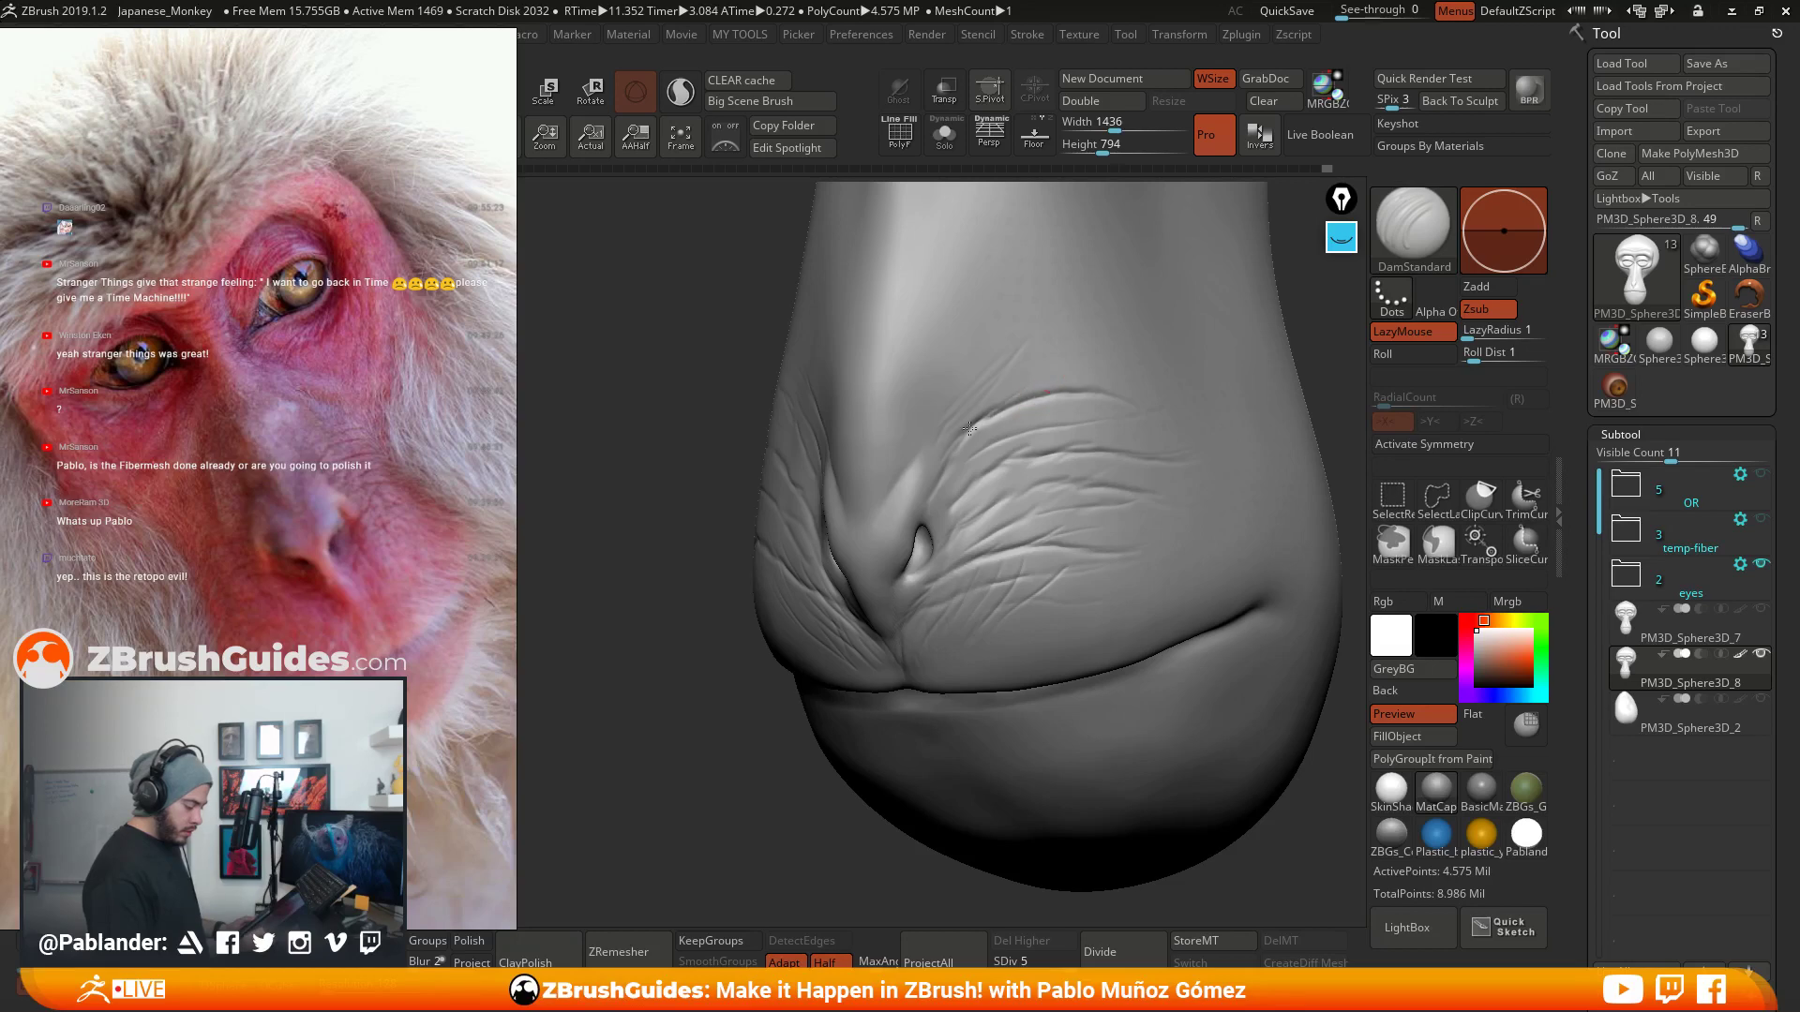
mouse_move(956, 419)
shift+right_down()
mouse_move(937, 450)
mouse_move(859, 483)
shift+right_up()
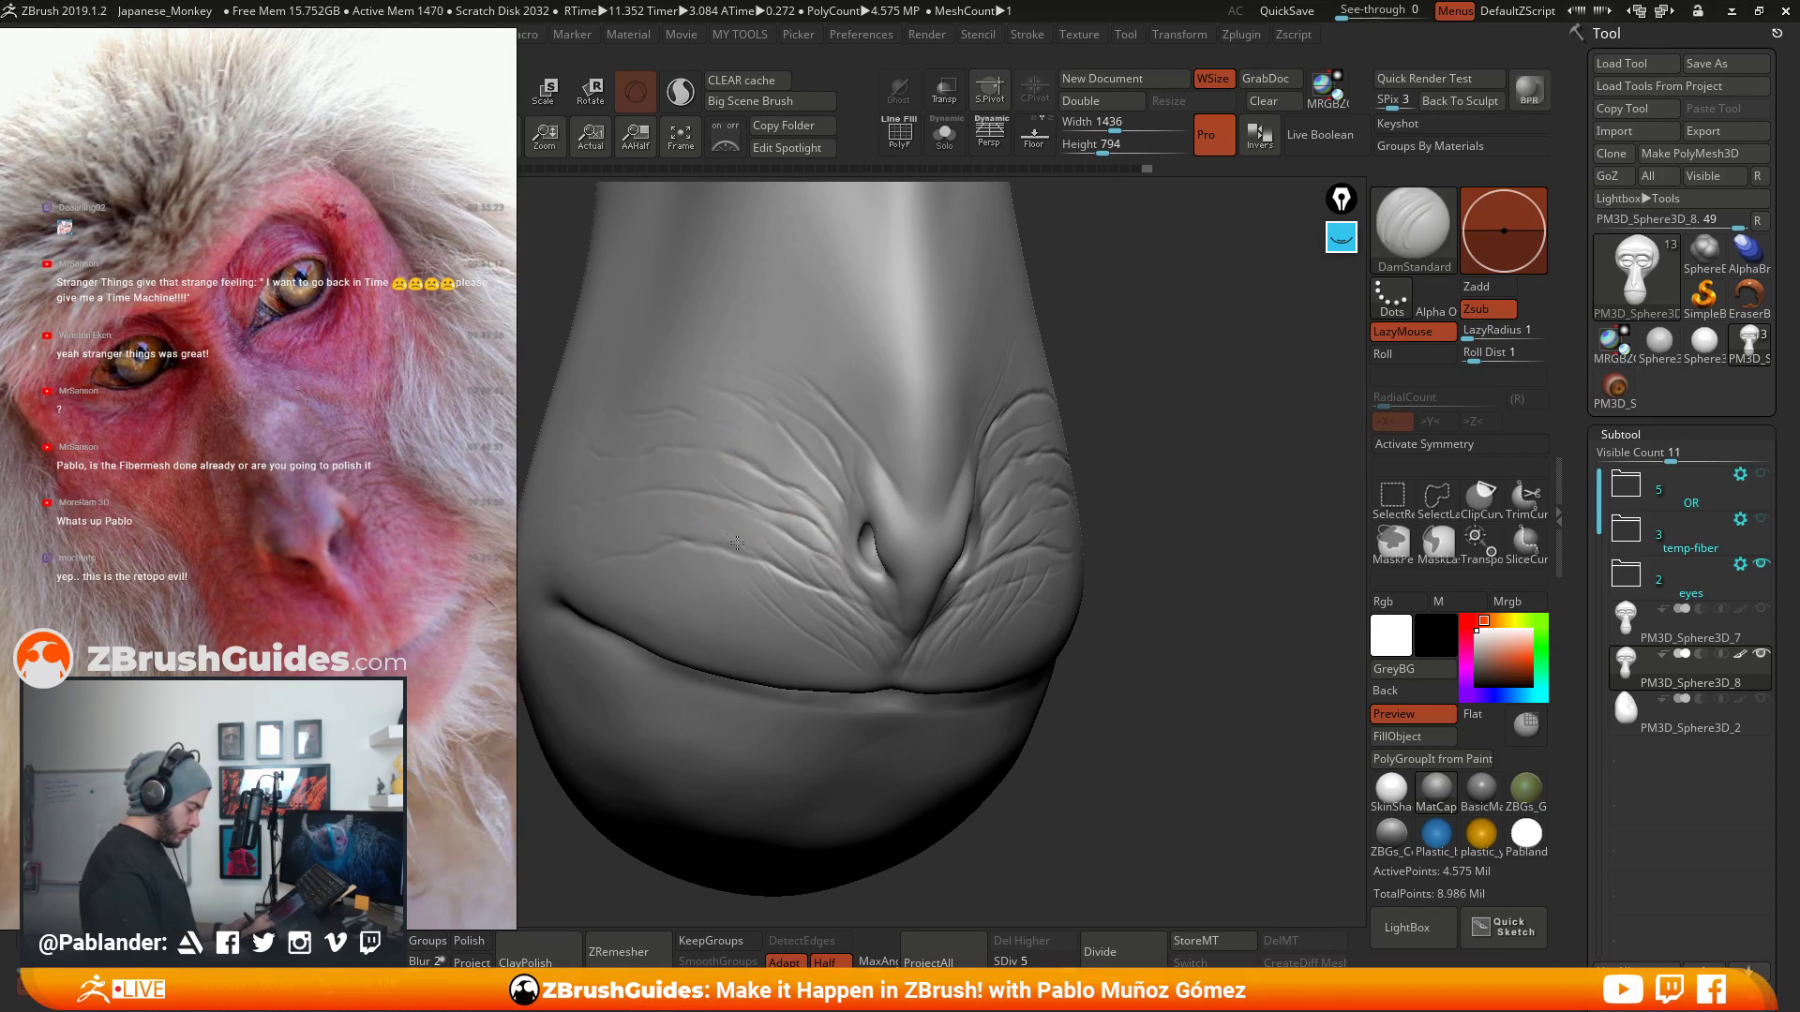
alt+drag(751, 551, 965, 519)
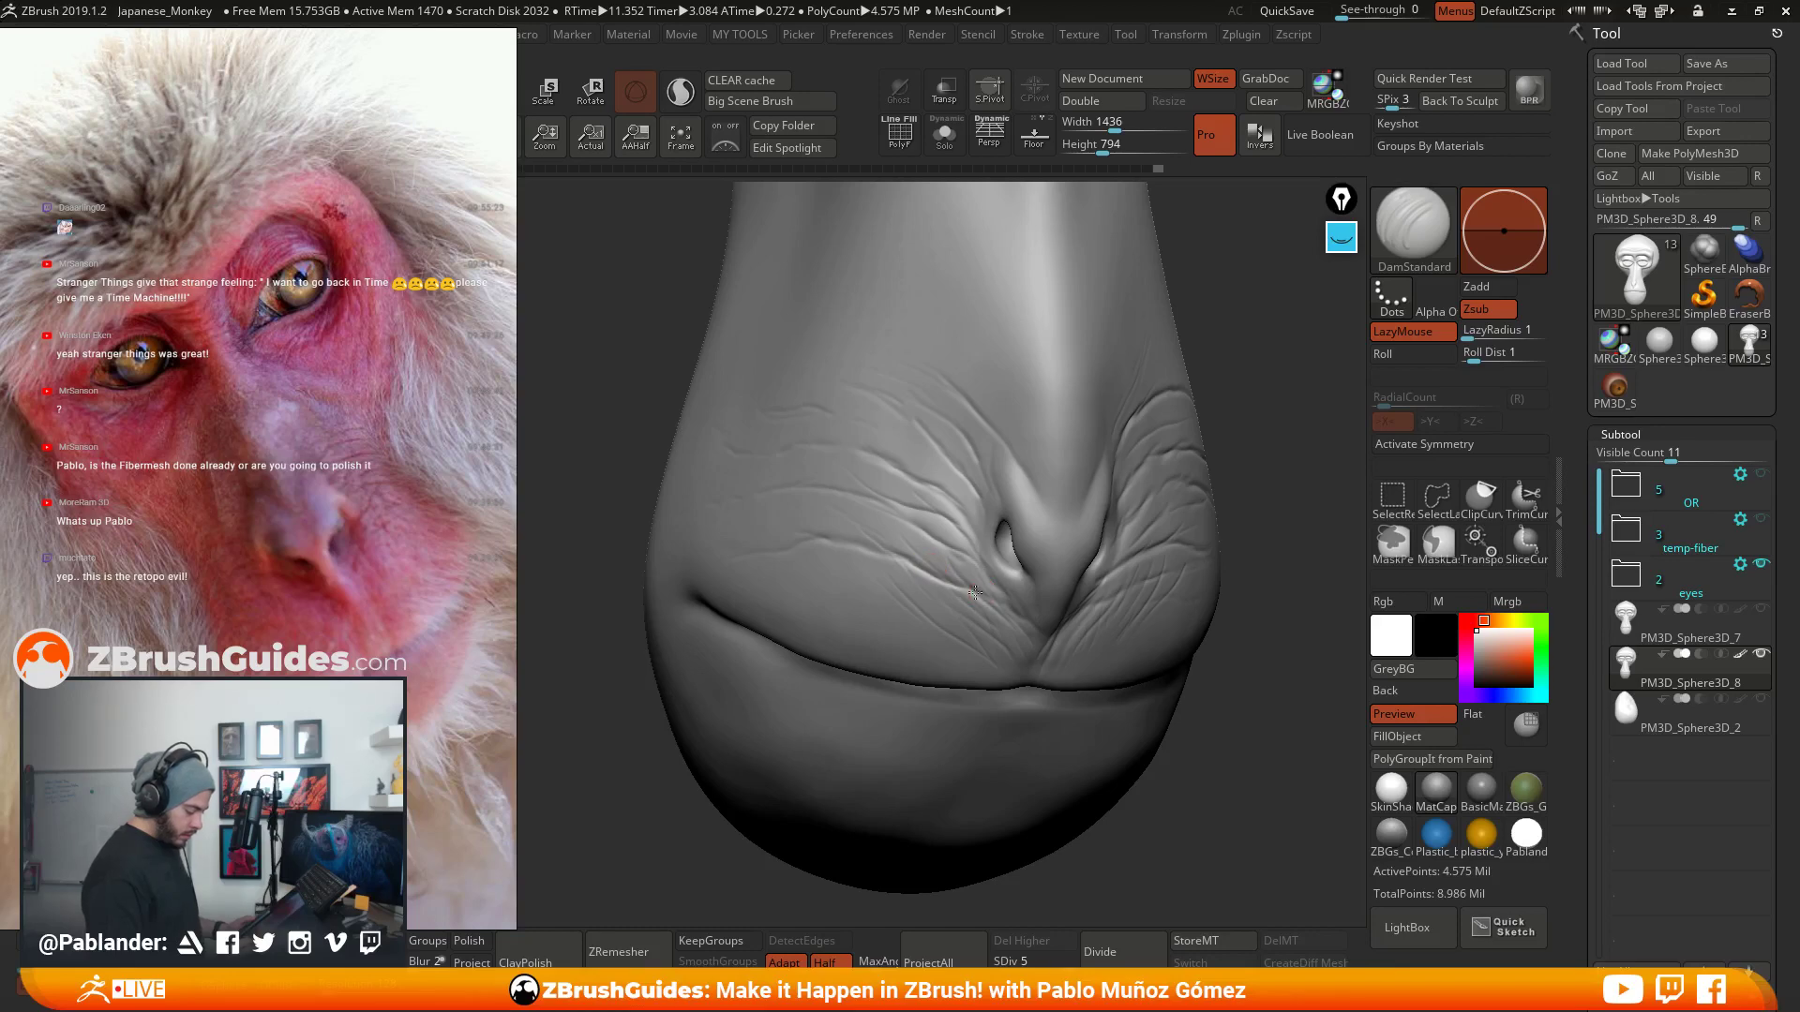
alt+right_drag(902, 453, 833, 498)
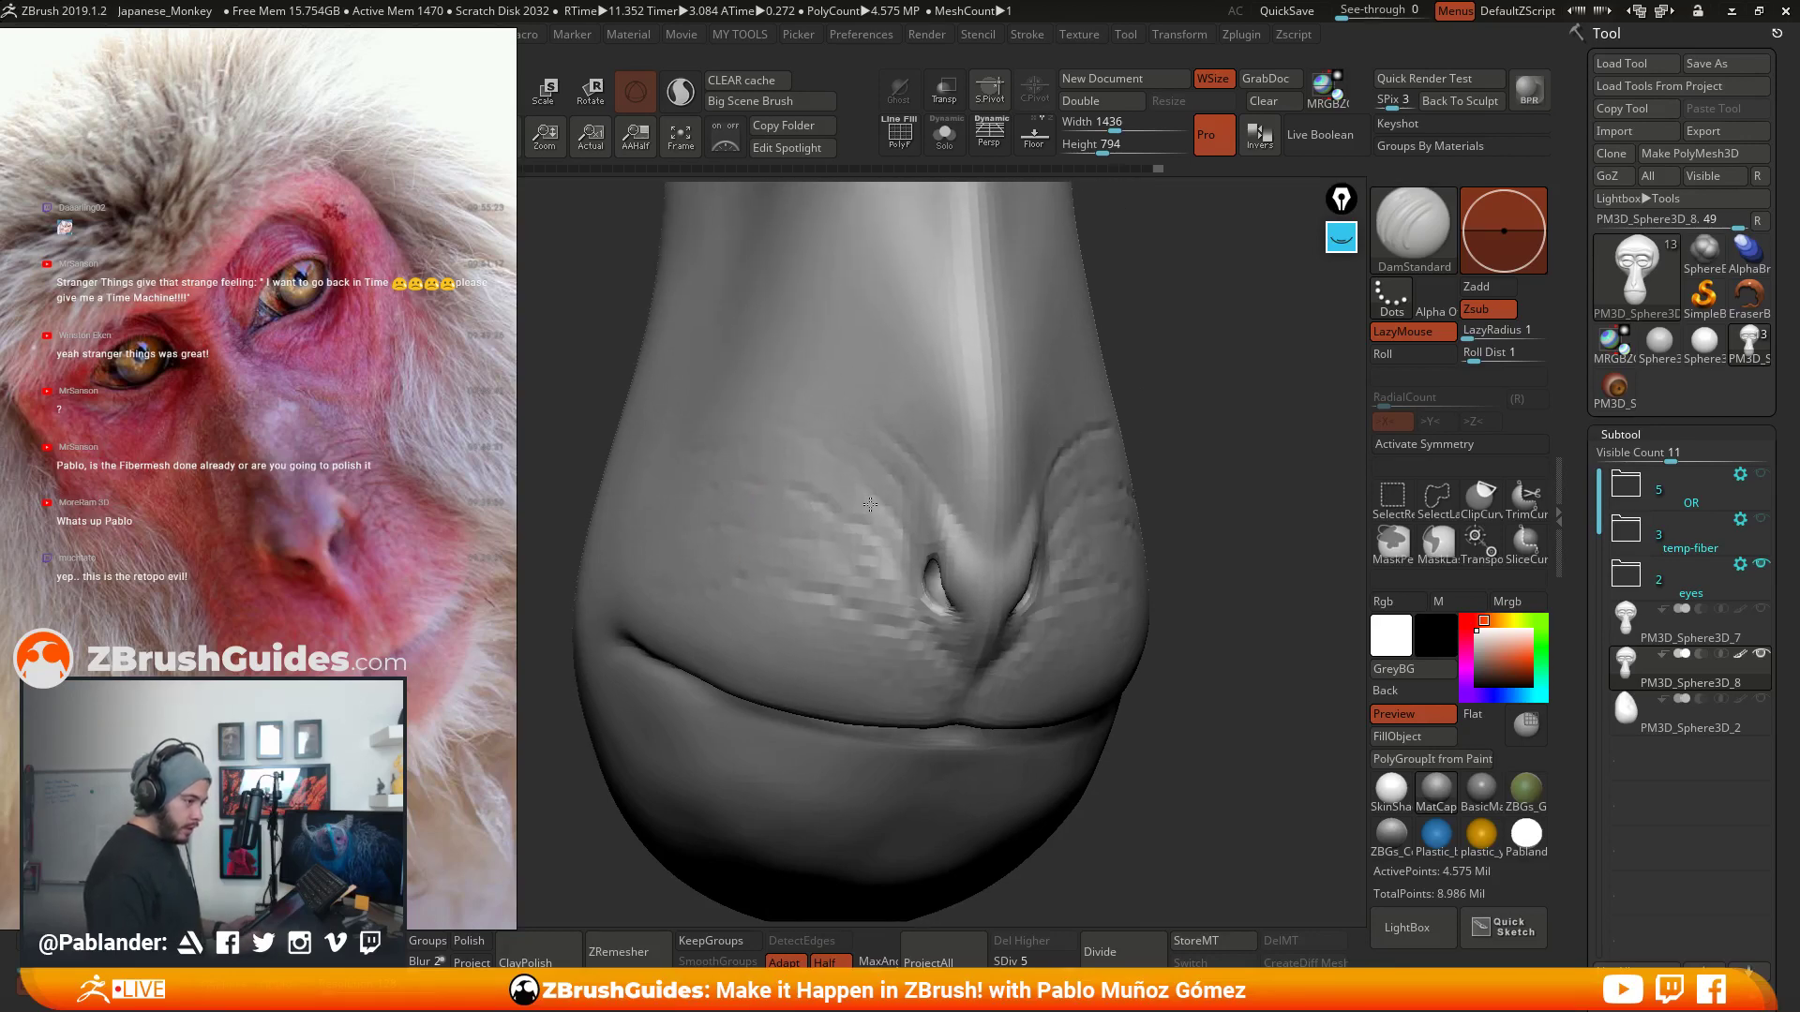
- Extend thin wrinkles from the monkey's right nostril across the side of the muzzle toward the cheek
right_drag(1106, 506, 996, 490)
alt+right_drag(1139, 534, 935, 558)
mouse_move(935, 557)
right_down()
mouse_move(1113, 511)
mouse_move(946, 466)
right_up()
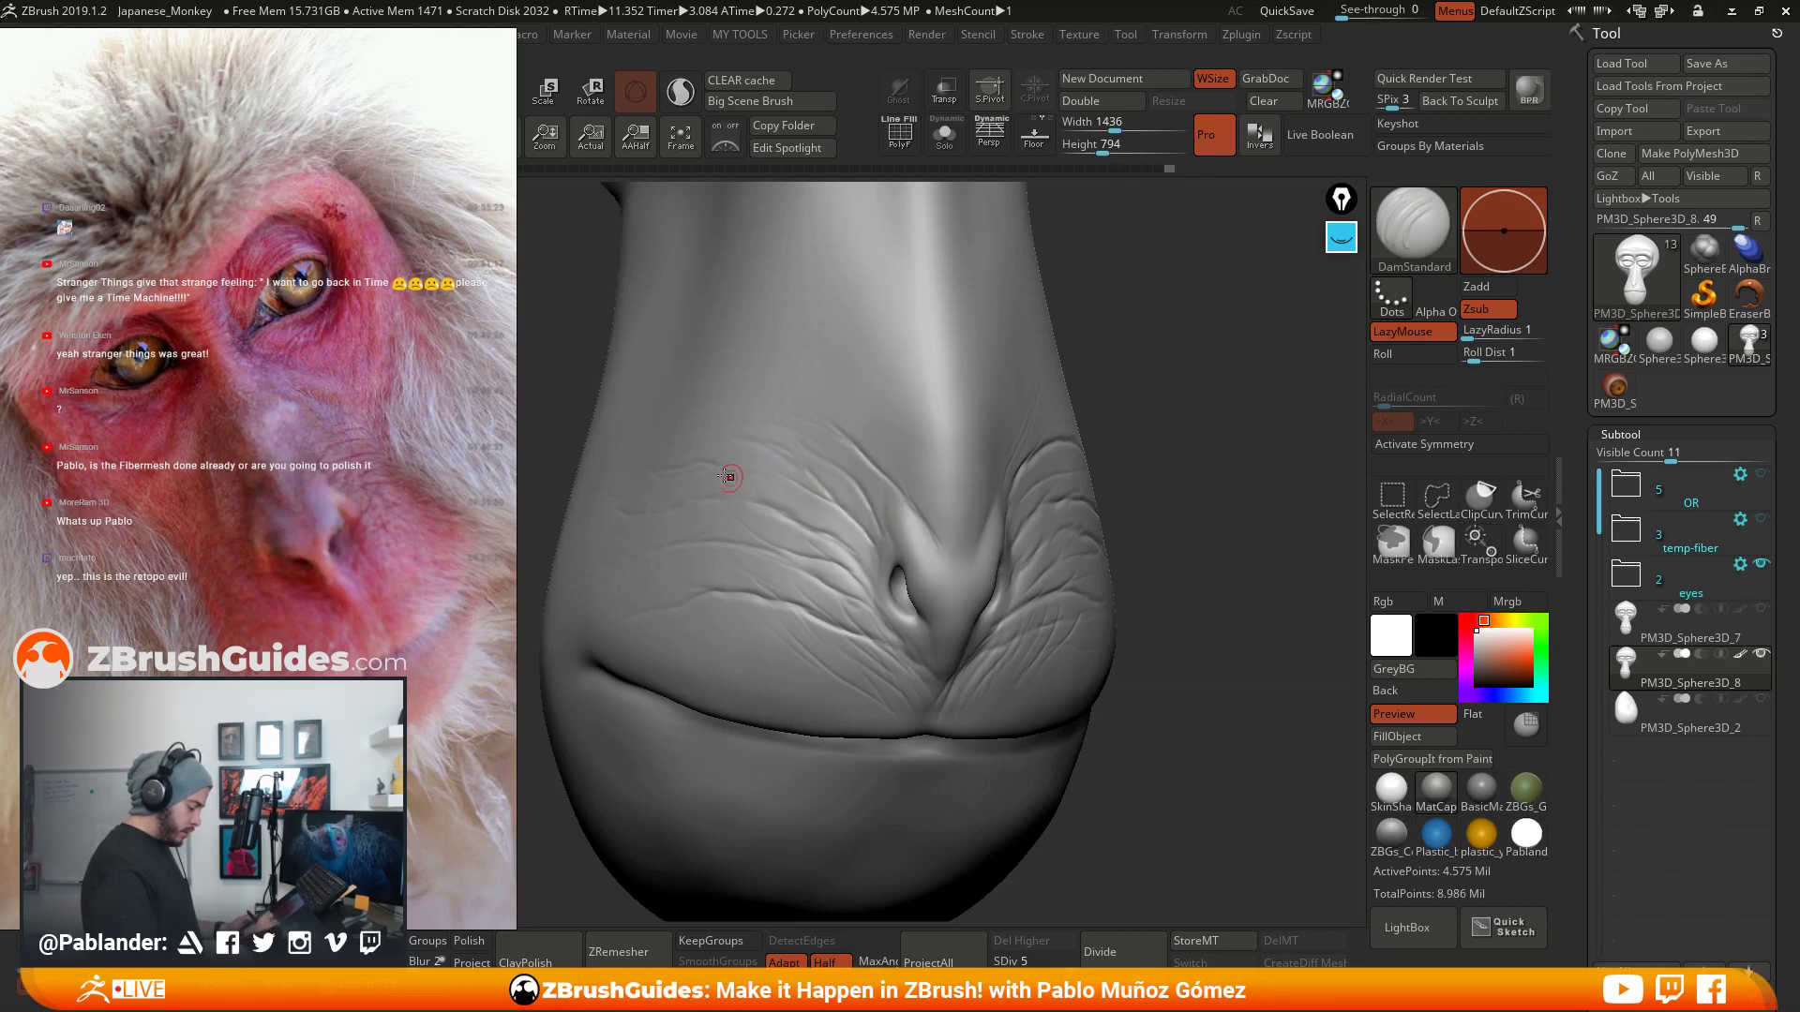
mouse_move(783, 475)
right_down()
mouse_move(960, 431)
mouse_move(892, 526)
right_up()
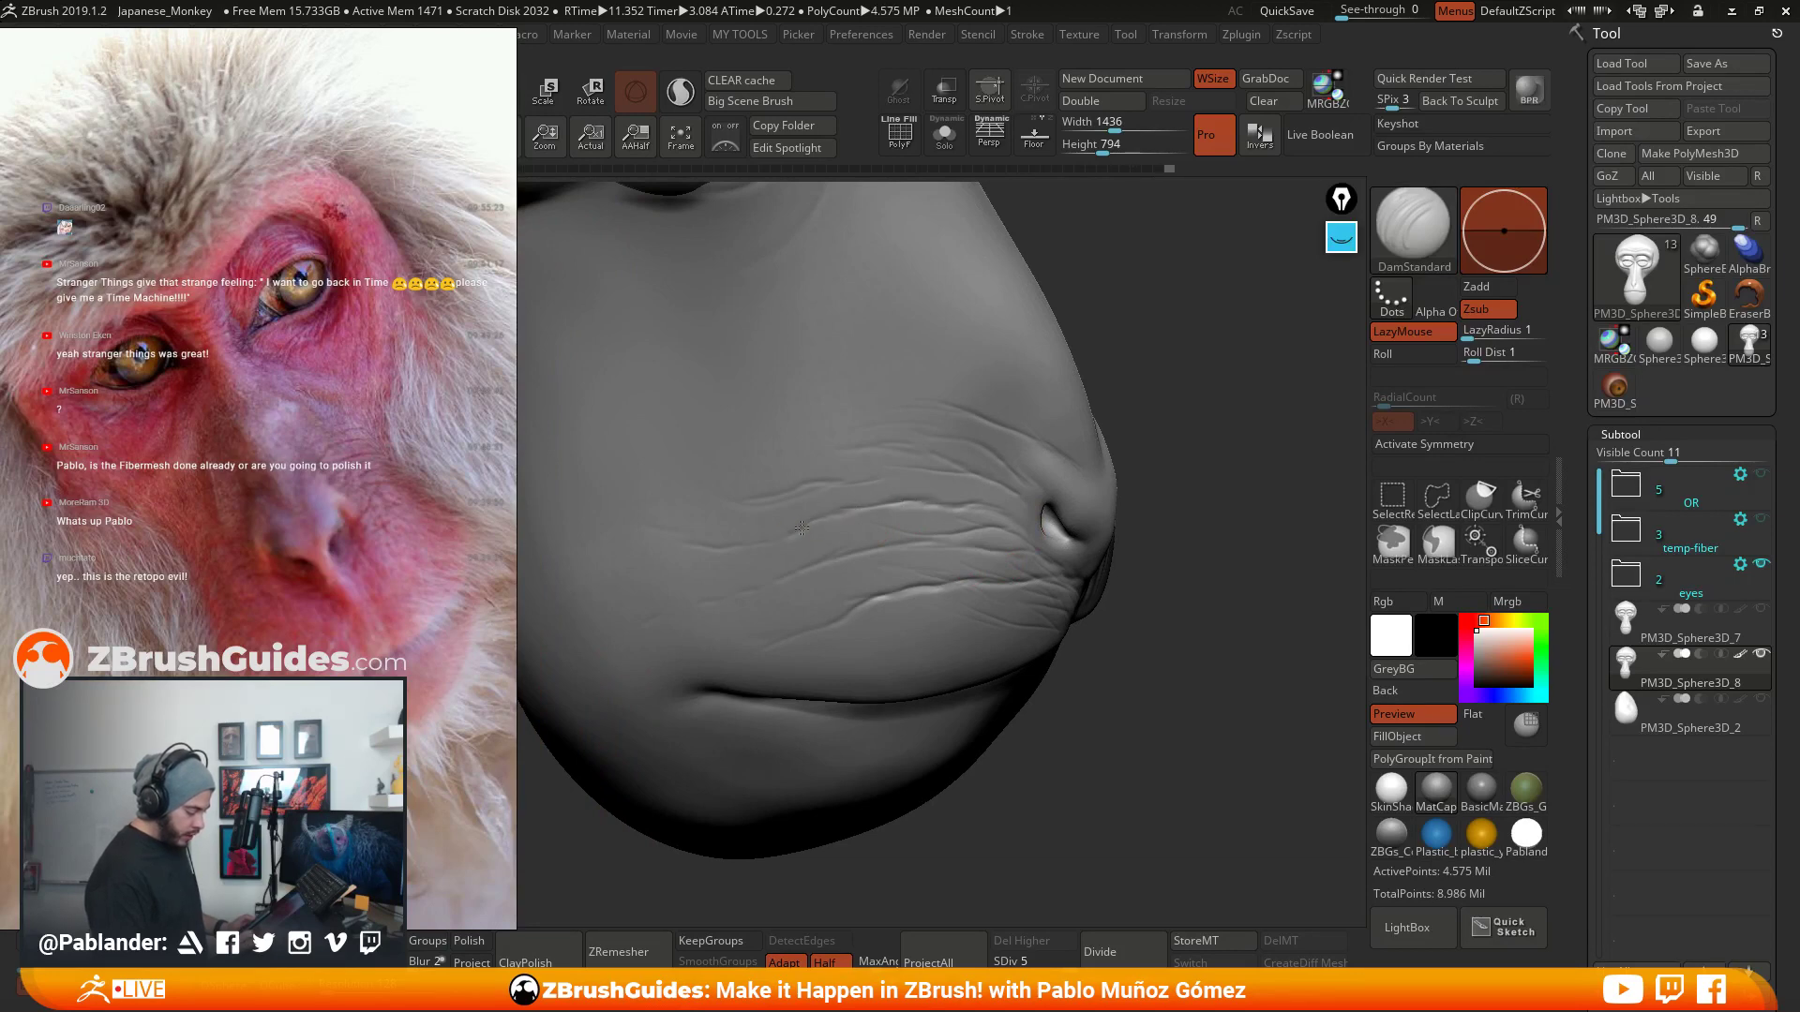
mouse_move(1061, 453)
right_down()
mouse_move(1072, 515)
mouse_move(980, 548)
right_up()
right_drag(868, 562, 1039, 377)
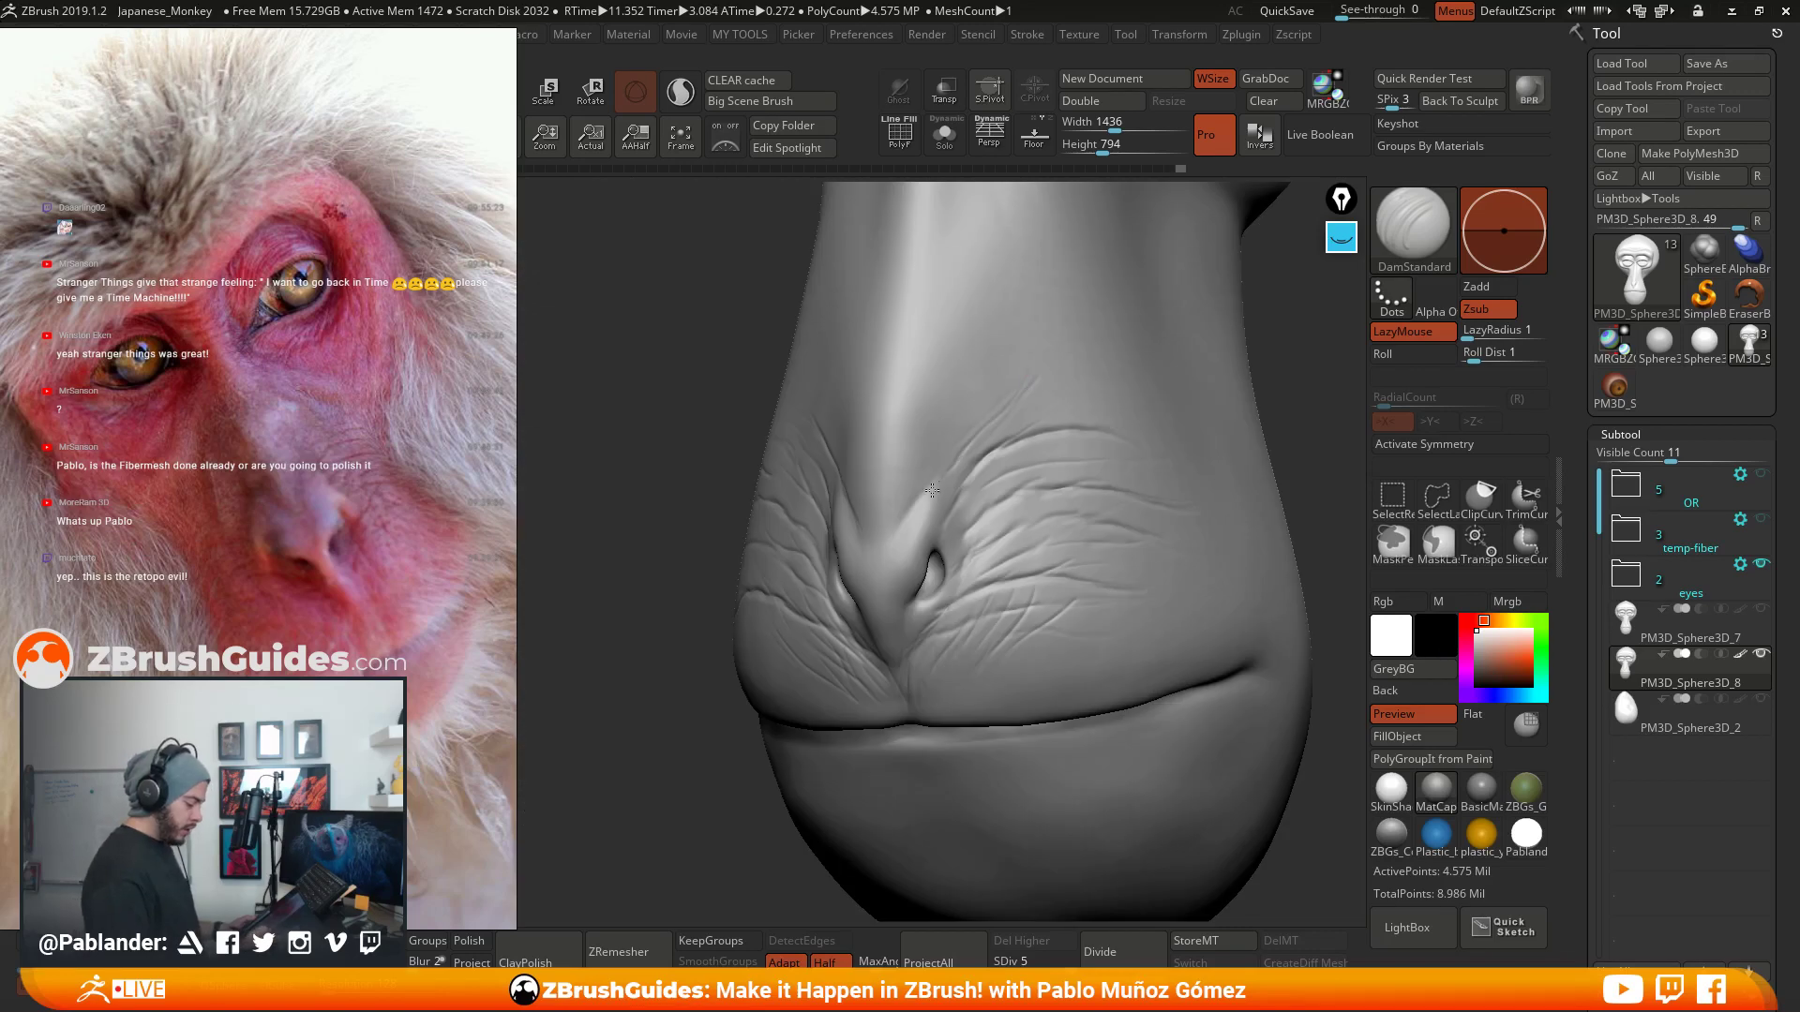
- Smooth the nose tip around the nostrils and blend the surrounding muzzle creases
right_drag(916, 494, 855, 513)
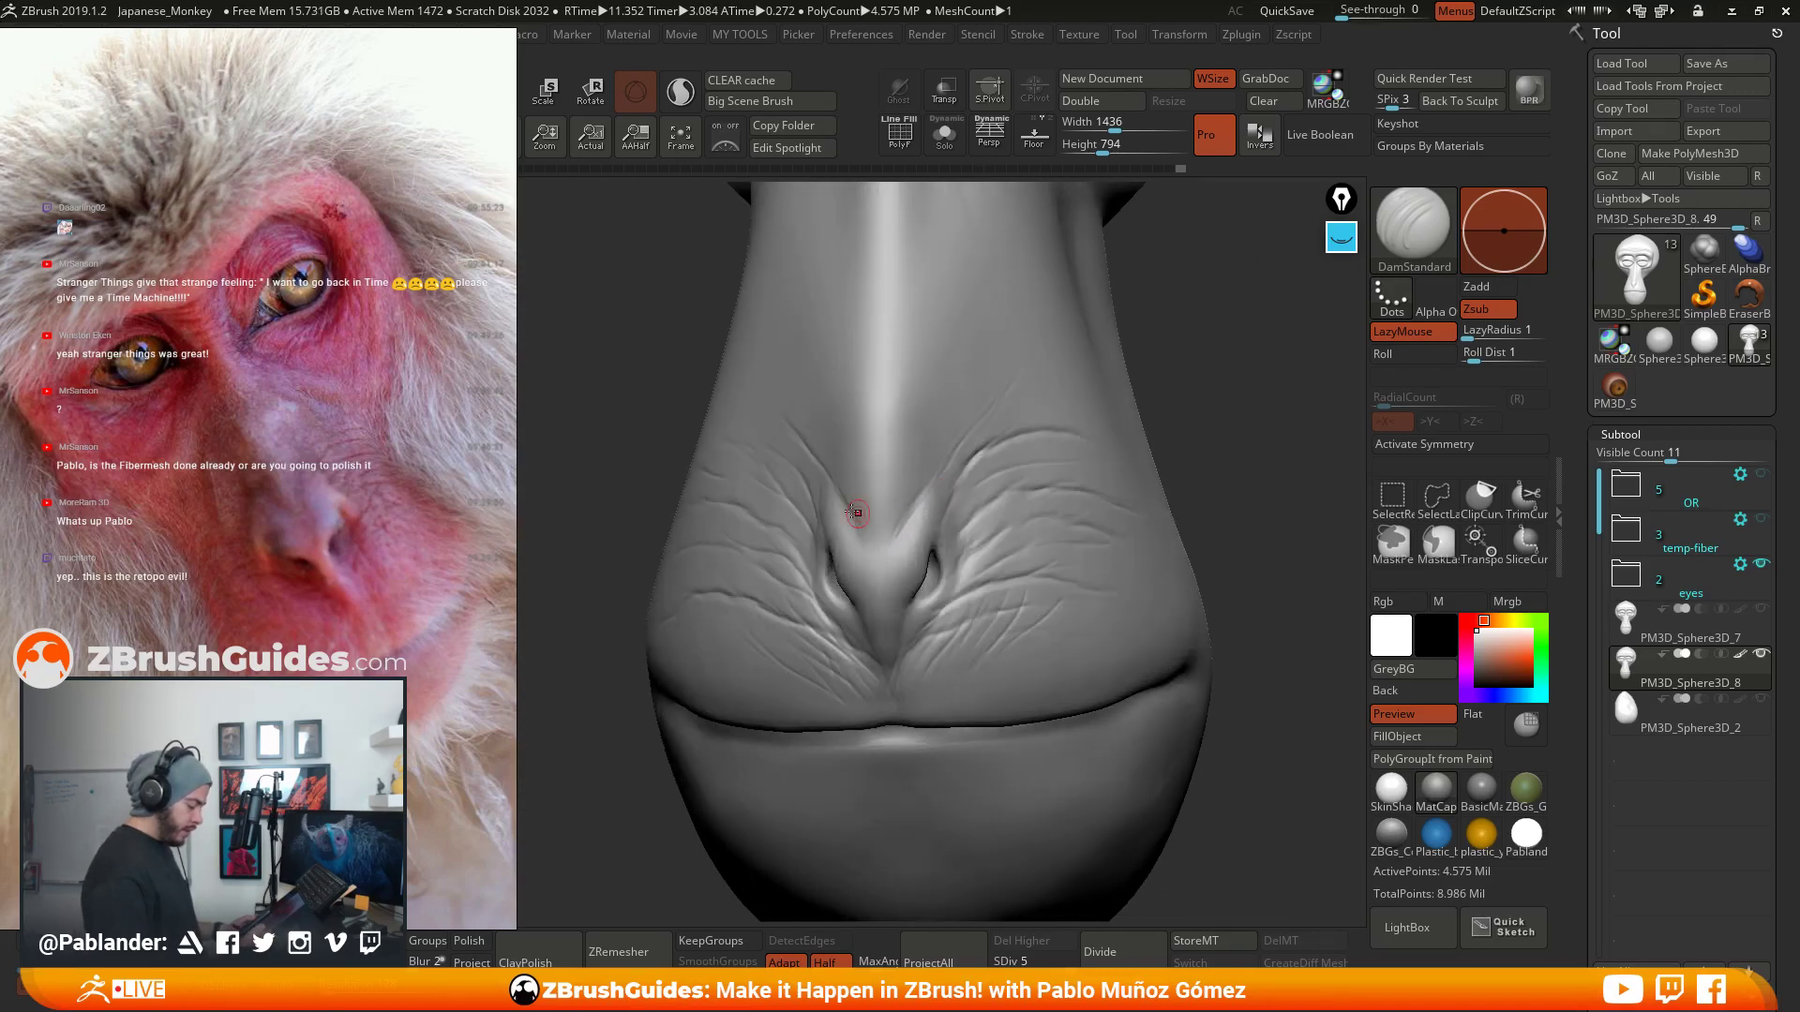
key(shift)
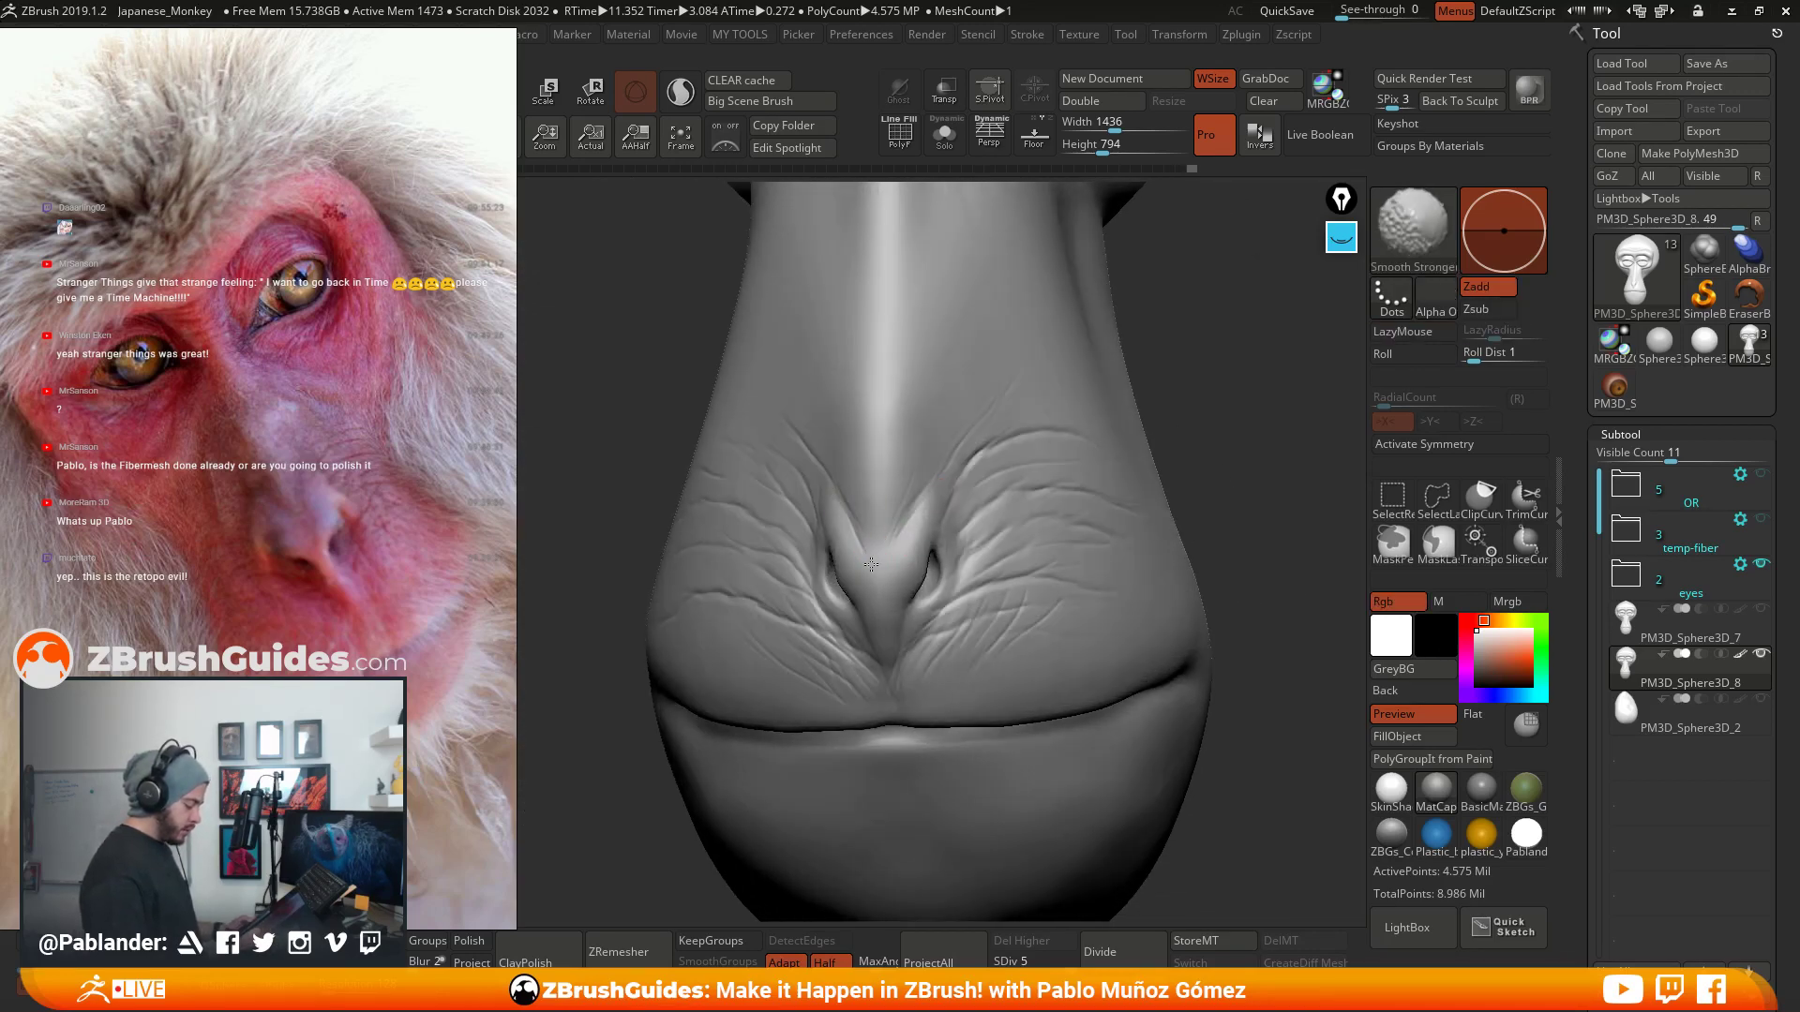
right_drag(954, 386, 942, 511)
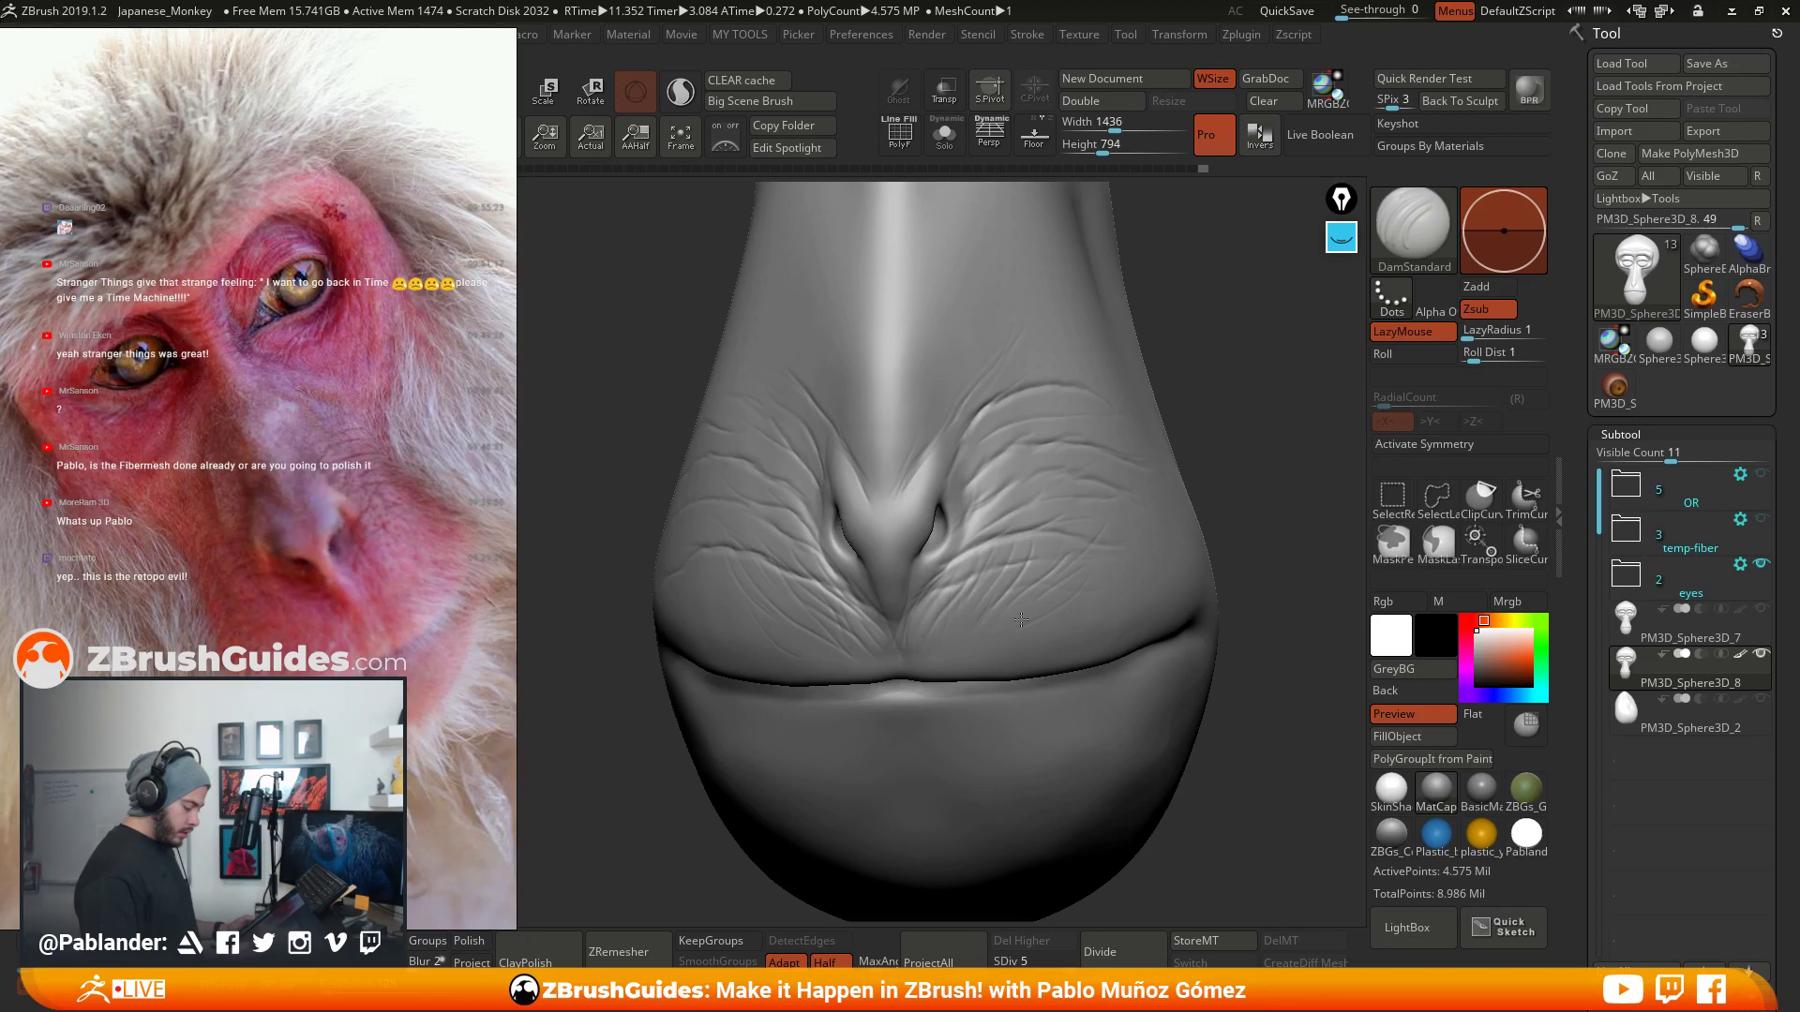
alt+right_drag(988, 656, 996, 530)
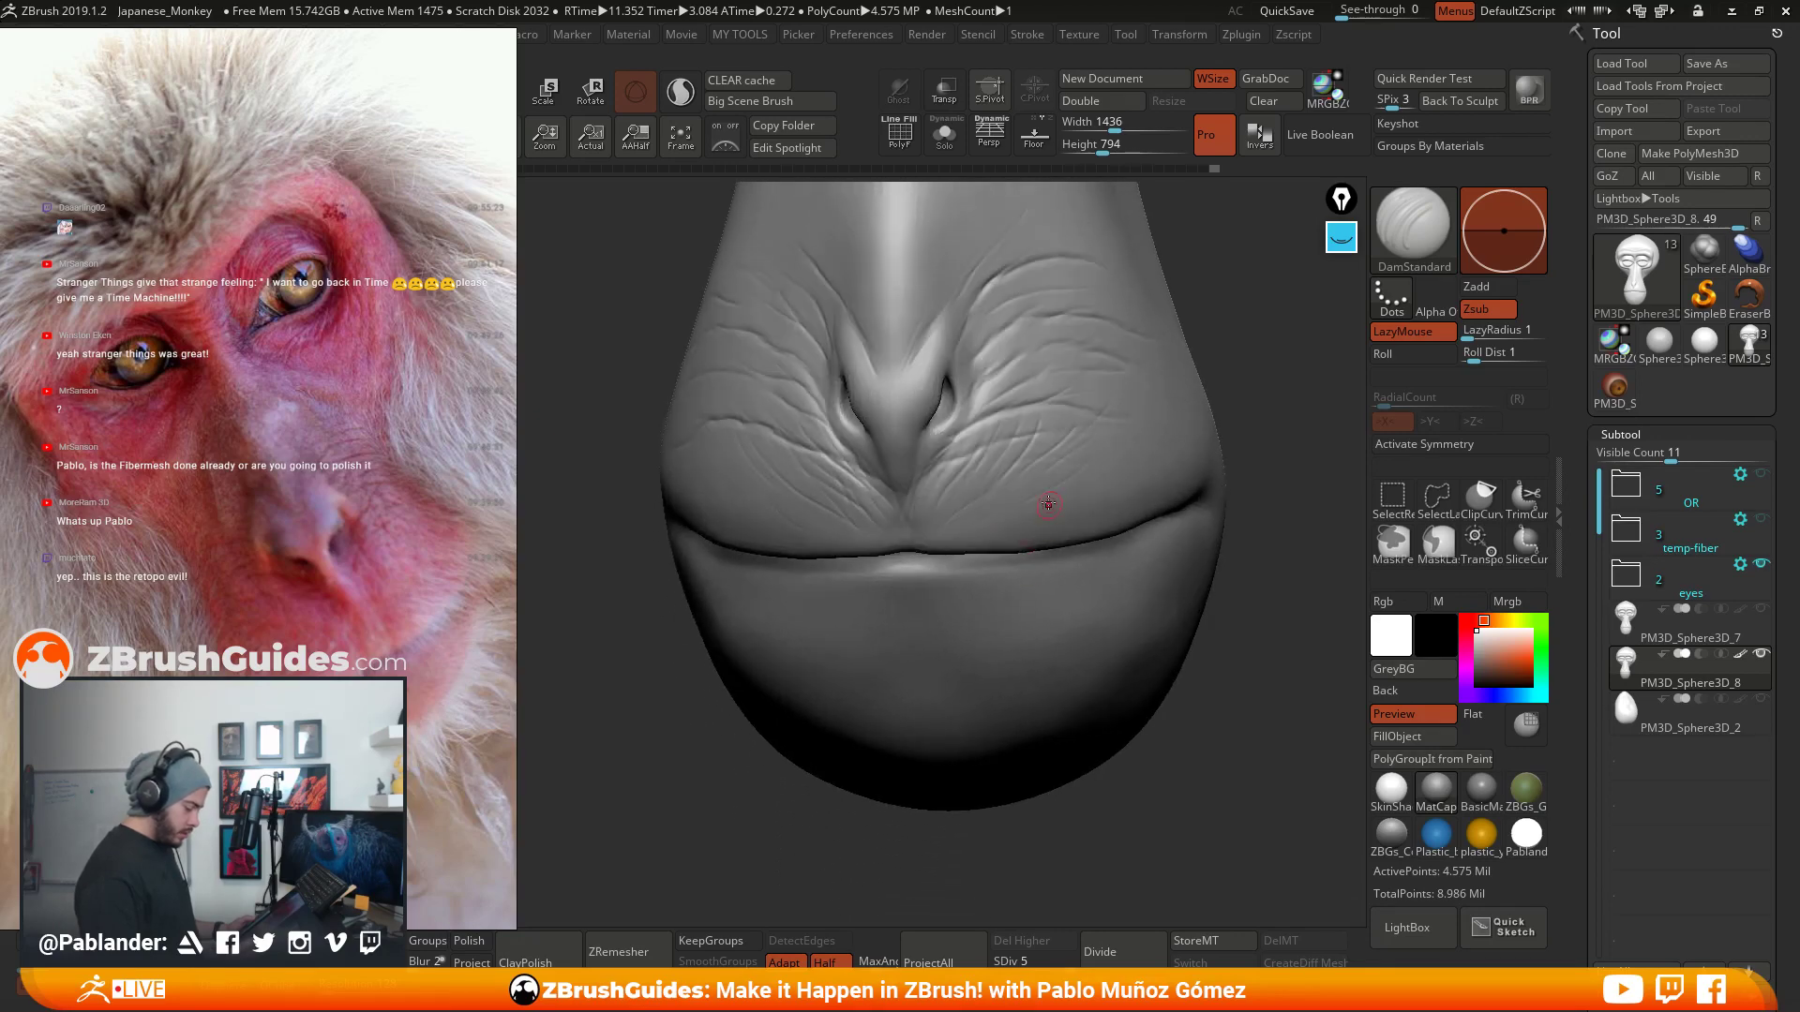
- Enlarge the DamStandard brush, activate X symmetry and carve diagonal creases below both sides of the mouth line
key(space)
drag(1036, 533, 1040, 533)
right_drag(1053, 543, 1043, 527)
key(space)
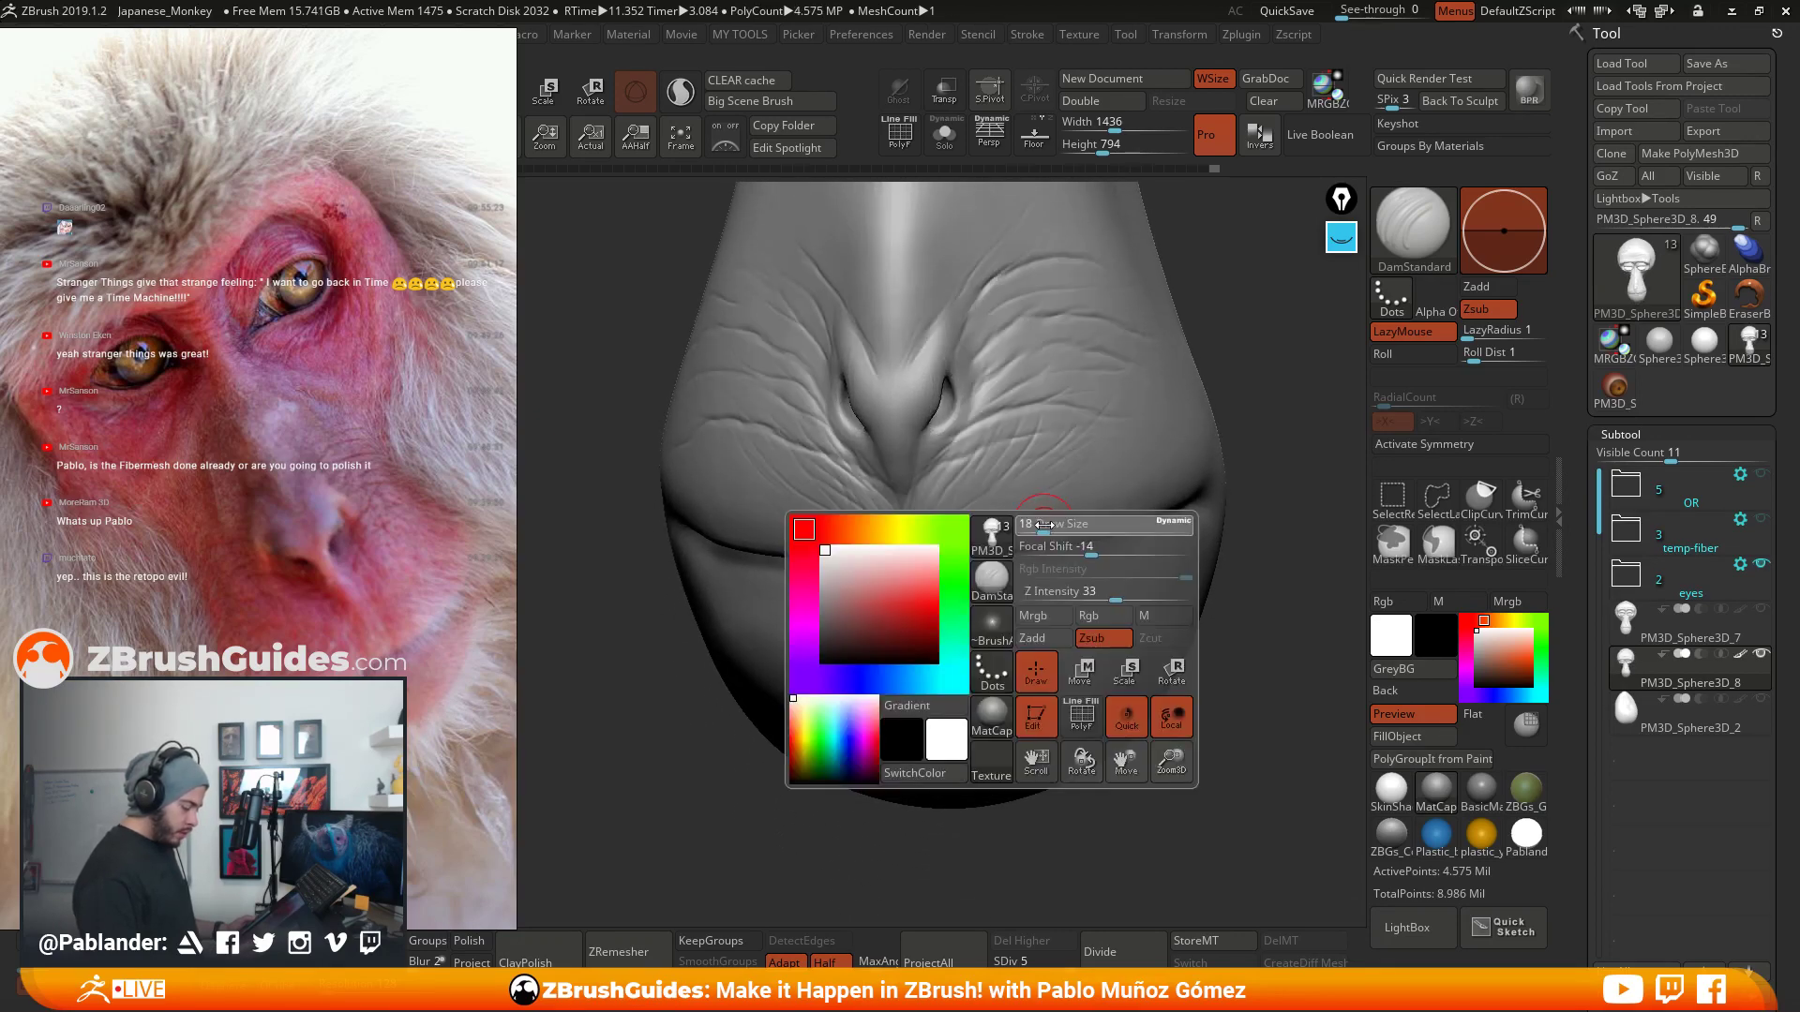
drag(1042, 526, 1037, 526)
mouse_move(1078, 567)
right_down()
mouse_move(1091, 533)
mouse_move(1065, 566)
mouse_move(731, 556)
right_up()
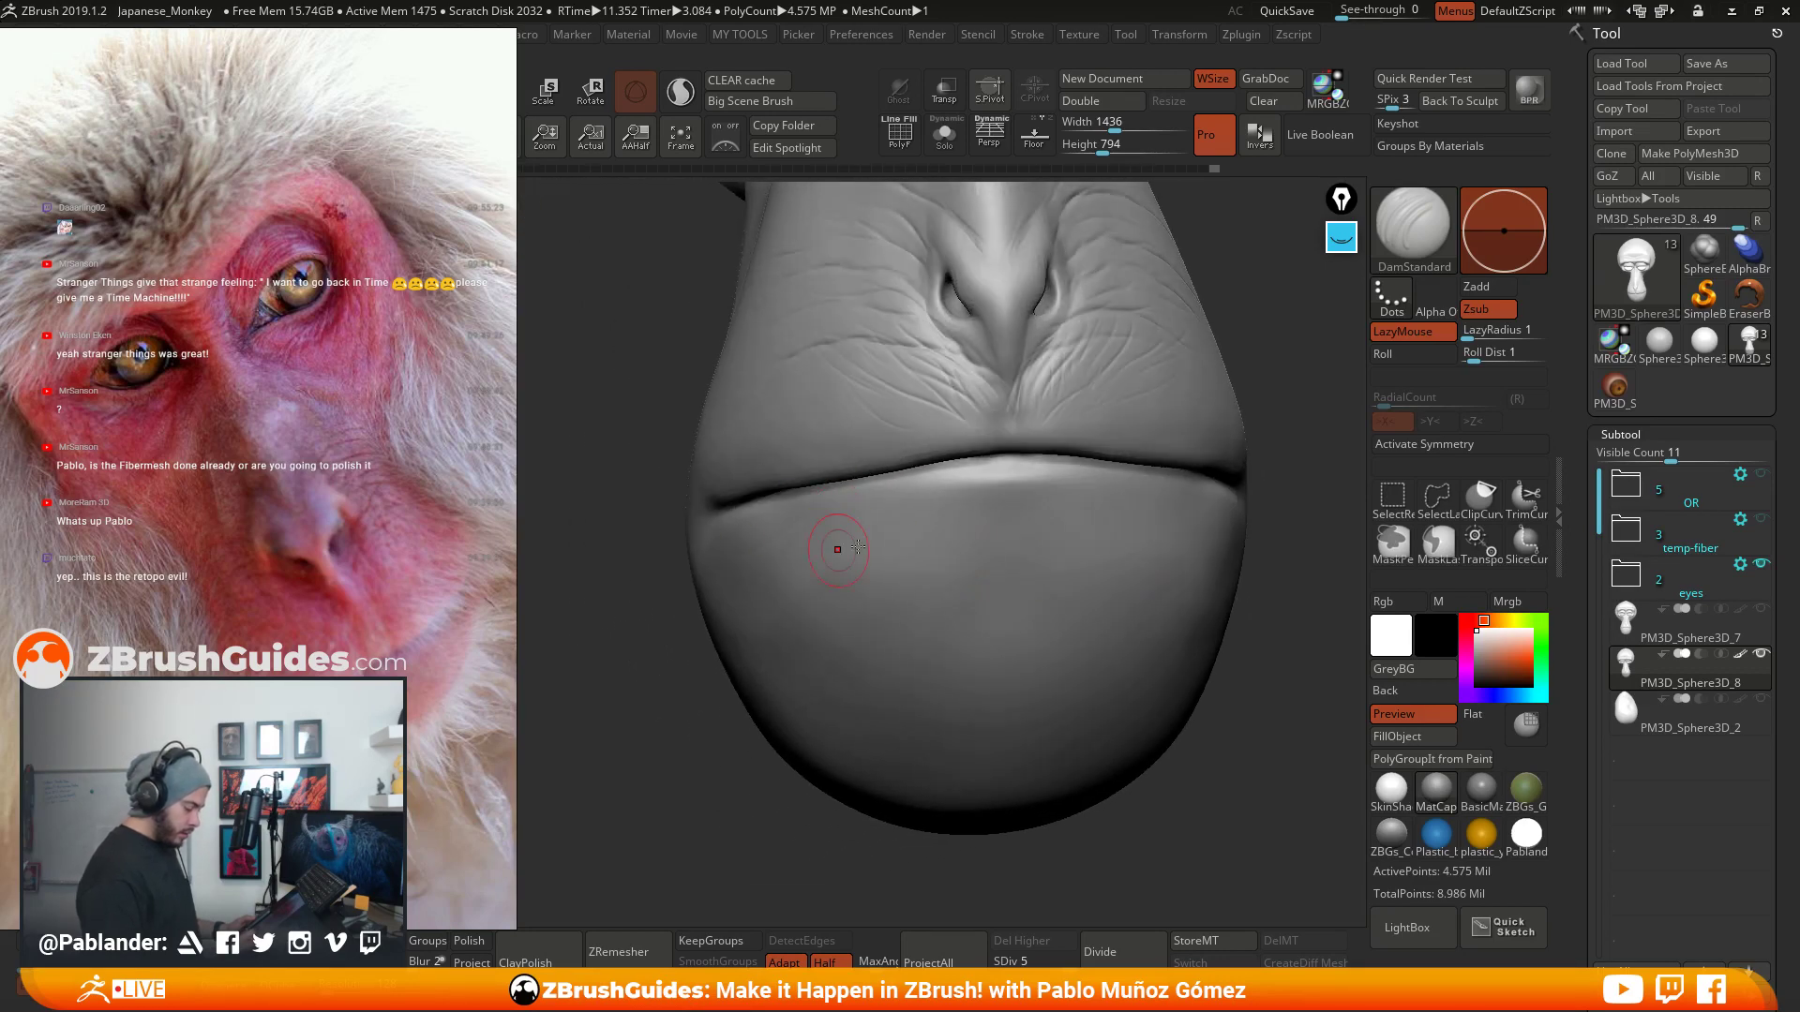
click(1451, 448)
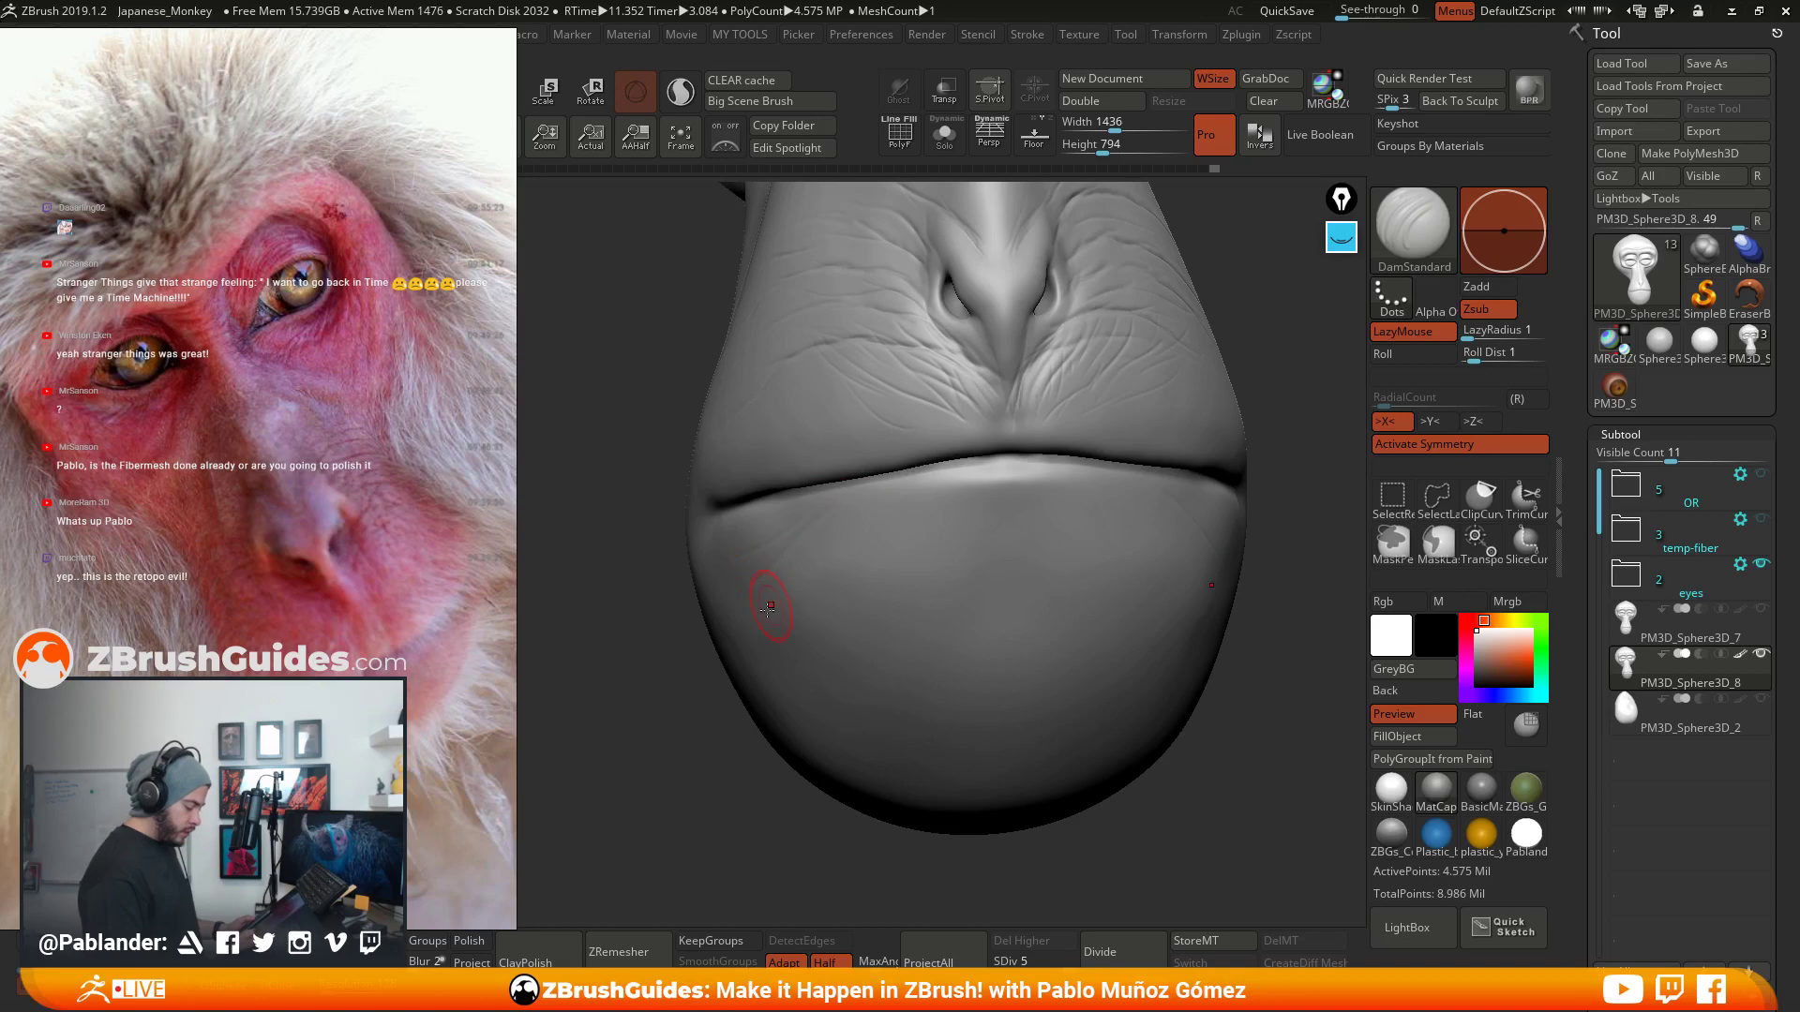
drag(770, 608, 925, 503)
right_drag(826, 630, 884, 570)
drag(835, 575, 736, 621)
mouse_move(708, 622)
alt+right_down()
mouse_move(770, 628)
mouse_move(907, 551)
alt+right_up()
drag(842, 506, 778, 573)
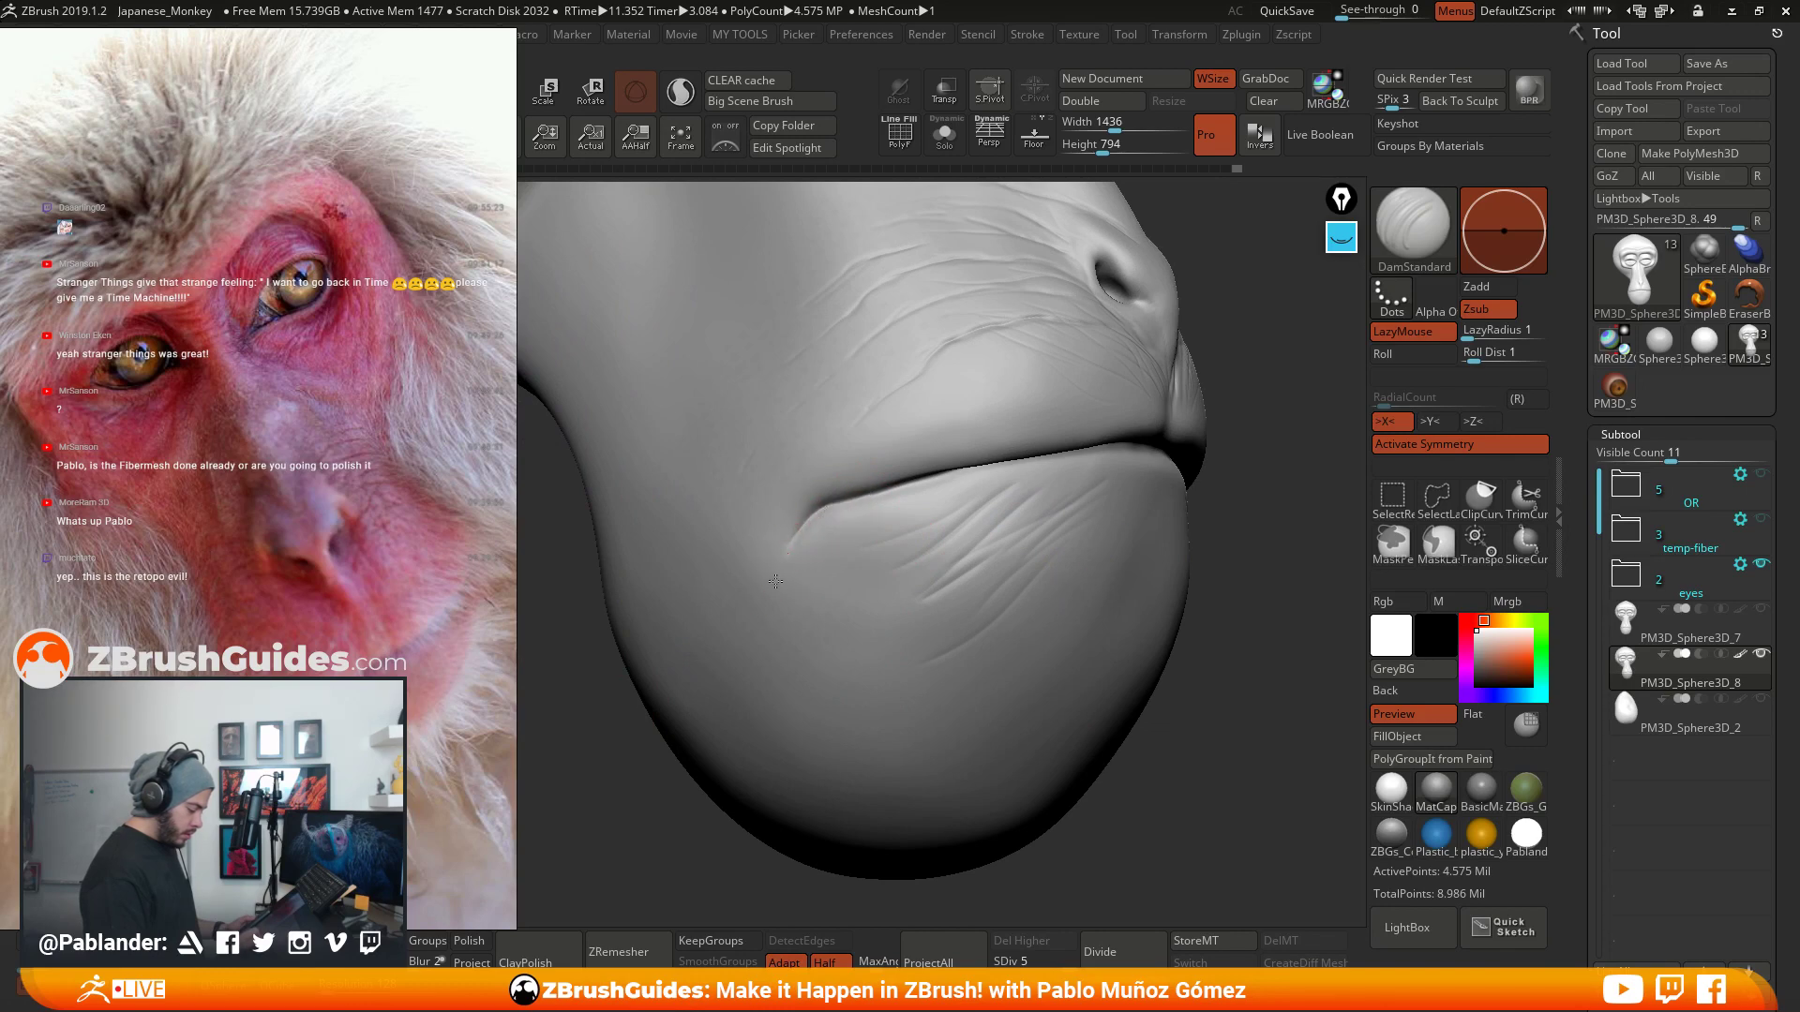
drag(862, 461, 807, 504)
- Carve curved folds around the mouth corners and soften them into the chin
key(shift)
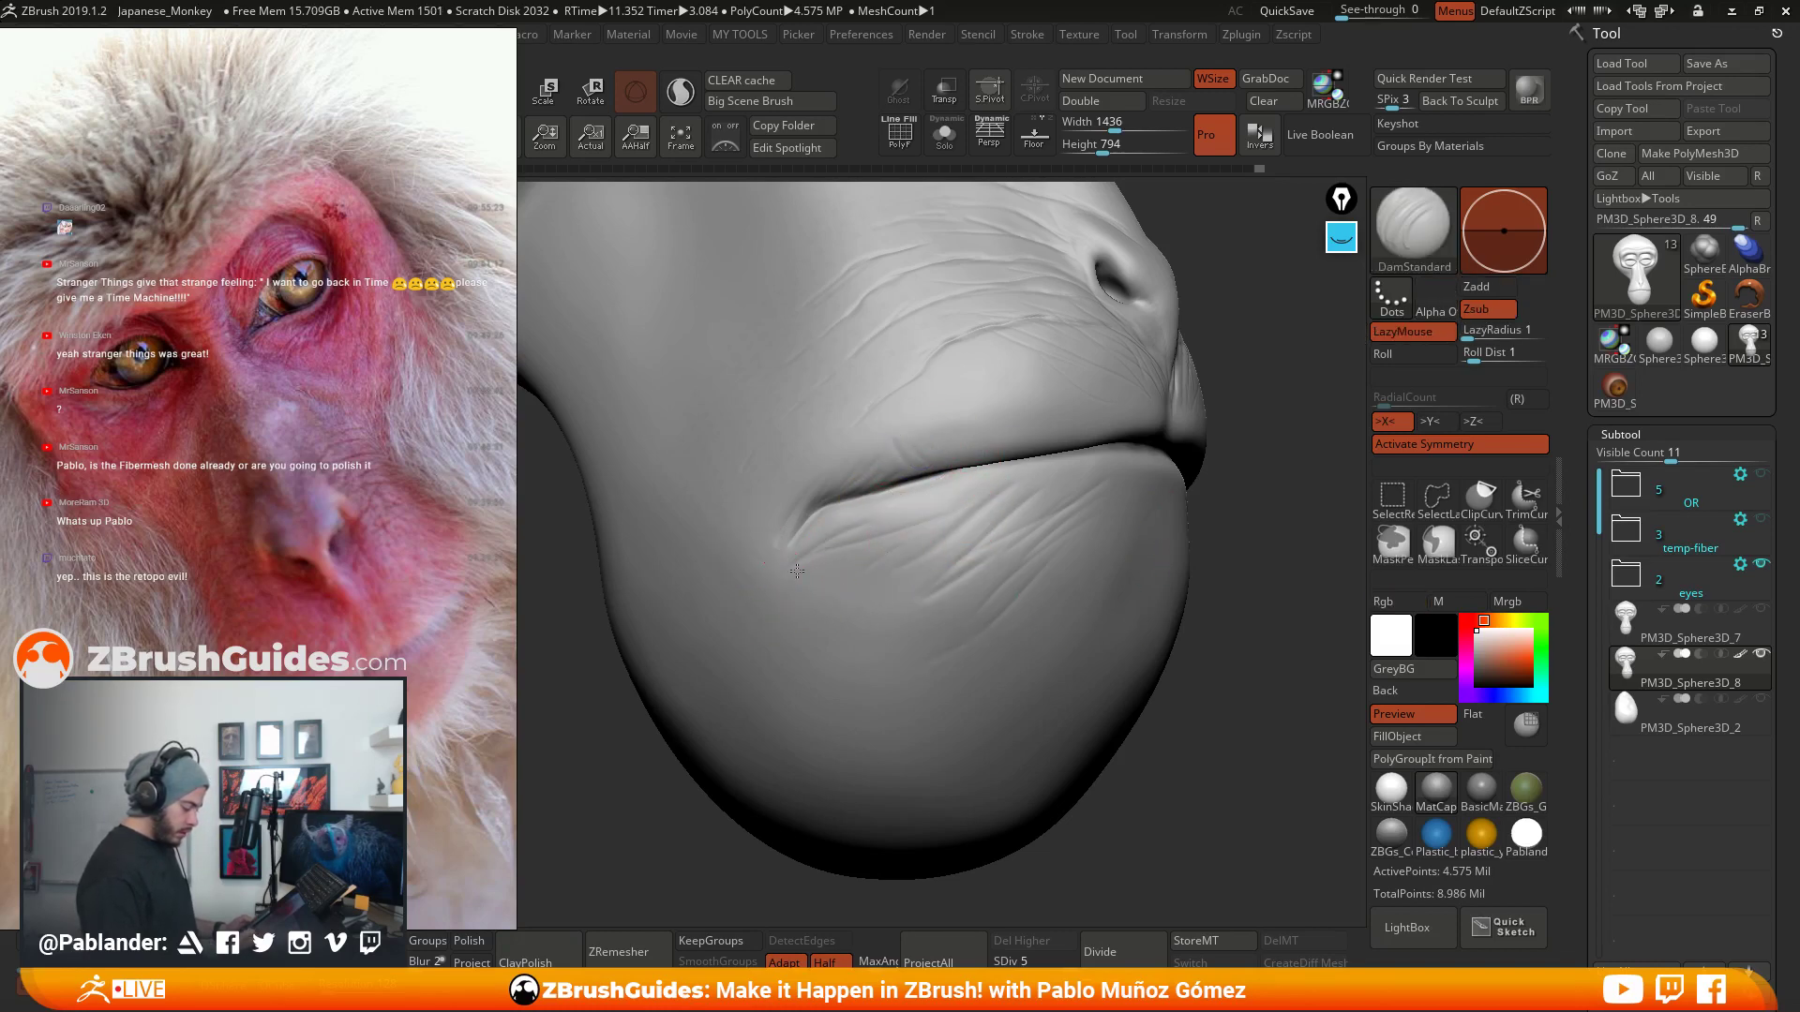
drag(744, 575, 828, 592)
key(shift)
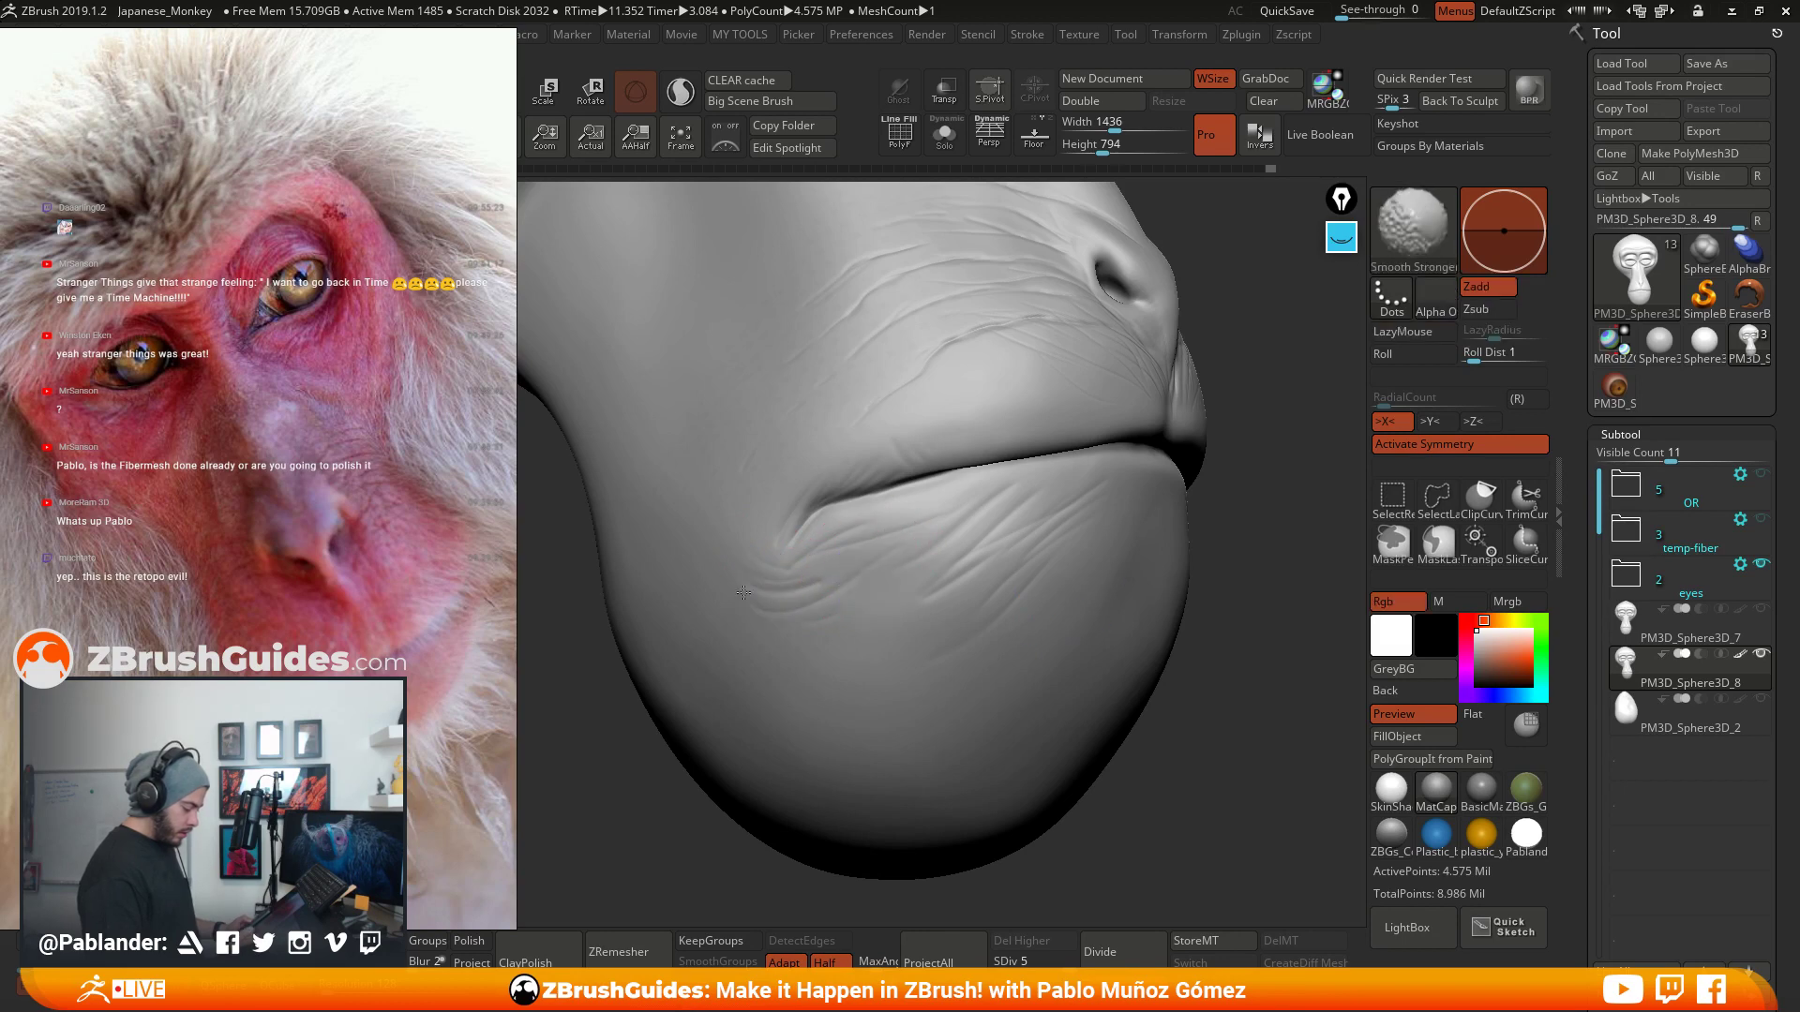
right_drag(1171, 530, 924, 553)
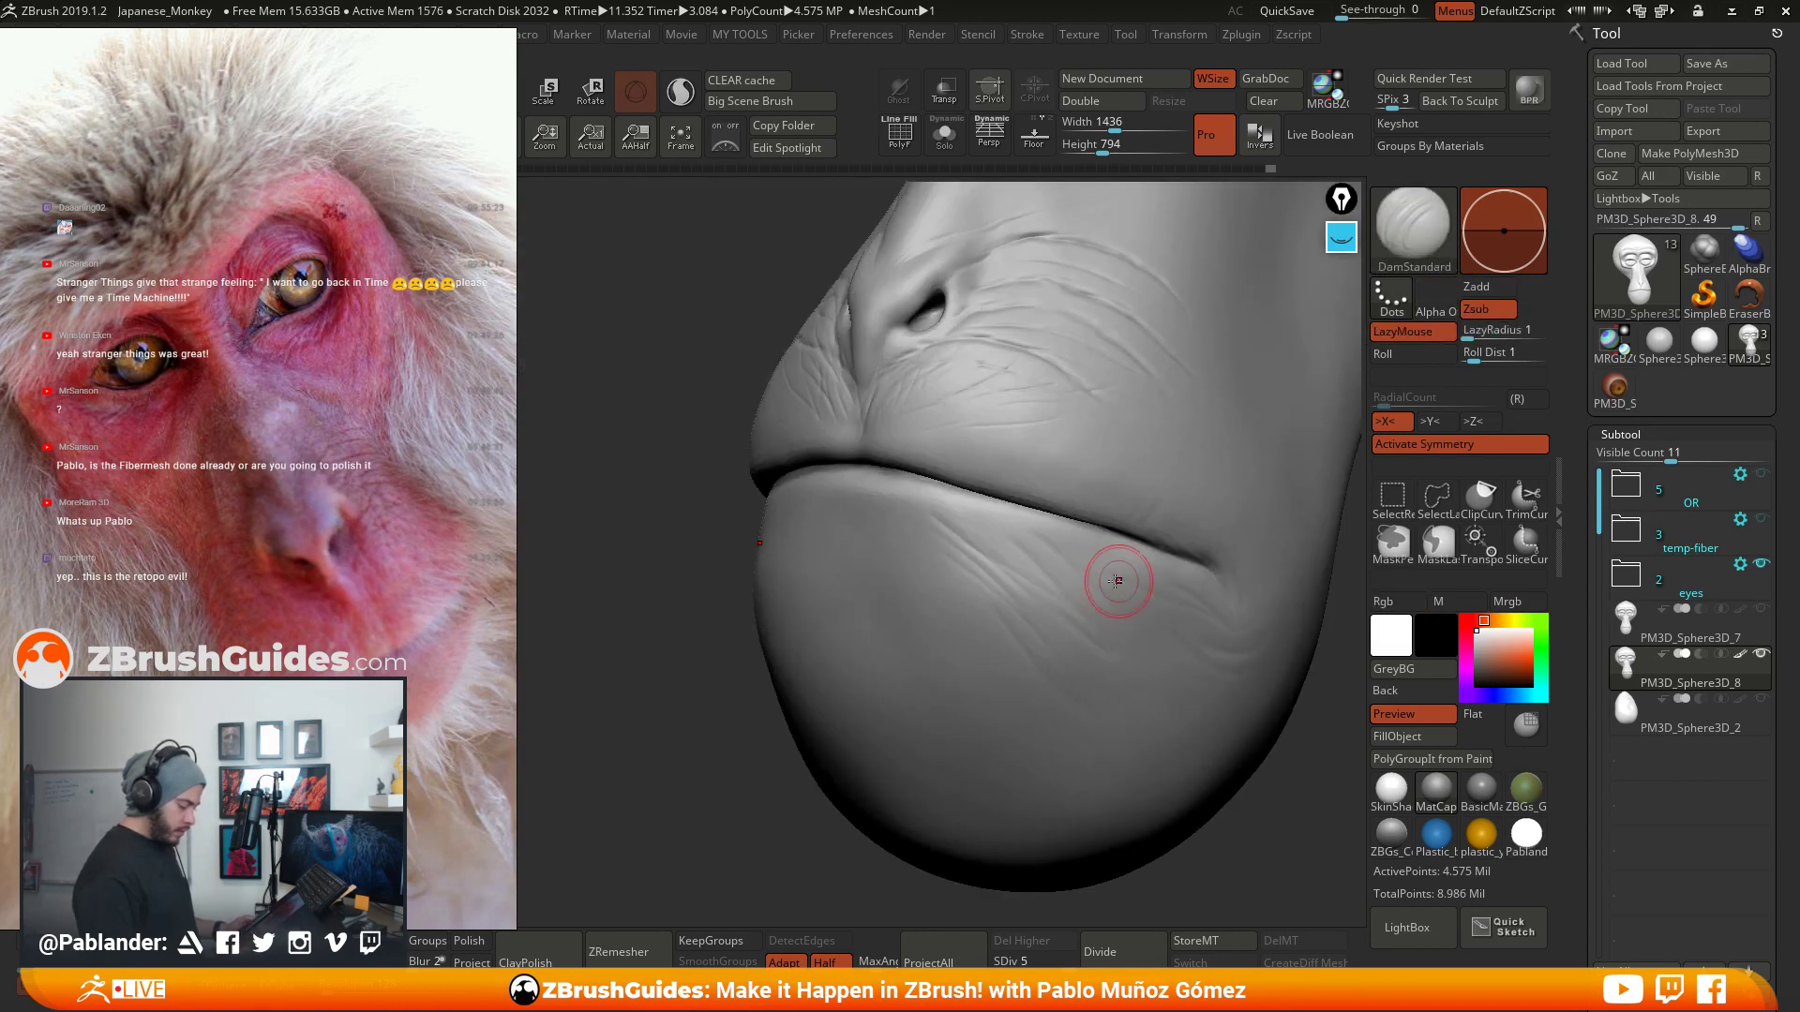
key(shift)
- Turn off symmetry and carve fine horizontal creases across the middle of the lower lip
click(1416, 444)
mouse_move(938, 450)
right_down()
mouse_move(1128, 469)
mouse_move(1069, 544)
right_up()
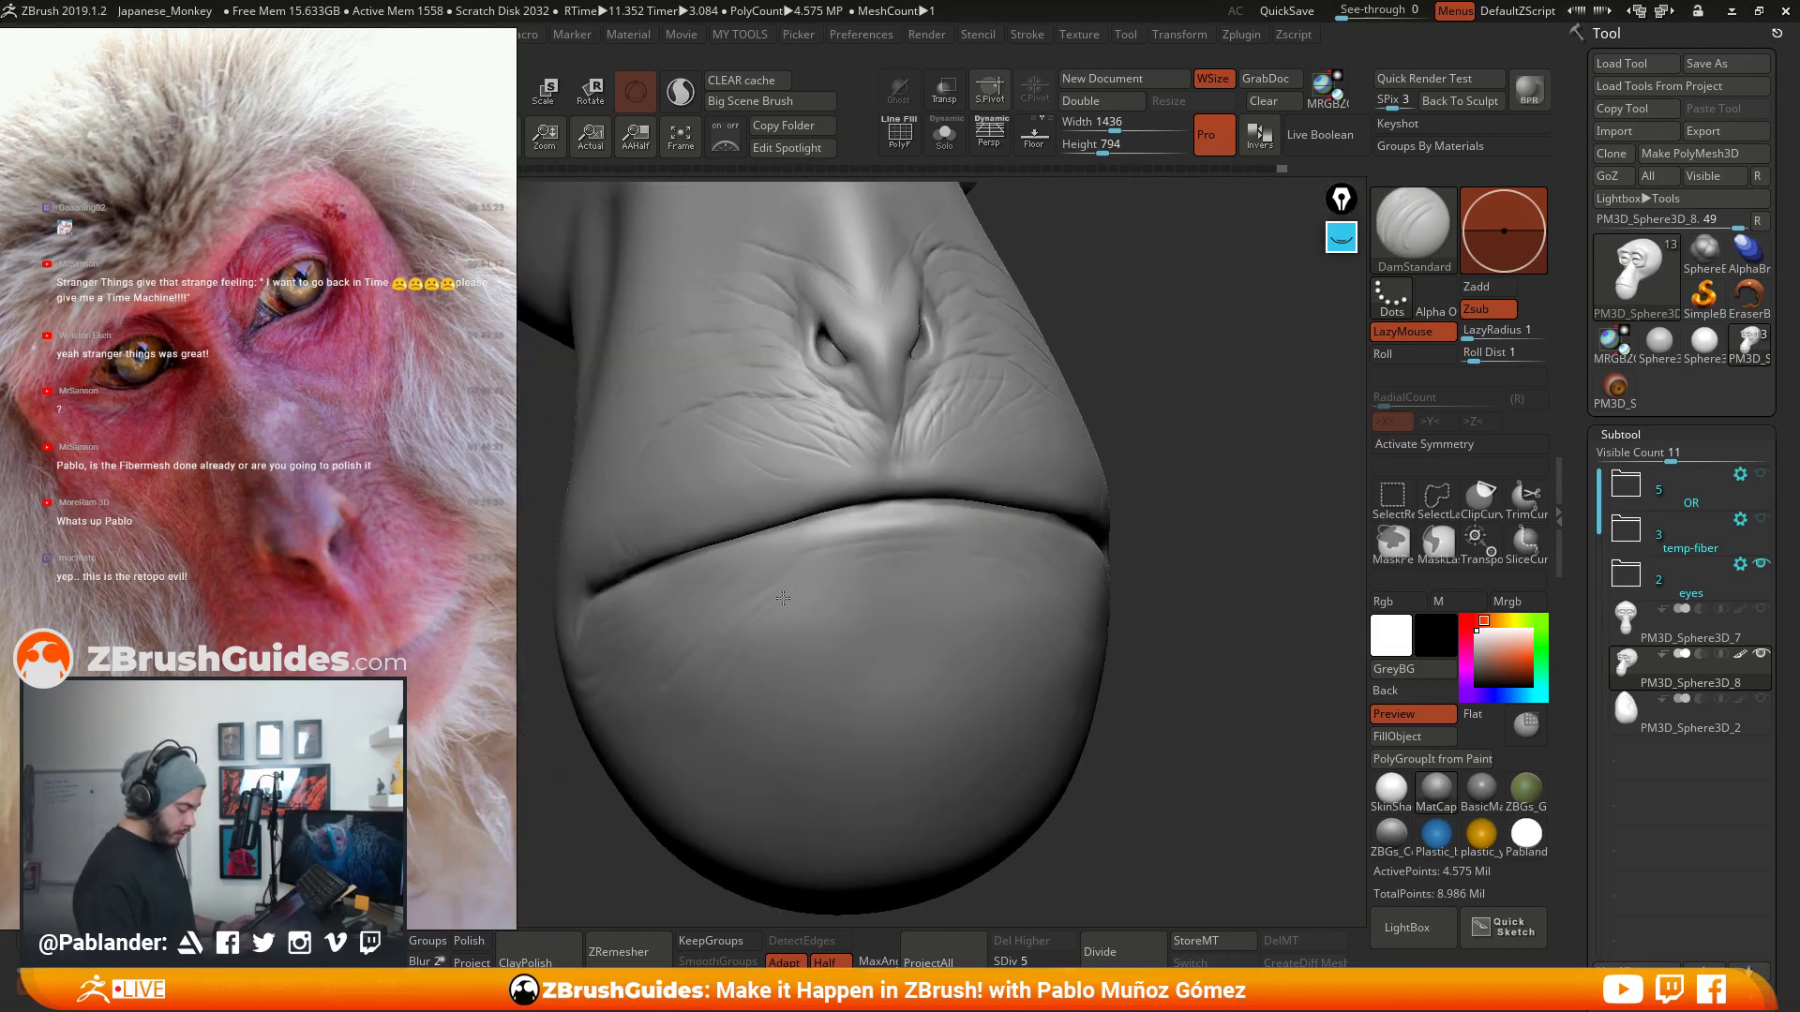
mouse_move(829, 576)
mouse_down()
mouse_move(908, 544)
mouse_move(917, 594)
mouse_move(886, 607)
mouse_up()
key(shift)
mouse_move(975, 563)
right_down()
mouse_move(924, 525)
mouse_move(908, 469)
right_up()
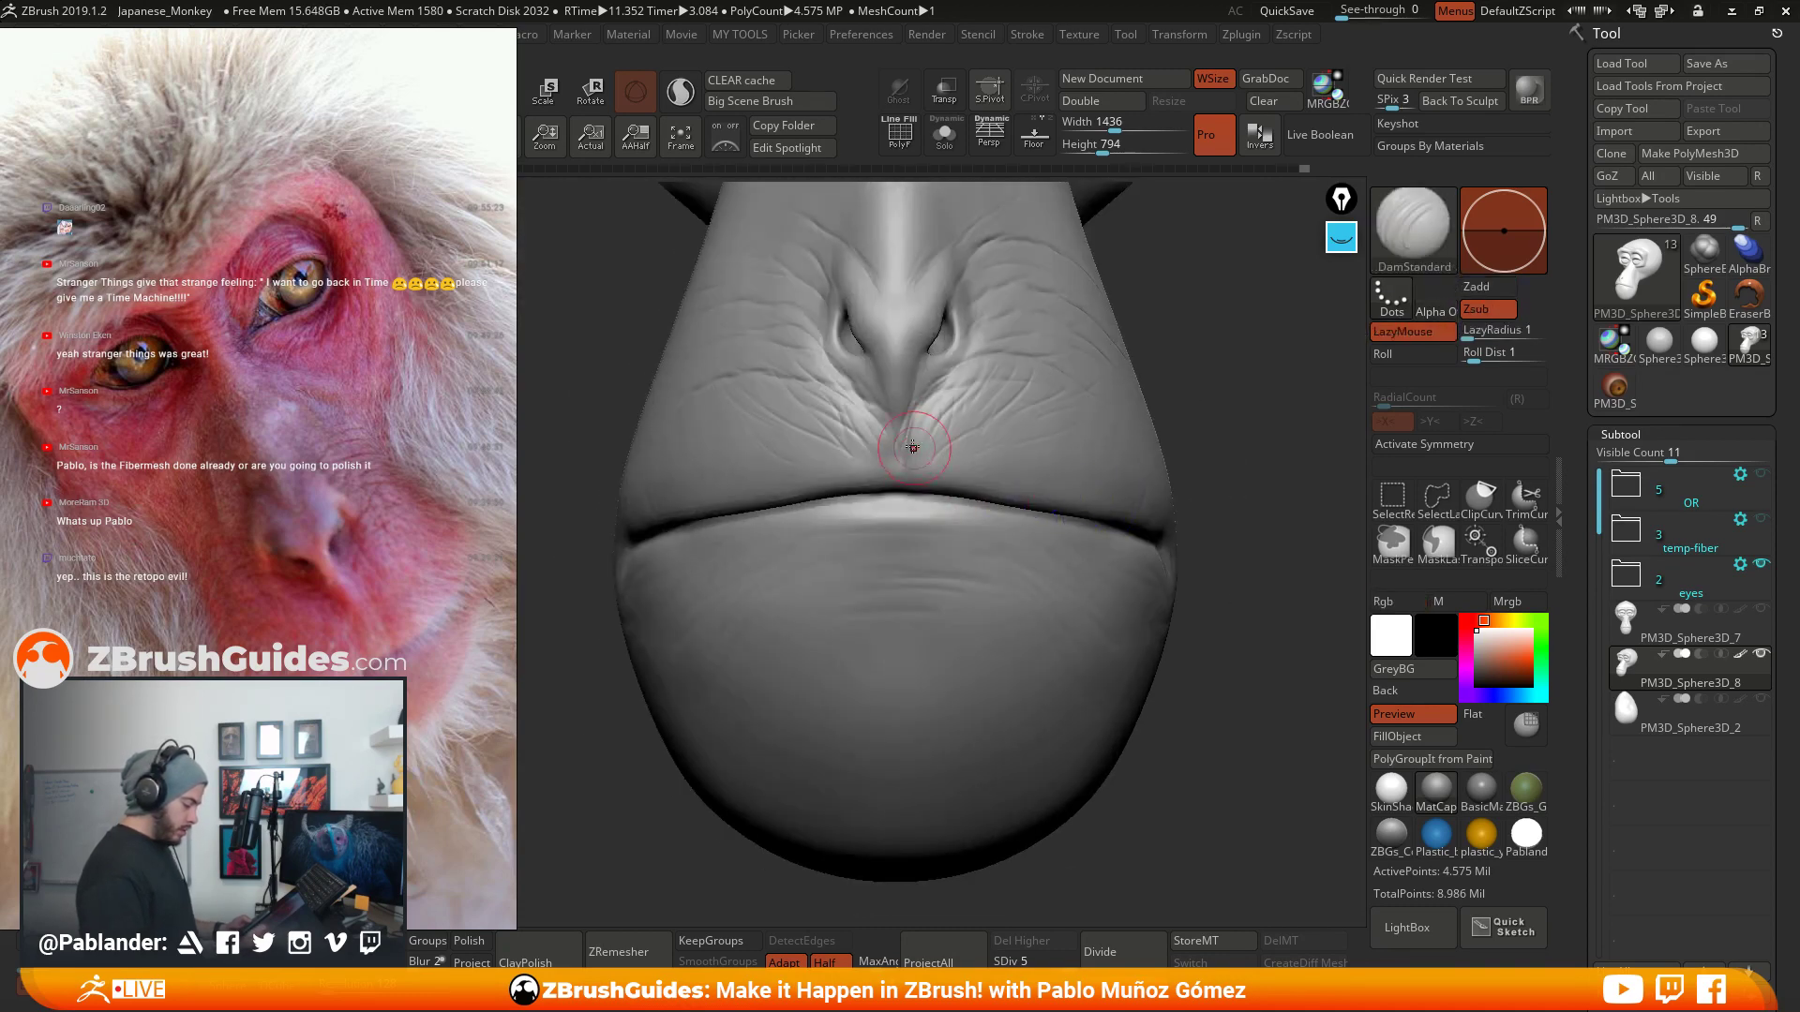
- Soften the wrinkles on the upper lip and beside the nostrils with the Smooth Stronger brush
key(shift)
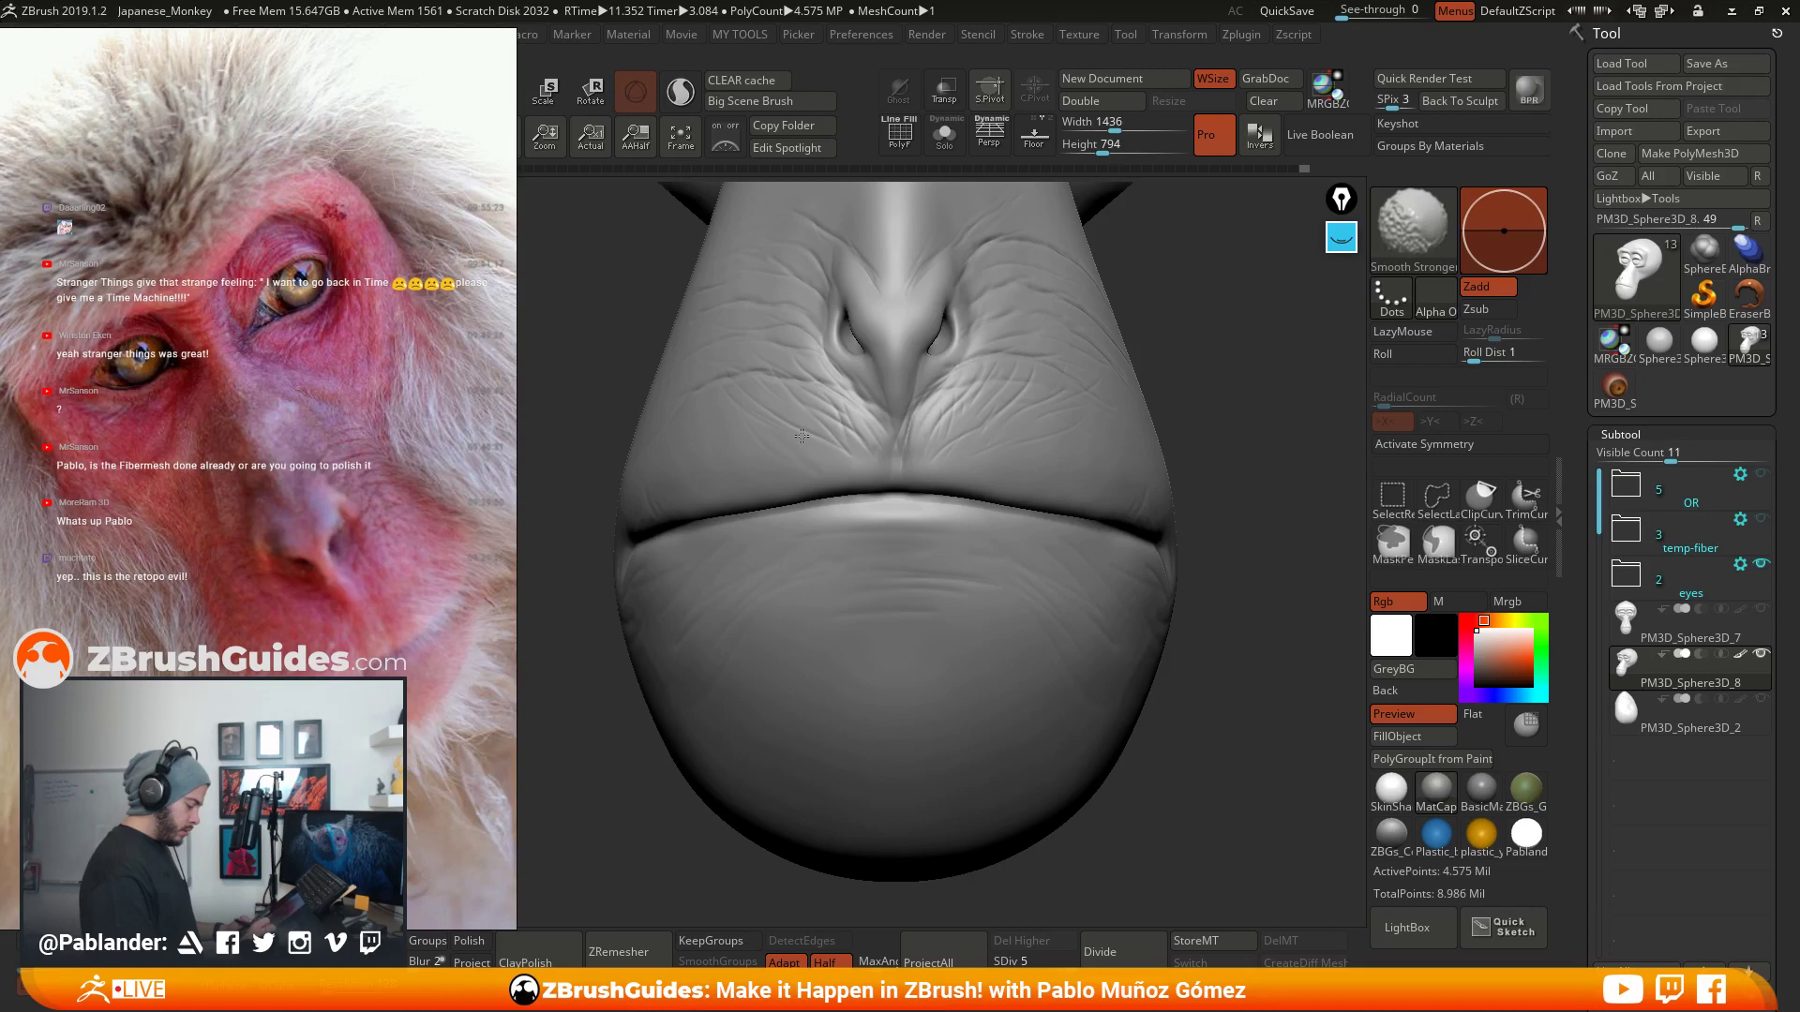
alt+right_drag(1035, 463, 1020, 562)
shift+drag(977, 396, 1004, 350)
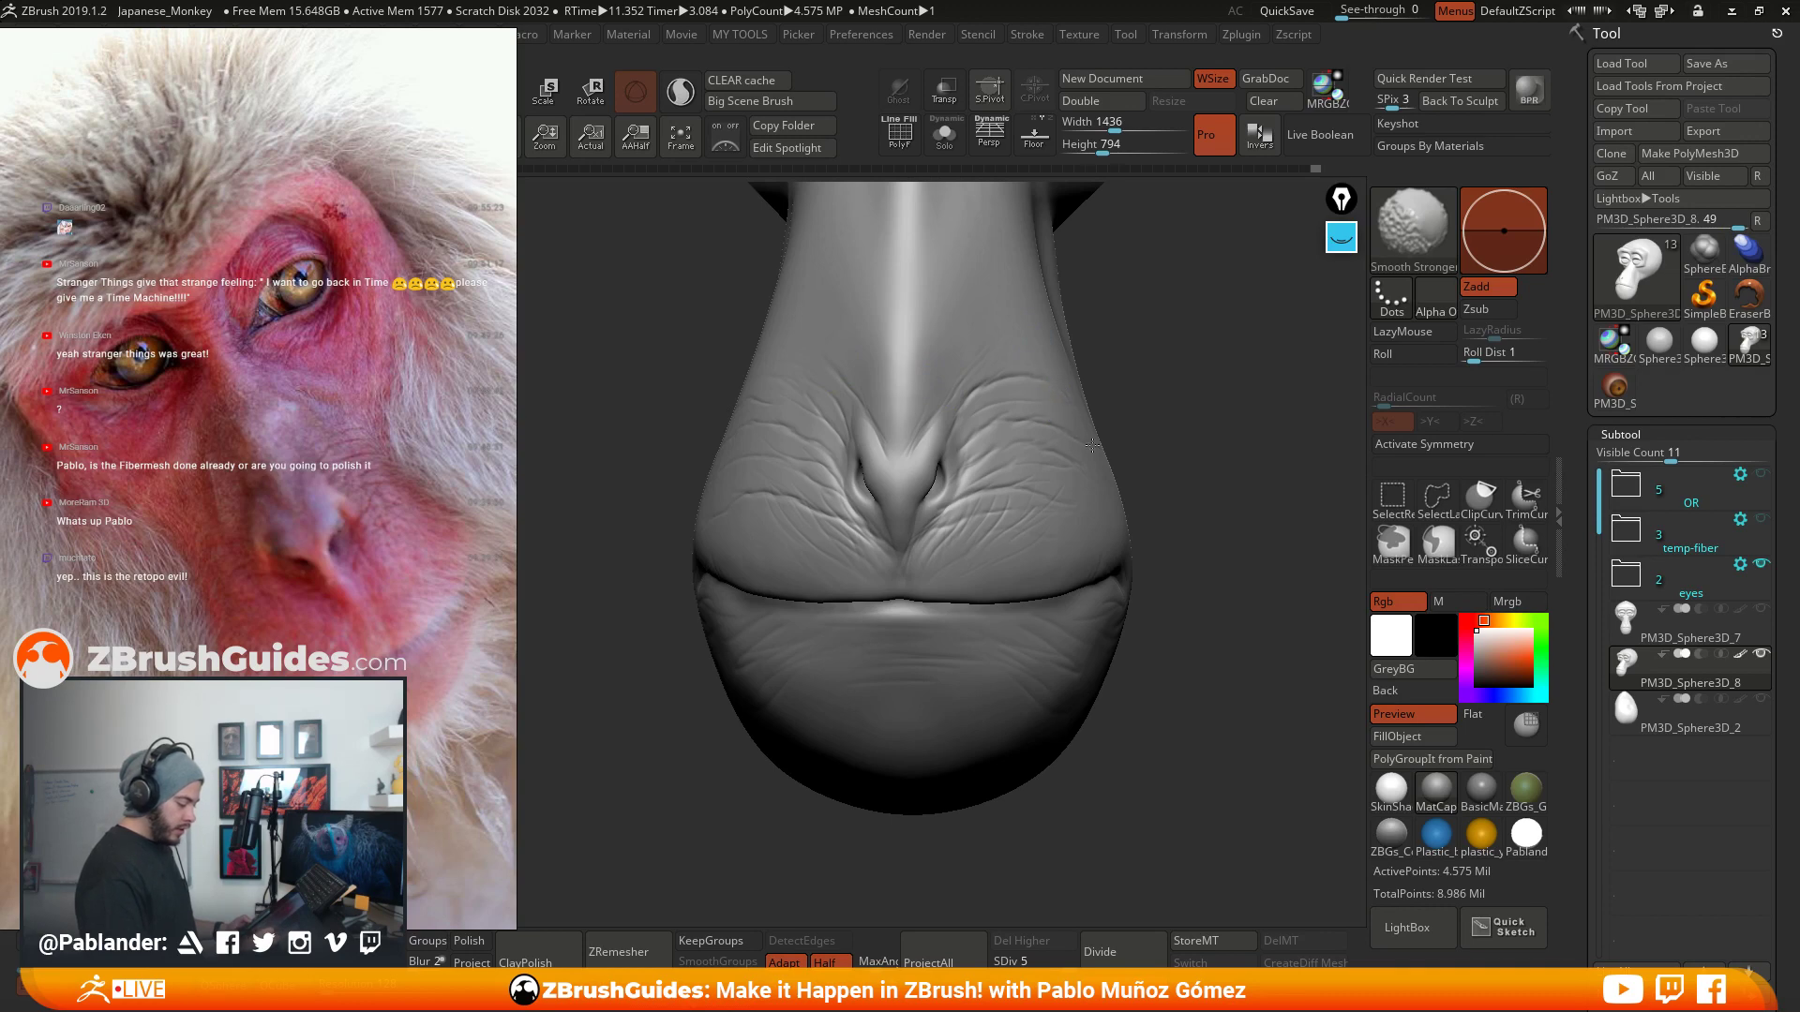
mouse_move(1123, 501)
alt+right_down()
mouse_move(1125, 562)
mouse_move(1151, 429)
mouse_move(1132, 543)
mouse_move(1115, 509)
alt+right_up()
- Reduce the brush size and carve fine diagonal wrinkles along the pouch under the monkey's left eye
mouse_move(971, 397)
ctrl+right_down()
mouse_move(928, 497)
mouse_move(988, 435)
ctrl+right_up()
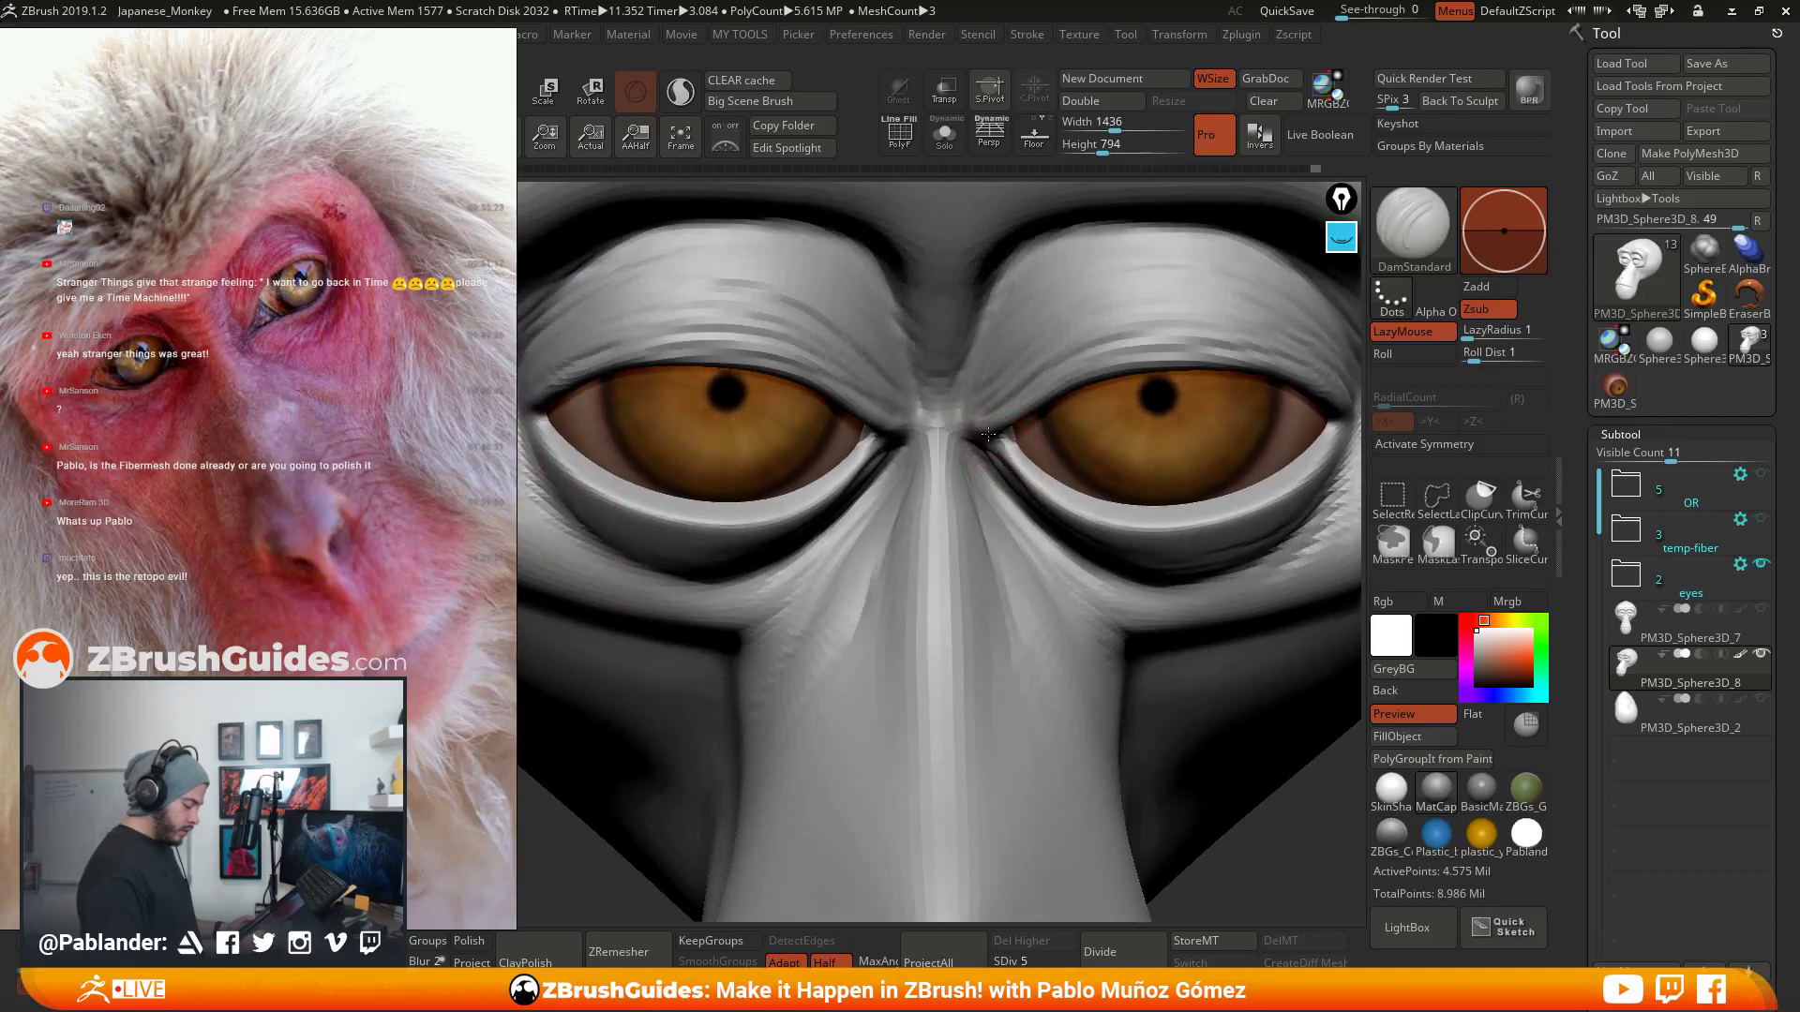
key(space)
drag(988, 435, 973, 436)
alt+right_drag(1221, 583, 1141, 455)
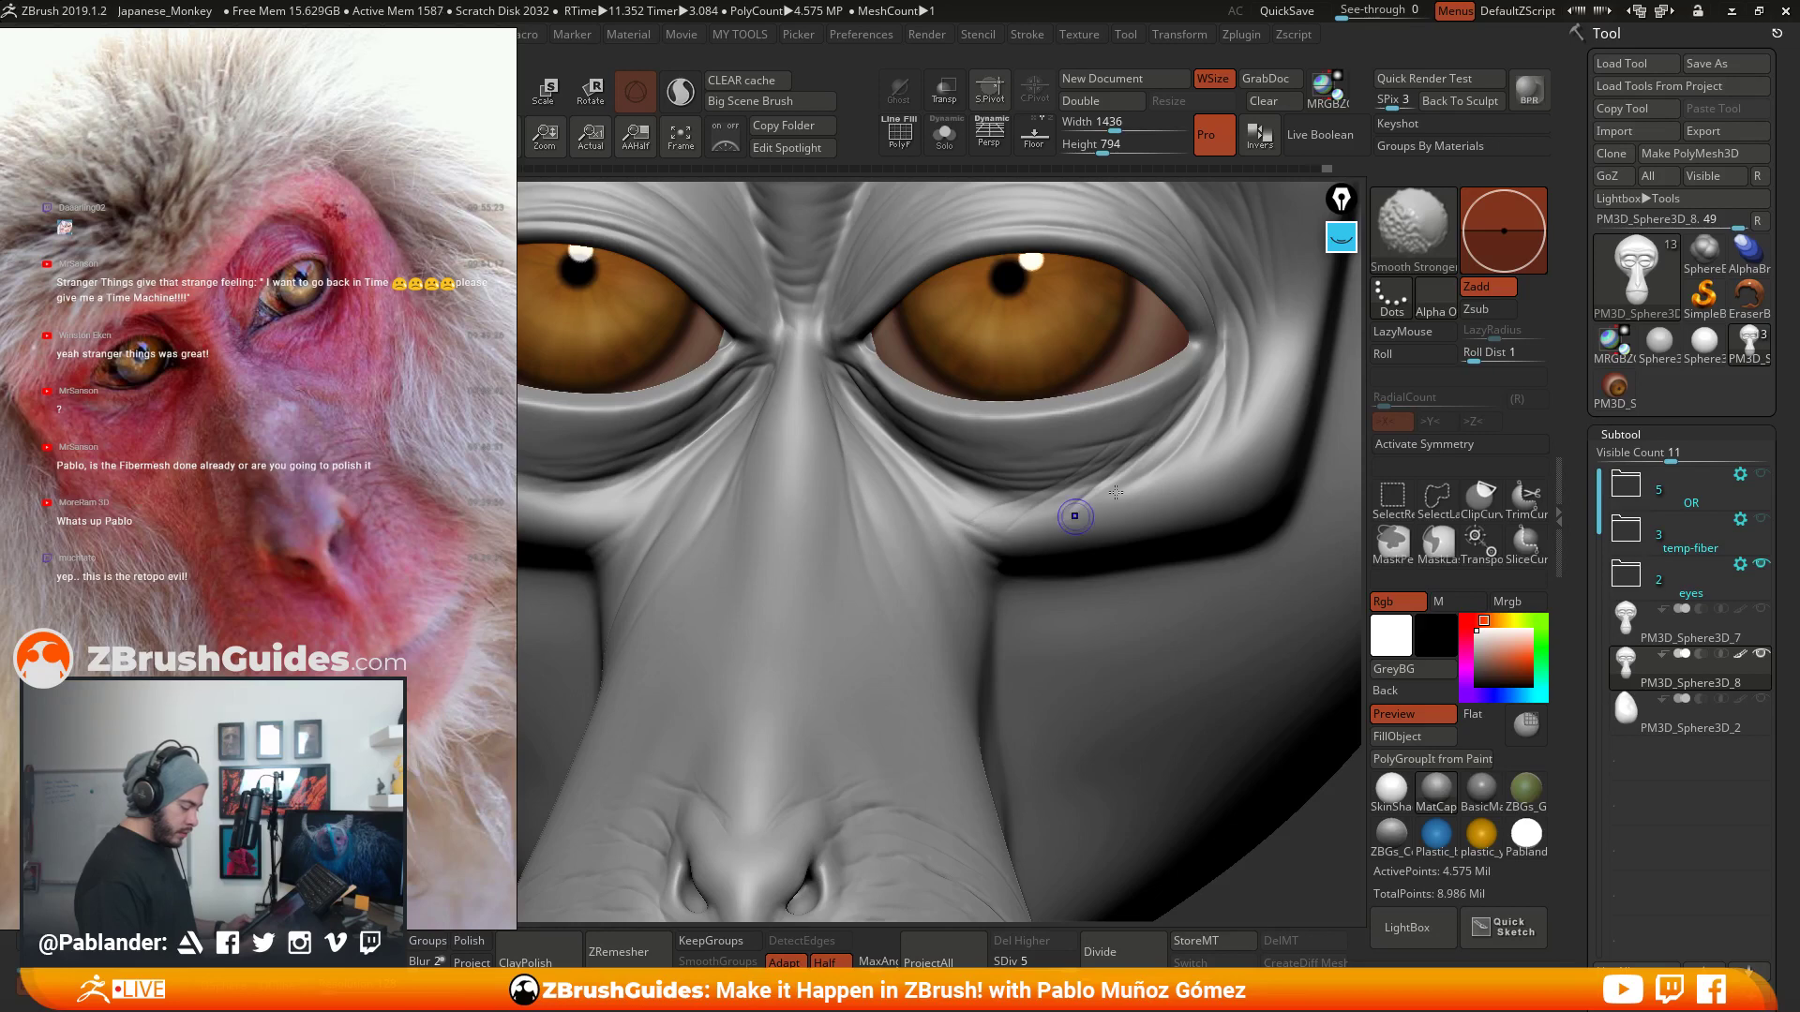
drag(1210, 391, 1161, 483)
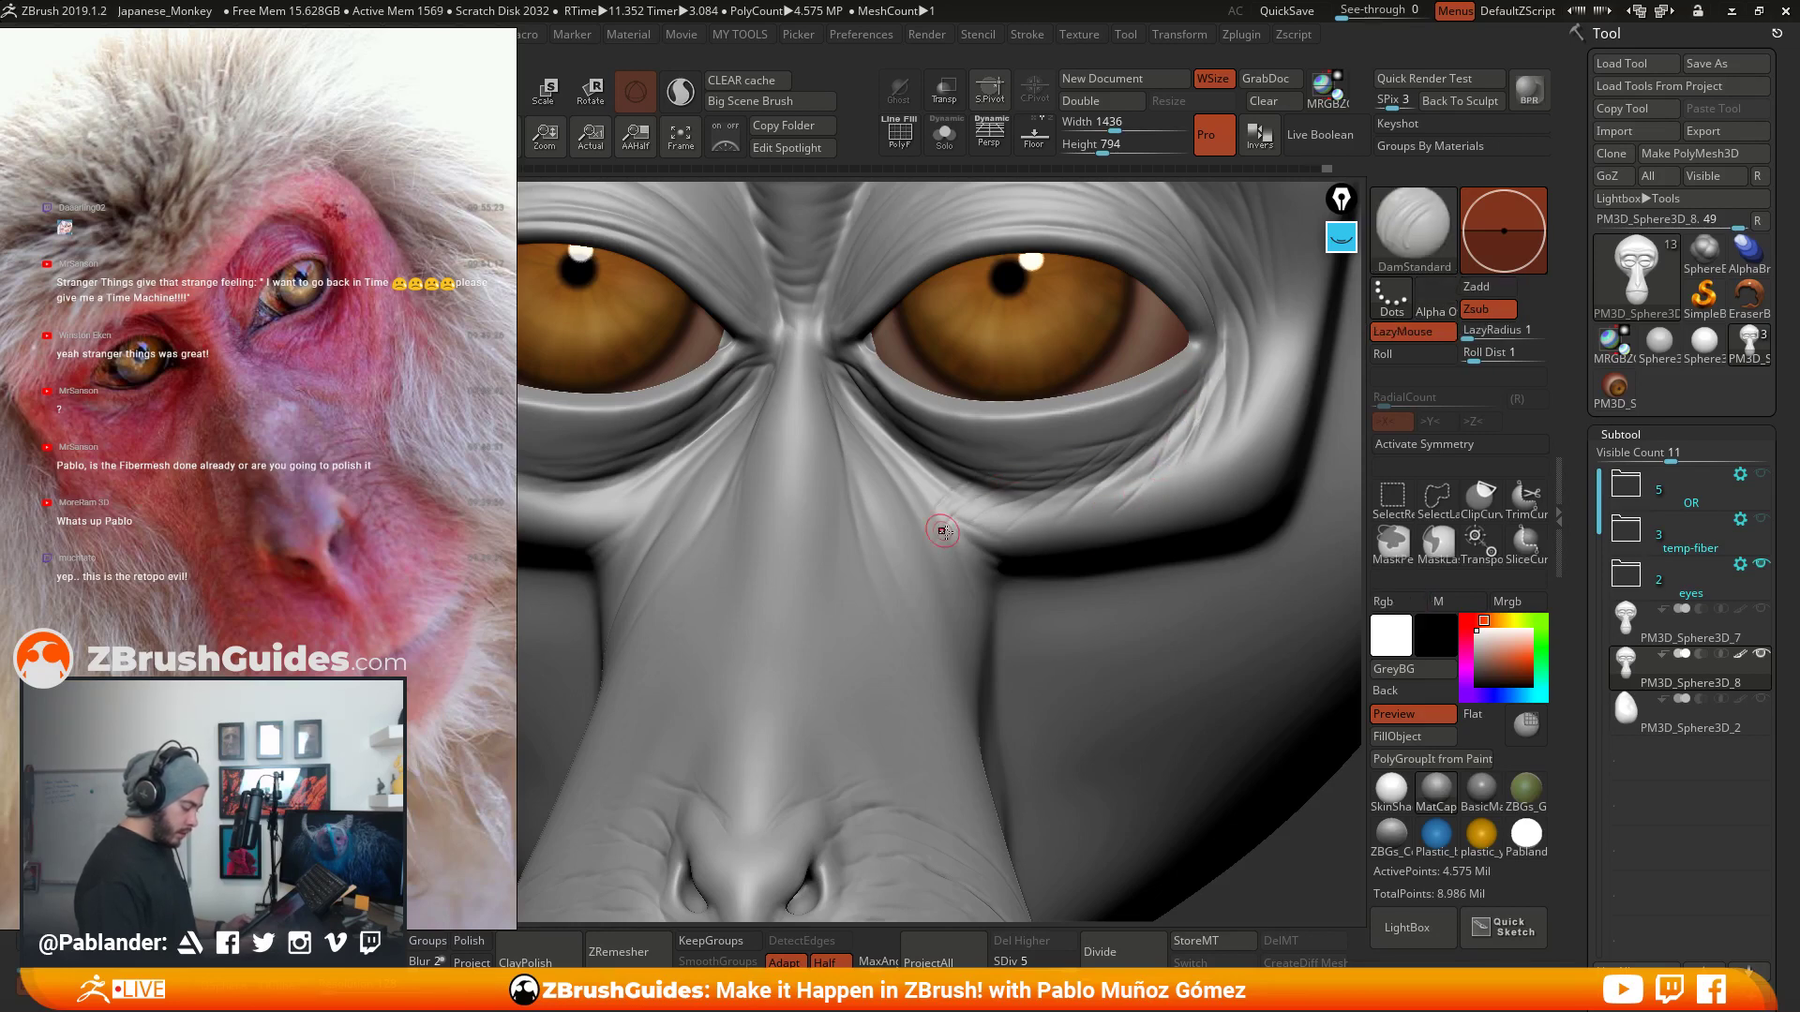
- Smooth and recut the short creases where the left eye pouch meets the side of the nose
shift+drag(945, 530, 966, 521)
alt+right_drag(1021, 519, 1099, 493)
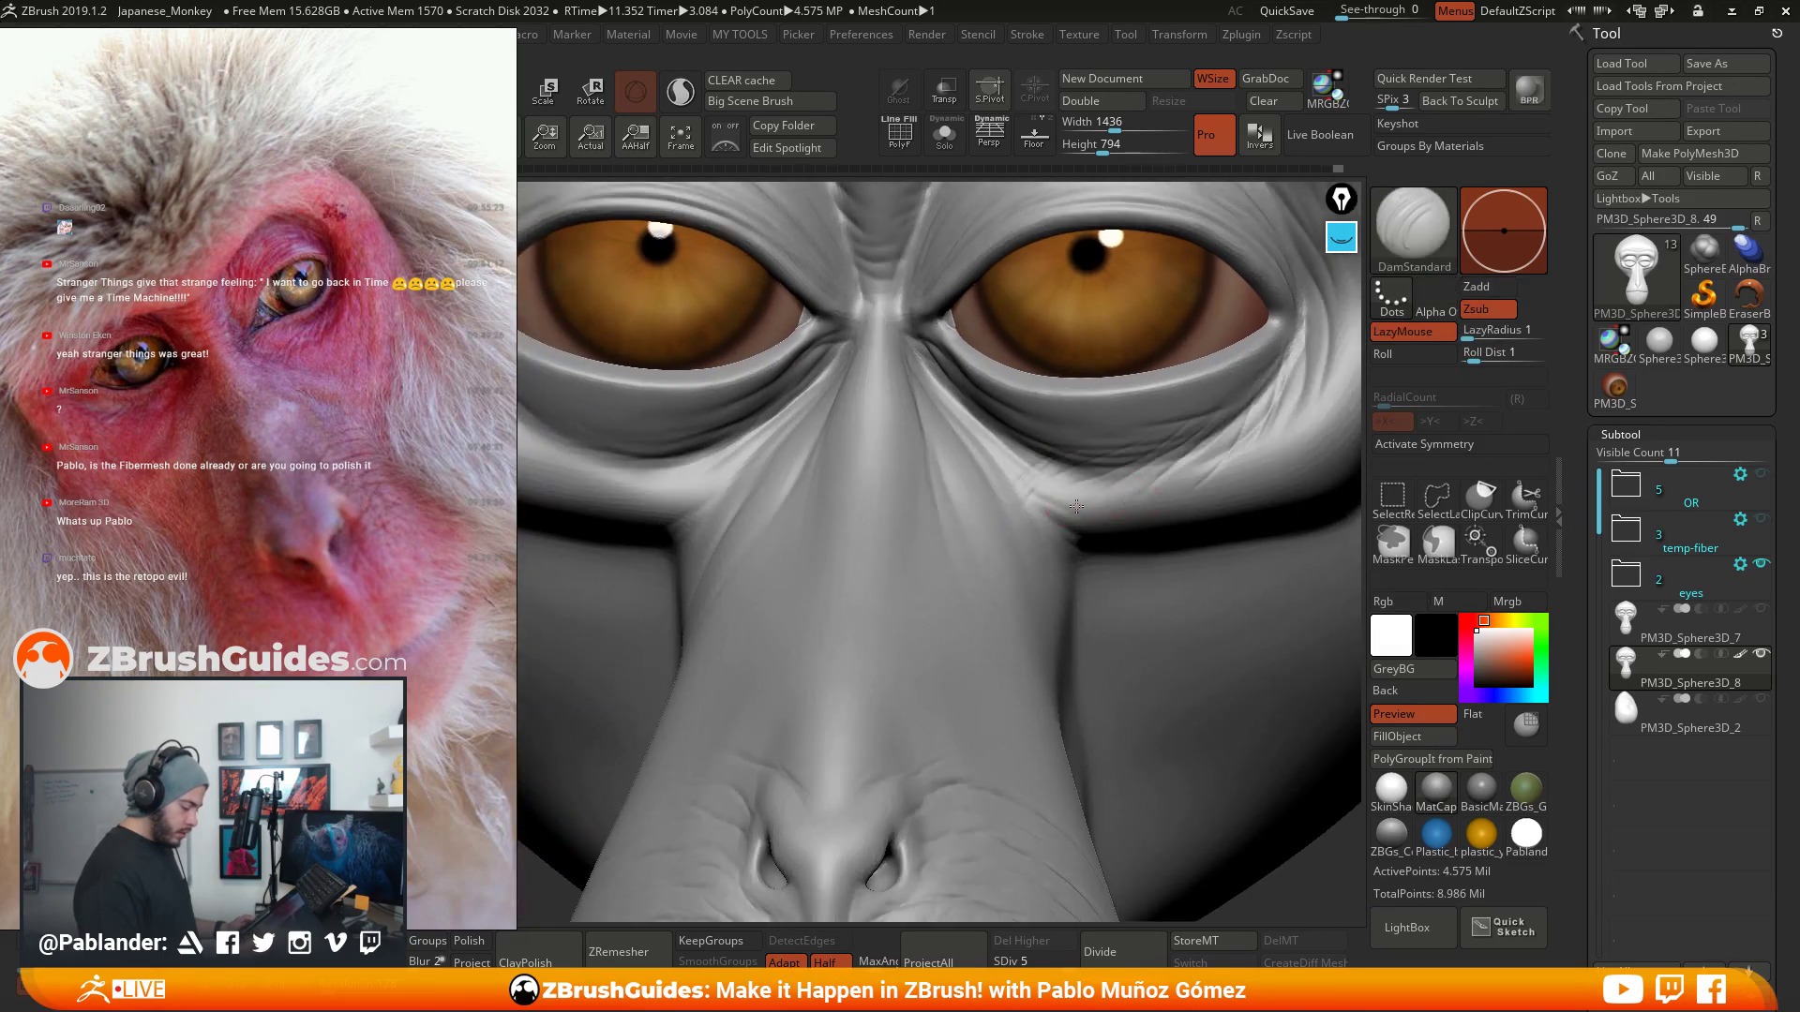
drag(1117, 499, 1238, 432)
drag(1033, 483, 1061, 461)
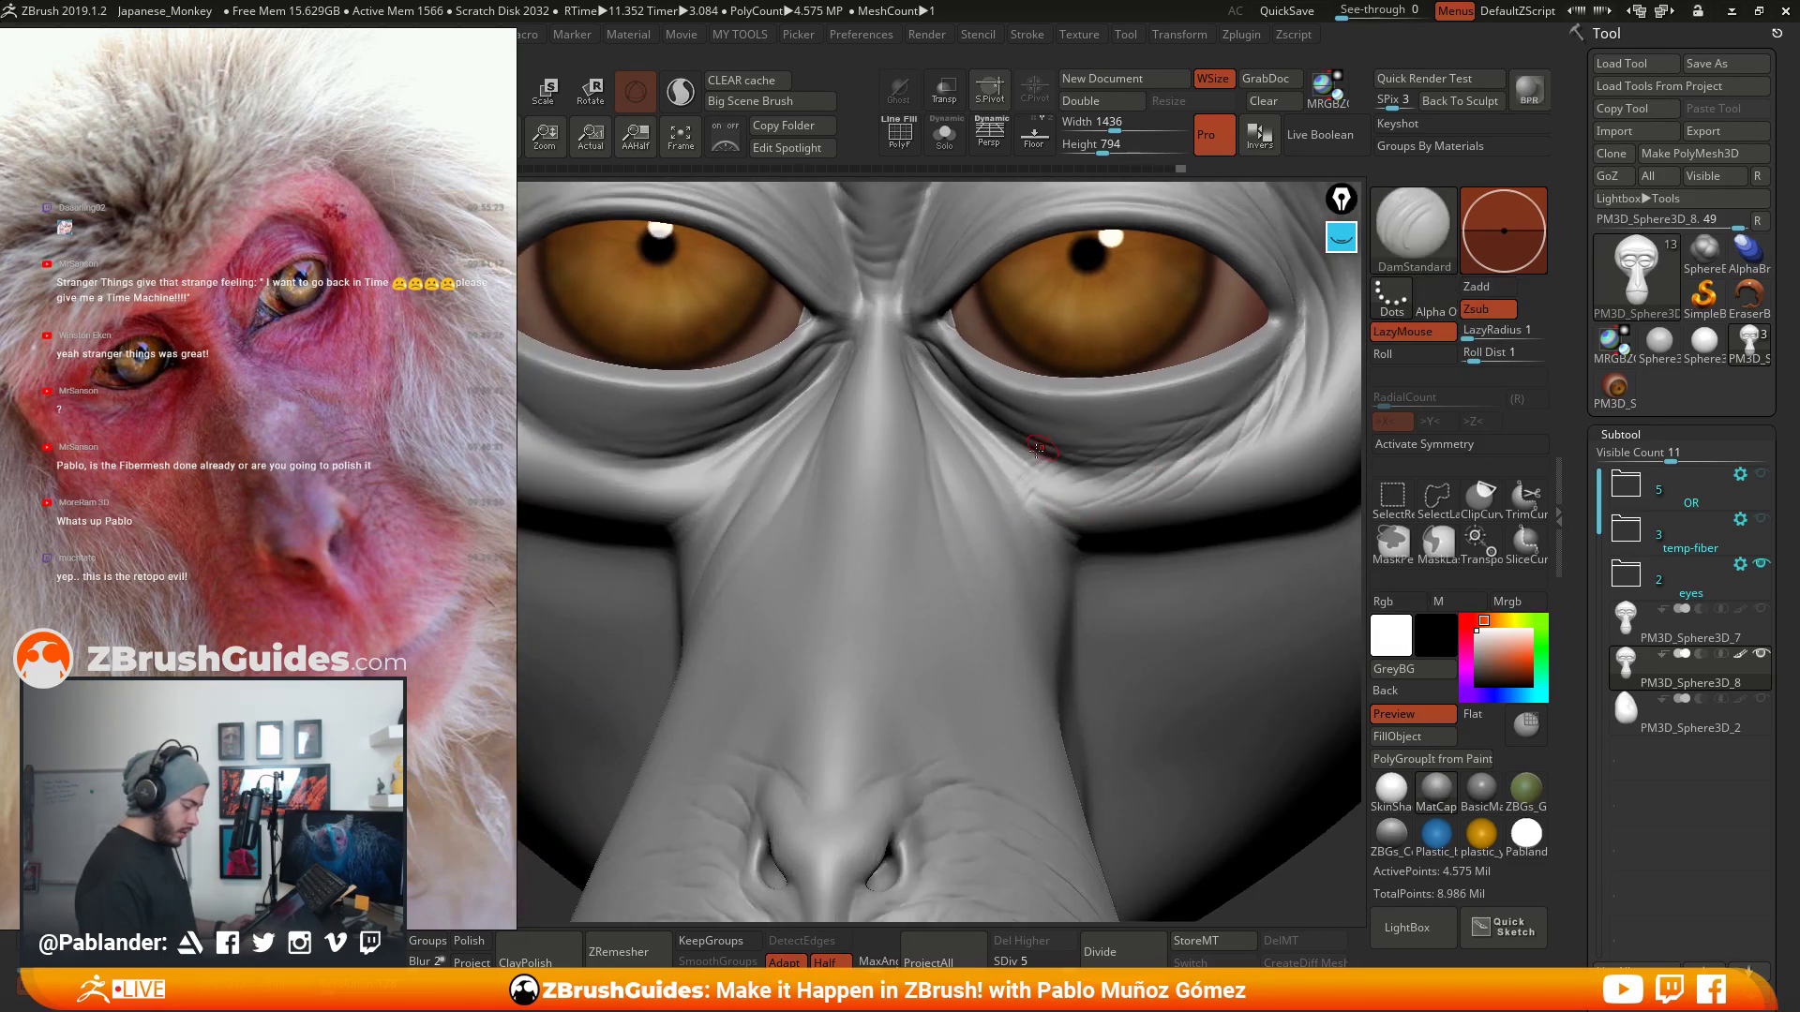
- Carve fine curved wrinkles under the monkey's right eye, from the outer corner down to the nose
alt+right_drag(897, 478, 1050, 476)
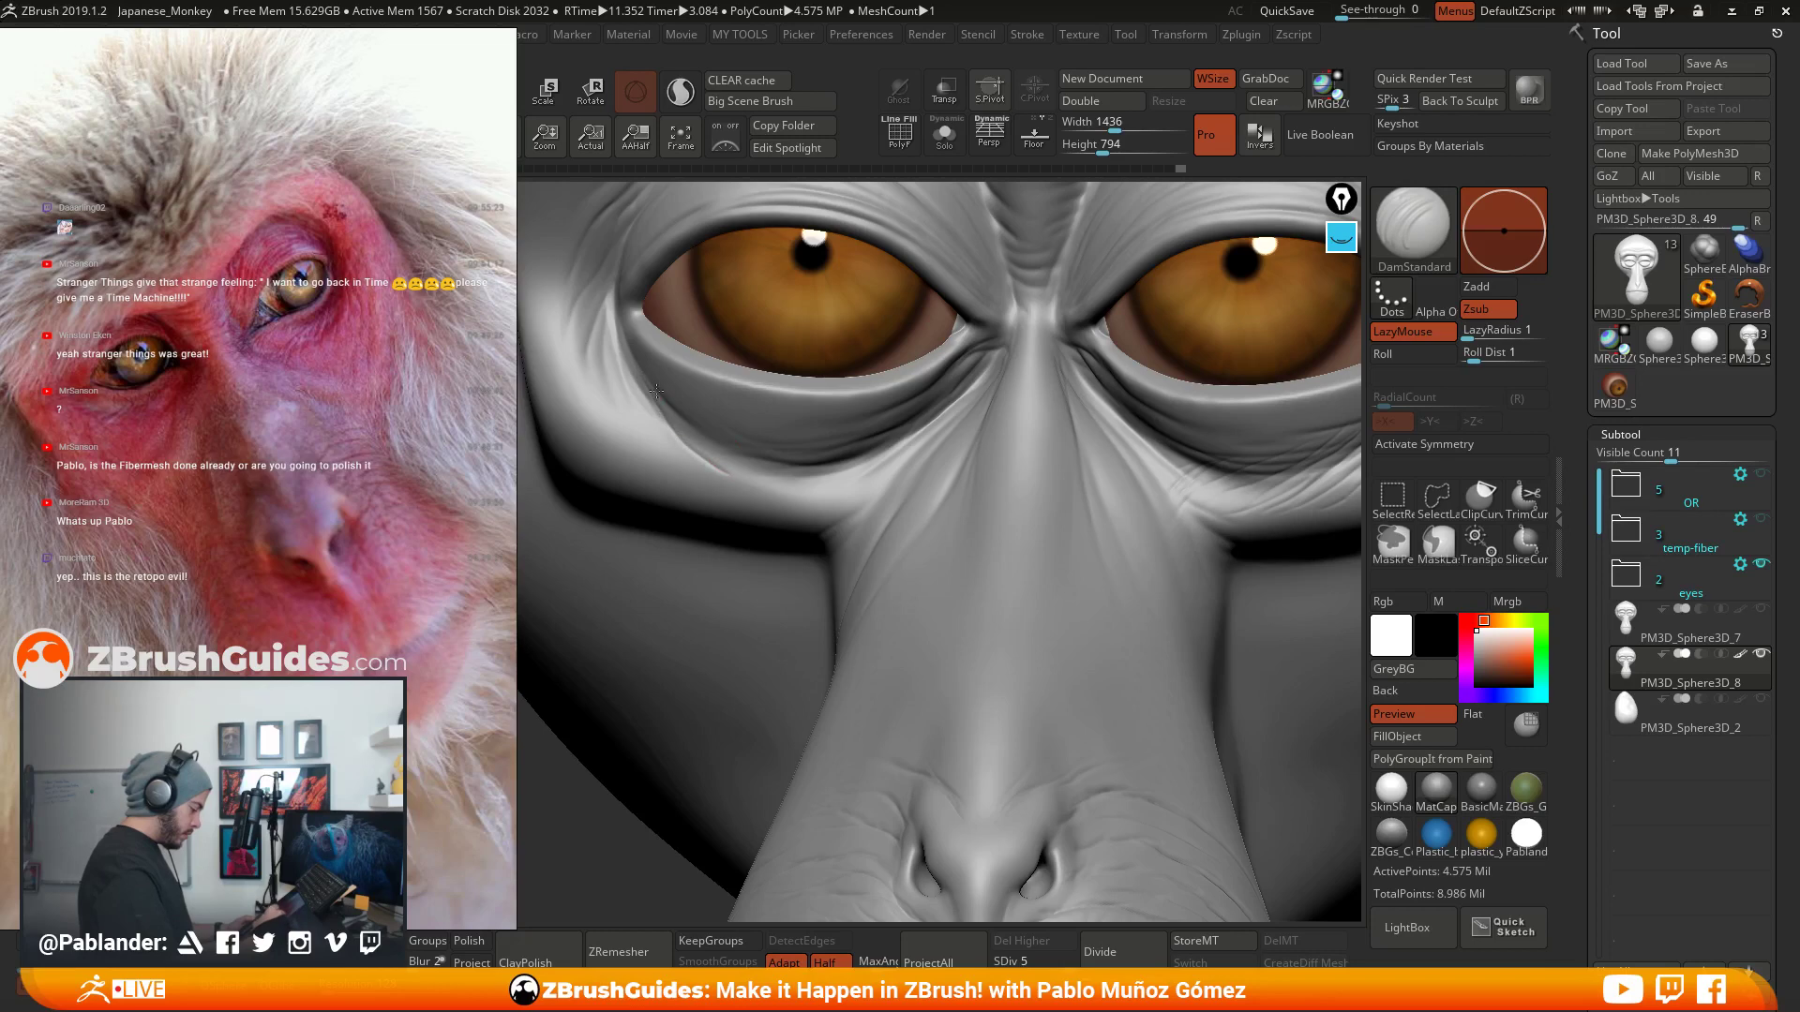
drag(705, 422, 855, 489)
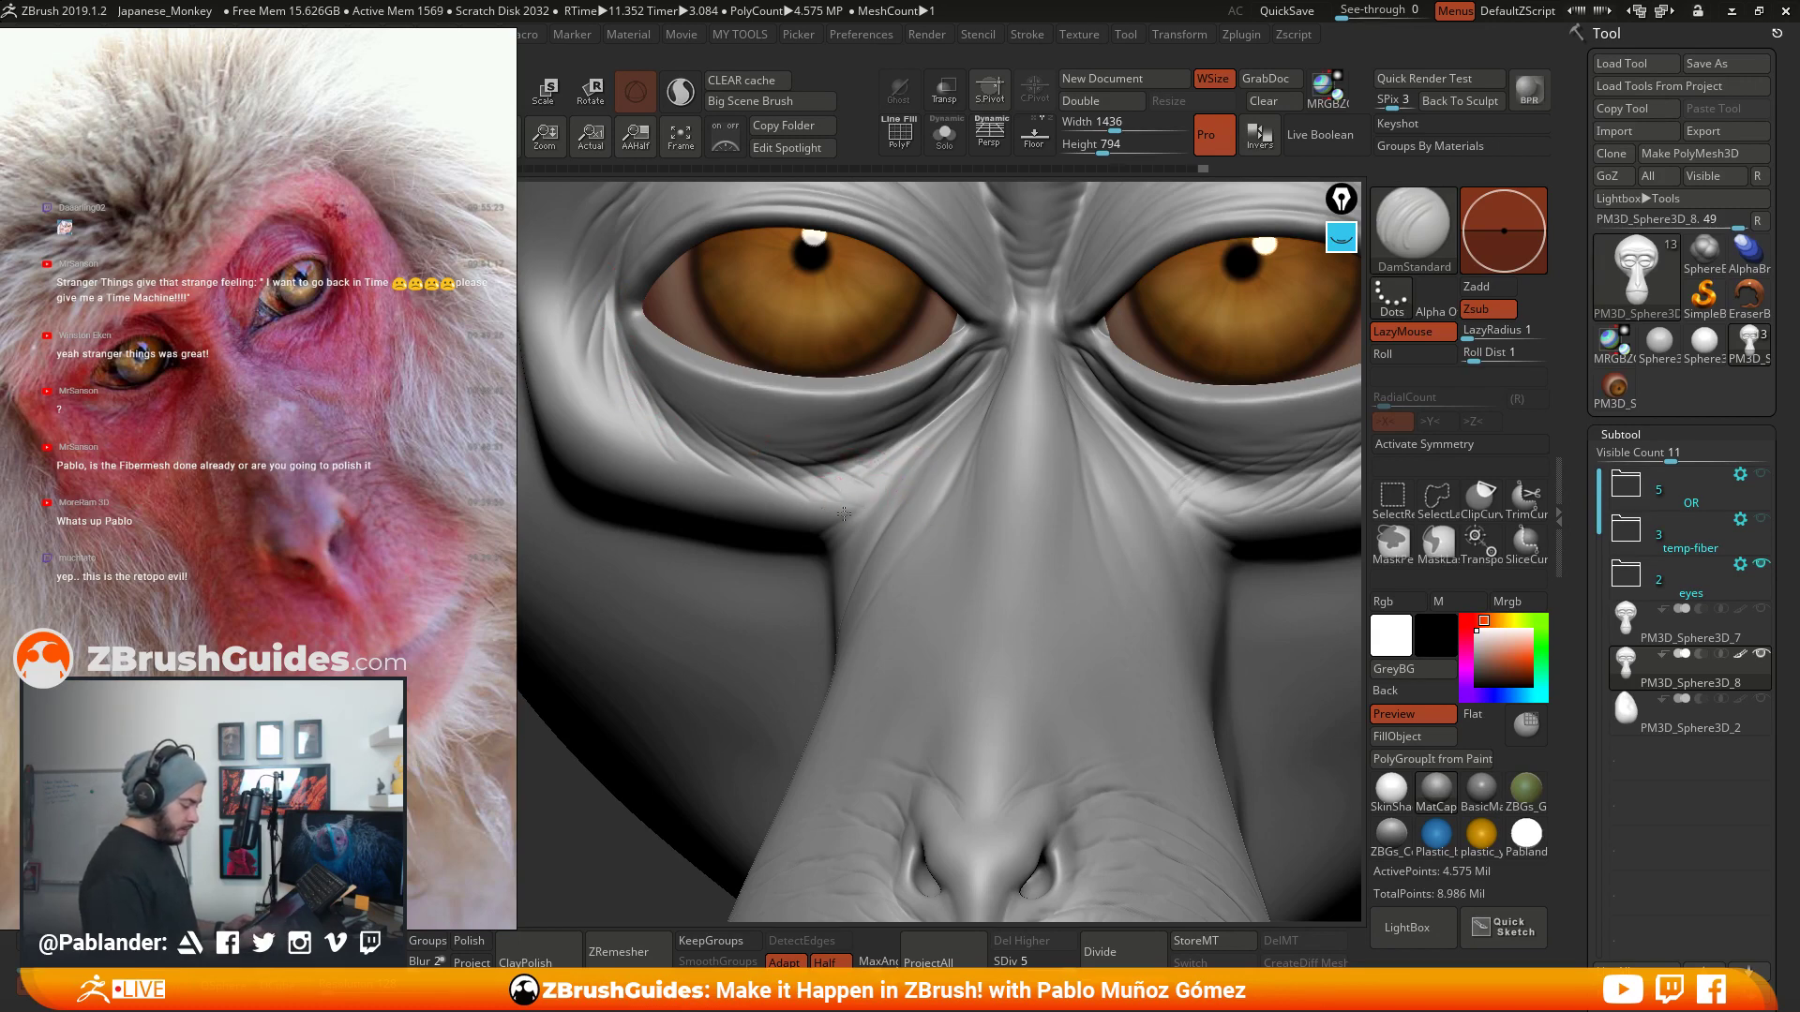
key(shift)
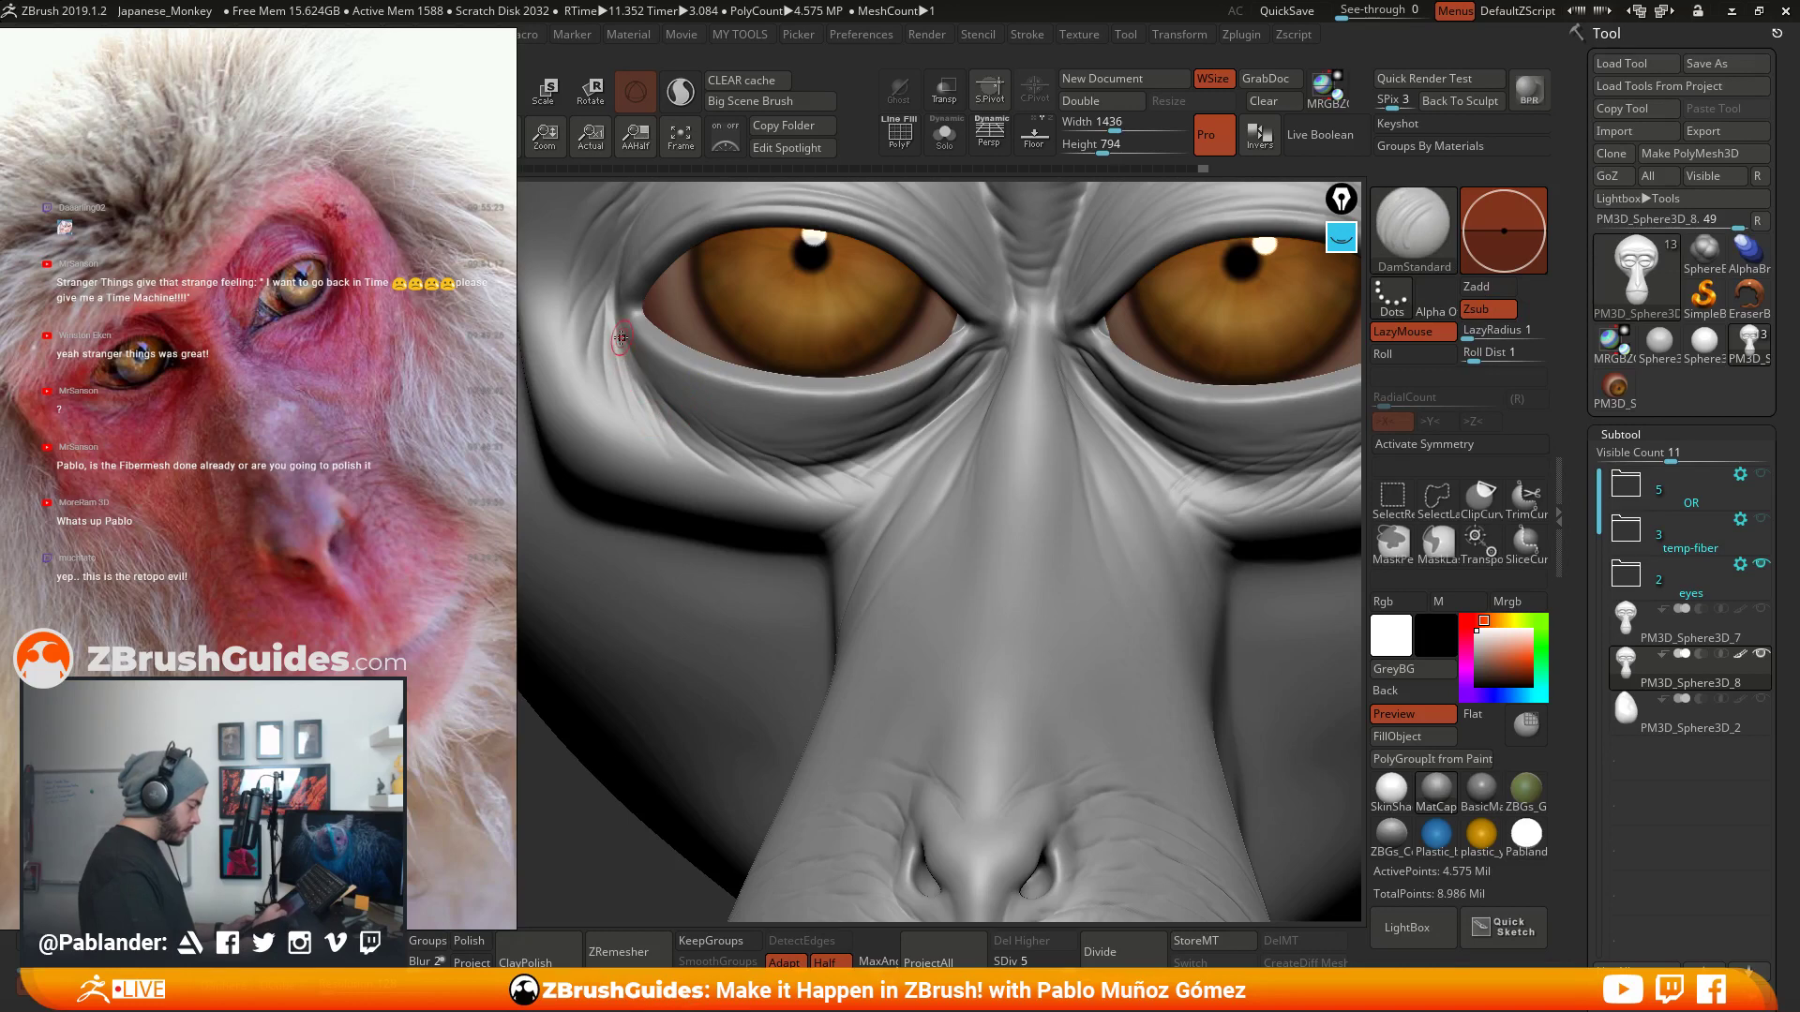
alt+right_drag(960, 497, 1003, 570)
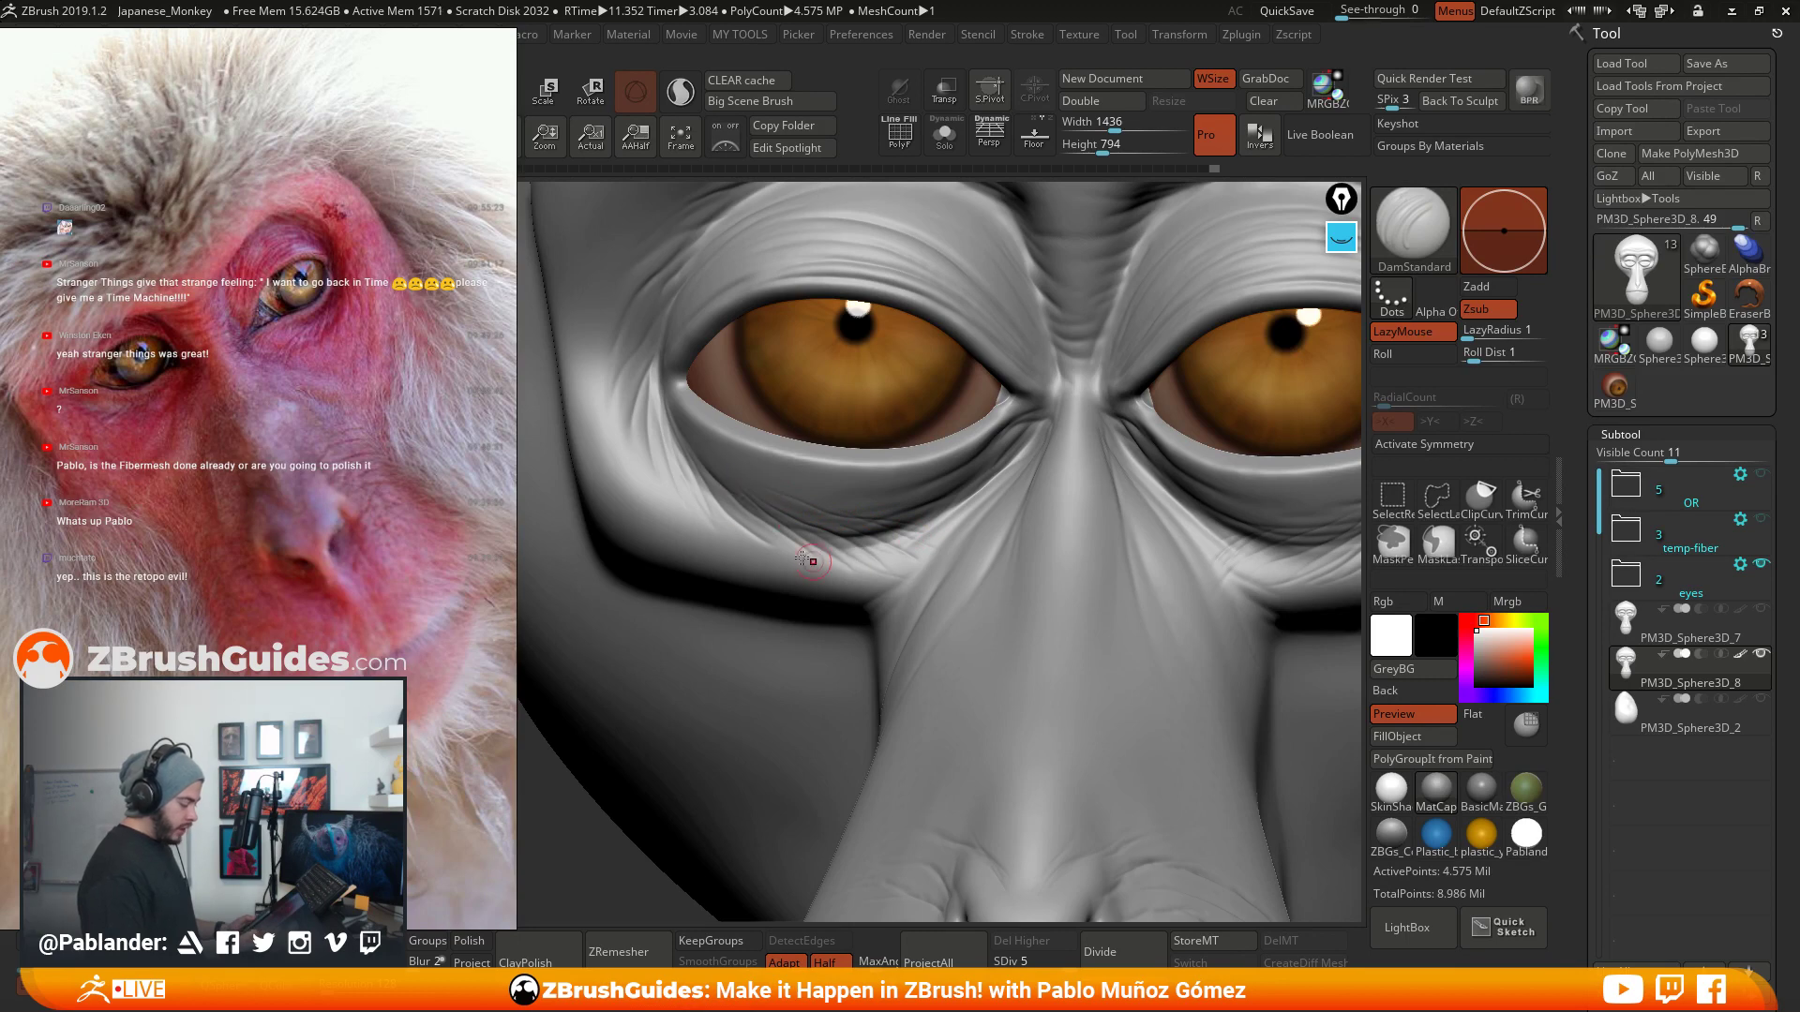
- Refine the fine creases around the inner eye corners, upper eyelids and nose bridge
right_drag(882, 459, 1057, 460)
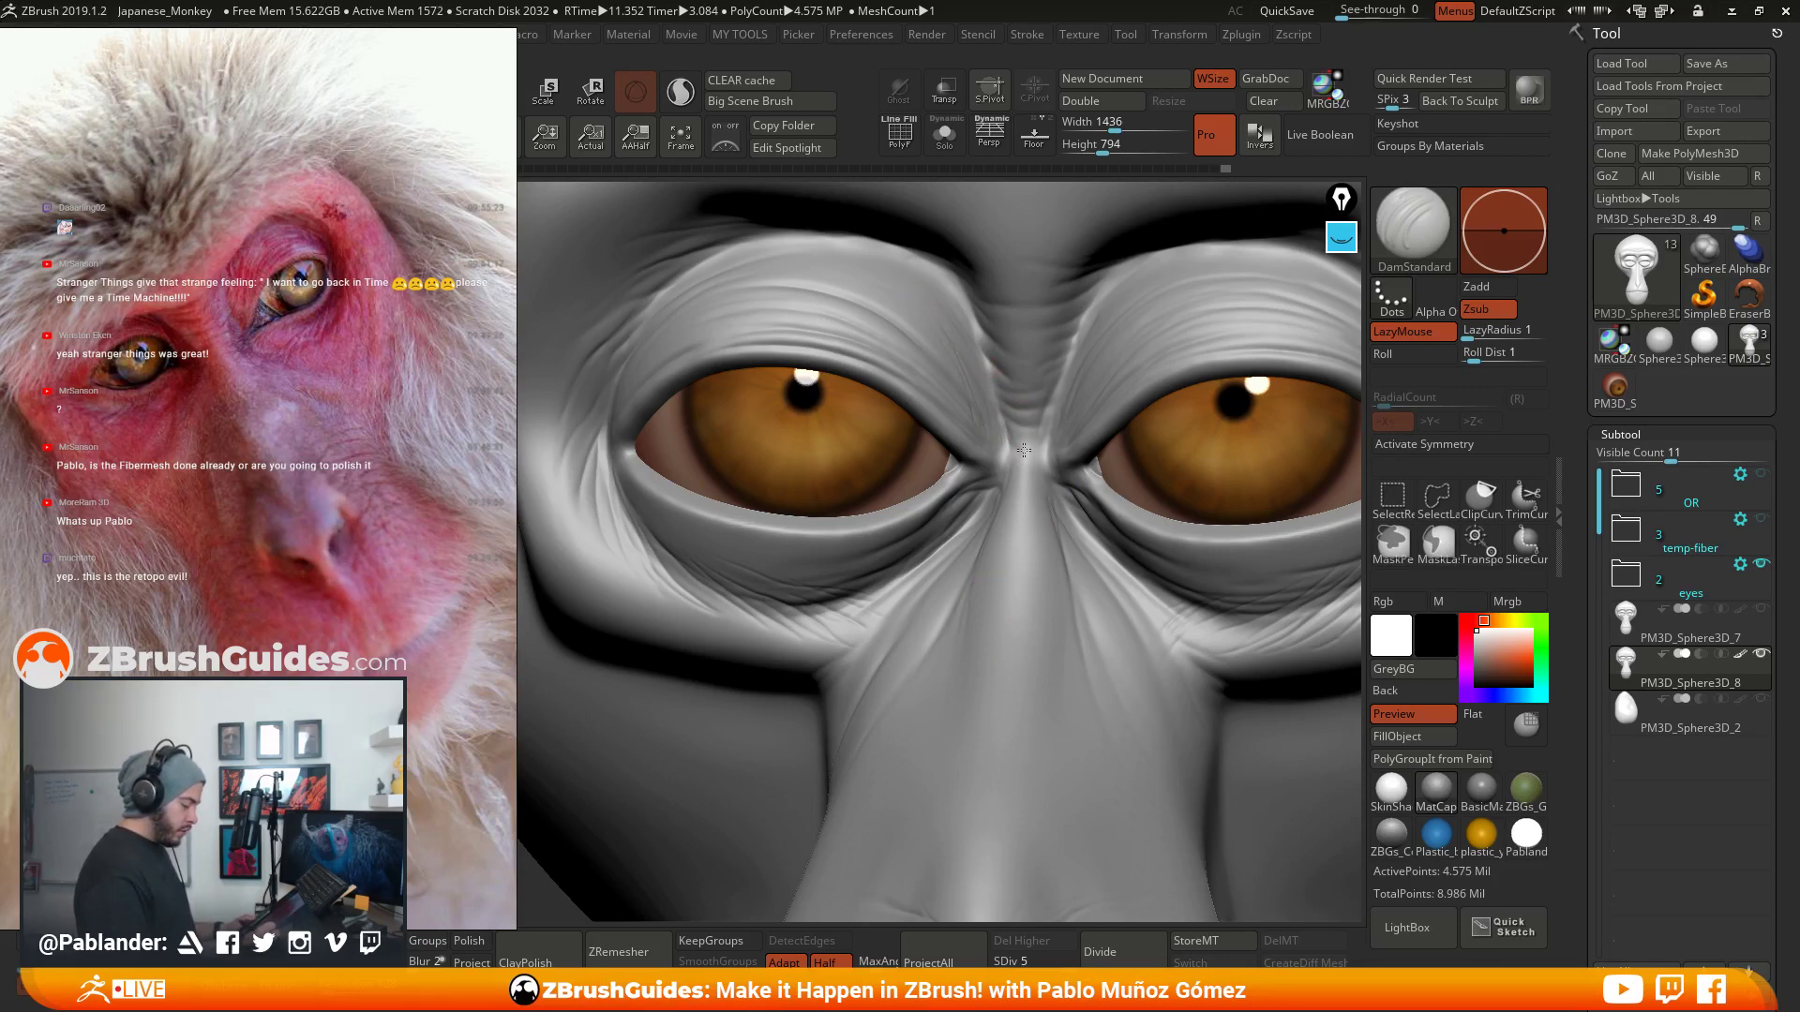
alt+right_drag(1145, 272, 1112, 326)
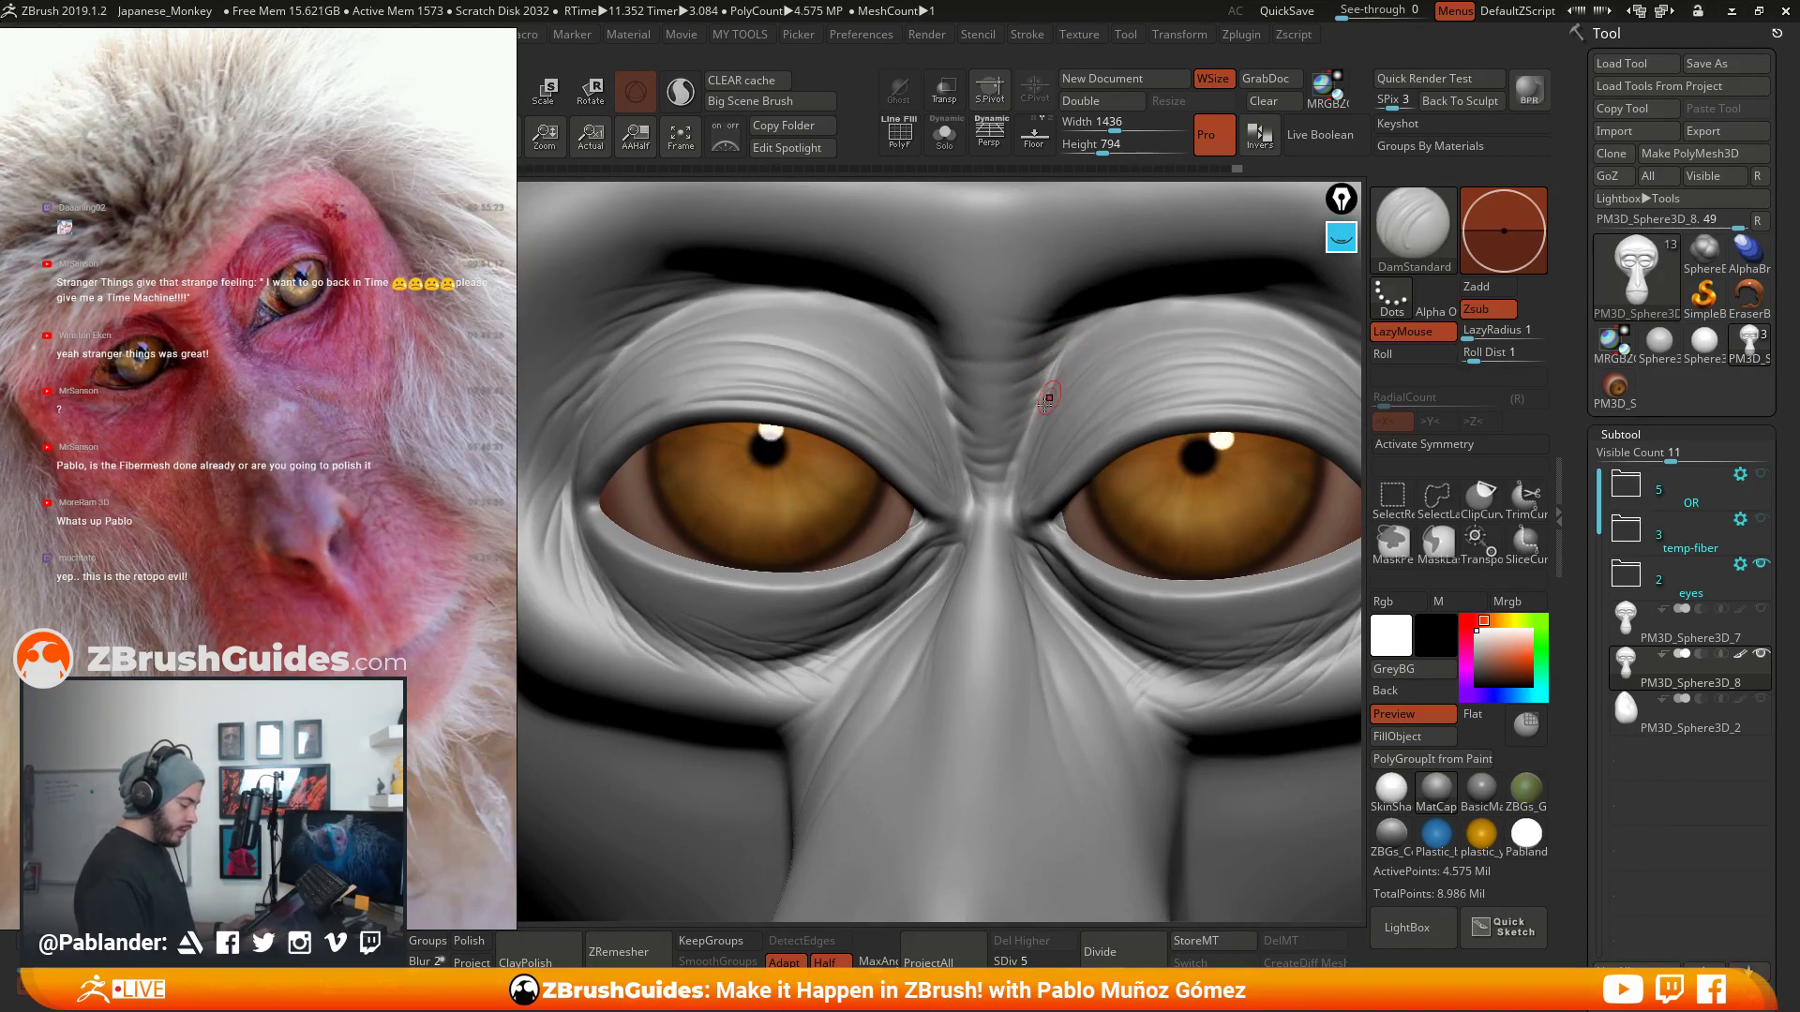
alt+right_drag(1024, 464, 1026, 393)
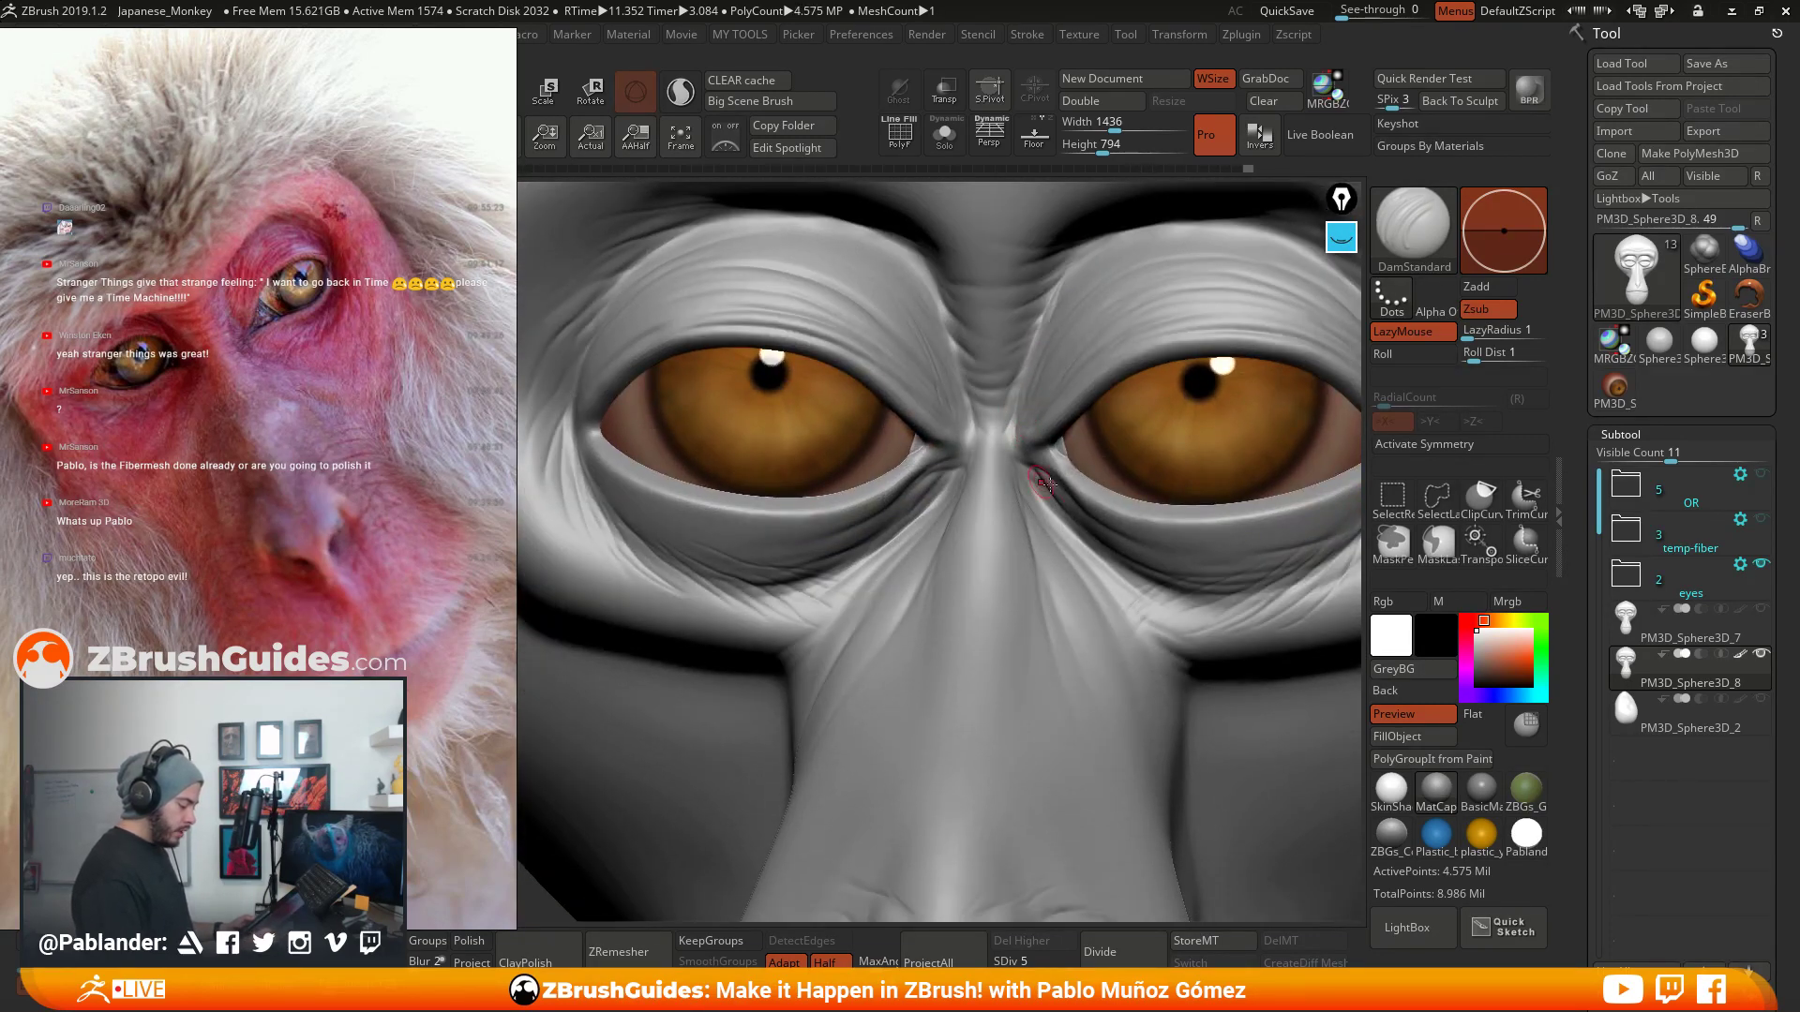
alt+right_drag(1047, 532, 1142, 467)
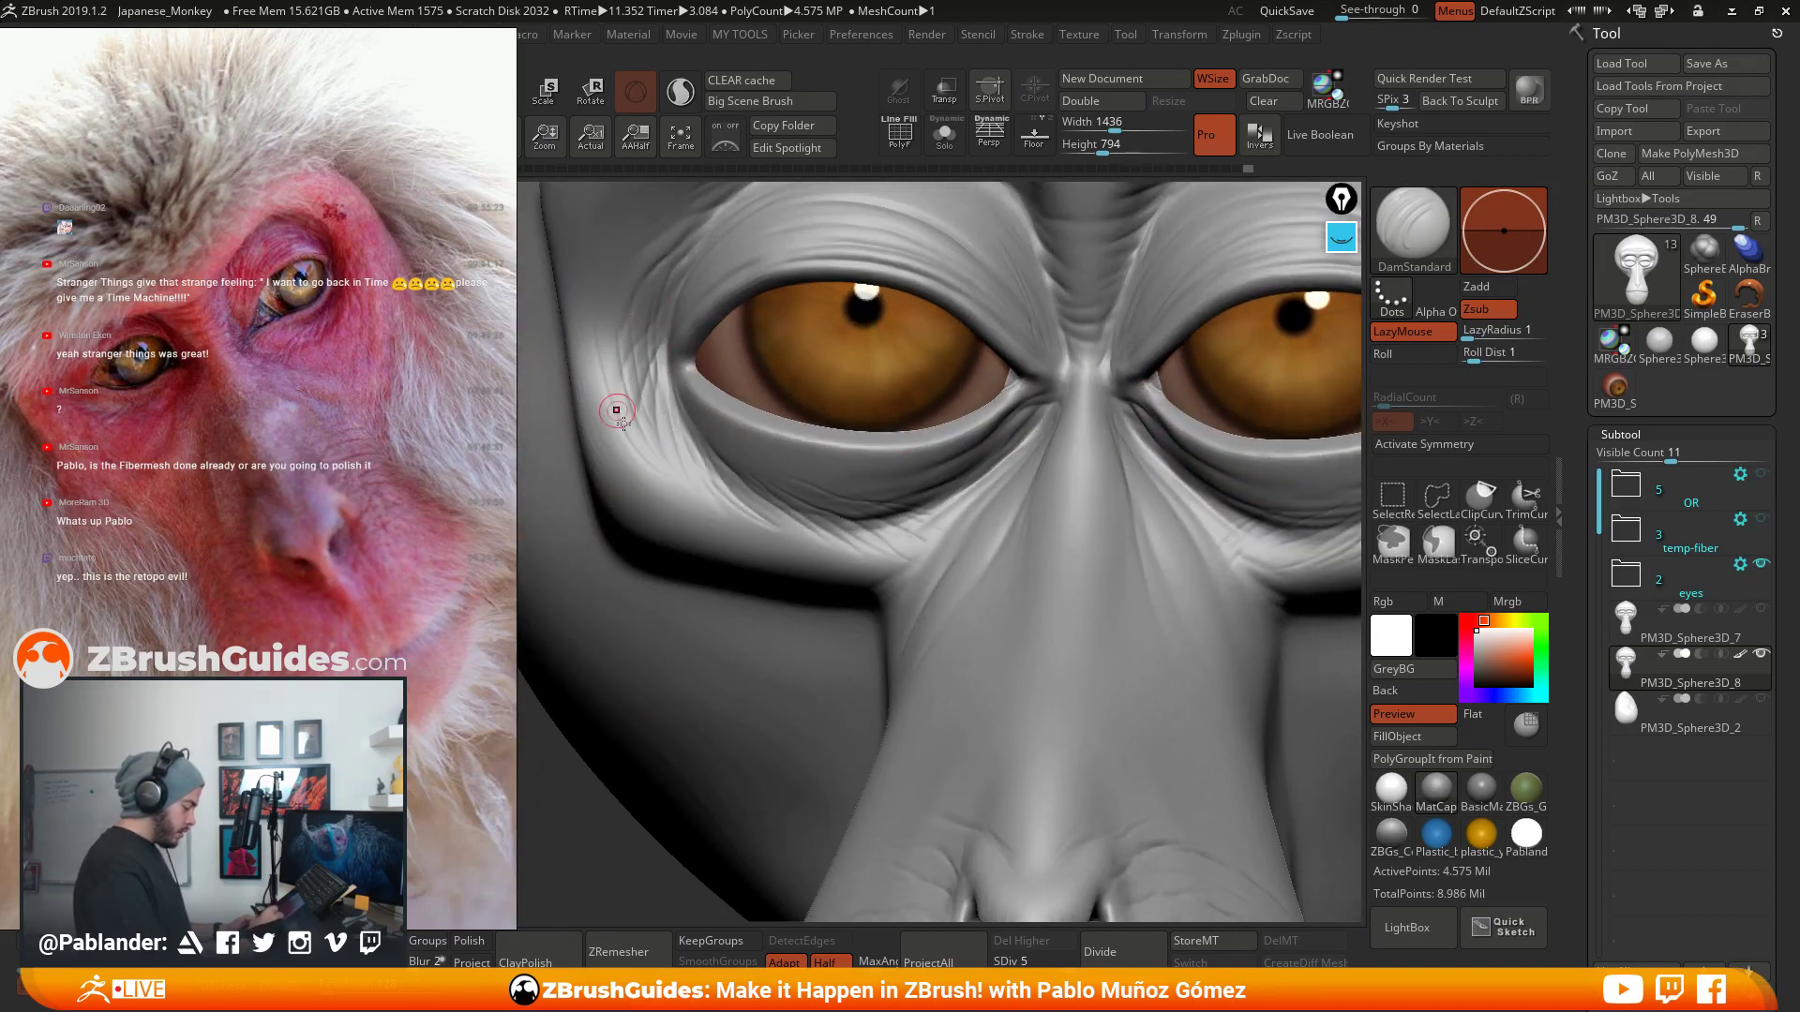
- Carve fine wrinkles around the outer corner of the monkey's right eye with DamStandard and smooth the skin beside them
drag(617, 410, 725, 503)
alt+right_drag(744, 380, 795, 478)
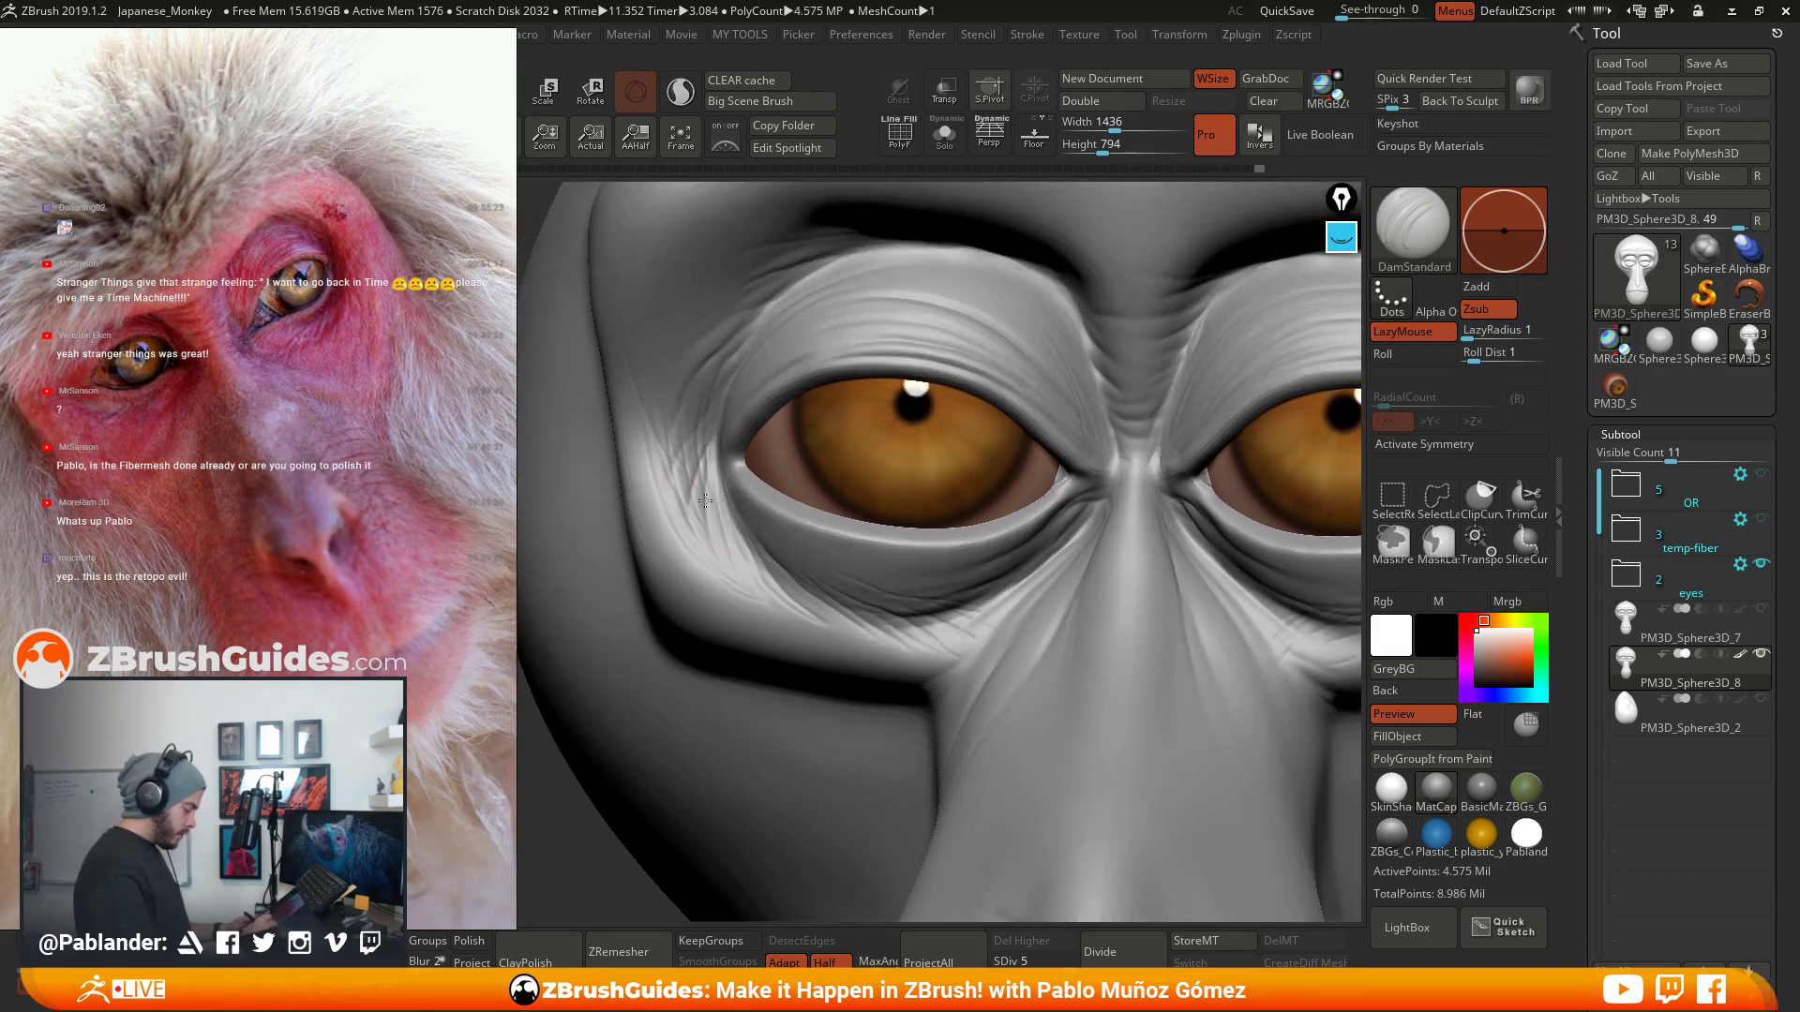
drag(697, 490, 737, 542)
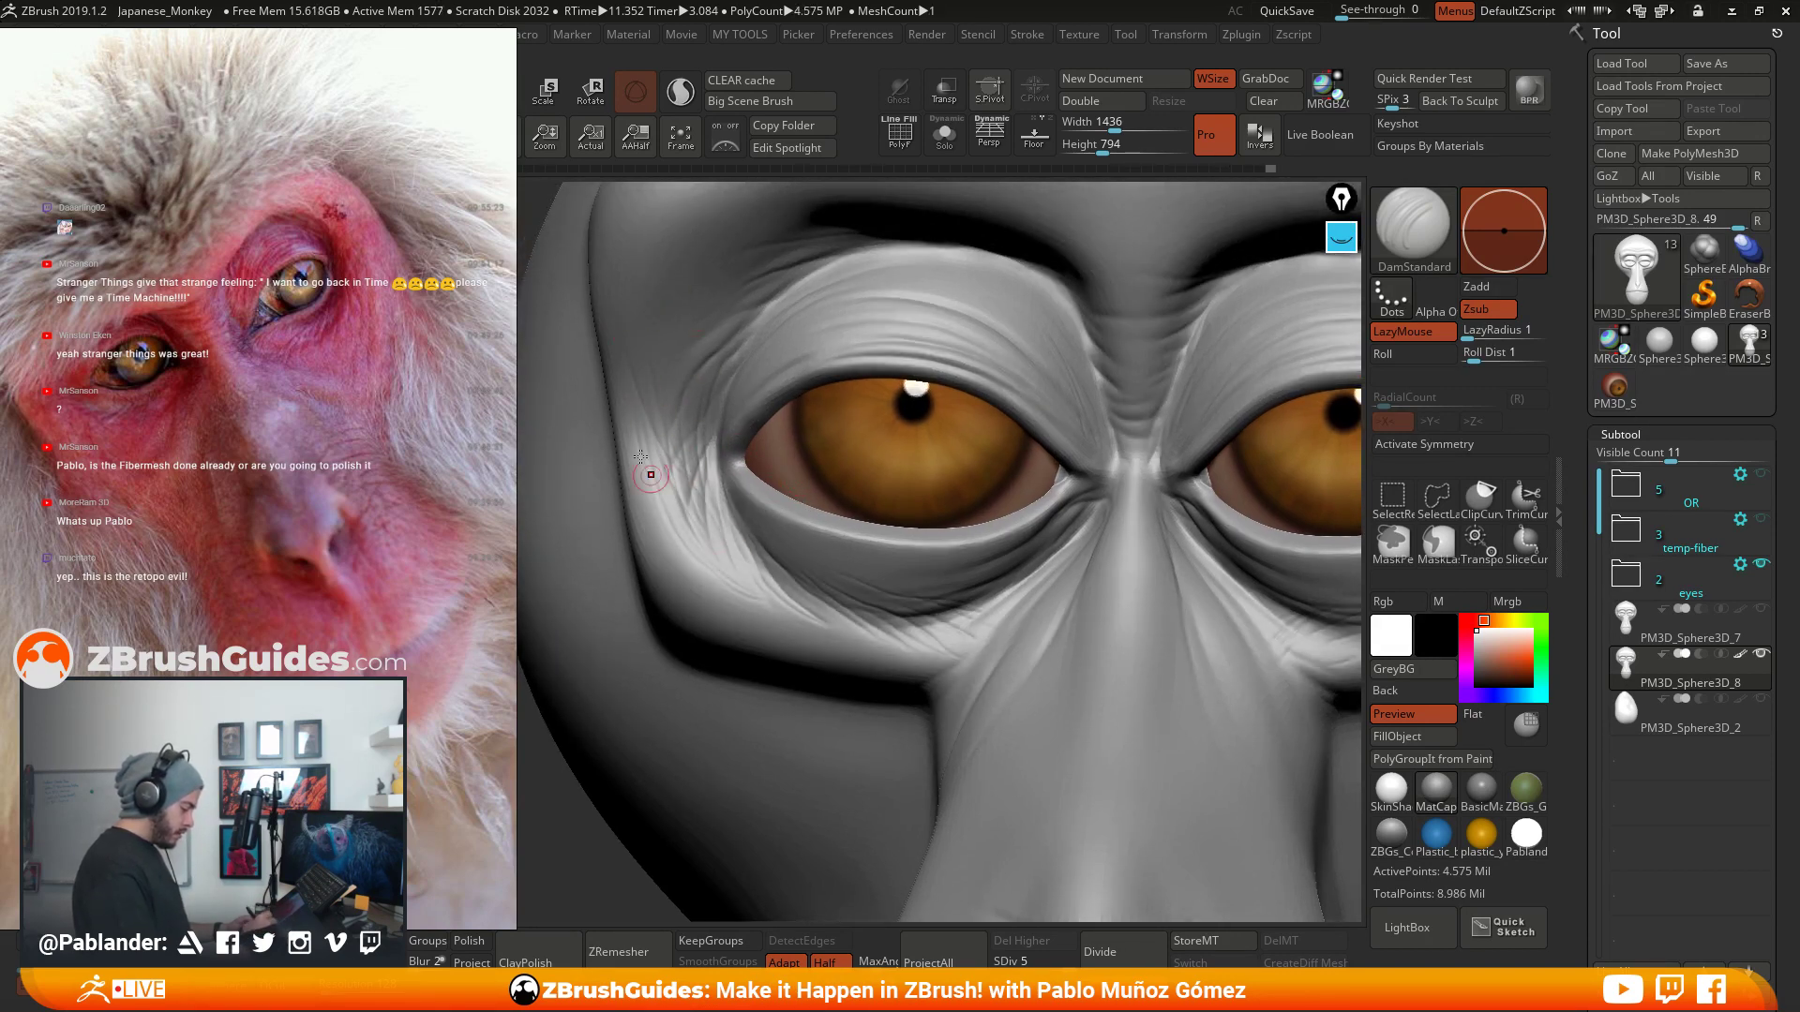
key(shift)
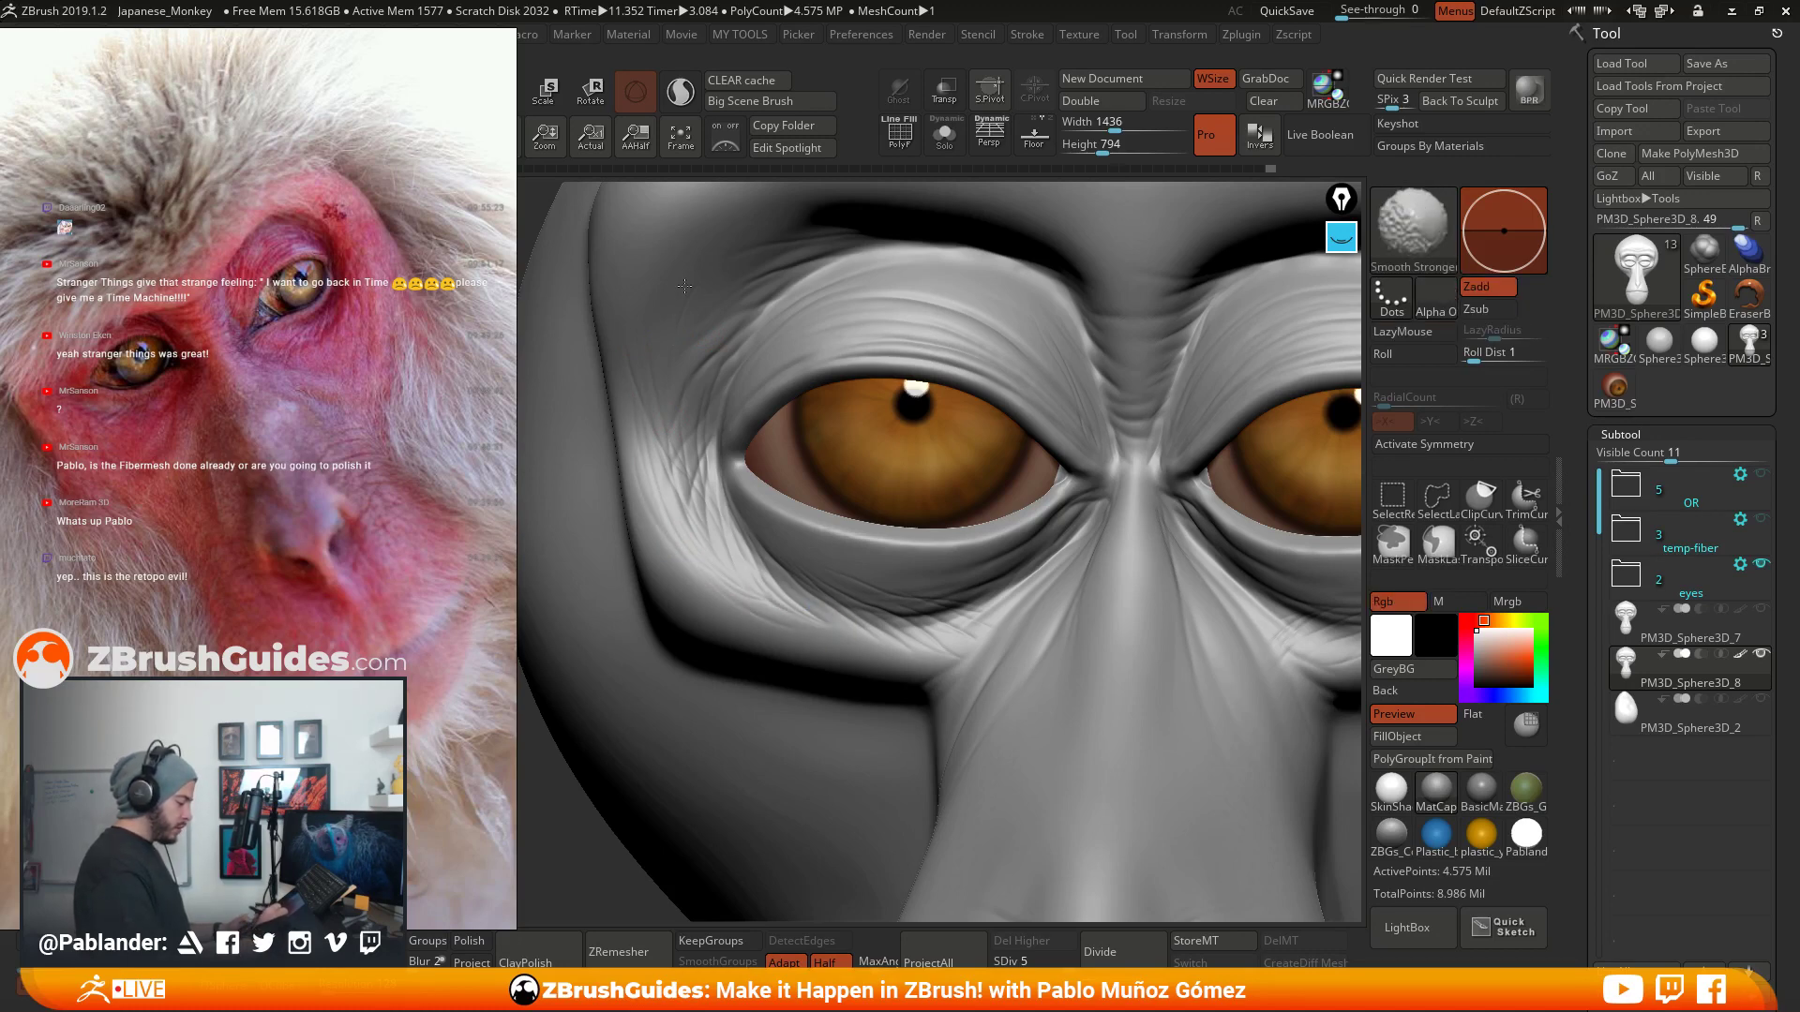
shift+drag(629, 397, 718, 419)
- Add fine creases beside the outer corner of the monkey's left eye and soften the lower edge of its socket
mouse_move(1038, 540)
right_down()
mouse_move(984, 525)
mouse_move(922, 553)
mouse_move(1209, 618)
mouse_move(1102, 543)
mouse_move(1135, 427)
right_up()
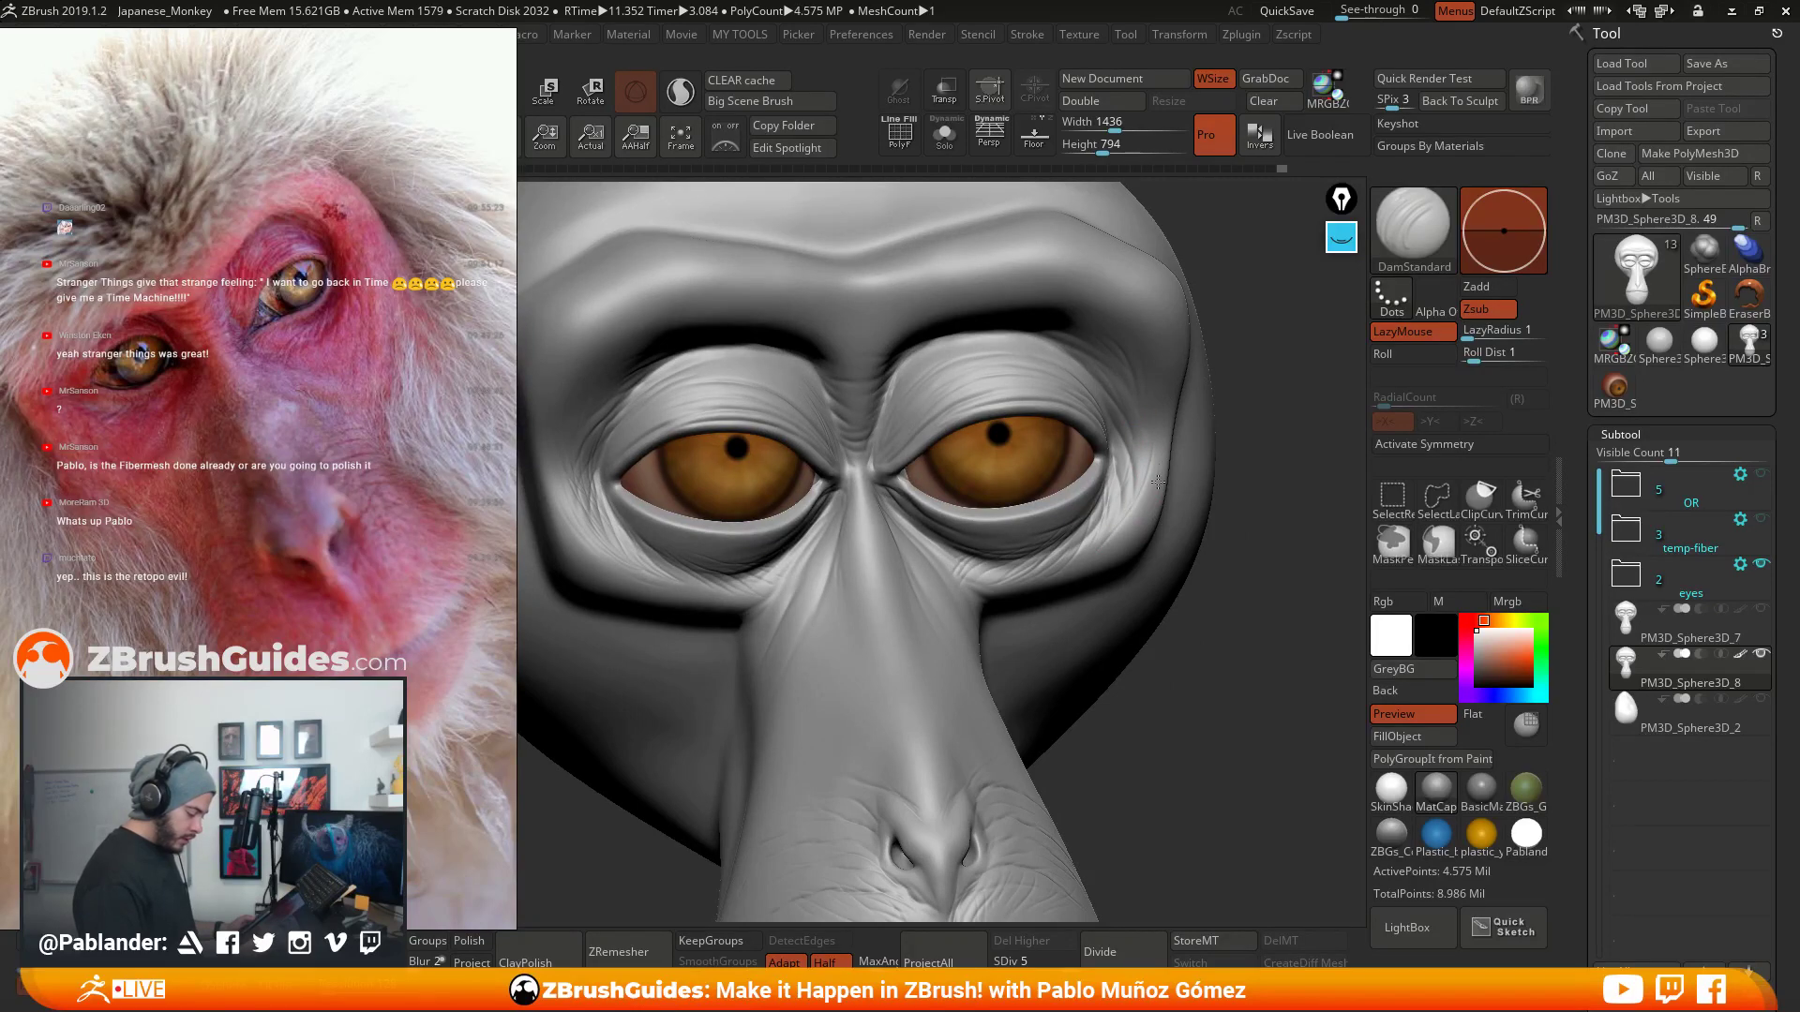
drag(1158, 481, 1113, 531)
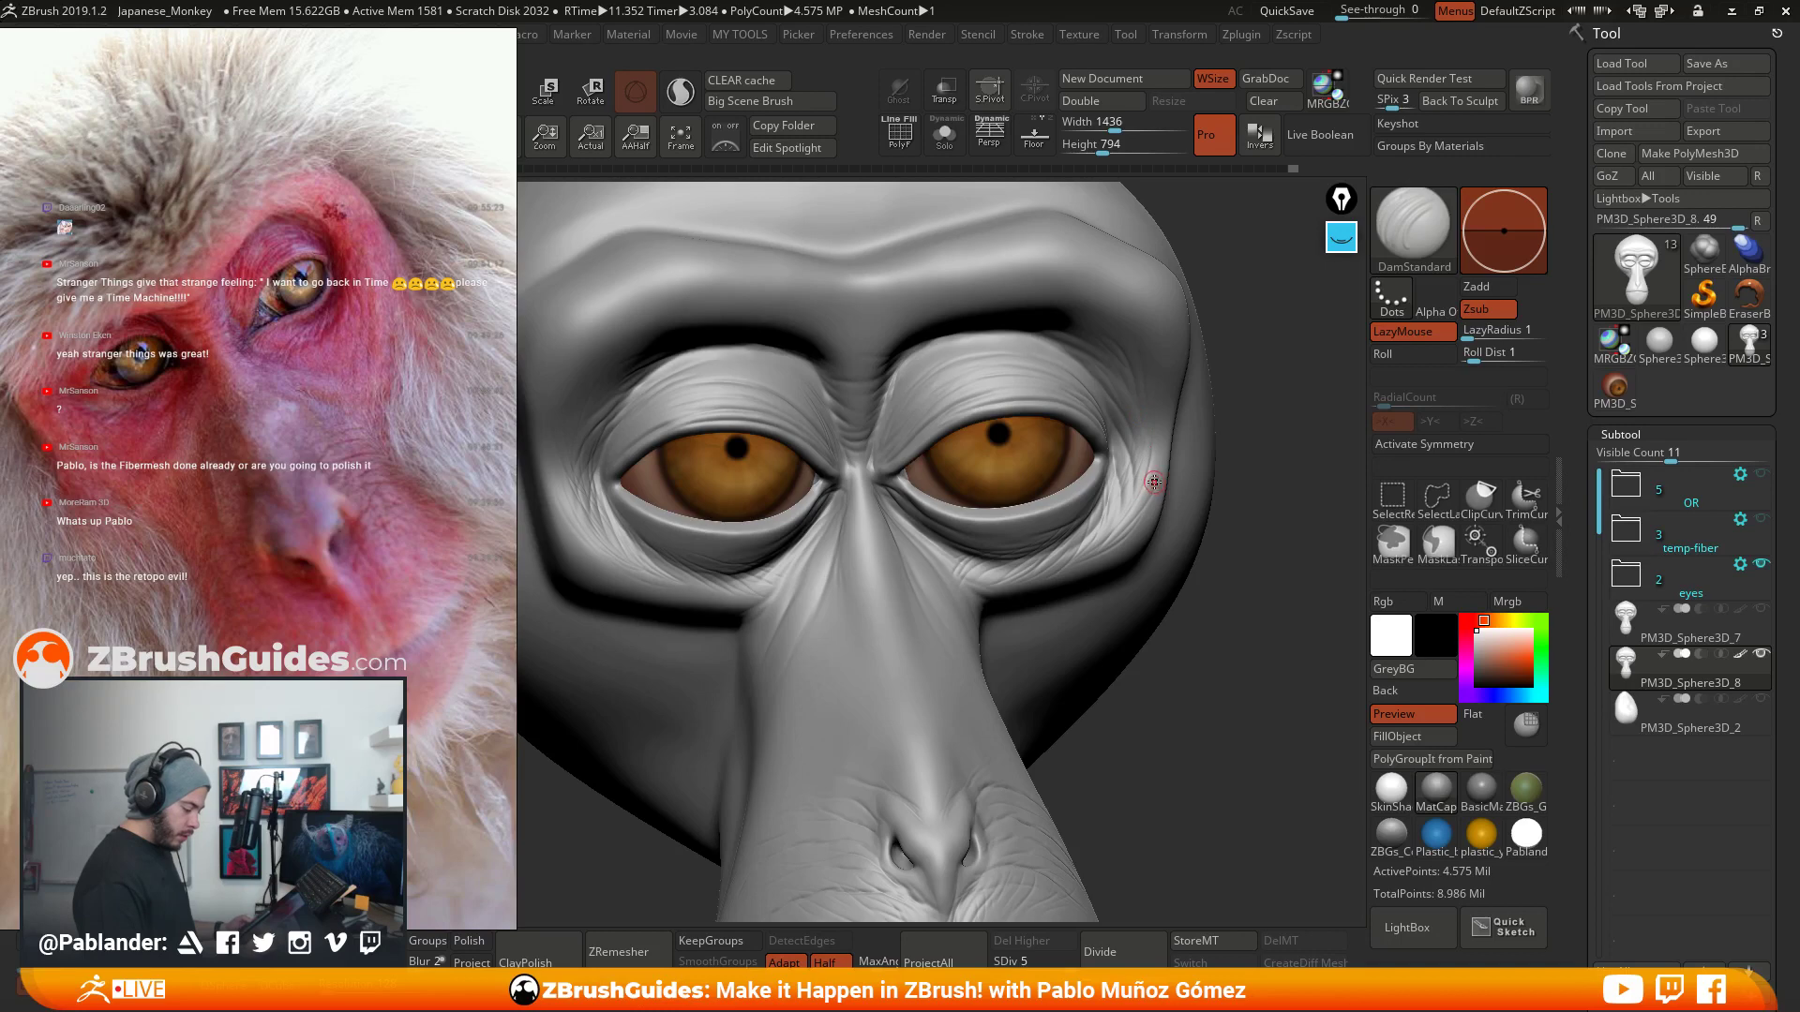
key(shift)
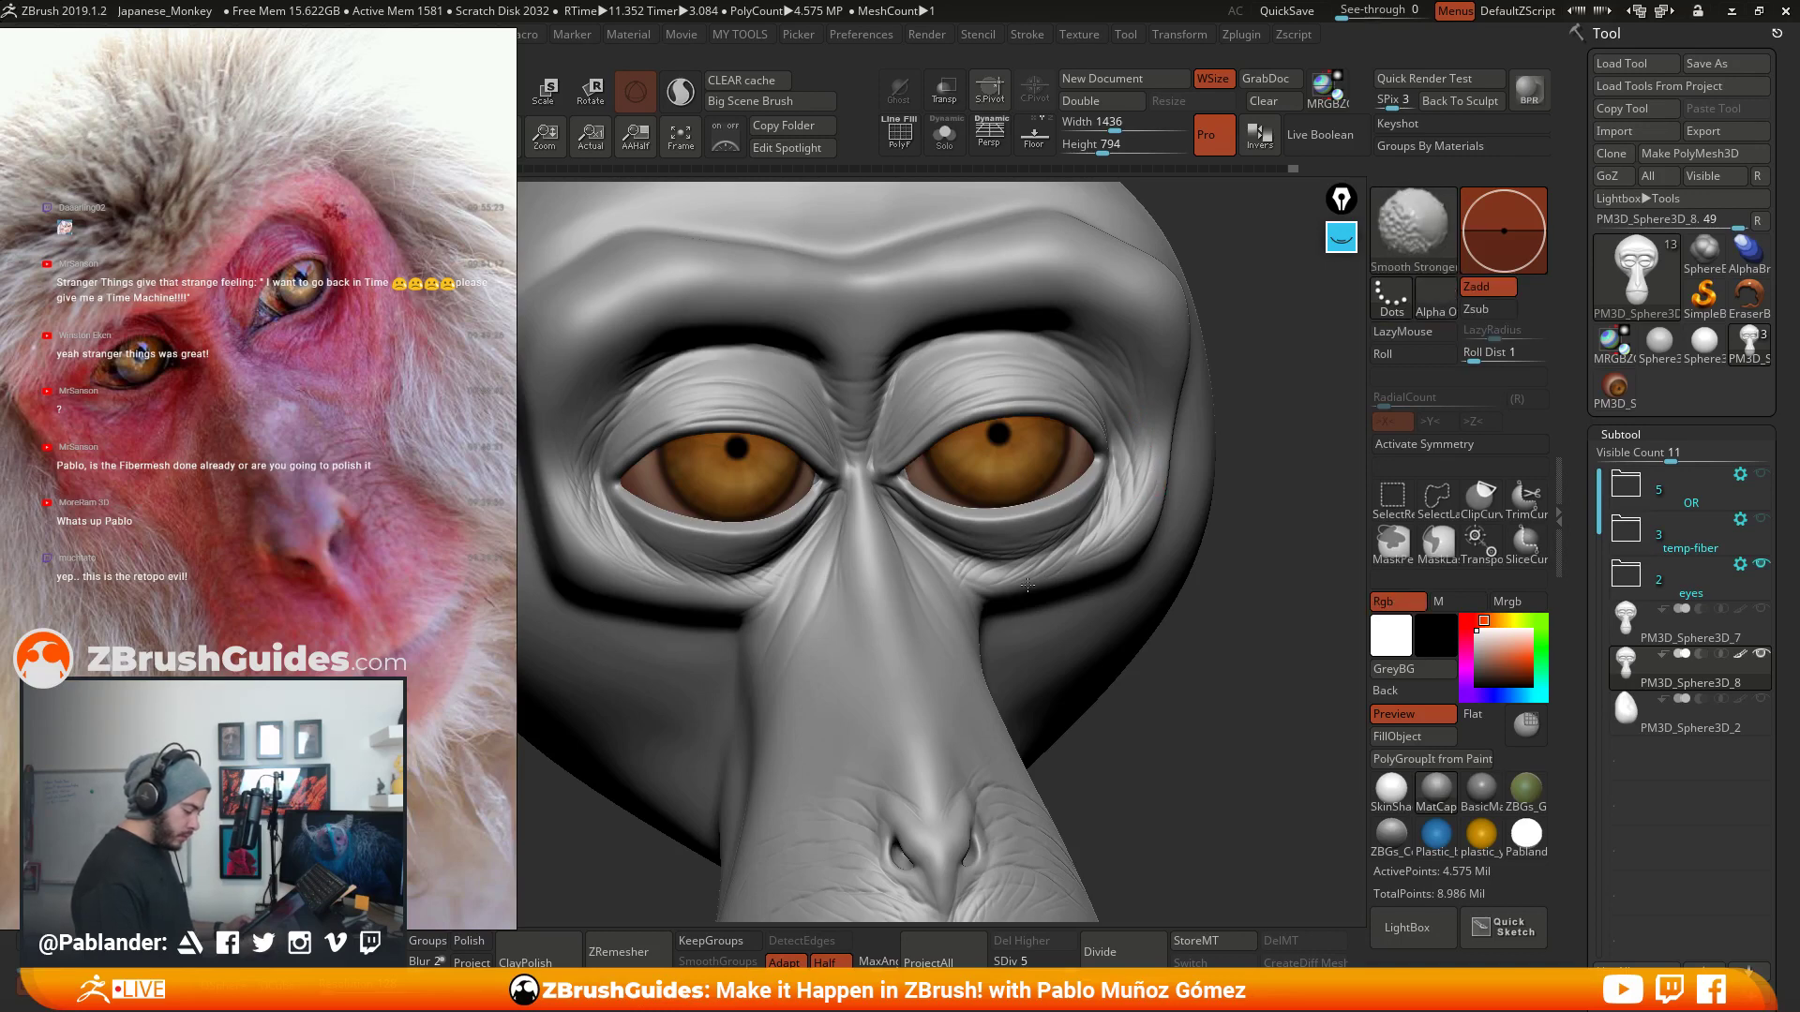
shift+drag(991, 587, 1001, 579)
- Carve thin creases into the folds between the brow and both upper eyelids, near the nose bridge
mouse_move(952, 390)
right_down()
mouse_move(928, 350)
mouse_move(994, 403)
mouse_move(923, 385)
mouse_move(990, 414)
right_up()
key(space)
click(953, 406)
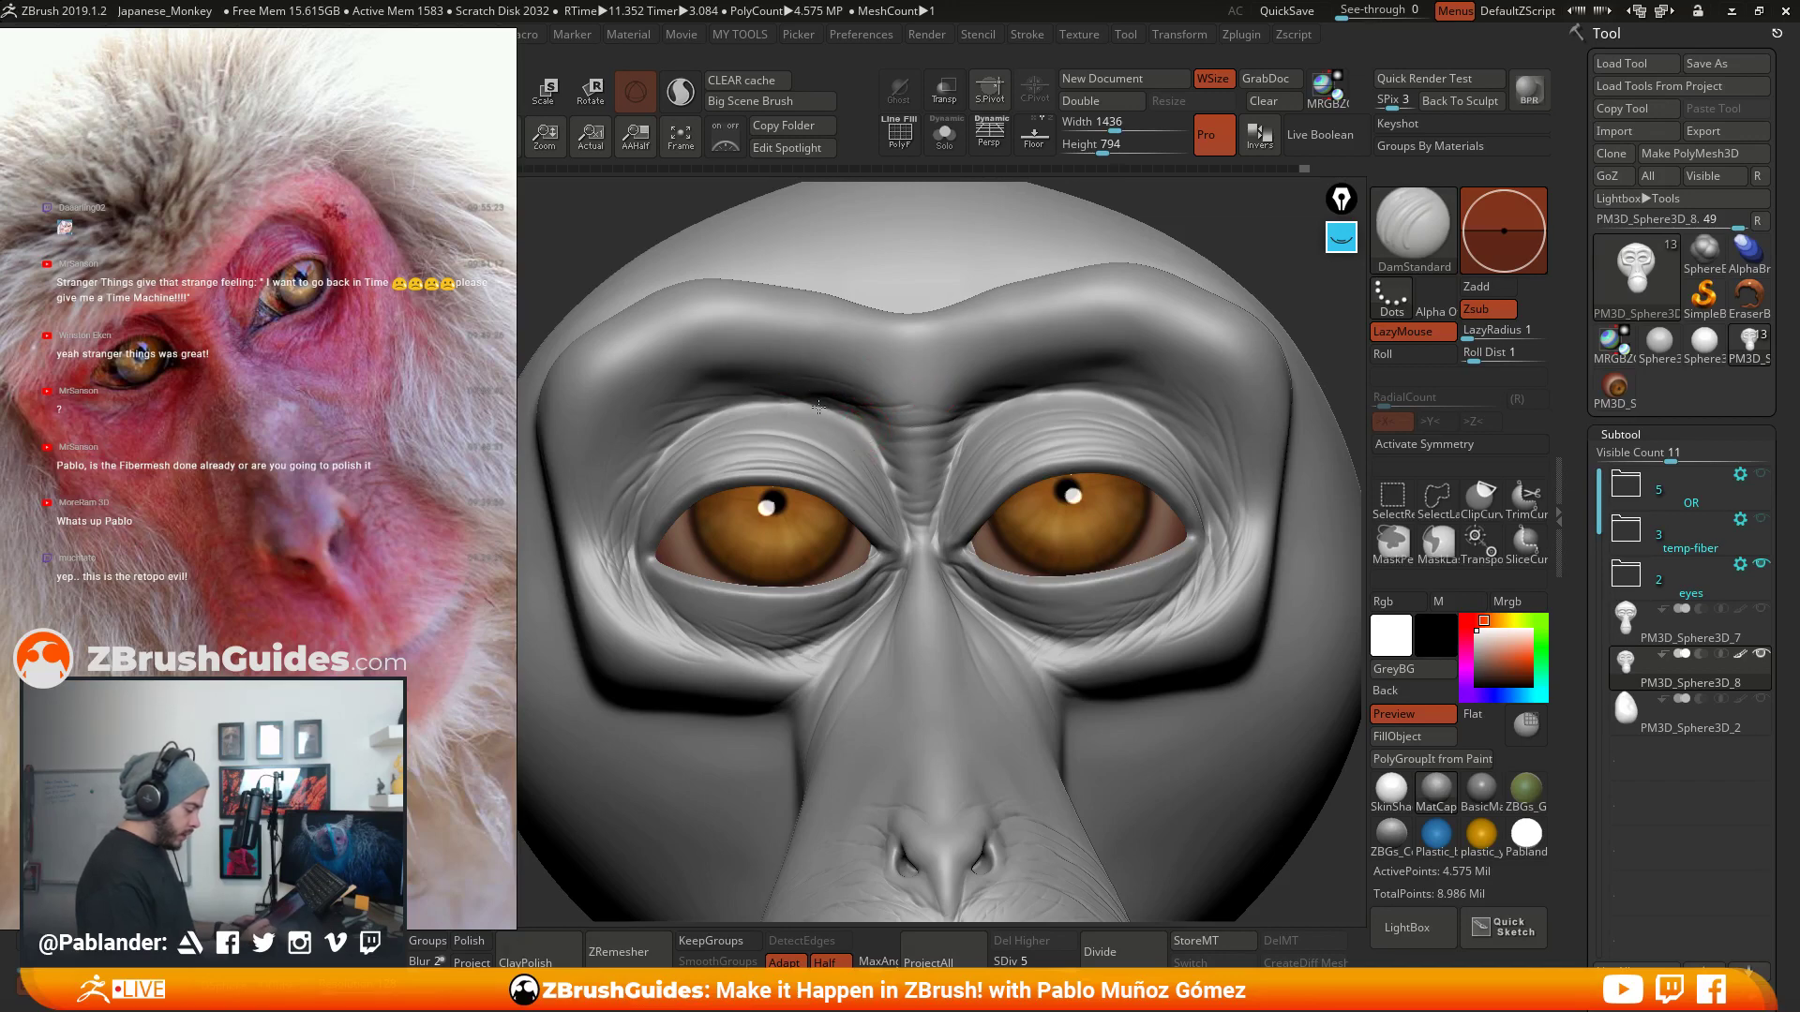
drag(815, 400, 840, 405)
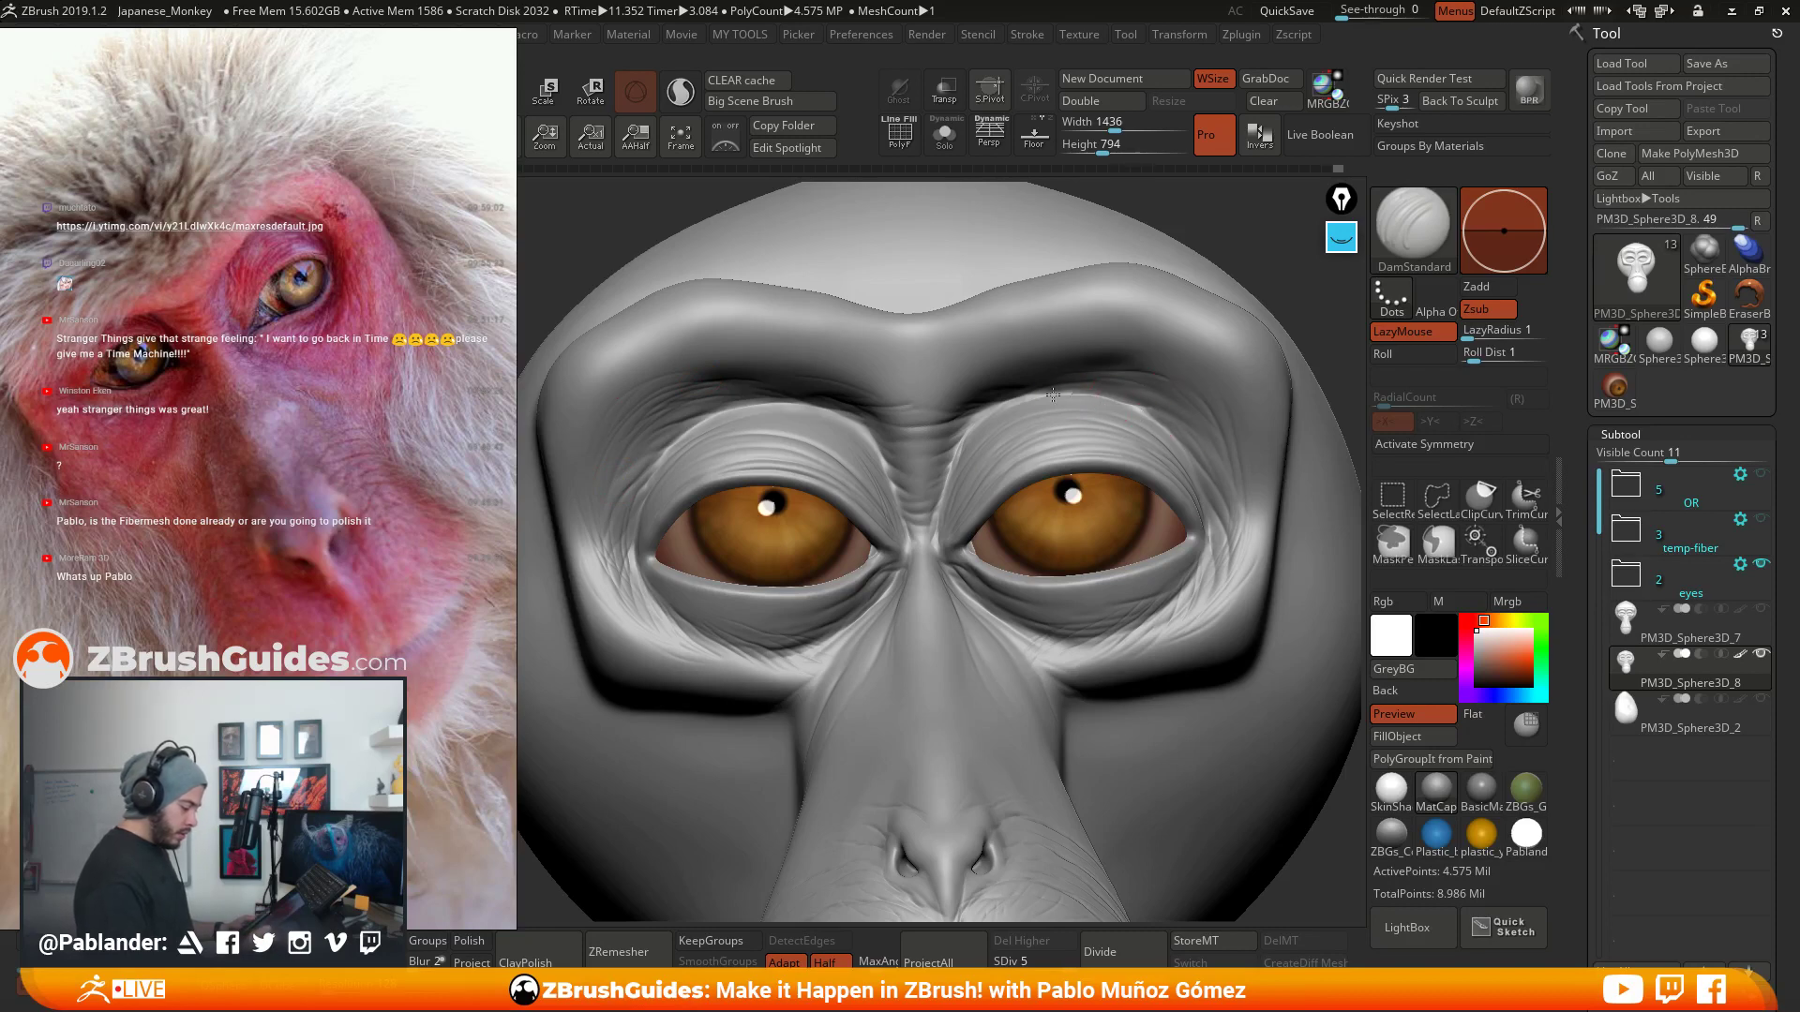
drag(1074, 390, 959, 447)
- Use the Standard brush to raise the skin folds between the upper muzzle wrinkles beside the monkey's left nostril
mouse_move(1106, 410)
ctrl+right_down()
mouse_move(1030, 623)
mouse_move(1017, 509)
mouse_move(971, 618)
ctrl+right_up()
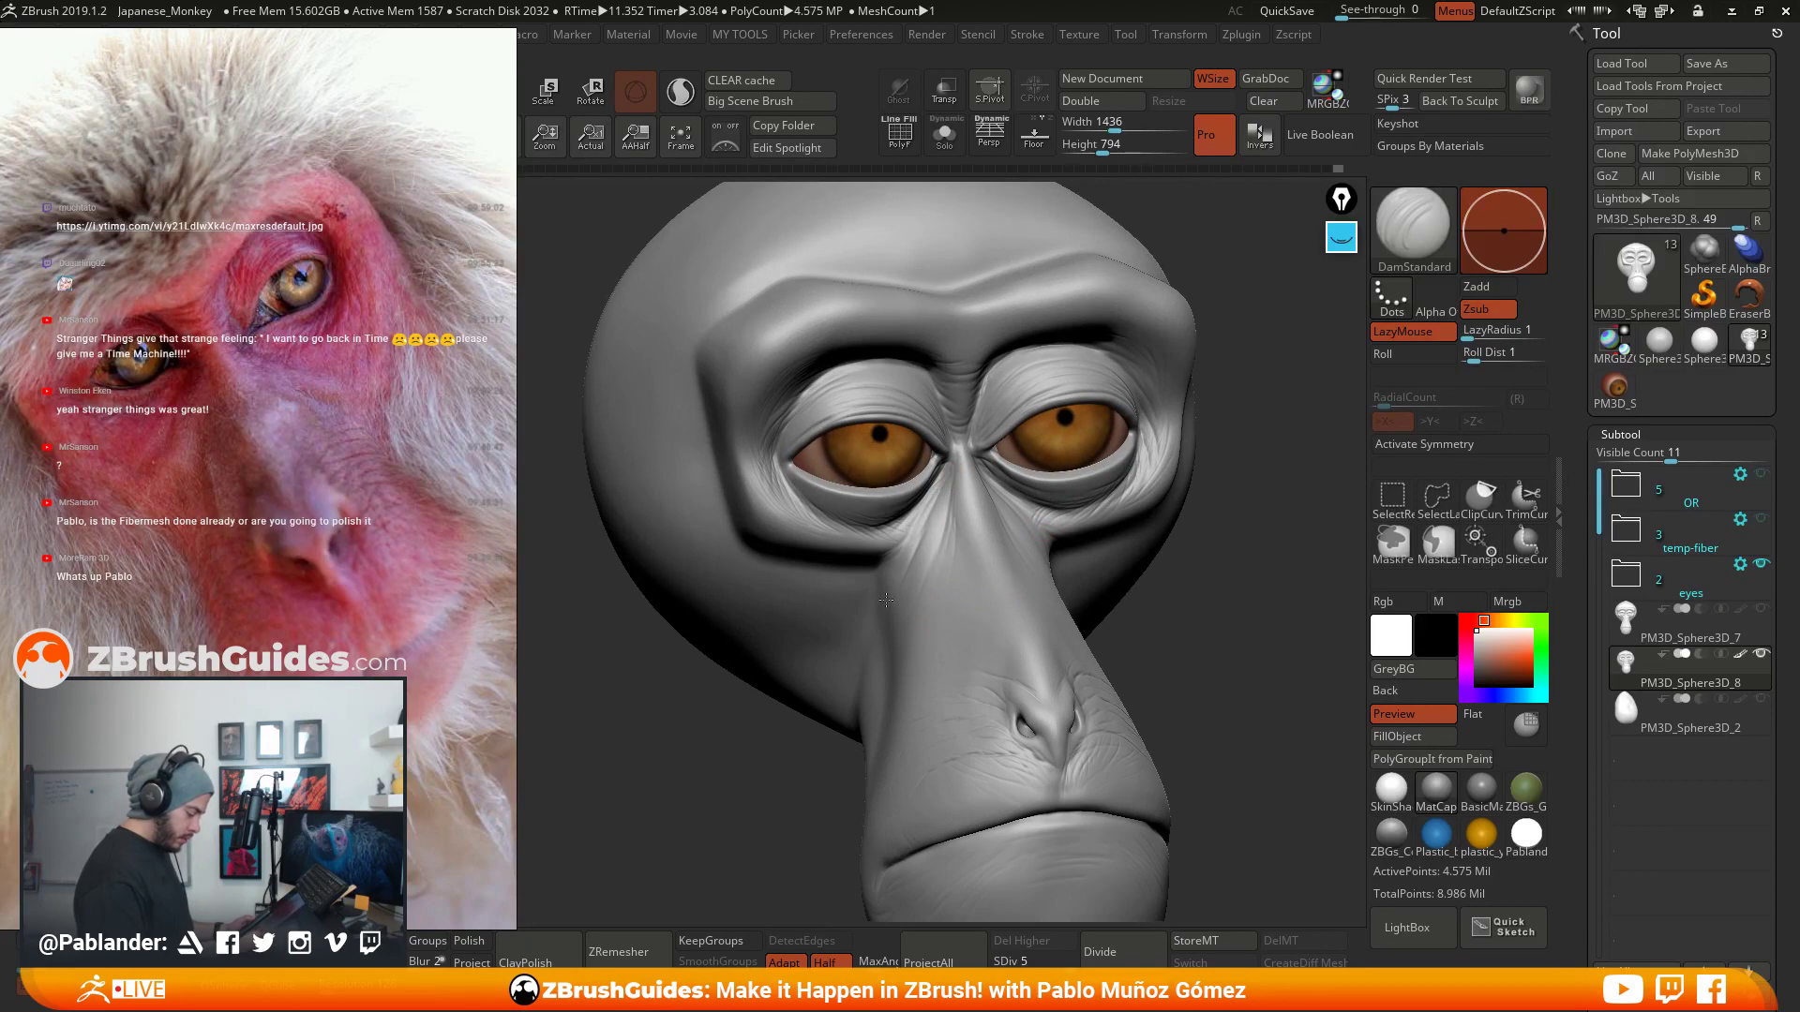
right_drag(1033, 518, 1093, 594)
right_drag(1073, 512, 1108, 576)
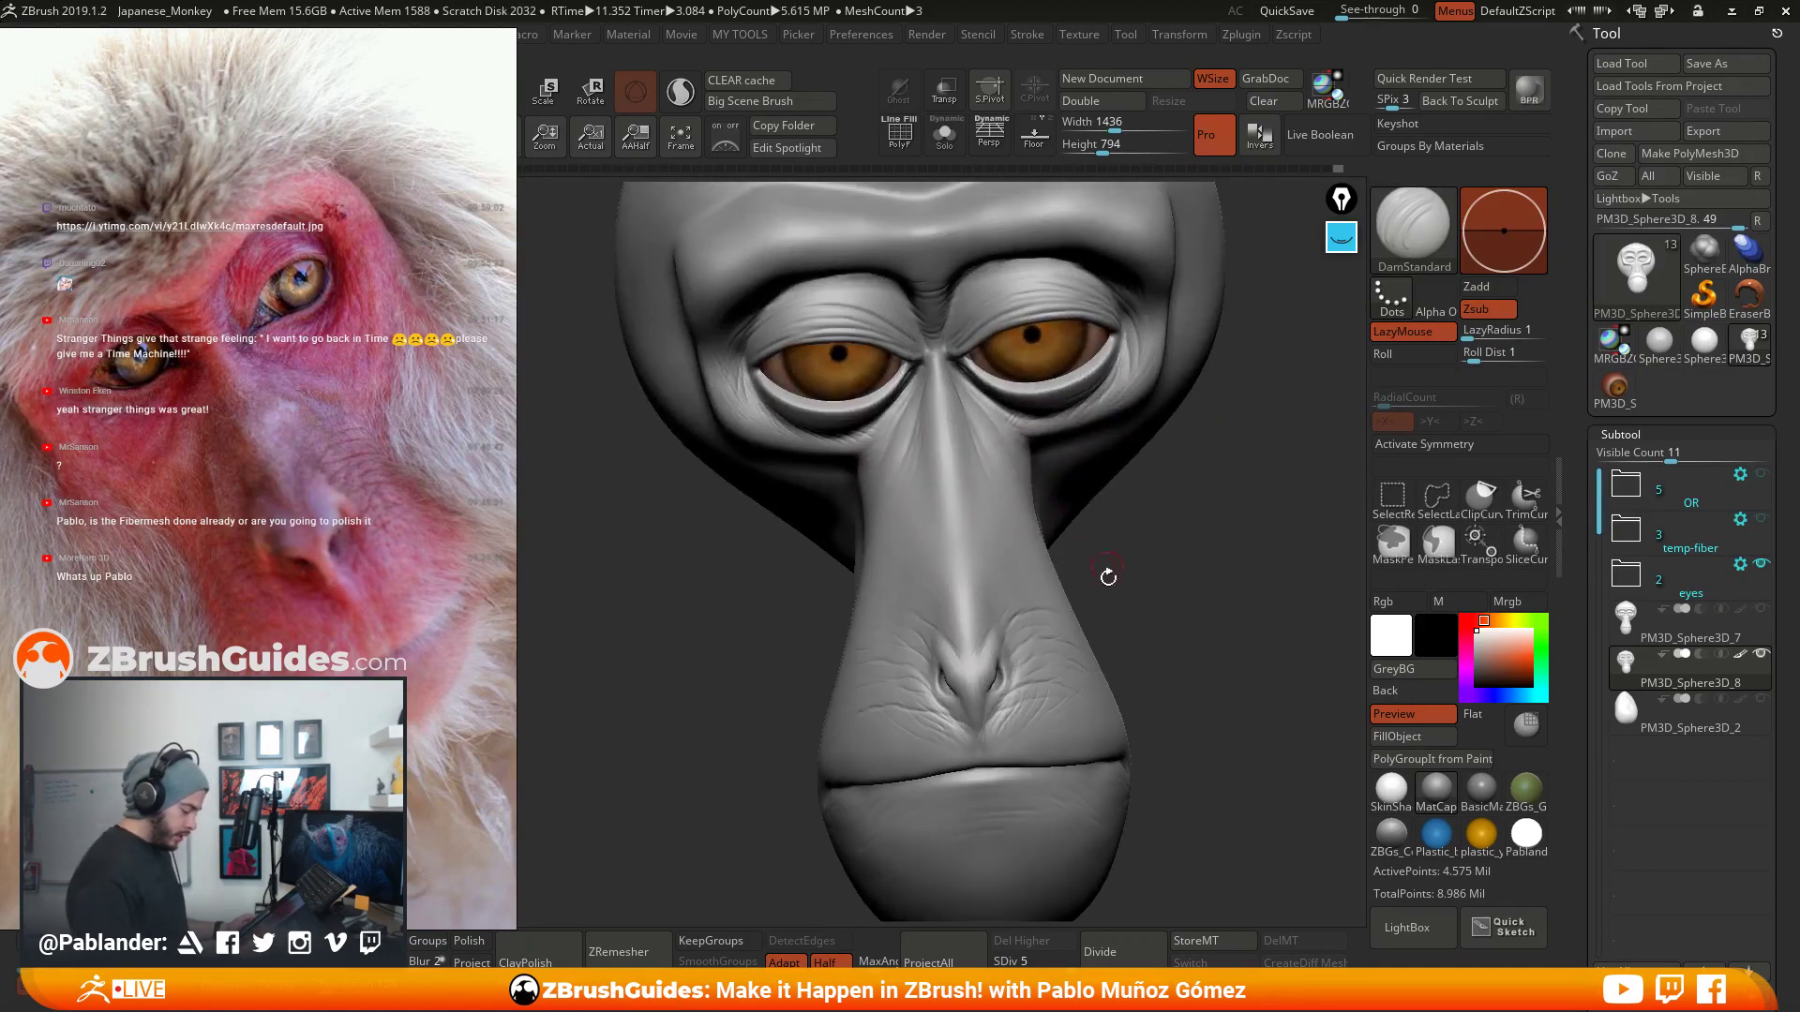
key(space)
click(1068, 192)
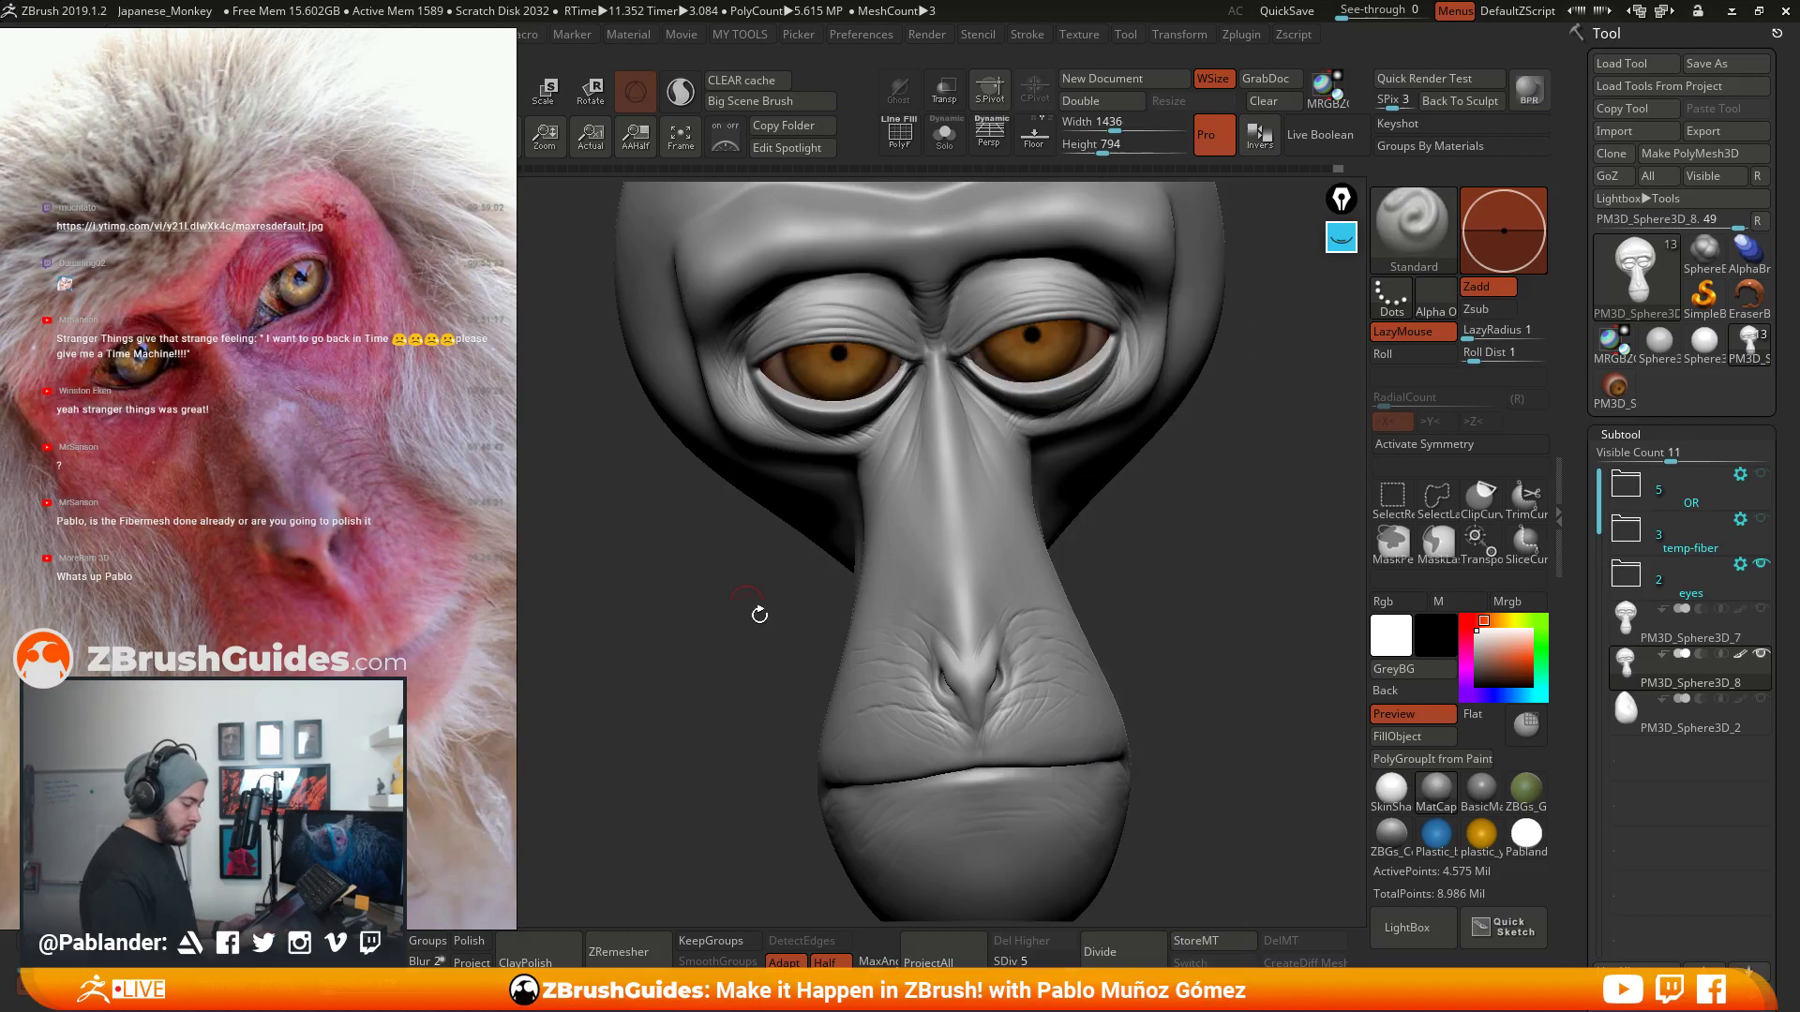
mouse_move(981, 615)
alt+right_down()
mouse_move(982, 504)
mouse_move(1101, 647)
alt+right_up()
right_drag(1096, 555, 1109, 507)
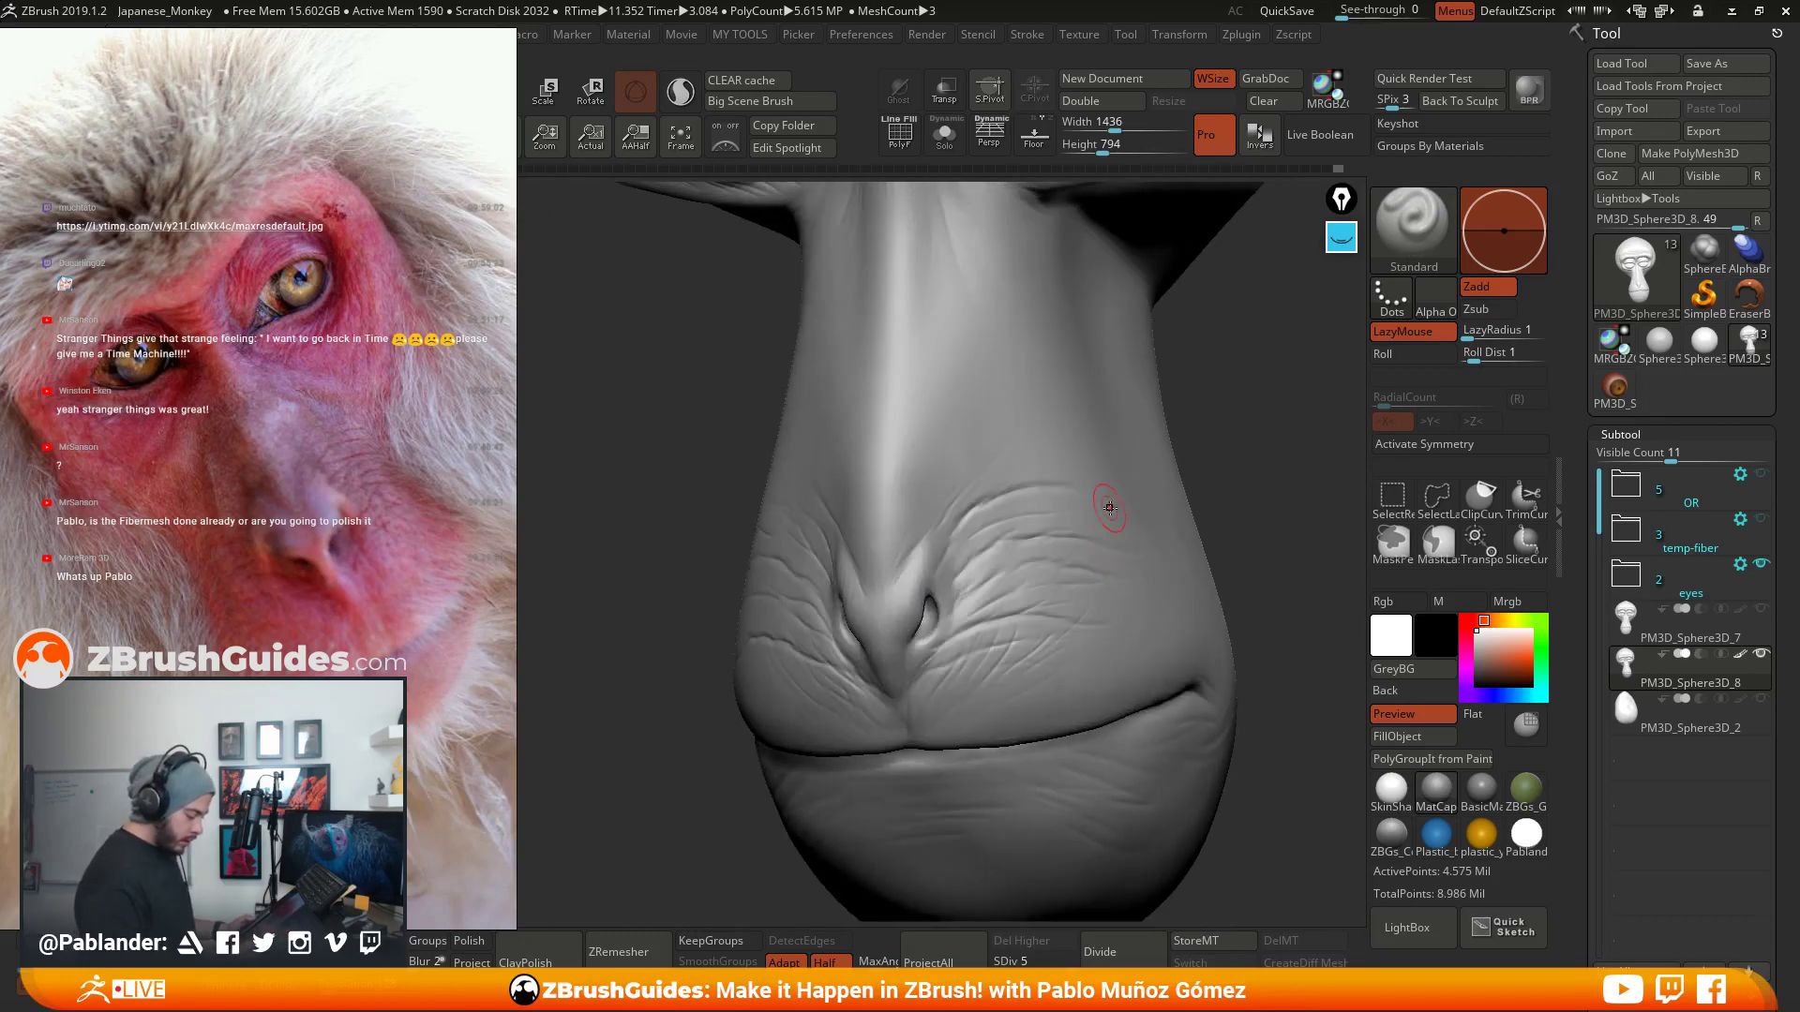
drag(989, 514, 1129, 530)
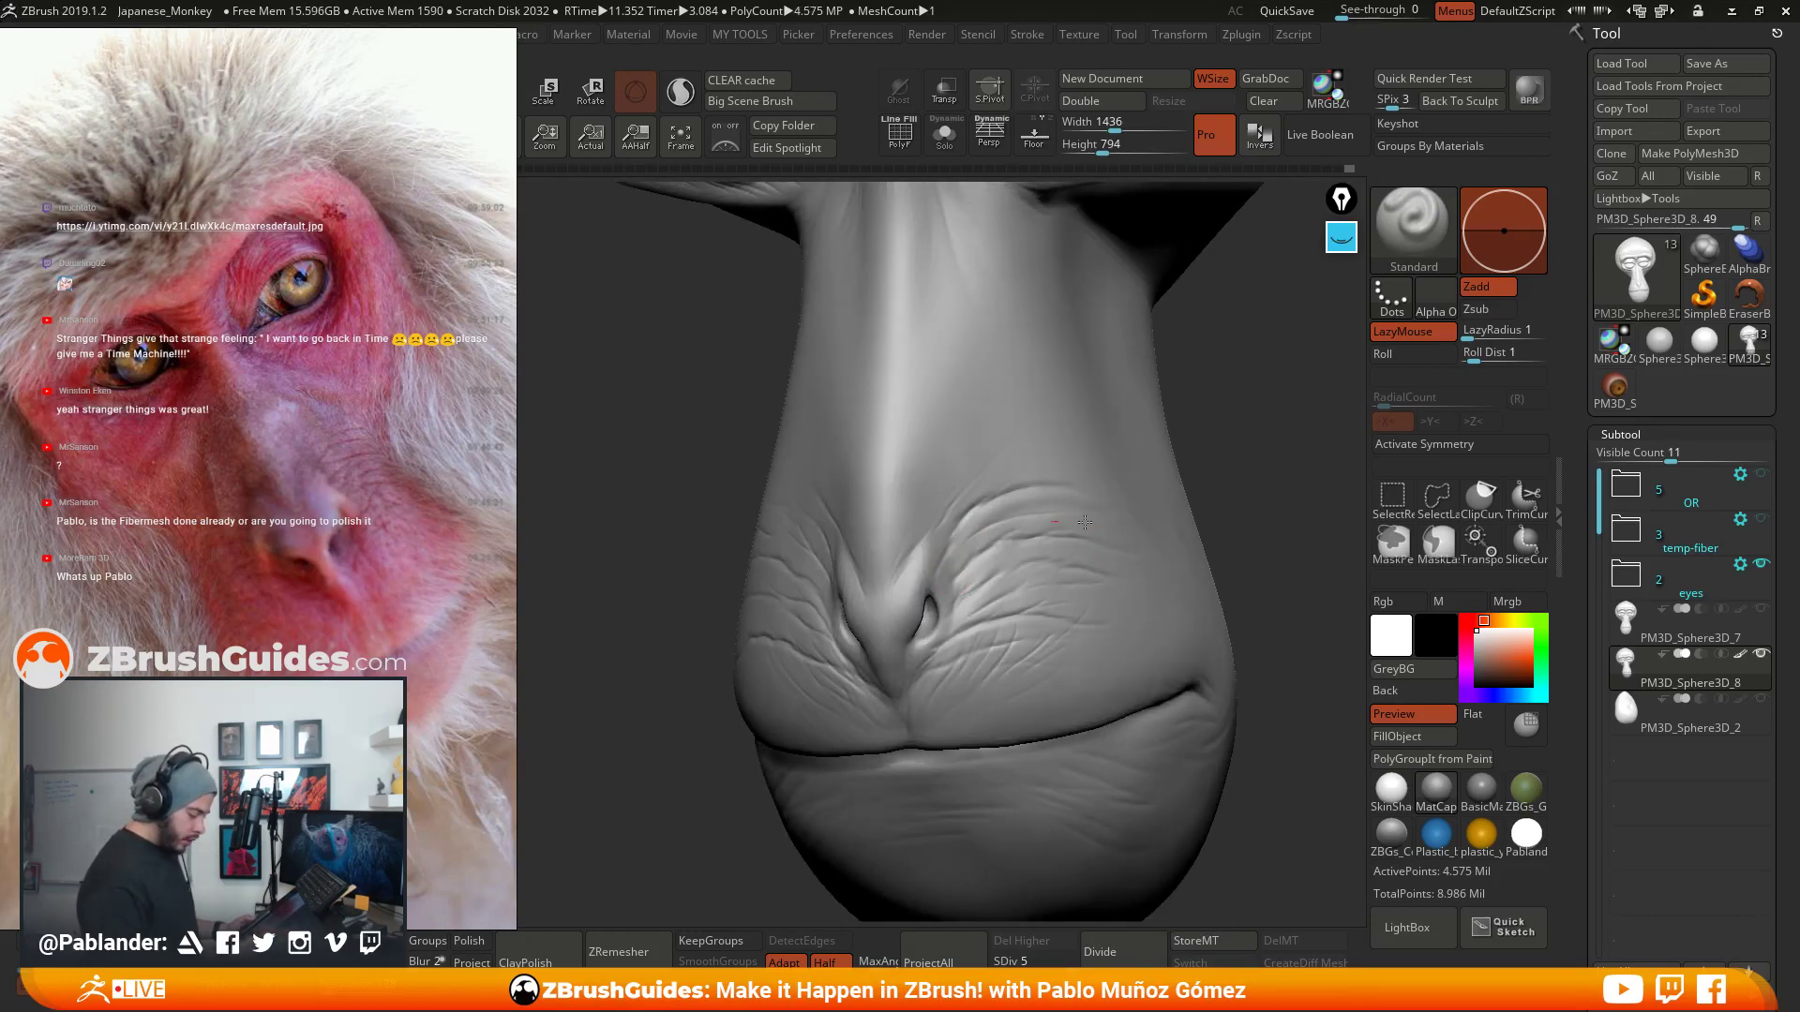
key(ctrl+z)
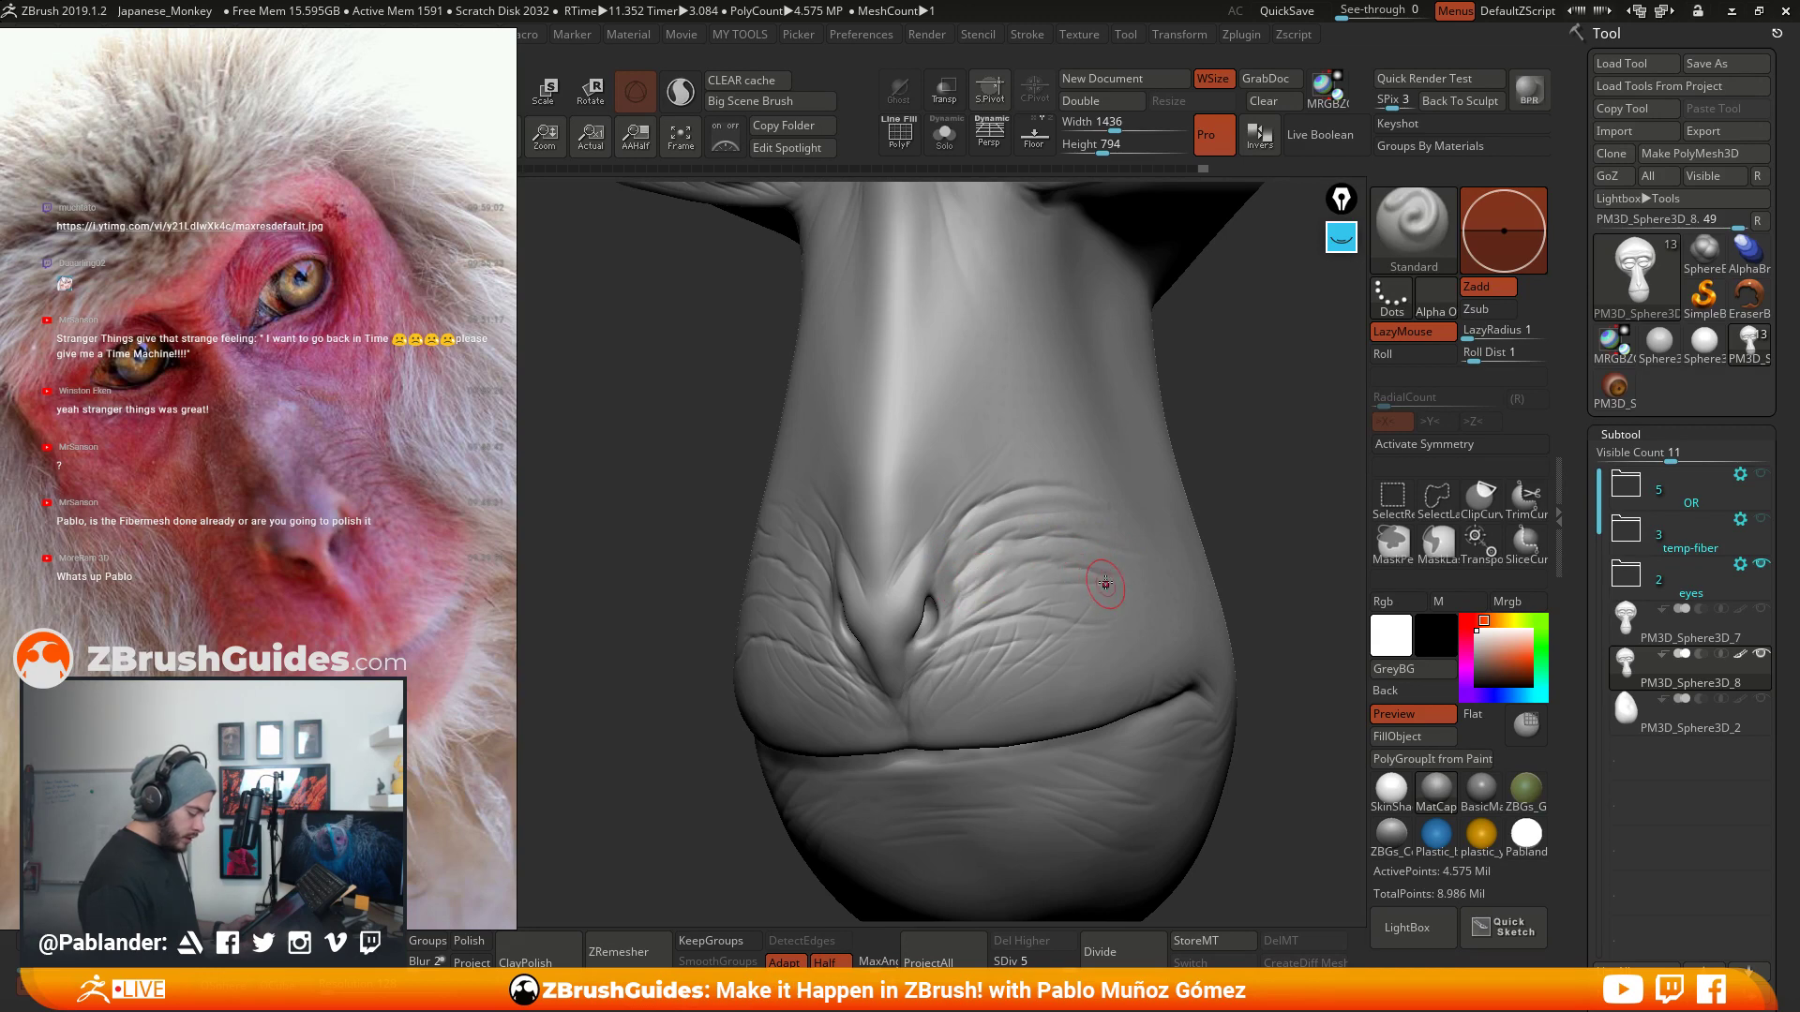
key(shift)
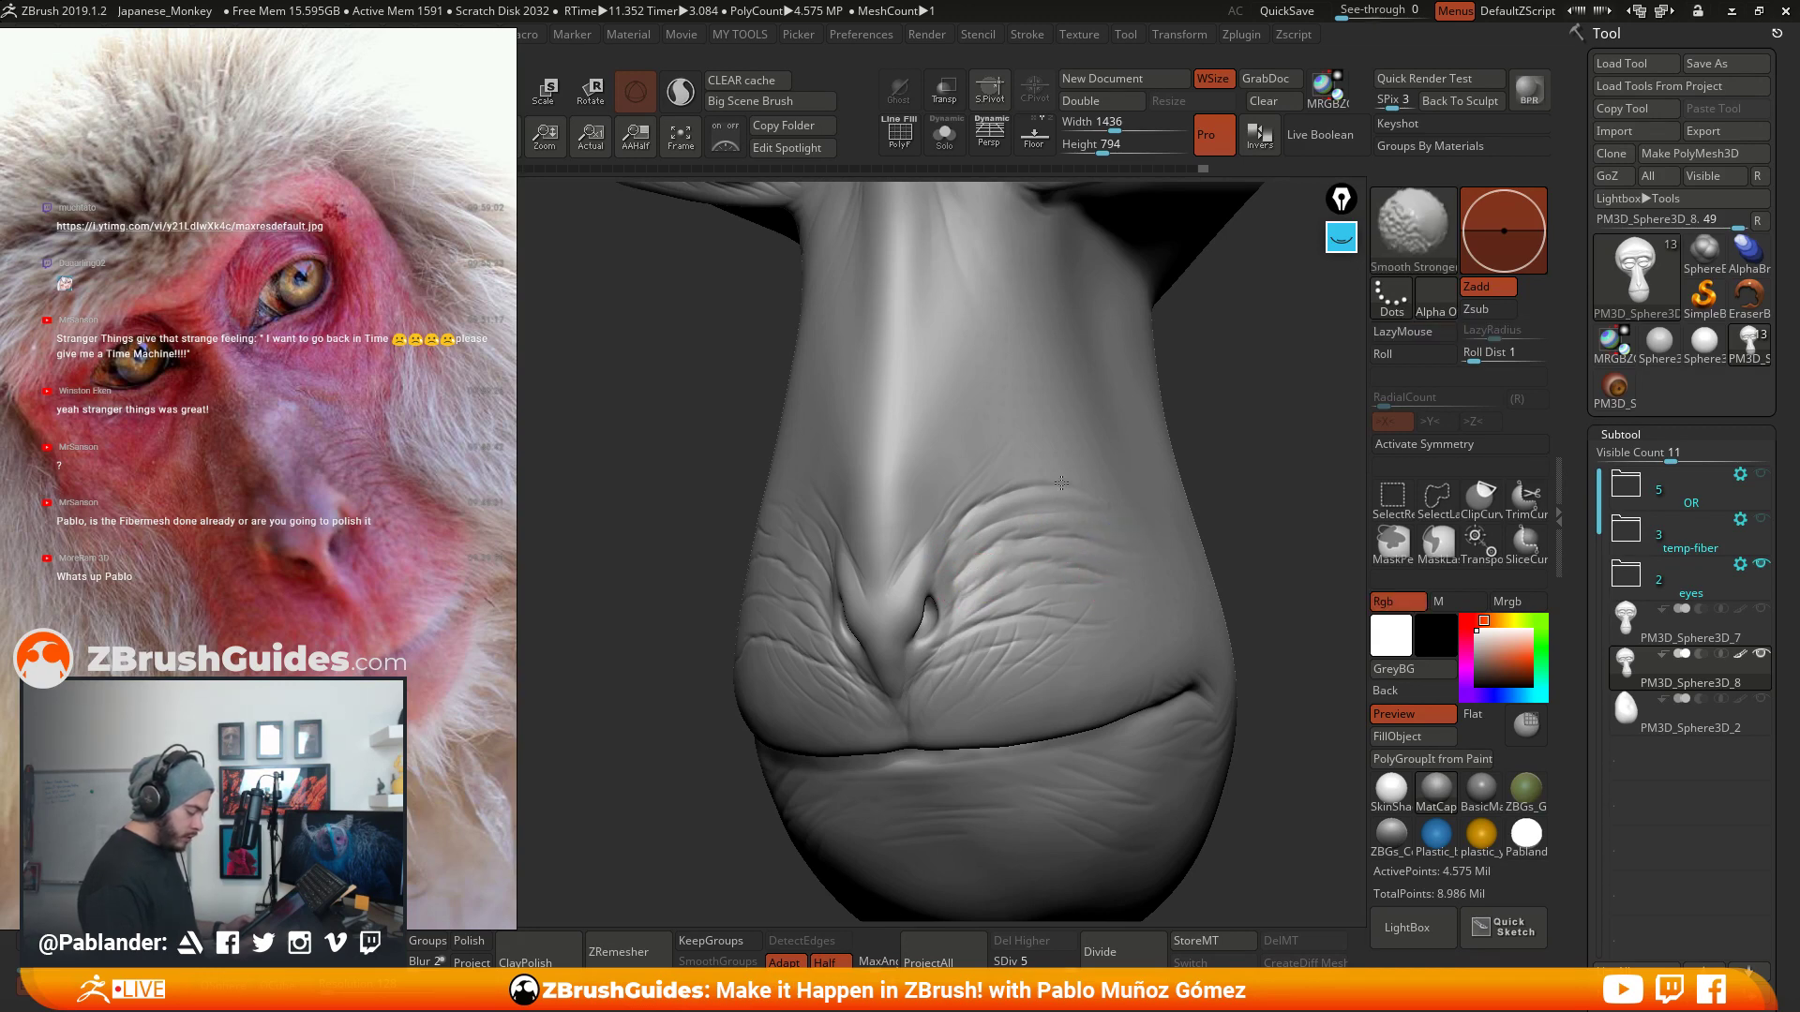
key(shift)
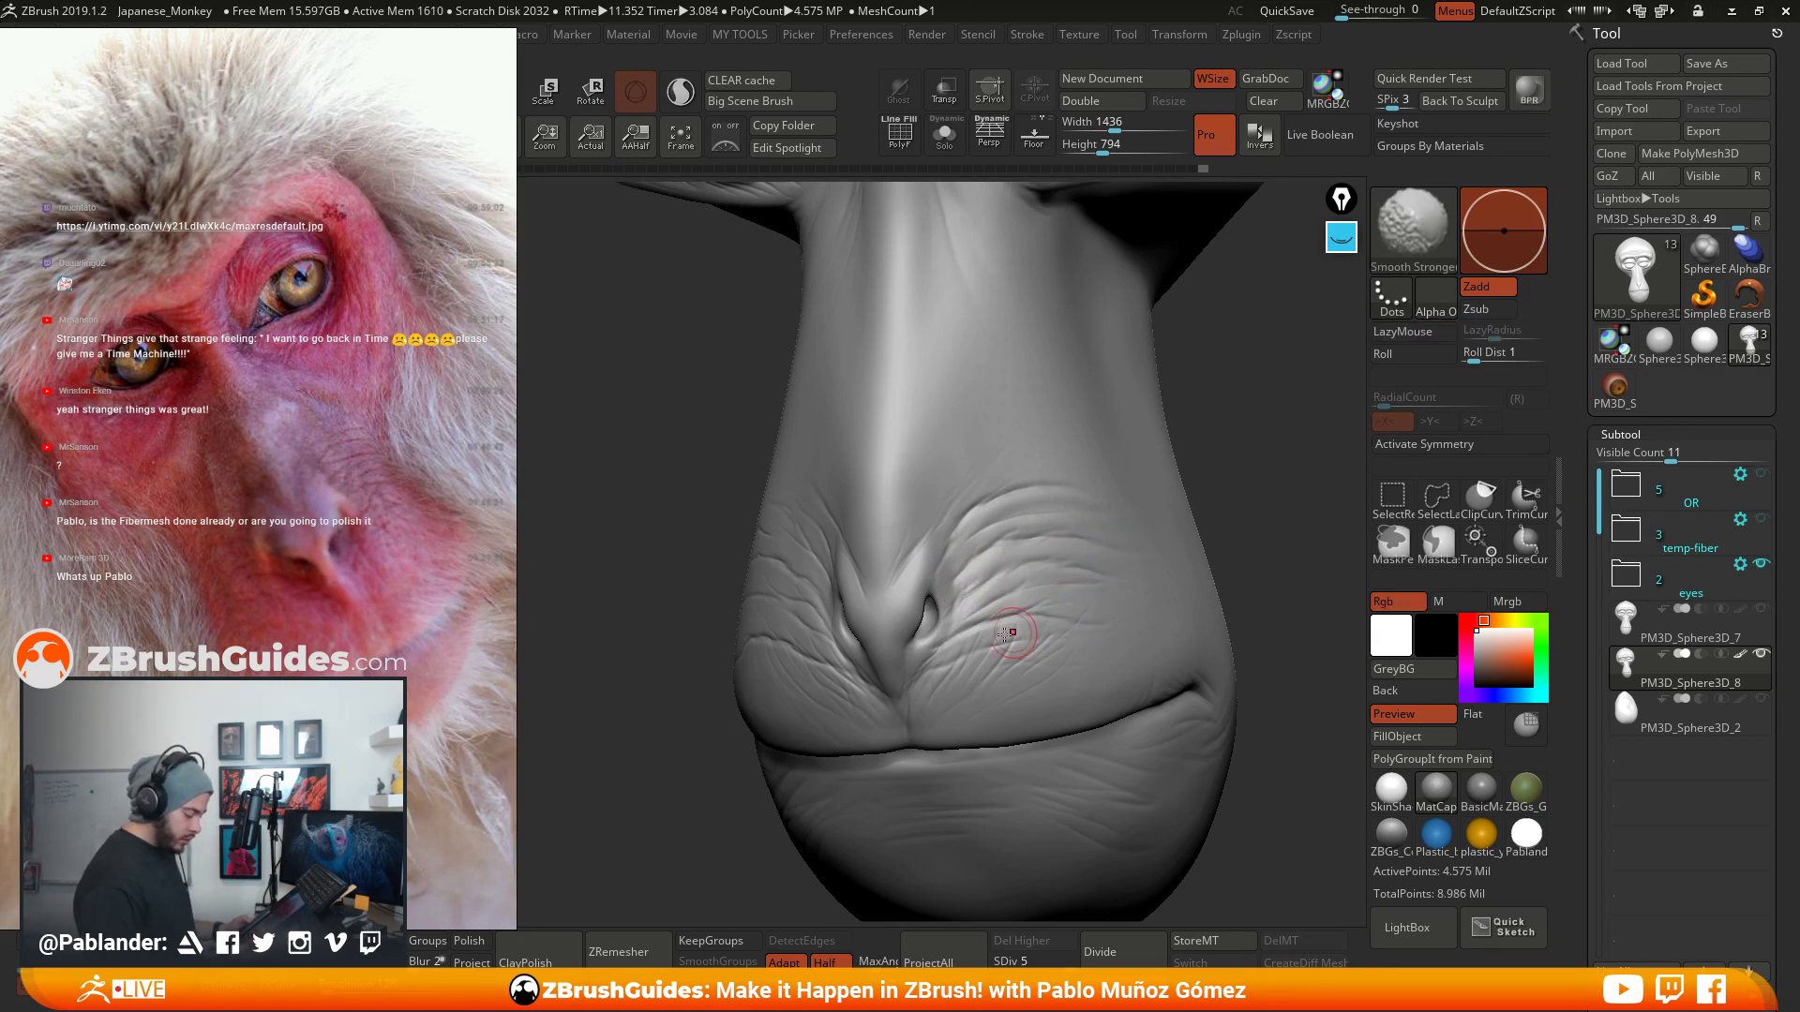
- Build up and soften the small folds between the monkey's left nostril and the upper lip
mouse_move(1041, 594)
mouse_down()
mouse_move(1061, 592)
mouse_move(1038, 654)
mouse_move(1009, 628)
mouse_up()
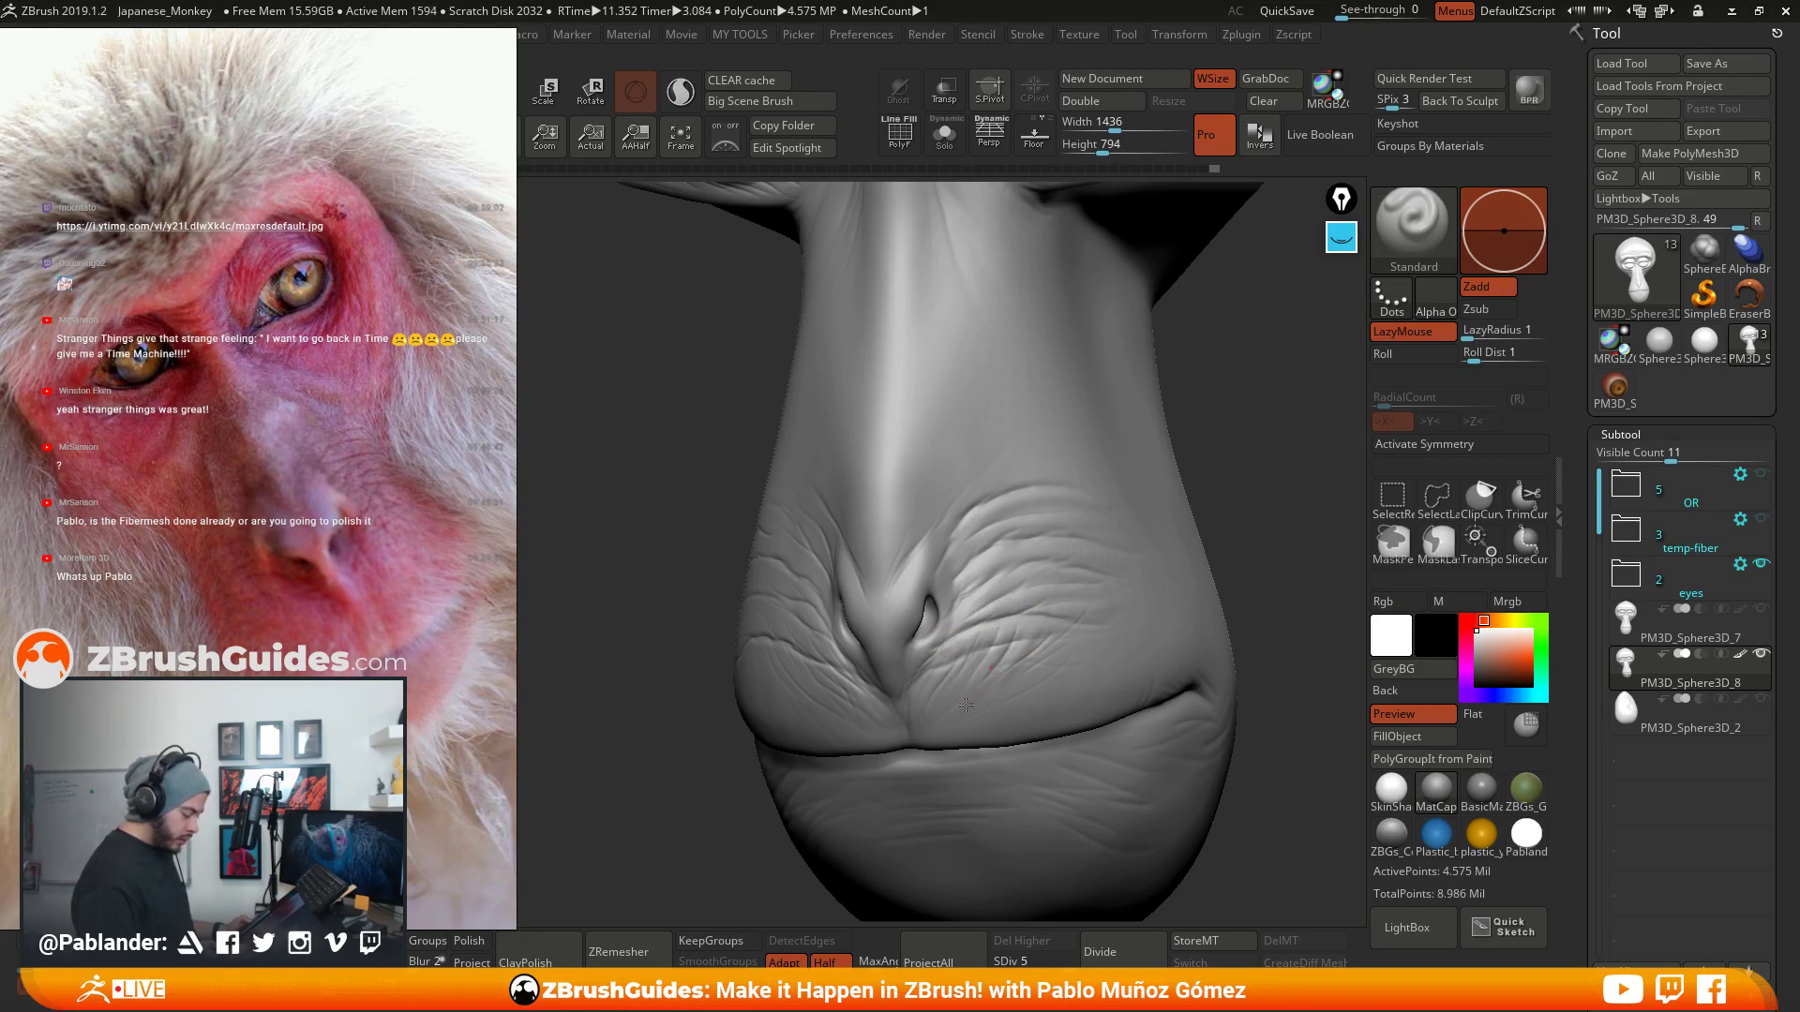
drag(966, 705, 928, 742)
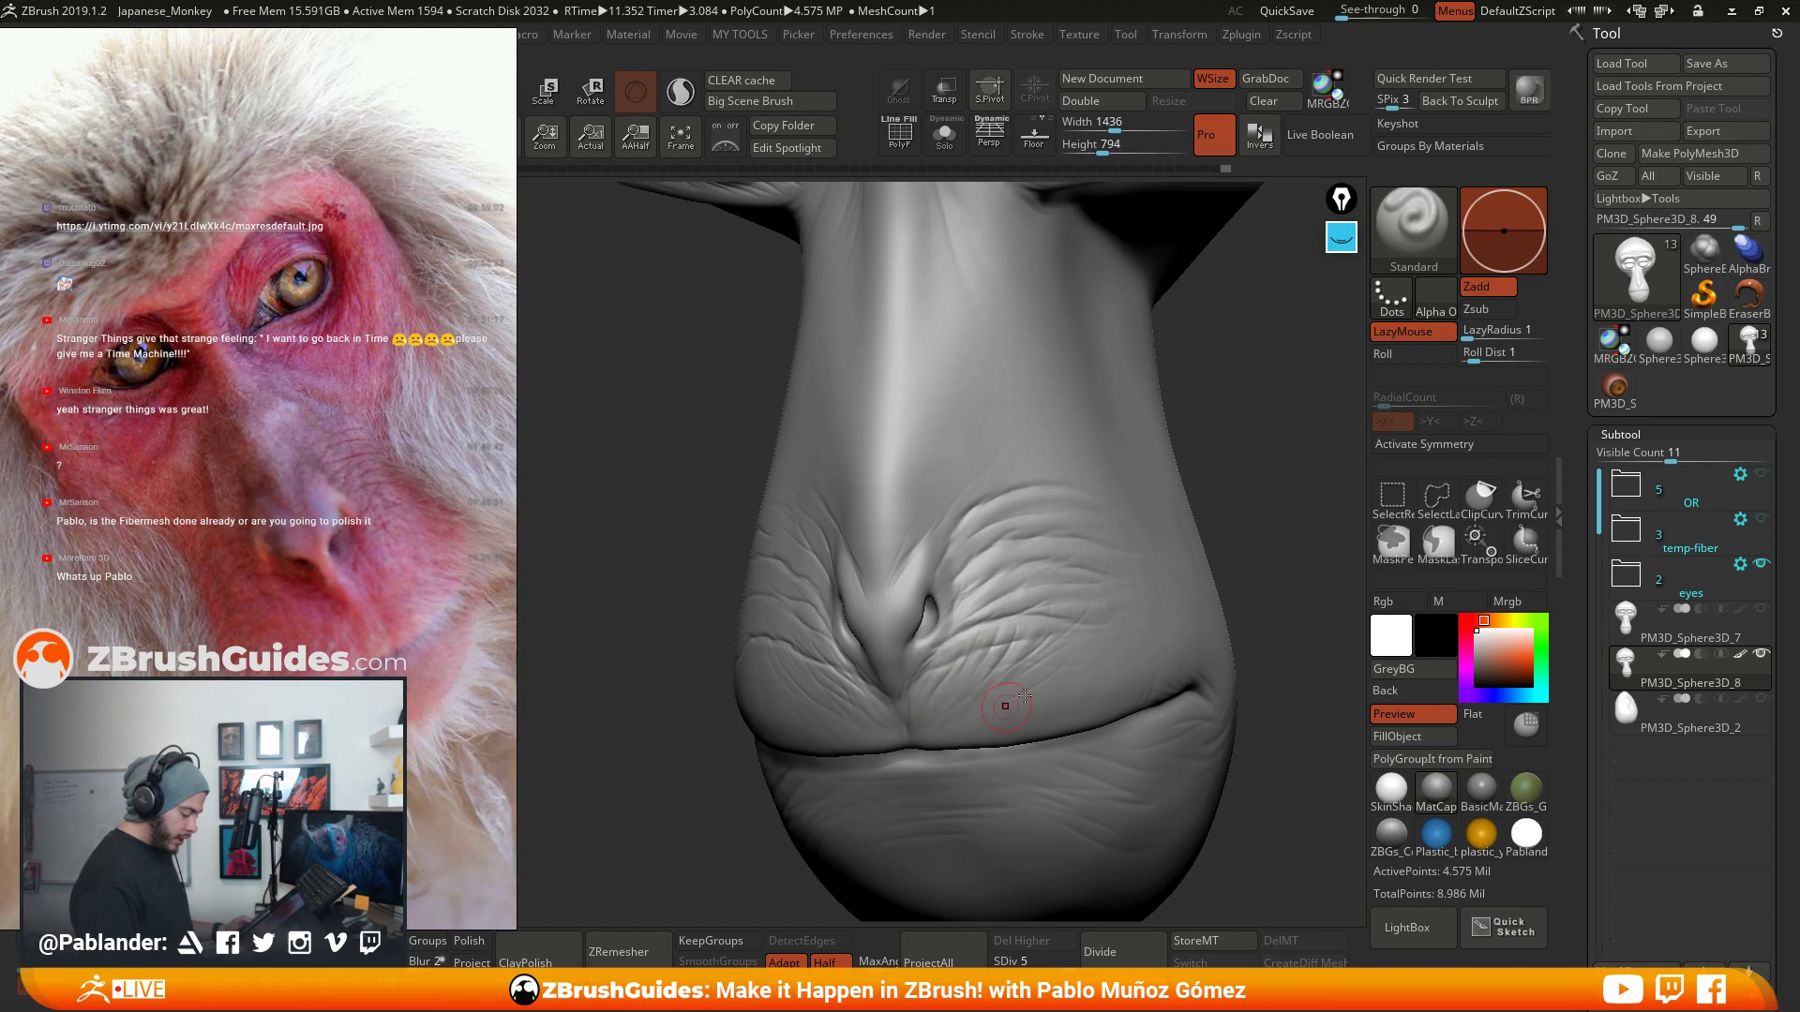
drag(1026, 695, 1036, 662)
key(shift)
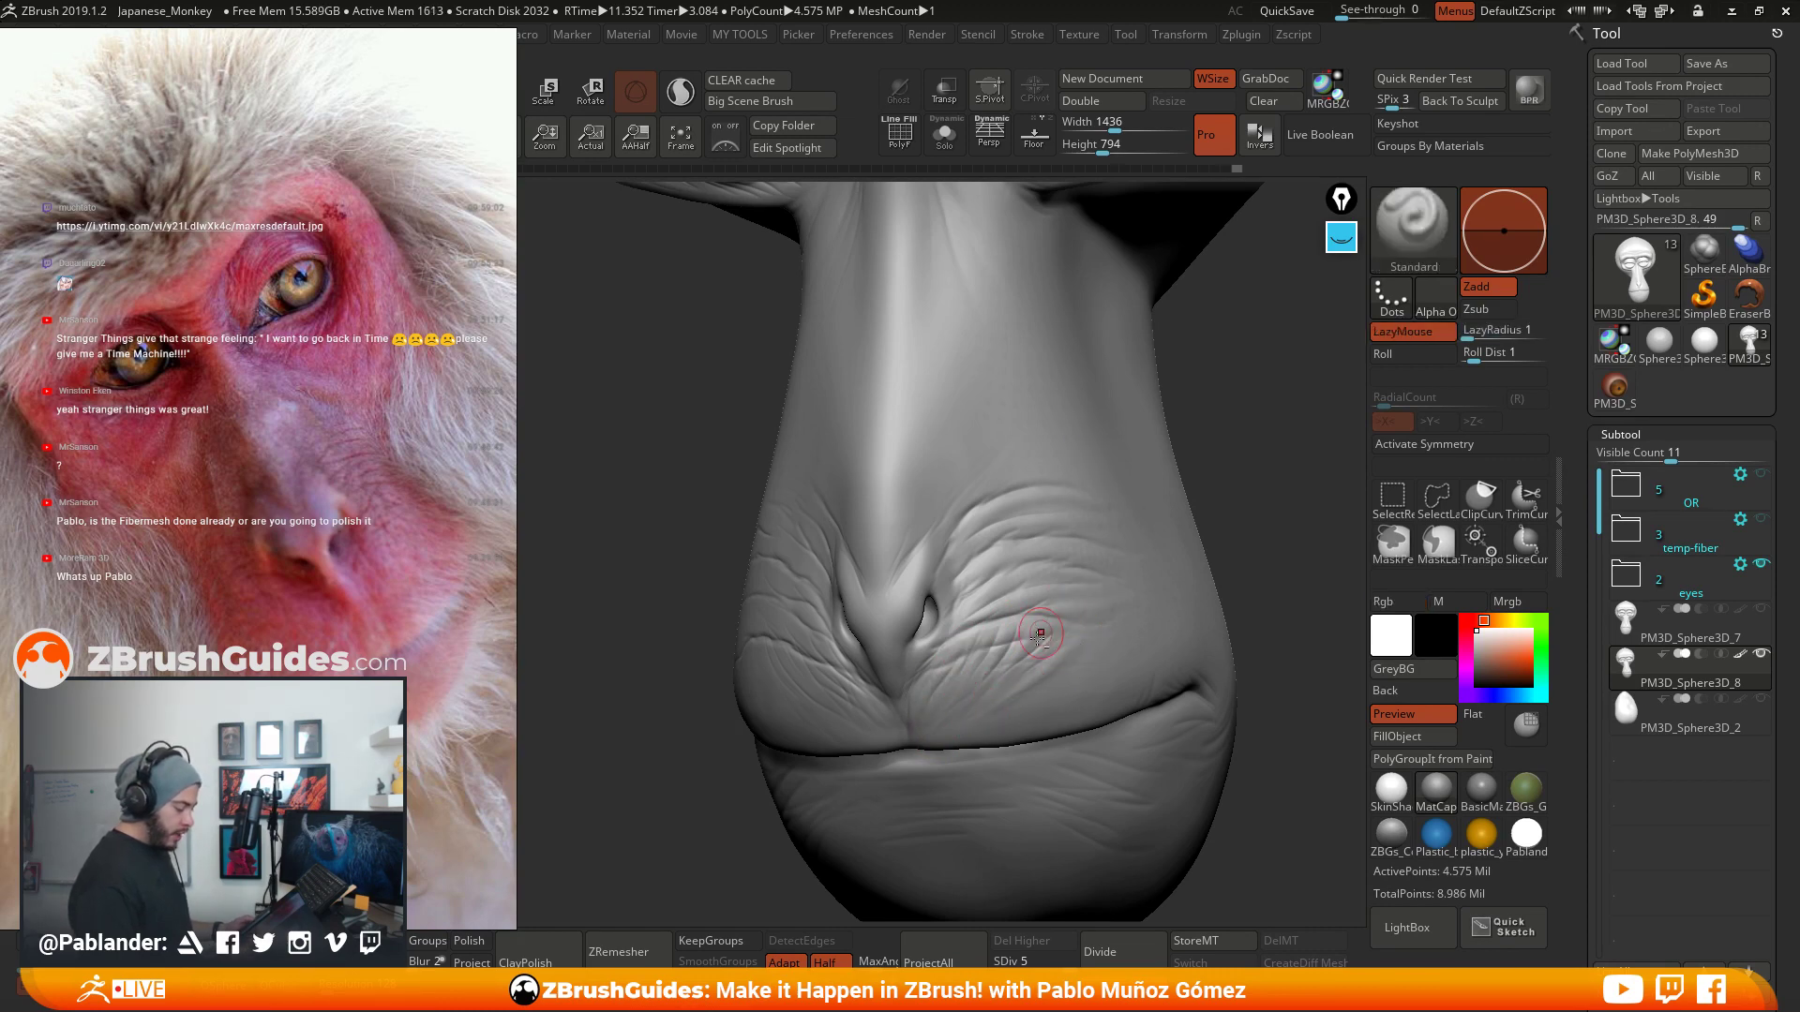
right_drag(1037, 624, 992, 586)
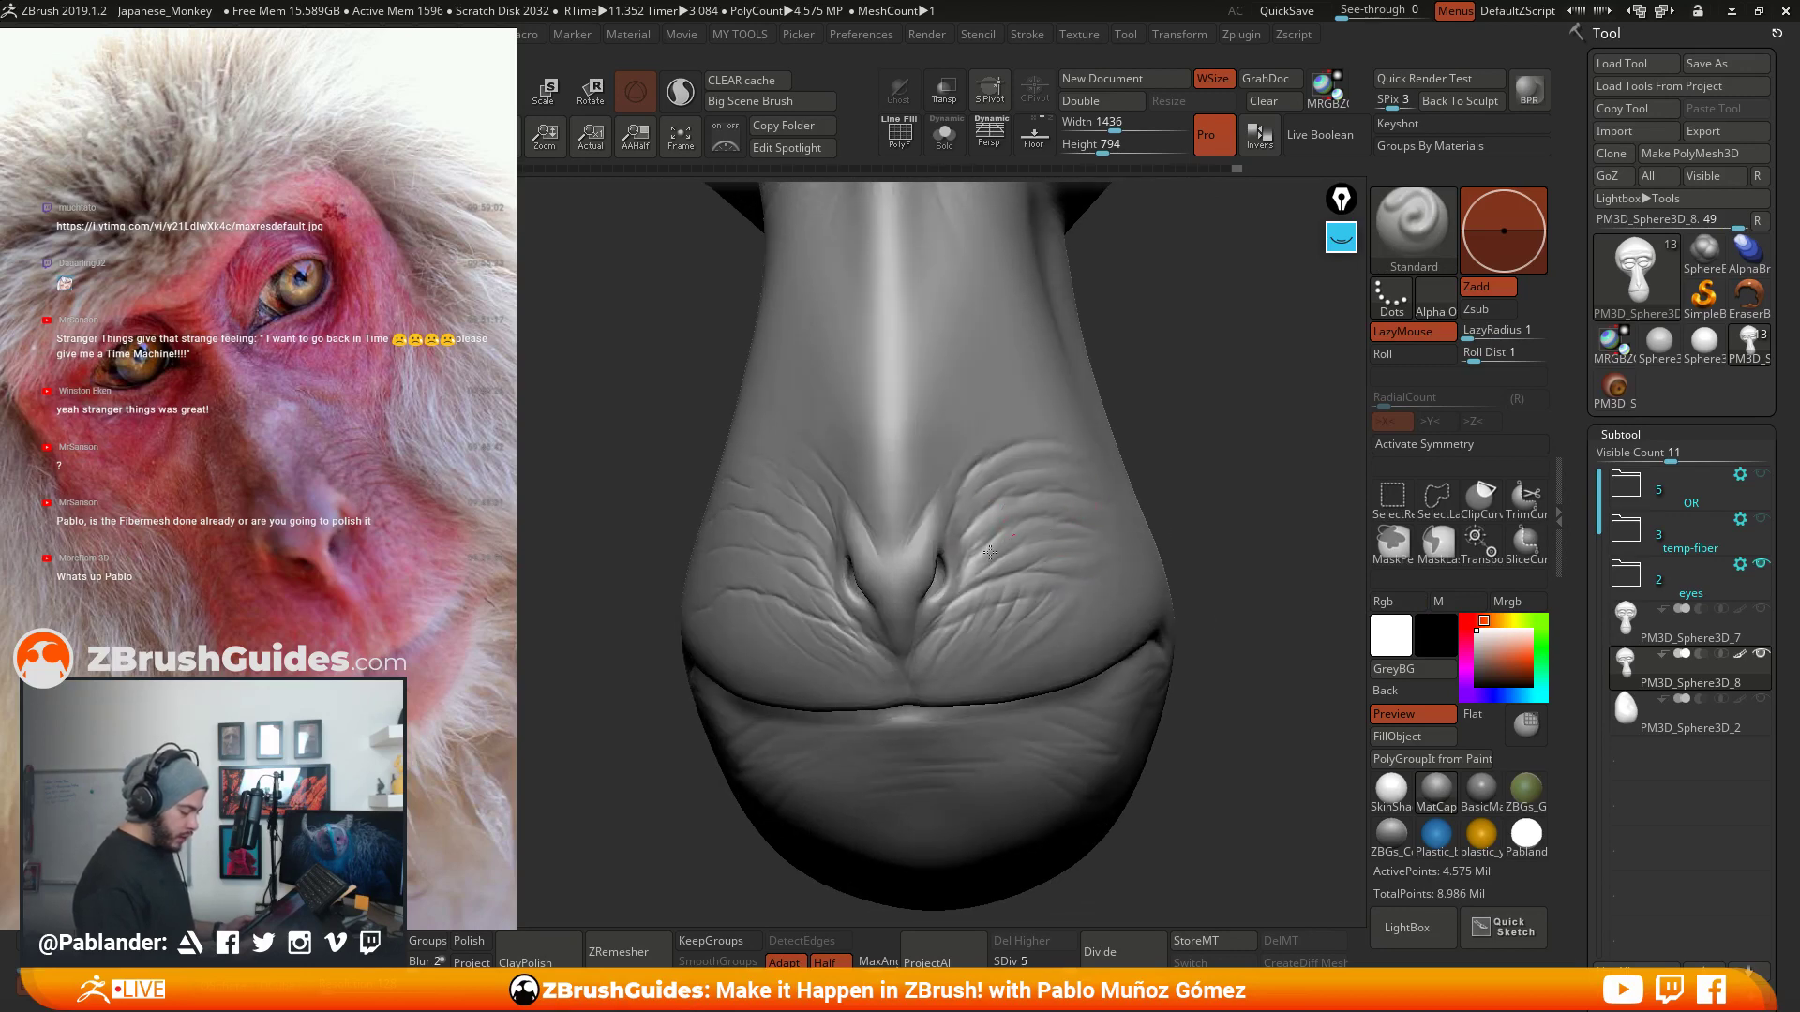
drag(1016, 561, 1032, 552)
key(shift)
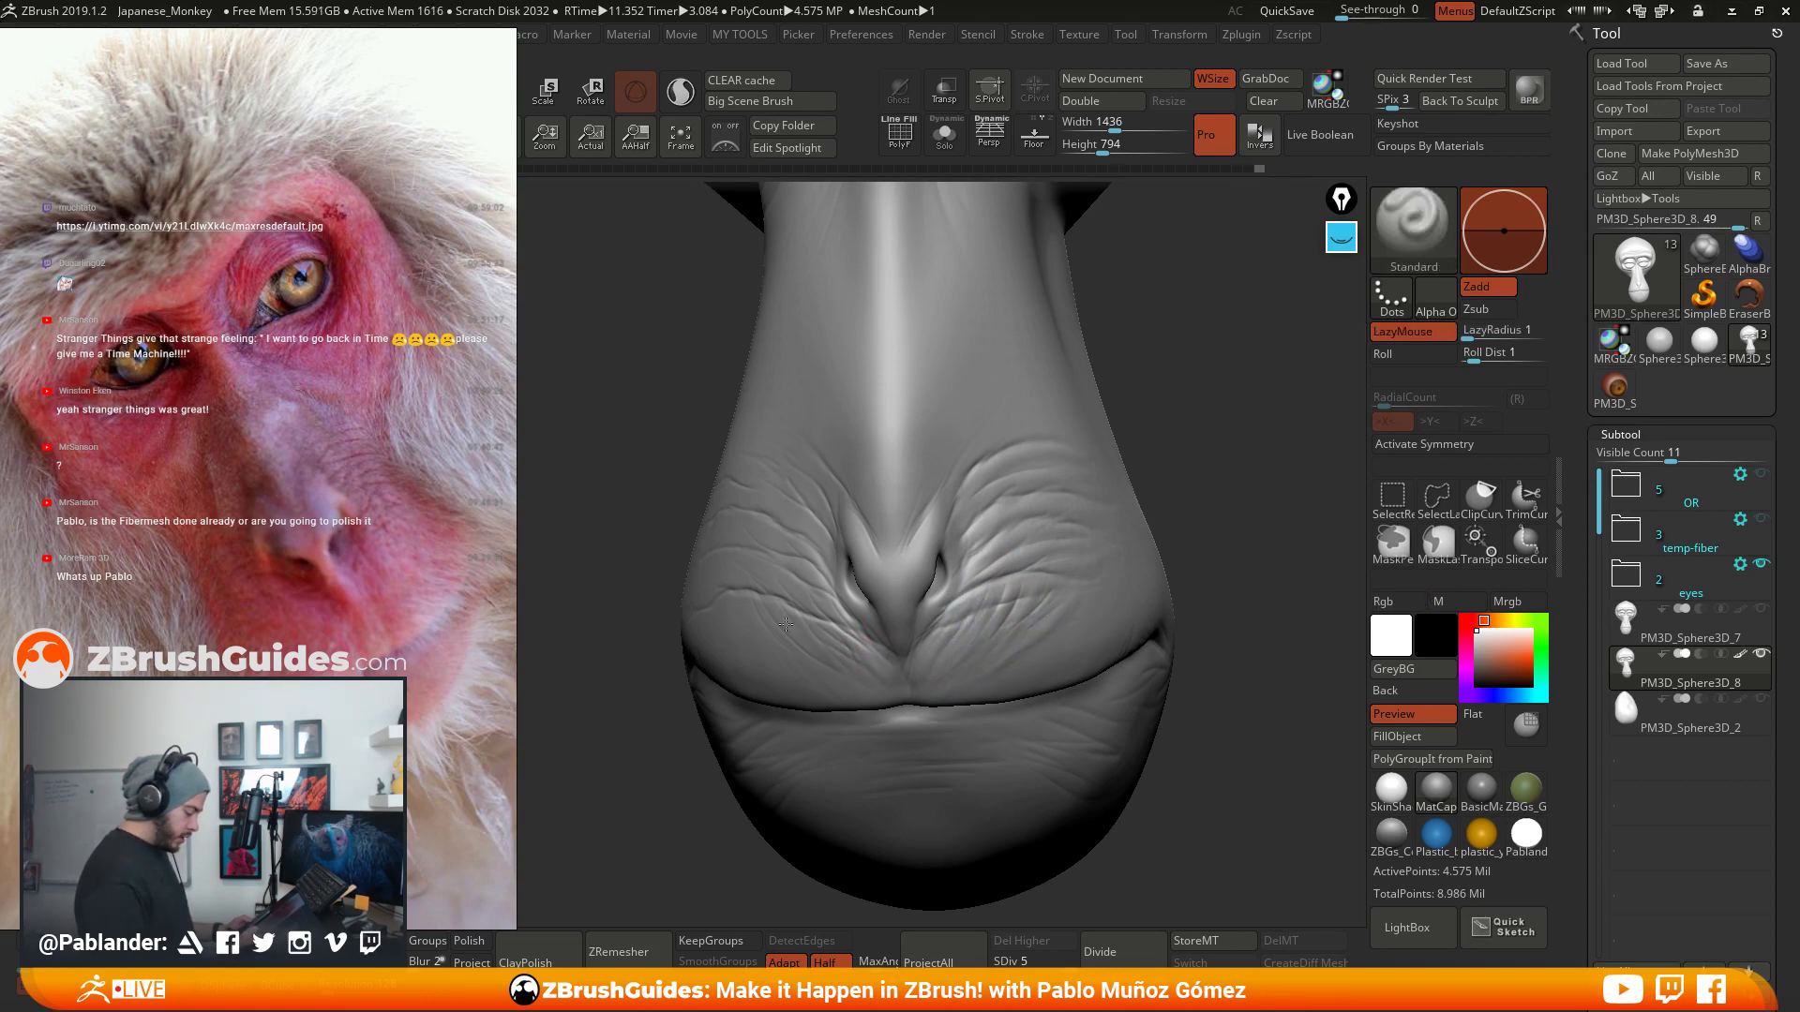
- Raise the folds between the wrinkles on the right side of the monkey's muzzle, above the upper lip
right_drag(847, 581, 959, 522)
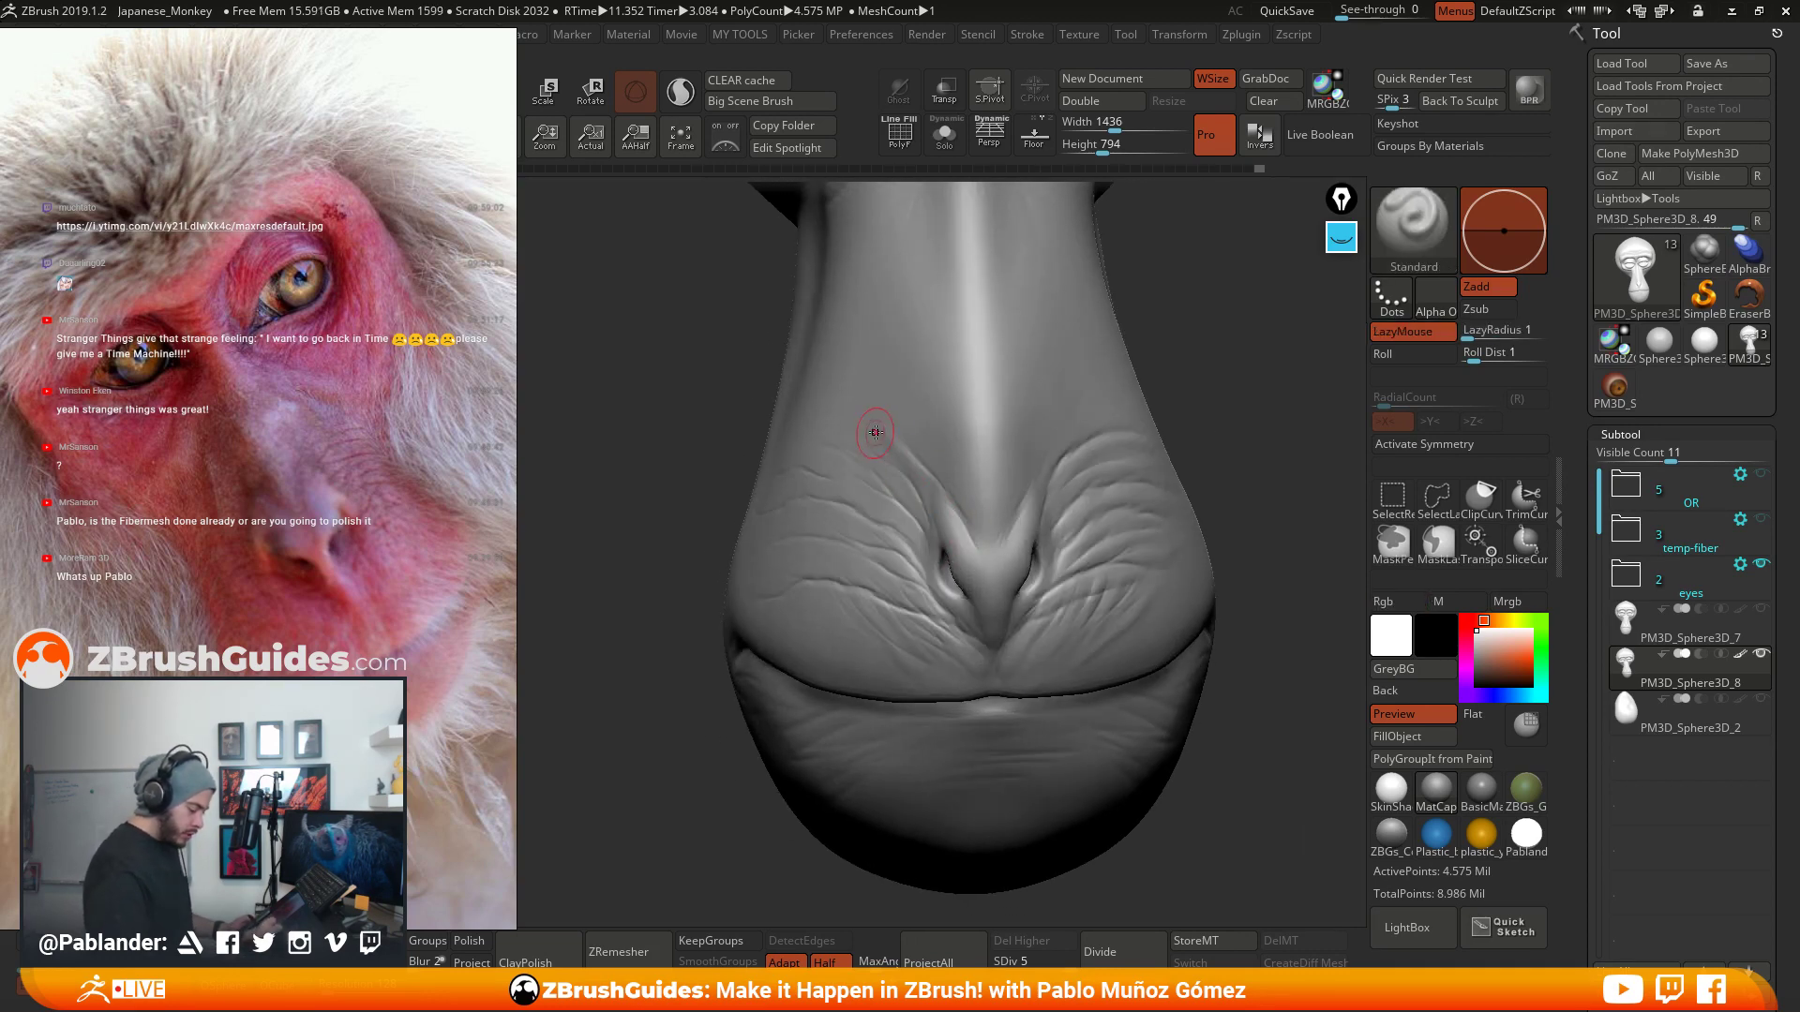
right_drag(878, 433, 892, 485)
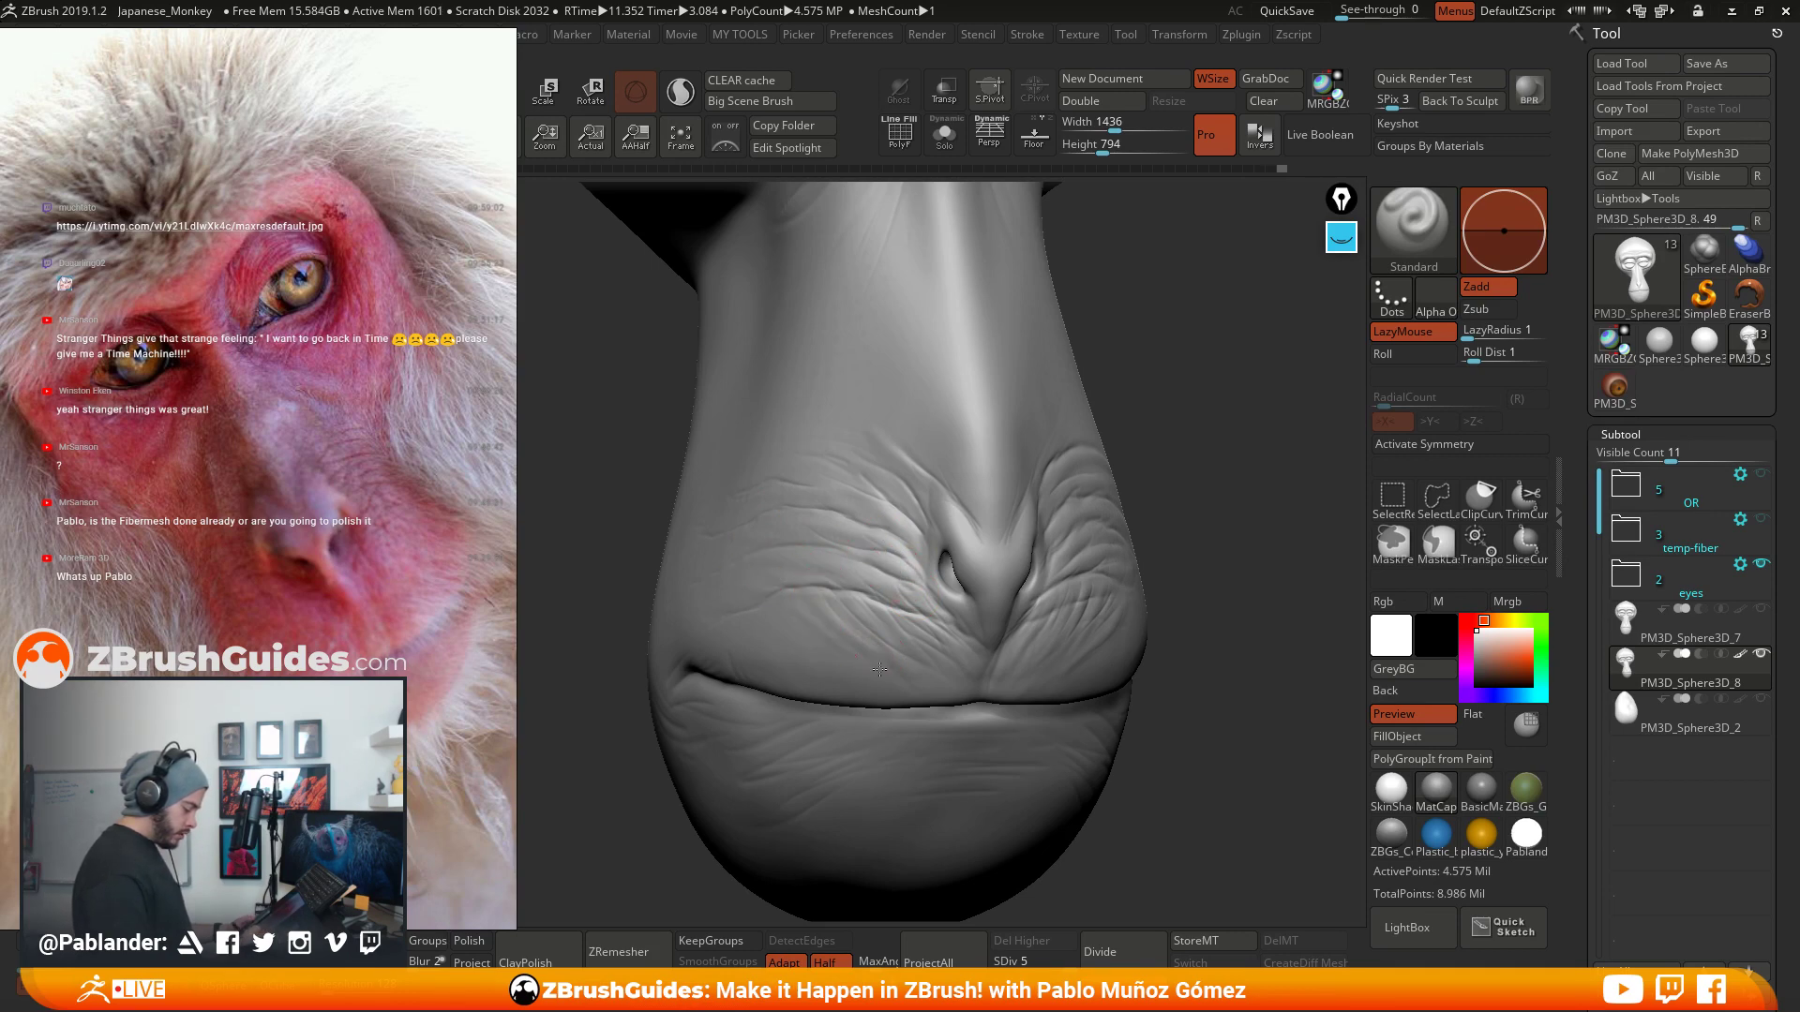
key(shift)
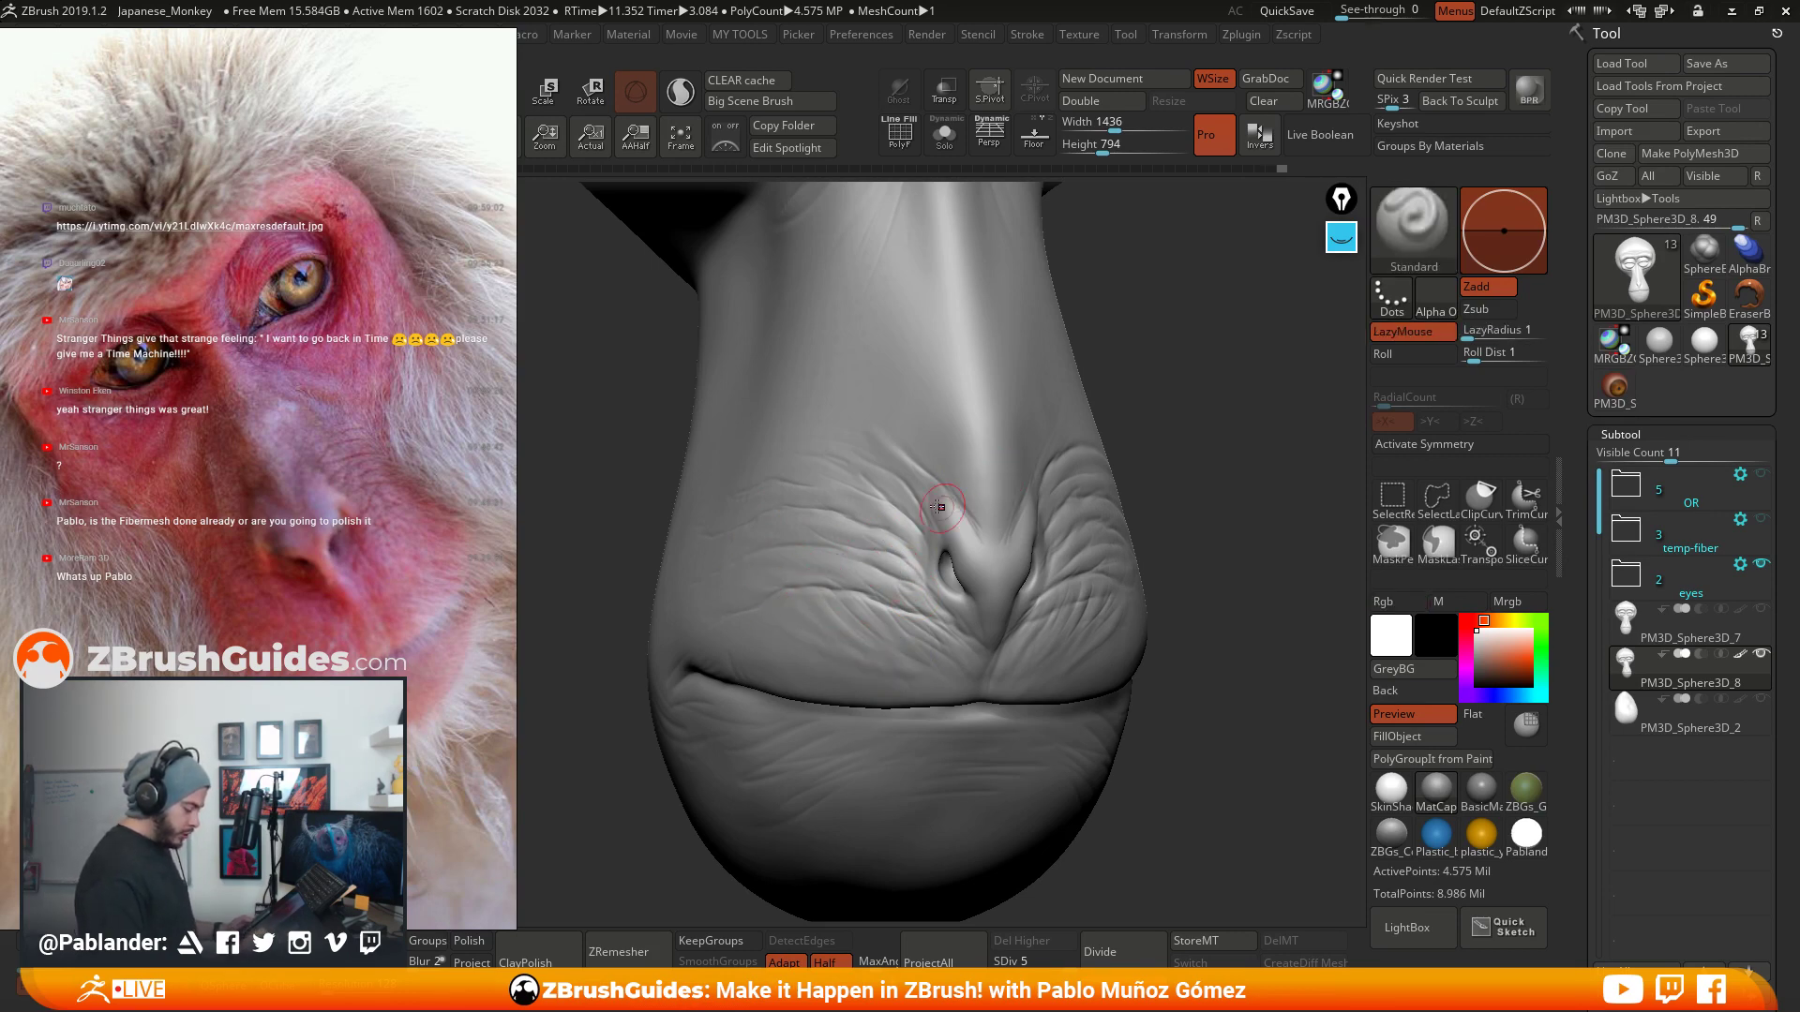
- Puff up and smooth the folds radiating back from the monkey's right nostril across the side of the muzzle
mouse_move(948, 497)
right_down()
mouse_move(956, 525)
mouse_move(1056, 502)
mouse_move(1085, 683)
mouse_move(1053, 491)
right_up()
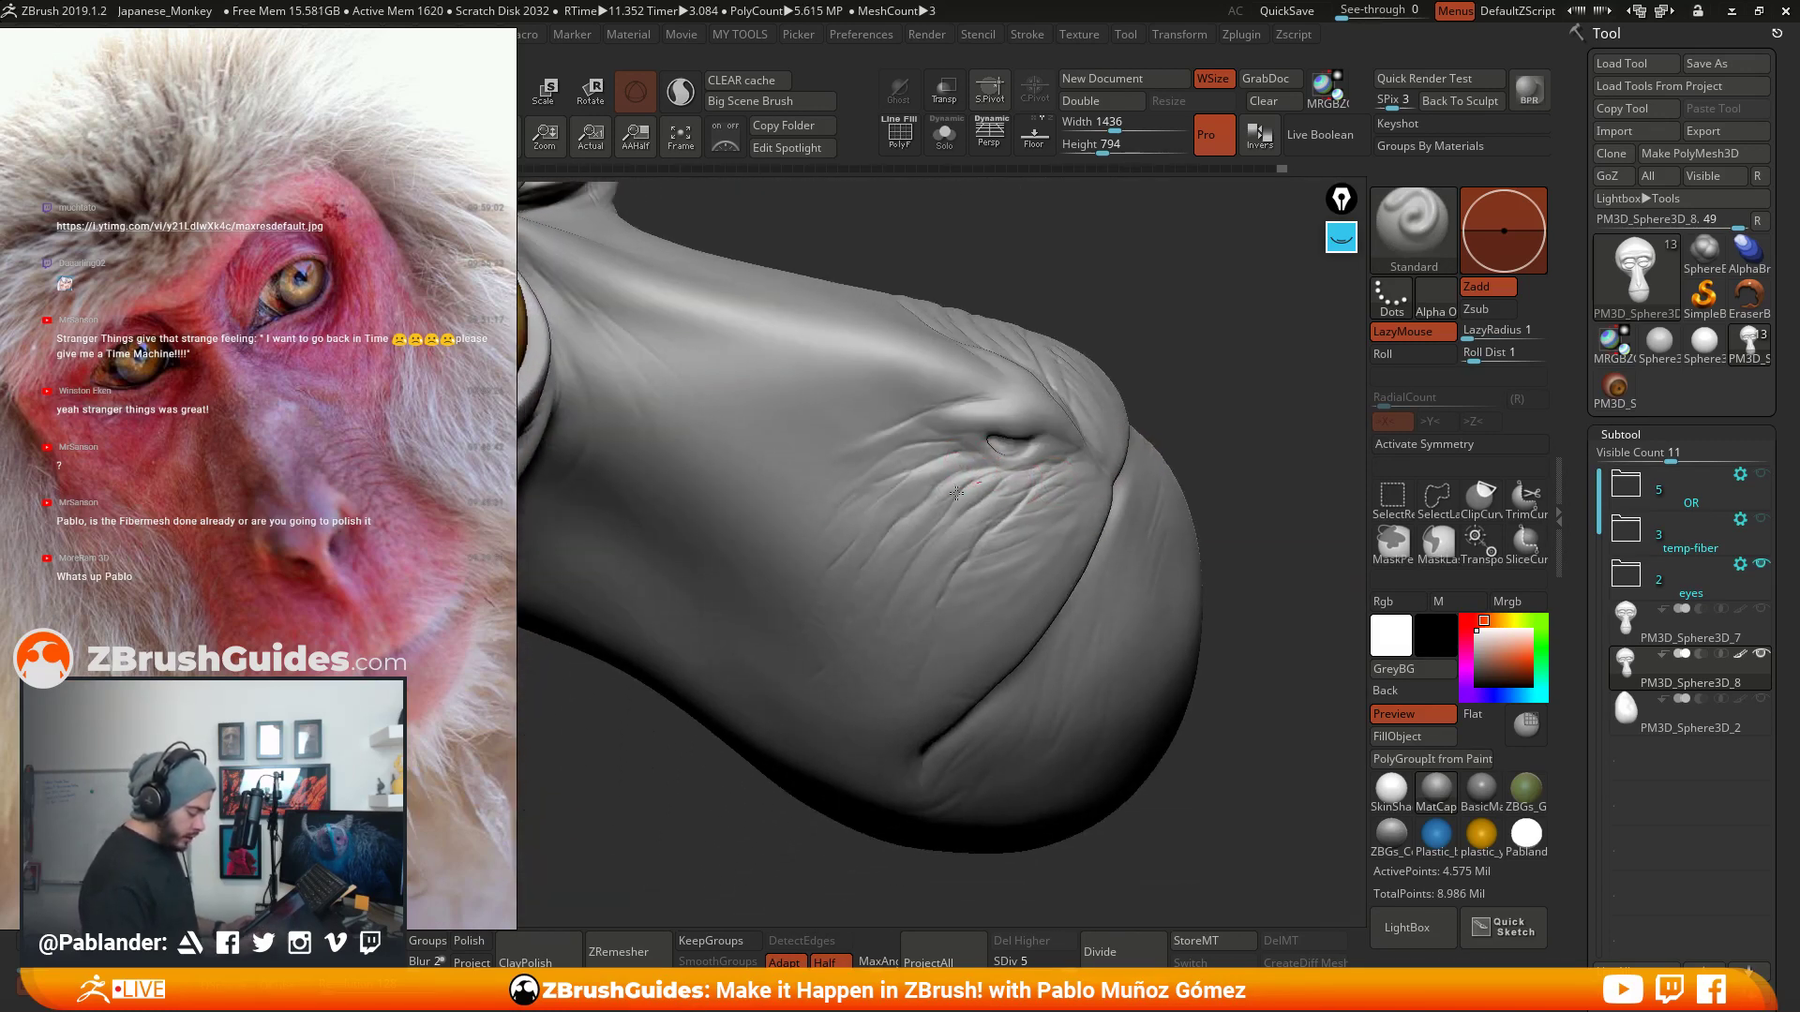
drag(973, 465, 799, 616)
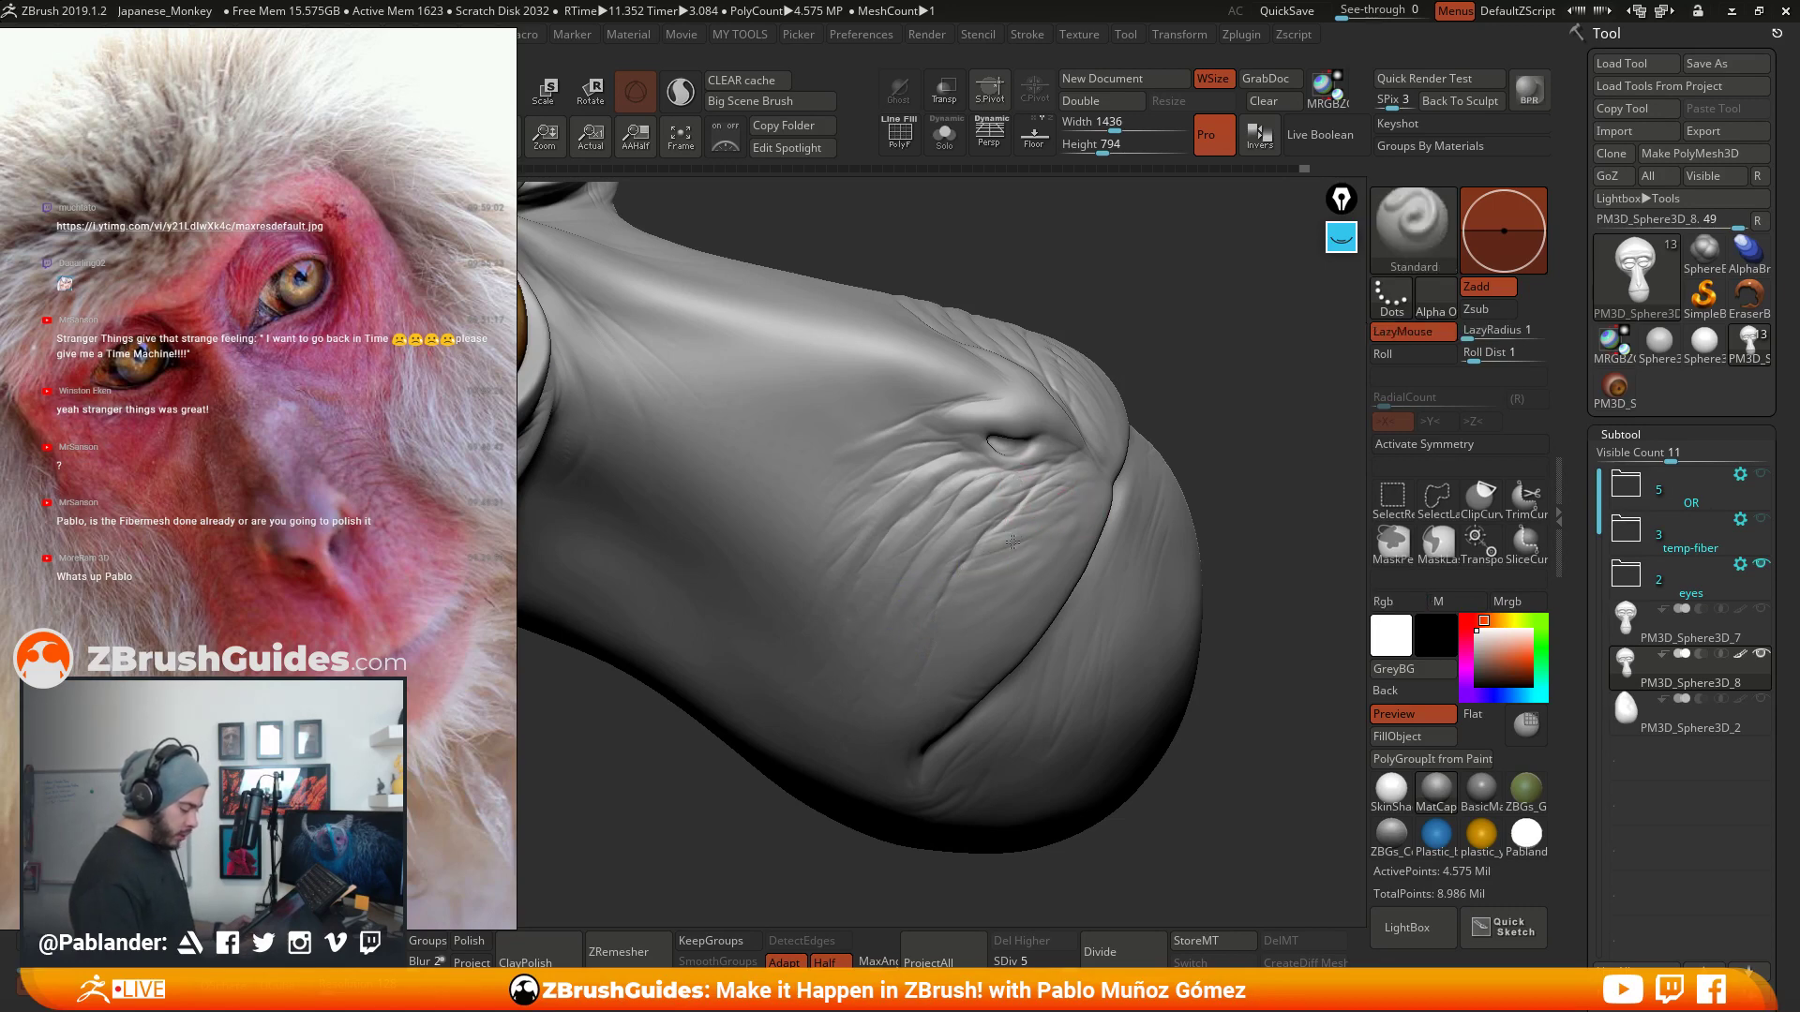
key(shift)
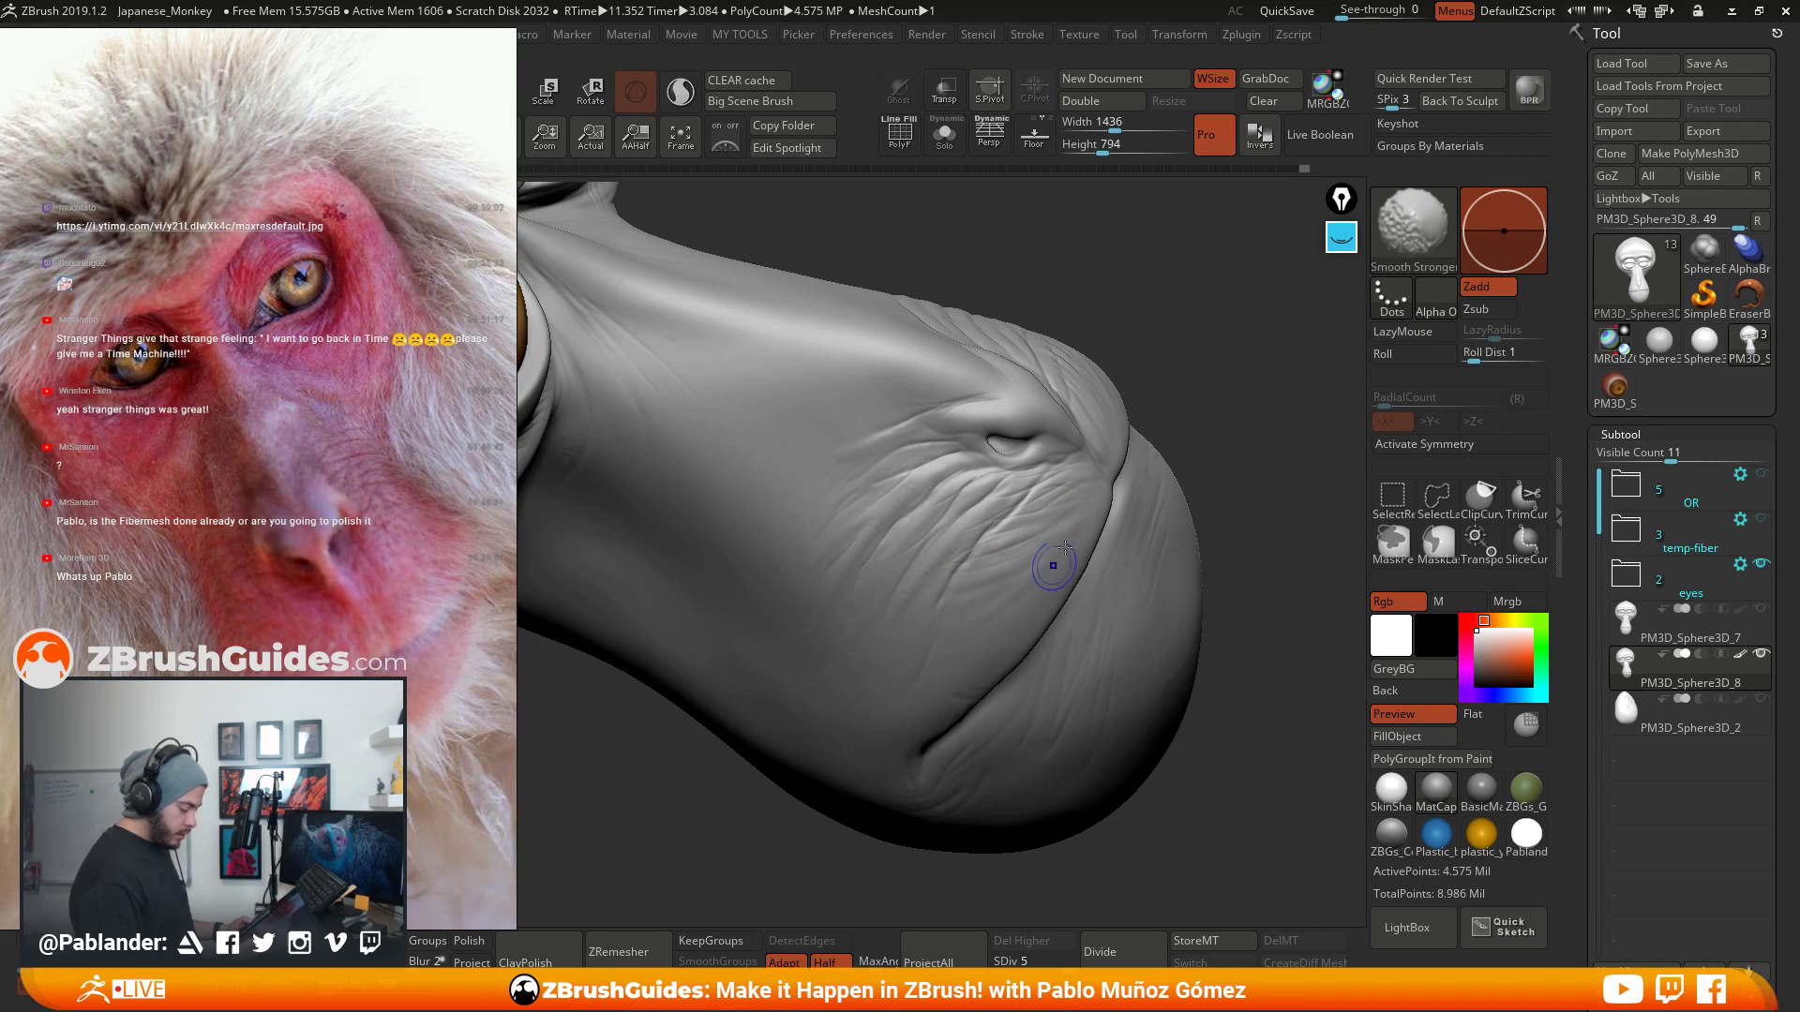
drag(988, 583, 939, 630)
drag(919, 443, 889, 458)
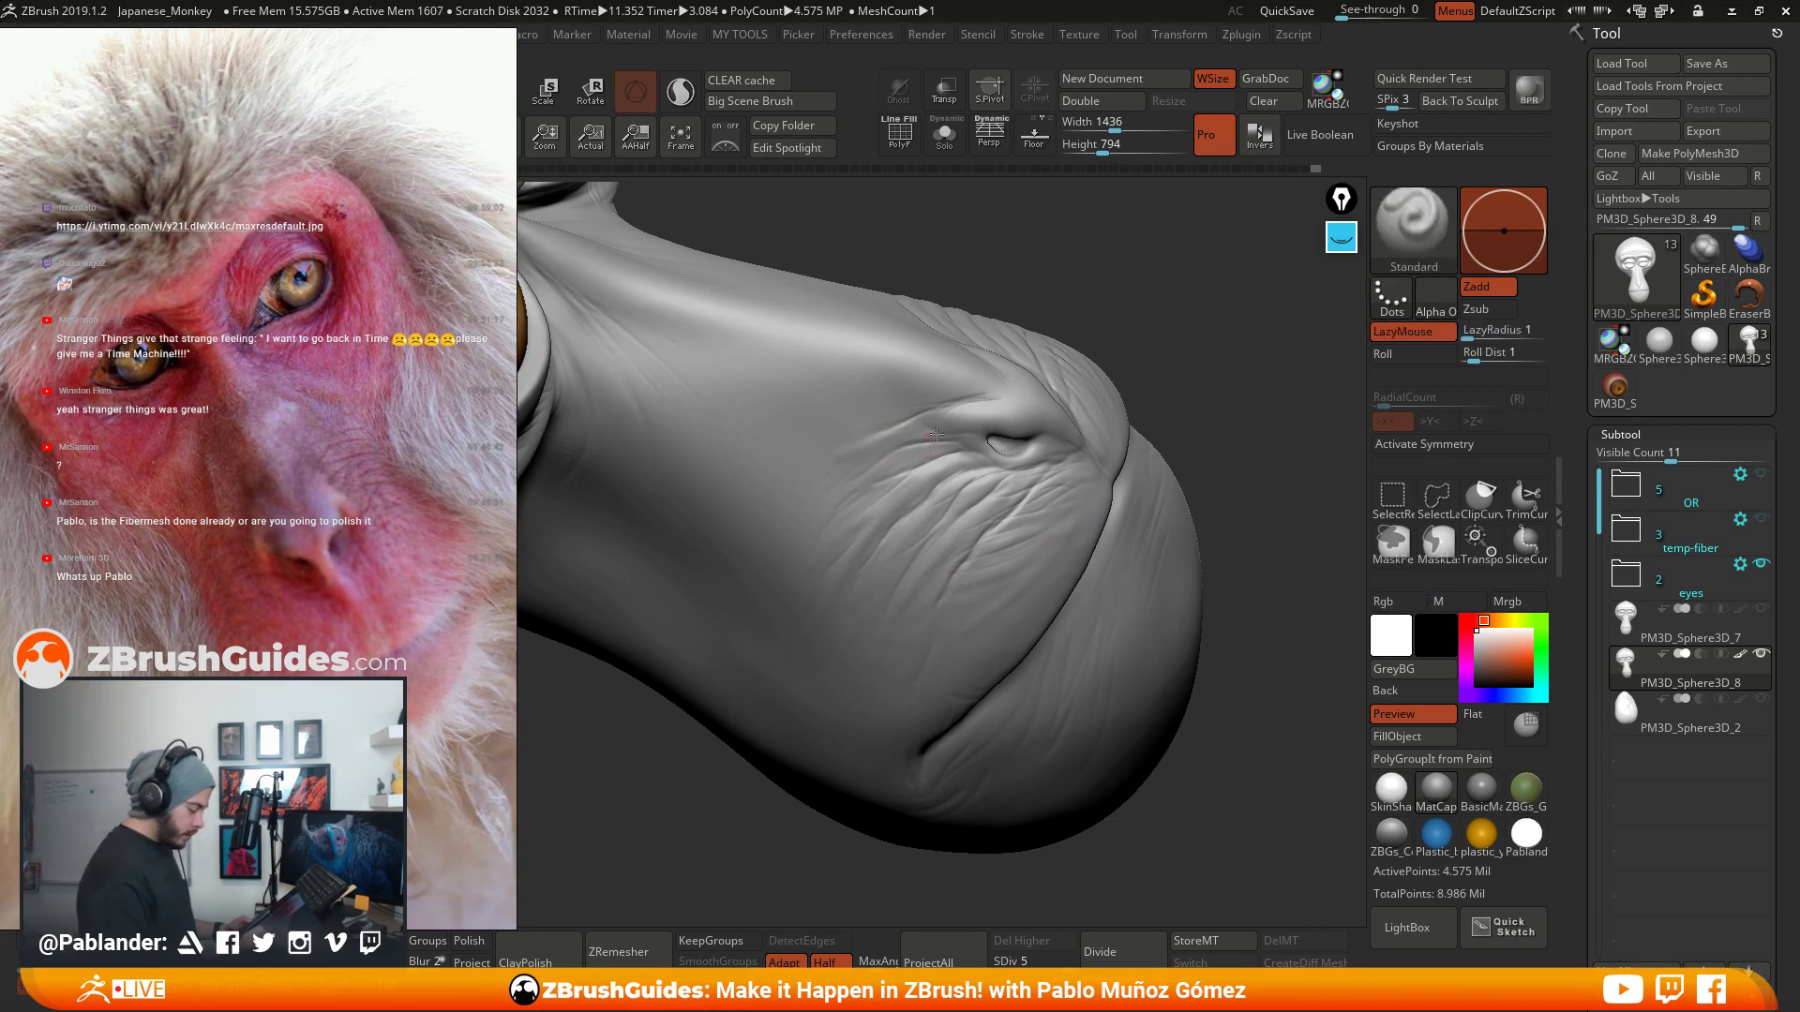
key(shift)
- Turn on X symmetry and sculpt raised folds running from the lower lip down the side of the chin
mouse_move(1064, 458)
right_down()
mouse_move(1108, 599)
mouse_move(1116, 491)
mouse_move(1145, 603)
mouse_move(1068, 515)
right_up()
key(x)
drag(1080, 517, 1067, 598)
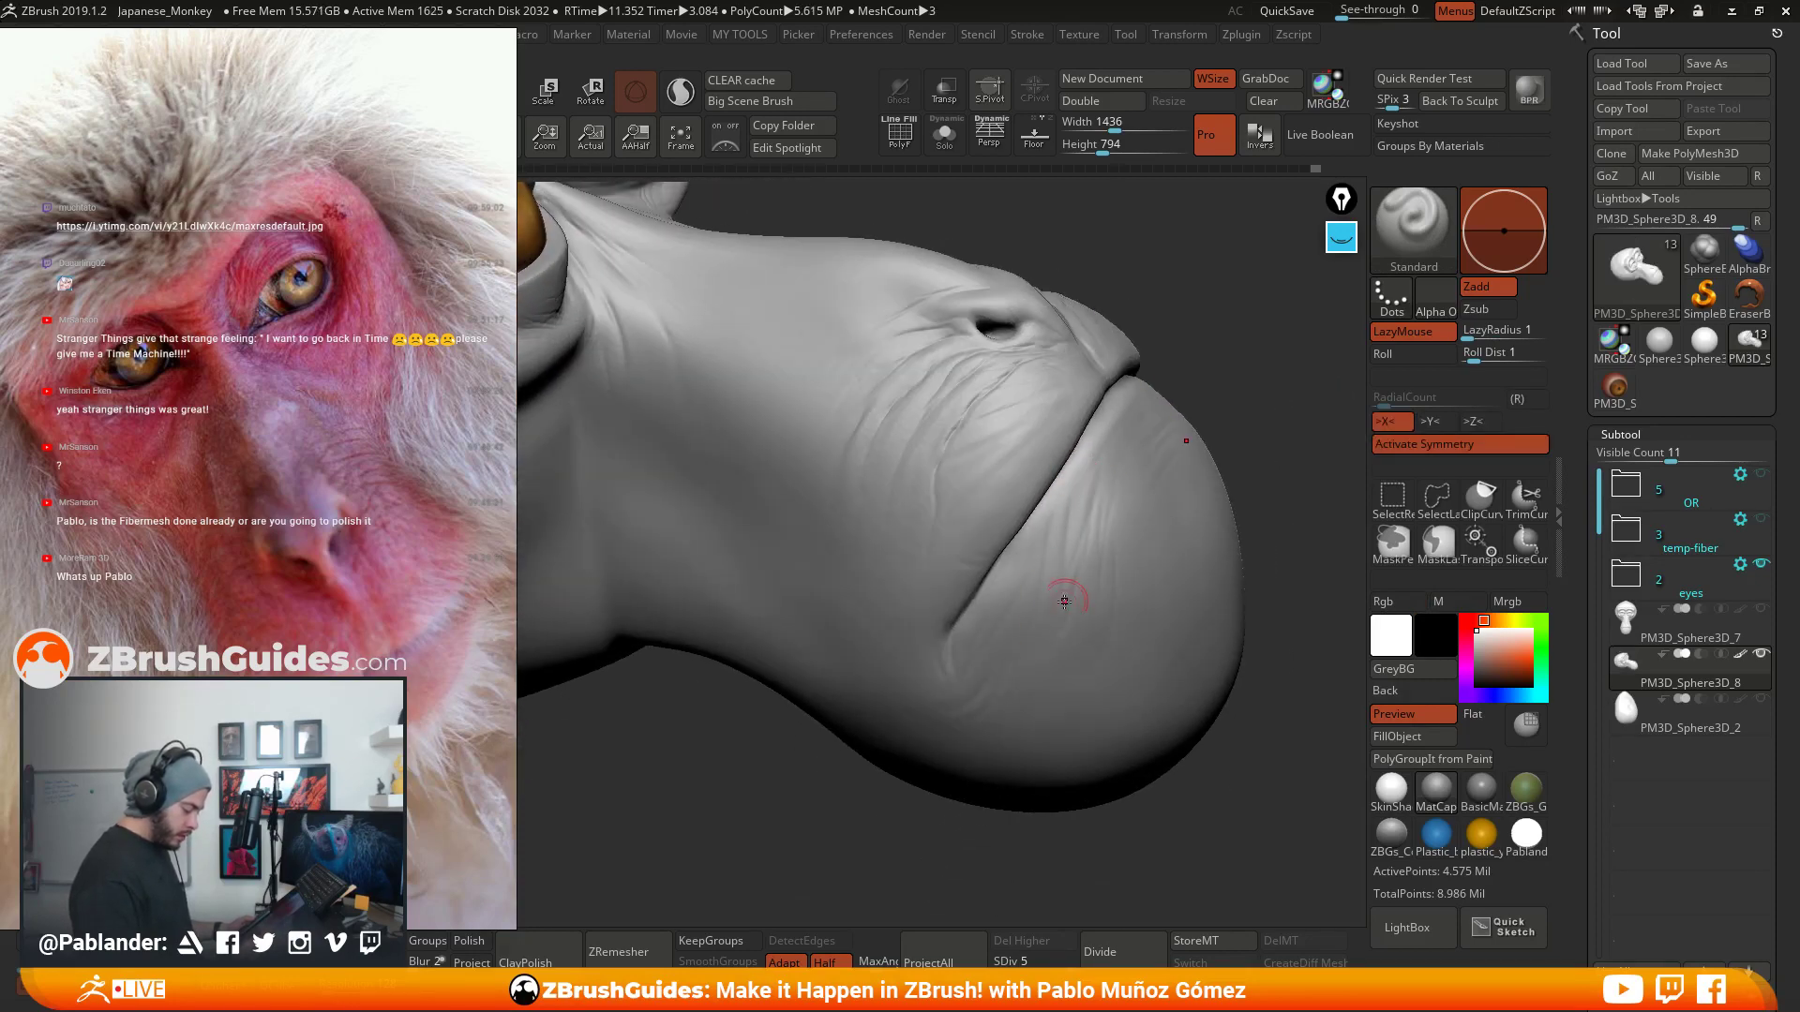
right_drag(1061, 561, 1076, 510)
drag(1088, 477, 1046, 605)
drag(1048, 518, 1009, 672)
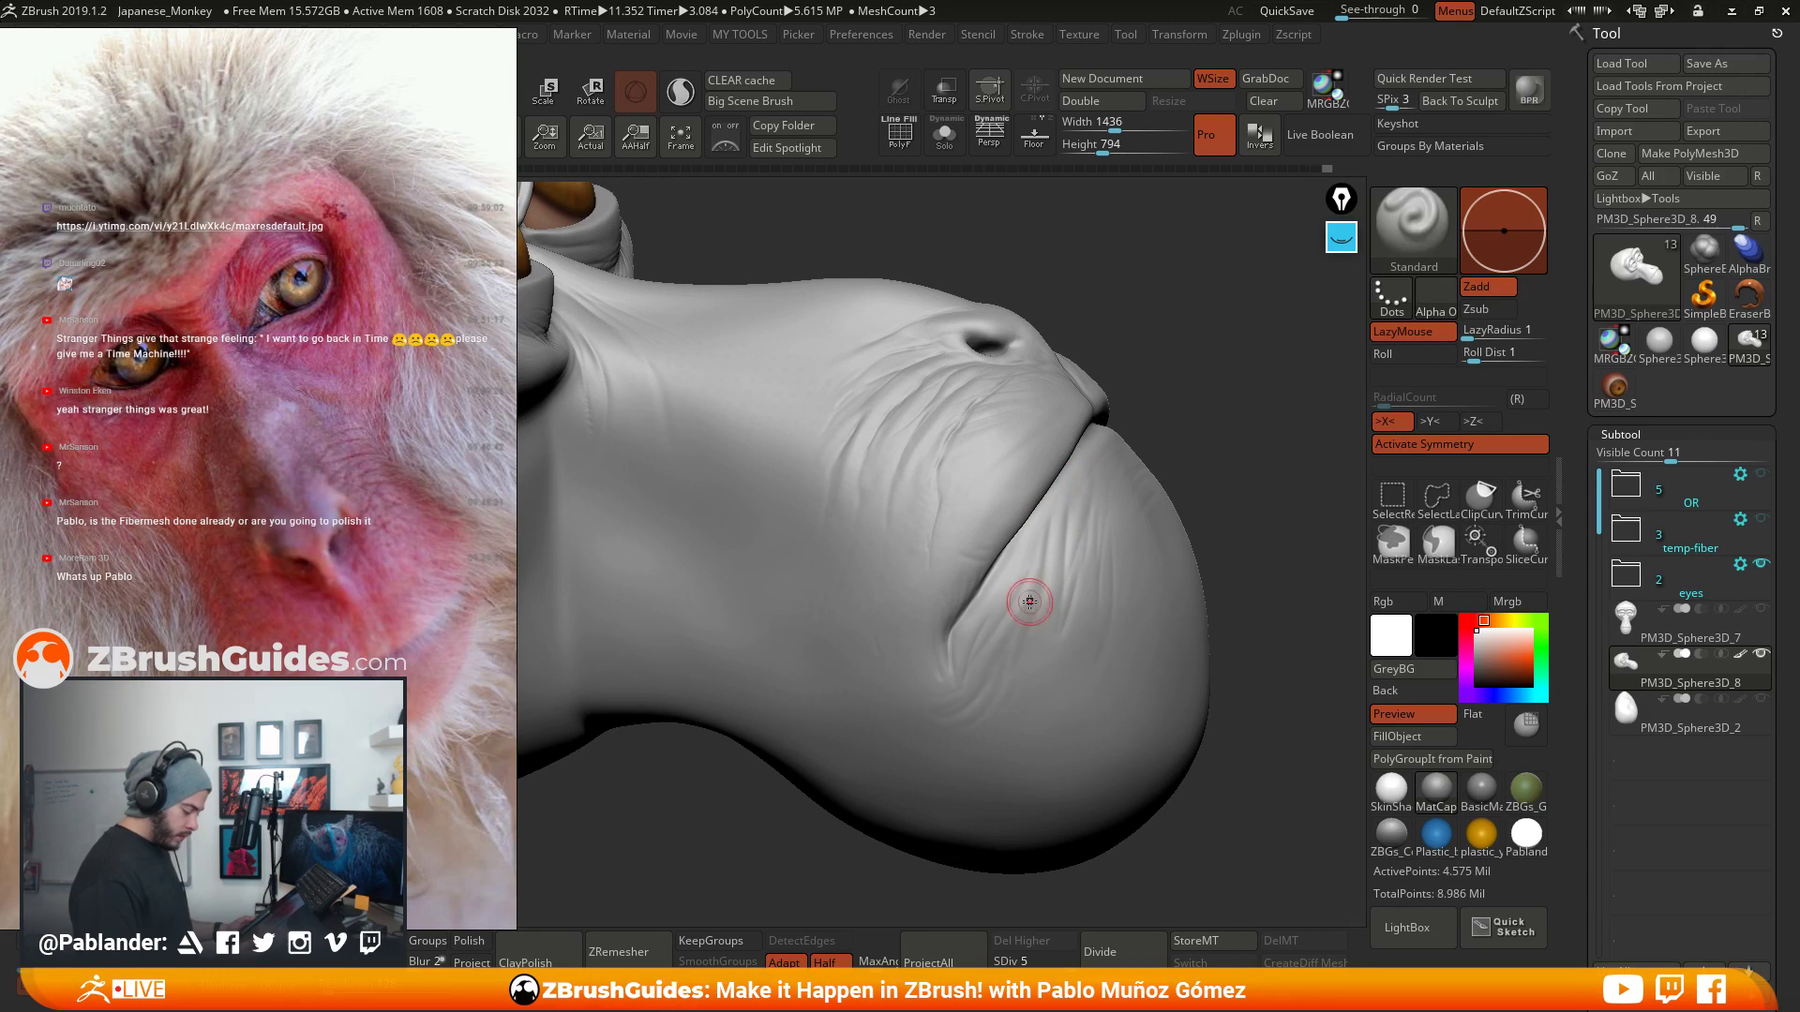
mouse_move(1032, 599)
mouse_down()
mouse_move(990, 701)
mouse_move(953, 729)
mouse_up()
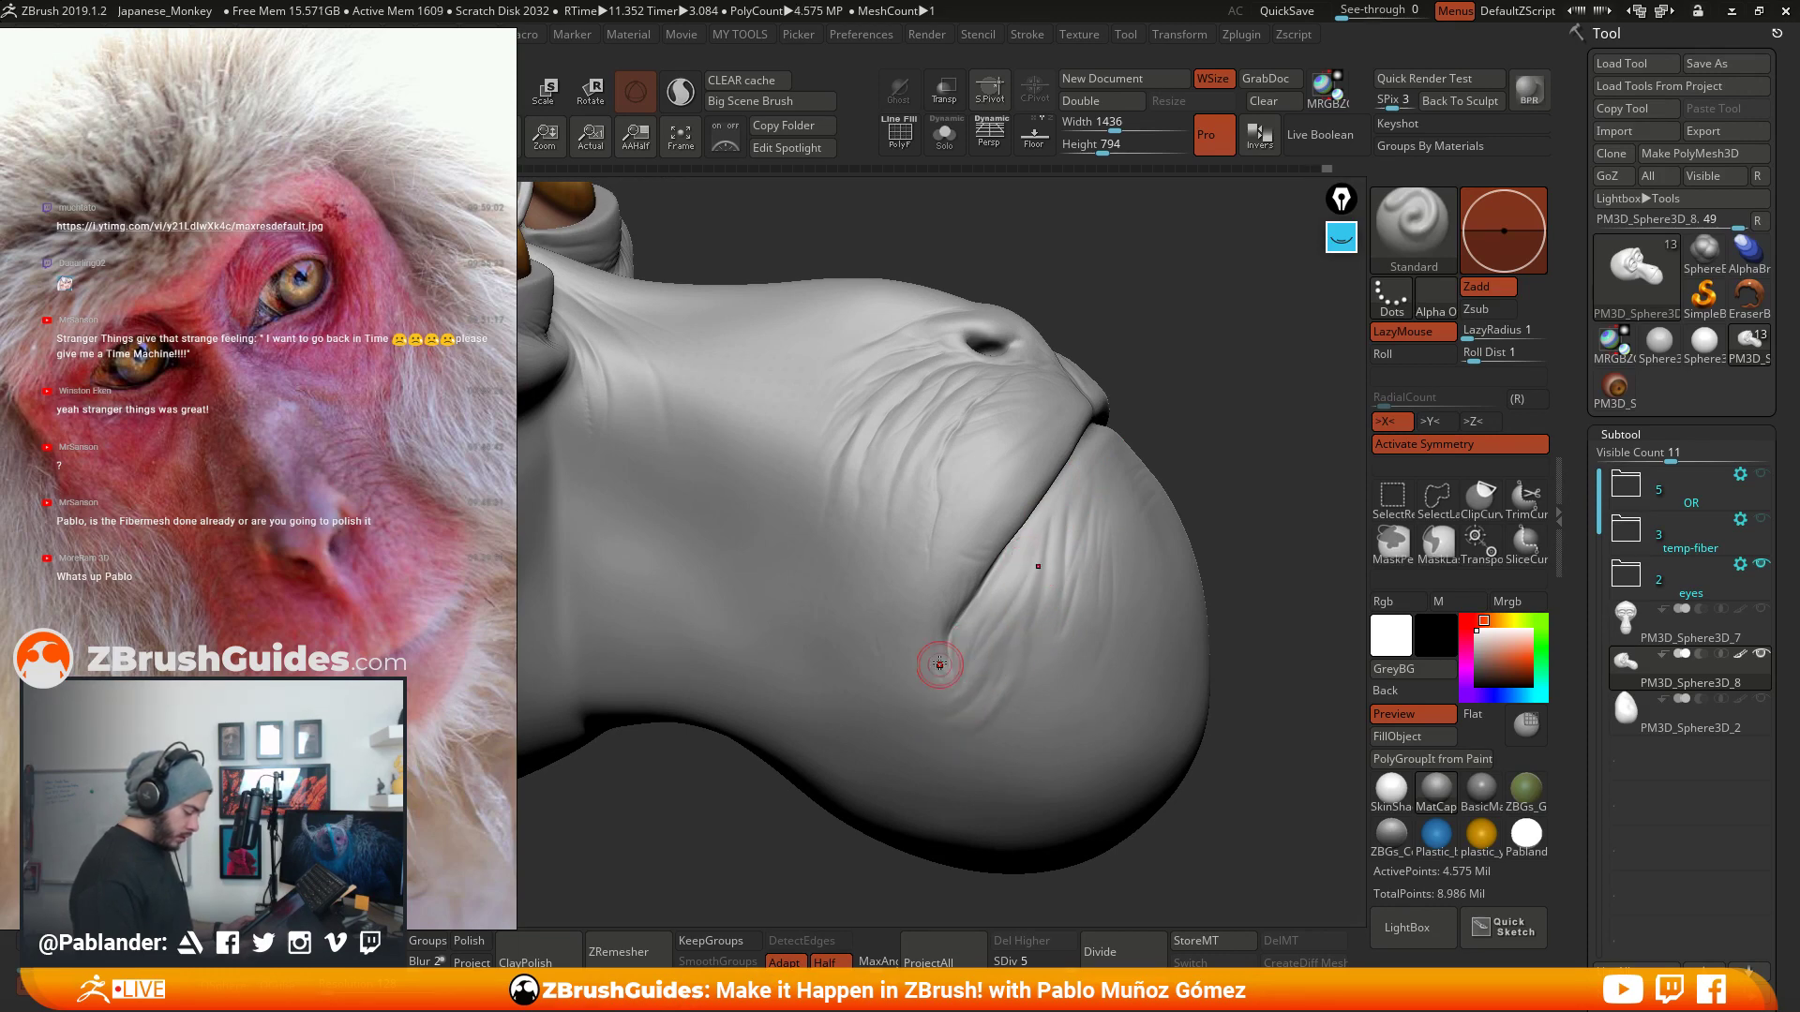
- Smooth the mouth corner and reinforce the long chin folds beneath it, softening them where they fade out
key(shift)
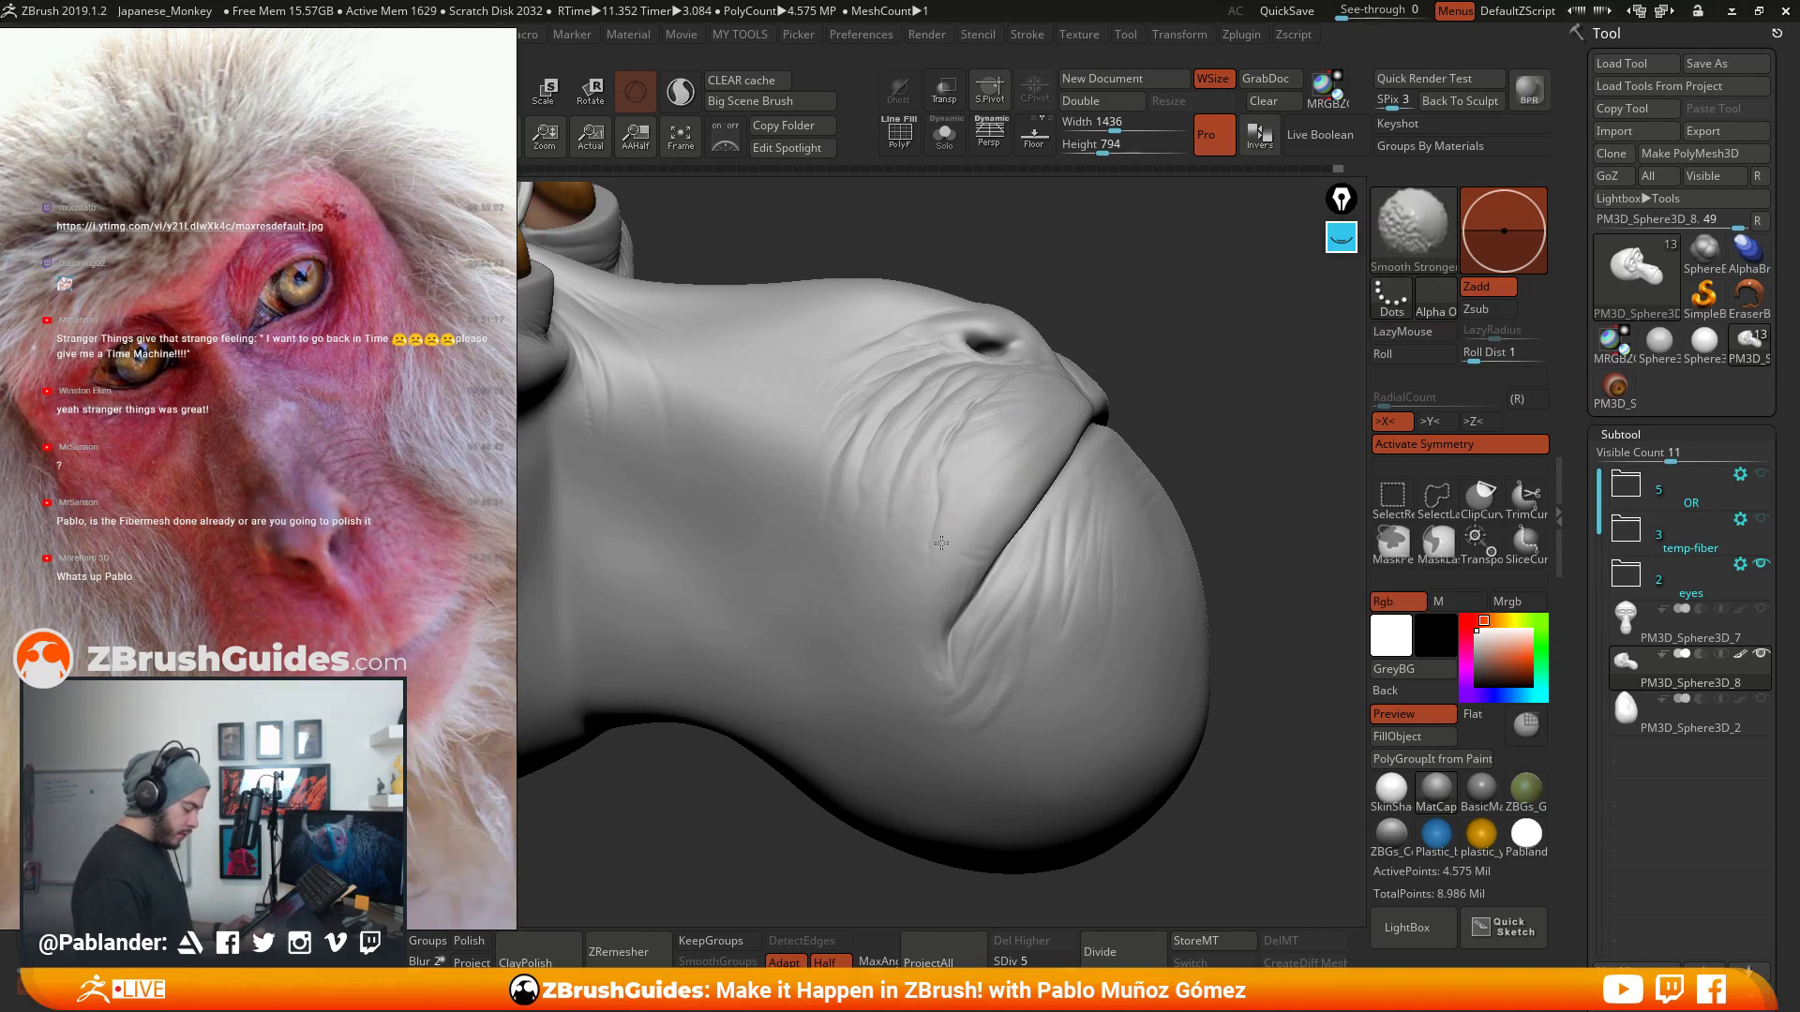
shift+drag(951, 656, 952, 694)
shift+drag(942, 610, 956, 713)
drag(1061, 573, 1020, 689)
drag(1042, 608, 1032, 686)
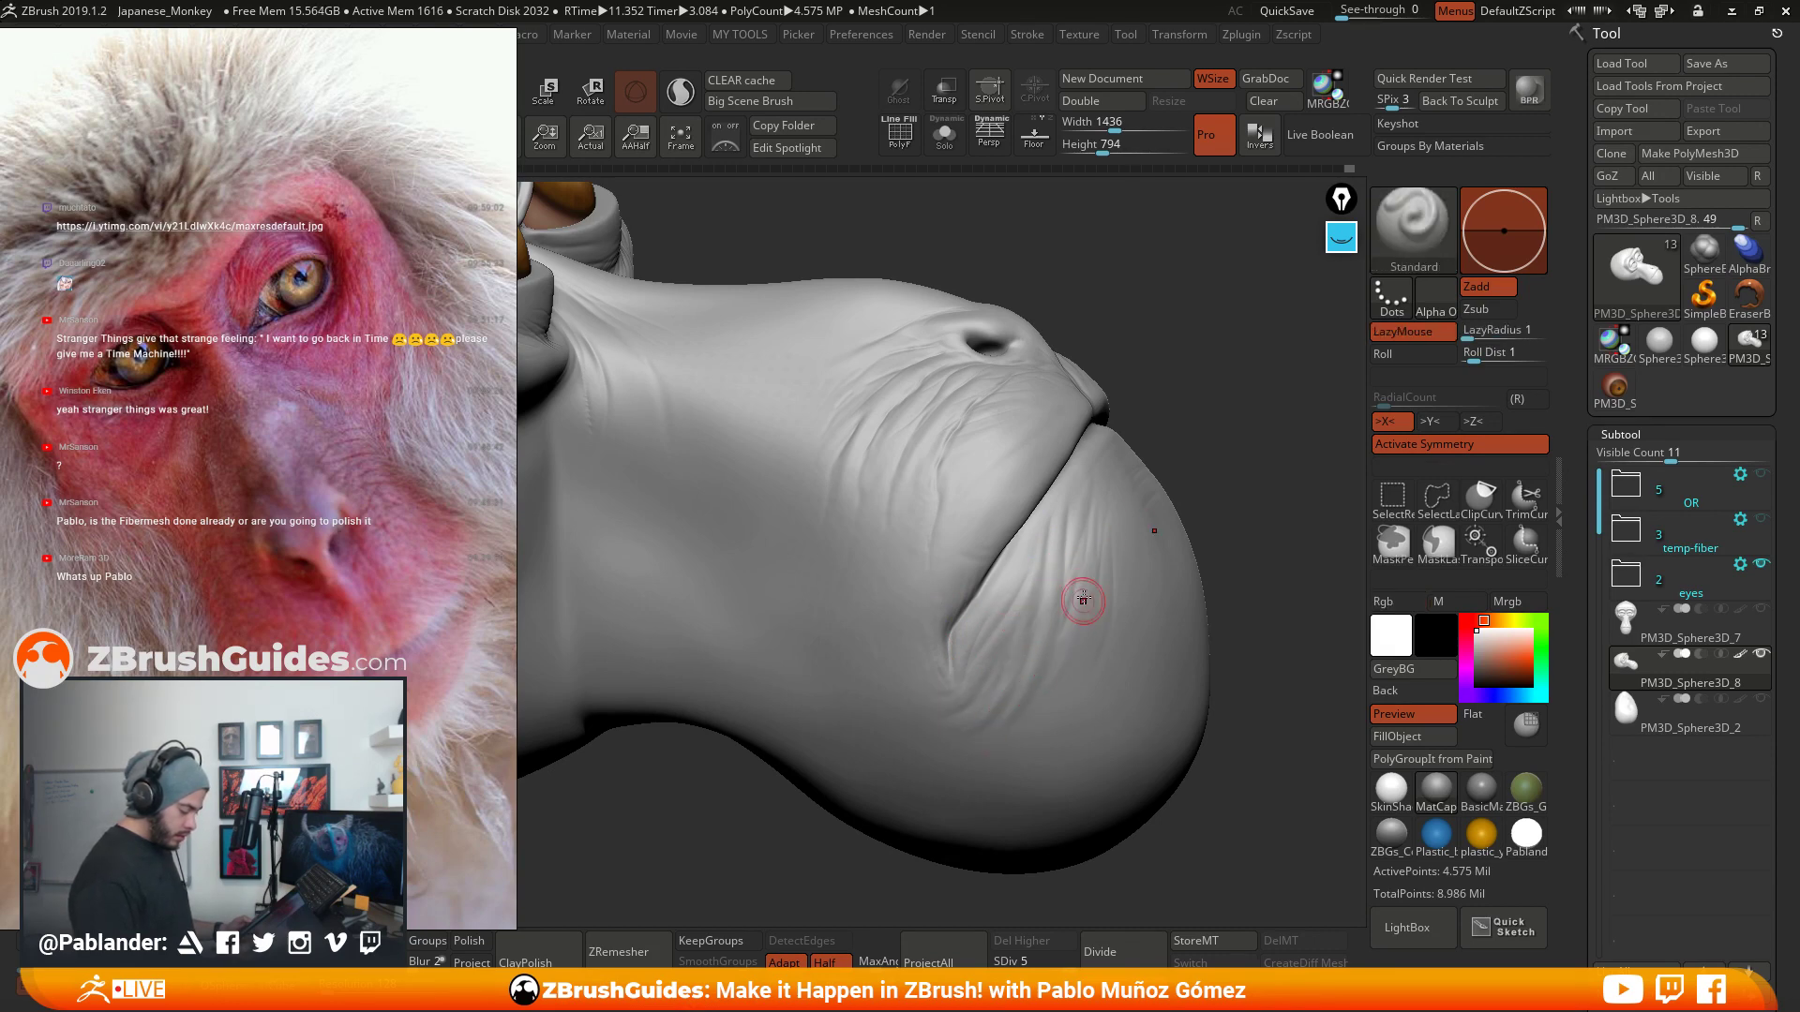
drag(1083, 602, 1036, 714)
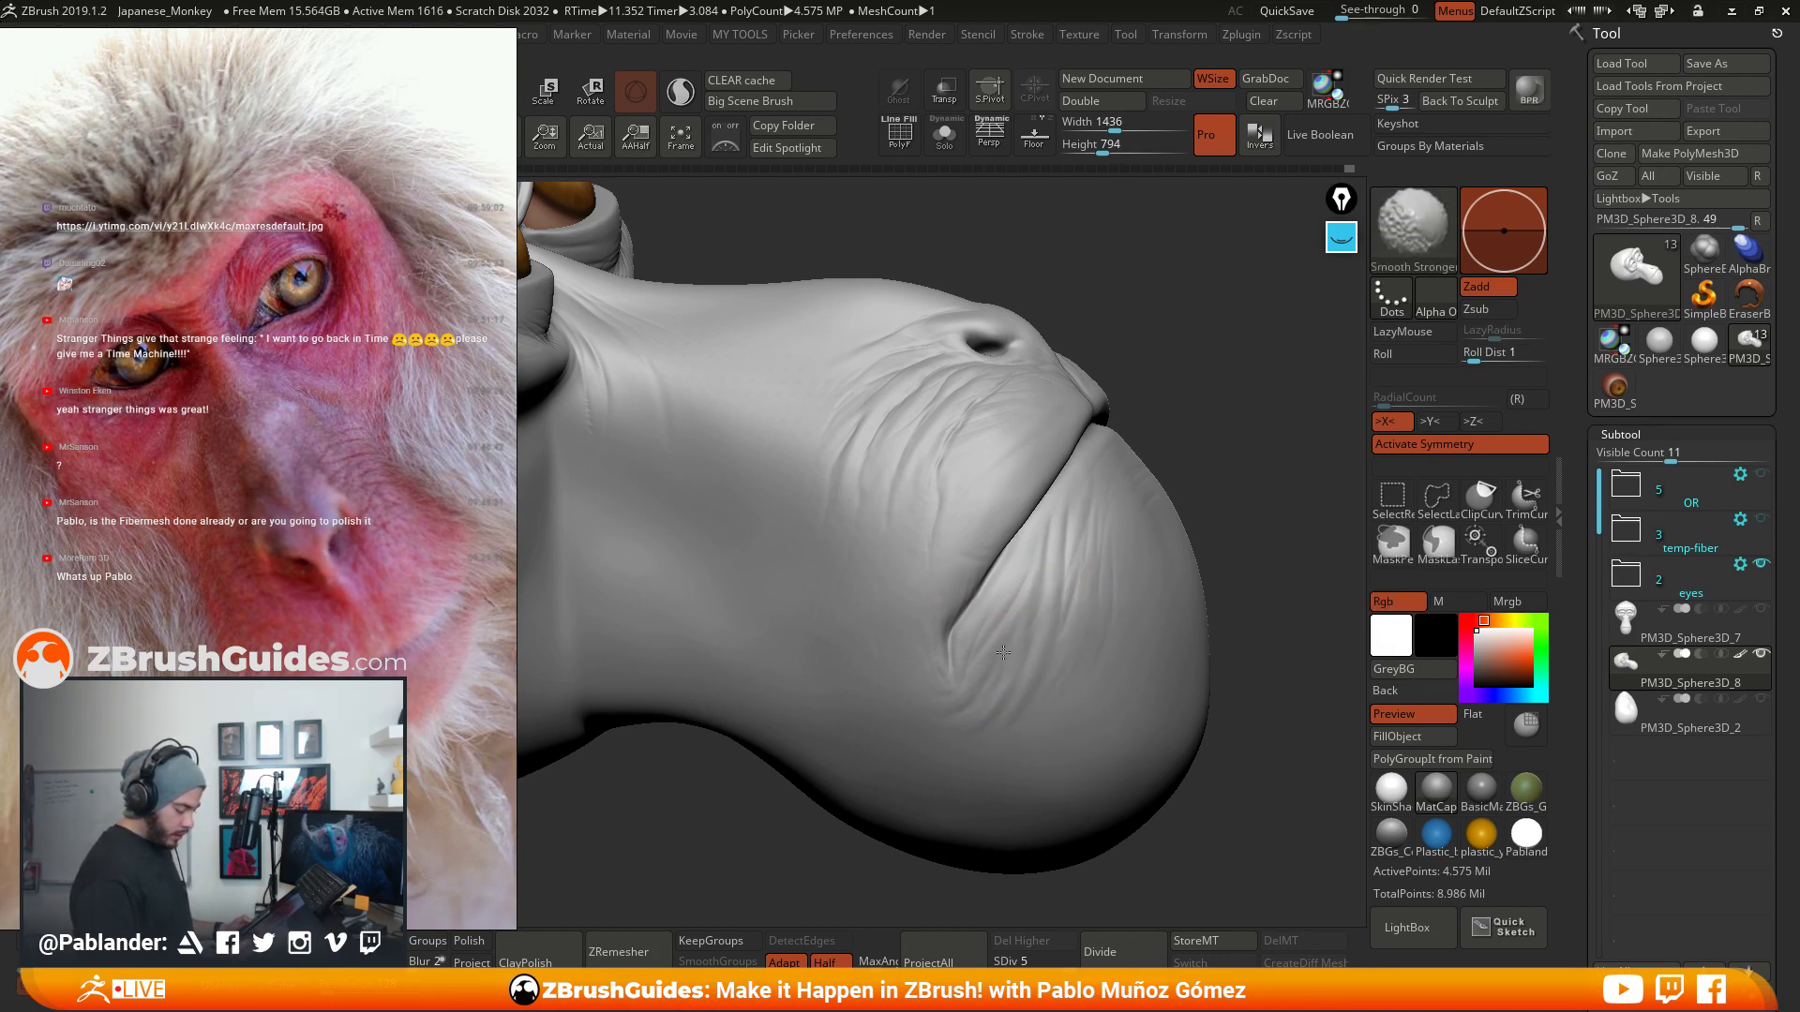
shift+drag(1003, 652, 1018, 706)
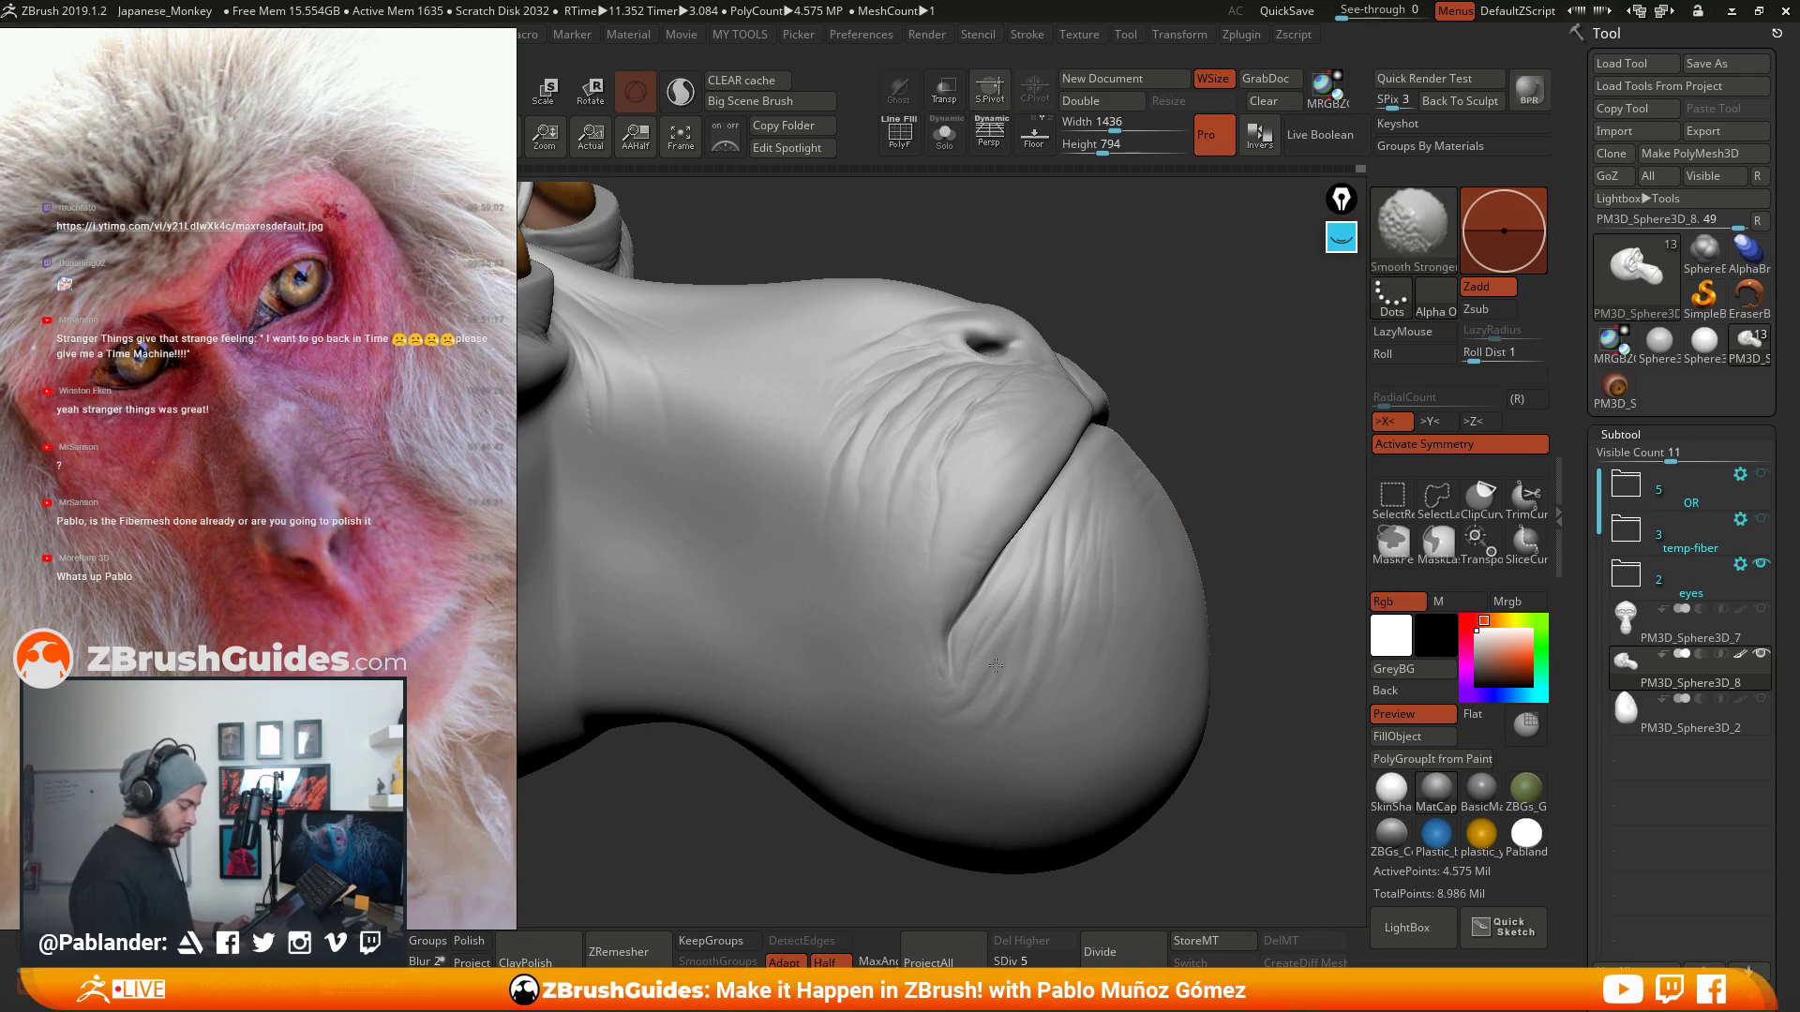
- Carve shallow creases running from the lower lip down the side of the monkey's chin with the Standard brush
mouse_move(1153, 581)
right_down()
mouse_move(1106, 558)
mouse_move(1036, 605)
mouse_move(1071, 574)
right_up()
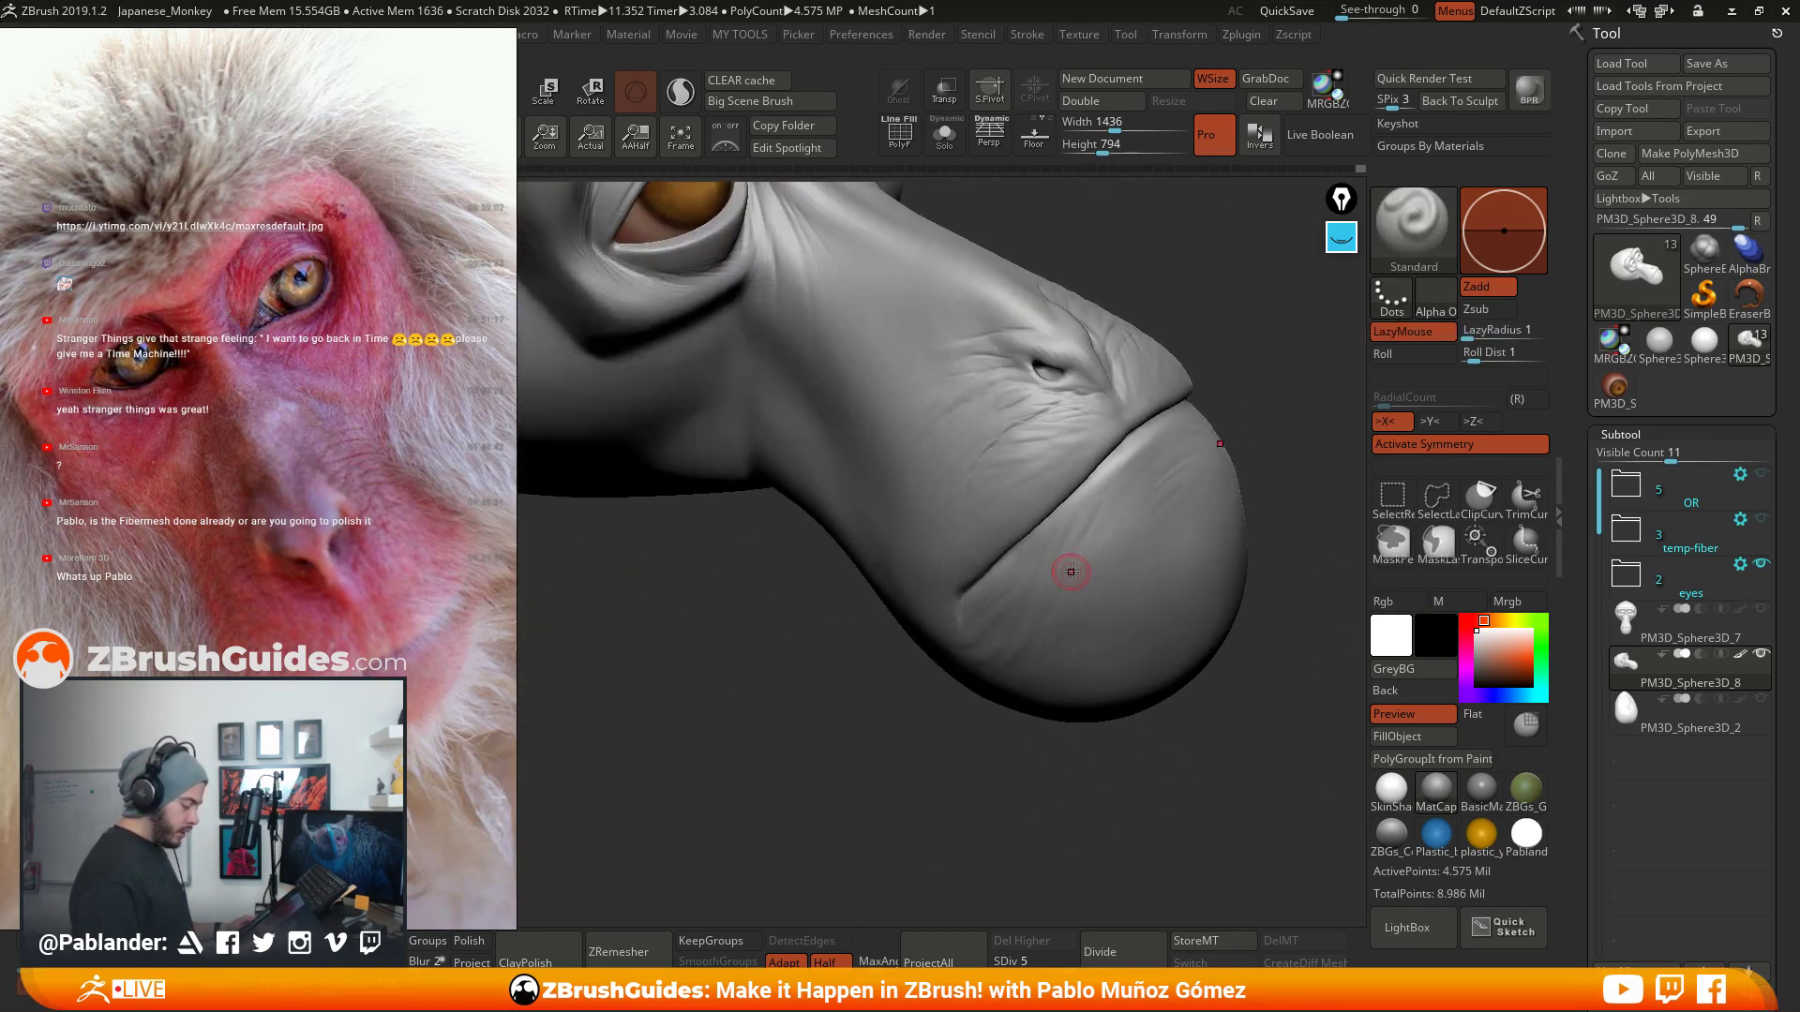
alt+drag(1075, 519, 1023, 633)
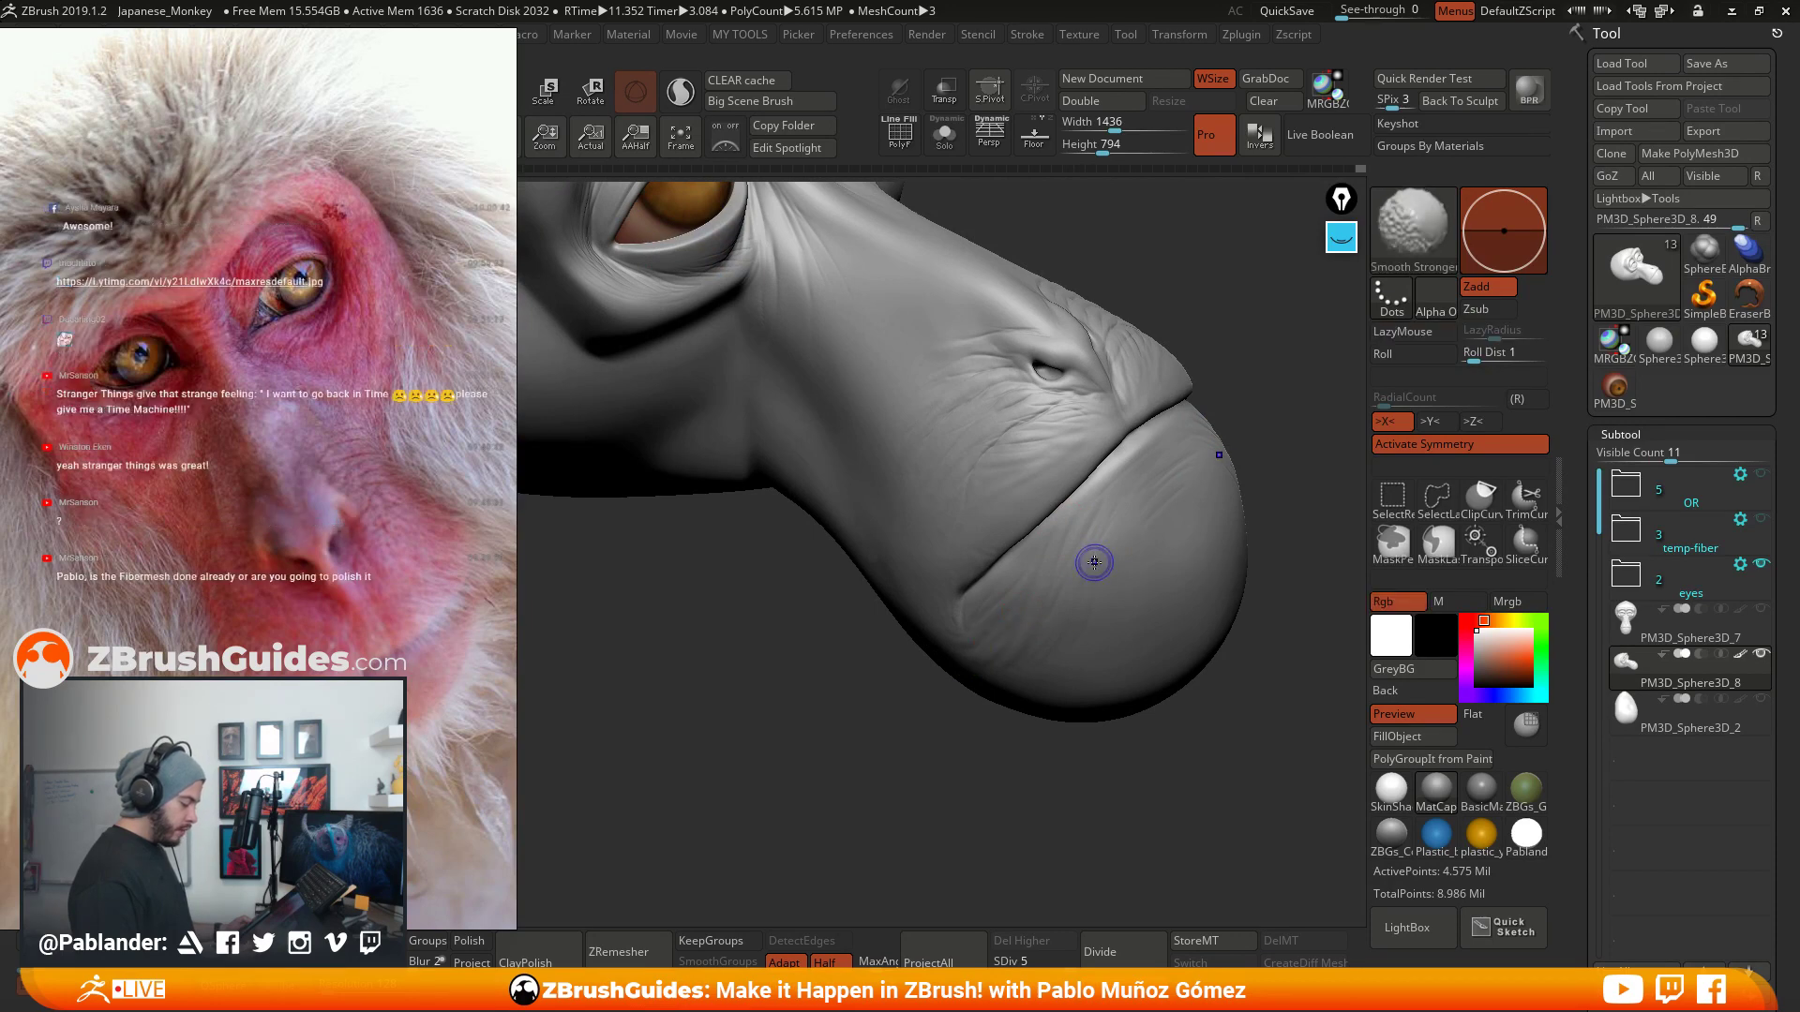
mouse_move(1093, 562)
right_down()
mouse_move(1137, 446)
mouse_move(1021, 510)
mouse_move(1099, 569)
right_up()
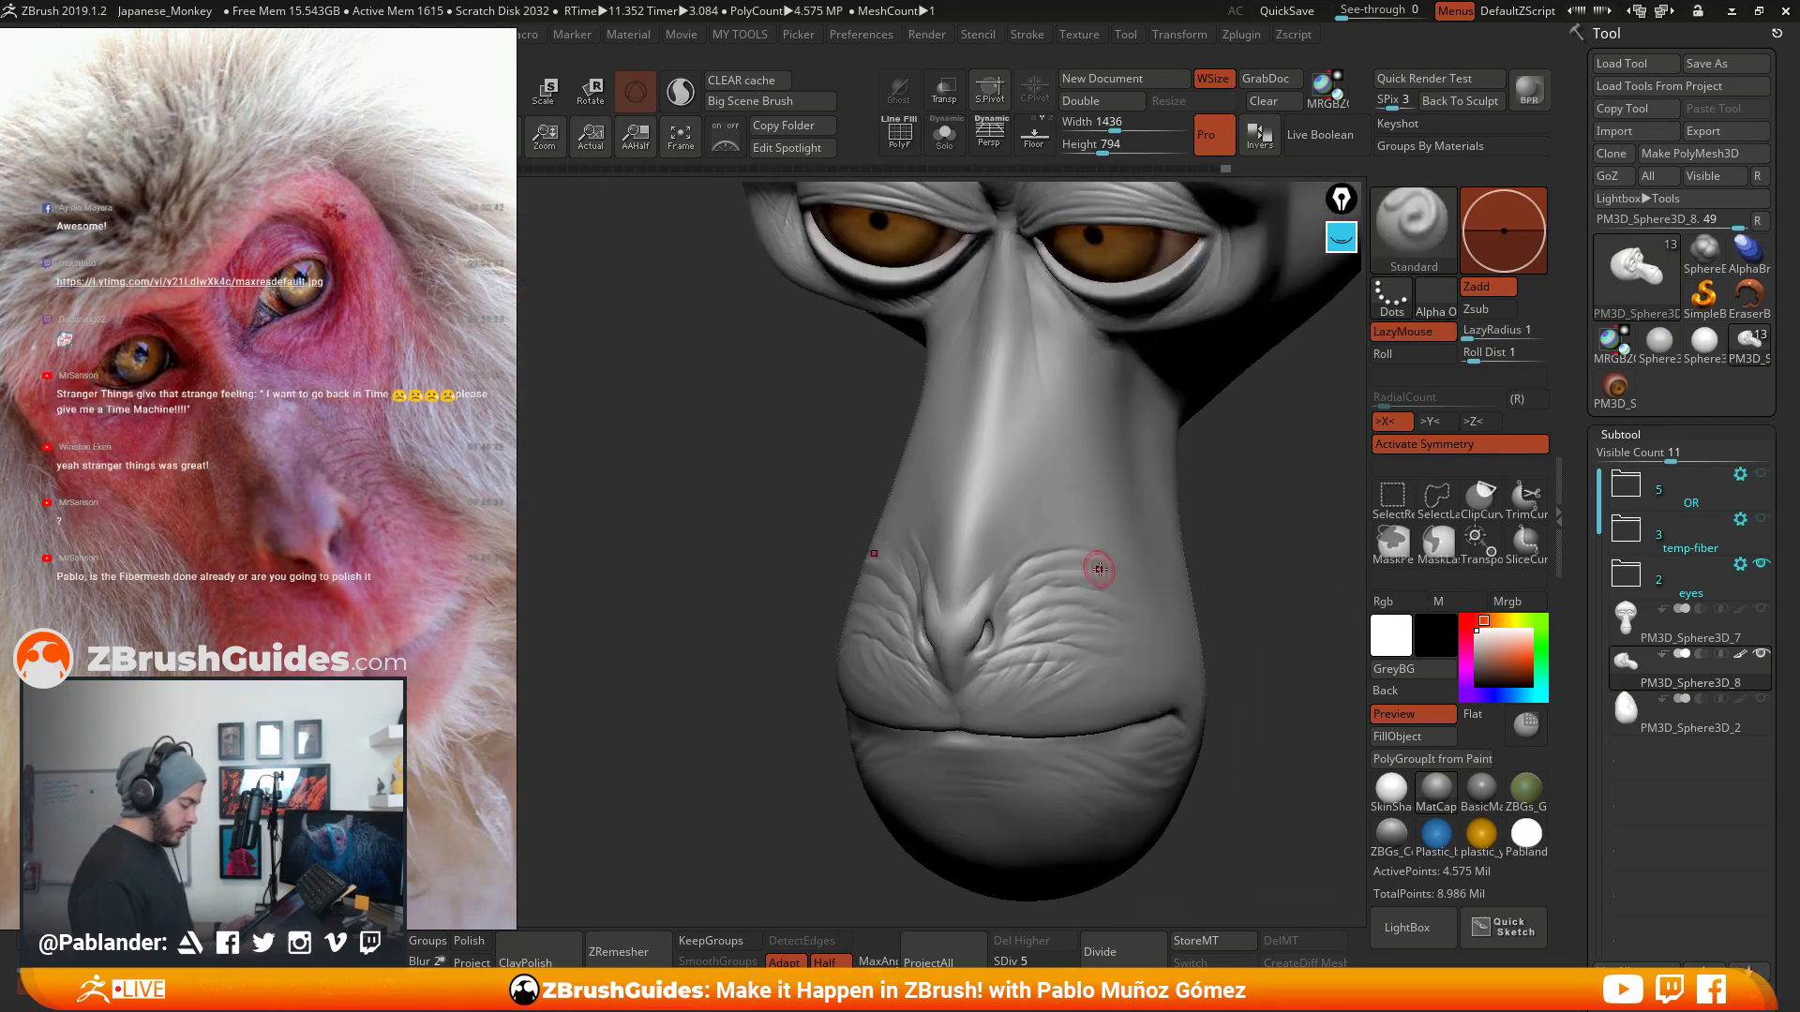
- Turn off symmetry and sculpt soft skin folds from the monkey's right inner eye corner down the side of the nose bridge
click(1435, 447)
right_drag(862, 521, 954, 531)
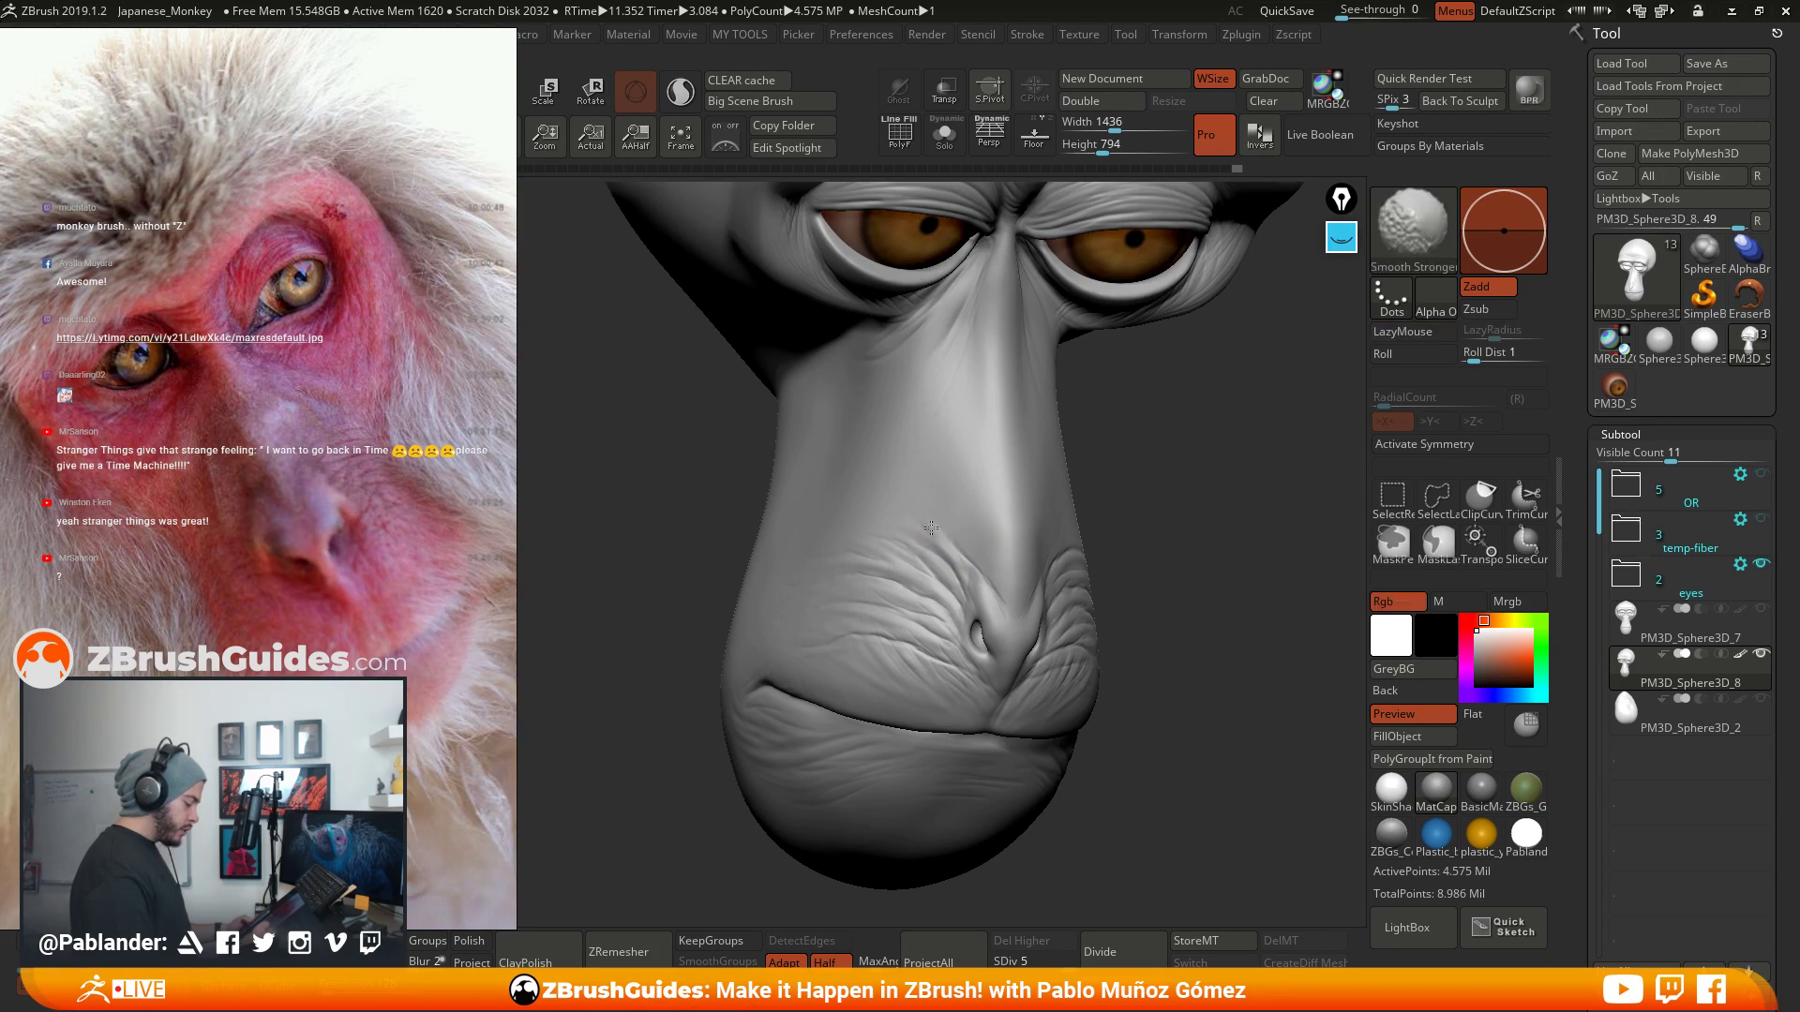
mouse_move(1093, 465)
mouse_down()
mouse_move(1198, 470)
mouse_move(854, 550)
mouse_up()
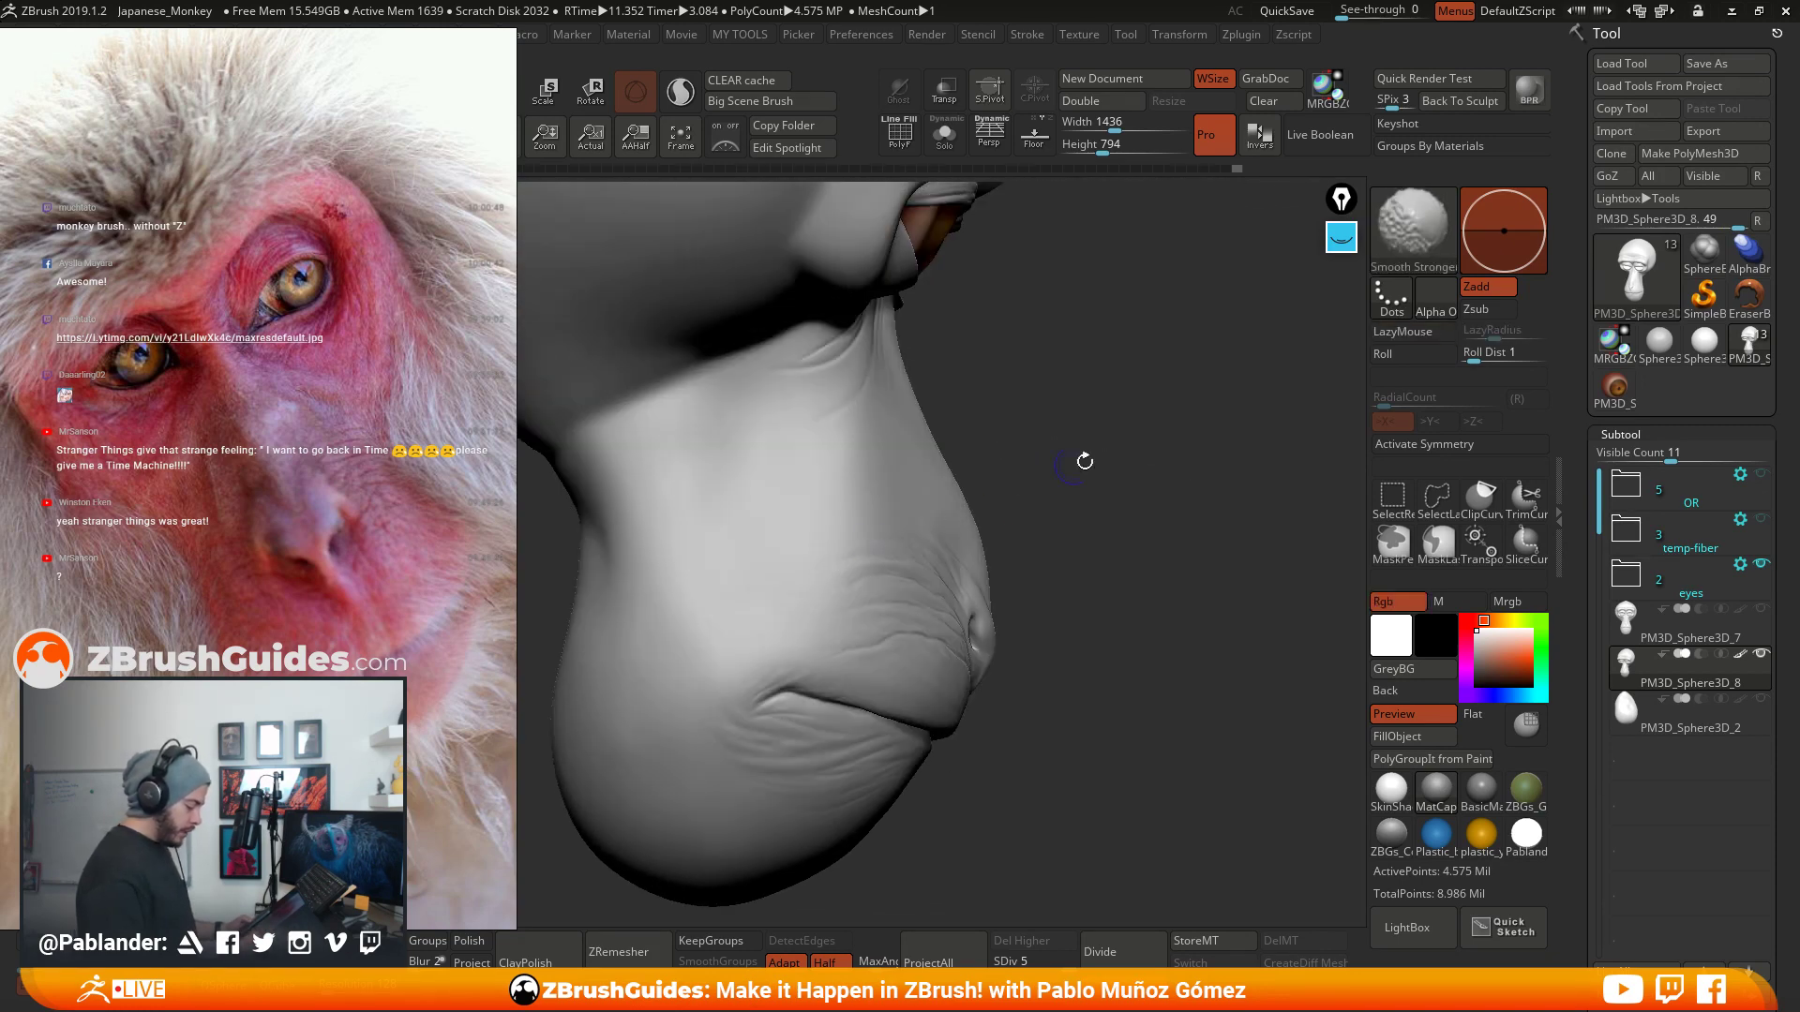
mouse_move(1084, 461)
mouse_down()
mouse_move(1088, 431)
mouse_move(964, 425)
mouse_up()
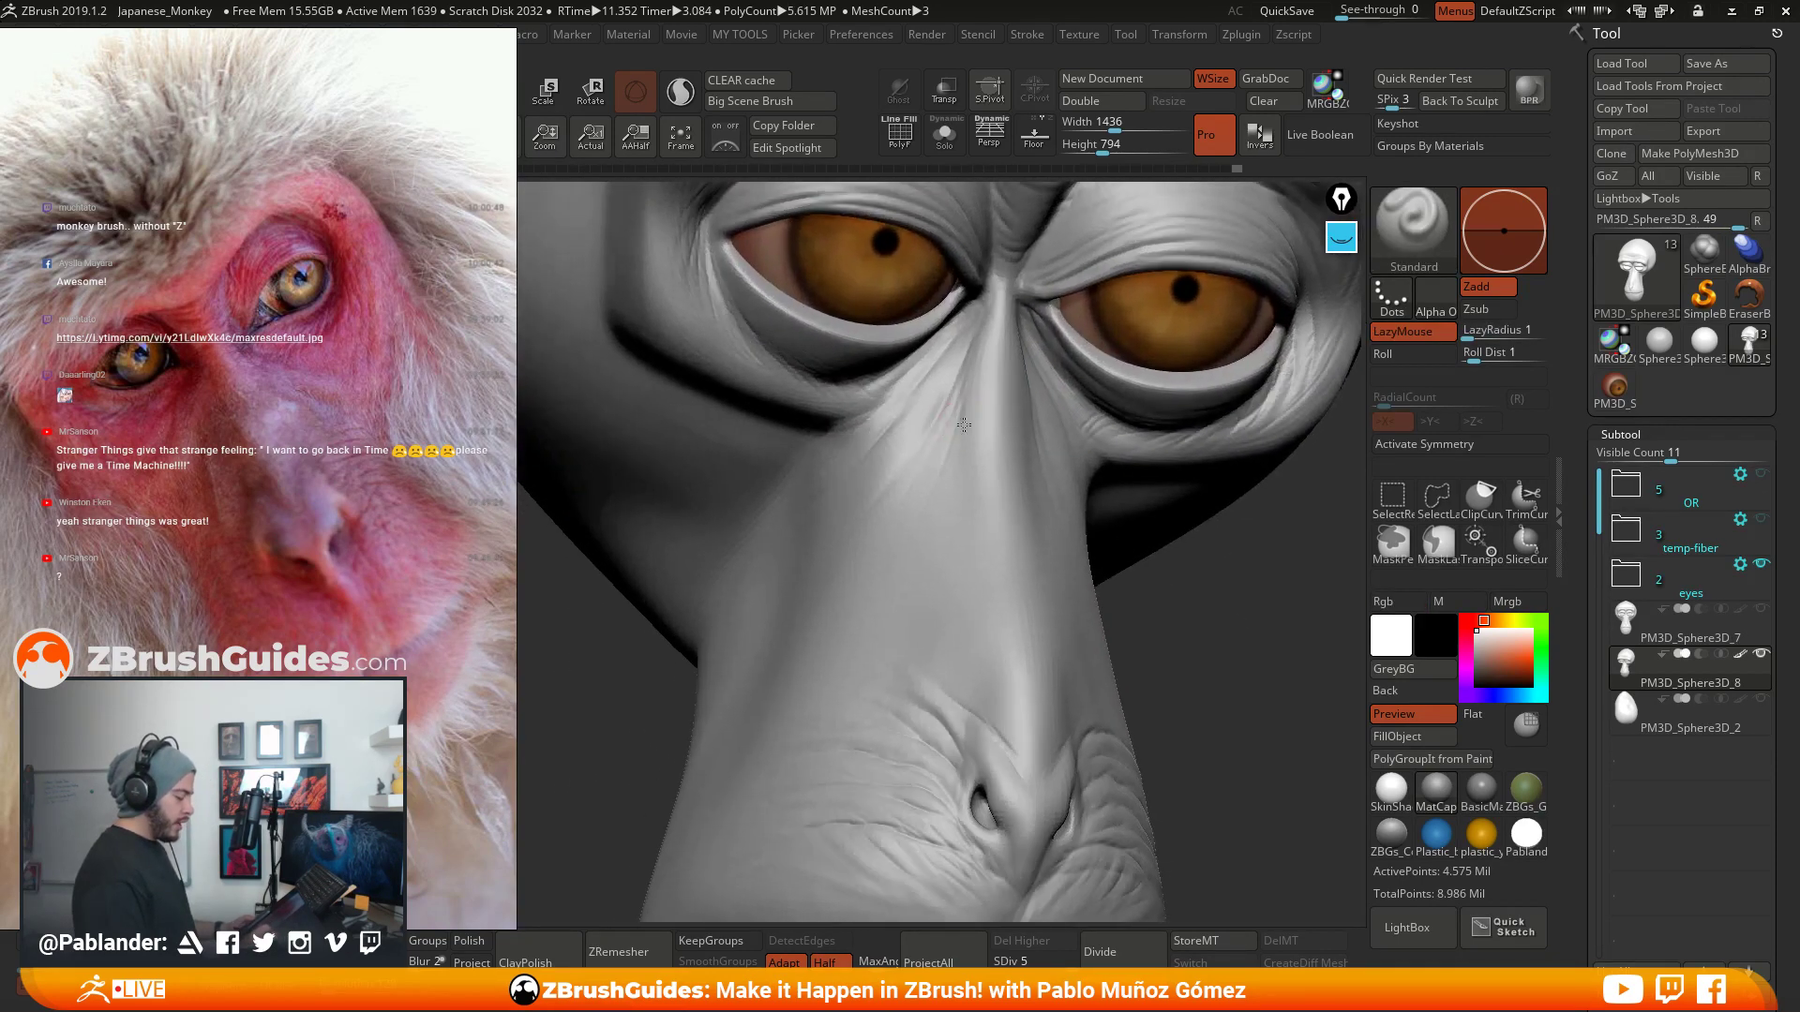
mouse_move(964, 425)
right_down()
mouse_move(1092, 413)
mouse_move(1017, 384)
right_up()
mouse_move(984, 361)
mouse_down()
mouse_move(1012, 289)
mouse_move(943, 423)
mouse_up()
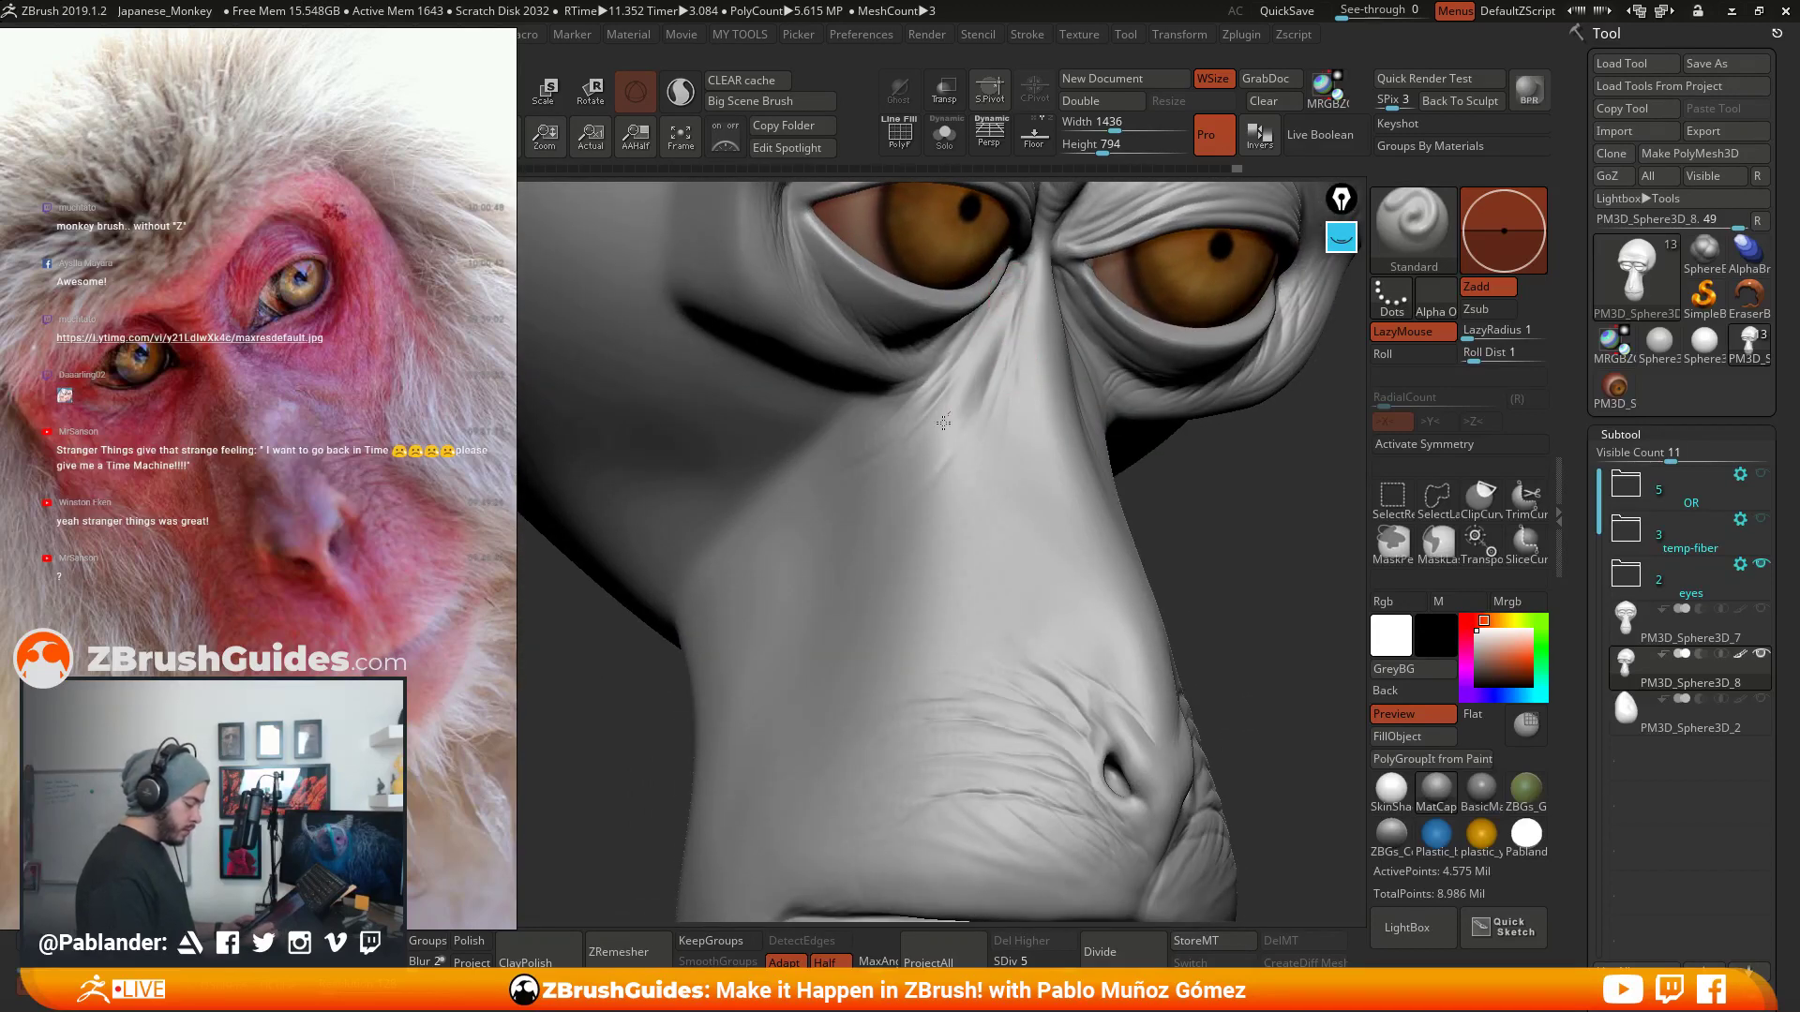
key(space)
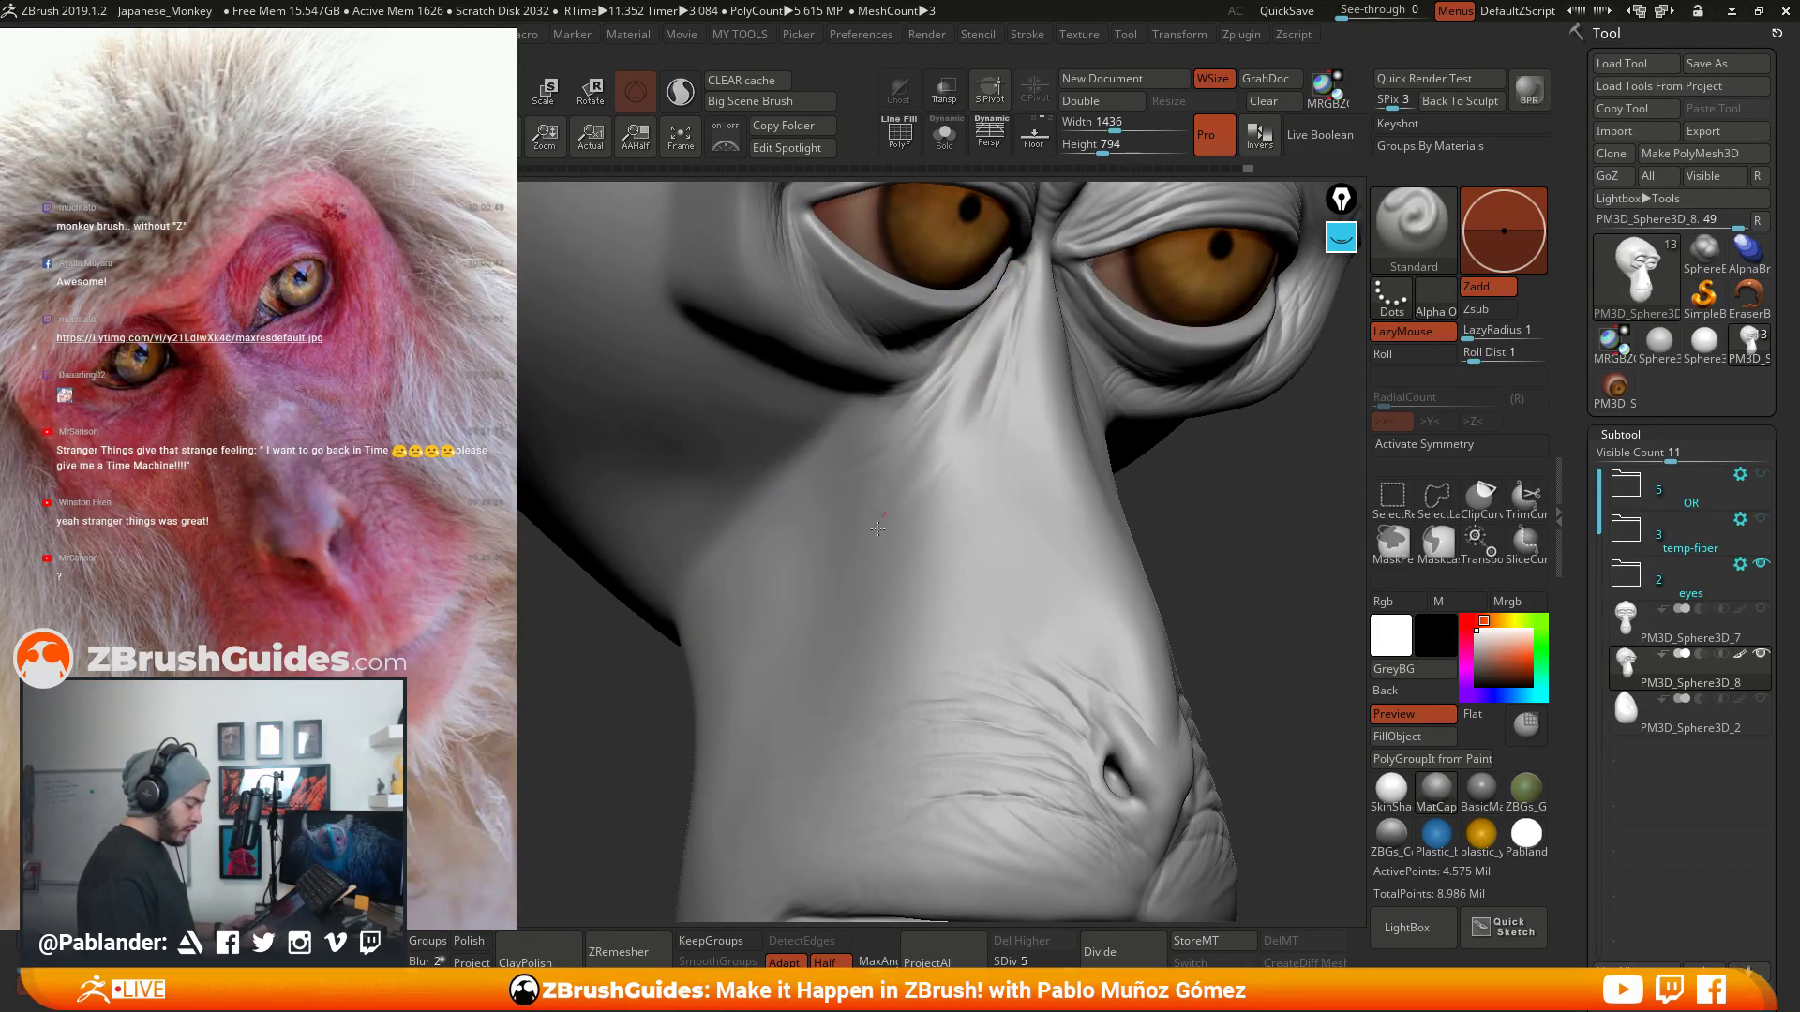
right_drag(942, 427, 916, 474)
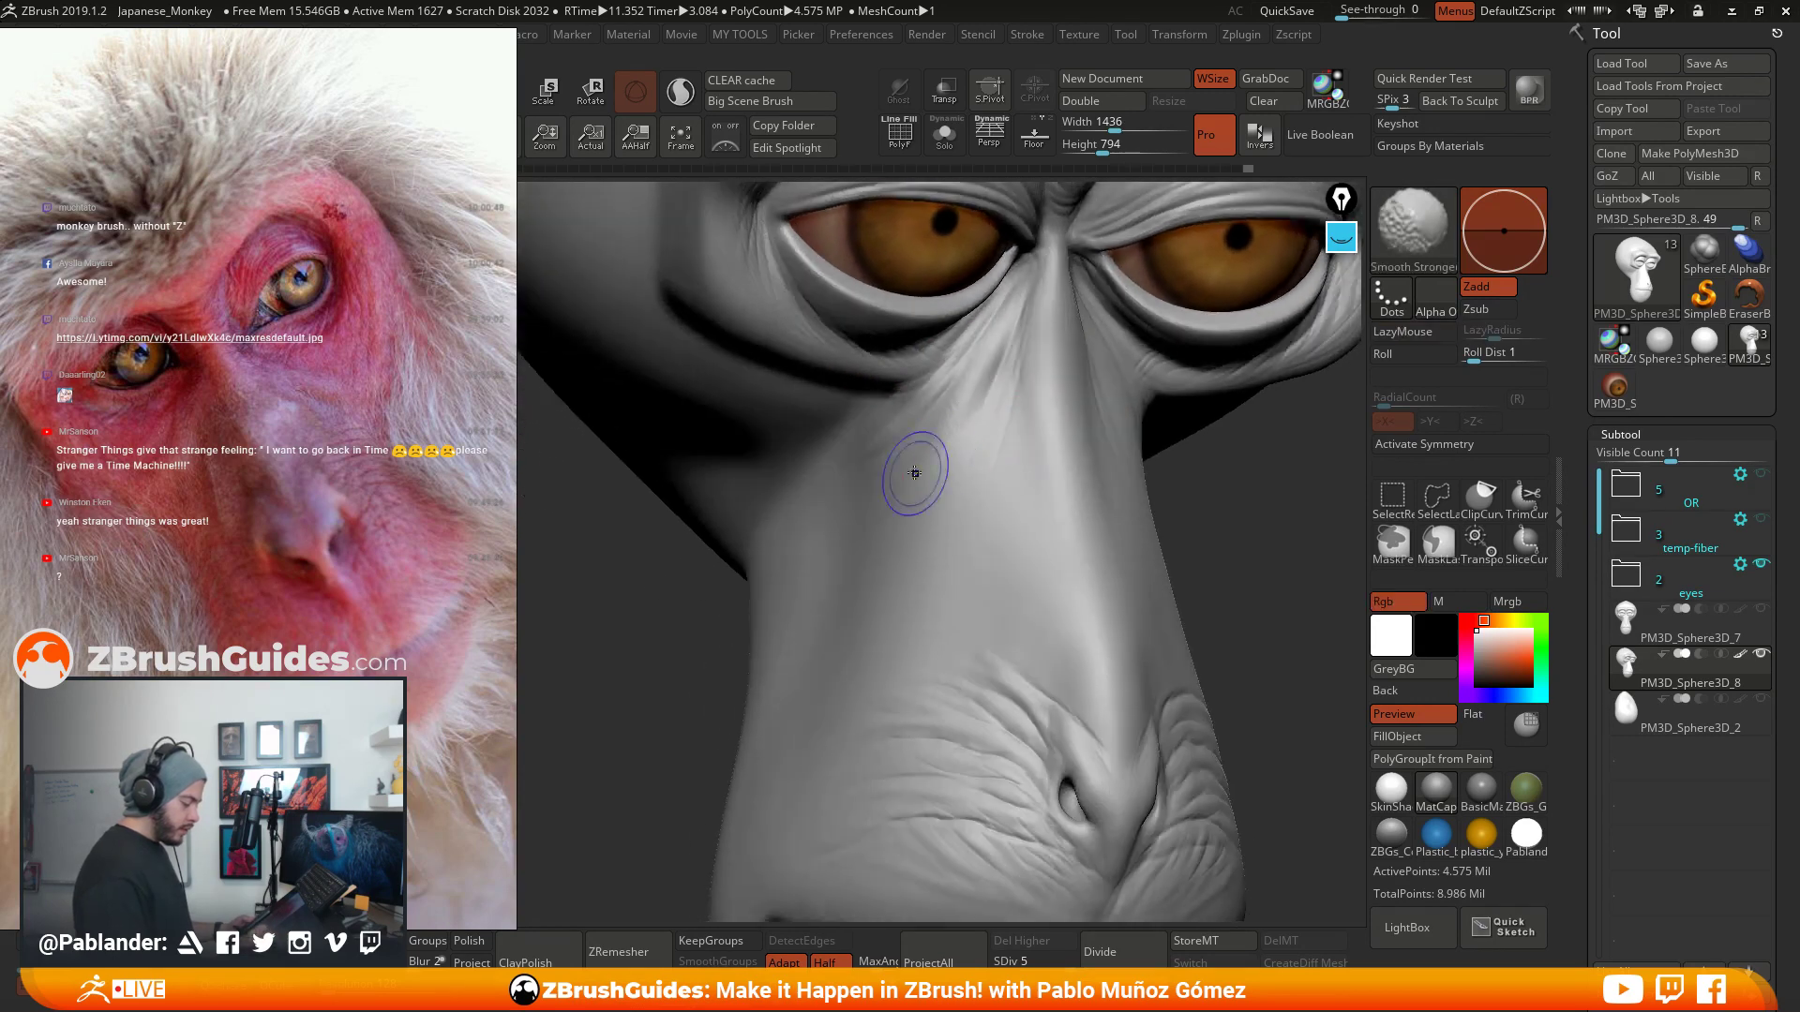
- Smooth the side of the nose bridge with the Smooth Stronger brush and reshape its surface with soft downward strokes
shift+drag(905, 469, 851, 454)
drag(975, 385, 872, 474)
mouse_move(994, 389)
right_down()
mouse_move(1040, 396)
mouse_move(1023, 394)
right_up()
drag(1017, 341, 955, 536)
mouse_move(955, 536)
right_down()
mouse_move(936, 493)
mouse_move(916, 510)
right_up()
key(shift)
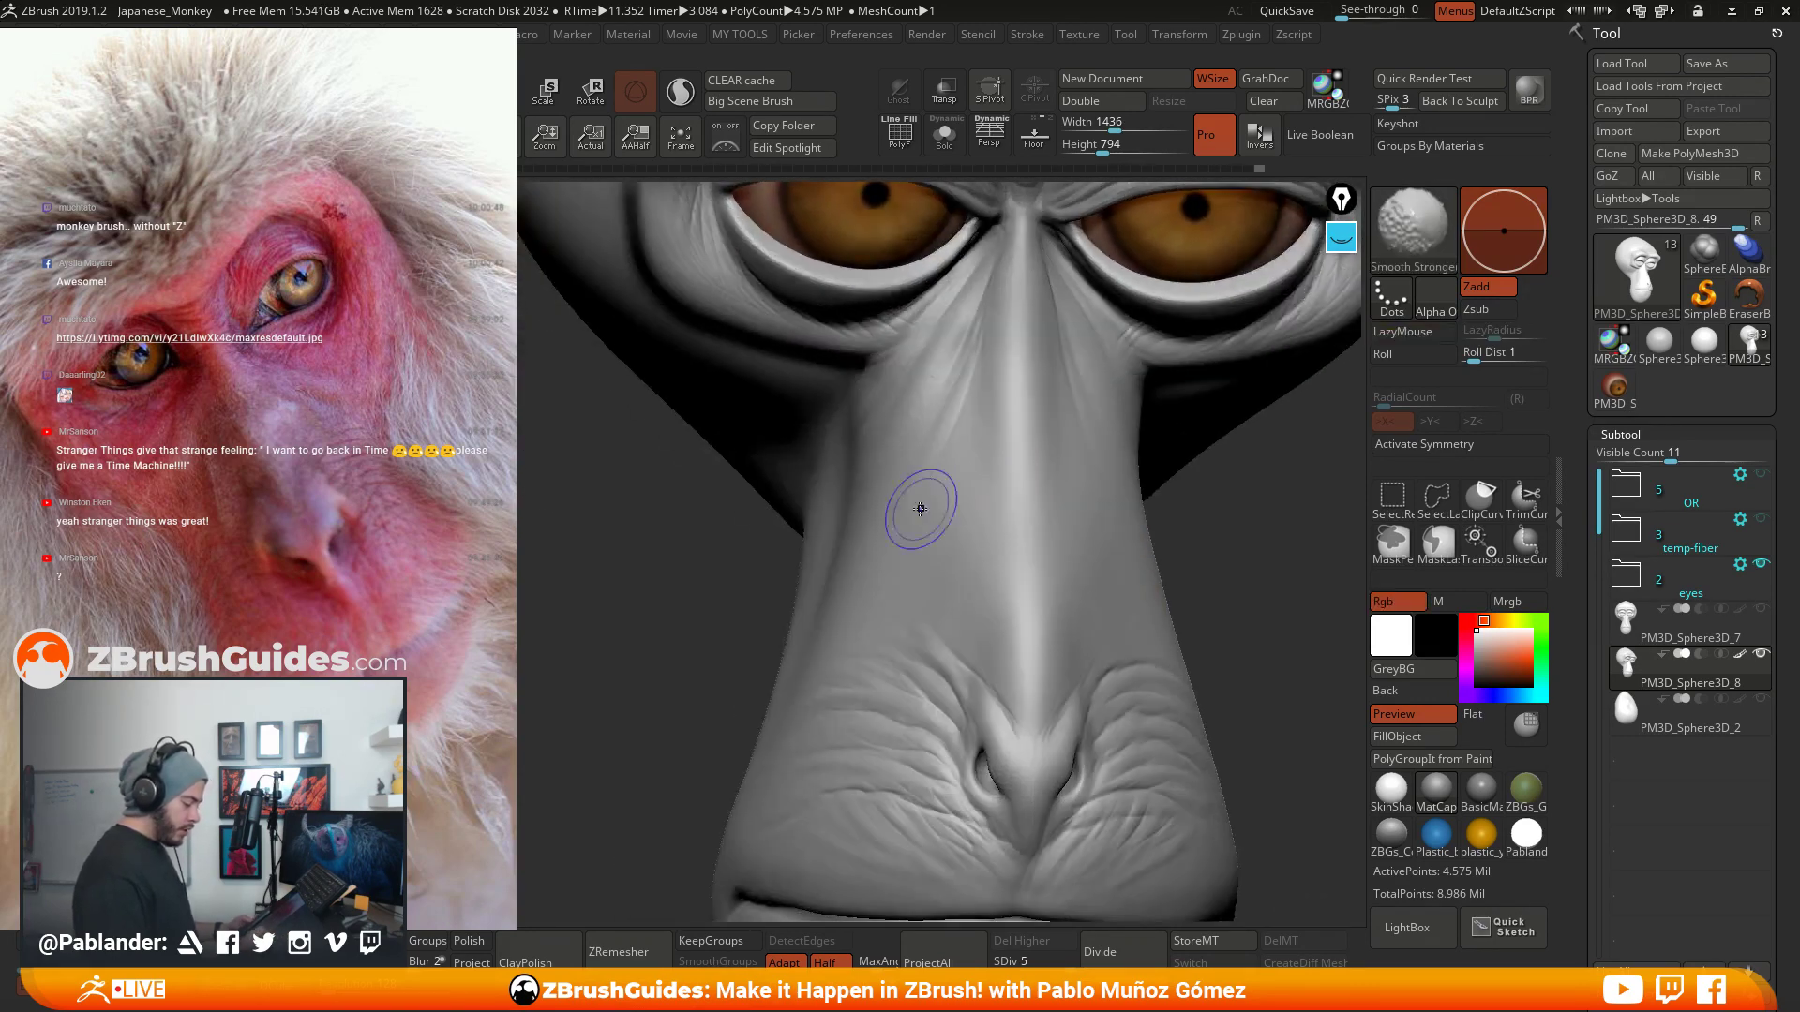
- Sculpt long creases down the upper nose bridge from the inner eye corners with the Standard brush, and soften them
right_drag(971, 381, 1085, 381)
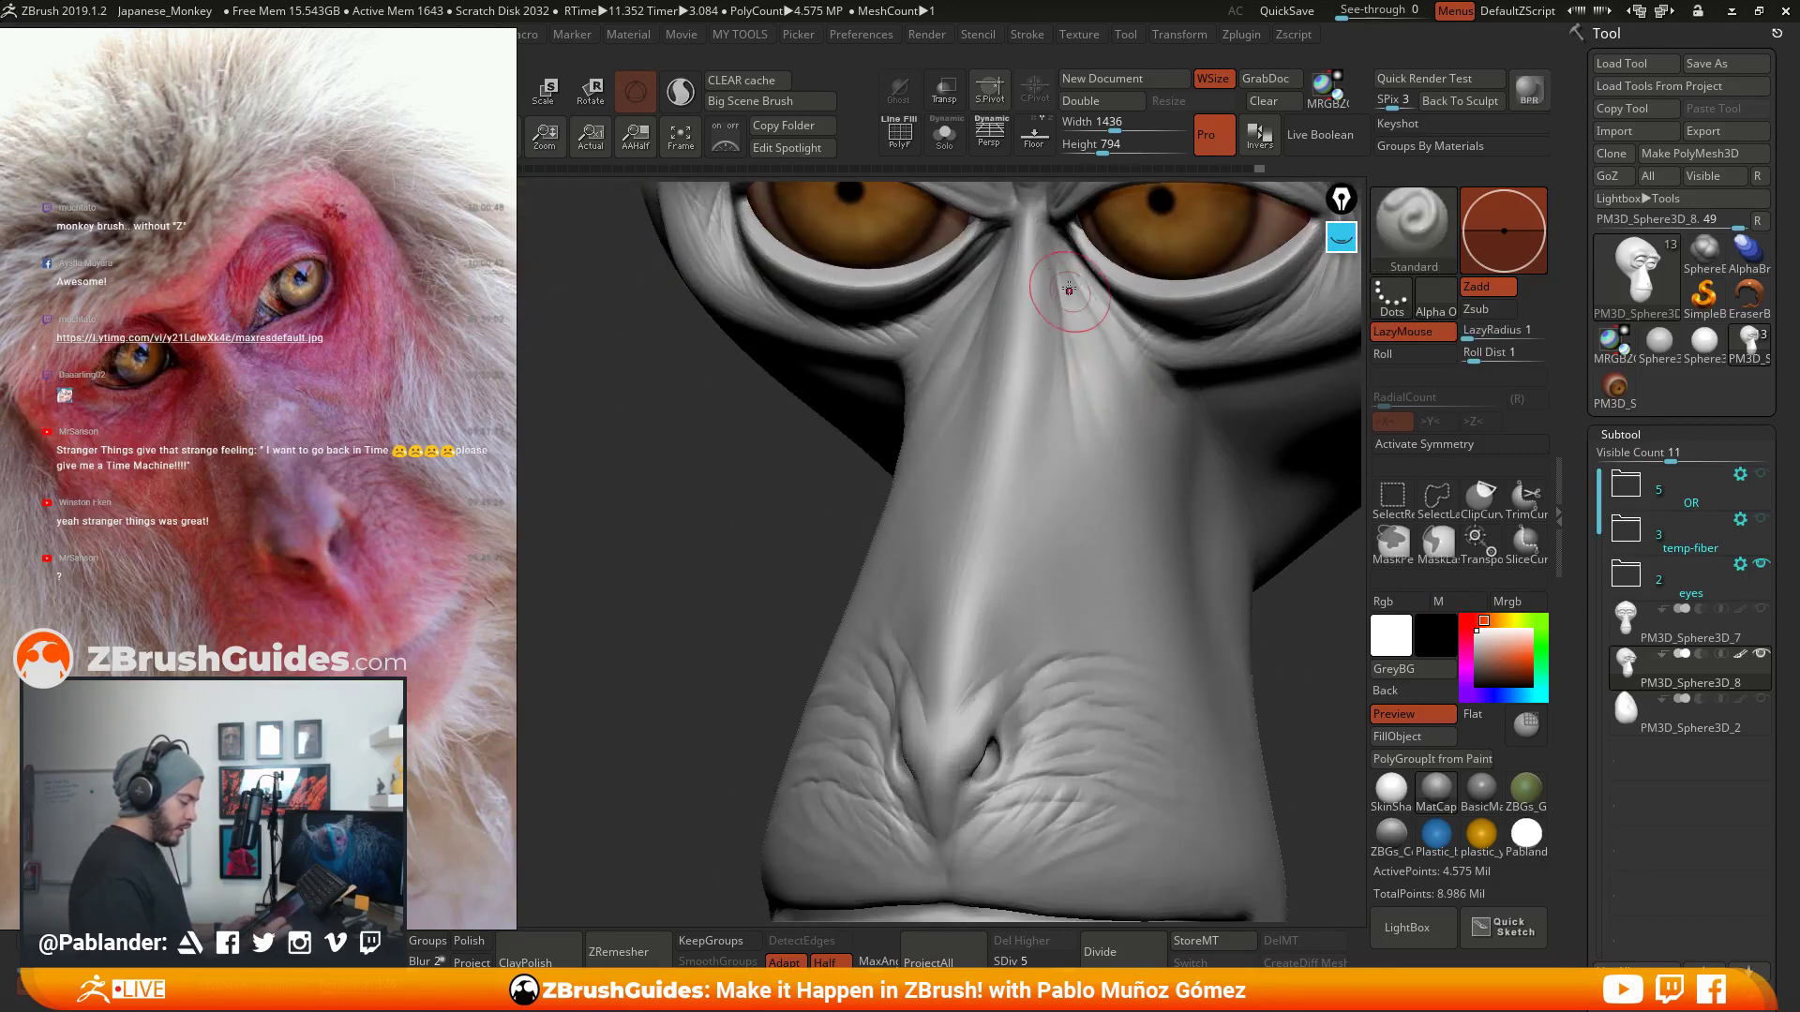
key(shift)
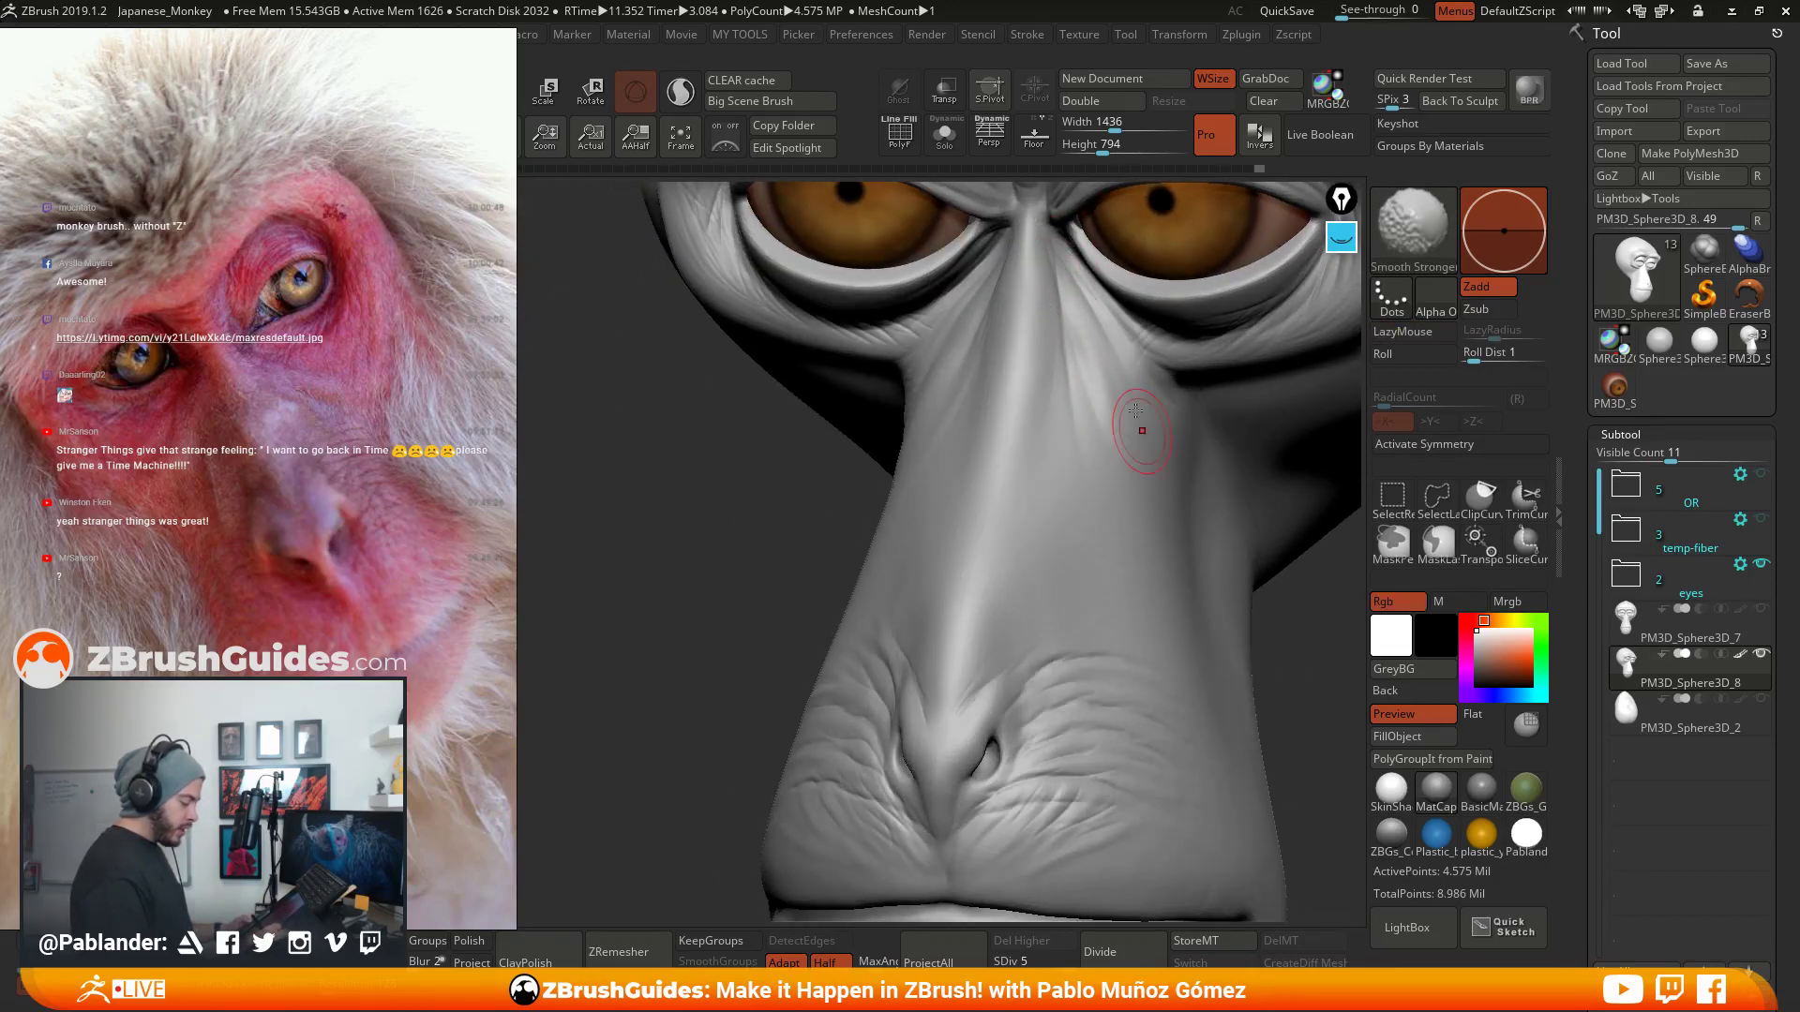
key(shift)
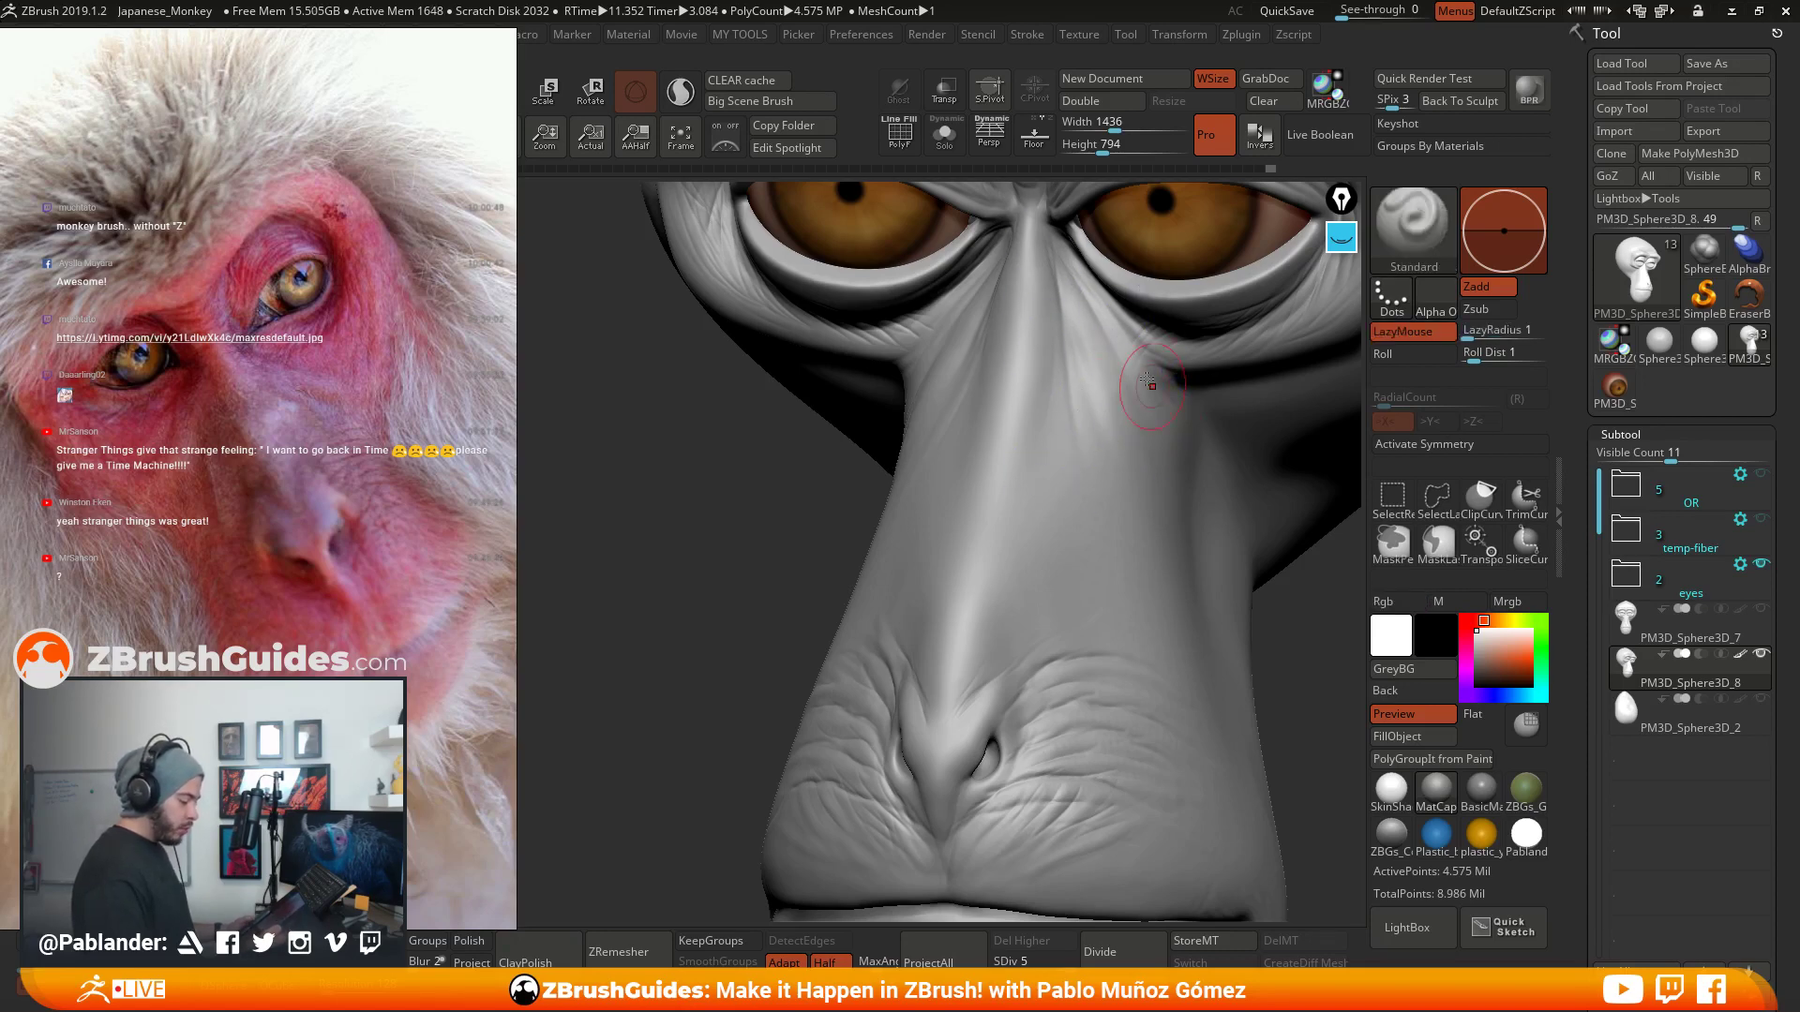
mouse_move(1148, 414)
alt+right_down()
mouse_move(1070, 466)
mouse_move(1128, 481)
alt+right_up()
key(shift)
- Adjust the Standard brush and sculpt horizontal wrinkles between the brows
right_drag(1085, 424, 956, 403)
alt+right_drag(963, 297, 979, 453)
key(space)
drag(989, 338, 999, 338)
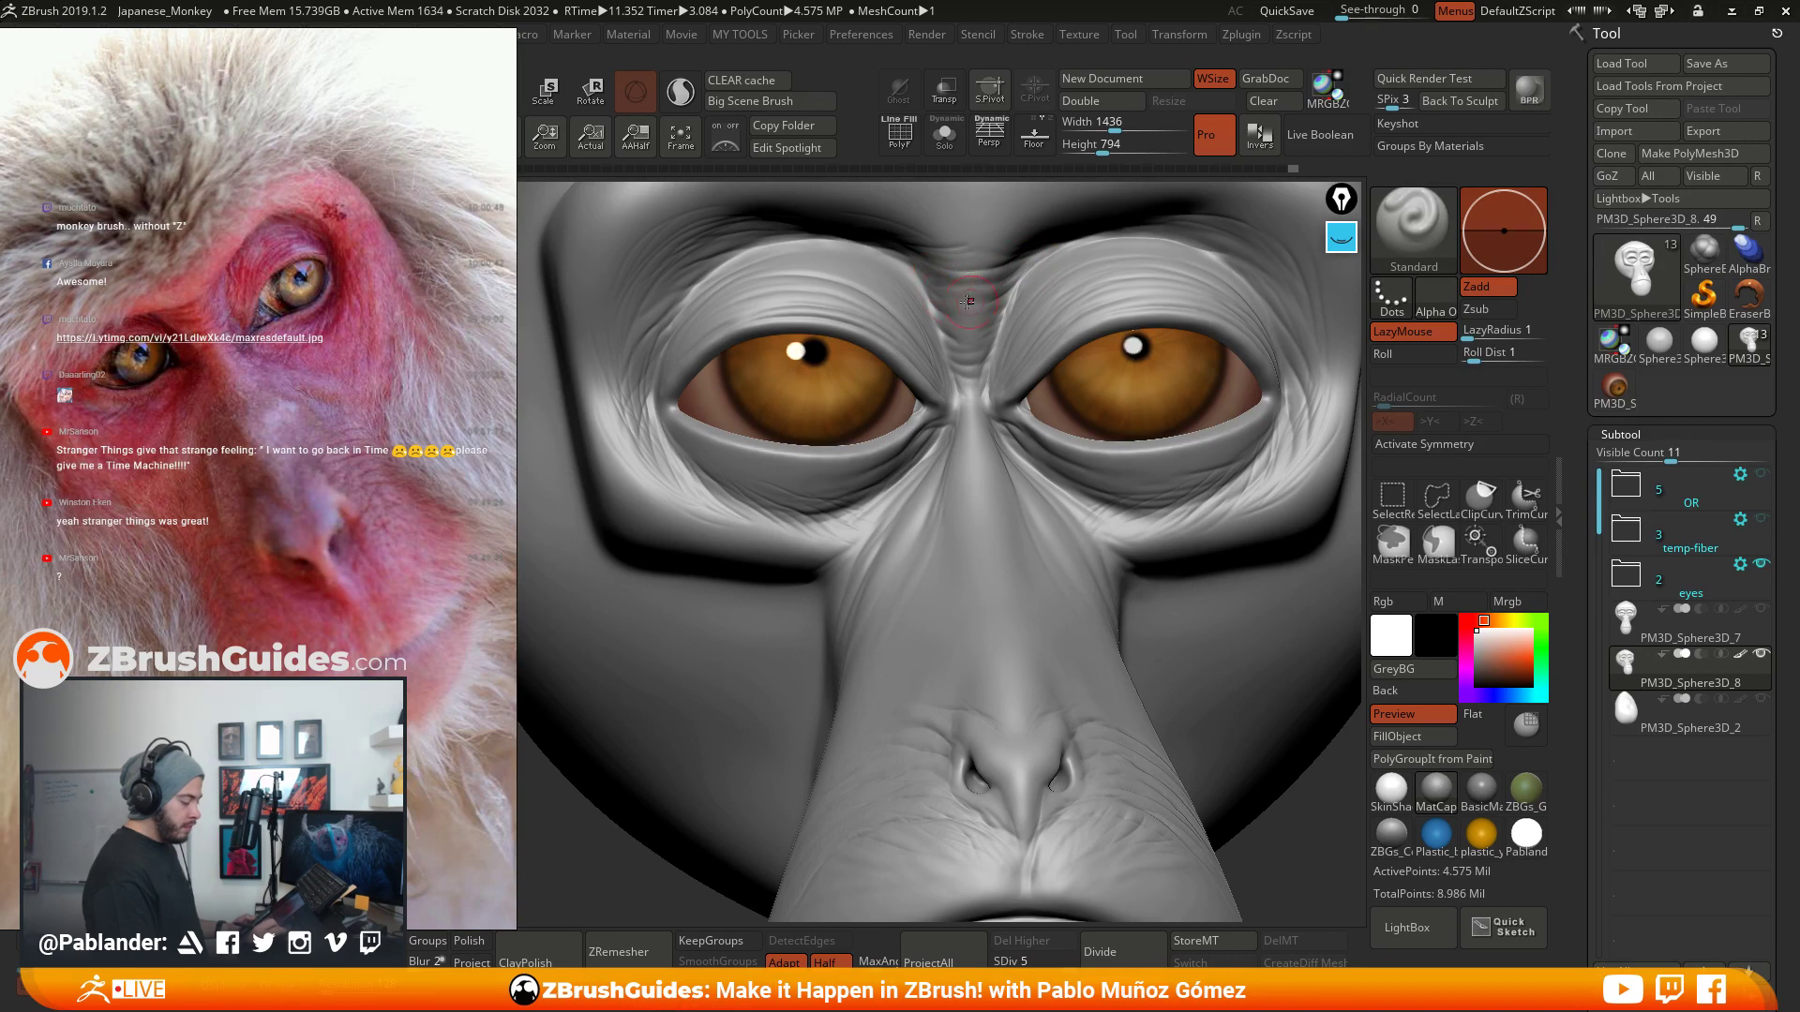
mouse_move(999, 254)
right_down()
mouse_move(978, 294)
mouse_move(1075, 507)
right_up()
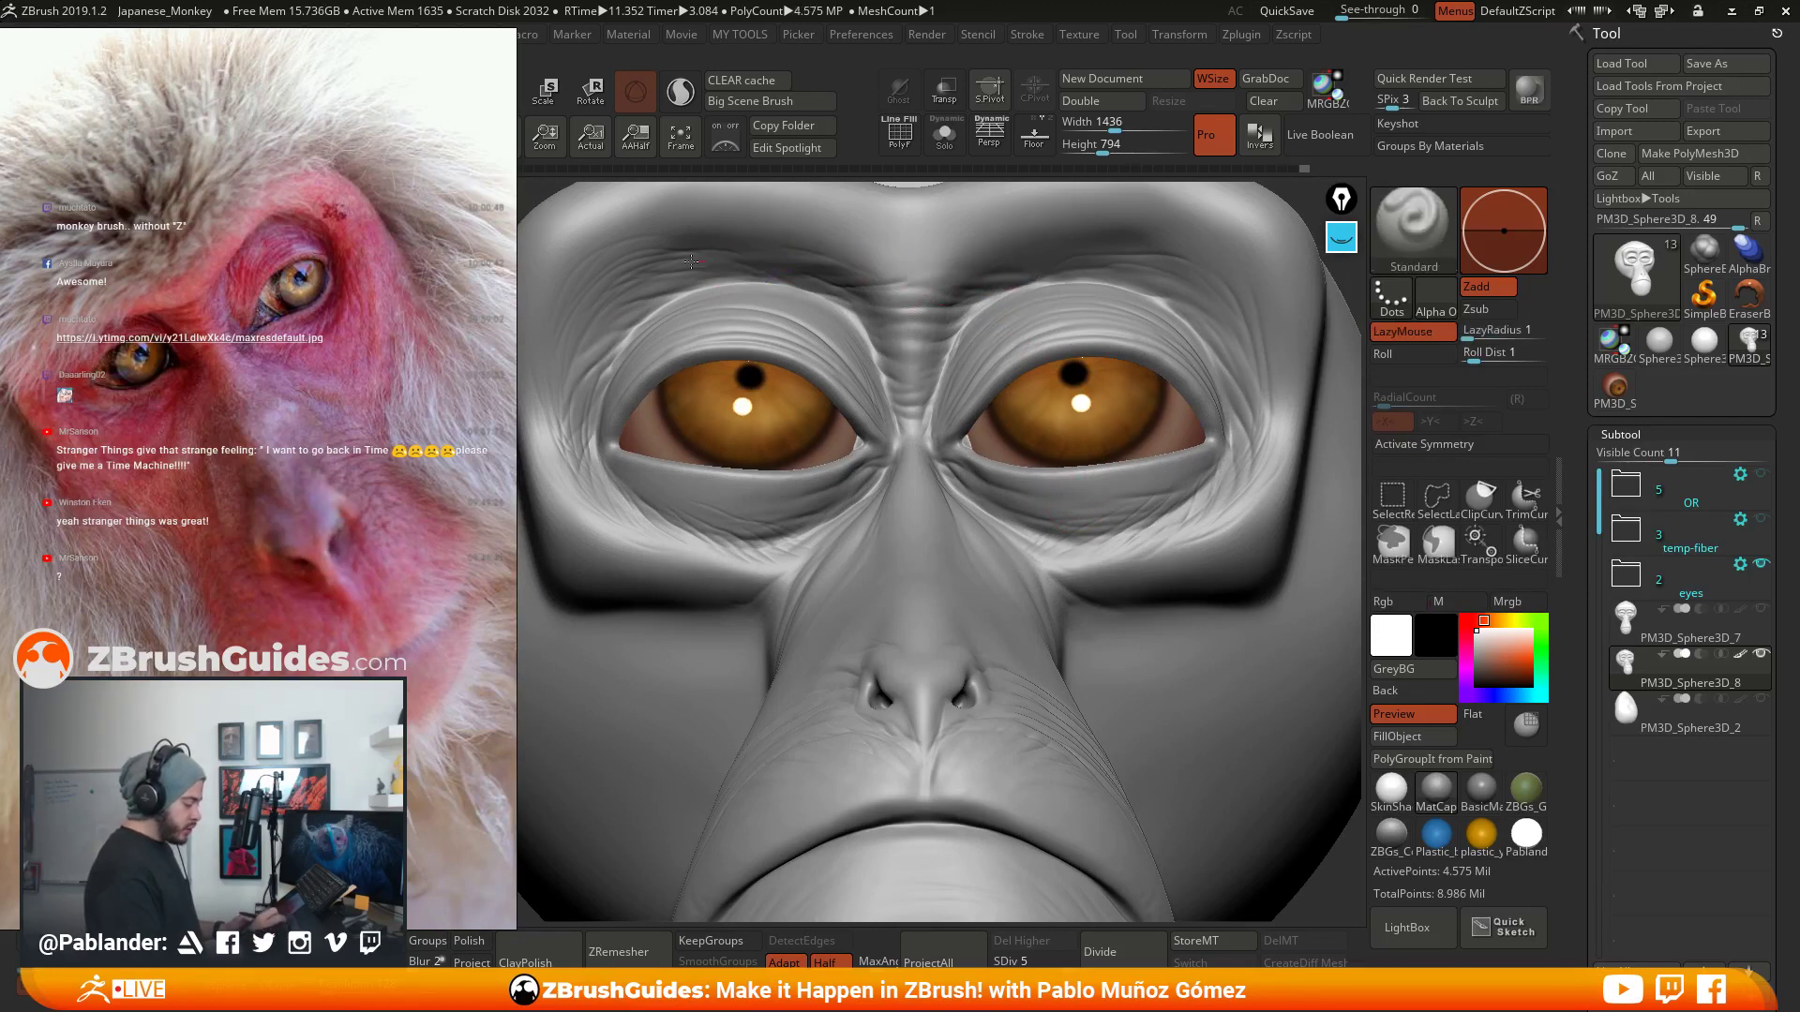
- Sculpt fine wrinkles across the upper eyelids and the underside of the brow ridge with the Standard brush
alt+right_drag(603, 333, 703, 341)
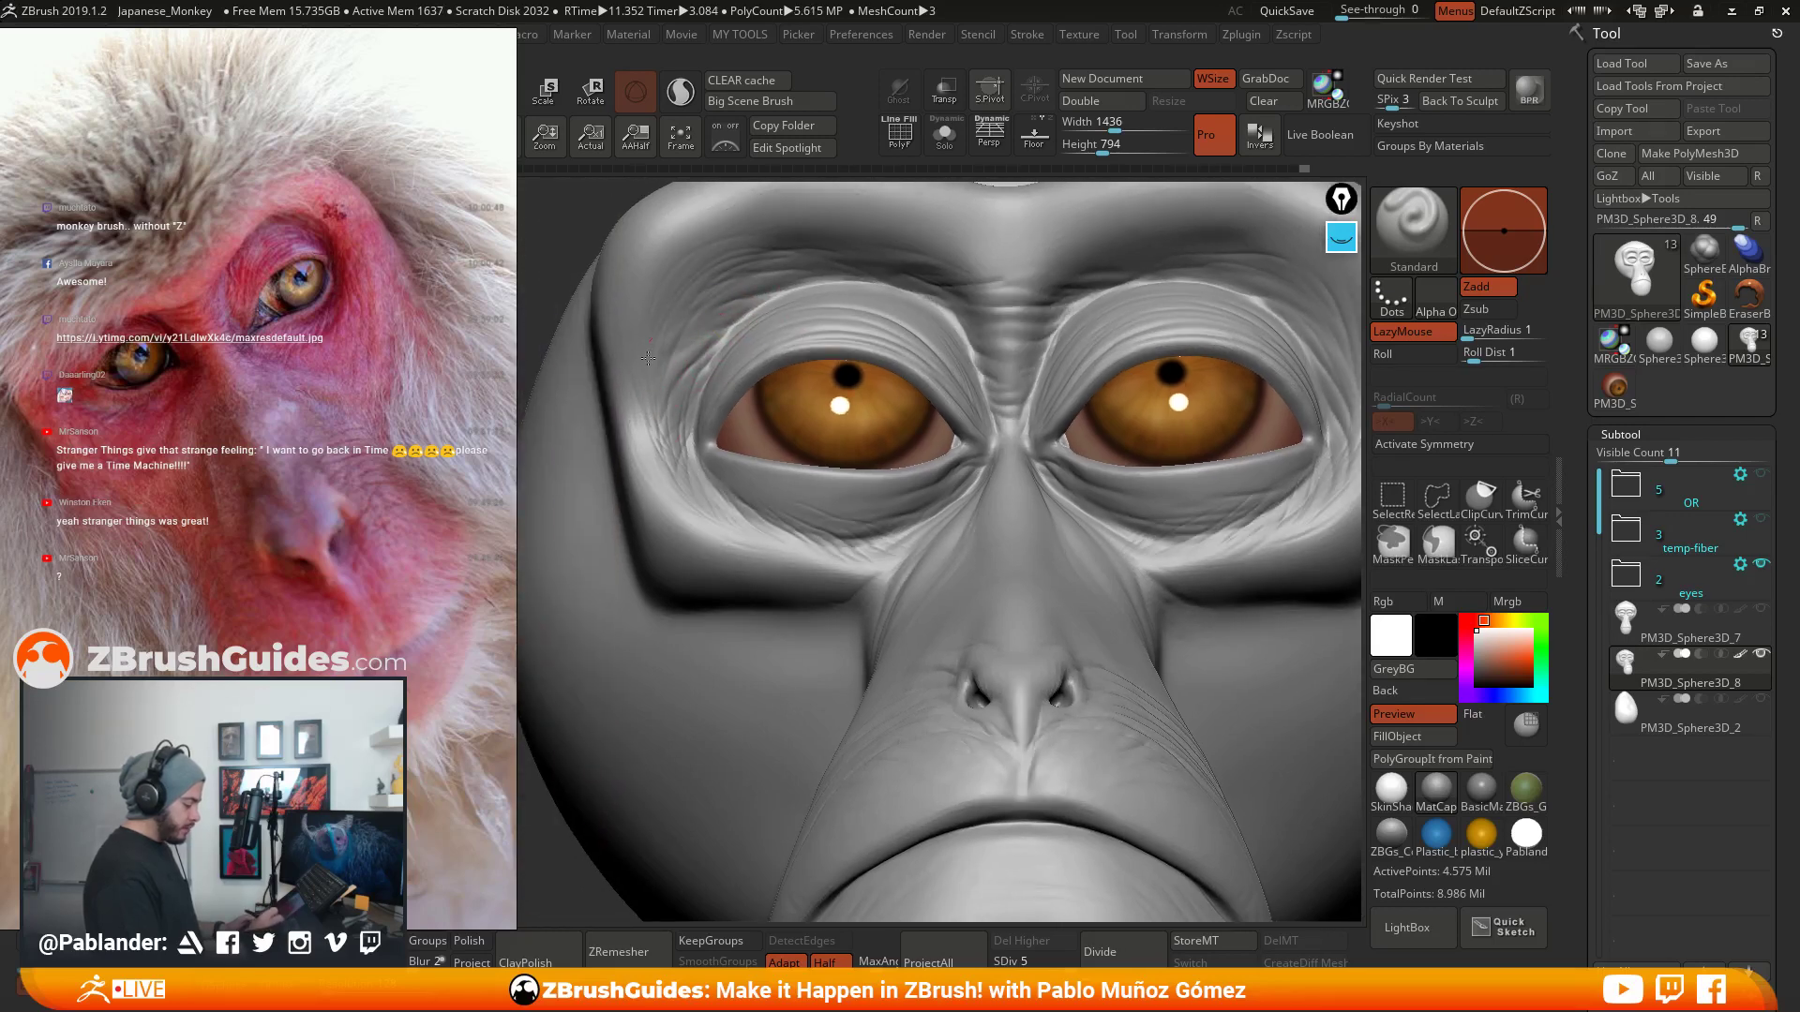
alt+right_drag(1038, 388, 1015, 416)
mouse_move(1175, 364)
right_down()
mouse_move(1200, 383)
mouse_move(1101, 386)
right_up()
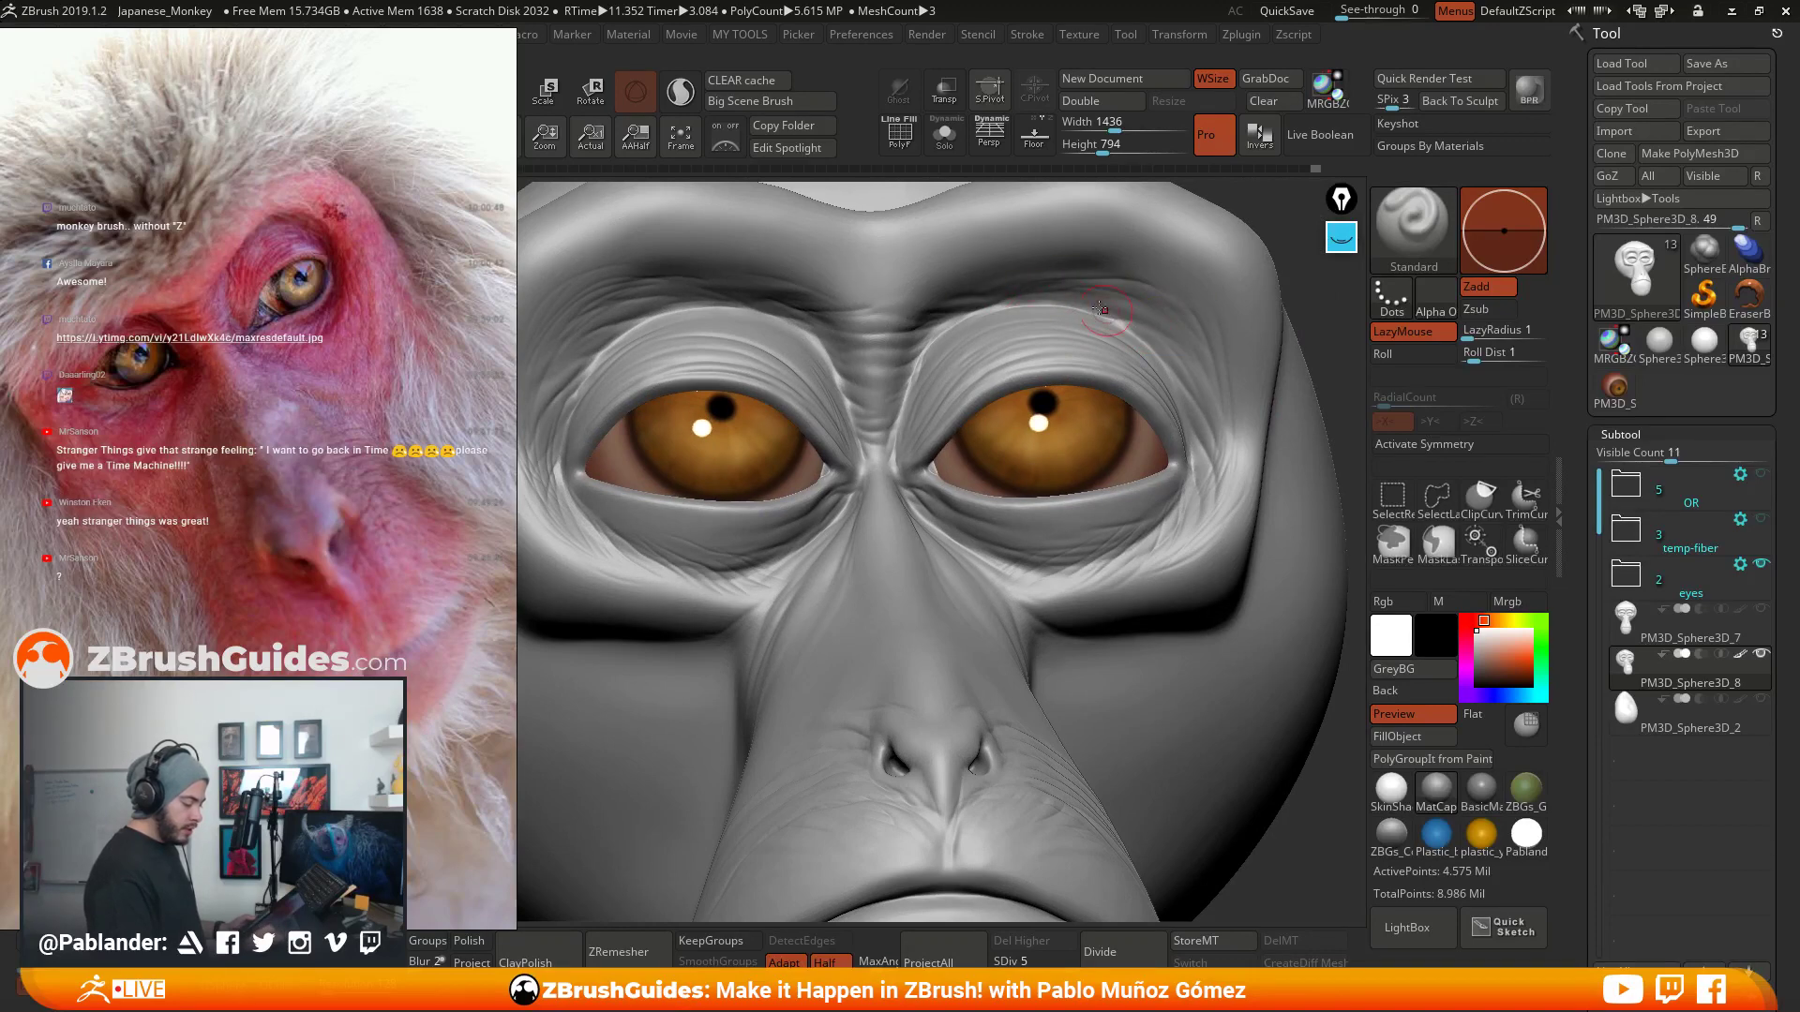
drag(1101, 315, 1148, 340)
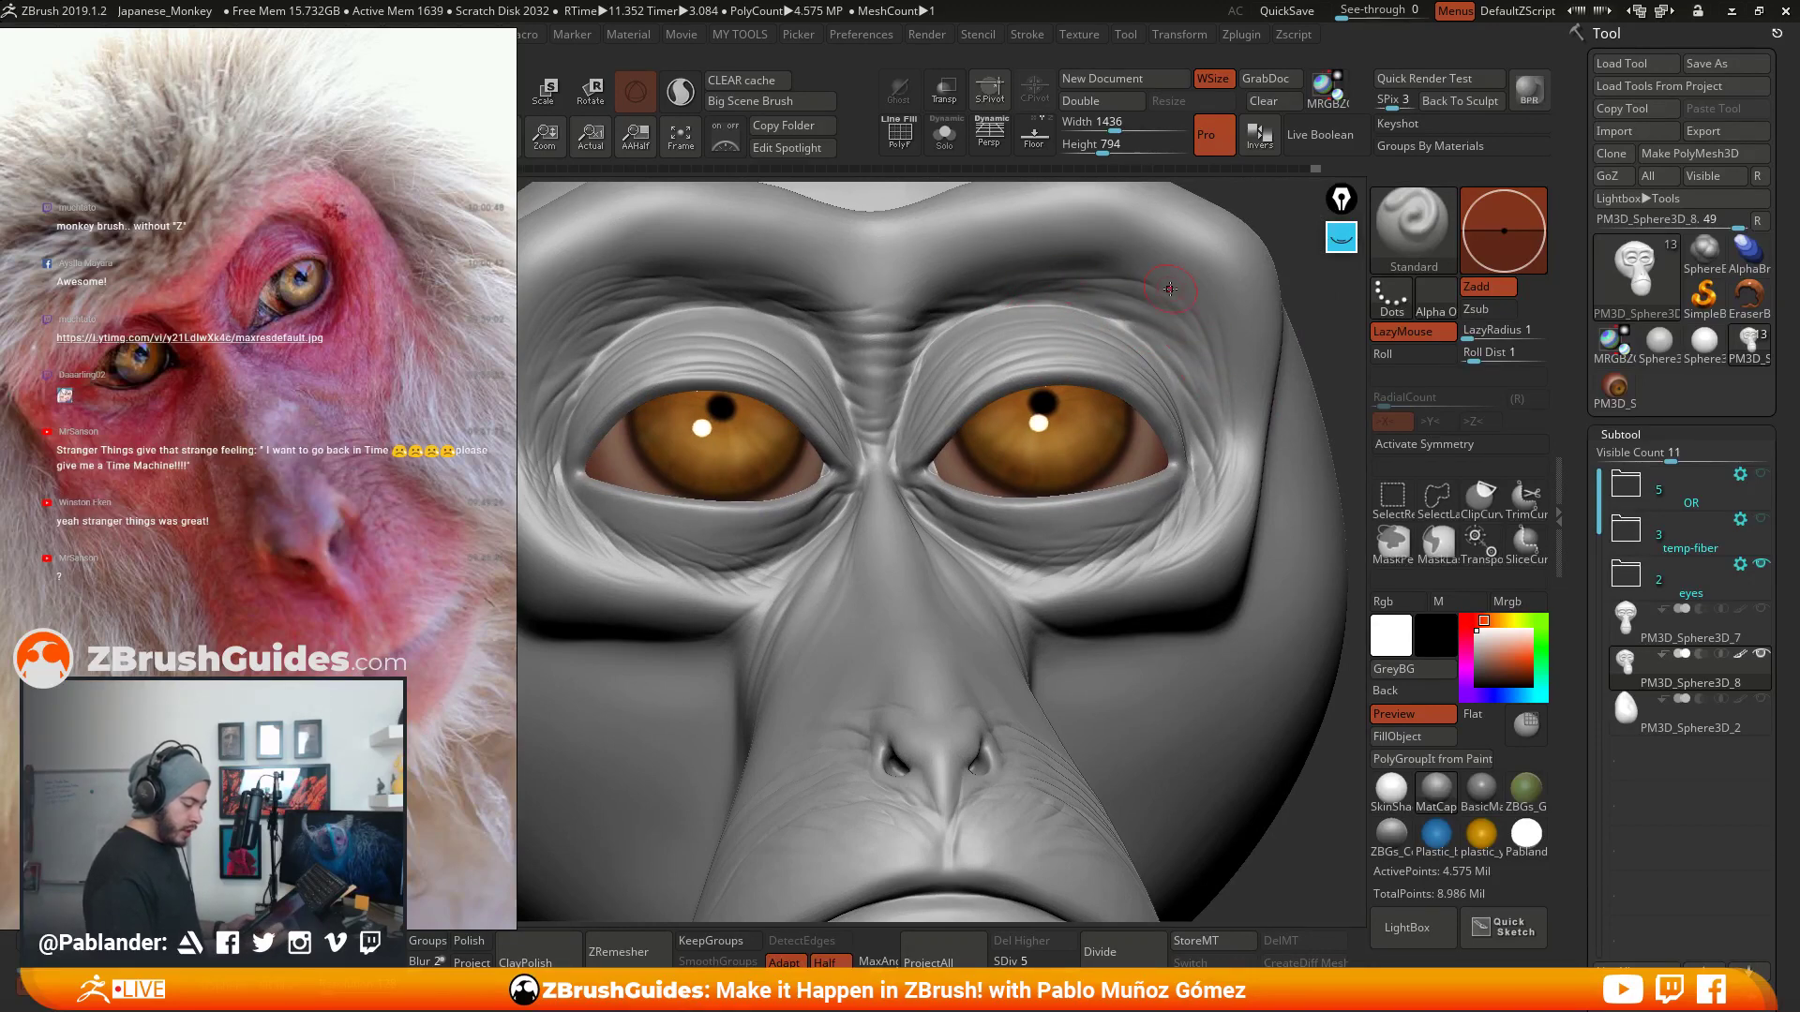
- Sculpt curved folds around the outer eye corners and soften them with the Smooth Stronger brush
mouse_move(1226, 422)
alt+right_down()
mouse_move(1250, 403)
mouse_move(1255, 457)
mouse_move(1251, 390)
alt+right_up()
mouse_move(1252, 390)
ctrl+right_down()
mouse_move(1251, 415)
mouse_move(1248, 380)
ctrl+right_up()
right_drag(1248, 380, 1251, 470)
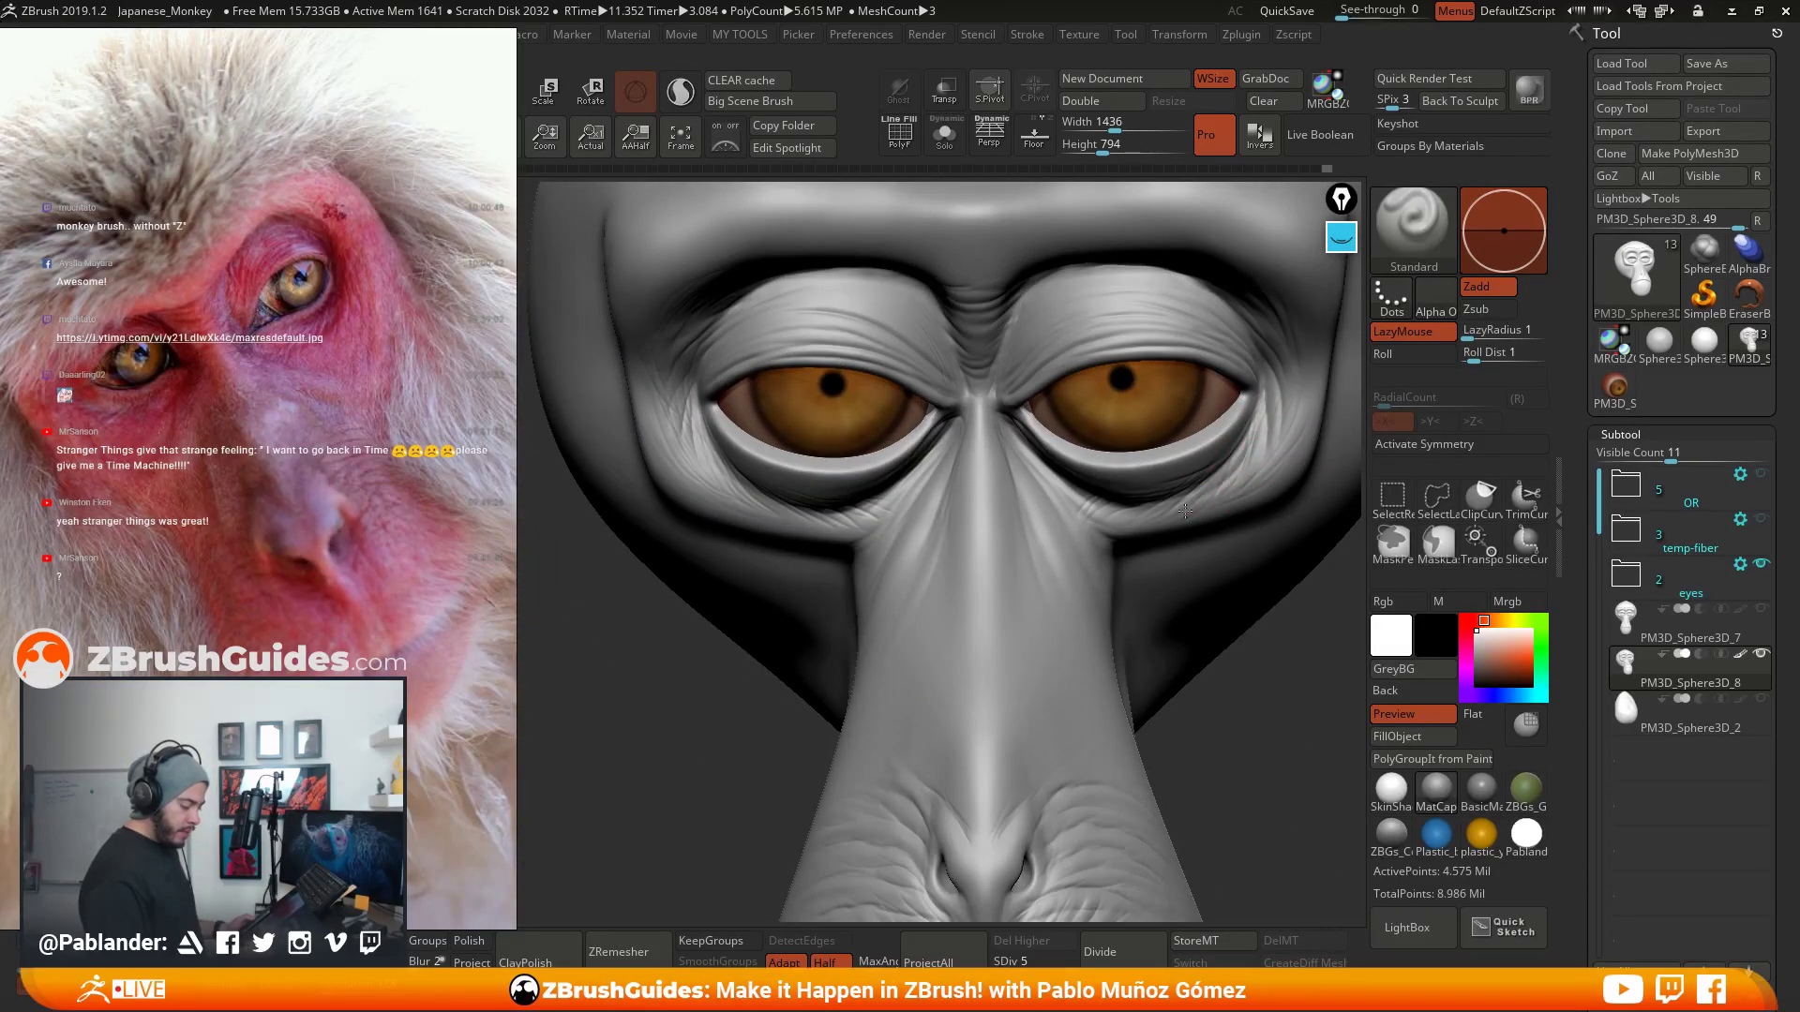
drag(687, 437, 672, 428)
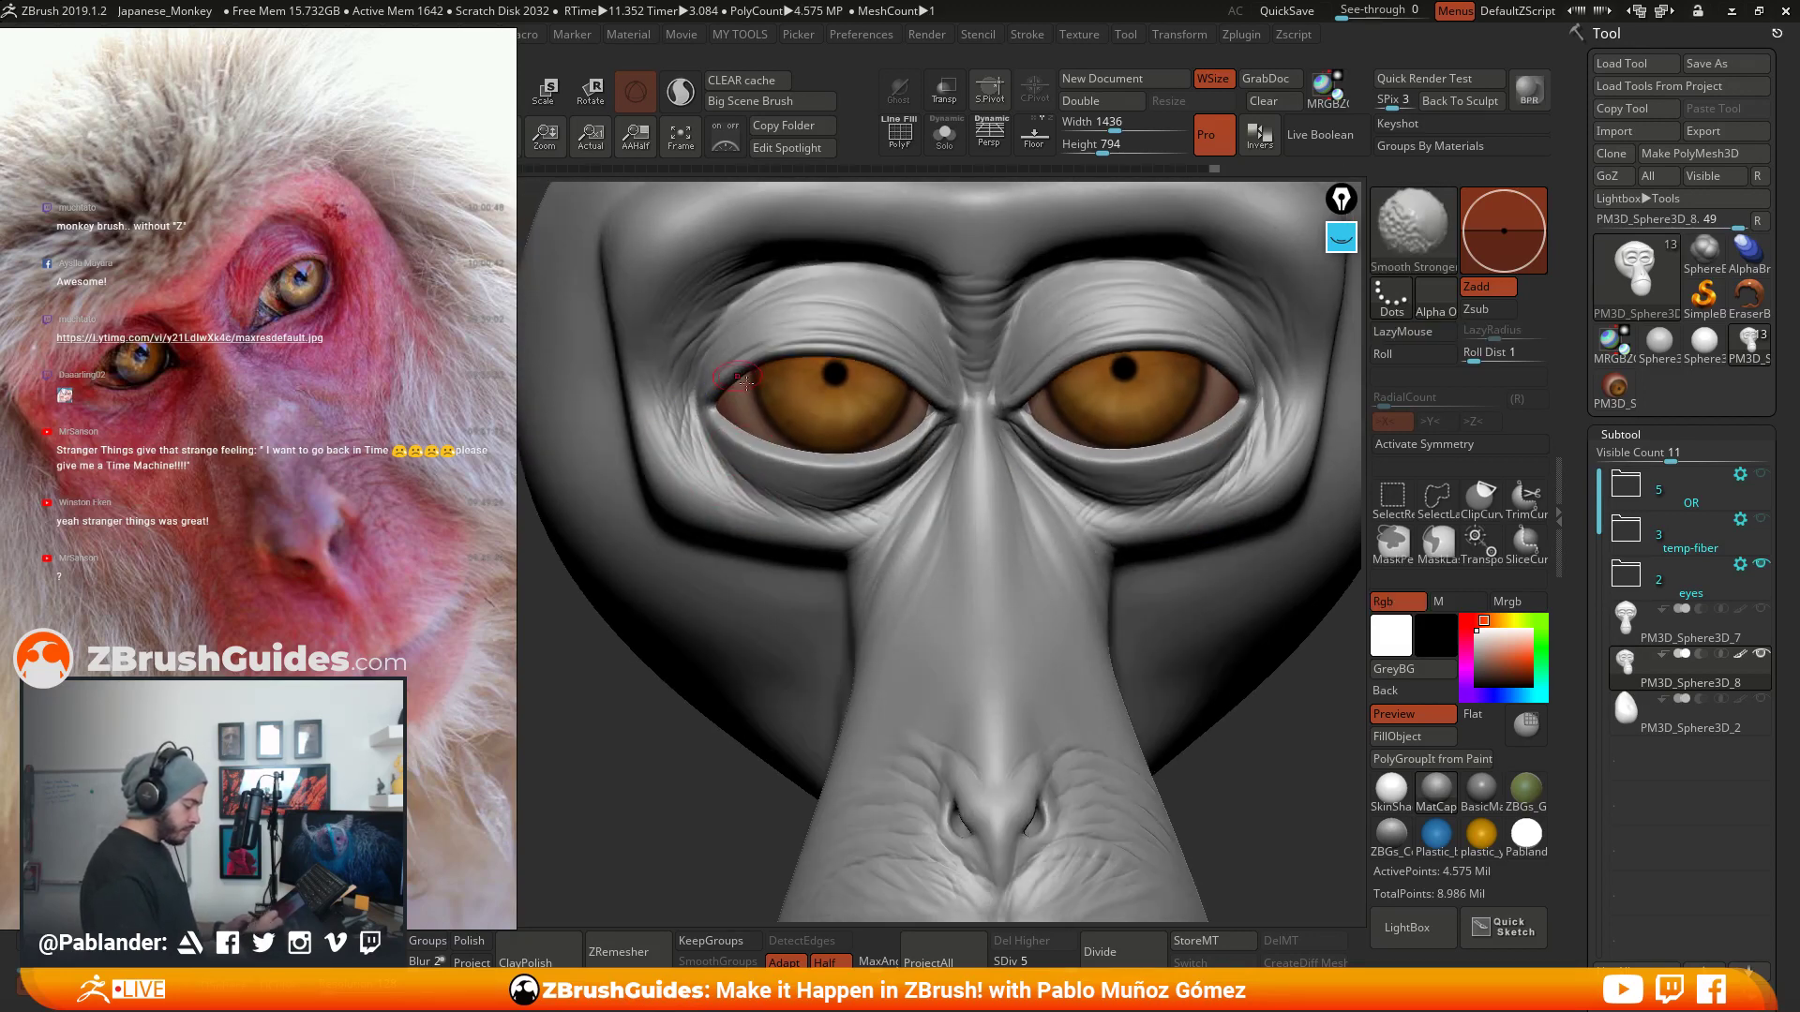
key(shift)
shift+drag(652, 355, 671, 392)
- Set the draw size to about 12 and add thin wrinkles below the eyes and beside their outer corners, smoothing them lightly
mouse_move(888, 451)
right_down()
mouse_move(857, 454)
mouse_move(867, 414)
right_up()
mouse_move(825, 511)
alt+right_down()
mouse_move(968, 486)
mouse_move(1015, 511)
alt+right_up()
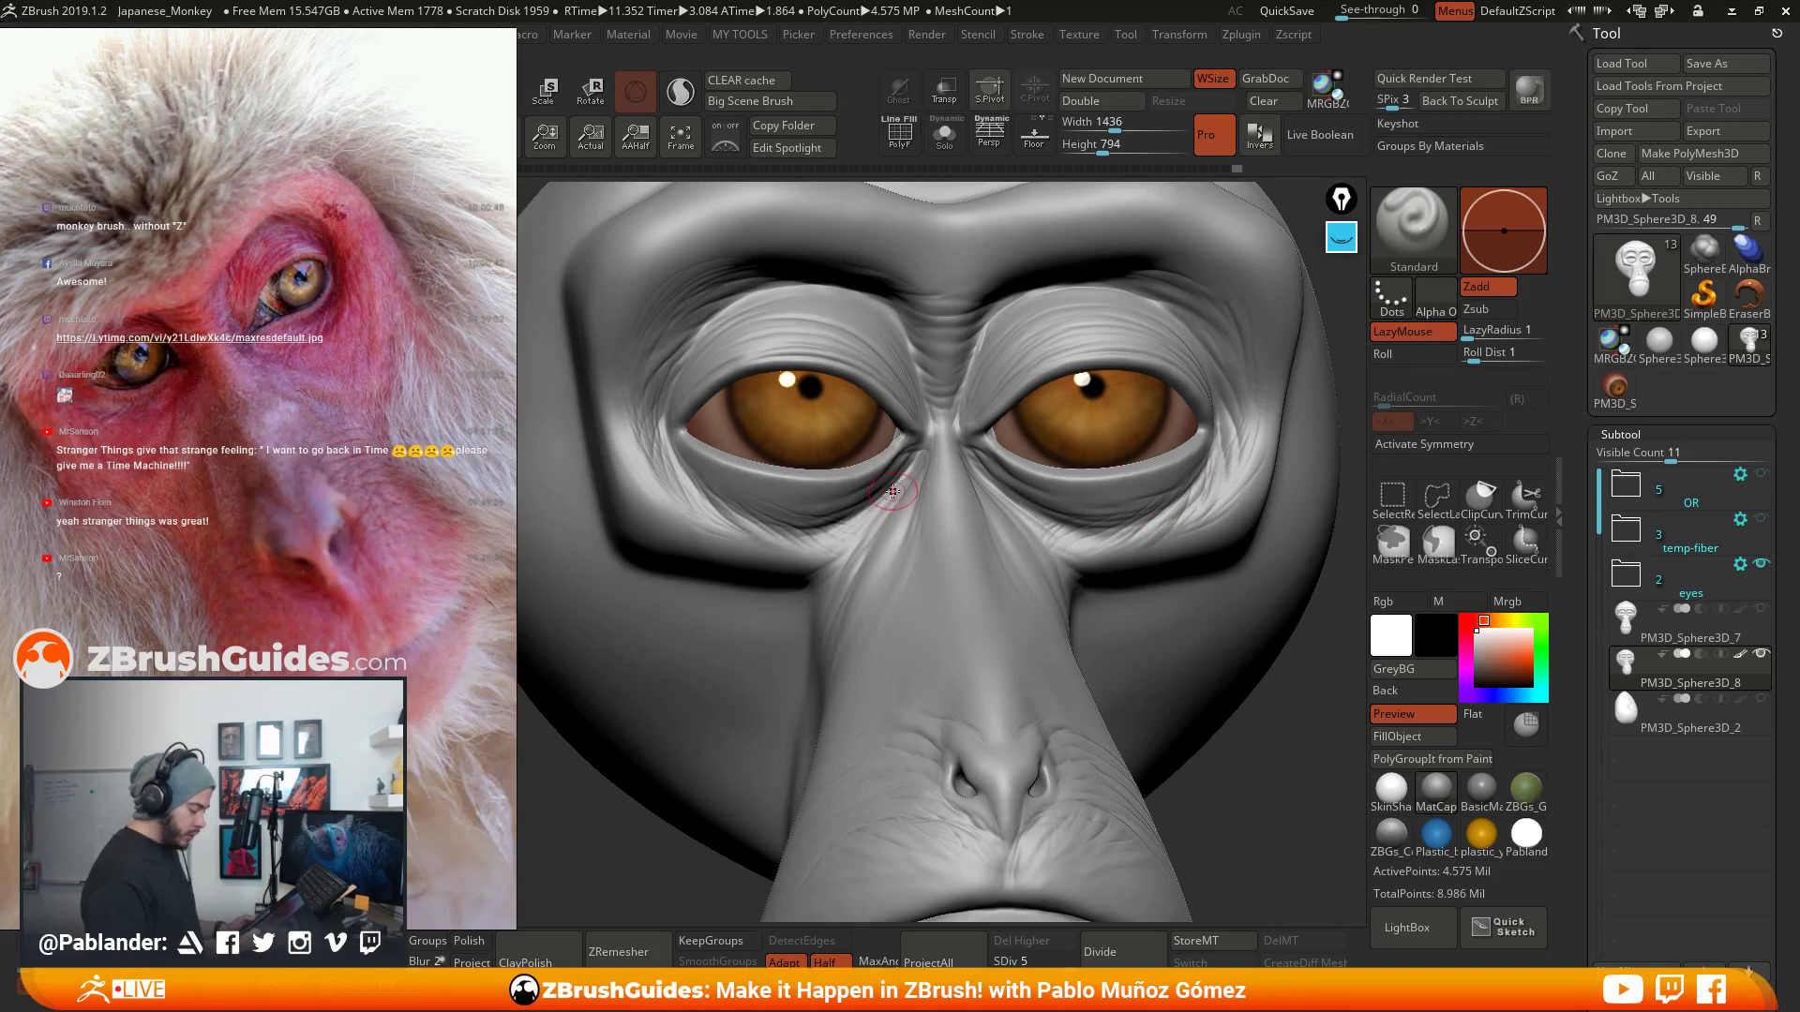
right_click(842, 506)
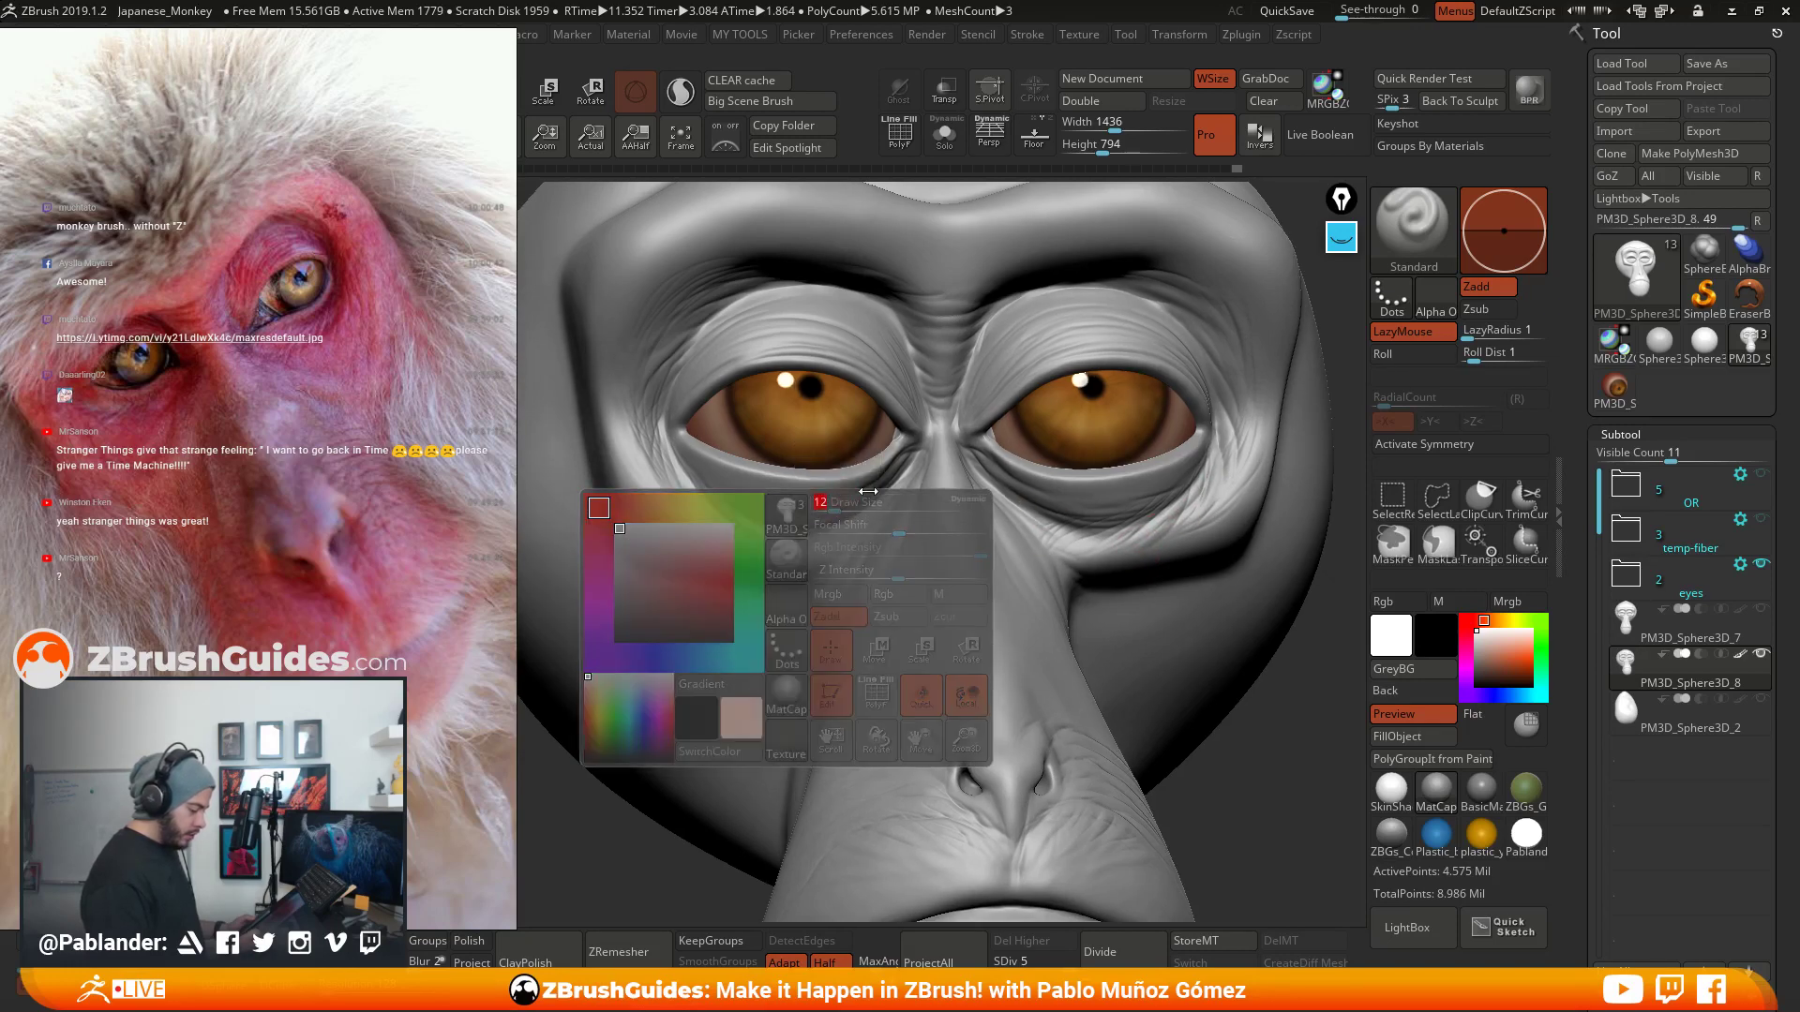
right_drag(1172, 506, 1121, 536)
drag(1272, 435, 1221, 507)
key(shift)
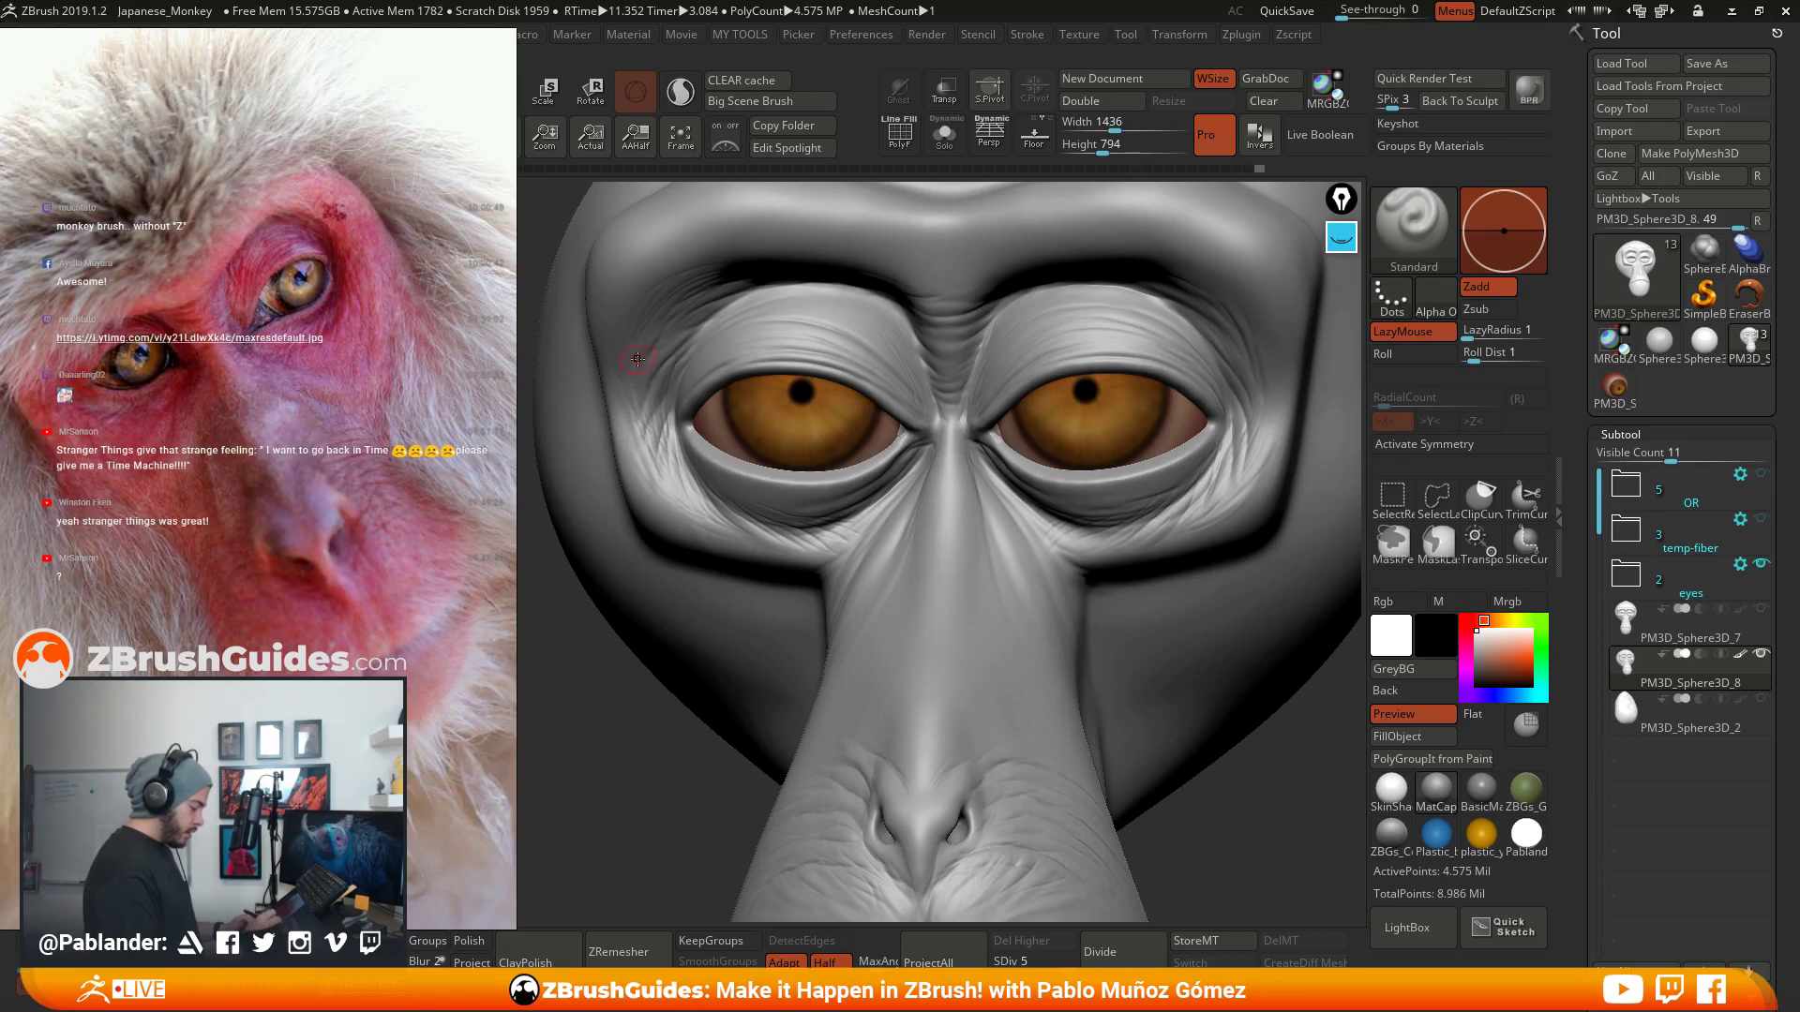
key(shift)
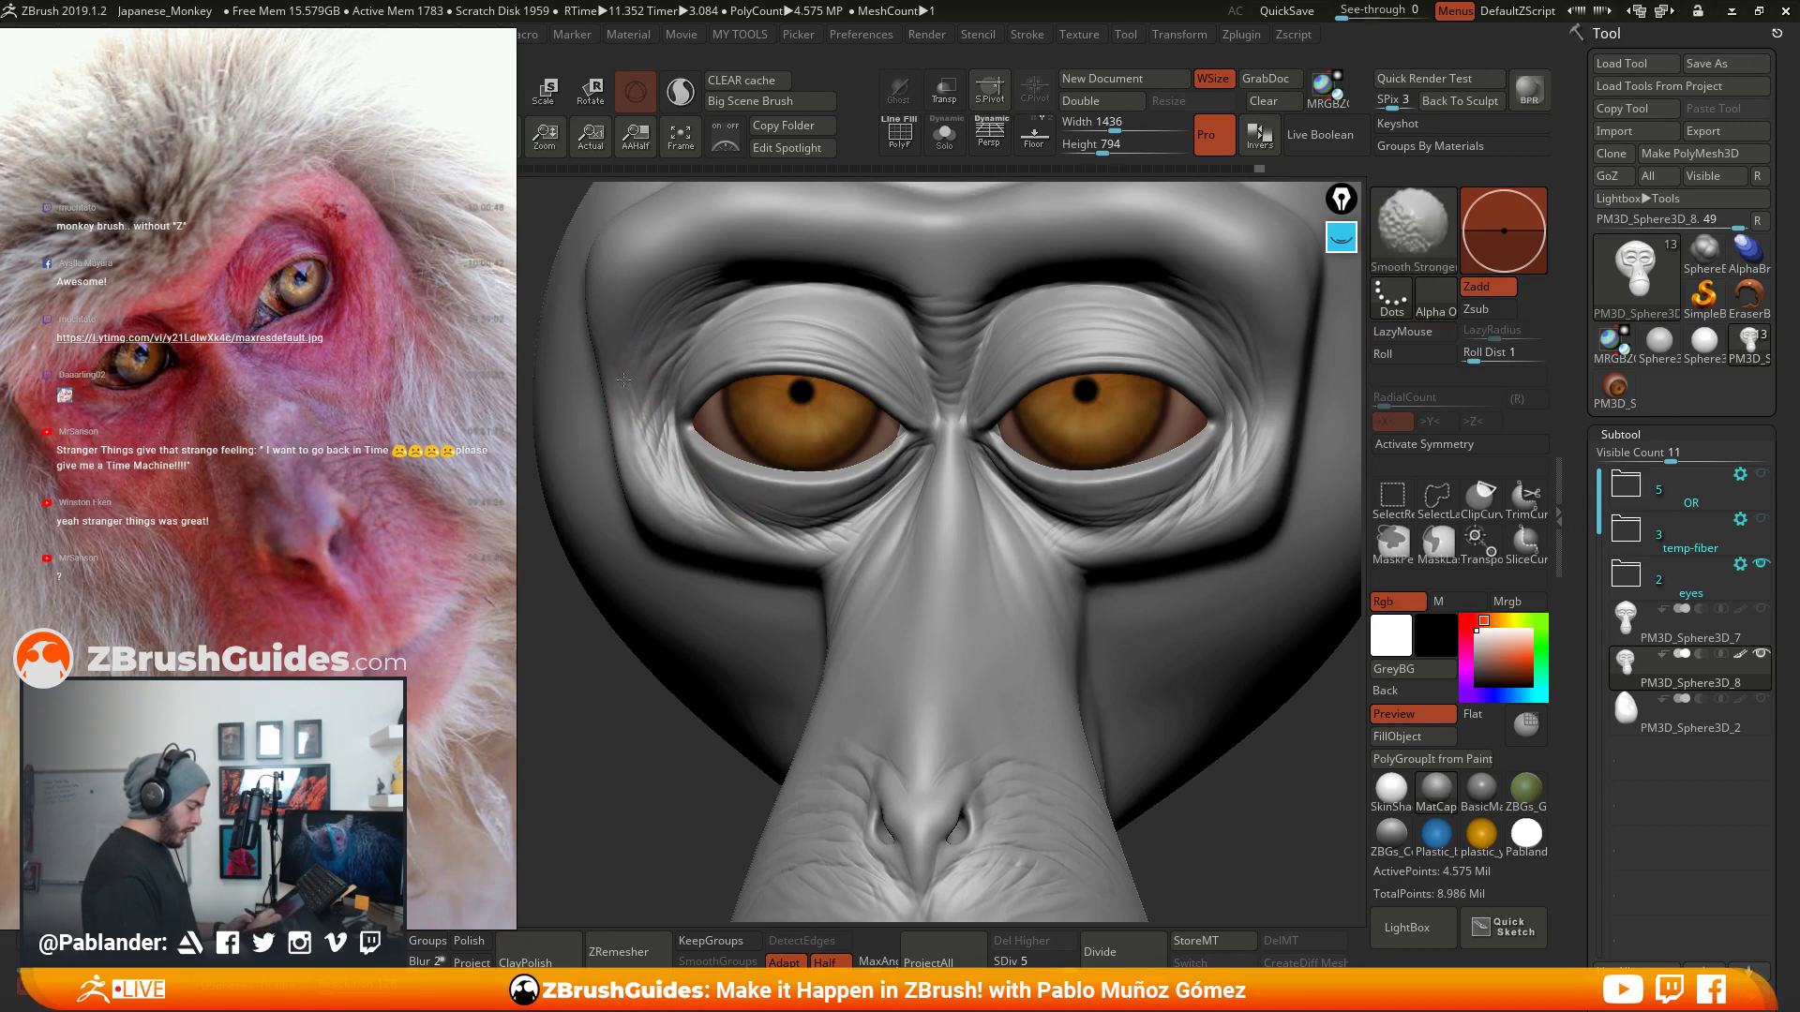
- Refine the thin wrinkles between the upper eyelids and the brow ridge and at the root of the nose
right_drag(724, 360, 732, 303)
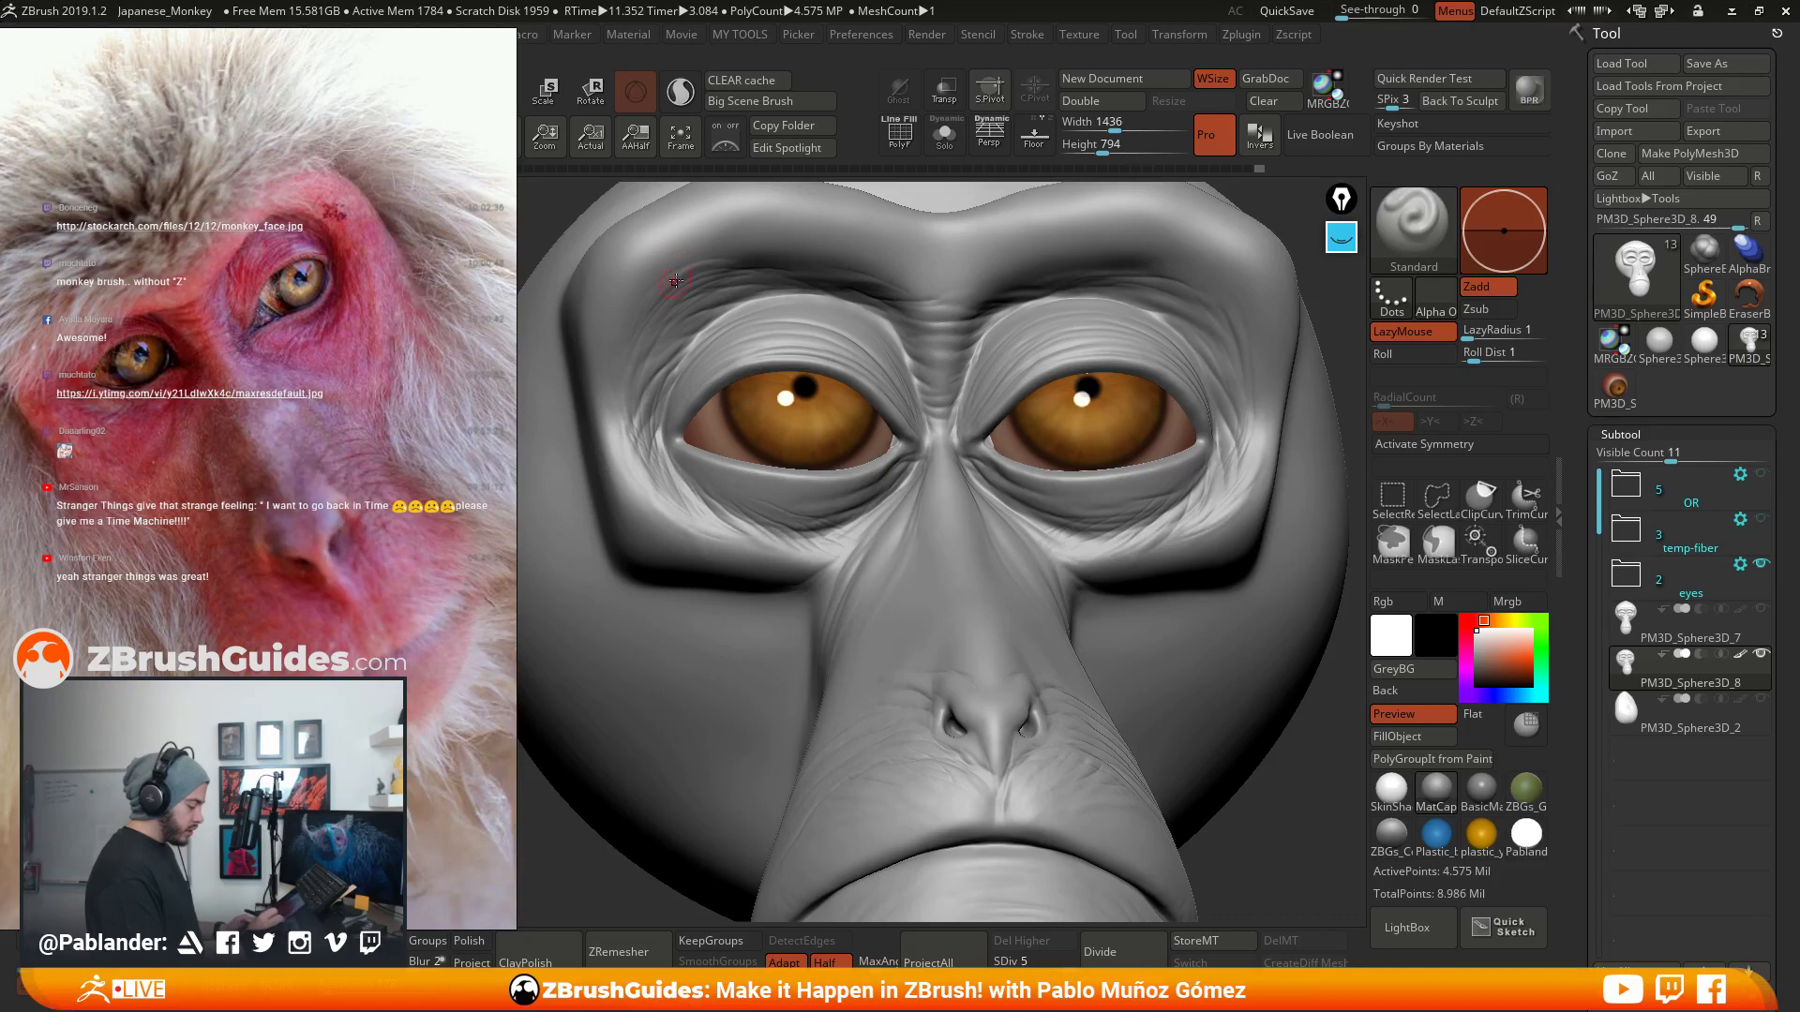
key(shift)
right_drag(1103, 454, 1080, 382)
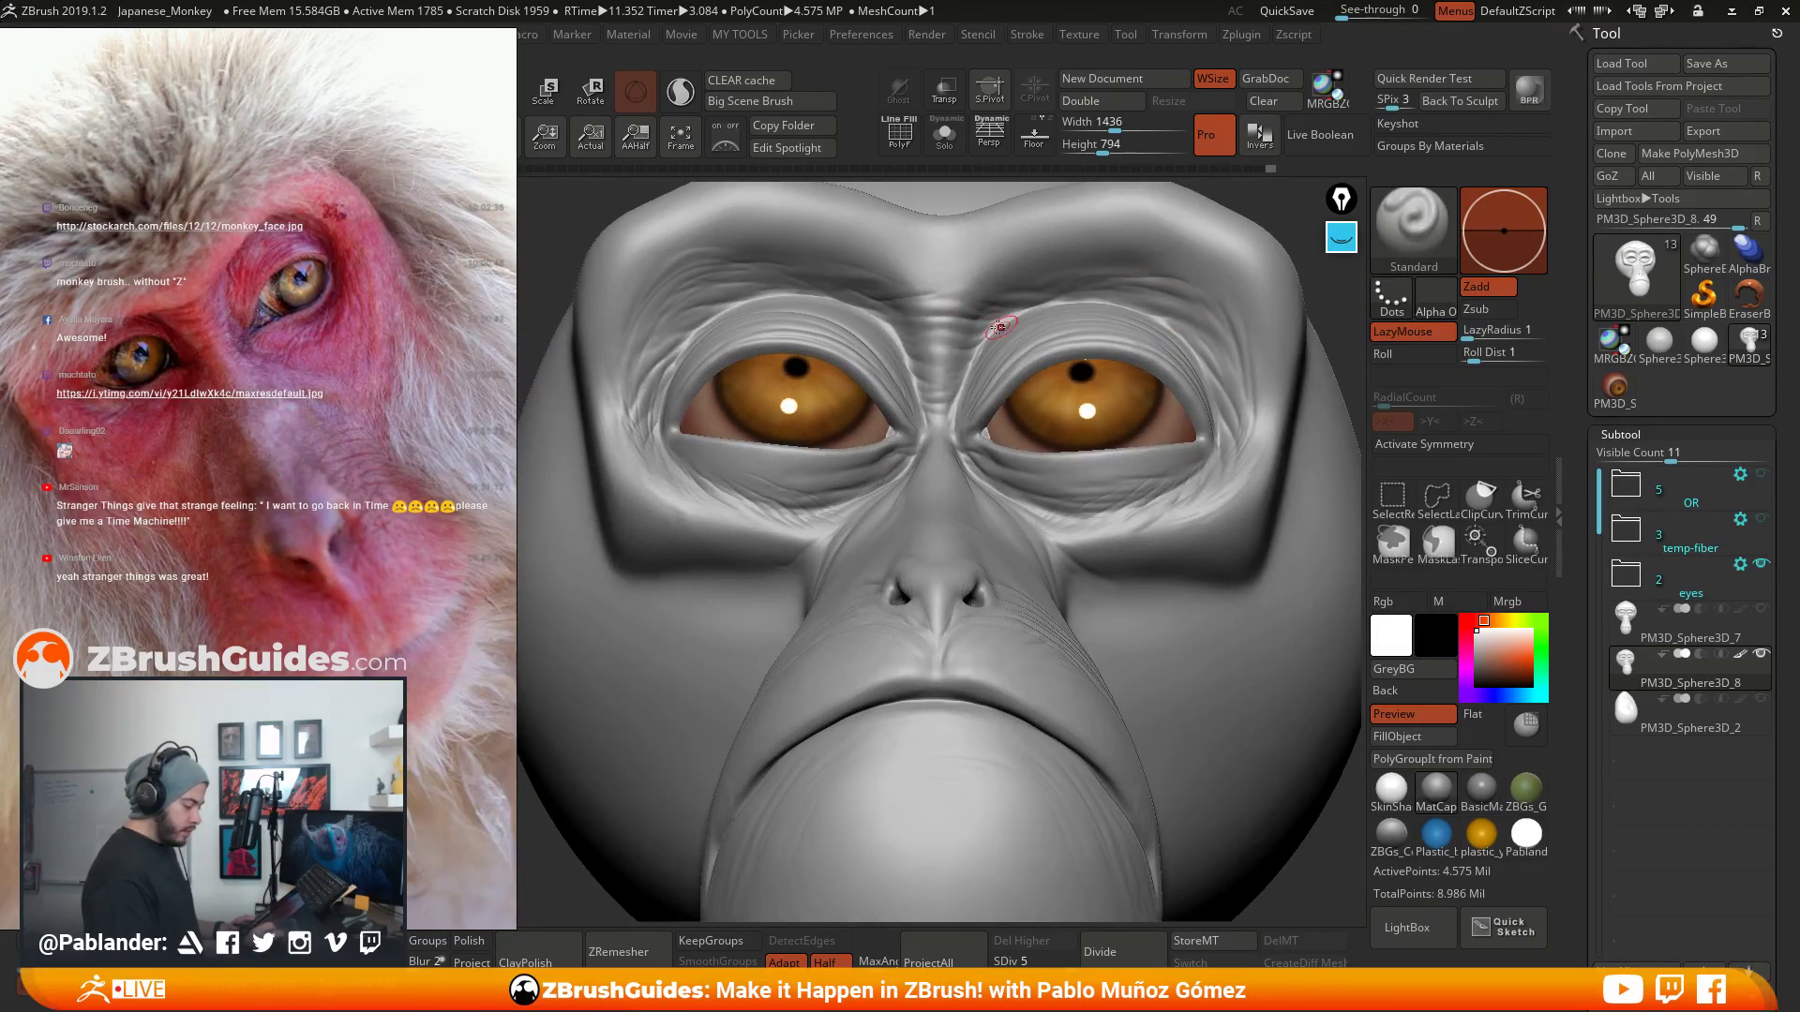
right_drag(902, 325, 872, 319)
right_drag(962, 504, 996, 453)
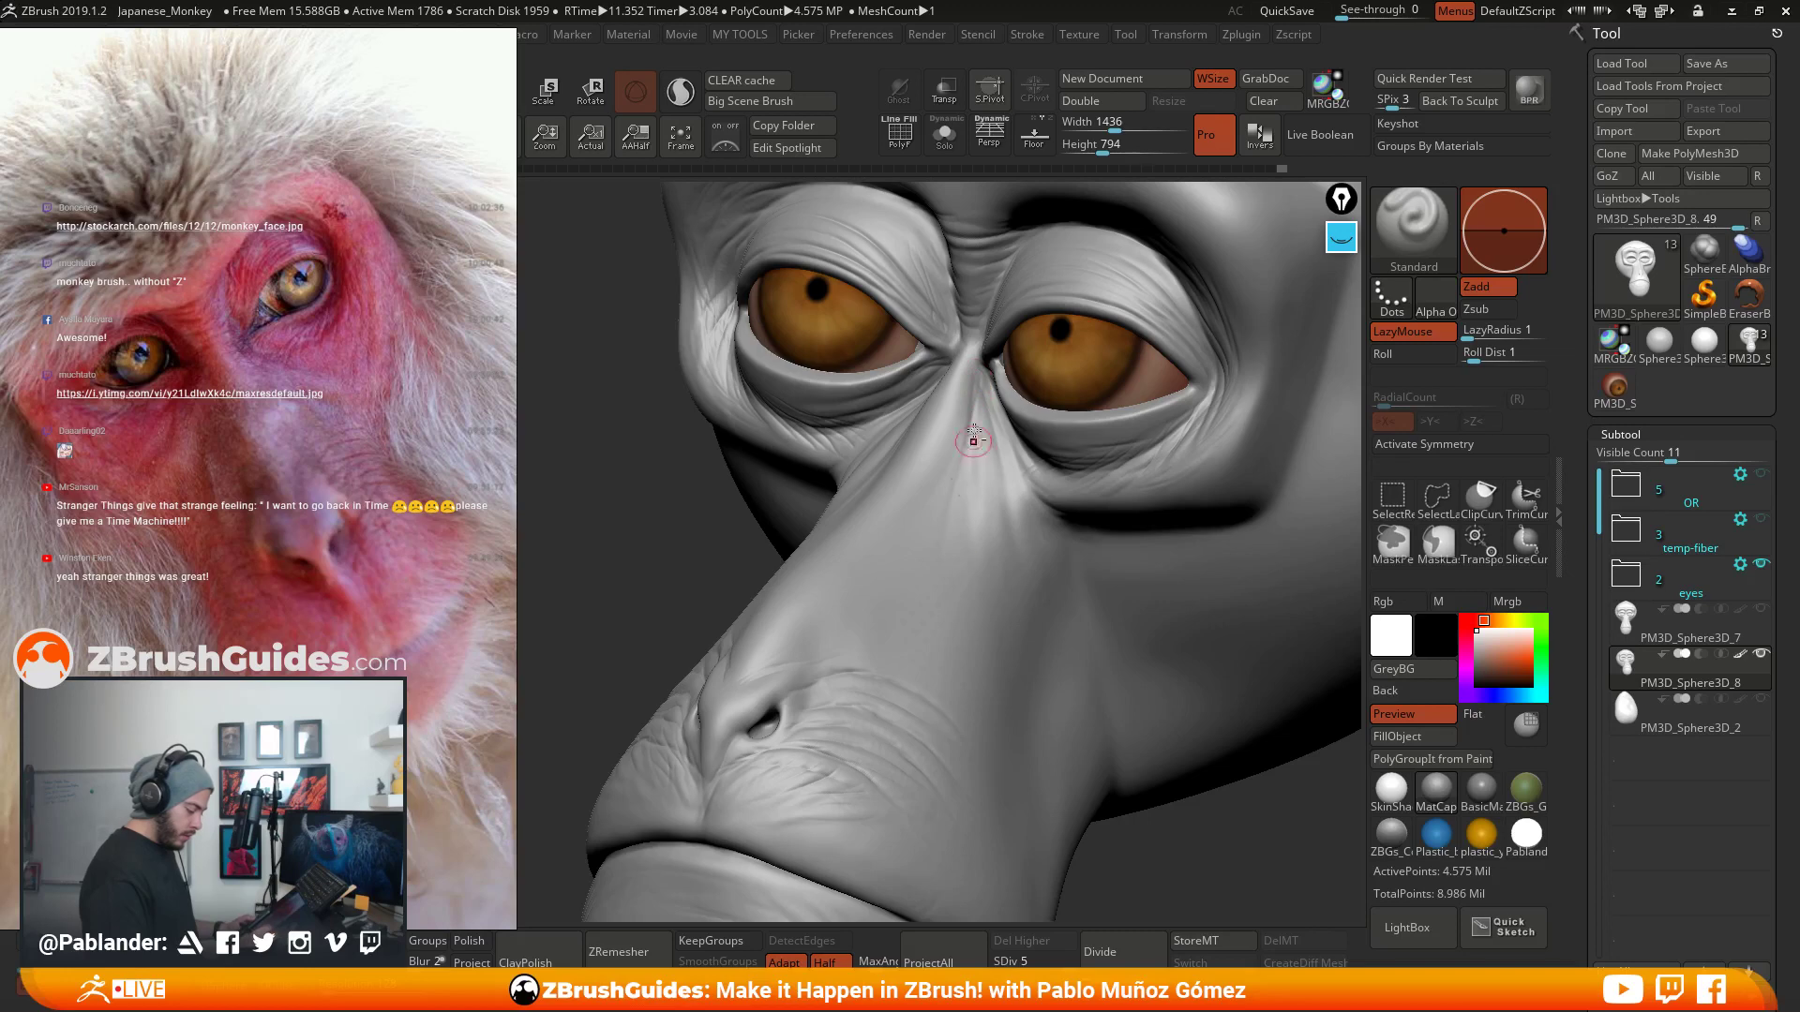
- Adjust the Standard brush and sculpt fine wrinkles across the lower eyelid bag and outer eye socket
right_drag(1042, 519, 943, 455)
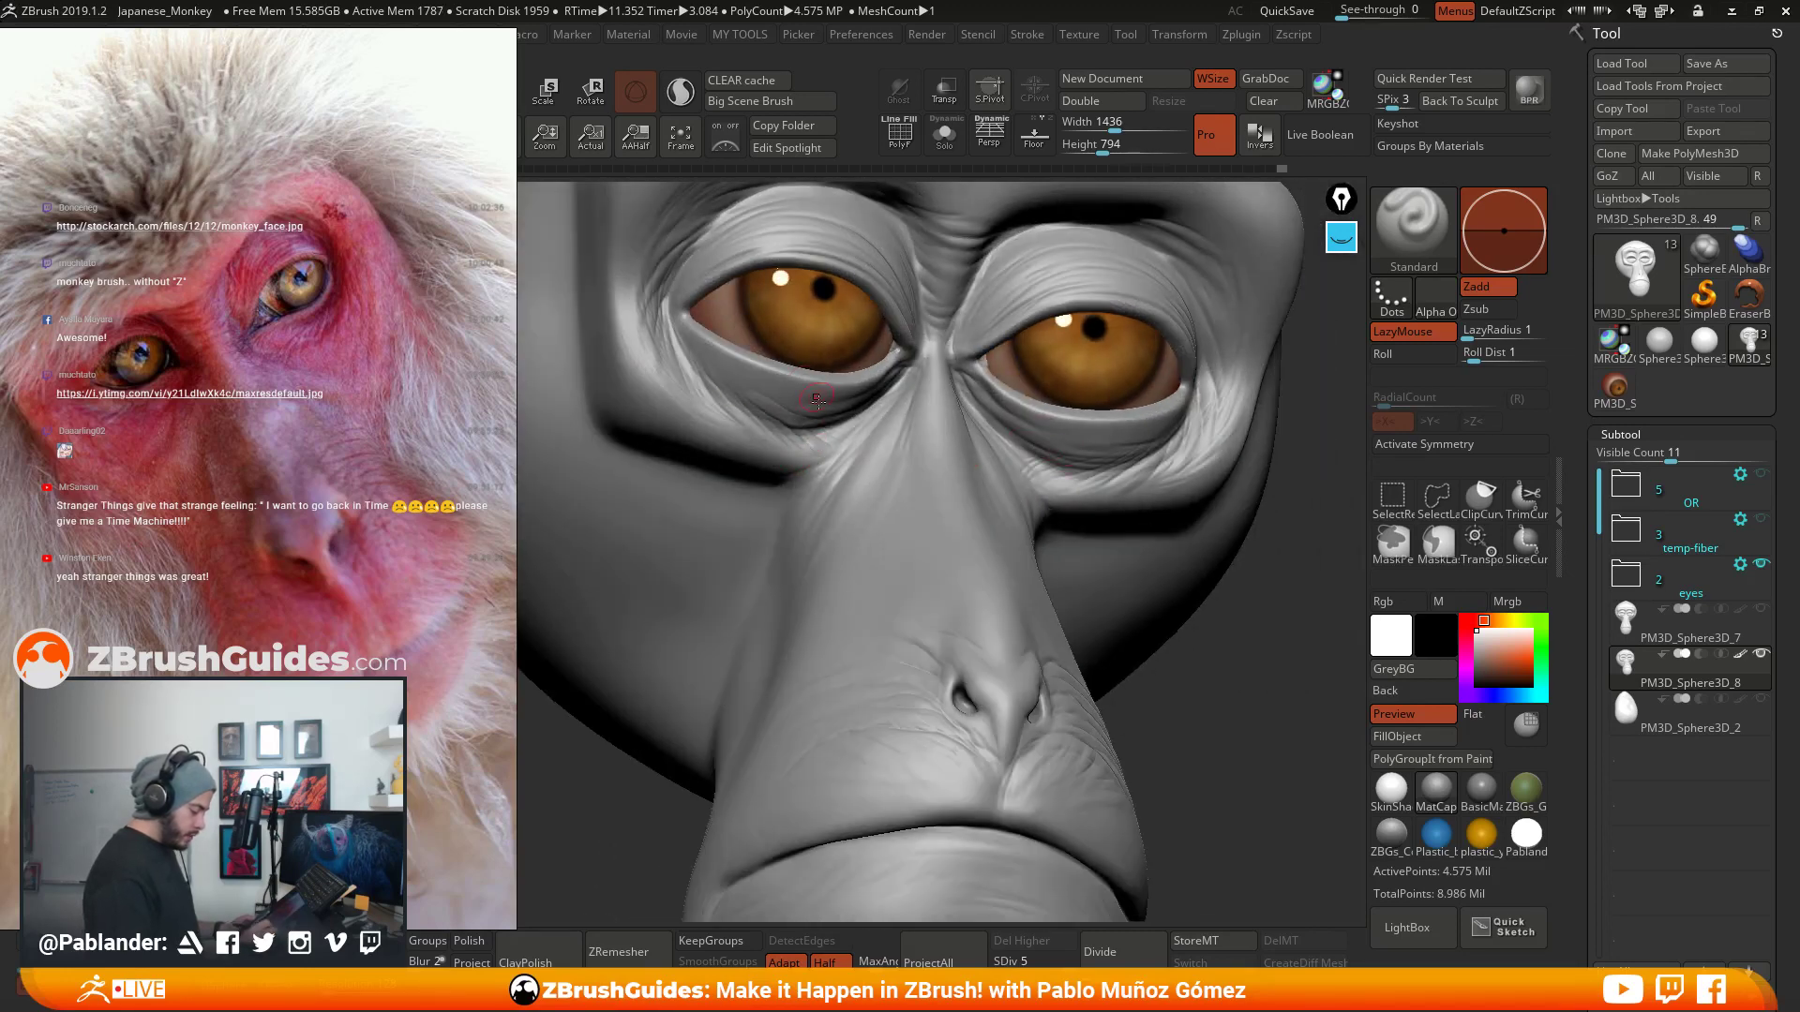
right_drag(818, 402, 846, 460)
key(space)
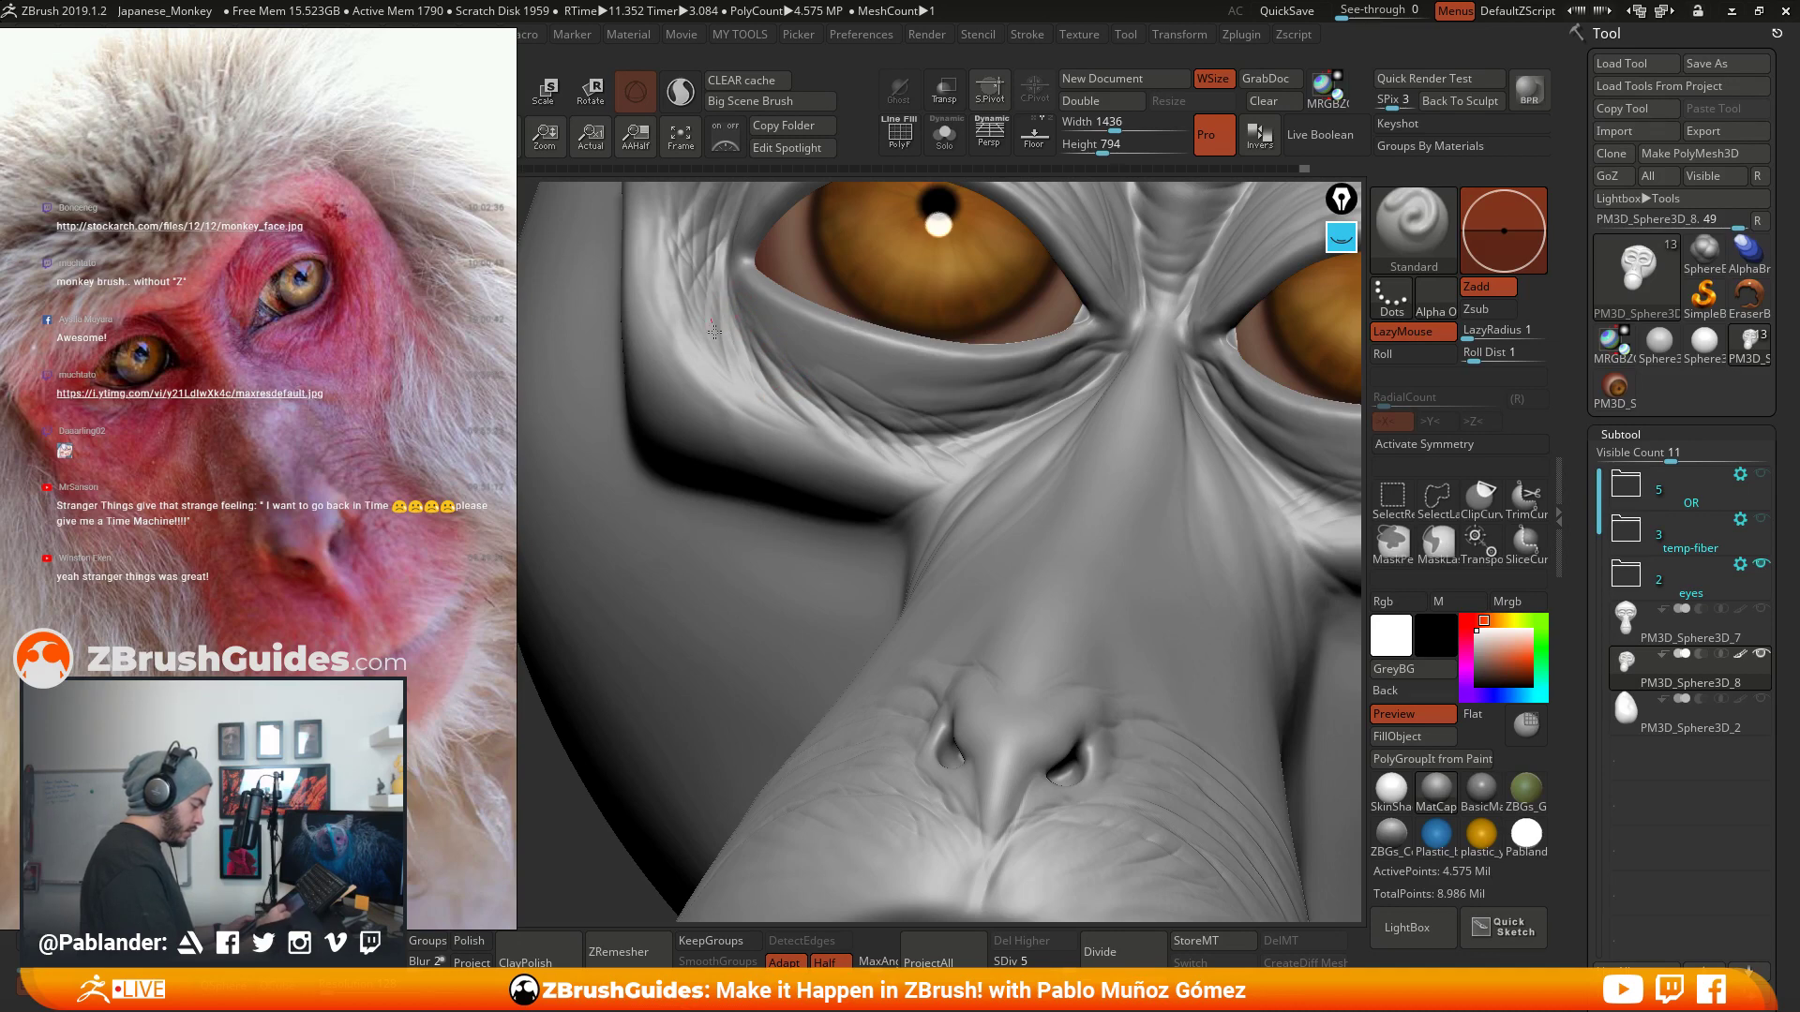
right_drag(790, 341, 745, 357)
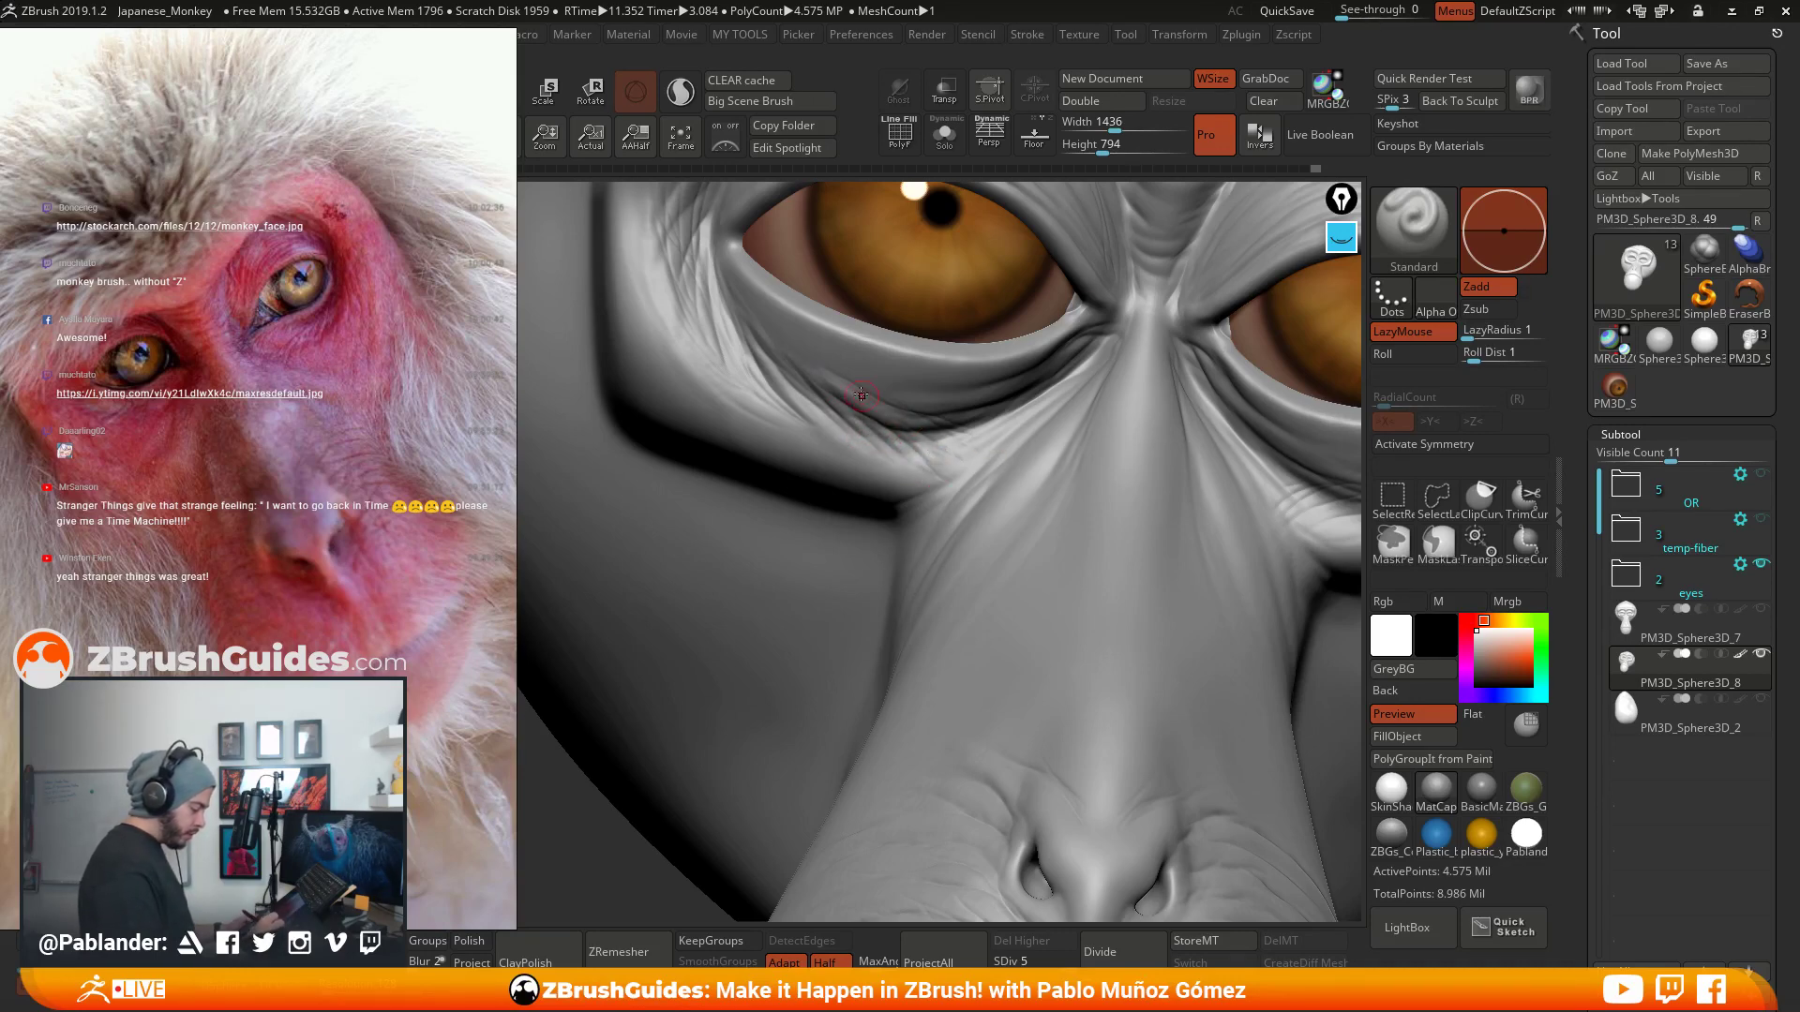
key(shift)
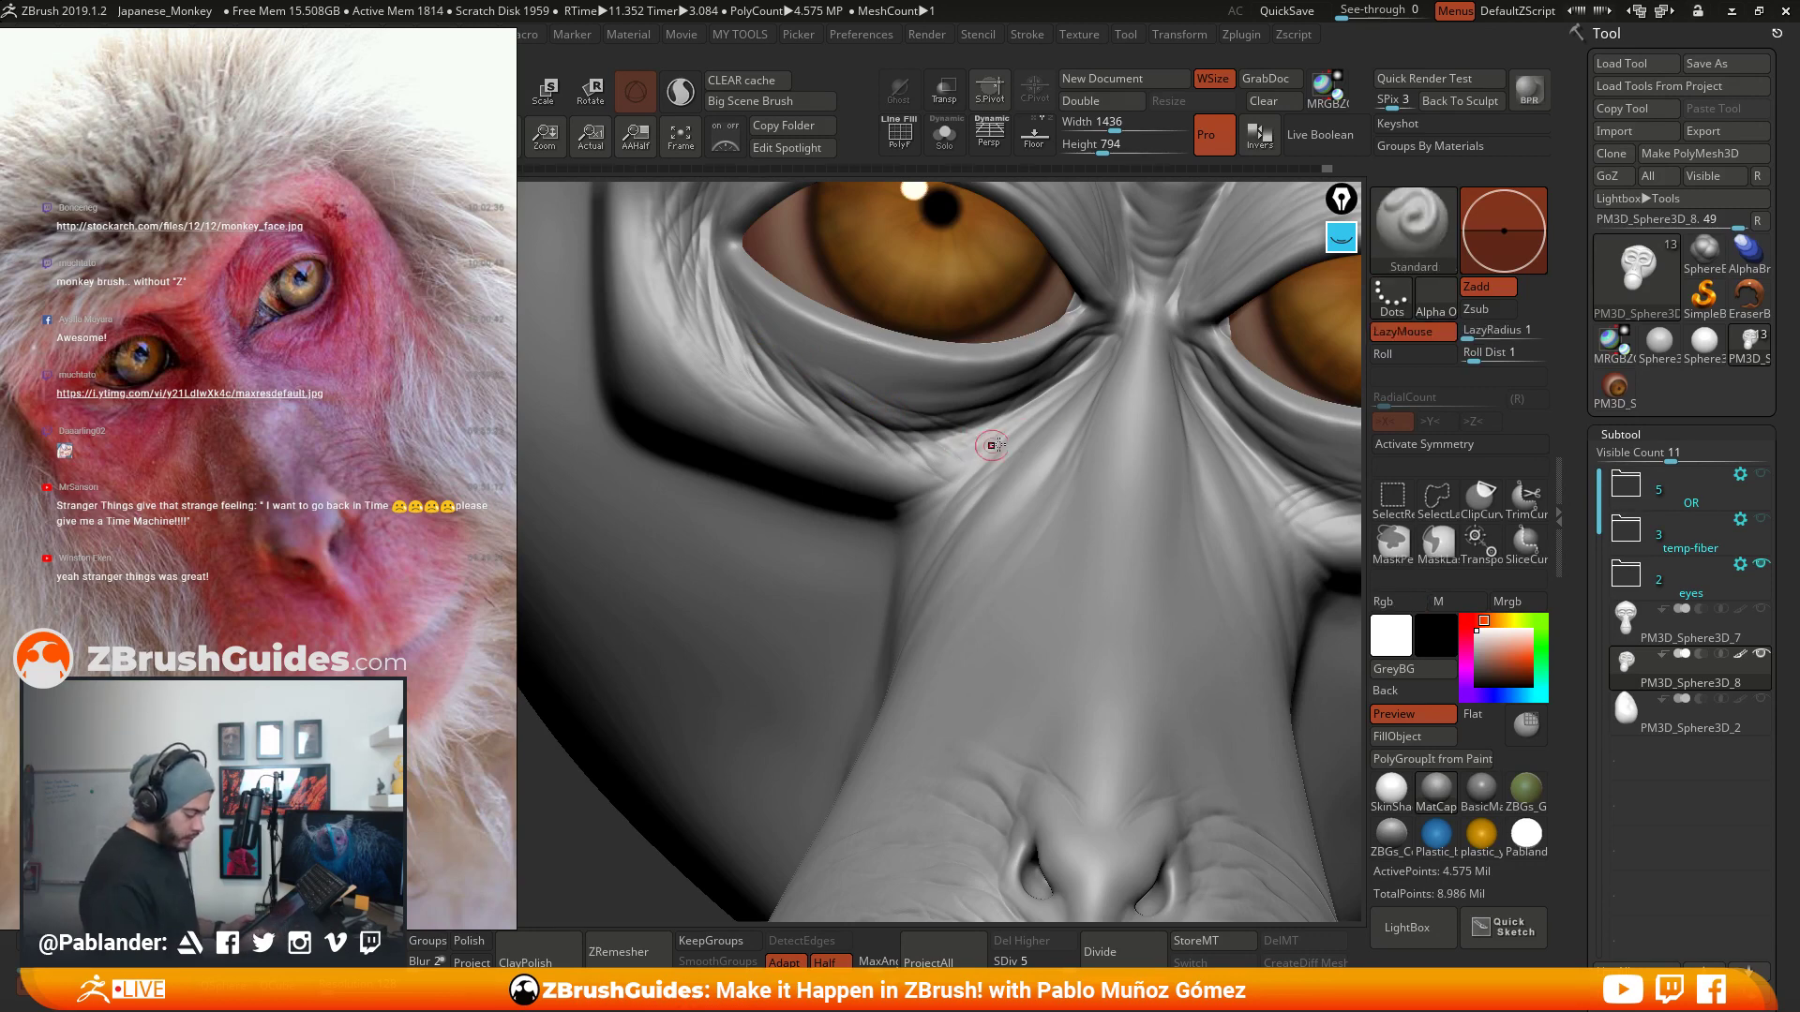
- Sculpt short creases along the lower edge of the eye bag toward the nose and soften them
mouse_move(1098, 447)
right_down()
mouse_move(1115, 410)
mouse_move(1153, 398)
right_up()
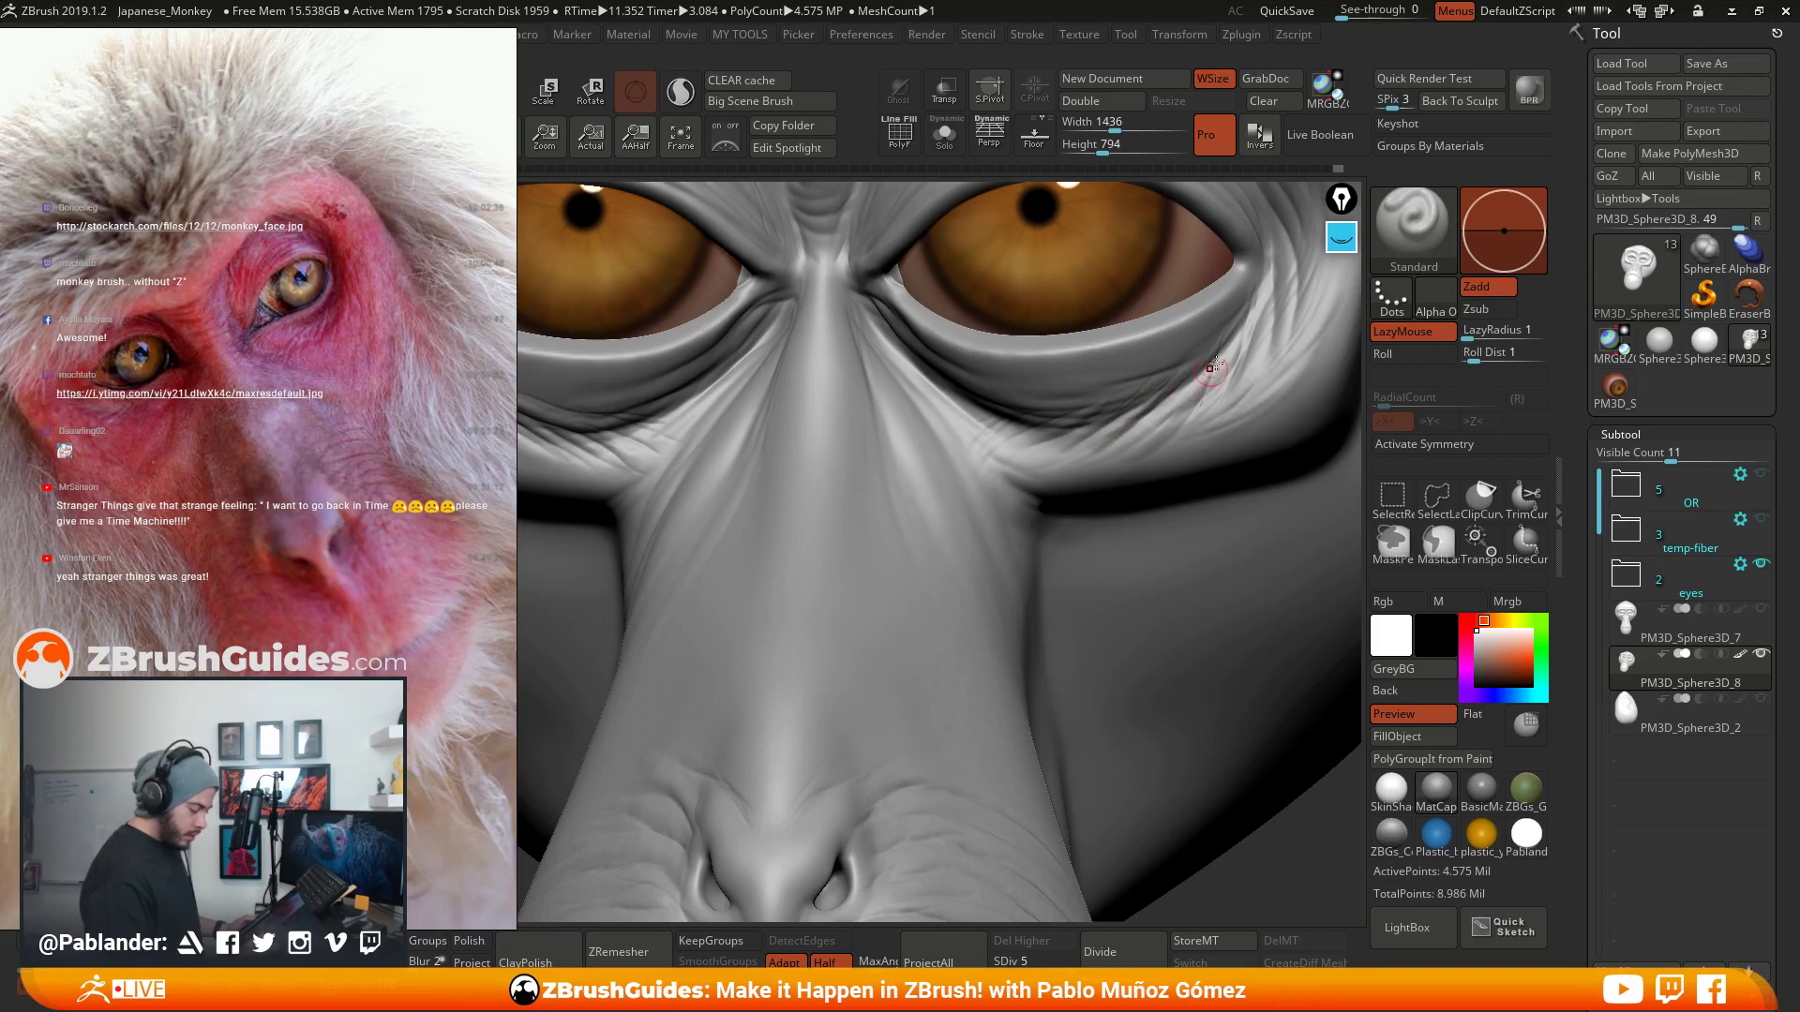
drag(1083, 441, 1094, 435)
drag(957, 451, 979, 431)
right_drag(980, 432, 1045, 471)
key(shift)
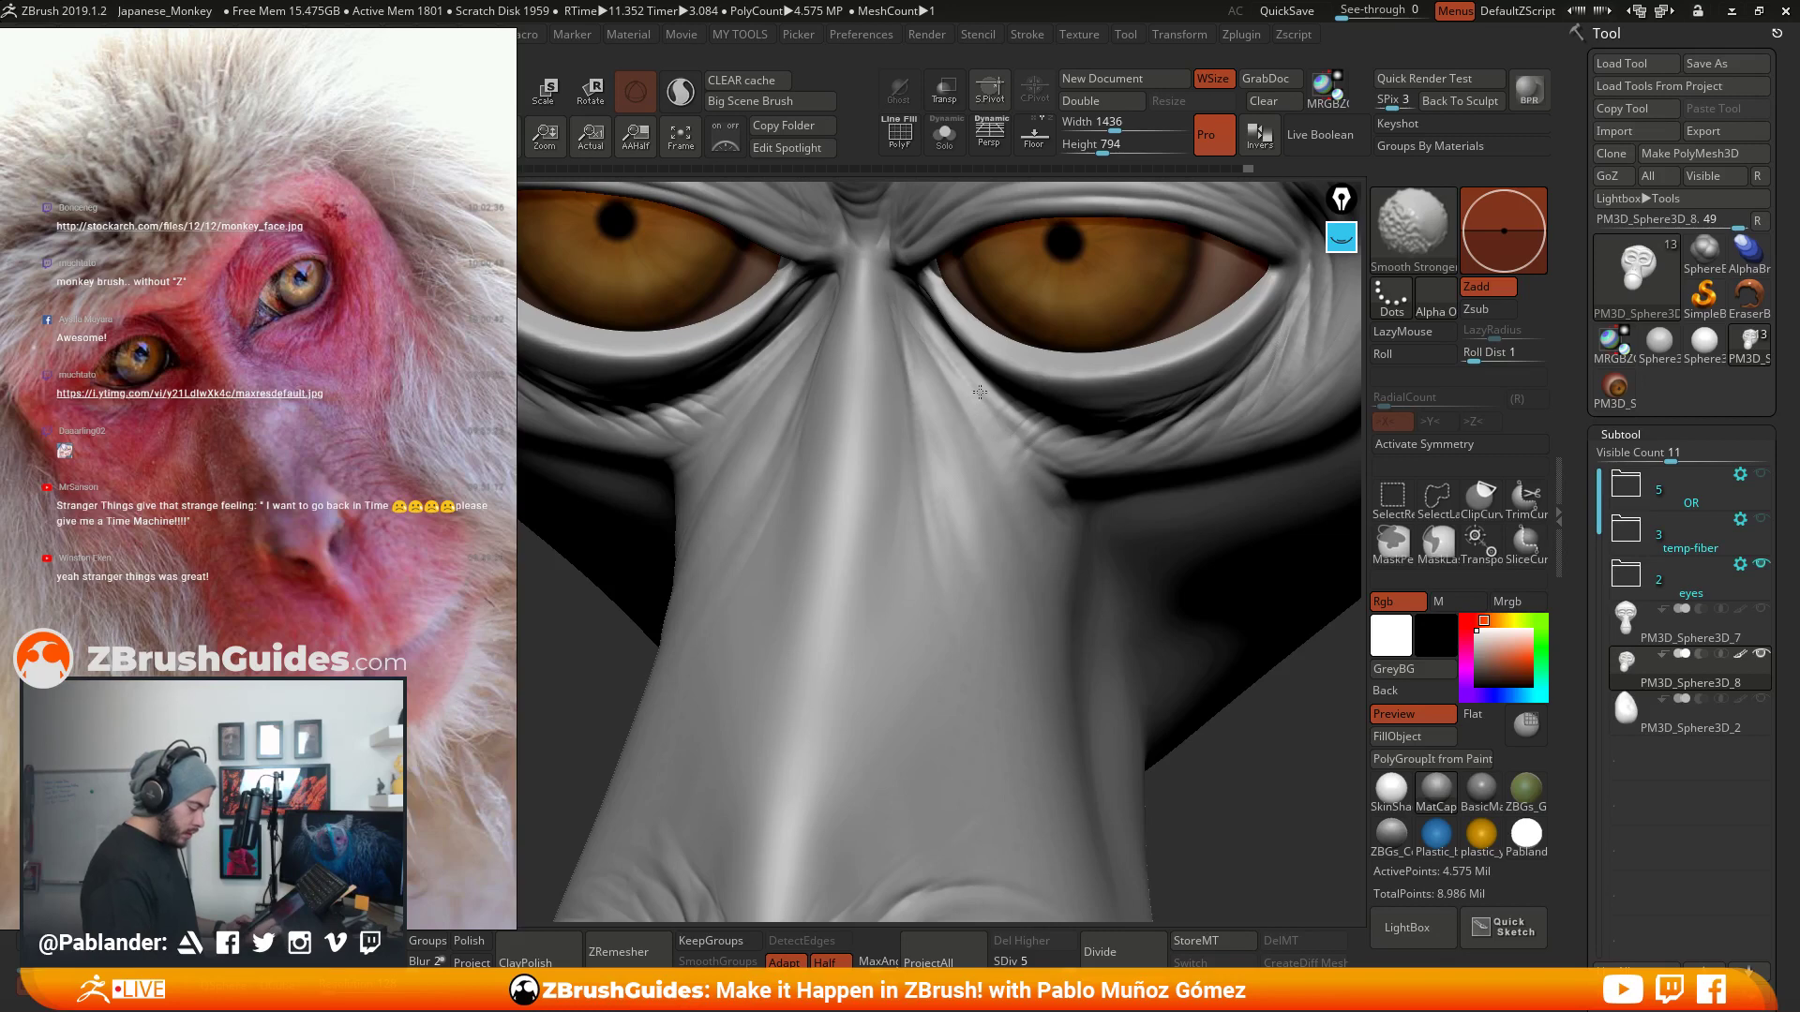
- Refine and smooth the small wrinkles where the eye bag meets the side of the nose bridge
right_drag(925, 468, 909, 392)
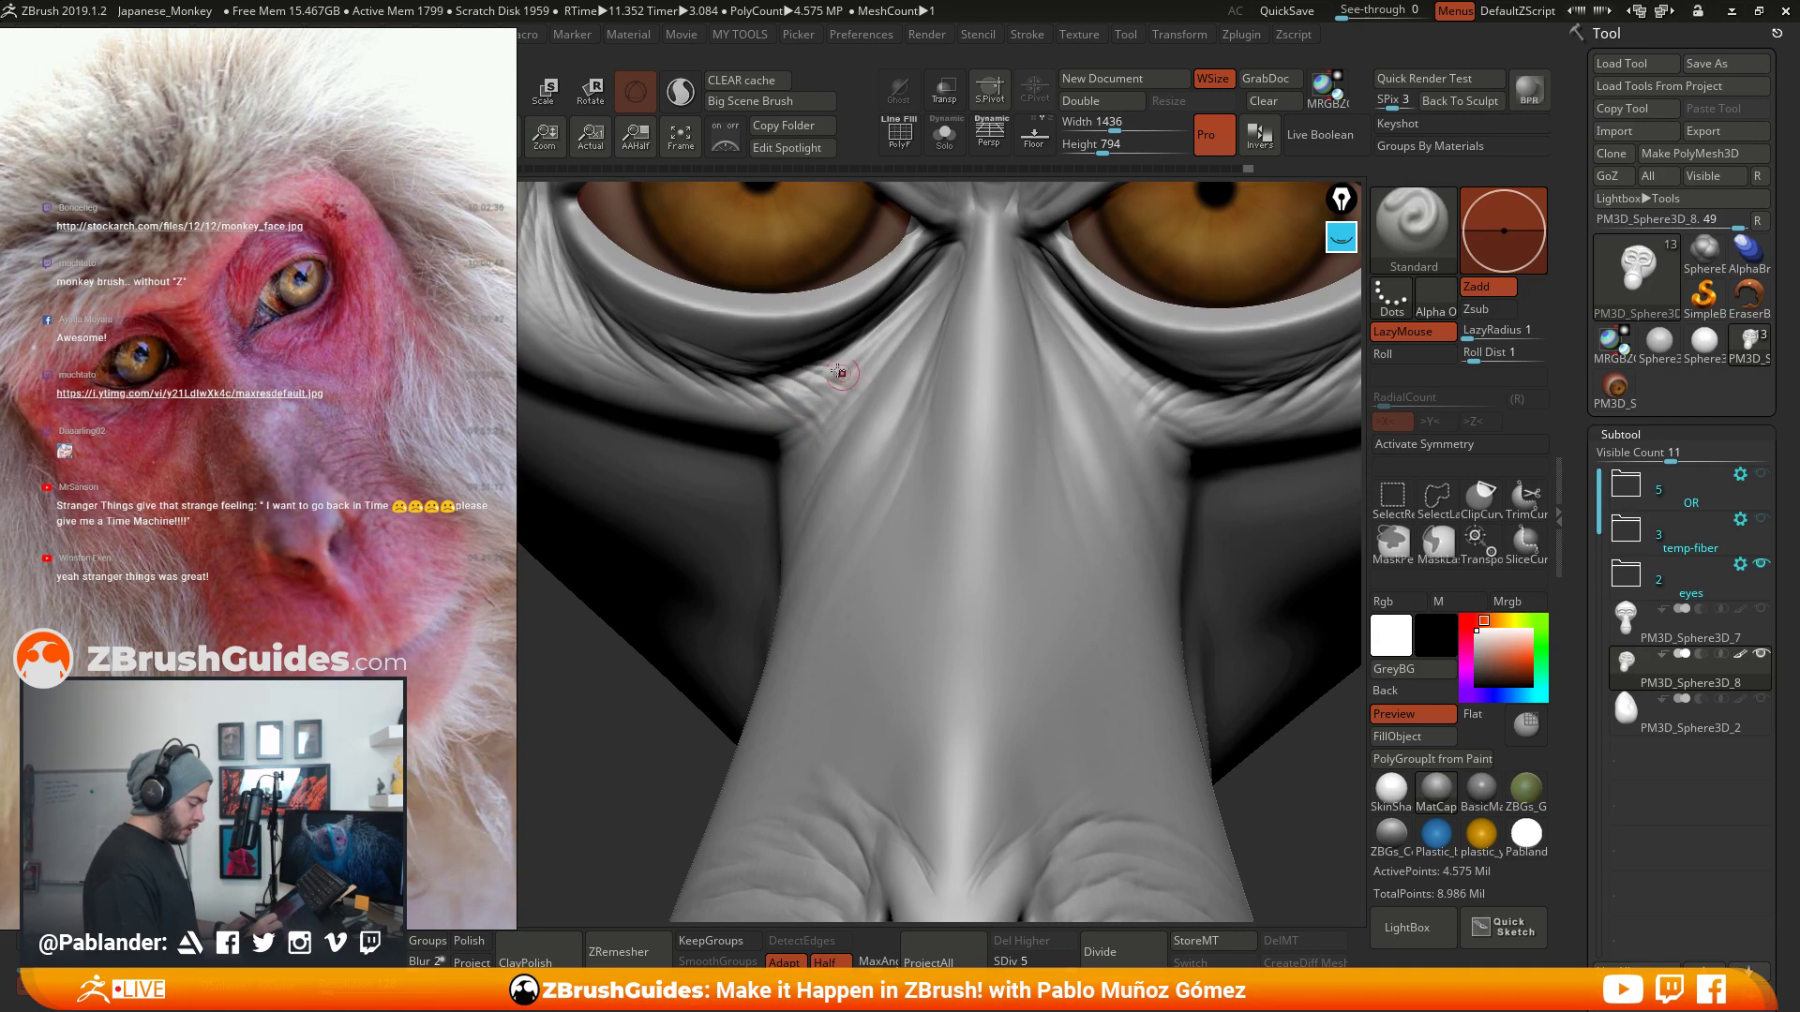
key(shift)
shift+drag(846, 396, 898, 334)
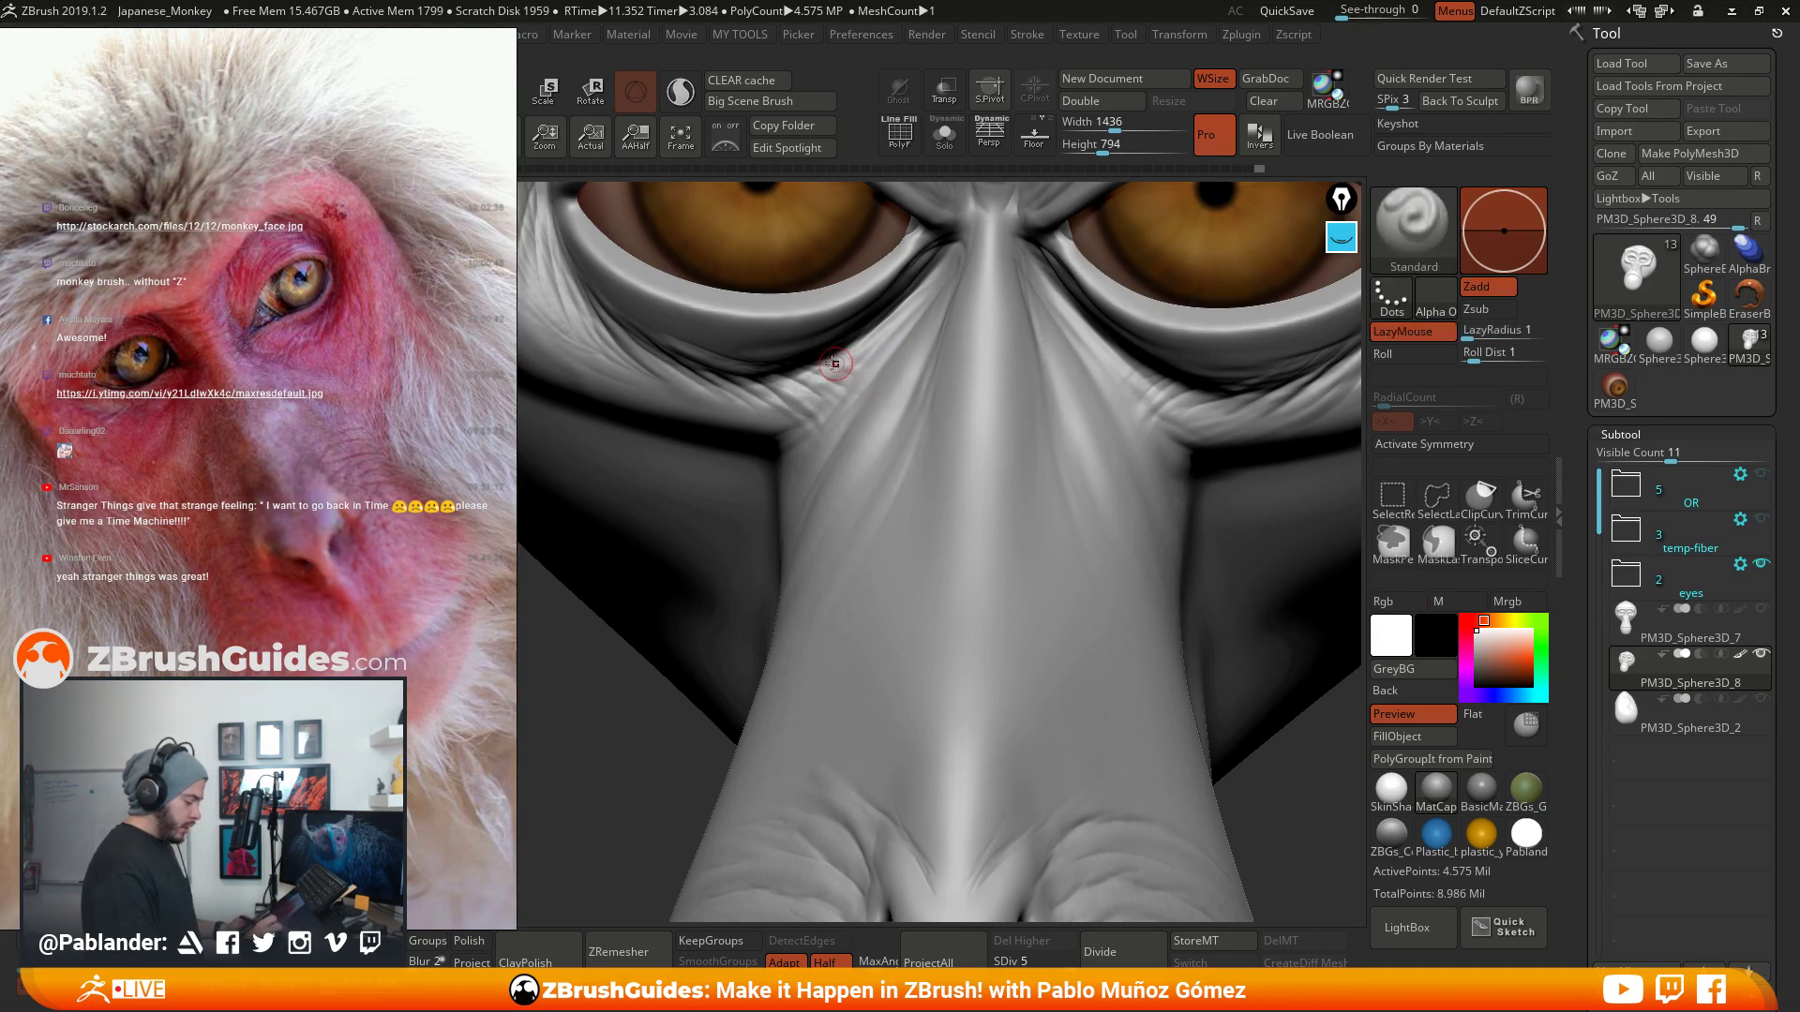
- Add light wrinkles to the middle of the lower eyelid bag and soften them with the Smooth Stronger brush
right_drag(905, 353, 919, 302)
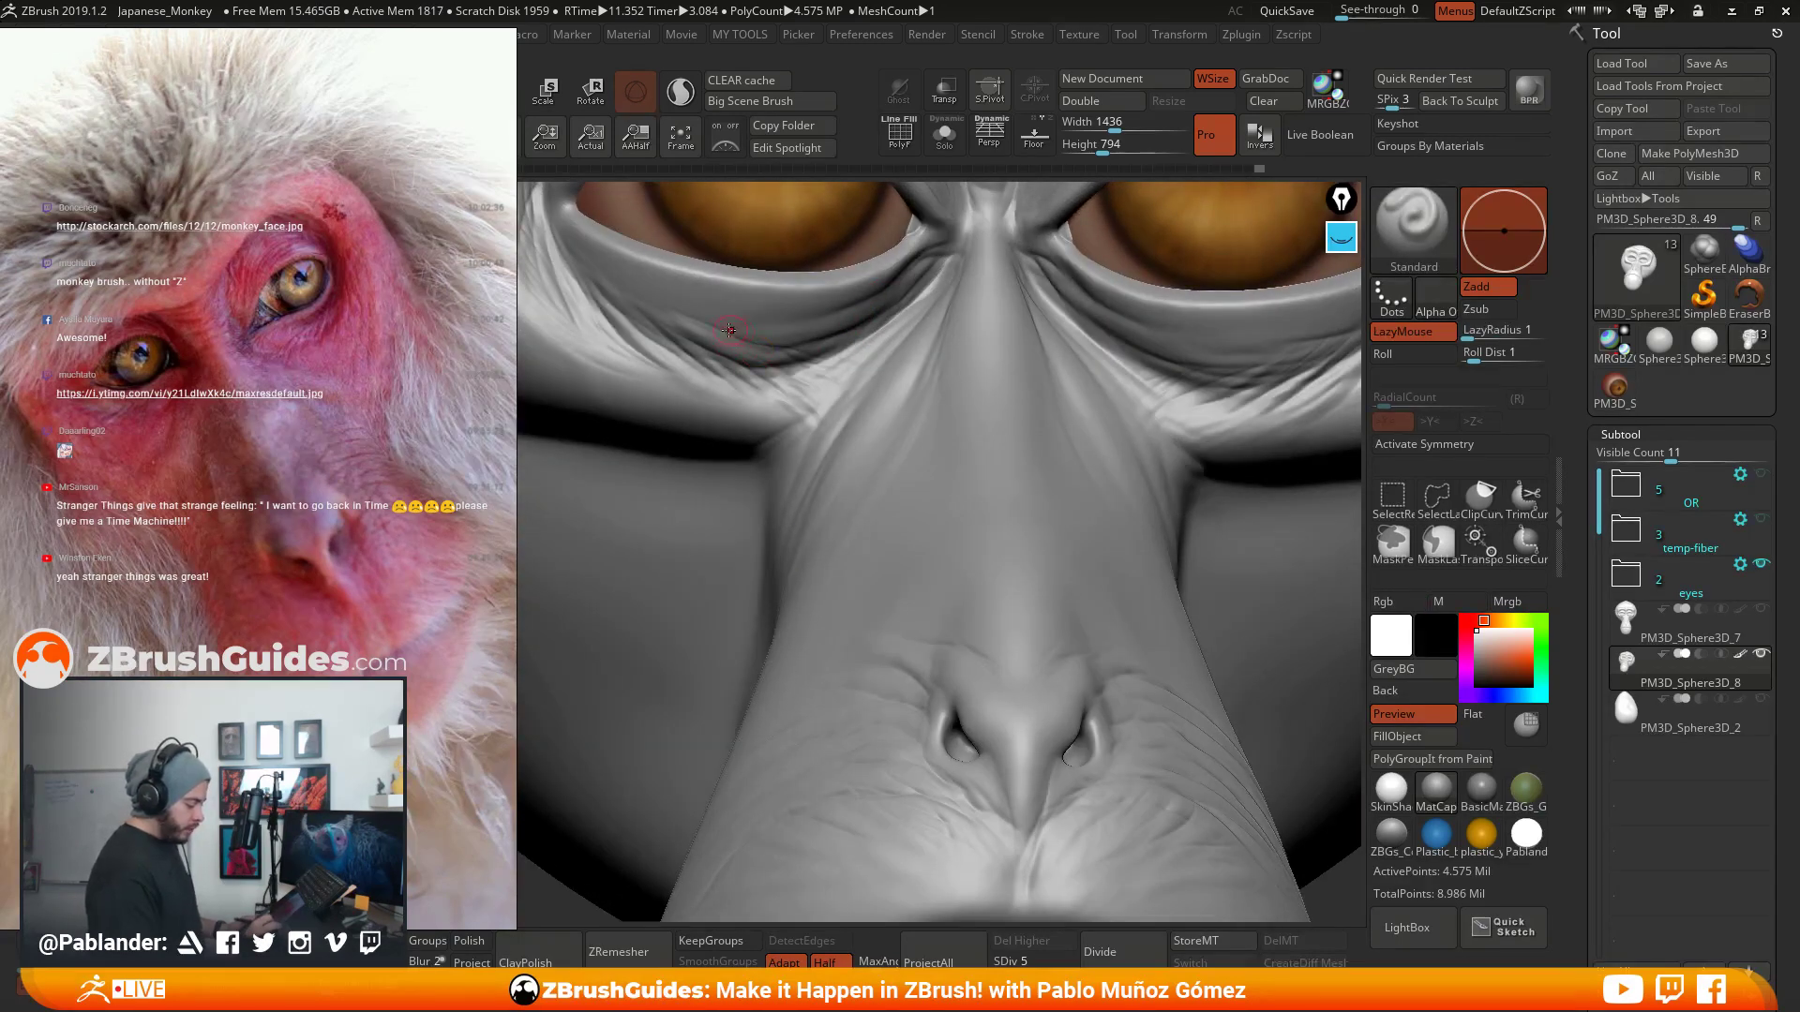
key(shift)
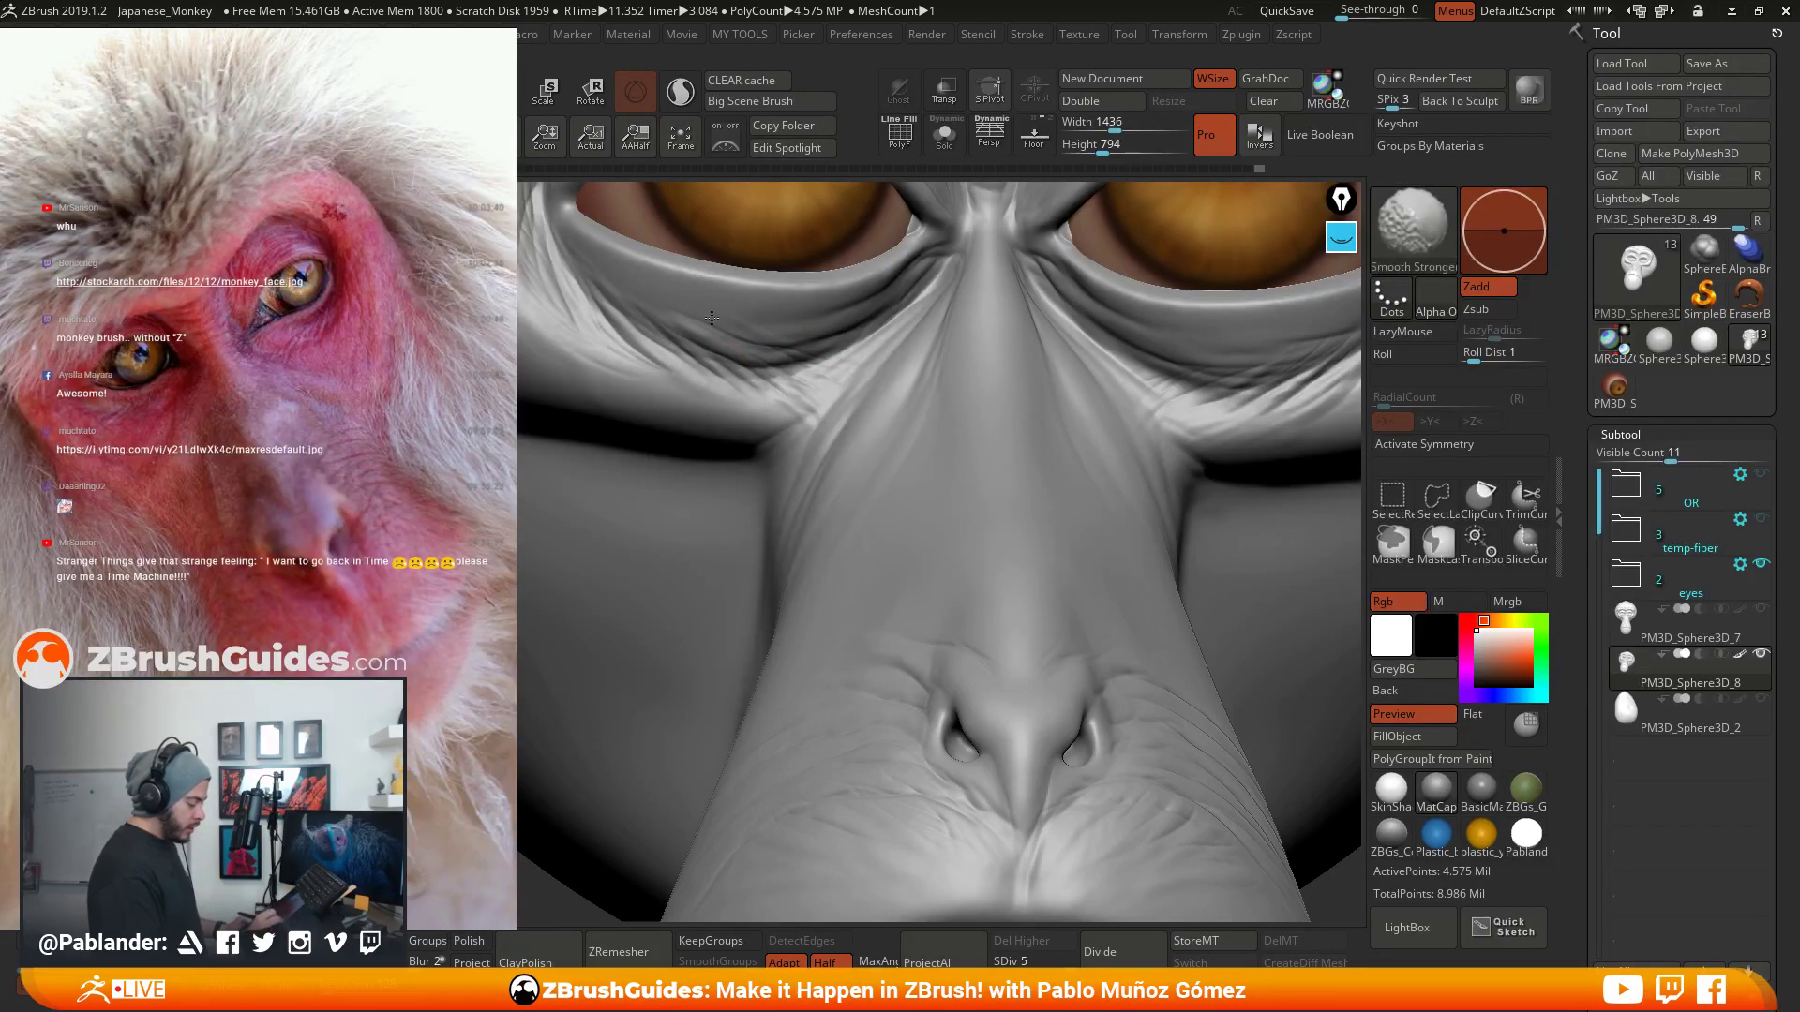
shift+drag(760, 322, 743, 321)
alt+right_drag(970, 407, 1069, 471)
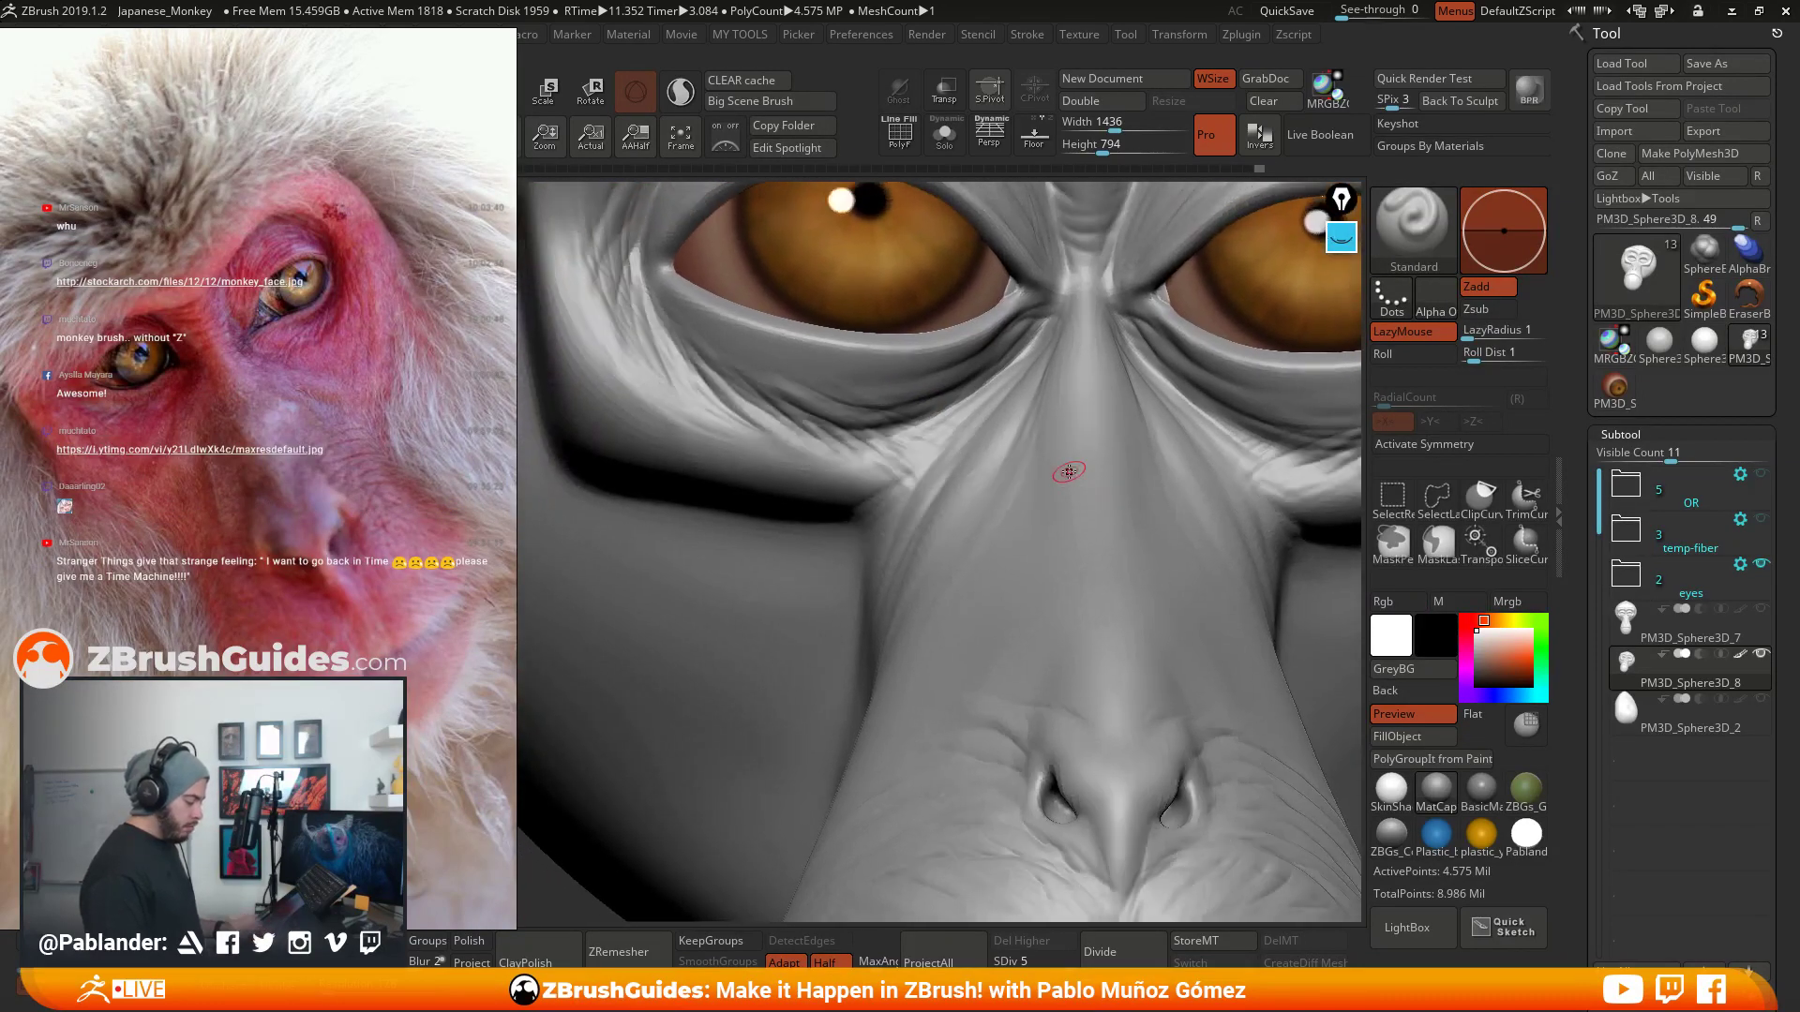
- Sculpt fine creases around the inner eye corners and the top of the nose bridge
key(shift)
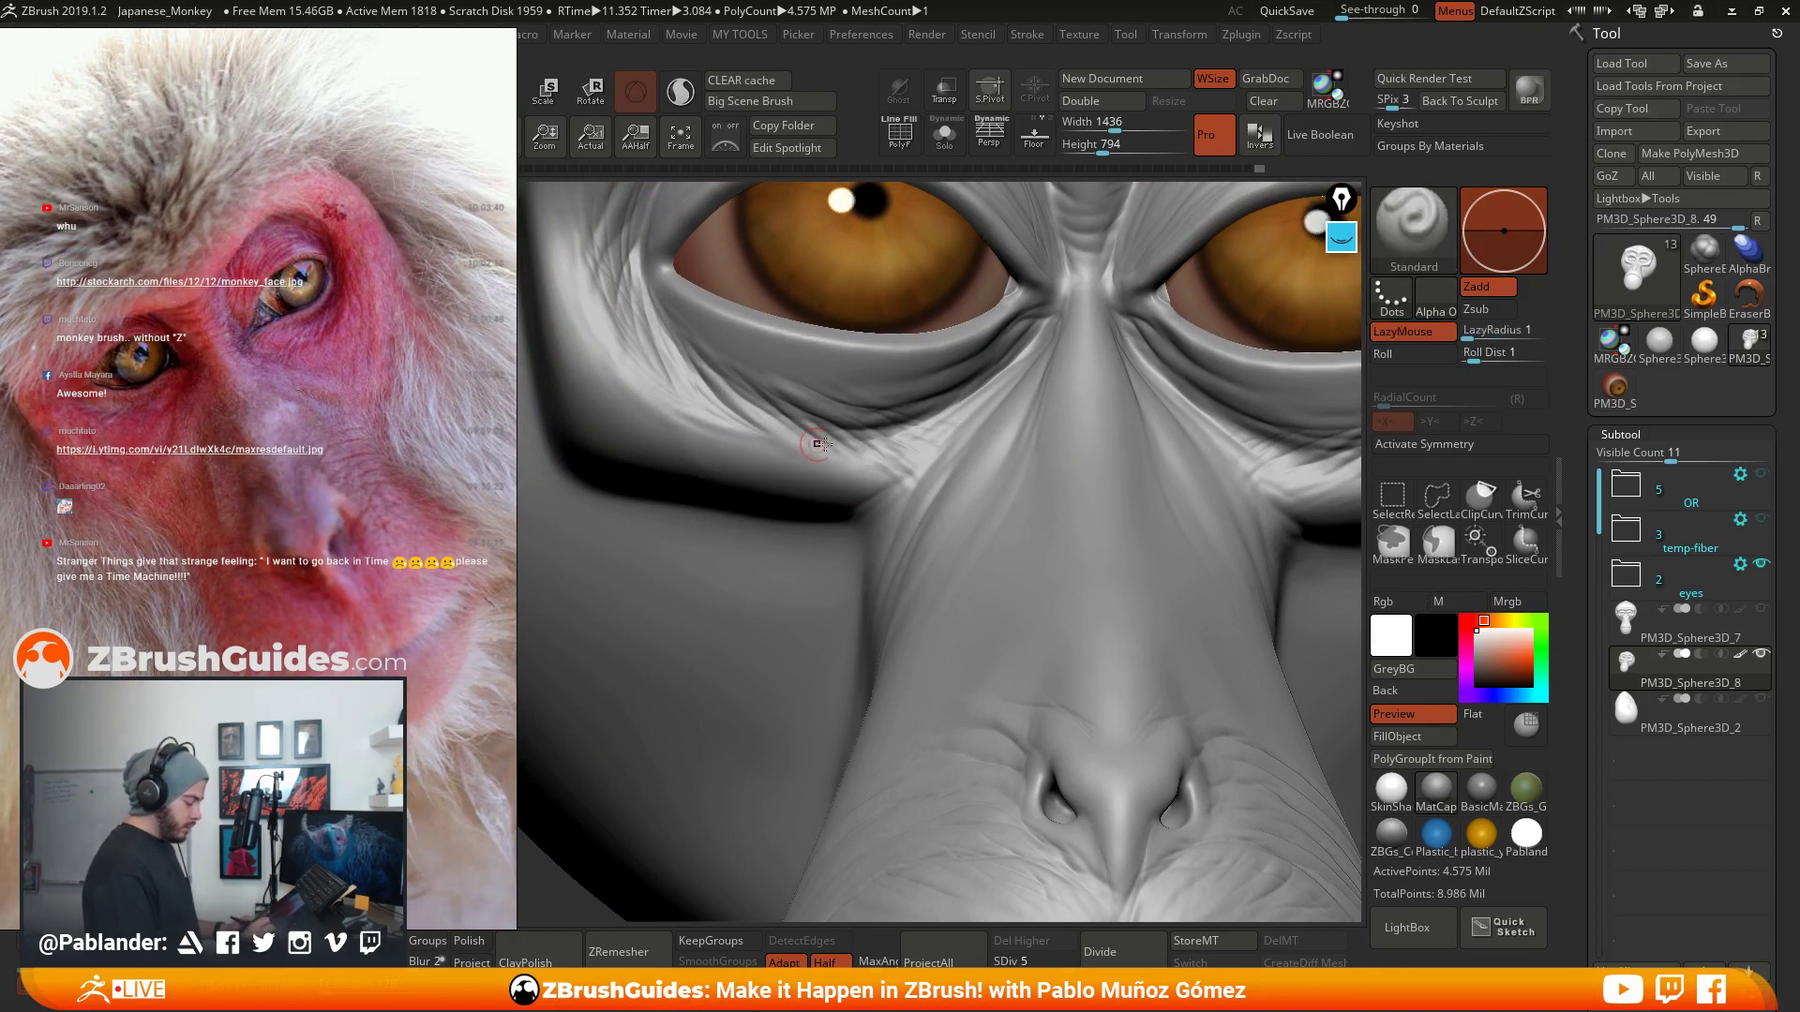
mouse_move(1144, 361)
alt+right_down()
mouse_move(1110, 394)
mouse_move(1045, 345)
mouse_move(1114, 340)
alt+right_up()
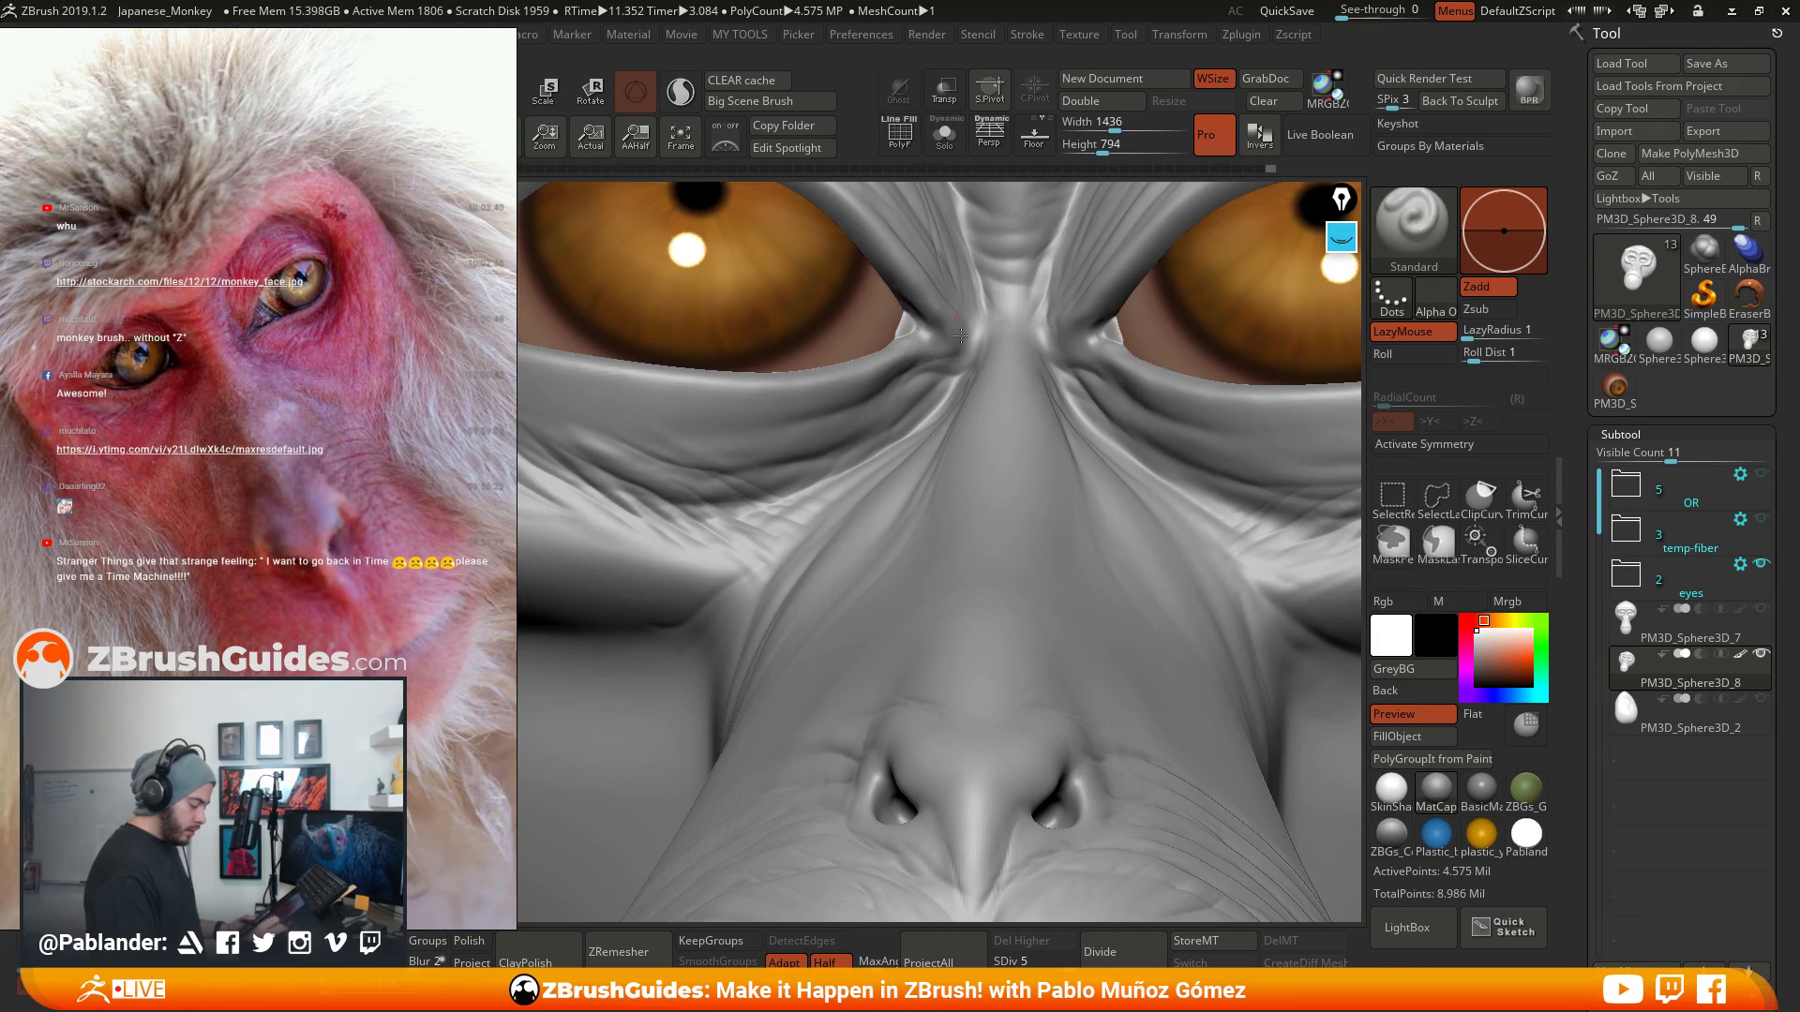
right_drag(980, 317, 958, 330)
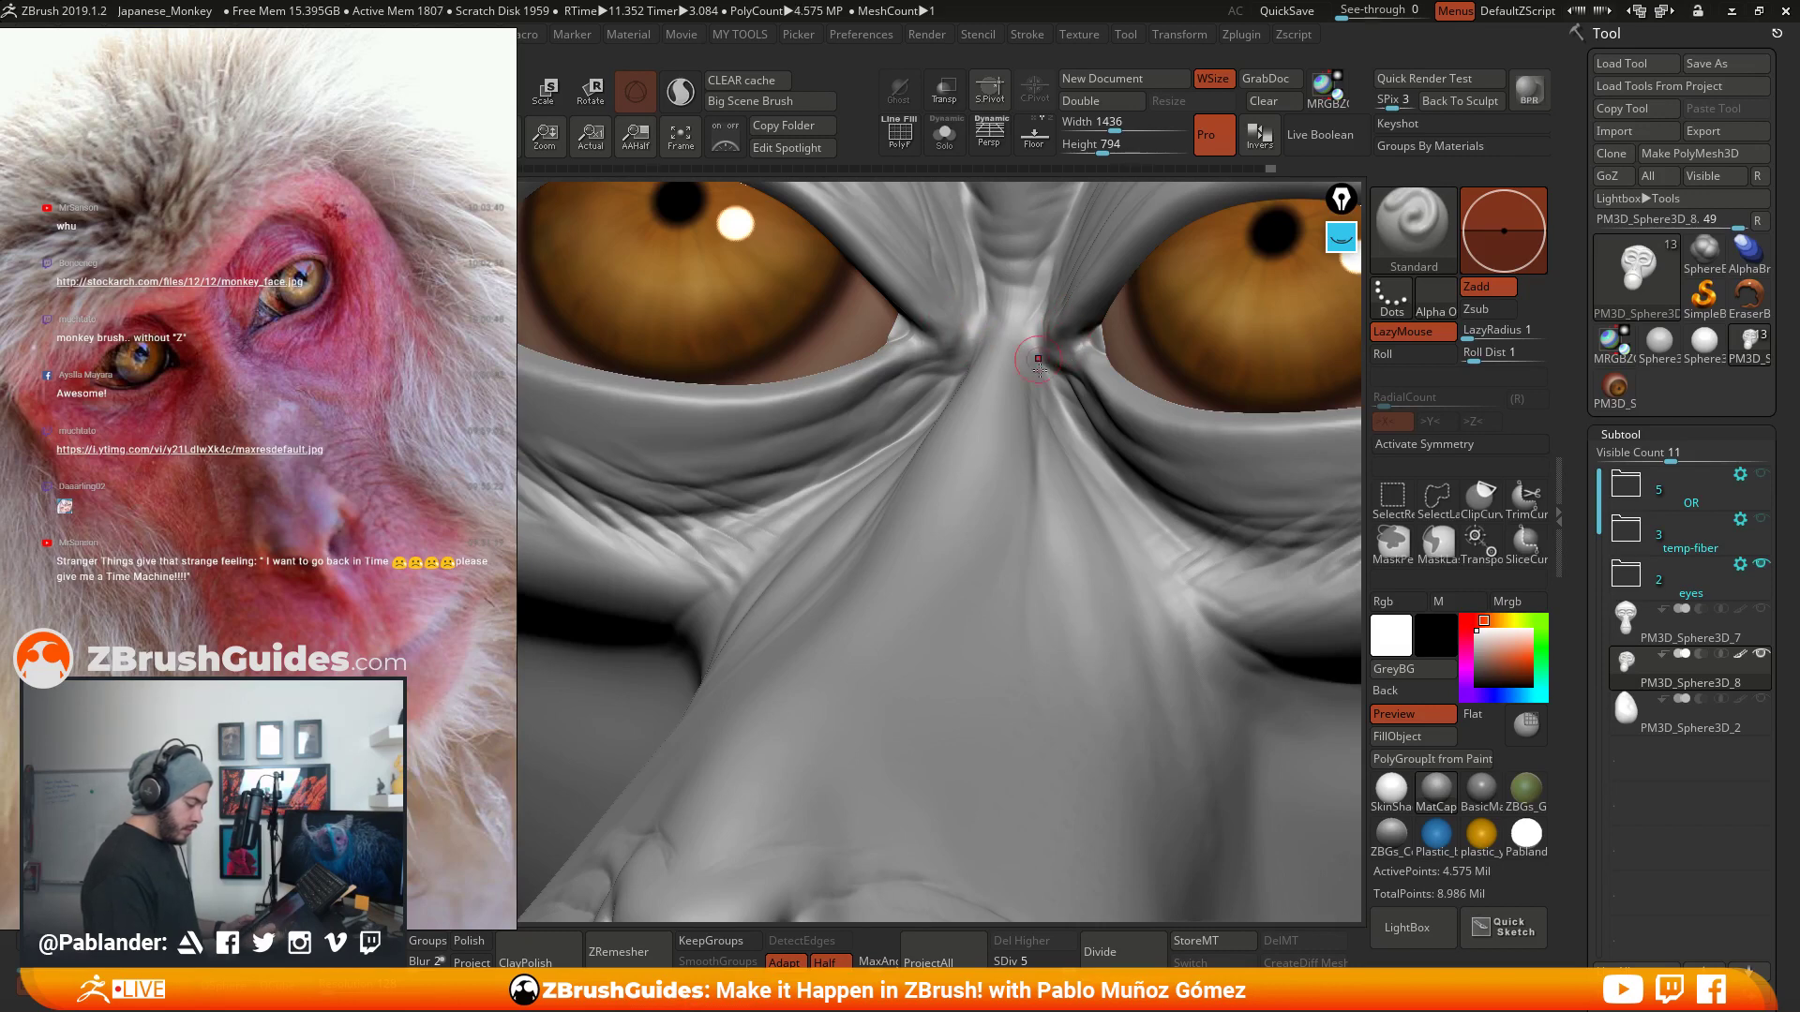
- Adjust the brush size and smooth the lower nose and sides of the muzzle with the Smooth Stronger brush
mouse_move(1039, 371)
ctrl+right_down()
mouse_move(1056, 485)
mouse_move(1064, 468)
mouse_move(1054, 577)
mouse_move(1178, 531)
mouse_move(1152, 496)
mouse_move(1162, 522)
ctrl+right_up()
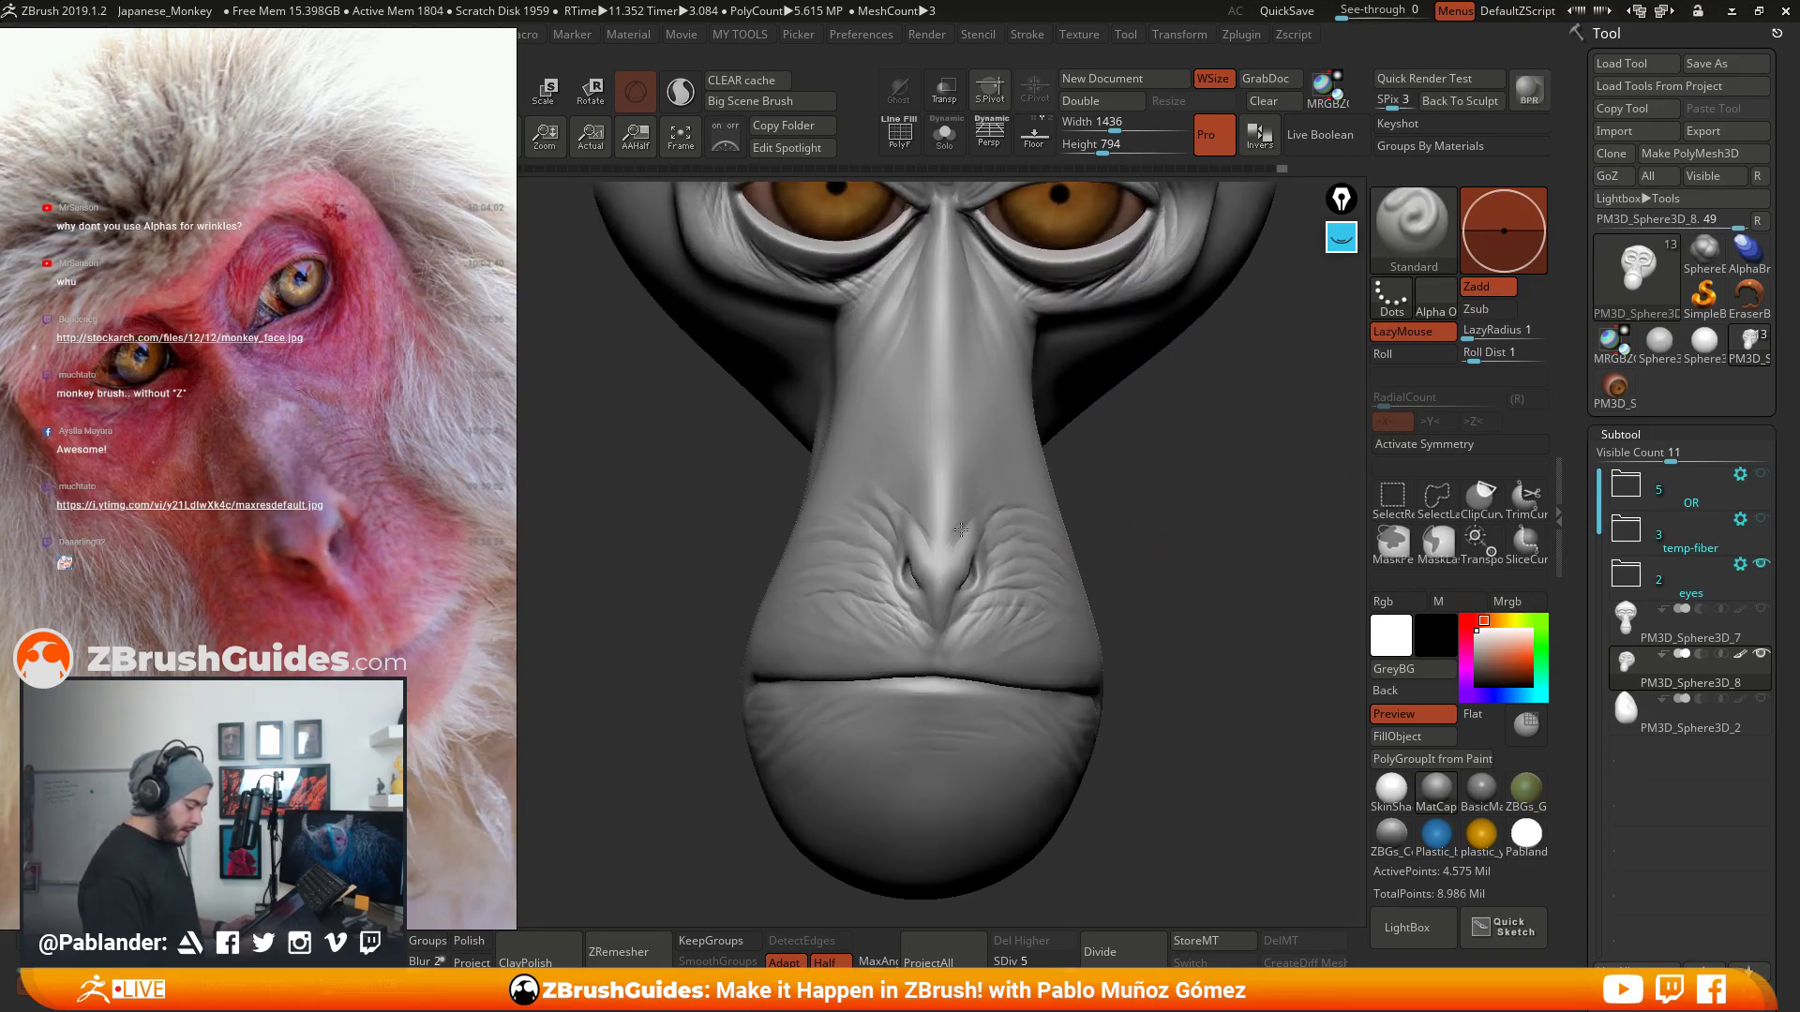
key(space)
right_drag(1115, 470, 1169, 476)
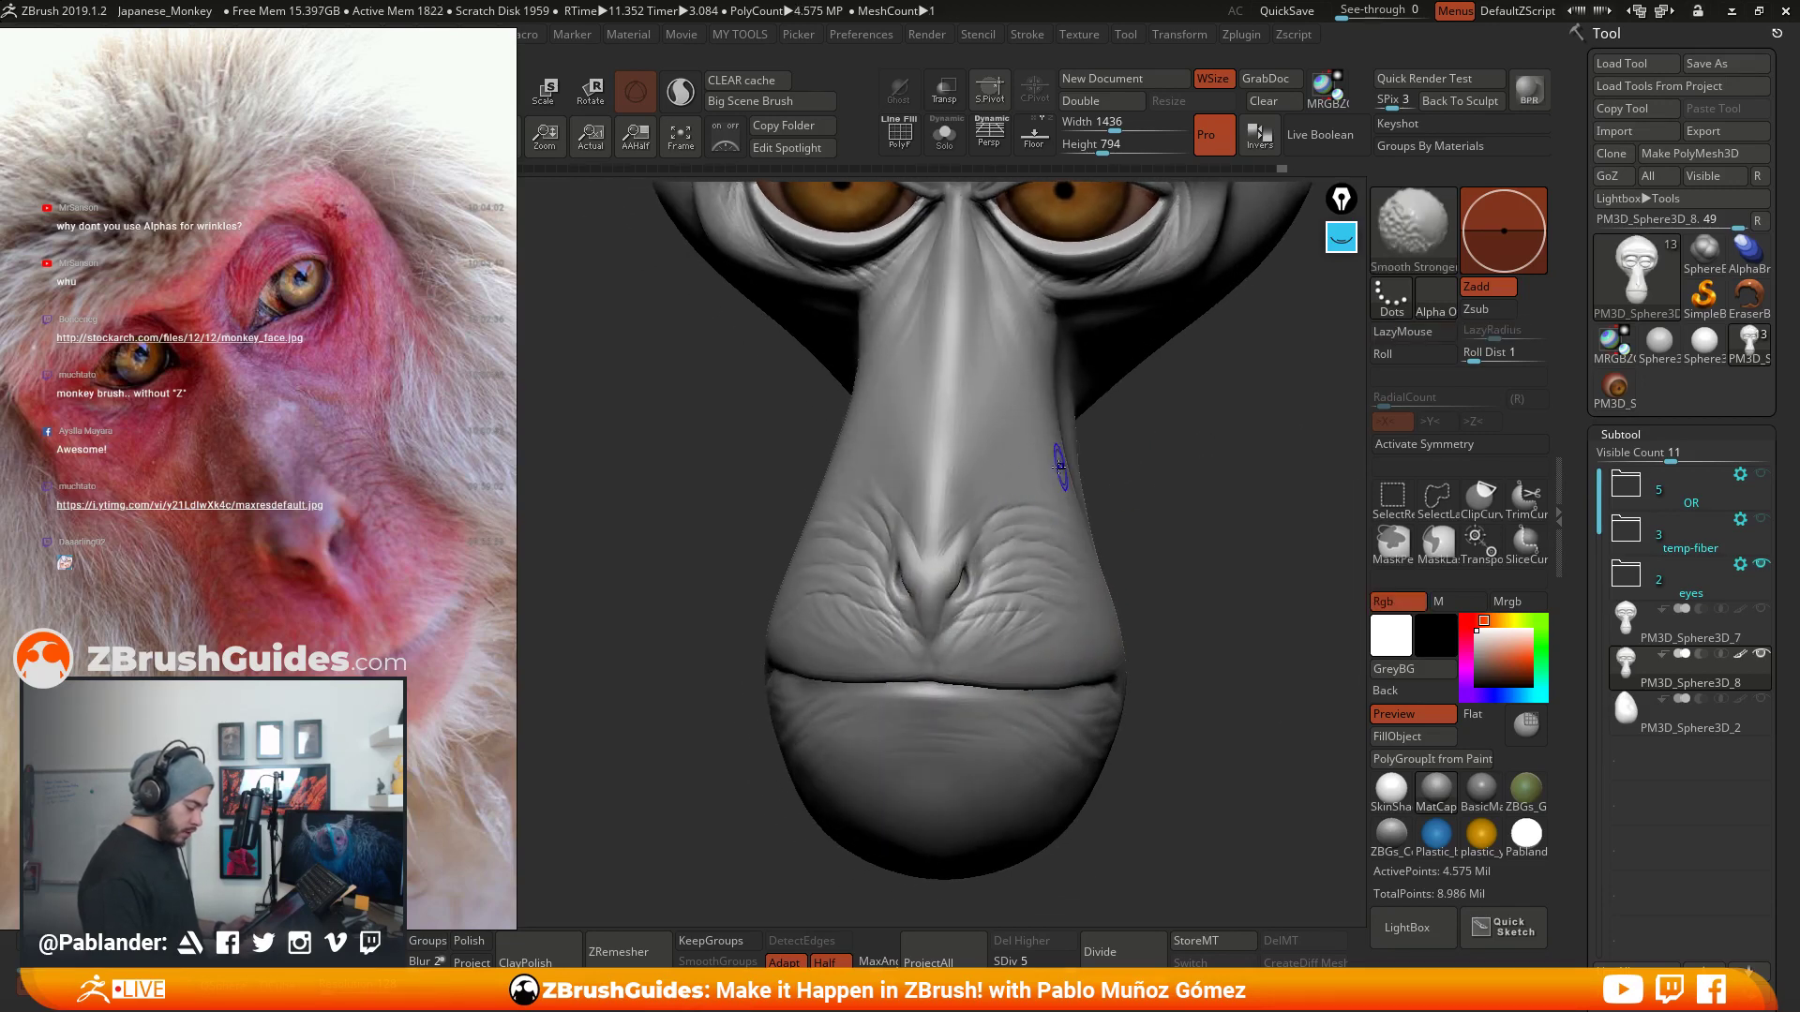
key(space)
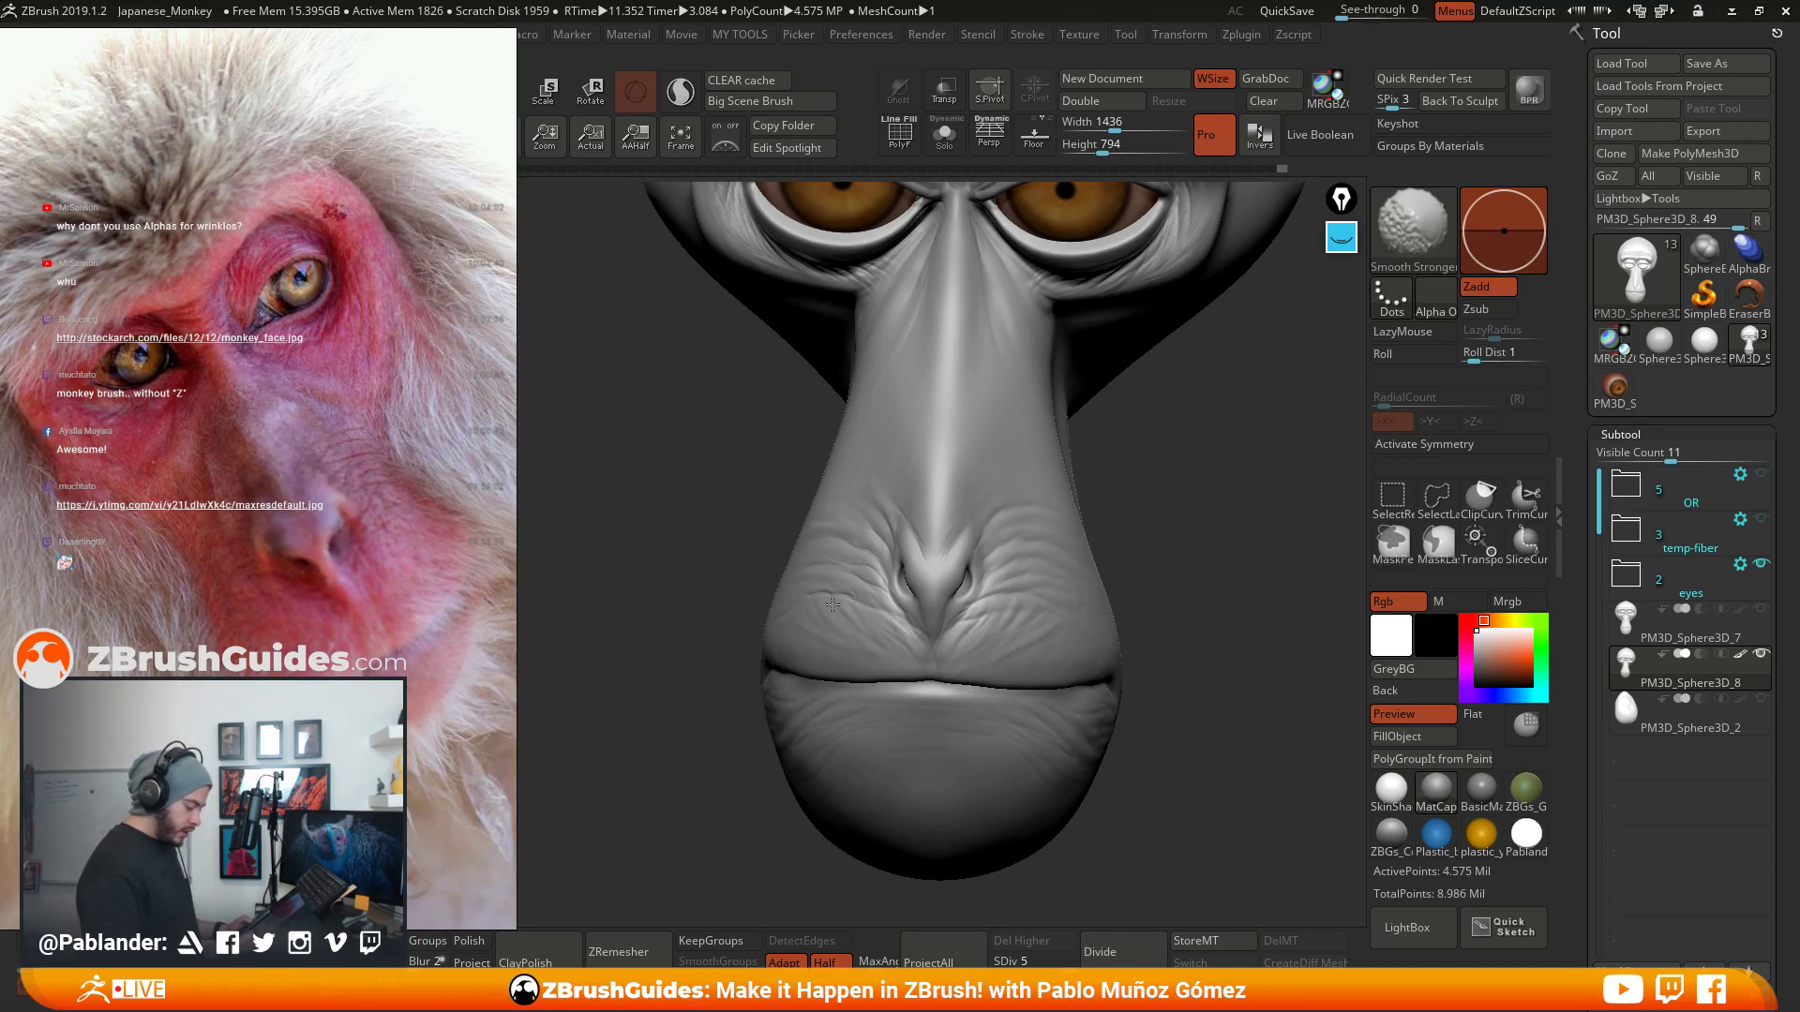
- Build up soft folds on the sides of the lower nose above the nostrils with the Clay brush and smooth them
shift+click(1130, 469)
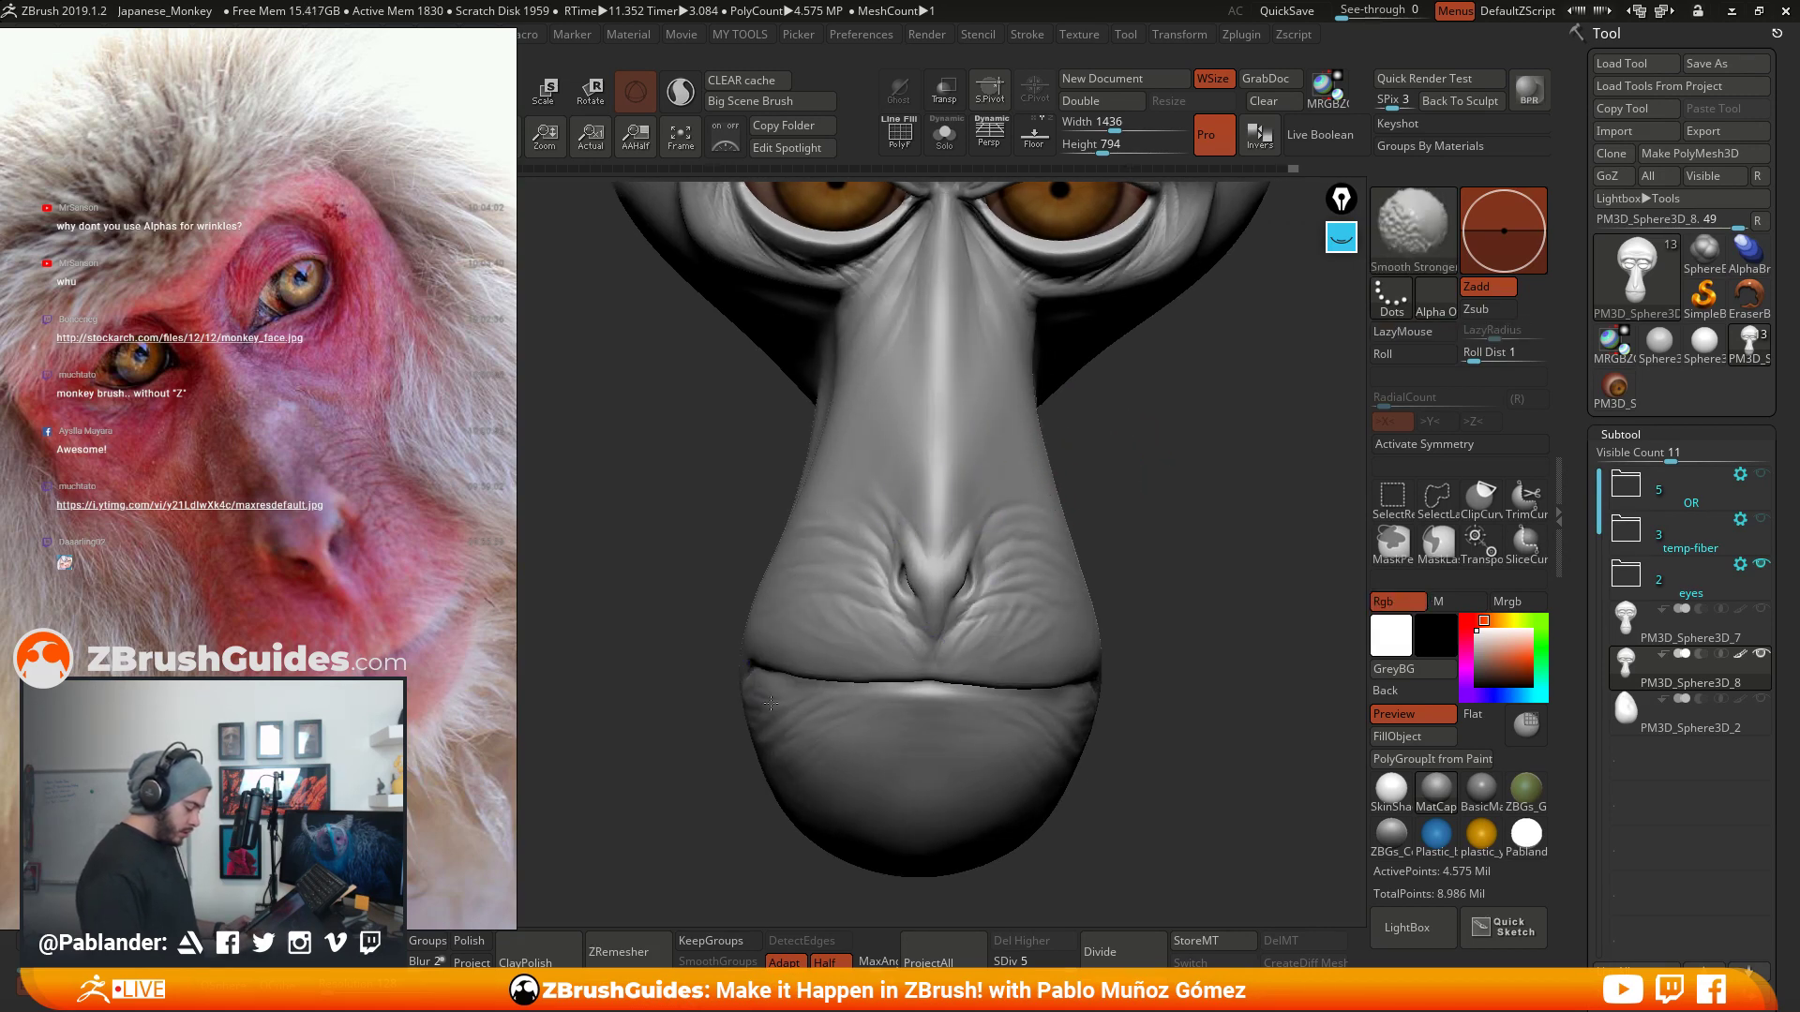
alt+drag(1197, 602, 1129, 544)
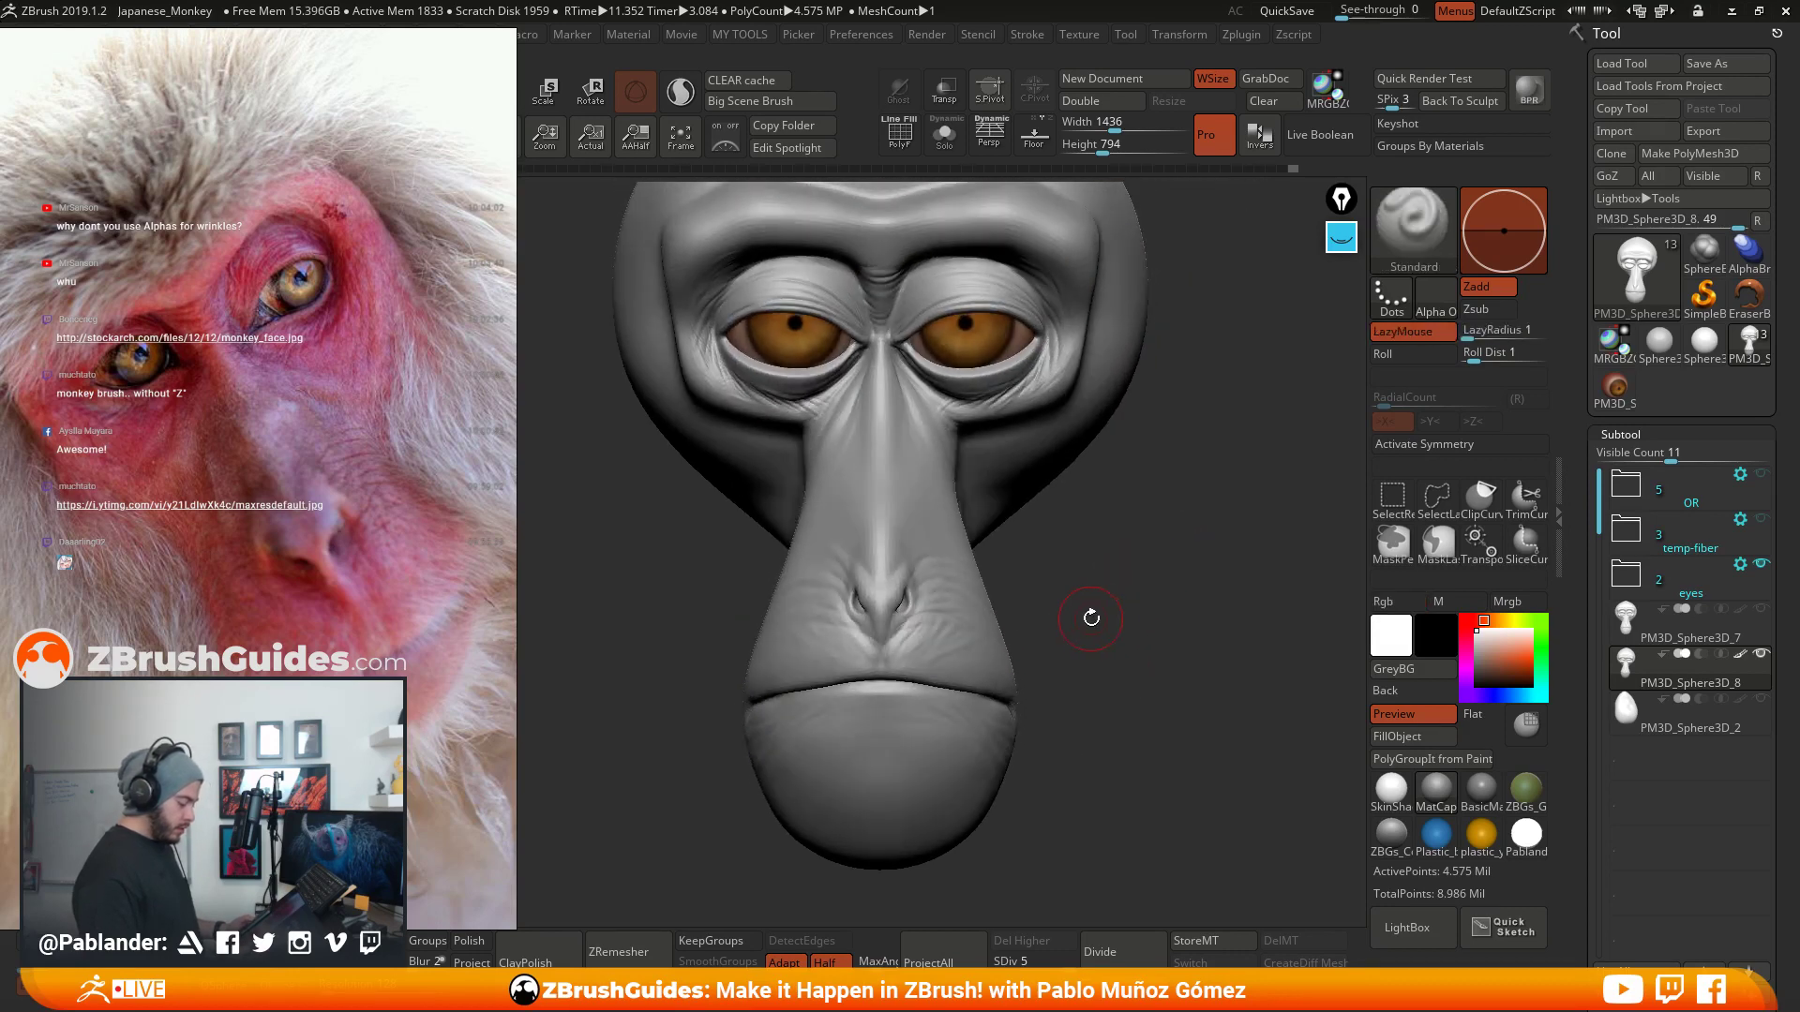
alt+drag(1091, 618, 1157, 565)
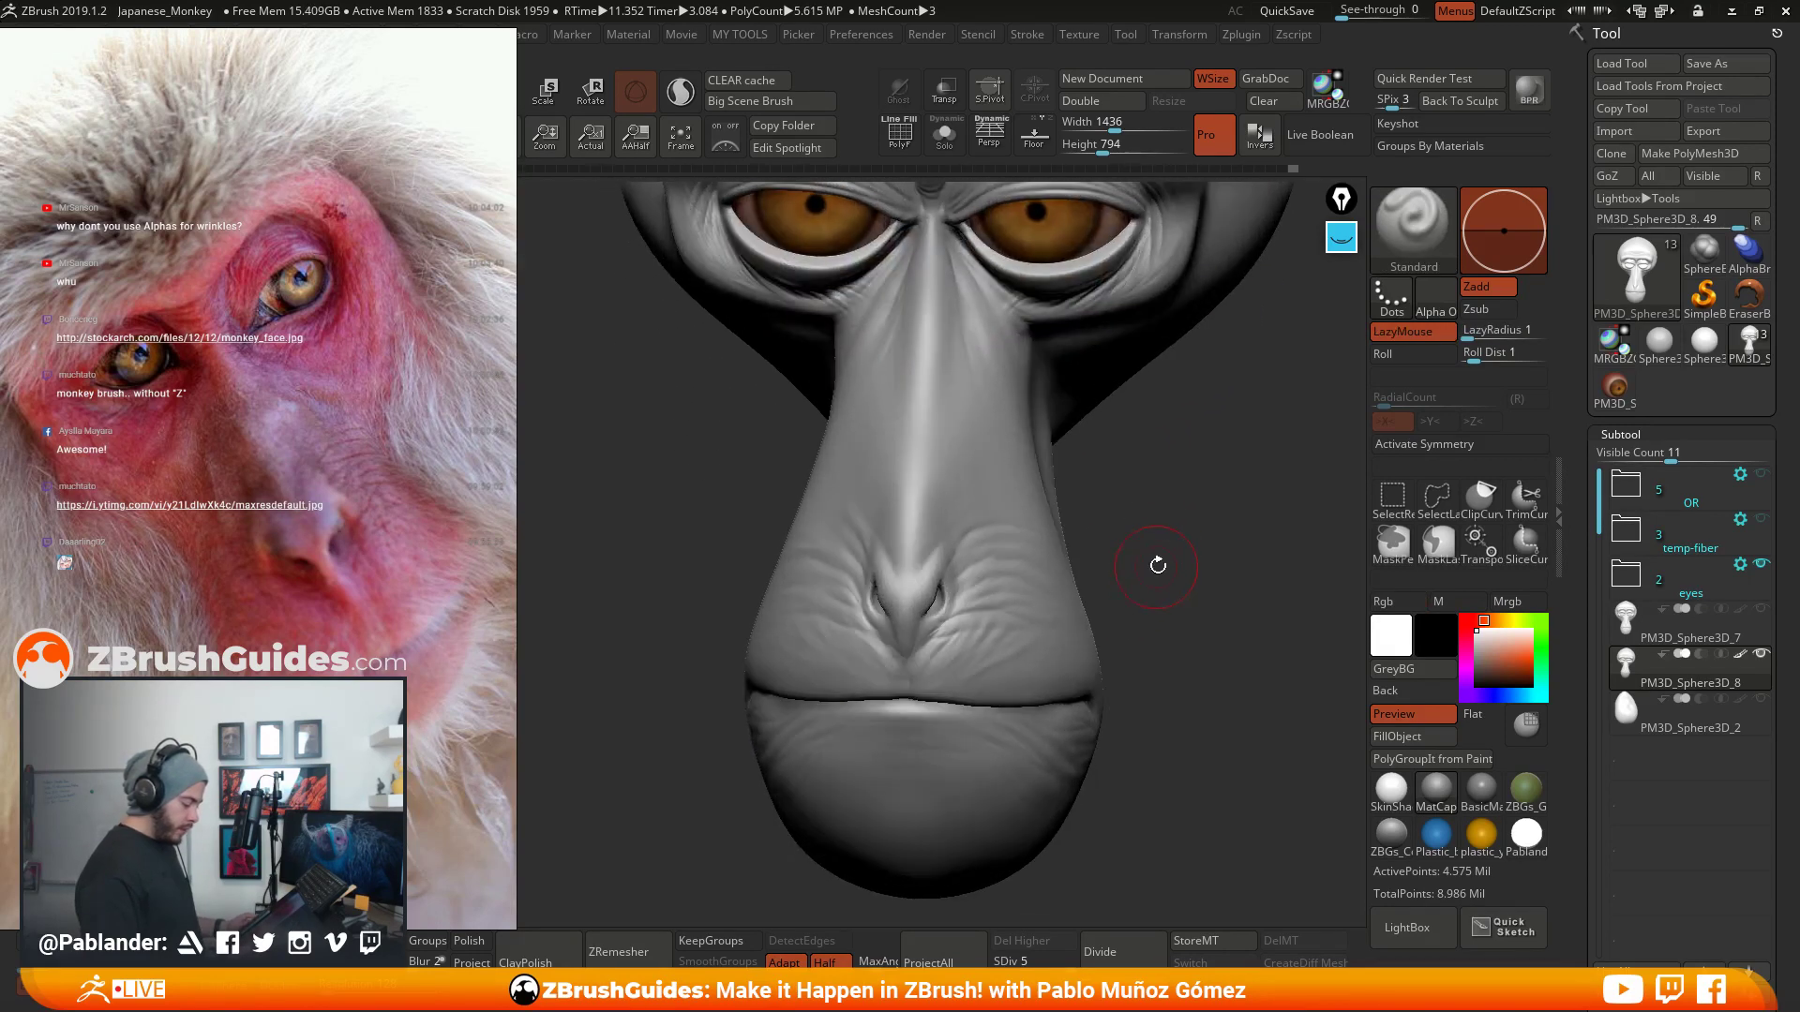
key(b)
key(c)
key(l)
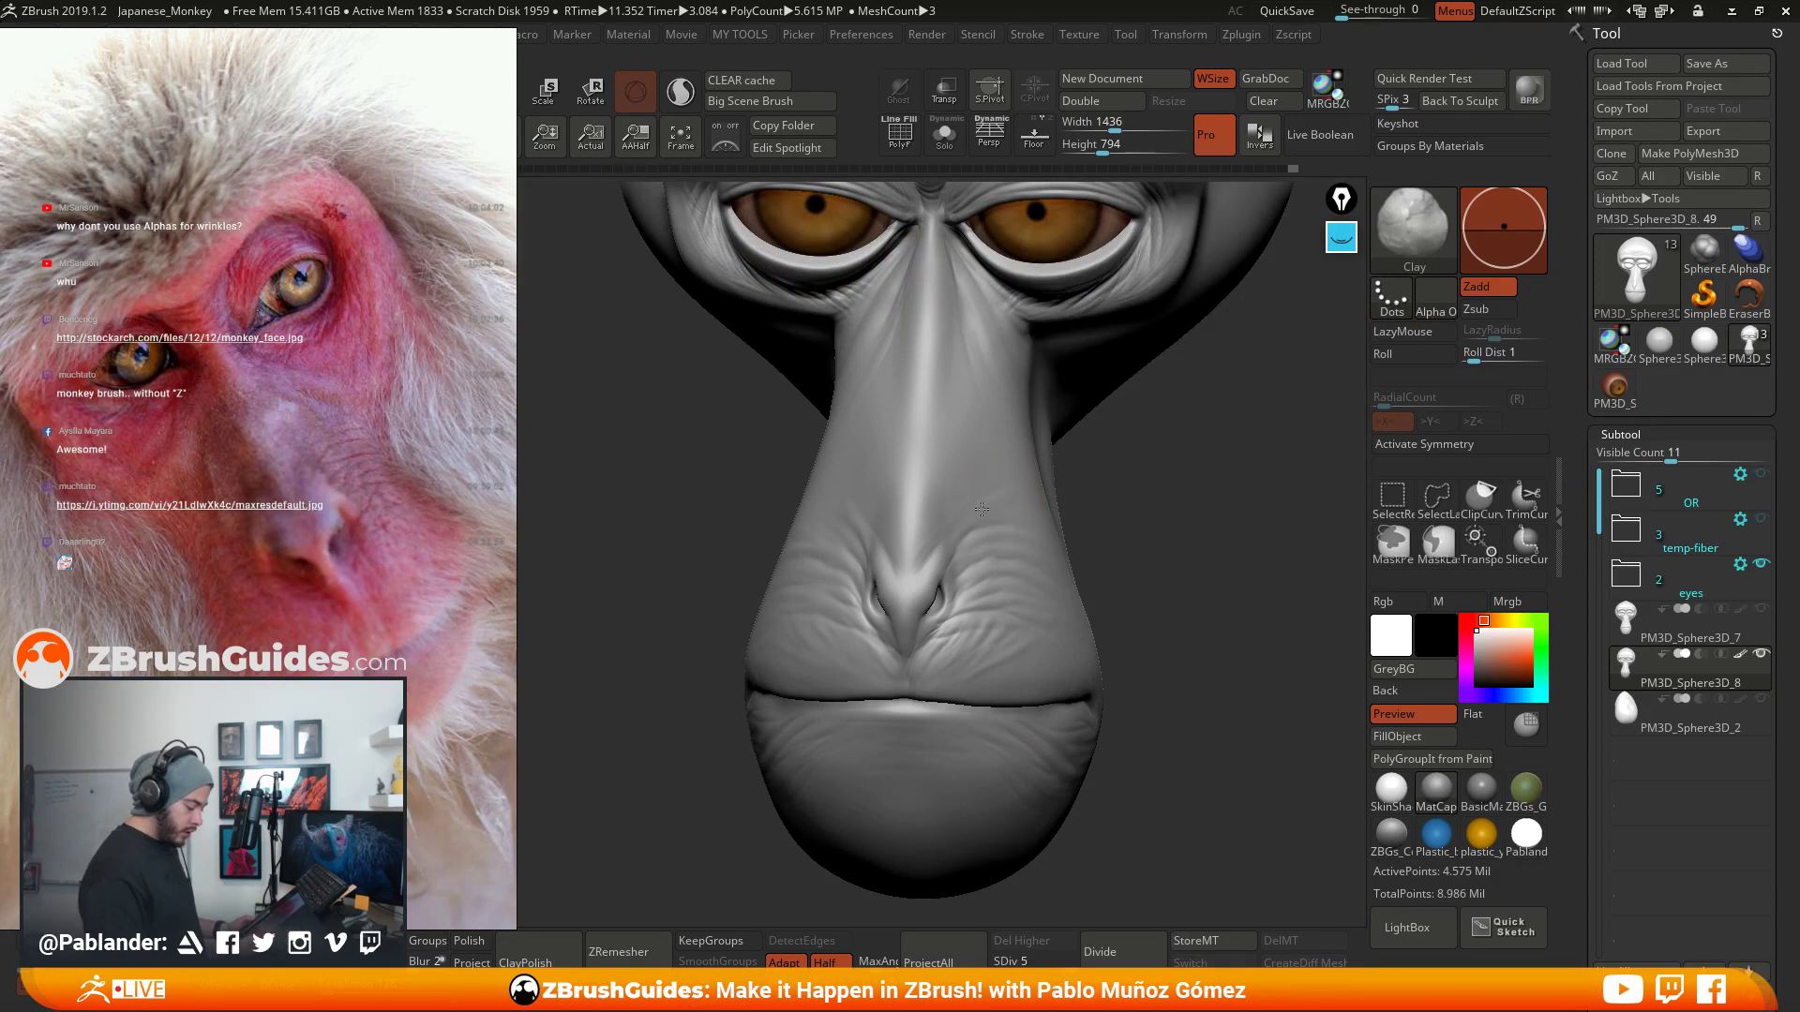
mouse_move(990, 506)
mouse_down()
mouse_move(976, 518)
mouse_move(979, 483)
mouse_up()
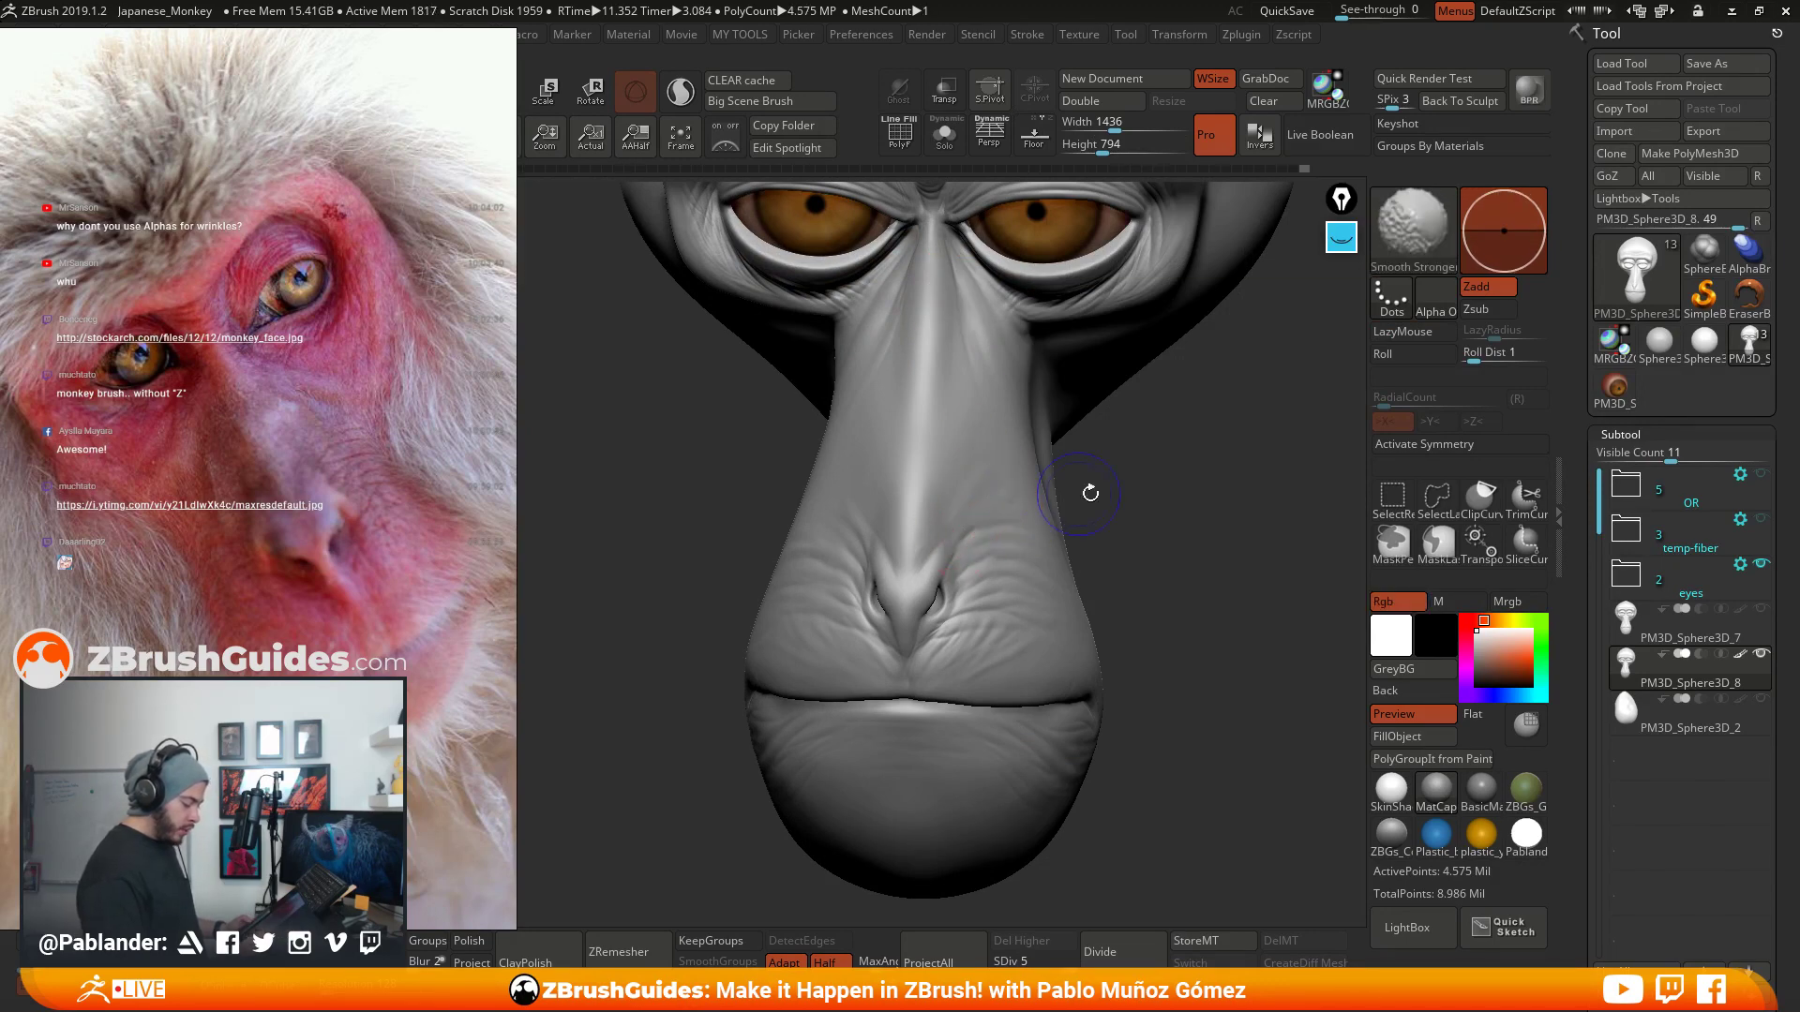
drag(1090, 493, 868, 517)
shift+drag(867, 516, 880, 475)
mouse_move(1061, 477)
mouse_down()
mouse_move(1109, 475)
mouse_move(1139, 518)
mouse_up()
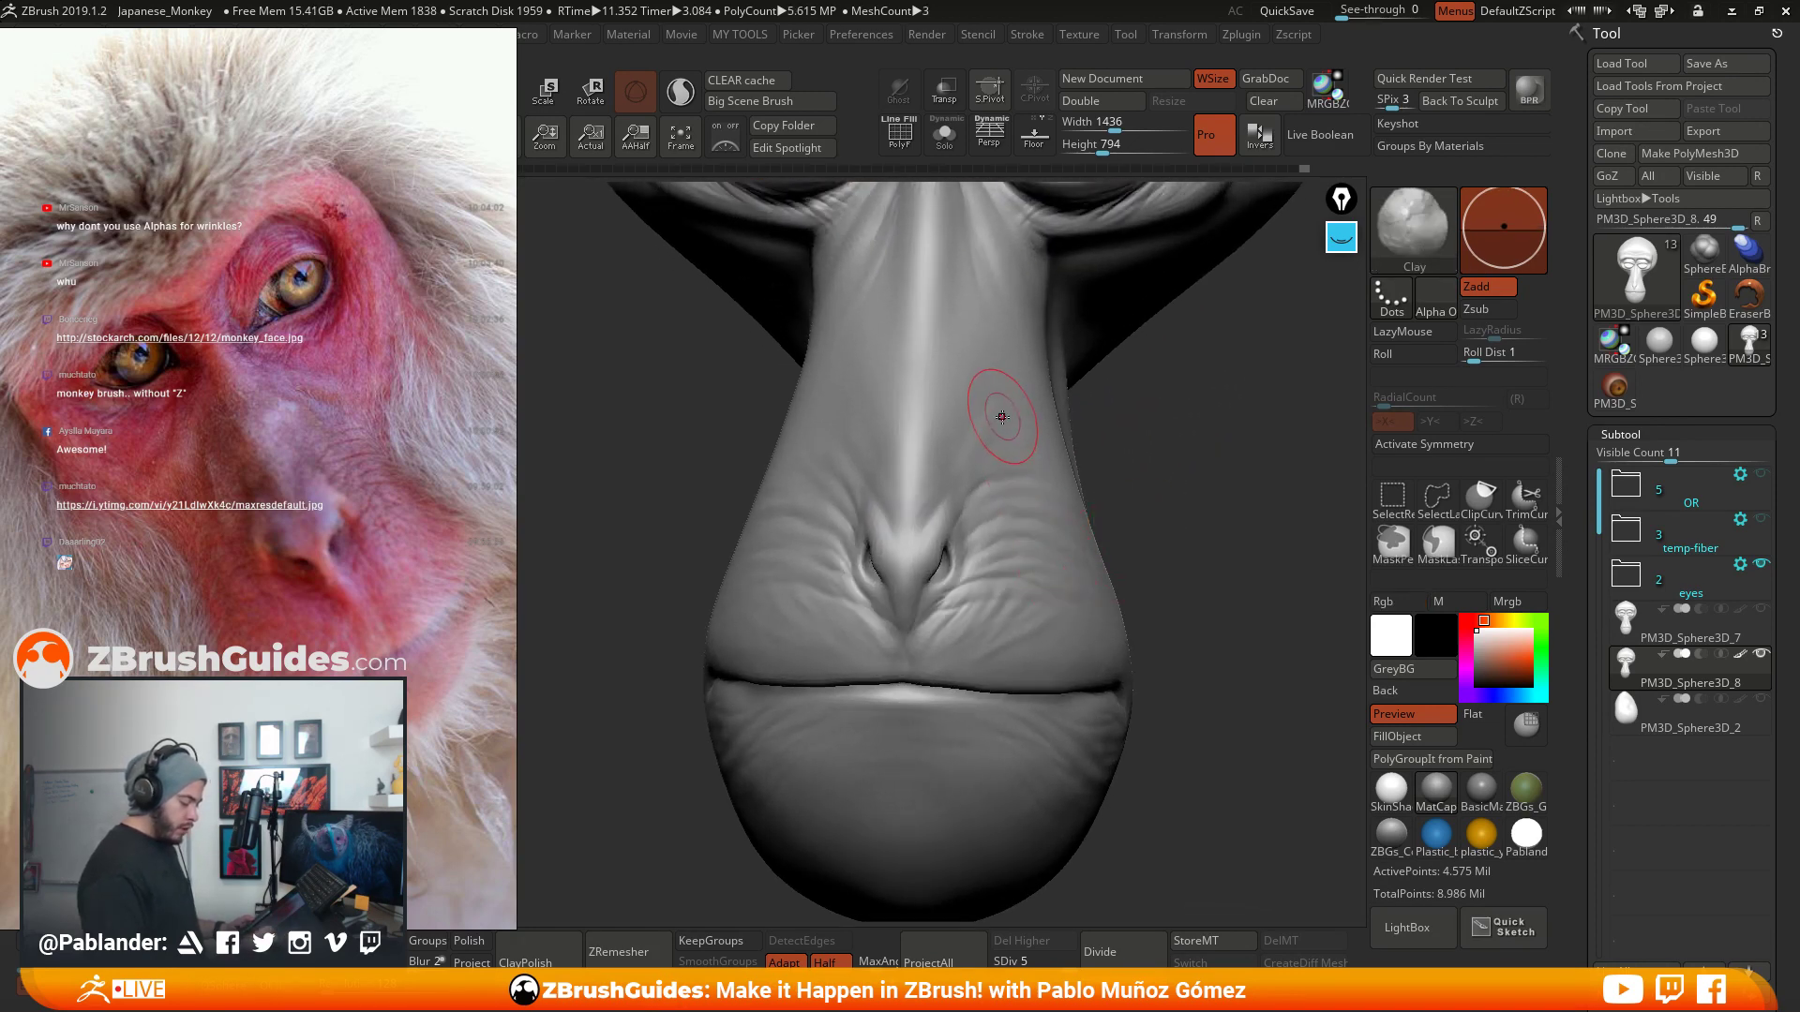
- Try a long vertical Clay stroke beside the nostril, select the Standard brush for comparison, and undo the test stroke
drag(1007, 436, 1022, 613)
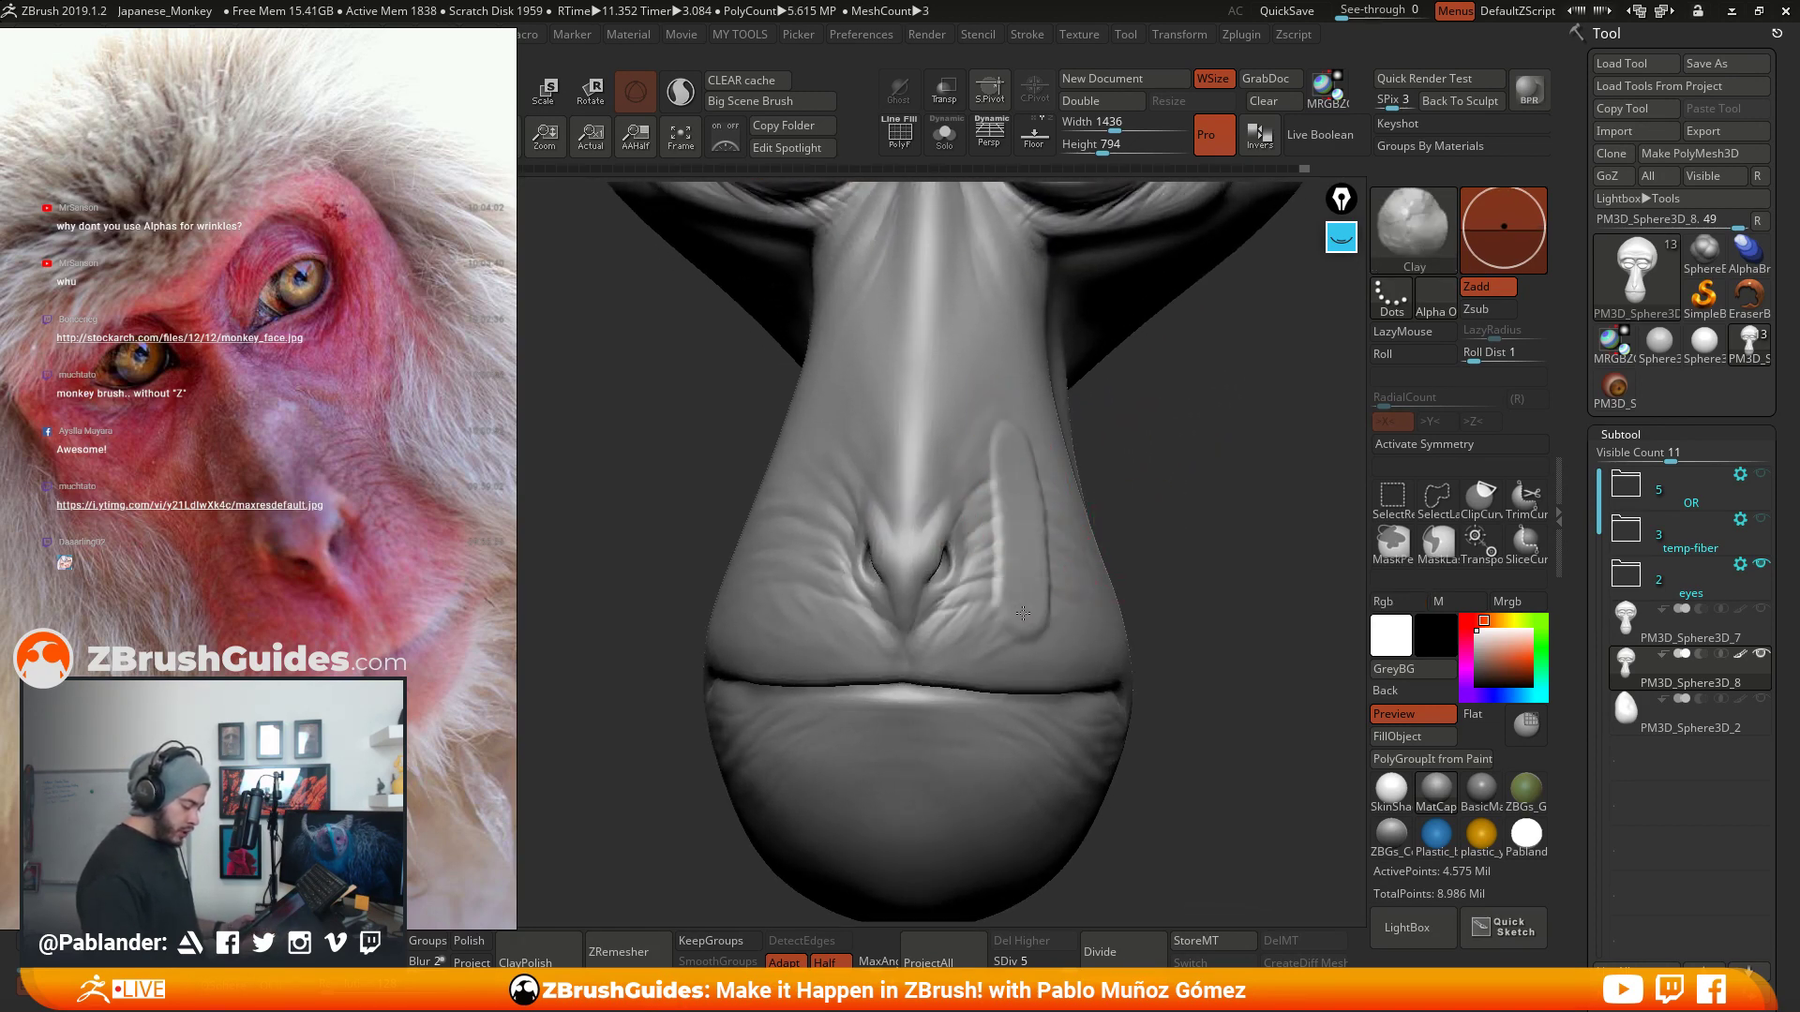
key(ctrl+z)
key(b)
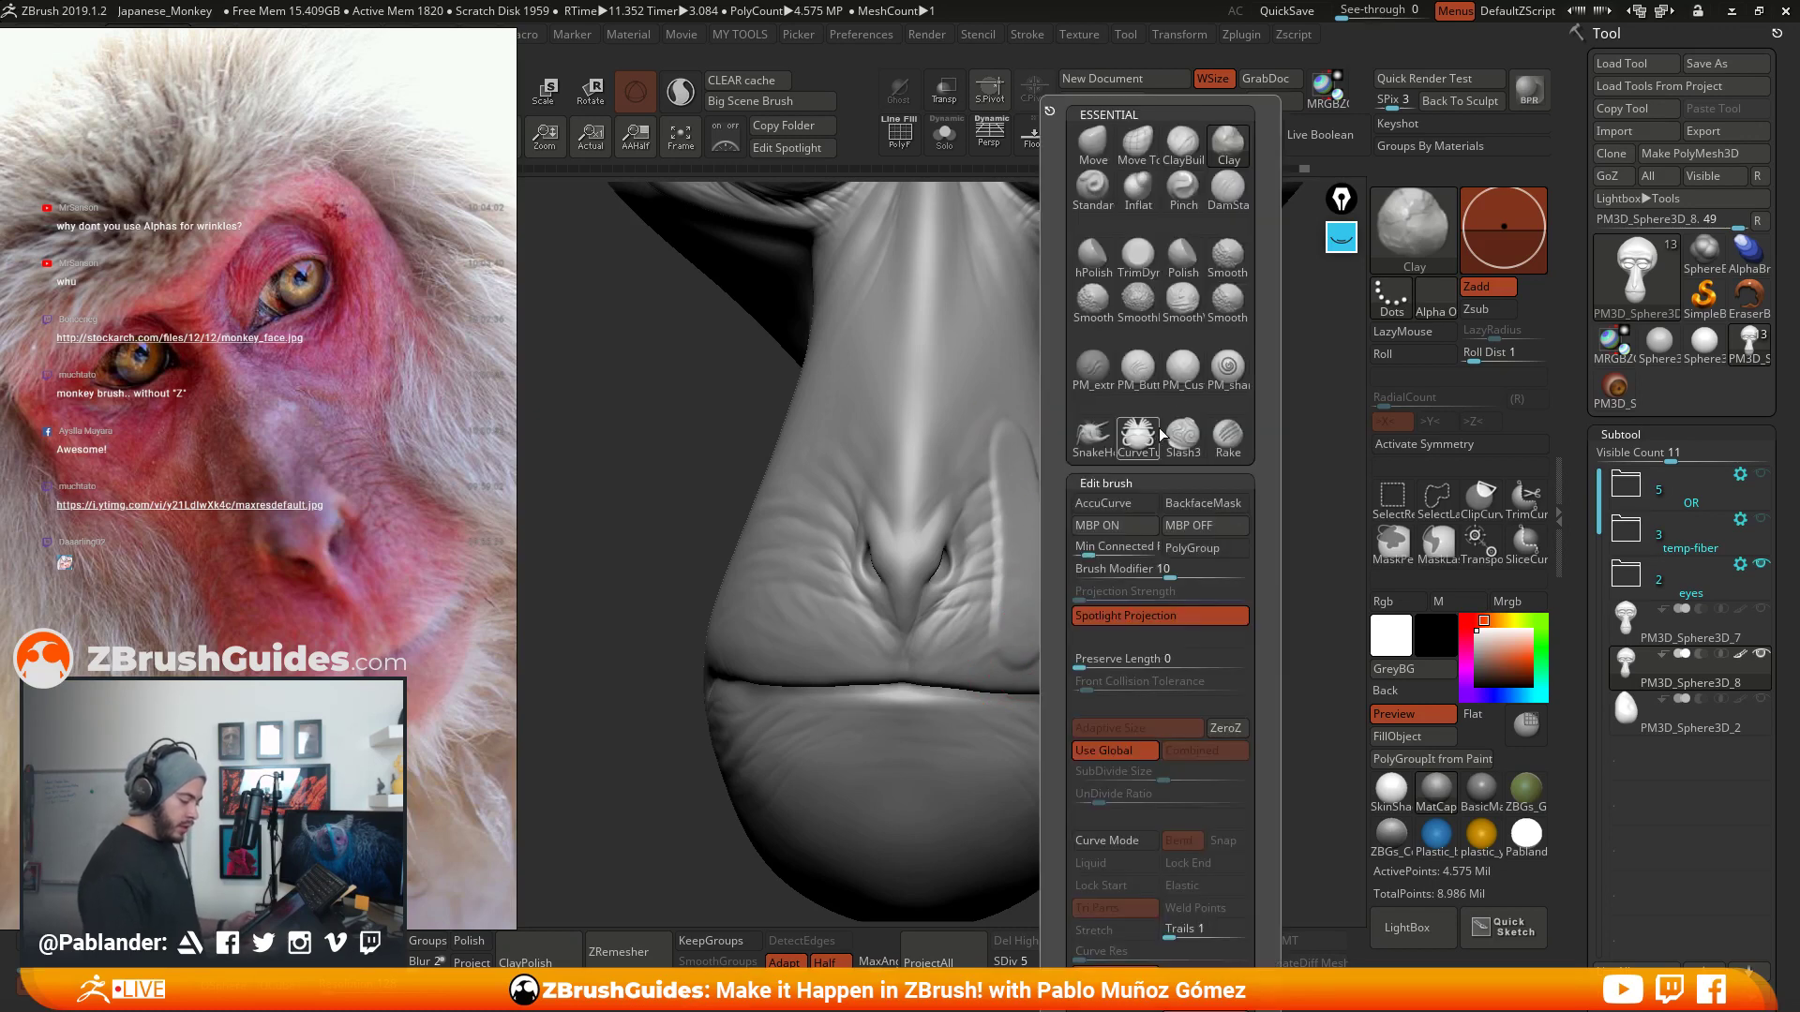
click(1092, 188)
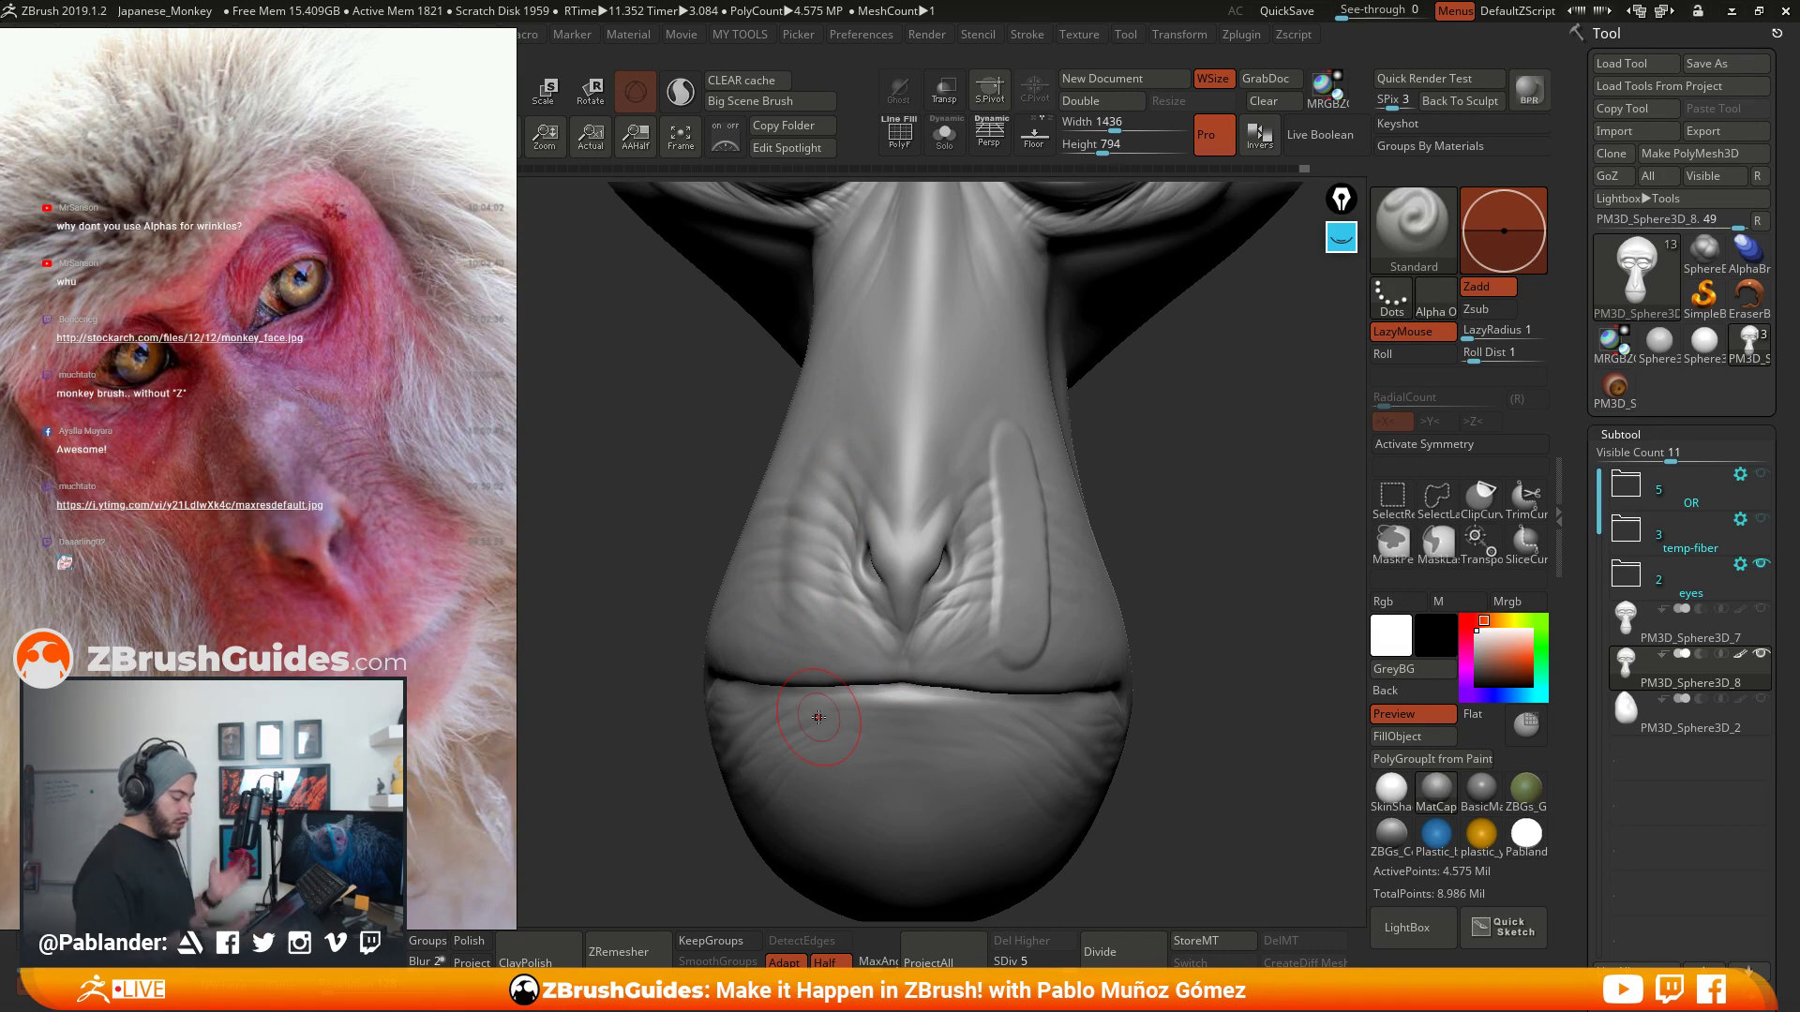
key(ctrl+z)
key(ctrl+z)
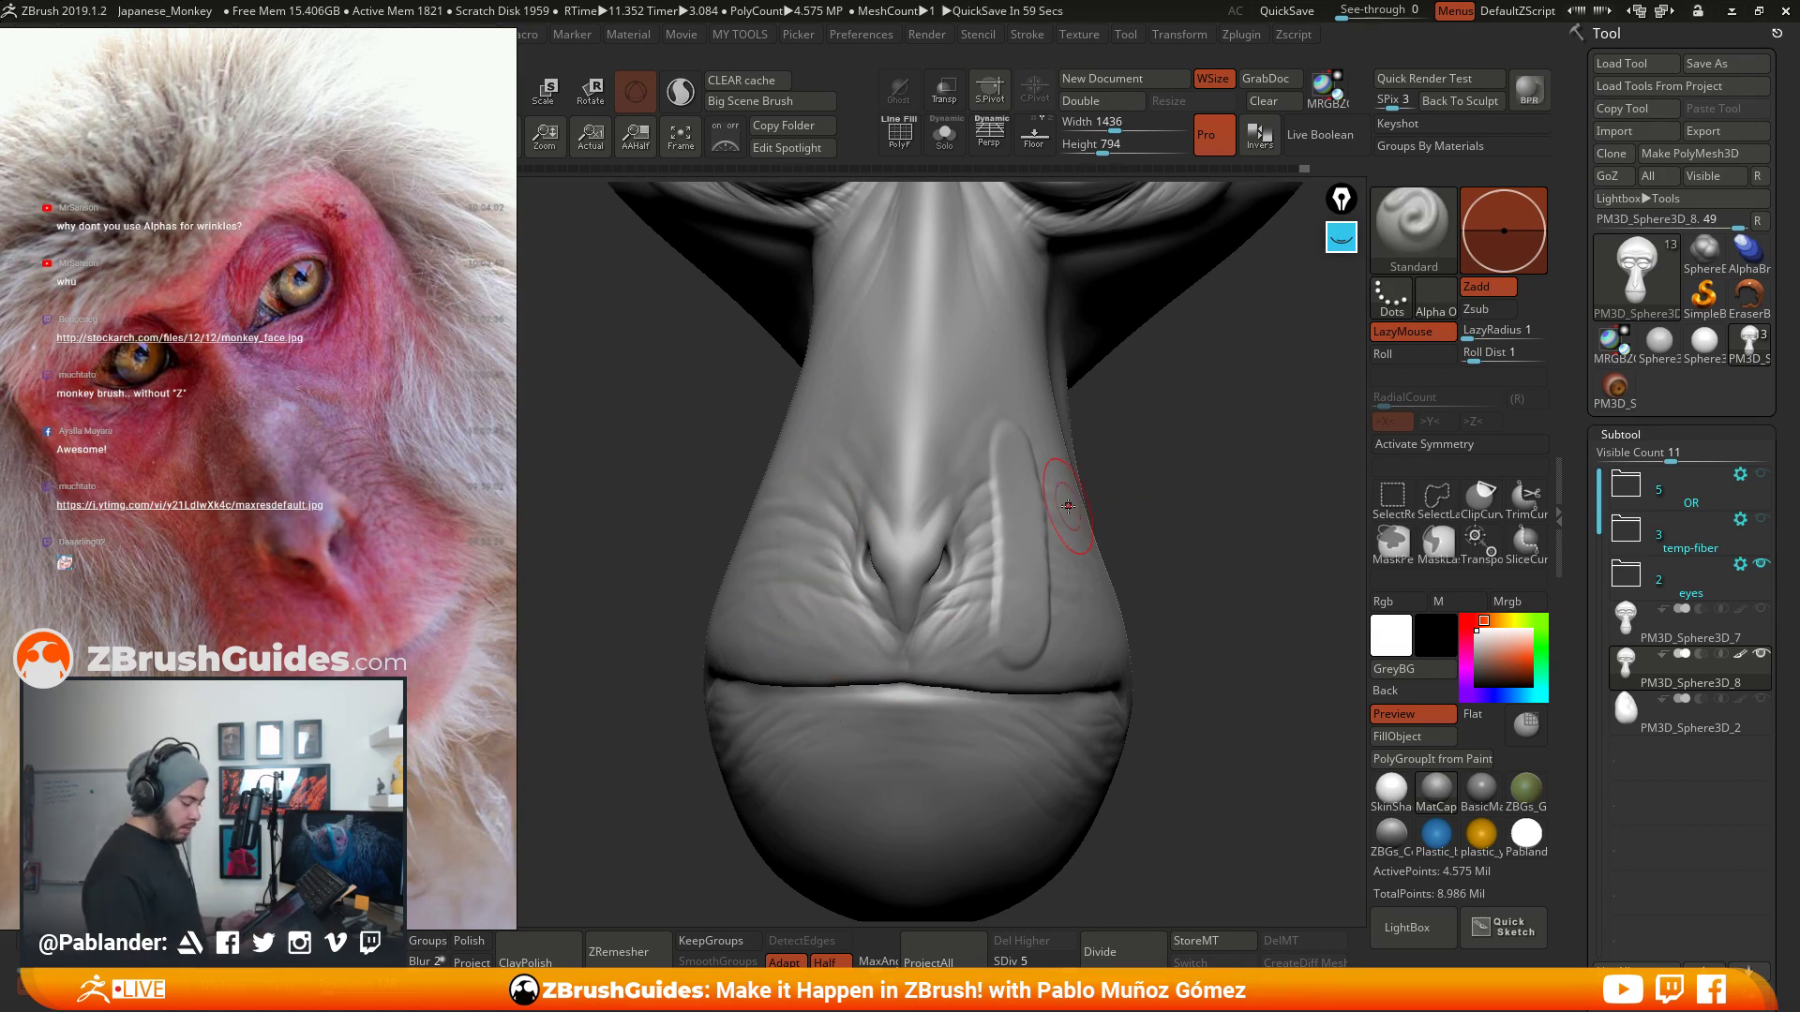
- Switch back to the Clay brush and add subtle folds along the side of the nose above the nostril wrinkles
key(b)
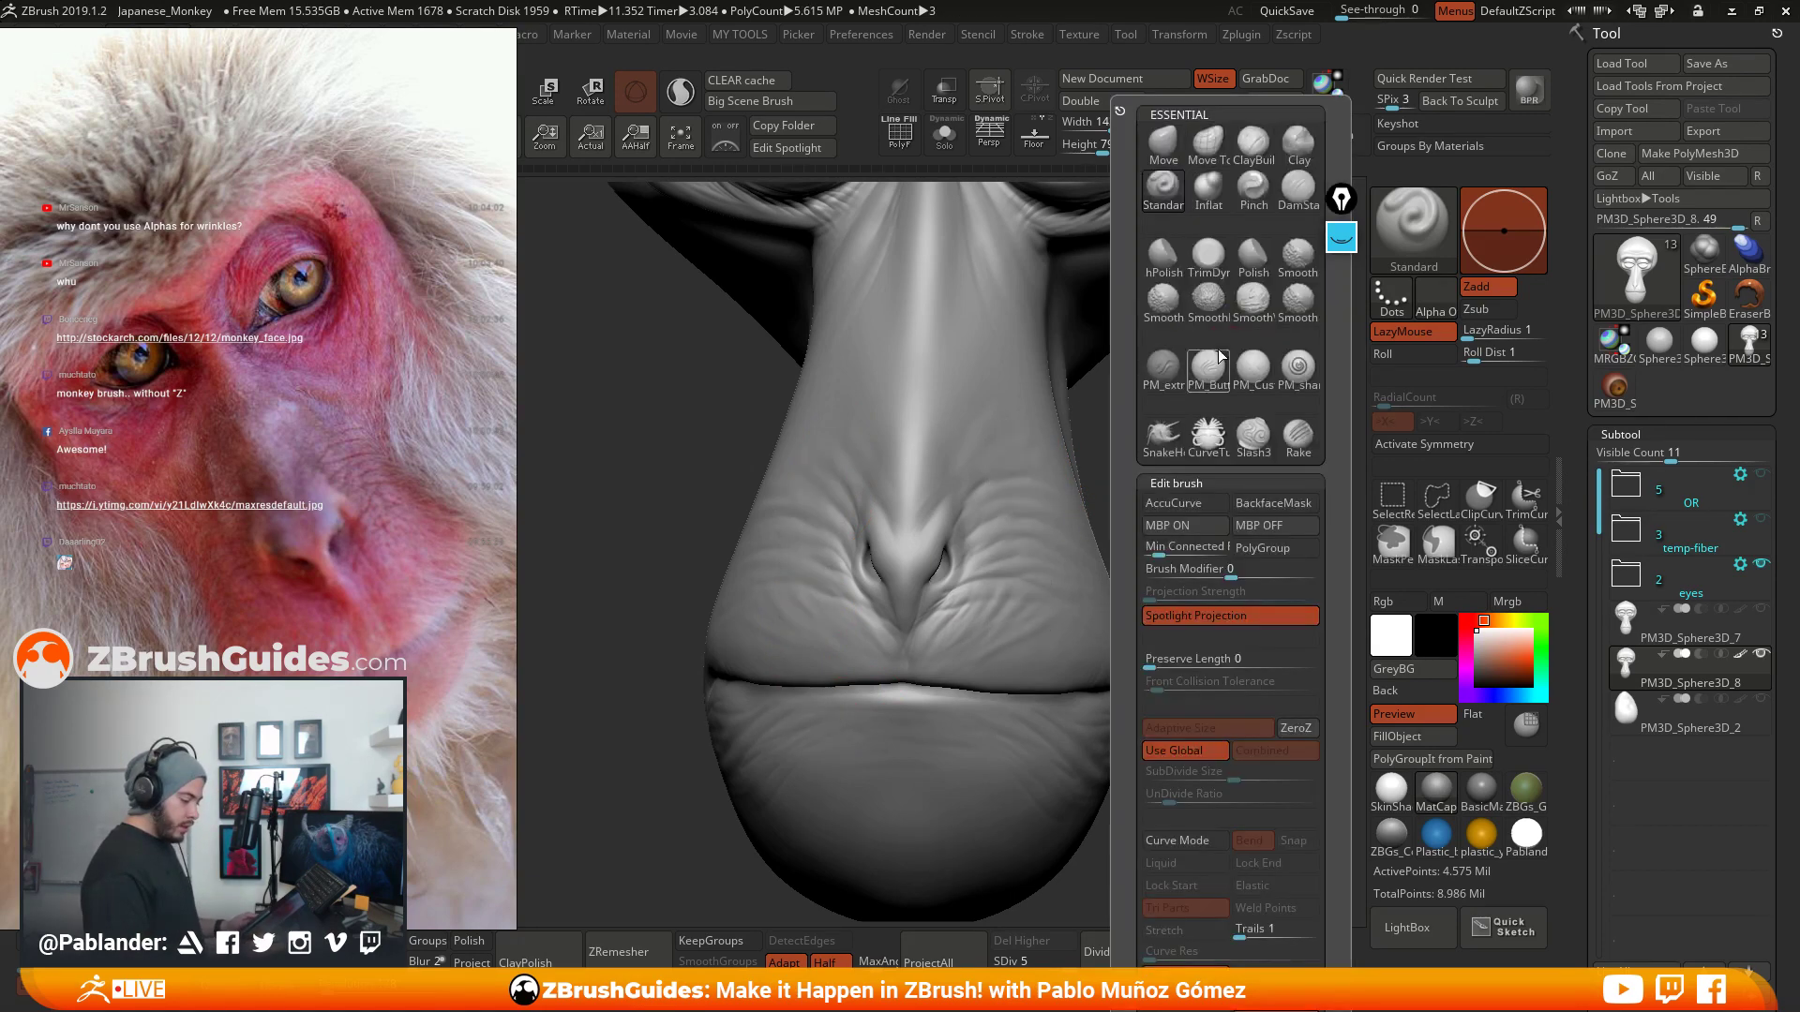
click(1300, 147)
drag(1218, 403, 1174, 439)
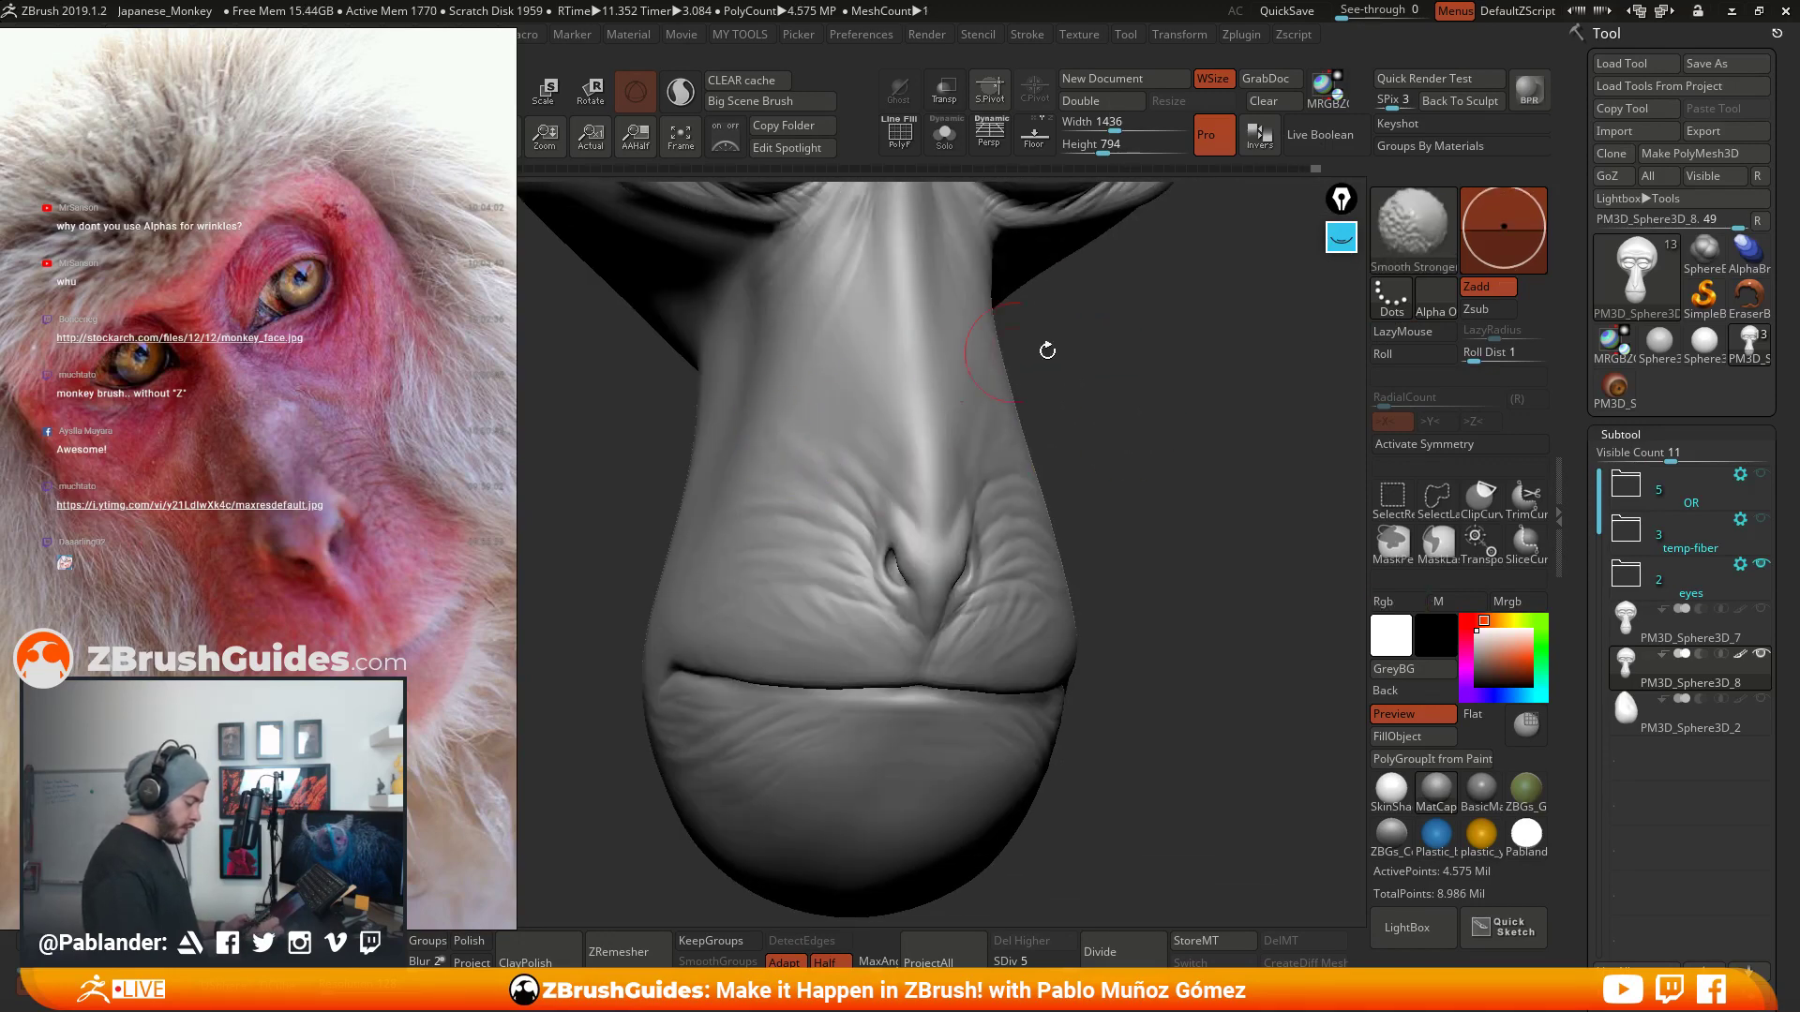
drag(1045, 350, 1275, 402)
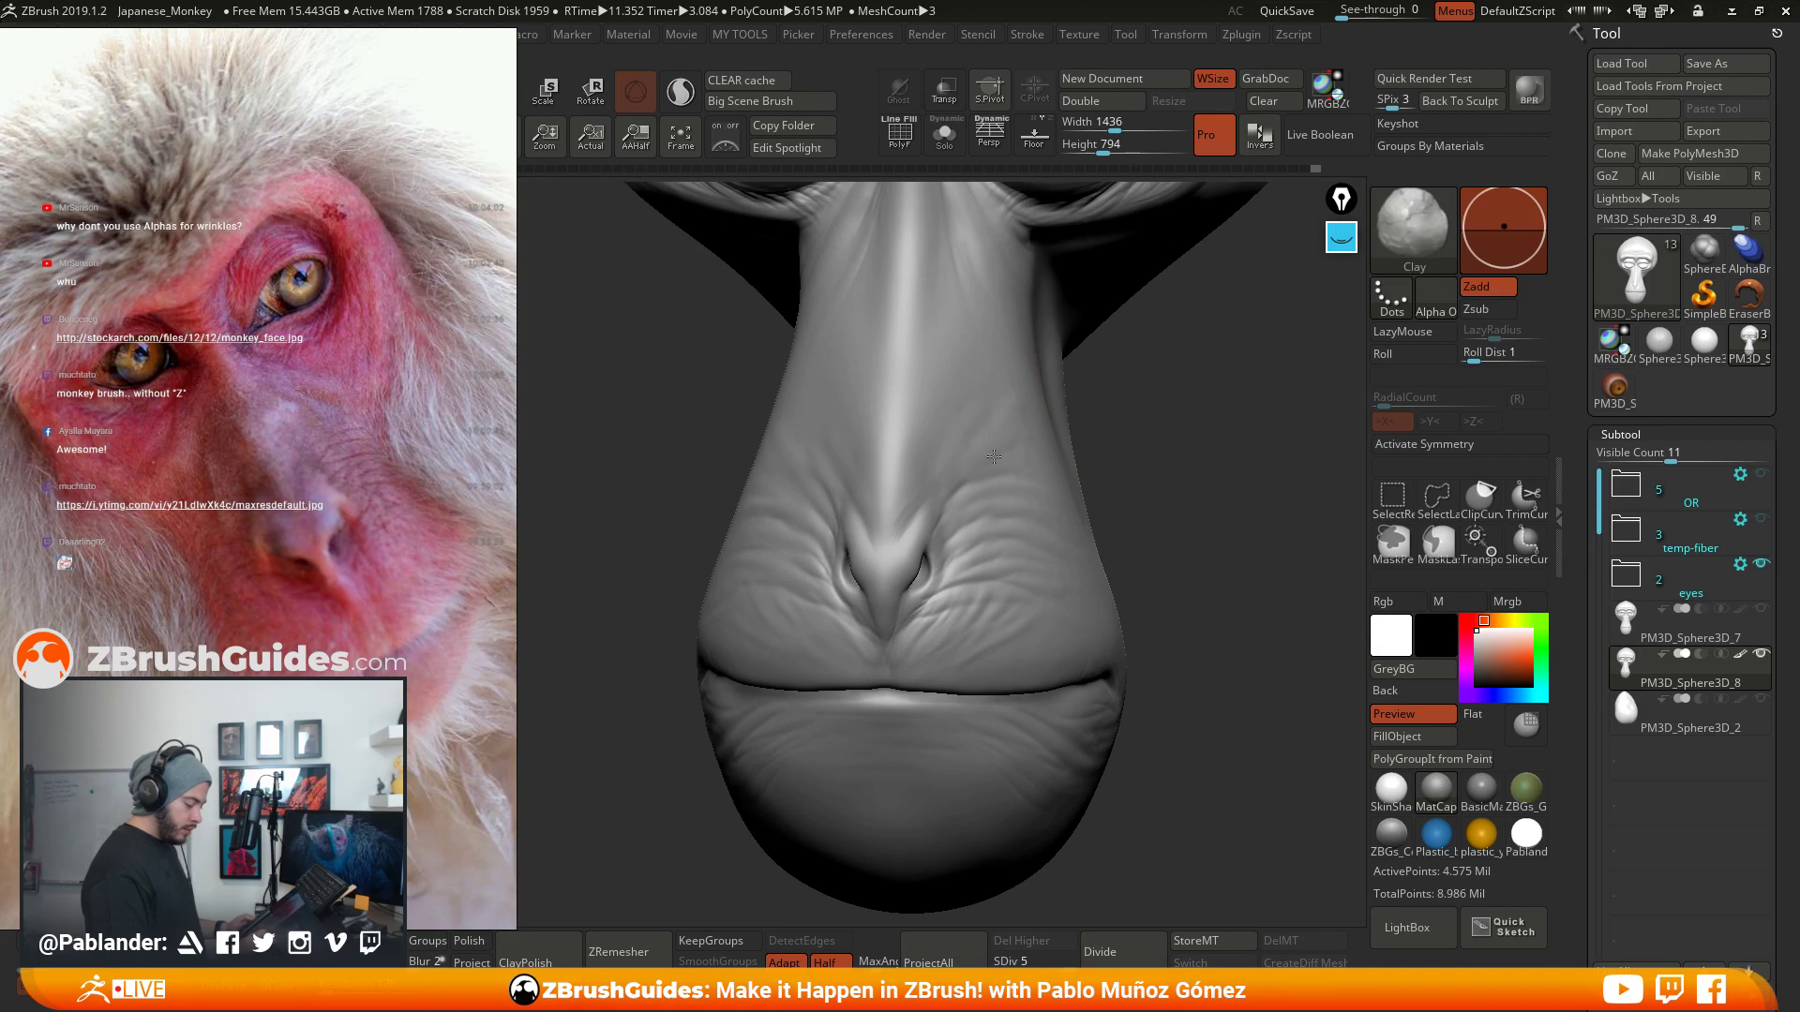
key(shift)
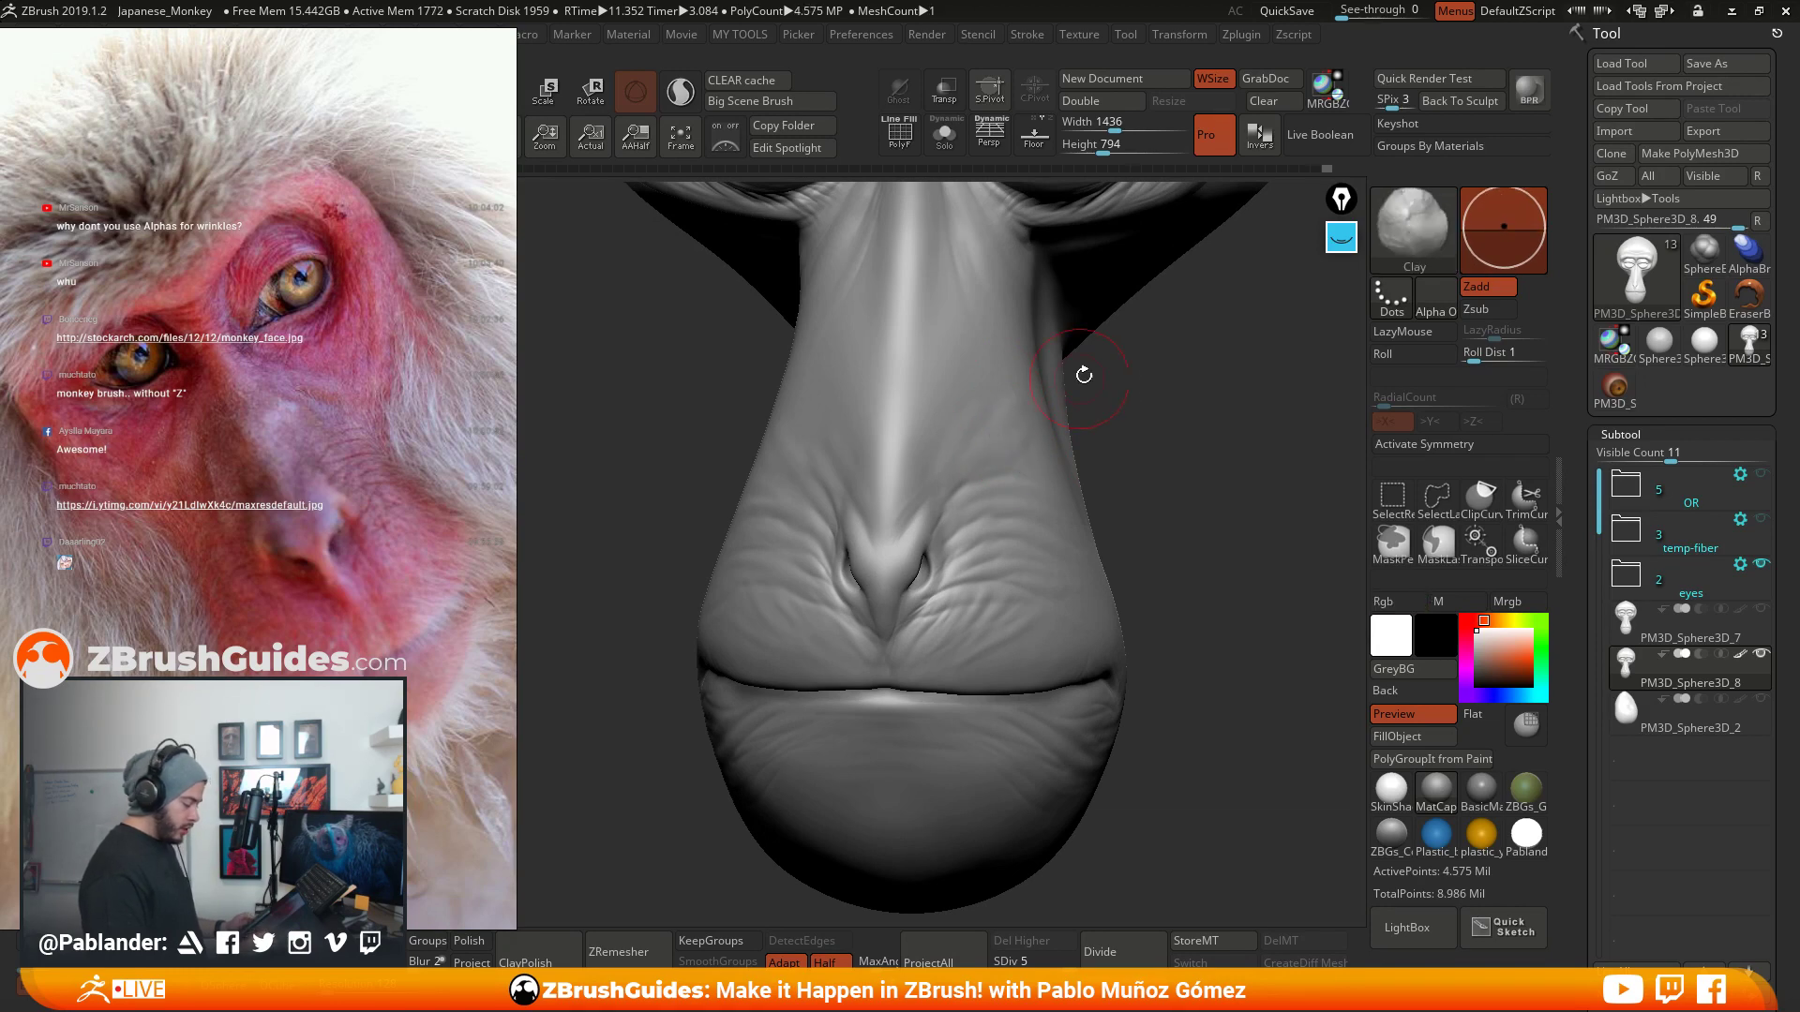
- Set the Smooth Stronger brush's Z Intensity to 34 and blend the folds on the side of the lower nose
shift+drag(1117, 381, 1124, 377)
key(space)
click(1181, 450)
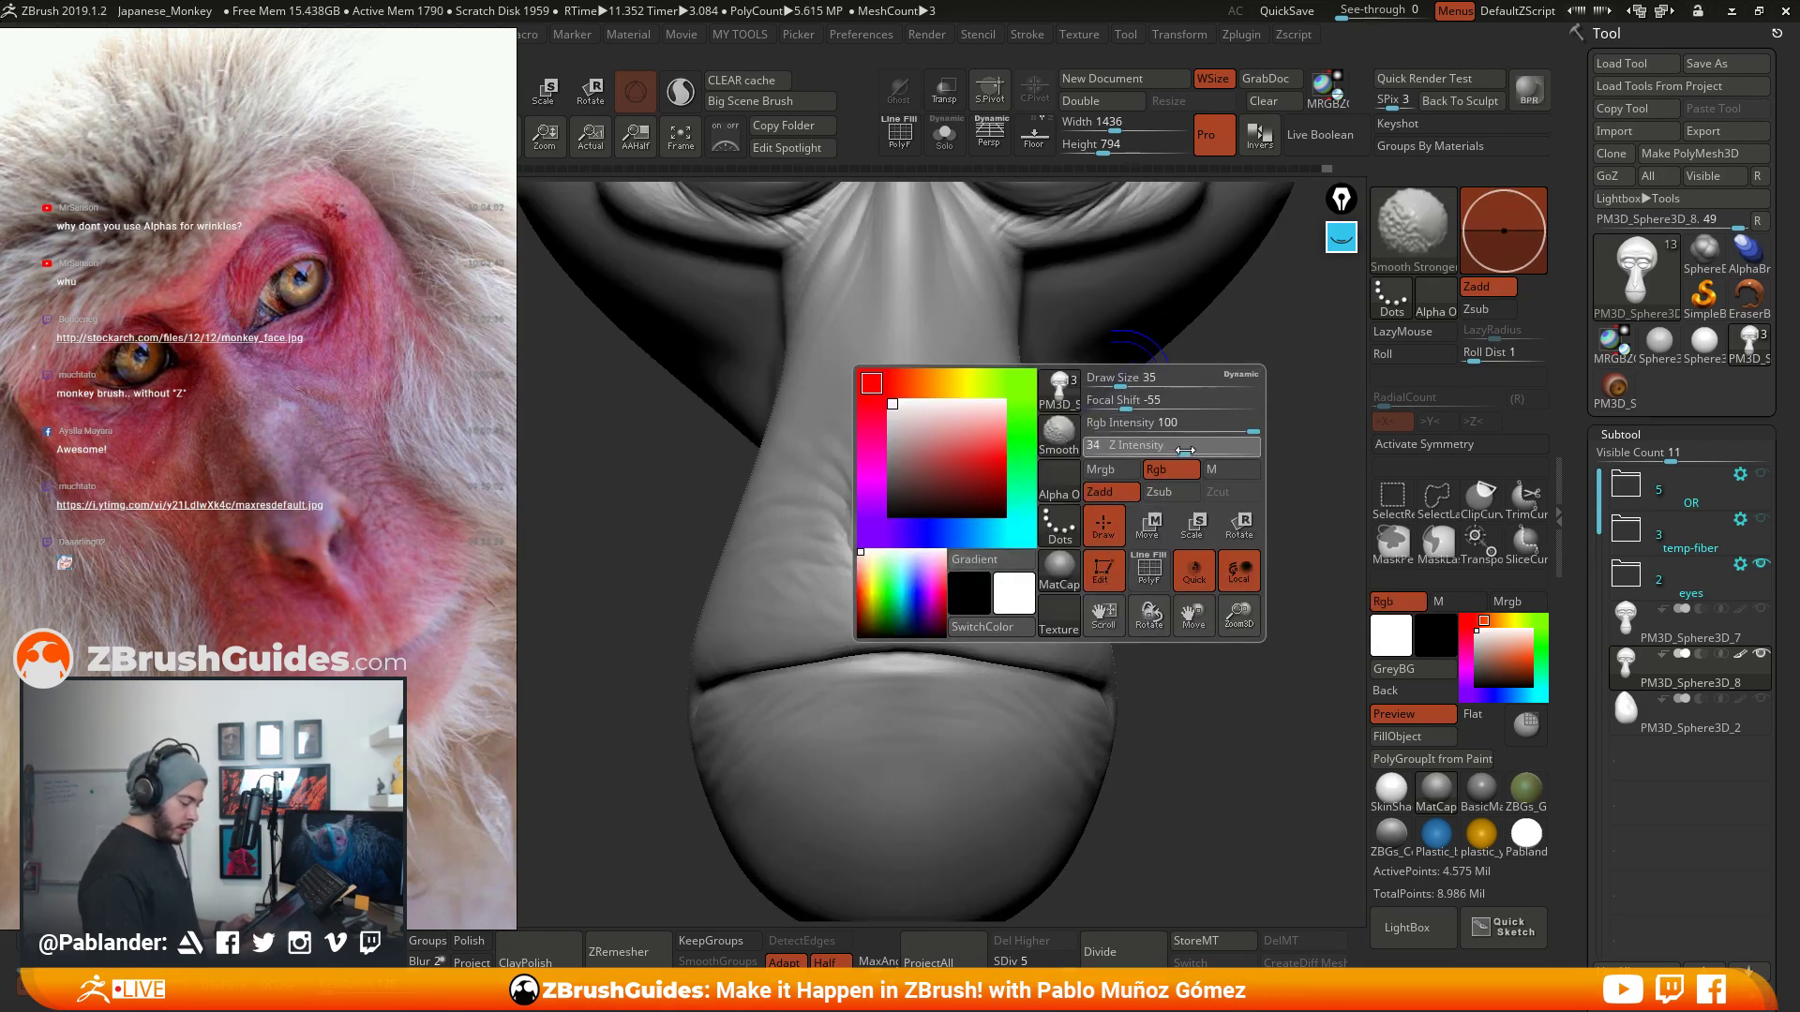
drag(1239, 472, 1228, 544)
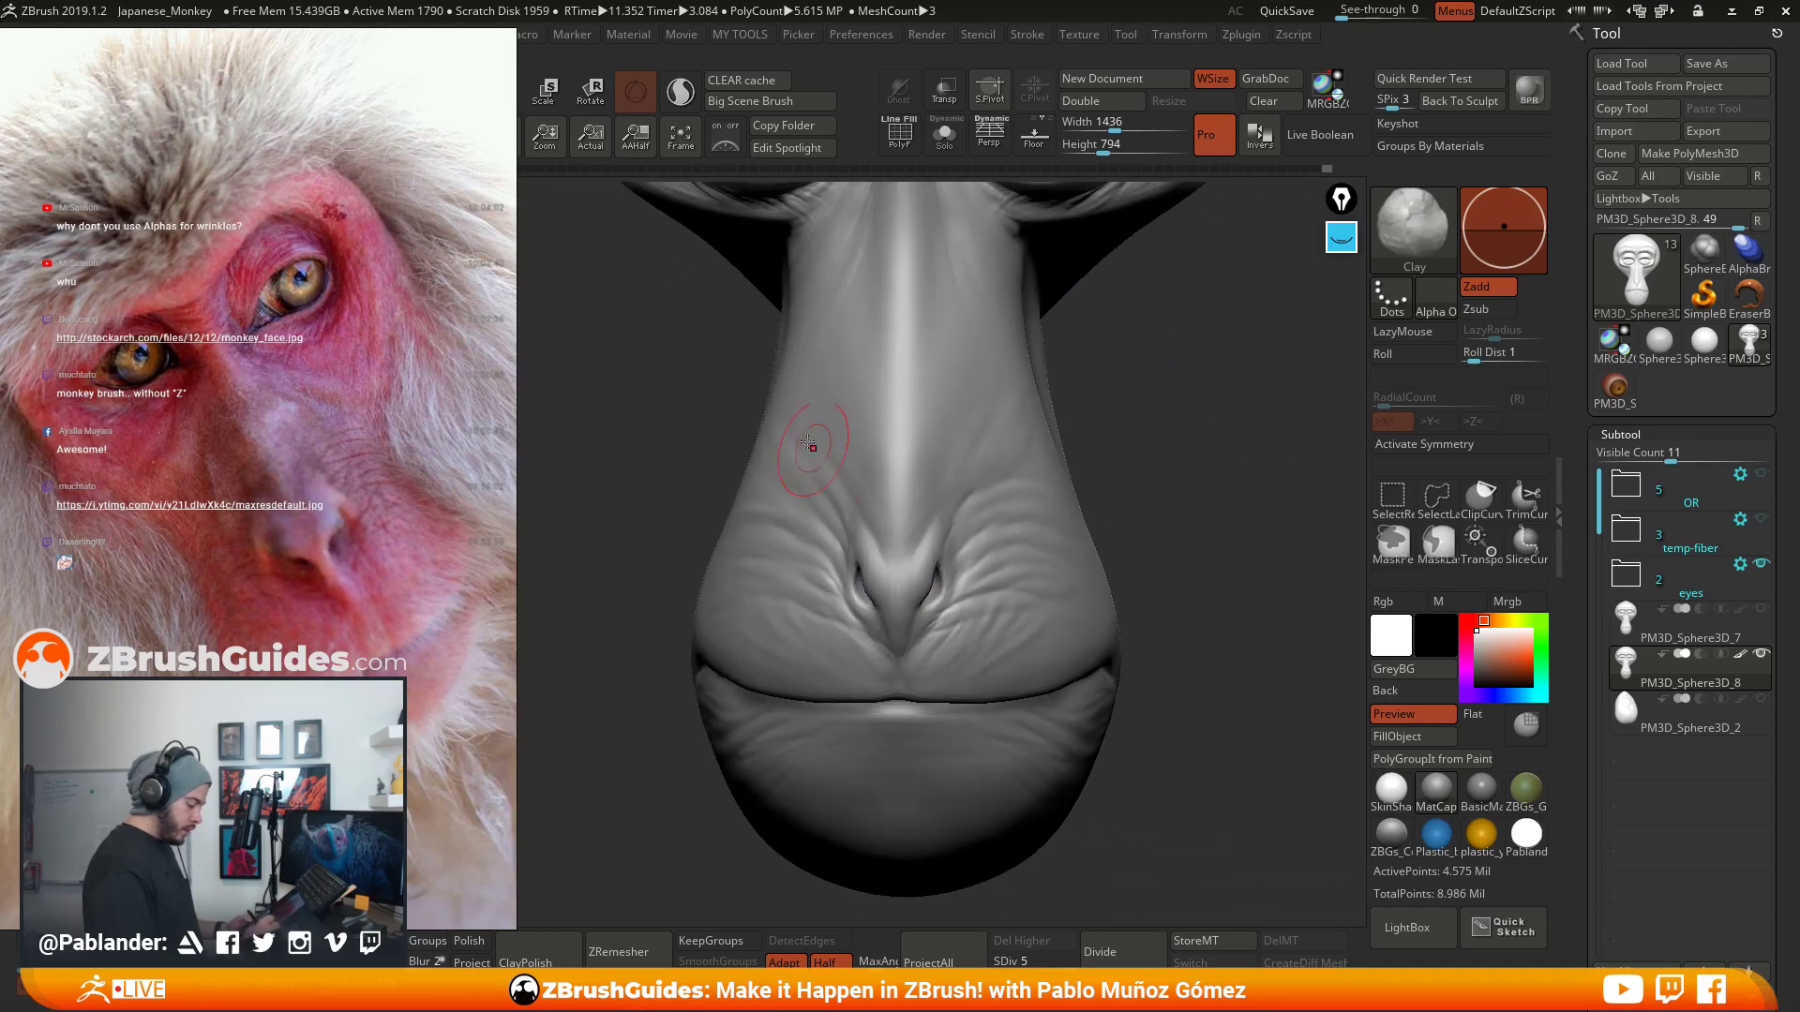
drag(1178, 502, 1041, 445)
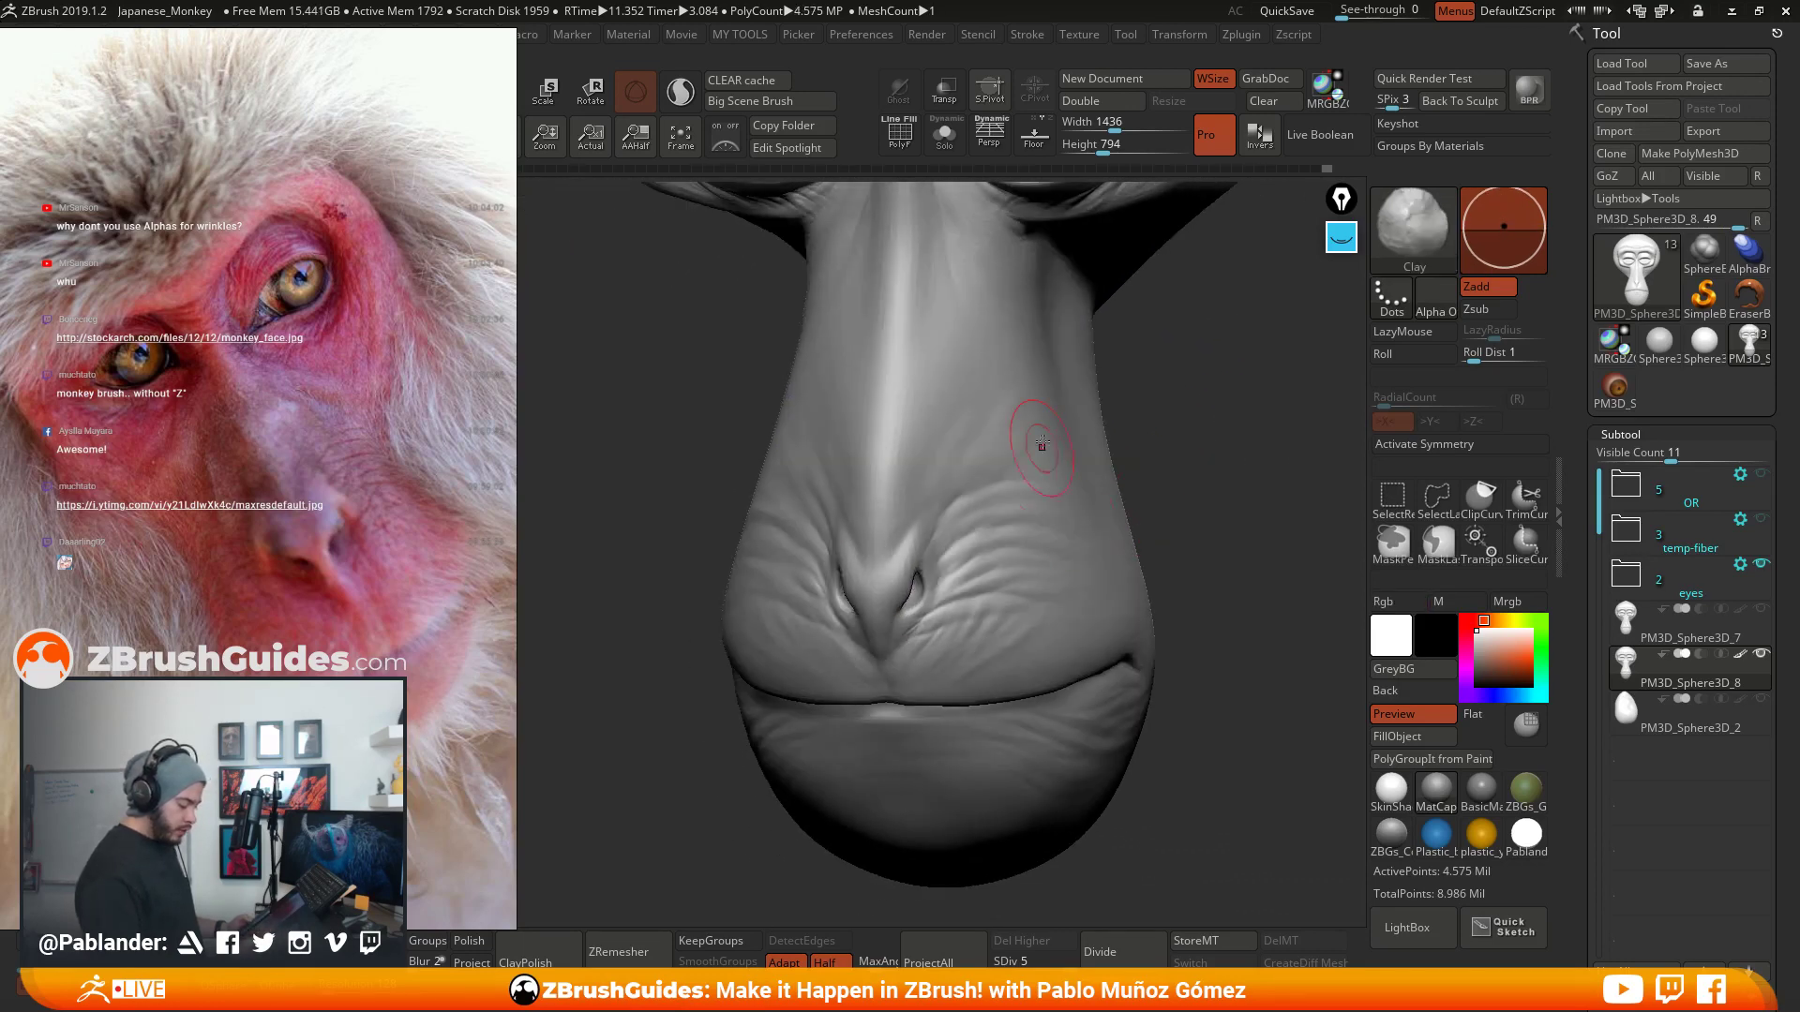
key(shift)
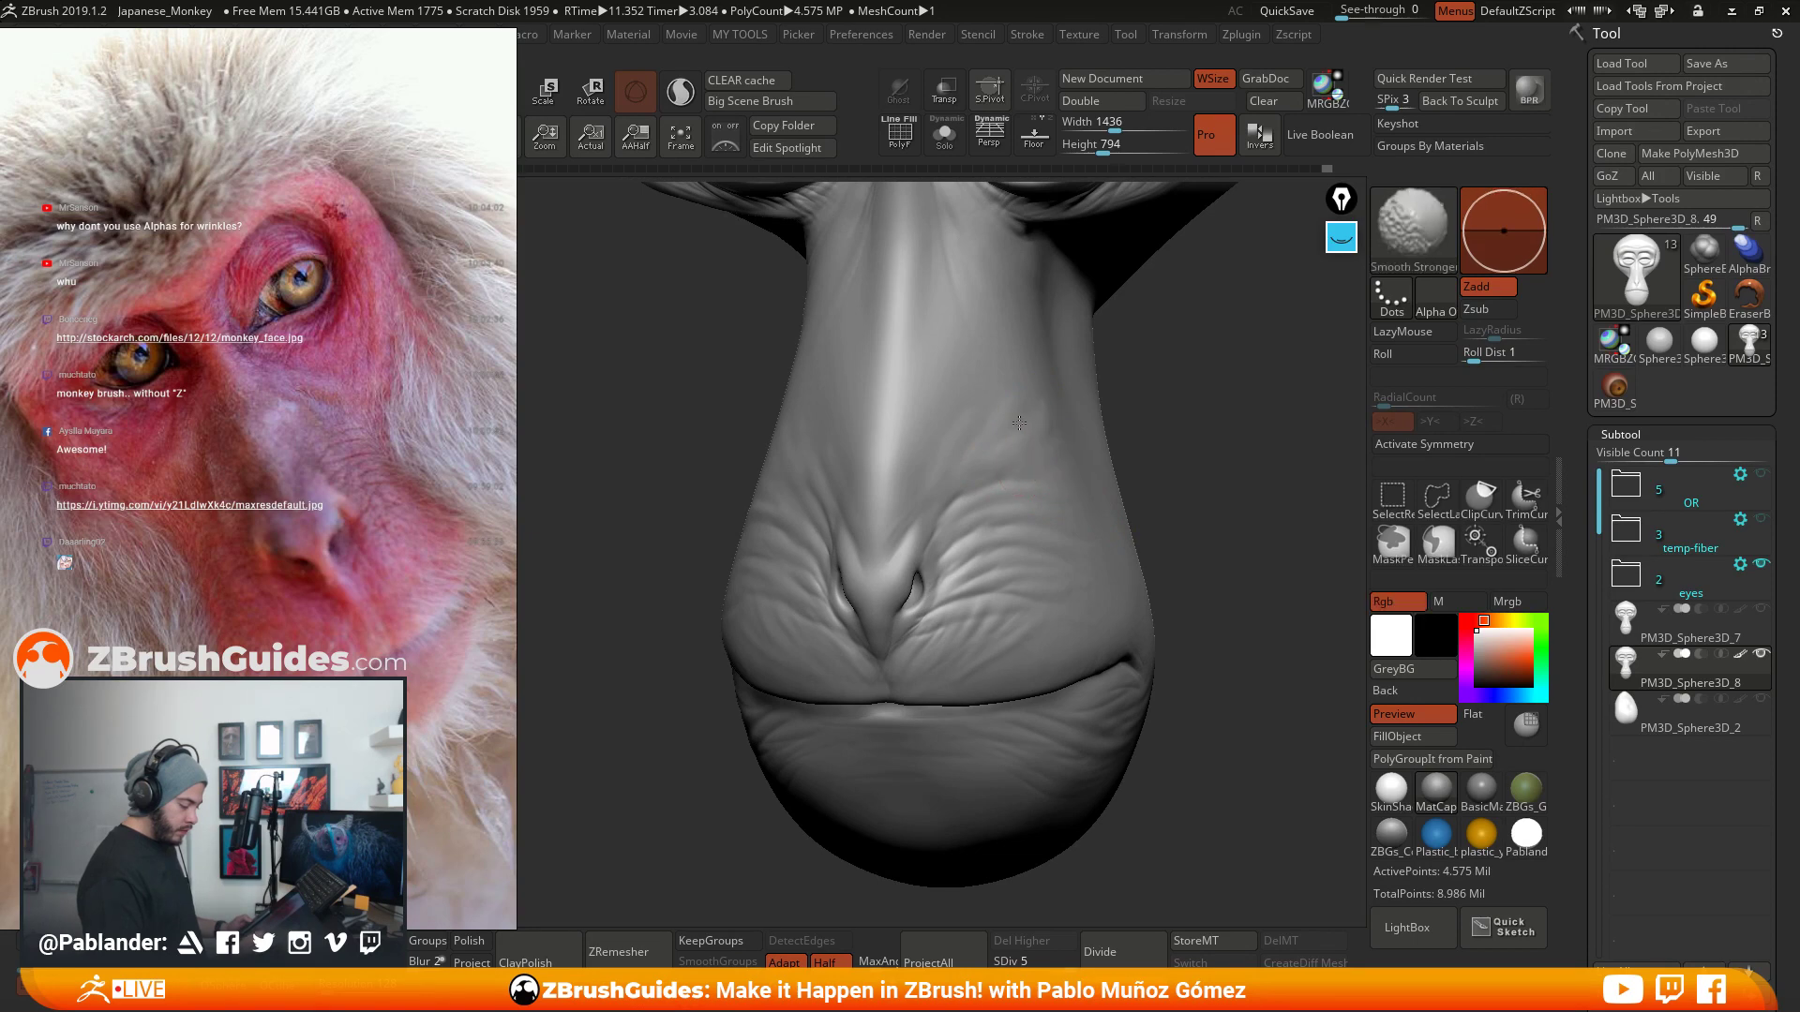
shift+drag(993, 425, 933, 475)
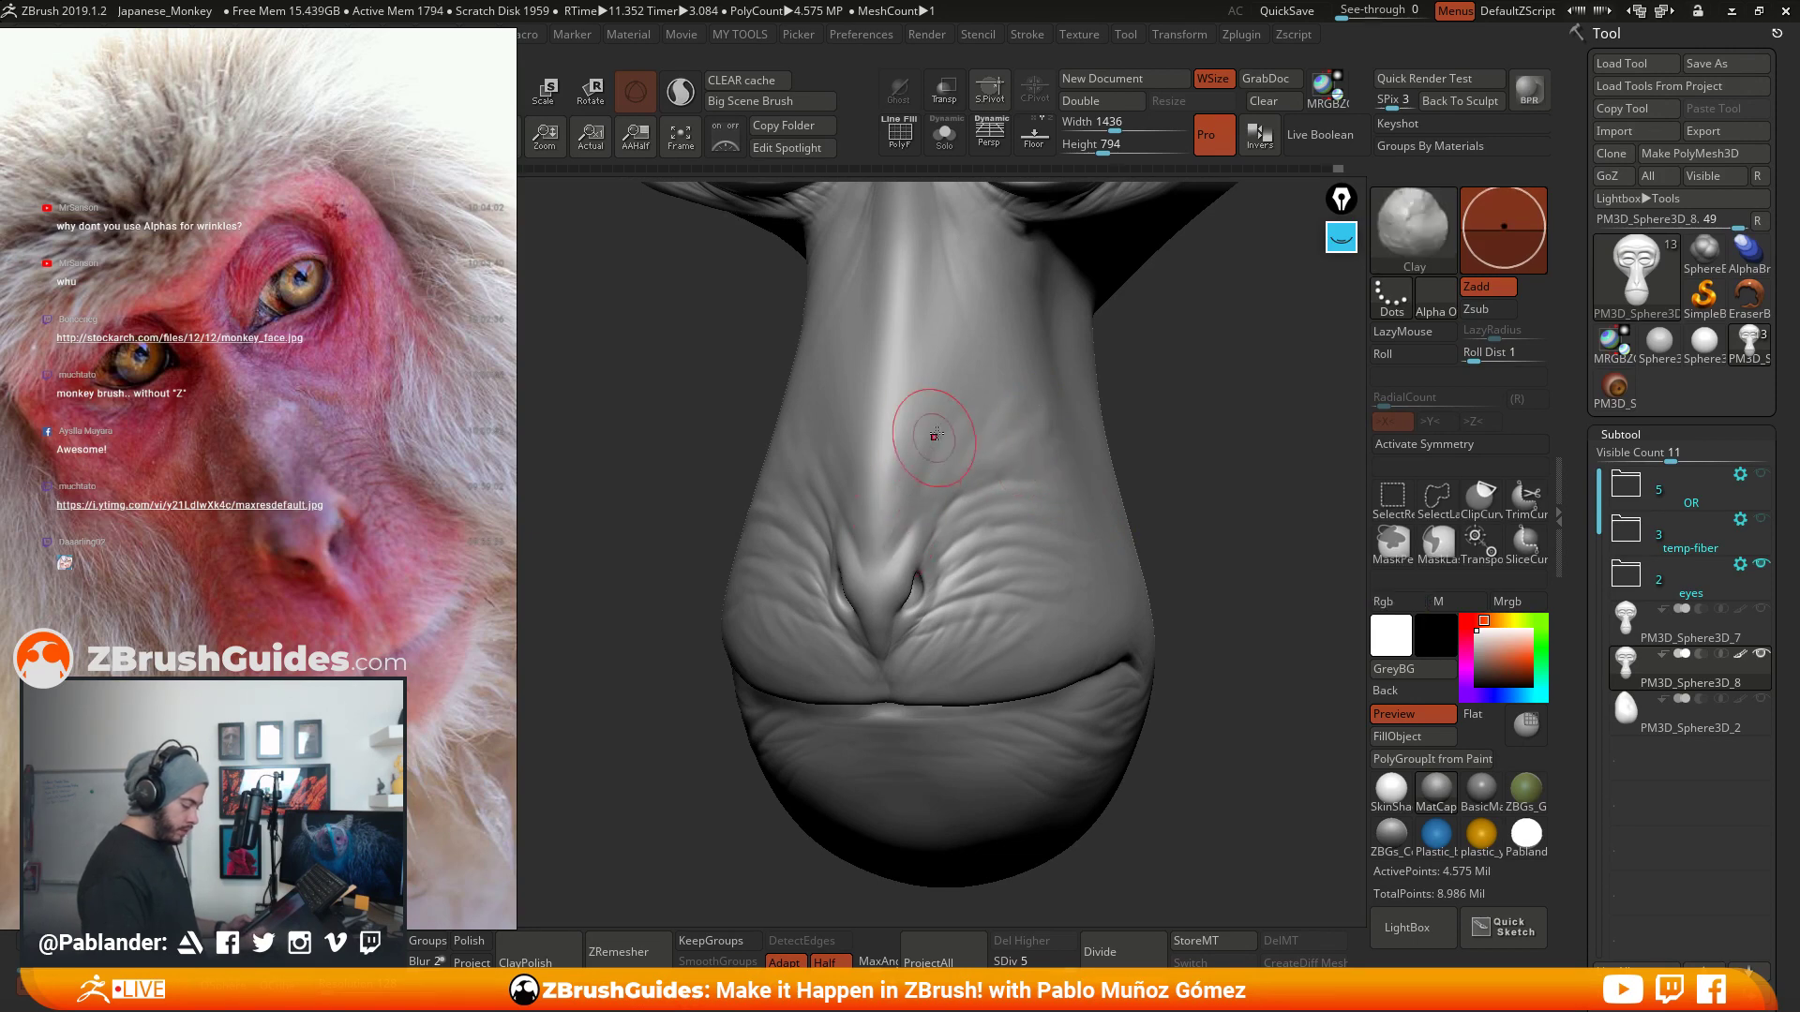
key(shift)
- Add faint Clay folds across the side of the muzzle between nostril and mouth corner, and smooth them into the cheek
mouse_move(1025, 498)
right_down()
mouse_move(1010, 609)
mouse_move(844, 609)
mouse_move(806, 589)
right_up()
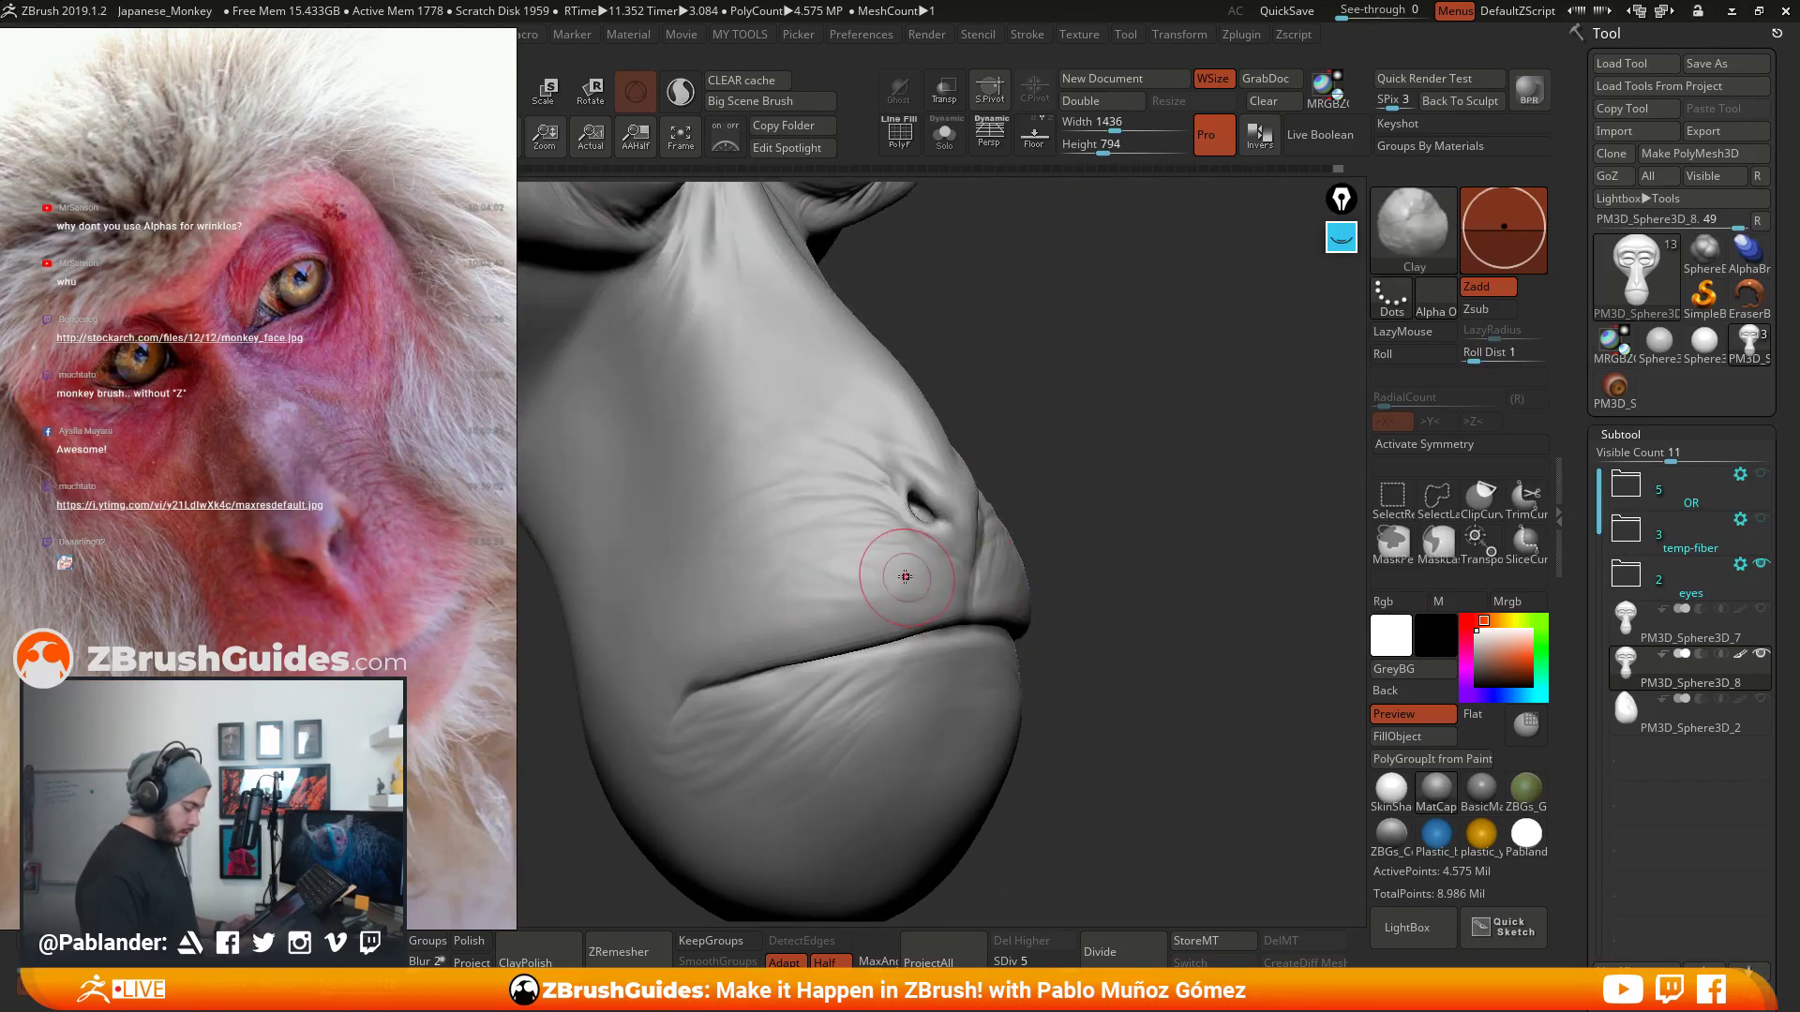
mouse_move(1094, 543)
right_down()
mouse_move(1138, 509)
mouse_move(924, 502)
right_up()
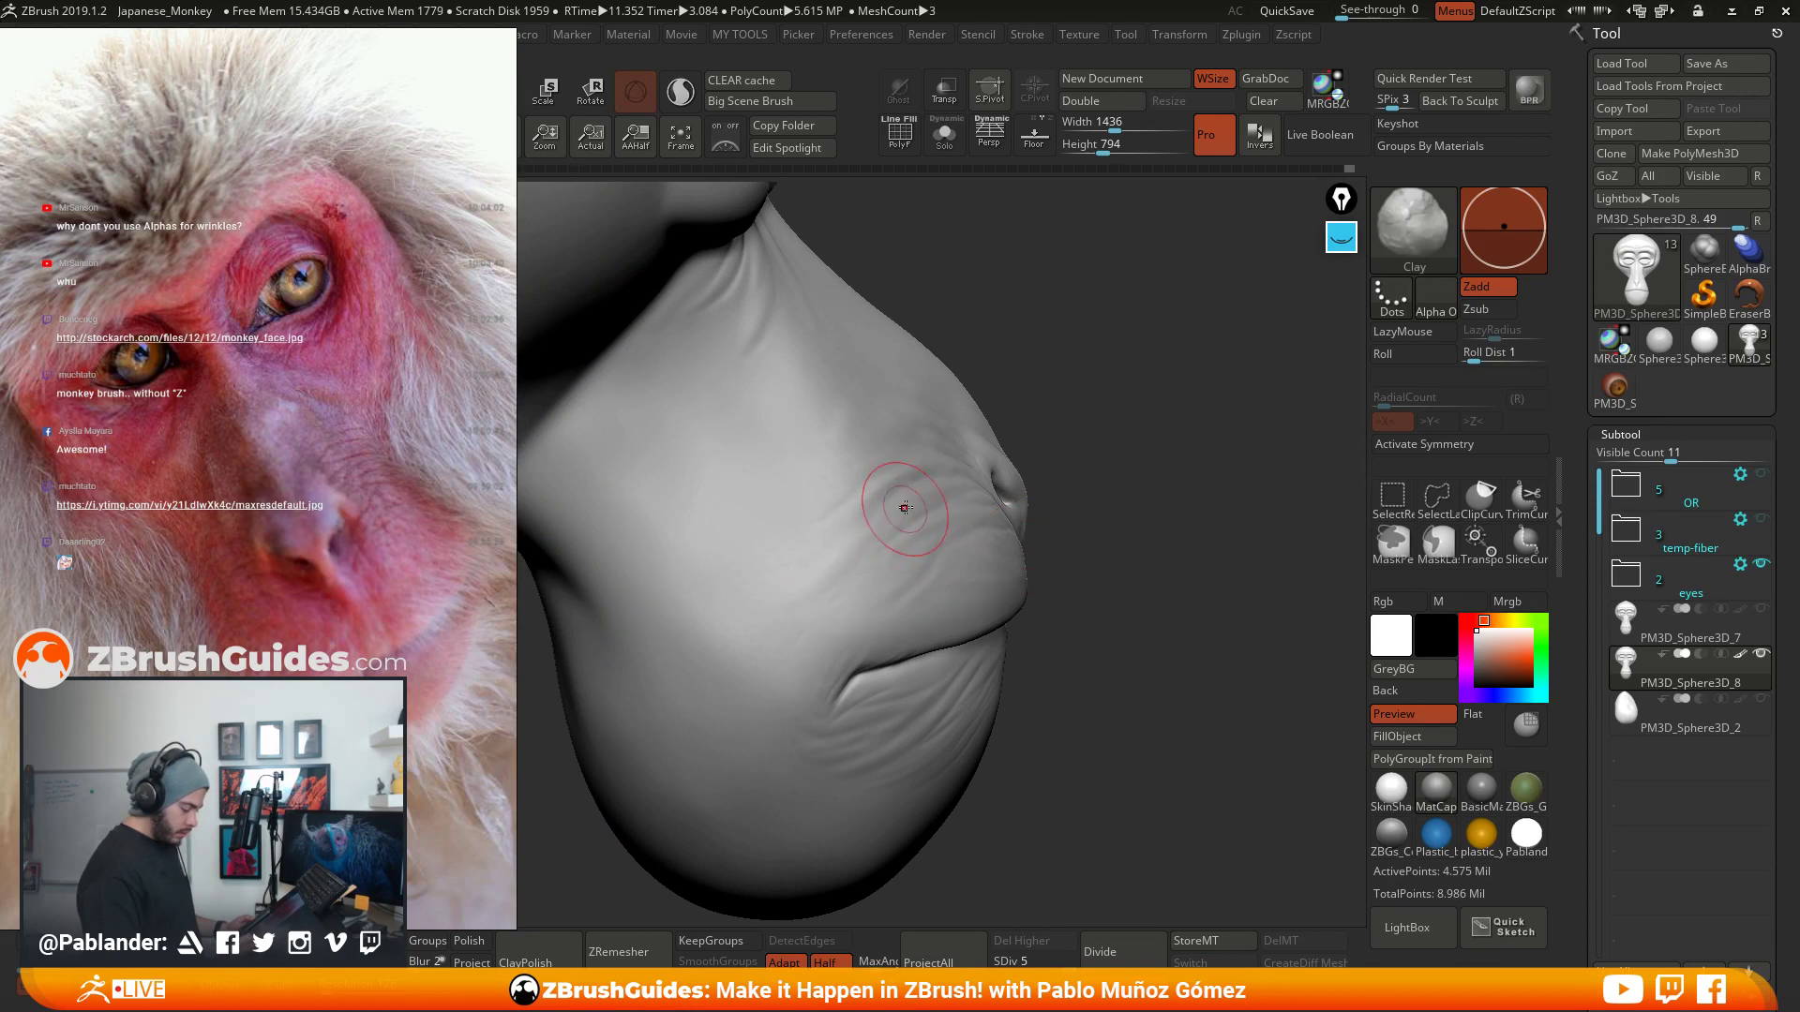
mouse_move(916, 556)
shift+mouse_down()
mouse_move(830, 610)
mouse_move(817, 647)
mouse_move(941, 570)
shift+mouse_up()
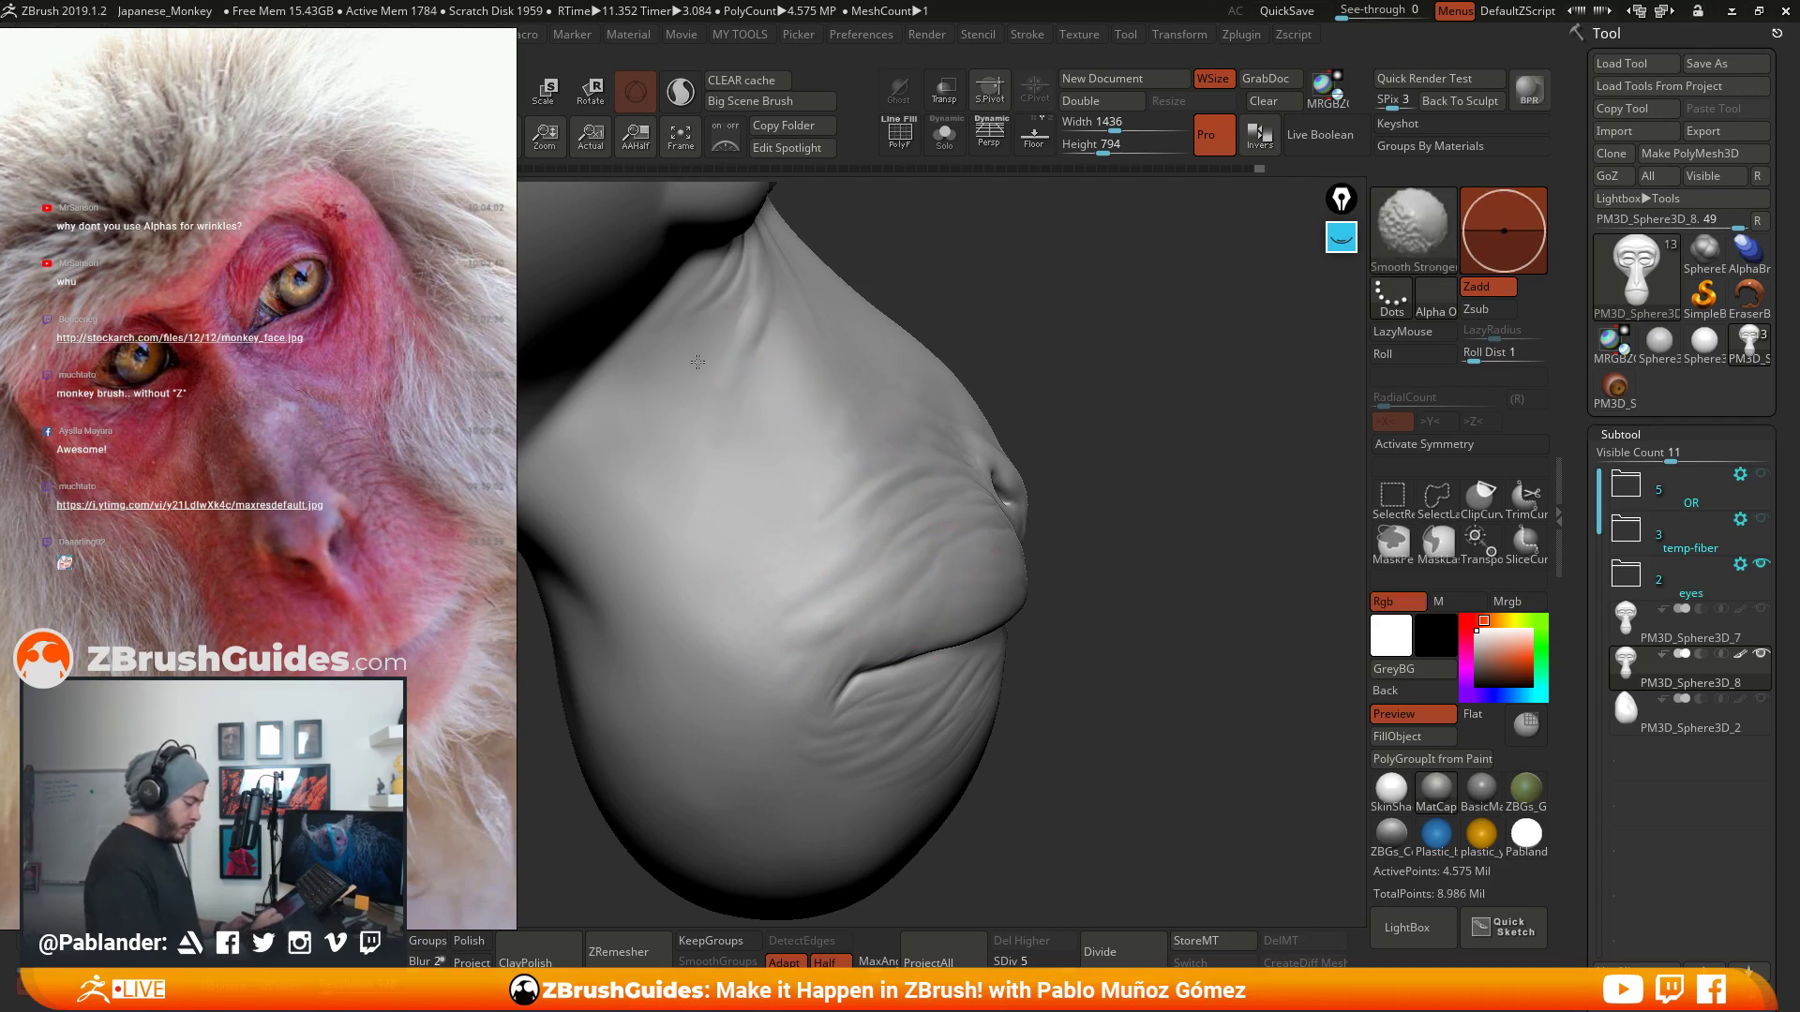
- Sculpt soft lengthwise folds along the nose bridge and its sides with the Clay brush, and smooth them
mouse_move(973, 297)
mouse_down()
mouse_move(1058, 354)
mouse_move(994, 469)
mouse_move(1038, 429)
mouse_up()
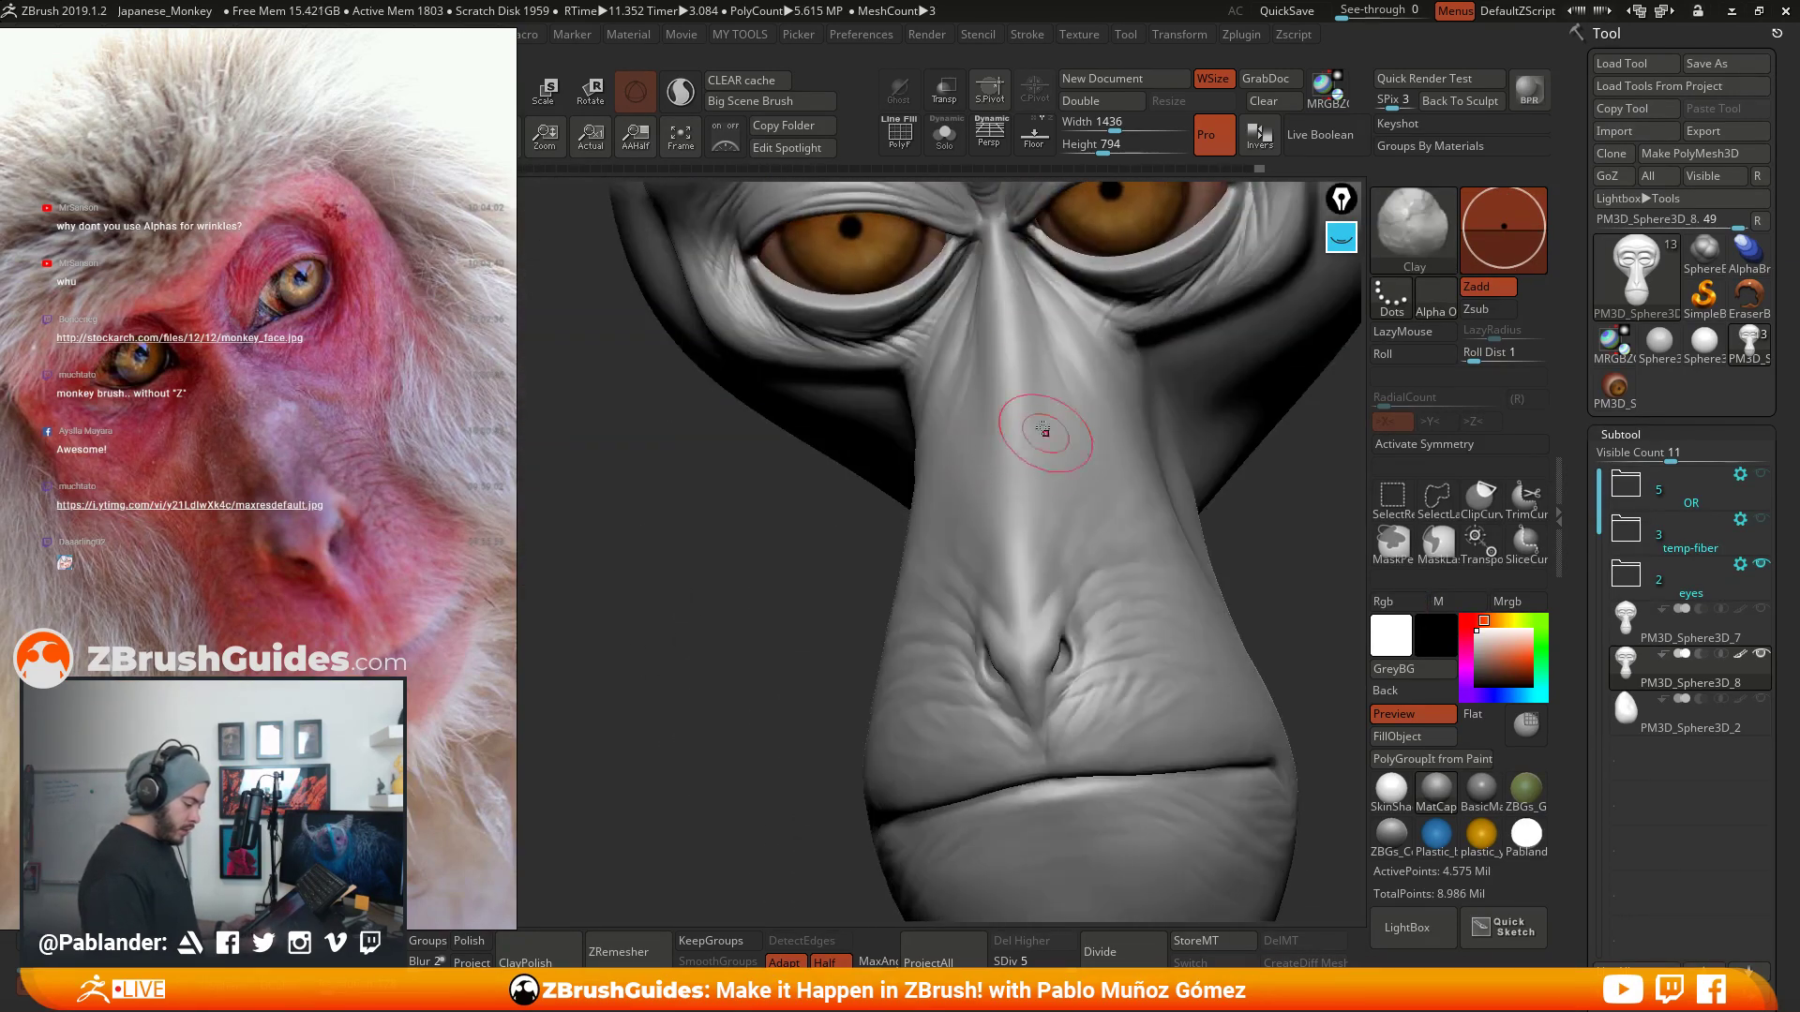
drag(996, 298, 1014, 423)
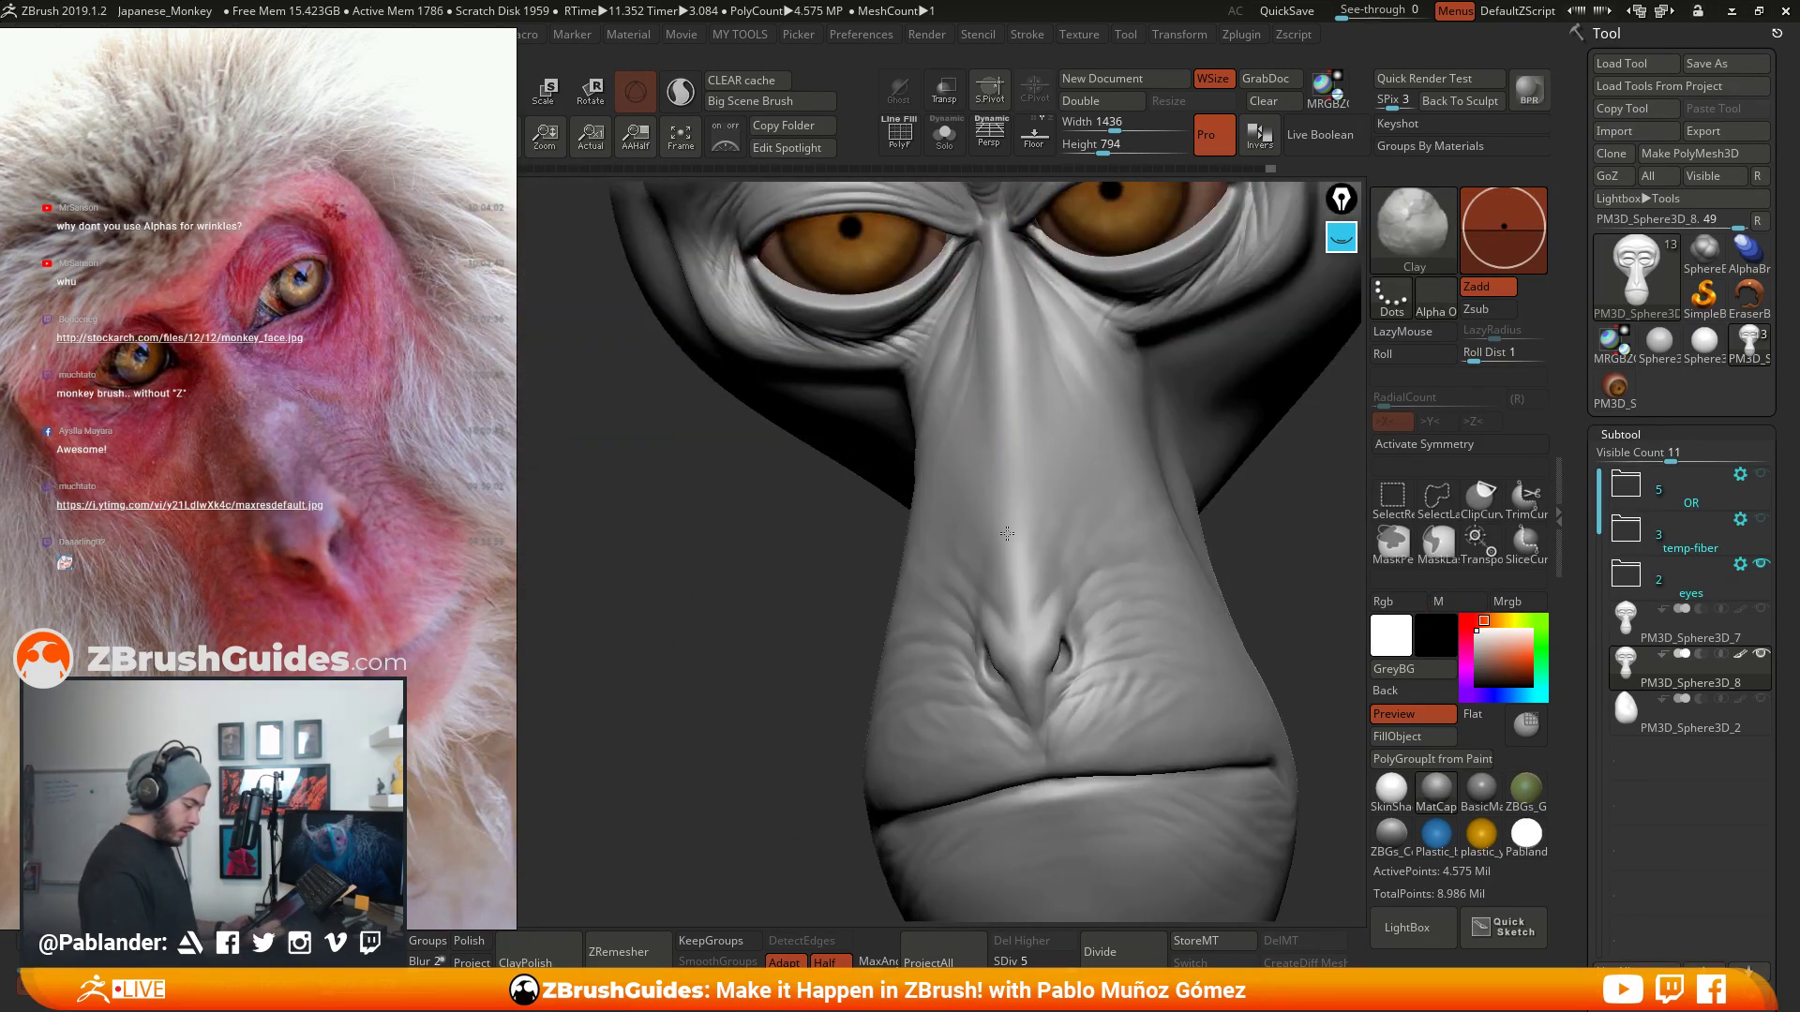
mouse_move(1069, 439)
alt+right_down()
mouse_move(1005, 423)
mouse_move(1068, 398)
alt+right_up()
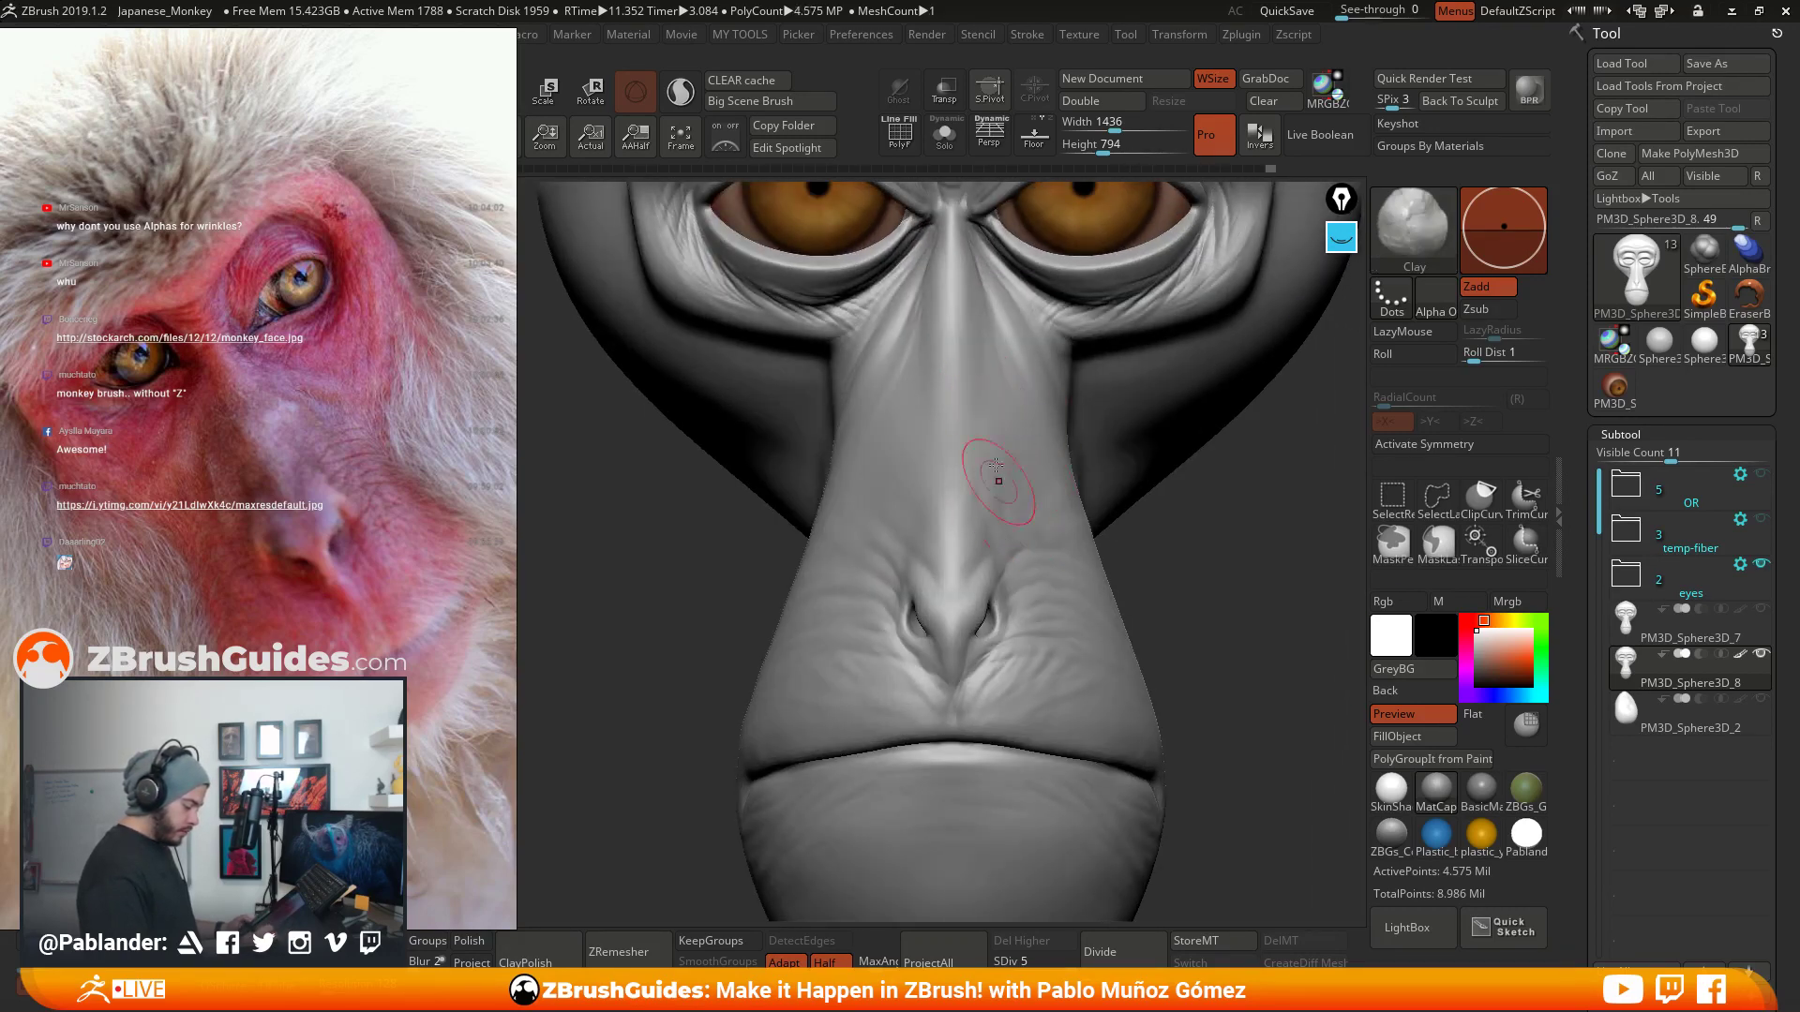
right_drag(869, 527, 823, 430)
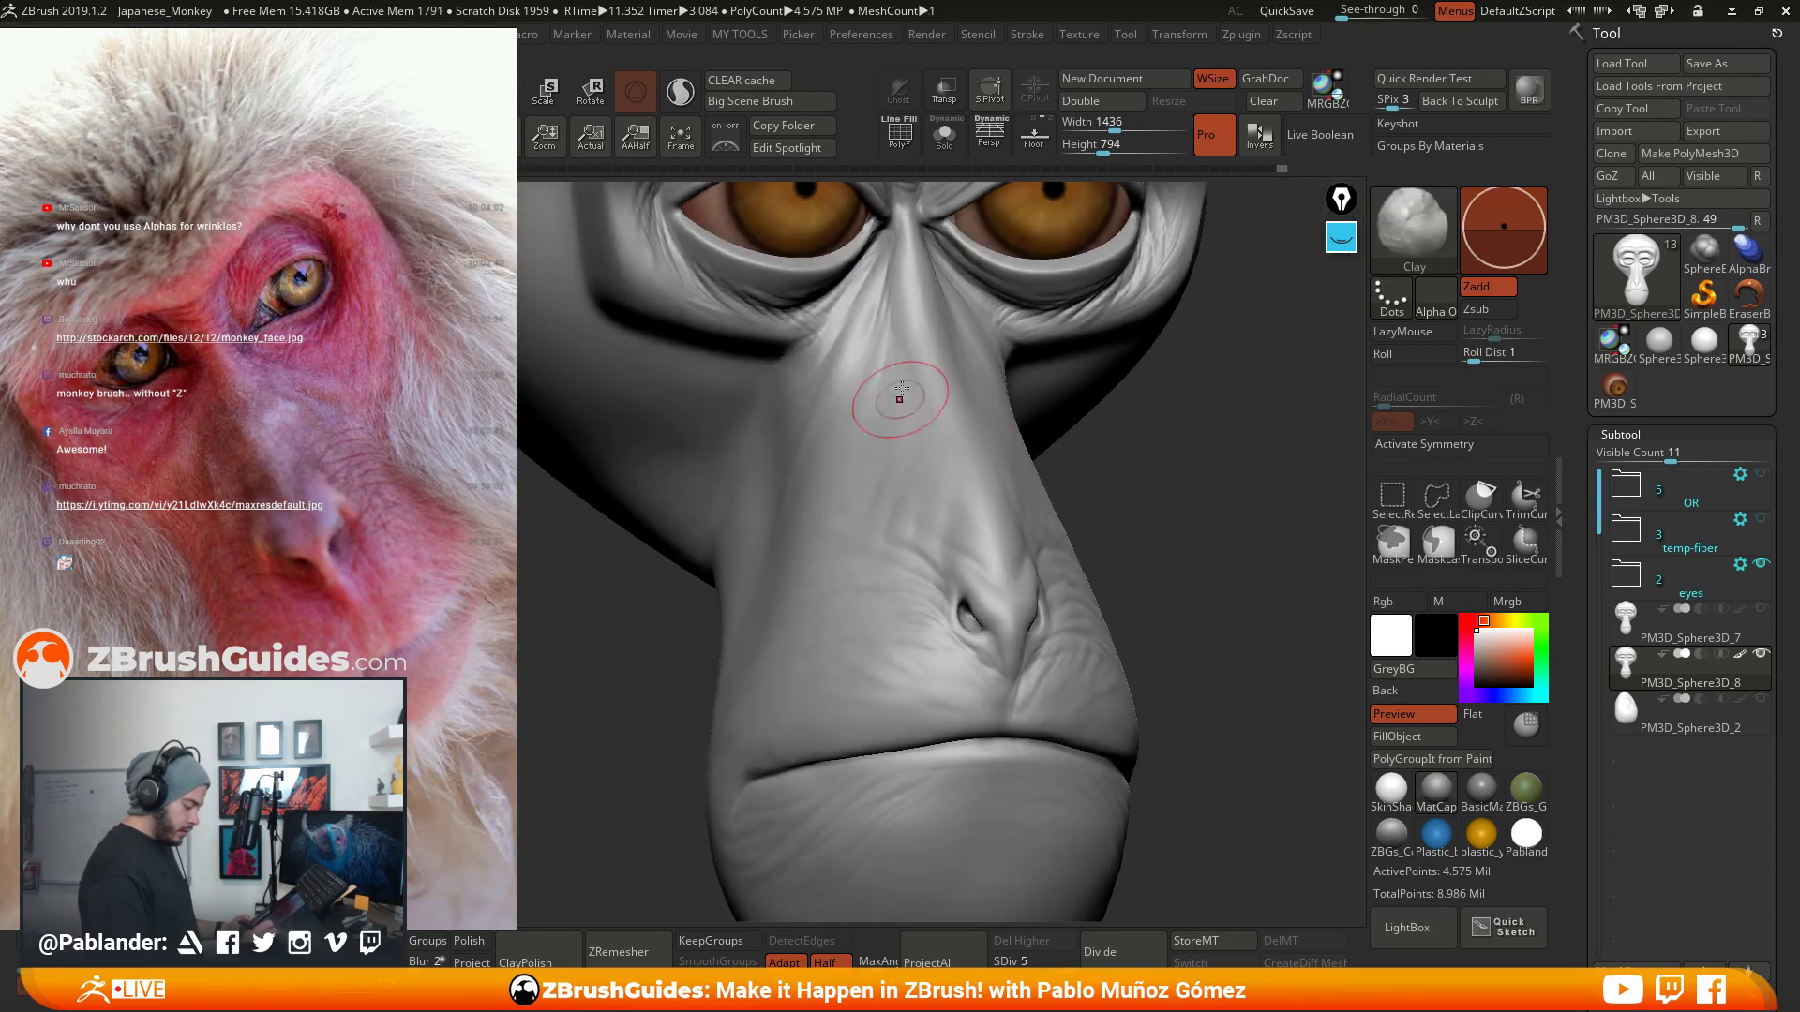
shift+right_drag(891, 390, 981, 475)
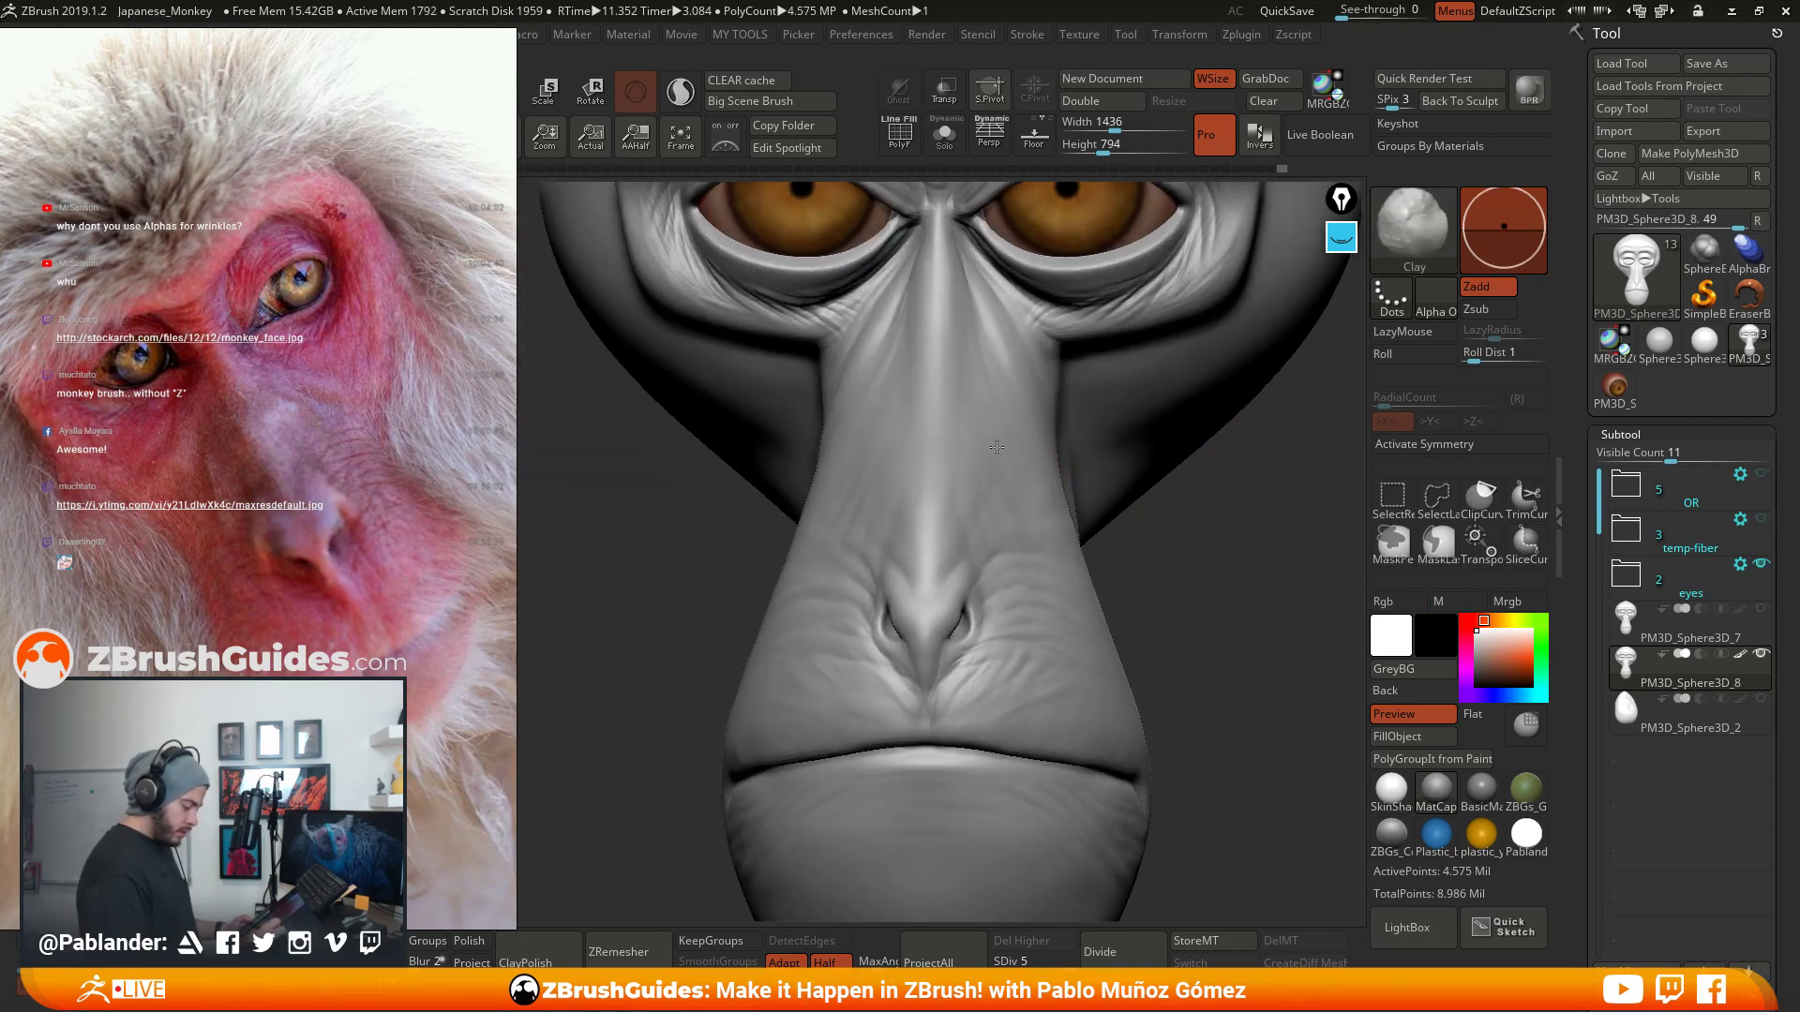
- Add subtle surface variation to the chin below the lower lip with the Clay brush and soften it
mouse_move(1177, 604)
ctrl+right_down()
mouse_move(1180, 550)
mouse_move(1162, 561)
ctrl+right_up()
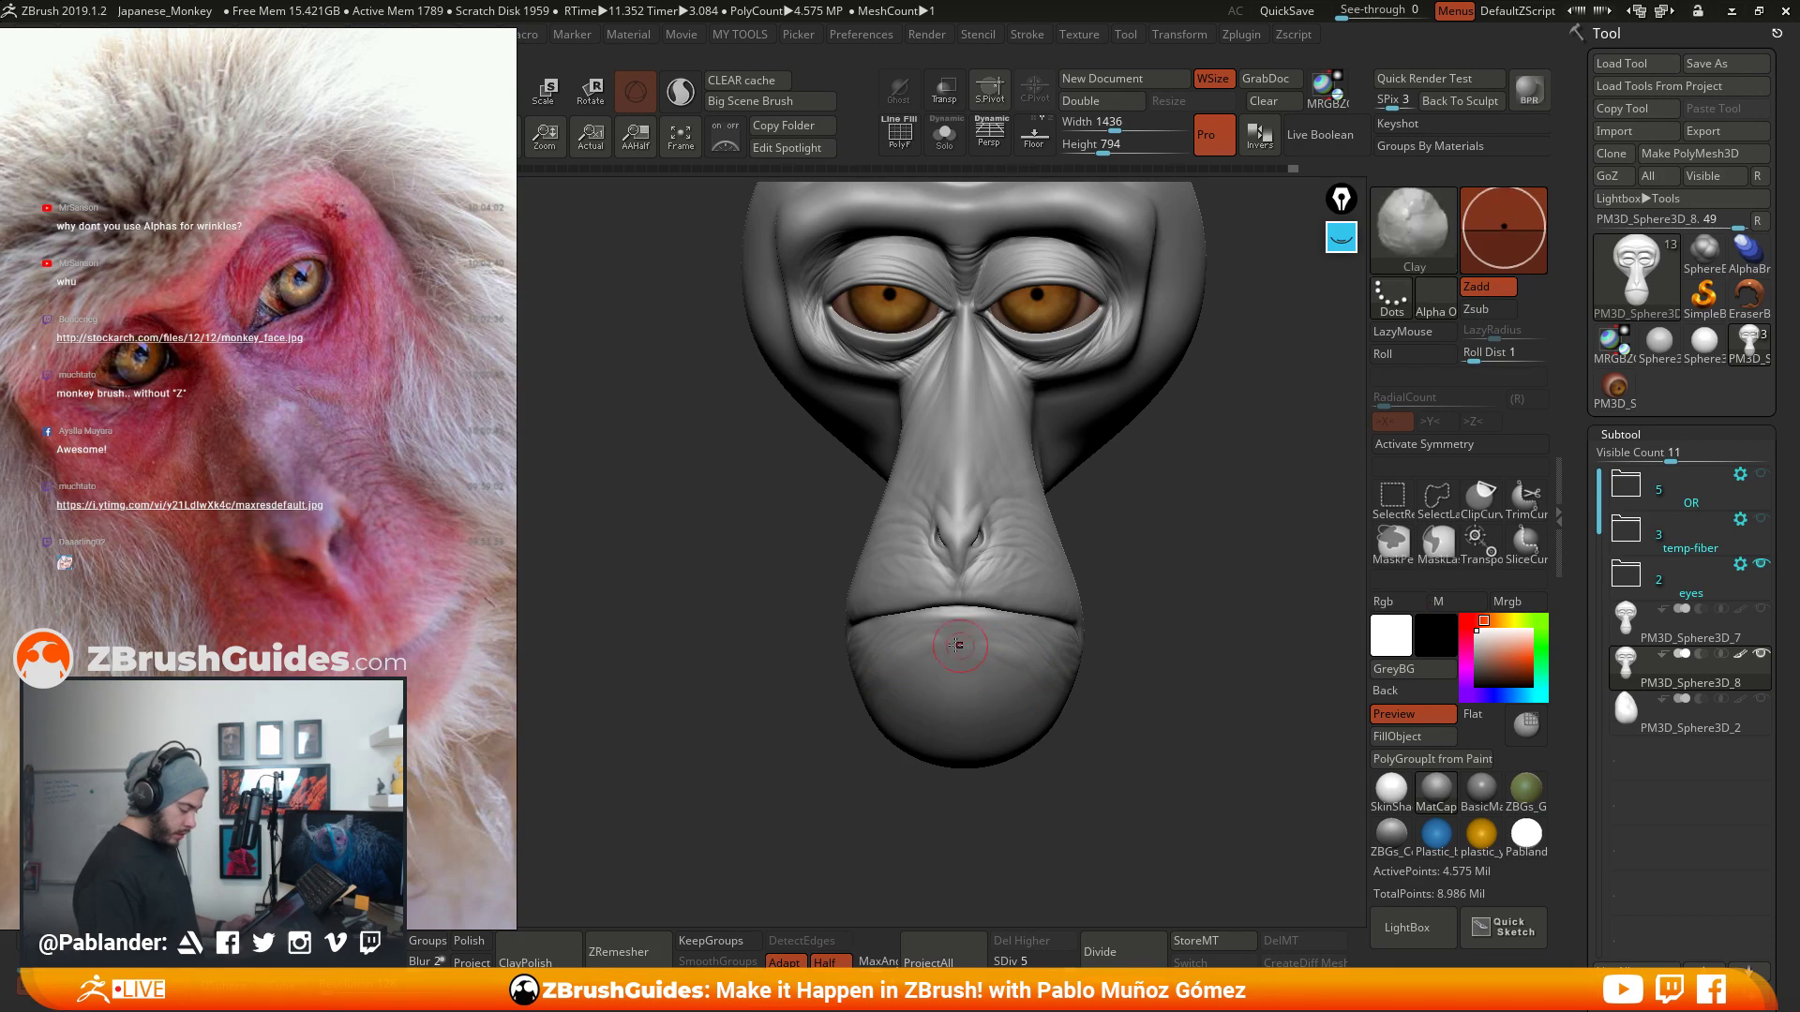
mouse_move(928, 641)
ctrl+right_down()
mouse_move(964, 667)
mouse_move(943, 639)
ctrl+right_up()
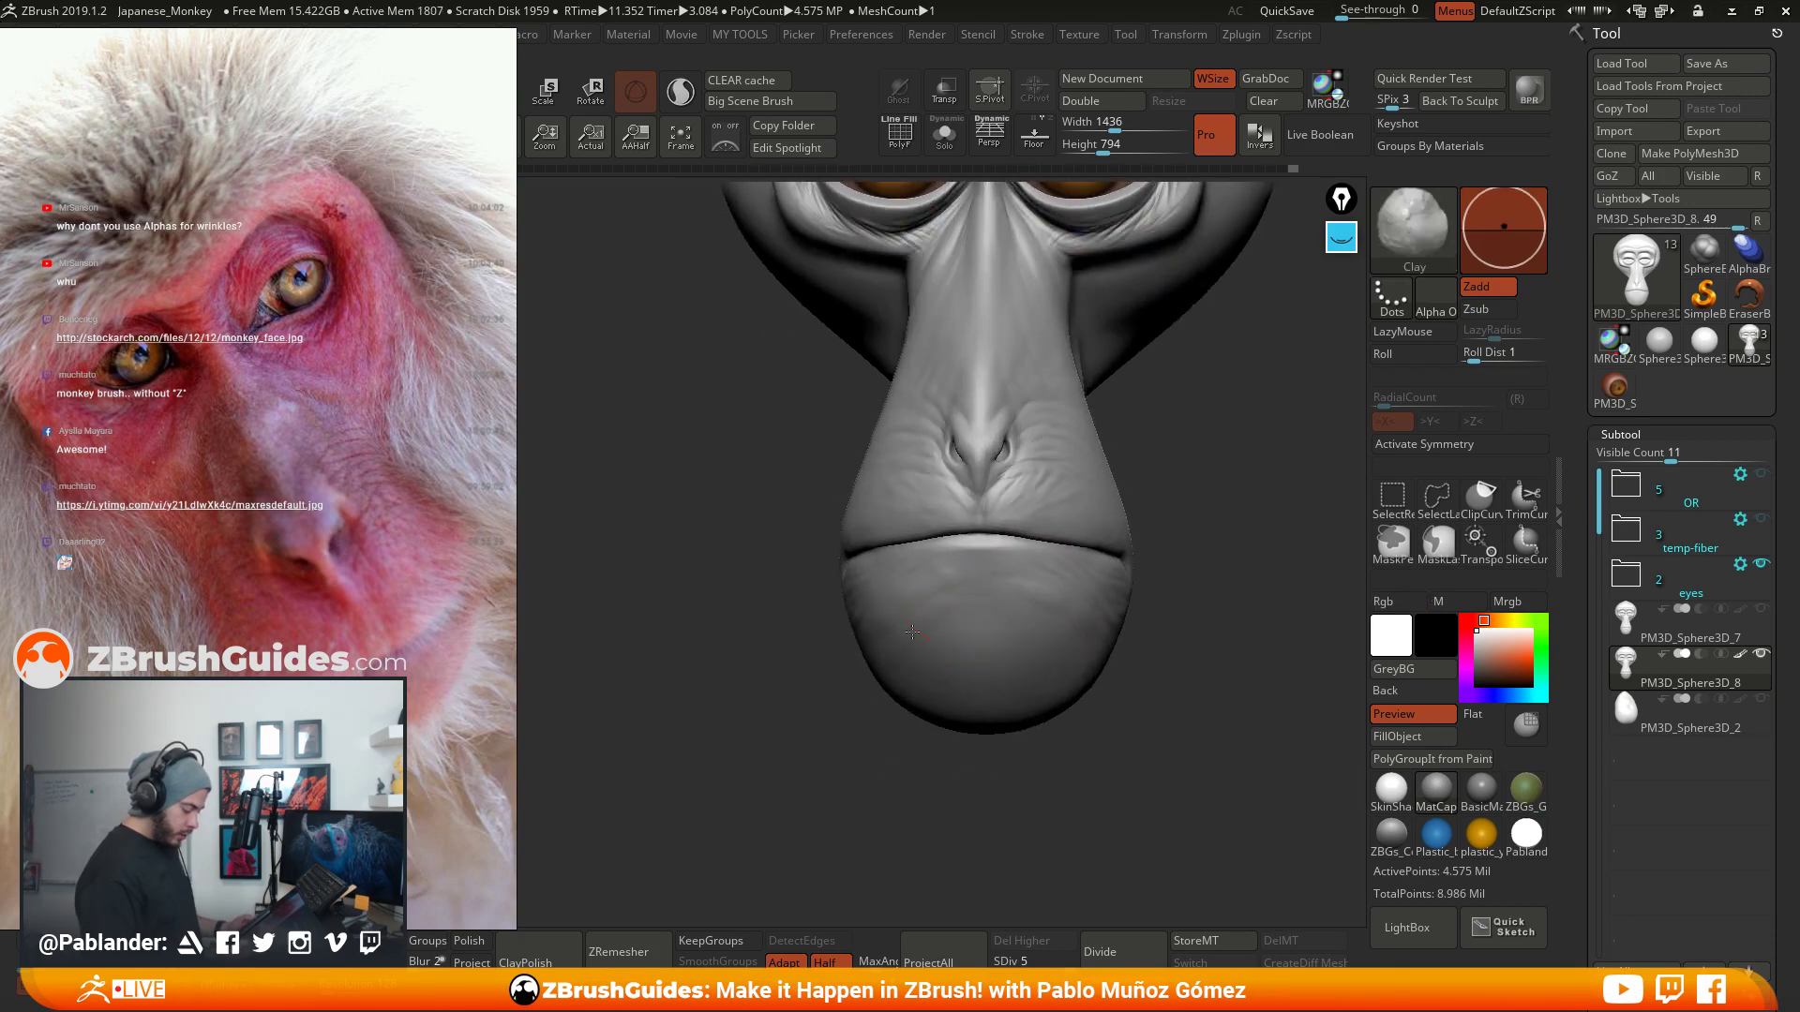
key(shift)
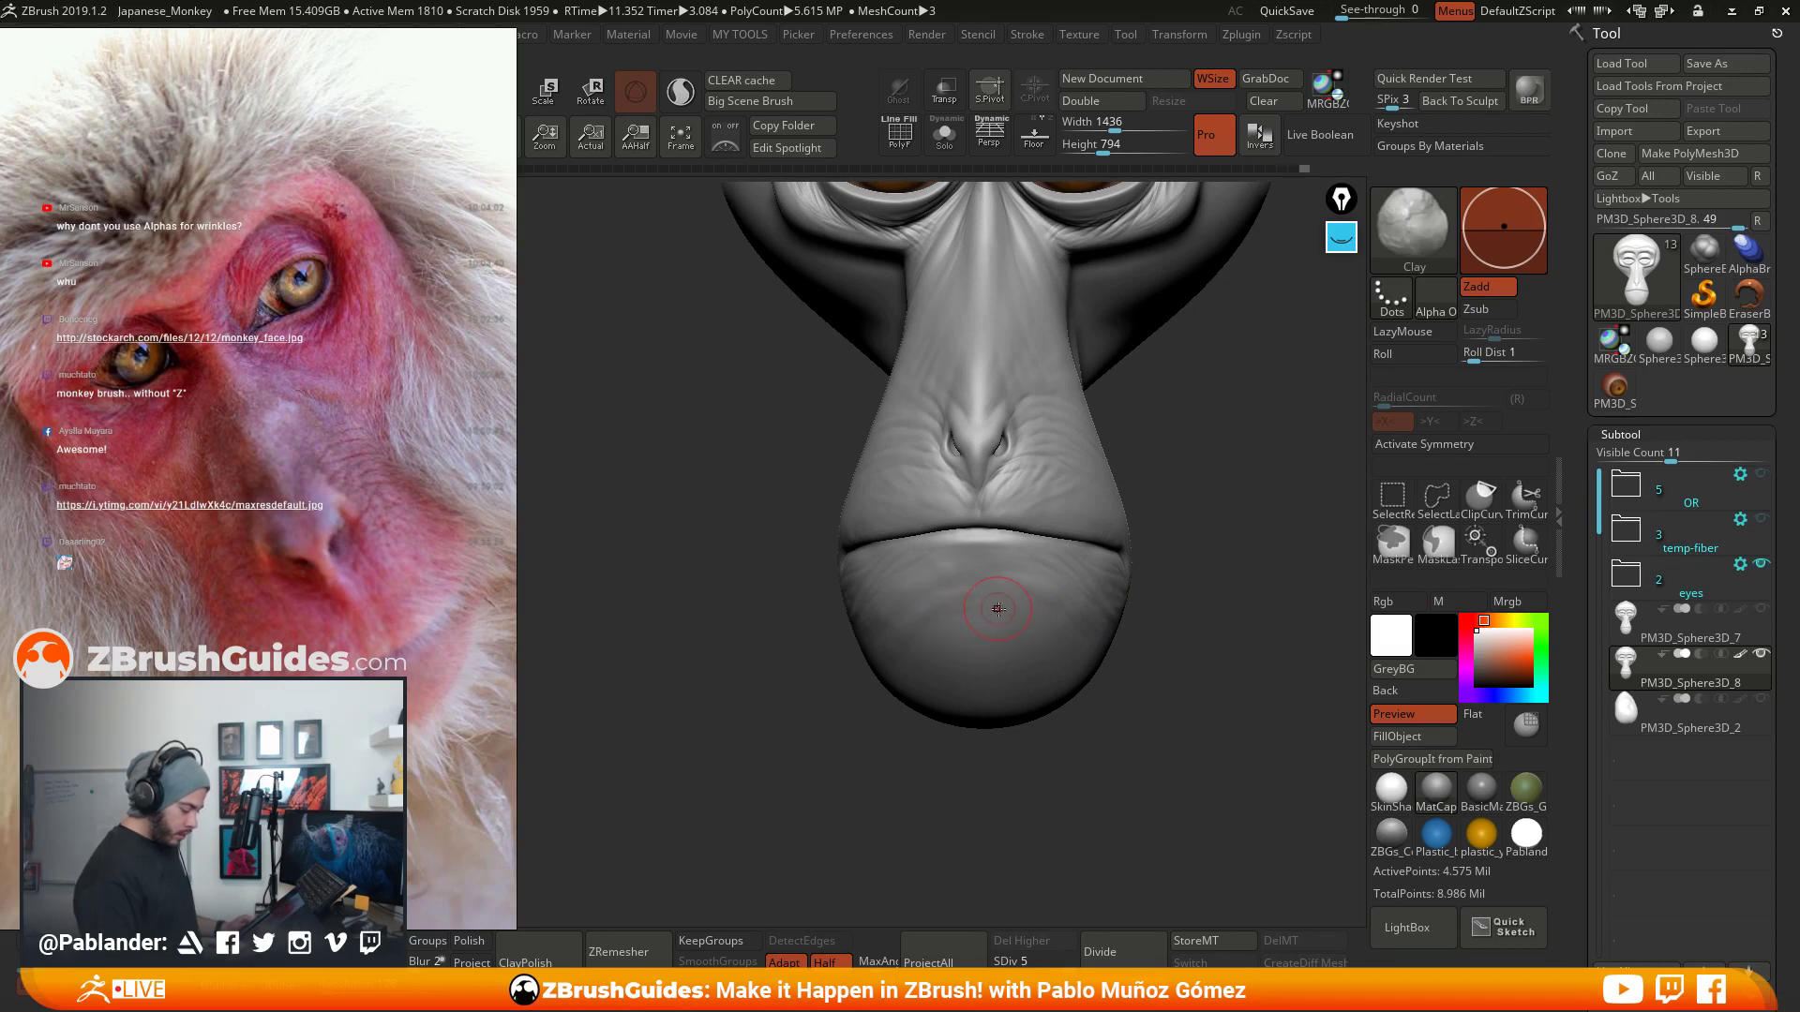
key(shift)
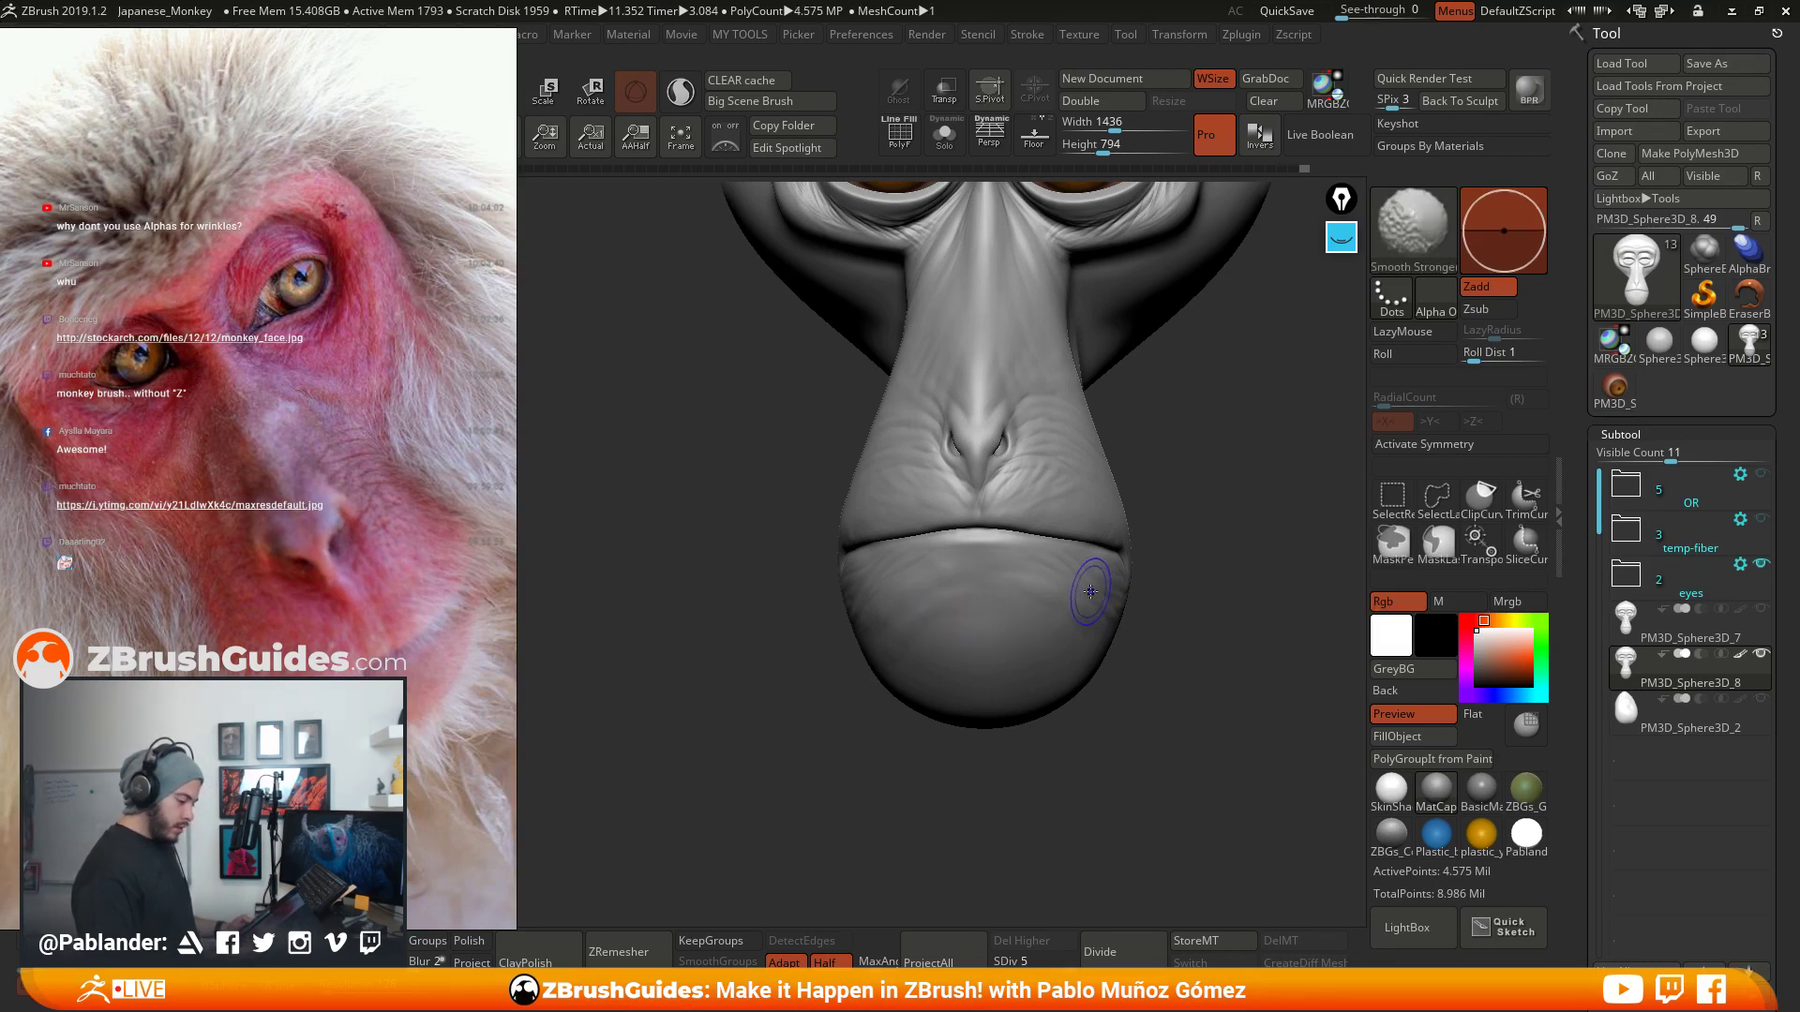
mouse_move(1202, 556)
alt+mouse_down()
mouse_move(1198, 502)
mouse_move(1166, 604)
alt+mouse_up()
- Review the whole monkey head from the front and several angles, and quick-save the project
alt+drag(1155, 597, 1117, 554)
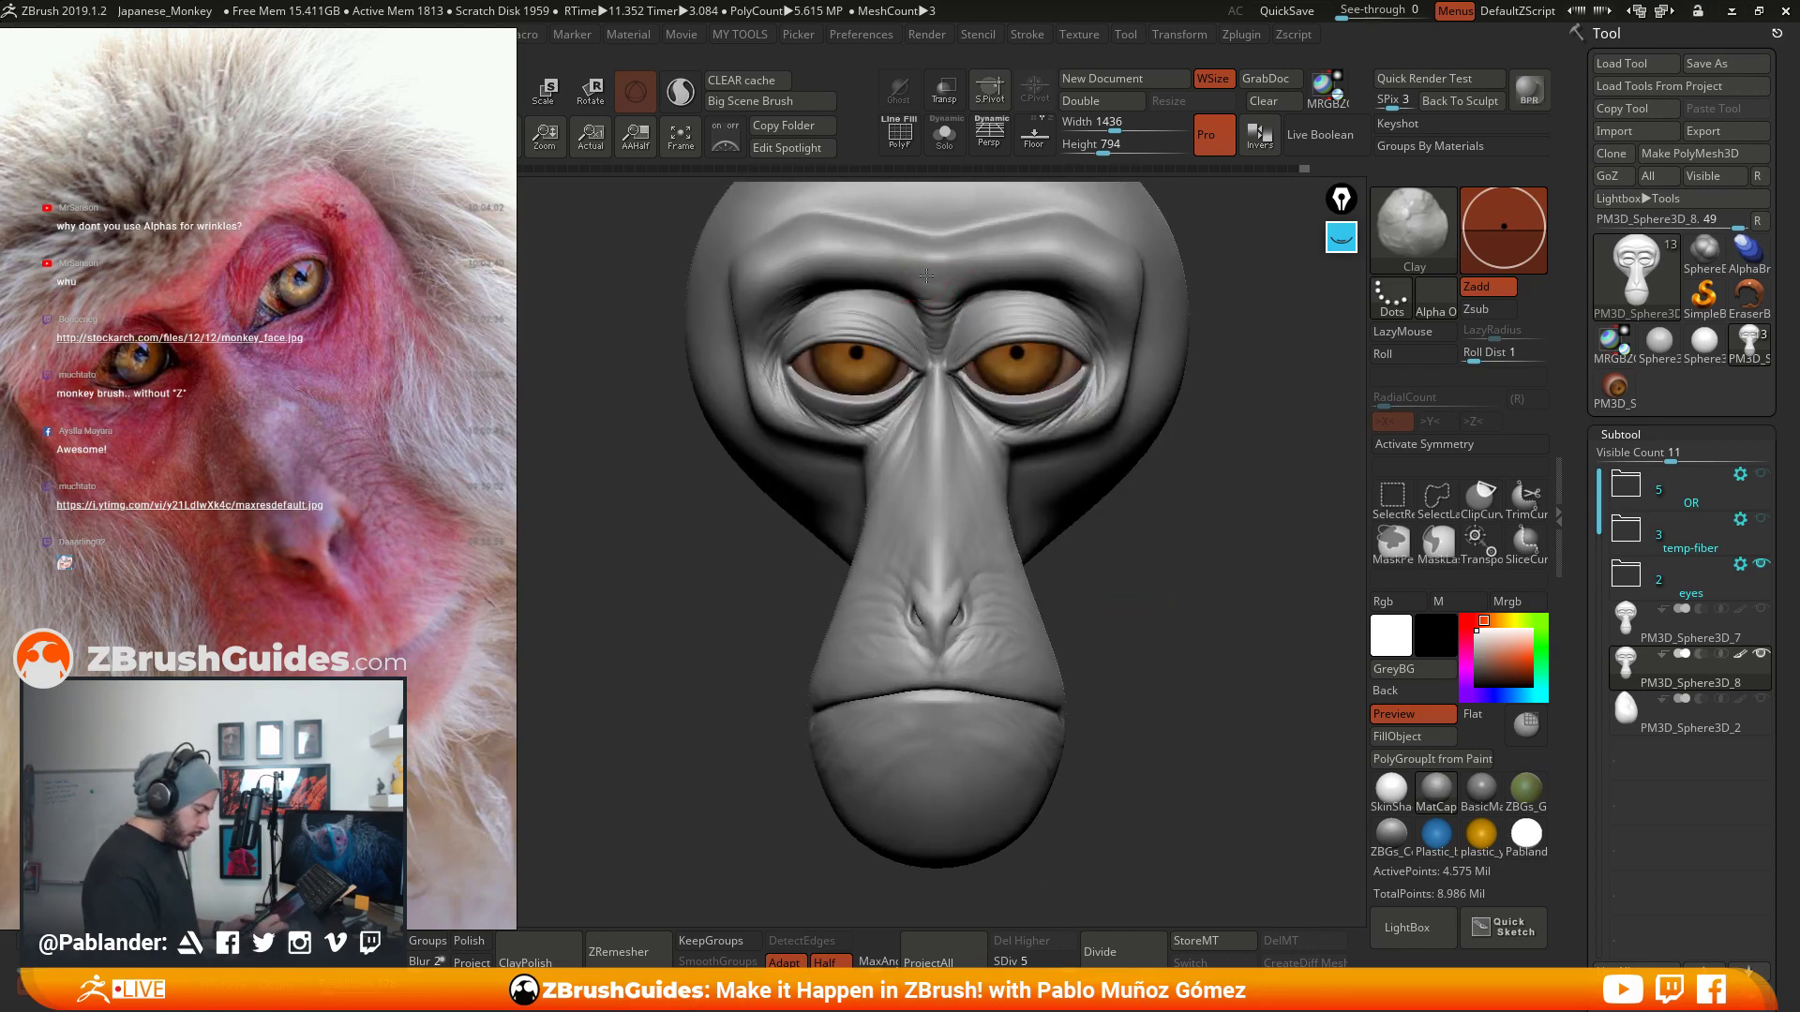
key(shift)
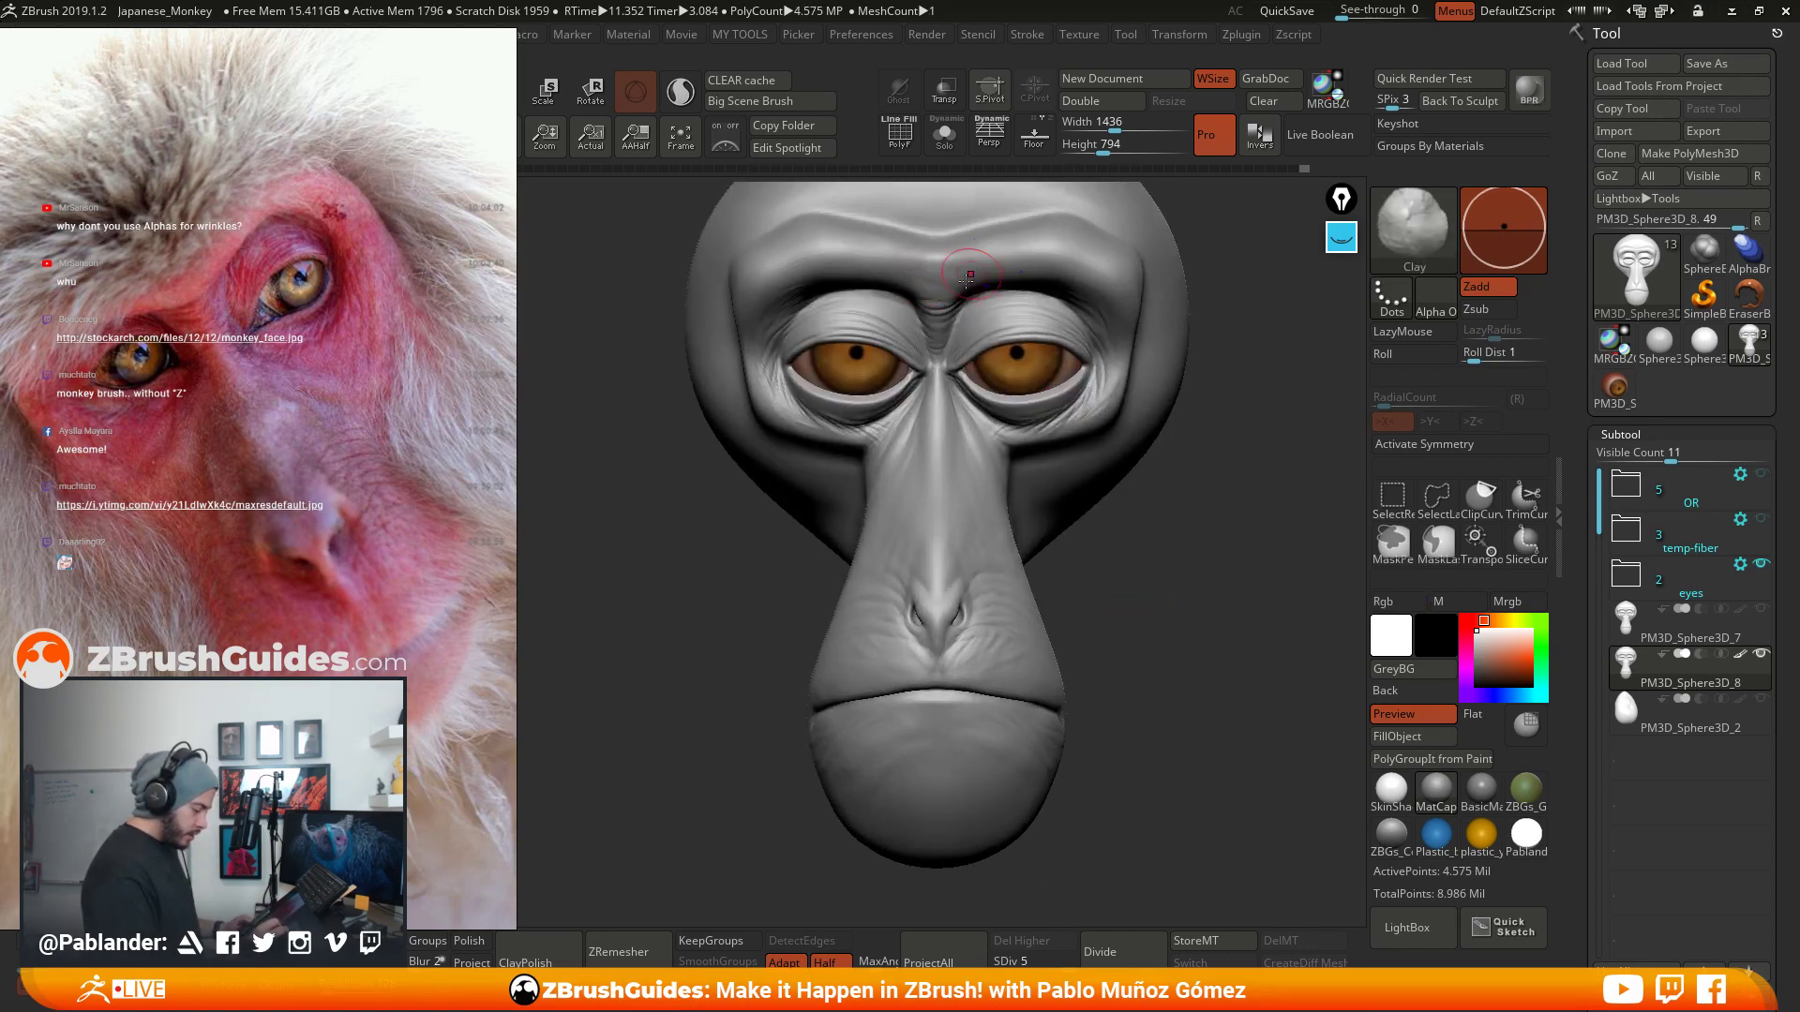
drag(1149, 612, 1129, 560)
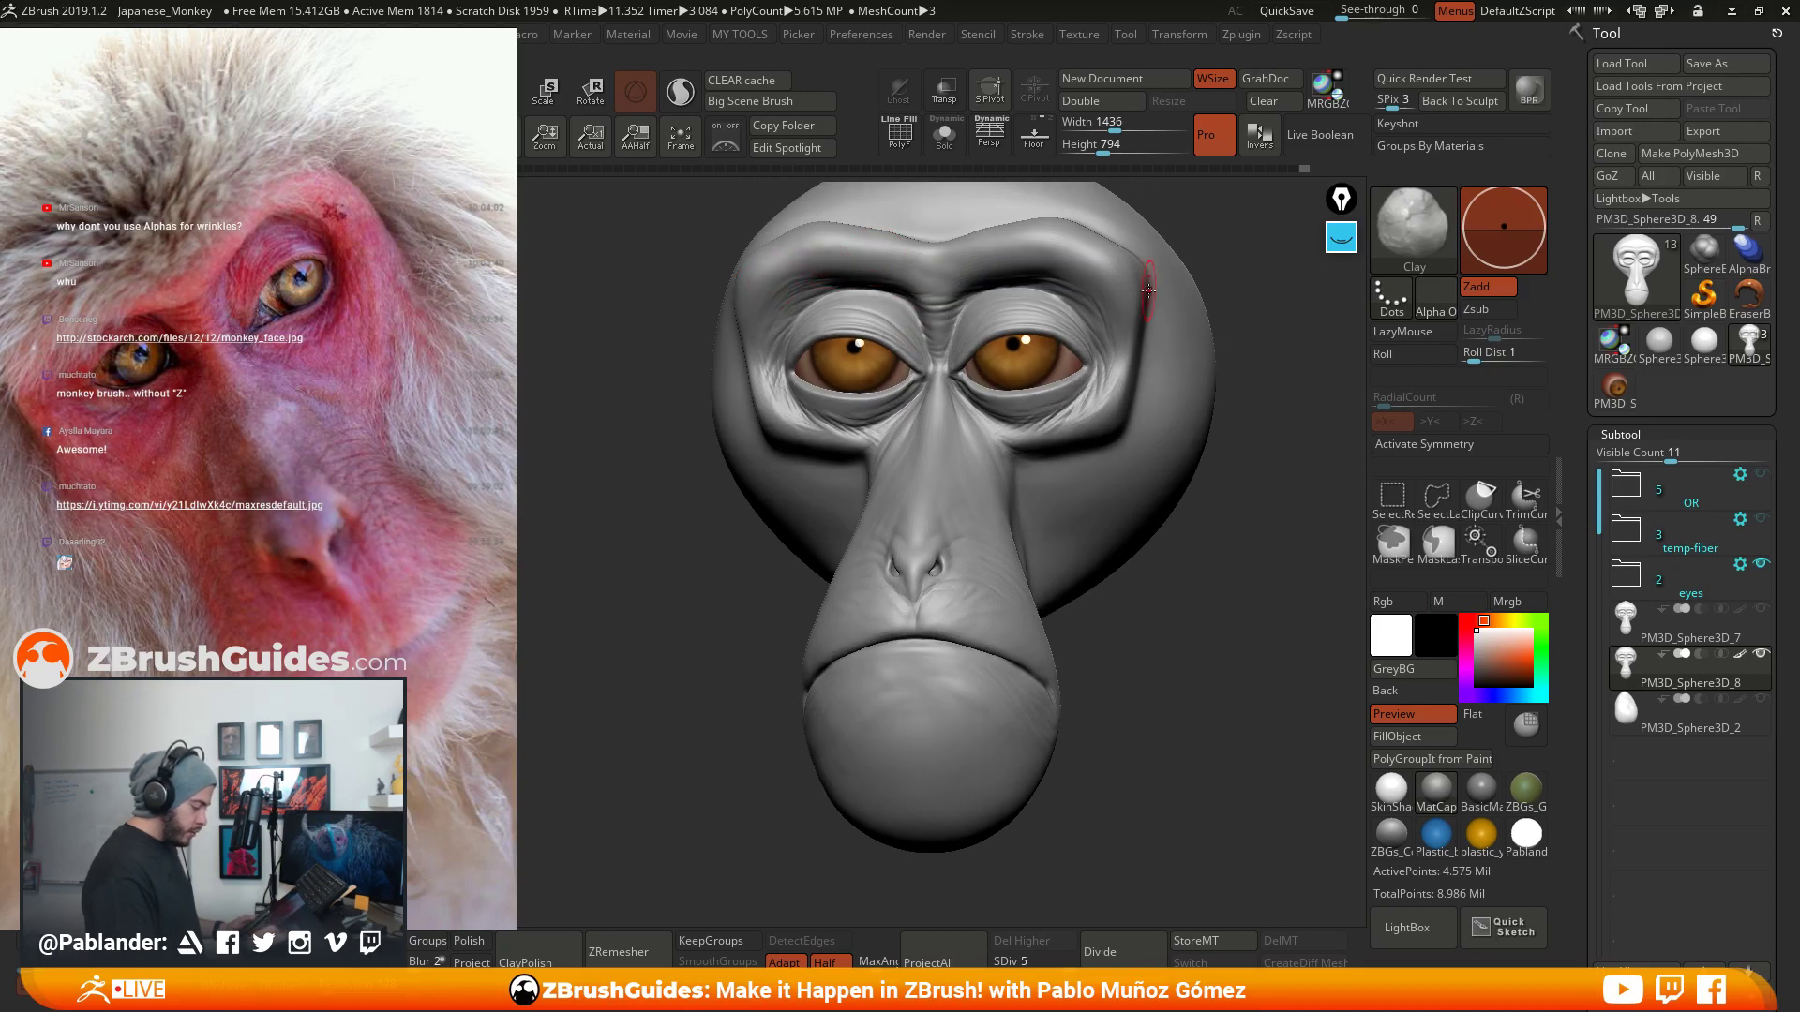
key(shift)
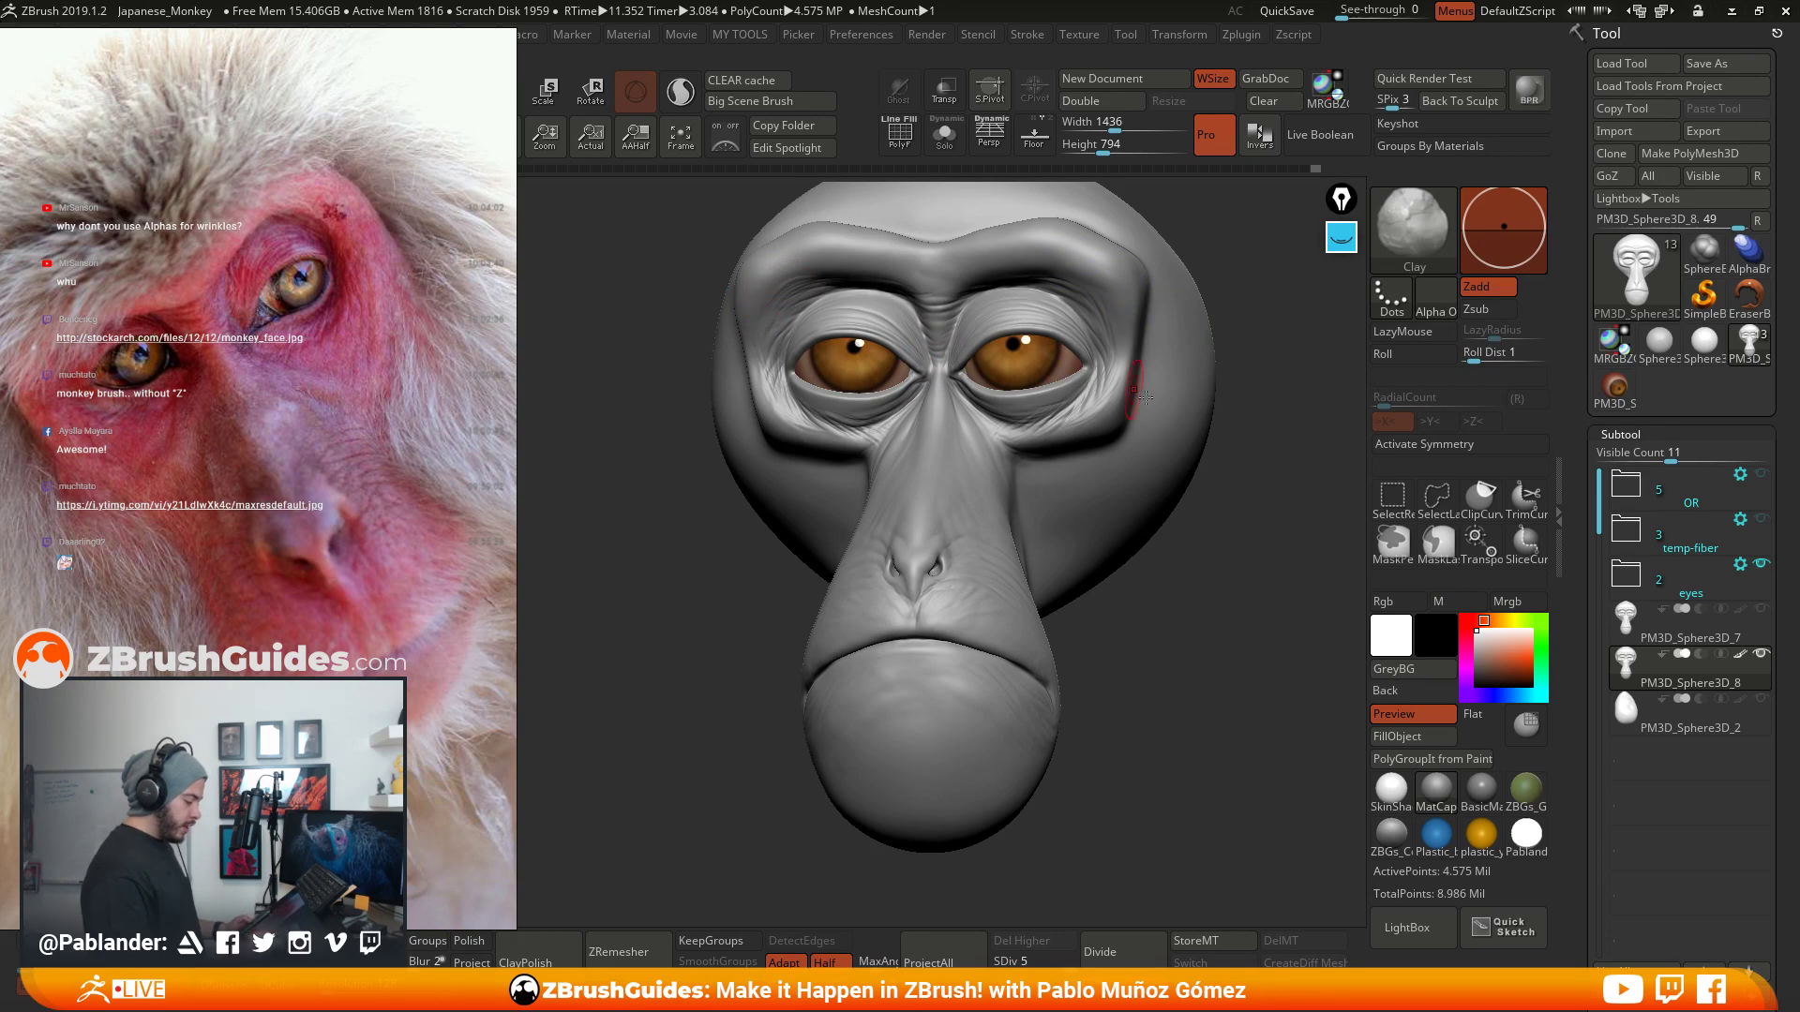
drag(1187, 478, 1133, 602)
drag(1152, 540, 1156, 551)
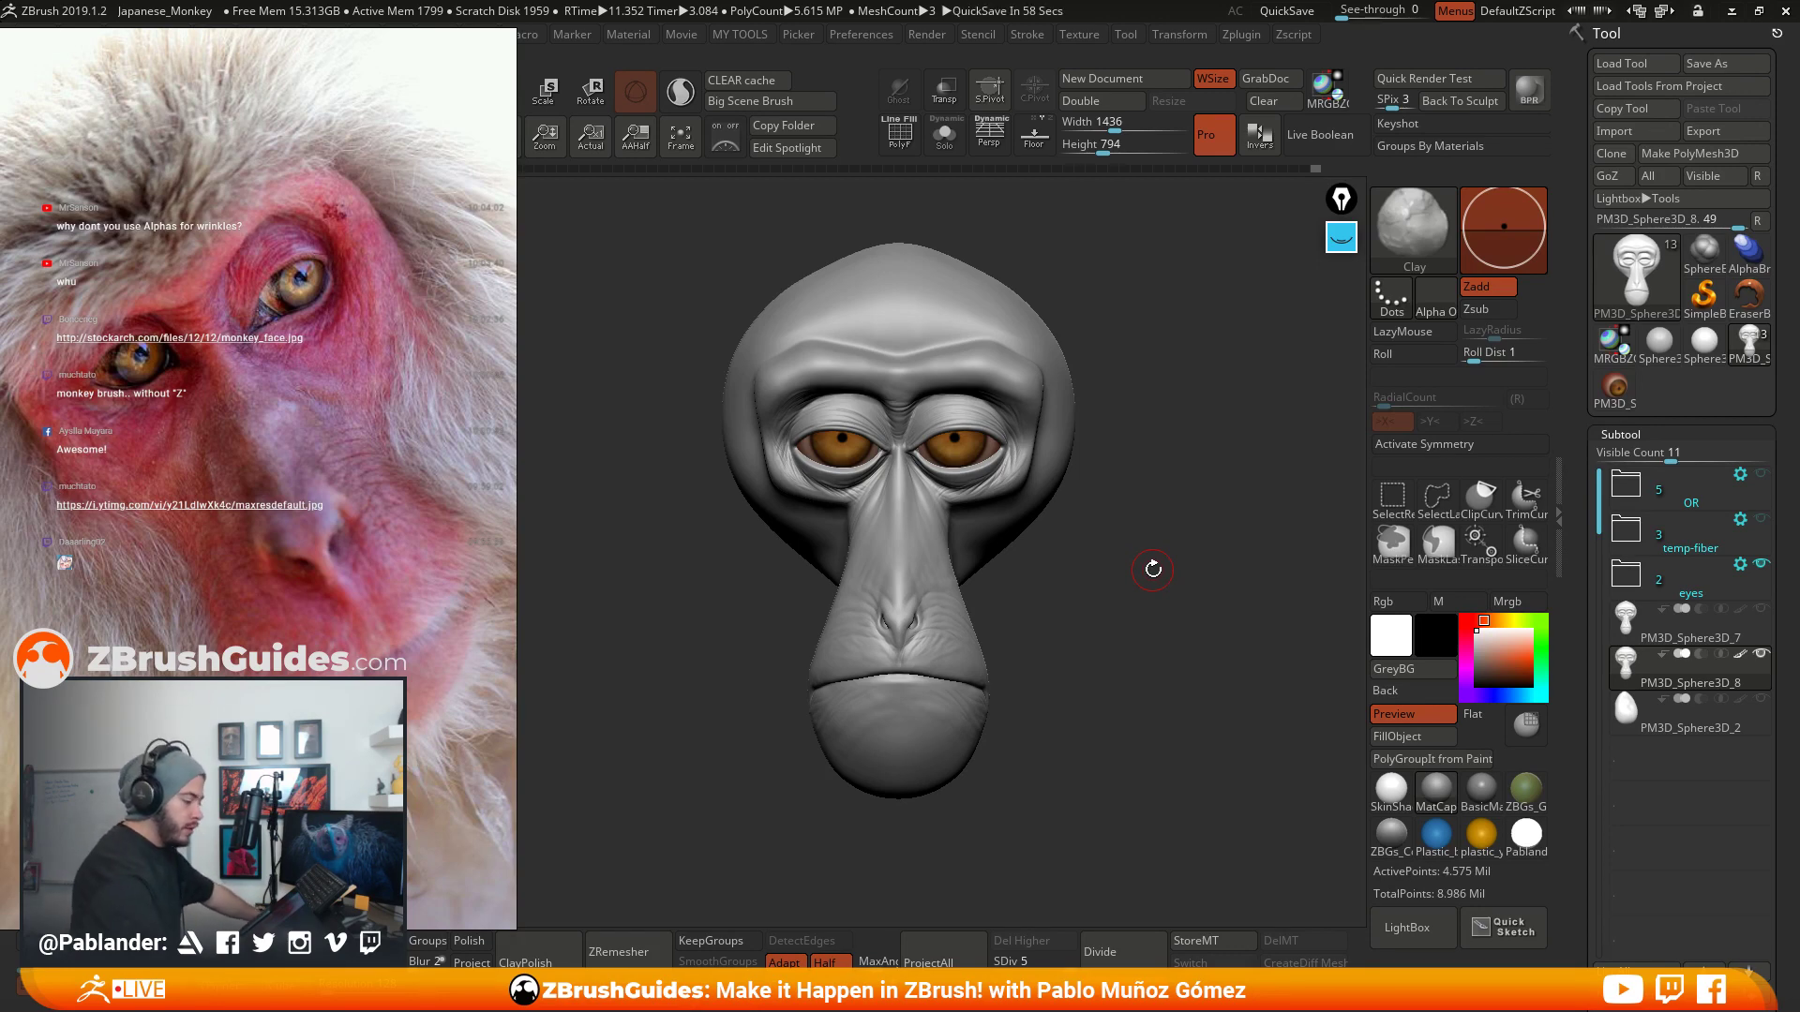
click(1287, 11)
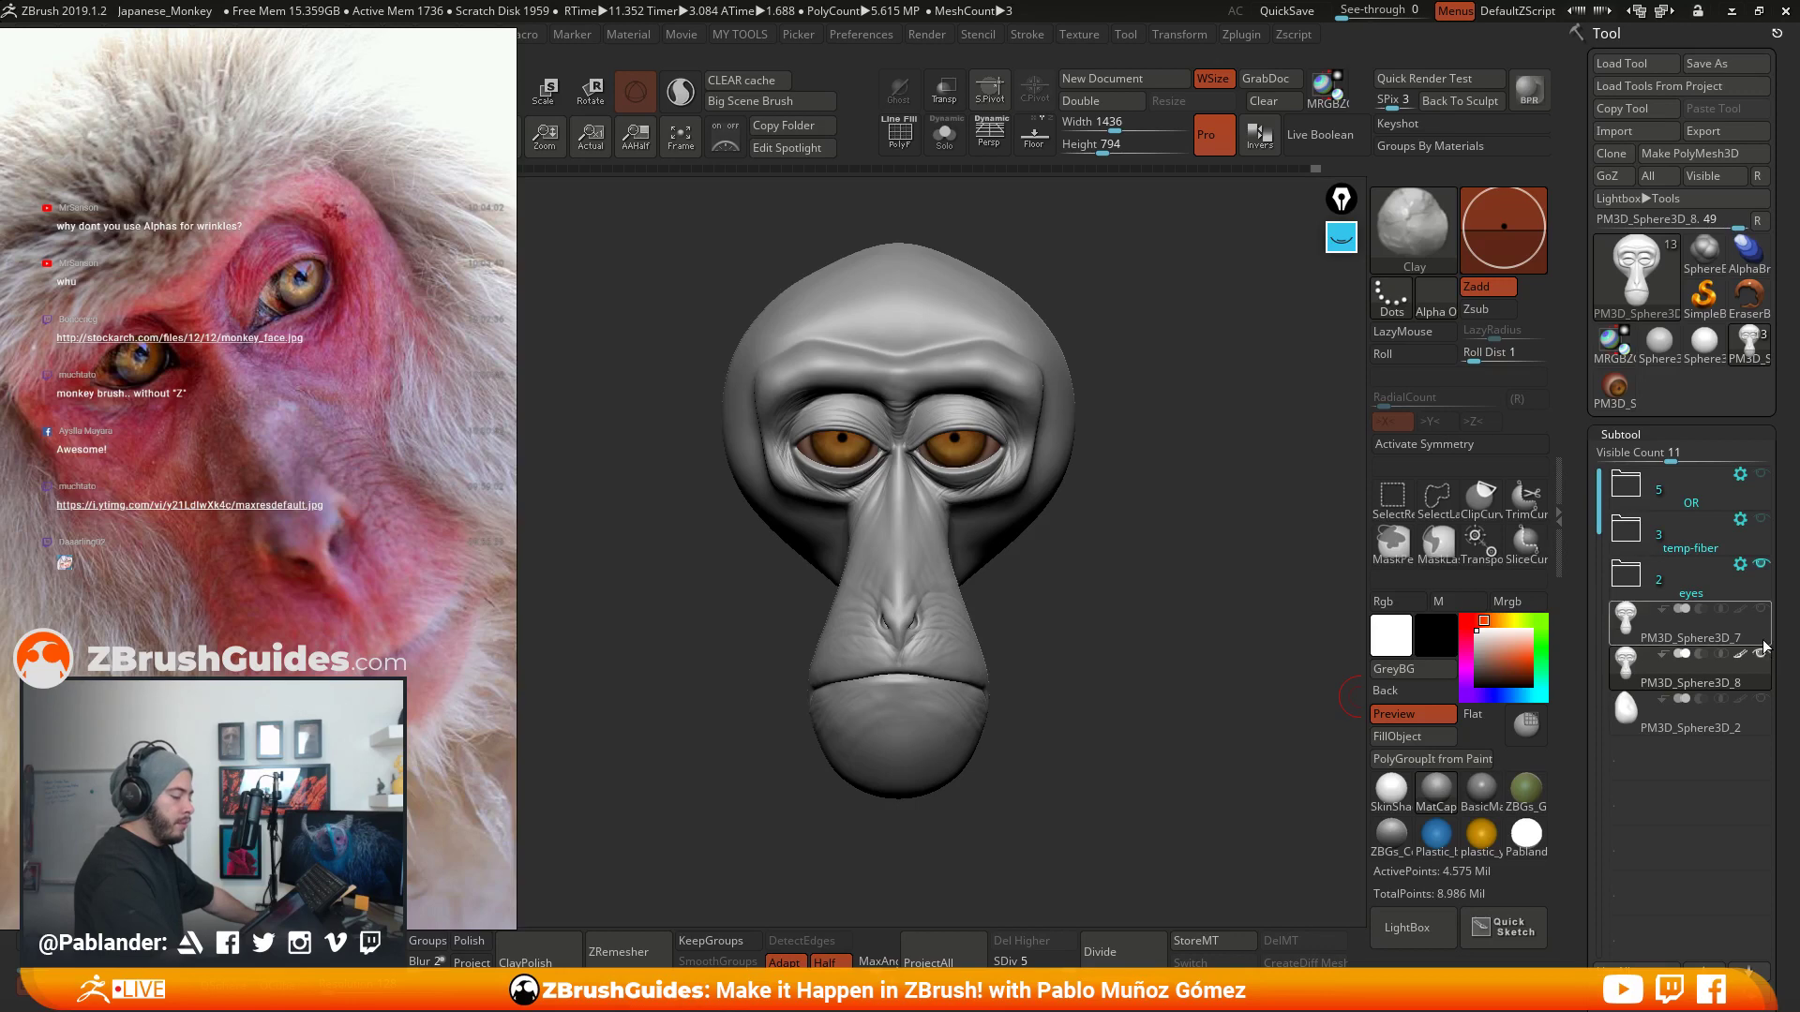
- Move the monkey photo reference off the canvas to leave the full sculpting view clear
mouse_move(1756, 621)
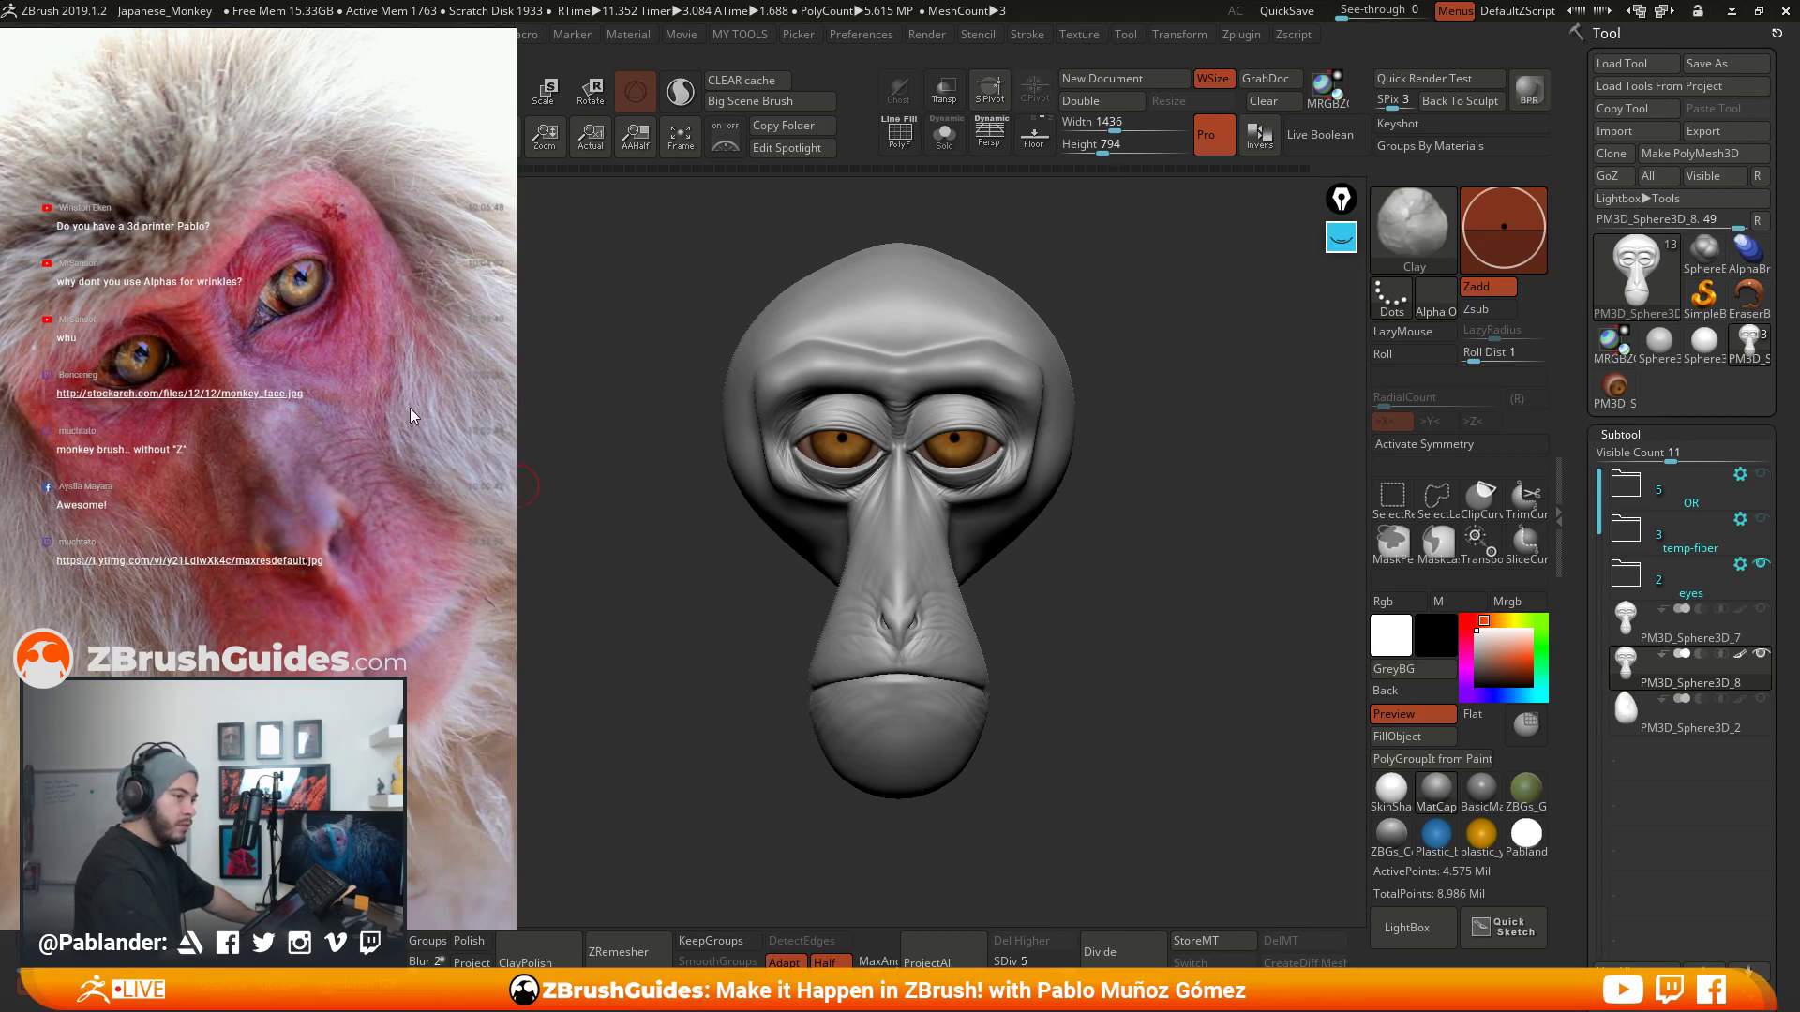
right_drag(409, 408, 0, 380)
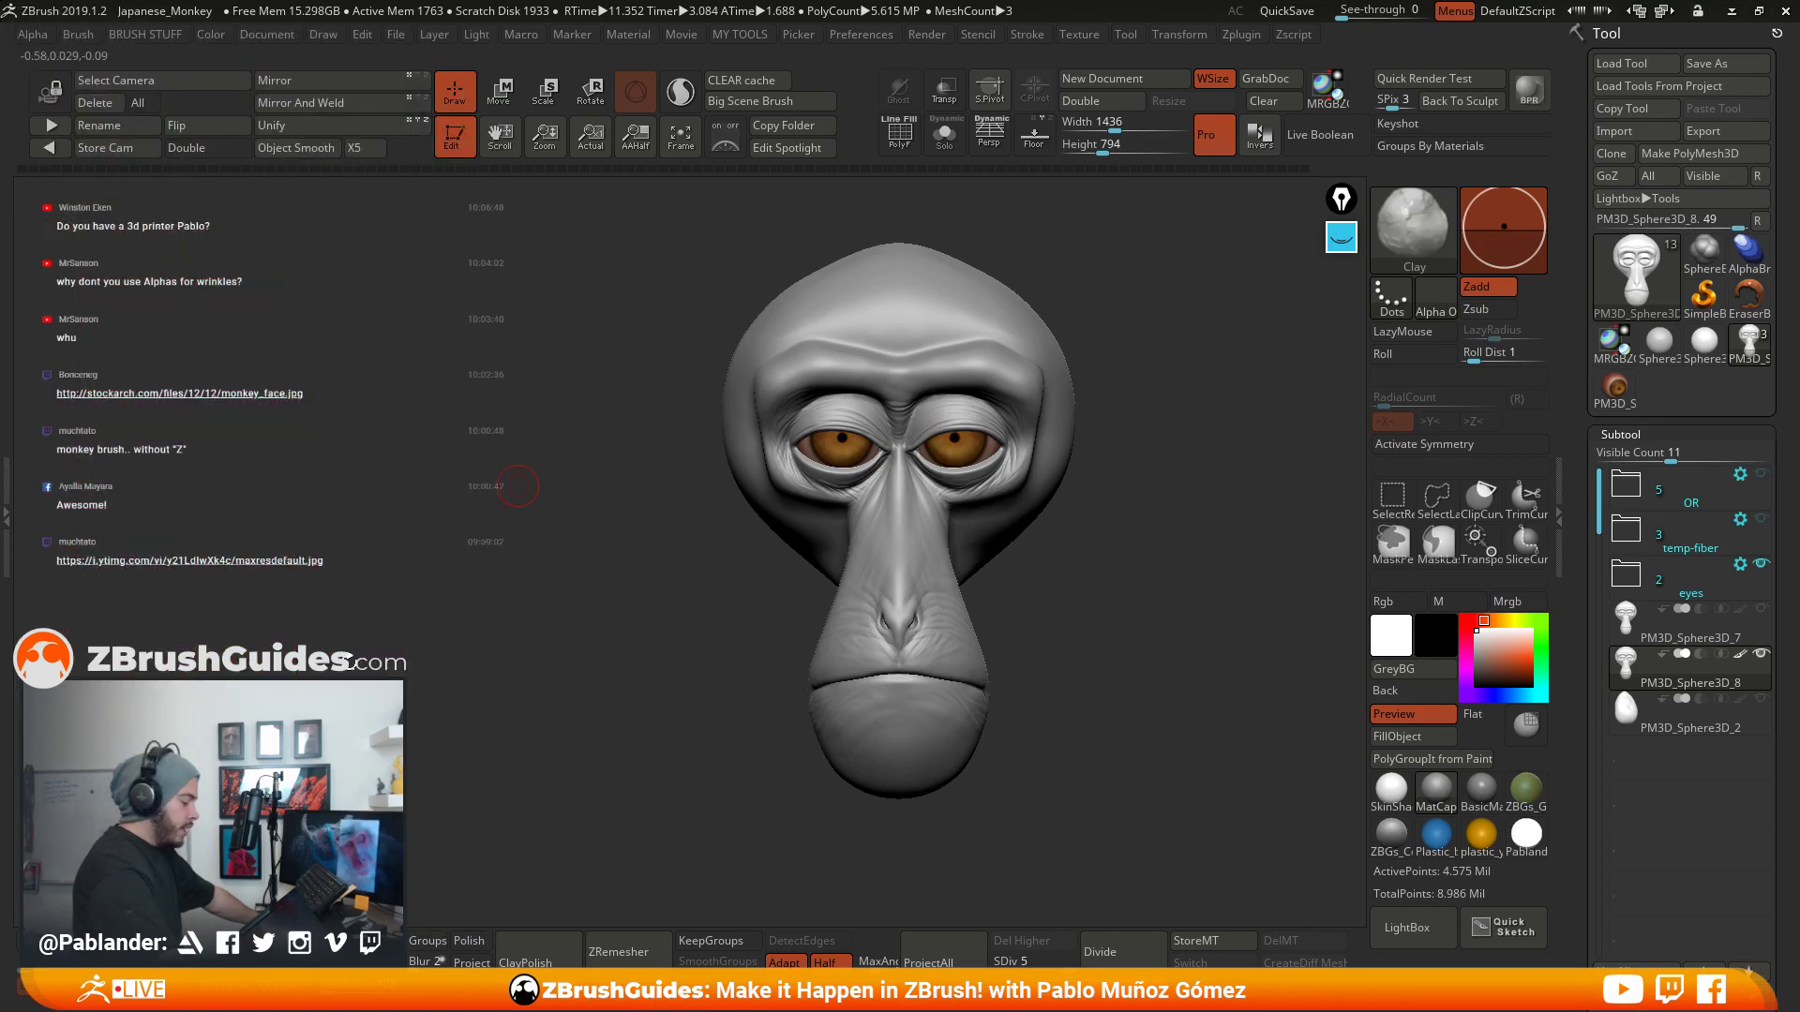
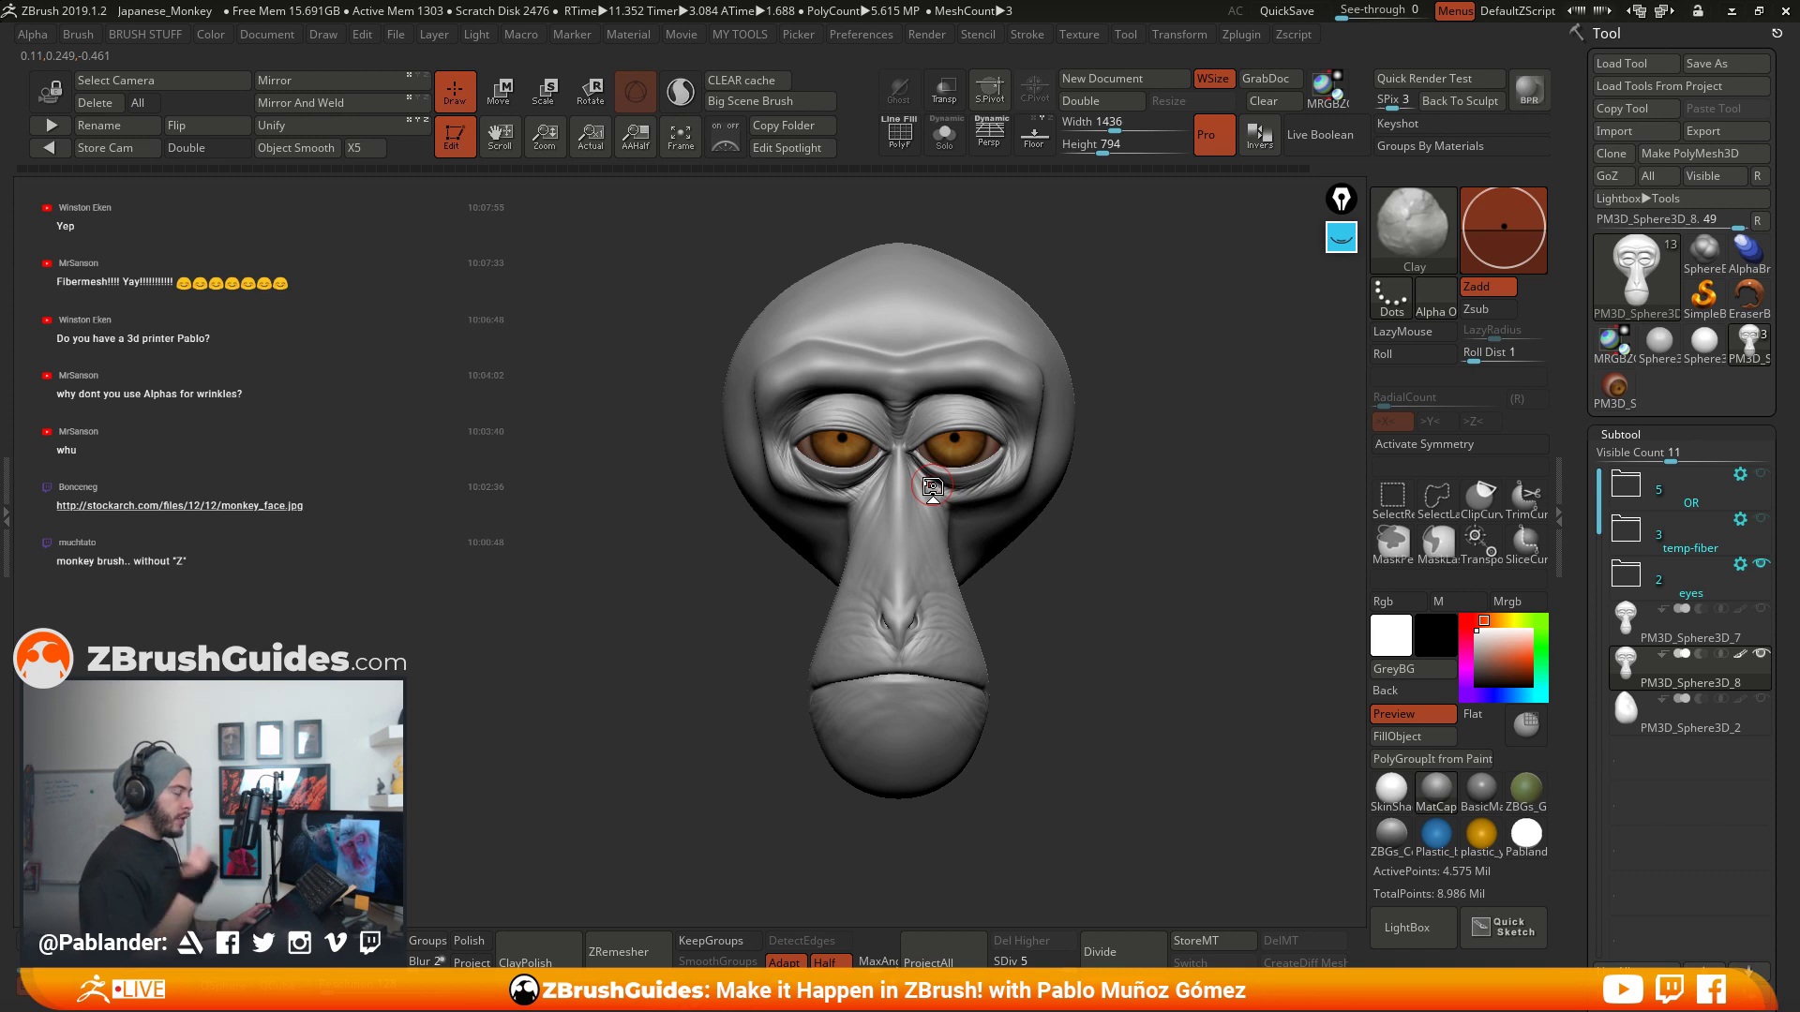
mouse_move(1104, 603)
mouse_down()
mouse_move(1124, 583)
mouse_move(1092, 610)
mouse_up()
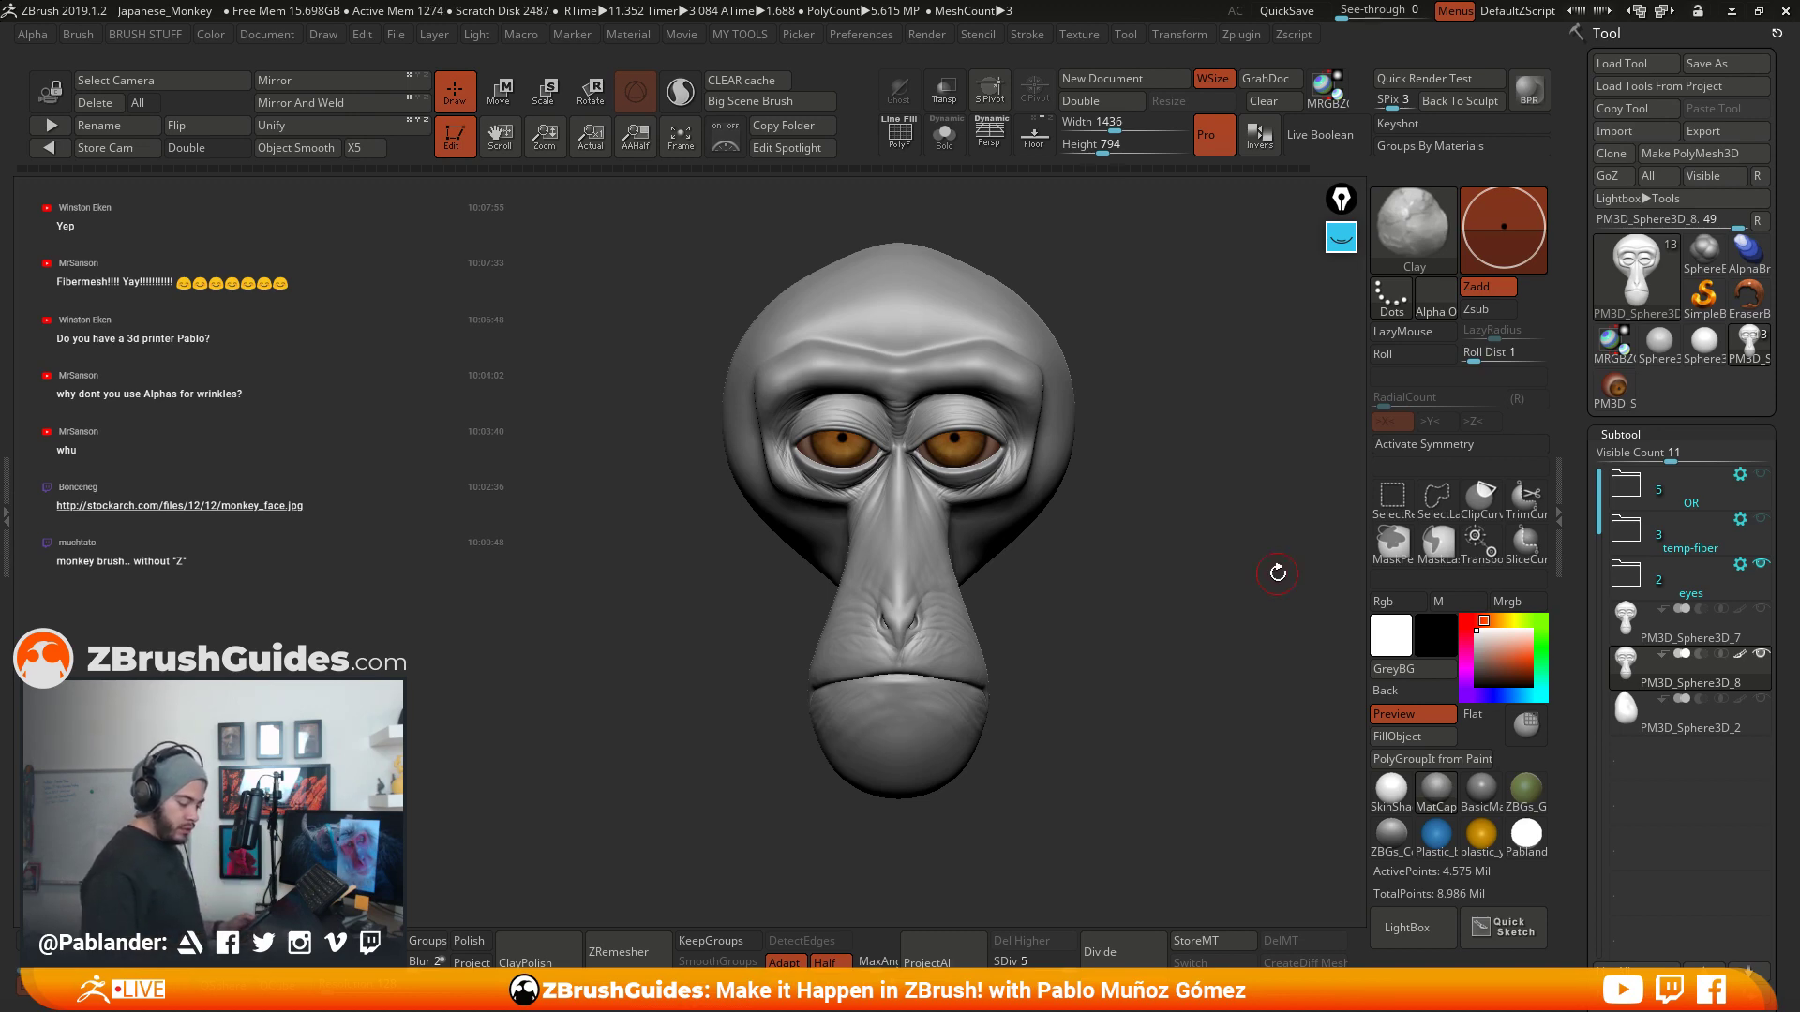
- Examine the brushes in LightBox's Skin folder and close the browser
click(1407, 927)
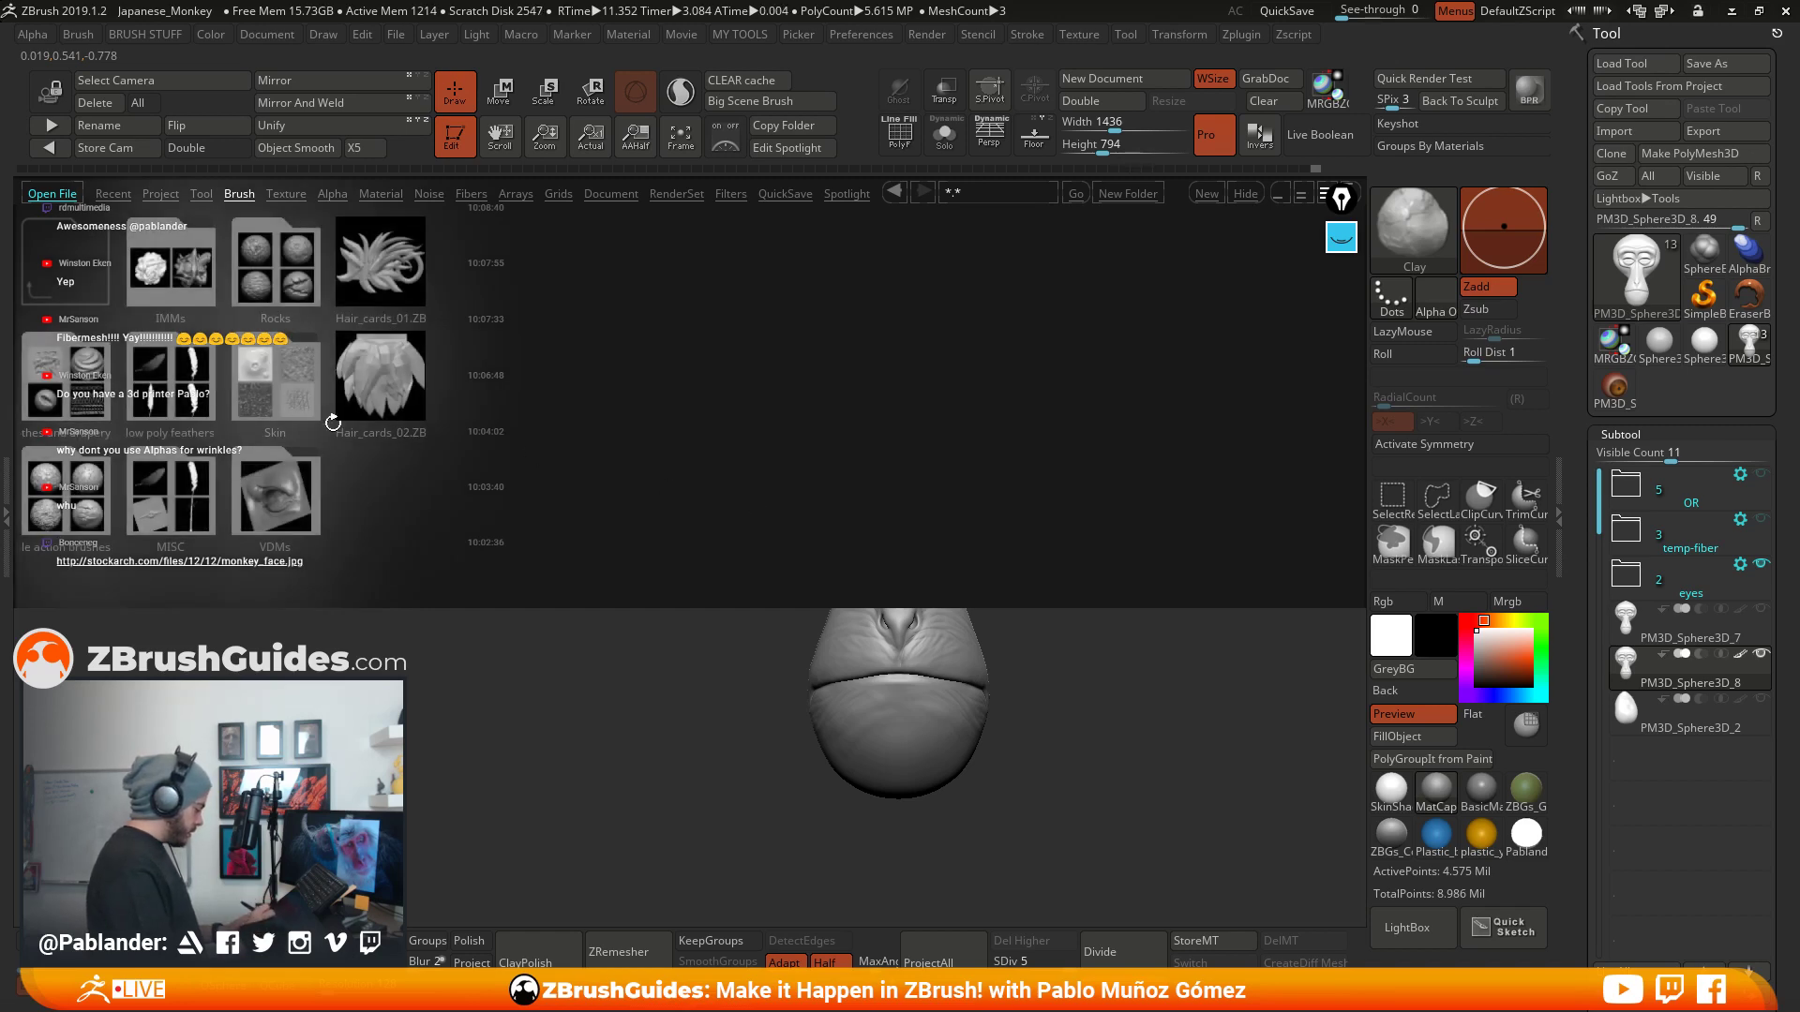
double_click(285, 394)
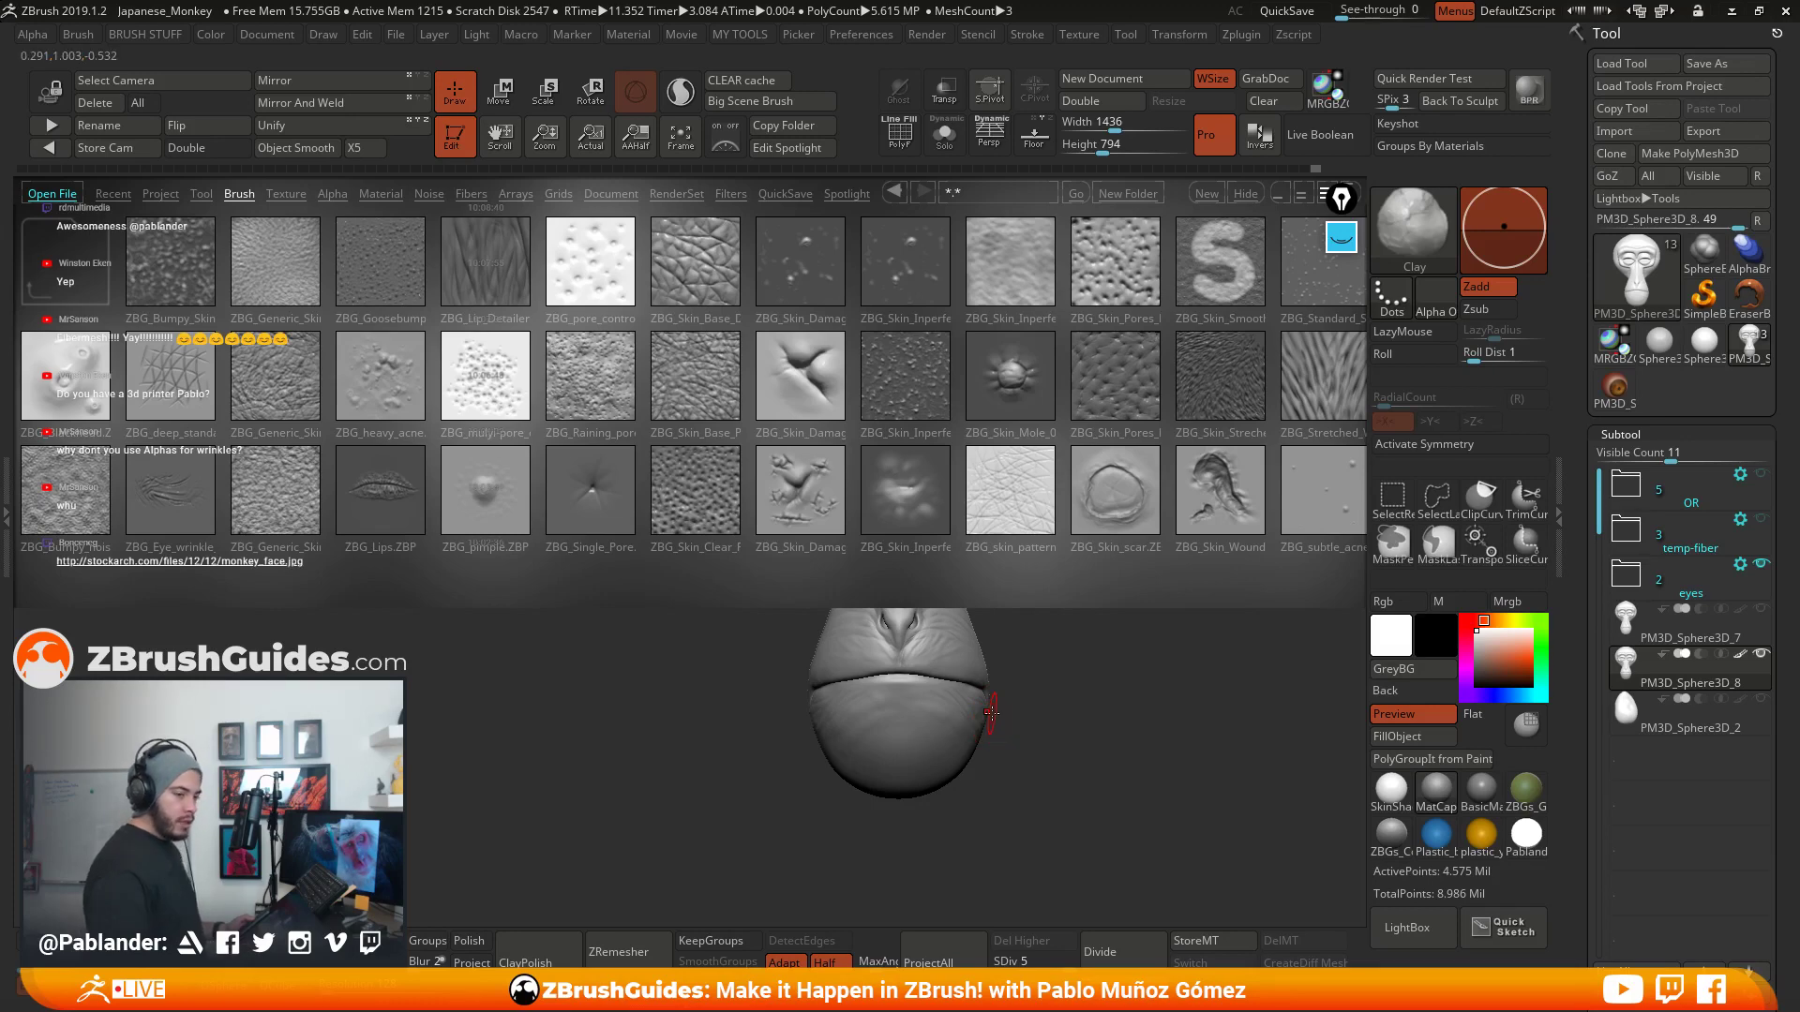
click(1414, 934)
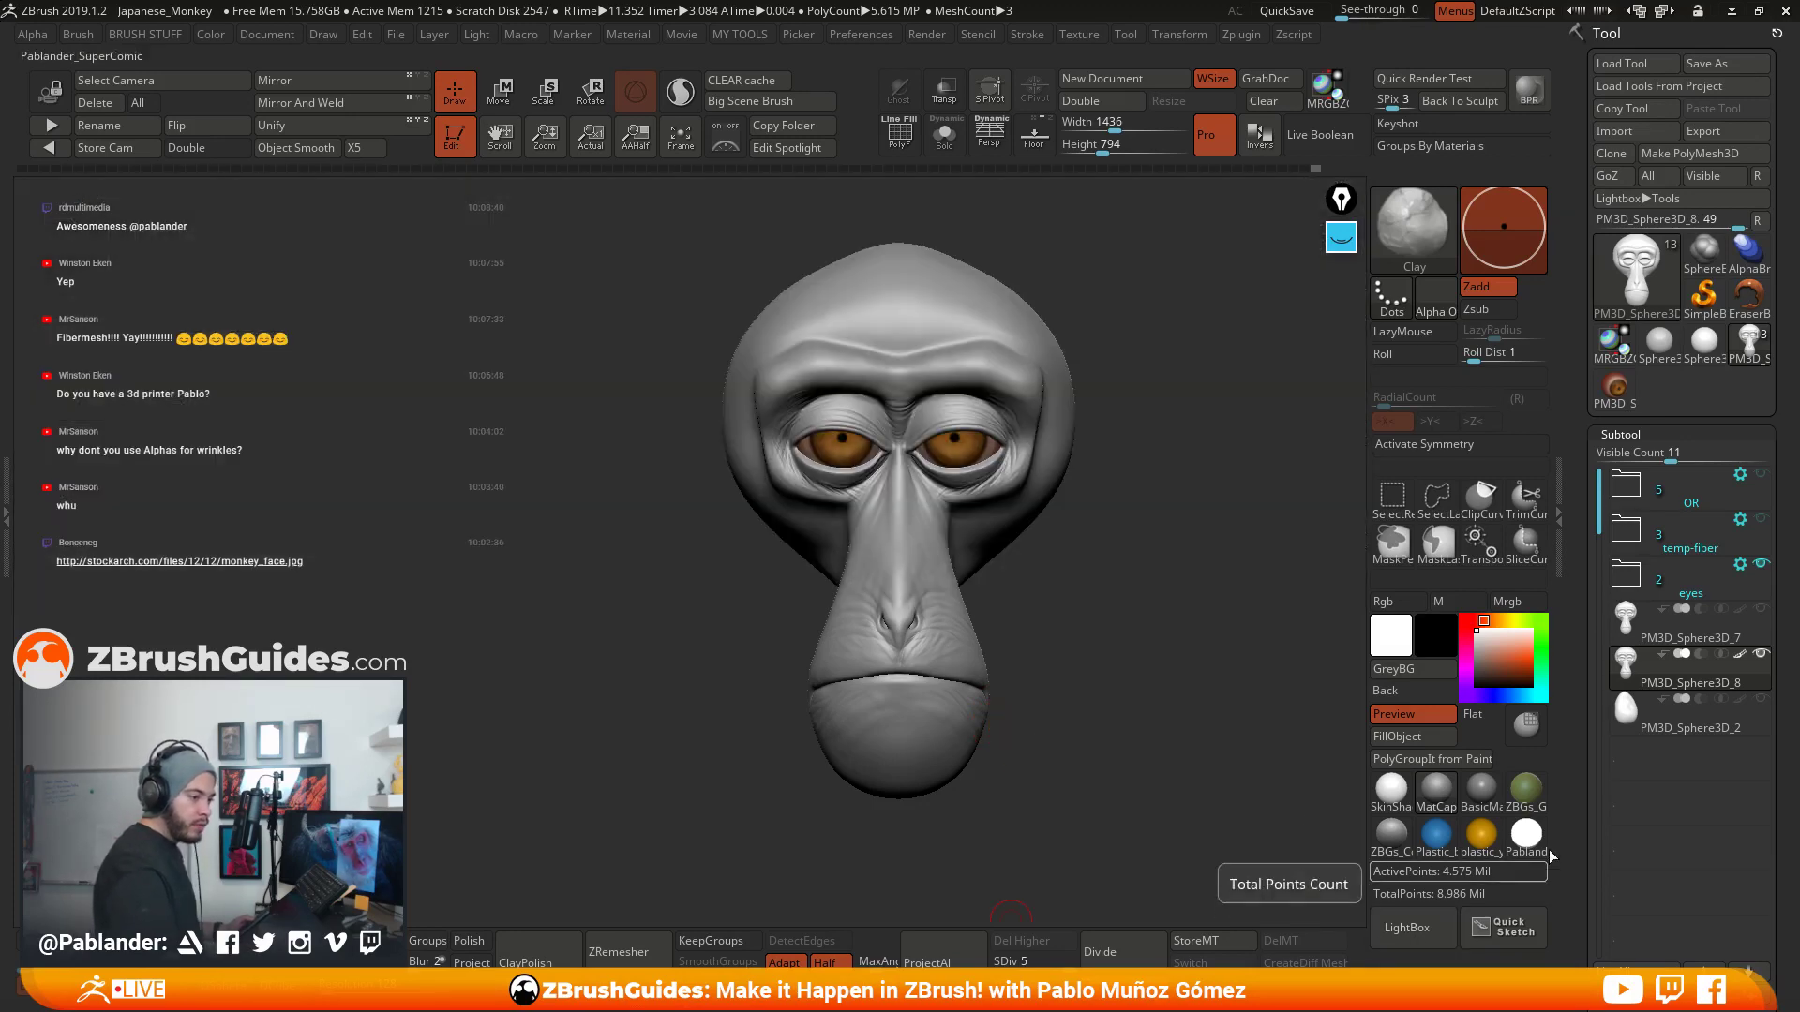
- Load the long-haired male bust tool and turn on perspective to view it from several angles
click(1633, 65)
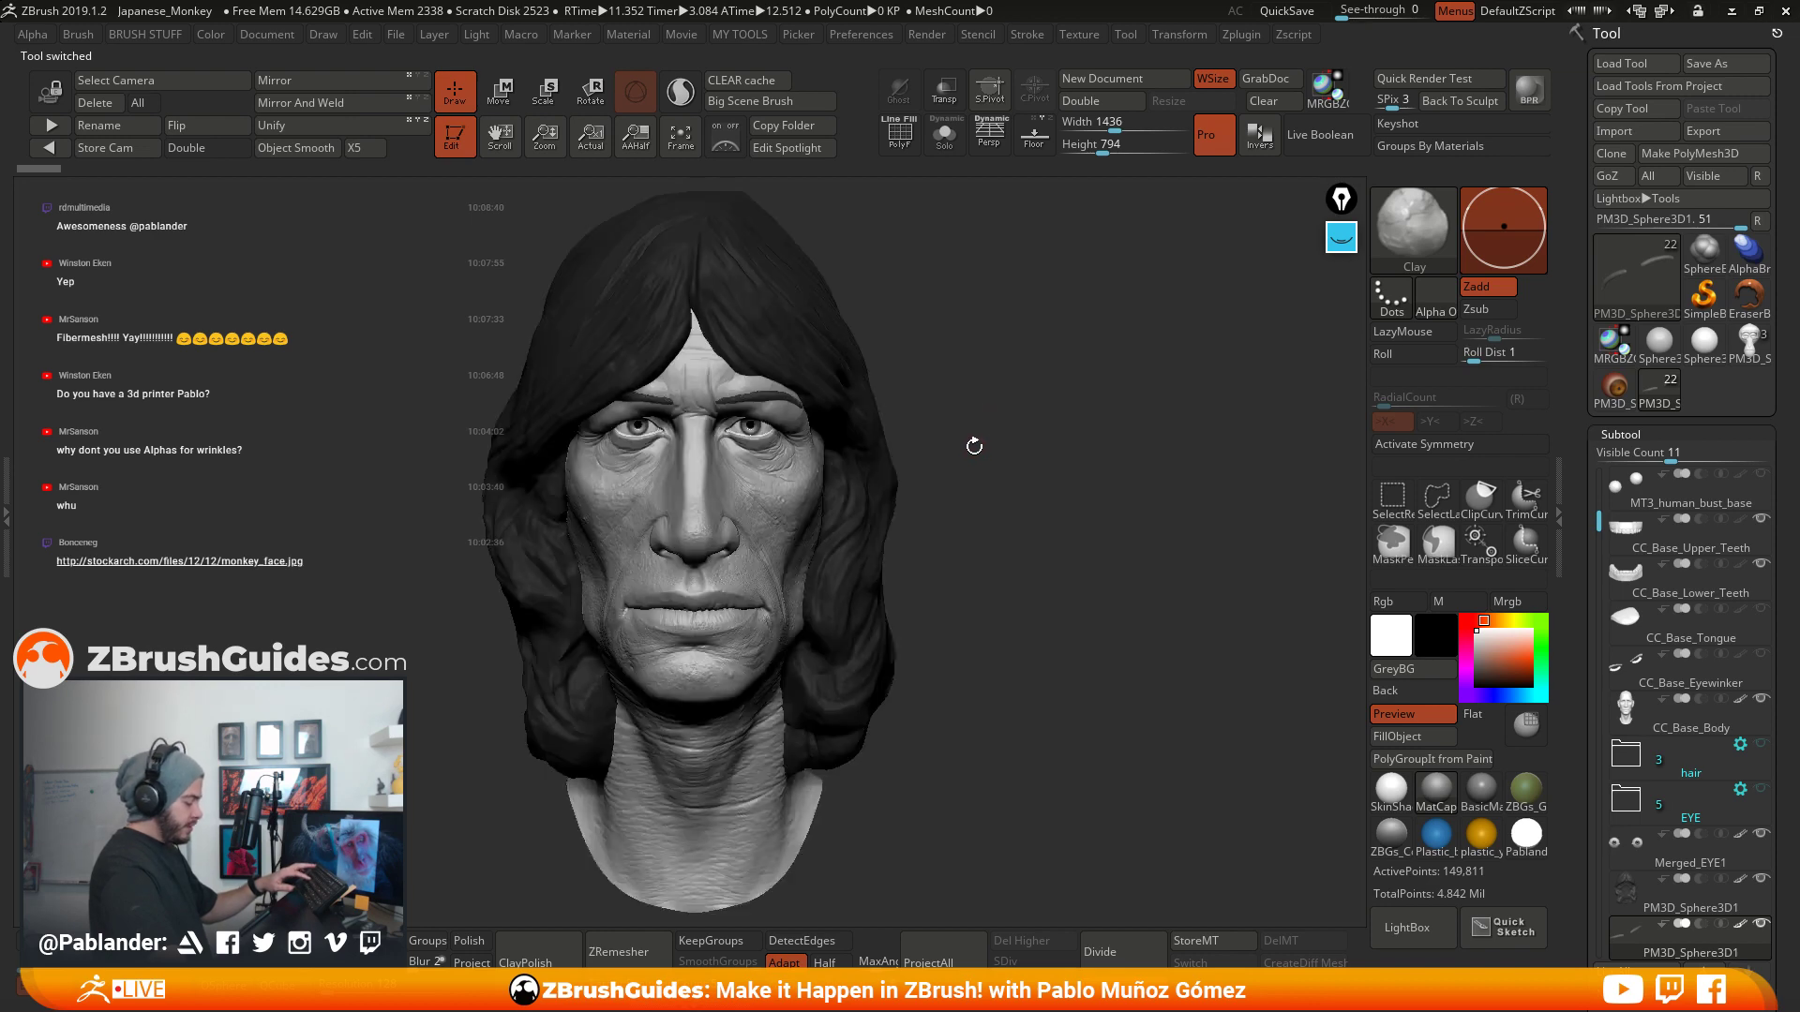
click(989, 134)
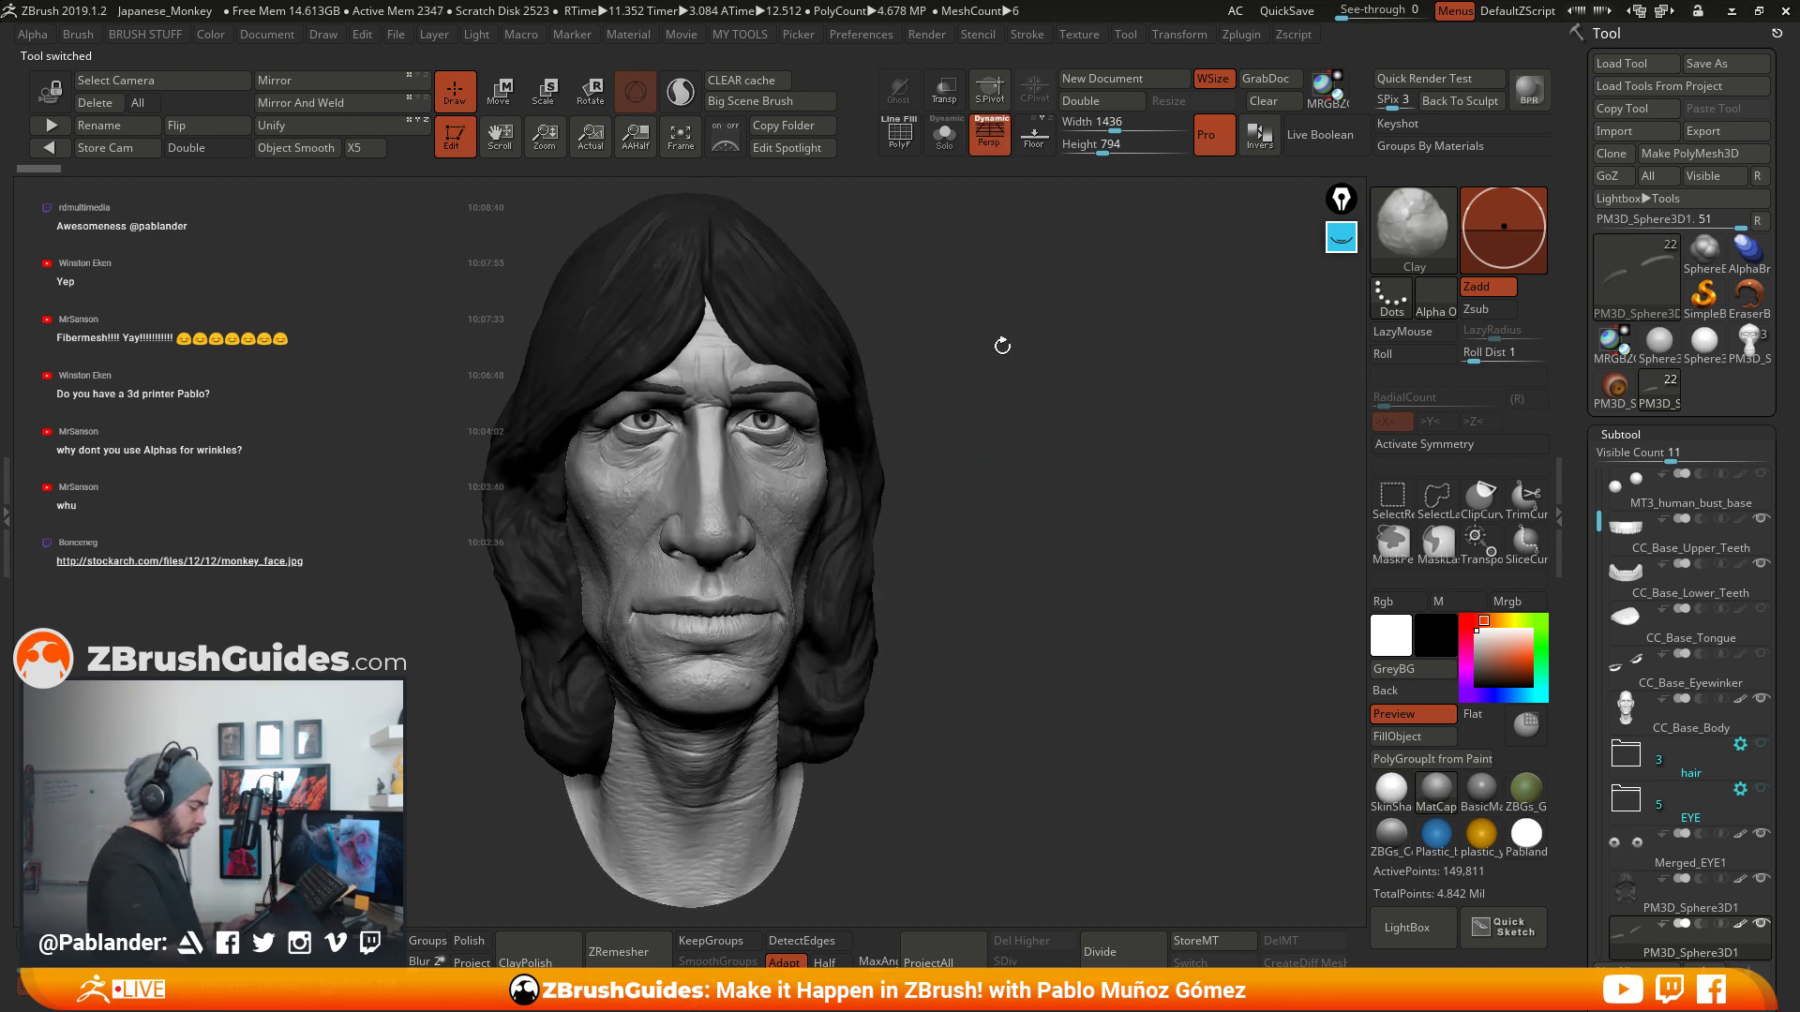
drag(1083, 443, 1078, 473)
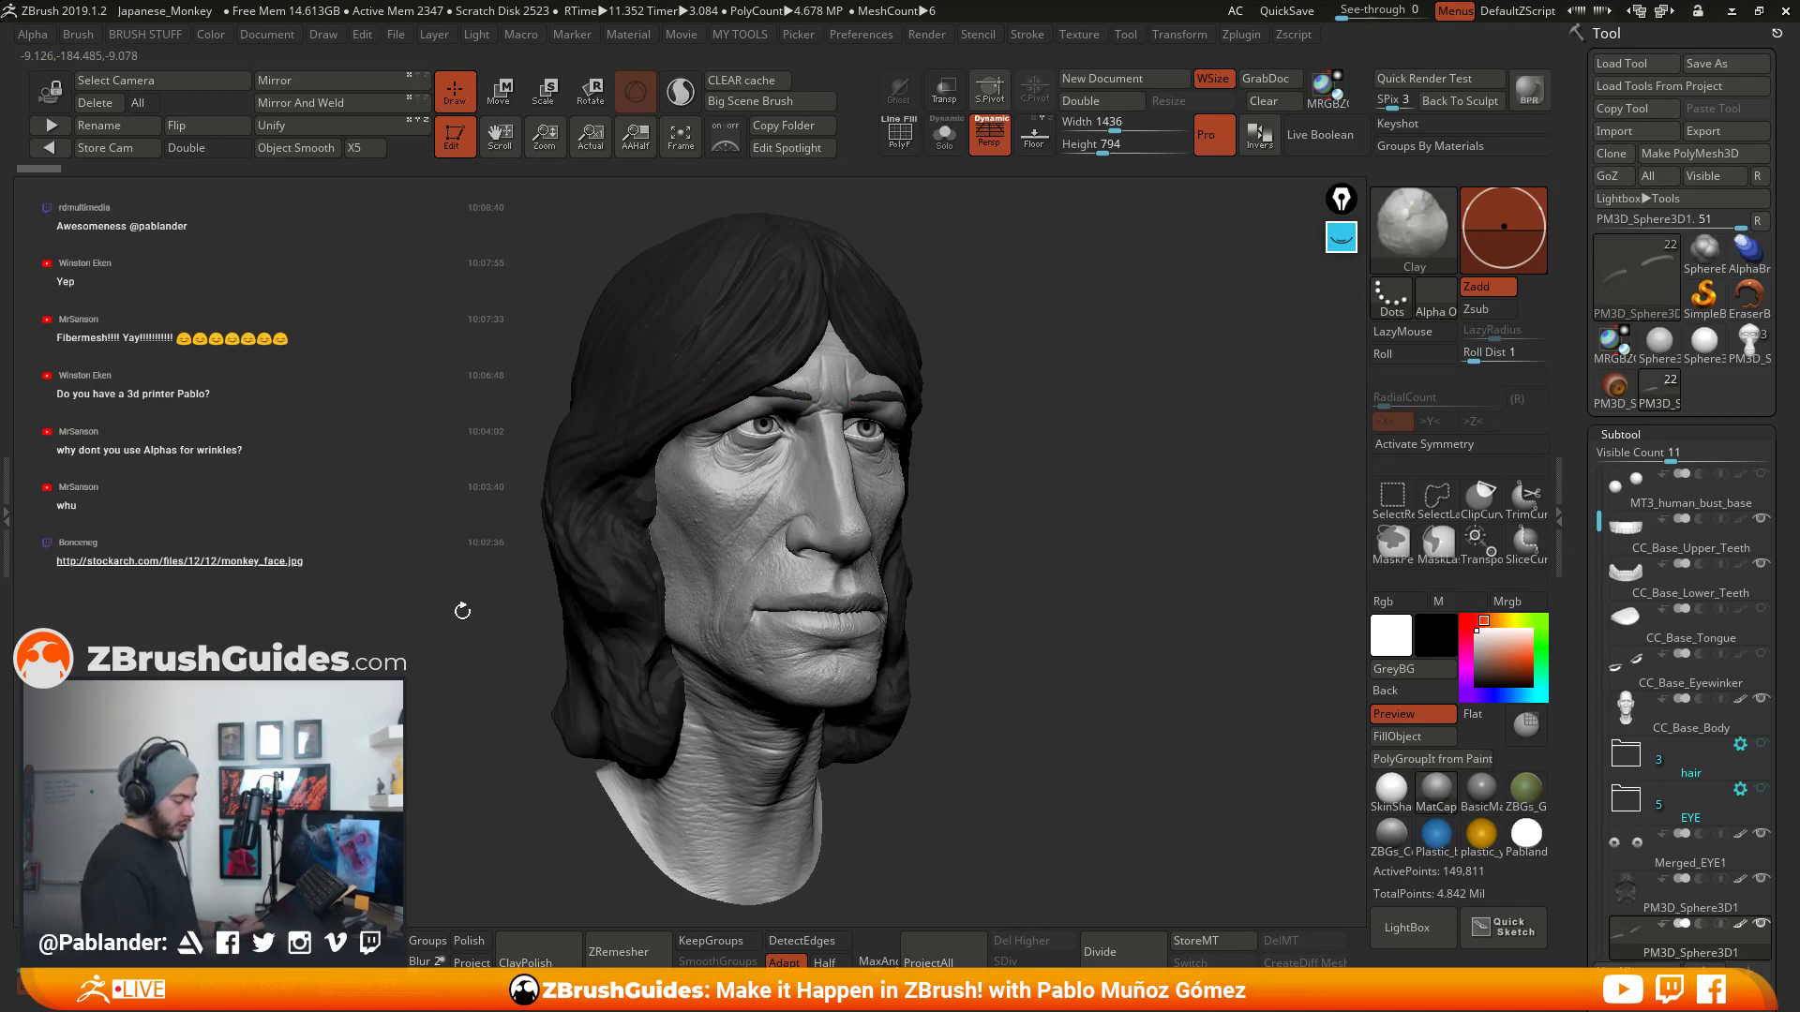
drag(1015, 540, 1050, 553)
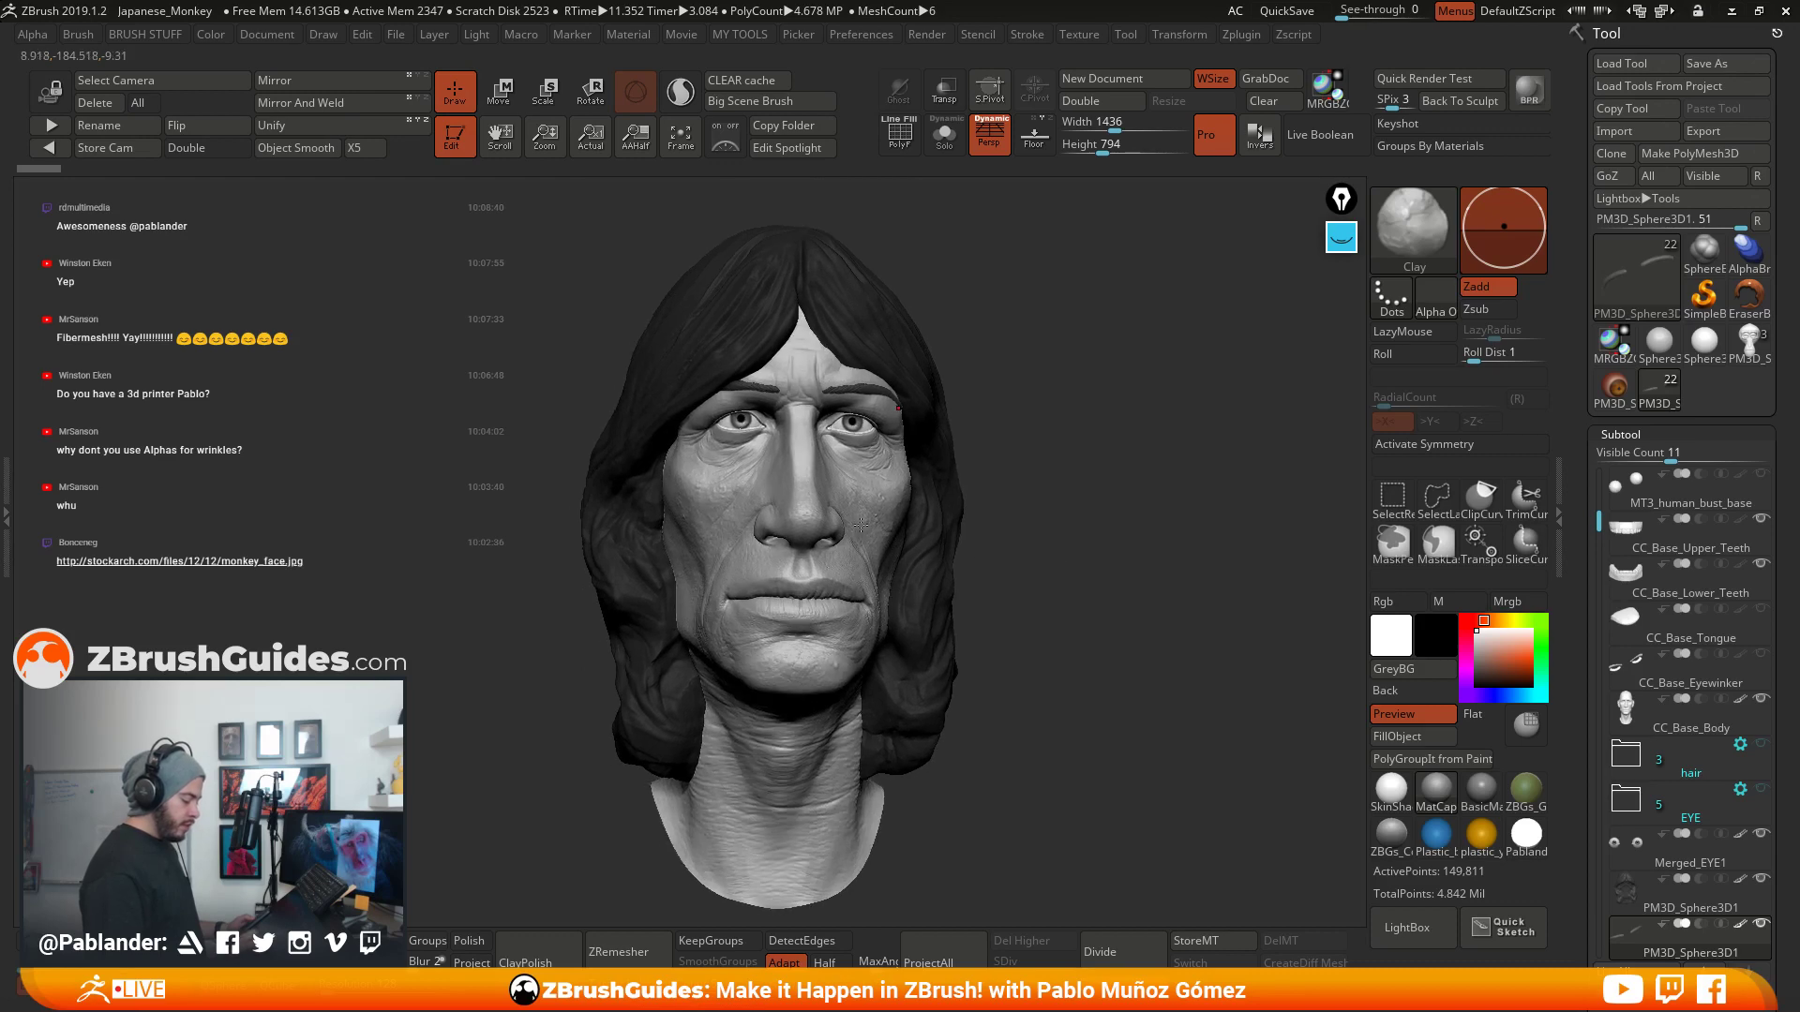
- Select the CC_Base_Body subtool and open its sculpting layers
alt+click(858, 539)
mouse_move(1061, 487)
mouse_down()
mouse_move(1122, 528)
mouse_move(1099, 558)
mouse_move(970, 542)
mouse_up()
drag(1582, 542, 1588, 235)
drag(1144, 561, 1142, 571)
drag(1694, 686, 1641, 582)
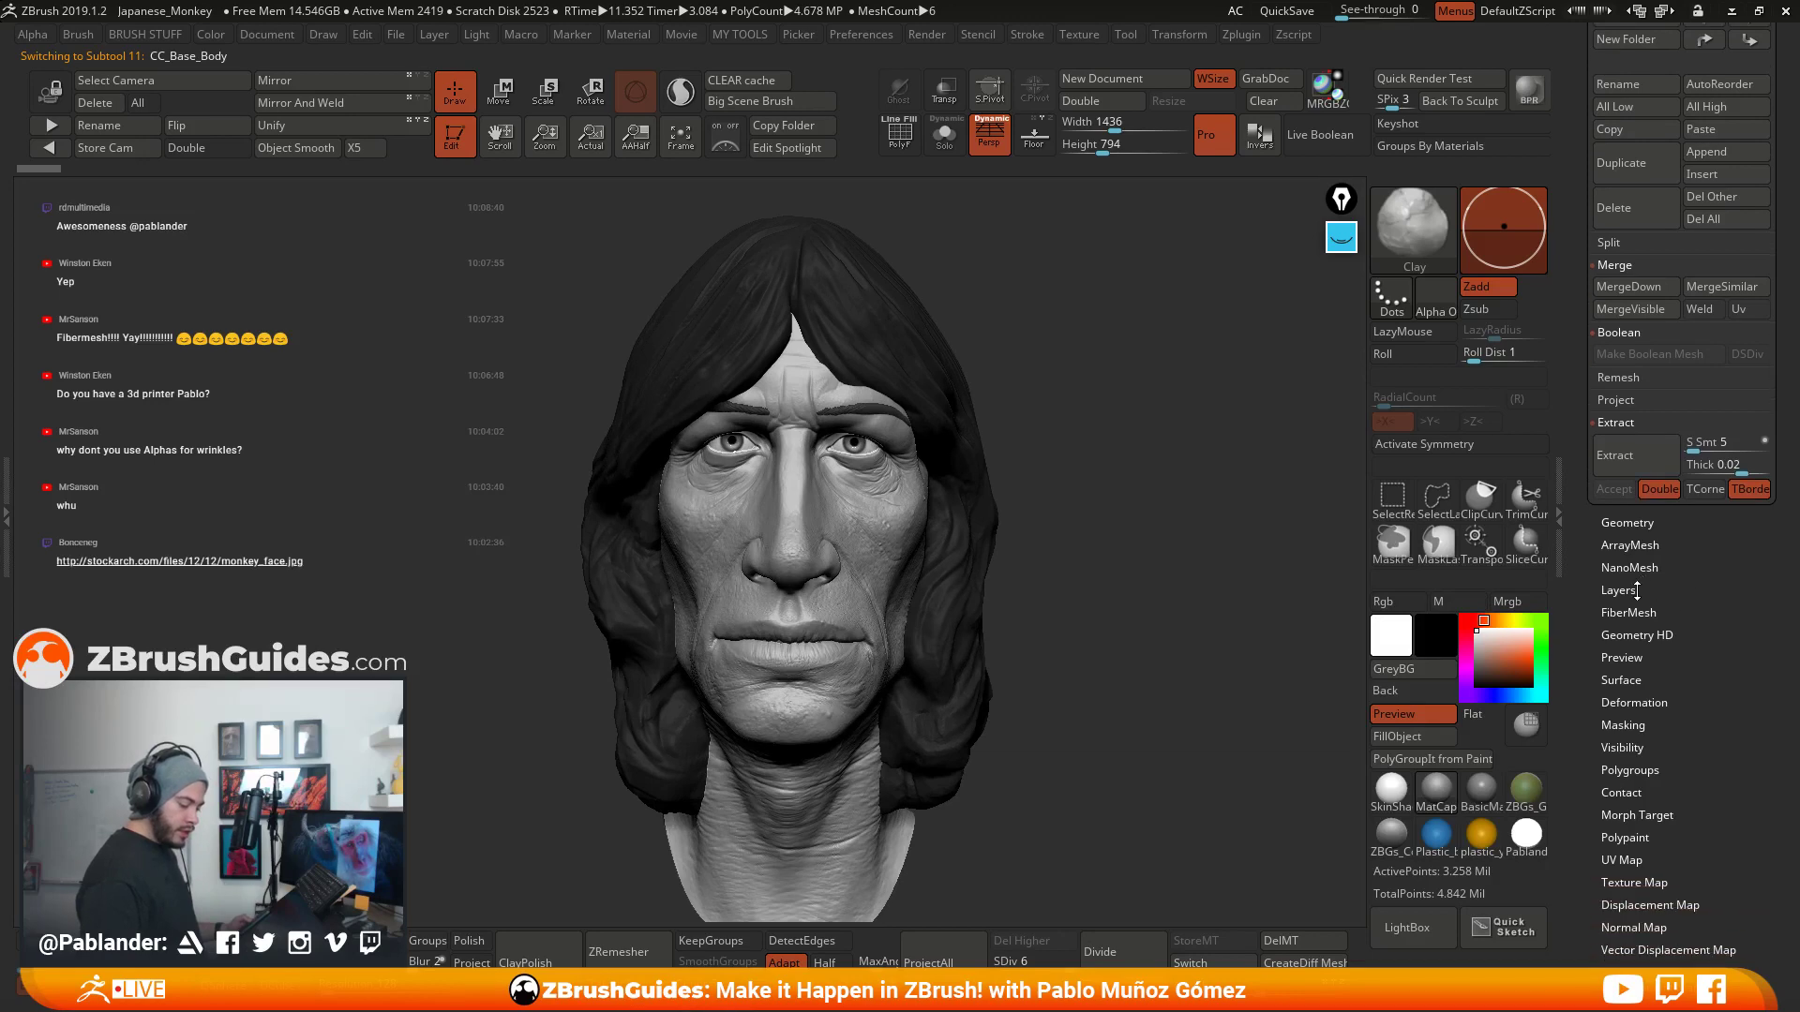
click(1631, 590)
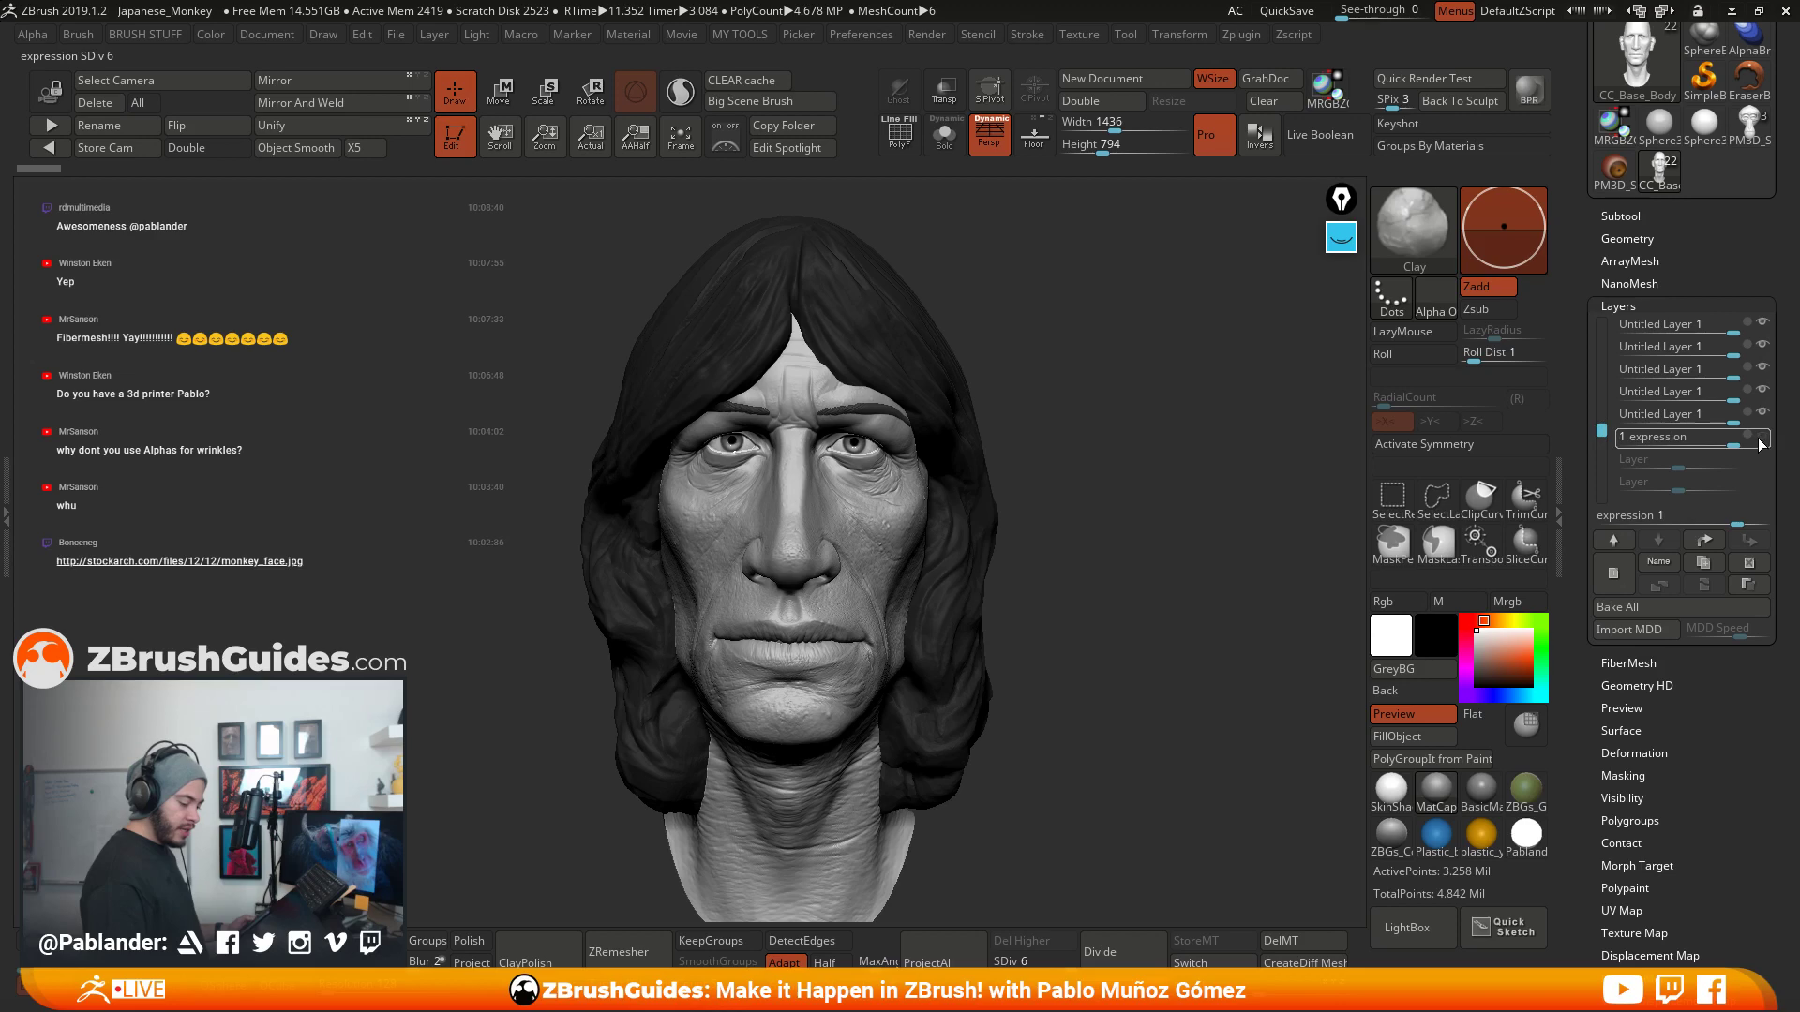
- Preview the face with the expression layer switched on and off, leaving the layer hidden
click(1760, 438)
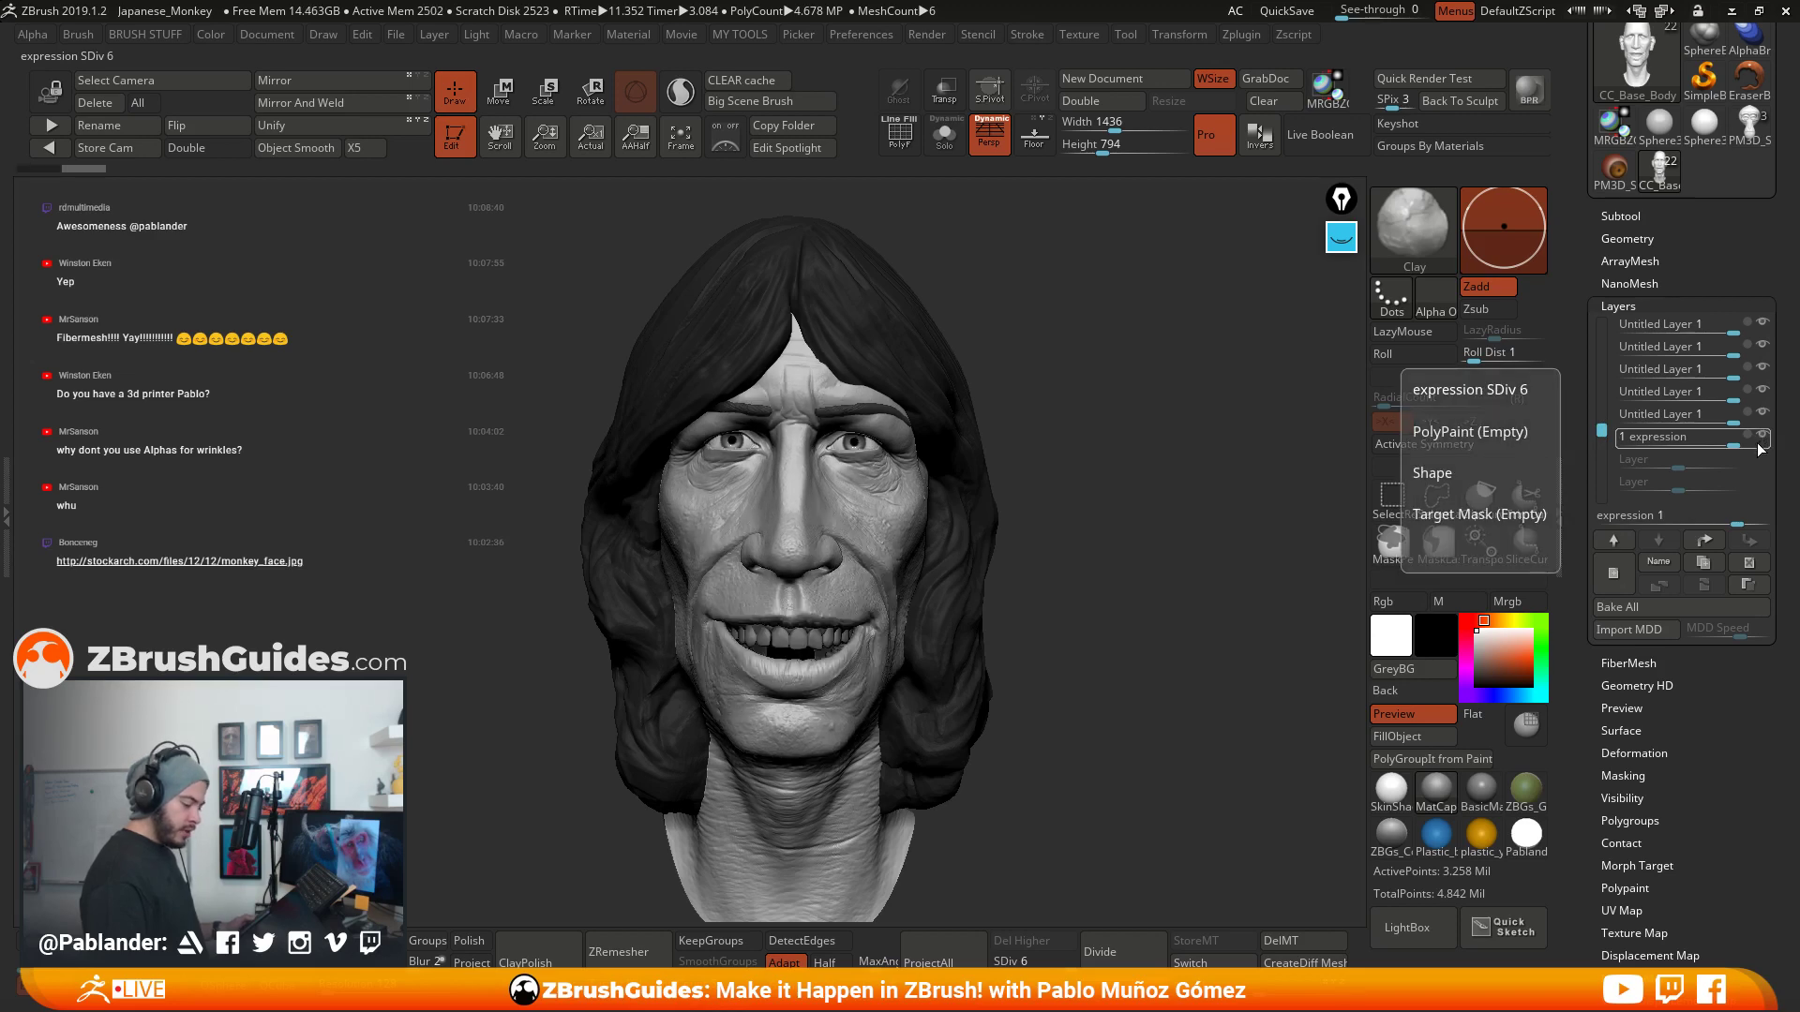
click(1762, 438)
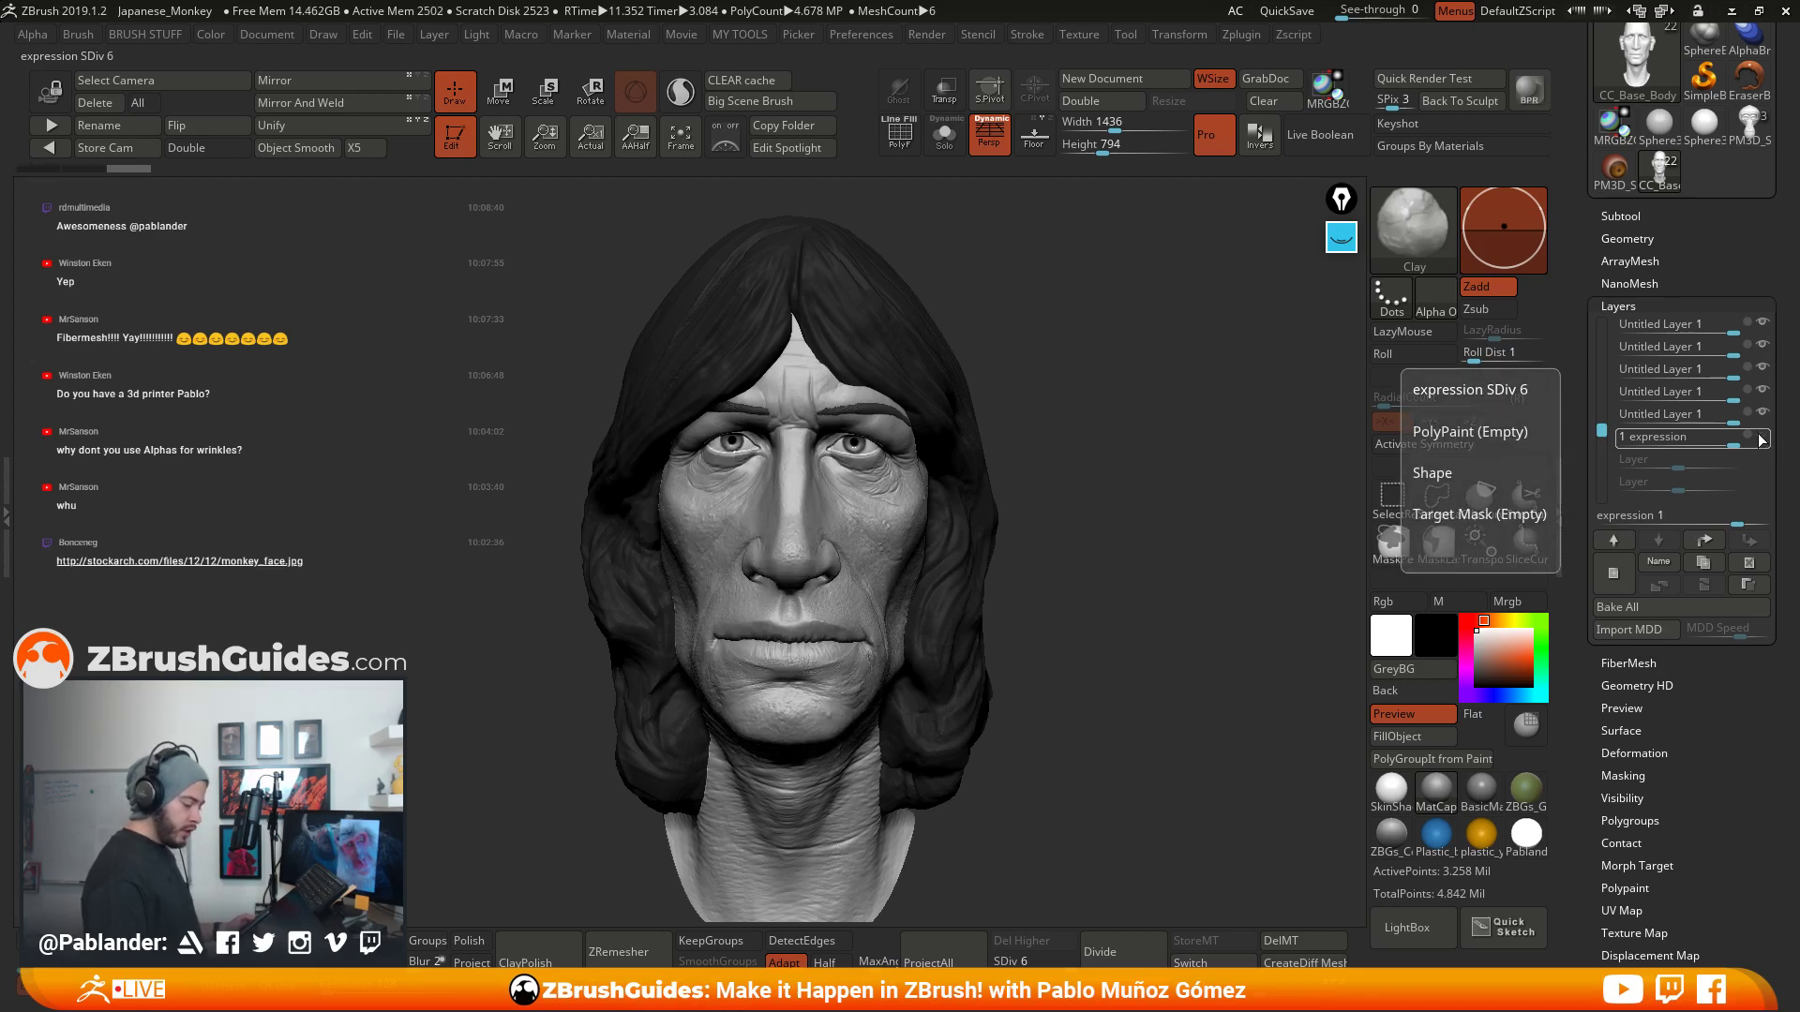
click(1762, 438)
click(1762, 438)
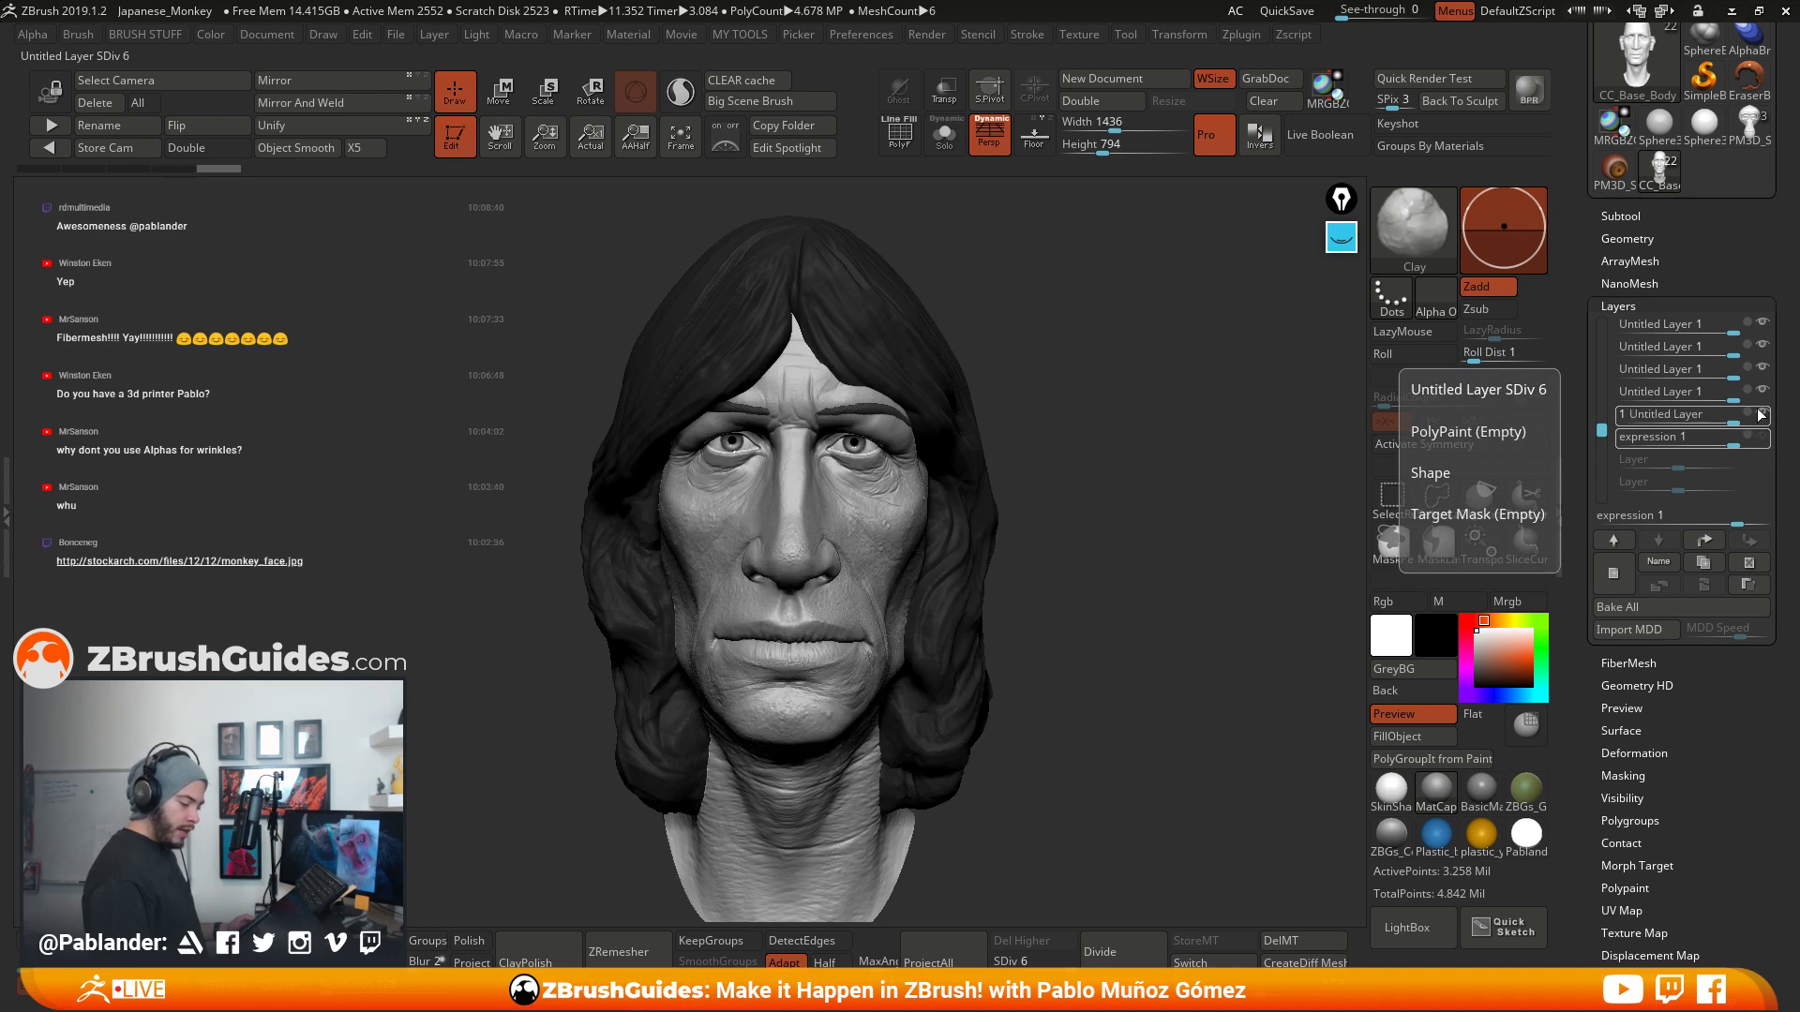
drag(1601, 432, 1601, 417)
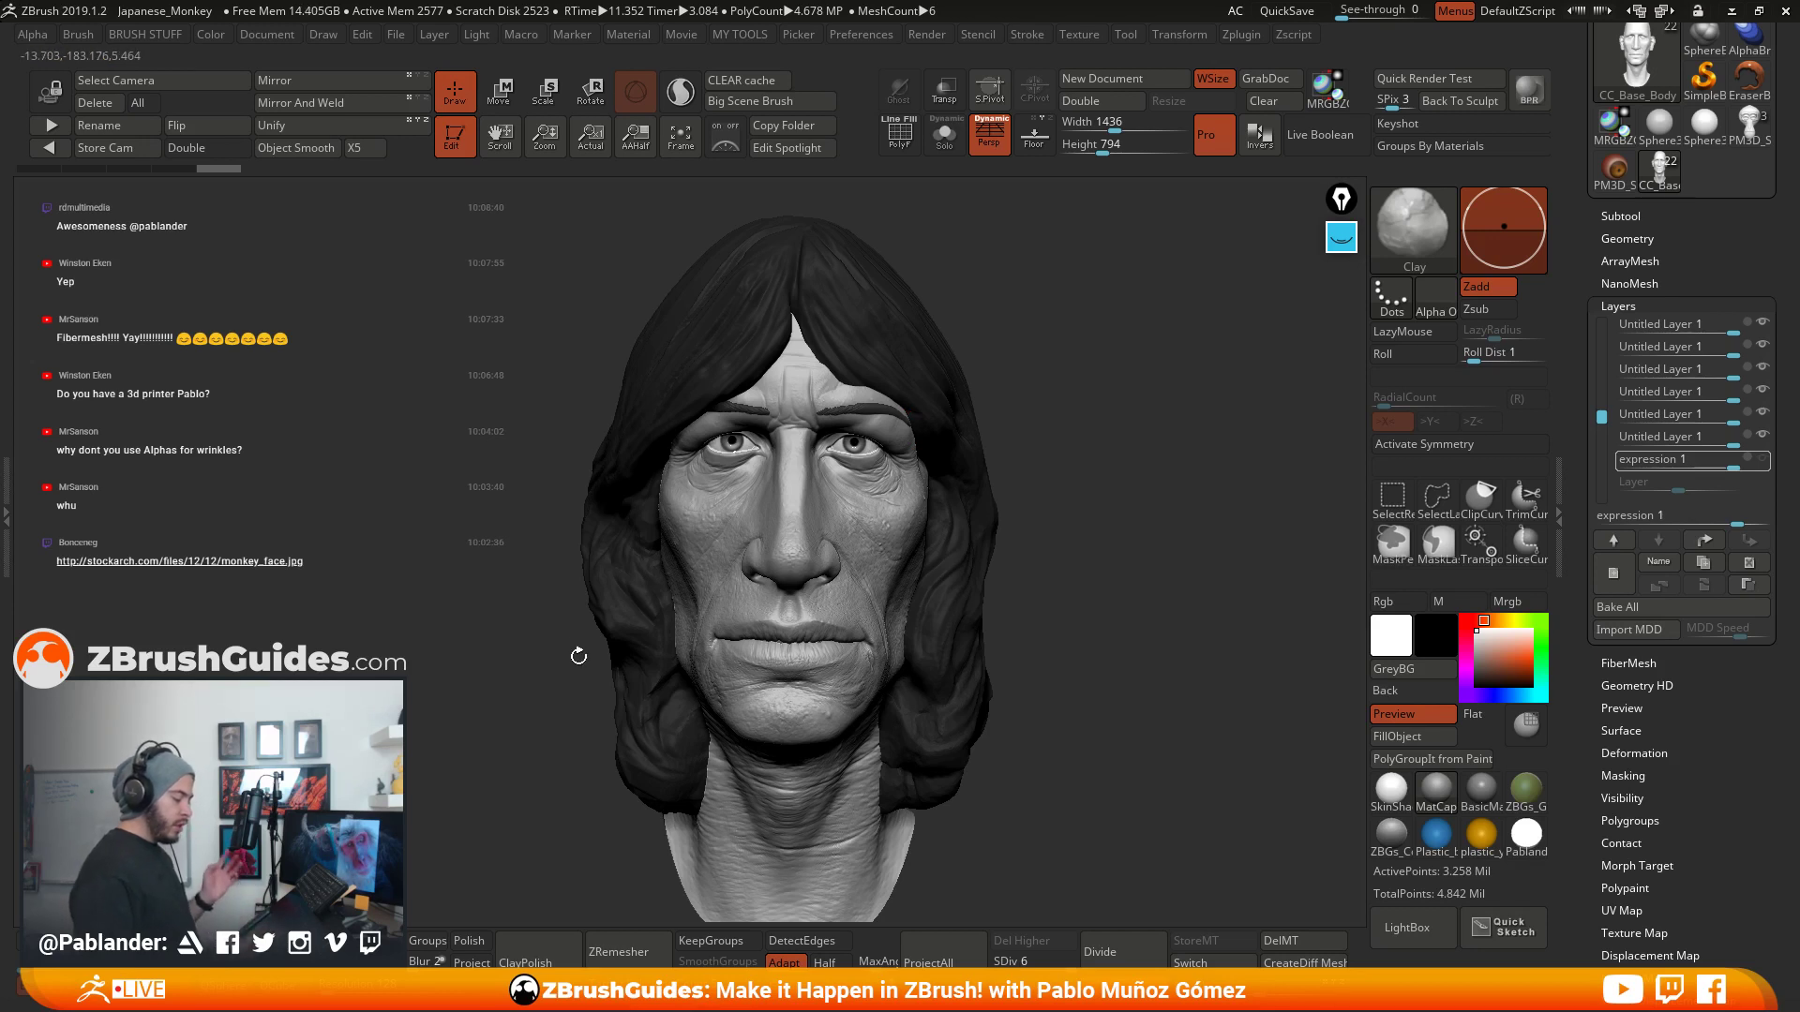
- Hide the three untitled layers directly above the expression layer and isolate the body mesh in Solo mode
click(1678, 437)
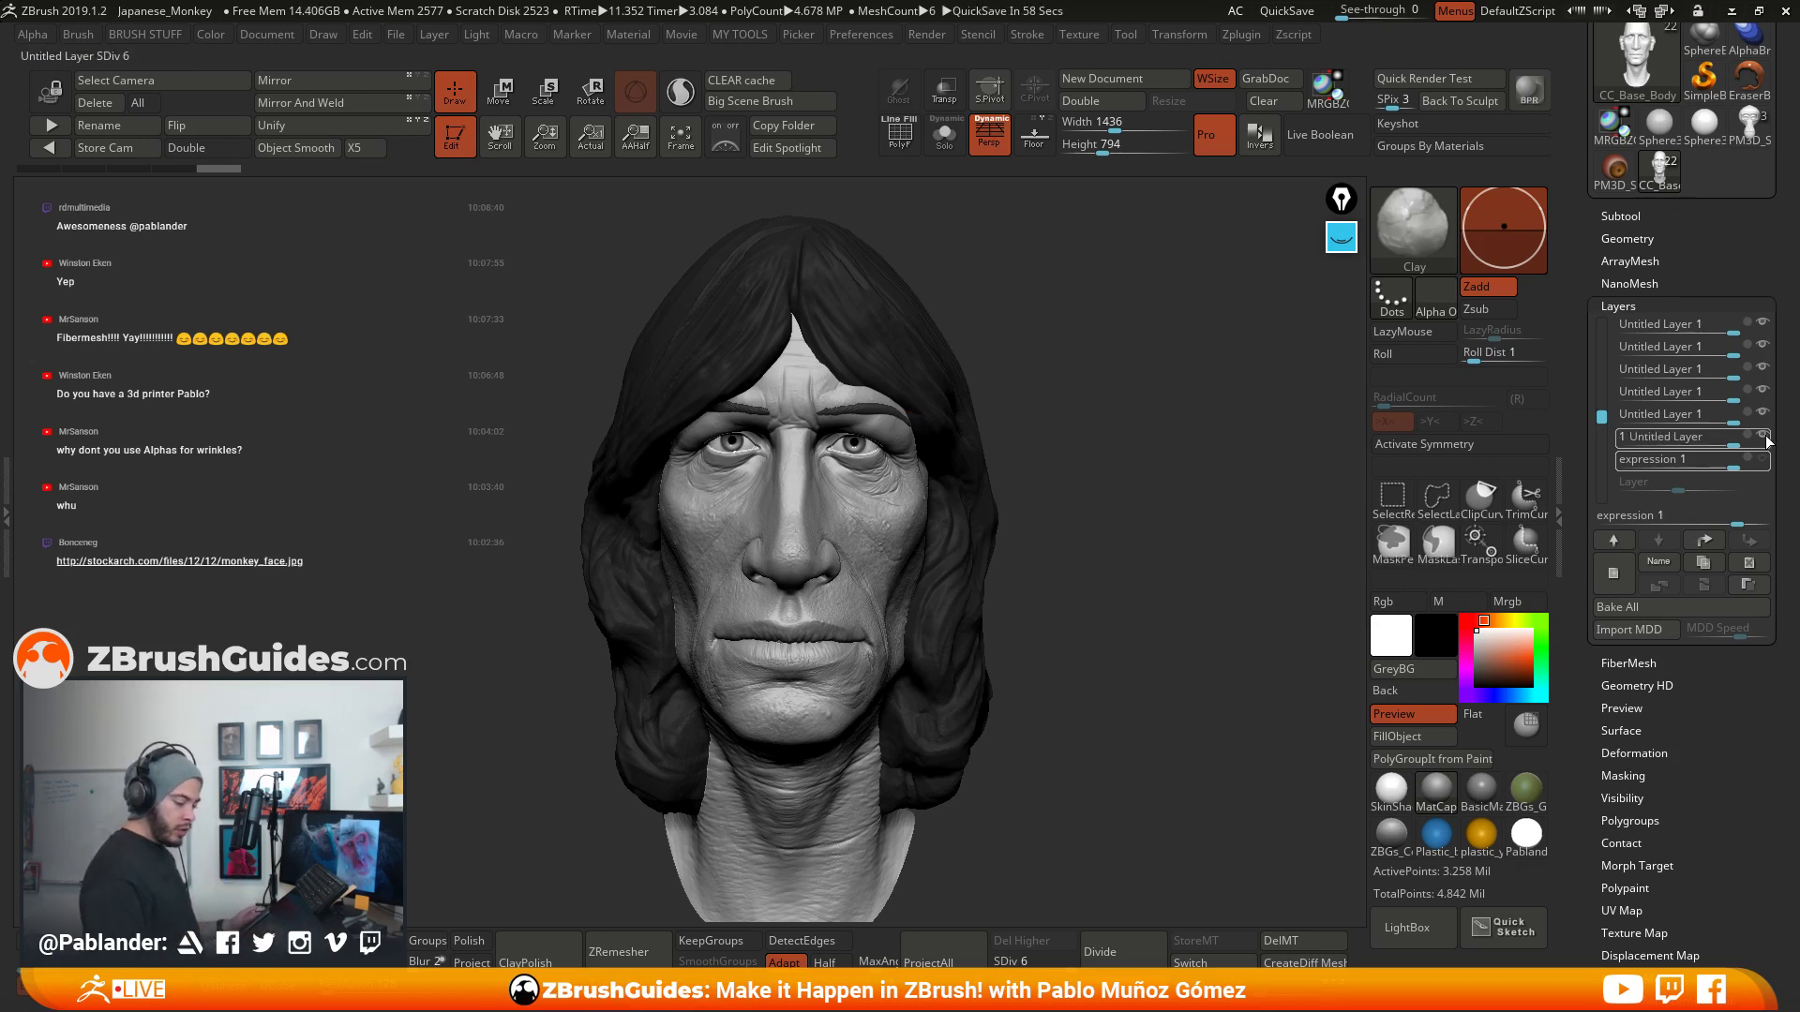
click(1764, 414)
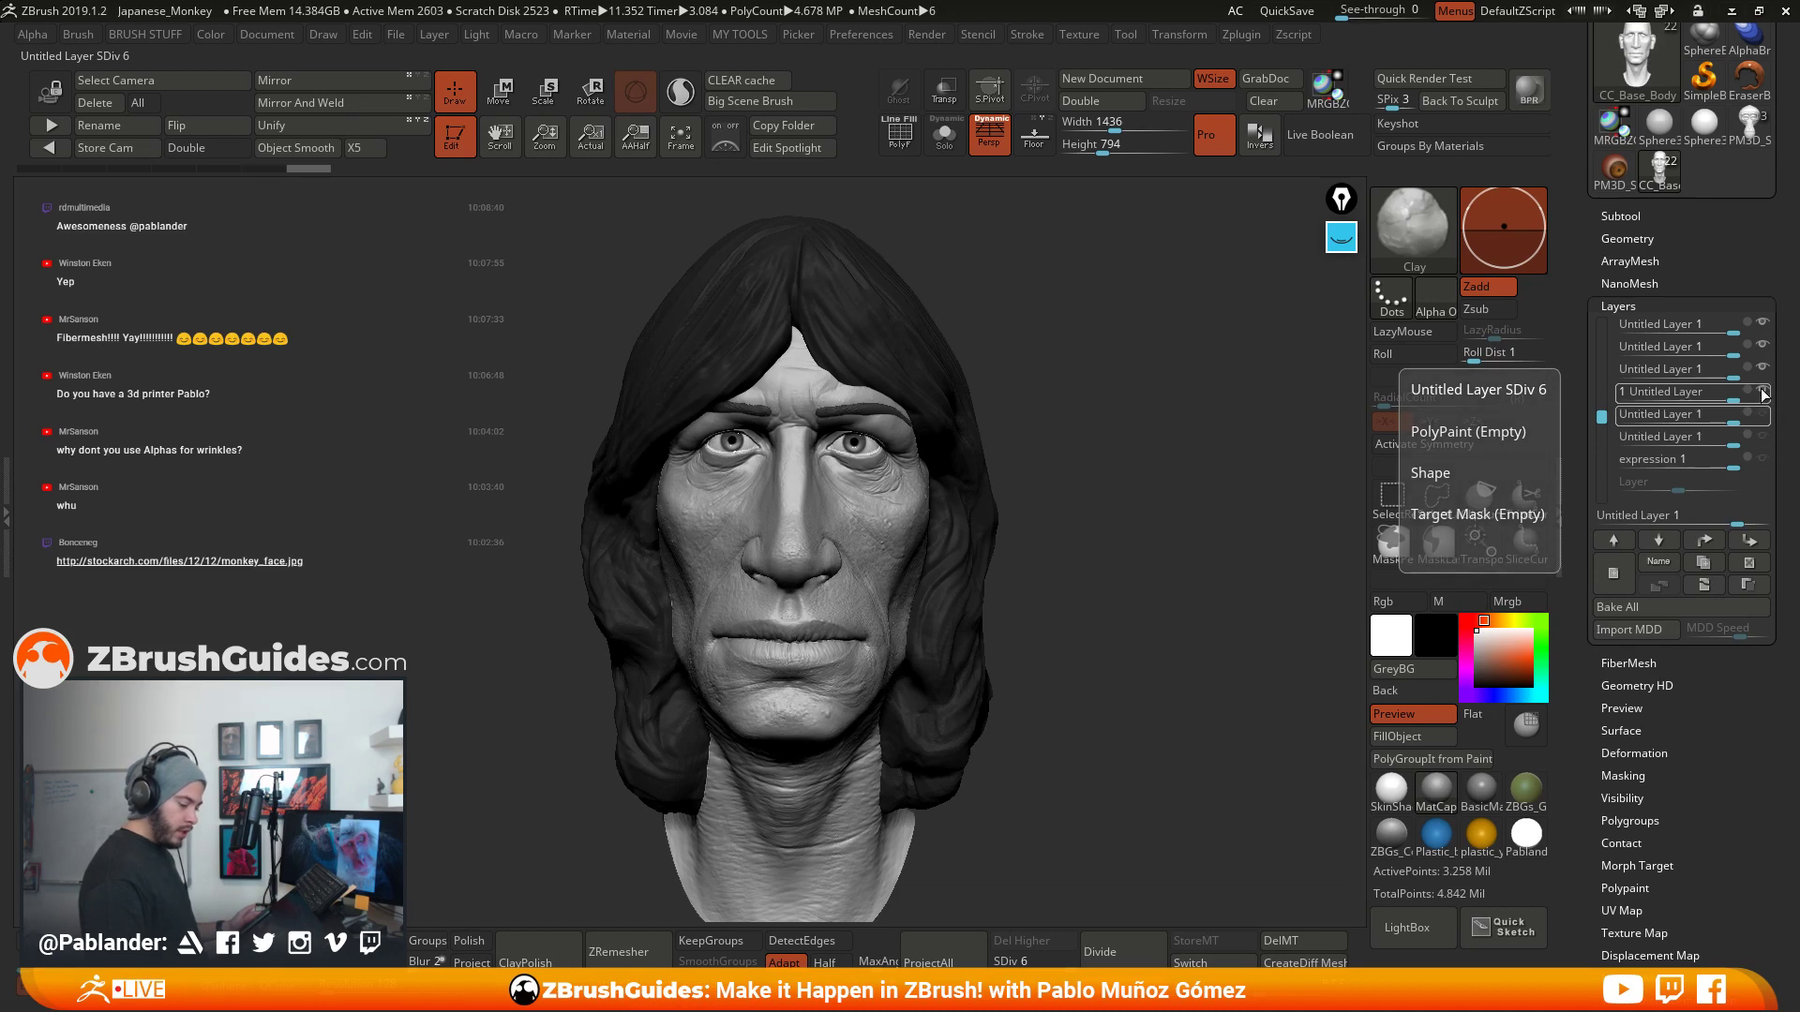
click(1763, 394)
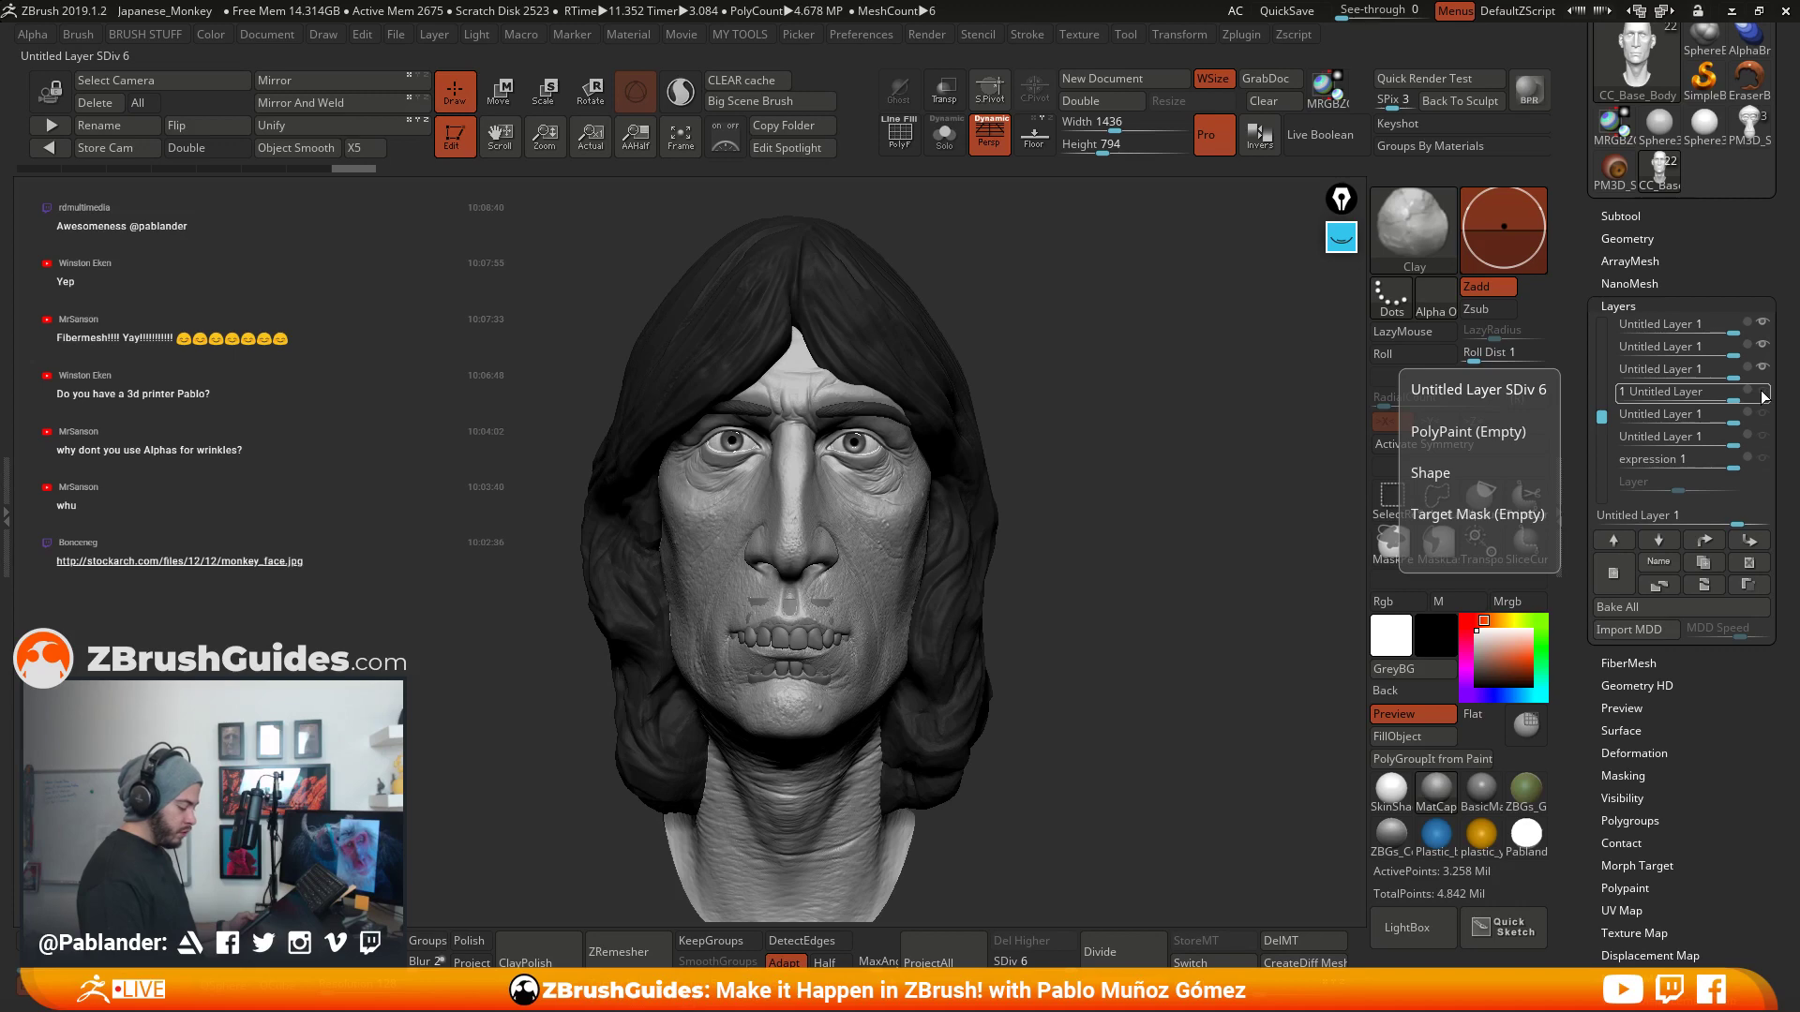
click(944, 134)
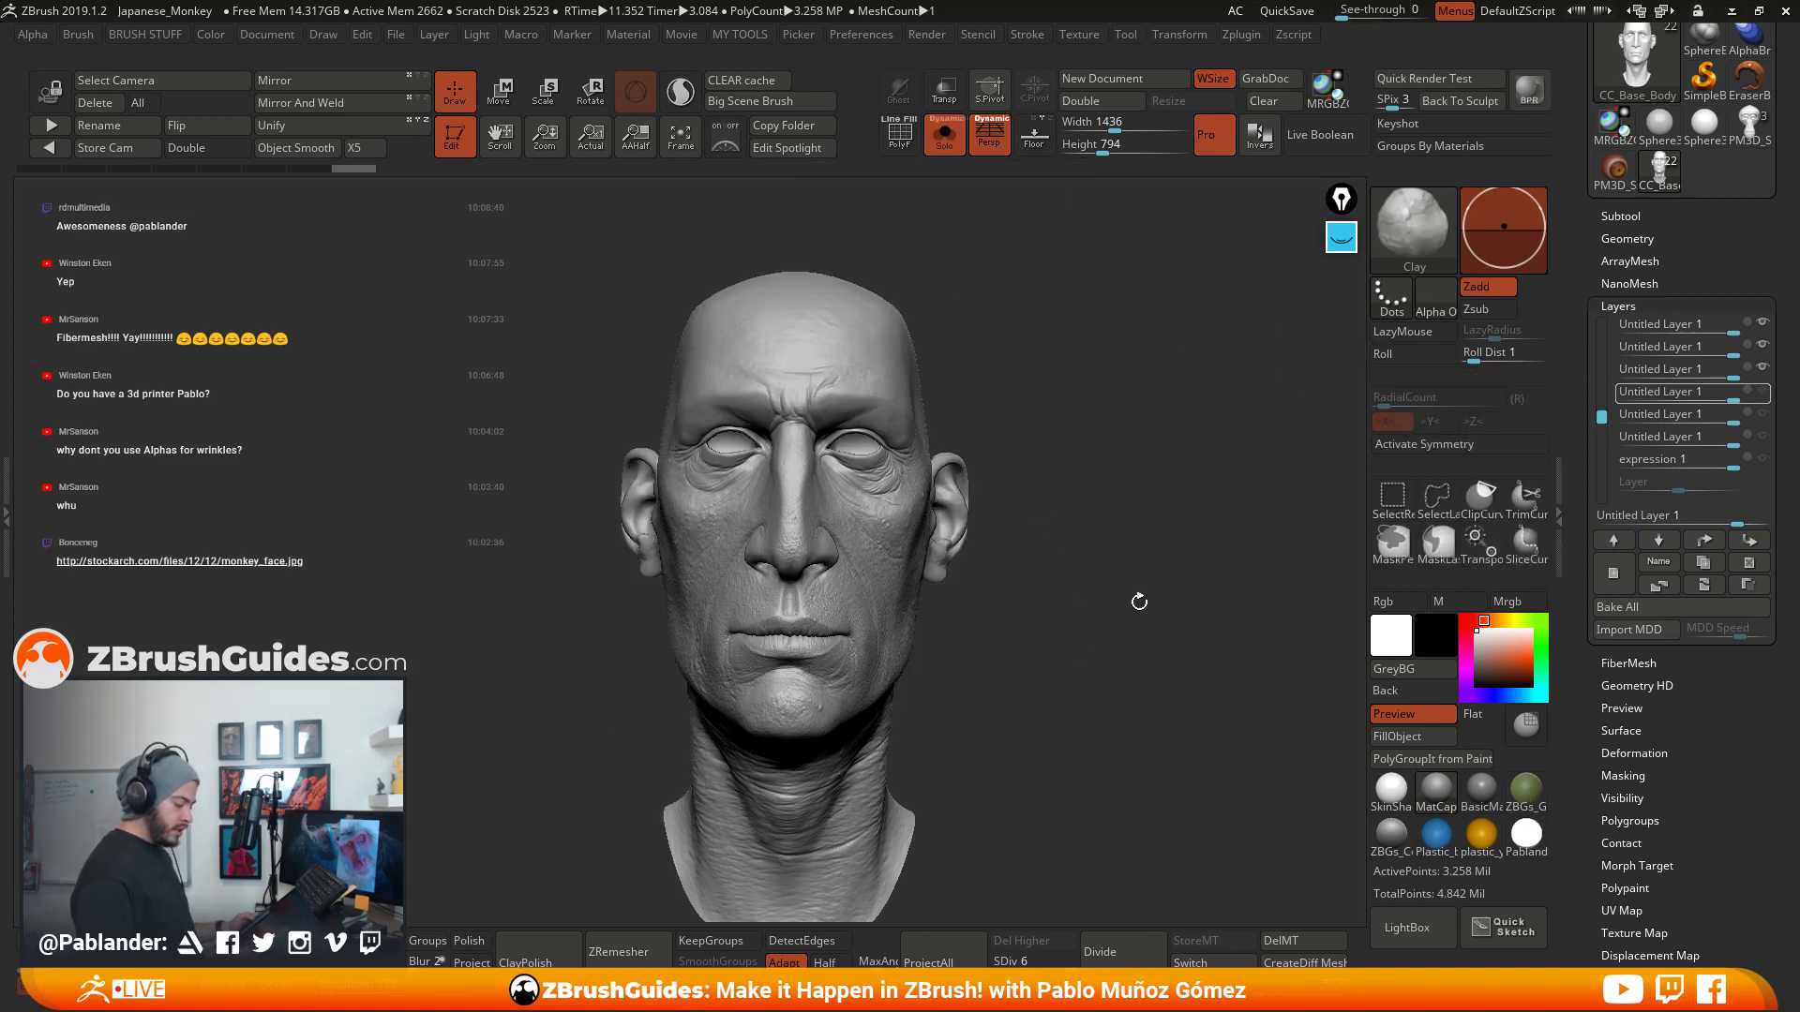
mouse_move(1764, 375)
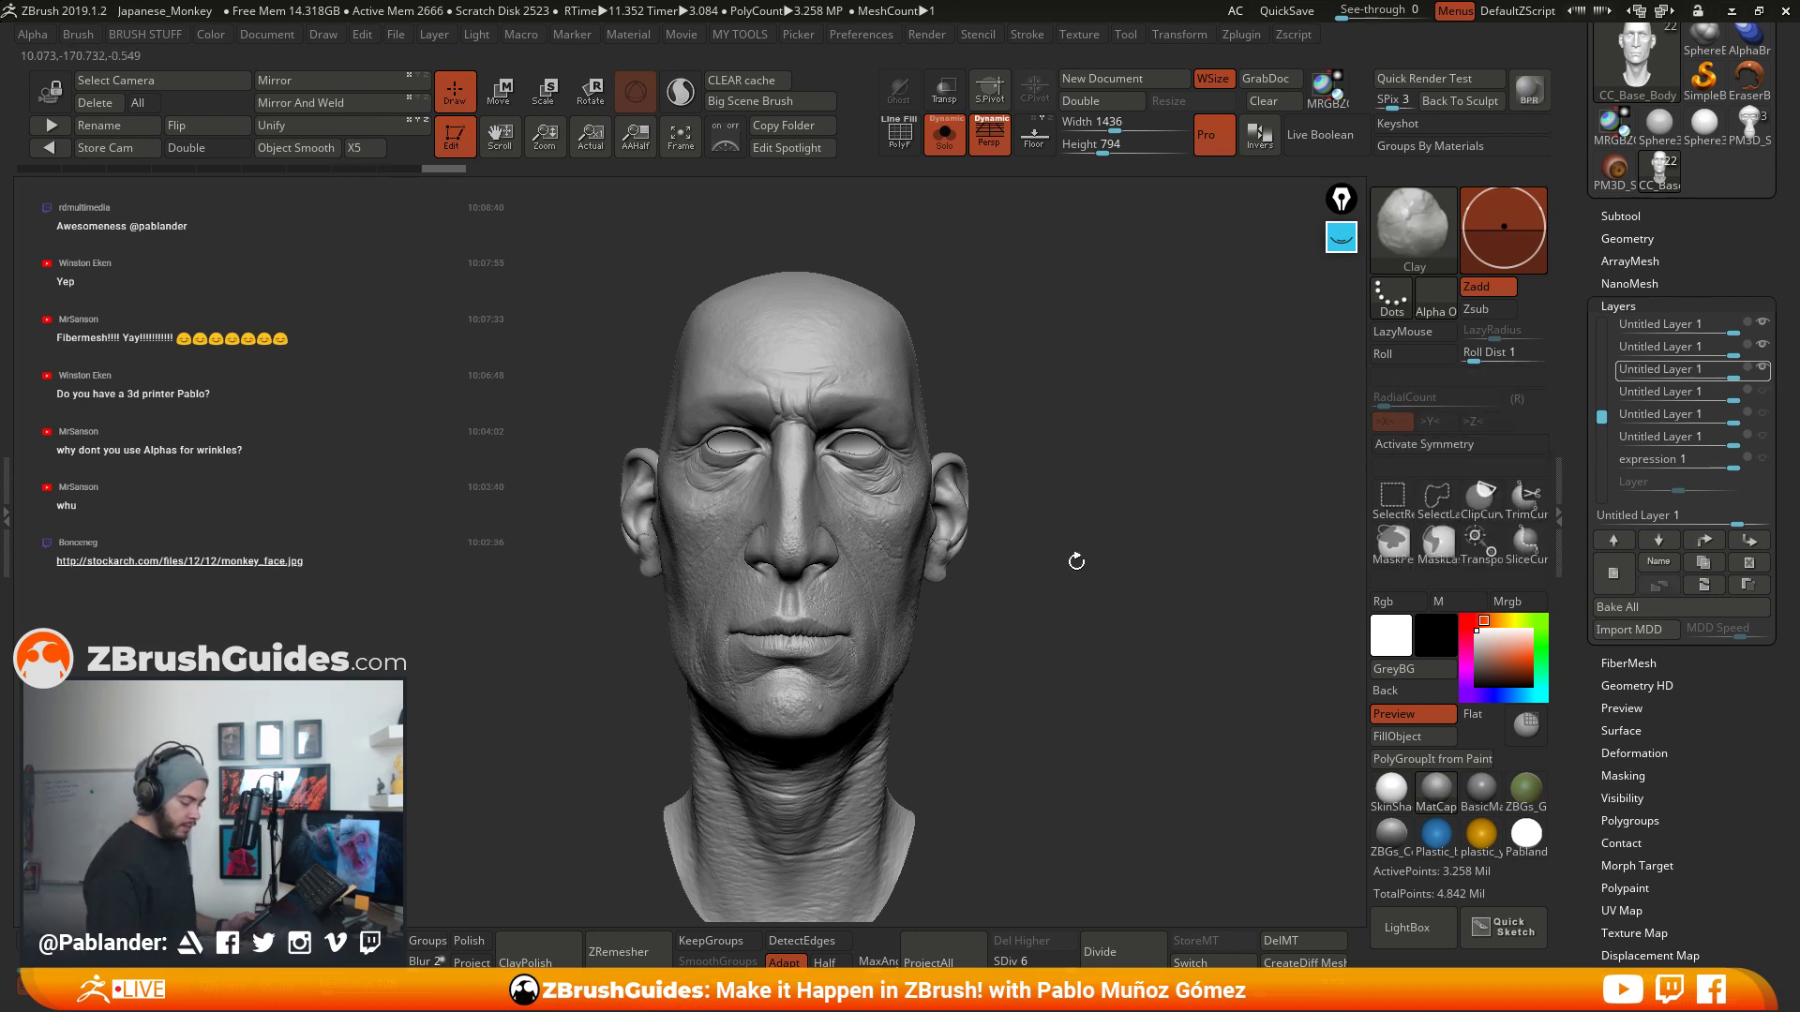
mouse_move(1076, 561)
mouse_down()
mouse_move(1088, 591)
mouse_move(1056, 591)
mouse_up()
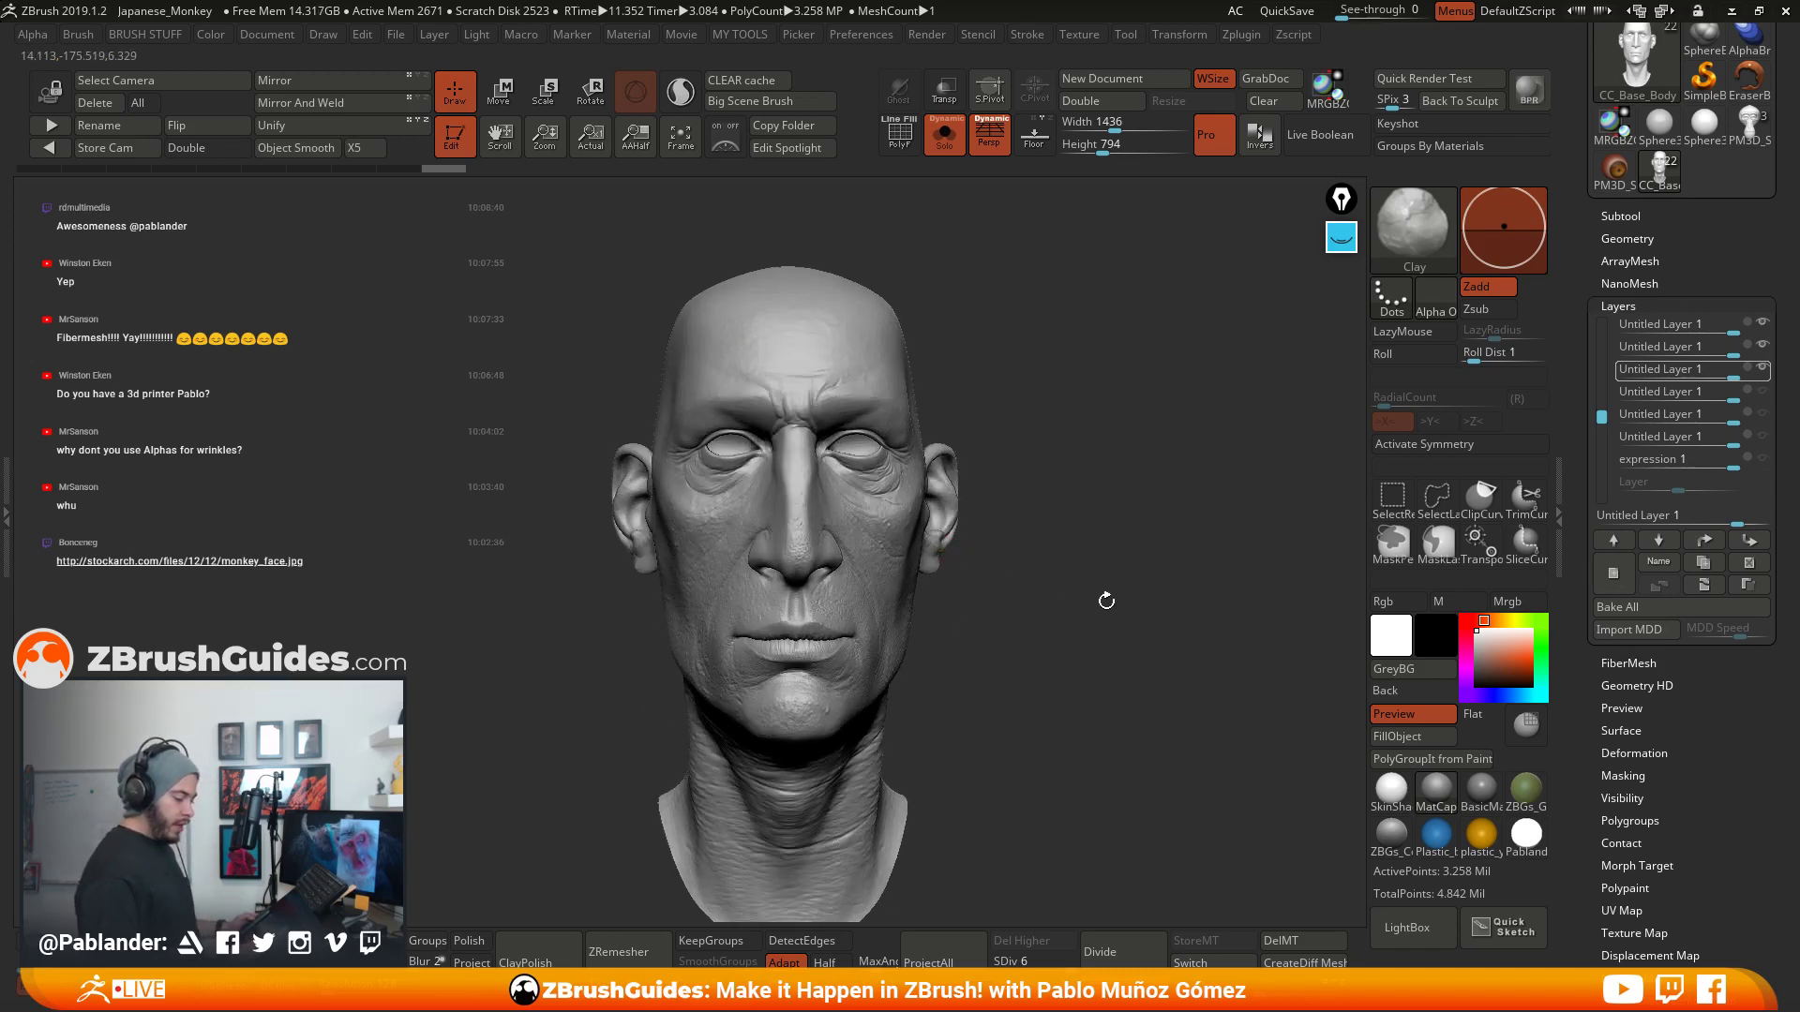
- Show the uppermost of the three hidden untitled layers, toggling it to compare its effect on the face
click(1764, 393)
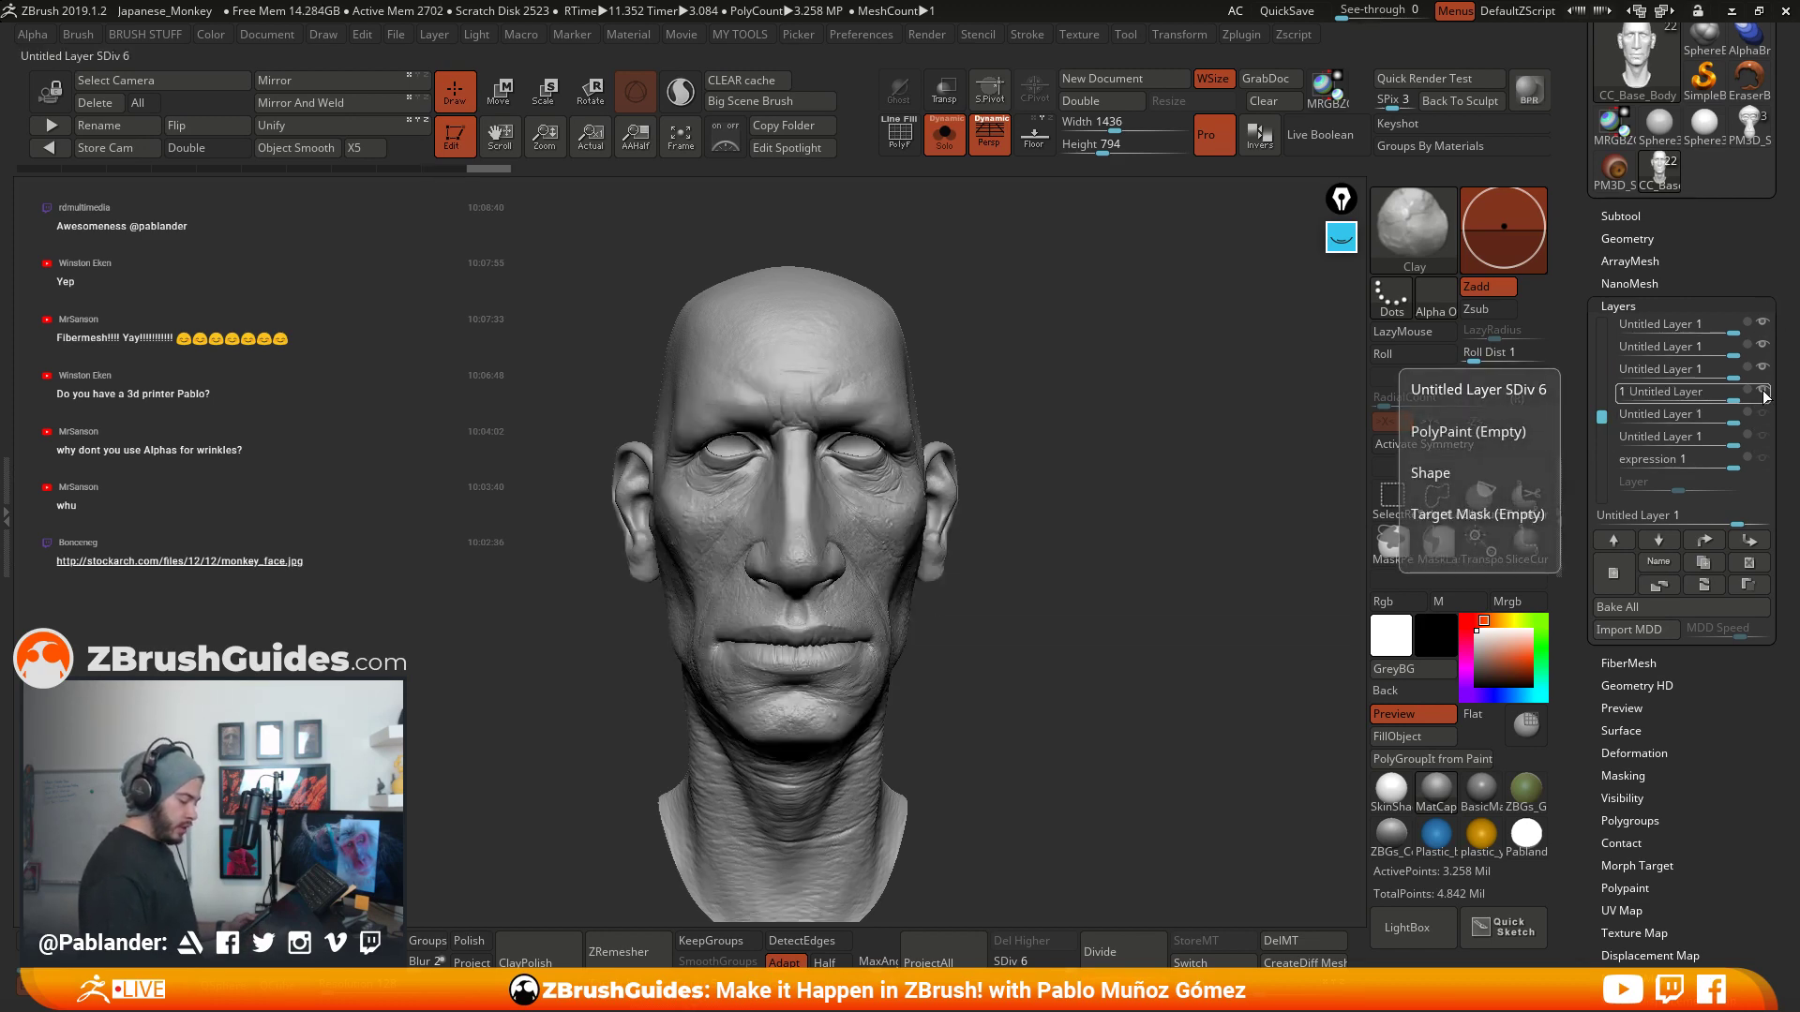
click(1764, 393)
click(1765, 393)
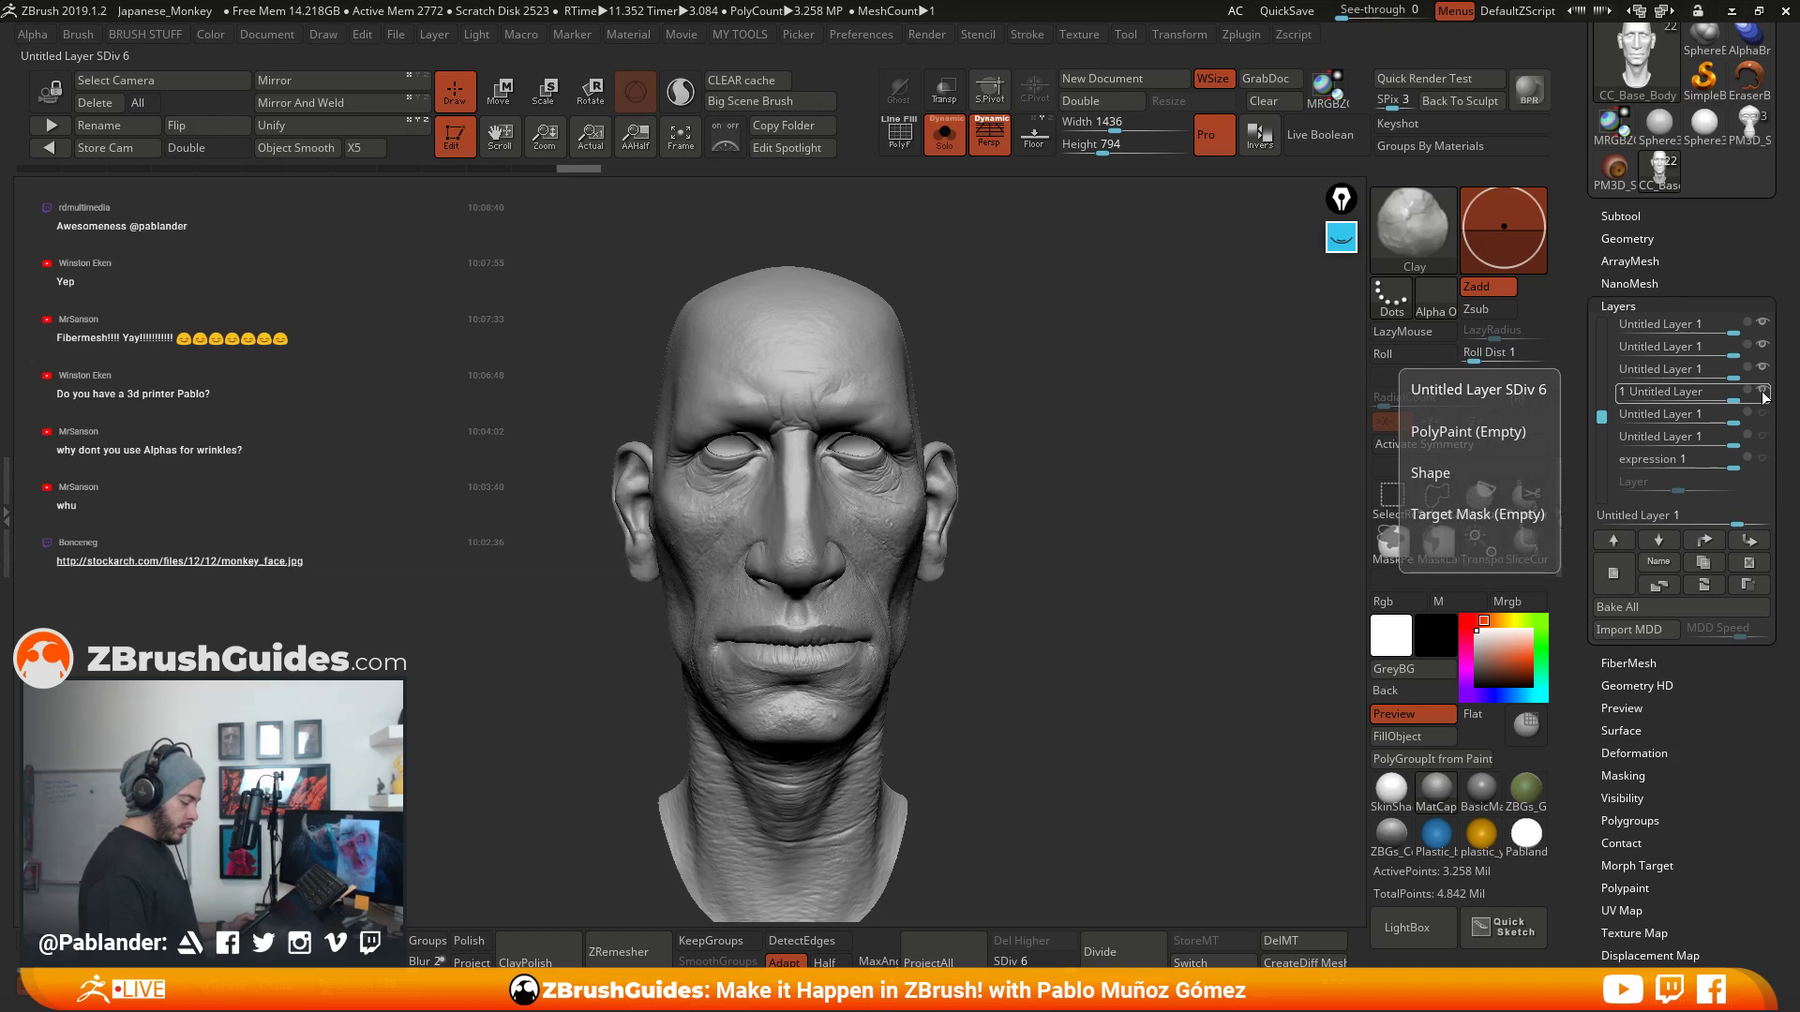
click(1764, 393)
click(1764, 392)
- Toggle the two untitled layers just above the expression layer to compare their surface detail, leaving the upper one shown
click(1766, 415)
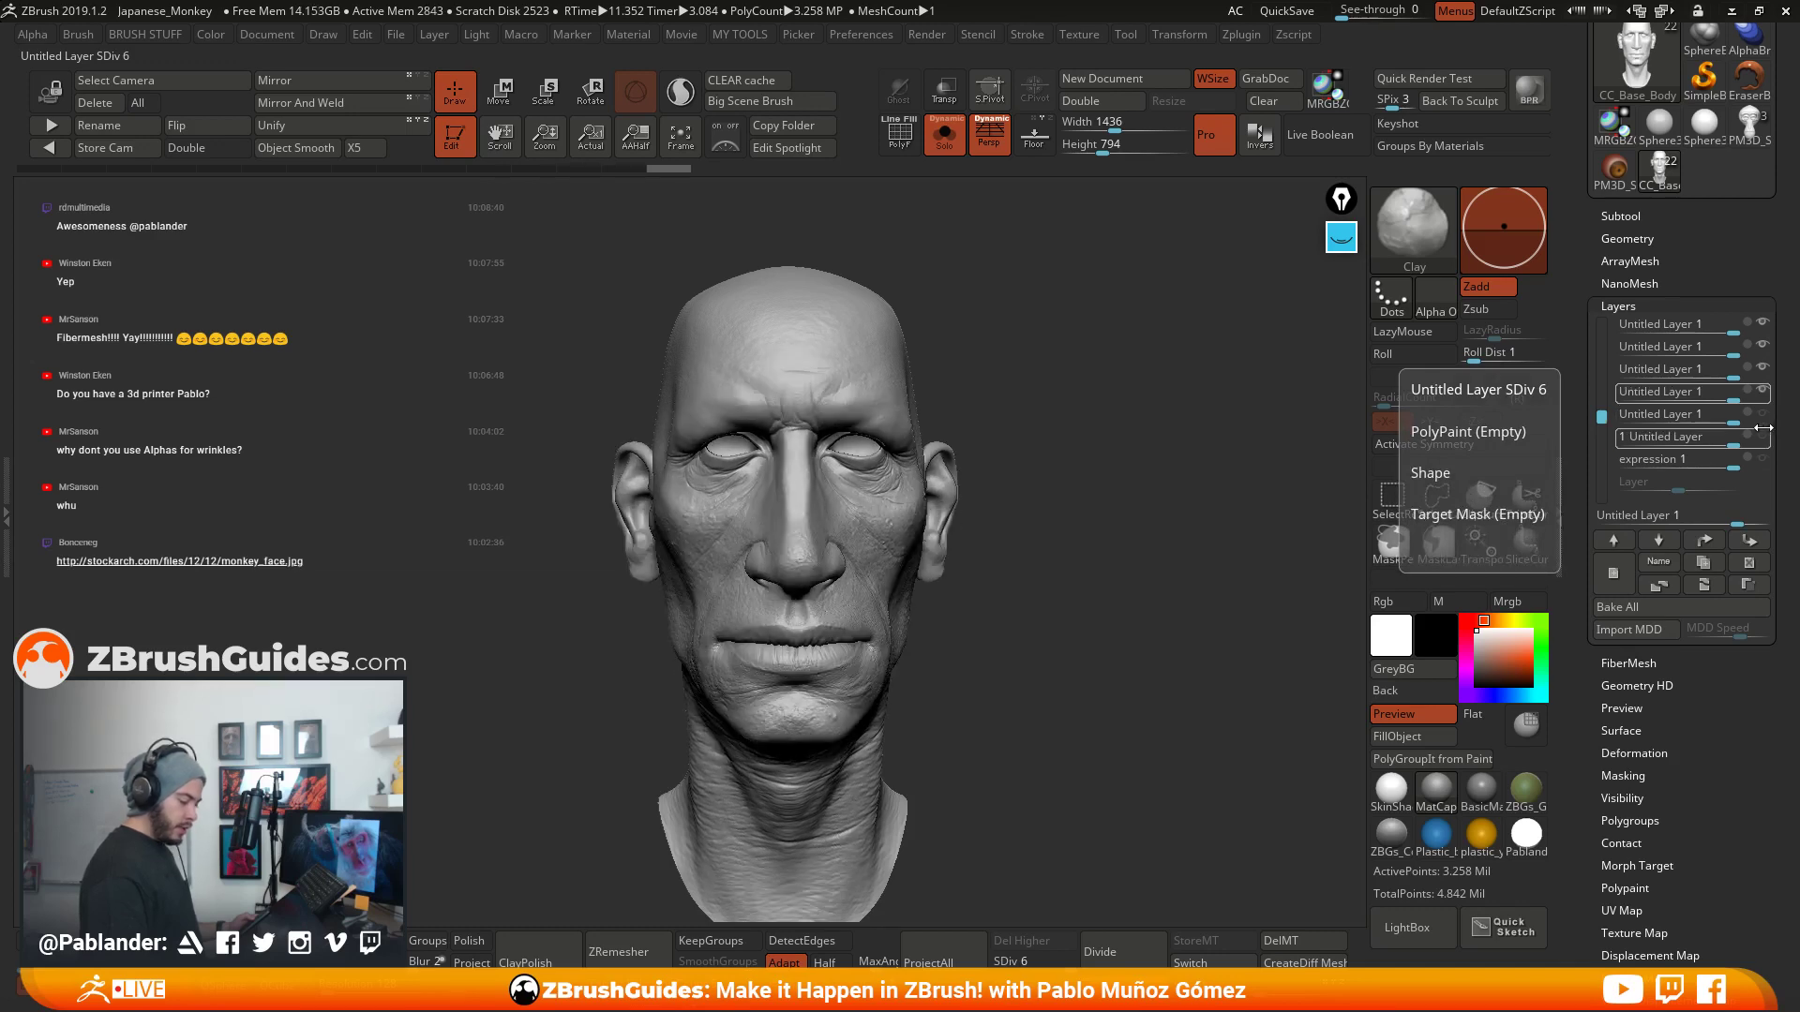
click(1764, 415)
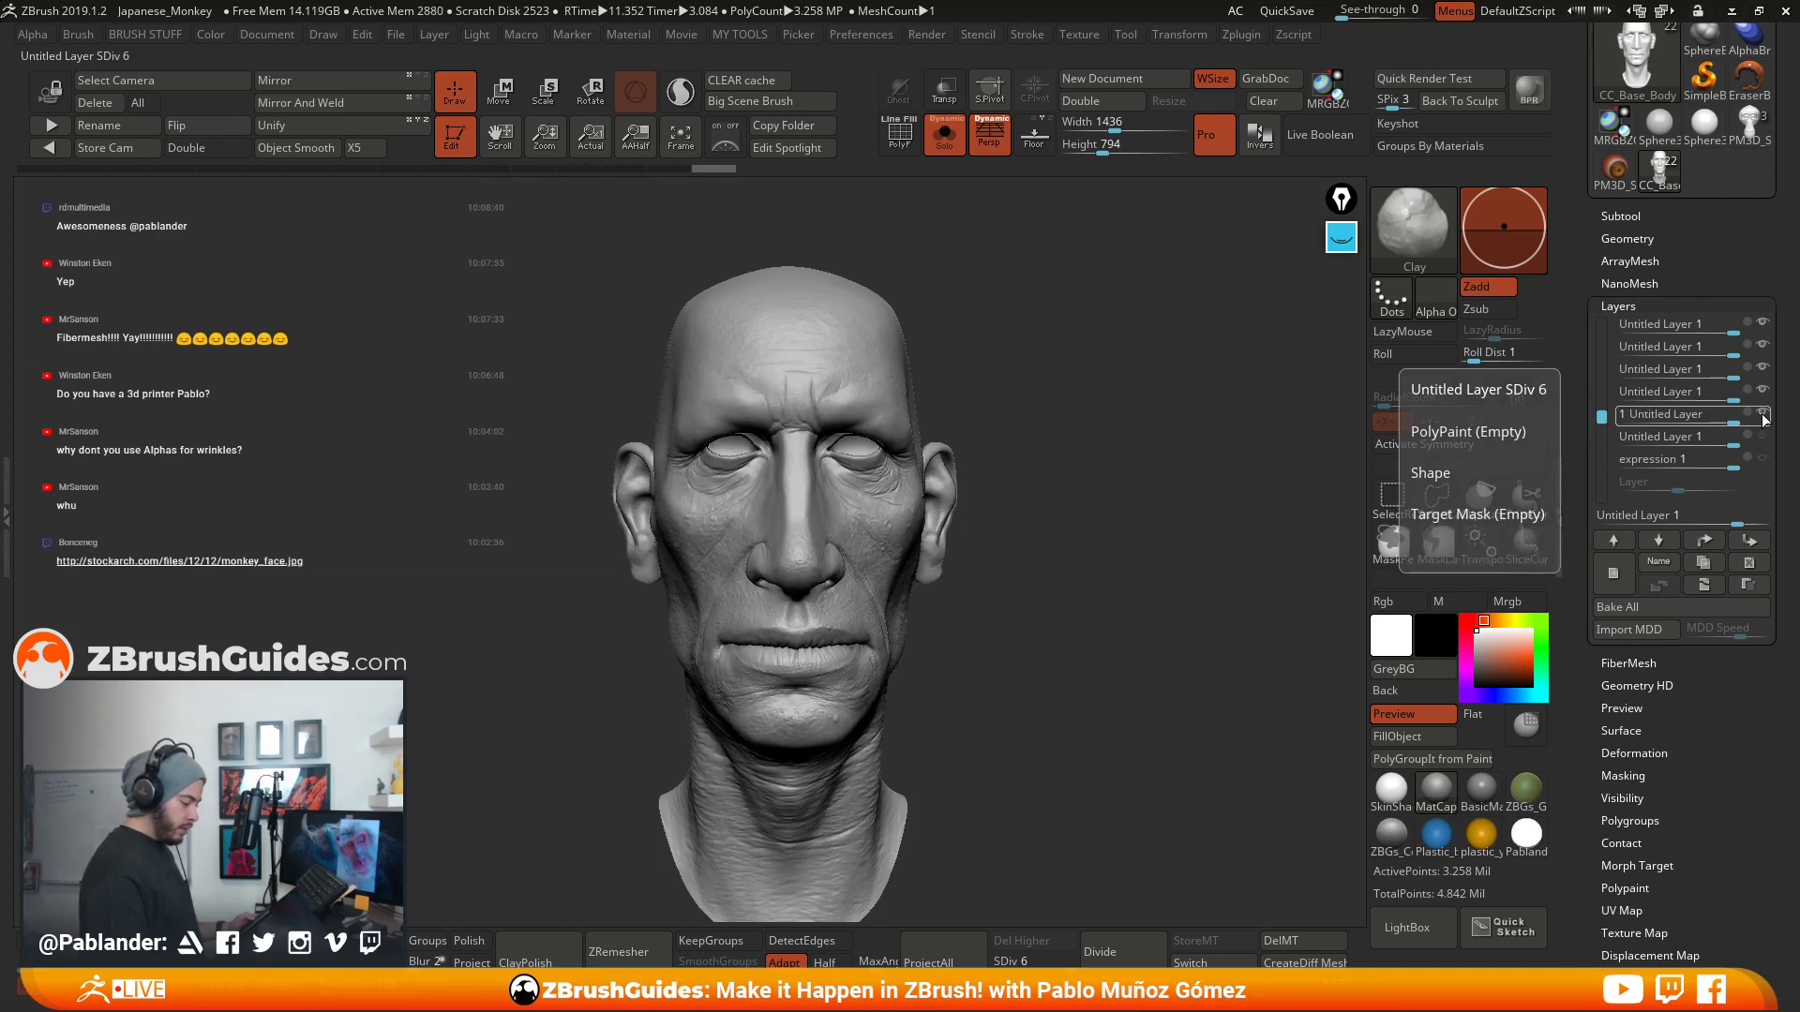
click(1764, 415)
click(1764, 415)
click(1767, 441)
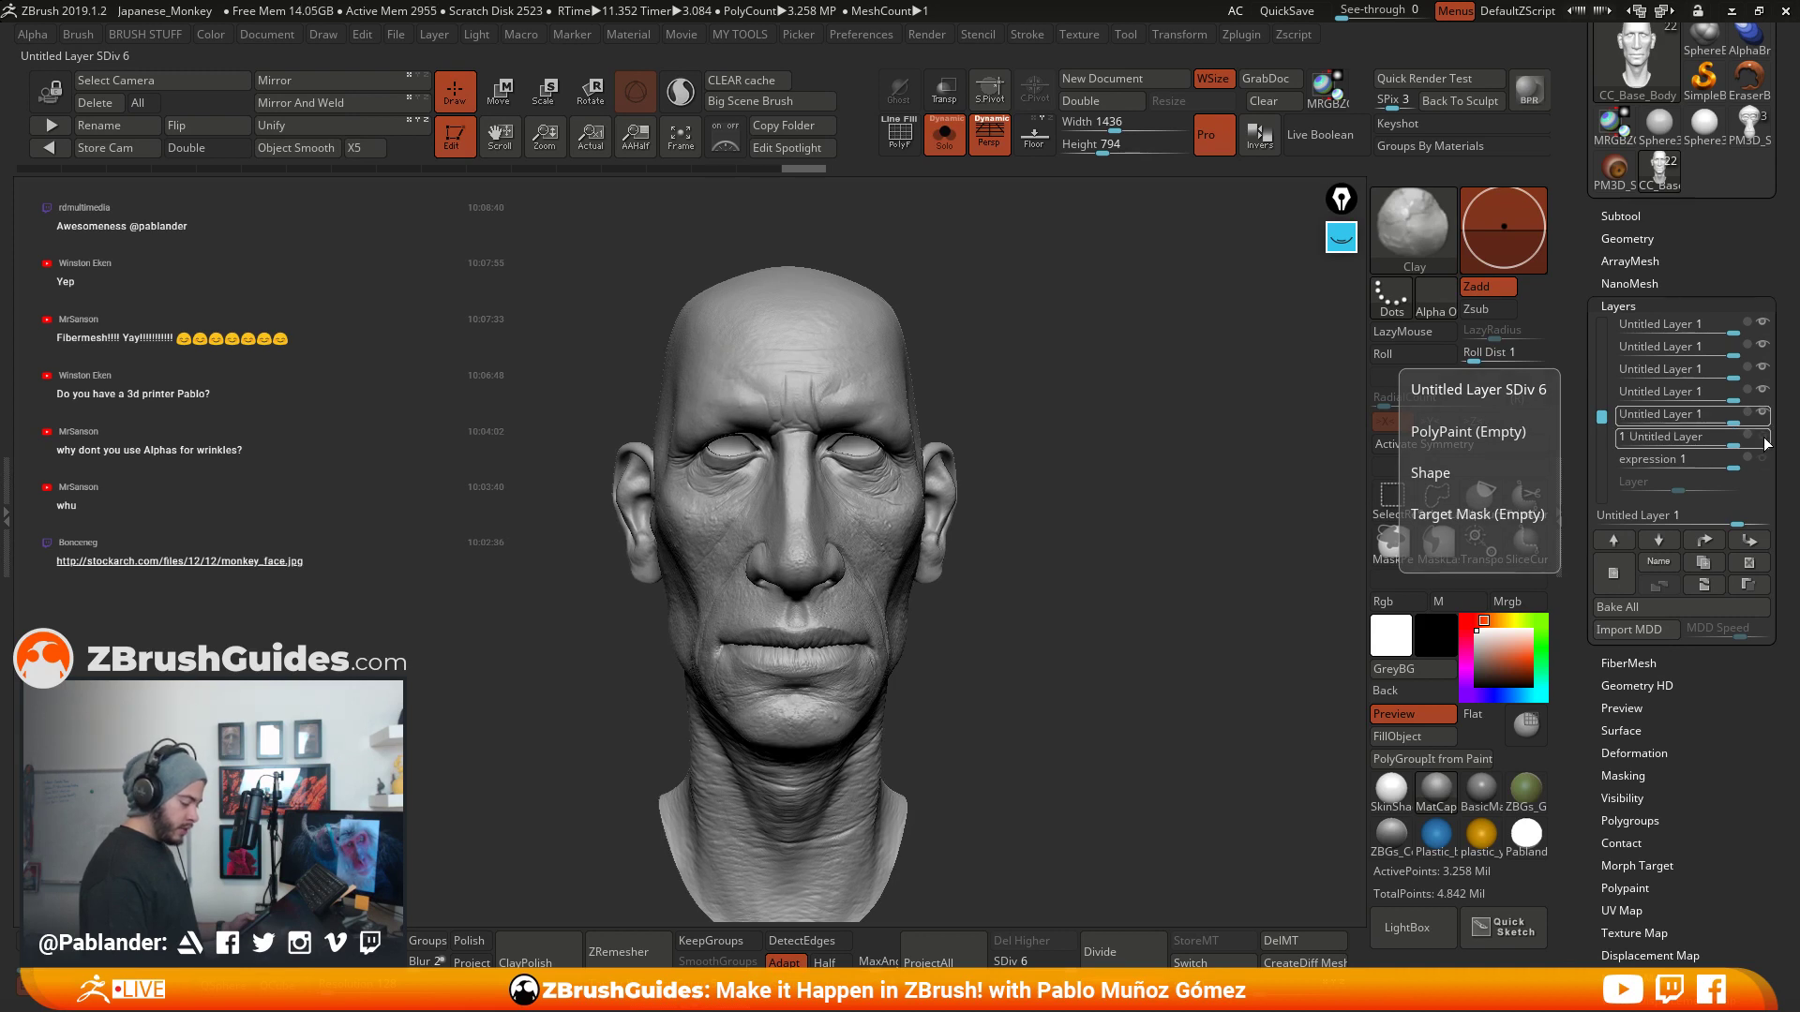
click(1766, 439)
click(1765, 441)
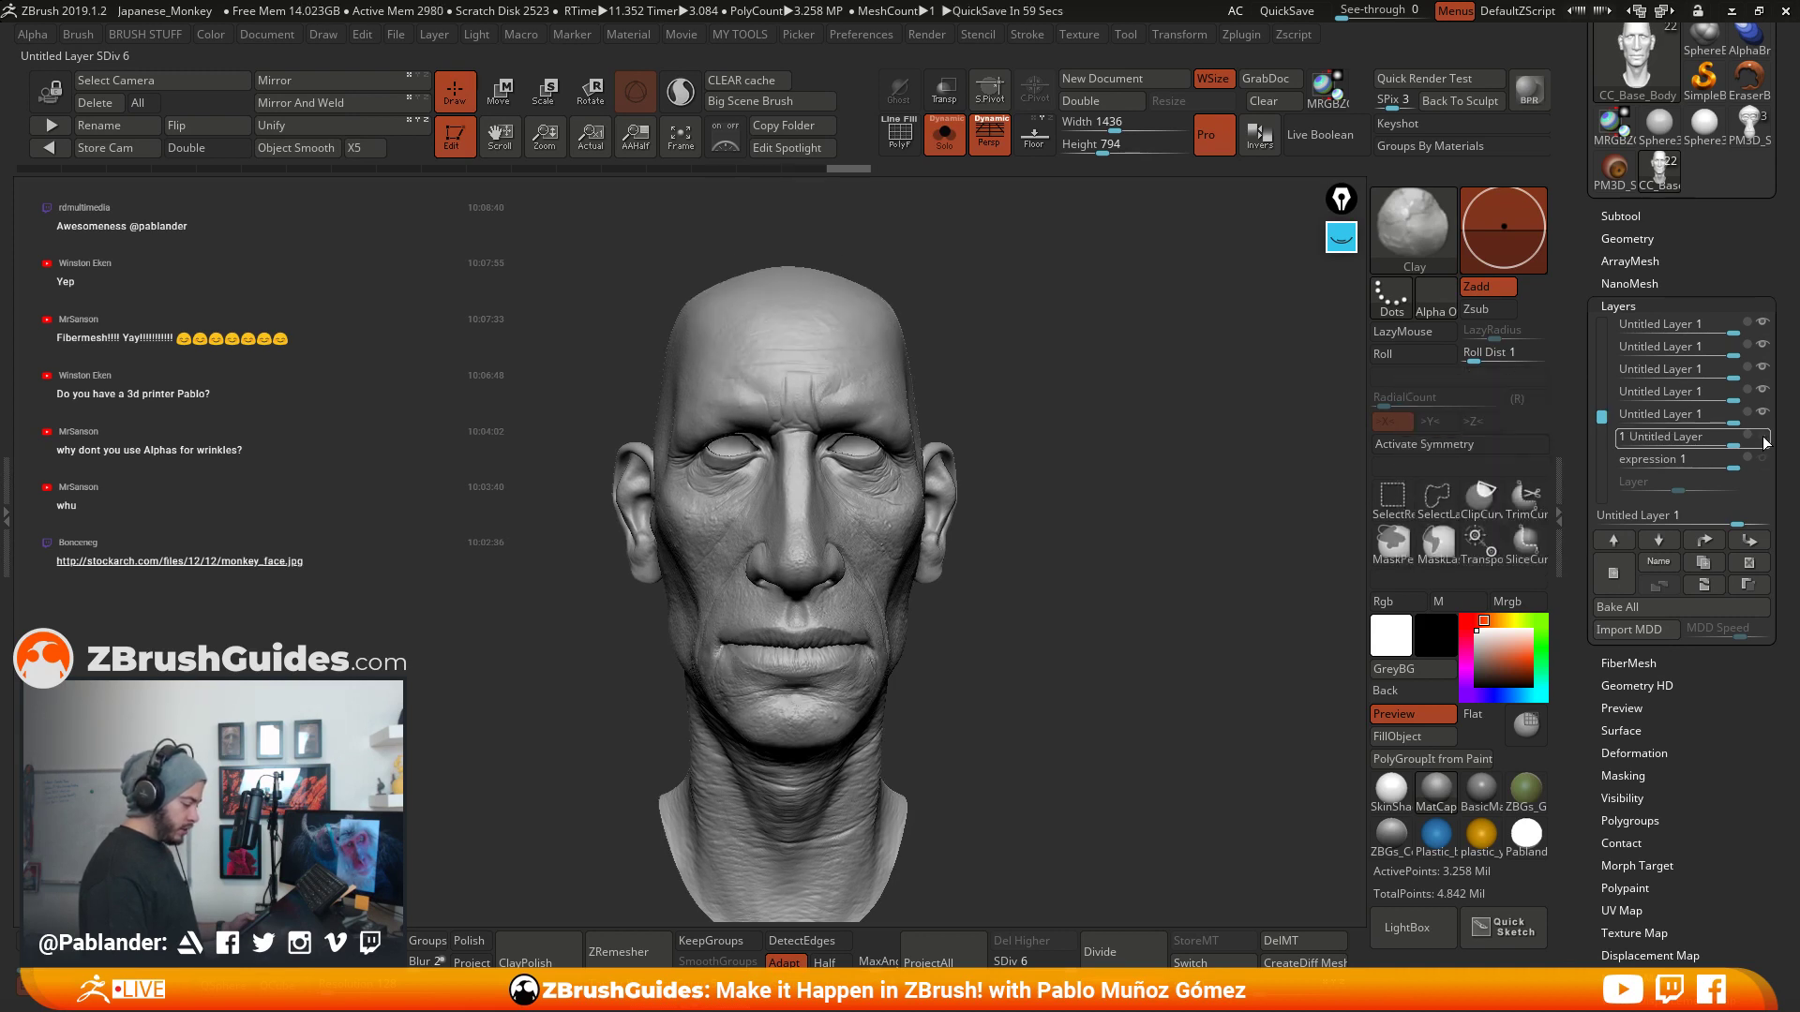
- Show the untitled layer directly above the expression layer and toggle the expression layer to compare, leaving it hidden
click(1765, 441)
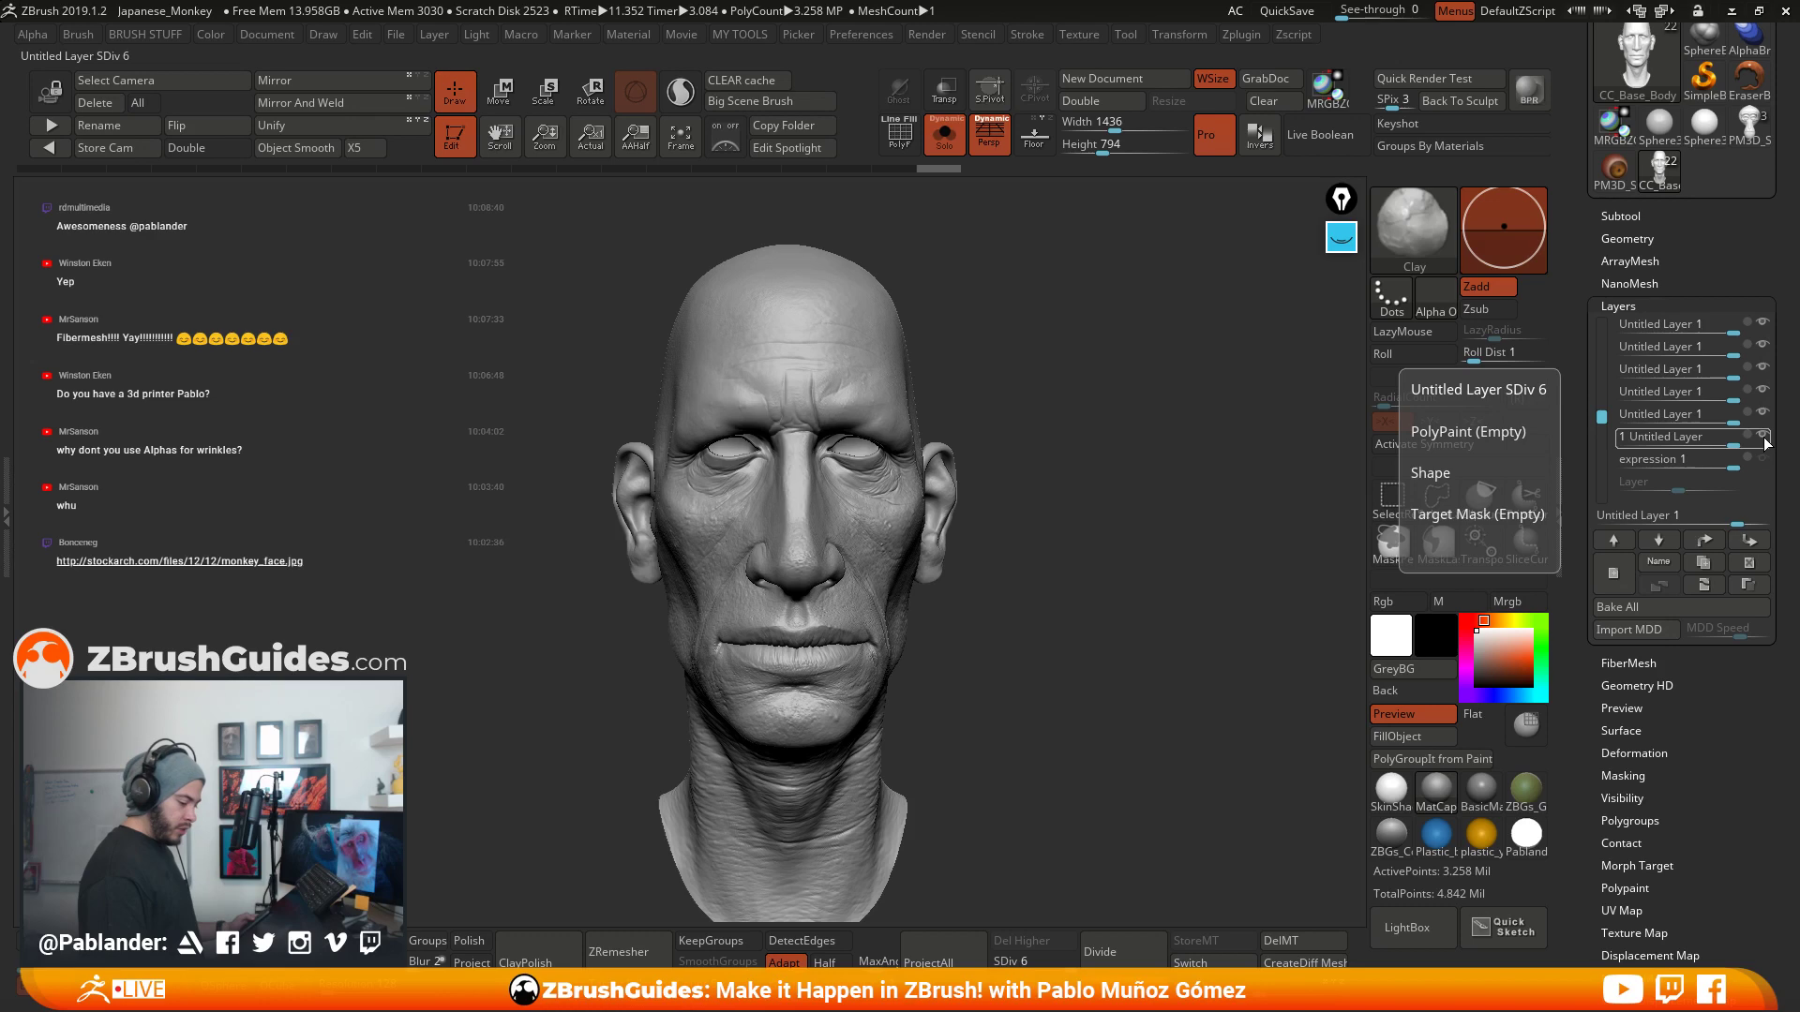
click(1766, 459)
click(1766, 459)
click(1766, 460)
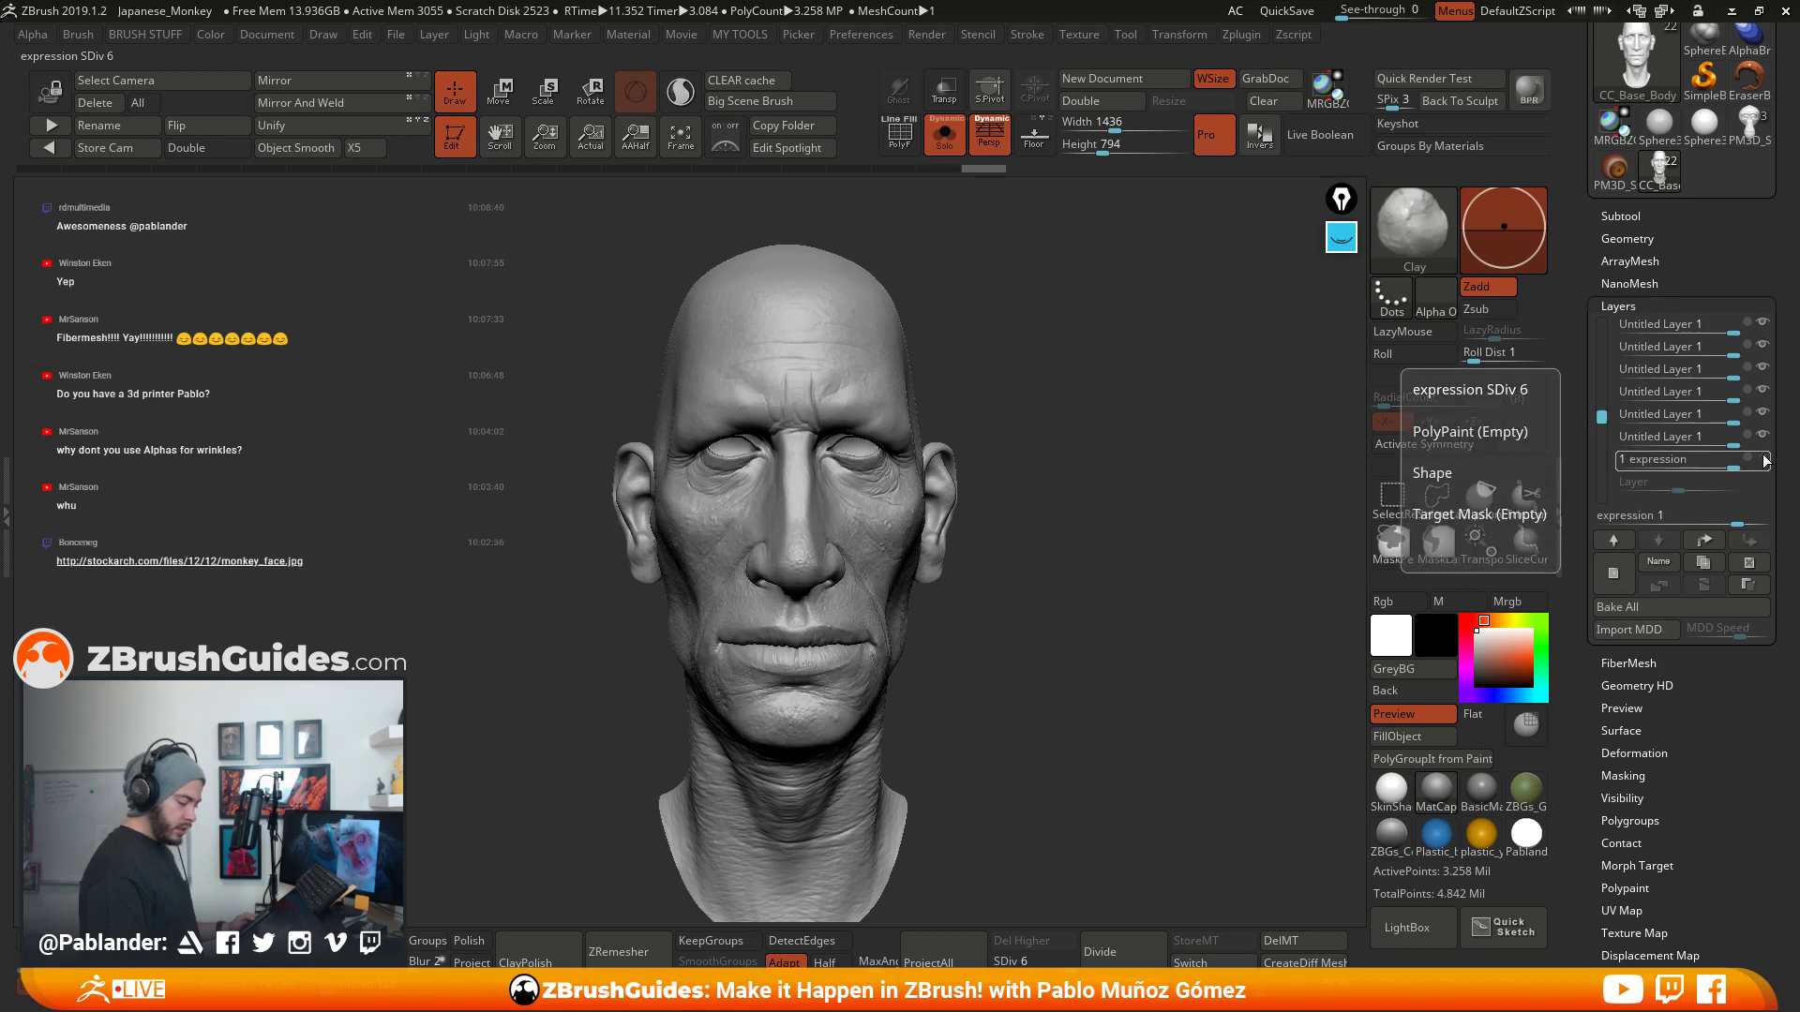
- Turn off Solo mode and review the complete human bust with its hair and eyes from the front
click(945, 141)
drag(912, 478, 1074, 515)
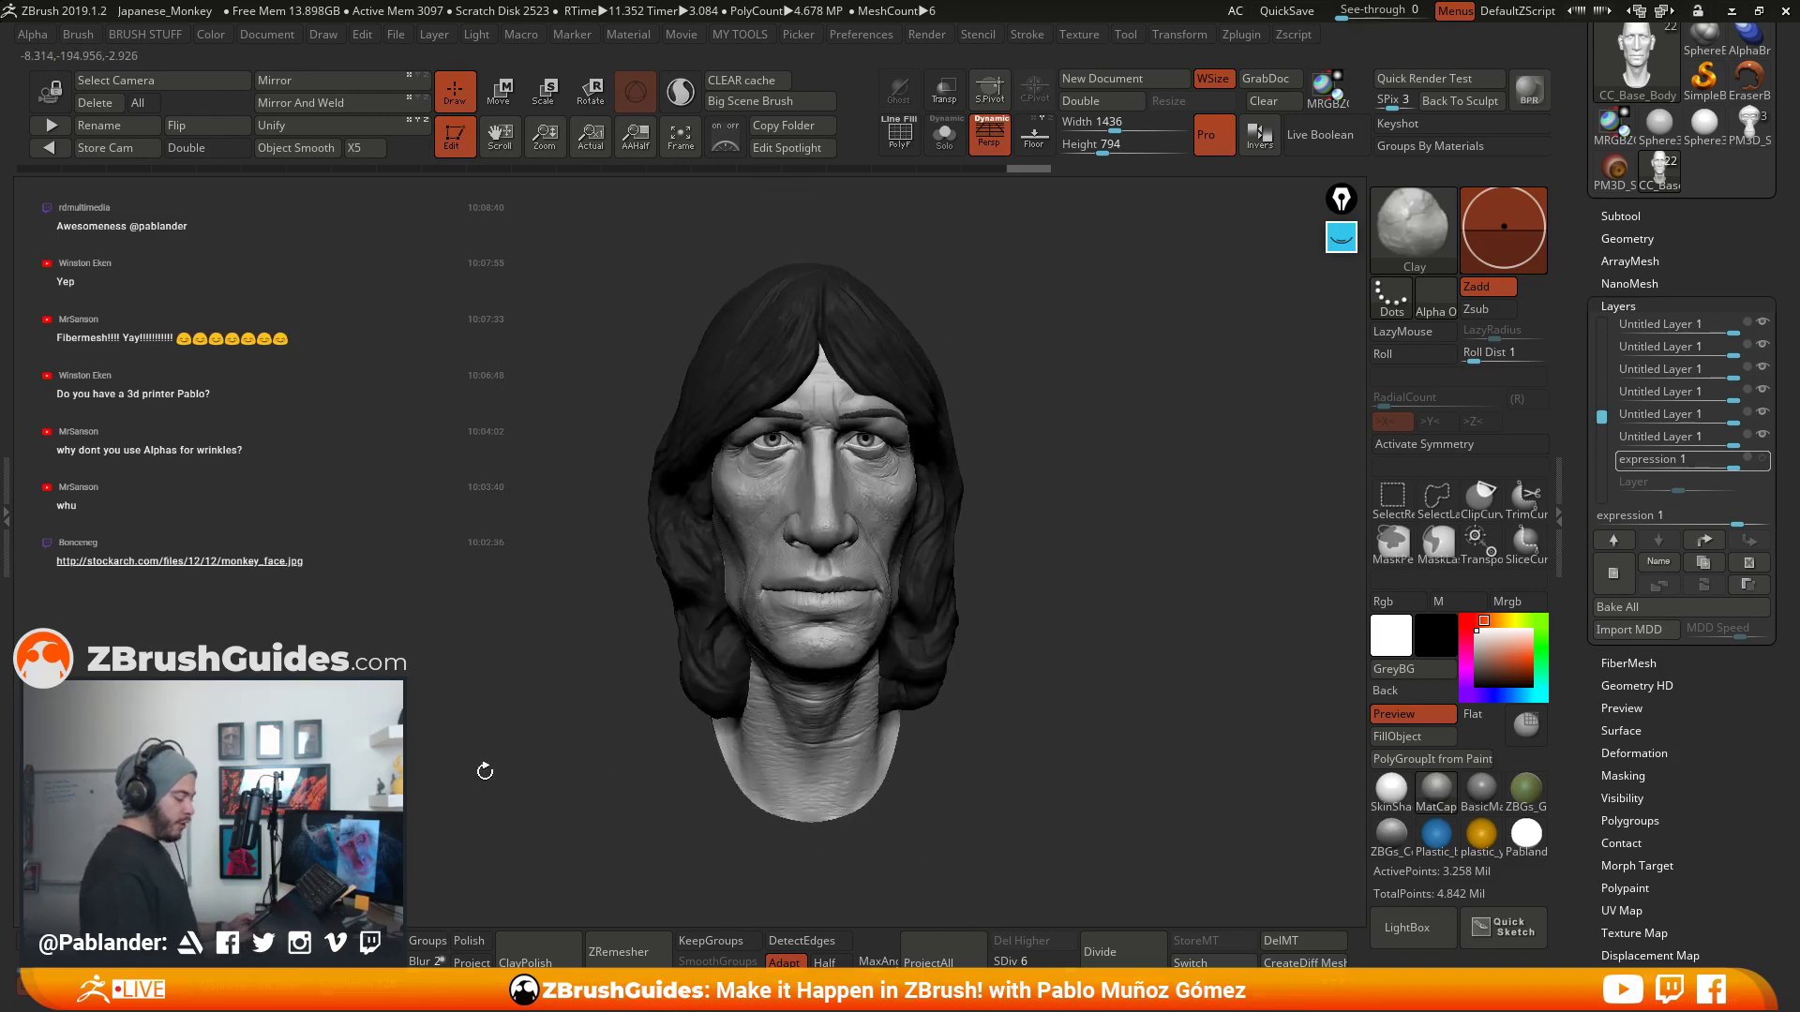
mouse_move(1037, 615)
mouse_down()
mouse_move(1084, 596)
mouse_move(915, 618)
mouse_move(1040, 626)
mouse_move(1076, 648)
mouse_up()
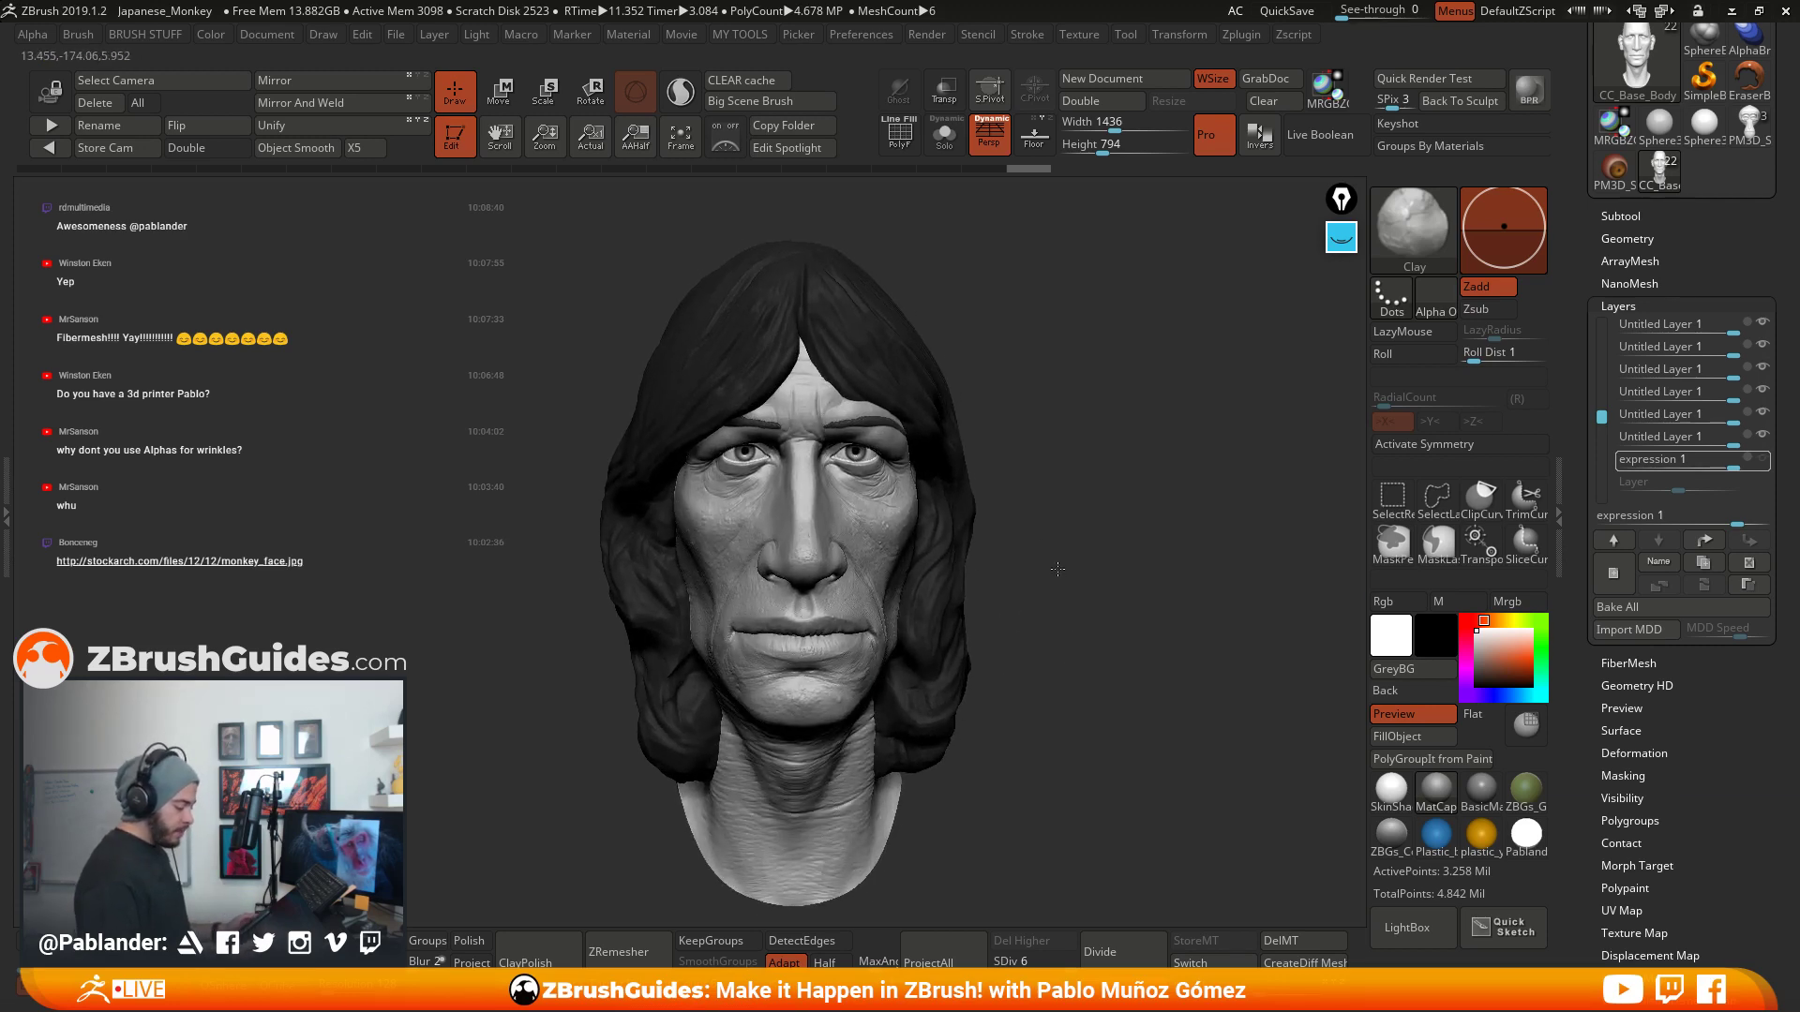
drag(1099, 566, 1107, 647)
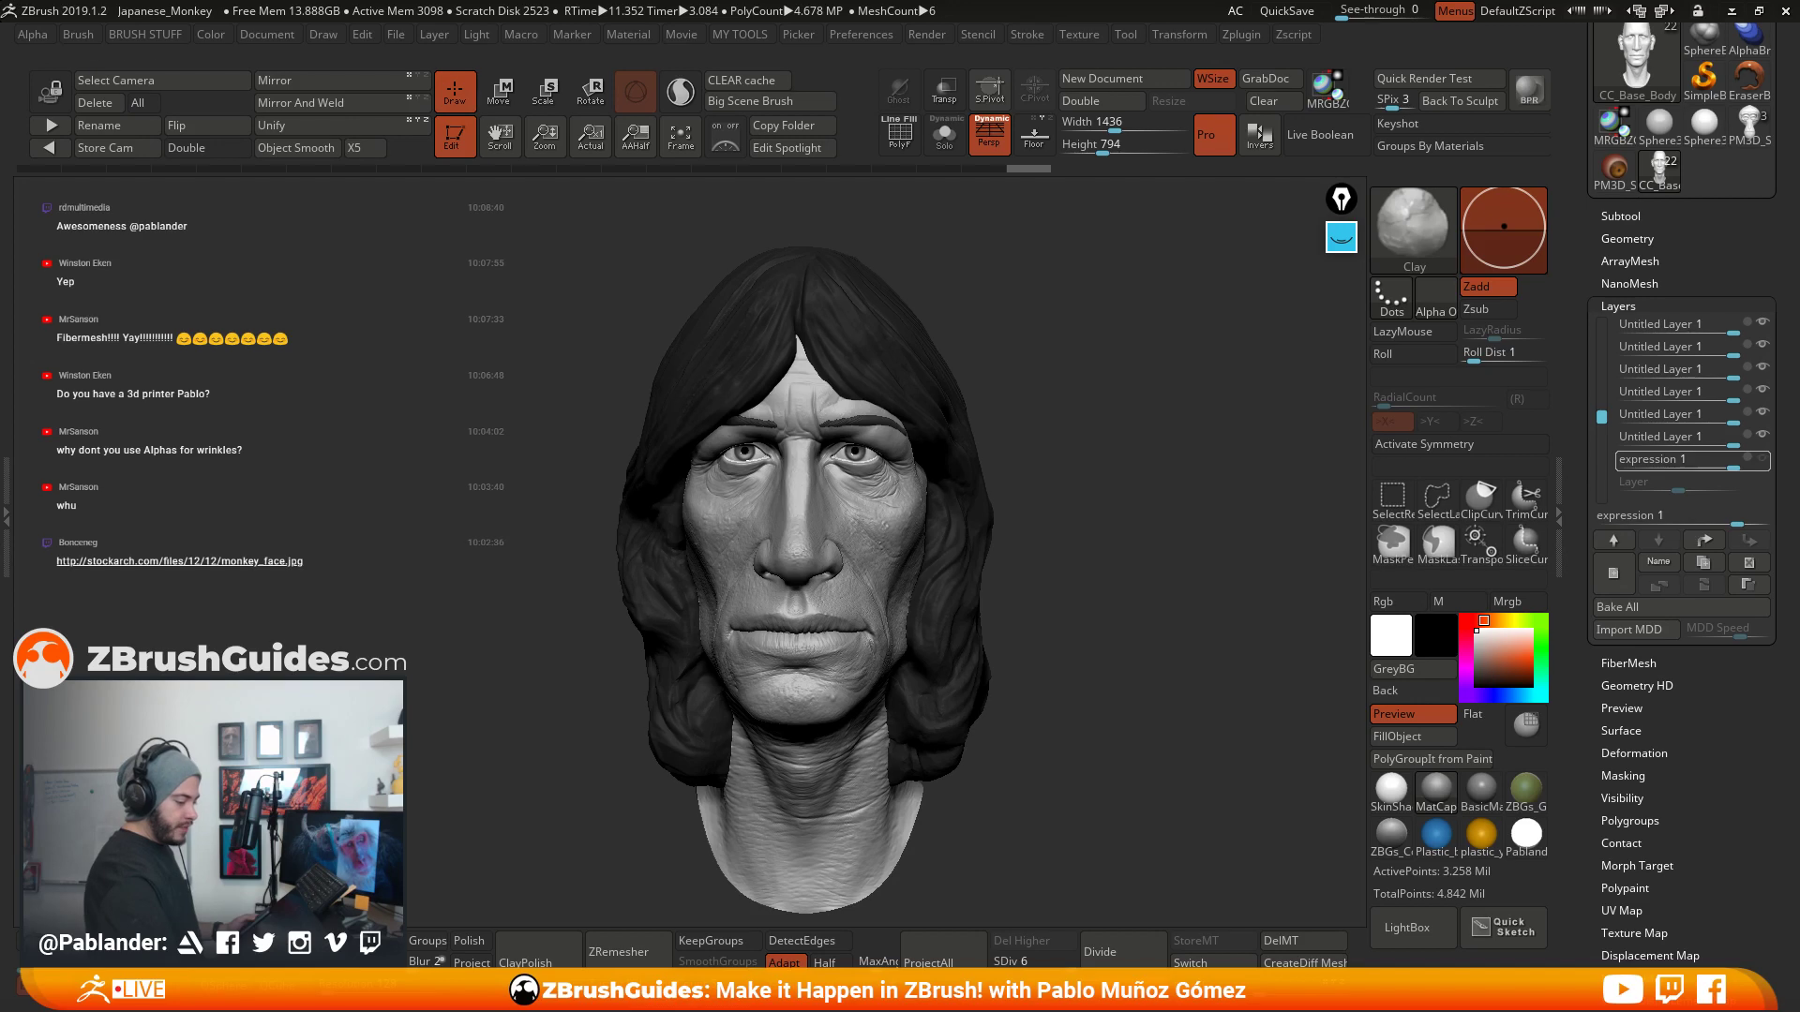
- Switch back to the monkey head model and load the cross-shaped skin damage brush from the Skin brush library
click(1724, 145)
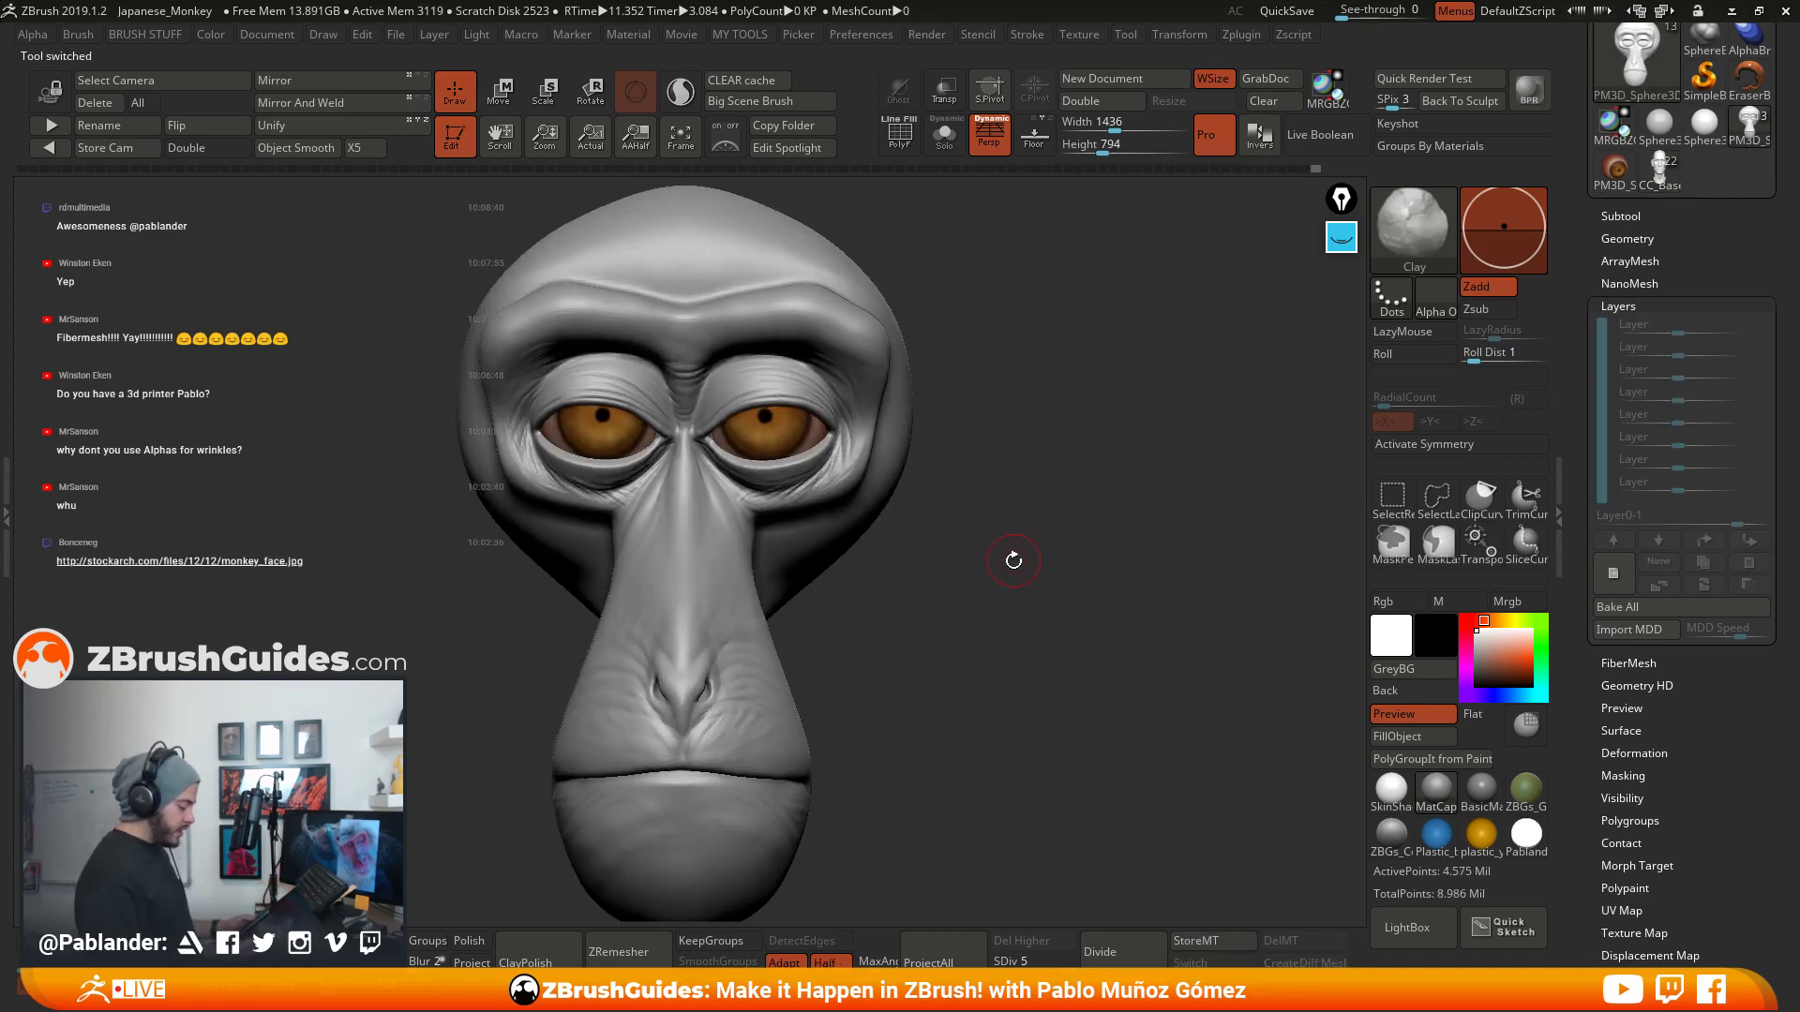
drag(1012, 563, 1036, 604)
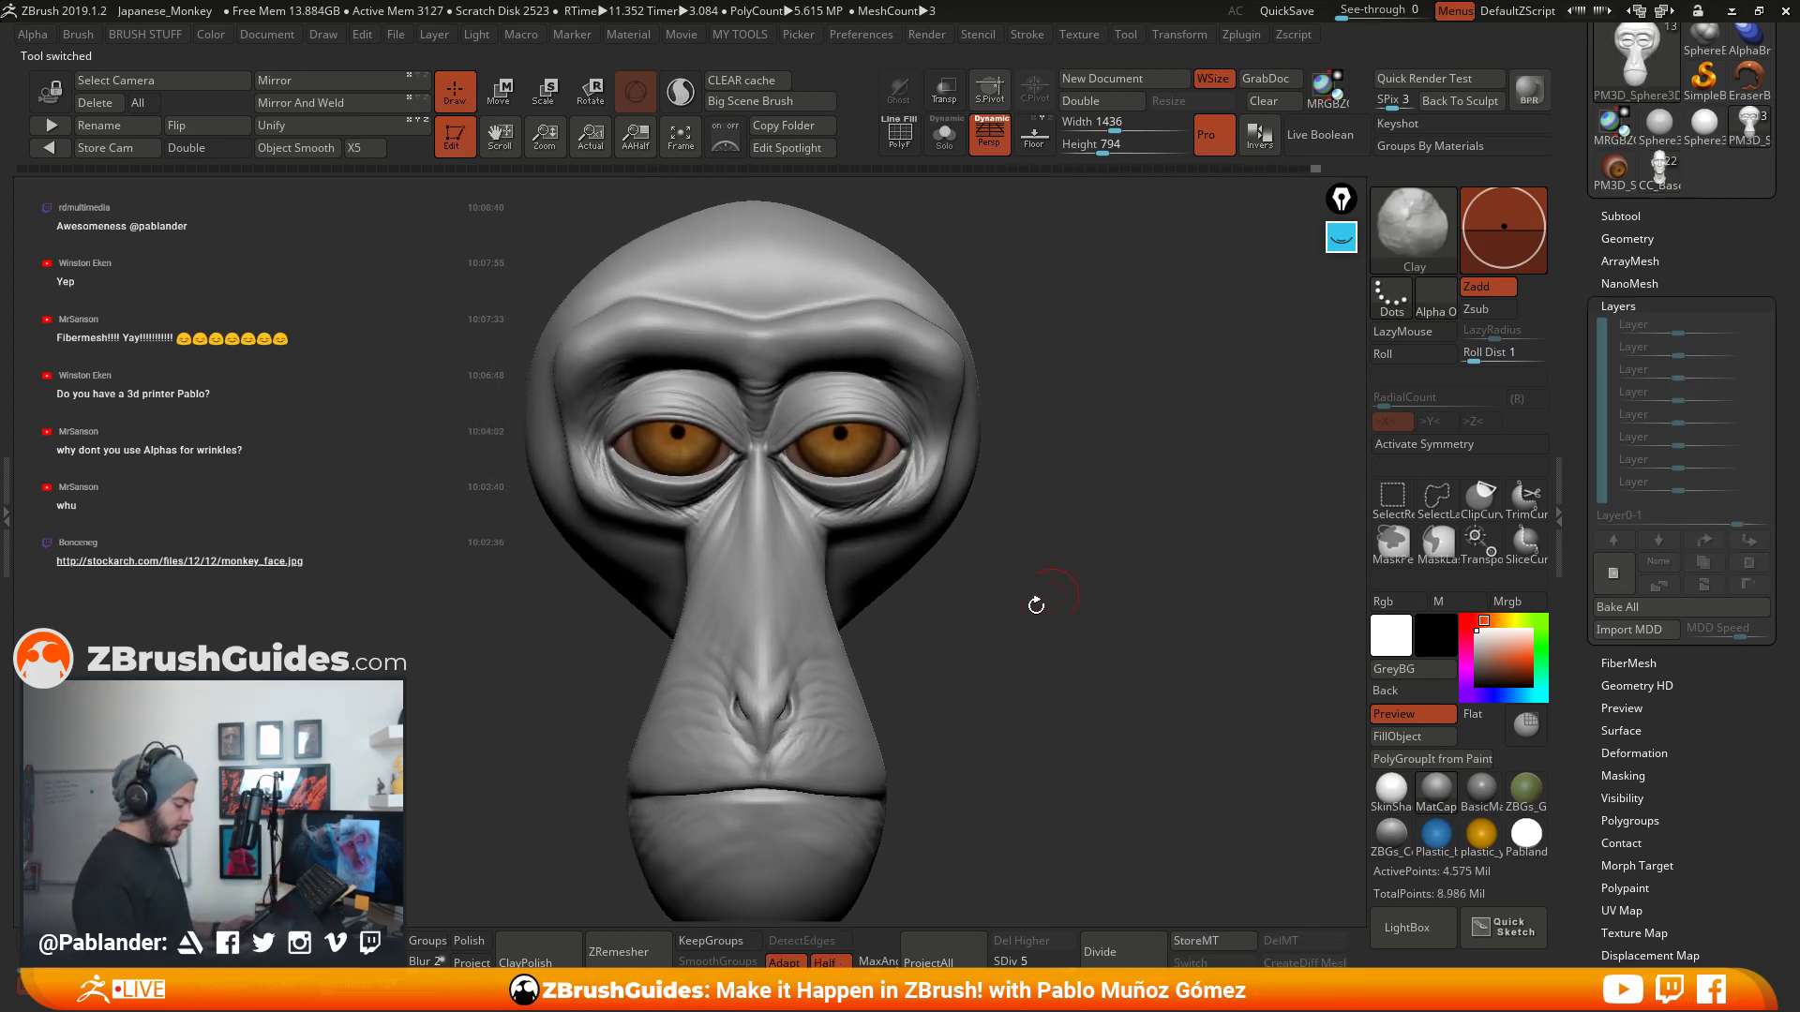
click(1406, 927)
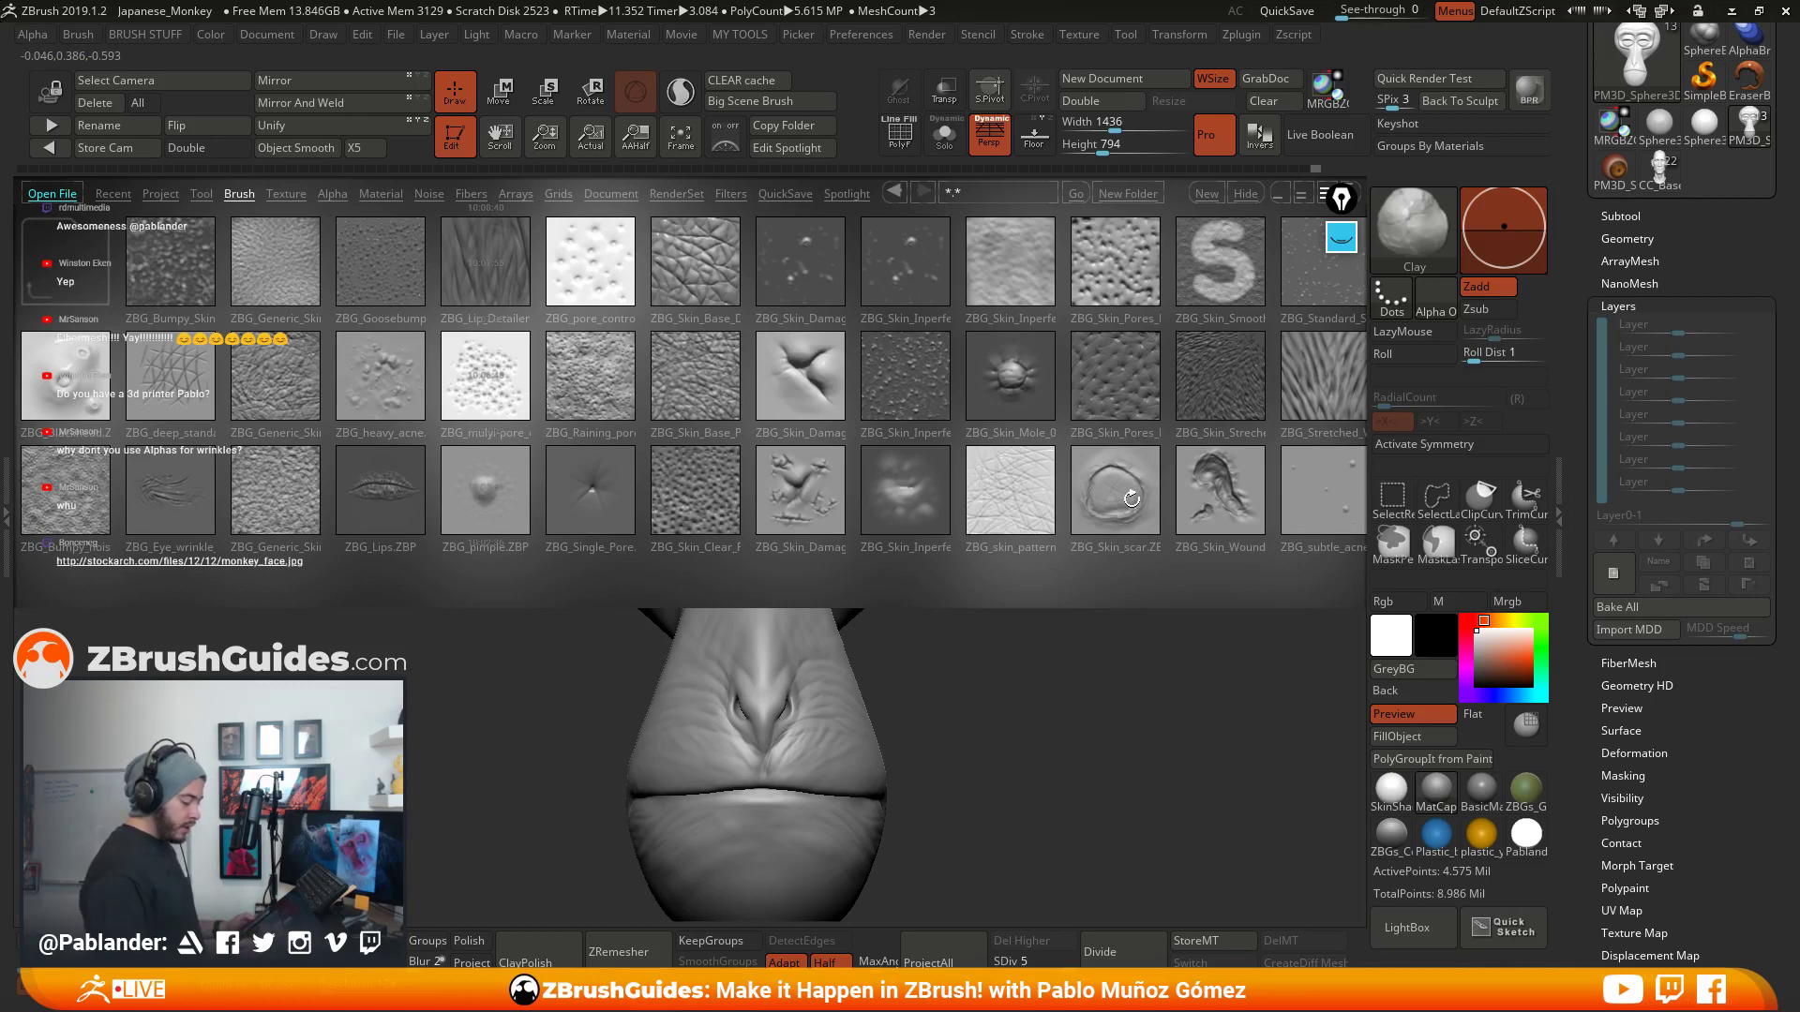
click(807, 386)
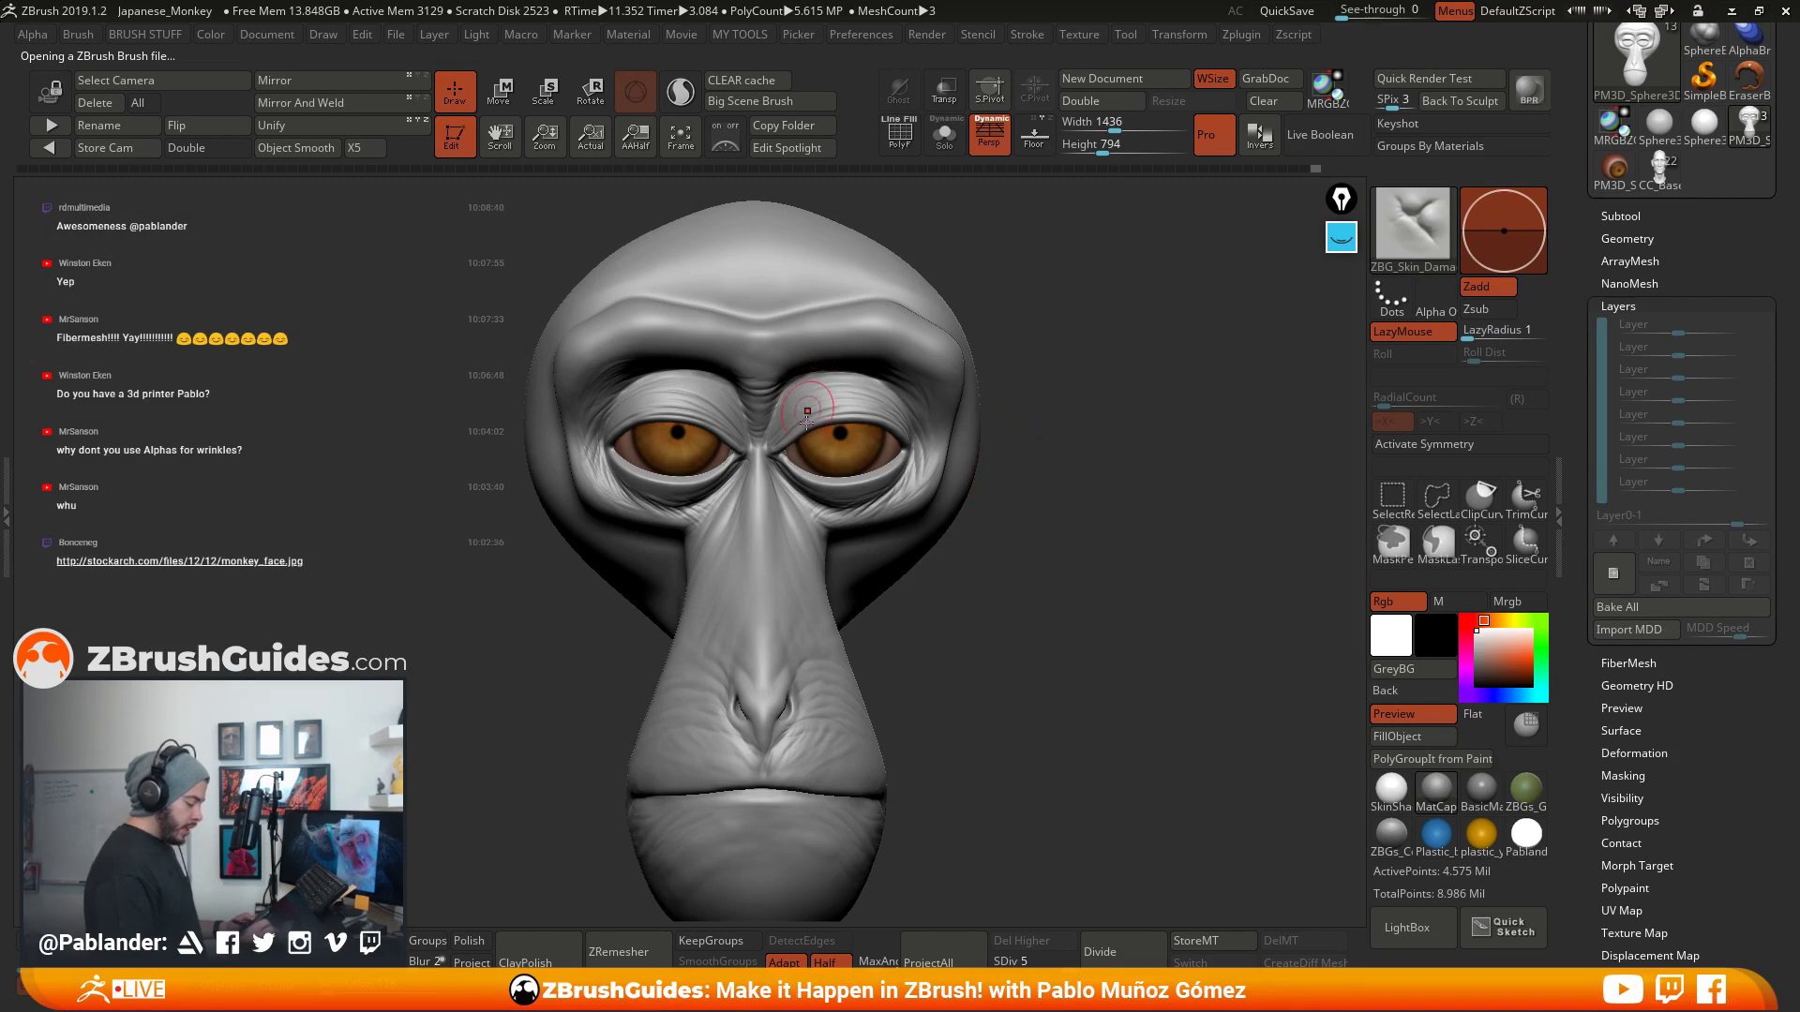
- Try skin damage stamps along the bridge of the monkey's nose, and undo the last of them
drag(752, 540, 743, 556)
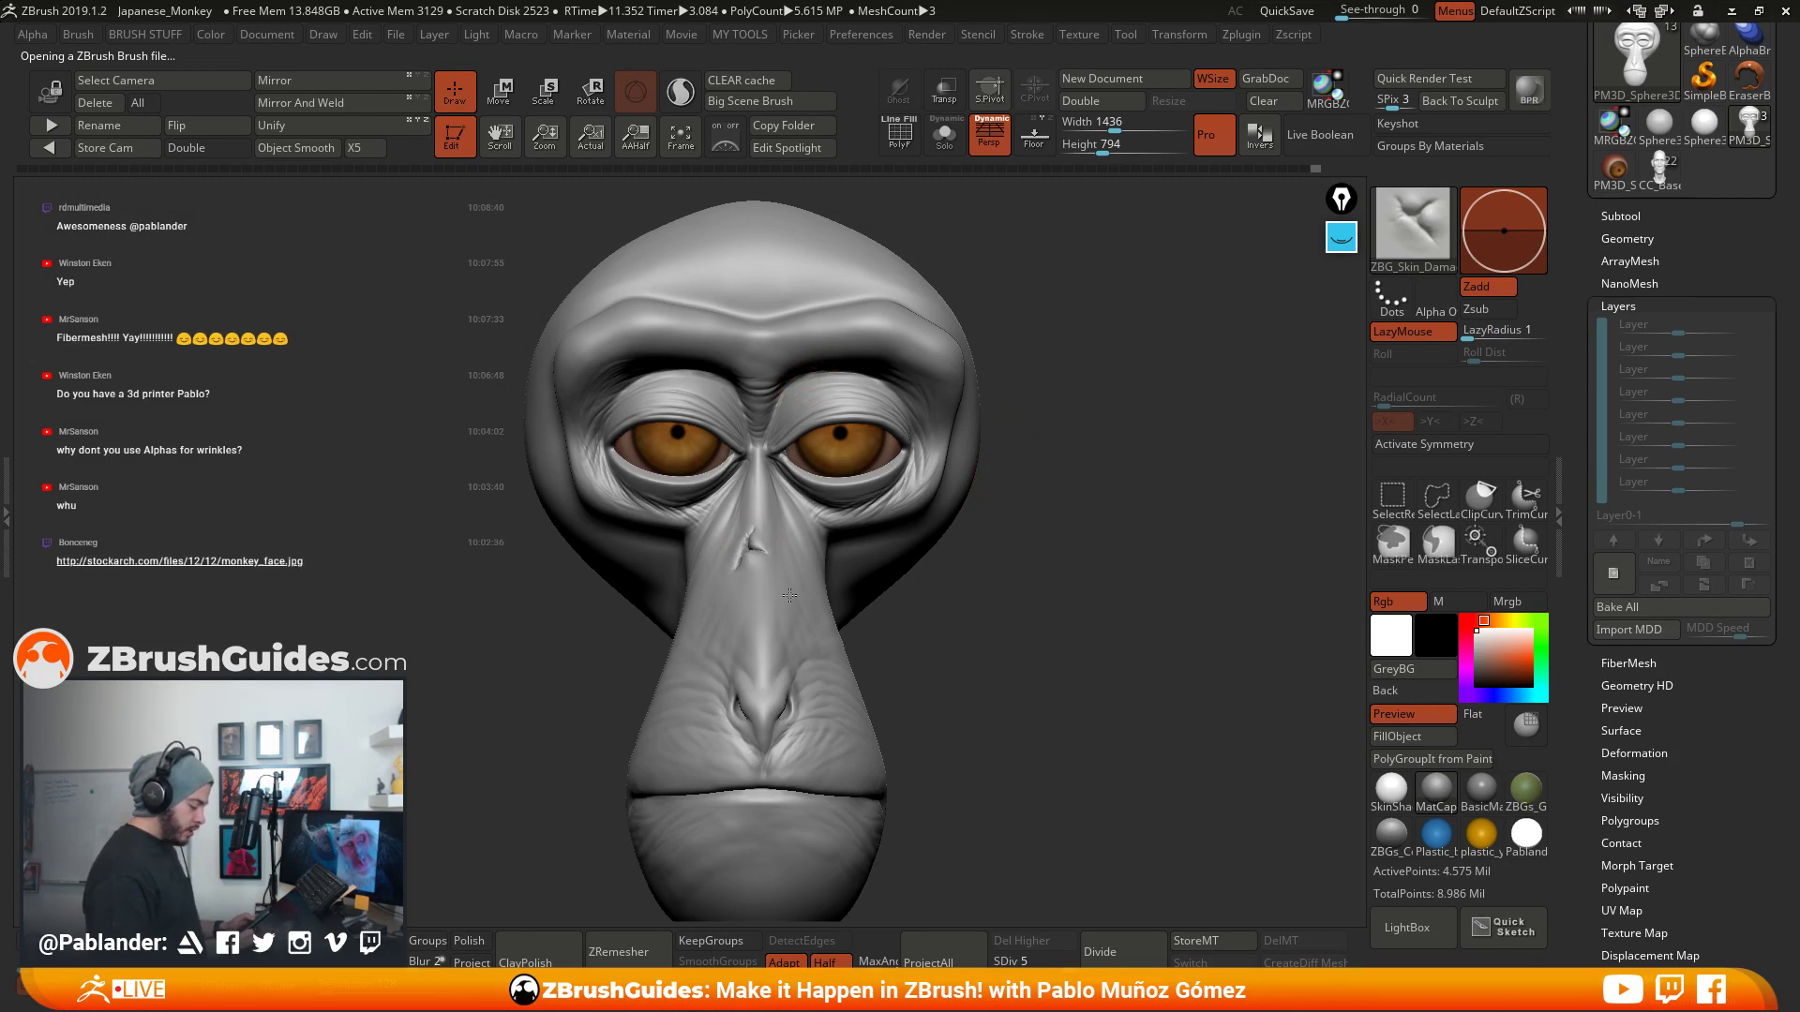
drag(953, 574, 996, 629)
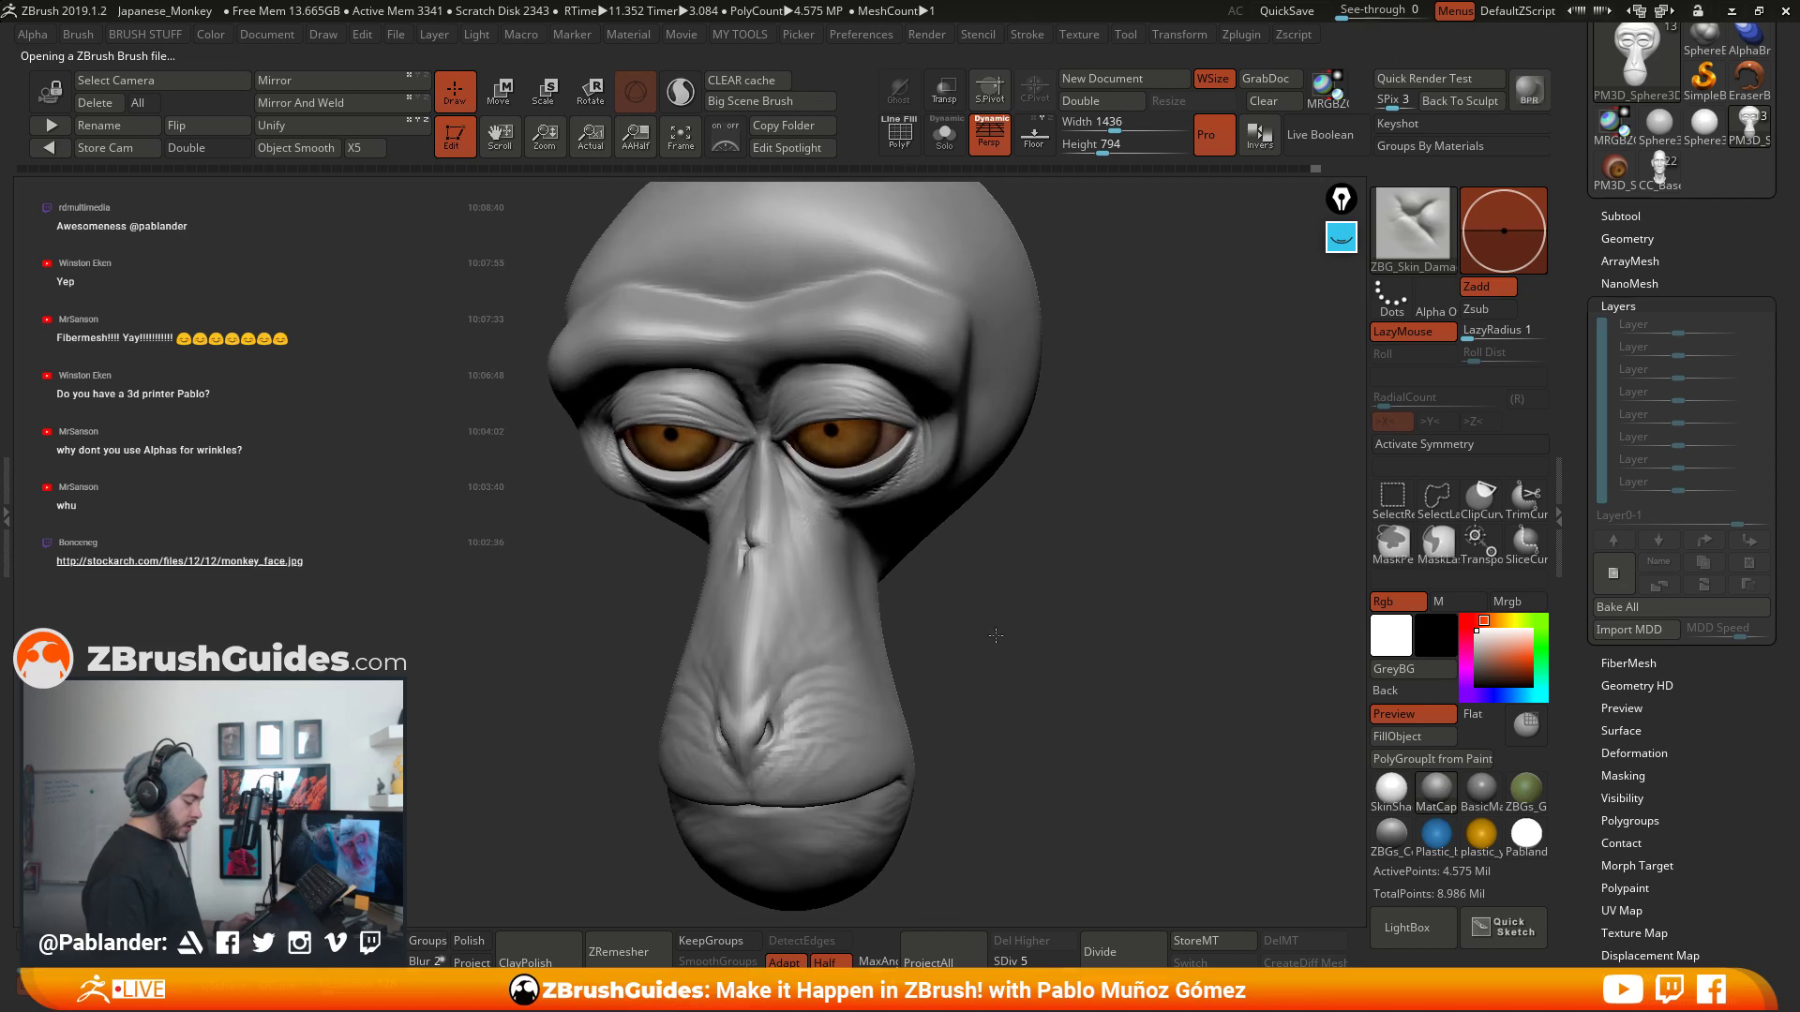
mouse_move(1067, 568)
mouse_down()
mouse_move(1091, 570)
mouse_move(986, 600)
mouse_move(900, 554)
mouse_up()
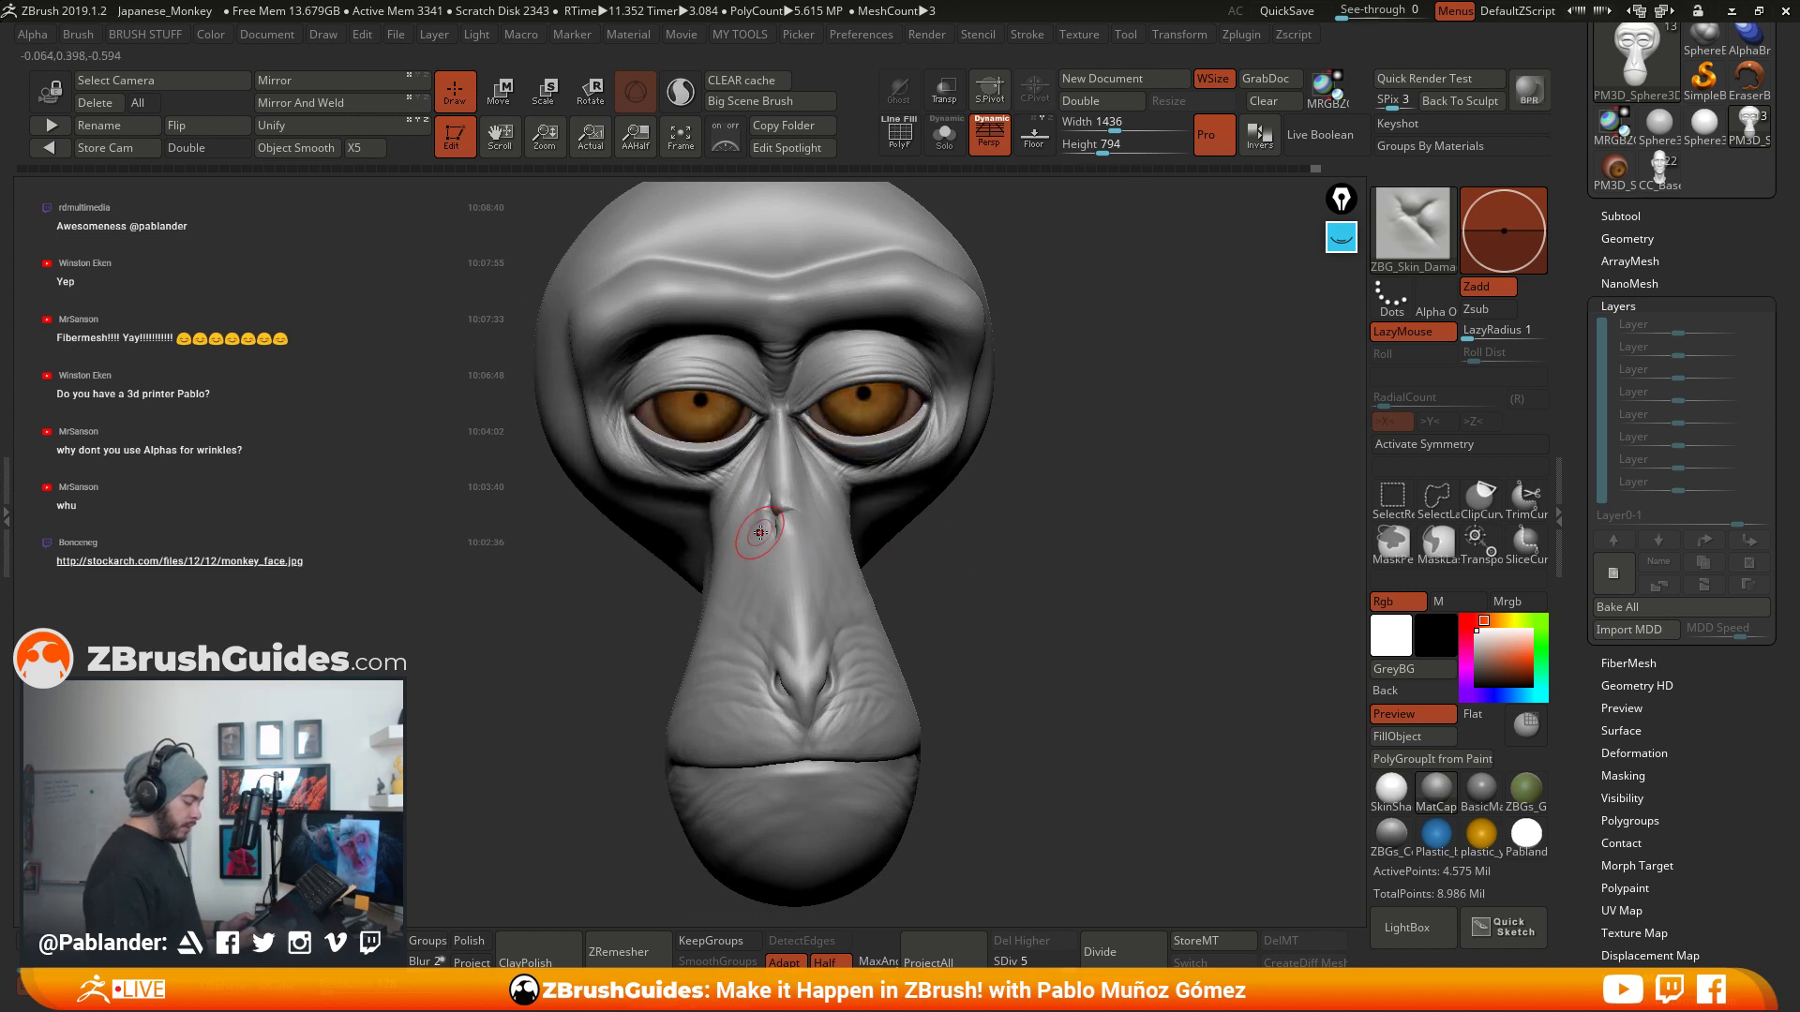
drag(1059, 486, 1023, 485)
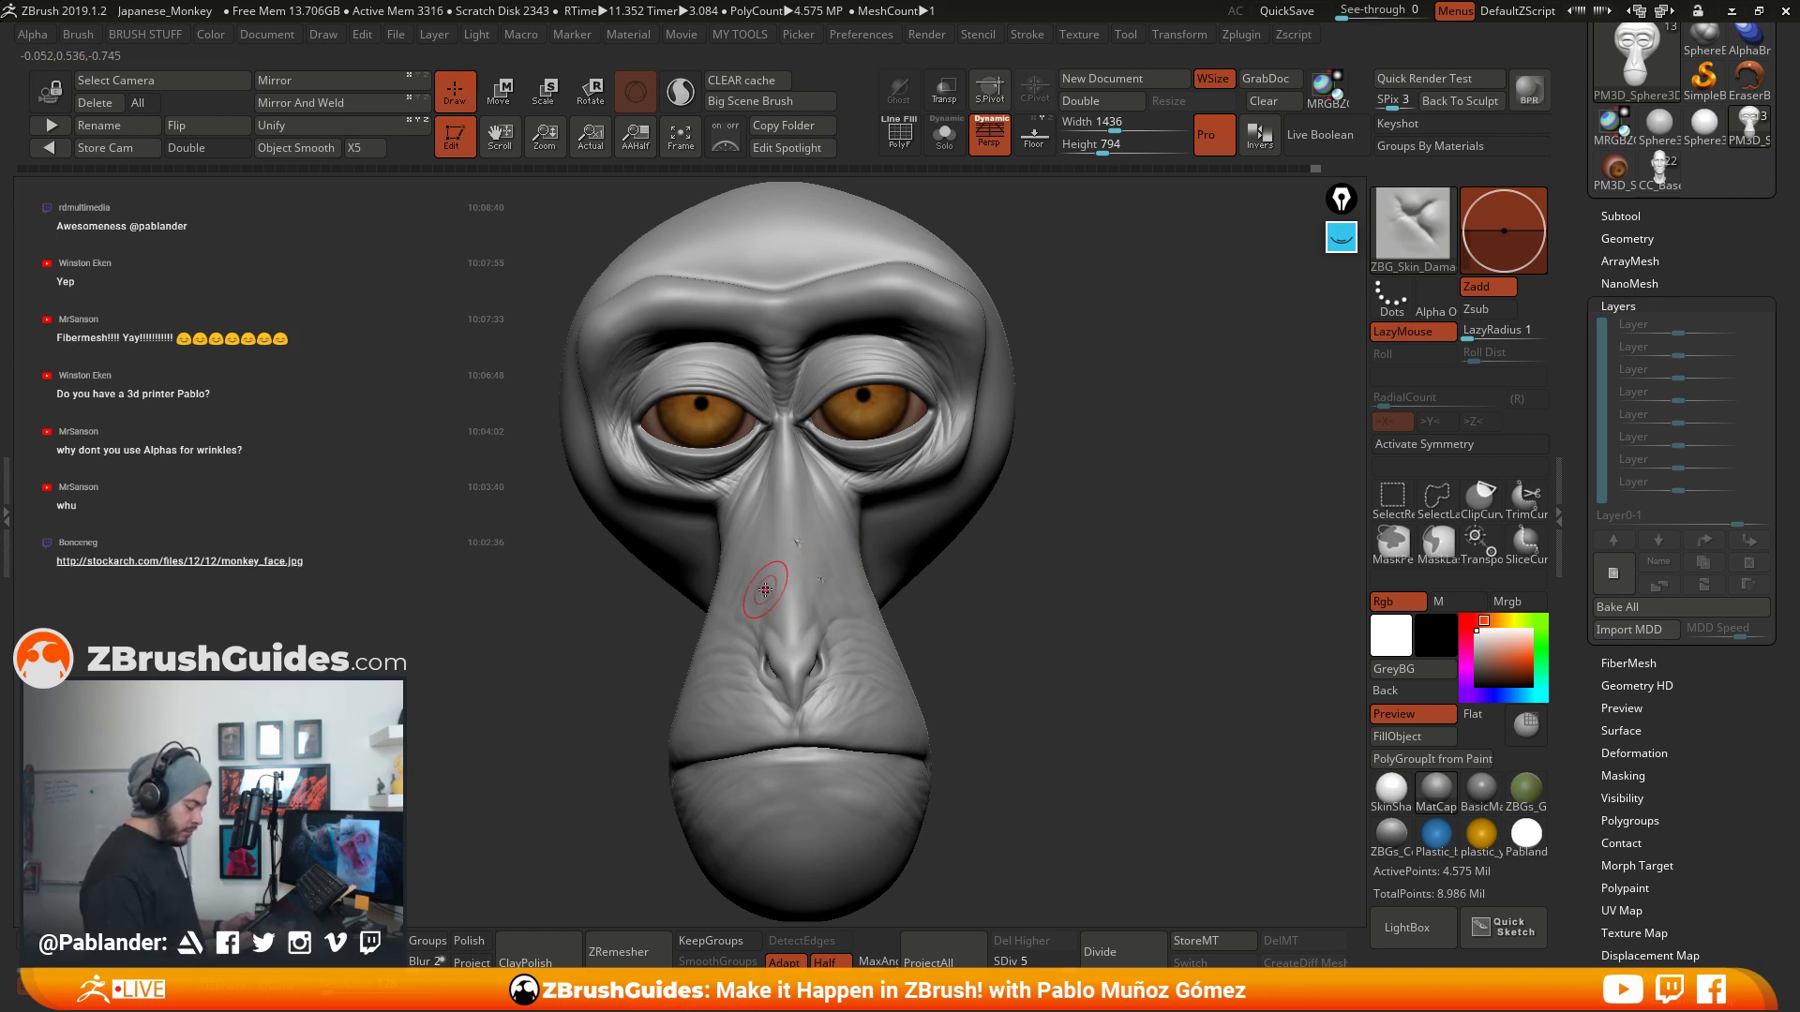
drag(768, 591, 773, 612)
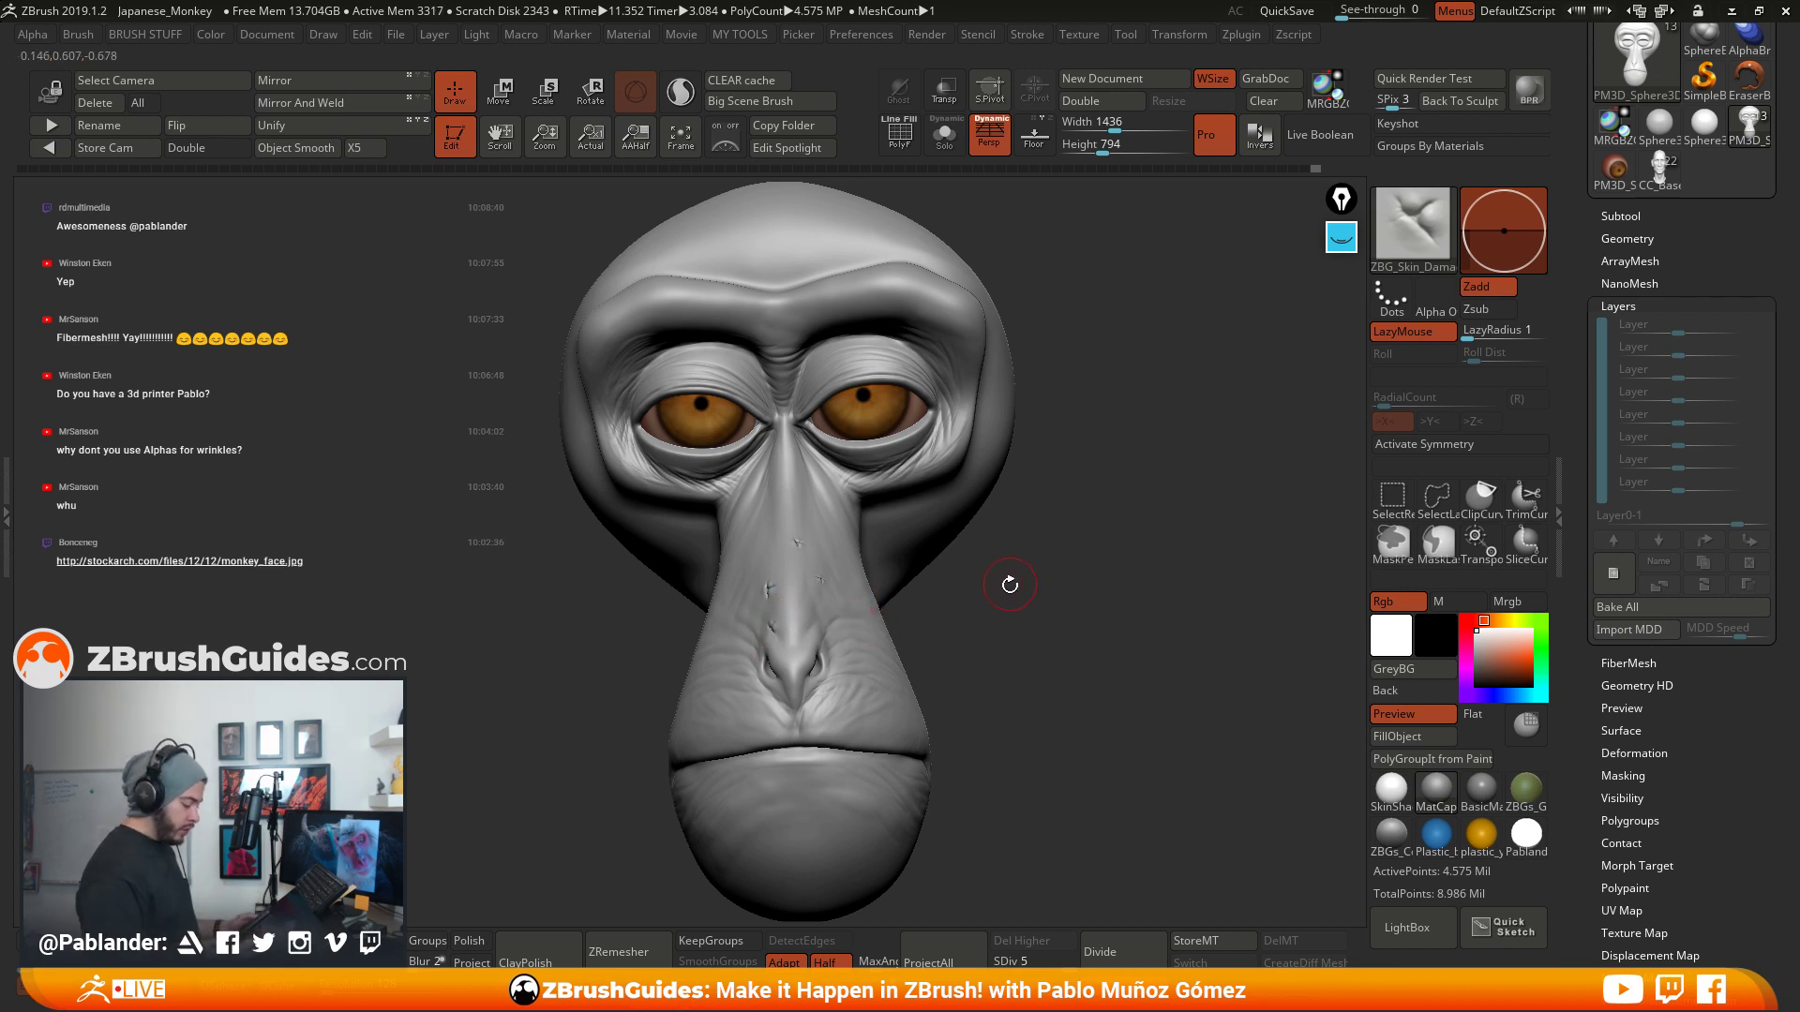
key(ctrl+z)
key(ctrl+z)
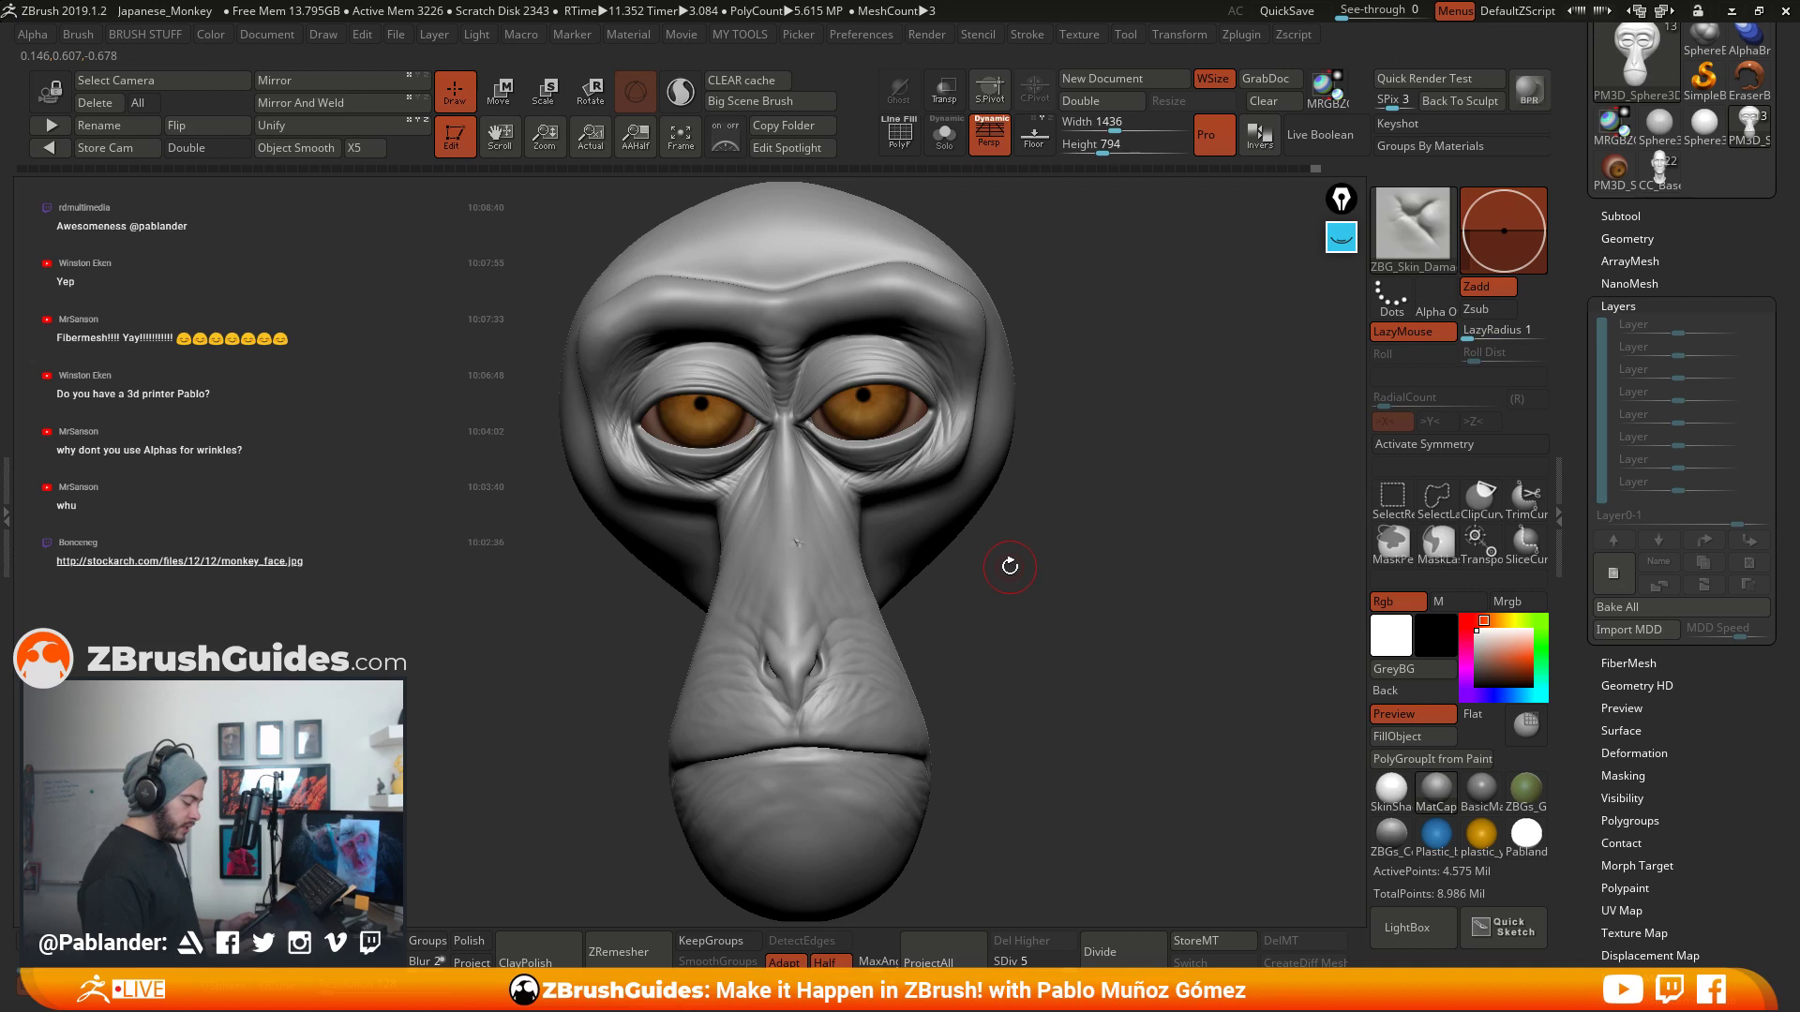
- Try larger skin damage stamps on the nose bridge, the brow and the side of the muzzle, and undo them
drag(766, 535, 817, 604)
drag(1021, 540, 1046, 611)
drag(787, 310, 716, 365)
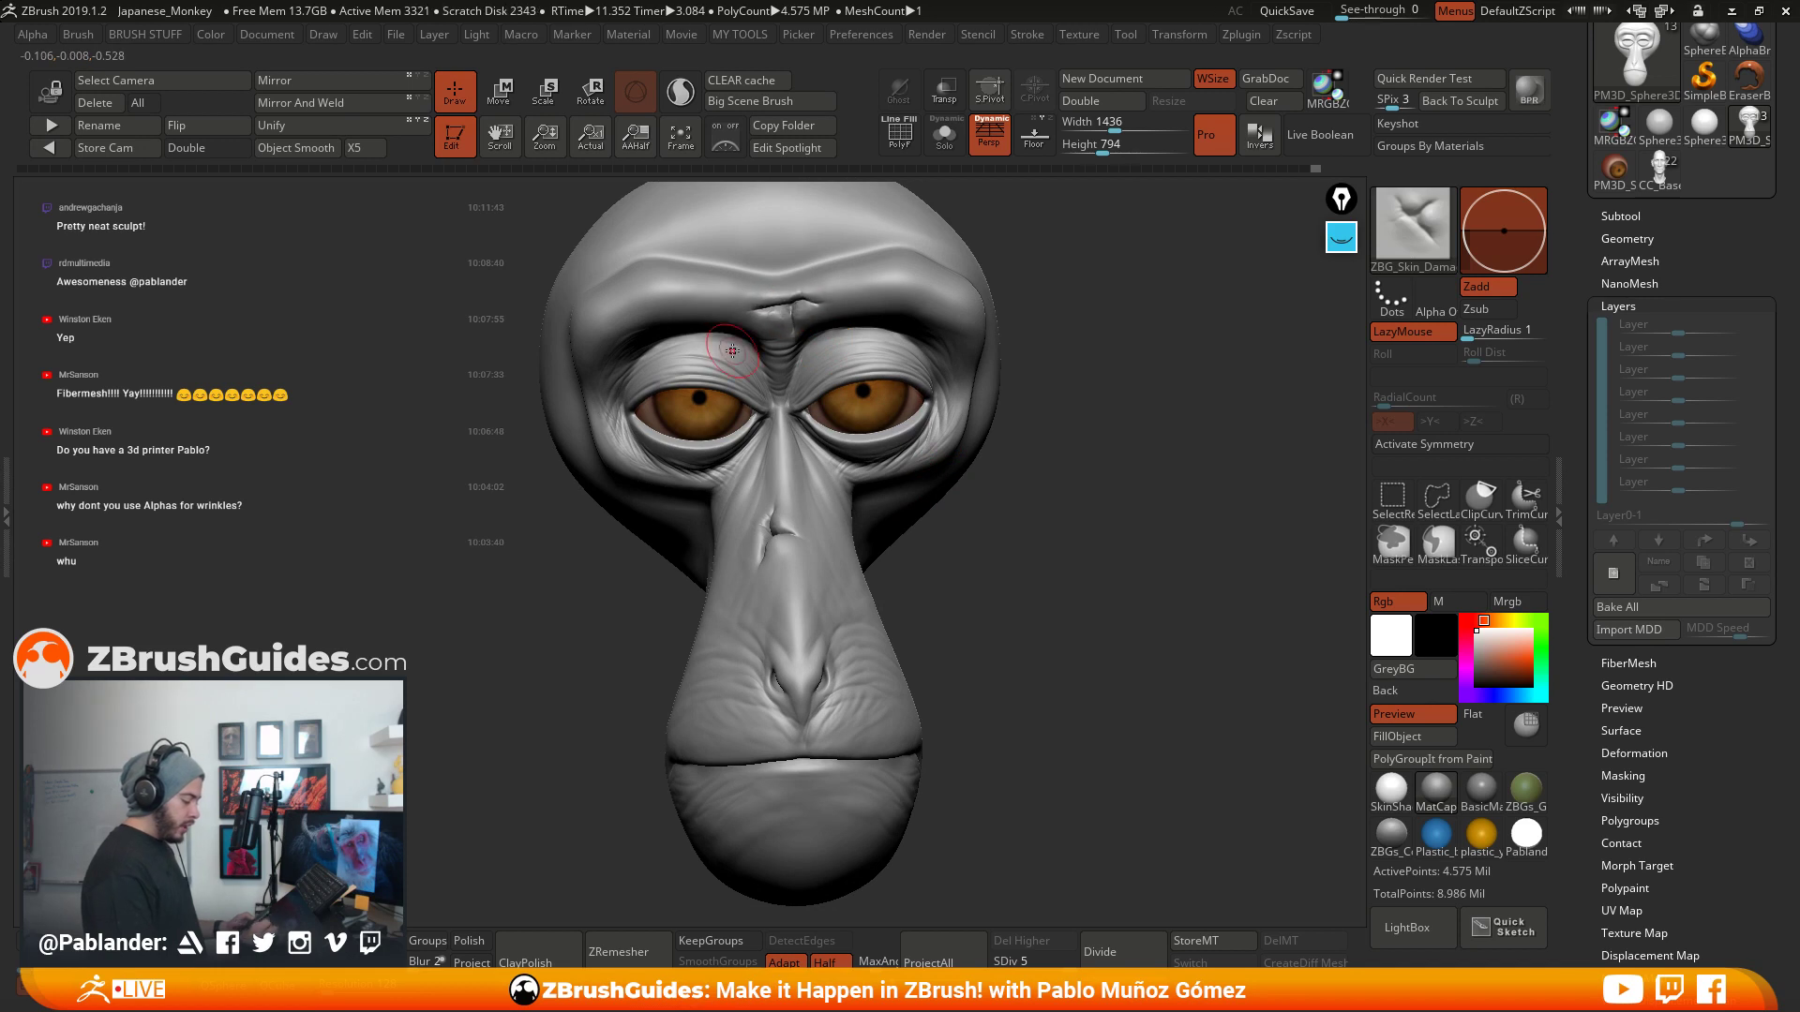
drag(849, 608, 804, 636)
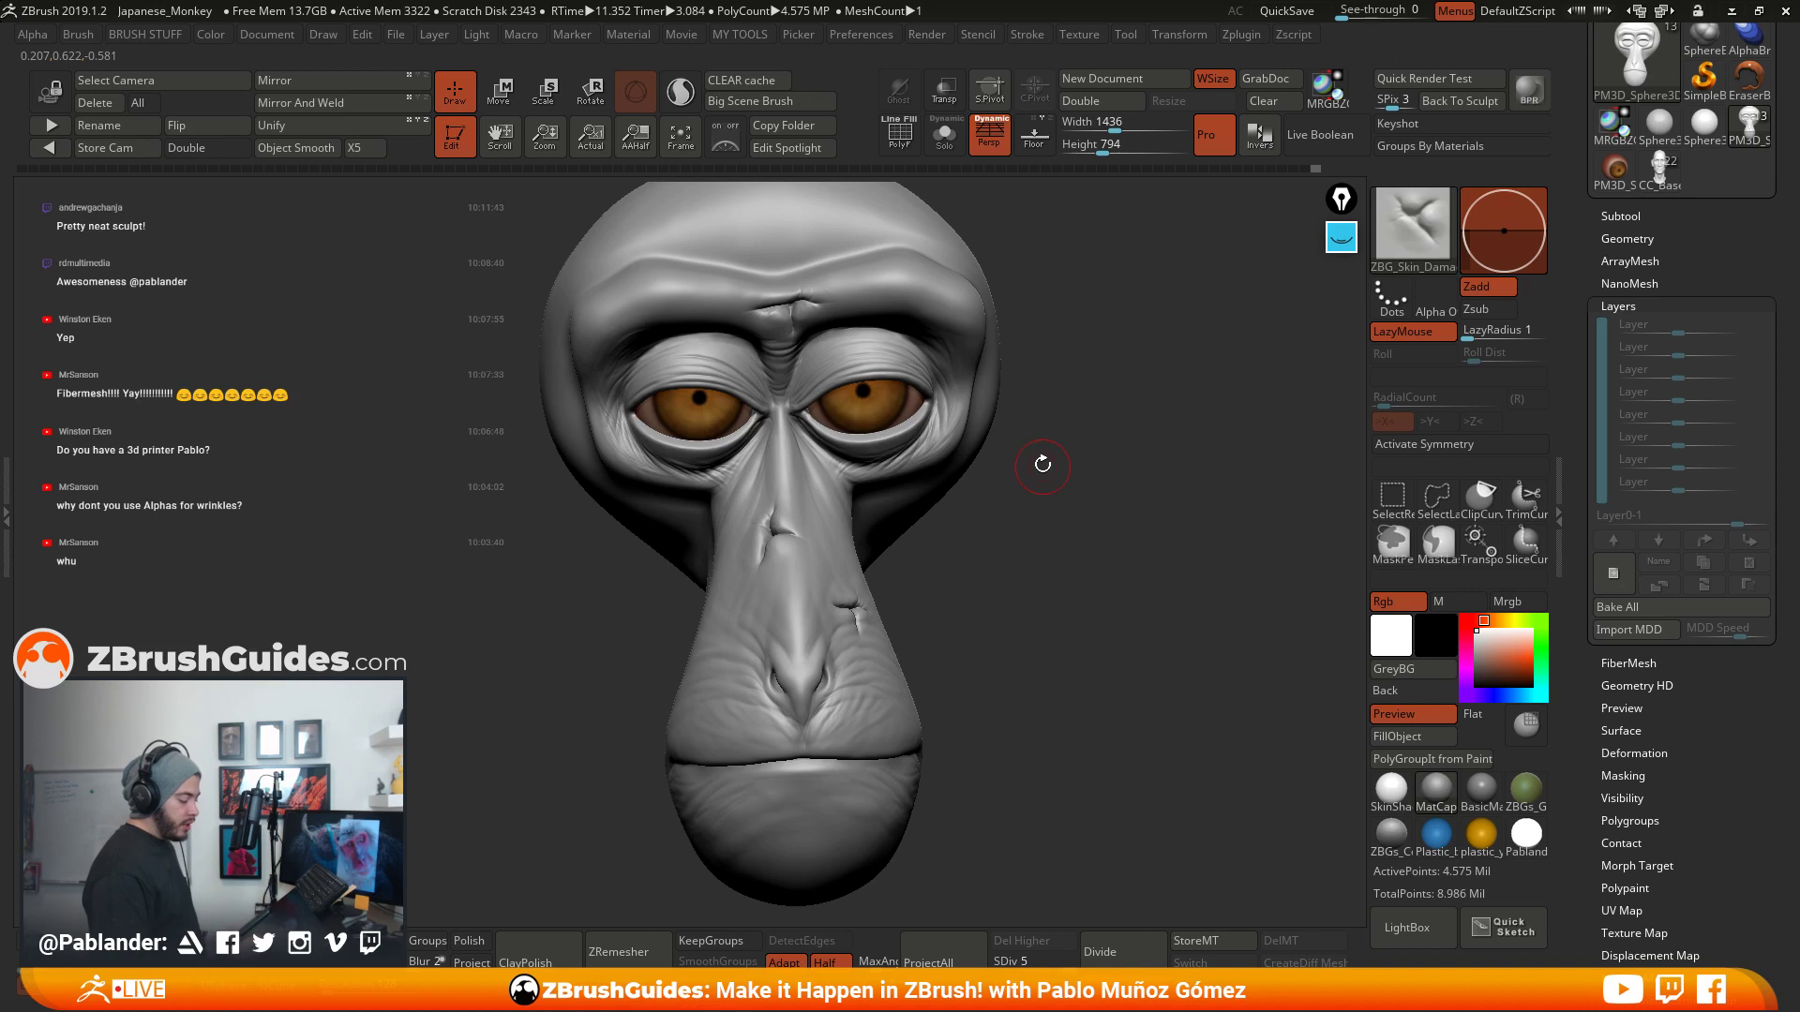
drag(1043, 464, 1015, 484)
drag(1041, 578, 1044, 571)
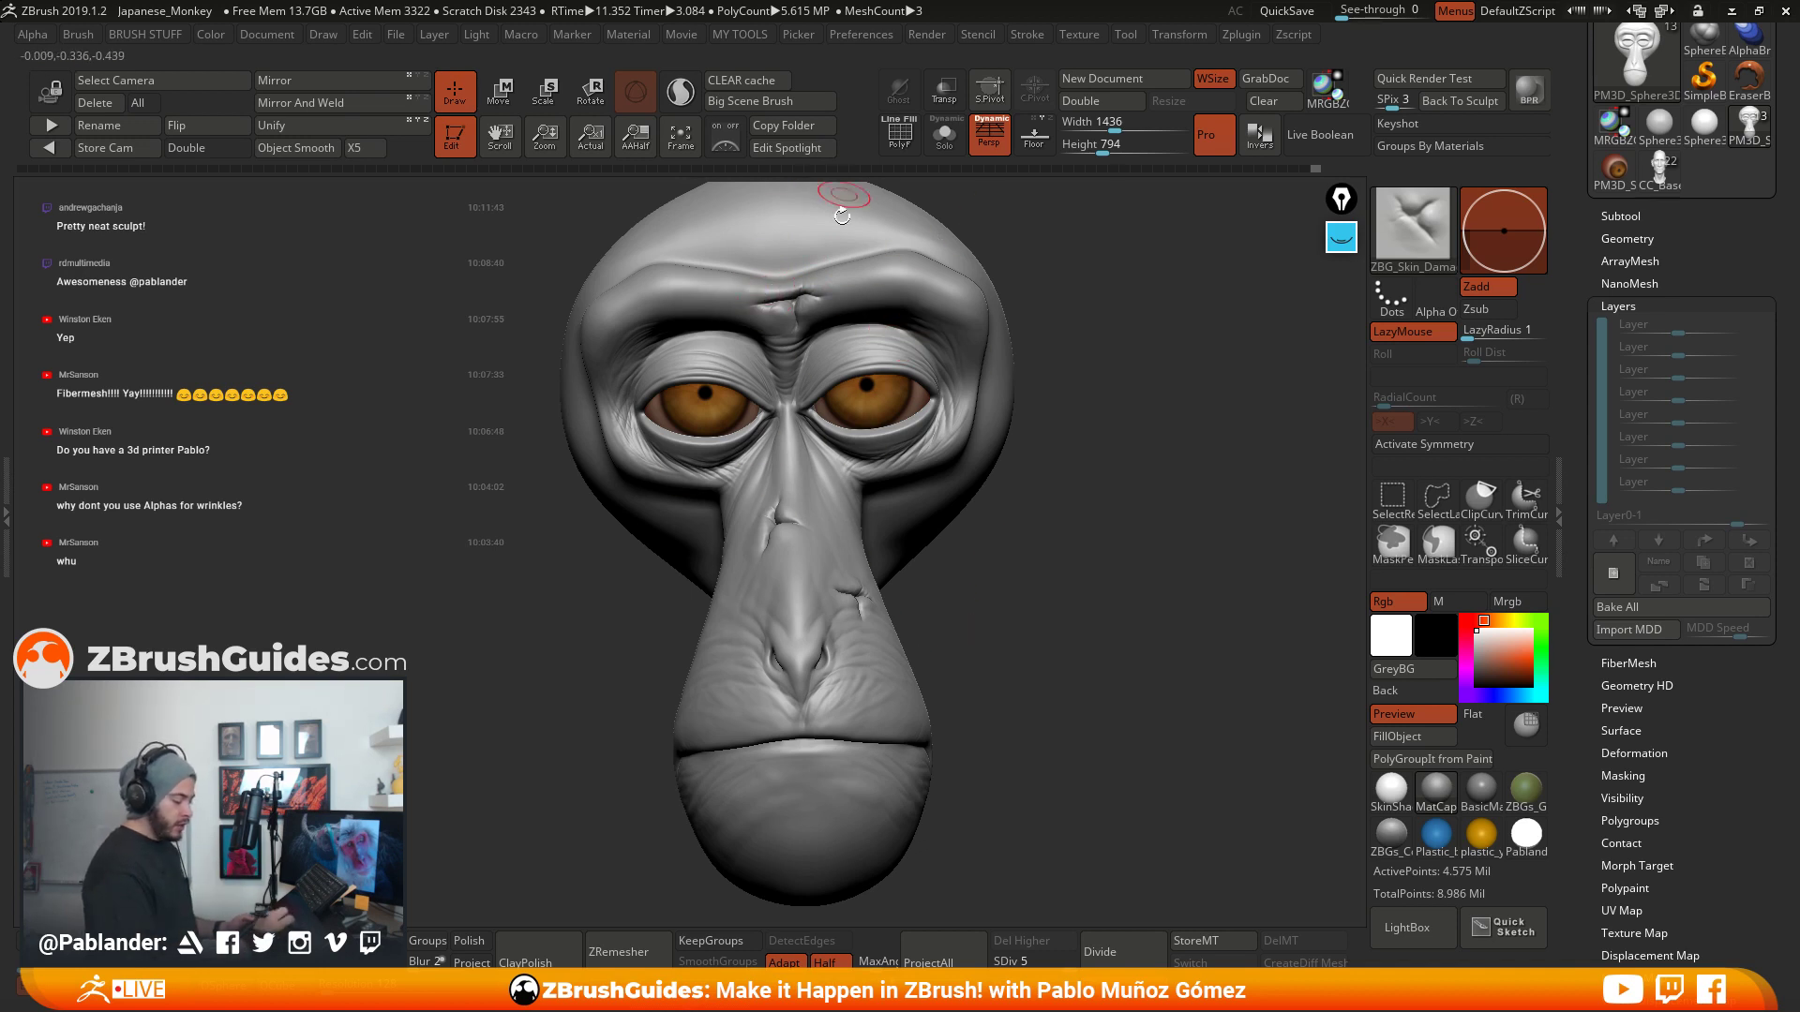
drag(1105, 614, 1161, 611)
key(ctrl+z)
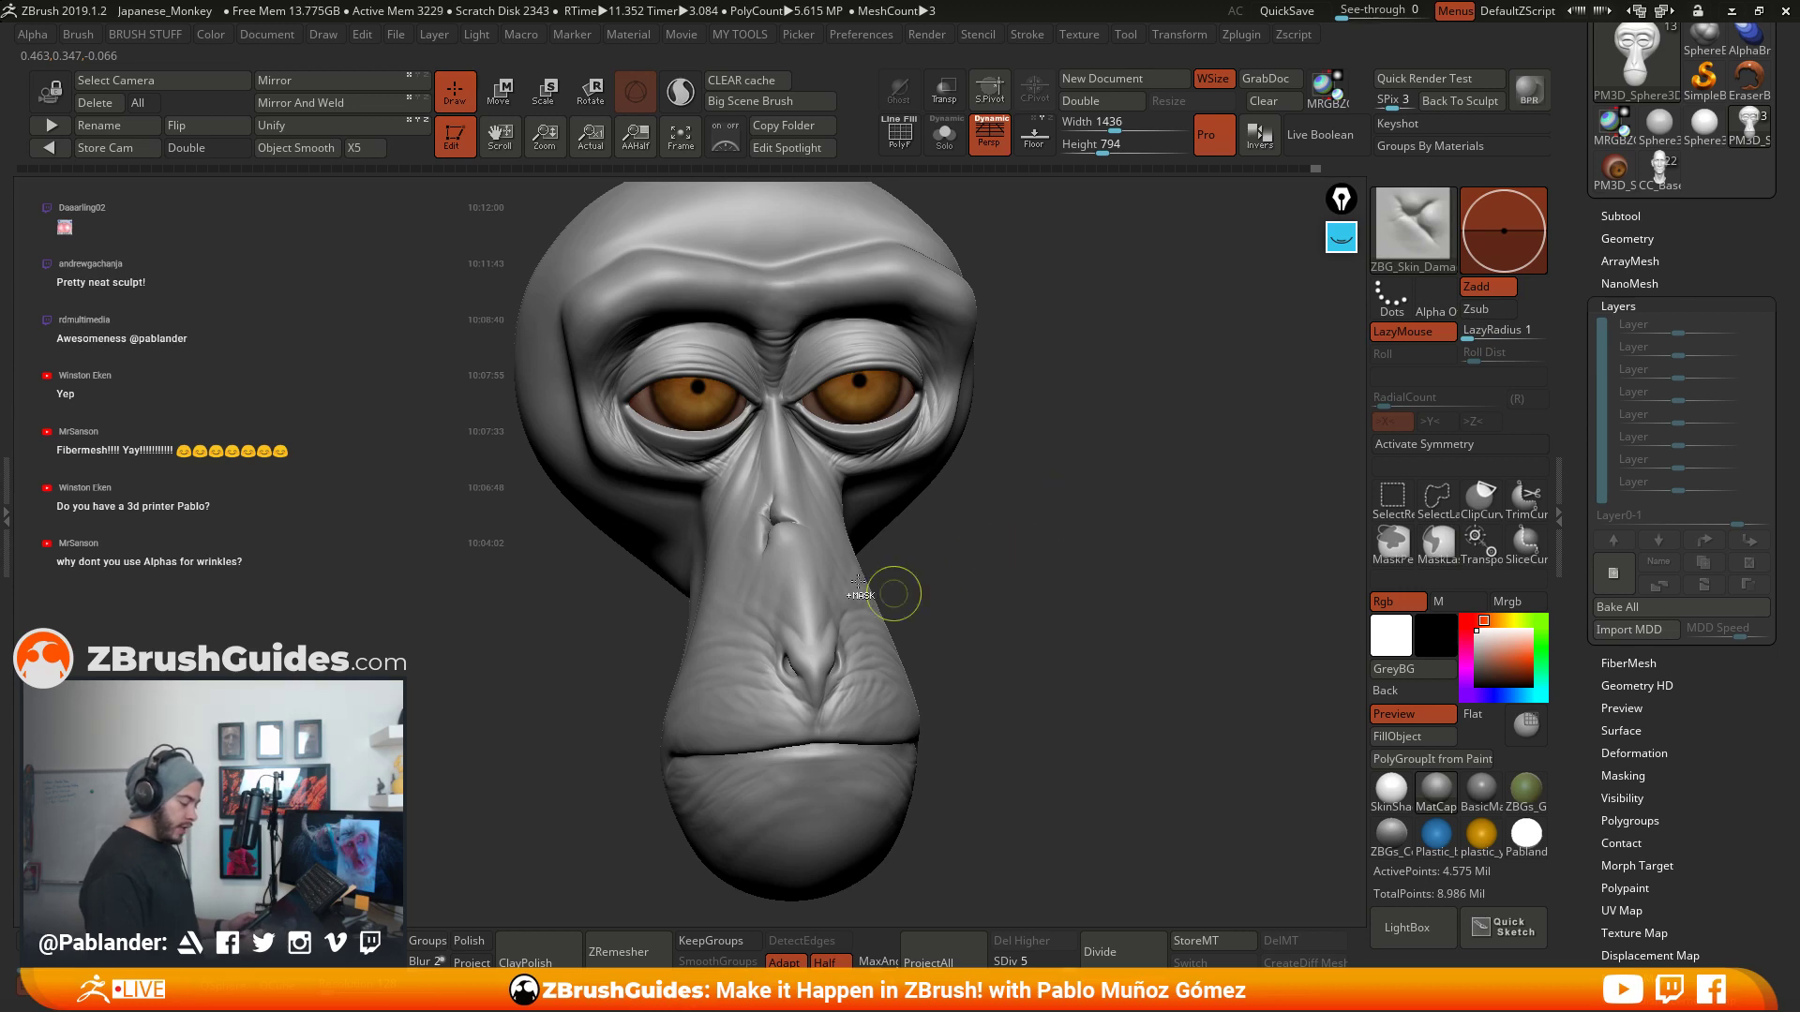
key(ctrl+z)
- Load the ZBG_Lip_Detailer brush from the Skin brush library and frame the monkey's muzzle
click(1419, 921)
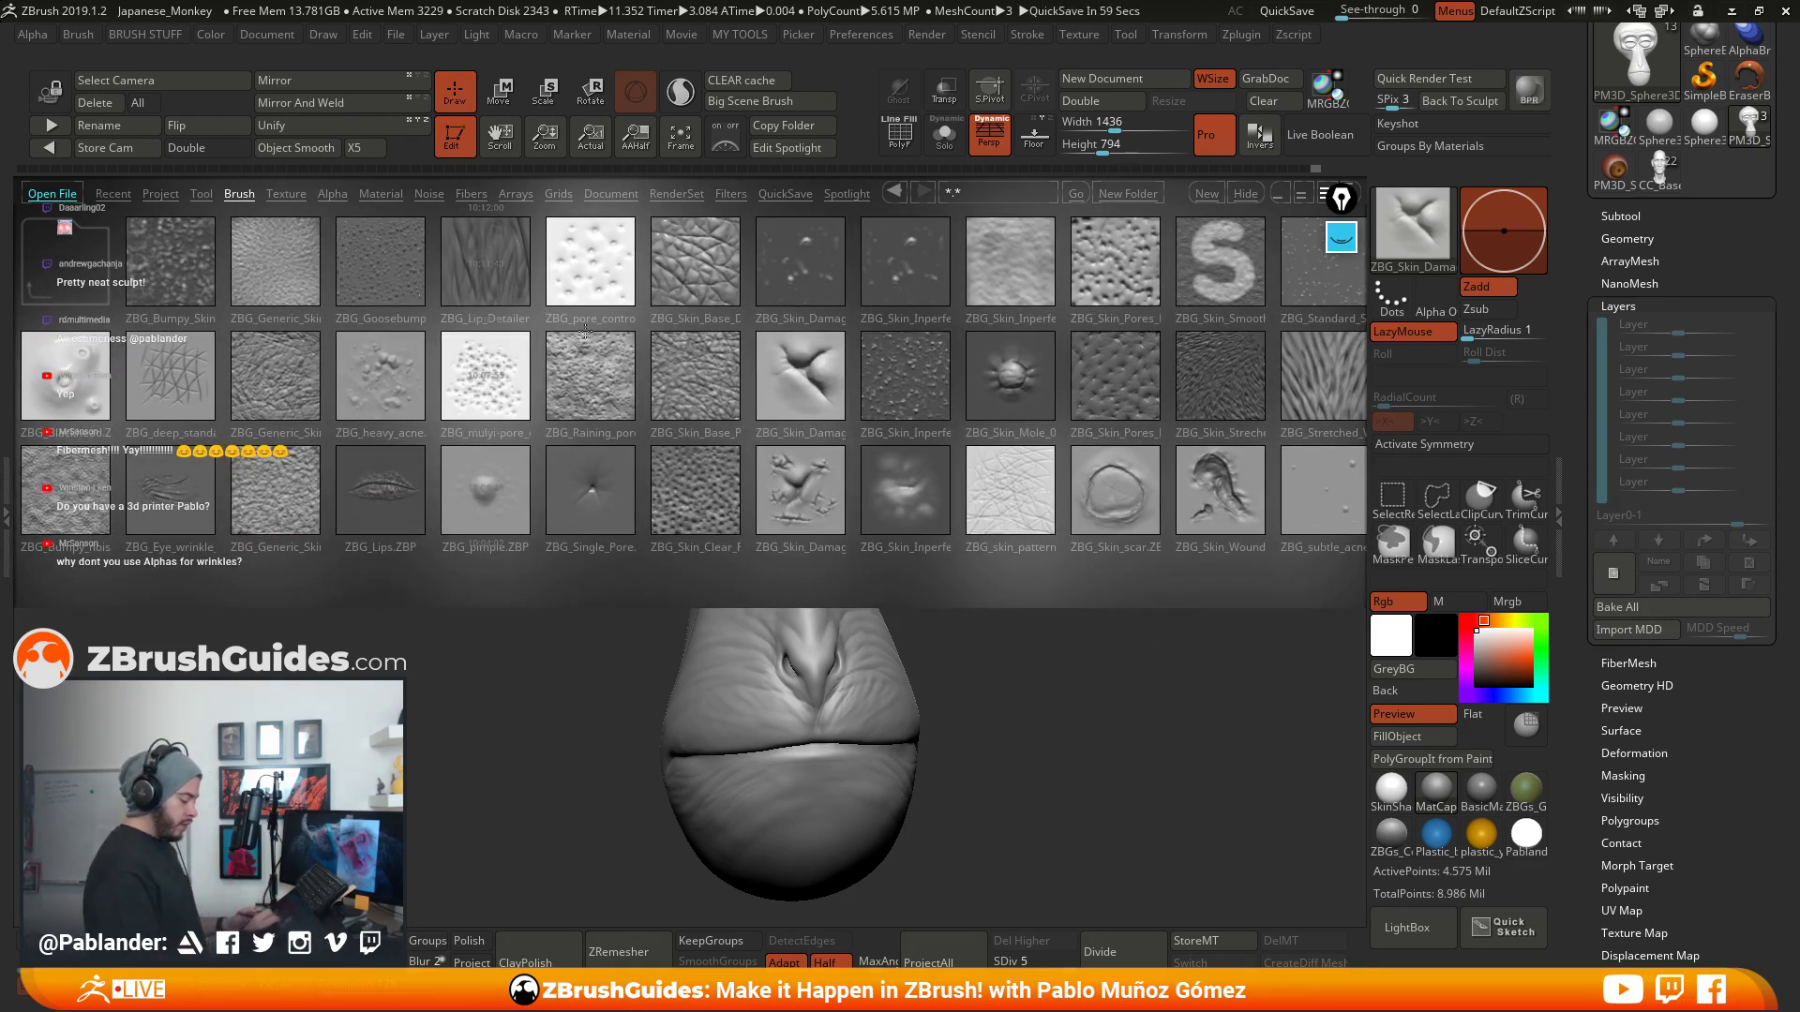
click(483, 270)
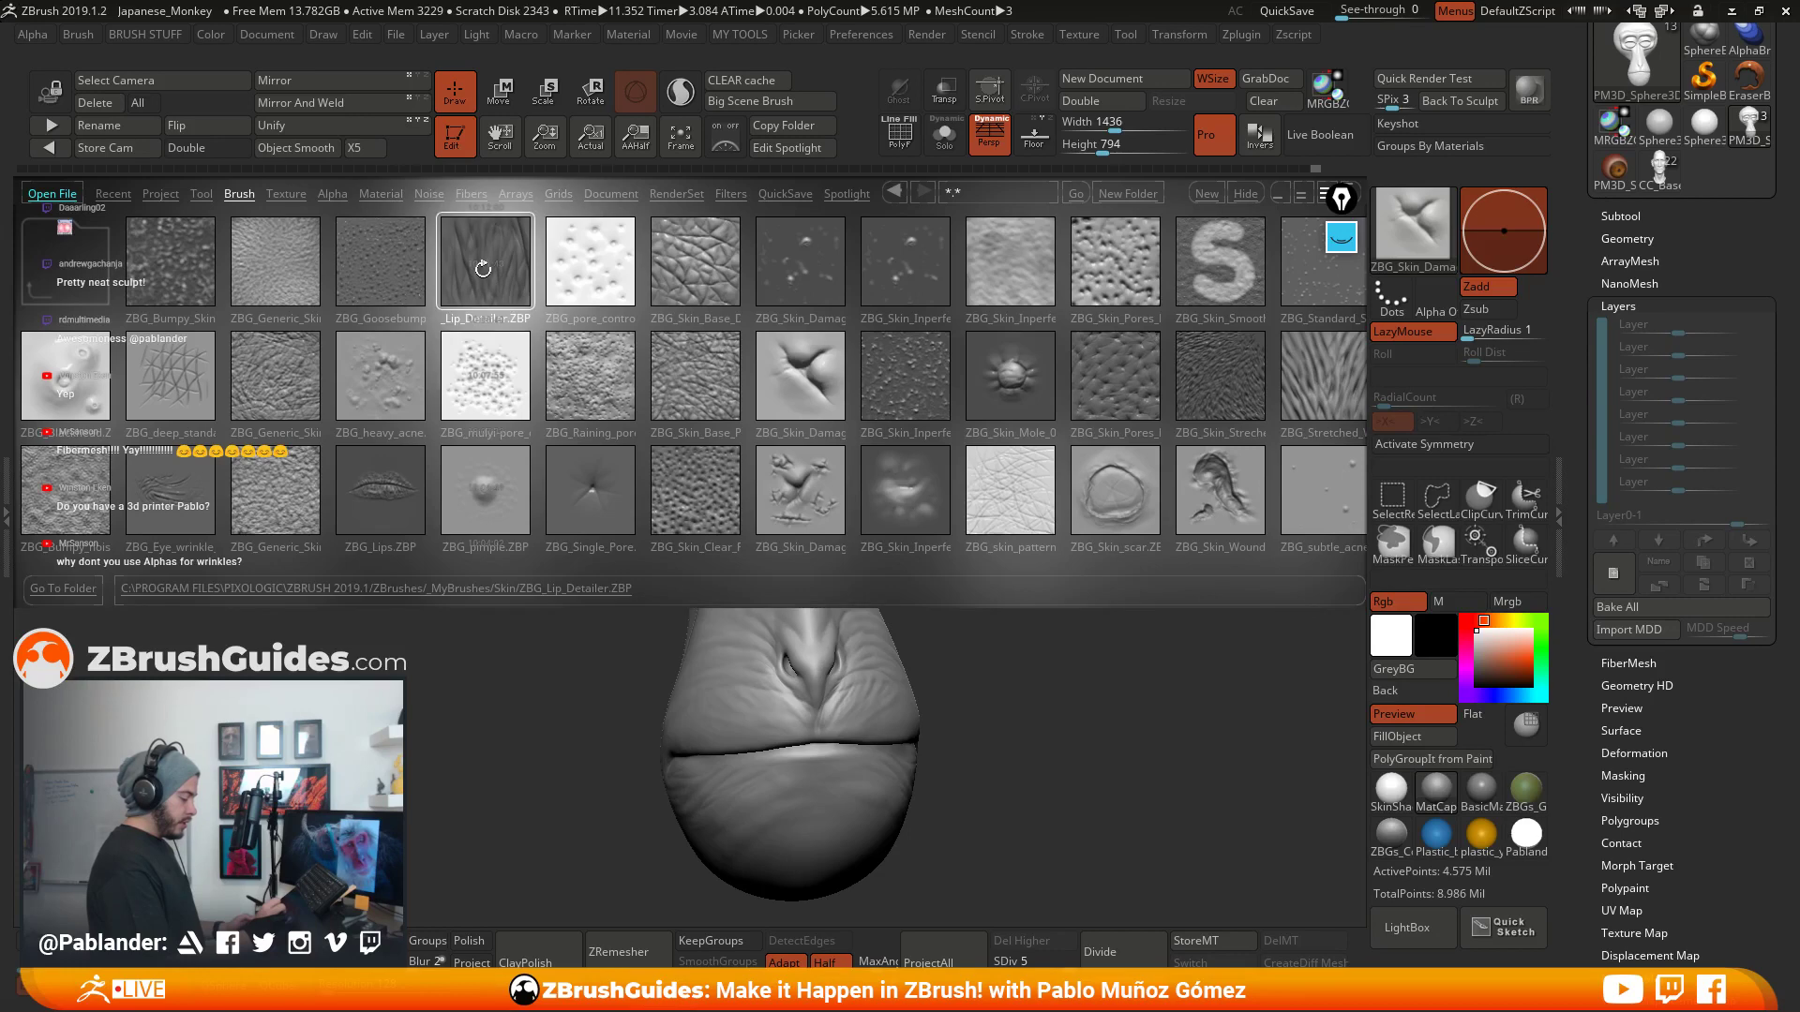
click(484, 266)
drag(967, 521, 1021, 534)
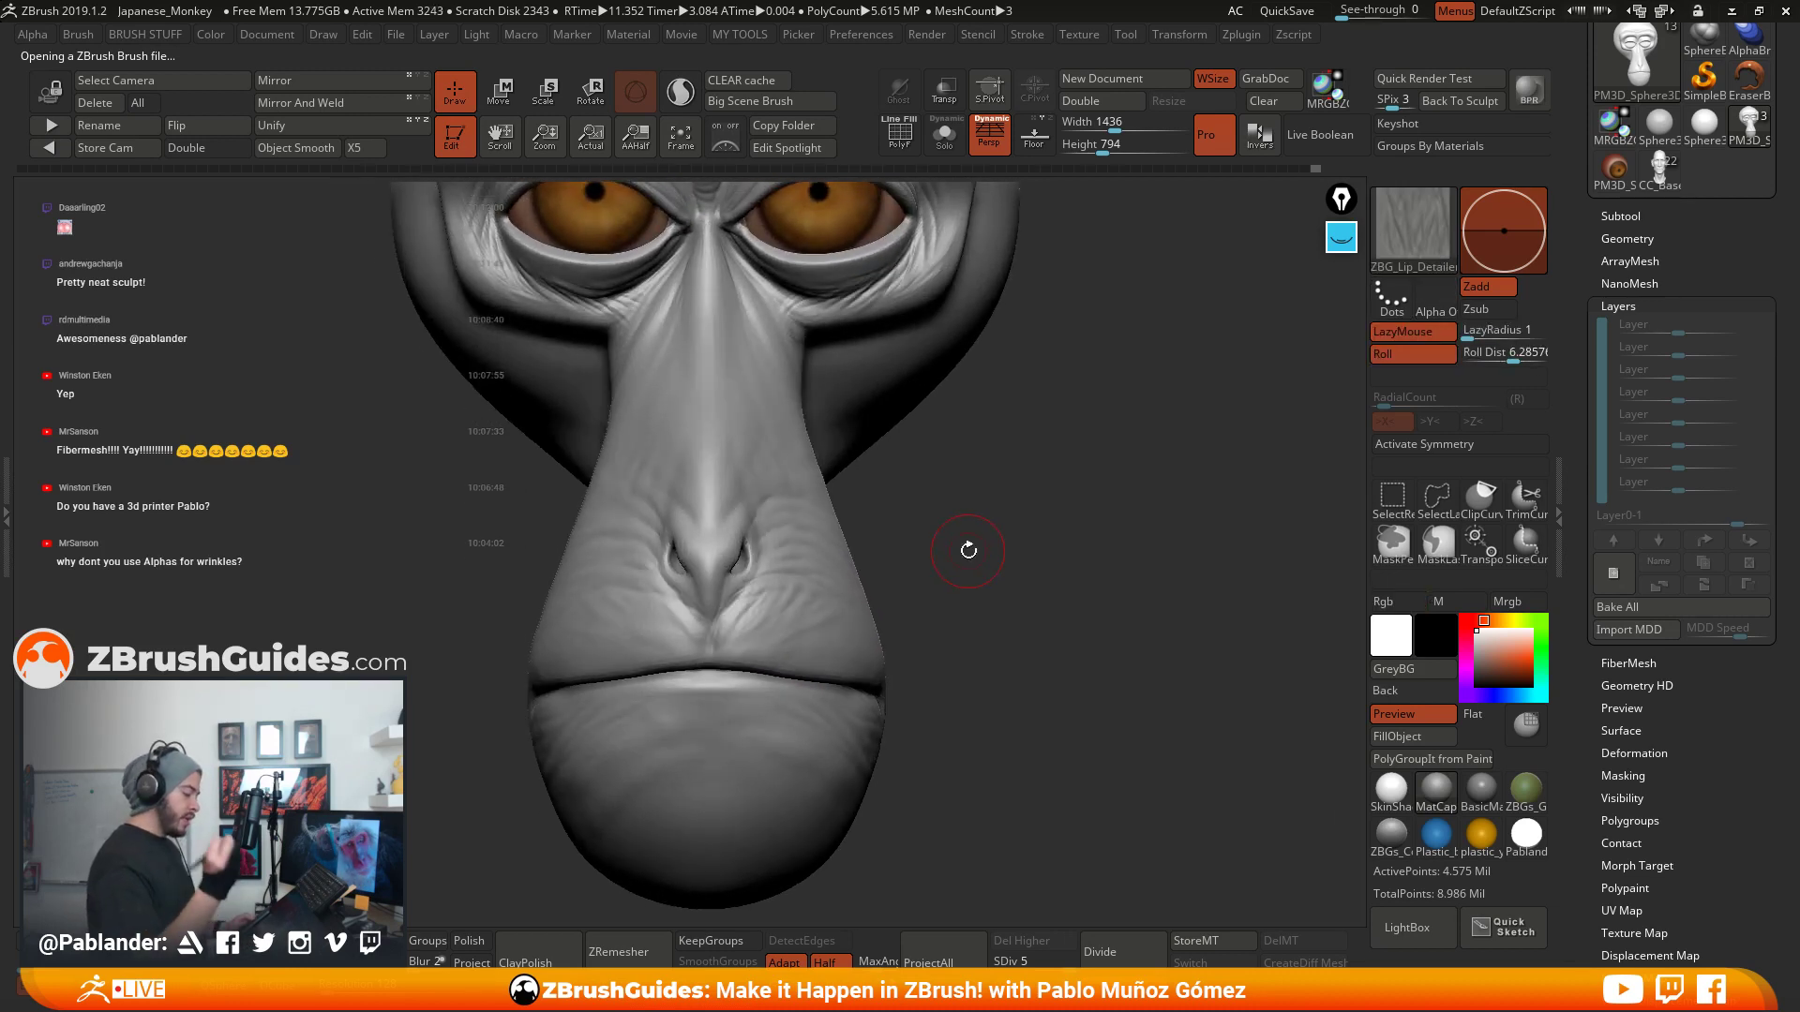
drag(969, 513, 931, 513)
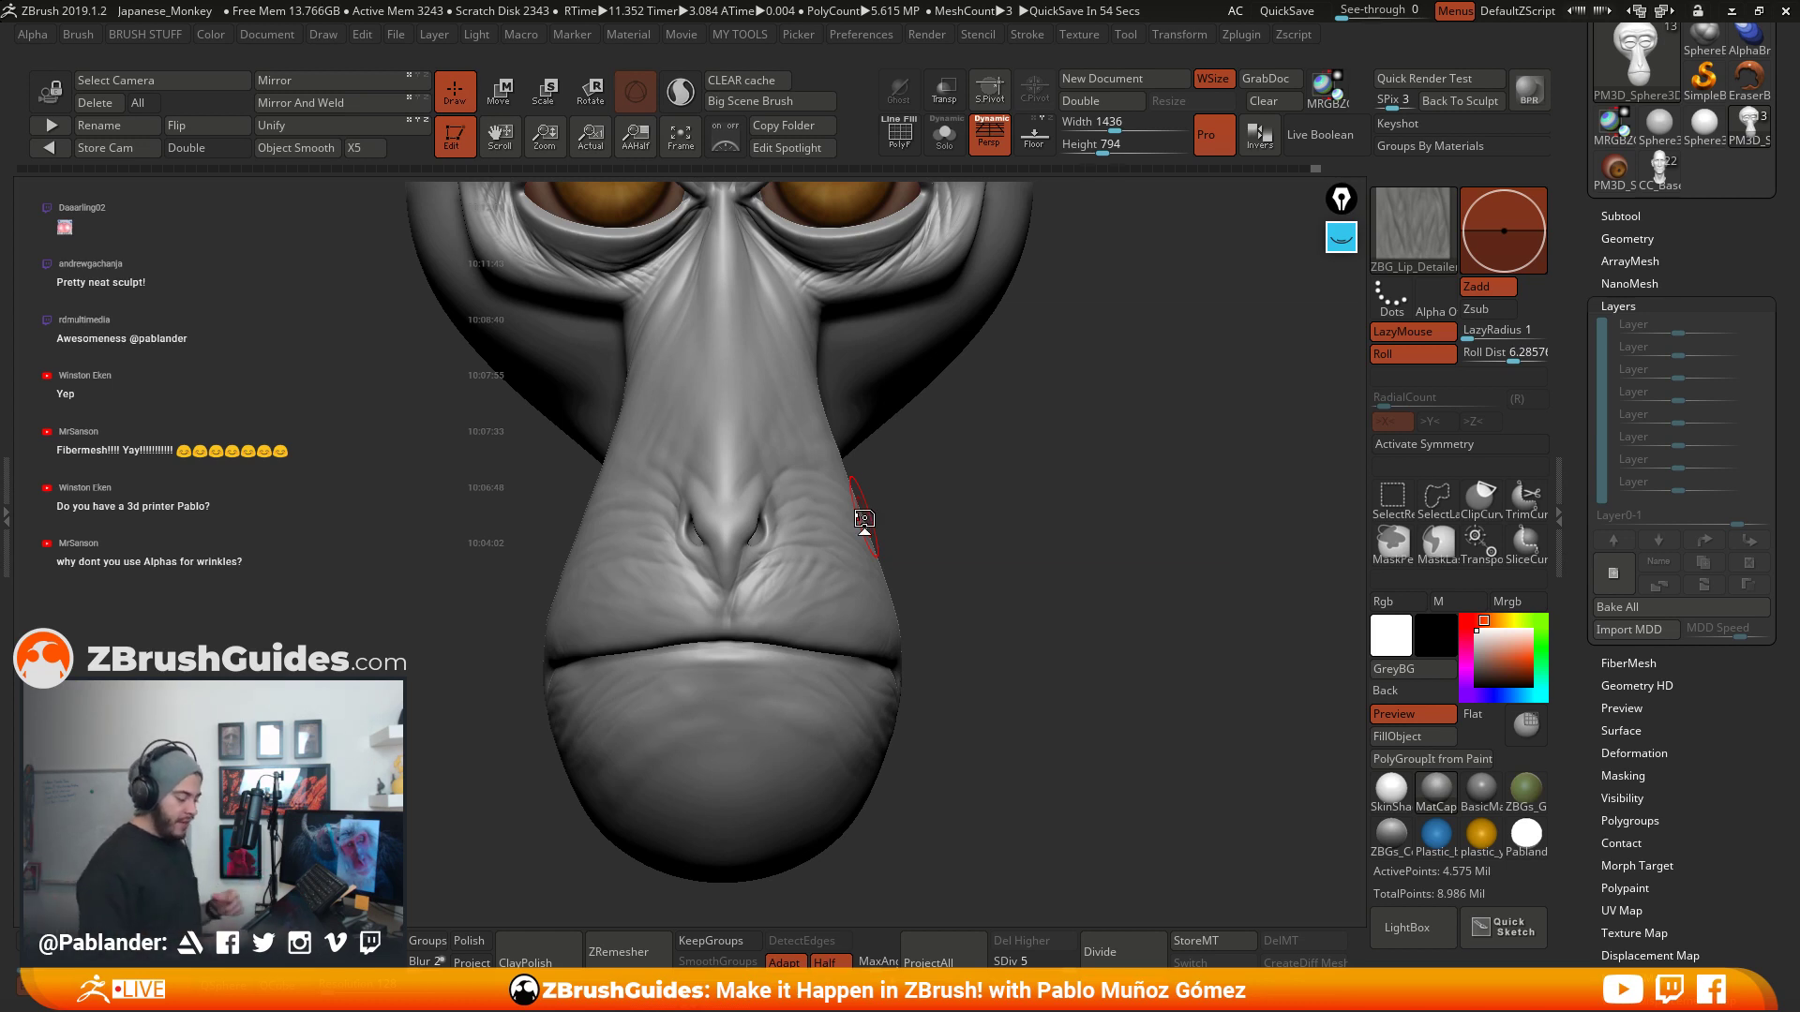
drag(991, 533, 940, 542)
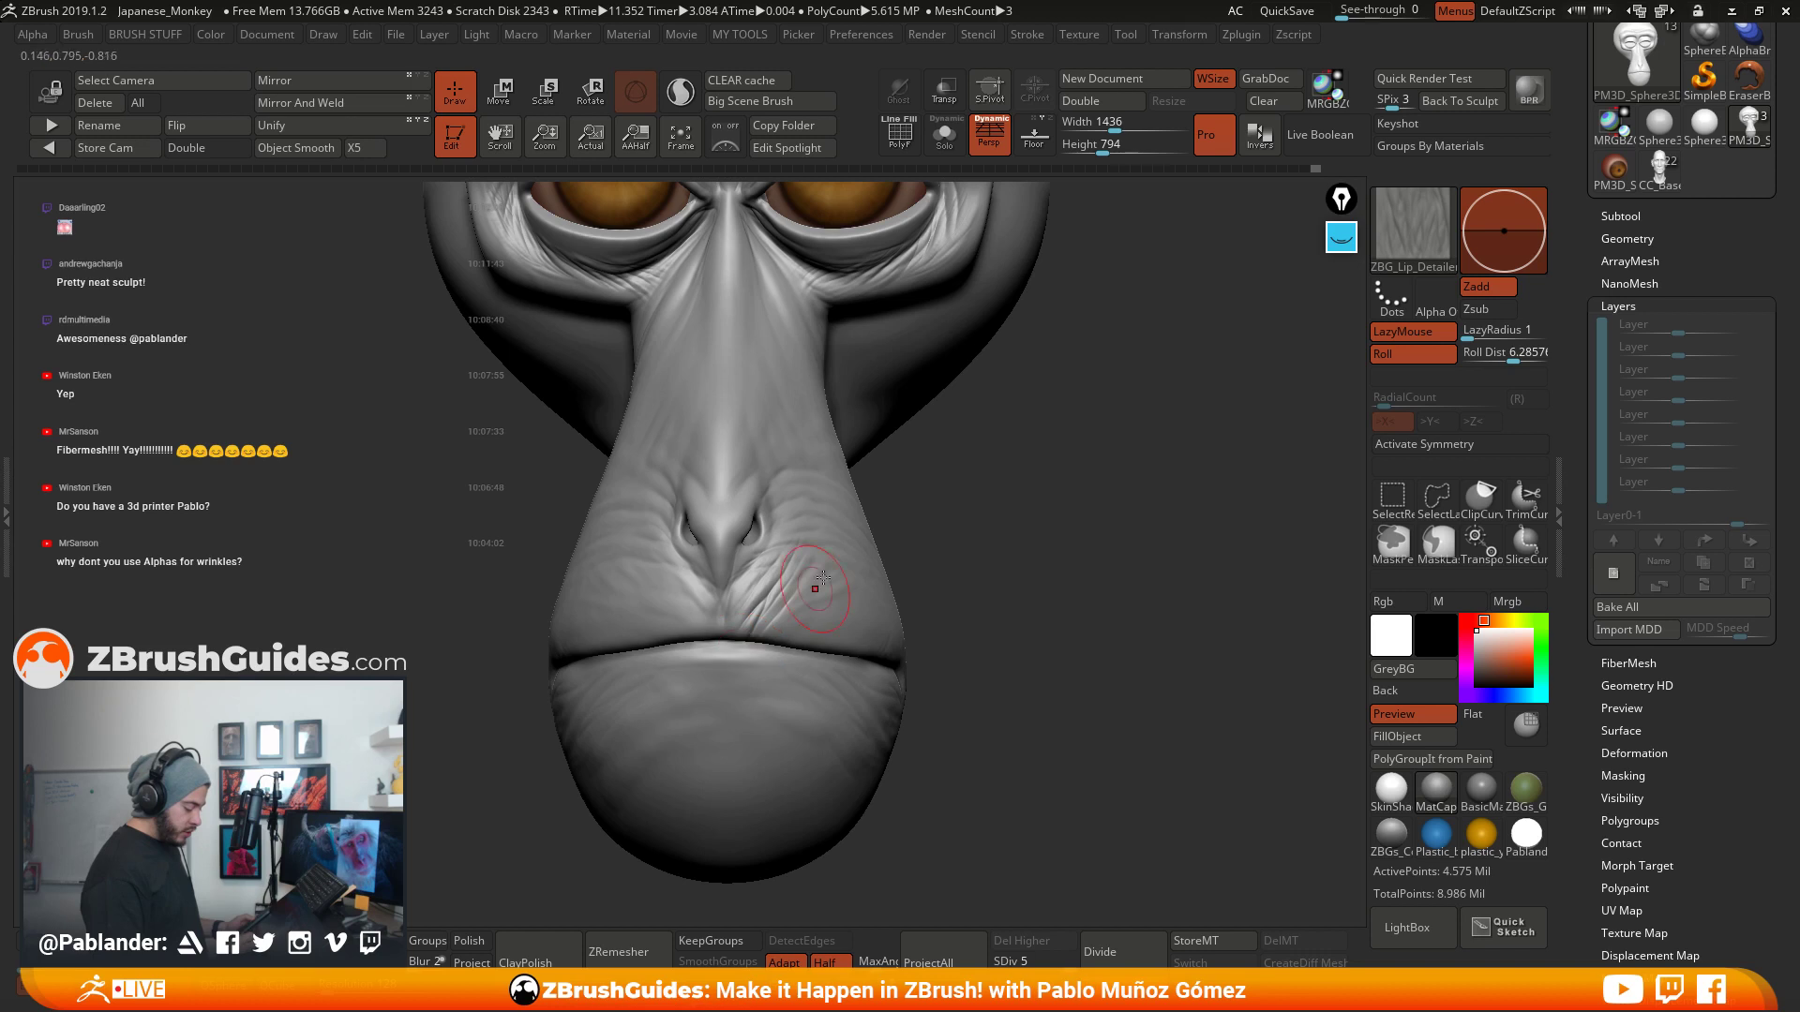
- Try short lip detailer wrinkle strokes between the nostrils and the upper lip, and undo them
drag(820, 549, 793, 641)
mouse_move(842, 552)
mouse_down()
mouse_move(843, 614)
mouse_move(810, 637)
mouse_up()
drag(864, 595, 837, 640)
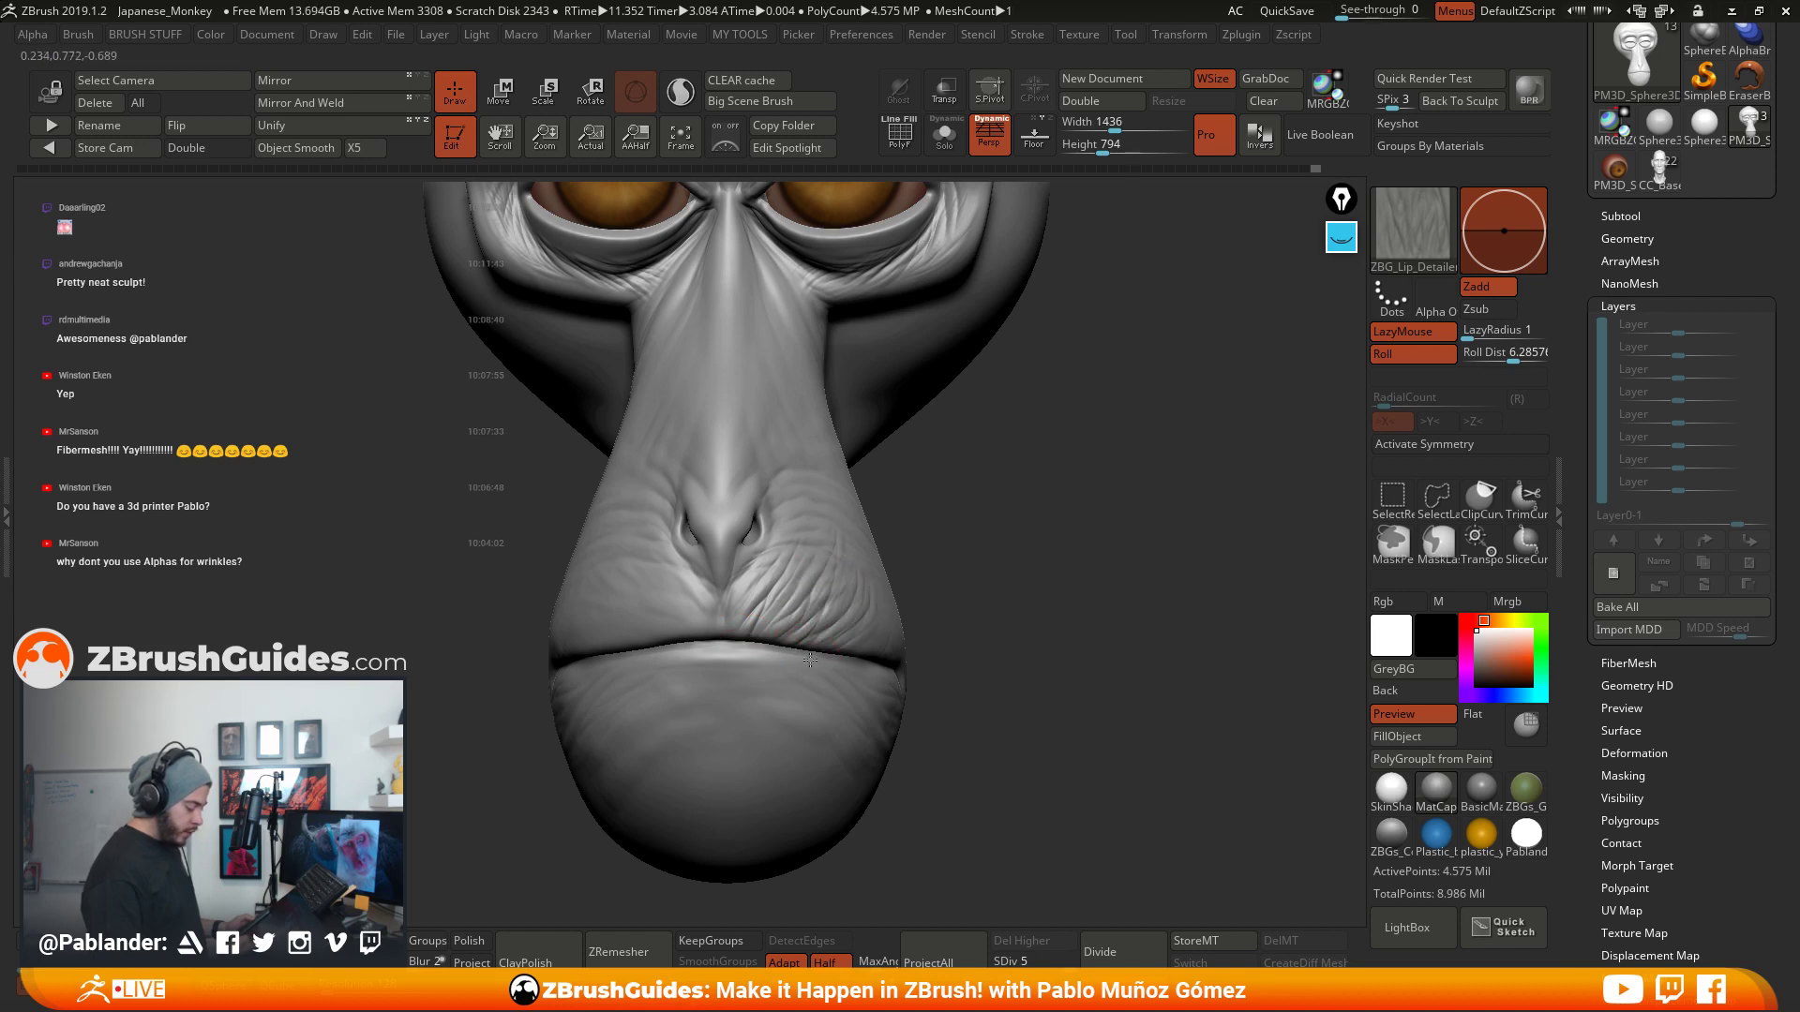
drag(630, 530, 705, 633)
mouse_move(616, 581)
mouse_down()
mouse_move(689, 638)
mouse_move(648, 641)
mouse_up()
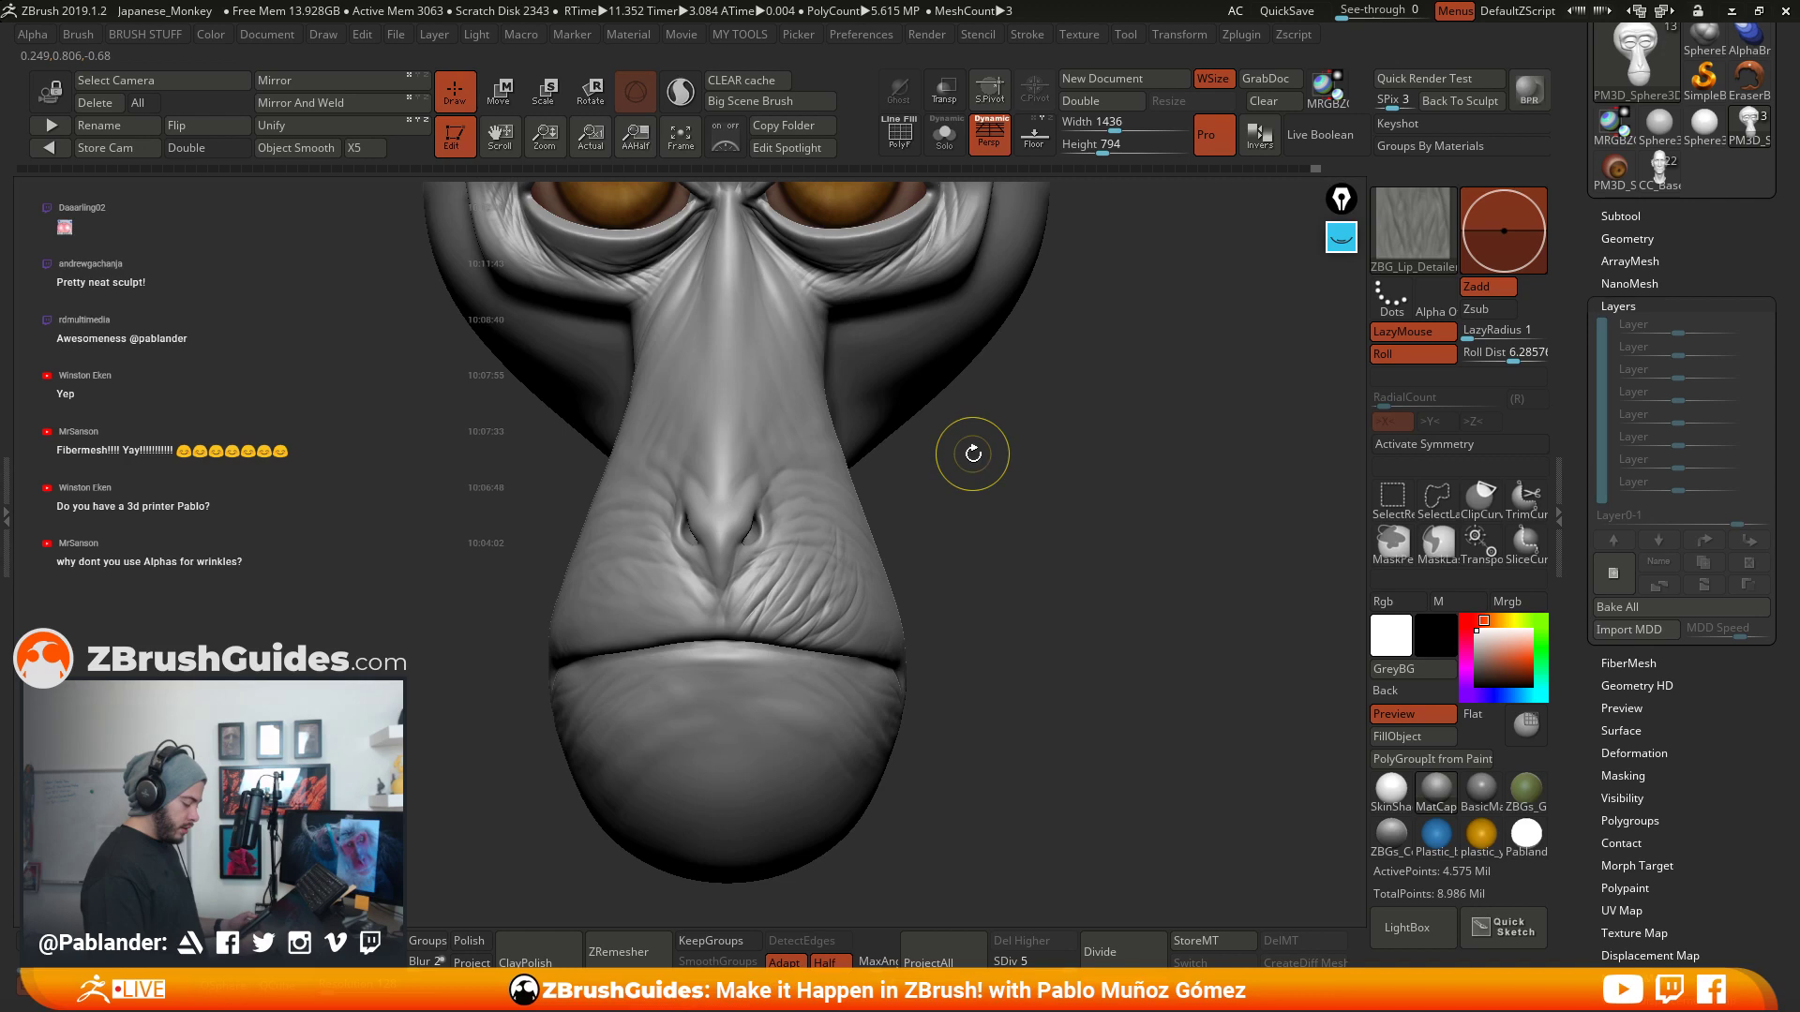
key(ctrl)
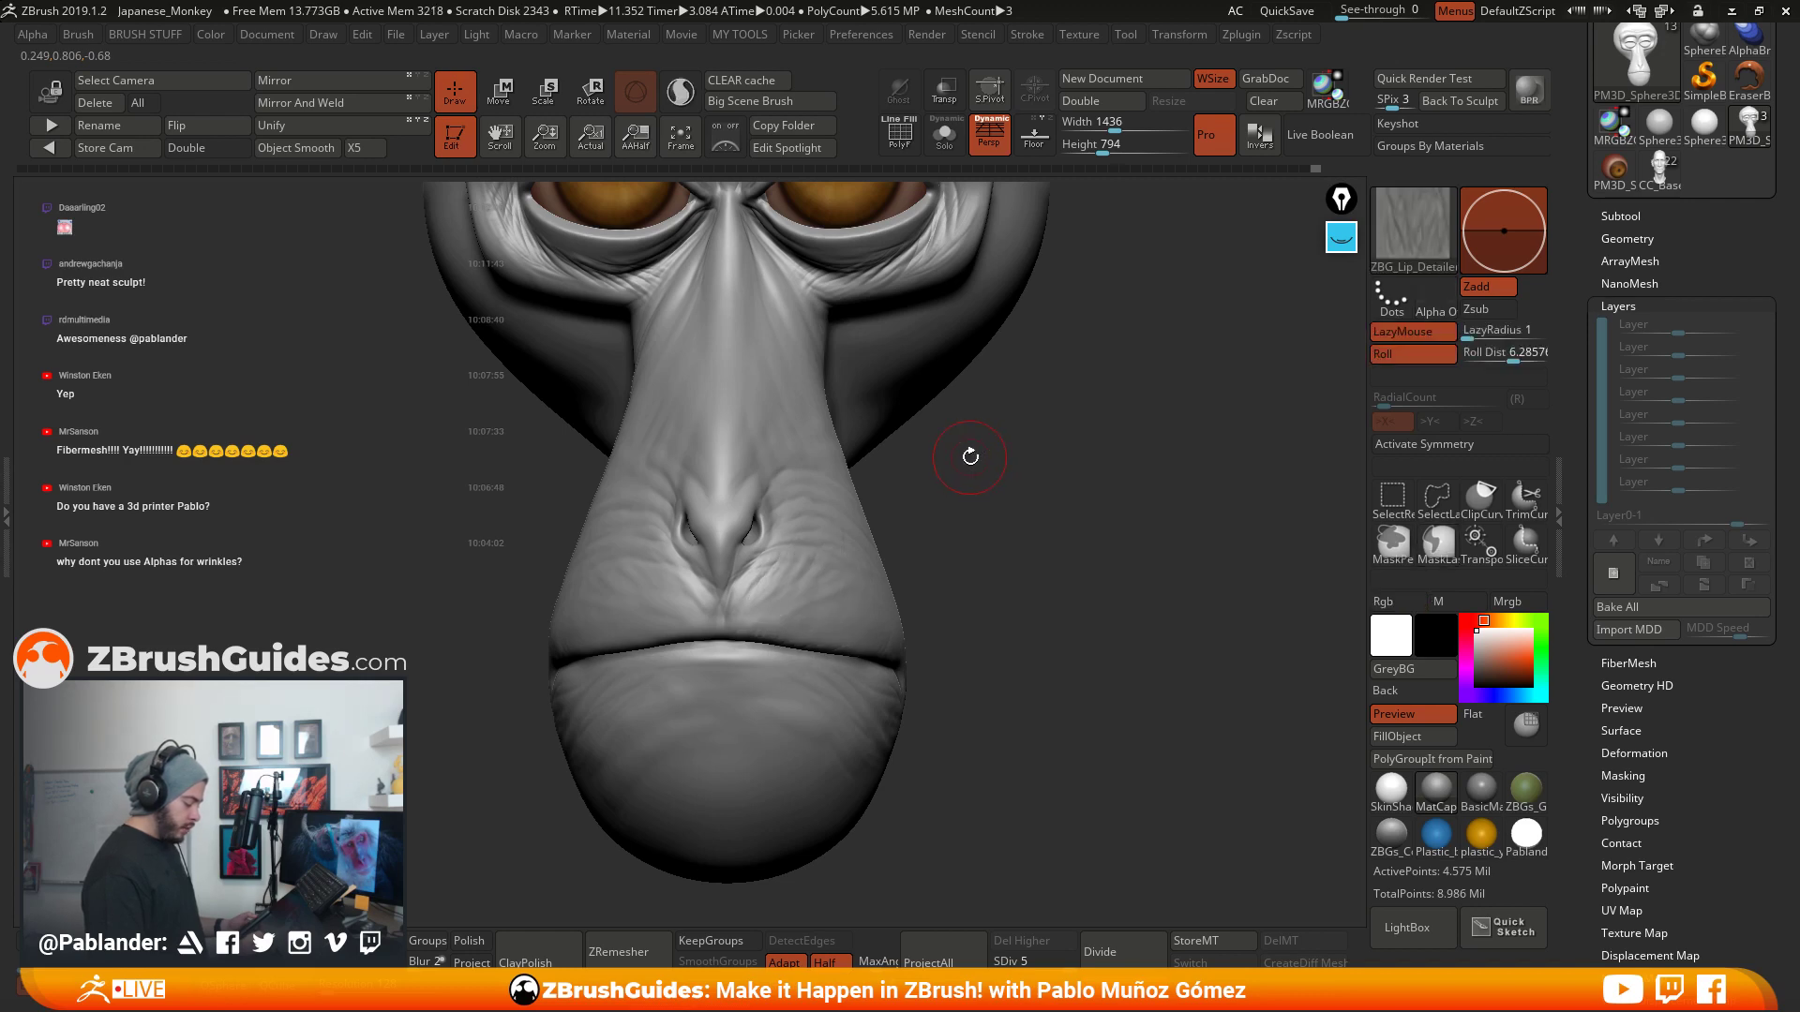
- Try one long winding lip detailer stroke on the side of the muzzle, and undo it
drag(984, 552, 1042, 535)
drag(950, 441, 1053, 481)
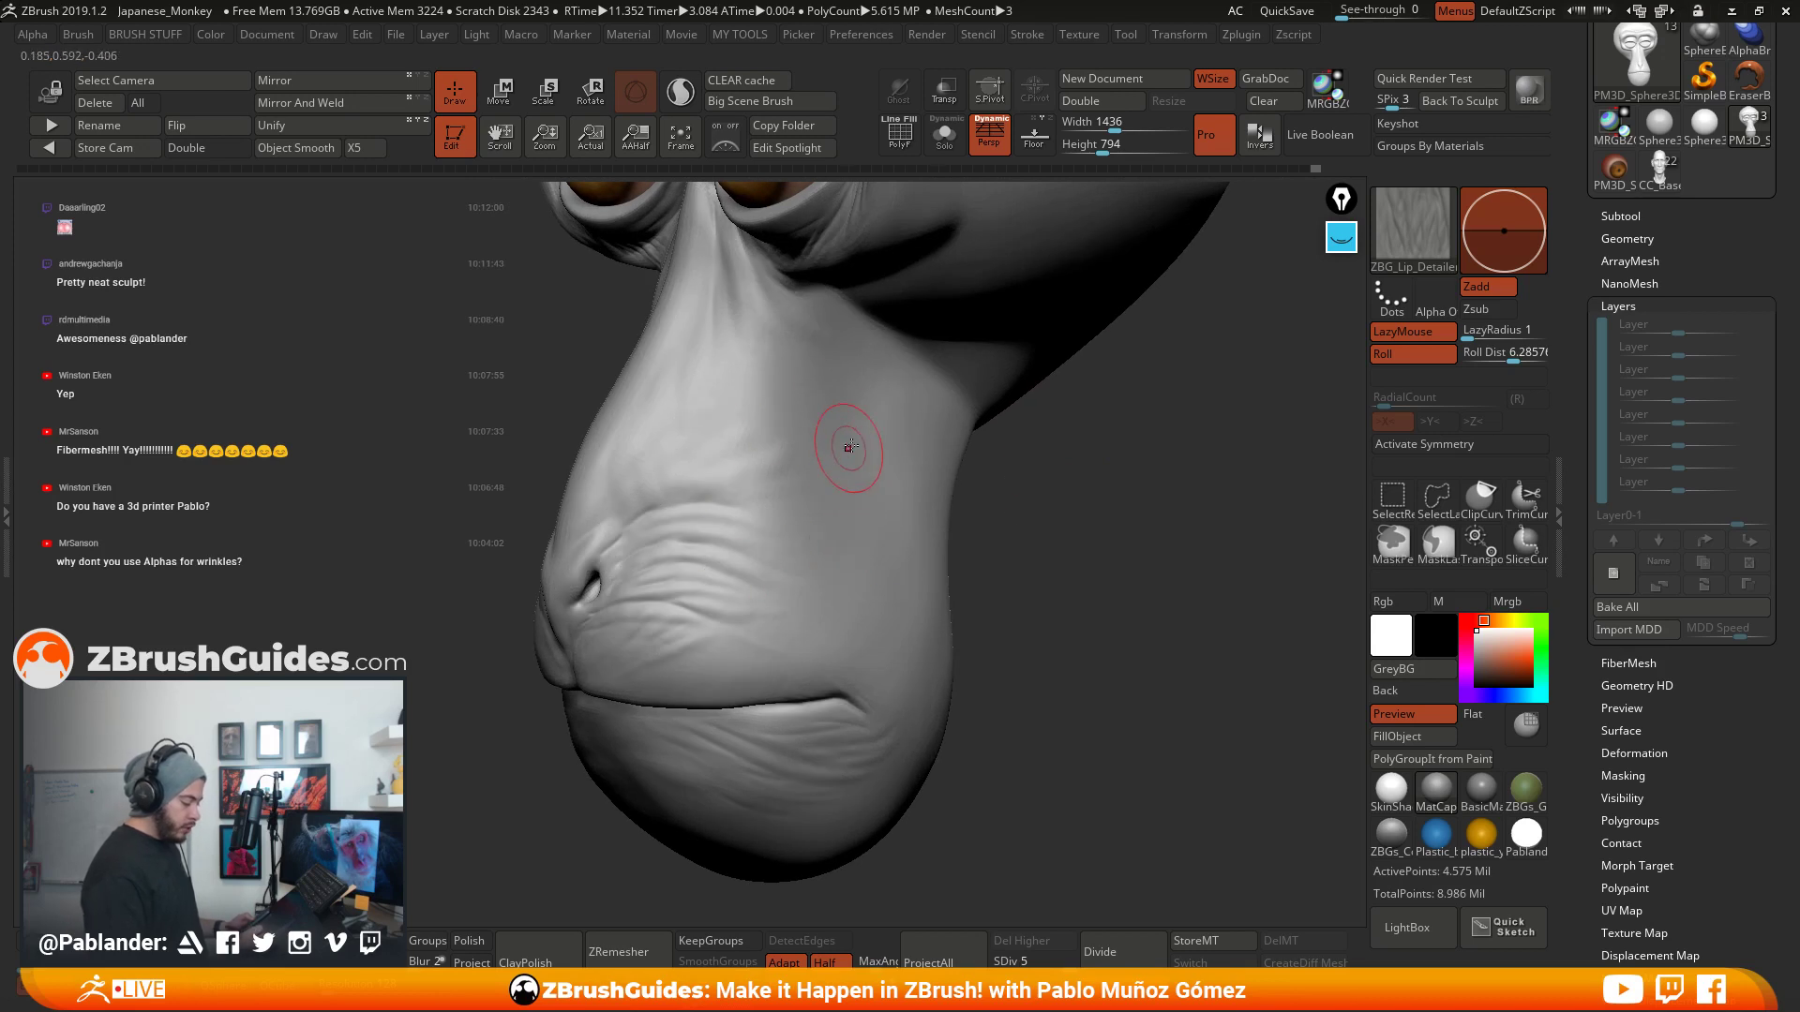
mouse_move(808, 398)
mouse_down()
mouse_move(727, 417)
mouse_move(811, 473)
mouse_move(767, 575)
mouse_move(783, 647)
mouse_up()
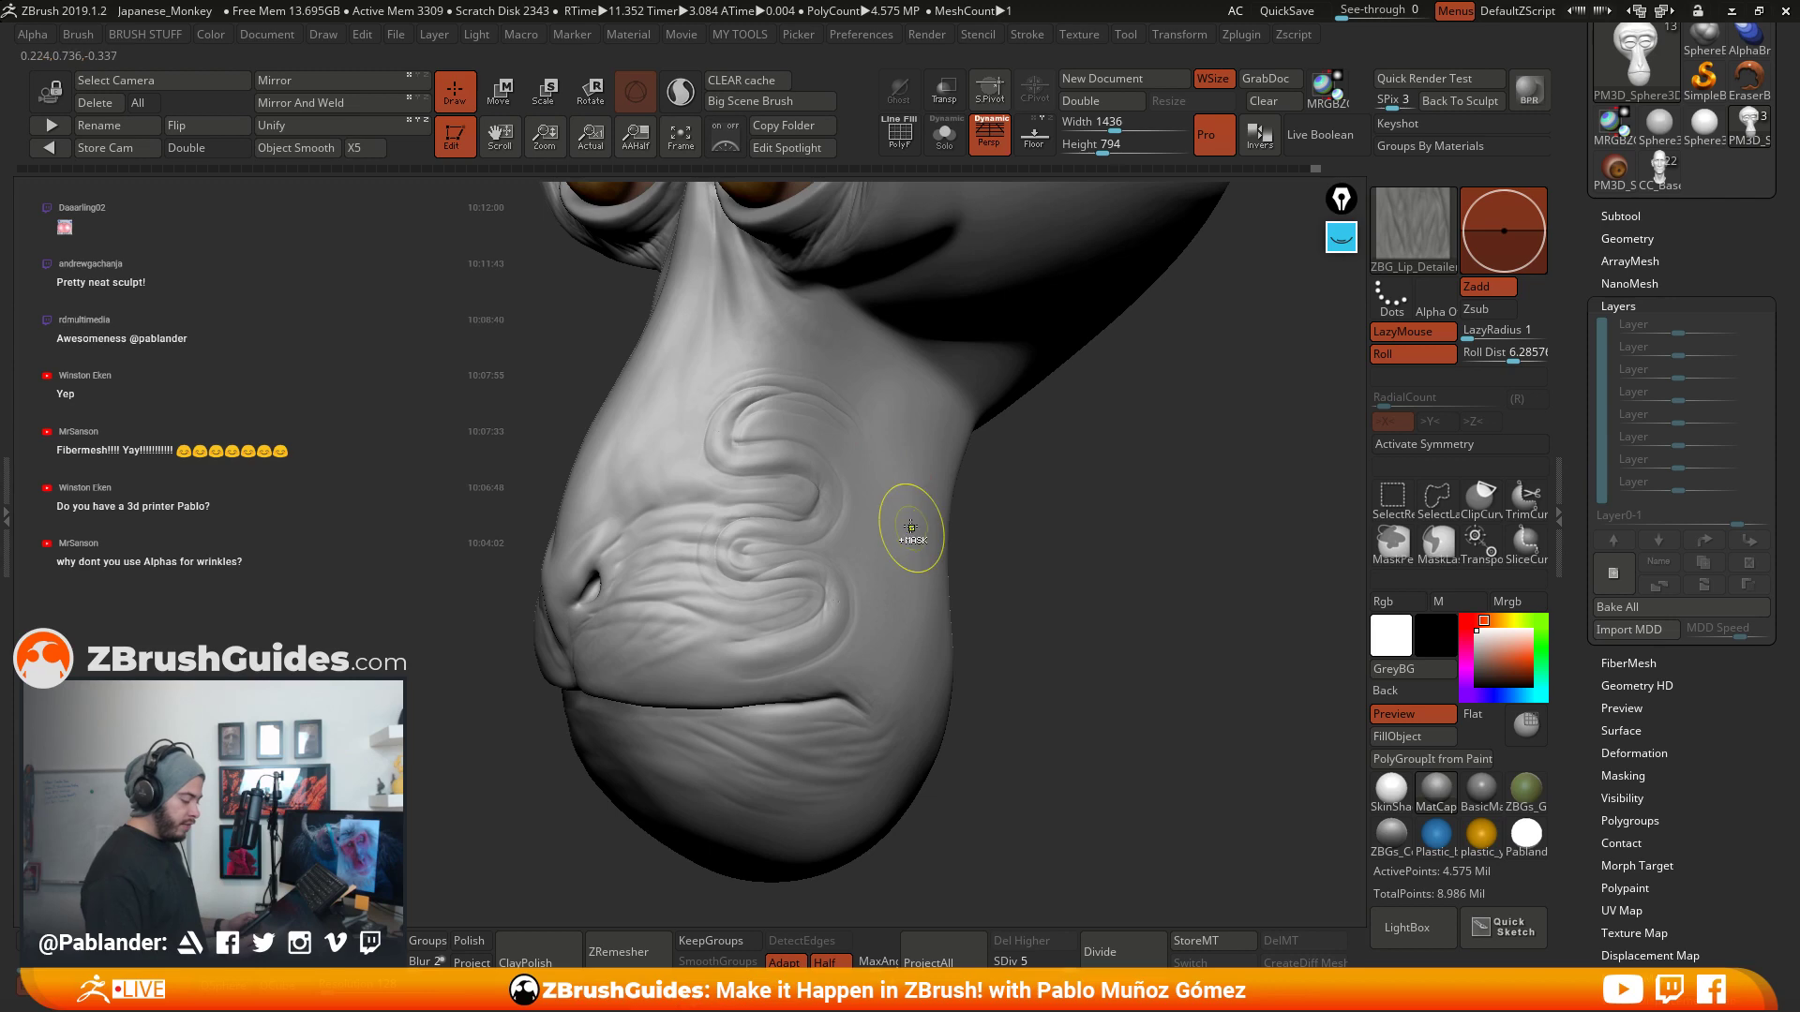
key(ctrl+z)
- Try curved lip detailer wrinkles running from the cheek toward the nose, and undo them
right_drag(868, 405, 825, 536)
drag(825, 534, 658, 622)
drag(837, 570, 642, 649)
right_drag(902, 602, 1028, 615)
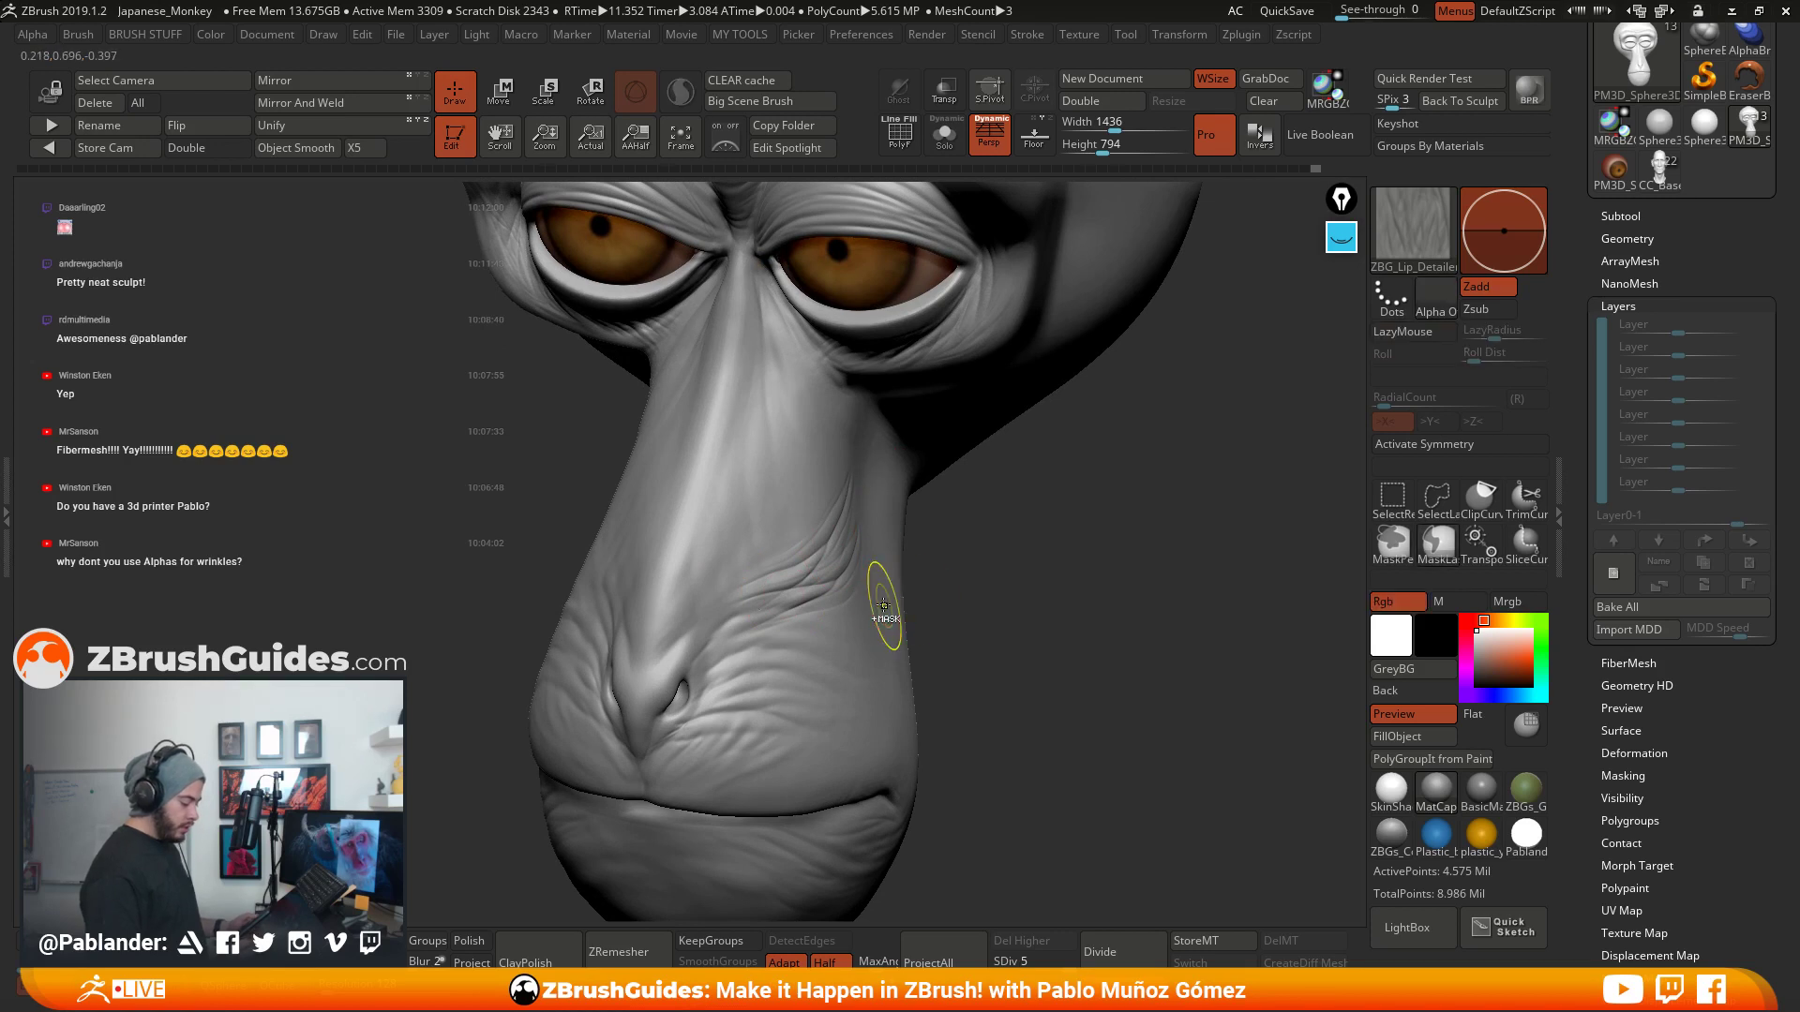
key(ctrl+z)
key(ctrl+z)
mouse_move(762, 567)
mouse_down()
mouse_move(707, 645)
mouse_move(762, 612)
mouse_move(717, 651)
mouse_move(807, 618)
mouse_move(712, 670)
mouse_move(844, 656)
mouse_up()
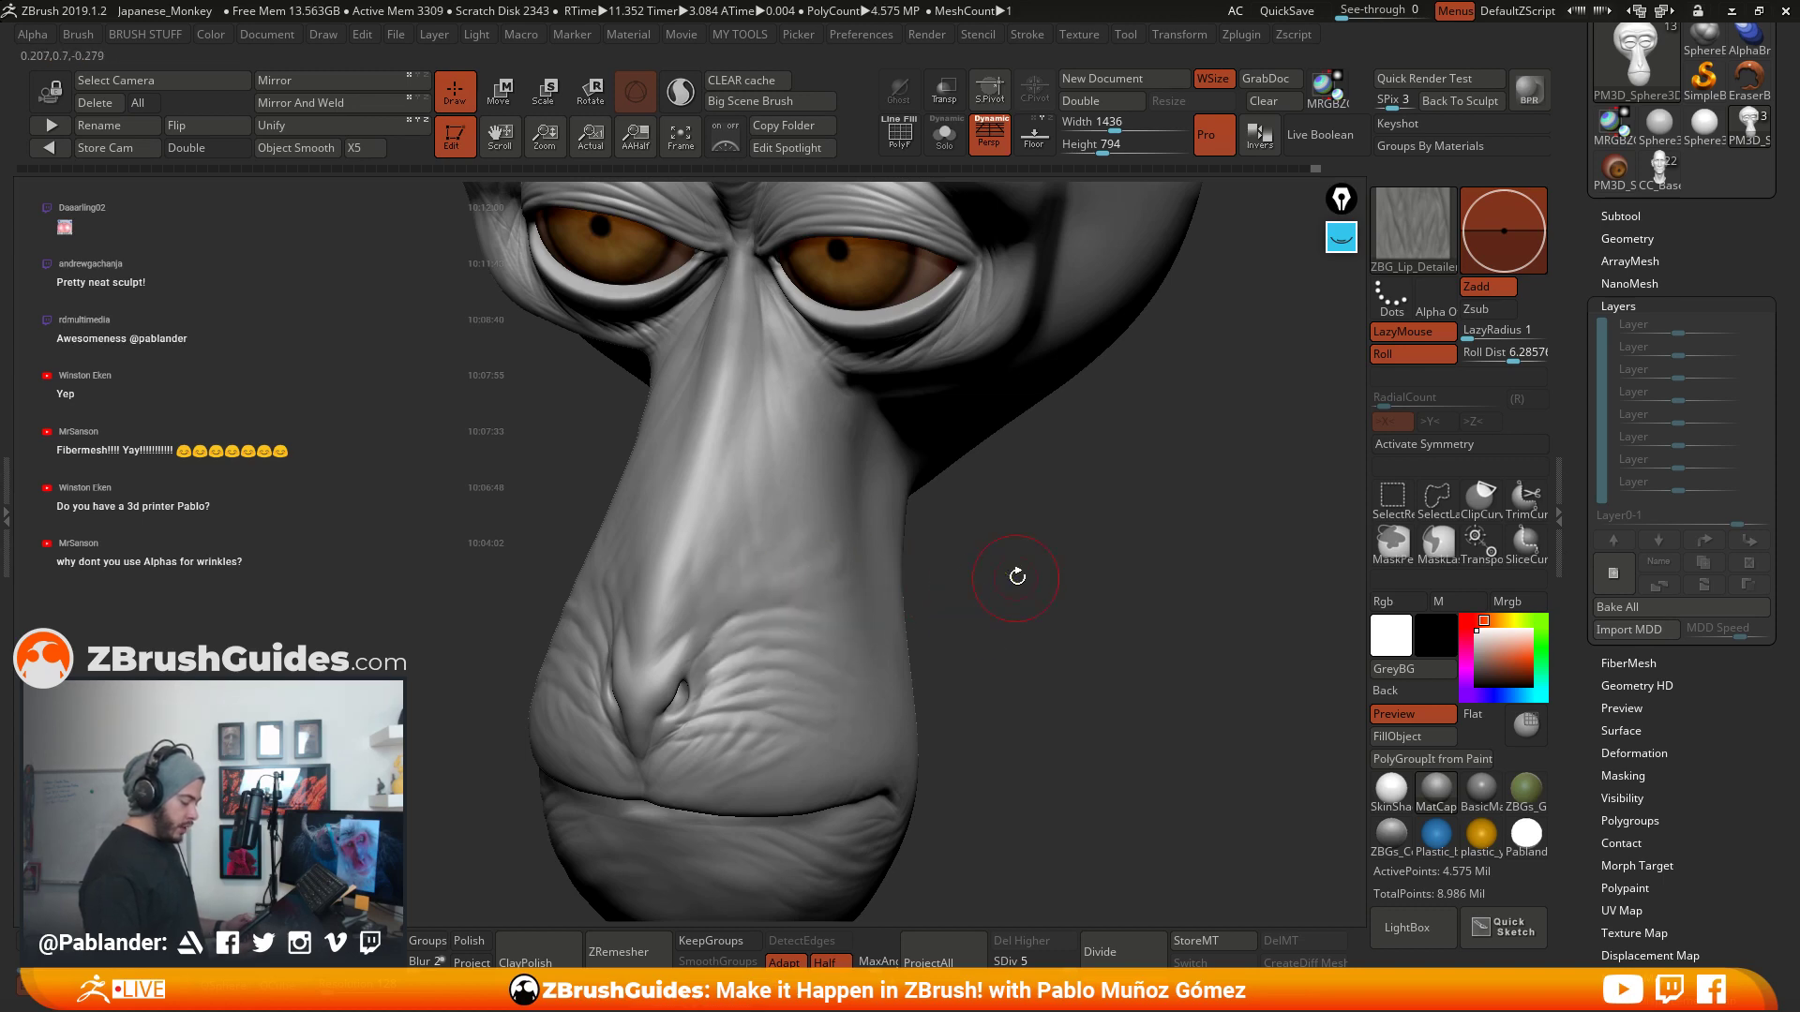
- Load the ZBG_Skin_Clear brush from the Skin brush library and frame the side of the monkey's nose
shift+drag(1016, 574, 1073, 499)
click(1402, 919)
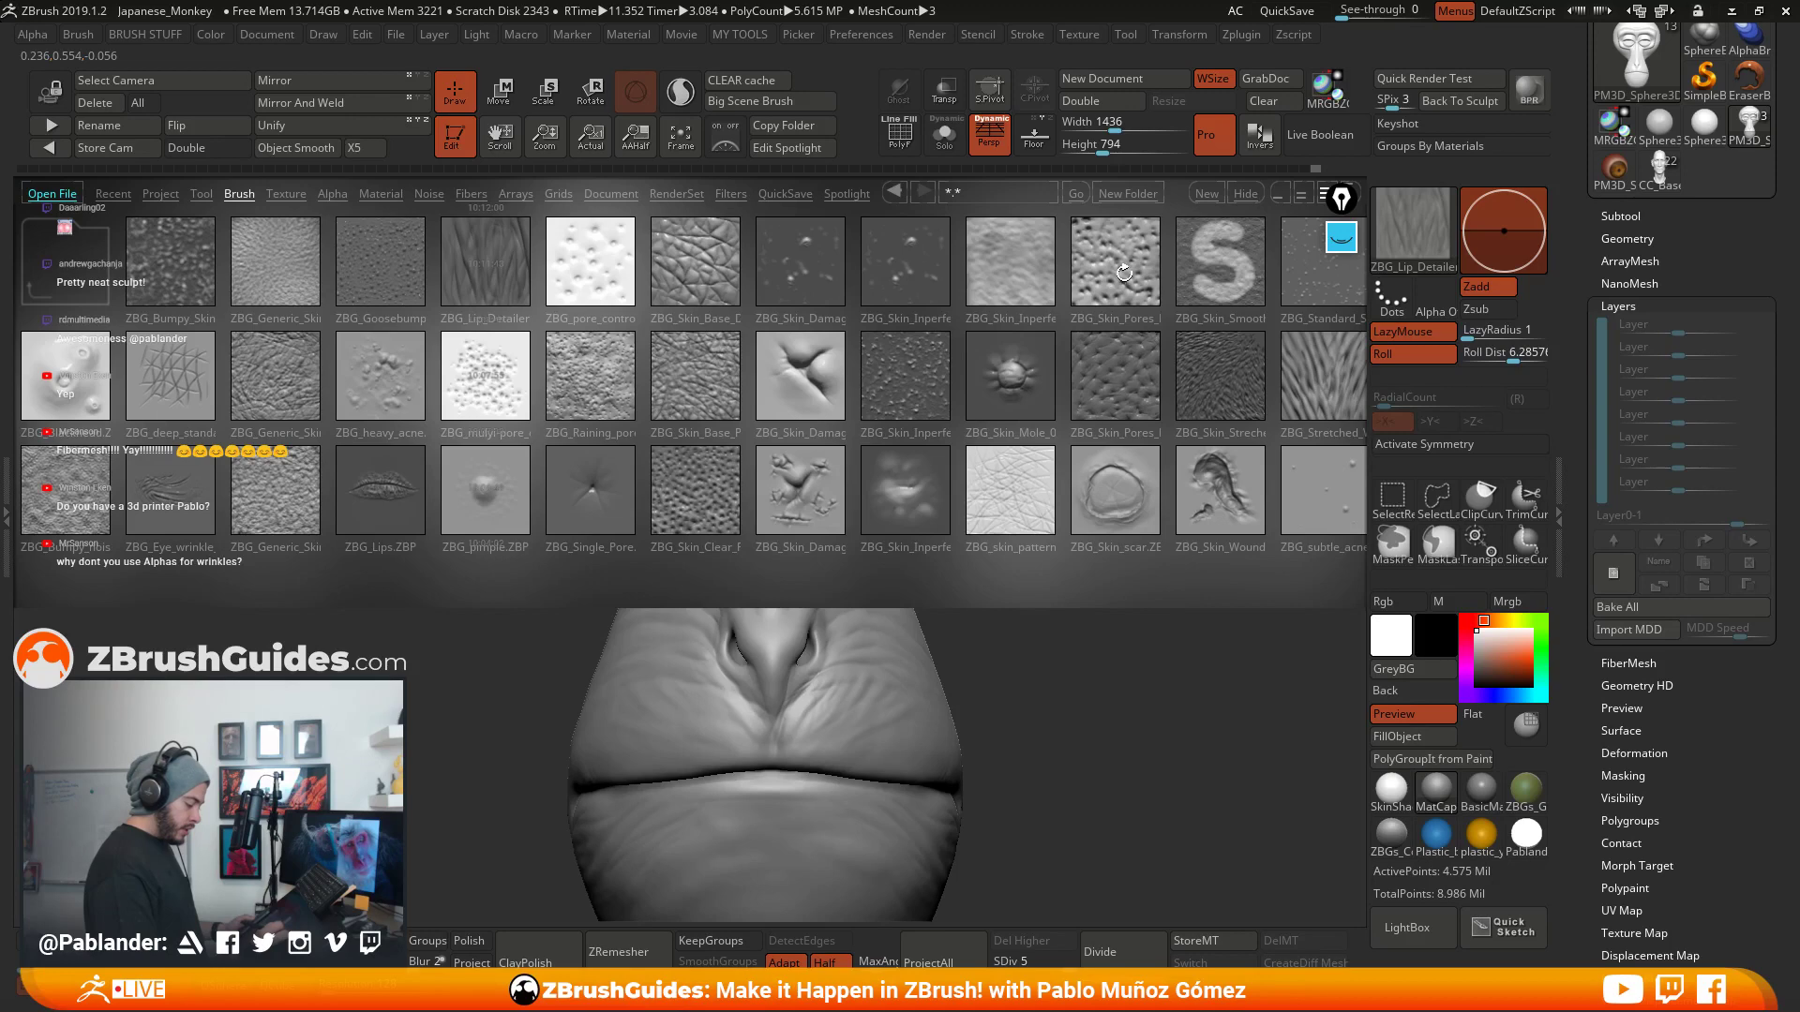
double_click(703, 494)
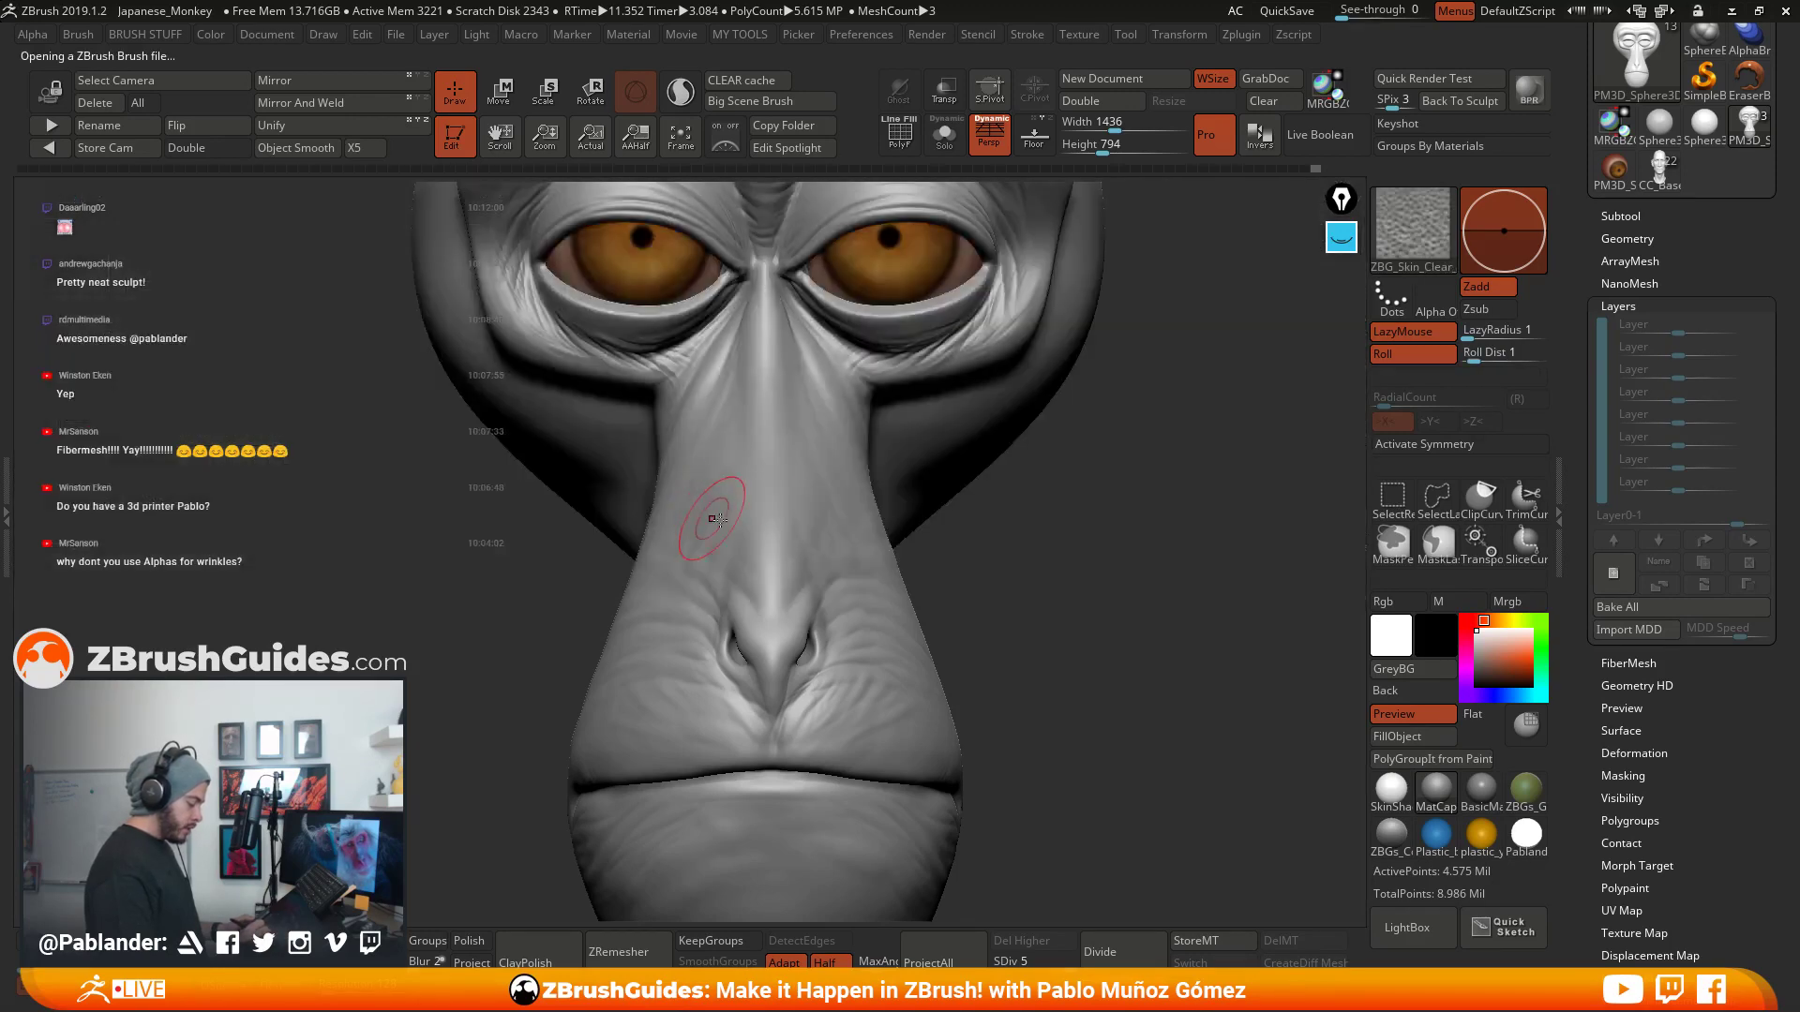
drag(970, 501, 1032, 531)
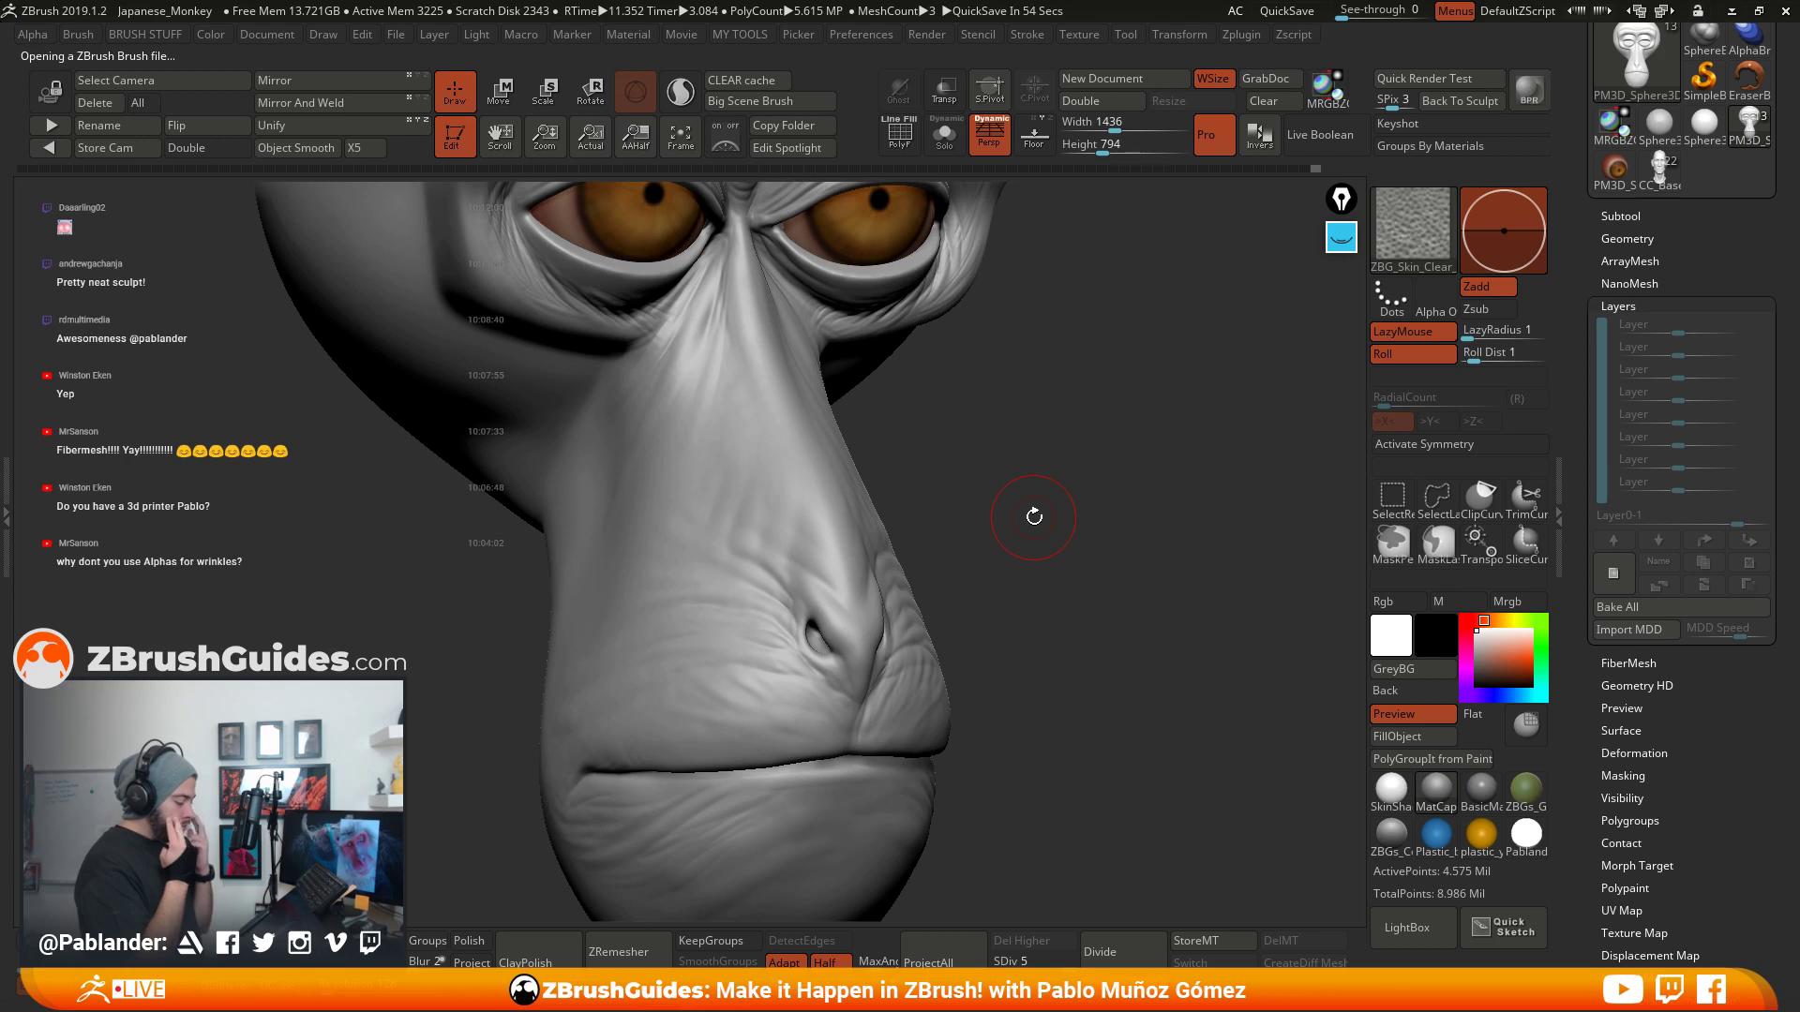
mouse_move(1034, 517)
mouse_down()
mouse_move(965, 481)
mouse_move(985, 441)
mouse_up()
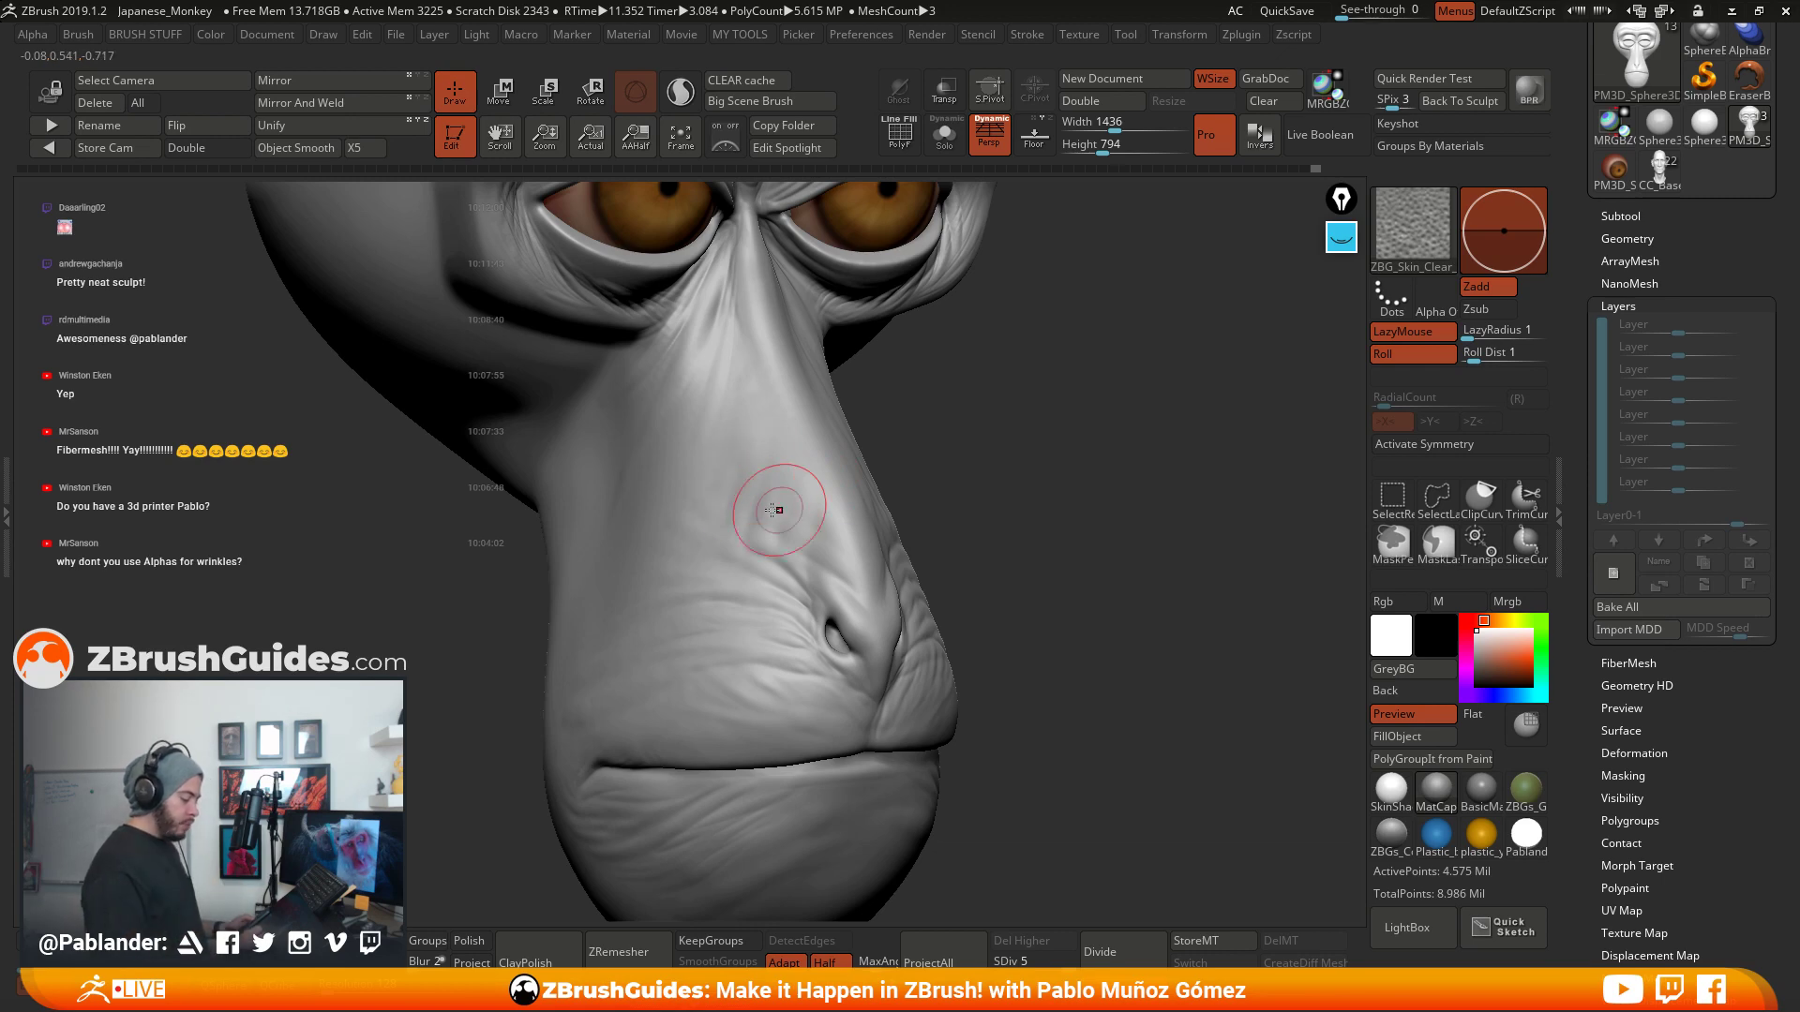
- Try covering one side of the nose and muzzle with ZBG_Skin_Clear texture strokes, and undo them
key(space)
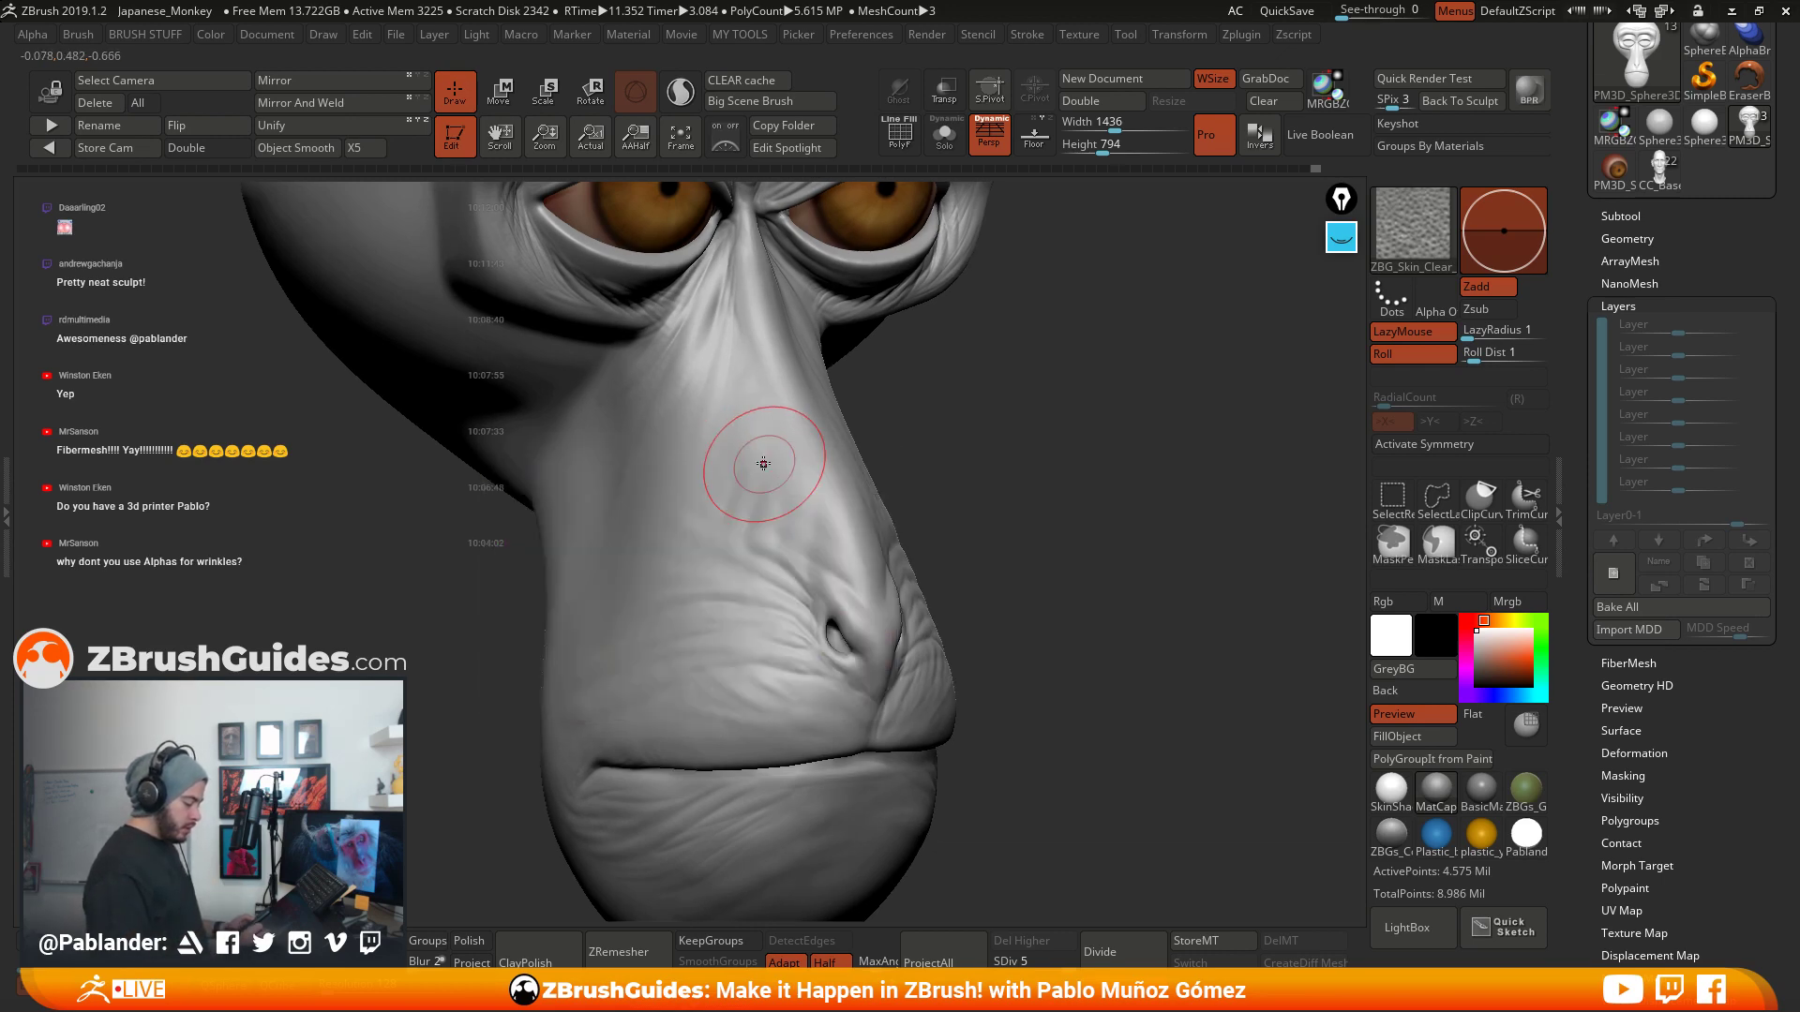
drag(947, 425, 976, 423)
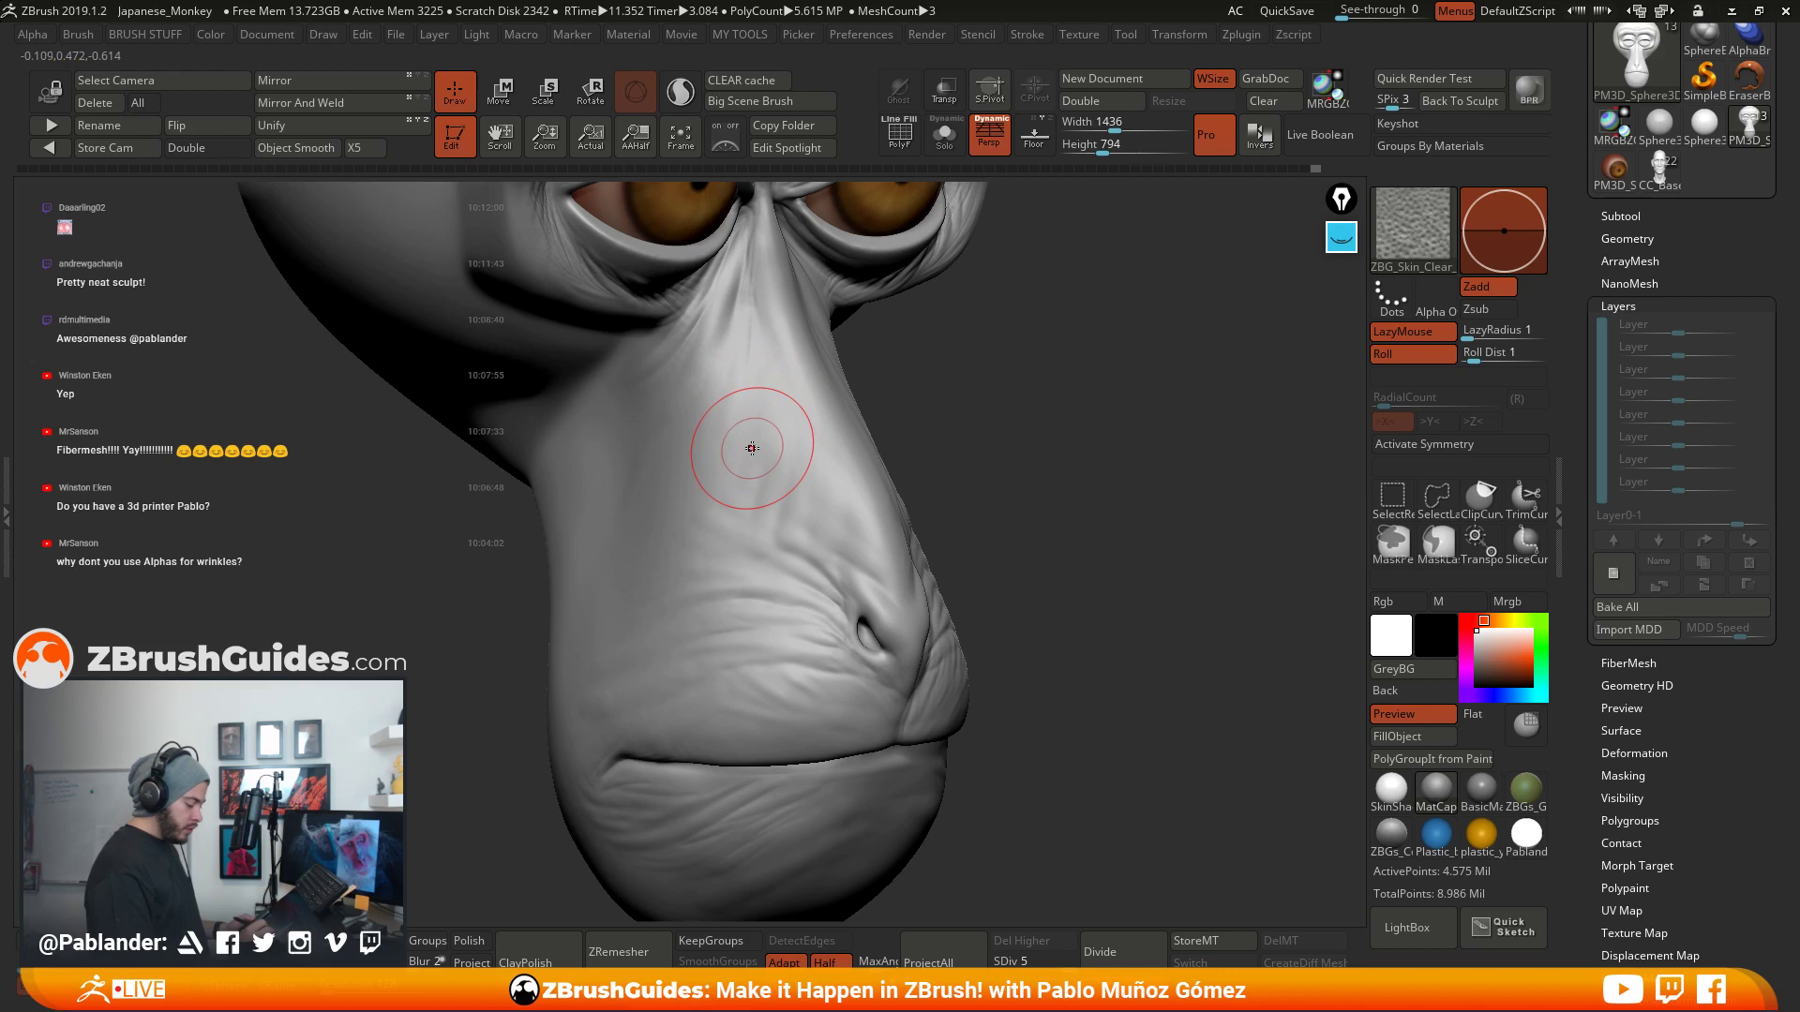
drag(752, 427, 687, 563)
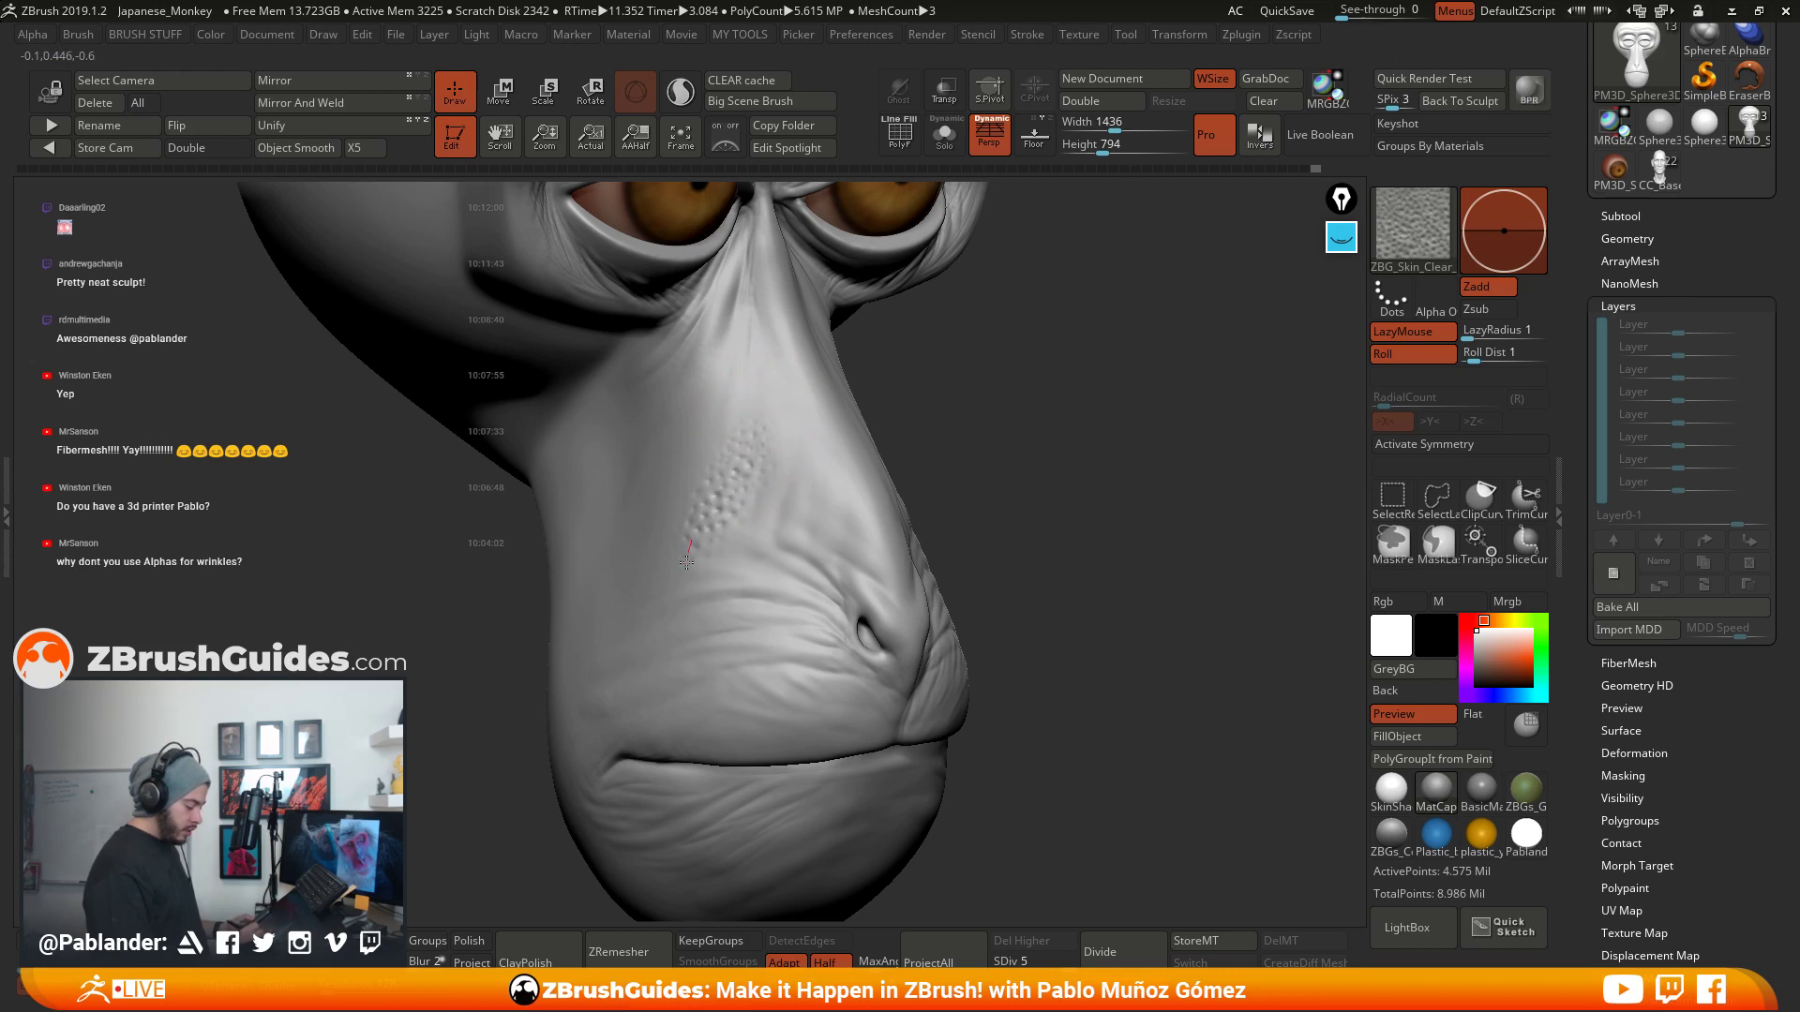
mouse_move(718, 669)
mouse_down()
mouse_move(792, 434)
mouse_move(665, 524)
mouse_up()
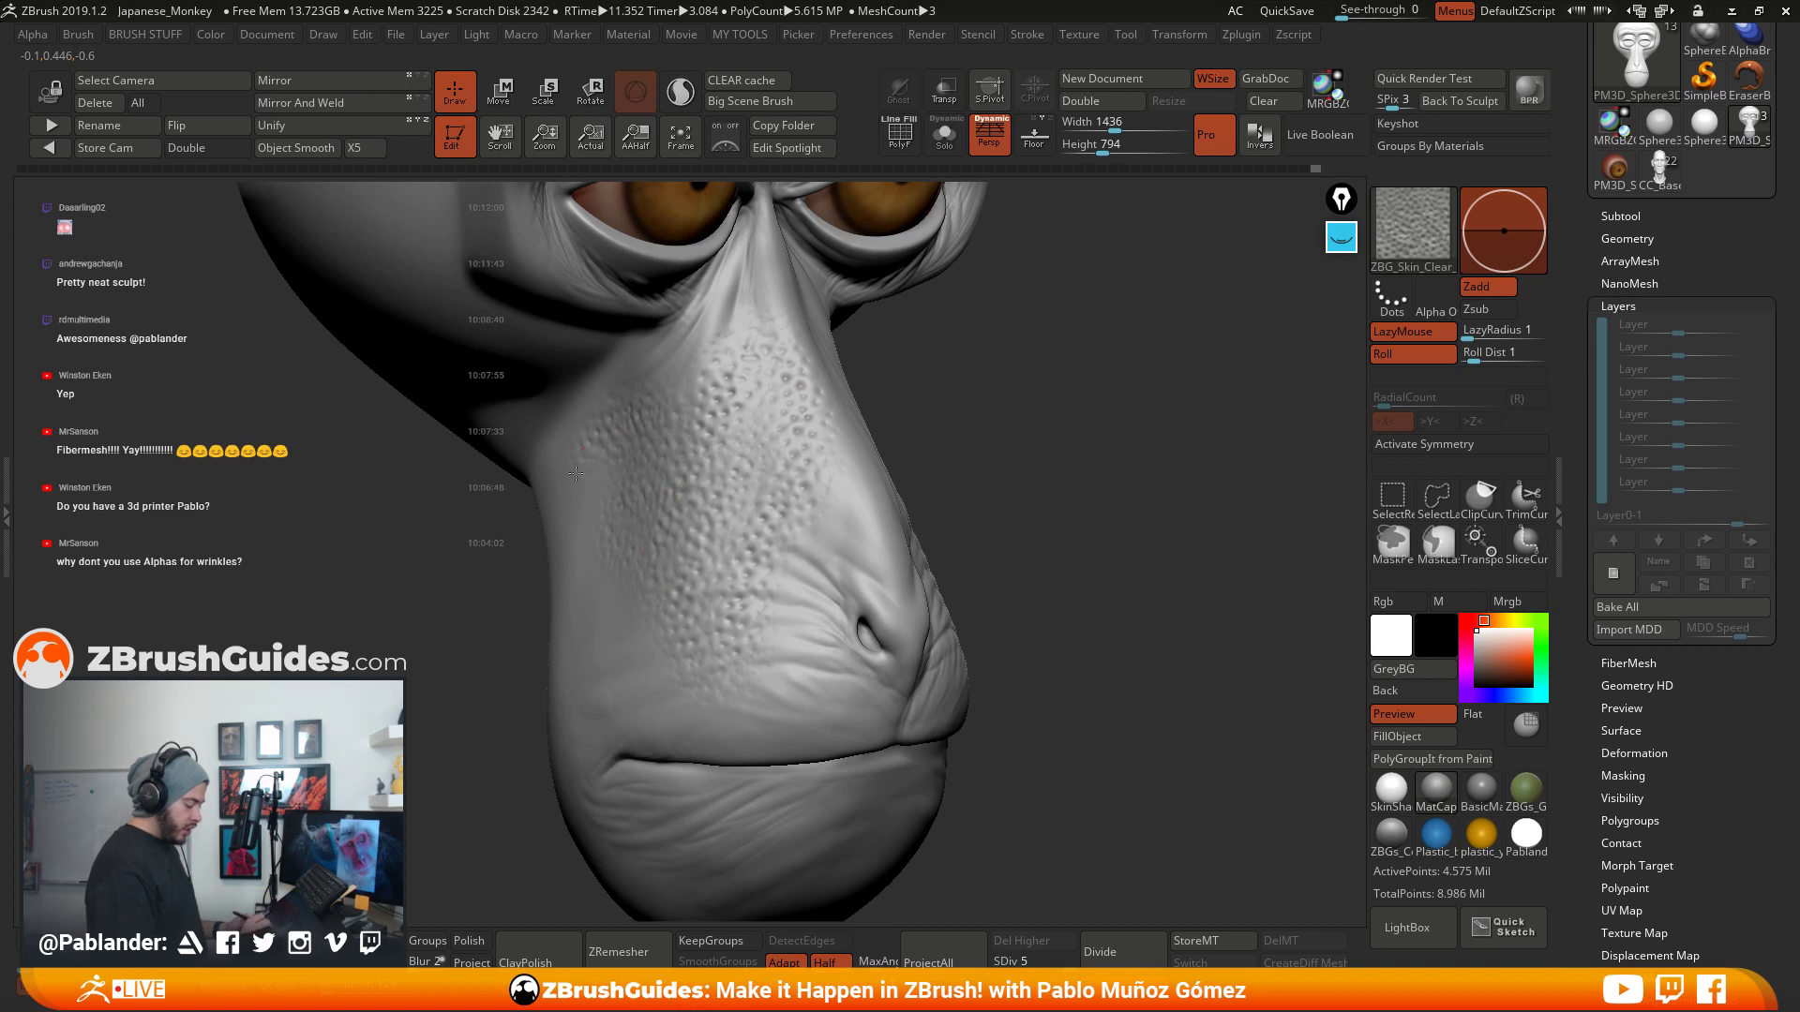
mouse_move(699, 628)
mouse_down()
mouse_move(787, 497)
mouse_move(788, 403)
mouse_move(754, 309)
mouse_move(717, 596)
mouse_move(796, 447)
mouse_move(713, 605)
mouse_move(679, 454)
mouse_move(697, 624)
mouse_up()
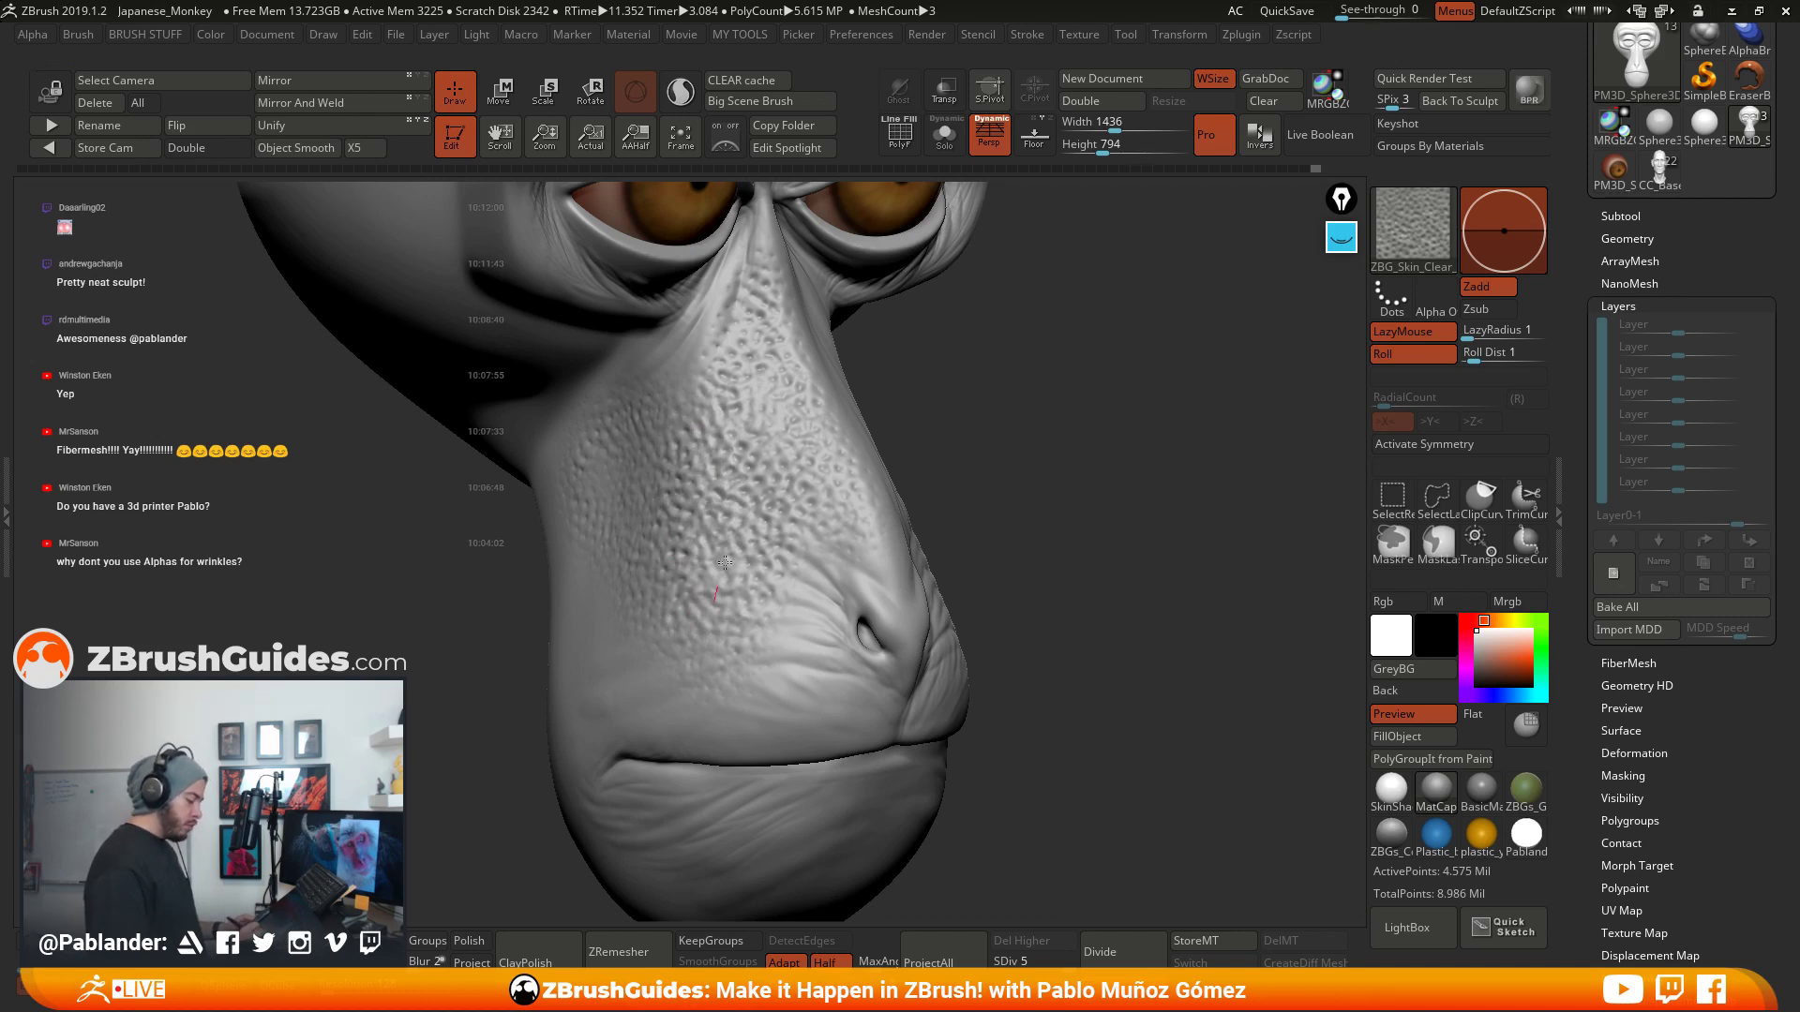
drag(725, 563, 721, 608)
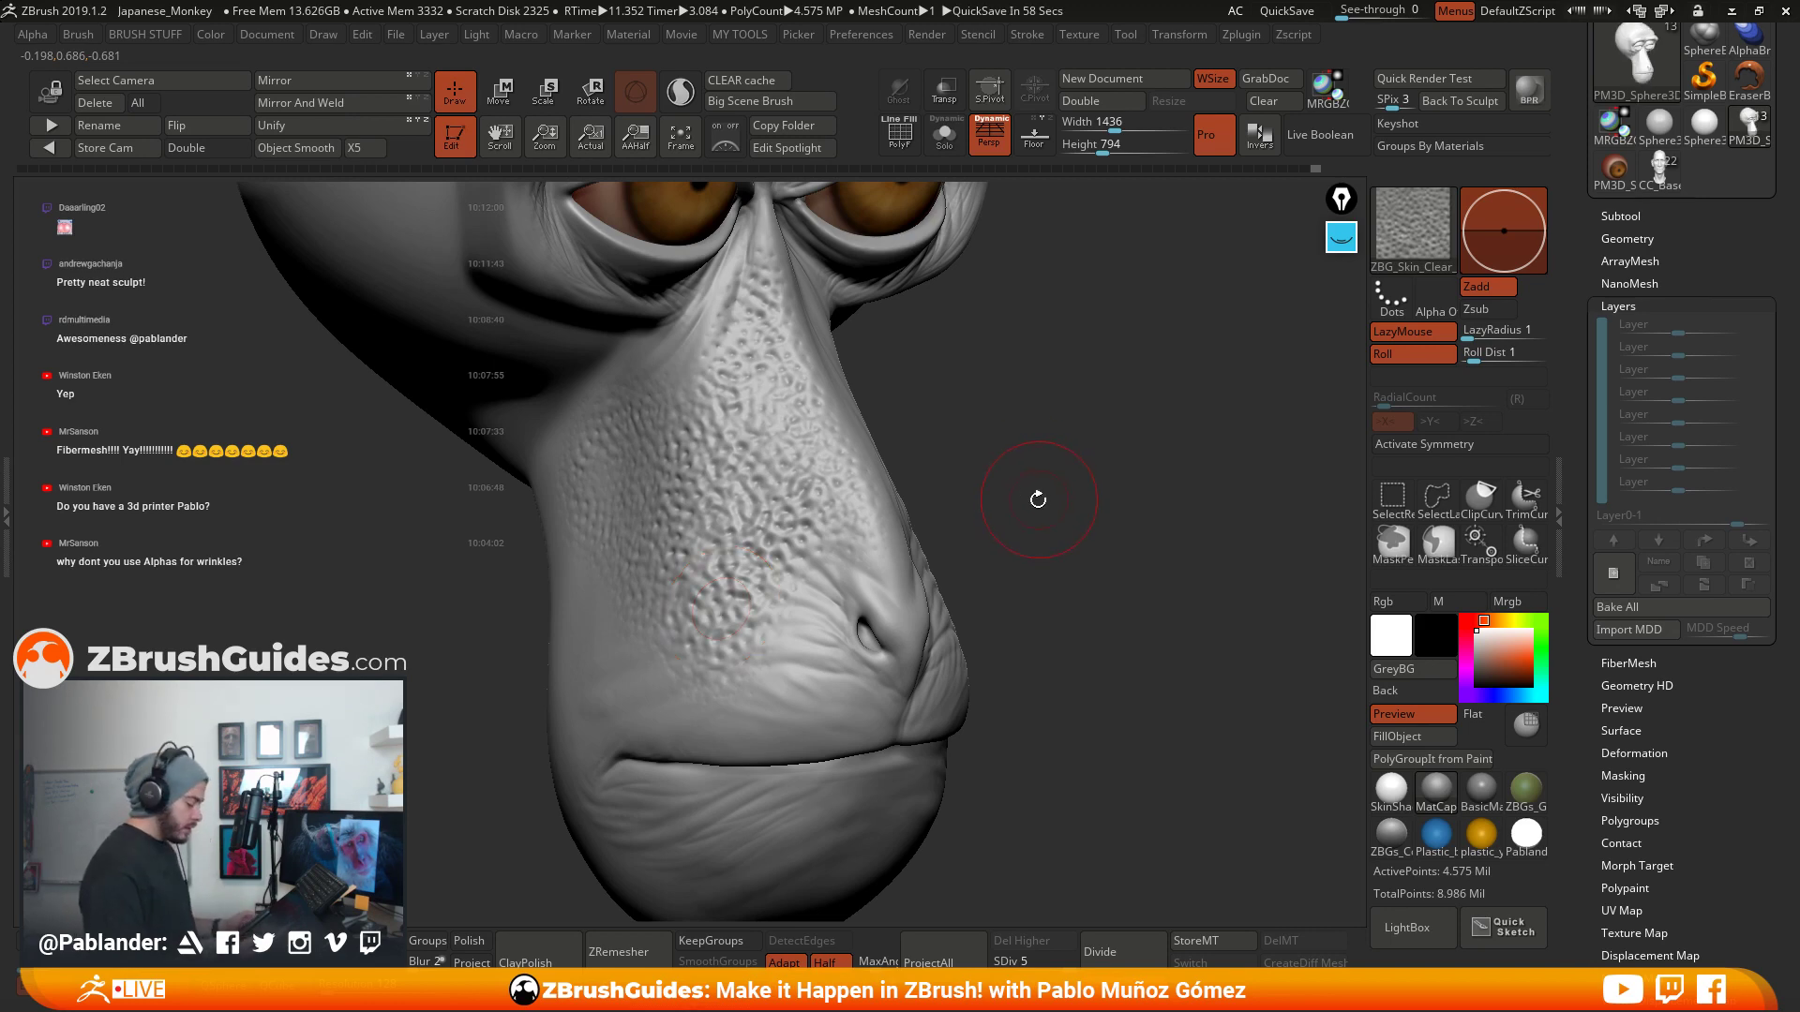
drag(1037, 498, 1041, 527)
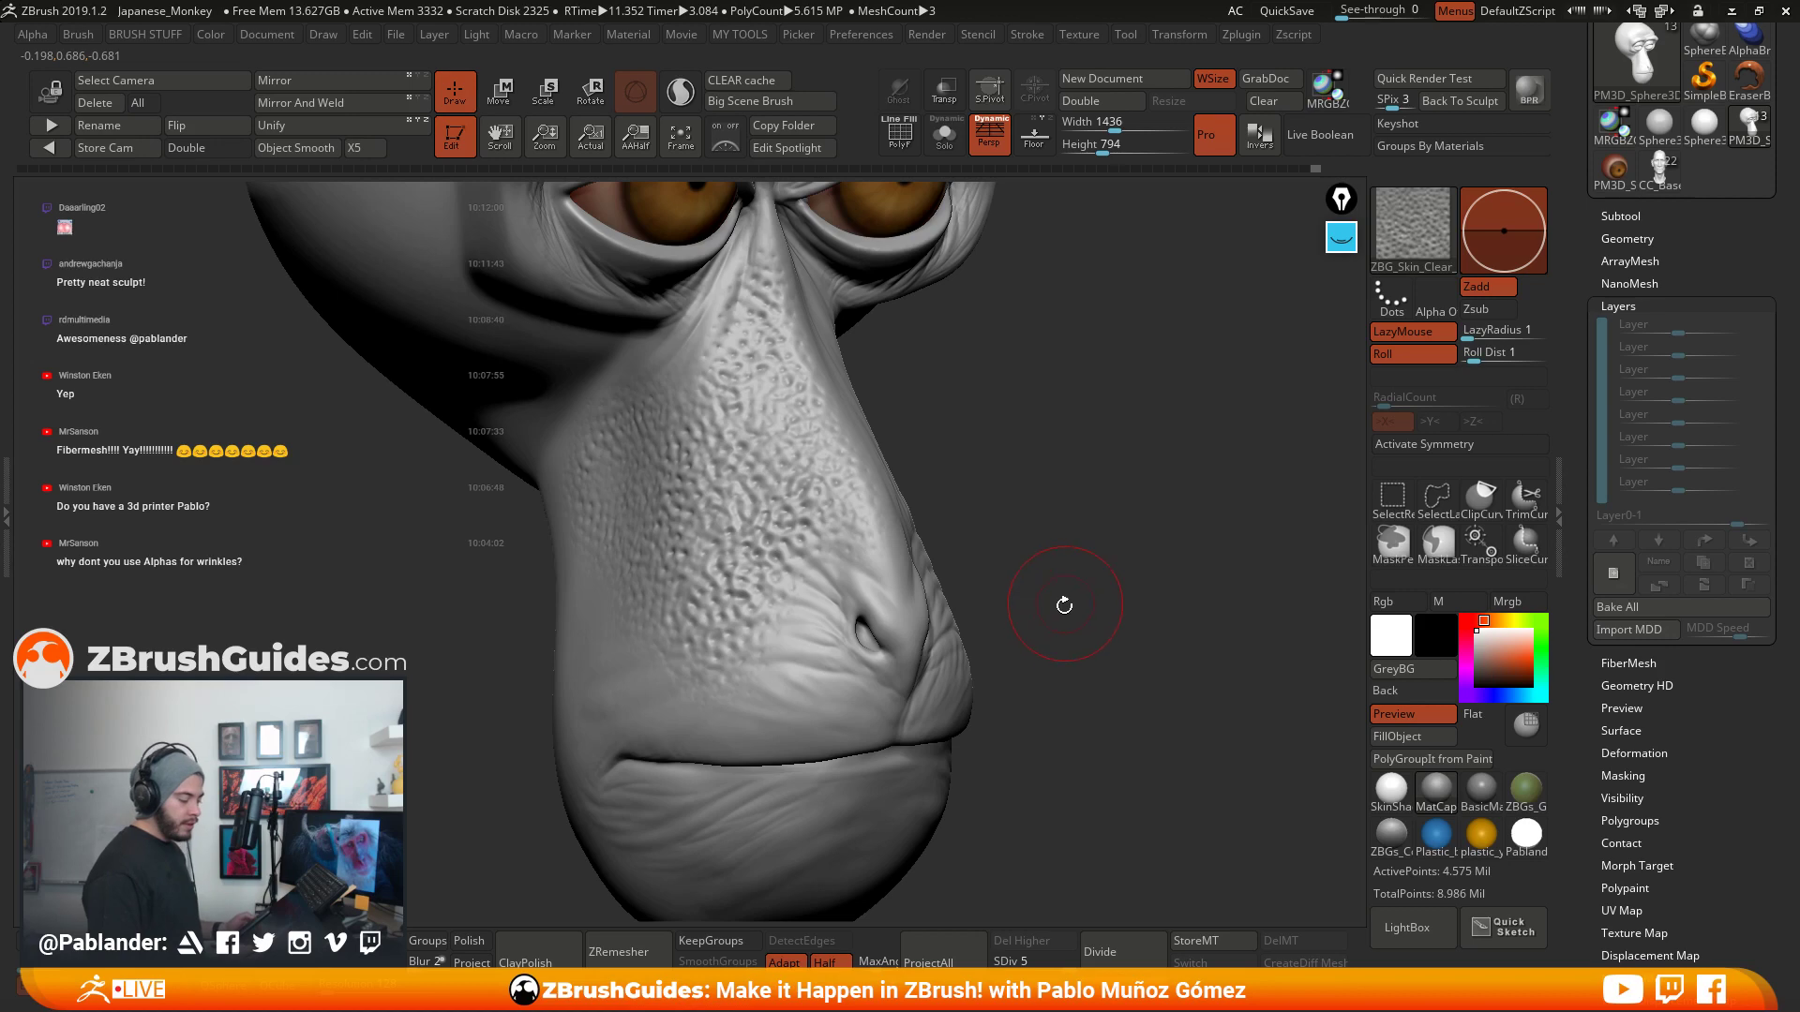
drag(1096, 567, 1078, 592)
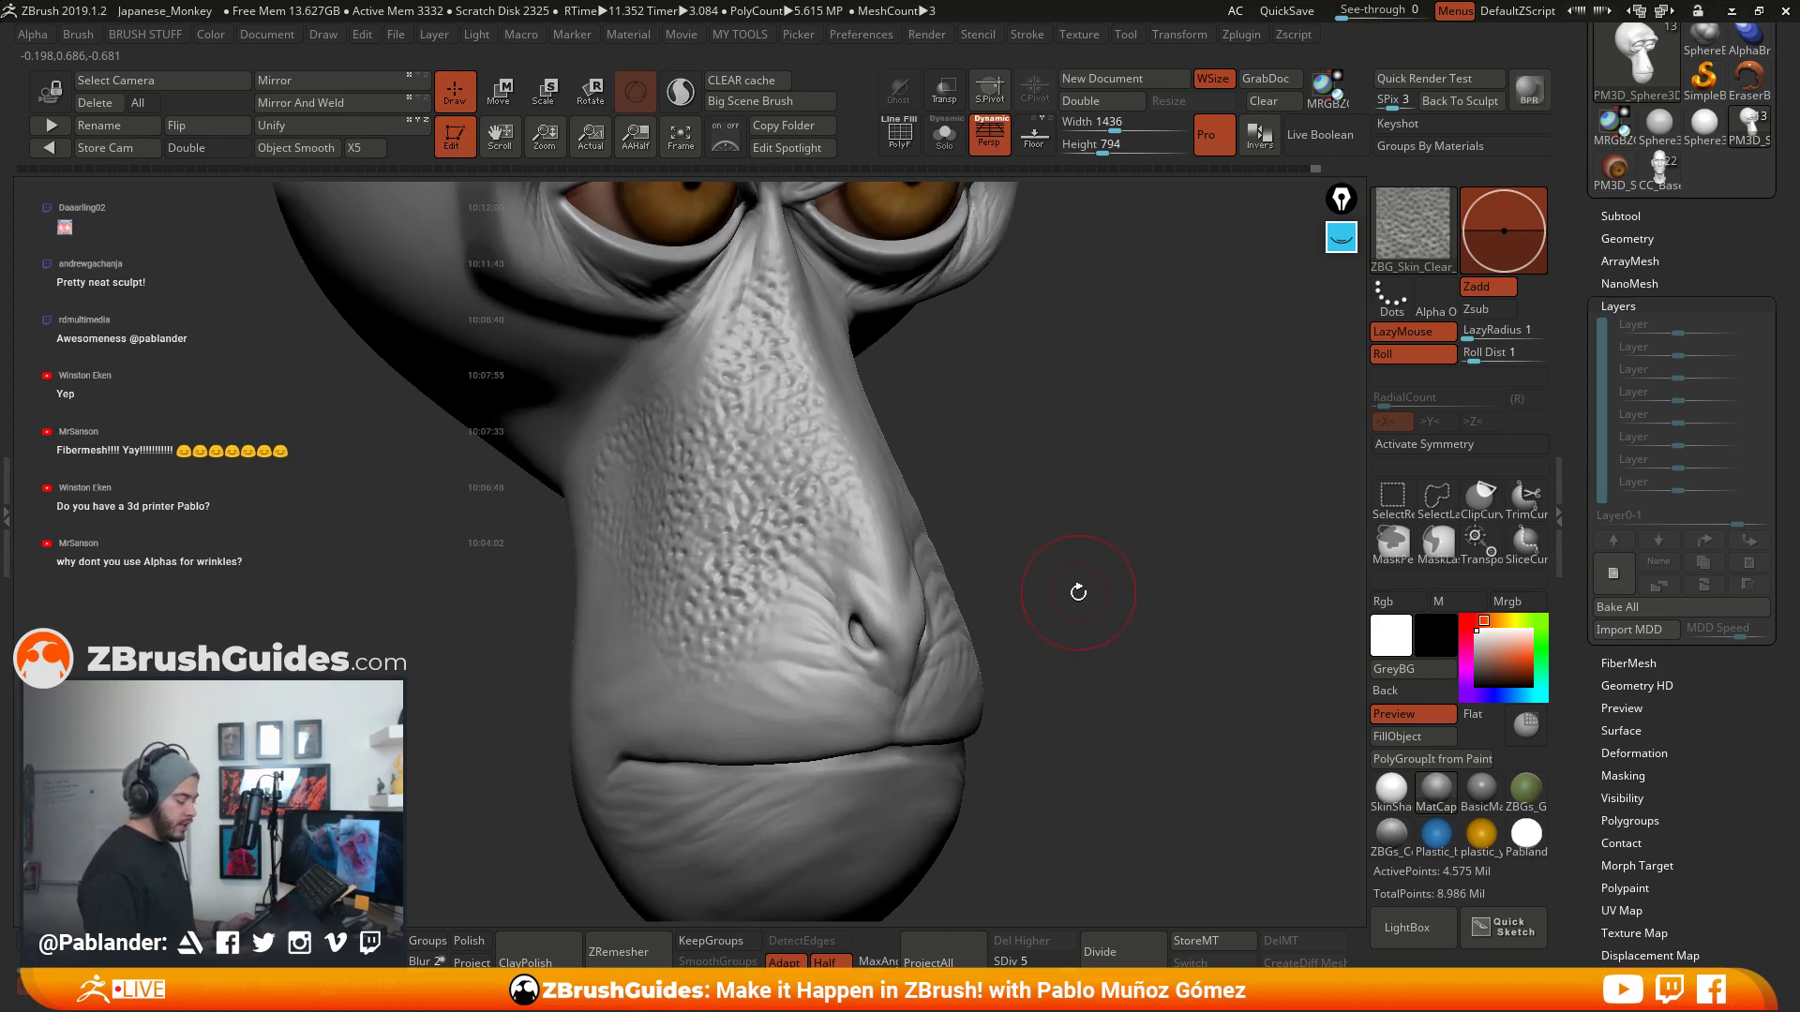
drag(1112, 522, 1104, 531)
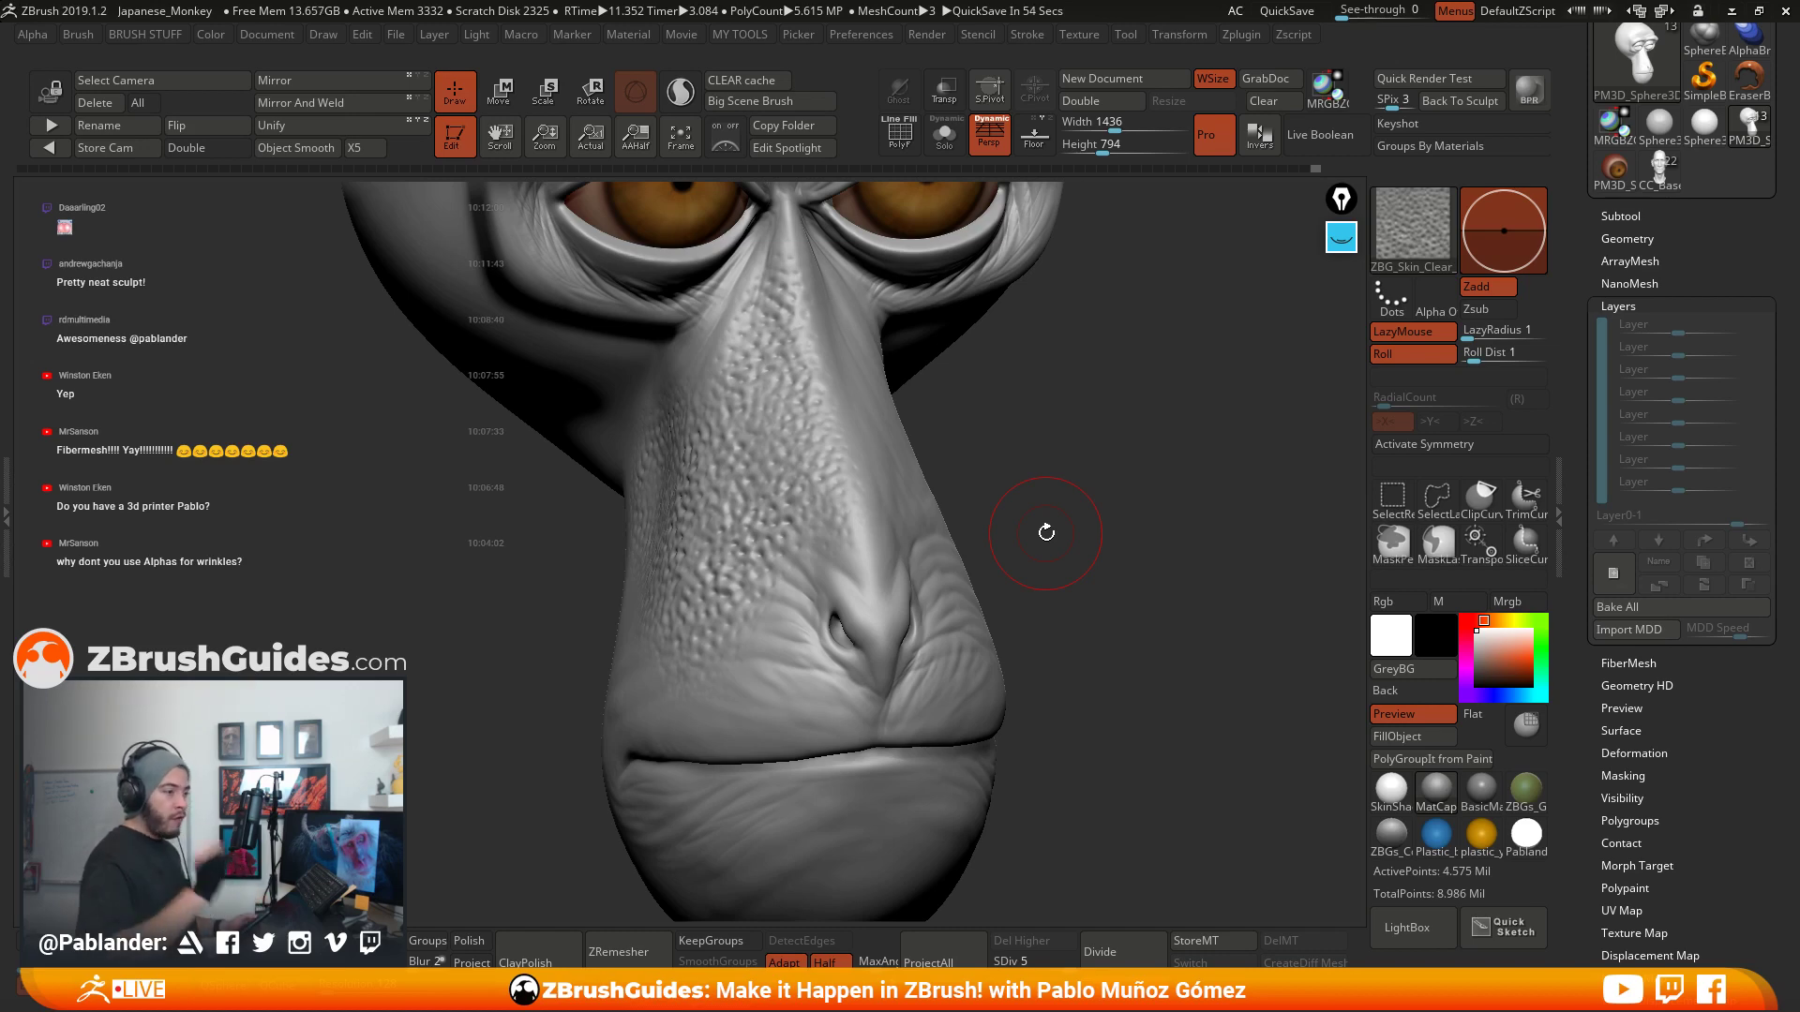
key(ctrl+z)
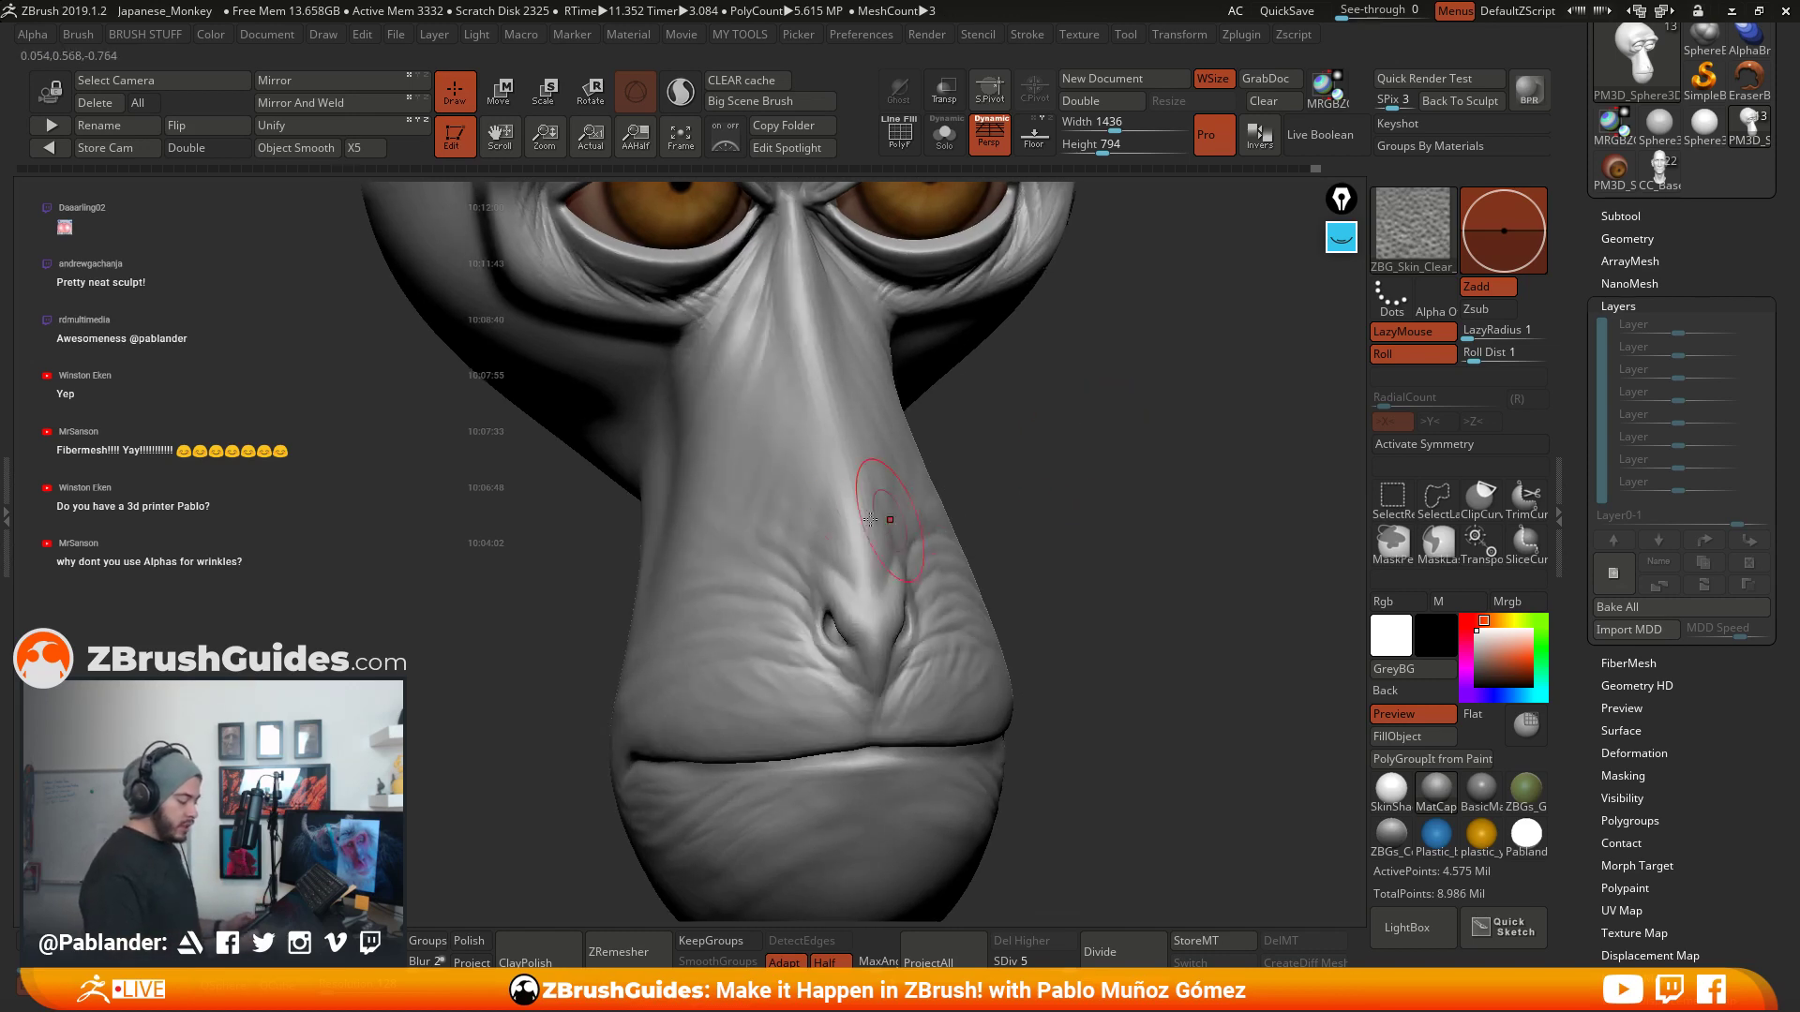
- Cover the opposite side of the nose and muzzle with ZBG_Skin_Clear texture as a base layer
mouse_move(1106, 458)
mouse_down()
mouse_move(1041, 466)
mouse_move(844, 389)
mouse_up()
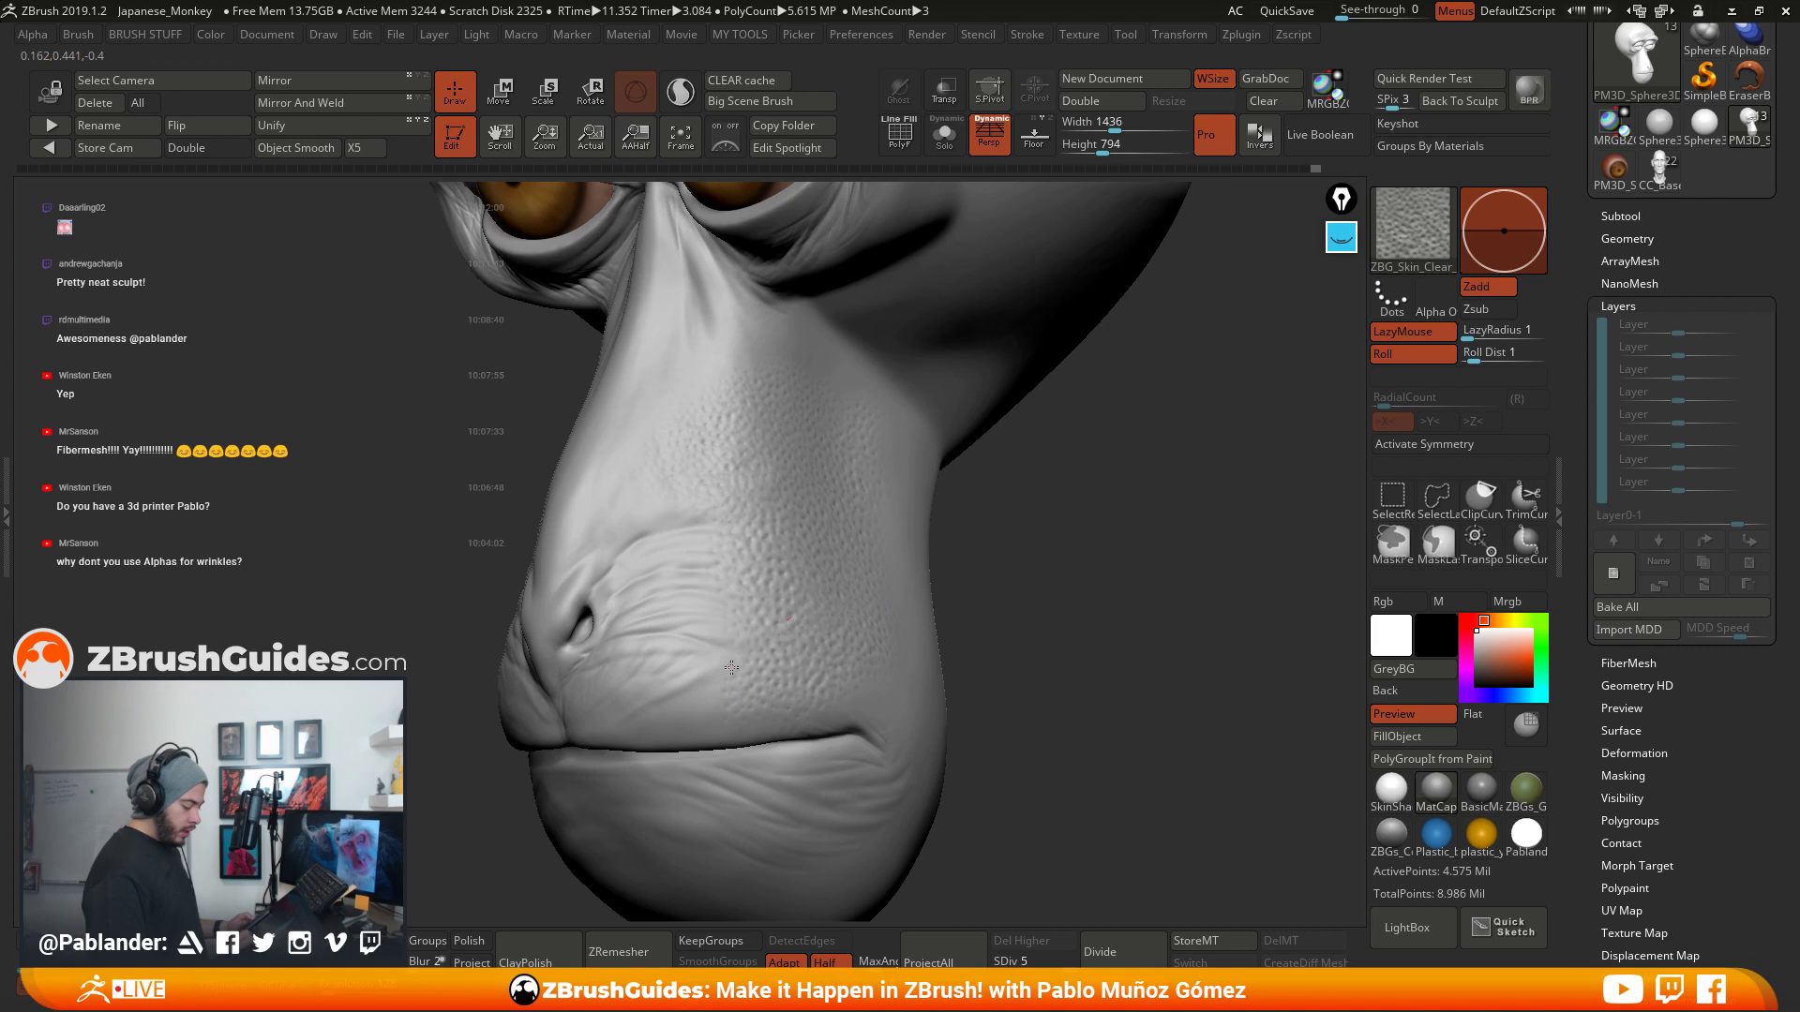
mouse_move(732, 667)
mouse_down()
mouse_move(764, 572)
mouse_move(714, 404)
mouse_up()
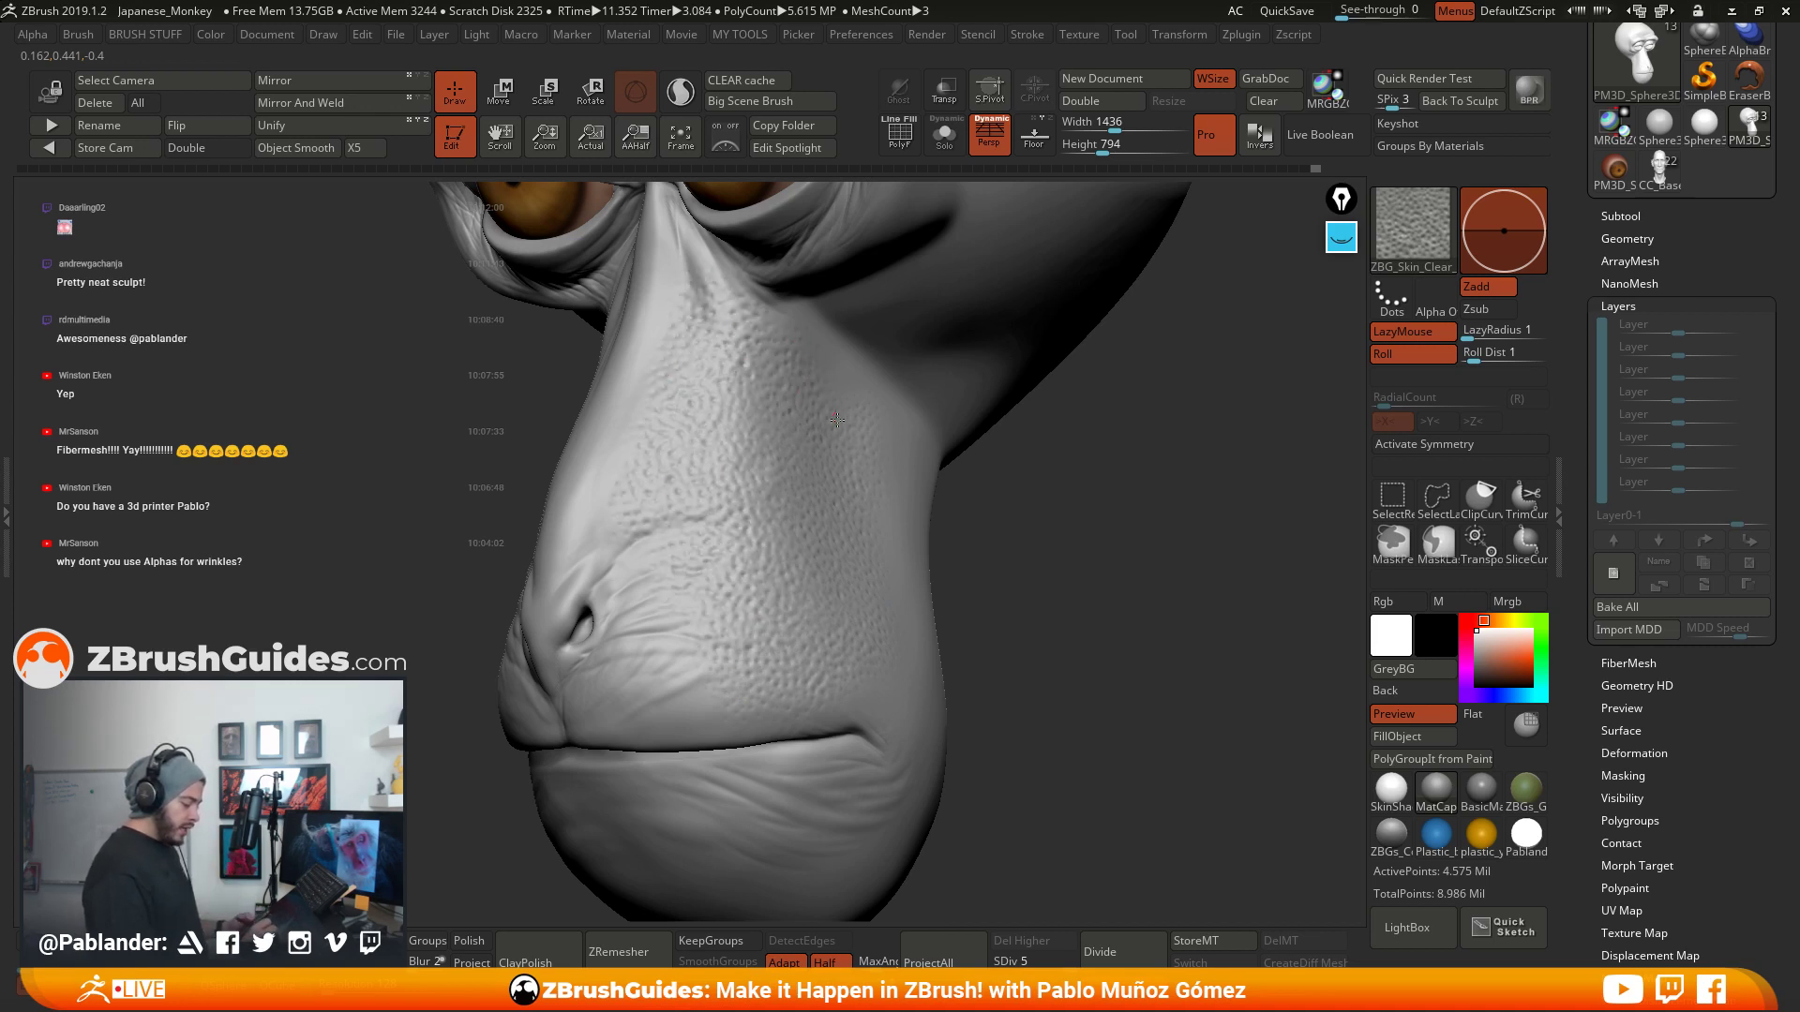
mouse_move(783, 662)
mouse_down()
mouse_move(710, 682)
mouse_move(645, 551)
mouse_move(626, 410)
mouse_up()
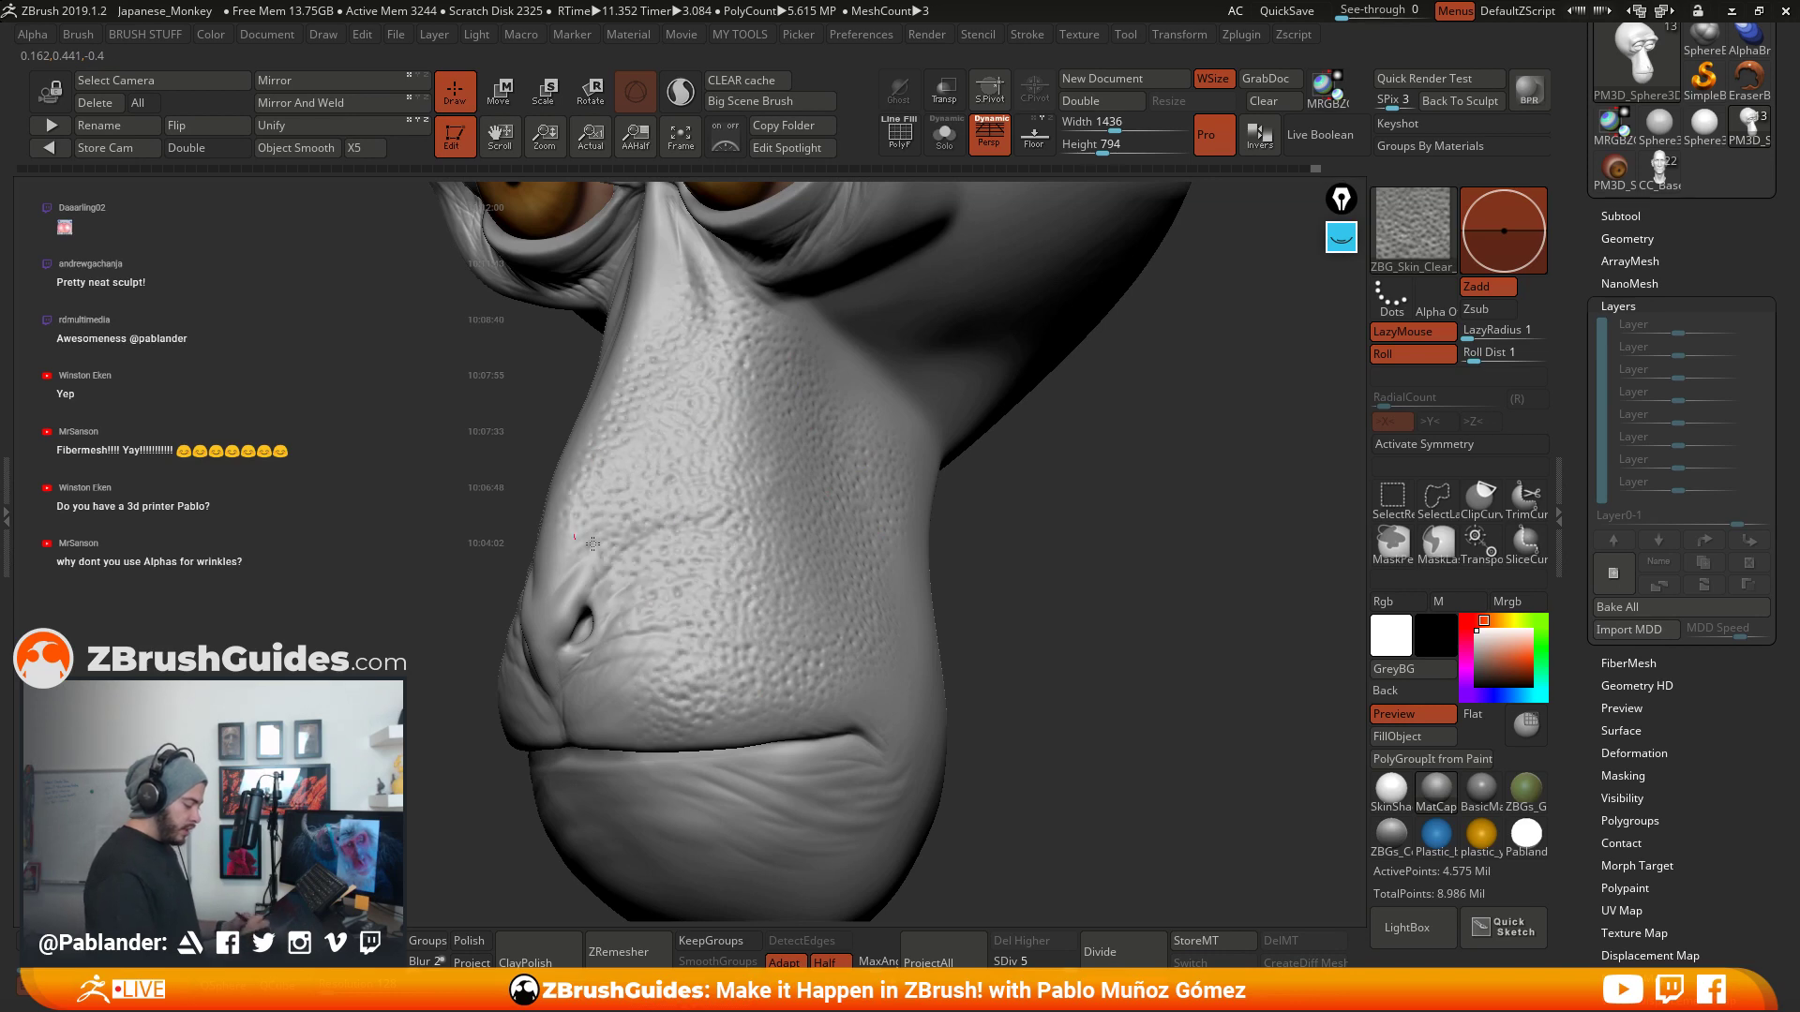
- Load a ZBG_Skin_Pores brush from the Skin brush library, try pores on the textured cheek, and undo them
mouse_move(1036, 574)
mouse_down()
mouse_move(1069, 583)
mouse_move(1049, 584)
mouse_up()
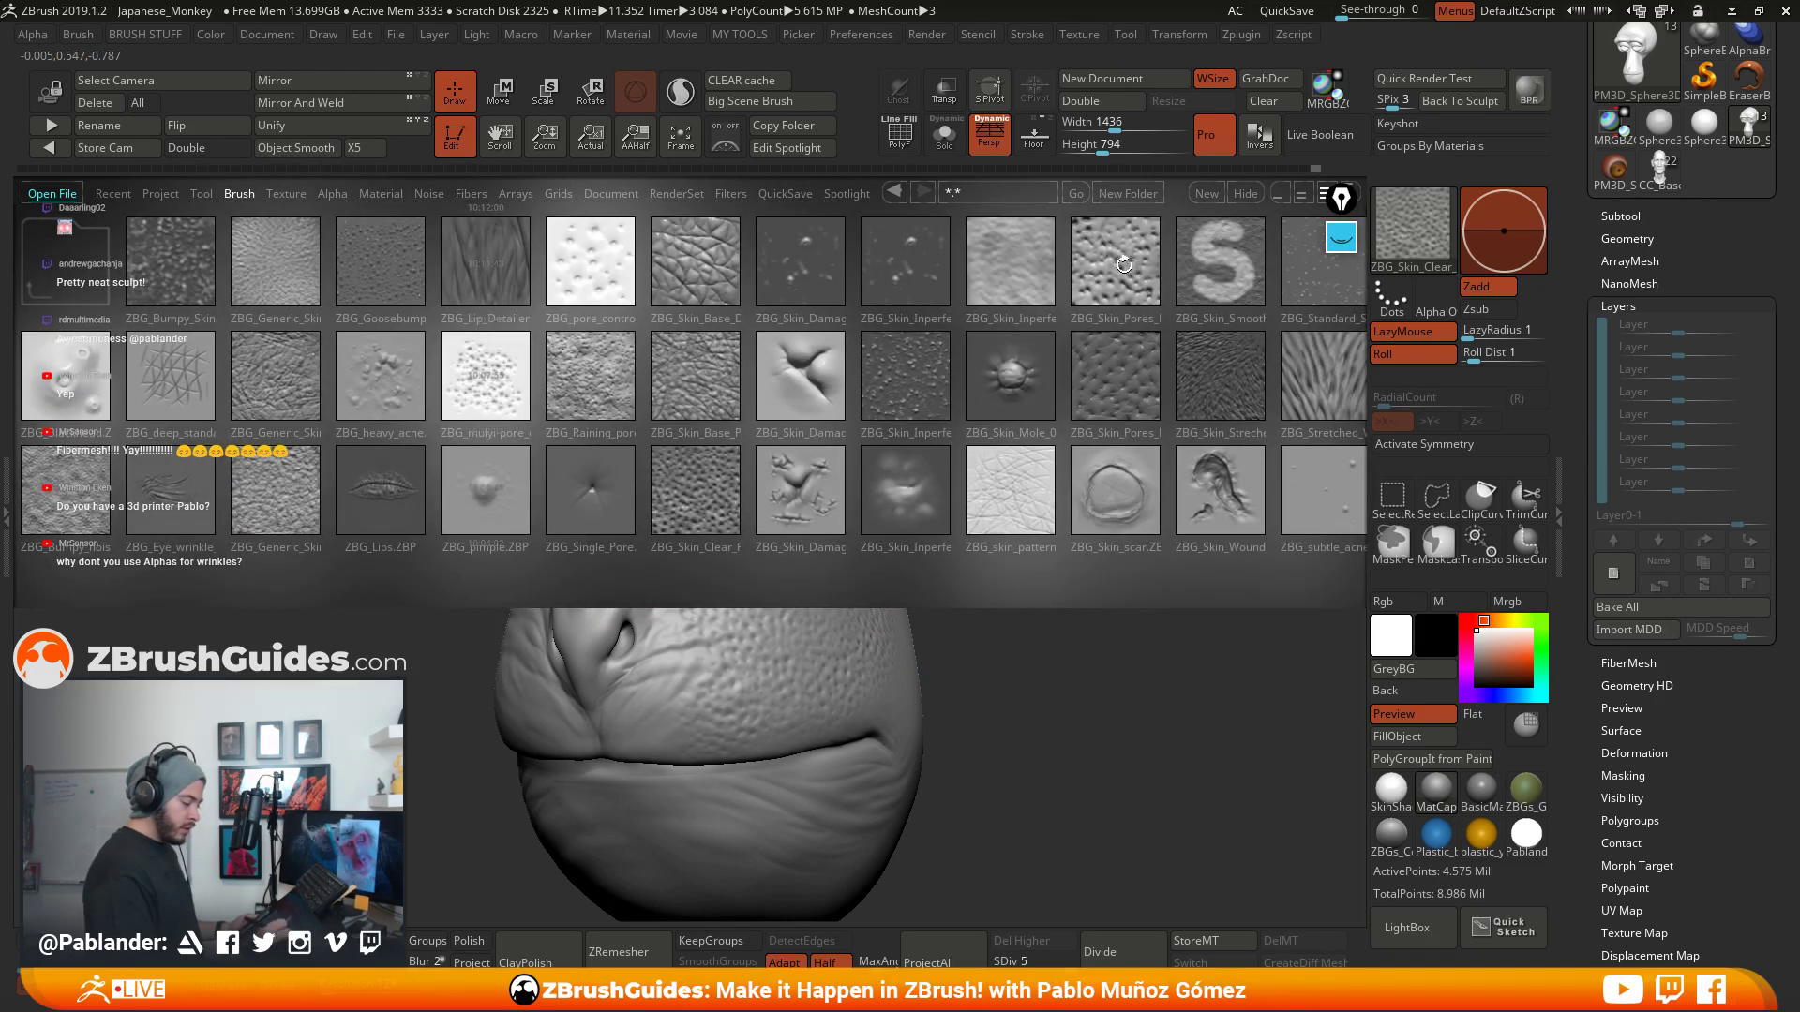
double_click(1124, 265)
mouse_move(1125, 286)
mouse_down()
mouse_move(1089, 437)
mouse_move(1067, 444)
mouse_up()
mouse_move(937, 382)
mouse_down()
mouse_move(846, 413)
mouse_move(914, 408)
mouse_move(907, 436)
mouse_up()
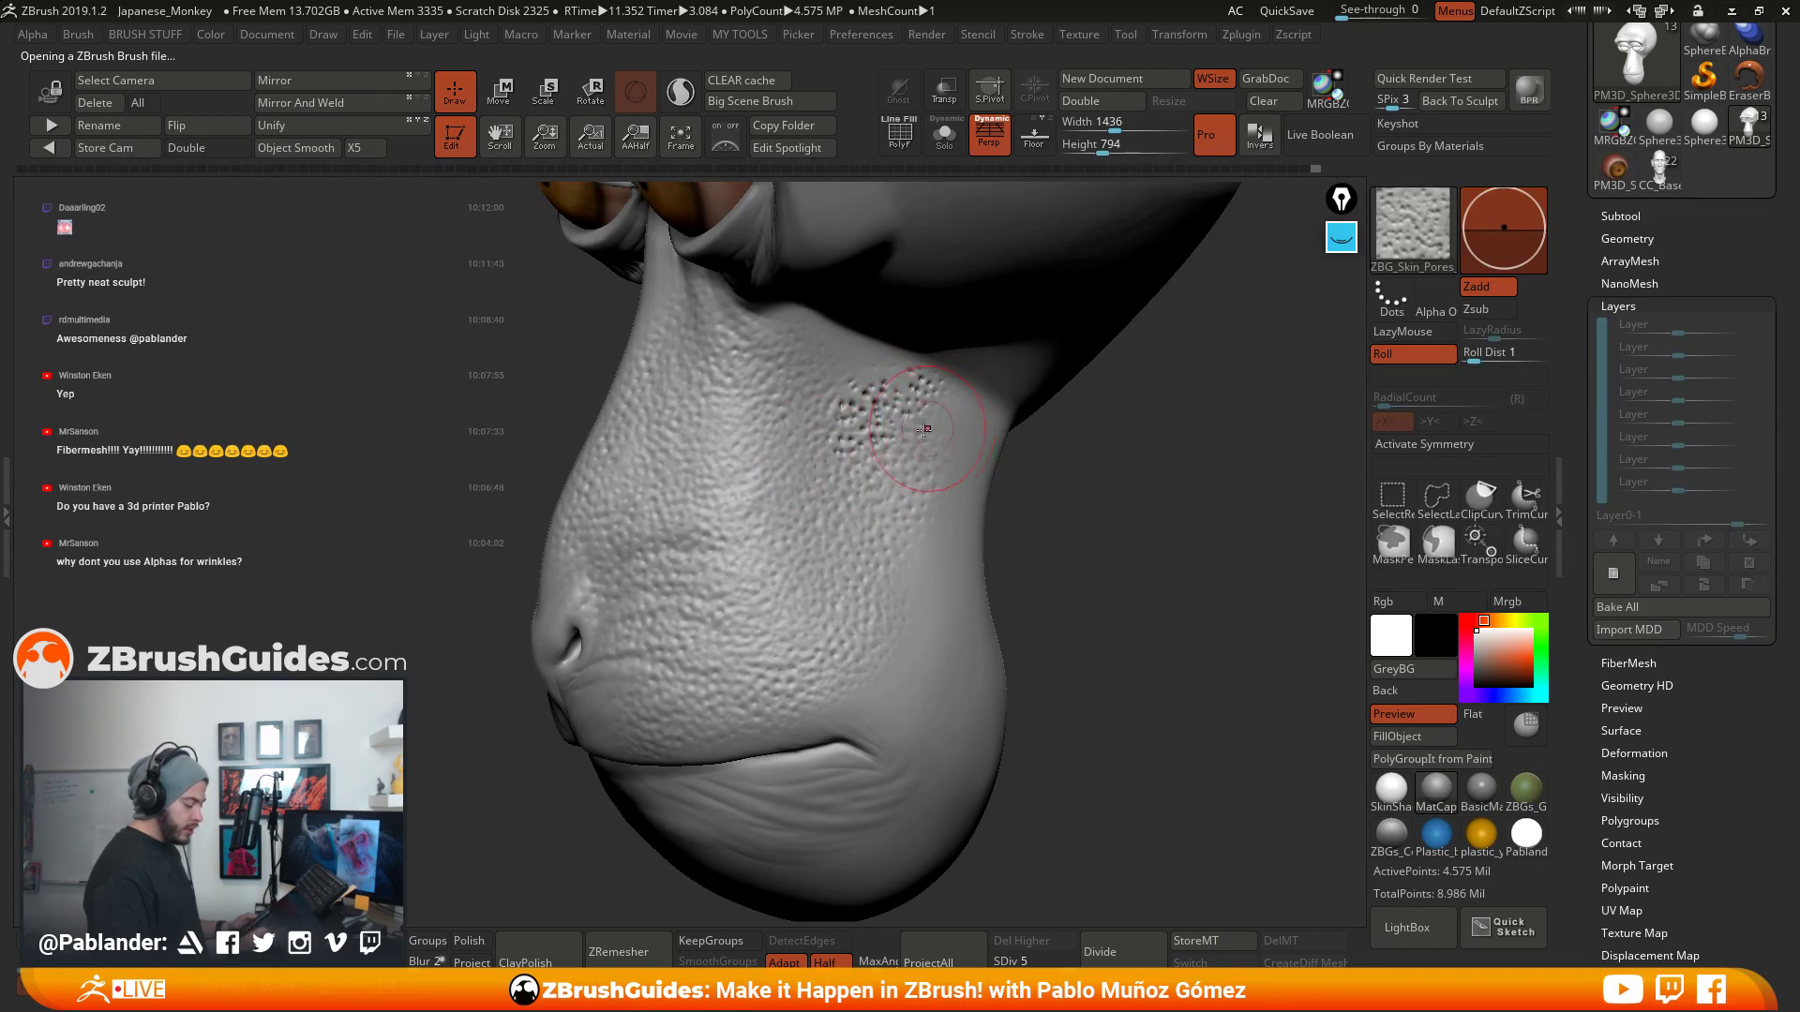
key(ctrl+z)
key(ctrl+z)
- Layer pores over the base skin texture on the side of the nose just above the nostril
right_drag(876, 434, 757, 481)
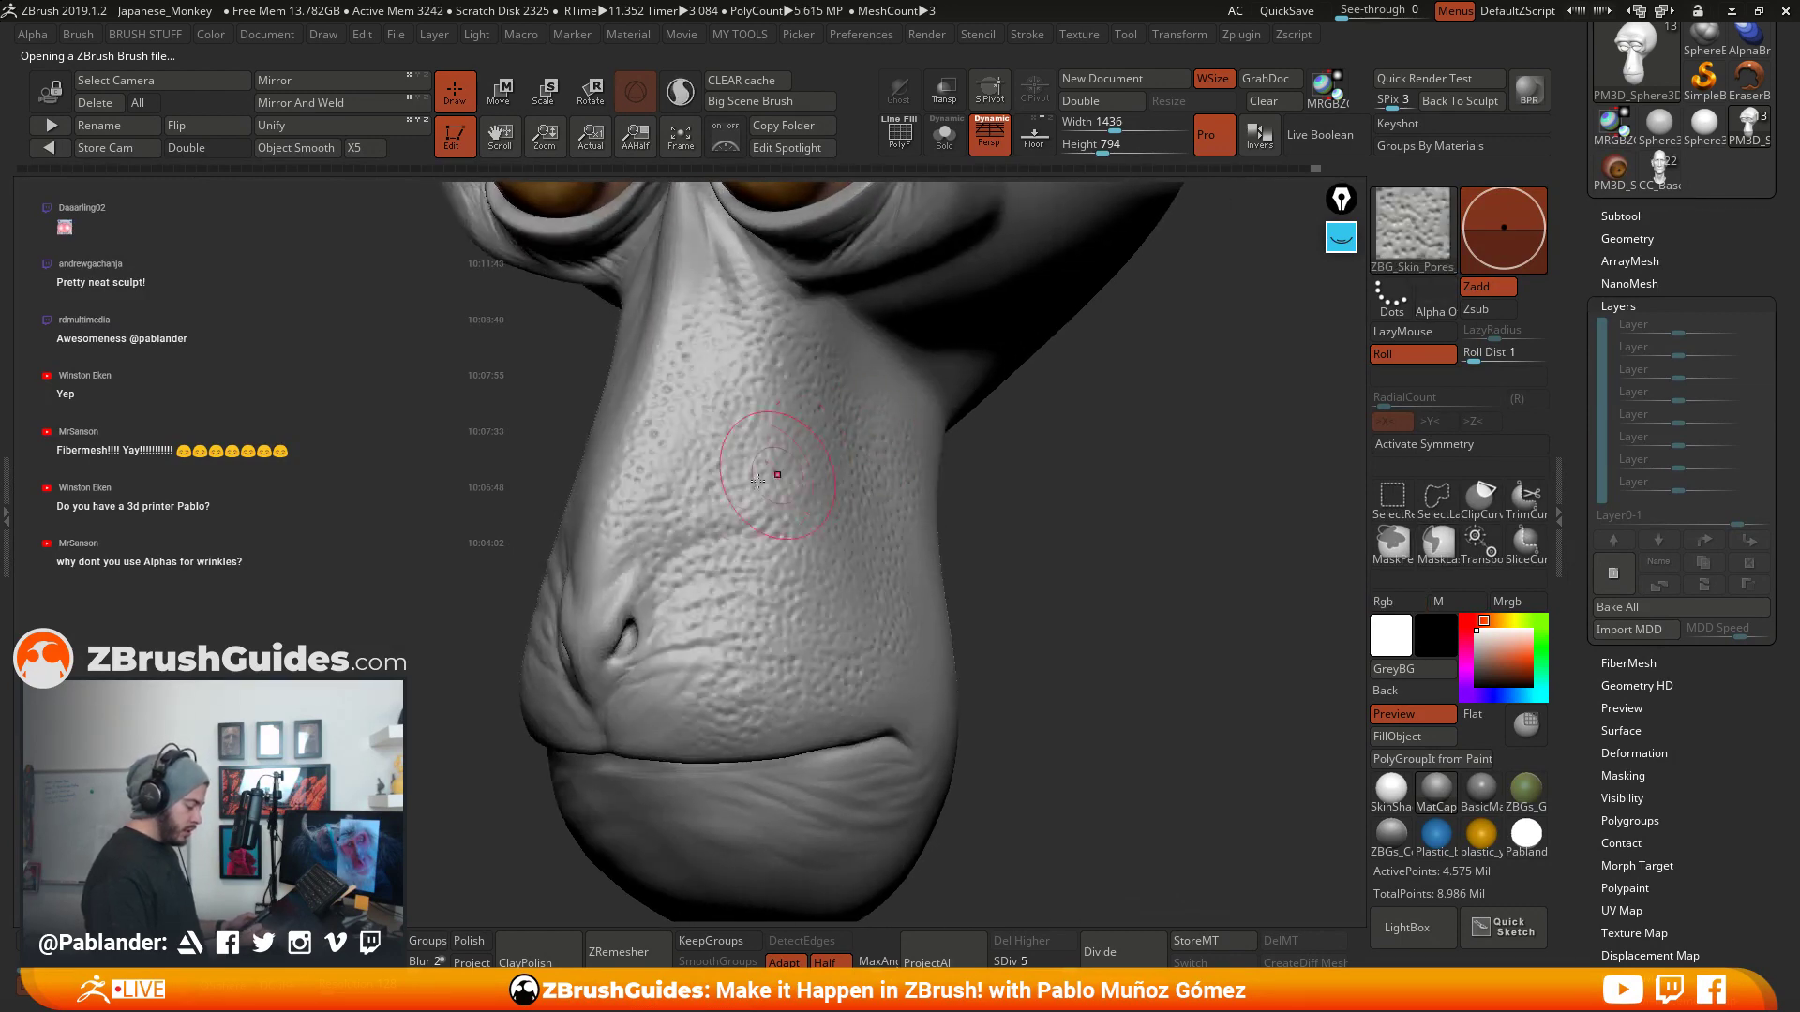
drag(680, 467, 624, 564)
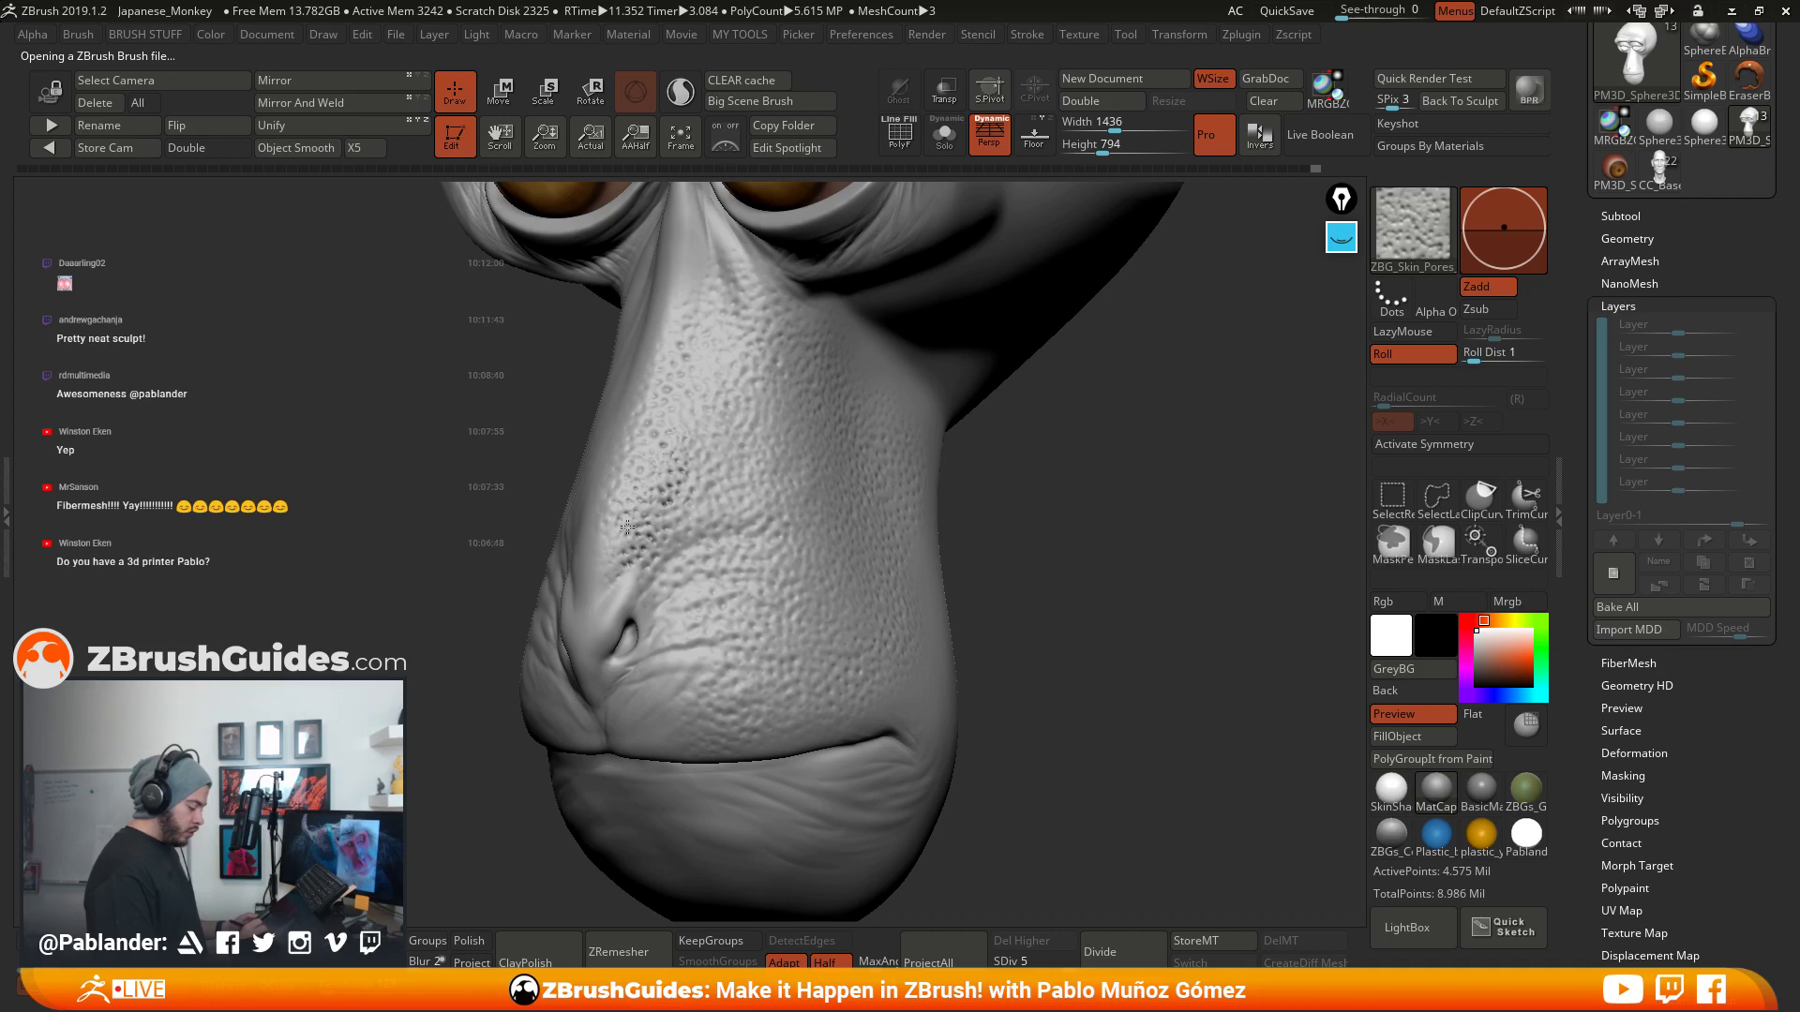
mouse_move(732, 456)
mouse_down()
mouse_move(655, 567)
mouse_move(657, 605)
mouse_up()
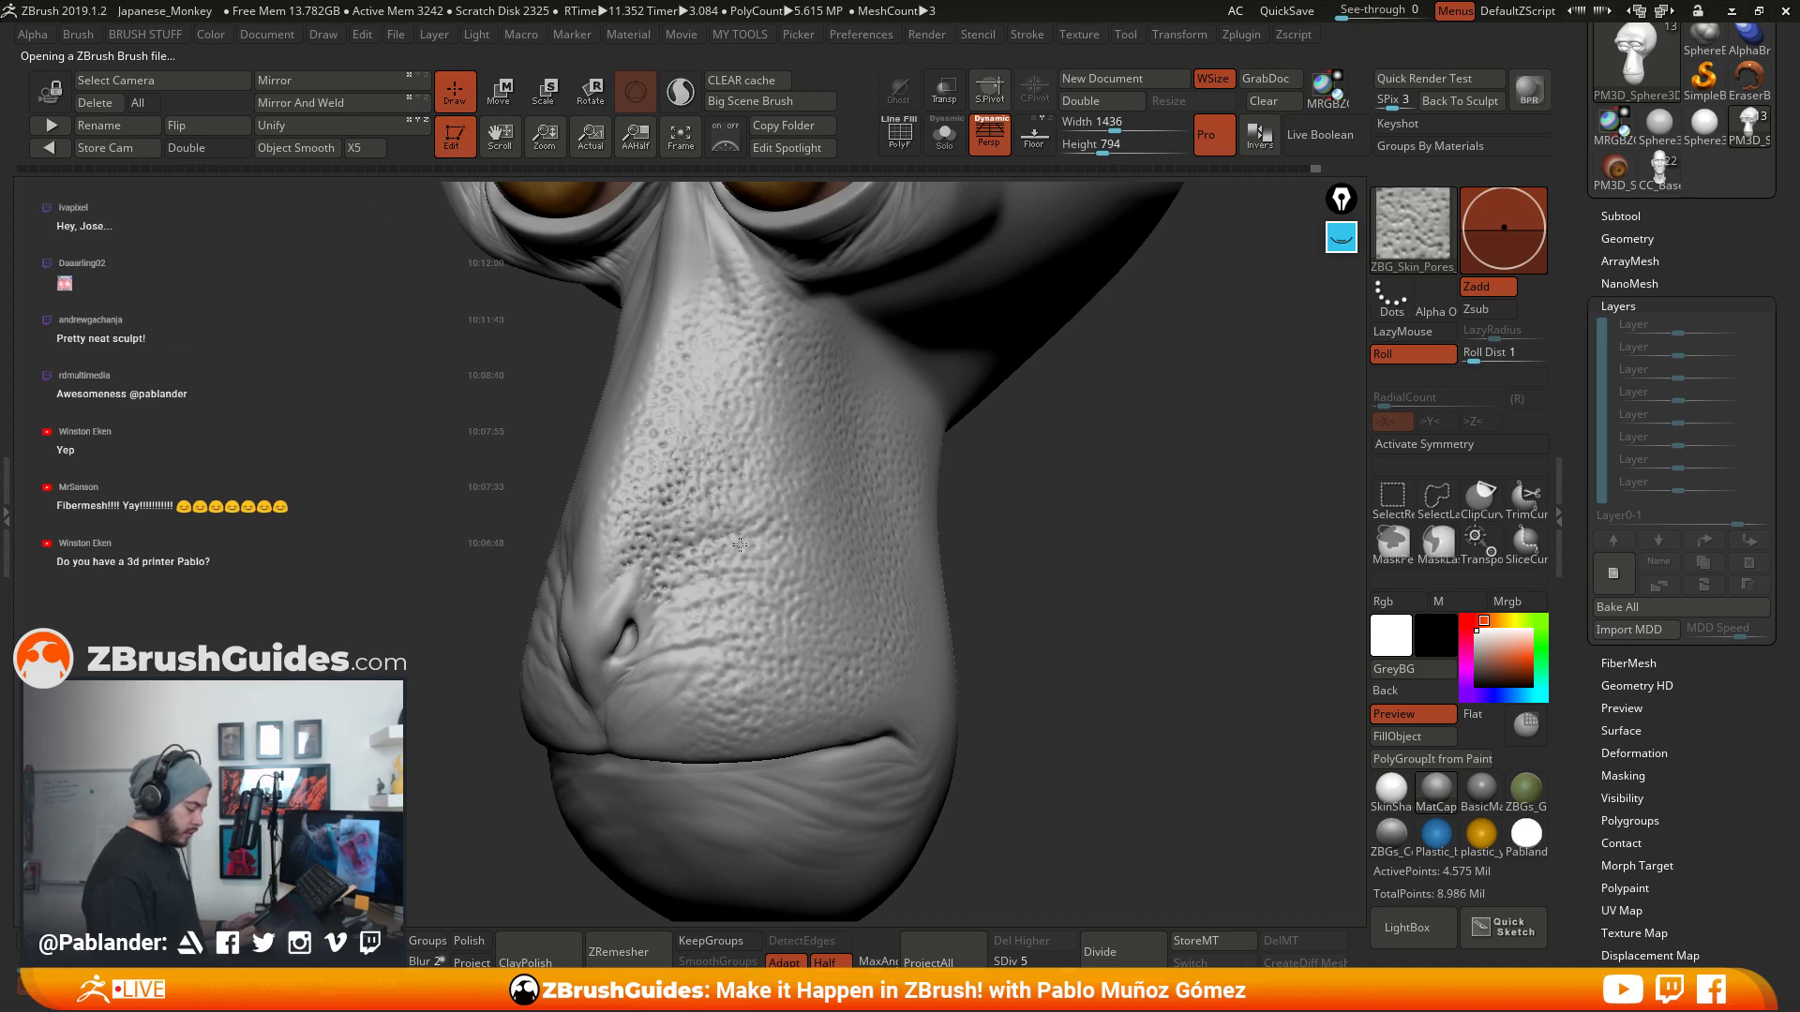
- Try a single pore stroke on the smooth, untextured side of the nose, and undo it
mouse_move(994, 586)
mouse_down()
mouse_move(1048, 554)
mouse_move(1009, 563)
mouse_up()
drag(980, 474, 743, 341)
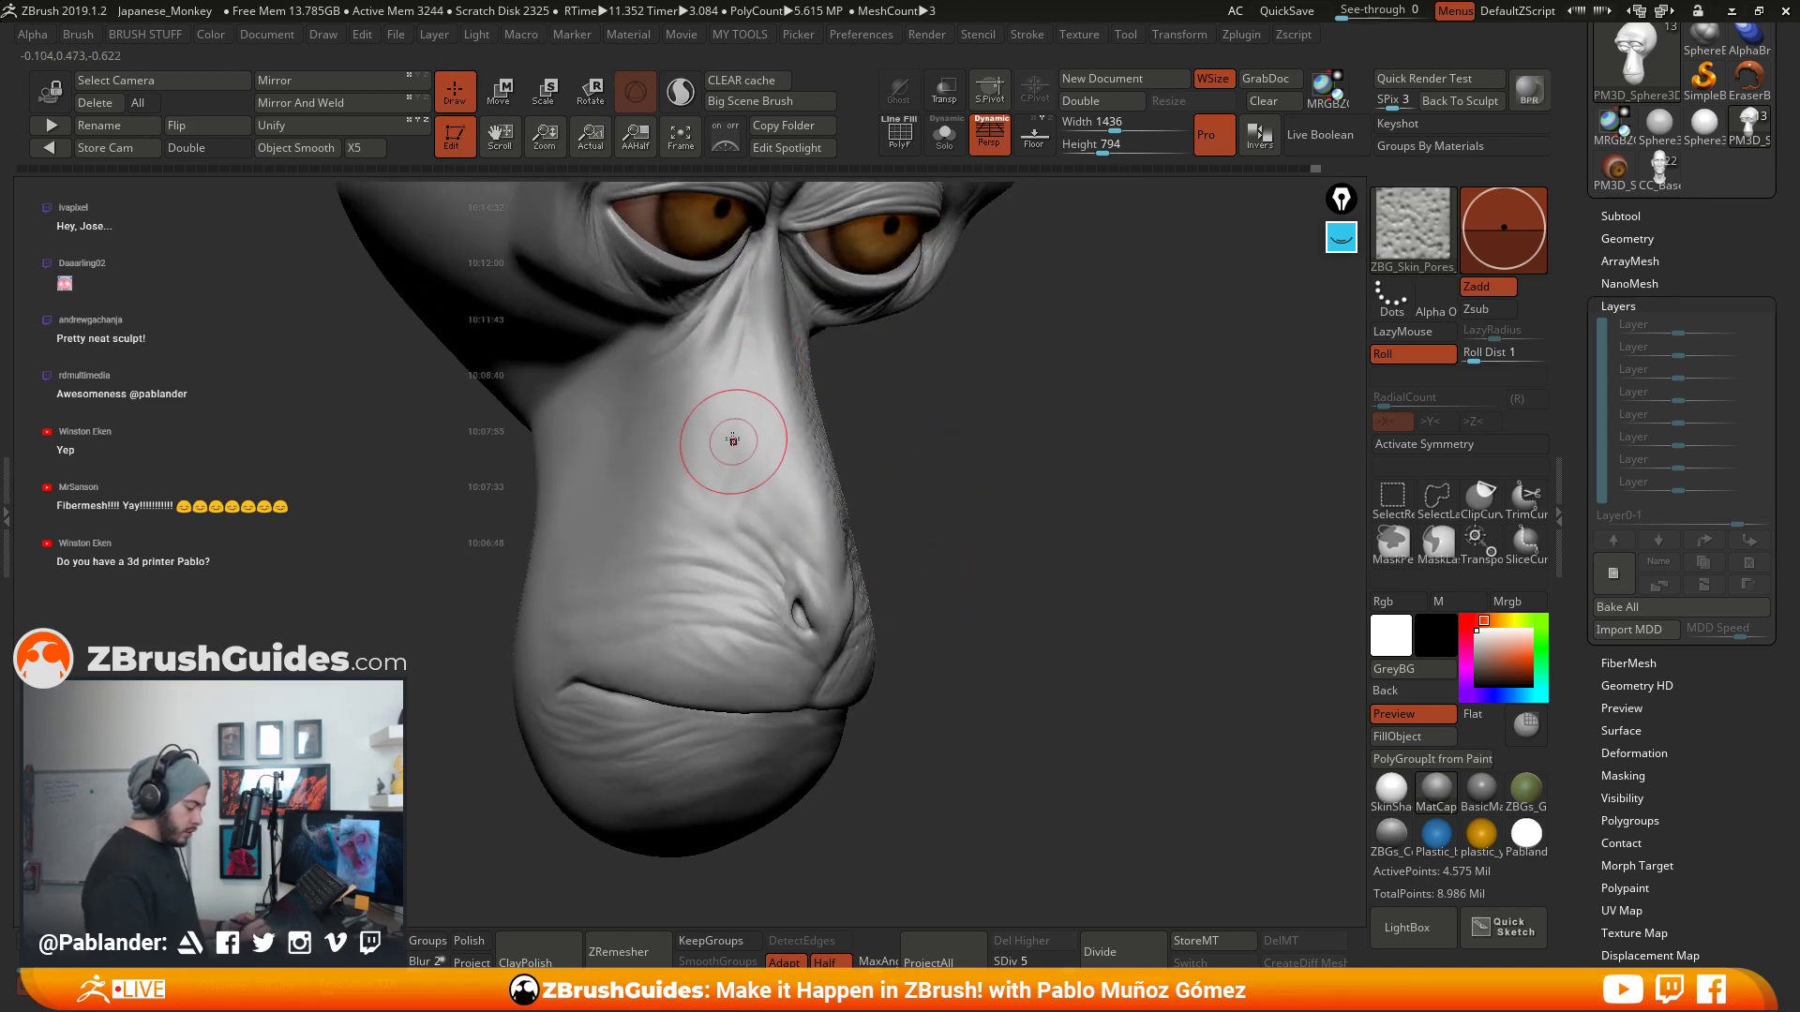
drag(721, 448, 714, 464)
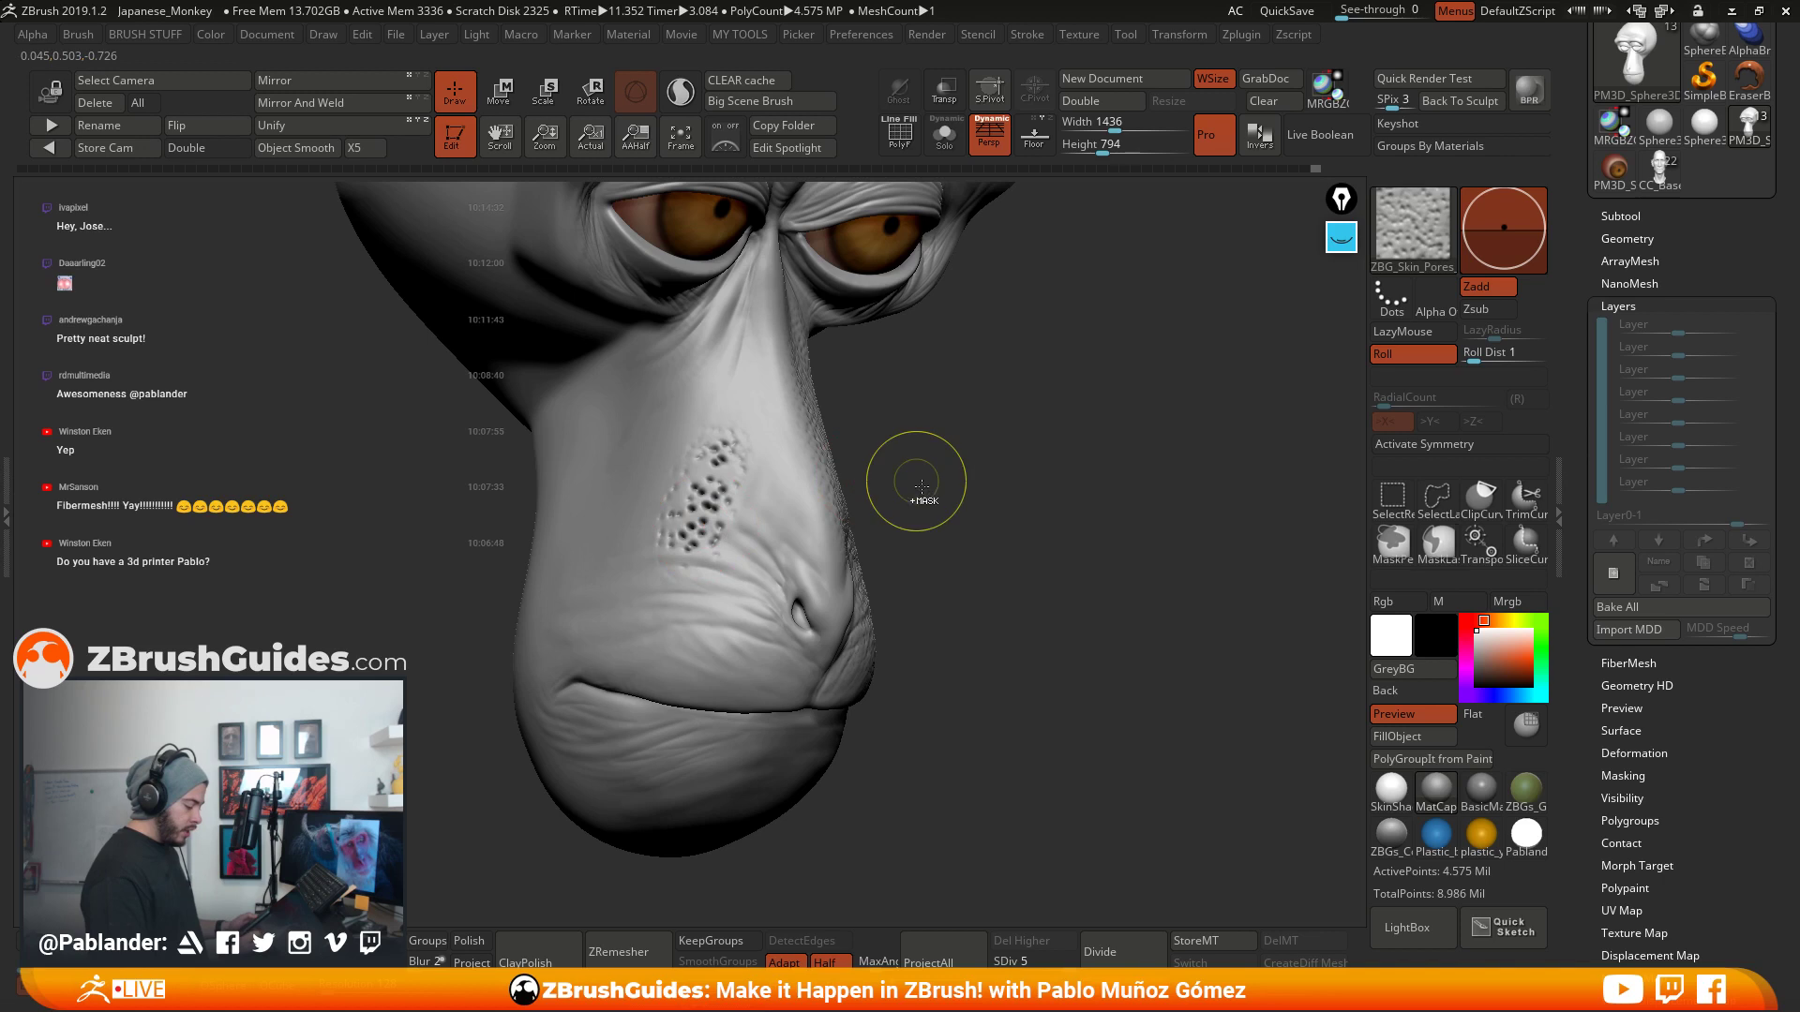
key(ctrl+z)
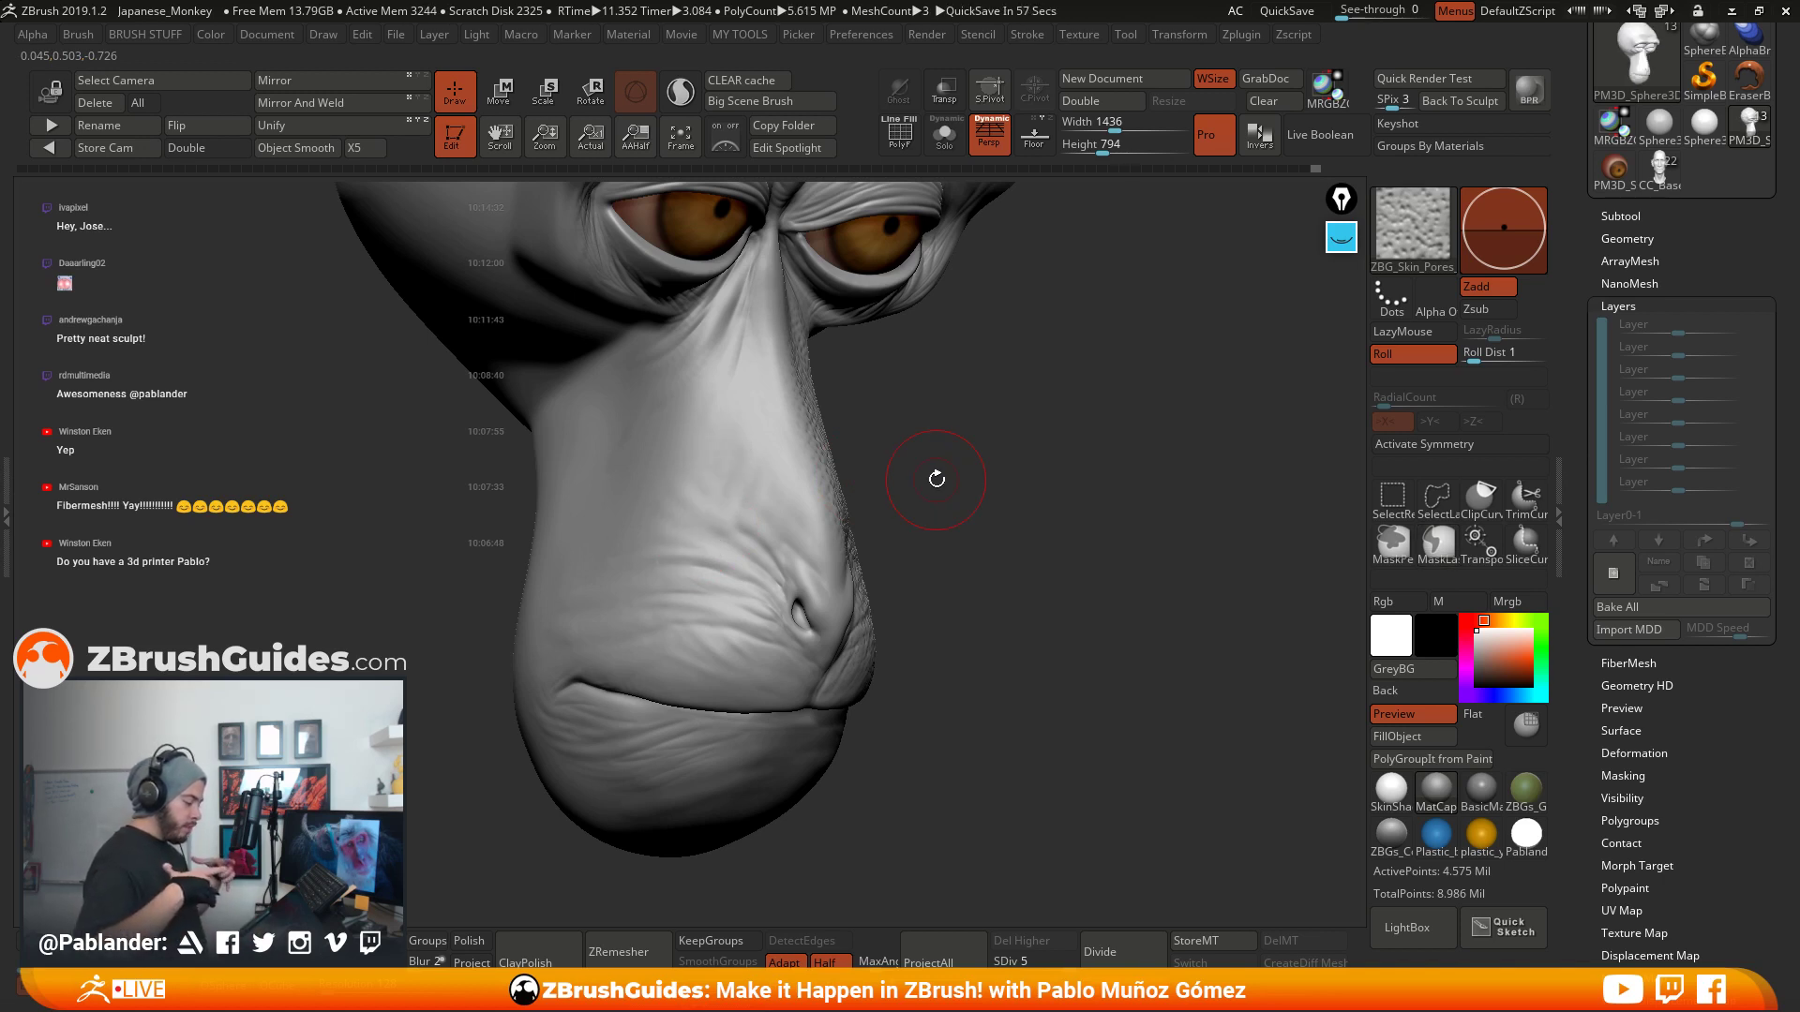
- Try fine and large pores directly on the smooth side of the muzzle, compare them with the layered side, and undo the texture on both
mouse_move(937, 479)
mouse_down()
mouse_move(941, 458)
mouse_move(948, 492)
mouse_move(1093, 438)
mouse_up()
drag(793, 430, 808, 405)
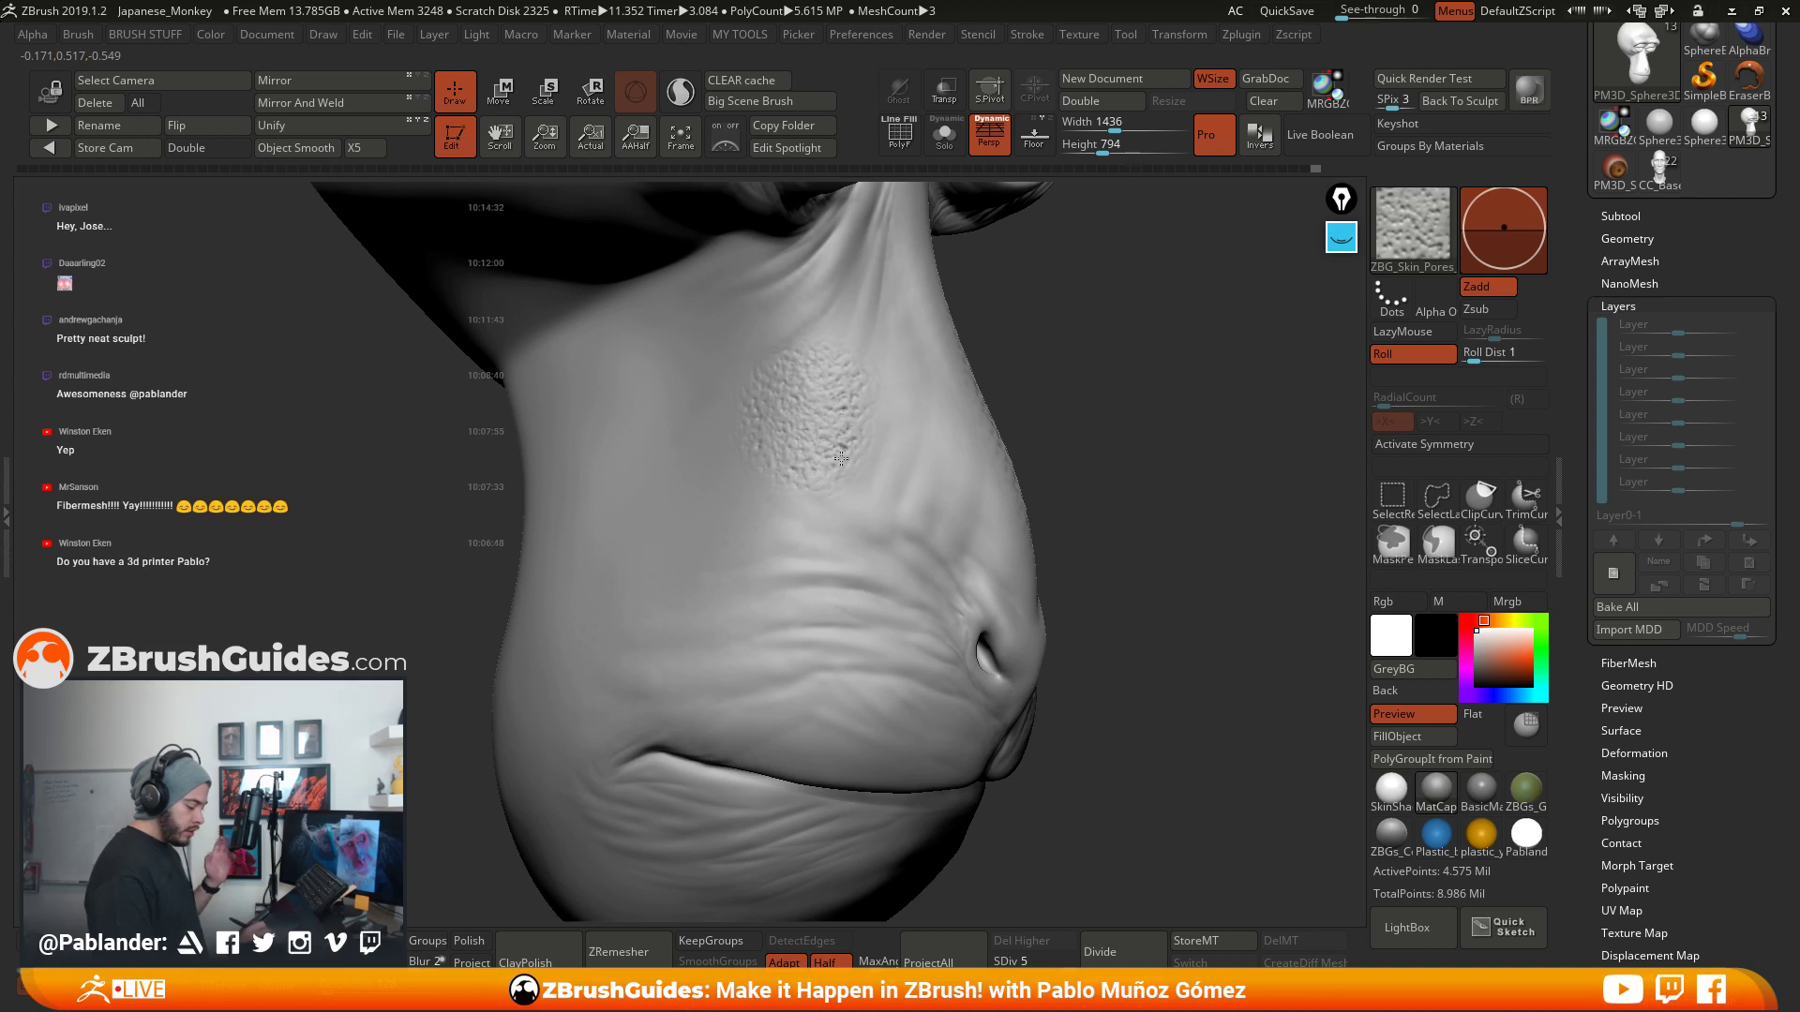
mouse_move(825, 549)
mouse_down()
mouse_move(778, 539)
mouse_move(731, 581)
mouse_move(765, 631)
mouse_move(754, 577)
mouse_move(801, 632)
mouse_move(858, 618)
mouse_move(840, 545)
mouse_move(785, 567)
mouse_move(808, 662)
mouse_move(766, 695)
mouse_move(716, 551)
mouse_move(823, 515)
mouse_move(900, 588)
mouse_up()
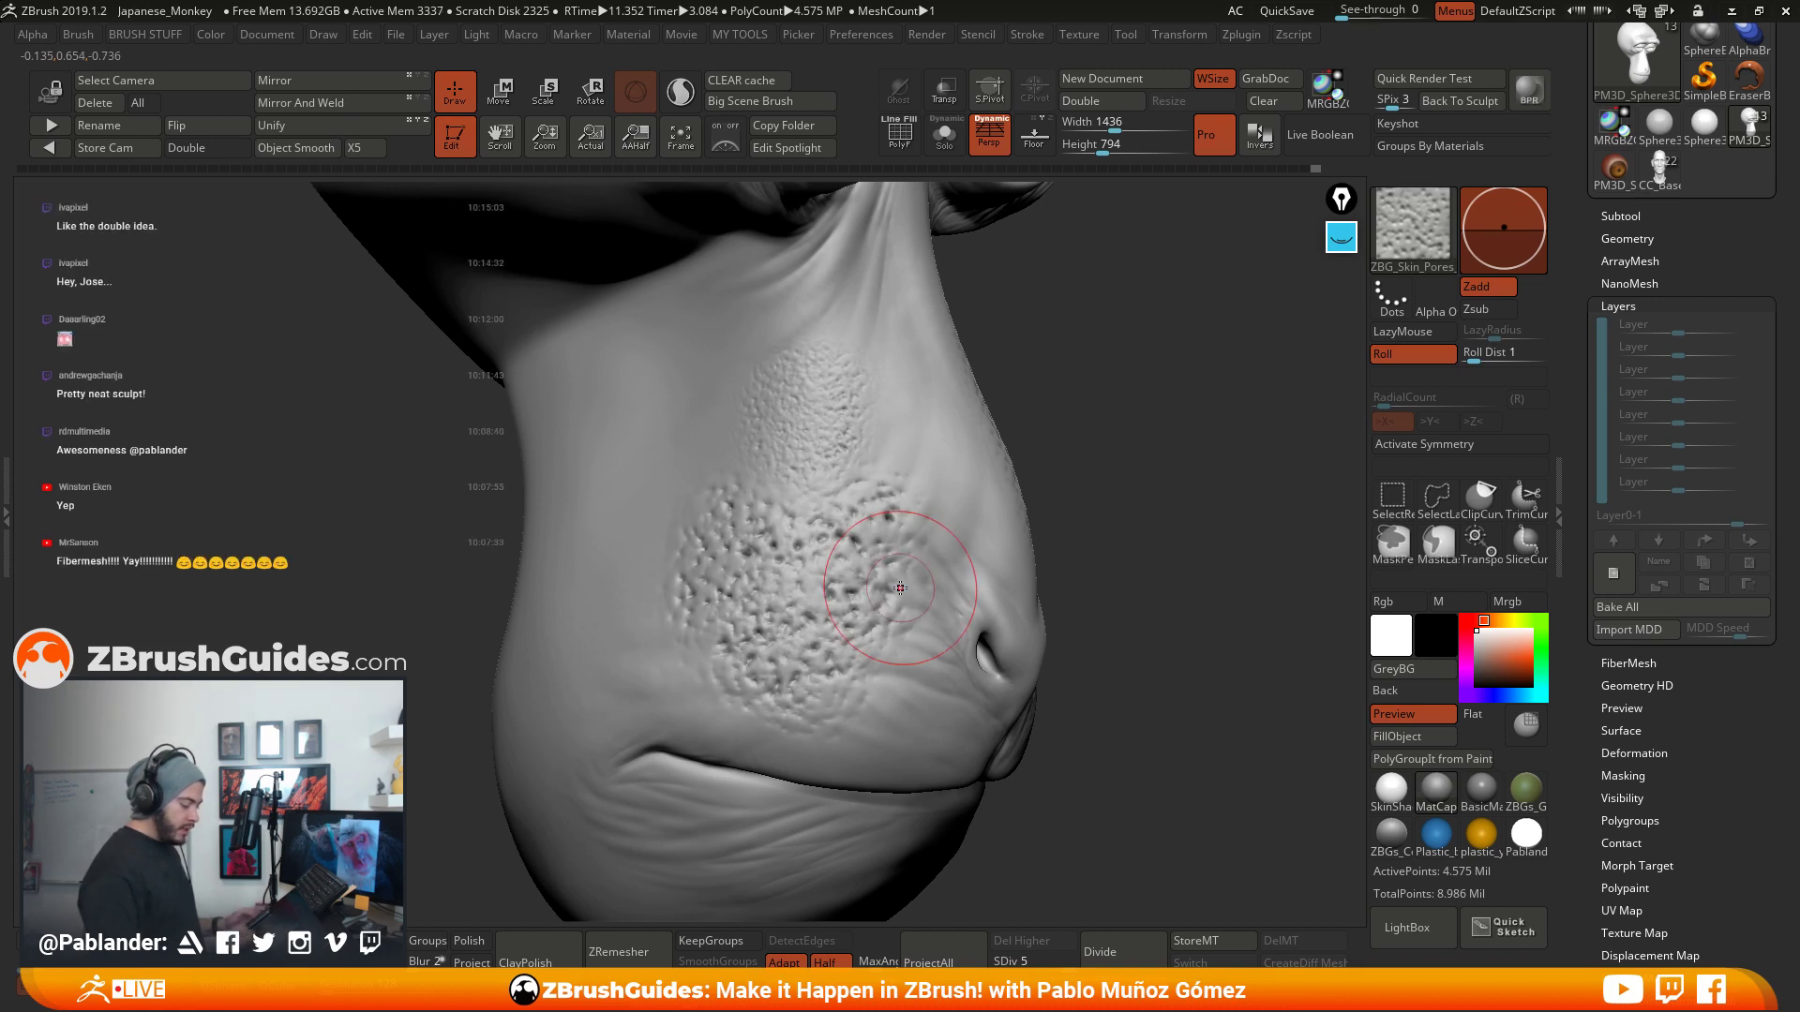
drag(1125, 487, 806, 514)
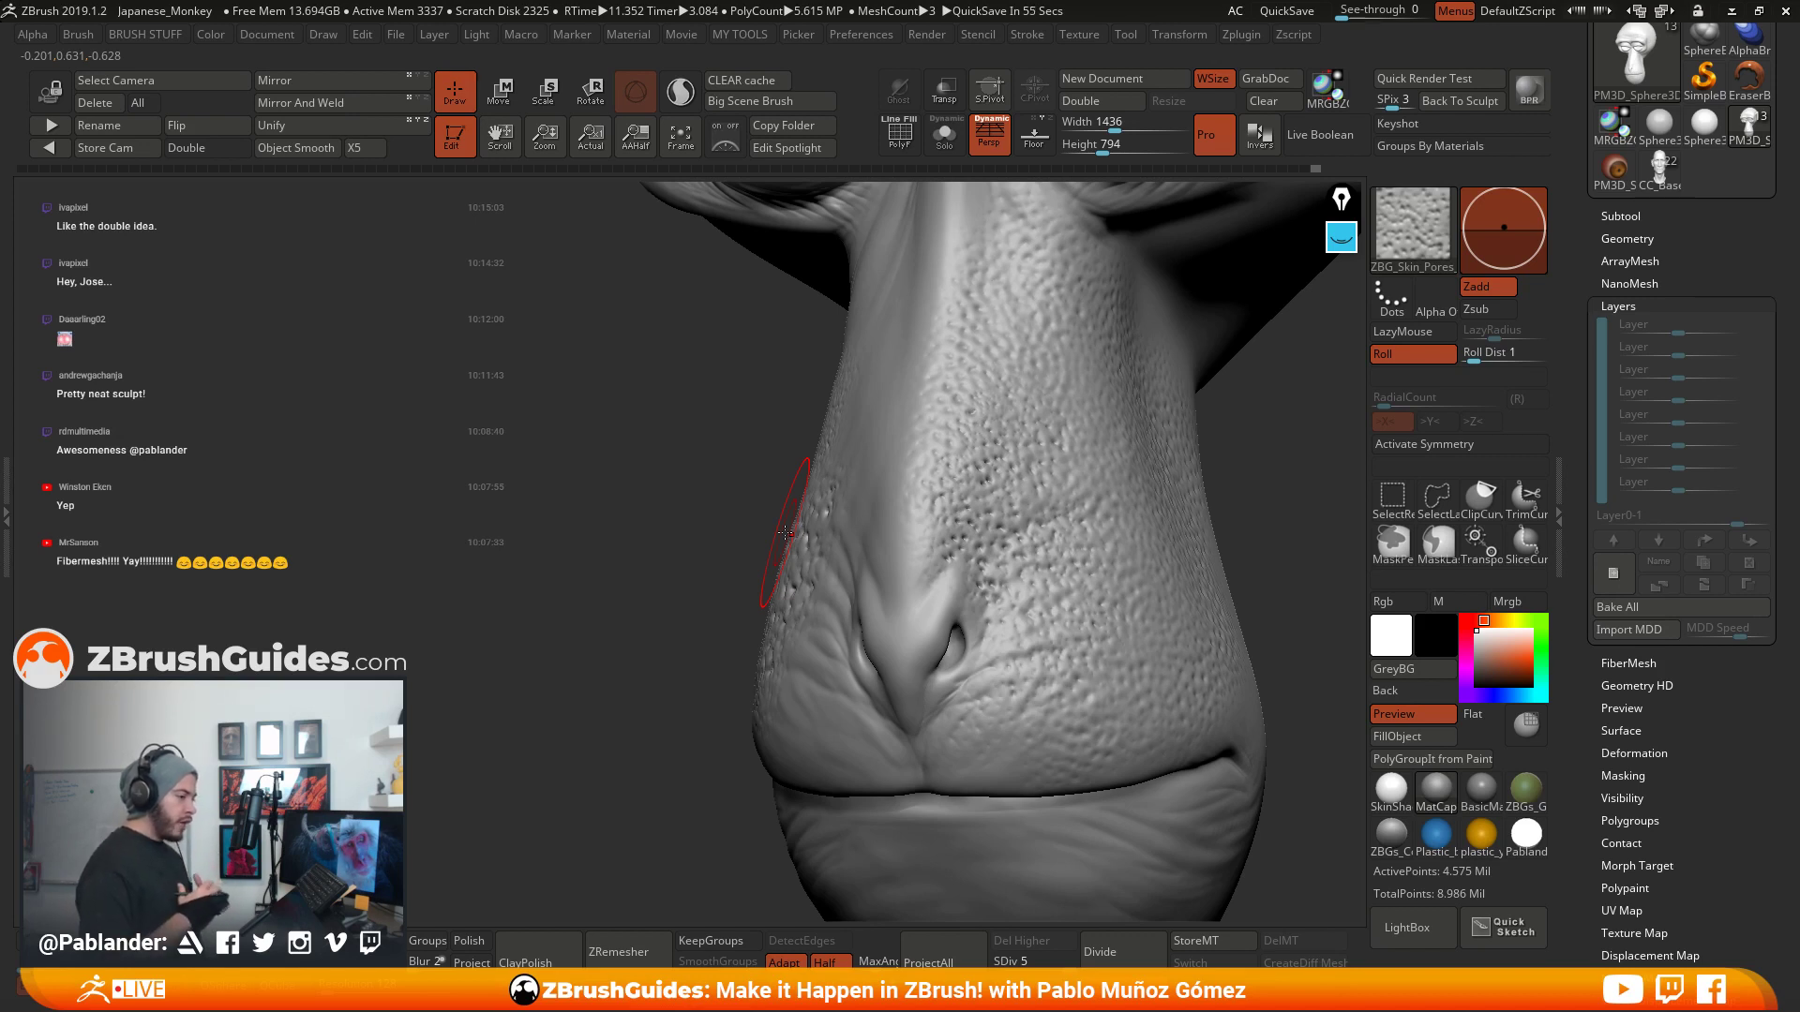
drag(786, 532, 904, 522)
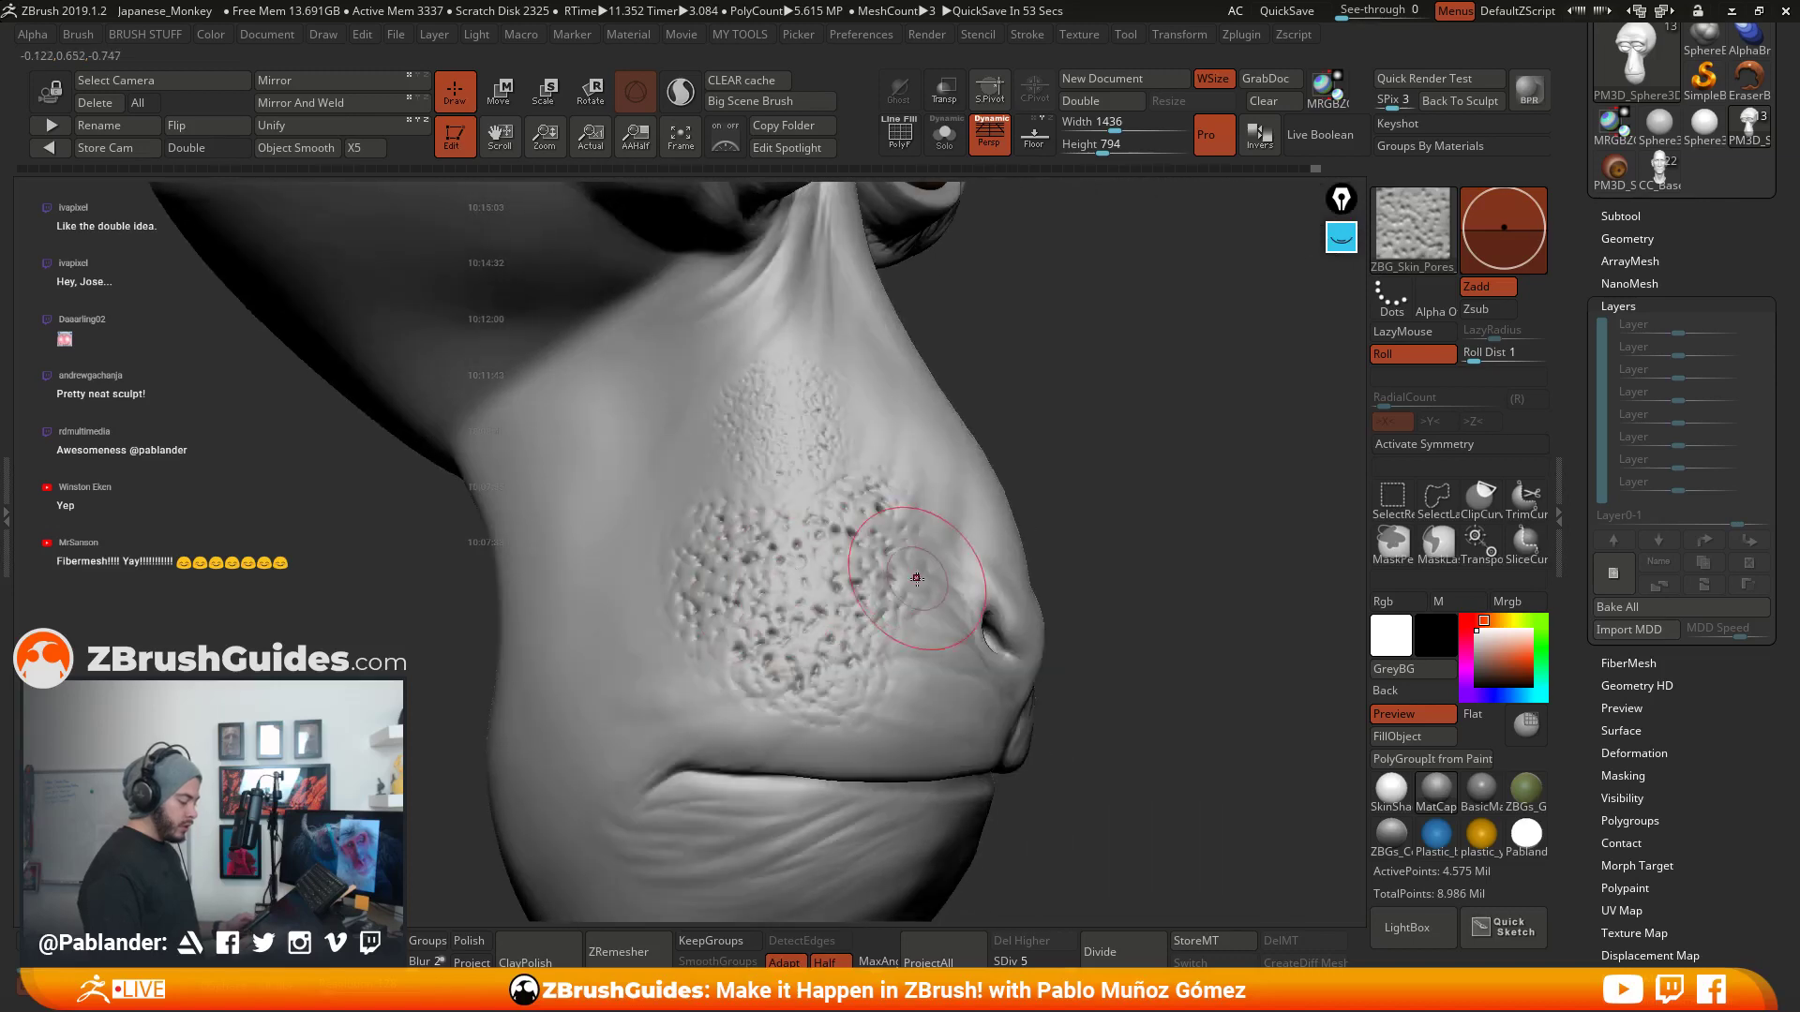
key(ctrl+z)
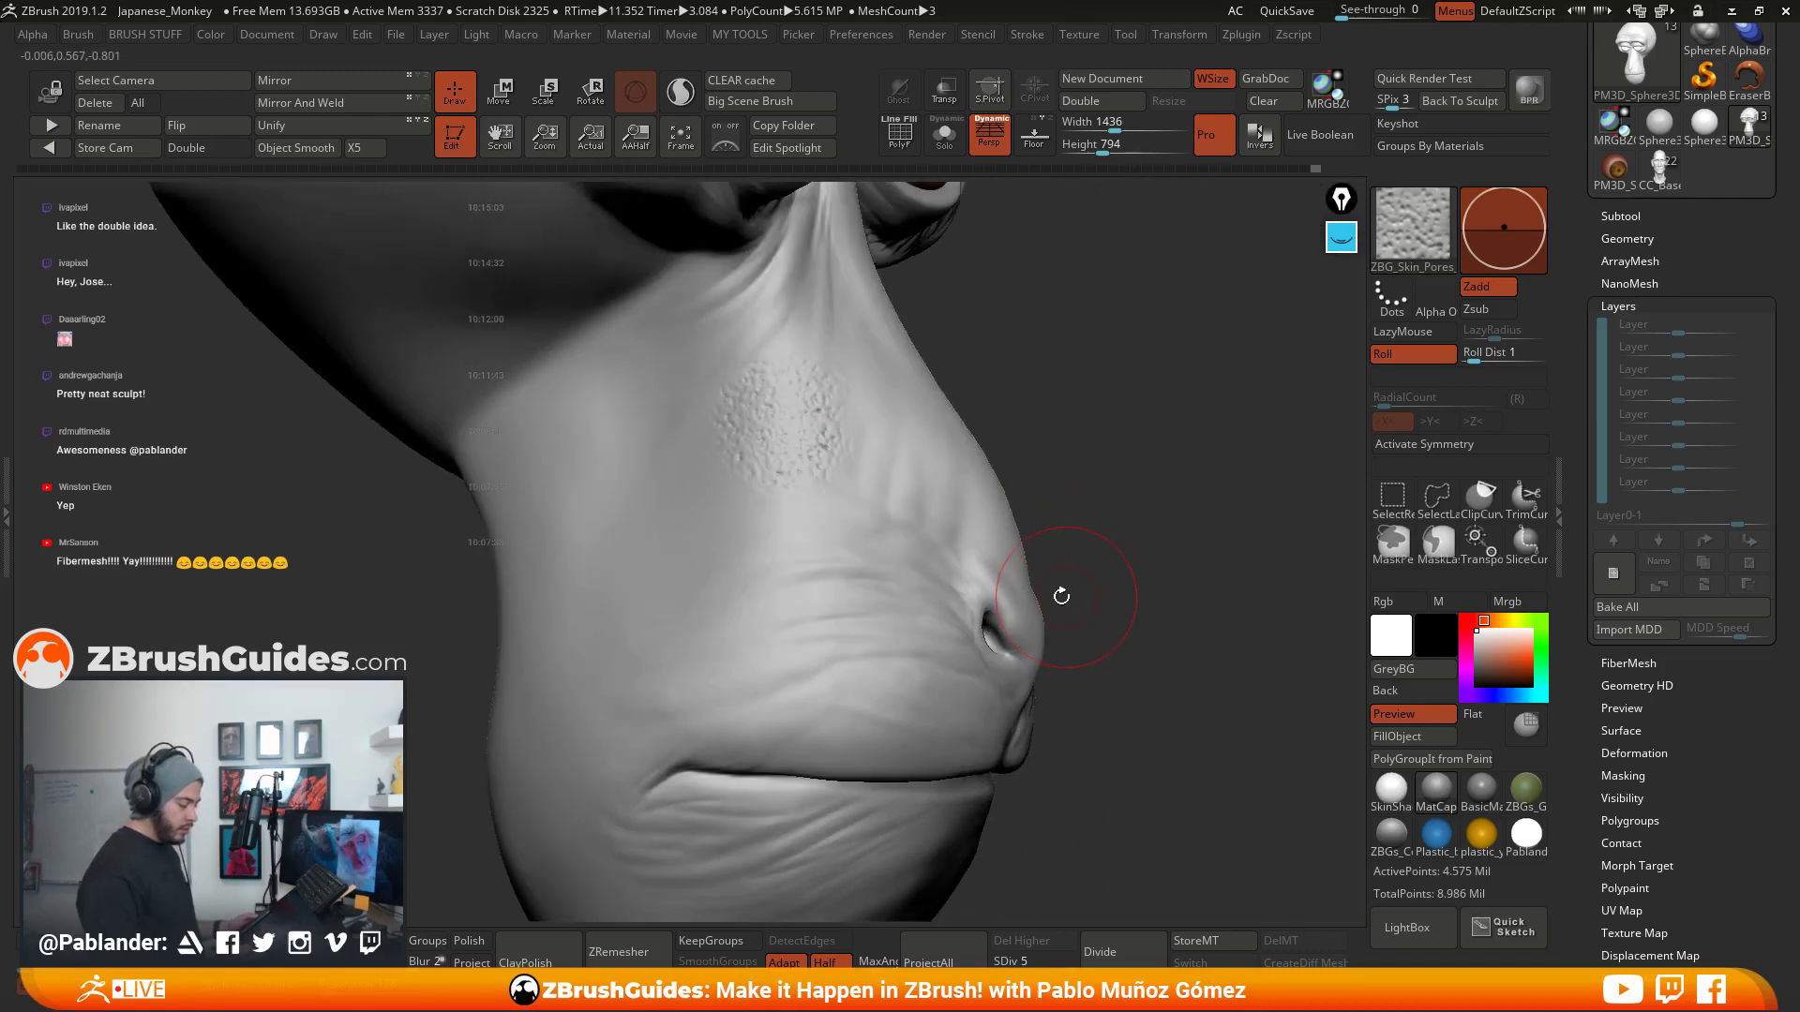
drag(1075, 536, 979, 576)
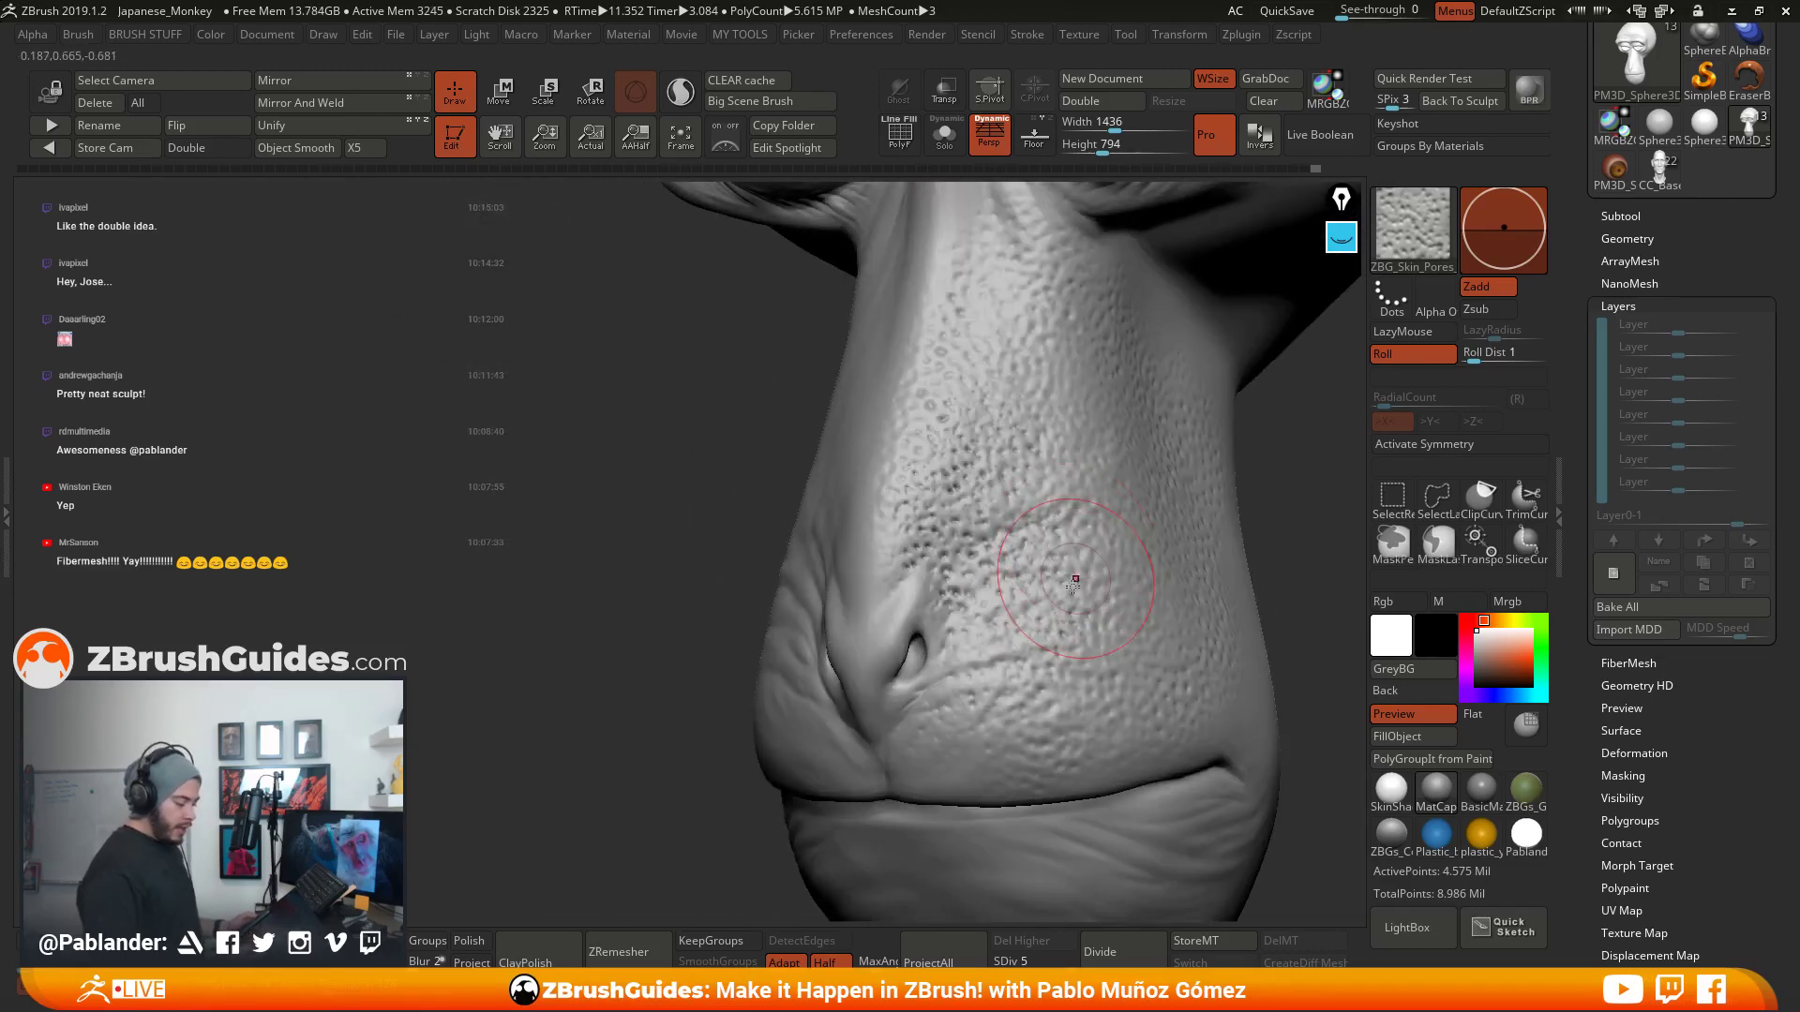
key(ctrl+z)
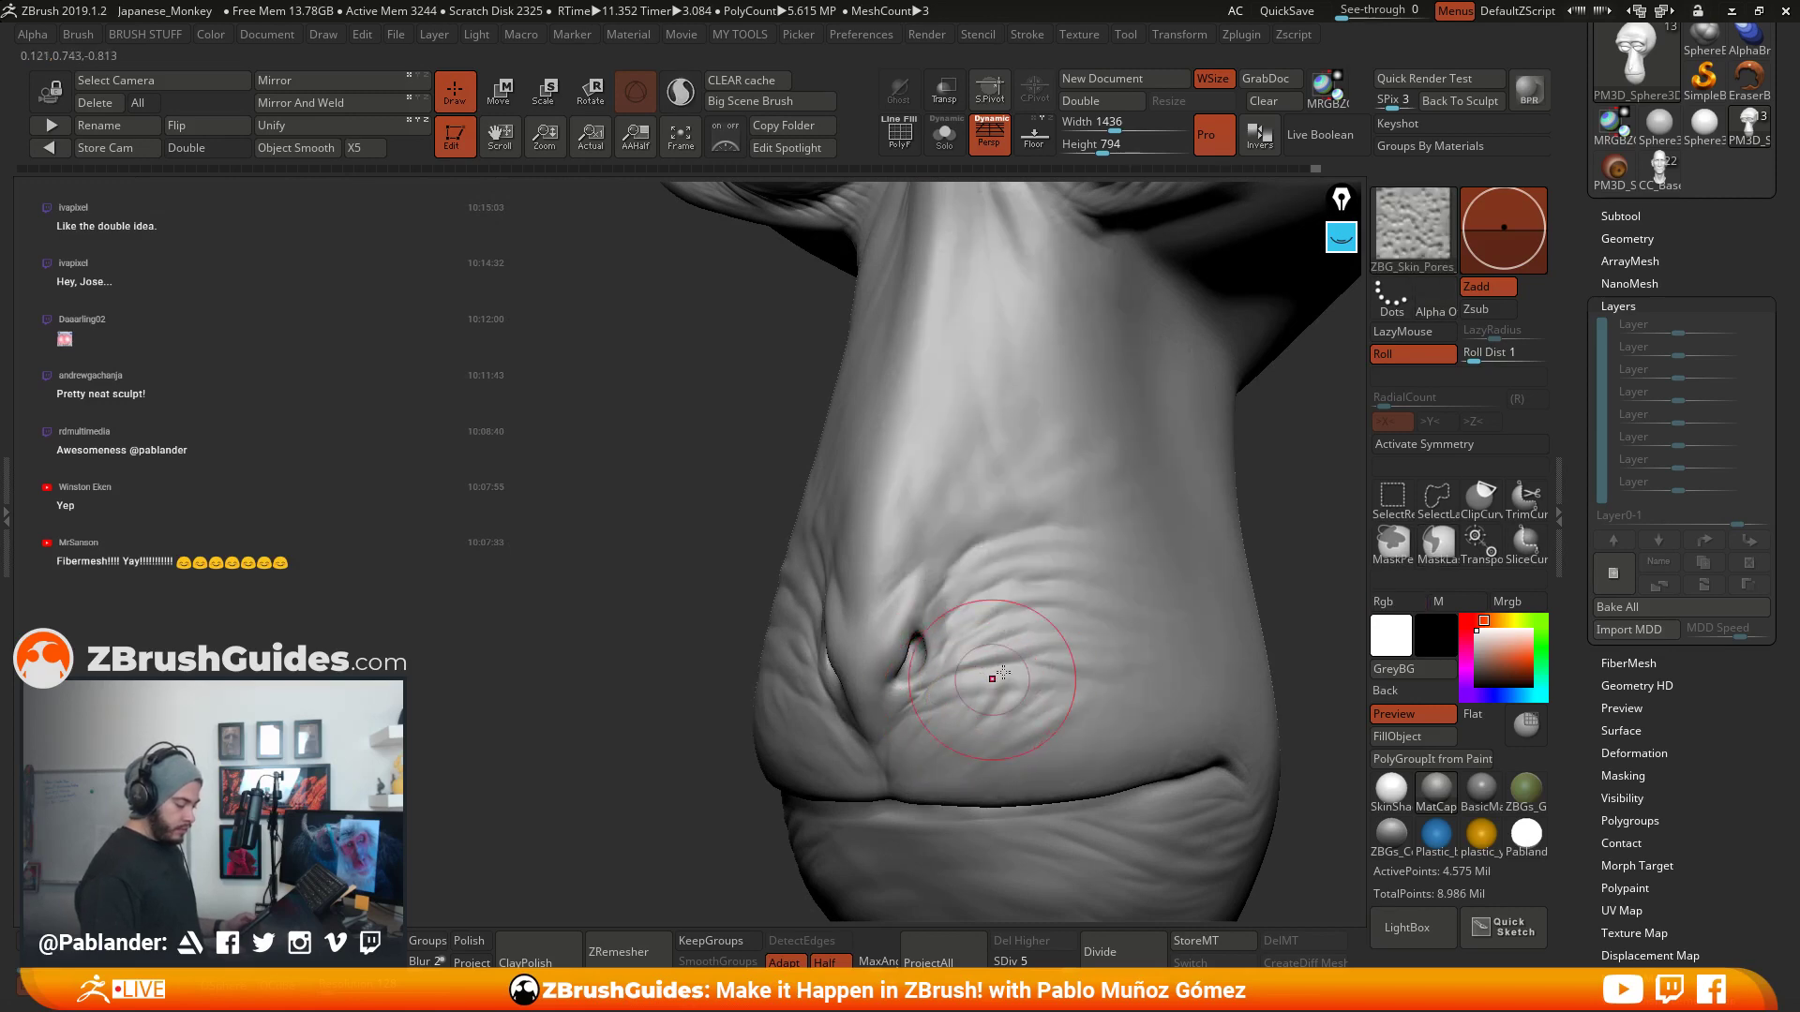
- Load a ZBG_Wrinkles brush from the Skin brush library and frame the side of the monkey's muzzle
ctrl+right_drag(1027, 627, 1032, 563)
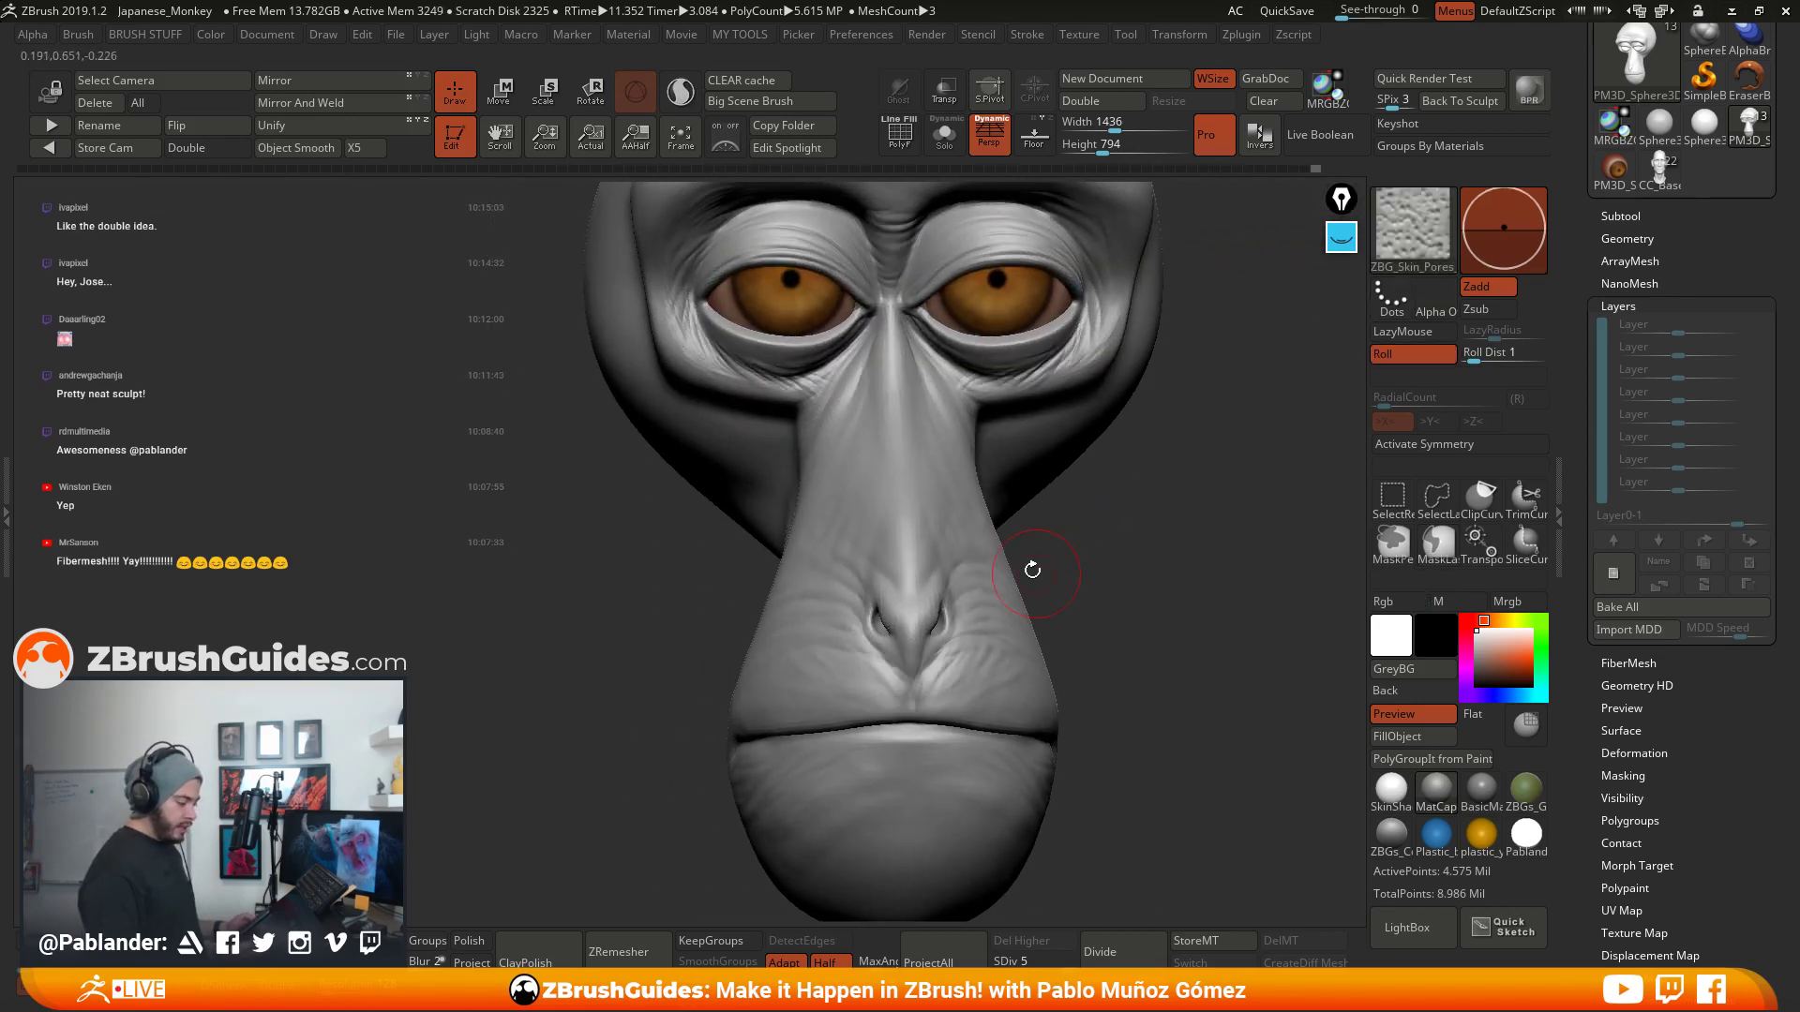
click(1414, 928)
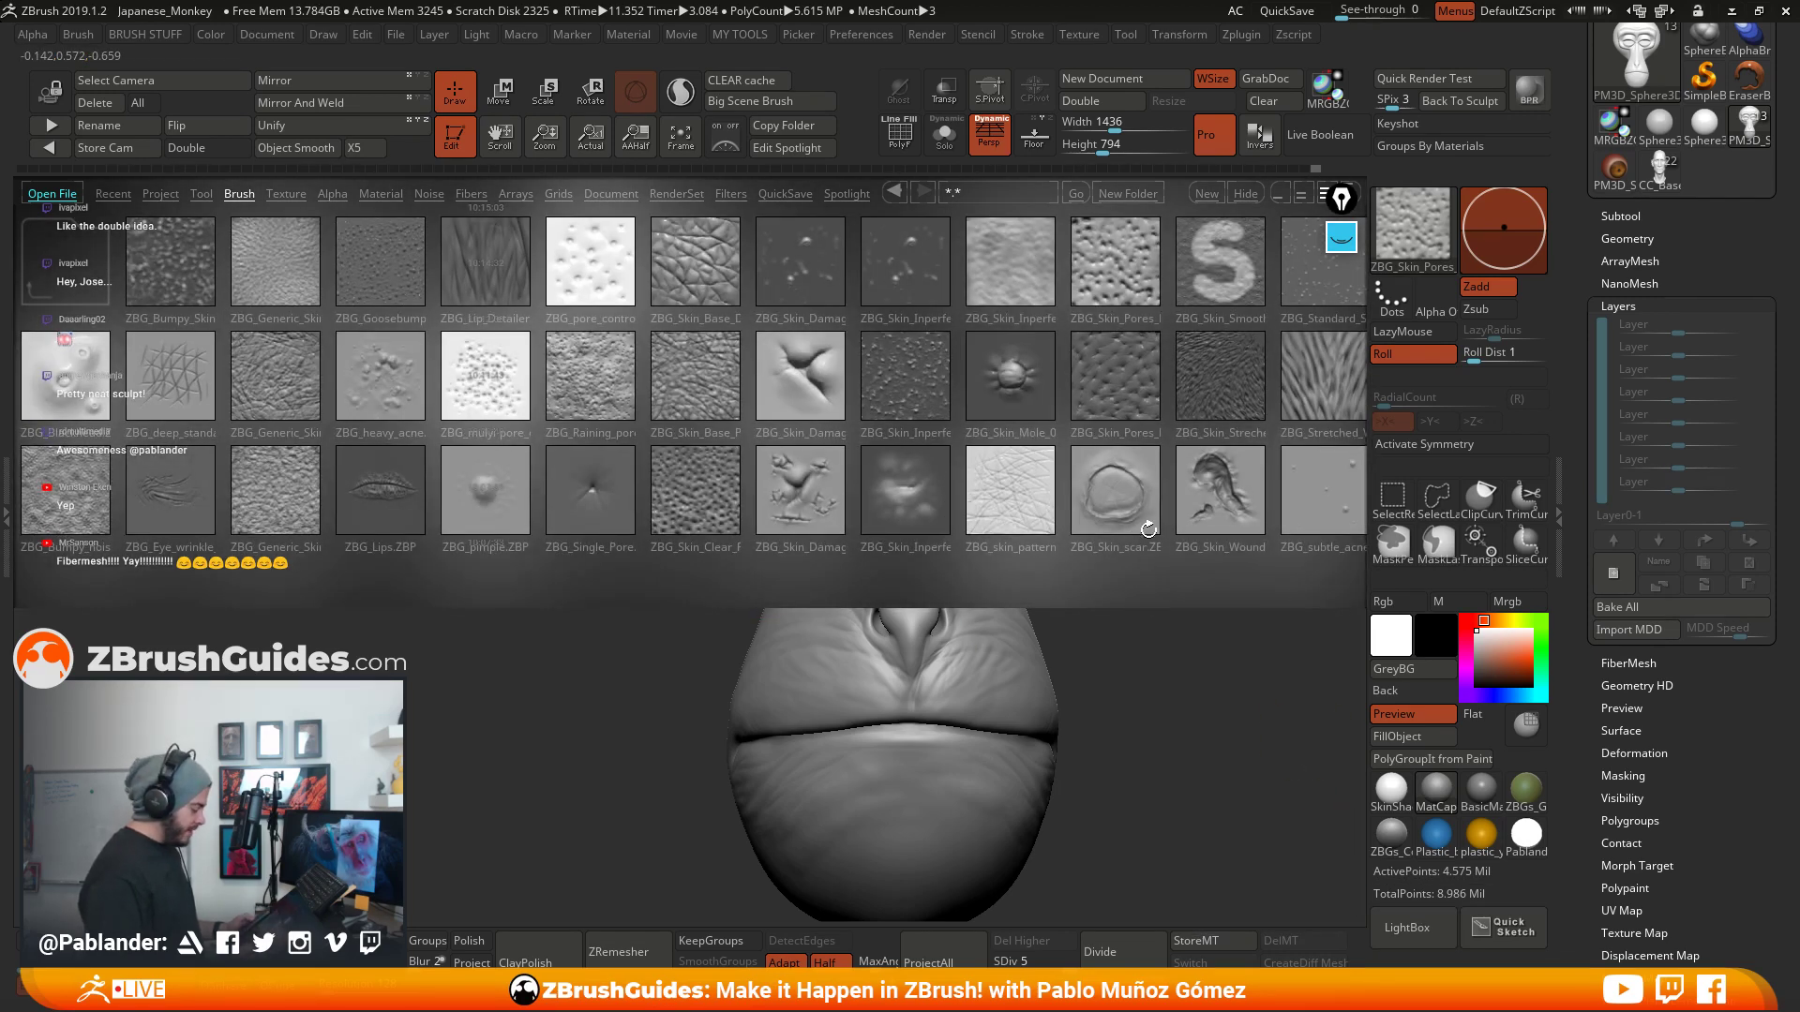
mouse_move(1082, 530)
mouse_down()
mouse_move(1004, 493)
mouse_move(1161, 496)
mouse_move(1078, 502)
mouse_up()
drag(861, 518, 715, 562)
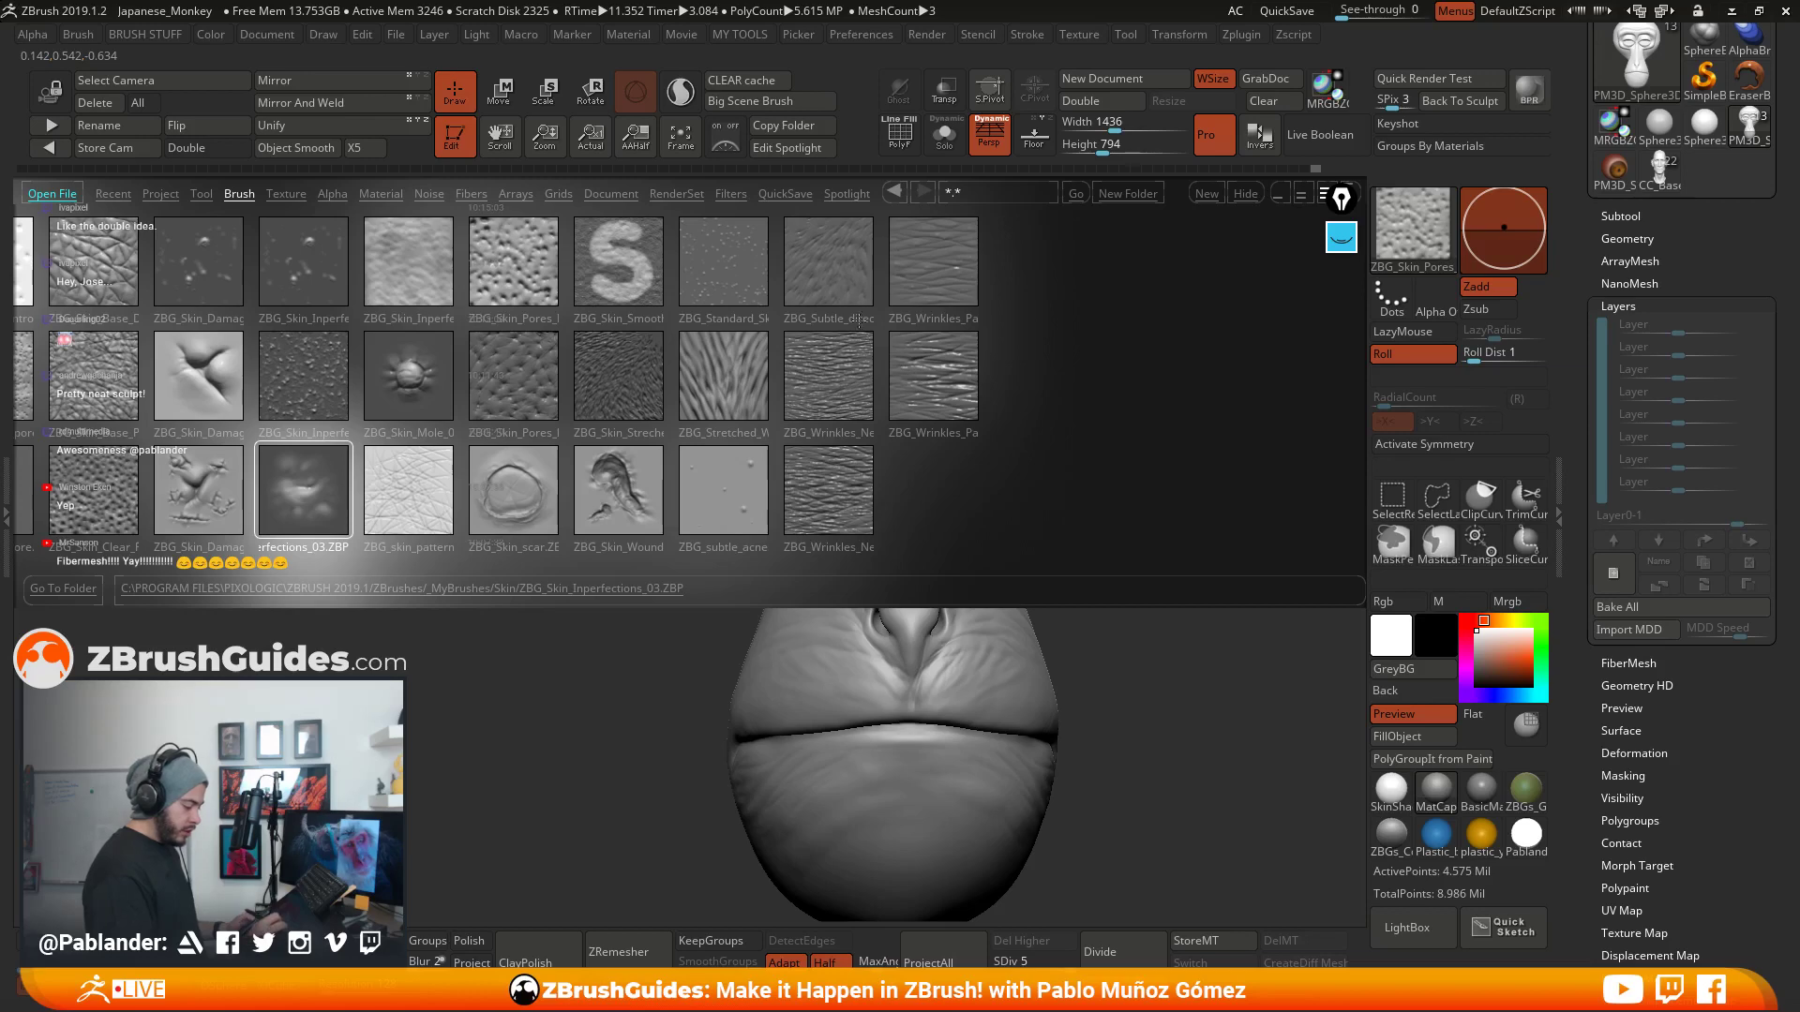
double_click(839, 379)
drag(1266, 469, 1127, 501)
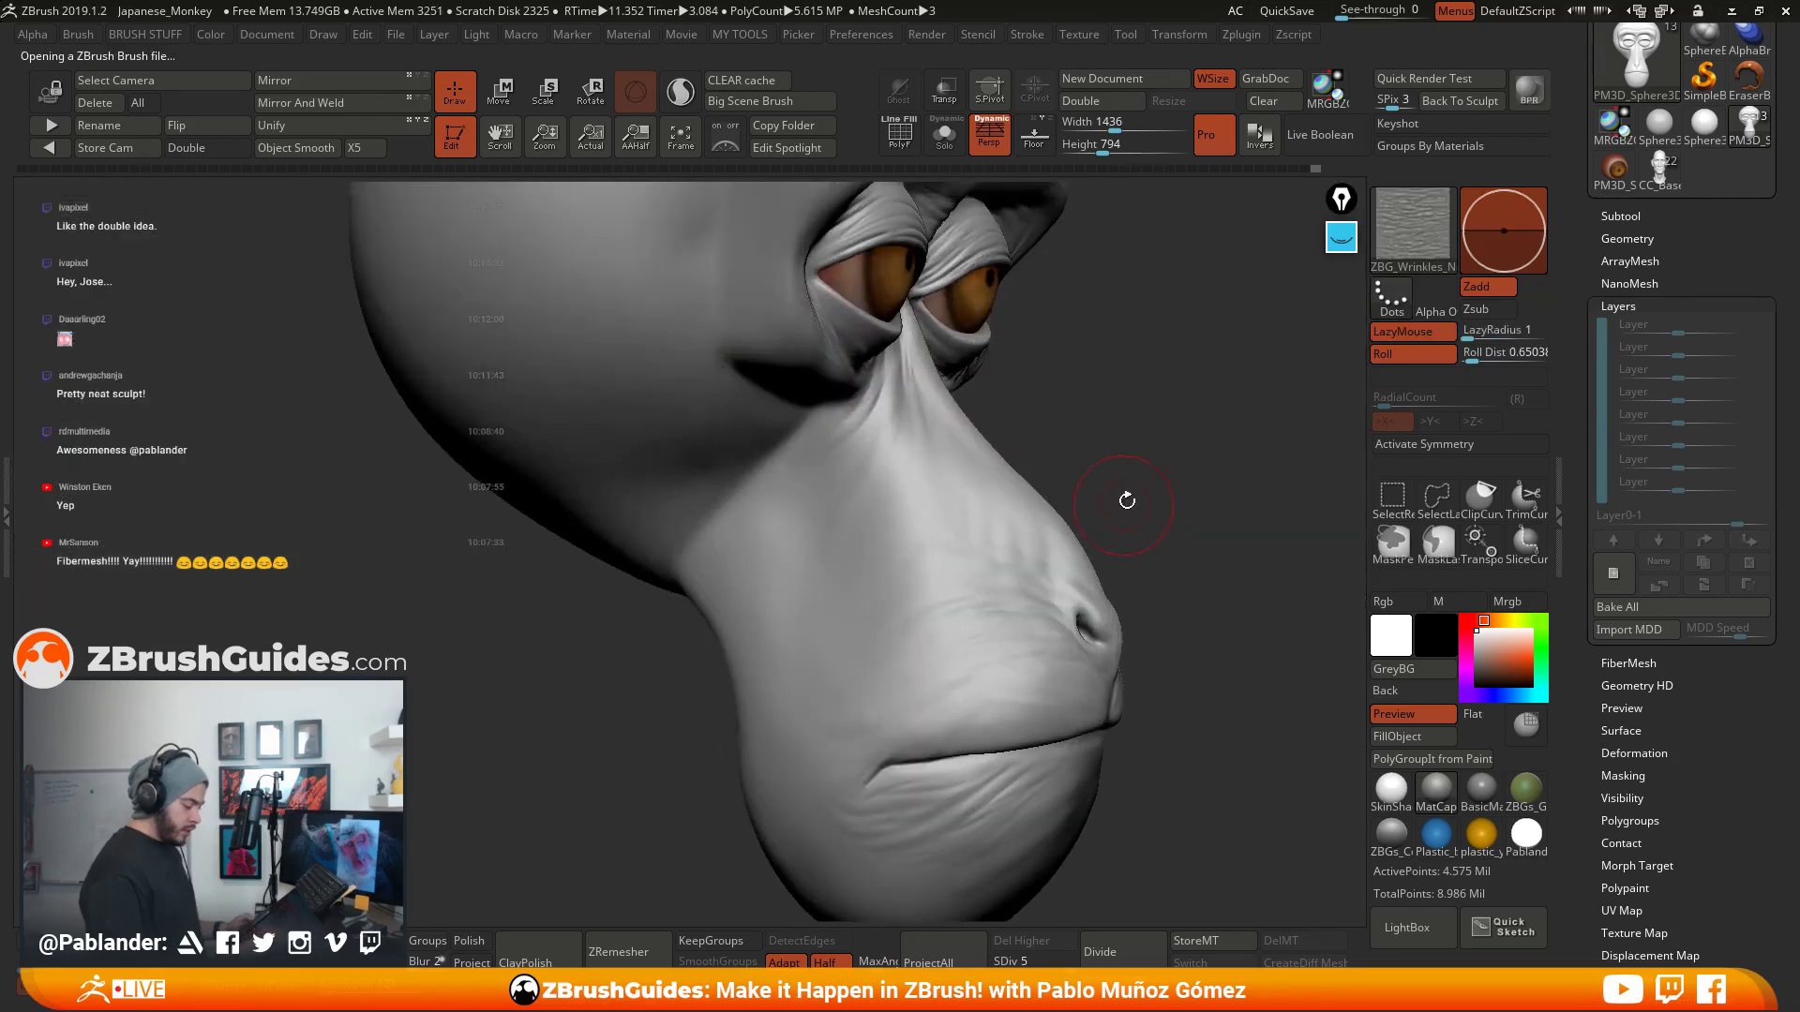
drag(1100, 424, 1106, 426)
- Try a wrinkle stroke down the side of the muzzle with a resized brush, and undo it
key(space)
drag(872, 468, 894, 684)
key(ctrl+z)
key(ctrl+z)
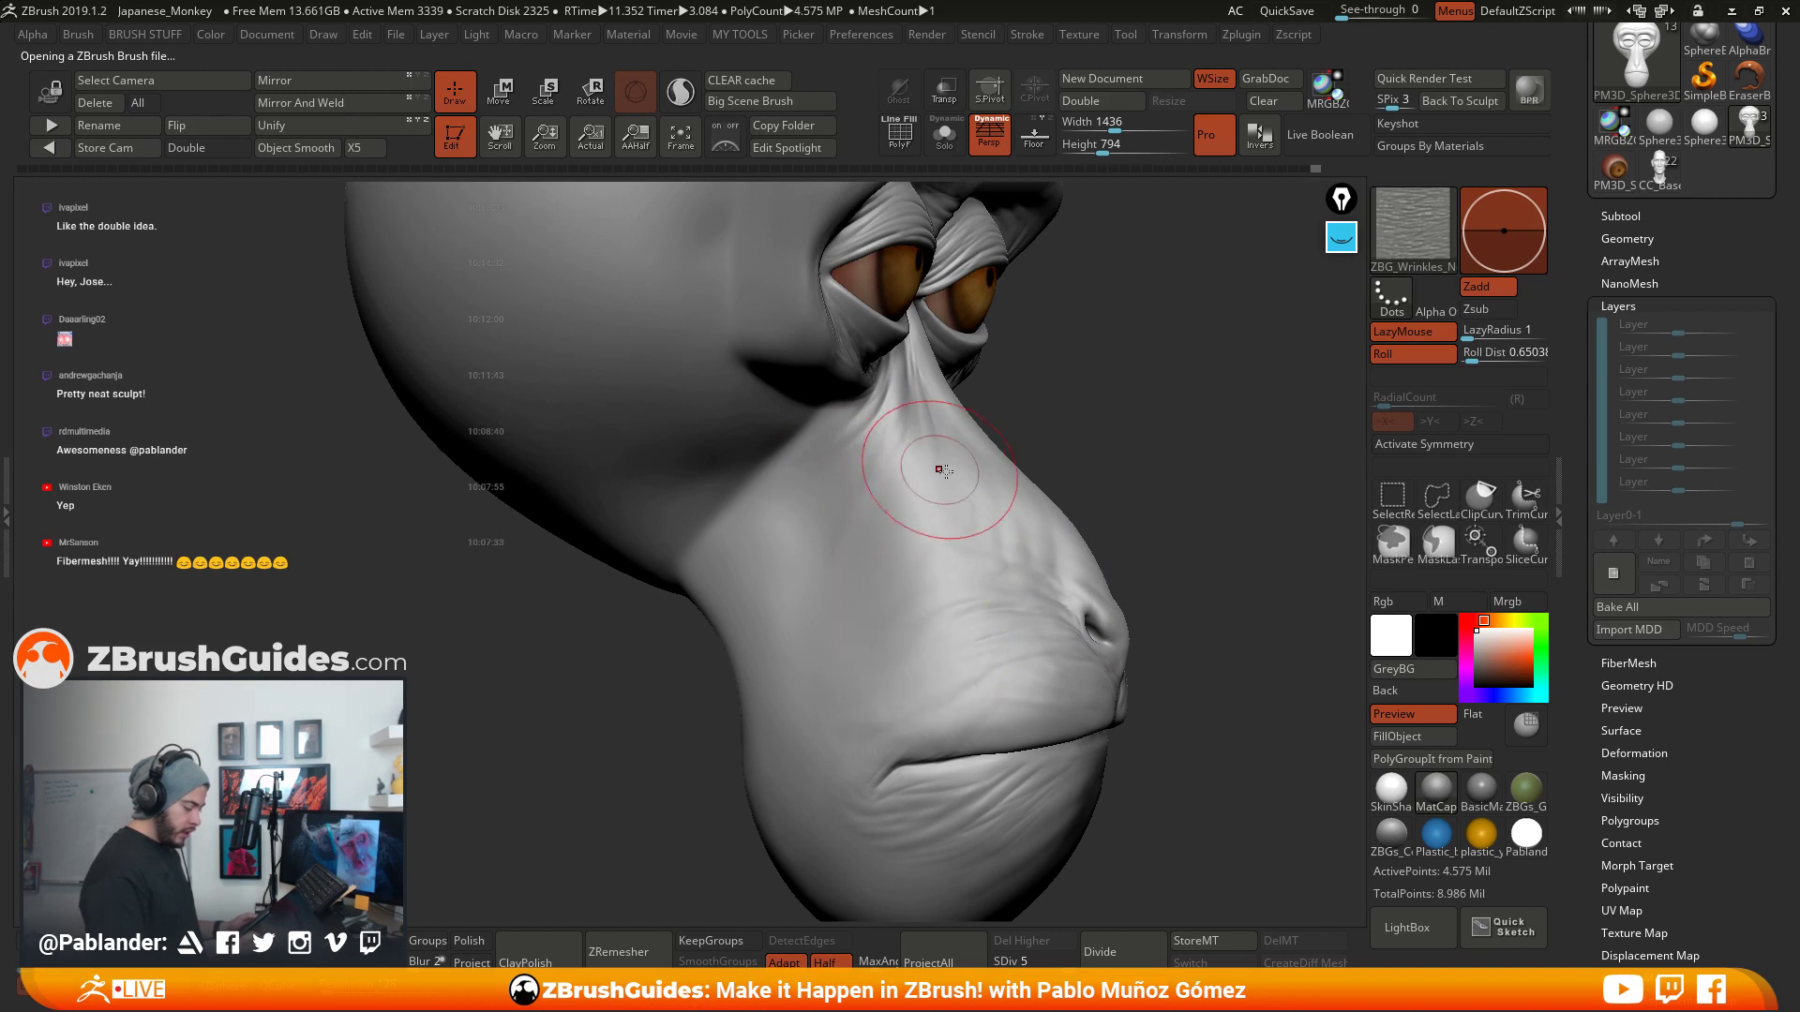
- Try ZBG_Wrinkles strokes running down the side of the muzzle from below the eye towards the mouth corner
drag(1116, 443, 1100, 427)
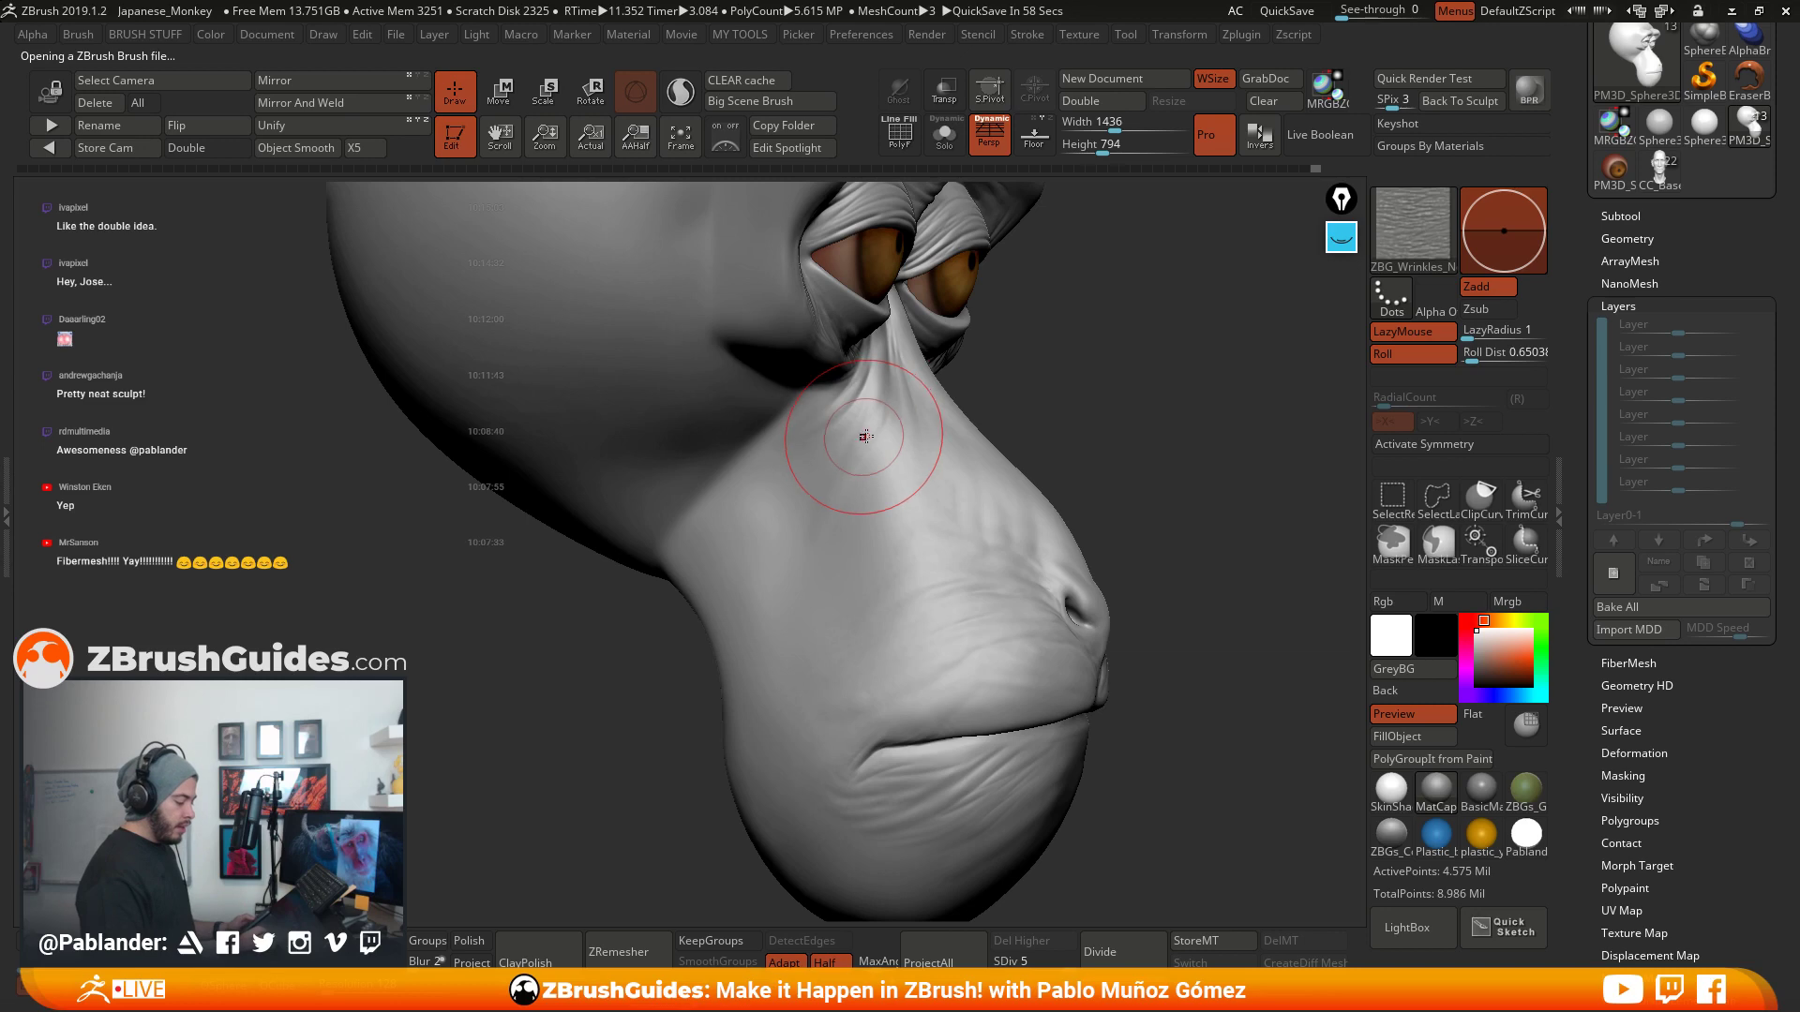
drag(883, 366, 876, 357)
mouse_move(798, 454)
mouse_down()
mouse_move(764, 525)
mouse_move(812, 598)
mouse_move(816, 694)
mouse_up()
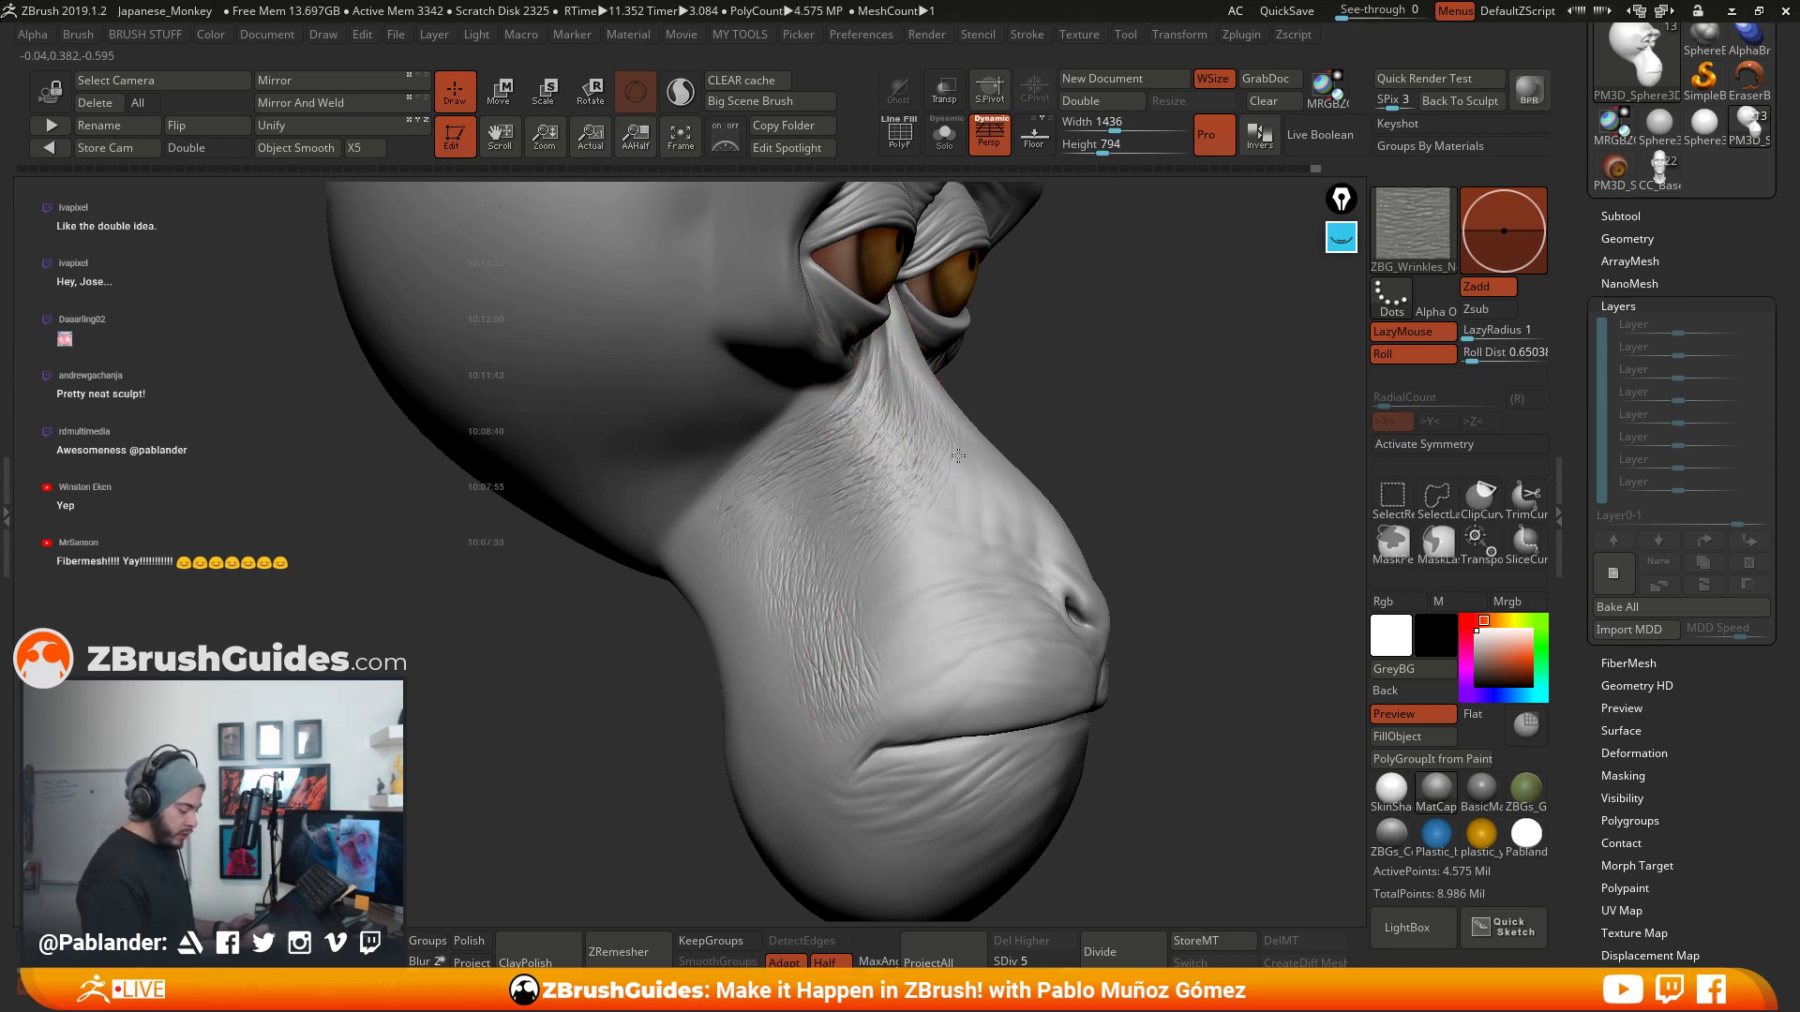
drag(952, 464, 858, 693)
drag(1124, 450, 975, 492)
drag(1115, 431, 1149, 482)
mouse_move(960, 478)
mouse_down()
mouse_move(957, 763)
mouse_move(905, 717)
mouse_move(825, 696)
mouse_up()
- Try crossing wrinkle strokes from the nostril and upper lip back over the side of the muzzle, and undo all the test wrinkles
drag(1005, 667, 823, 633)
drag(1021, 762, 778, 802)
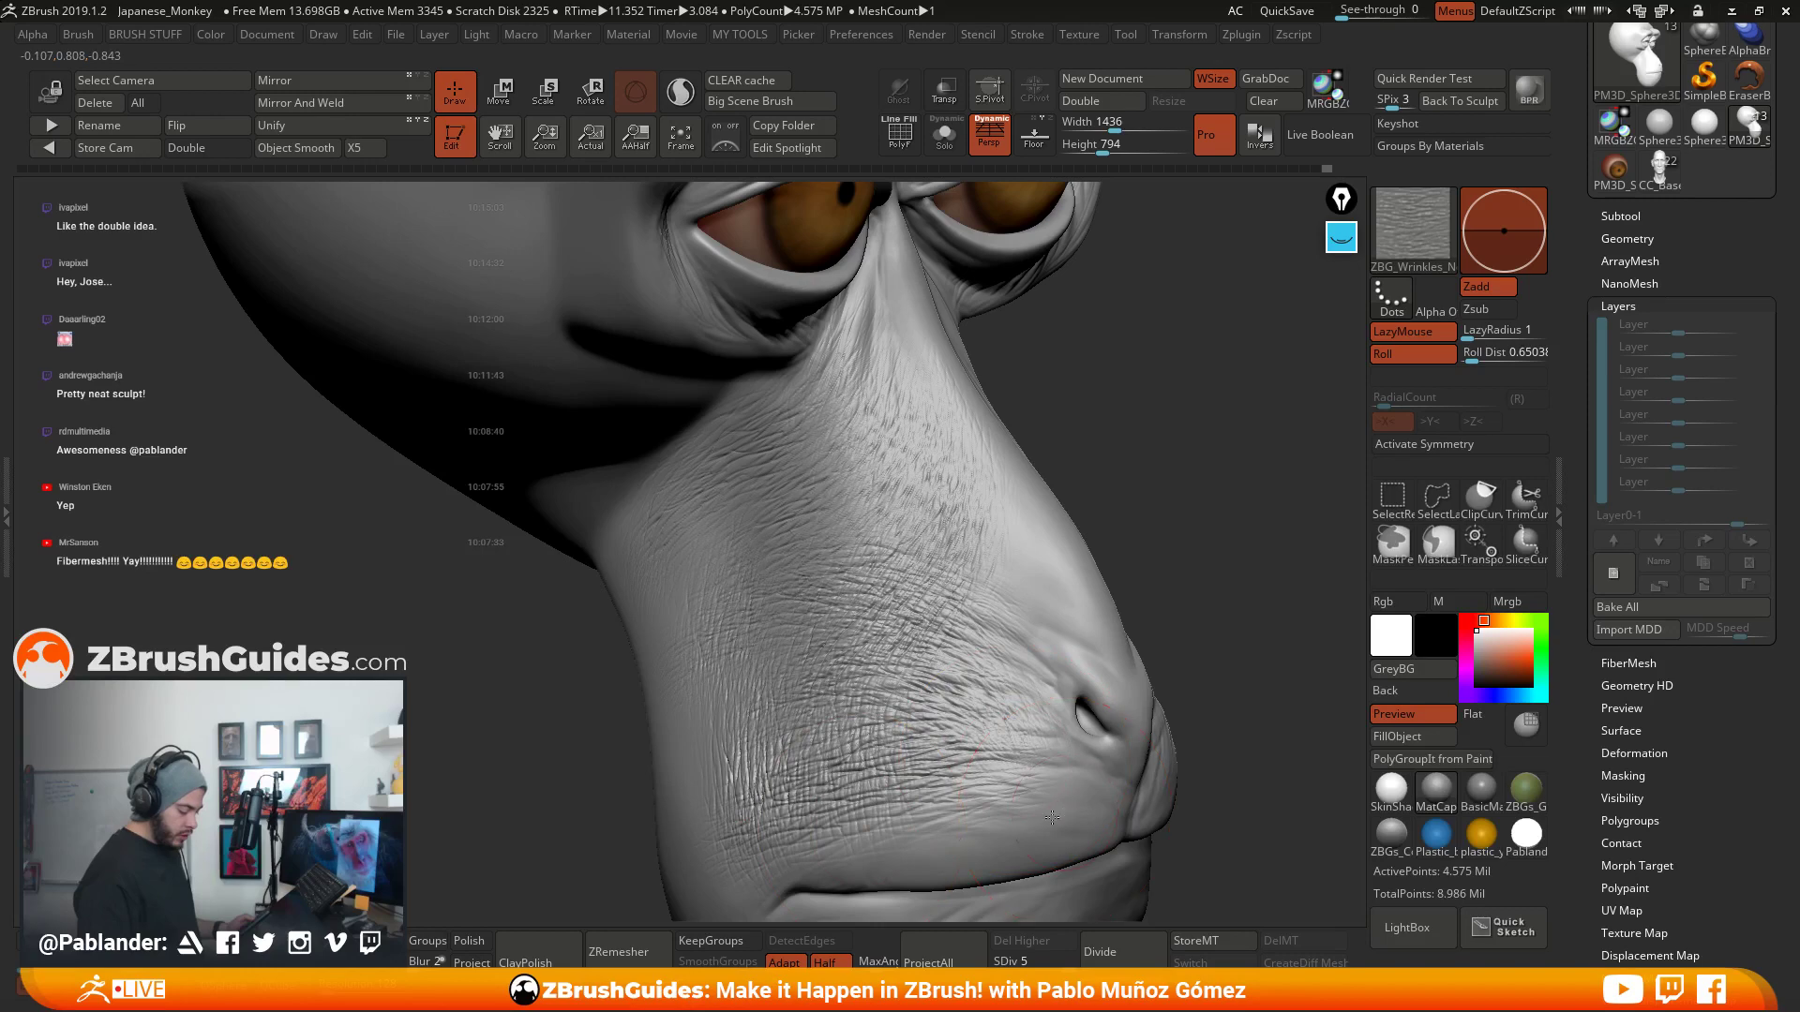
drag(1020, 830, 796, 849)
mouse_move(1195, 600)
mouse_down()
mouse_move(1201, 627)
mouse_move(1116, 553)
mouse_move(1077, 618)
mouse_up()
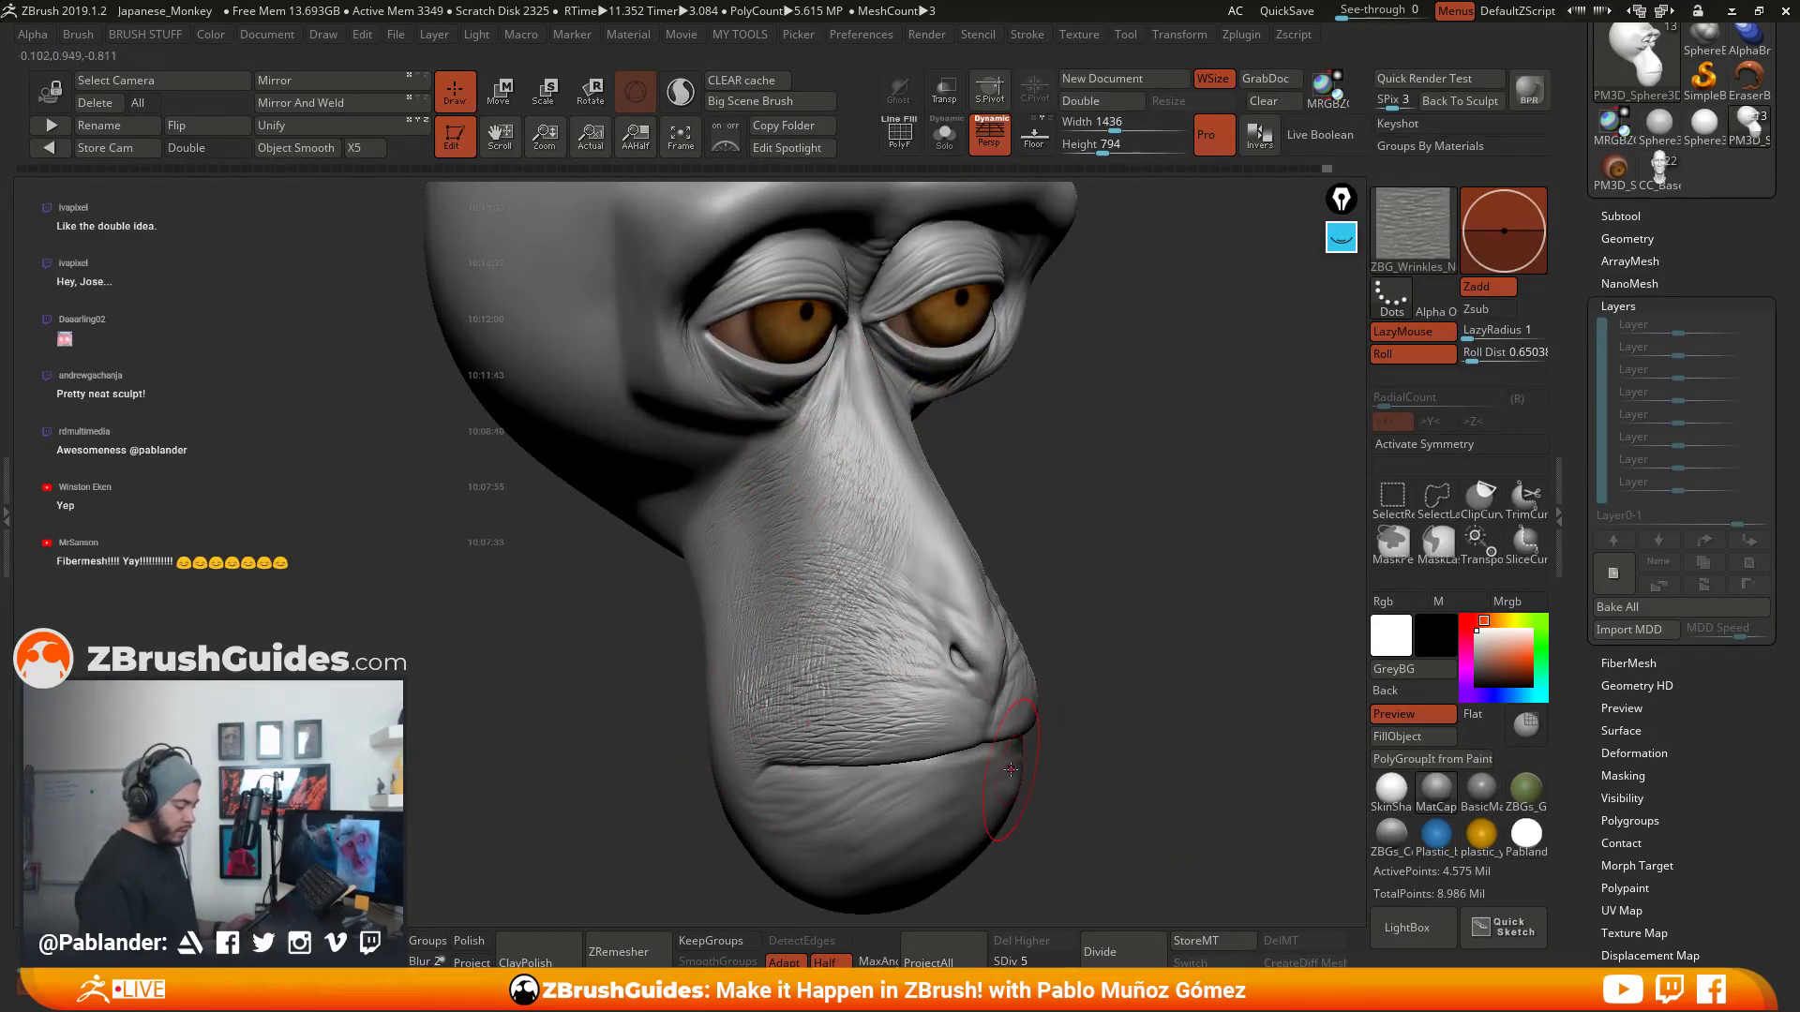
drag(1131, 654, 1117, 624)
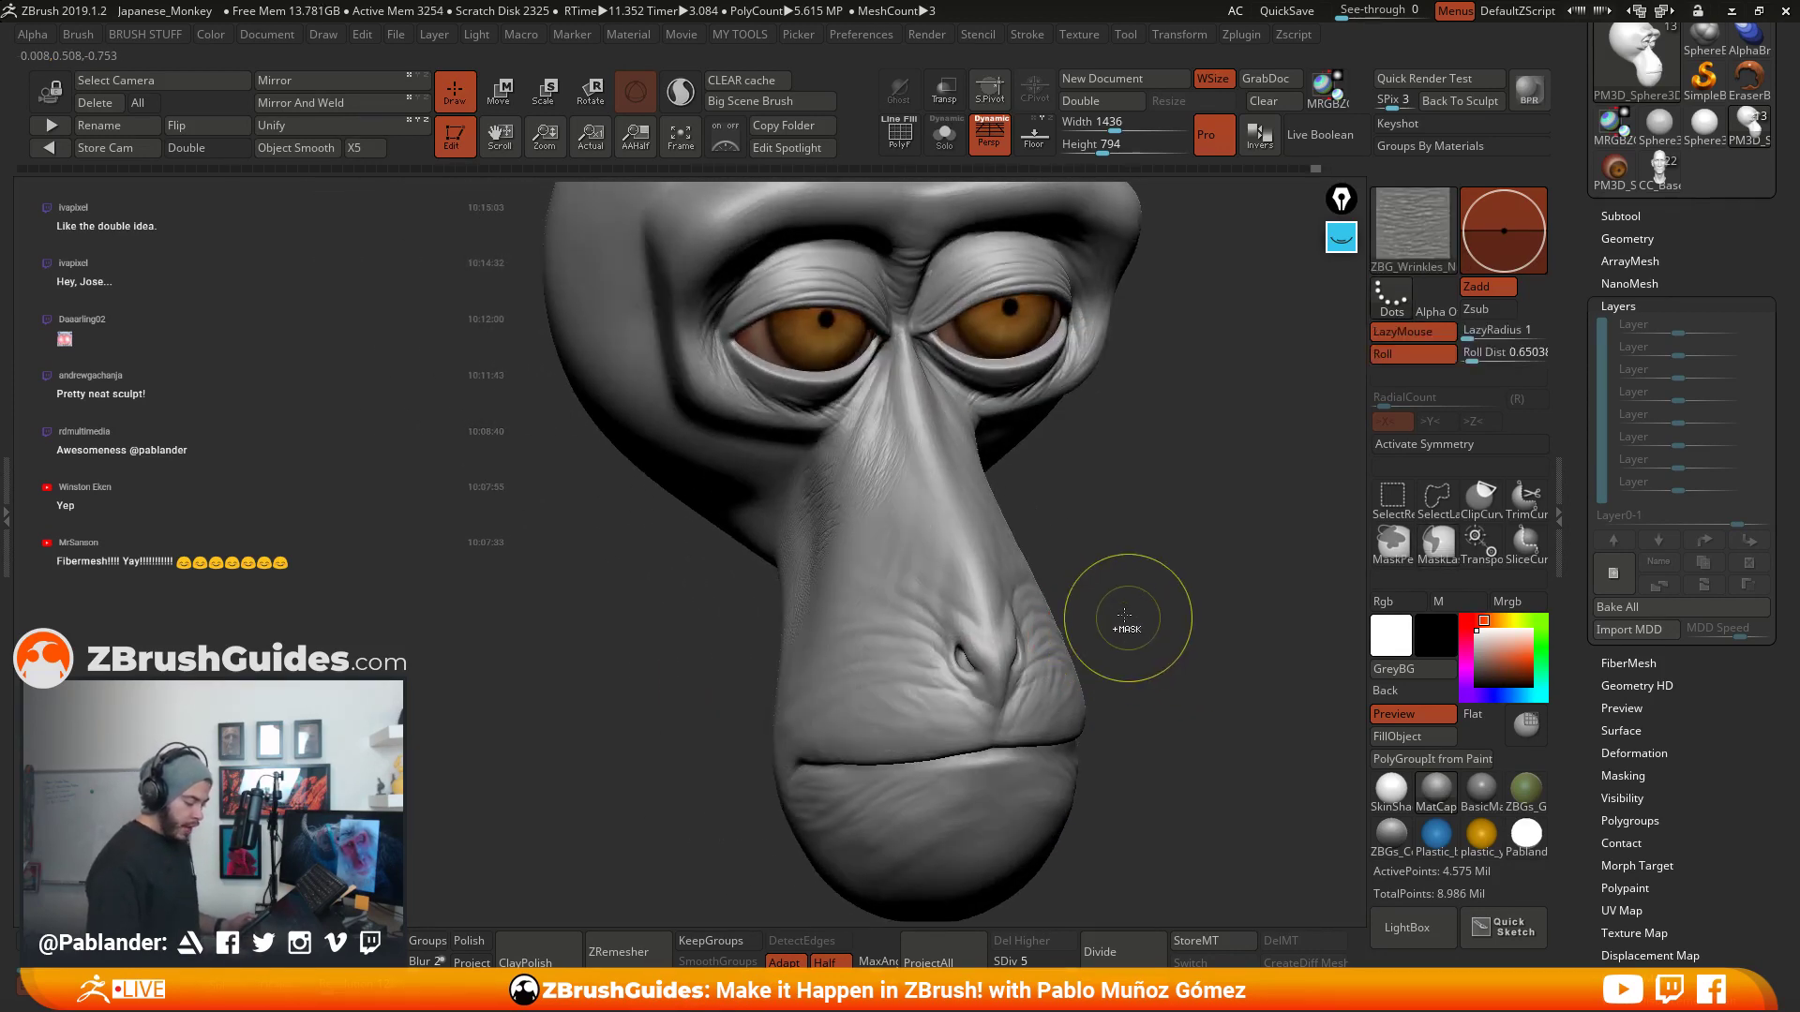
shift+drag(1185, 525, 1056, 522)
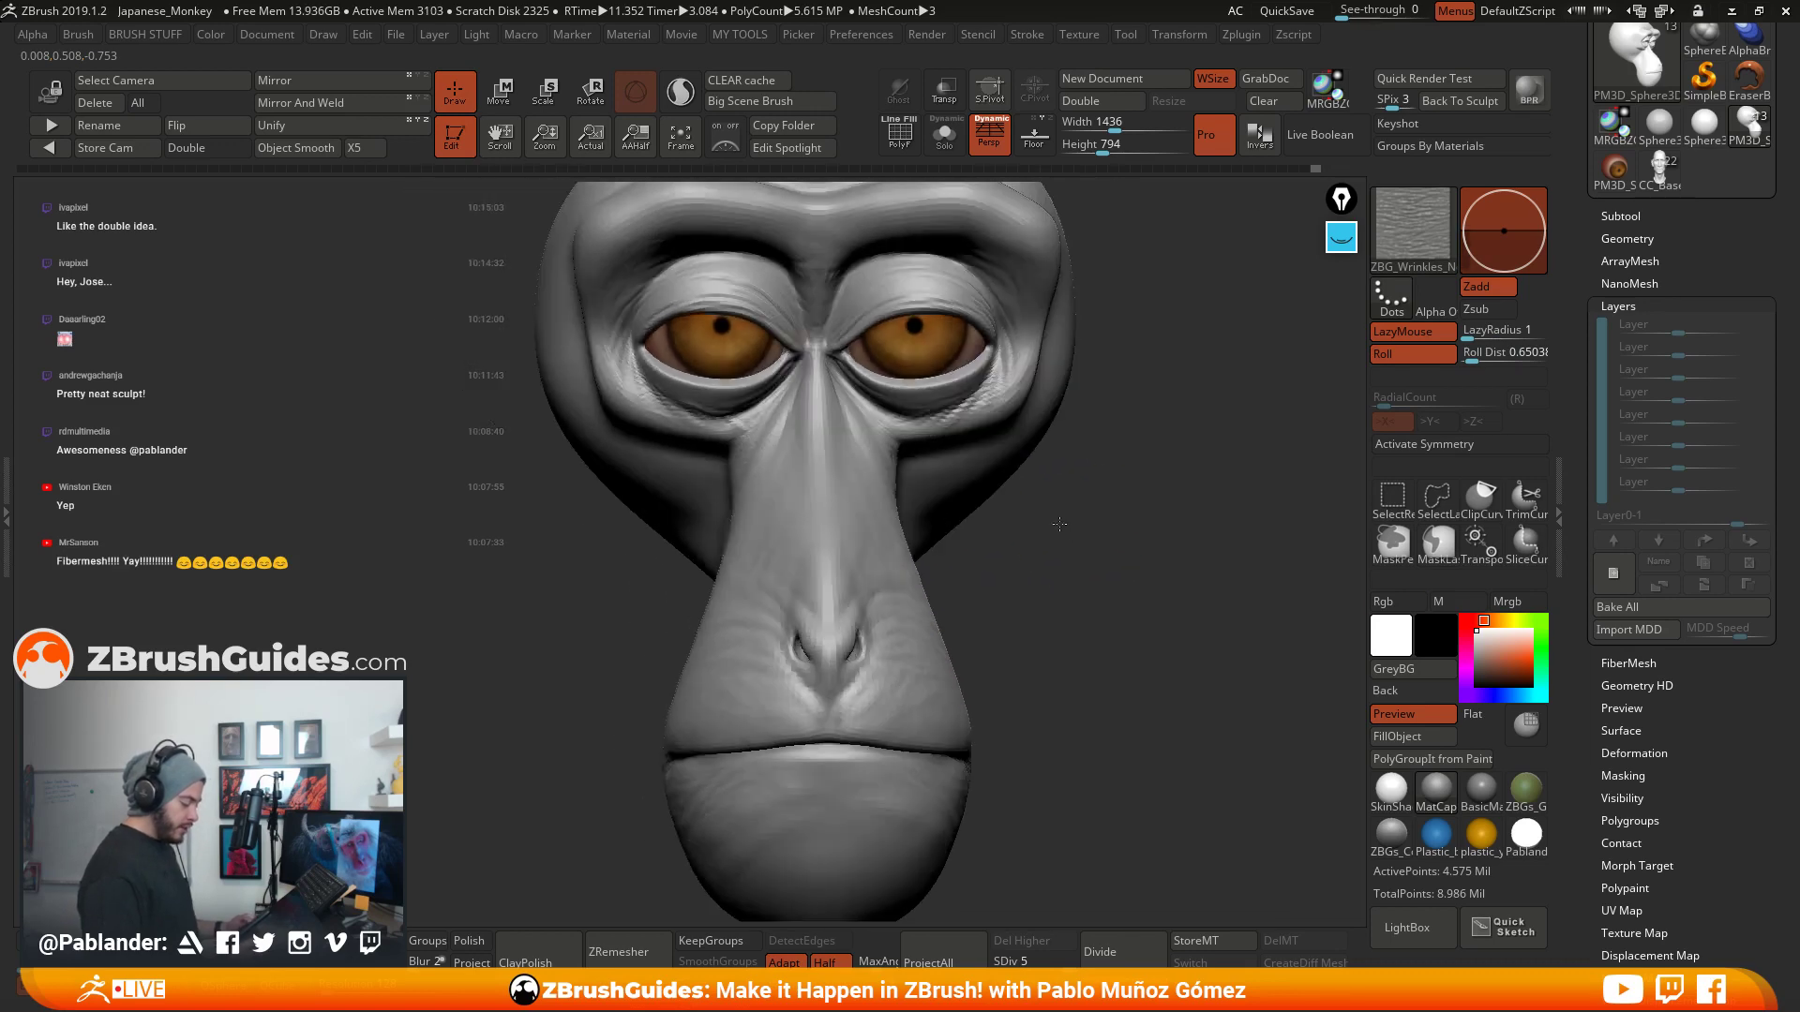
alt+drag(1076, 659, 1008, 586)
click(1409, 927)
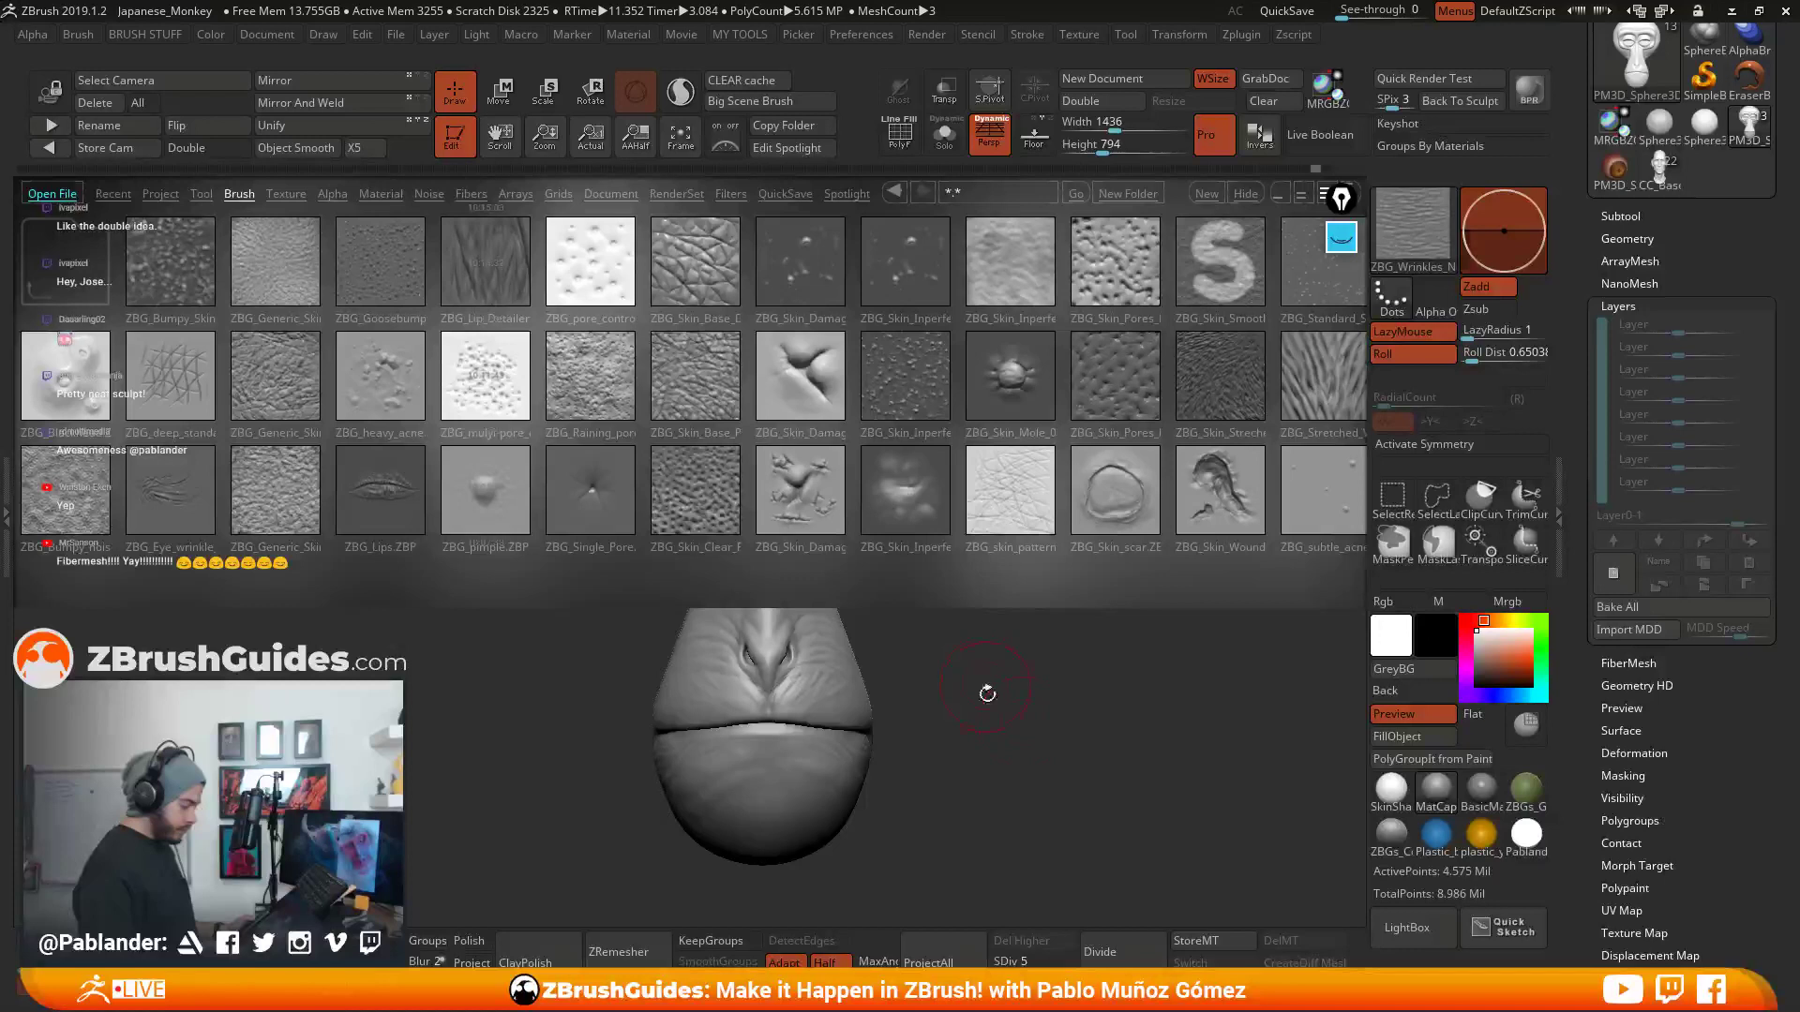
click(1400, 926)
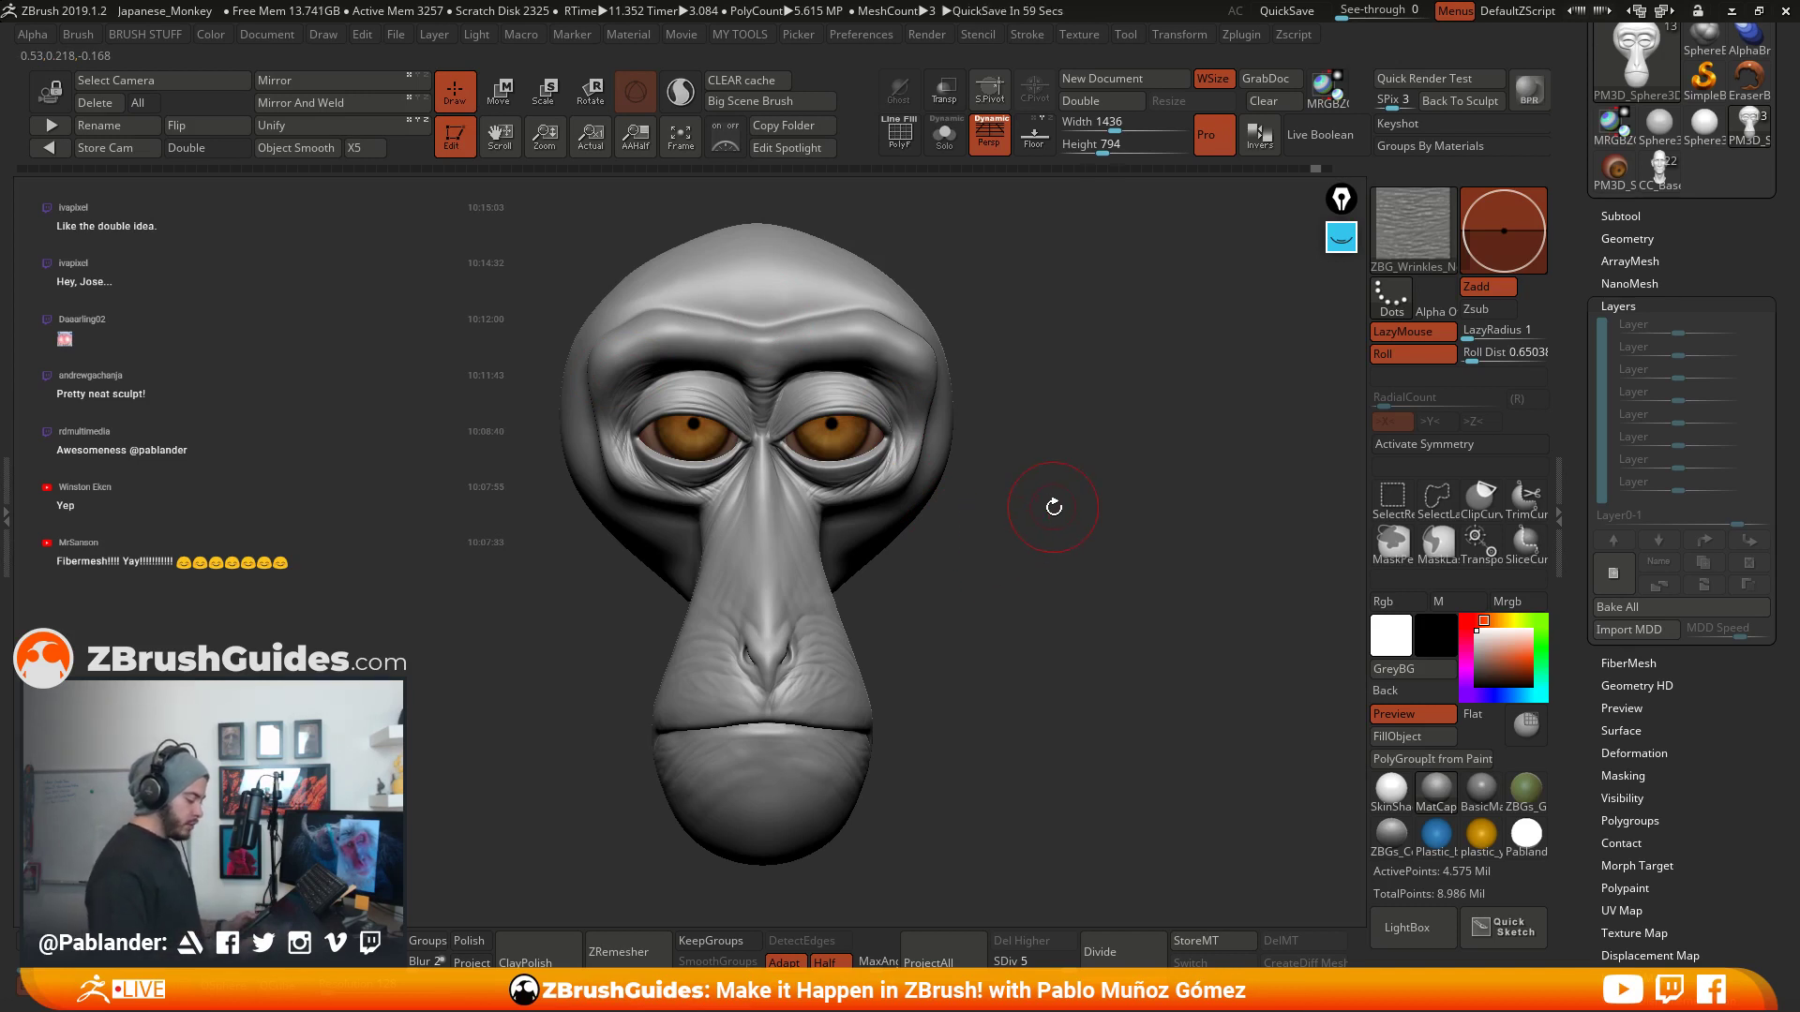
drag(1054, 507, 821, 595)
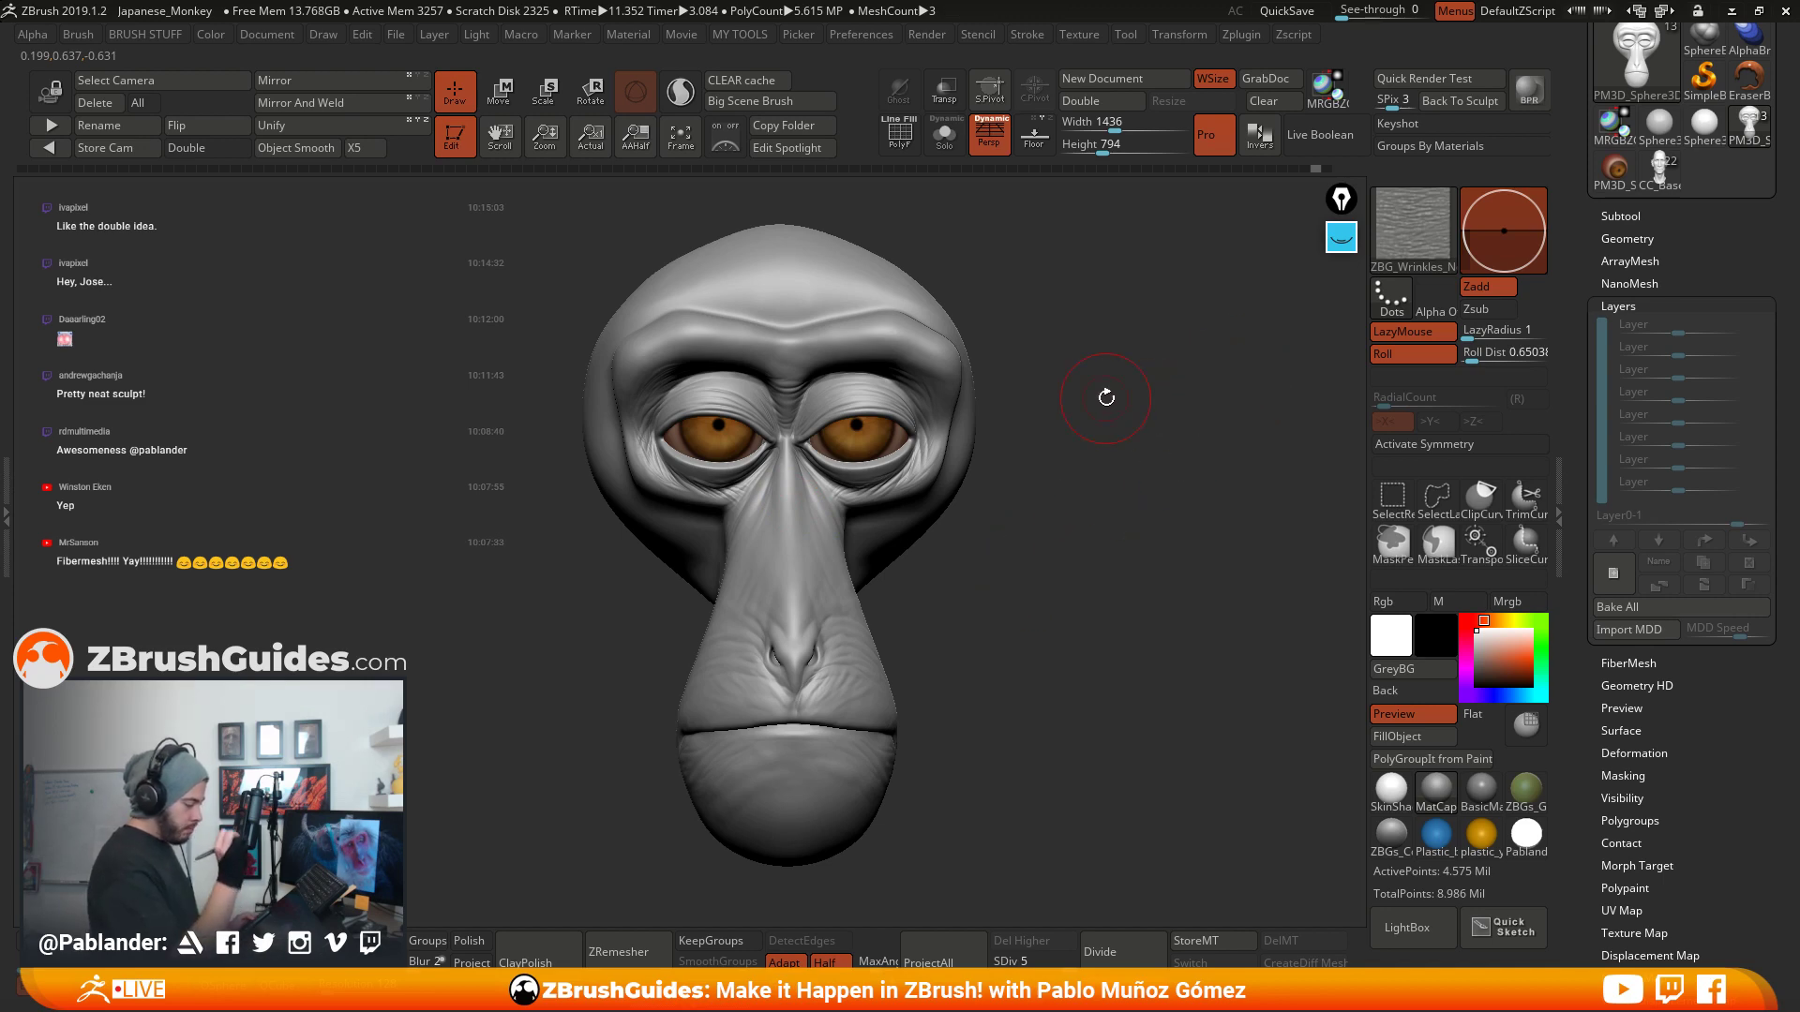
drag(1065, 516, 1103, 597)
- Switch to the Move brush and quick-save the project
key(b)
key(m)
key(v)
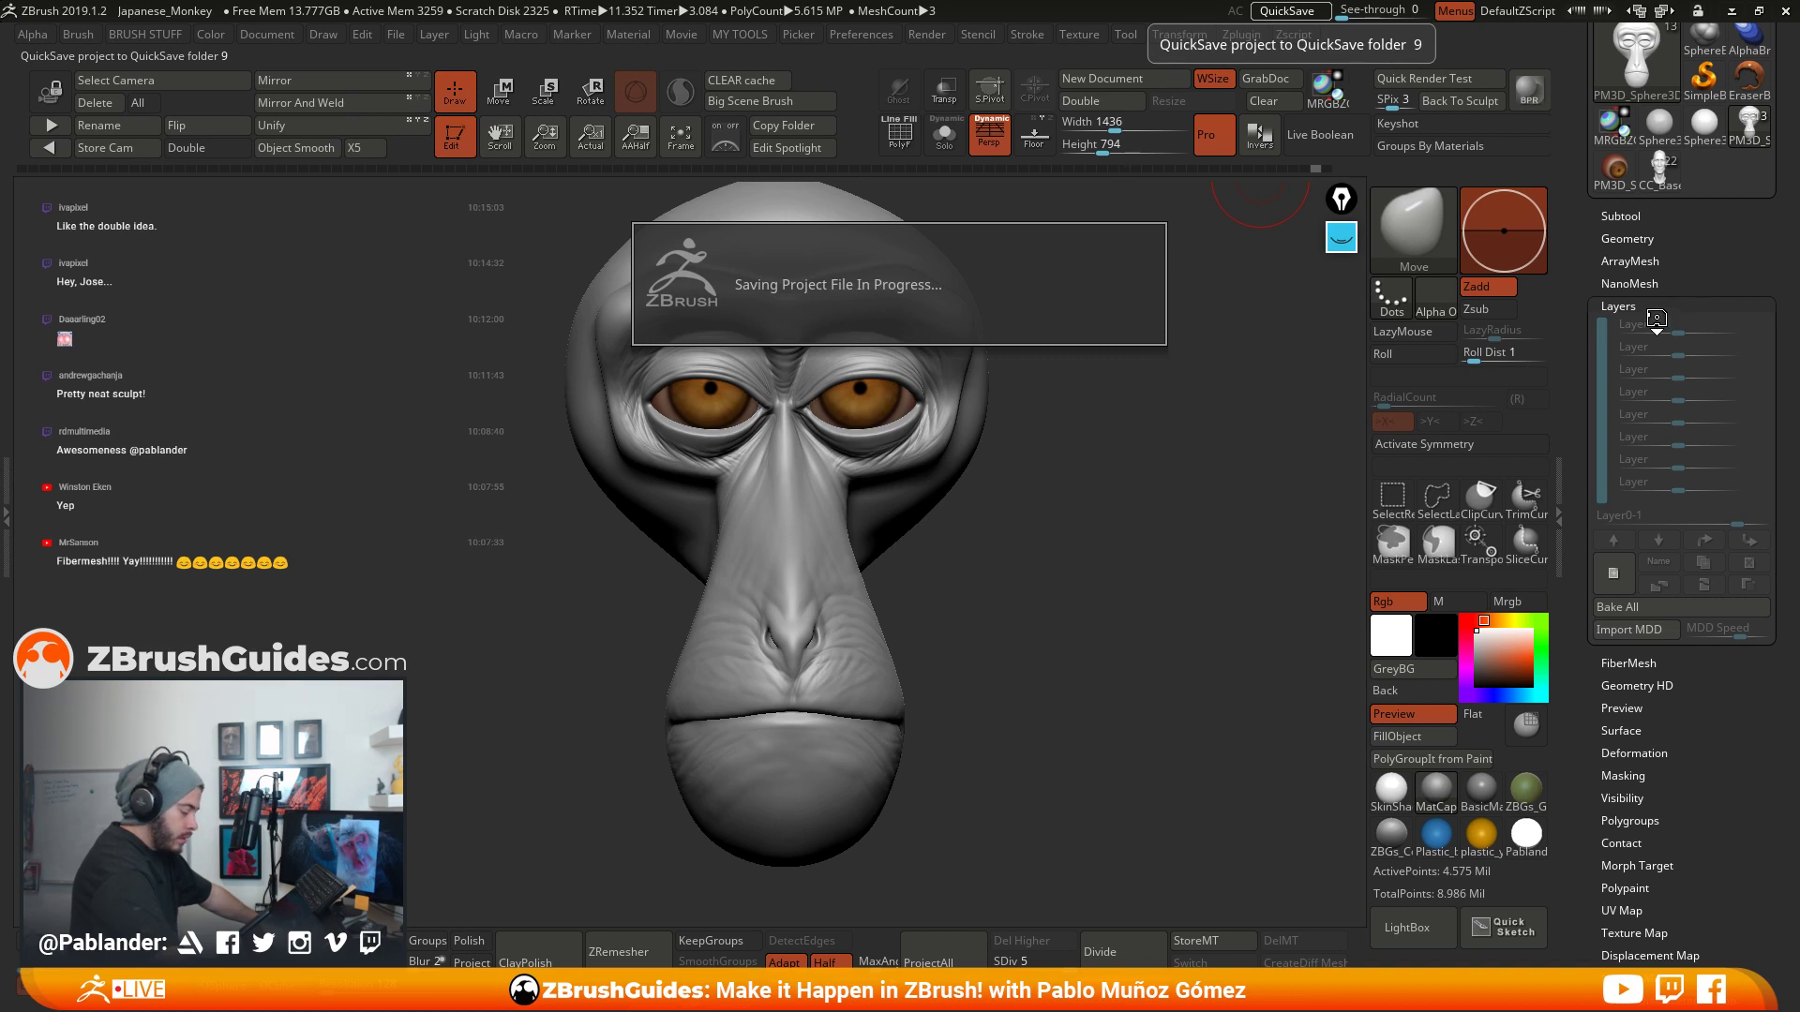
- Move the PM3D_Sphere3D_7 subtool into the OR folder
click(1624, 217)
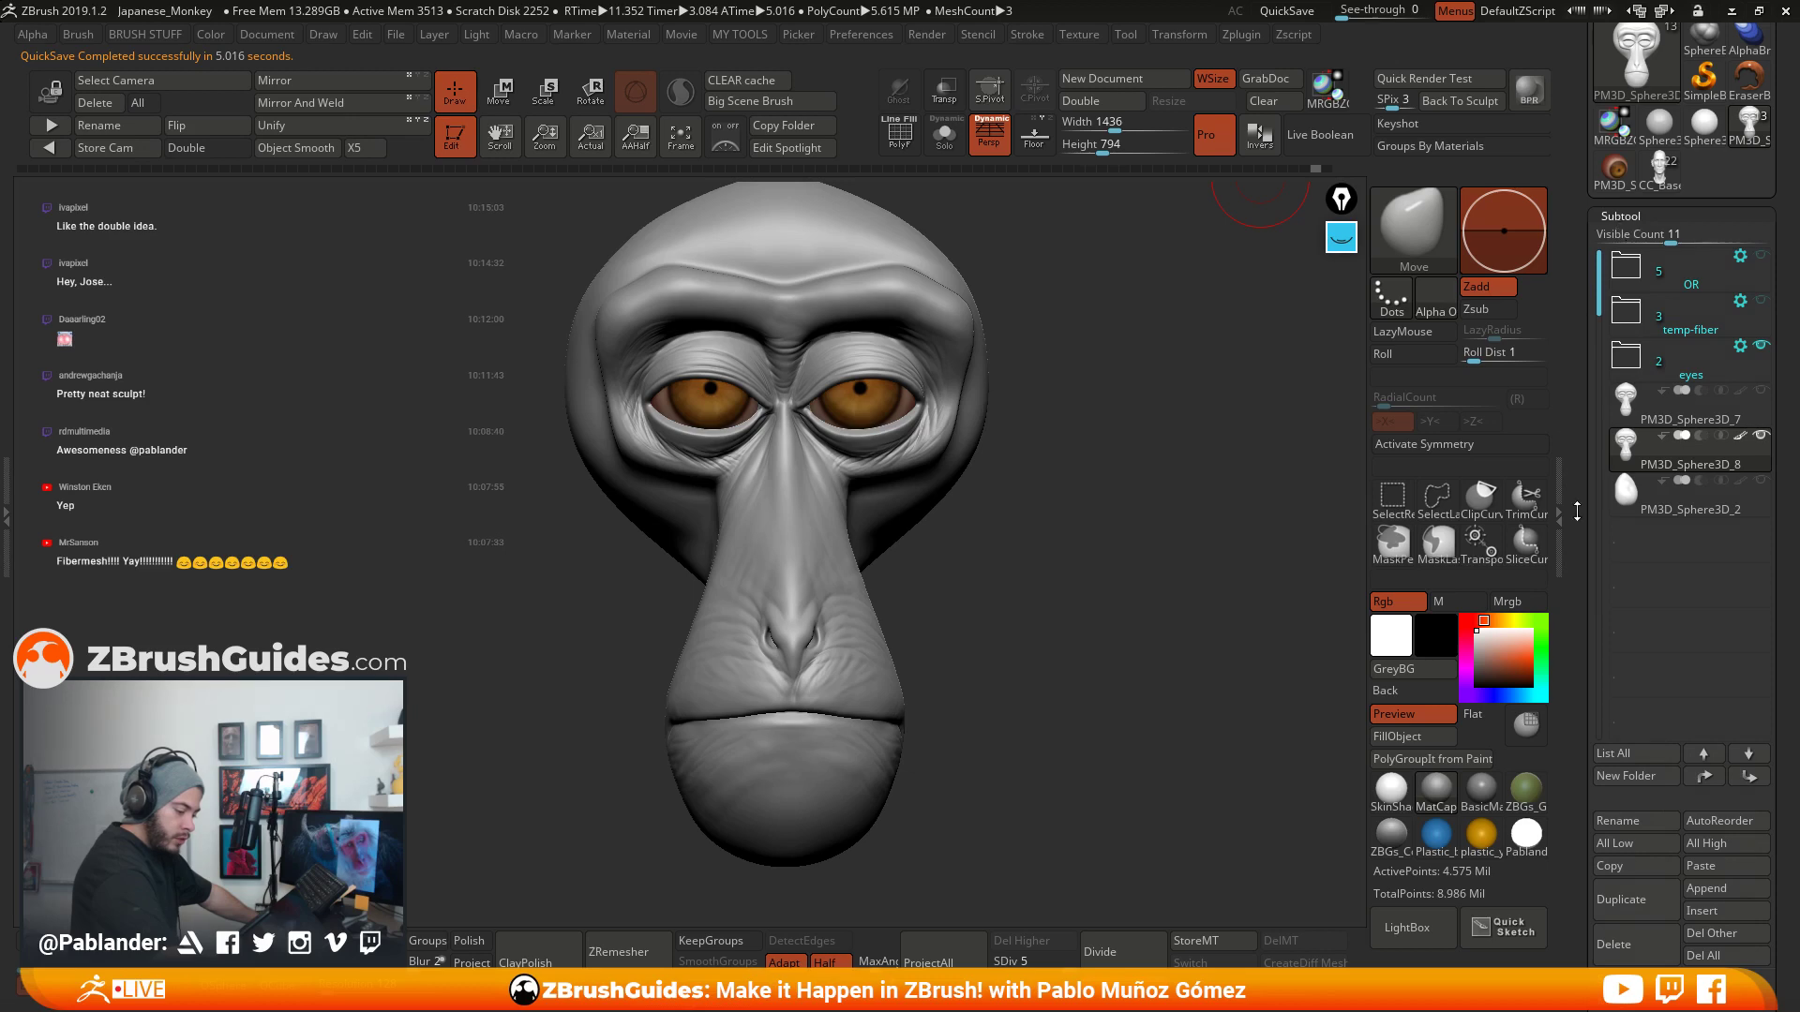
mouse_move(1689, 419)
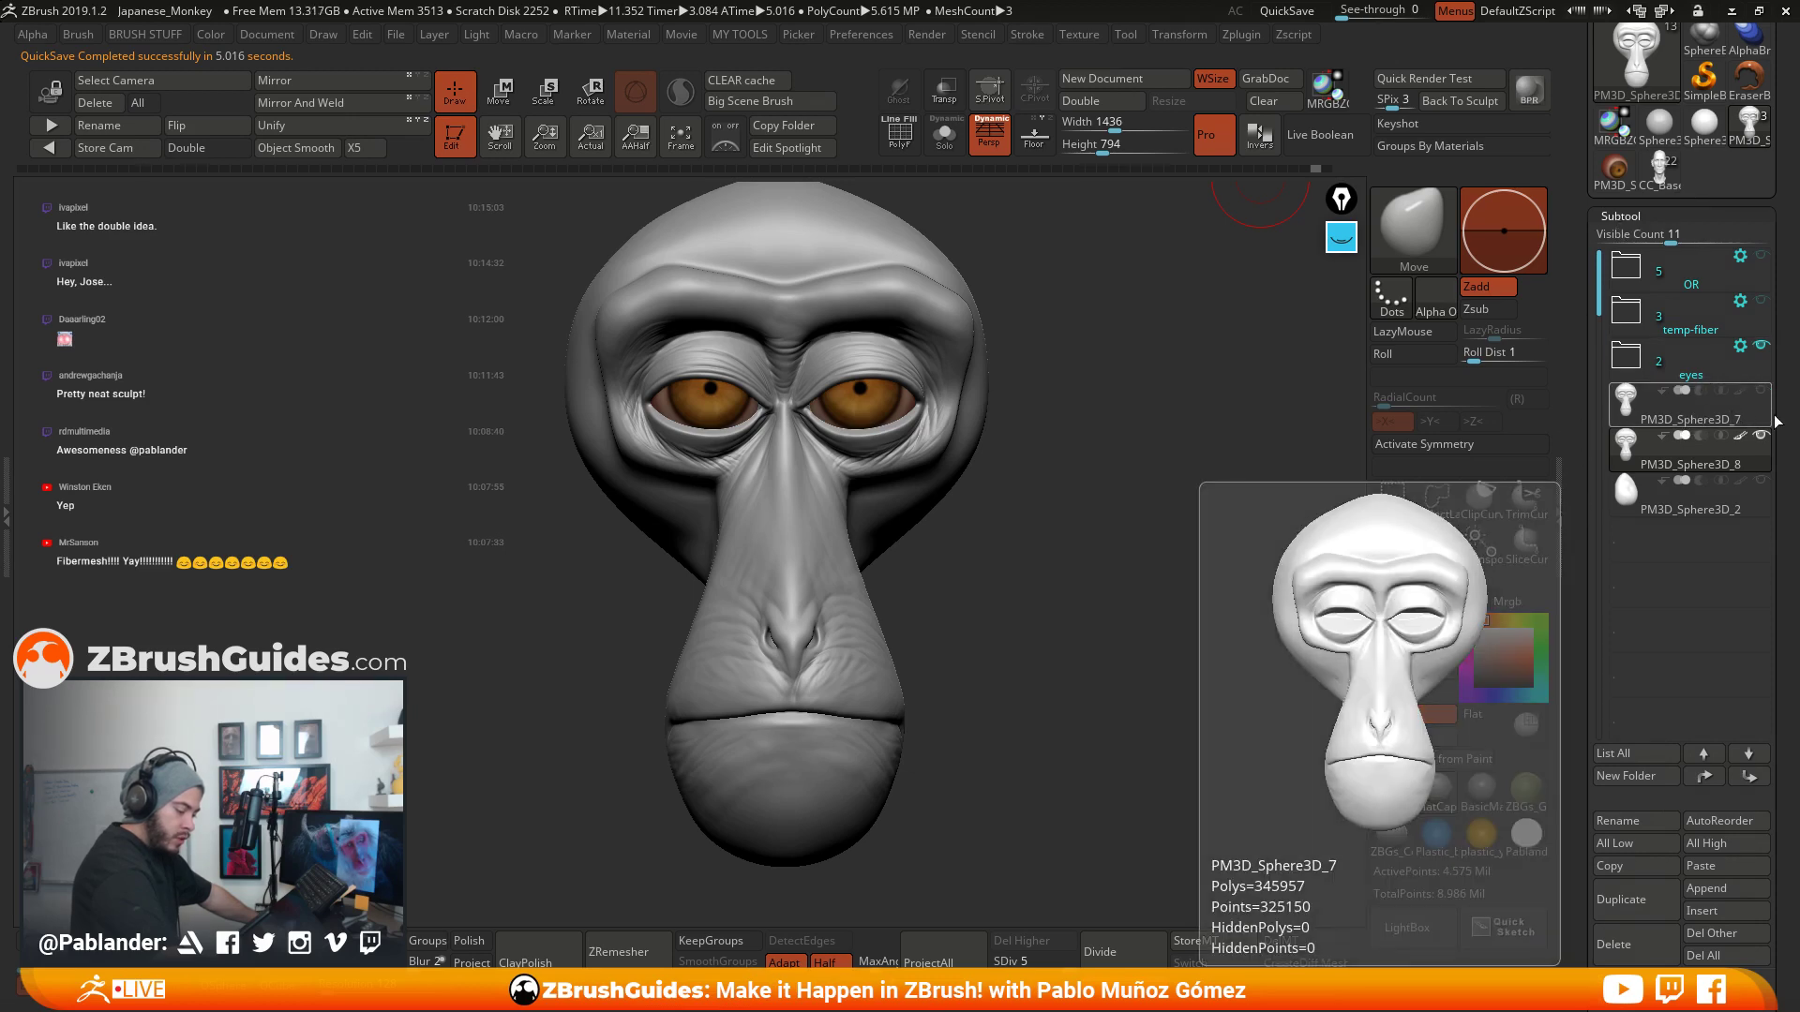
drag(1683, 412, 1704, 283)
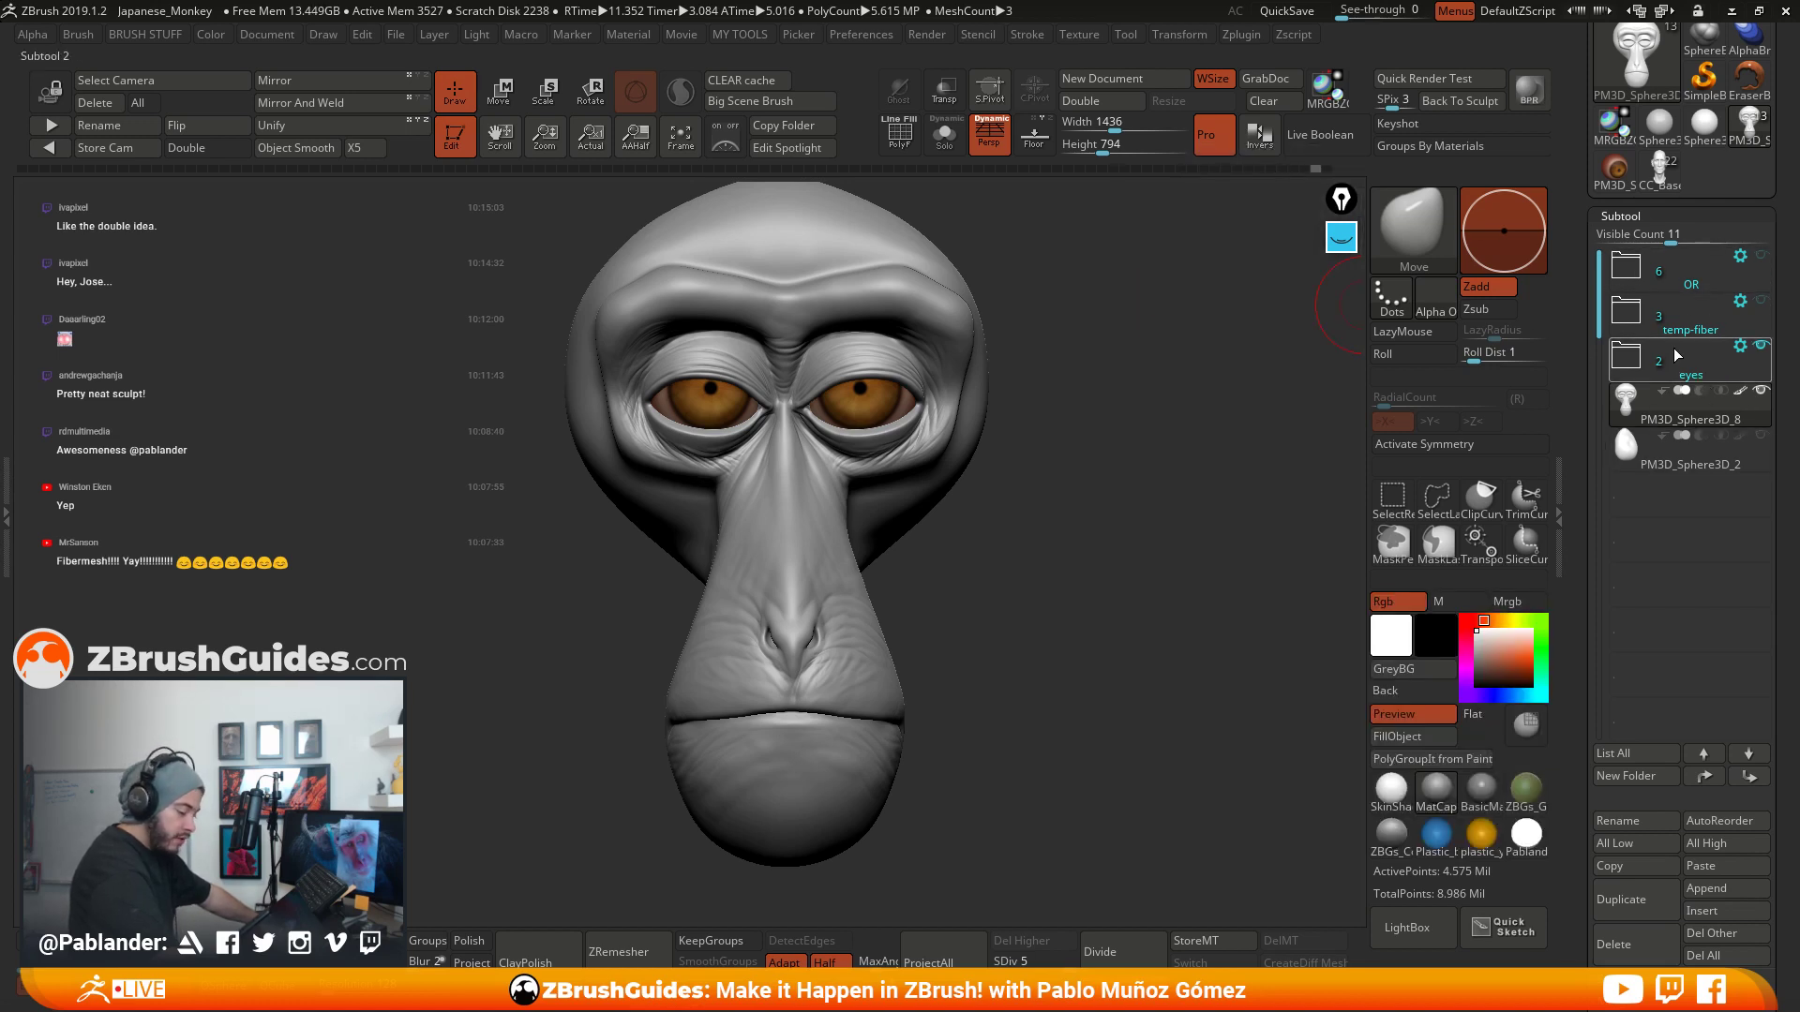
- Show and select the egg-shaped body subtool PM3D_Sphere3D_2, and turn on its polygon wireframe
click(1760, 438)
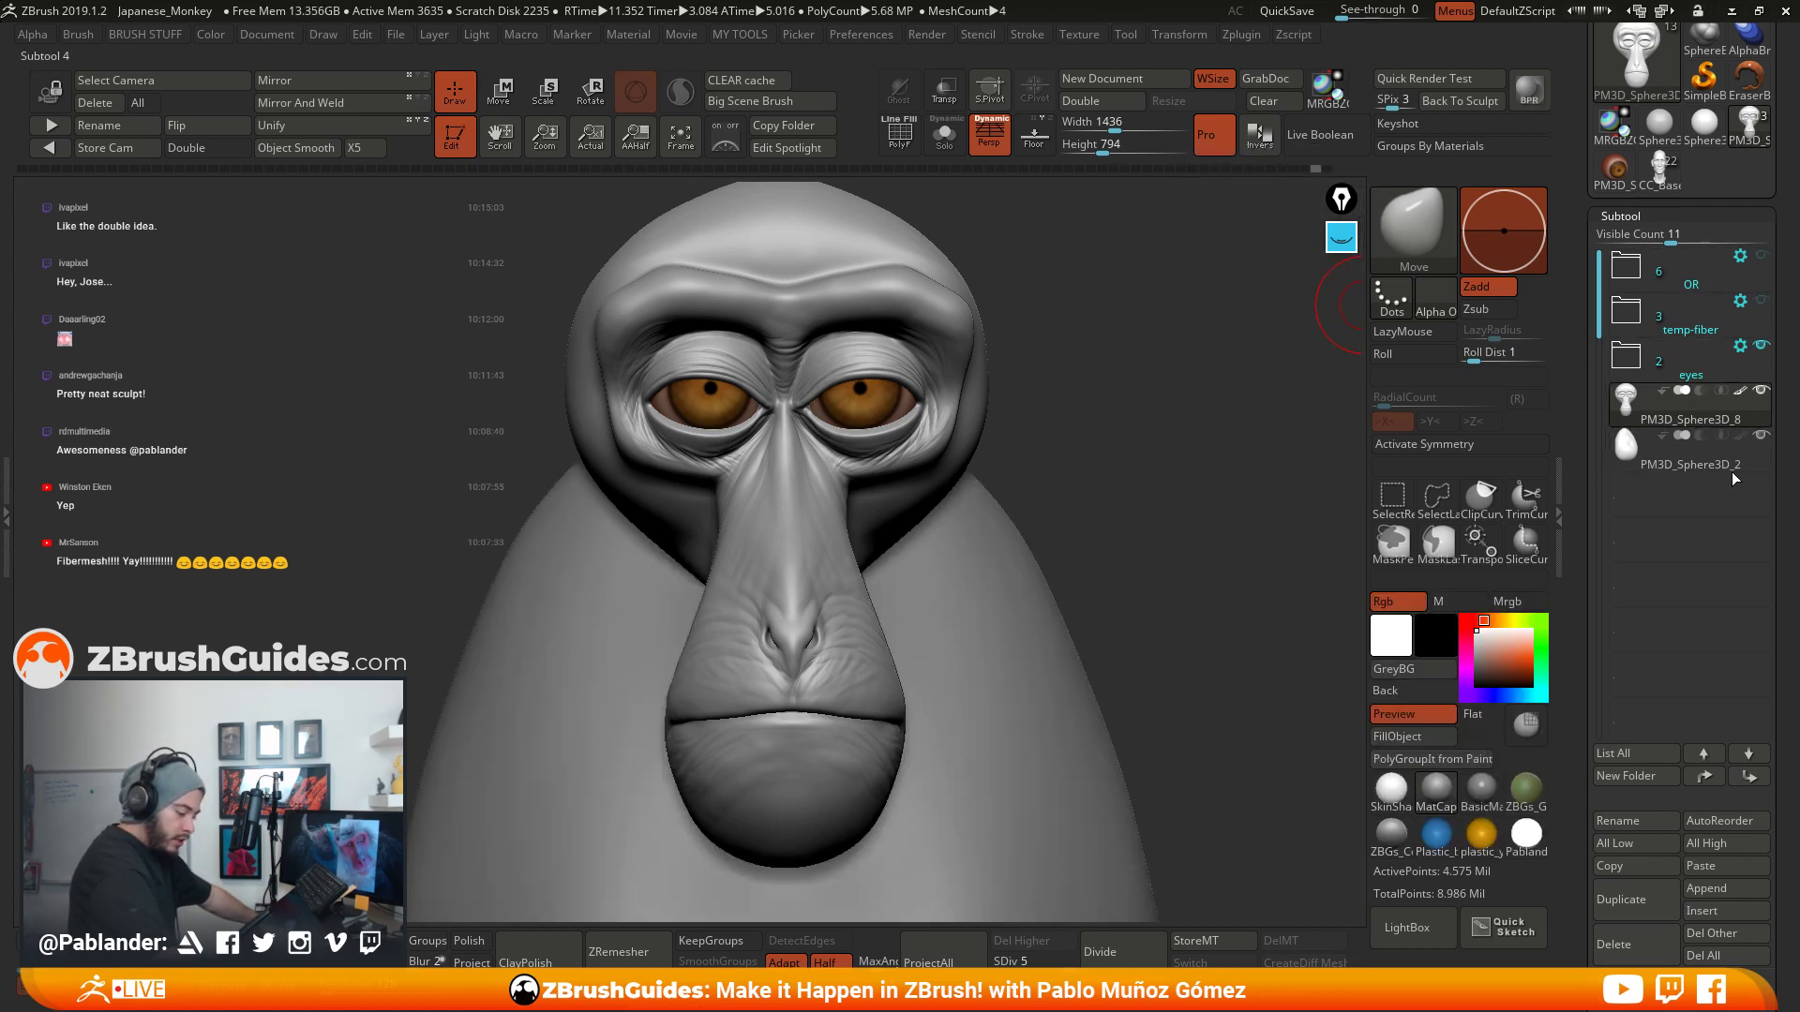
click(1725, 467)
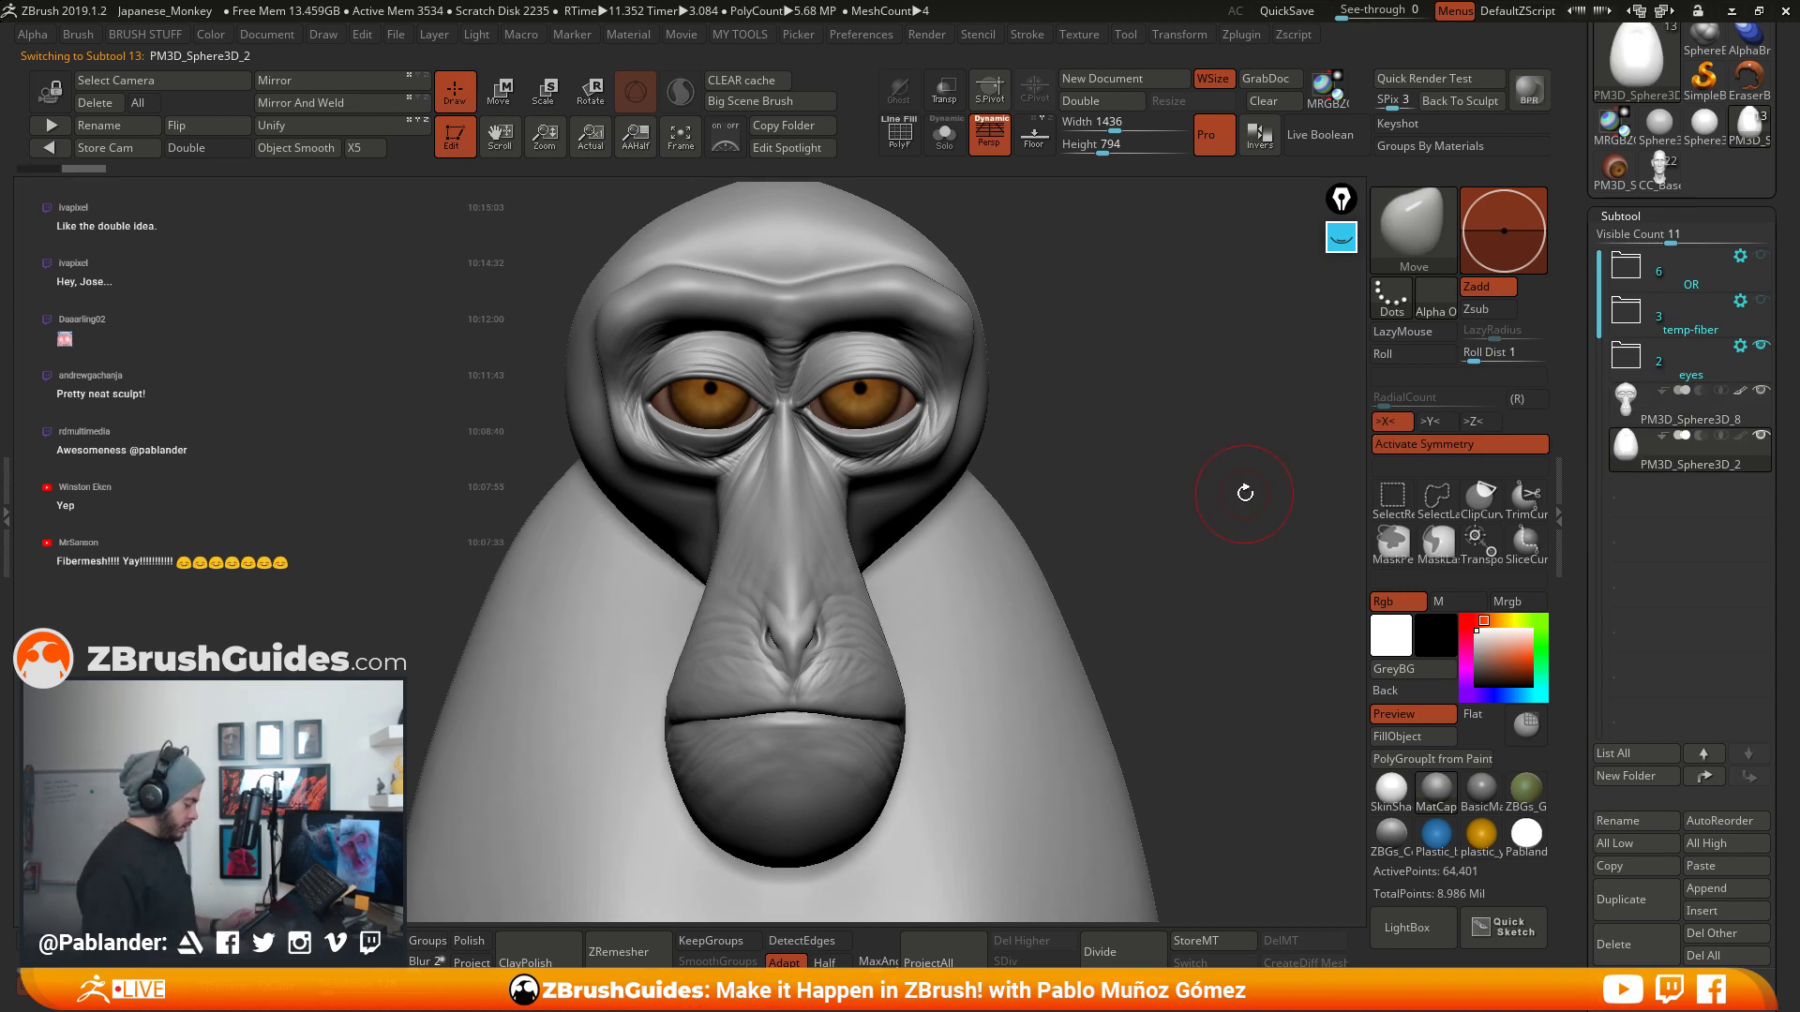
alt+drag(1113, 575, 1310, 526)
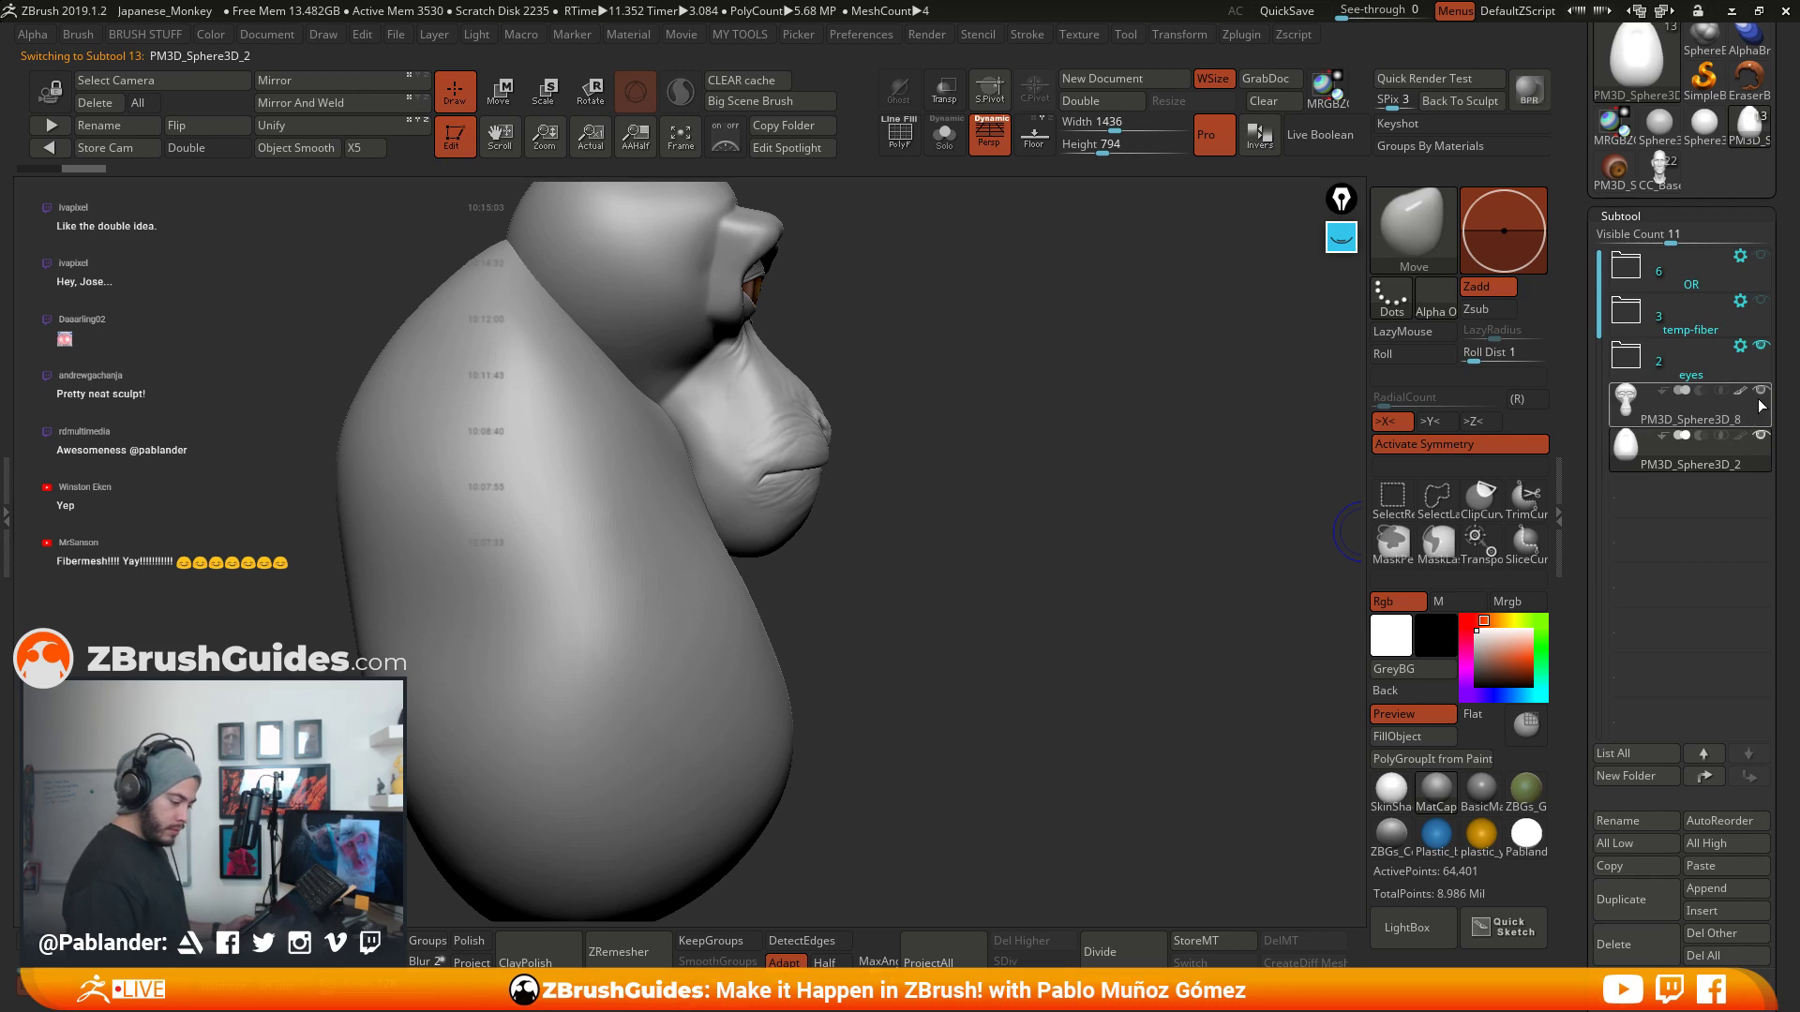
drag(810, 555, 1035, 542)
key(shift+f)
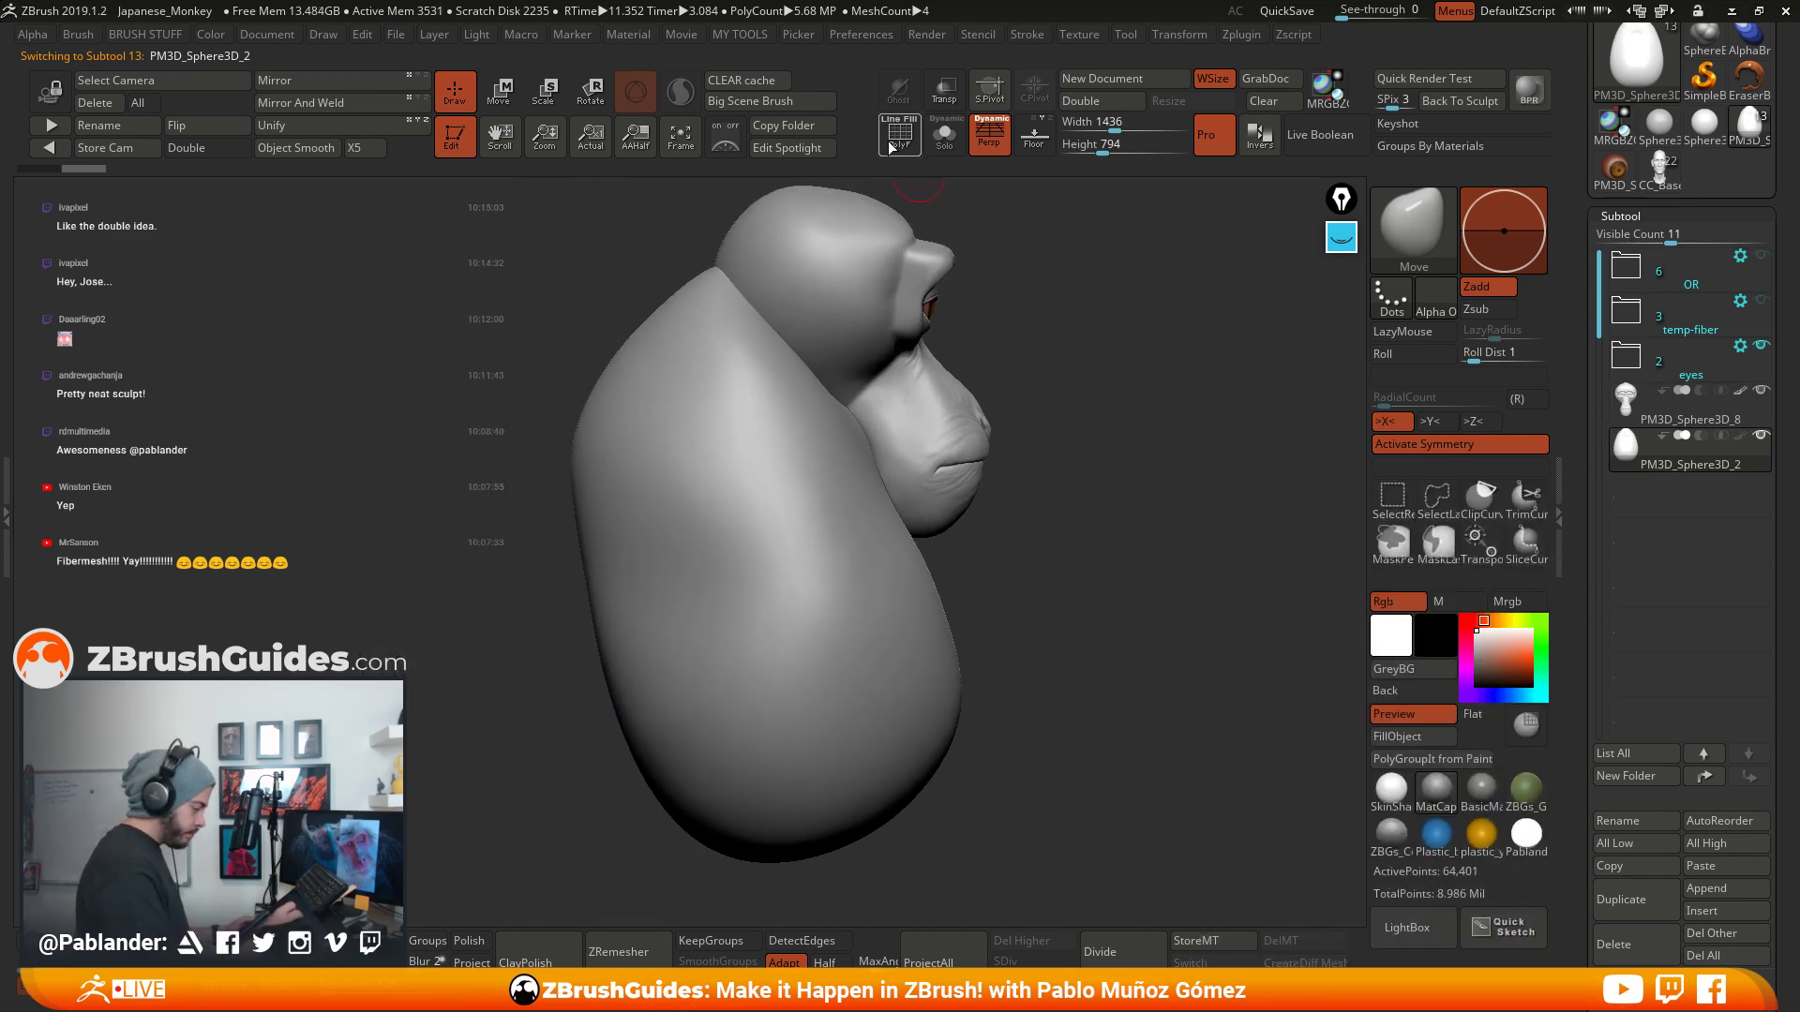
drag(1069, 683, 1349, 596)
- ZRemesh the body with the Half and Legacy (2018) options enabled
drag(1602, 608, 1607, 215)
click(1663, 868)
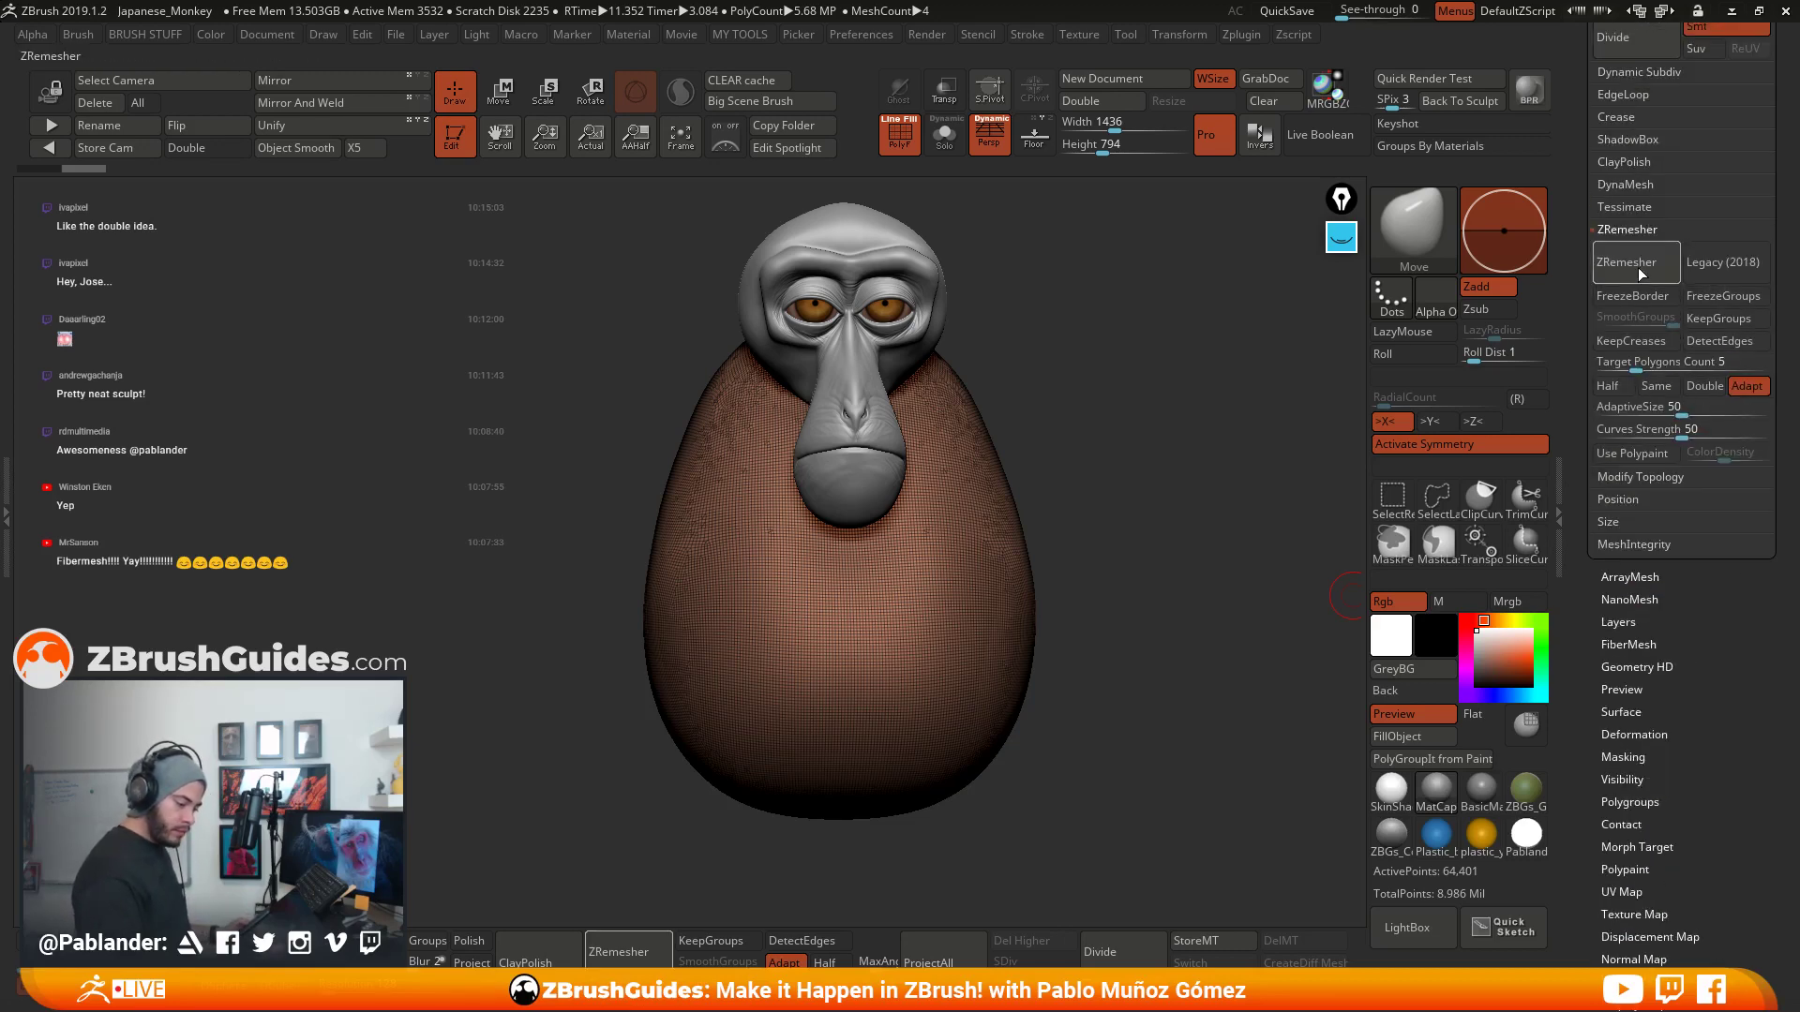
click(1607, 385)
click(1715, 272)
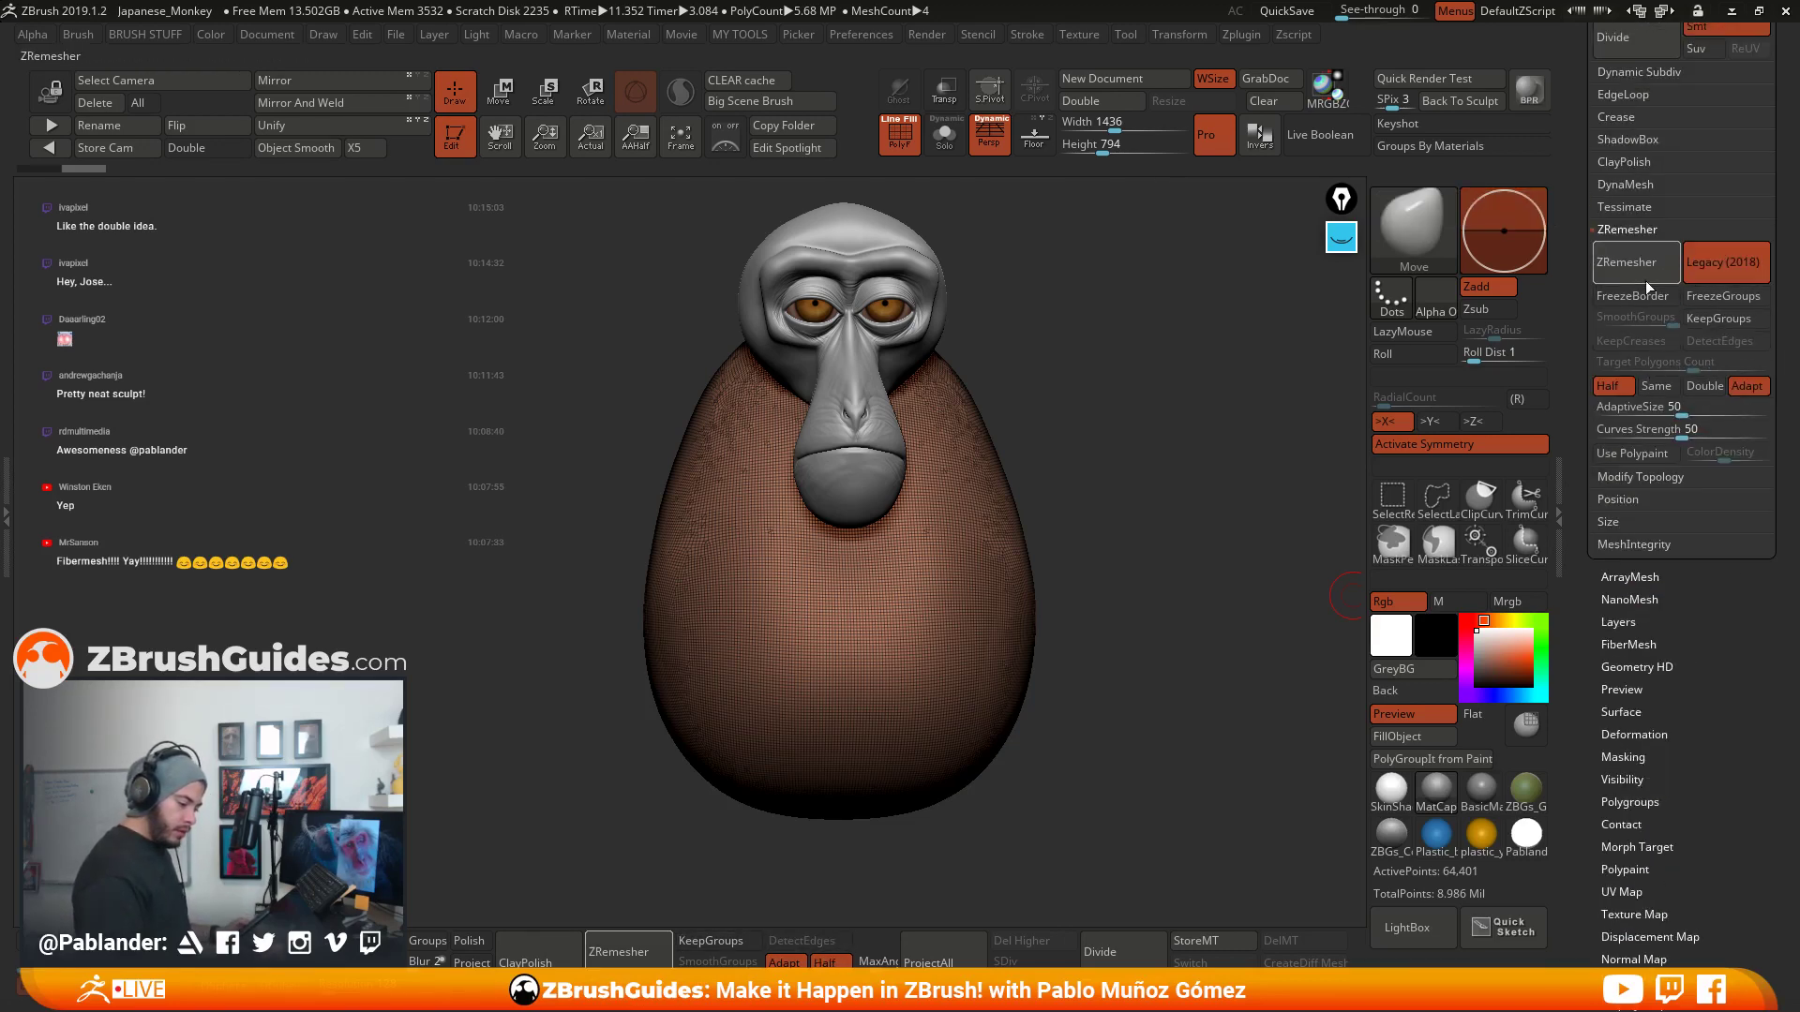
click(1632, 264)
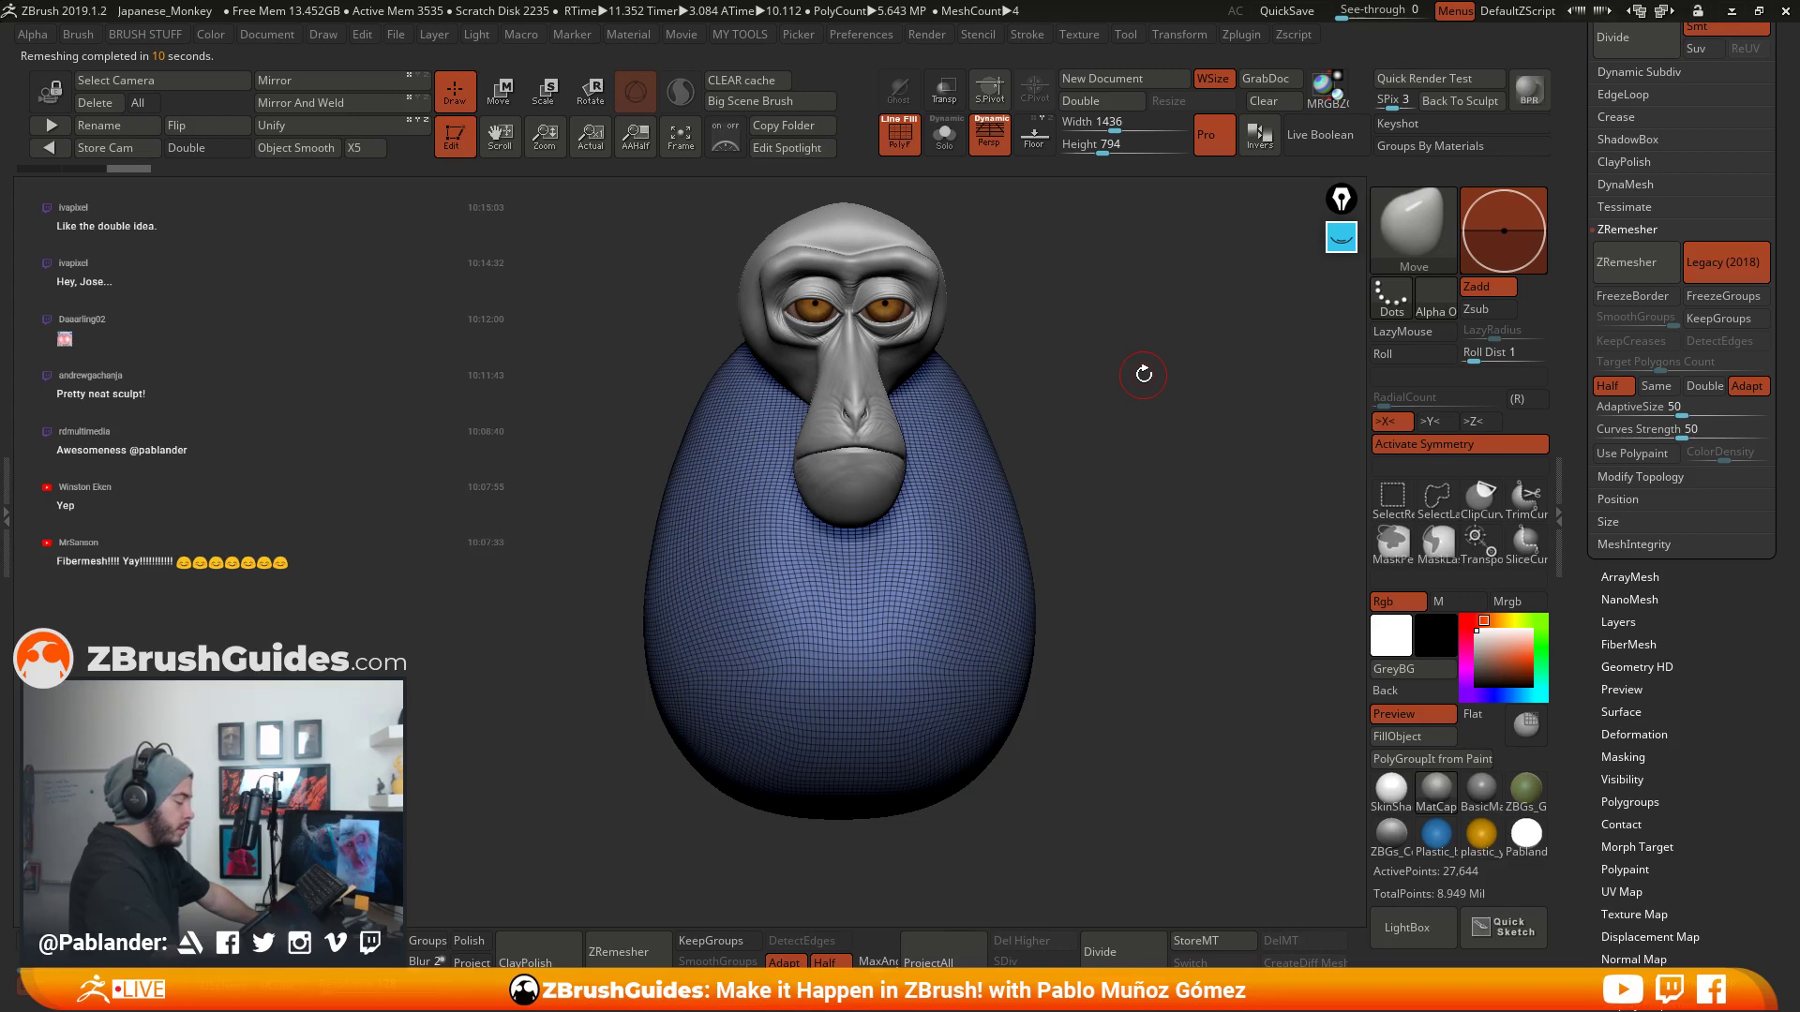
- Run ZRemesher at Half on the body four more times to reduce it to a coarse quad mesh
drag(1120, 393, 1140, 409)
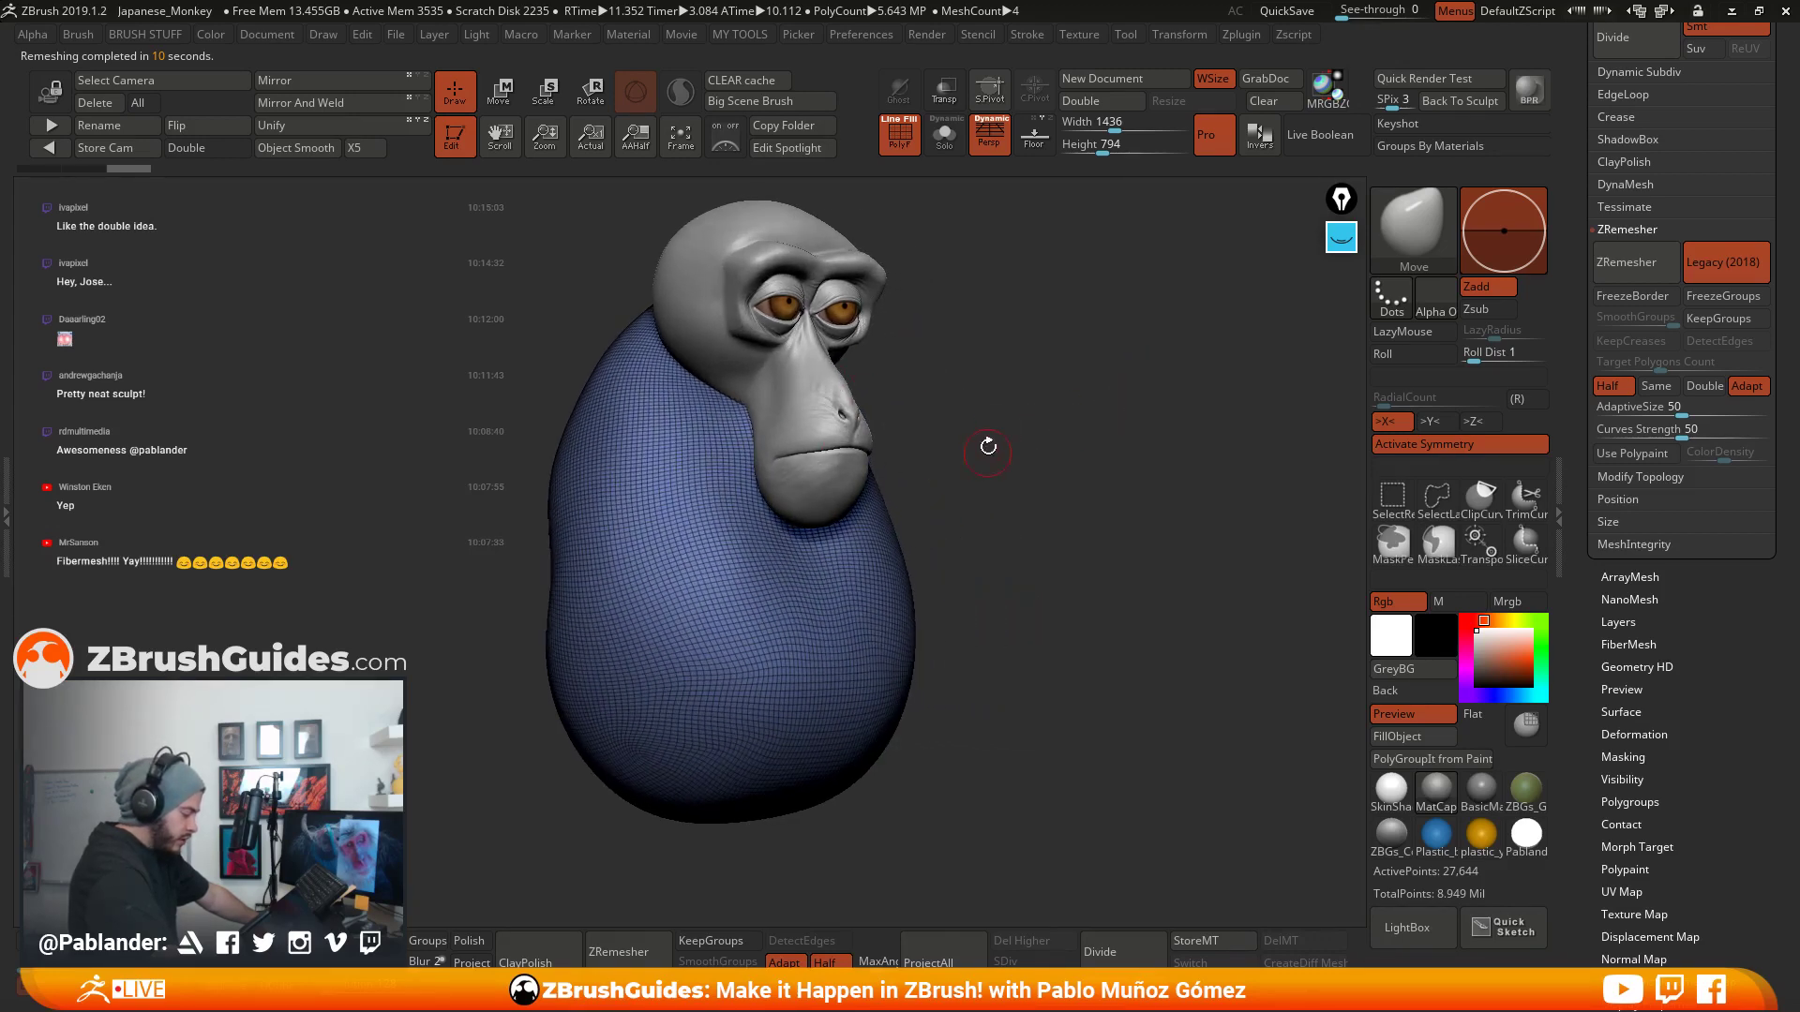
click(1652, 277)
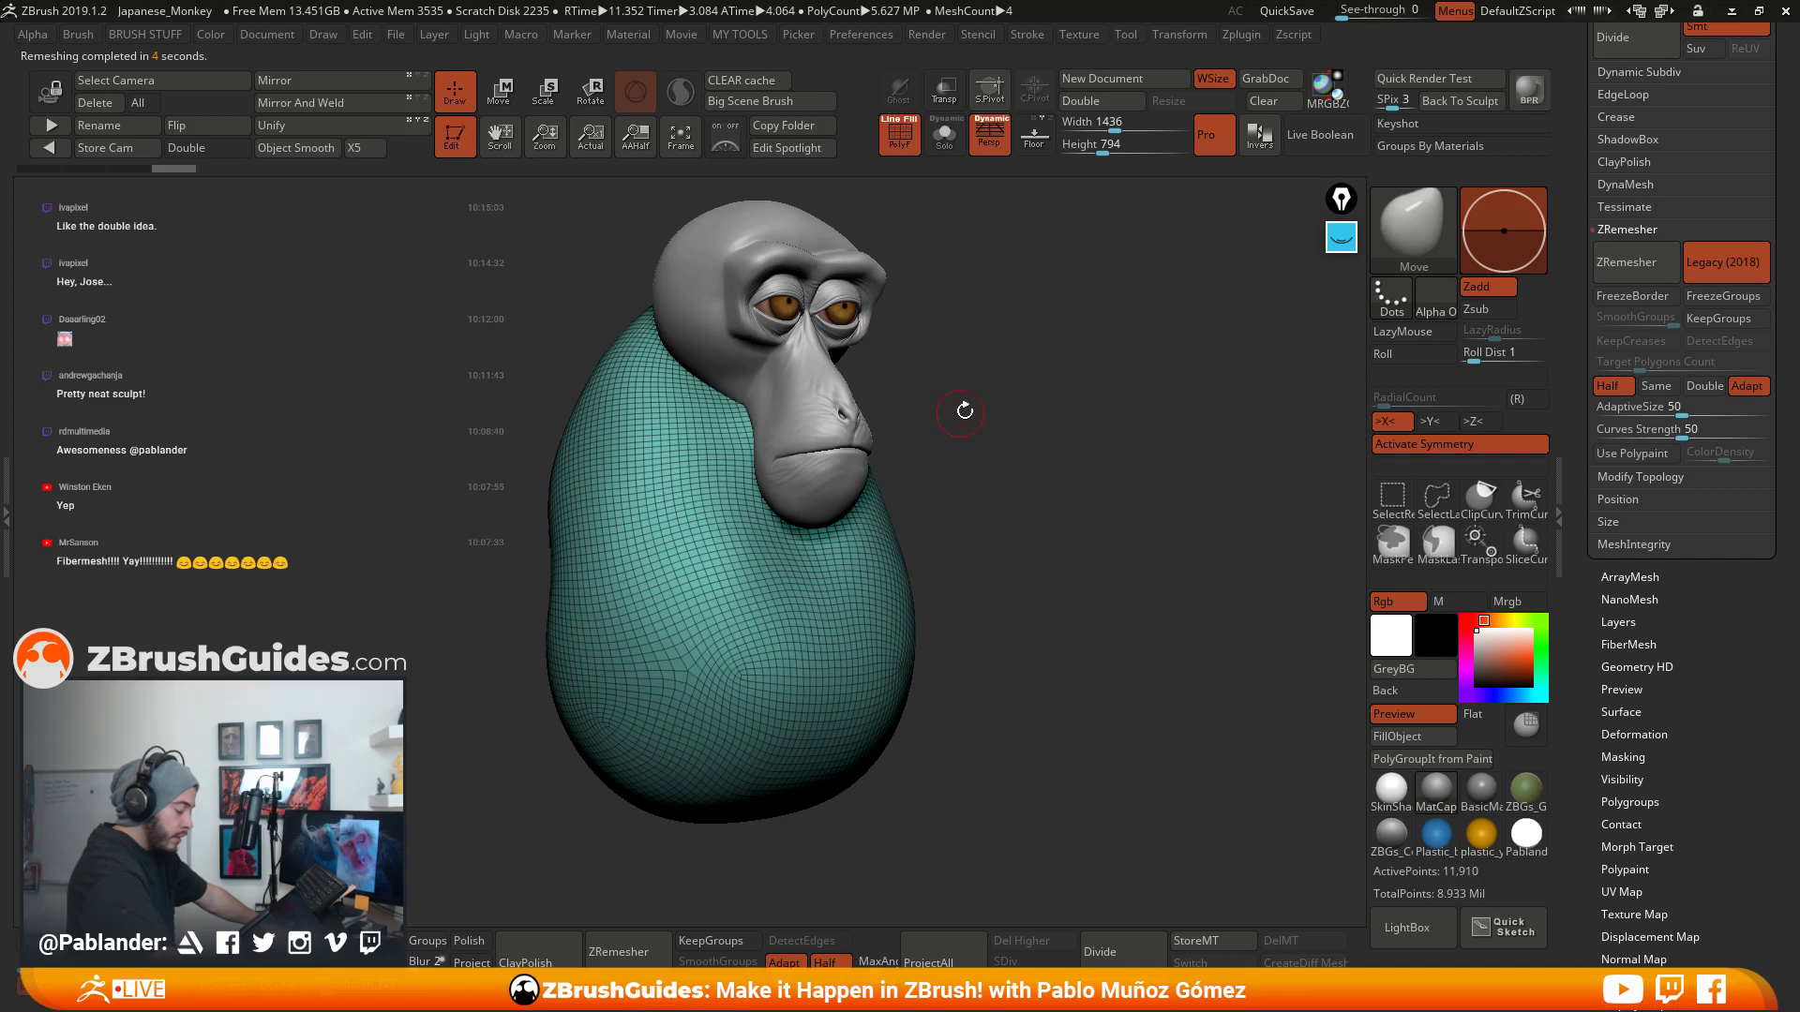
click(1636, 261)
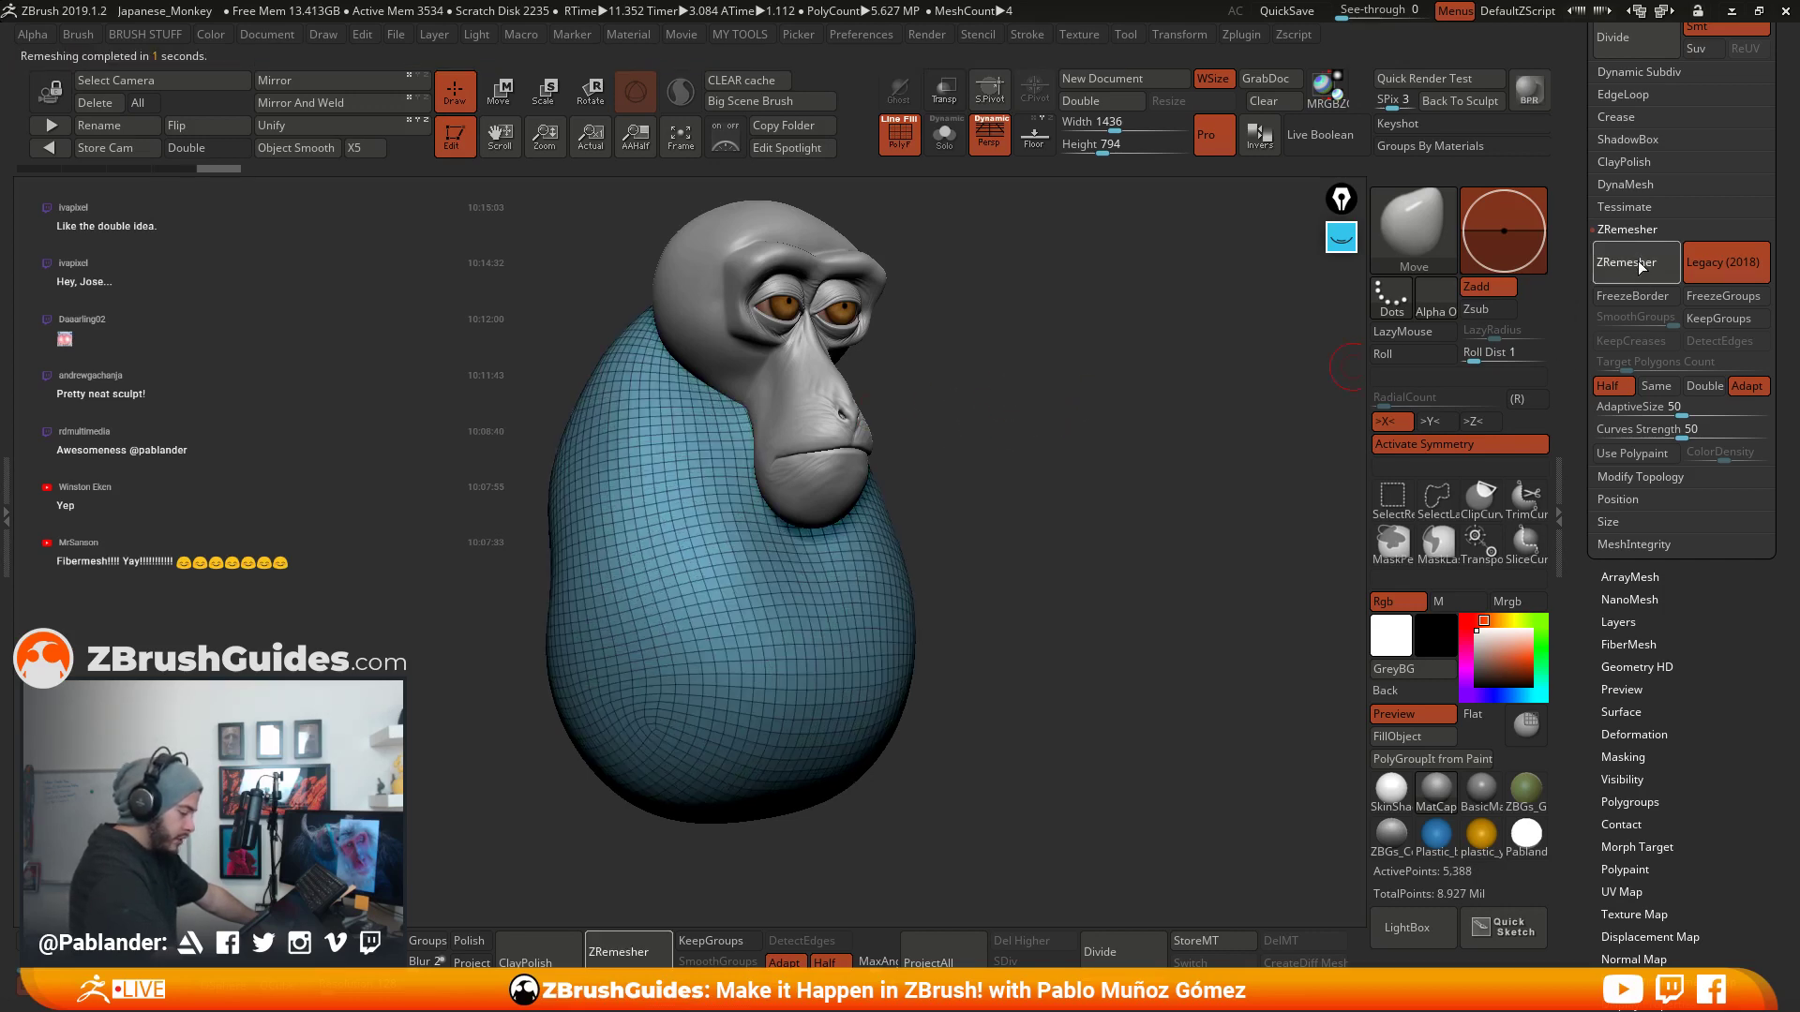
click(1639, 261)
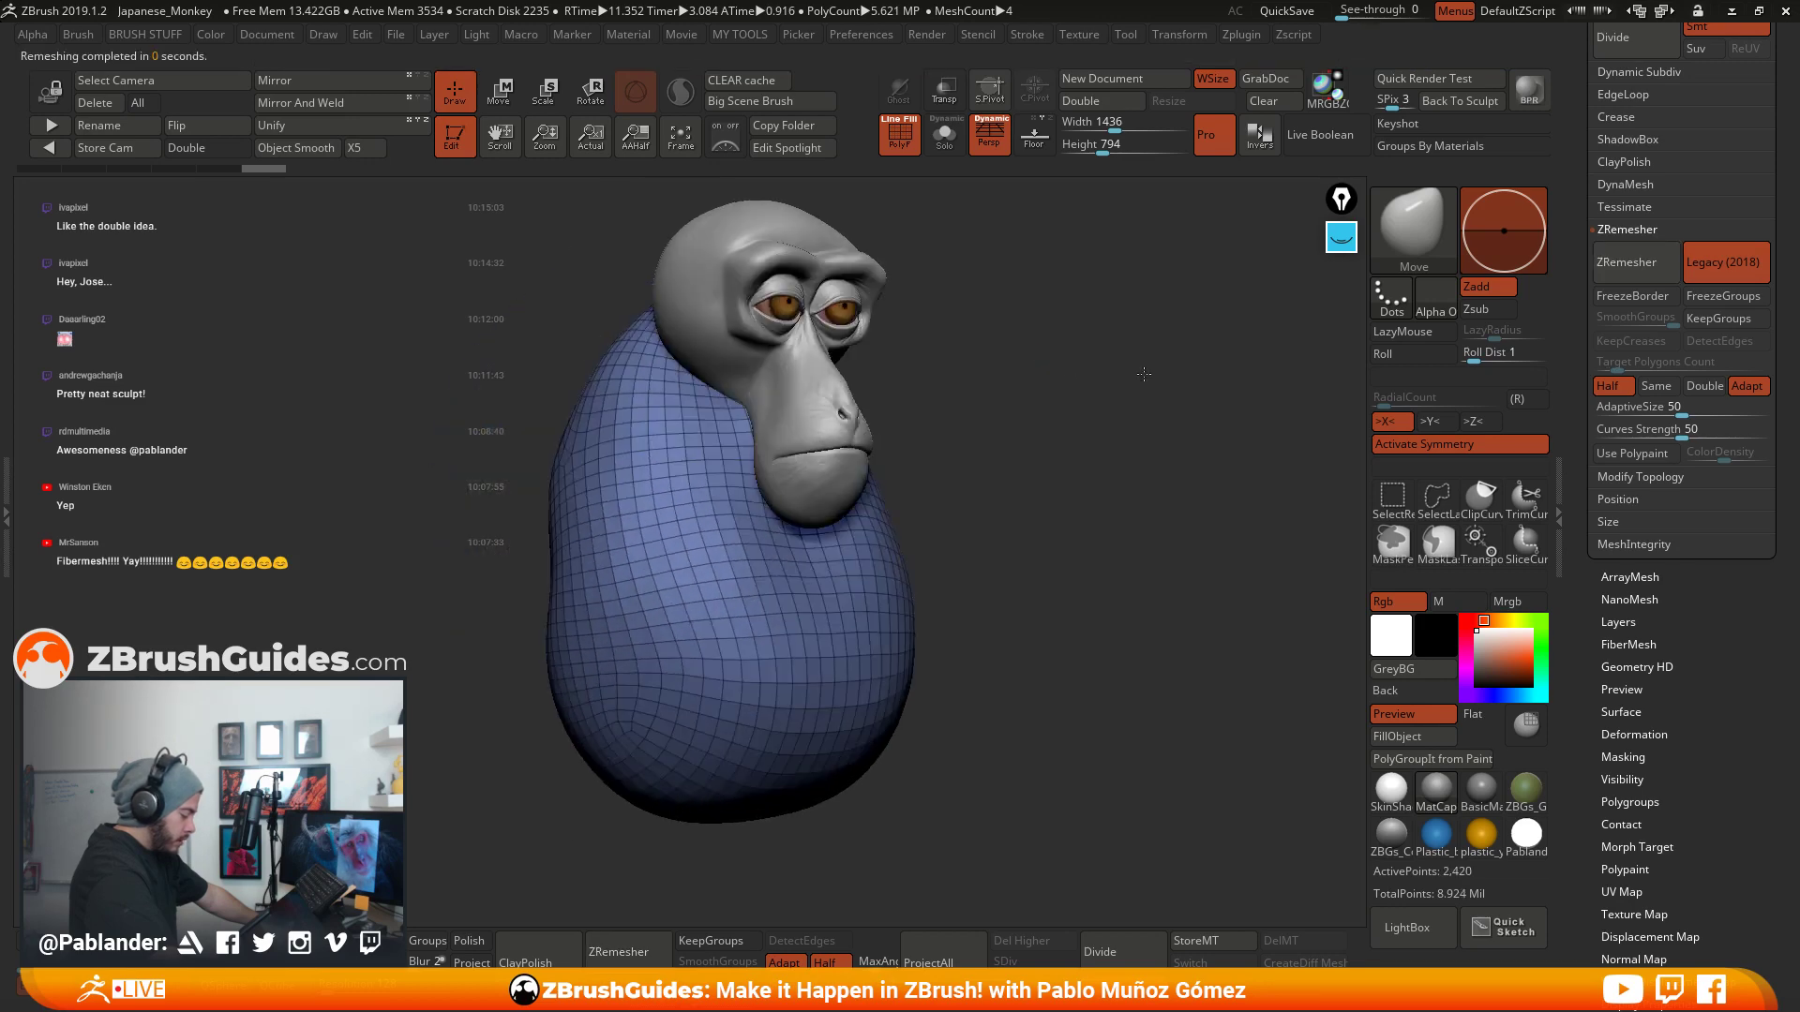
mouse_move(1040, 425)
mouse_down()
mouse_move(1125, 424)
mouse_move(1022, 436)
mouse_move(1132, 418)
mouse_move(1072, 436)
mouse_up()
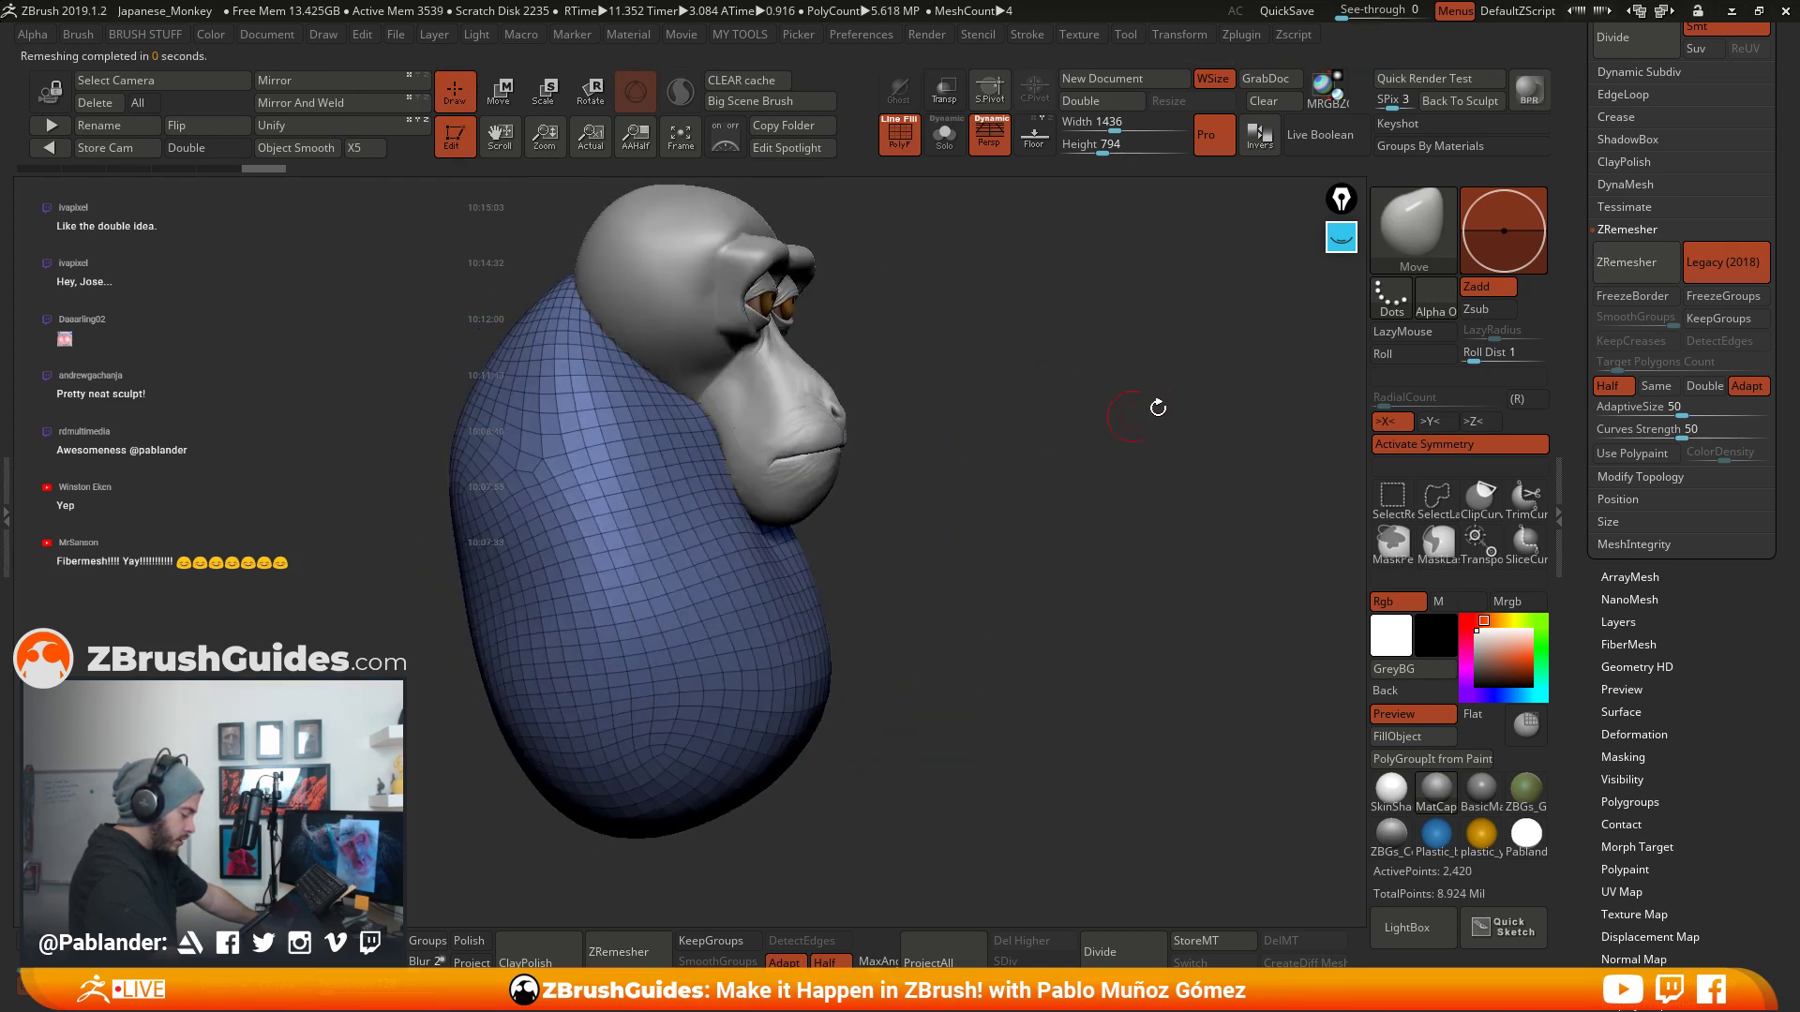
click(1618, 272)
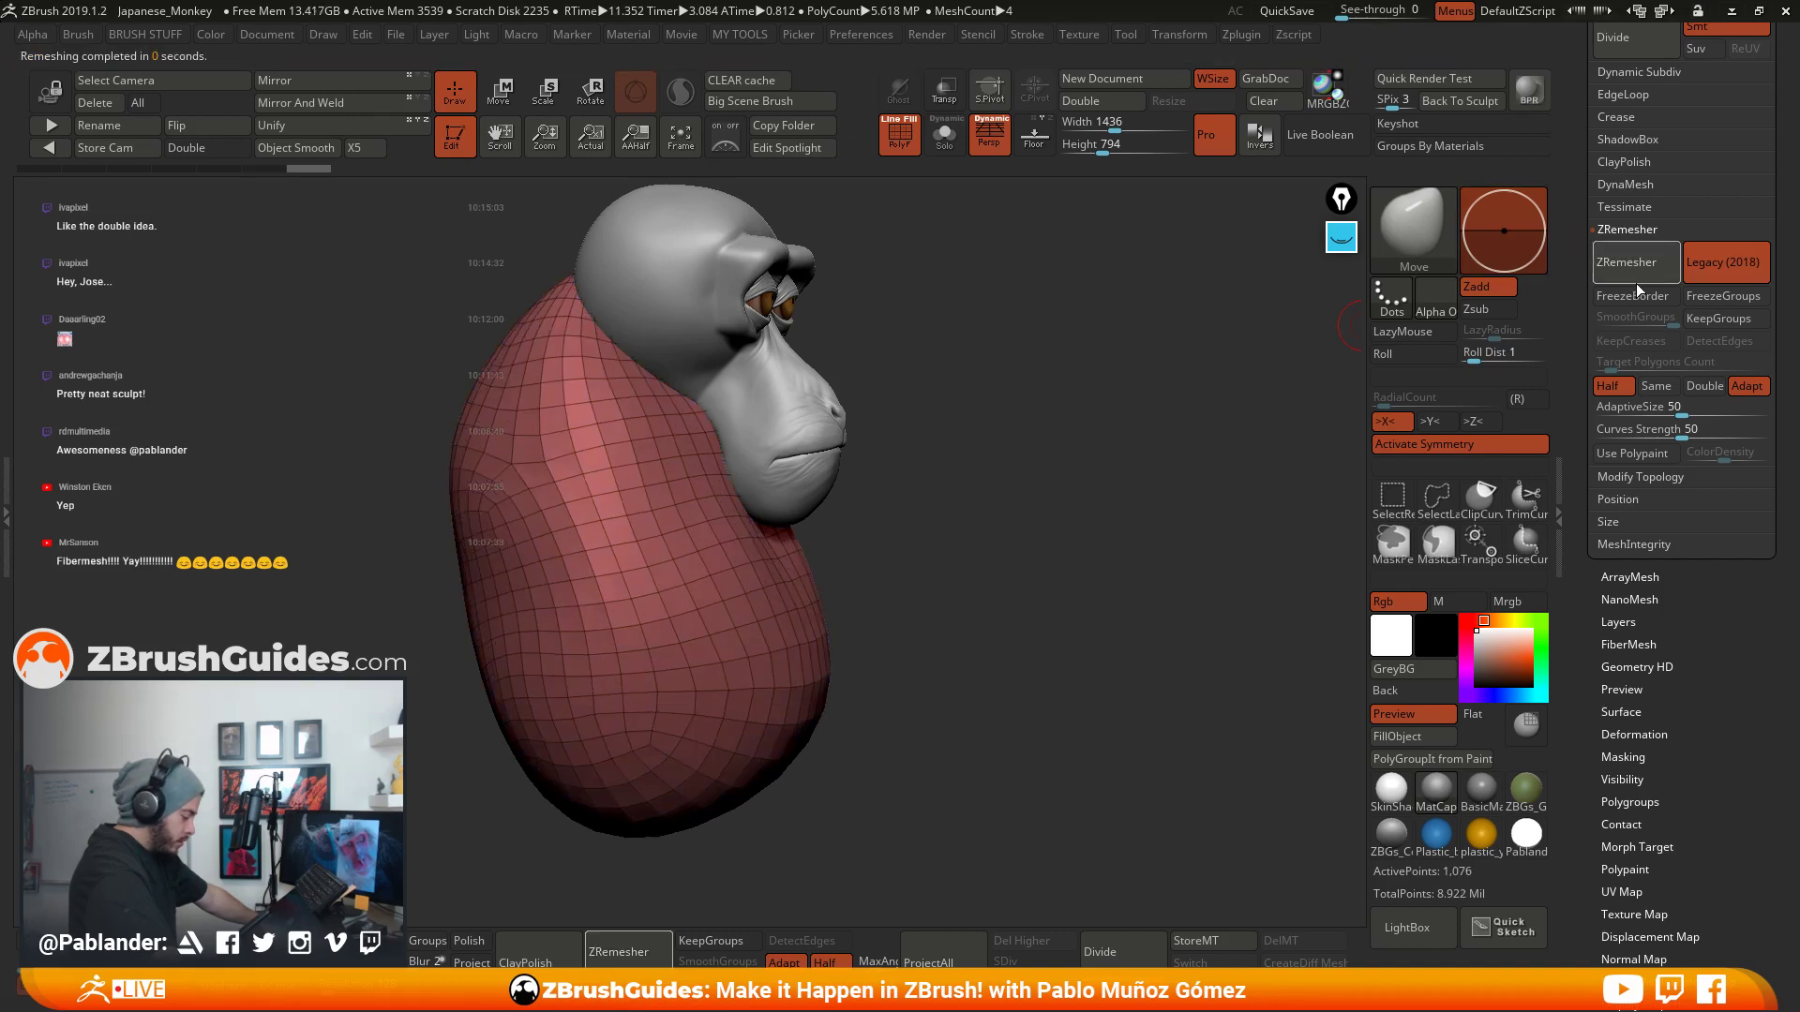
drag(1061, 451, 1185, 444)
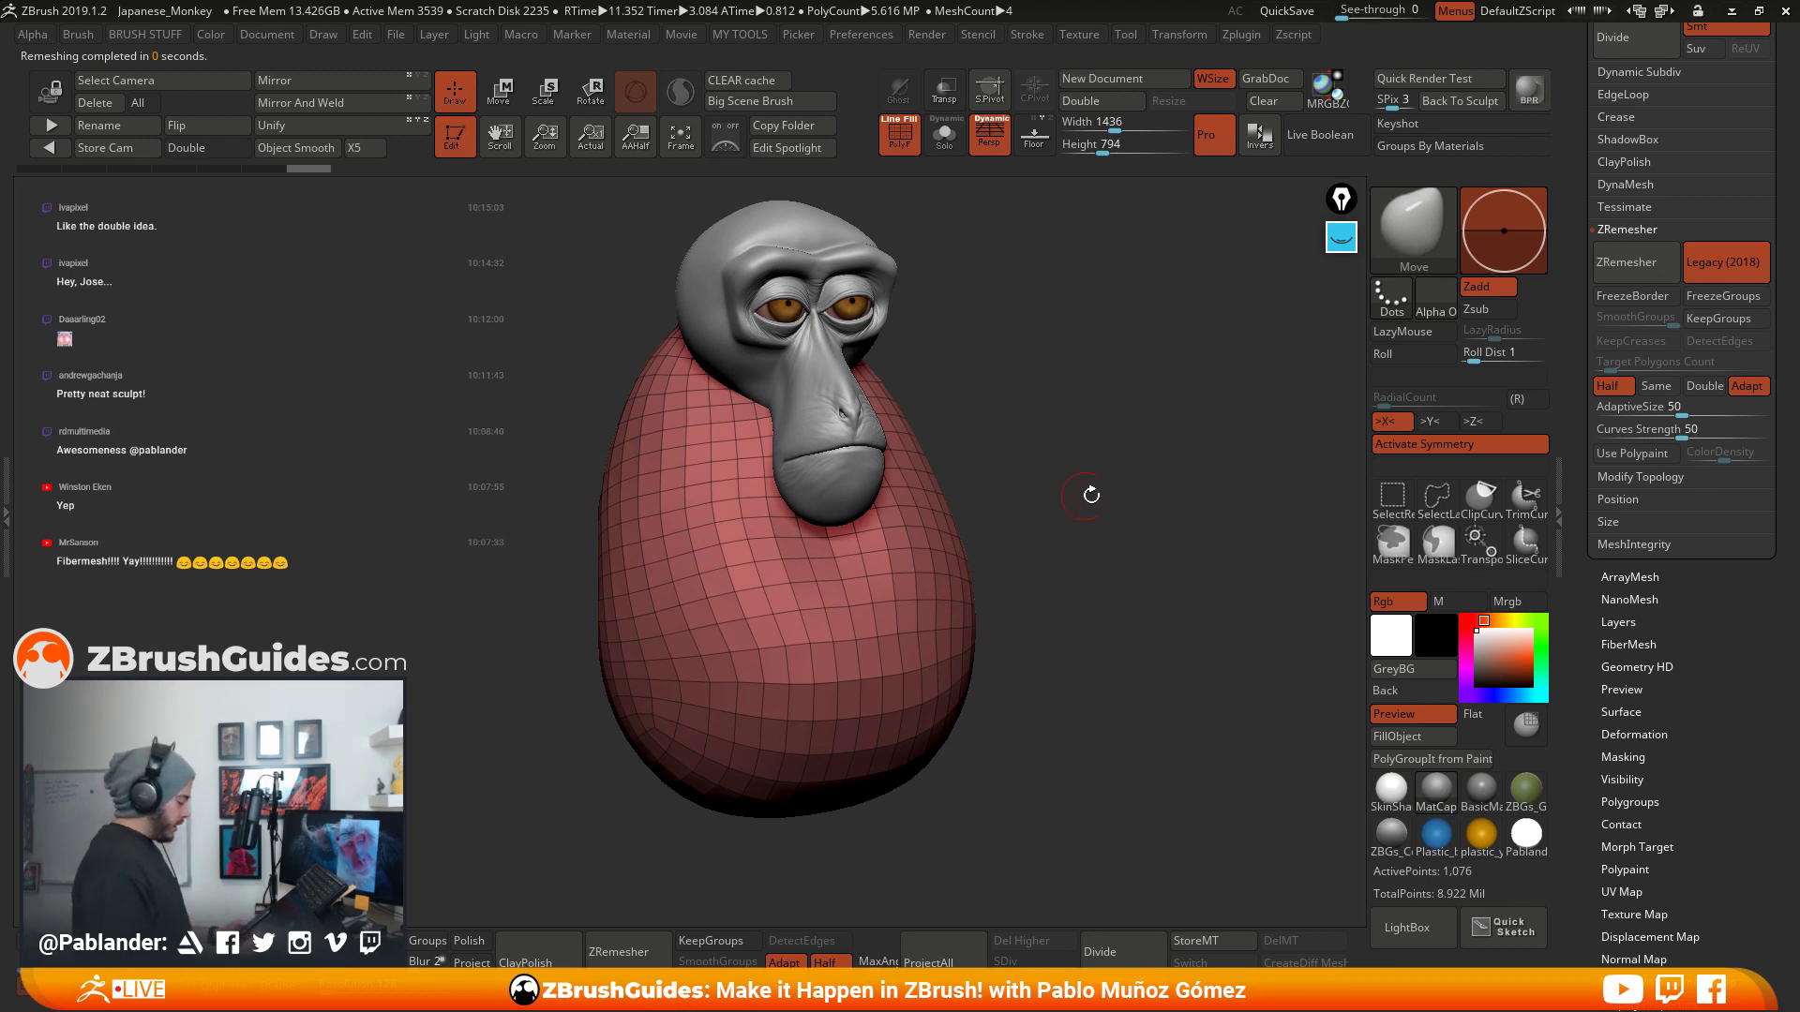
drag(1091, 495, 1066, 584)
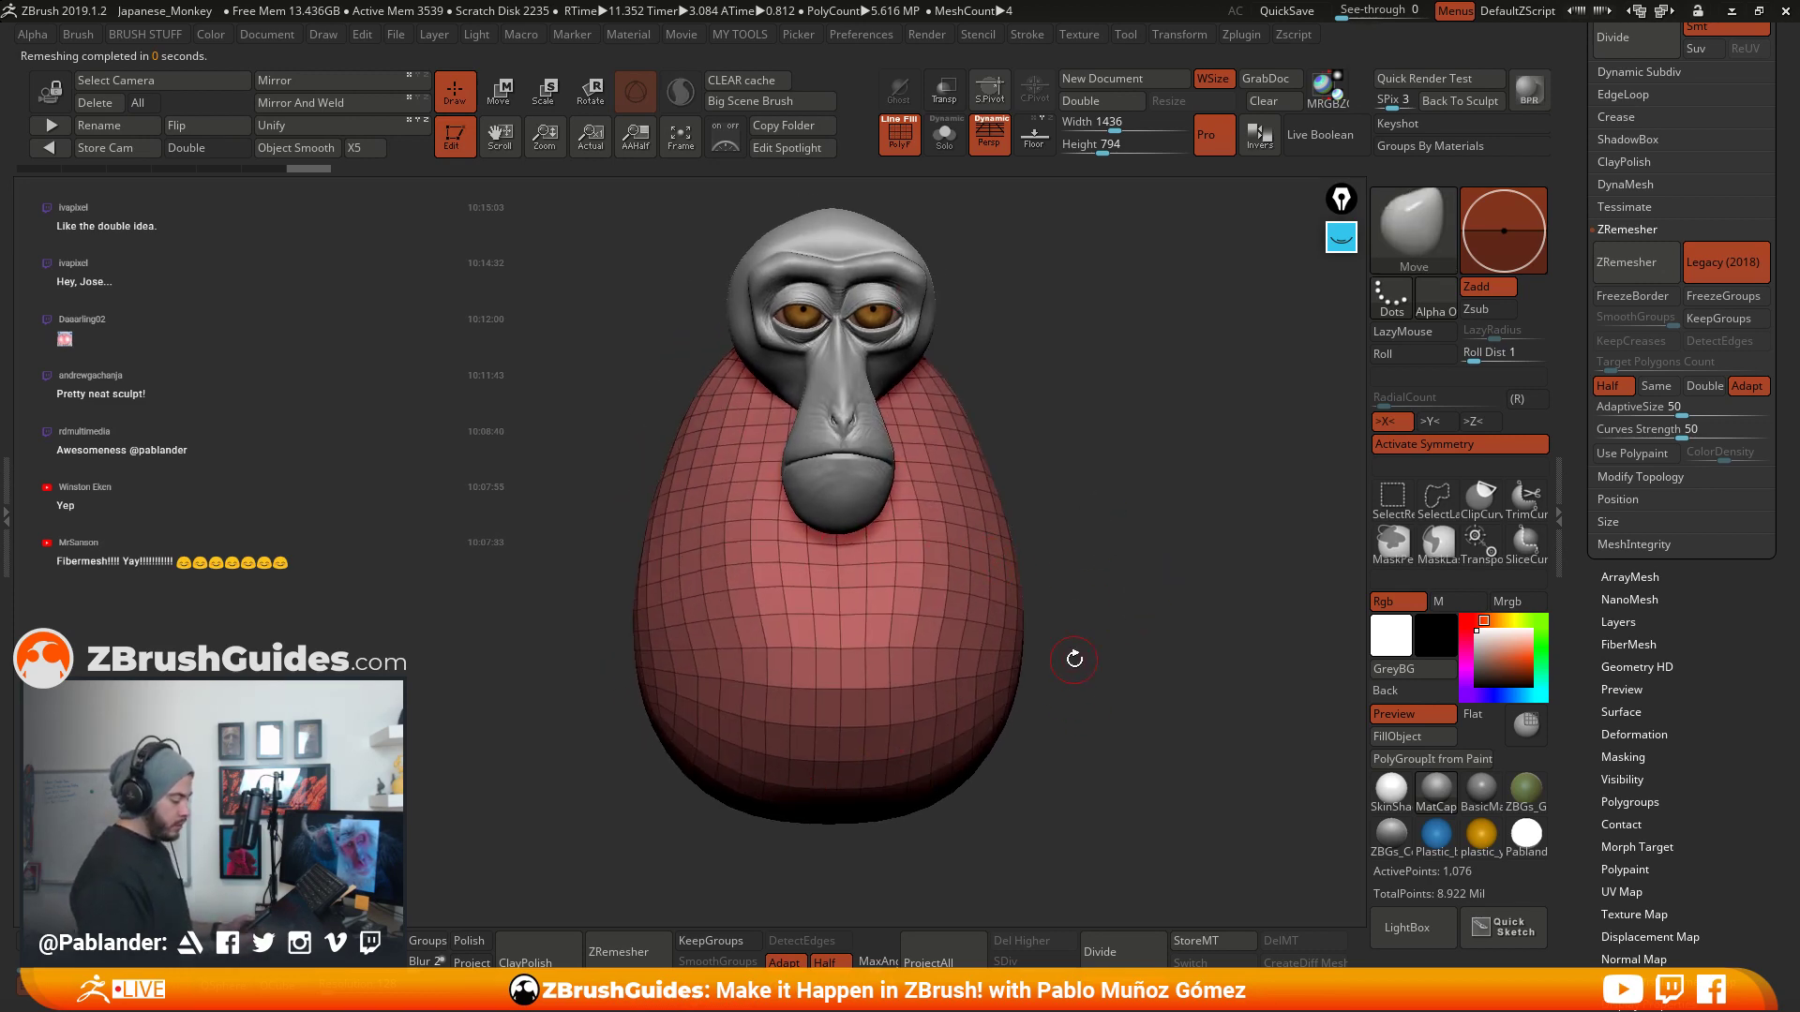
- Return to the subtool list and reduce its Visible Count to 7
scroll(1609, 402, up, 6)
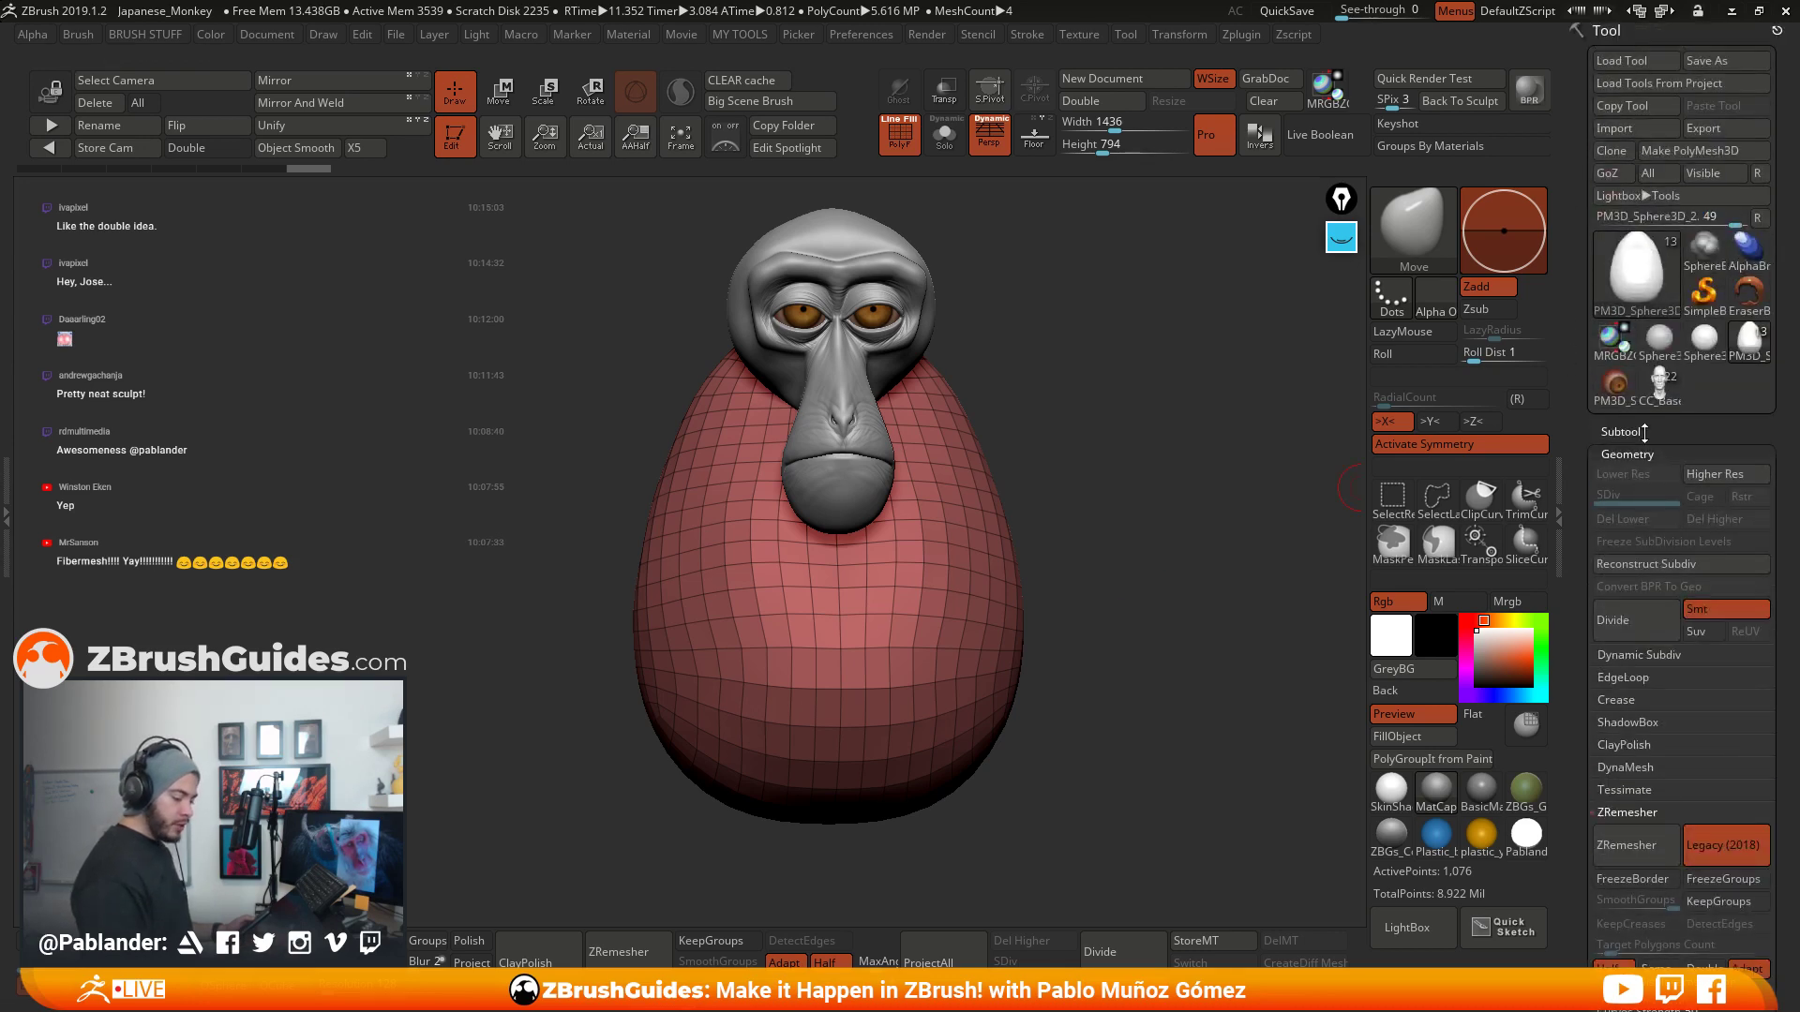
click(1644, 431)
alt+drag(1142, 583, 1097, 599)
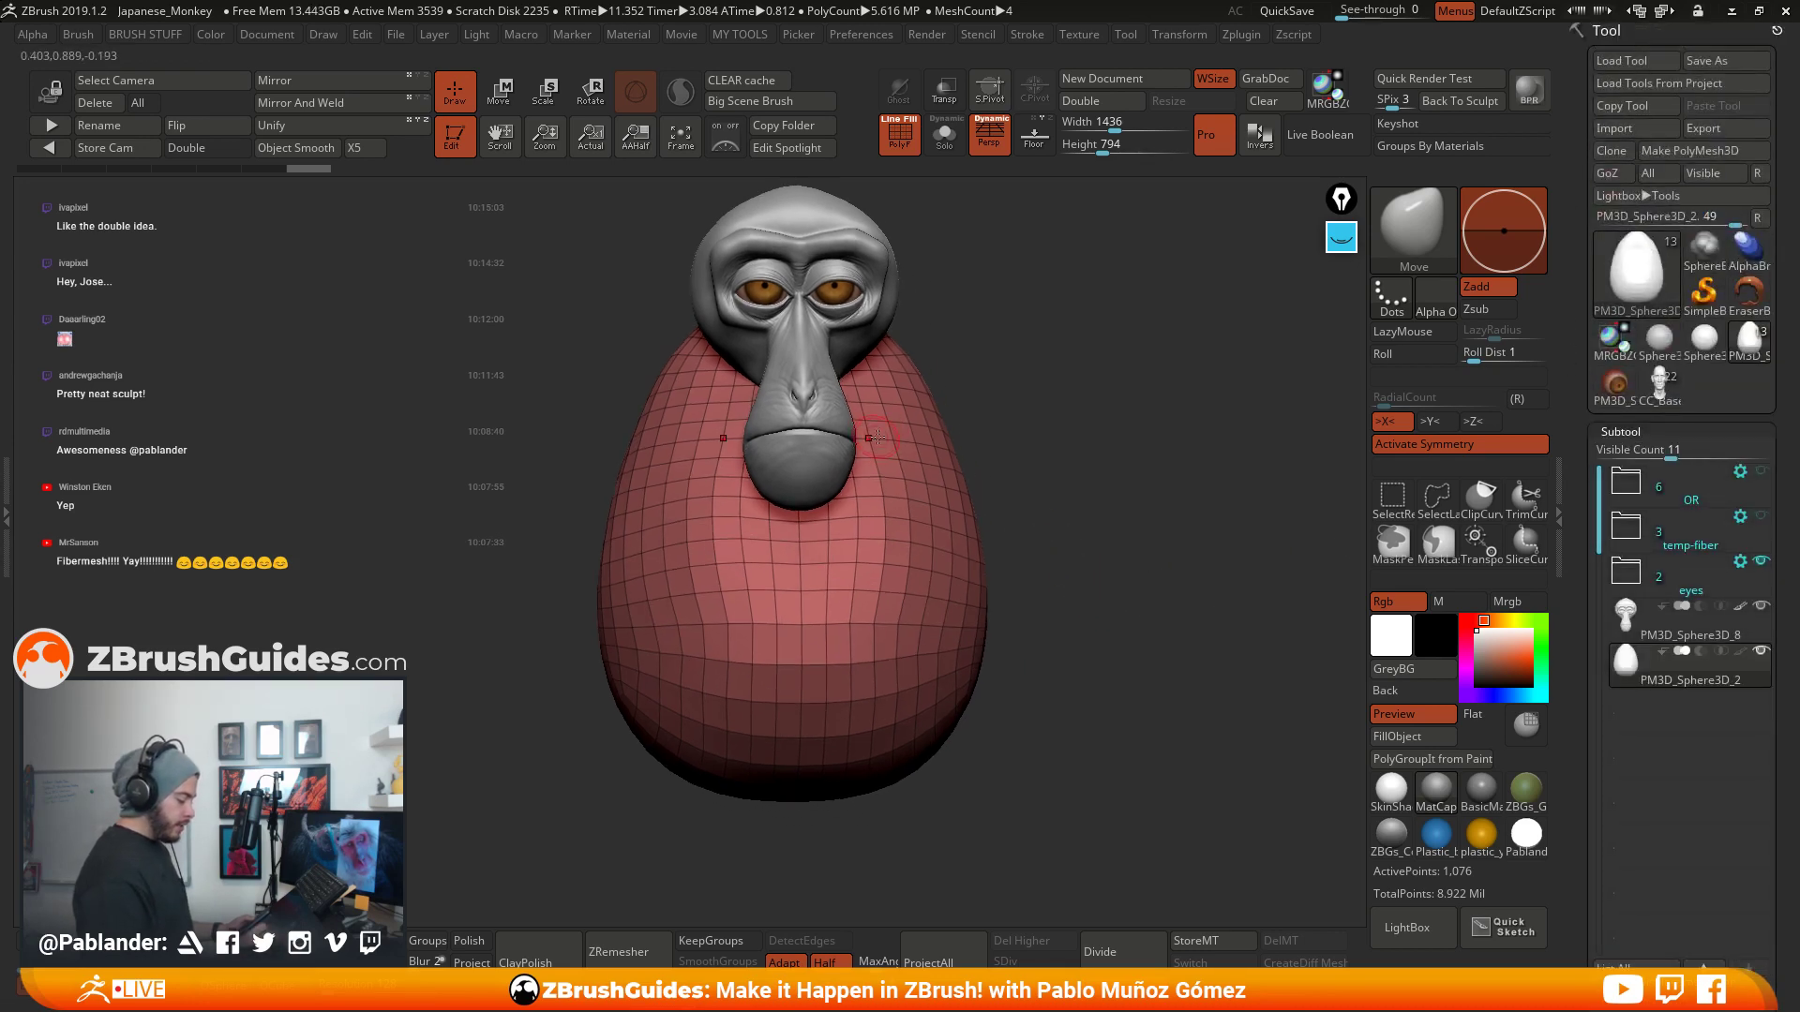
mouse_move(1094, 496)
mouse_down()
mouse_move(910, 497)
mouse_move(900, 468)
mouse_move(1018, 488)
mouse_move(1120, 459)
mouse_move(1149, 475)
mouse_move(1129, 514)
mouse_move(962, 546)
mouse_up()
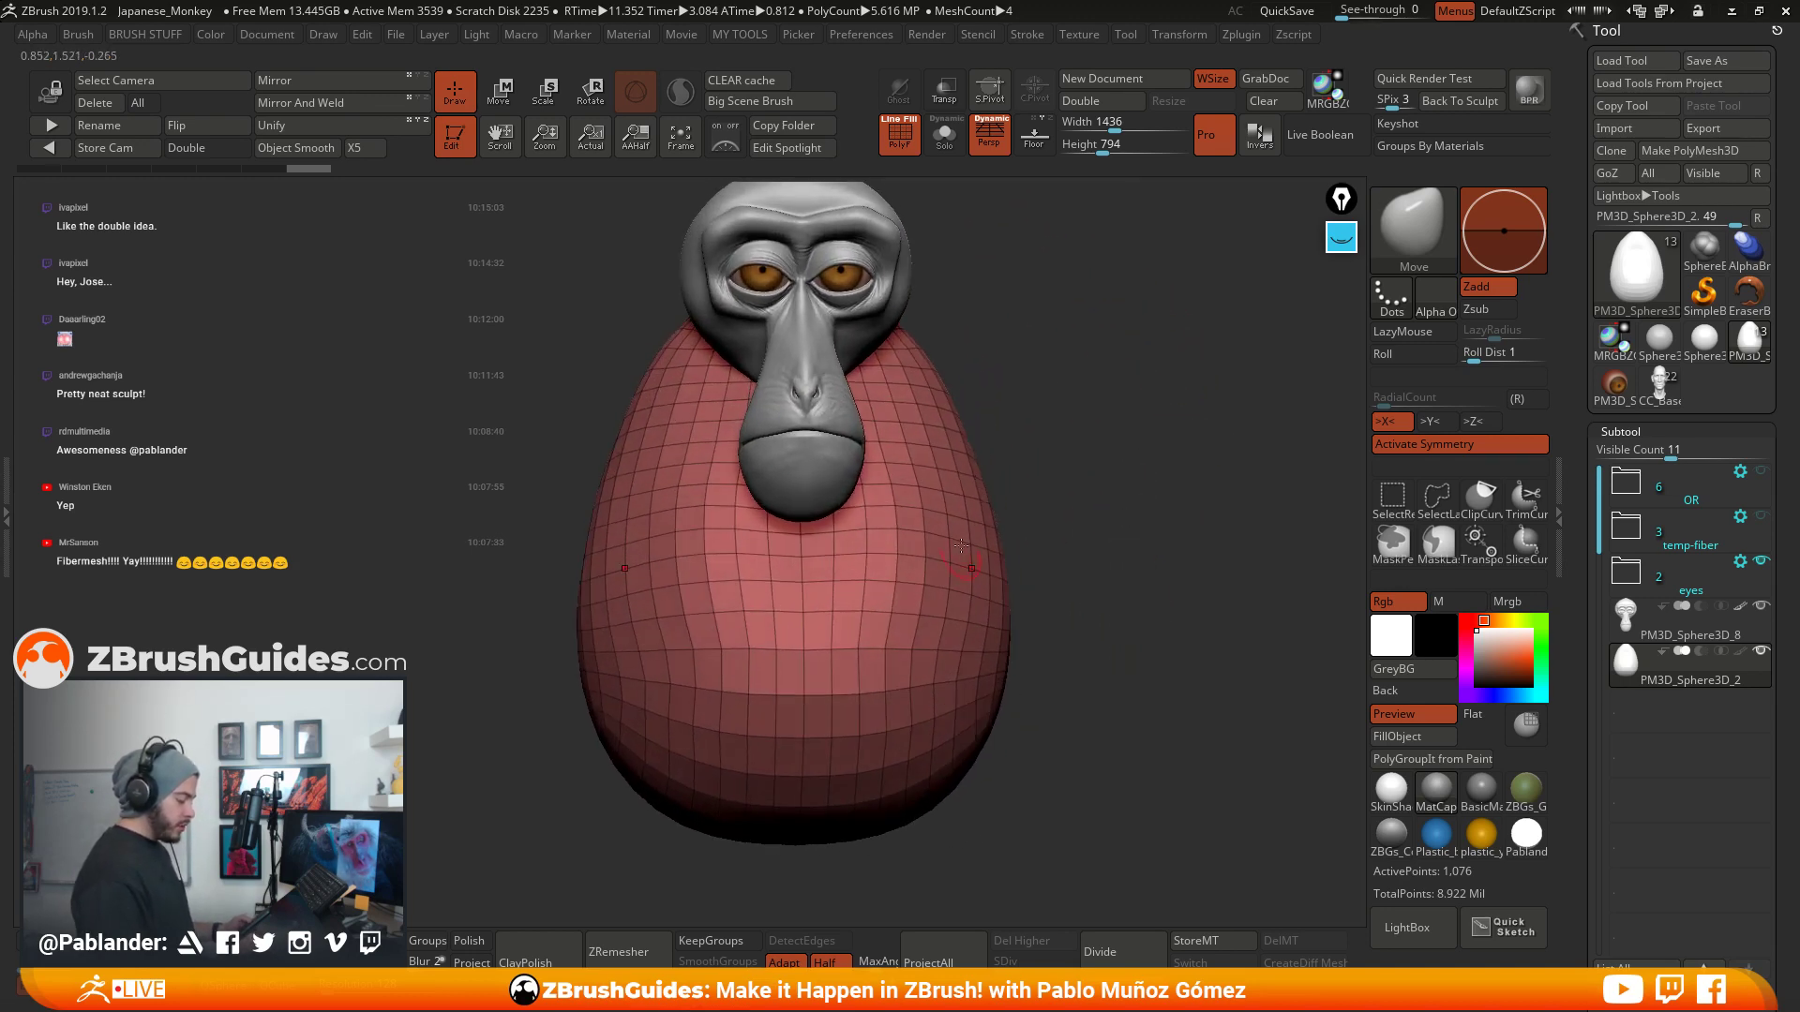
alt+drag(1044, 365, 1047, 441)
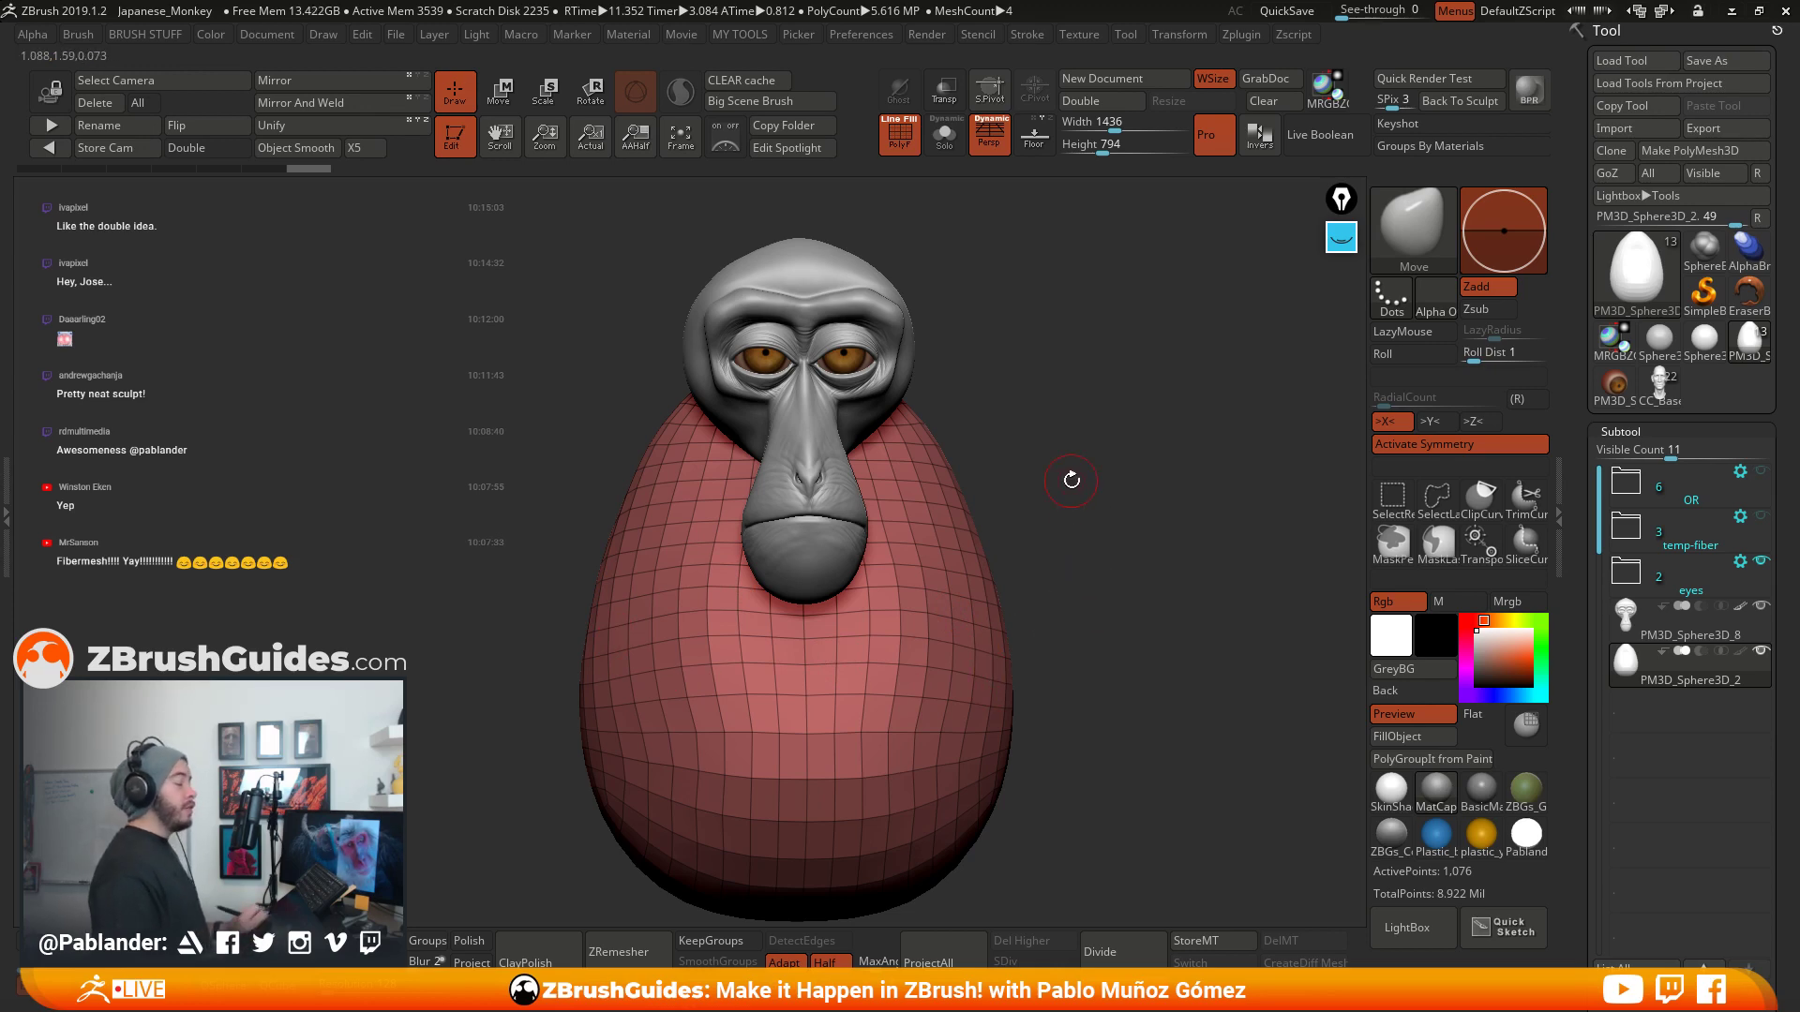
drag(1640, 720, 1655, 415)
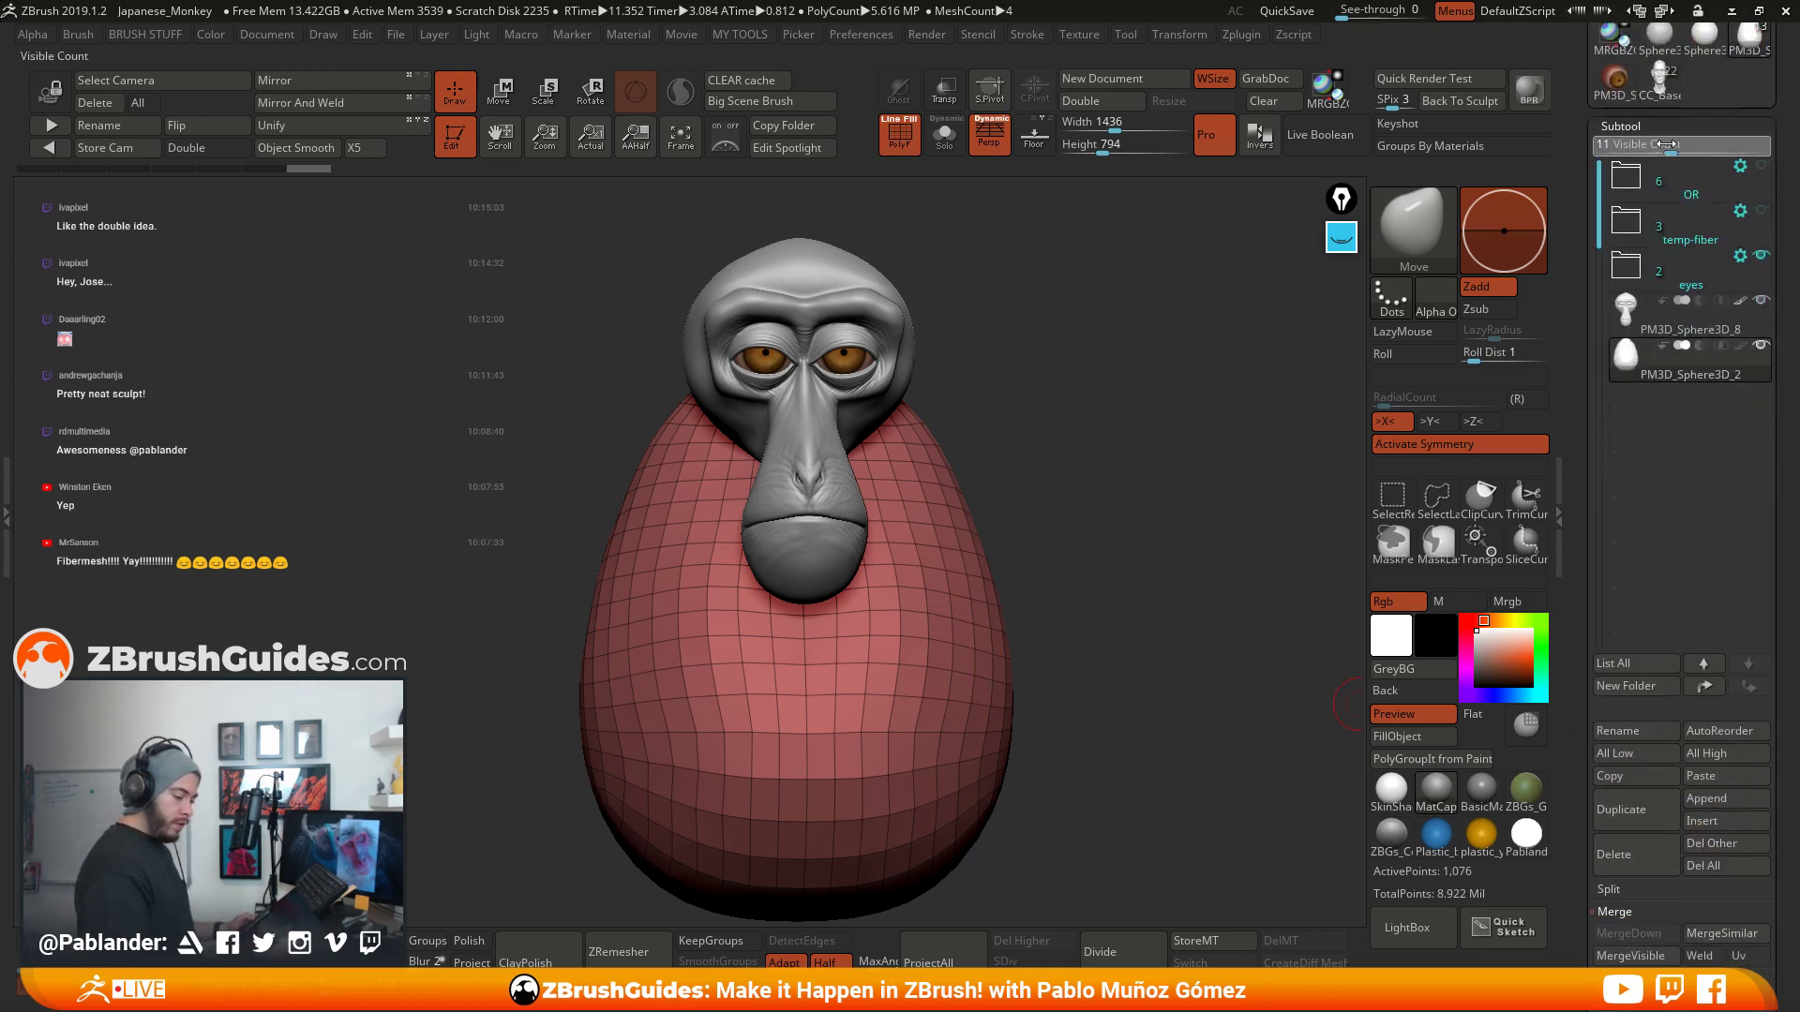
drag(1664, 144, 1635, 144)
- Select the head subtool PM3D_Sphere3D_8, isolate it with Solo, and turn off the polygon wireframe
click(1693, 325)
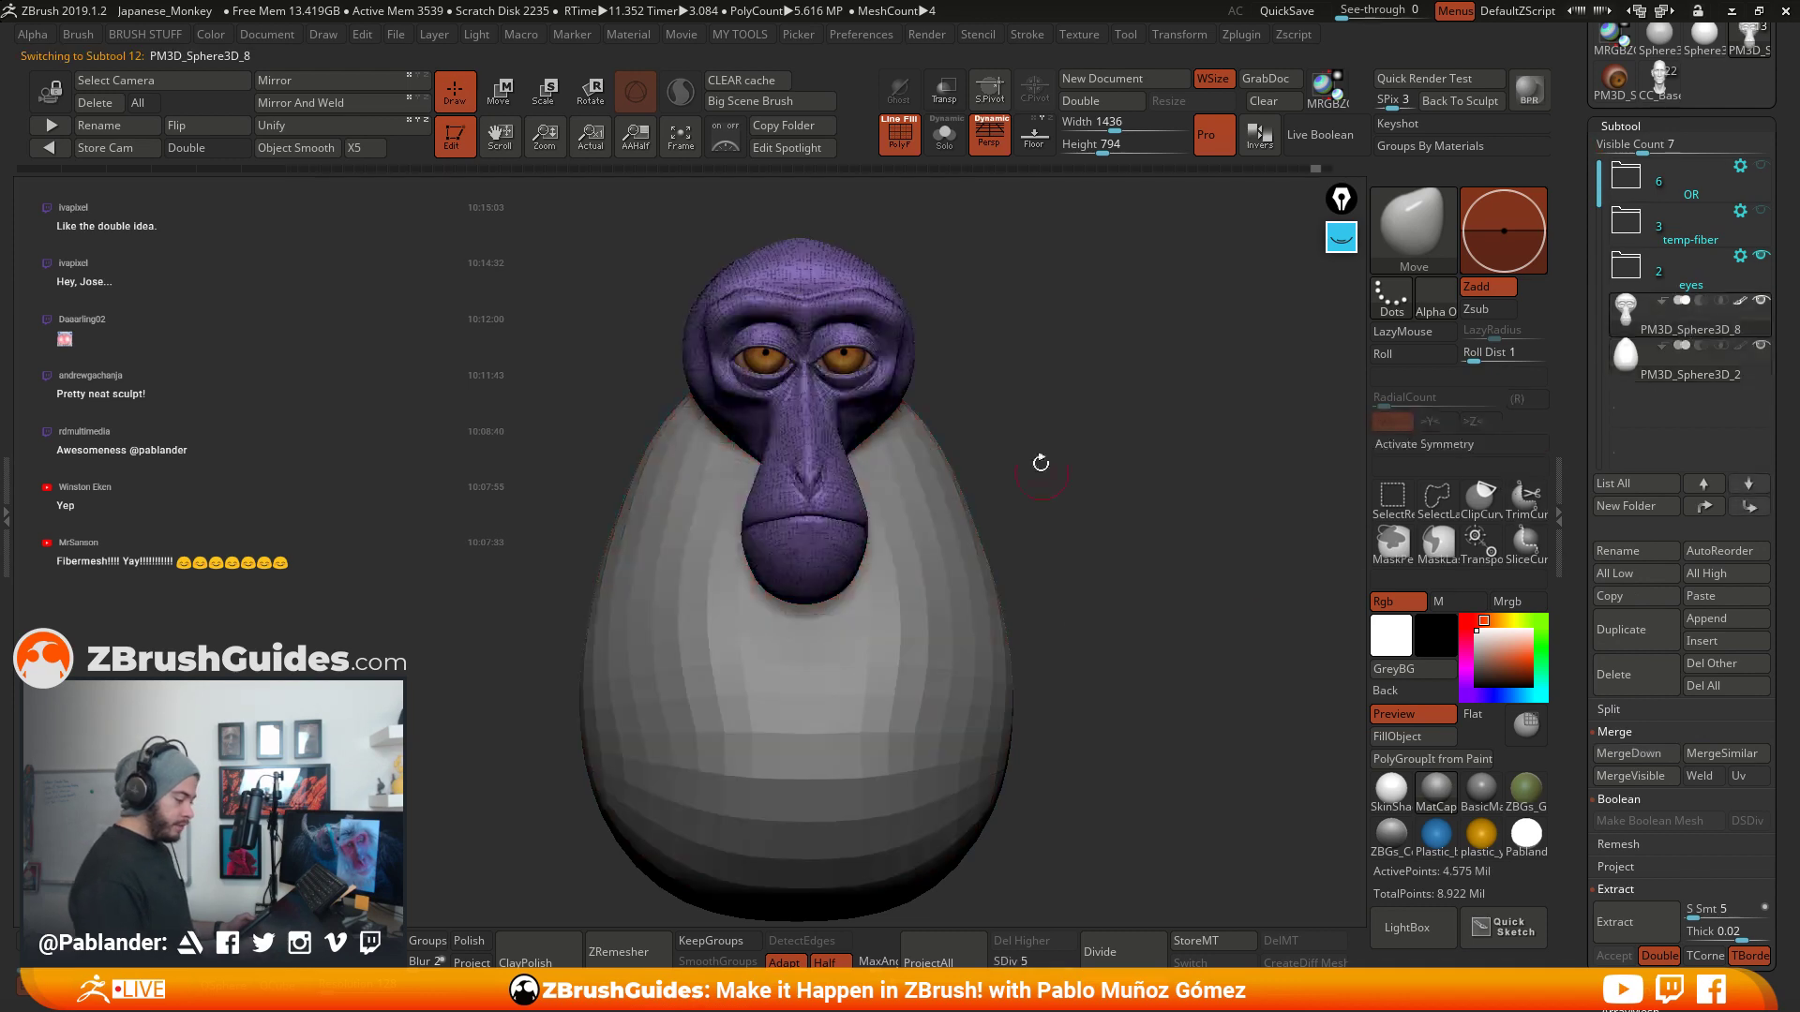
click(947, 143)
click(901, 139)
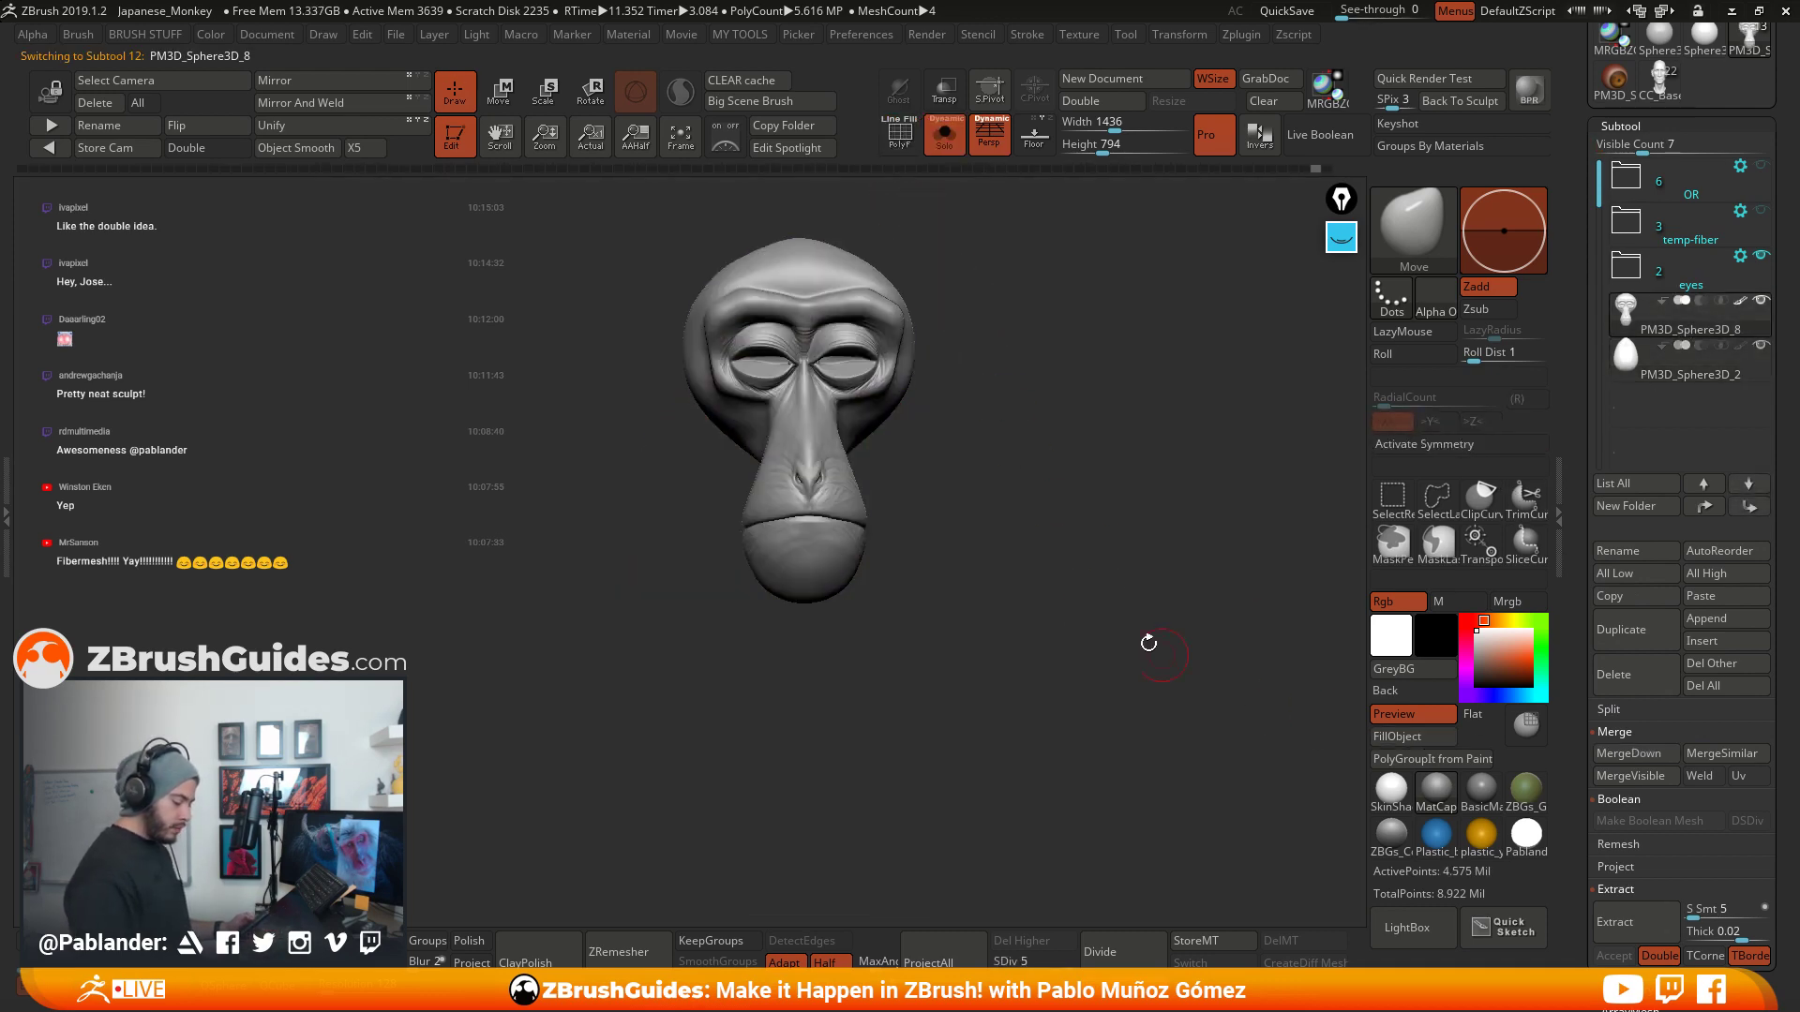
- Inspect the isolated head from the front, both three-quarter sides and in profile
alt+drag(1036, 447, 1076, 523)
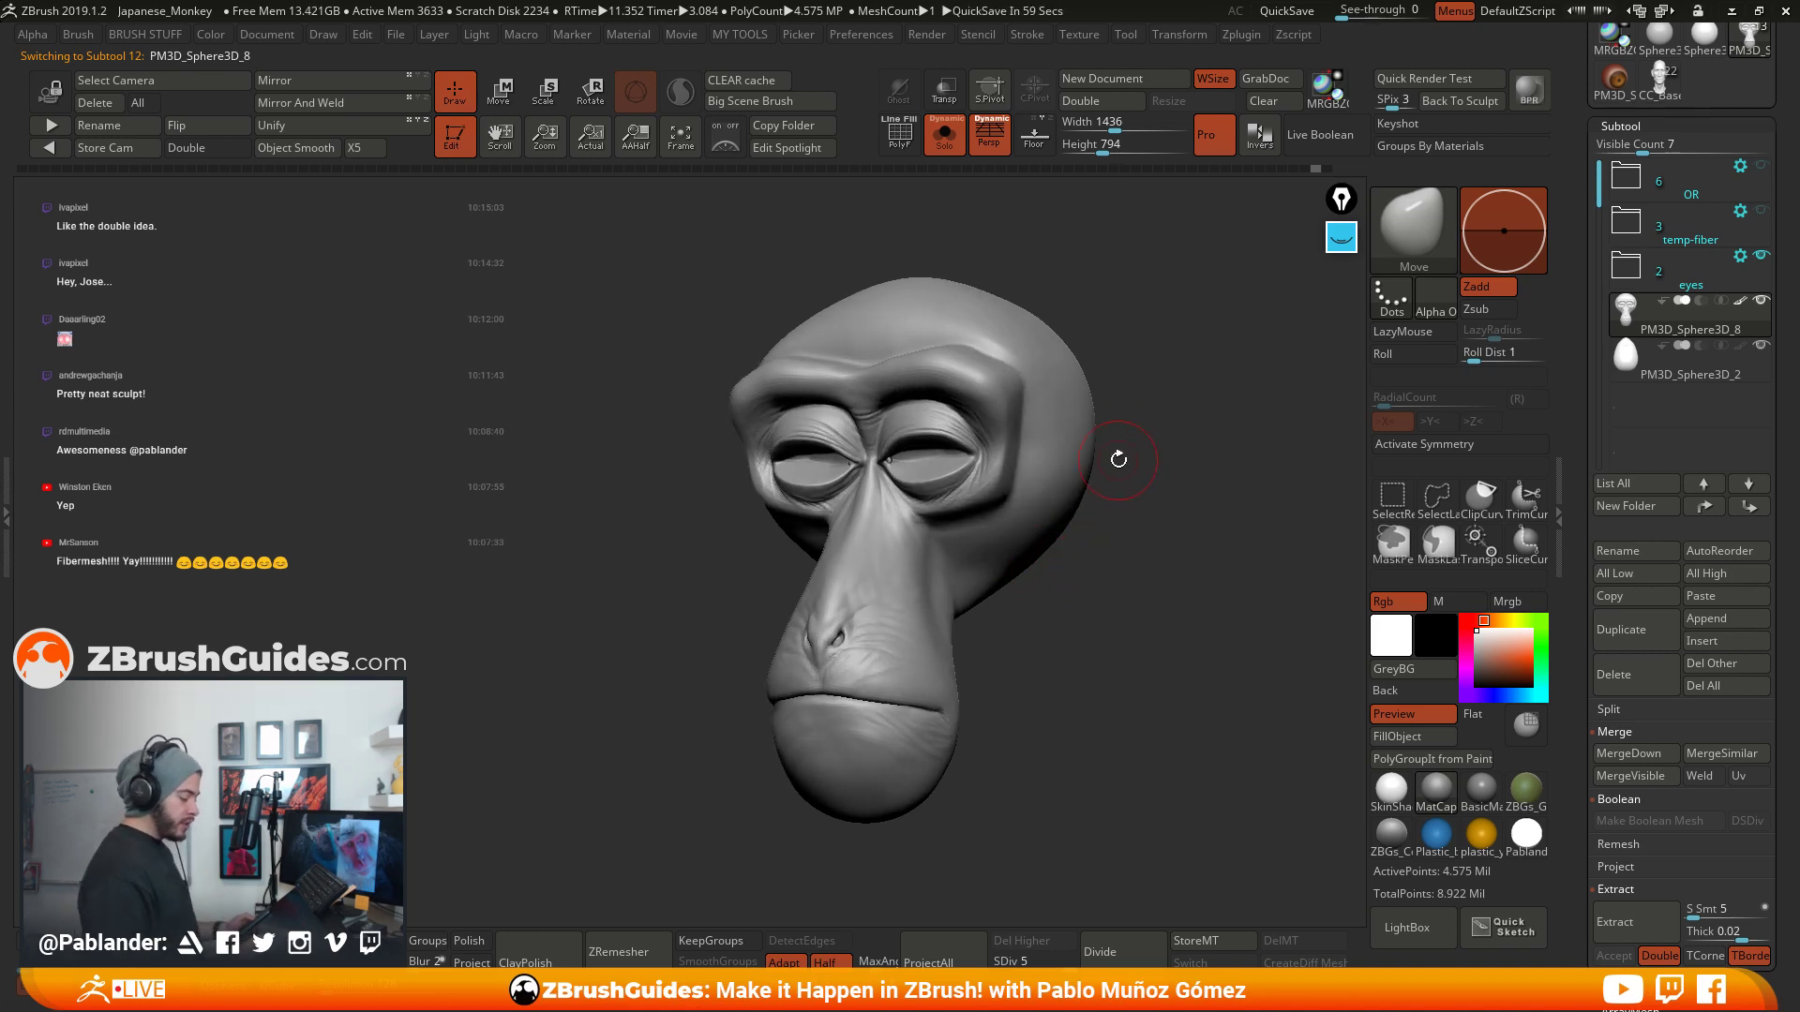
mouse_move(1118, 459)
mouse_down()
mouse_move(1148, 563)
mouse_move(1106, 558)
mouse_move(1084, 526)
mouse_up()
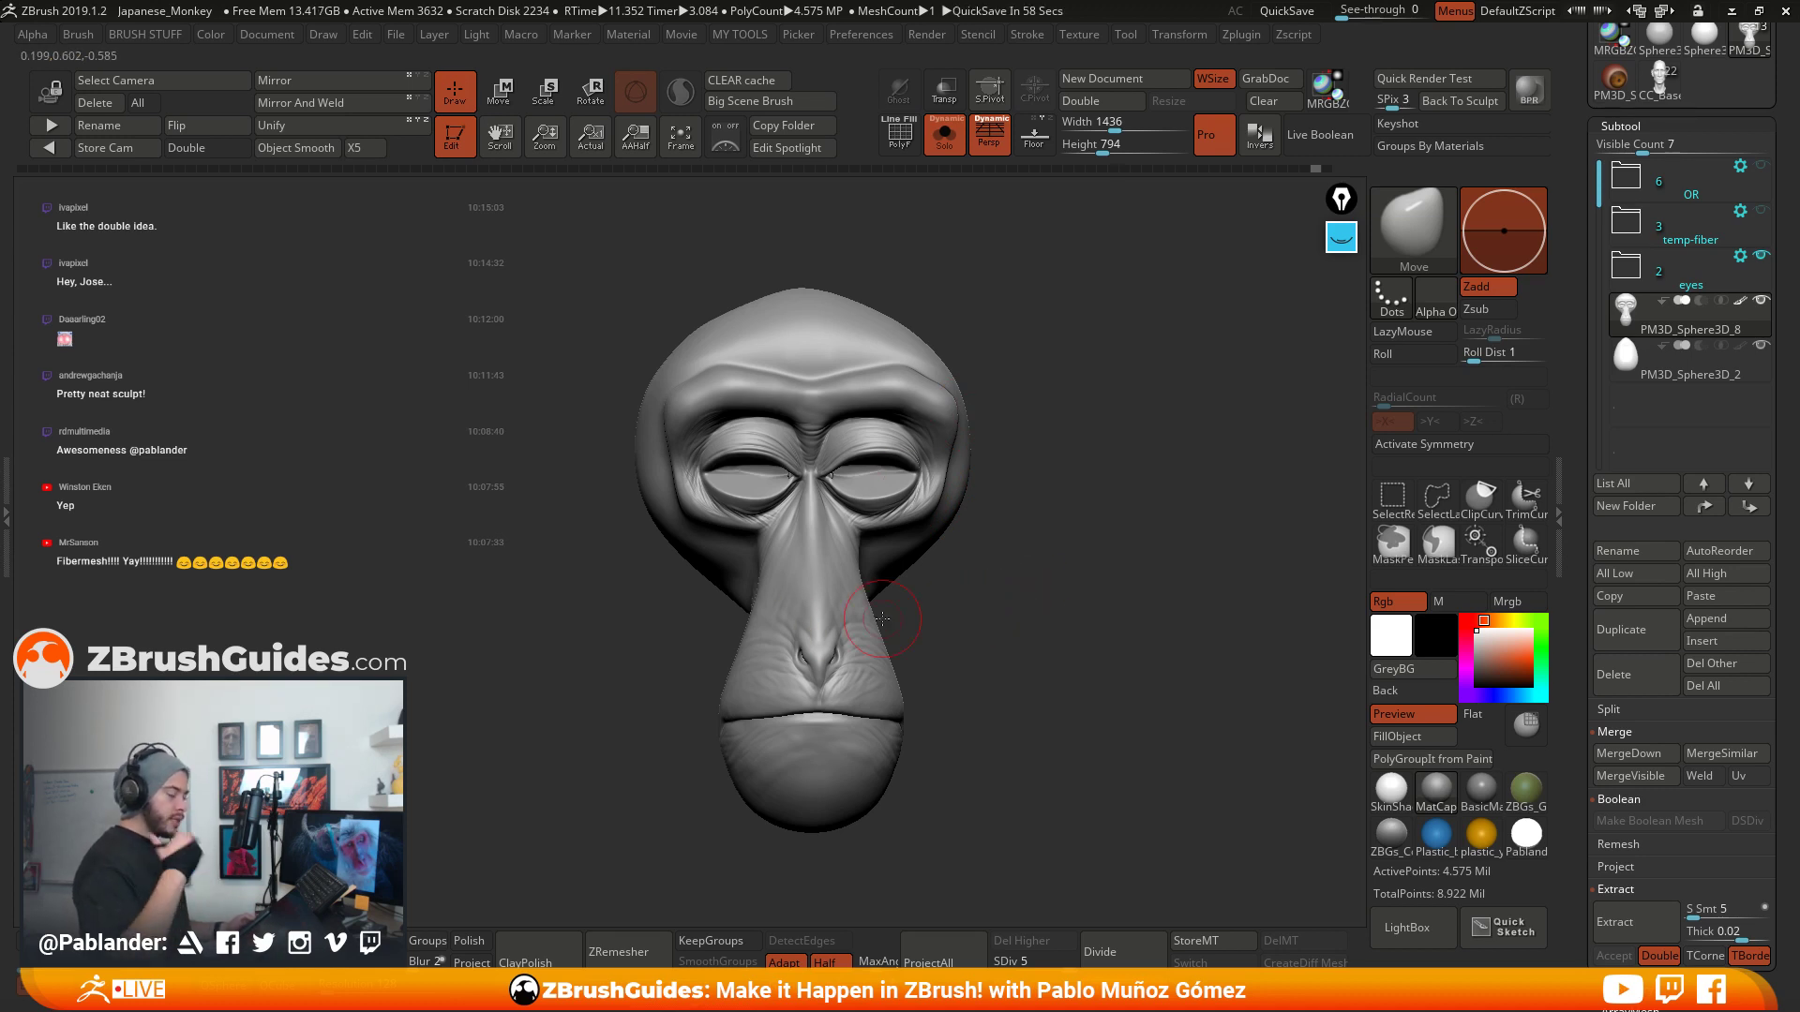
drag(1024, 478, 1081, 598)
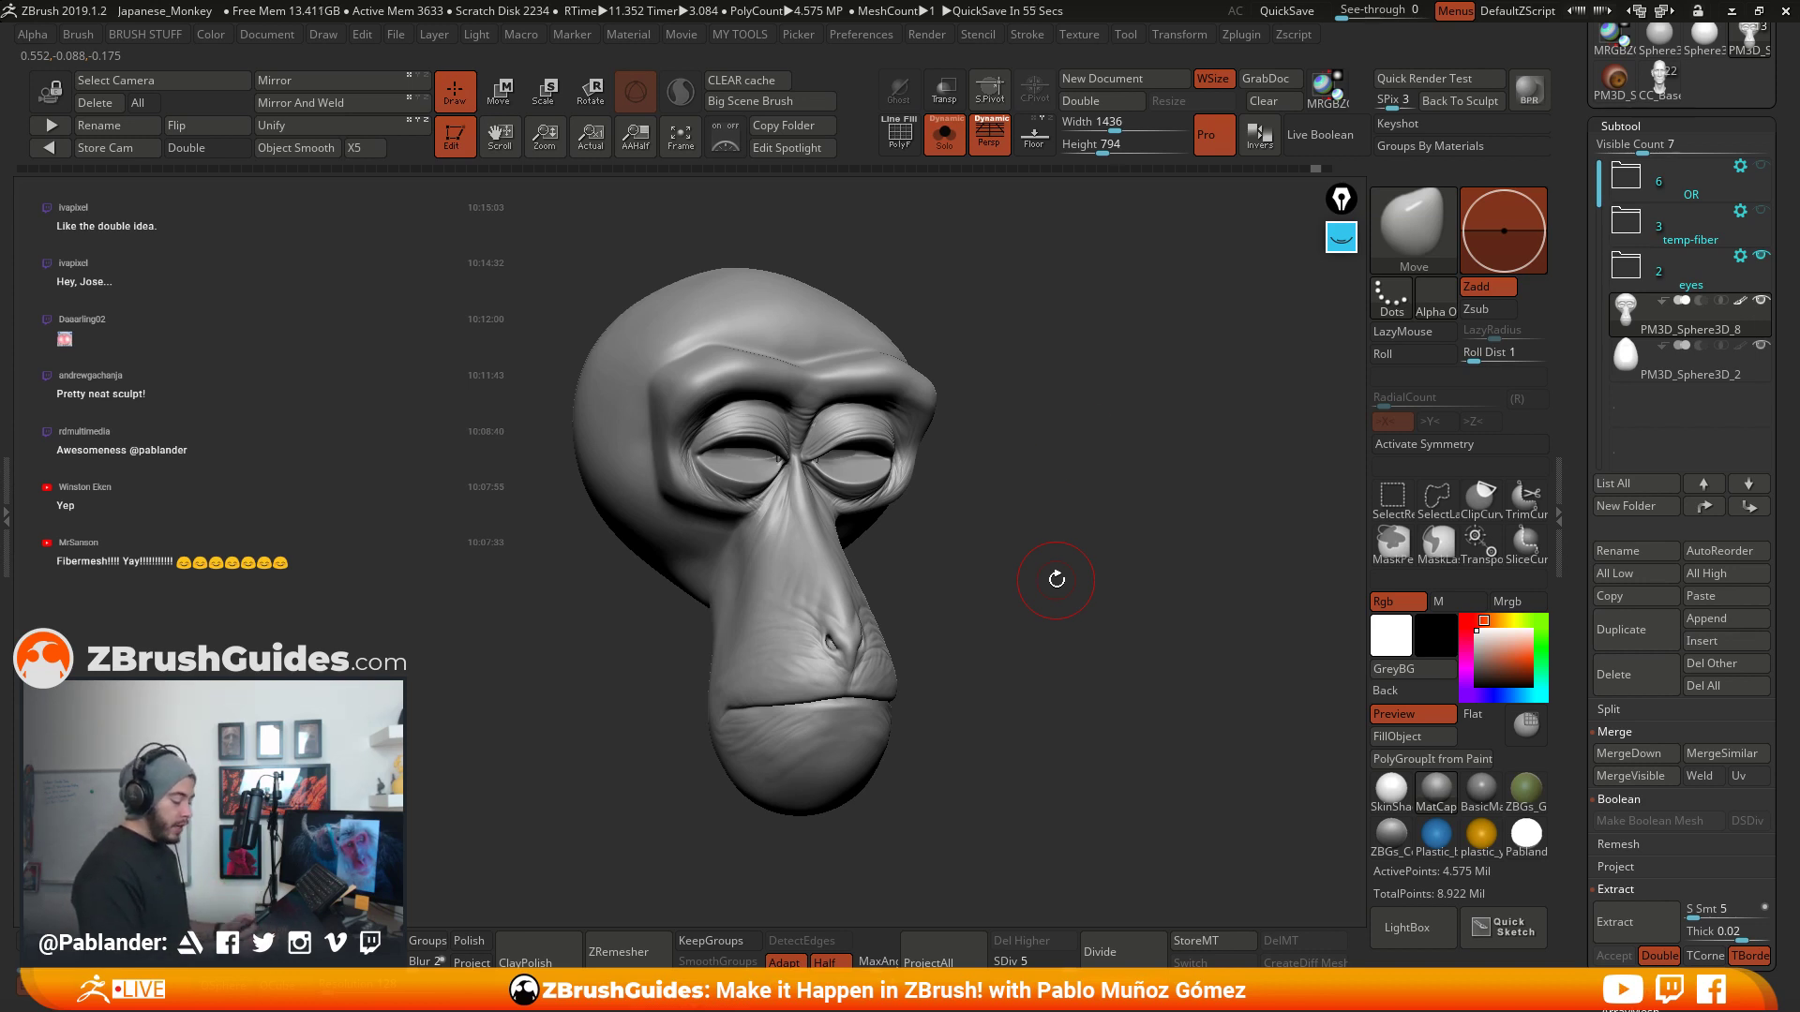
mouse_move(1057, 579)
mouse_down()
mouse_move(1075, 489)
mouse_move(730, 437)
mouse_move(1111, 436)
mouse_up()
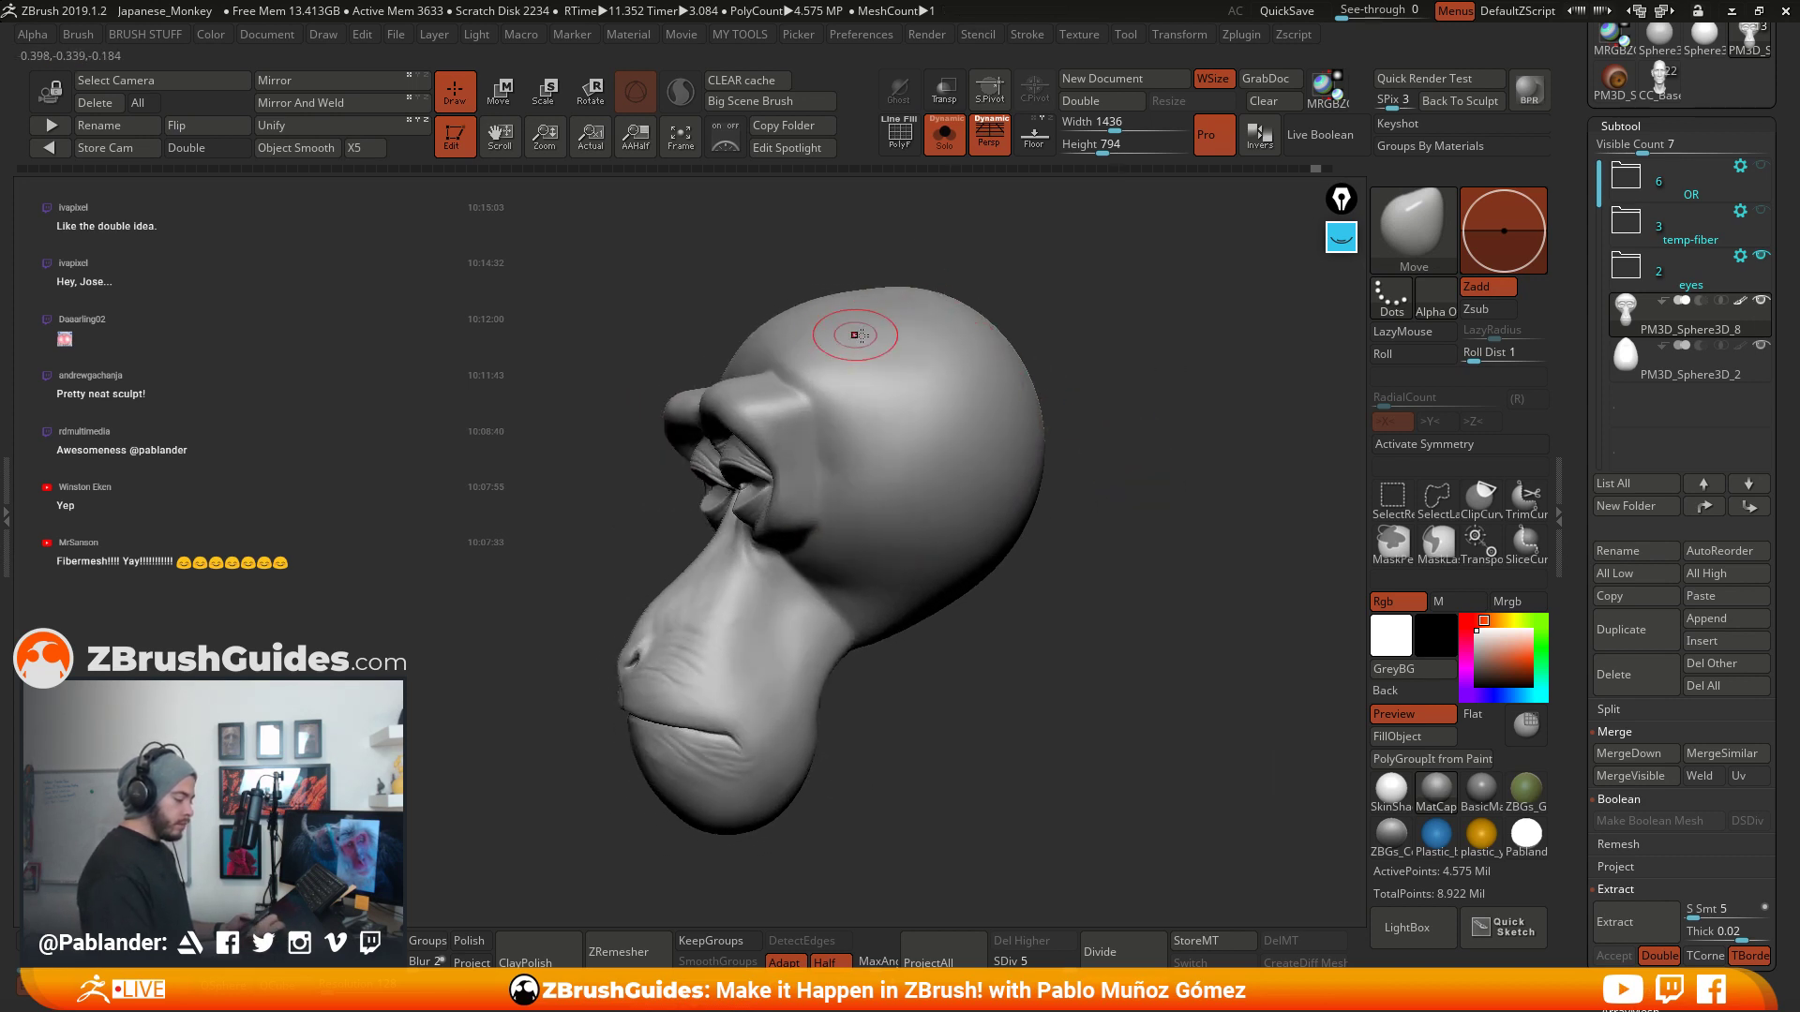
drag(1080, 319, 1093, 401)
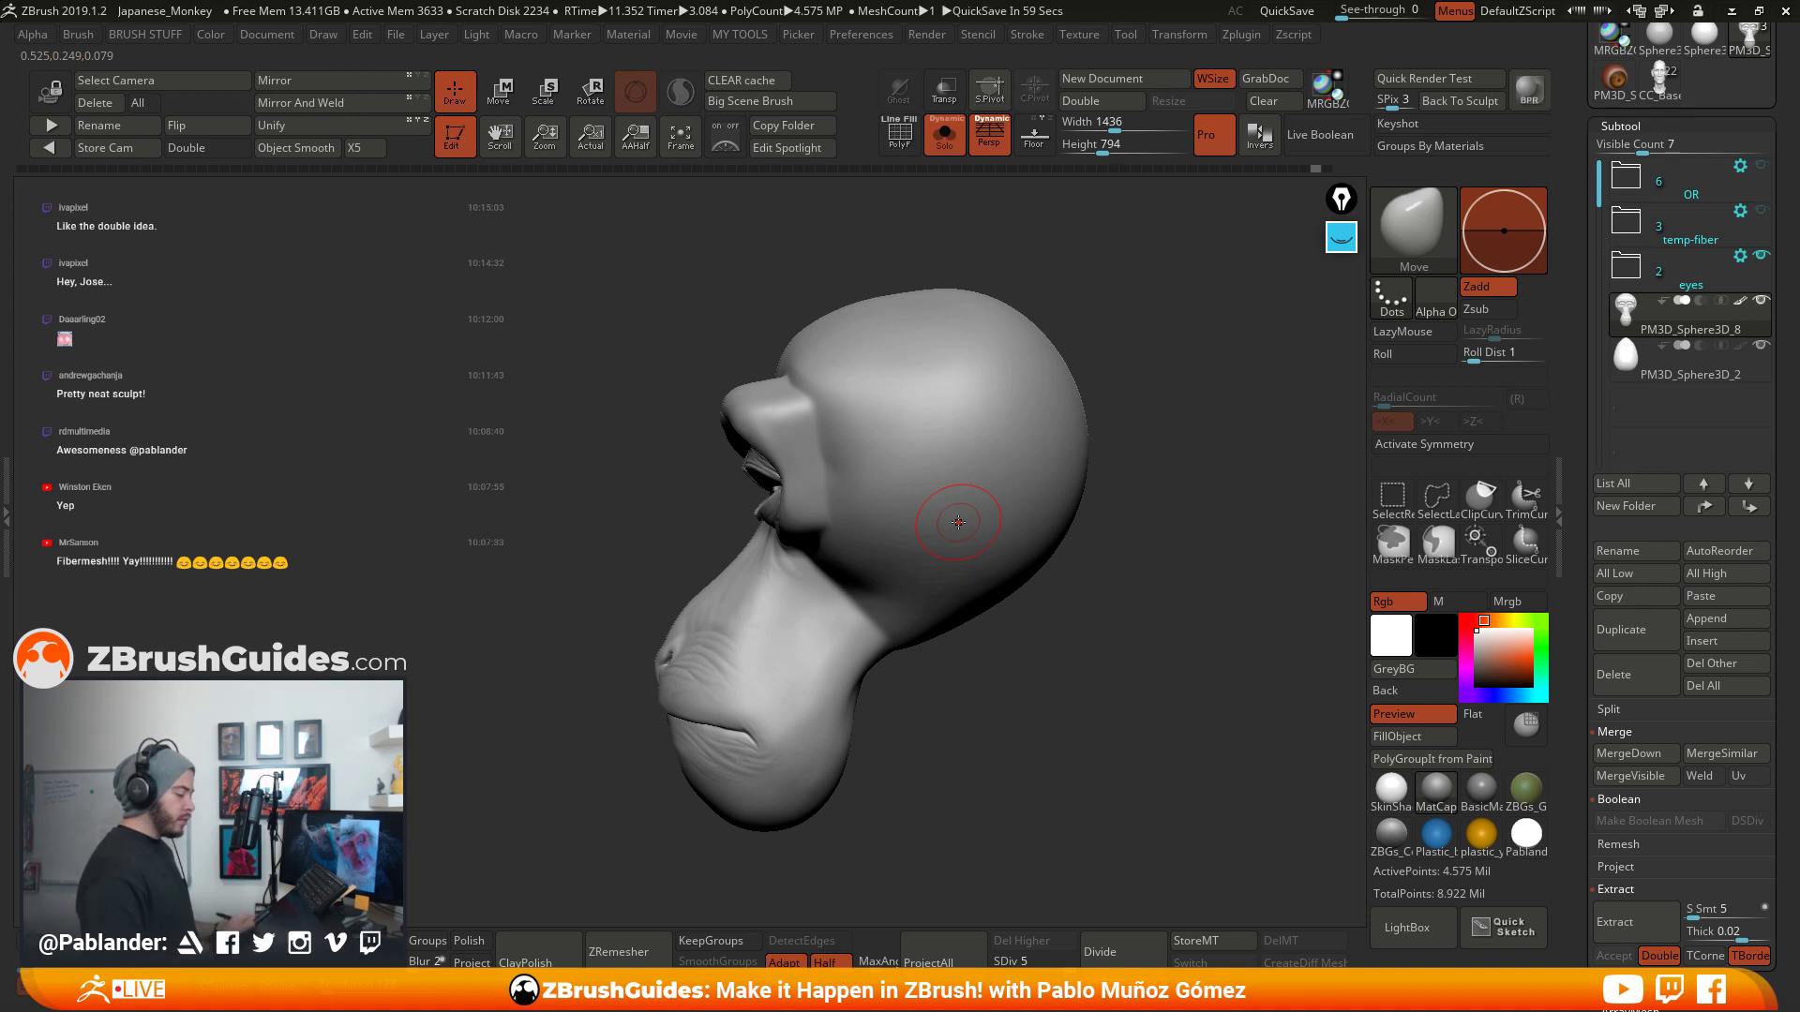
mouse_move(1052, 590)
mouse_down()
mouse_move(1121, 631)
mouse_move(1037, 587)
mouse_move(1081, 594)
mouse_move(1066, 603)
mouse_up()
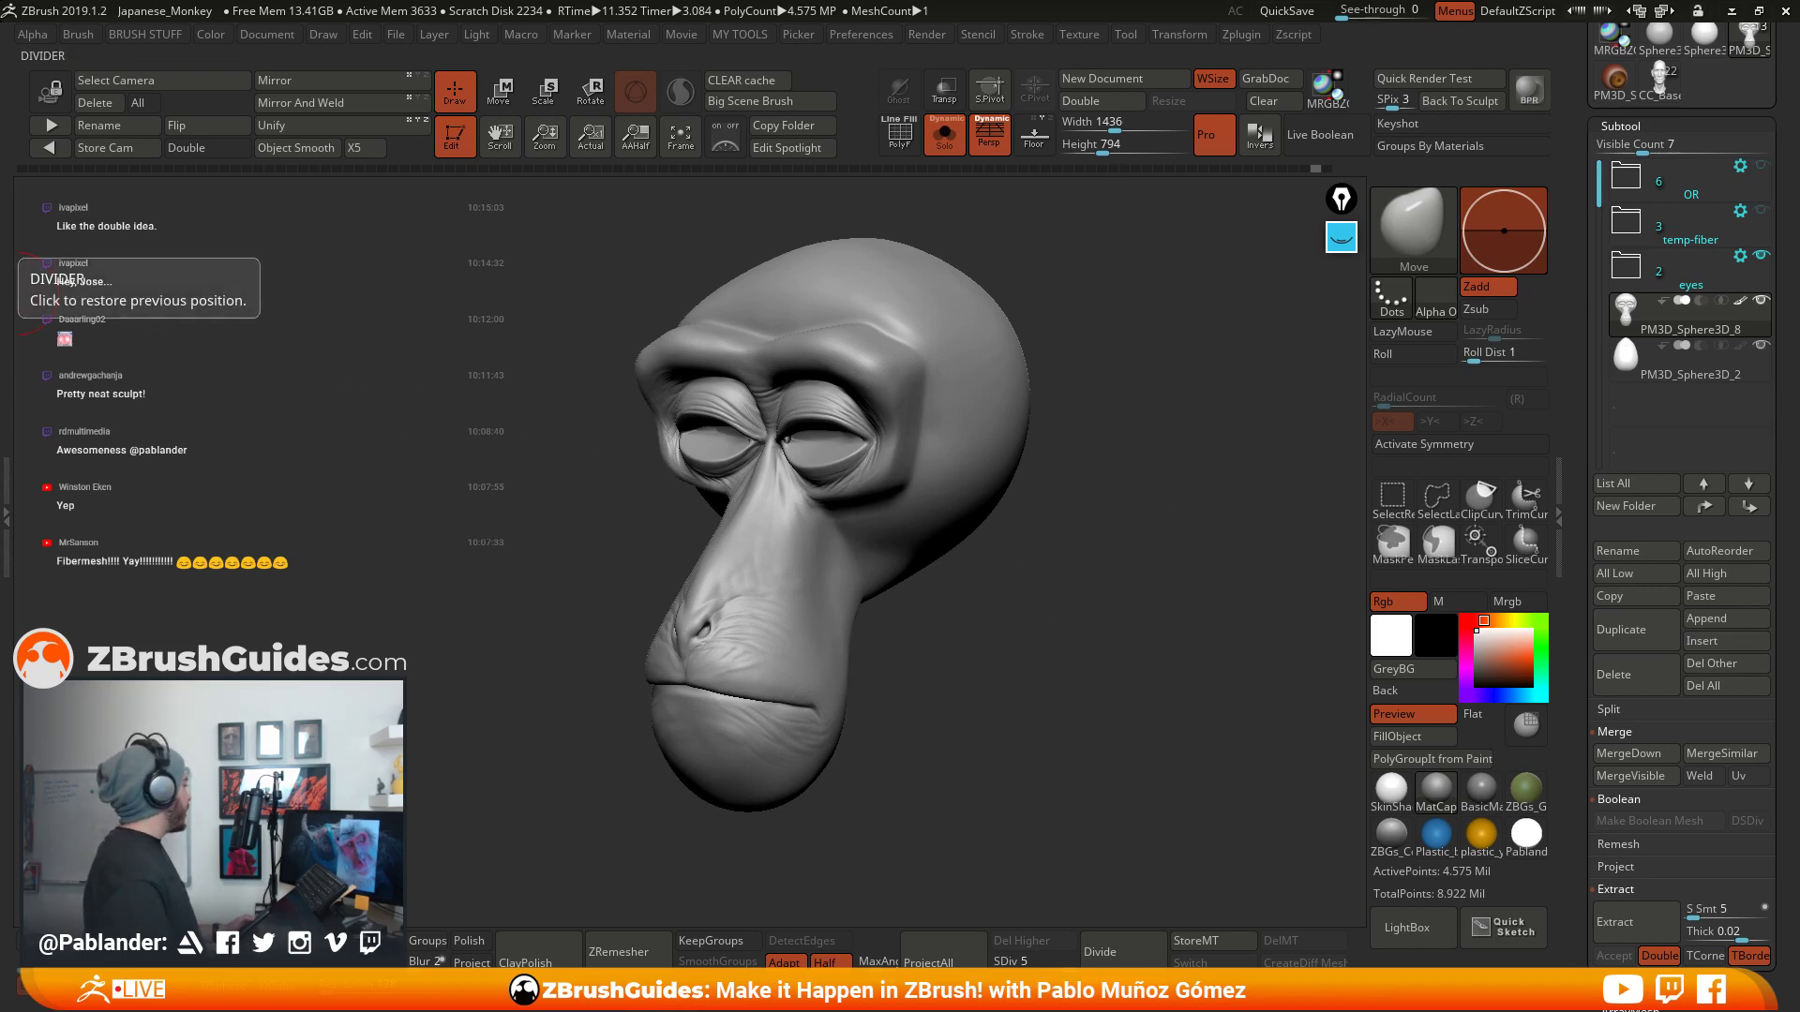
- Bring in the reference board and examine the fur length and direction around the faces in the Japanese monkey photos
right_drag(0, 365, 606, 369)
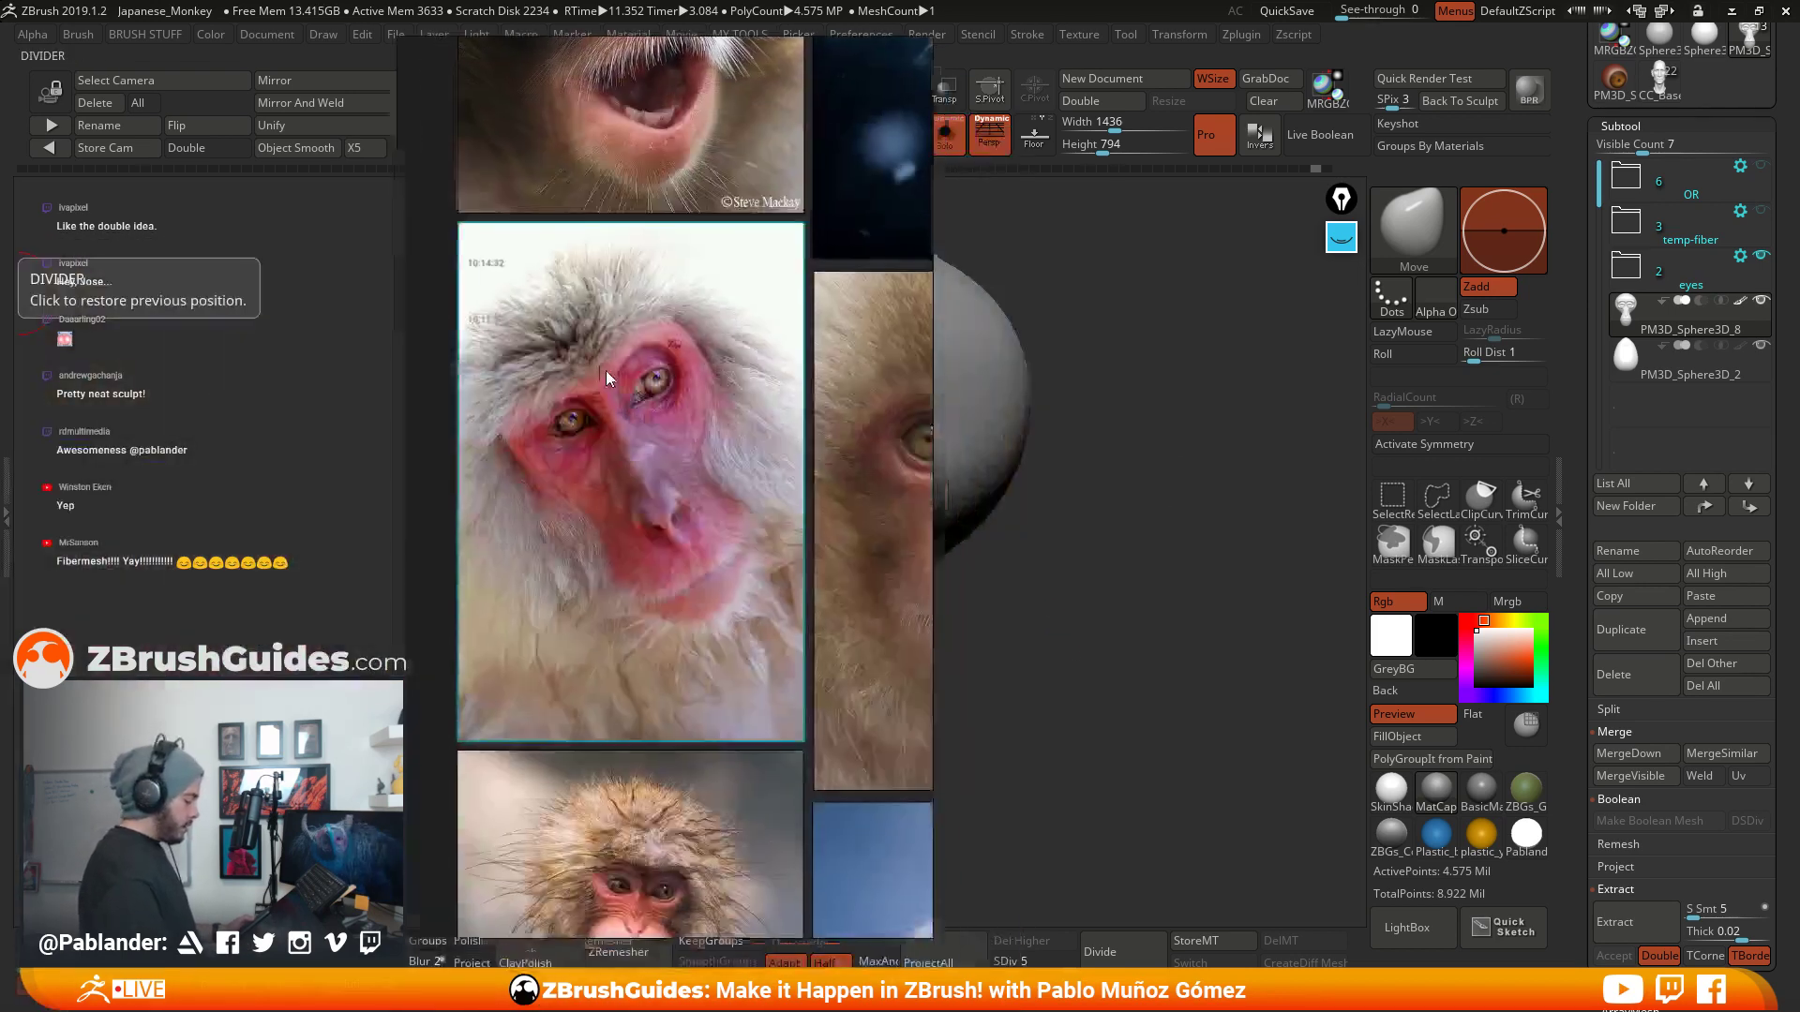
scroll(833, 440, down, 2)
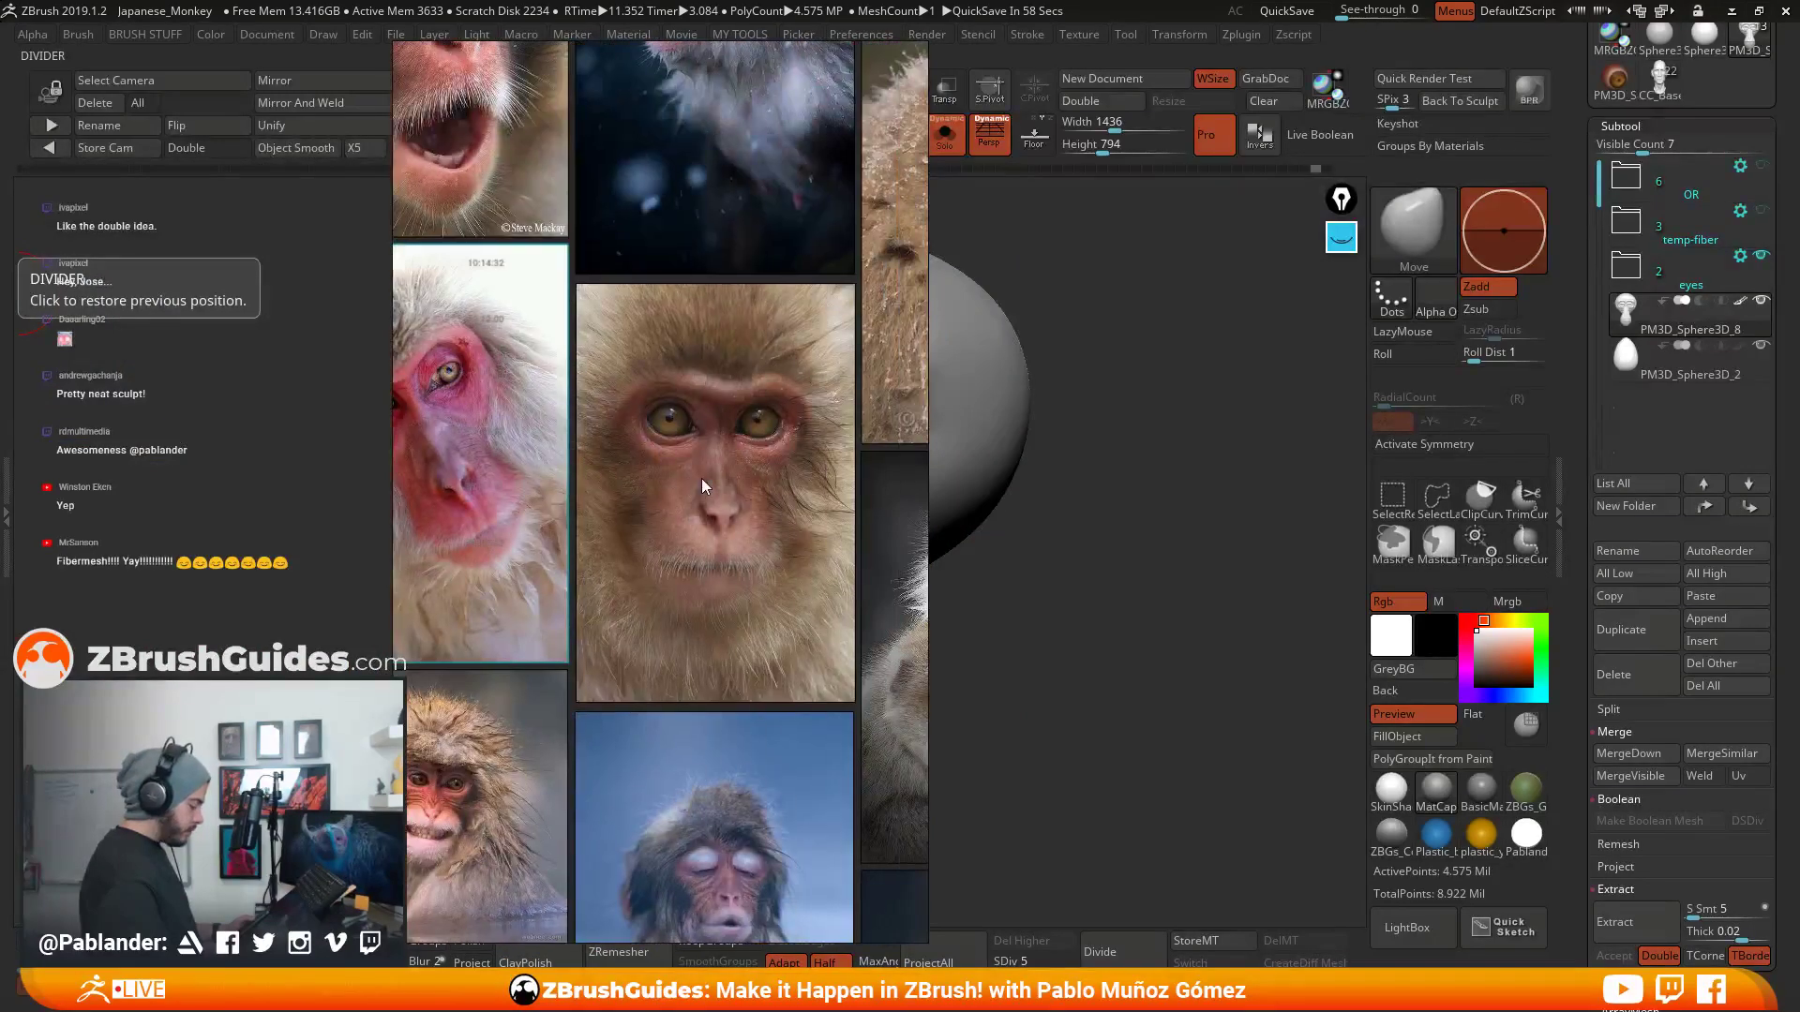
scroll(701, 473, down, 3)
middle_drag(688, 361, 678, 425)
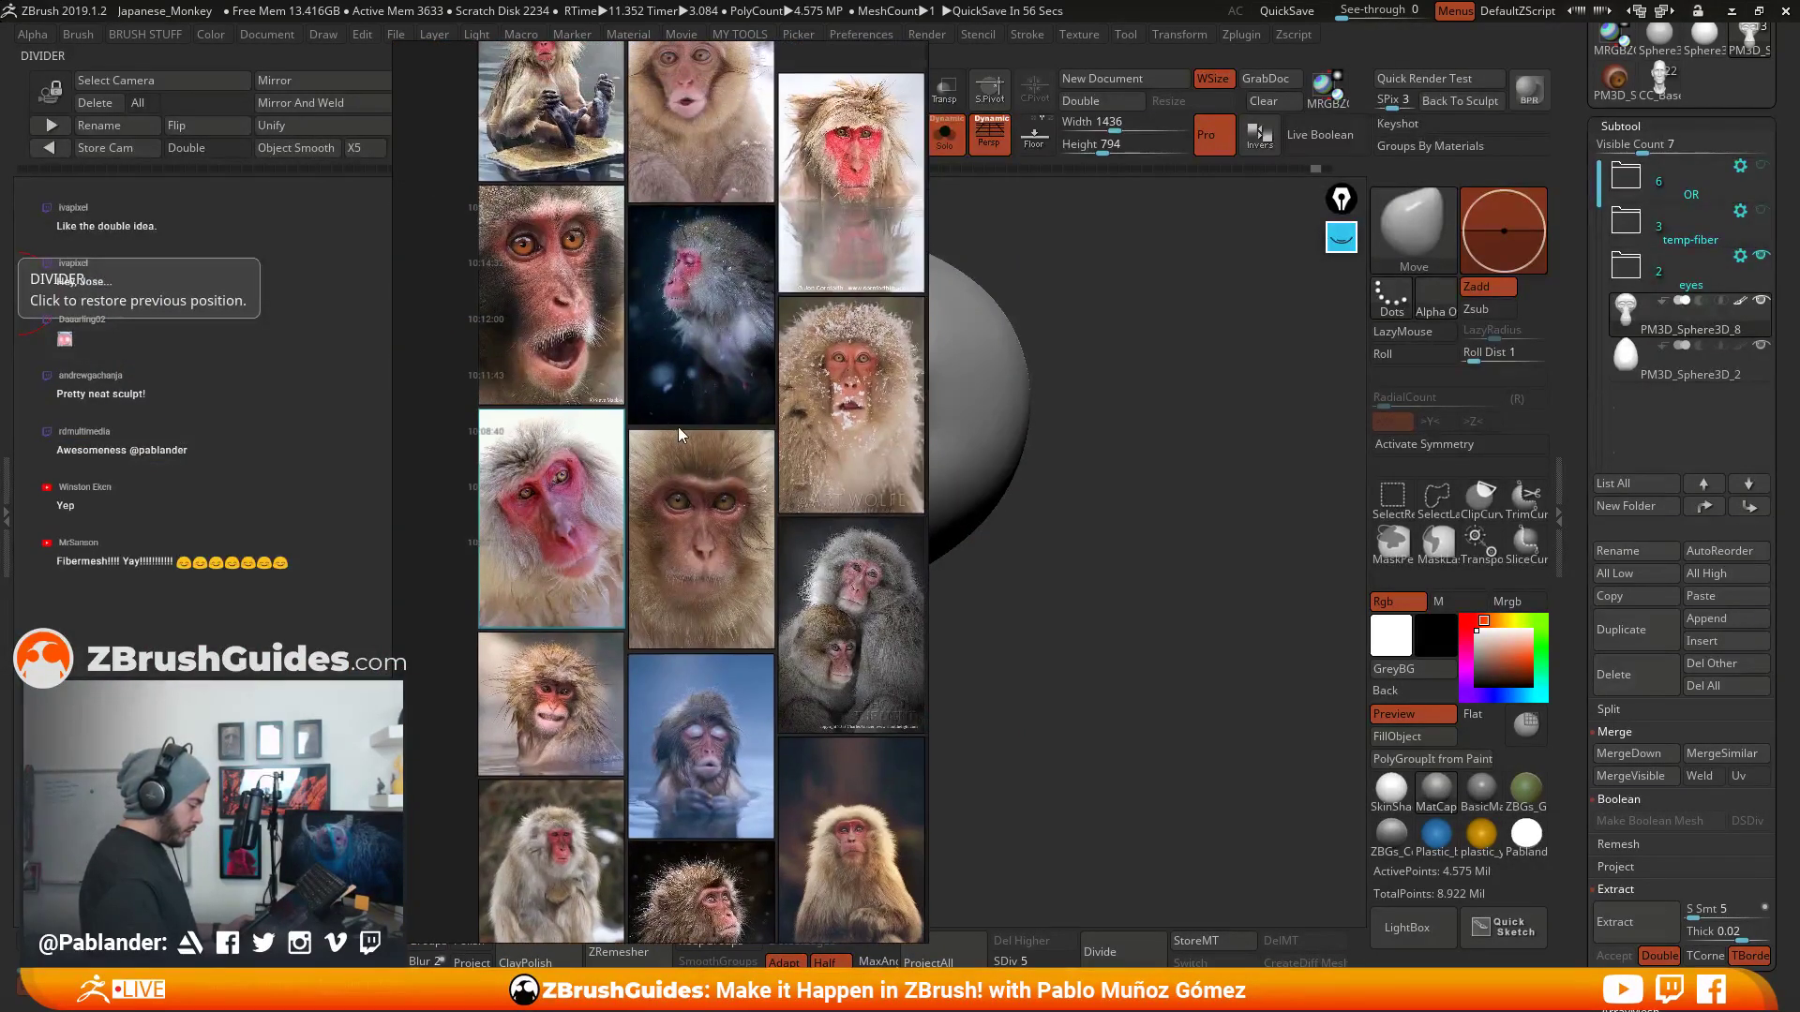
scroll(640, 246, up, 3)
middle_drag(763, 311, 864, 330)
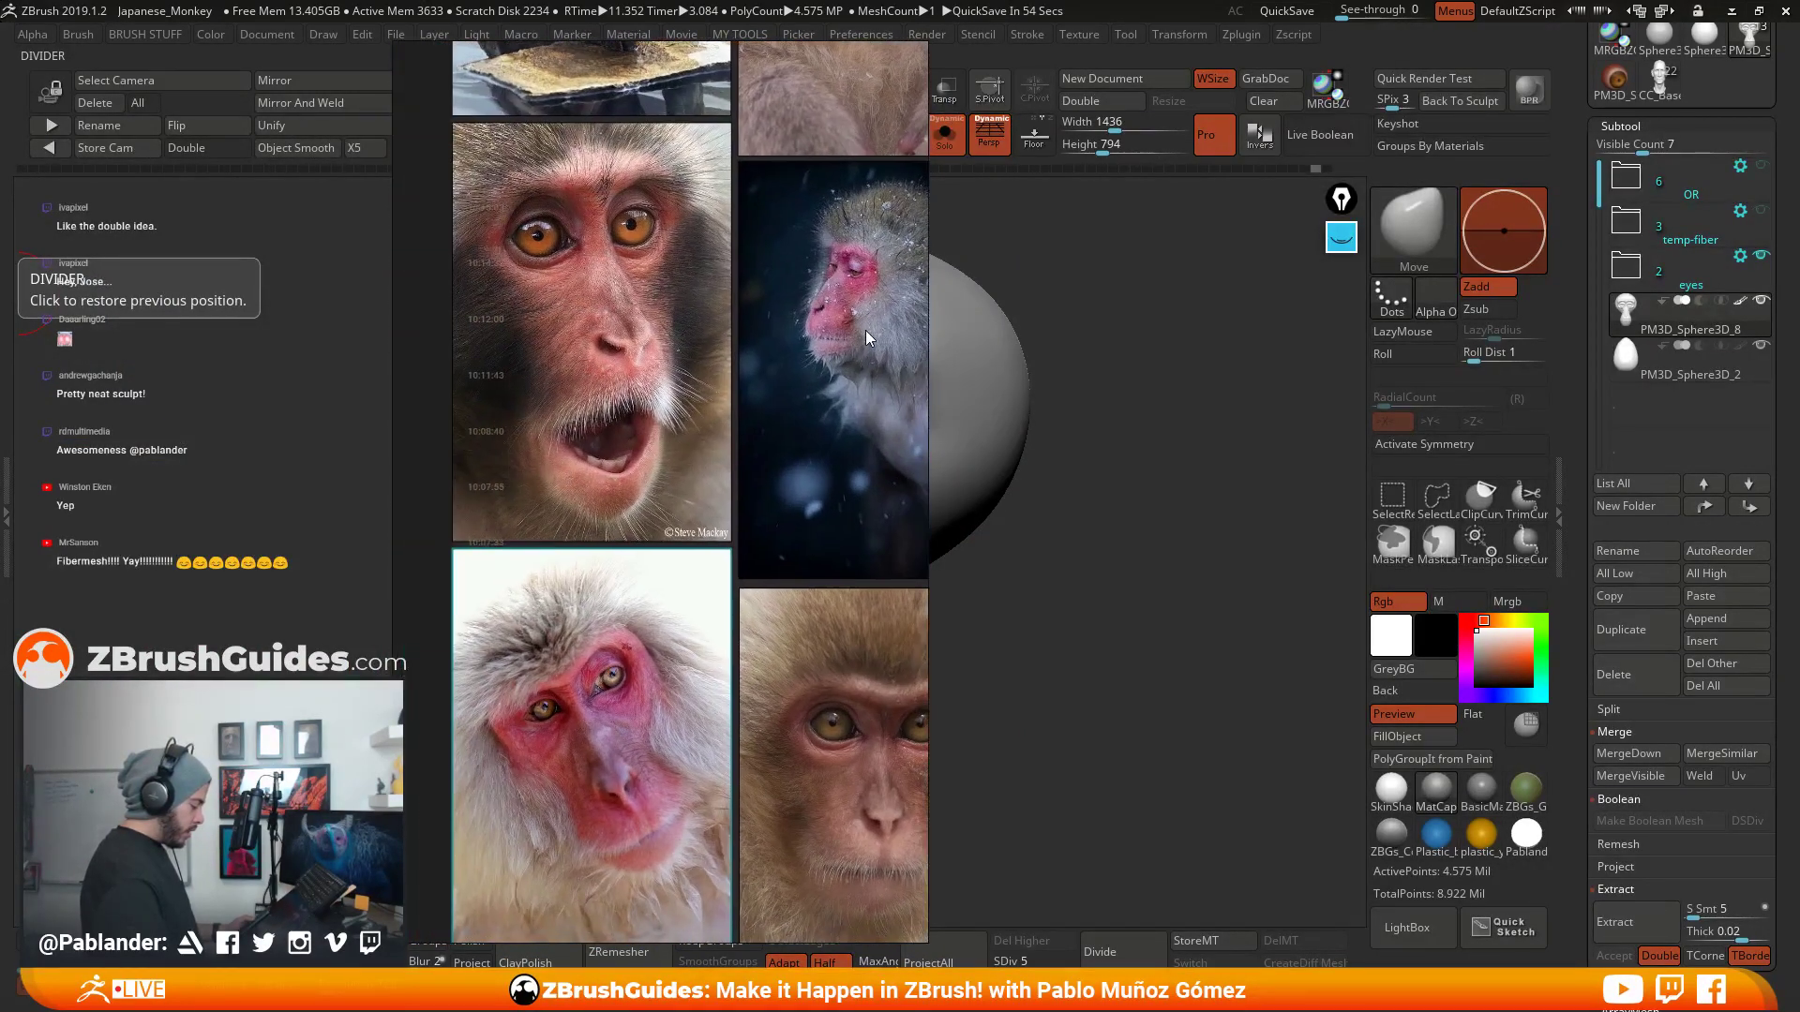
middle_drag(830, 172, 622, 452)
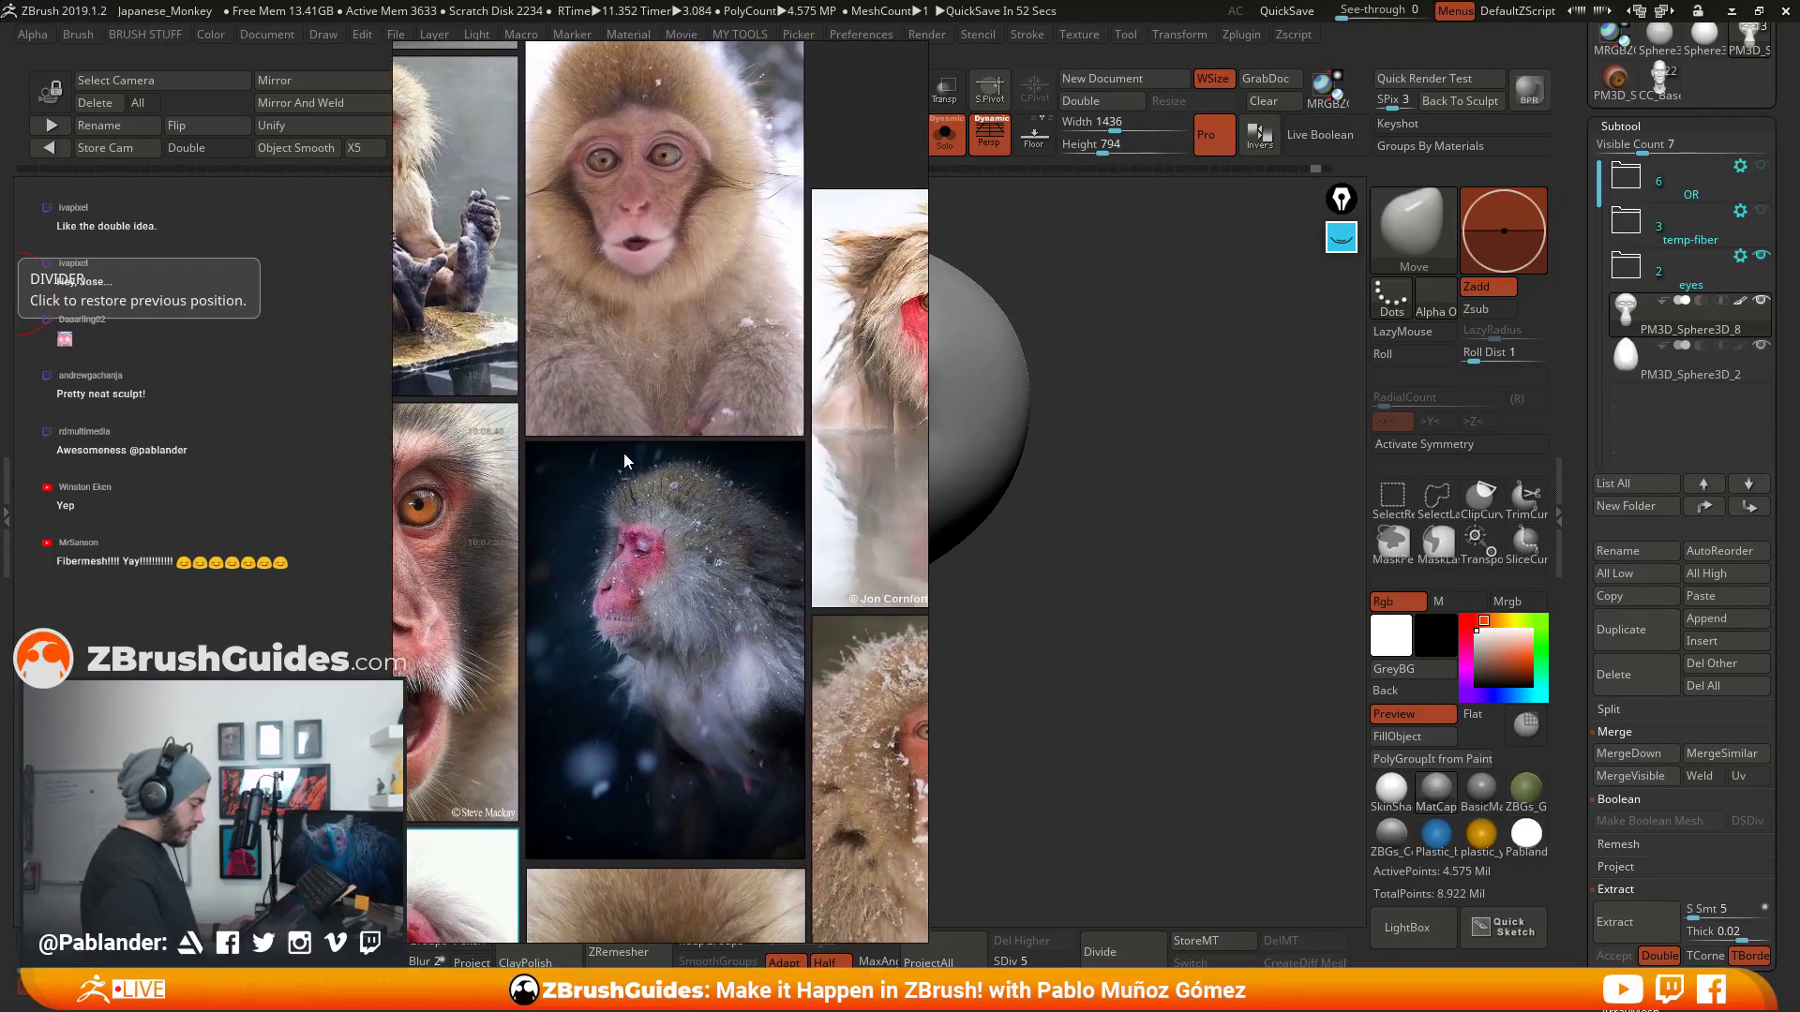
middle_drag(767, 529, 733, 319)
middle_drag(734, 545, 719, 252)
middle_drag(669, 532, 773, 456)
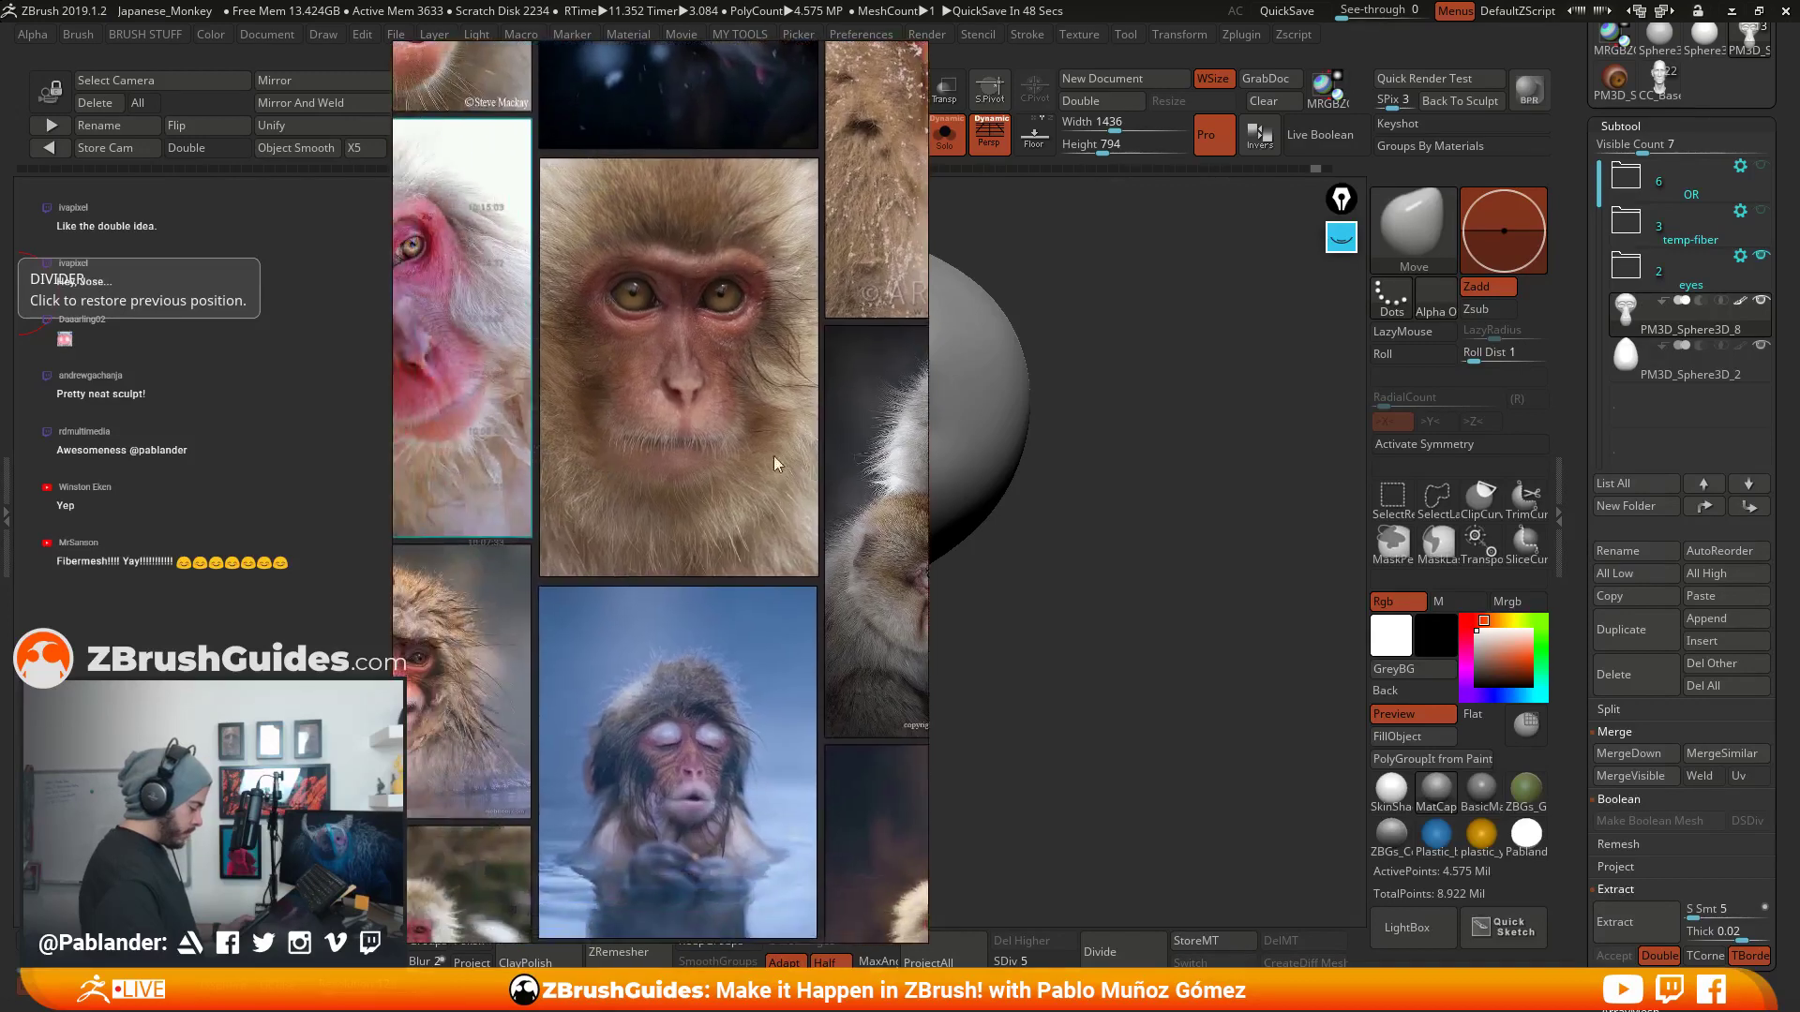
middle_drag(637, 649, 731, 386)
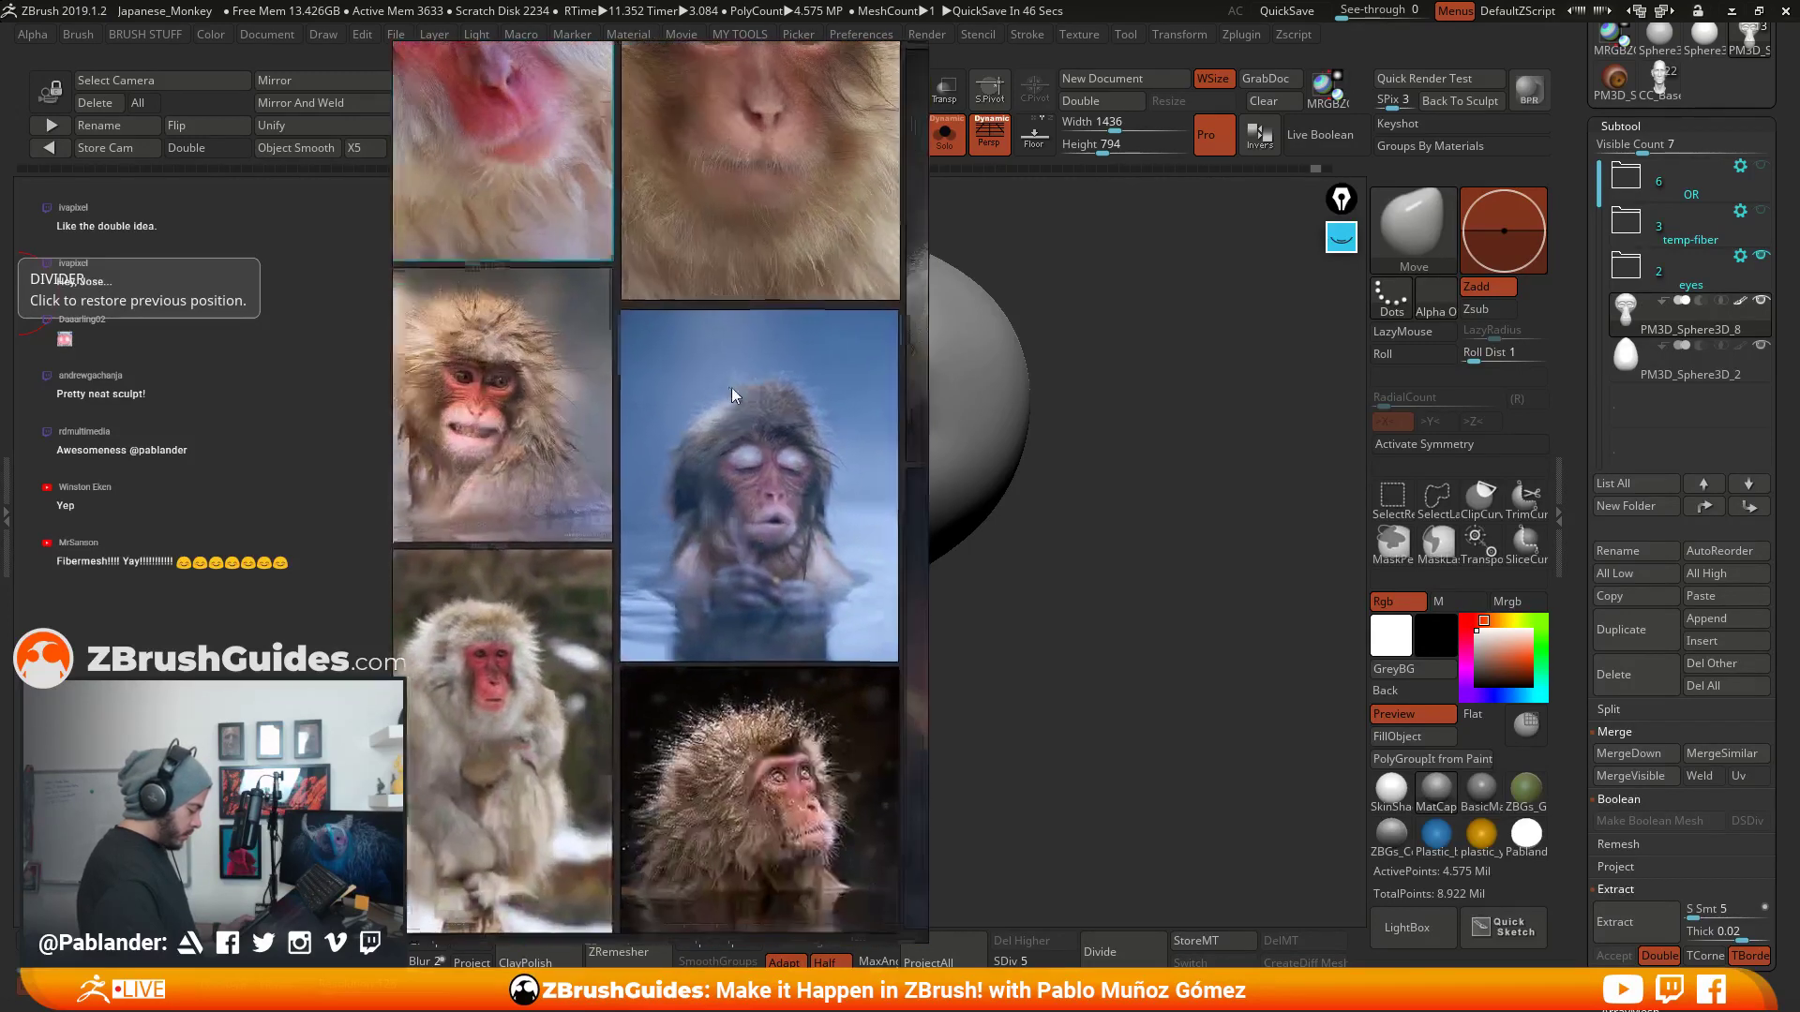
middle_drag(870, 438, 709, 503)
middle_drag(809, 611, 650, 694)
scroll(712, 385, up, 6)
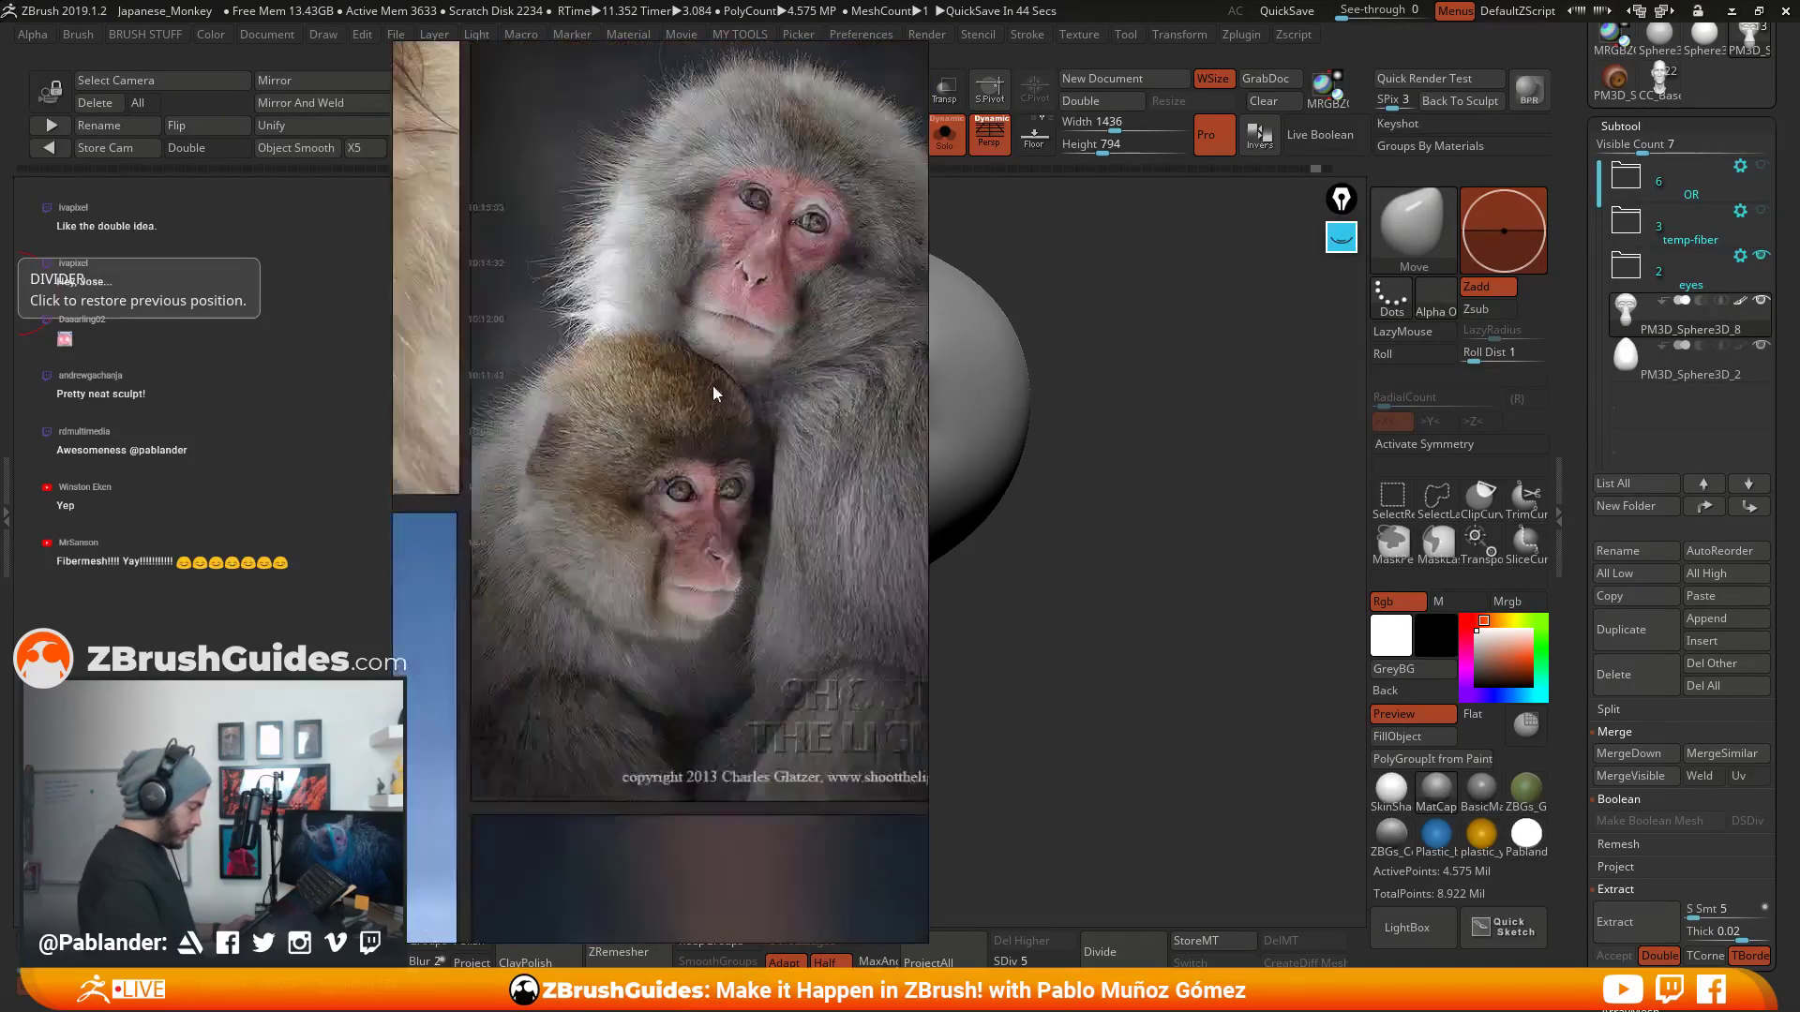
scroll(741, 279, down, 3)
middle_drag(729, 358, 699, 589)
scroll(634, 566, up, 4)
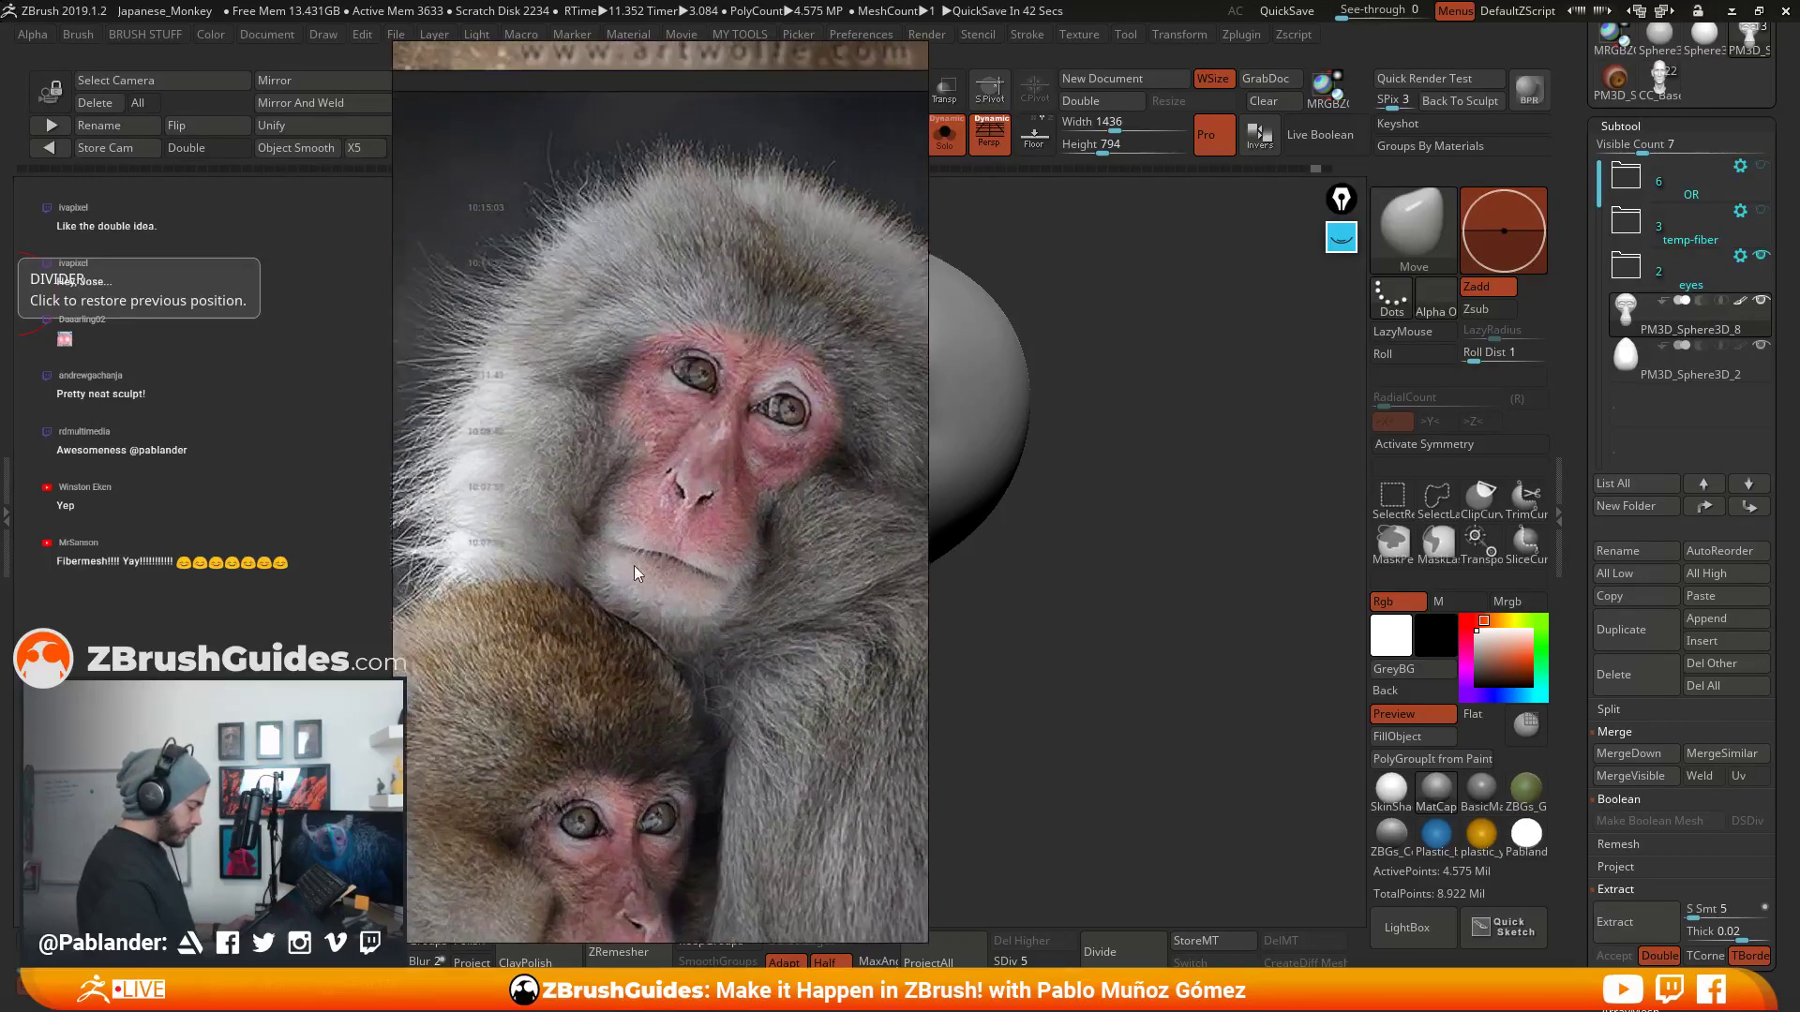
- Annotate the adult monkey photo with short green hair strokes around the forehead, cheeks, upper lip and chin
mouse_move(1351, 452)
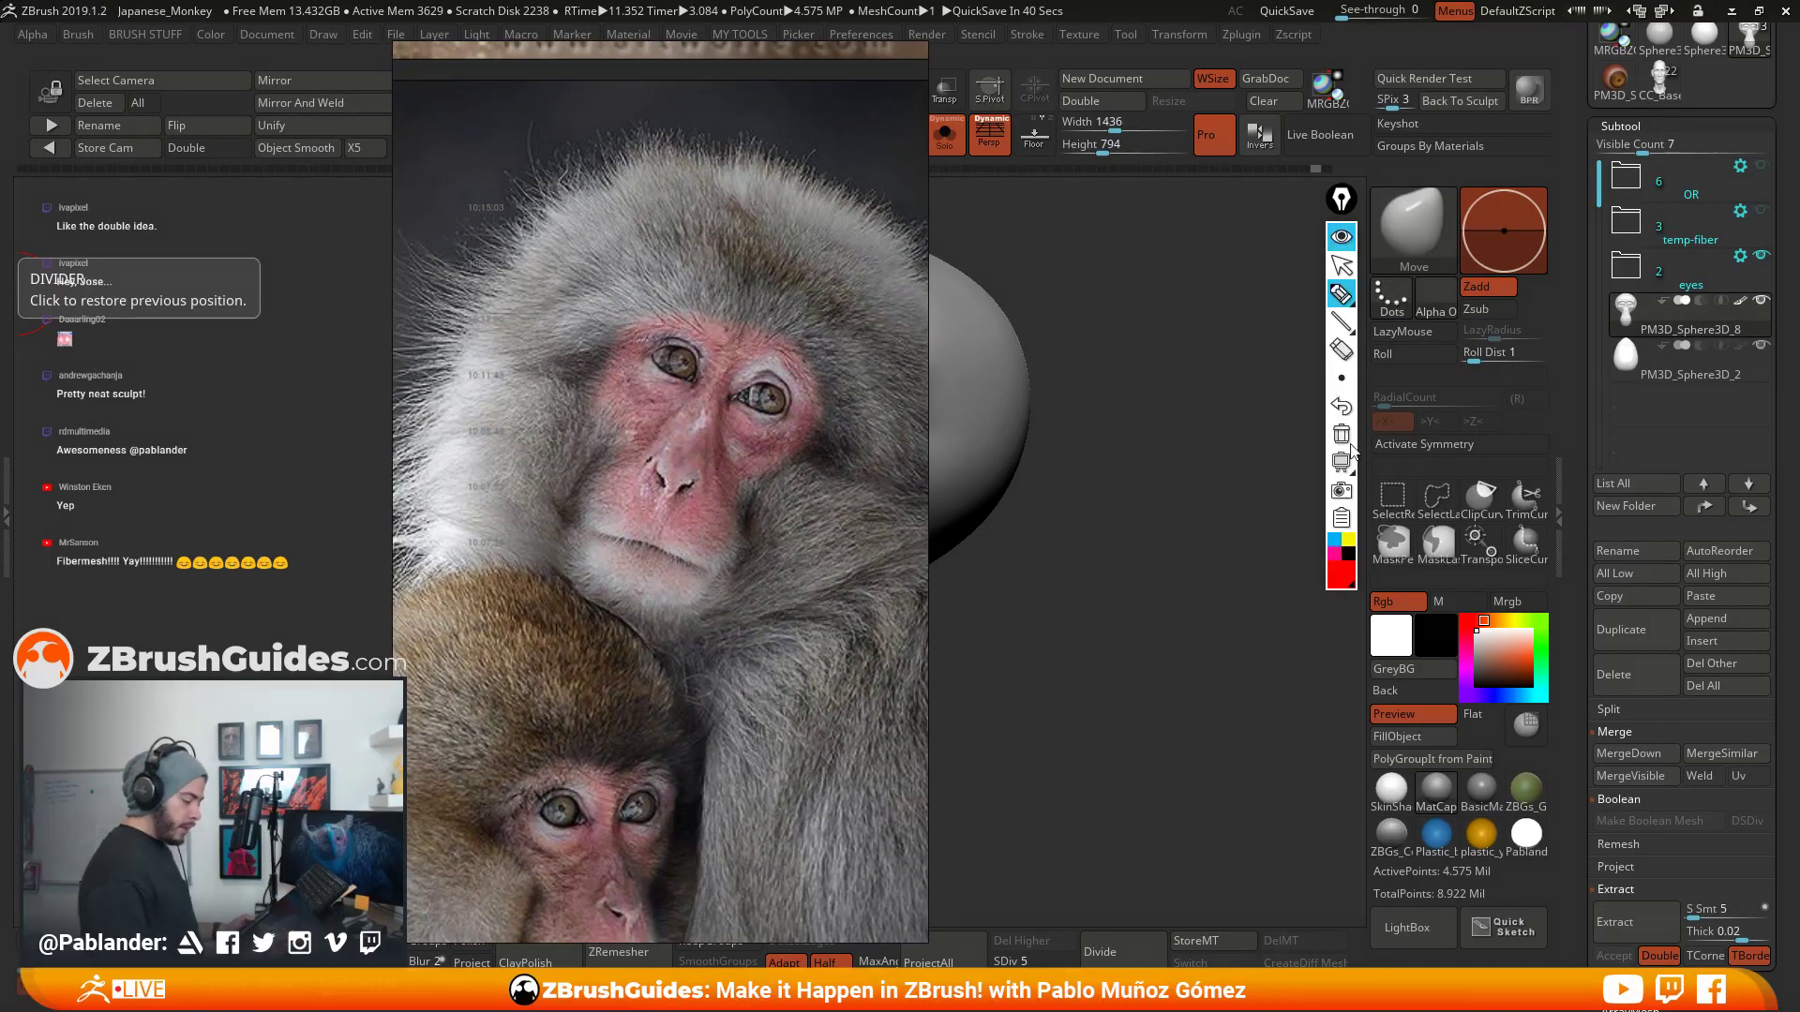
click(1343, 577)
click(1436, 379)
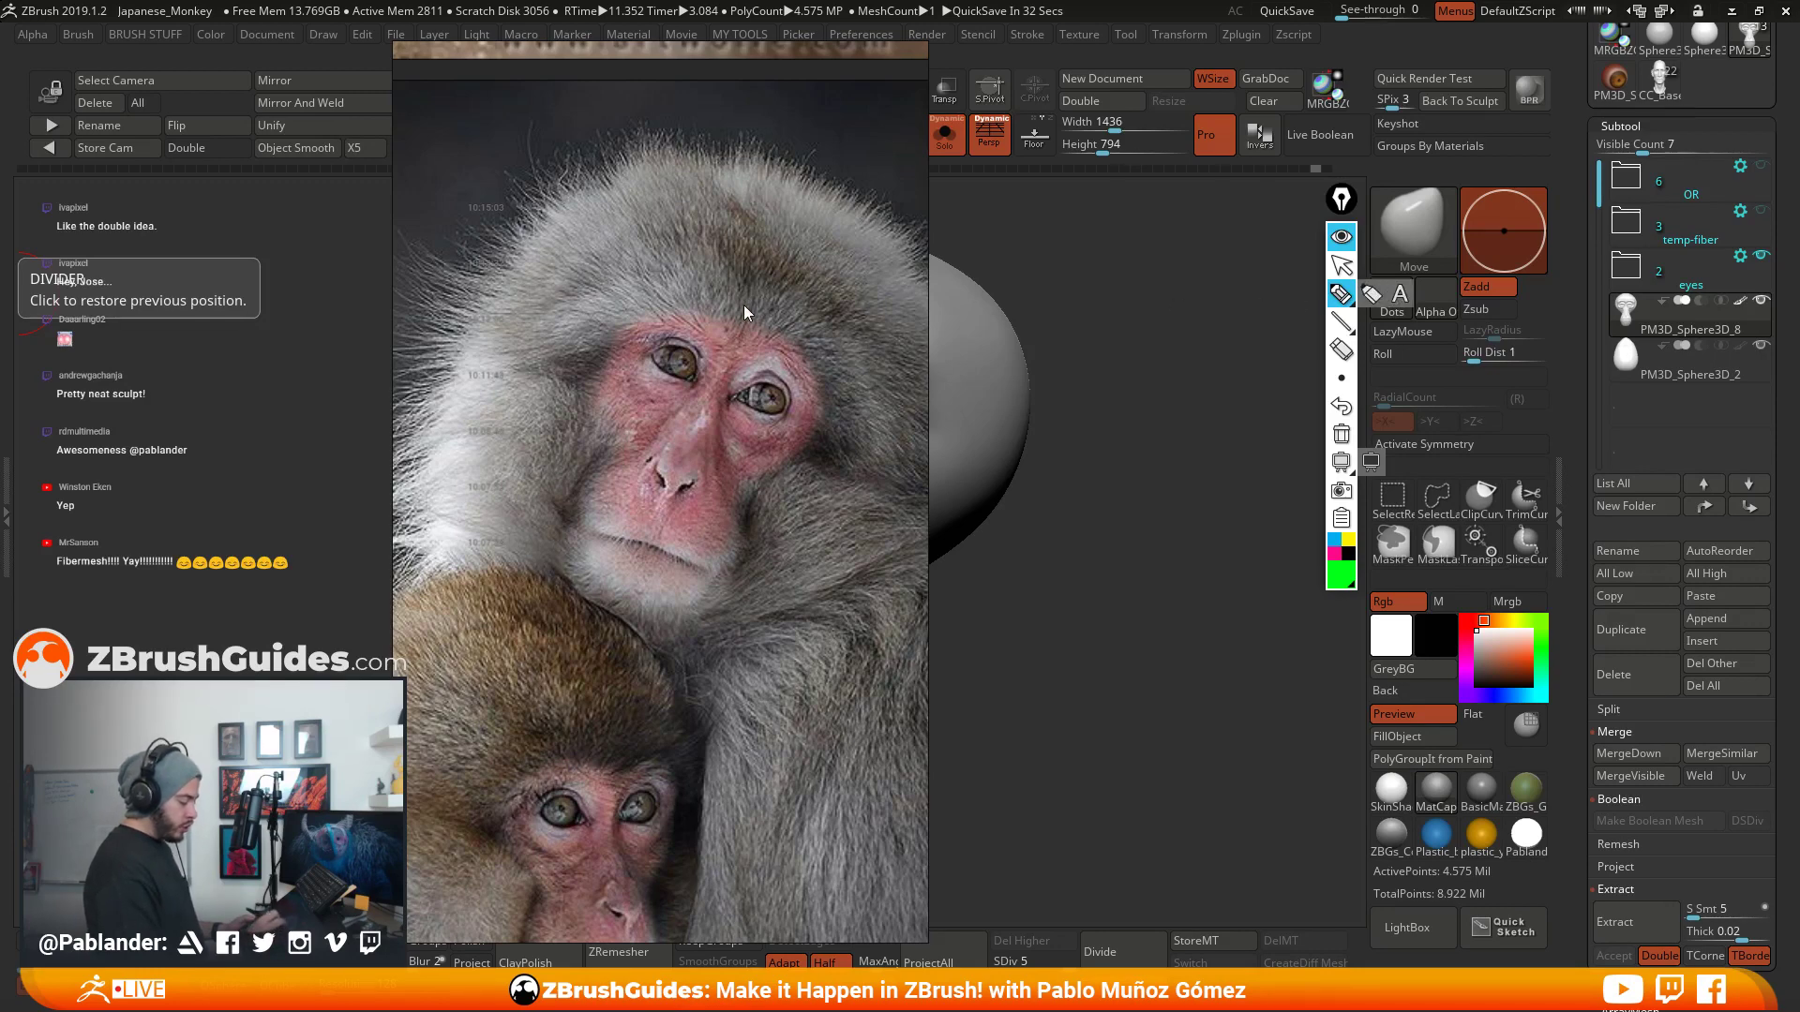
mouse_move(744, 285)
mouse_down()
mouse_move(743, 307)
mouse_move(742, 279)
mouse_up()
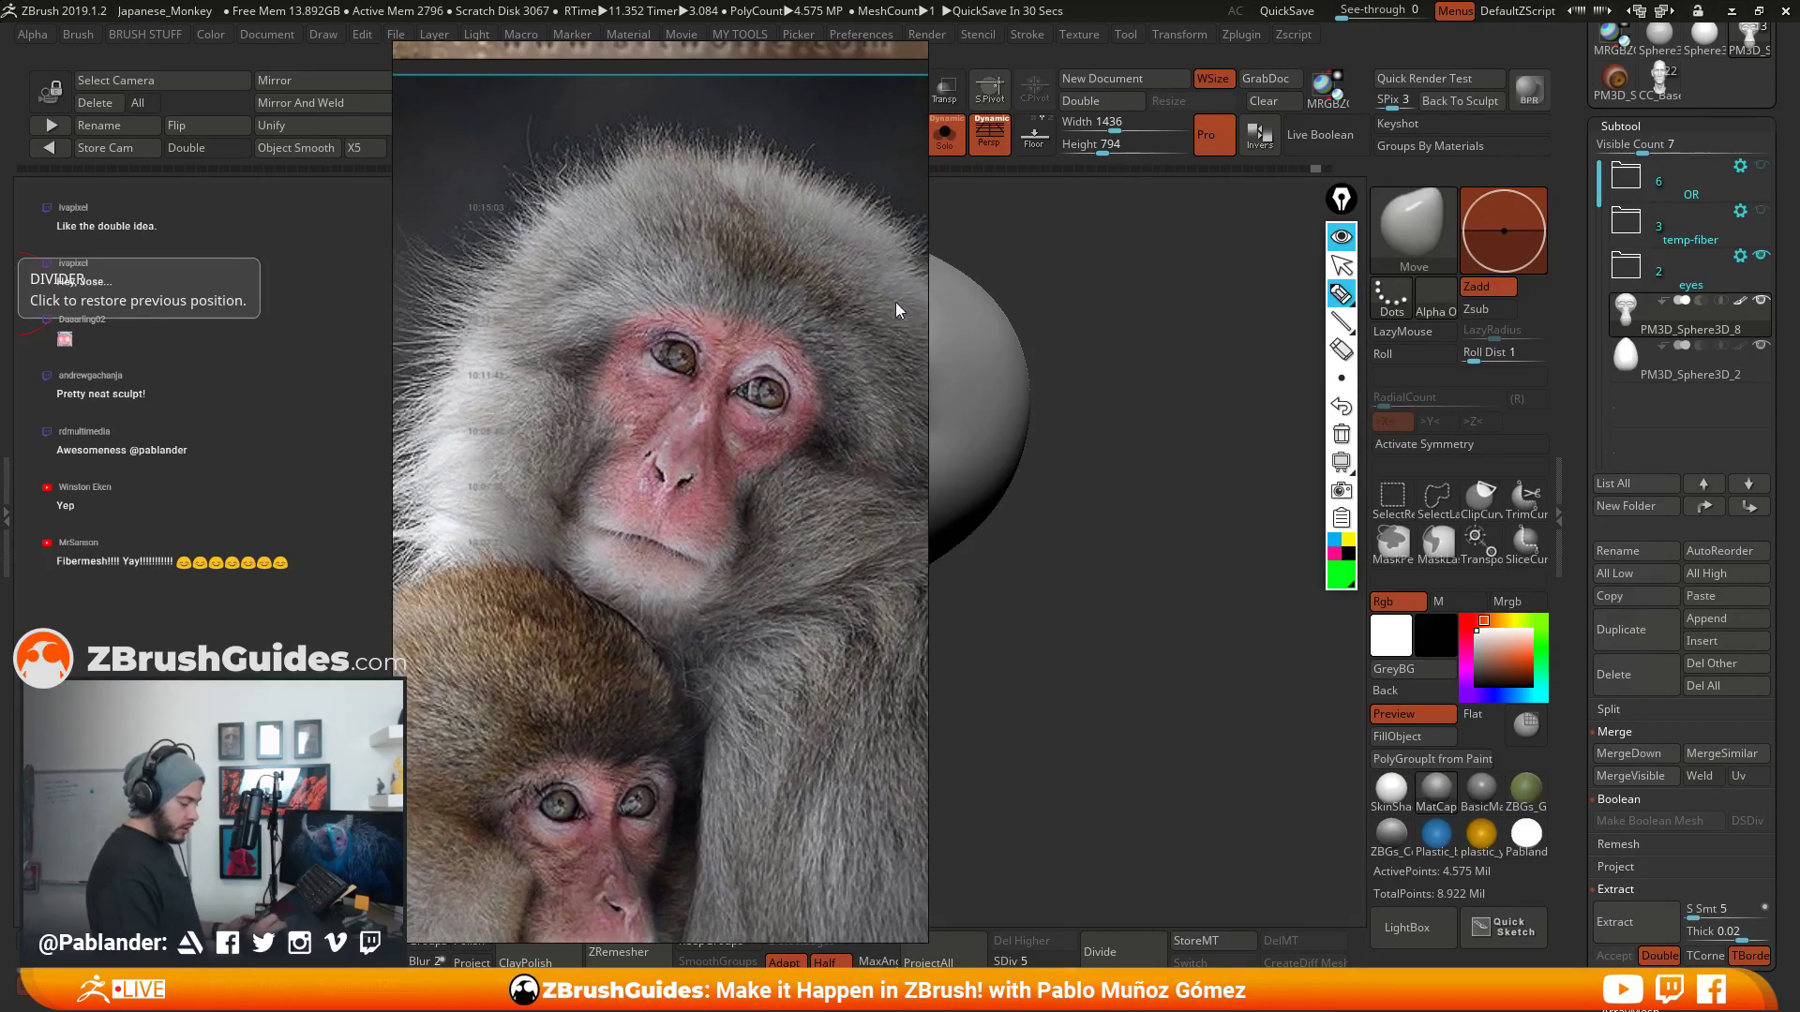
mouse_move(1343, 294)
click(1201, 399)
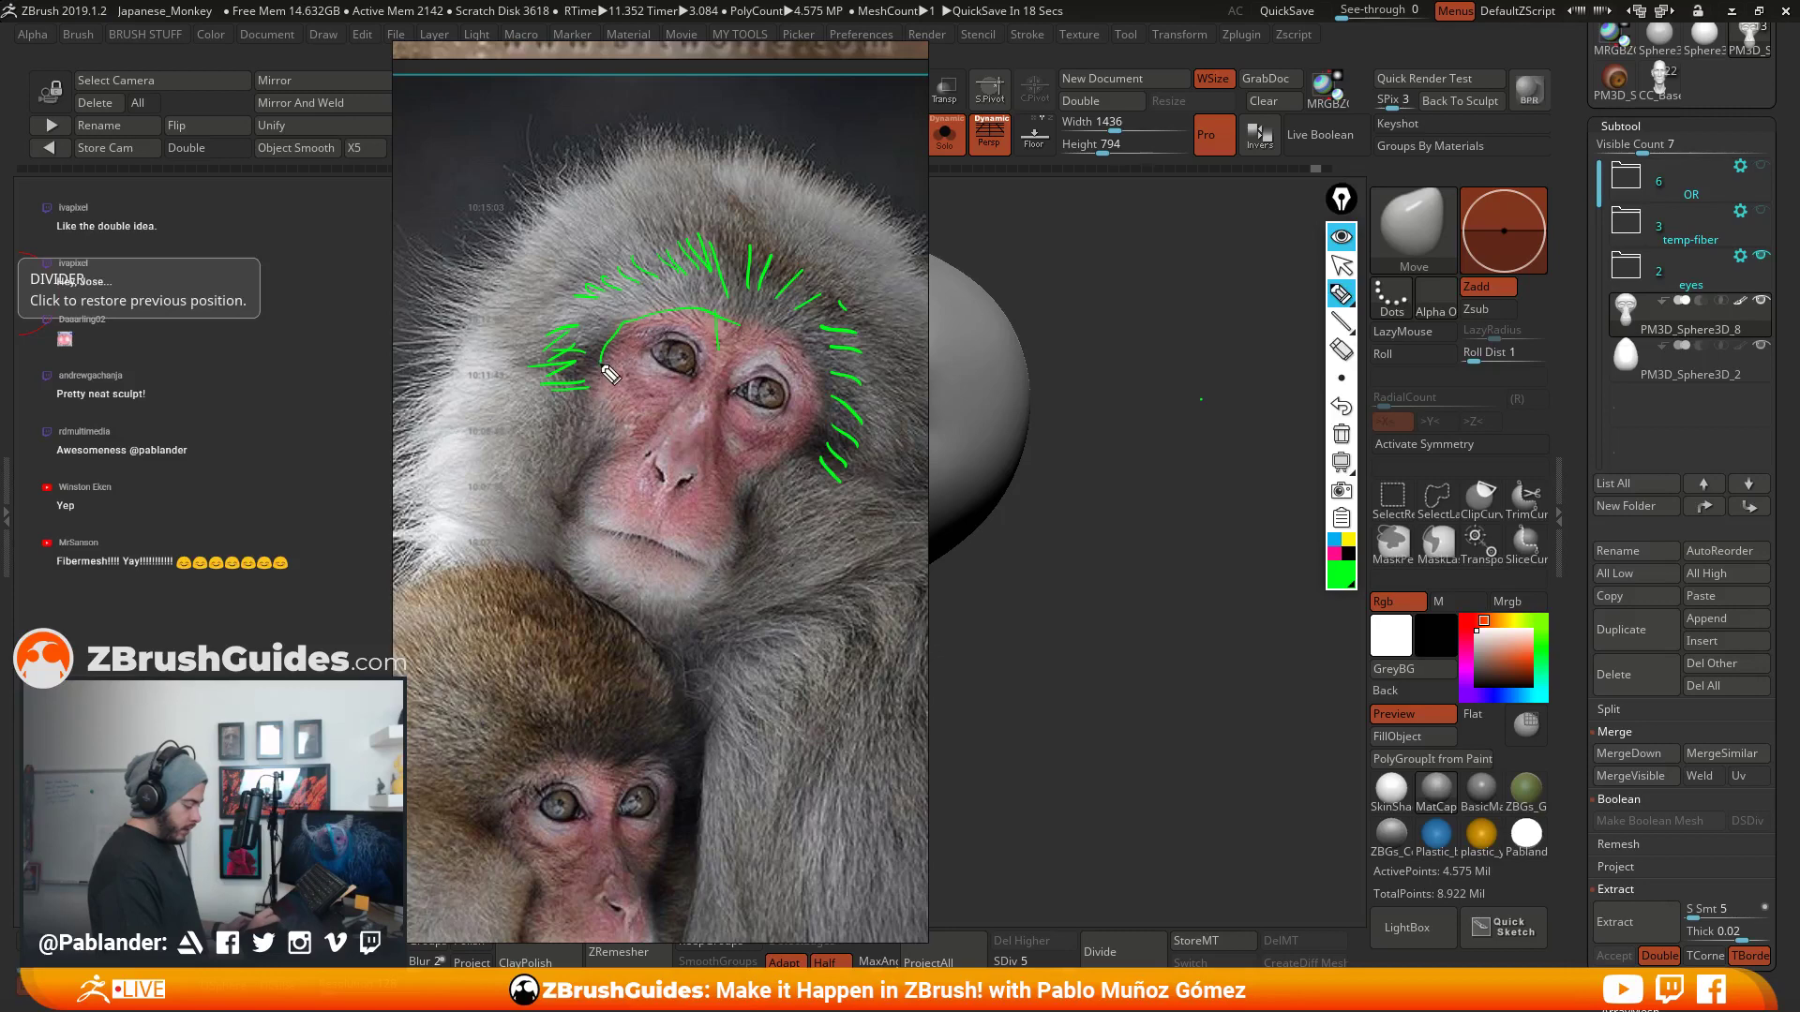
drag(603, 368, 626, 407)
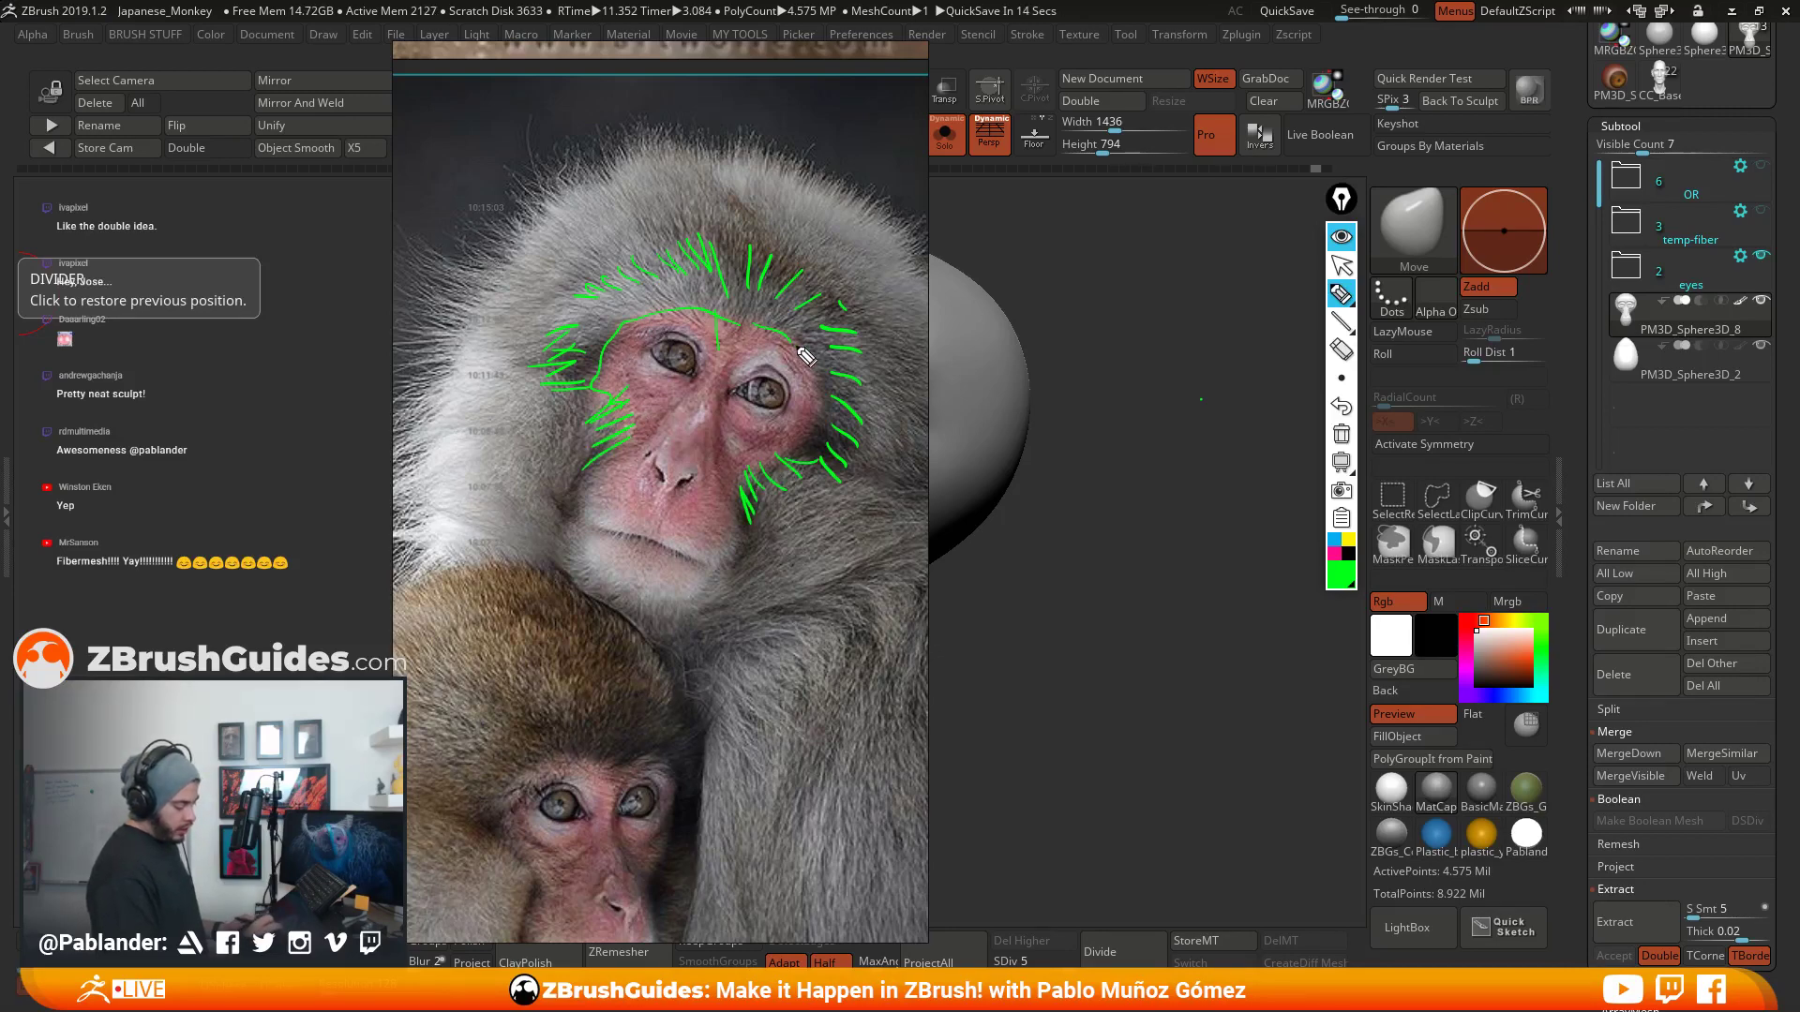
drag(798, 347, 822, 452)
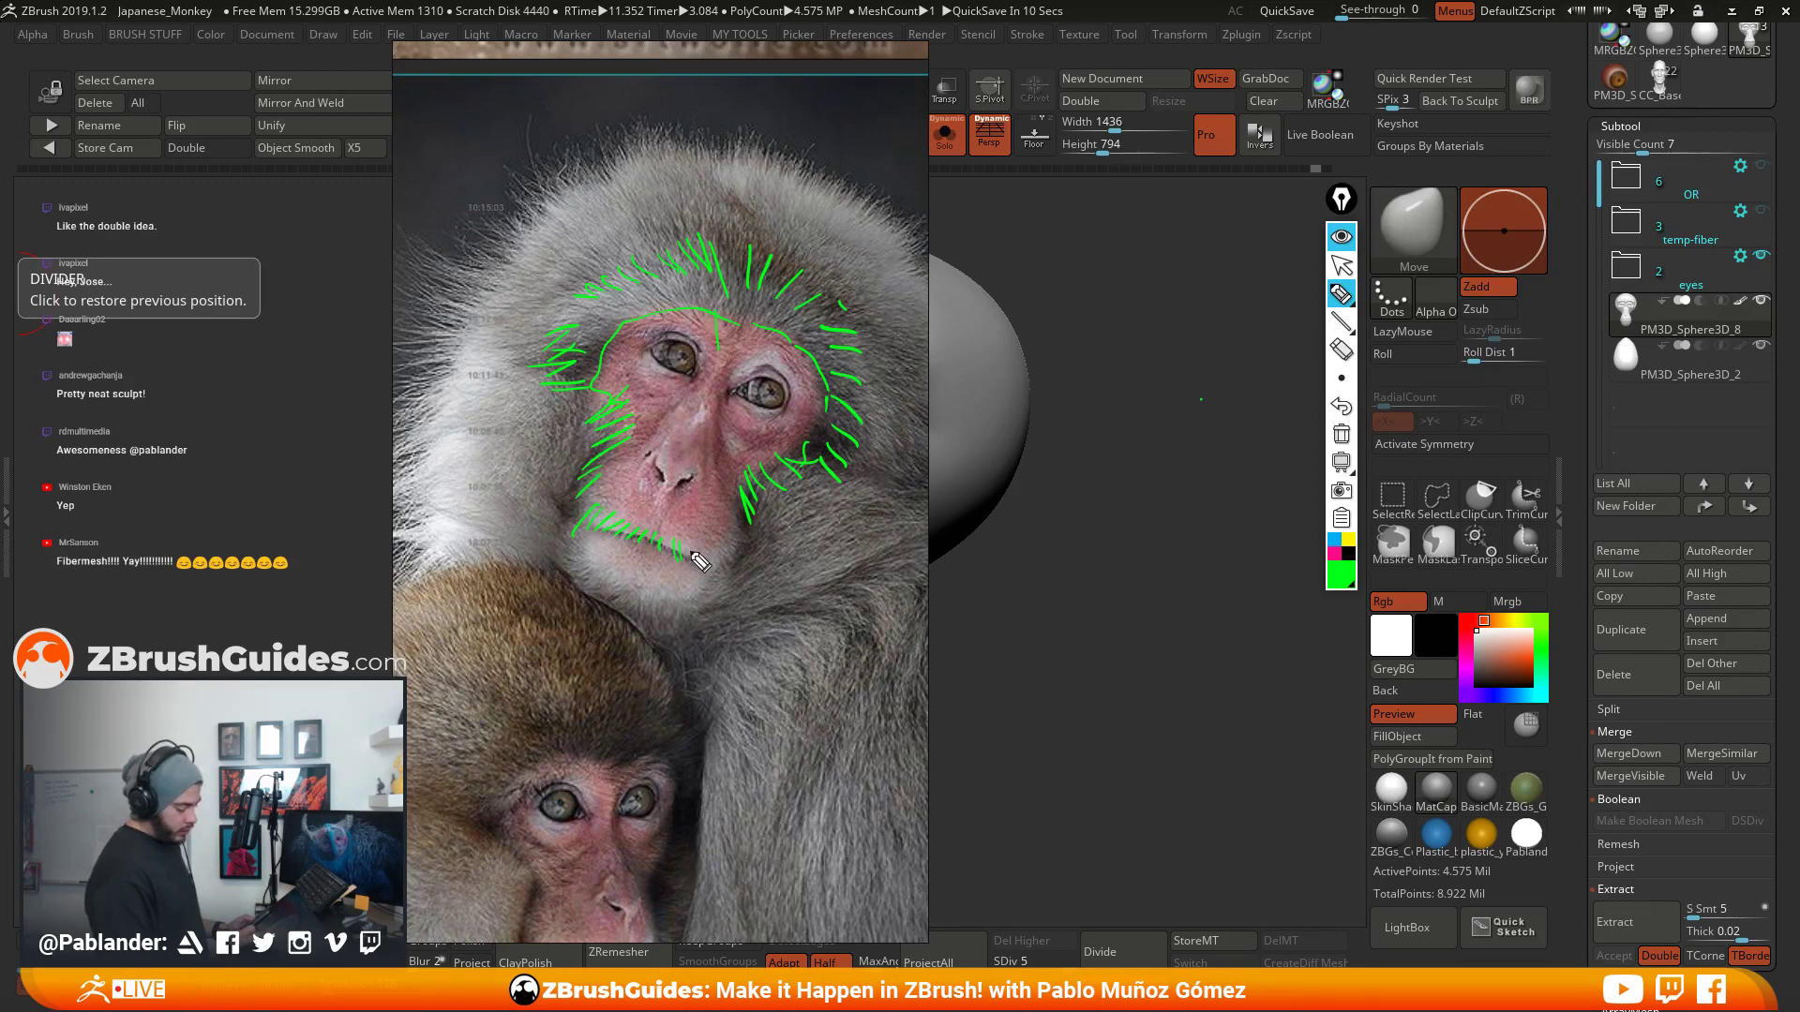
drag(693, 551, 730, 574)
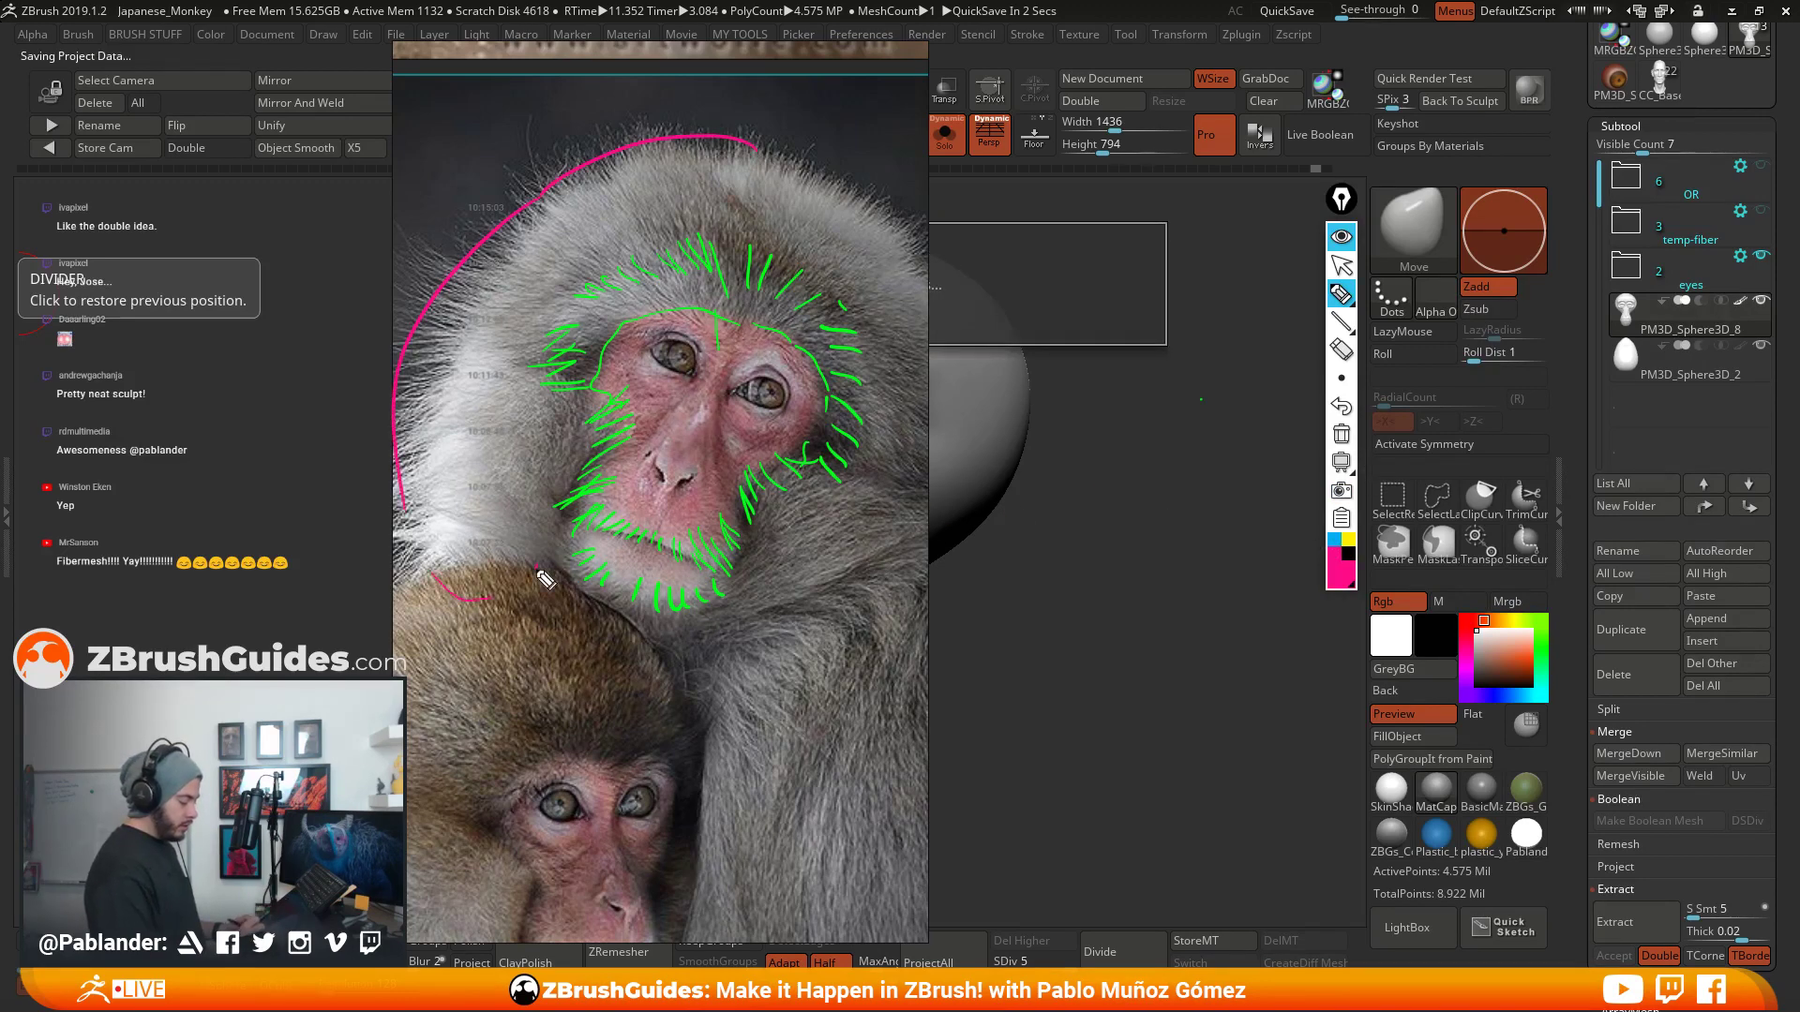
- Outline the longer outer fur region on the photo in magenta, then clear the annotations and put the reference board away
mouse_move(870, 192)
mouse_down()
mouse_move(947, 622)
mouse_move(788, 506)
mouse_move(692, 263)
mouse_up()
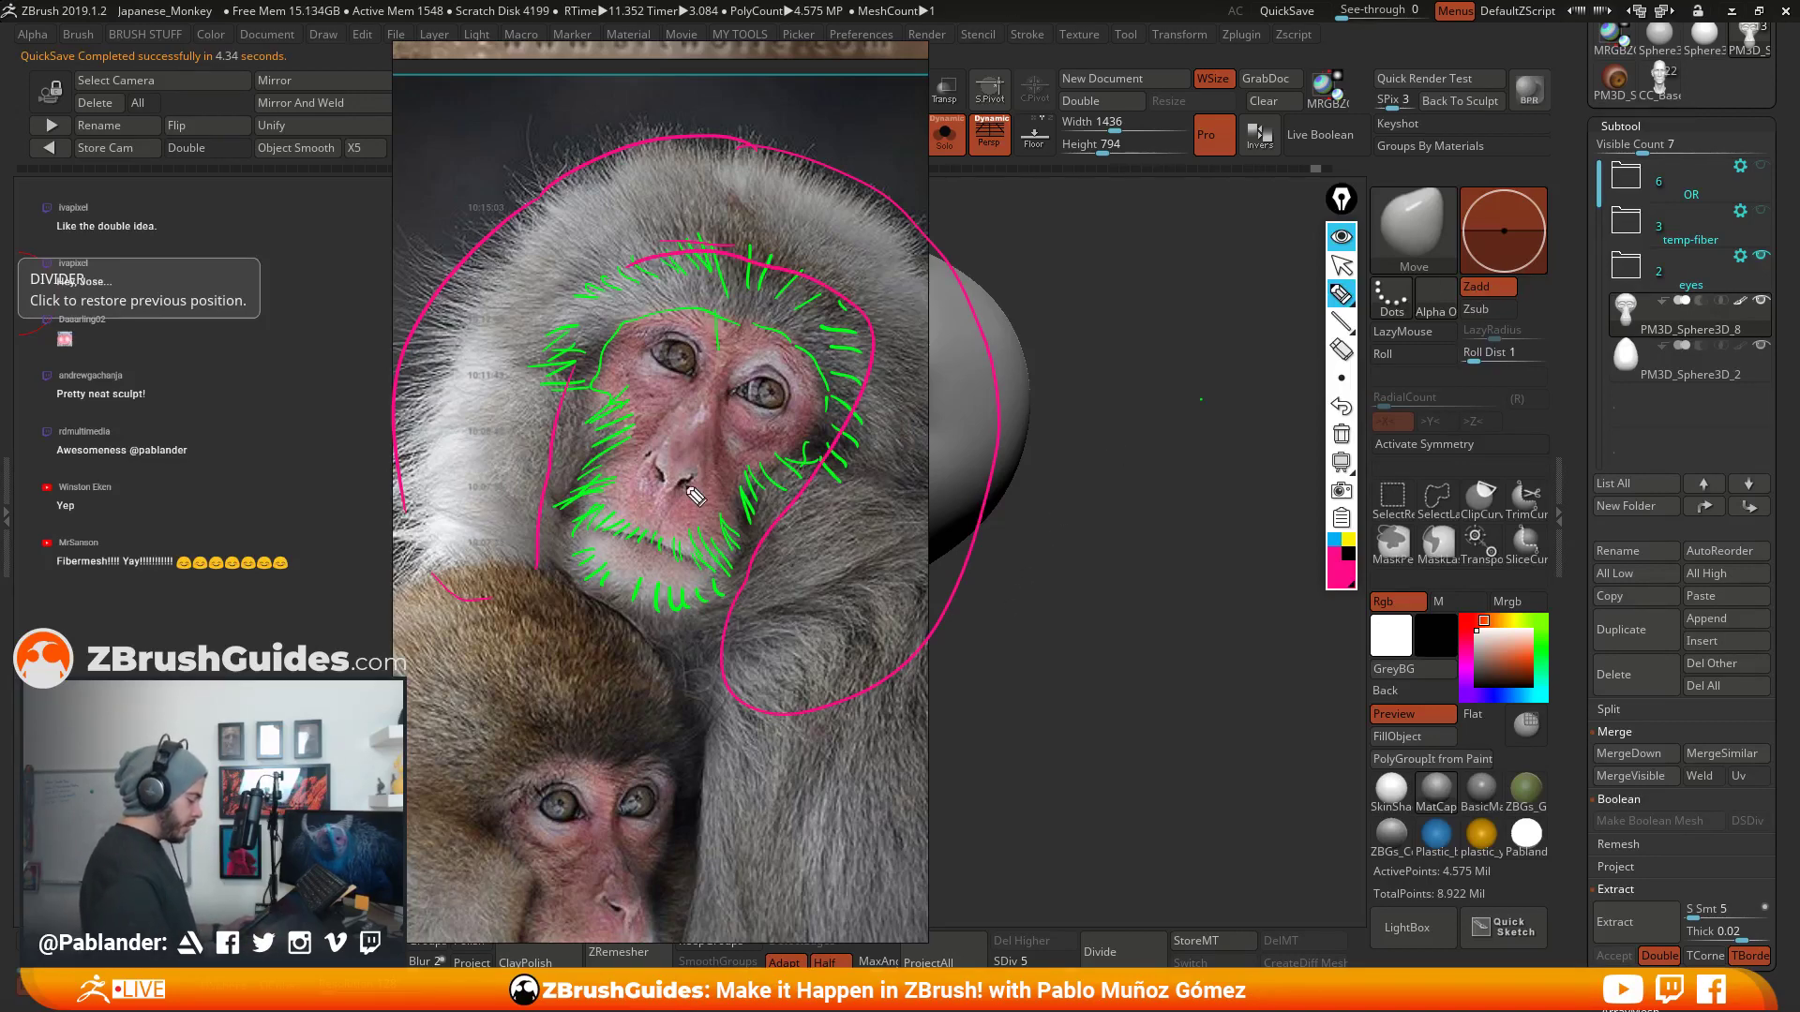
click(1346, 246)
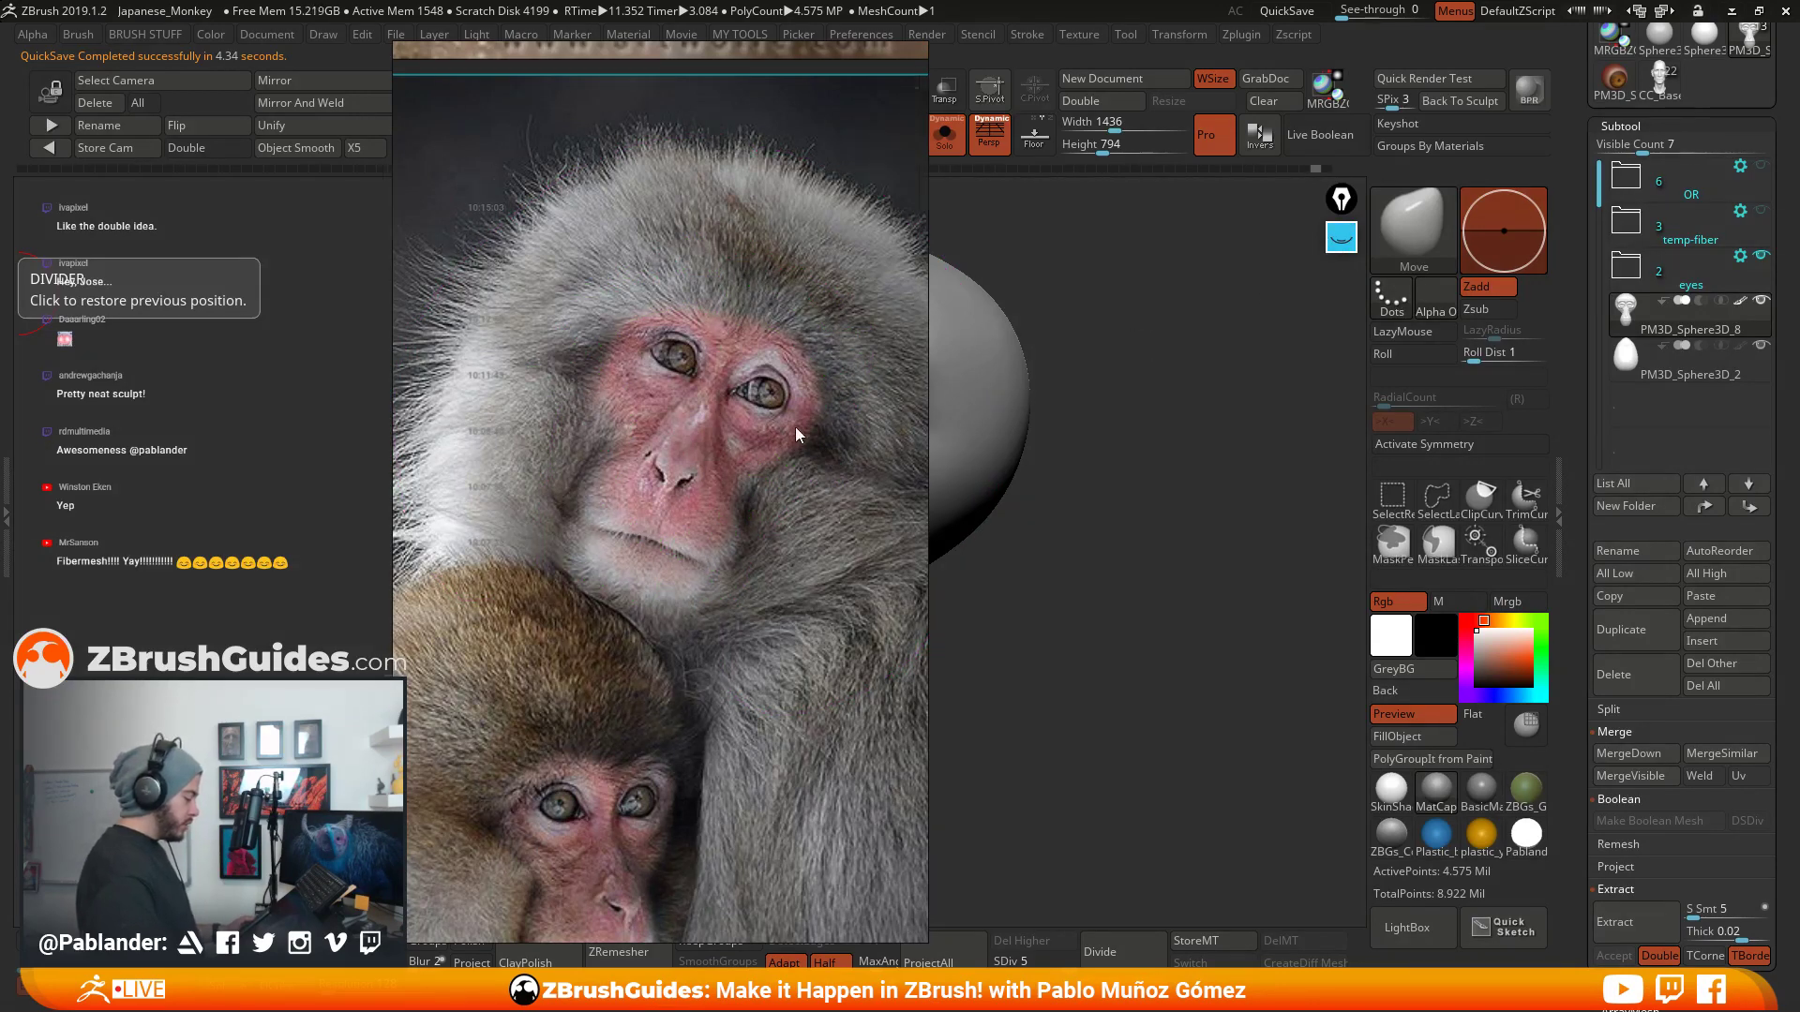
right_drag(797, 435, 0, 375)
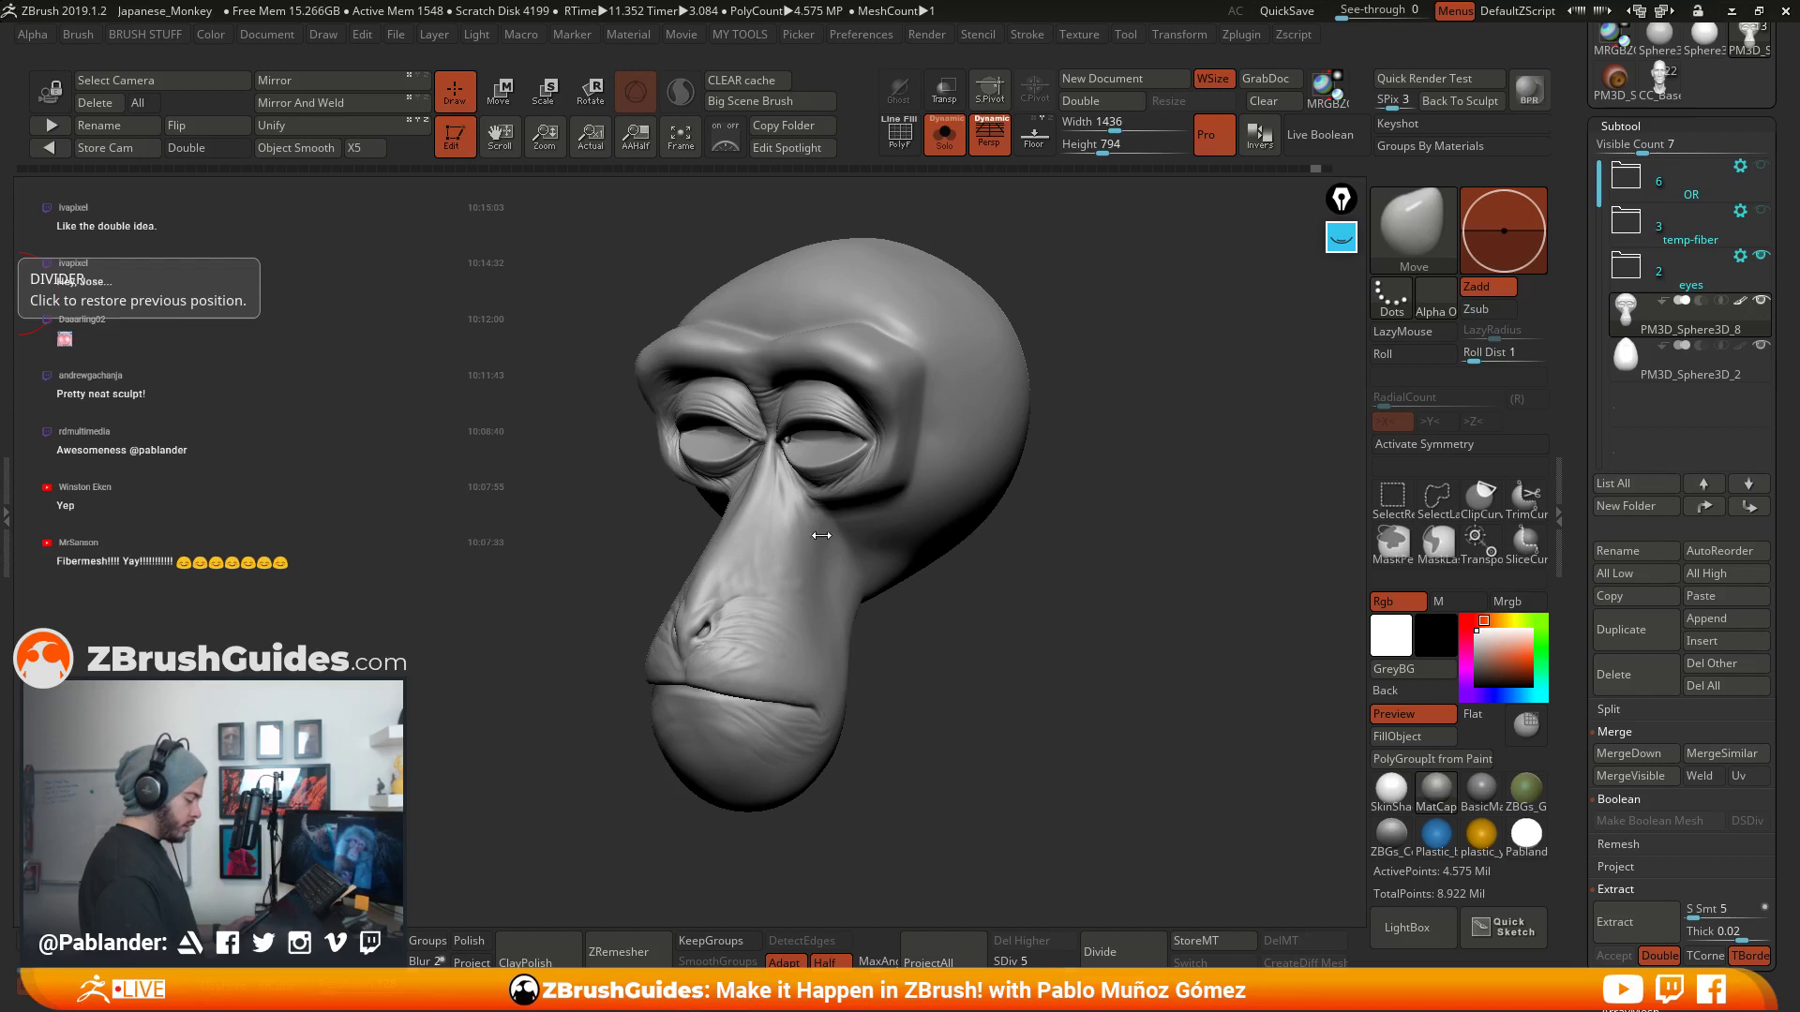
- Turn off perspective and lasso-mask a band in profile behind the brow, down the cheek and around the chin
mouse_move(1136, 616)
mouse_down()
mouse_move(1026, 577)
mouse_move(1100, 582)
mouse_move(1079, 587)
mouse_move(1100, 610)
mouse_move(1049, 614)
mouse_move(979, 562)
mouse_up()
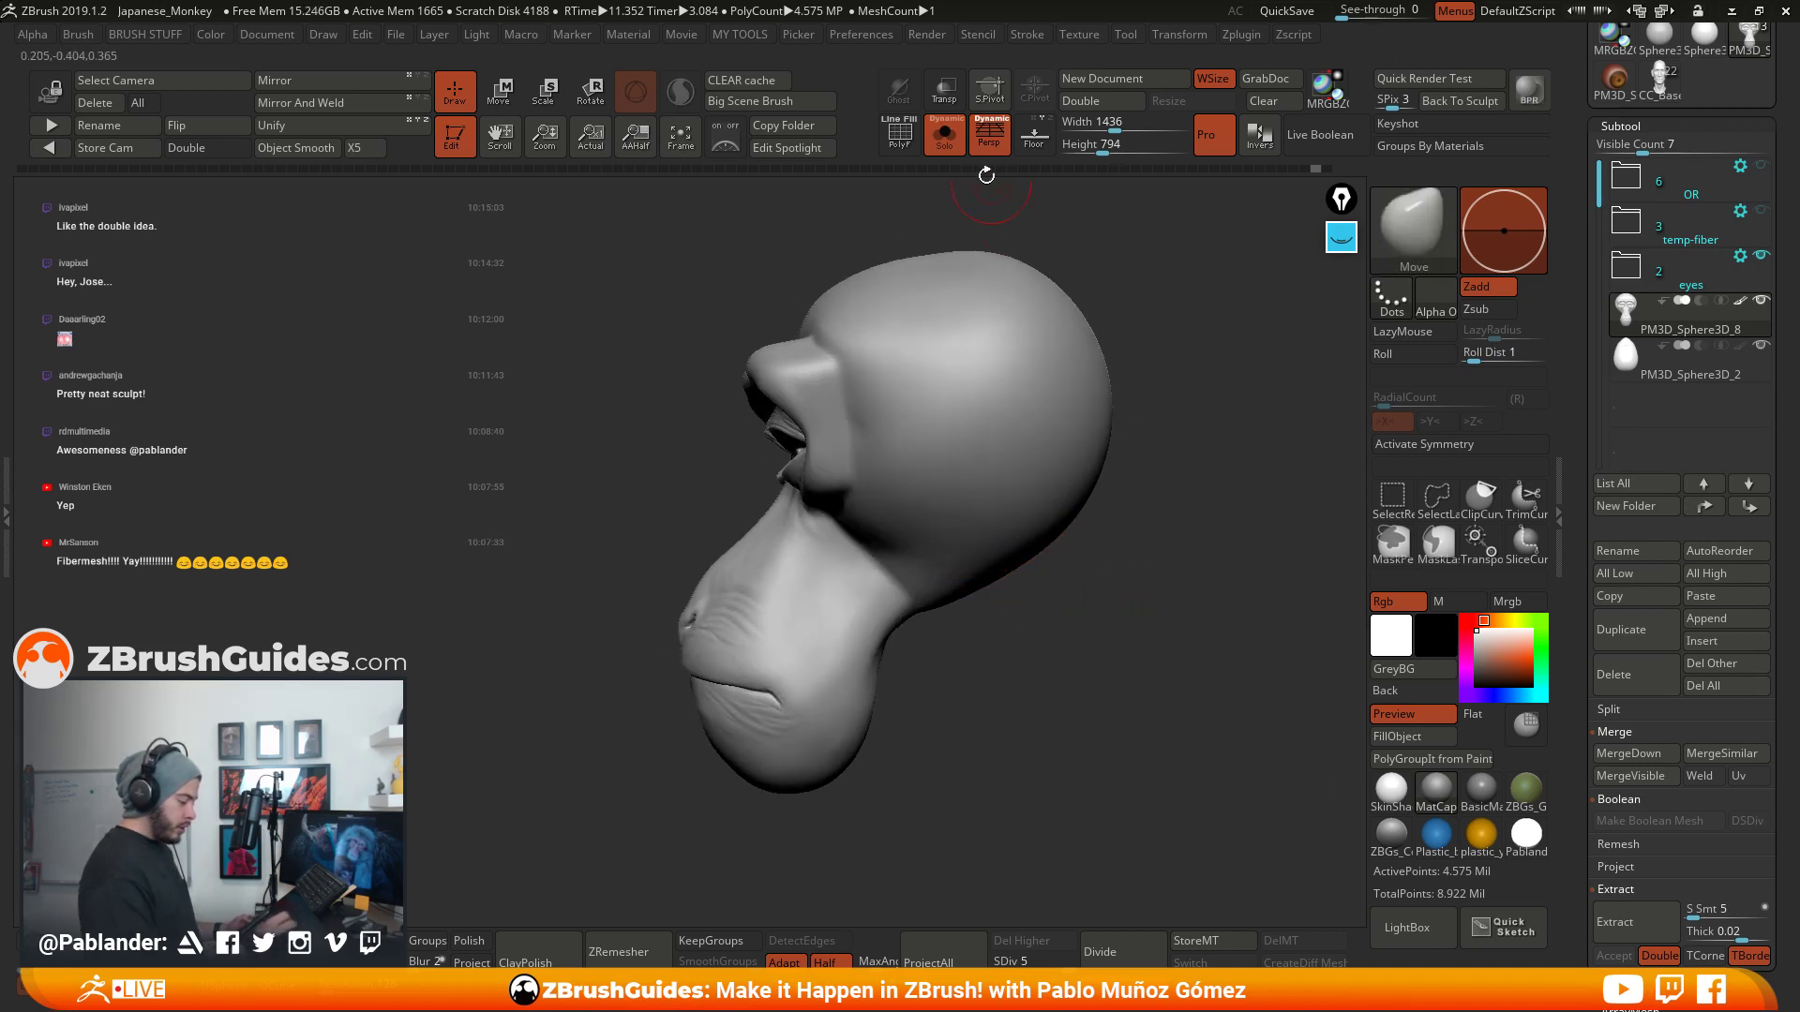
click(991, 147)
alt+drag(1179, 445, 1136, 494)
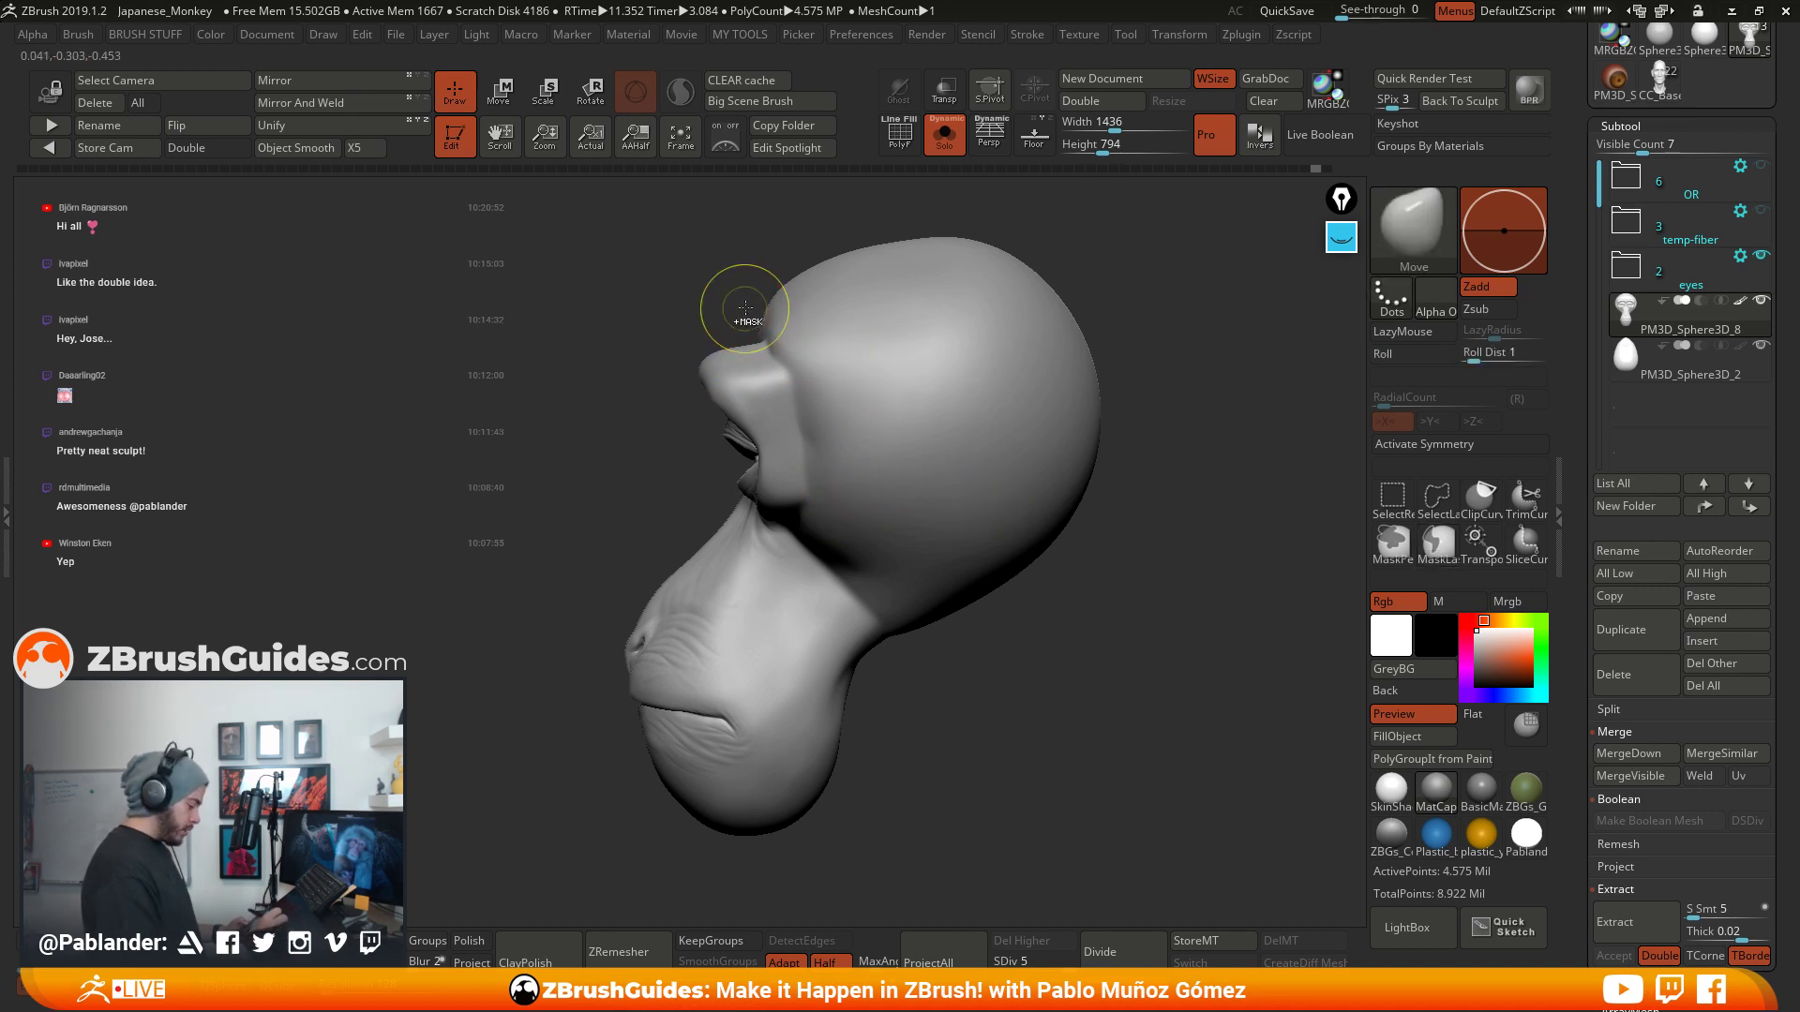
key(ctrl)
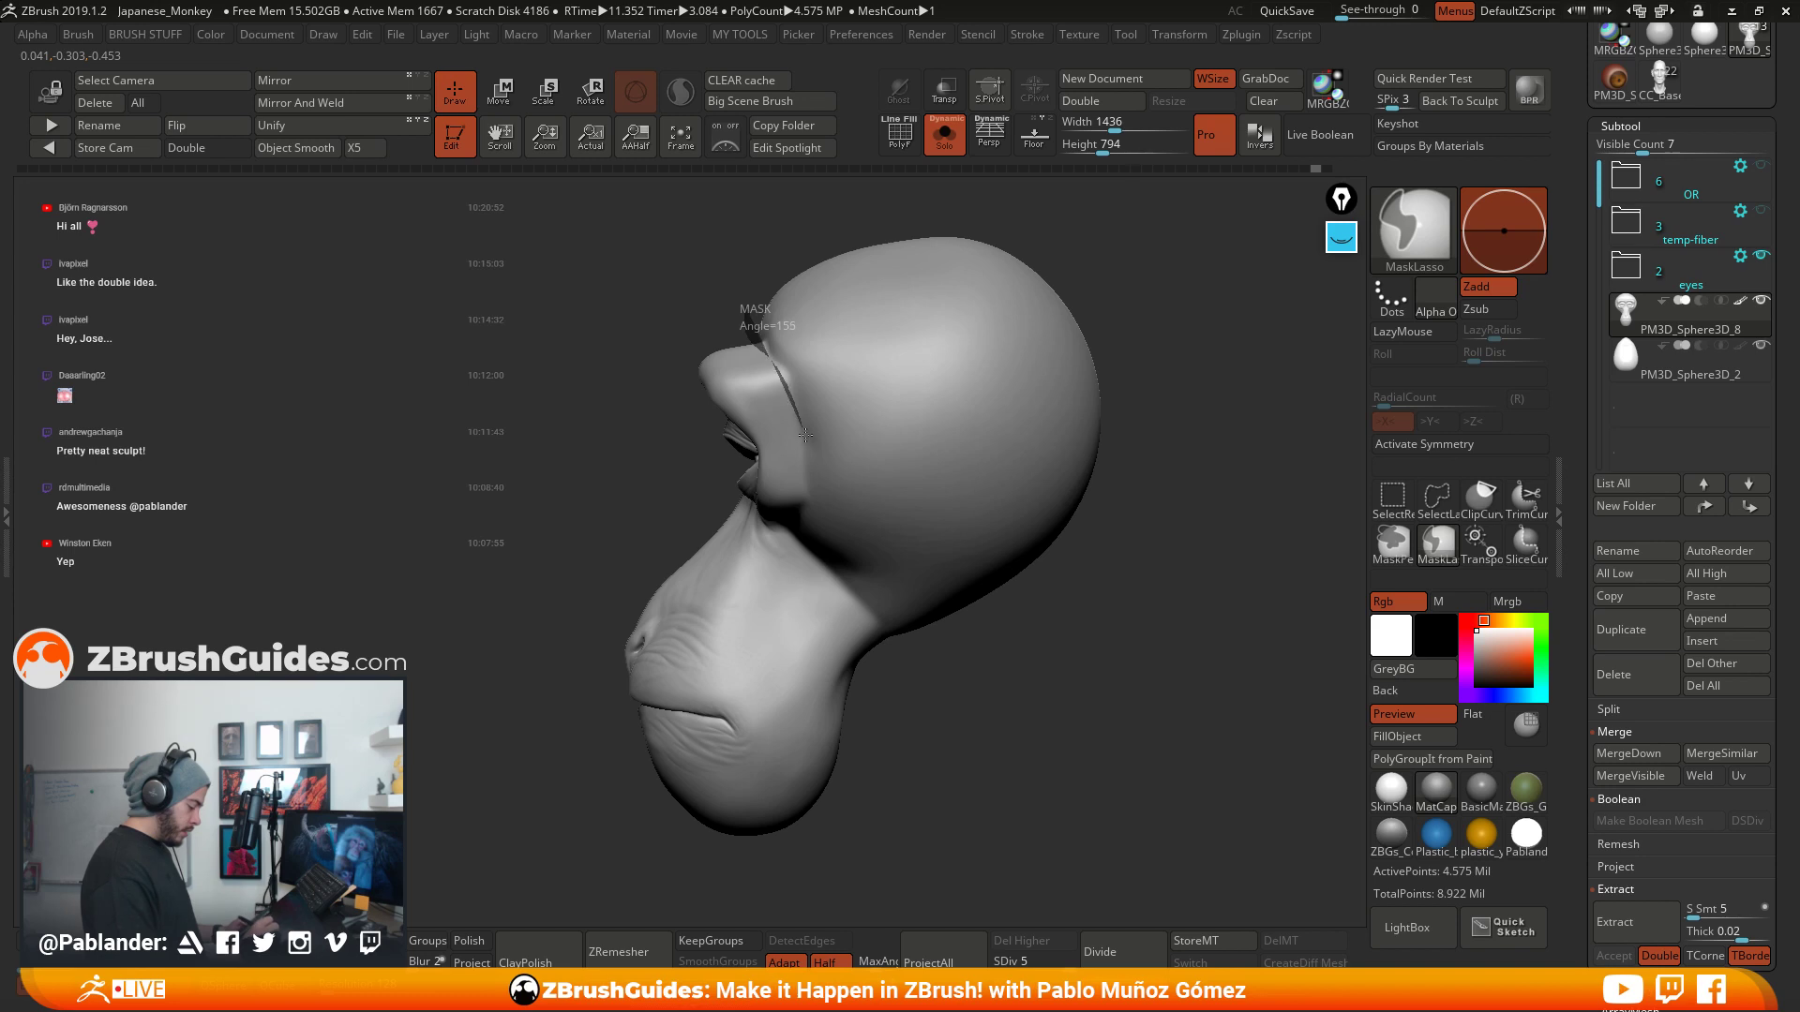
mouse_move(805, 435)
ctrl+mouse_down()
mouse_move(780, 530)
mouse_move(717, 647)
mouse_move(740, 752)
mouse_move(656, 844)
mouse_move(703, 886)
mouse_move(775, 857)
mouse_move(843, 588)
ctrl+mouse_up()
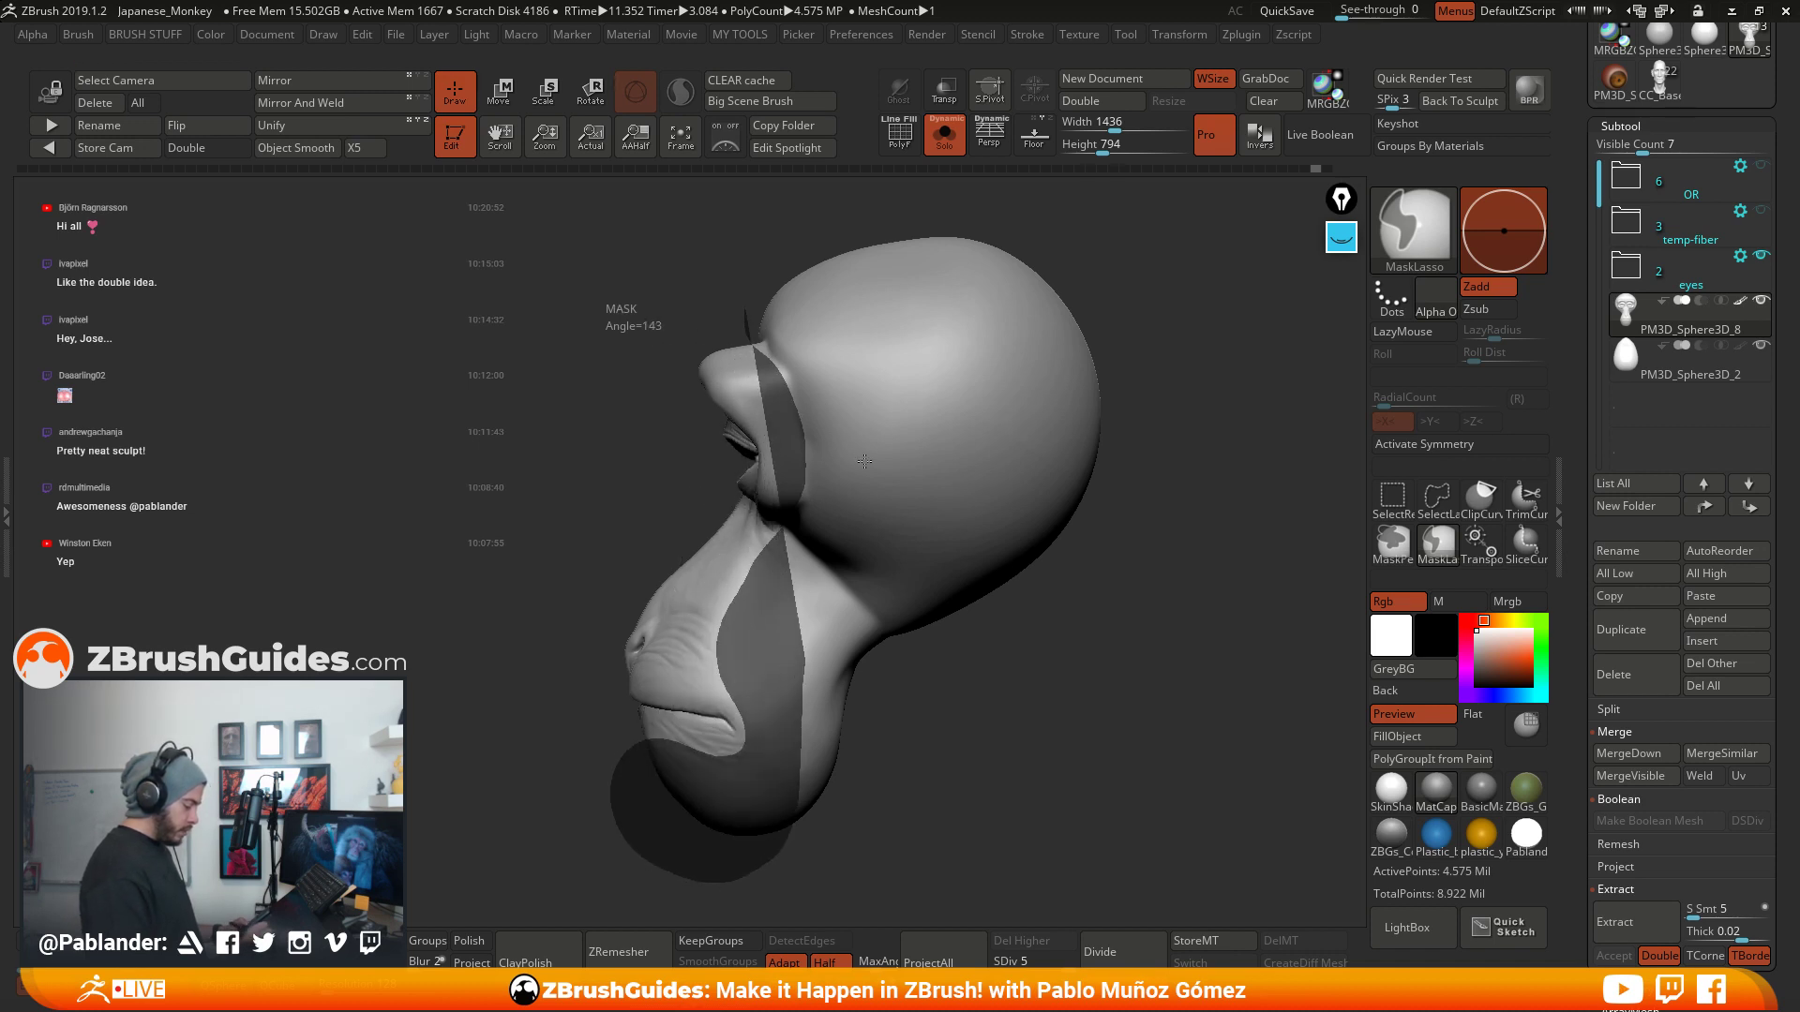
ctrl+drag(713, 284, 984, 635)
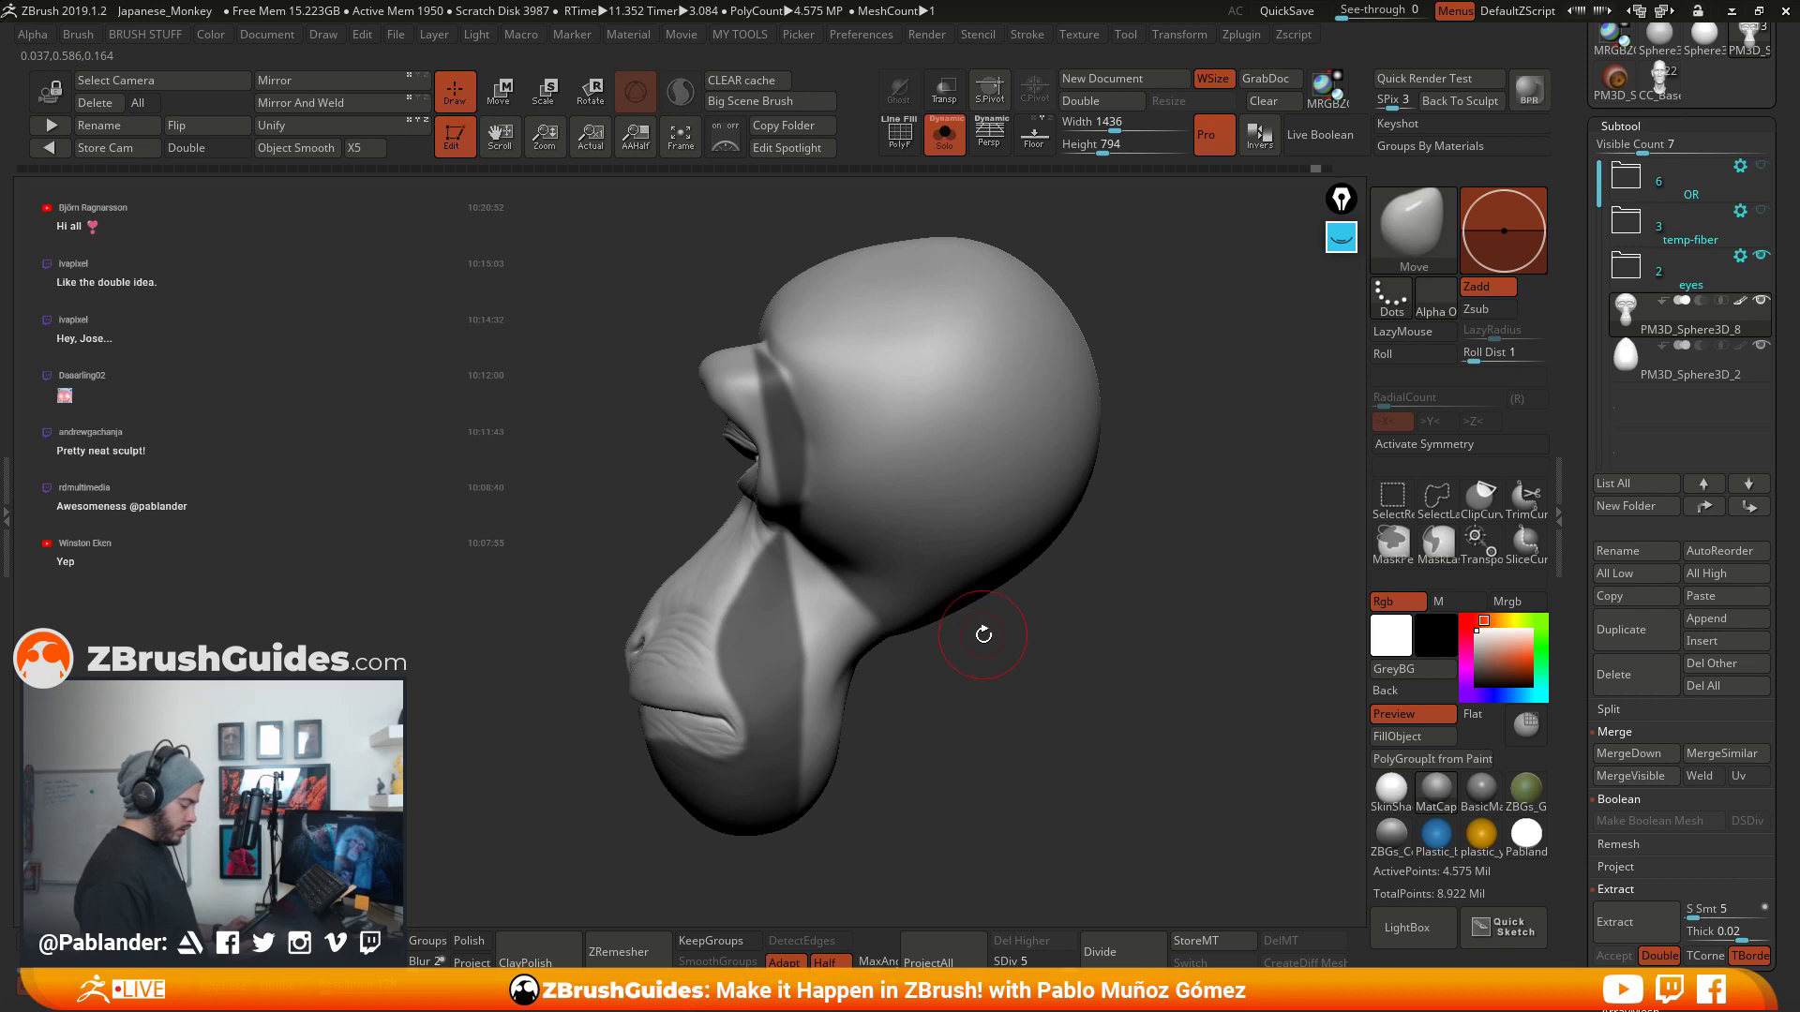
- Extend the lasso mask back over the forehead and temple, then invert the mask
key(ctrl)
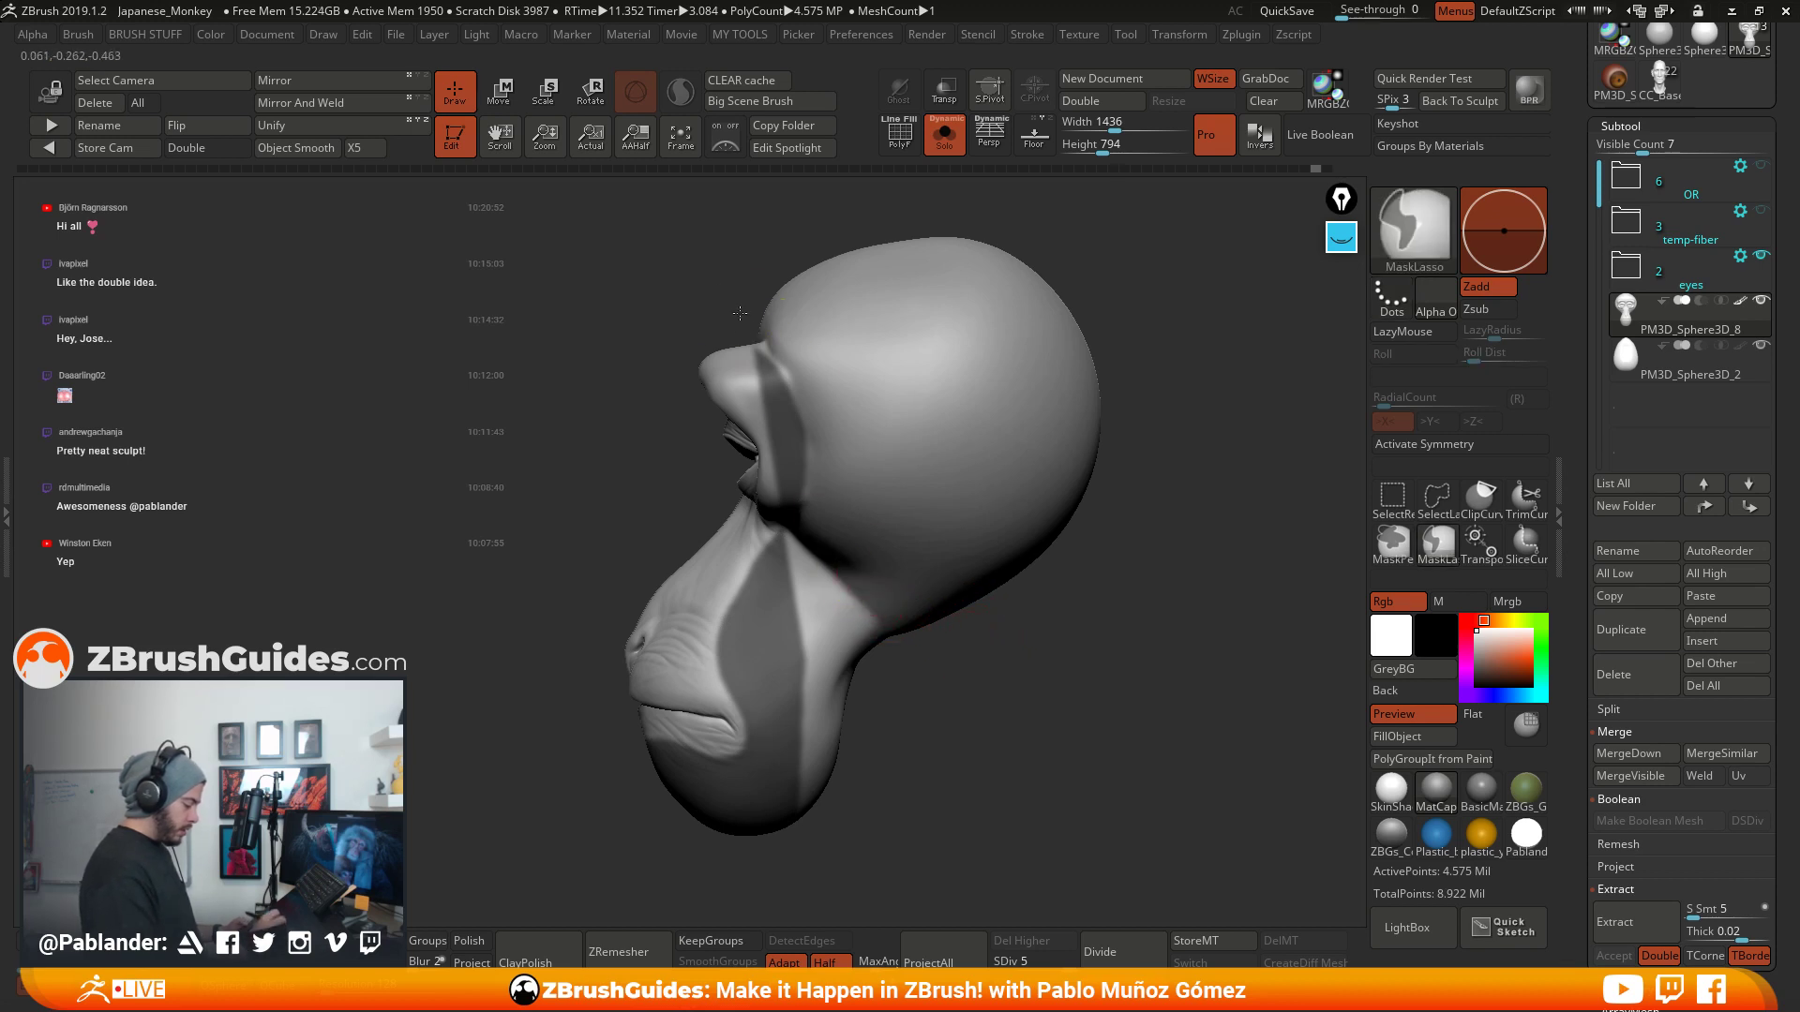
mouse_move(786, 486)
ctrl+mouse_down()
mouse_move(764, 745)
mouse_move(806, 778)
mouse_move(869, 478)
mouse_move(736, 277)
ctrl+mouse_up()
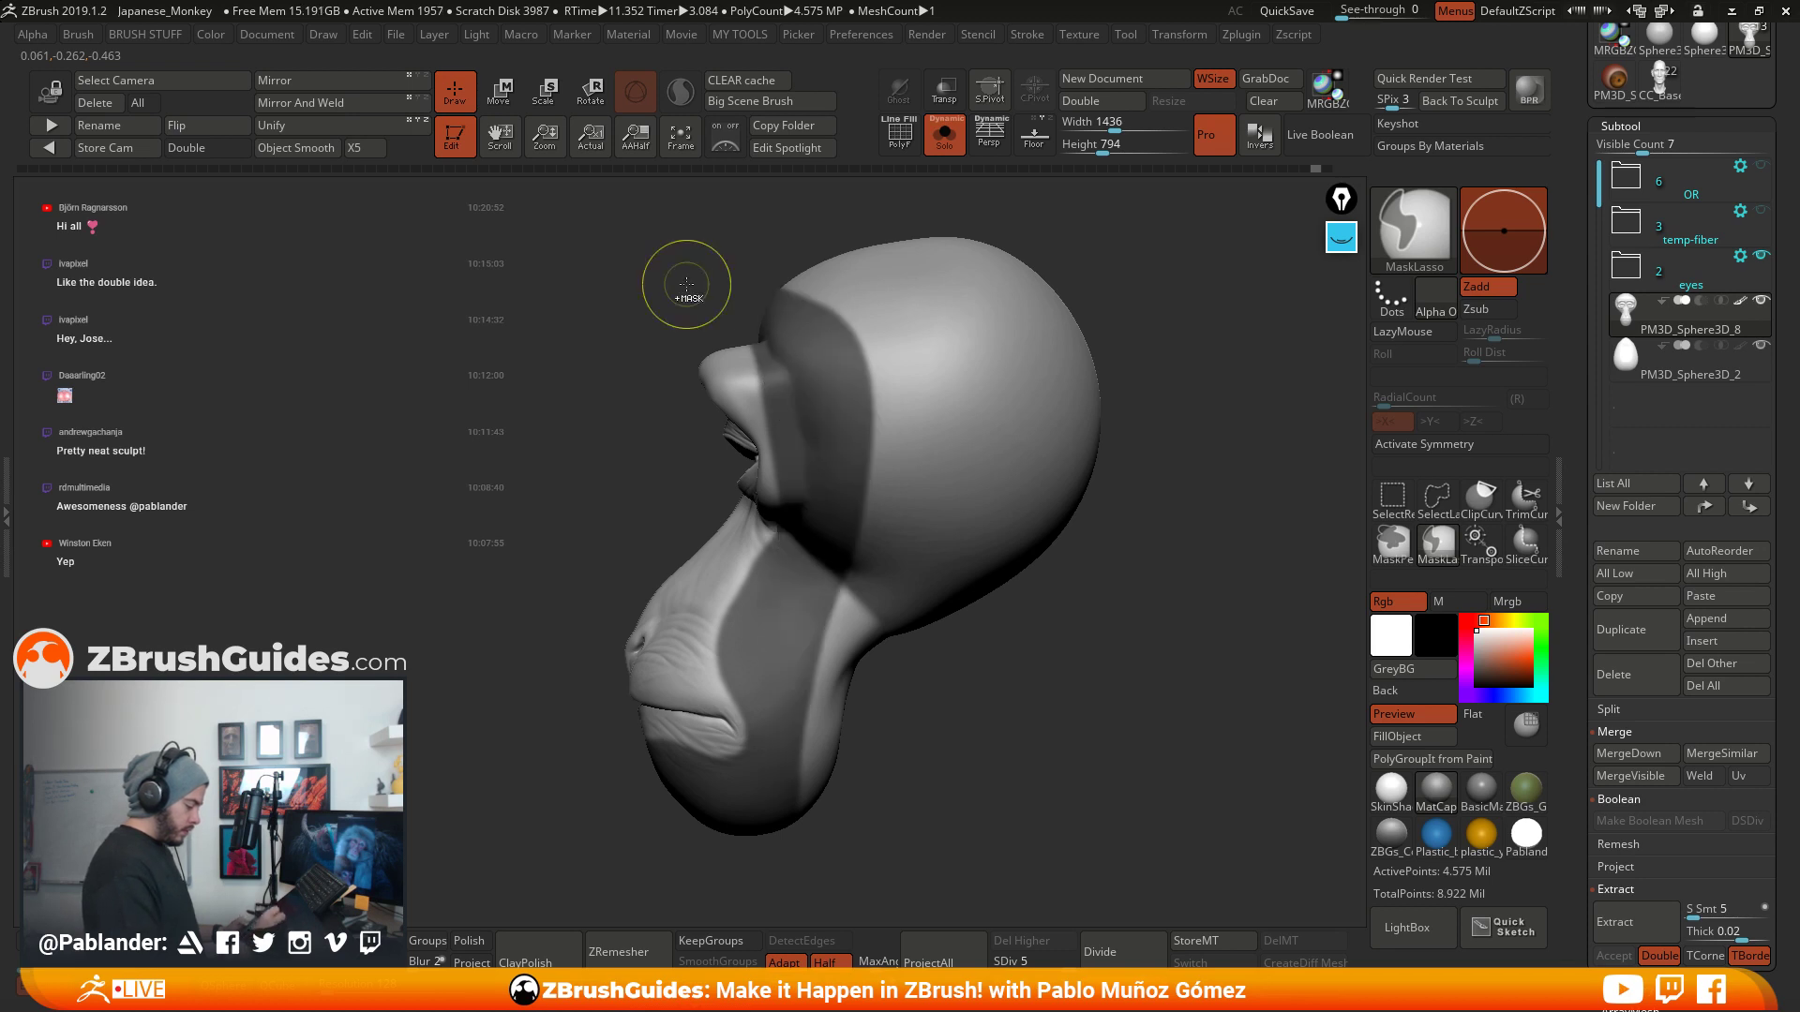
mouse_move(965, 520)
mouse_down()
mouse_move(1111, 619)
mouse_move(1023, 622)
mouse_up()
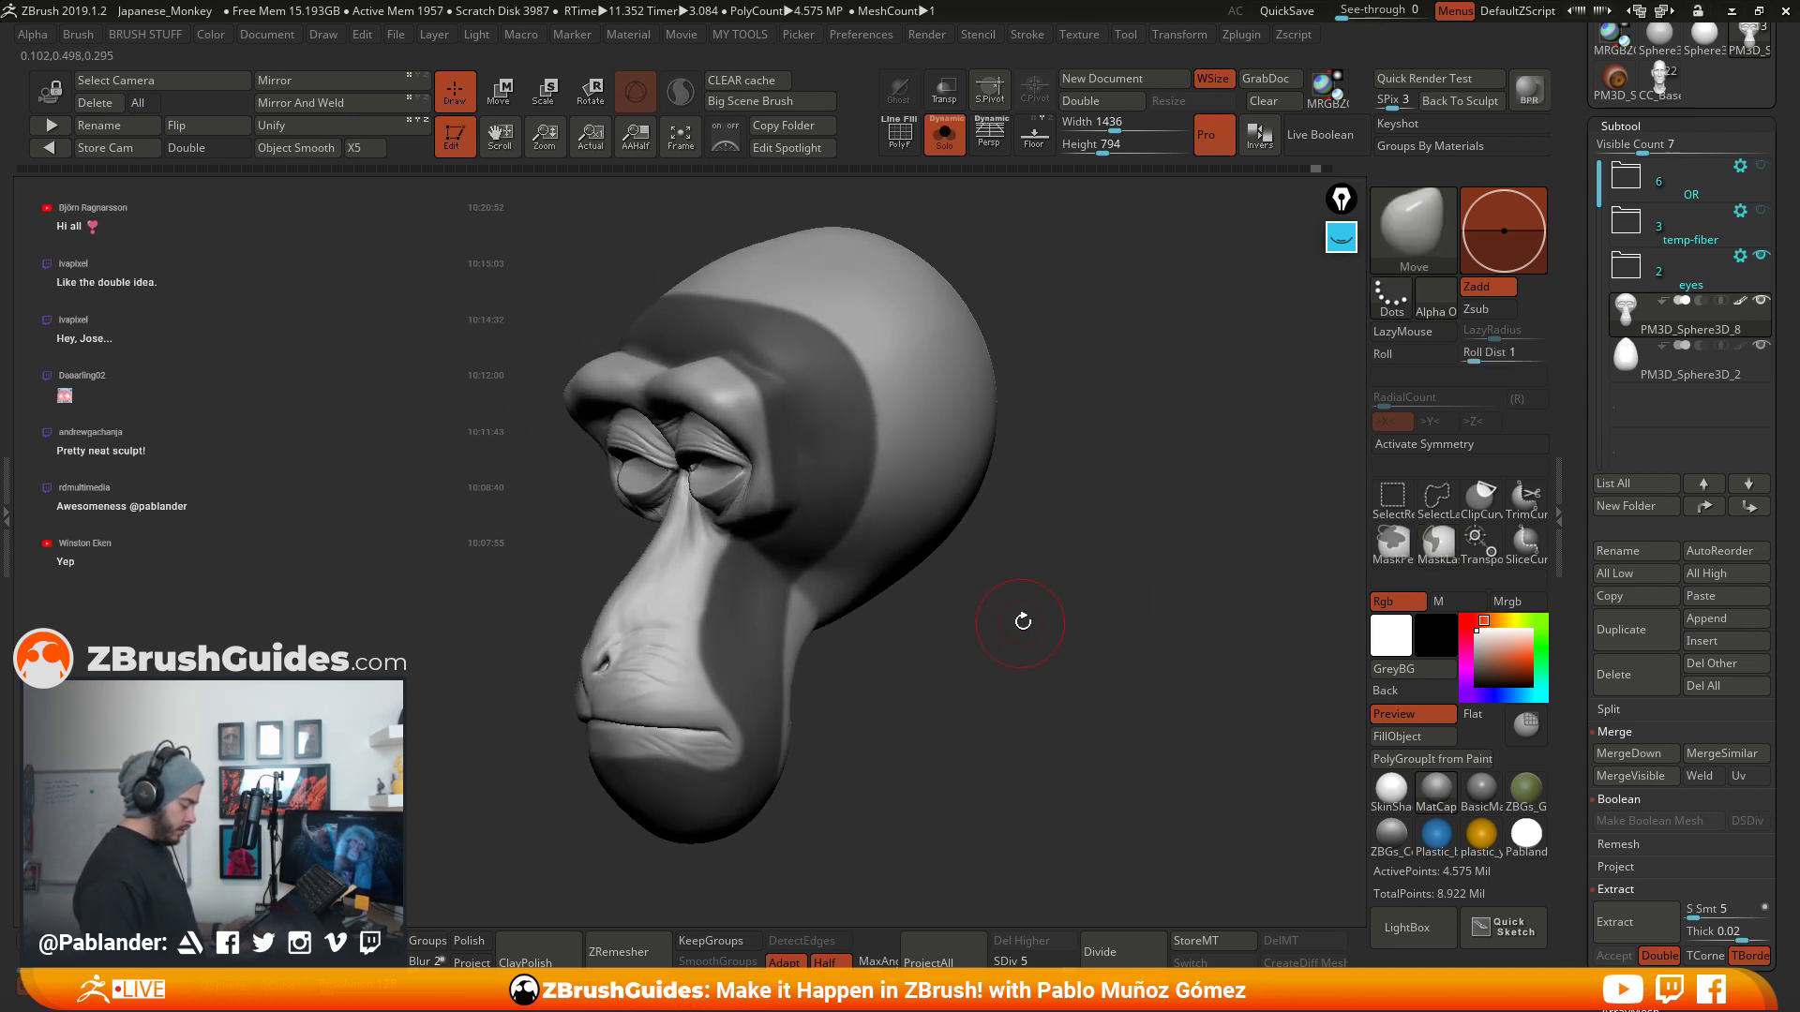
ctrl+click(1078, 516)
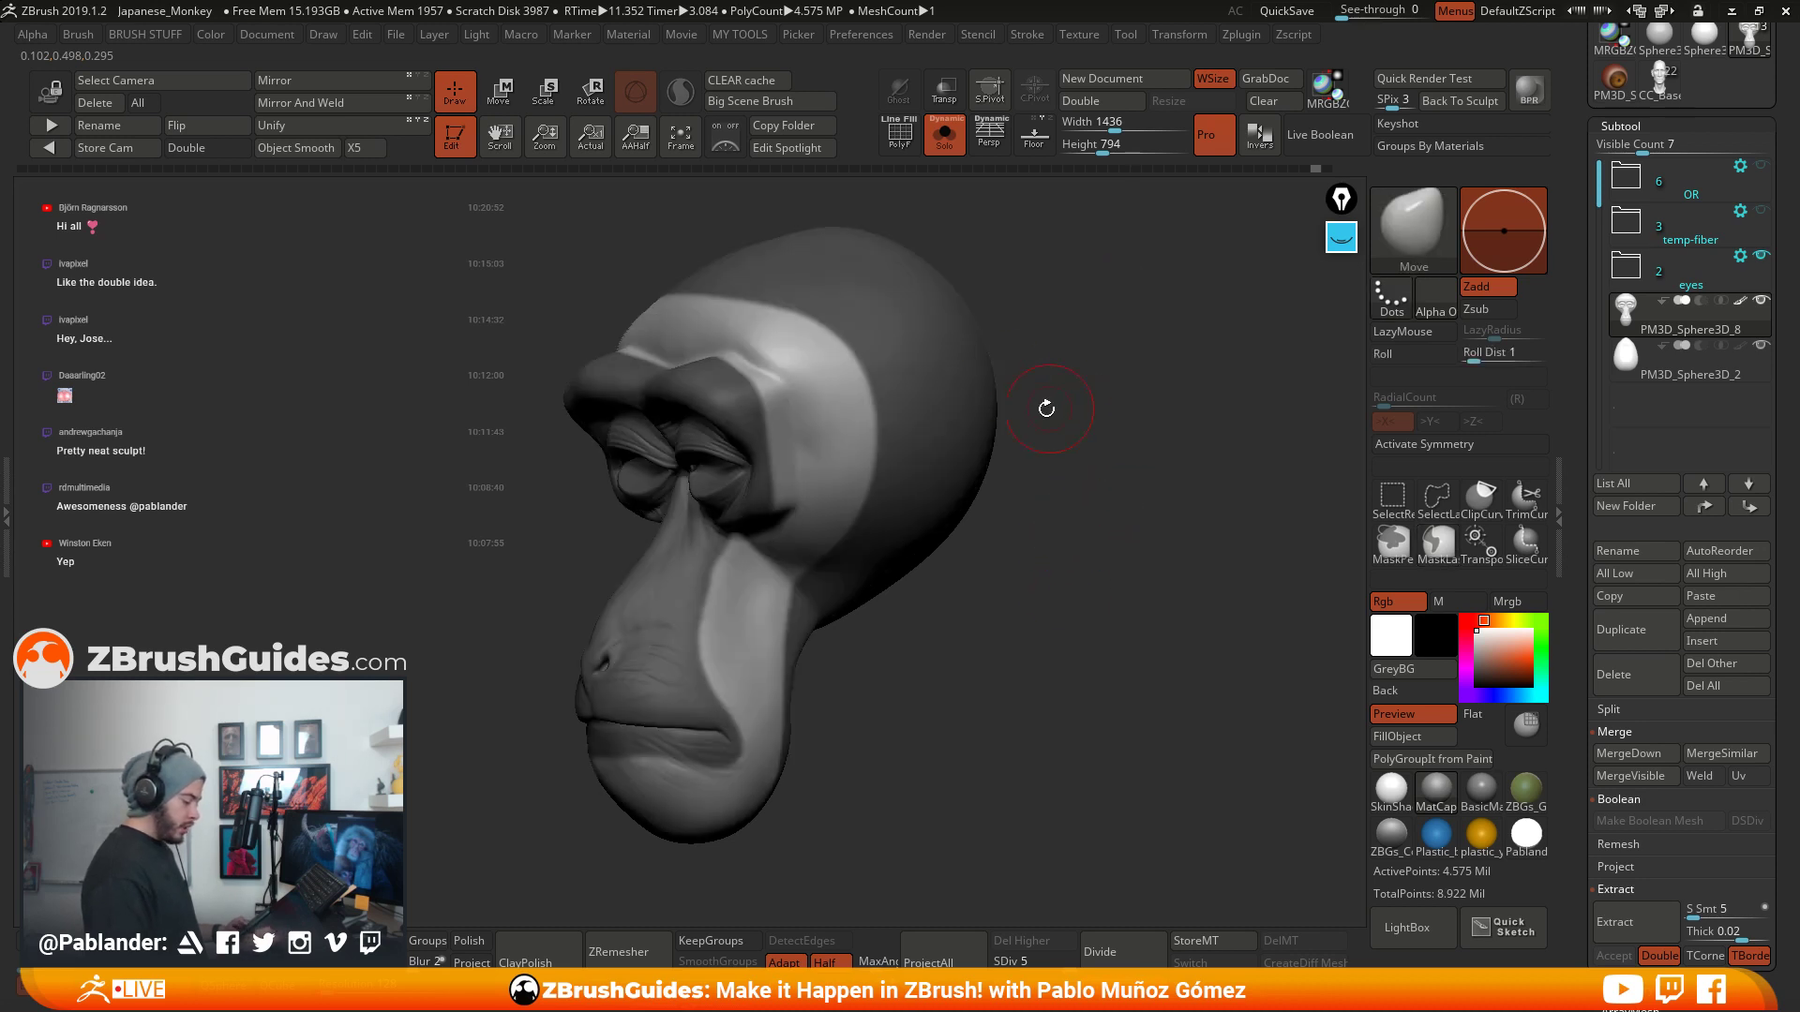
key(ctrl)
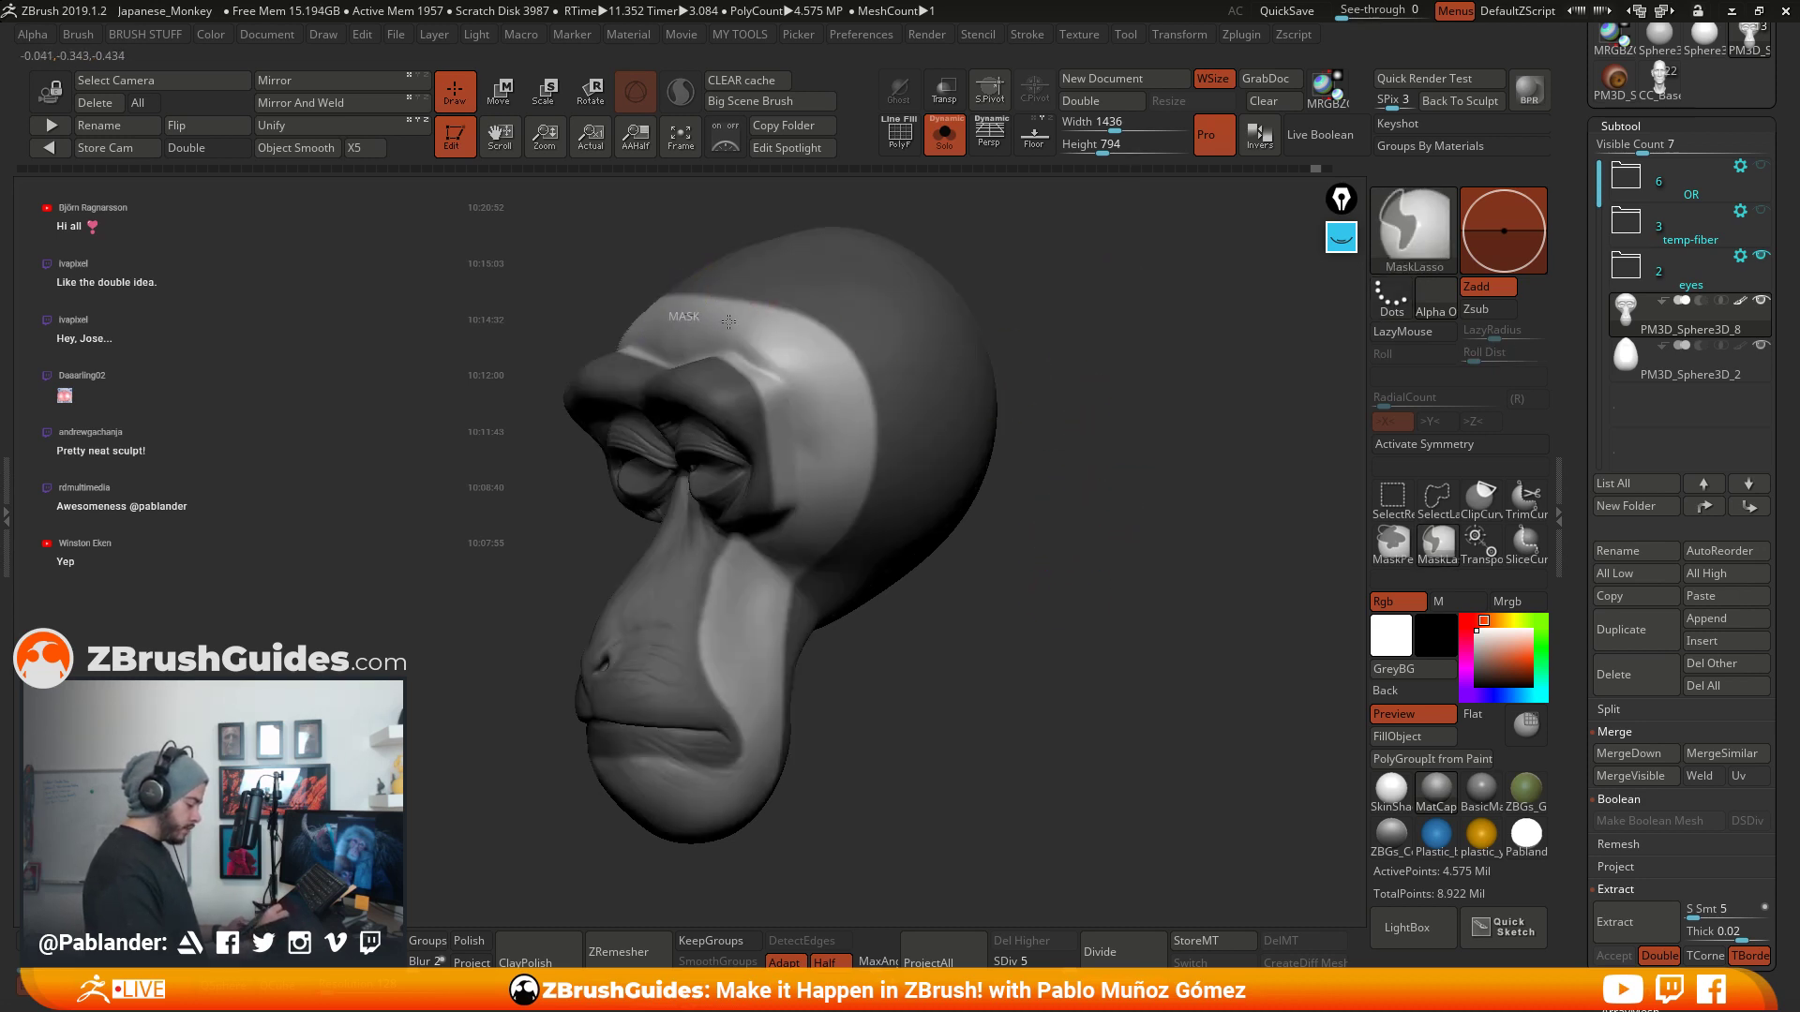
- Lasso-mask the rear of the skull to trim the back edge of the unmasked facial band and turn on X symmetry
mouse_move(800, 351)
ctrl+mouse_down()
mouse_move(837, 398)
mouse_move(846, 482)
mouse_move(750, 703)
ctrl+mouse_up()
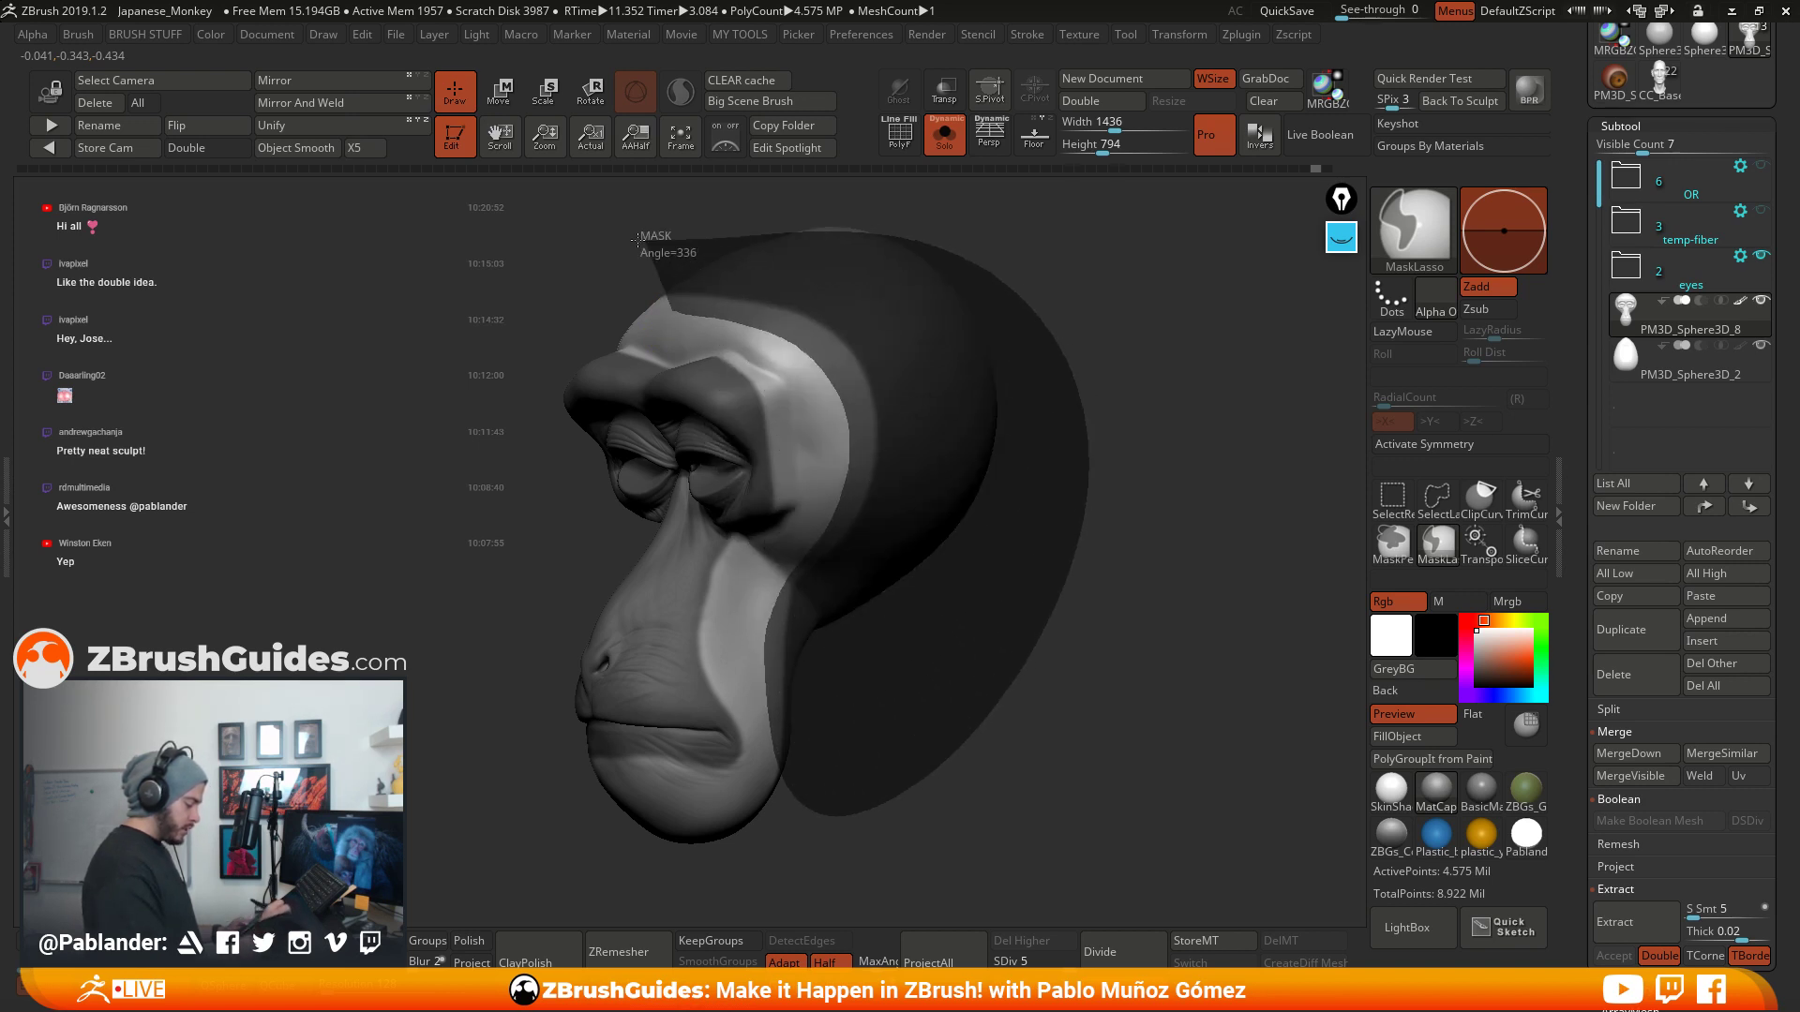
drag(987, 511, 1142, 569)
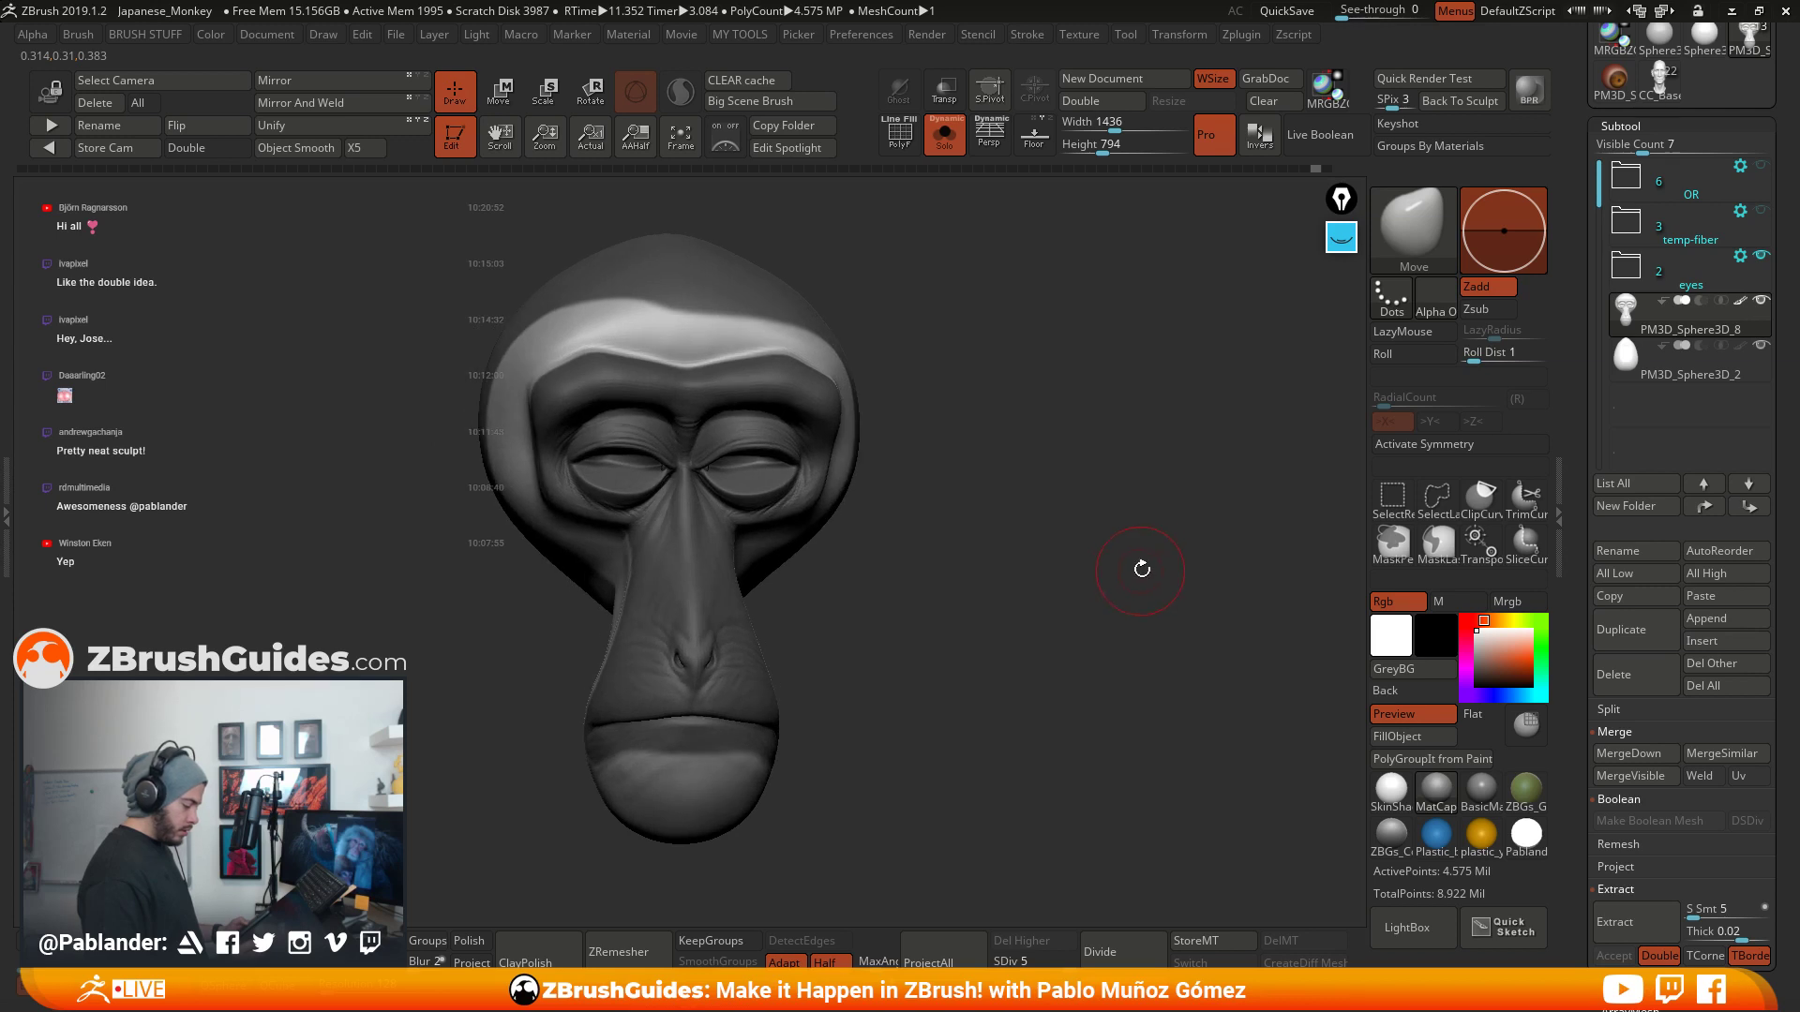
key(x)
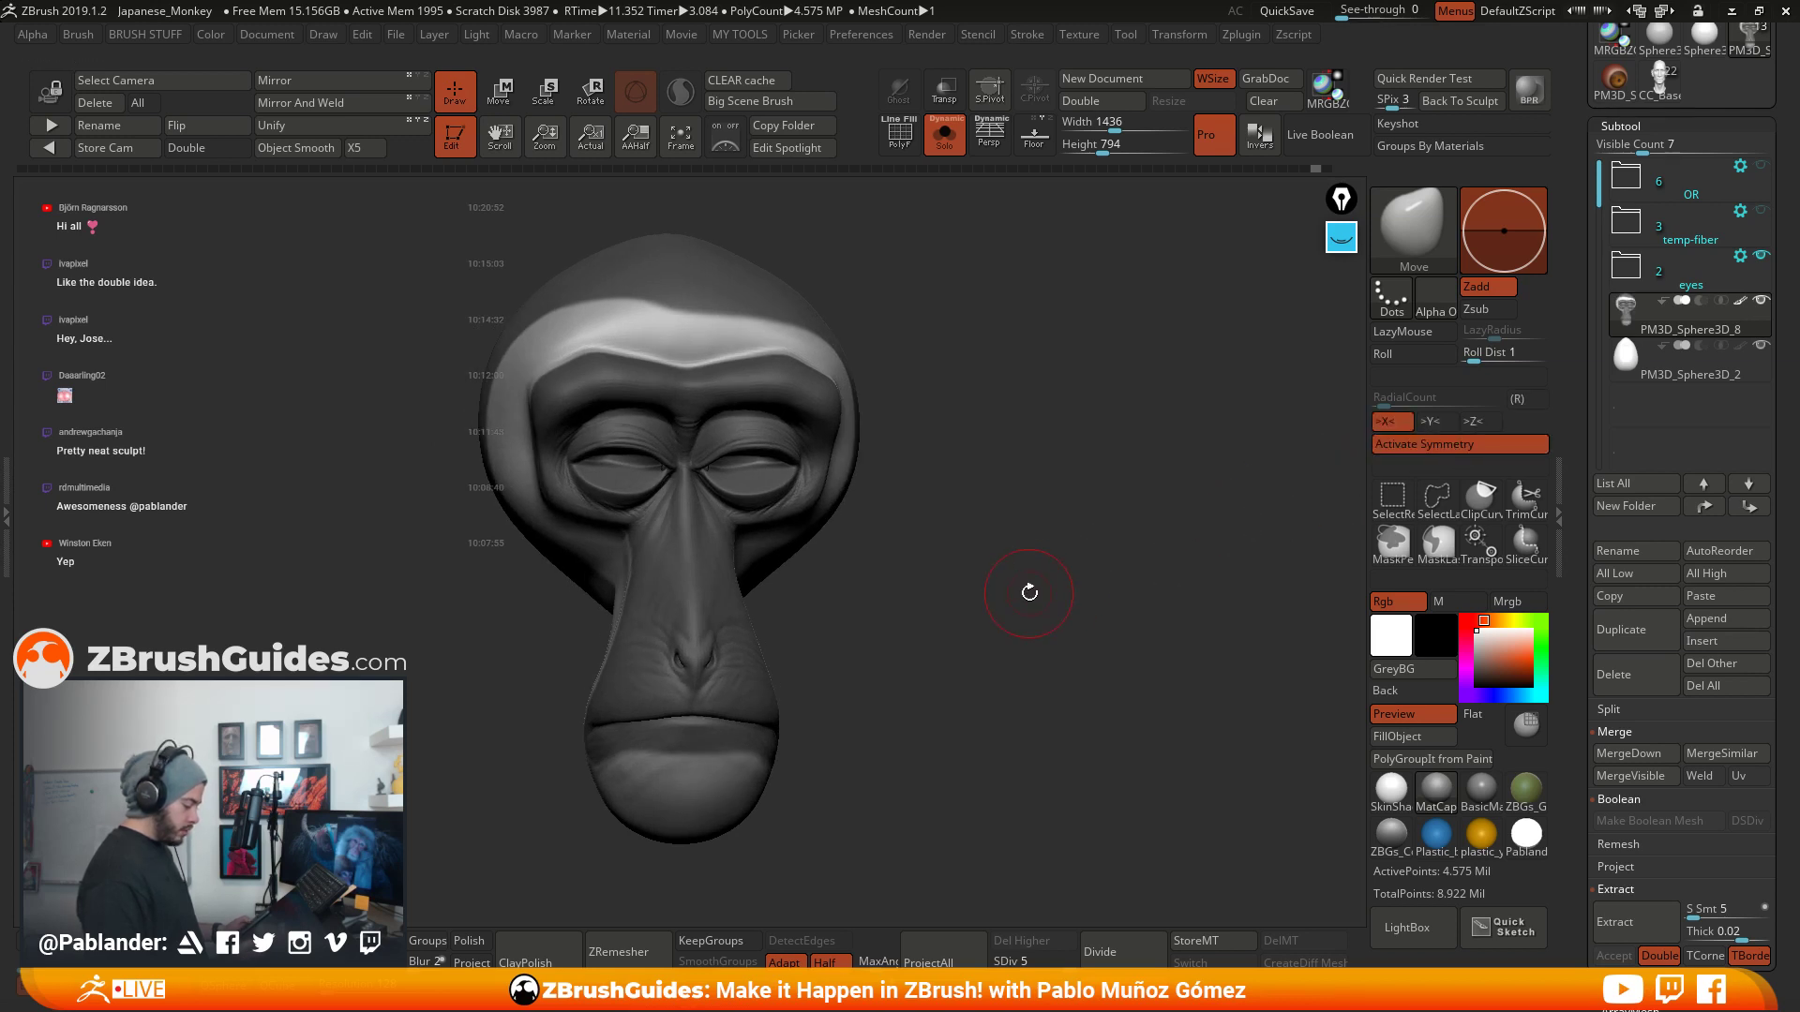
mouse_move(1022, 593)
mouse_down()
mouse_move(737, 342)
mouse_move(825, 413)
mouse_move(797, 539)
mouse_move(825, 703)
mouse_move(639, 274)
mouse_up()
key(ctrl)
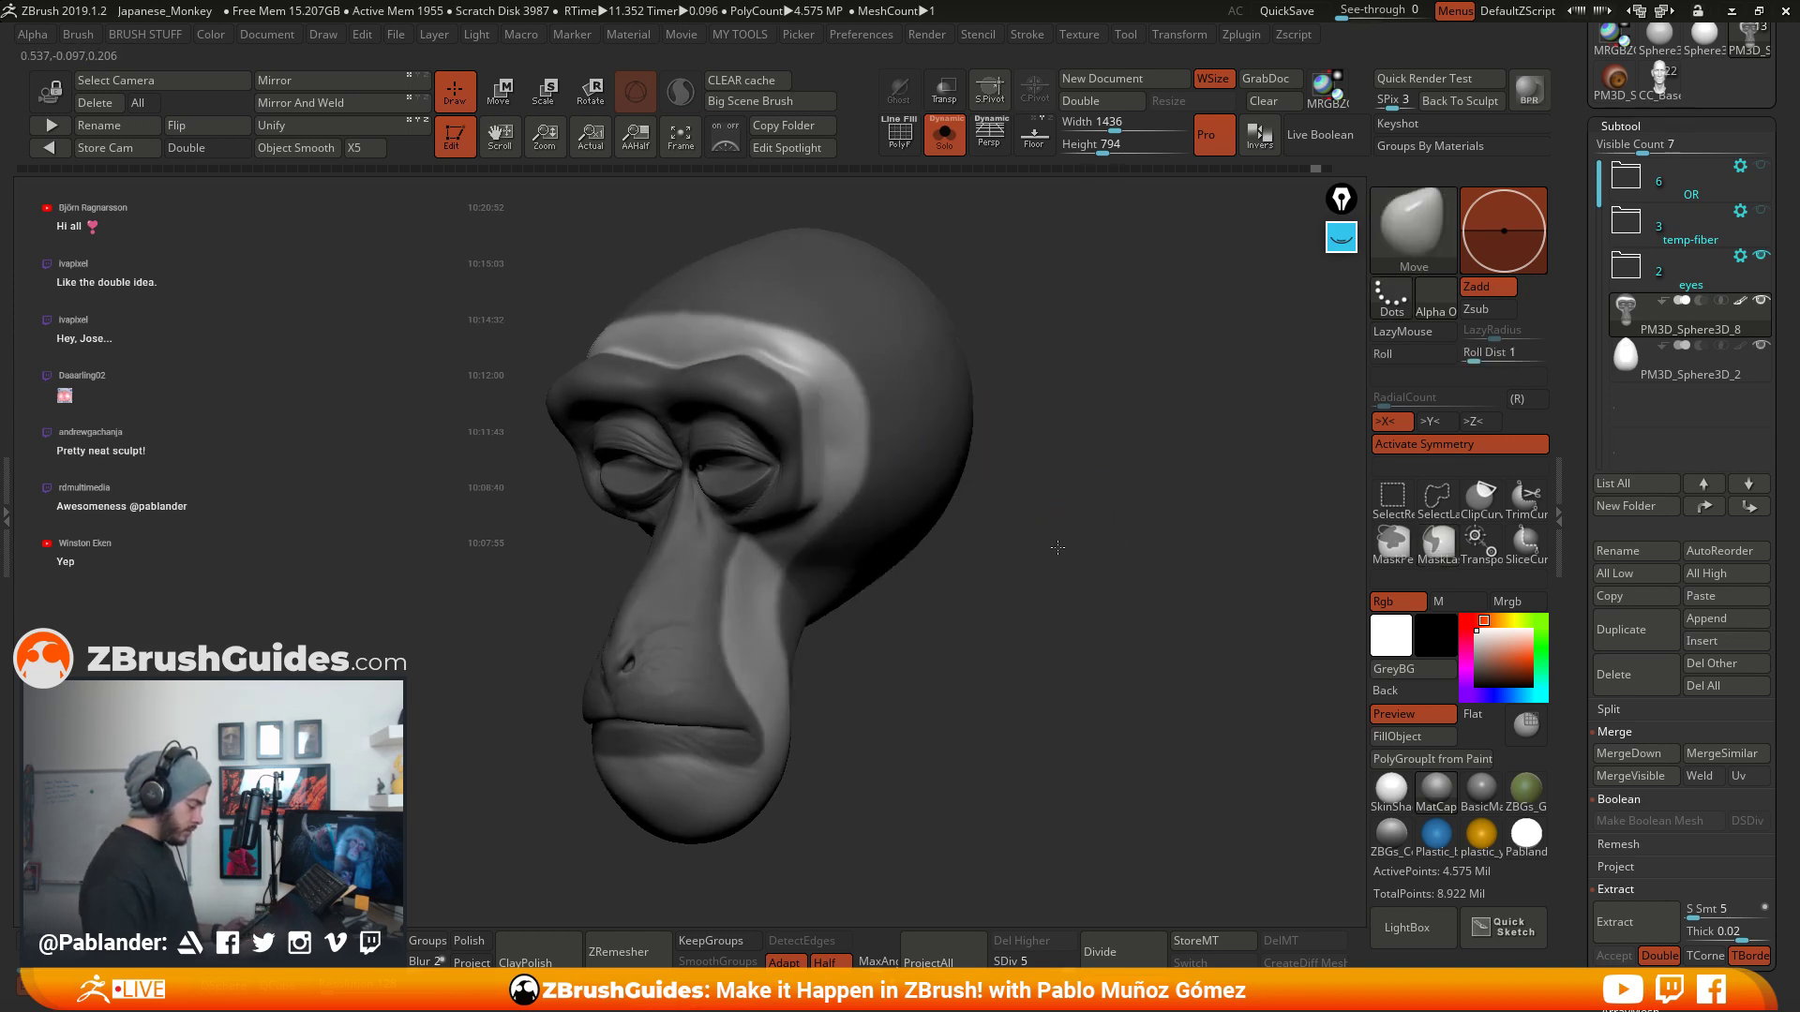
- Touch up the lasso mask between the temple and cheek, and invert it so the facial band is masked
drag(1054, 551, 1012, 561)
drag(923, 647, 832, 655)
mouse_move(728, 545)
ctrl+mouse_down()
mouse_move(726, 698)
mouse_move(661, 910)
mouse_move(1008, 553)
mouse_move(844, 418)
ctrl+mouse_up()
mouse_move(1008, 661)
mouse_down()
mouse_move(1060, 607)
mouse_move(987, 620)
mouse_move(1078, 522)
mouse_move(1015, 462)
mouse_move(1021, 502)
mouse_move(985, 523)
mouse_move(1138, 655)
mouse_move(1061, 610)
mouse_move(1125, 590)
mouse_move(1106, 583)
mouse_up()
- With the MaskPen brush, paint the mask along the brow's outer edge and join the temple band to the cheek band beneath the eye
click(1397, 544)
right_drag(928, 349, 1095, 467)
mouse_move(1095, 467)
alt+mouse_down()
mouse_move(1052, 438)
mouse_move(1088, 471)
alt+mouse_up()
key(ctrl)
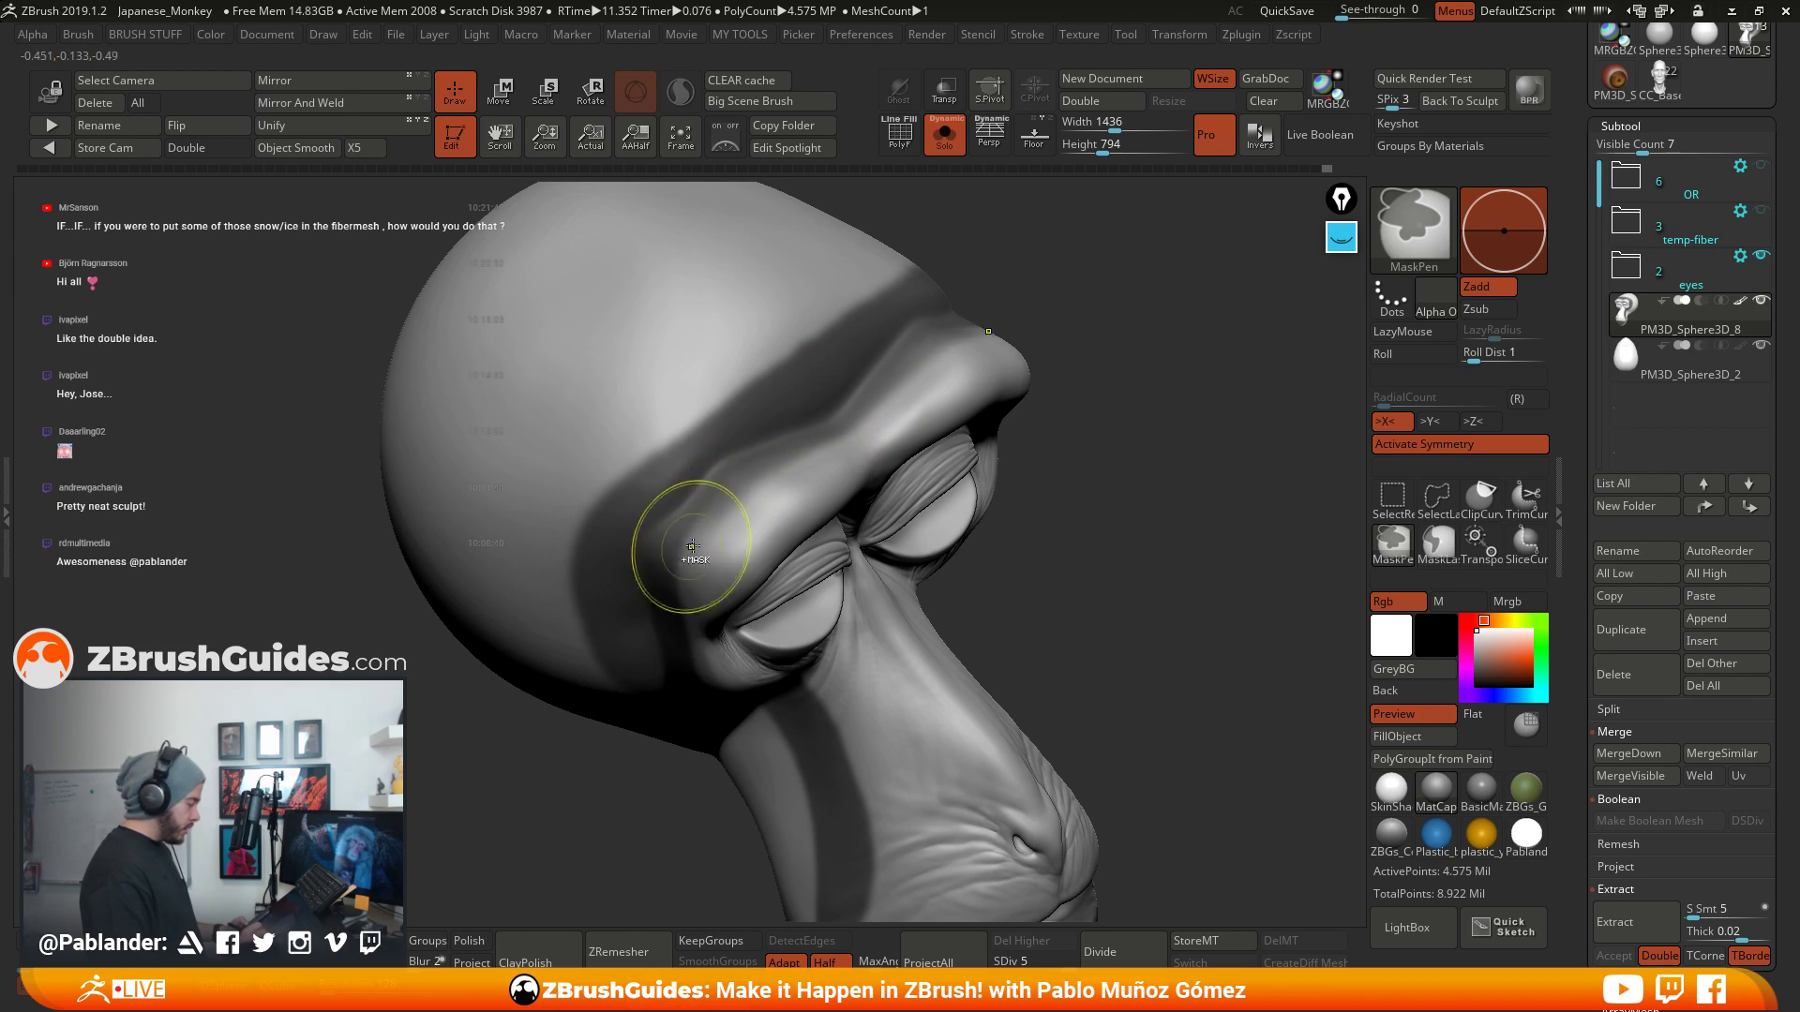
right_drag(734, 501, 812, 472)
key(ctrl)
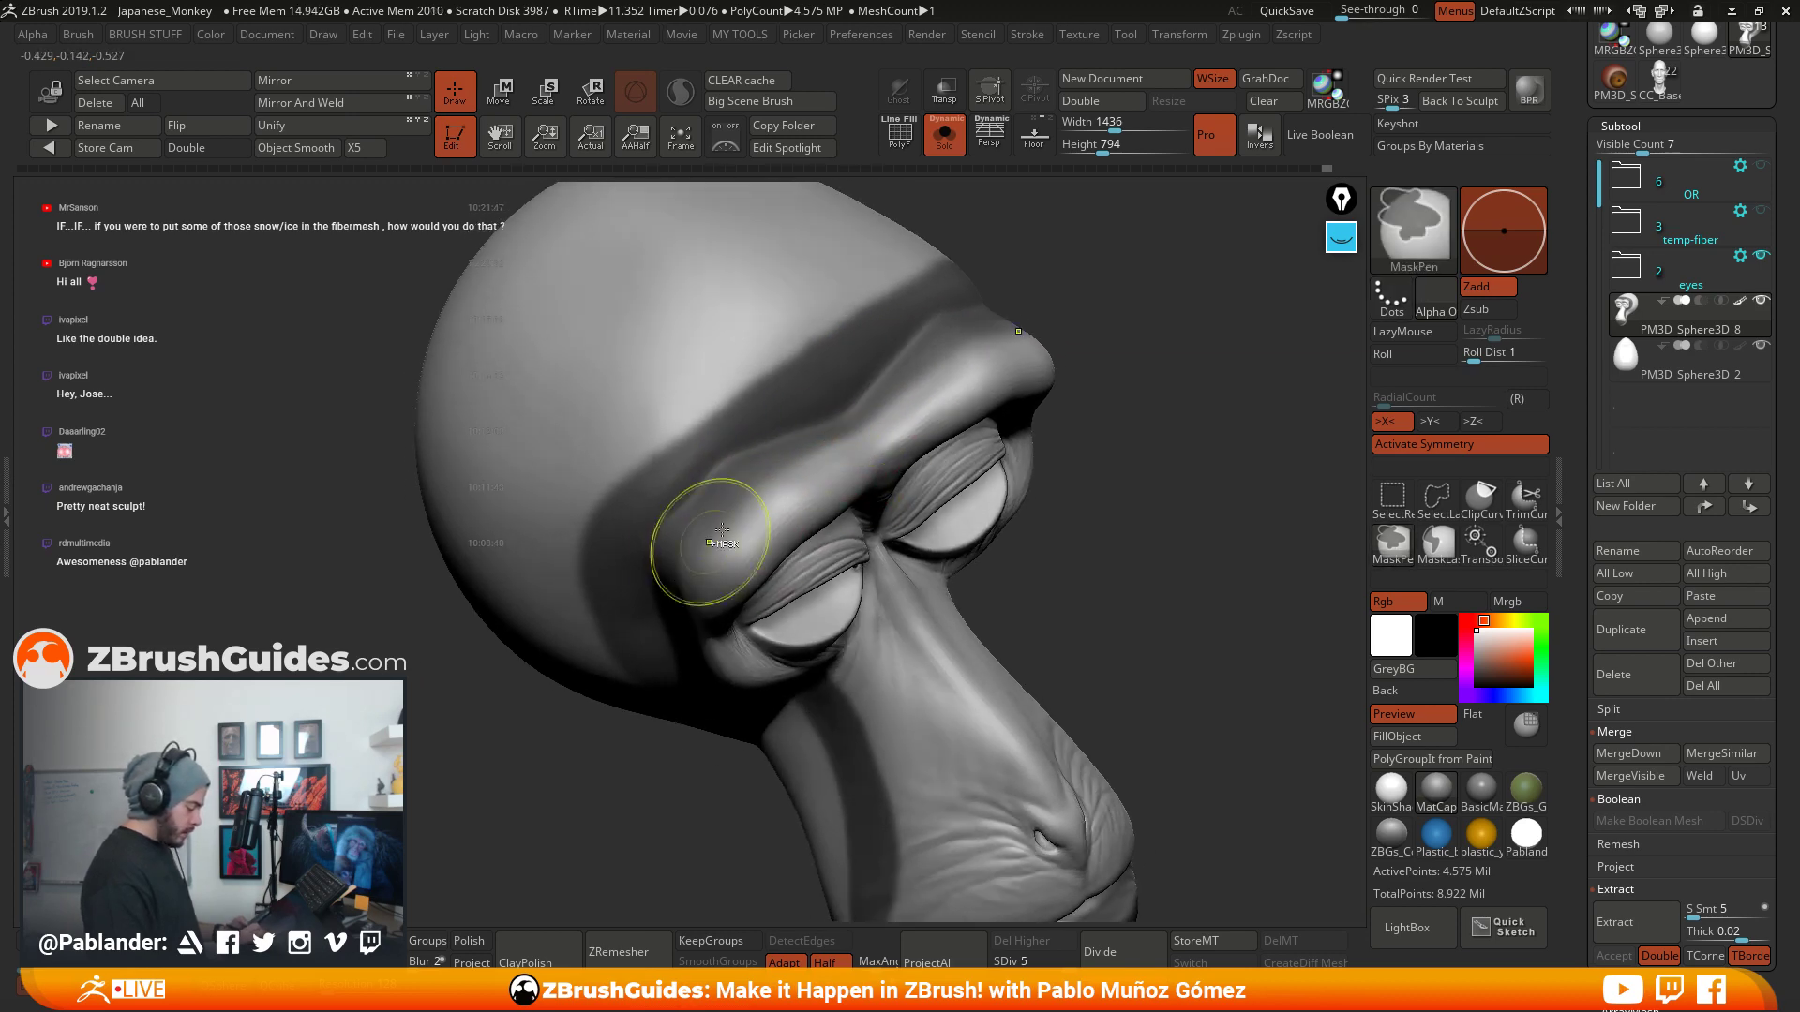
mouse_move(735, 515)
right_down()
mouse_move(1003, 537)
mouse_move(1016, 395)
right_up()
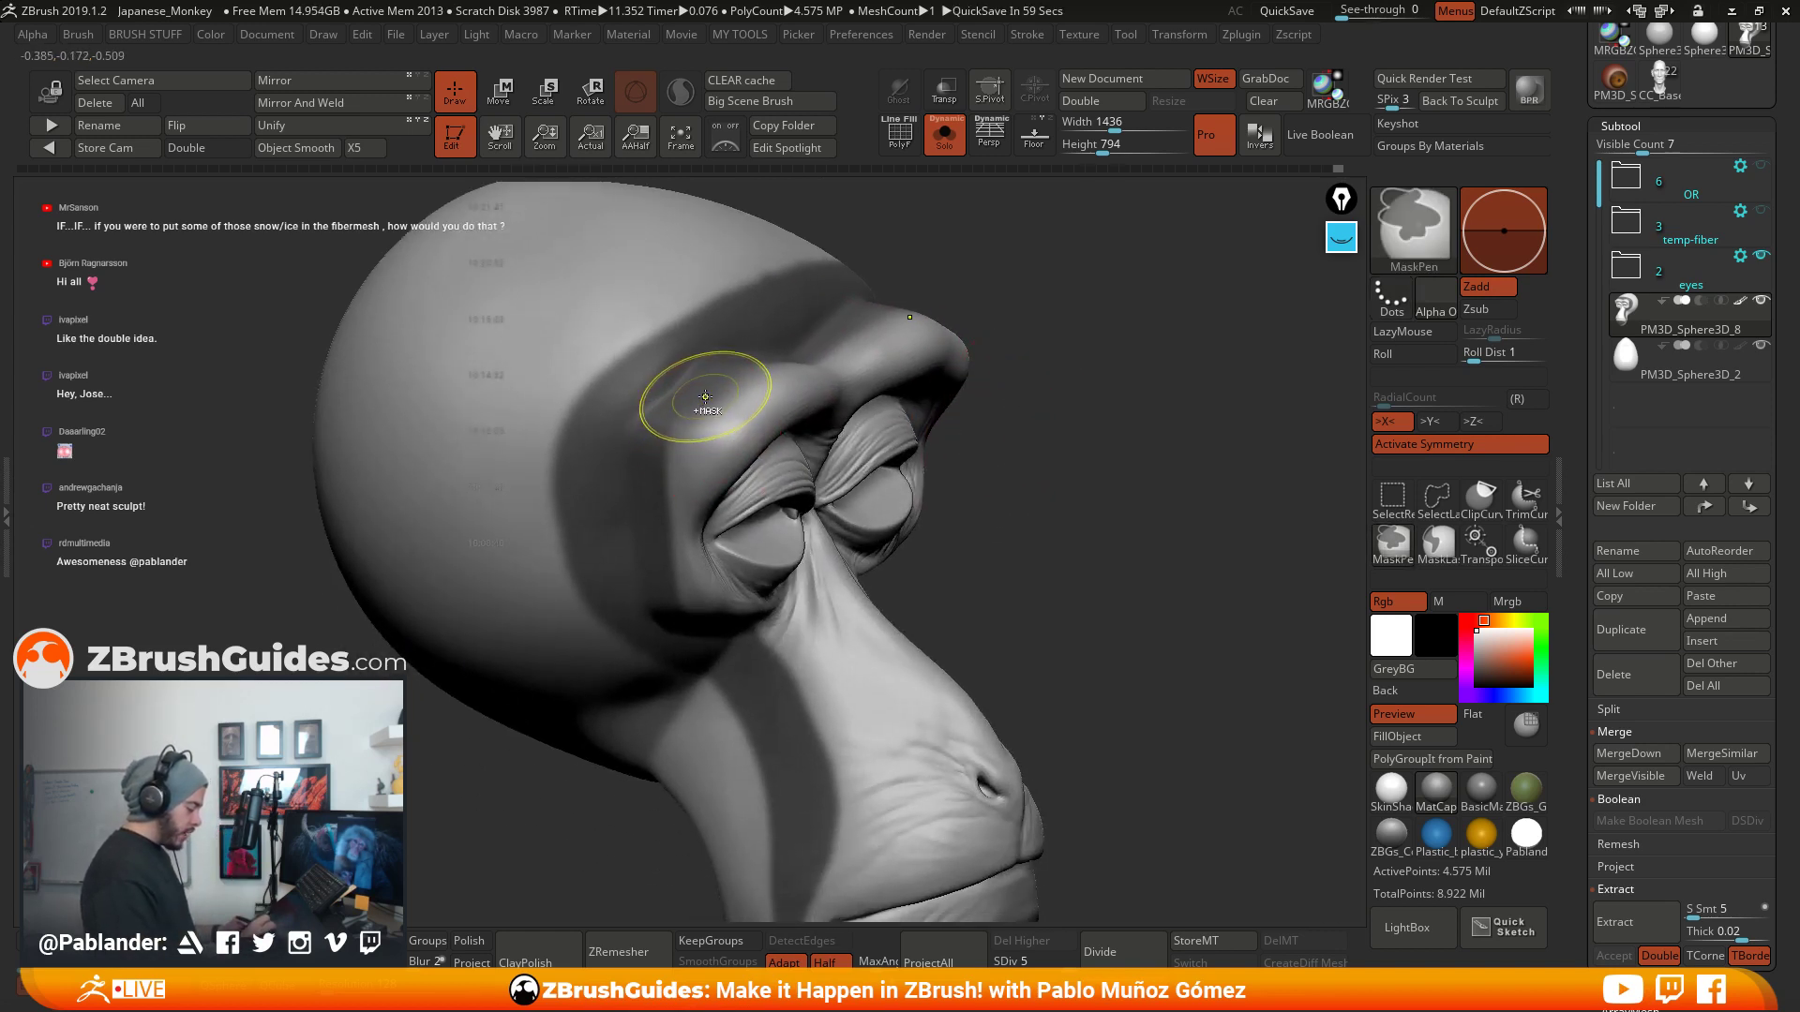
key(ctrl)
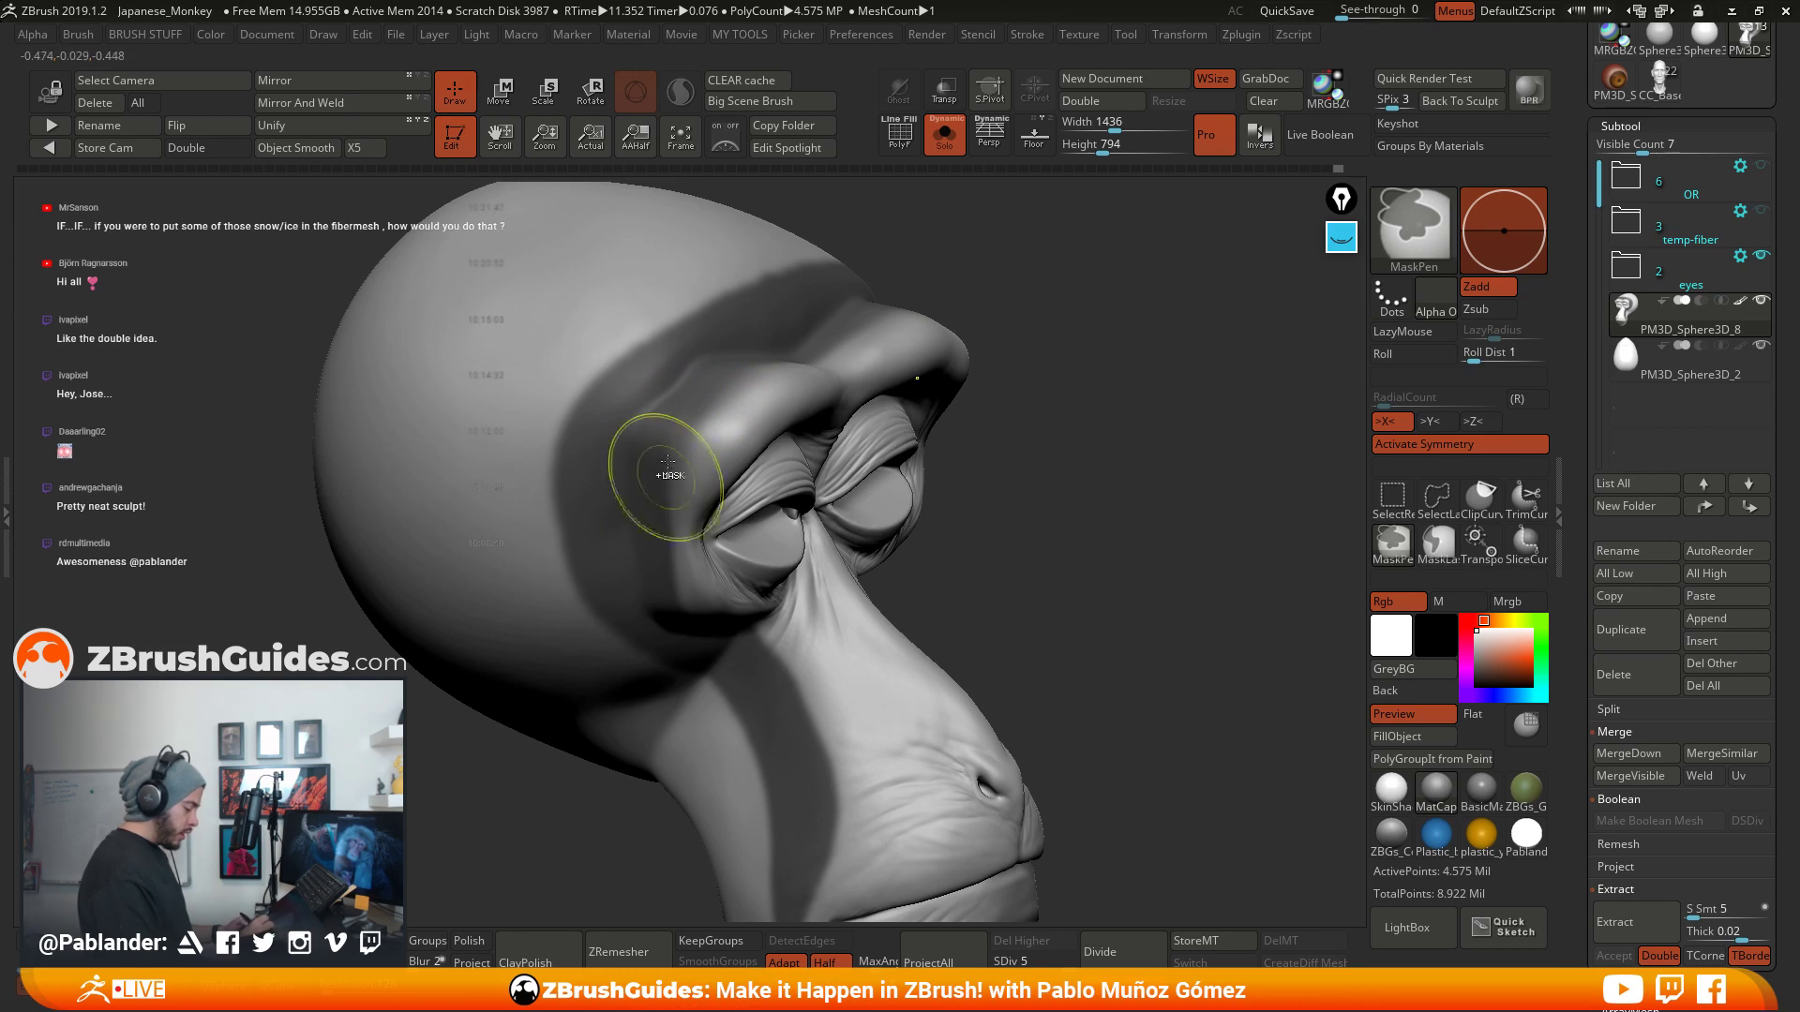
mouse_move(797, 581)
right_down()
mouse_move(825, 610)
mouse_move(780, 405)
right_up()
key(ctrl)
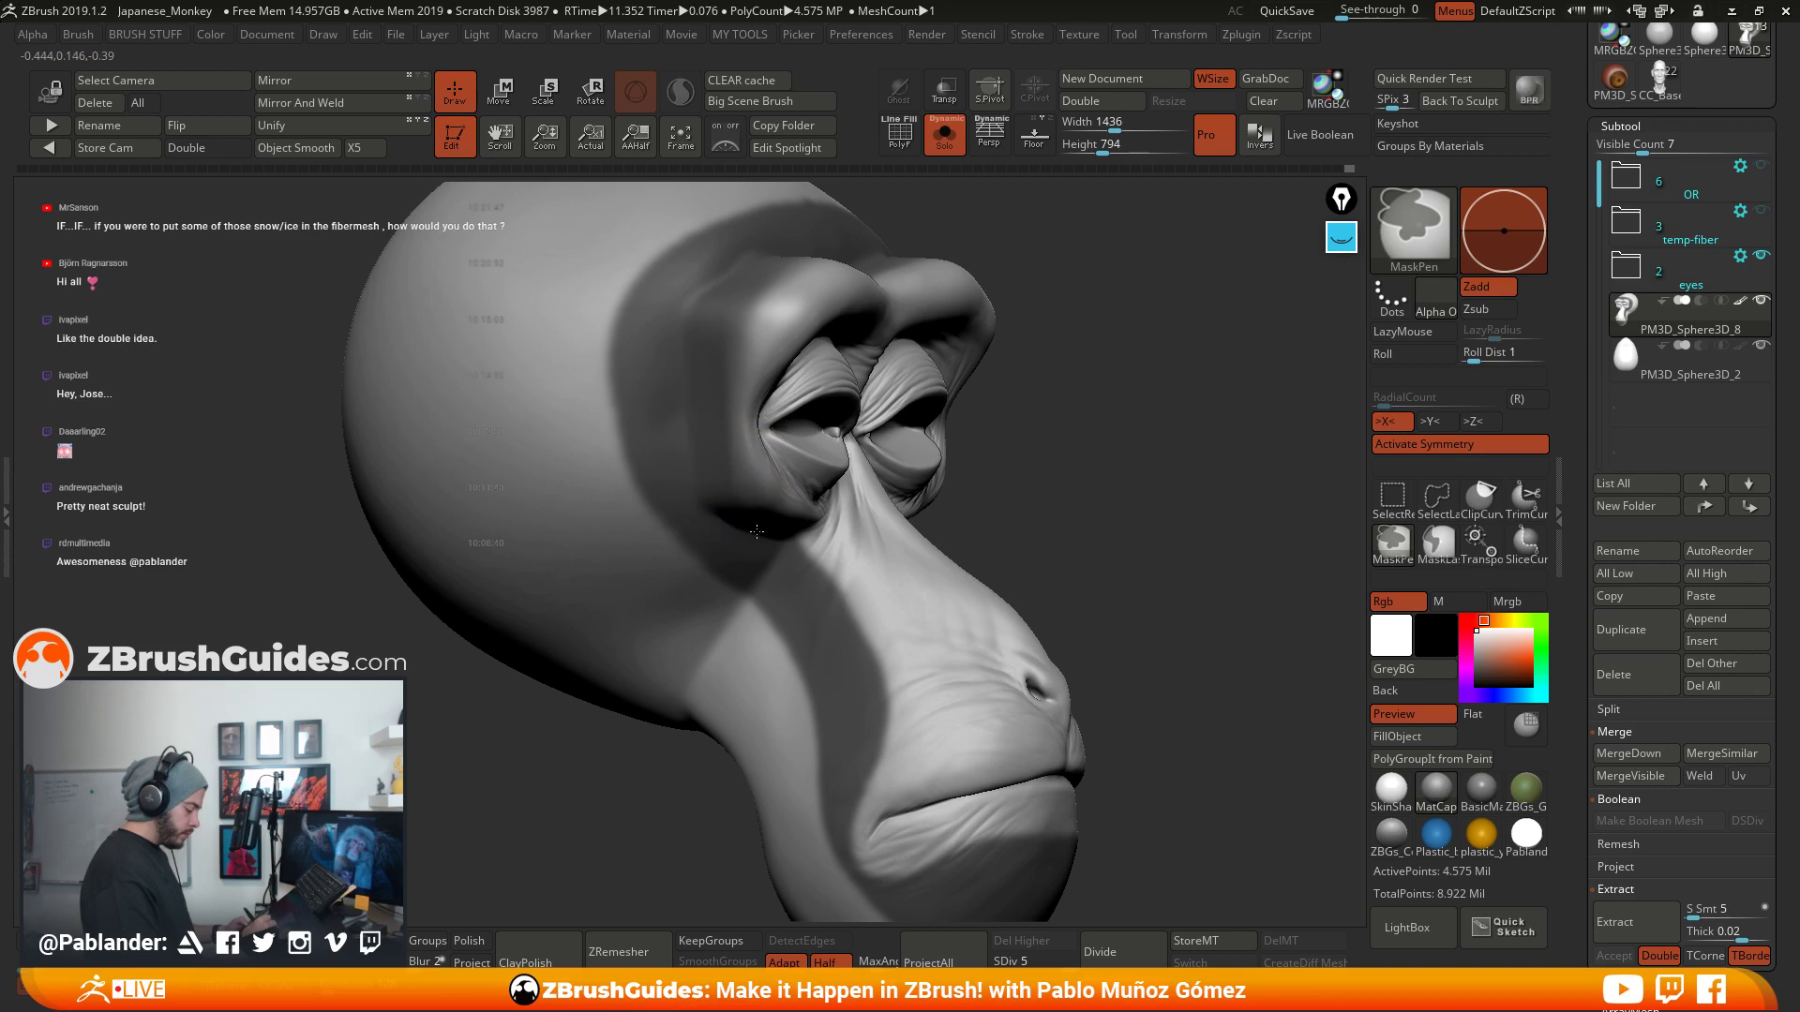
right_drag(764, 503, 856, 510)
key(ctrl)
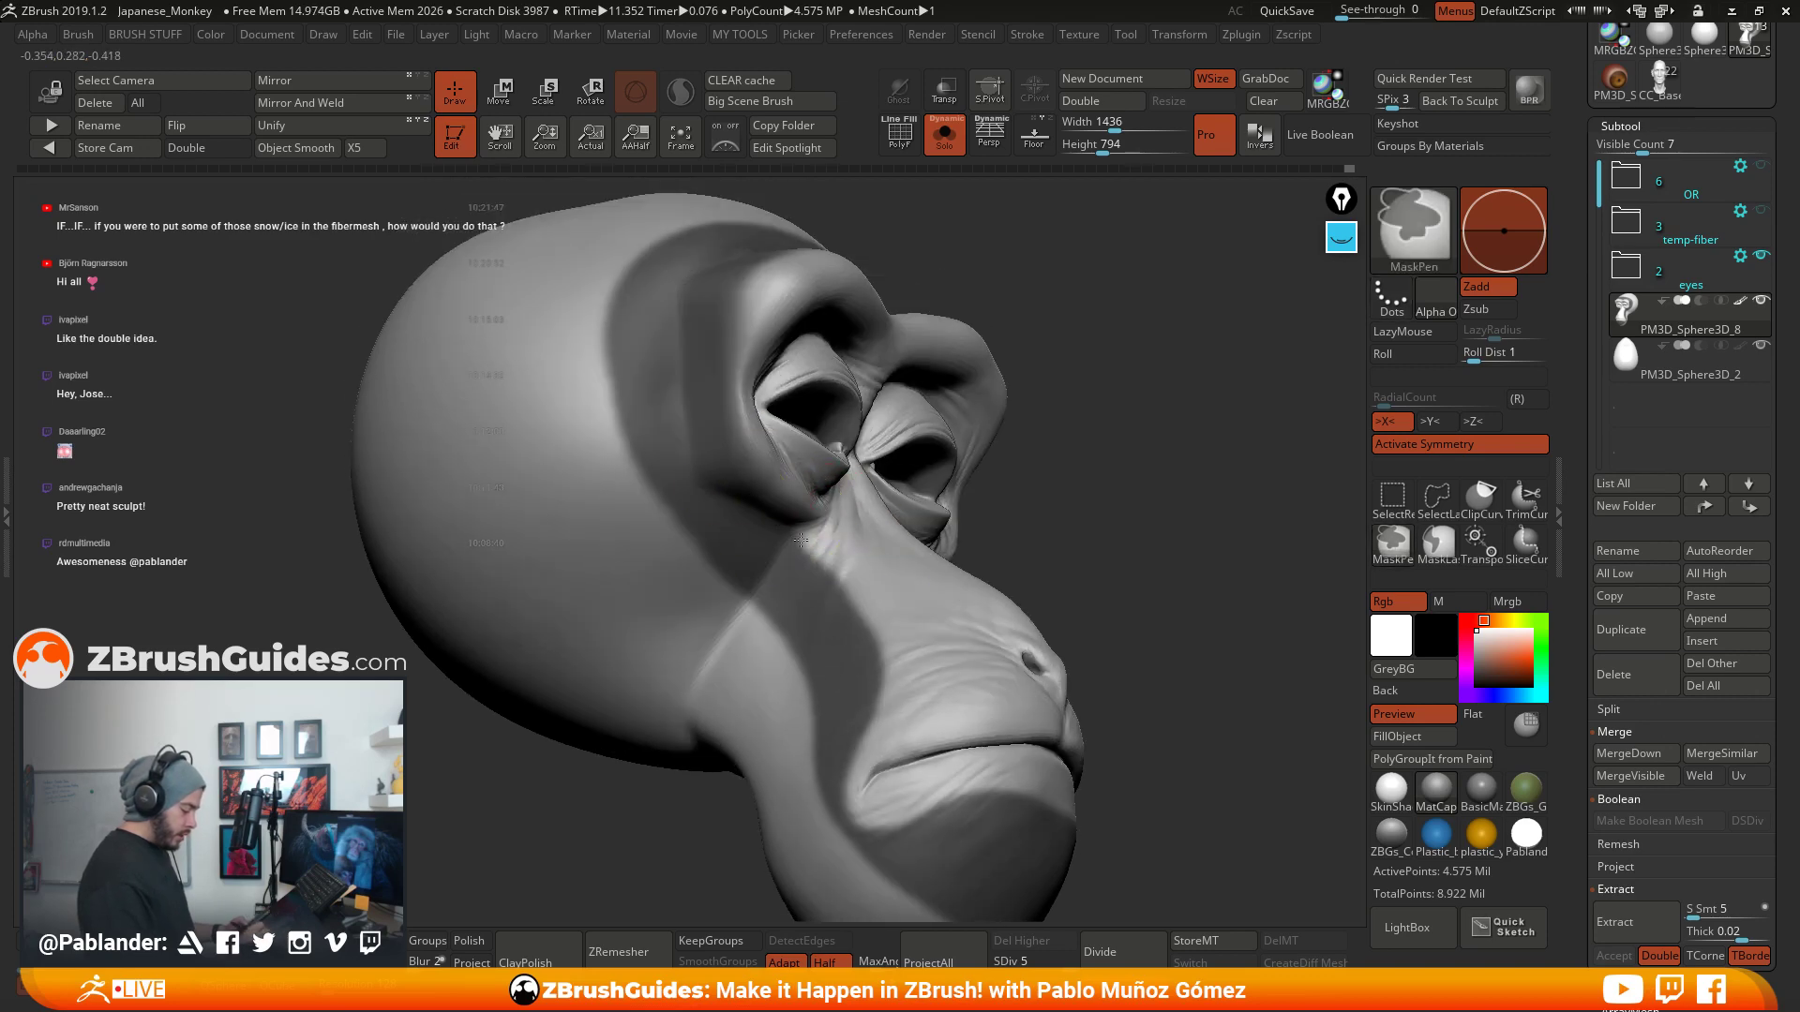
- Brush the cheek mask up beside the nose bridge to the lower eyelid
mouse_move(1125, 475)
mouse_down()
mouse_move(1052, 615)
mouse_move(1028, 536)
mouse_move(956, 537)
mouse_up()
key(ctrl)
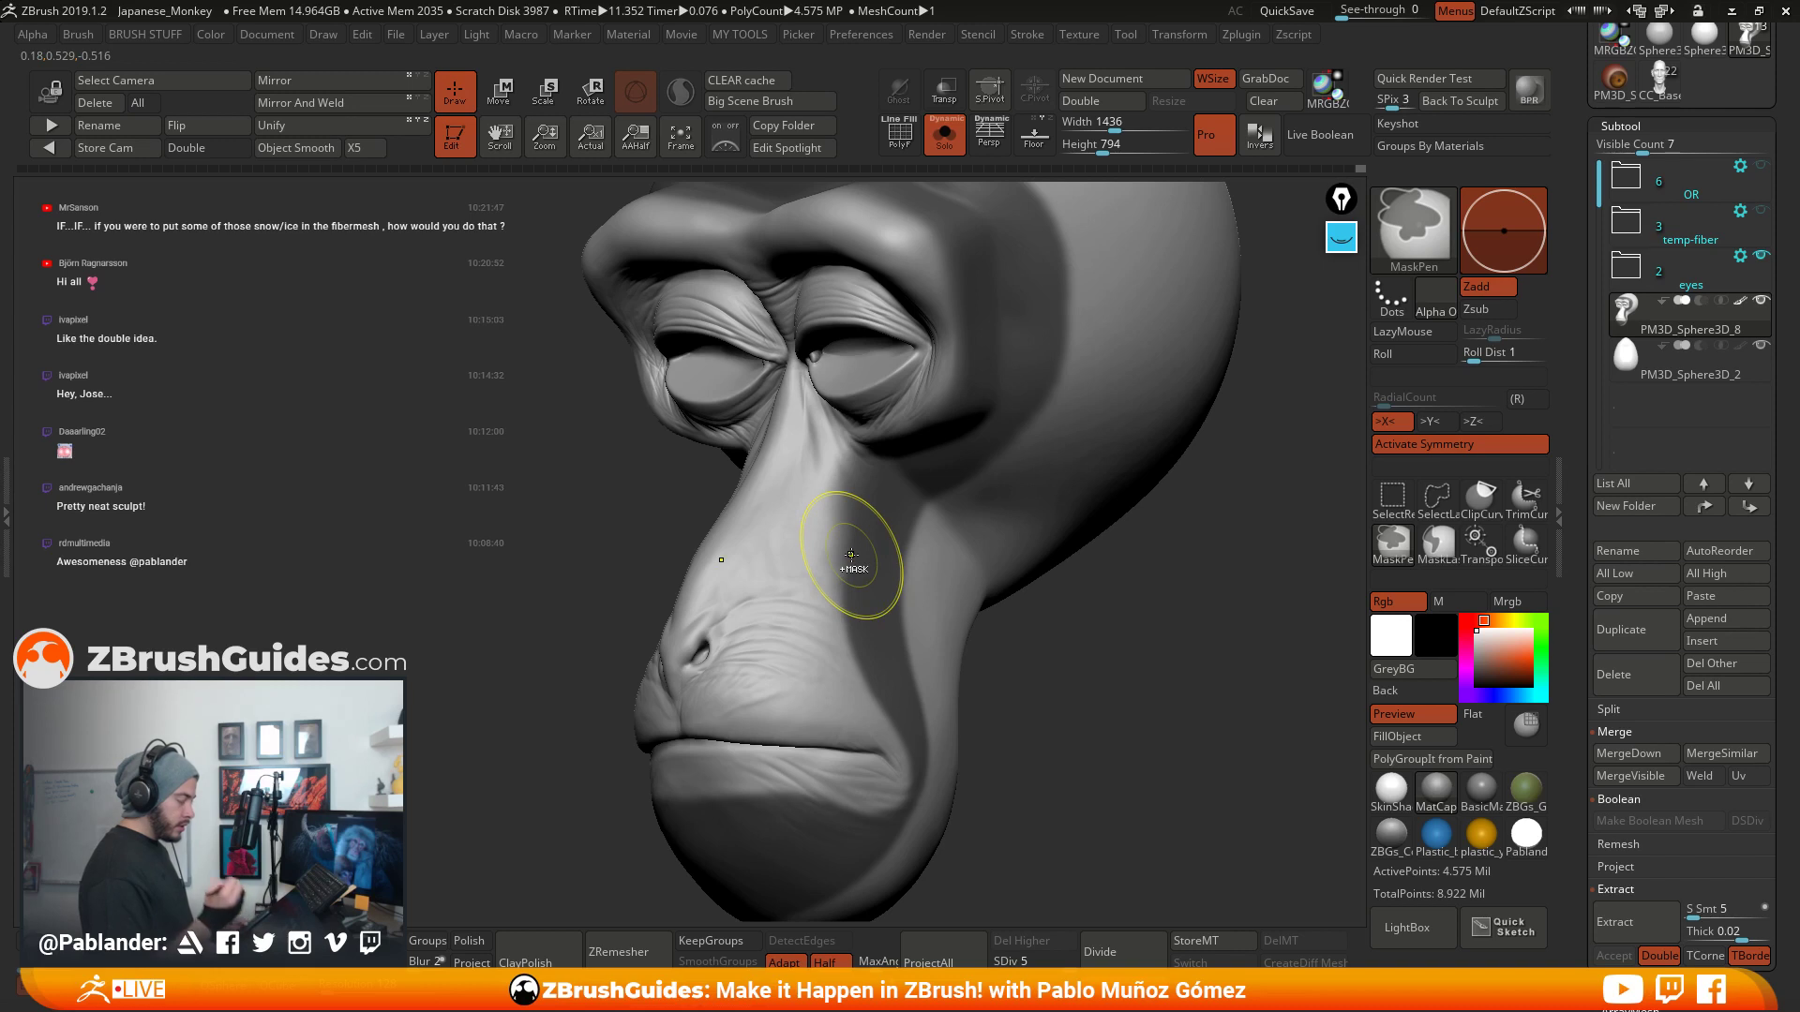
ctrl+click(863, 504)
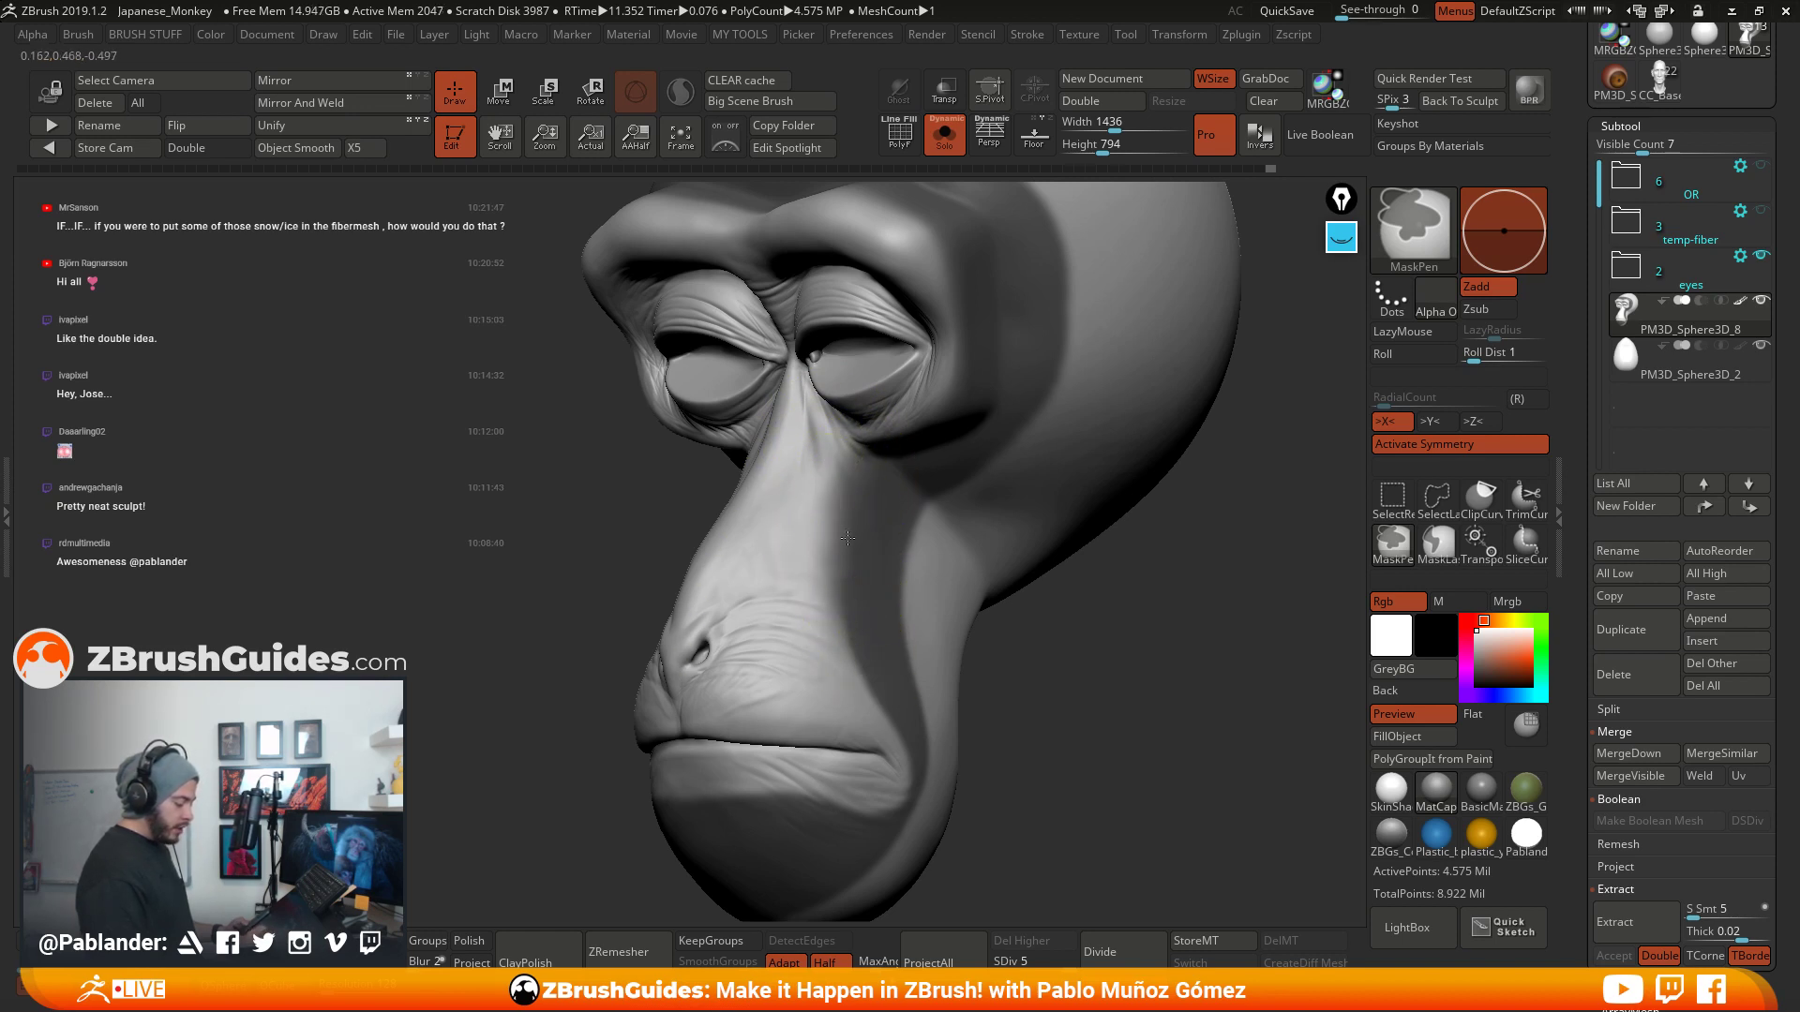
right_drag(862, 555, 808, 544)
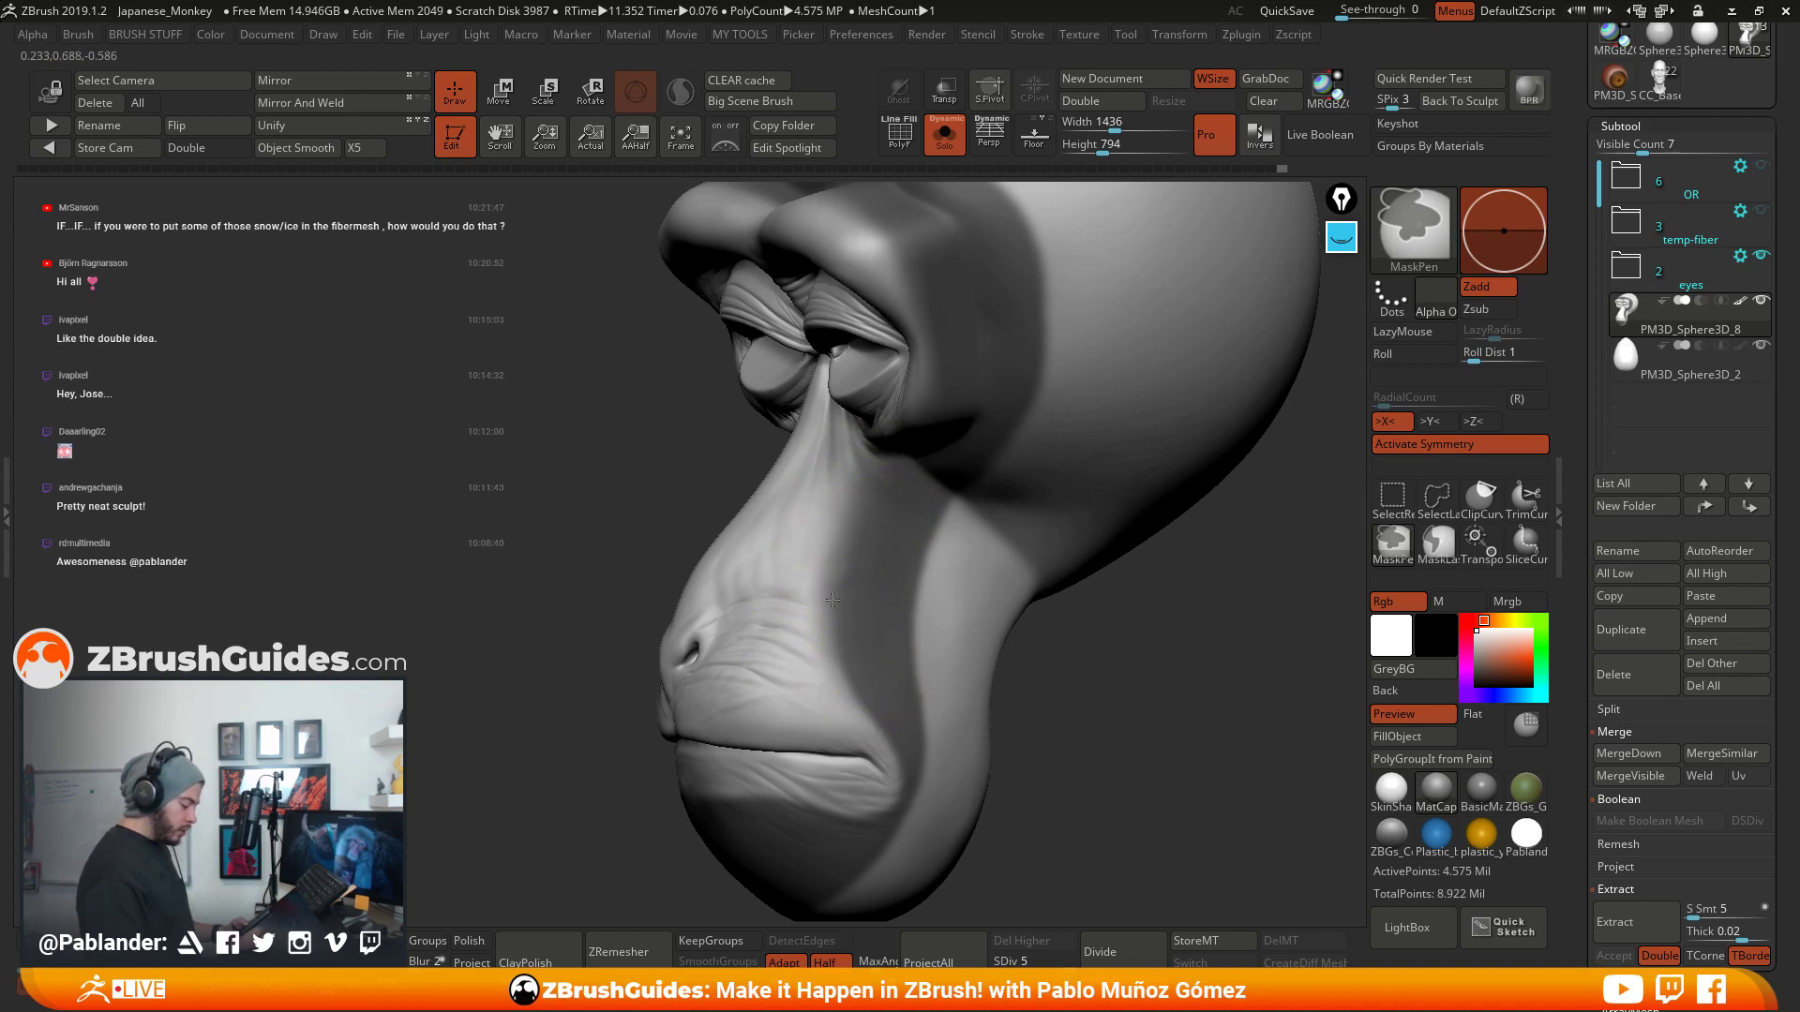
alt+right_drag(924, 643, 904, 412)
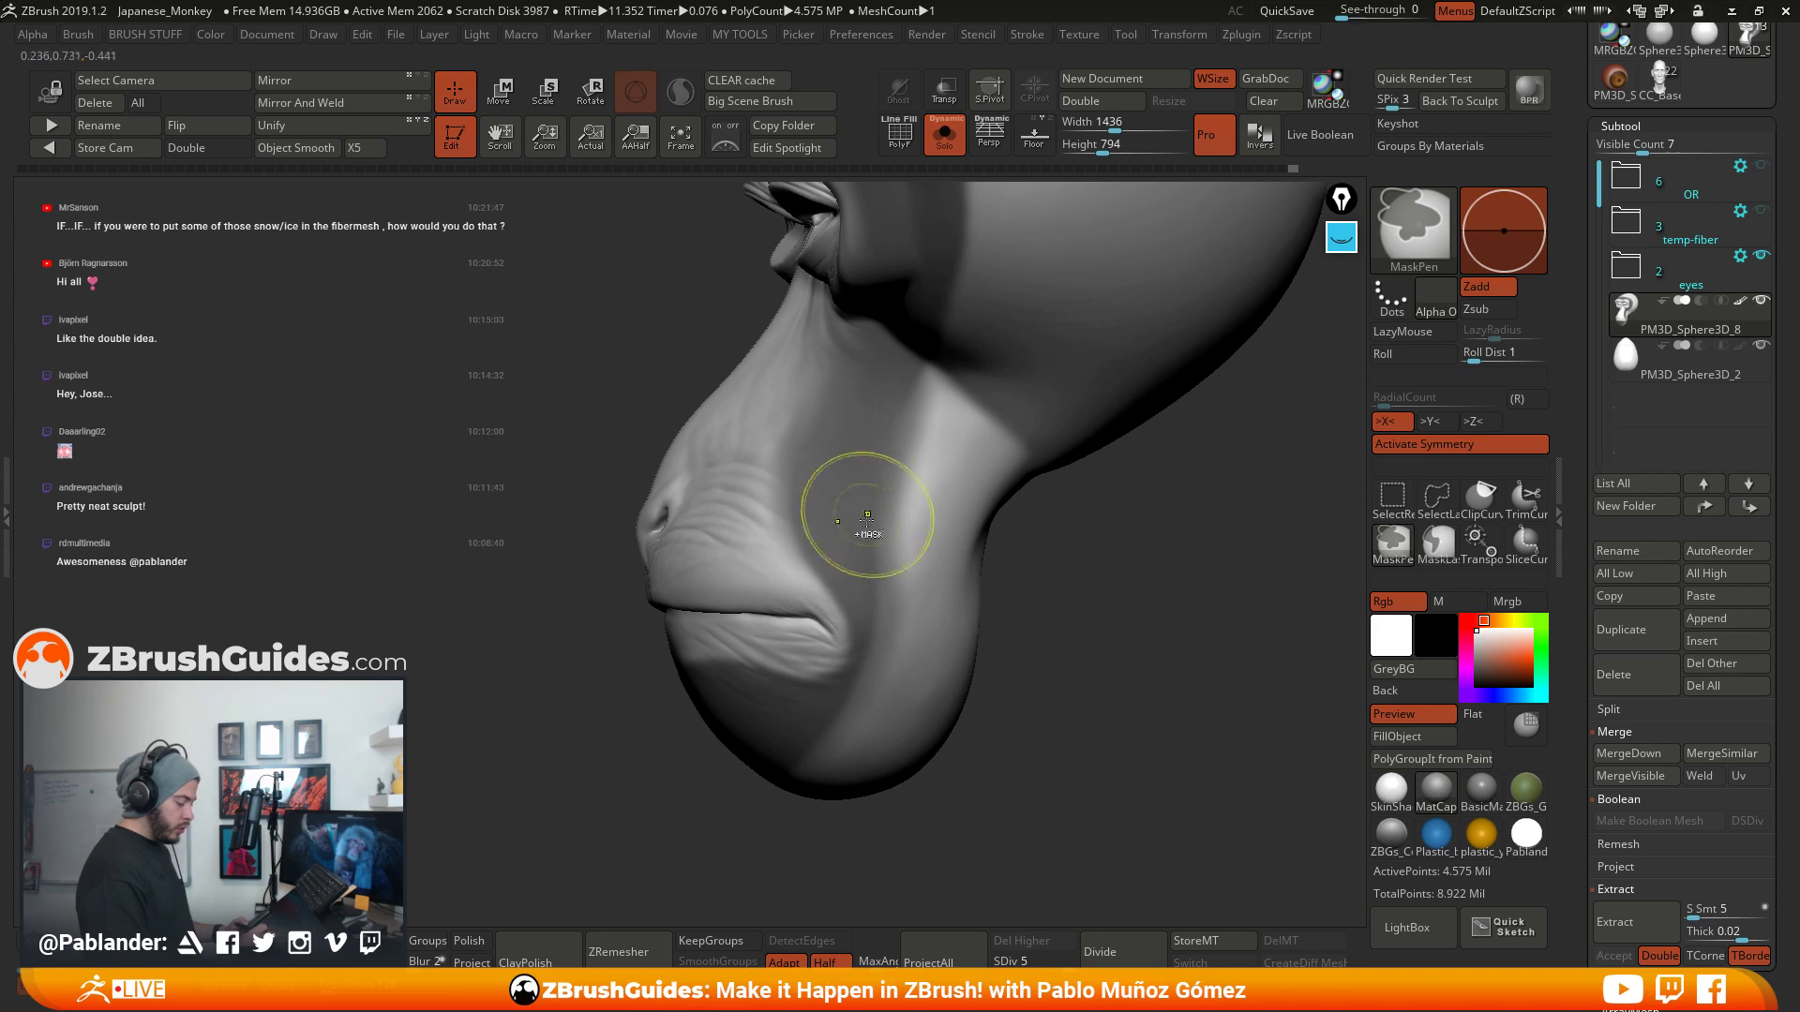
- Invert the mask, brush along the outer cheek and jaw to refine the band's edge, and invert it back
ctrl+click(1073, 576)
ctrl+drag(950, 314, 920, 544)
drag(1064, 607, 1120, 572)
ctrl+drag(979, 319, 937, 386)
ctrl+drag(1015, 242, 918, 469)
ctrl+drag(983, 305, 942, 543)
ctrl+drag(952, 392, 954, 560)
mouse_move(1065, 610)
mouse_down()
mouse_move(1024, 618)
mouse_move(1097, 668)
mouse_up()
ctrl+click(1046, 640)
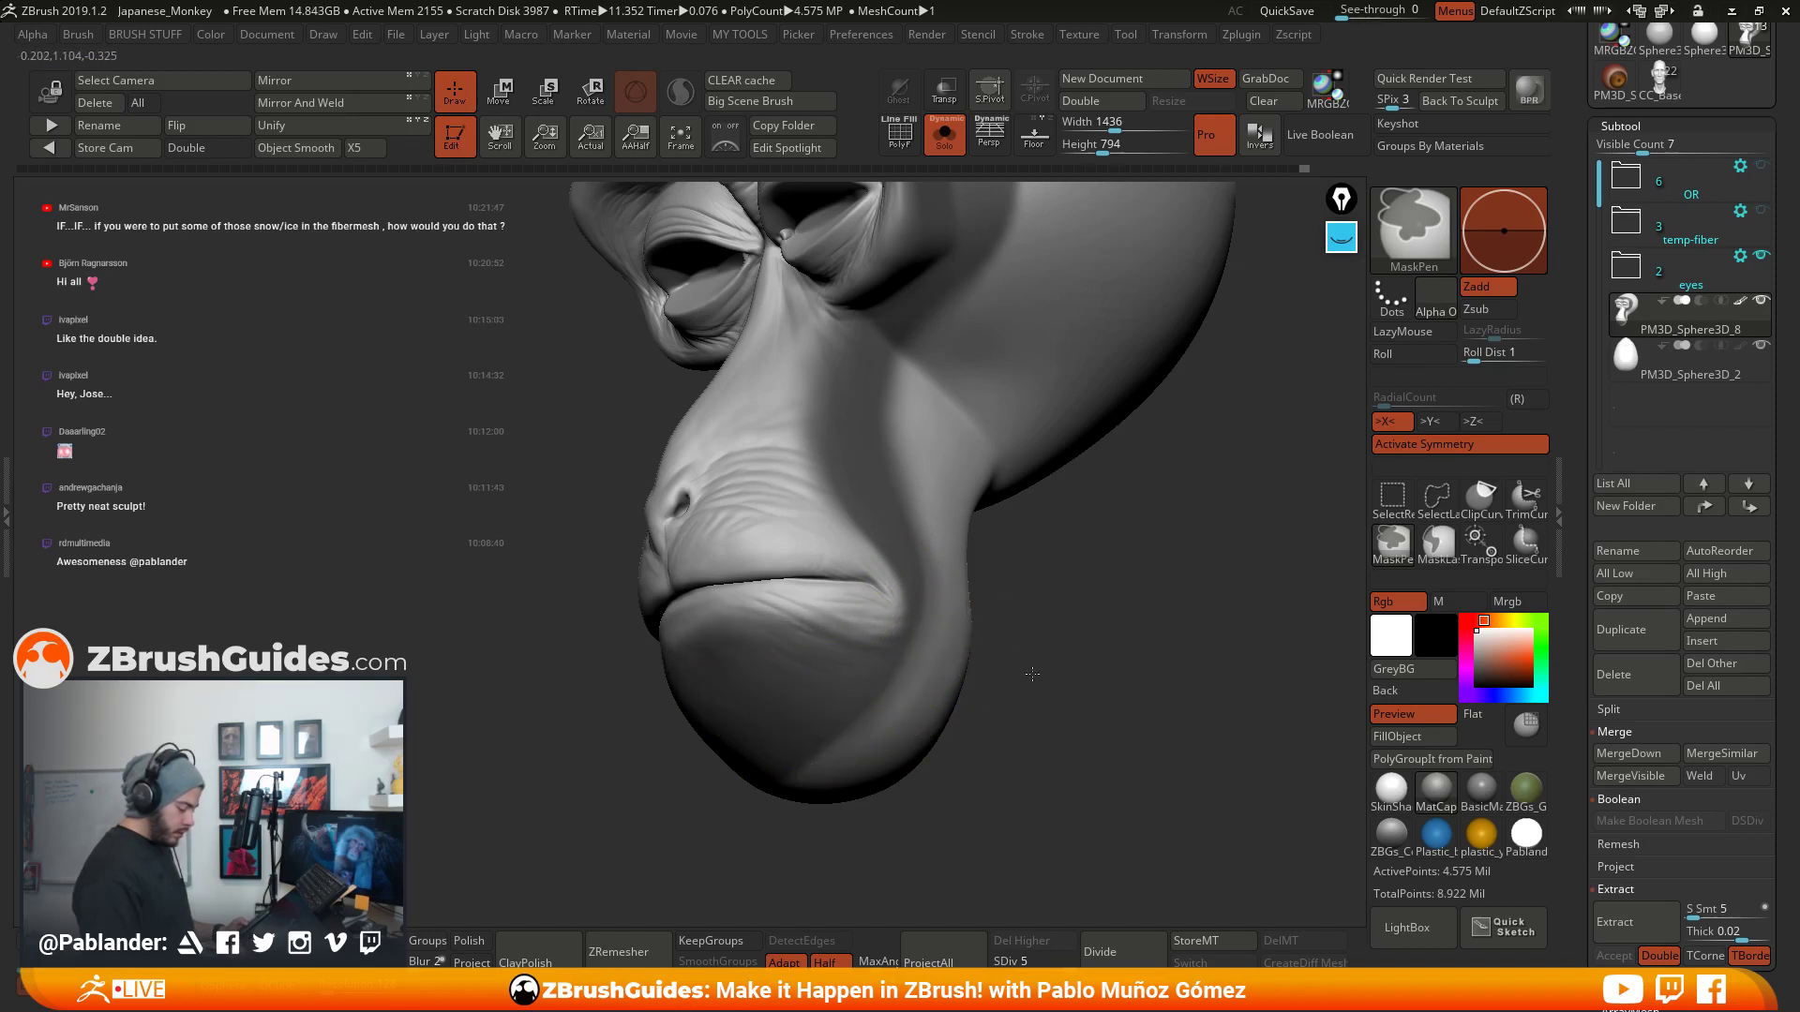
drag(1032, 674, 814, 643)
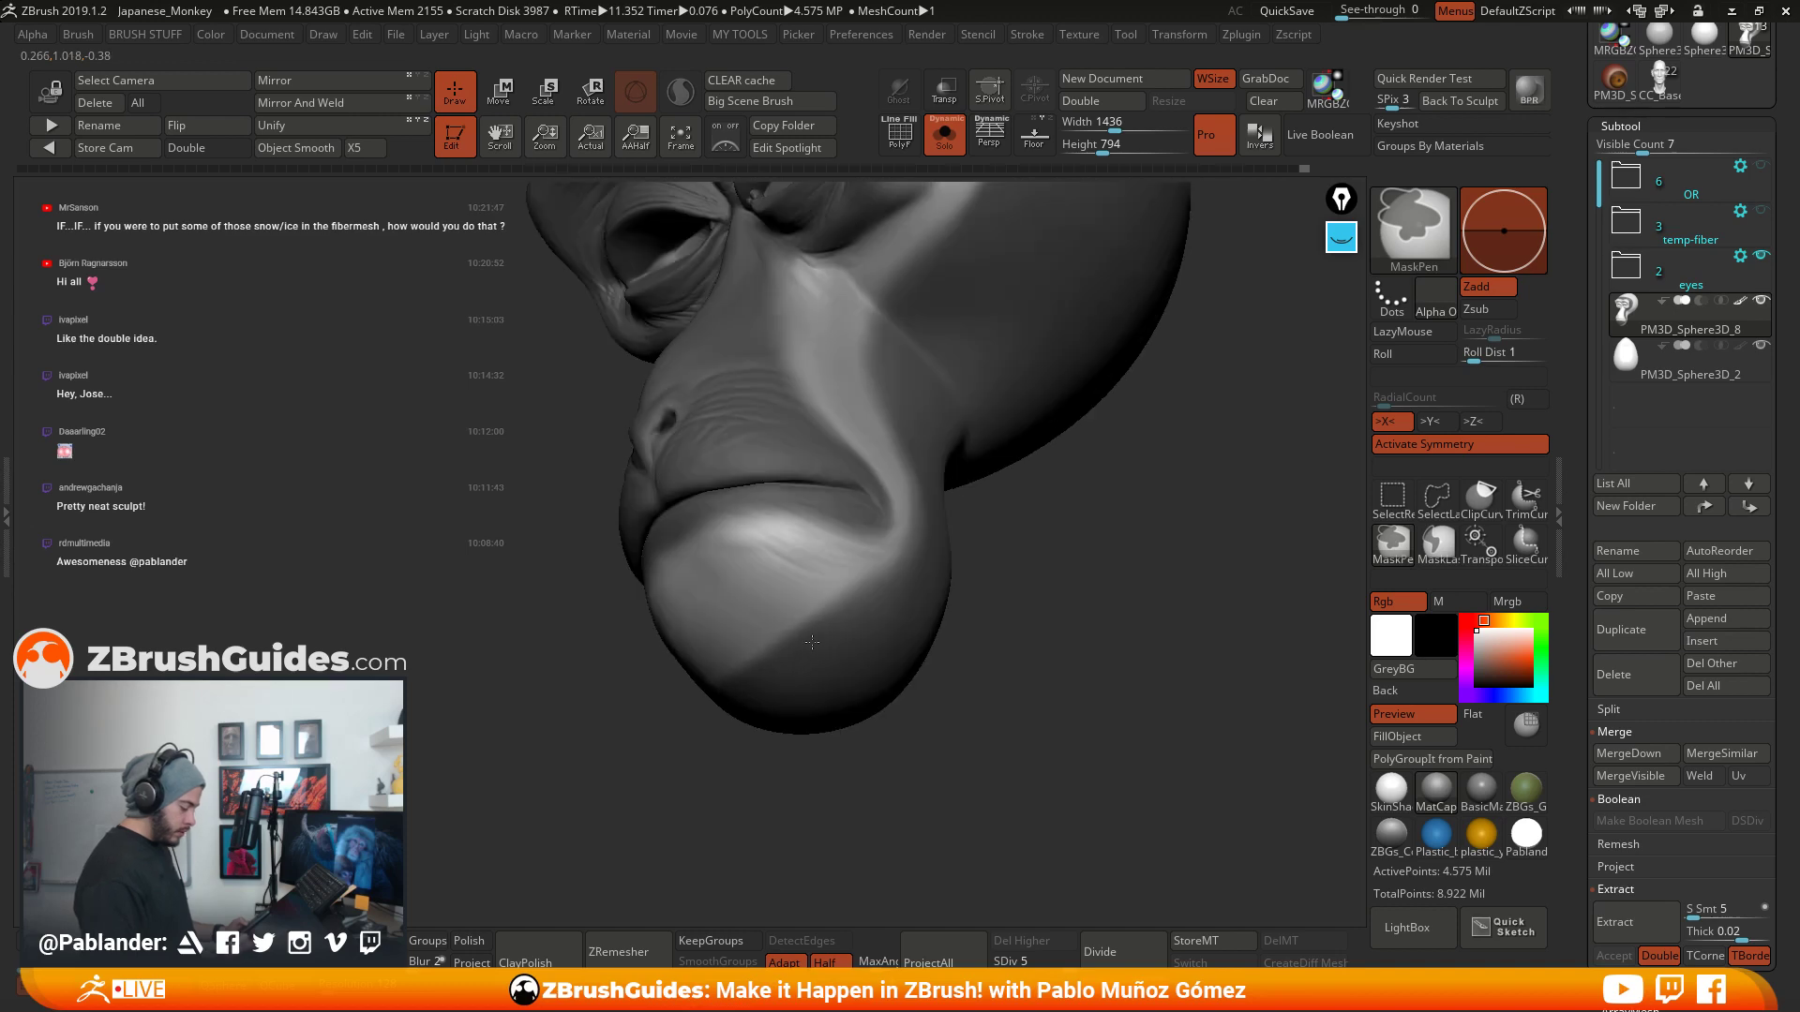
drag(1002, 583, 1050, 685)
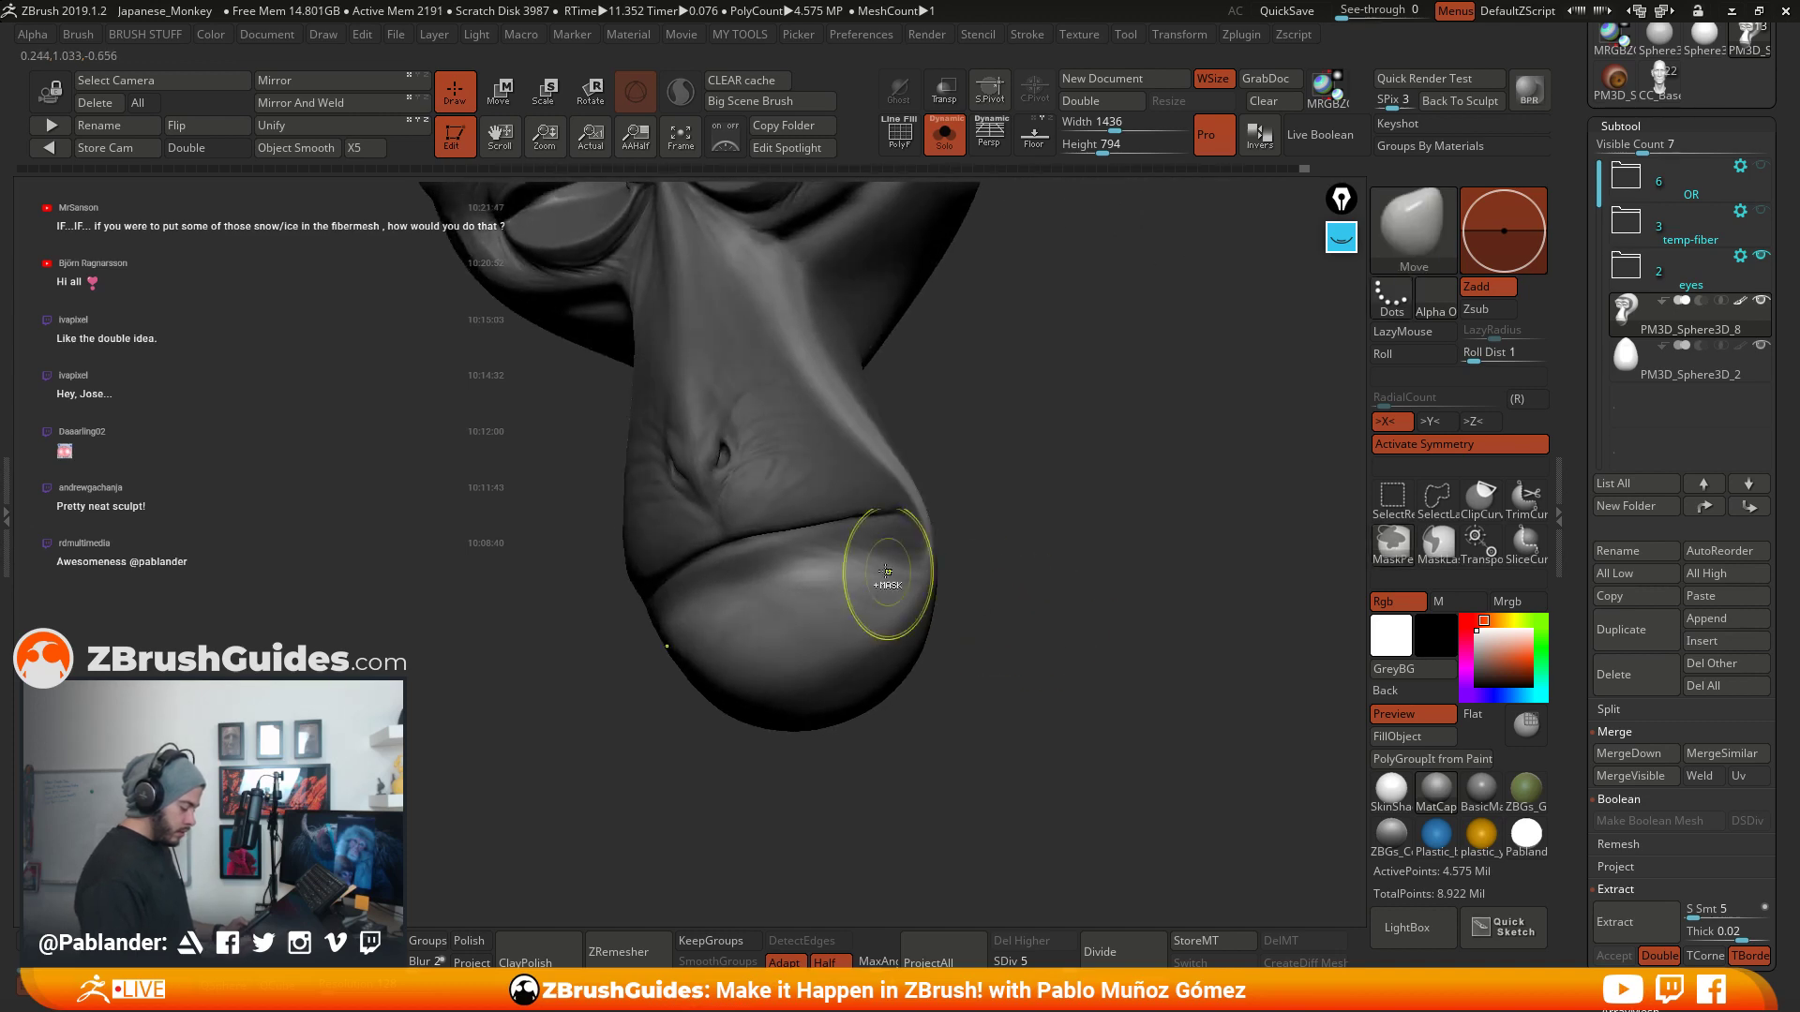
drag(956, 534, 1028, 510)
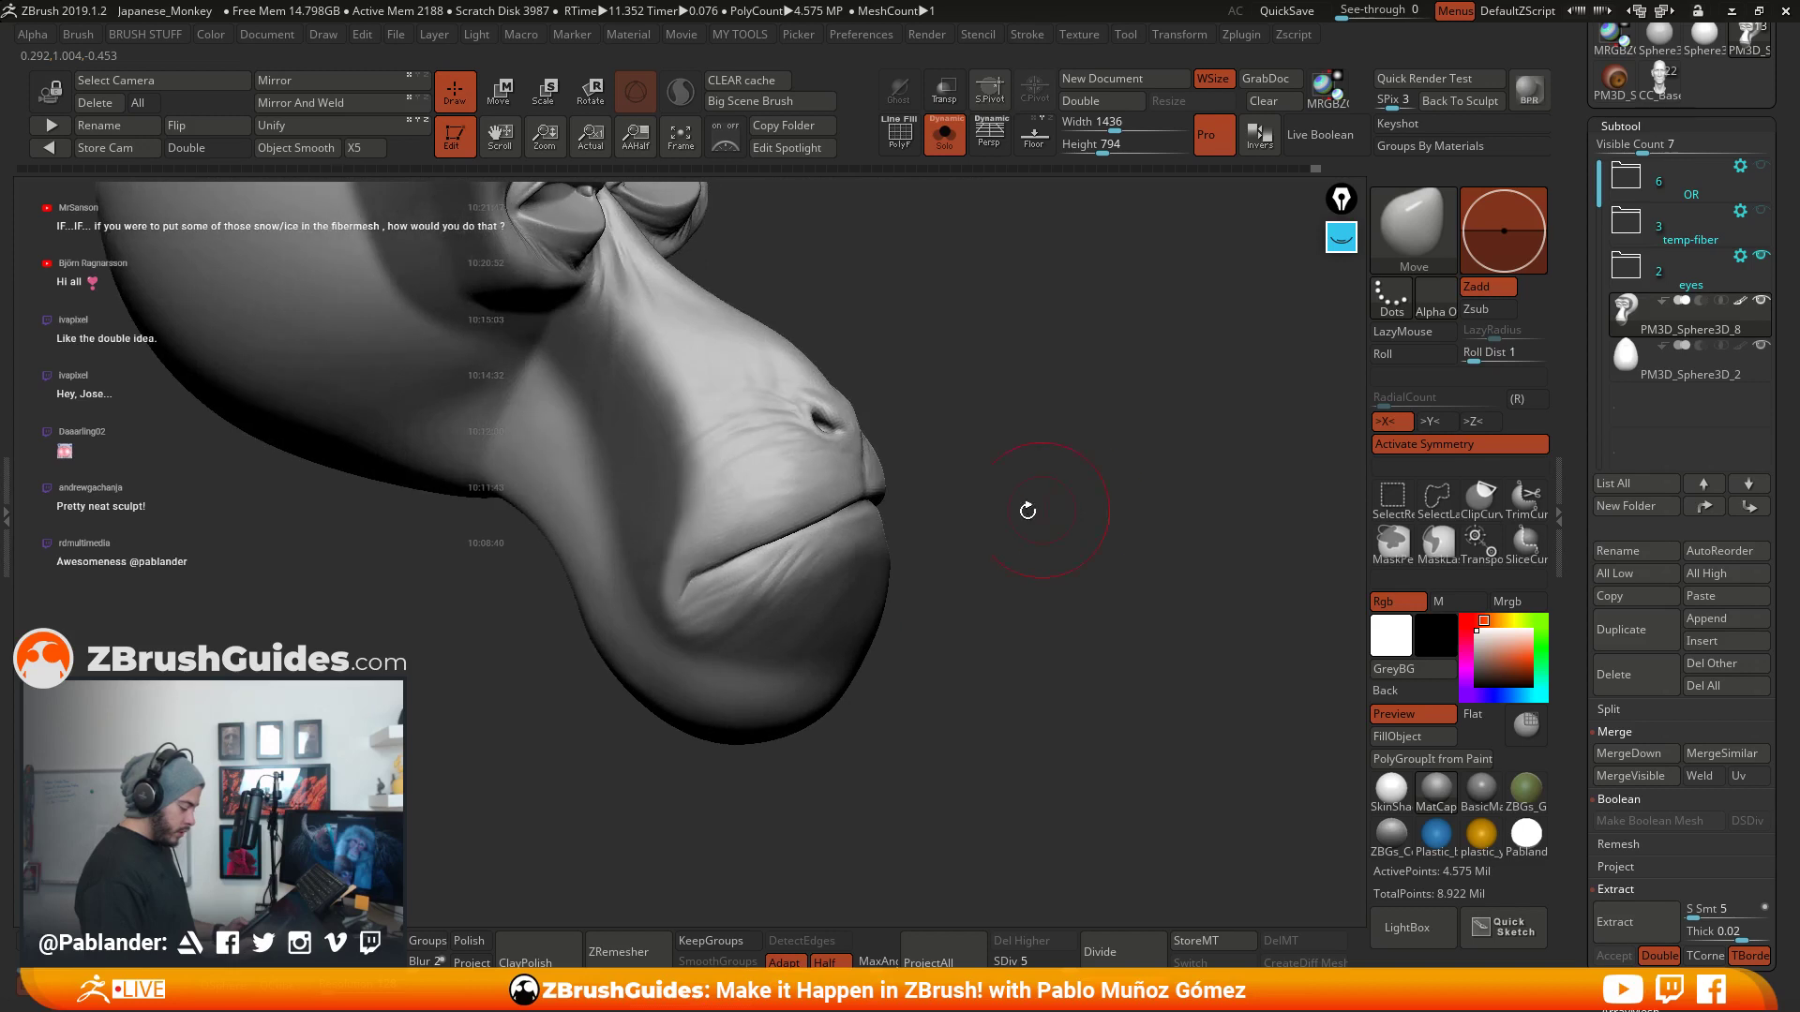
- Brush the mask over the upper lip from the mouth corner to beneath the nostrils
ctrl+drag(812, 467, 652, 593)
ctrl+drag(717, 506, 782, 491)
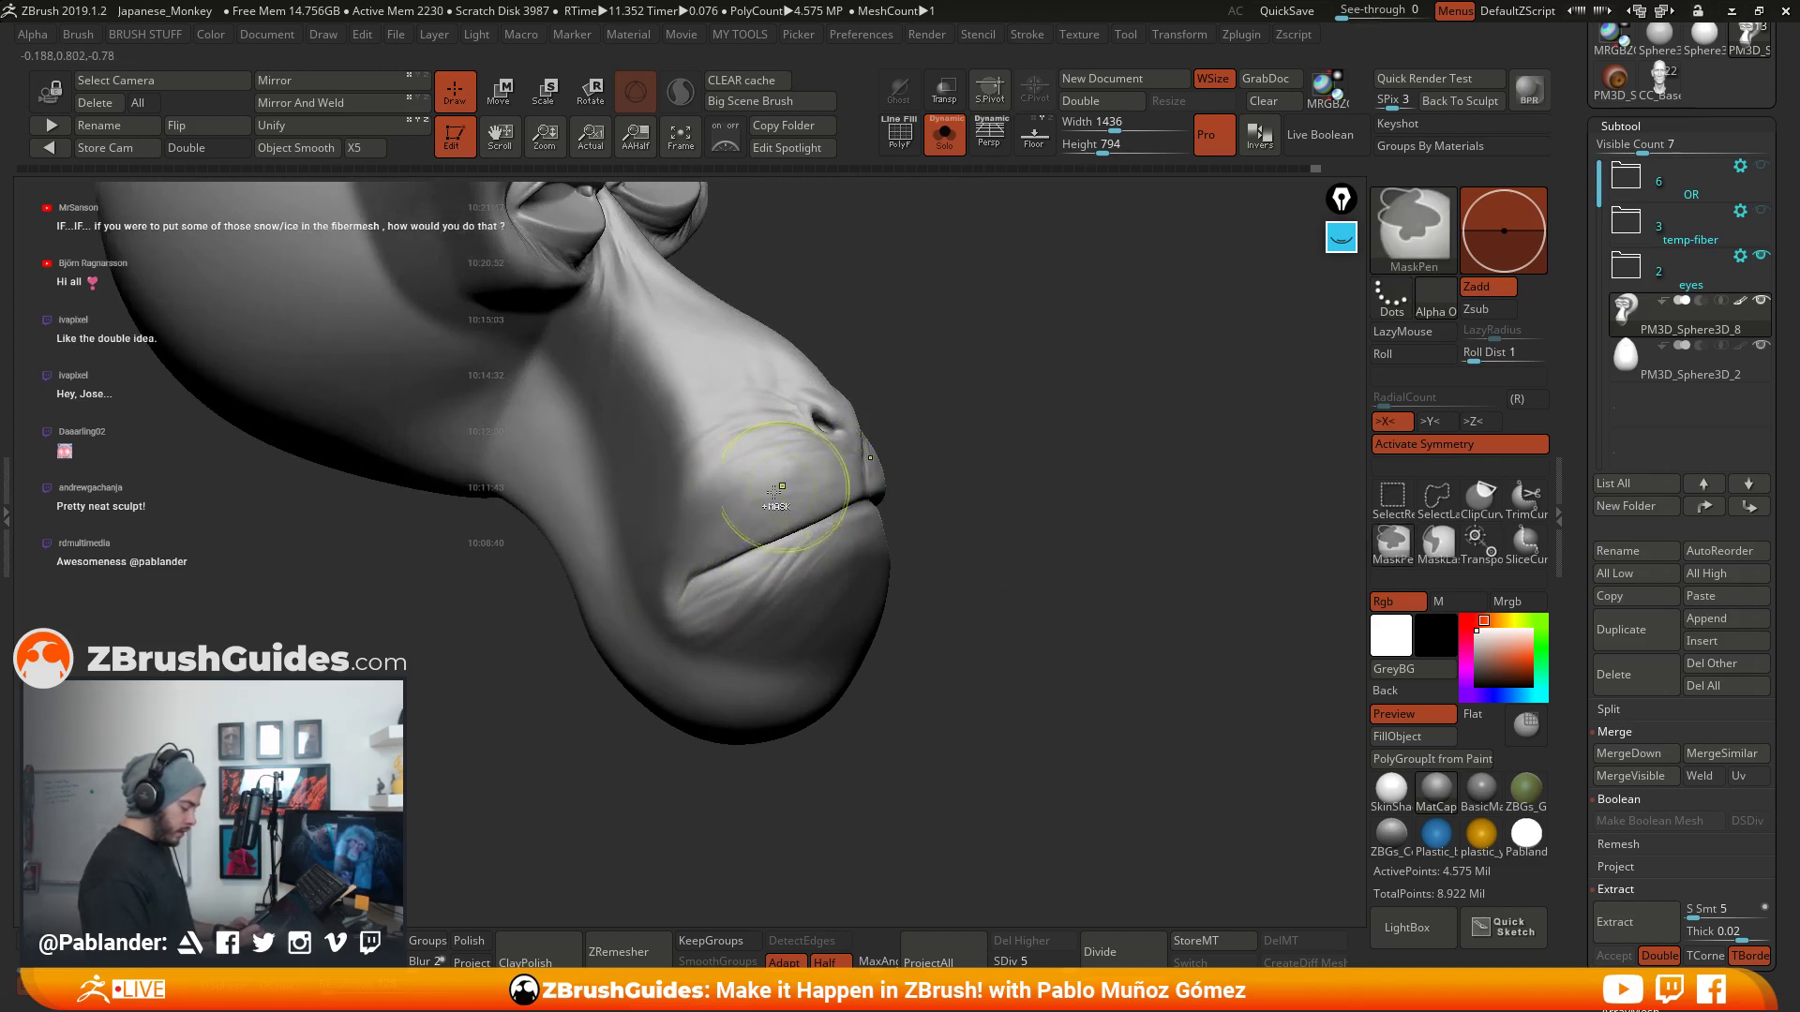
ctrl+drag(662, 561, 691, 511)
mouse_move(698, 512)
ctrl+mouse_down()
mouse_move(781, 465)
mouse_move(778, 485)
ctrl+mouse_up()
drag(944, 445, 849, 448)
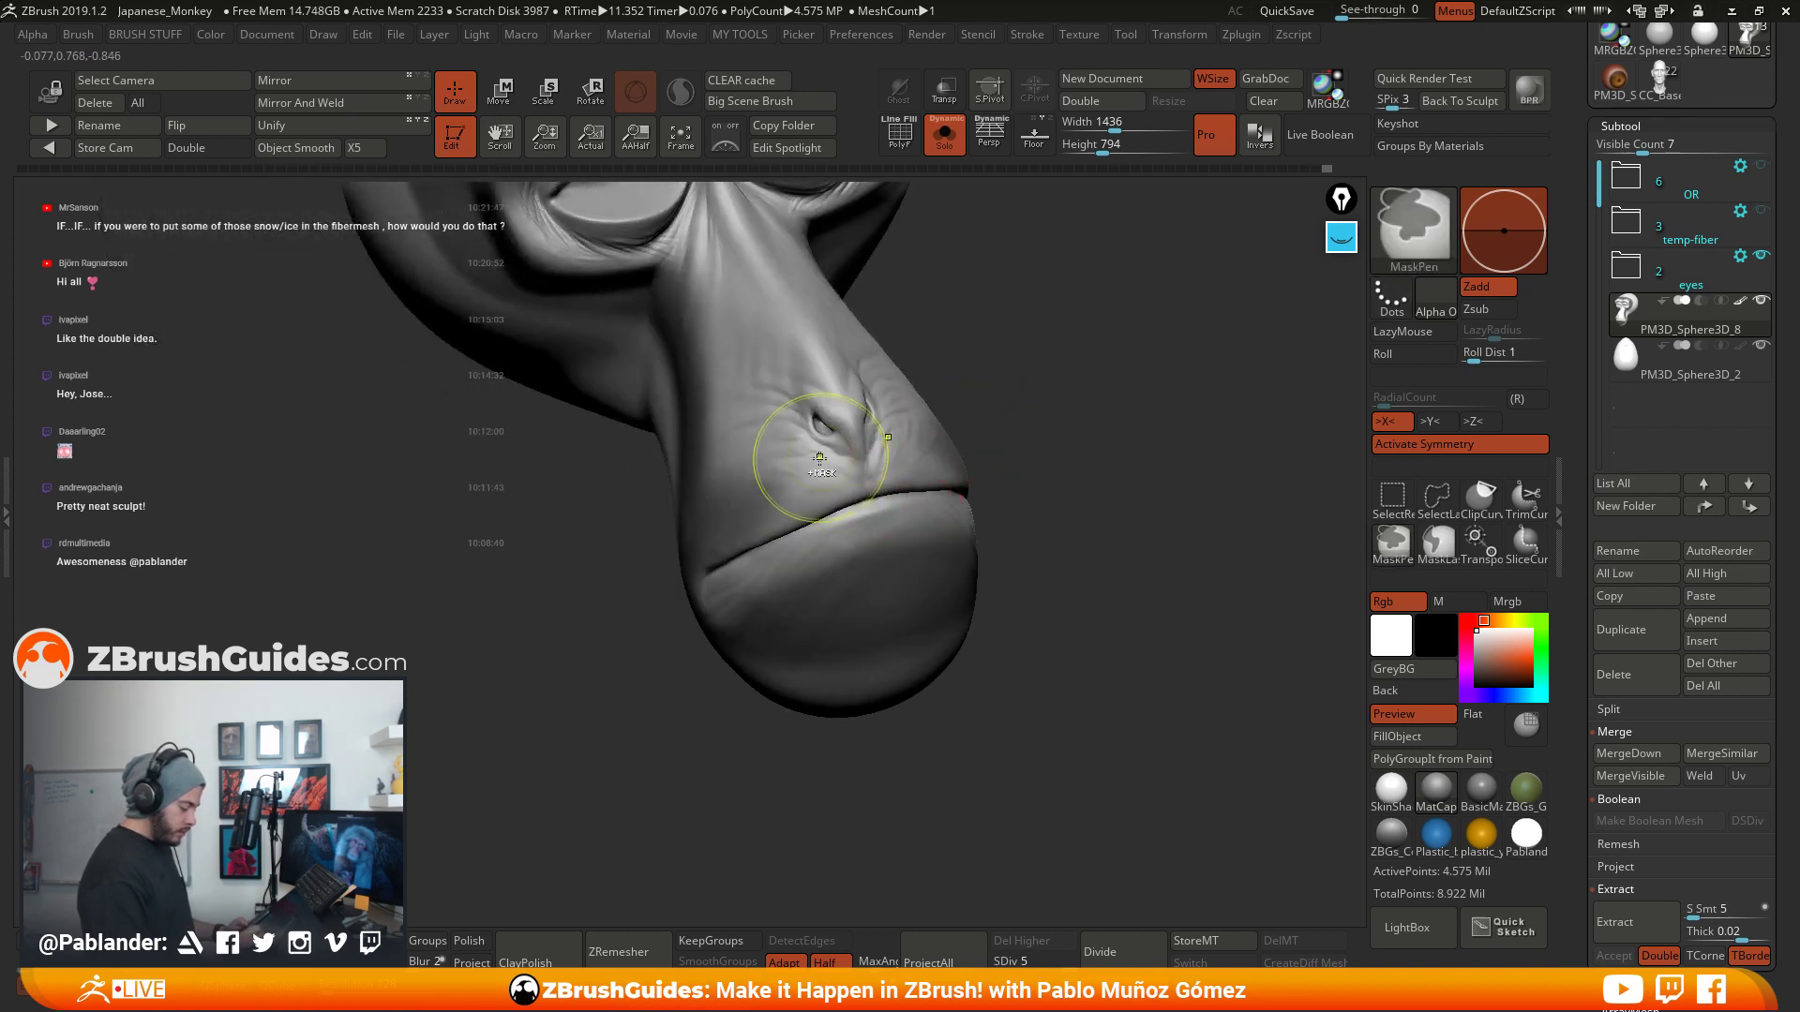
ctrl+drag(774, 519, 812, 491)
drag(975, 480, 1036, 476)
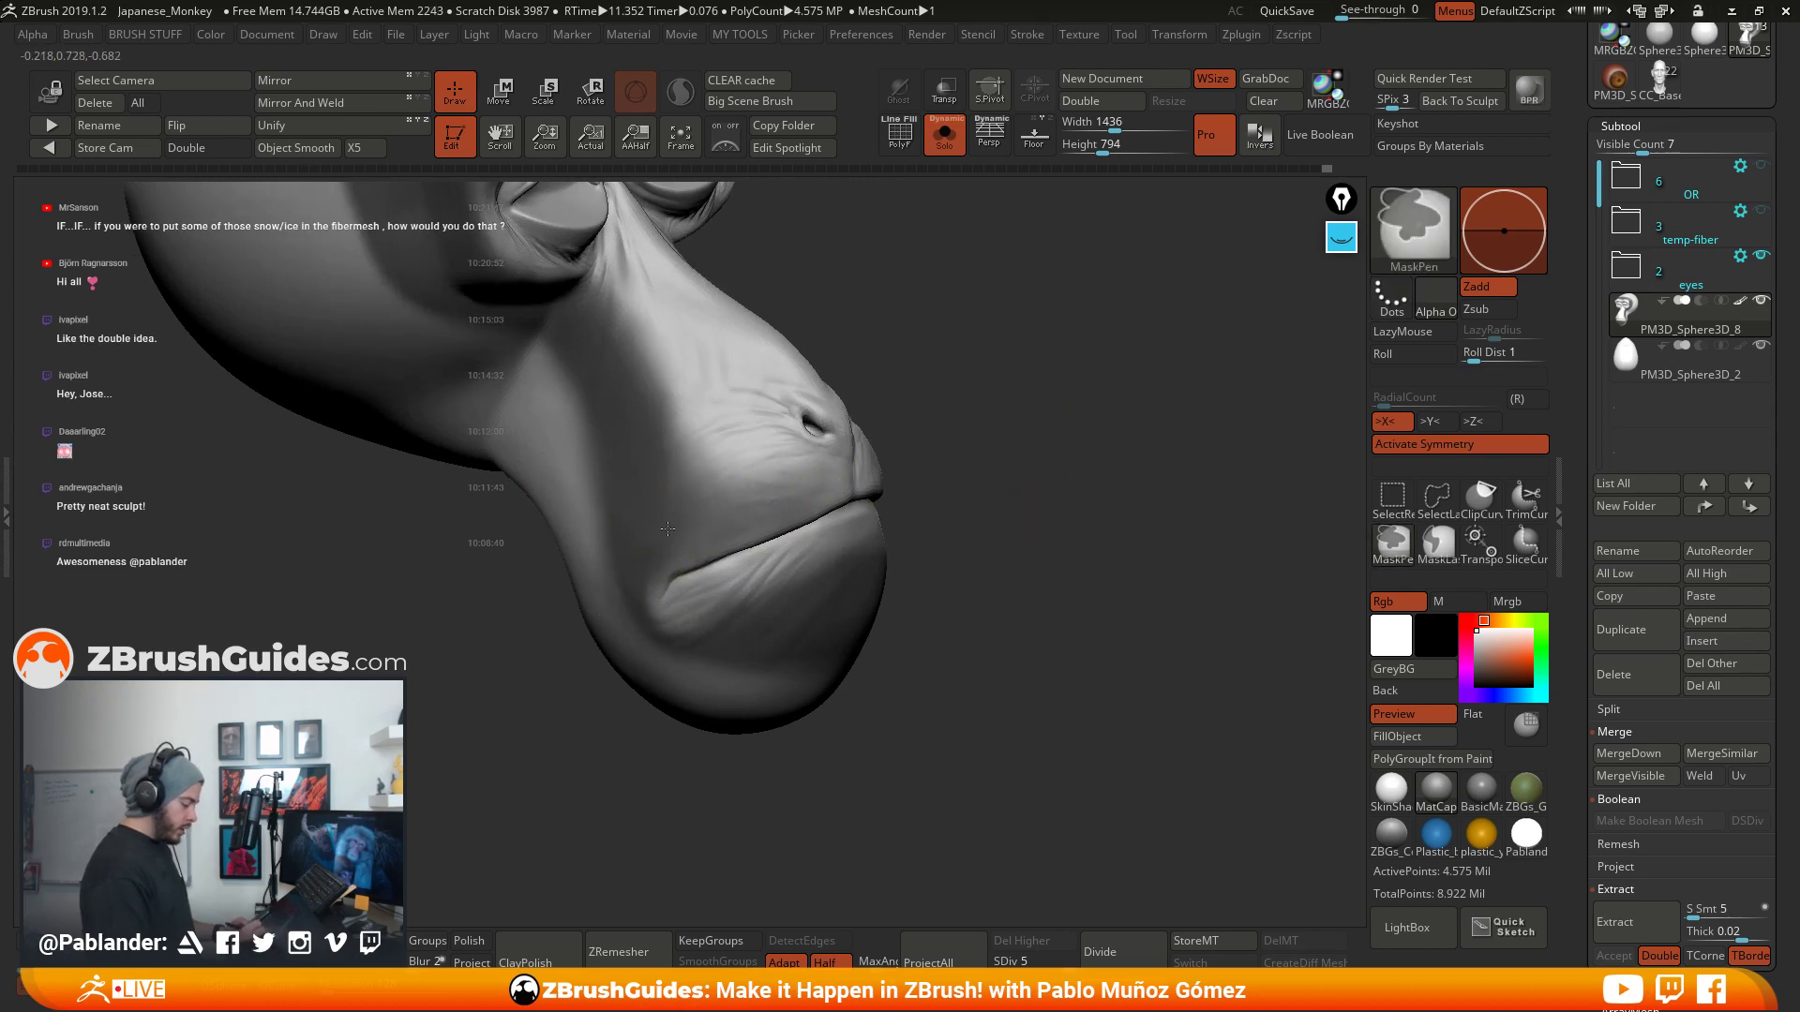
- Blend the upper-lip mask into the cheek band along the side of the muzzle
mouse_move(947, 525)
mouse_down()
mouse_move(1012, 475)
mouse_move(1069, 557)
mouse_move(757, 542)
mouse_up()
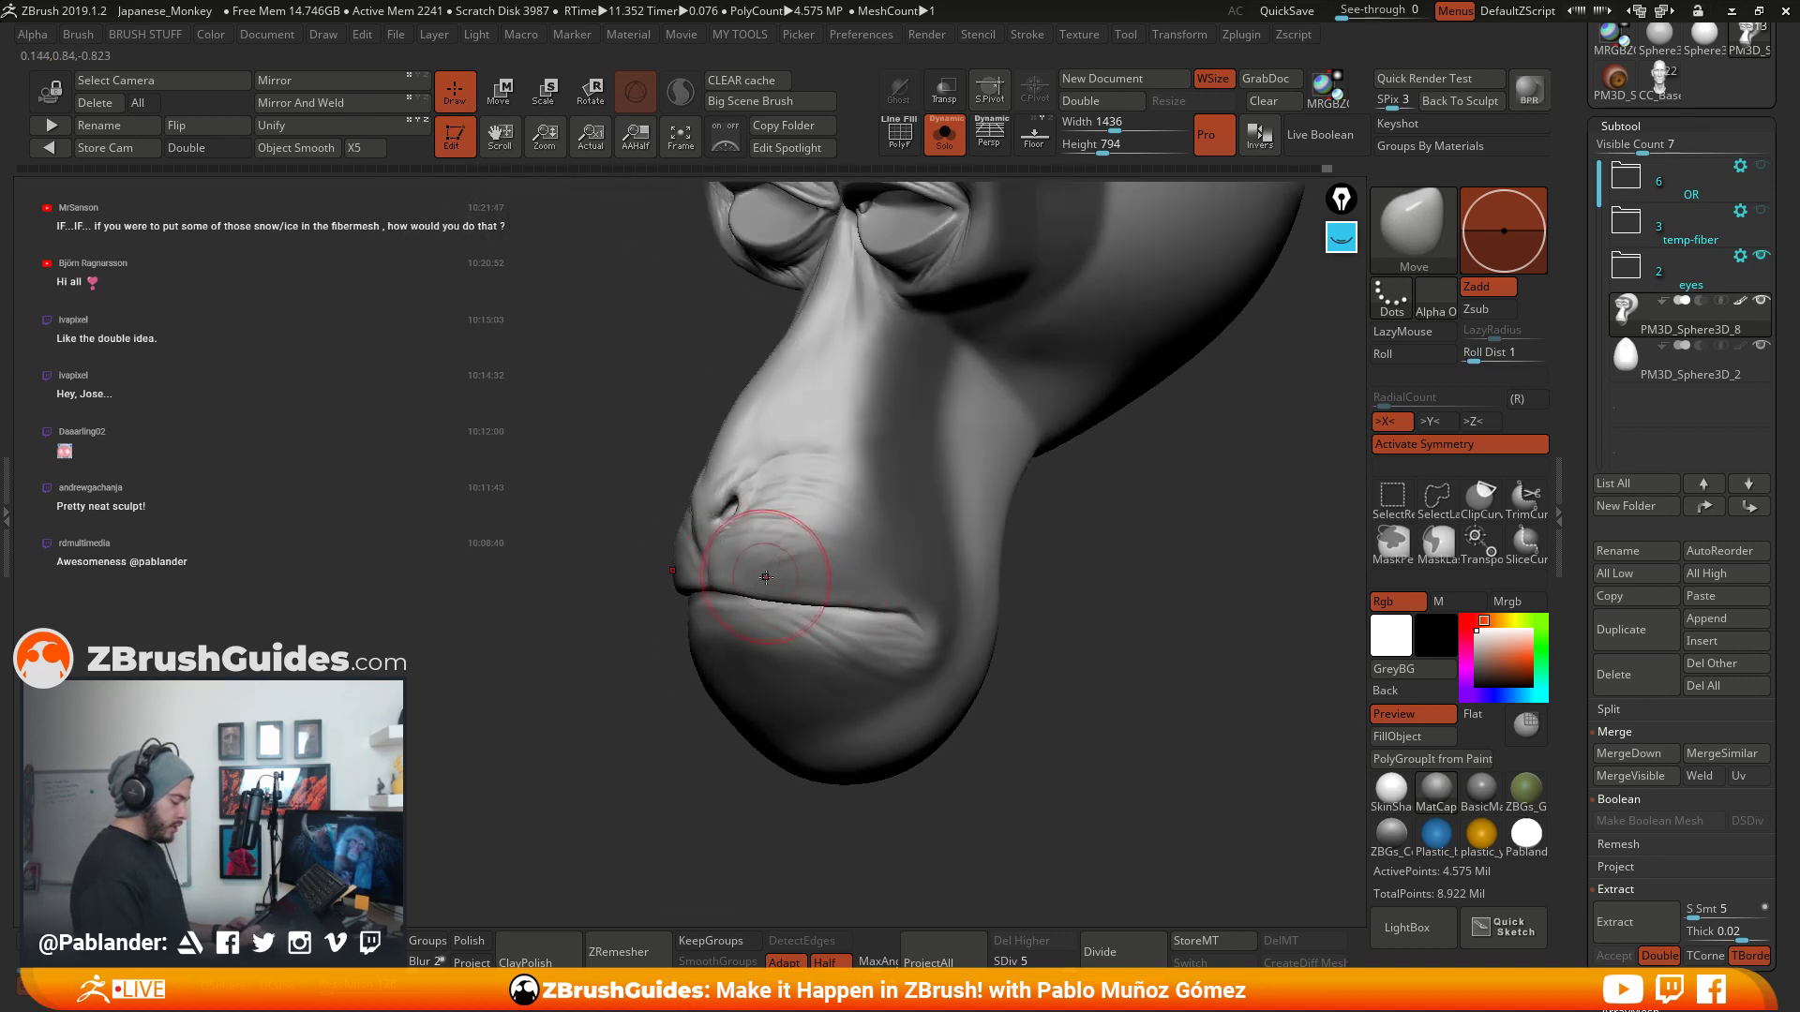
key(ctrl)
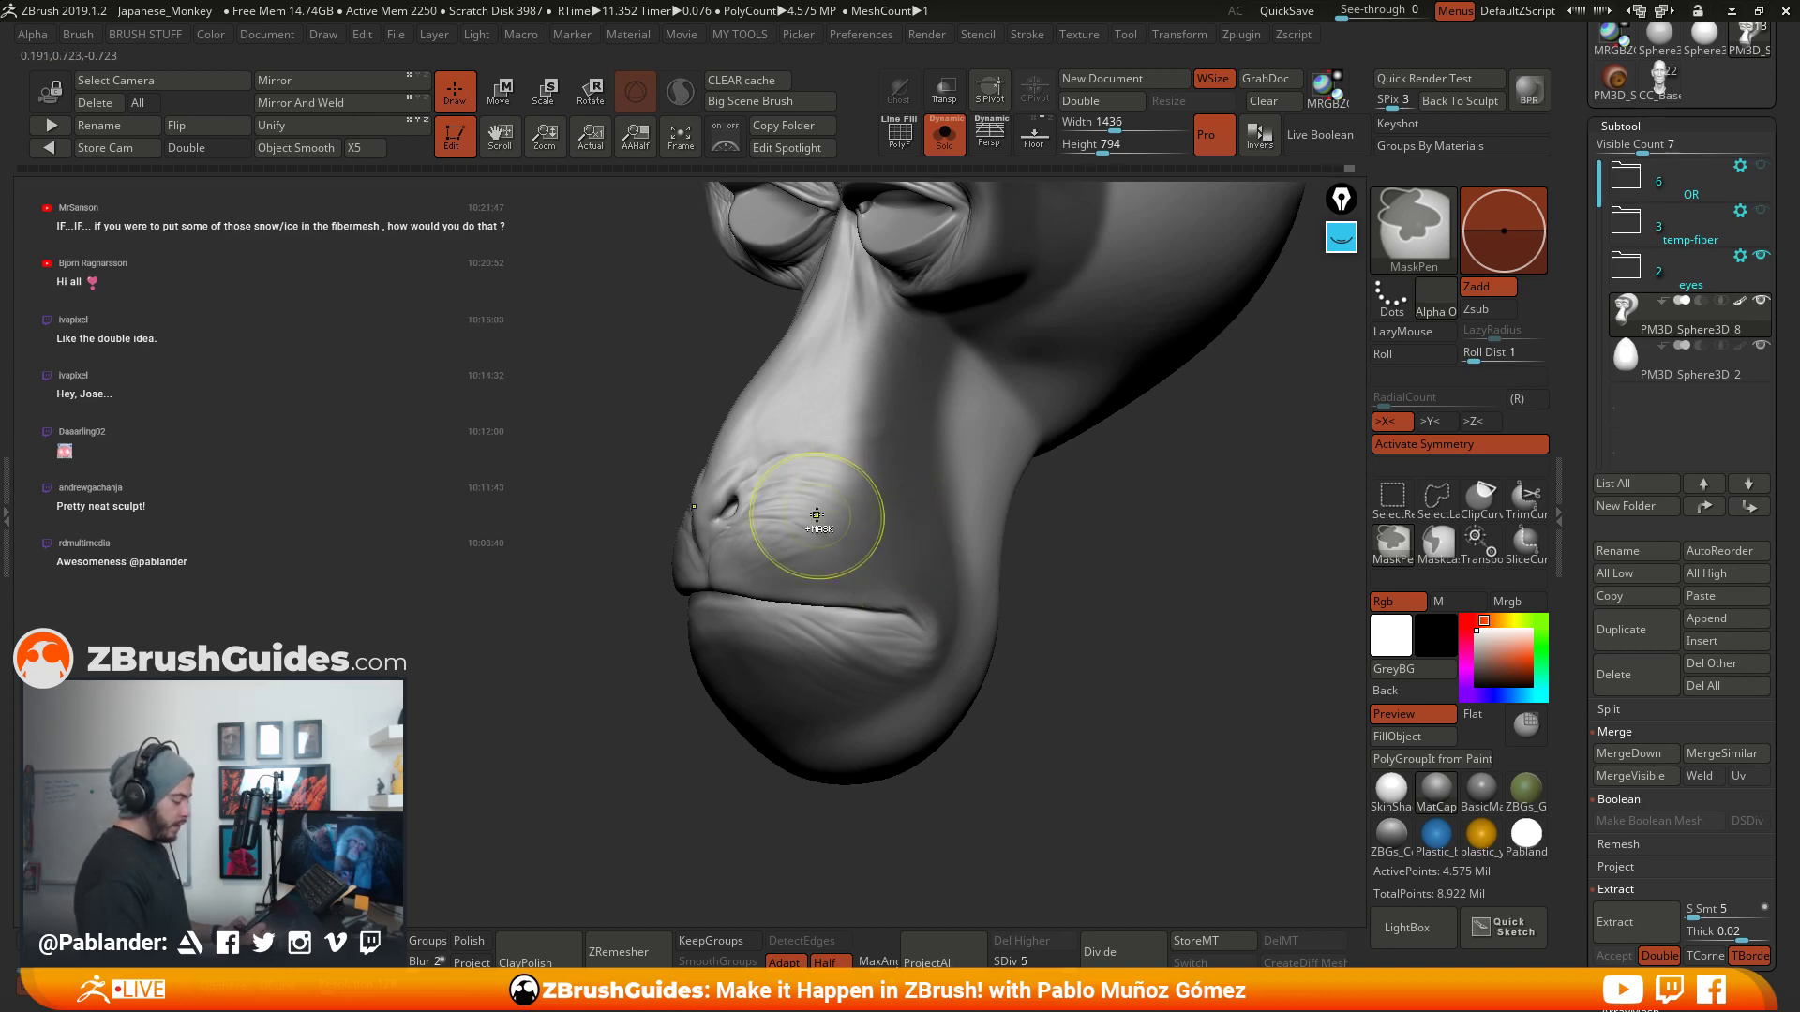
drag(1027, 587, 1081, 594)
key(ctrl)
mouse_move(975, 654)
mouse_down()
mouse_move(1054, 659)
mouse_move(1032, 509)
mouse_move(1026, 544)
mouse_move(956, 477)
mouse_move(896, 506)
mouse_move(1028, 530)
mouse_move(993, 548)
mouse_move(1025, 572)
mouse_up()
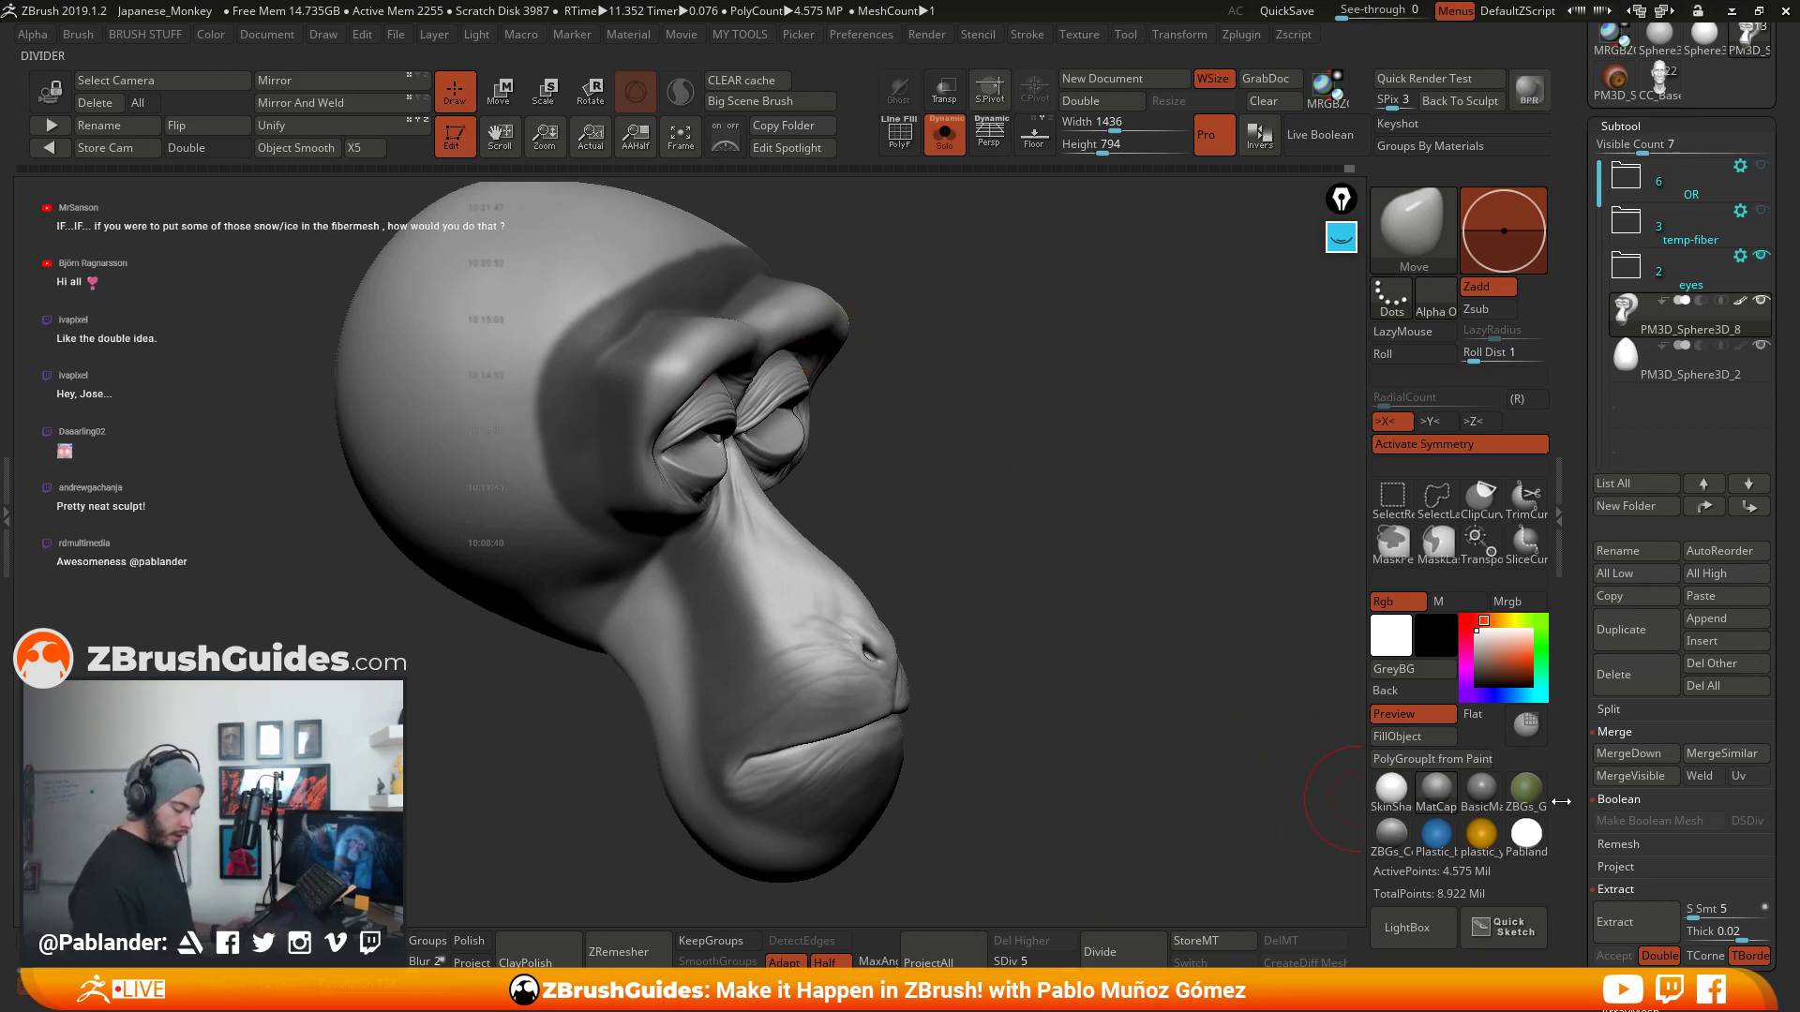
- Open the Masking options and switch the head's subdivision level to 2, then 3, and back to 5
drag(1580, 778, 1682, 457)
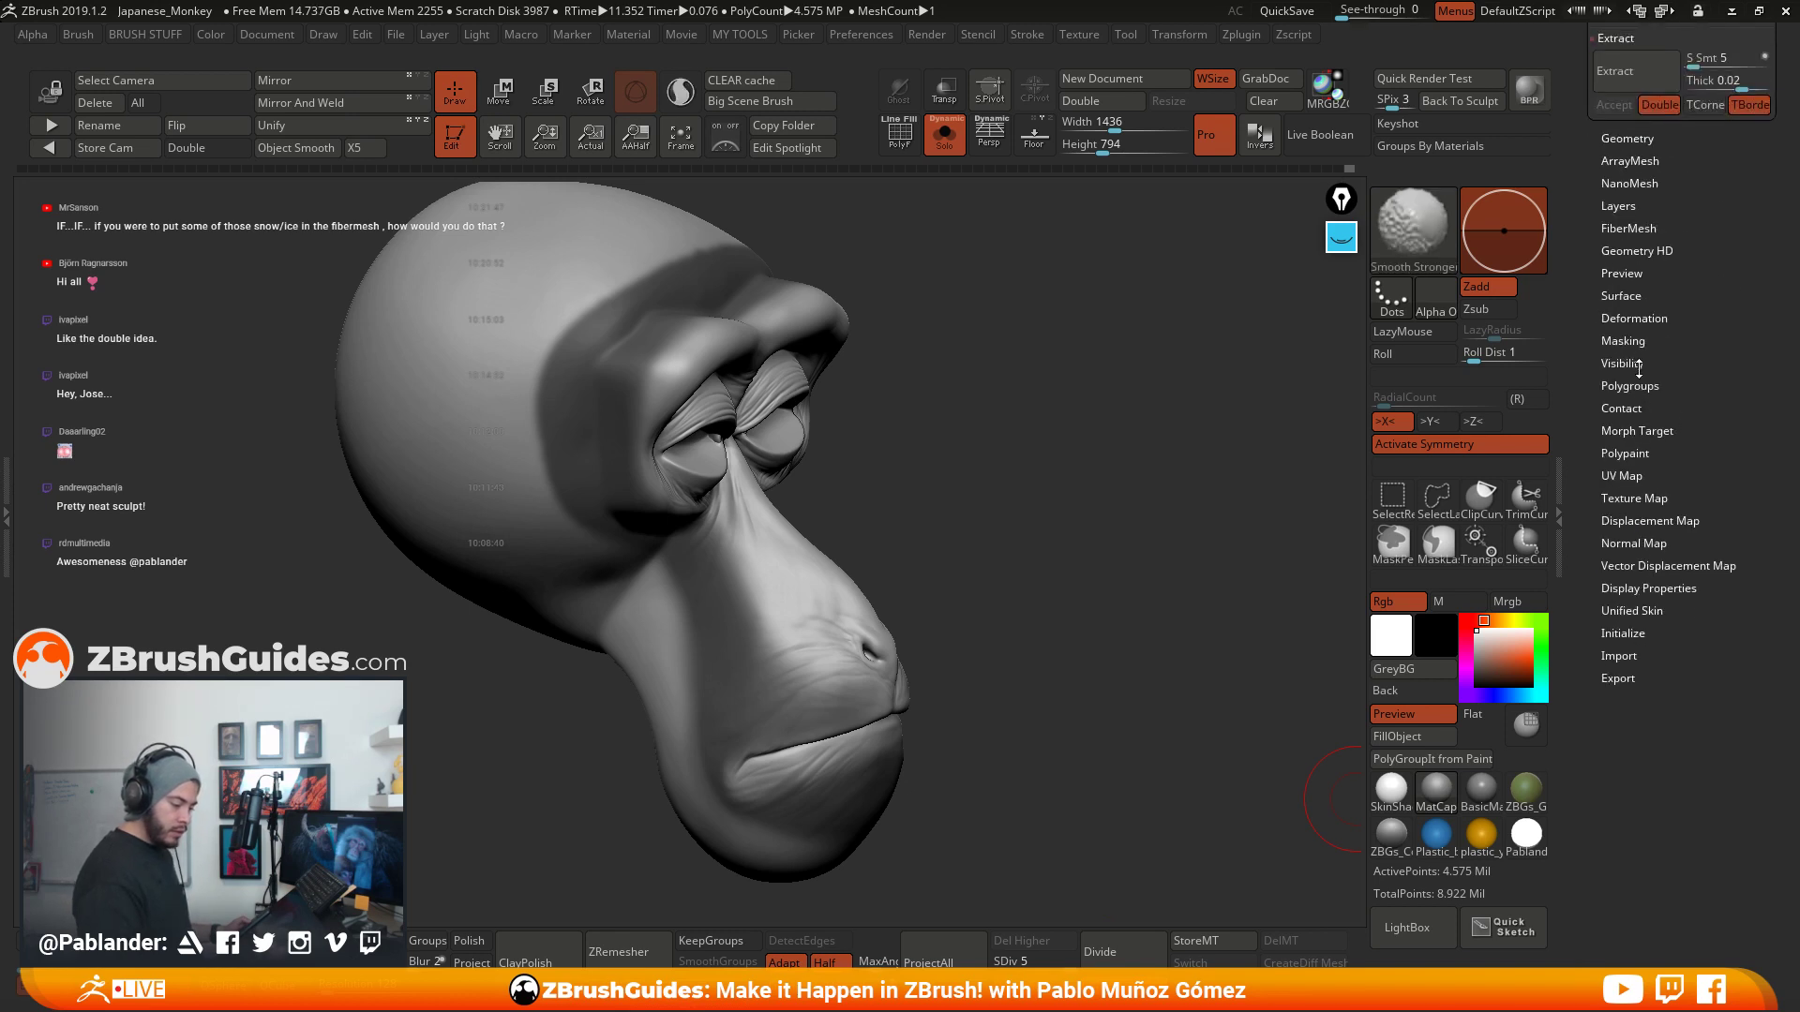
click(1631, 341)
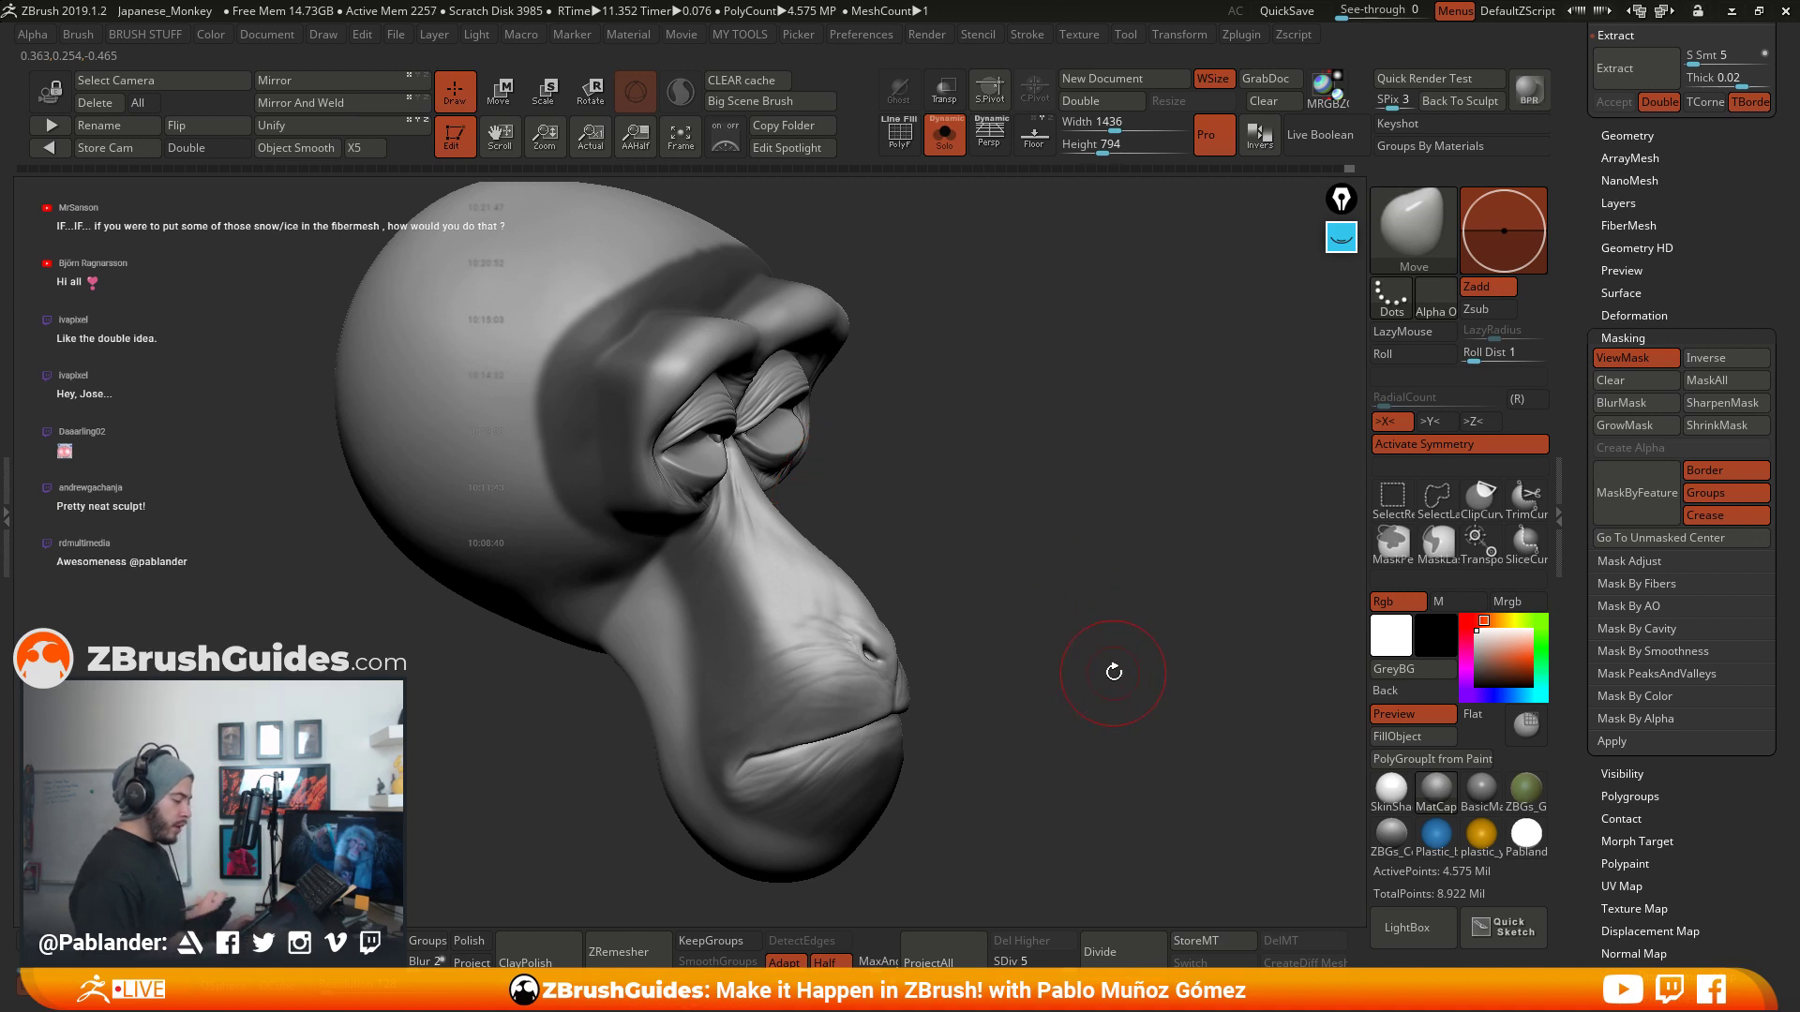
click(1031, 963)
click(1027, 964)
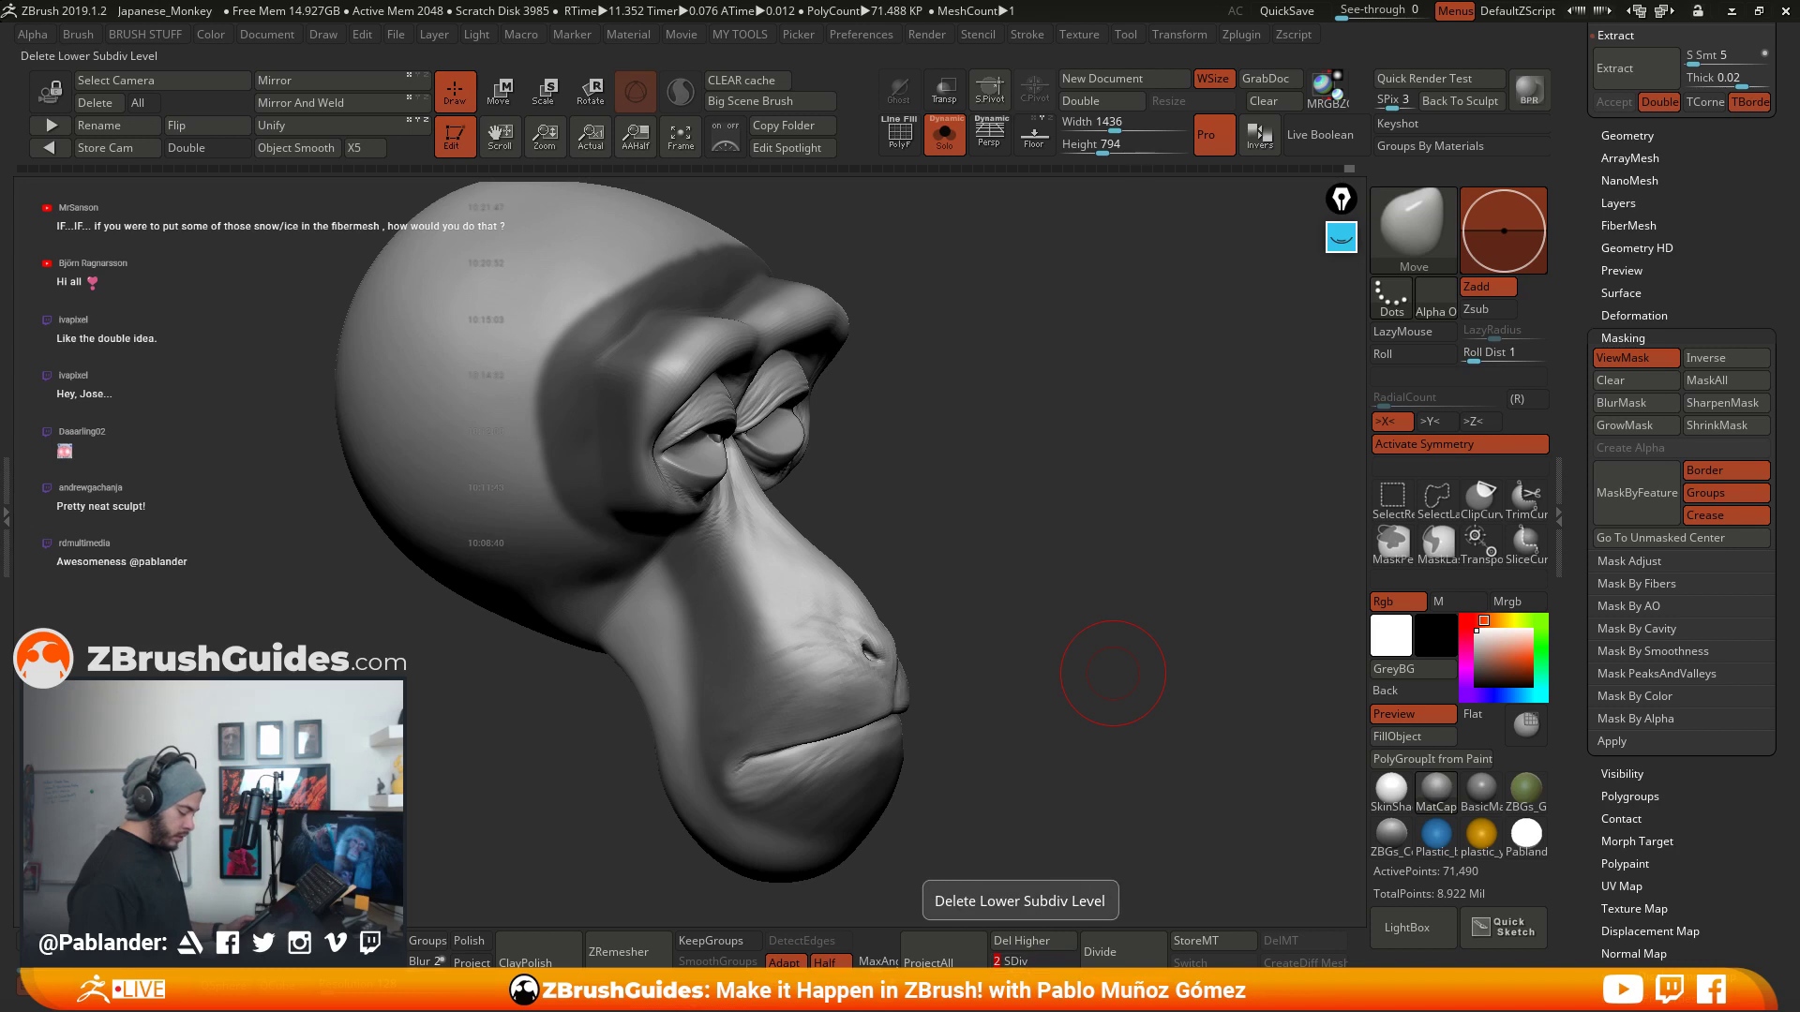
click(1019, 963)
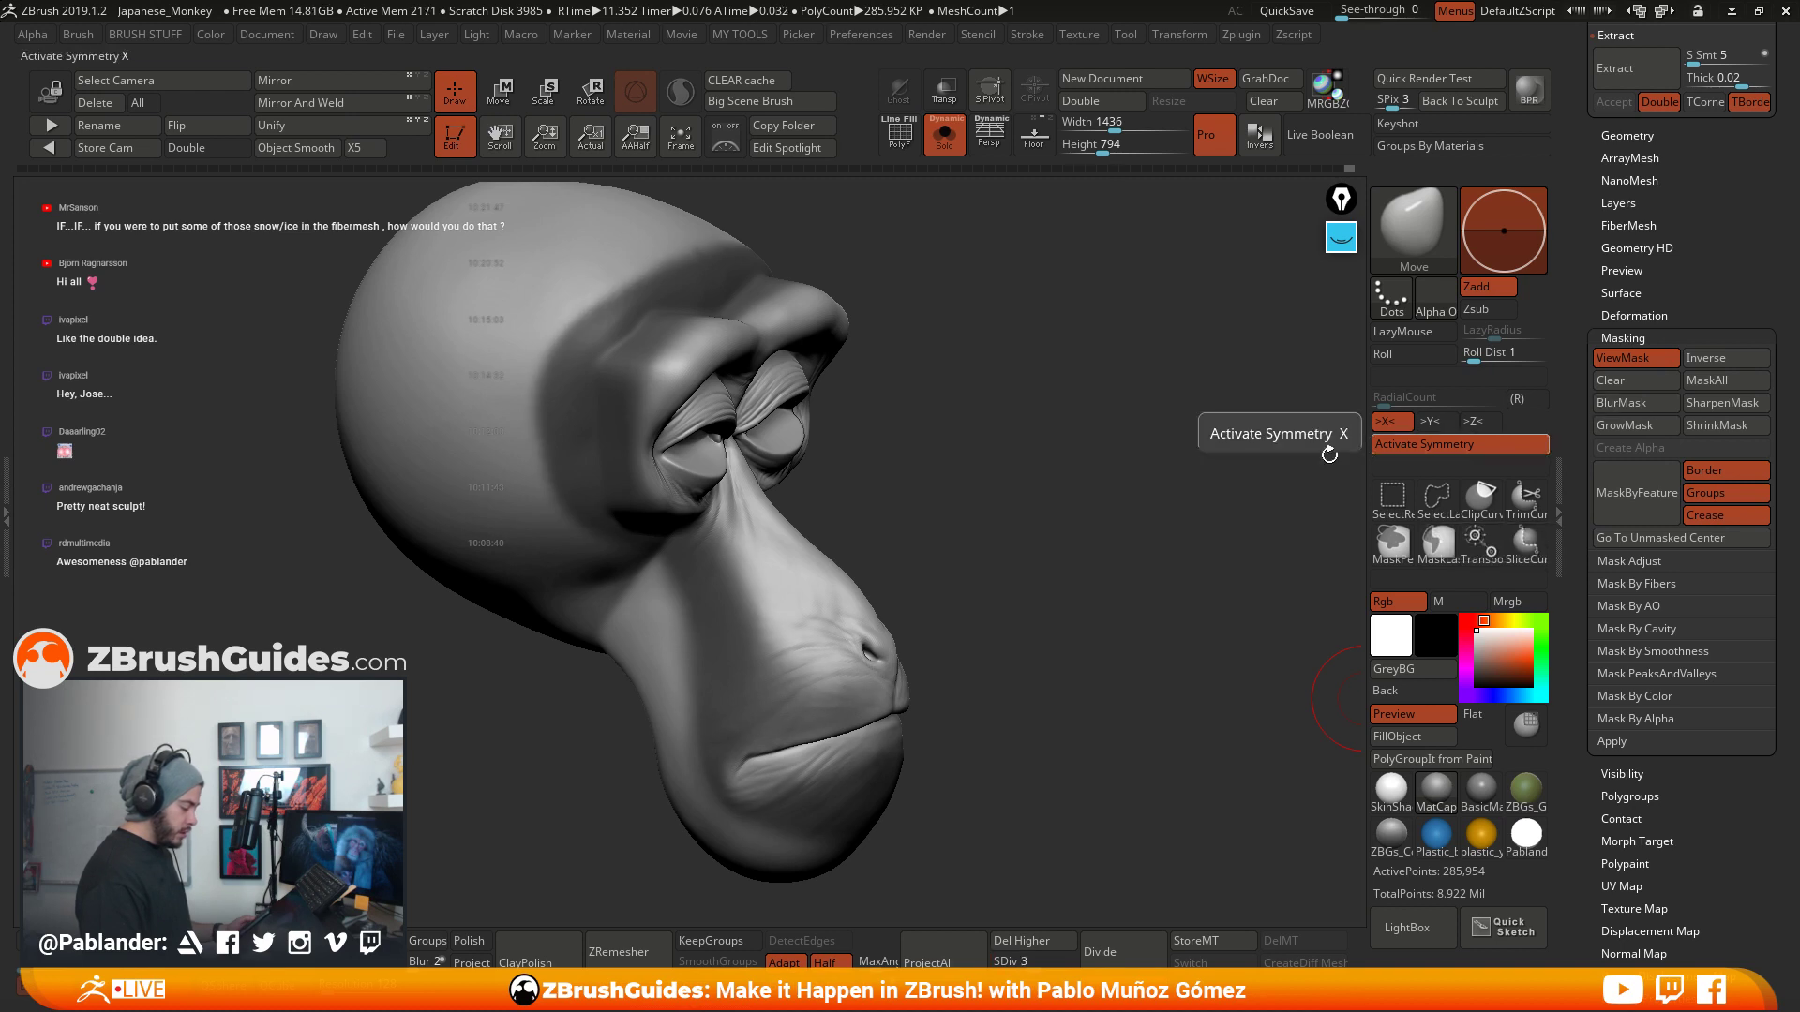
drag(1171, 581, 1116, 643)
drag(1056, 968, 1093, 945)
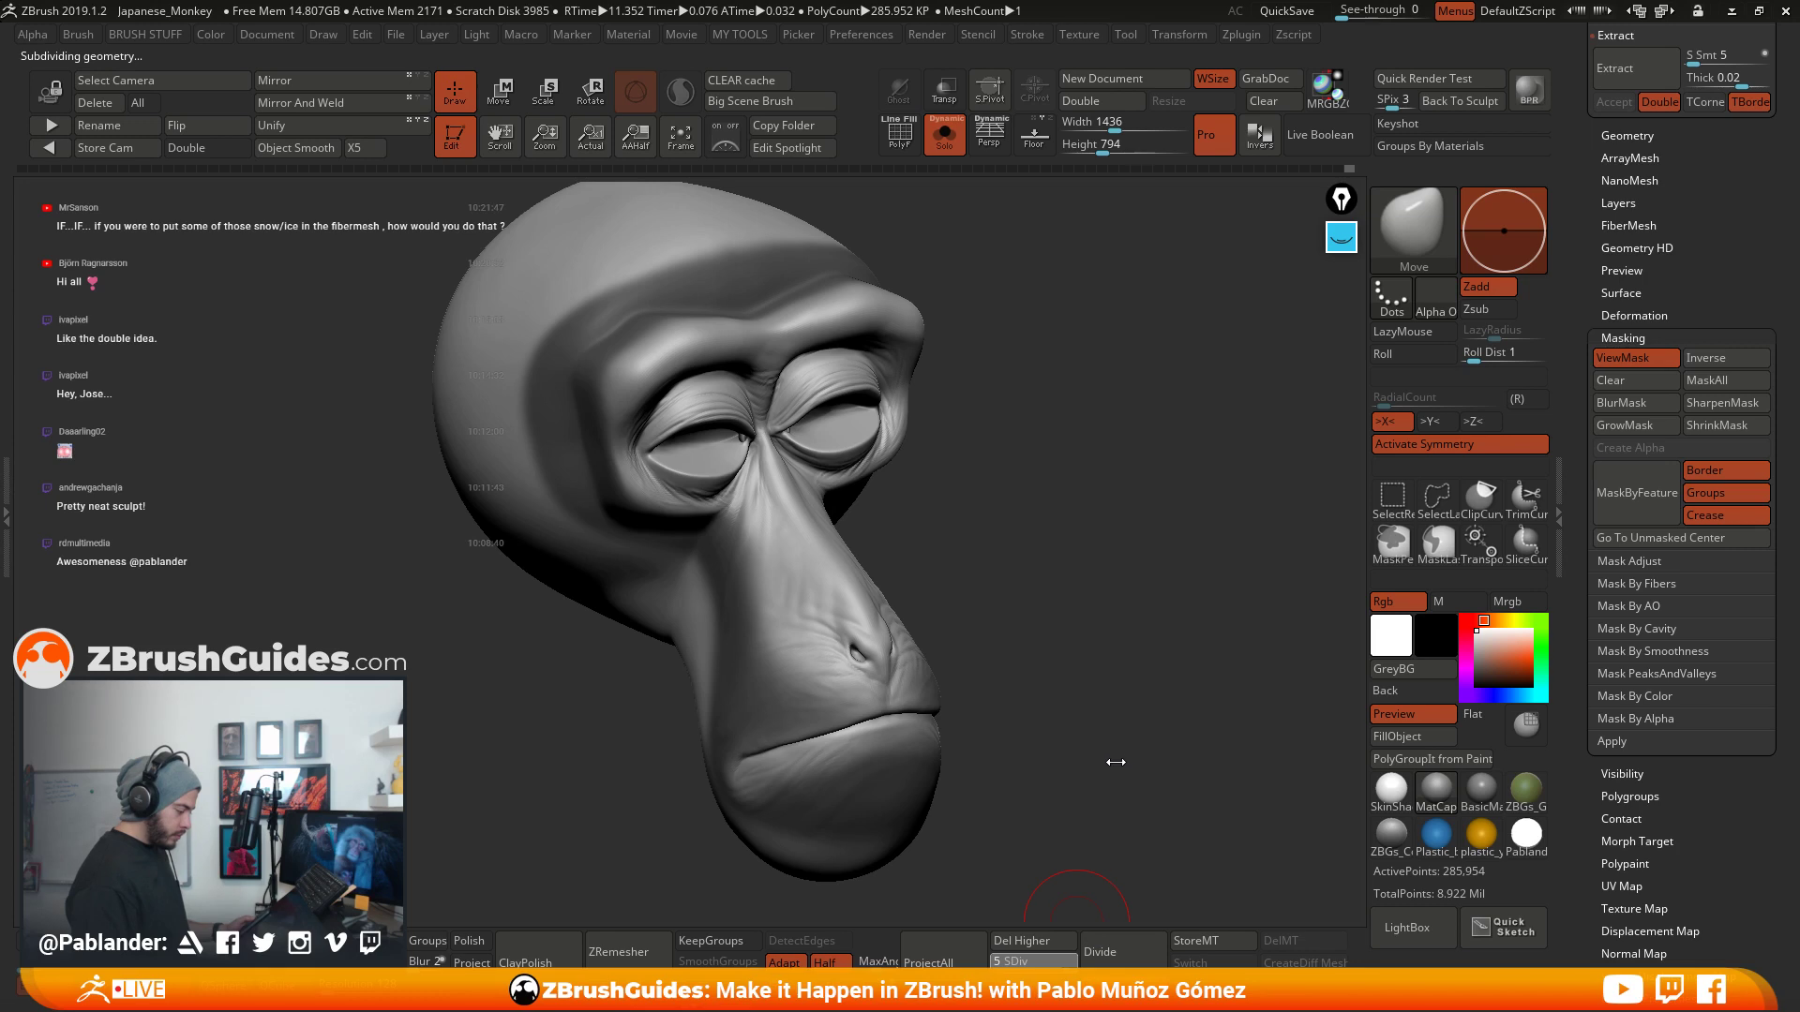
shift+drag(1119, 736, 1100, 720)
alt+drag(1129, 655, 1054, 681)
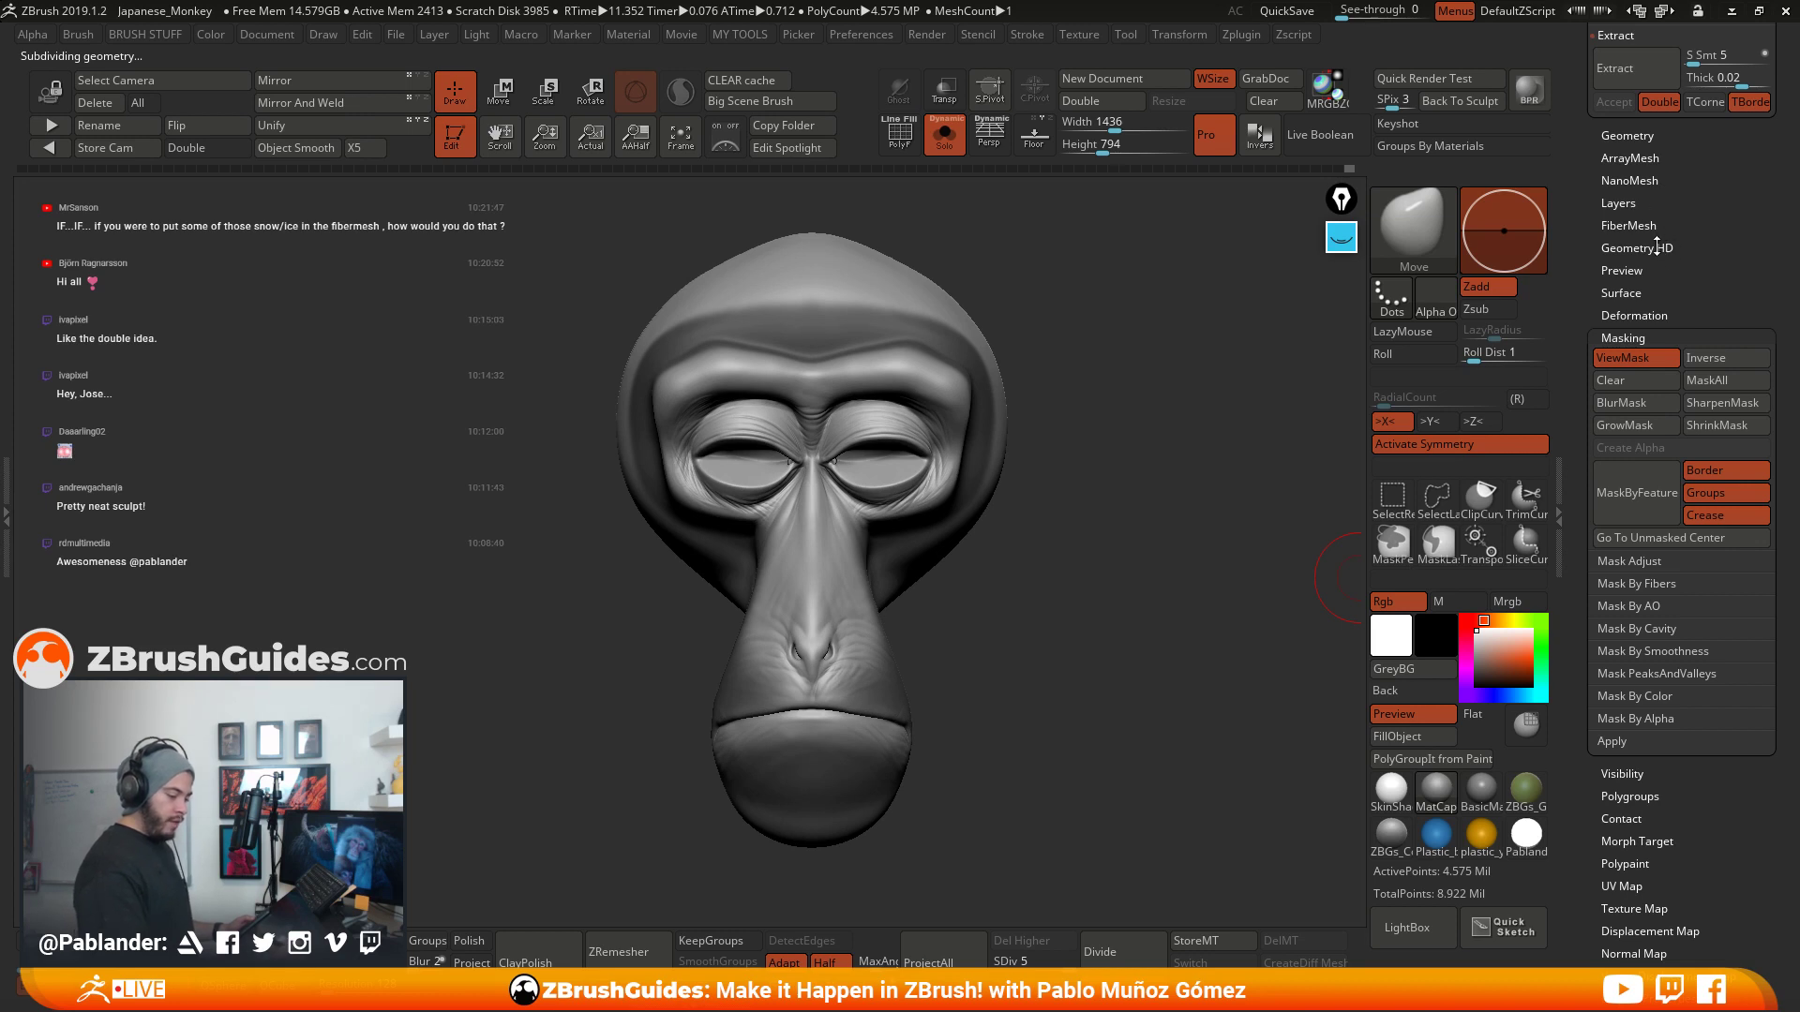
- Open the FiberMesh settings for the masked head
scroll(1658, 260, down, 1)
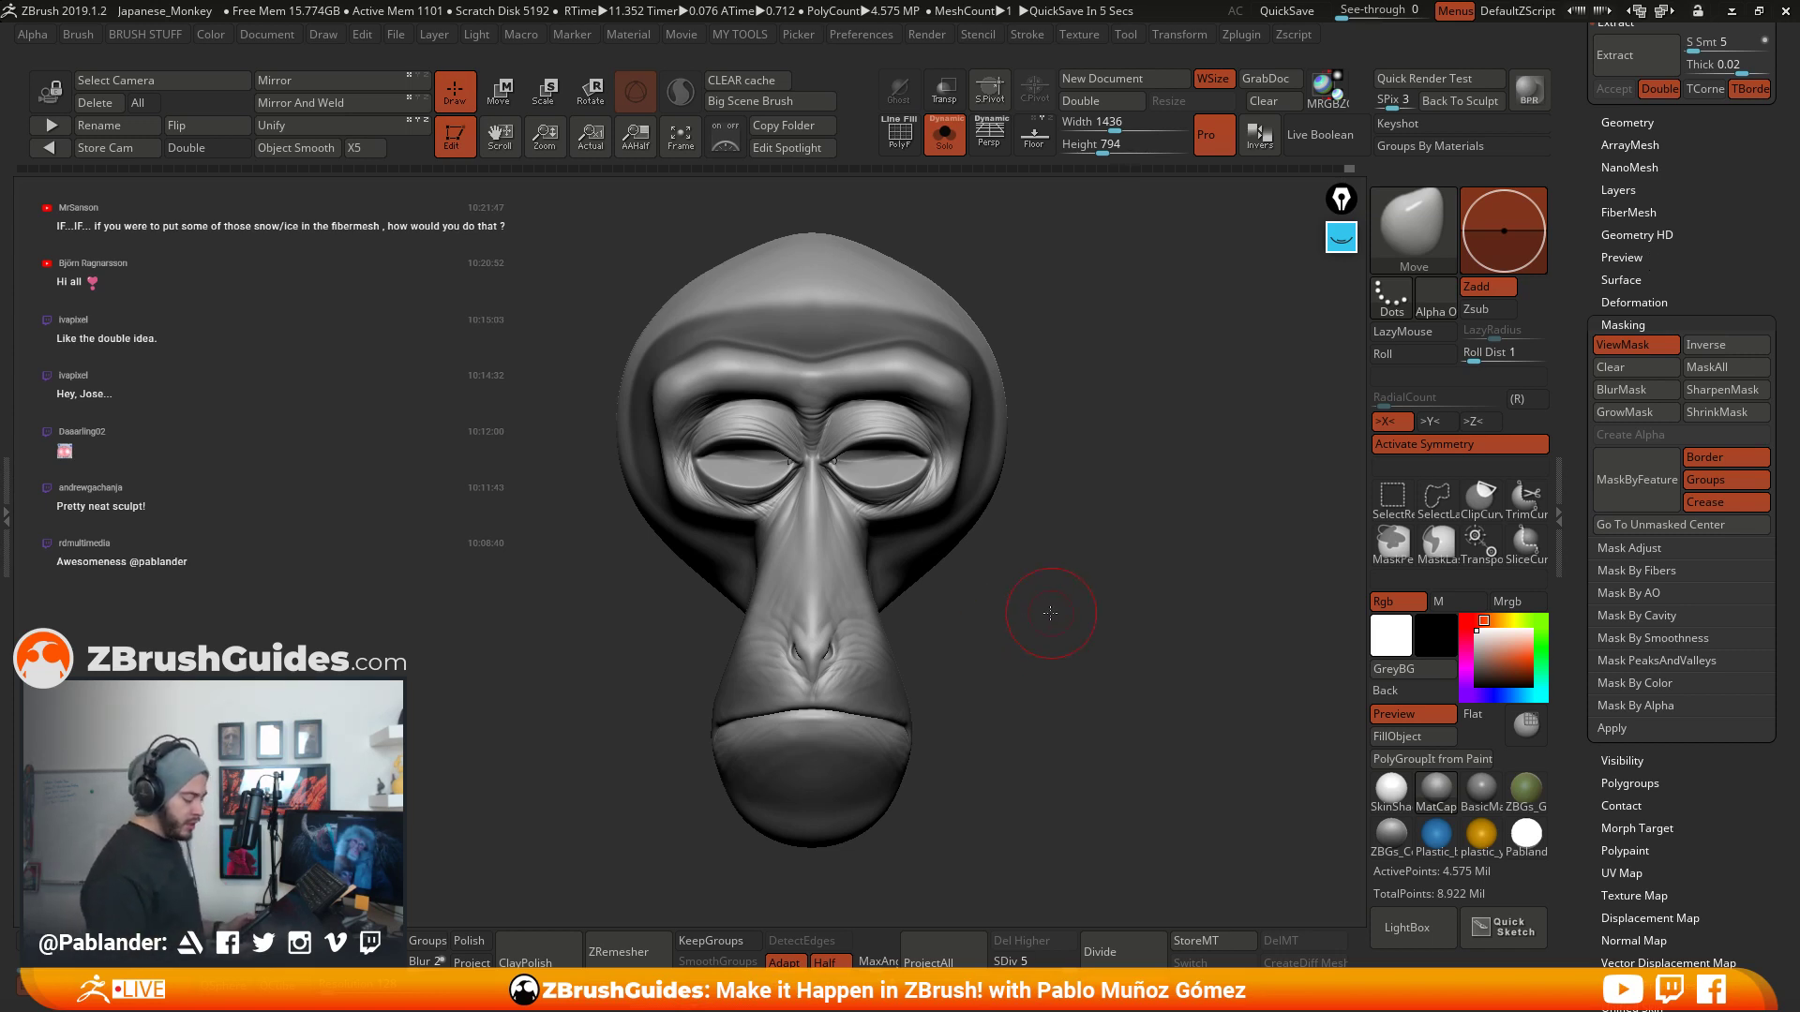
drag(1022, 614, 1061, 609)
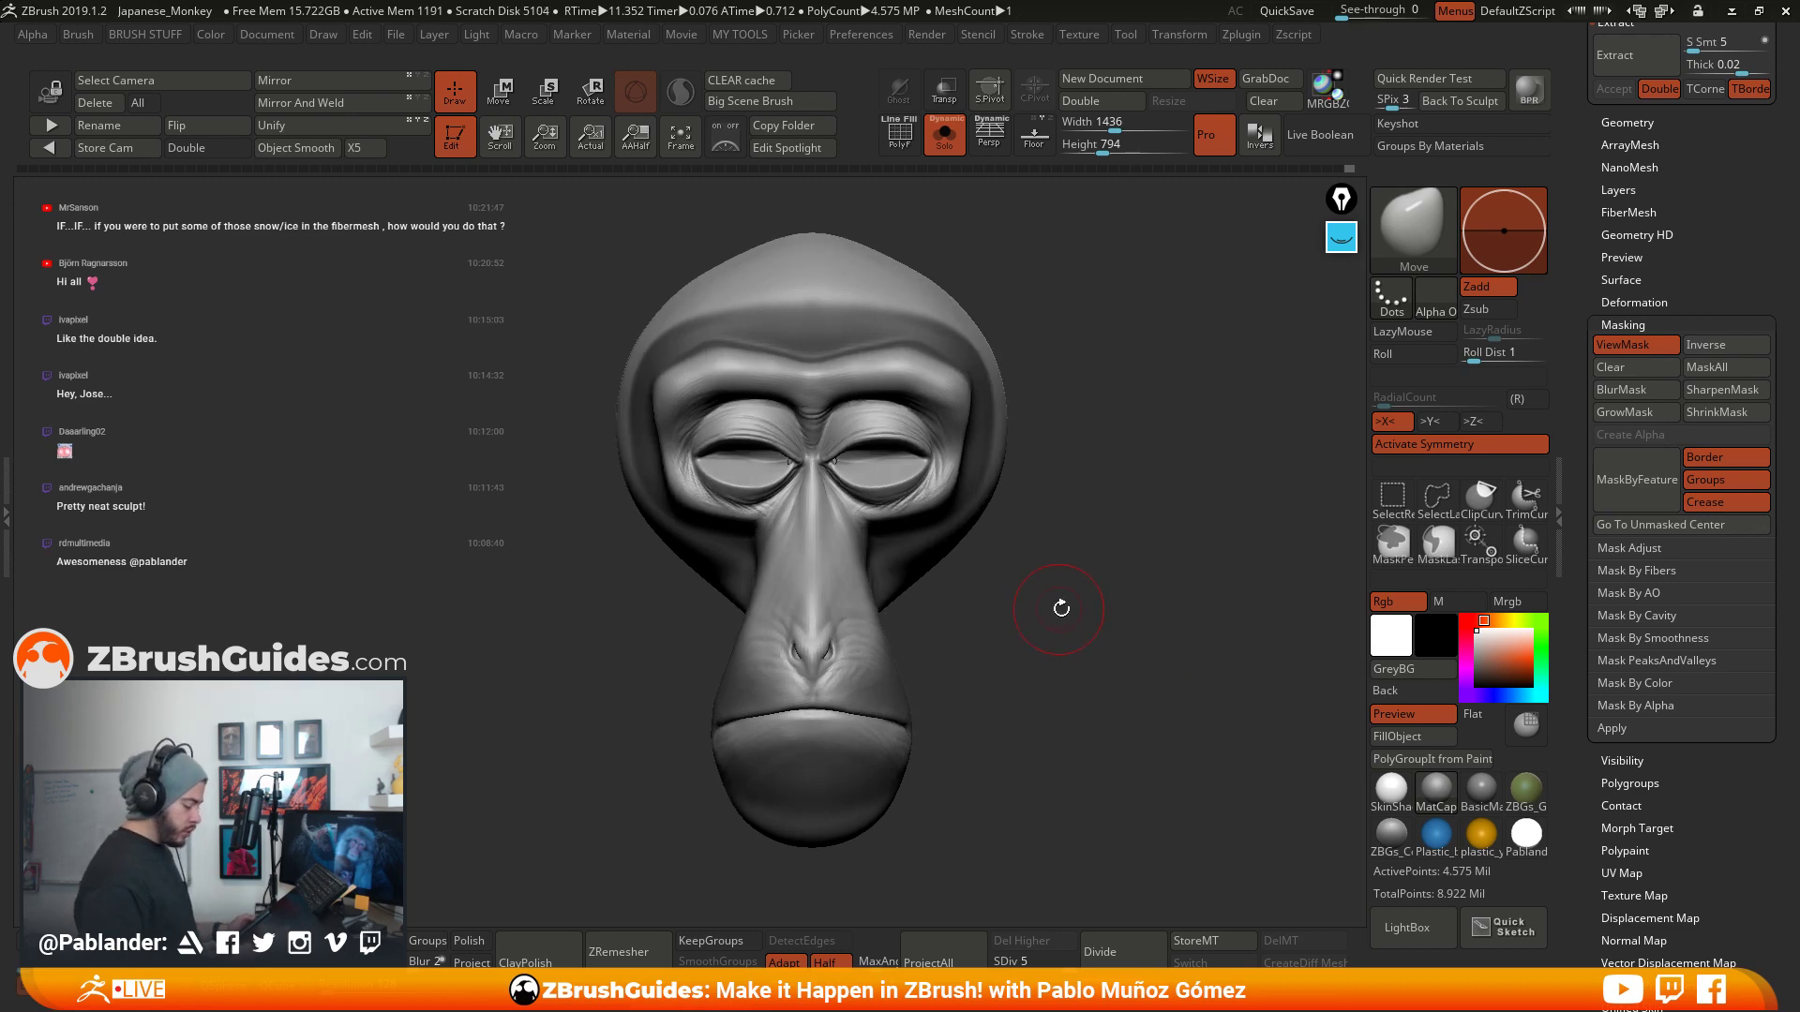
click(1659, 304)
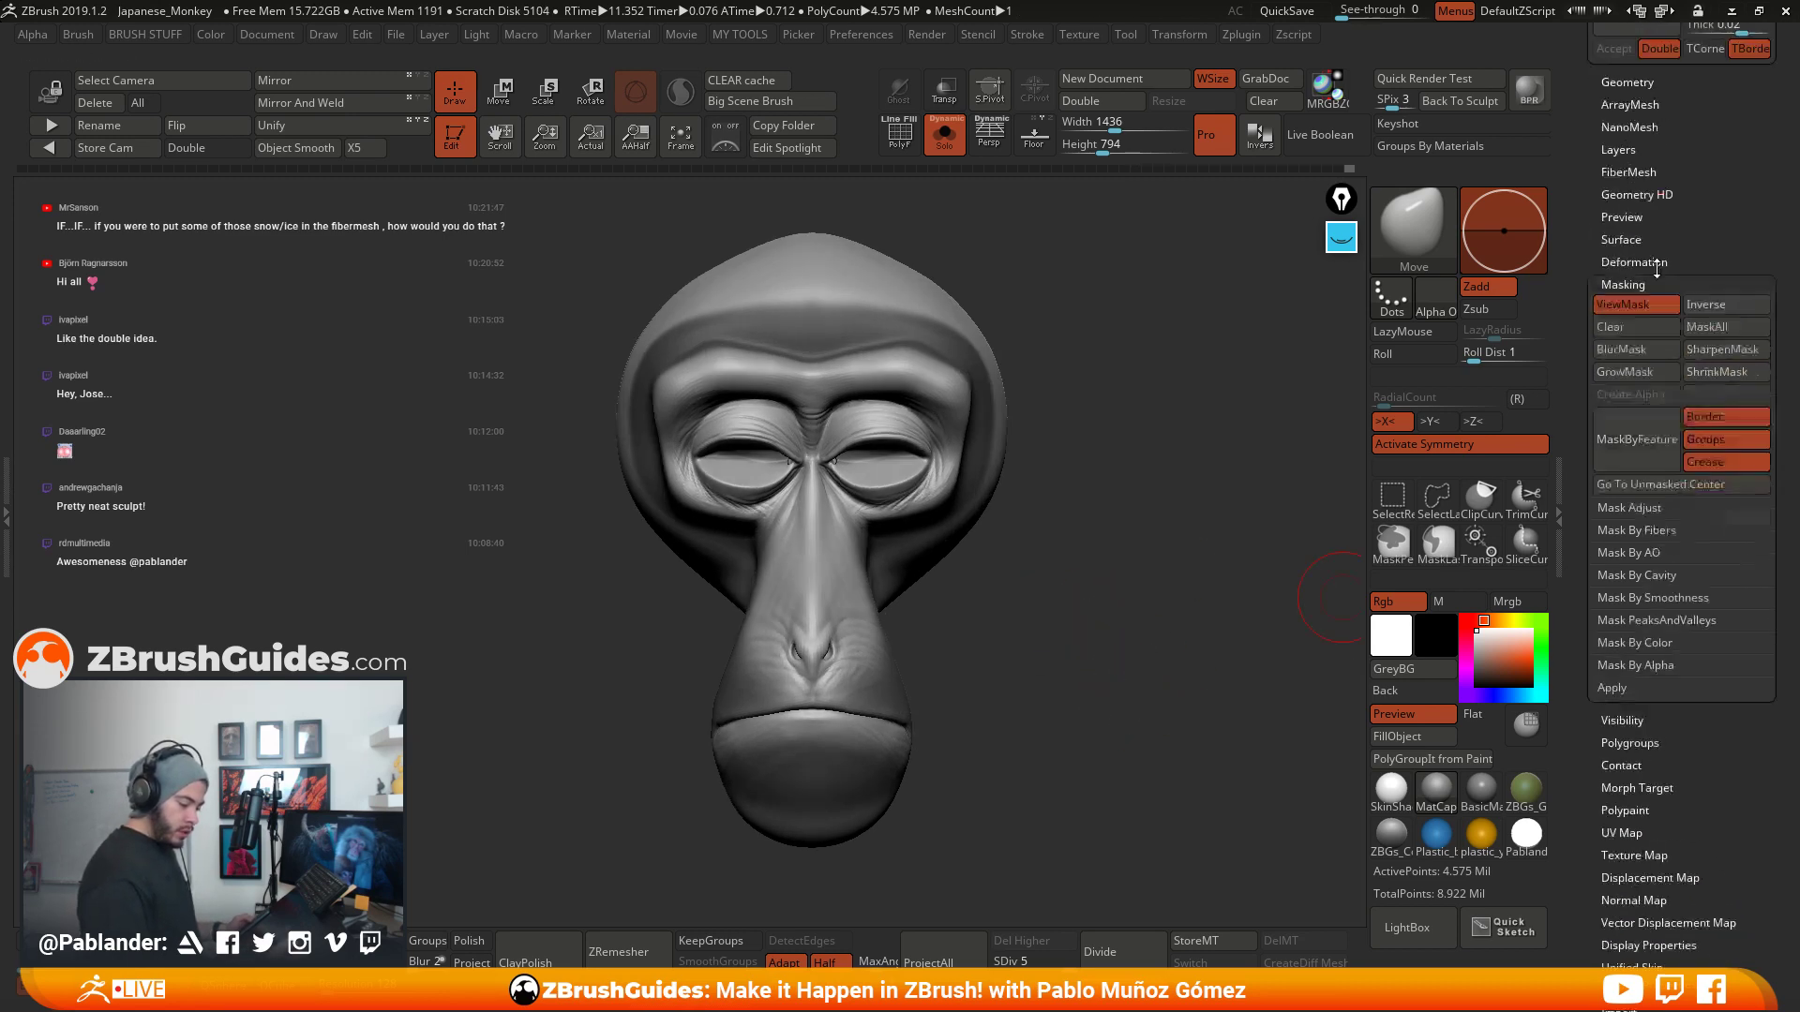
drag(1684, 501, 1661, 286)
click(1650, 477)
alt+drag(1104, 484, 1092, 487)
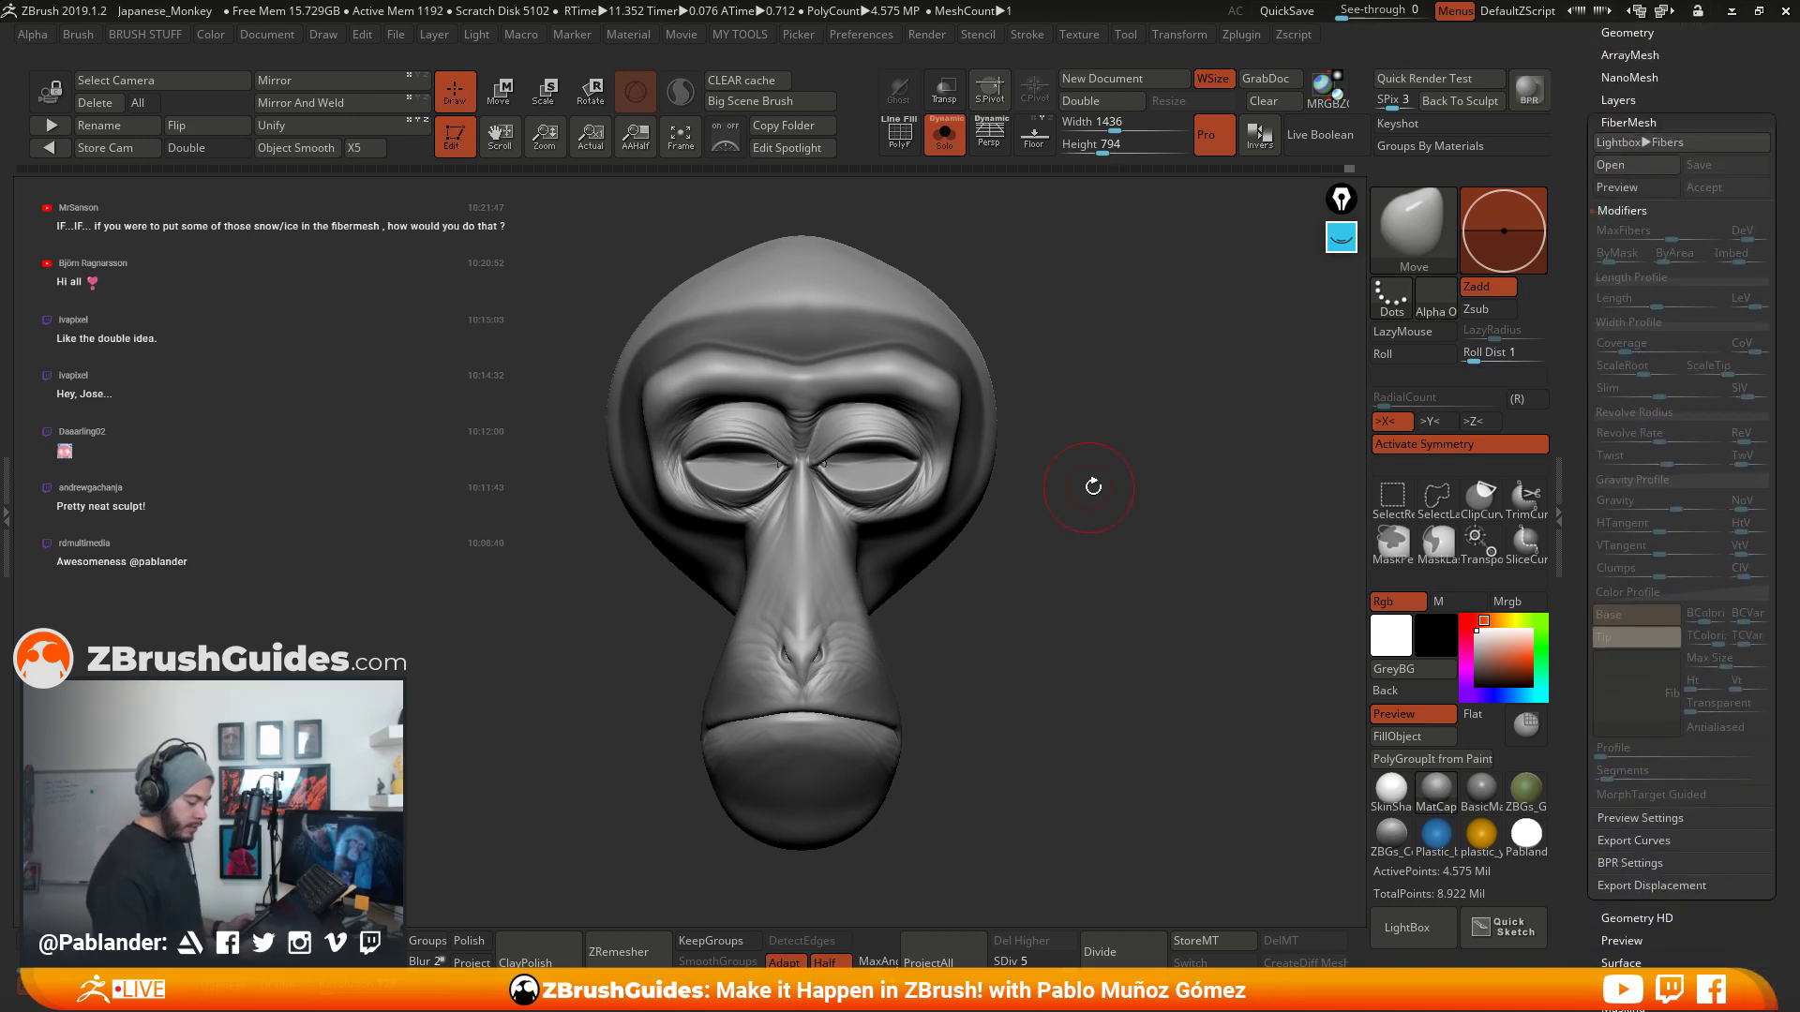
alt+drag(1085, 565, 1088, 510)
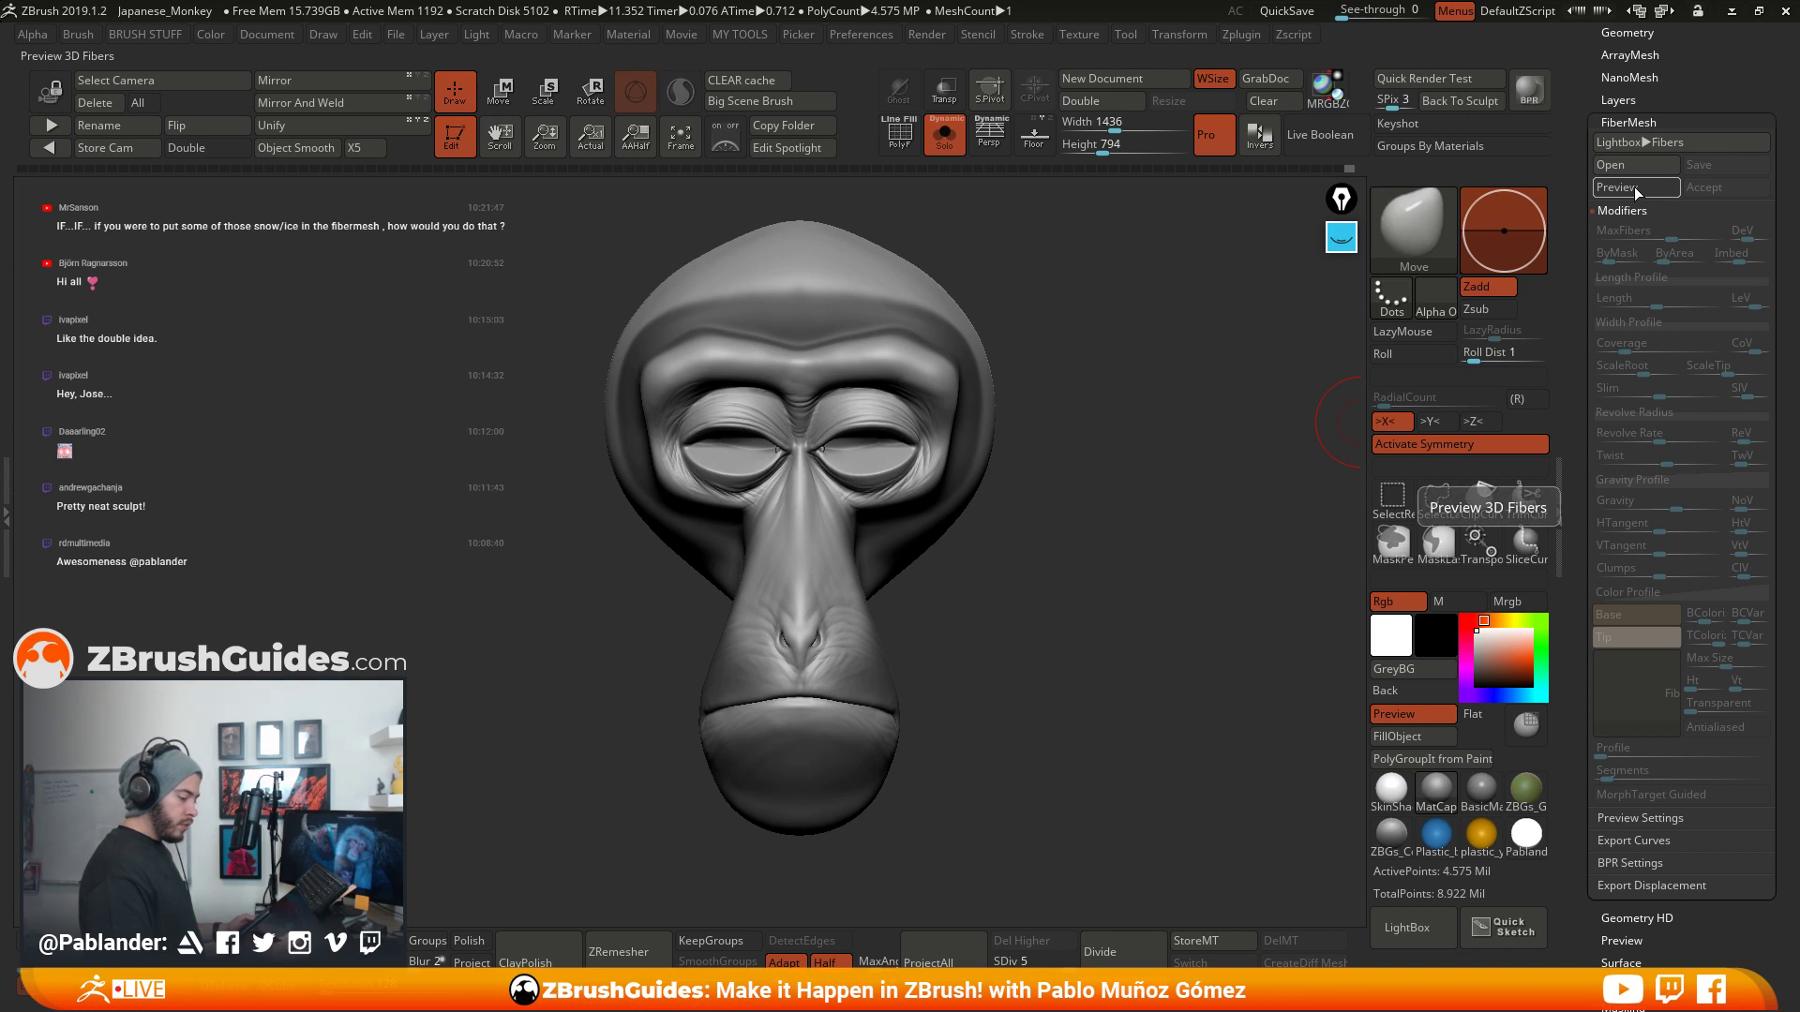
- Turn off Solo mode and hide the egg-shaped body subtool, keeping the head and eyes displayed
click(943, 154)
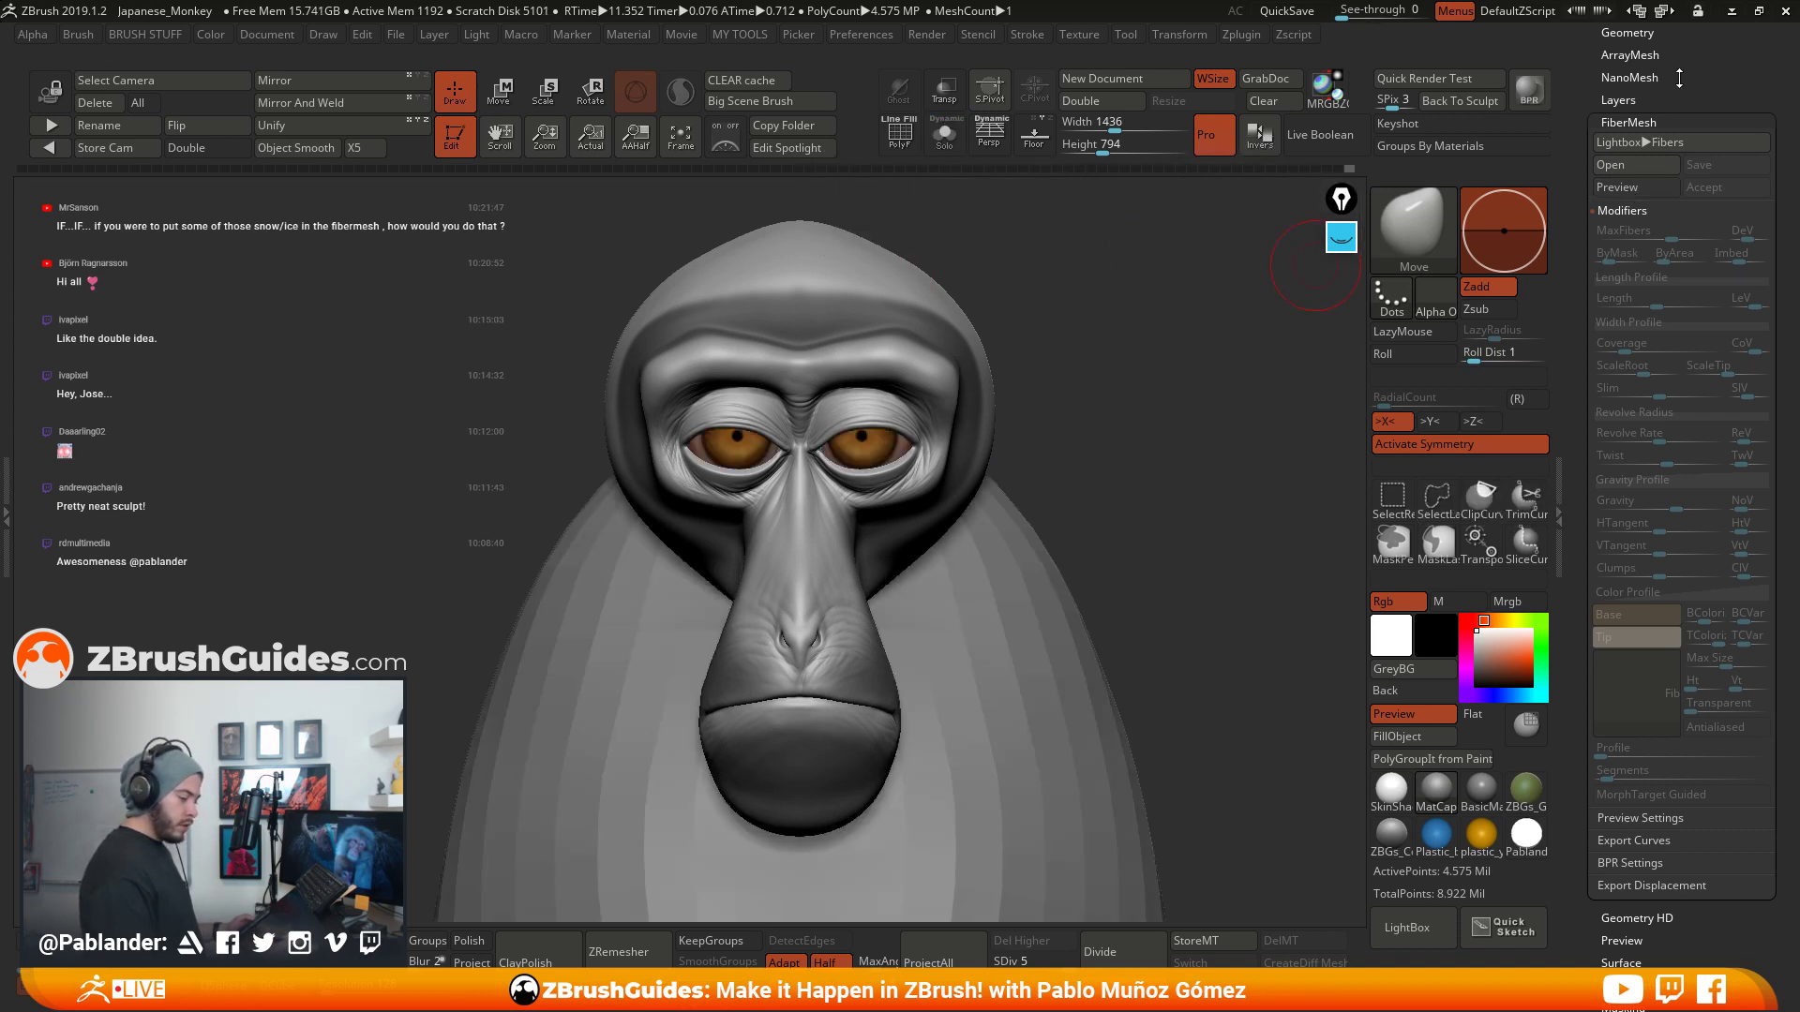
drag(1678, 77, 1645, 418)
click(1651, 435)
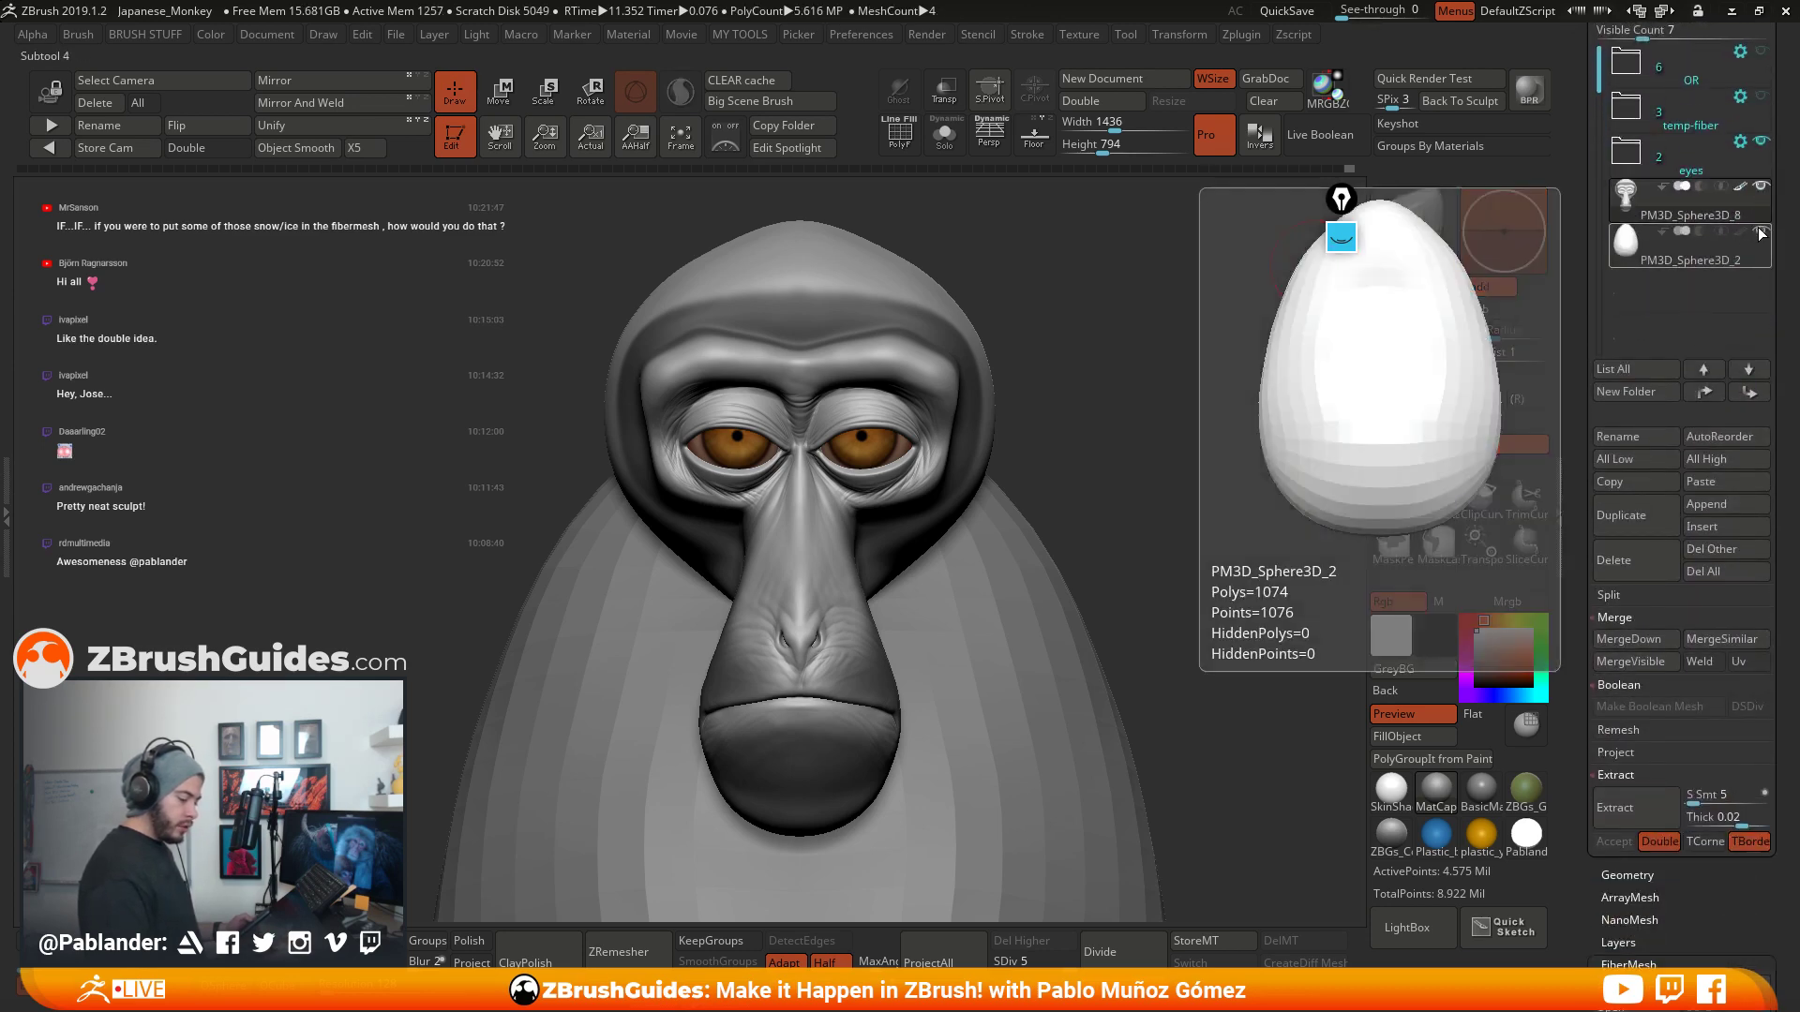
click(1757, 233)
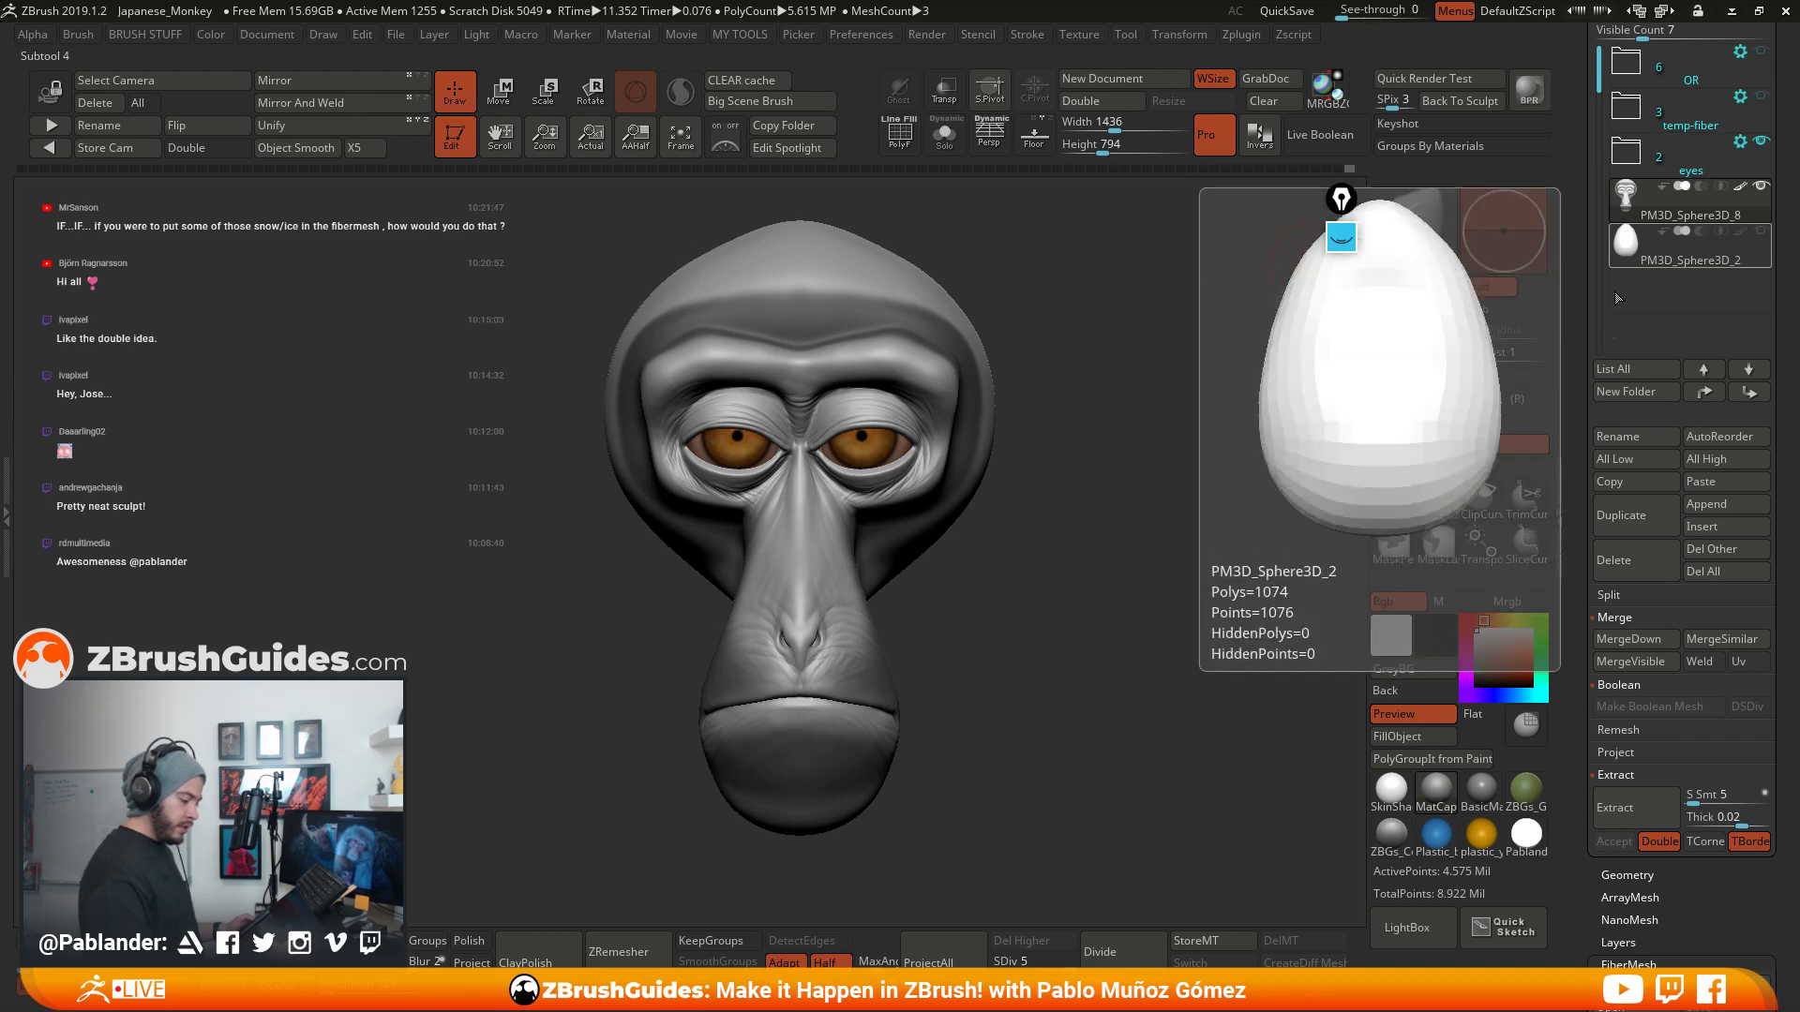
drag(1596, 872, 1590, 130)
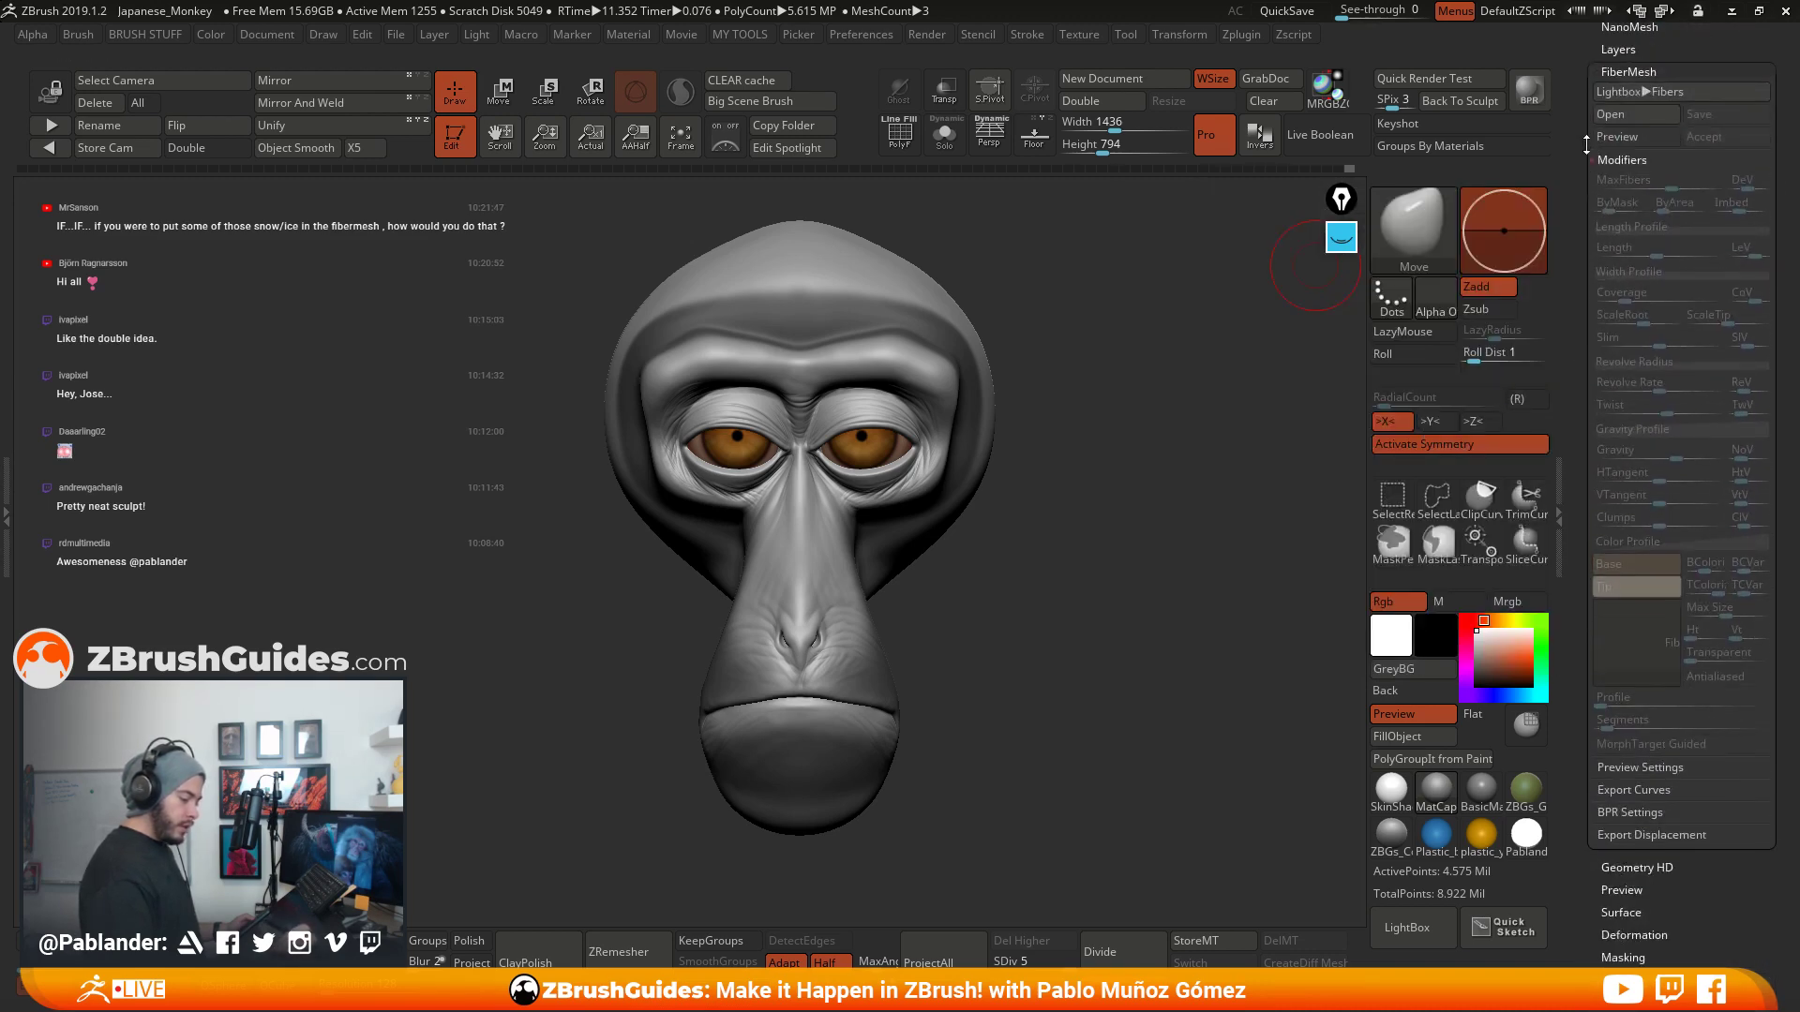
drag(1212, 455, 1146, 461)
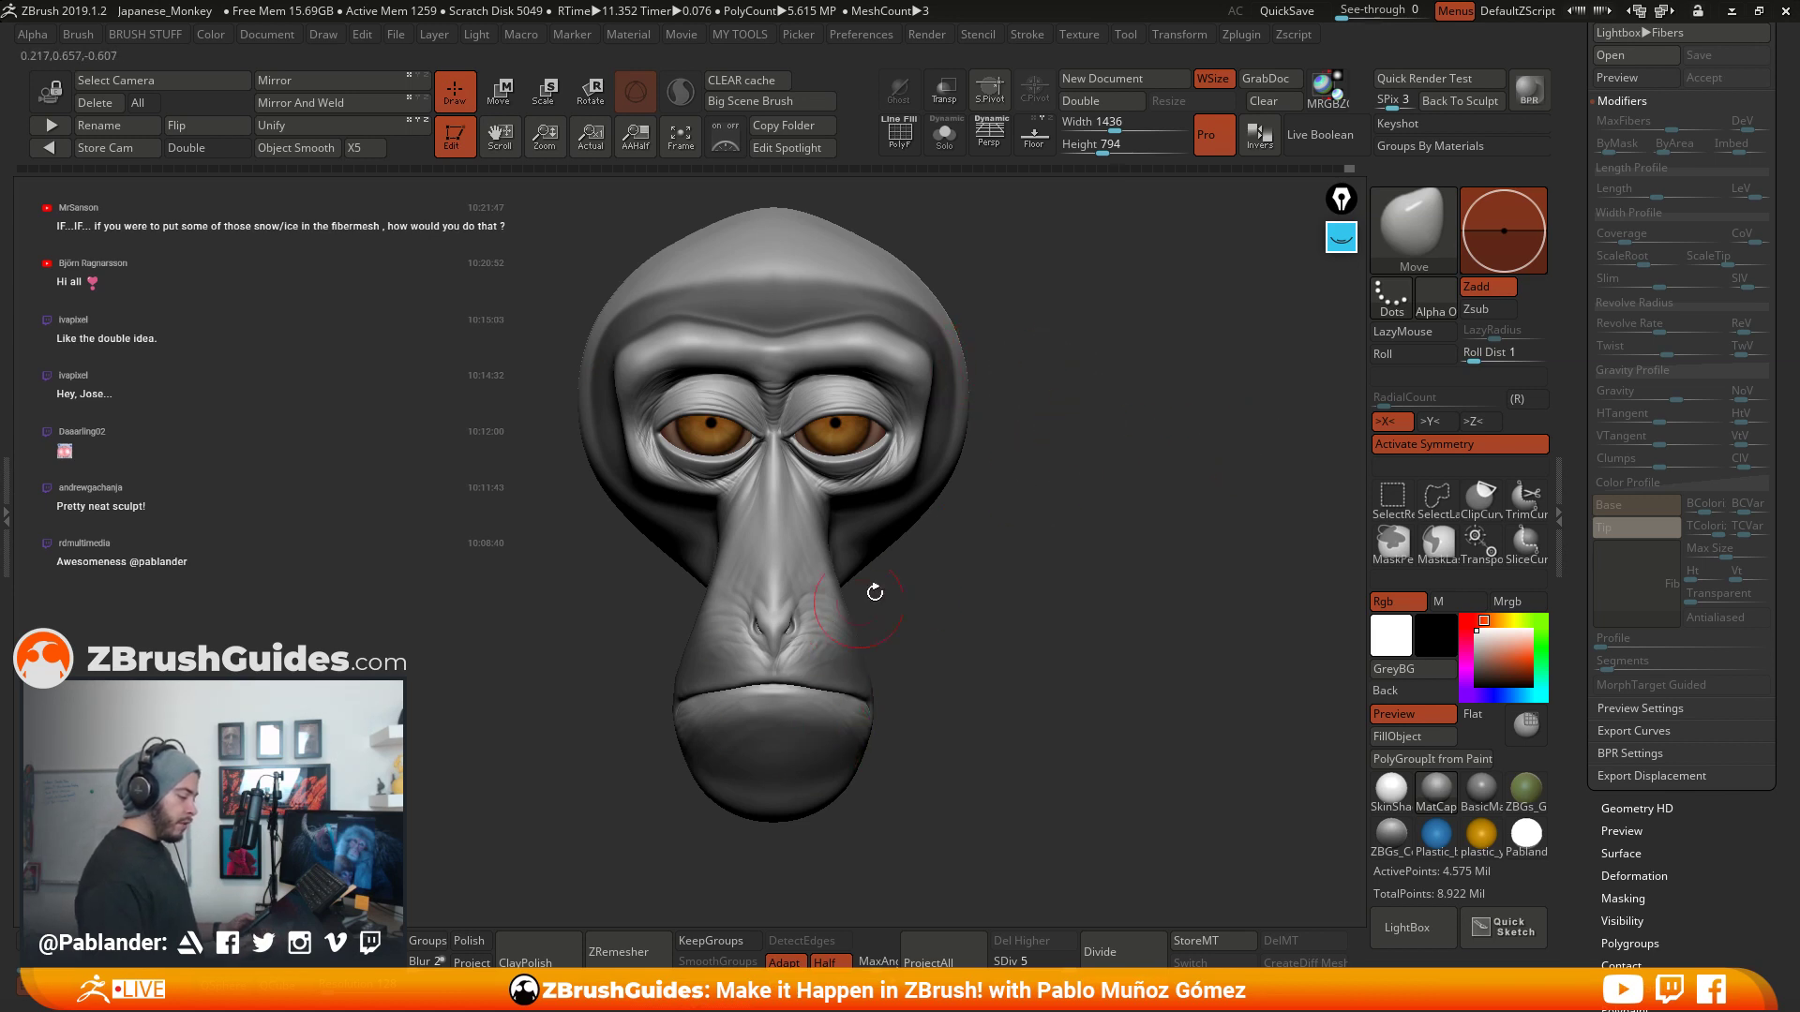
- Open the head's Display Properties, examine the double-sided option, and return to the FiberMesh settings
drag(1571, 276, 1571, 415)
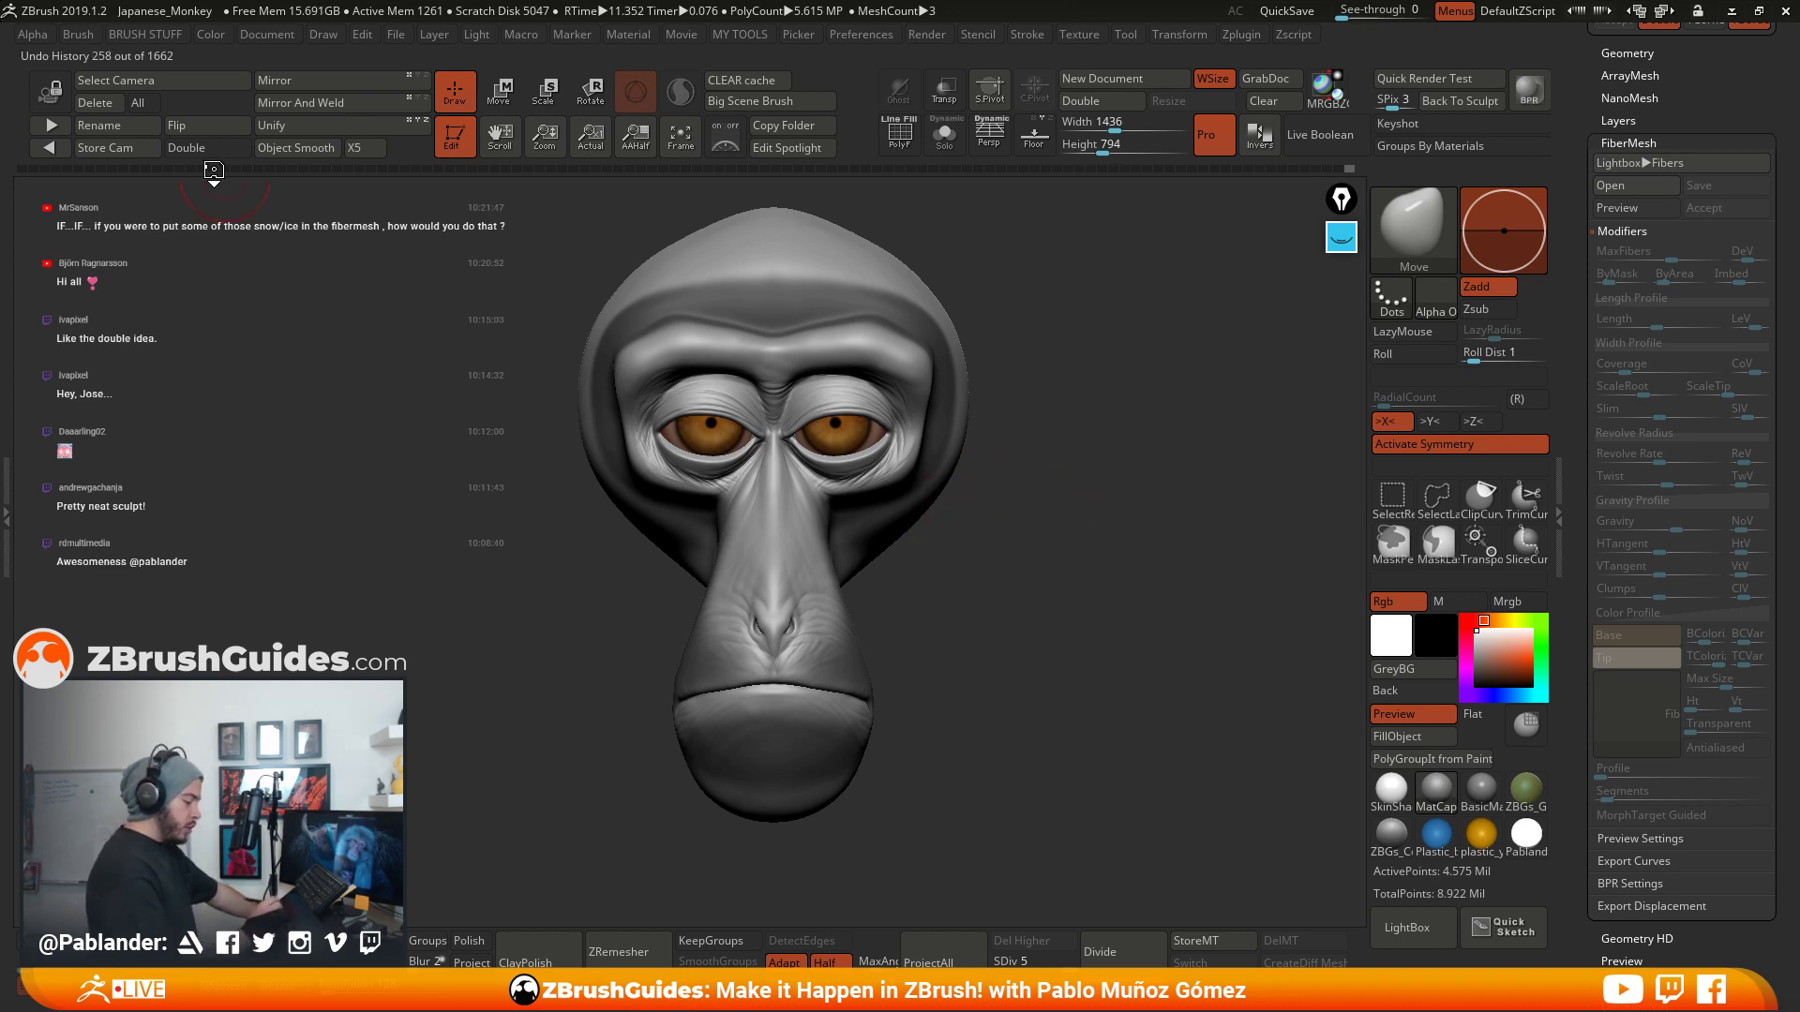
drag(1582, 711, 1578, 478)
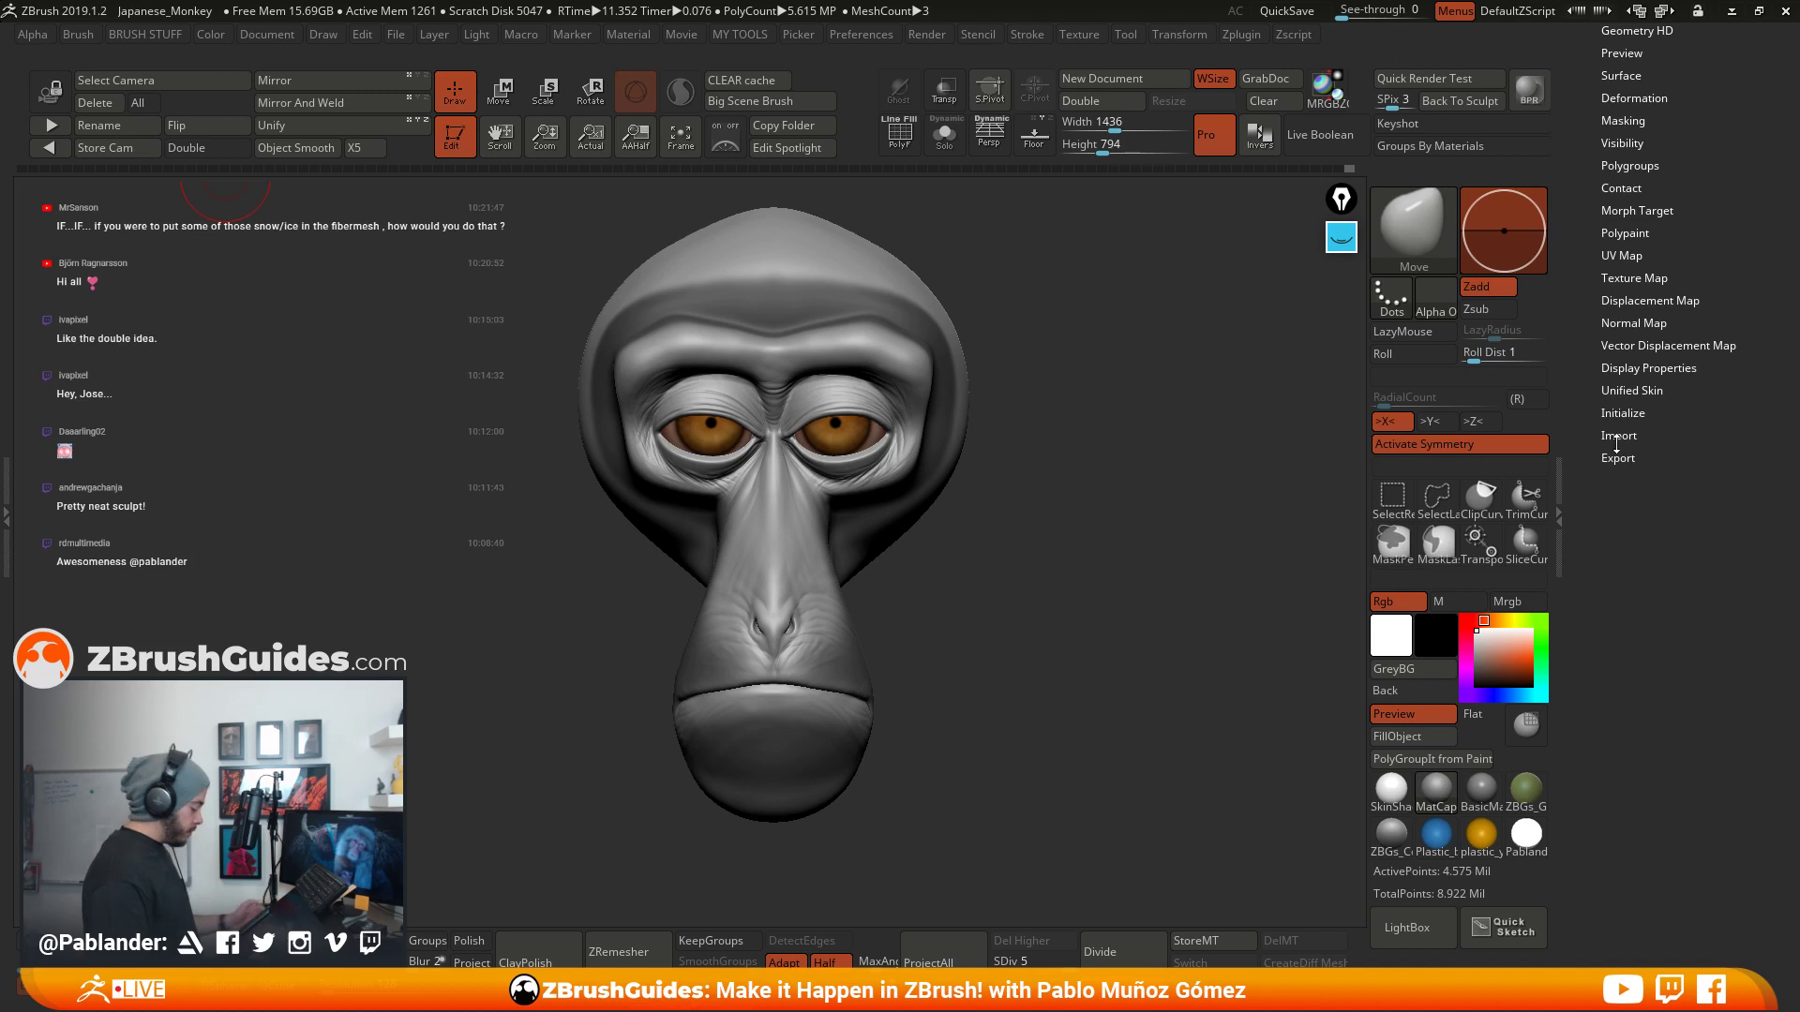
click(1647, 368)
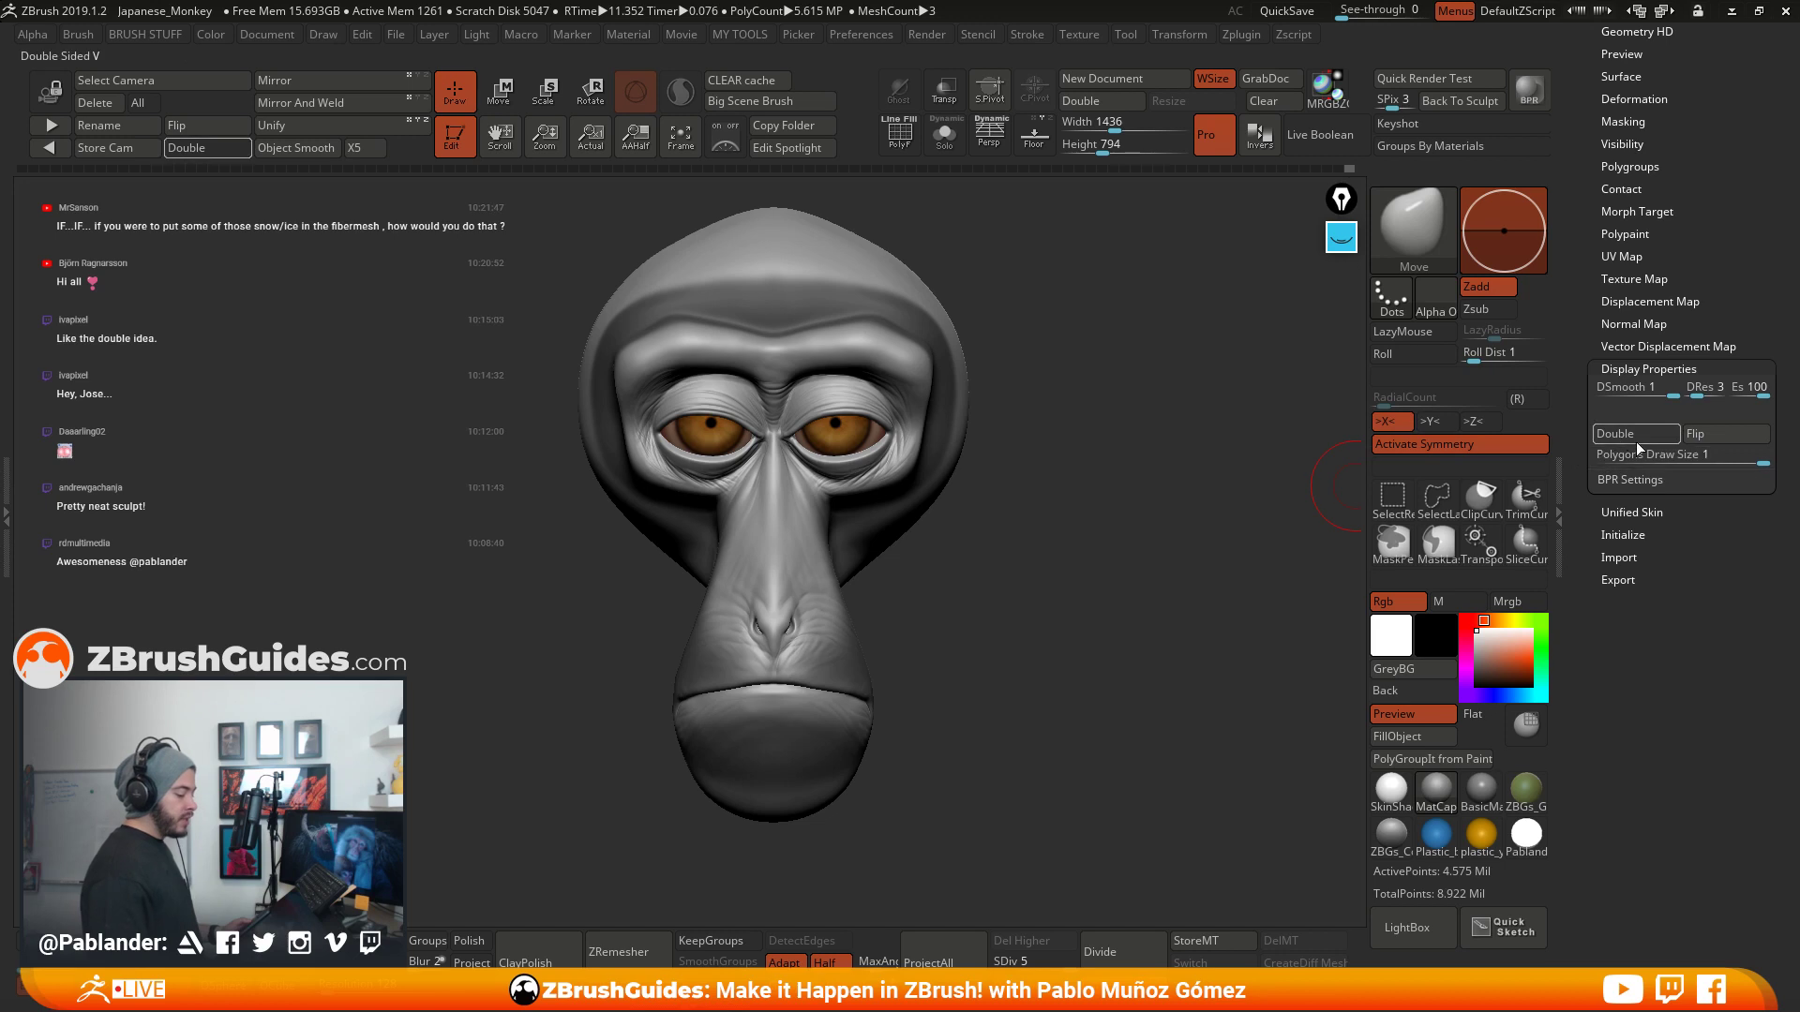
scroll(1635, 375, up, 7)
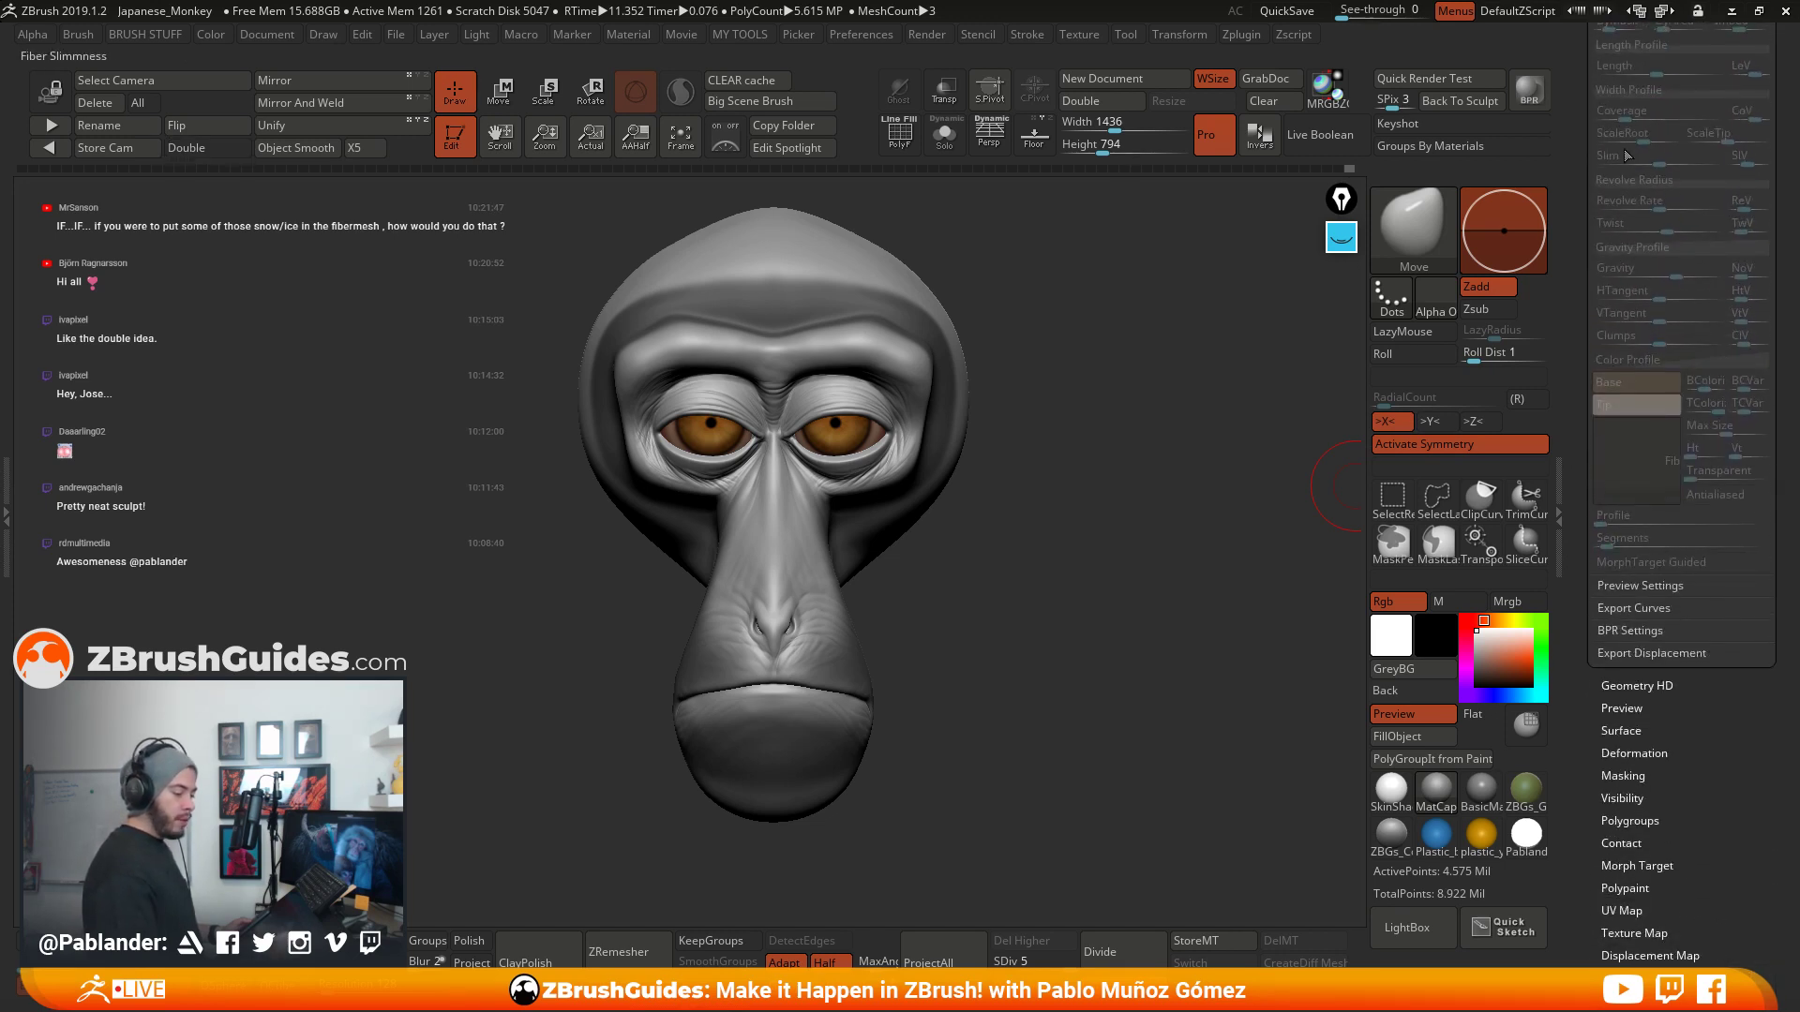
scroll(1628, 156, up, 2)
drag(1577, 221, 1578, 248)
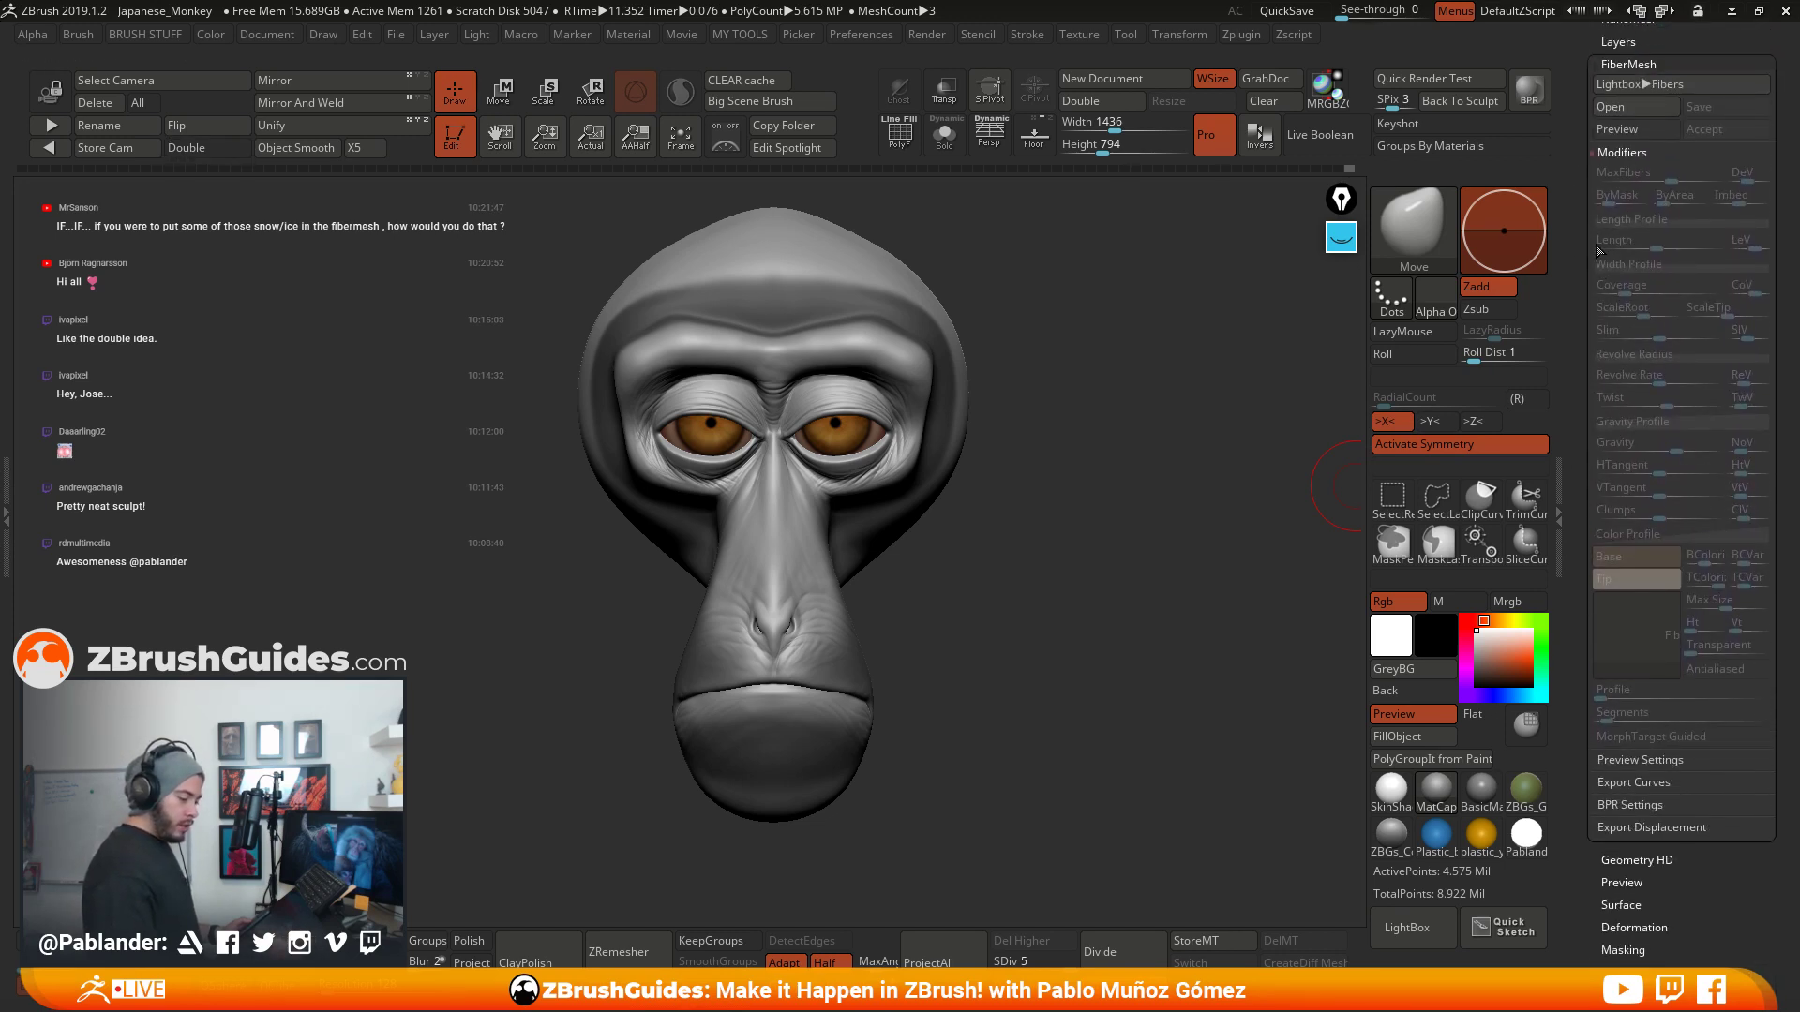
- Generate a FiberMesh preview on the masked regions of the head and inspect the fur around the face
click(1633, 132)
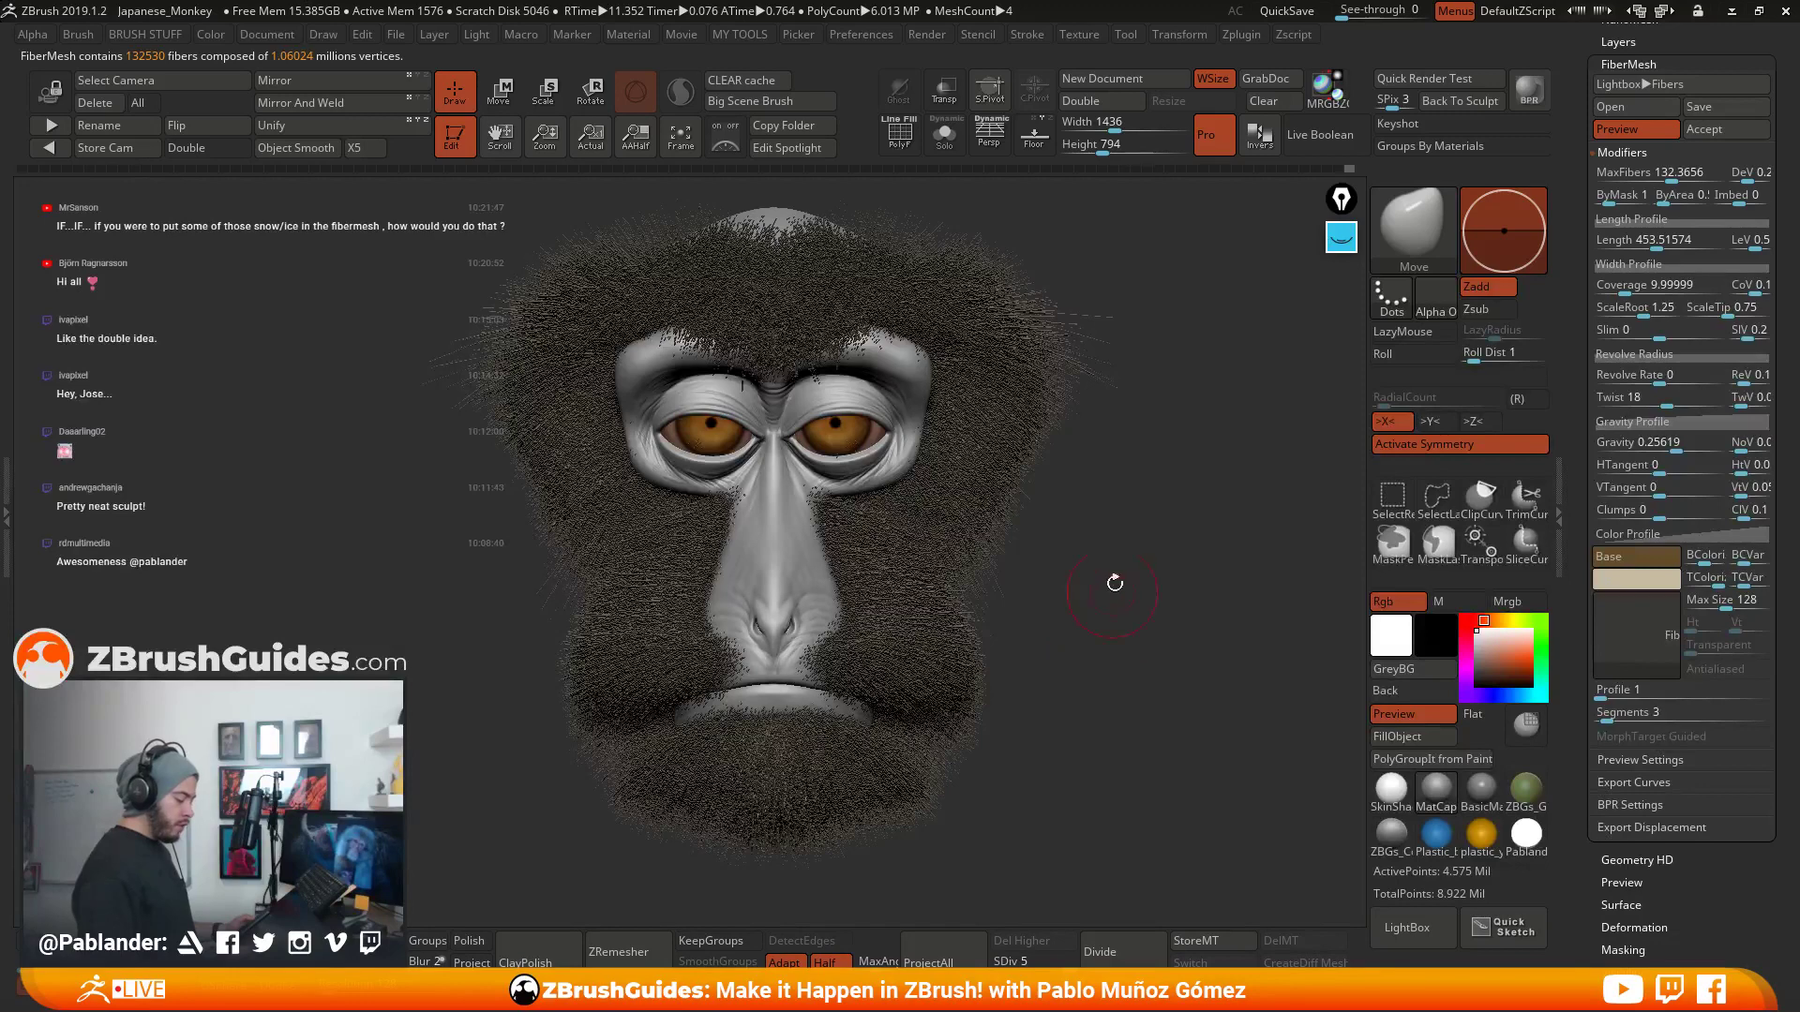
mouse_move(1112, 539)
mouse_down()
mouse_move(1022, 450)
mouse_move(1020, 541)
mouse_move(1117, 511)
mouse_move(1090, 545)
mouse_up()
mouse_move(1026, 474)
mouse_down()
mouse_move(1078, 525)
mouse_move(1155, 523)
mouse_move(1029, 507)
mouse_move(1115, 532)
mouse_move(1050, 553)
mouse_move(1059, 598)
mouse_move(1160, 595)
mouse_move(1022, 638)
mouse_up()
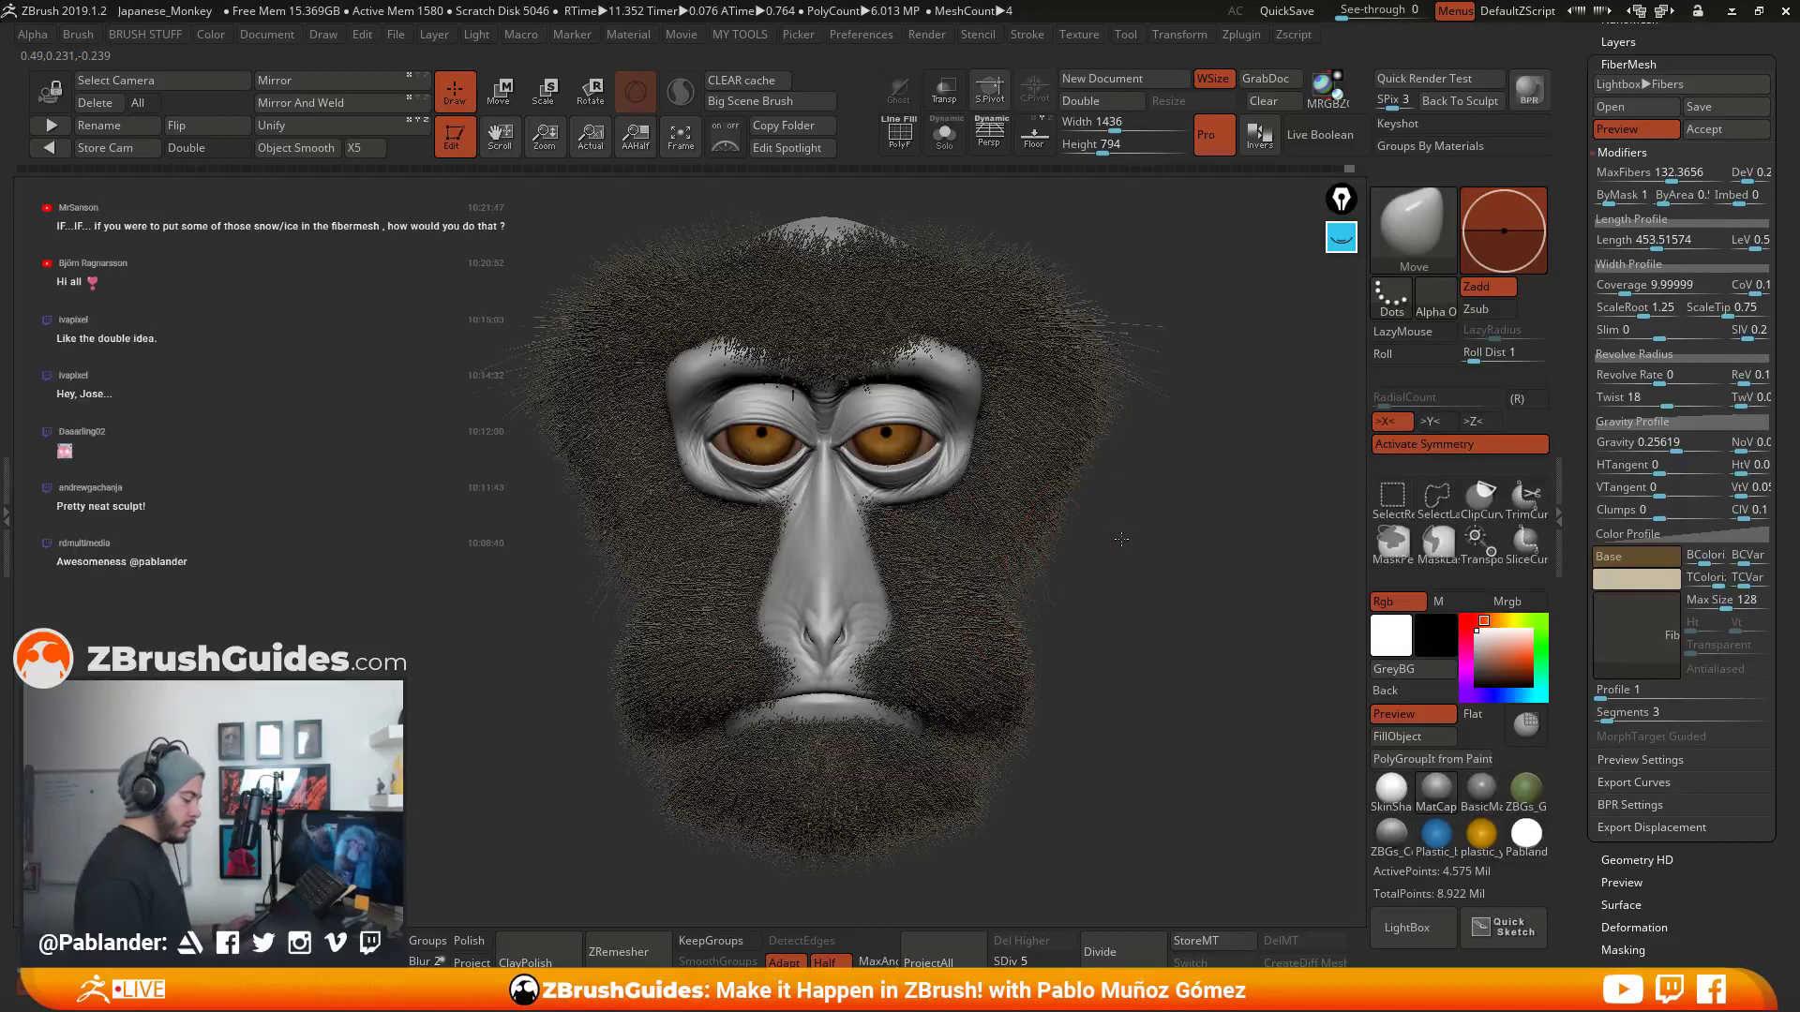
drag(1122, 540, 1113, 498)
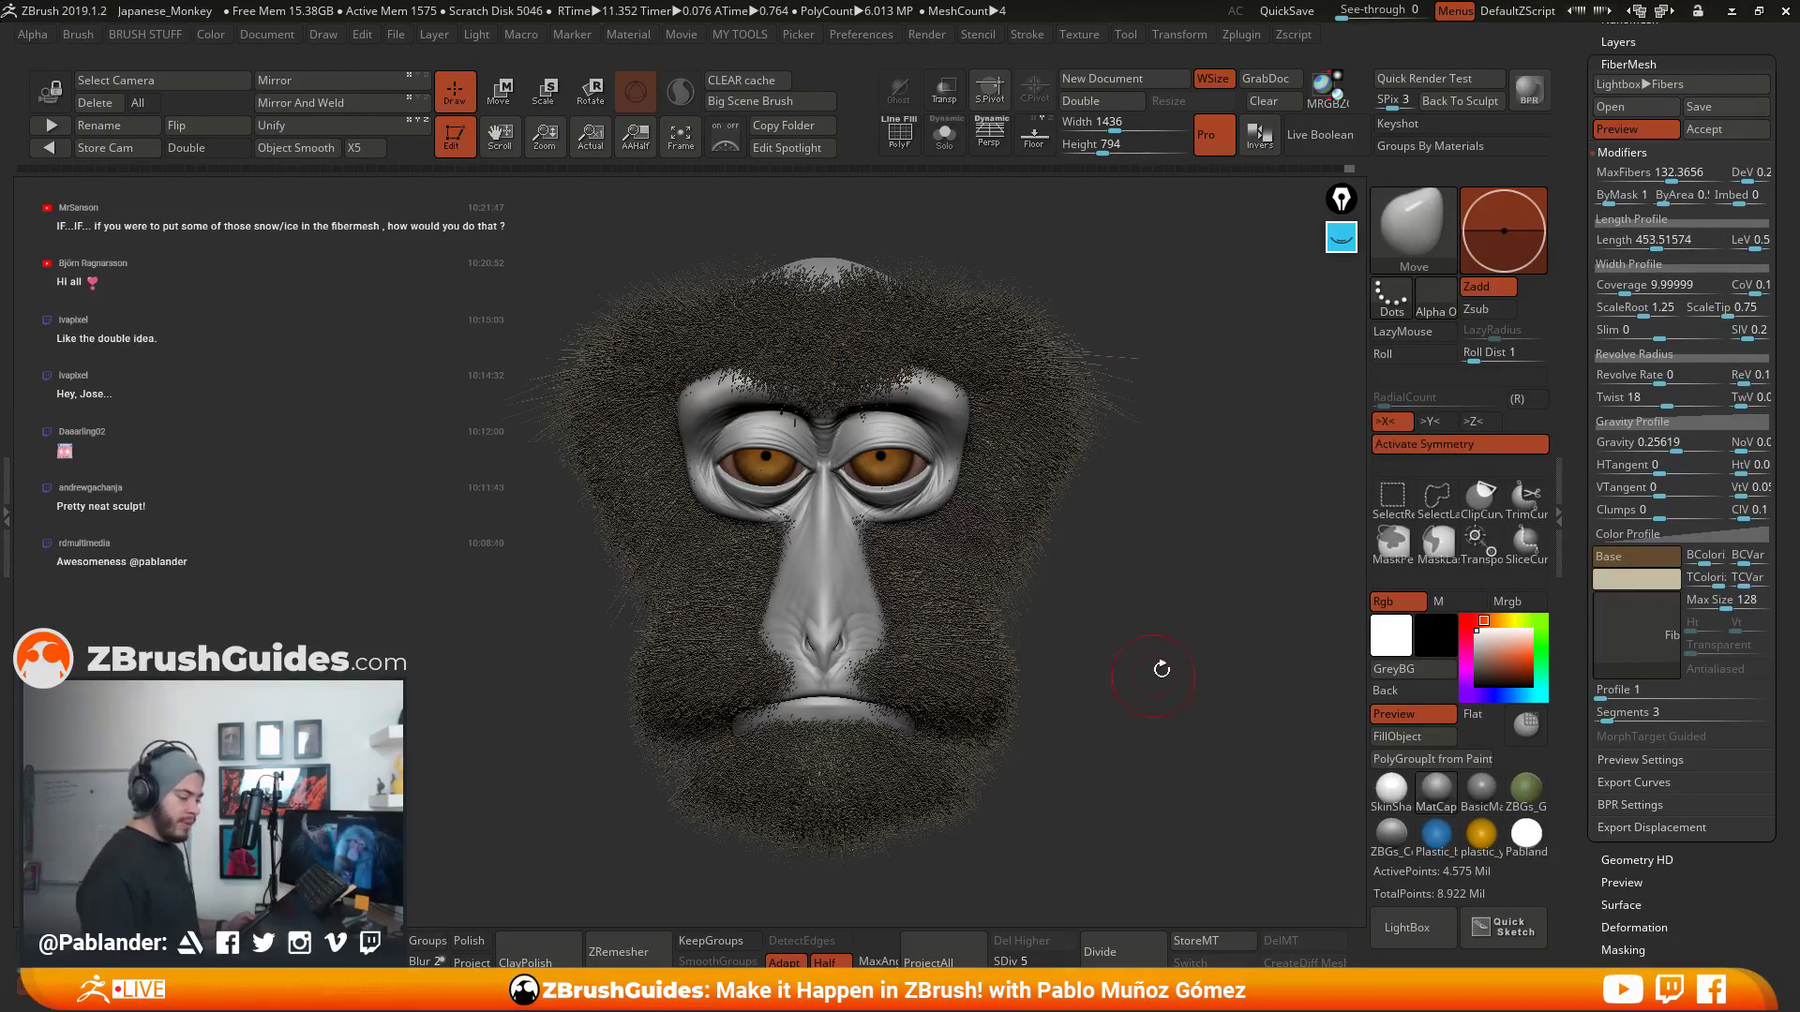
alt+drag(1178, 703, 1164, 667)
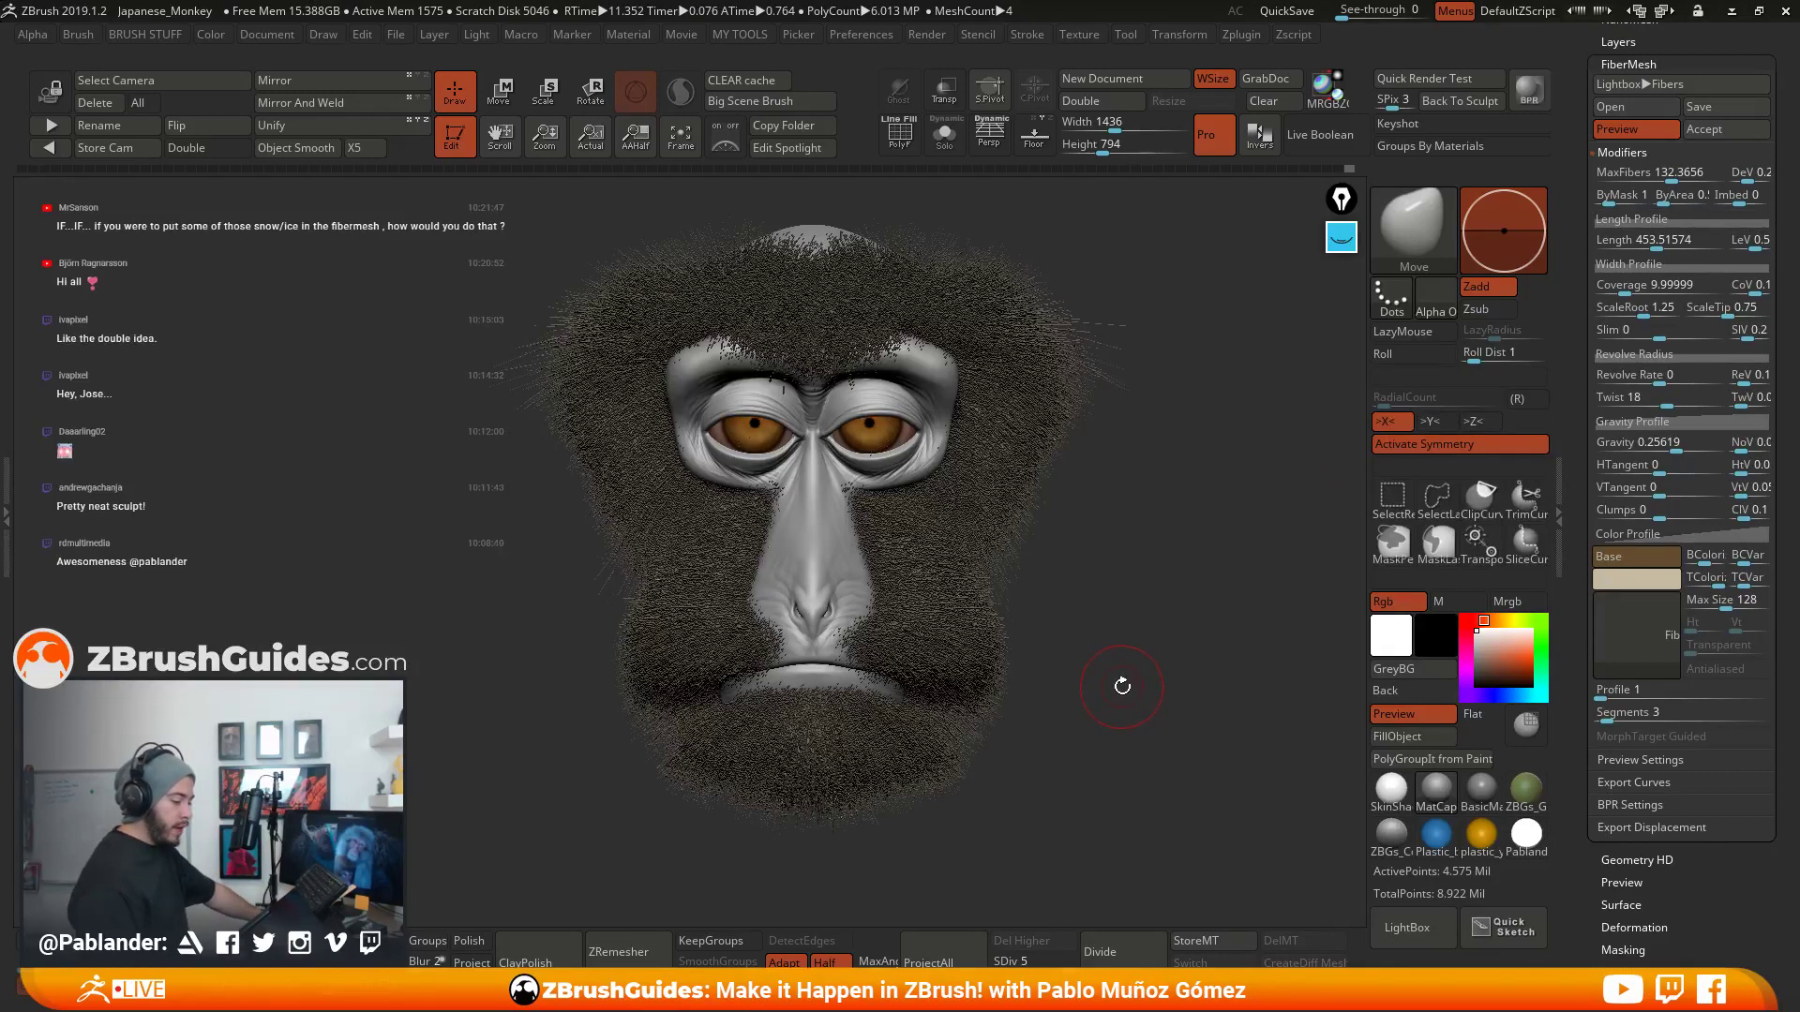
drag(1120, 690, 1118, 692)
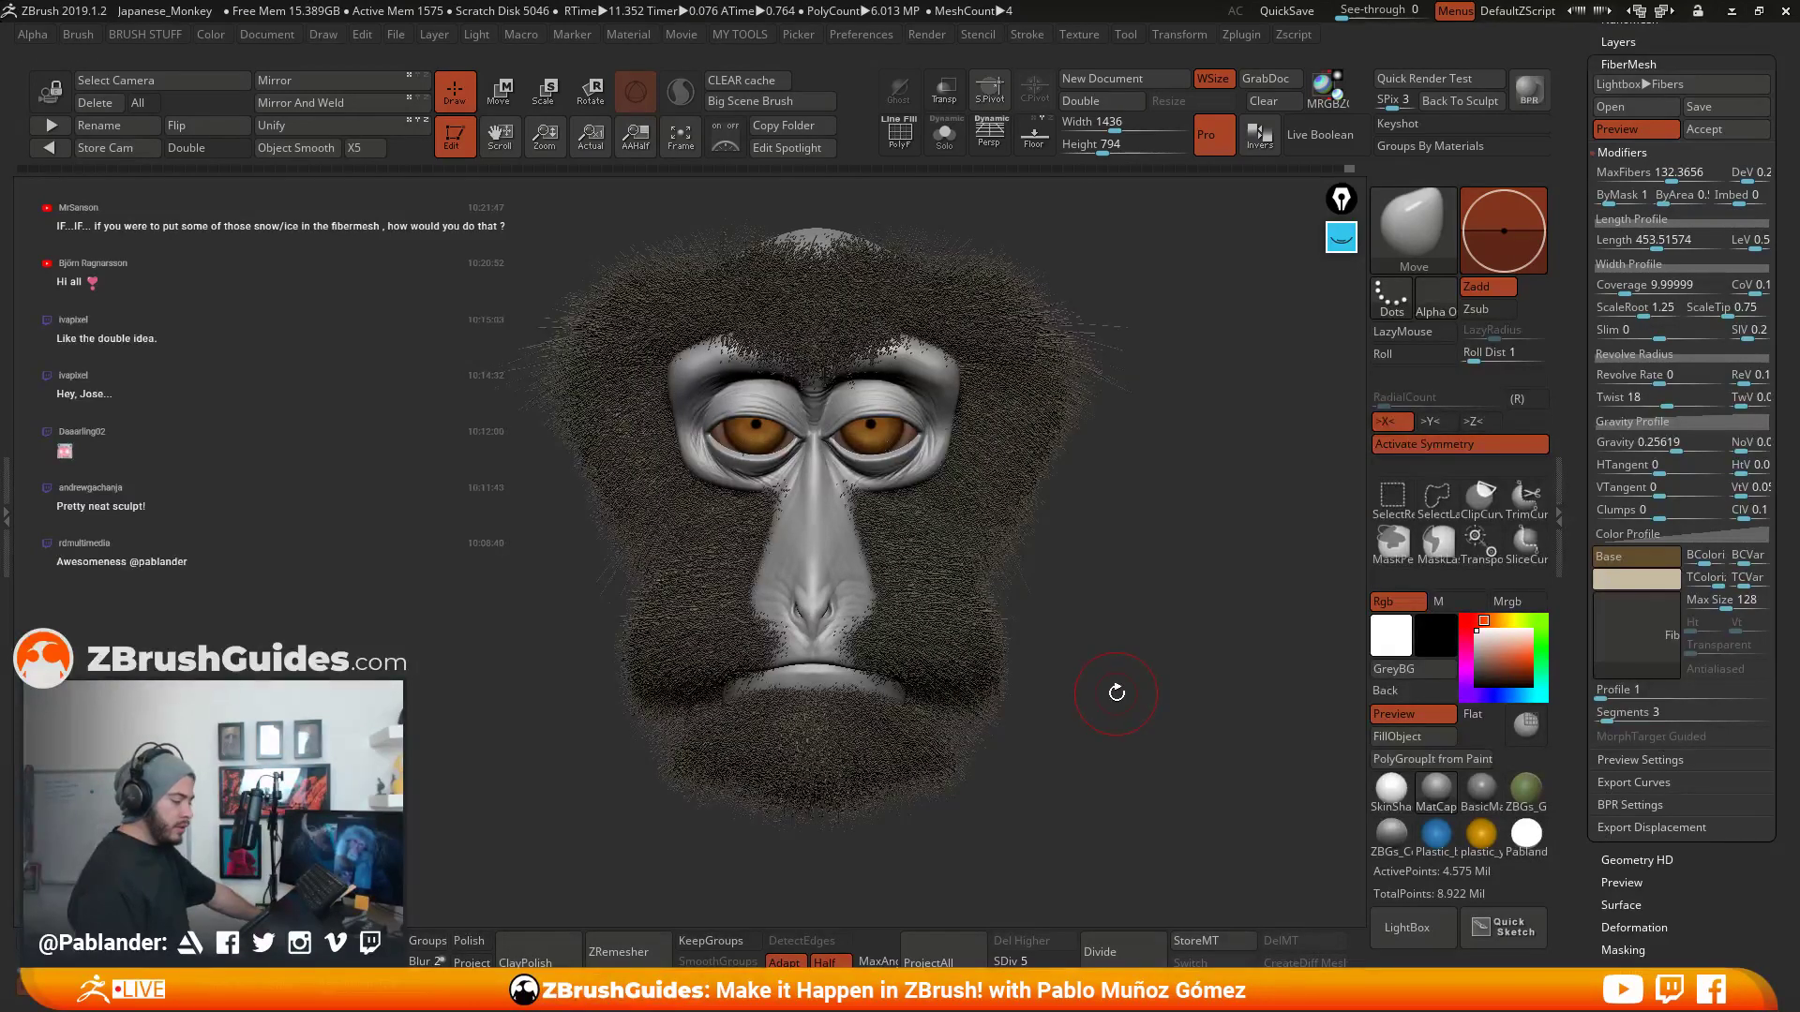
- Try different fiber densities, setting MaxFibers to about 2, about 91, and about 45
click(1664, 174)
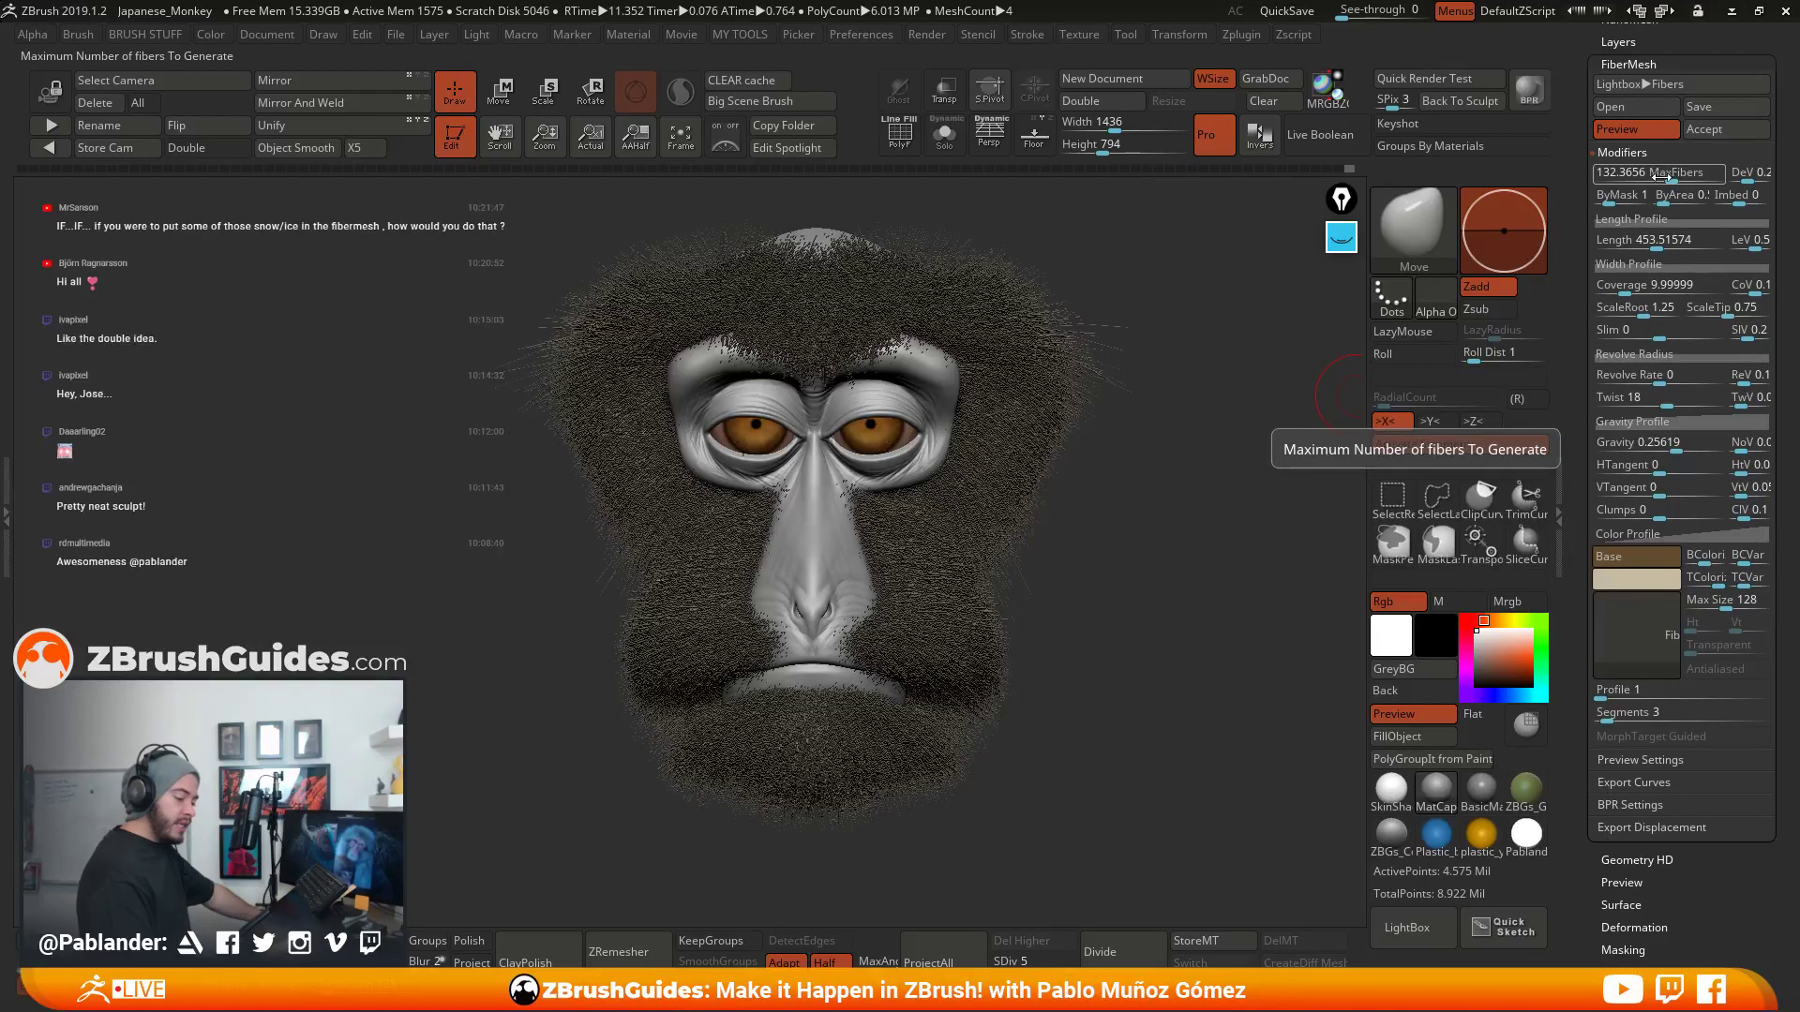
drag(1661, 178, 1617, 176)
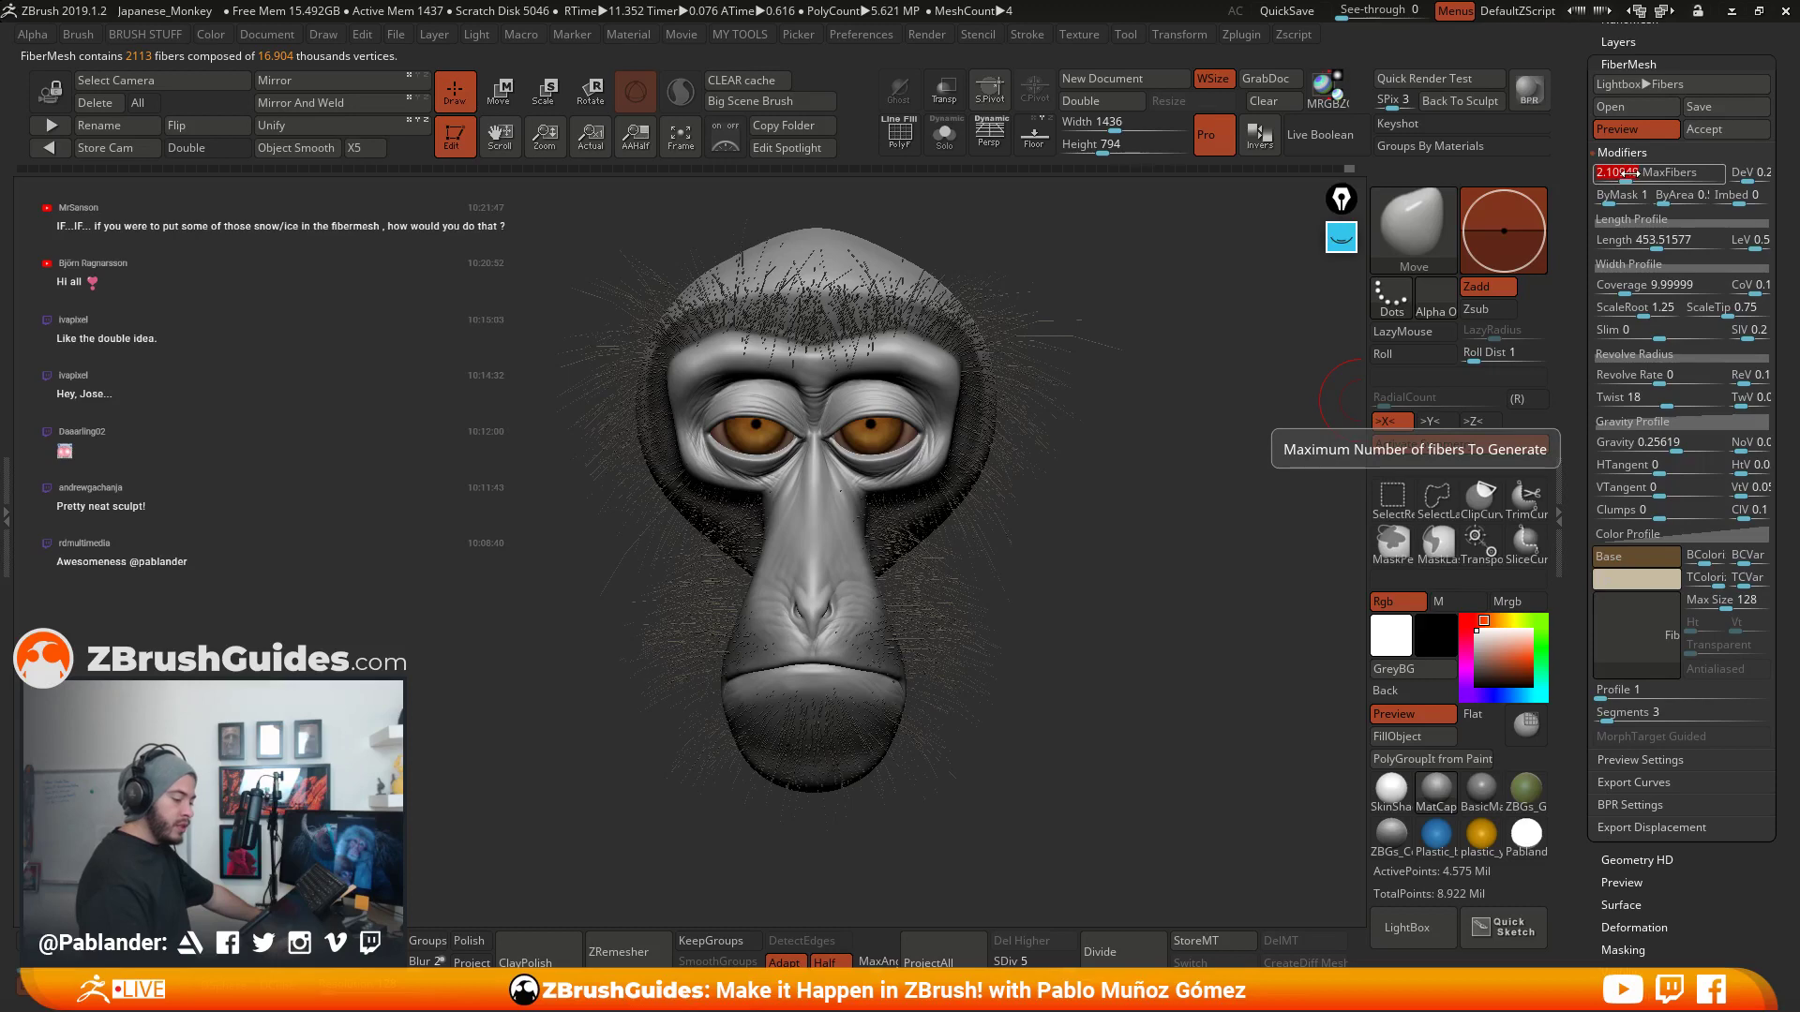
drag(1607, 177, 1668, 175)
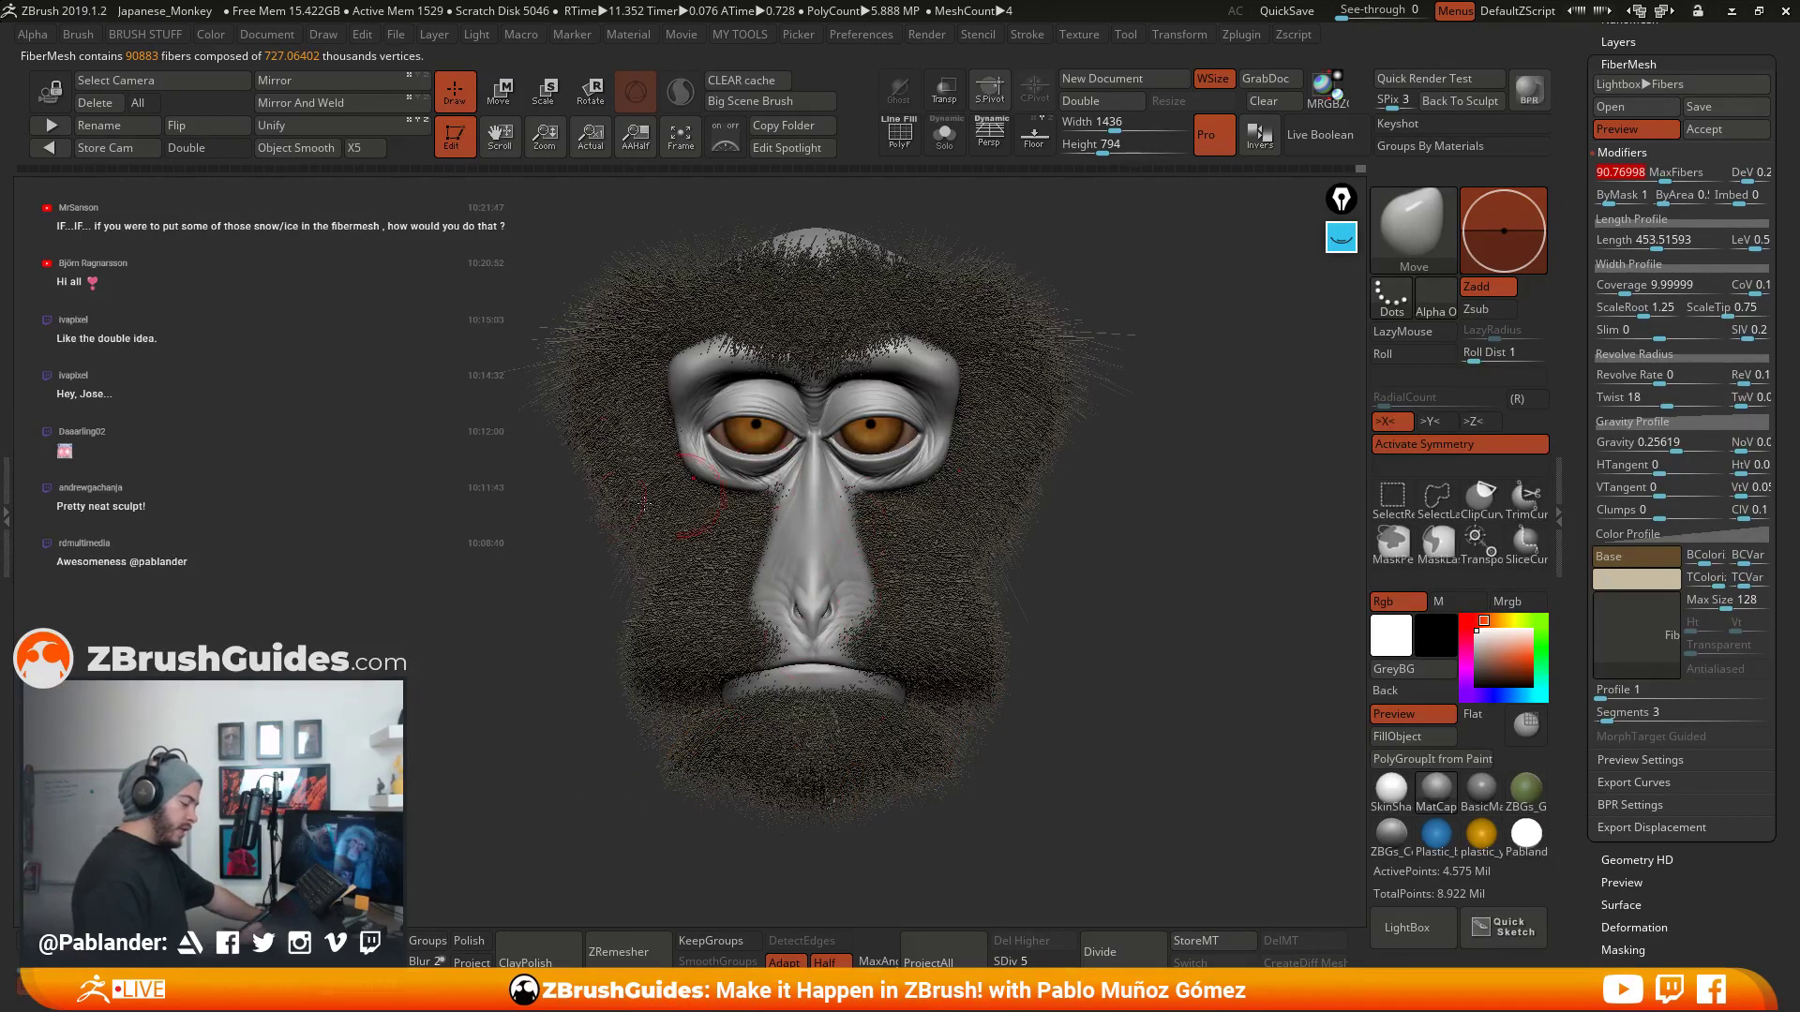
drag(1650, 169, 1613, 170)
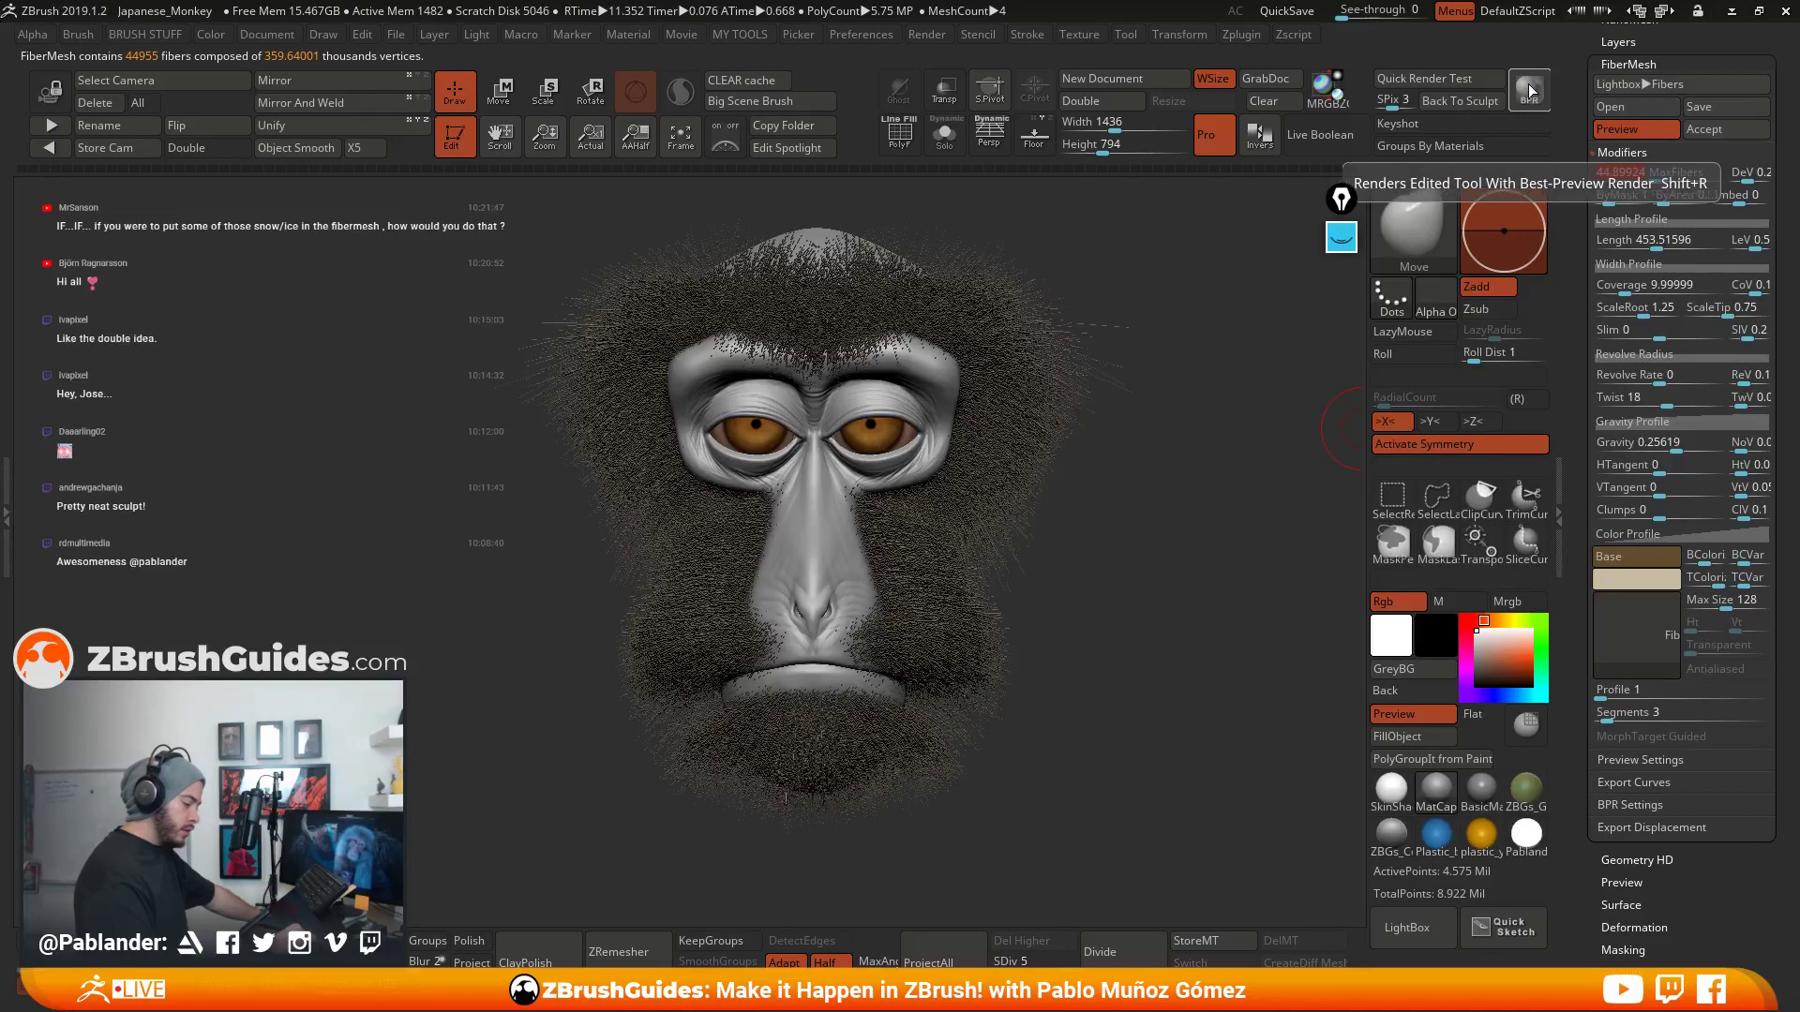
- Frame the furry head, switch to the white SkinShade material, and render it with BPR
drag(1207, 368, 1226, 349)
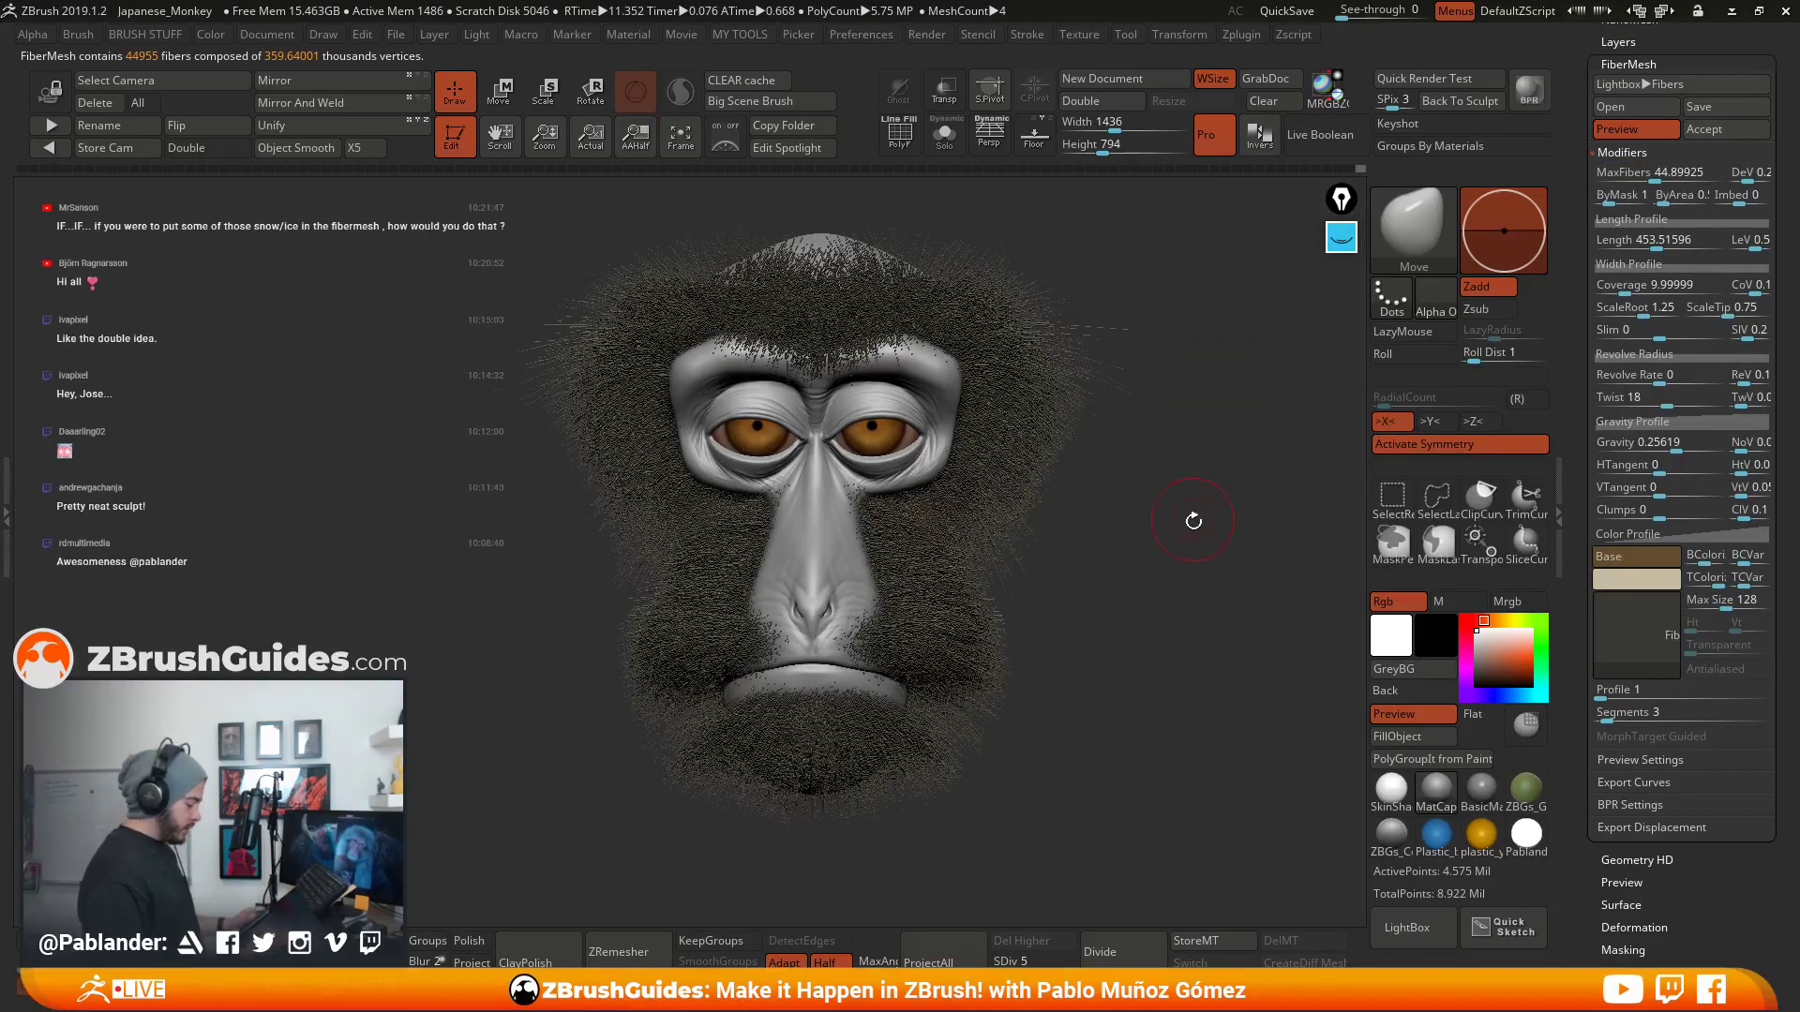
alt+drag(1198, 560, 1190, 614)
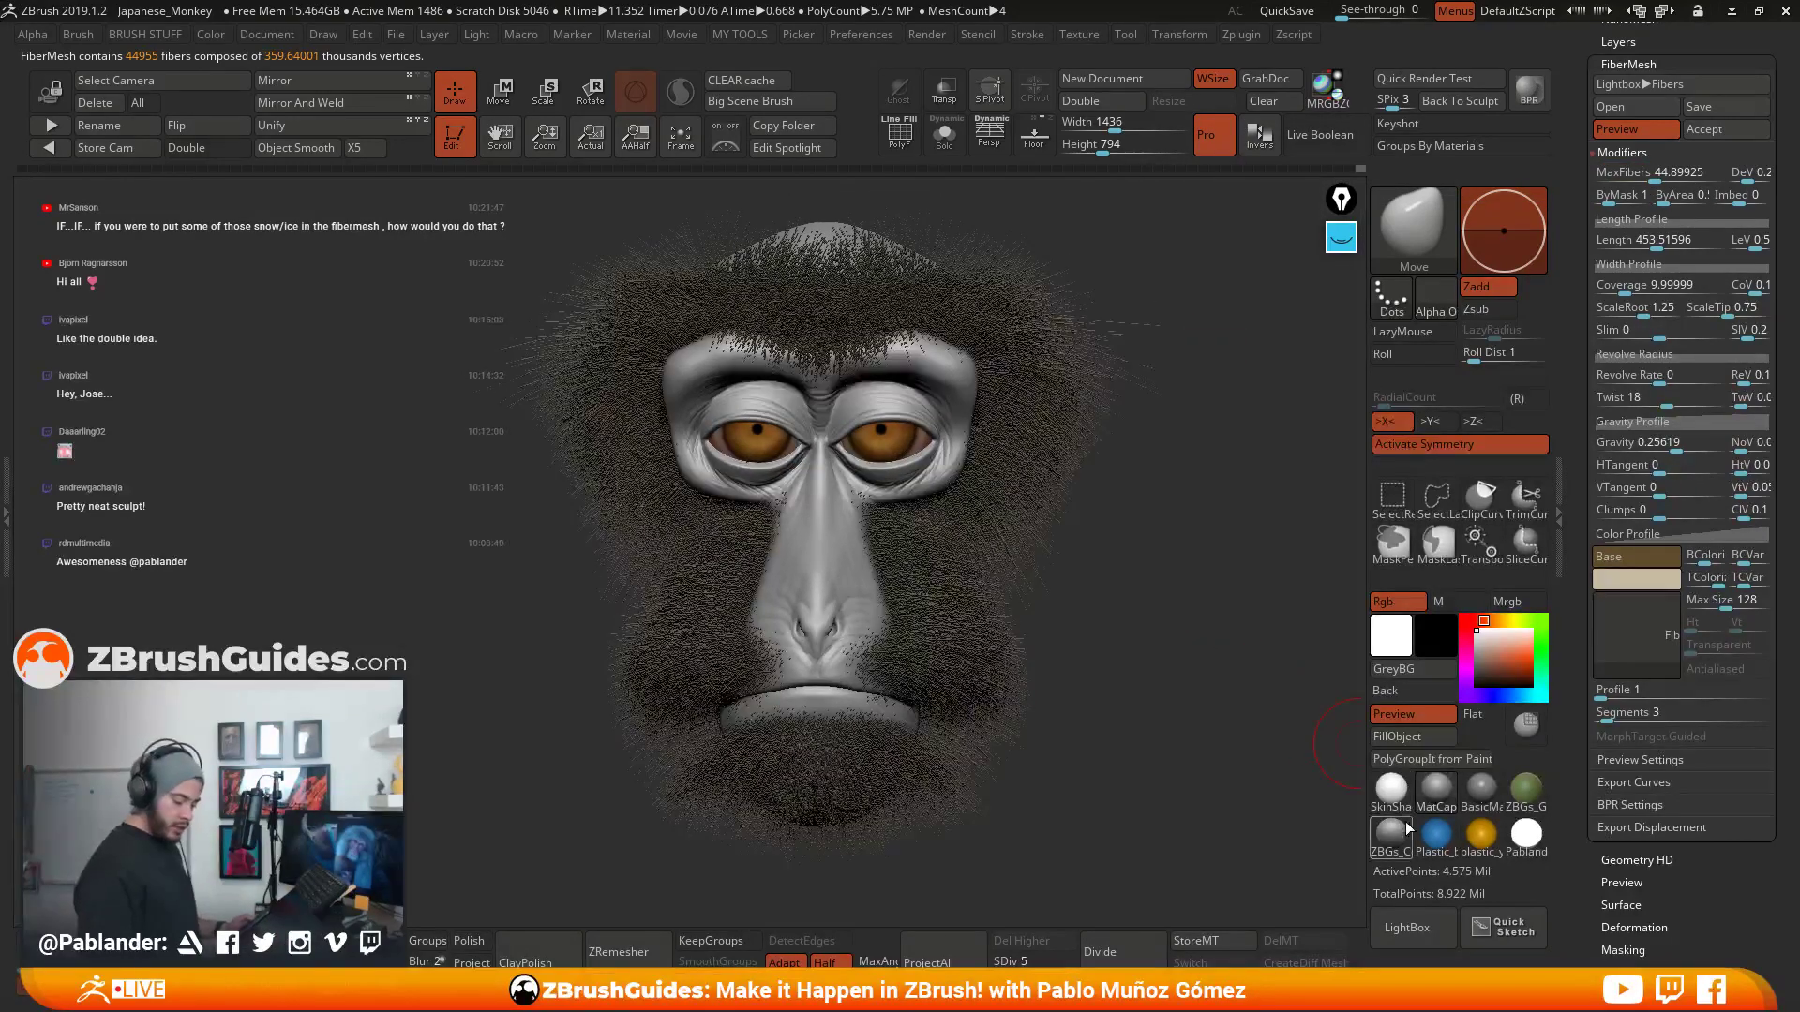
click(1402, 795)
click(1528, 88)
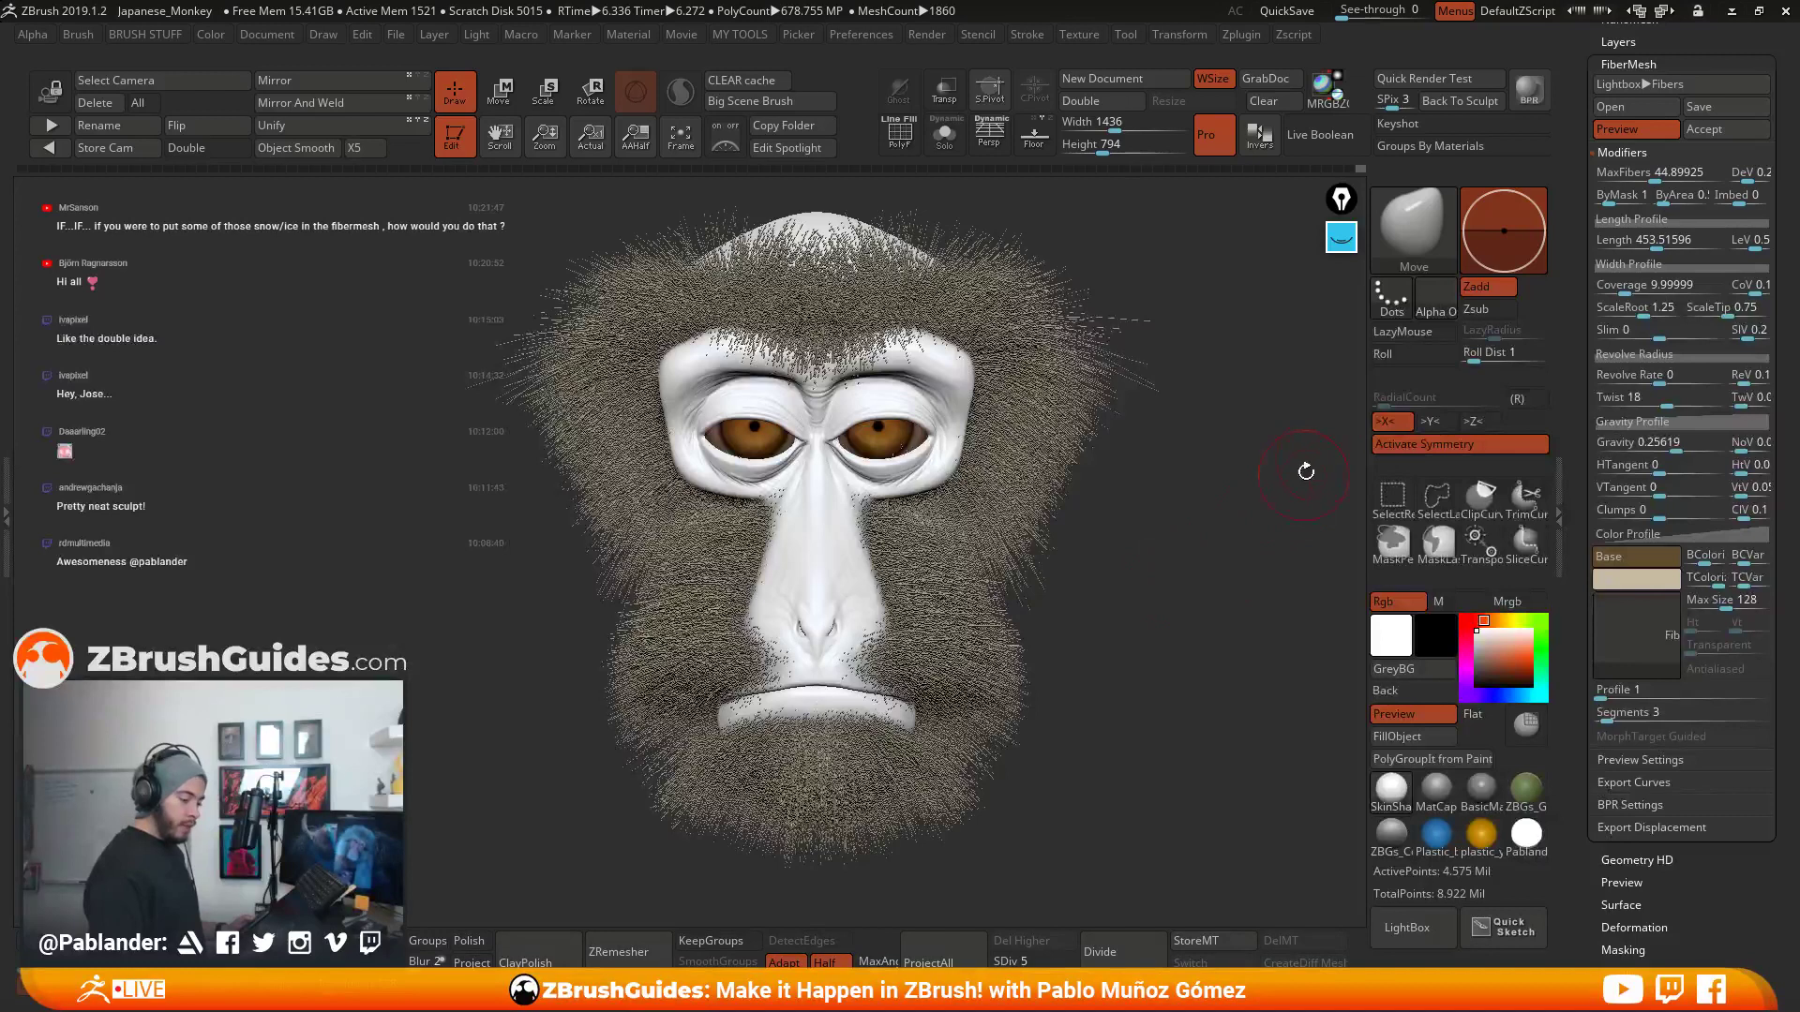
- Reduce MaxFibers to about 1.9 so only sparse fibers grow on the head
click(1674, 235)
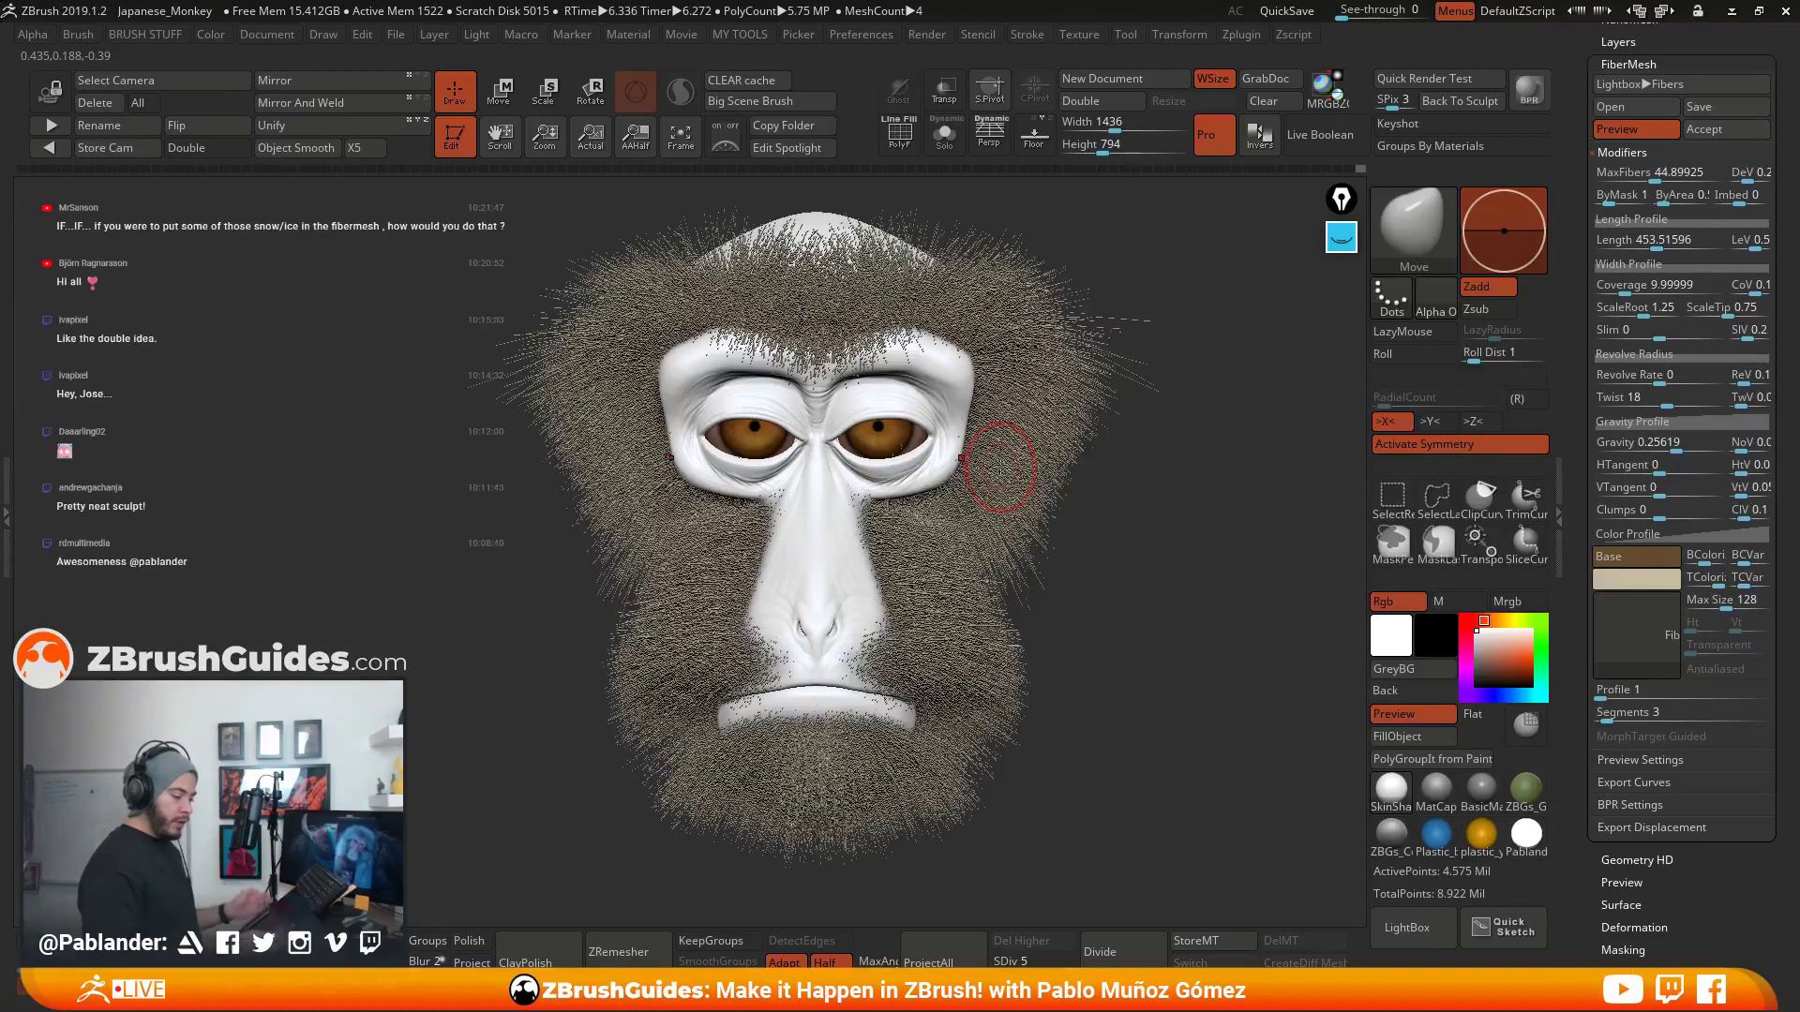
drag(1650, 172, 1622, 172)
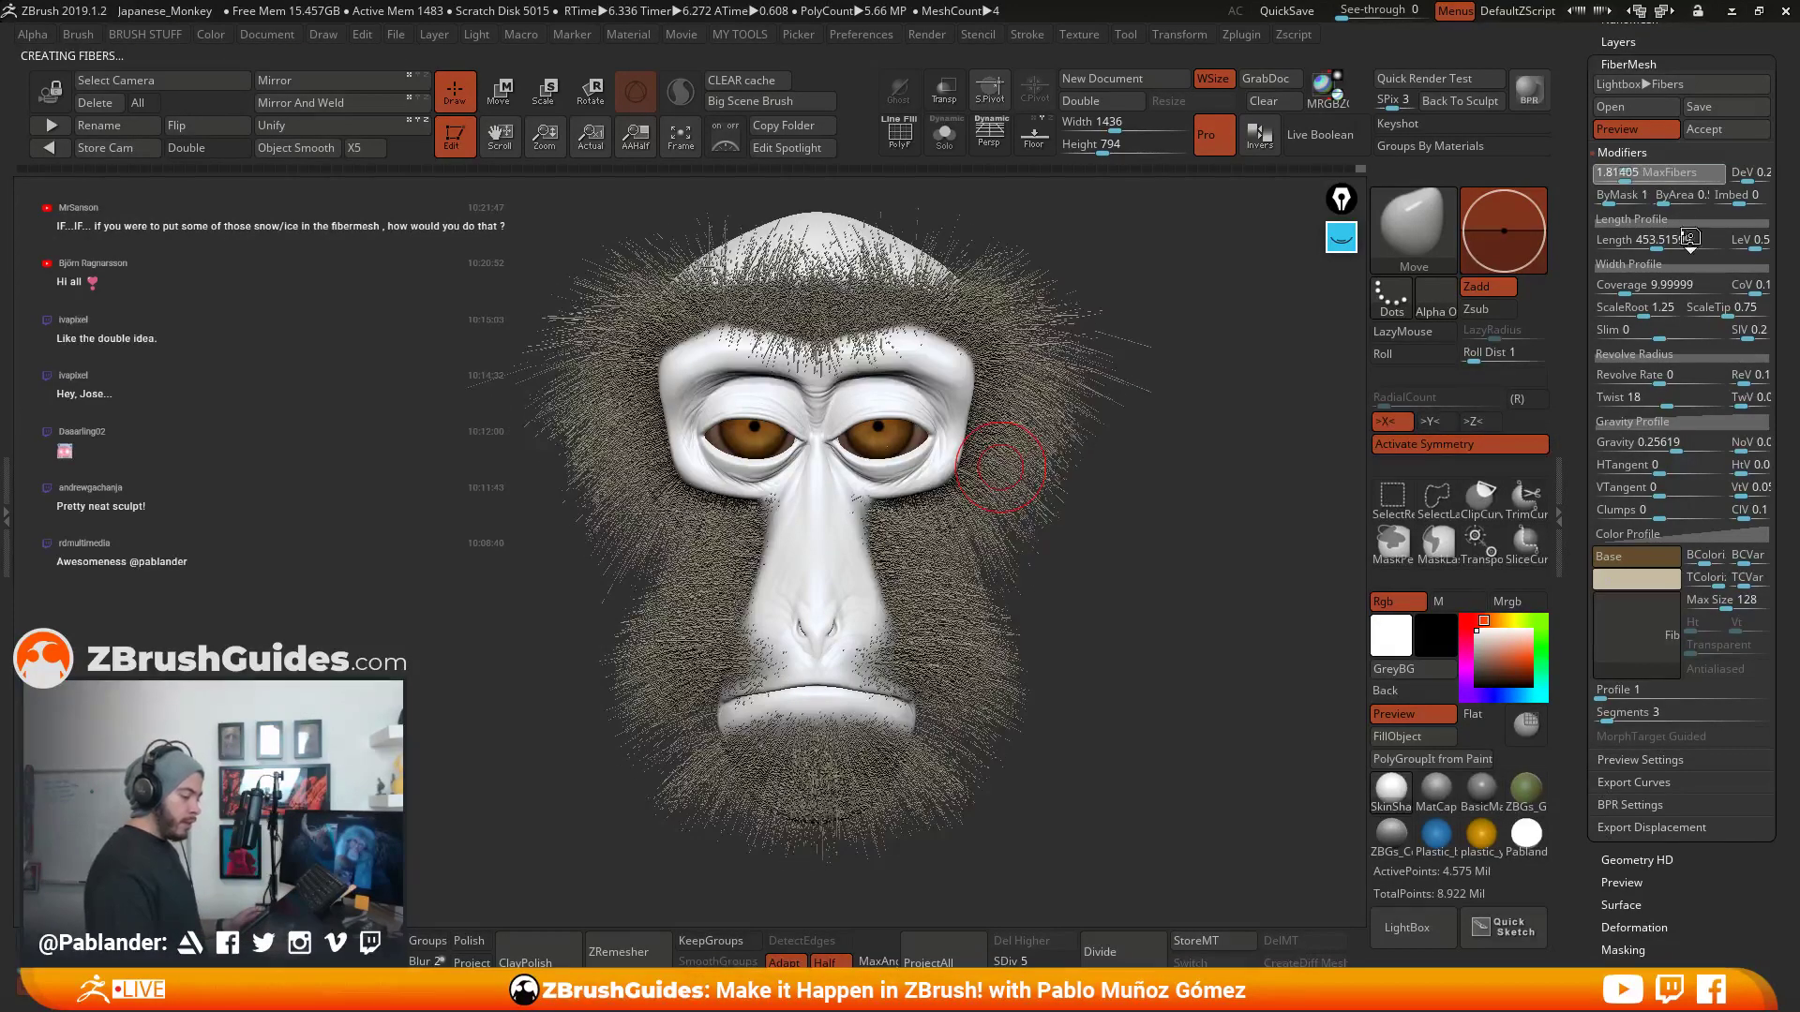
click(1628, 174)
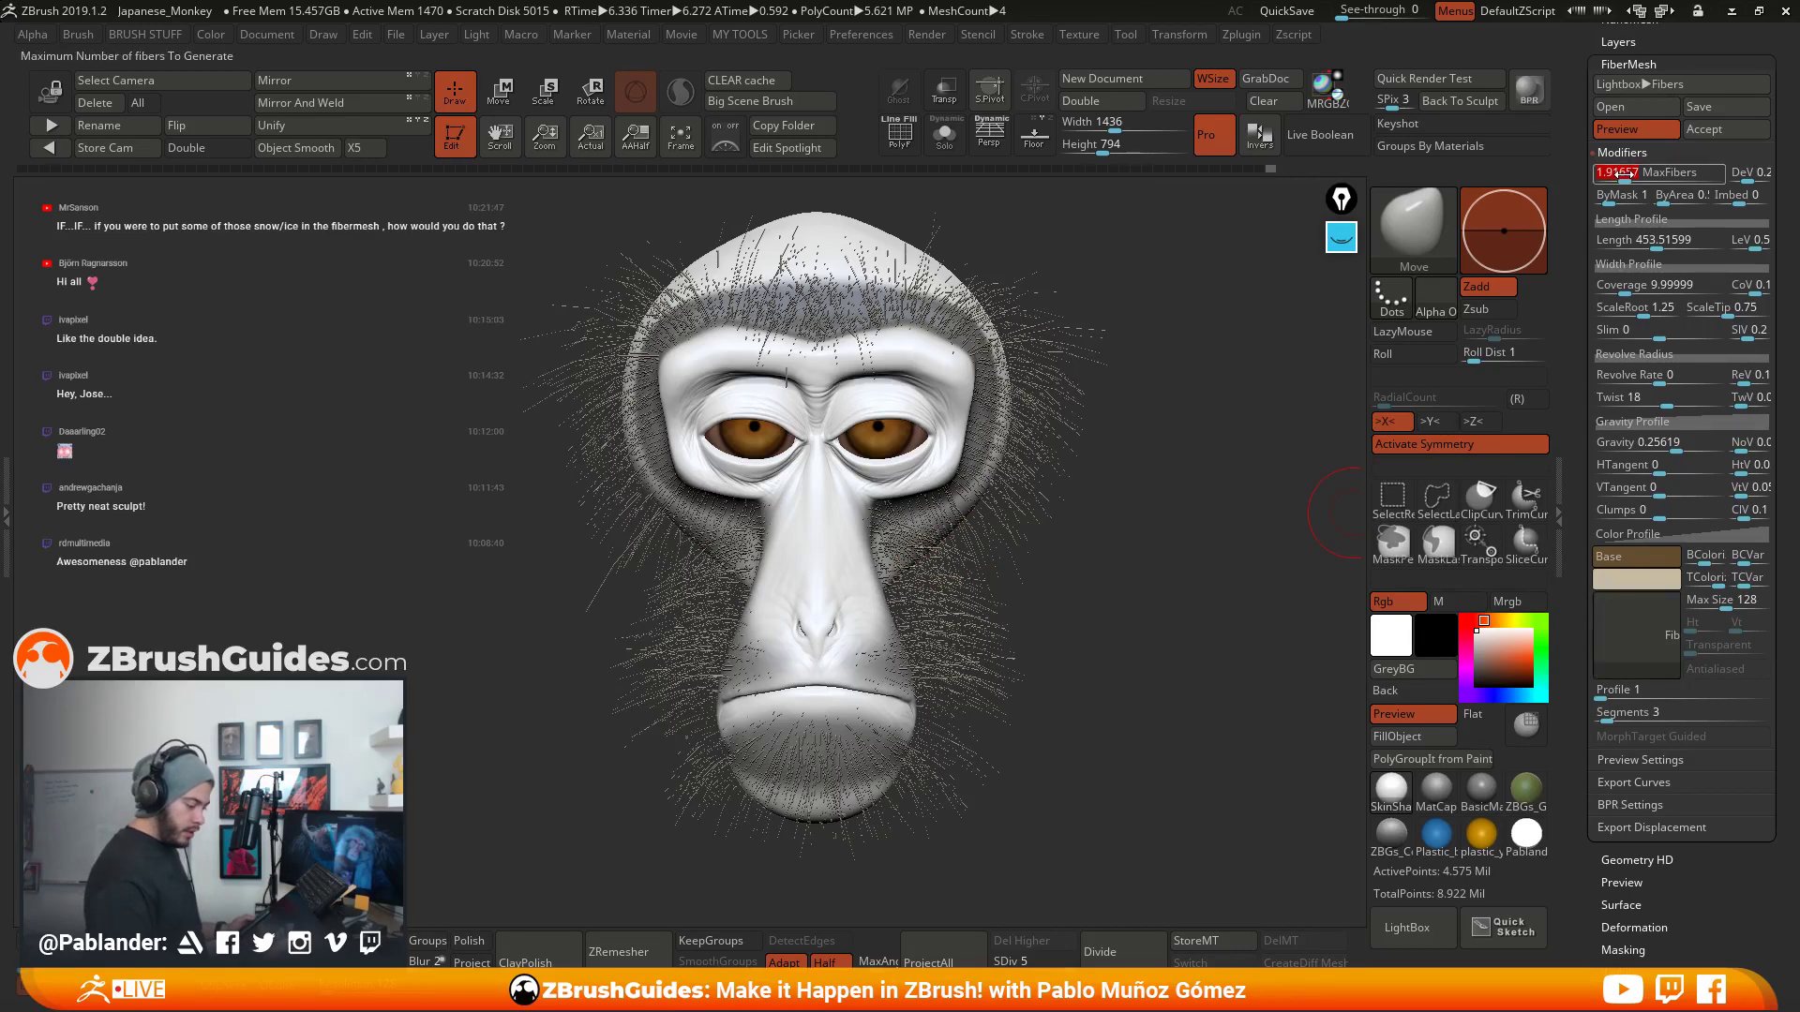
- Set the fiber Coverage to 5000 and inspect the widened fibers around the face
alt+drag(1185, 453, 1185, 505)
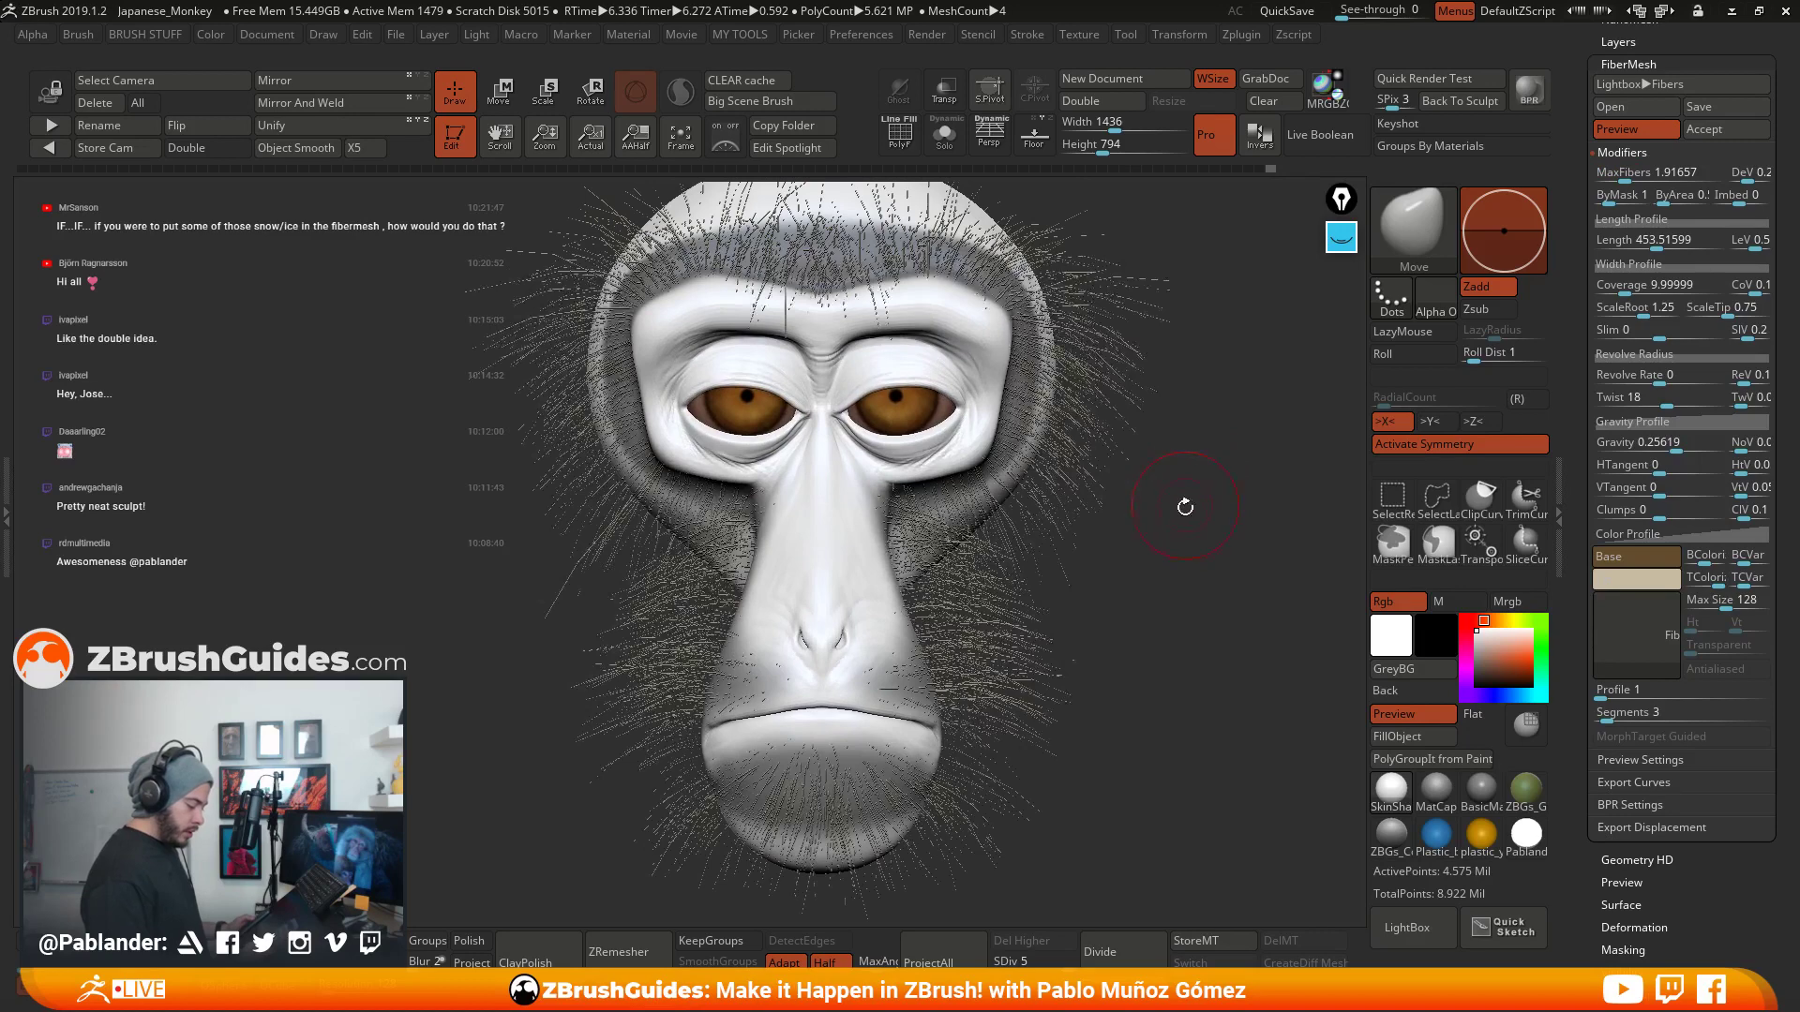
click(1673, 241)
click(1661, 286)
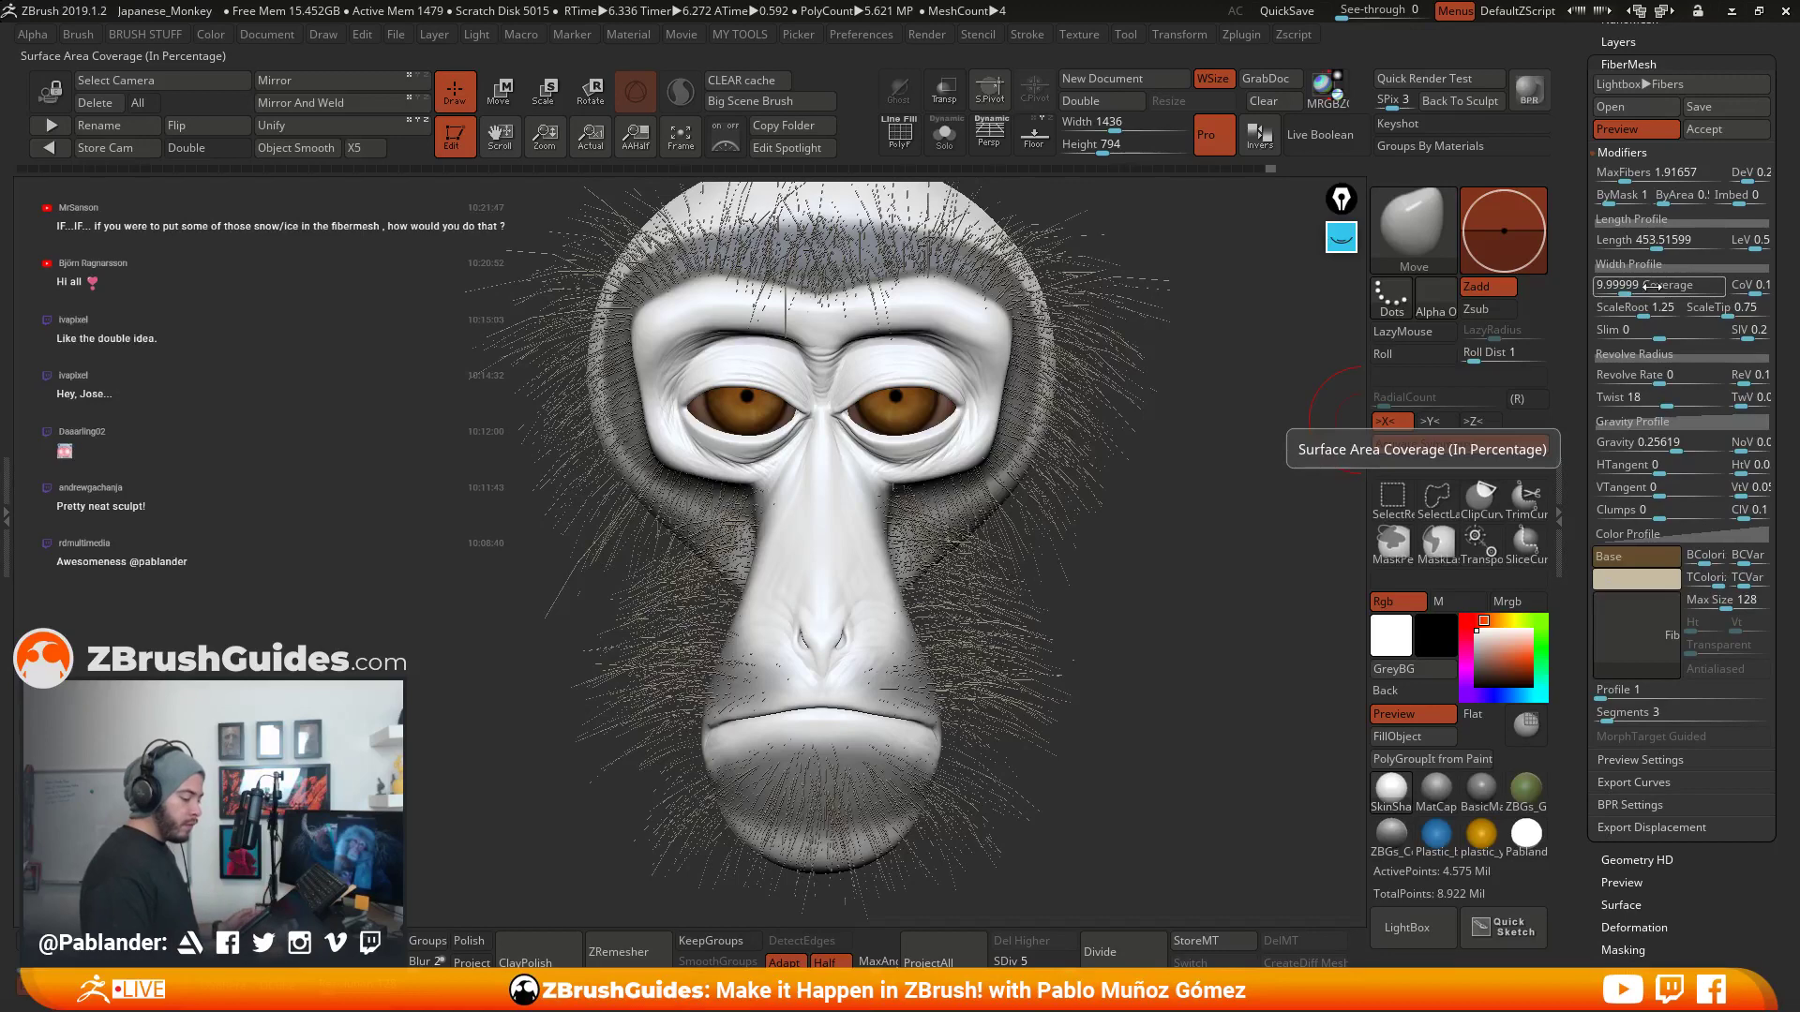
text(5000)
key(Return)
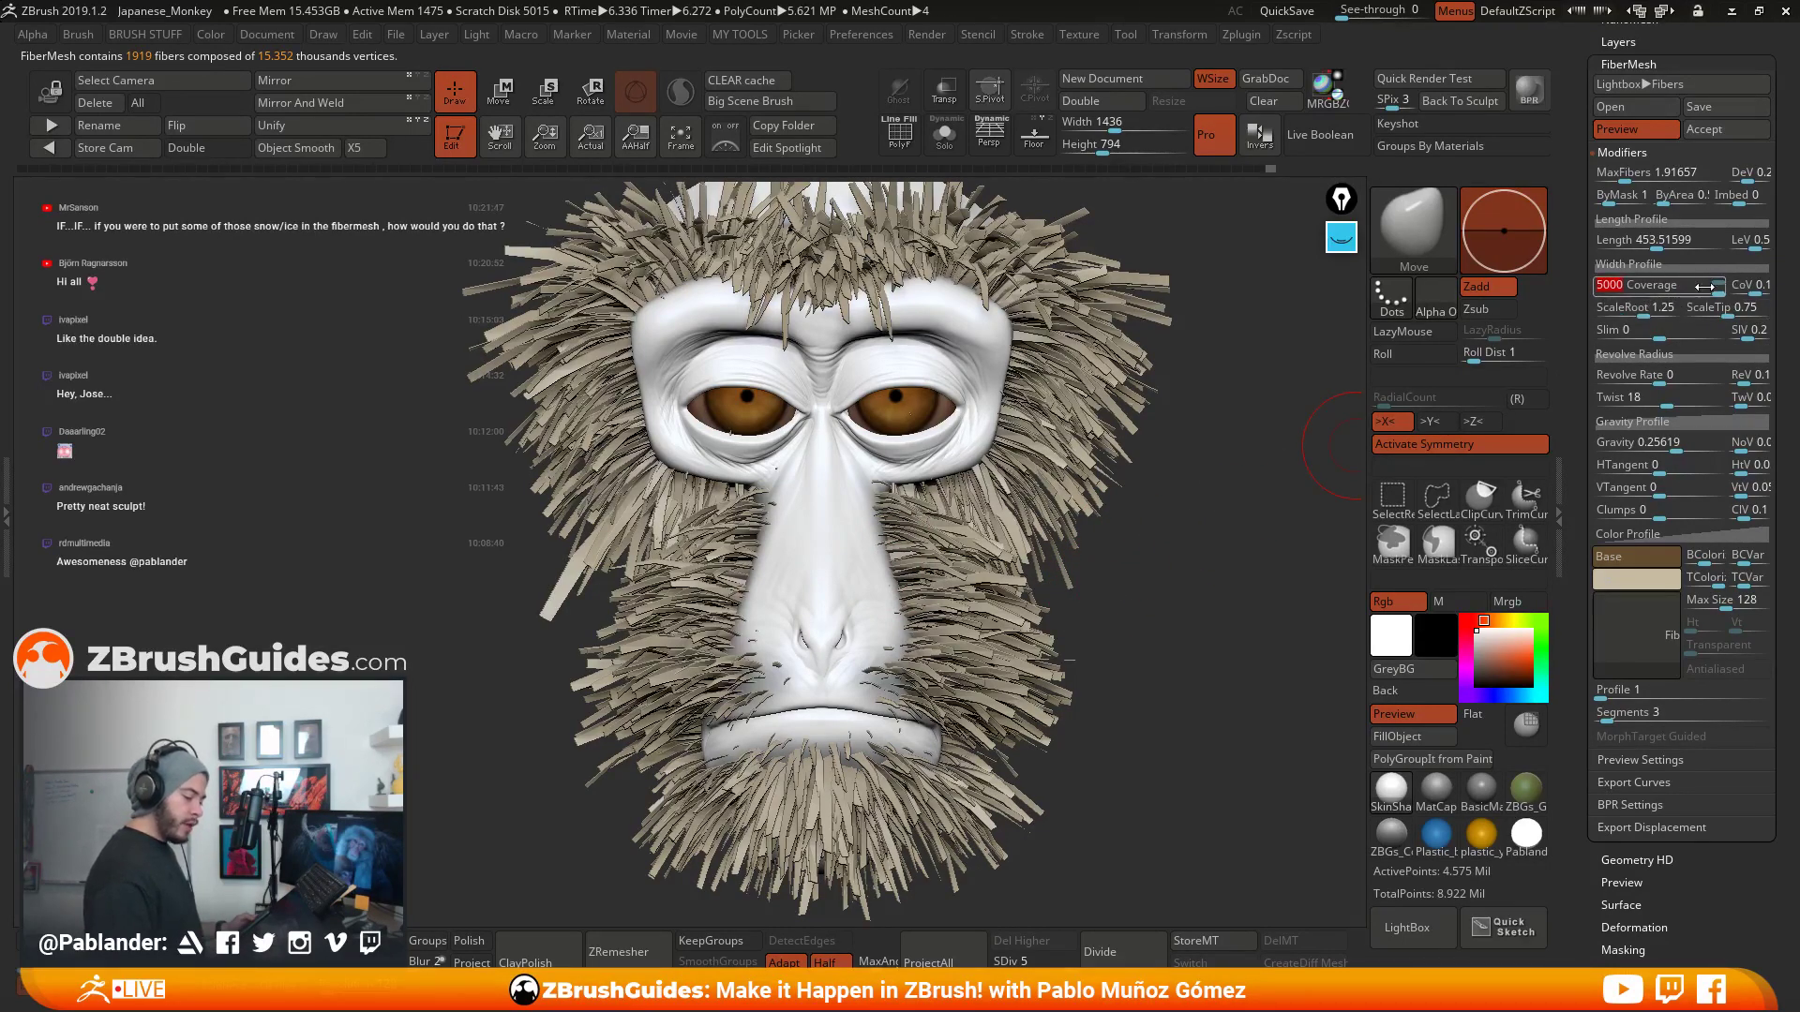
drag(1720, 289, 1735, 293)
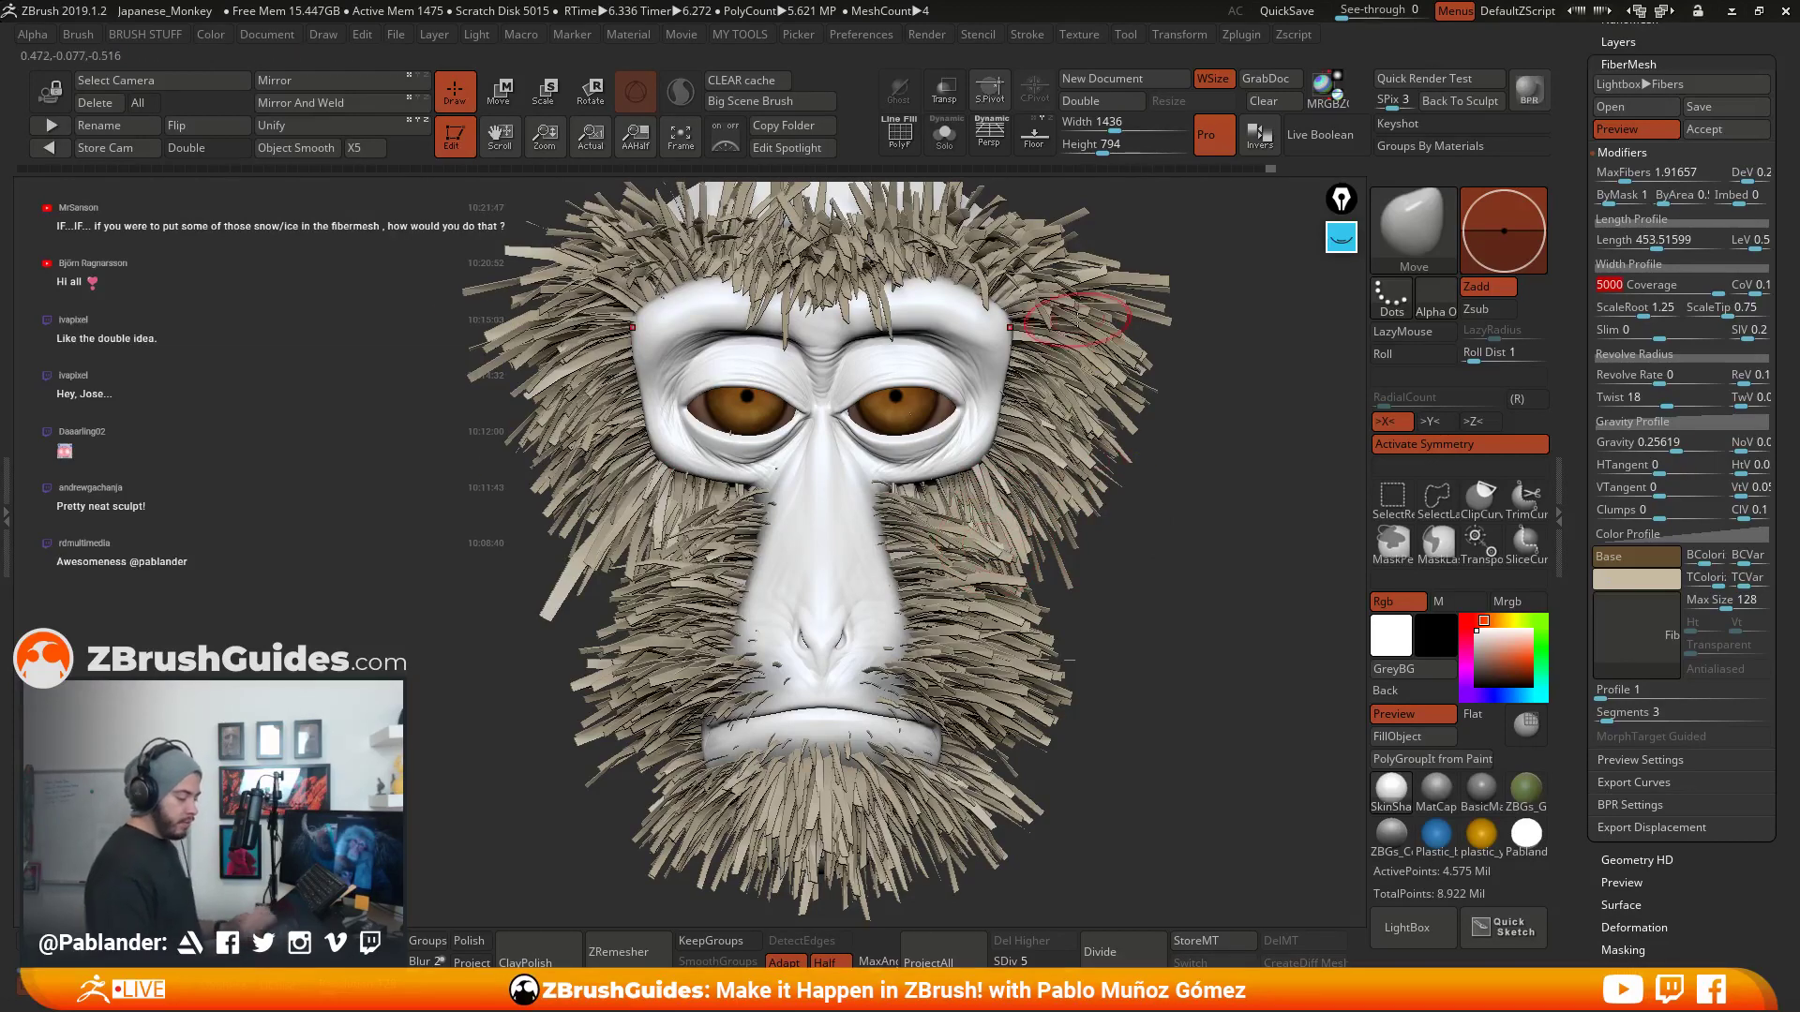
alt+drag(1181, 501, 1155, 549)
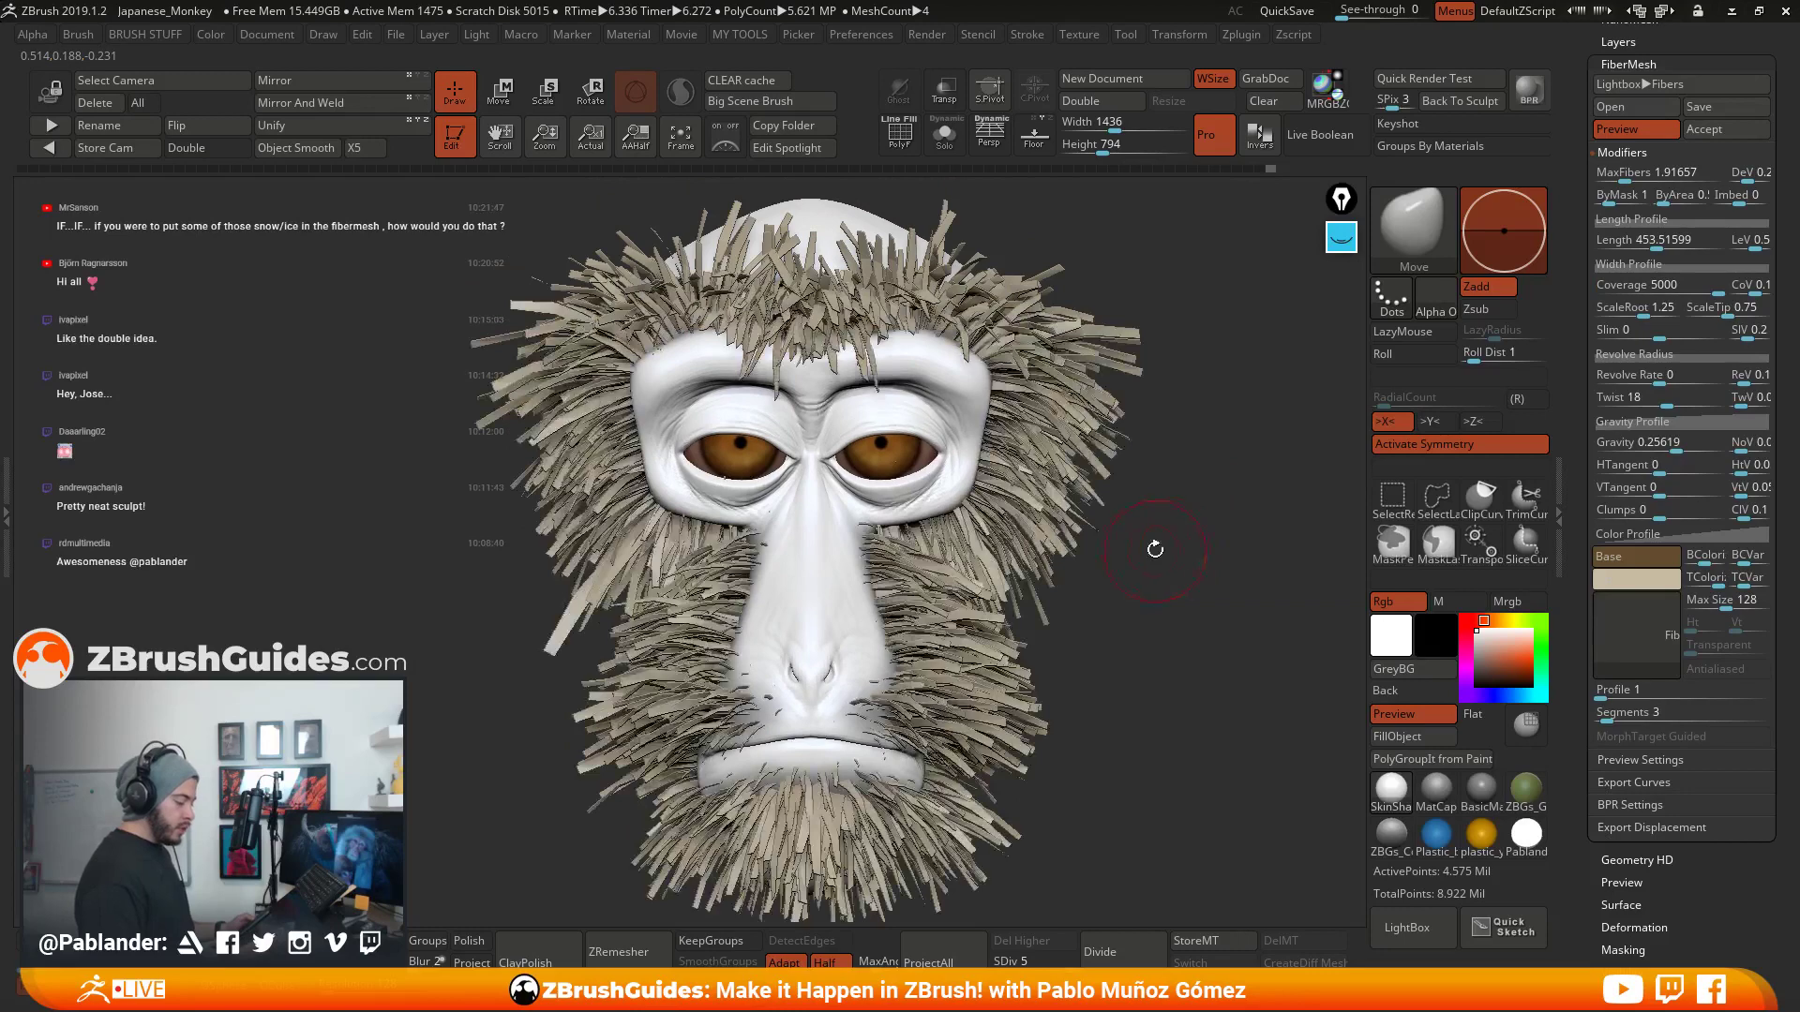
- Raise both ends of the fiber Width Profile curve to the maximum for full width from root to tip
click(1730, 291)
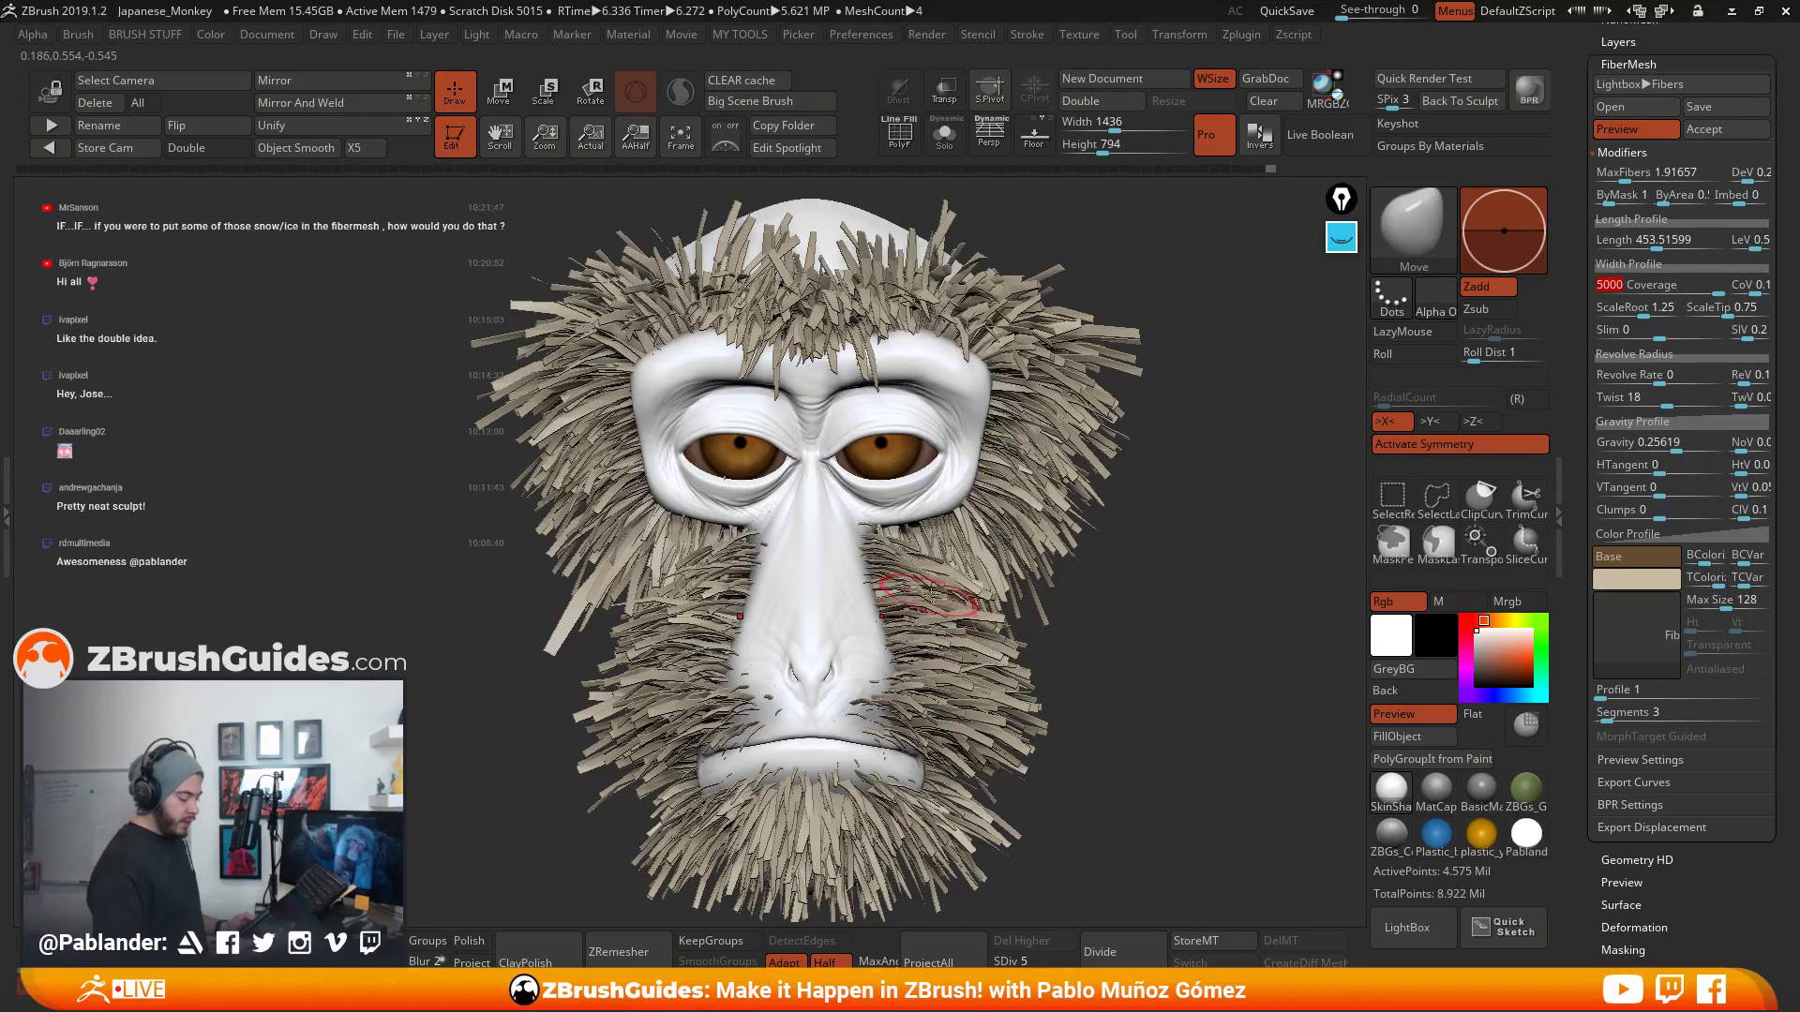
click(1647, 265)
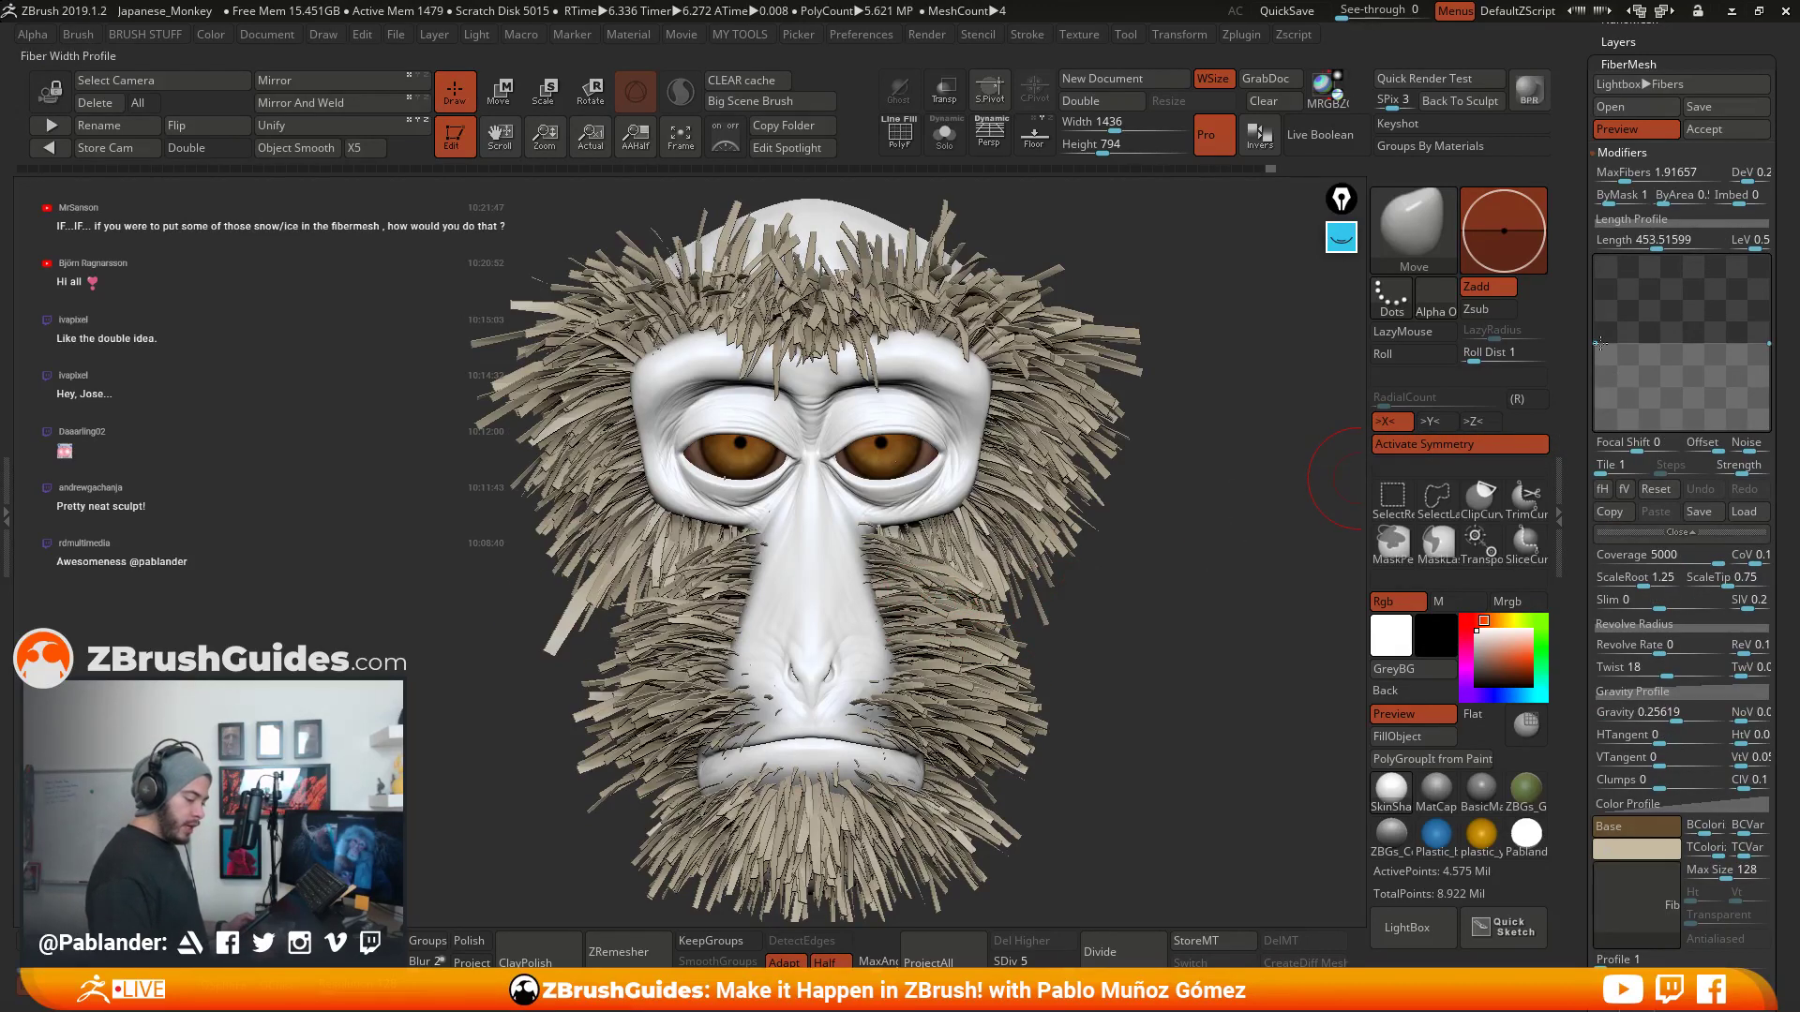
drag(1598, 344, 1595, 255)
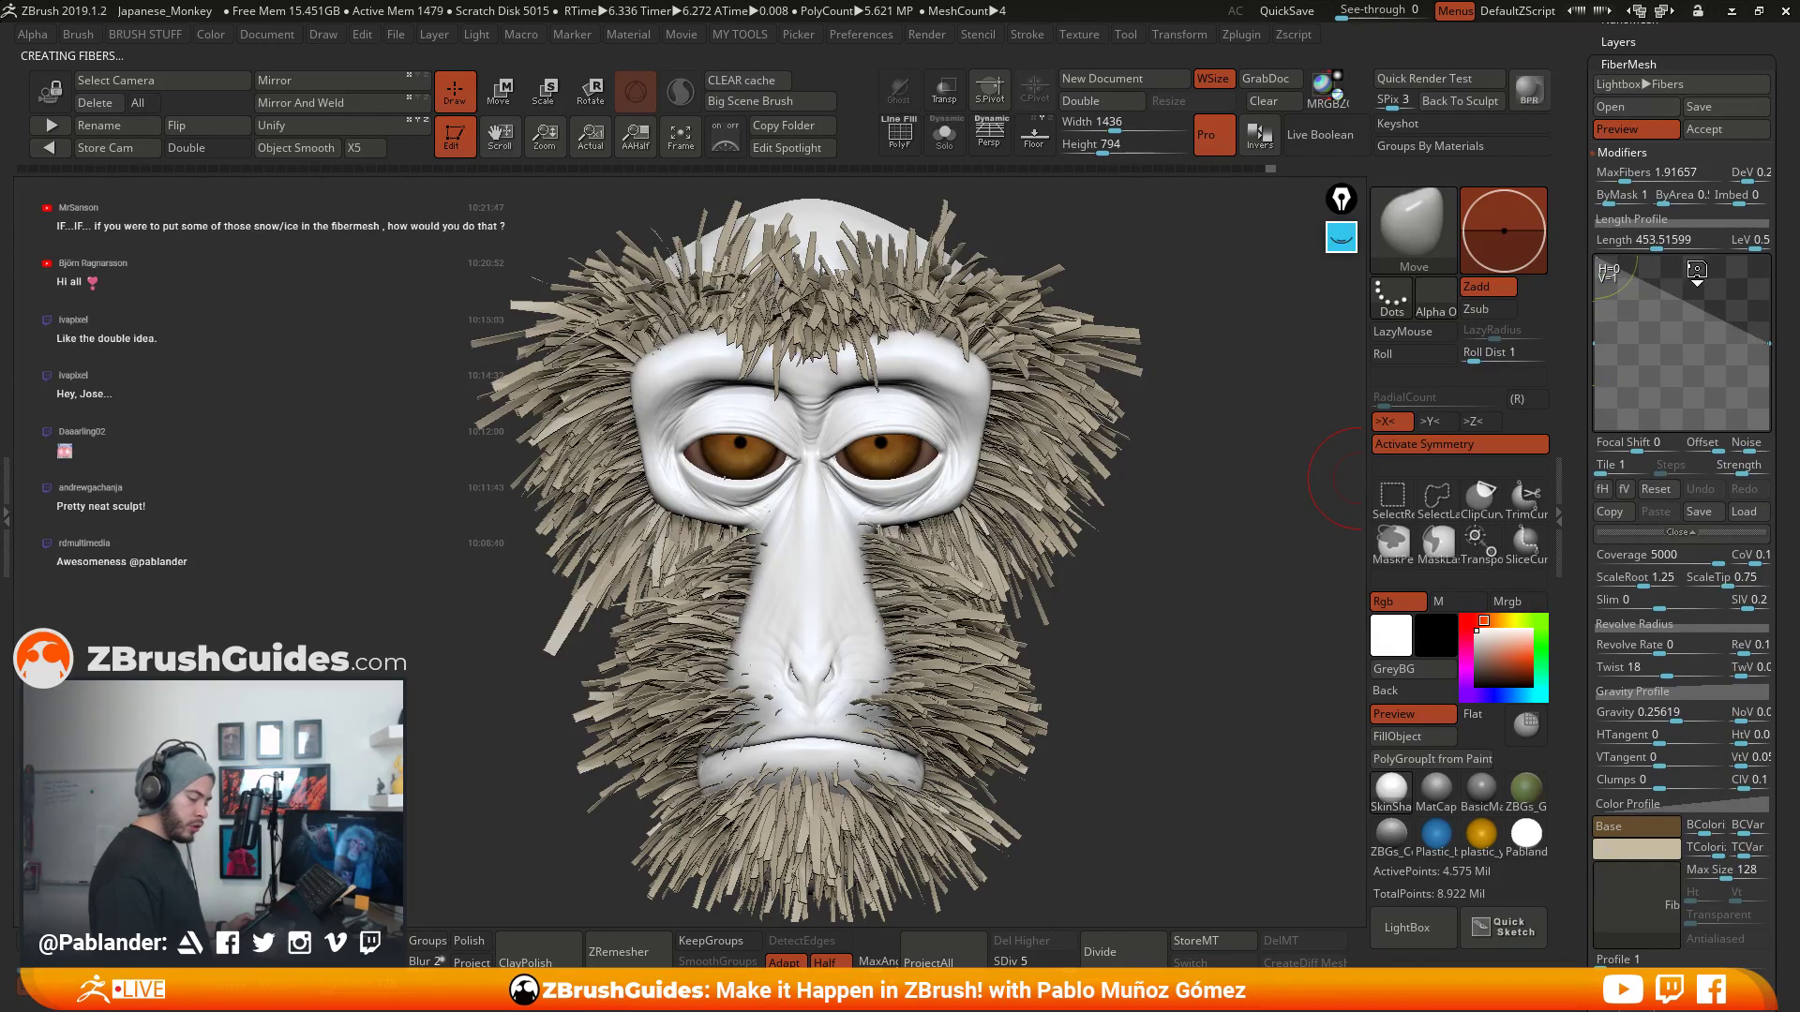
drag(1771, 340, 1770, 252)
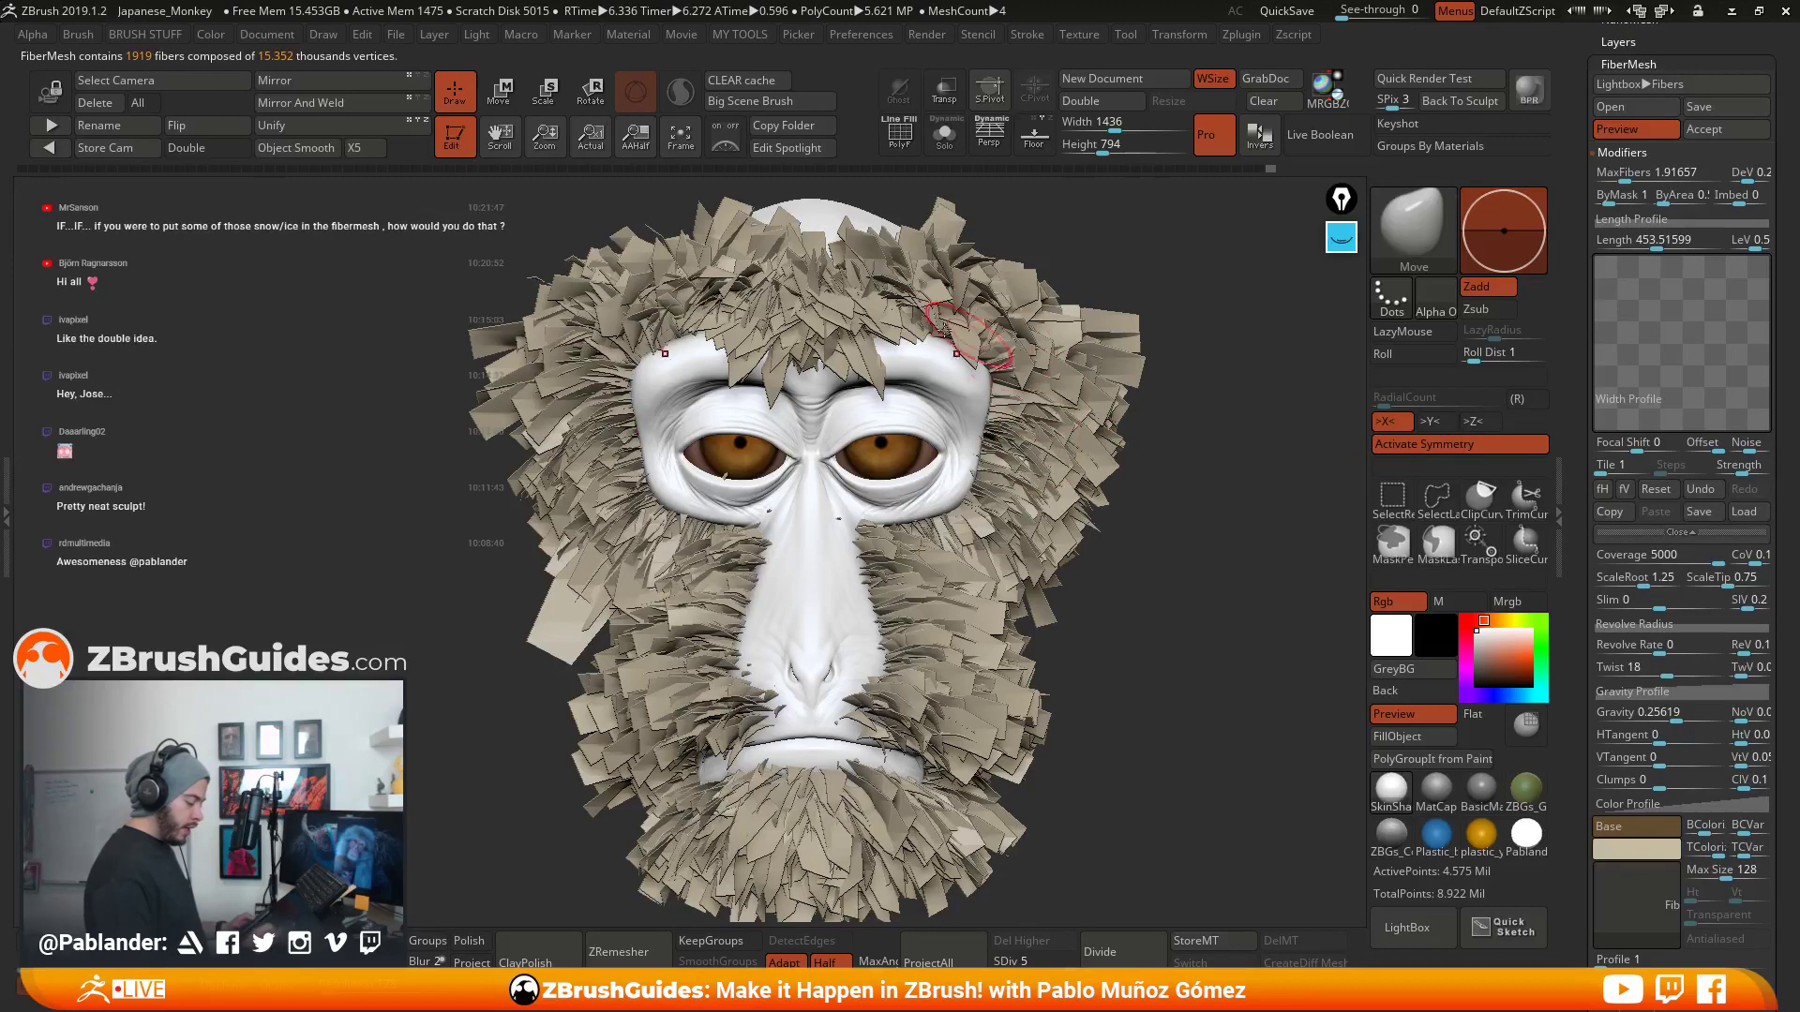
drag(1142, 520, 1157, 576)
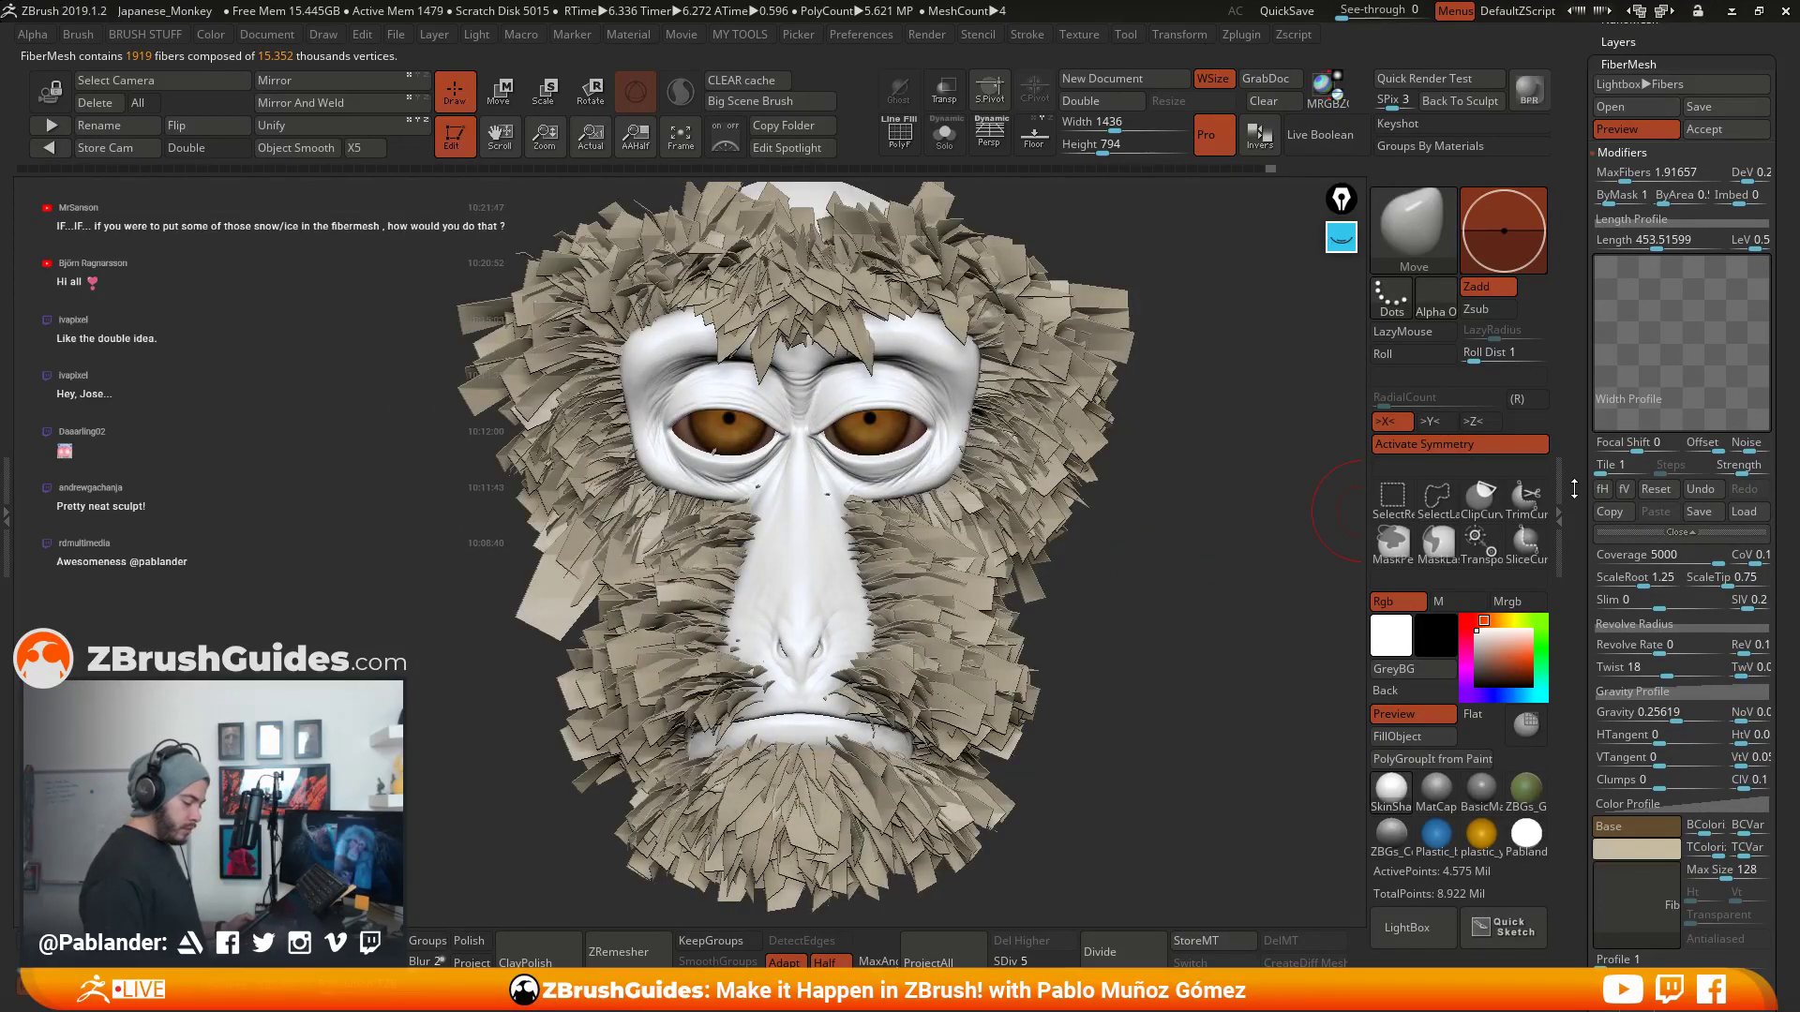
drag(1577, 498, 1577, 352)
alt+drag(1162, 535, 1124, 558)
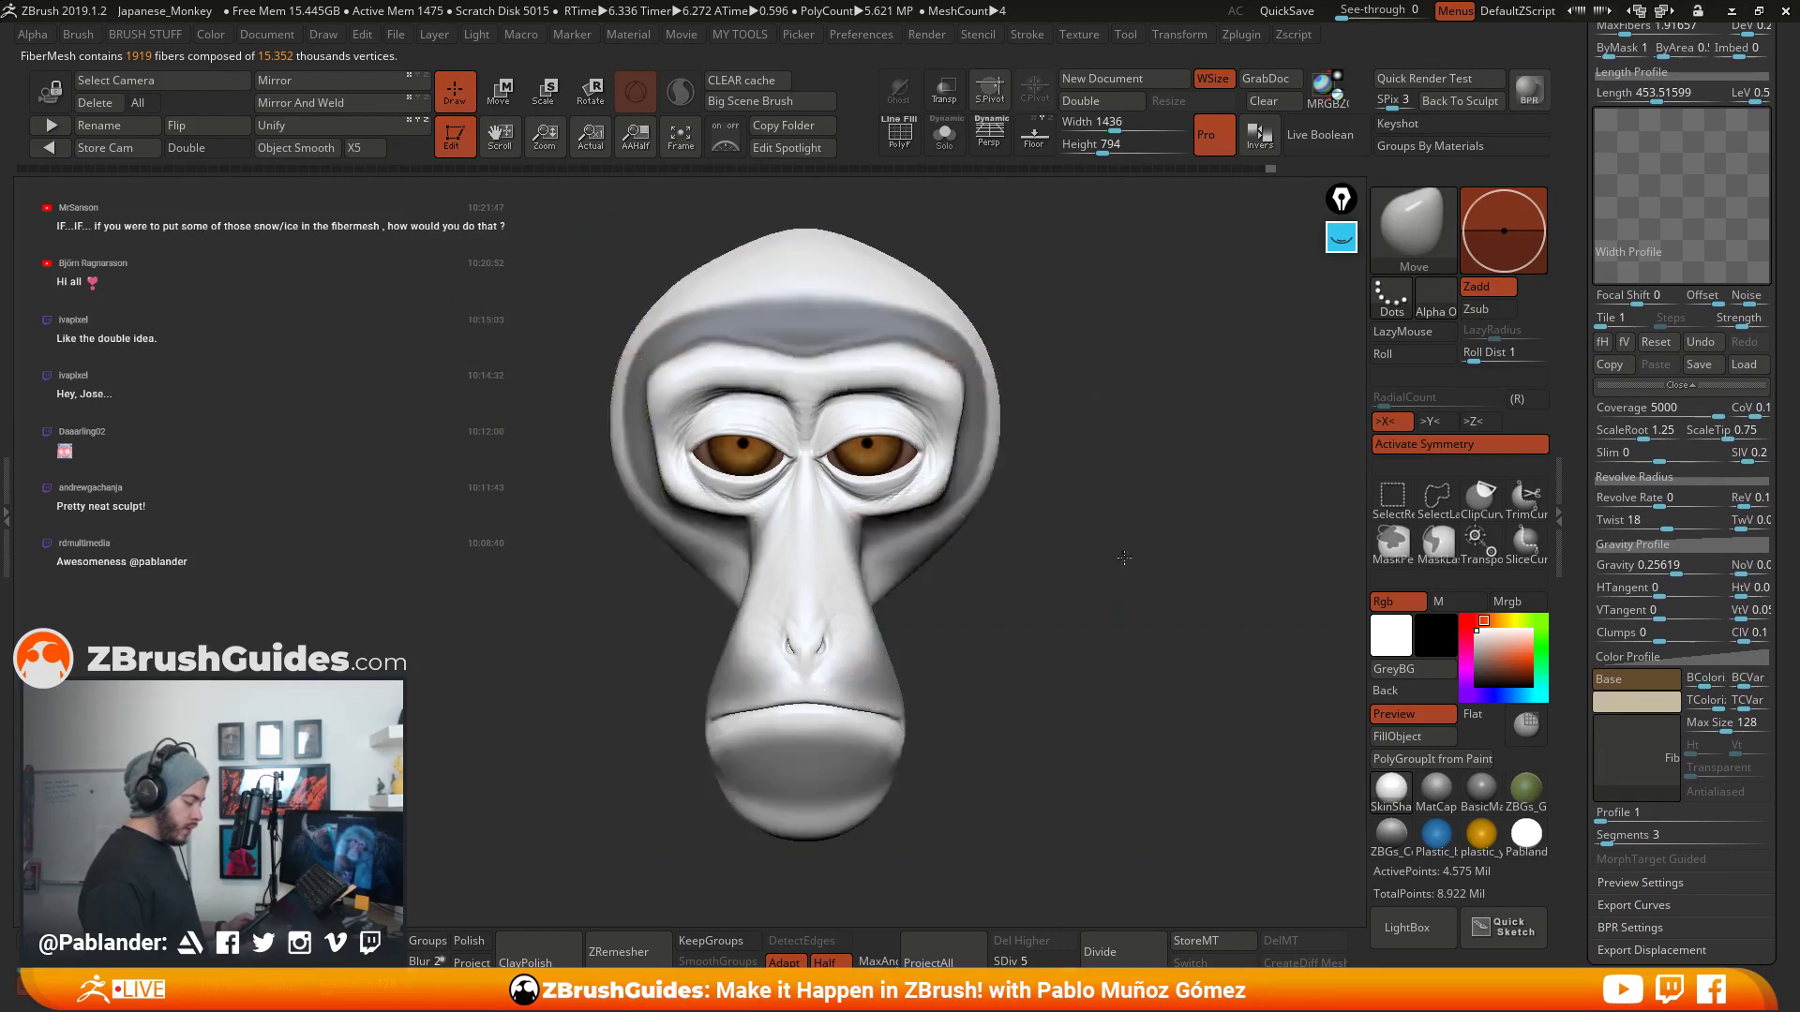
- Reduce the fiber Coverage to about 2800
drag(1717, 412, 1699, 414)
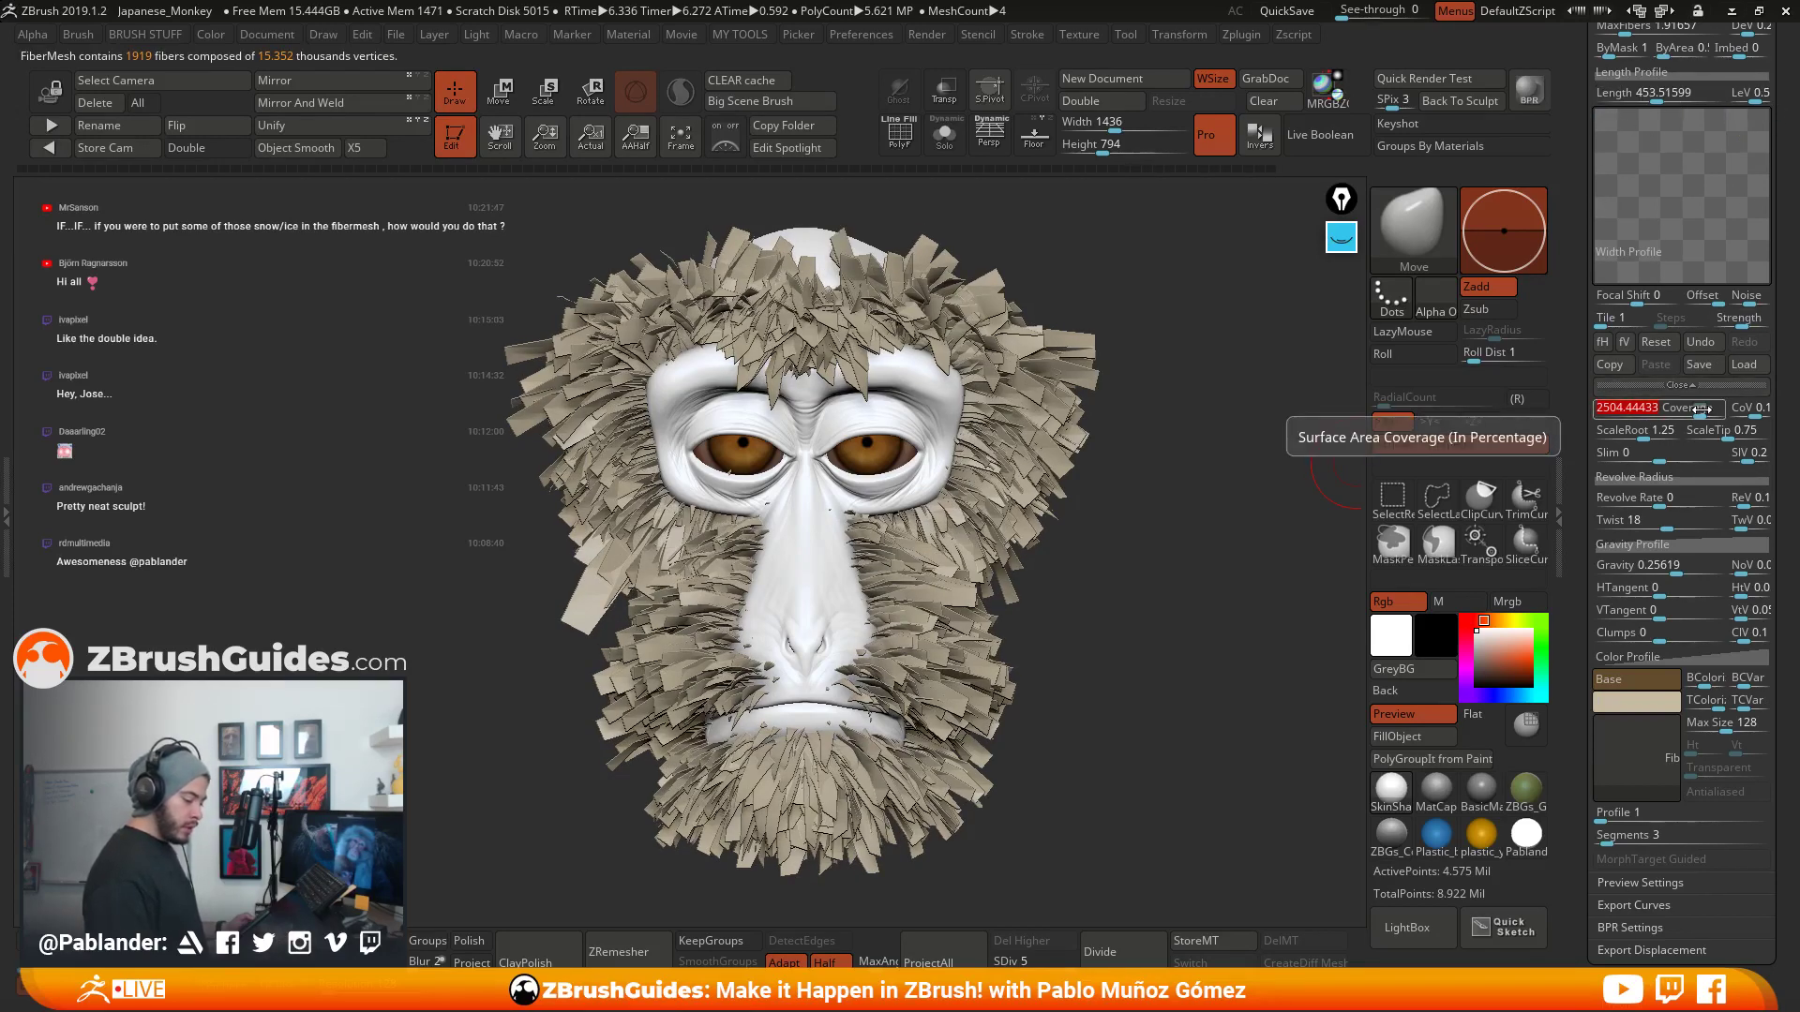
drag(1701, 409, 1703, 410)
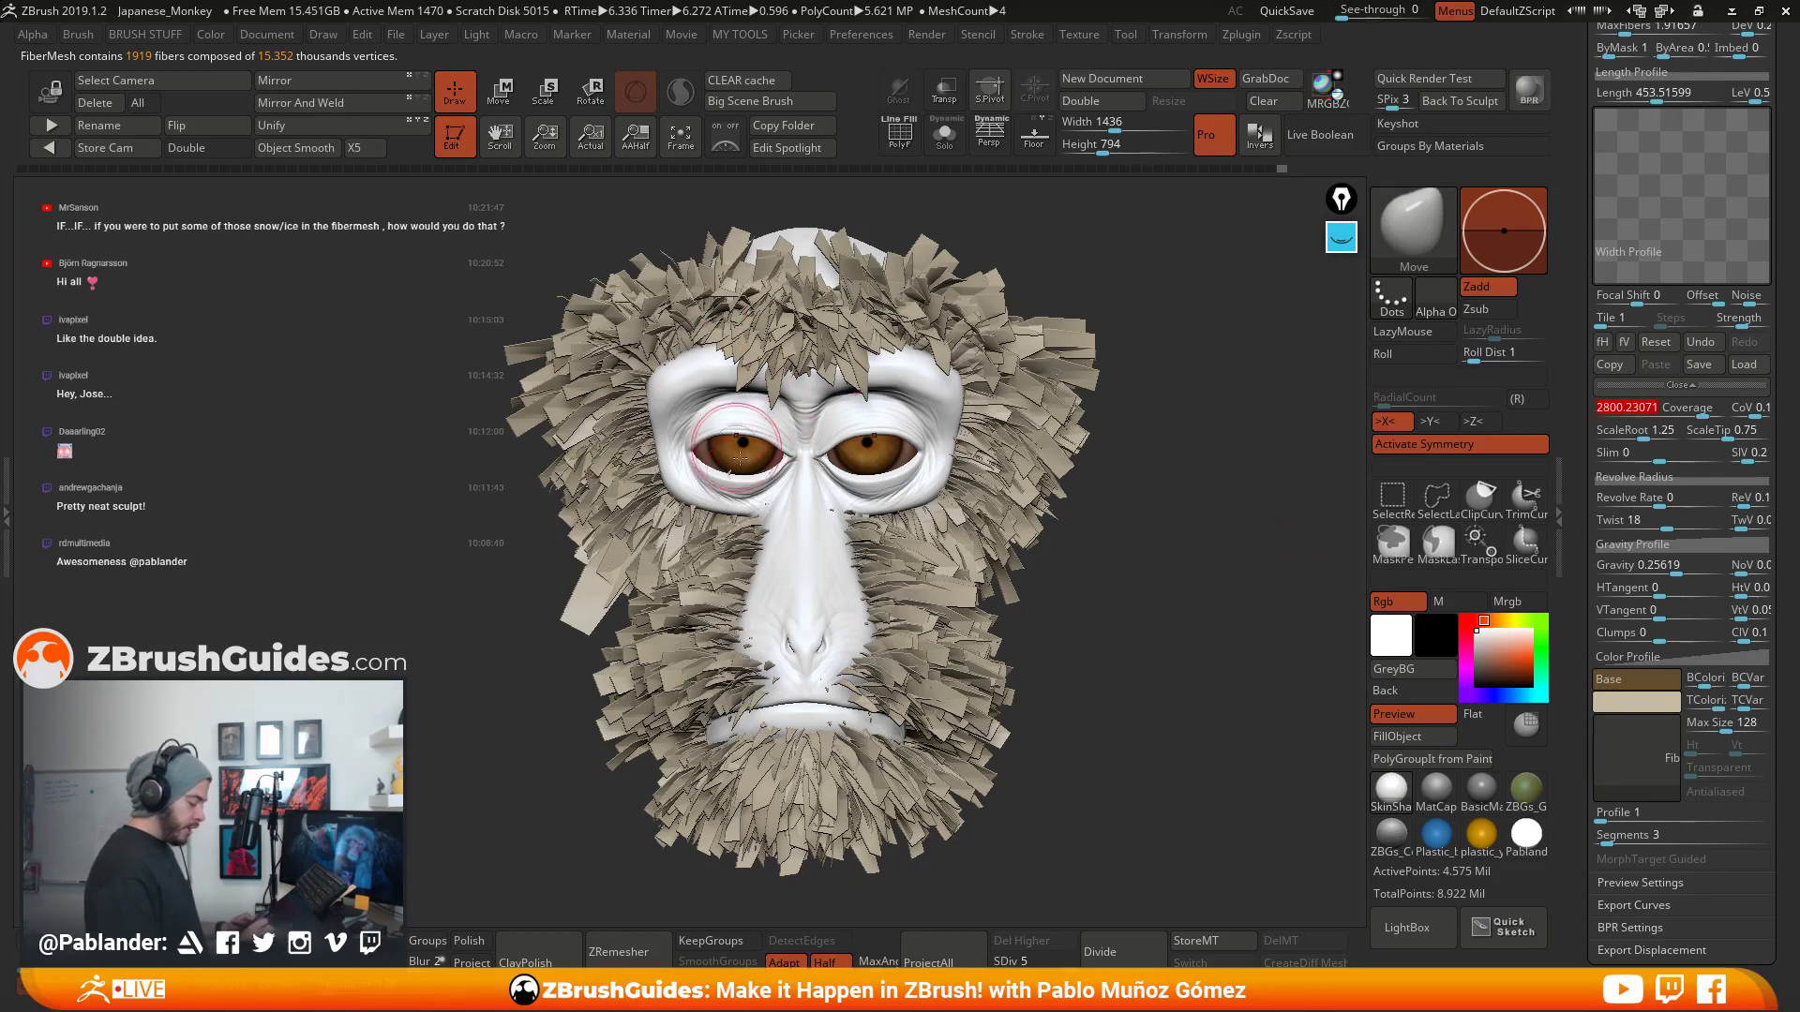
drag(1196, 450, 1177, 497)
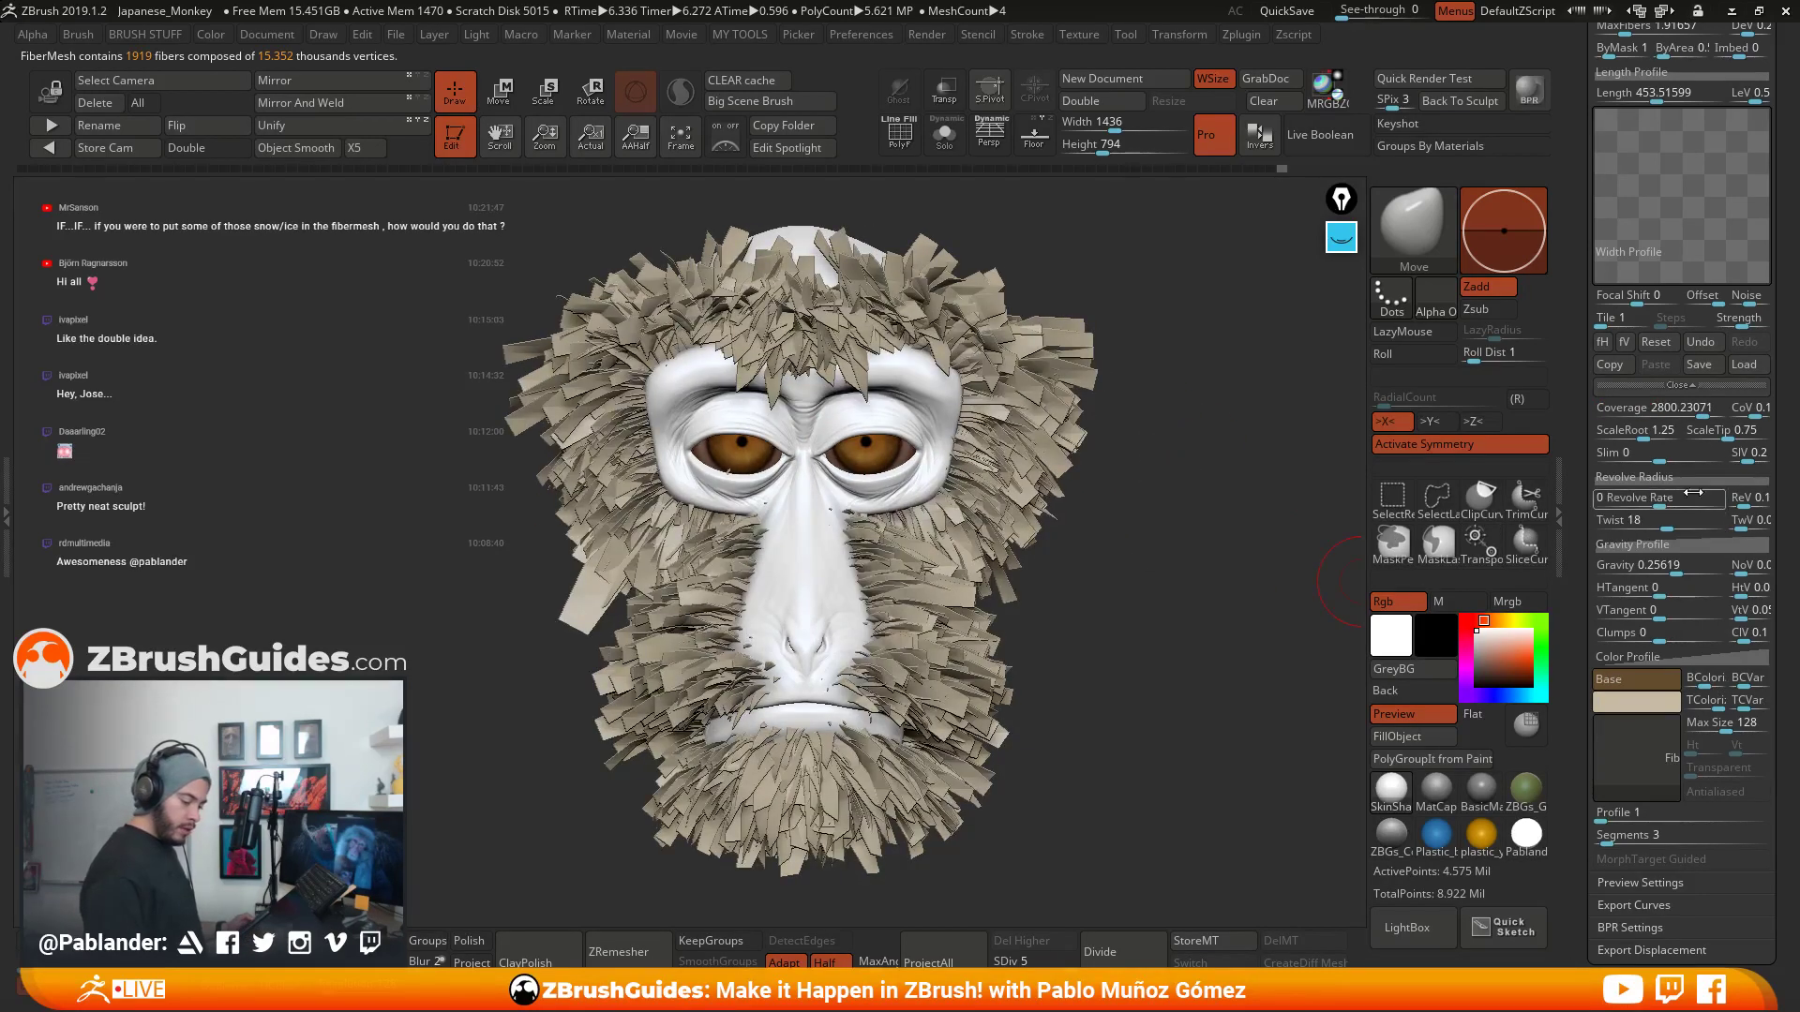
- Set the fibers' ScaleTip and ScaleRoot both to 1 and inspect the face at an angle and from the front
click(1728, 431)
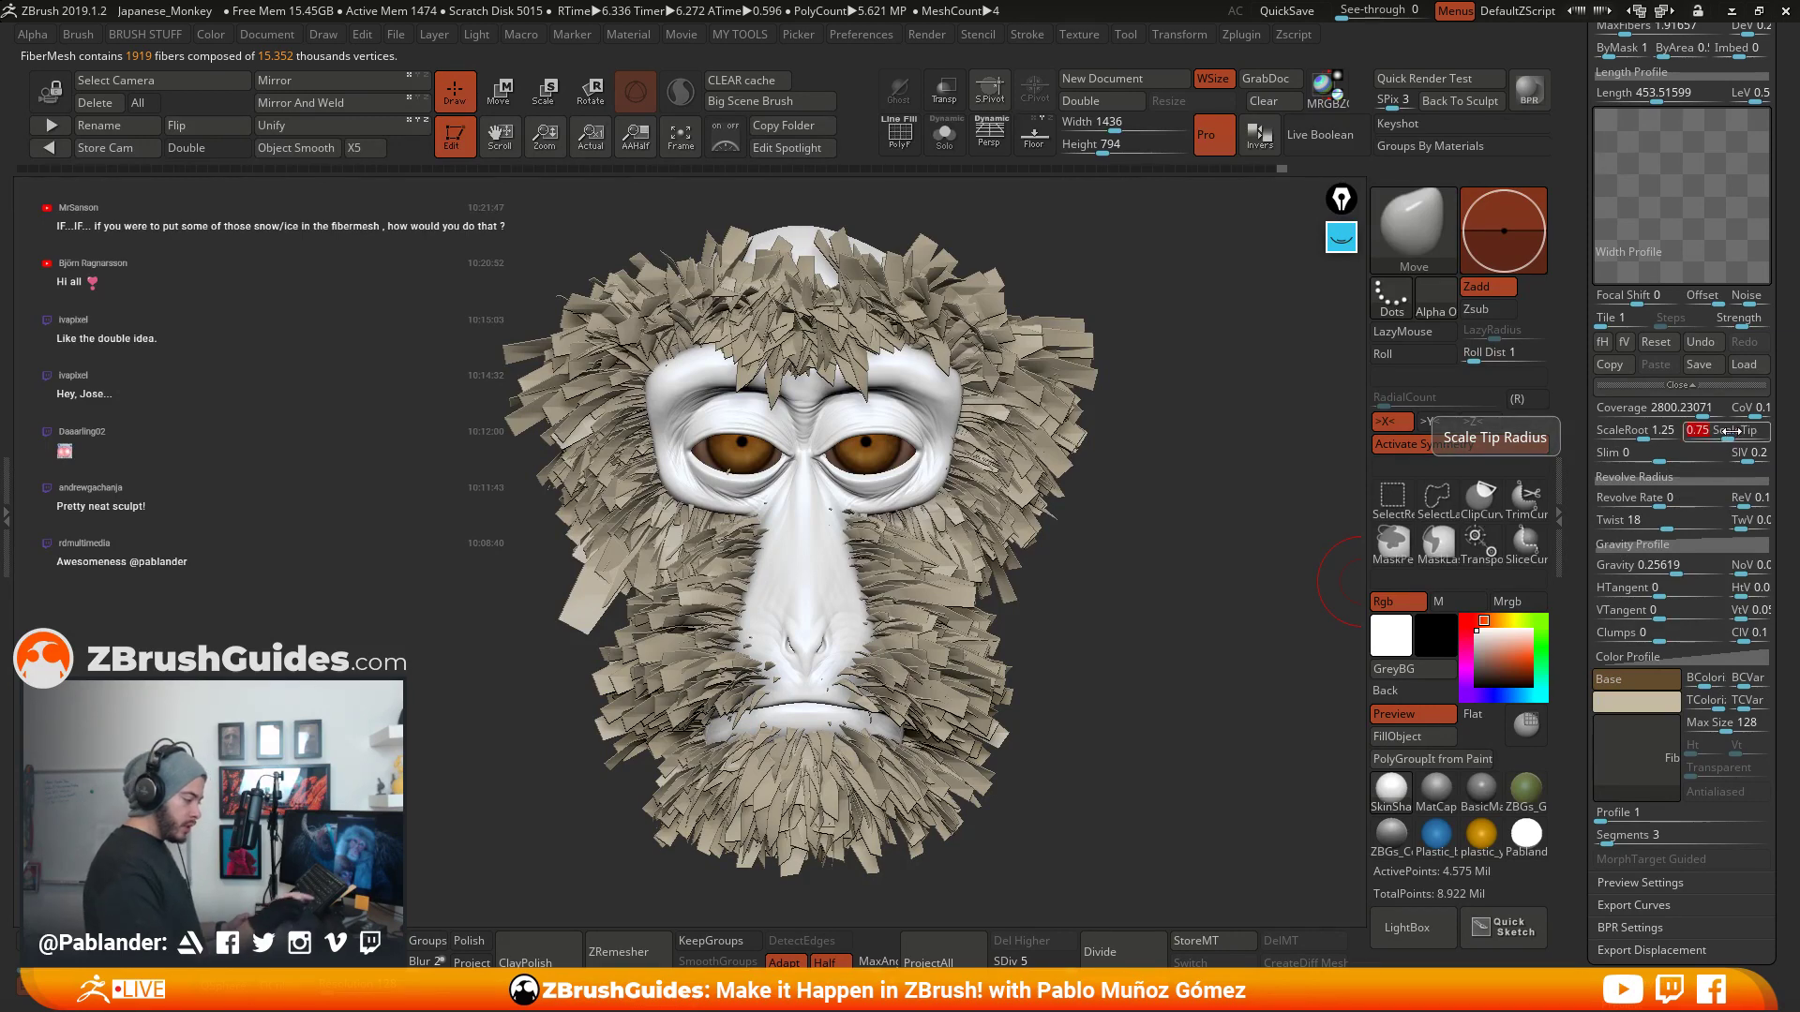
text(1)
key(Return)
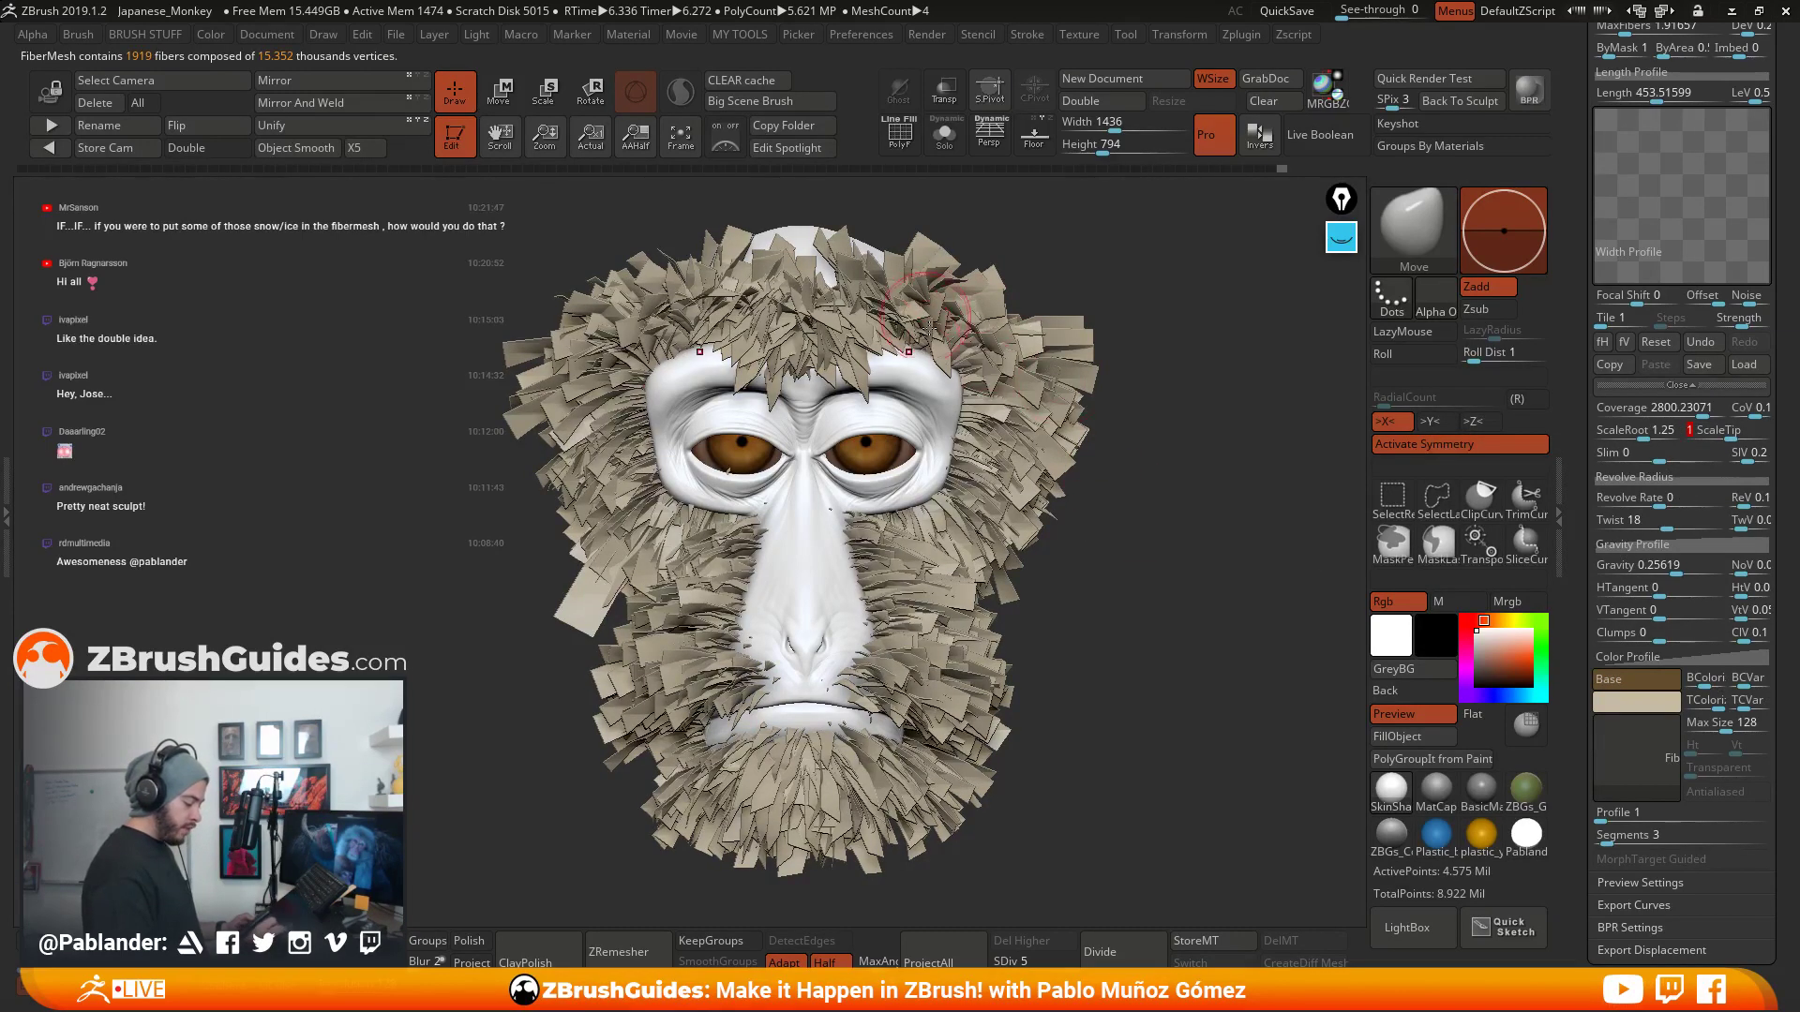
text(1)
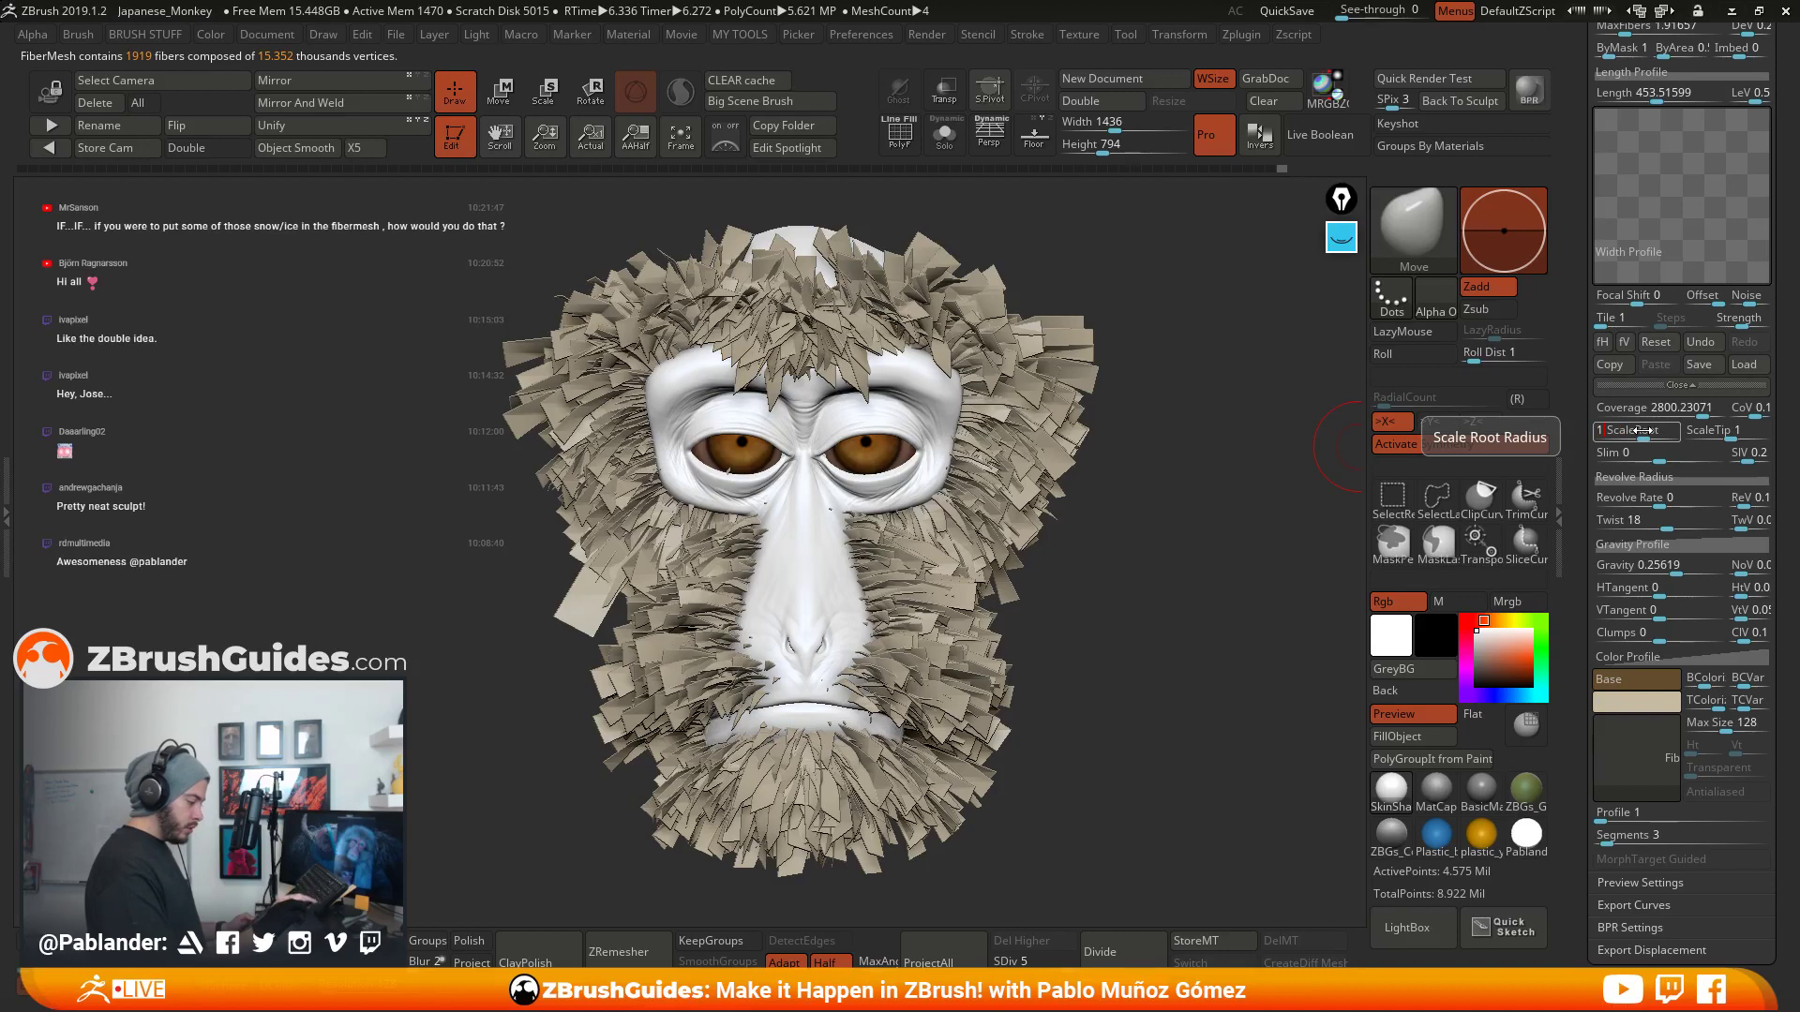
key(Return)
drag(1113, 551, 1114, 527)
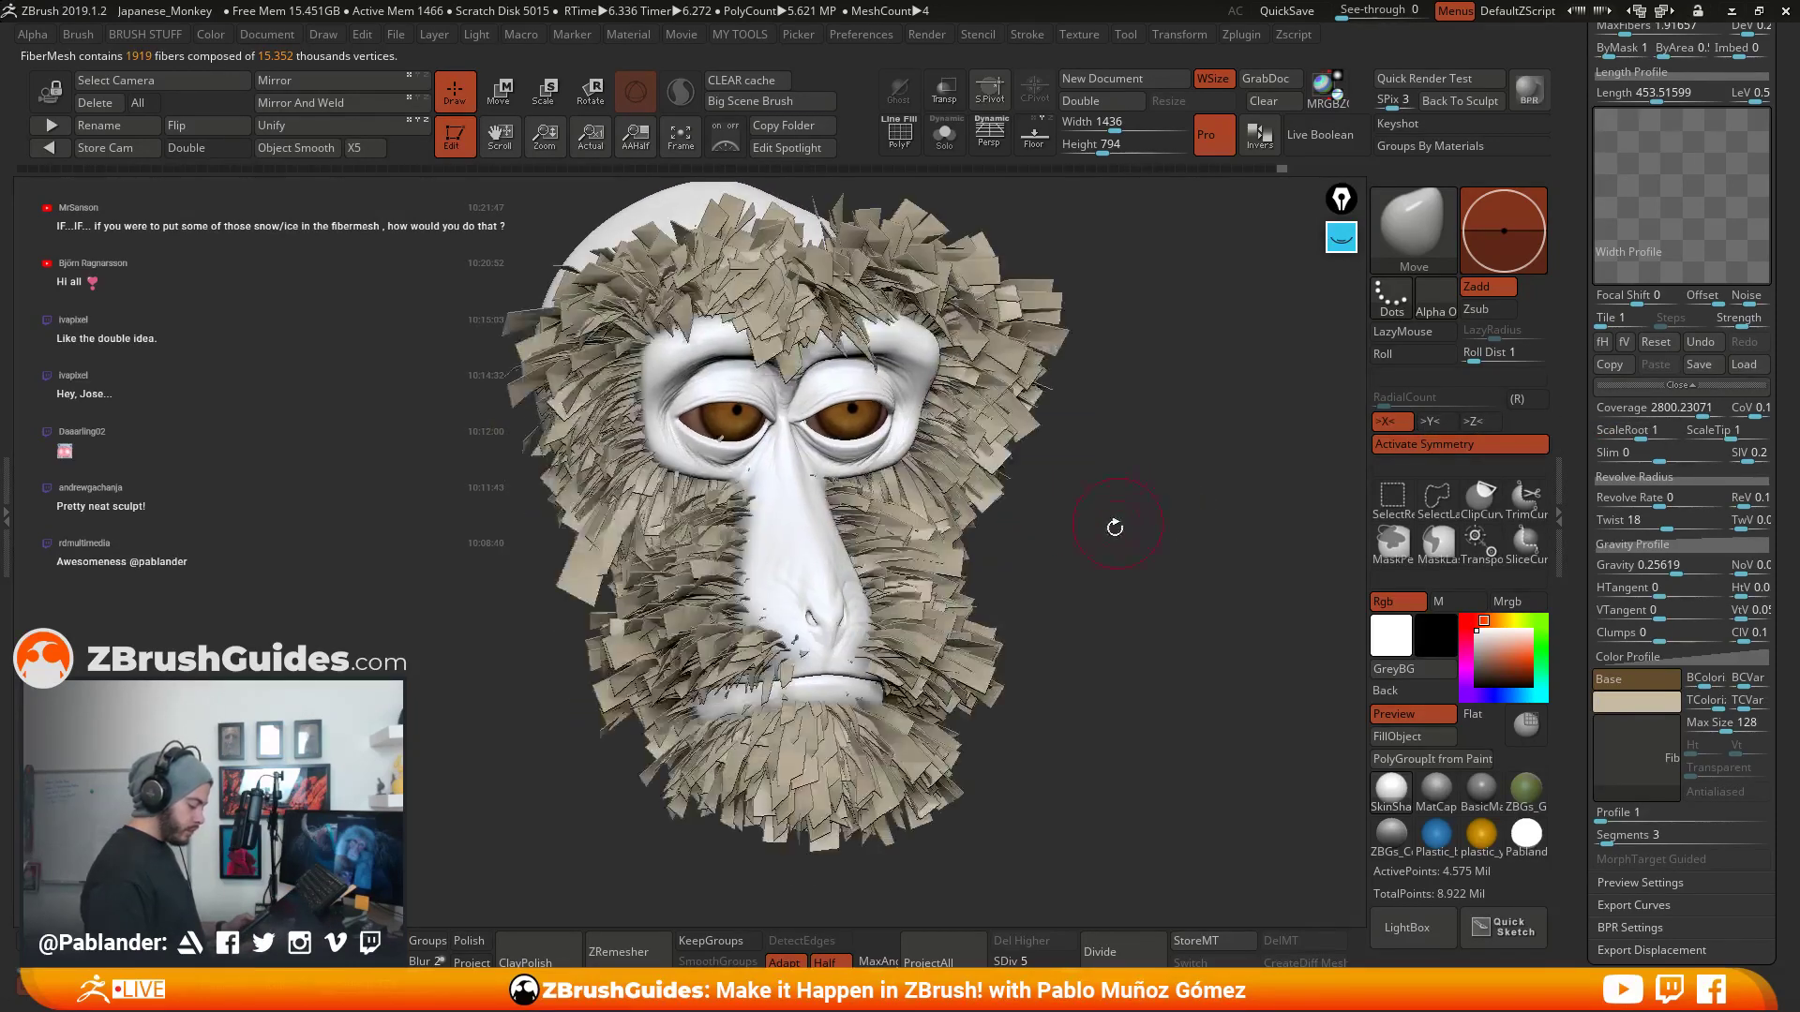
drag(1090, 451, 995, 410)
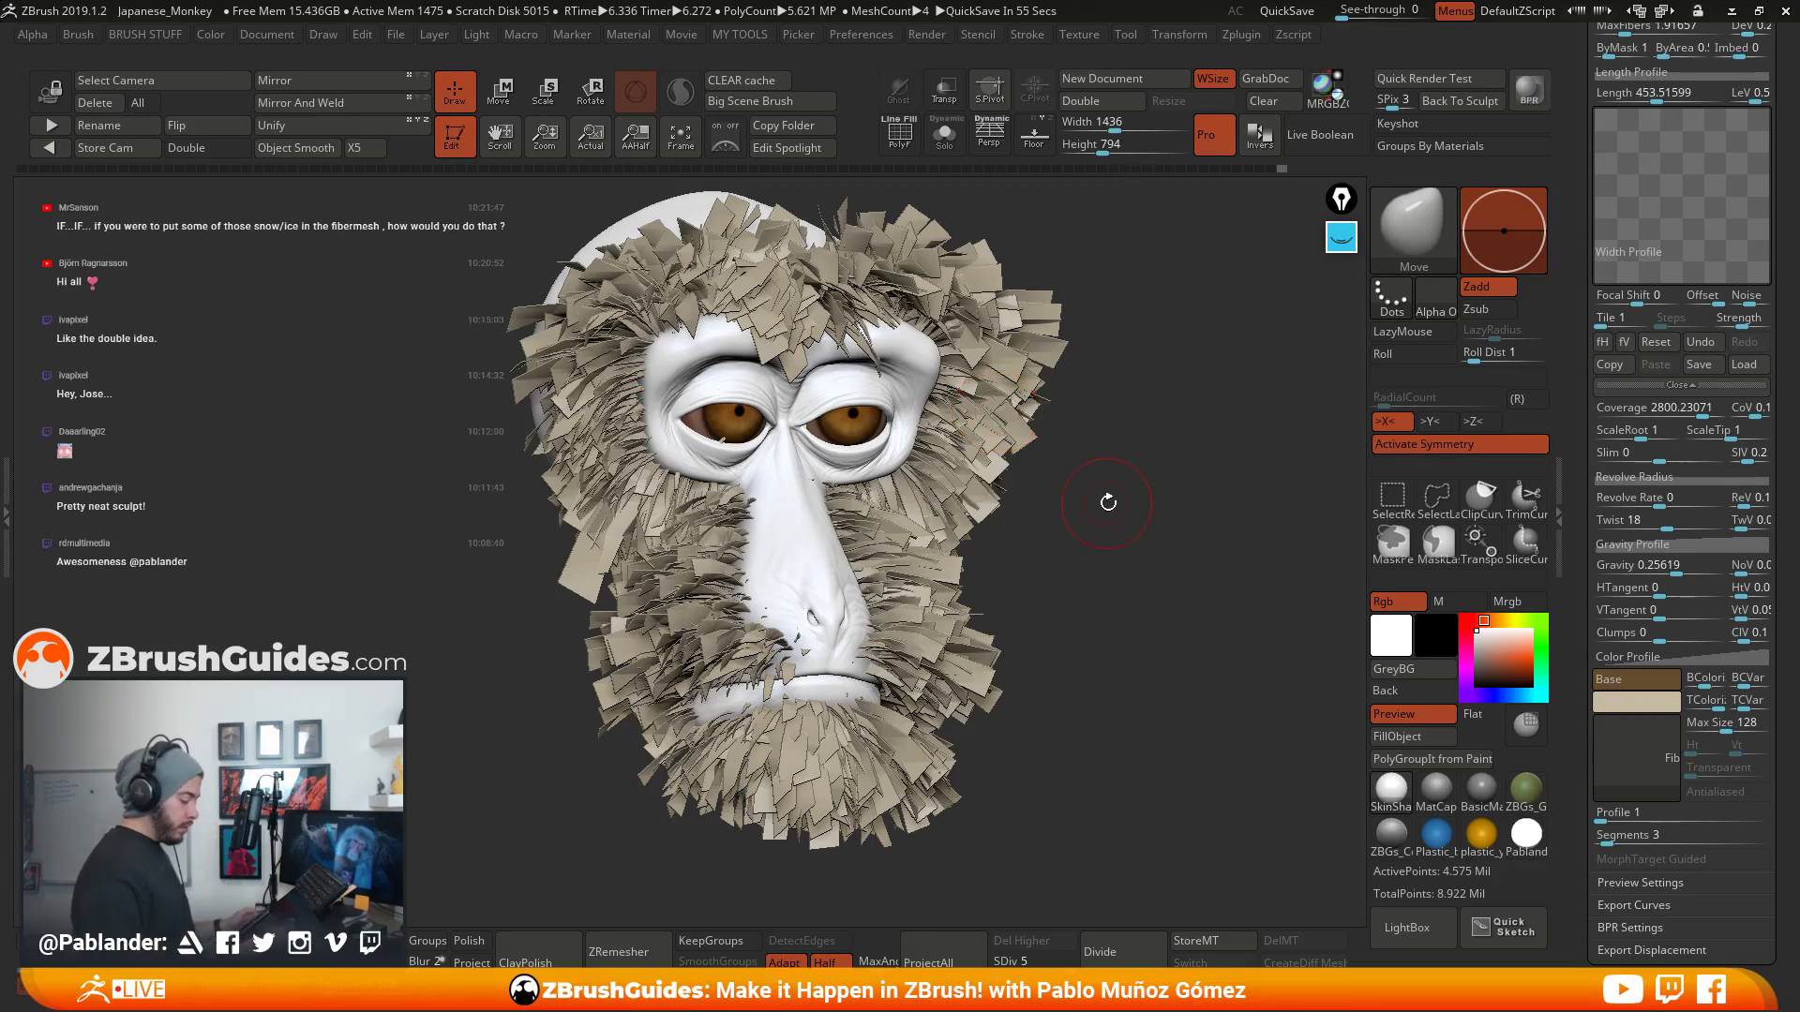
shift+drag(1108, 502, 1125, 483)
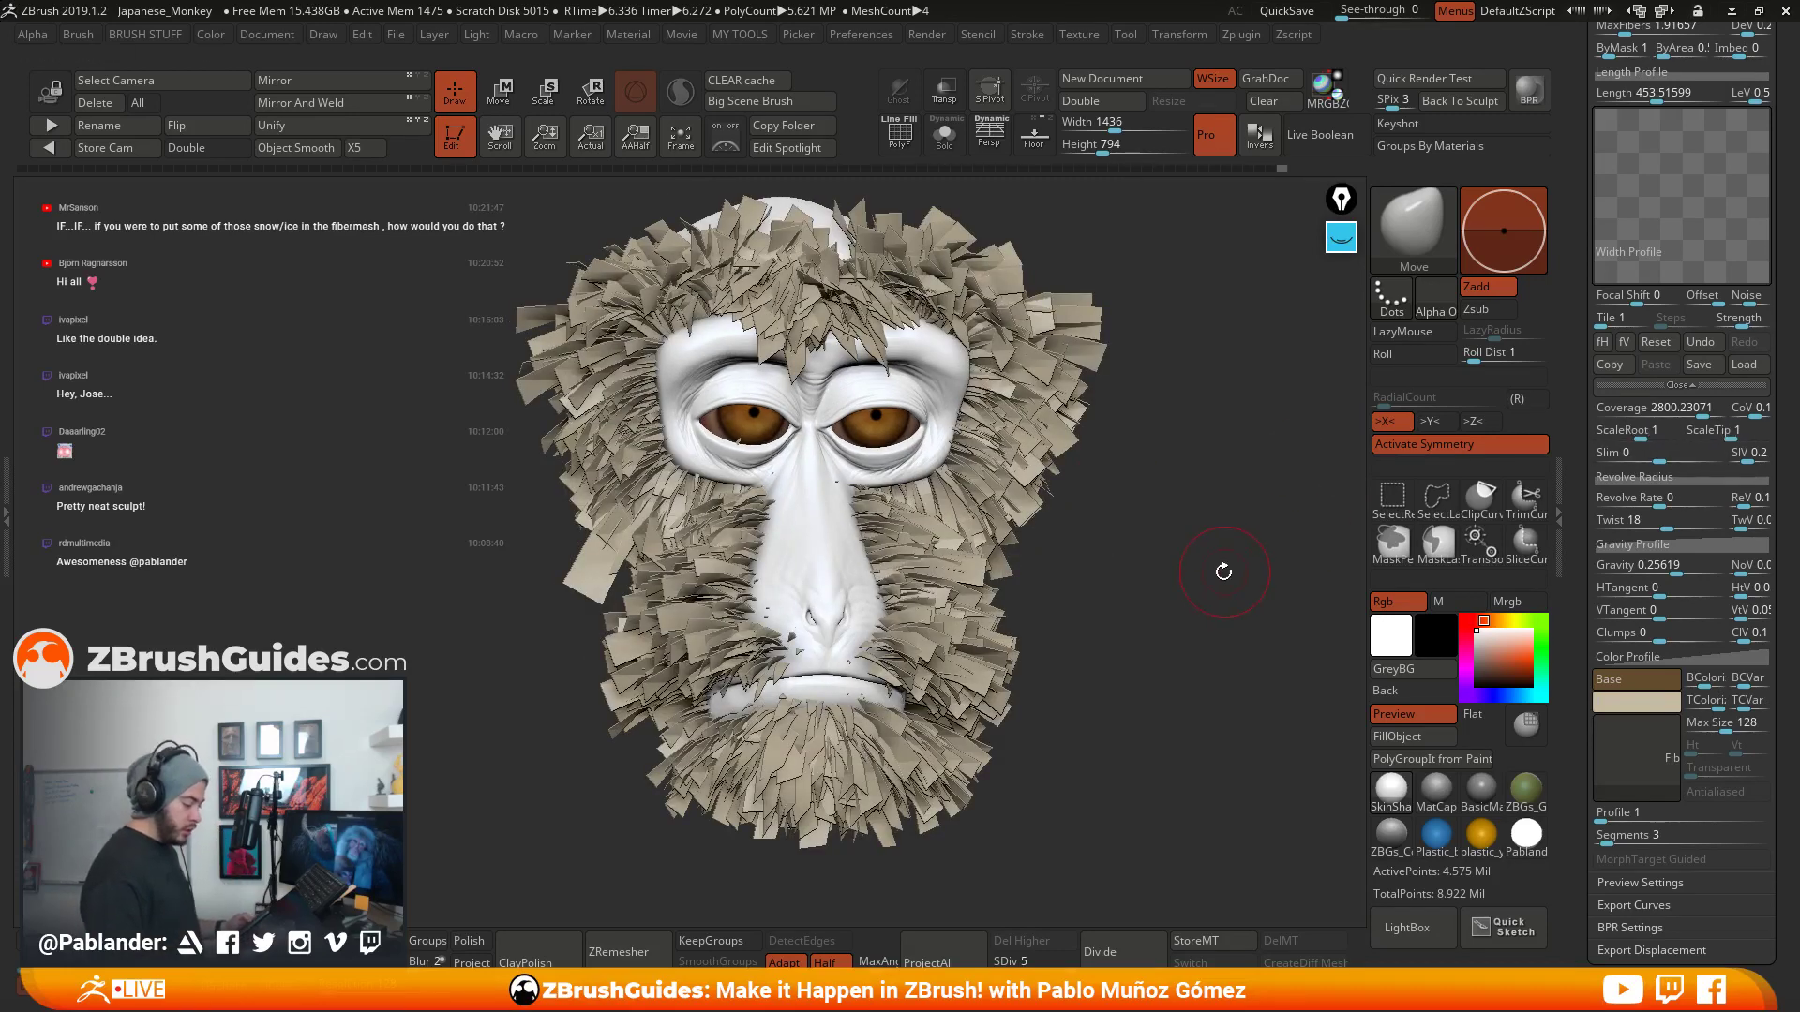
shift+drag(1224, 571, 1124, 567)
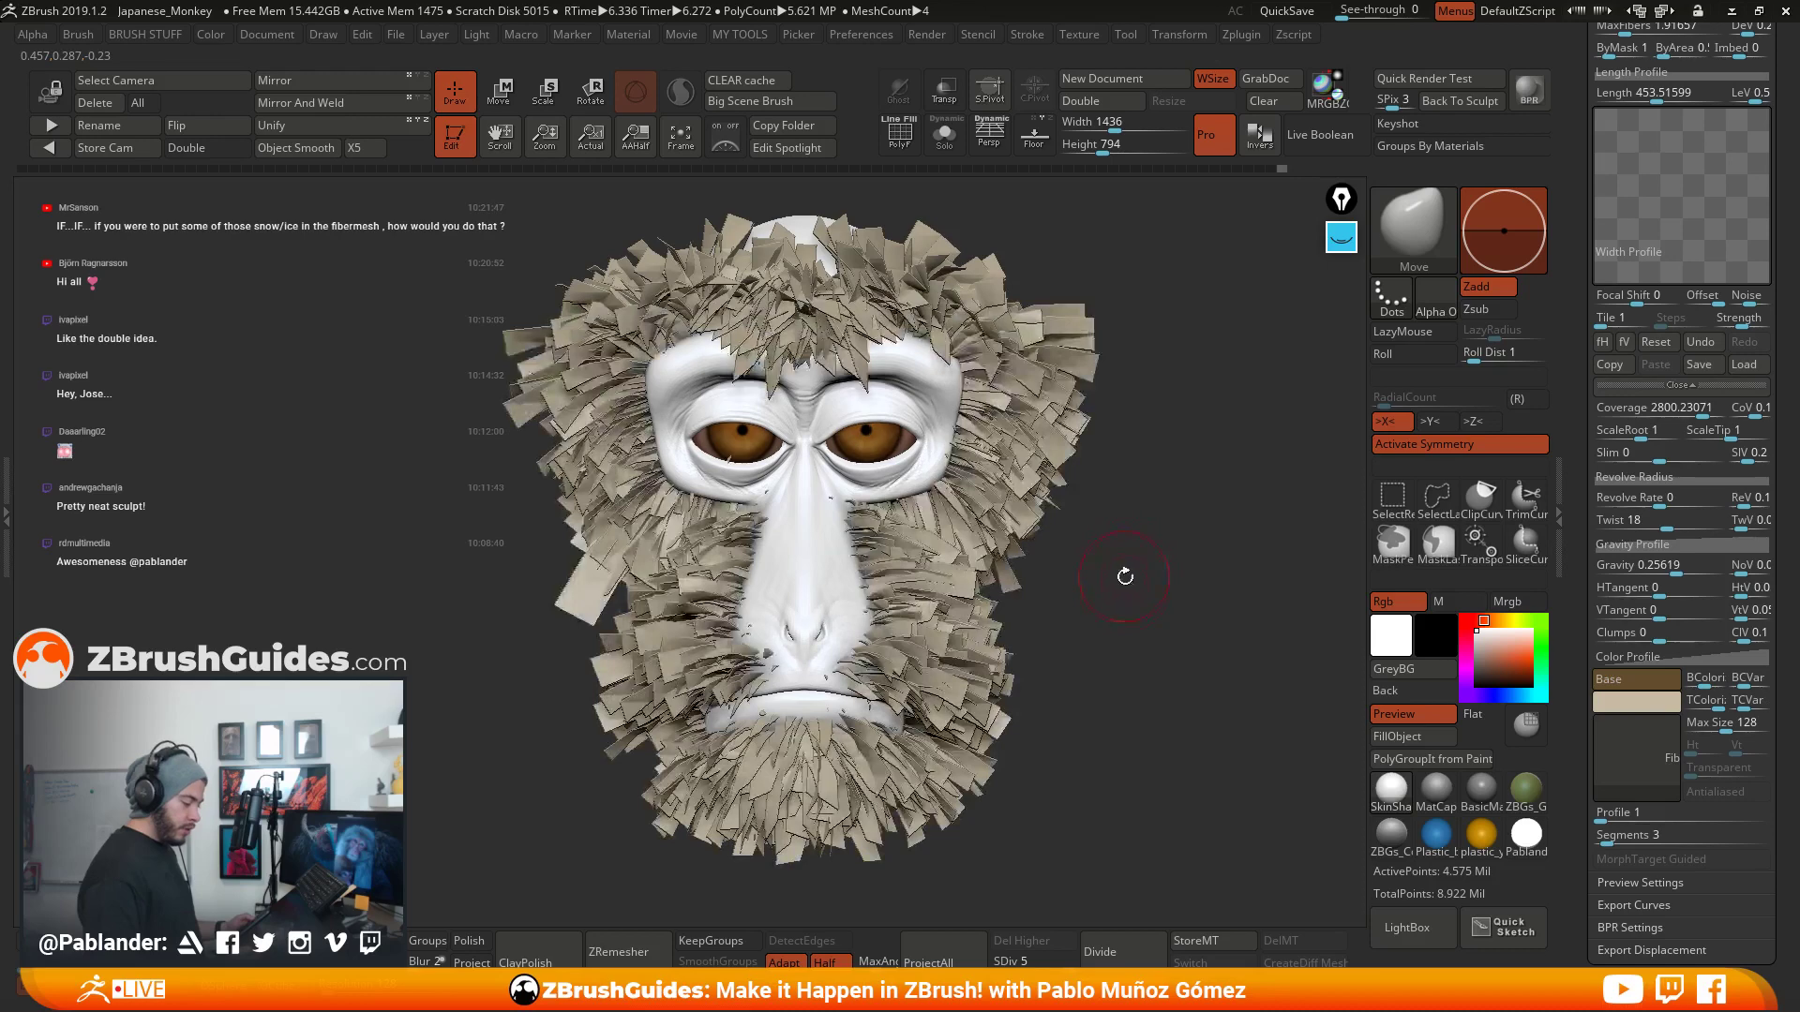
- Set the fiber Twist and Gravity both to 0
drag(1584, 521, 1583, 395)
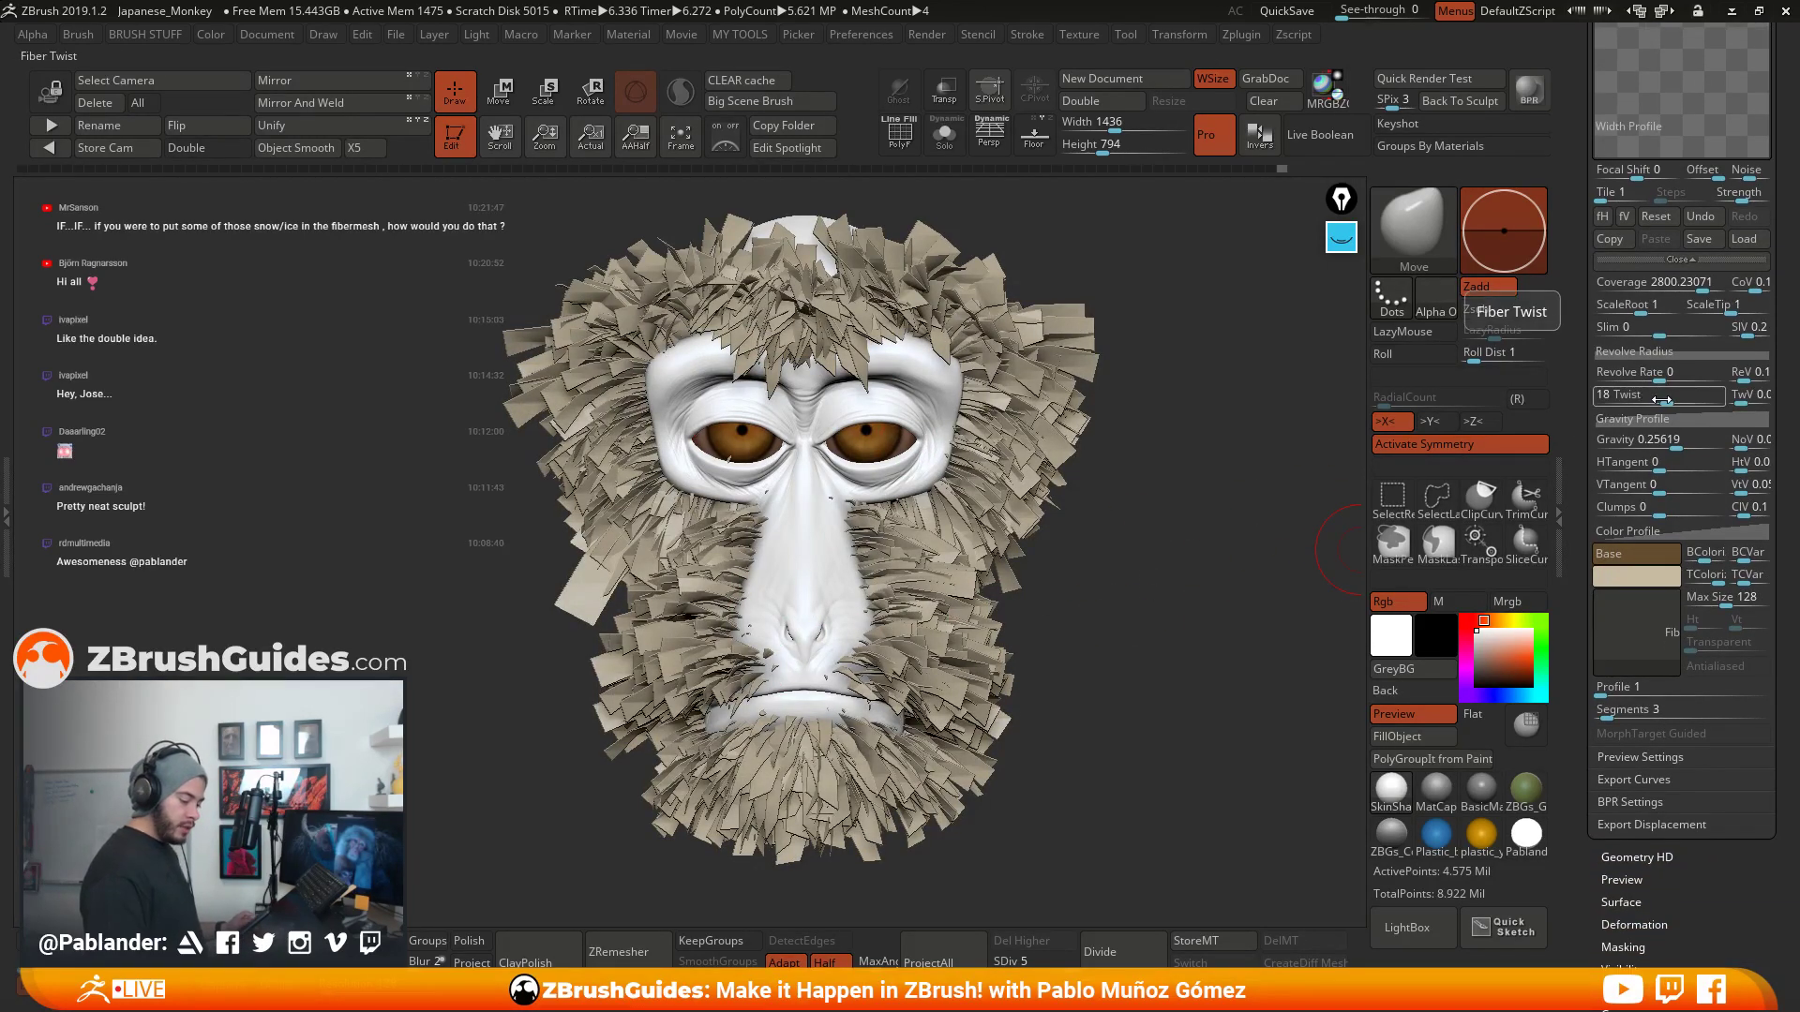
text(0)
key(Return)
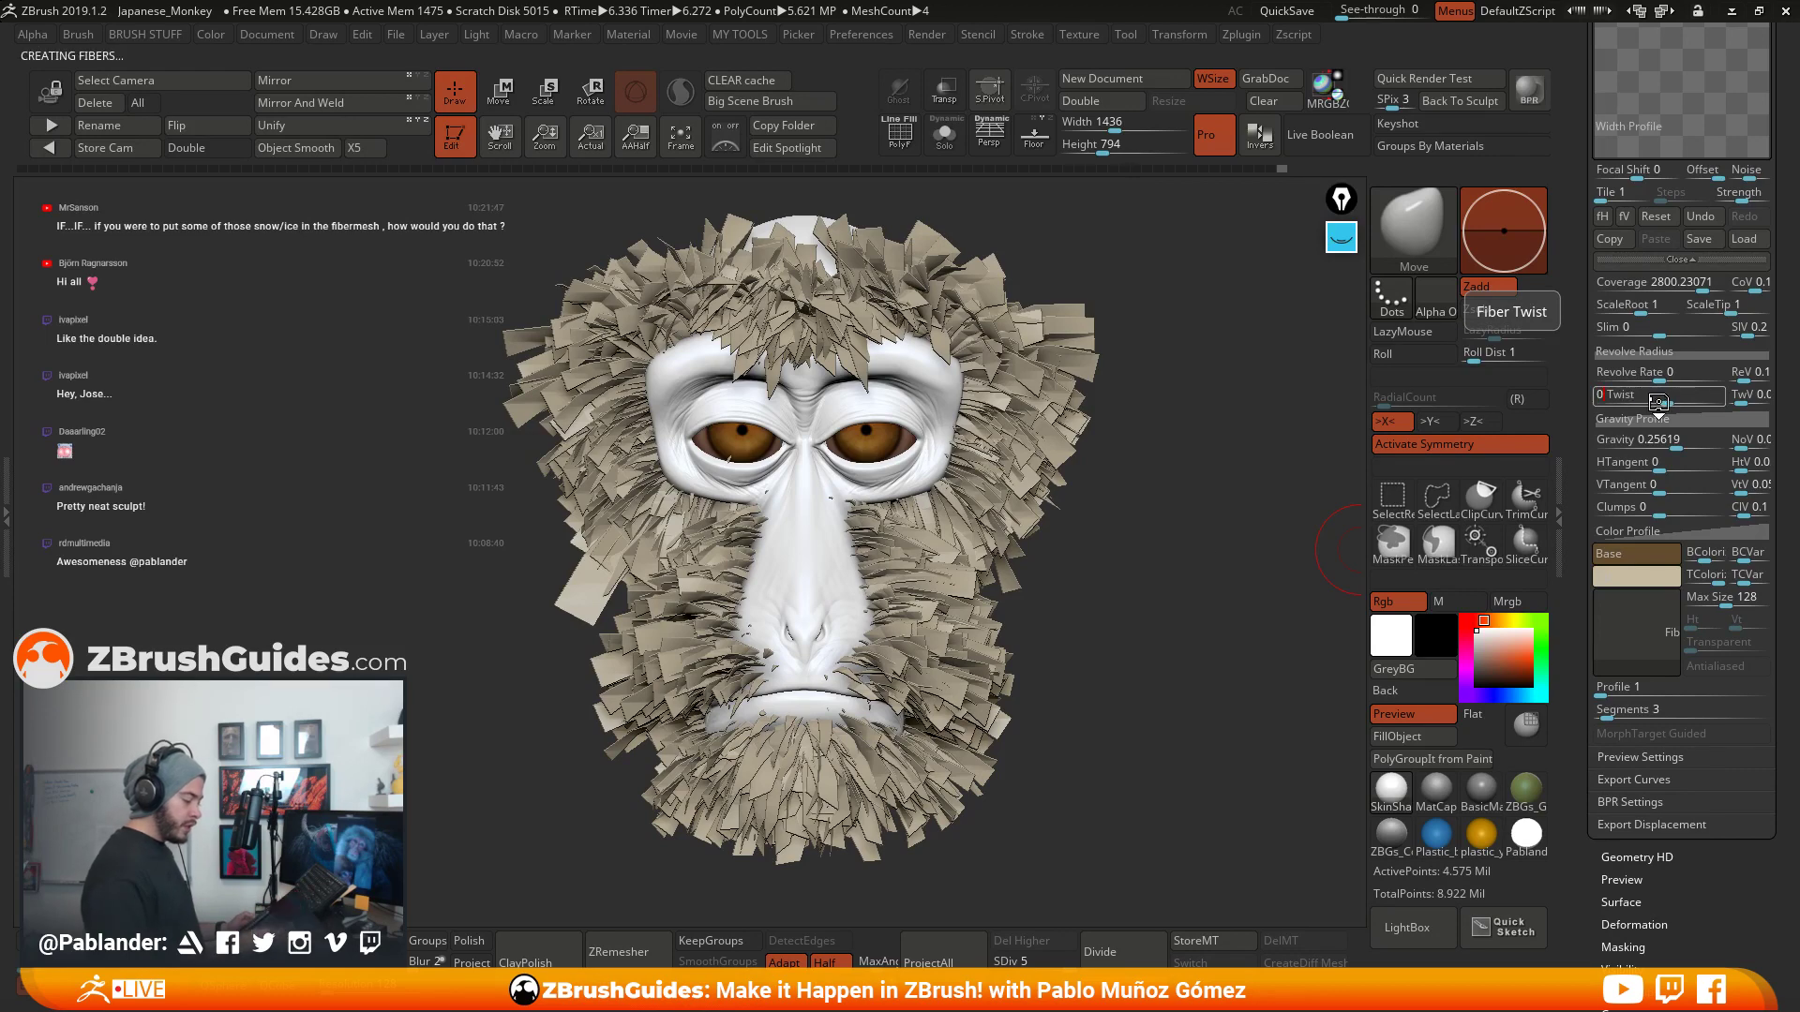
click(1667, 390)
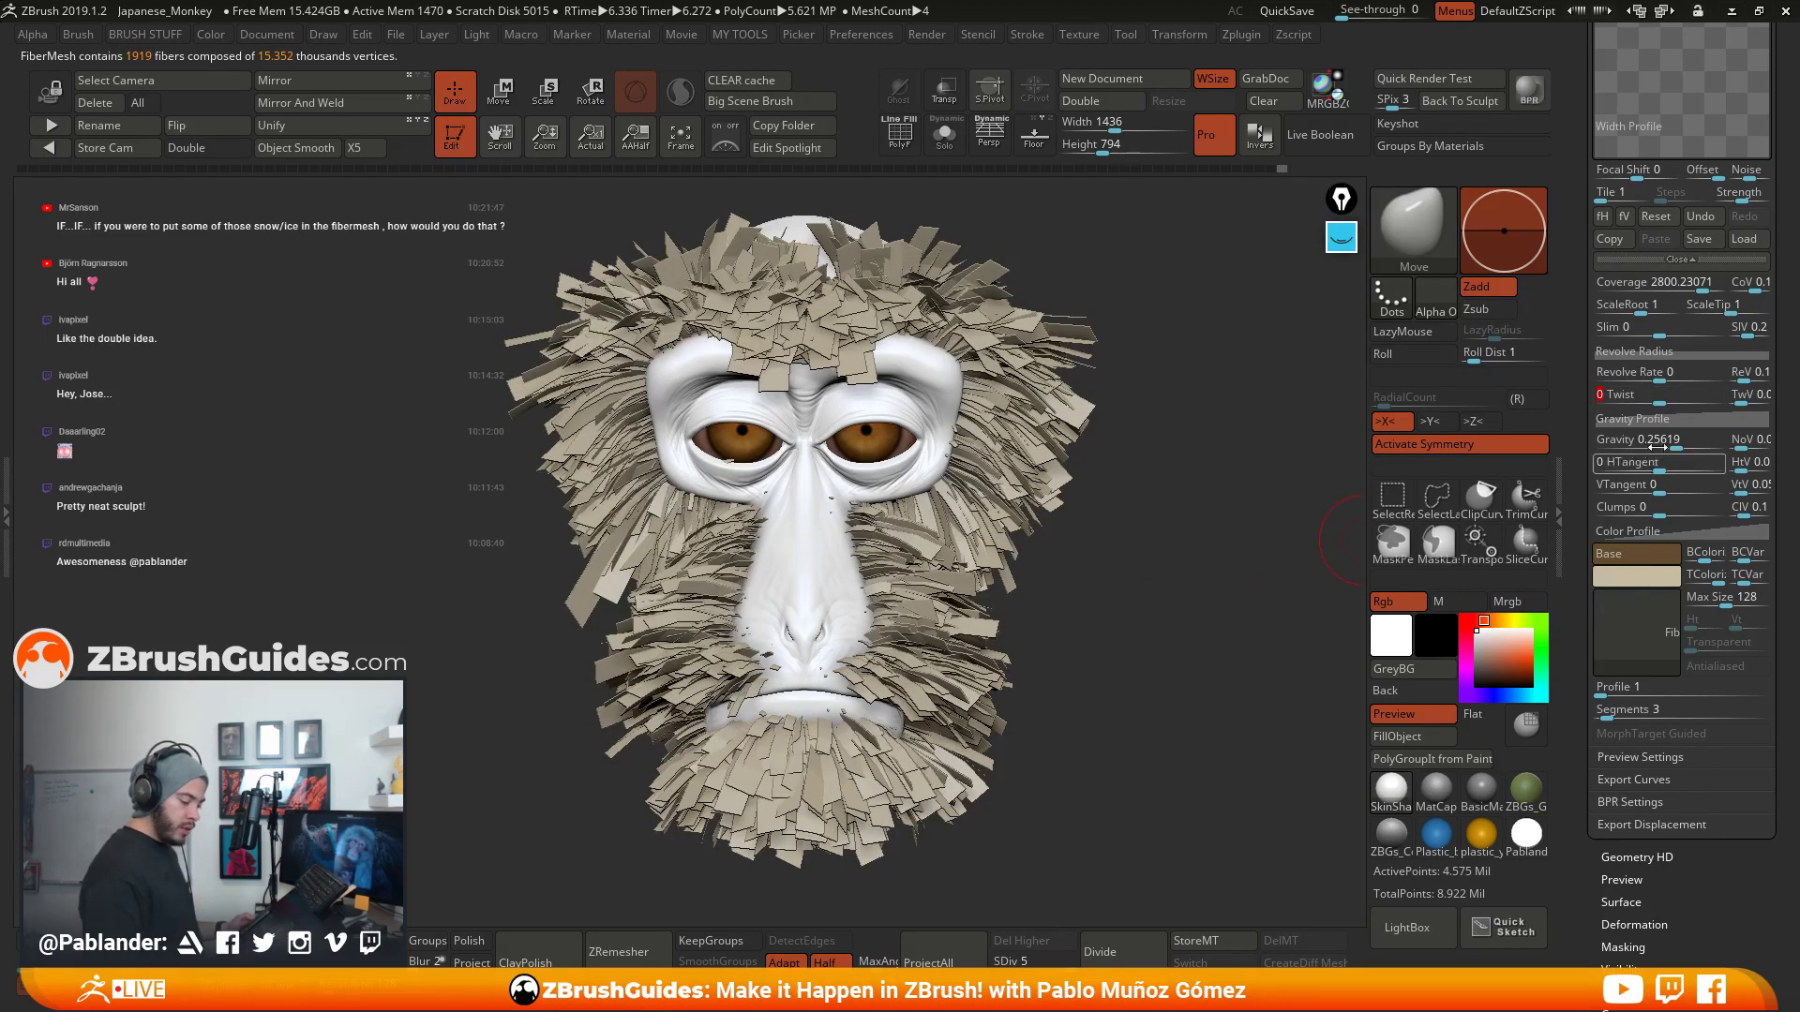
drag(1664, 441, 1655, 446)
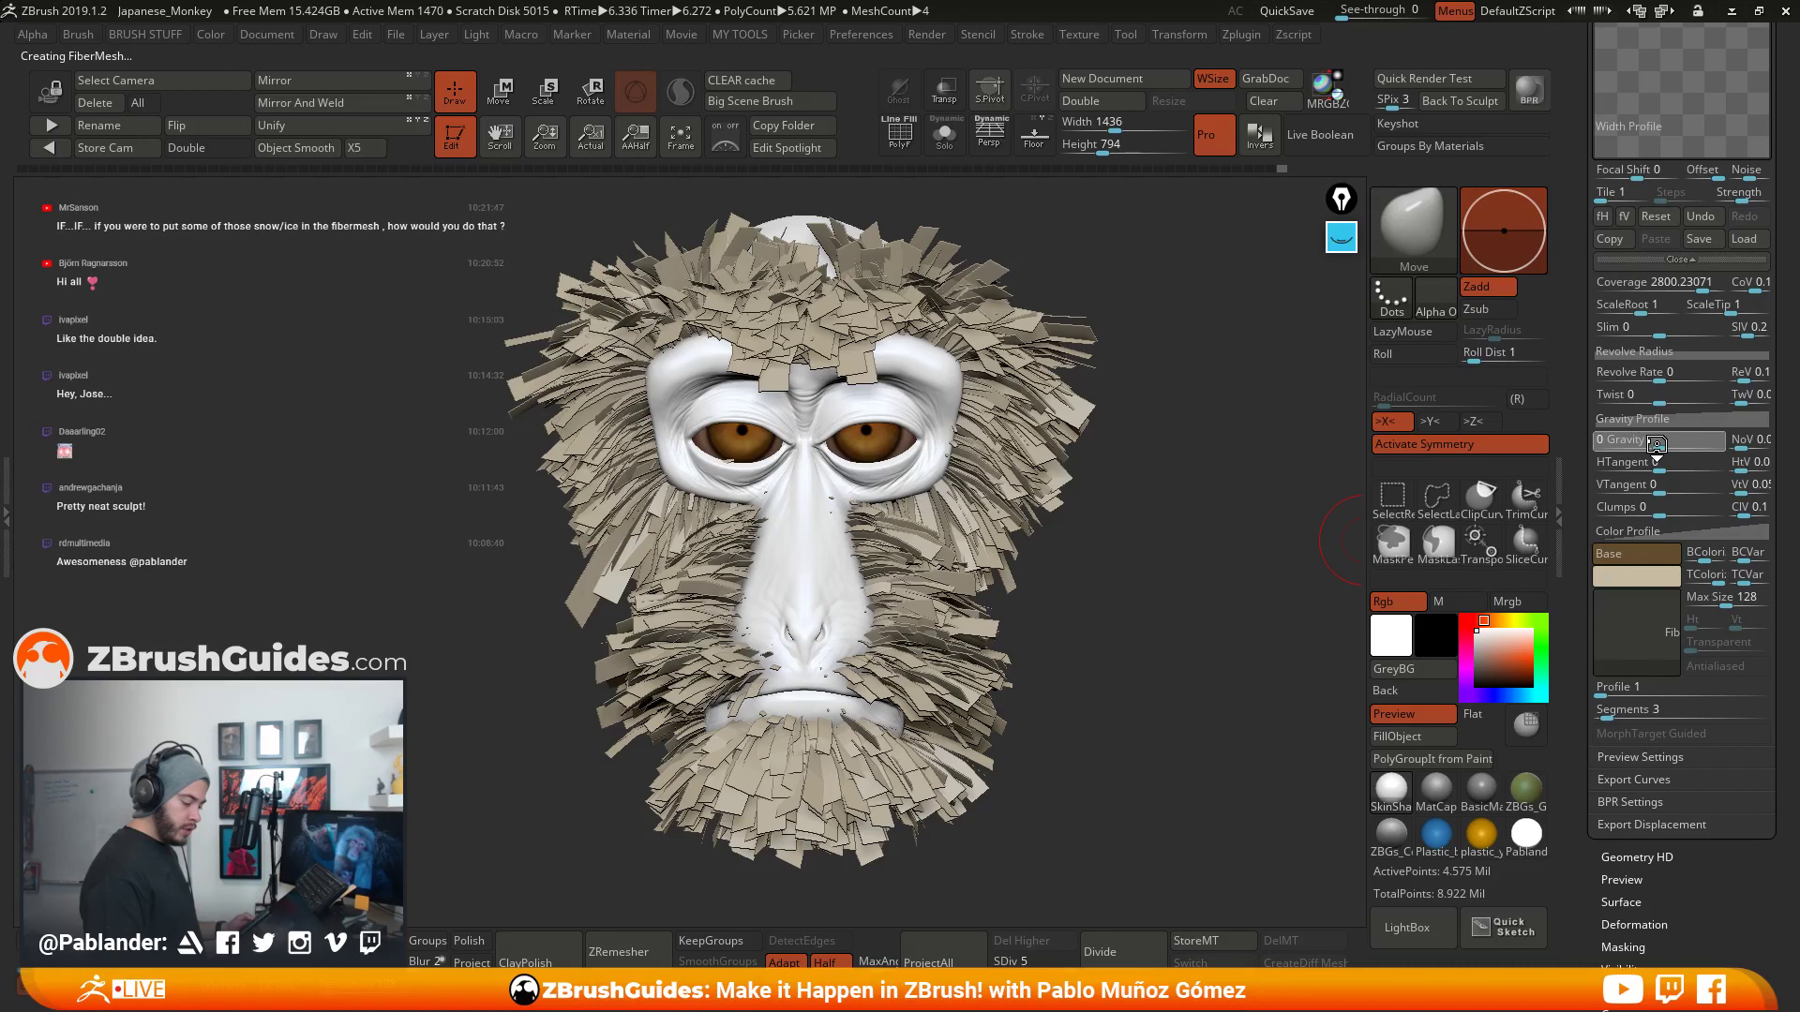
key(Return)
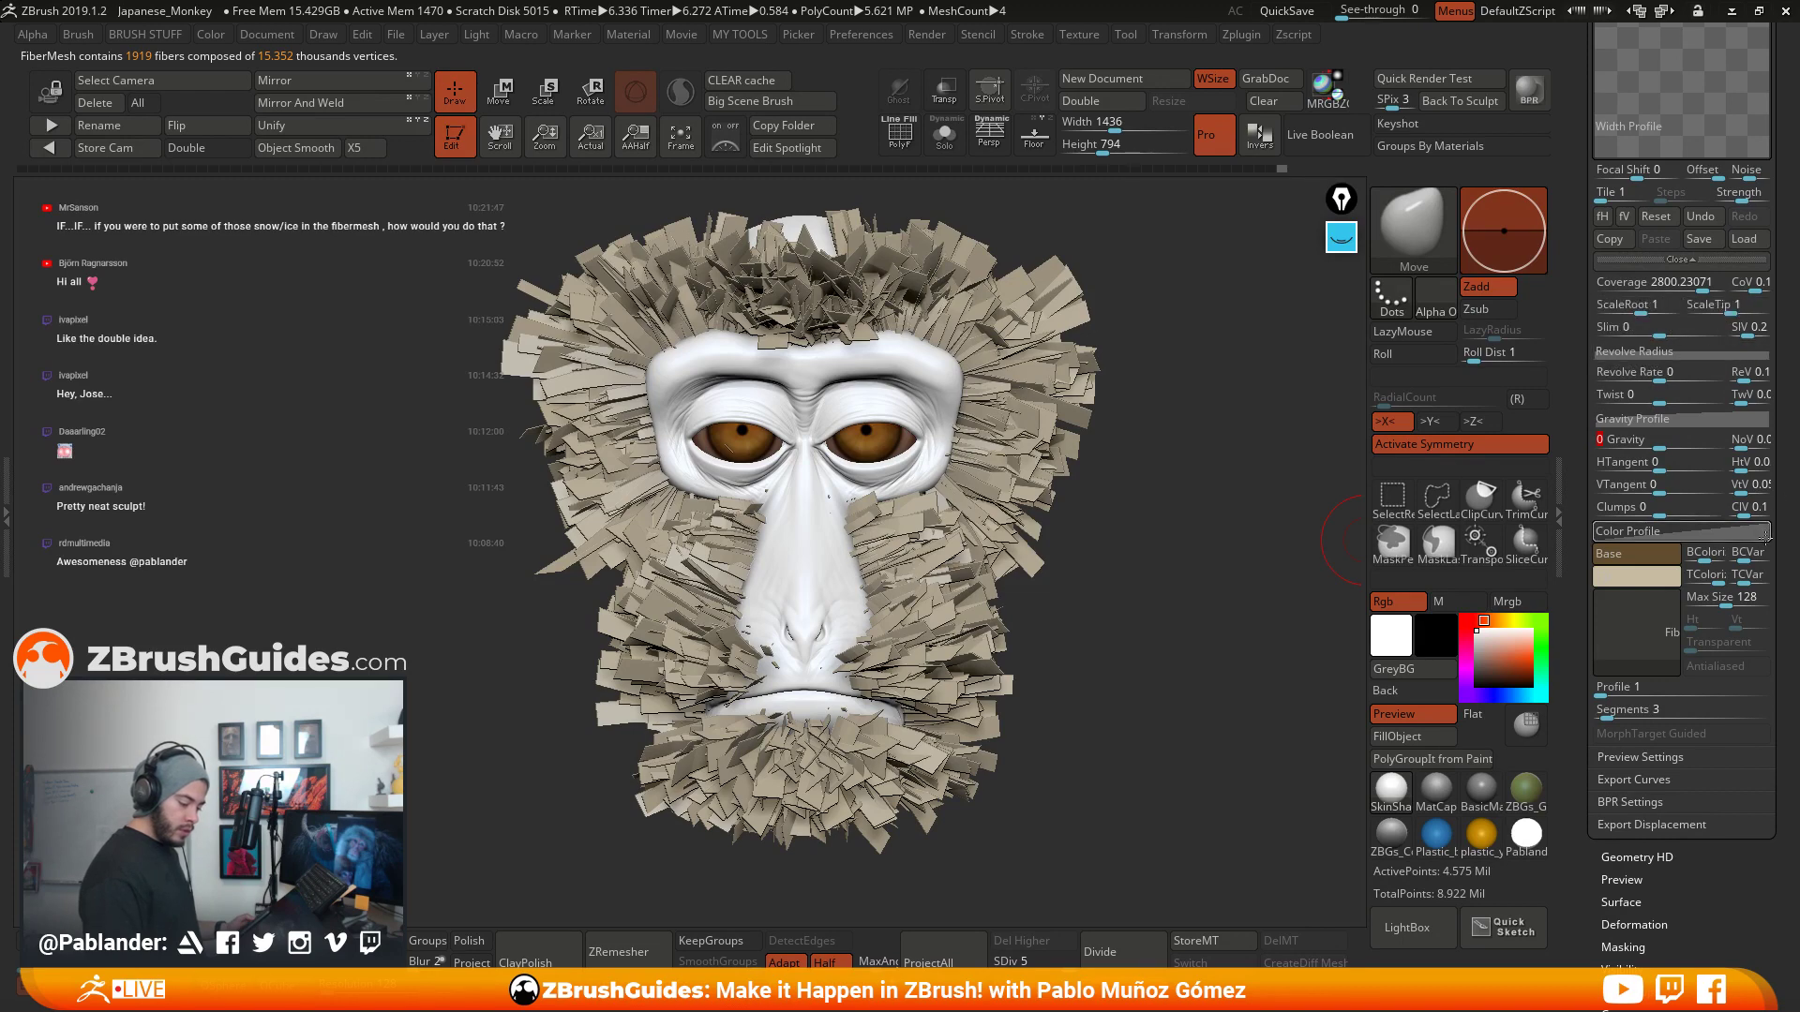
- Shorten the fiber Length to about 267 and render the head with BPR
drag(1781, 317, 1776, 515)
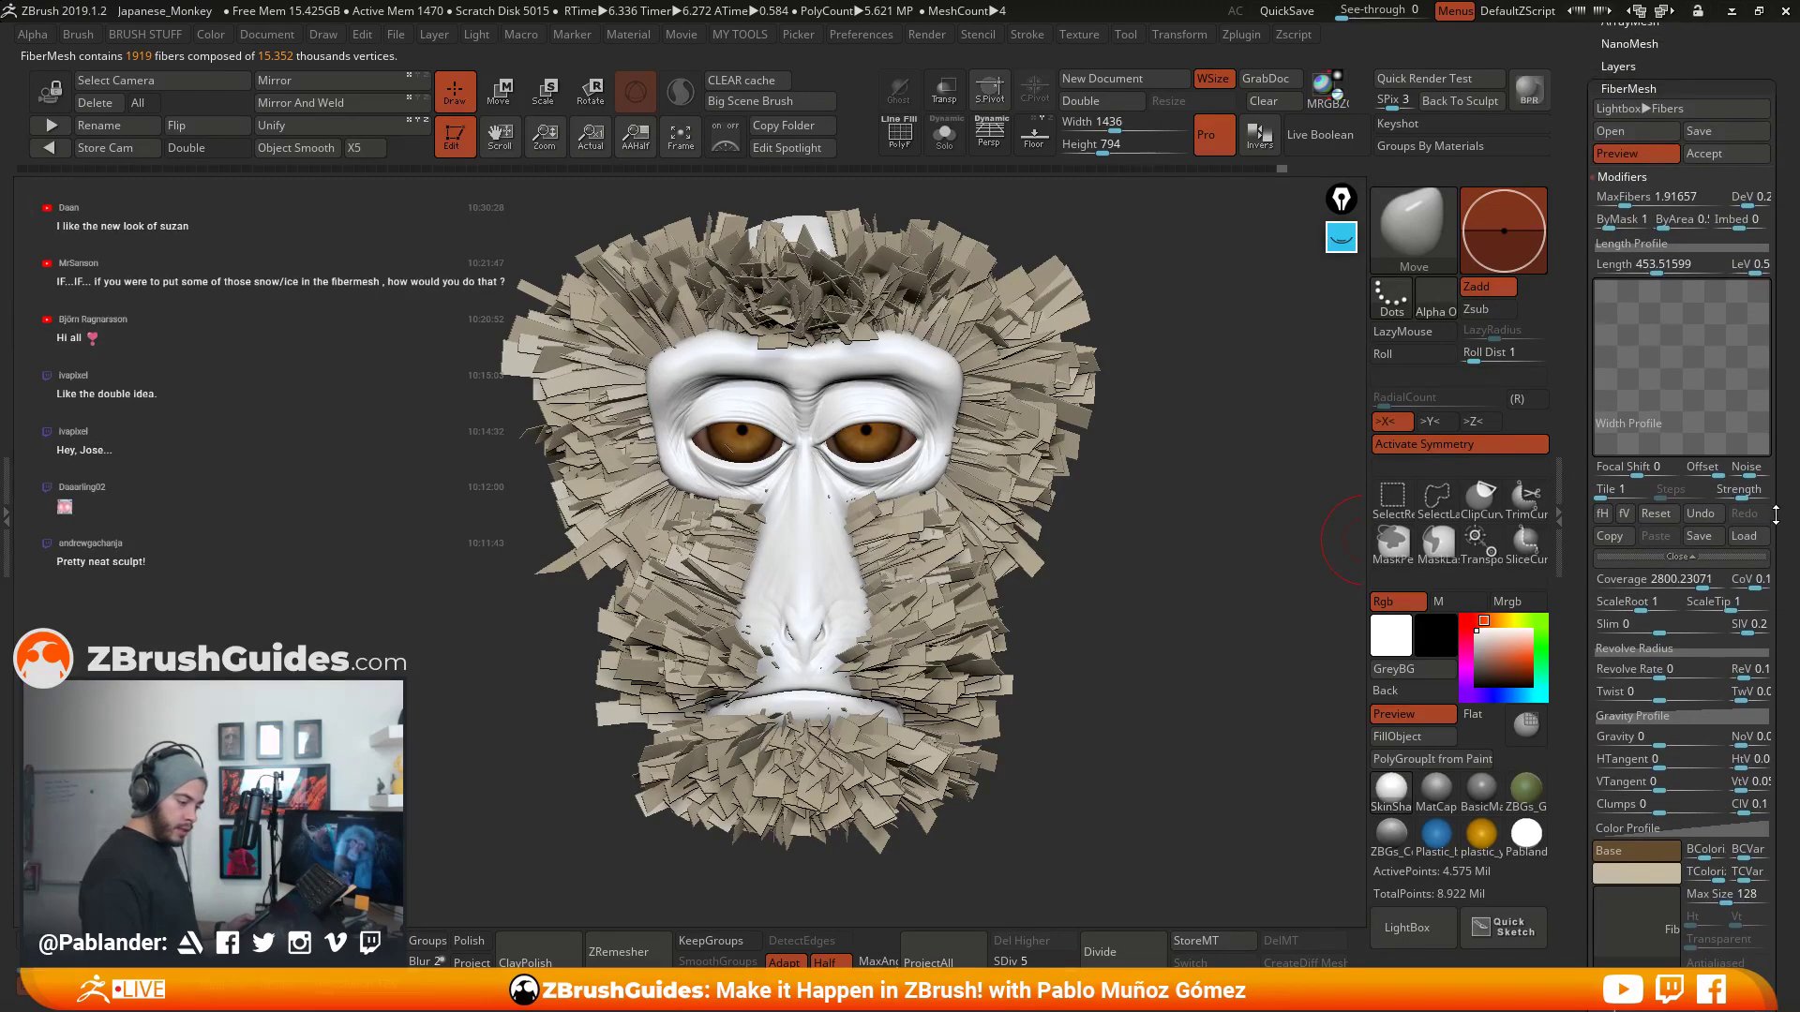
click(1652, 266)
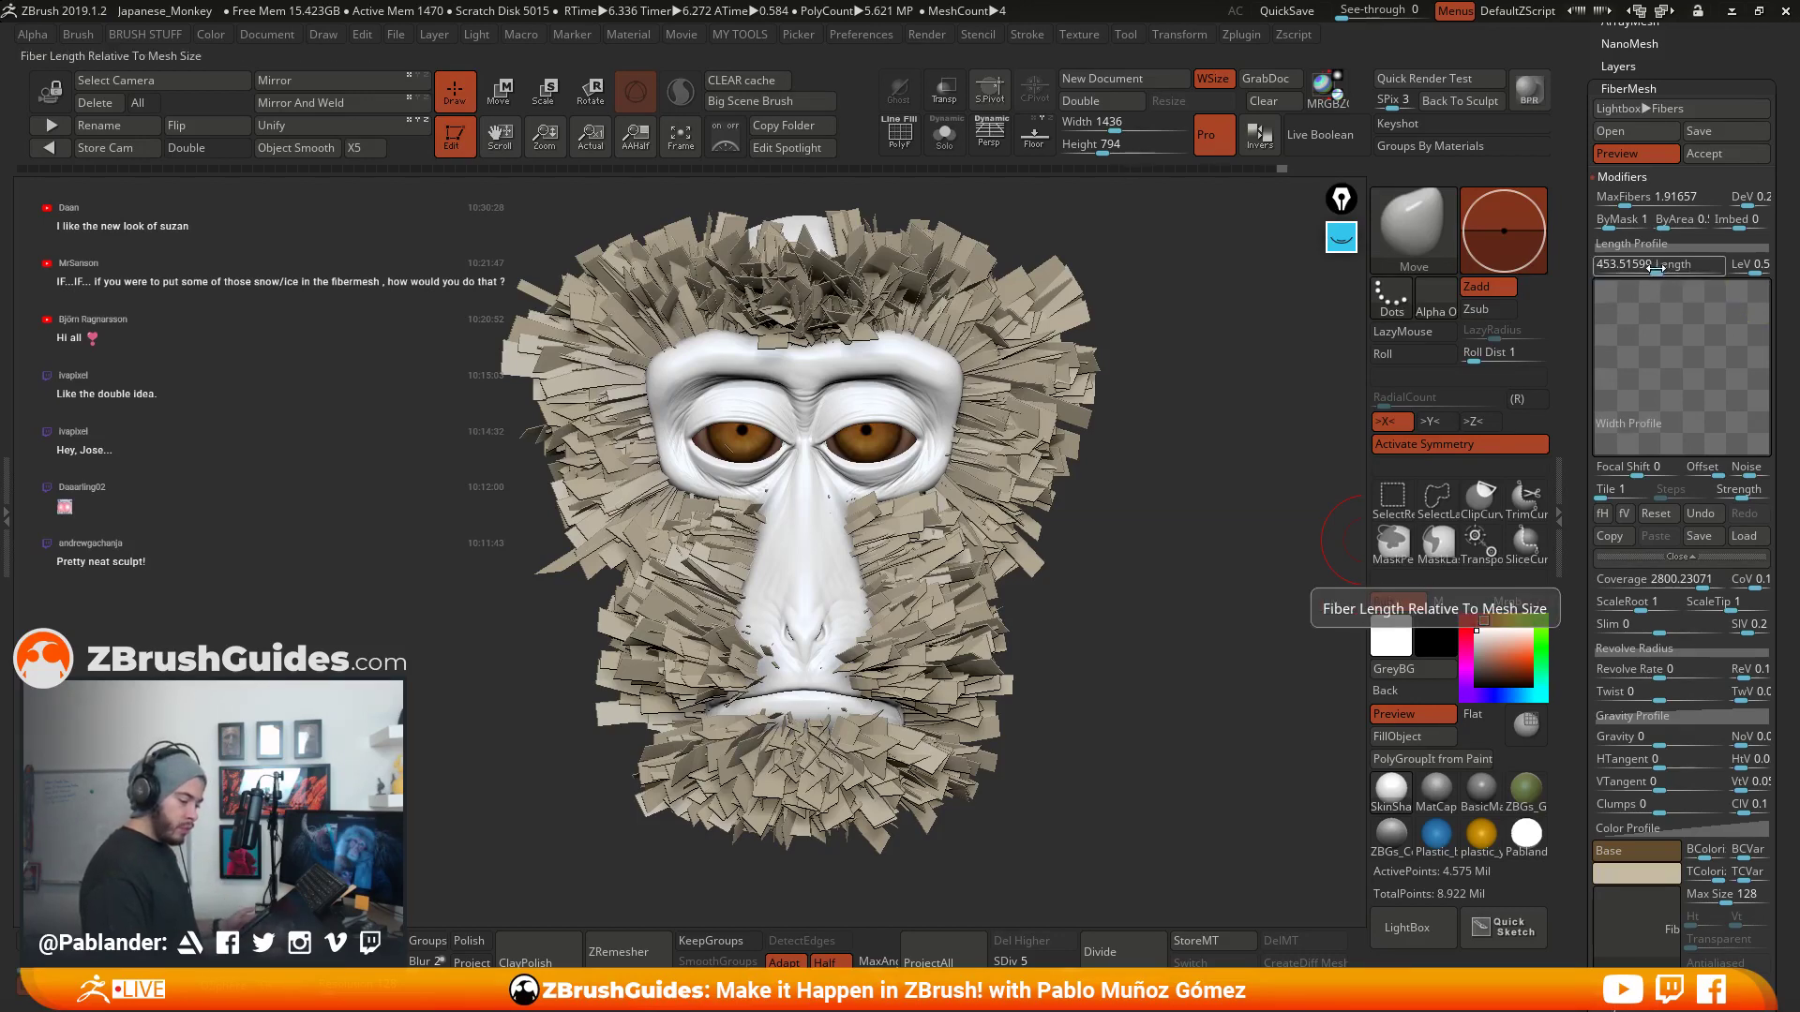
click(1650, 270)
click(1648, 270)
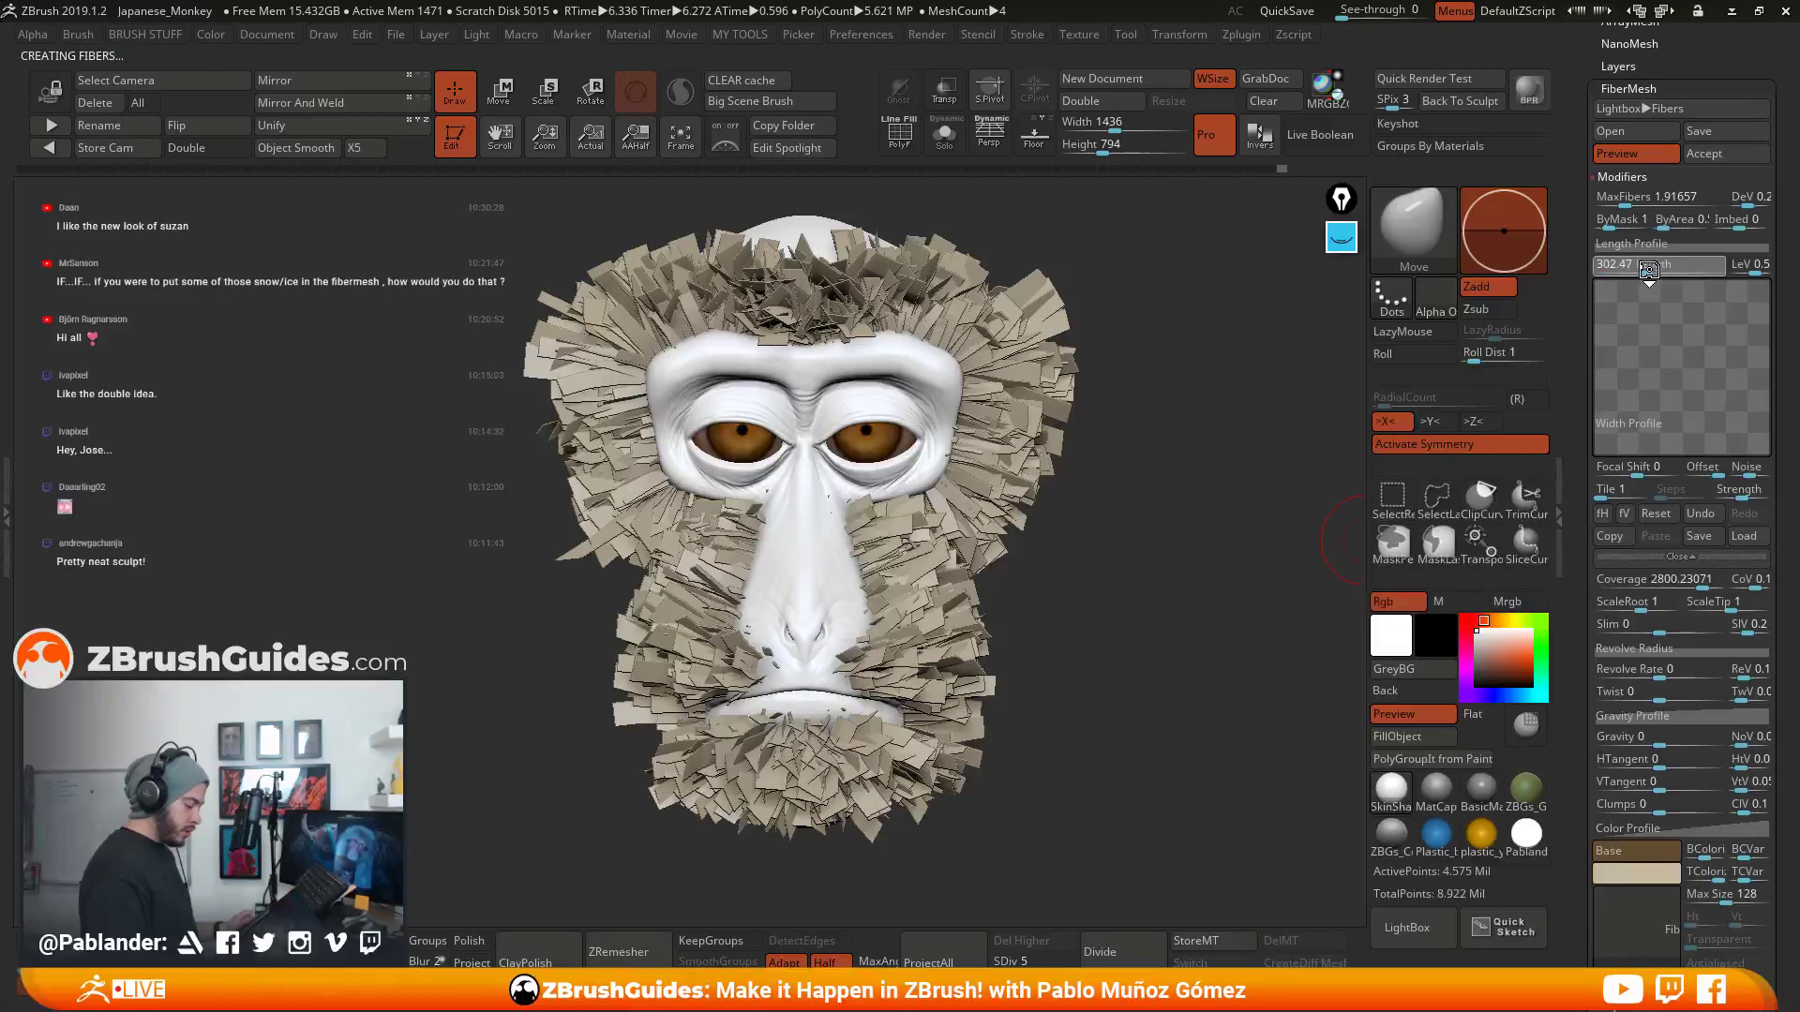
click(1645, 271)
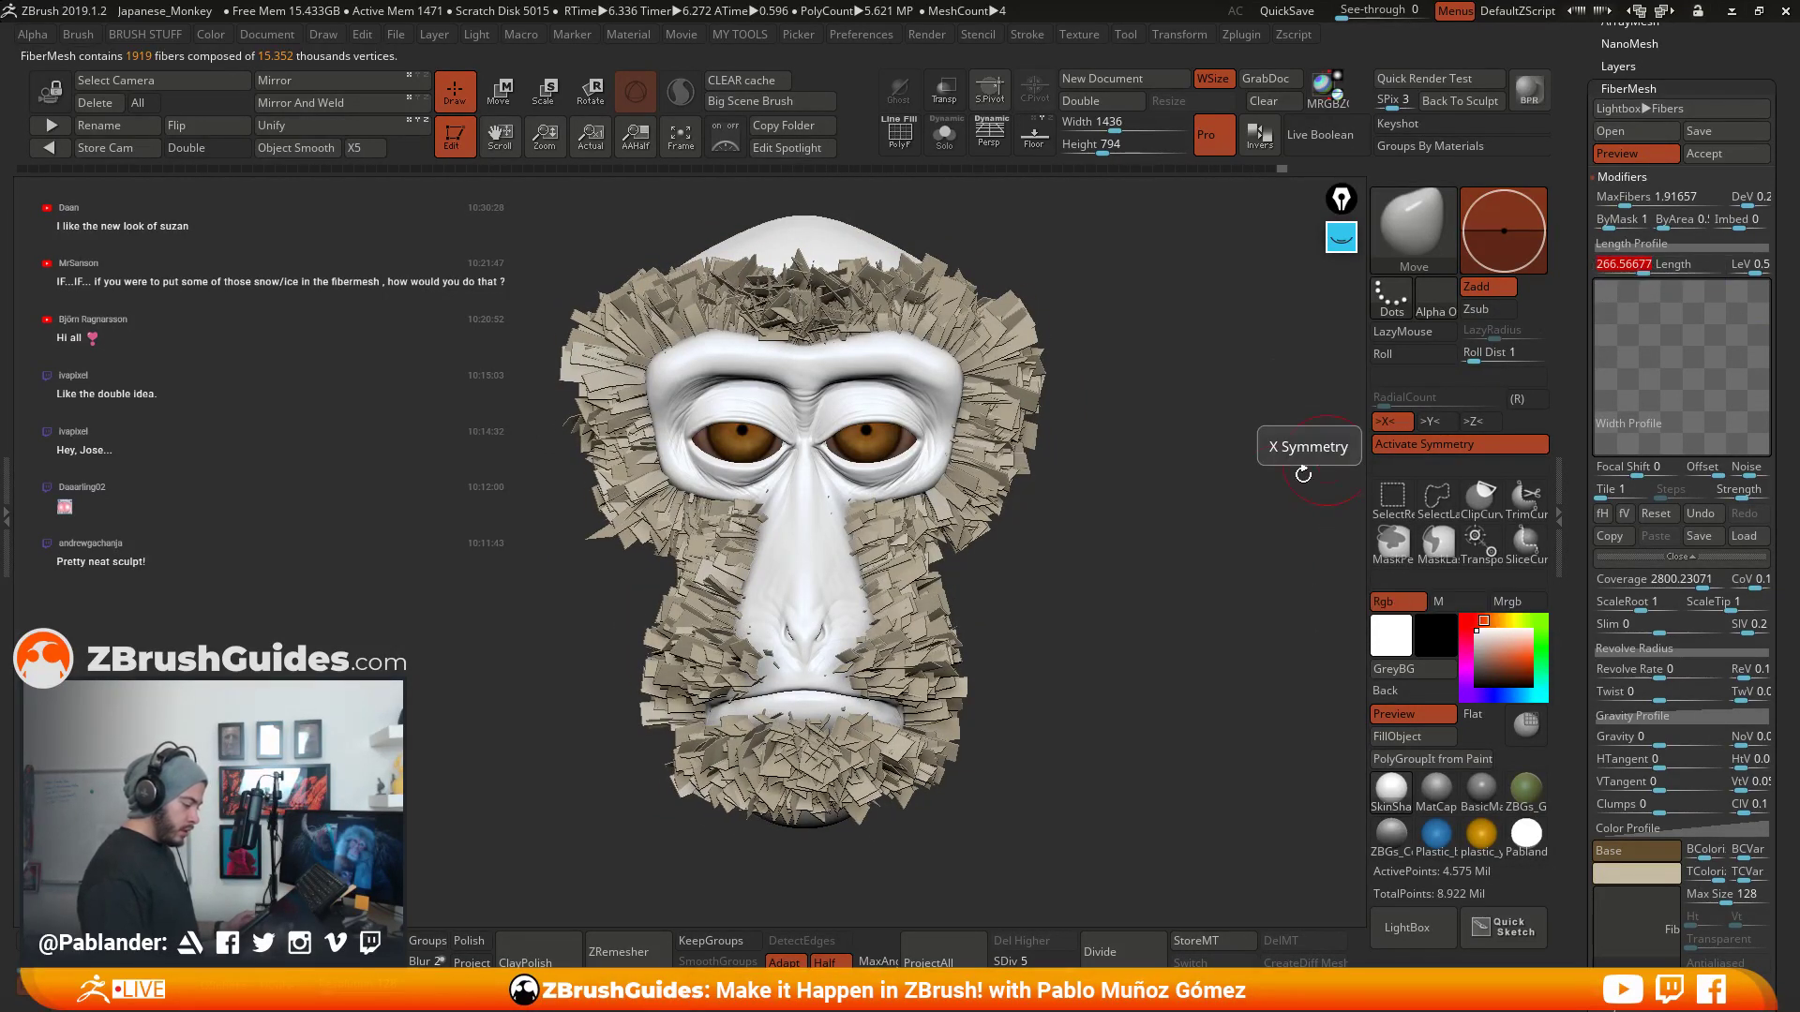
mouse_move(1303, 459)
mouse_down()
mouse_move(1119, 581)
mouse_move(1159, 576)
mouse_move(1122, 585)
mouse_move(1151, 583)
mouse_move(1153, 600)
mouse_up()
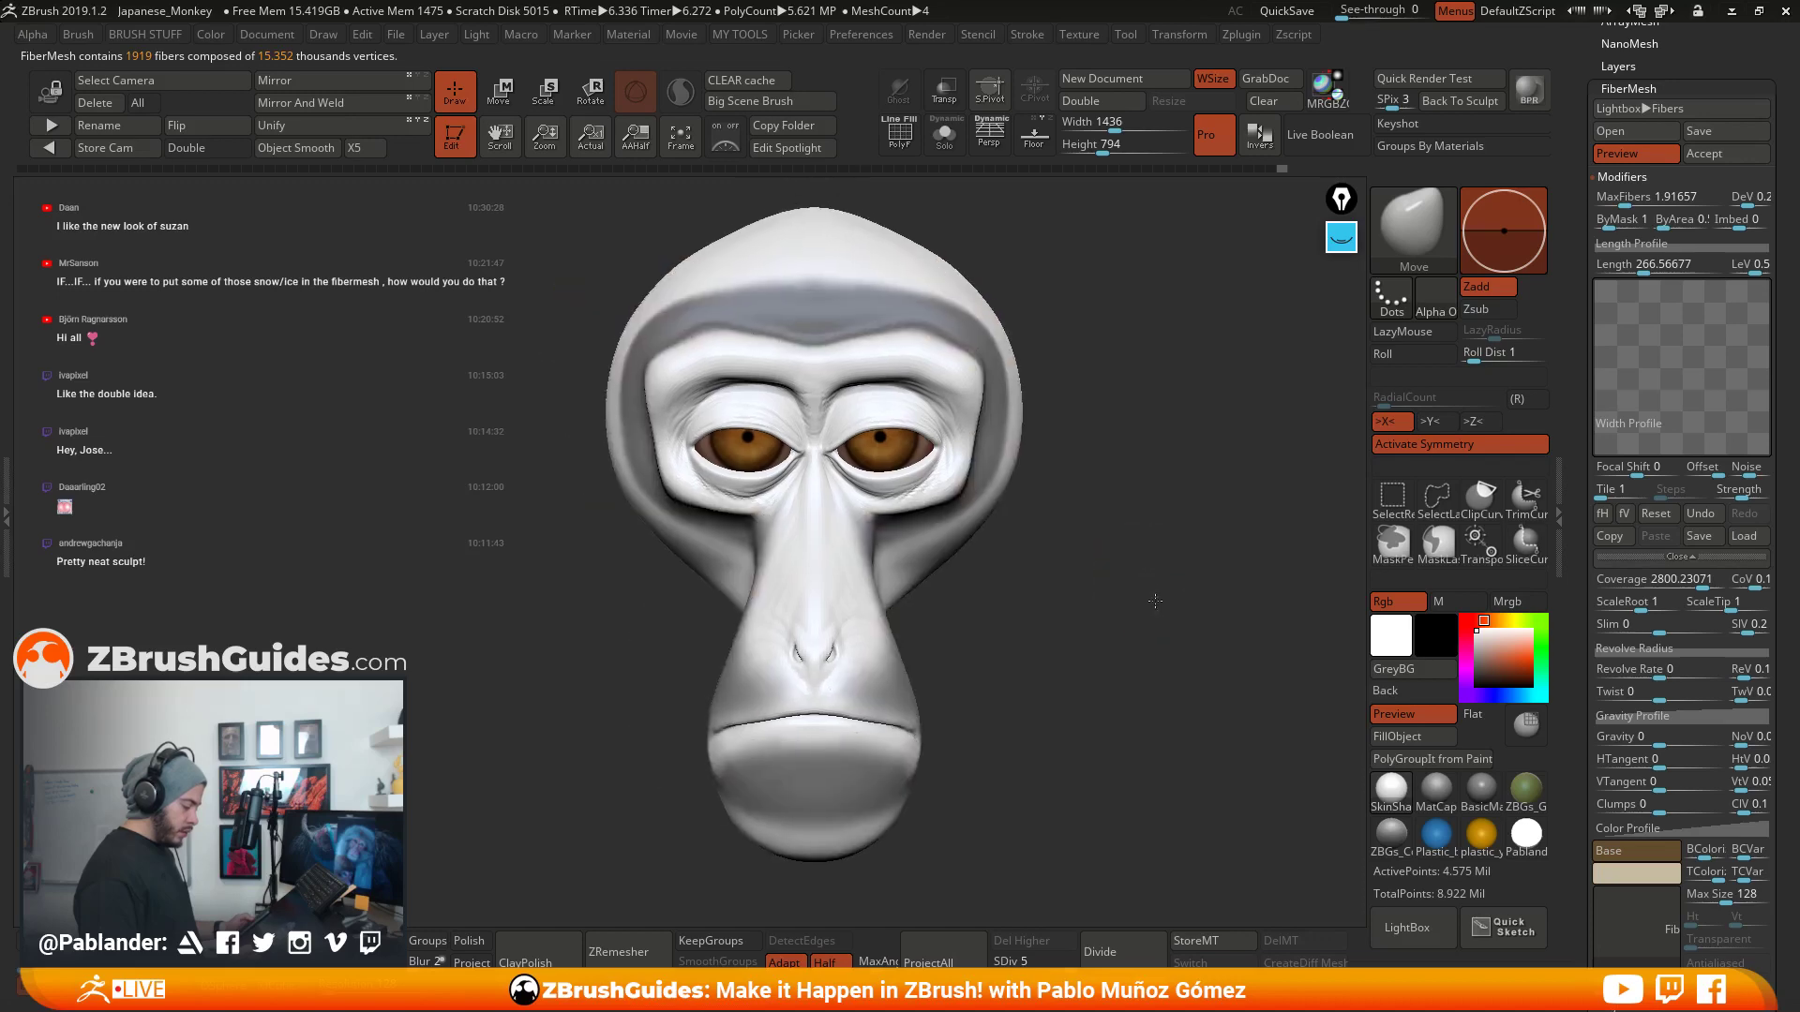
click(1520, 83)
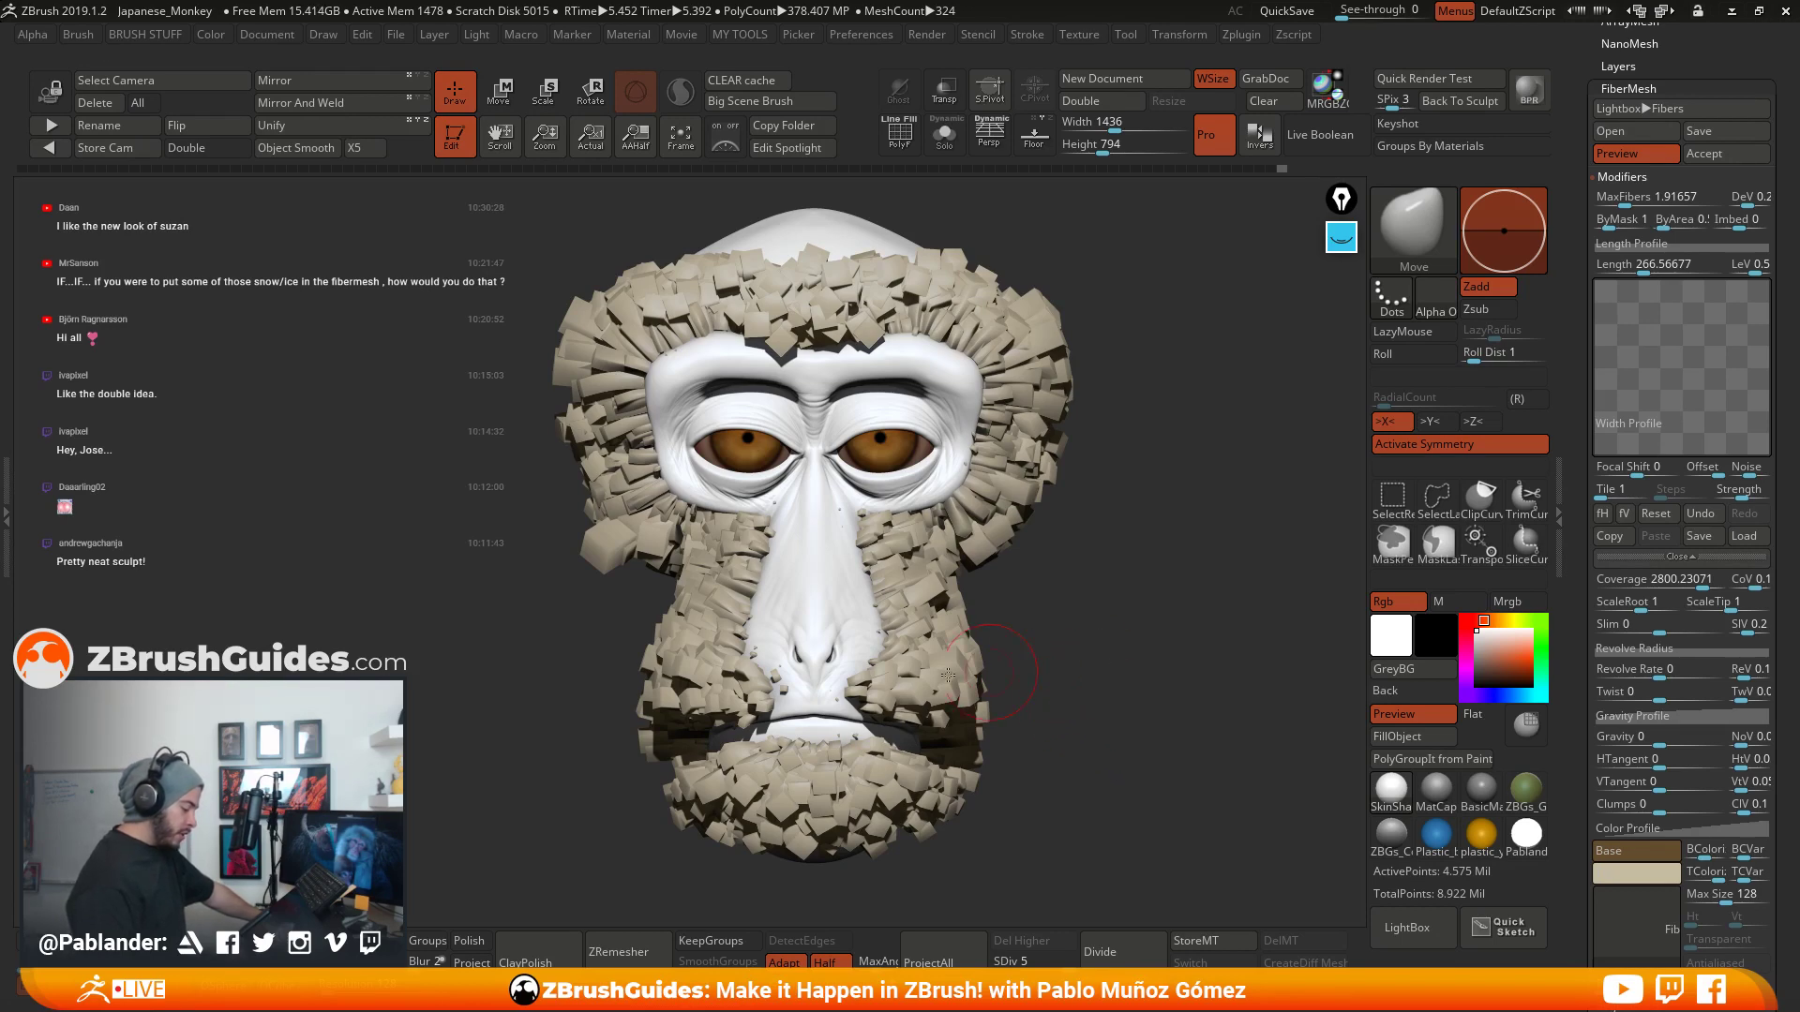
- Clear the old screen annotations, outline one cube-shaped fiber beside the cheek in blue, and hide the annotation overlay
click(1342, 237)
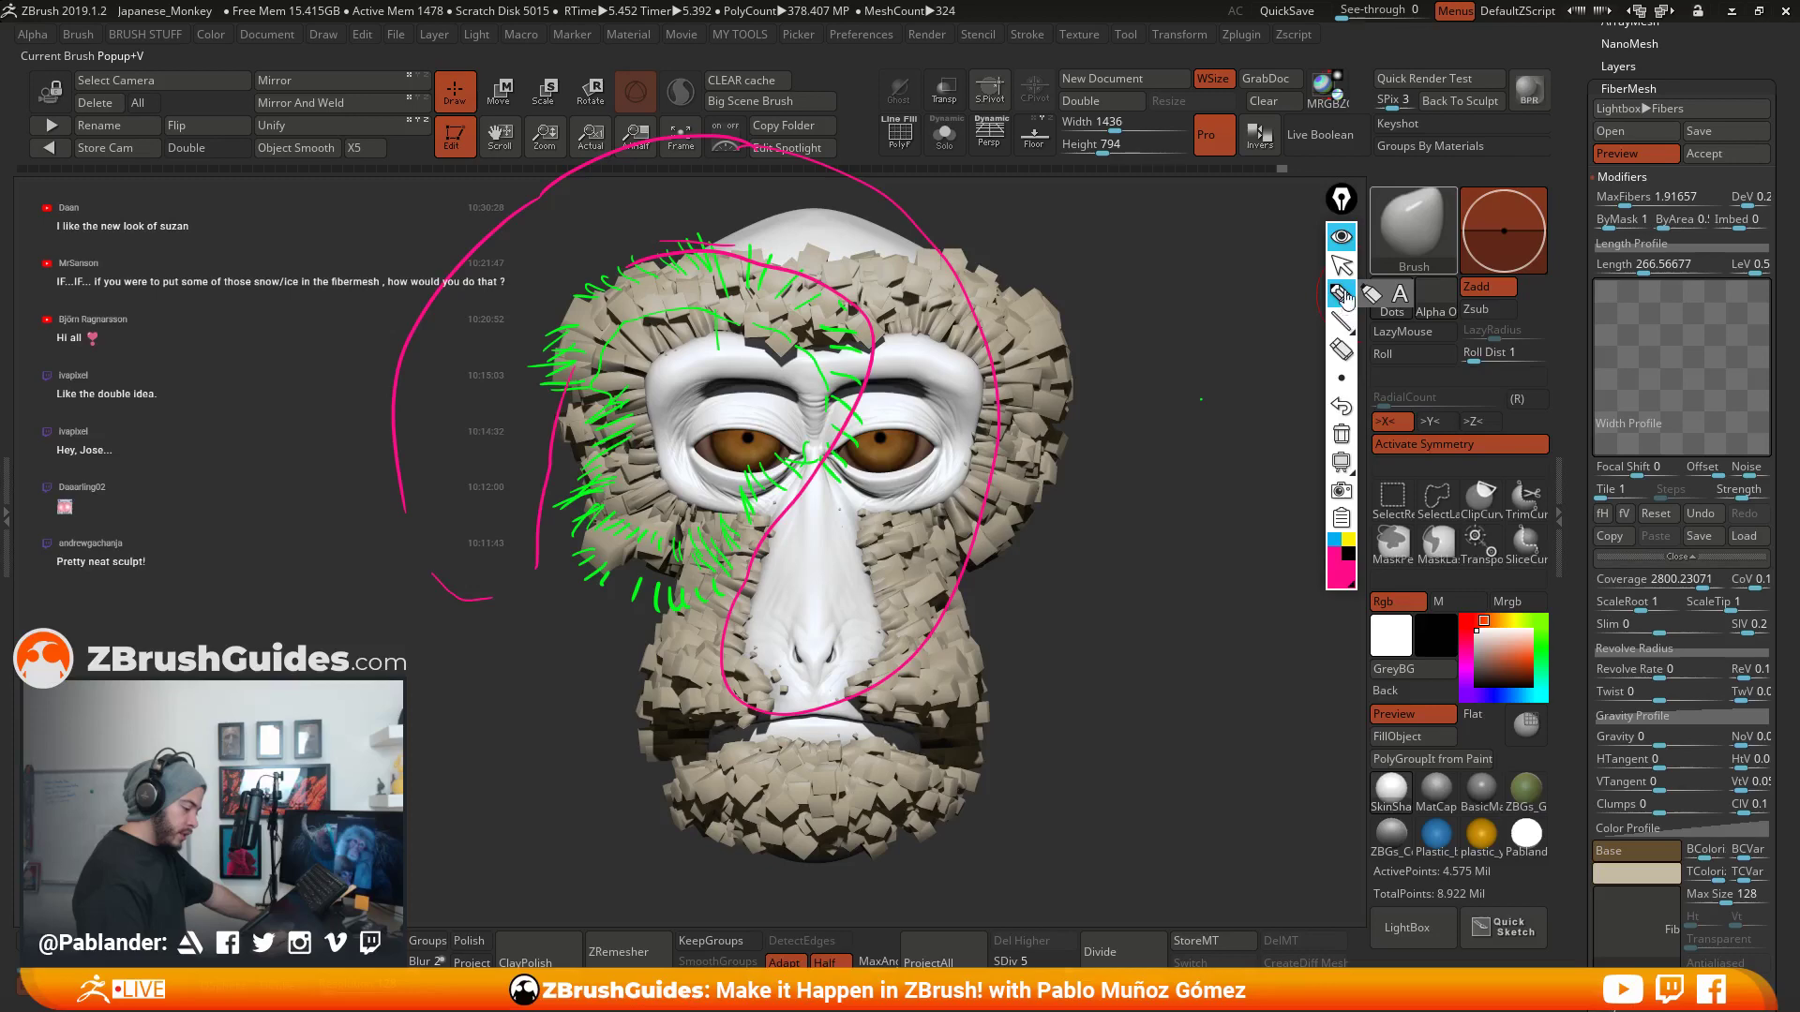
click(1341, 434)
click(1337, 543)
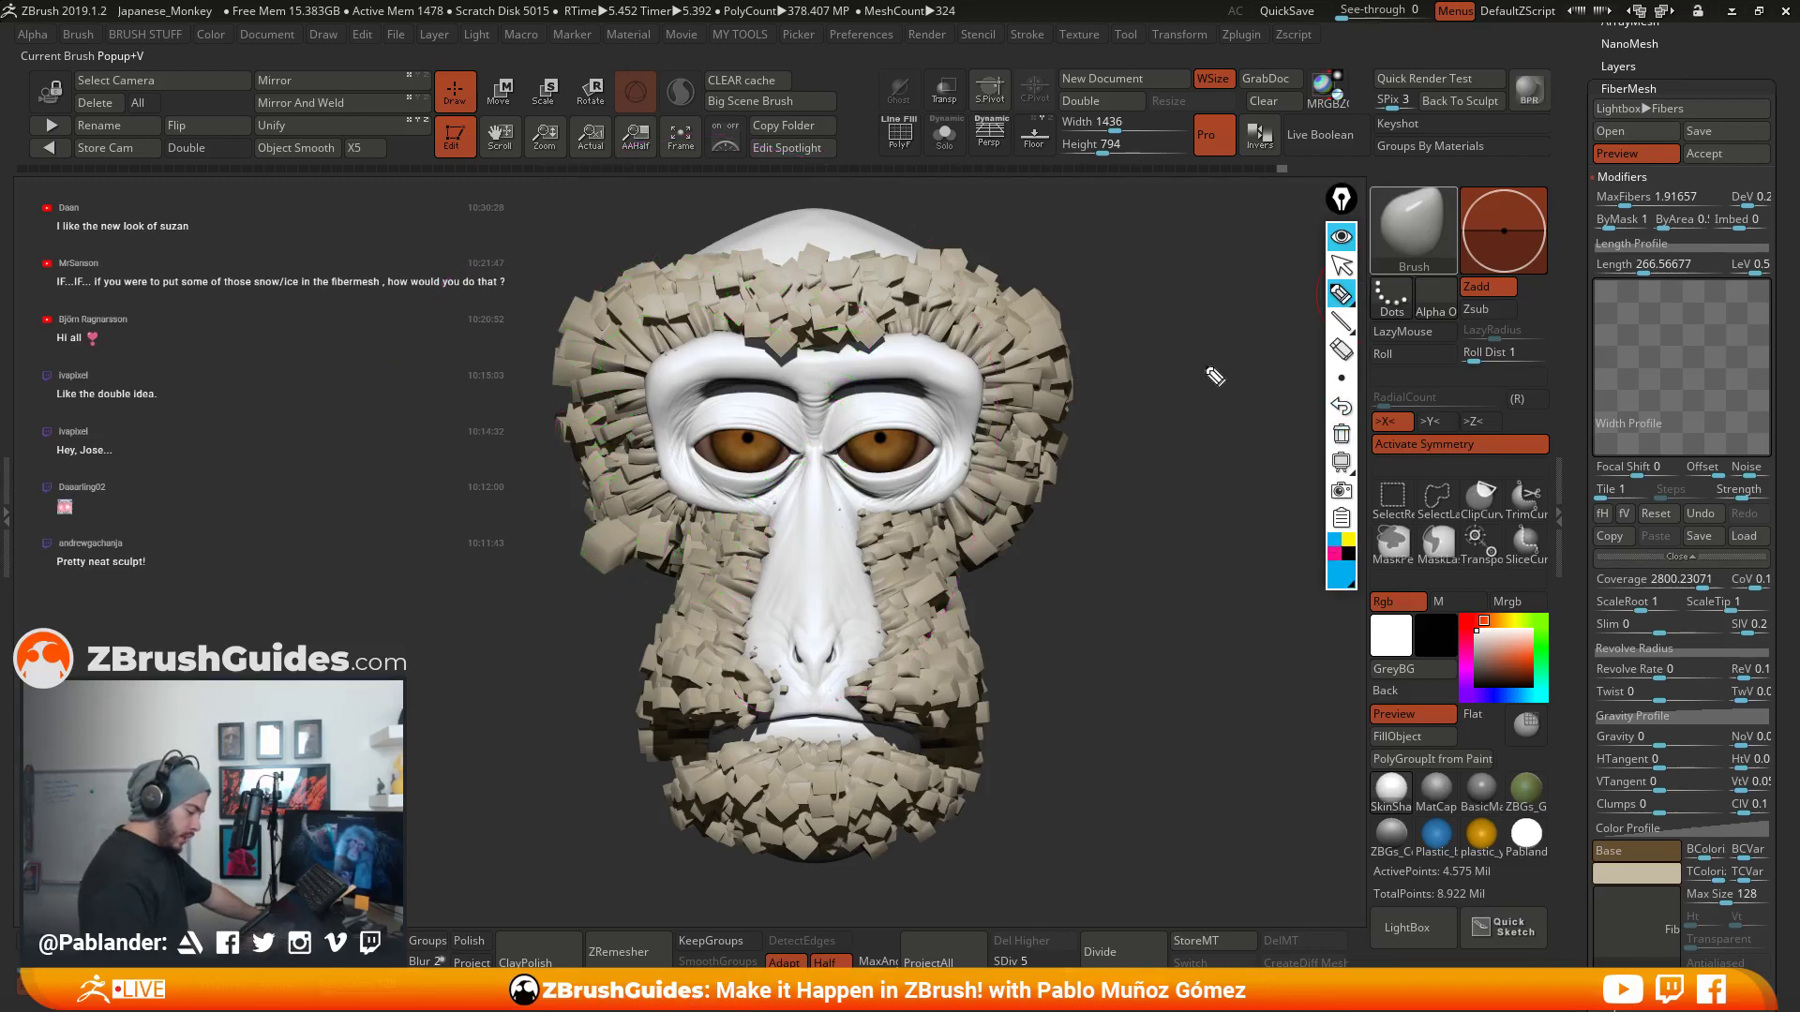
click(1341, 293)
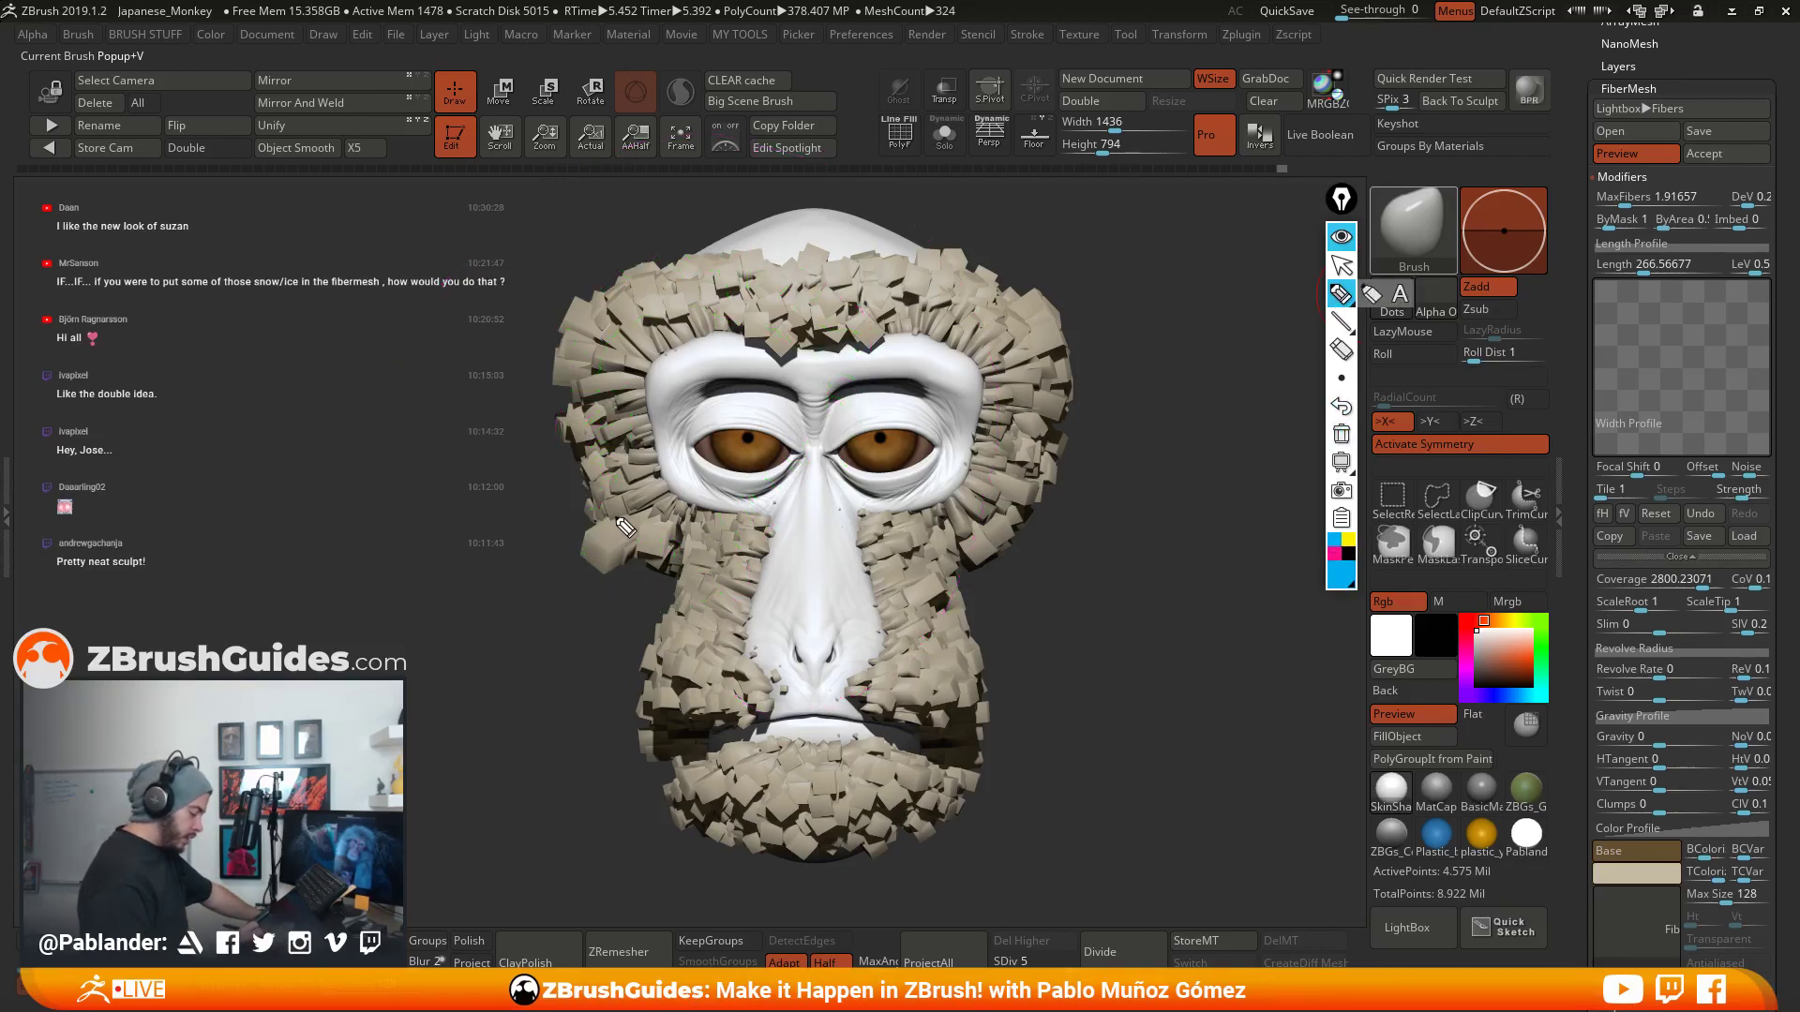
drag(619, 519, 587, 532)
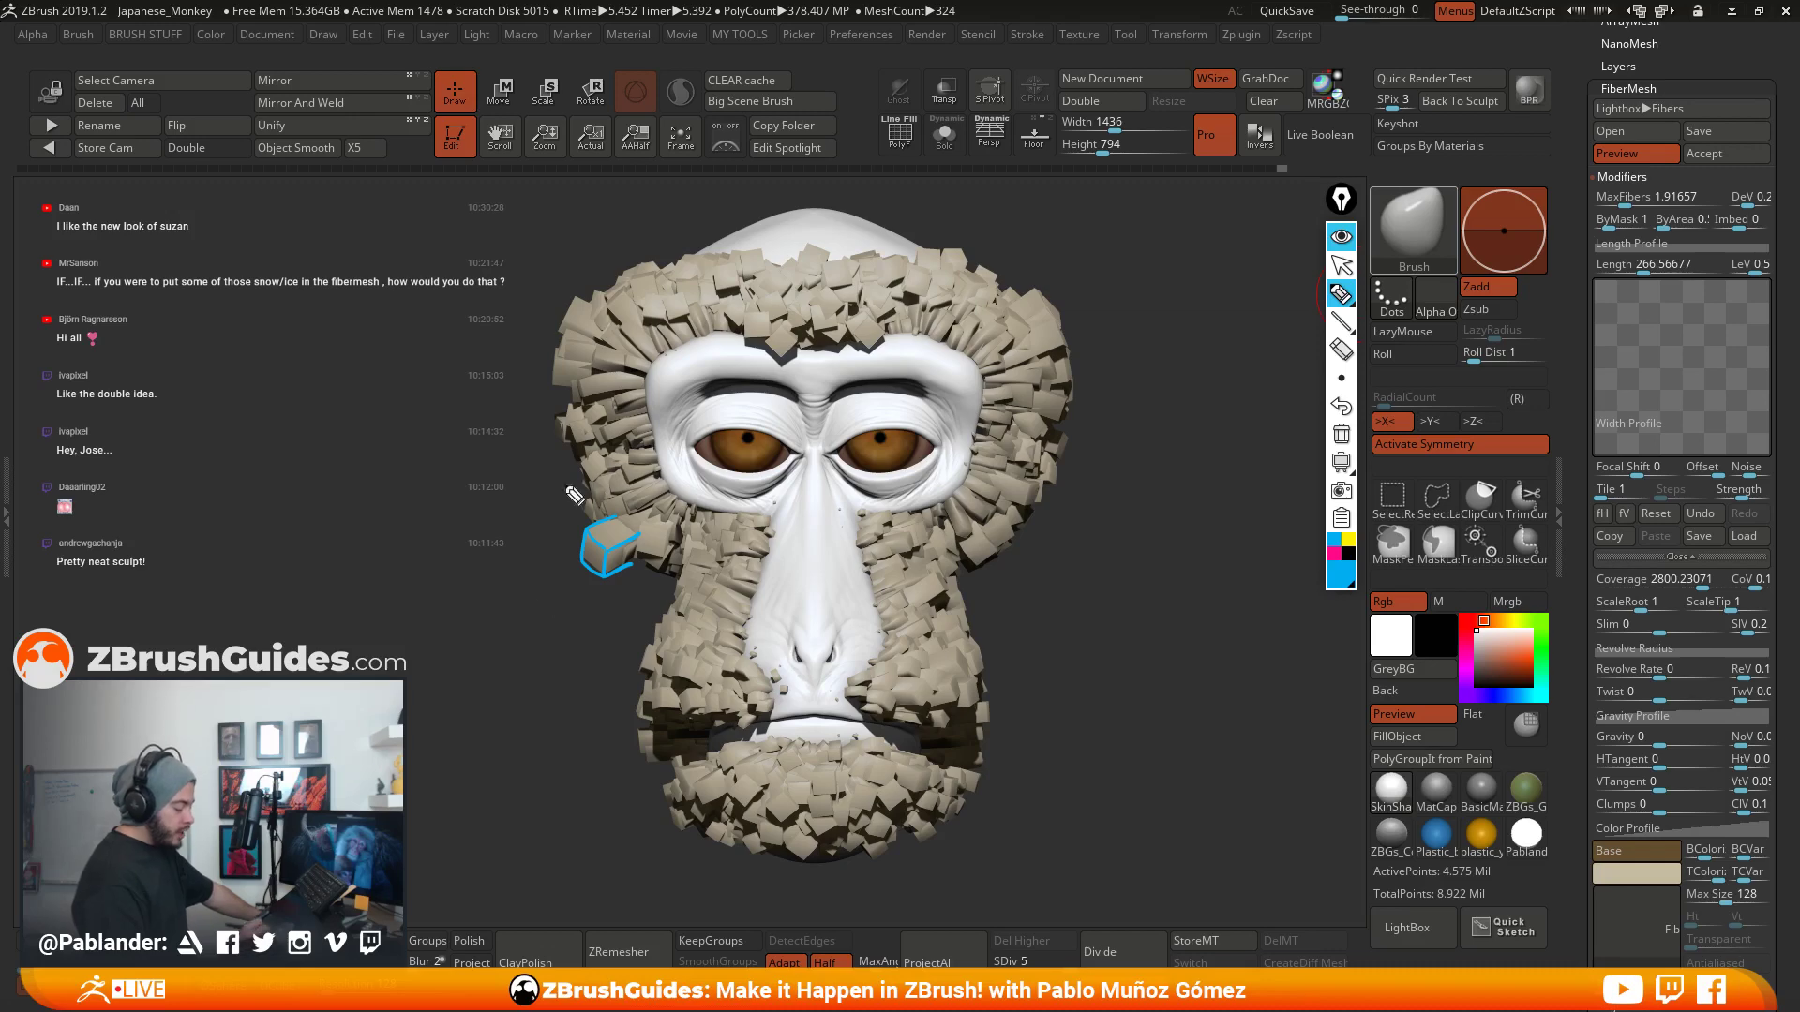
click(1340, 238)
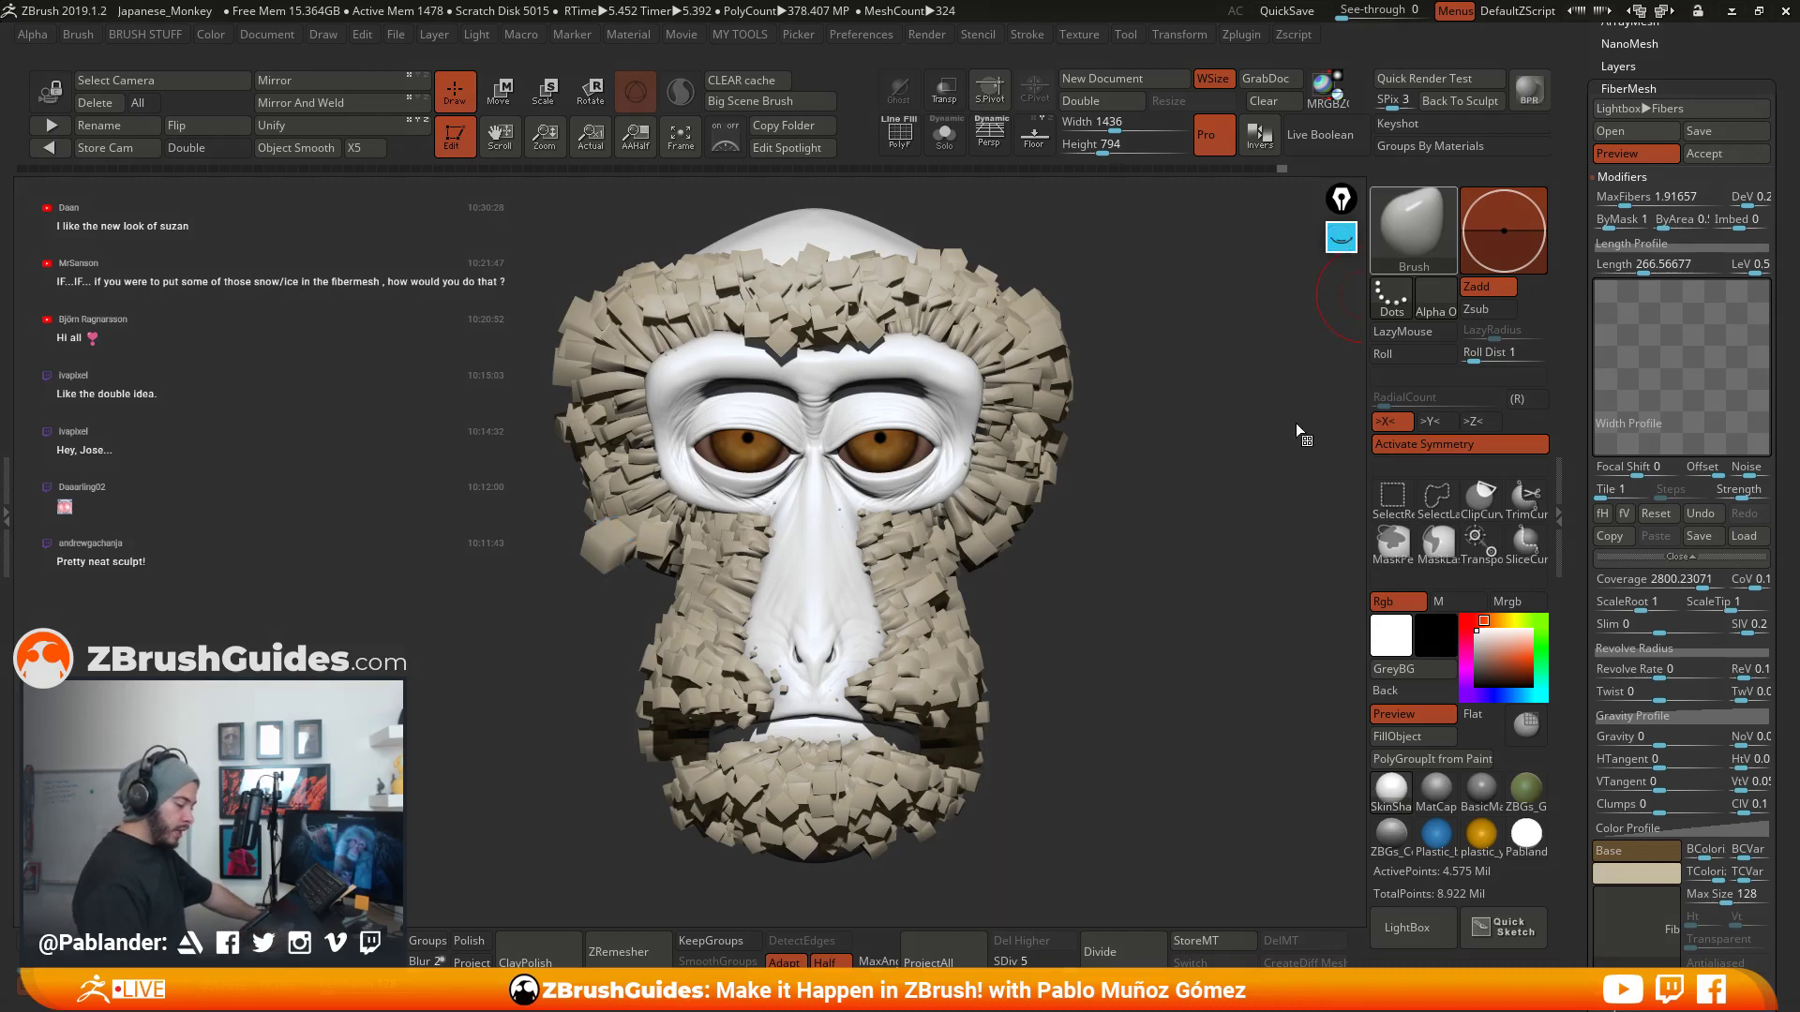
- Return the canvas from the render to the live fiber preview and expand the FiberMesh BPR Settings
click(1117, 543)
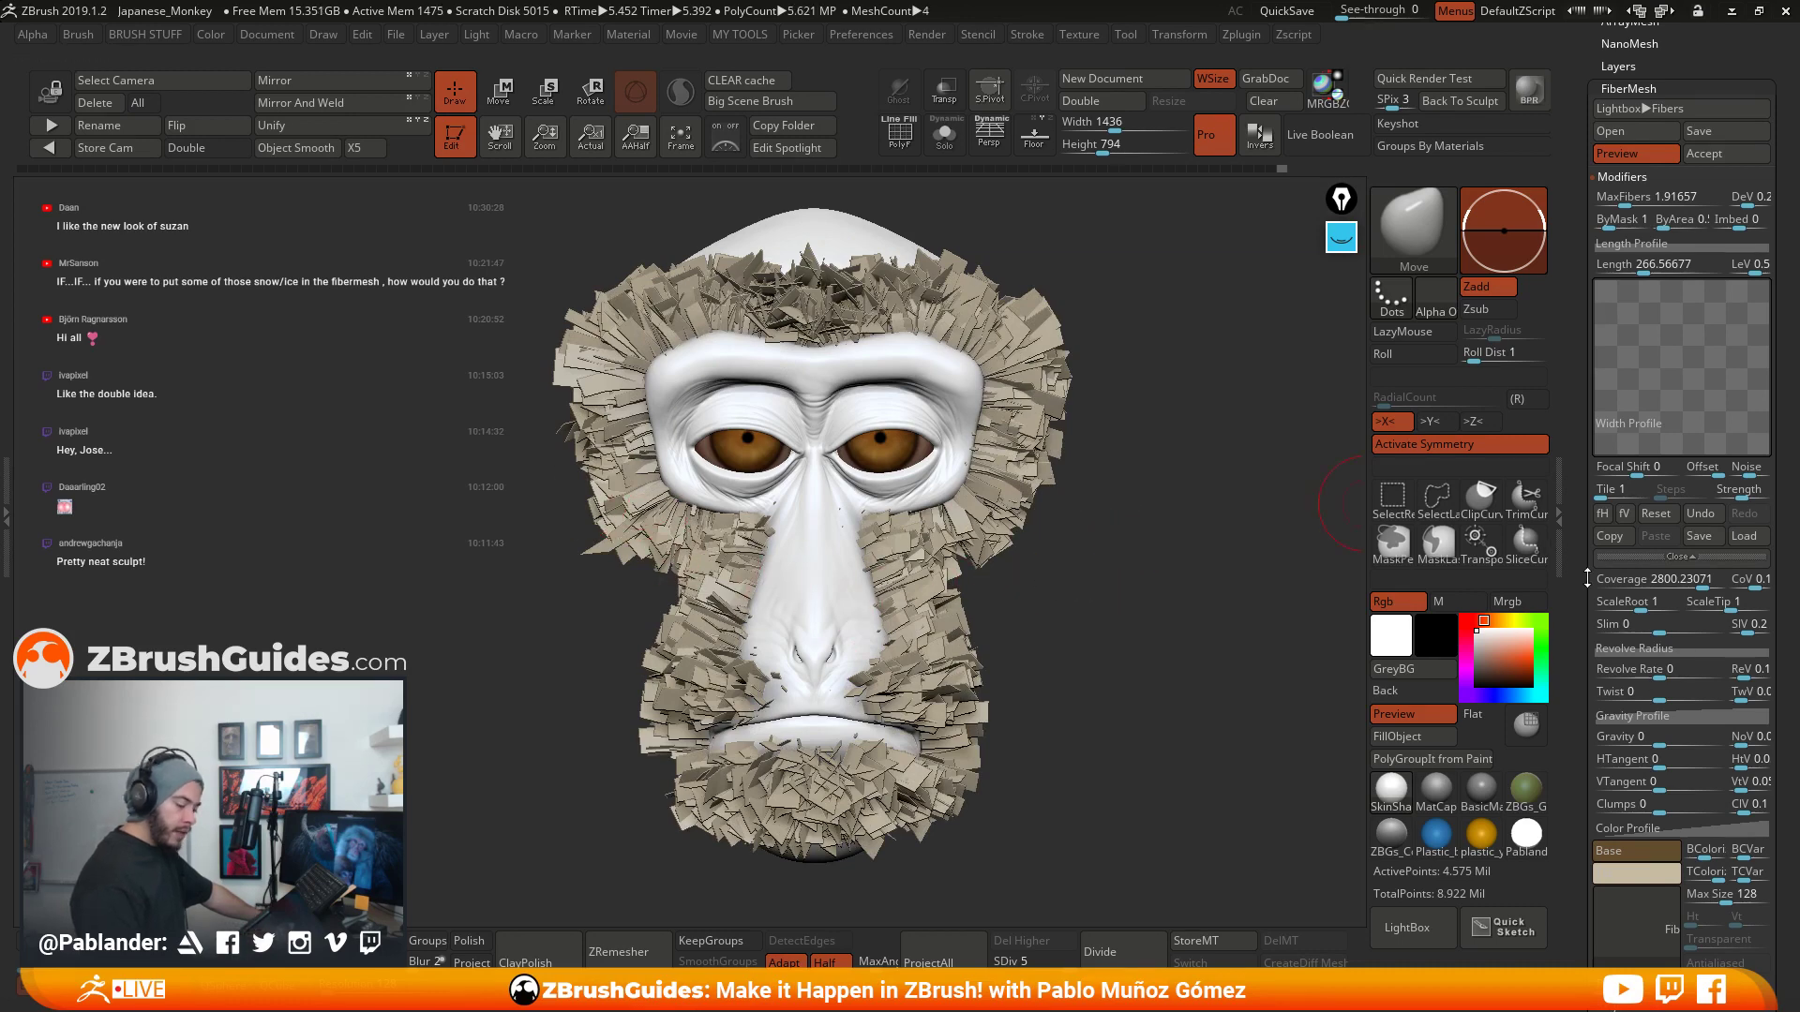
scroll(1590, 424, down, 5)
scroll(1594, 412, down, 4)
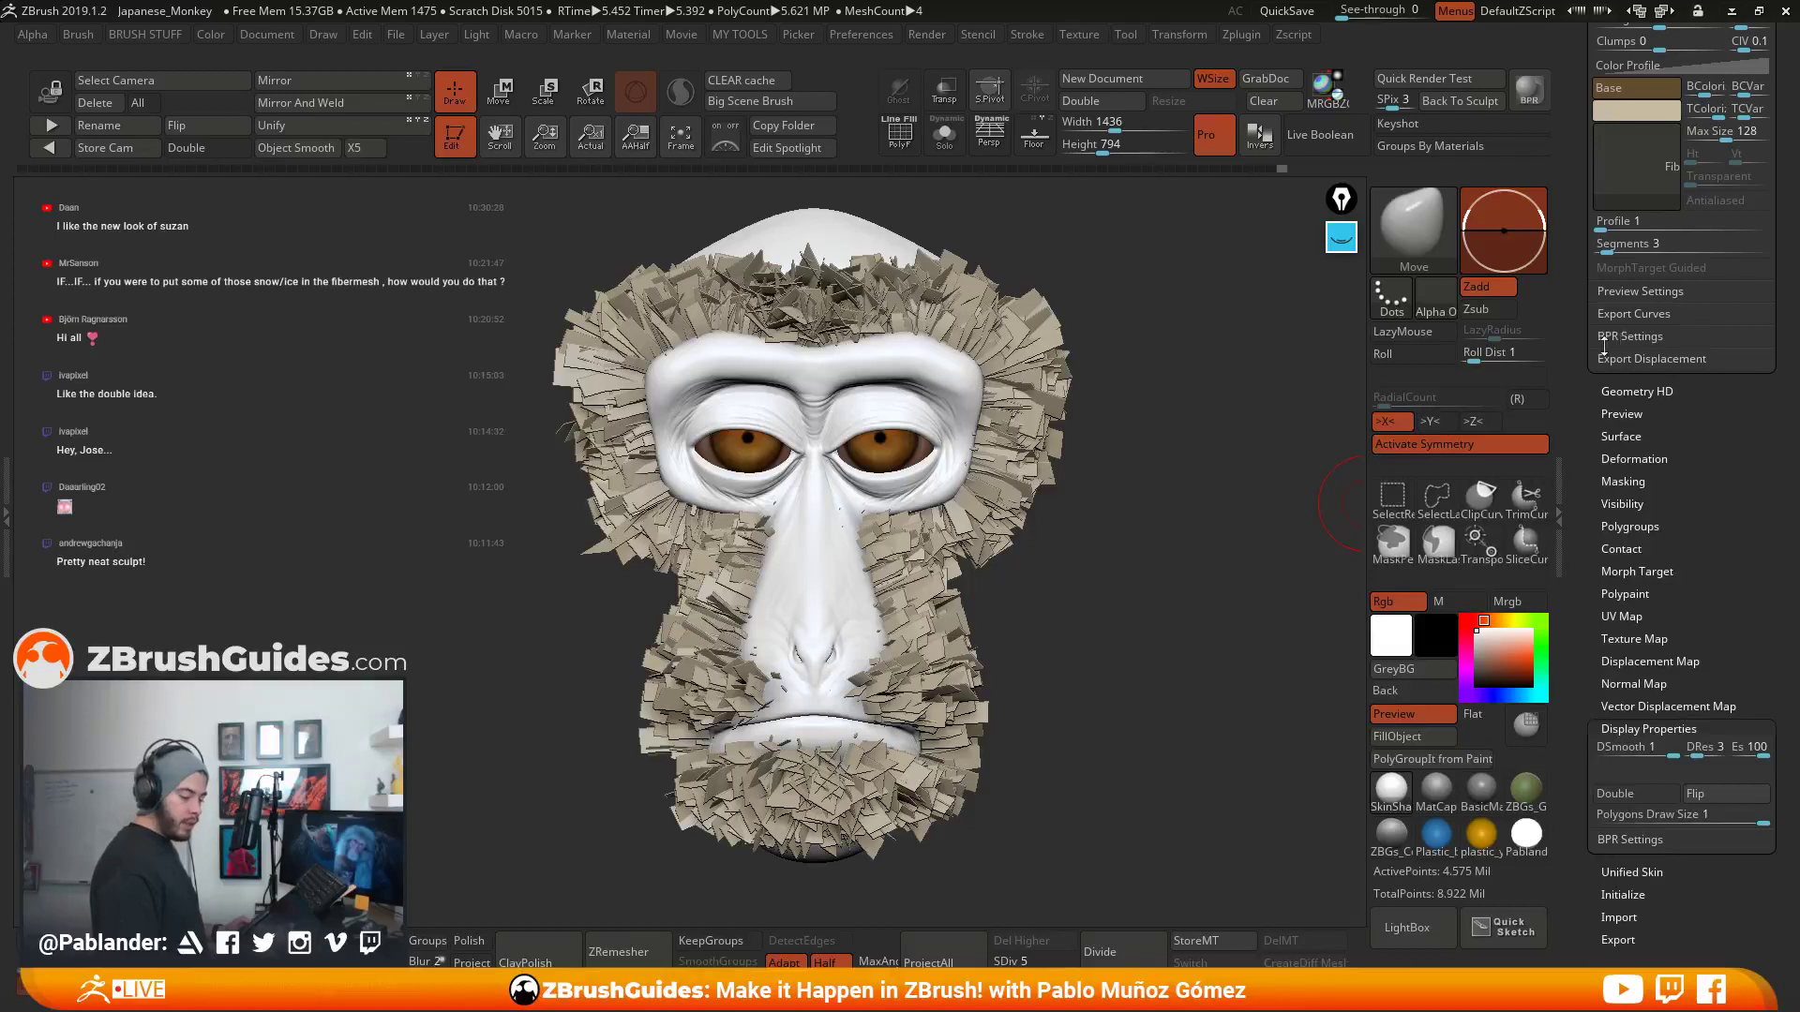
key(shift)
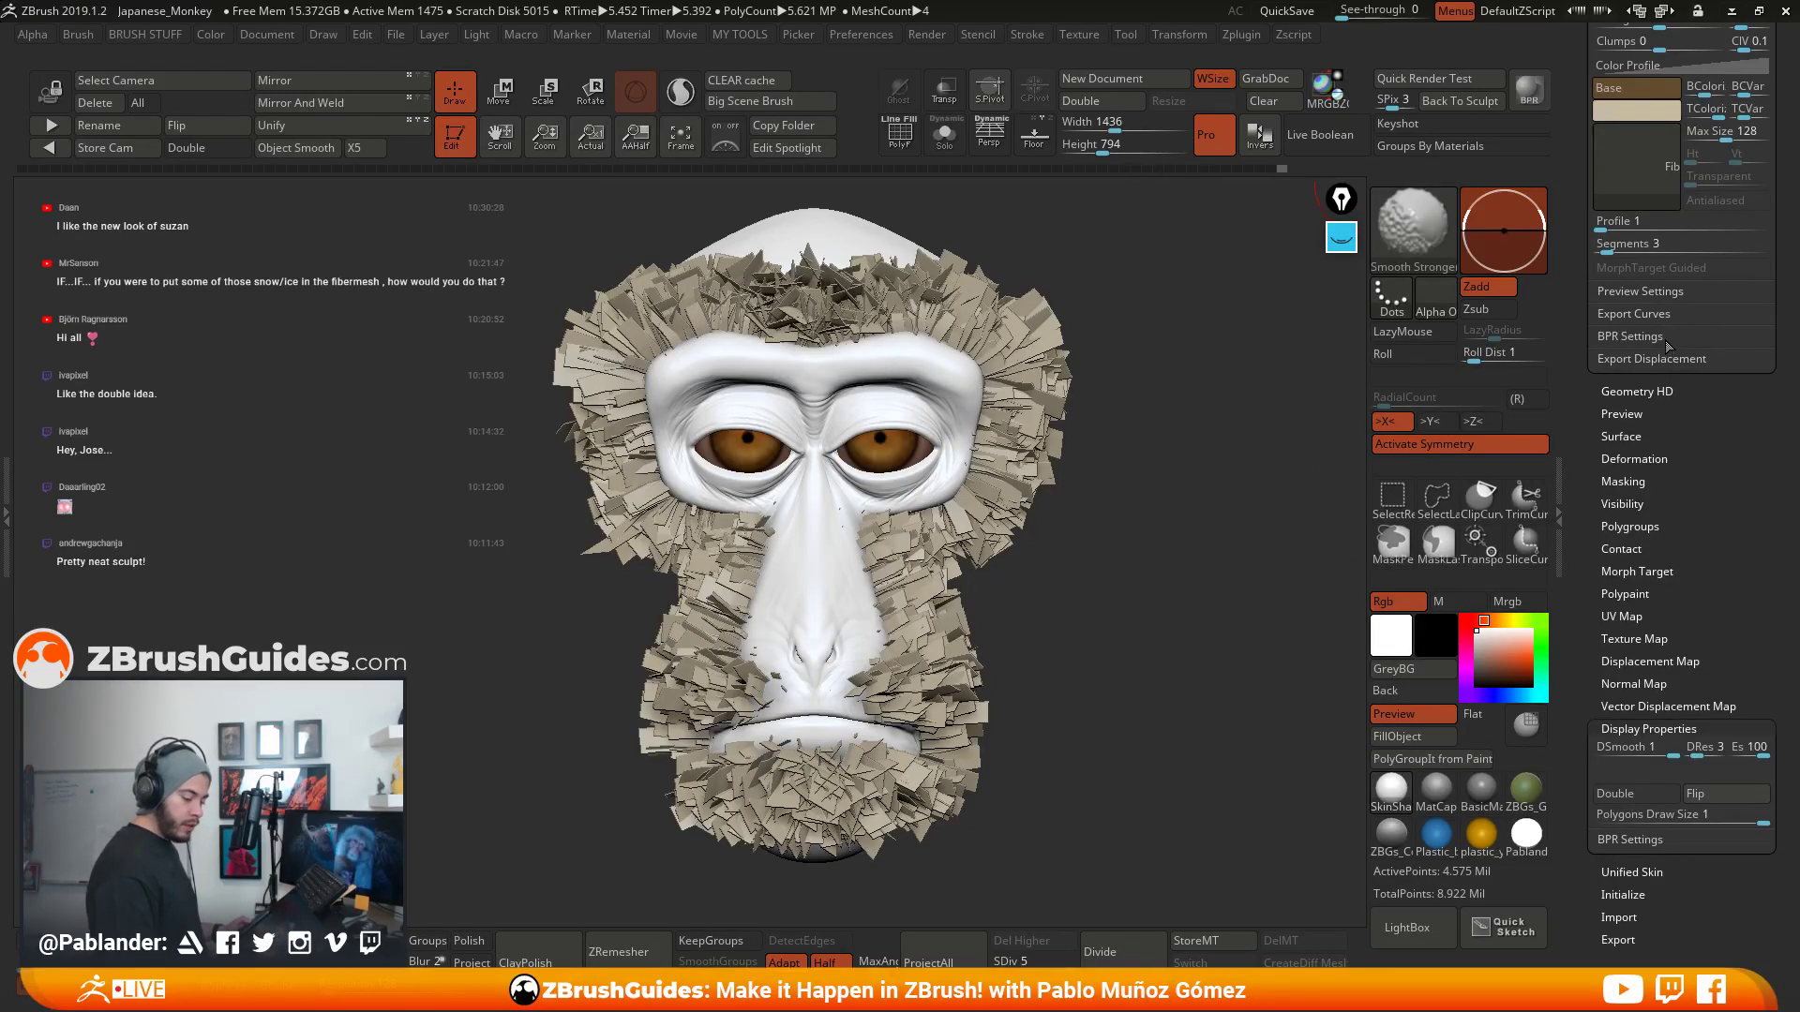
click(1646, 339)
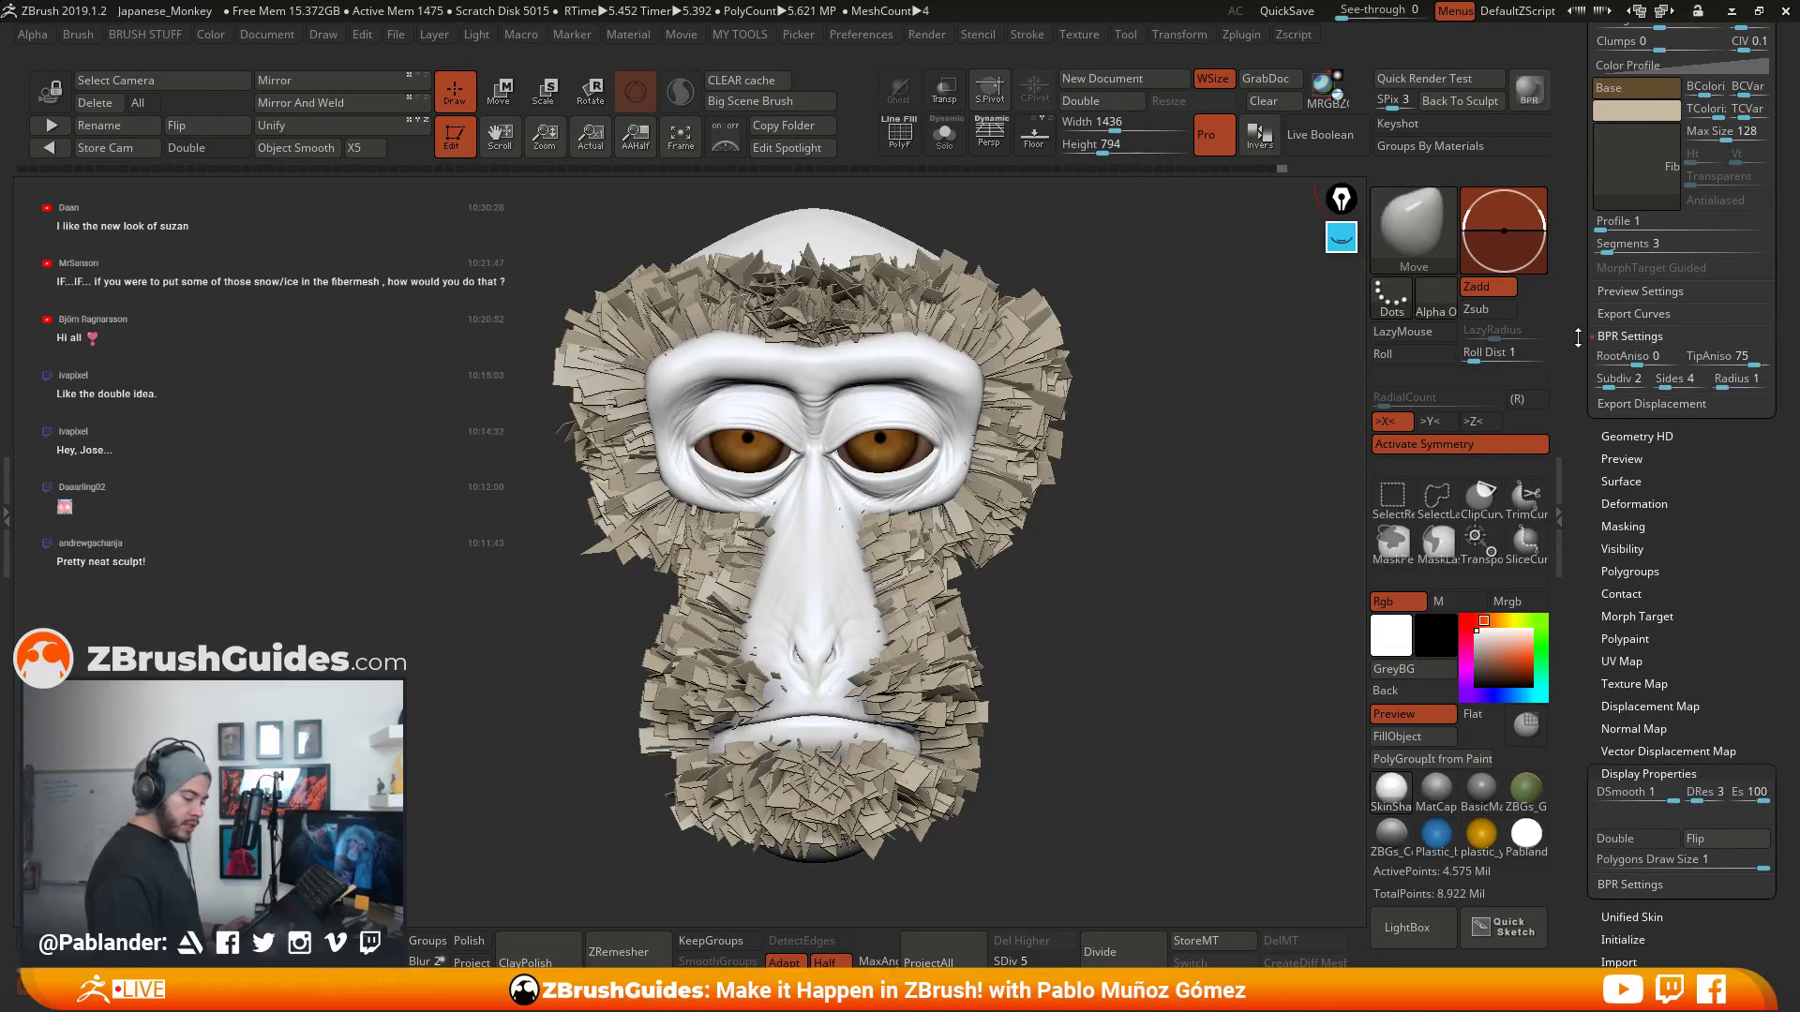
drag(1577, 338, 1578, 458)
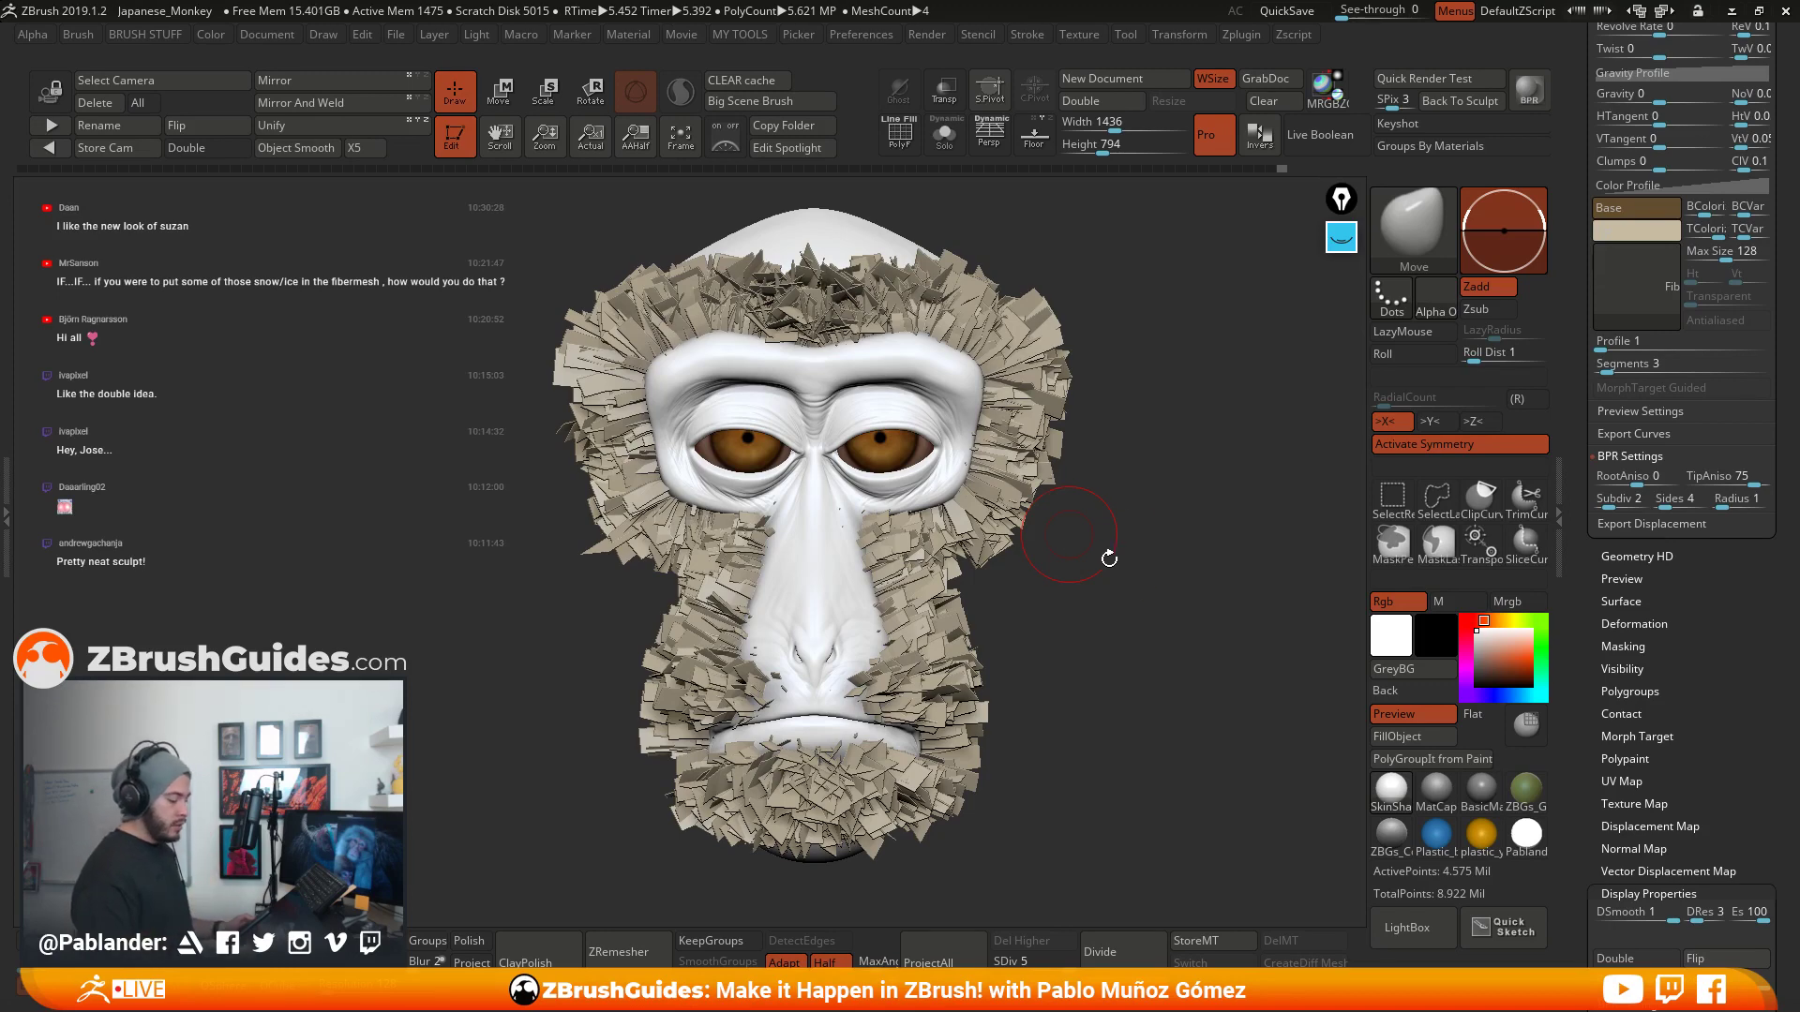
drag(1125, 576, 1105, 605)
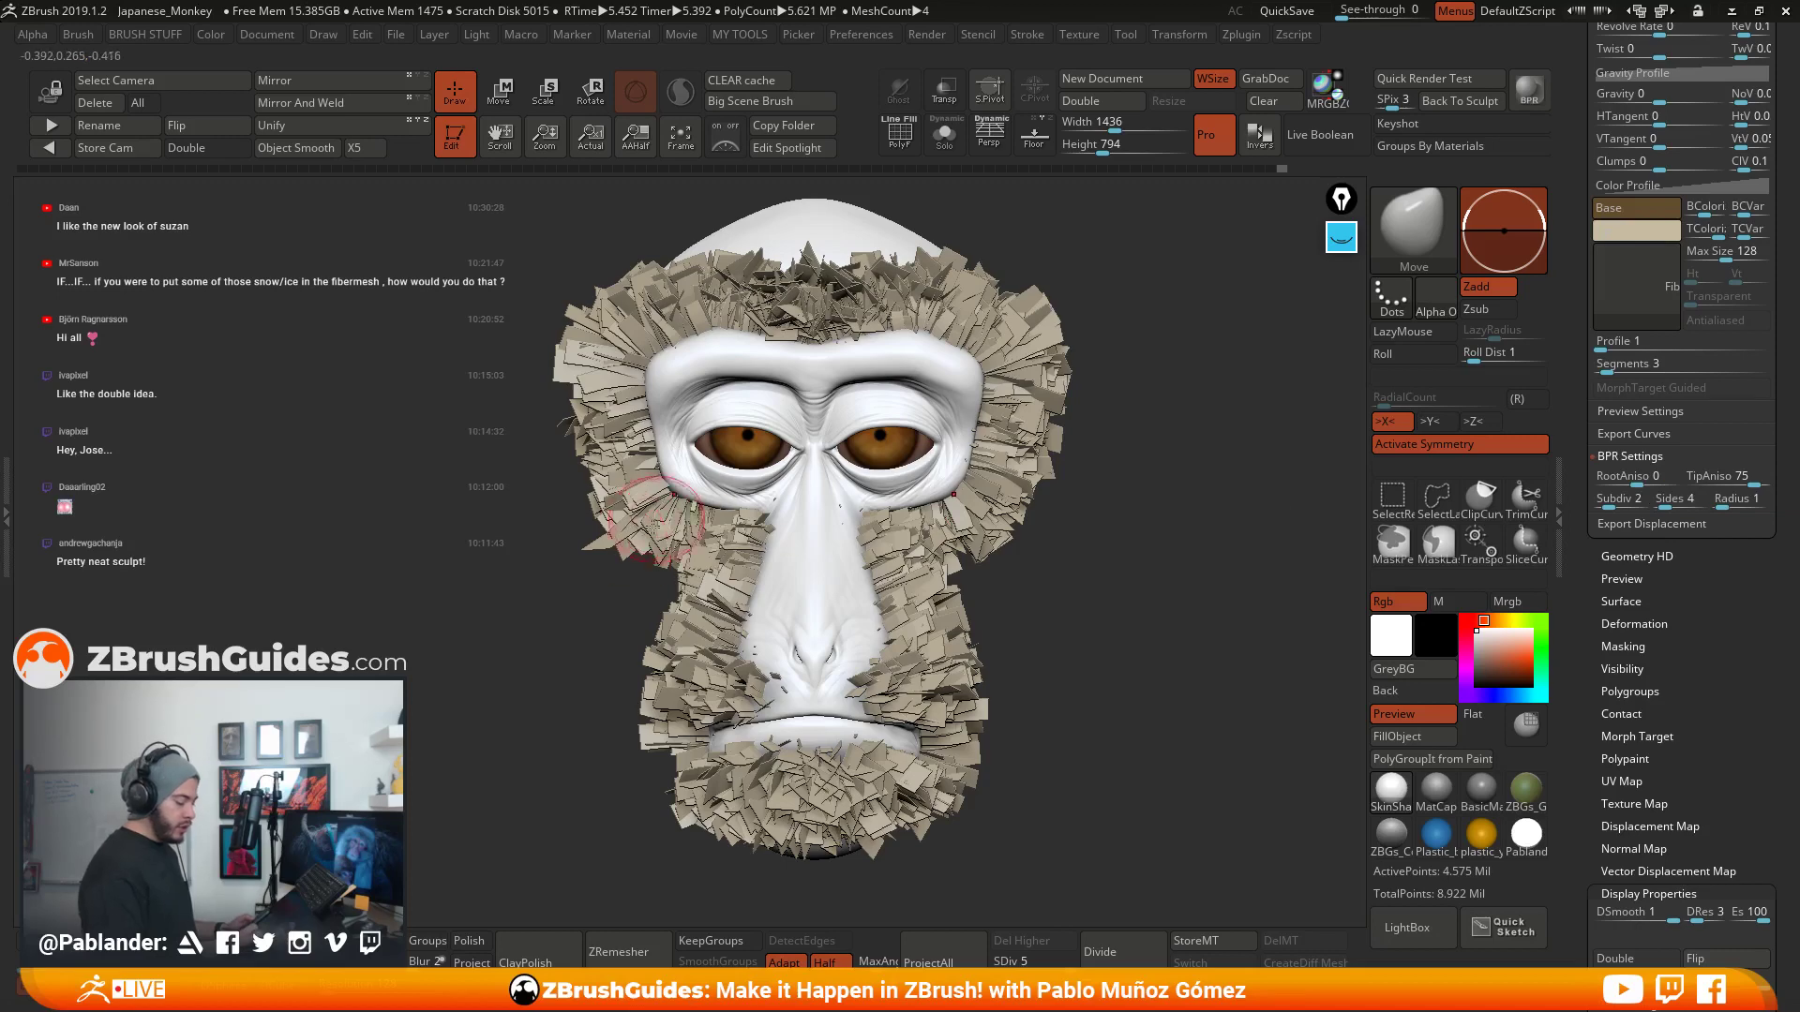
- Set the BPR Sides per fiber to 3 and render the head with BPR
click(1677, 504)
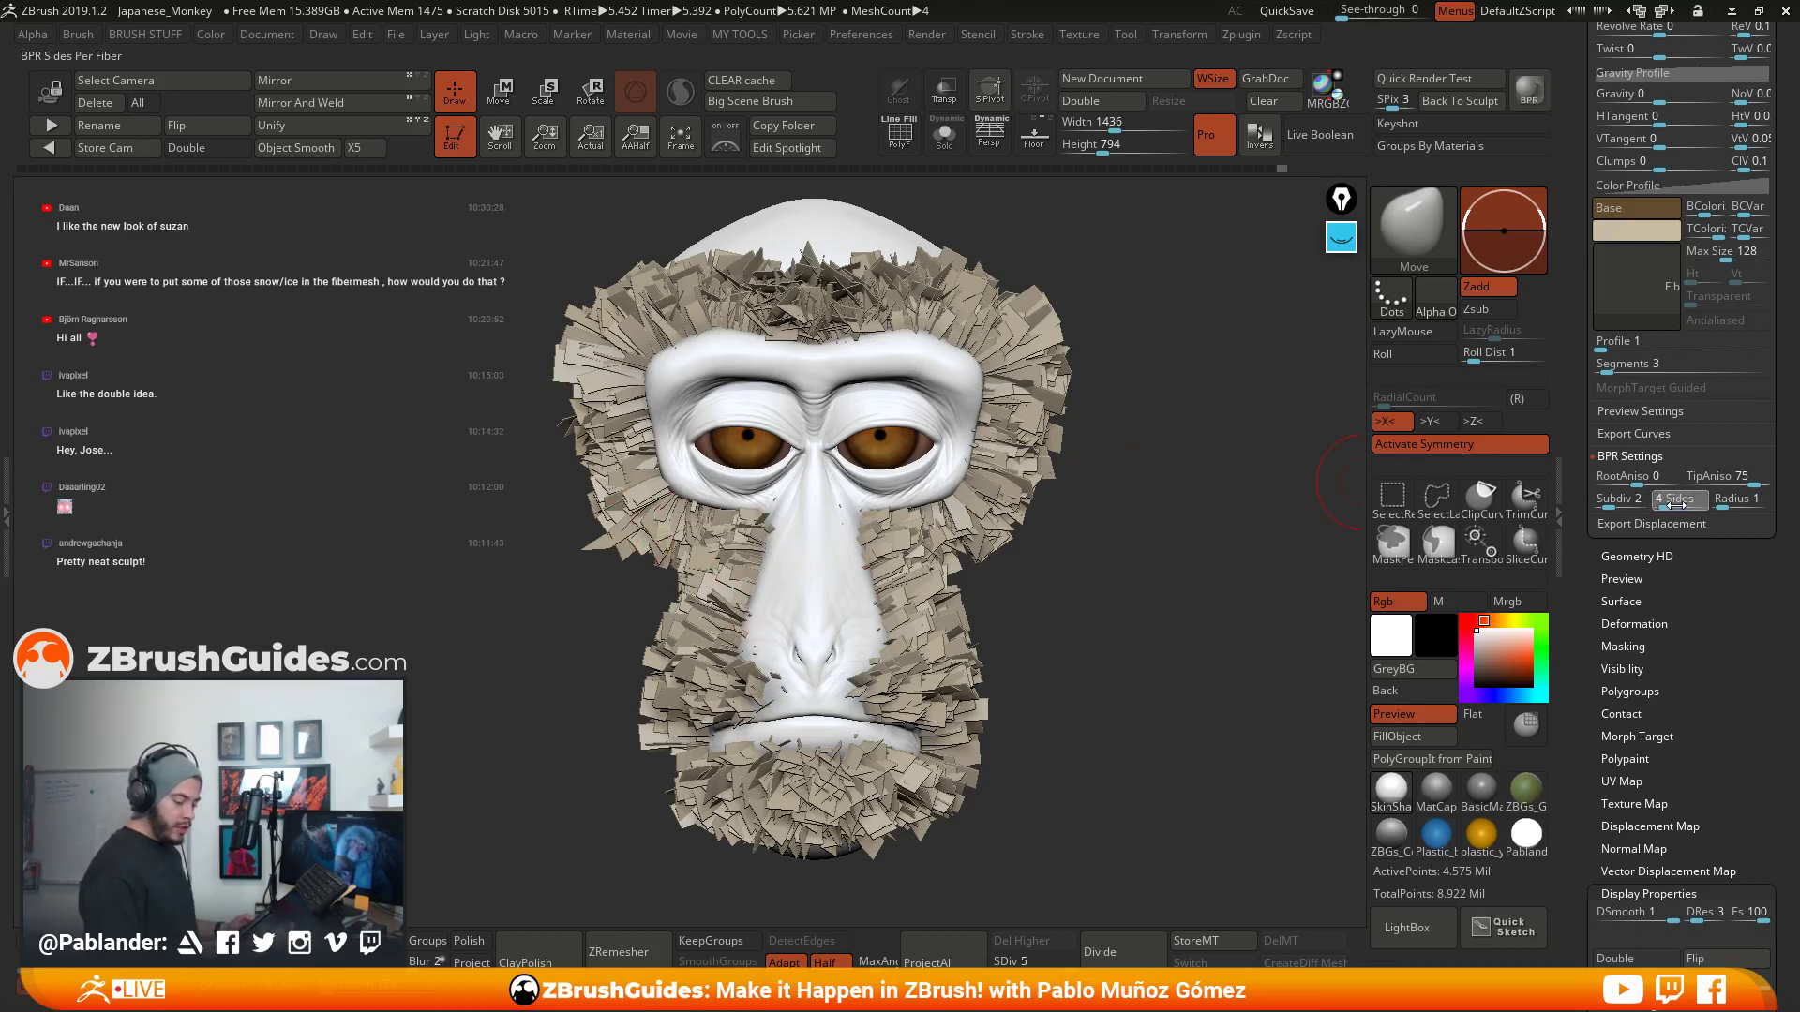
text(3)
key(Return)
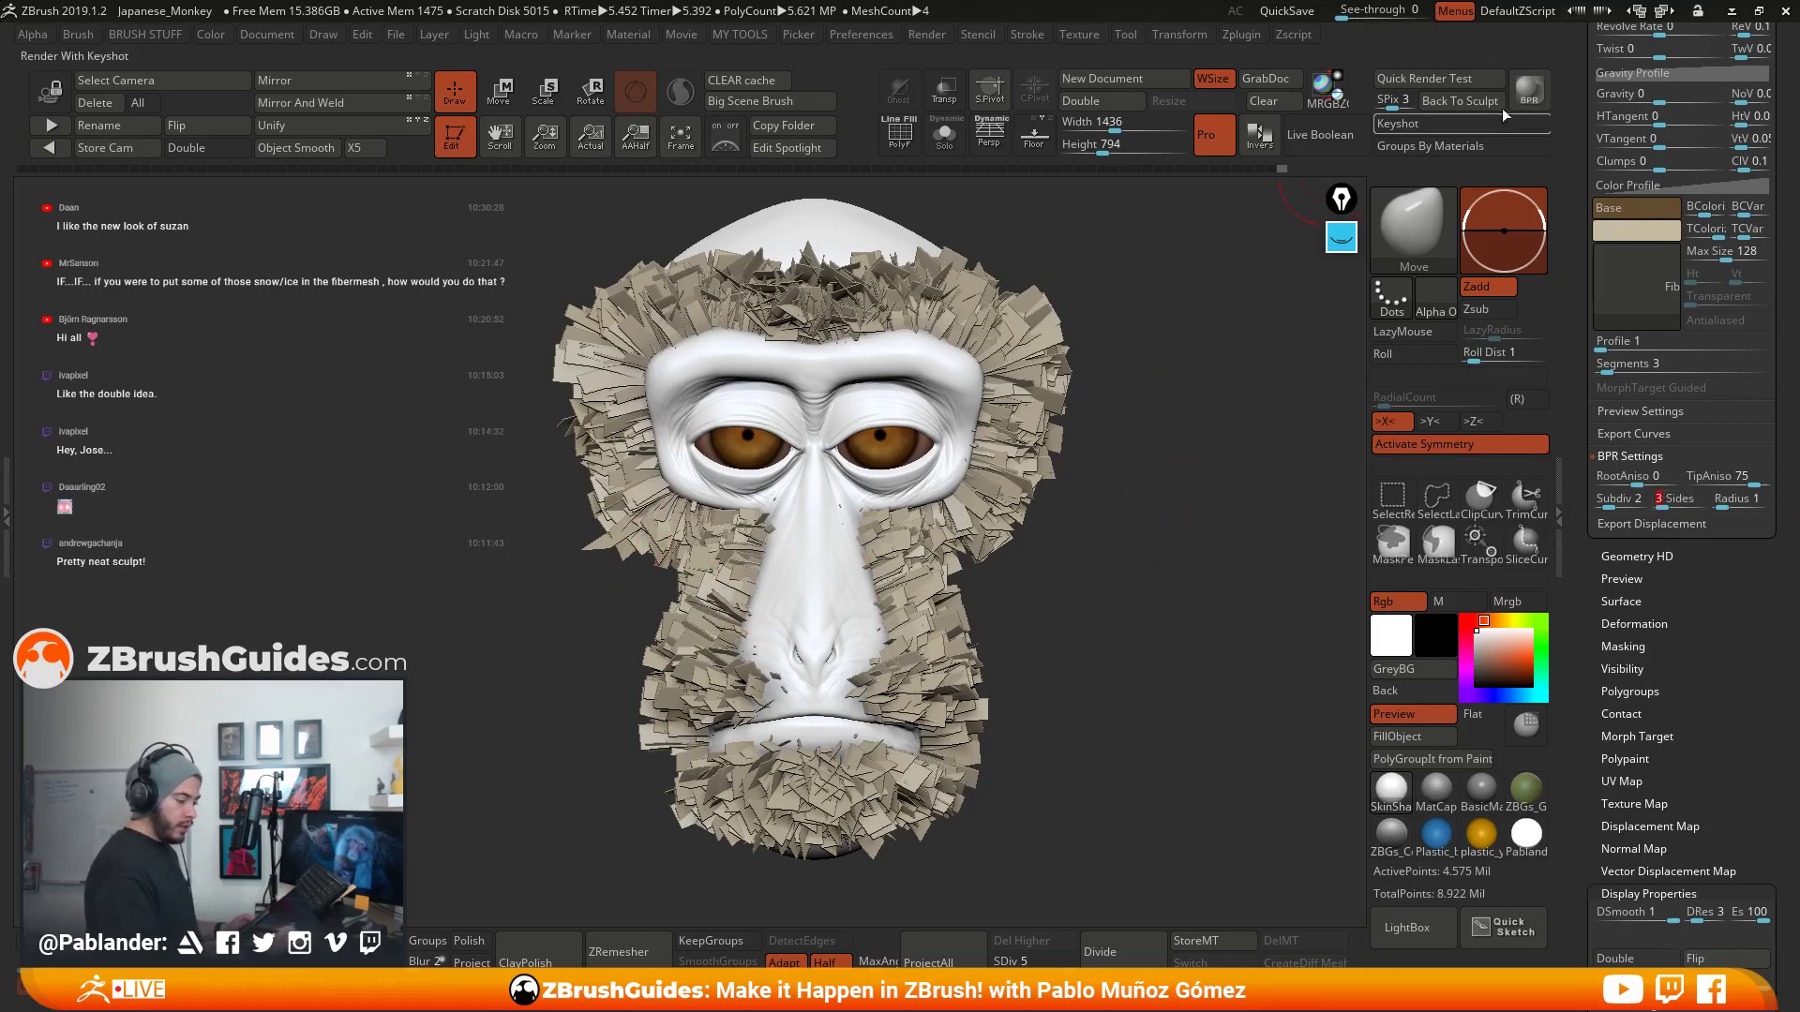
click(1531, 91)
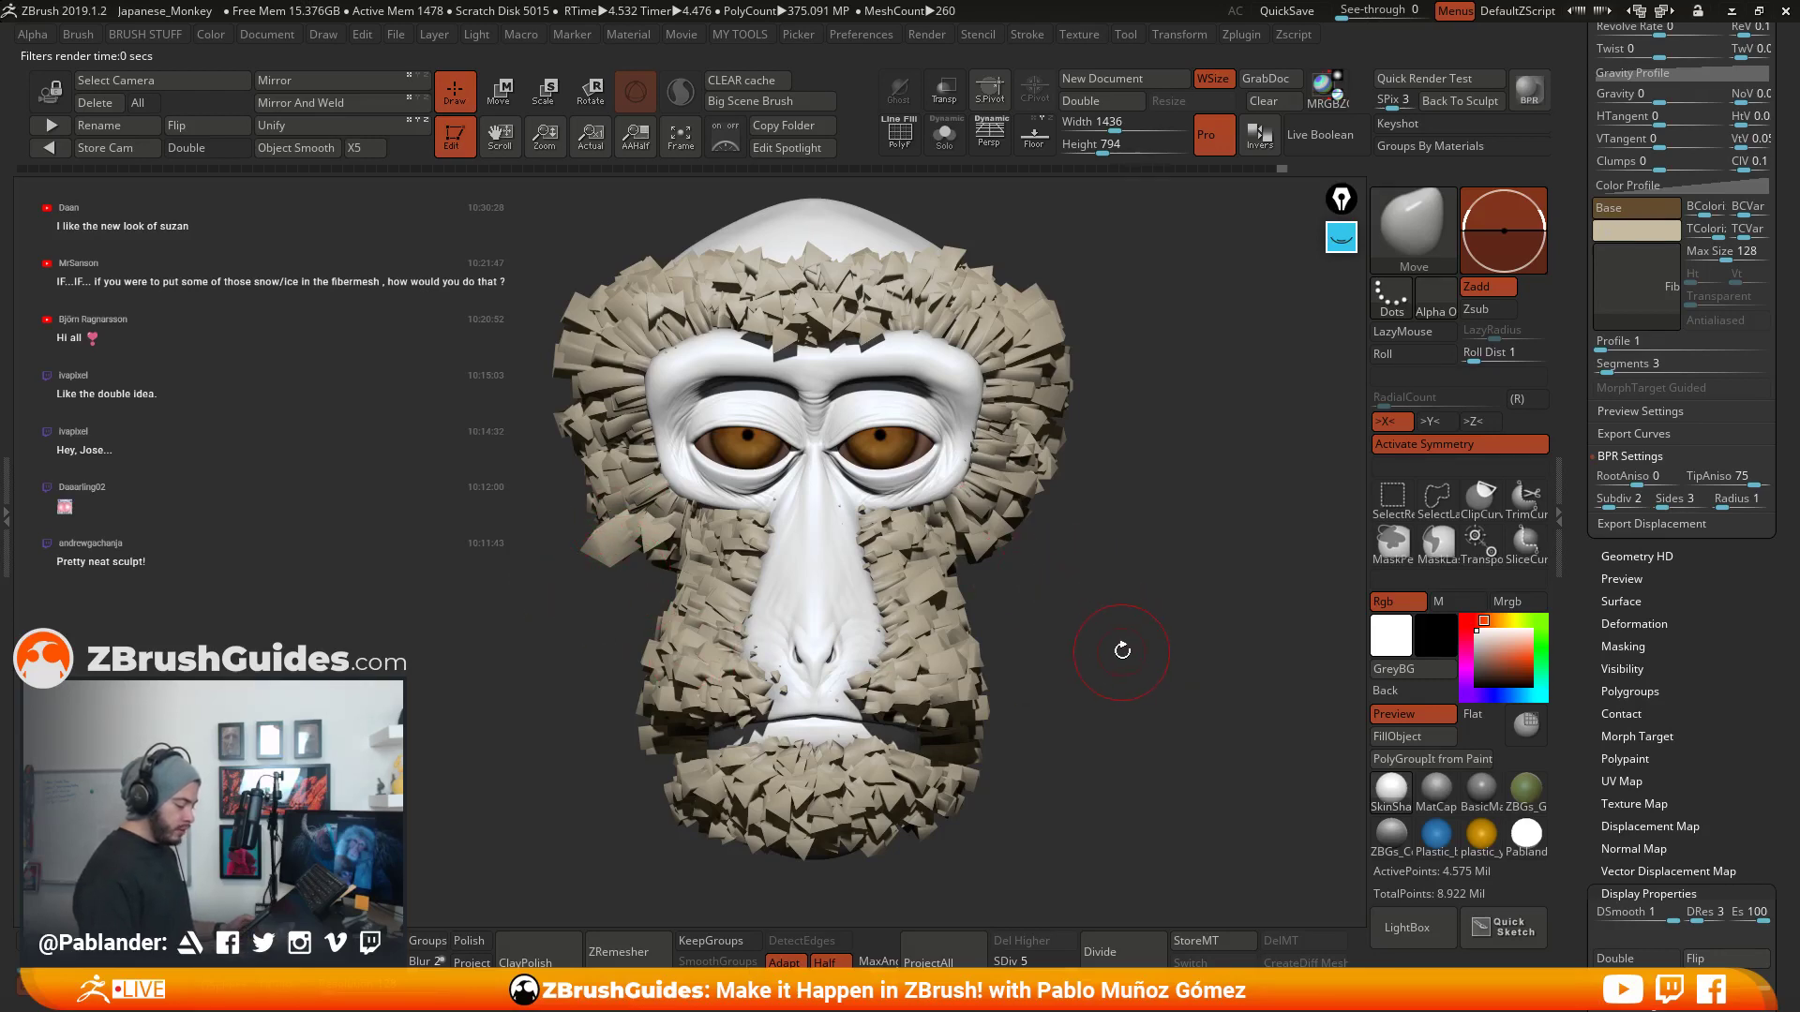
- Raise the BPR Sides per fiber to 8 and render the head again for rounder fibers
click(1674, 501)
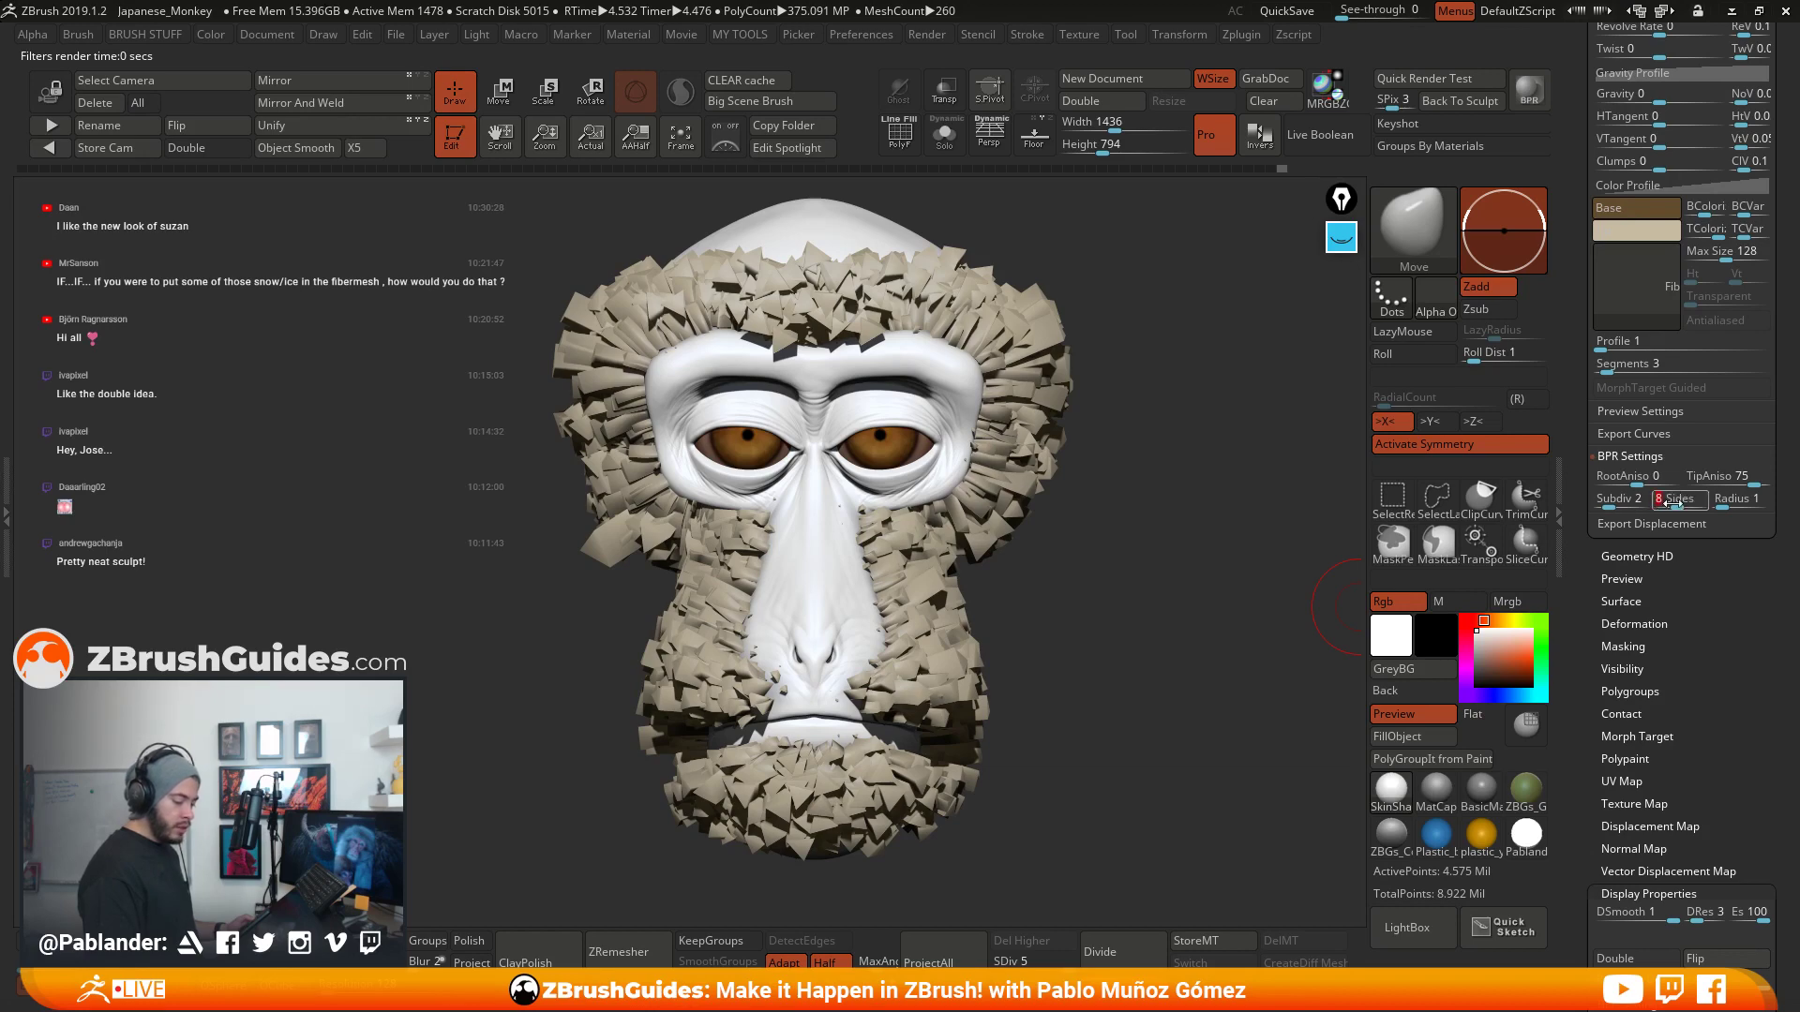
click(1513, 88)
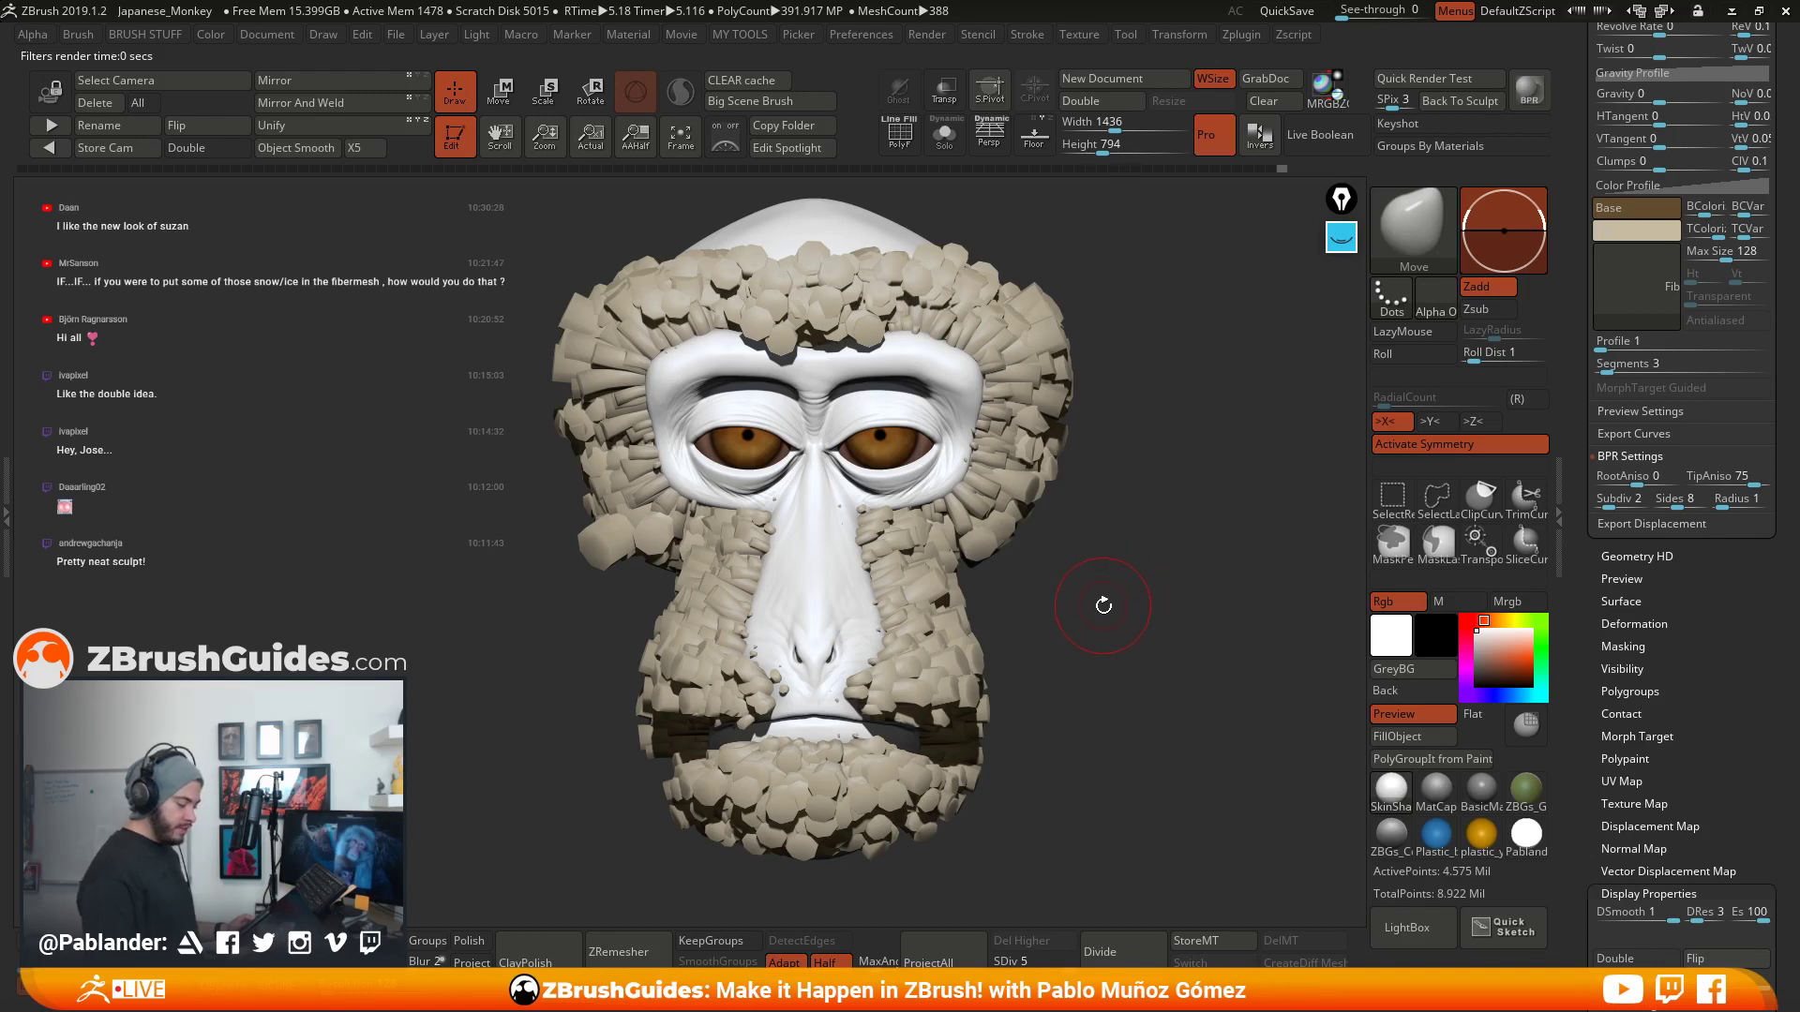
- Reduce the BPR Sides per fiber to 2 and render the head with flat fibers
click(1674, 500)
text(2)
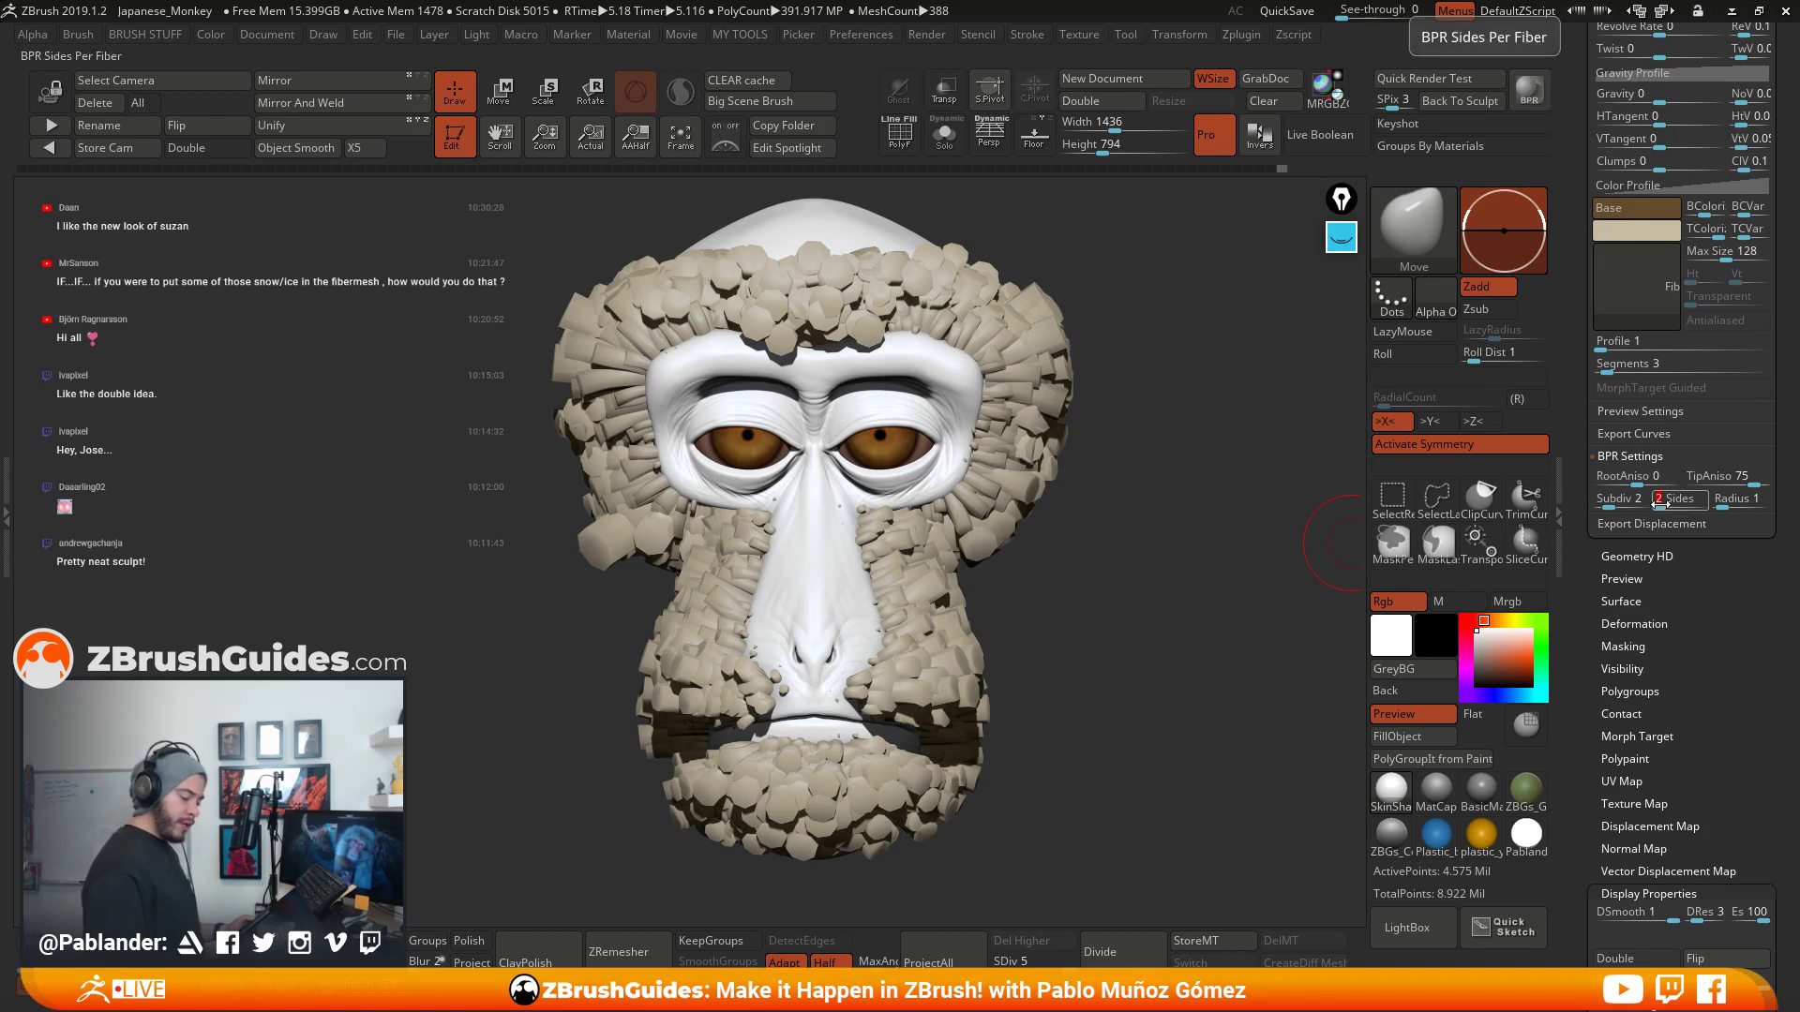
click(1529, 90)
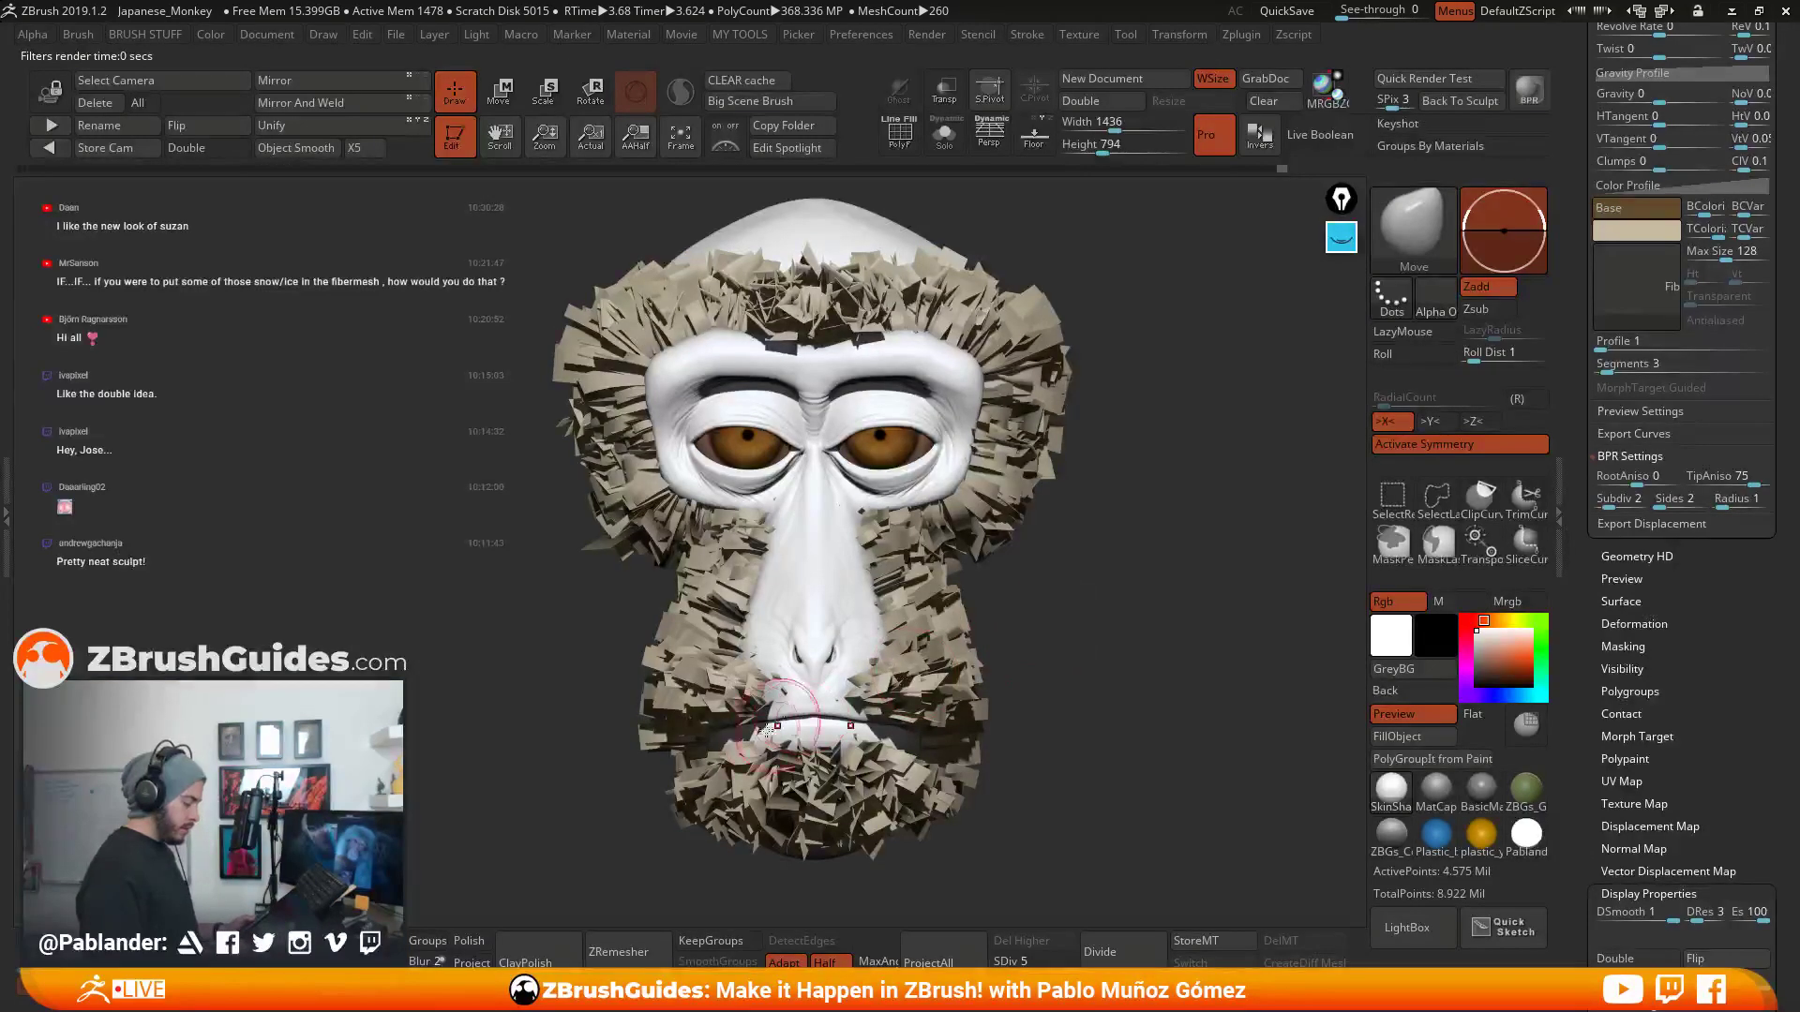
- Switch the FiberMesh preview off and back on to inspect the mask underneath, and check the fibers from the side
click(1084, 590)
drag(1584, 363, 1565, 509)
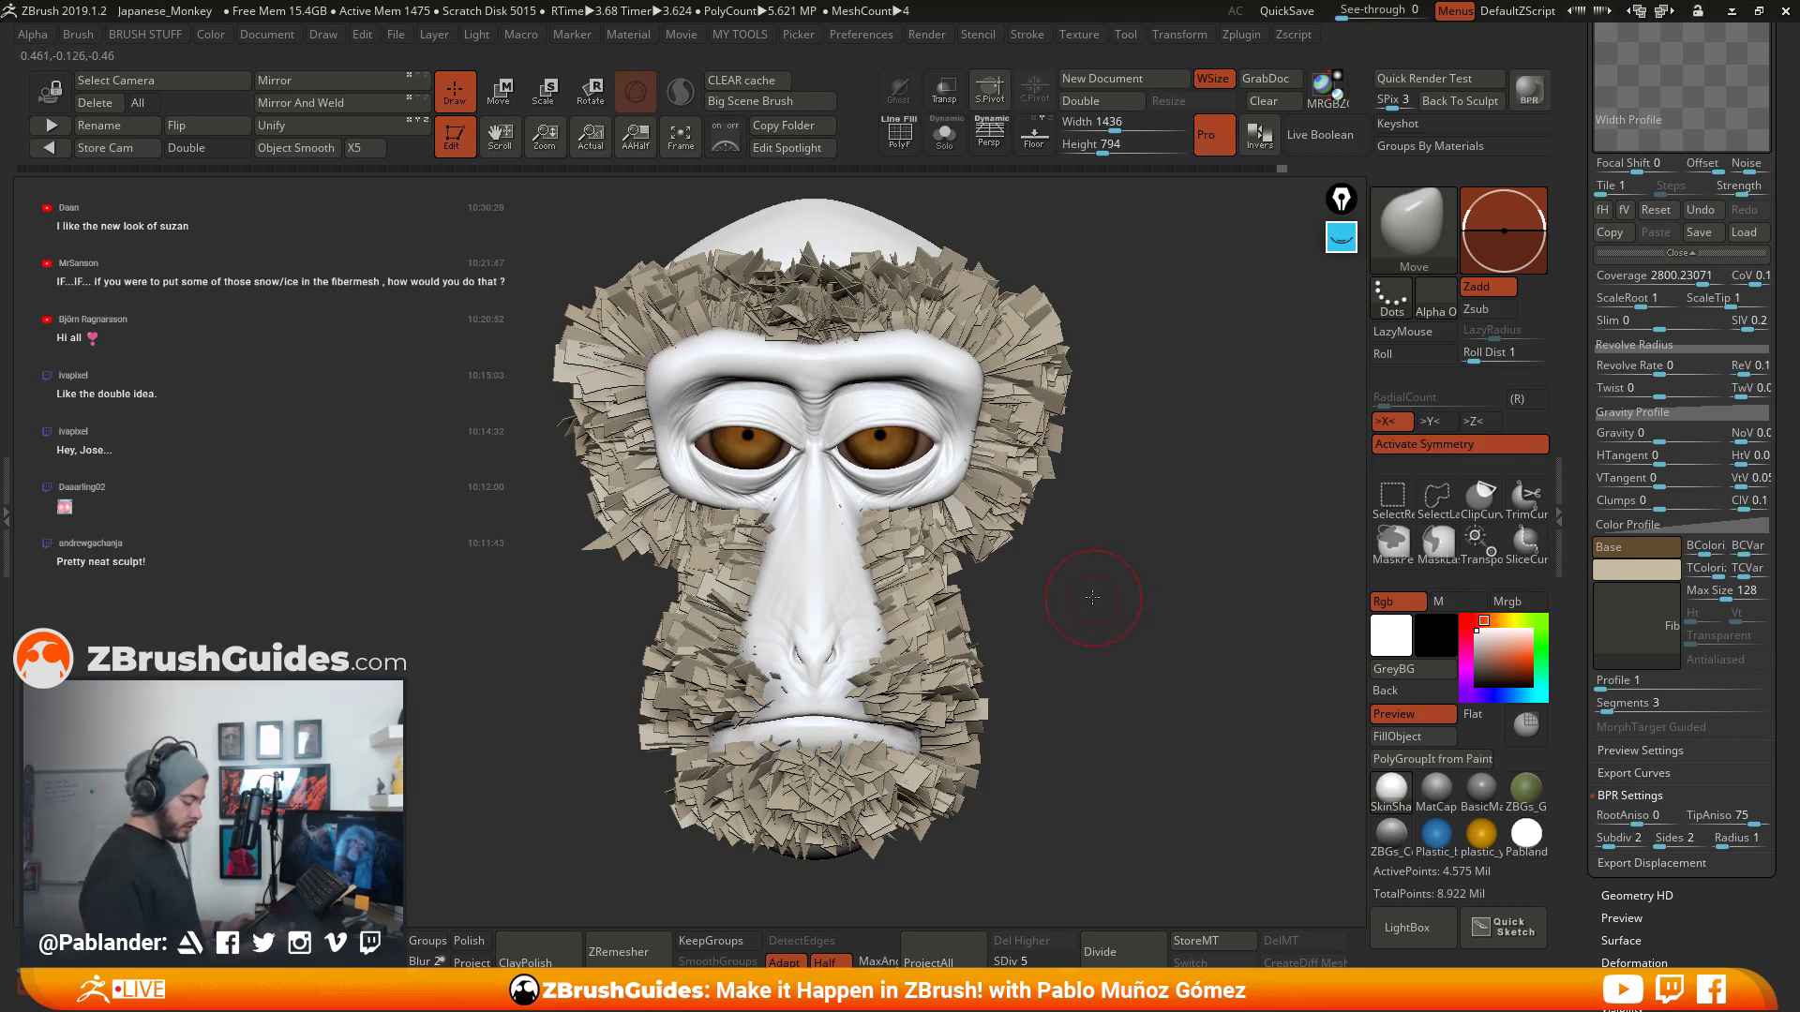
drag(1077, 594, 1085, 582)
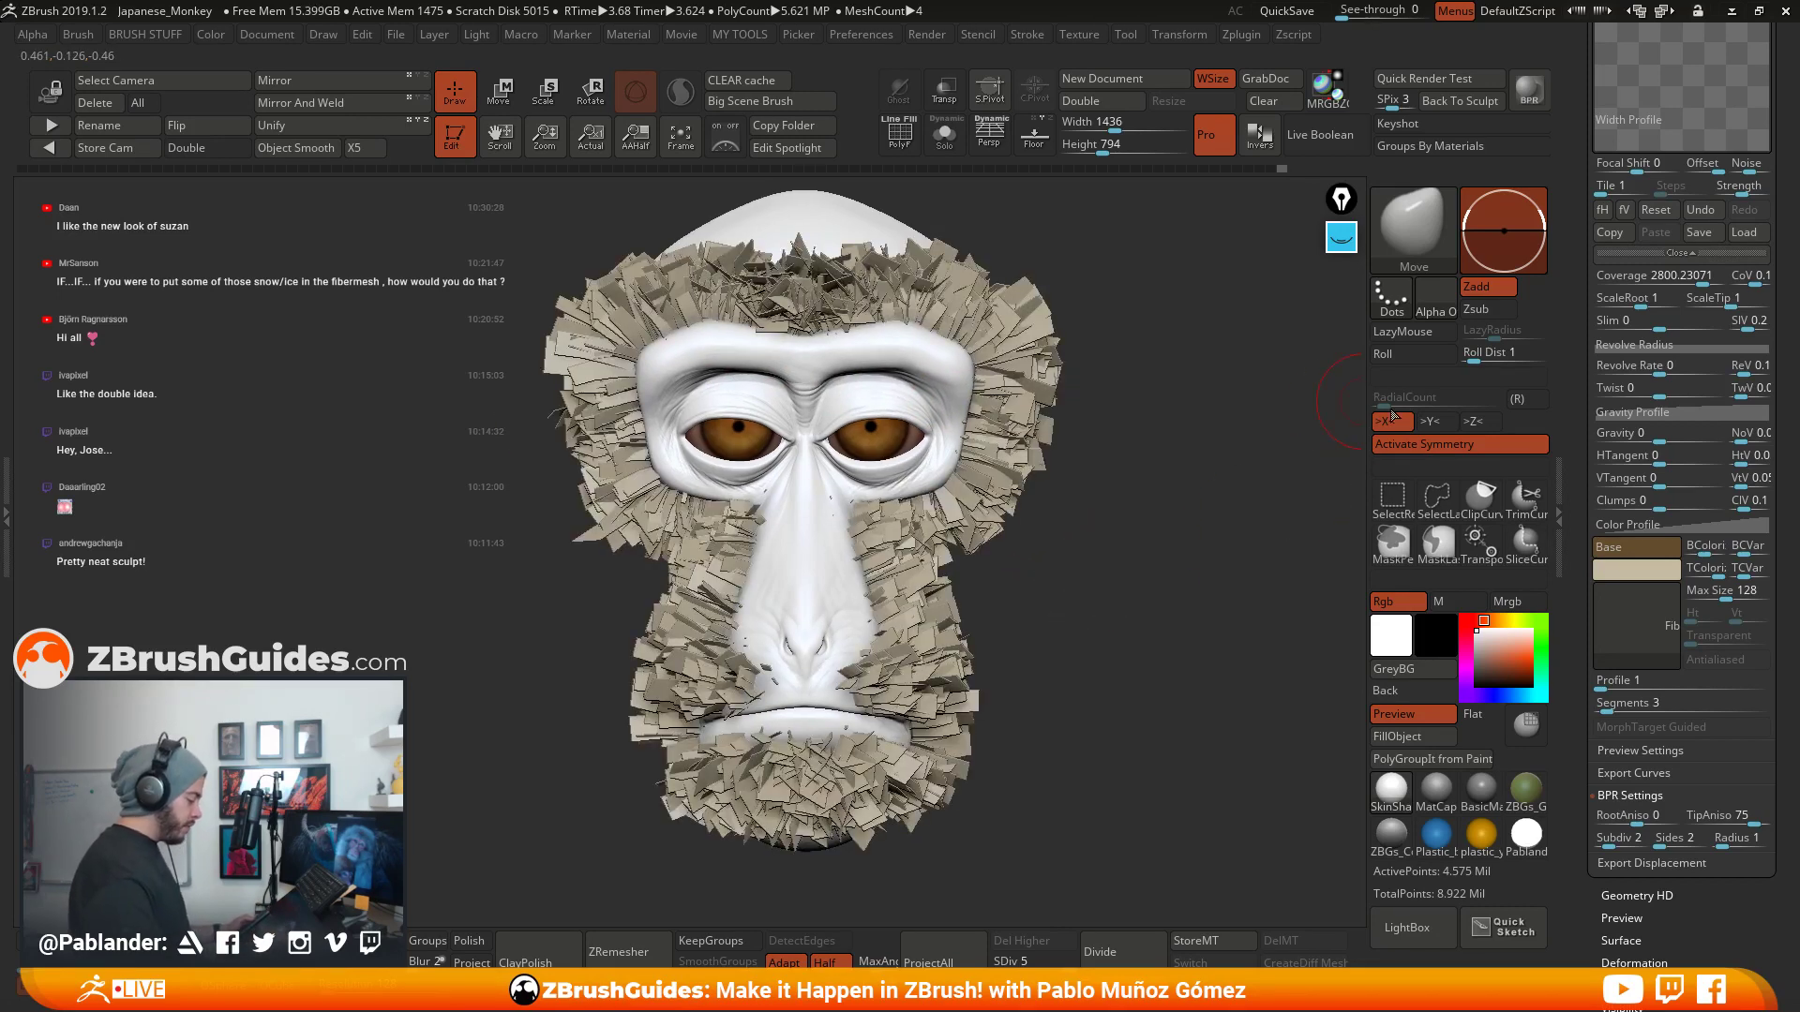
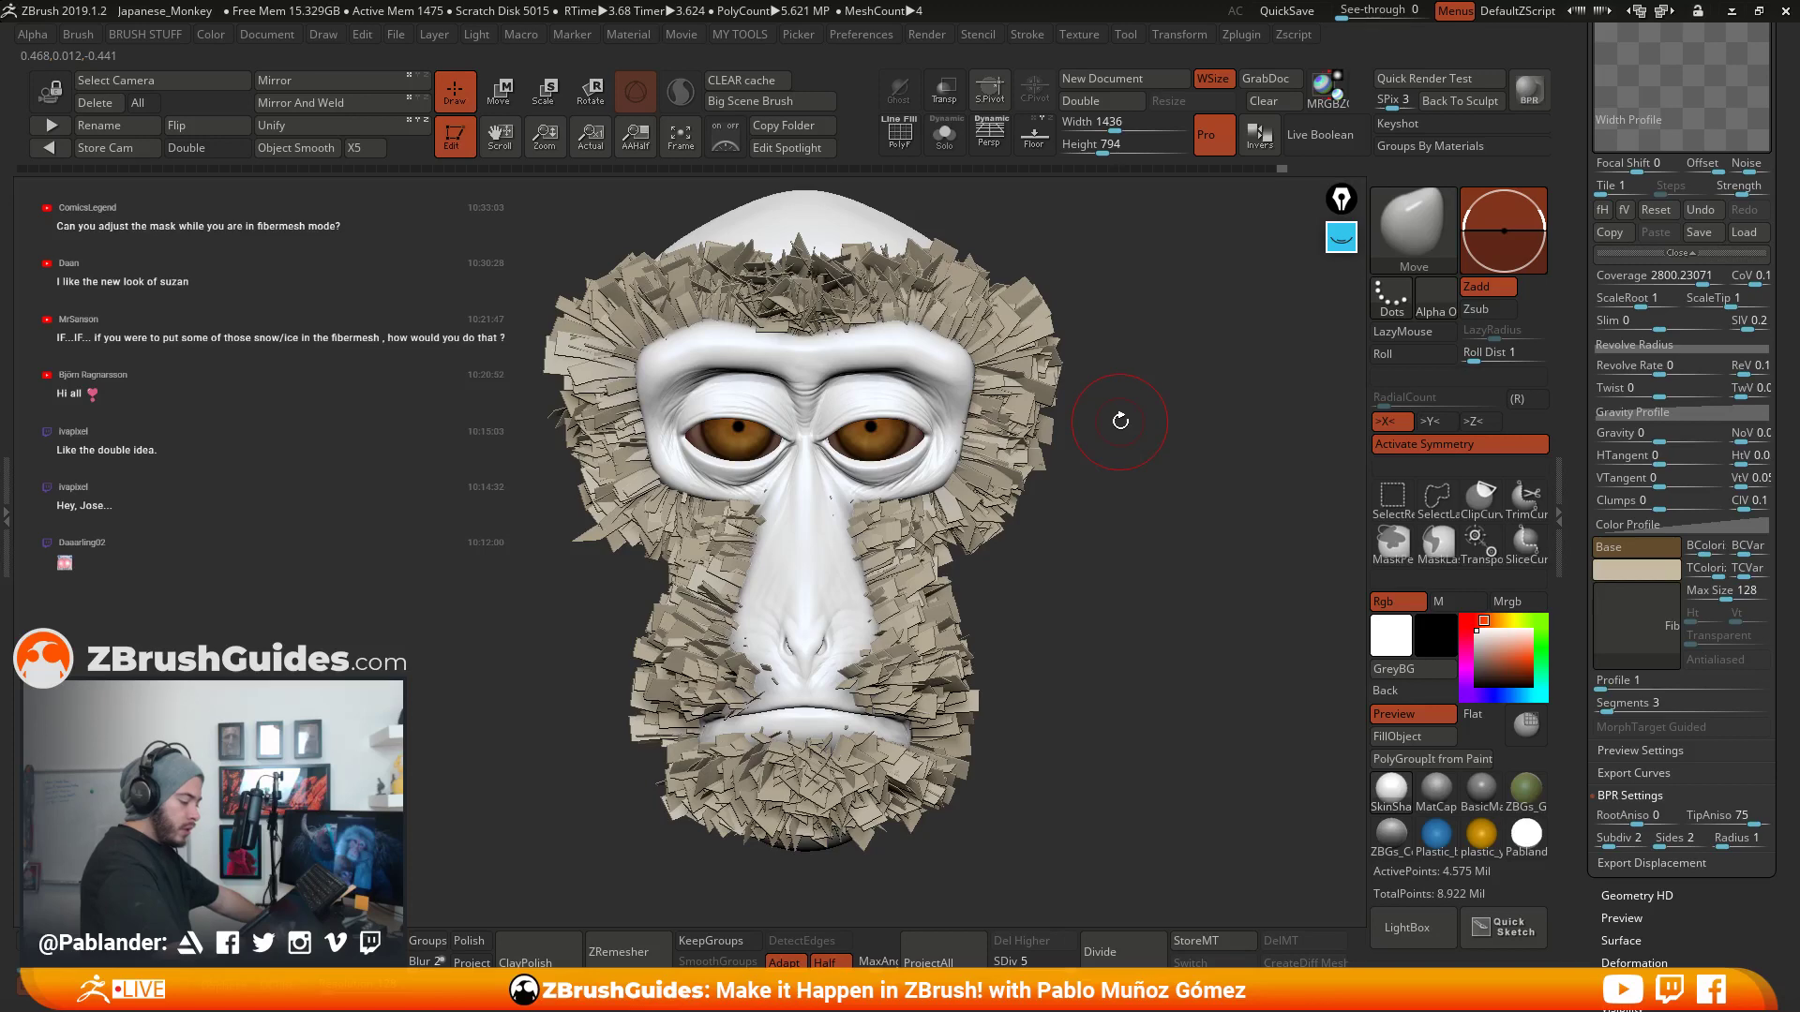
scroll(1577, 149, up, 5)
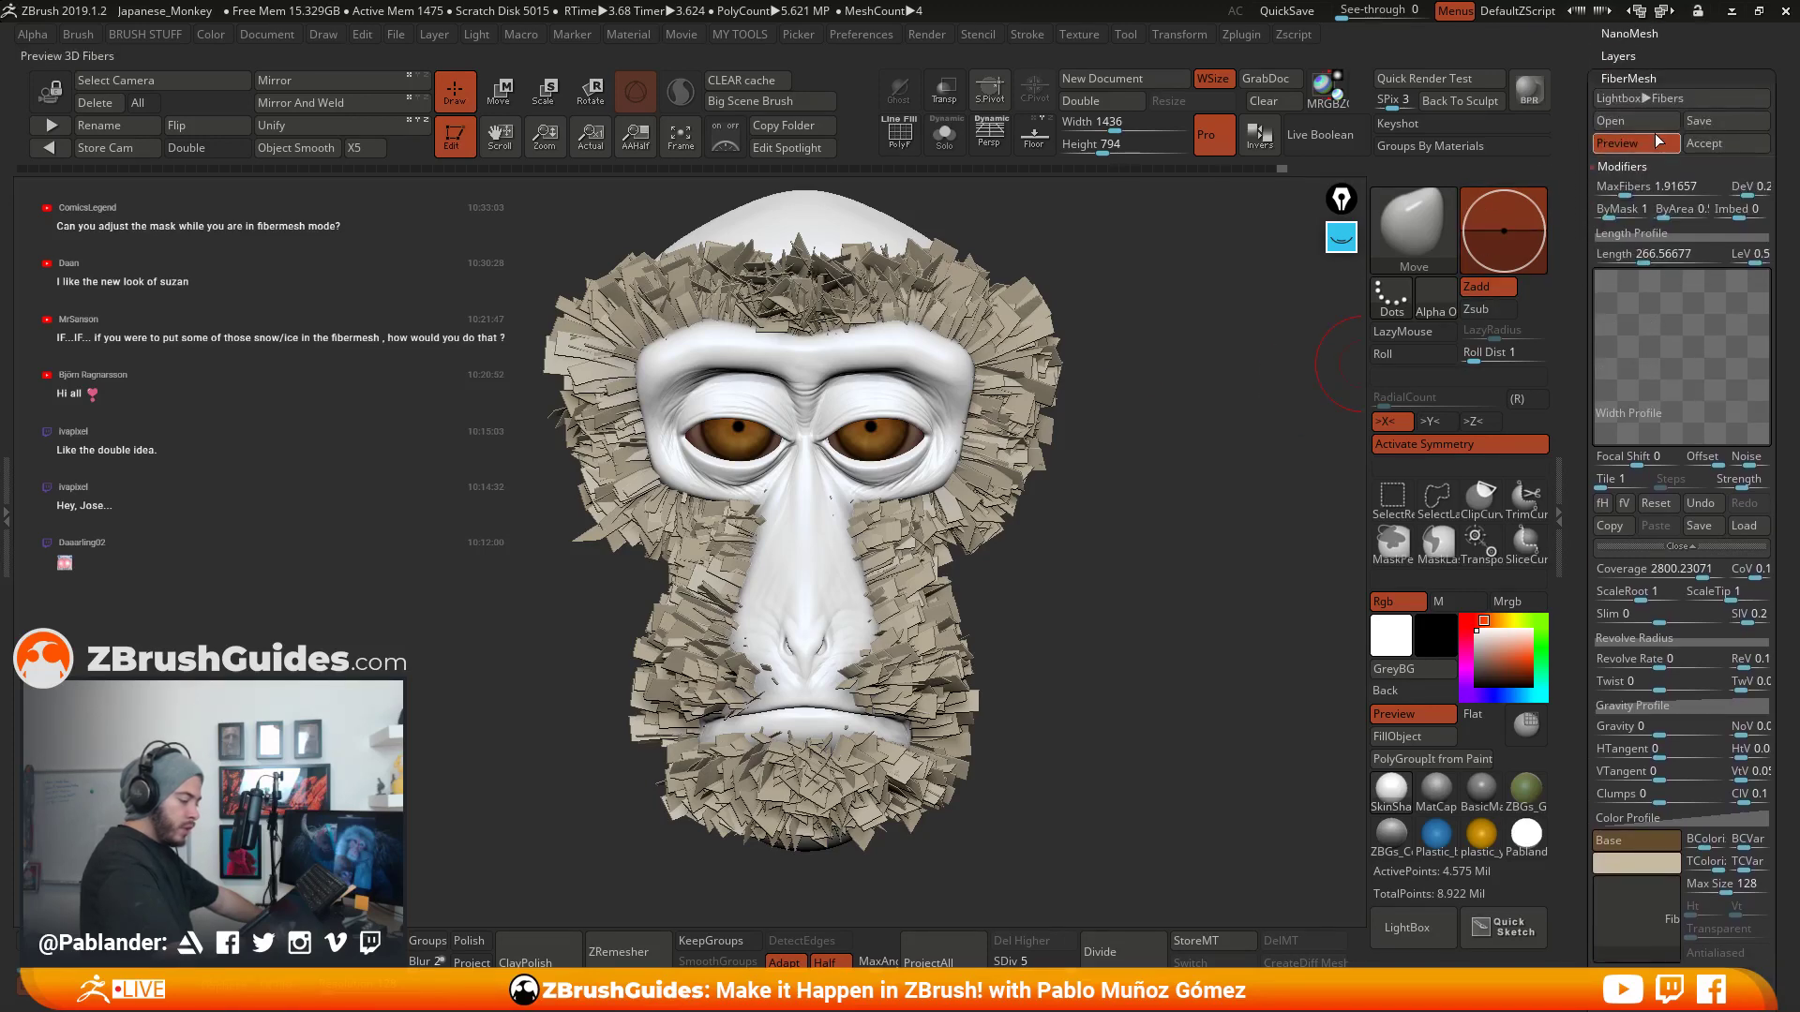
click(1645, 145)
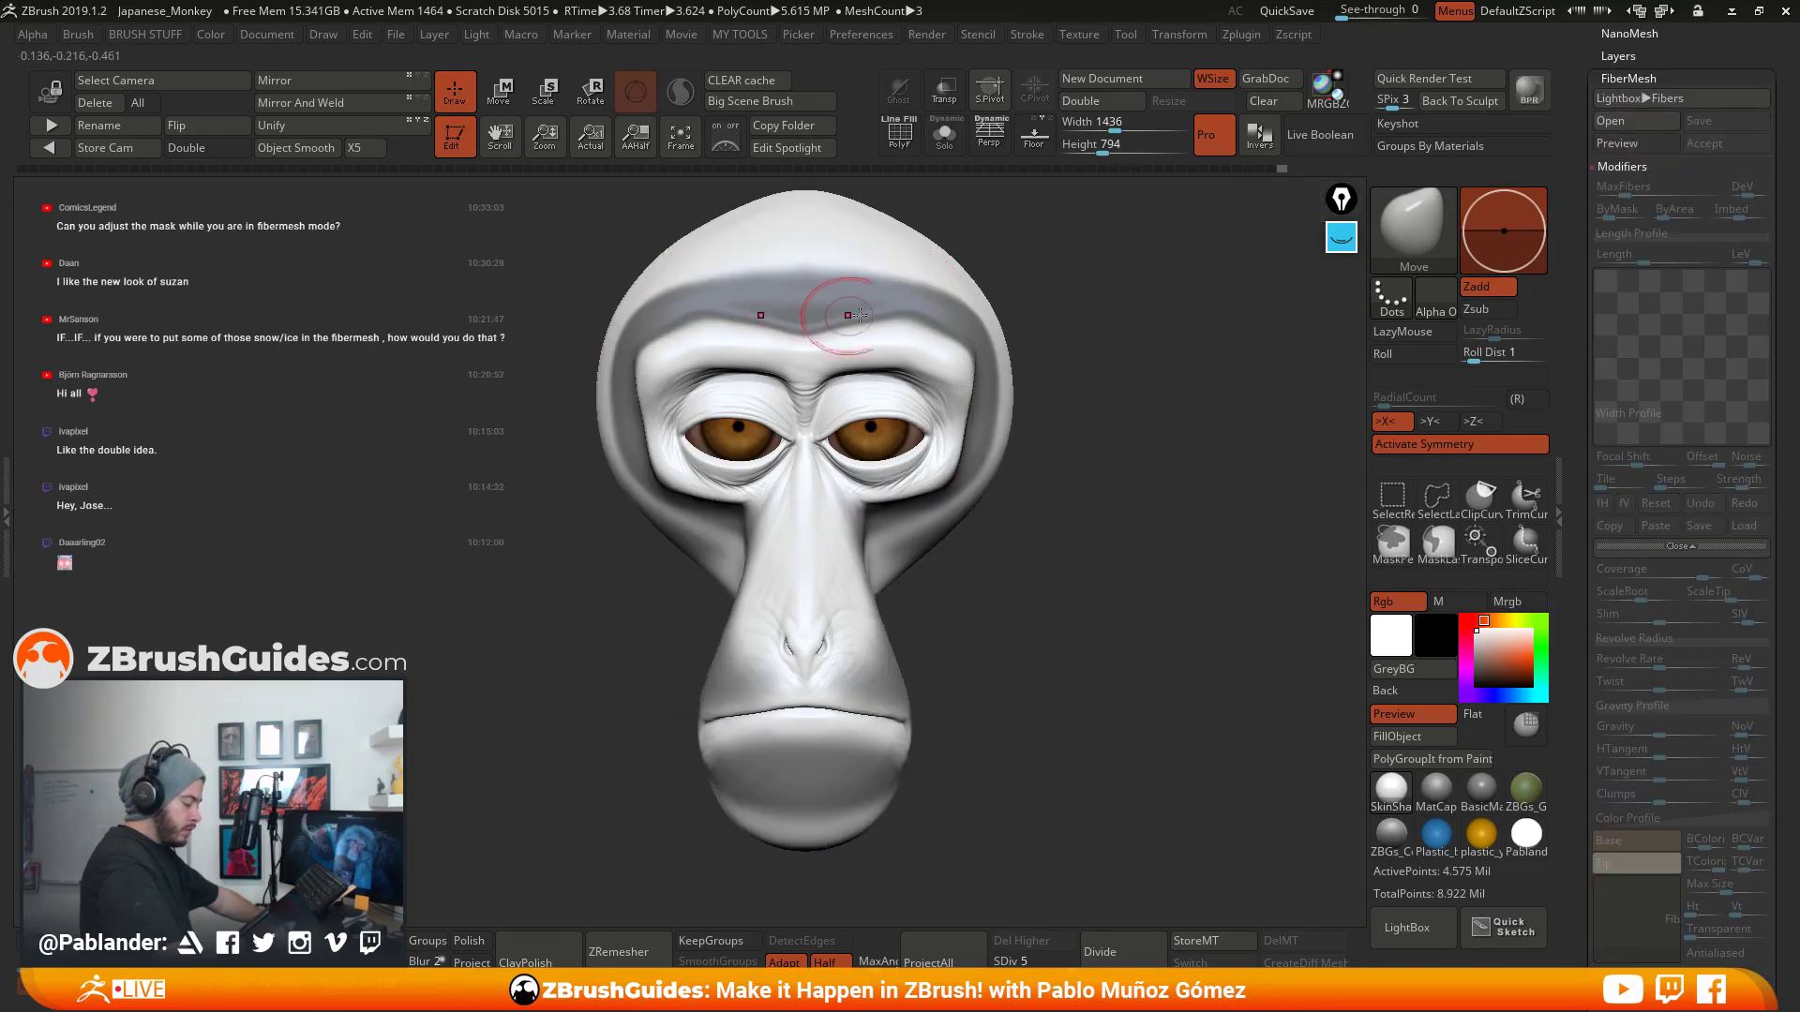
click(1615, 166)
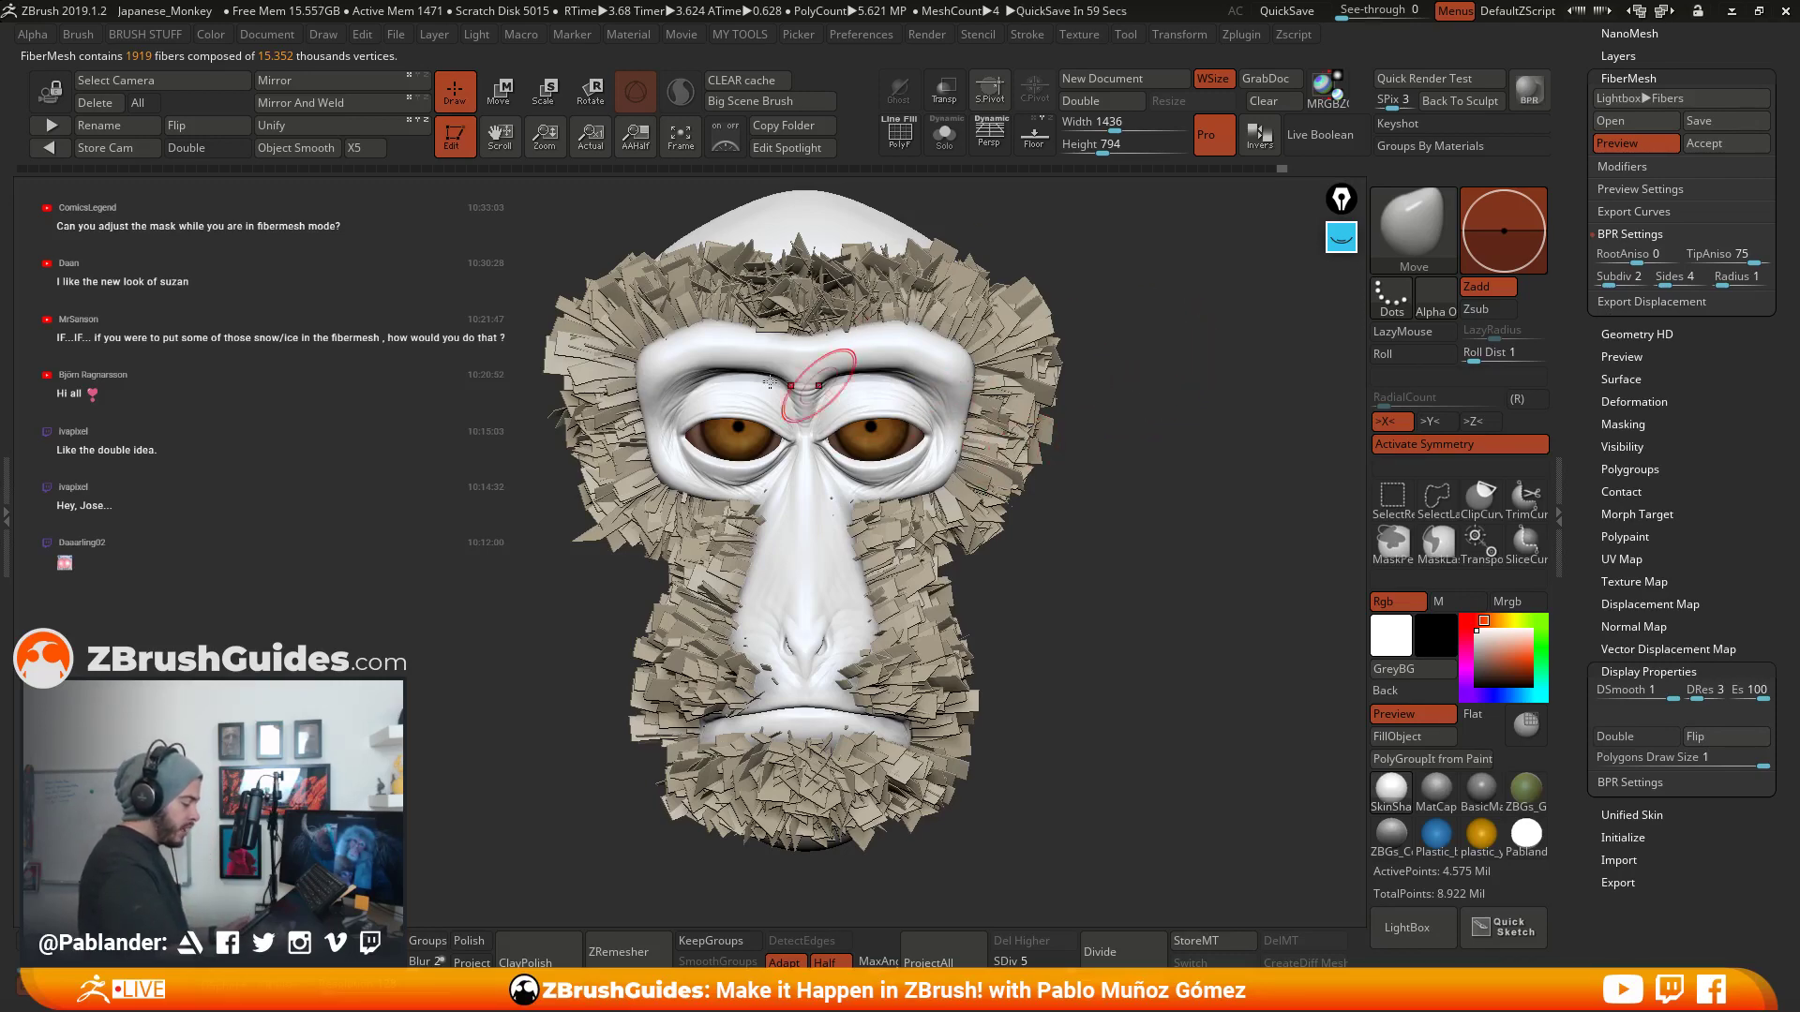
click(1636, 146)
click(1637, 145)
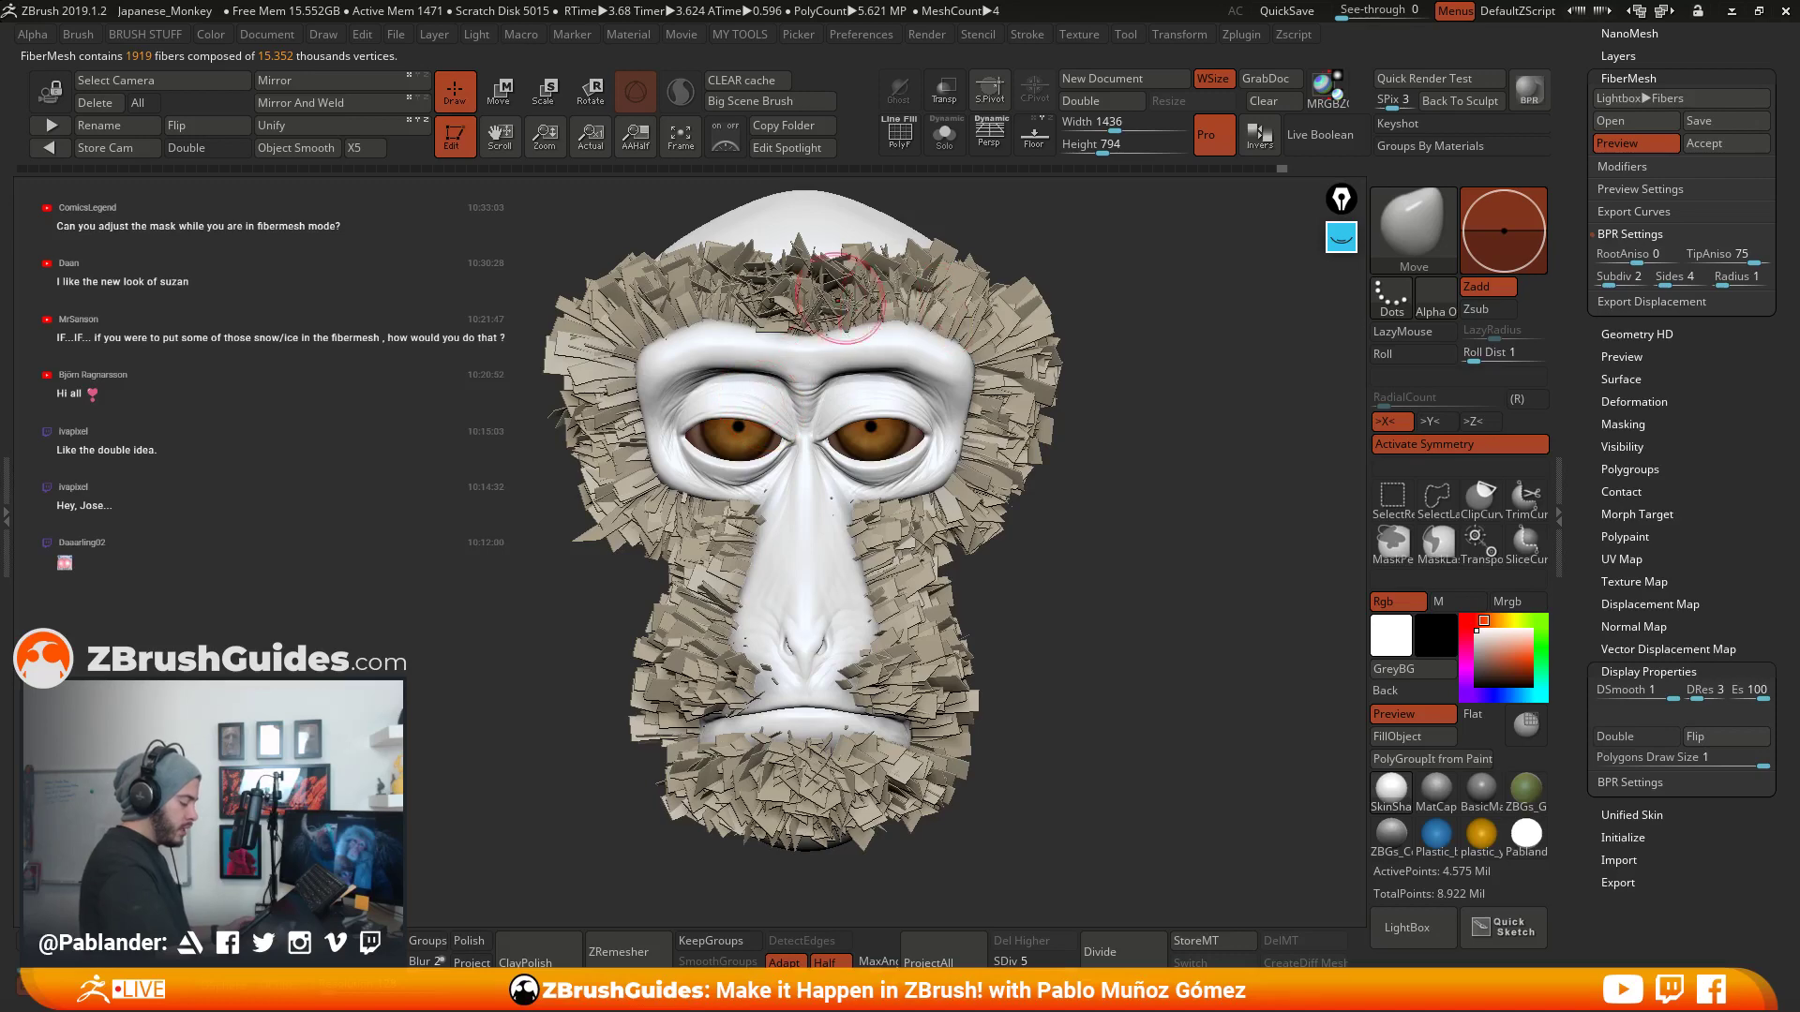
drag(1173, 418, 1312, 431)
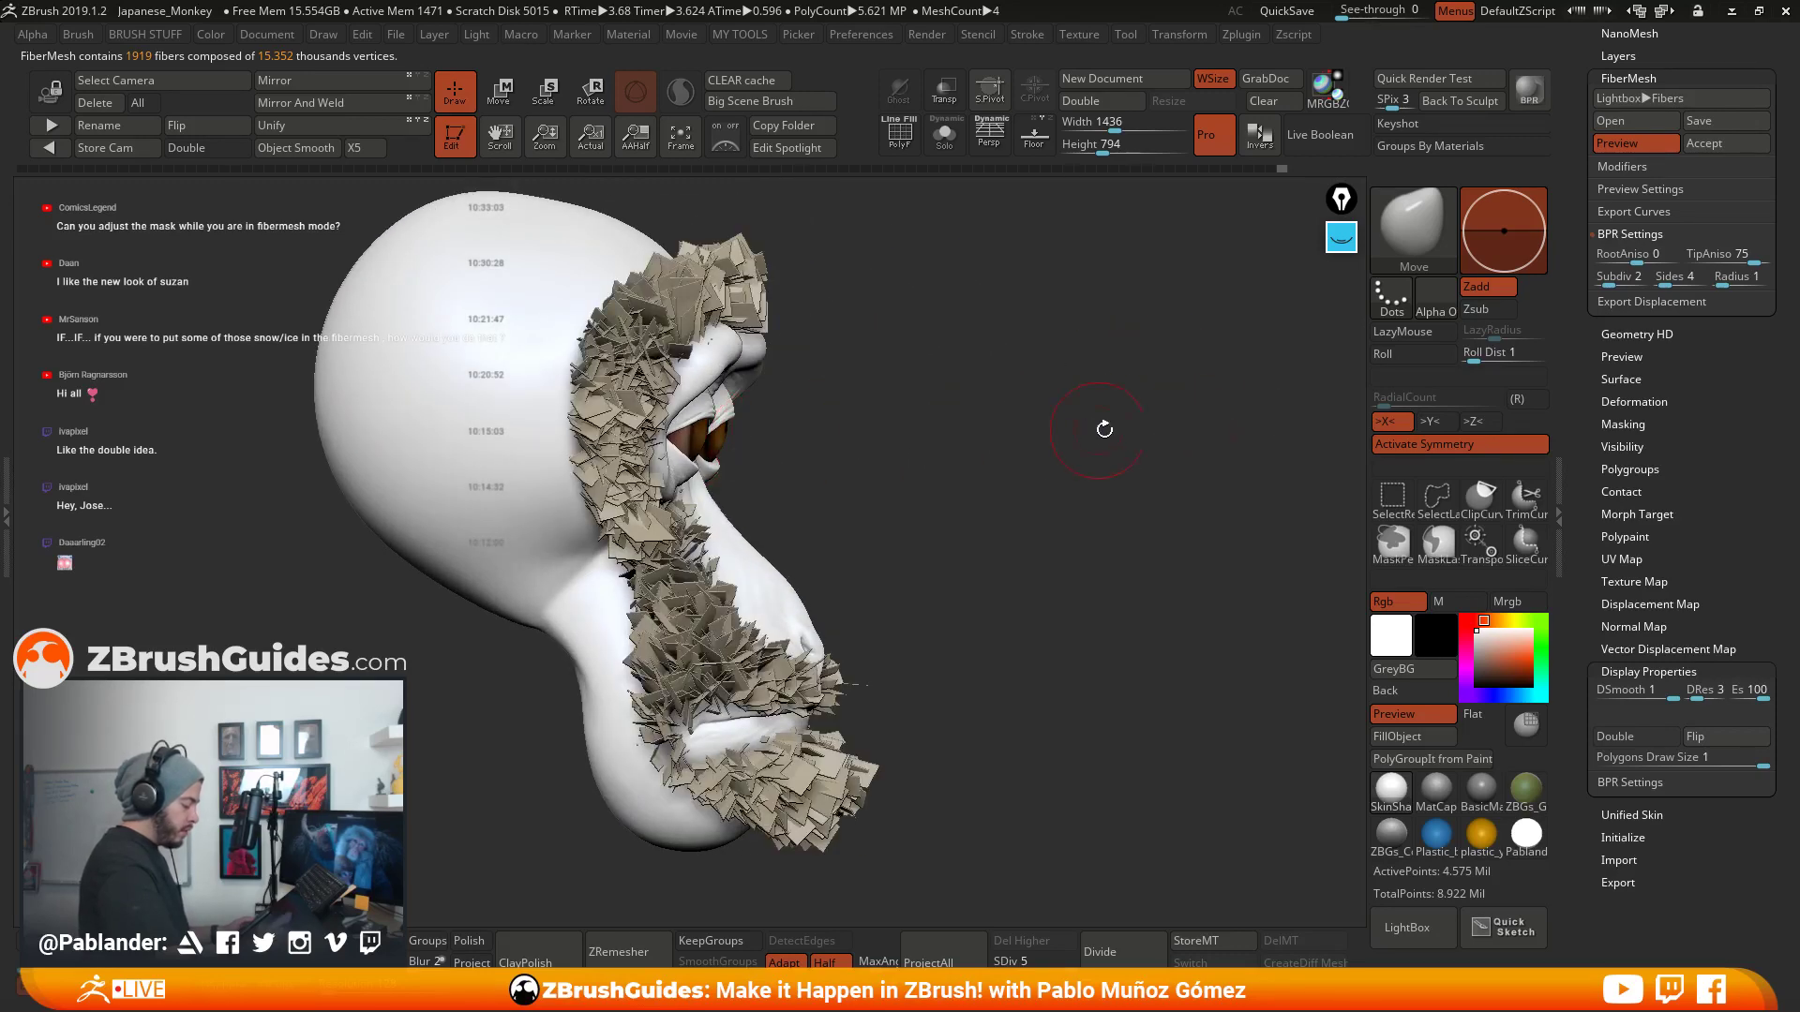
mouse_move(1106, 426)
mouse_down()
mouse_move(1044, 421)
mouse_move(1077, 418)
mouse_up()
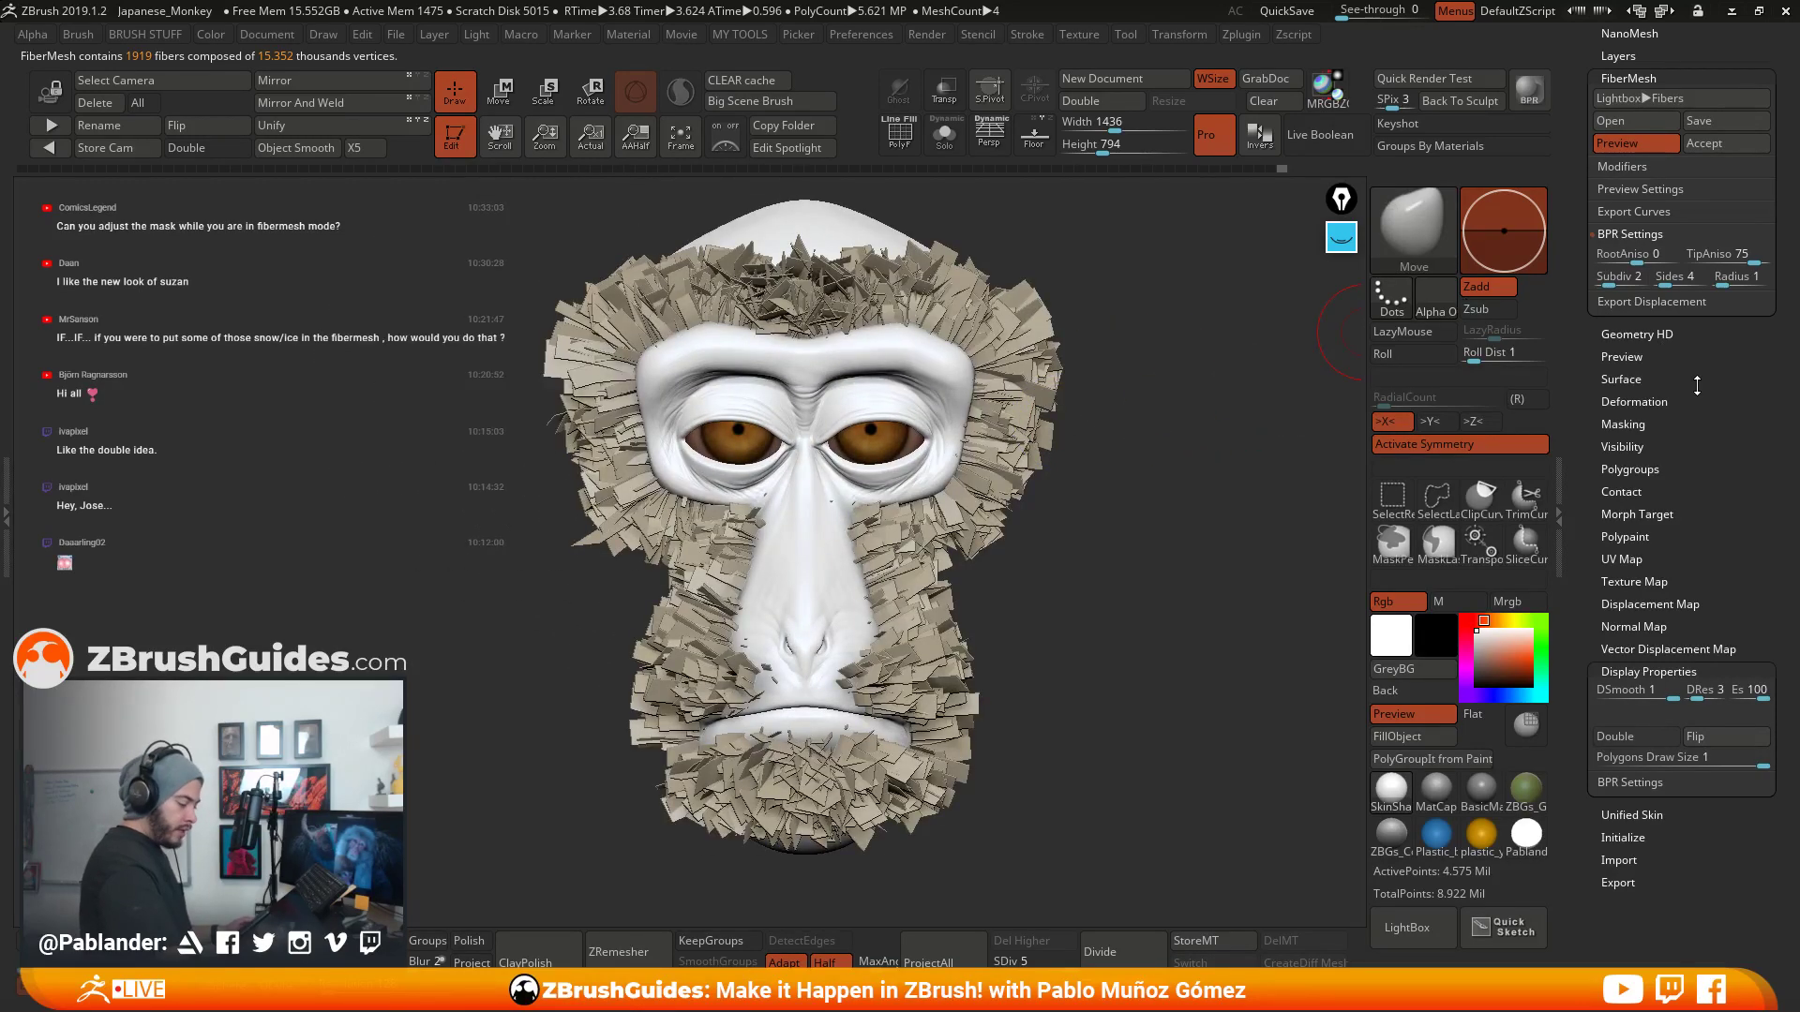
- Expand the FiberMesh modifiers, check the painted hair strands in Photoshop with their layer hidden and shown, and return to ZBrush
click(1623, 166)
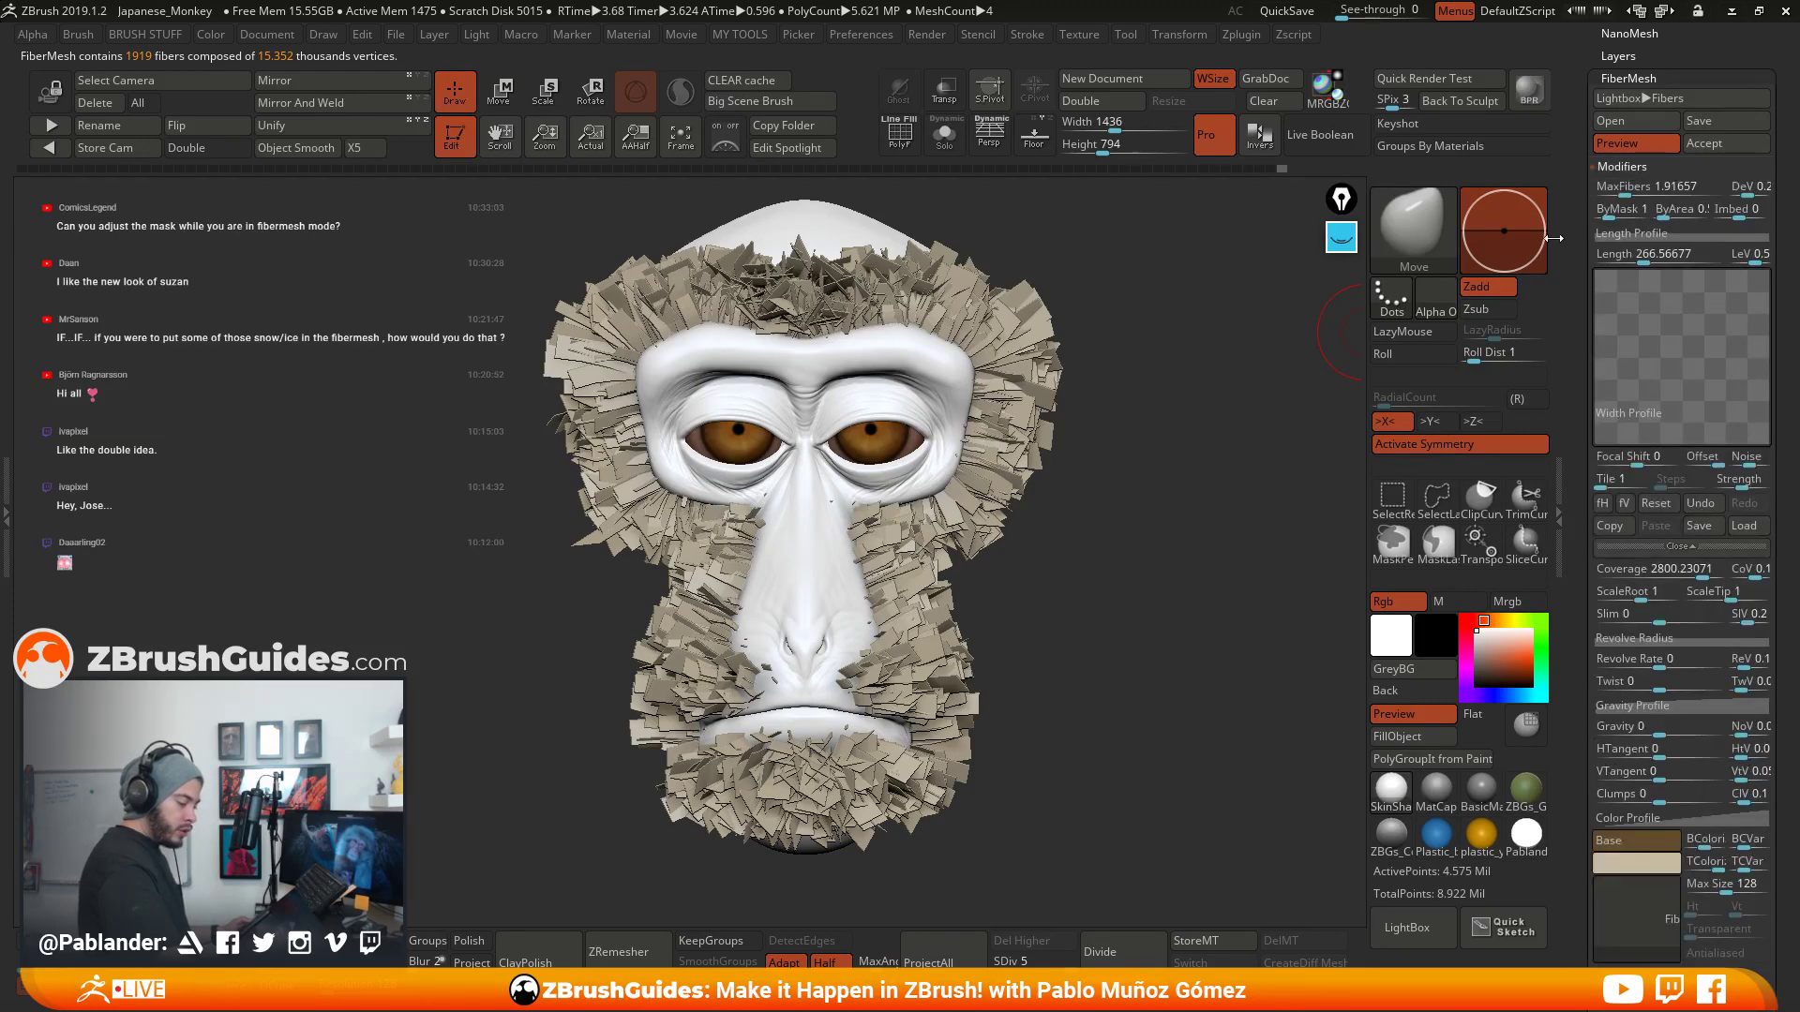
drag(1584, 315, 1593, 238)
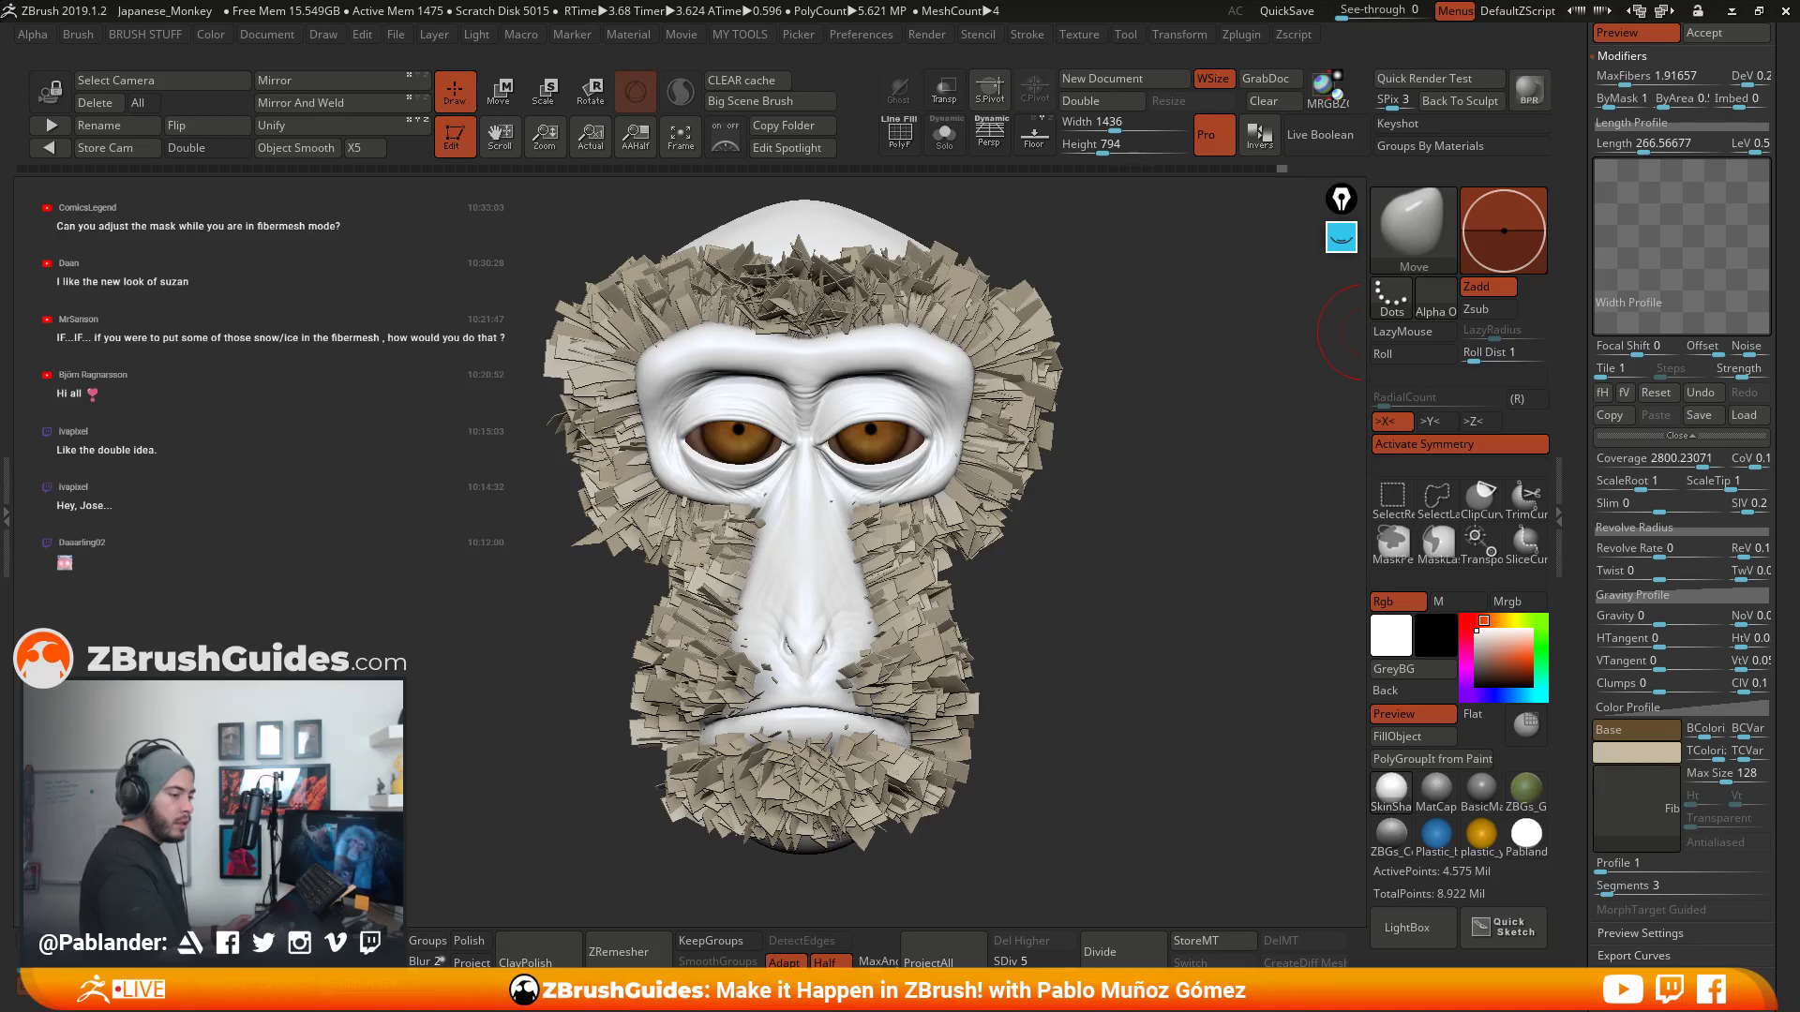
key(alt+Tab)
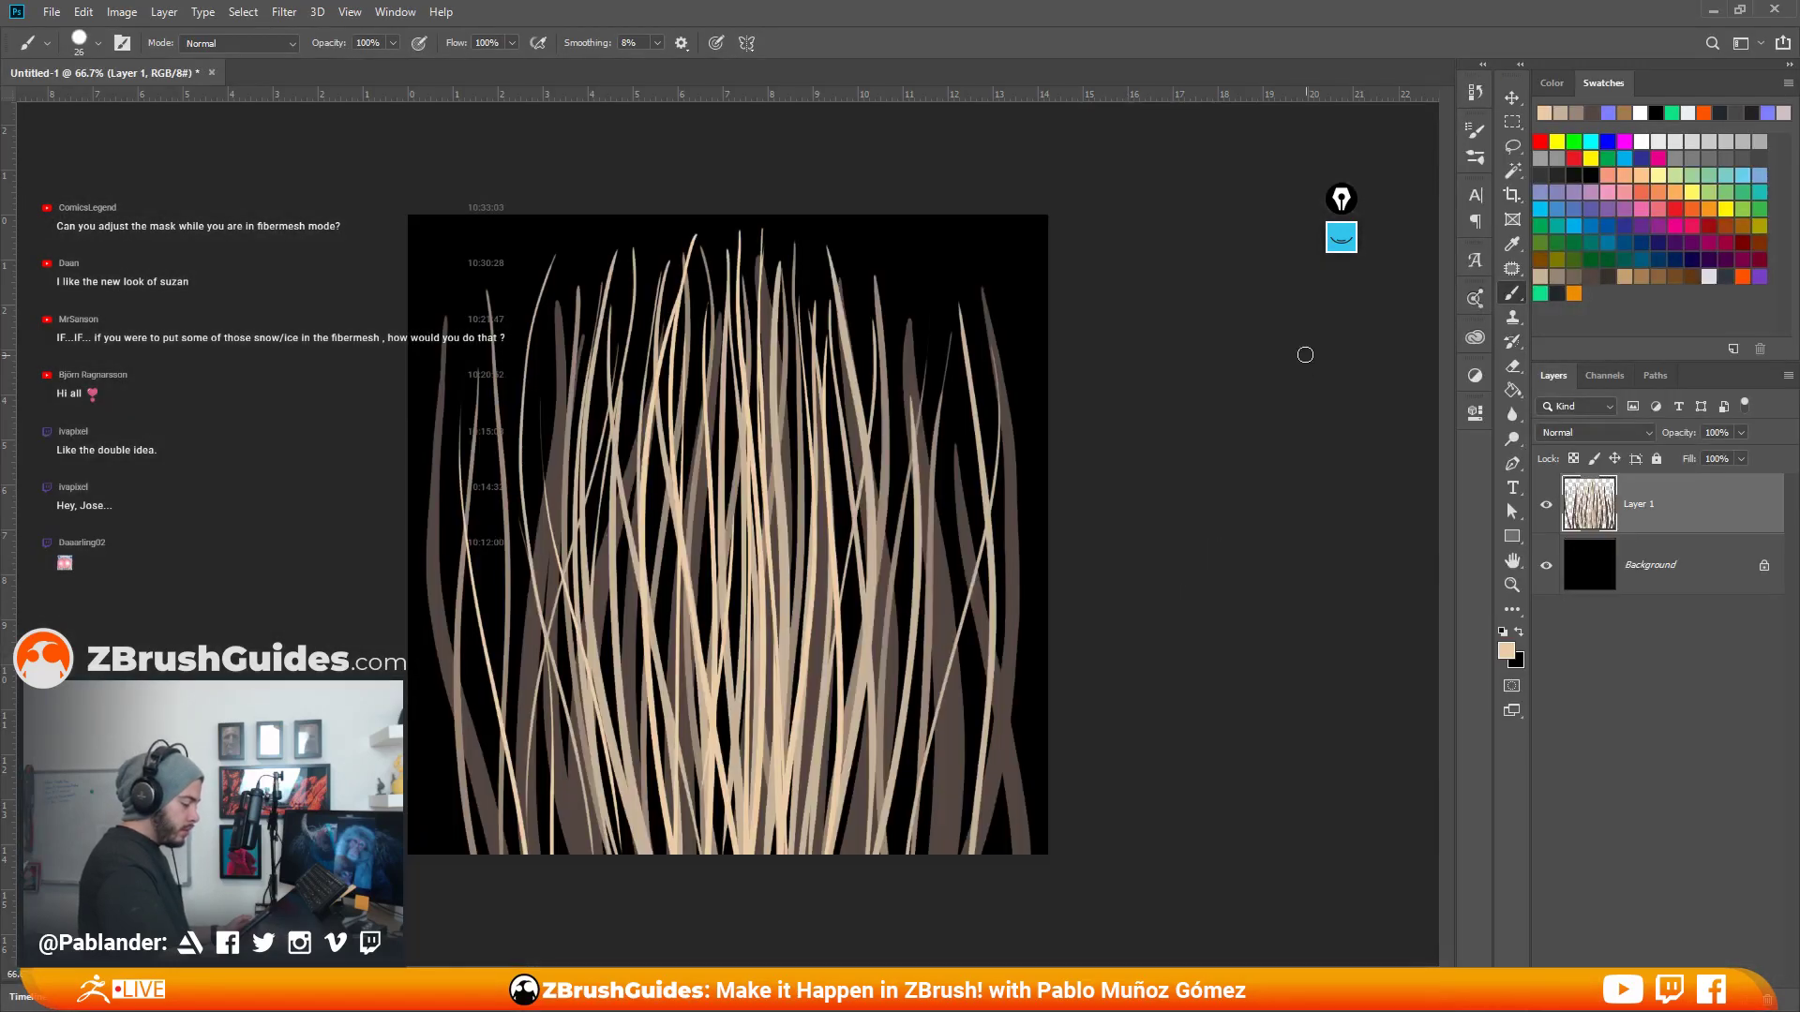
click(1545, 504)
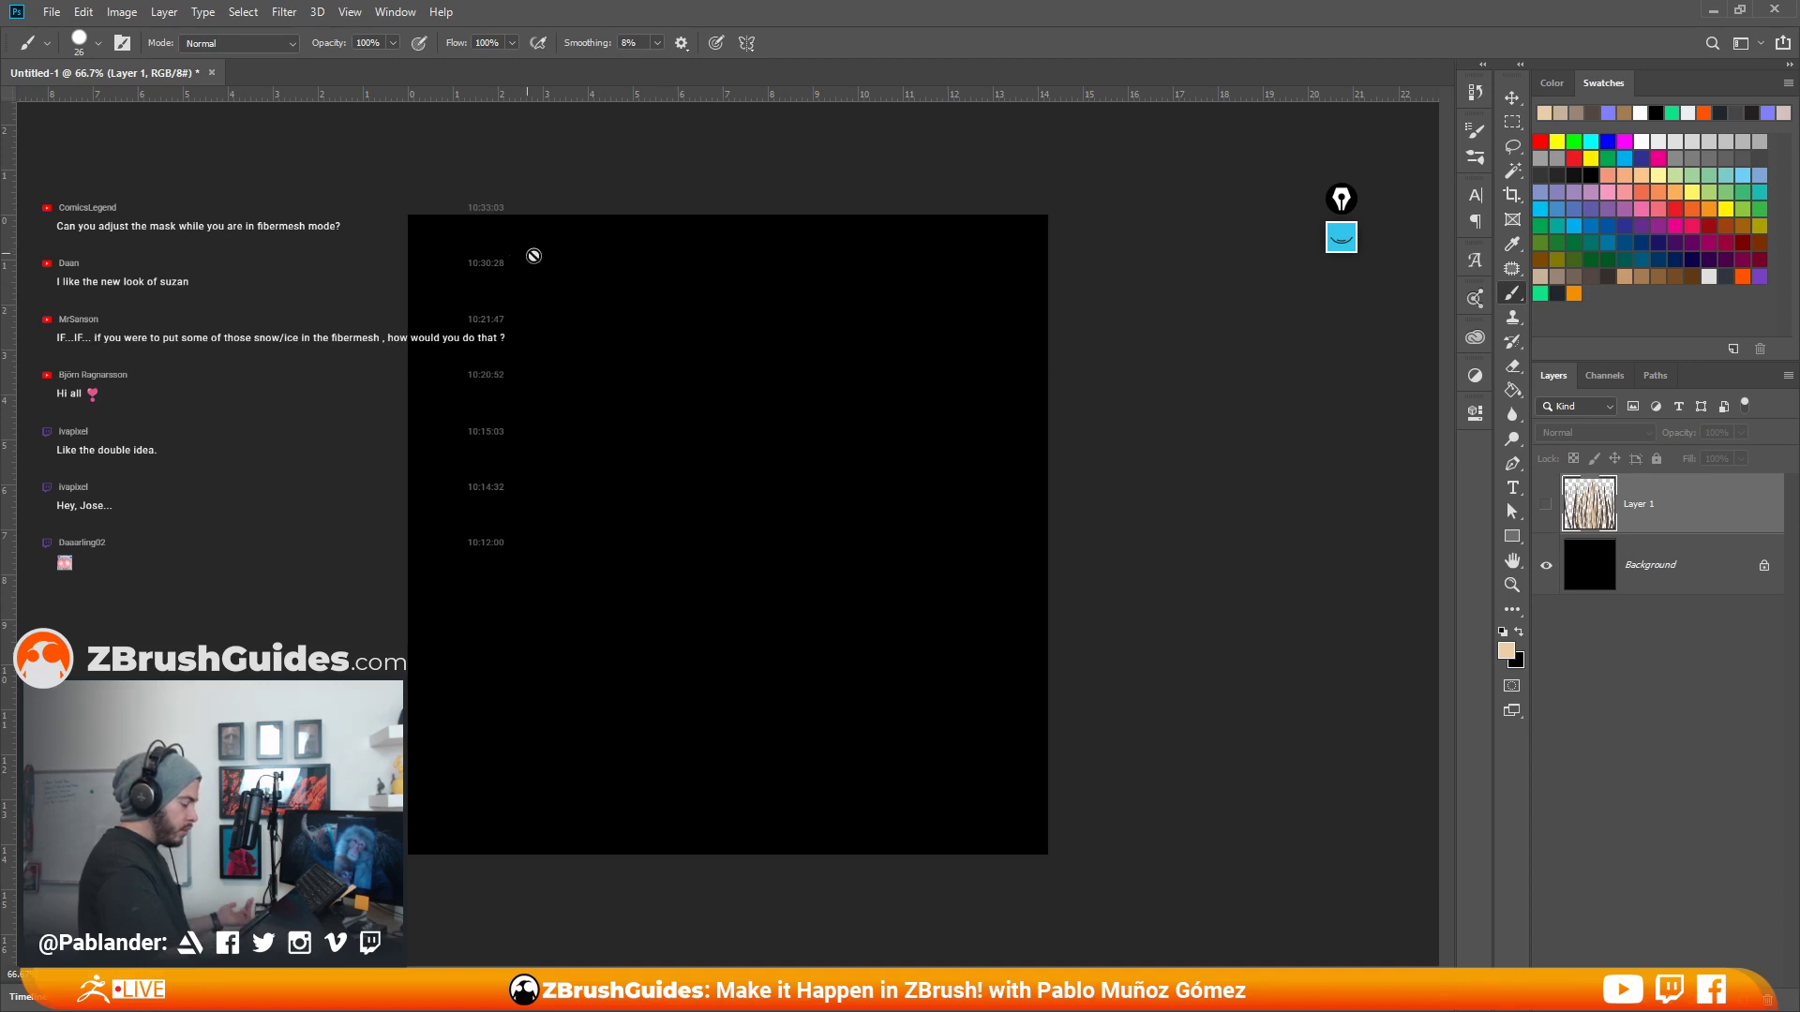
click(1546, 504)
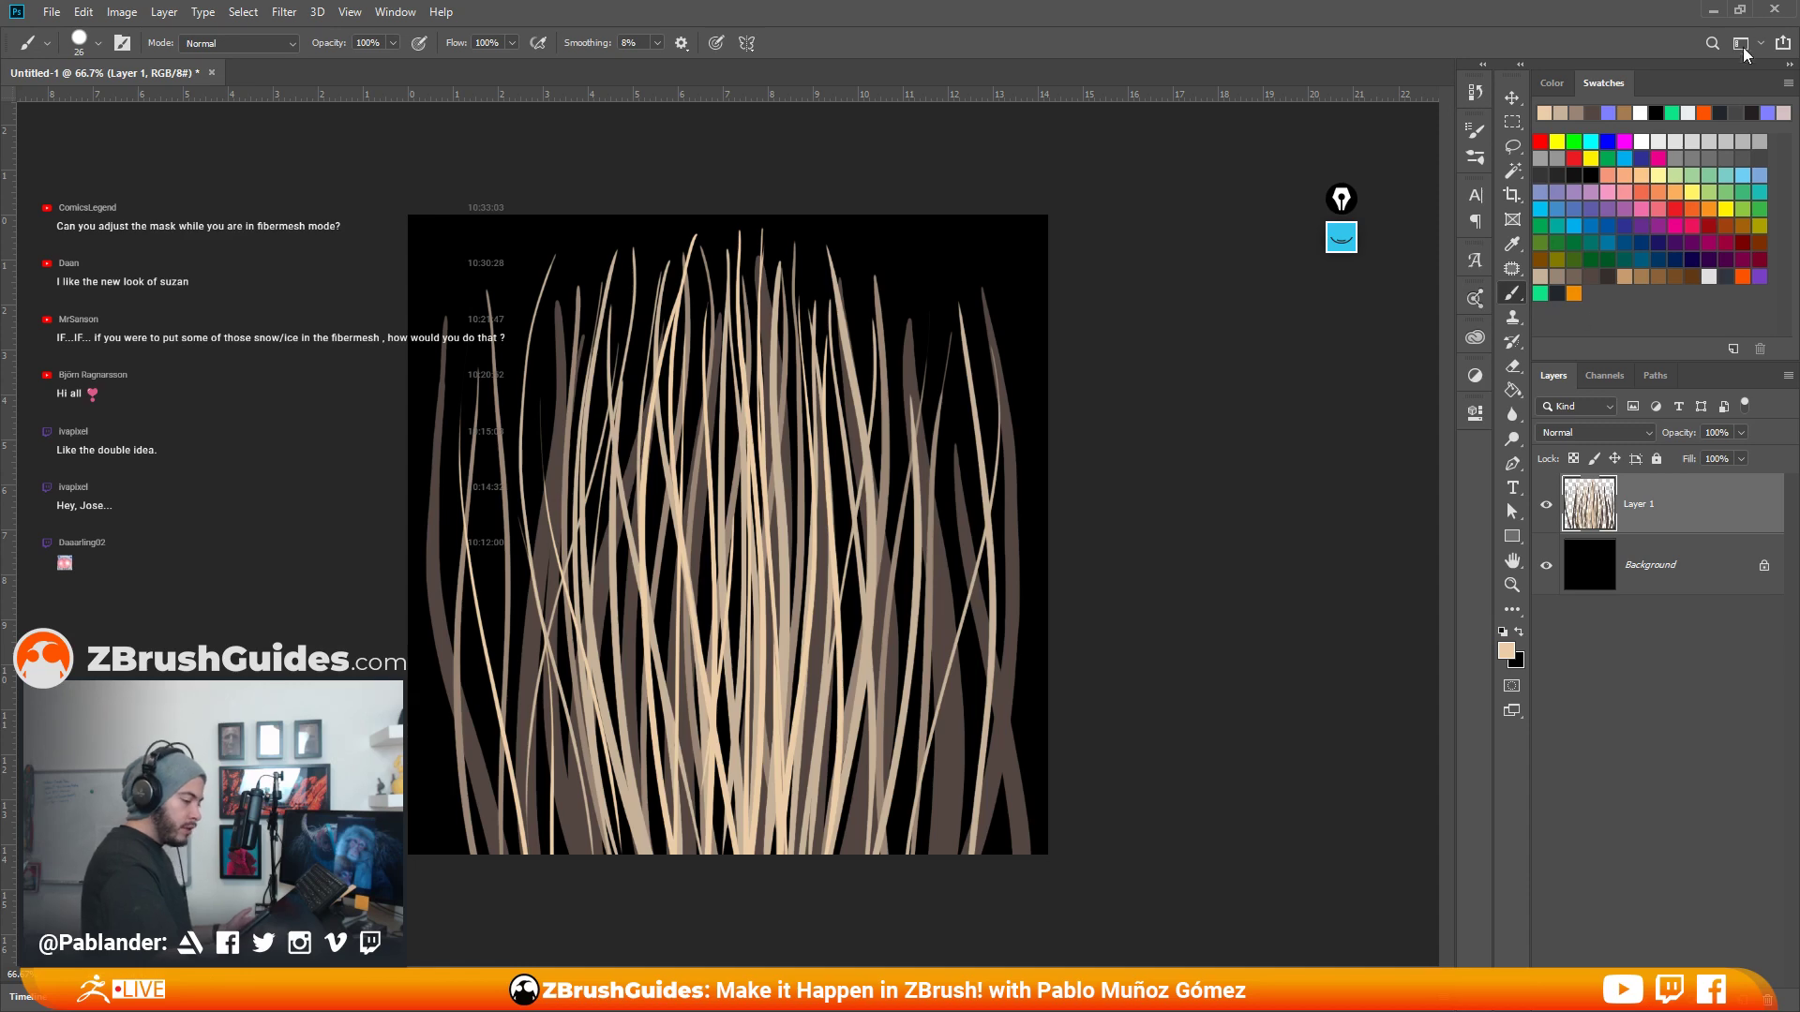
click(1712, 10)
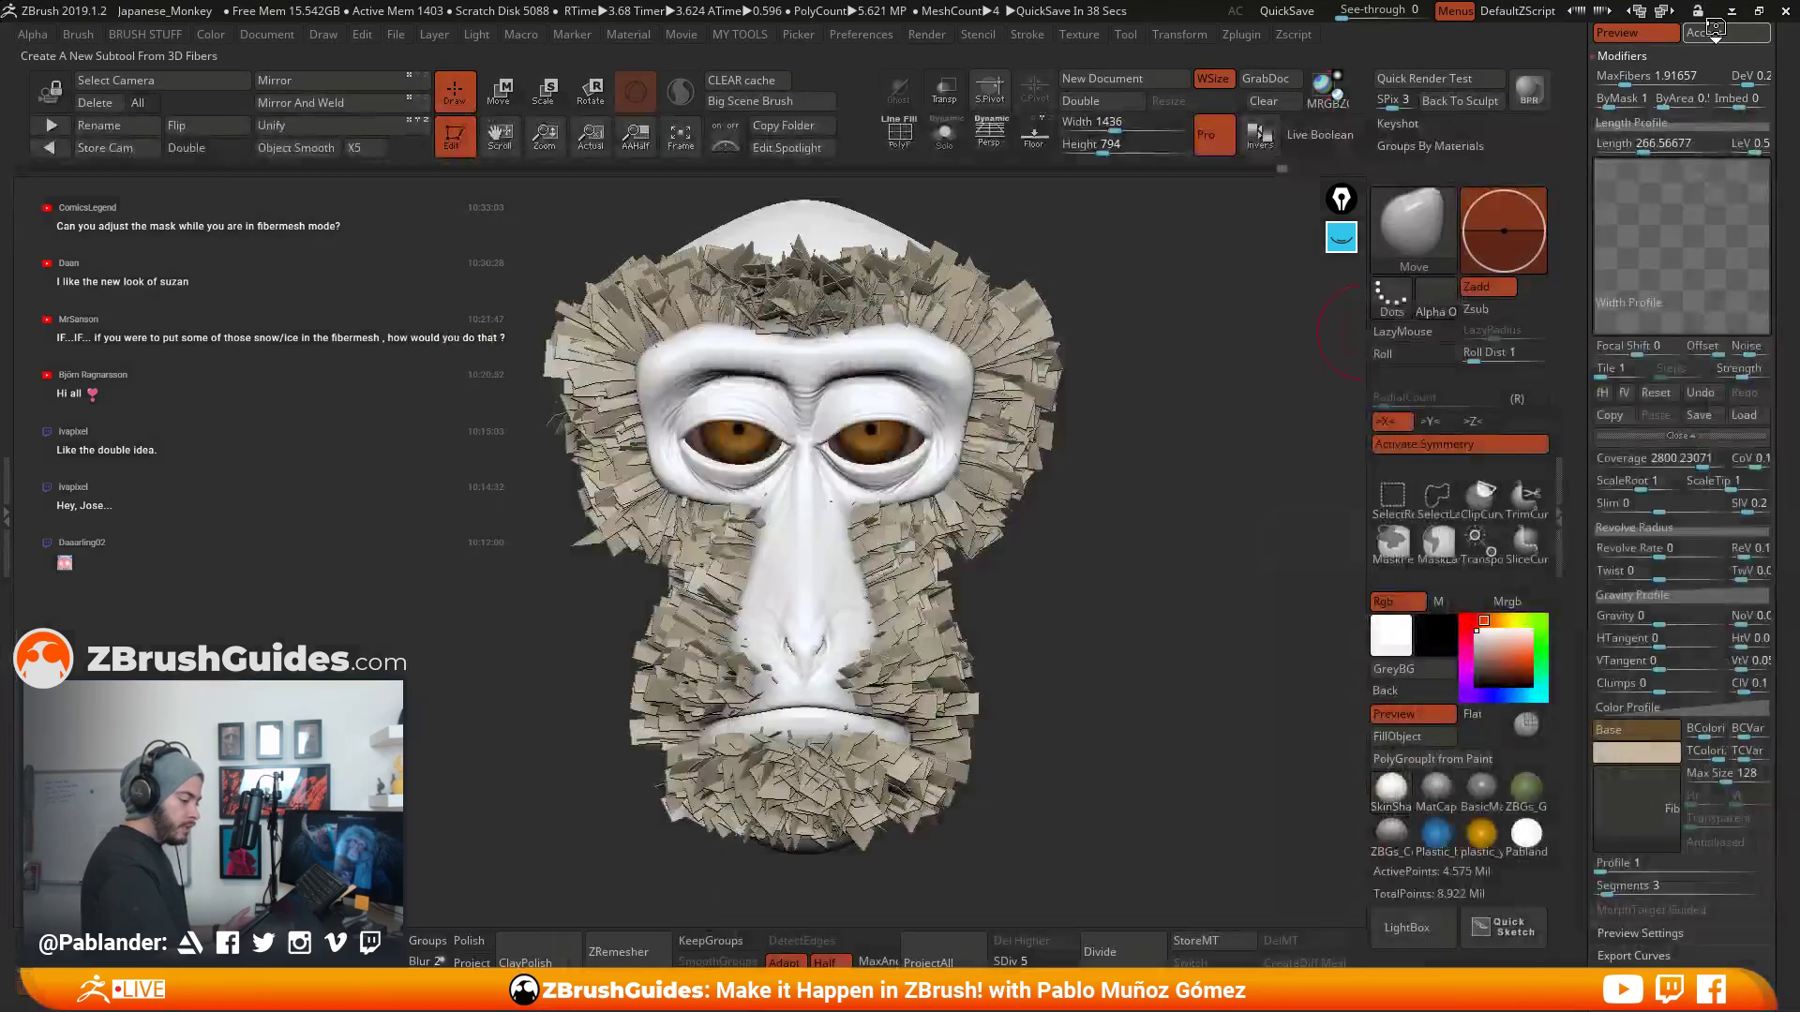
- Assign the painted hair-strand image as the texture of the fibers and answer the auto-resize prompt
drag(1206, 457, 1179, 428)
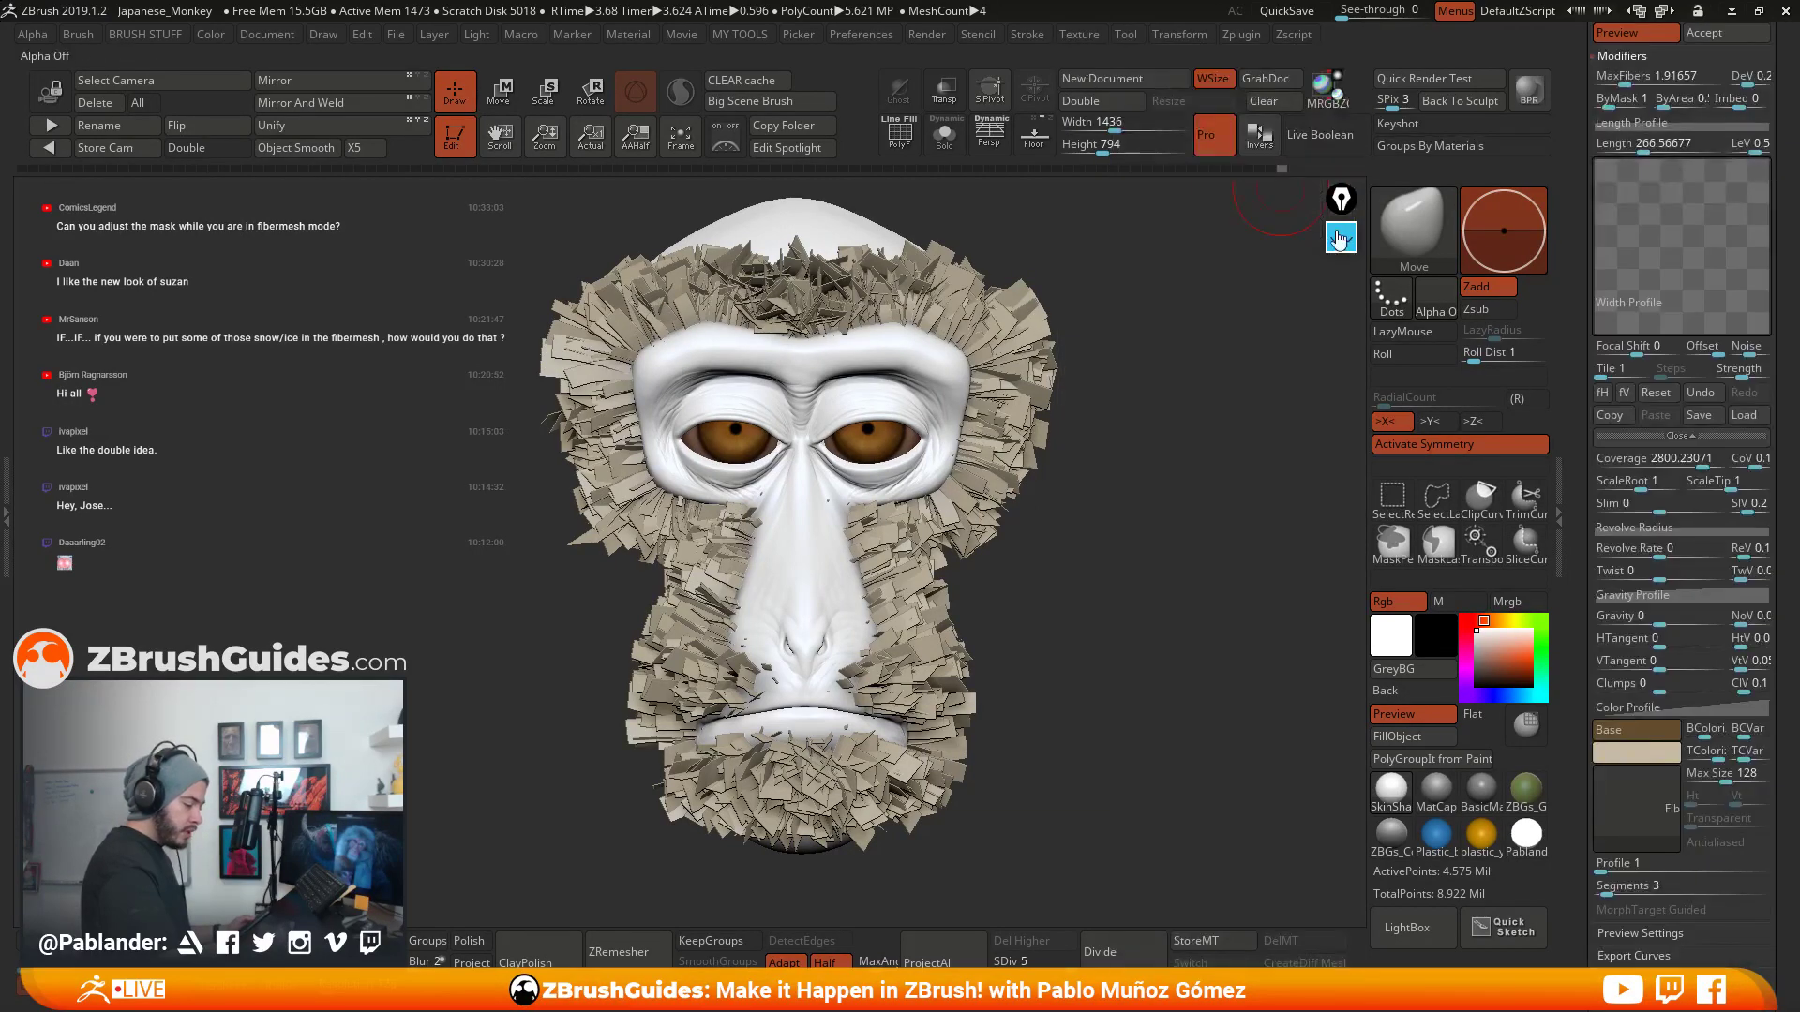
click(1631, 816)
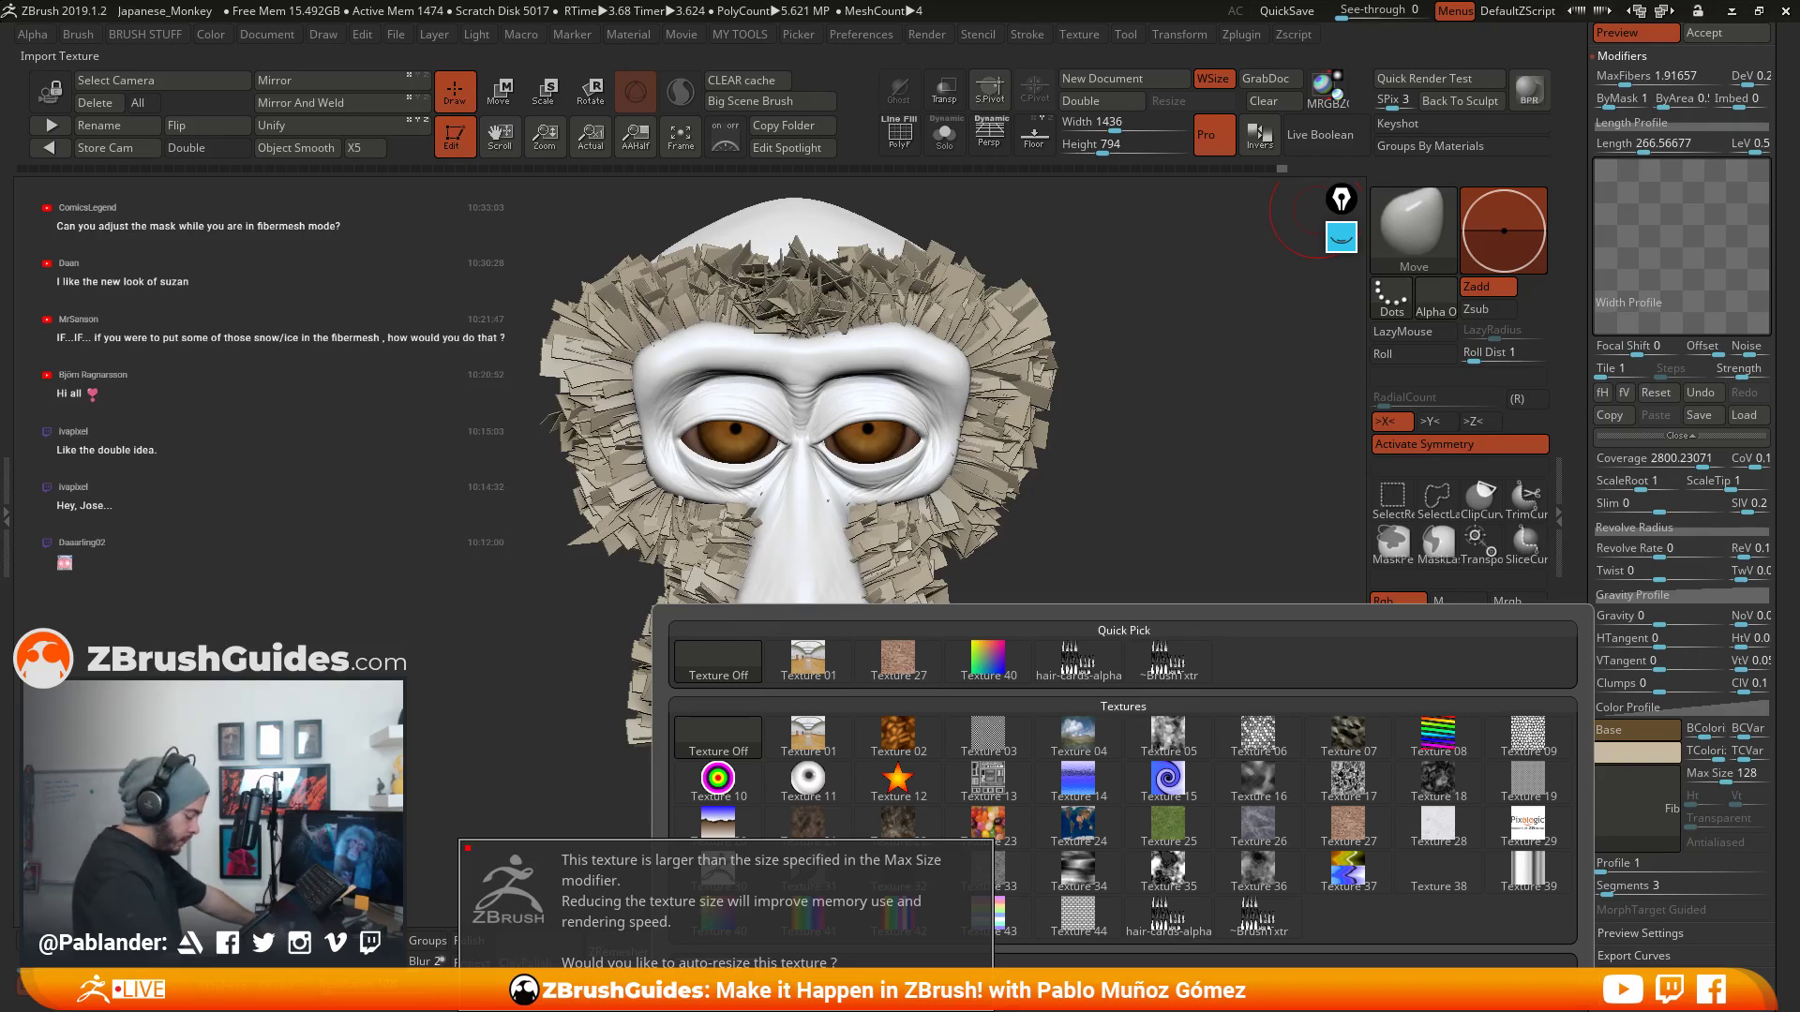
click(740, 992)
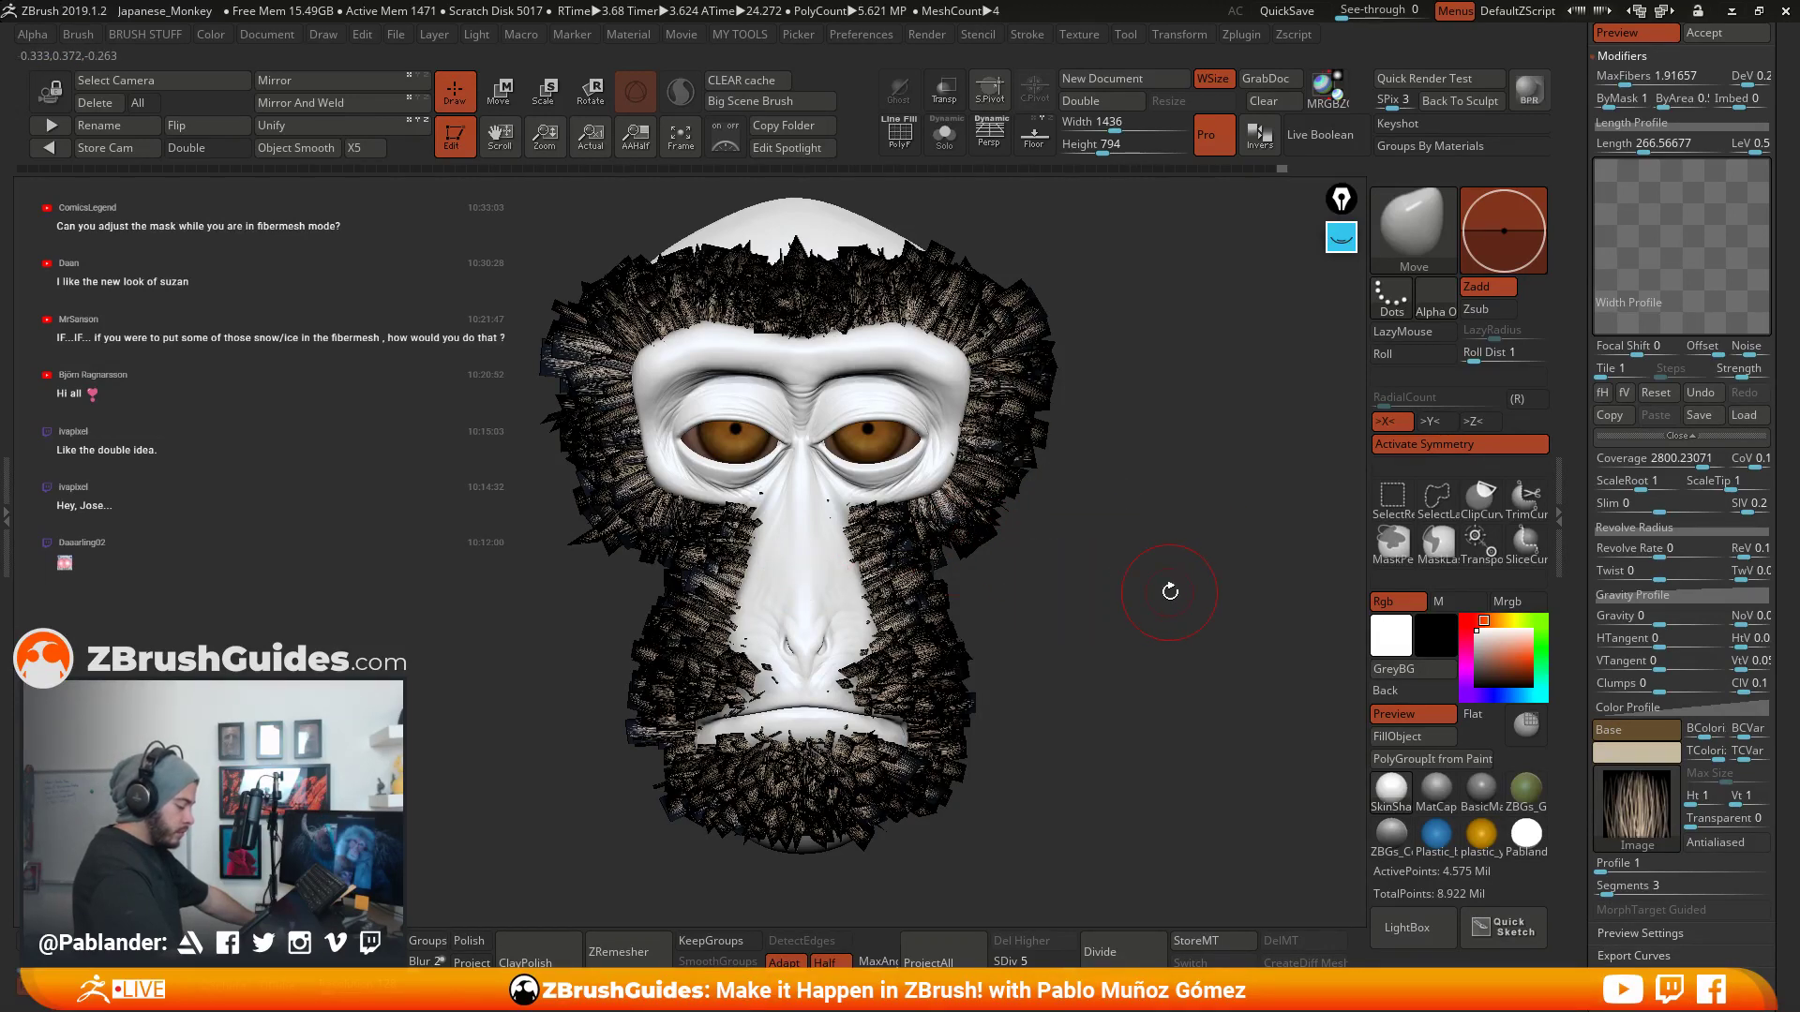
drag(1169, 591, 1084, 591)
drag(683, 537, 1158, 585)
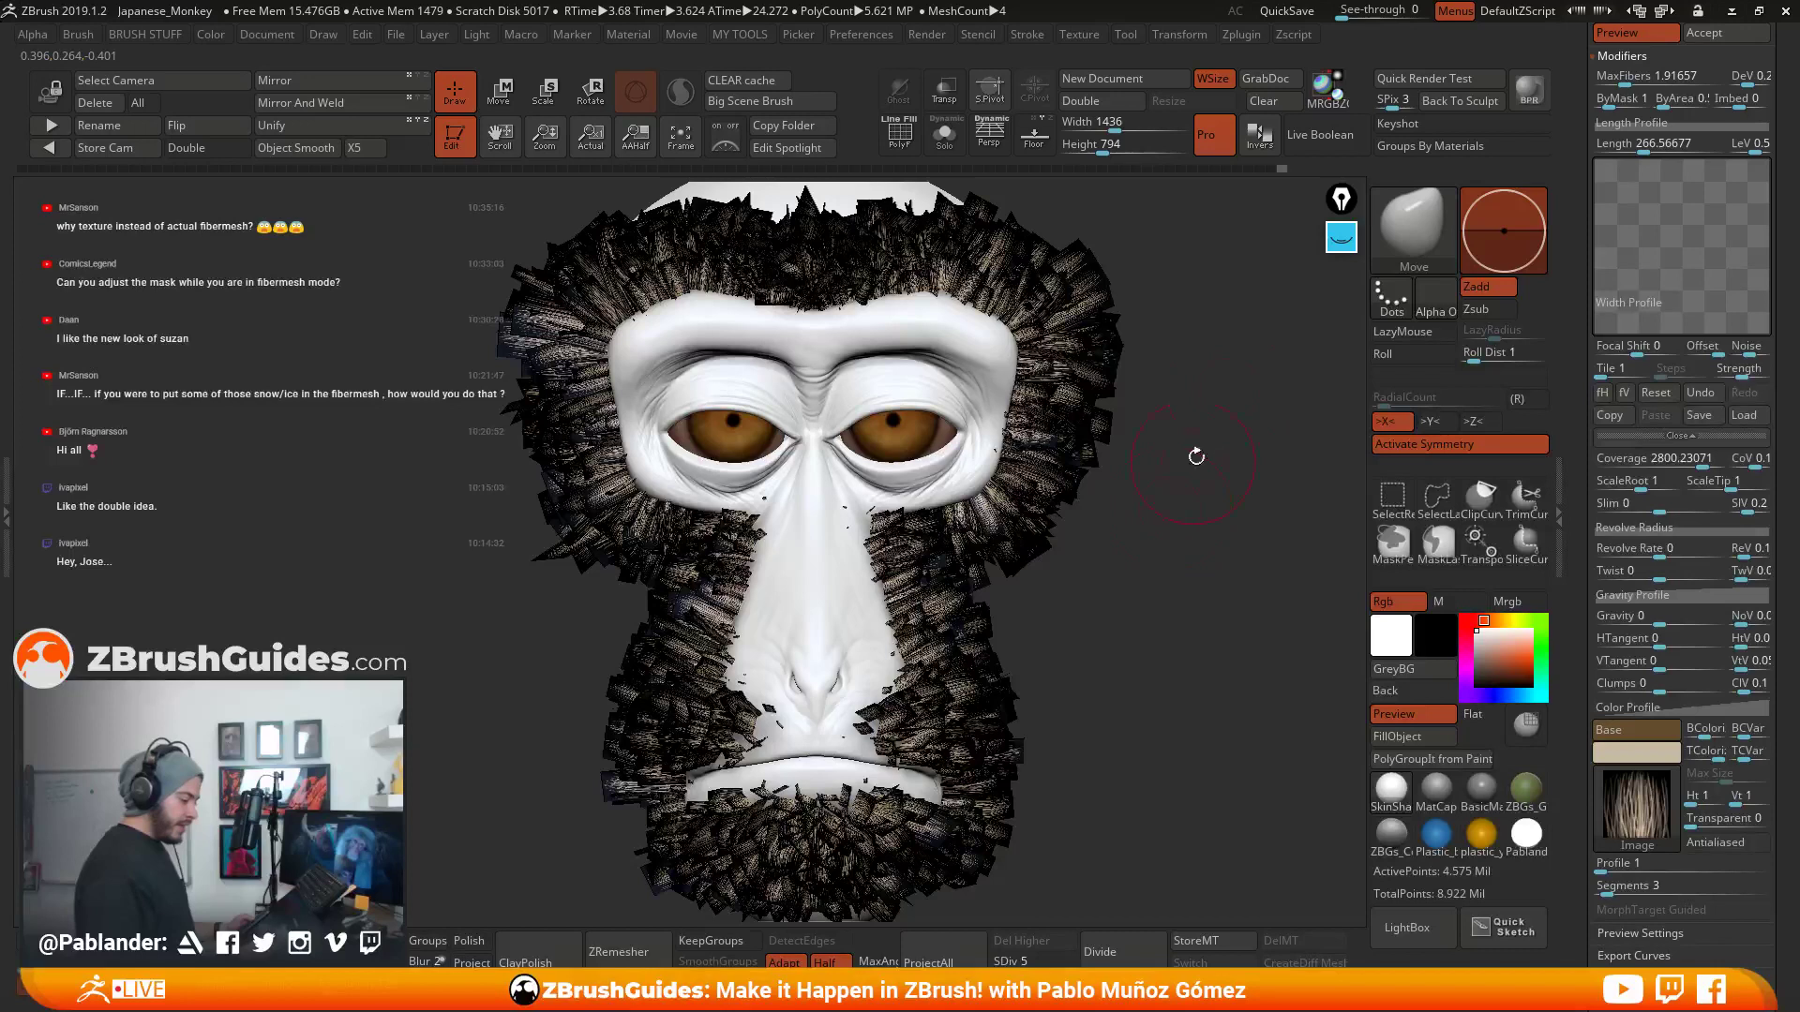
- Render the textured fibers with BPR, set the BPR sides per fiber to 2, and render again
click(1528, 91)
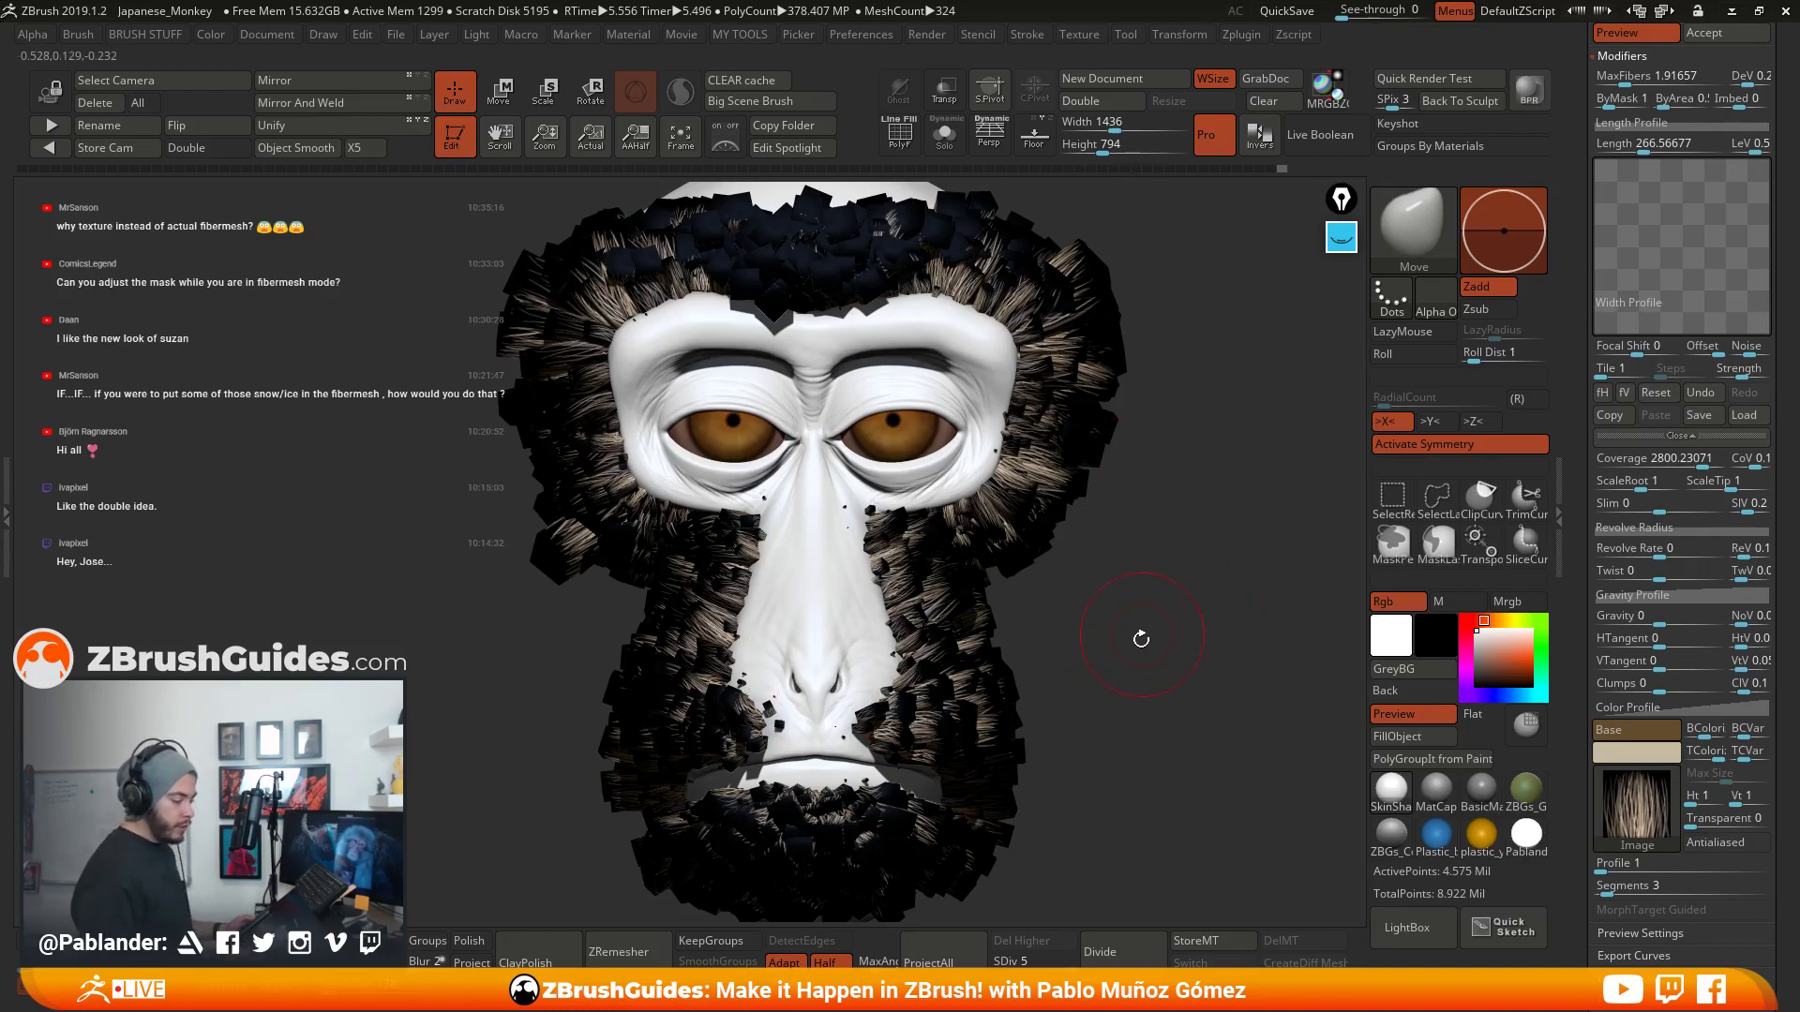
drag(1565, 711, 1578, 551)
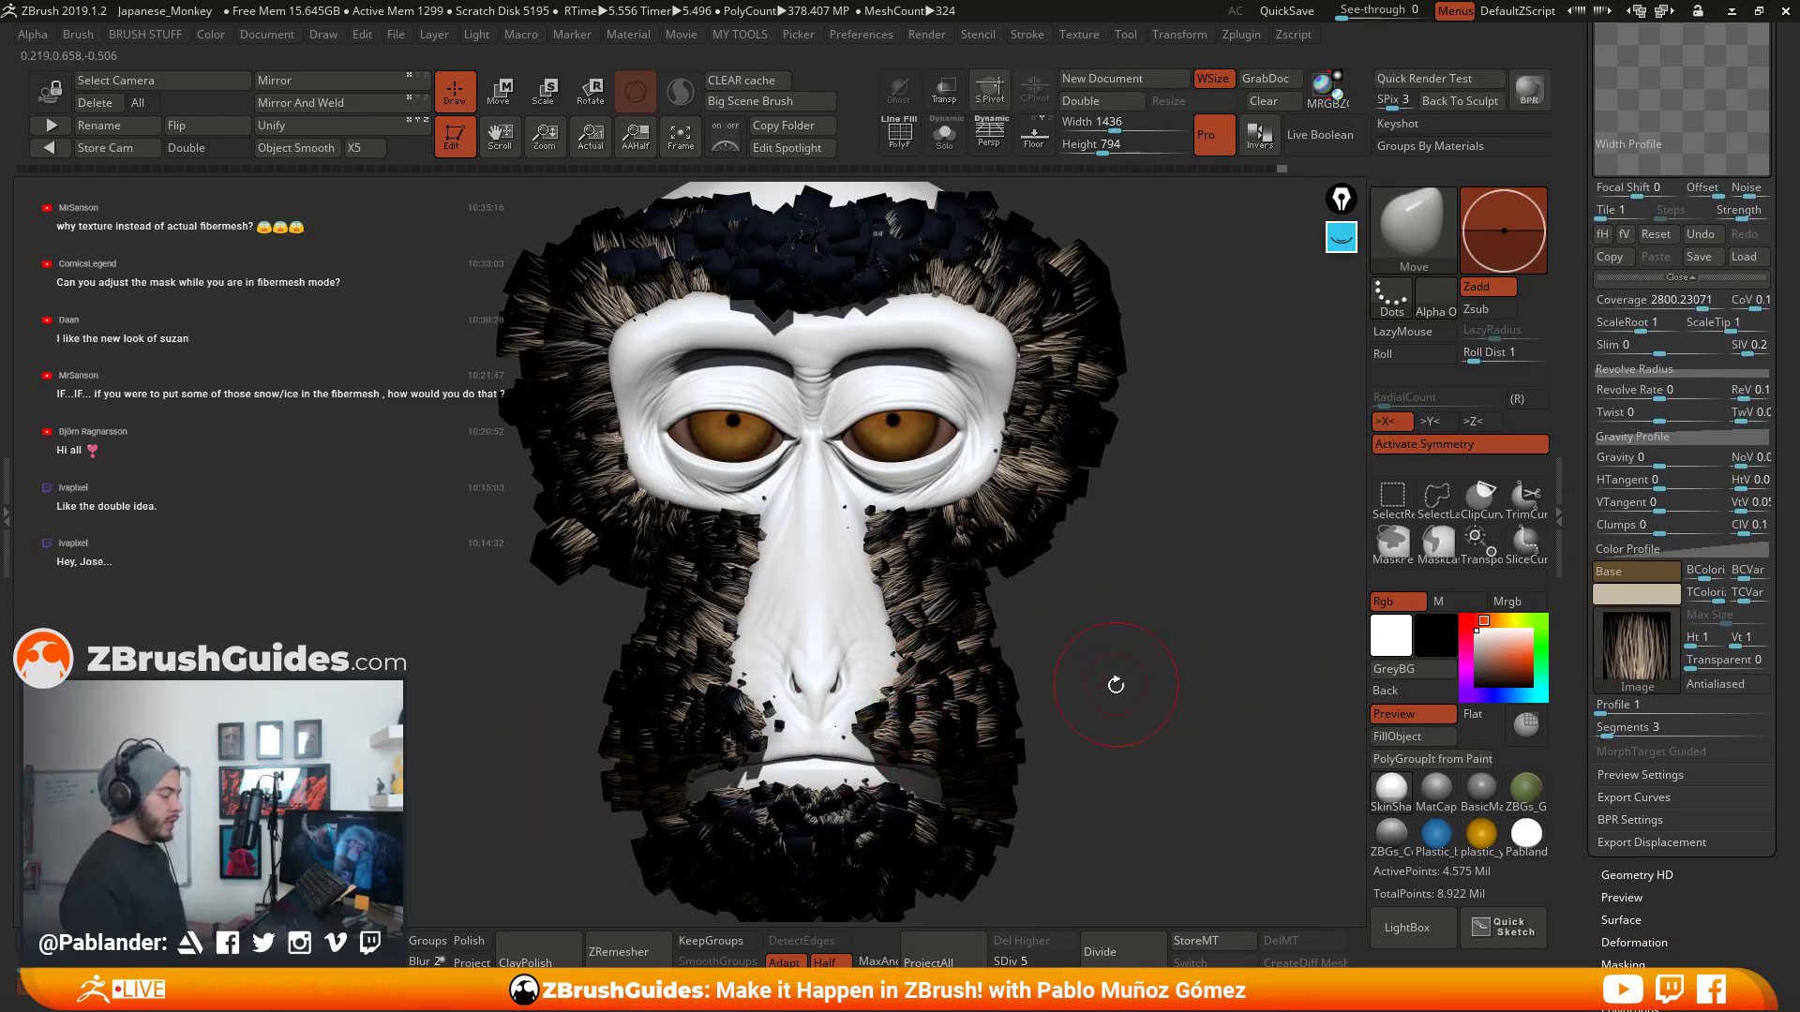
click(1650, 821)
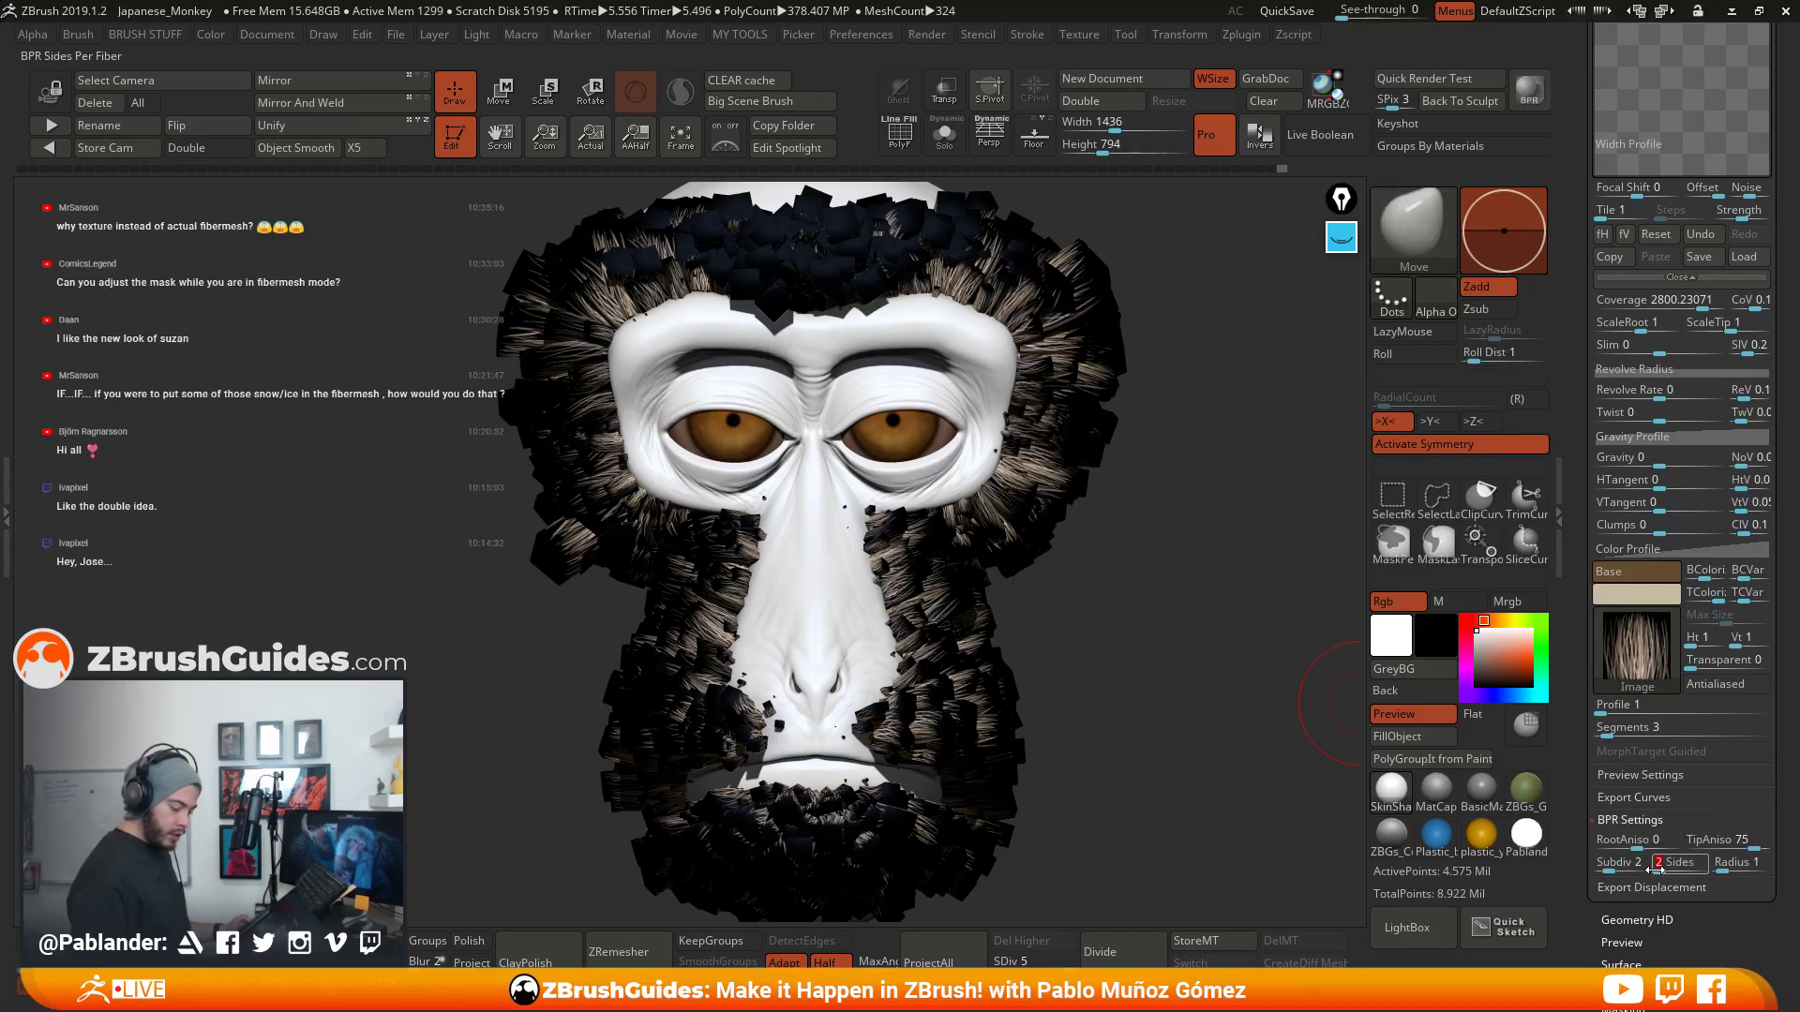
key(shift+r)
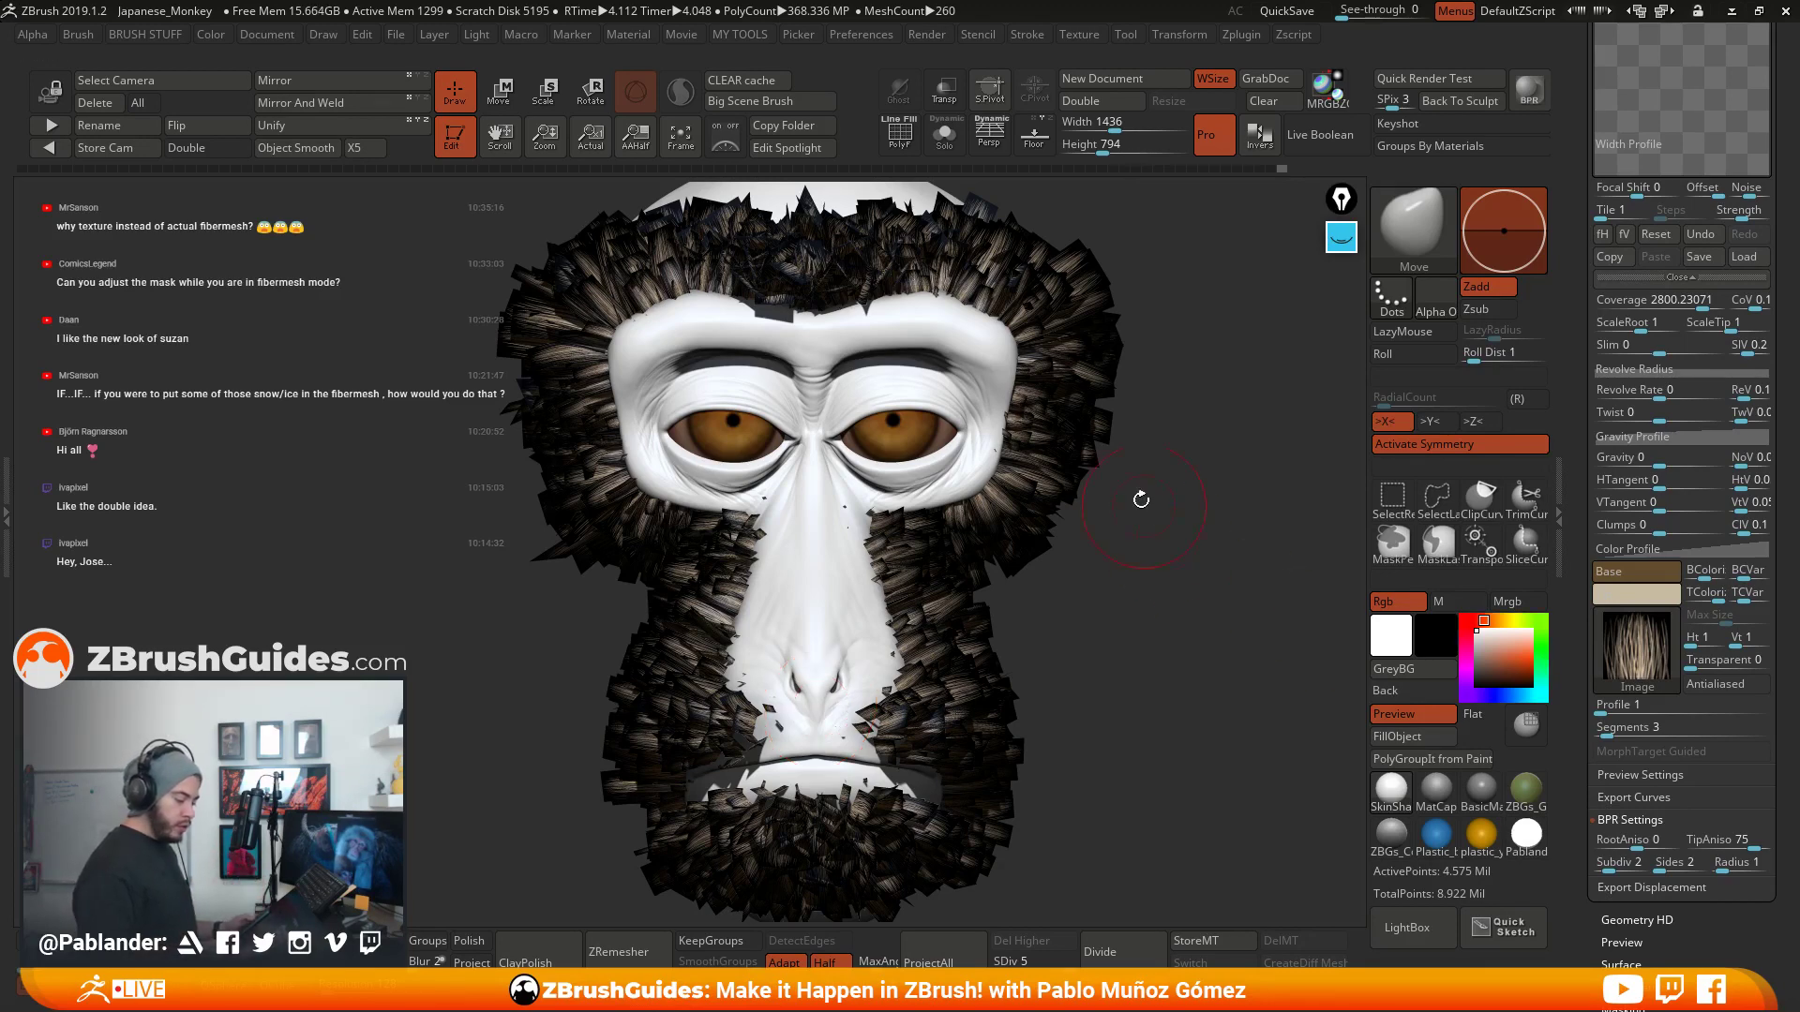
- Set the fiber texture's Transparent value to 15 and turn on Antialiased, judging the fur close up around the eyes
ctrl+right_drag(1017, 375, 1005, 547)
alt+right_drag(1007, 423, 1221, 607)
alt+right_drag(990, 450, 1067, 375)
alt+right_drag(921, 673, 975, 492)
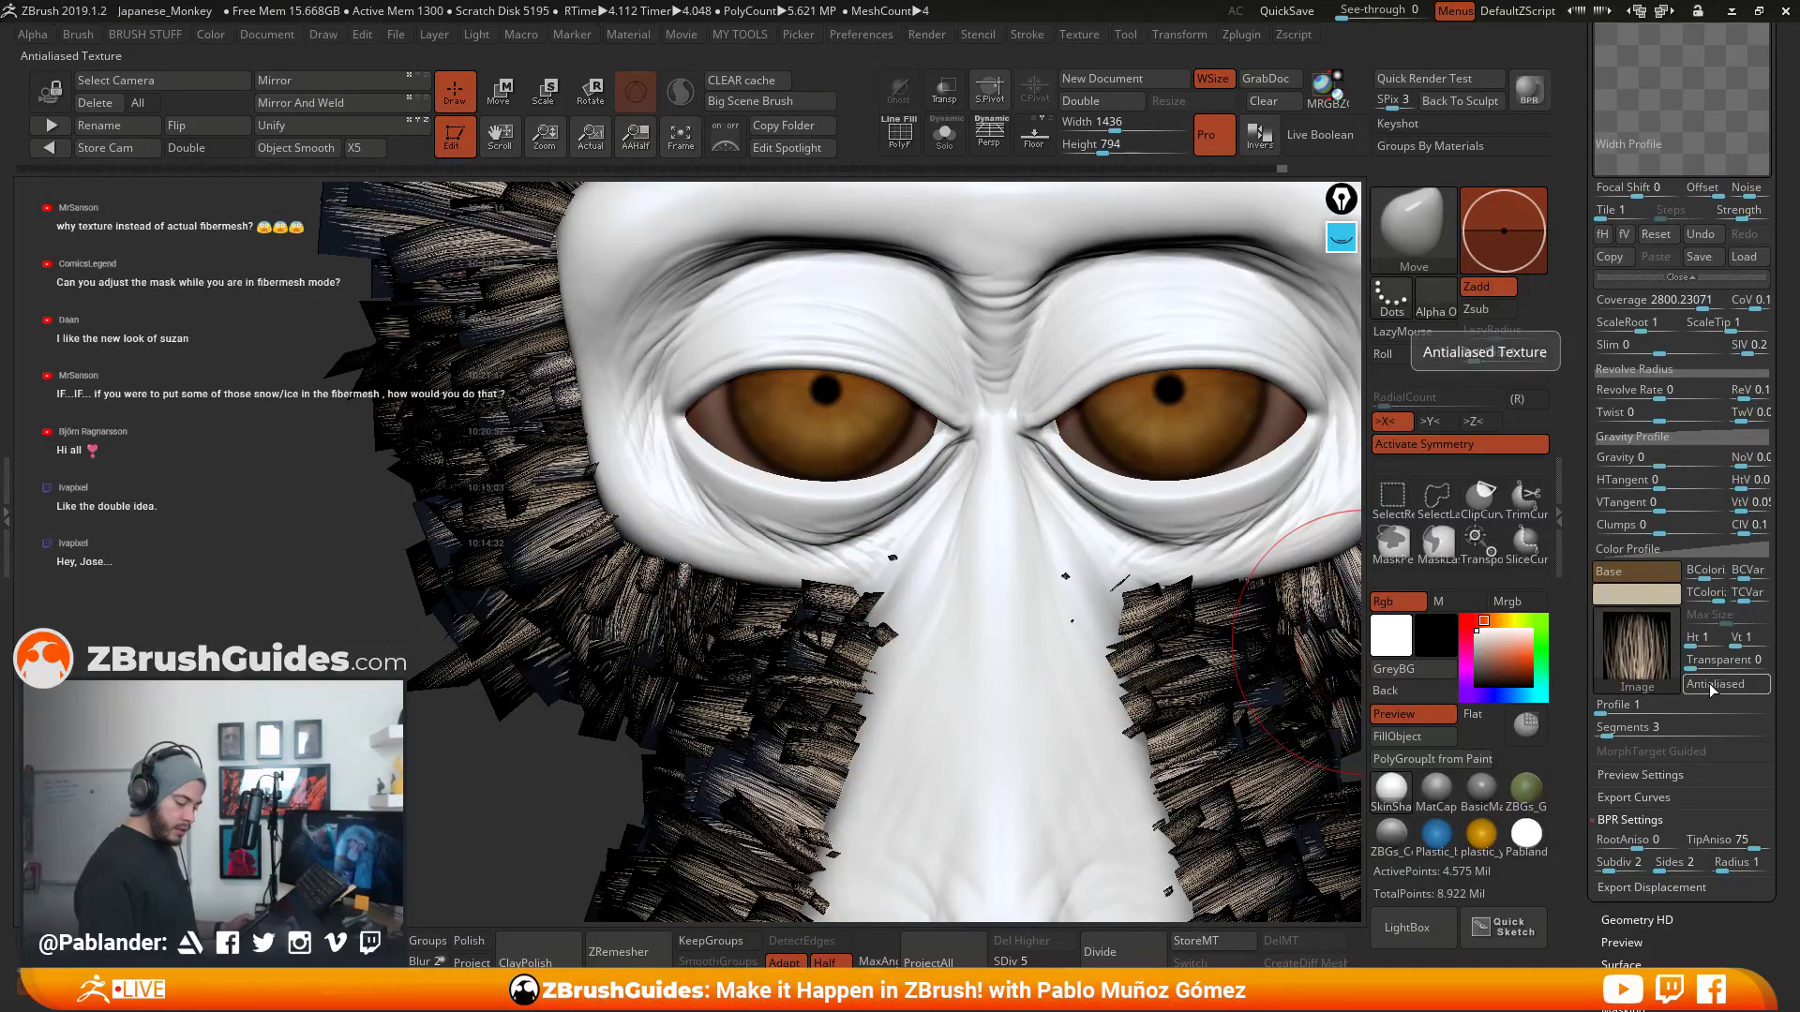
mouse_move(1692, 660)
mouse_down()
mouse_move(1741, 664)
mouse_move(1723, 671)
mouse_up()
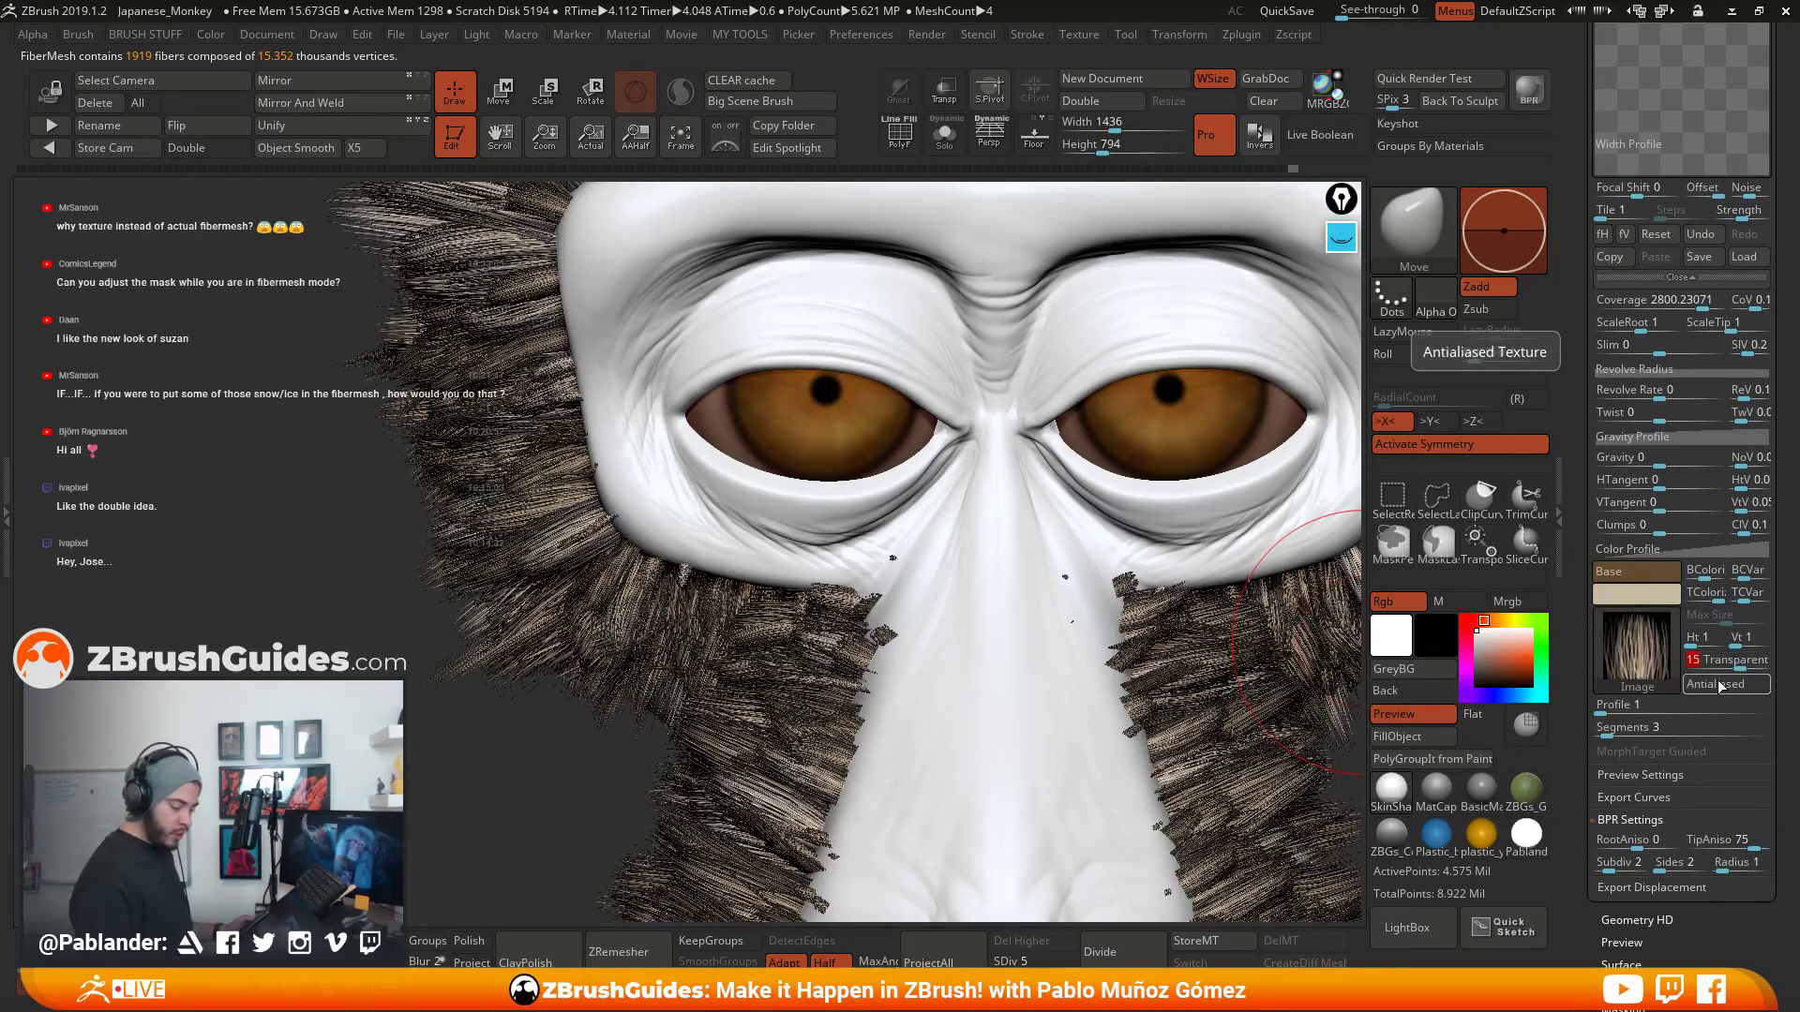
click(1714, 683)
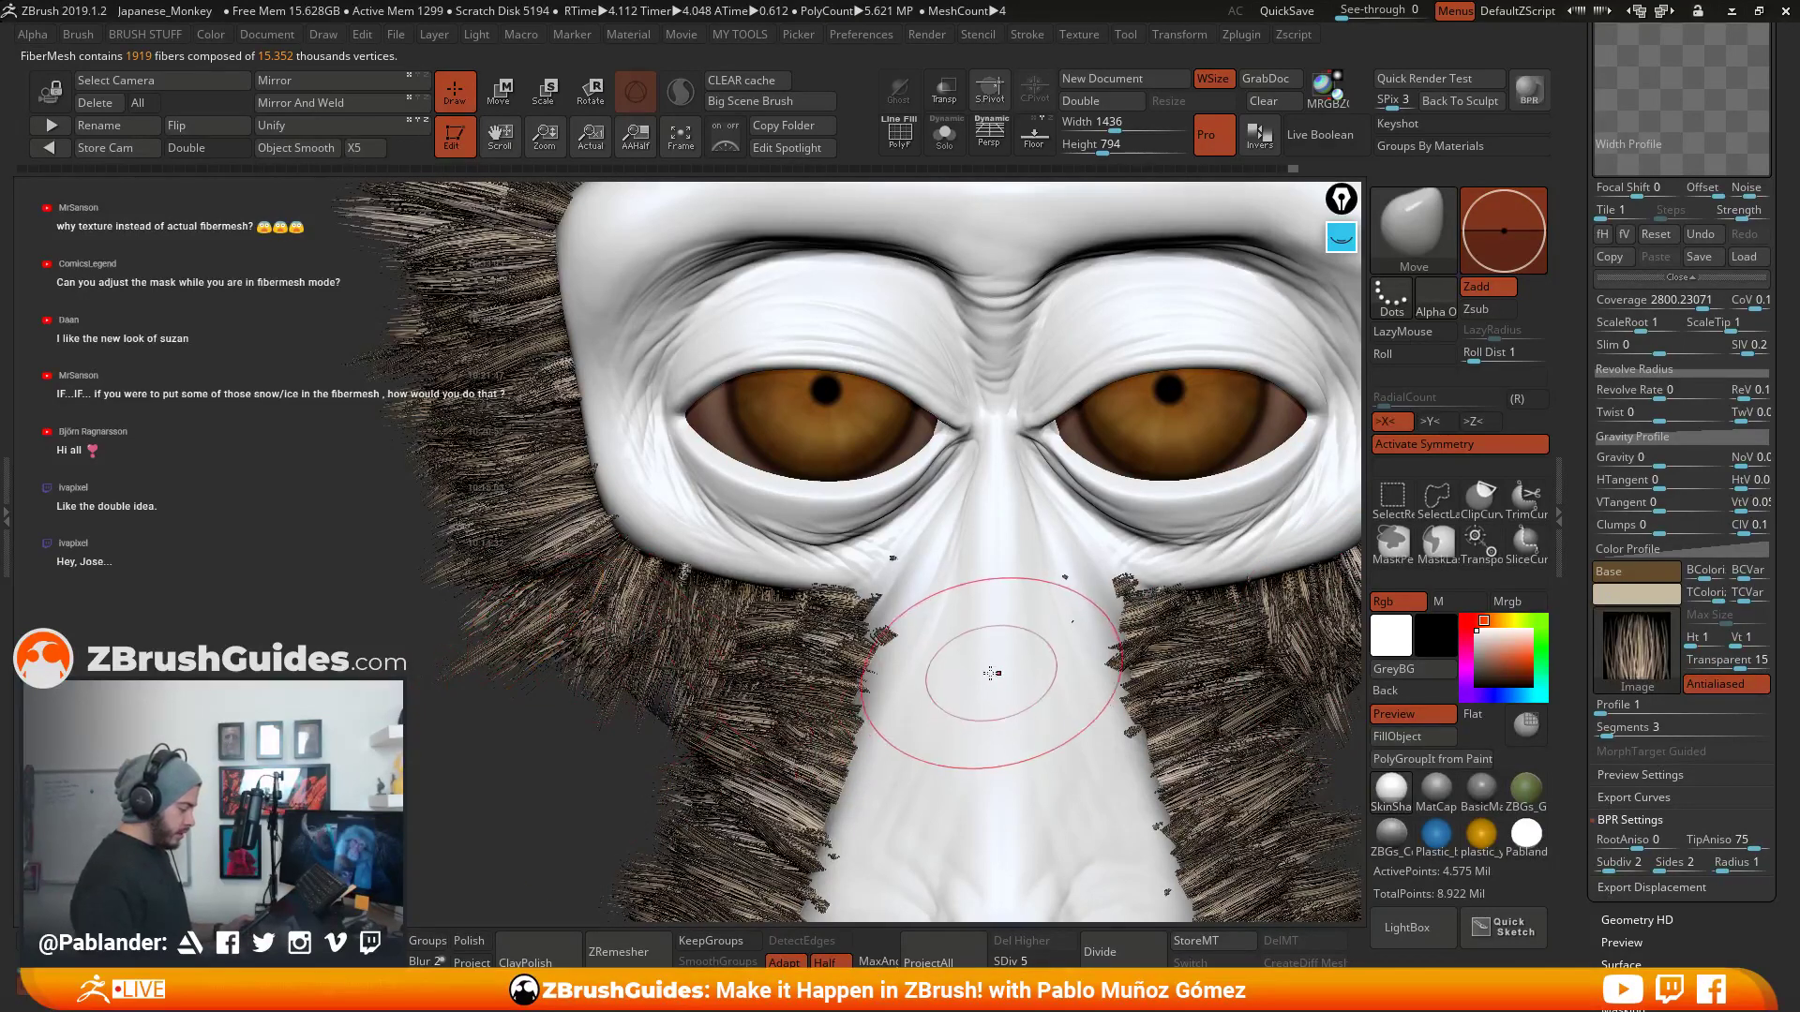
- Frame the upper face and make a BPR render to examine the transparent, antialiased fur
ctrl+right_drag(960, 662, 934, 584)
alt+right_drag(1032, 610, 914, 566)
ctrl+right_drag(1017, 600, 1031, 535)
alt+right_drag(1101, 633, 1016, 583)
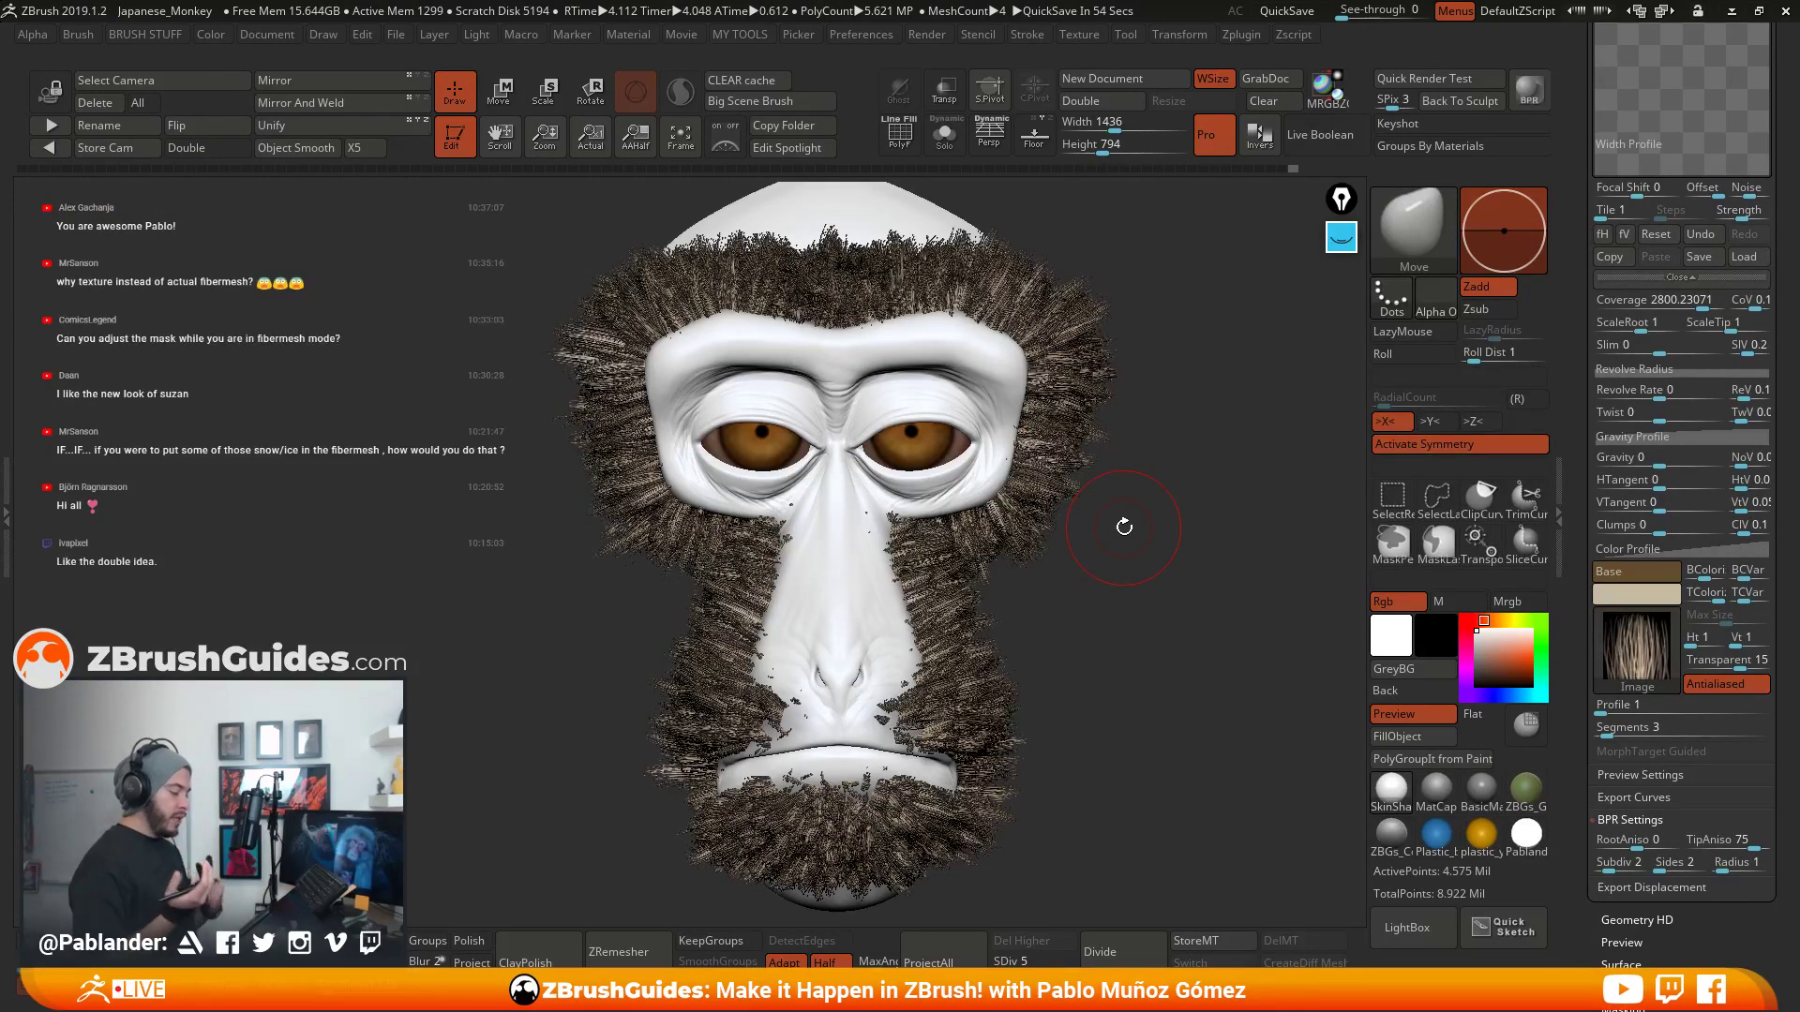
ctrl+right_drag(982, 501, 973, 544)
alt+right_drag(940, 464, 1003, 562)
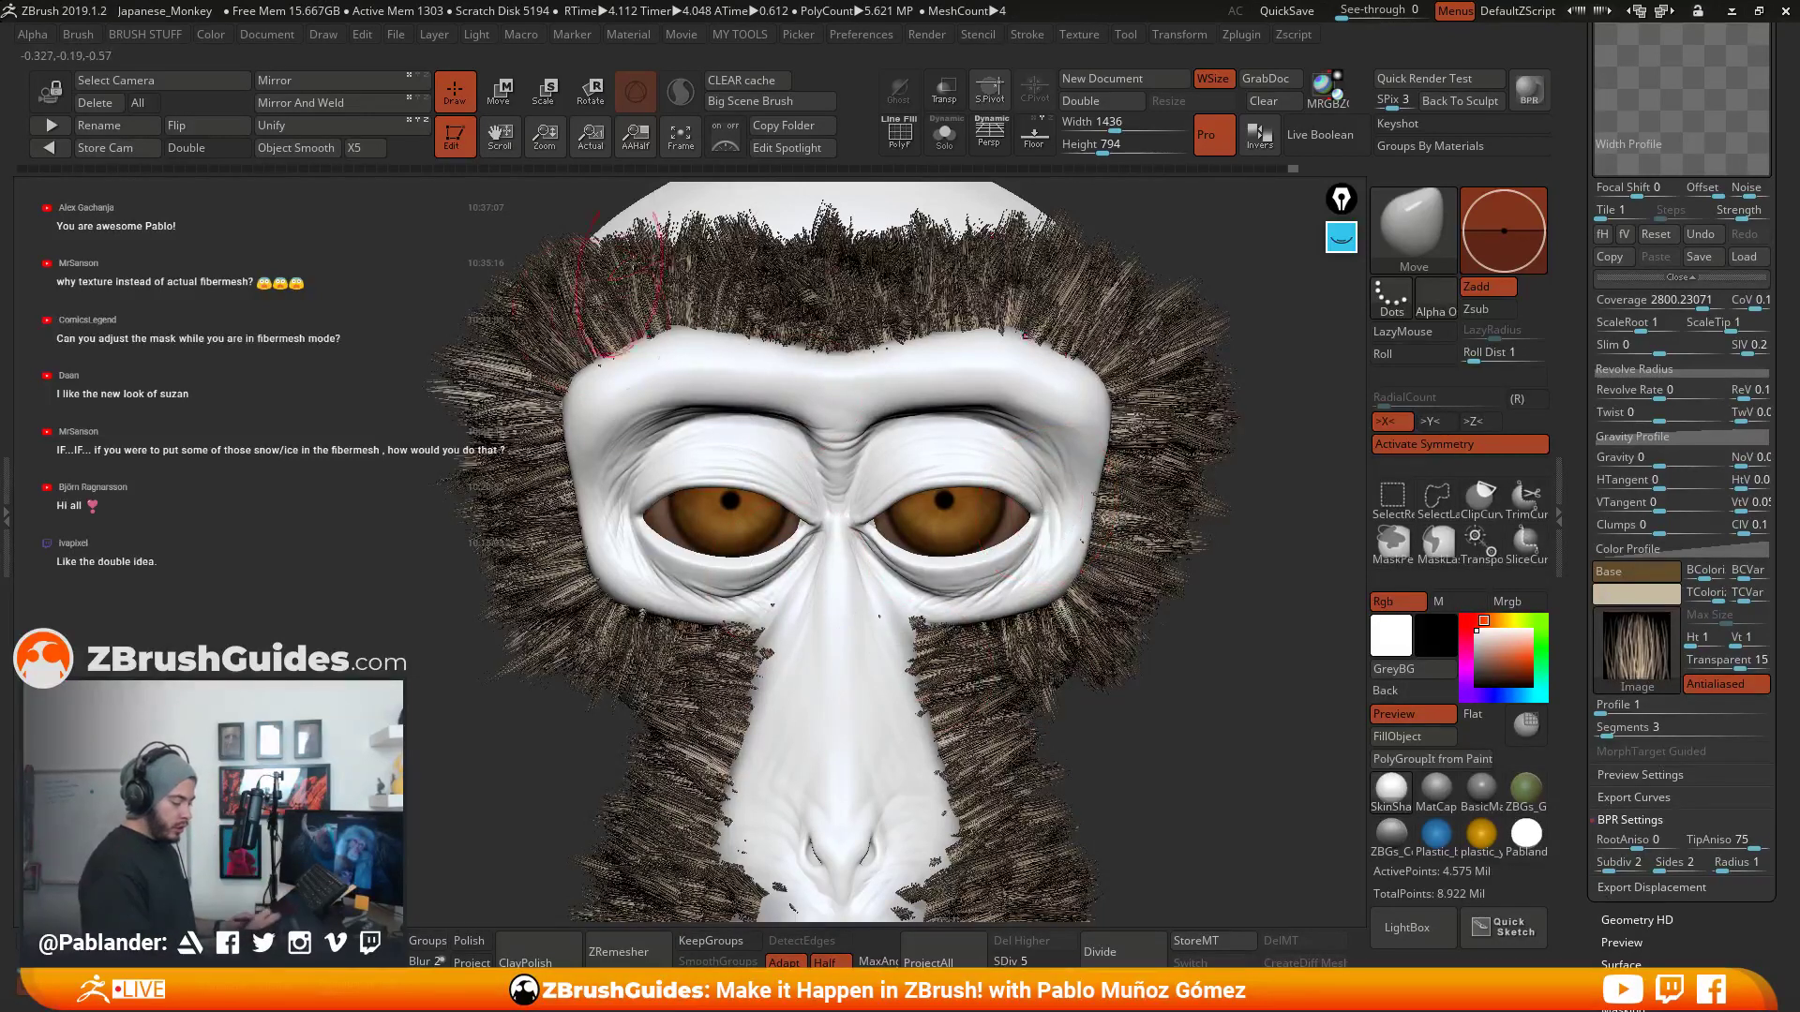
click(1528, 89)
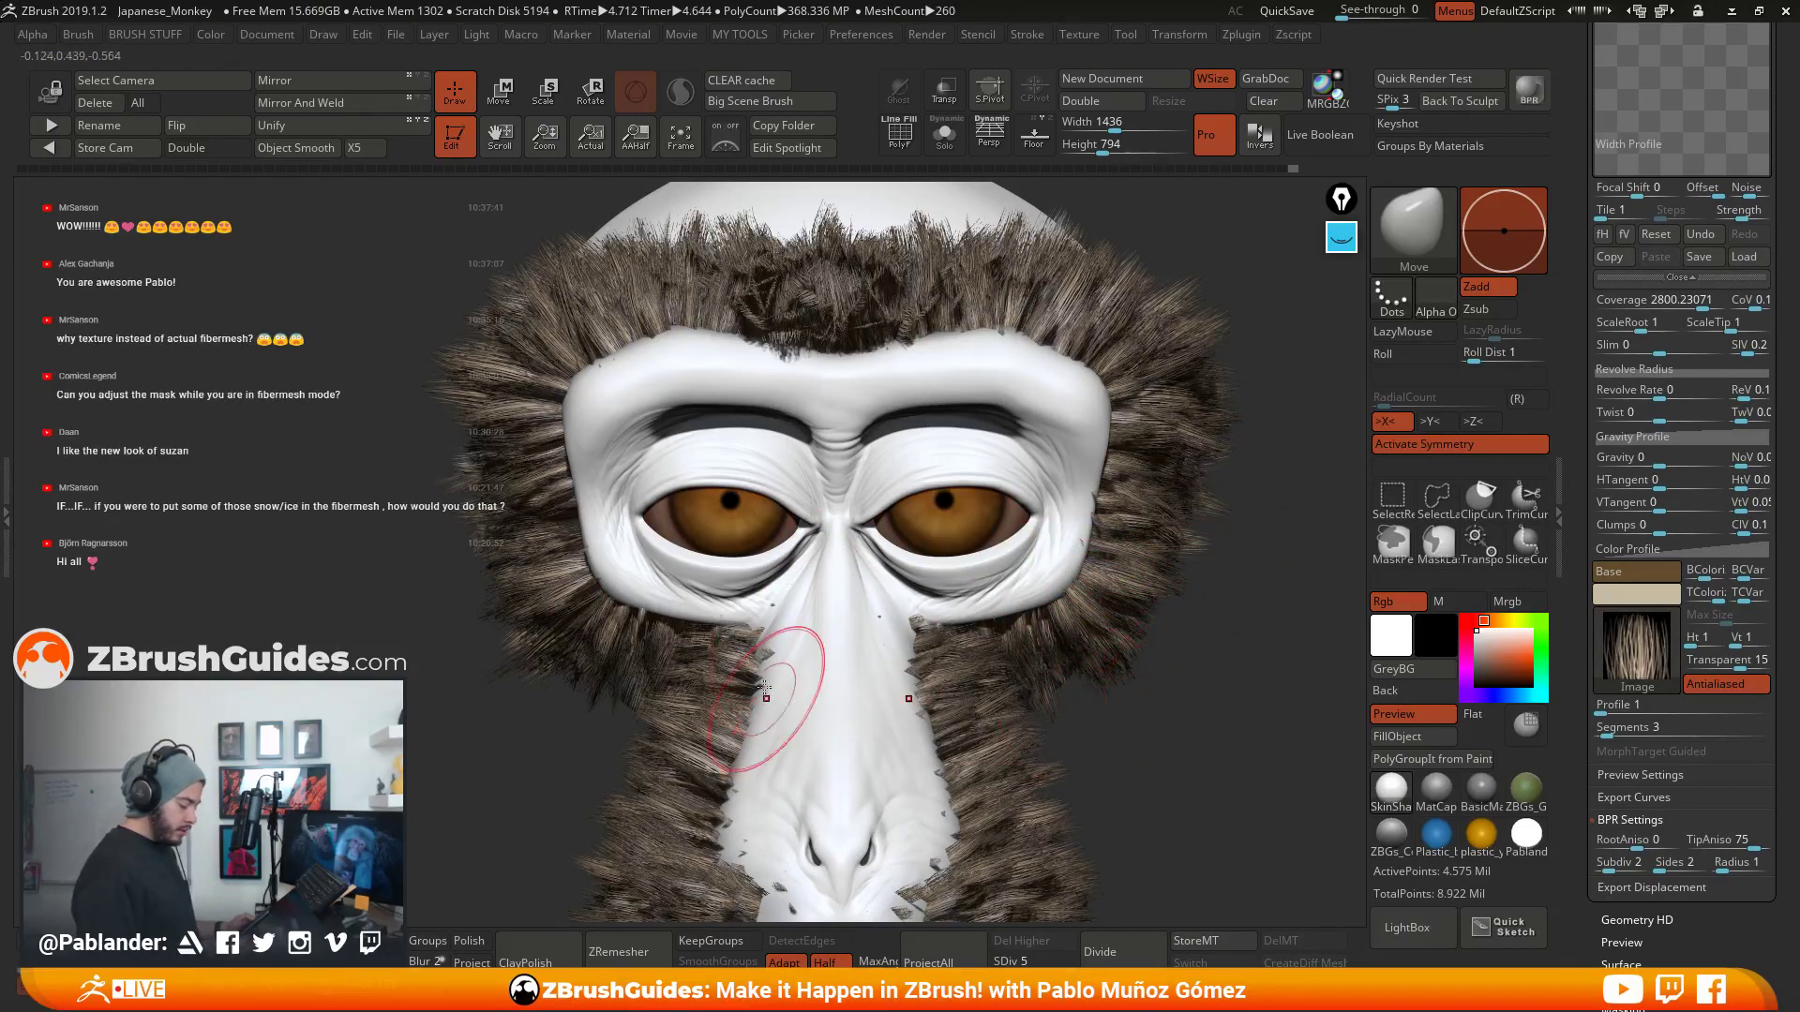
- Set the fiber Coverage to 5000 and render the fur again with BPR
drag(1192, 664, 1183, 628)
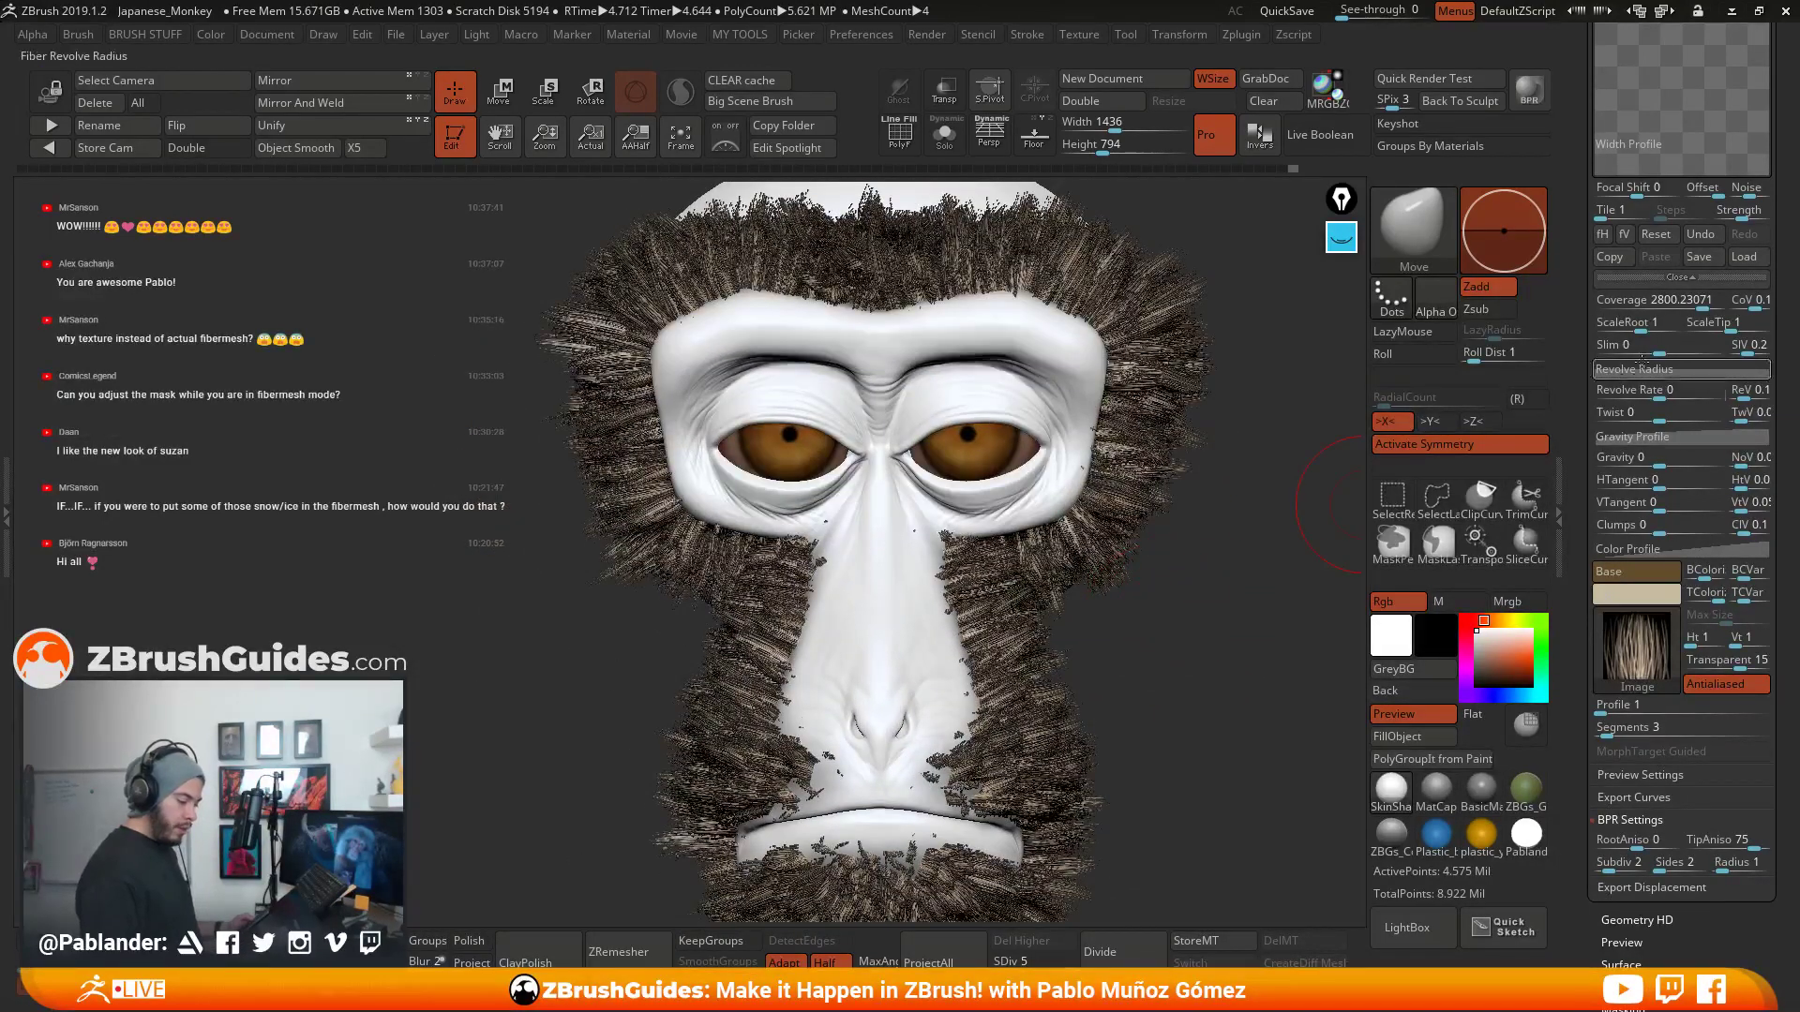
drag(1579, 327, 1579, 489)
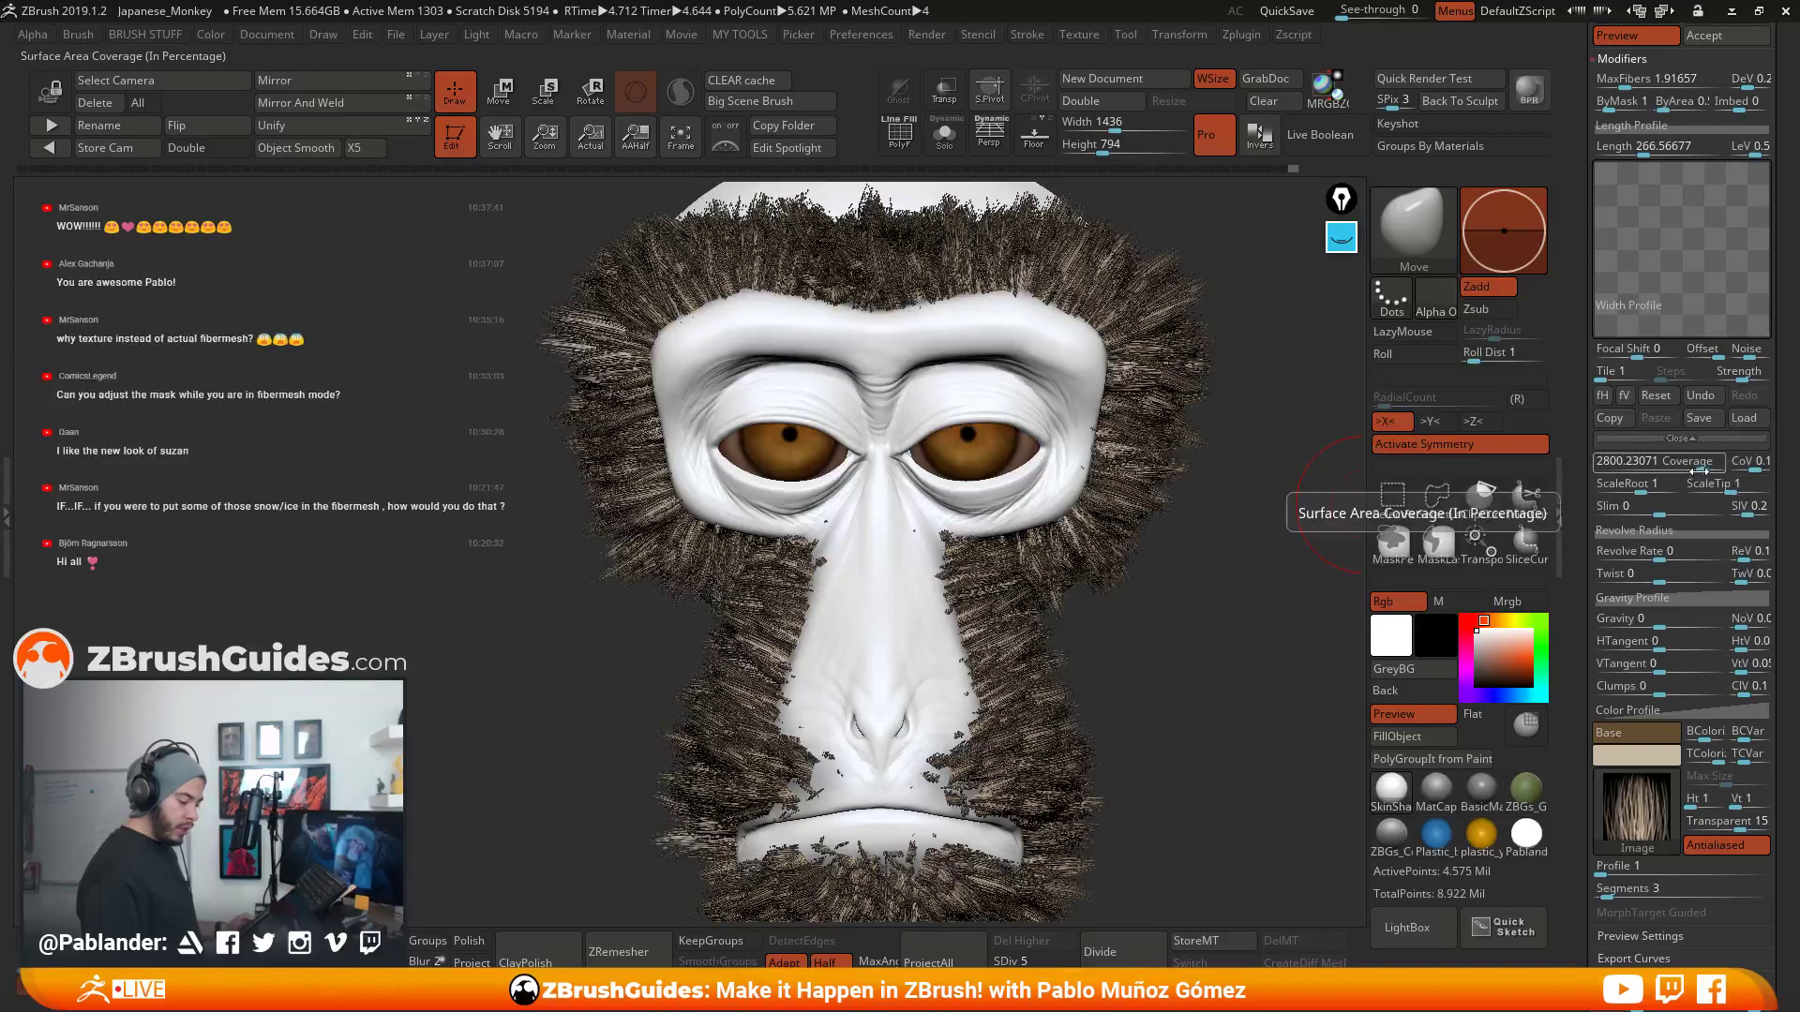
drag(1705, 465, 1728, 461)
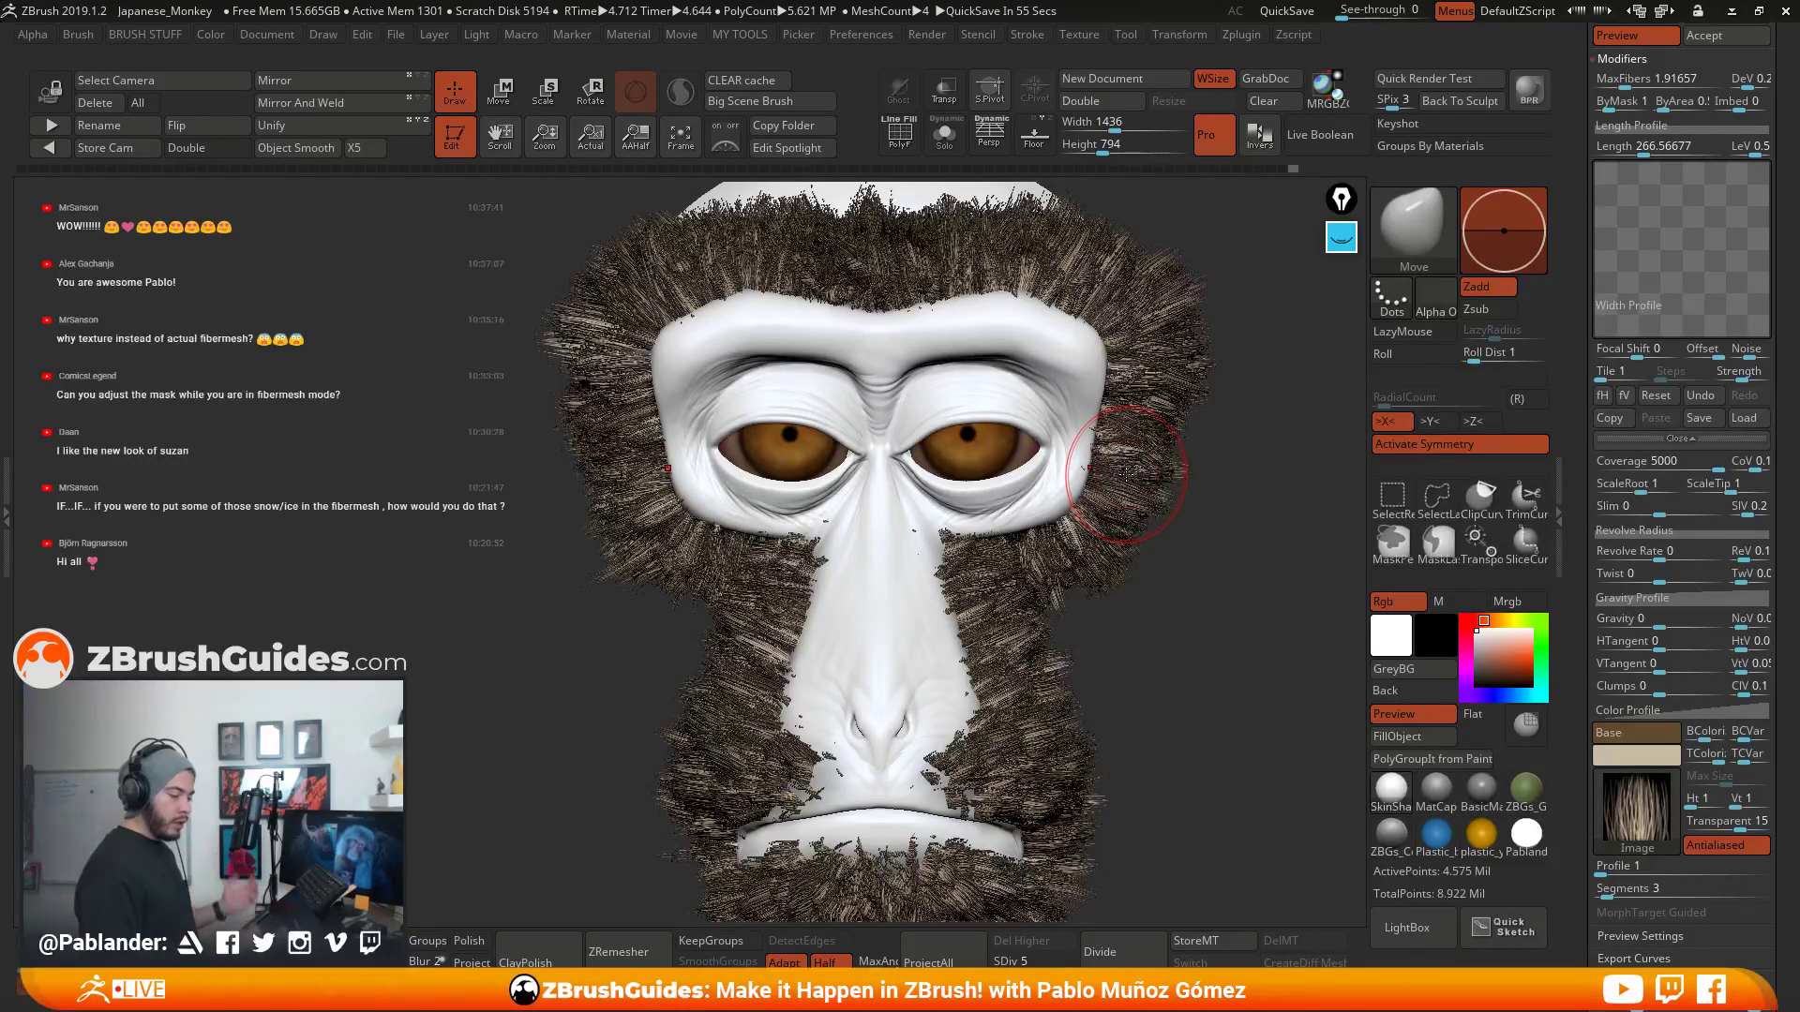
click(1529, 89)
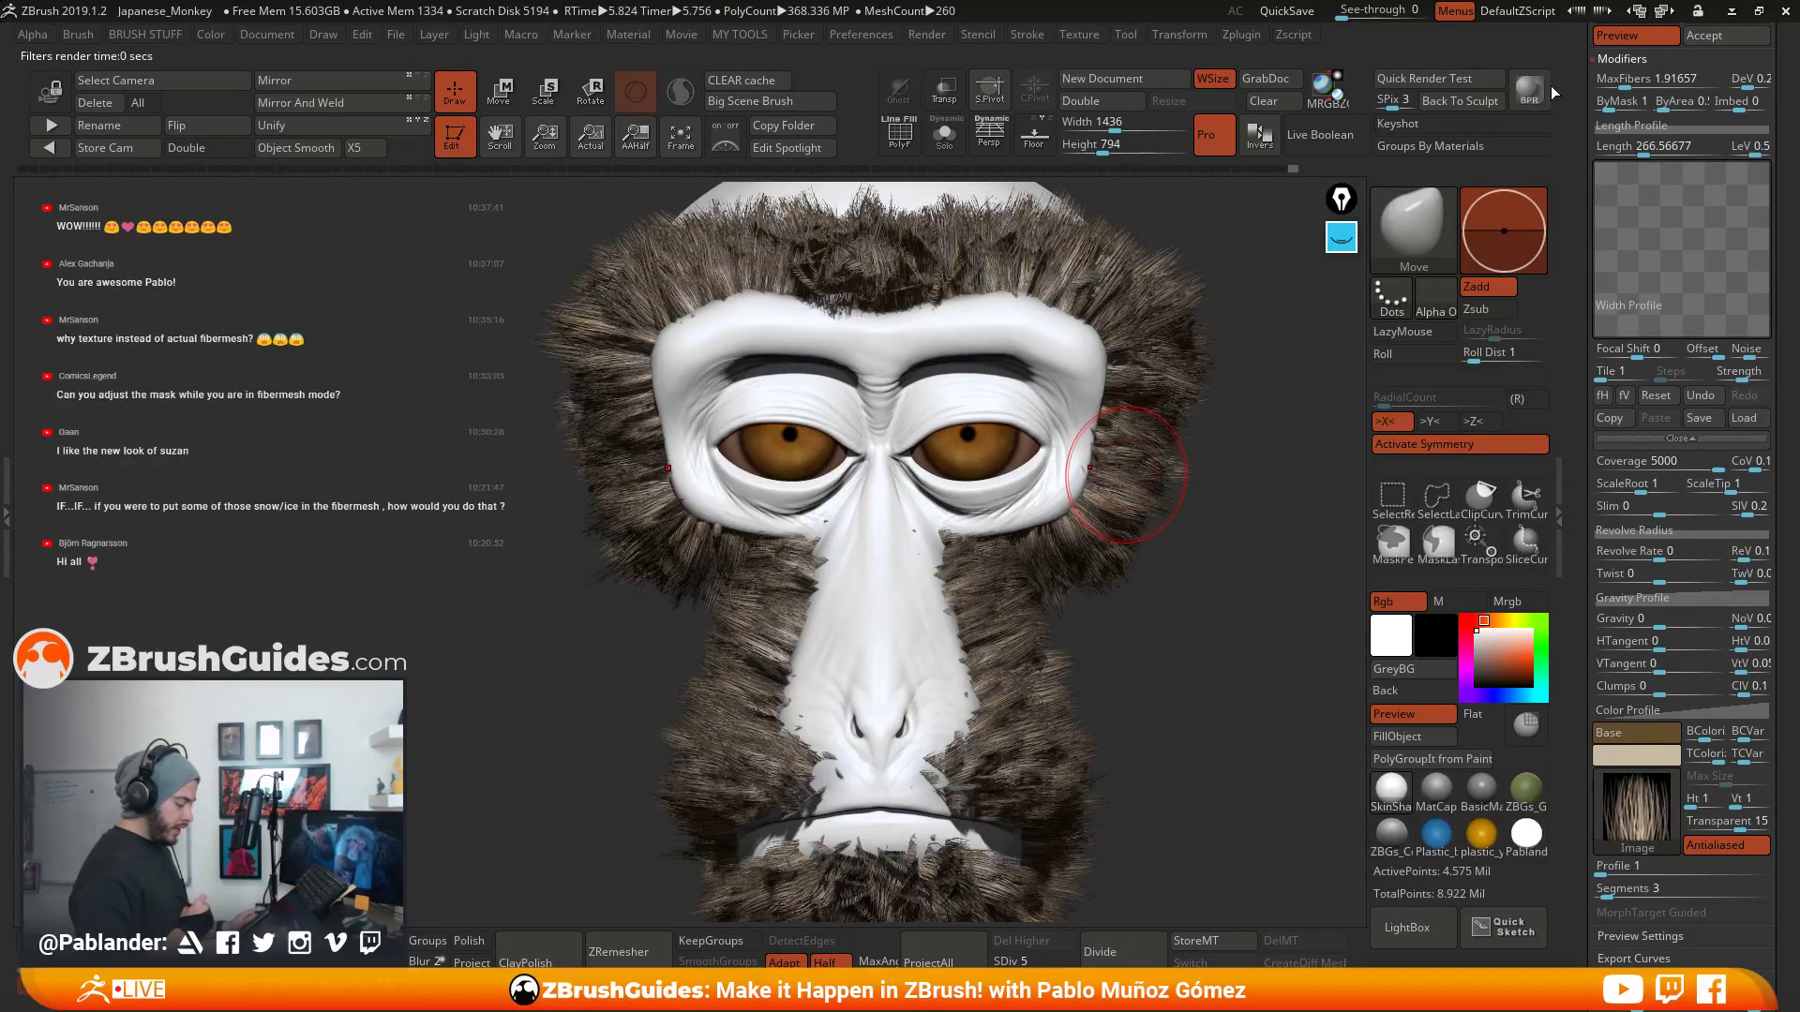
- Shorten the fiber Length to about 211.77 and render the fur with BPR
drag(1582, 511, 1574, 441)
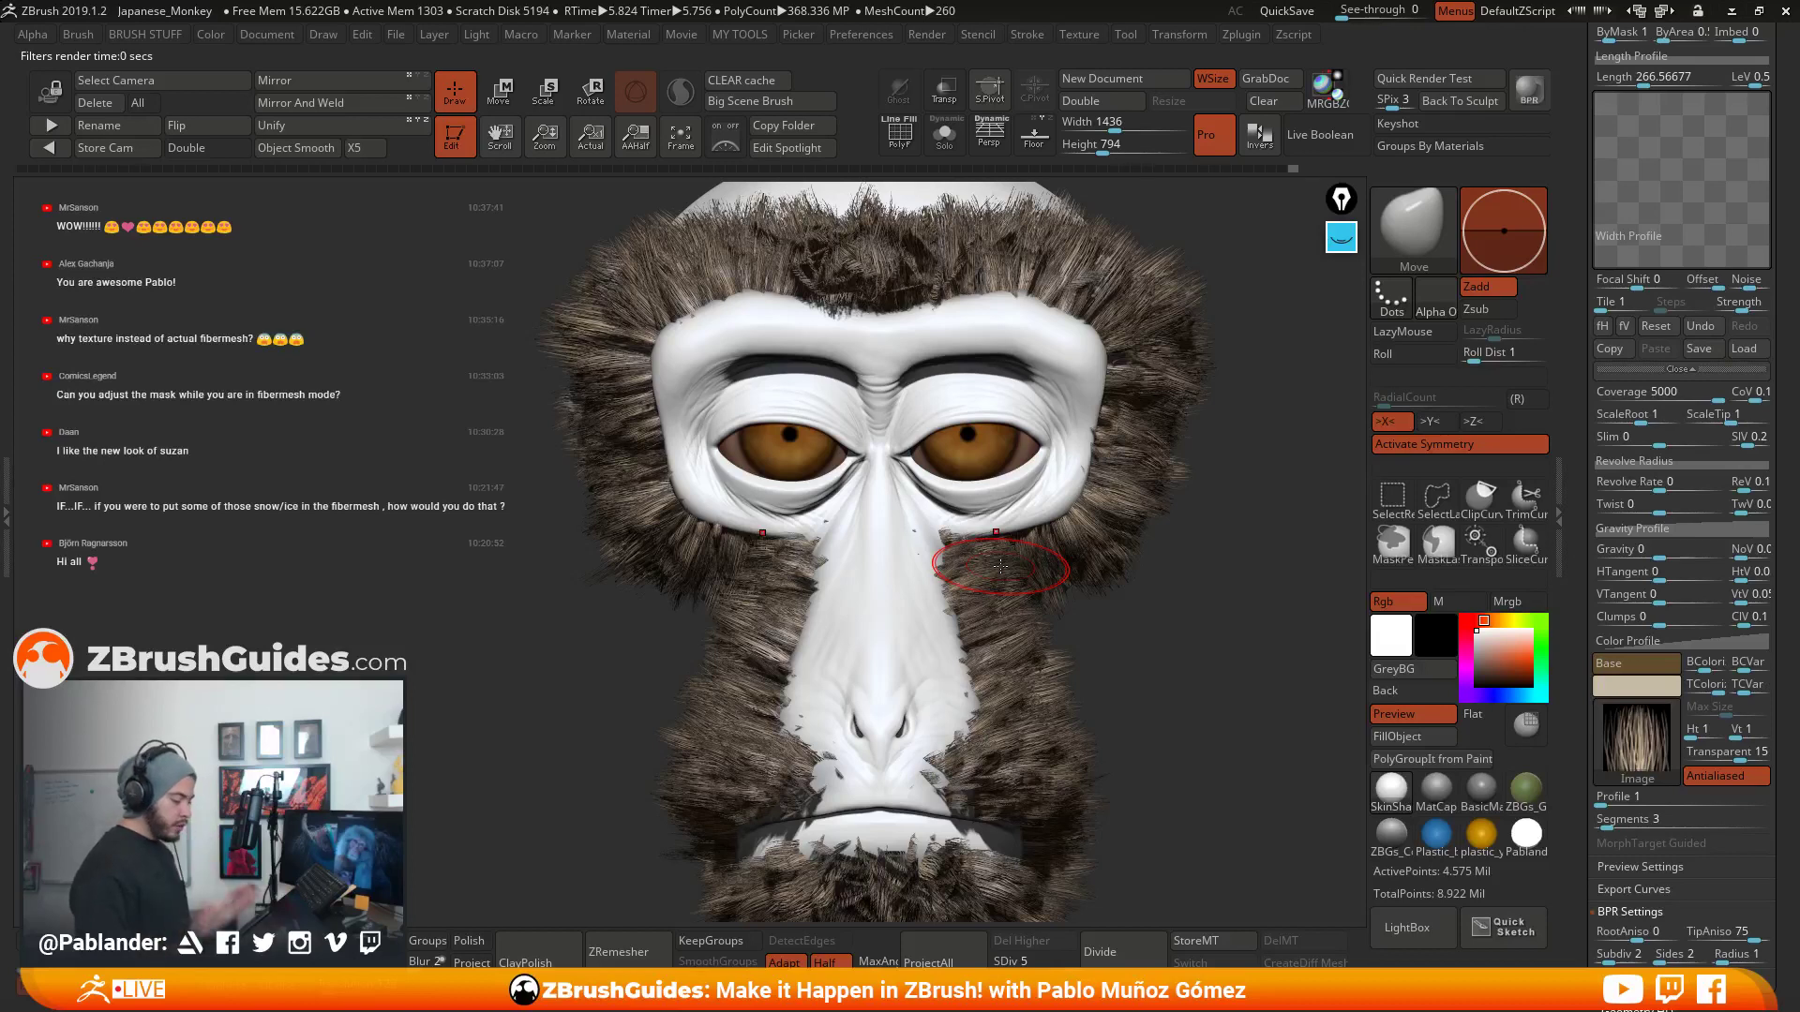
drag(1582, 590, 1579, 786)
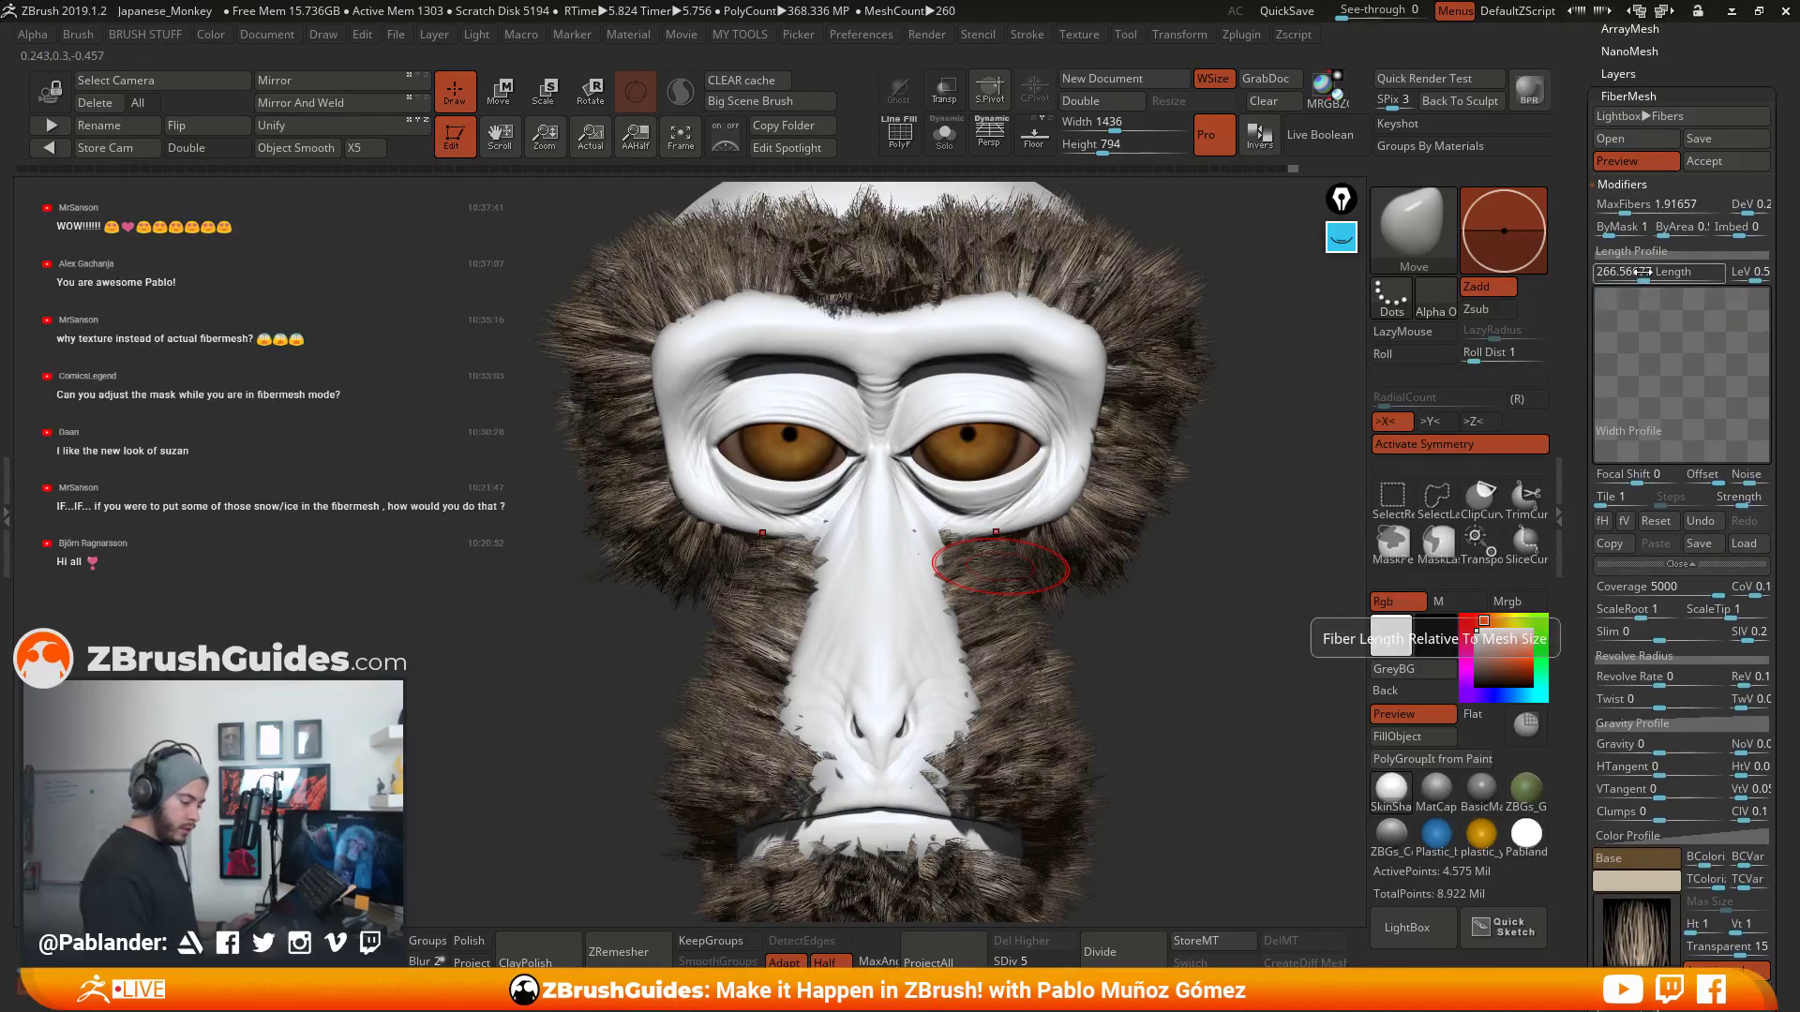
drag(1659, 272, 1637, 272)
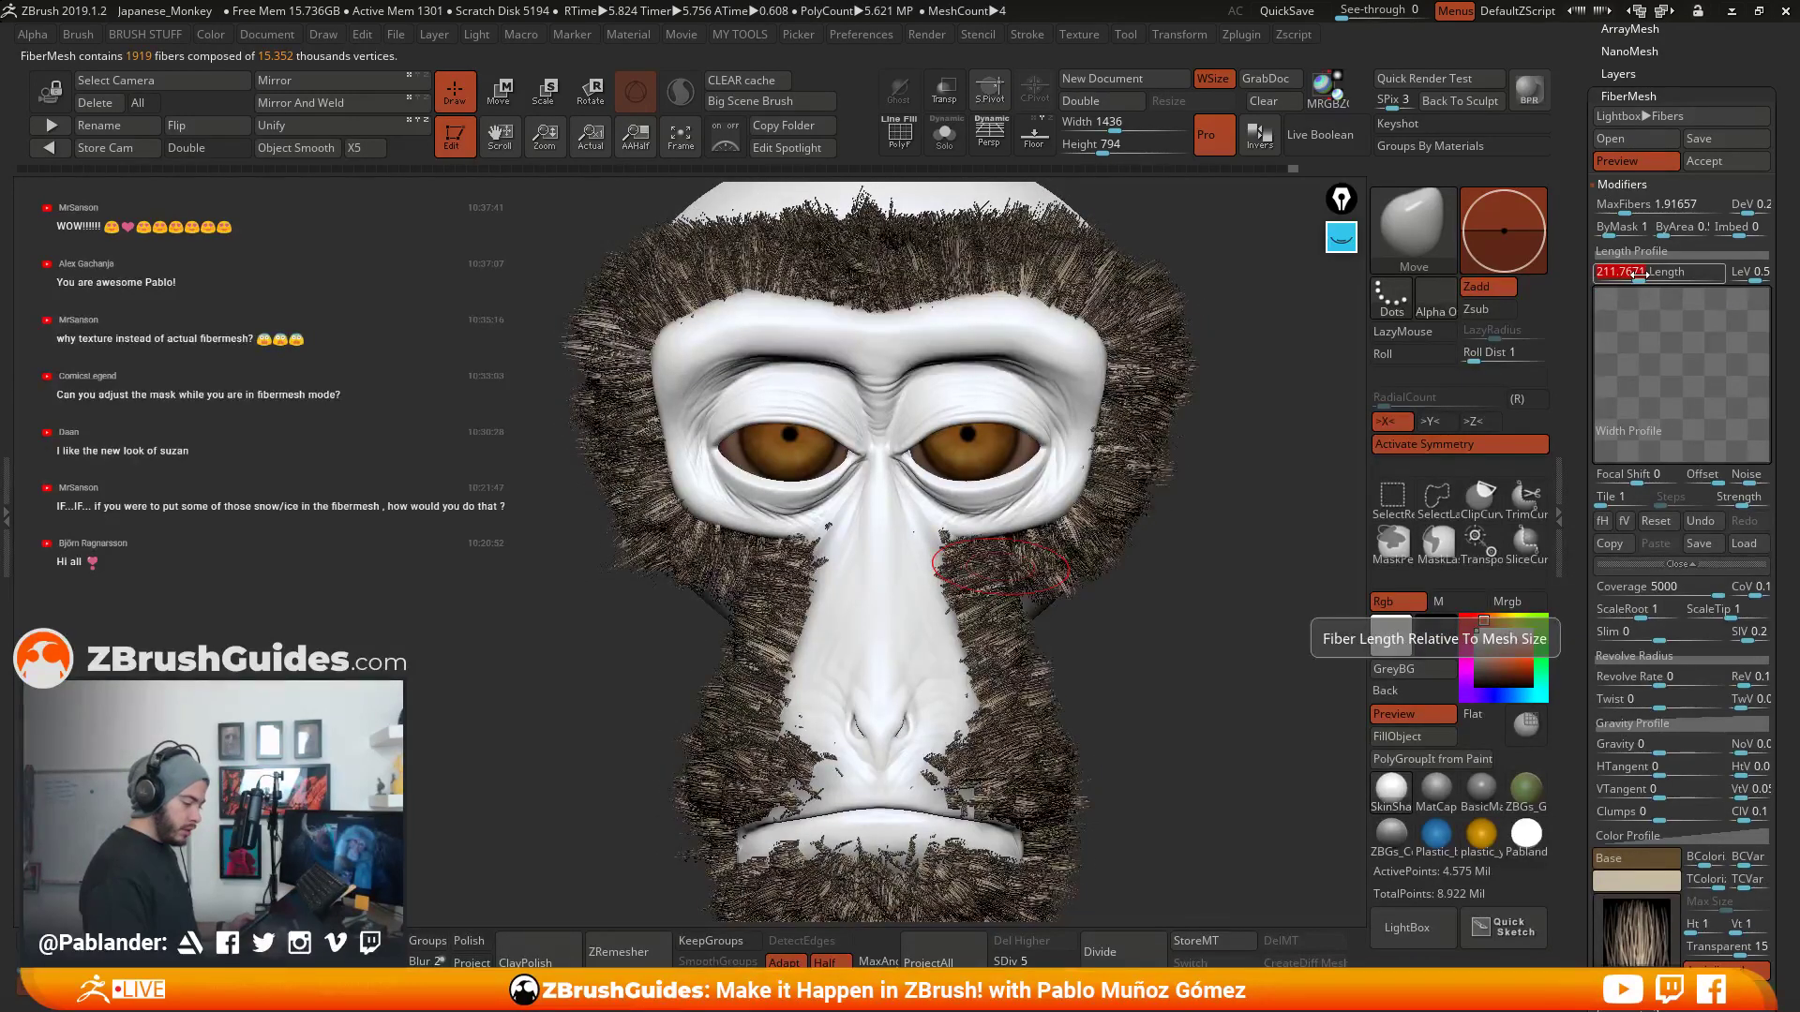
click(1538, 93)
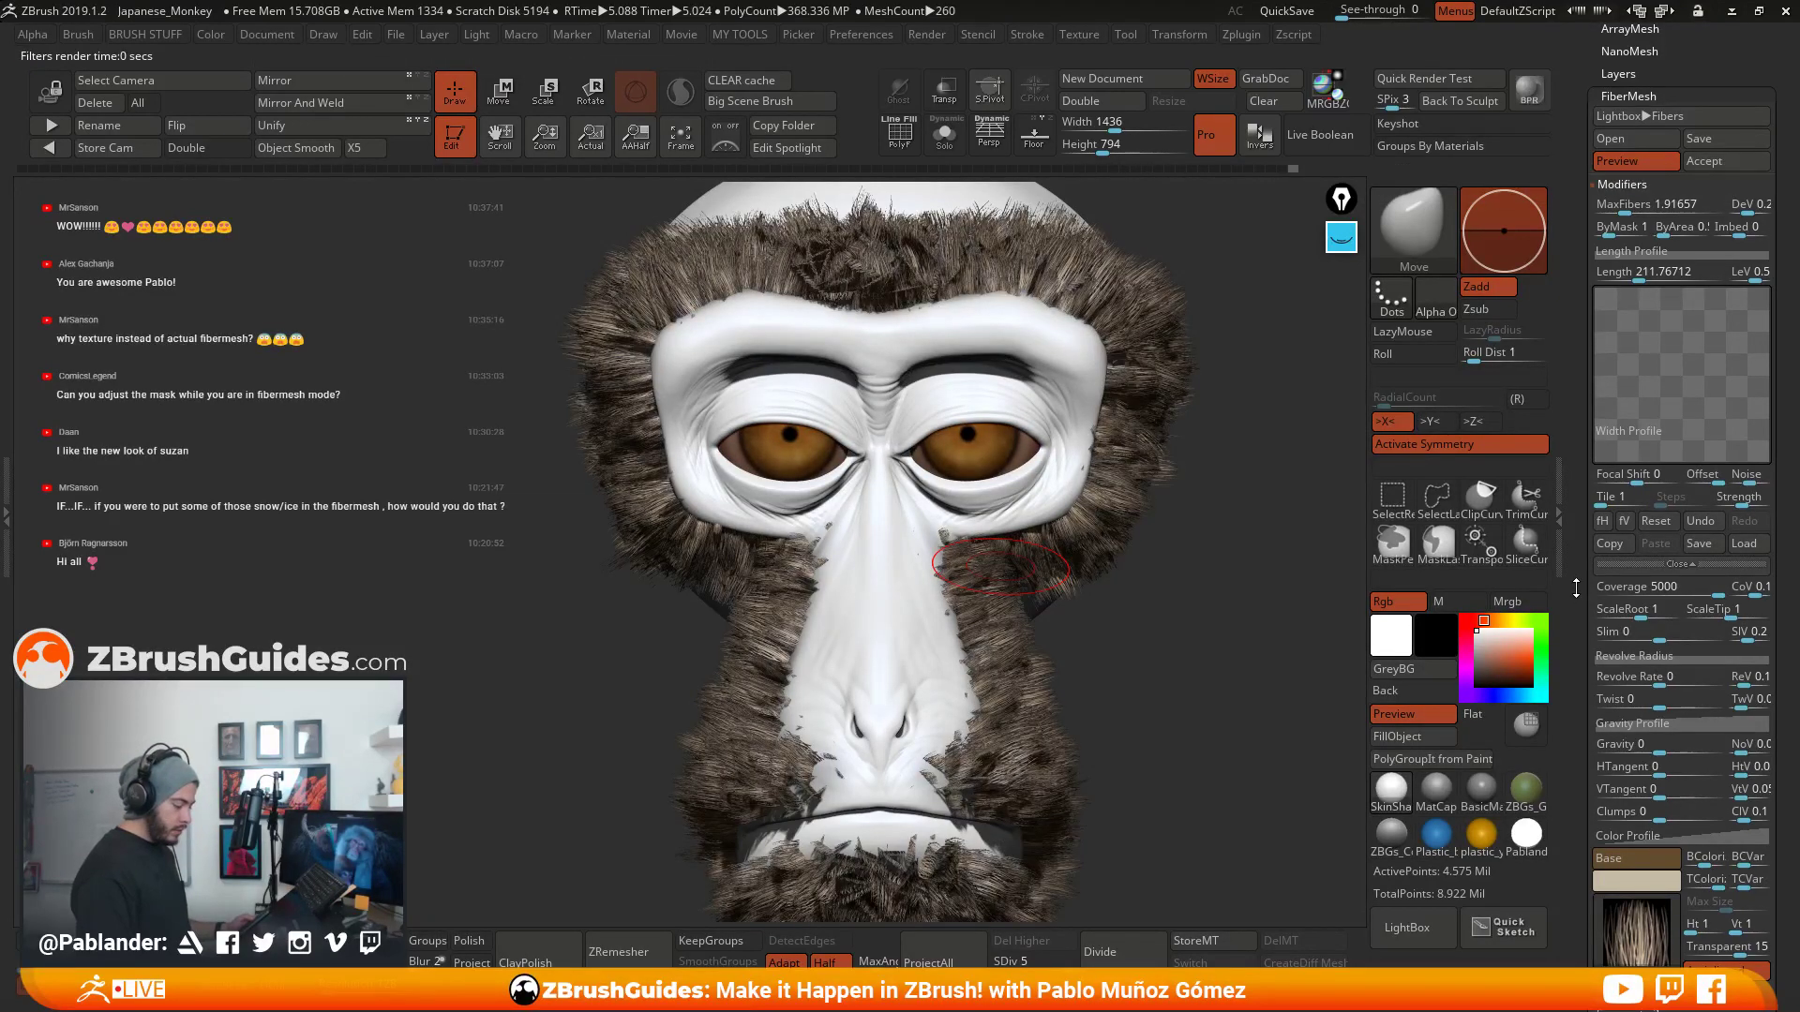
- Try a fiber Gravity of 1 on the fur preview
scroll(1586, 581, down, 10)
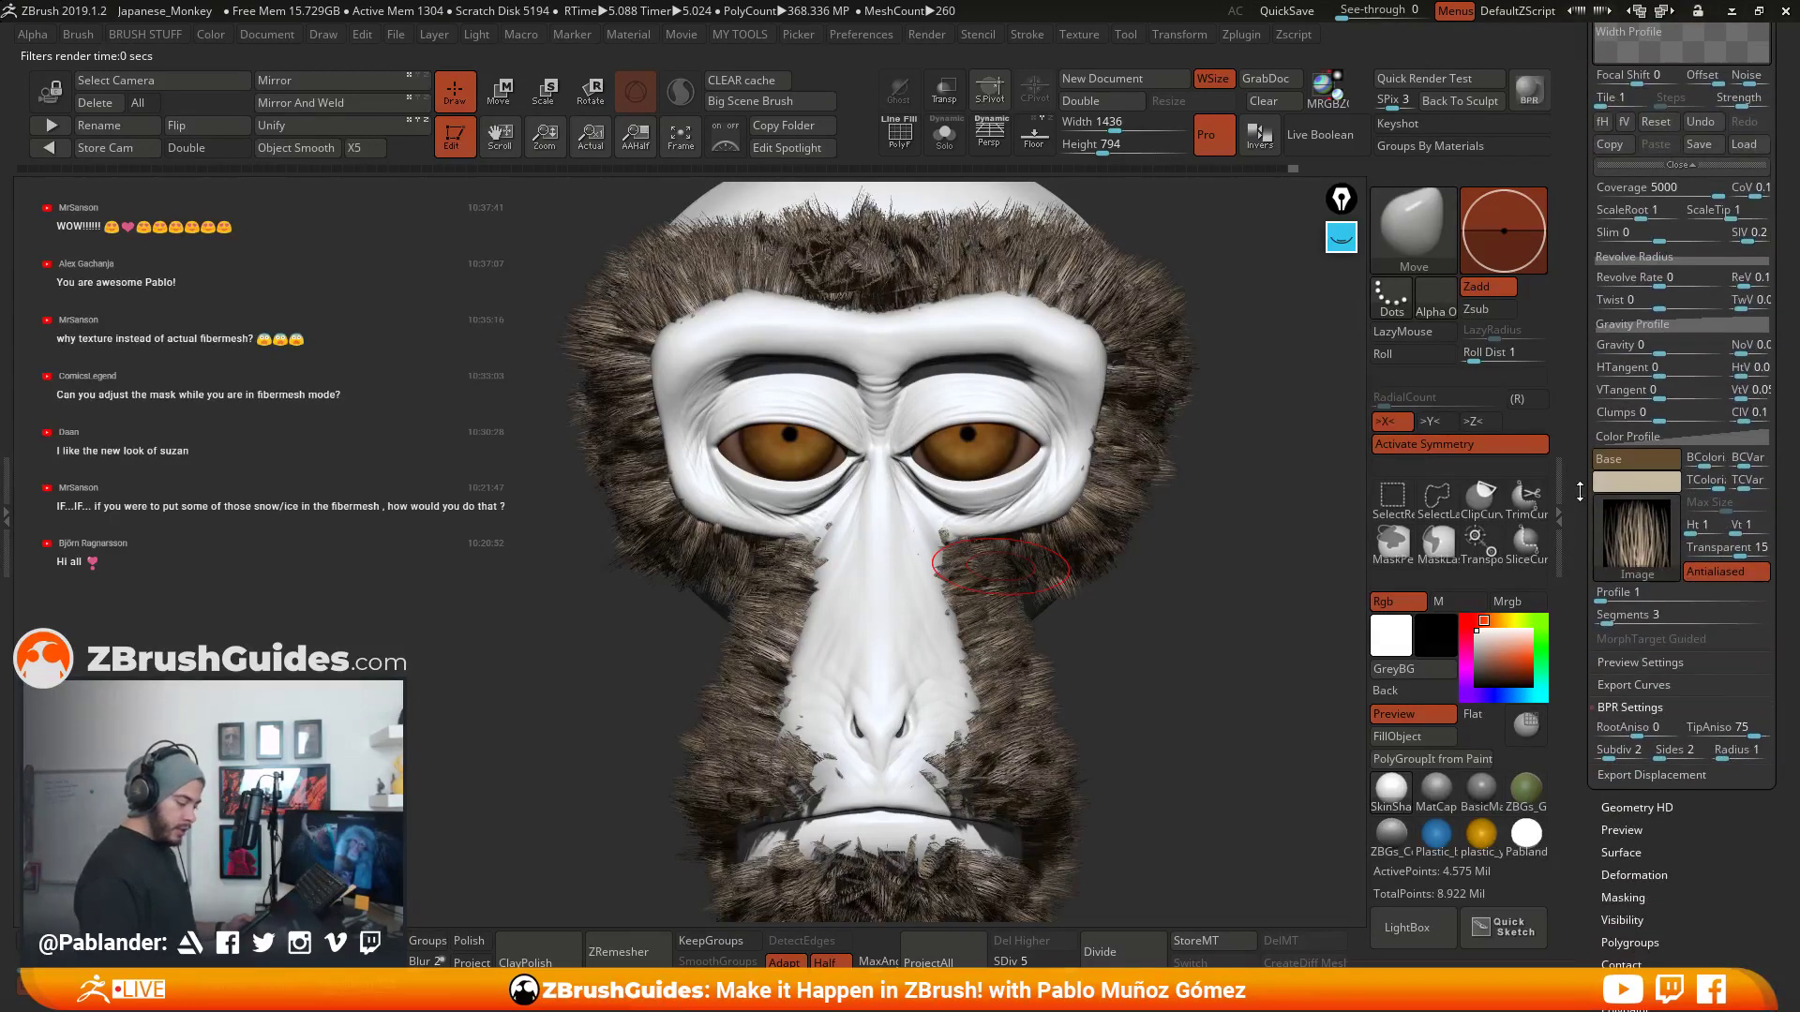
click(1634, 525)
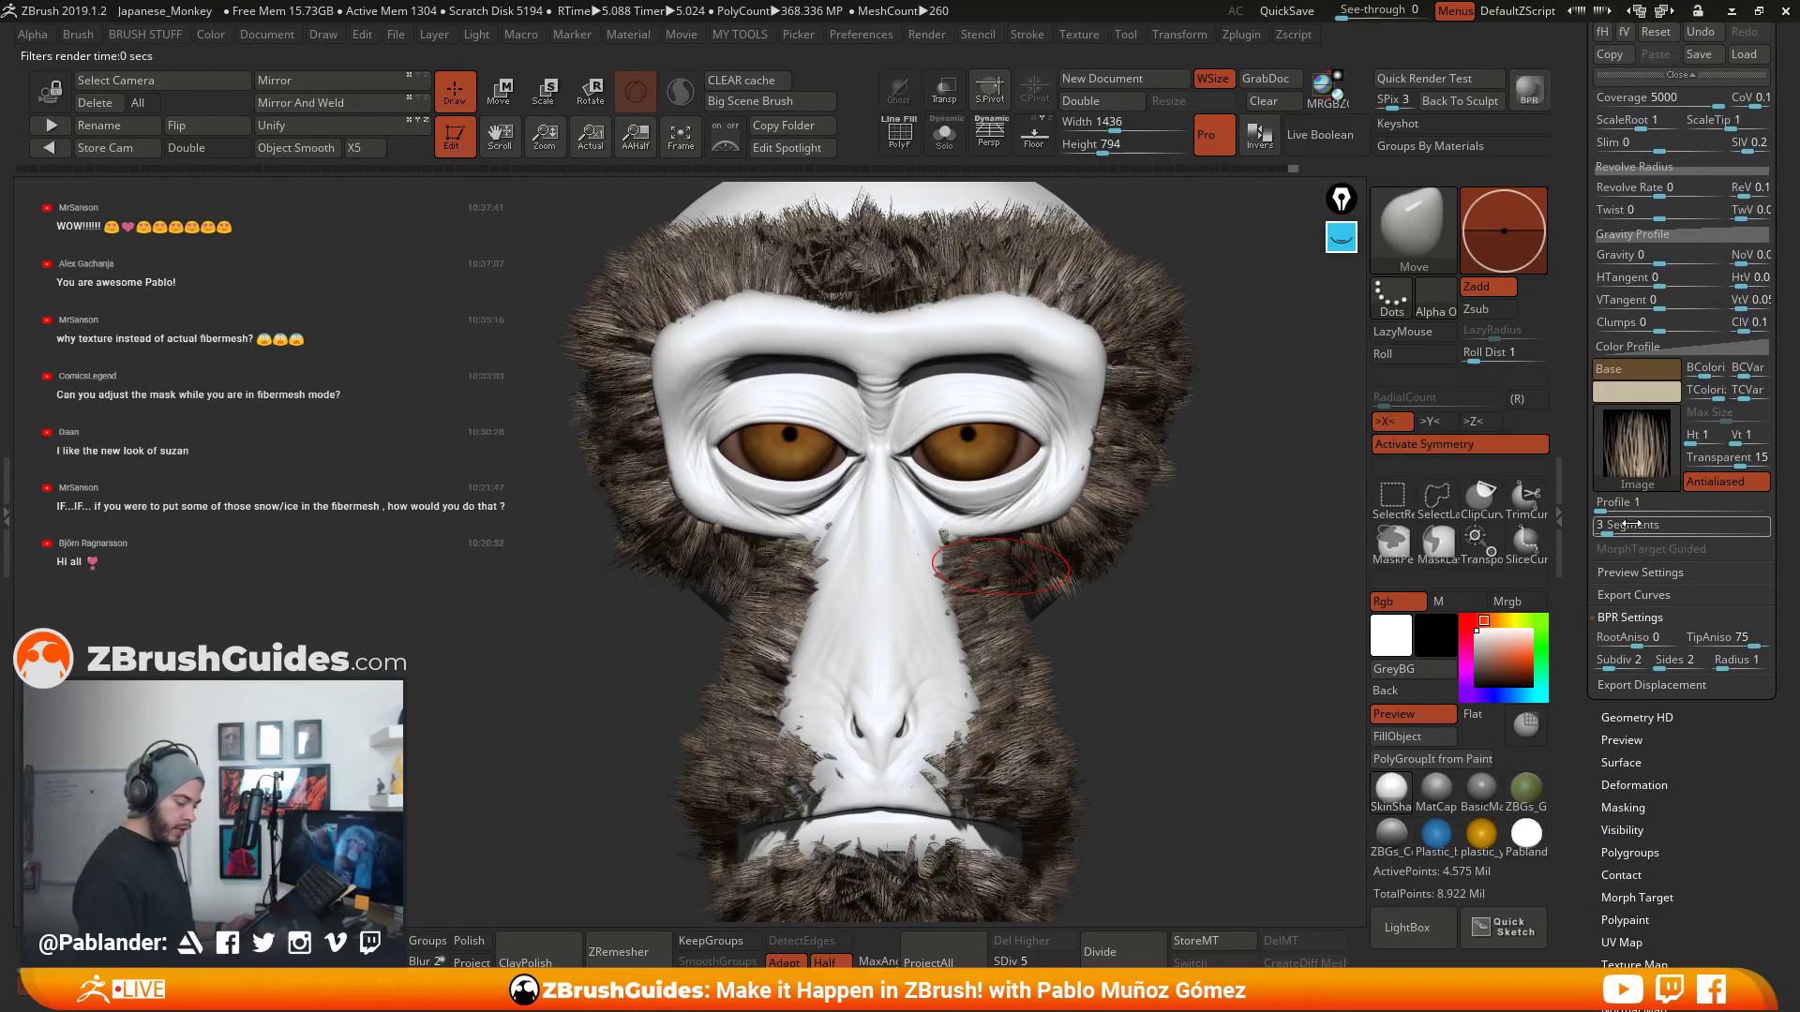
drag(1590, 532, 1590, 556)
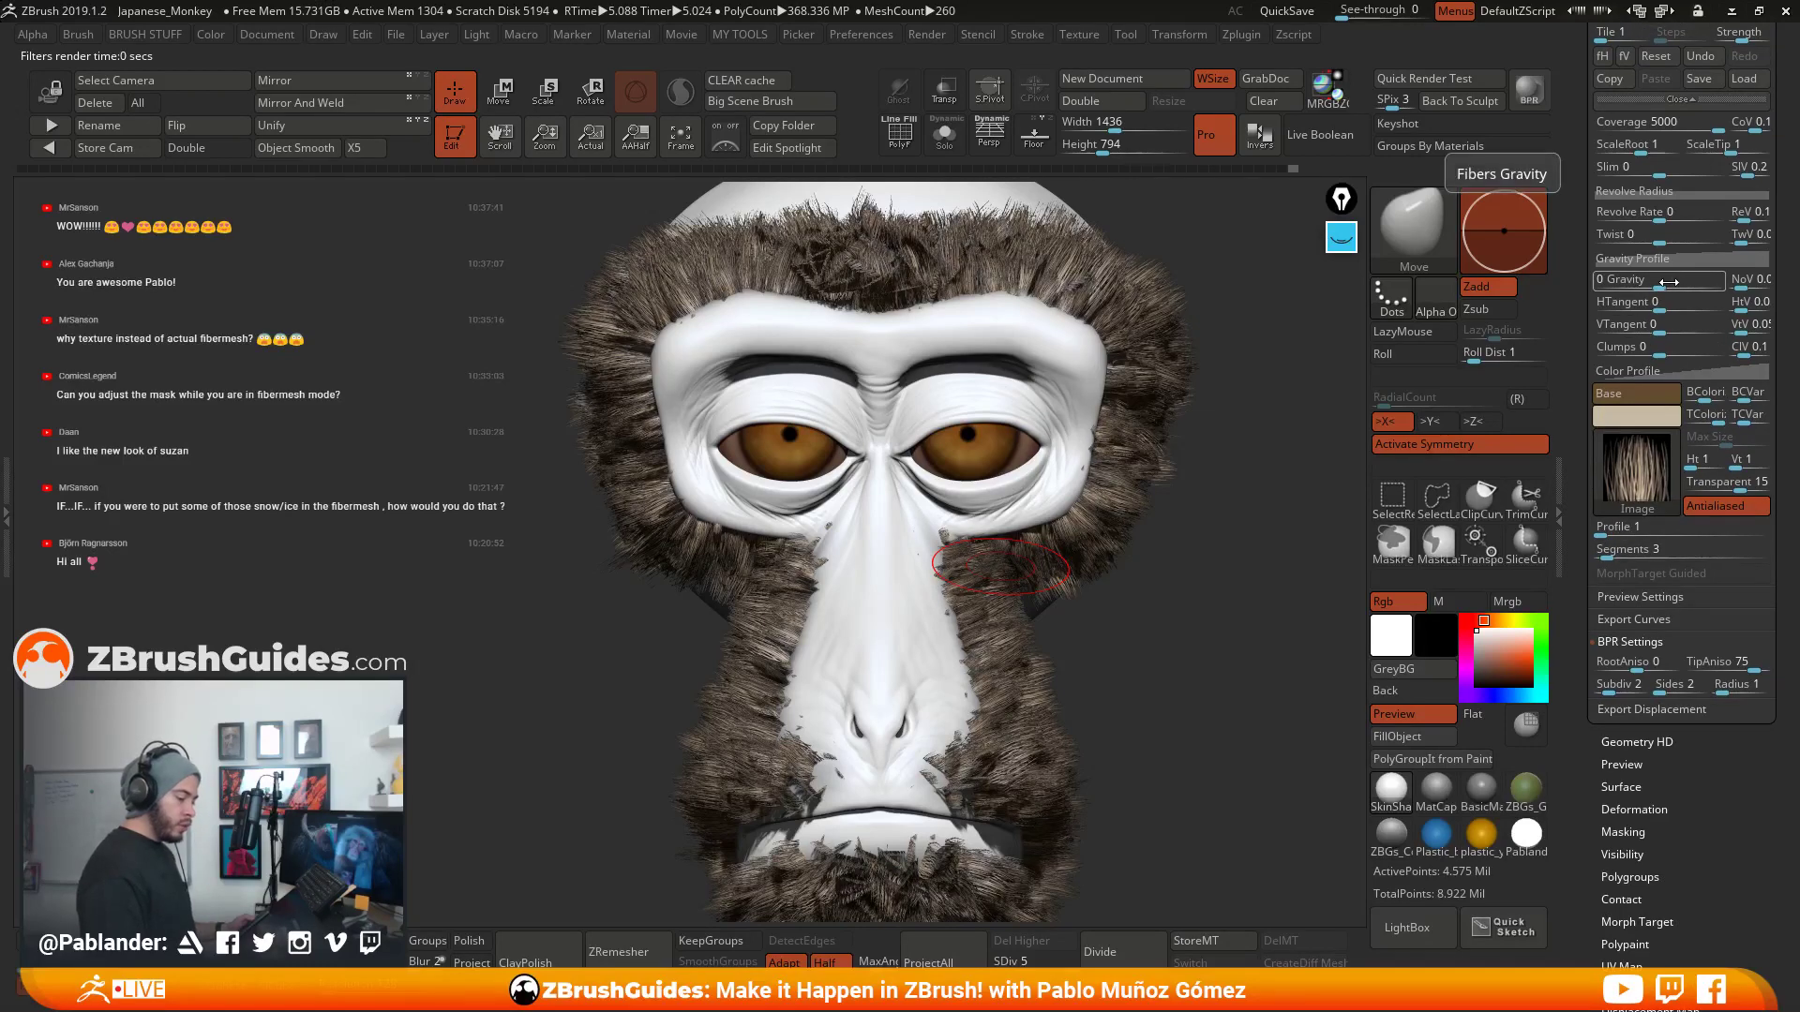
drag(1686, 279, 1725, 284)
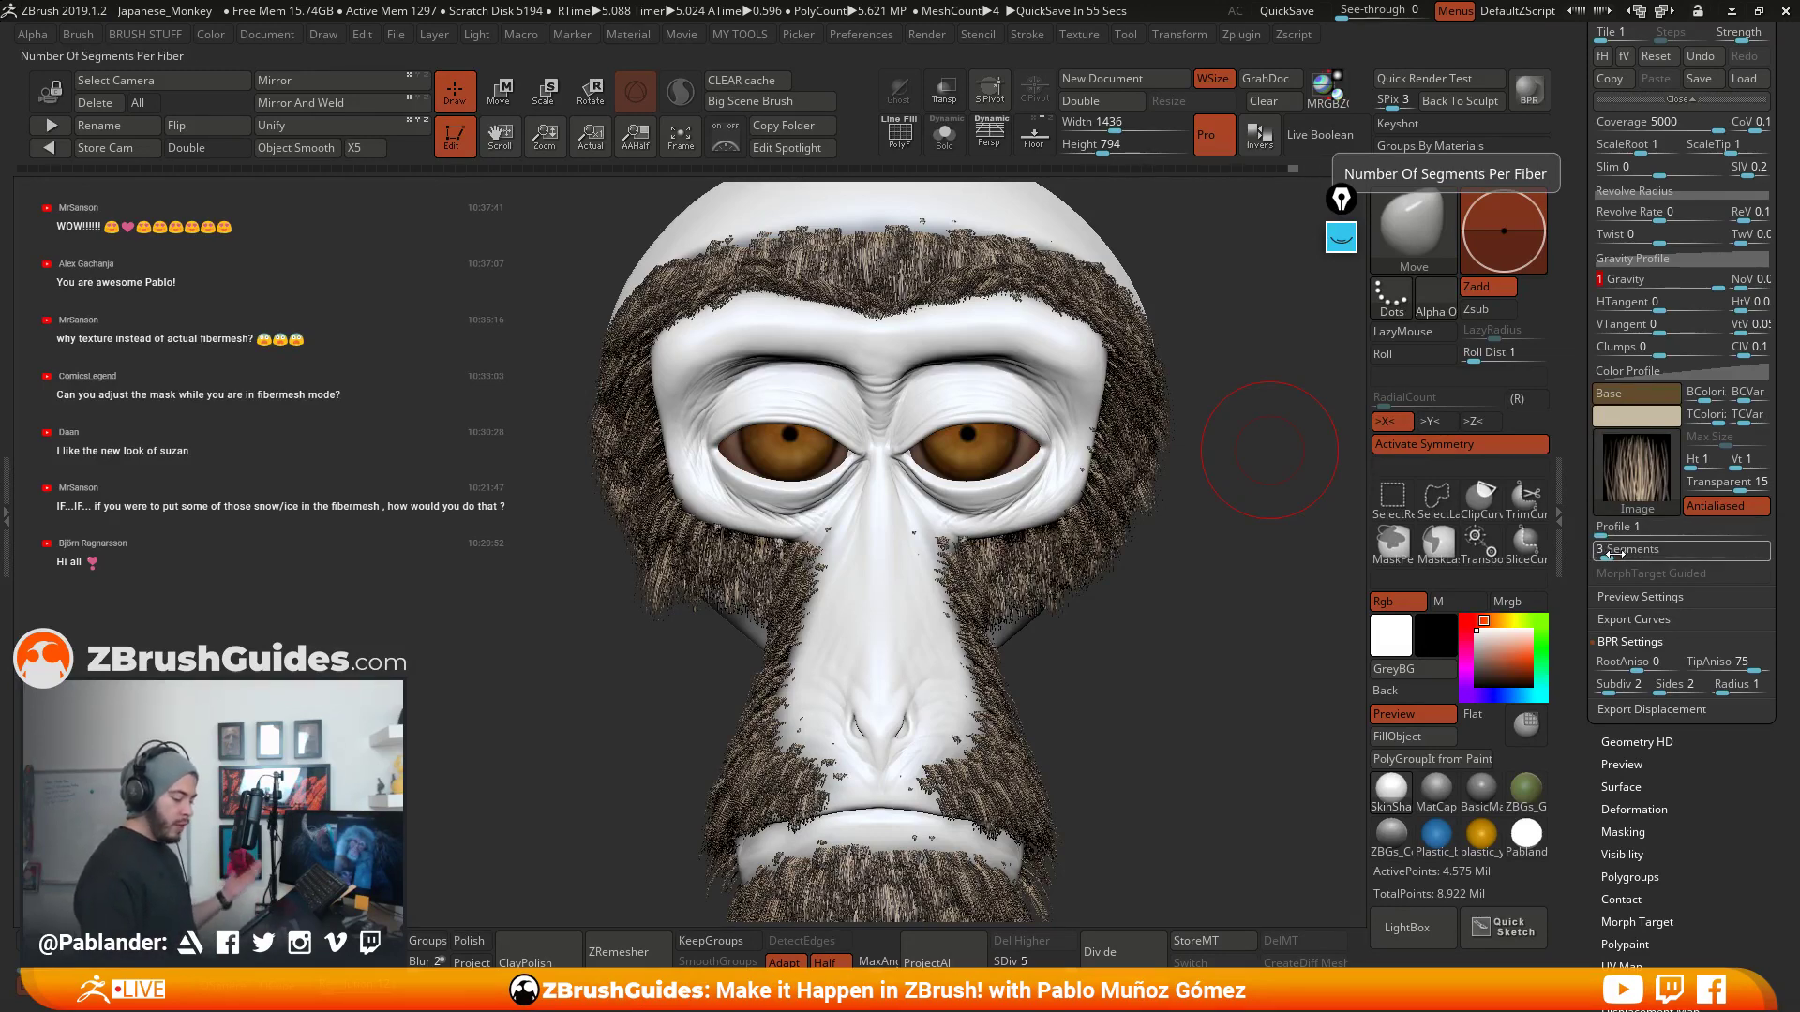
- Set the fiber Segments to 8 and return Gravity to 0
drag(1607, 552, 1621, 554)
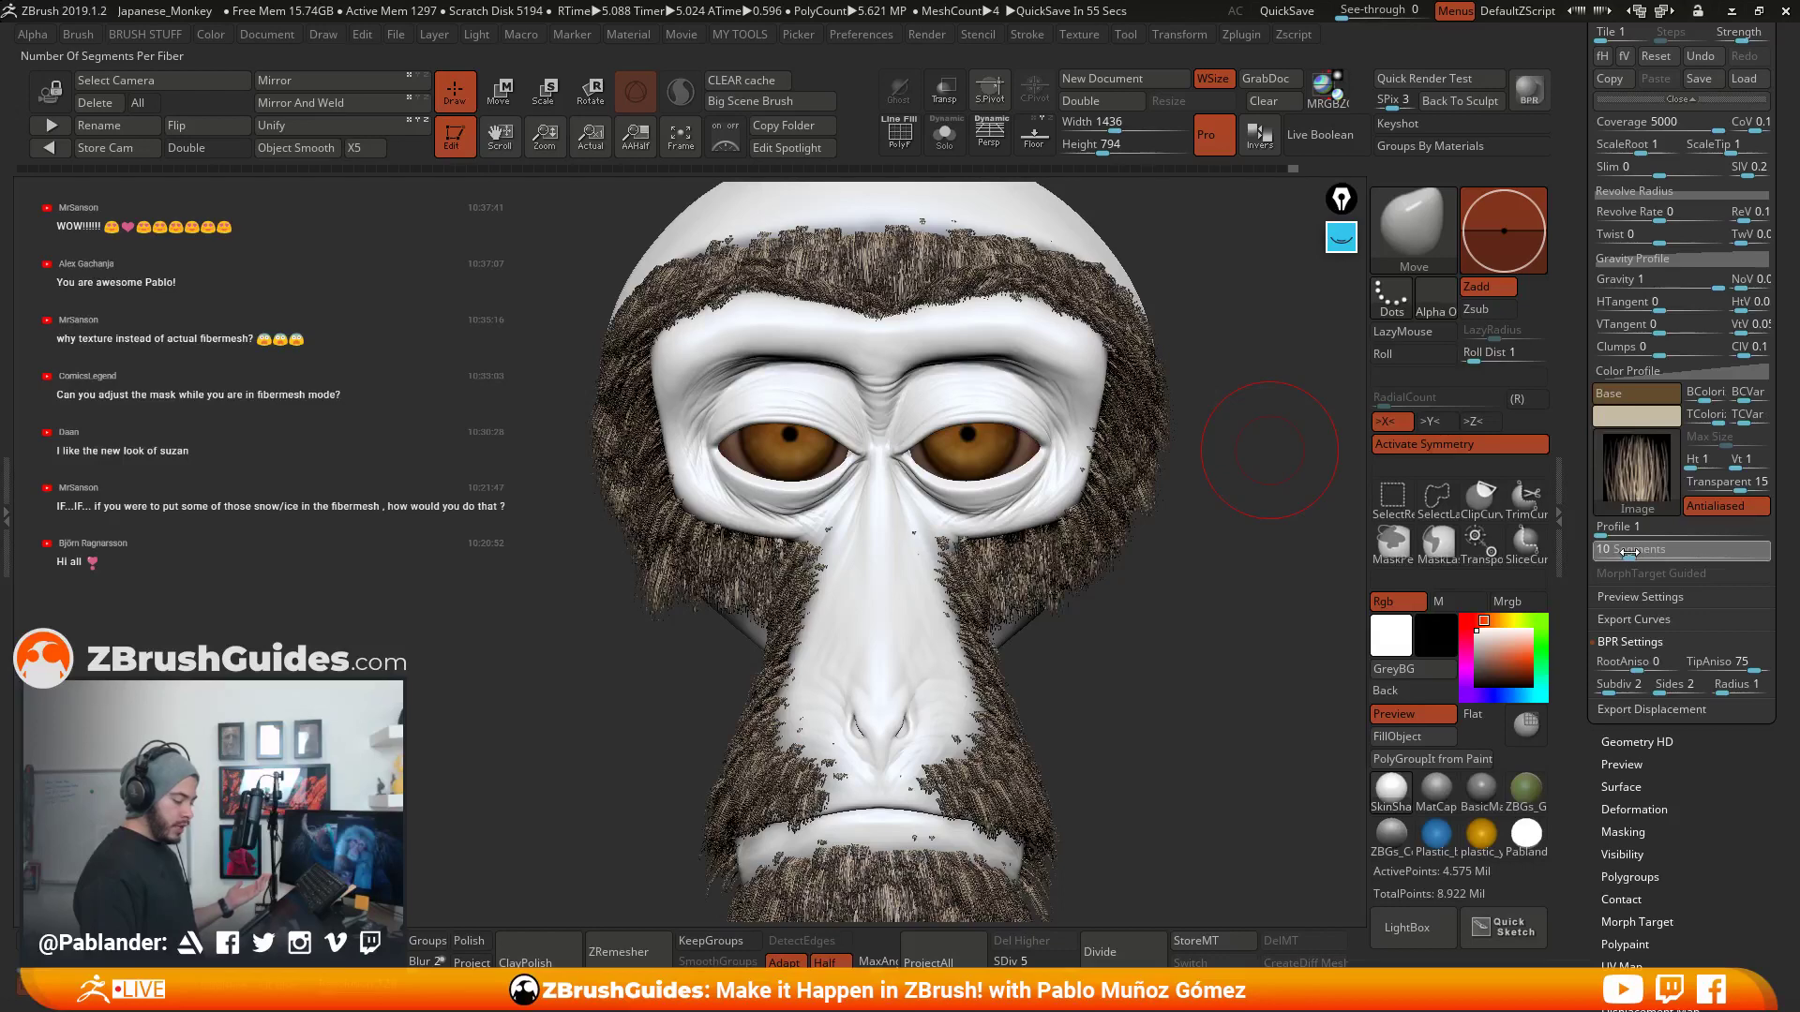
drag(1621, 554, 1623, 554)
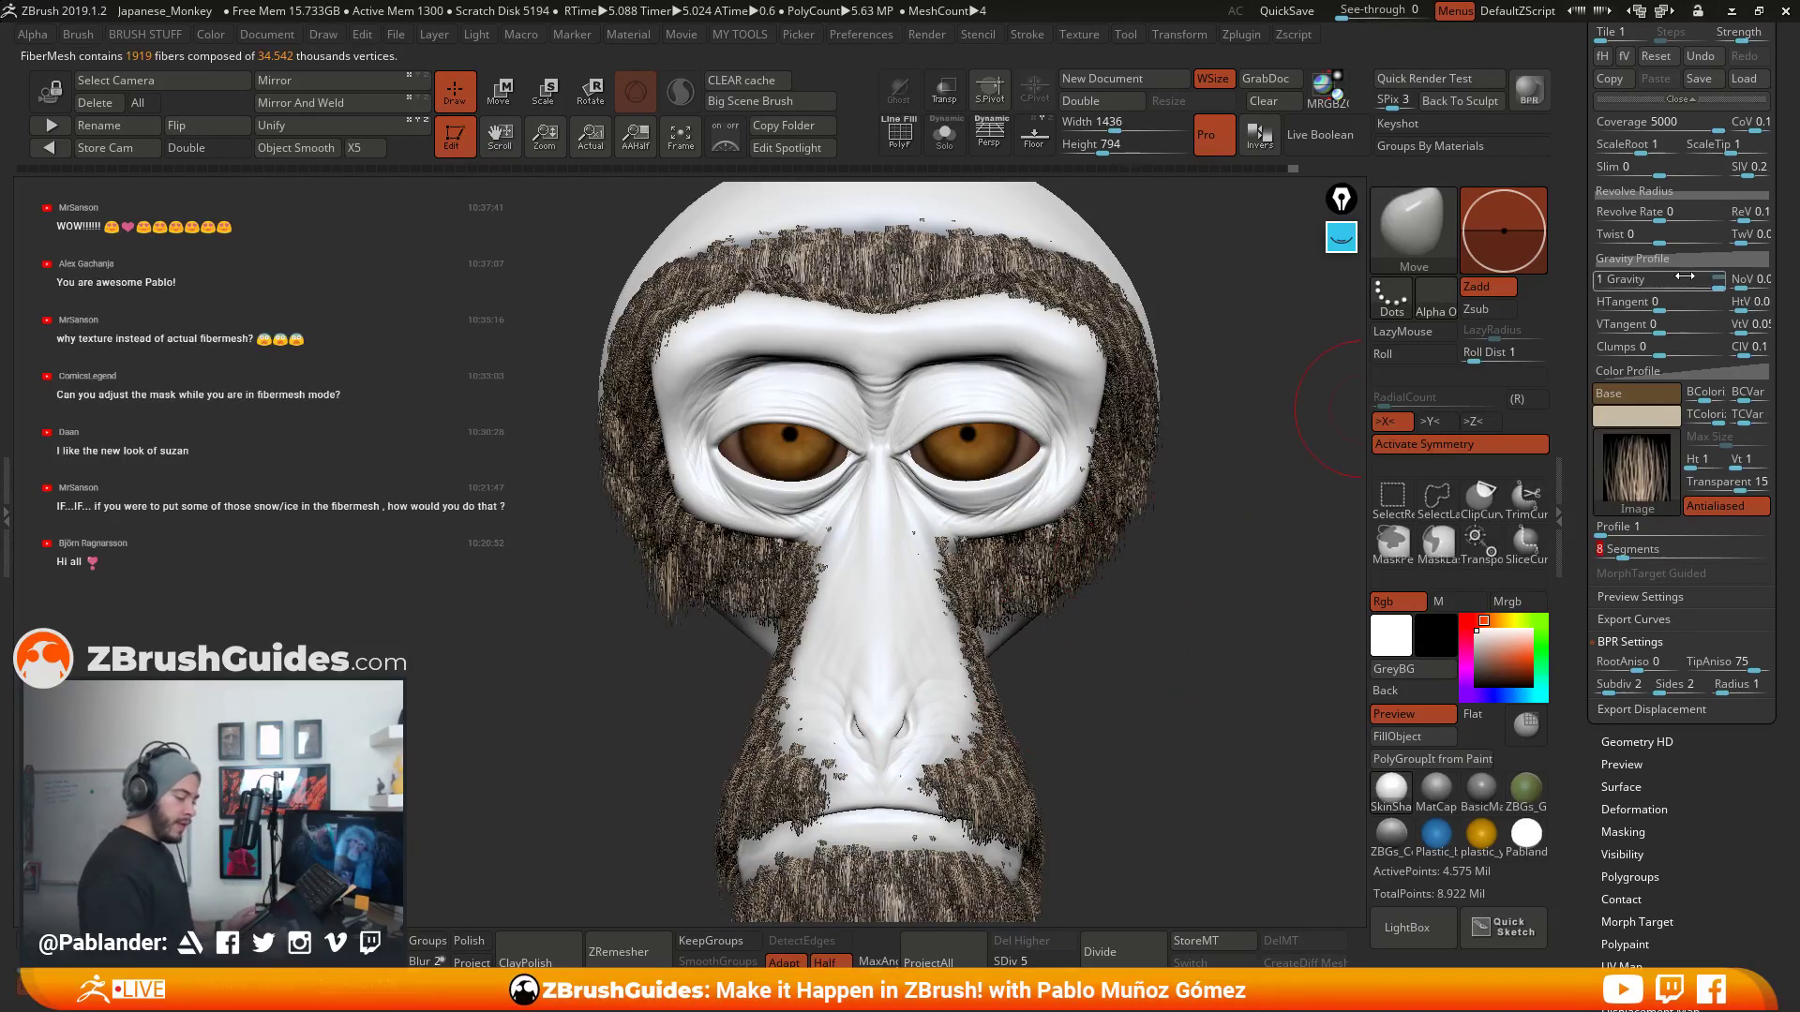
drag(1685, 280, 1664, 300)
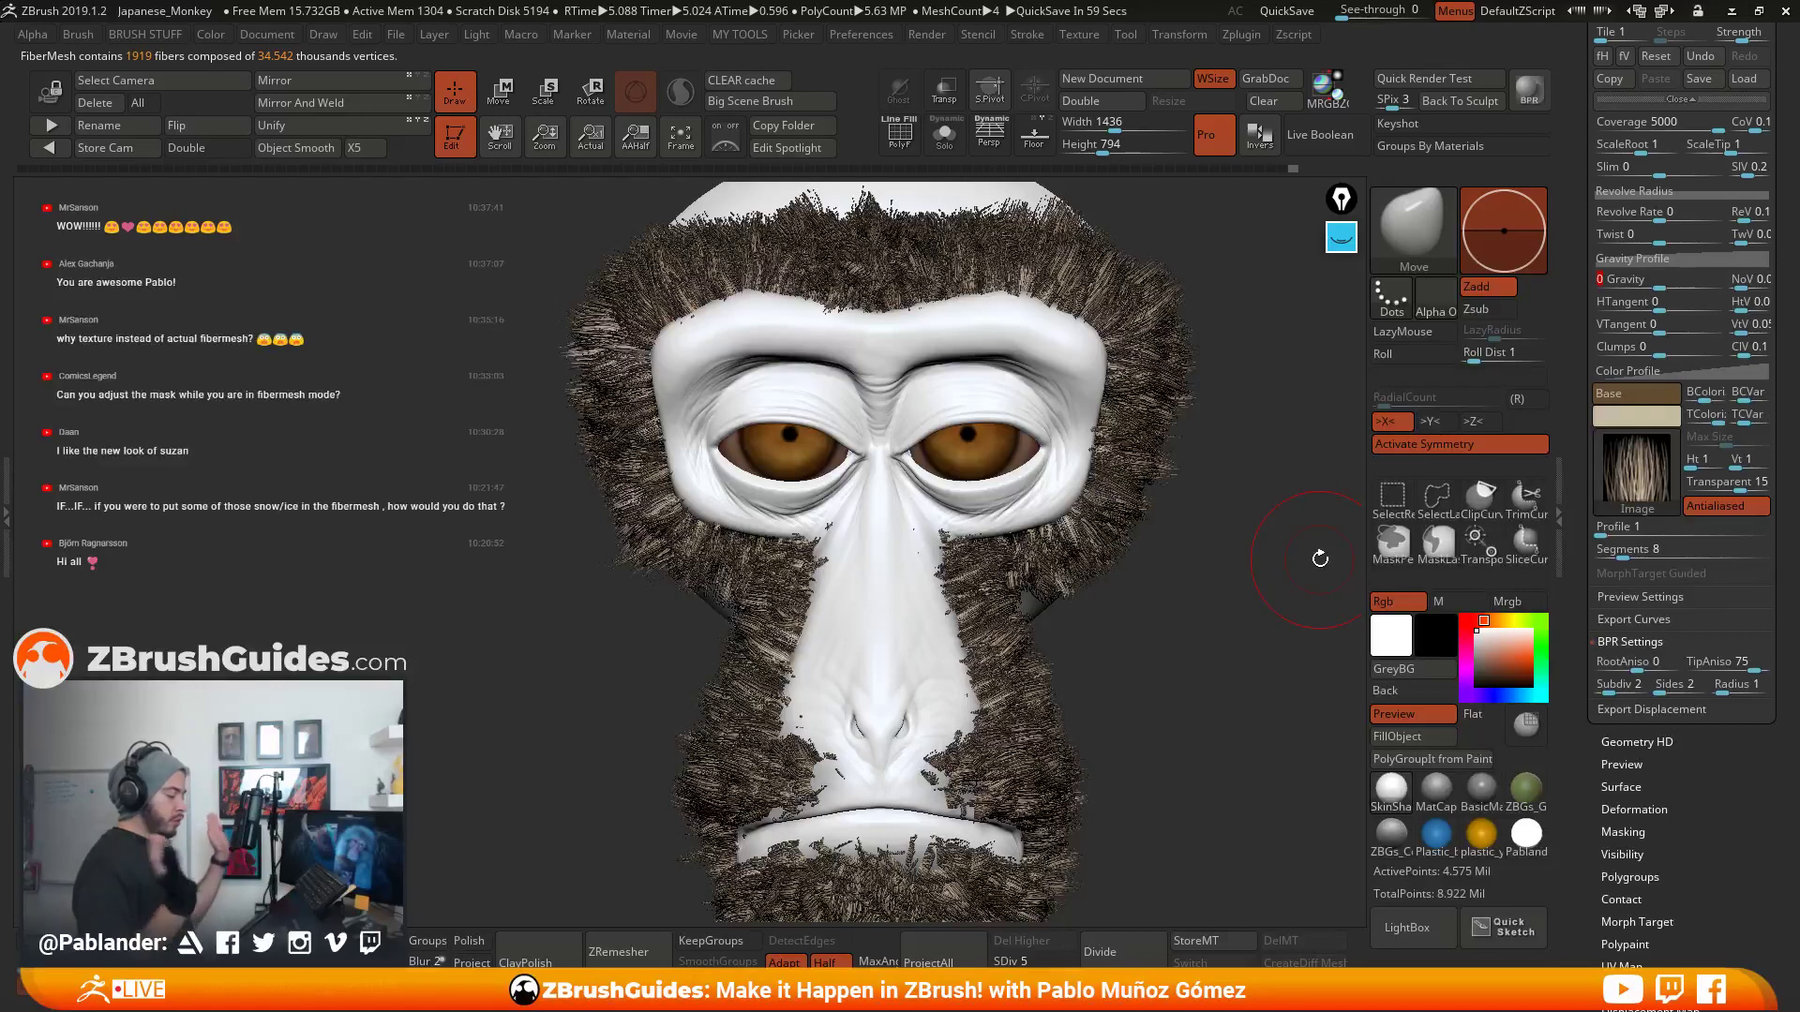
- Annotate three polygons along the mask edge with enlarged blue outlines and leader lines, and circle the Gravity setting
alt+drag(1263, 625, 1145, 614)
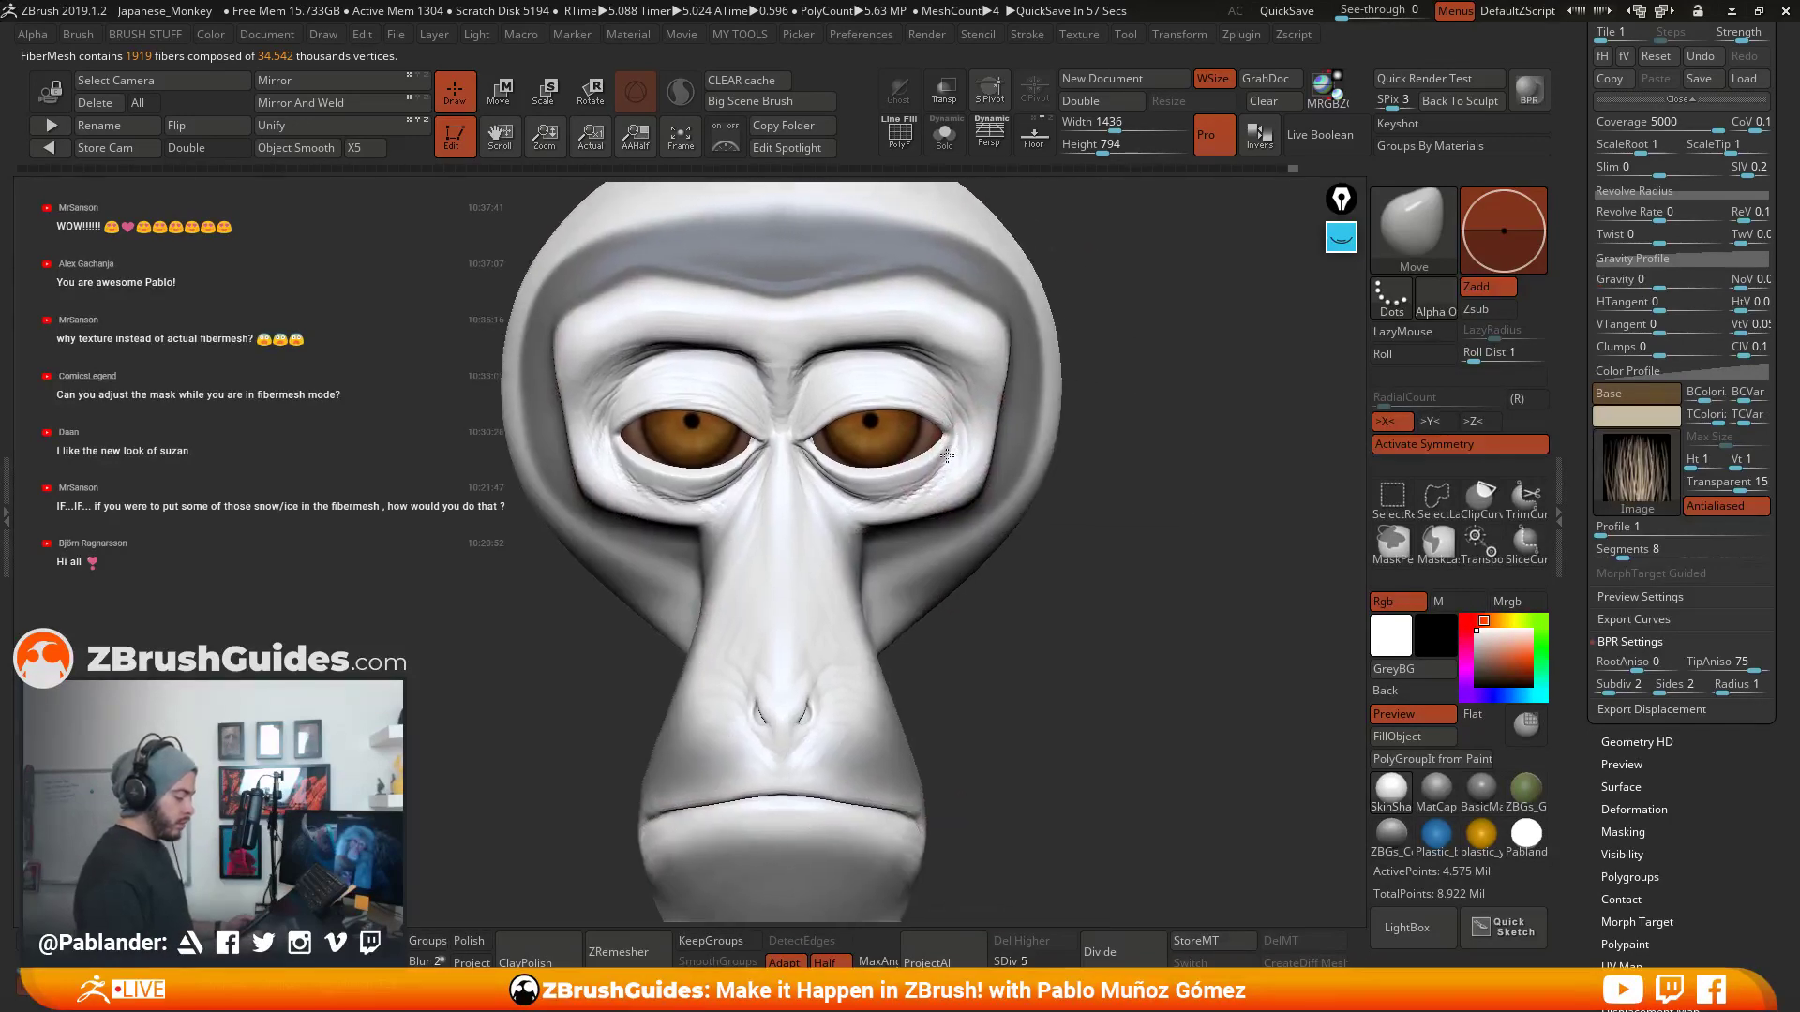
click(1338, 240)
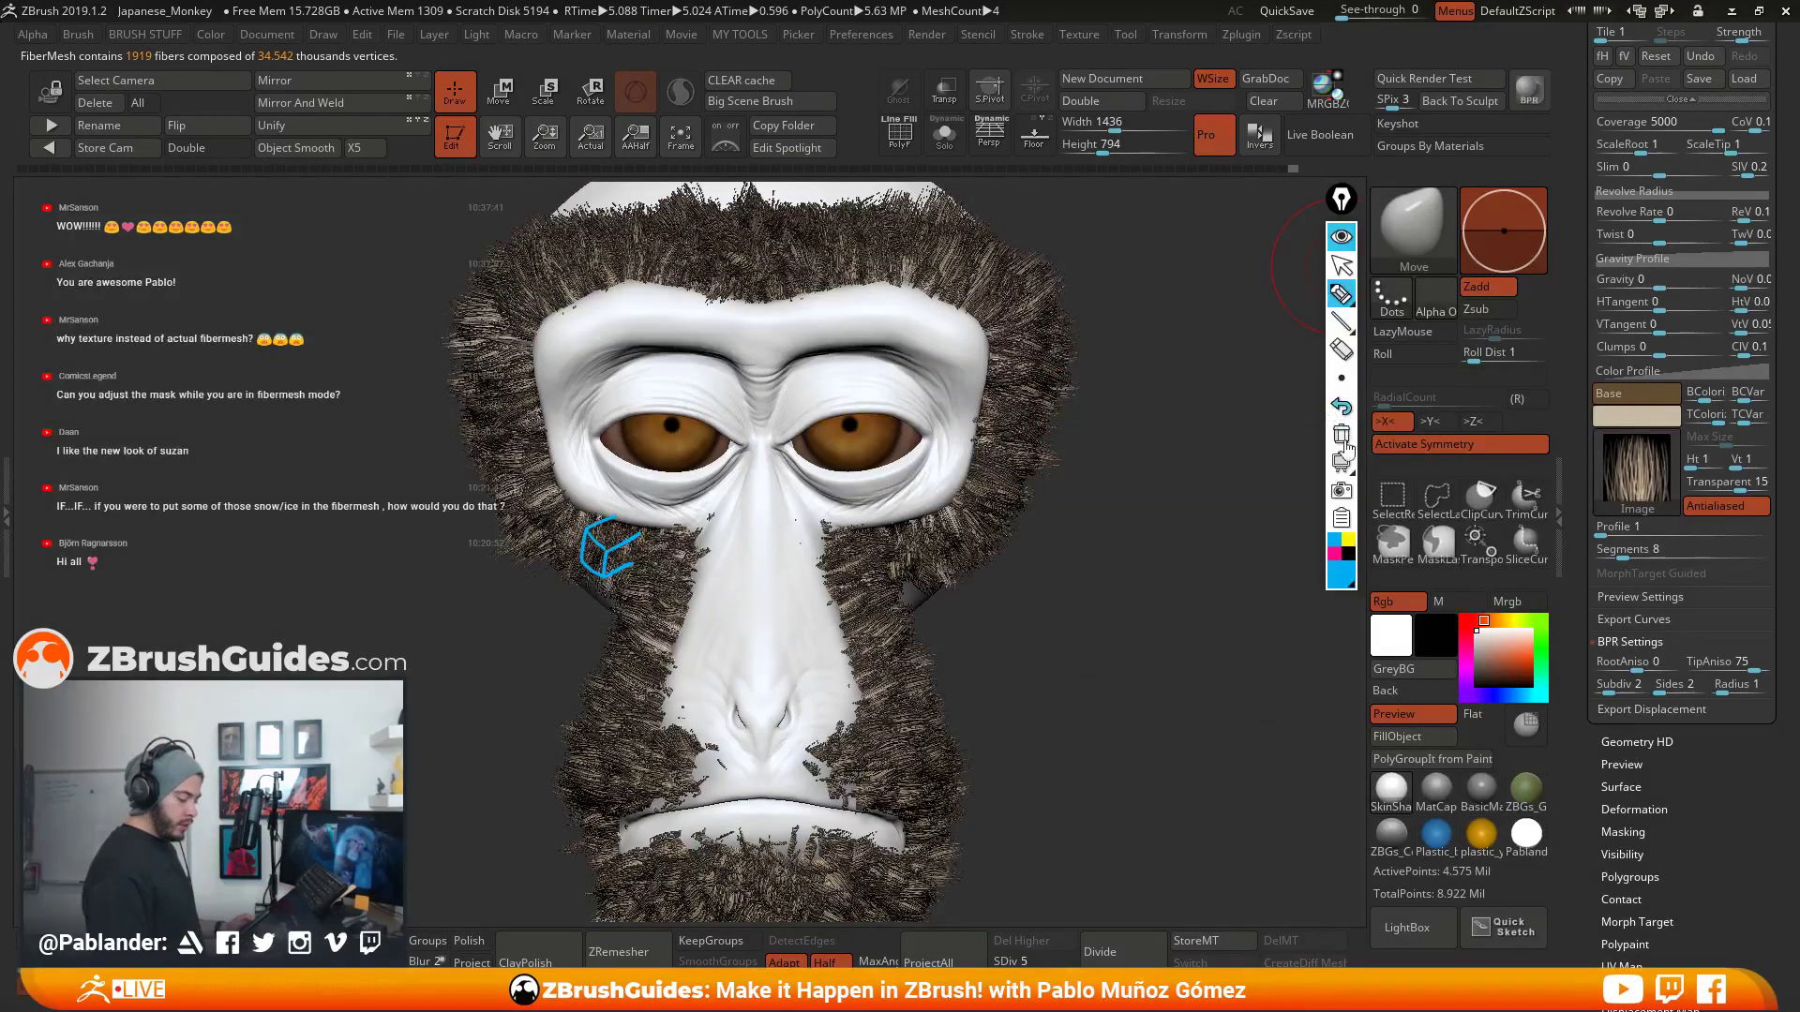
click(1342, 435)
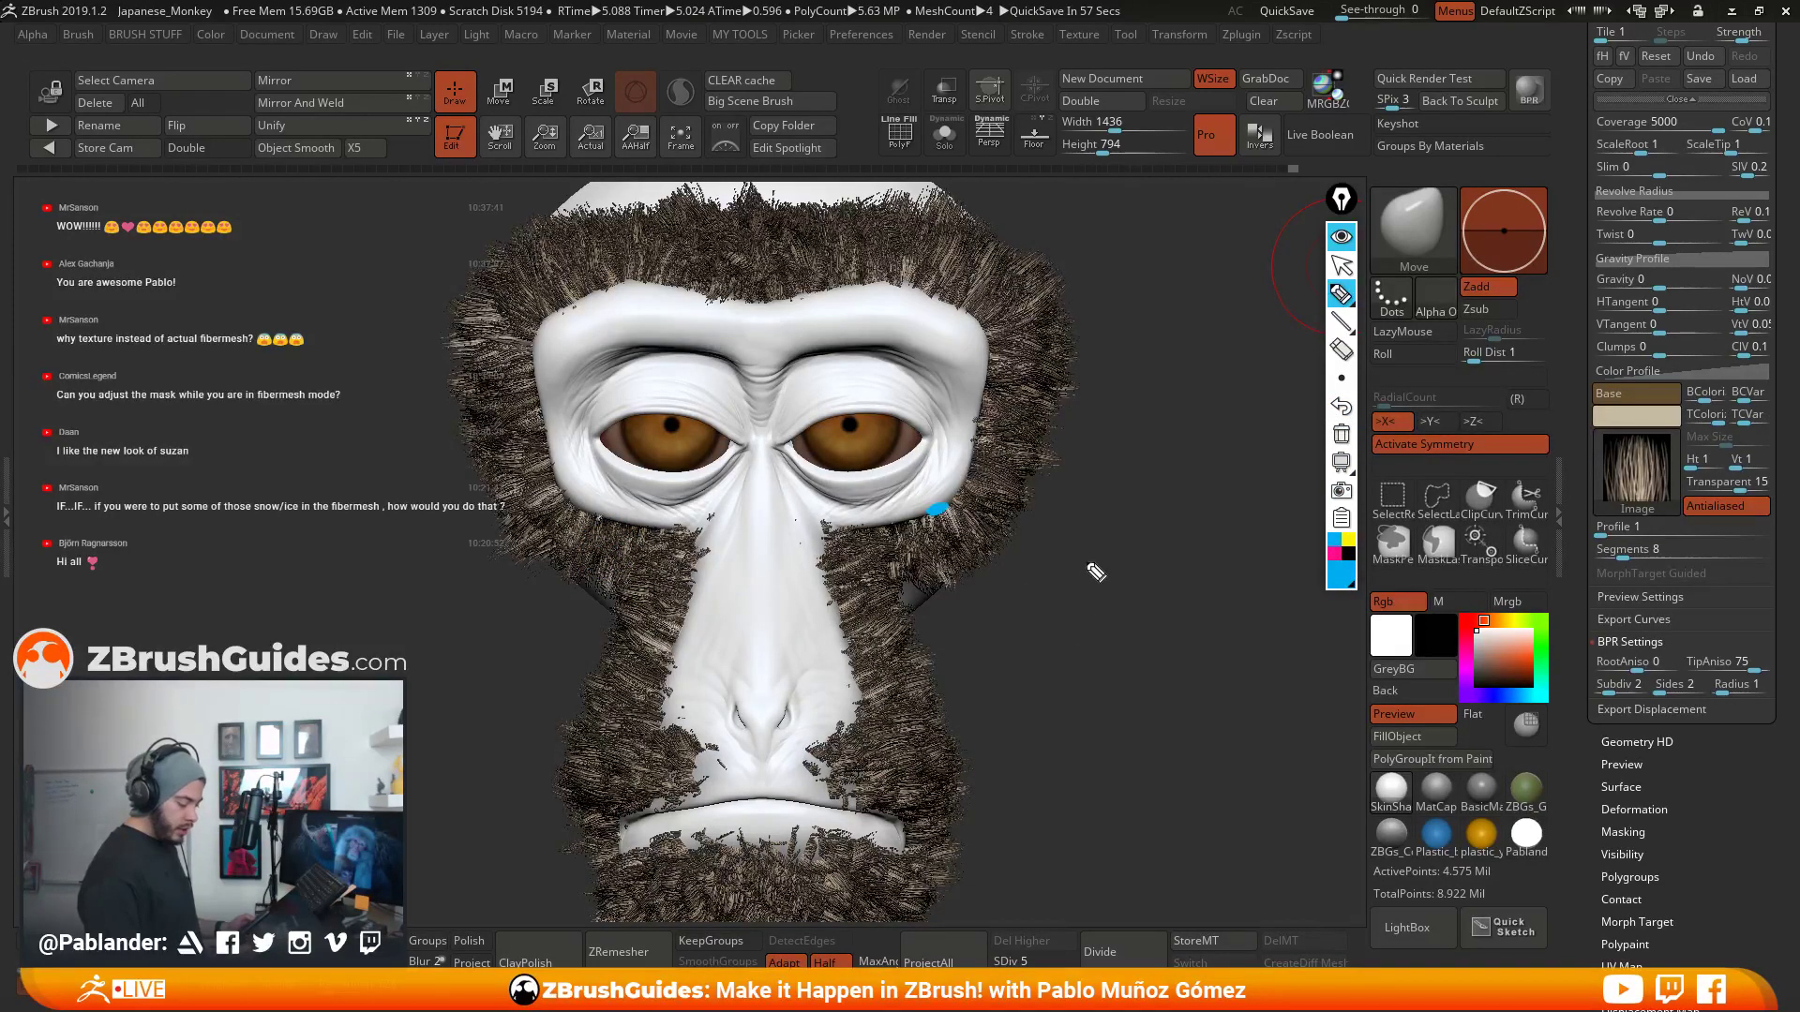
drag(1095, 551, 1056, 581)
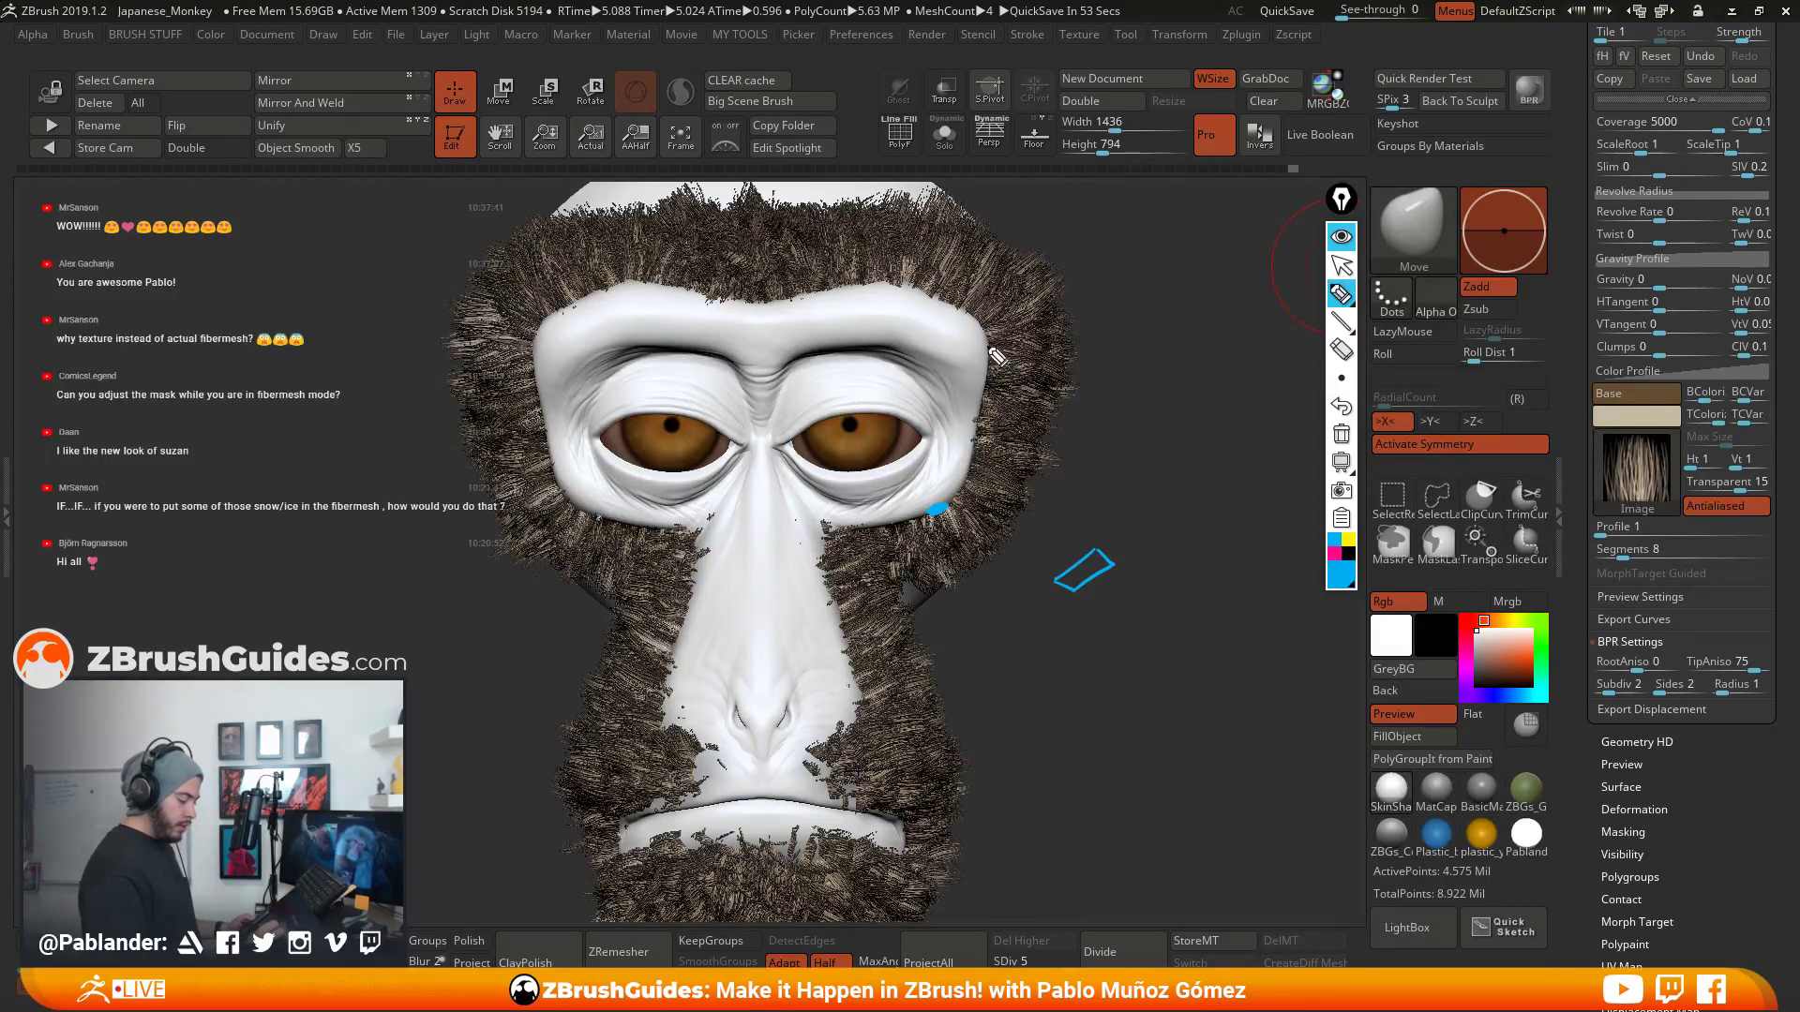
drag(1118, 317, 1120, 360)
mouse_move(1117, 317)
mouse_down()
mouse_move(1137, 360)
mouse_move(1078, 341)
mouse_move(1008, 351)
mouse_up()
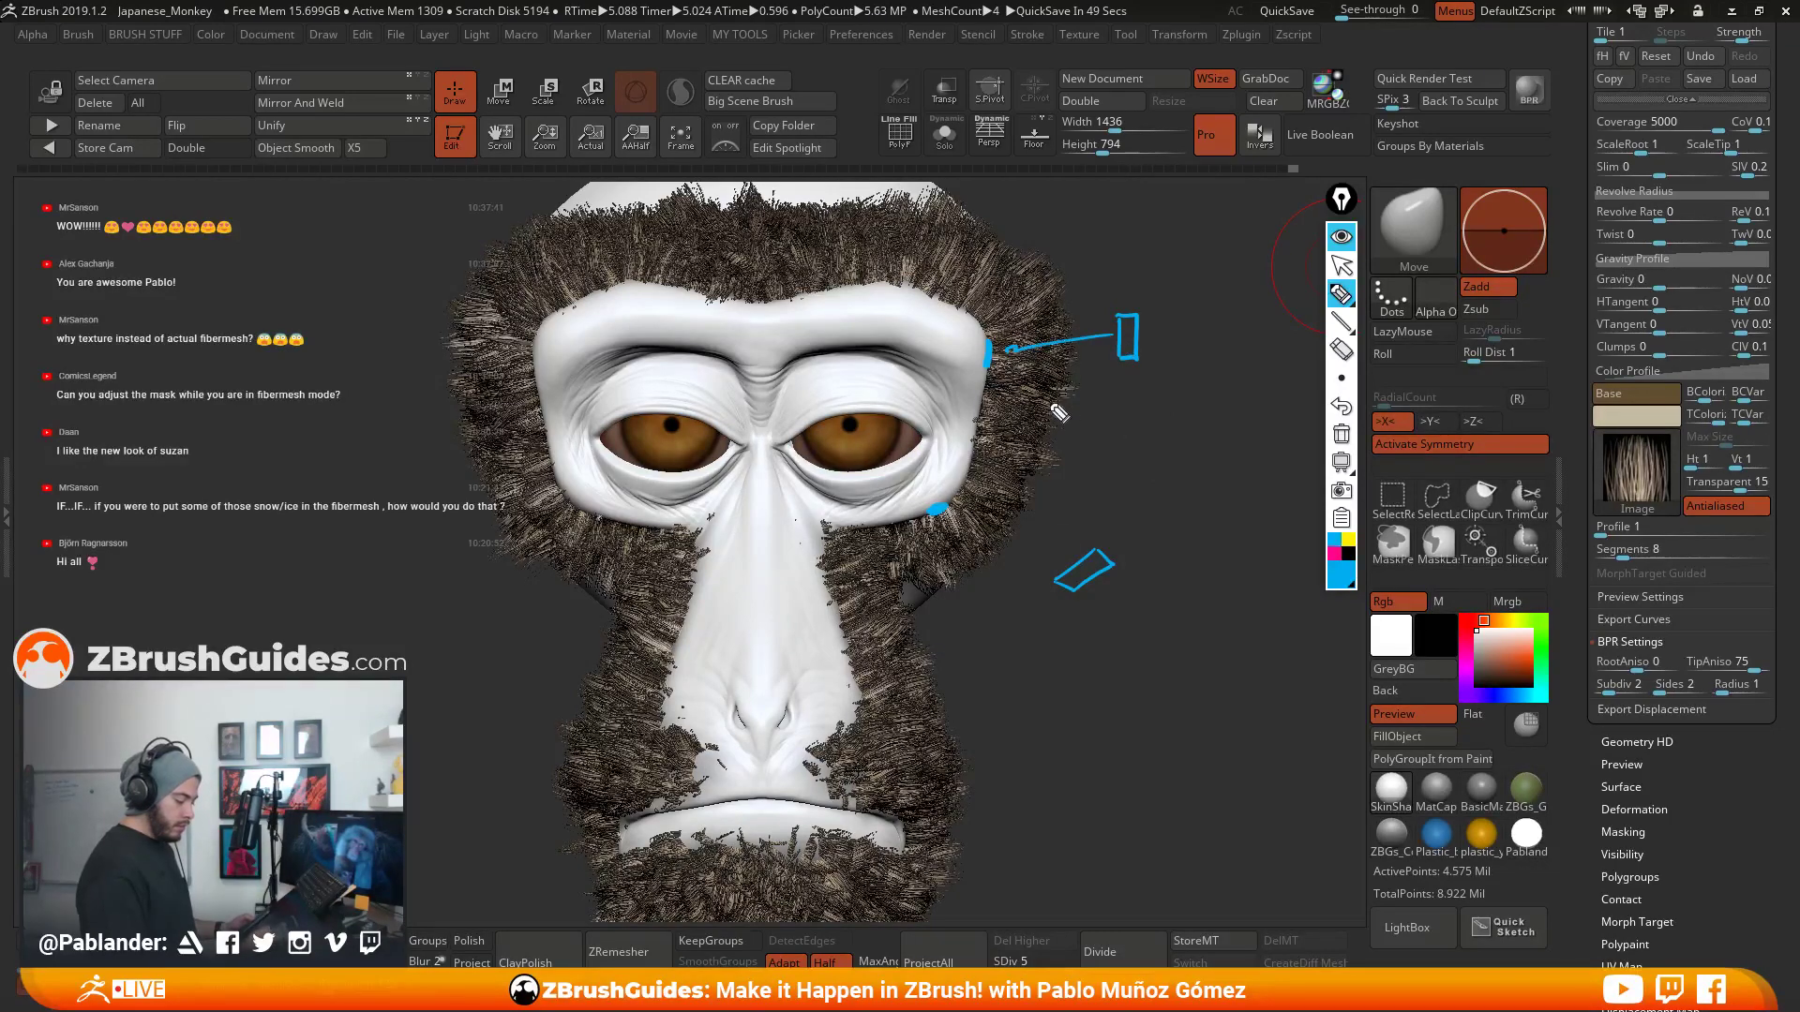
drag(1048, 559, 977, 541)
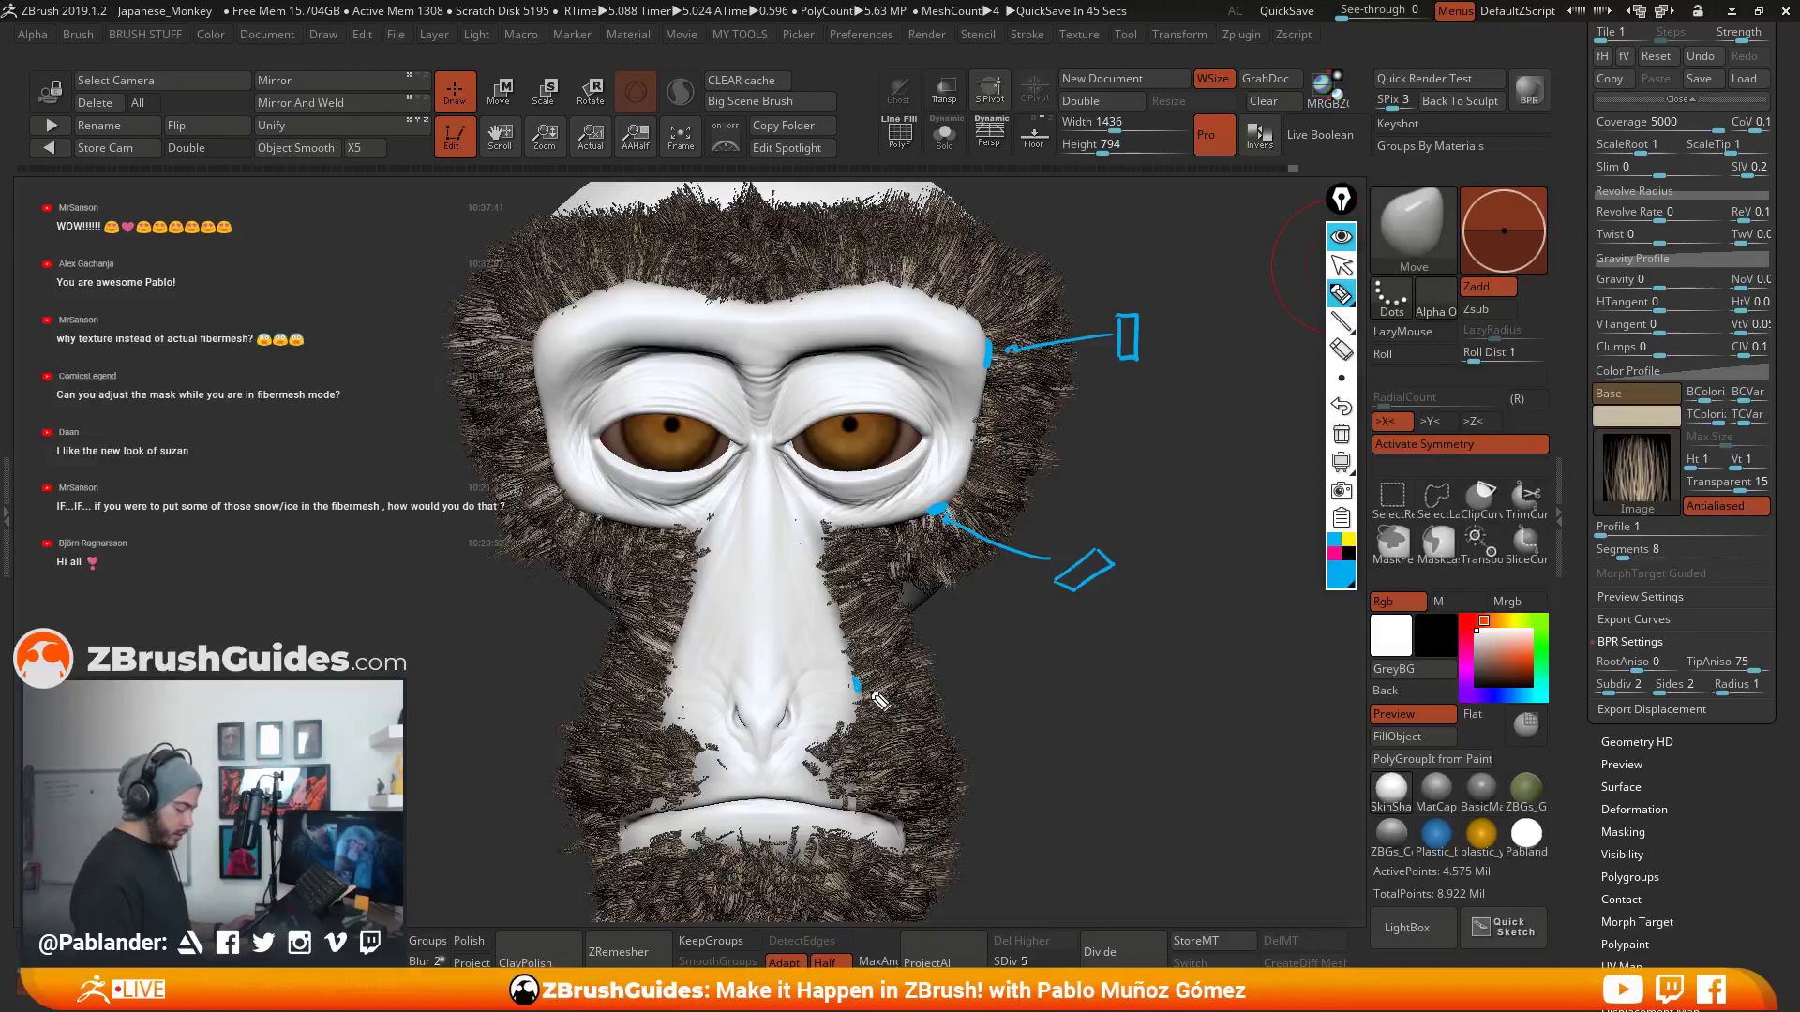
mouse_move(859, 691)
mouse_down()
mouse_move(1048, 714)
mouse_move(1094, 749)
mouse_up()
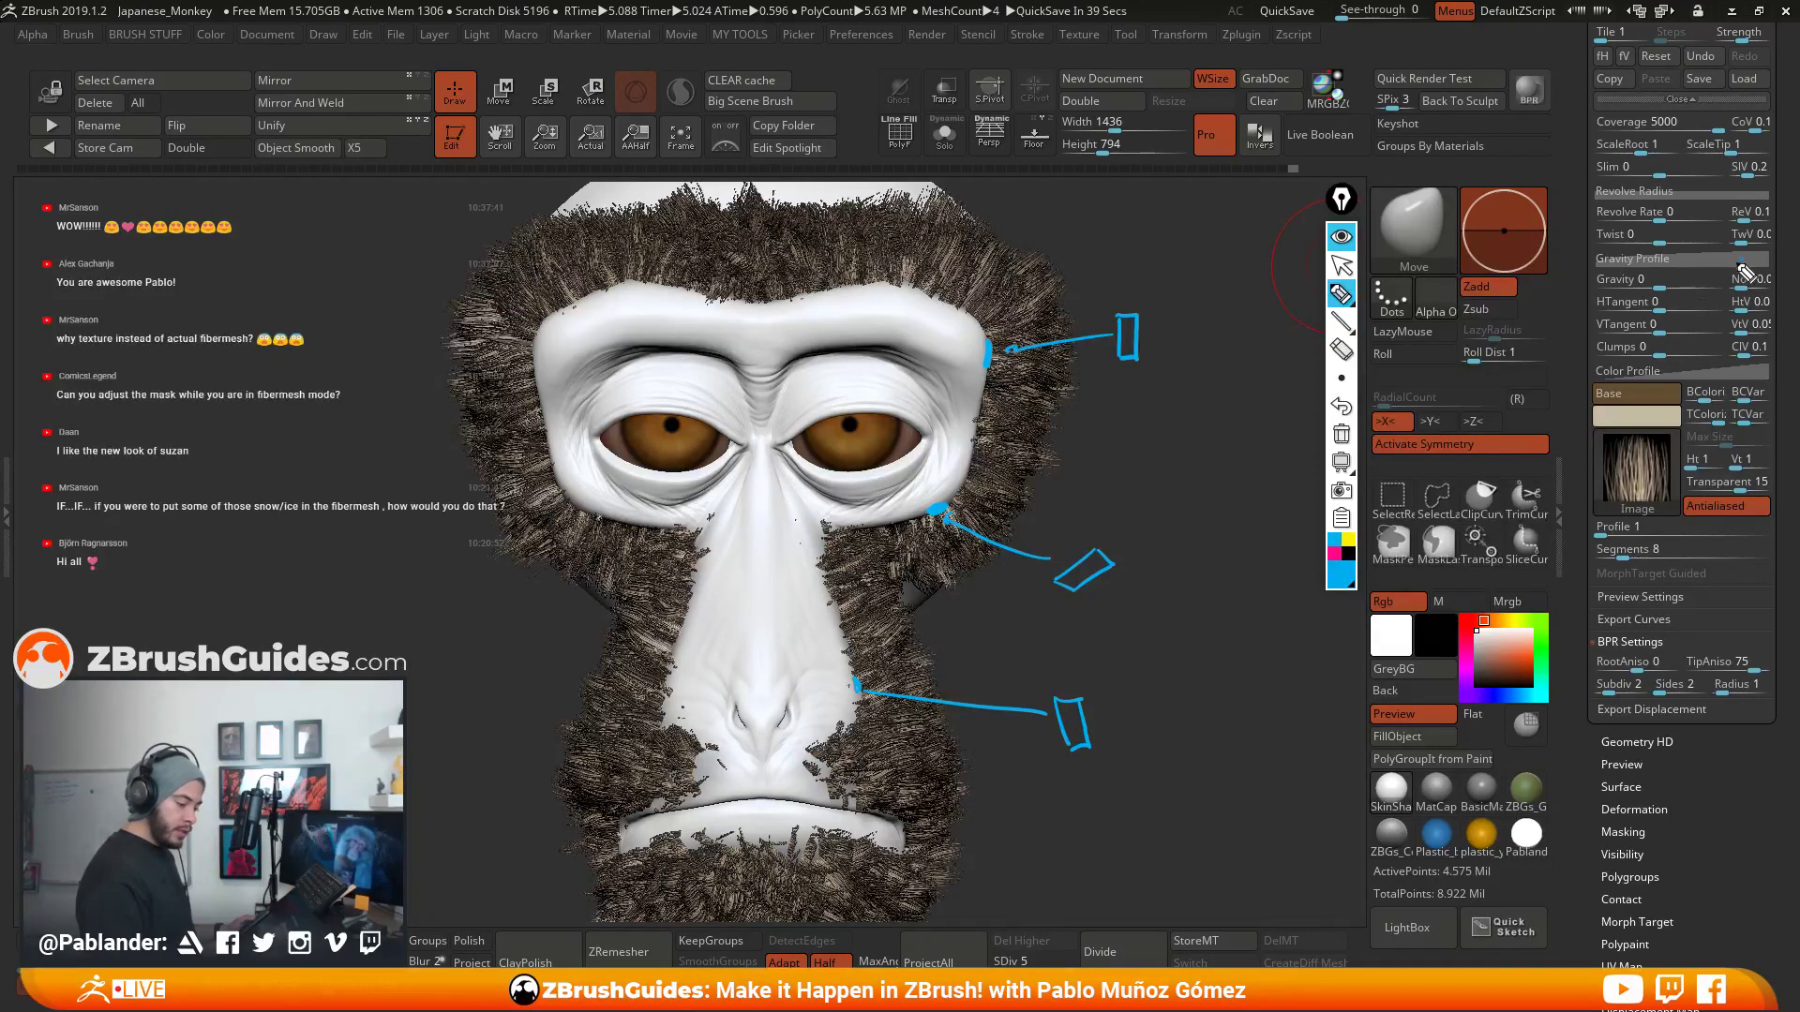
drag(1743, 272, 1734, 265)
- Mark each outlined polygon's growth direction with magenta arrows, sketch matching strands on the face, and put the annotations away
click(1333, 553)
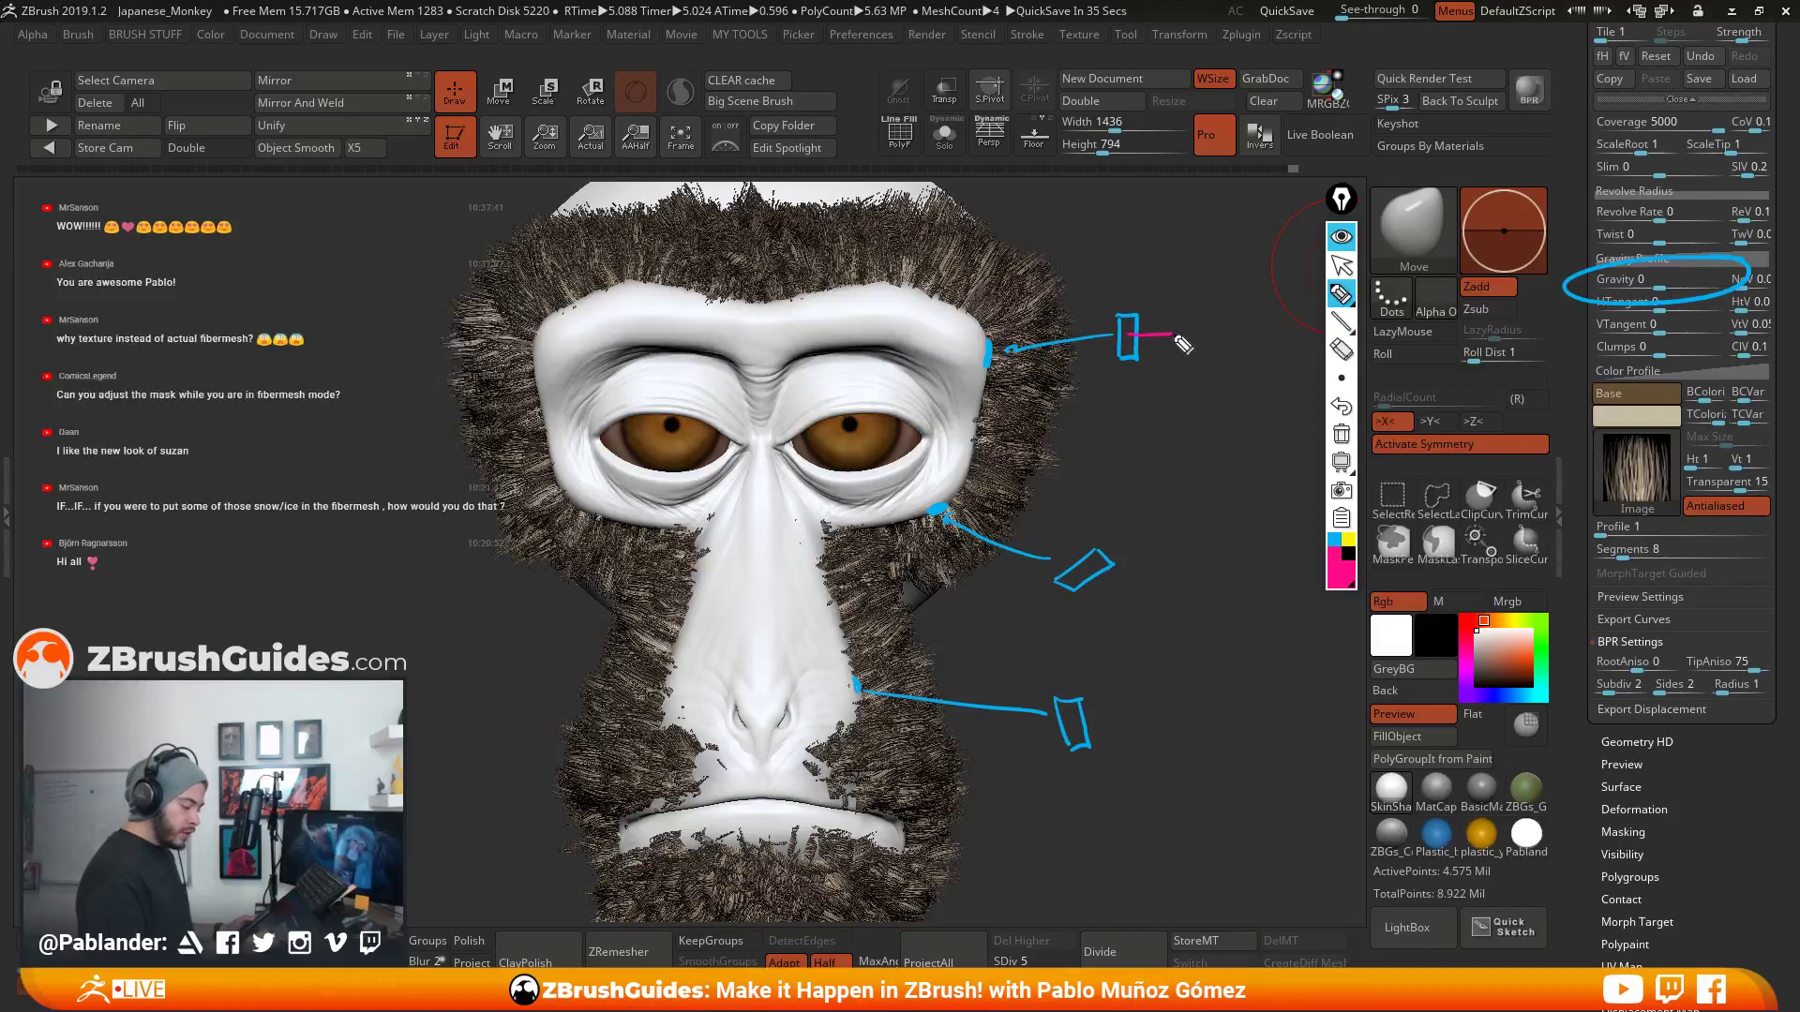
drag(1176, 338, 1201, 332)
drag(1090, 575, 1152, 635)
drag(1078, 724, 1153, 709)
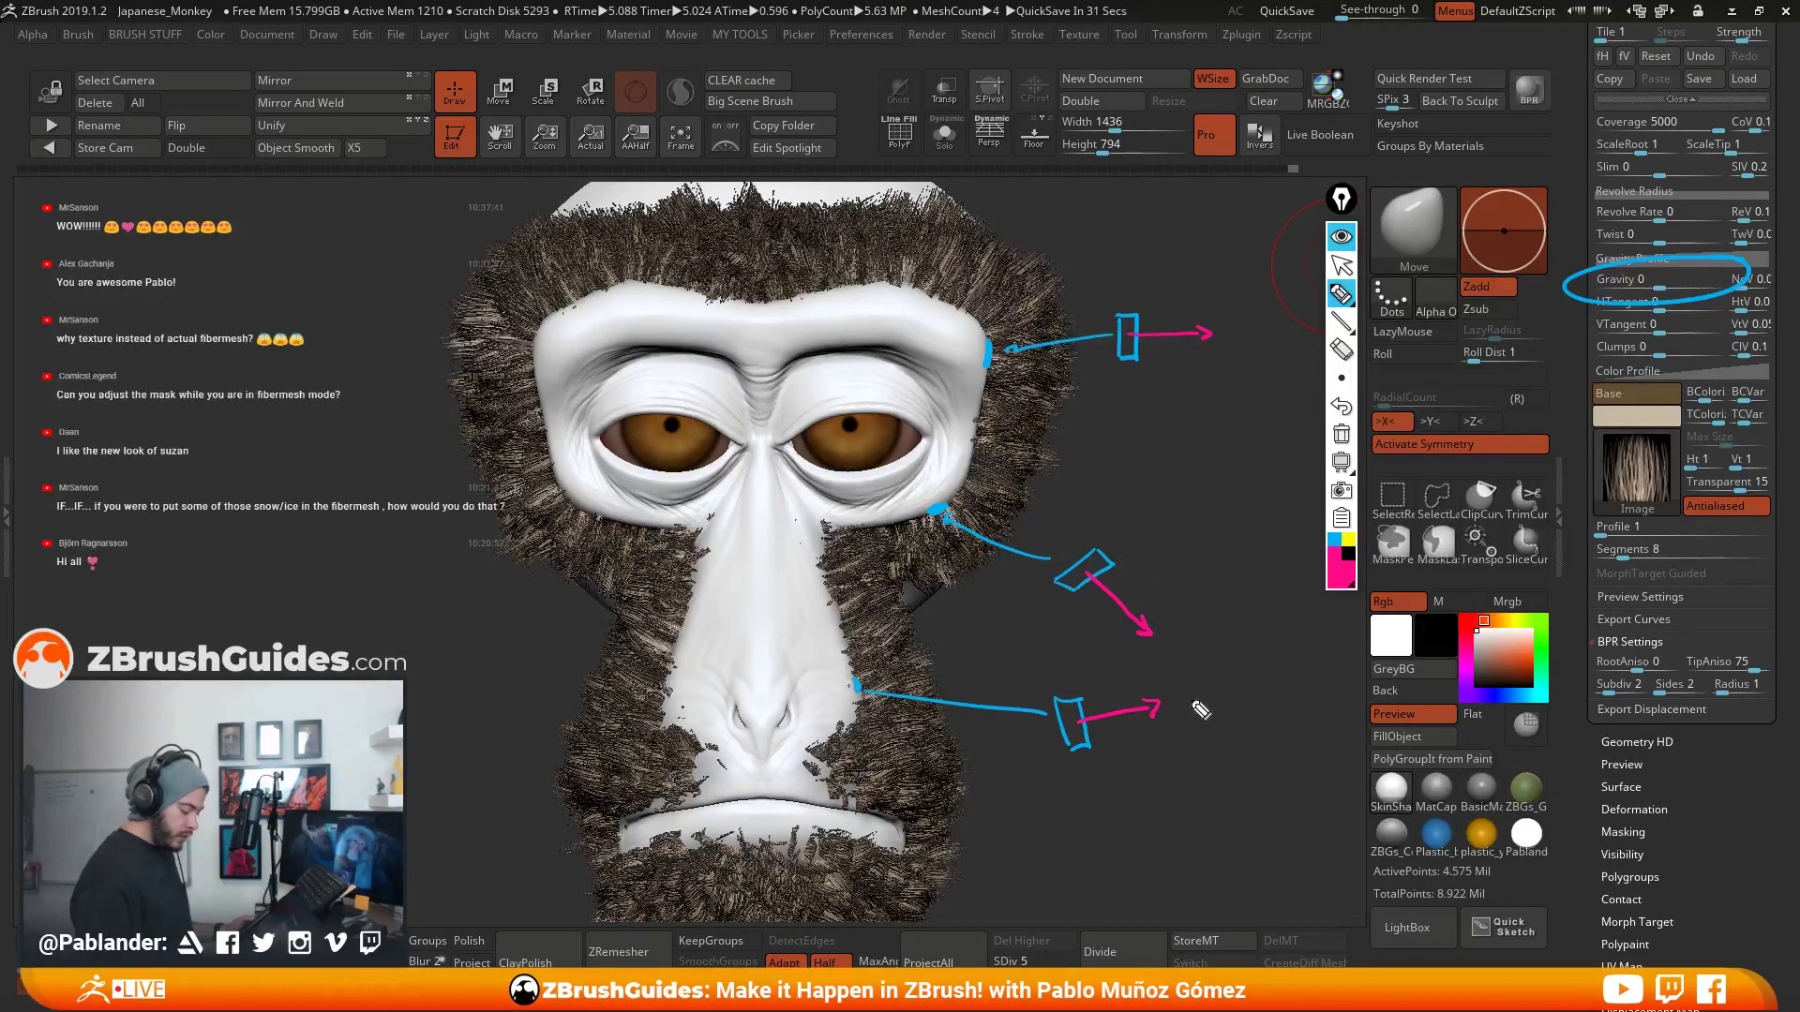
mouse_move(862, 706)
mouse_down()
mouse_move(919, 698)
mouse_move(872, 686)
mouse_up()
mouse_move(937, 523)
mouse_down()
mouse_move(955, 544)
mouse_move(965, 520)
mouse_up()
mouse_move(1001, 348)
mouse_down()
mouse_move(1048, 339)
mouse_move(1064, 364)
mouse_up()
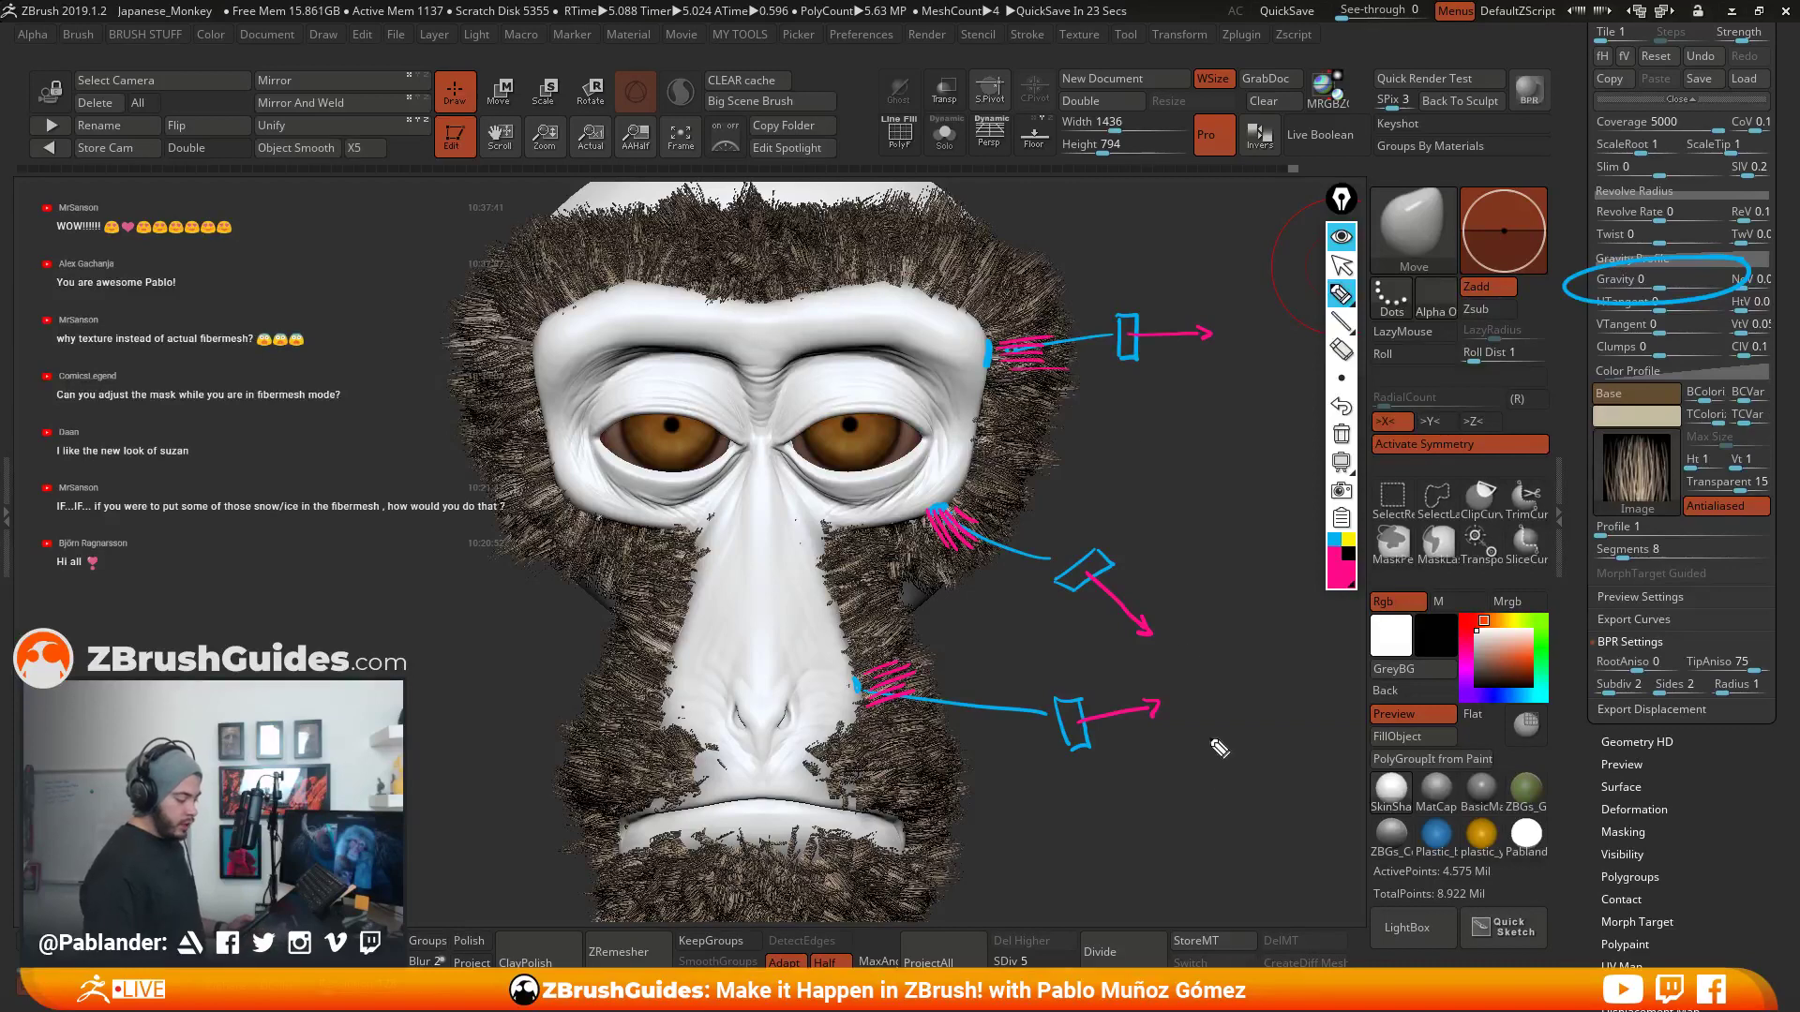
click(1340, 237)
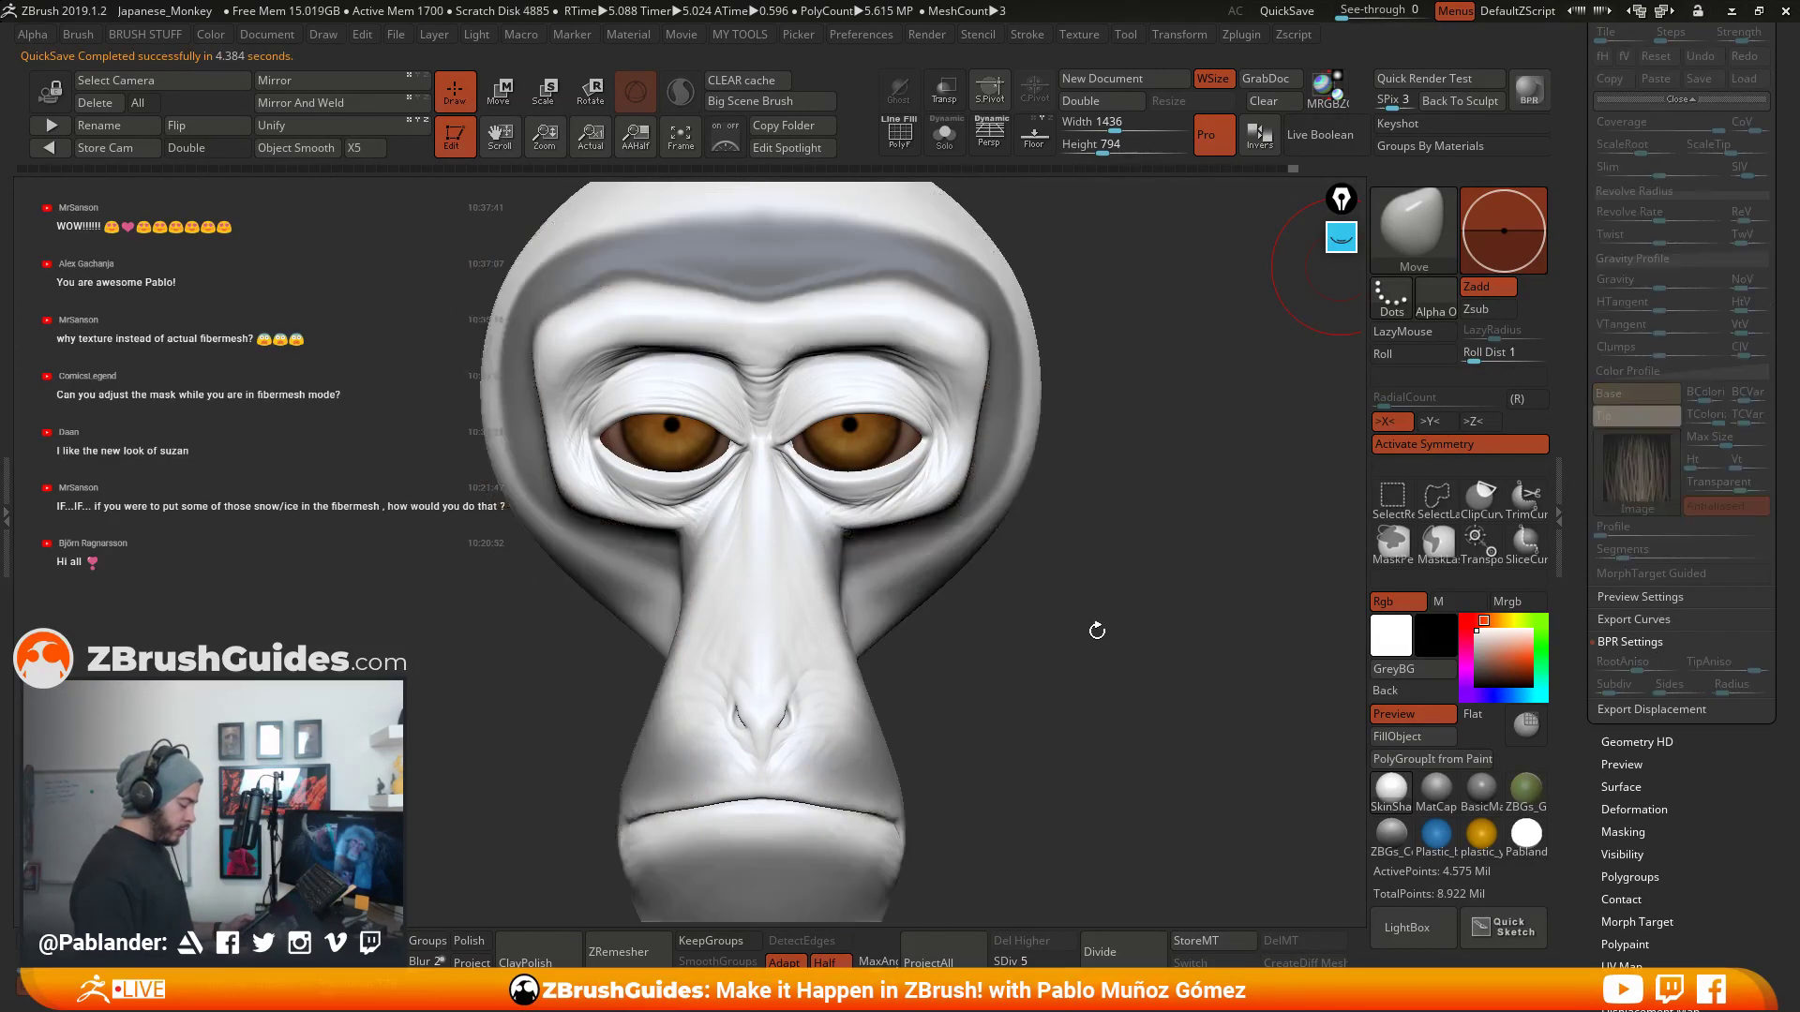
- Turn the FiberMesh preview back on for the masked head and return to the front view
drag(1098, 636, 1106, 627)
drag(1582, 214, 1577, 366)
click(1617, 206)
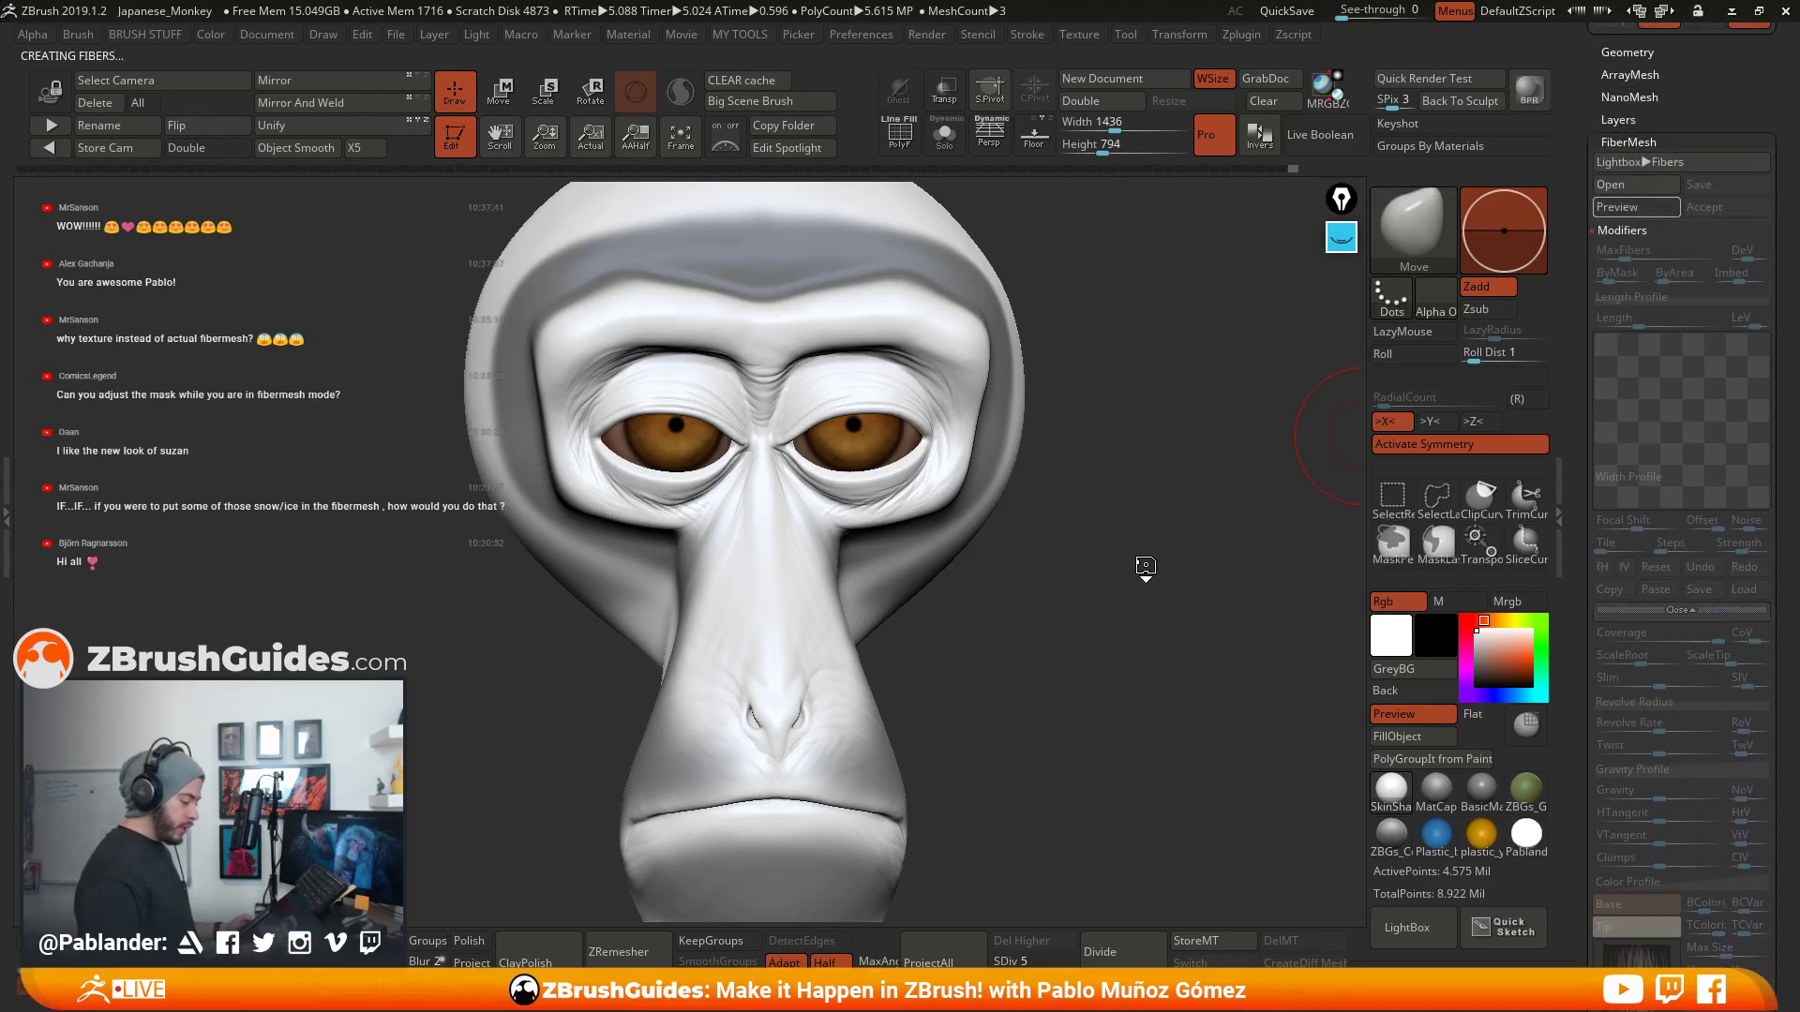
mouse_move(1146, 564)
shift+mouse_down()
mouse_move(1146, 597)
mouse_move(1189, 593)
mouse_move(1189, 566)
mouse_move(1143, 586)
shift+mouse_up()
- Test a fiber Twist of about 66.94 with a BPR render and reset Twist to 0
drag(1577, 574, 1582, 203)
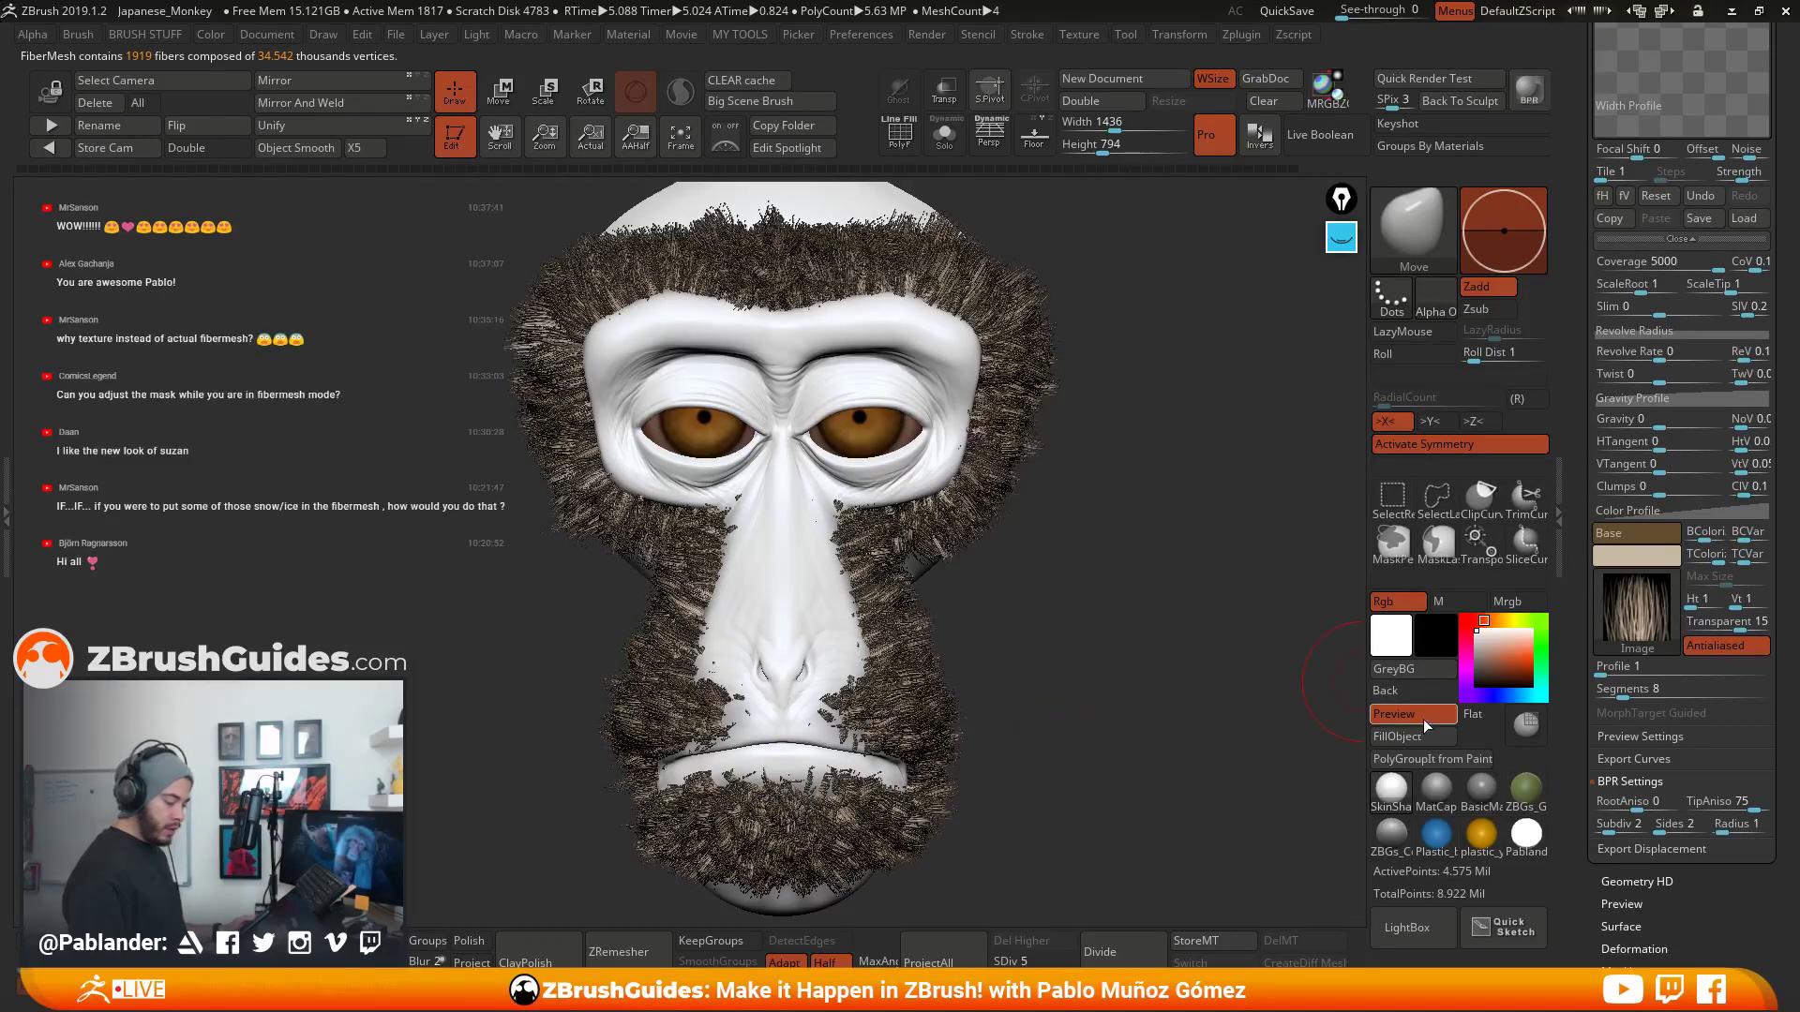
scroll(1569, 667, up, 3)
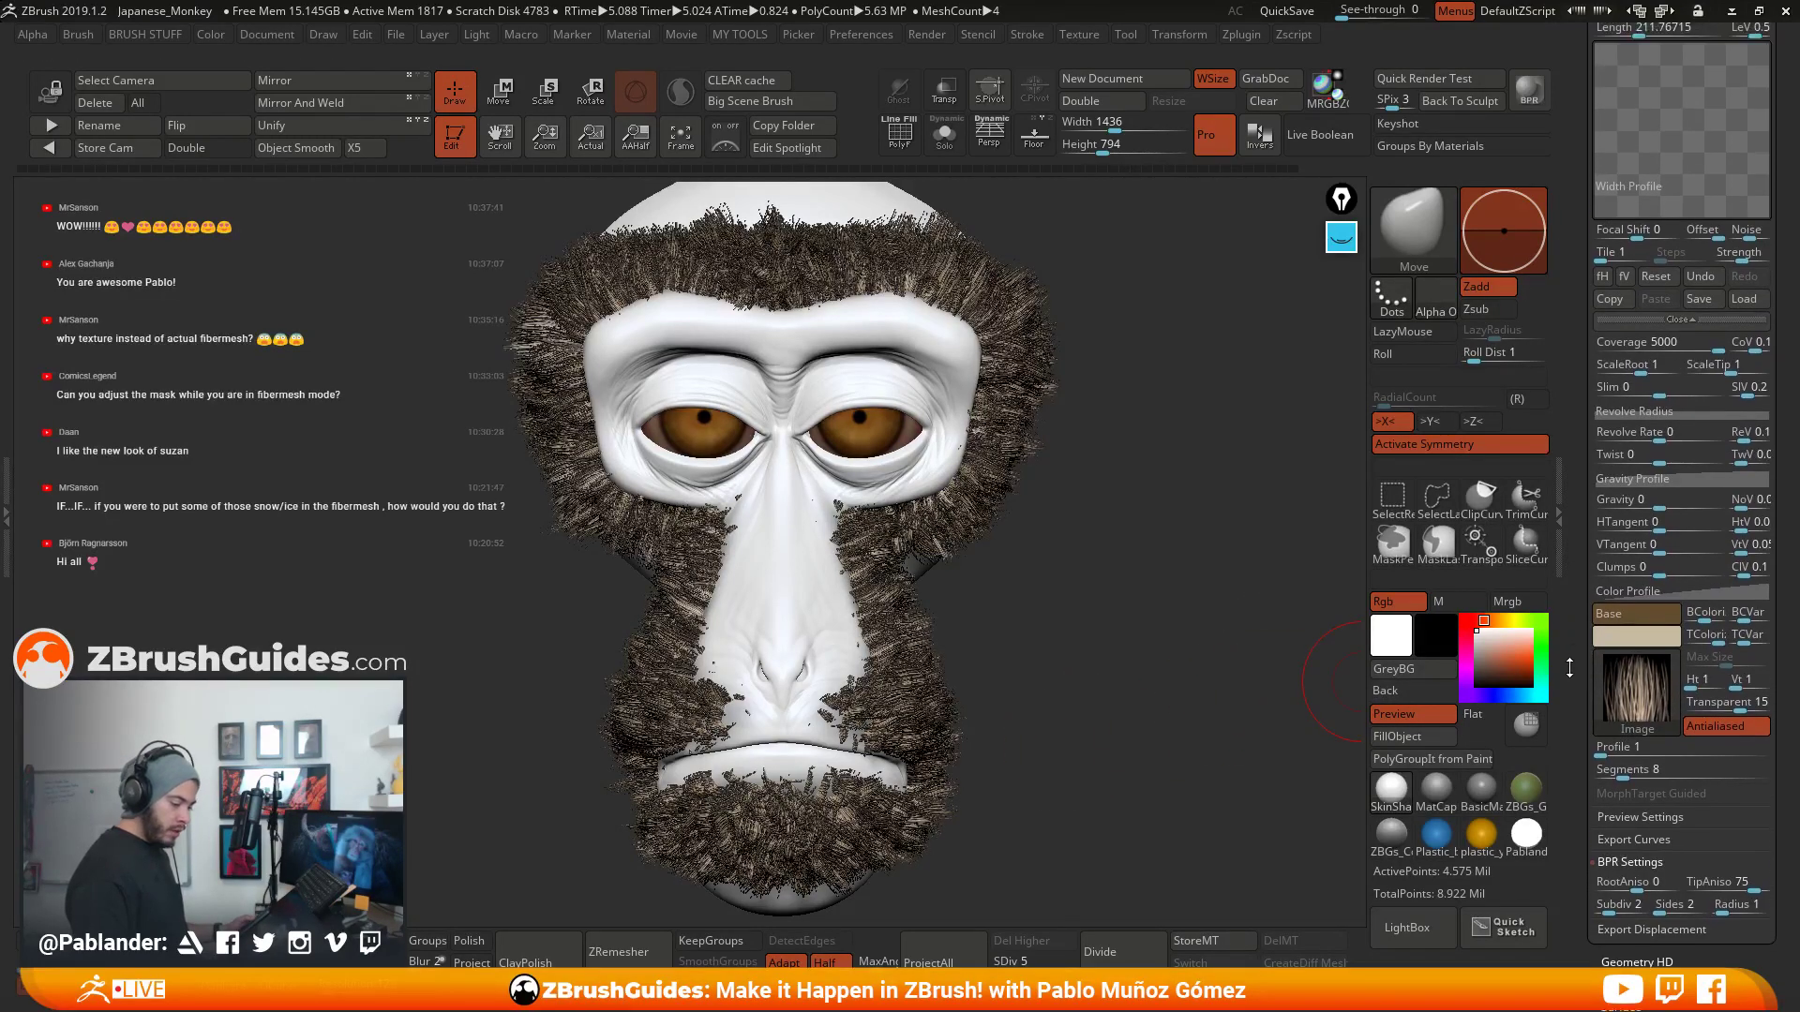
scroll(1569, 667, up, 2)
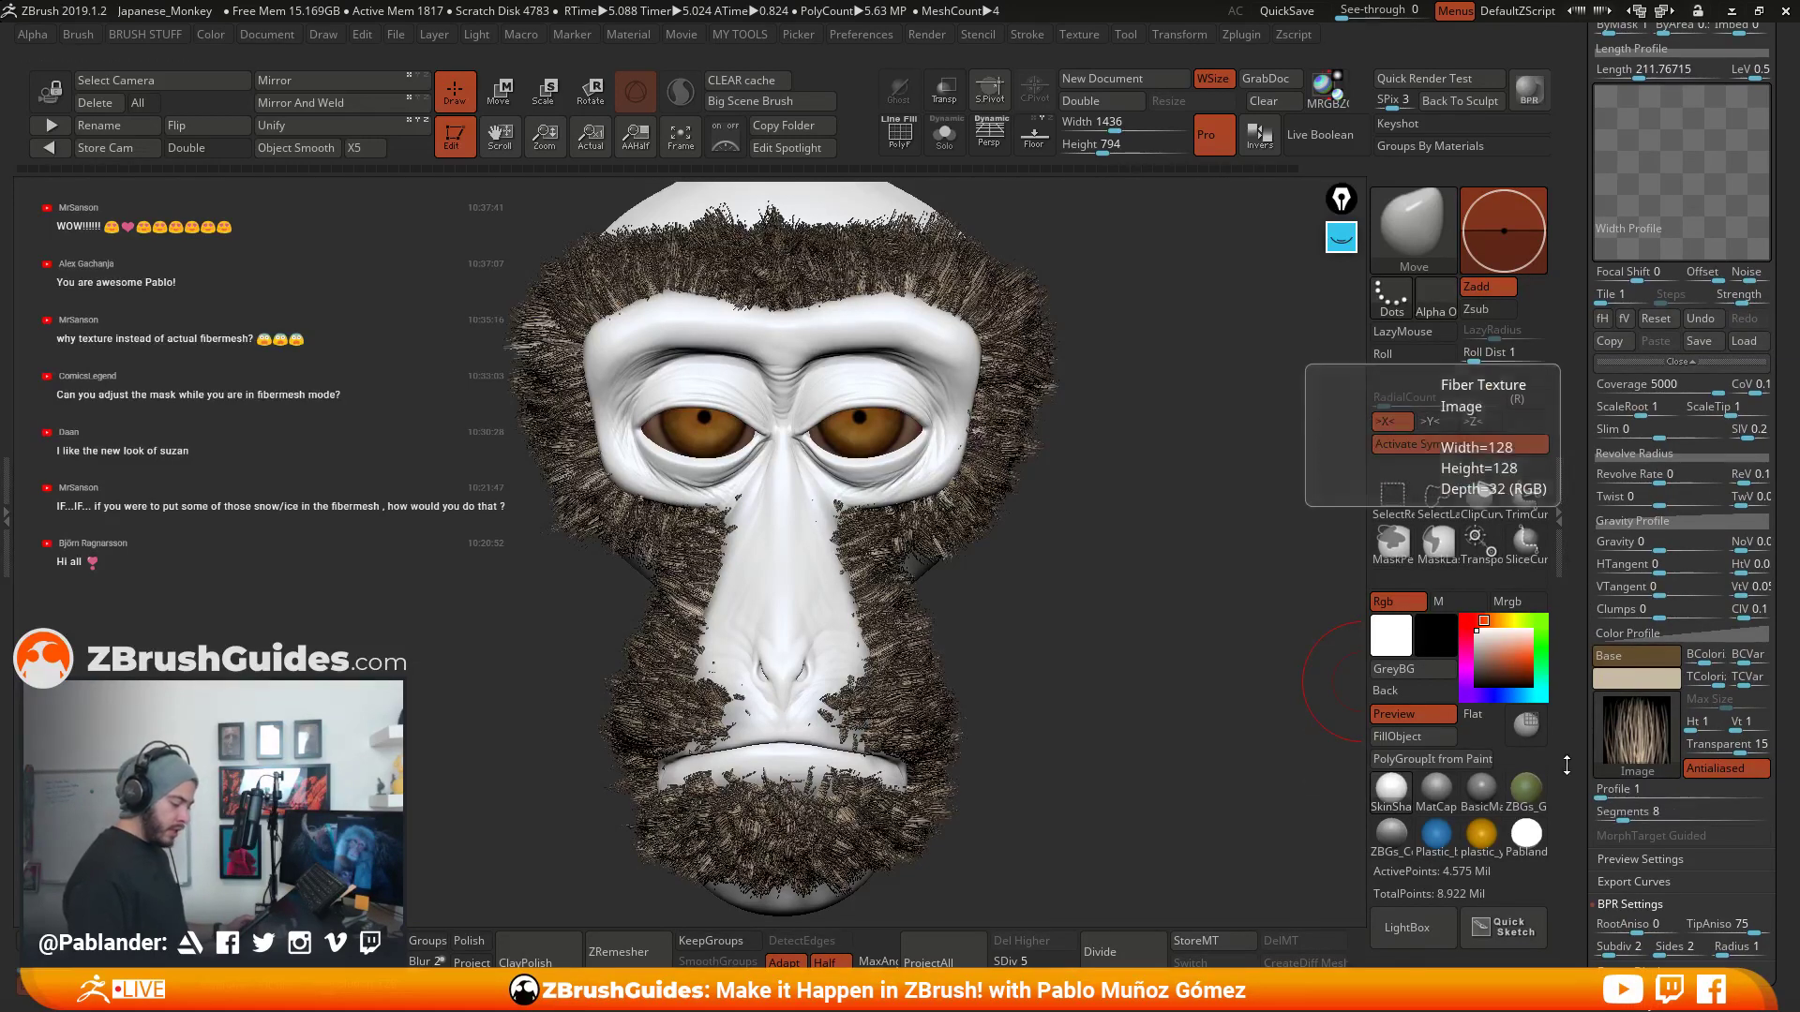
alt+drag(1093, 600, 1139, 623)
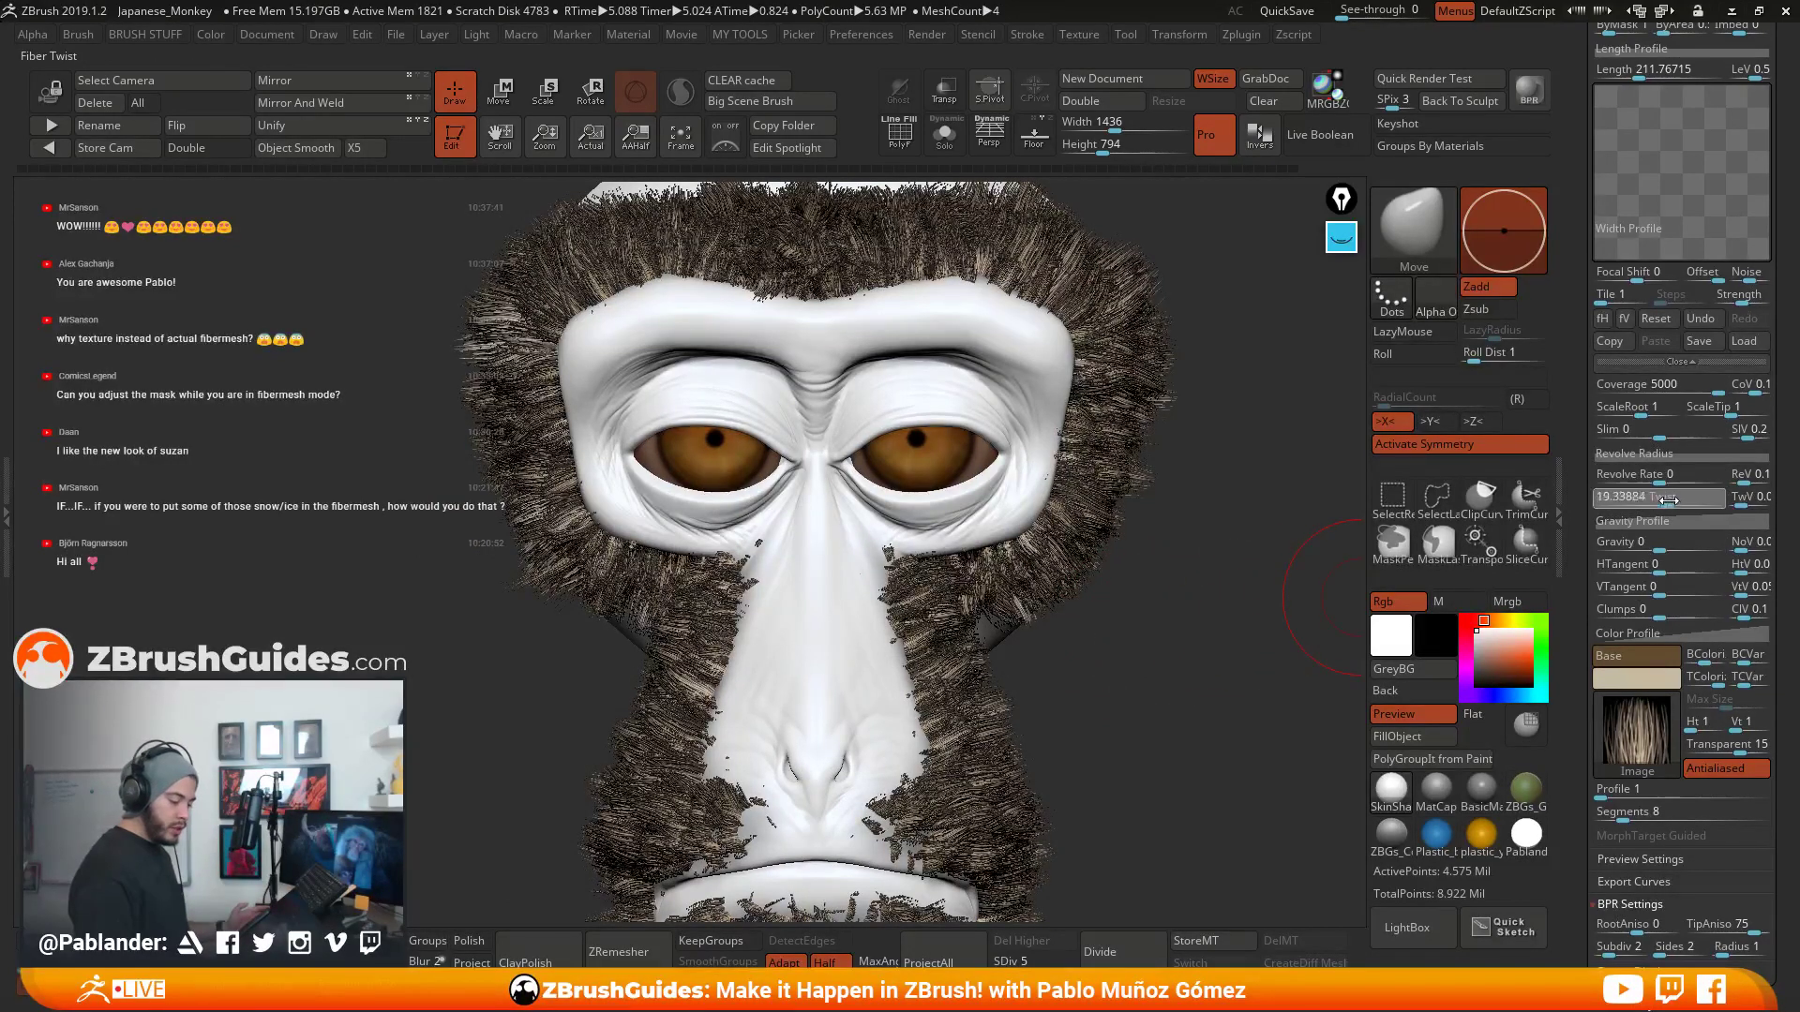
drag(1657, 498, 1685, 503)
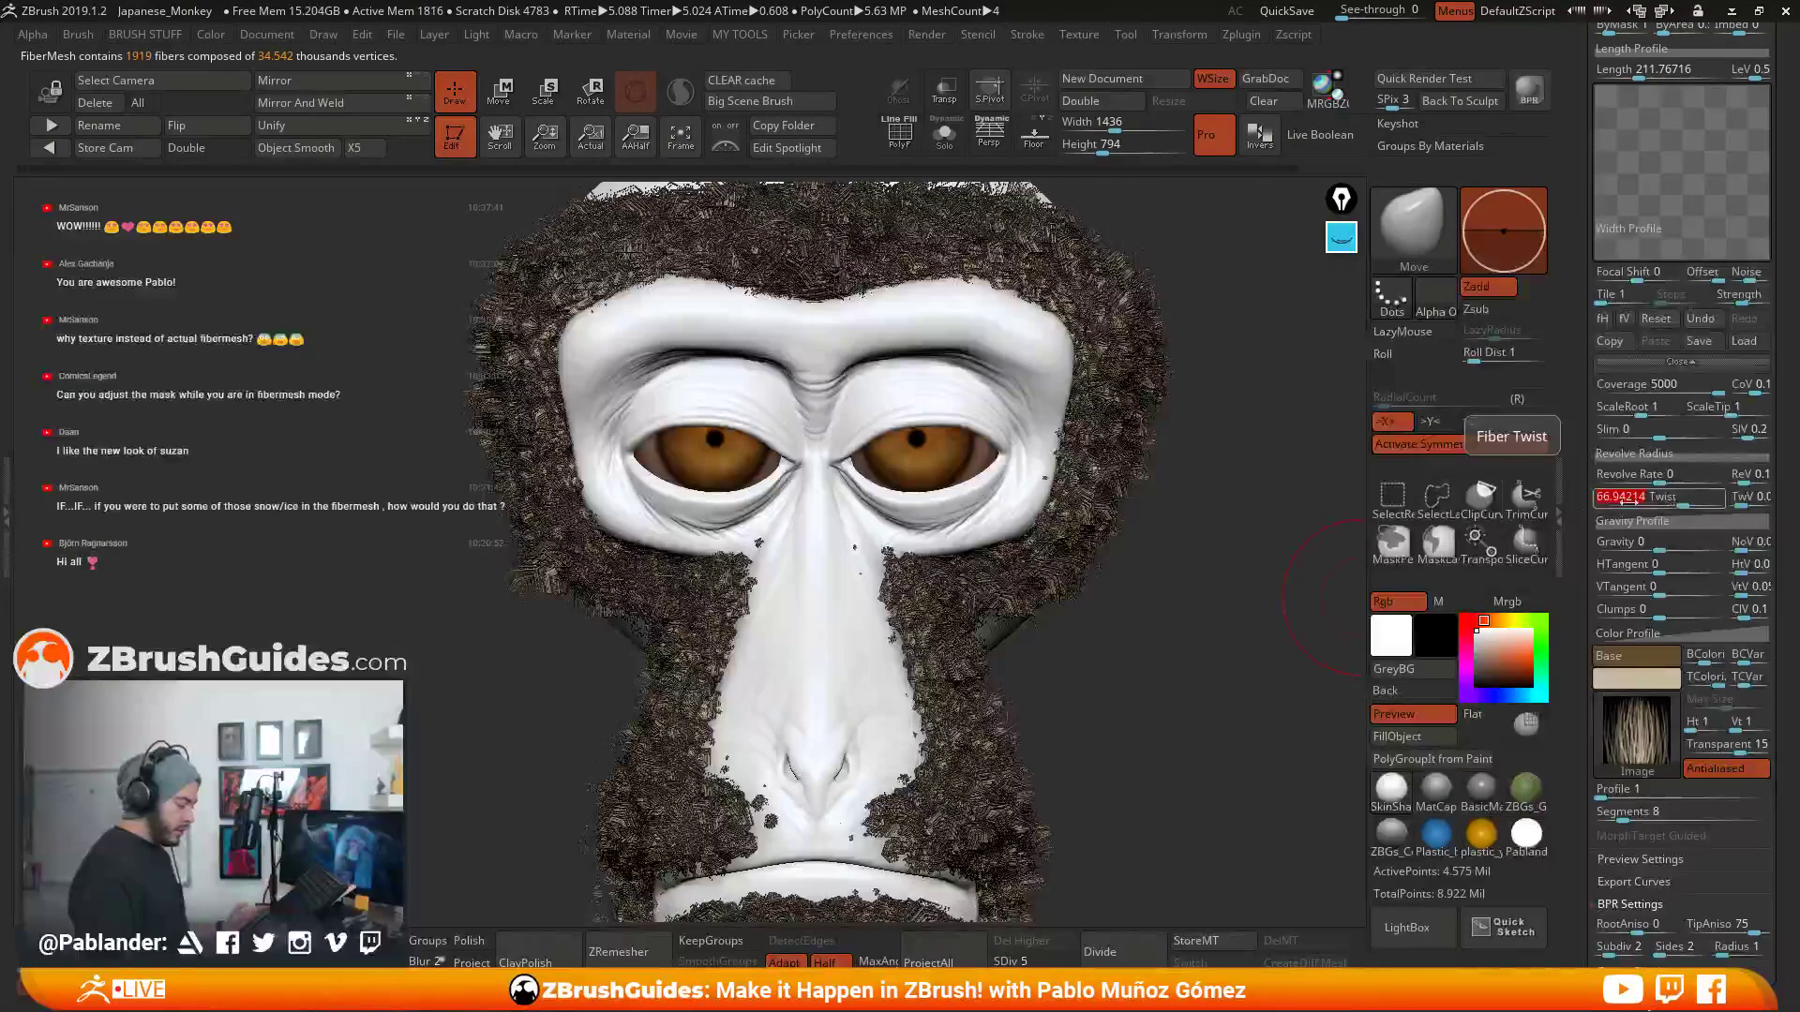
click(1548, 96)
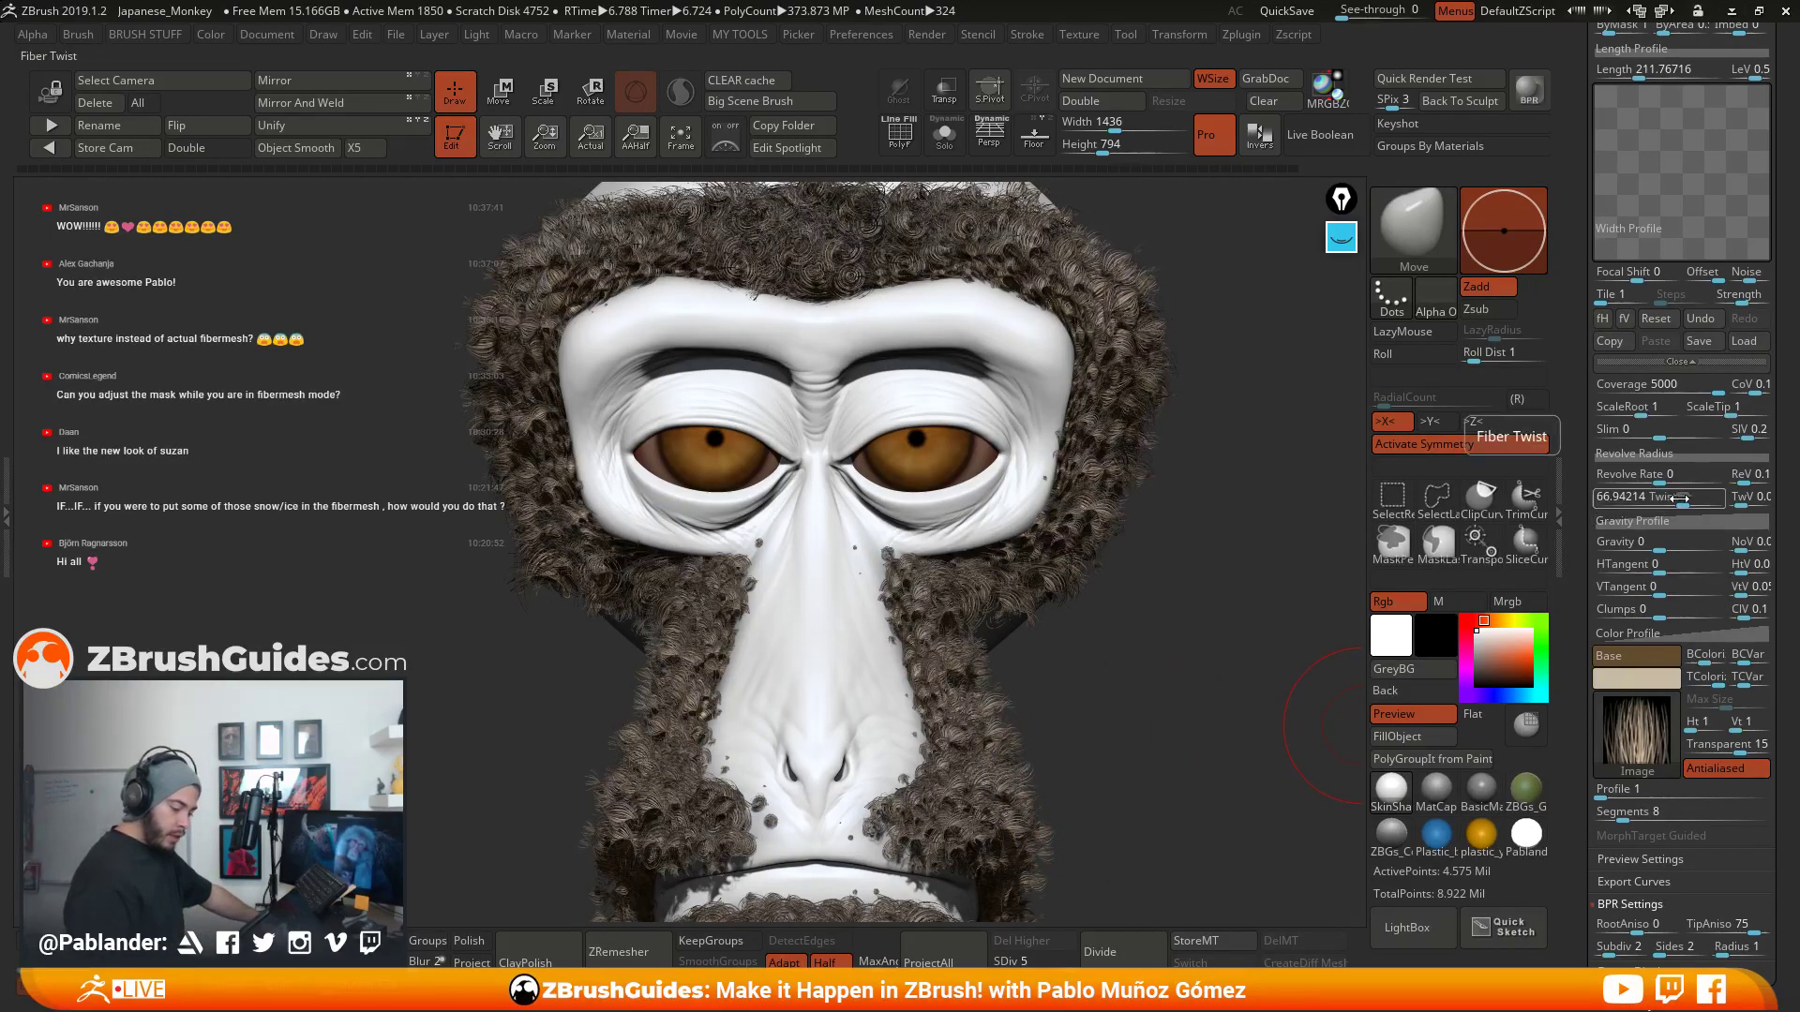
drag(1678, 498, 1660, 502)
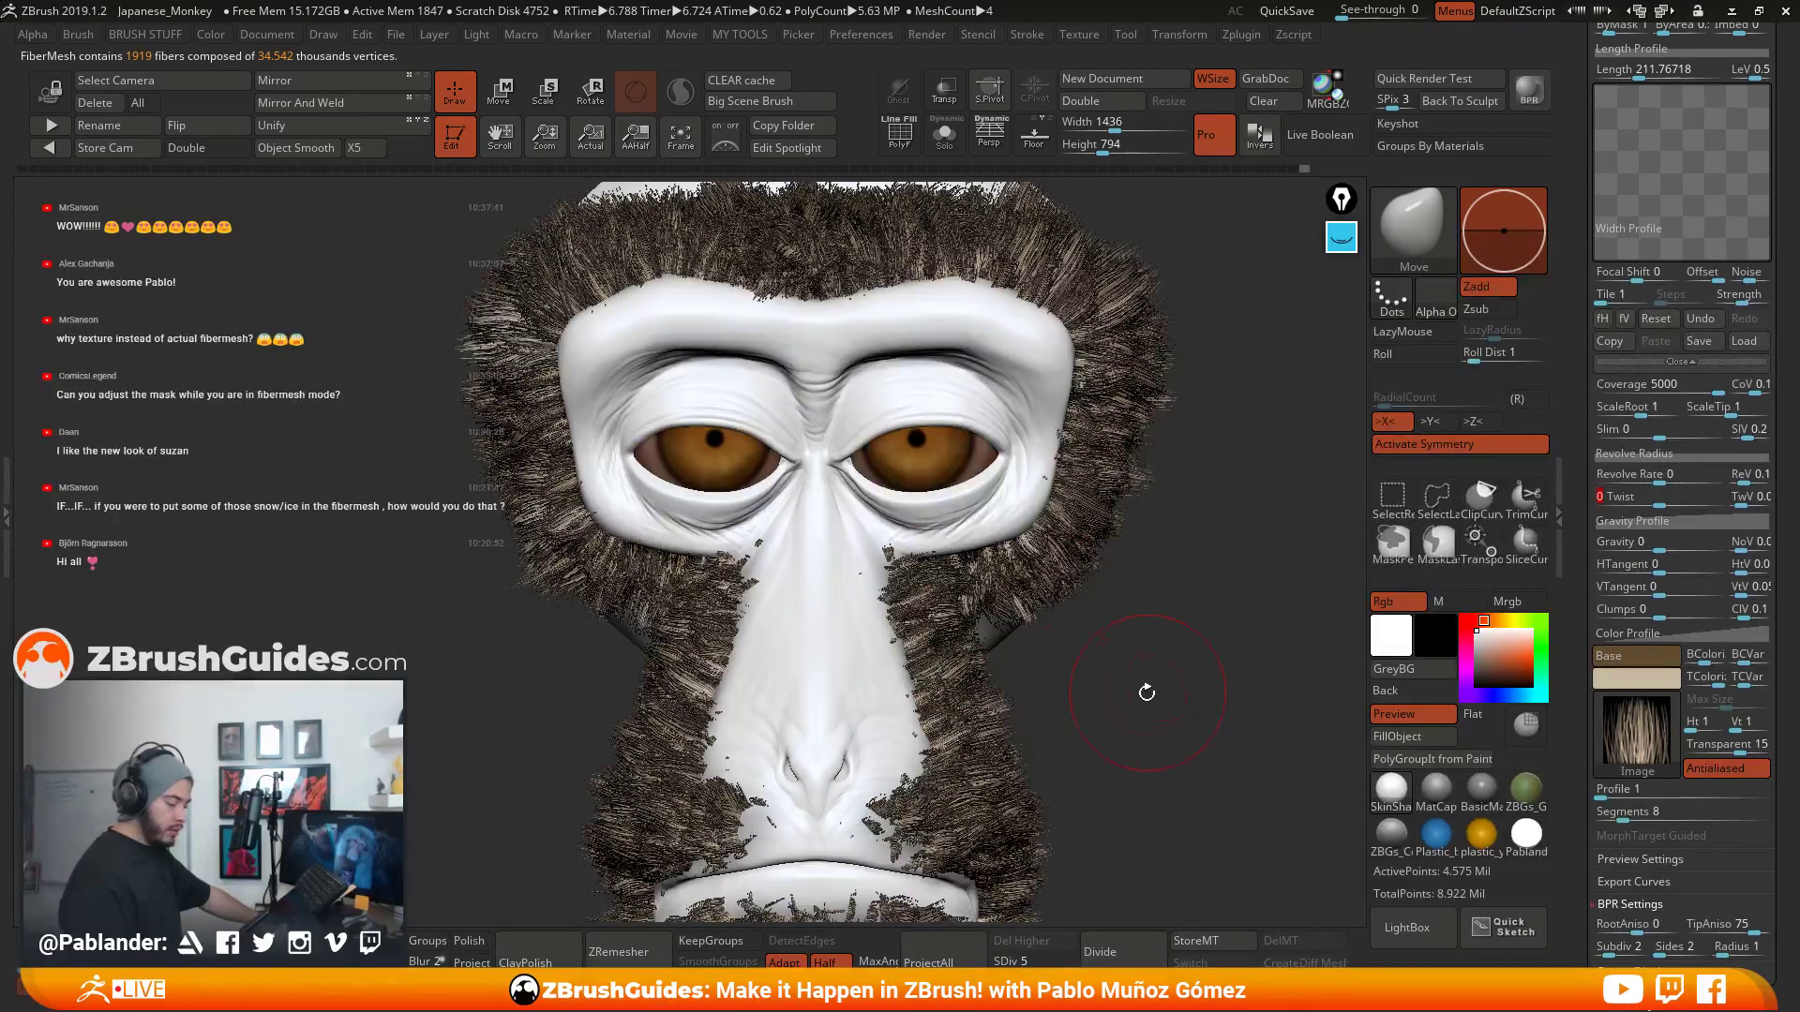
- Frame the whole head and accept the FiberMesh preview as a new subtool
key(f)
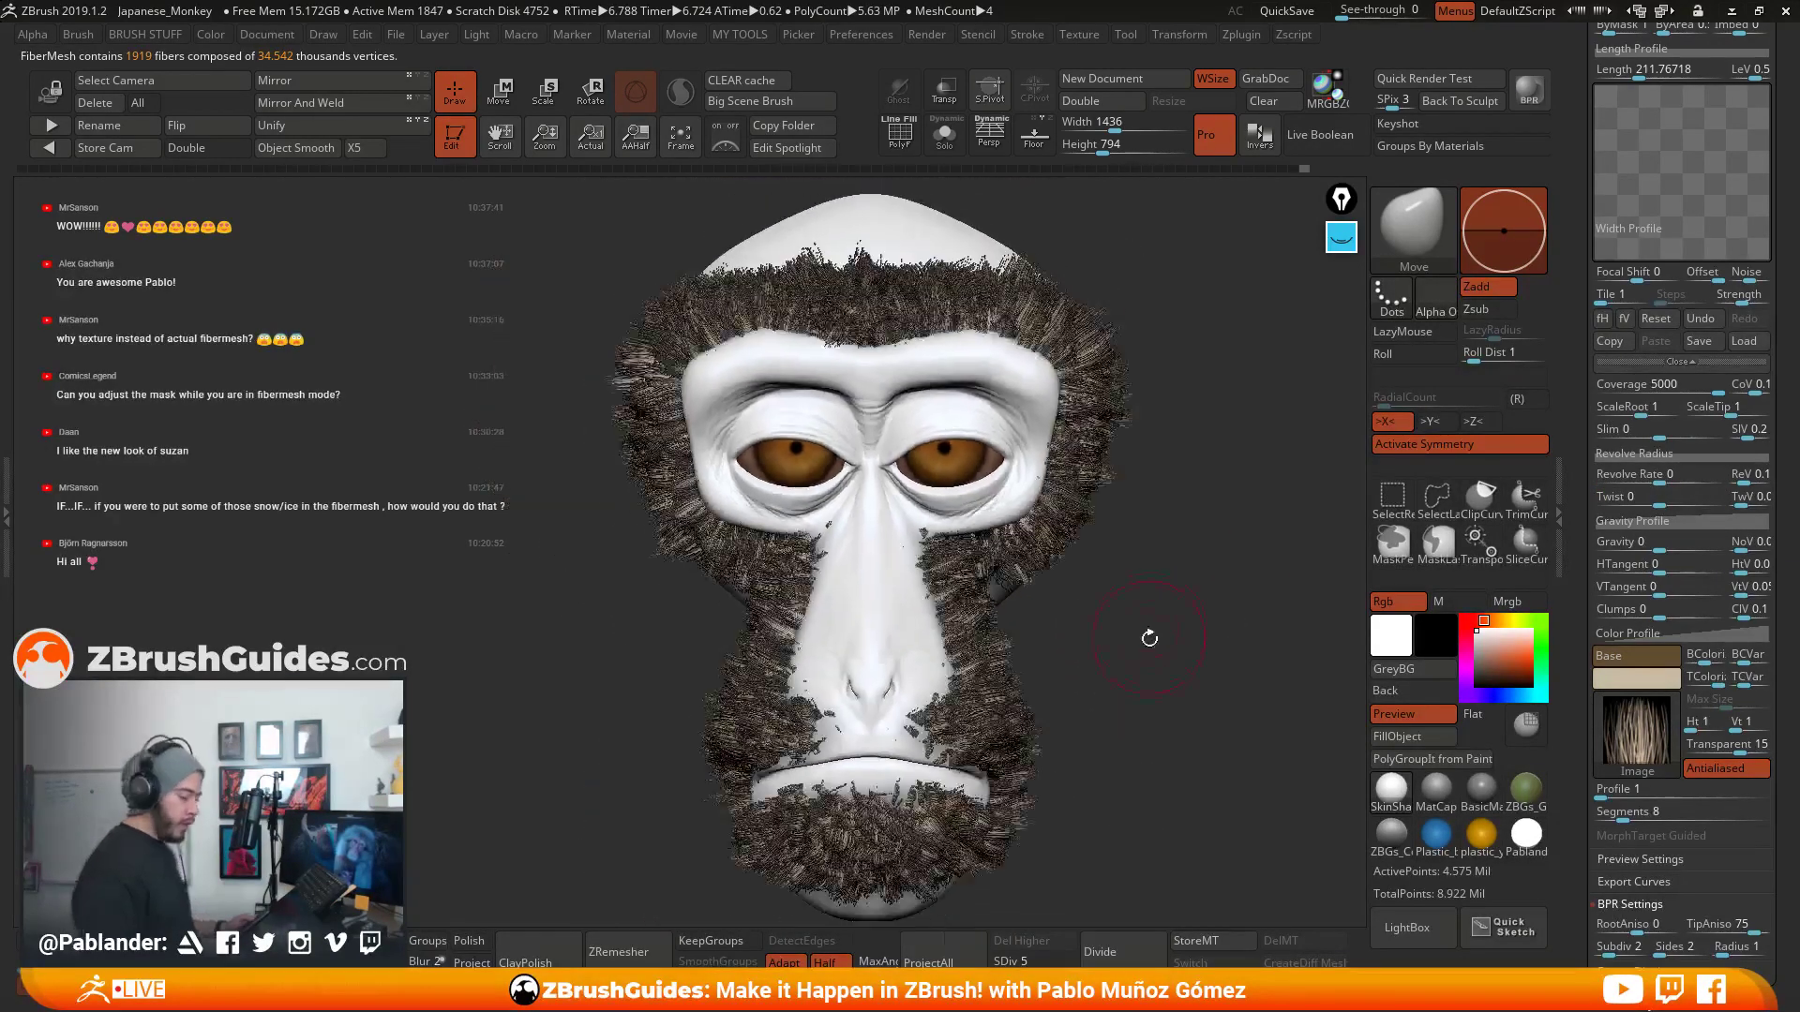
scroll(1606, 462, up, 3)
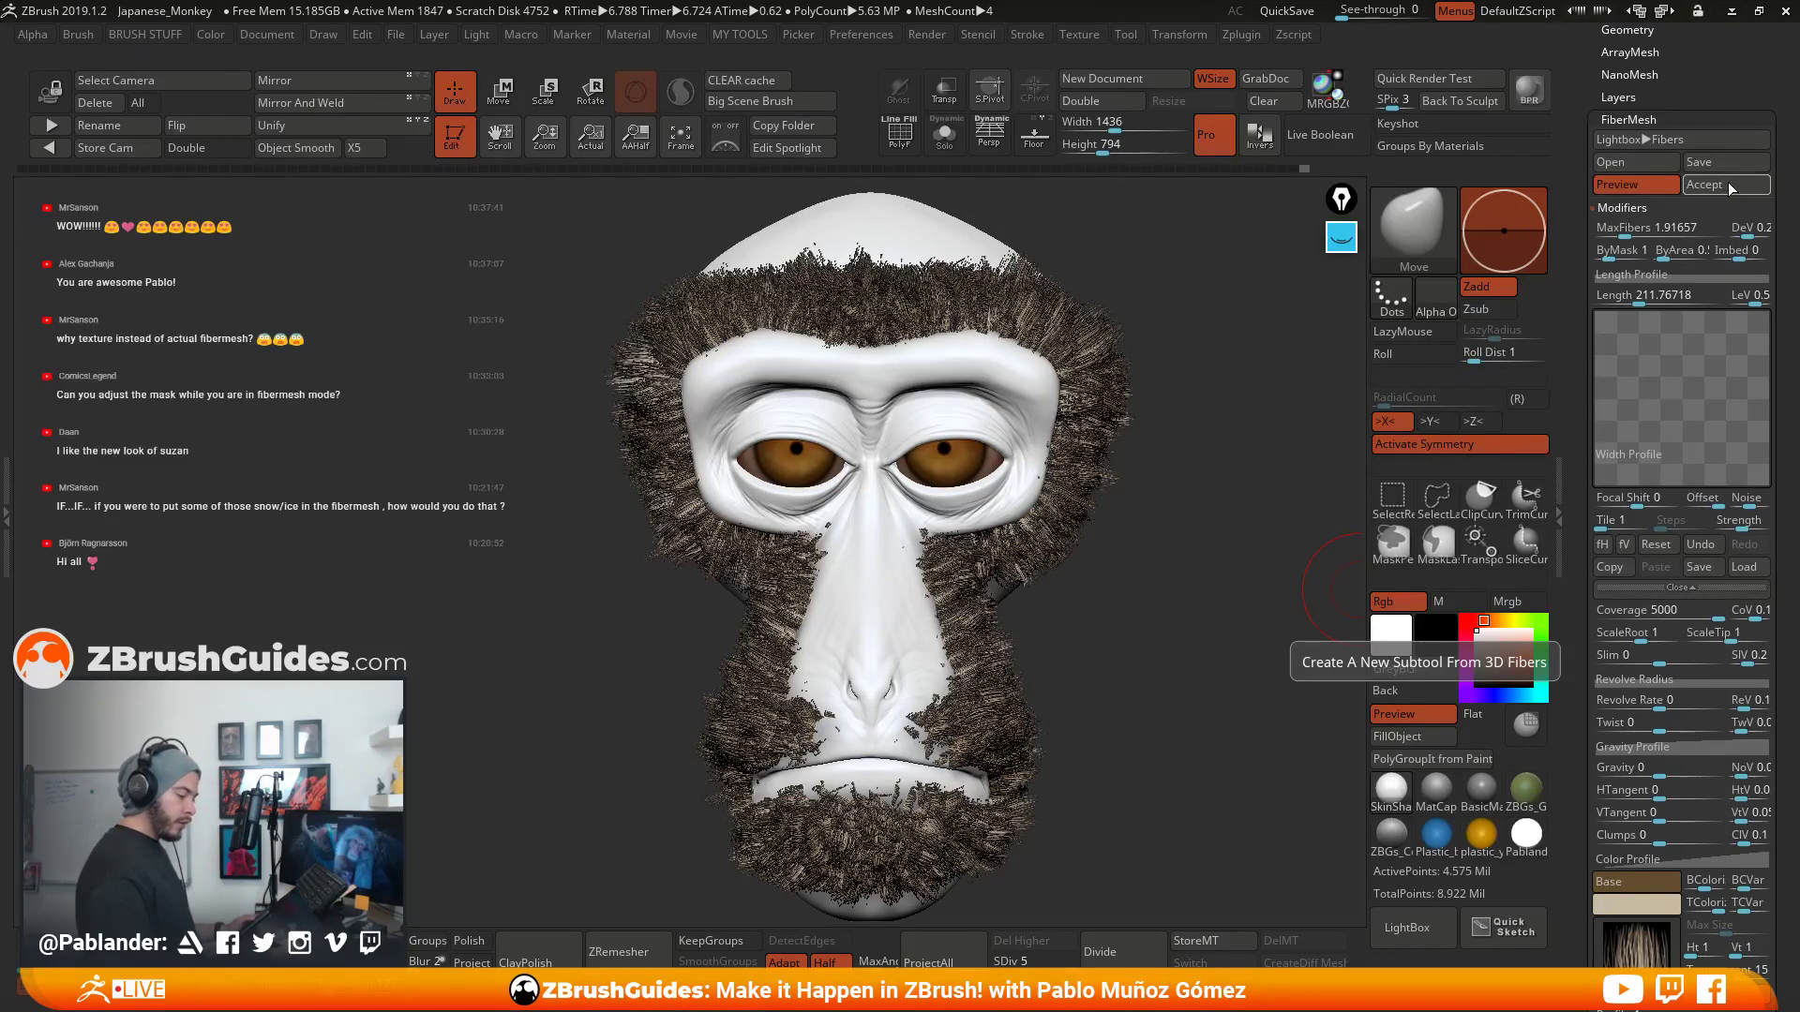
click(1724, 182)
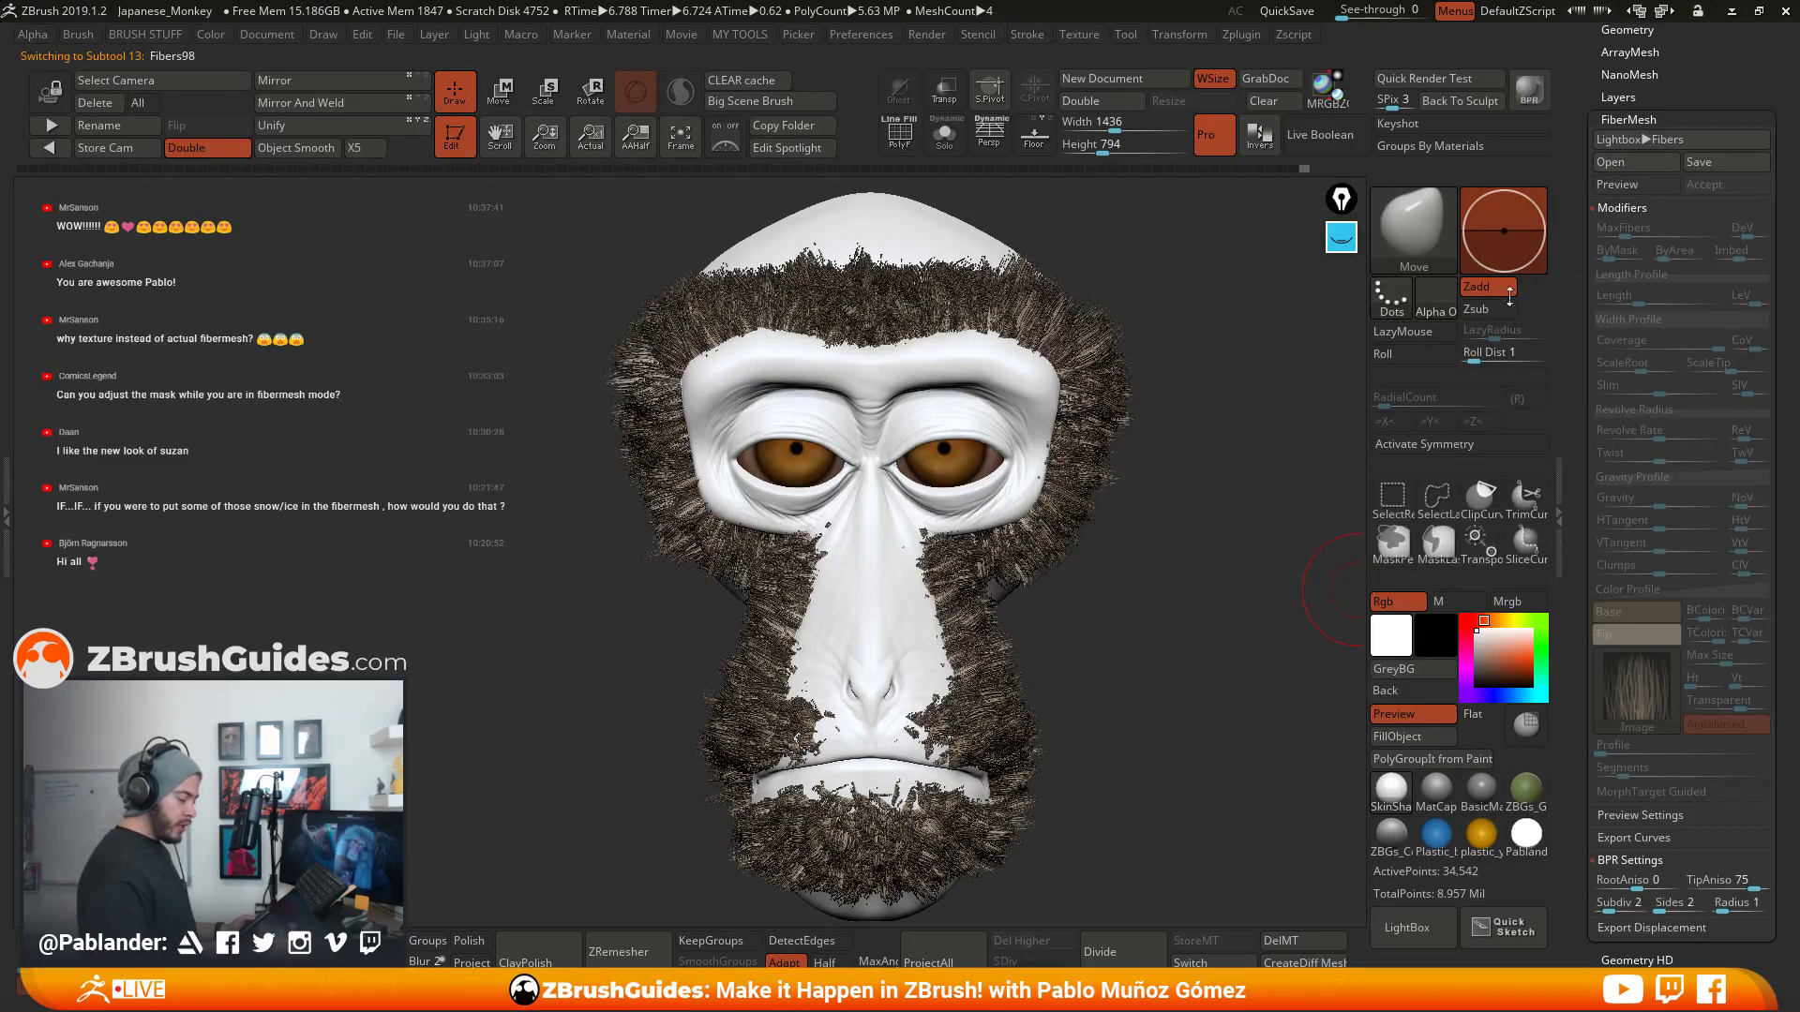
- Select the head subtool PM3D_Sphere3D_8 in the subtool list and hide the Fibers98 subtool
mouse_move(1024, 559)
mouse_down()
mouse_move(1060, 562)
mouse_move(1013, 553)
mouse_move(1047, 536)
mouse_move(1166, 544)
mouse_move(1148, 520)
mouse_move(1096, 585)
mouse_move(1032, 526)
mouse_move(1087, 584)
mouse_up()
drag(1635, 95, 1633, 370)
drag(1625, 49, 1625, 437)
drag(1575, 251, 1574, 446)
click(1688, 217)
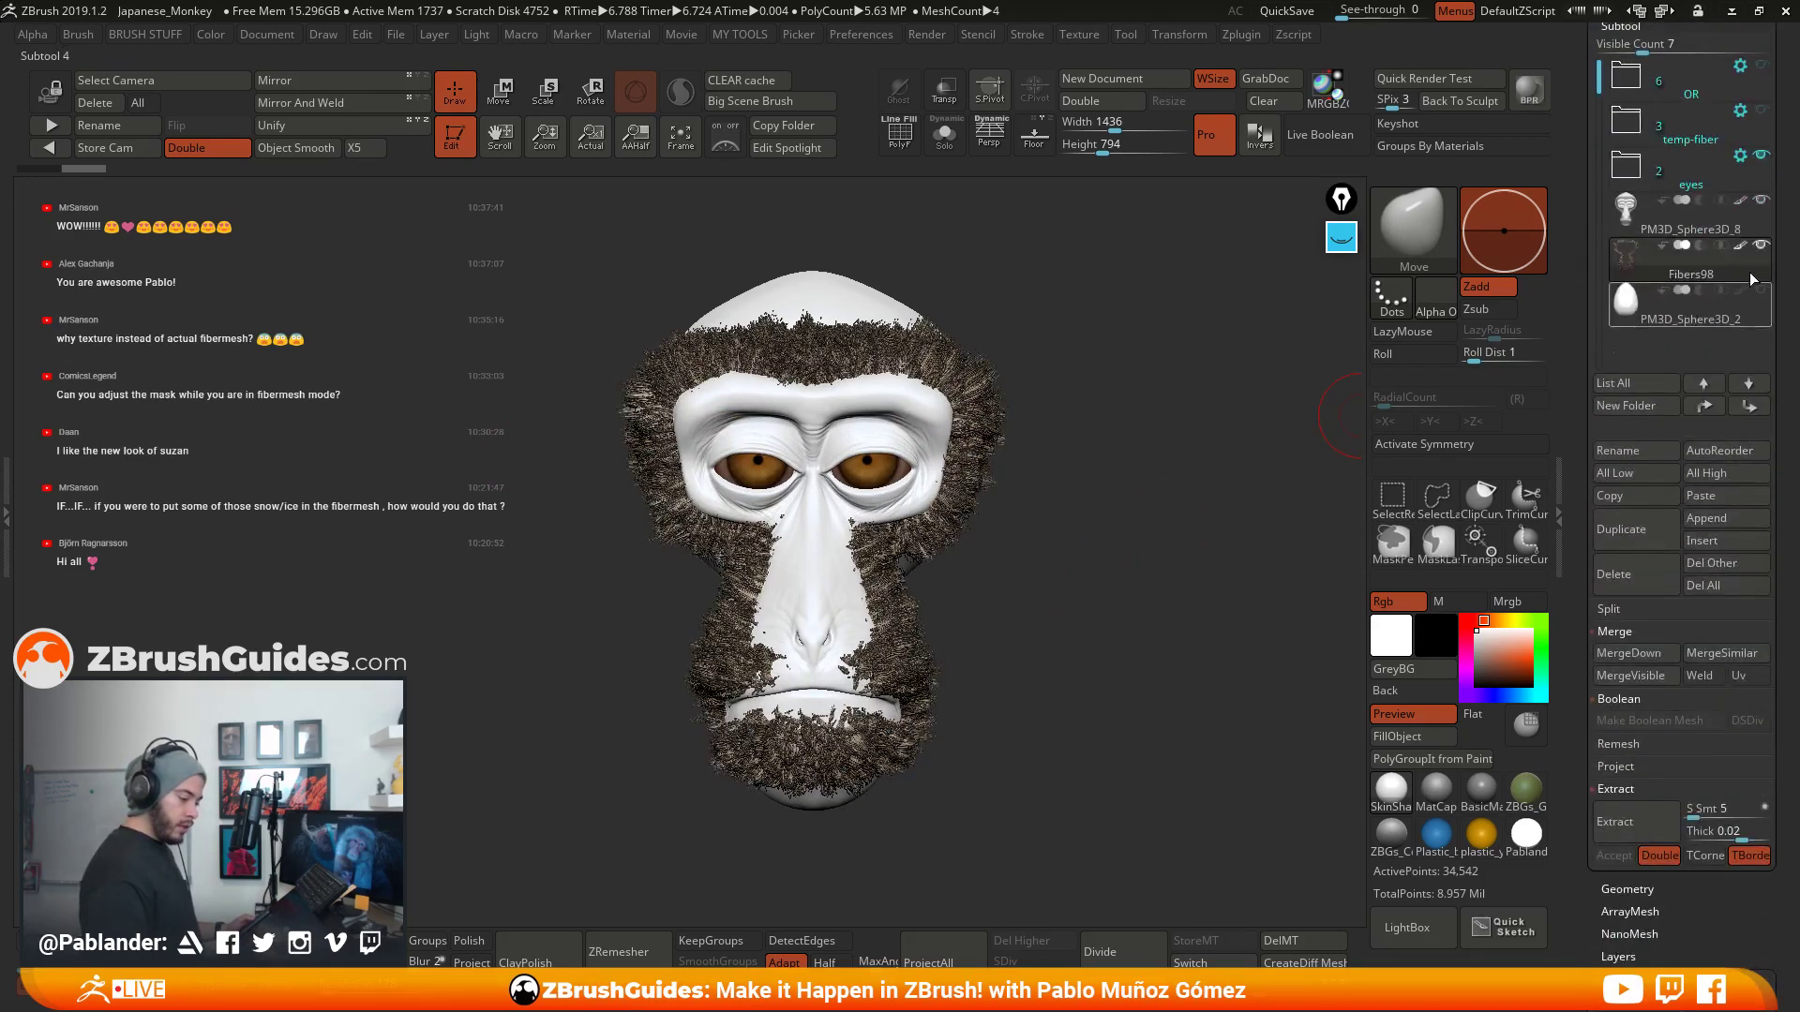
click(1762, 247)
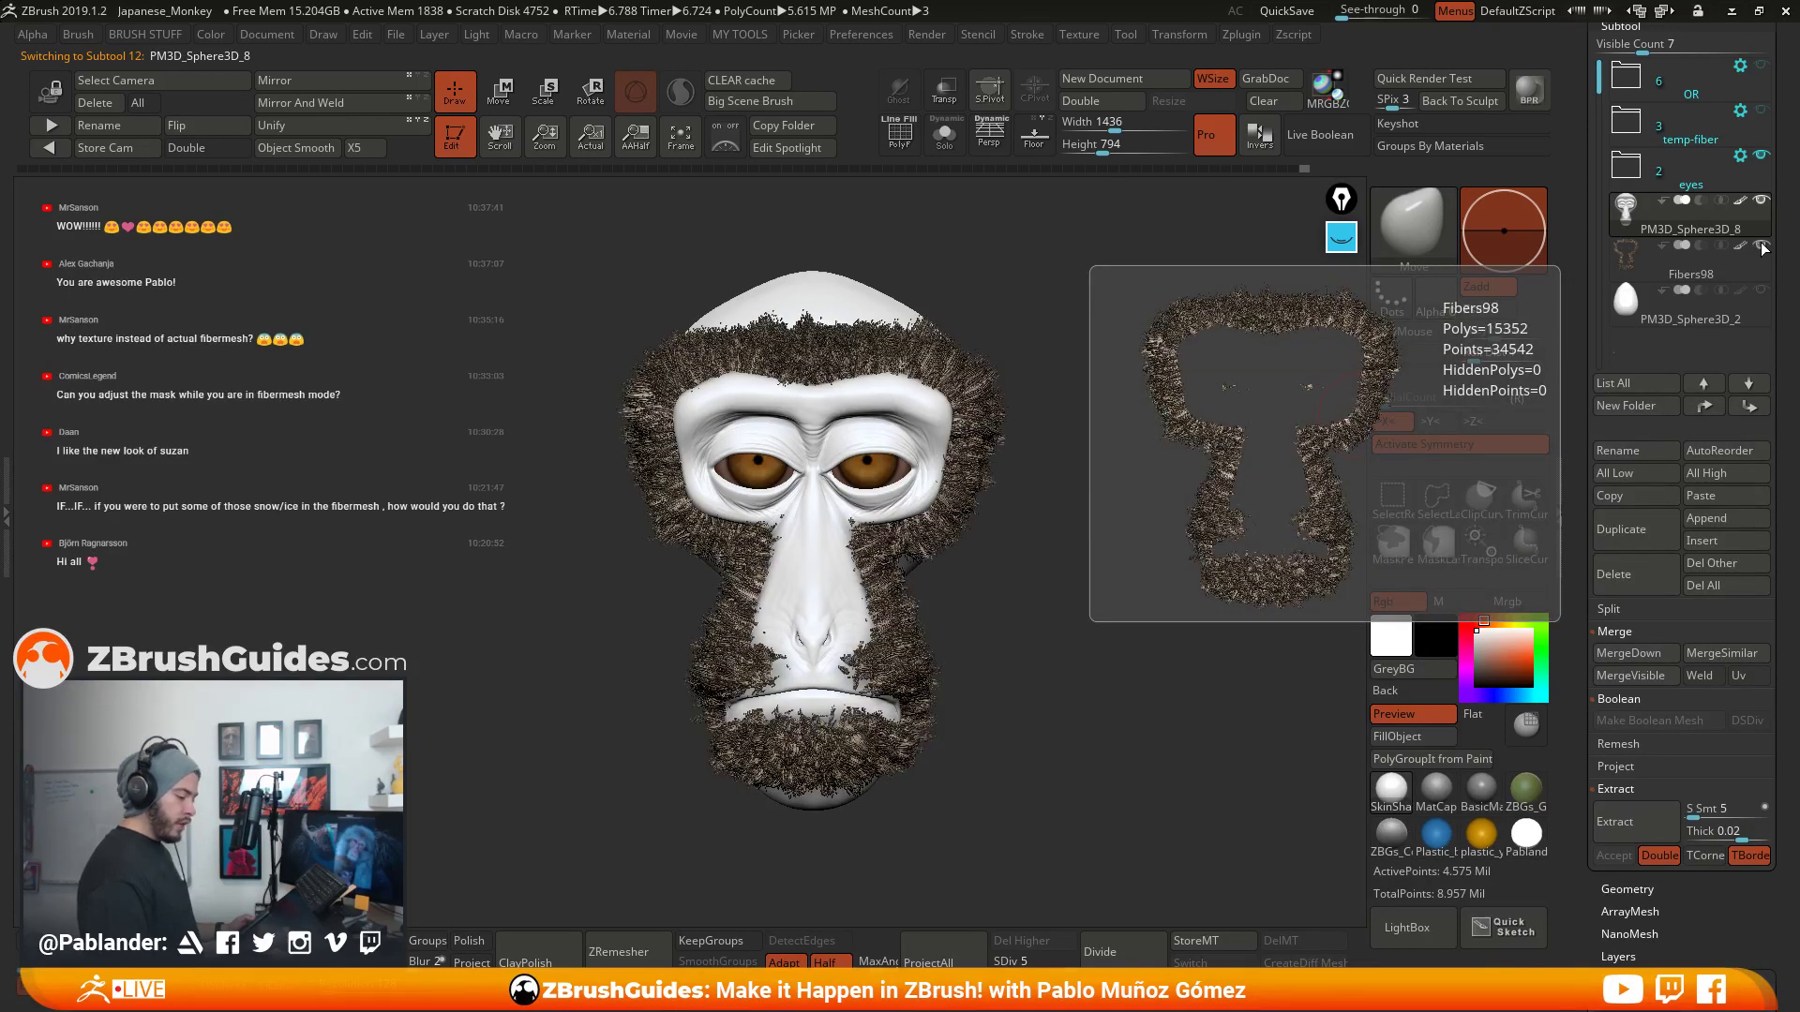
- Toggle the Fibers98 subtool's visibility and examine the mask on the bare head from the front and side
click(1763, 247)
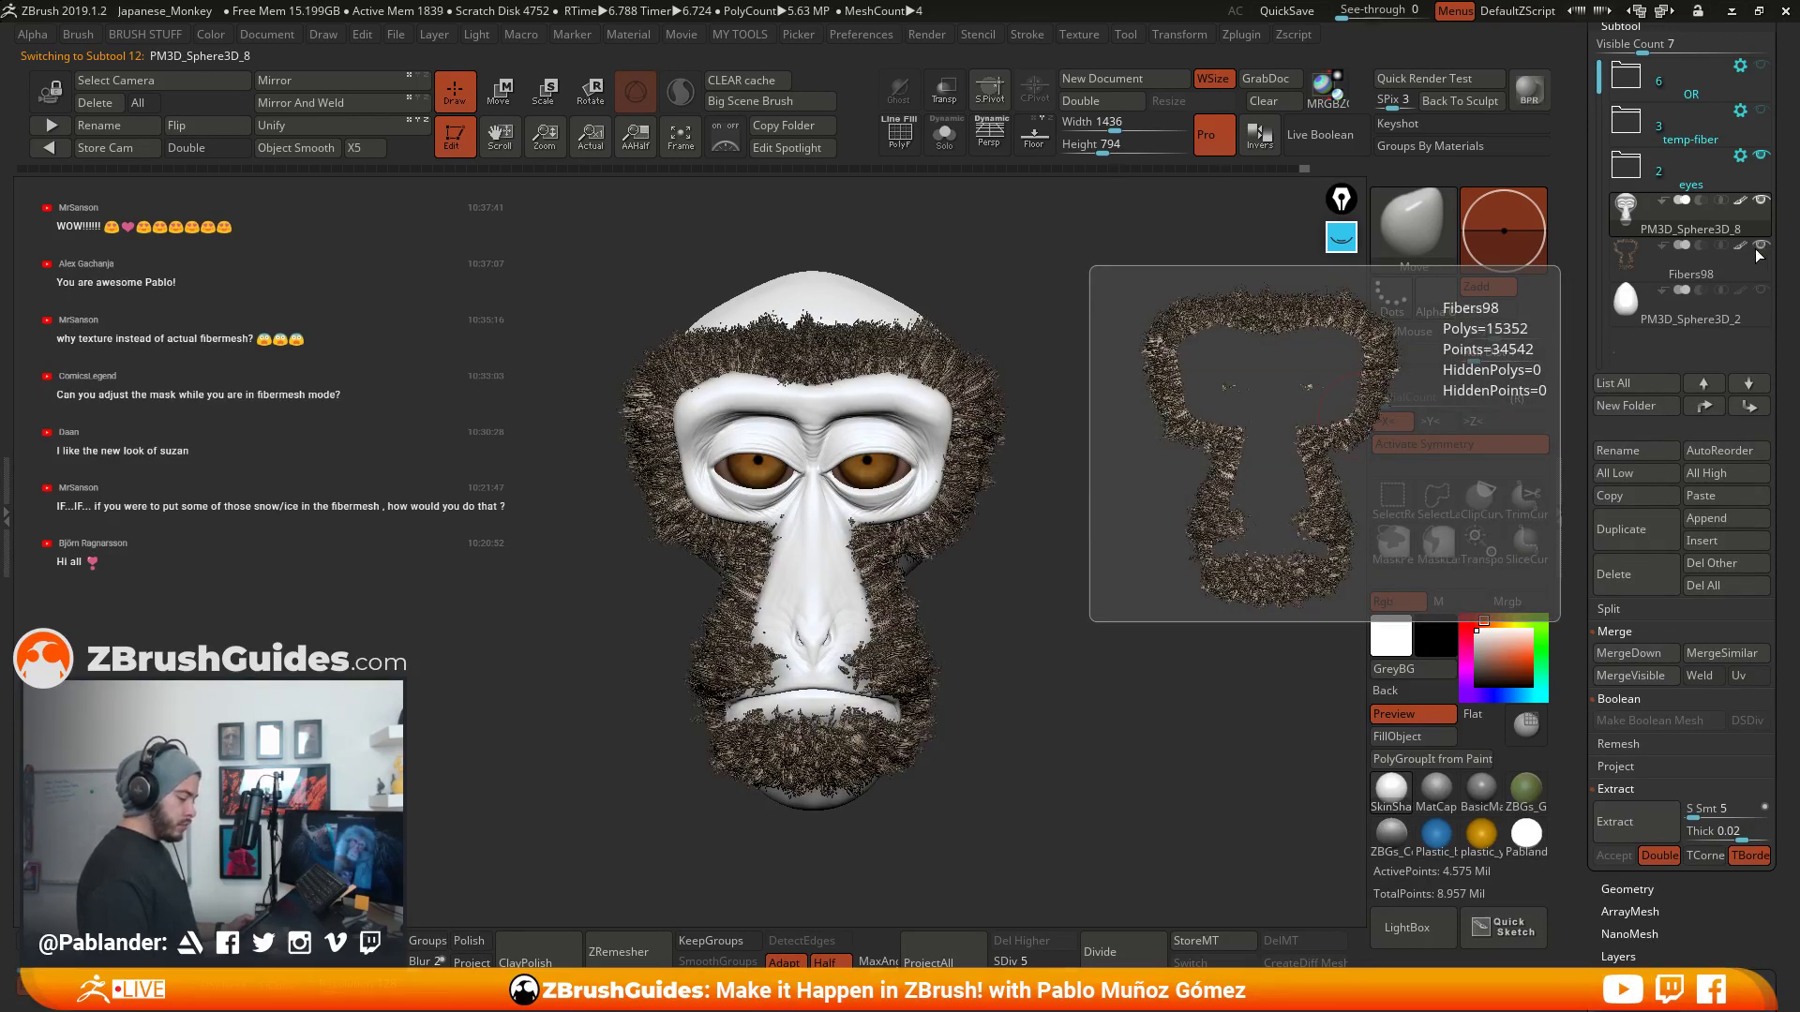
click(1762, 246)
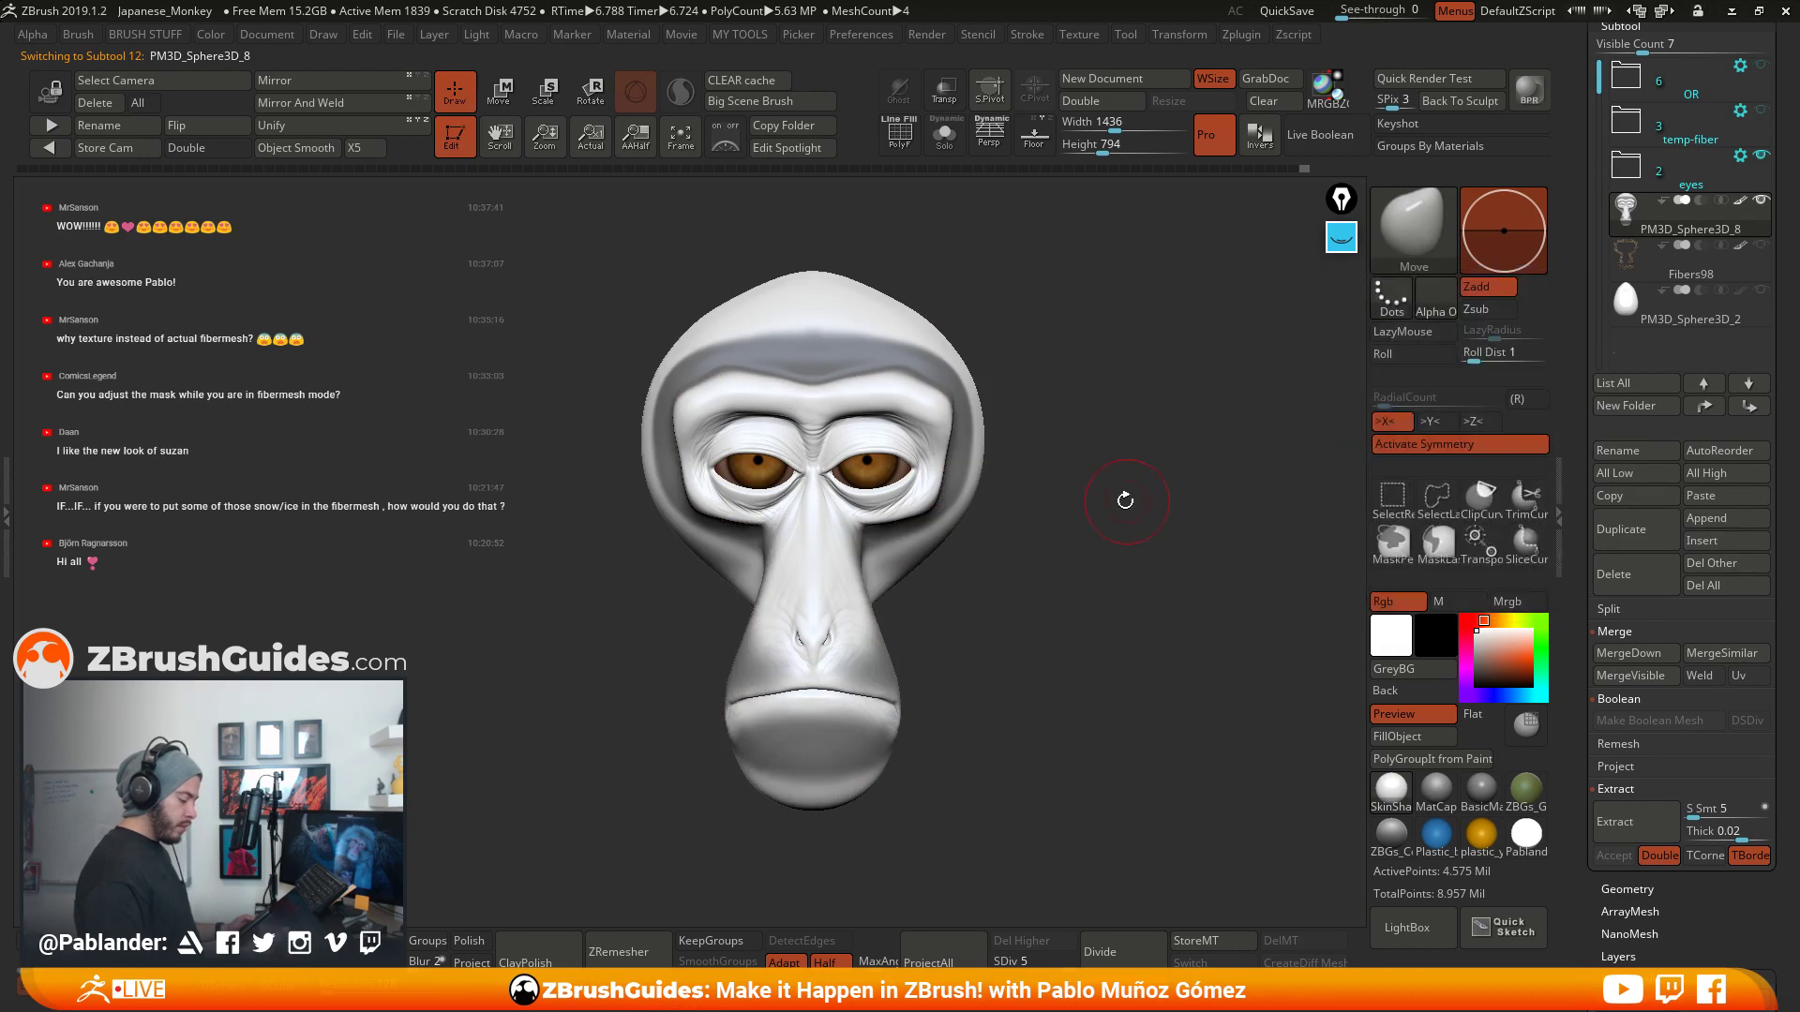
drag(1125, 500, 971, 453)
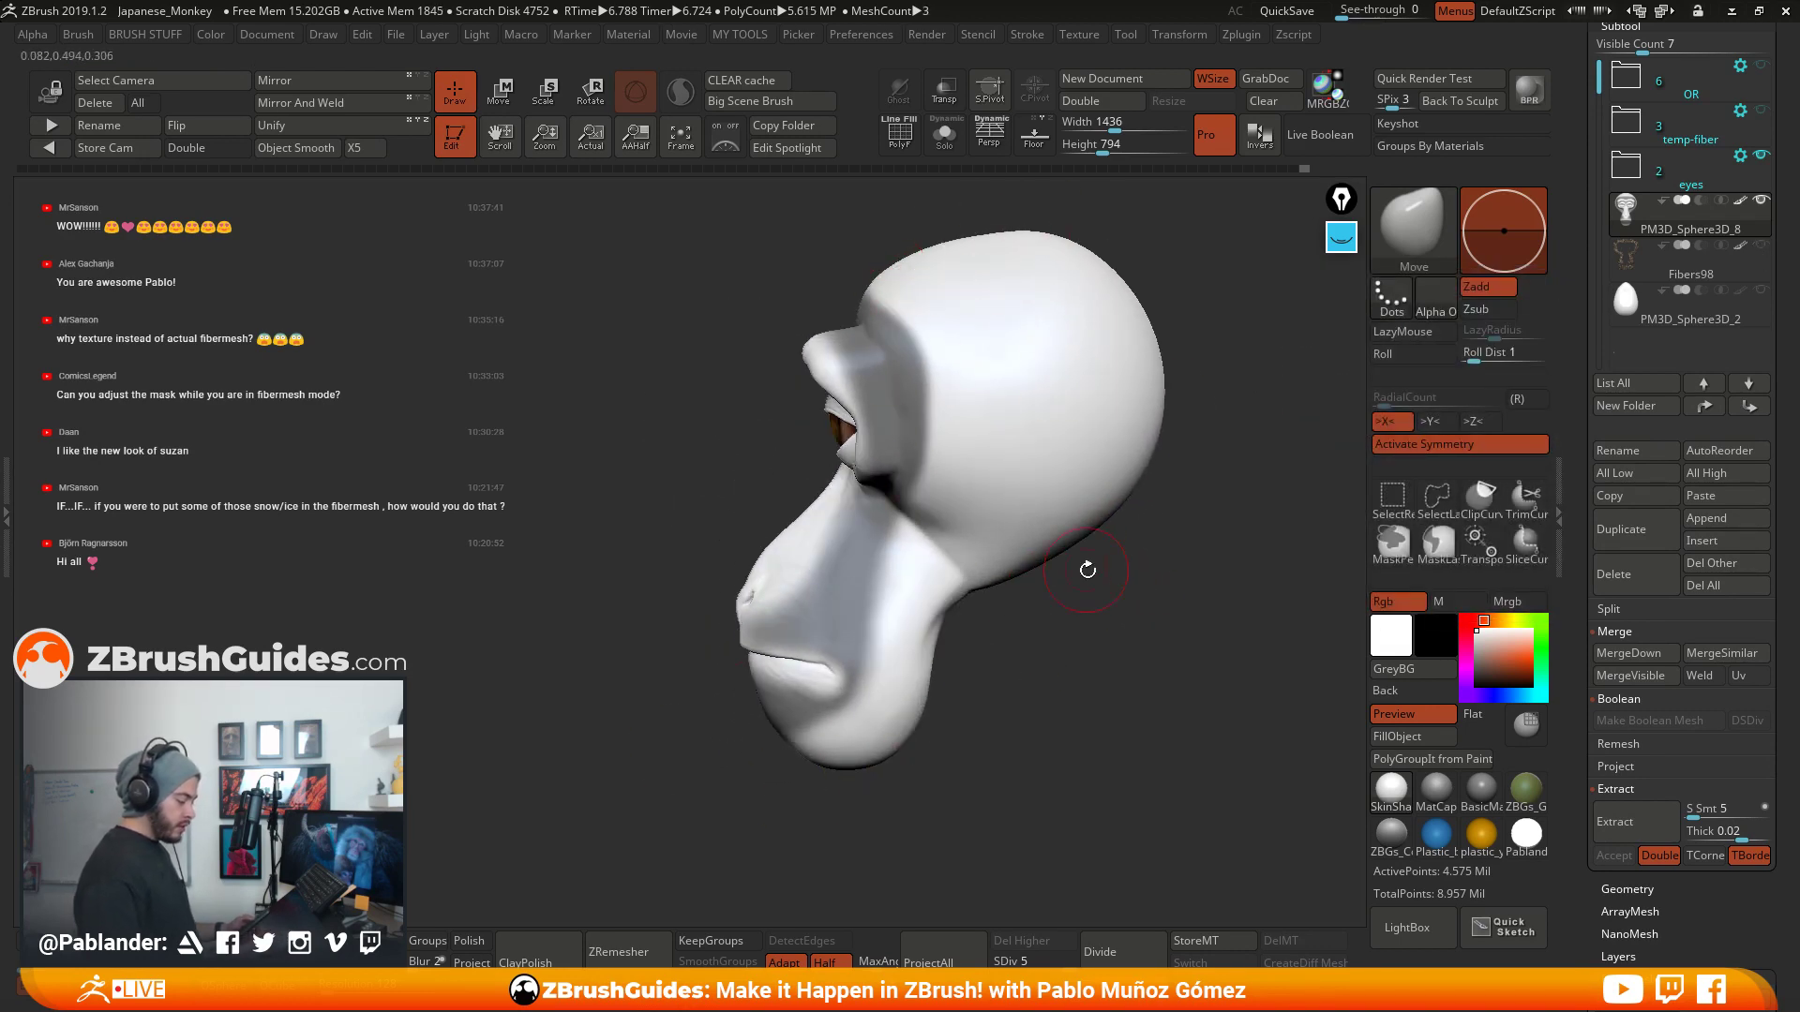
drag(1087, 569, 794, 402)
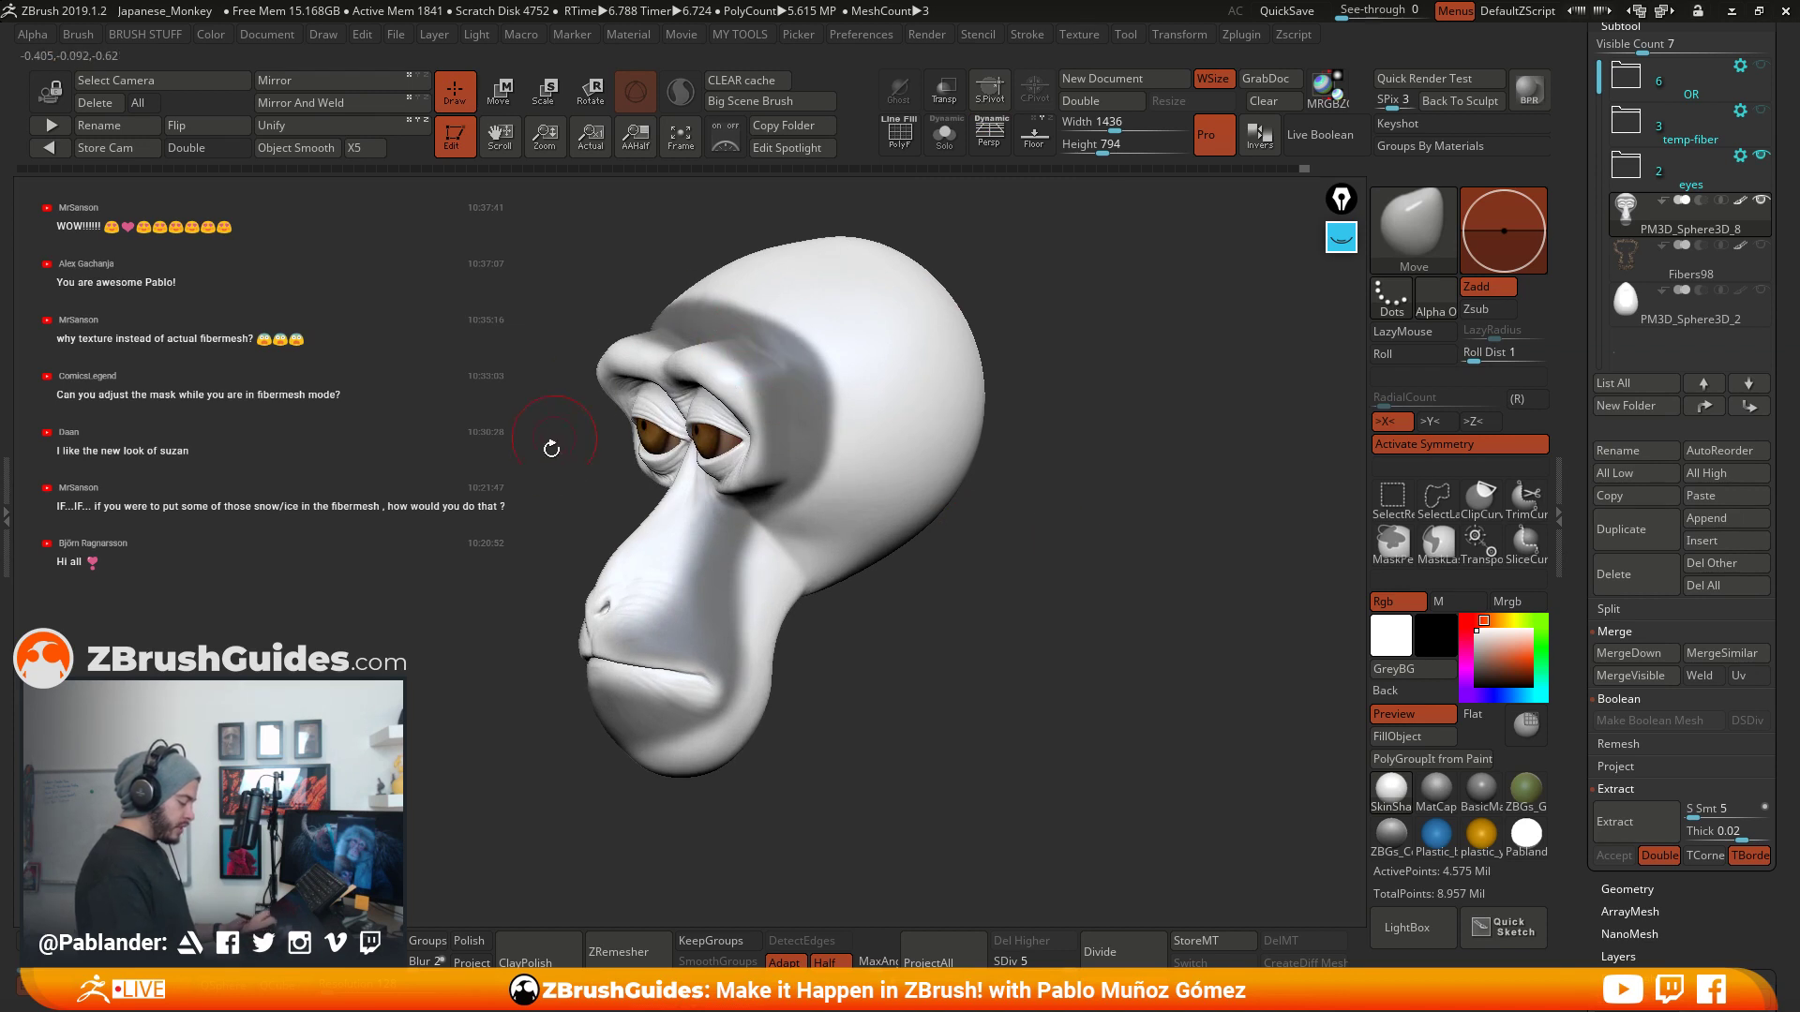
mouse_move(975, 597)
alt+mouse_down()
mouse_move(1181, 634)
mouse_move(1148, 651)
alt+mouse_up()
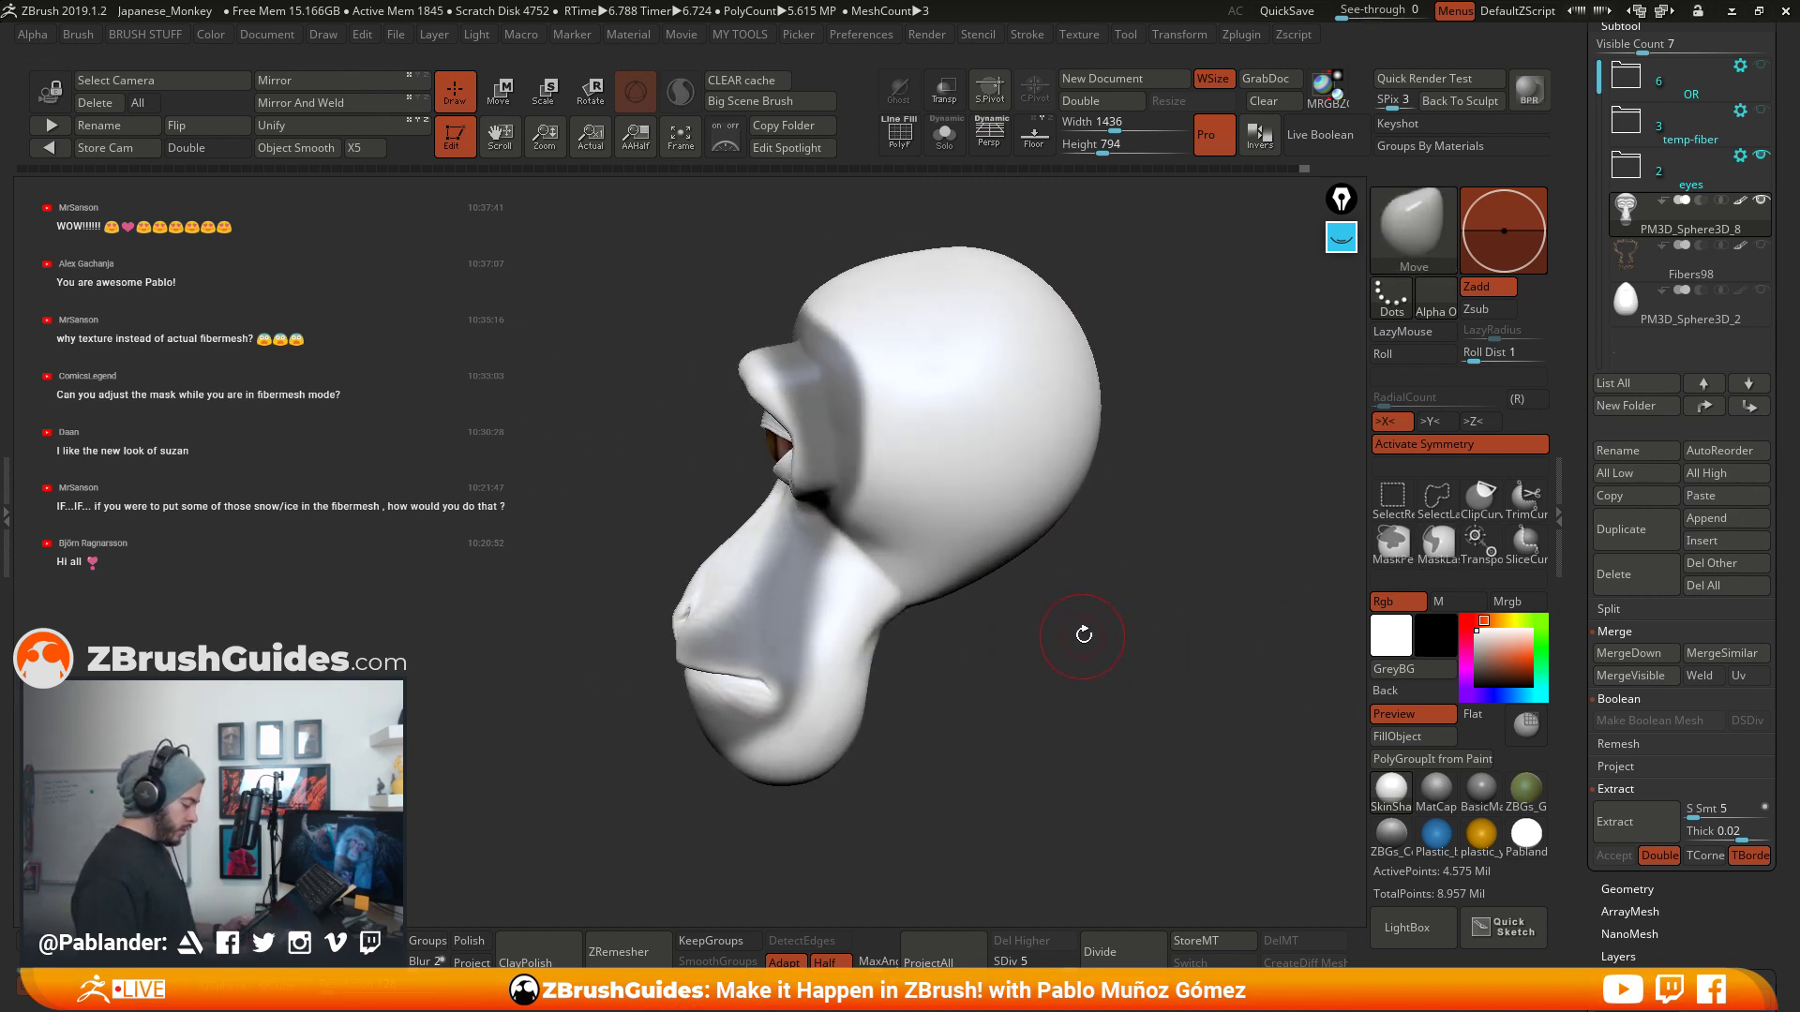
- Extend the mask over the muzzle, brow and eye area with MaskLasso, and invert it to mask the rest of the head
key(ctrl)
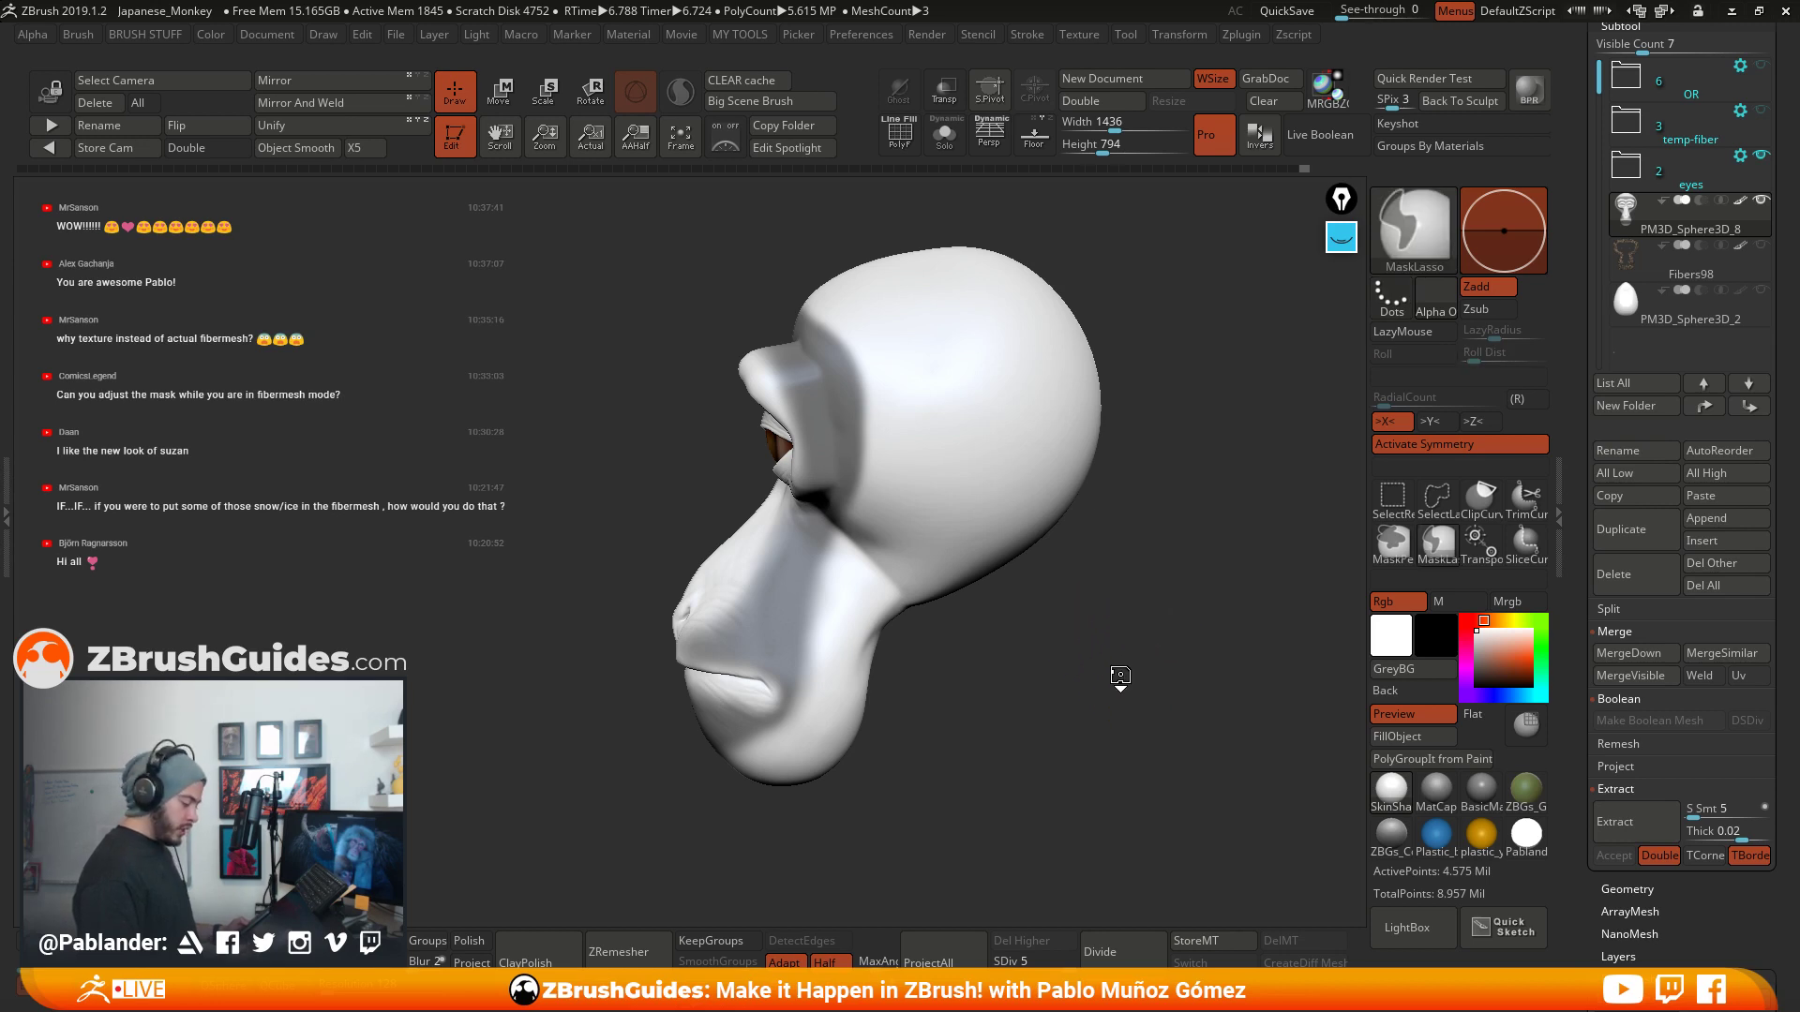
ctrl+click(1119, 675)
drag(1058, 670, 1096, 668)
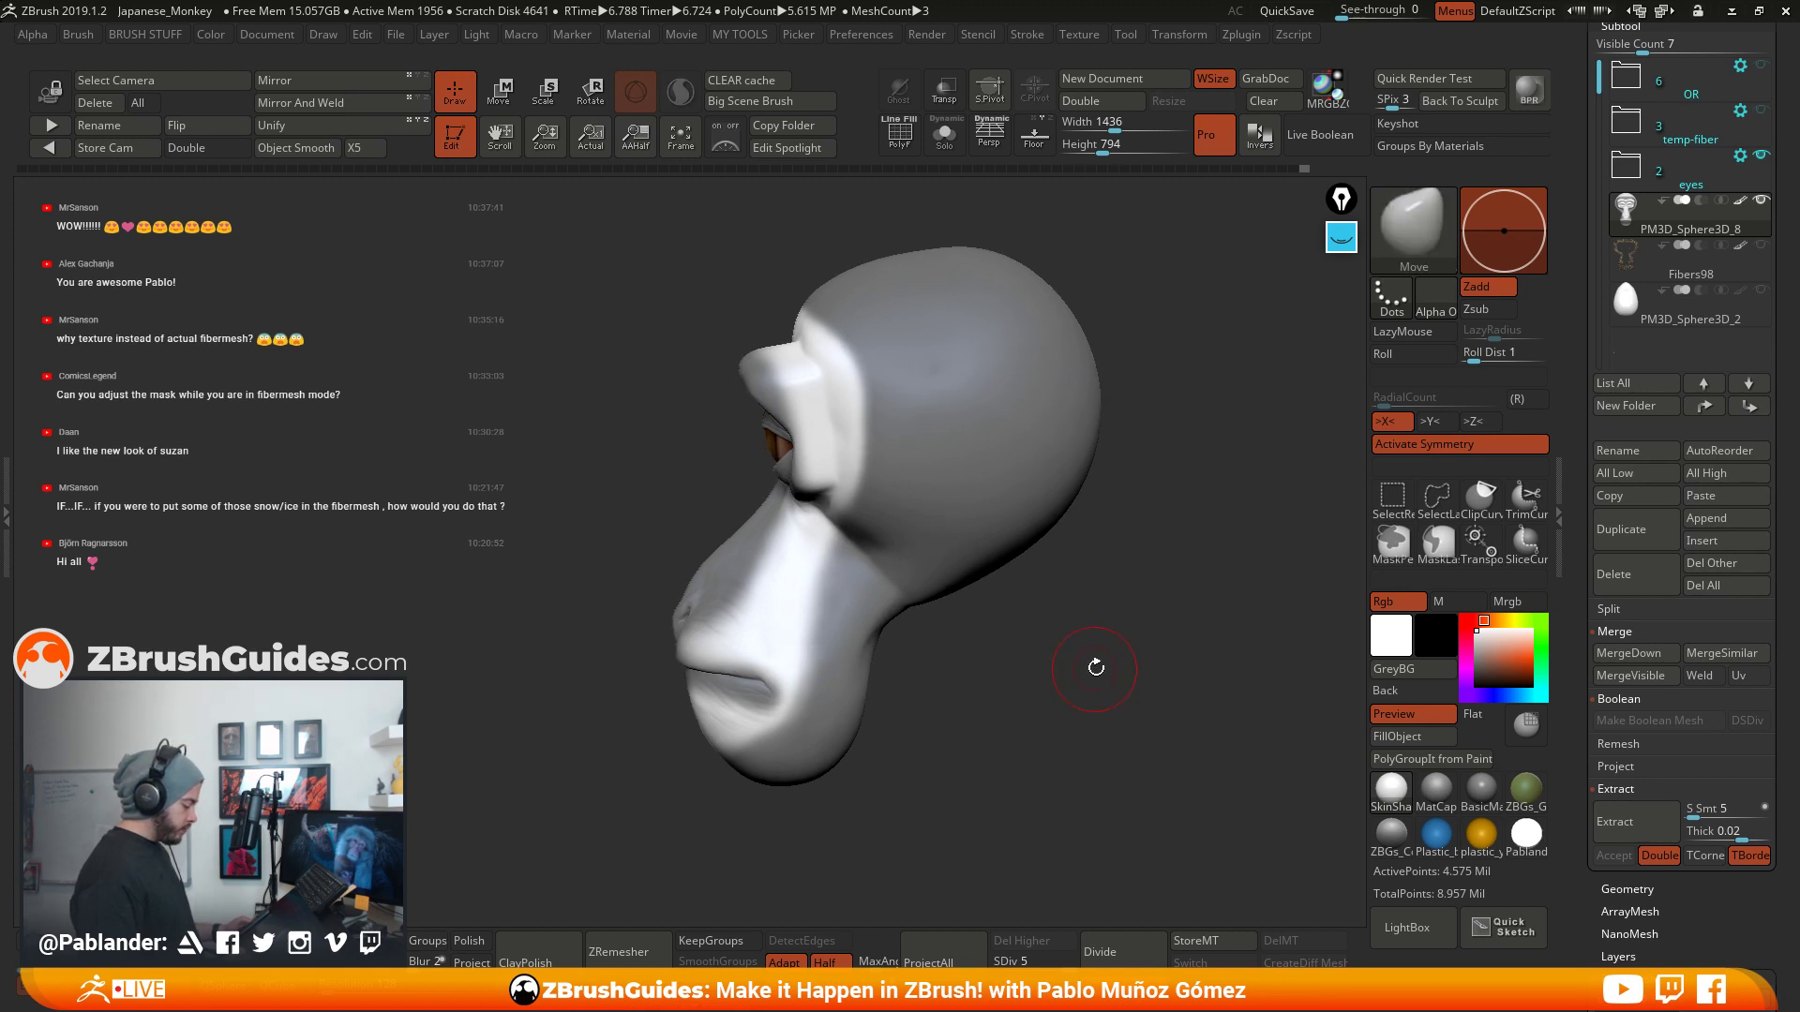
ctrl+drag(1144, 610, 1153, 610)
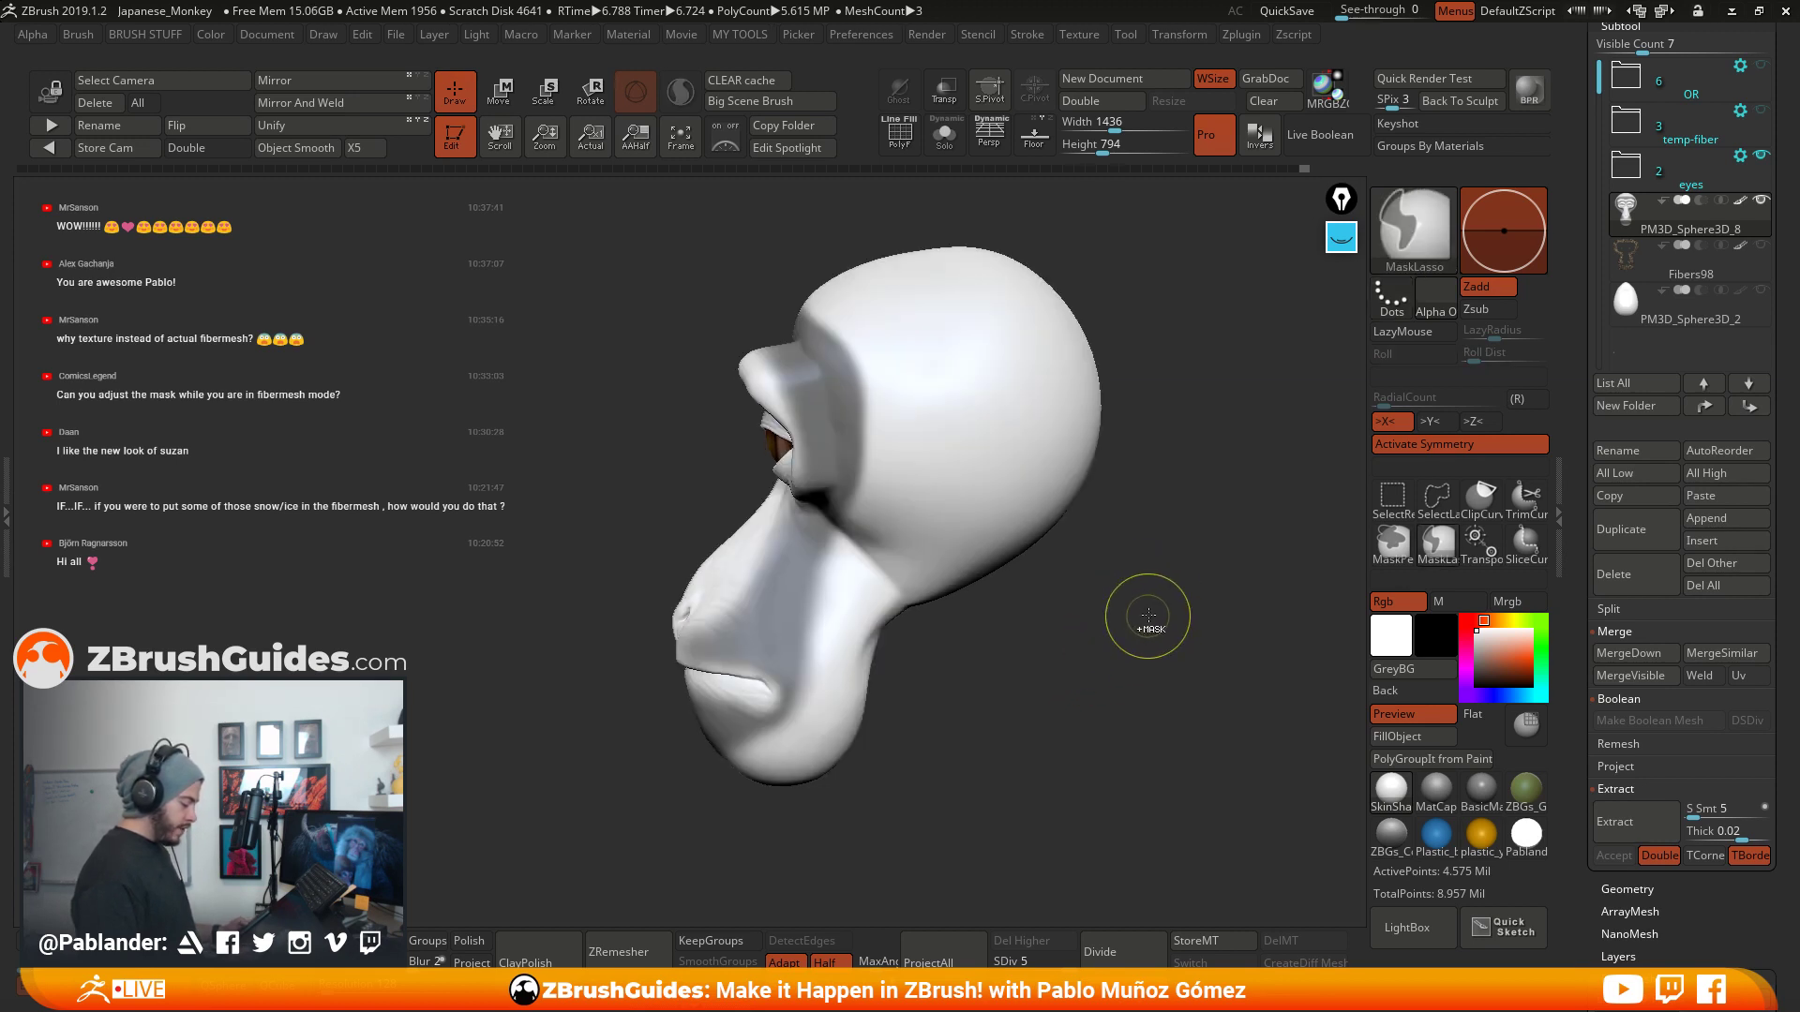
mouse_move(691, 741)
ctrl+mouse_down()
mouse_move(775, 715)
mouse_move(806, 375)
mouse_move(336, 603)
mouse_move(562, 741)
ctrl+mouse_up()
mouse_move(1014, 668)
mouse_down()
mouse_move(1117, 620)
mouse_move(1090, 662)
mouse_move(875, 591)
mouse_up()
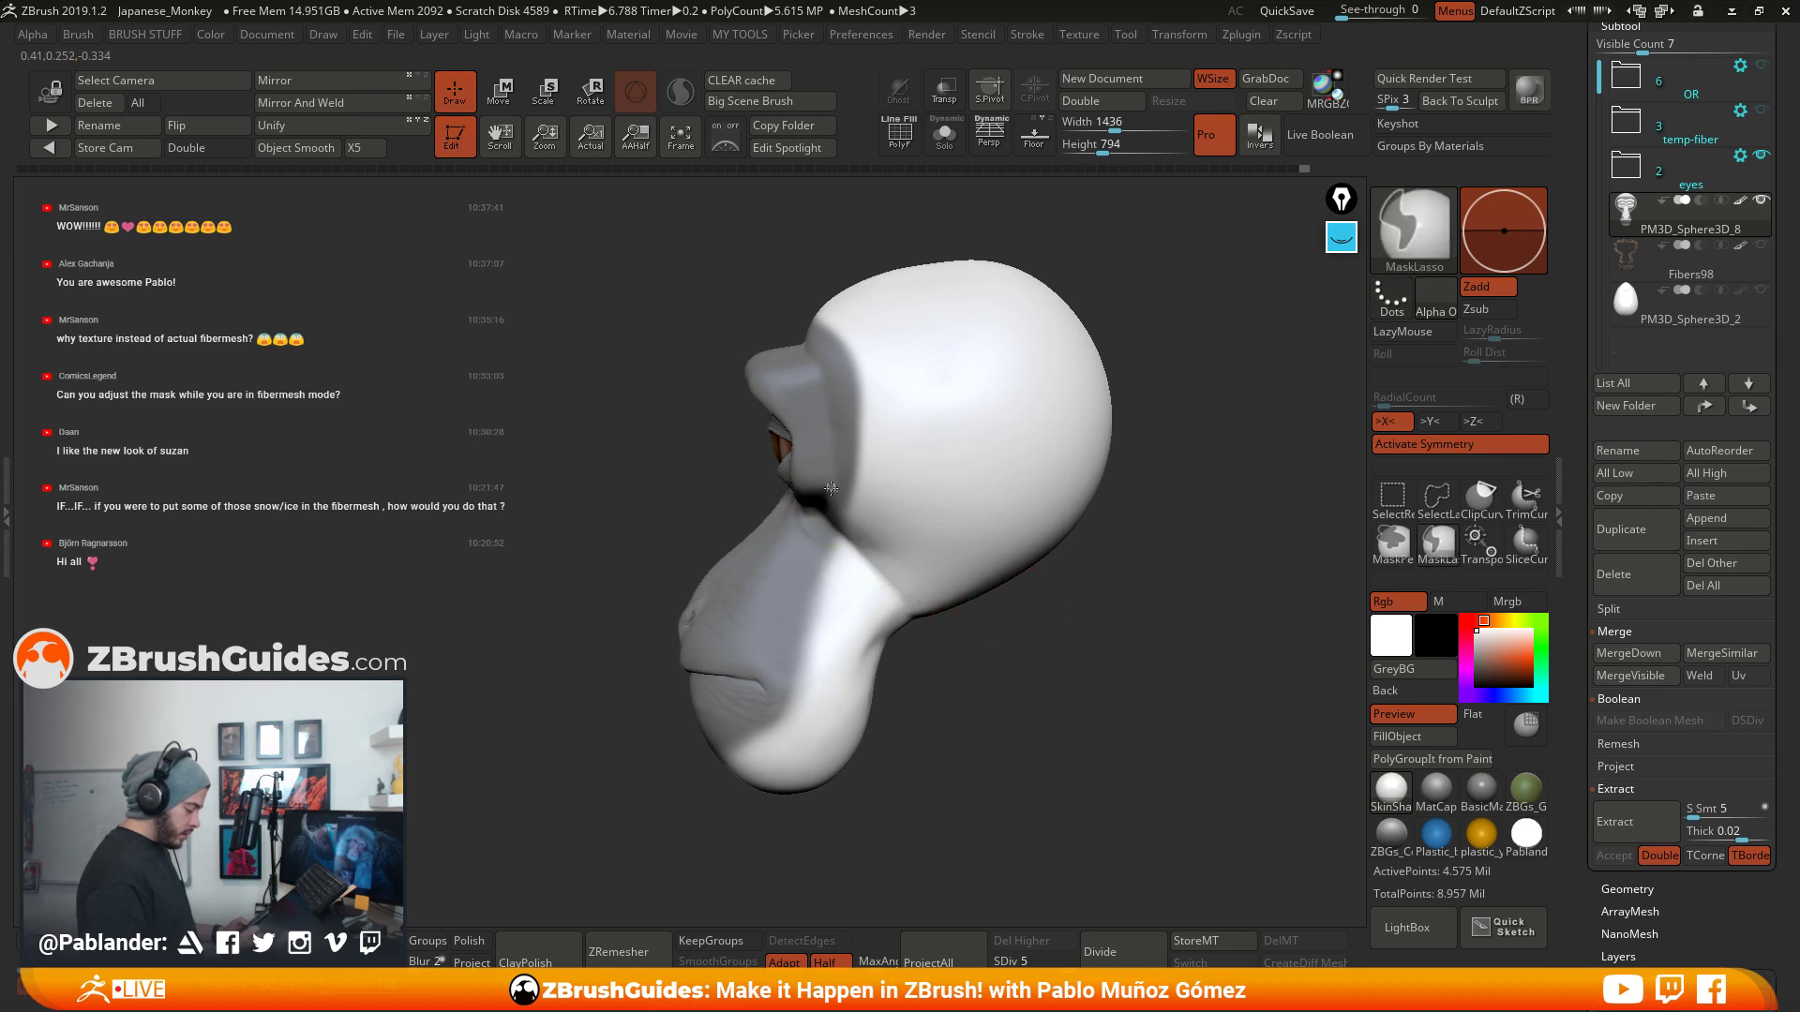
mouse_move(806, 496)
ctrl+mouse_down()
mouse_move(671, 463)
mouse_move(782, 413)
ctrl+mouse_up()
mouse_move(1117, 616)
mouse_down()
mouse_move(1145, 650)
mouse_move(1112, 592)
mouse_up()
ctrl+click(1121, 560)
drag(1098, 452, 1145, 590)
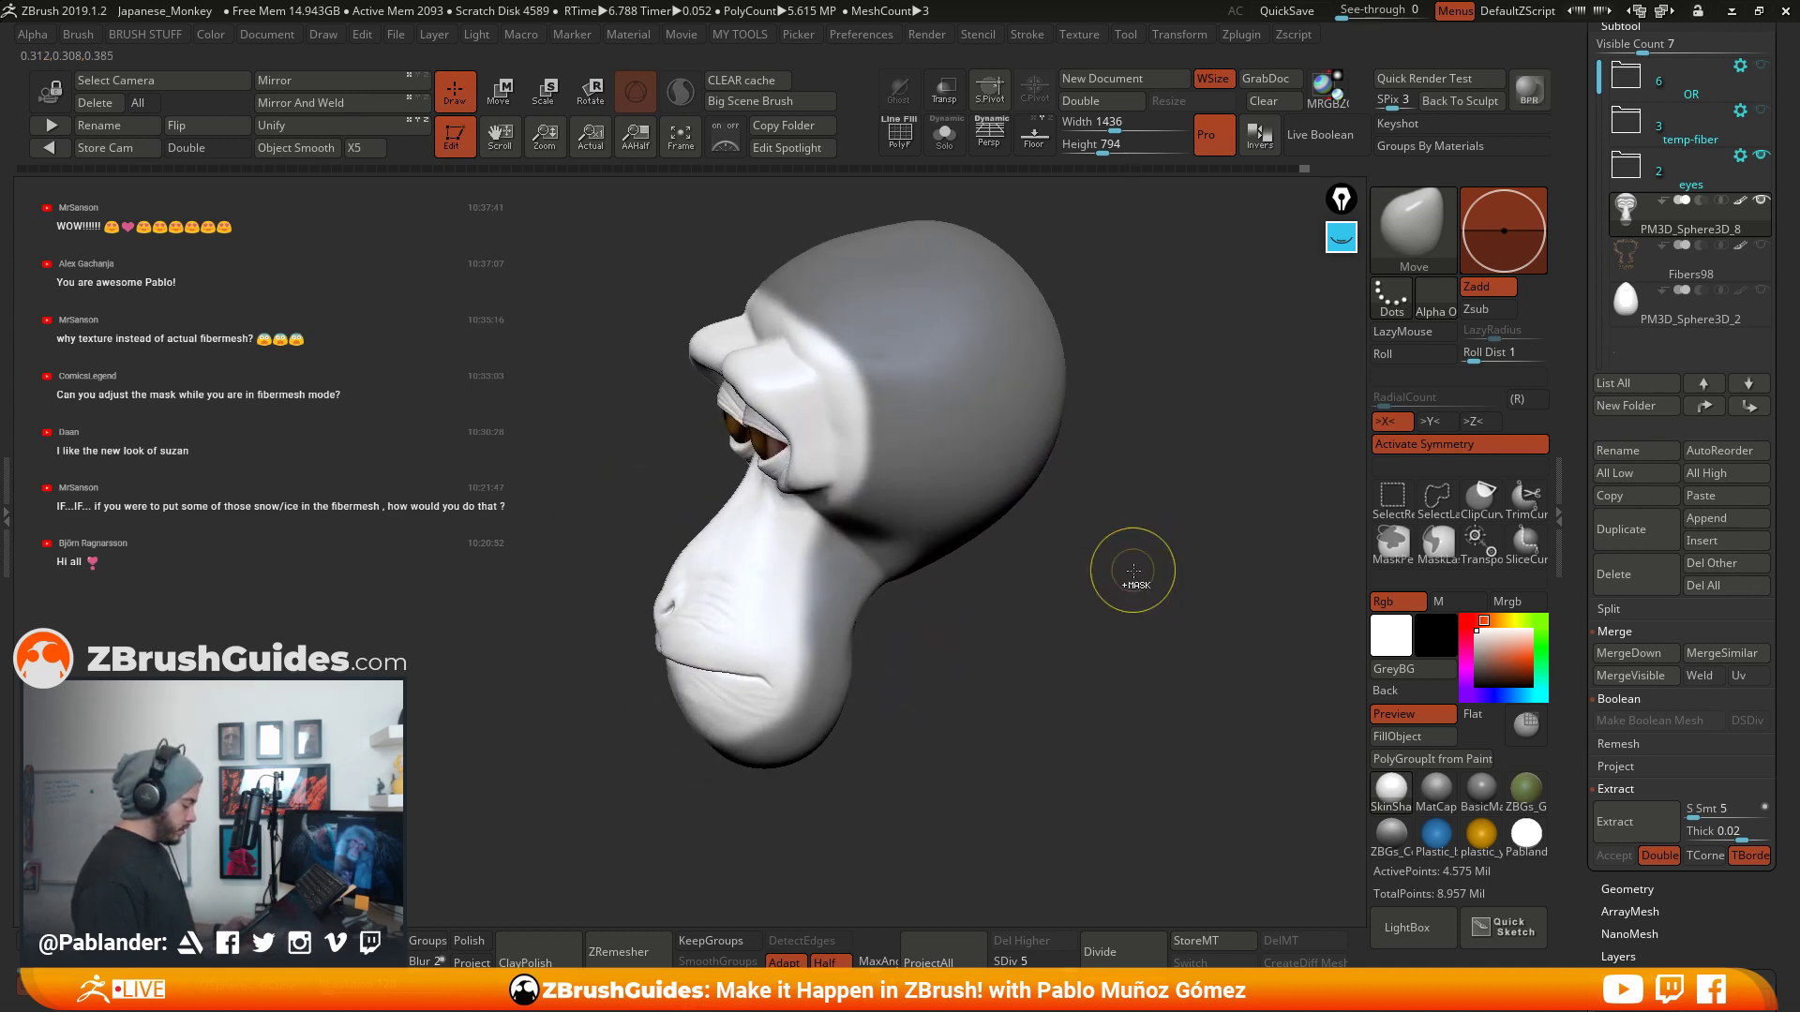
- Lower the head to subdivision level 3 and check the mask by inverting it both ways
ctrl+click(1129, 595)
click(1037, 961)
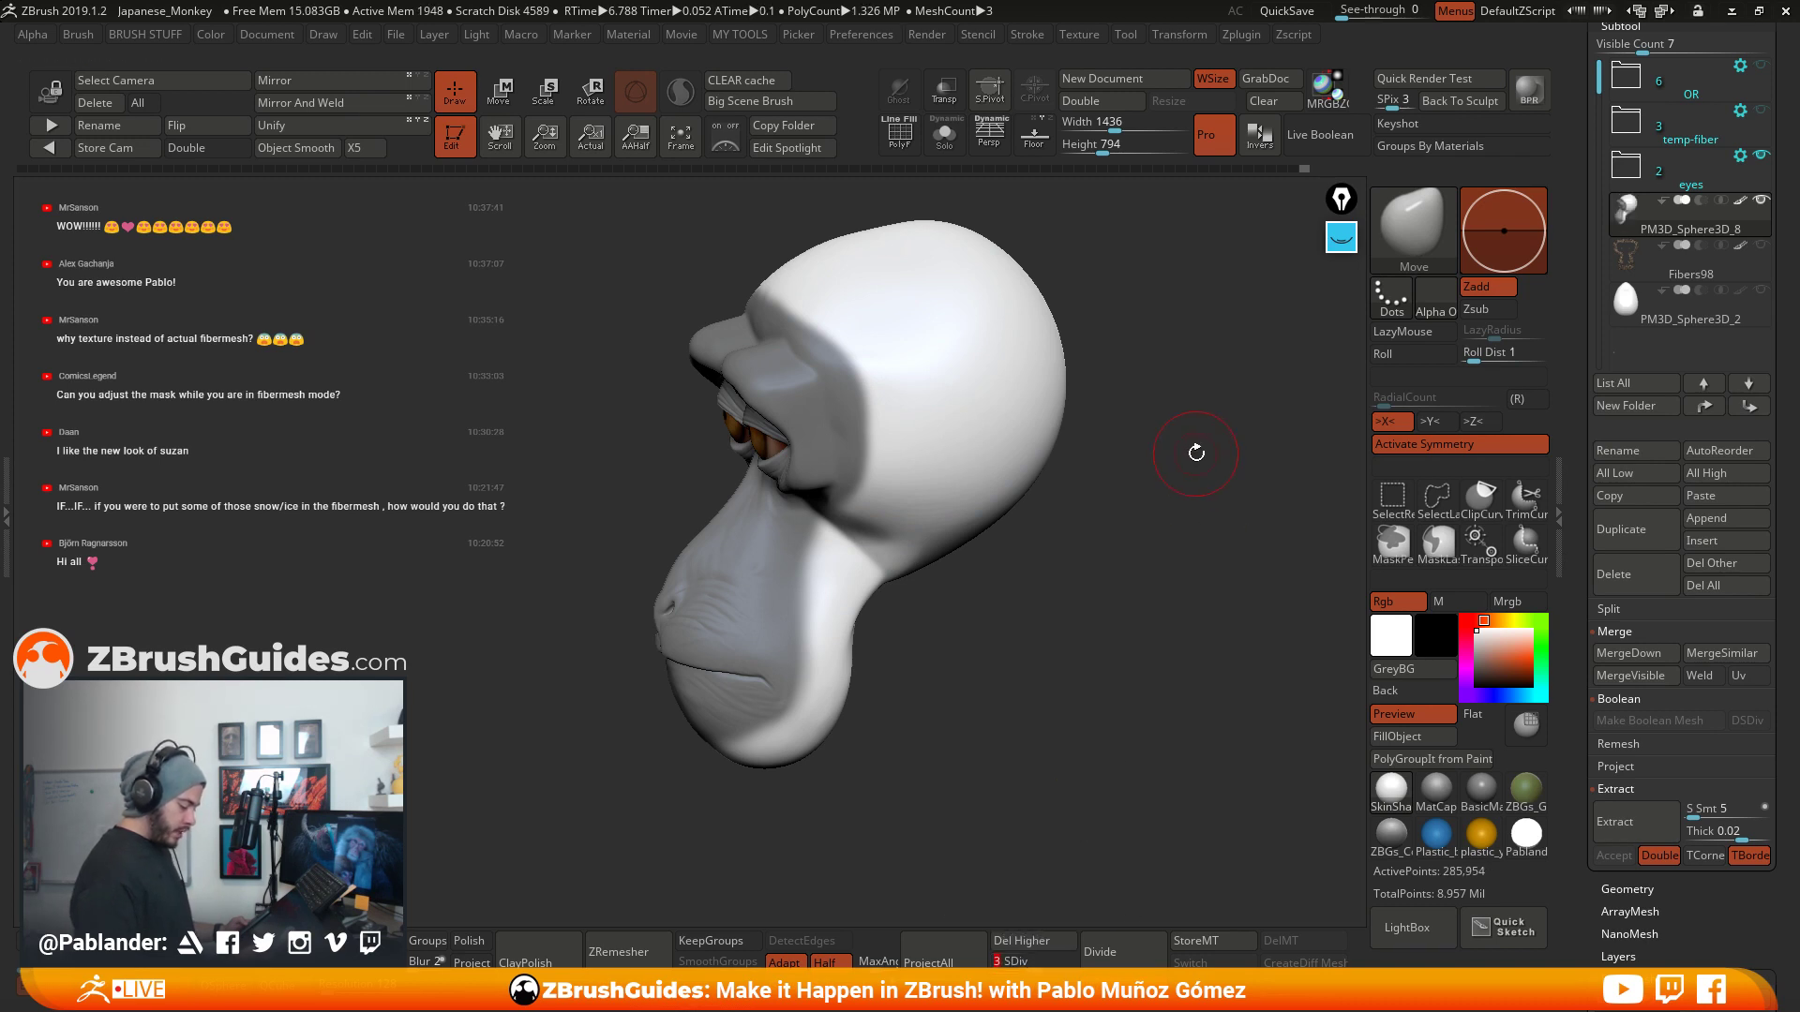
right_click(1194, 463)
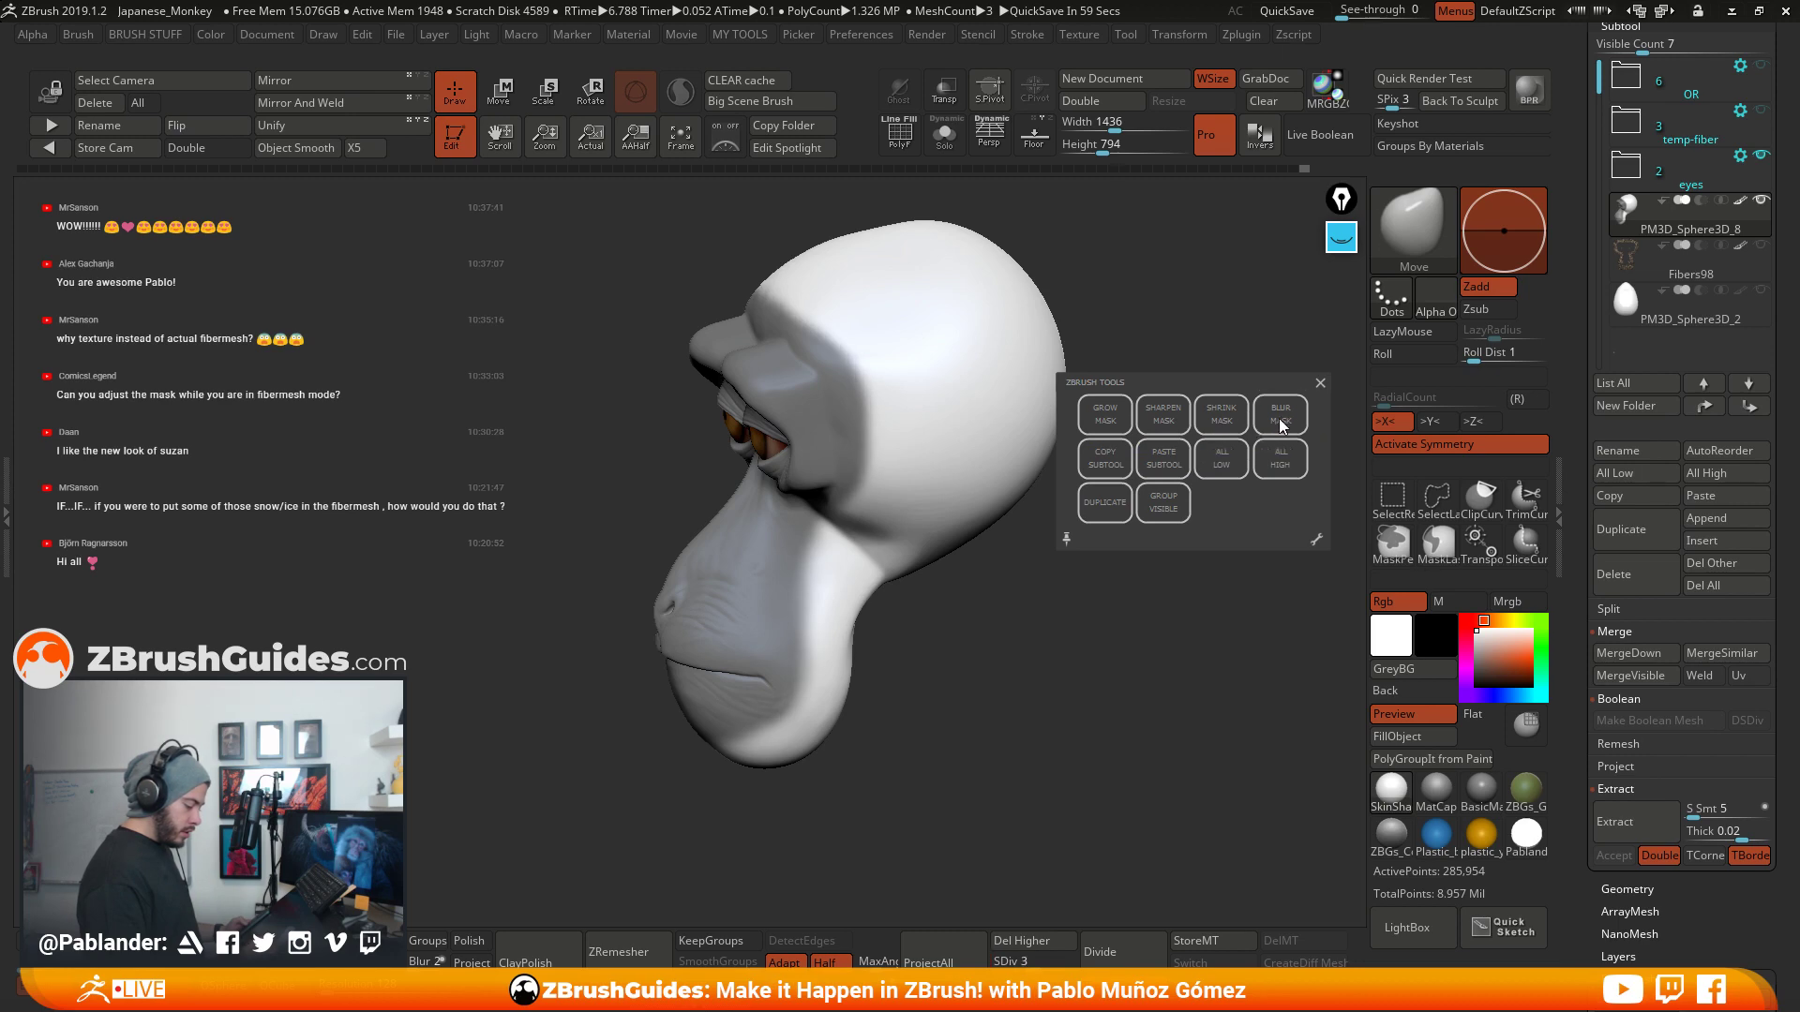
click(1320, 384)
ctrl+click(1103, 656)
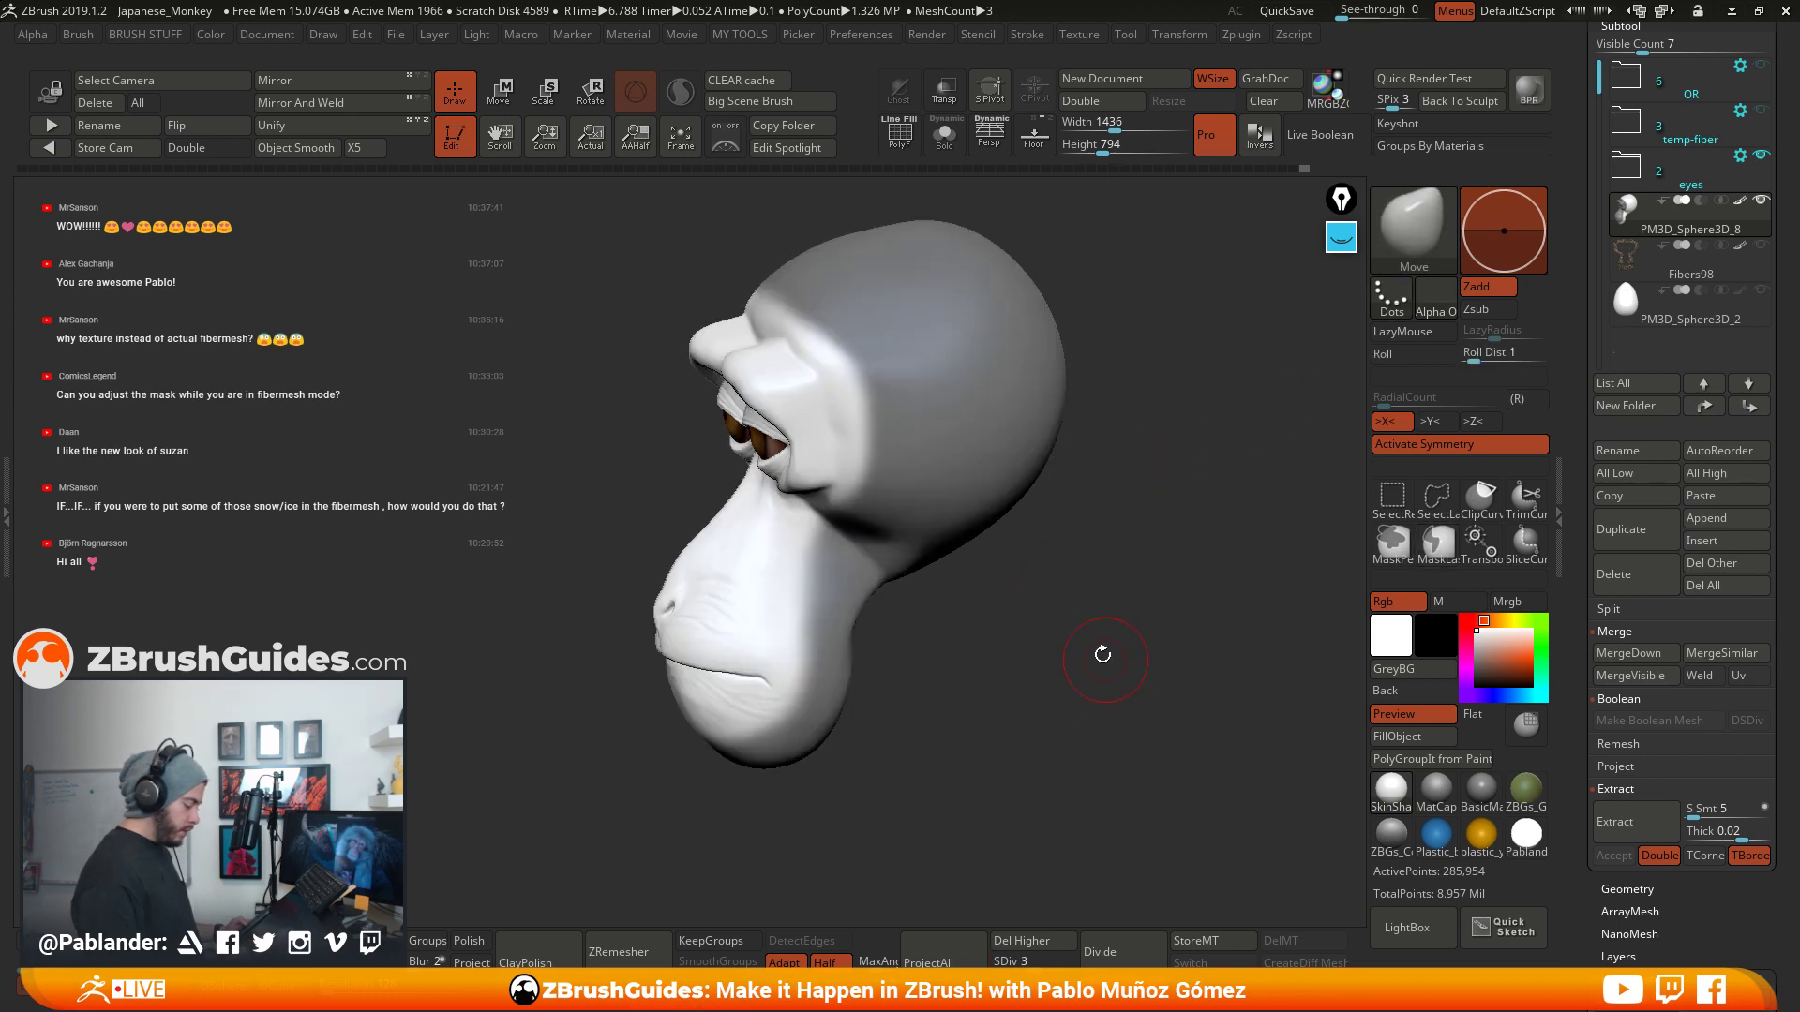
- Show the body subtool PM3D_Sphere3D_2, invert the head's mask and try a lasso mask where the head meets the body
drag(1103, 654, 1142, 507)
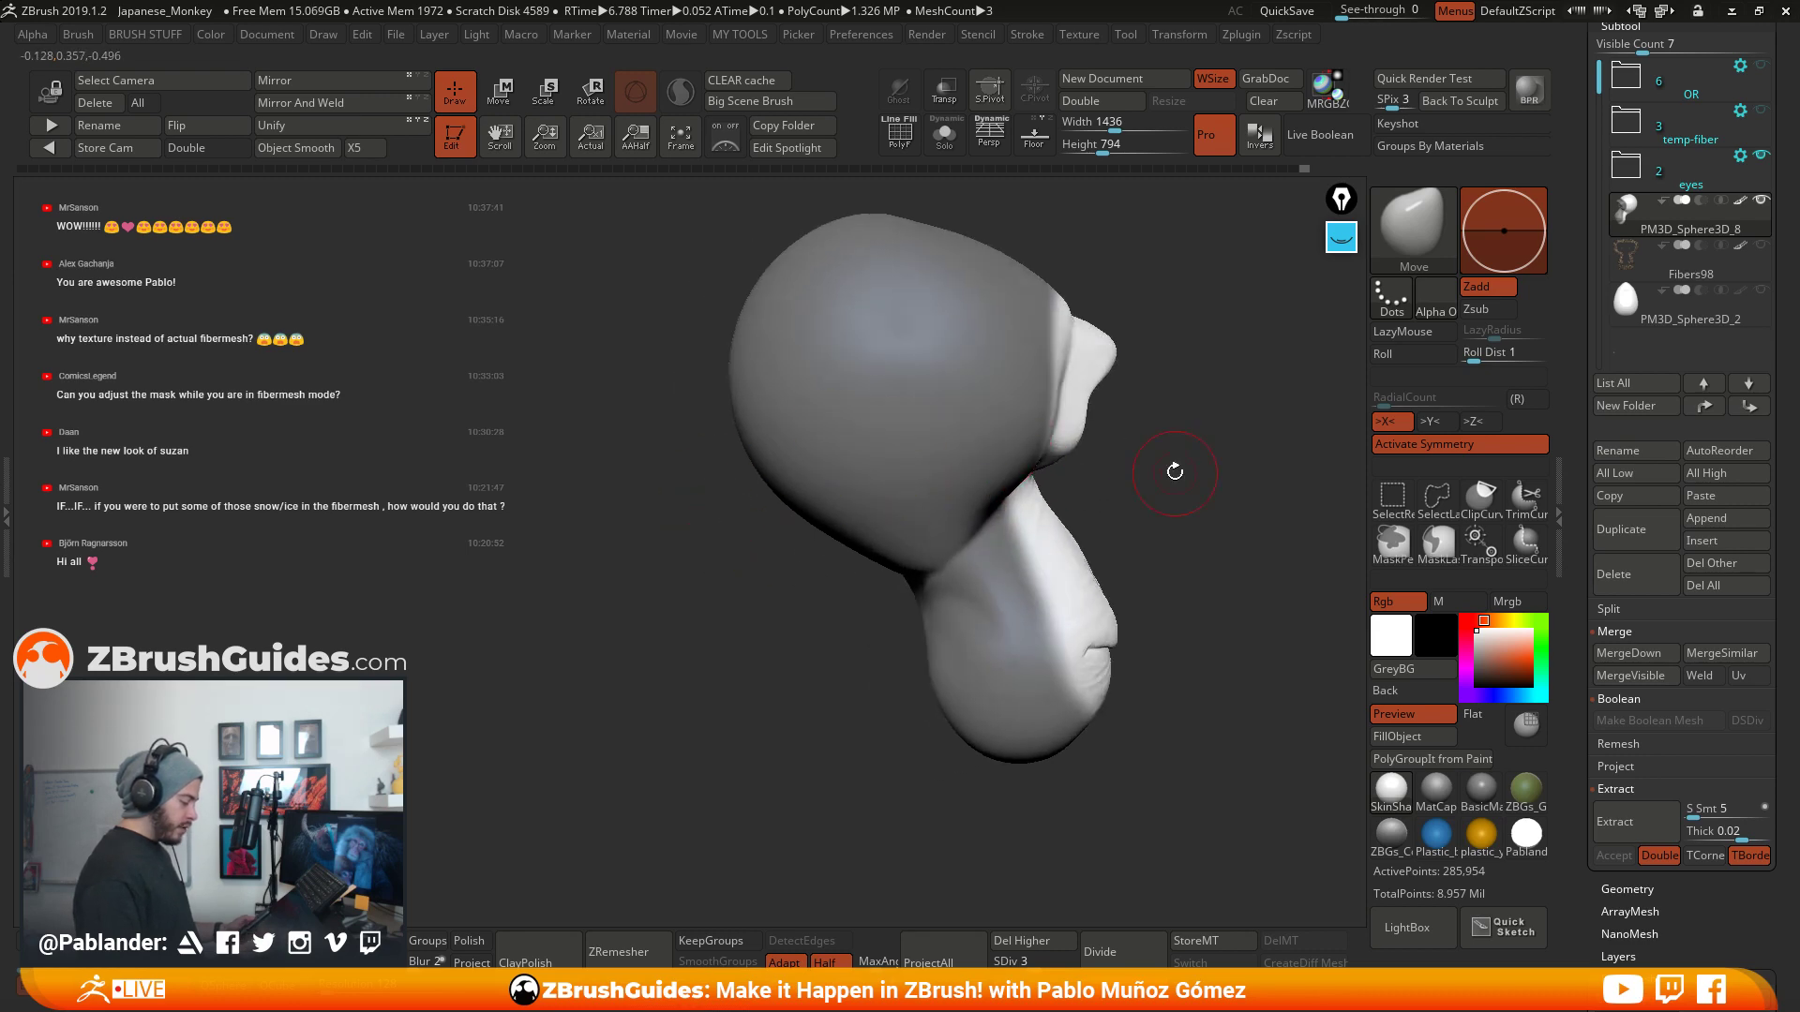
drag(1175, 470, 1113, 402)
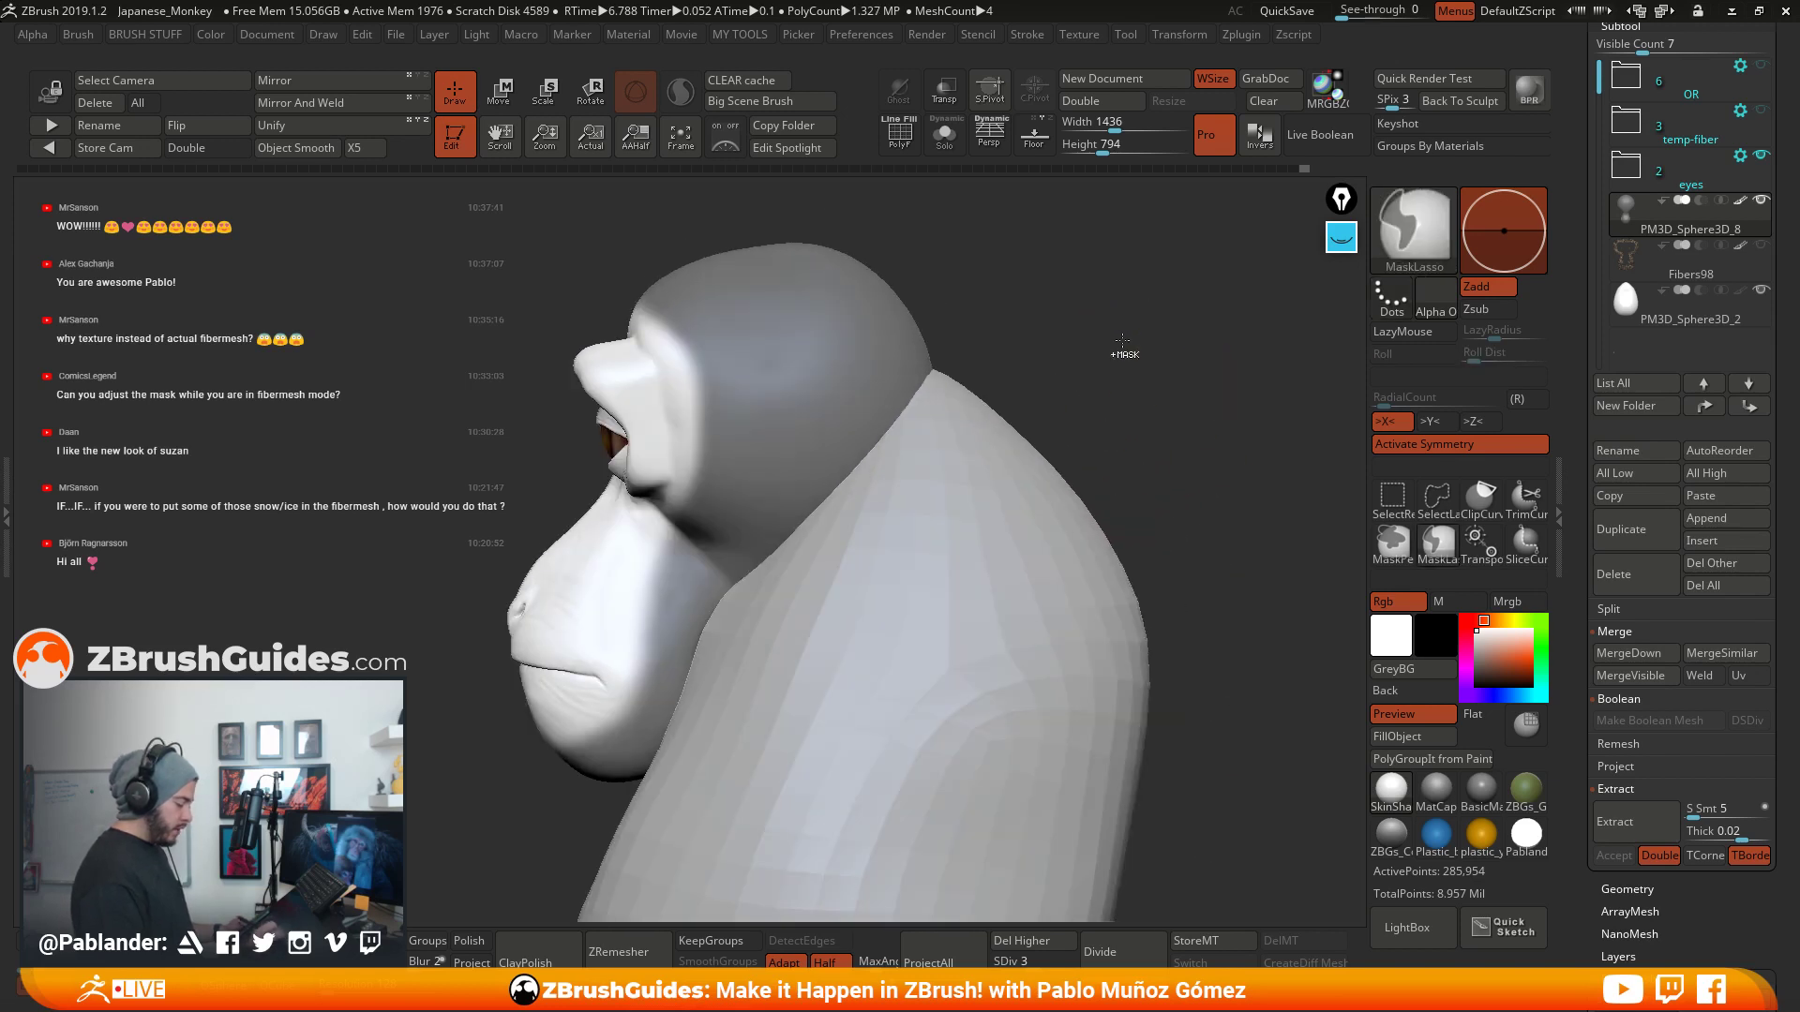
ctrl+click(1113, 403)
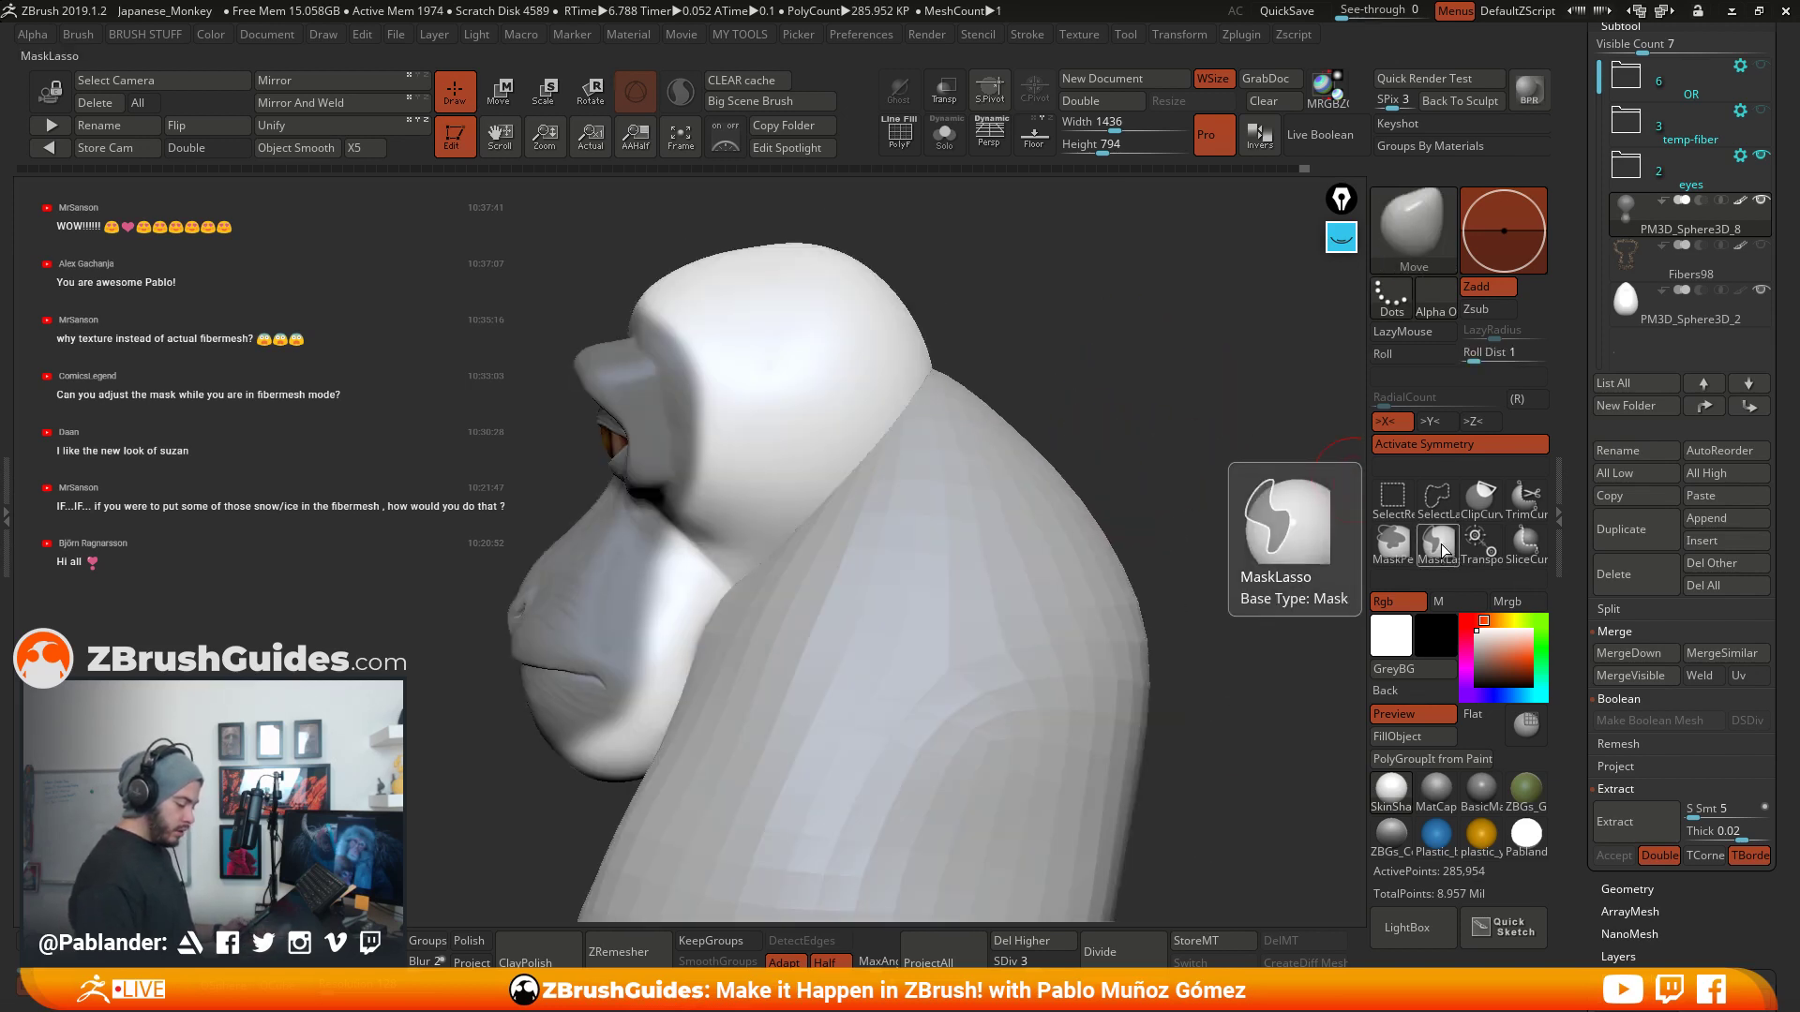
drag(1110, 441, 1113, 329)
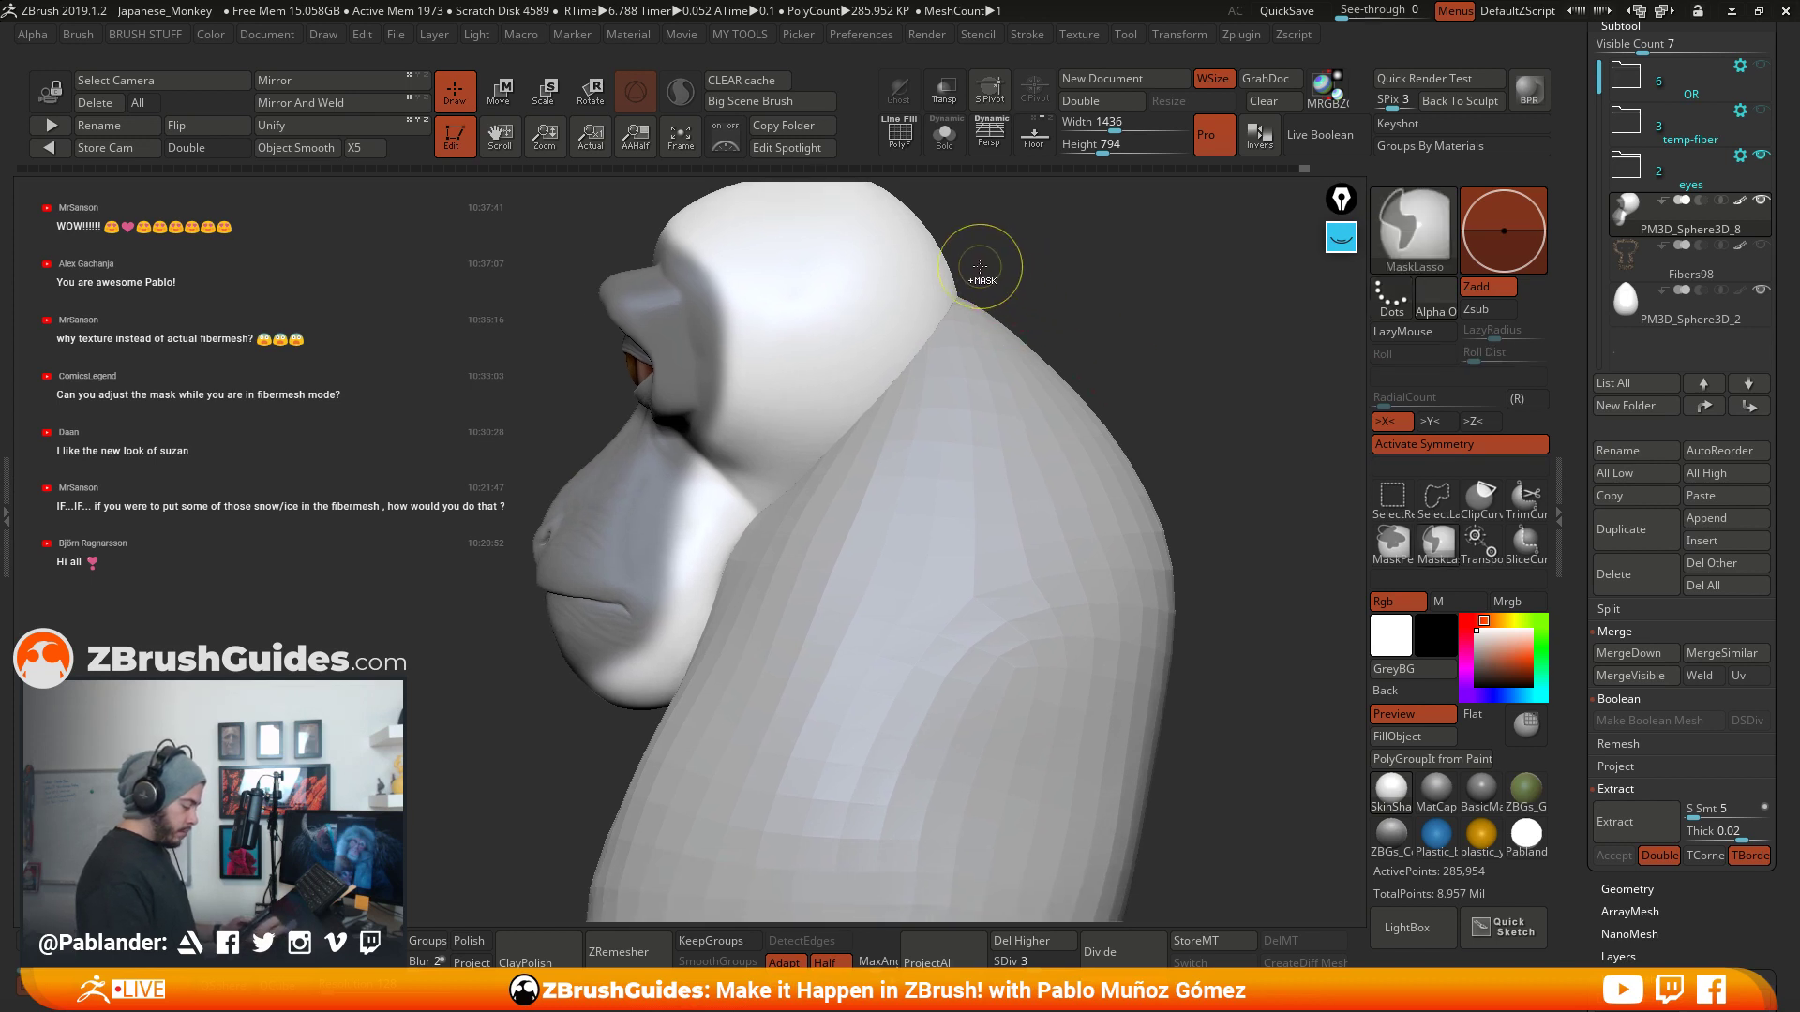
mouse_move(977, 272)
ctrl+mouse_down()
mouse_move(923, 361)
mouse_move(774, 520)
mouse_move(671, 734)
mouse_move(1115, 815)
mouse_move(1210, 314)
ctrl+mouse_up()
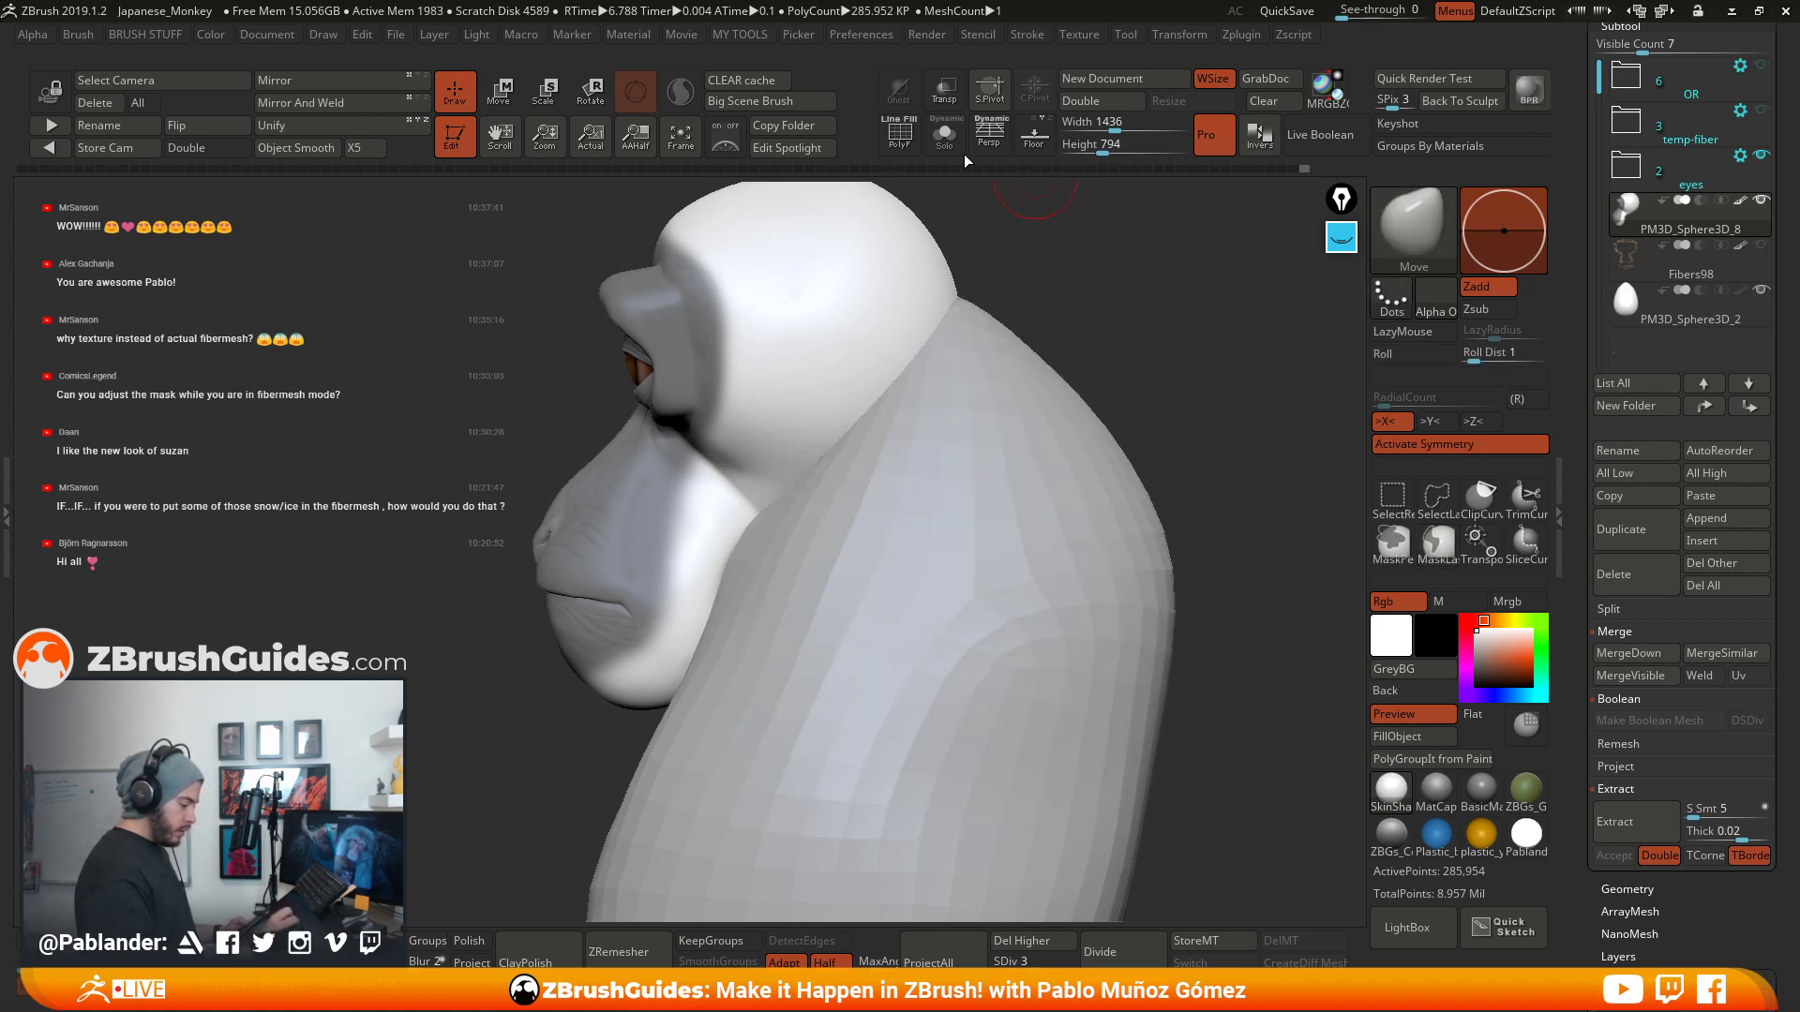
- Isolate the head, mask the lower back of the skull and the underside of the jaw with MaskPen, and invert the mask
click(944, 136)
mouse_move(1028, 257)
mouse_down()
mouse_move(1069, 462)
mouse_move(1023, 521)
mouse_up()
click(1392, 546)
mouse_move(965, 594)
mouse_down()
mouse_move(858, 587)
mouse_move(796, 555)
mouse_move(738, 652)
mouse_move(804, 473)
mouse_move(895, 351)
mouse_move(989, 310)
mouse_move(1032, 352)
mouse_move(971, 323)
mouse_up()
key(ctrl+z)
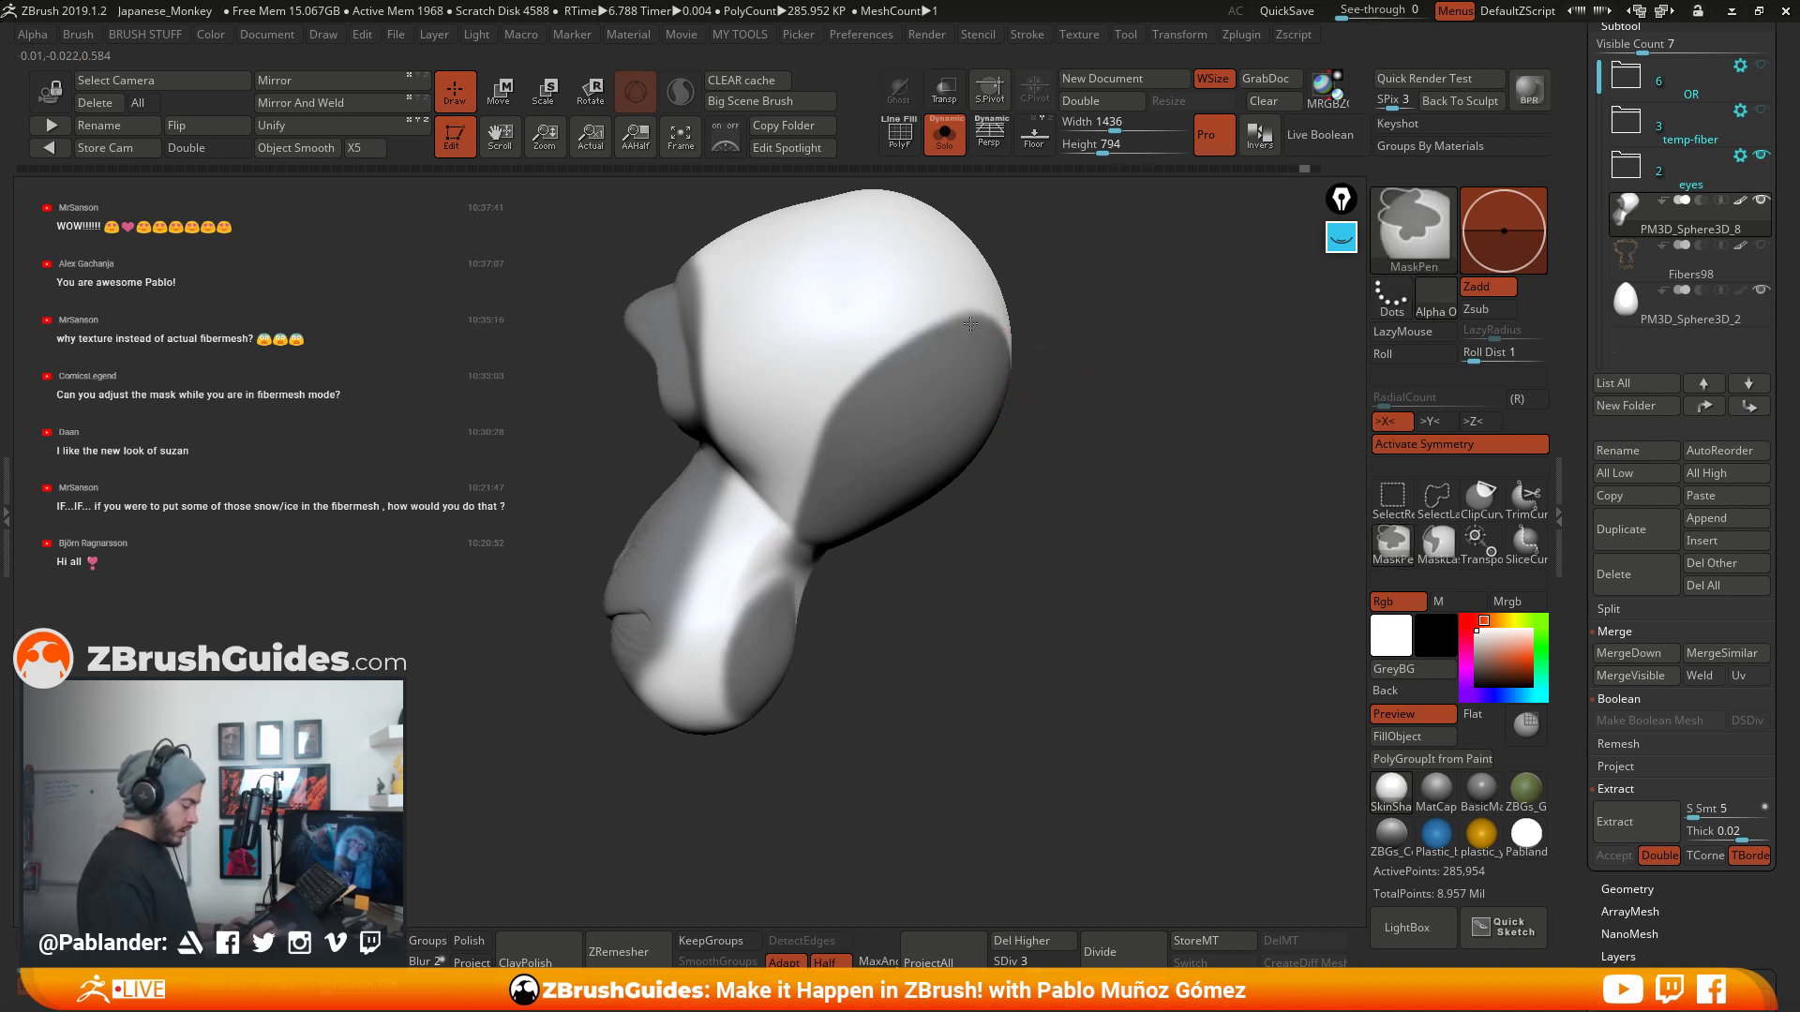
mouse_move(825, 468)
ctrl+mouse_down()
mouse_move(790, 574)
mouse_move(826, 570)
mouse_move(773, 654)
mouse_move(806, 583)
mouse_move(793, 680)
mouse_move(774, 681)
ctrl+mouse_up()
mouse_move(922, 560)
mouse_down()
mouse_move(1088, 585)
mouse_move(1057, 530)
mouse_move(1100, 534)
mouse_up()
ctrl+click(1136, 598)
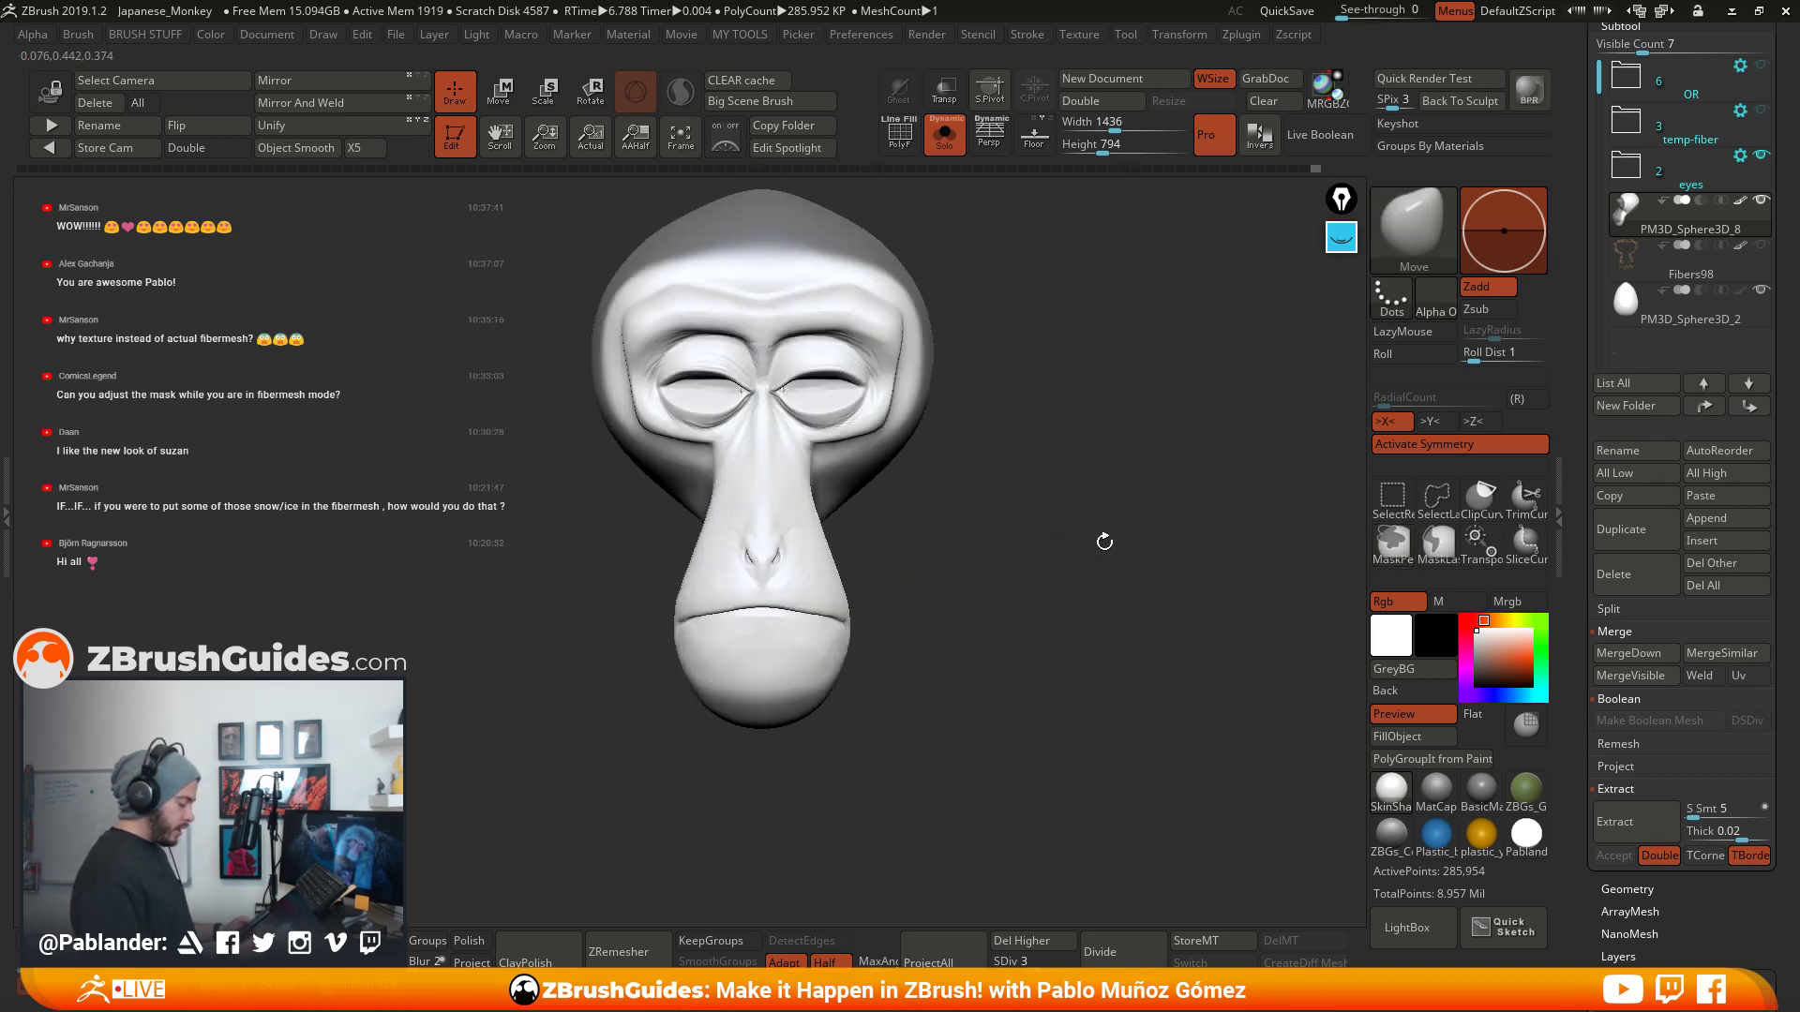
- Turn off Solo, hide the body subtool PM3D_Sphere3D_2 and briefly show Fibers98 to compare it with the new mask
click(946, 136)
click(1105, 454)
click(1762, 289)
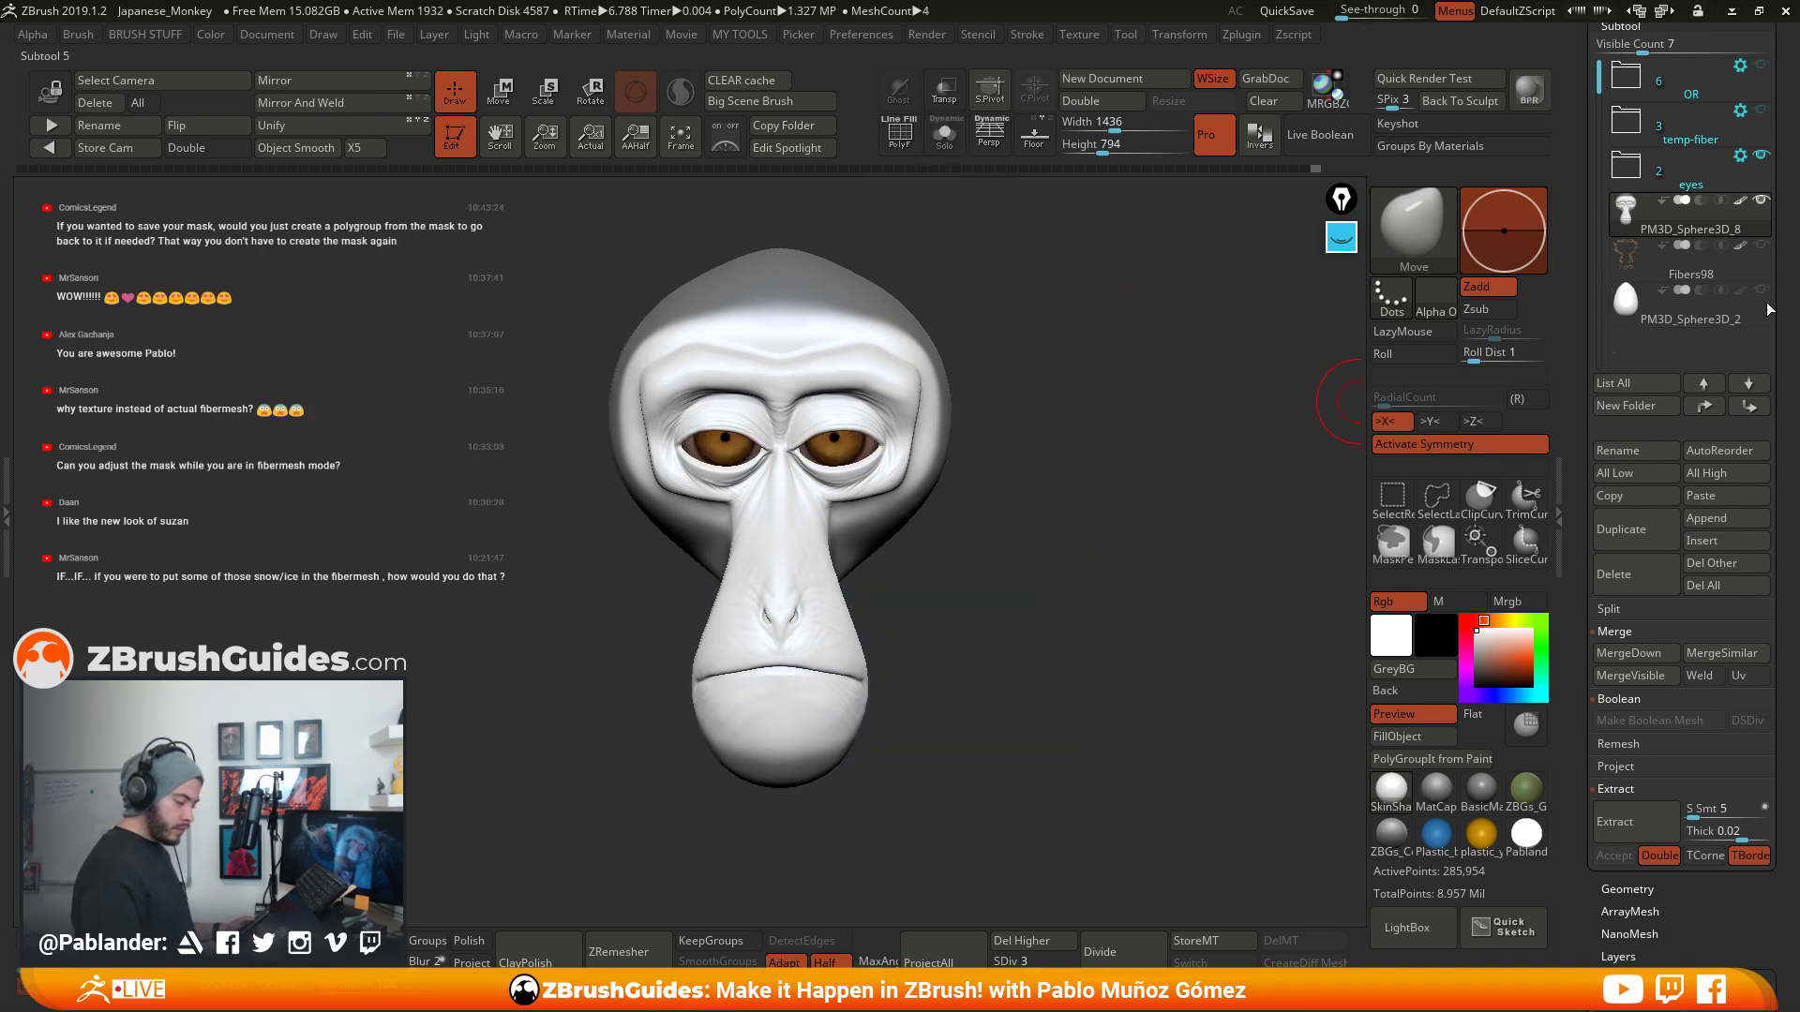
scroll(1769, 379, down, 2)
mouse_move(1770, 380)
mouse_down()
mouse_move(1770, 278)
mouse_move(1770, 387)
mouse_up()
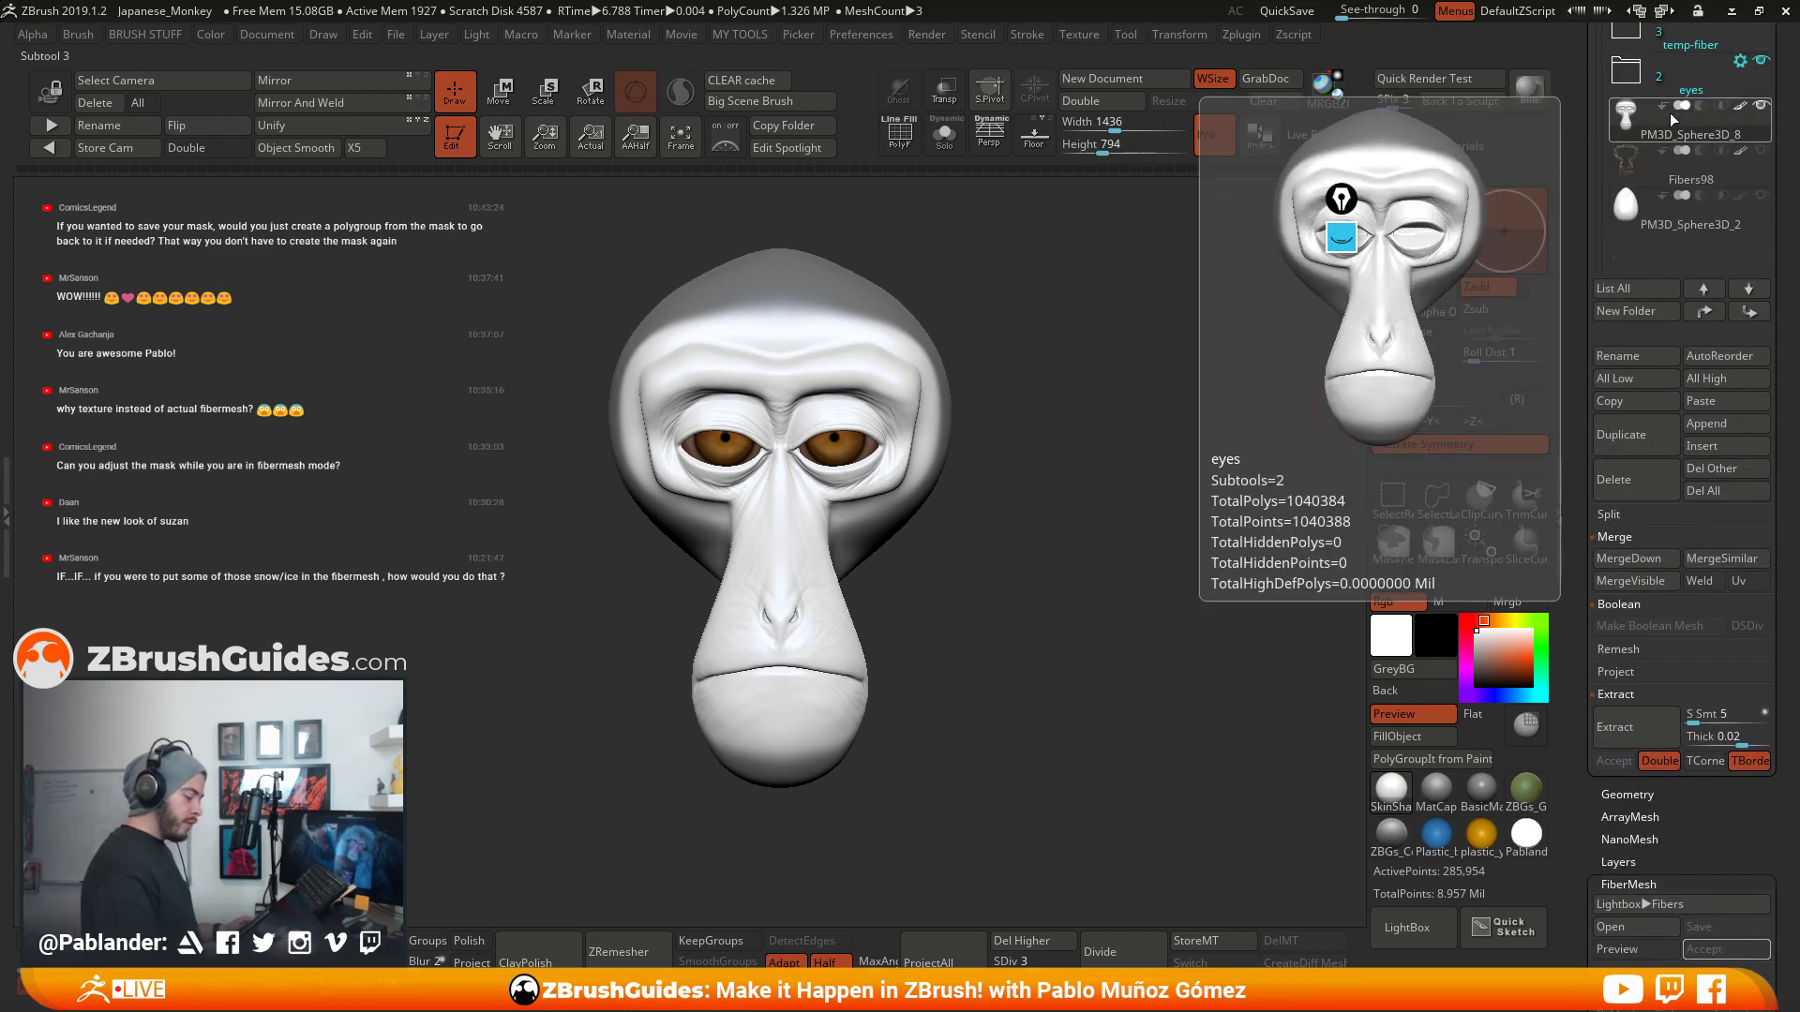
click(1747, 161)
click(1760, 151)
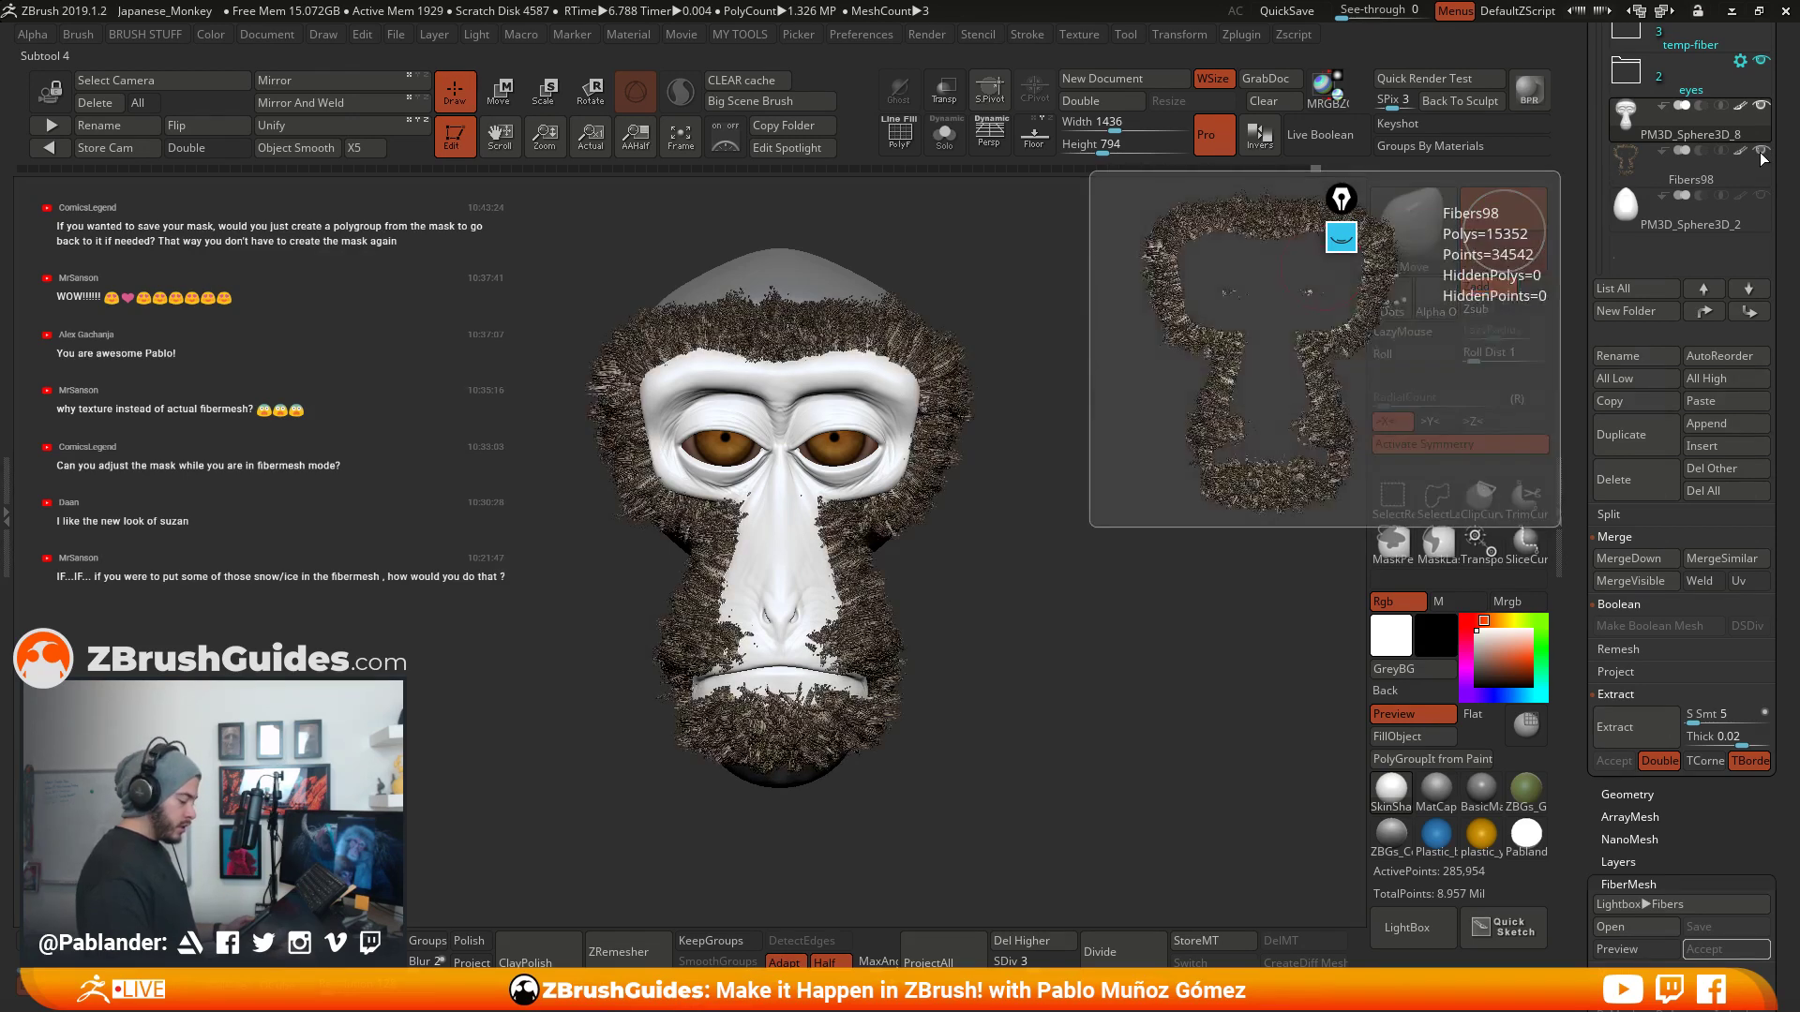
click(1761, 153)
- Turn on the FiberMesh preview for the newly masked head and set the fiber Length to about 582.5
drag(1583, 533, 1572, 311)
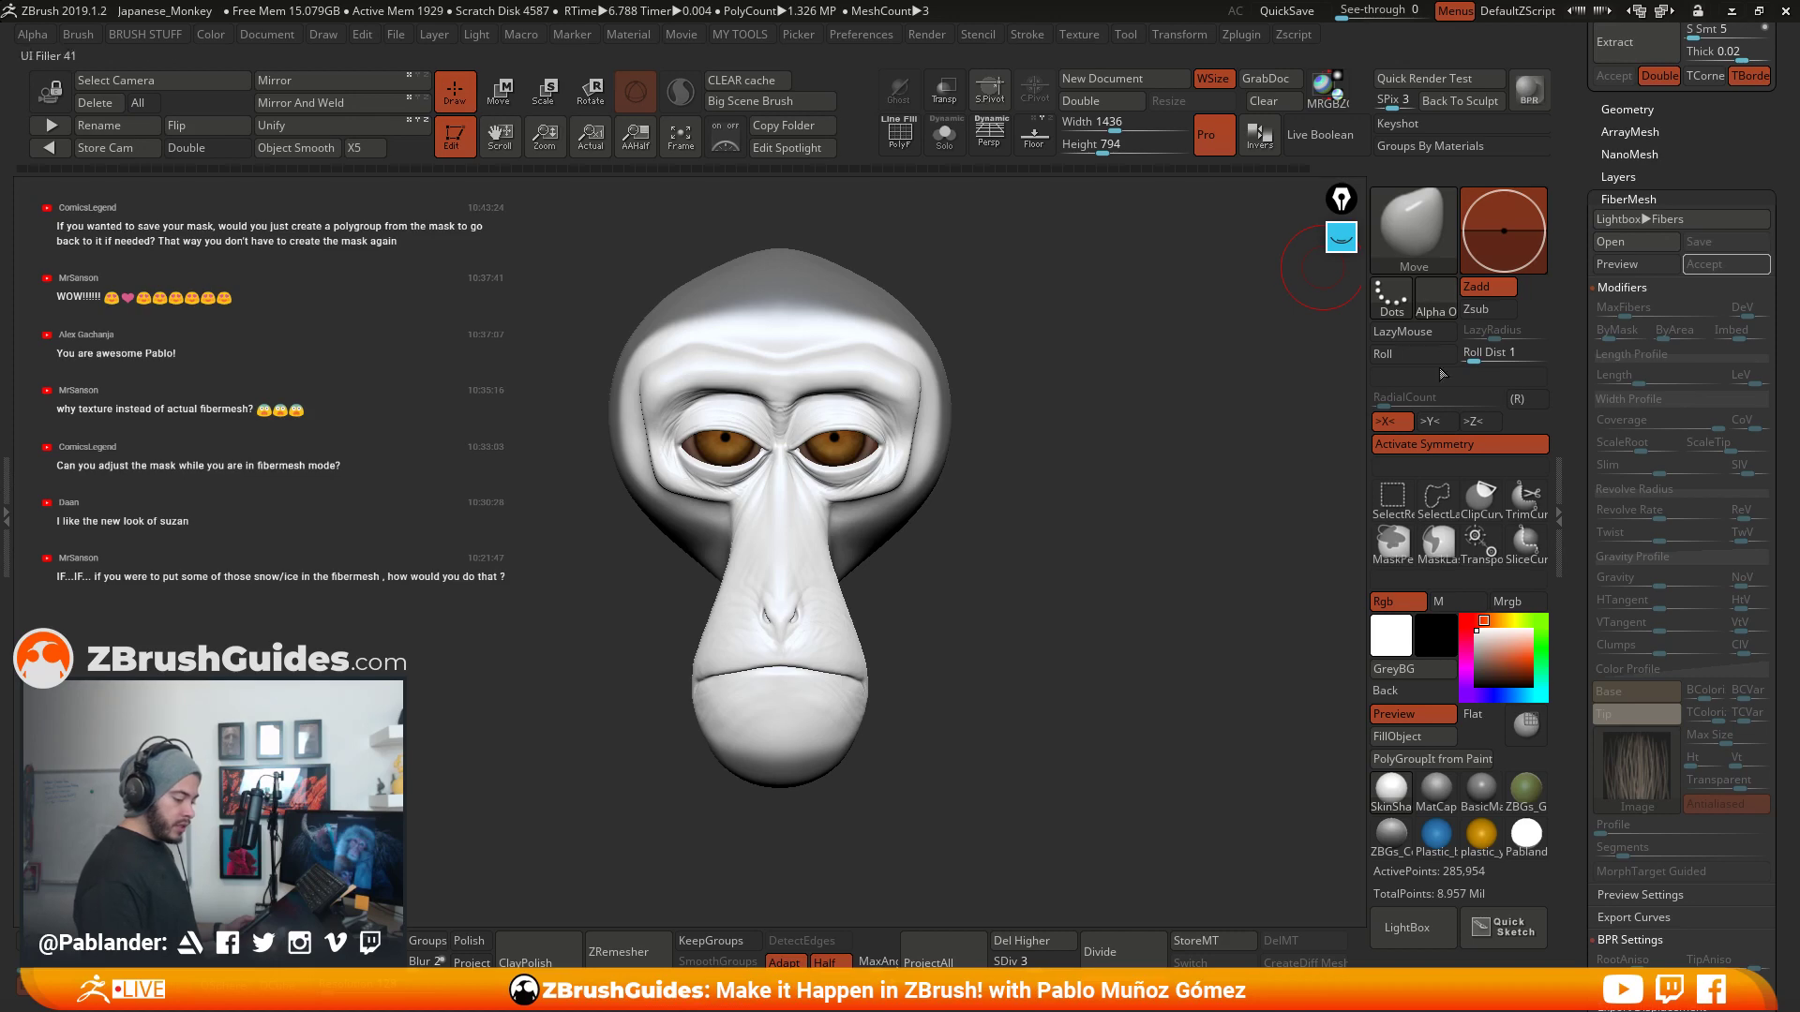
mouse_move(1650, 758)
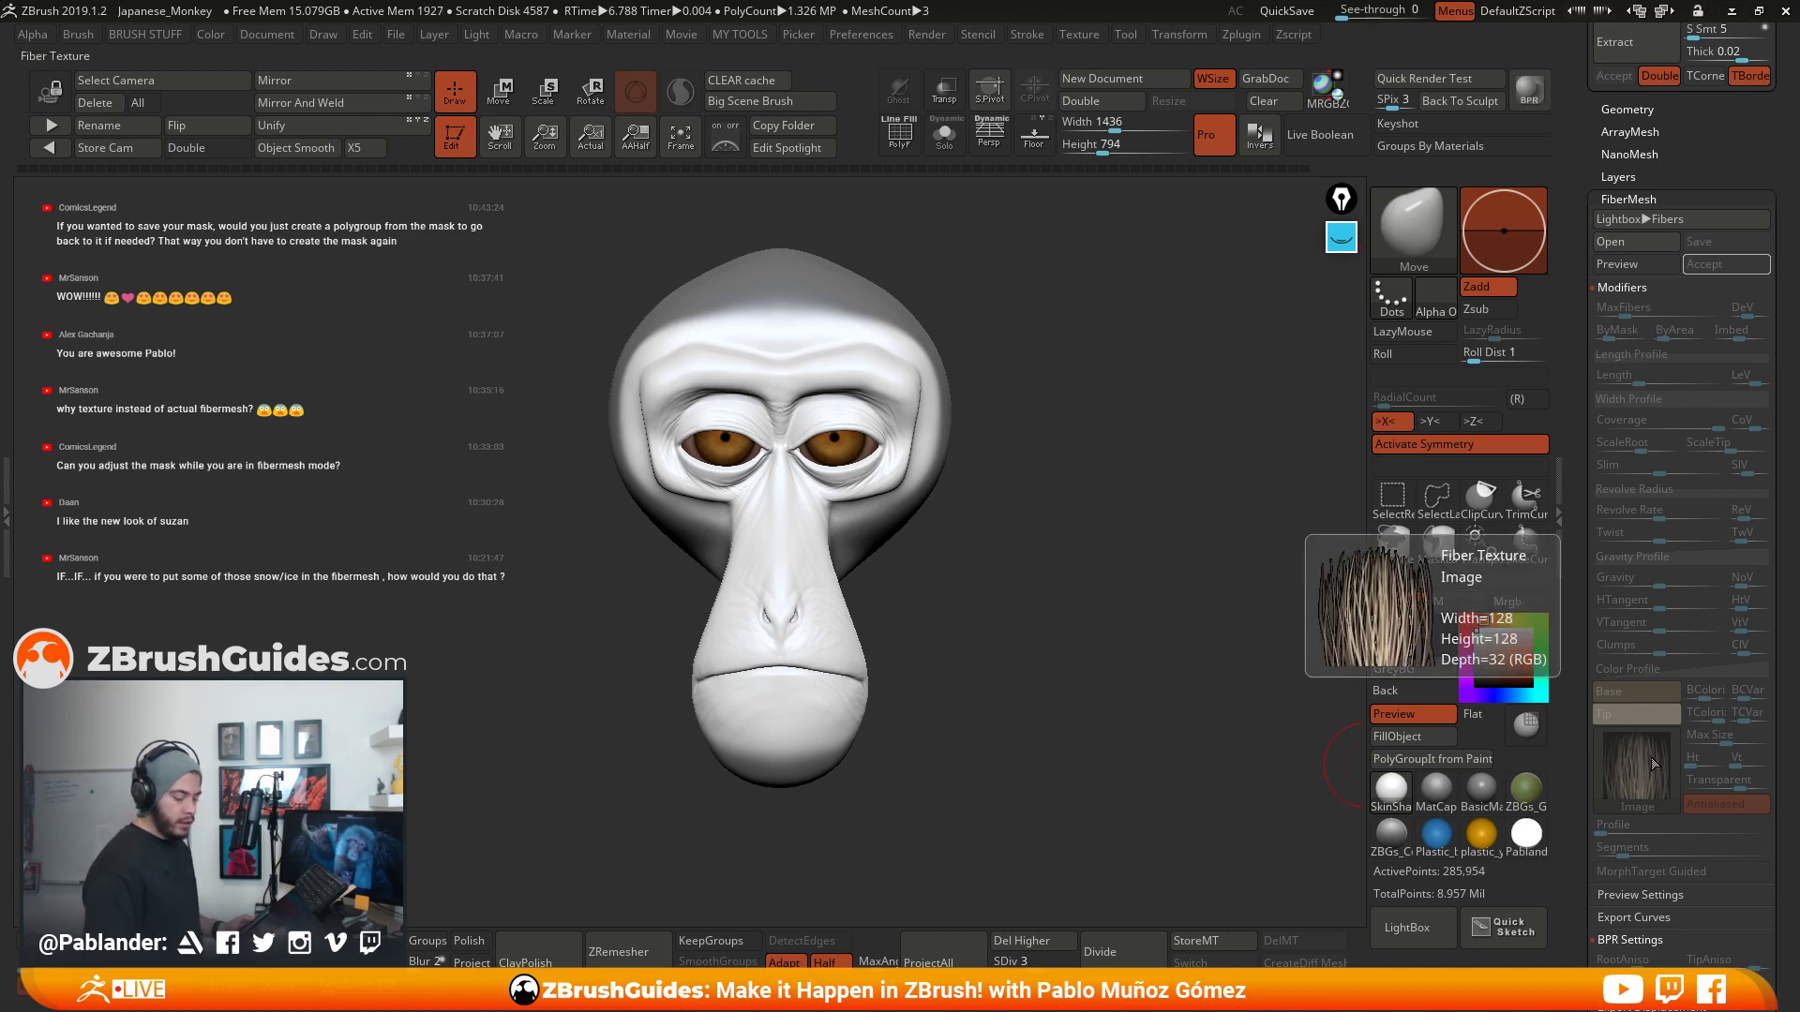
click(1642, 267)
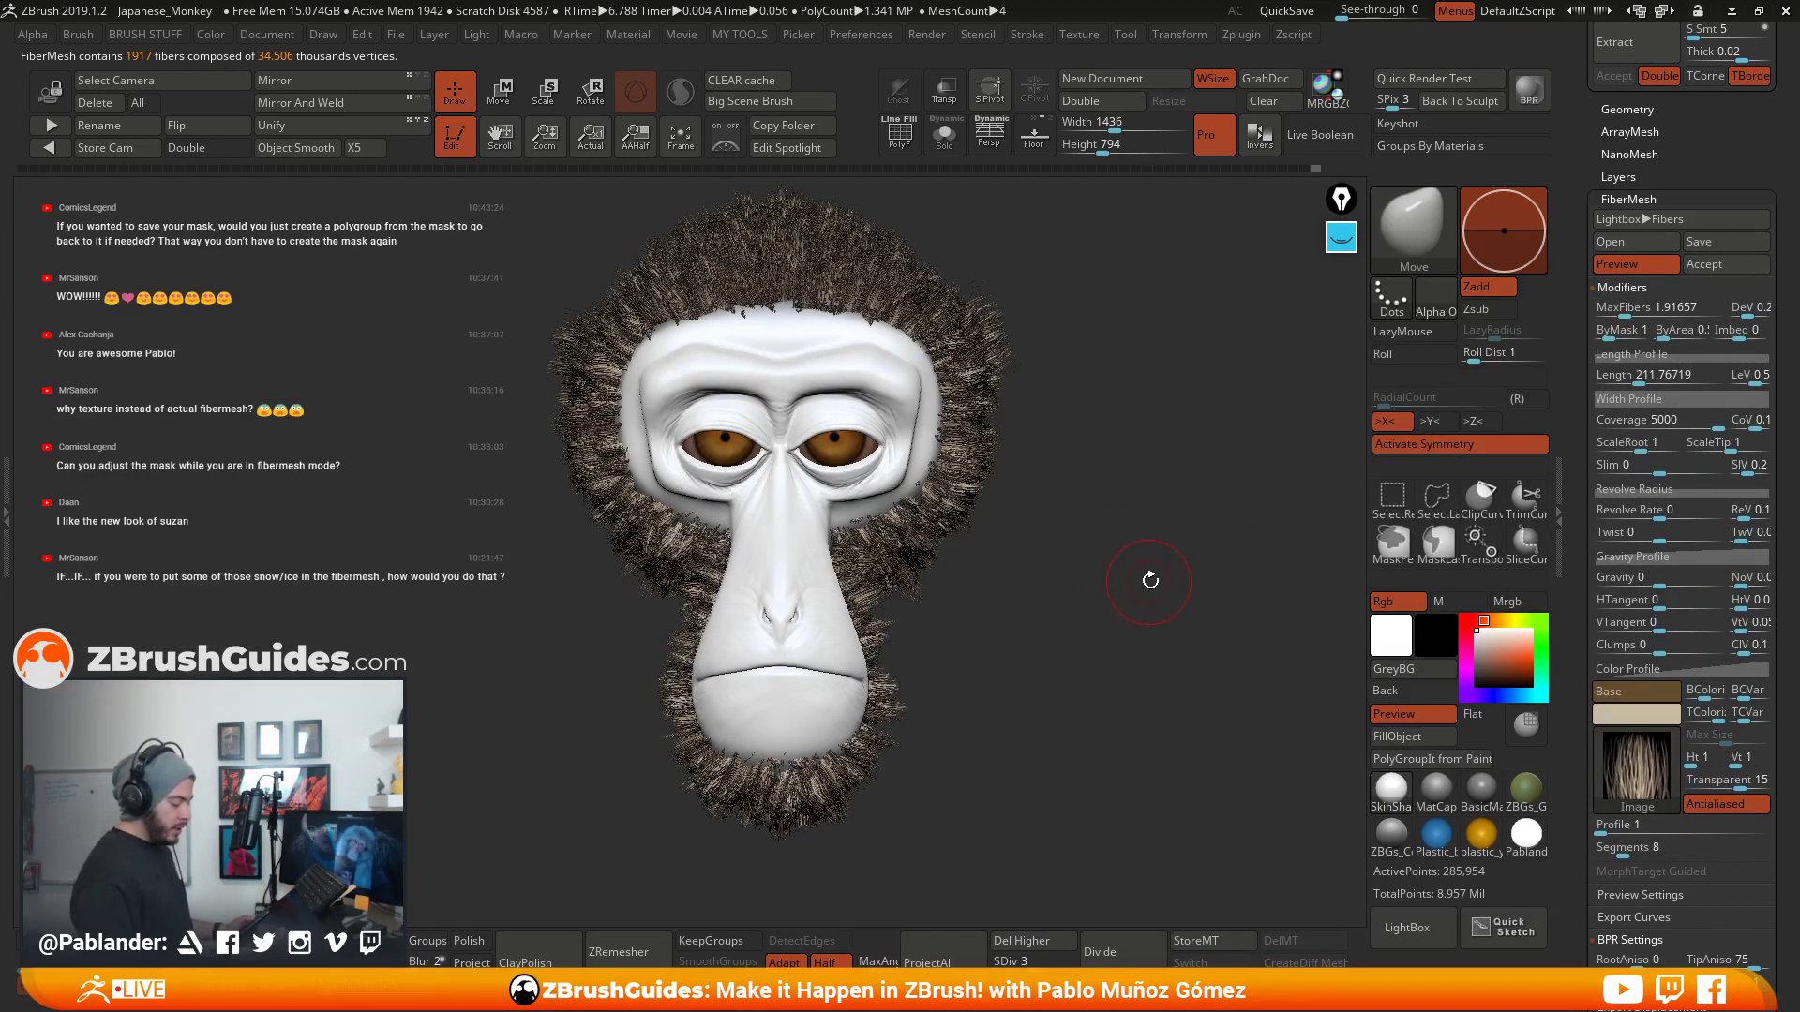
alt+drag(1150, 581, 1118, 595)
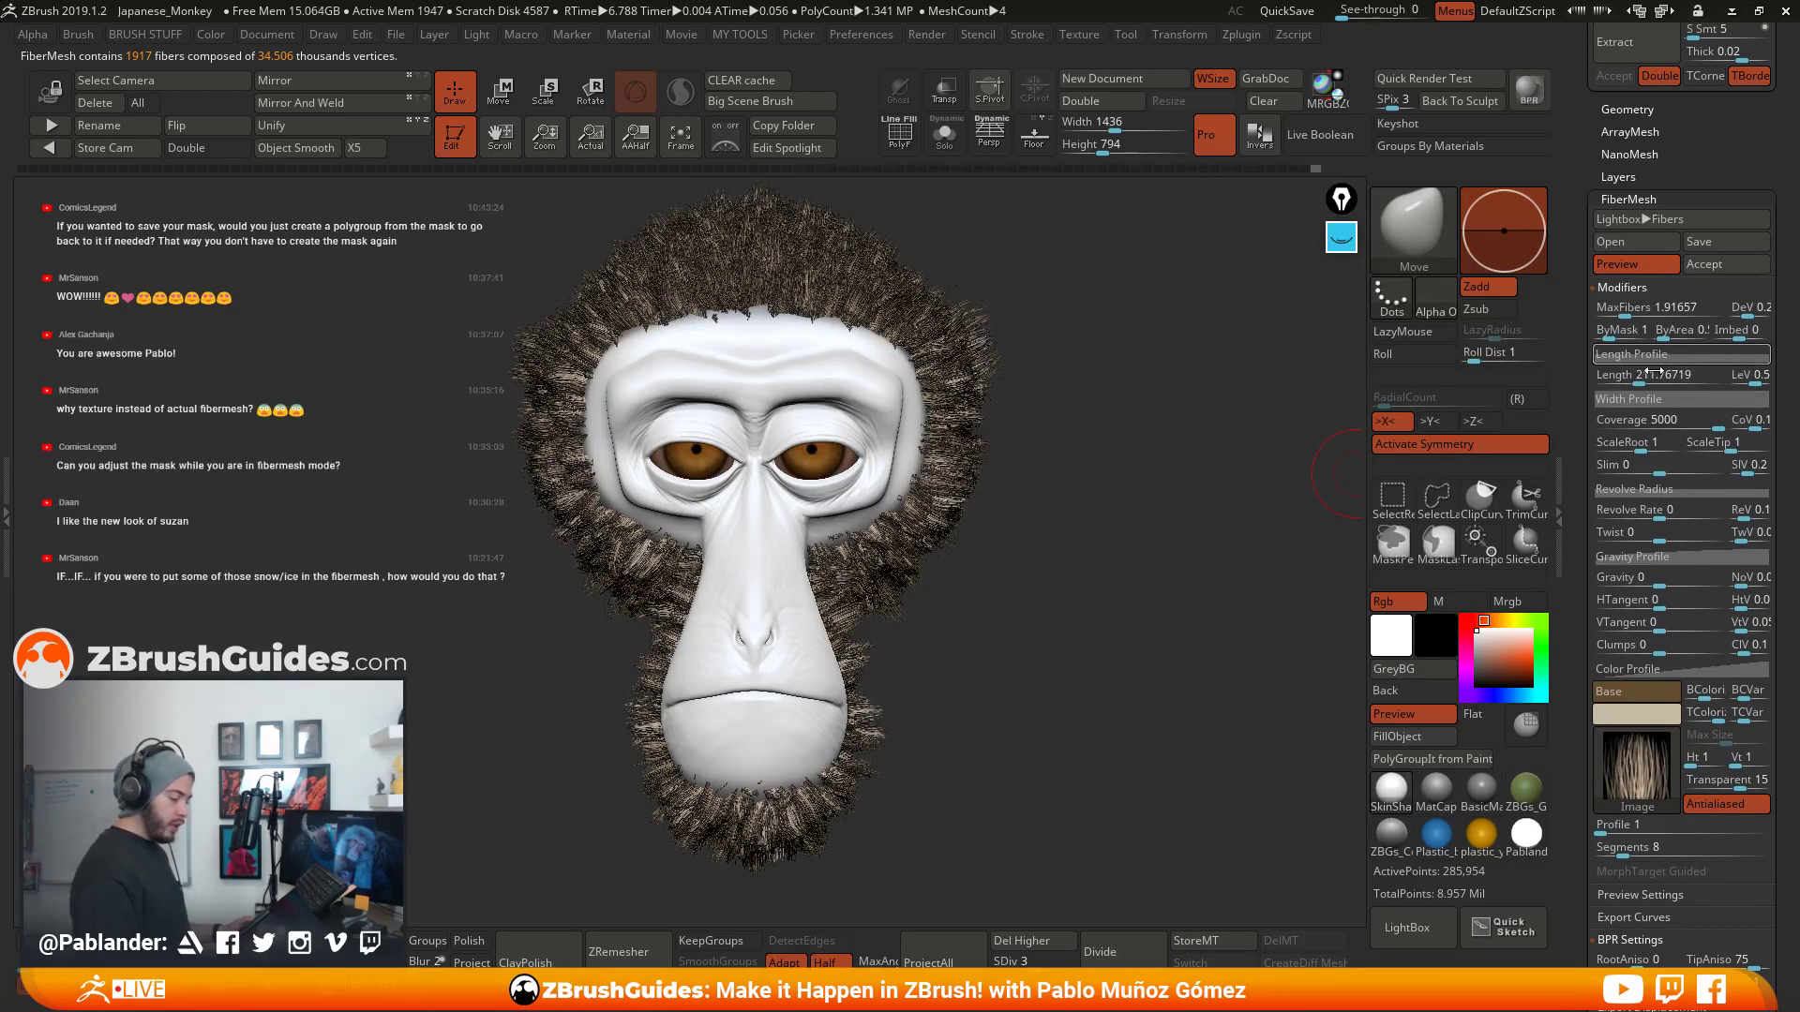
drag(1641, 375, 1662, 377)
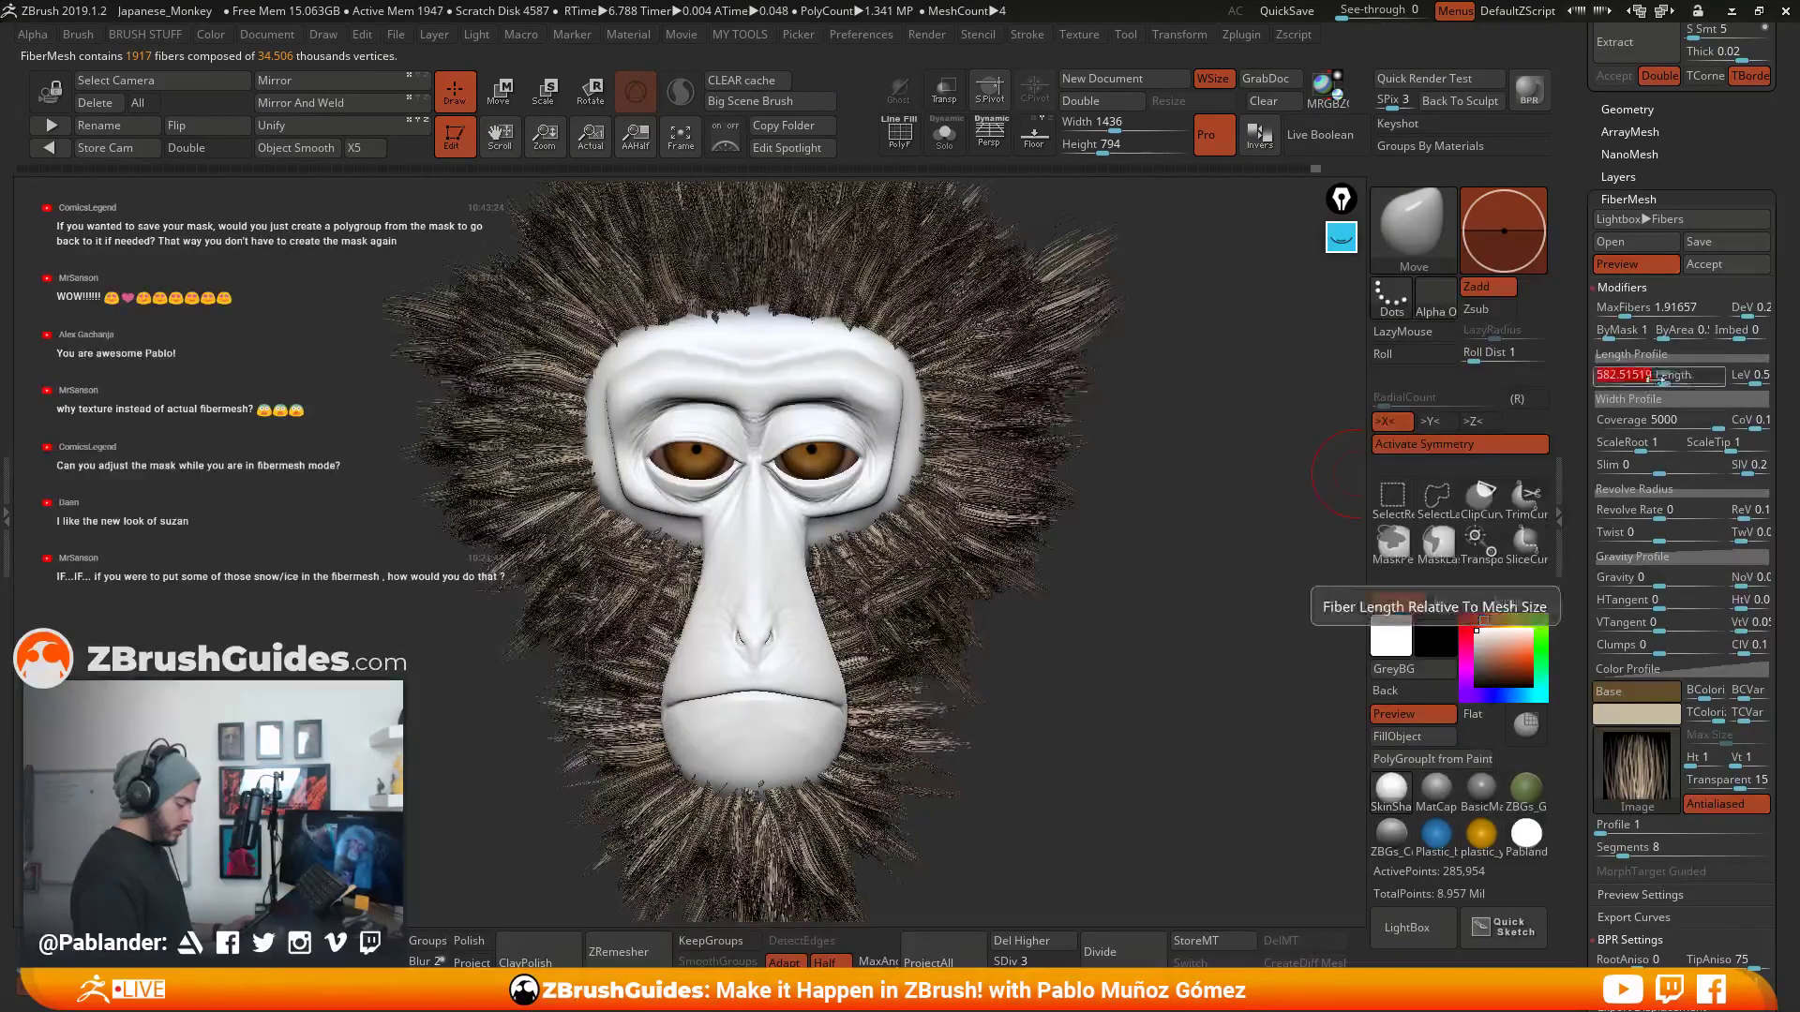
alt+drag(1298, 487, 1153, 541)
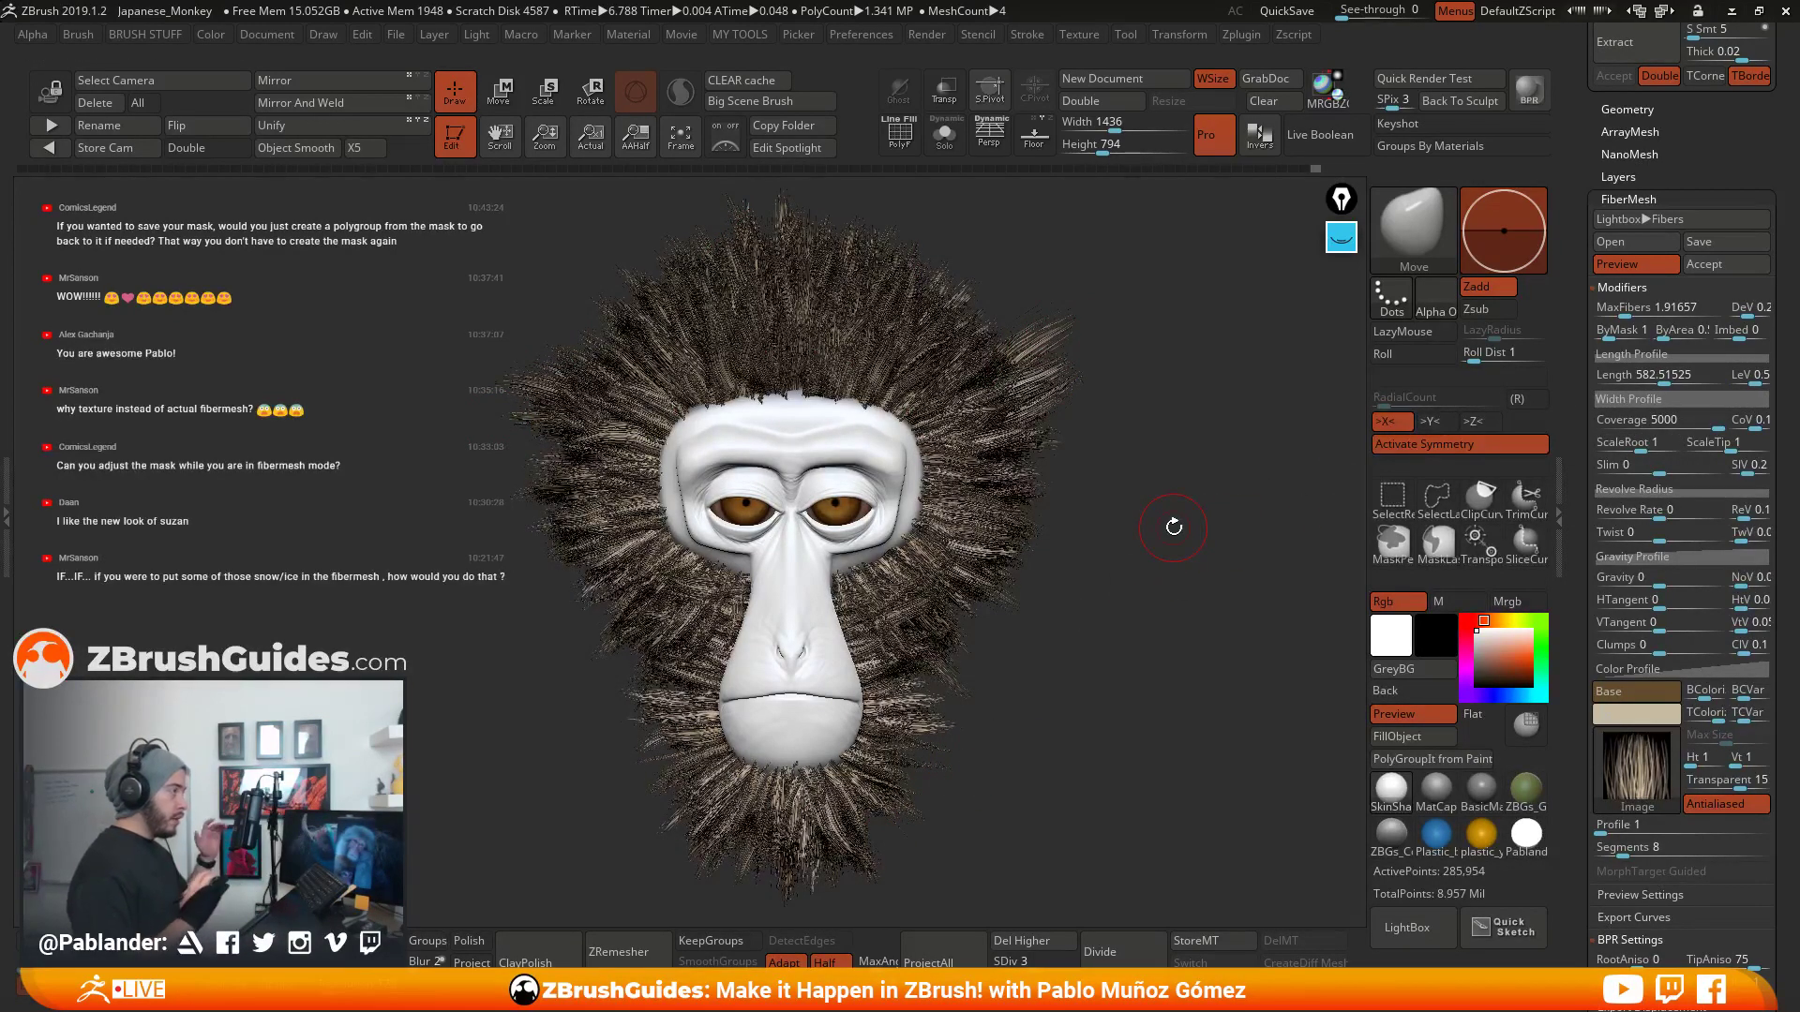
- Set the fiber length variation (LeV) and the ByArea modulation to 0
click(1744, 378)
click(1653, 376)
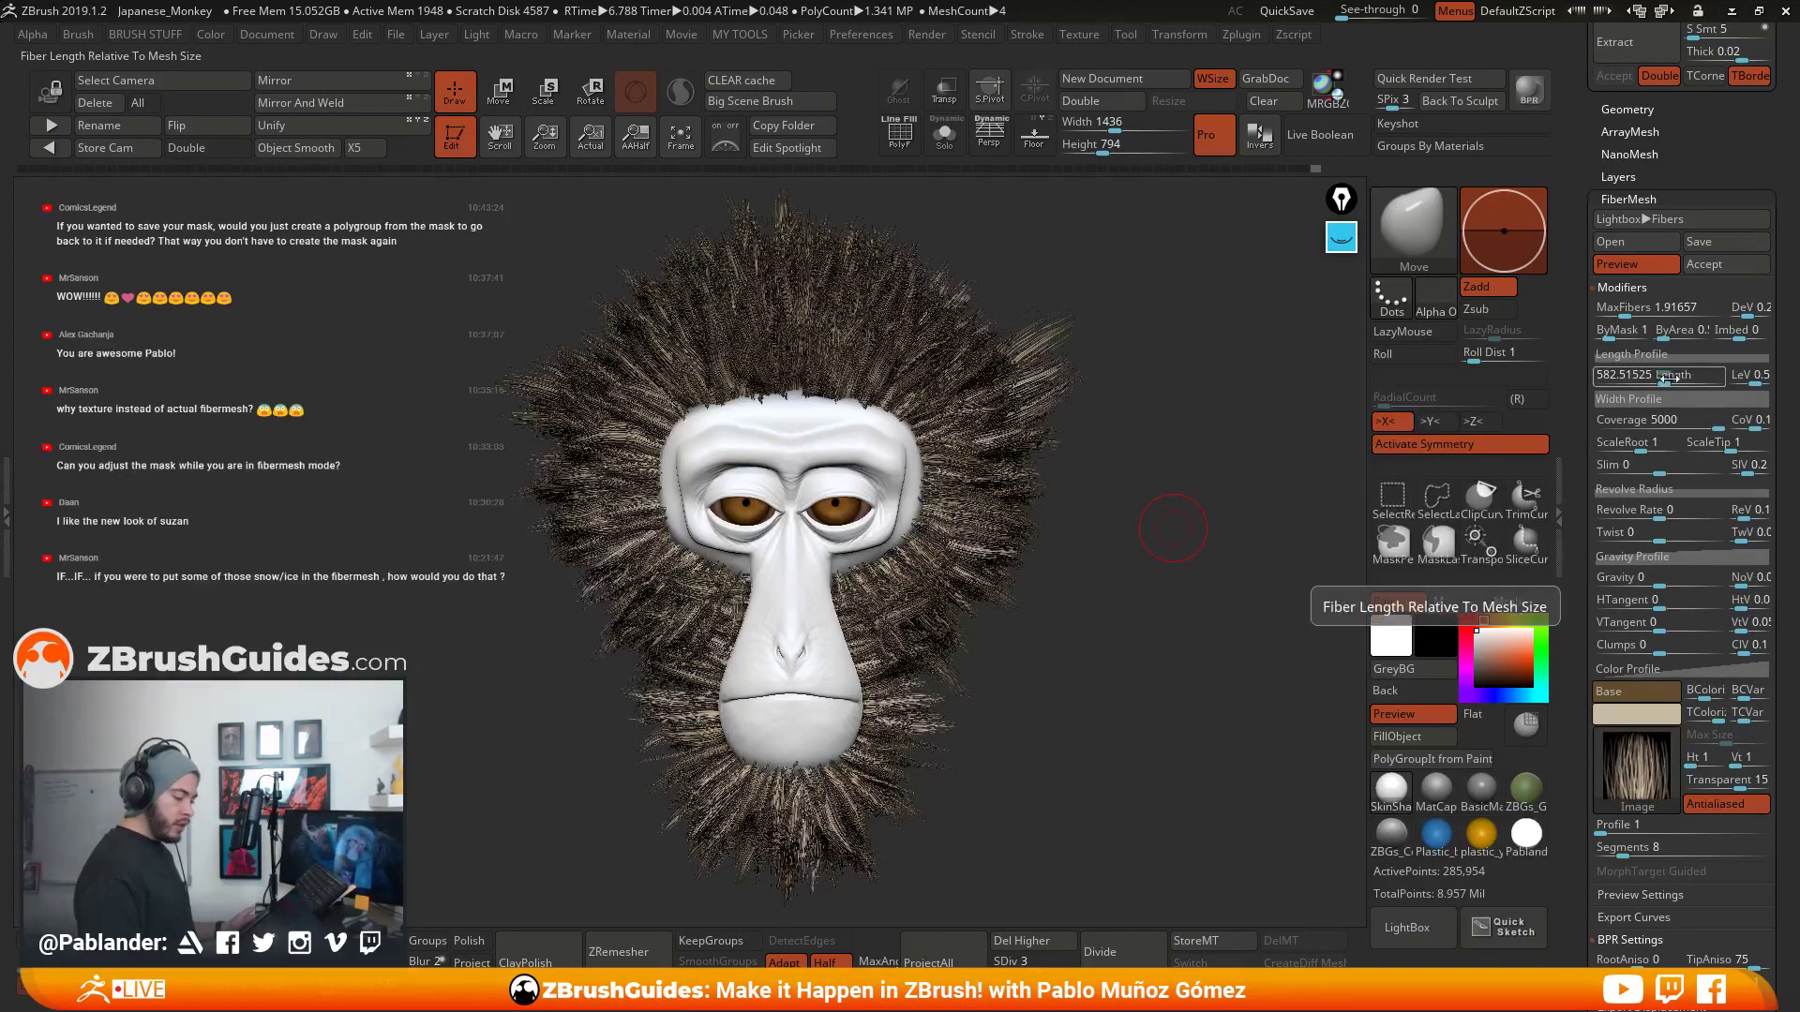
click(1748, 383)
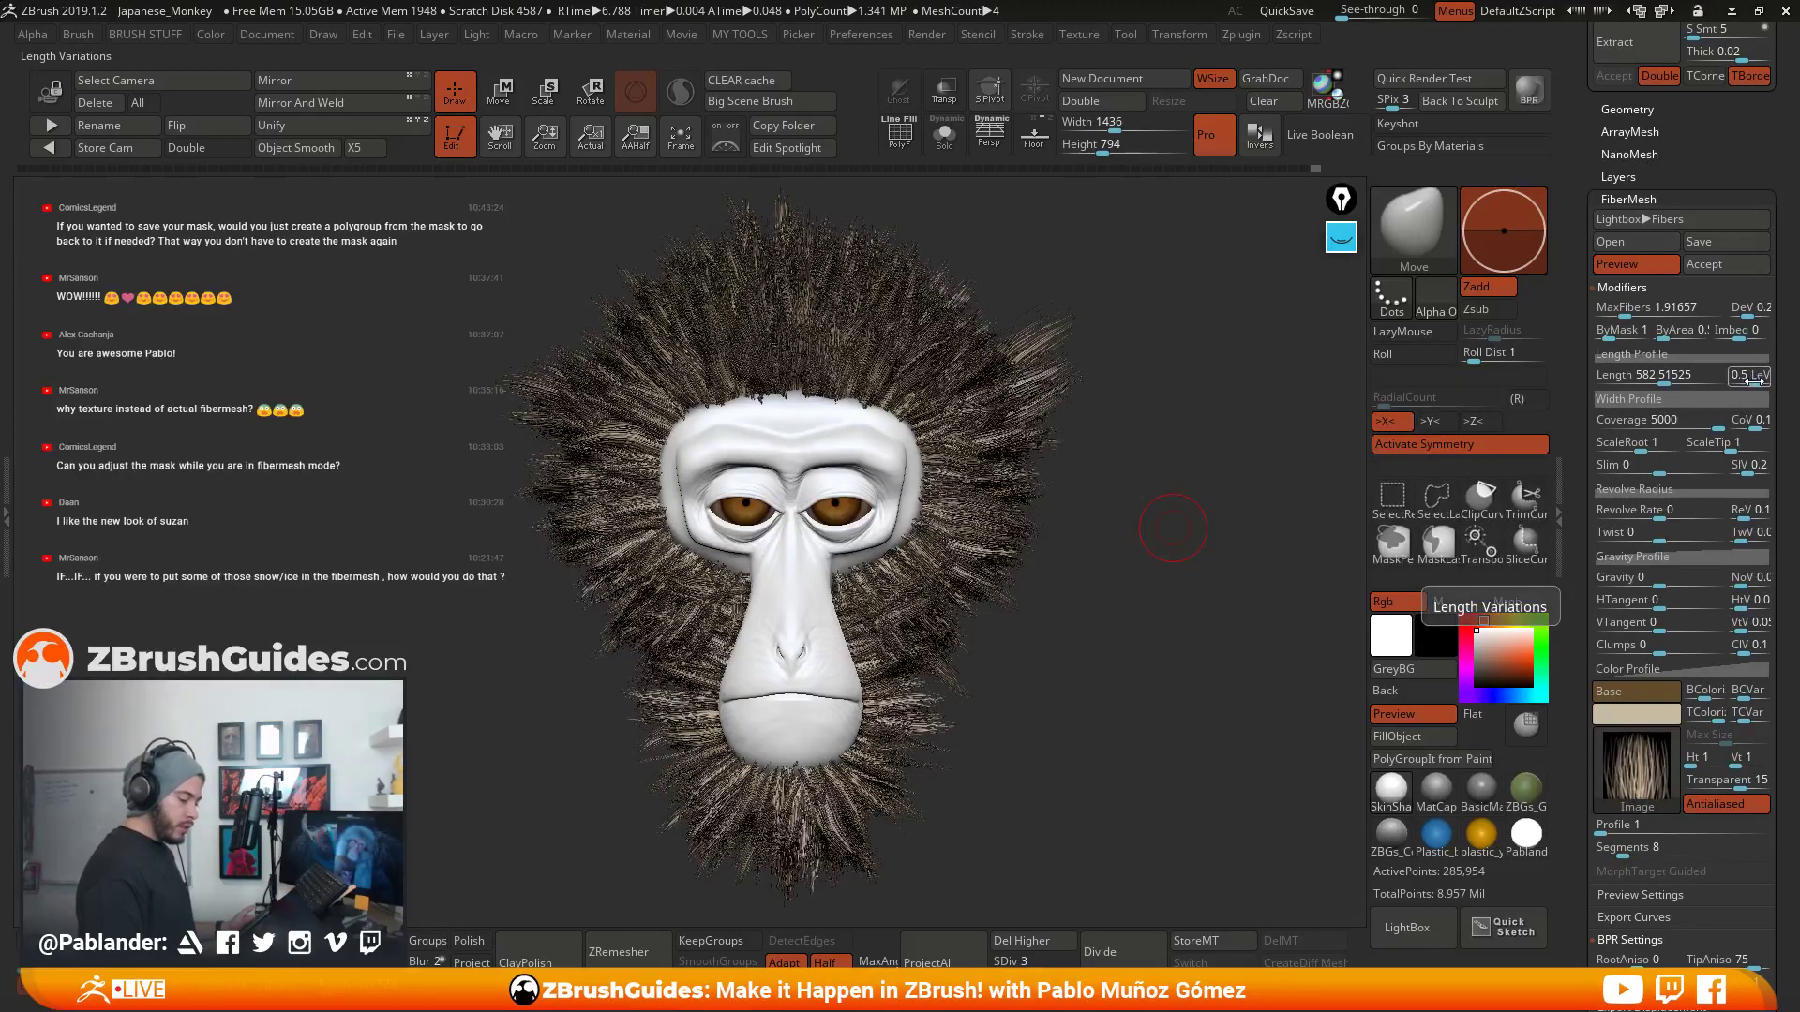
drag(1755, 382, 1751, 381)
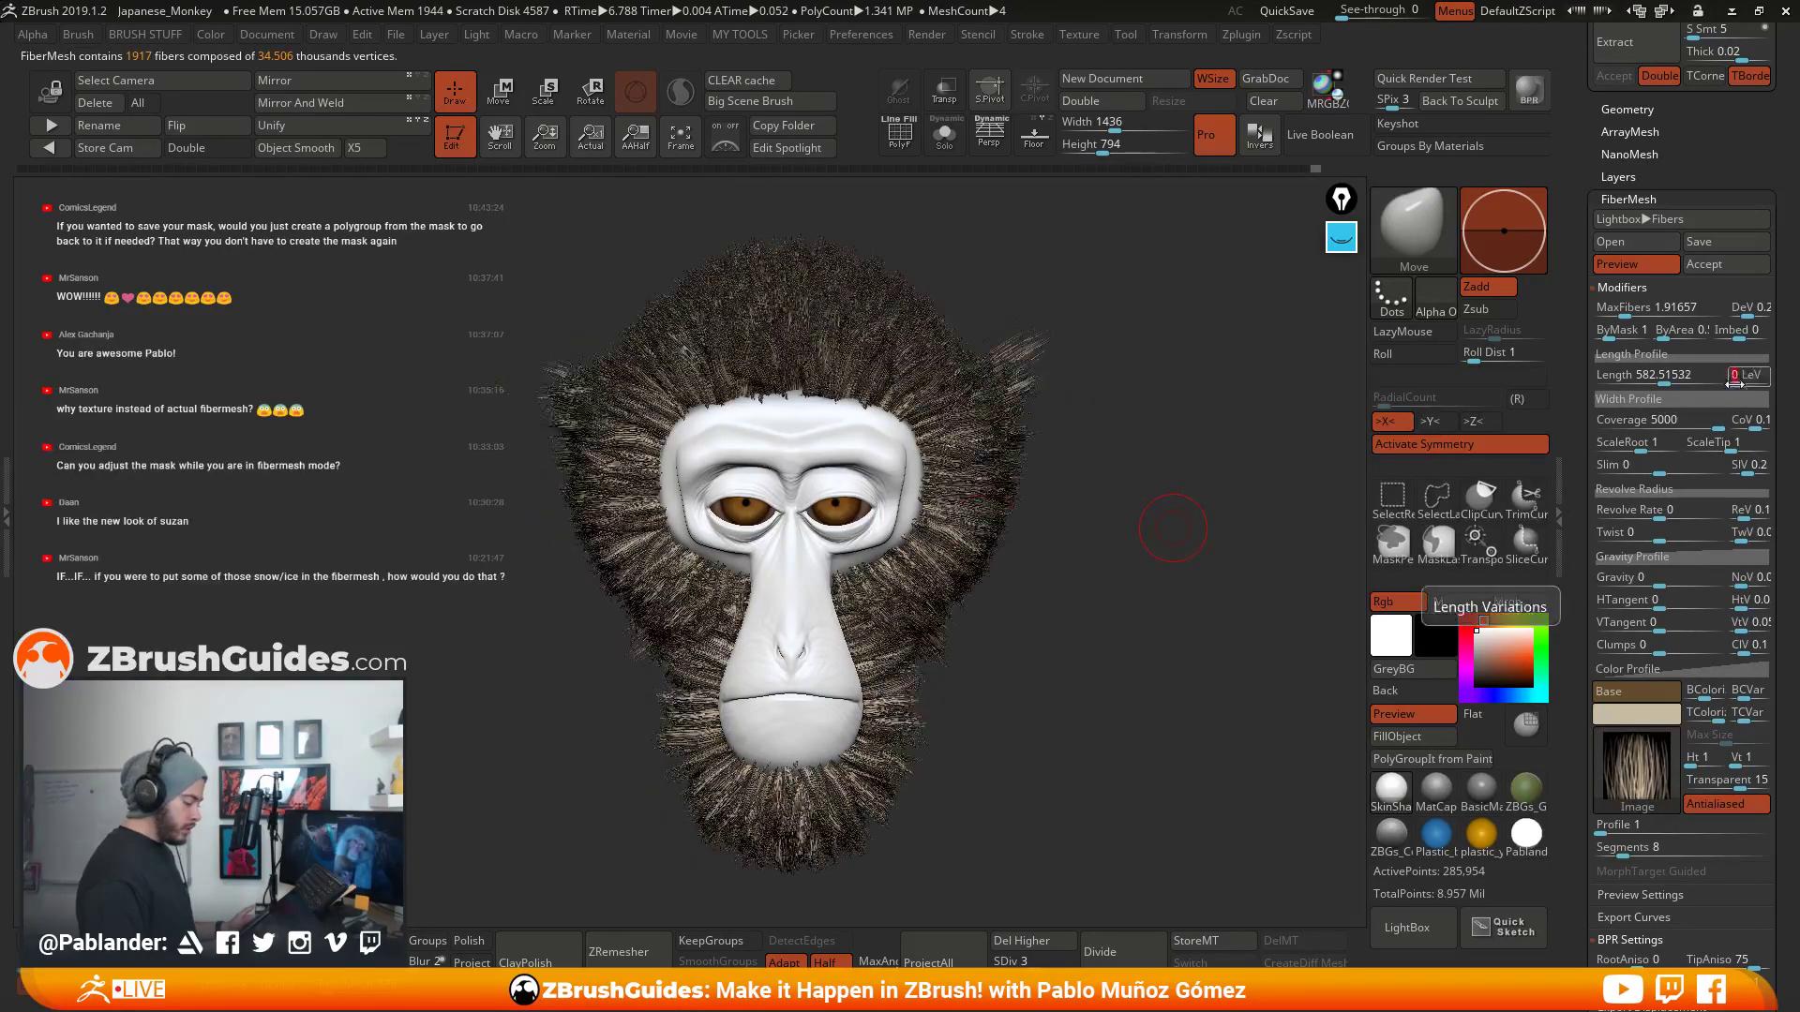
drag(1132, 490, 1178, 498)
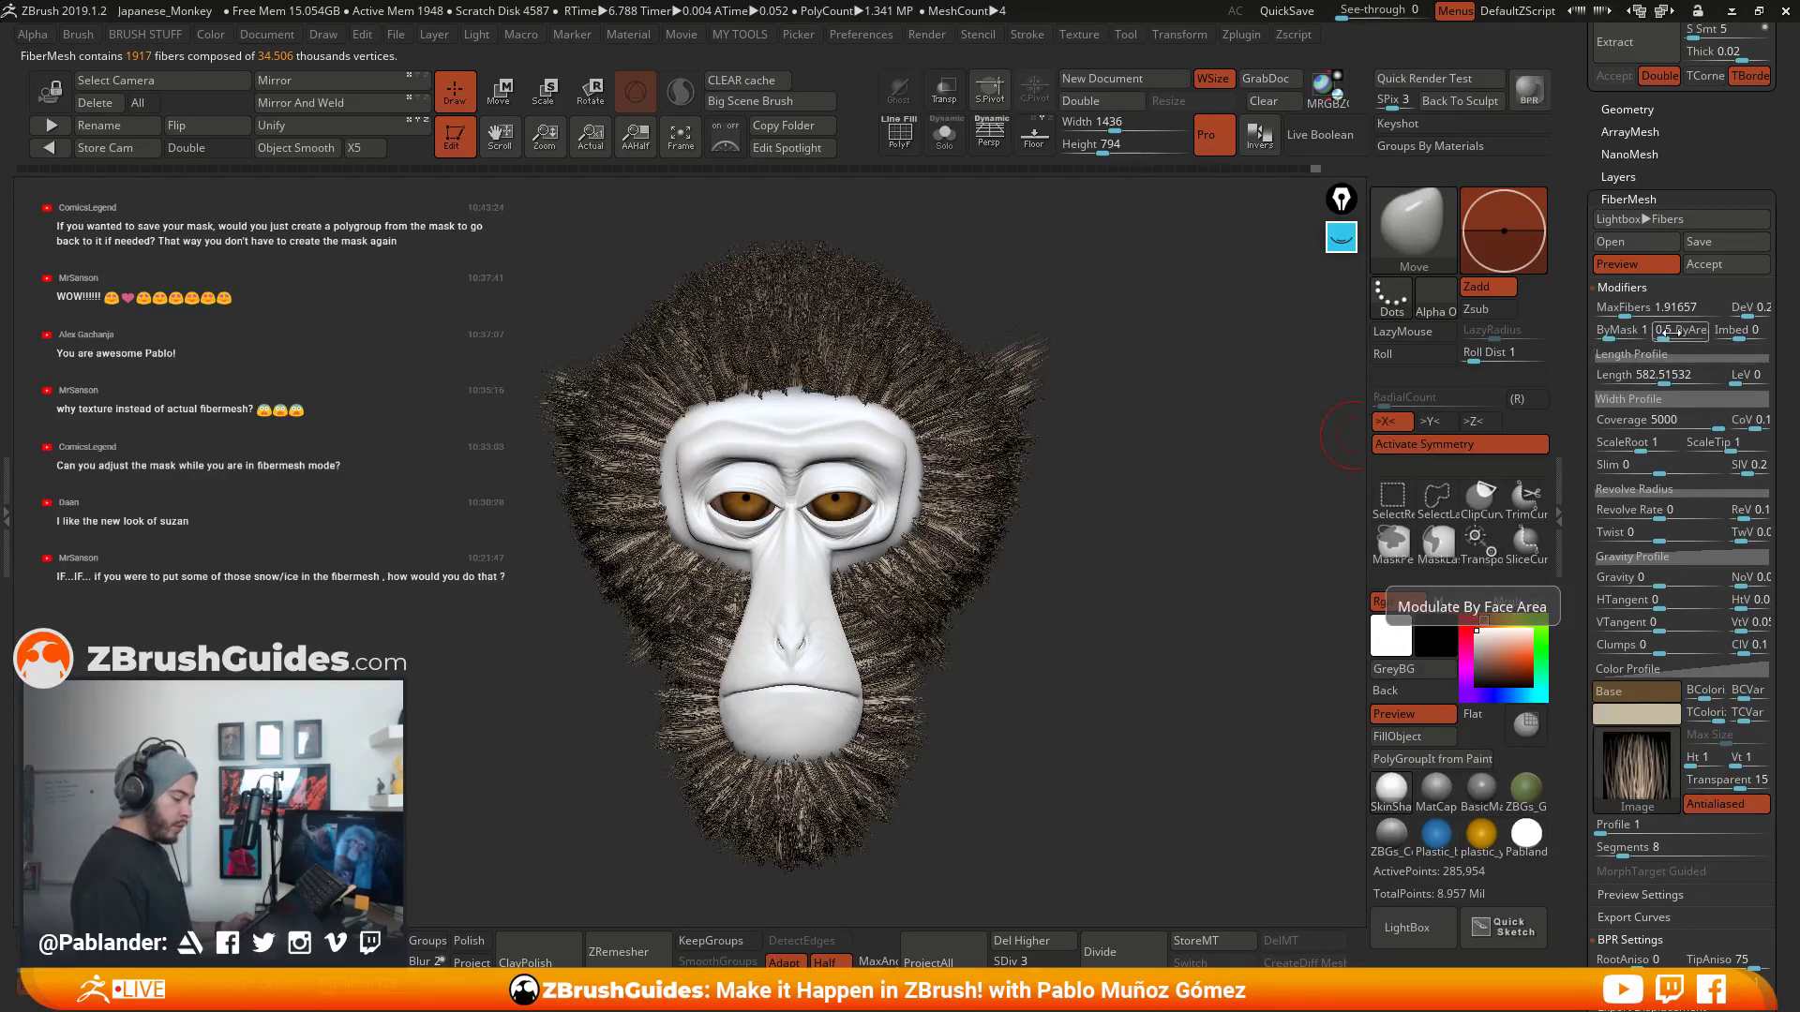
drag(1663, 335, 1636, 335)
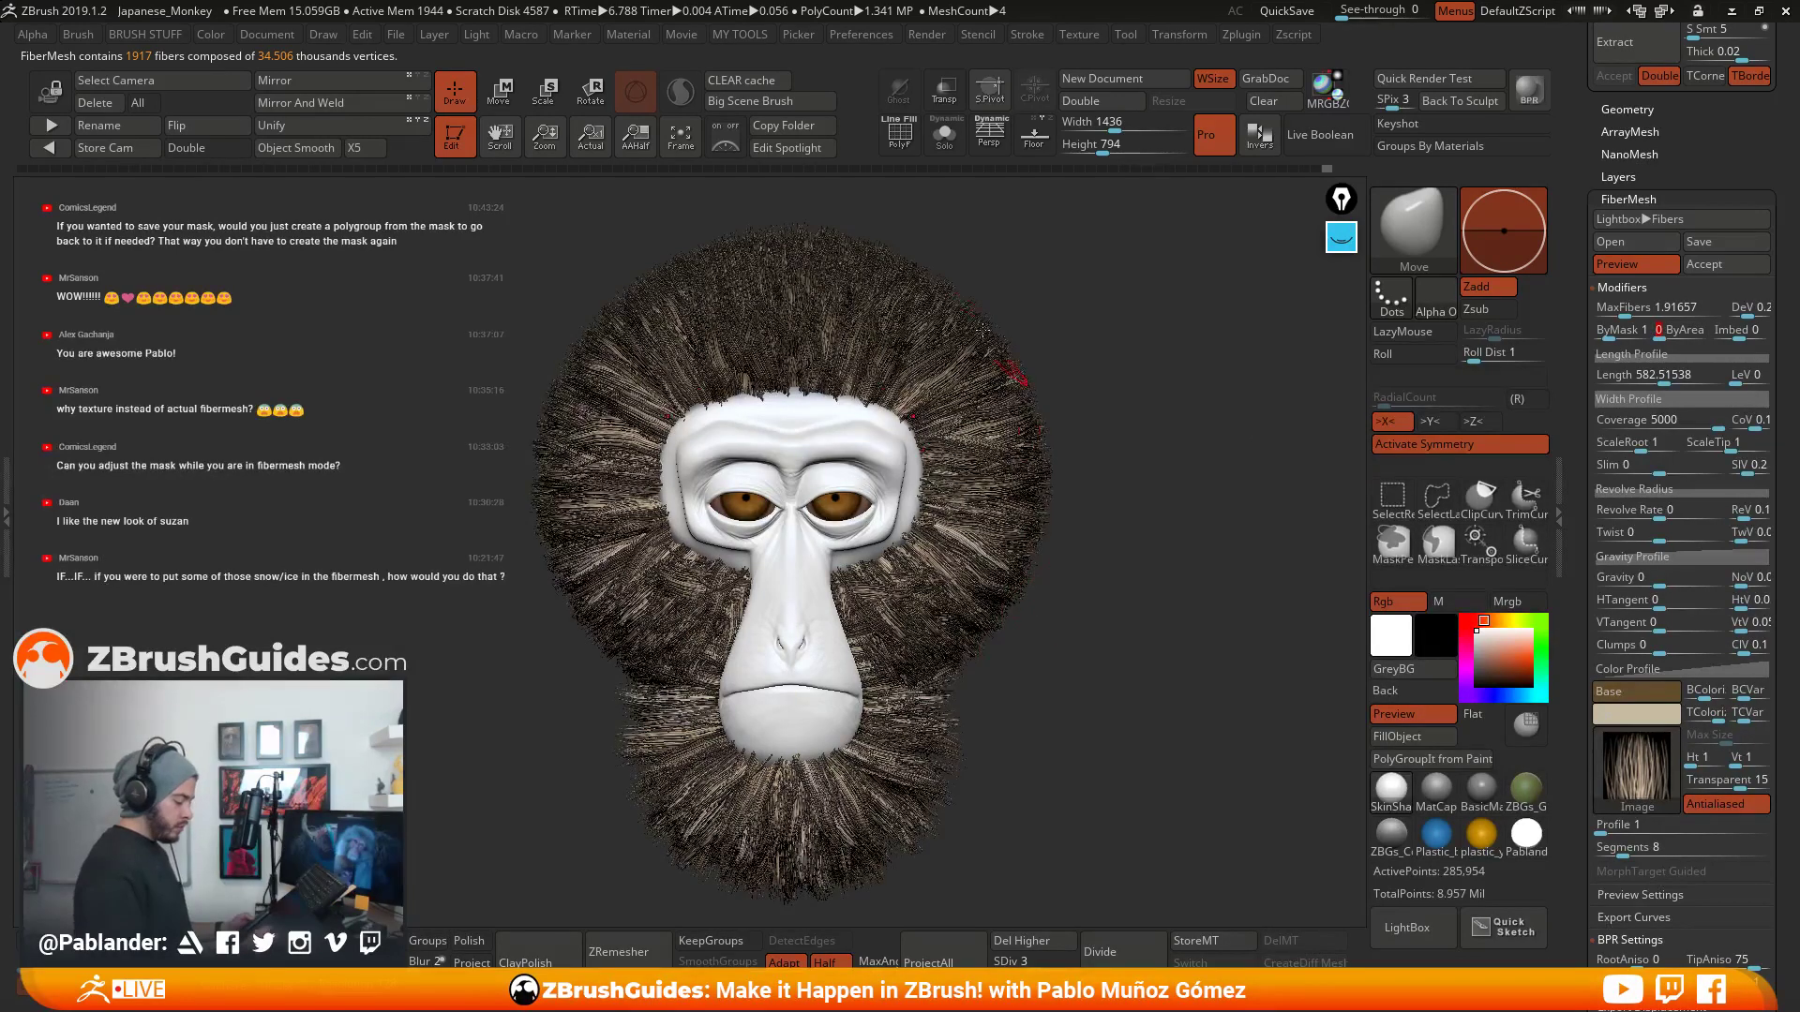
drag(1055, 600, 1154, 441)
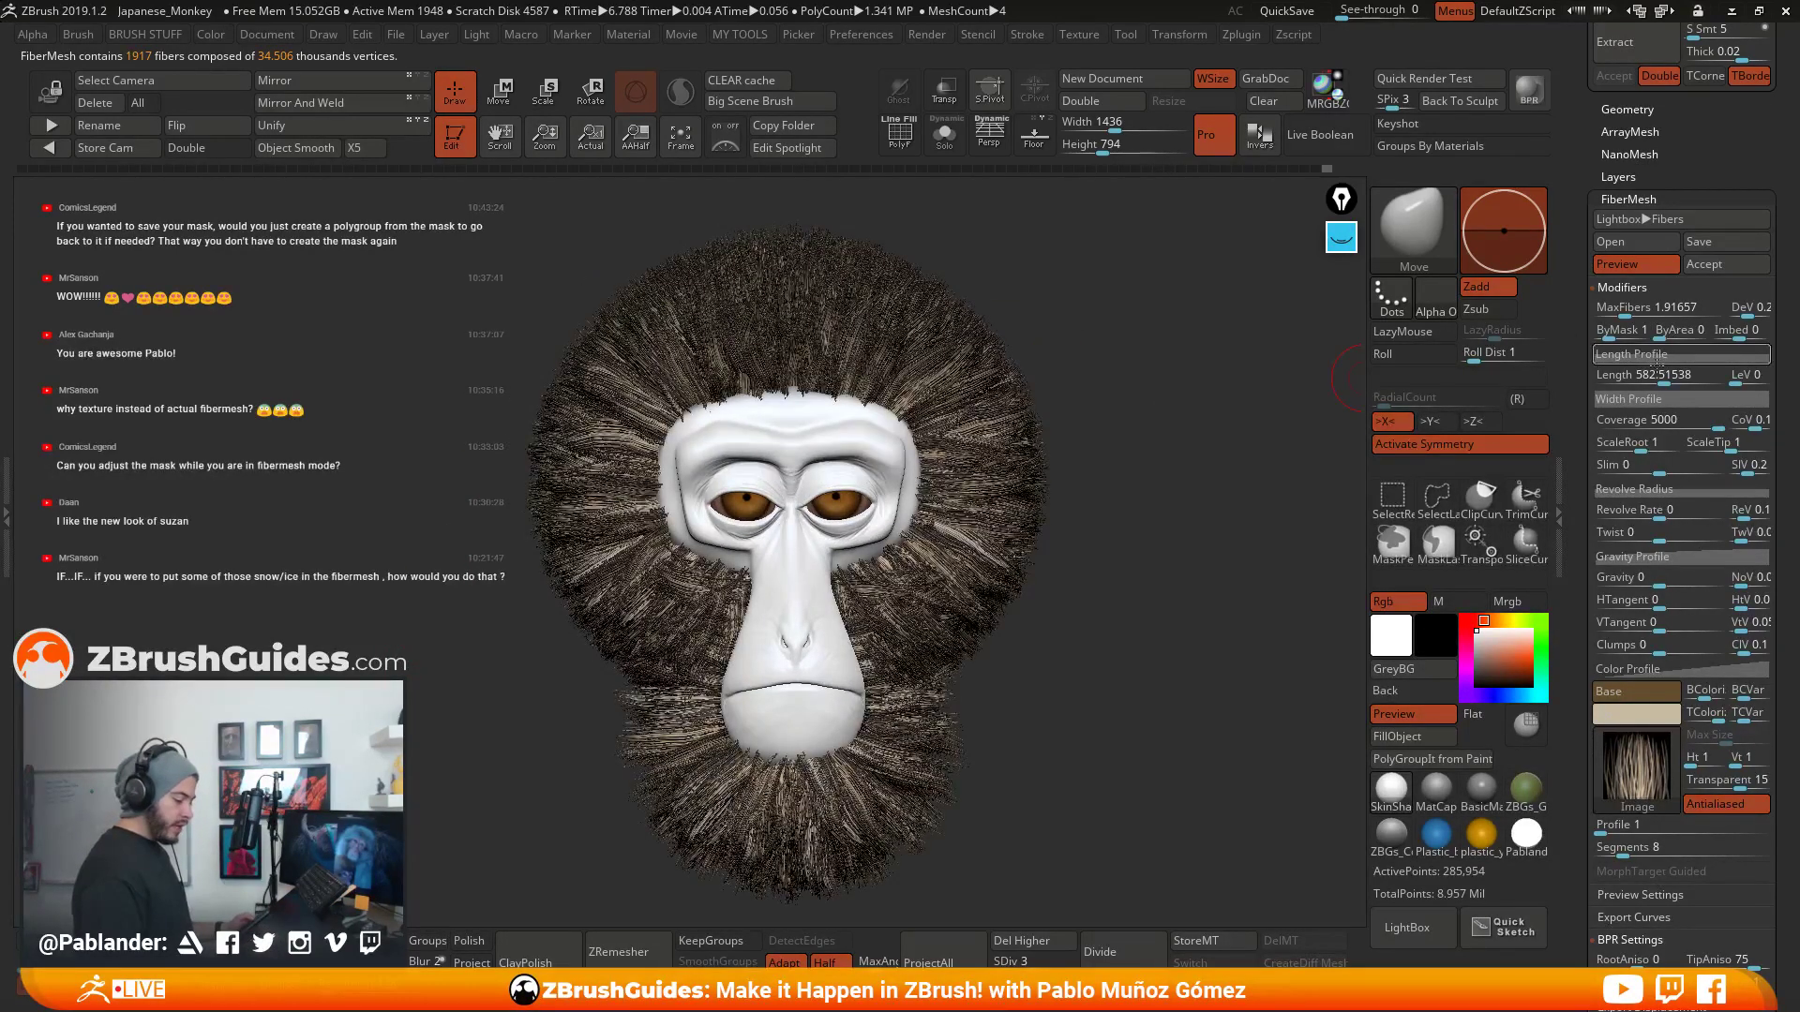
- Set the fiber length variation (LeV) of the head's FiberMesh preview to about 0.2
drag(1211, 541, 1151, 586)
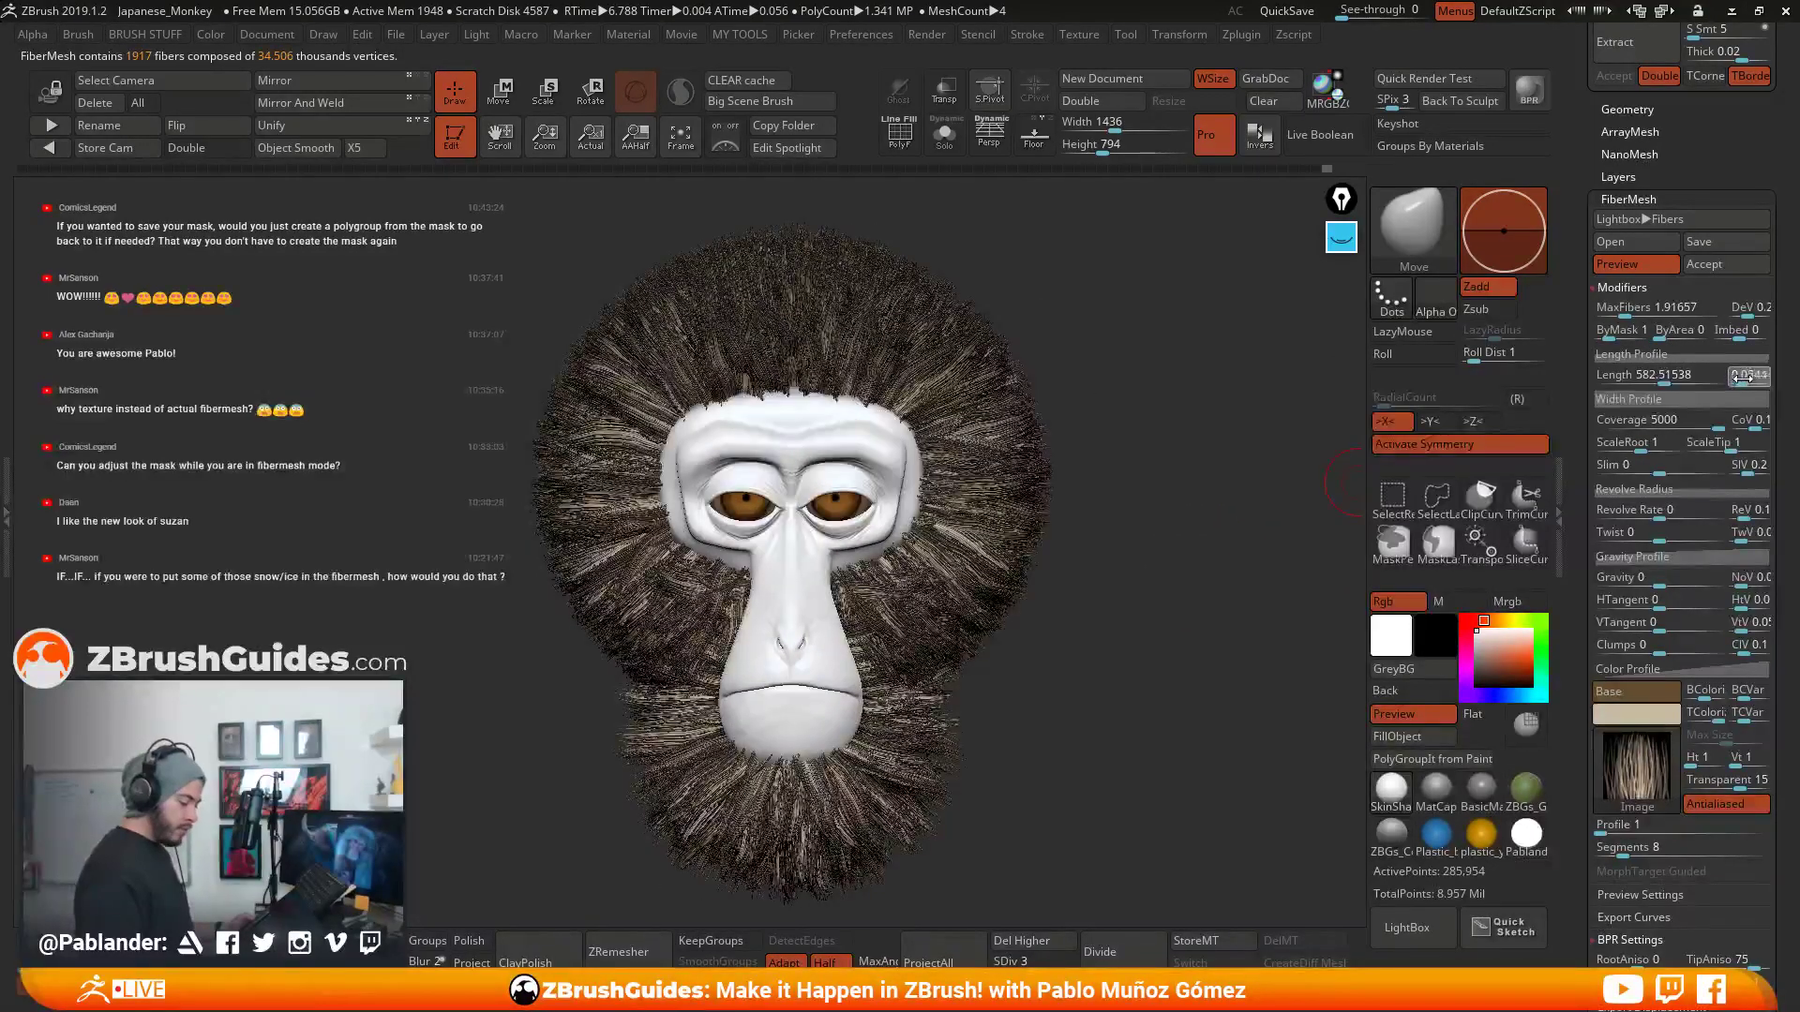
drag(1742, 375, 1745, 375)
click(1148, 692)
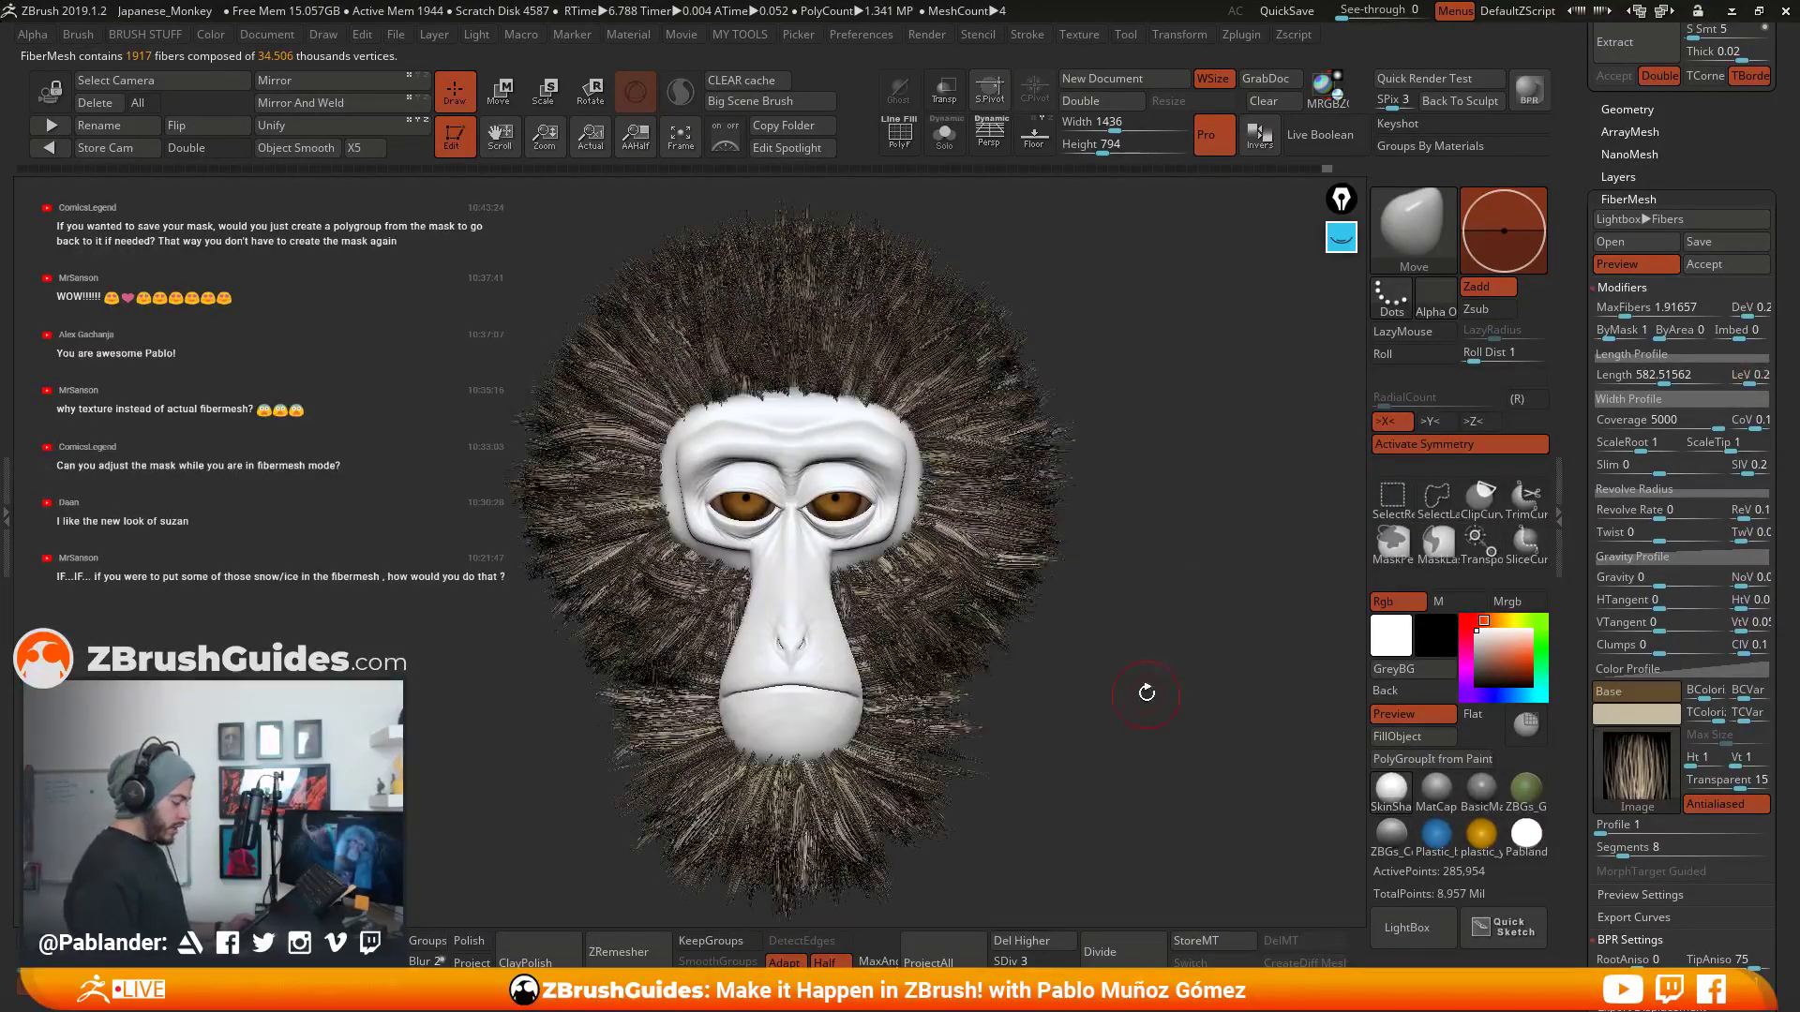
drag(1146, 685, 1174, 611)
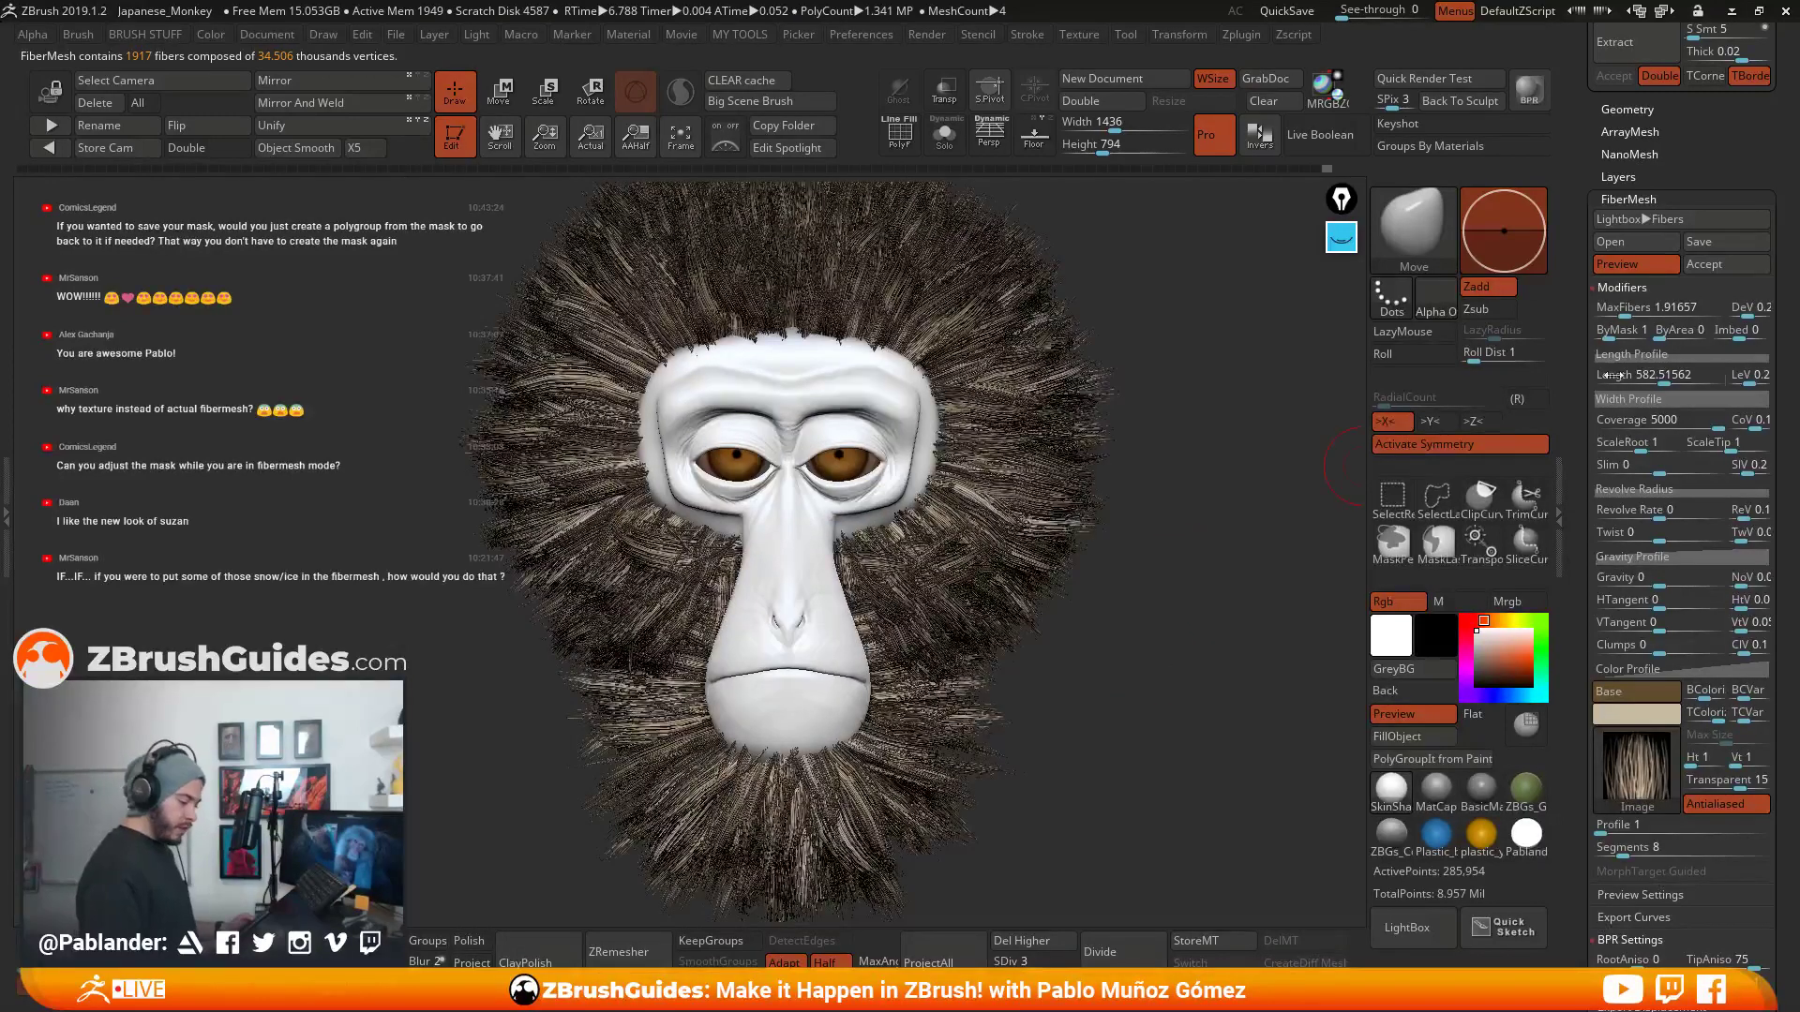
- Reduce the fiber Length of the preview to about 468.76
click(1661, 377)
click(1658, 379)
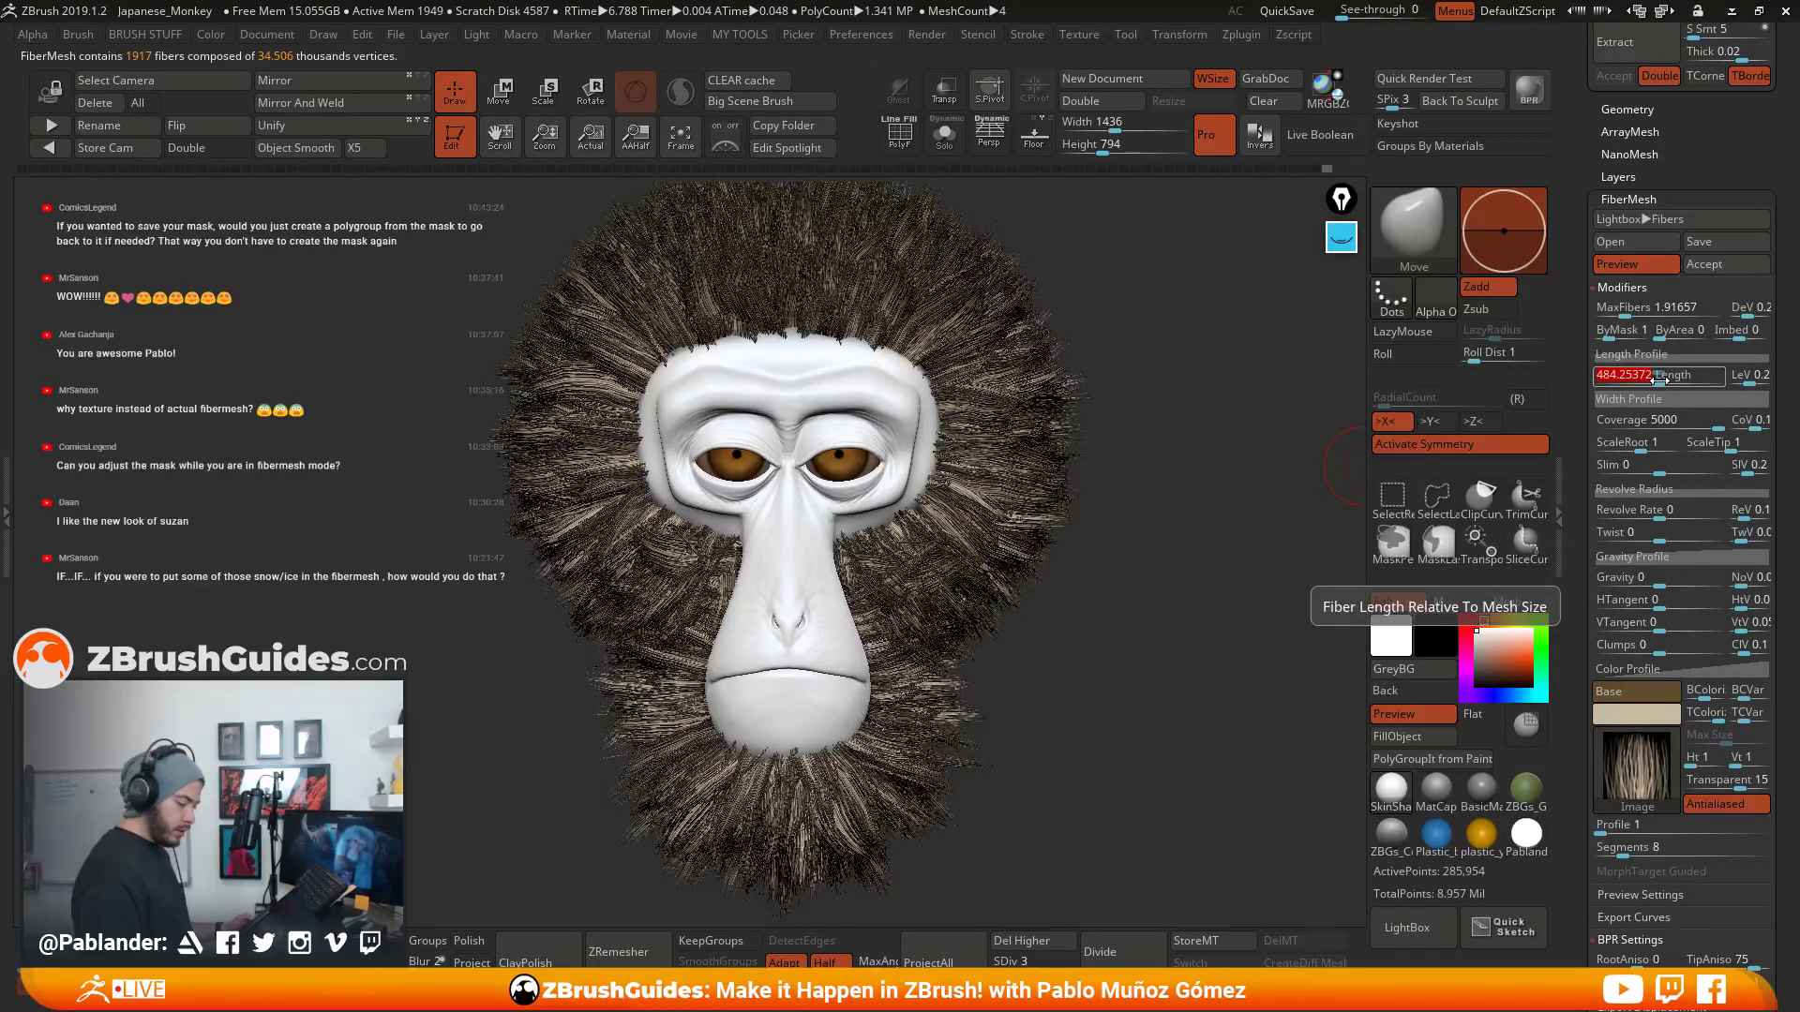
click(1659, 379)
mouse_move(1279, 515)
mouse_down()
mouse_move(1167, 609)
mouse_move(1289, 548)
mouse_up()
- Show the Fibers98 subtool together with the fiber preview and run a BPR render of the layered fur
scroll(1673, 152, up, 10)
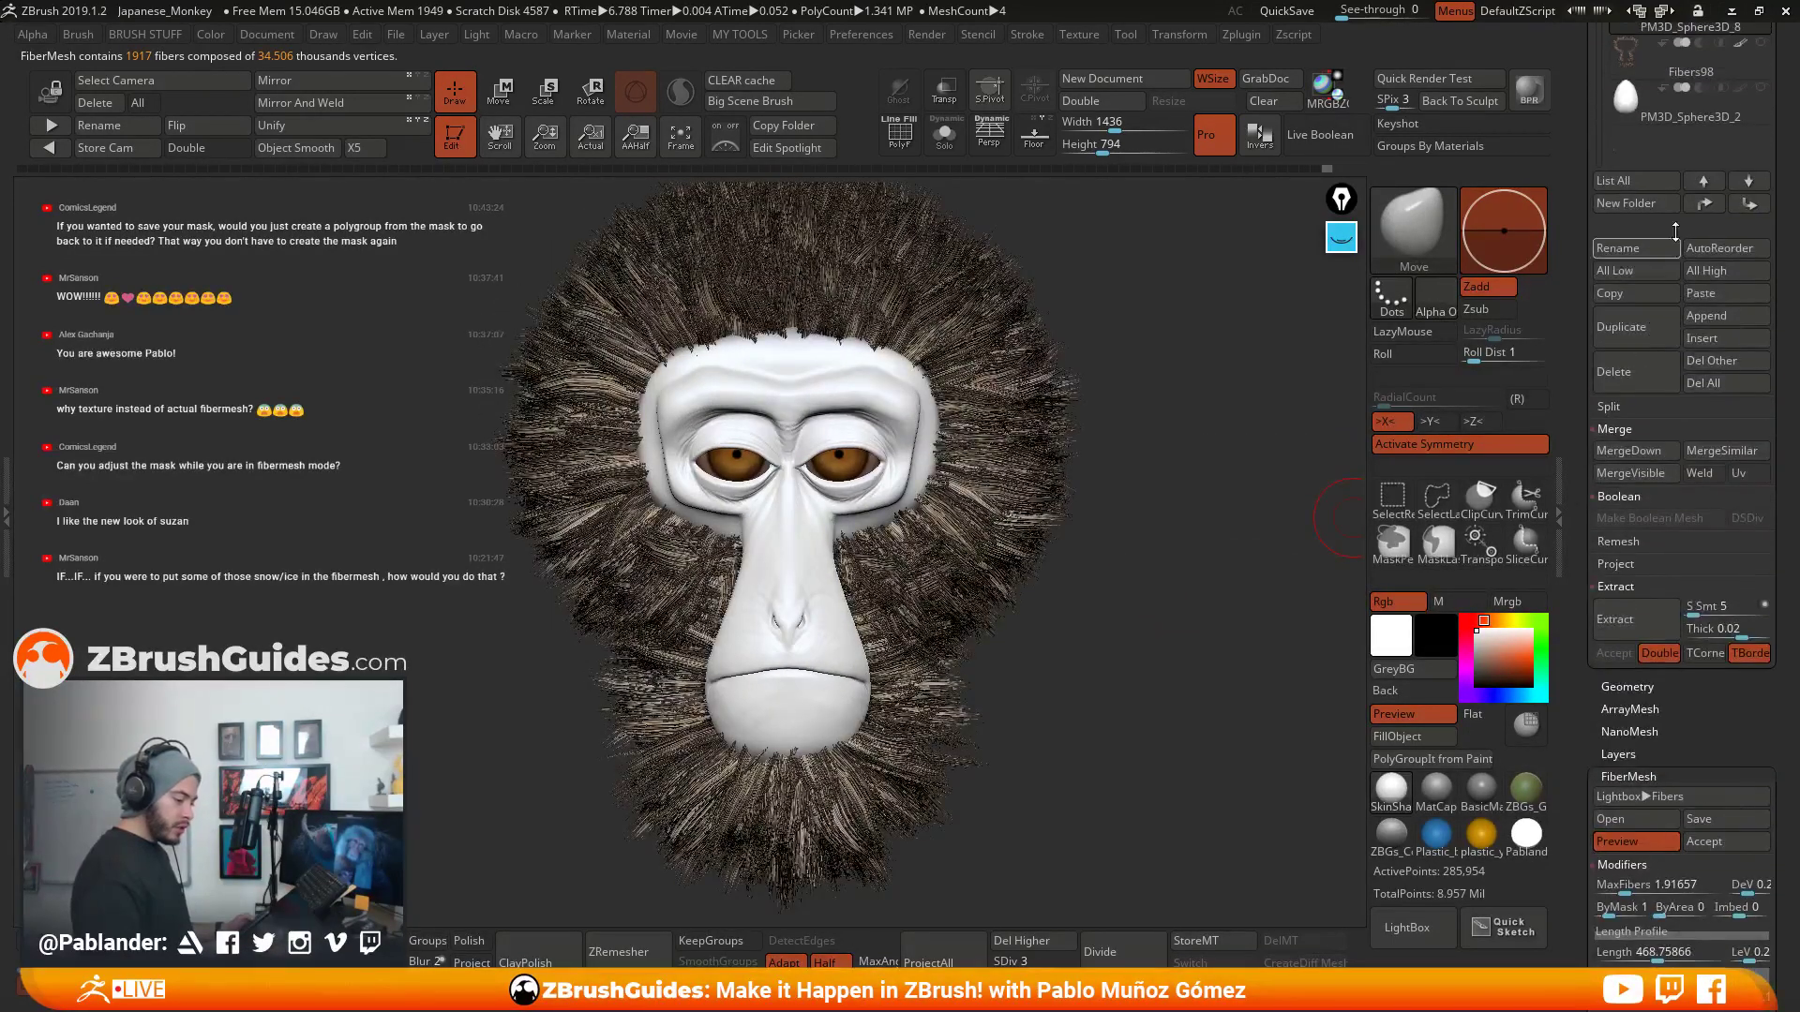
click(1756, 126)
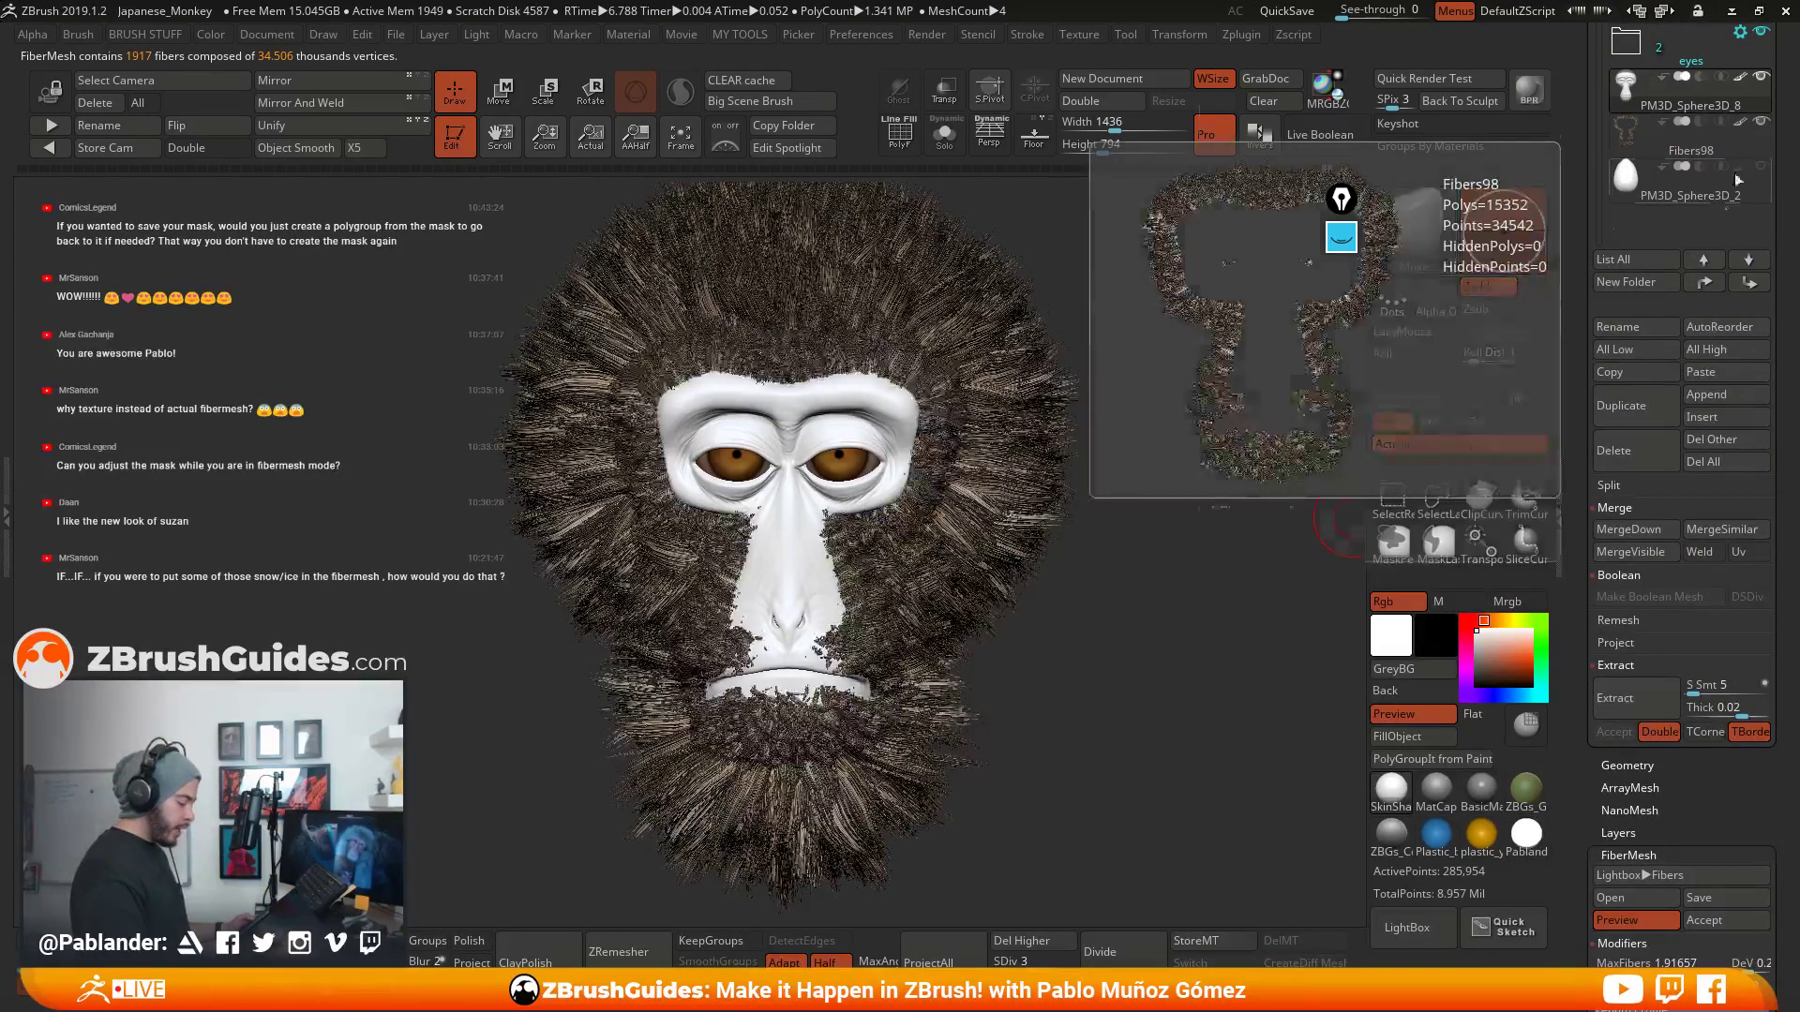
scroll(1574, 631, down, 7)
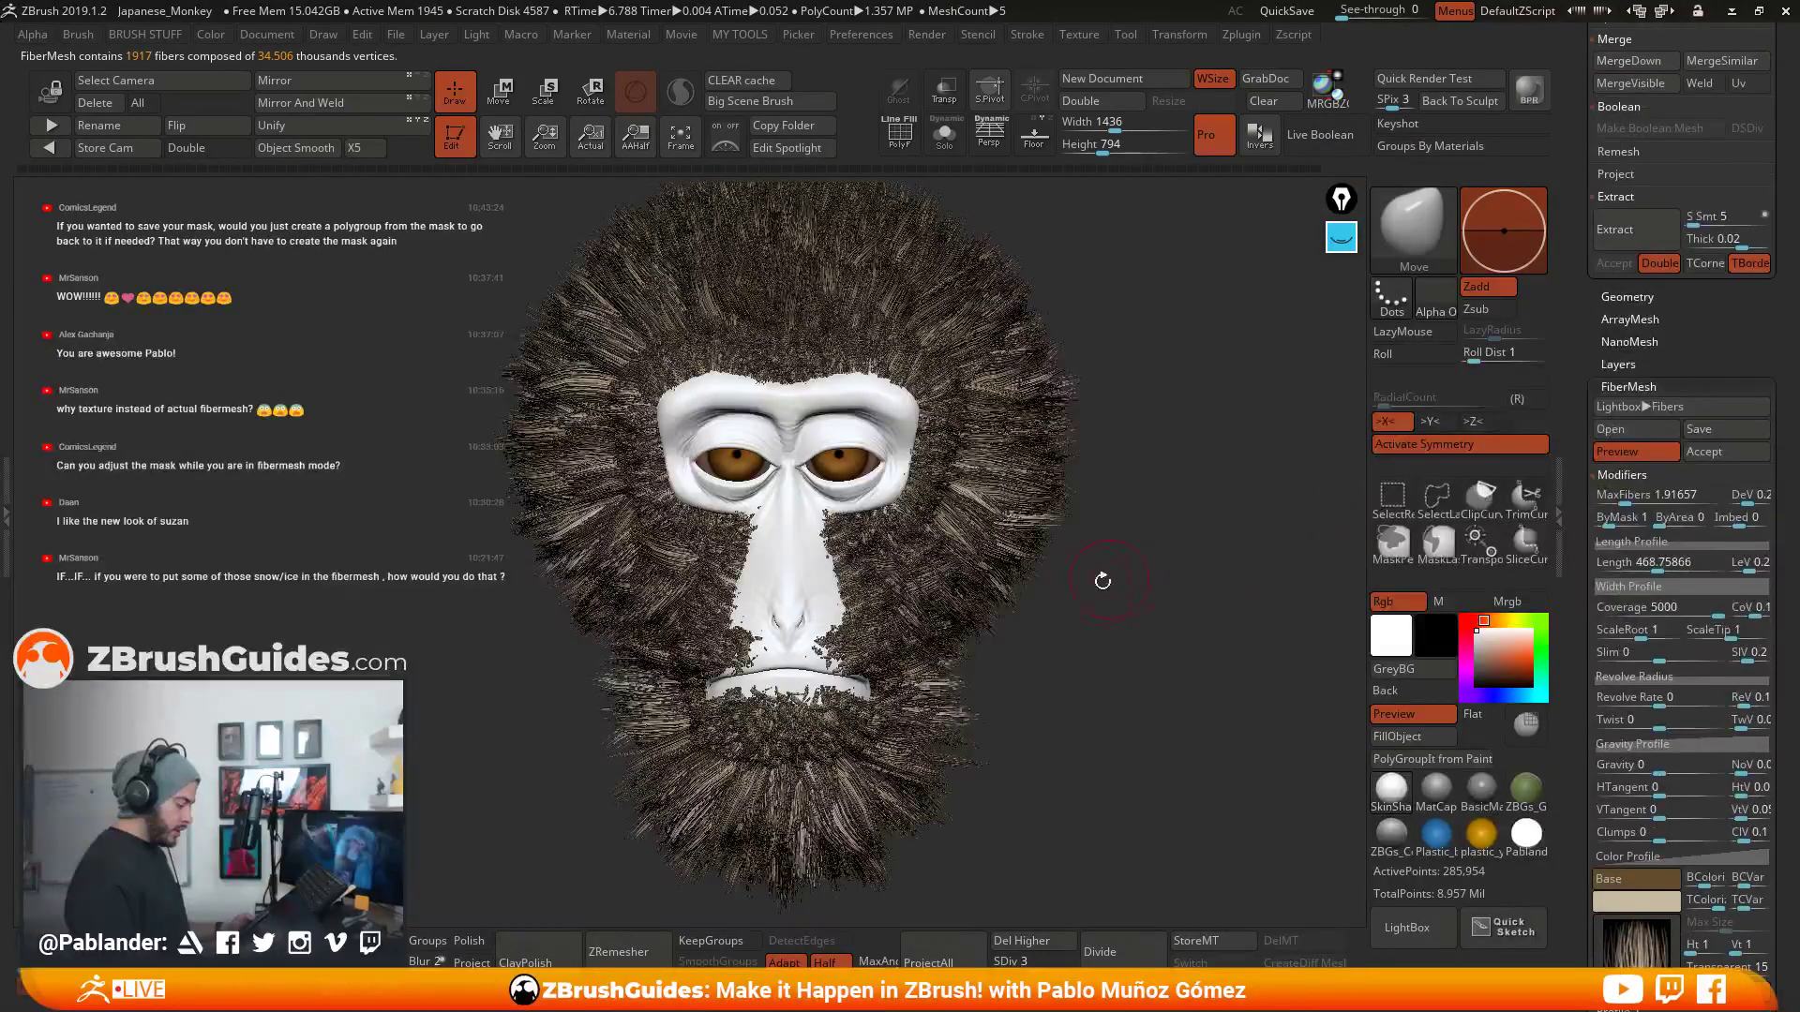
drag(1101, 575, 1156, 610)
click(1532, 99)
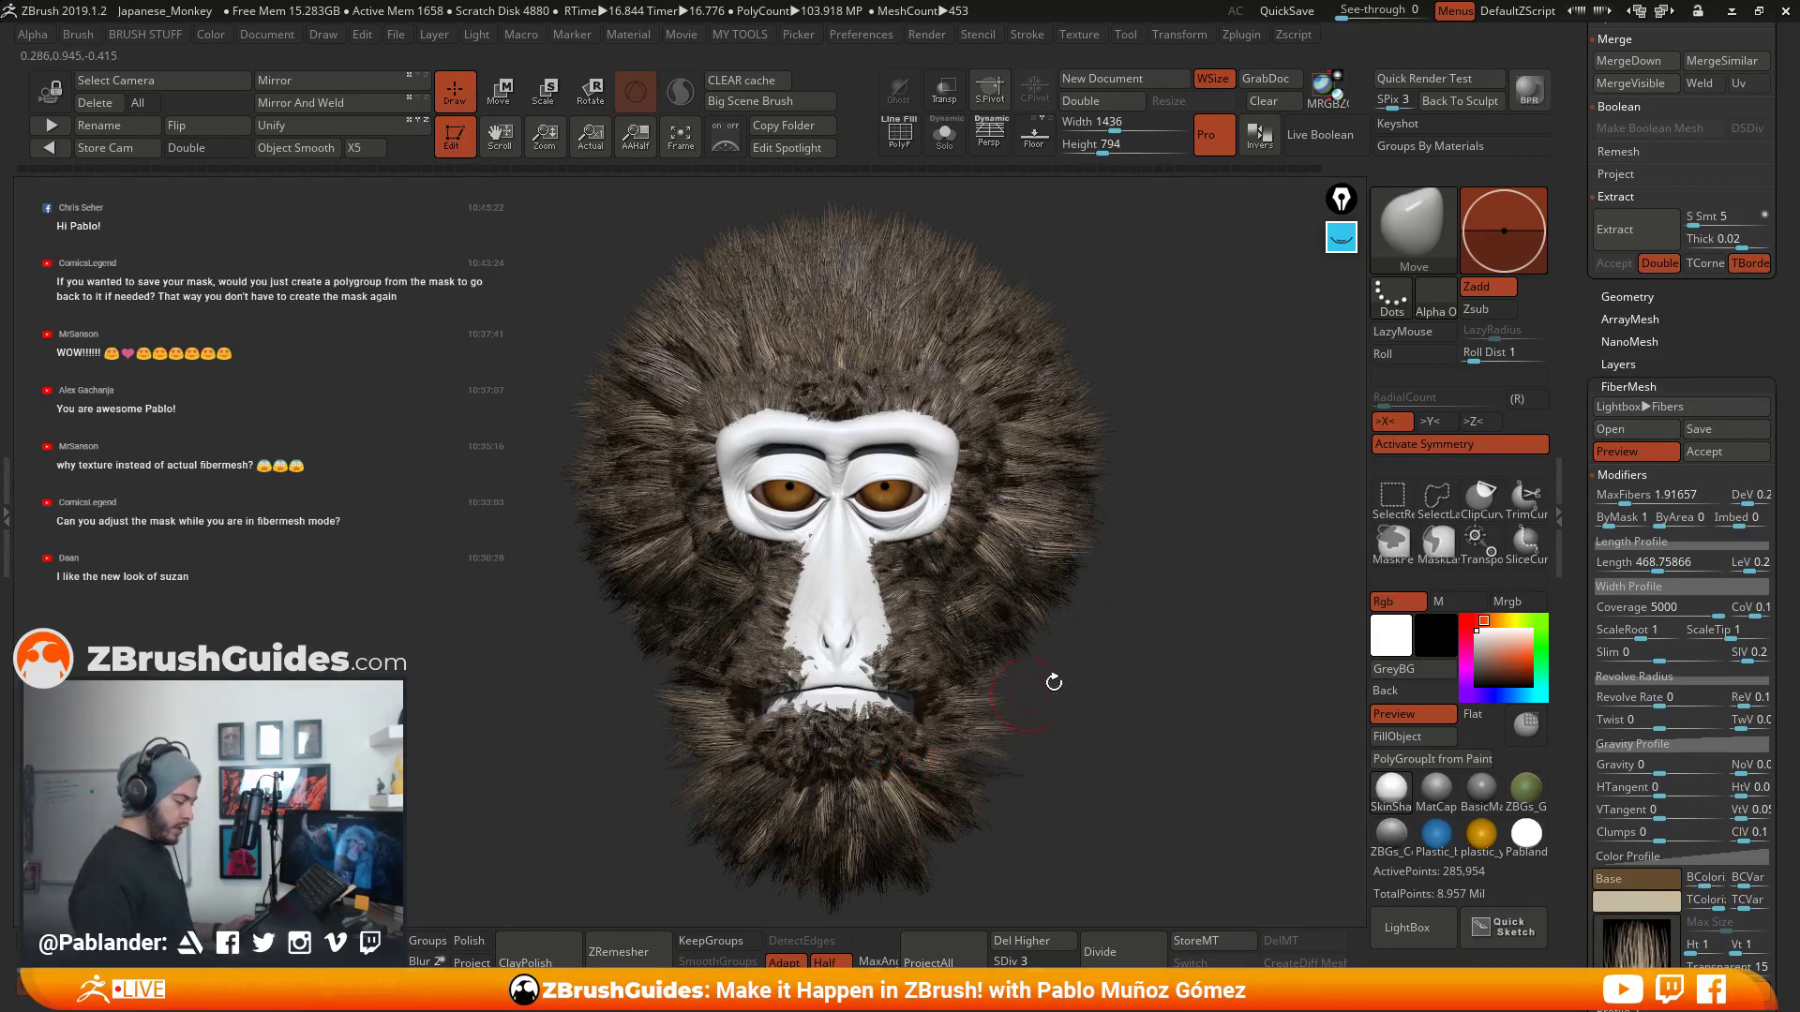
click(1188, 639)
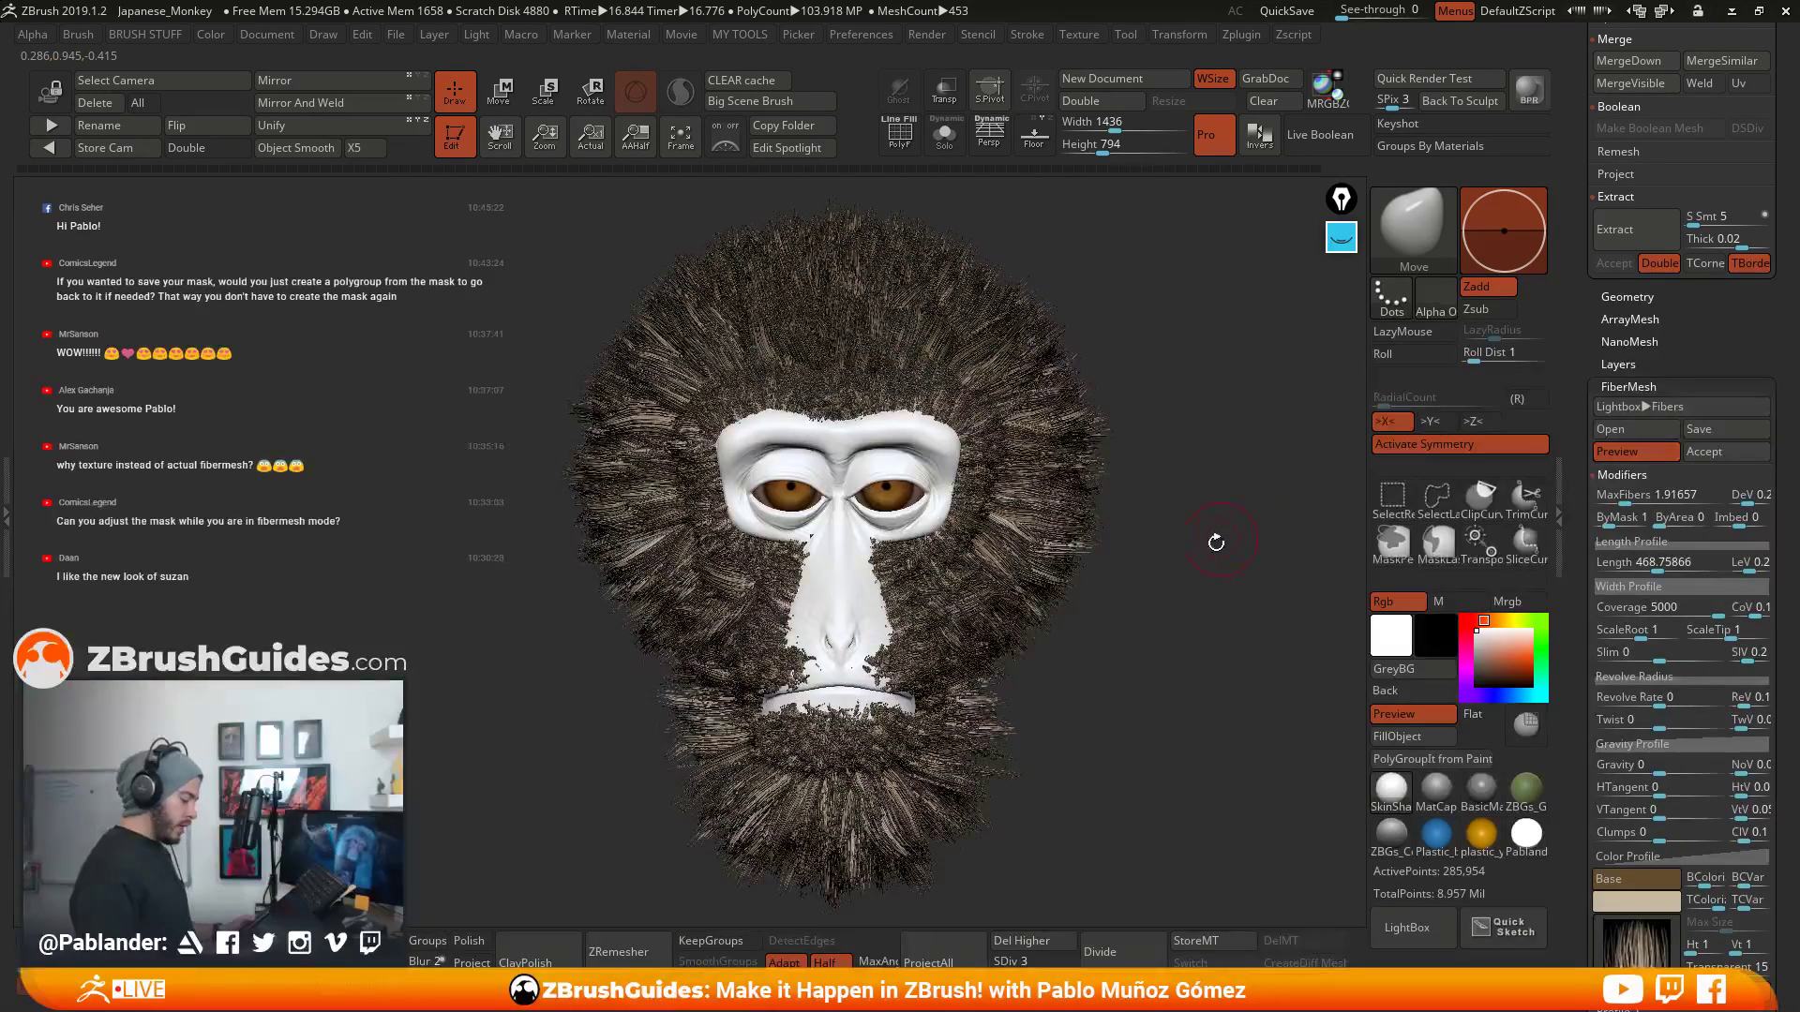
mouse_move(1137, 615)
mouse_down()
mouse_move(1209, 609)
mouse_move(1183, 601)
mouse_move(1166, 631)
mouse_up()
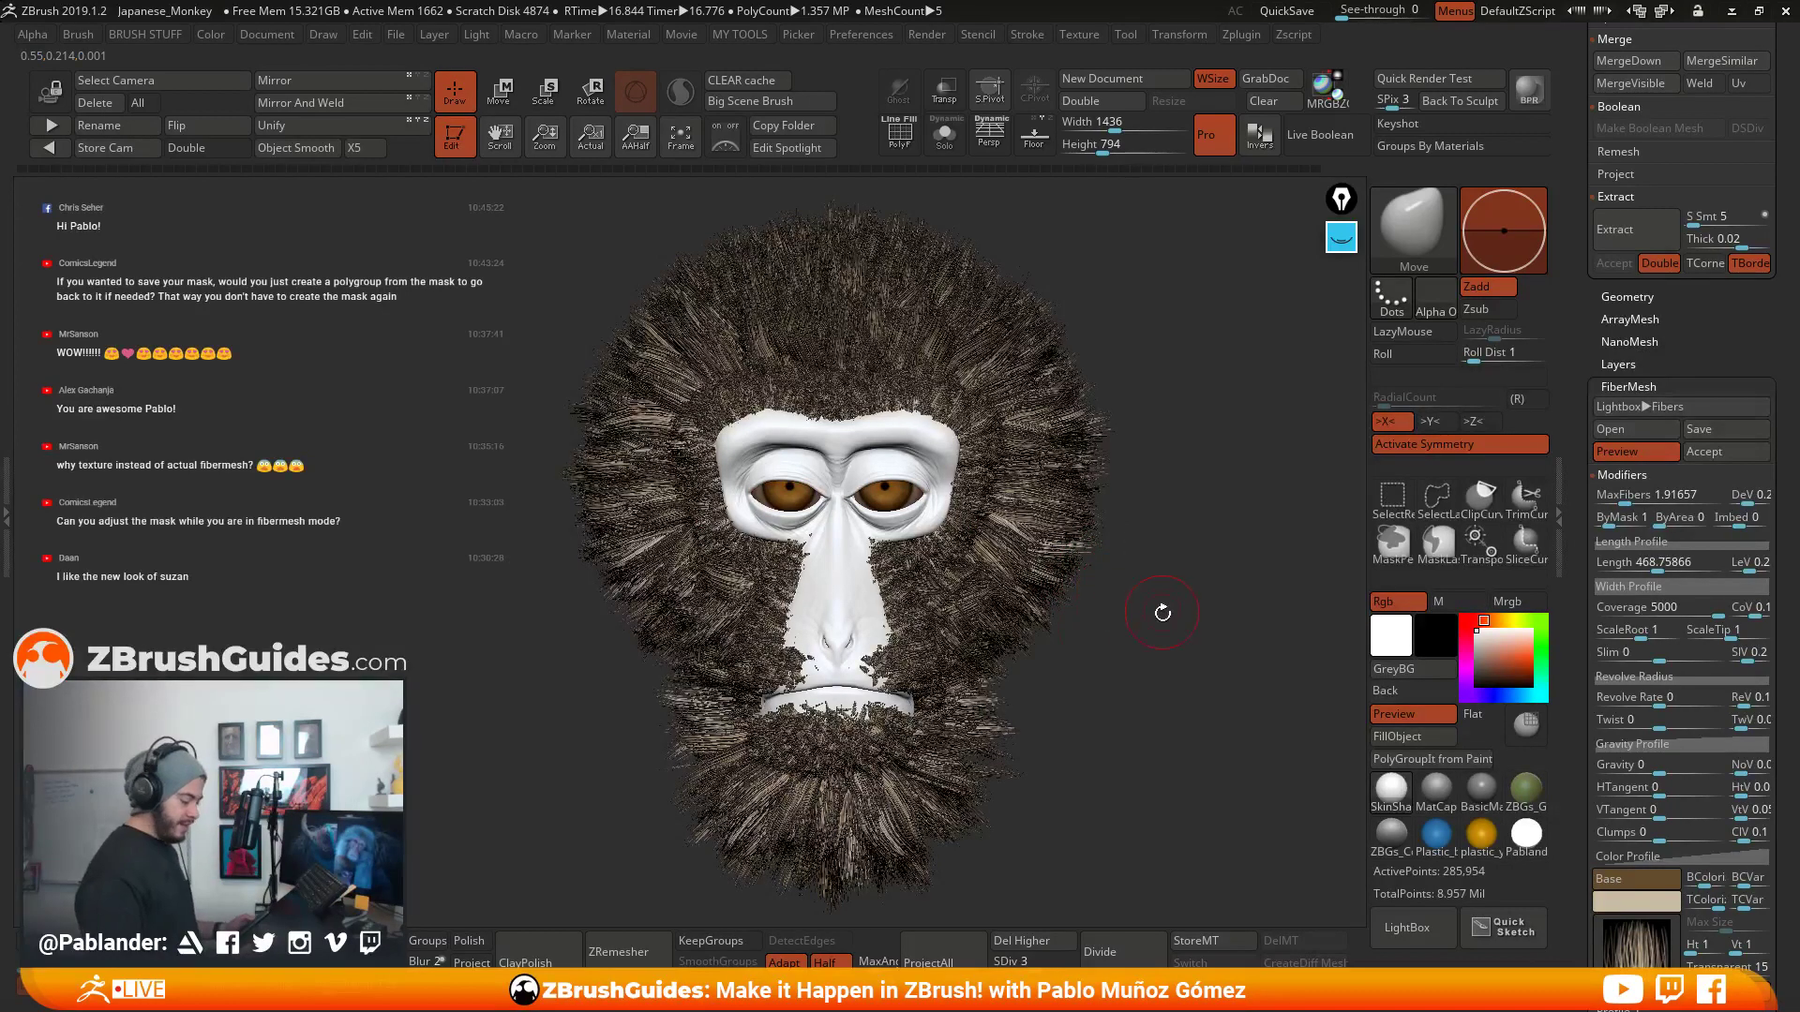
alt+drag(1163, 613, 1119, 603)
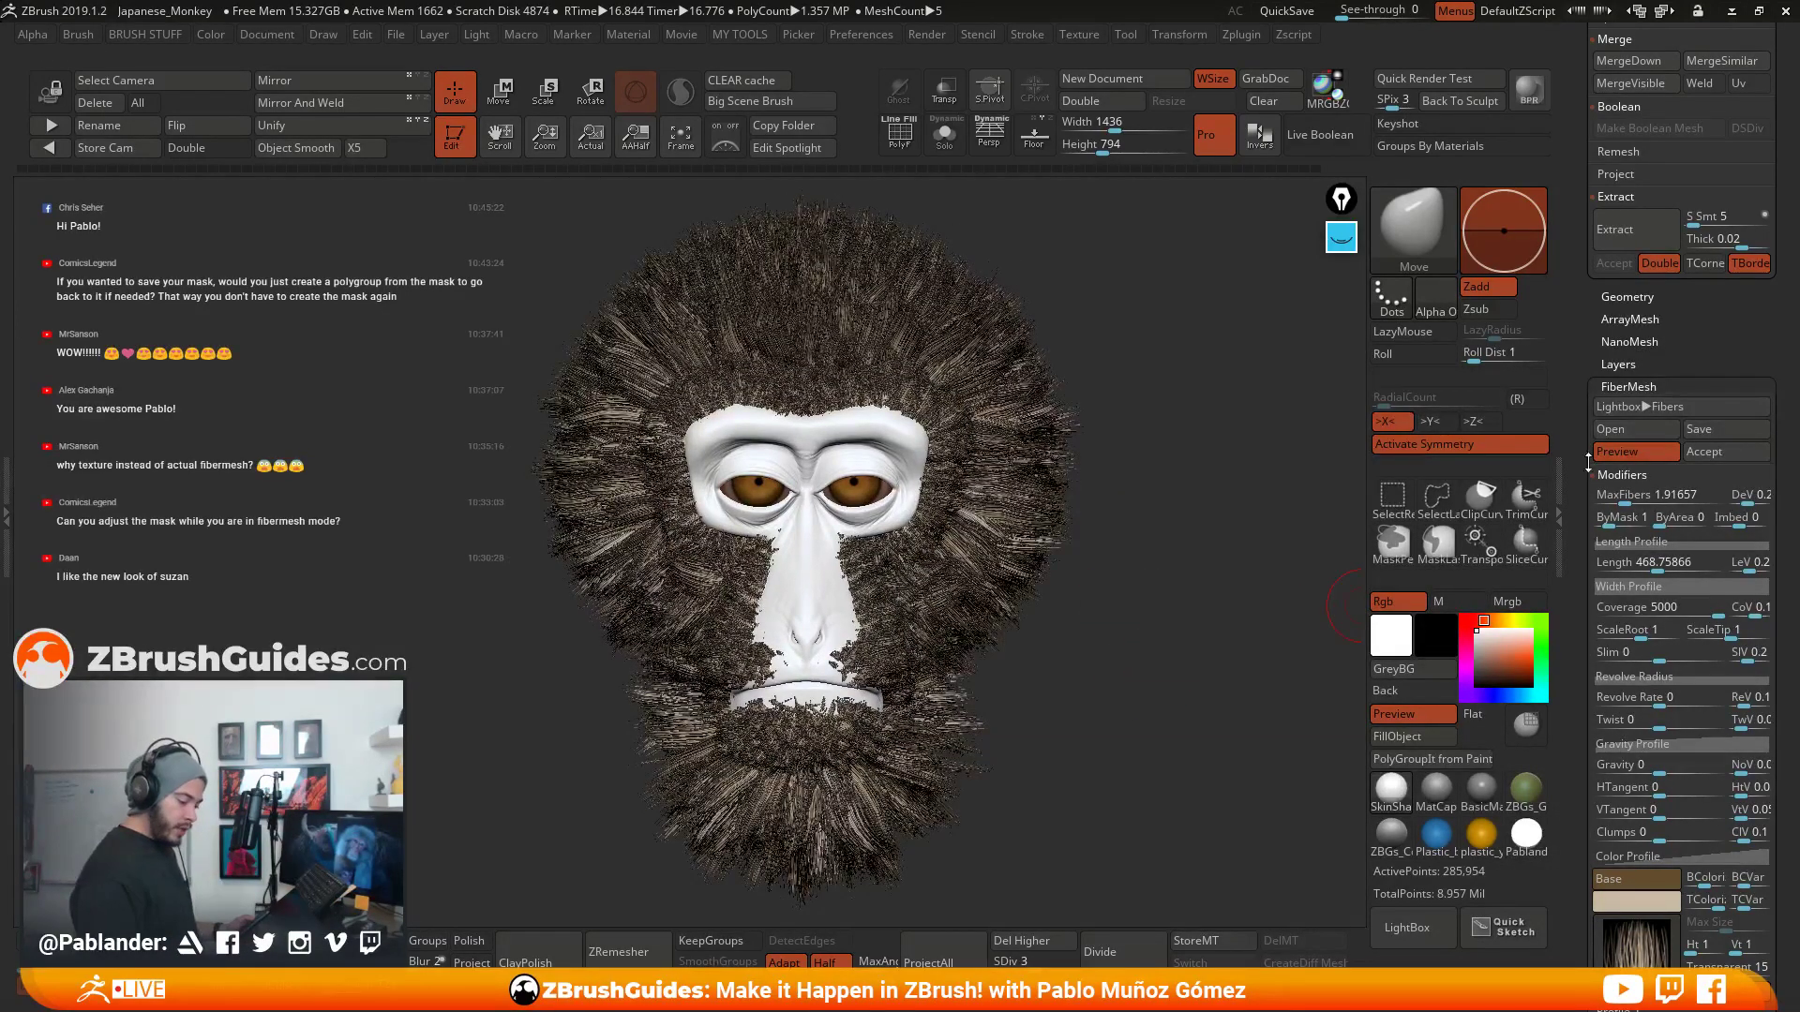
- Accept the previewed fibers as a subtool, then reselect and isolate the head PM3D_Sphere3D_8
click(1726, 453)
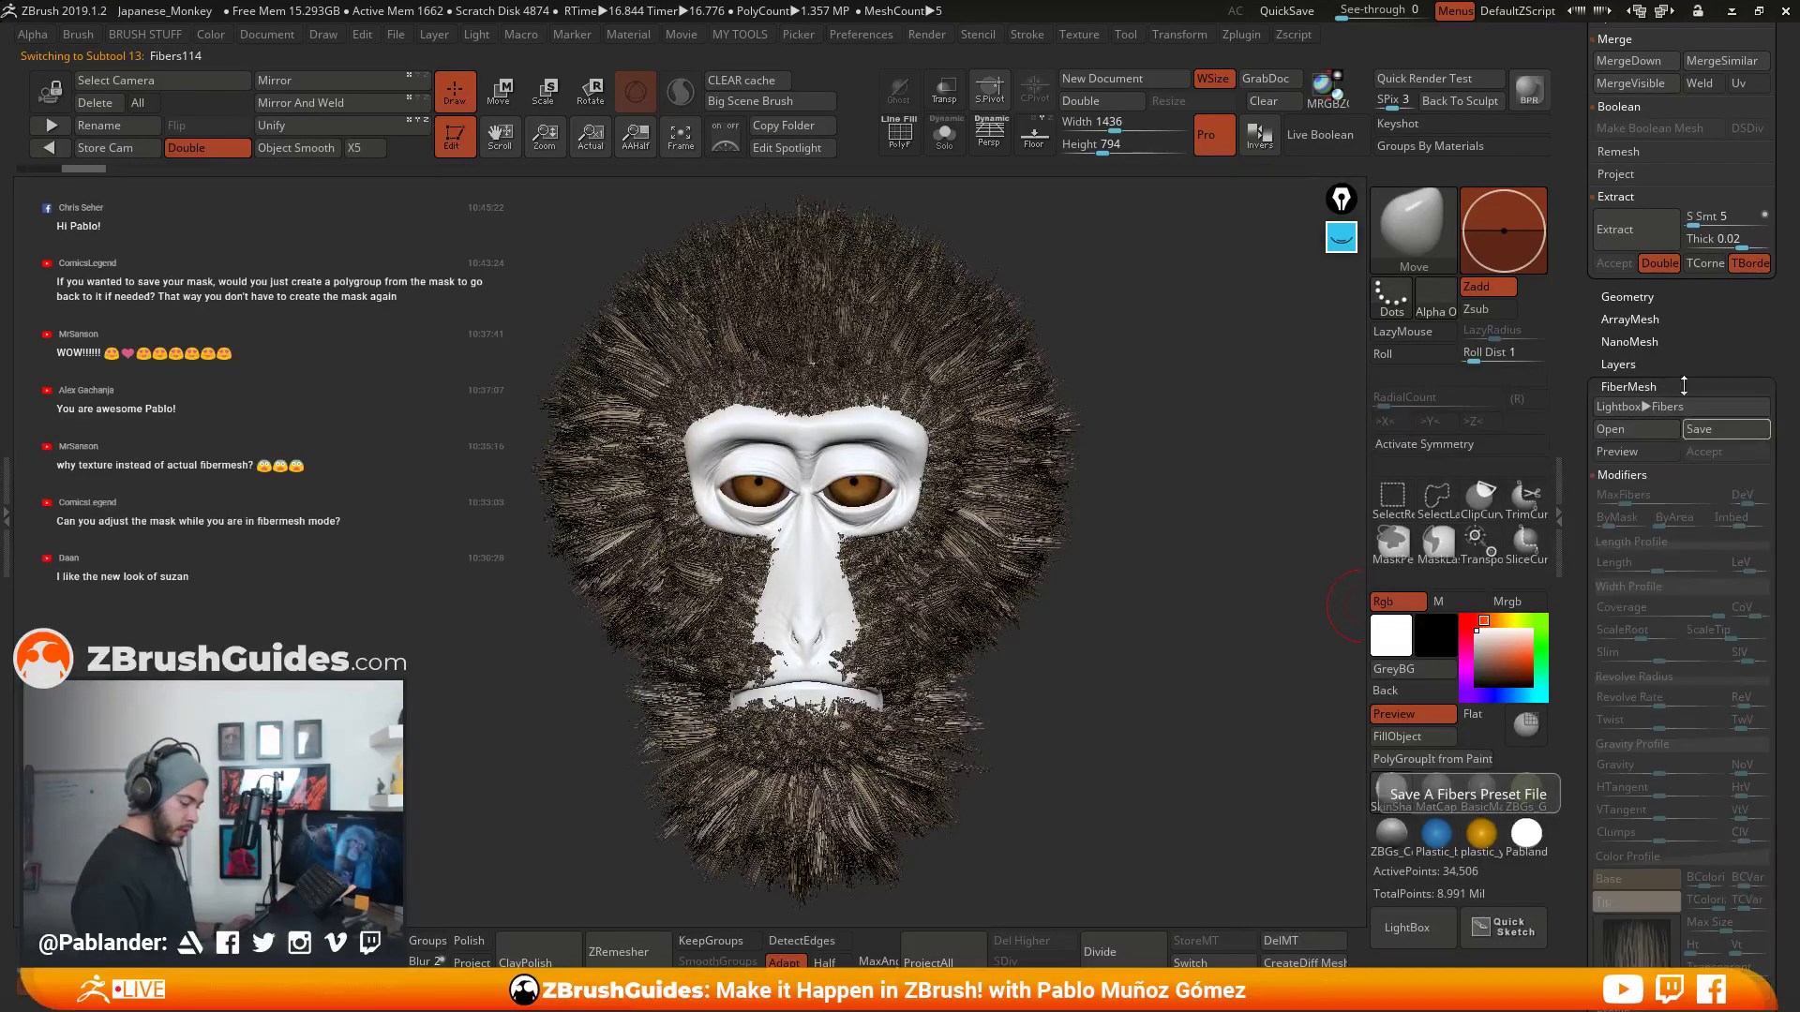
click(1741, 484)
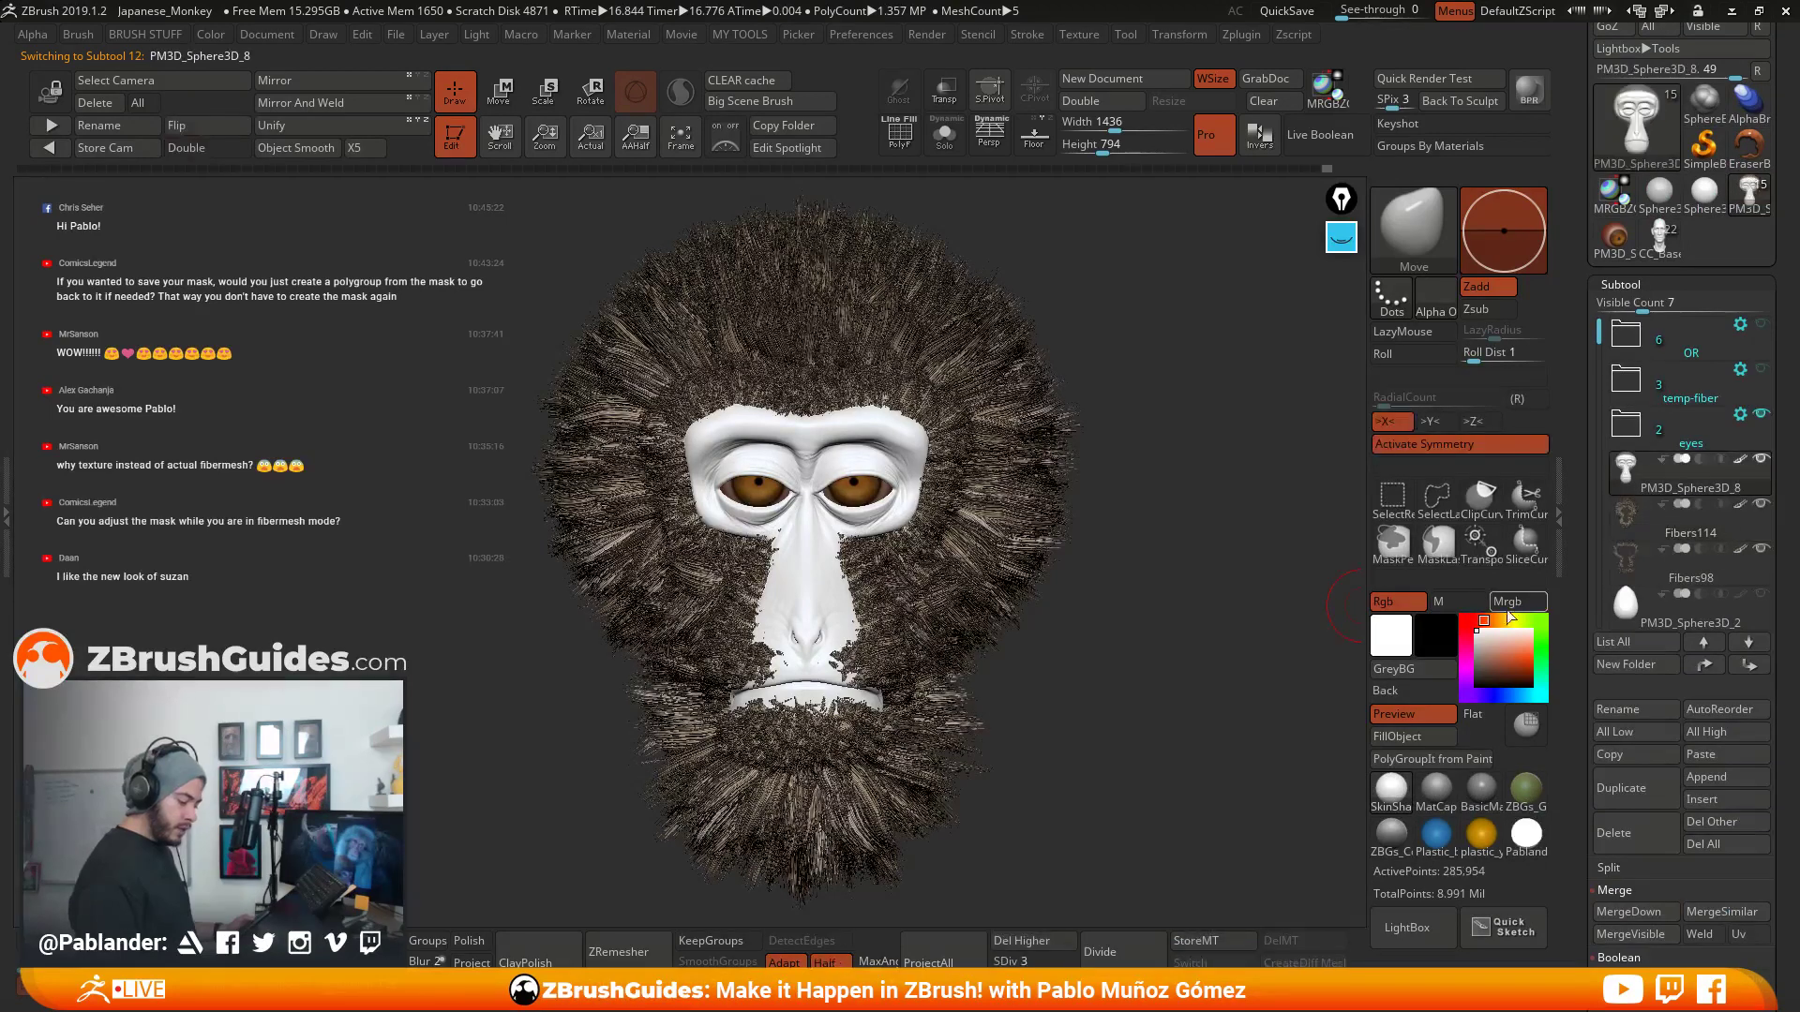
click(945, 135)
drag(1072, 479, 1051, 559)
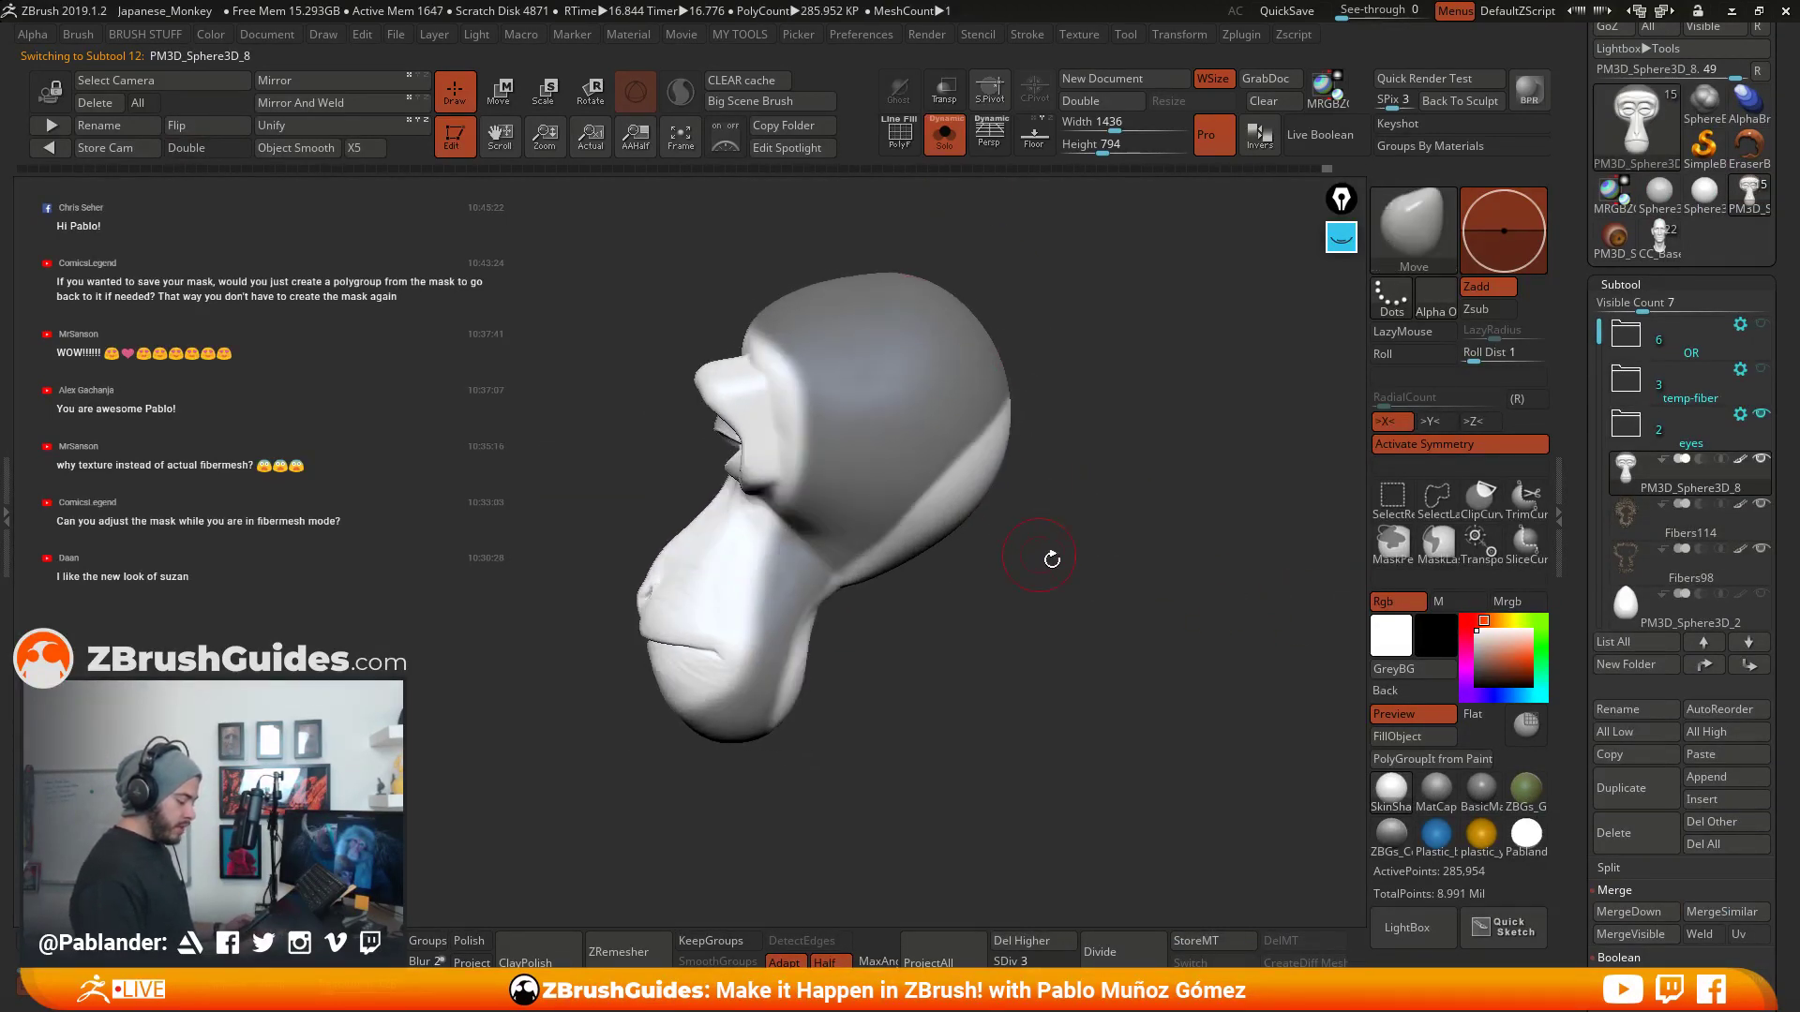
- Open the Layers settings of the isolated head and invert its mask
scroll(1612, 389, down, 10)
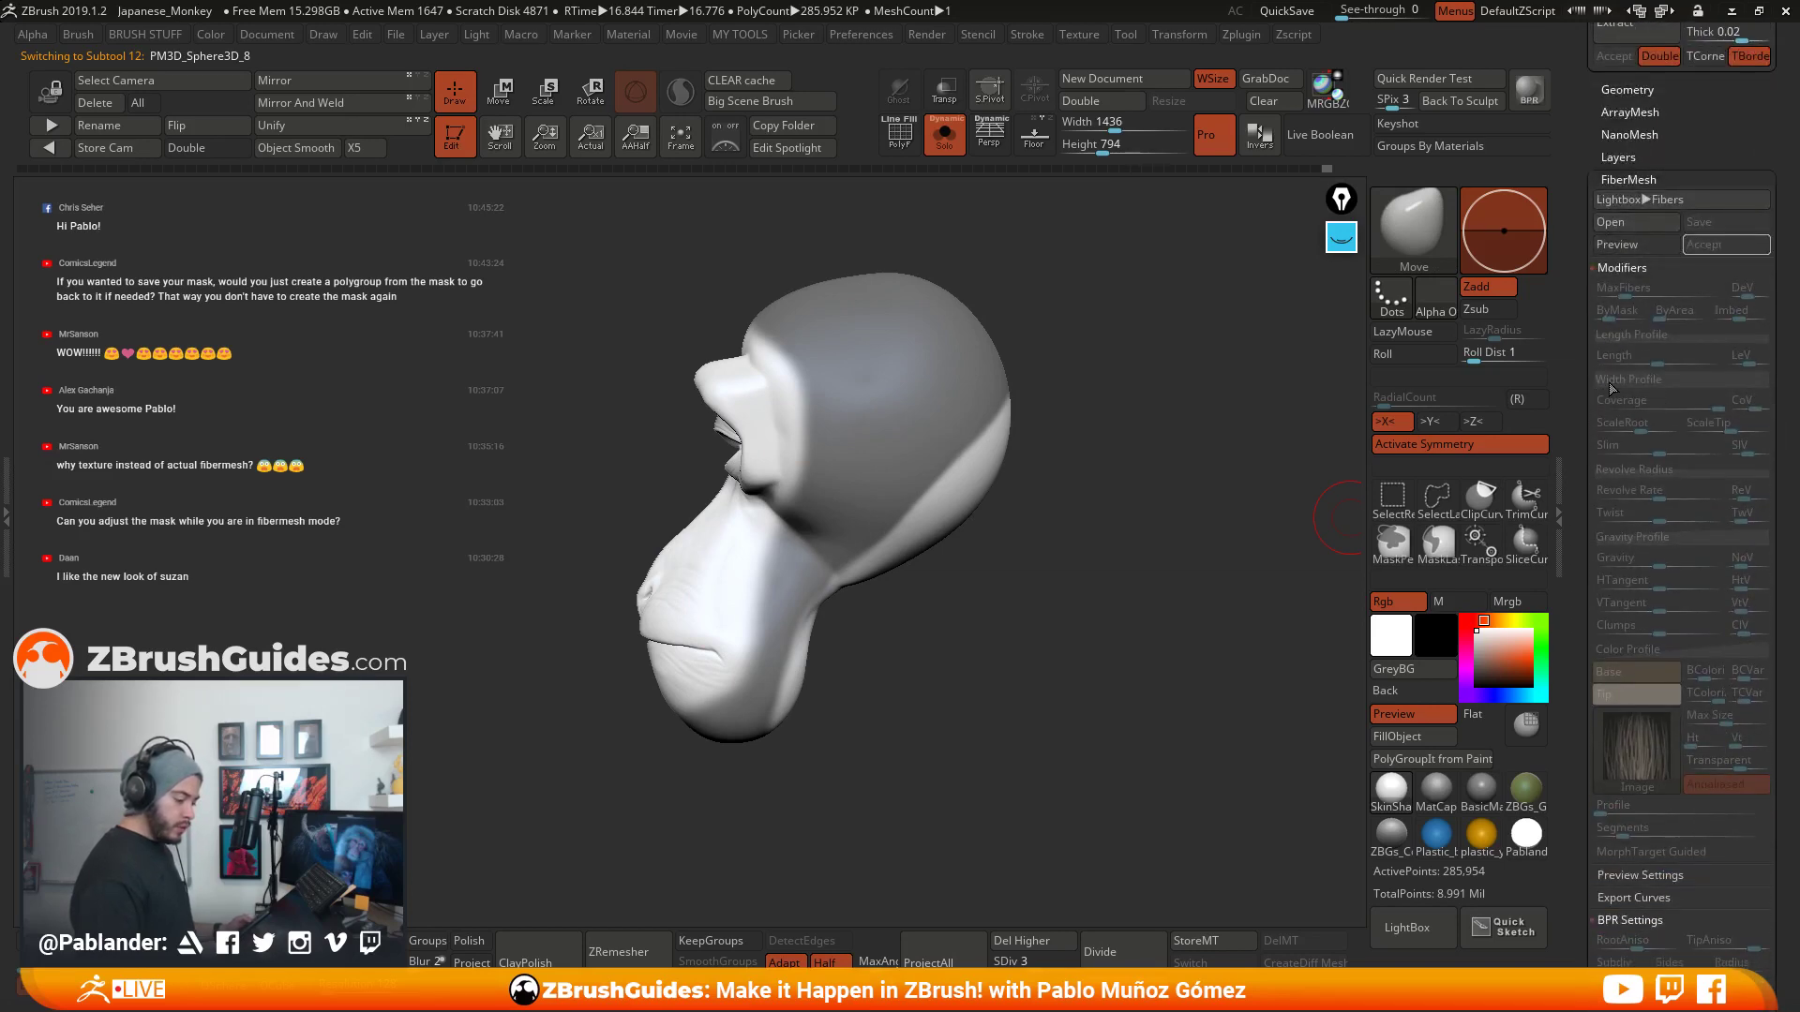
scroll(1561, 549, down, 2)
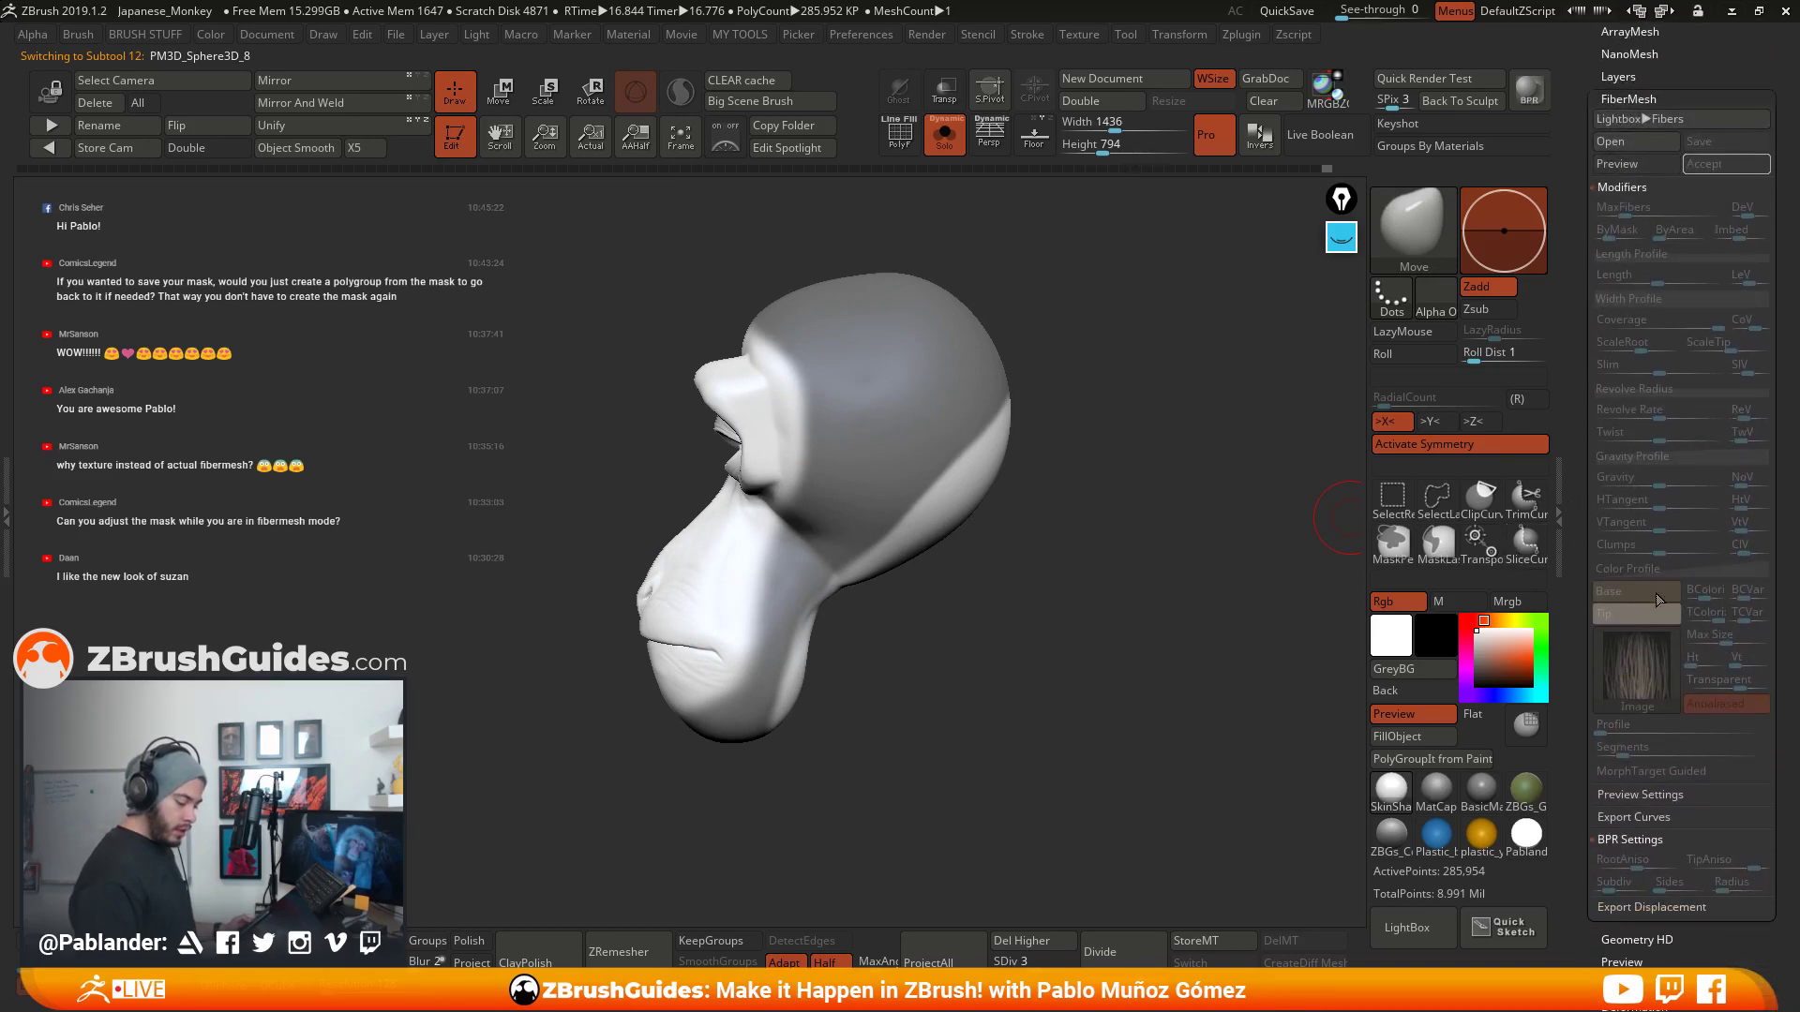
mouse_move(1577, 804)
mouse_down()
mouse_move(1586, 622)
mouse_move(1627, 515)
mouse_up()
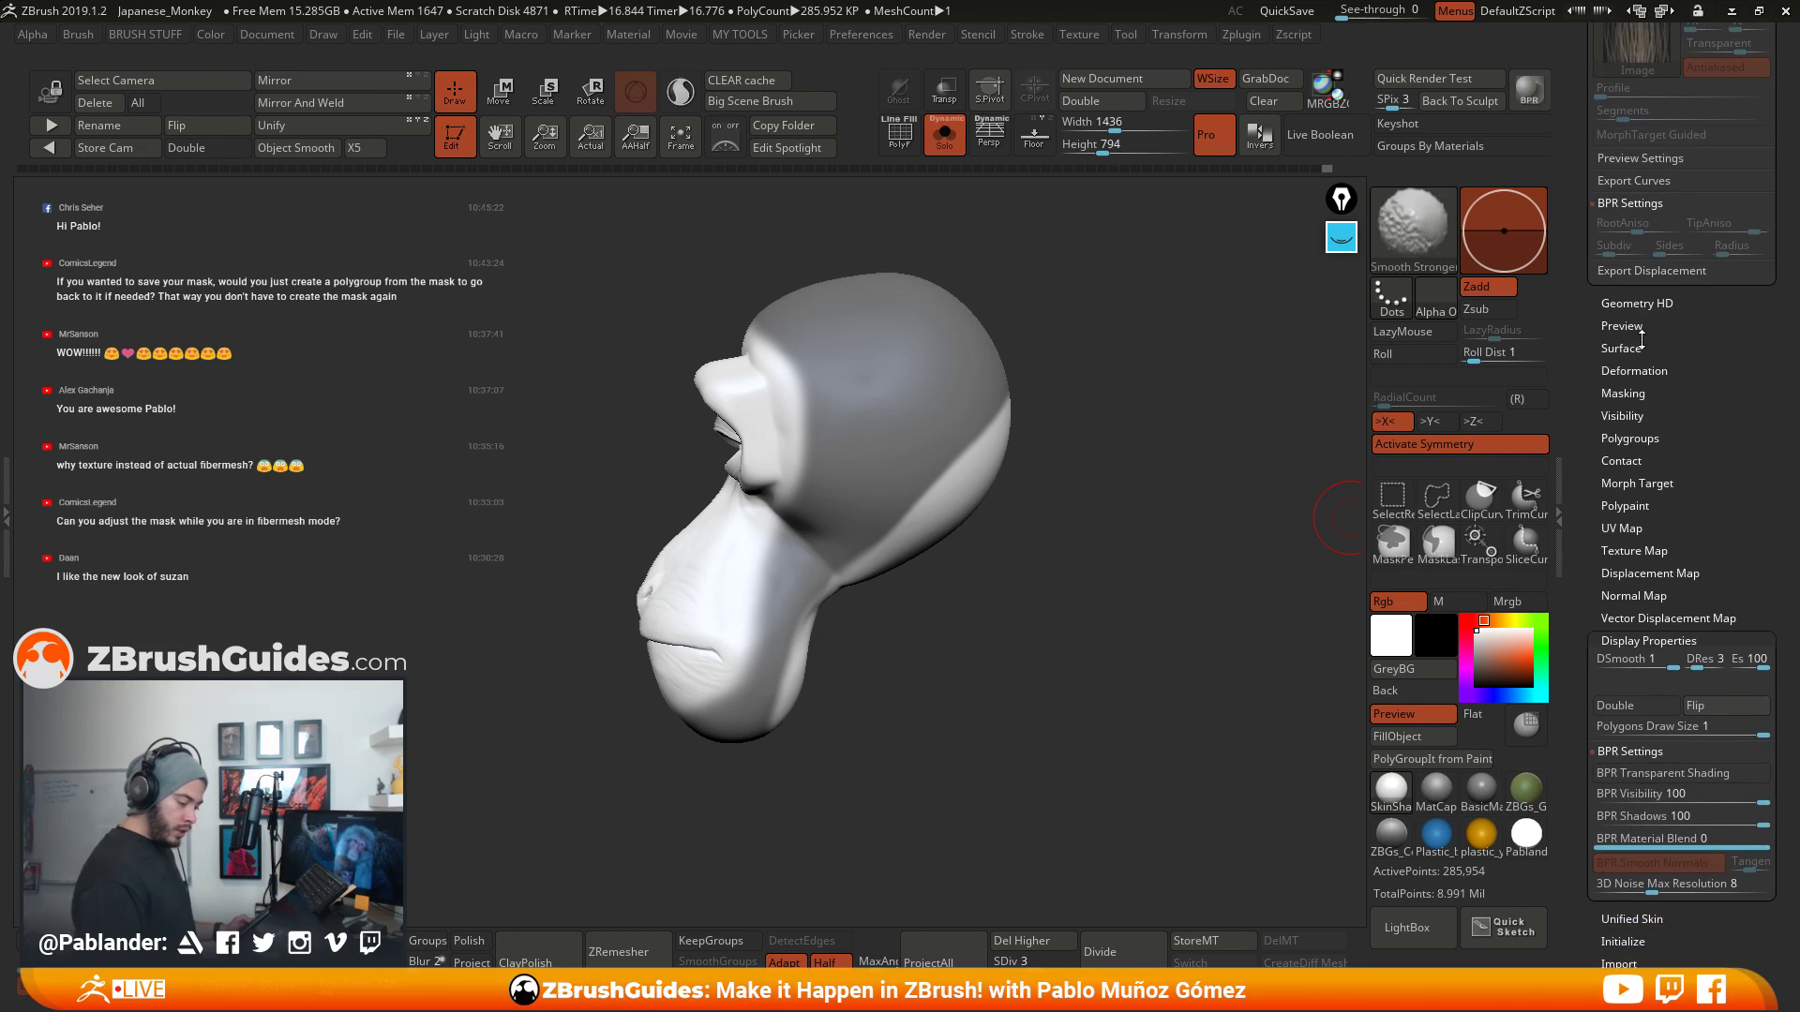
scroll(1682, 478, up, 5)
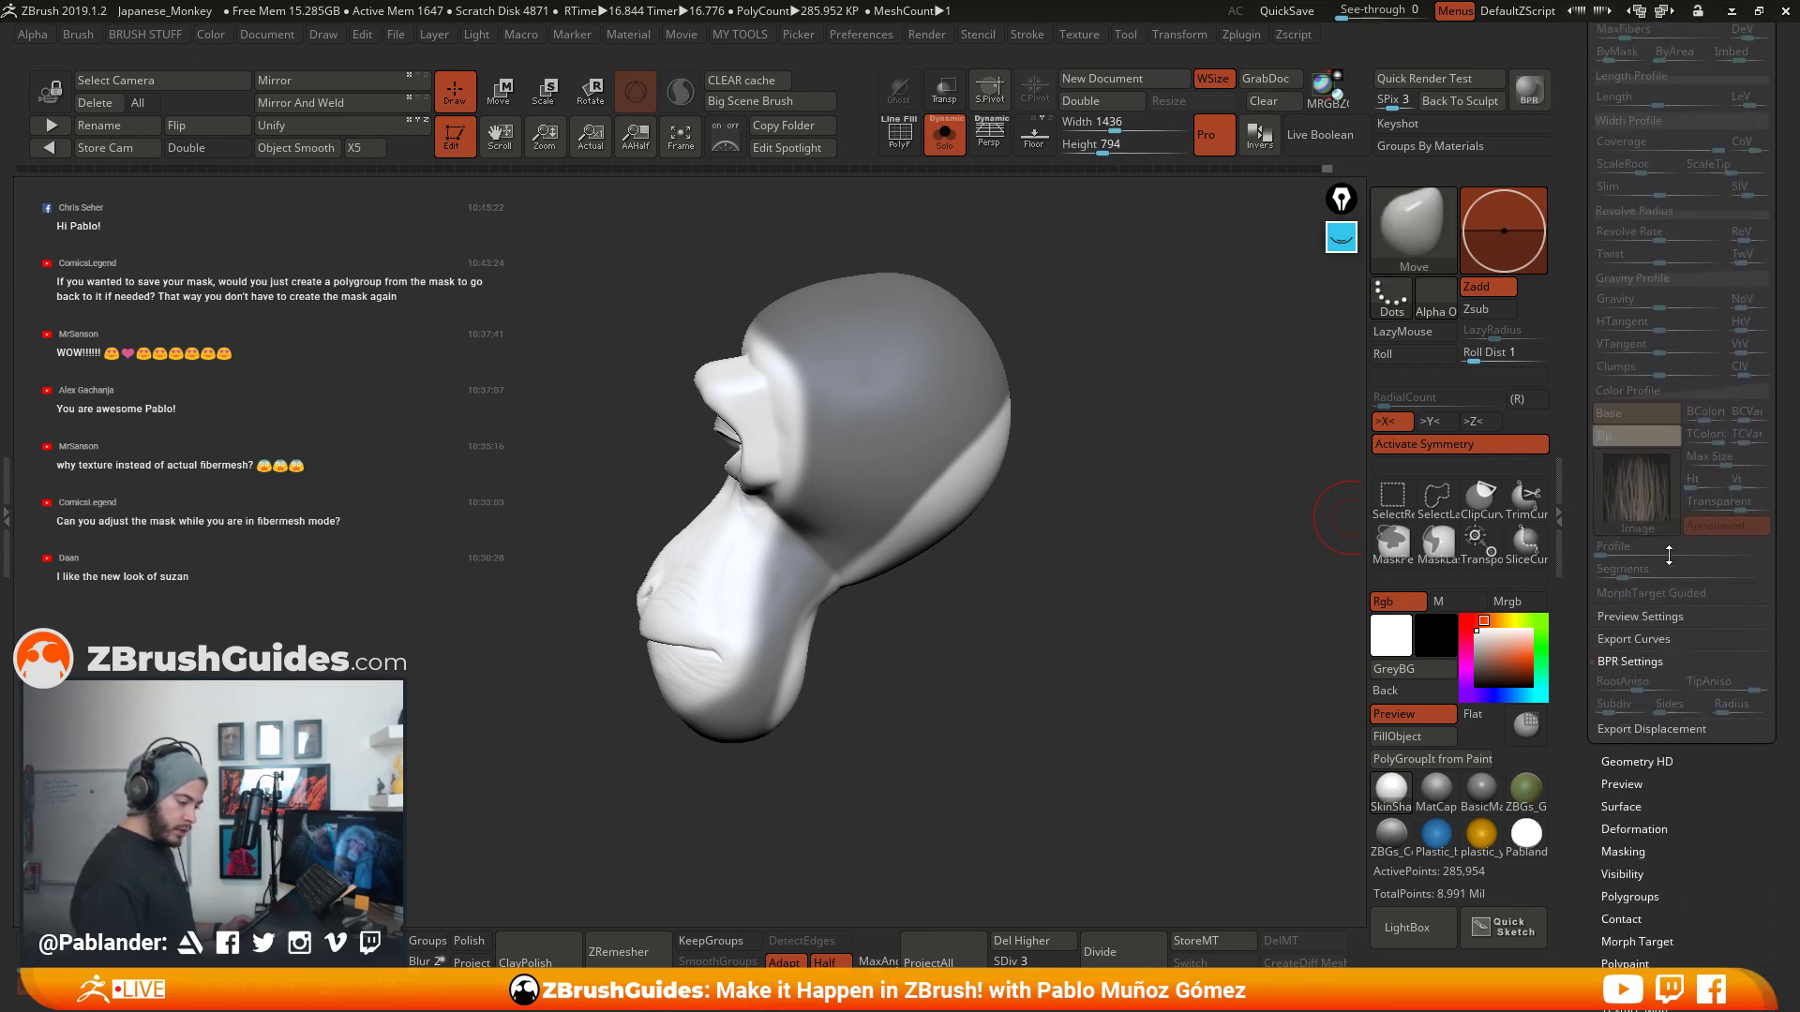
scroll(1666, 496, up, 10)
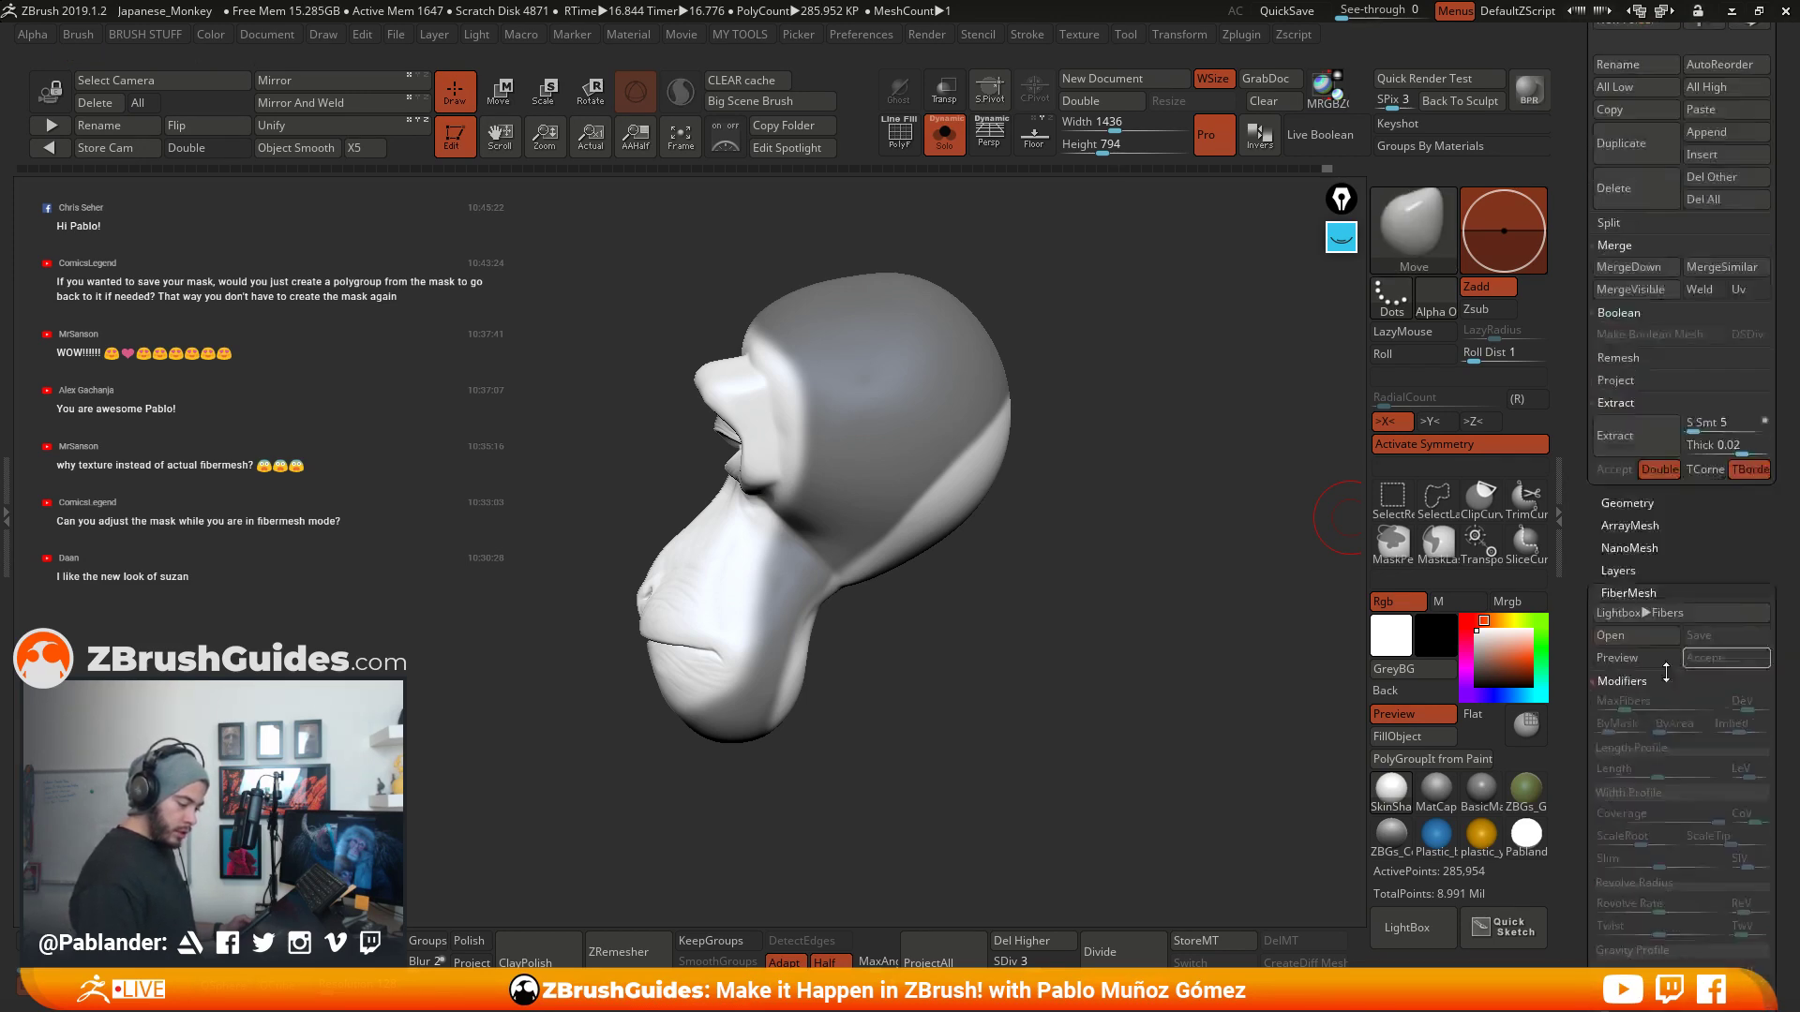
scroll(1674, 689, down, 15)
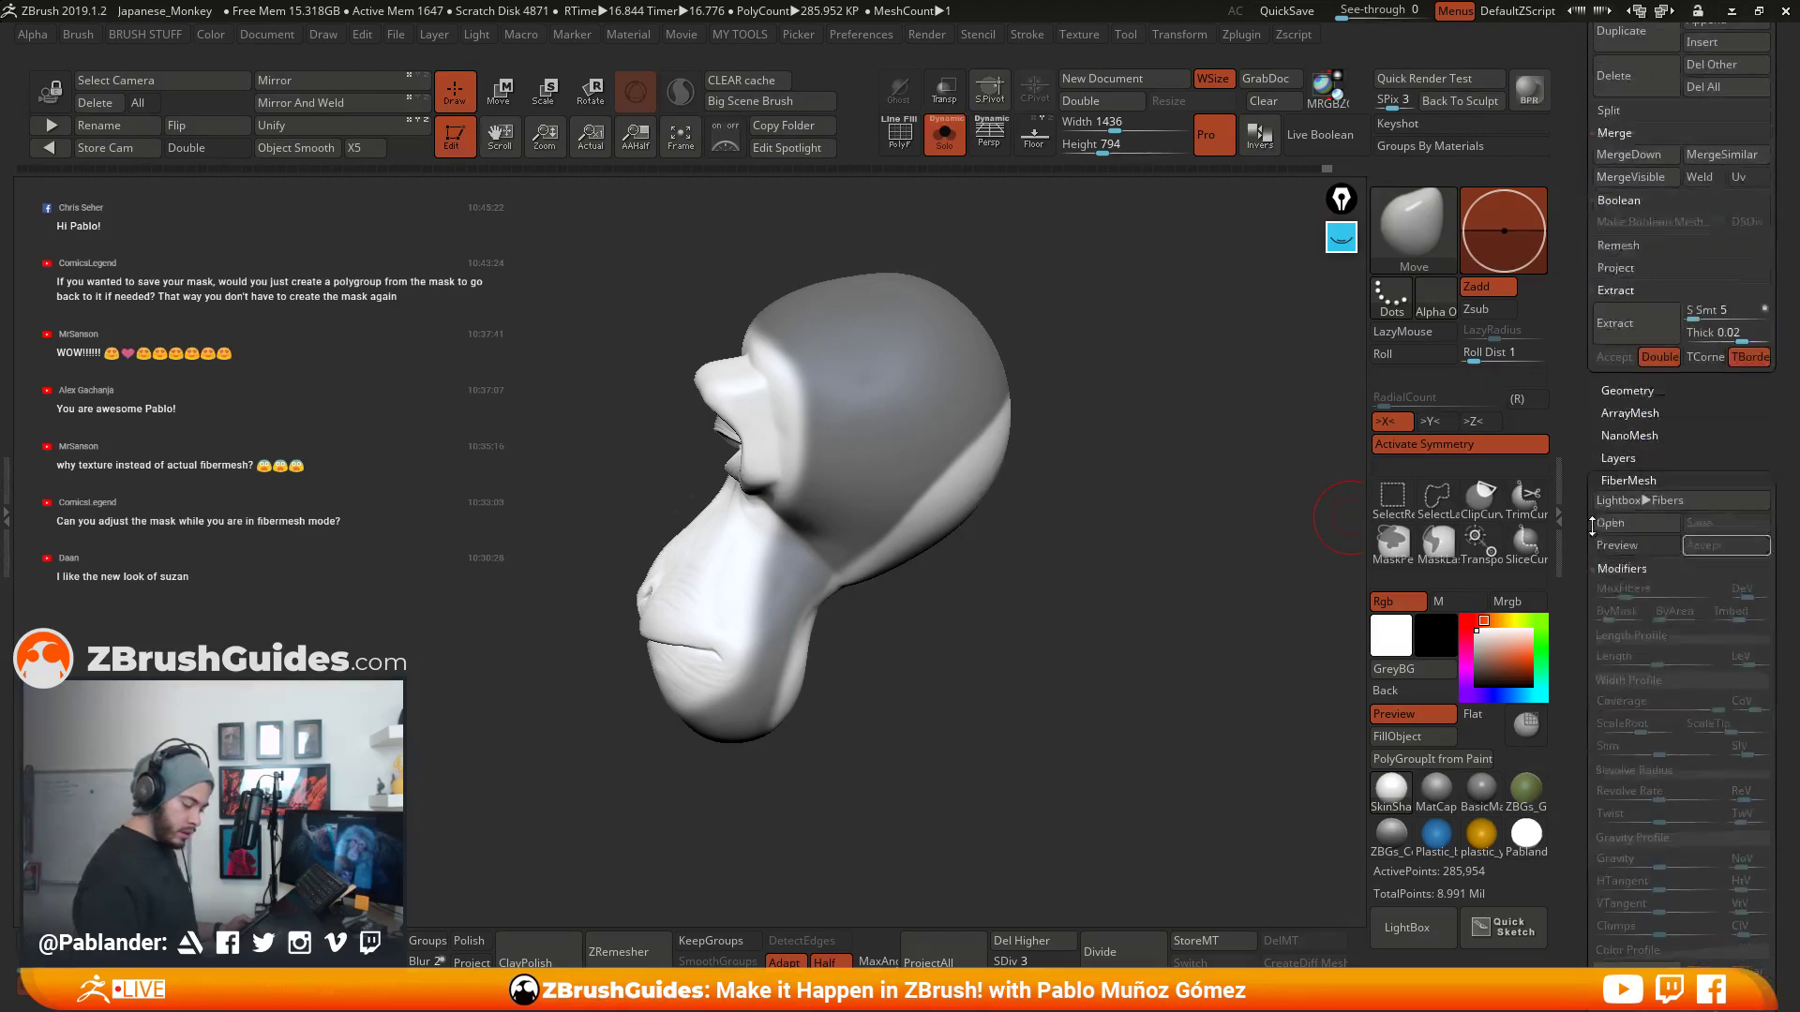
click(1633, 385)
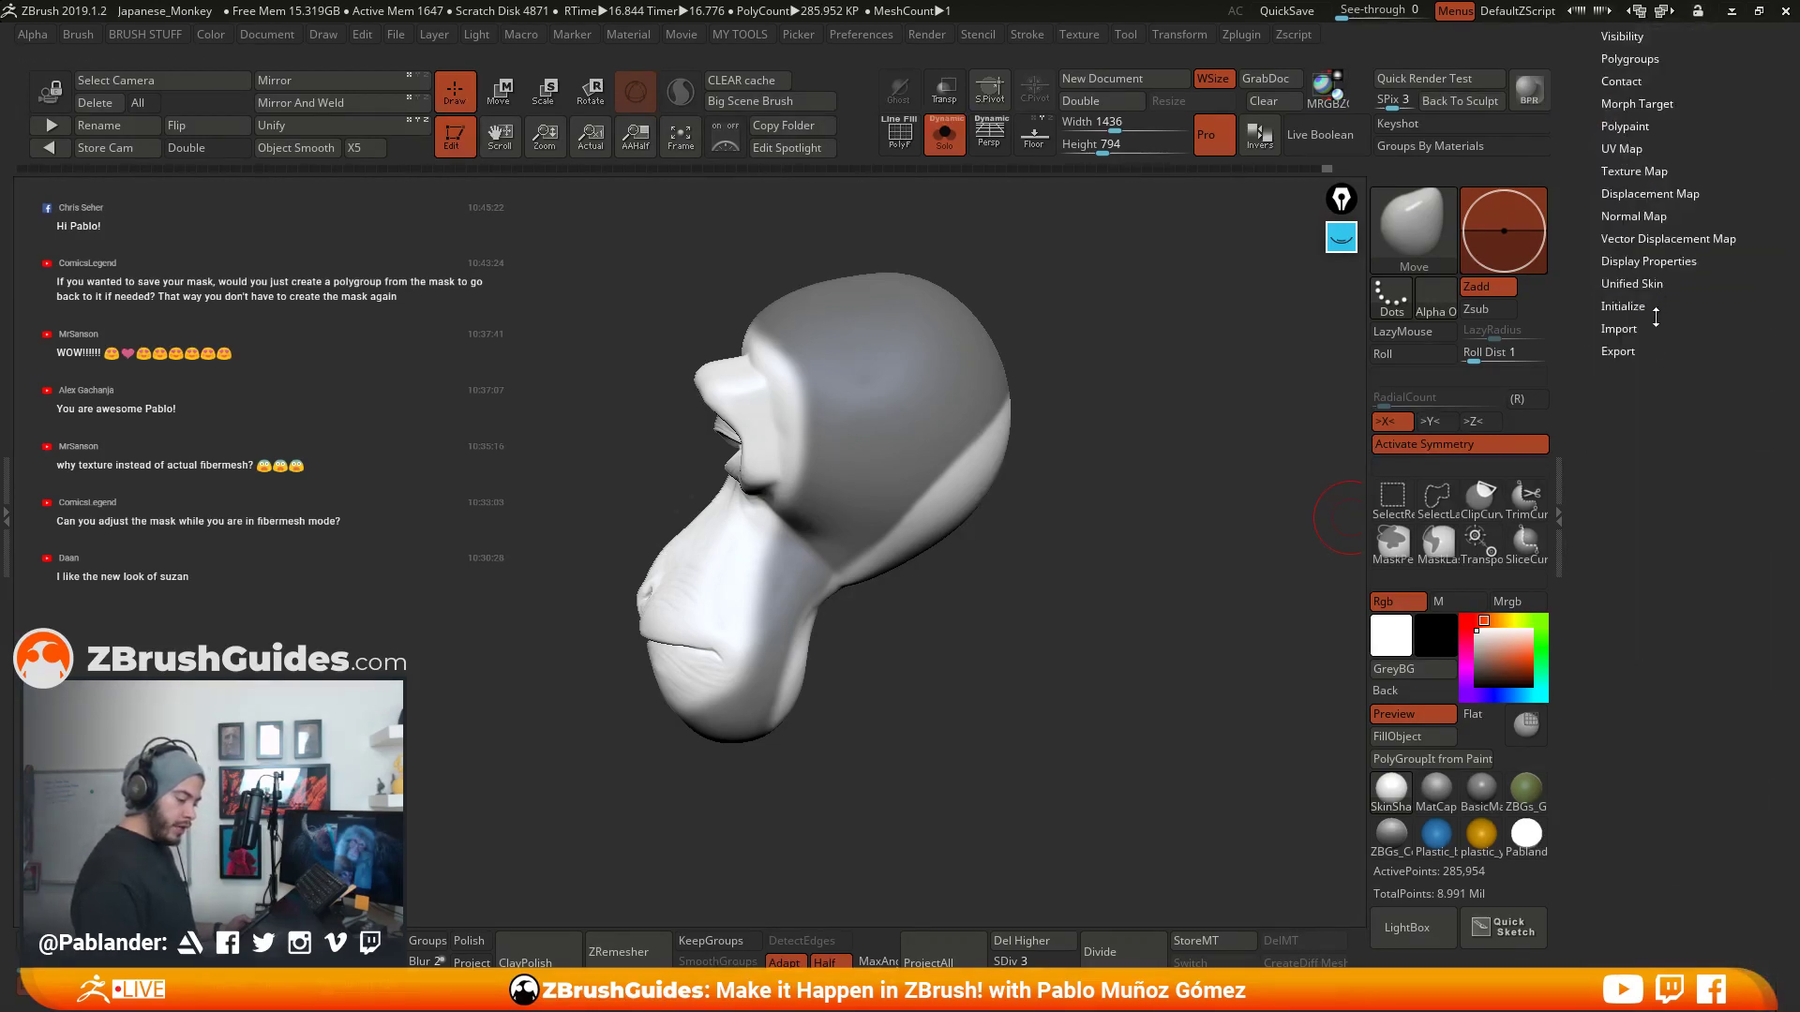
drag(1667, 549, 1667, 556)
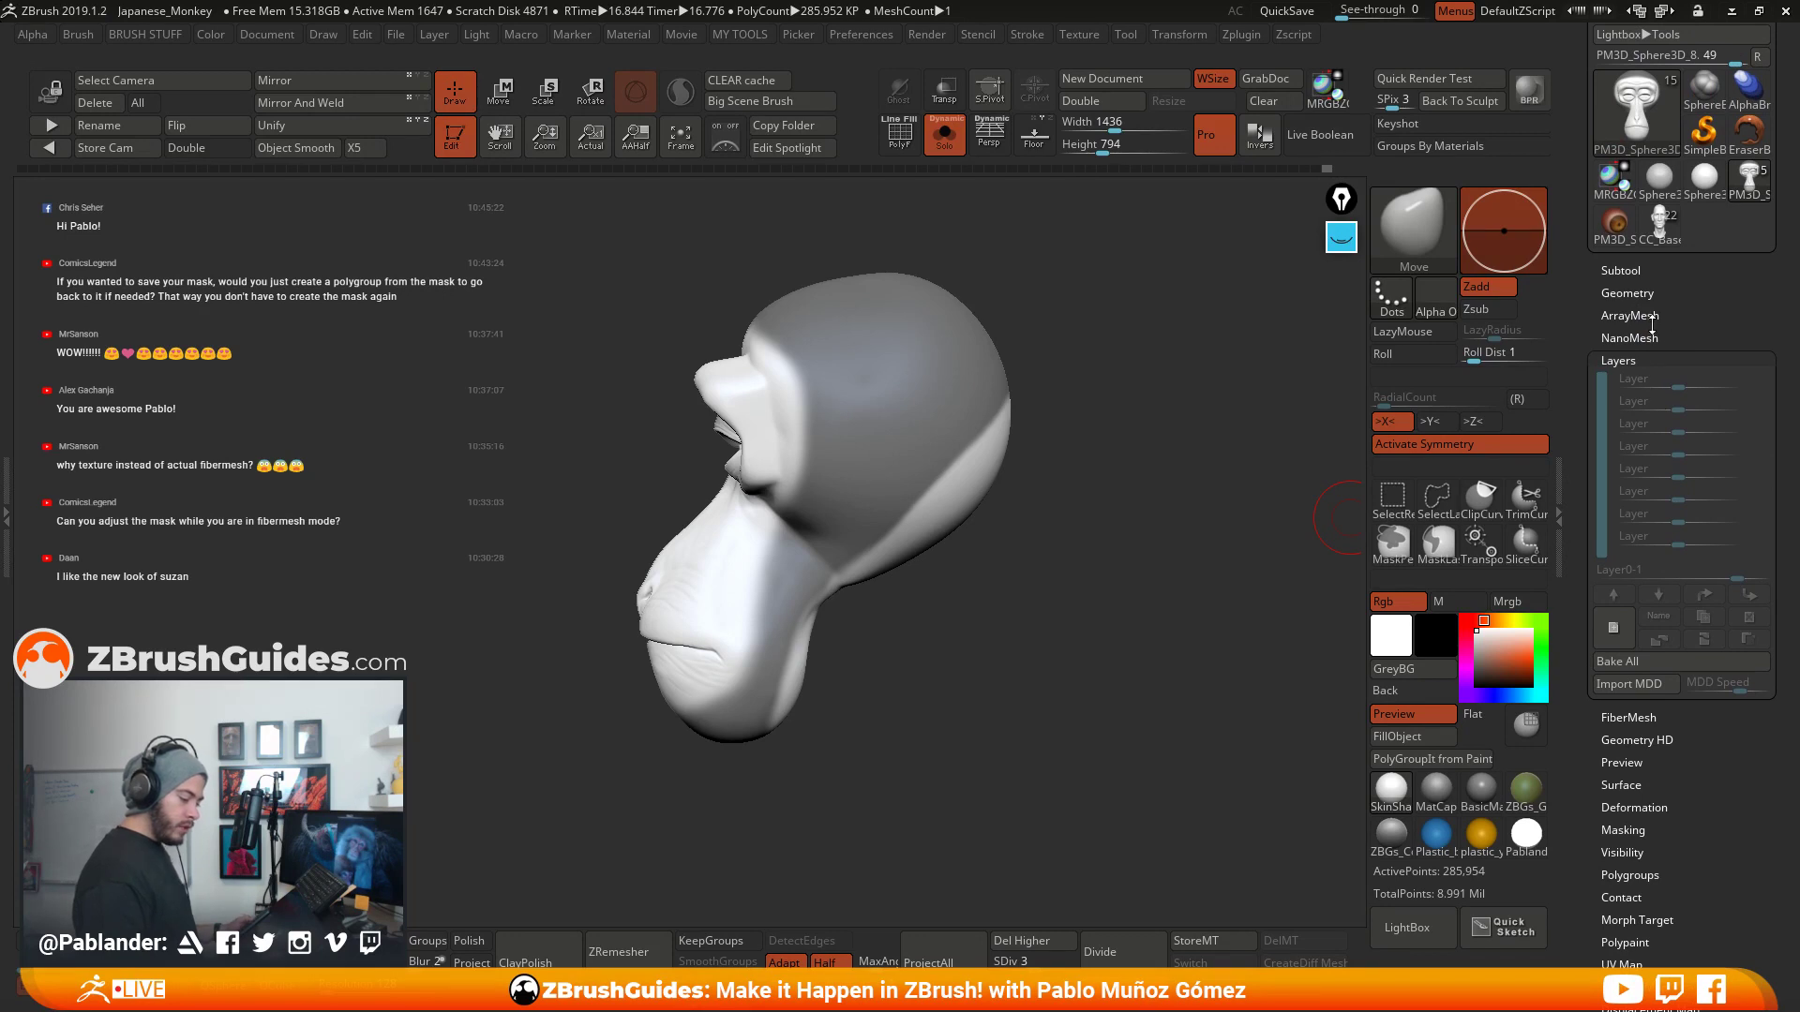
ctrl+click(992, 610)
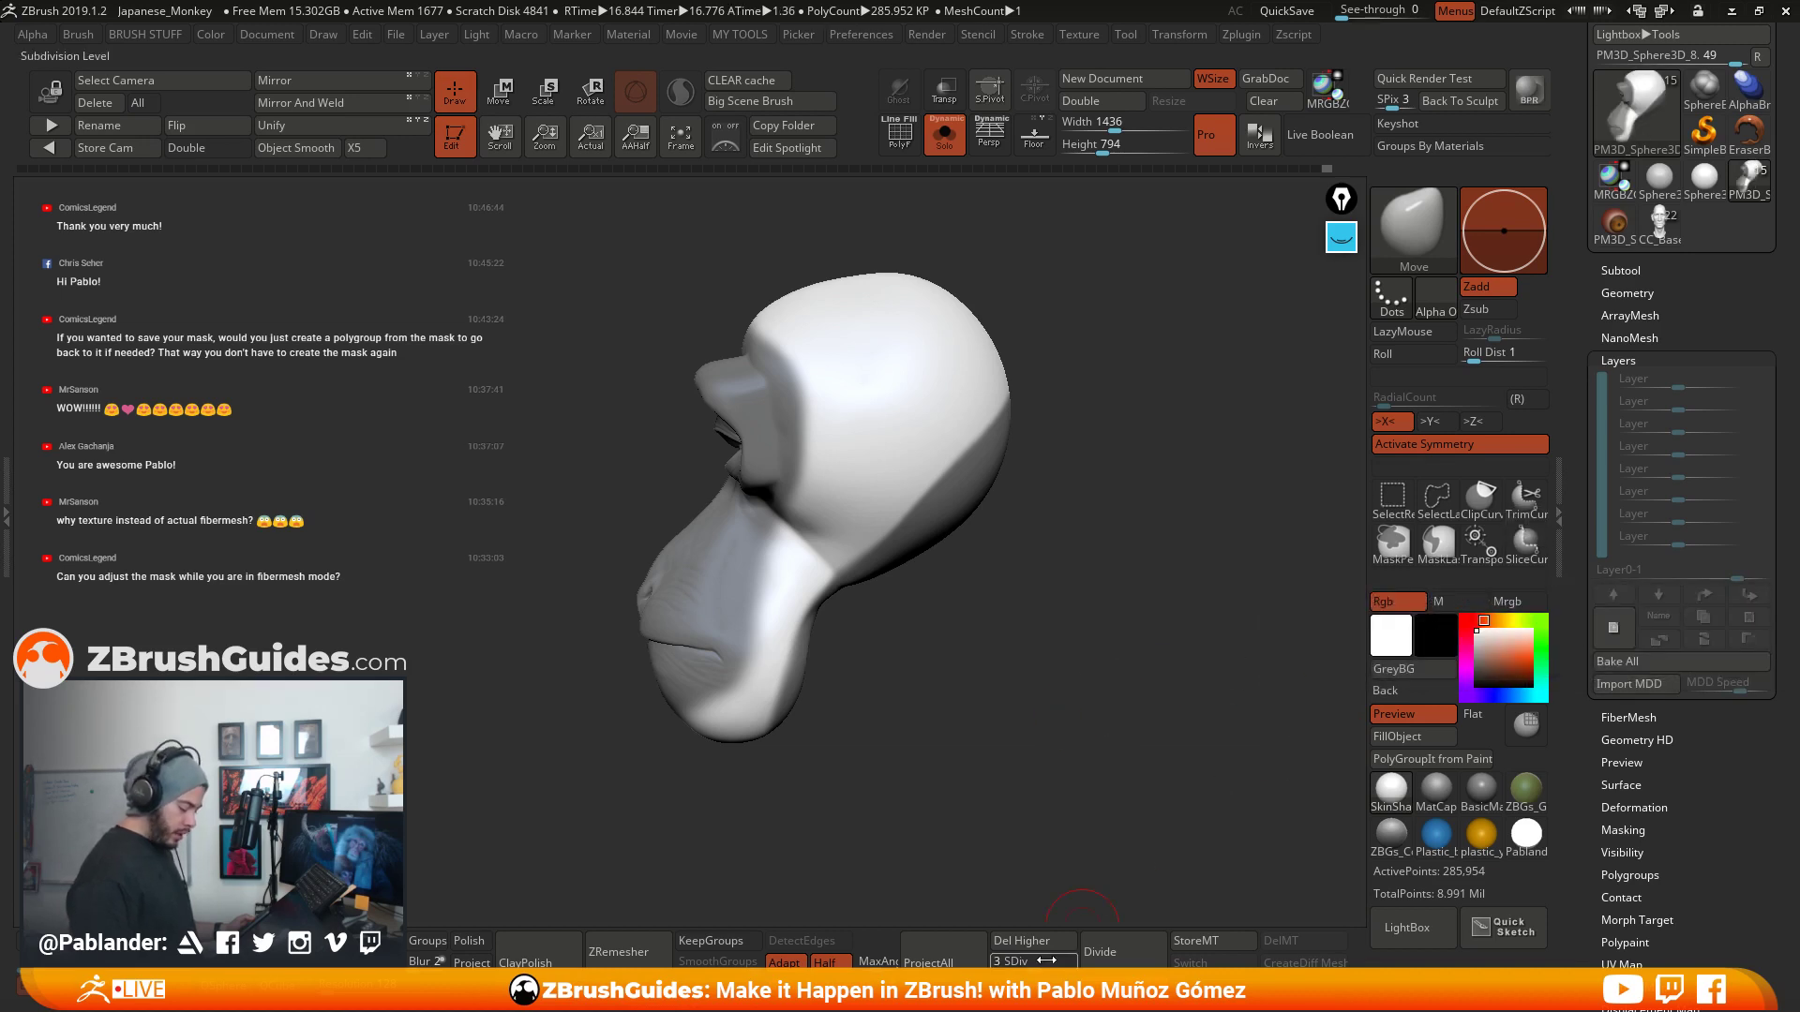
- Raise the head to subdivision level 5 and add a new layer
drag(1044, 963, 1075, 958)
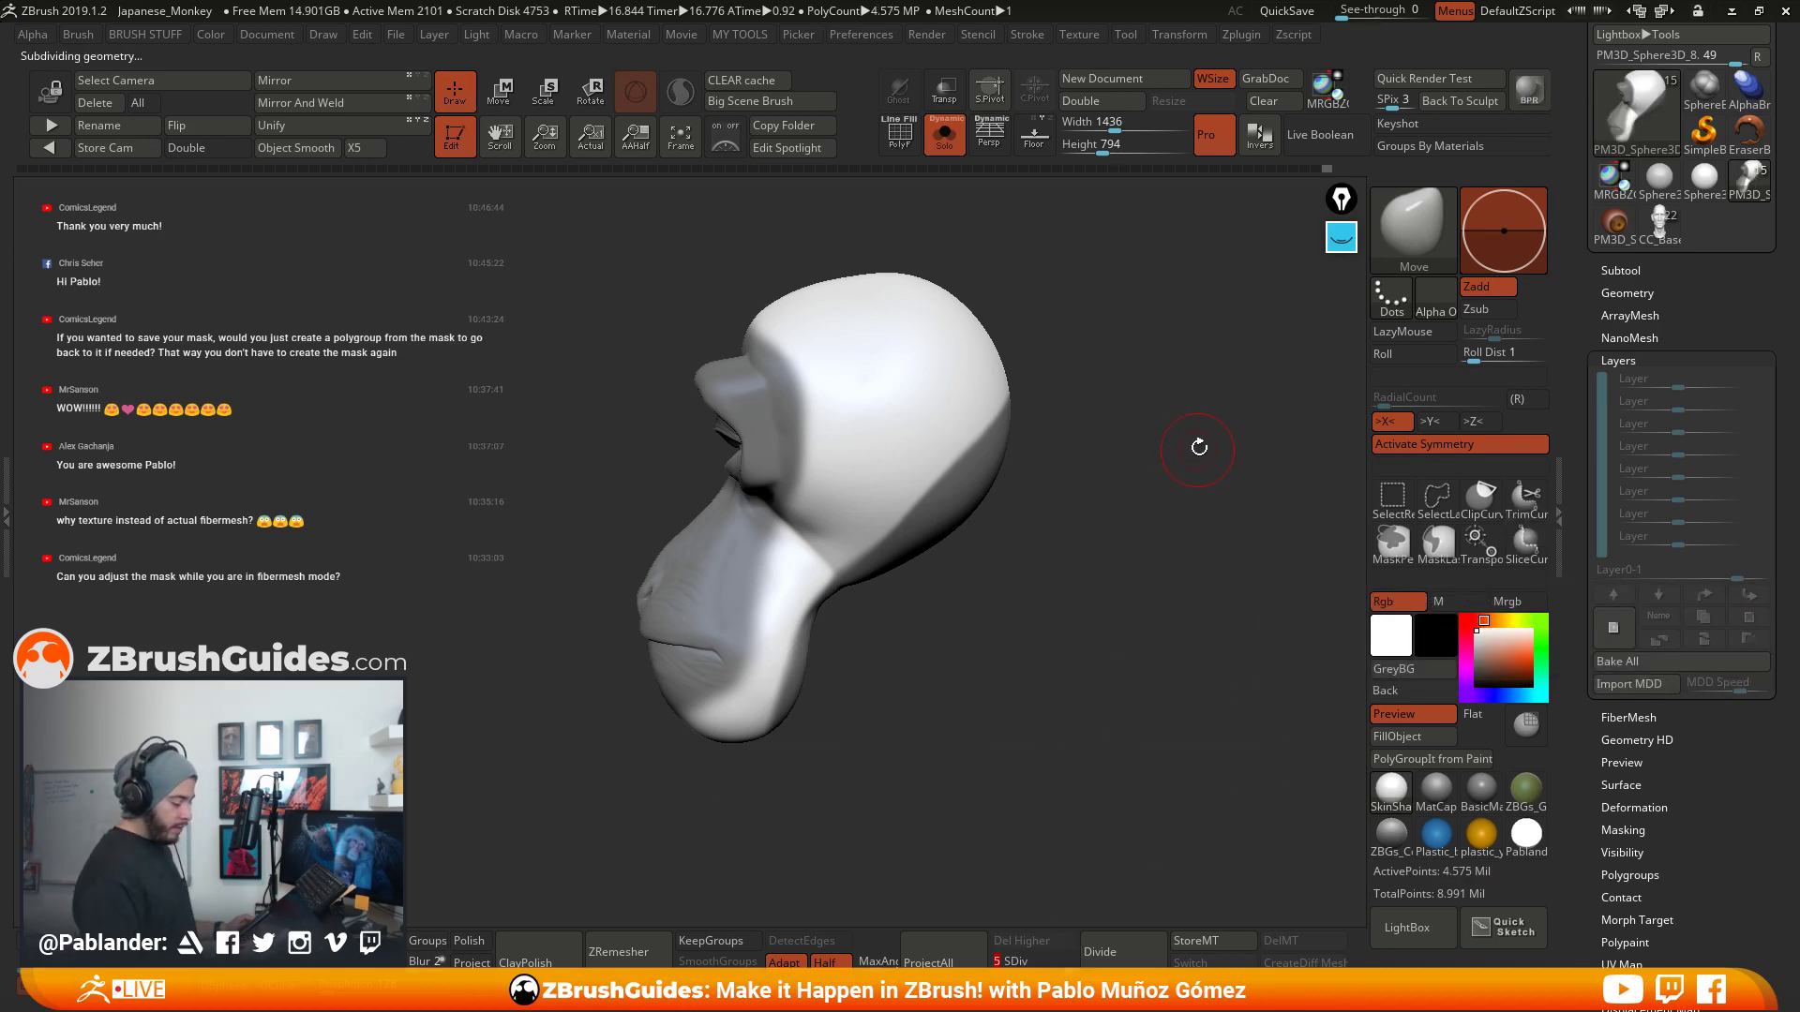
click(1613, 630)
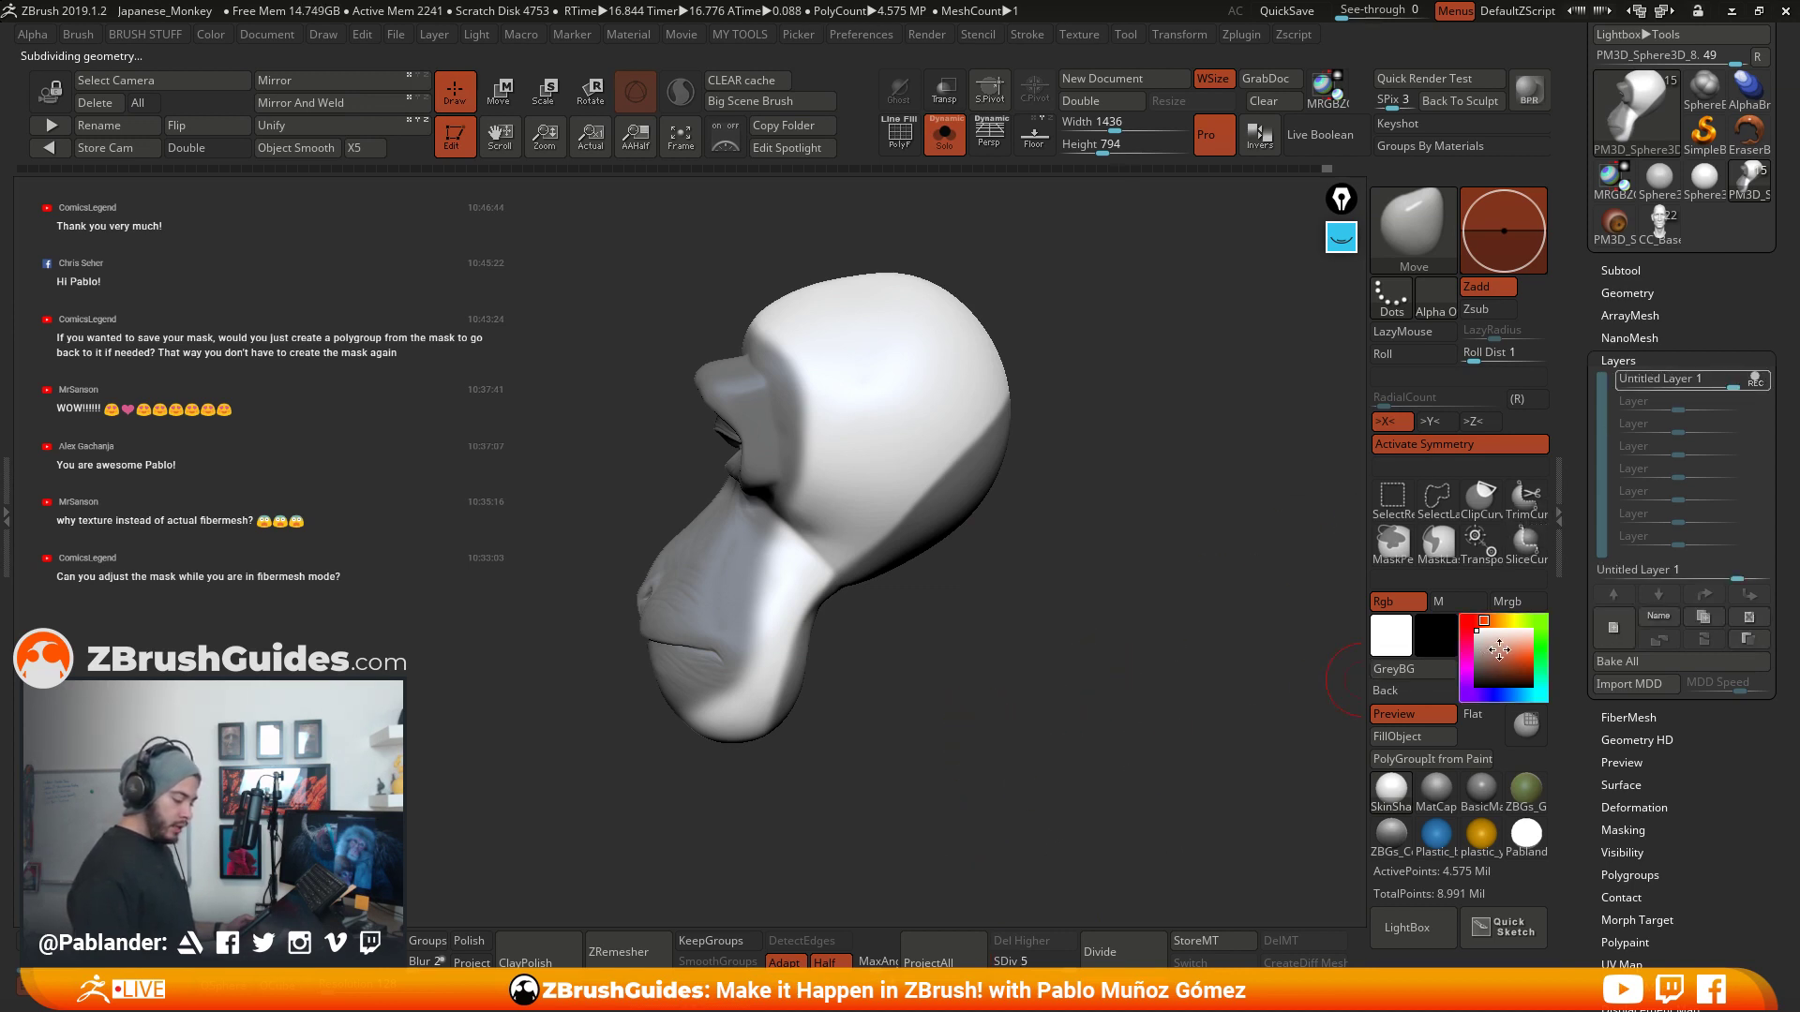
- Set the paint color to black and choose the Standard brush with Rgb on and Zadd off
drag(1499, 650, 1477, 685)
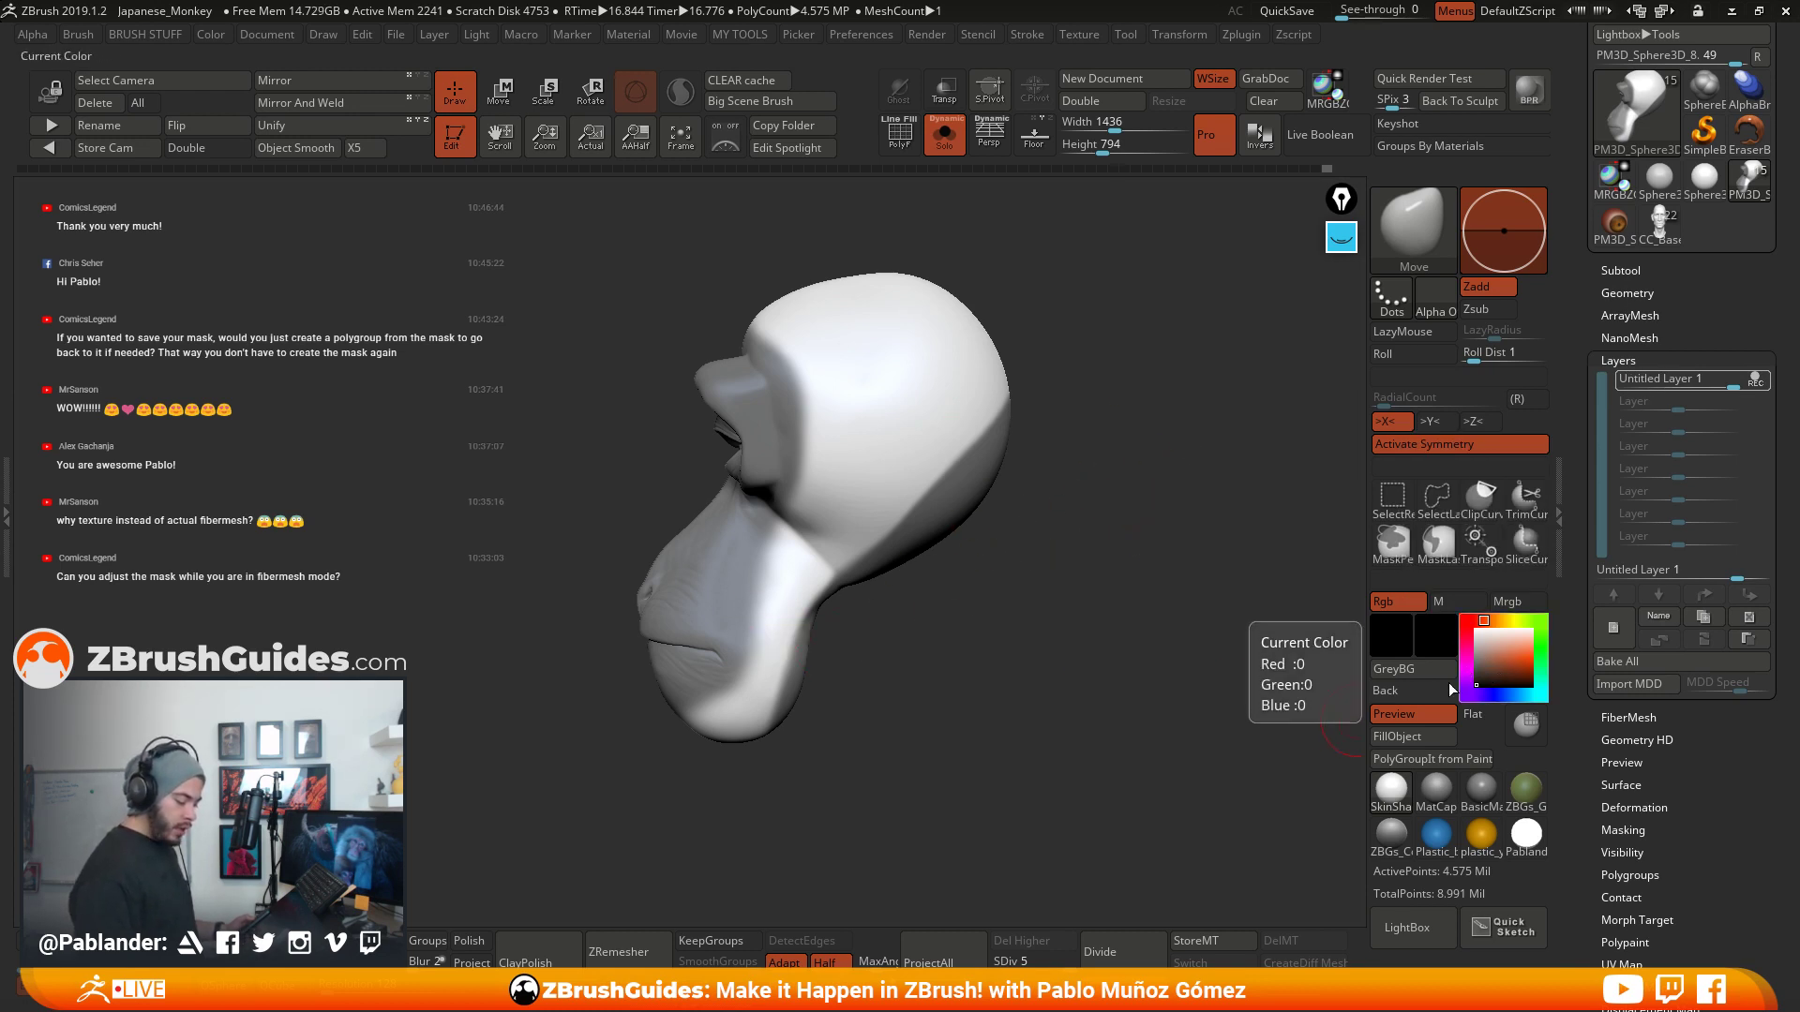
click(1423, 734)
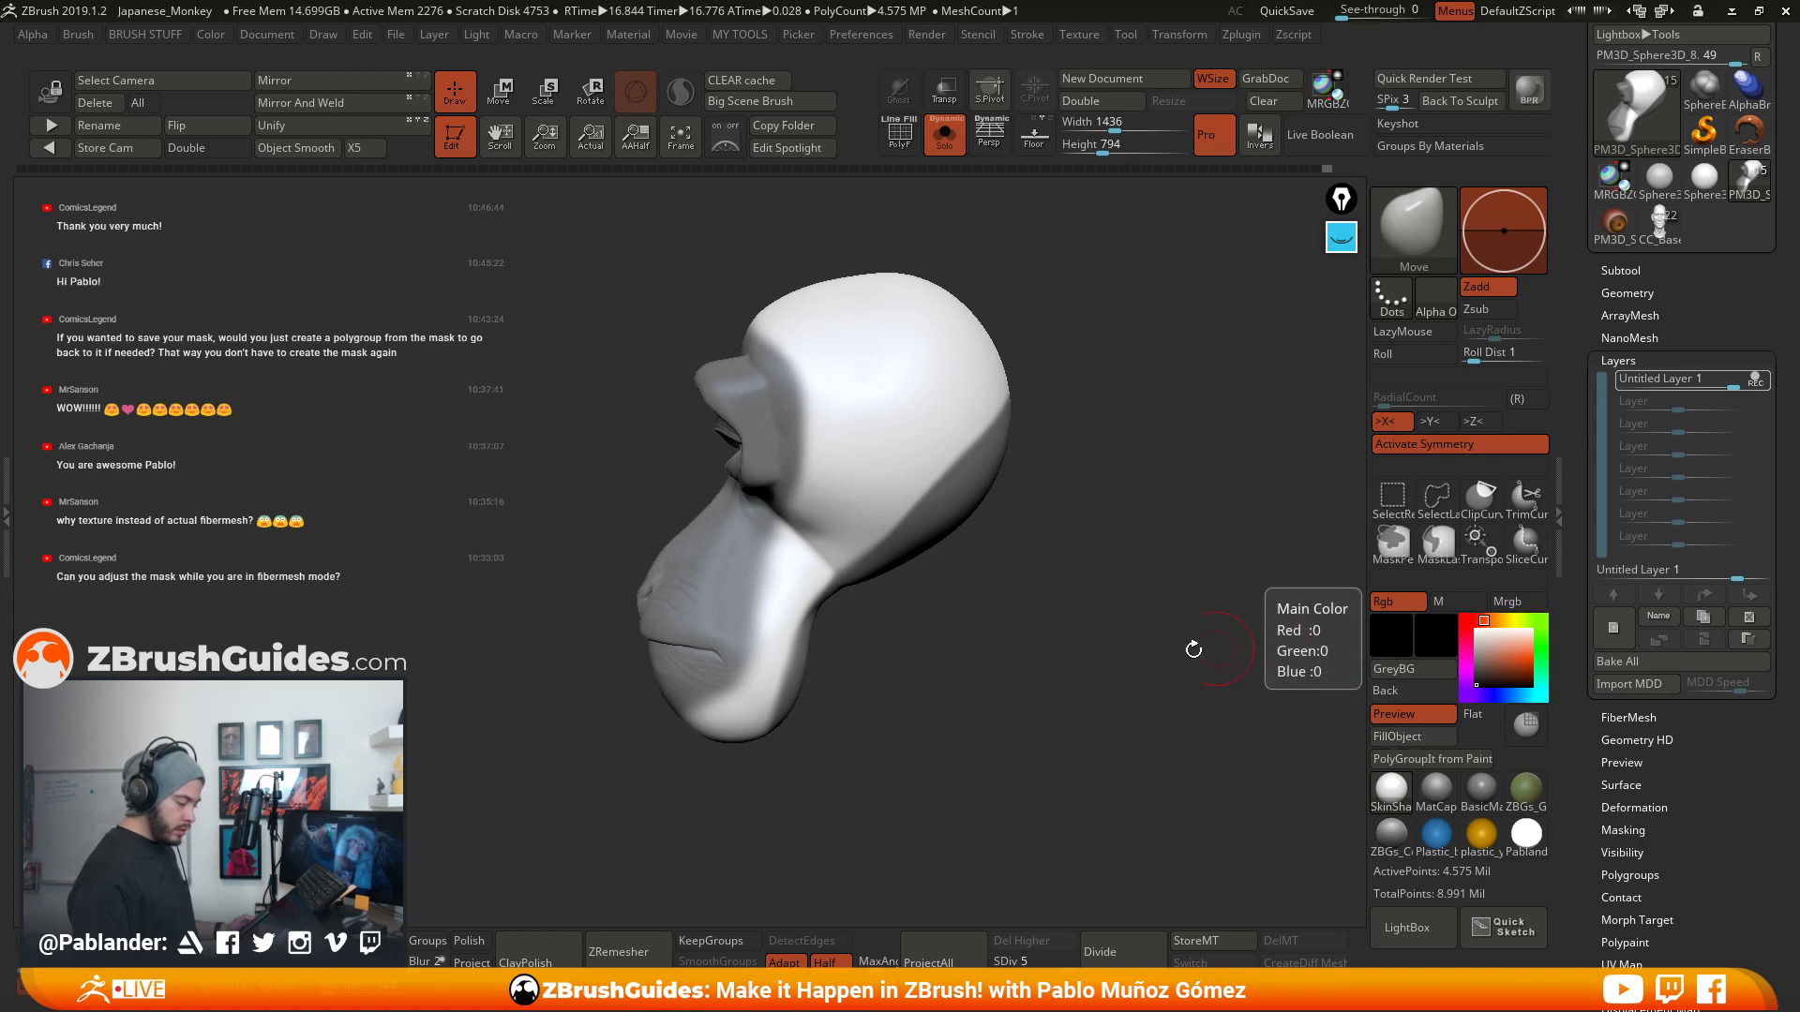
key(b)
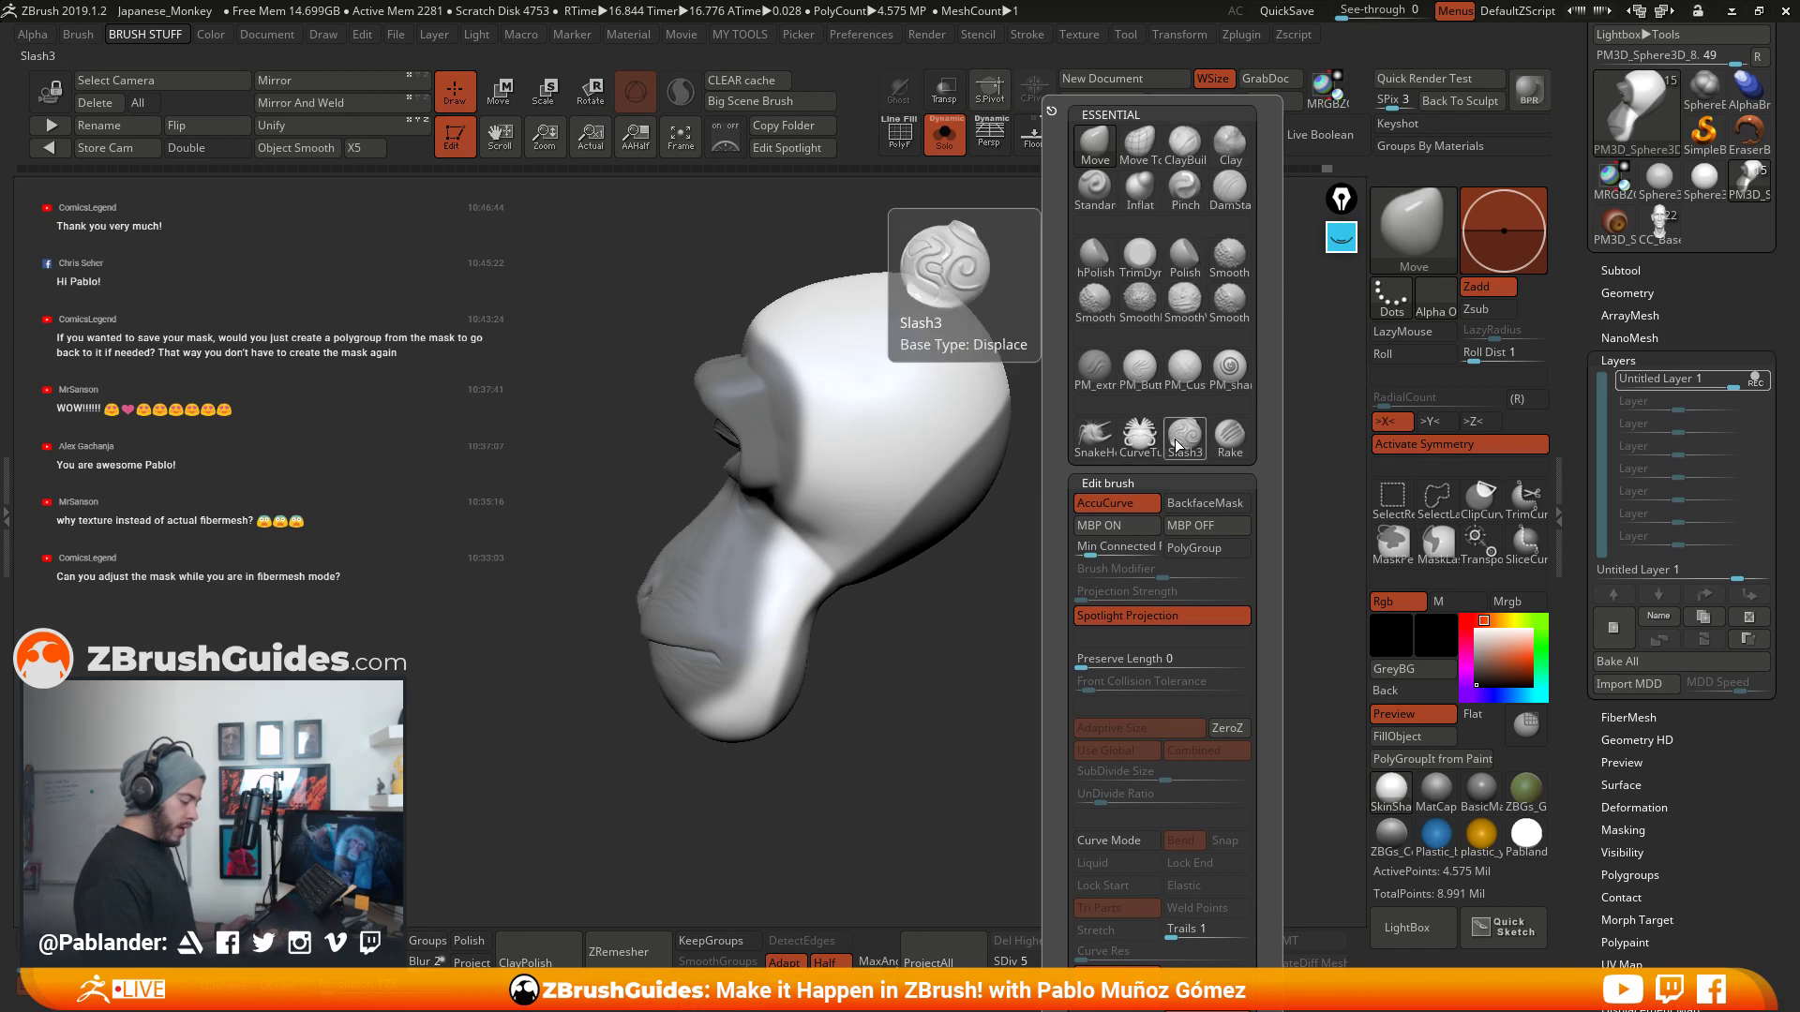
click(1381, 248)
key(Escape)
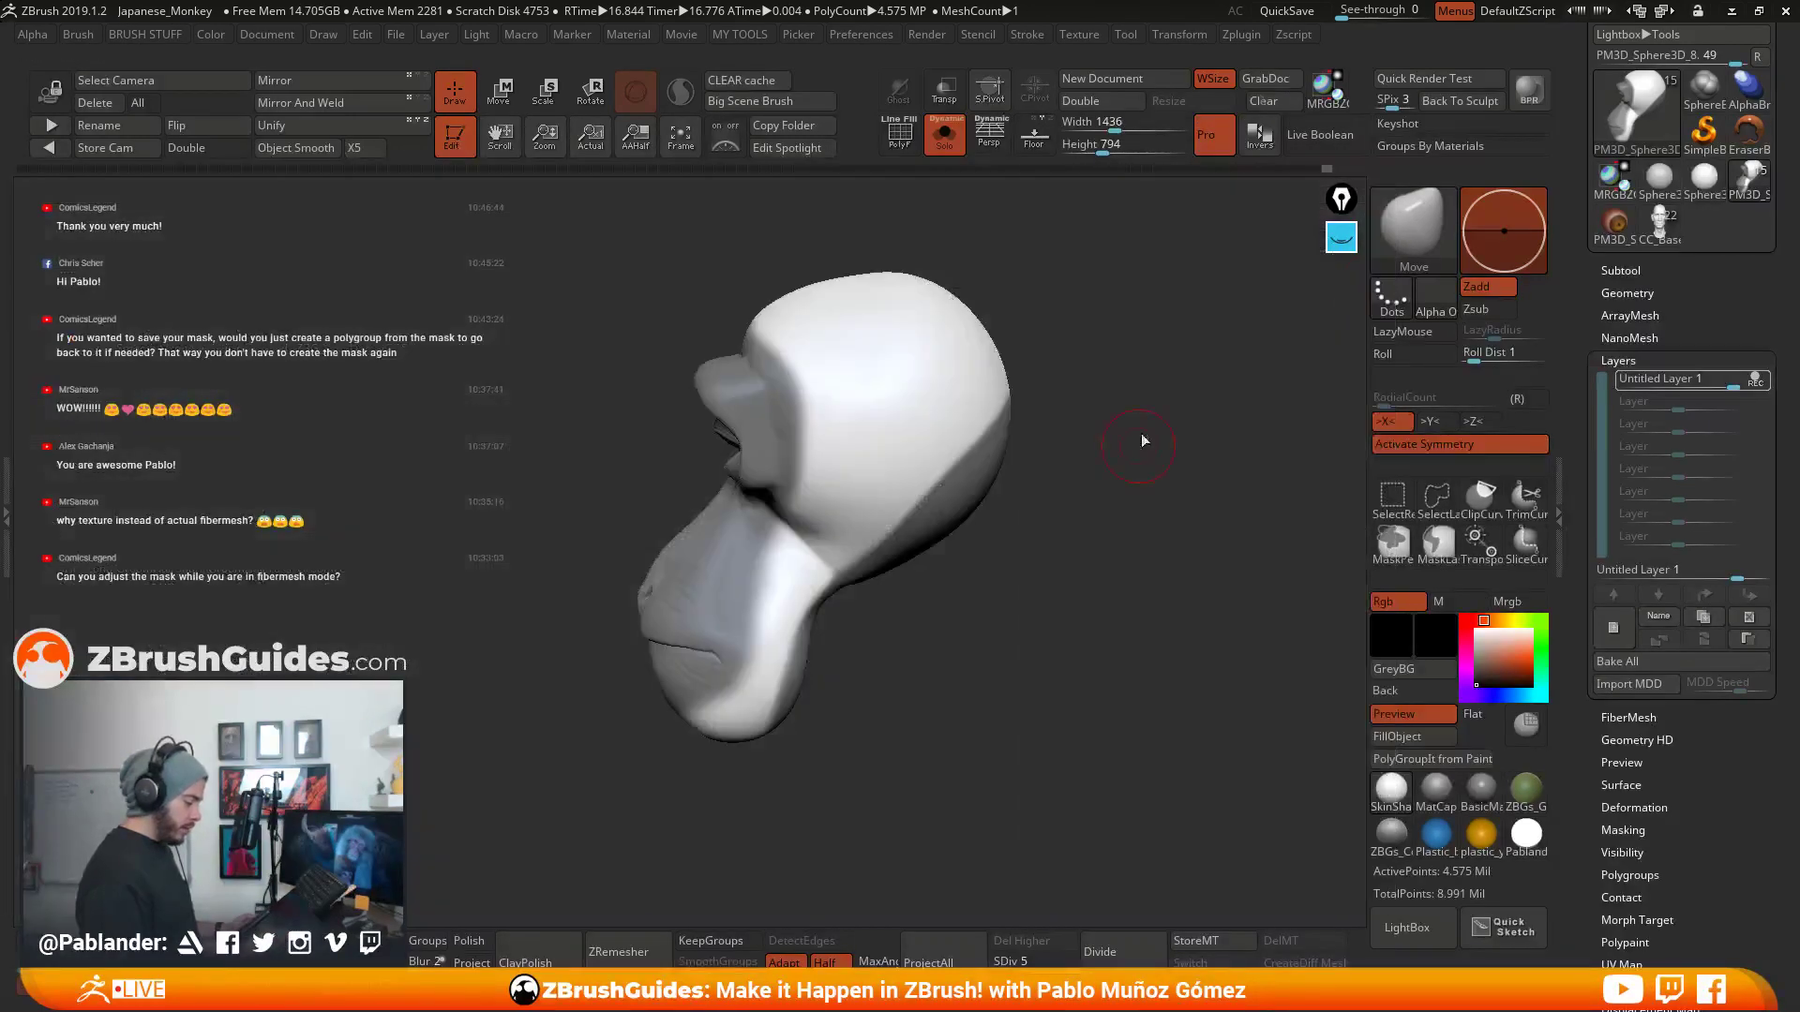
key(b)
click(1078, 197)
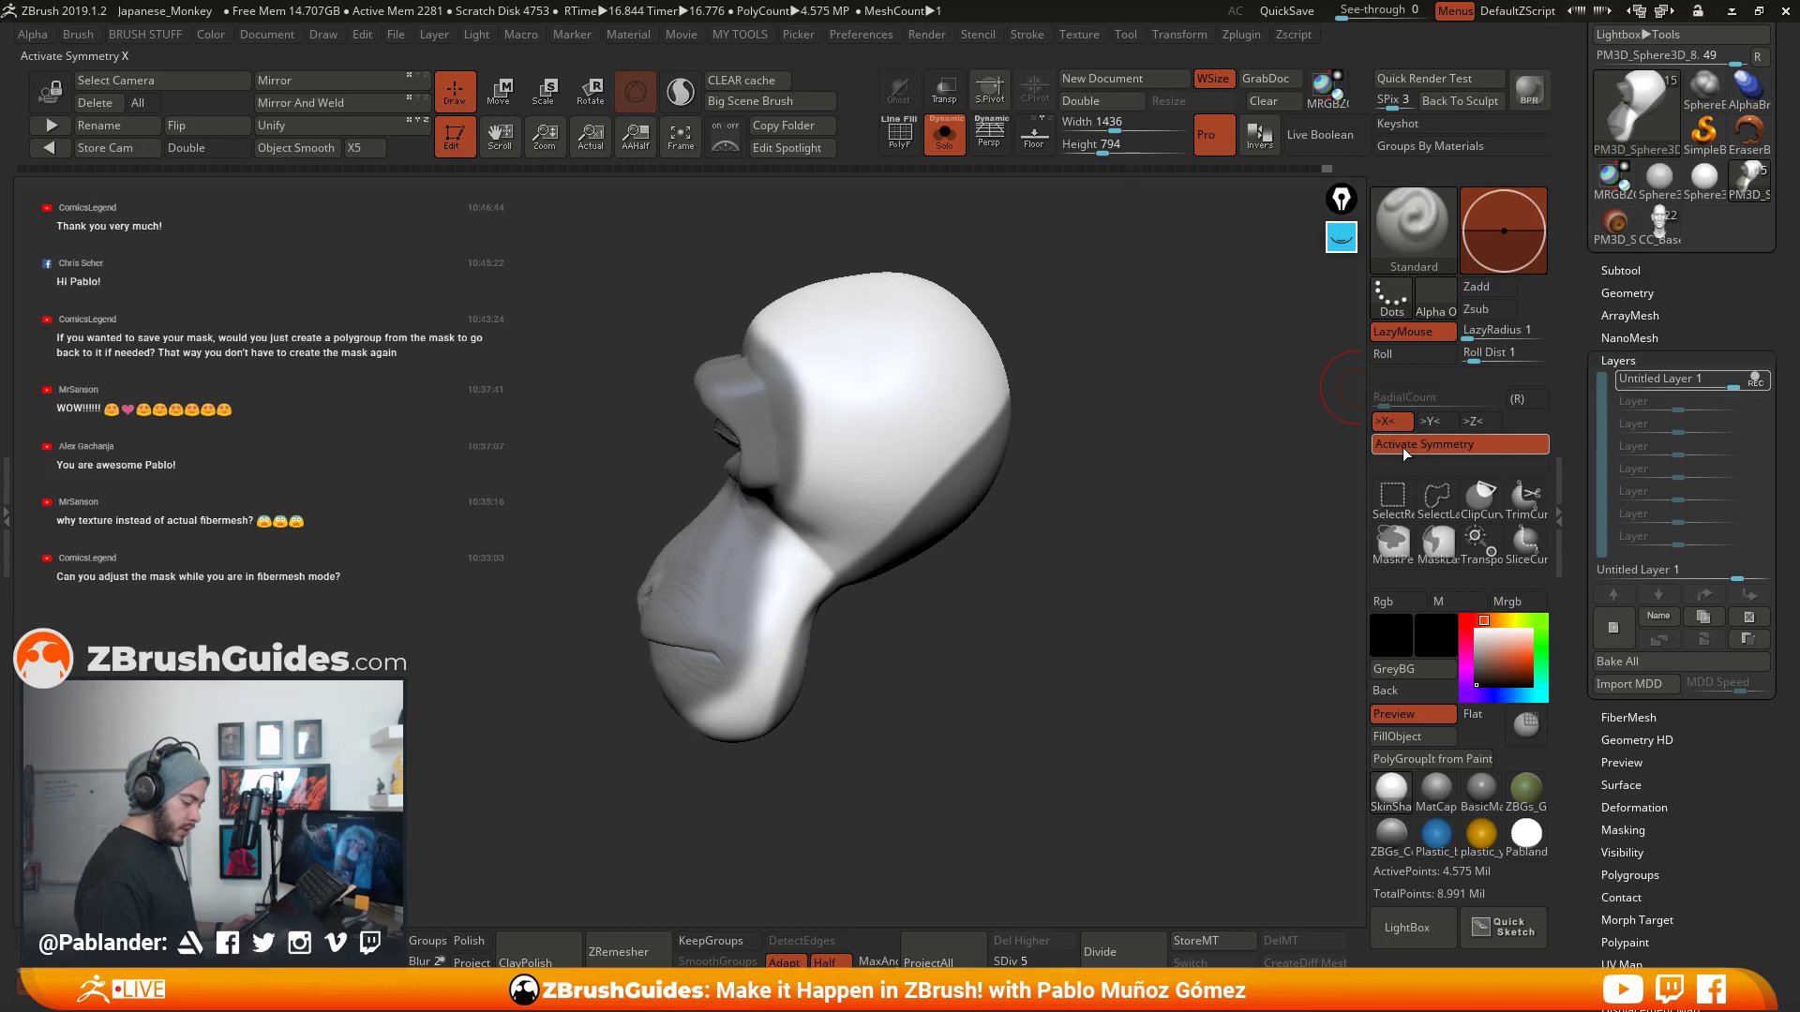
click(1398, 602)
key(space)
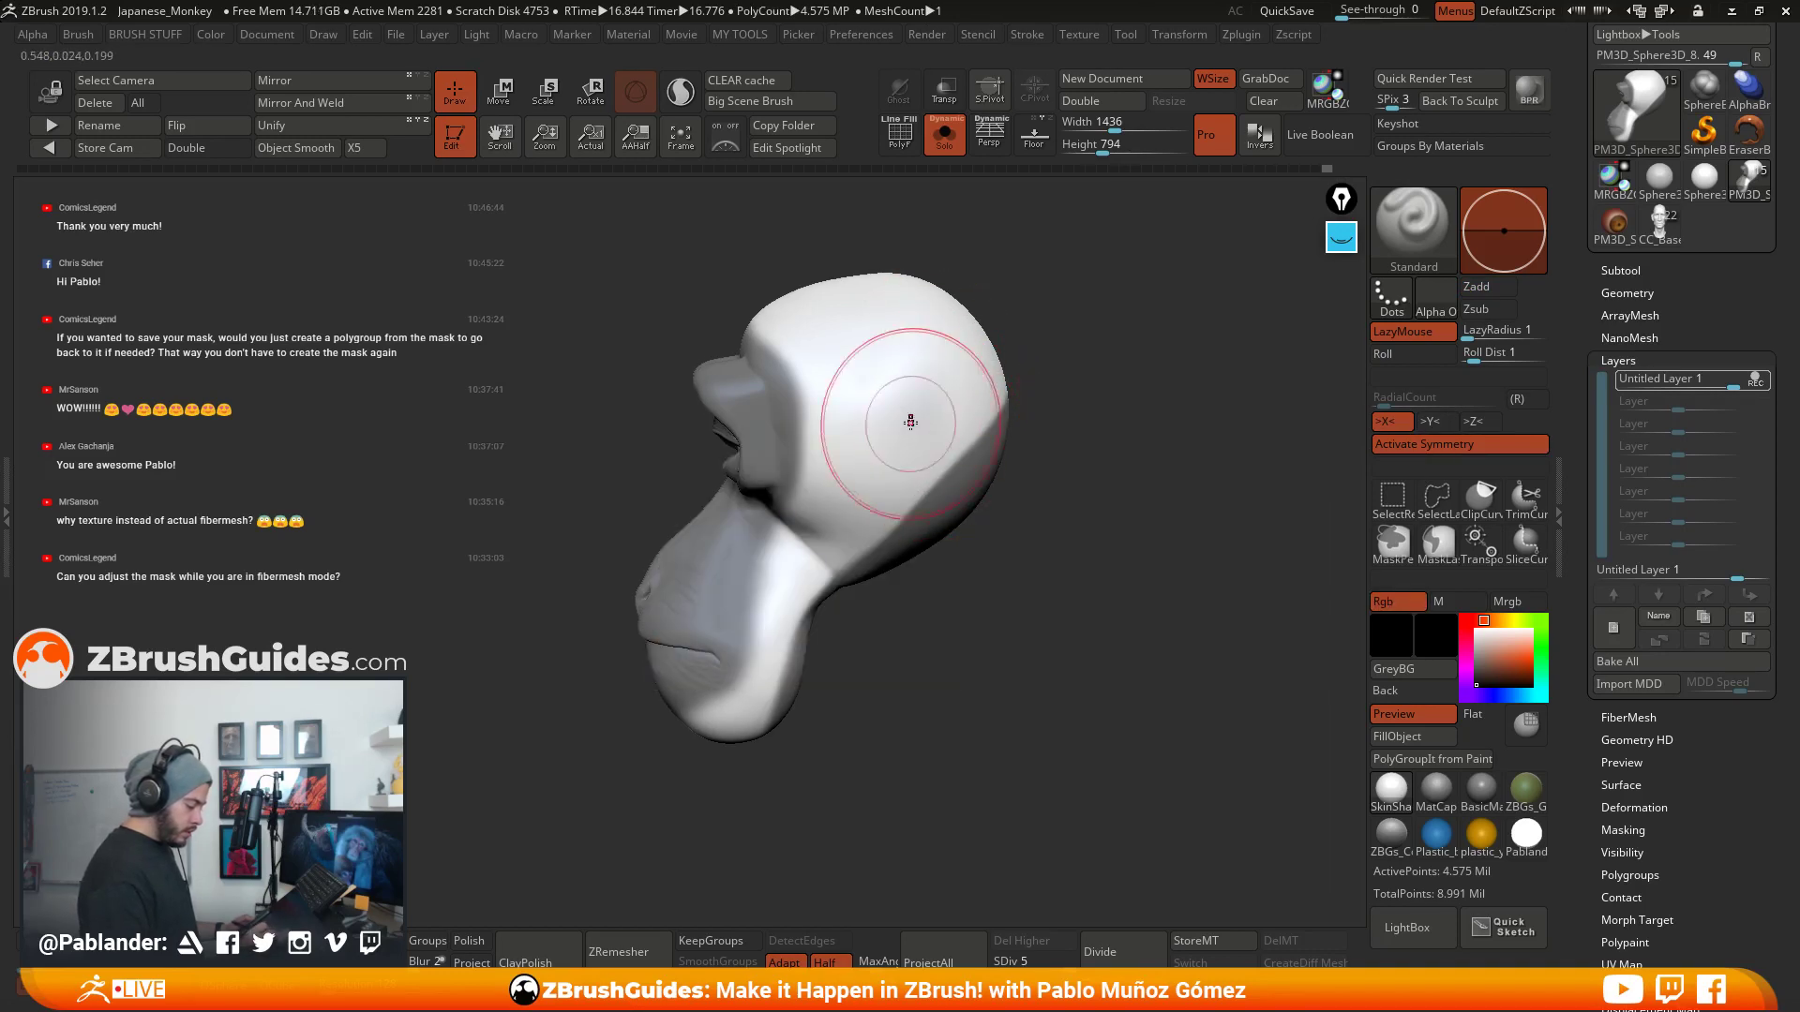
click(1414, 331)
- Color the unmasked fur area of the skull, cheeks and chin black, and clear the mask
mouse_move(947, 375)
mouse_down()
mouse_move(900, 440)
mouse_move(825, 309)
mouse_move(843, 469)
mouse_move(697, 695)
mouse_move(737, 687)
mouse_move(735, 627)
mouse_up()
drag(1011, 473, 1188, 472)
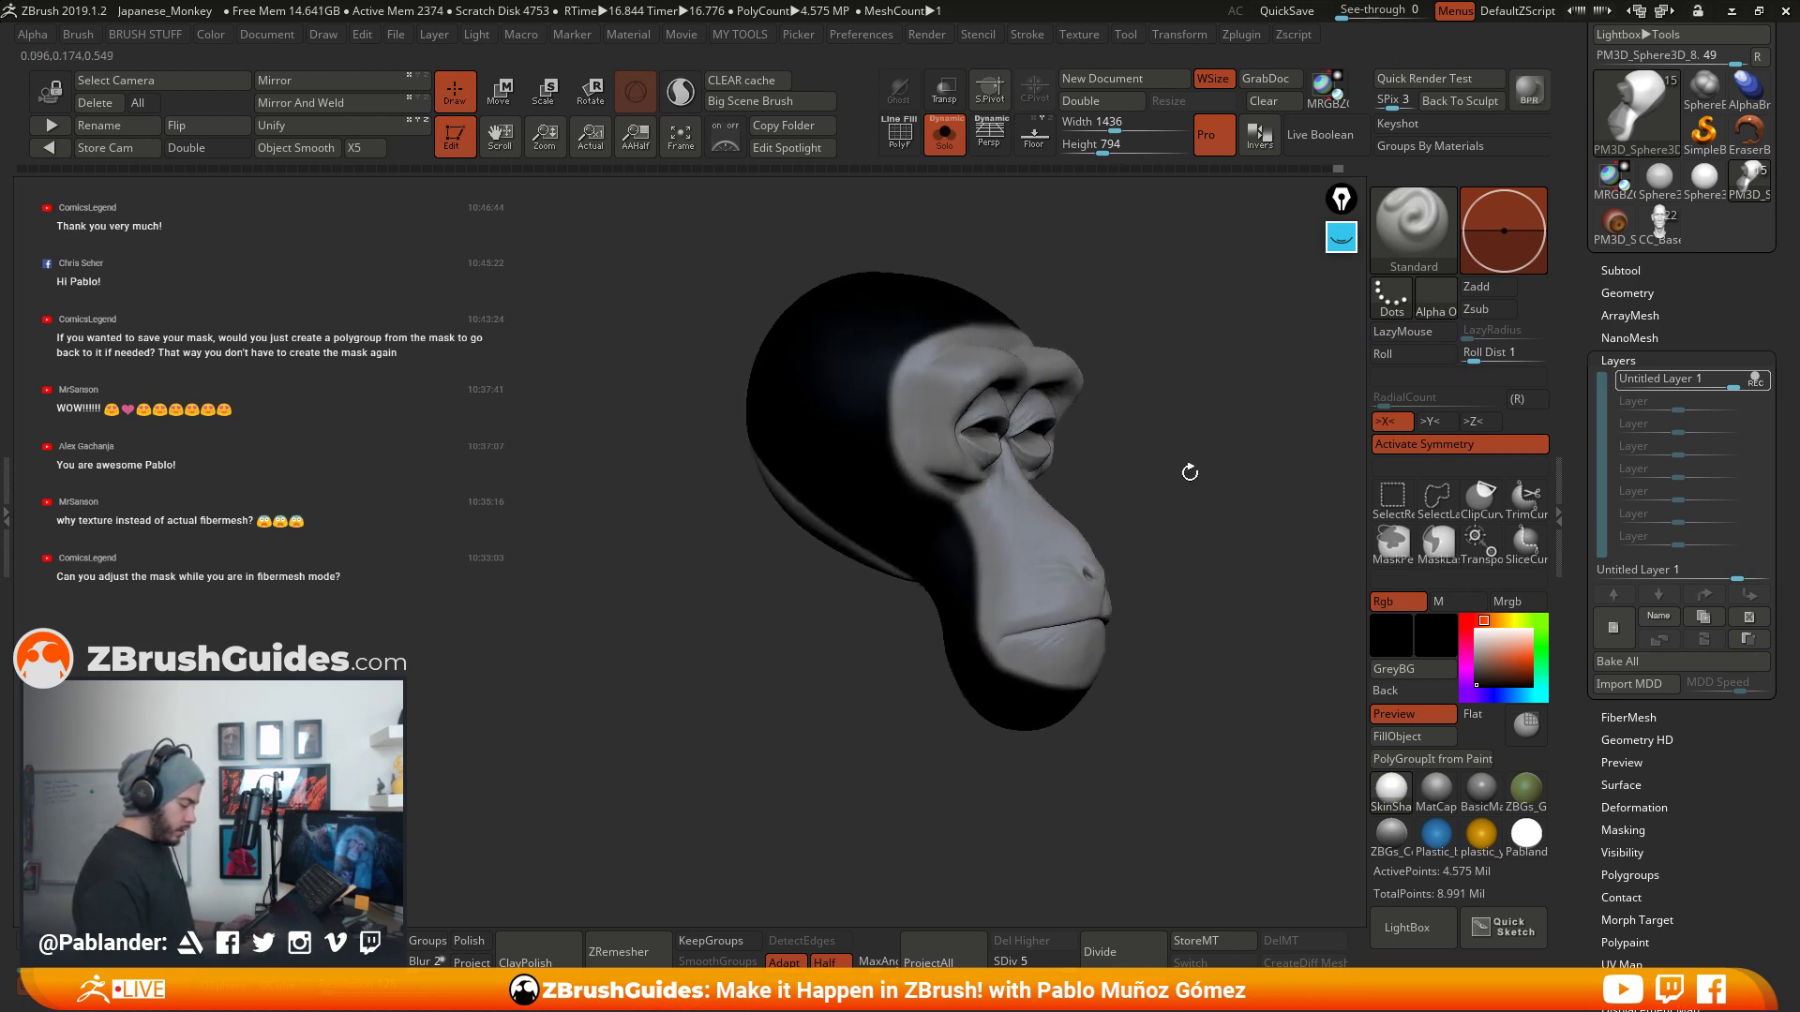
drag(914, 530, 1012, 689)
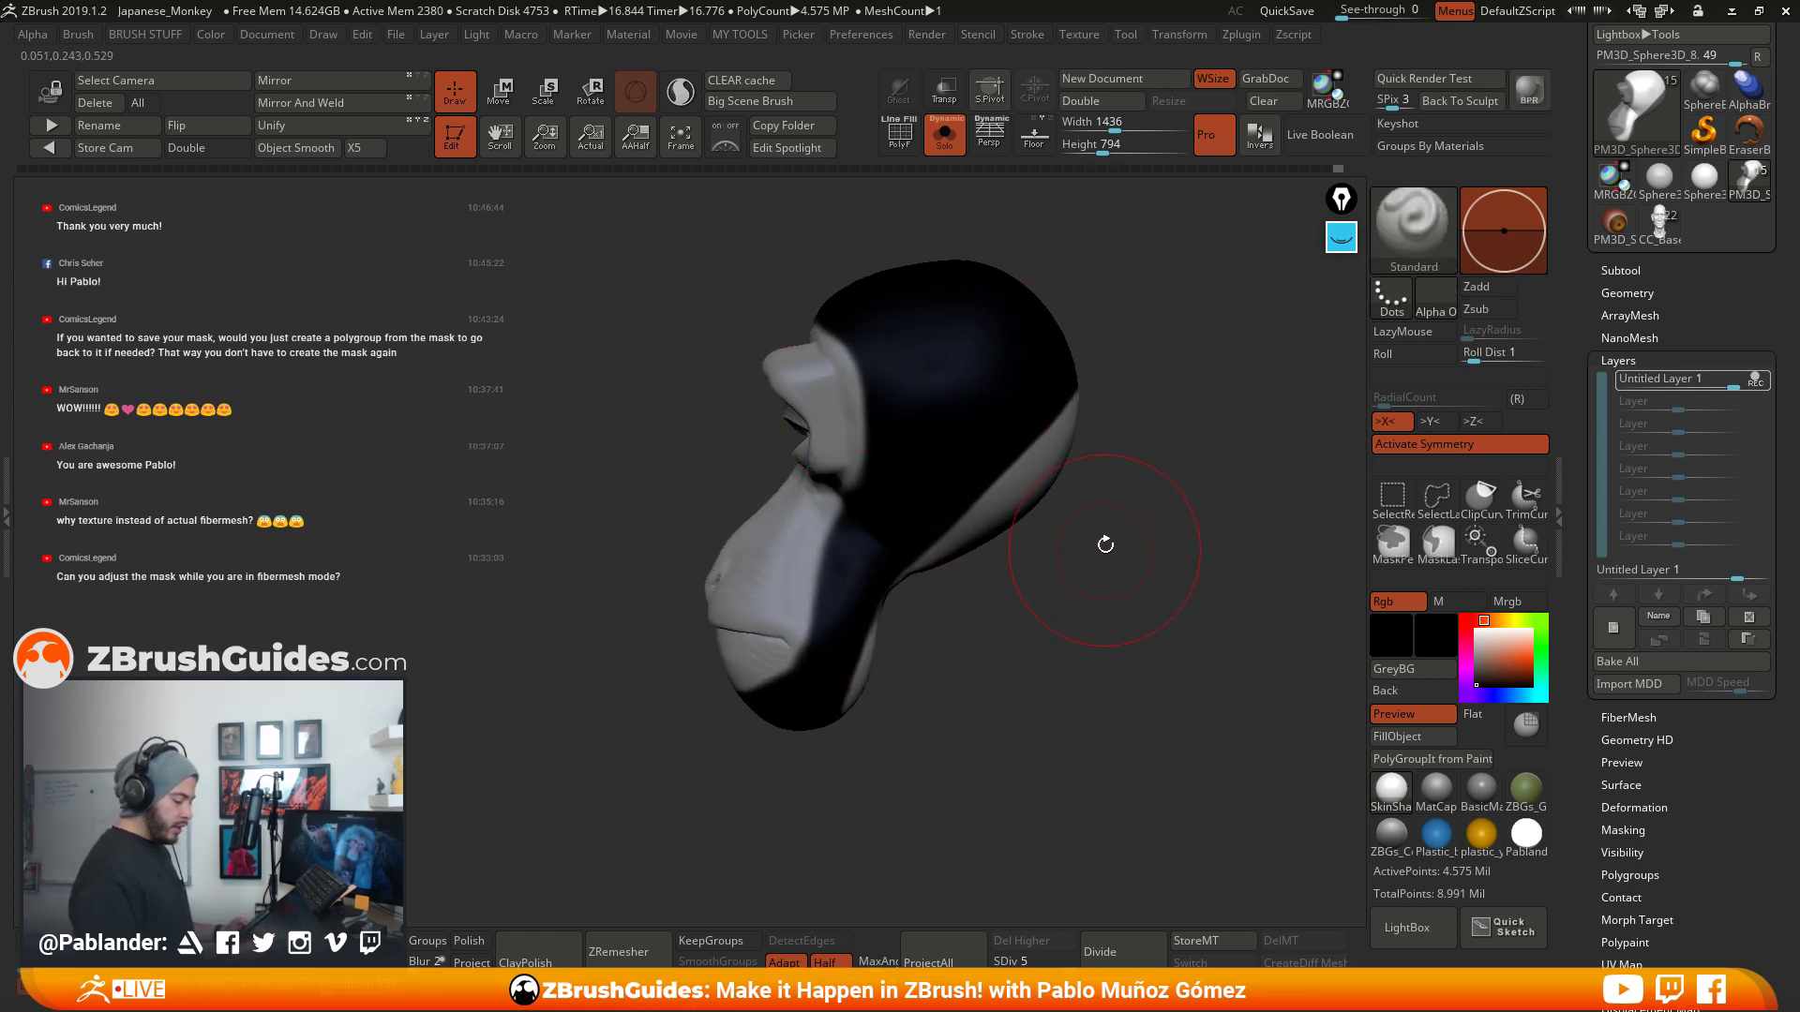
drag(1136, 525, 1014, 568)
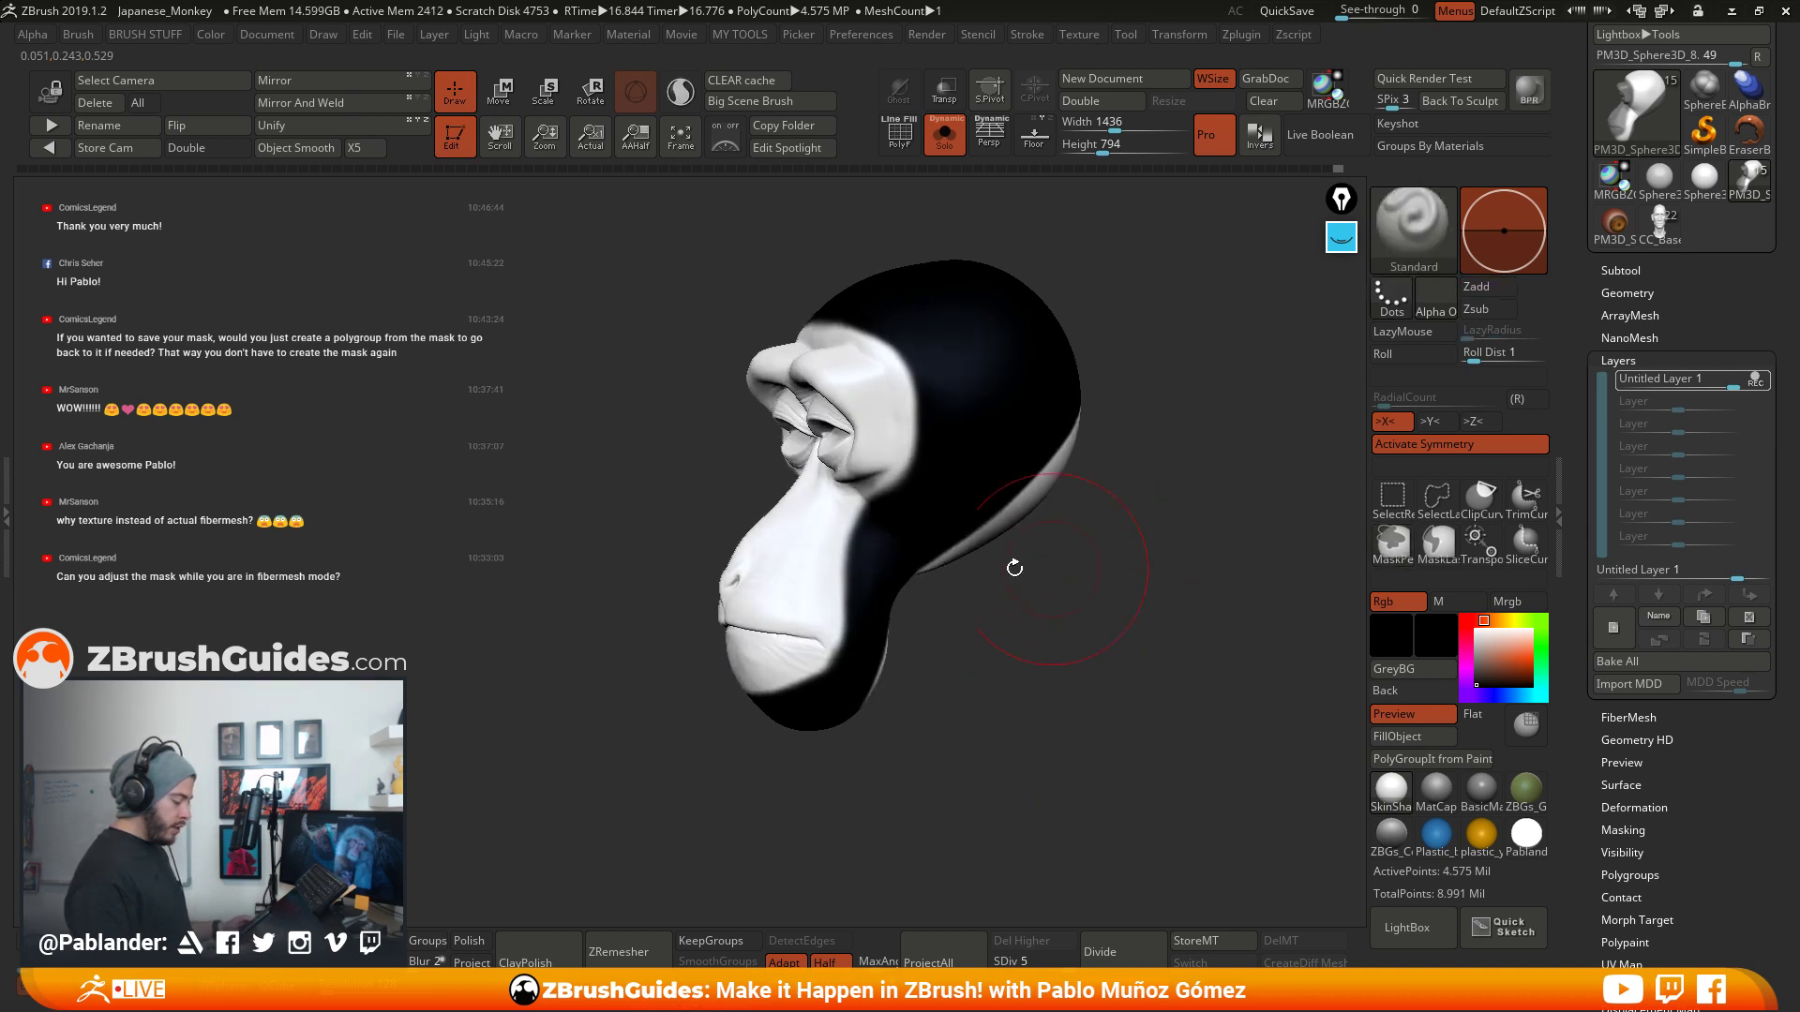
drag(1134, 614, 1156, 668)
drag(1118, 592, 1101, 611)
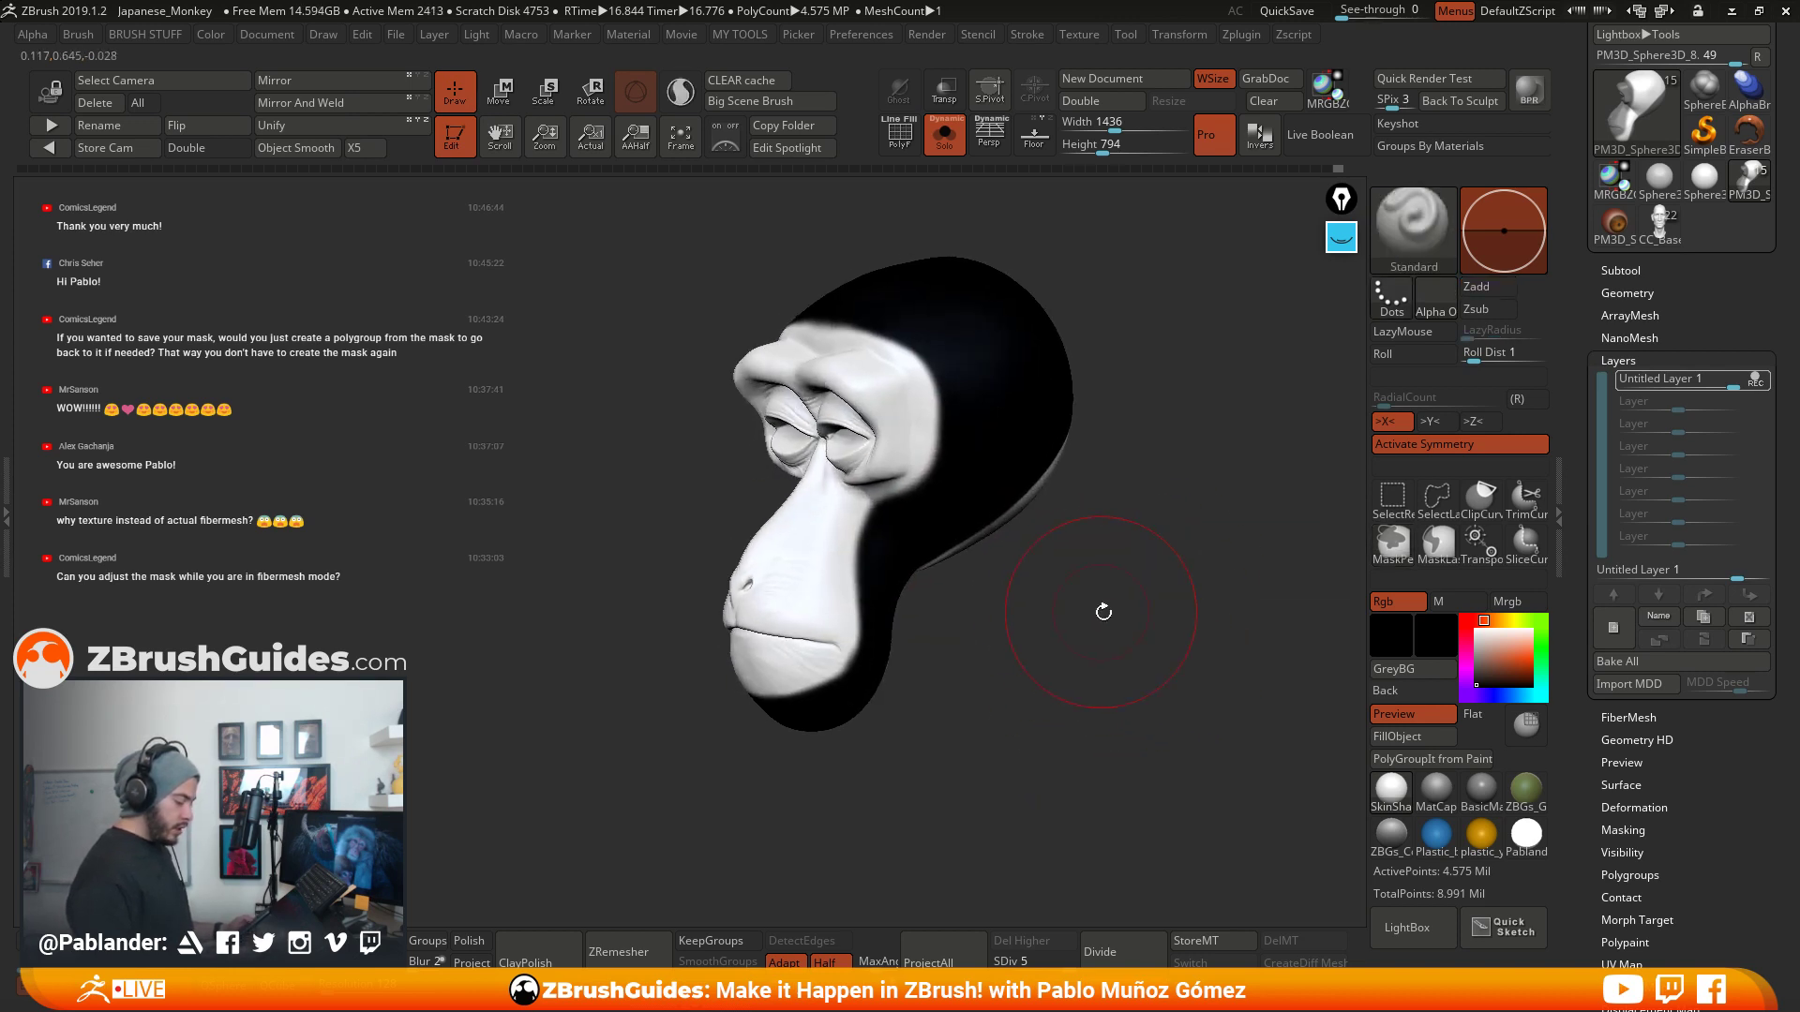
- Set the untitled layer's intensity to 0 and inspect the head without its black polypaint from several angles
drag(1125, 394, 1322, 468)
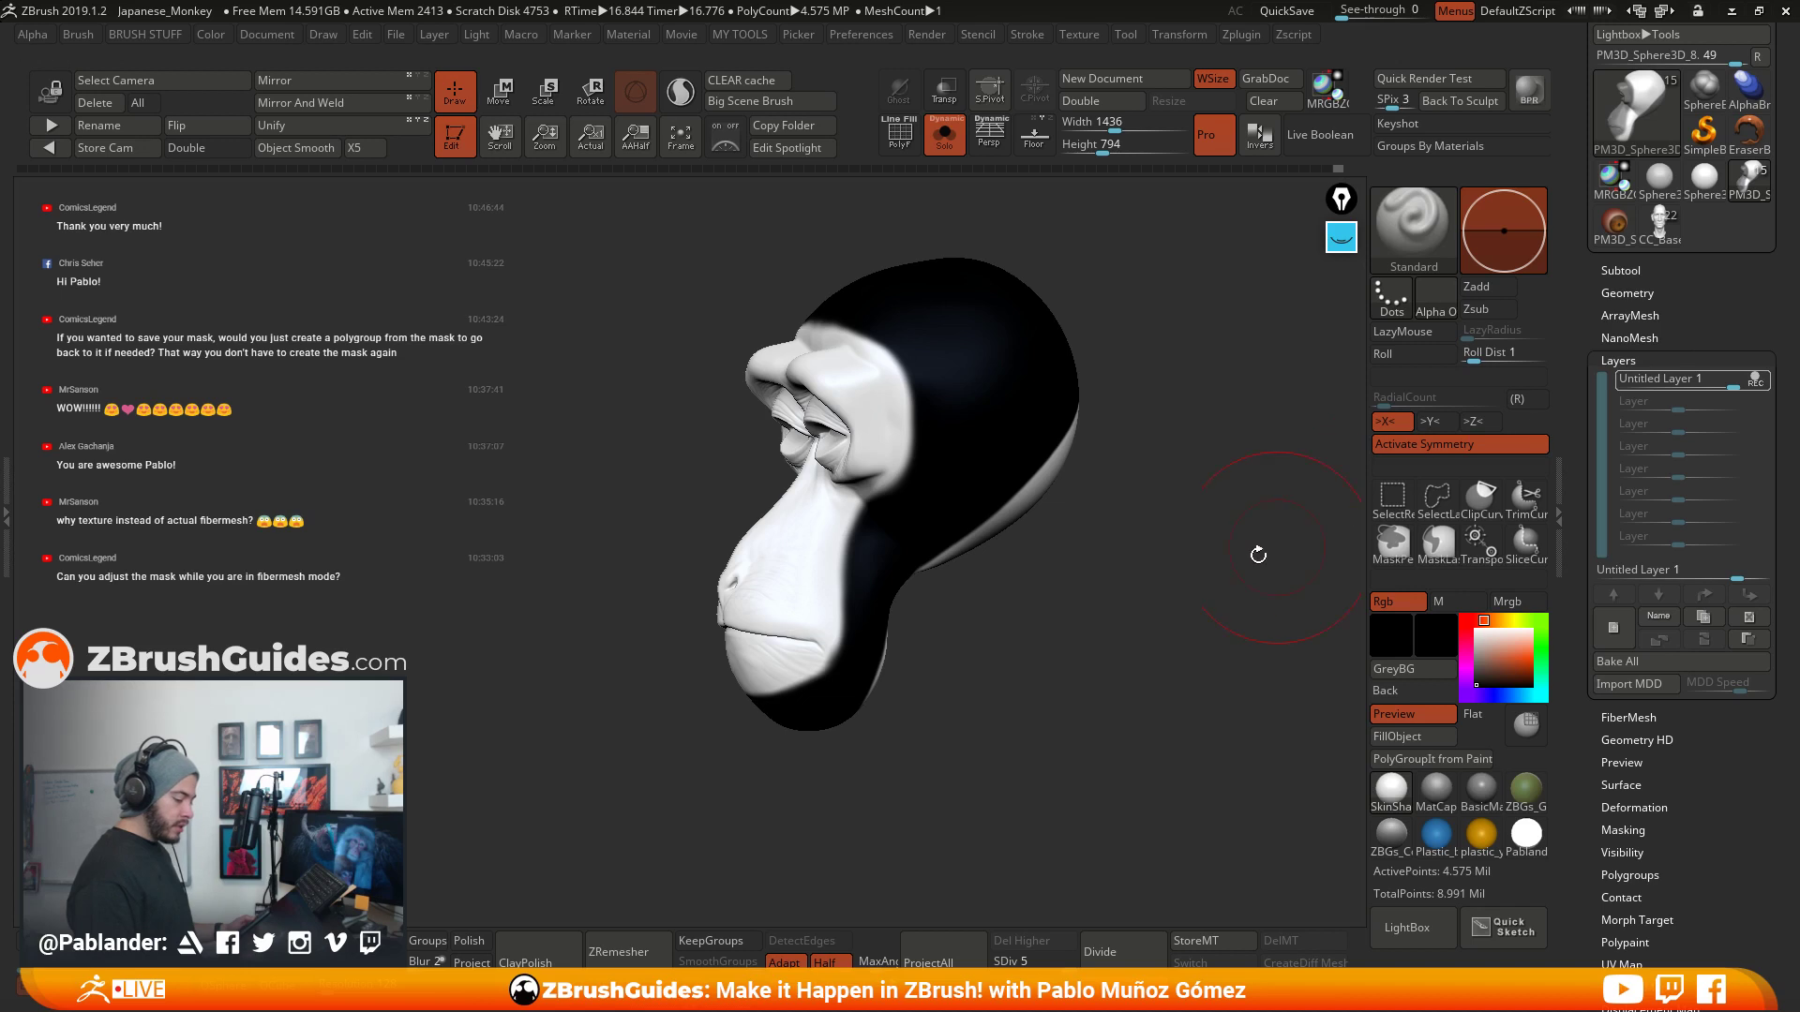
drag(1055, 566, 1008, 579)
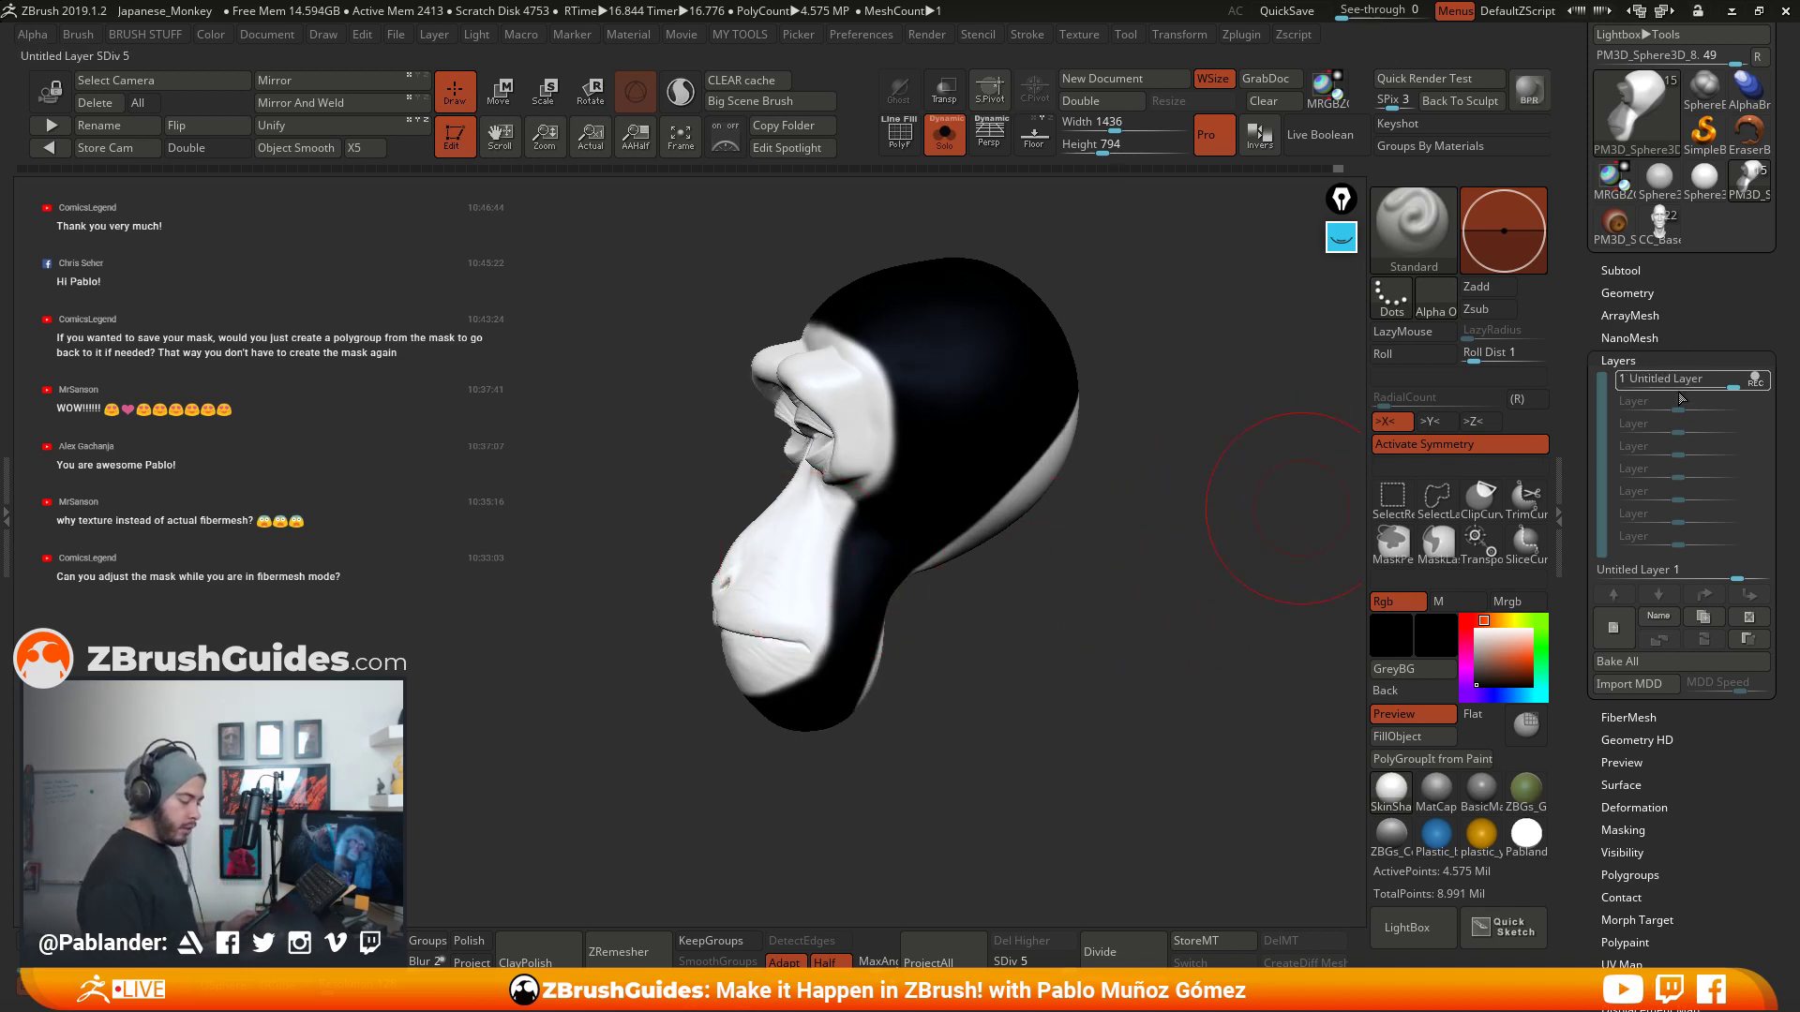
drag(1733, 385, 1677, 388)
drag(1162, 520, 1284, 527)
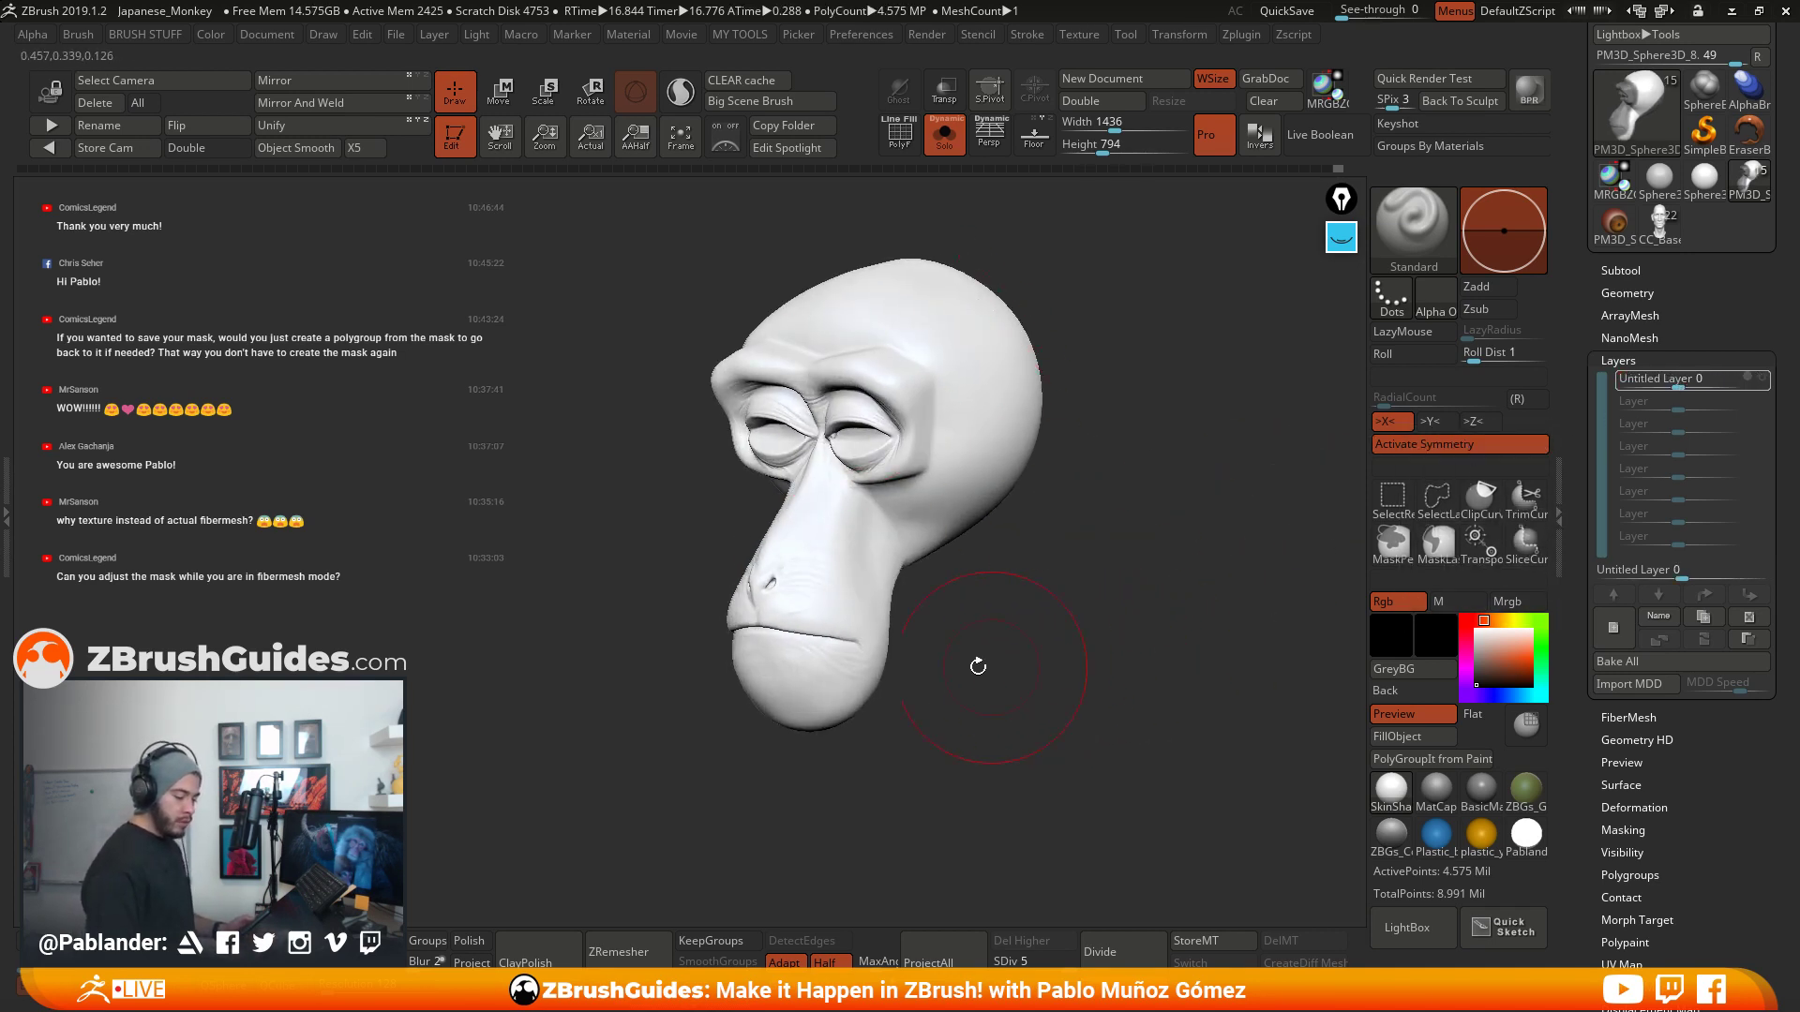
drag(1053, 623, 1054, 629)
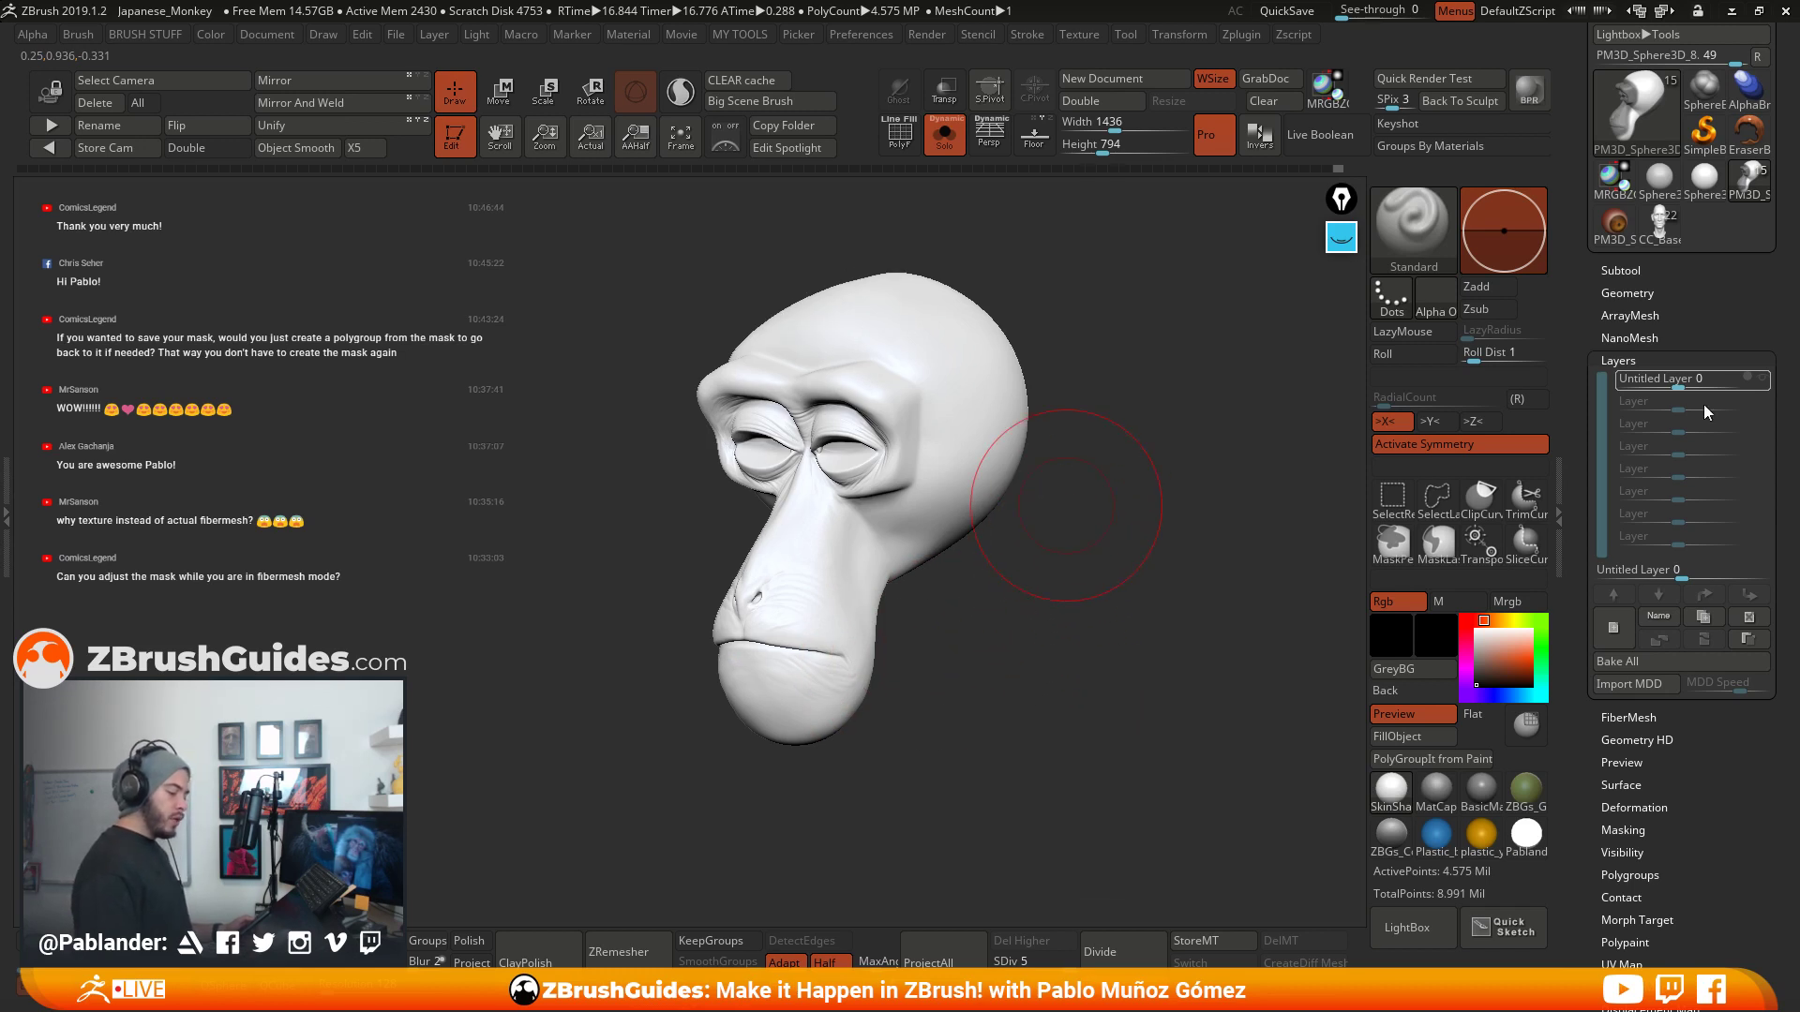
mouse_move(1701, 369)
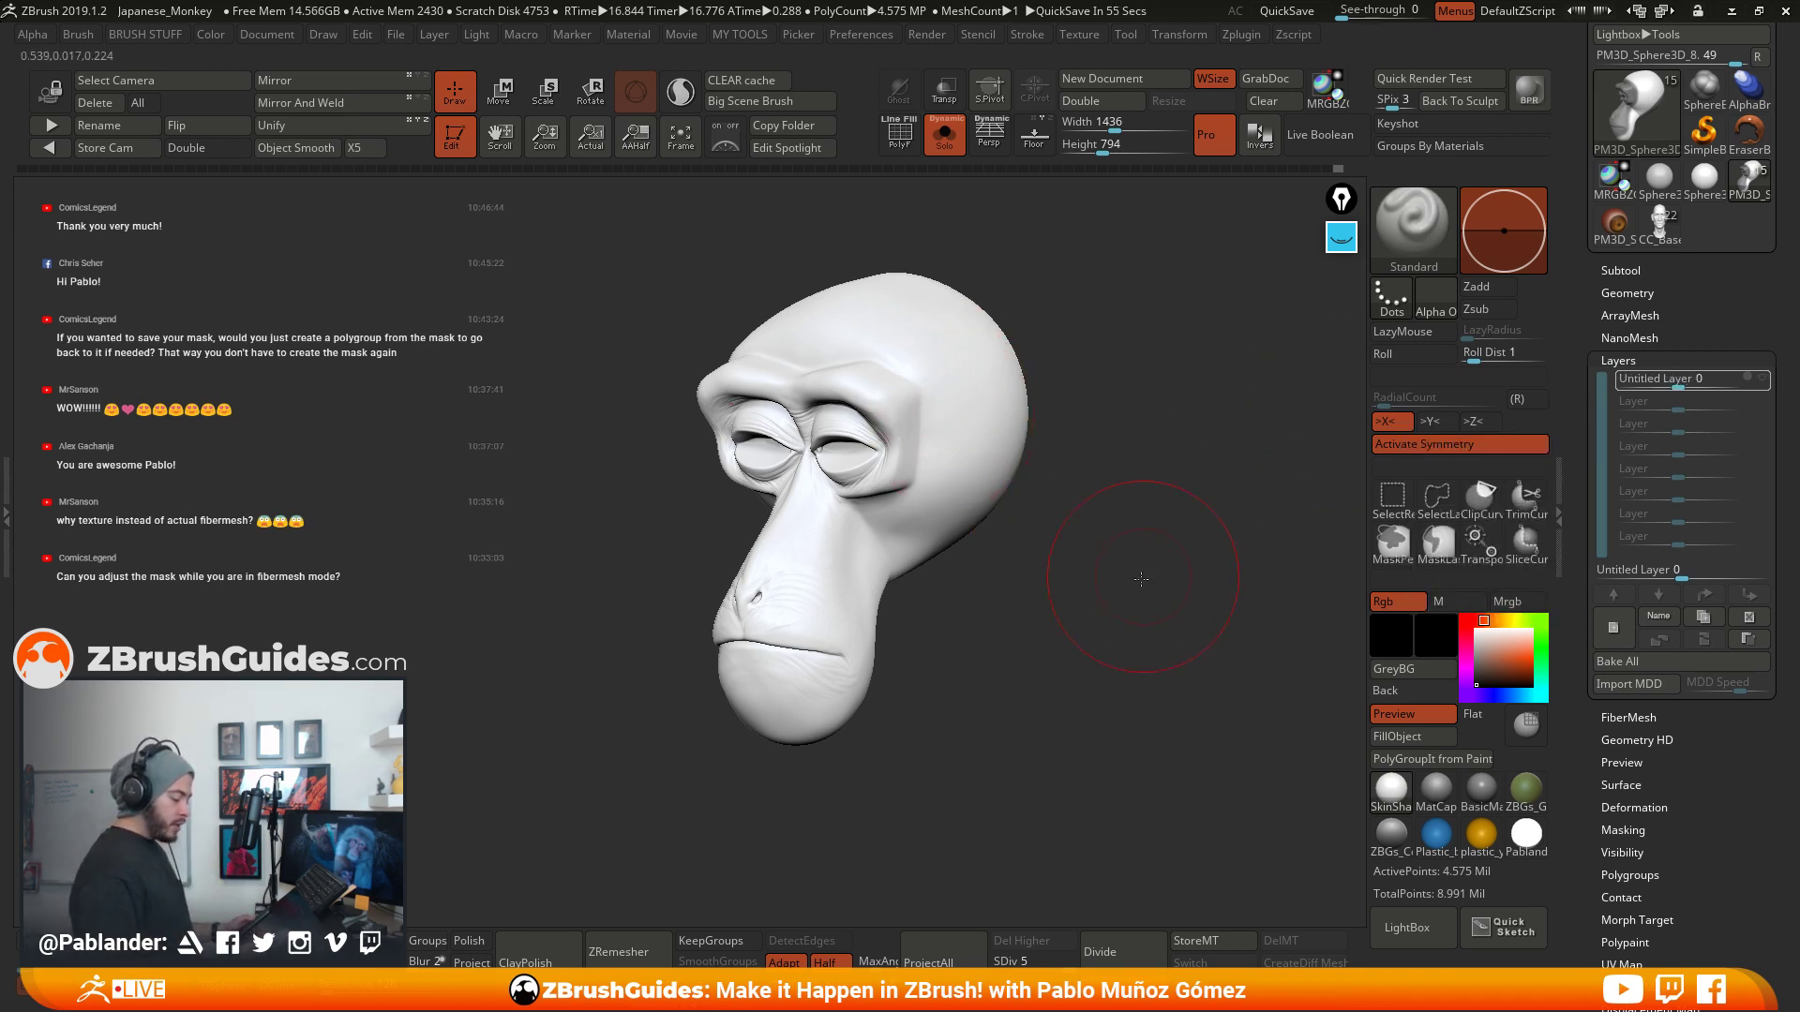
drag(1140, 578, 996, 582)
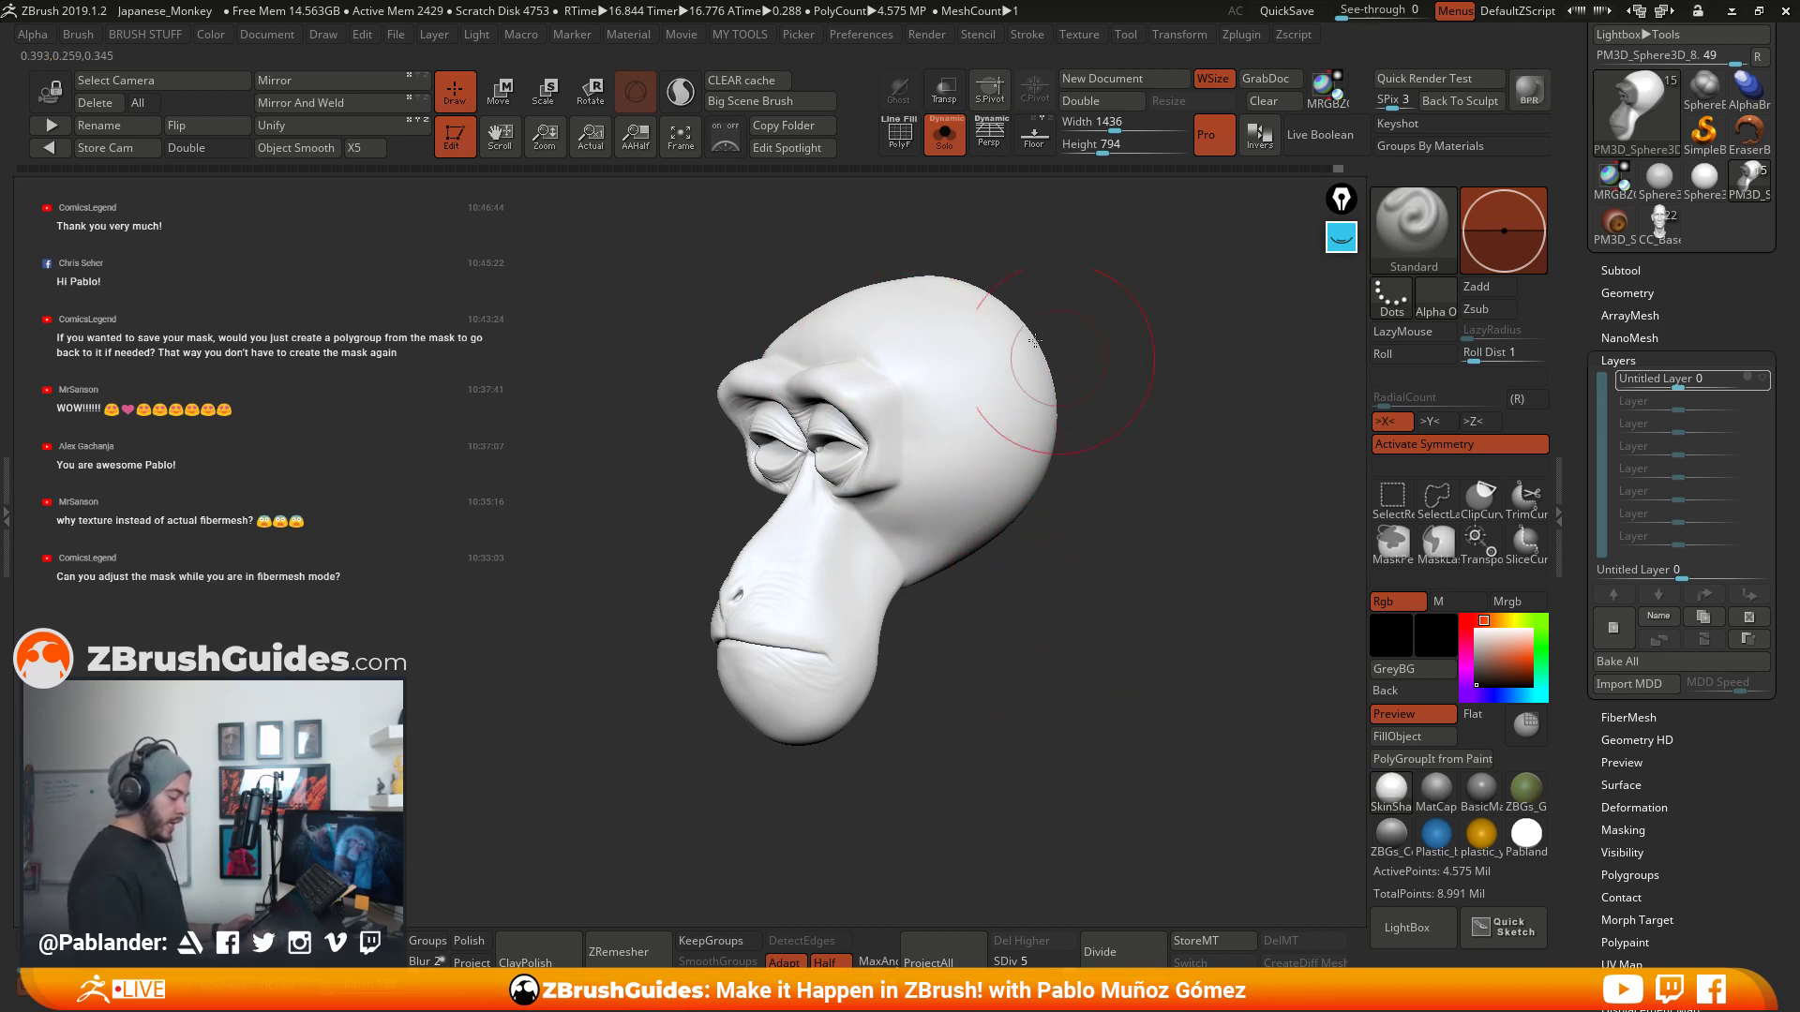
drag(1134, 561, 1069, 552)
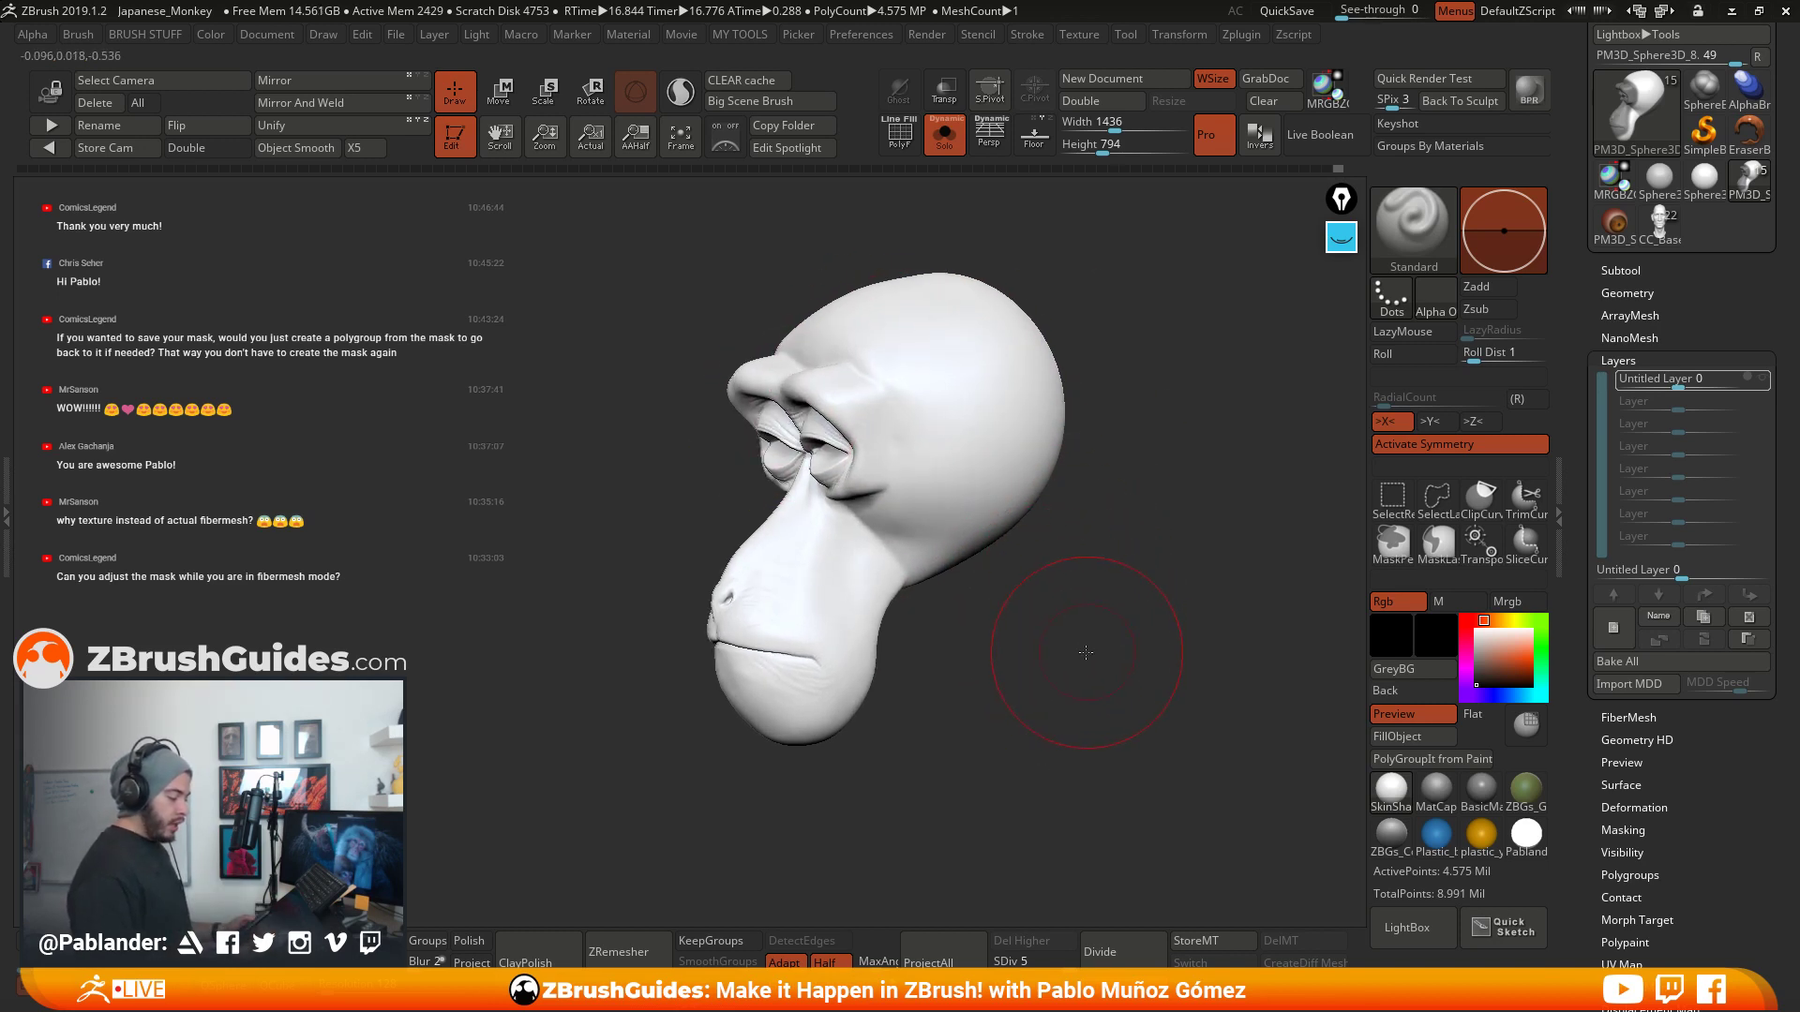
drag(1085, 652, 974, 705)
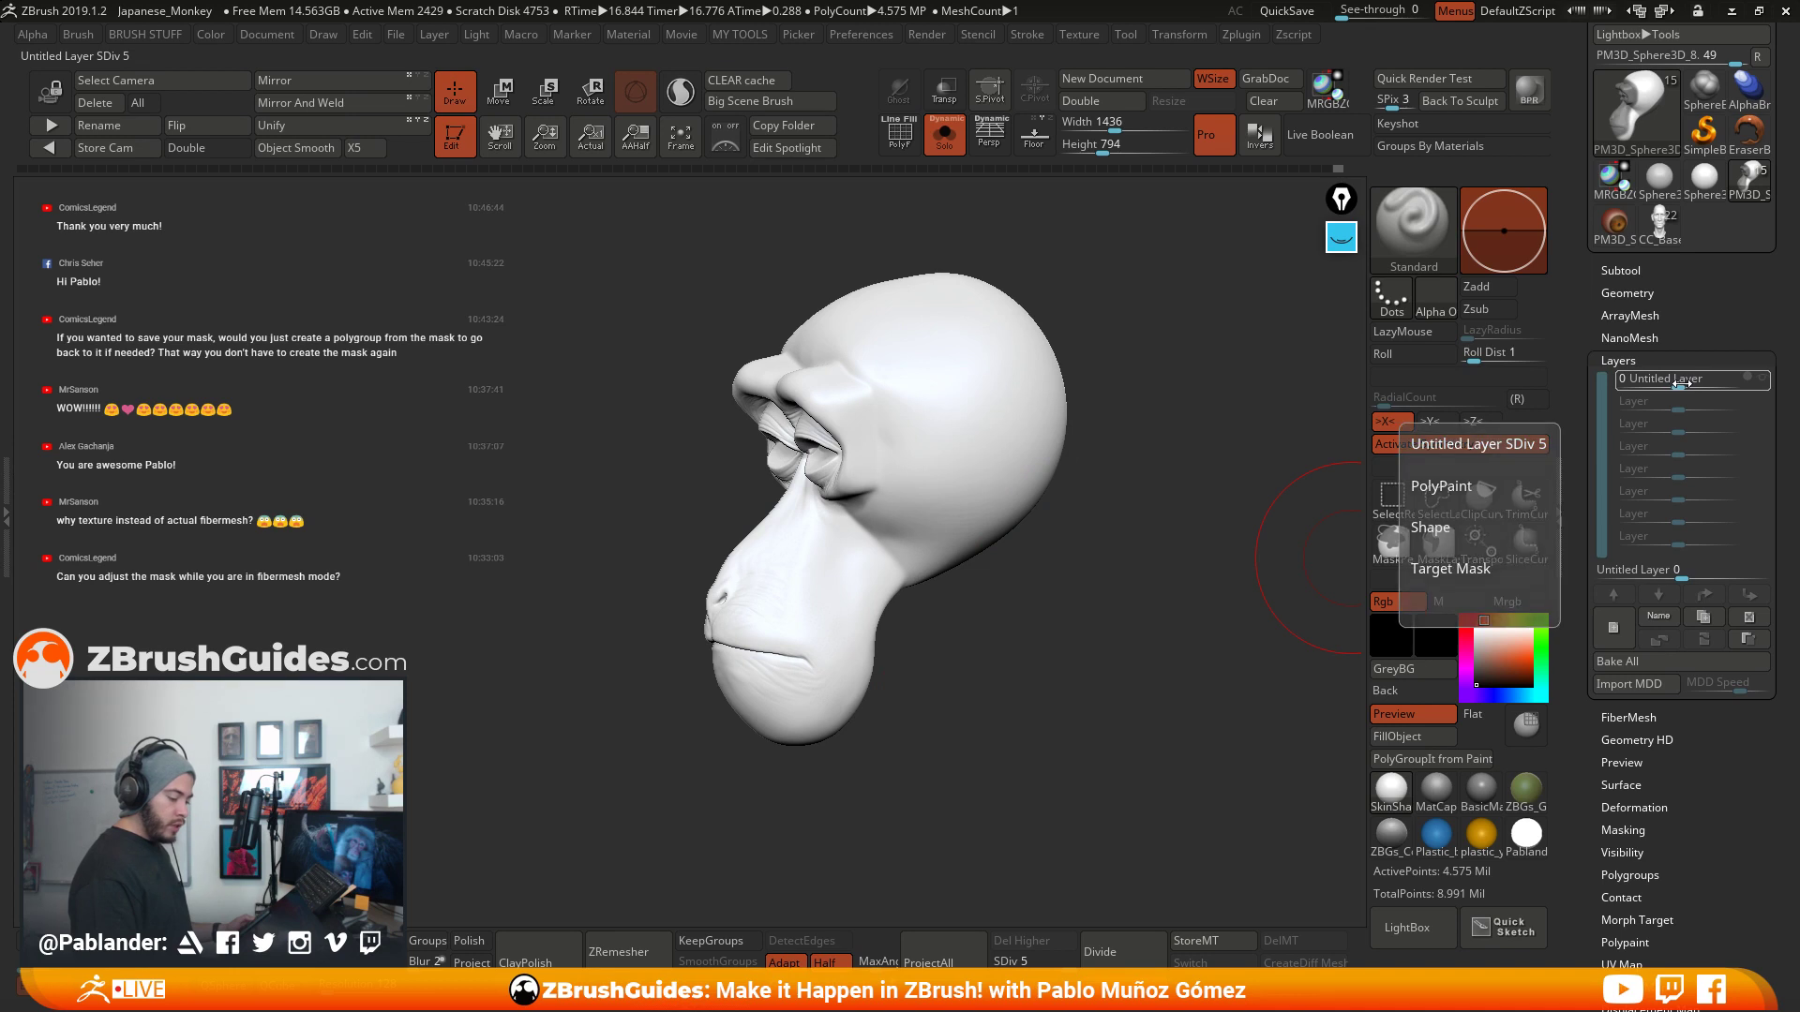
- Restore the untitled layer's intensity to 1 and rename the layer to mask
drag(1682, 385, 1760, 386)
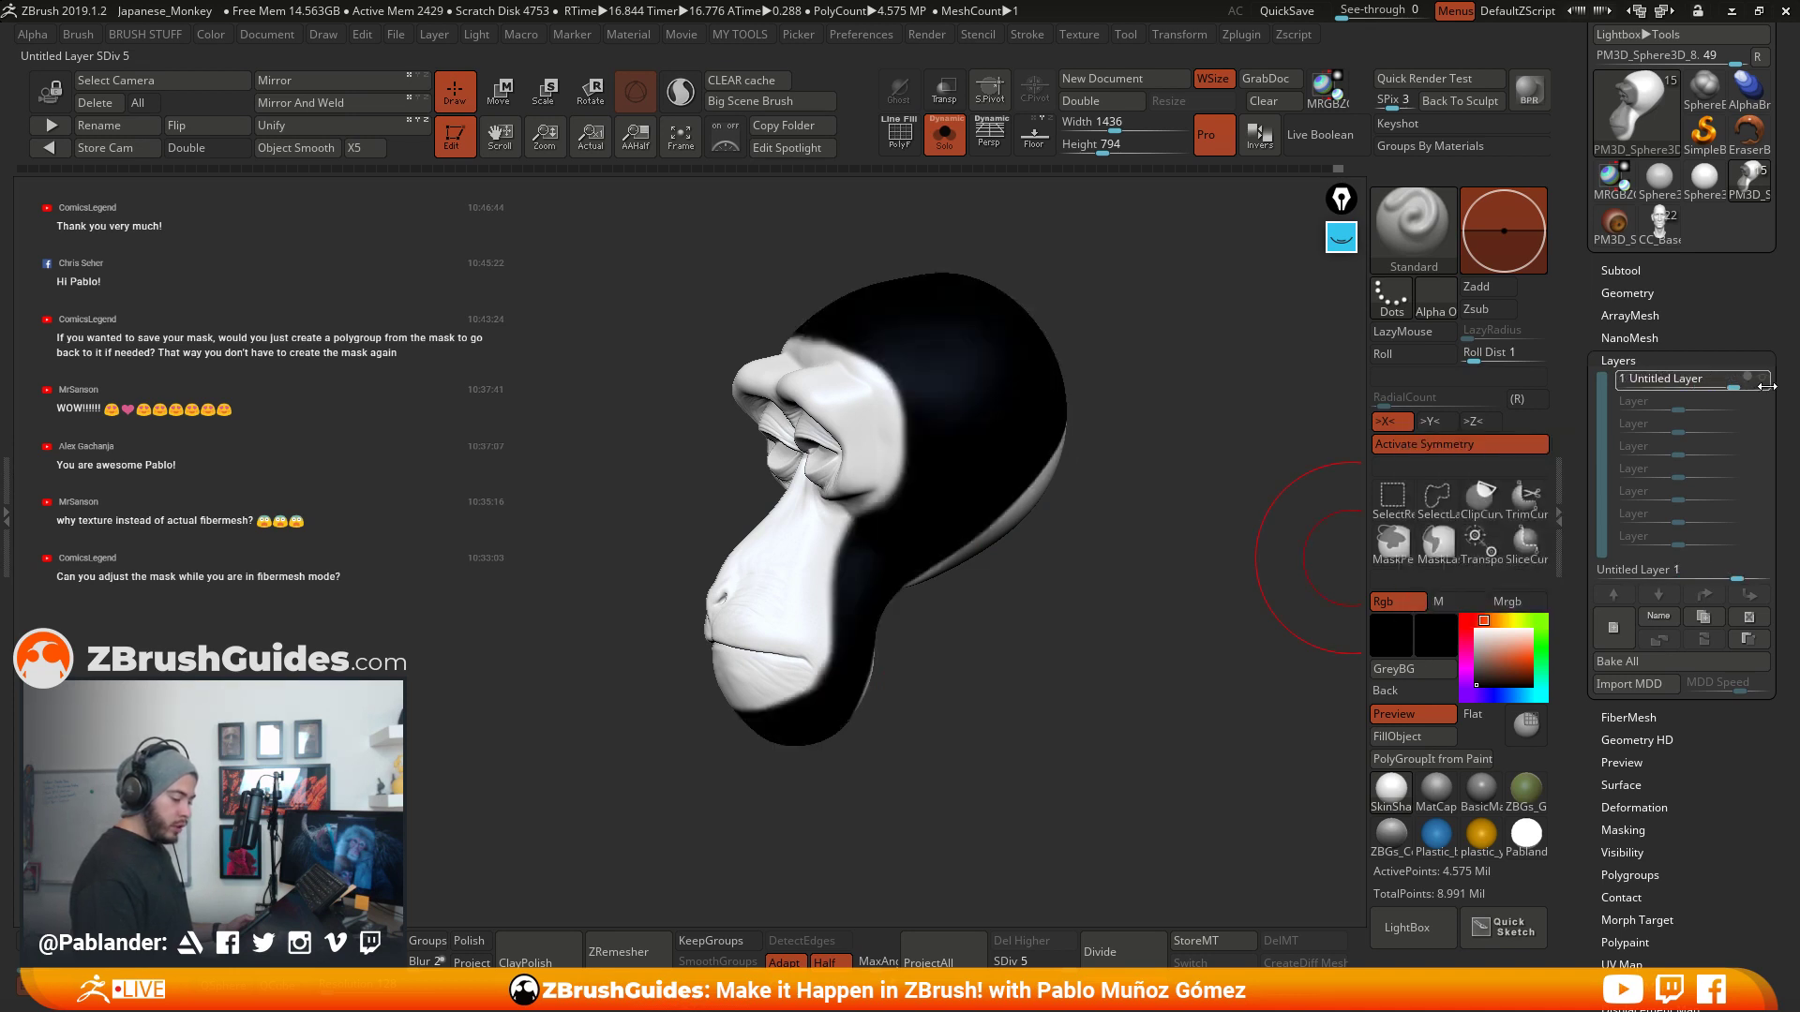
click(1671, 618)
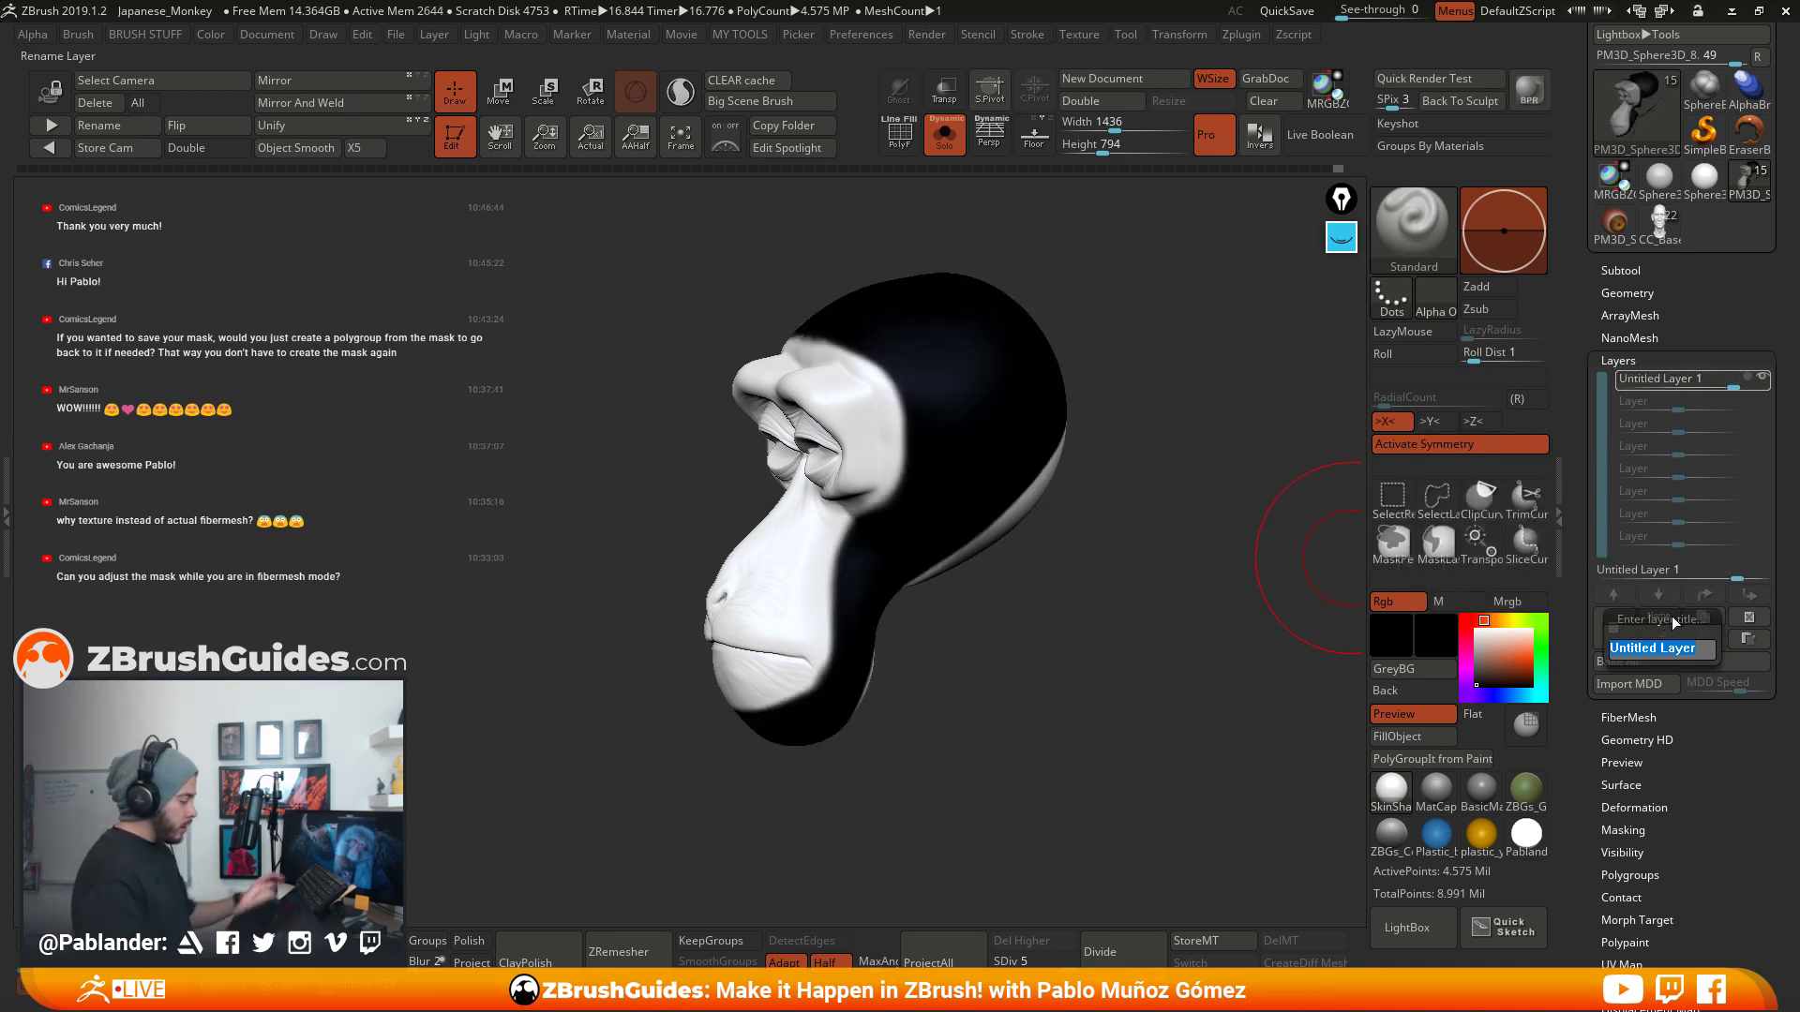
text(mask)
key(Return)
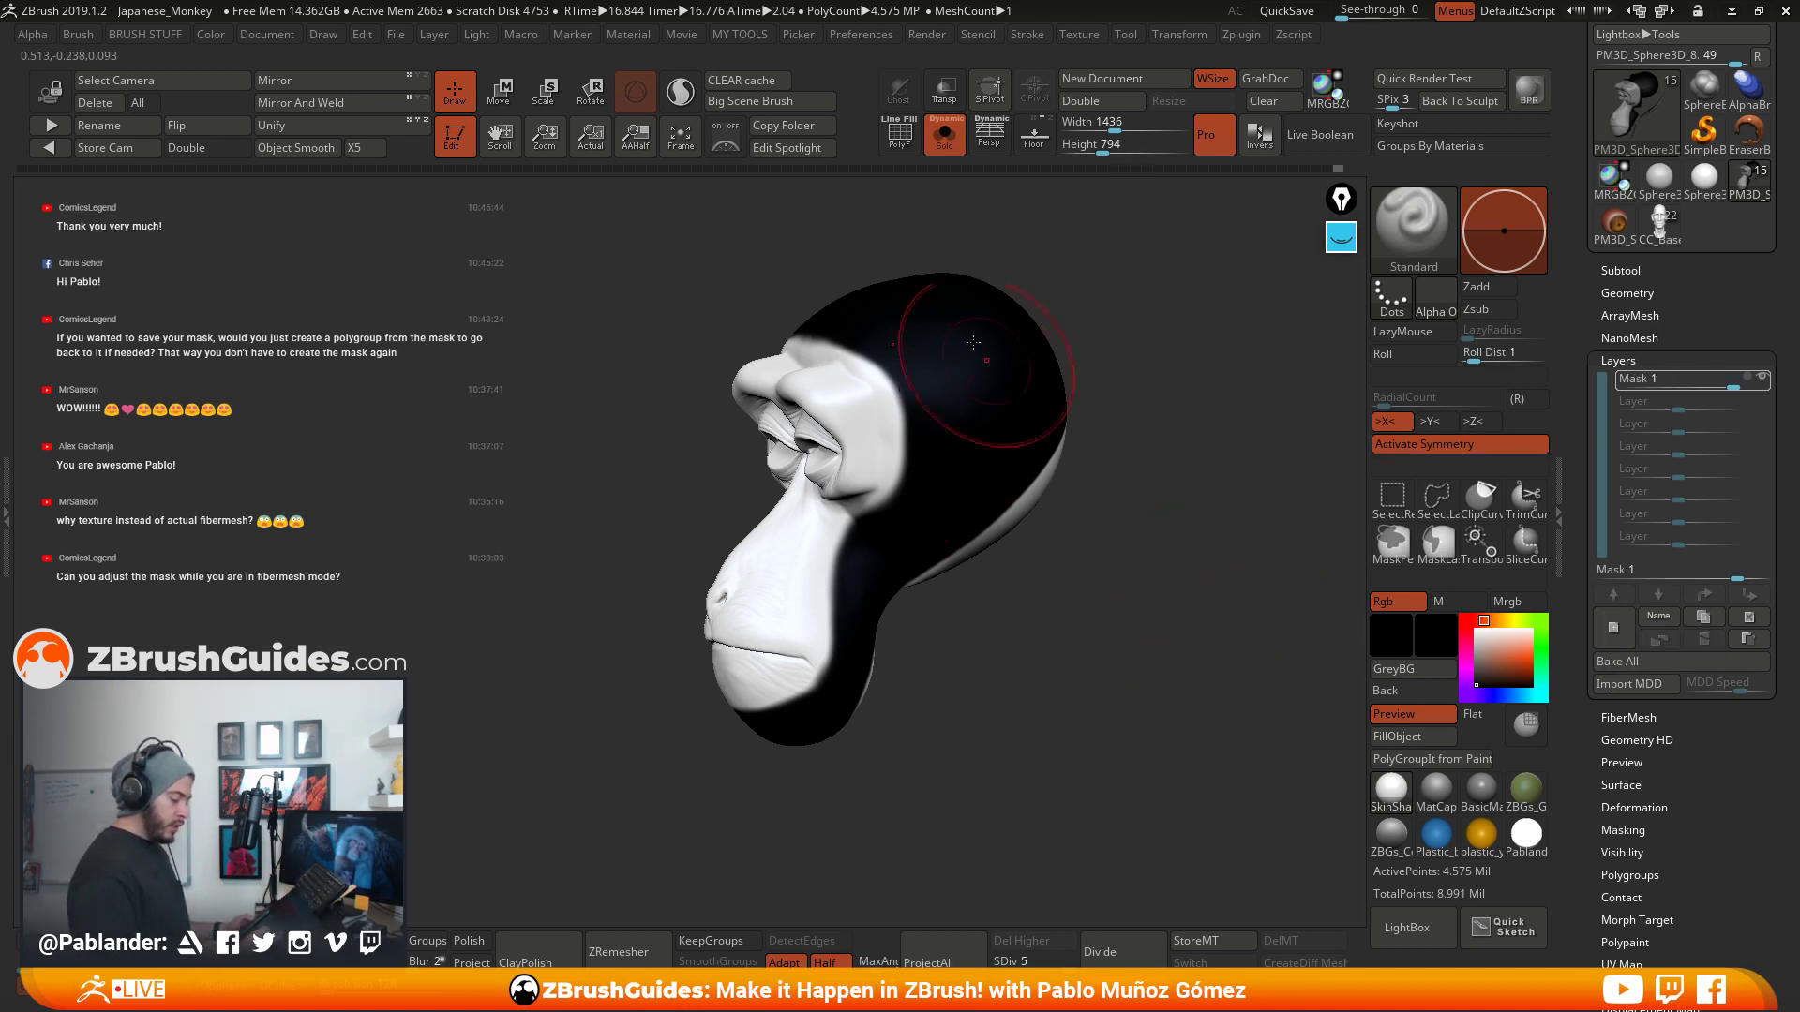
- Mask the black-painted fur area of the head with Mask By Intensity
drag(1678, 965, 1676, 630)
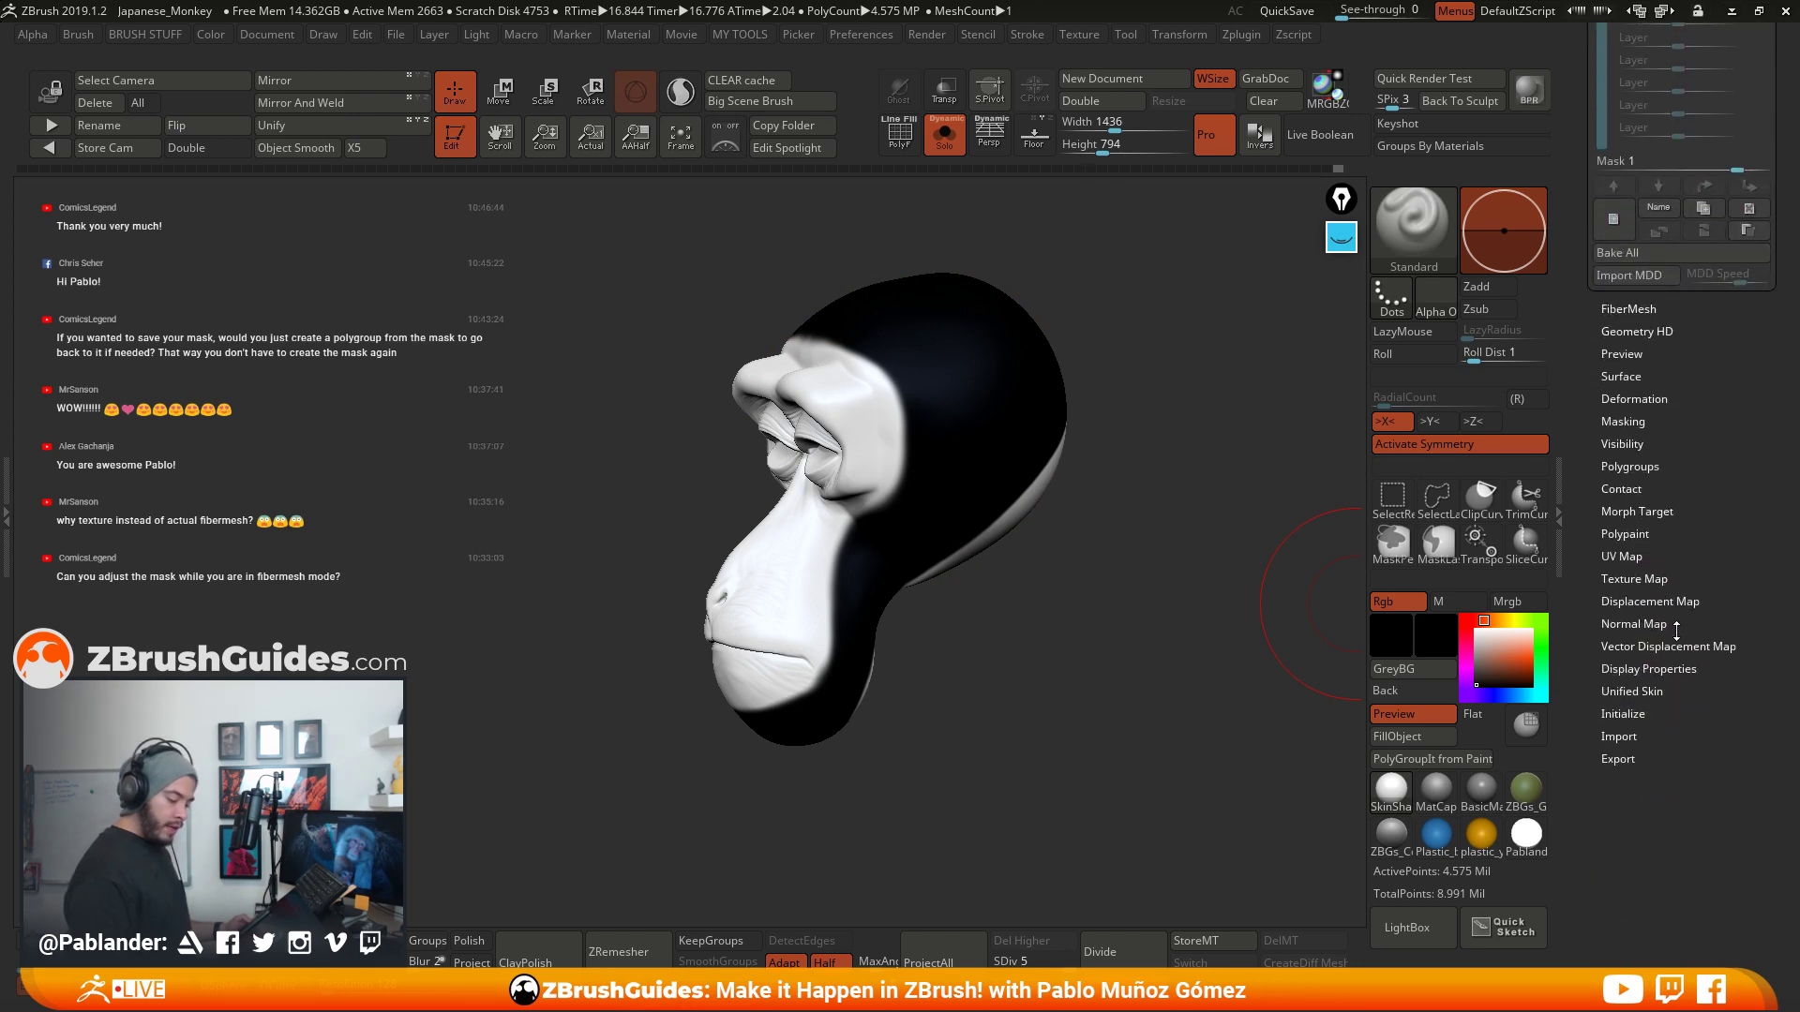
key(shift)
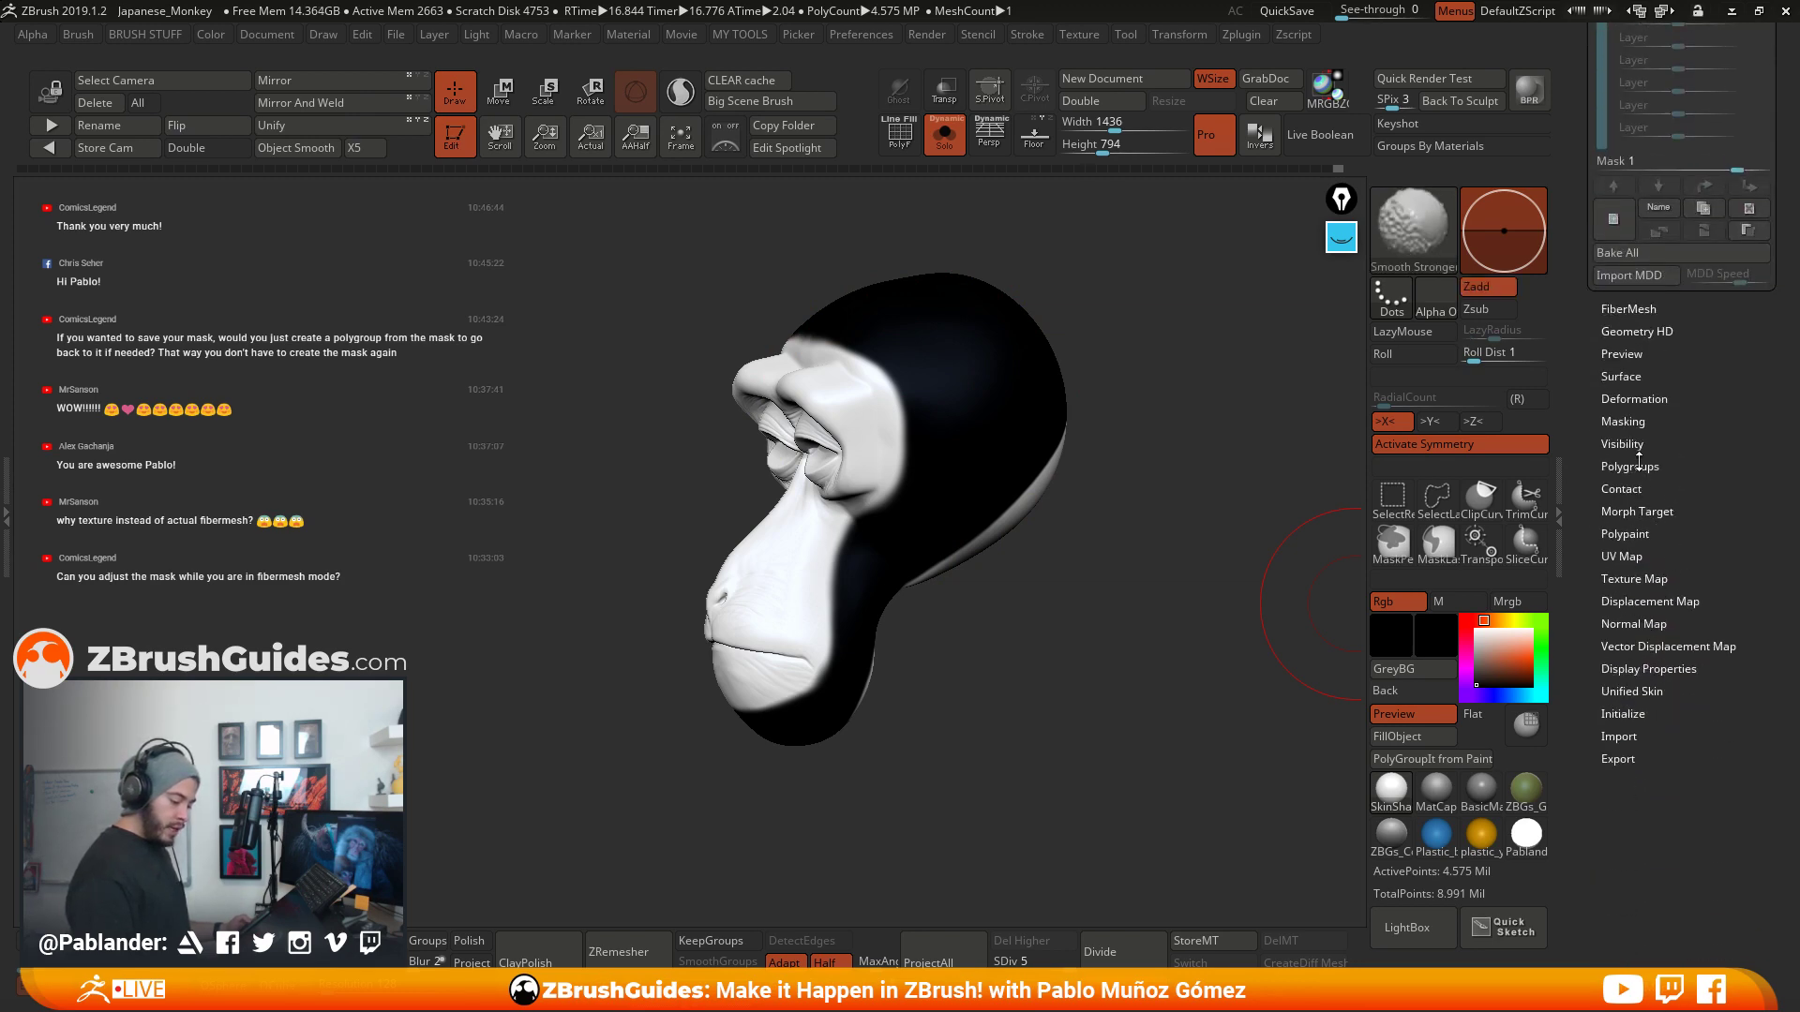
click(1641, 420)
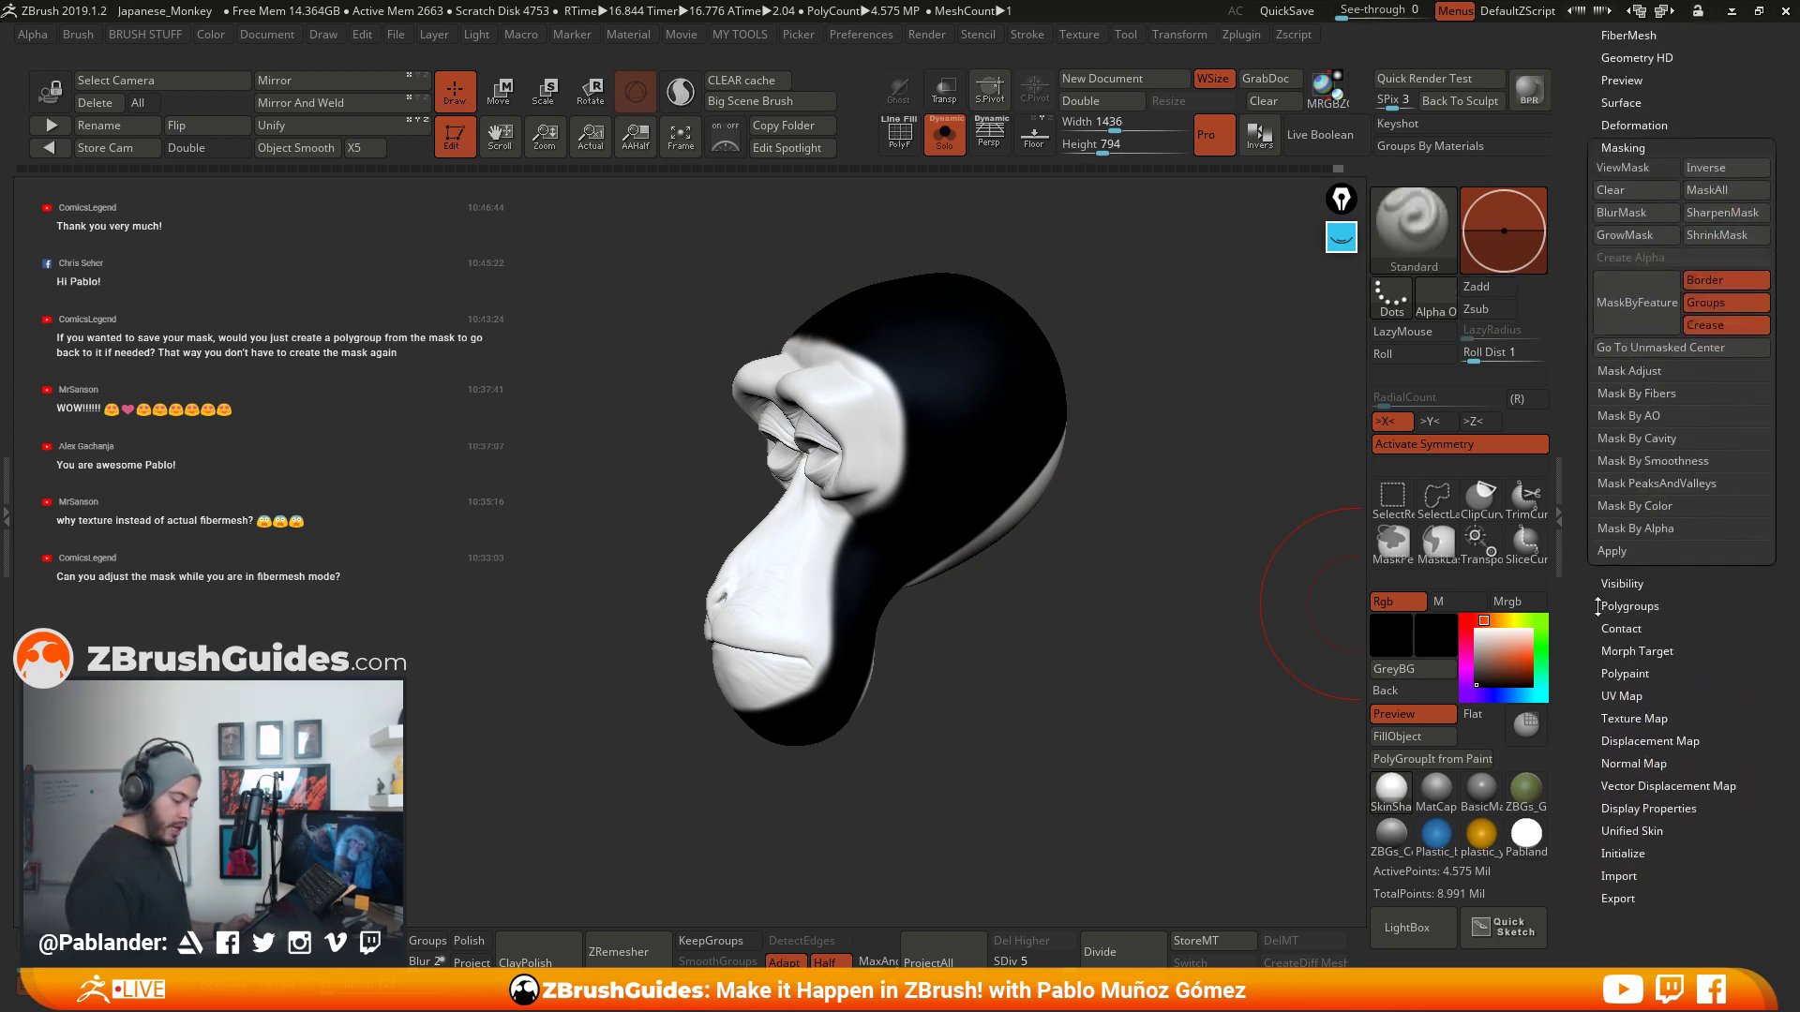
click(1659, 507)
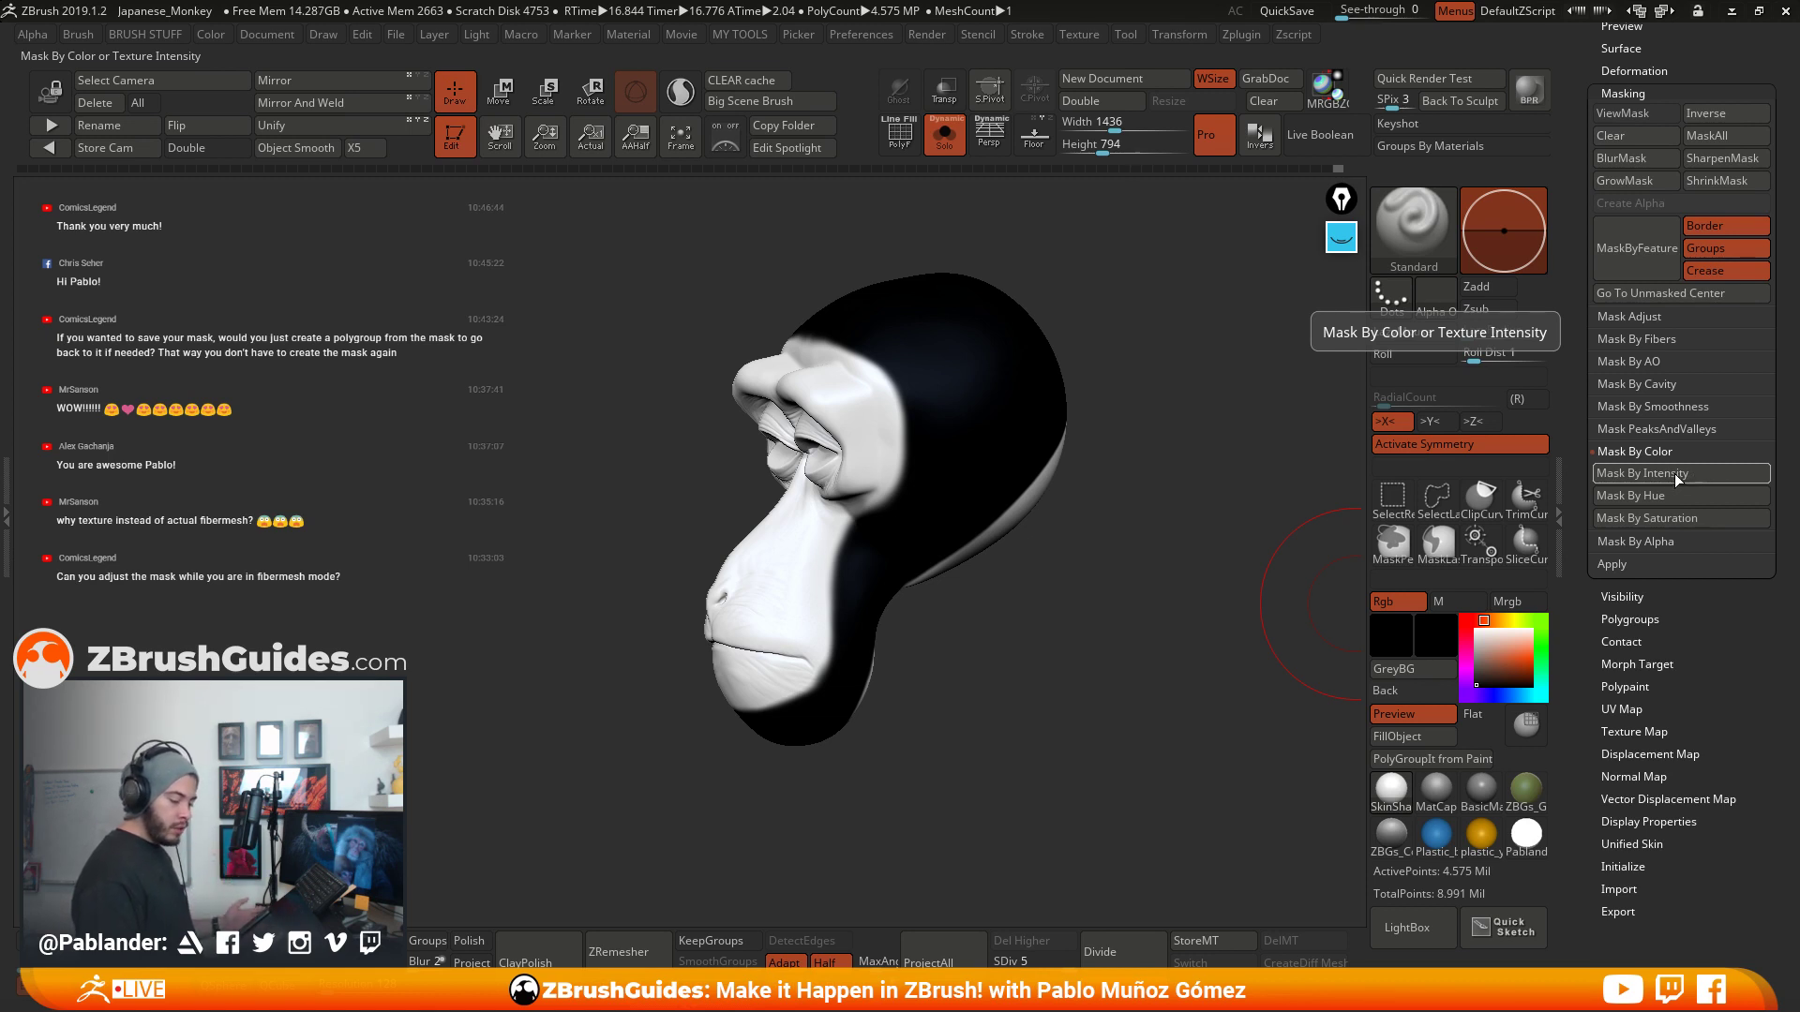
click(1674, 474)
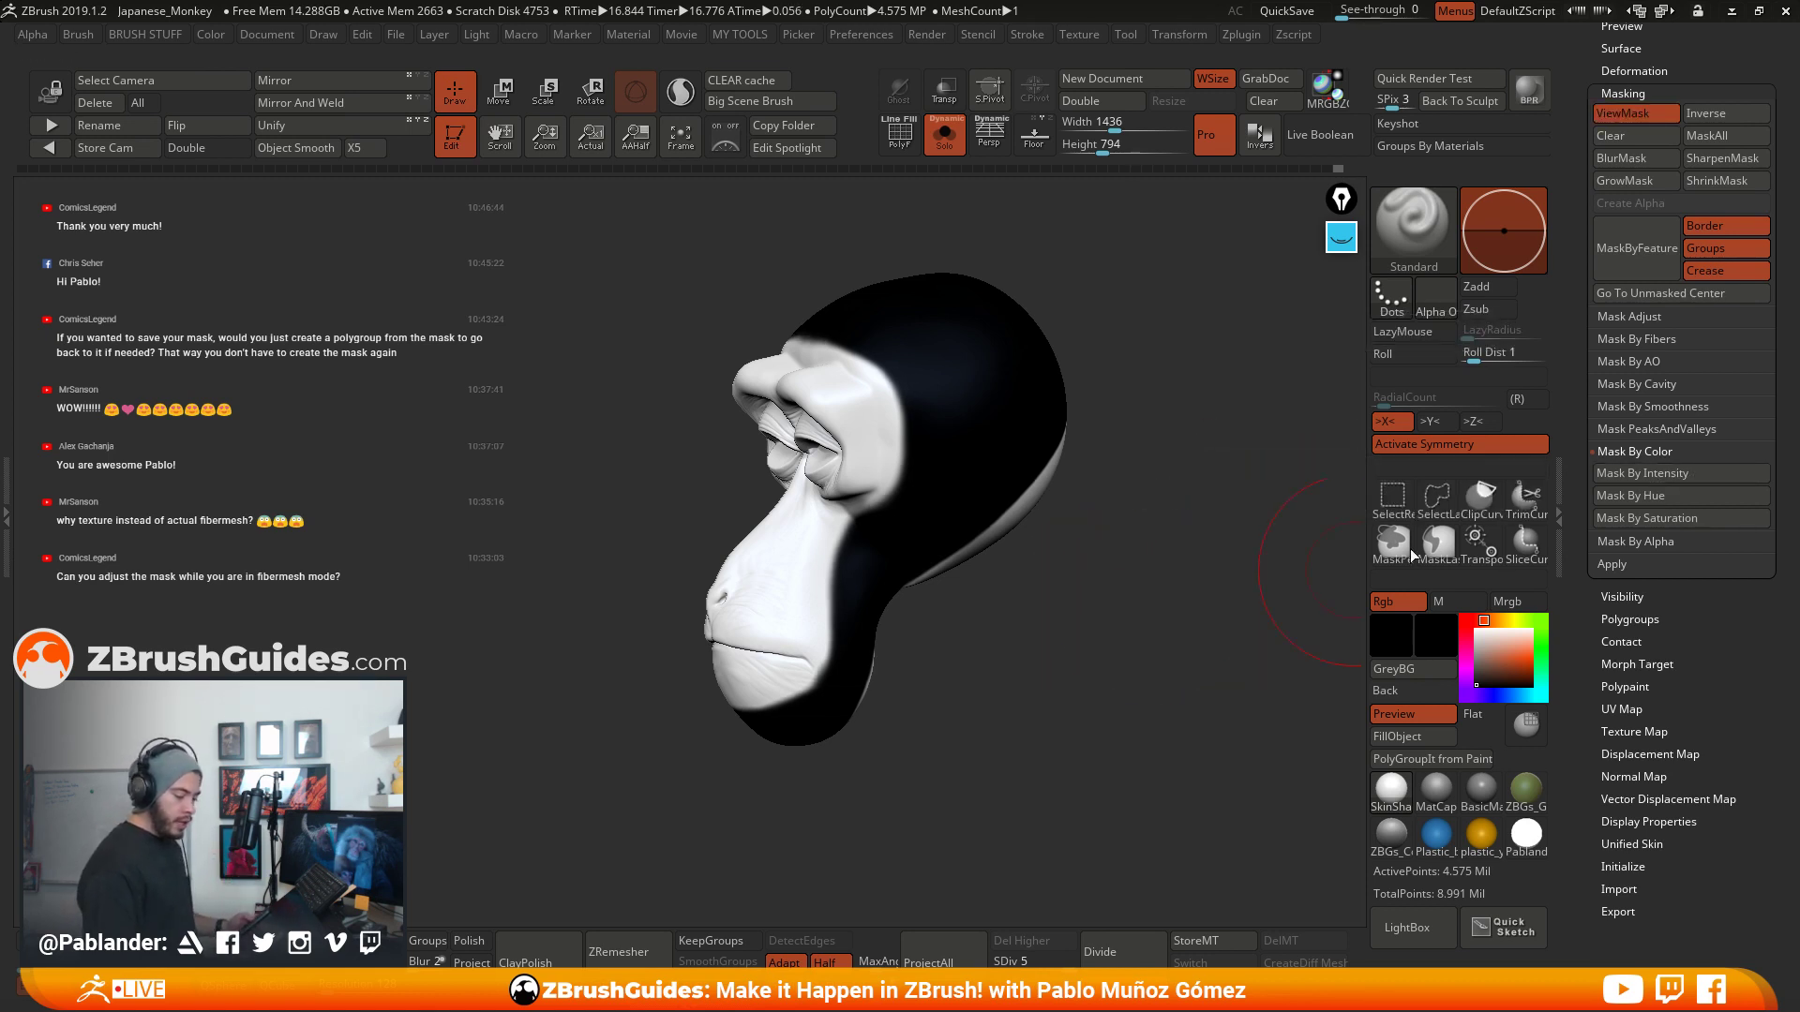
- Hide the mask layer's black polypaint and inspect the intensity-based mask on the skull, cheeks and chin
scroll(1681, 375, up, 5)
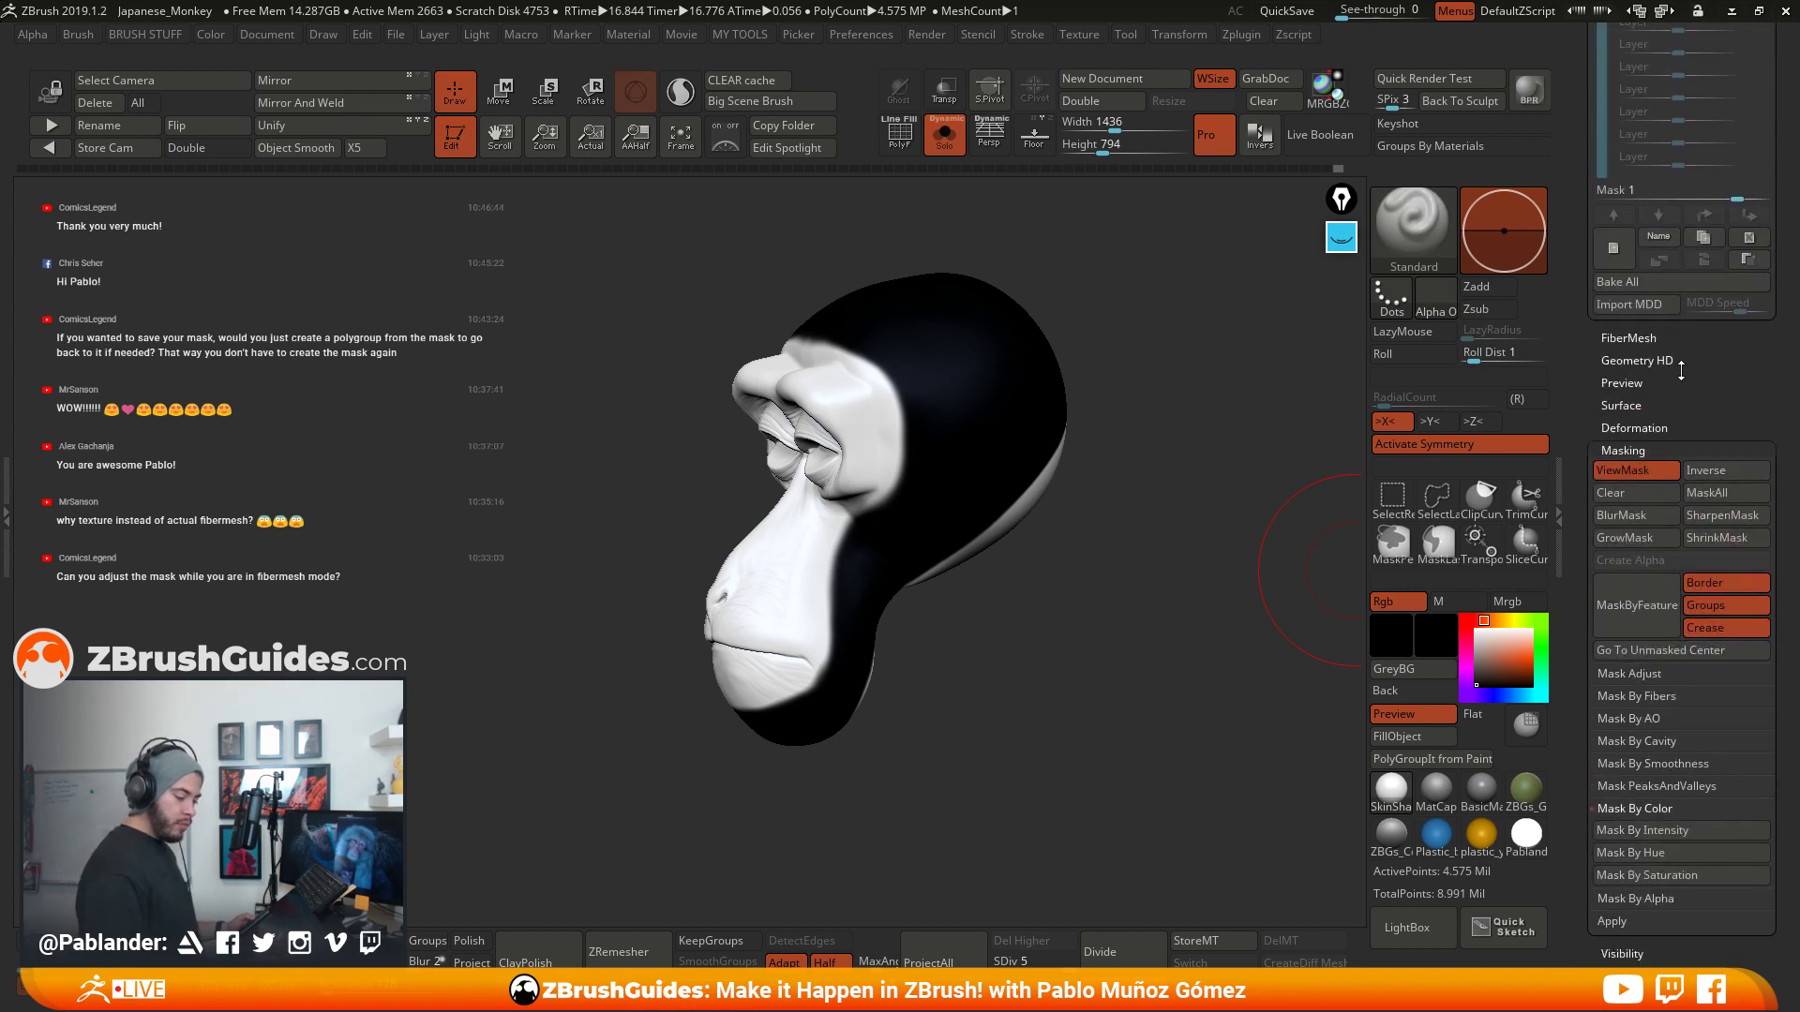
scroll(1681, 370, up, 3)
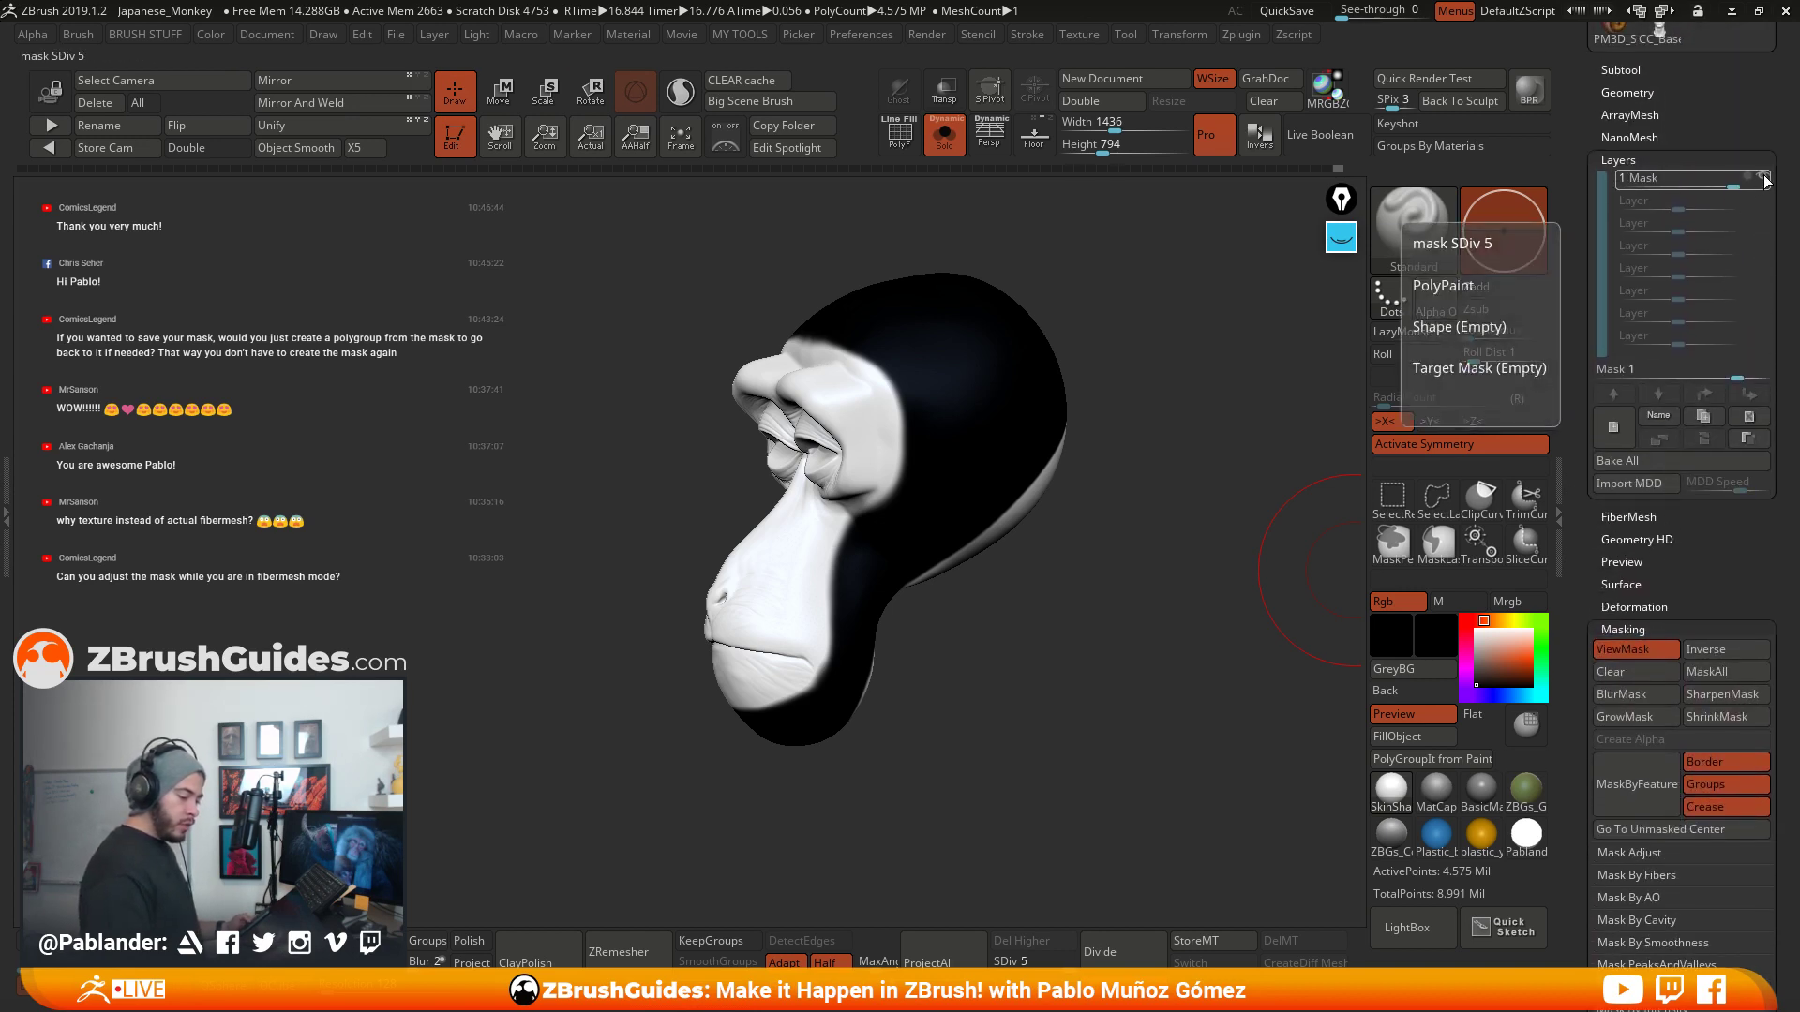
click(1766, 181)
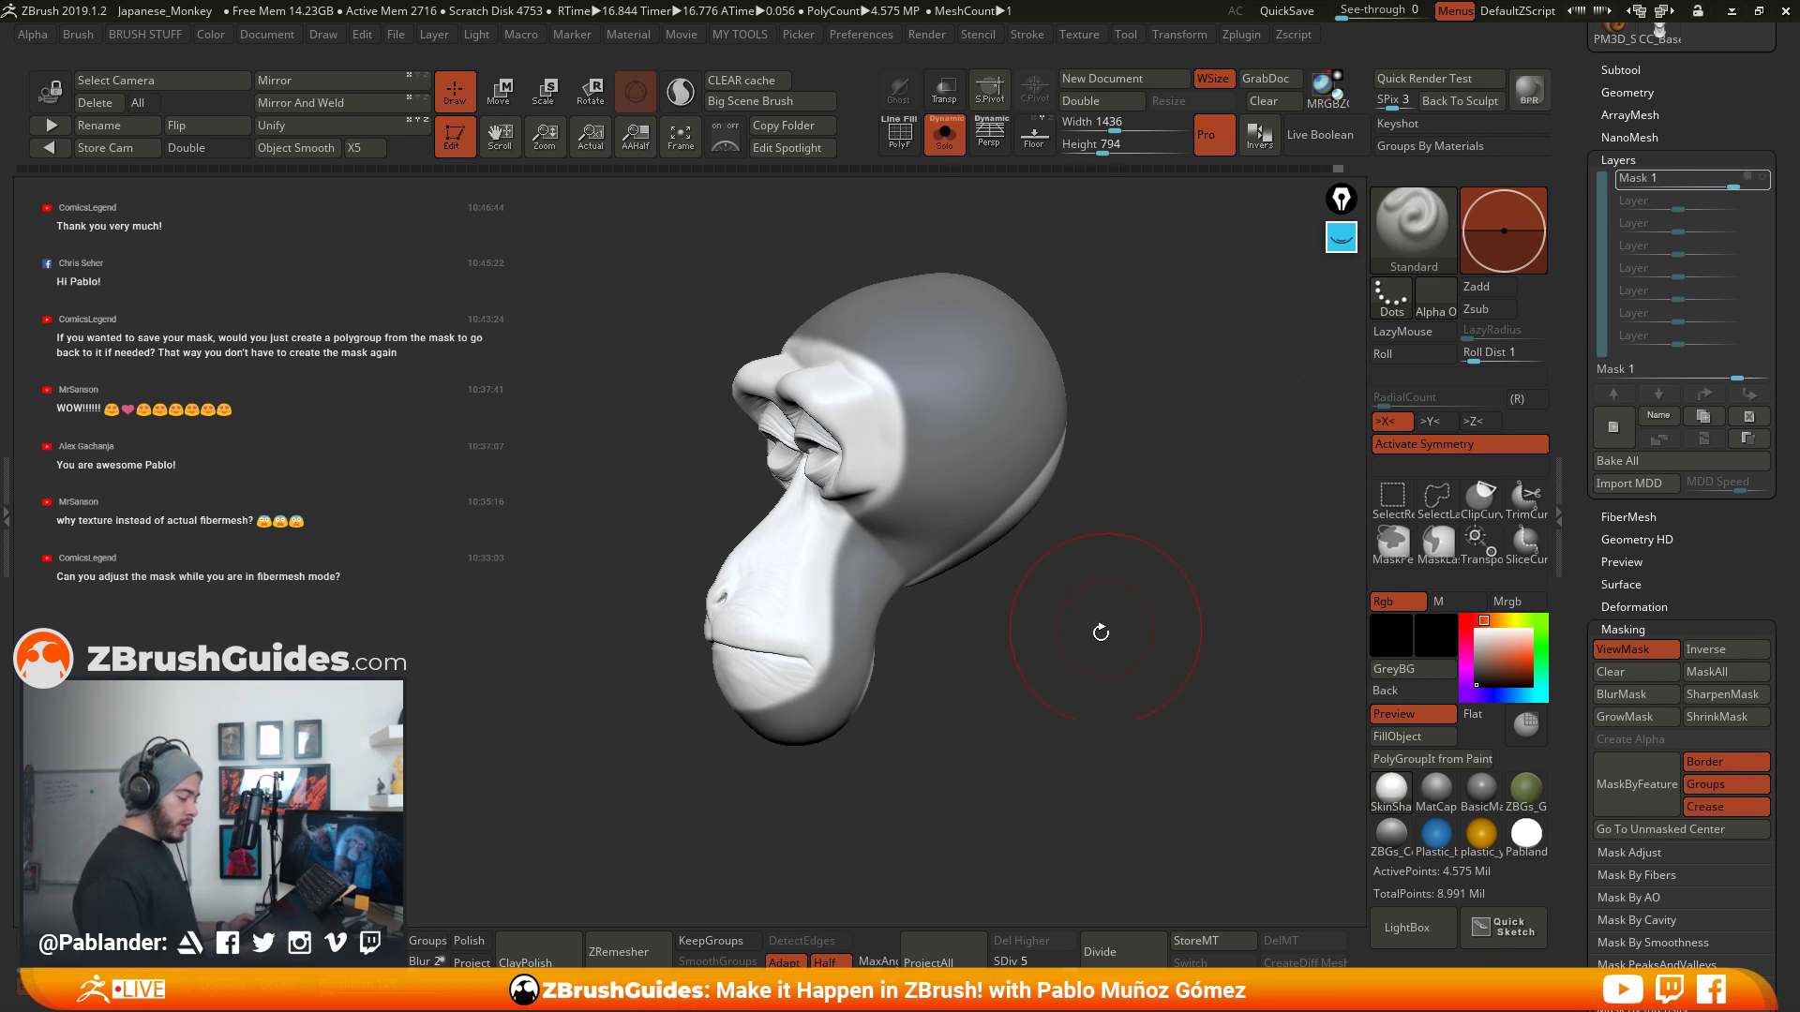
drag(1100, 632, 1017, 620)
drag(1078, 450, 1145, 434)
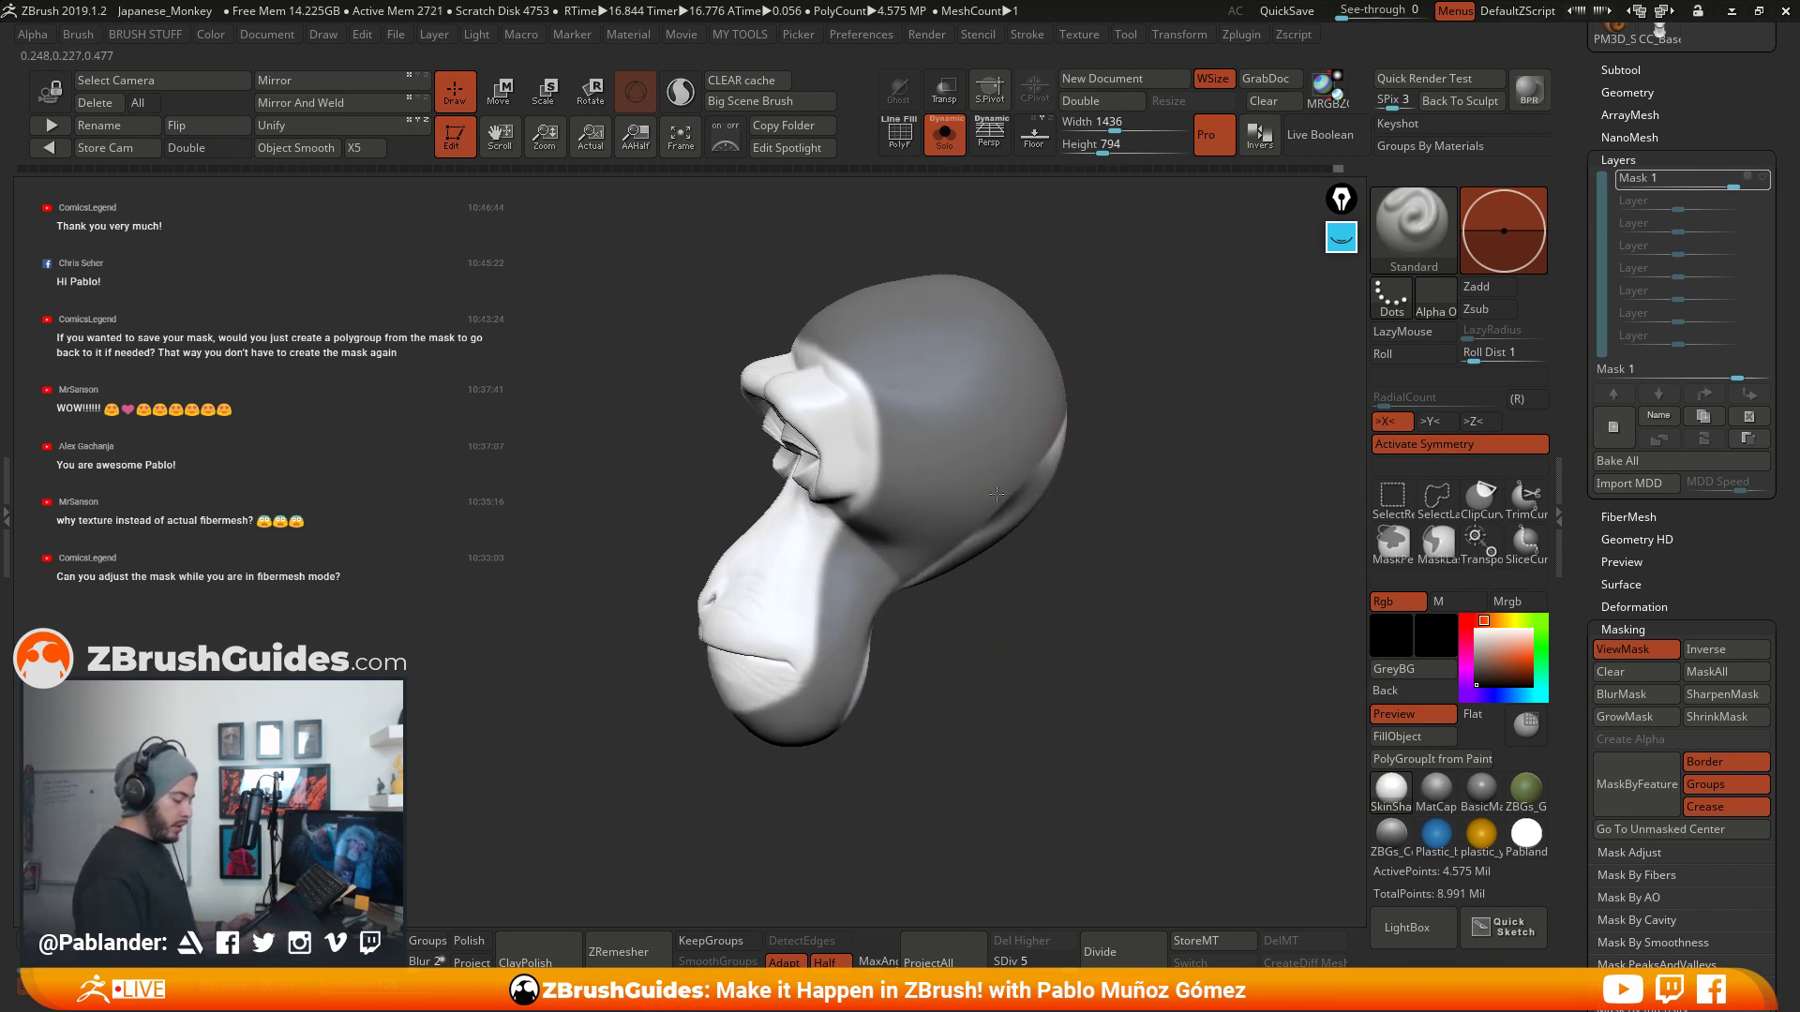
drag(1085, 522, 992, 526)
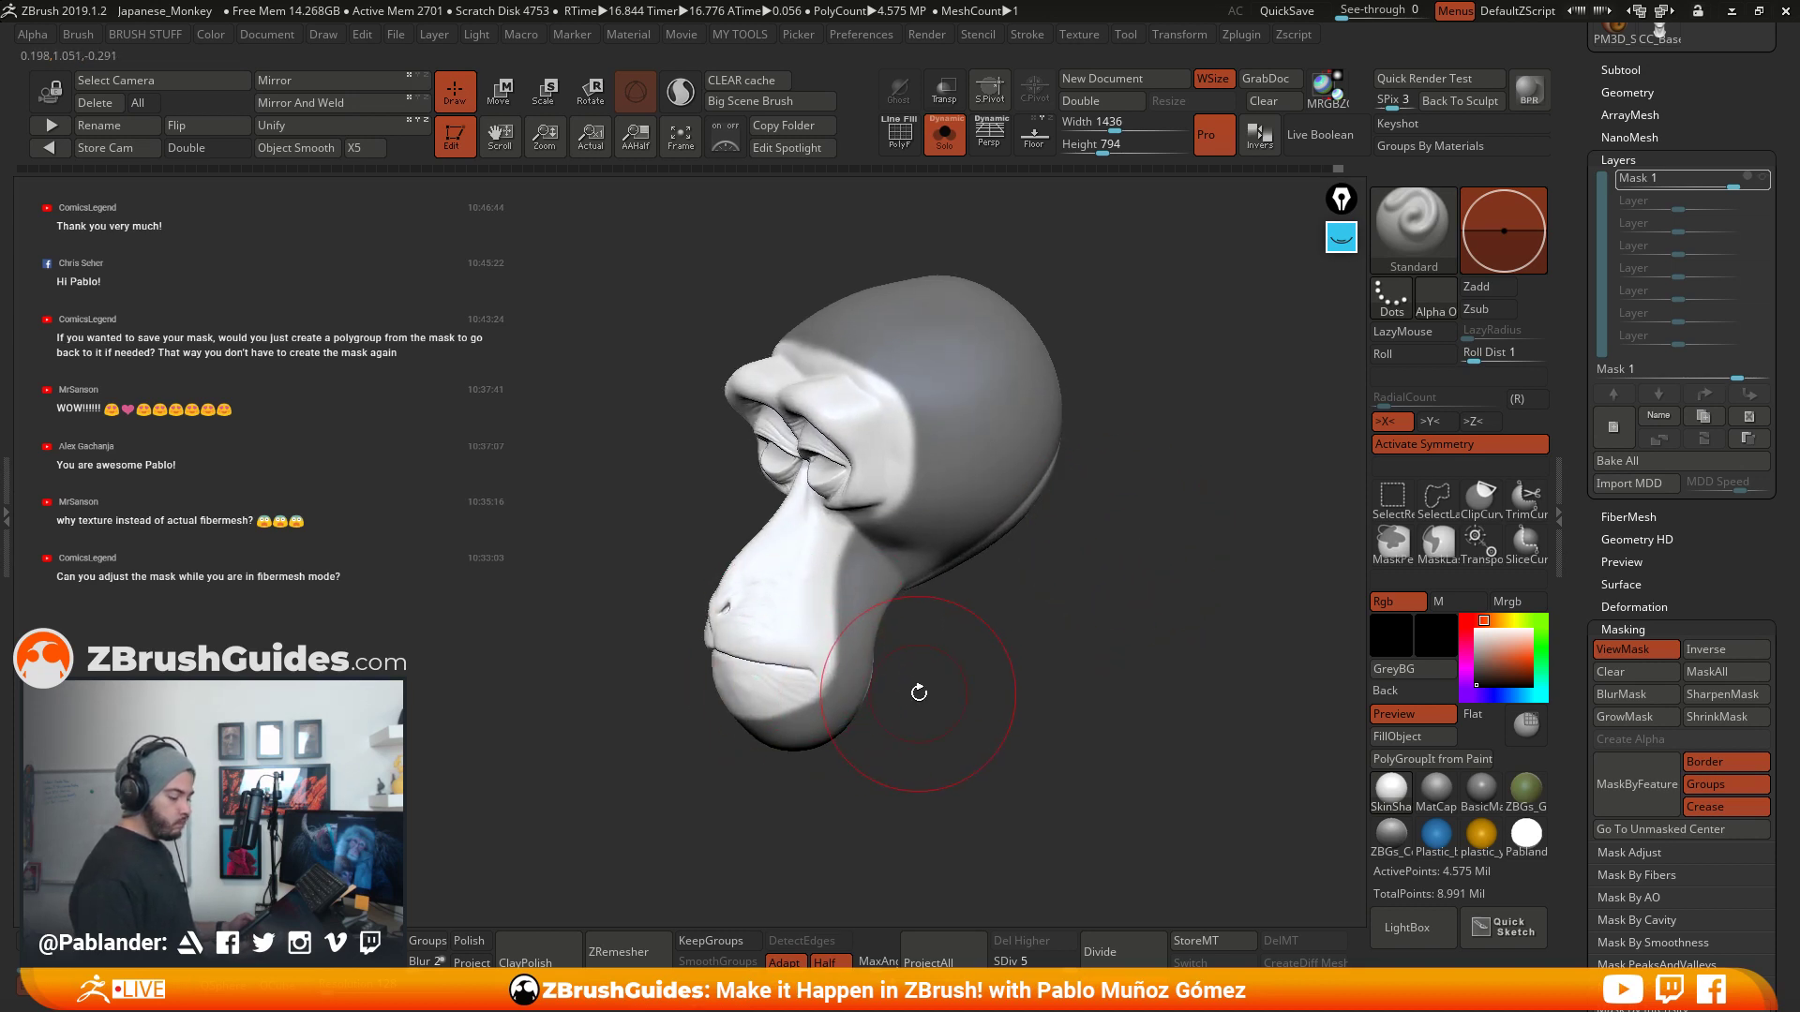
mouse_move(1027, 628)
mouse_down()
mouse_move(1065, 615)
mouse_move(1040, 645)
mouse_up()
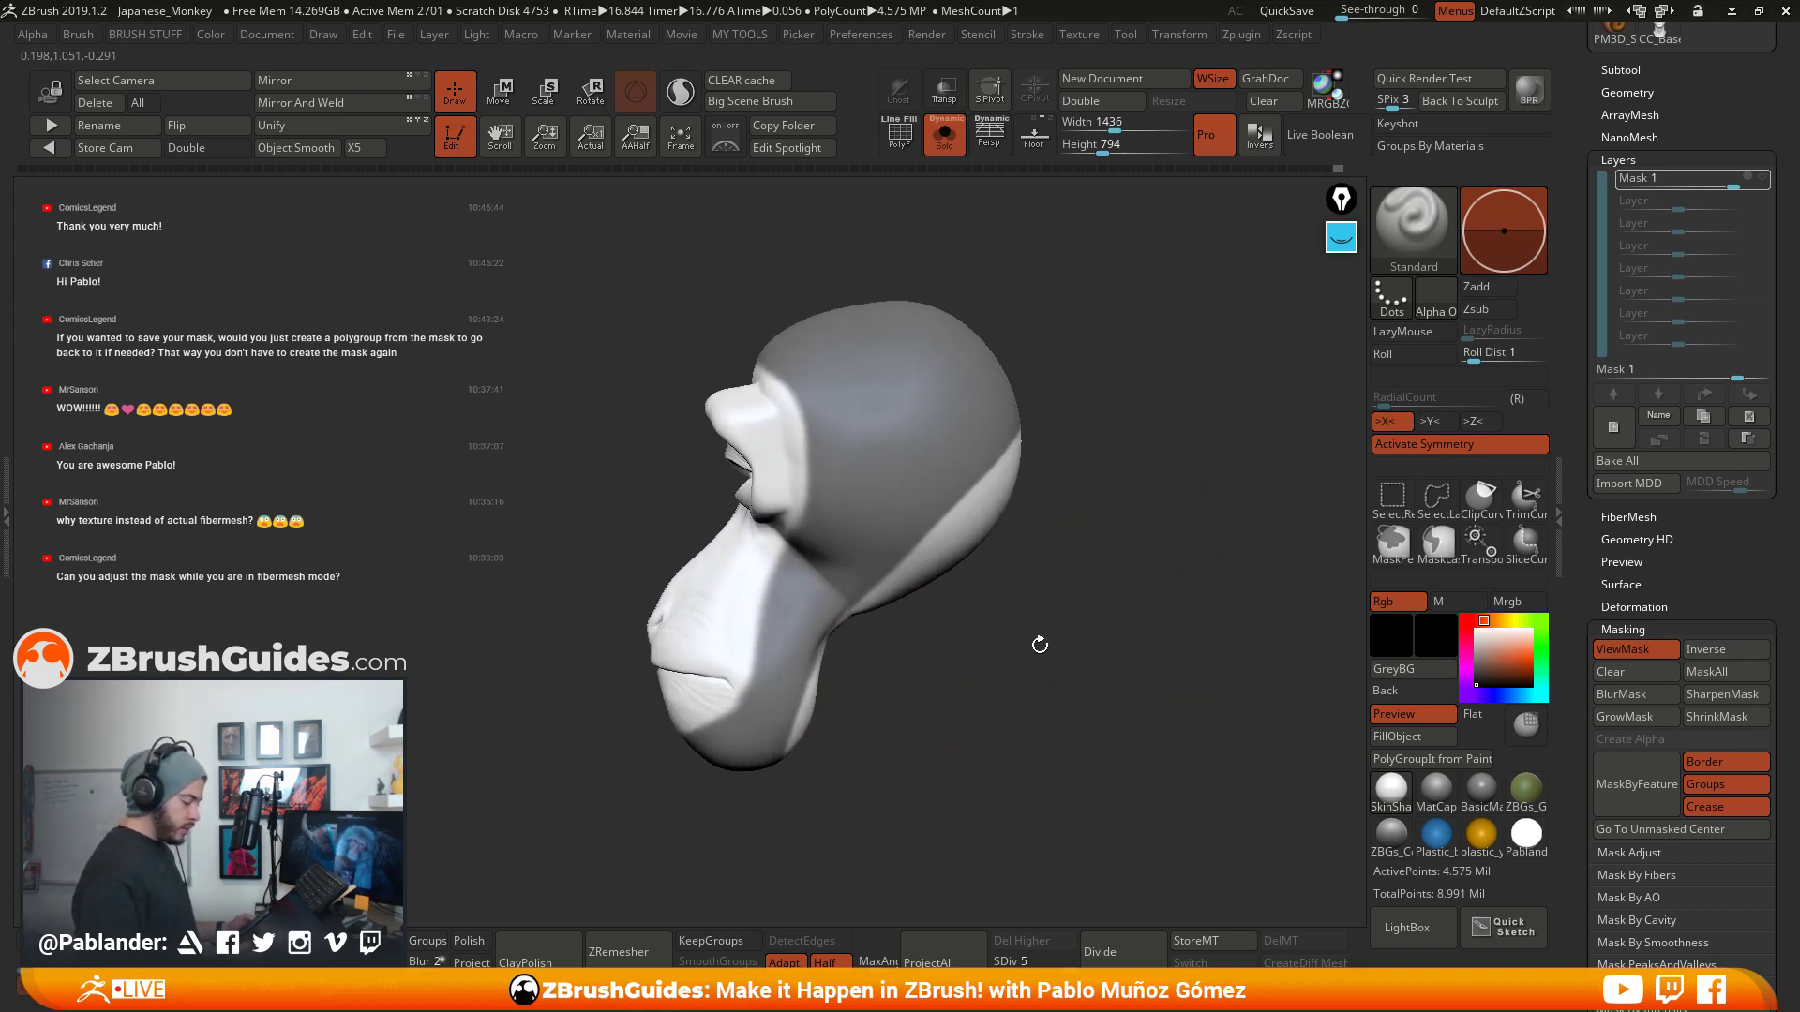
- Delete the mask layer and clear the mask from the head
click(1753, 420)
drag(1069, 623, 1116, 553)
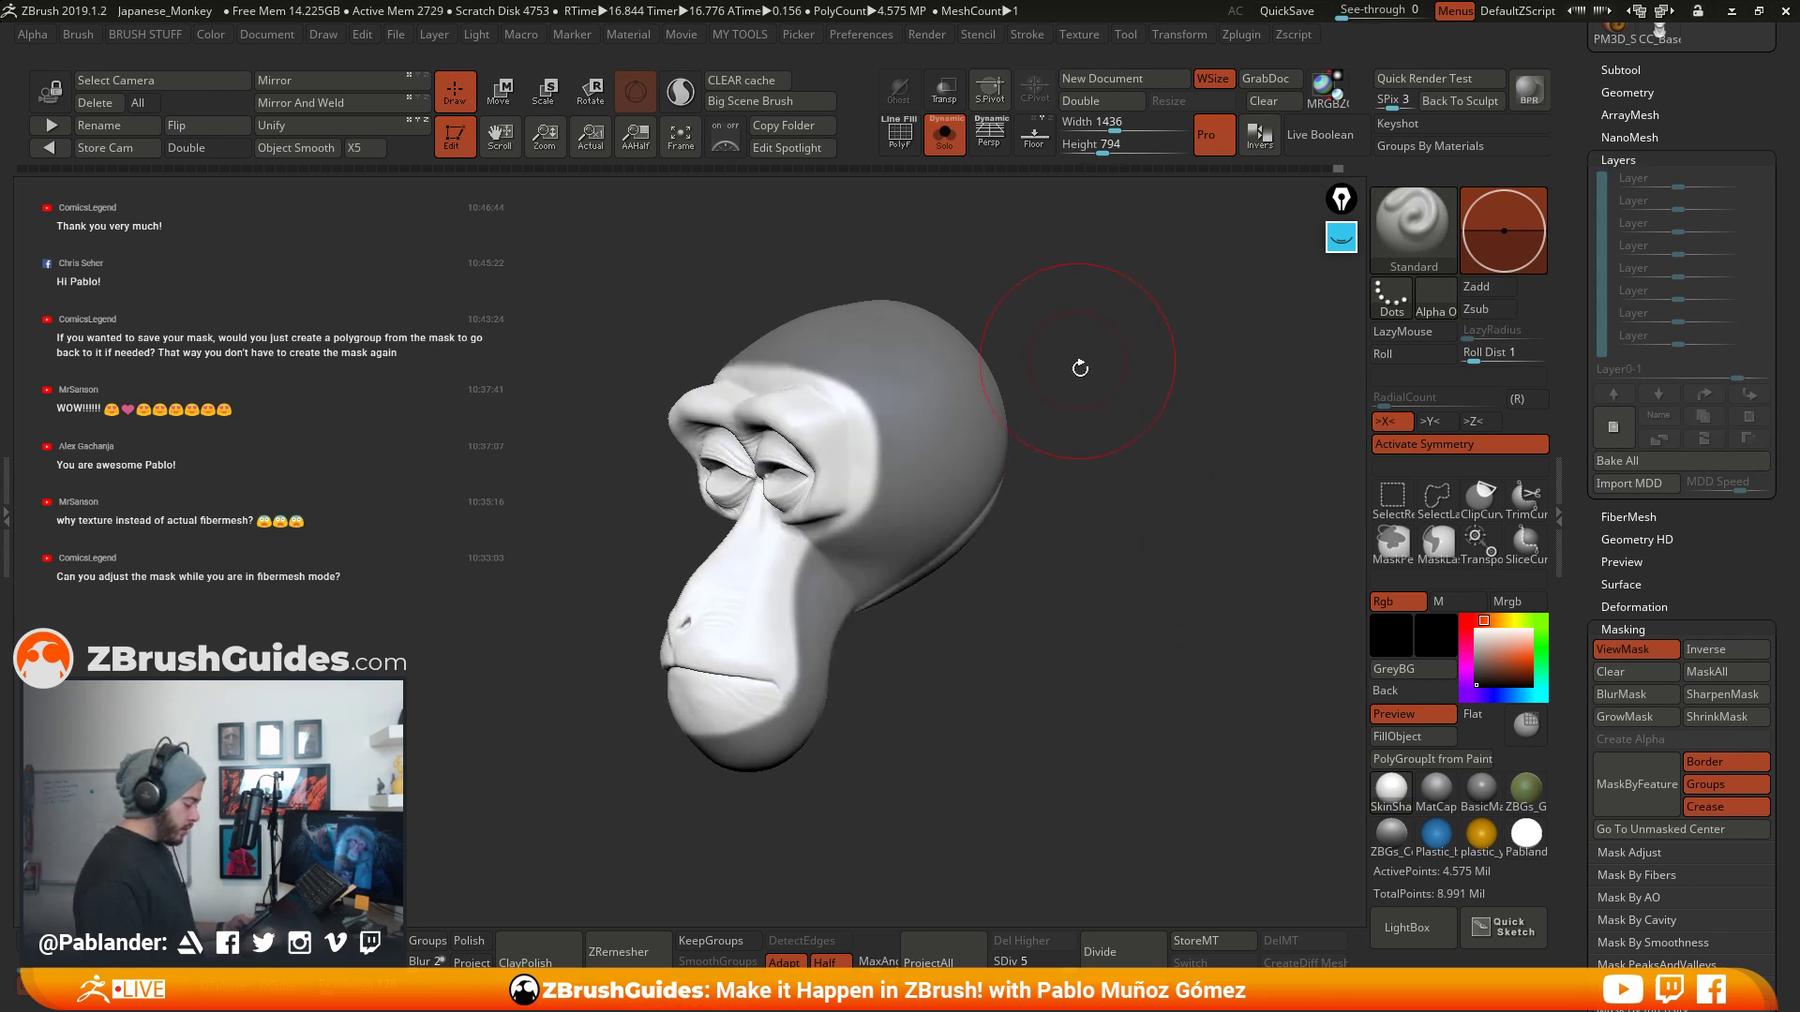
ctrl+drag(1095, 378, 1112, 468)
drag(1087, 534, 1206, 599)
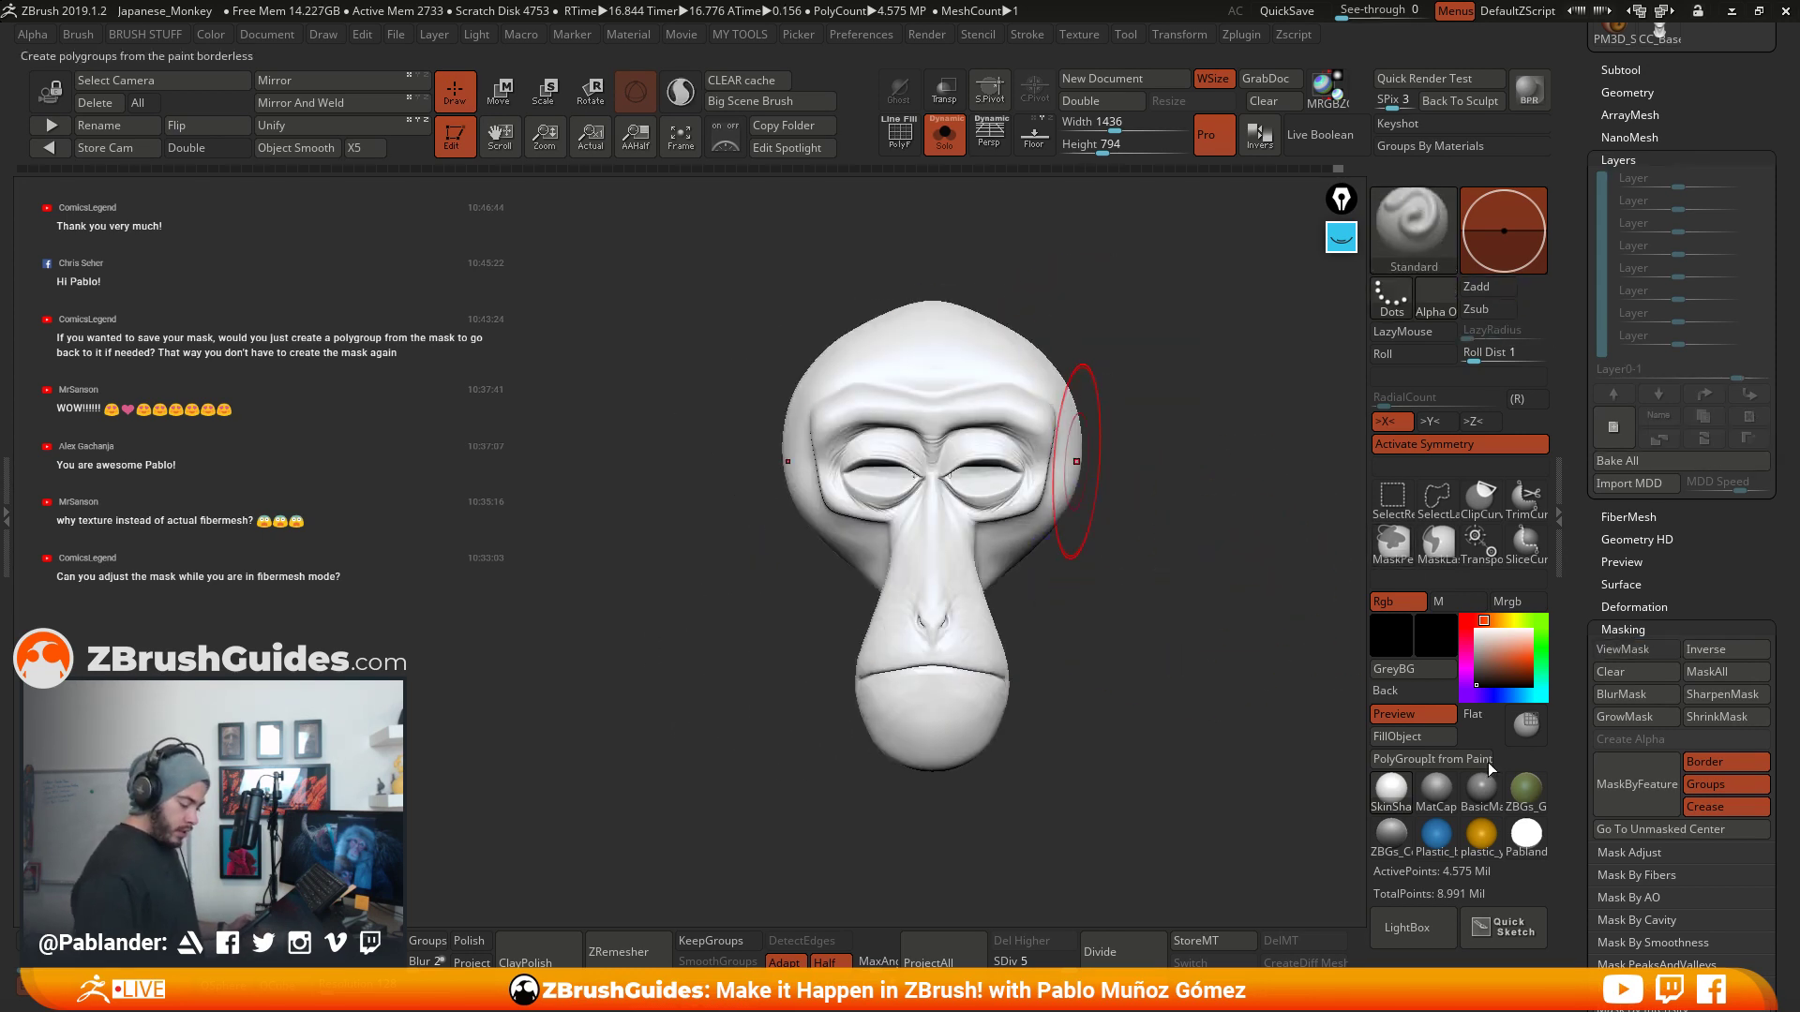
- Apply the MatCap material, open the subtool list and turn off Solo to show the eyes and fur again
click(1436, 791)
drag(1575, 319, 1574, 499)
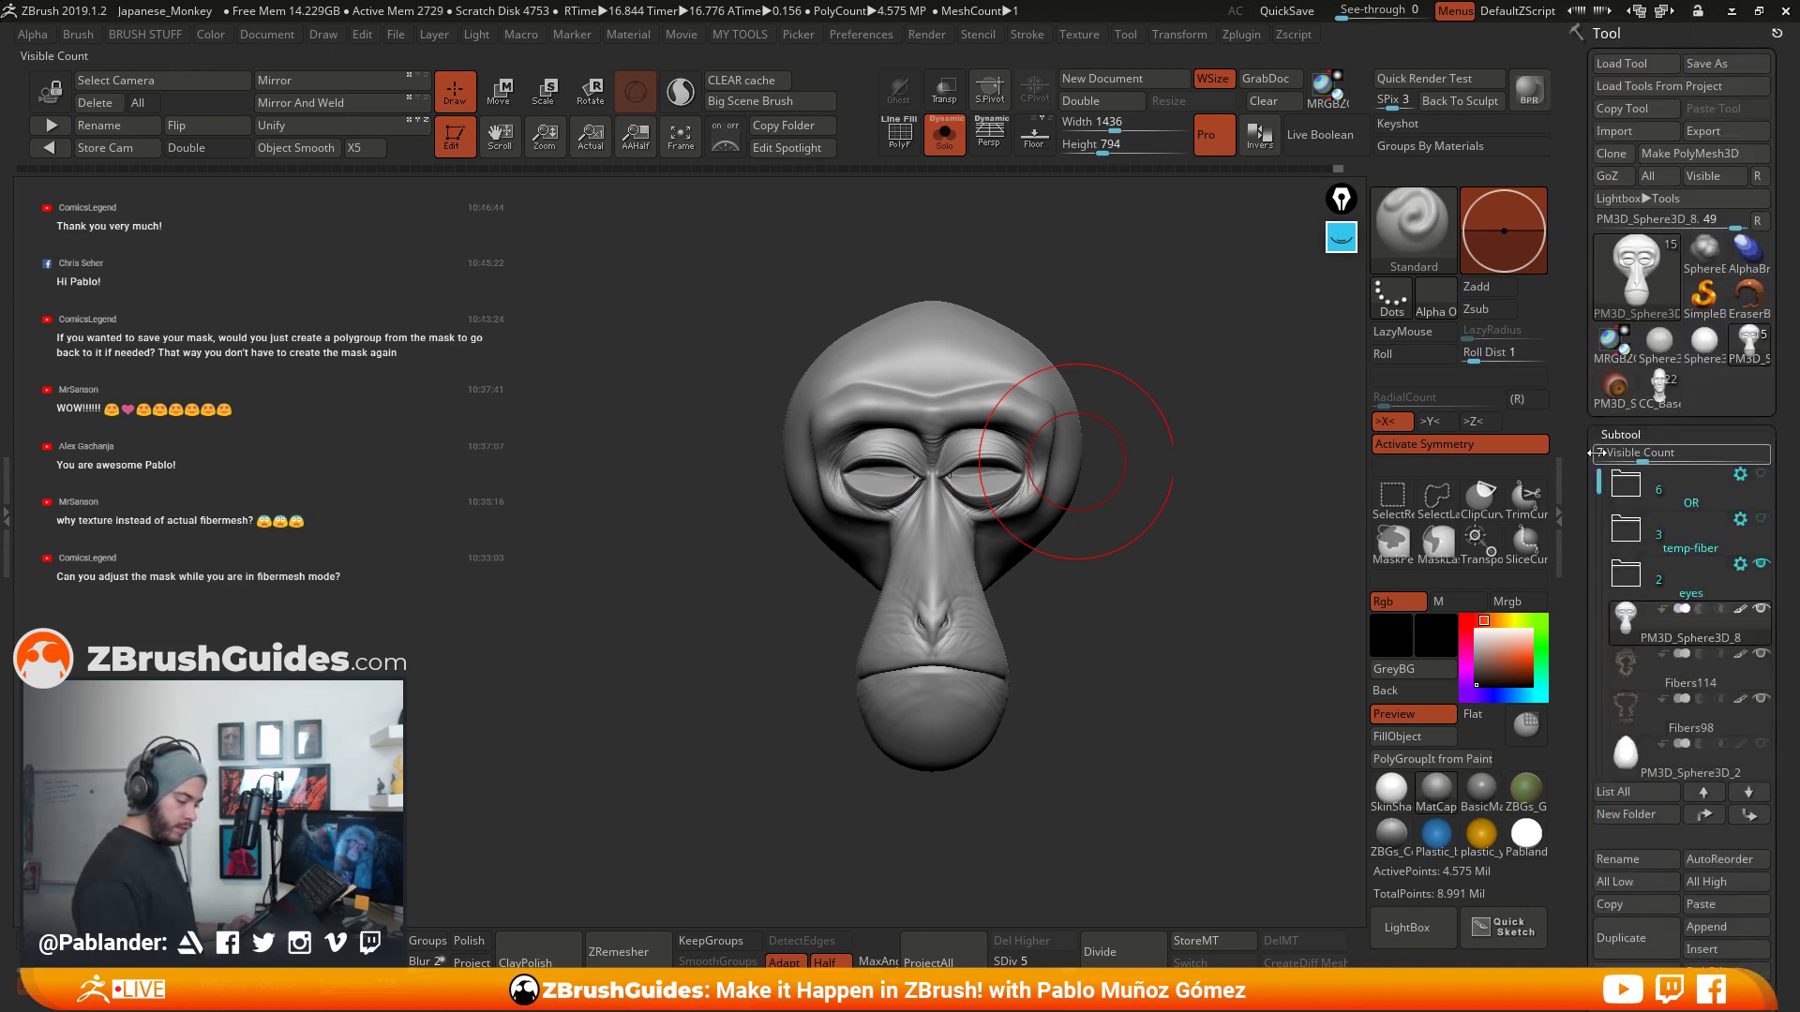
click(1640, 434)
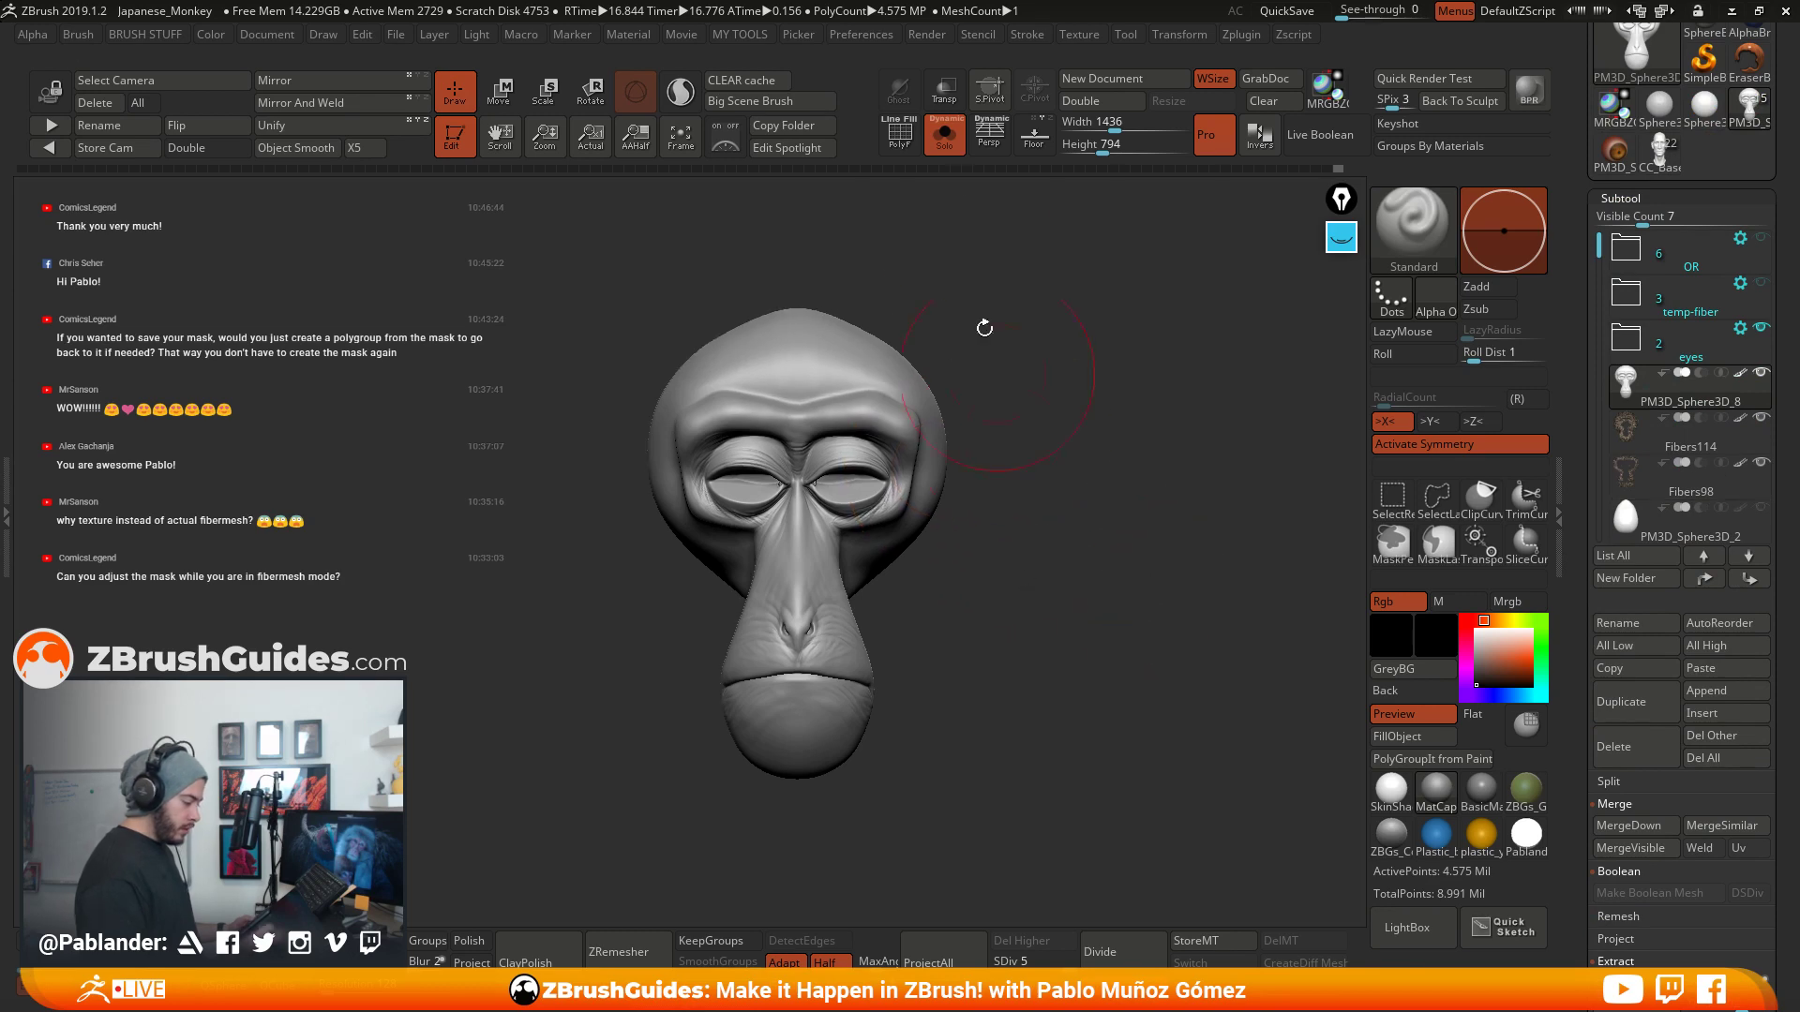
click(944, 133)
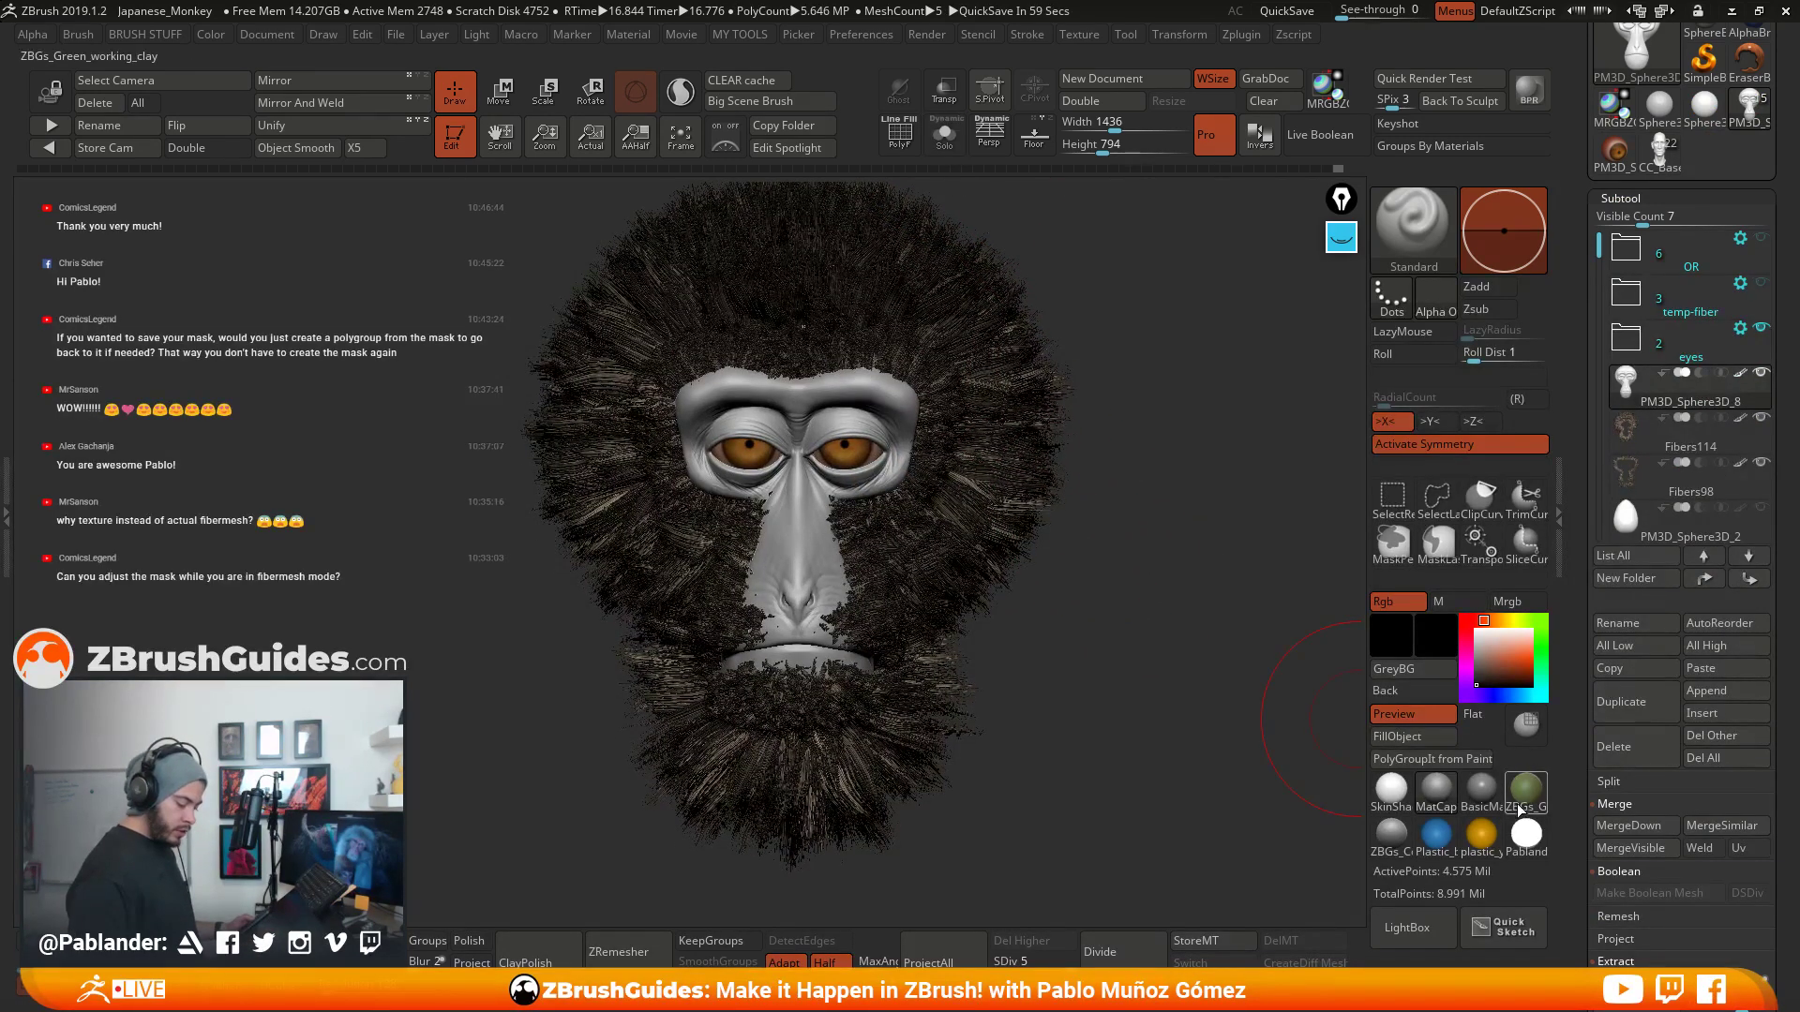
- Review the furred head from several angles with the white SkinShade material and quick-save the project
click(1762, 508)
click(1762, 507)
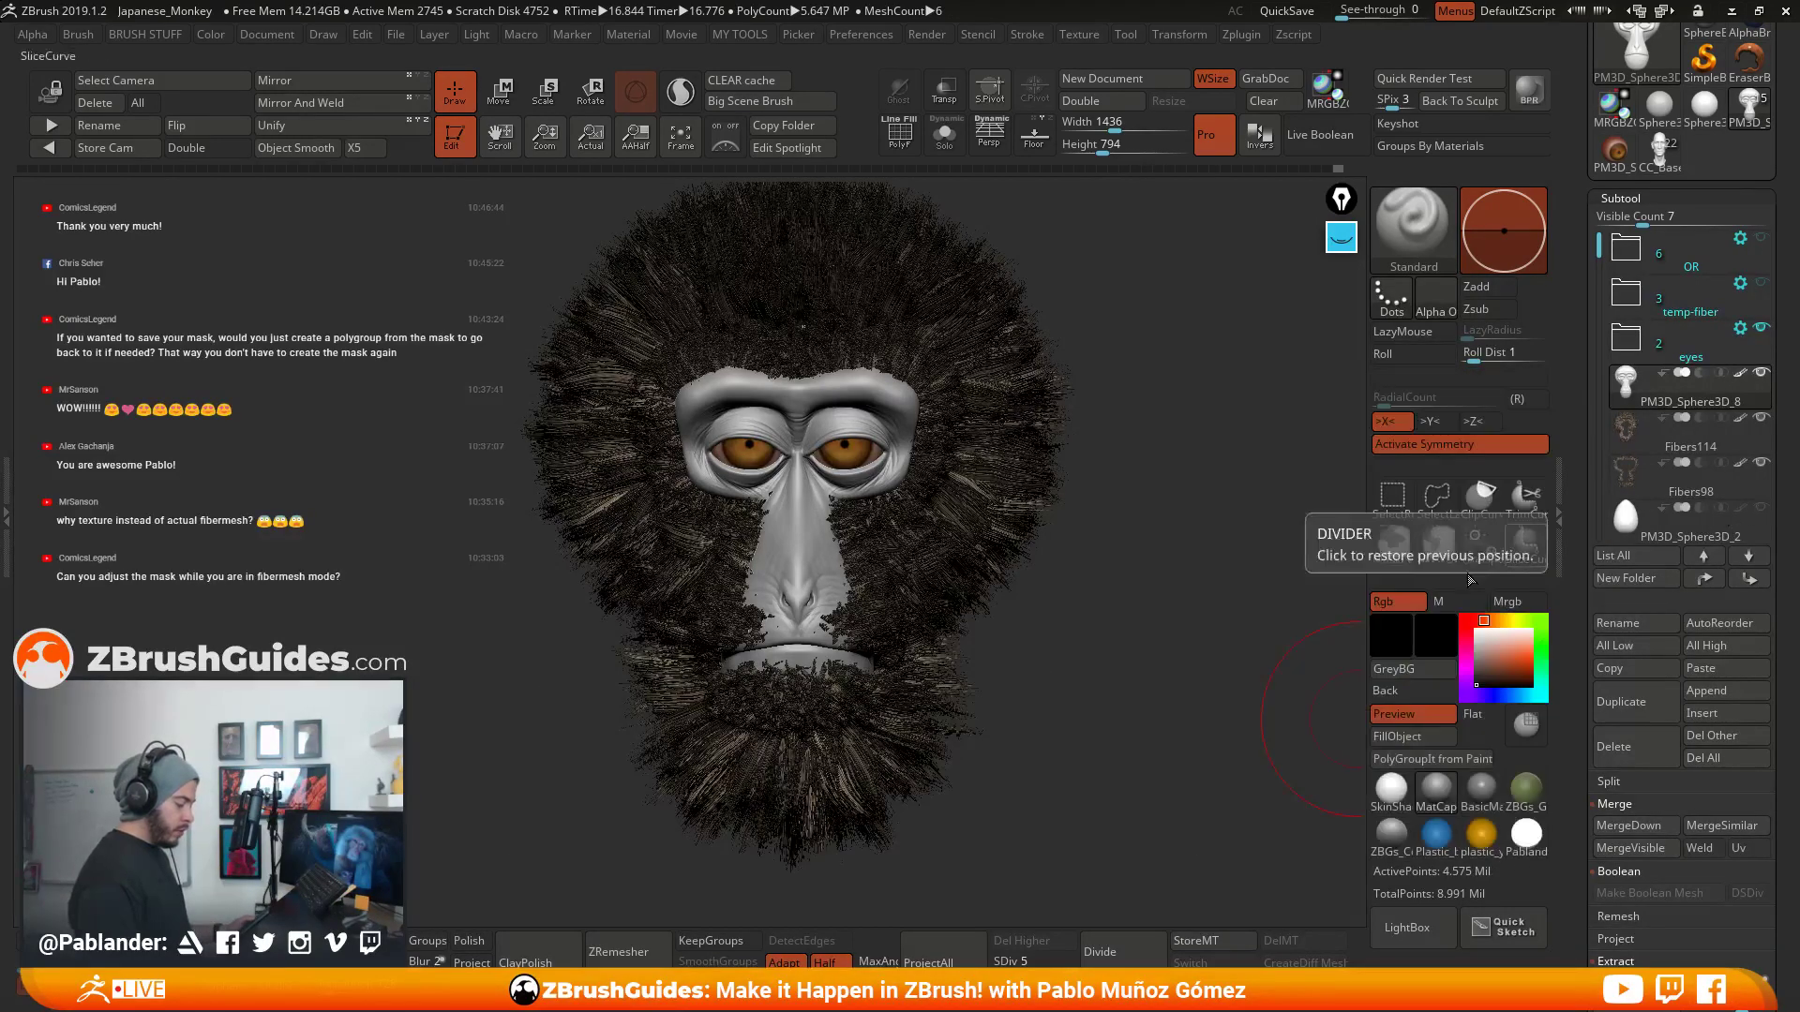
drag(1078, 731, 913, 709)
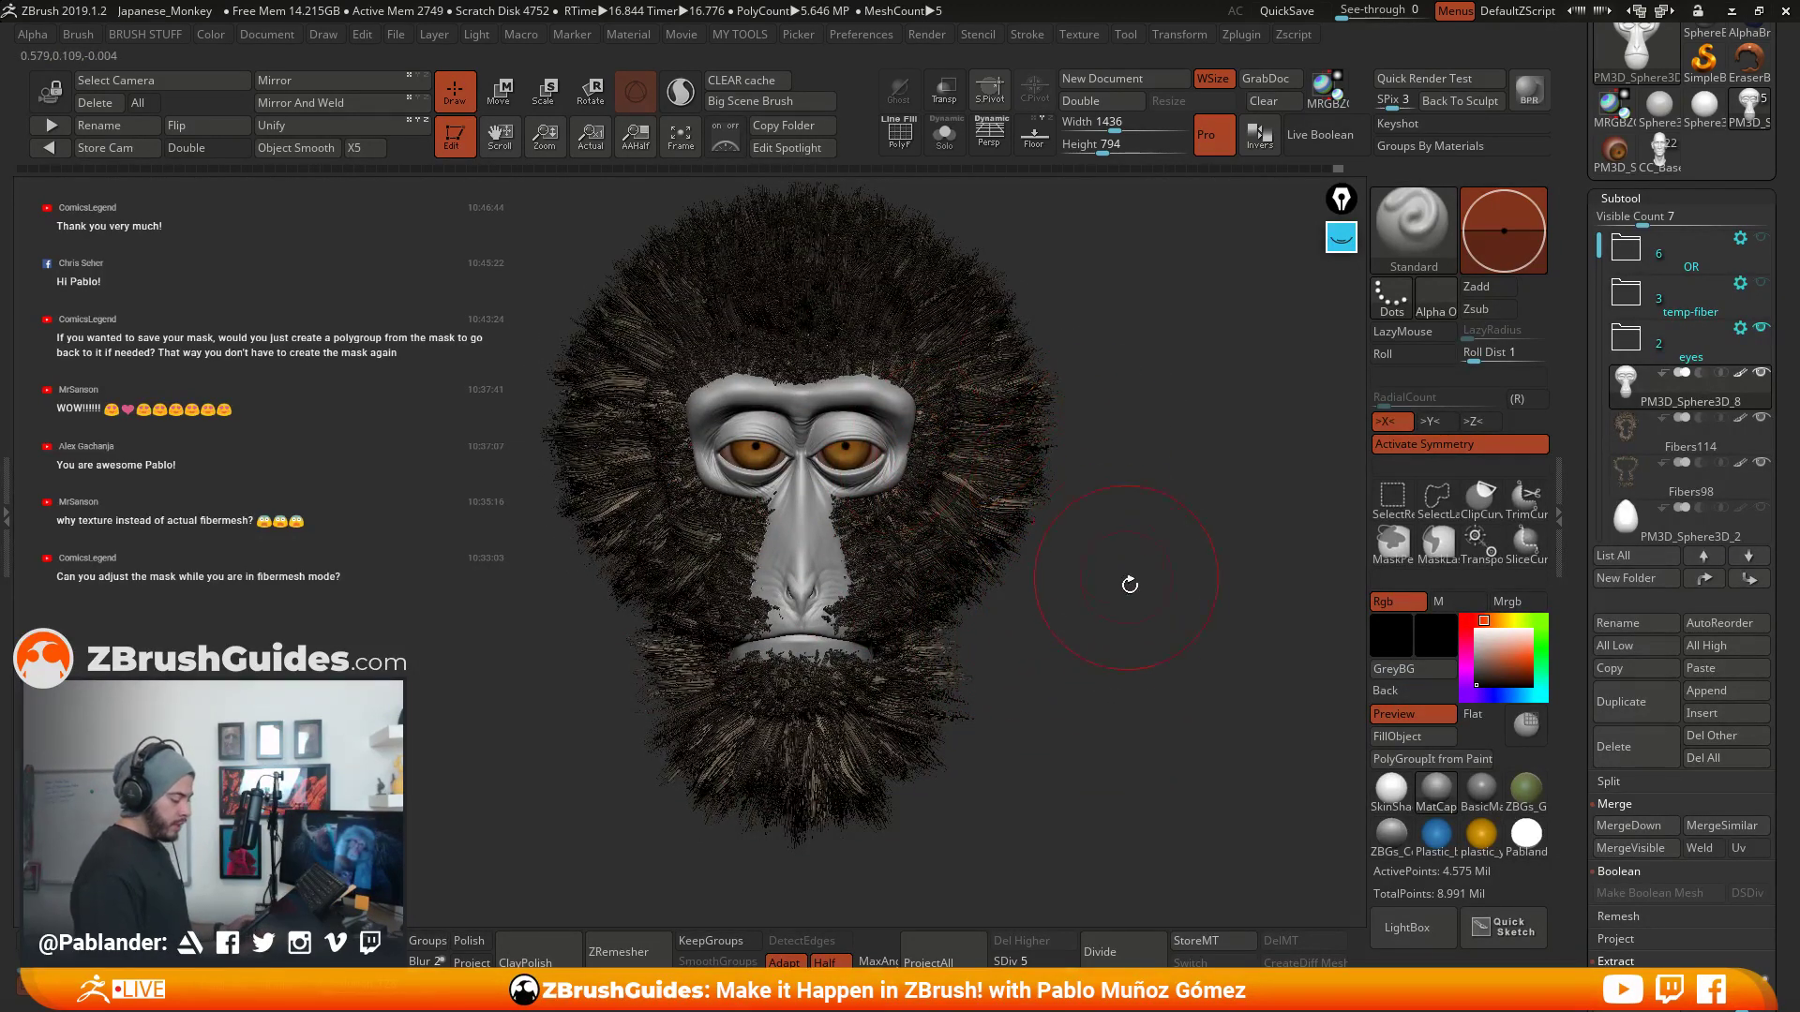
drag(1118, 771, 1079, 605)
drag(1079, 604, 1121, 598)
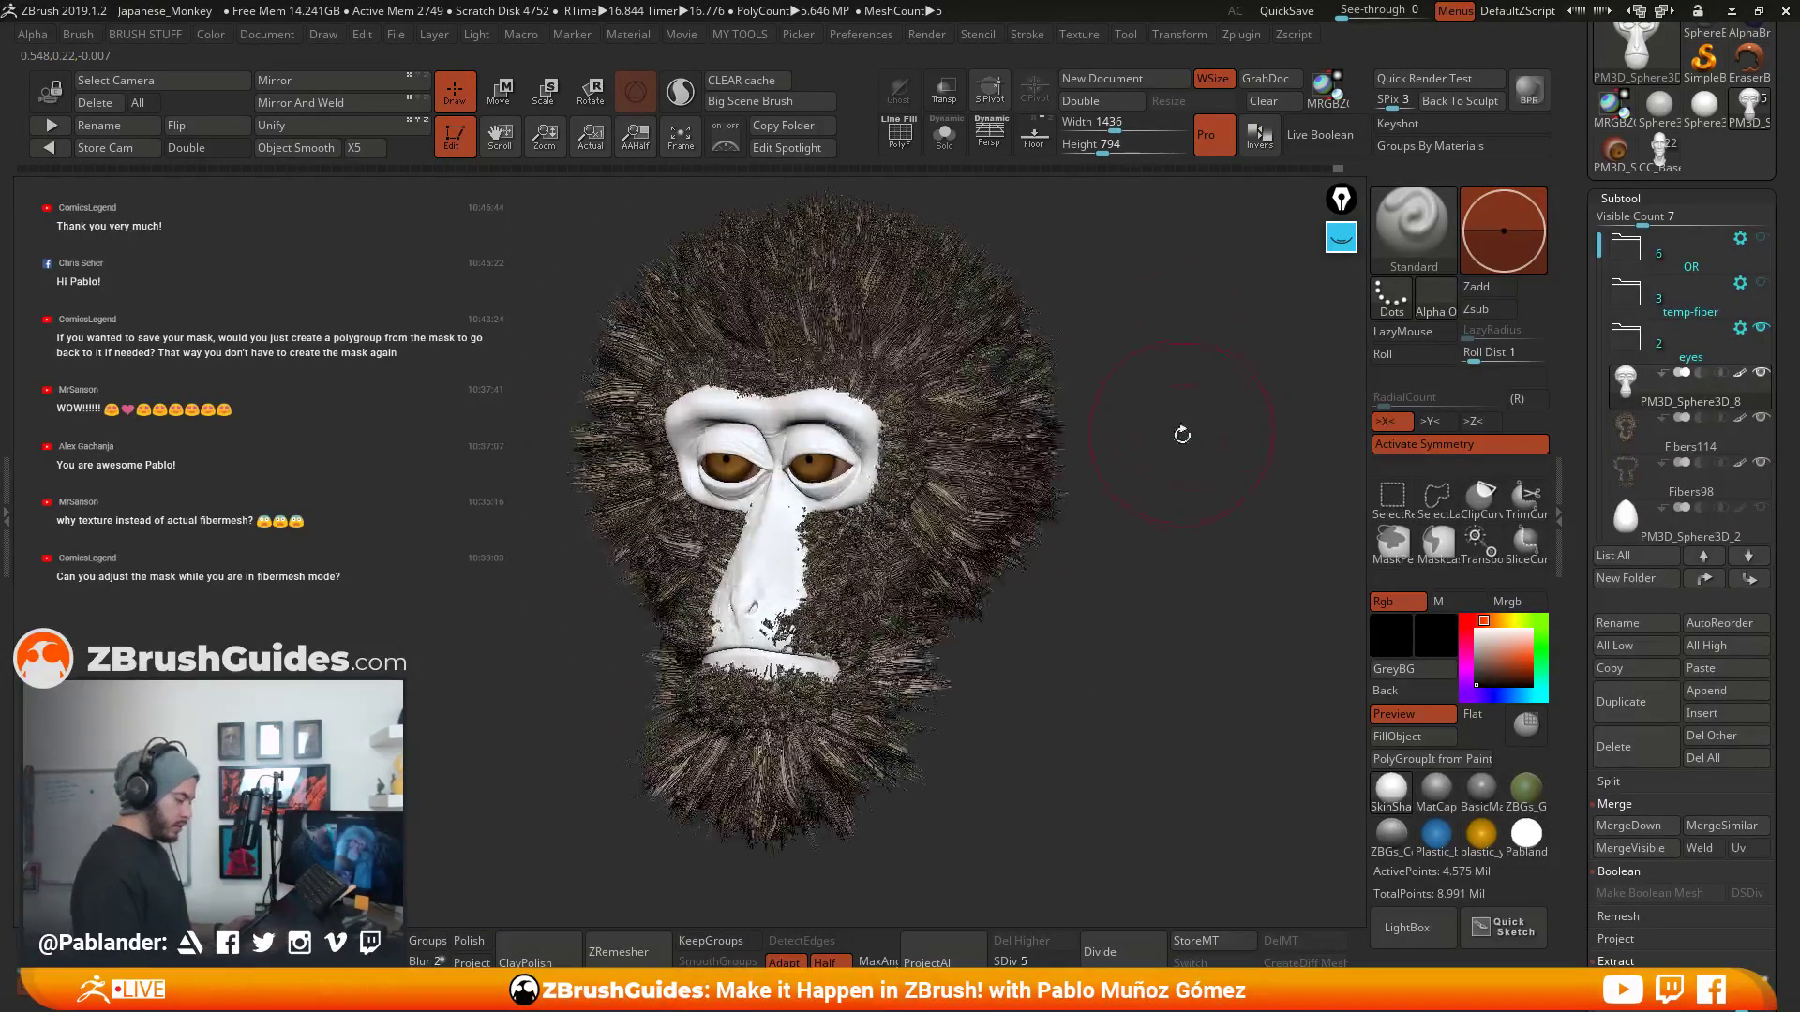
click(1289, 12)
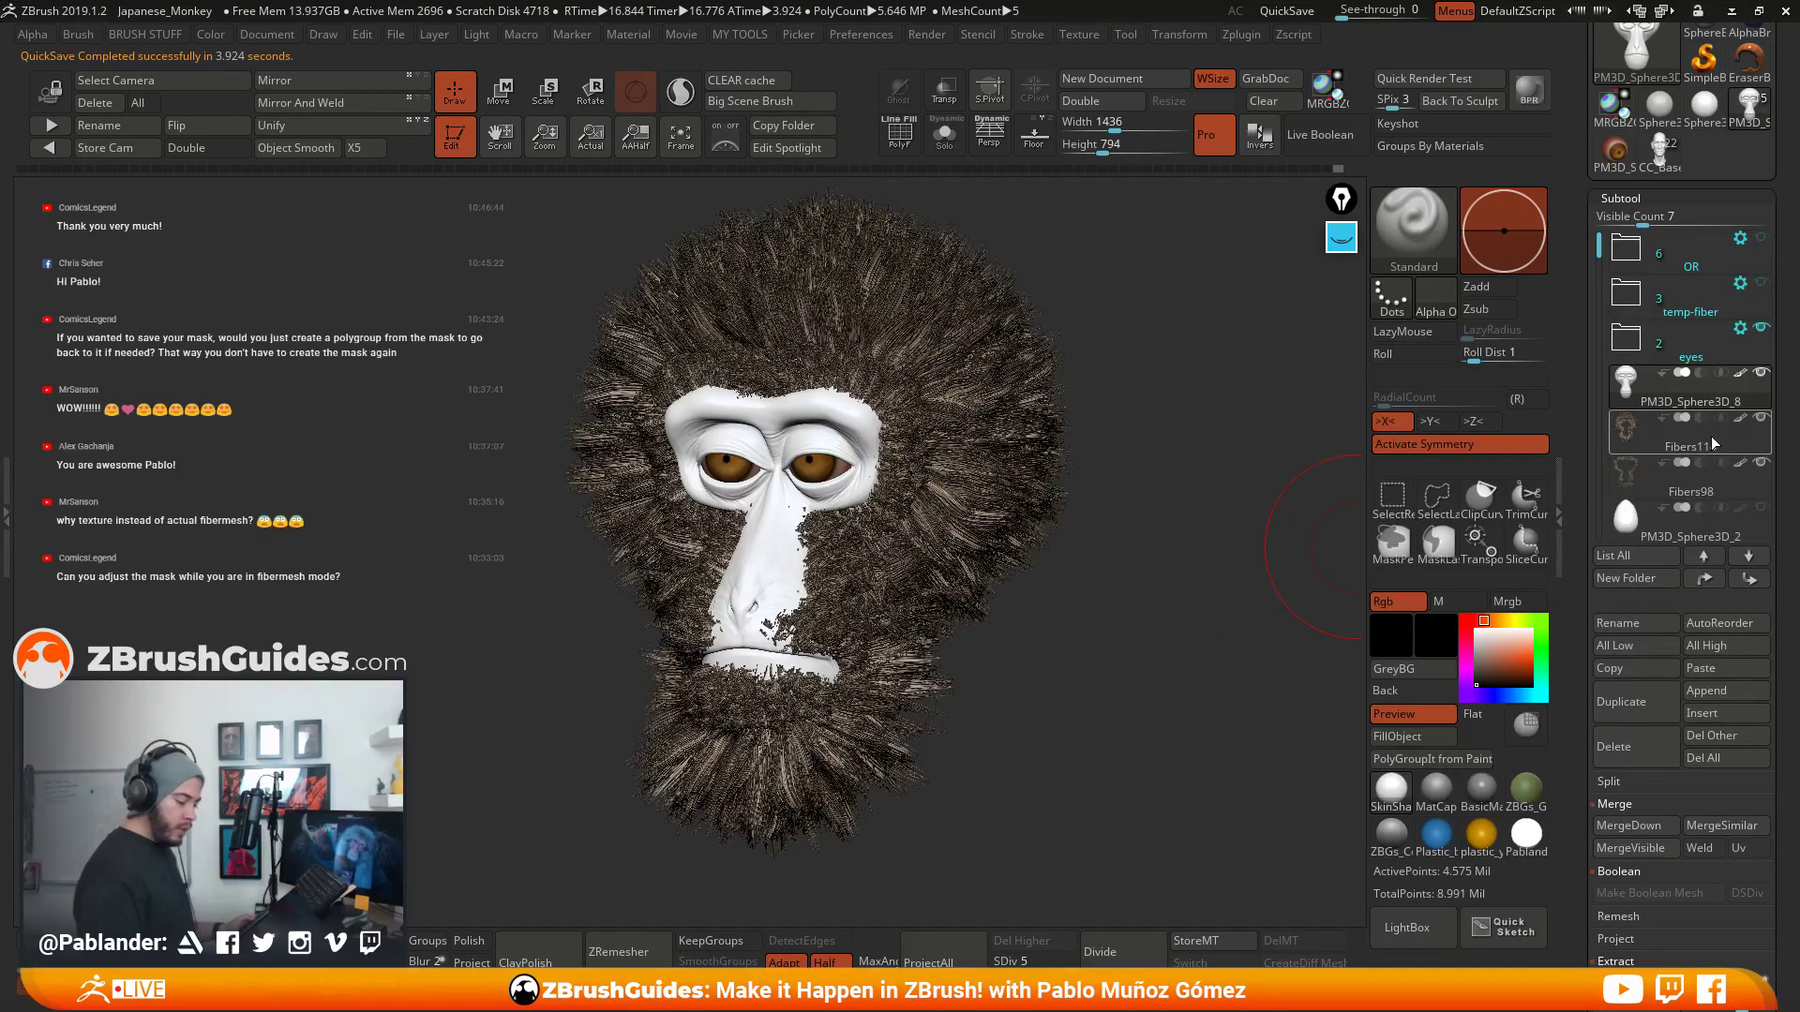
- Select the Fibers98 subtool, hide Fibers114 and turn on the polyframe display
click(1692, 478)
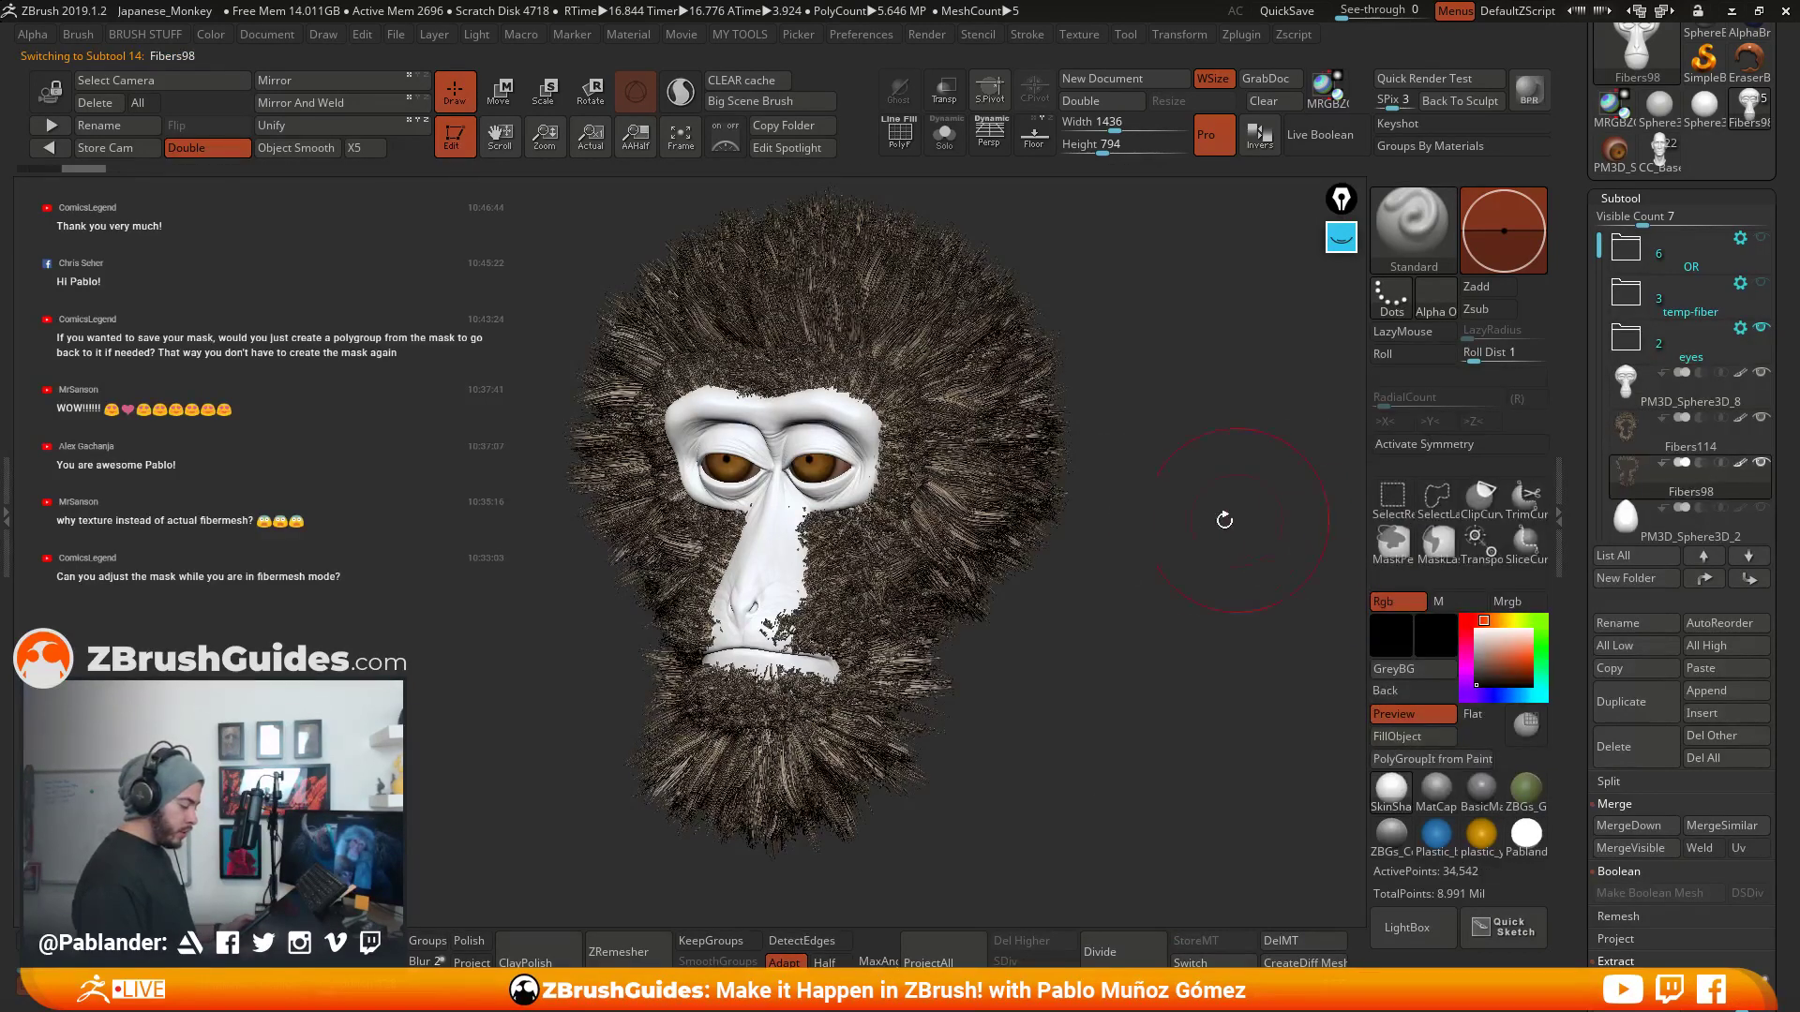
click(1761, 418)
shift+drag(1098, 567, 1097, 576)
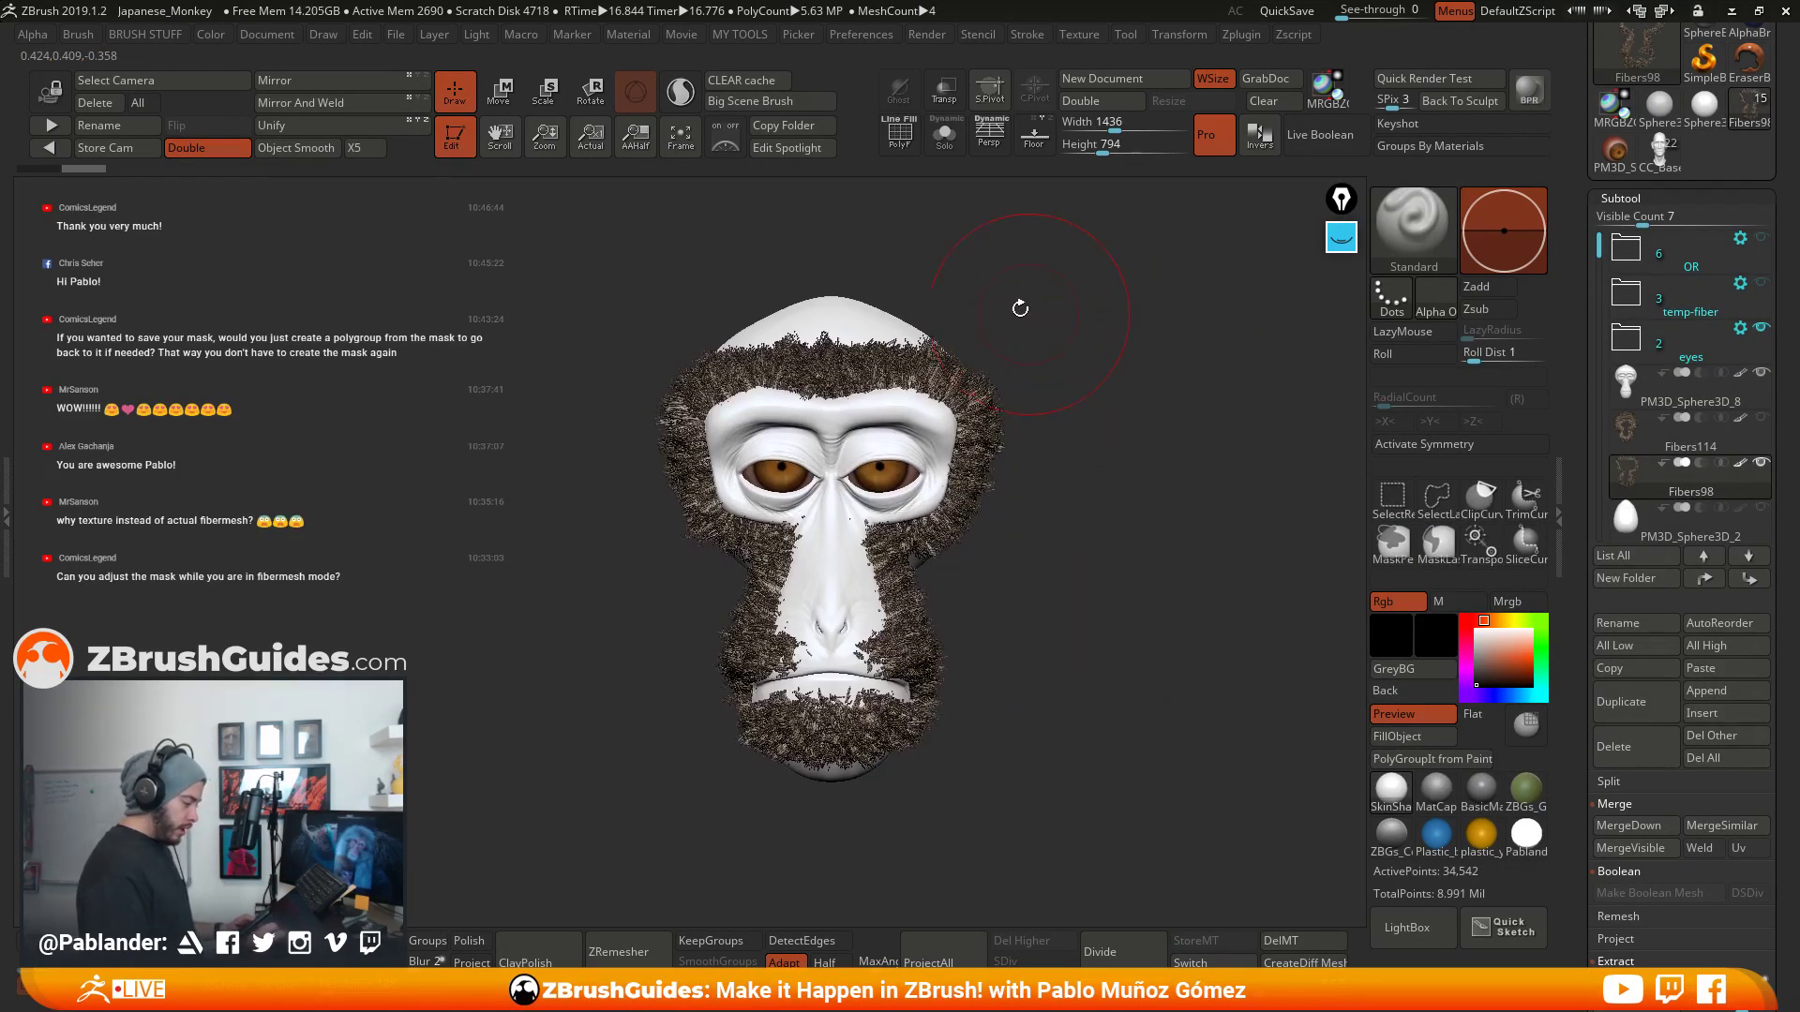
click(899, 133)
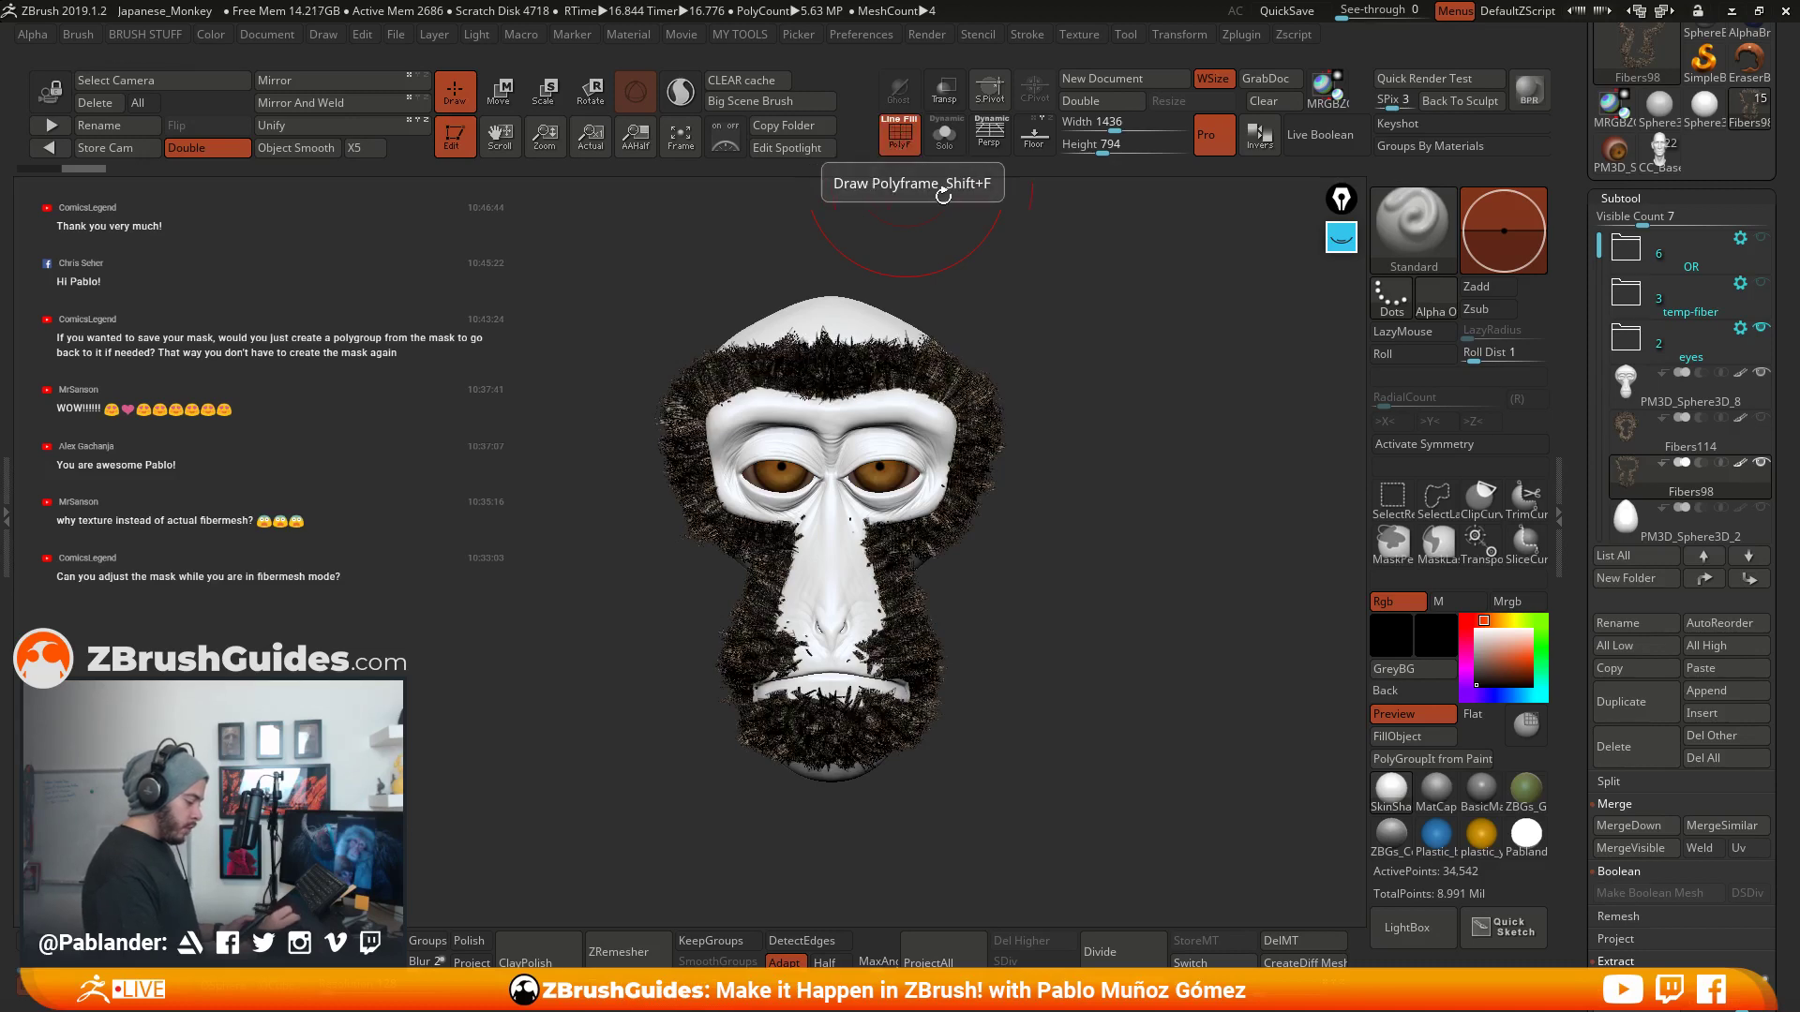
drag(1584, 650, 1647, 307)
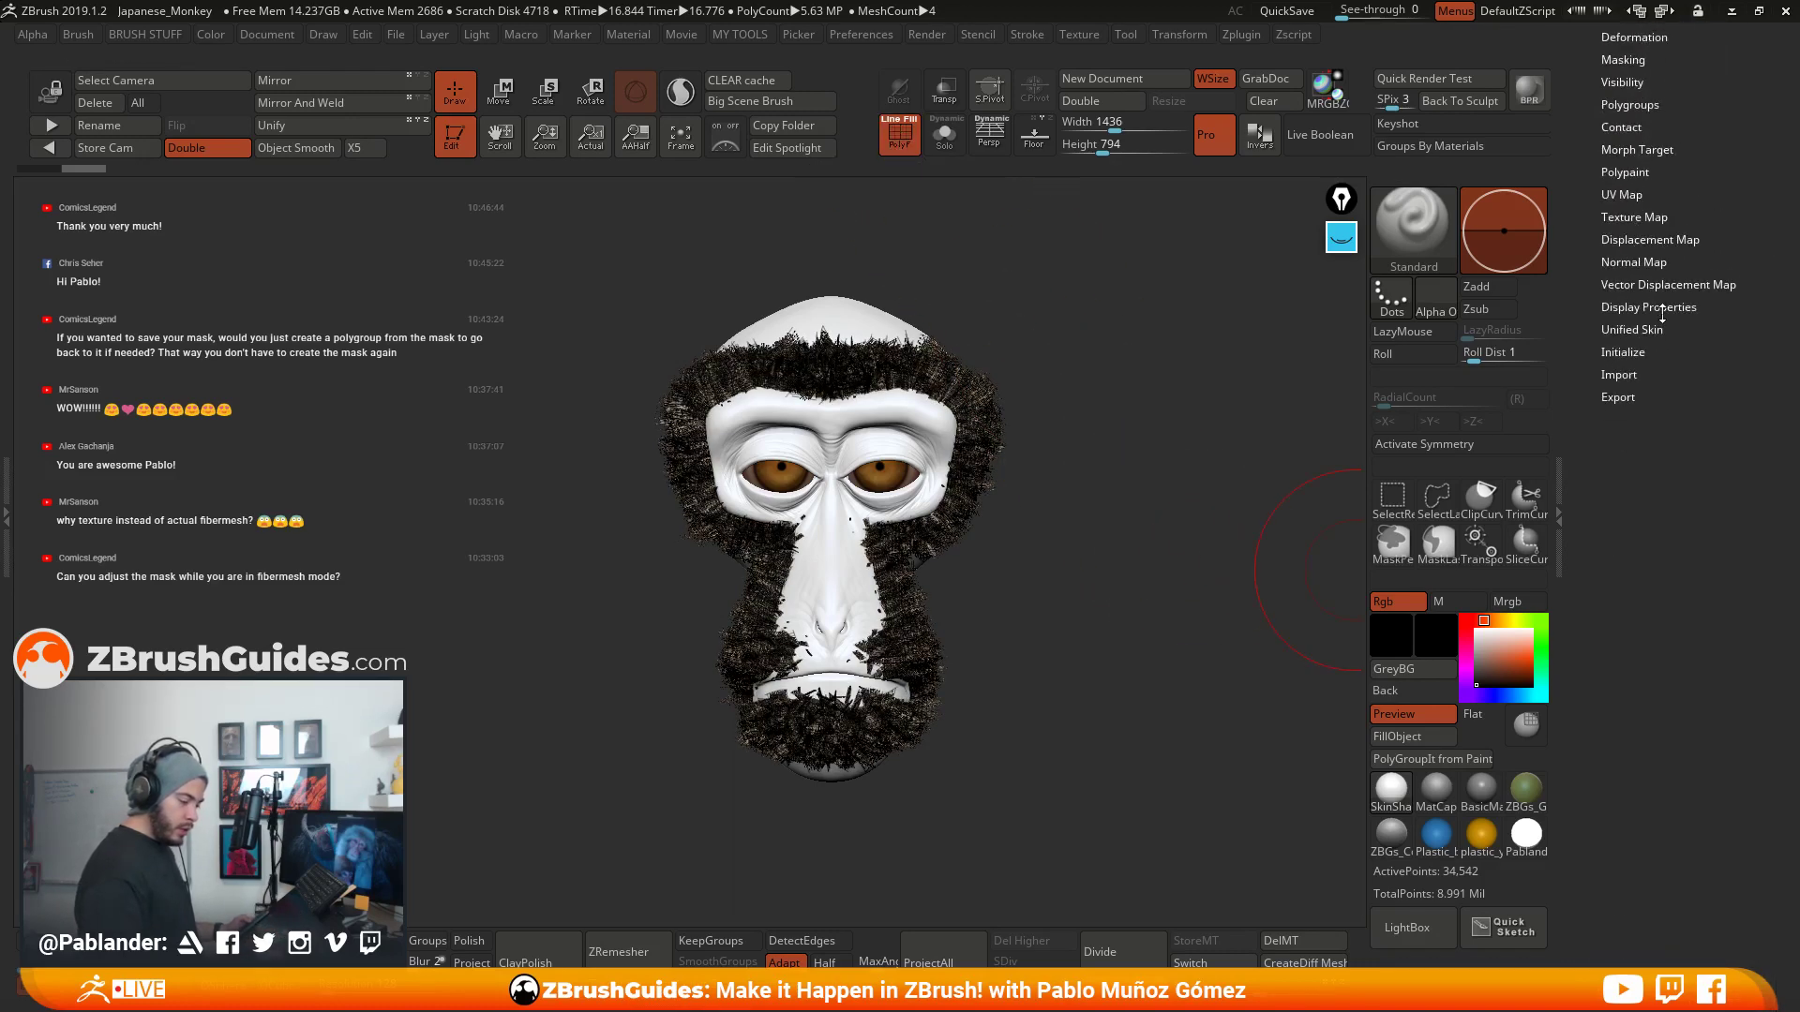
- Turn off the texture map on the fur and examine the plain FiberMesh cards up close
drag(1675, 165, 1683, 318)
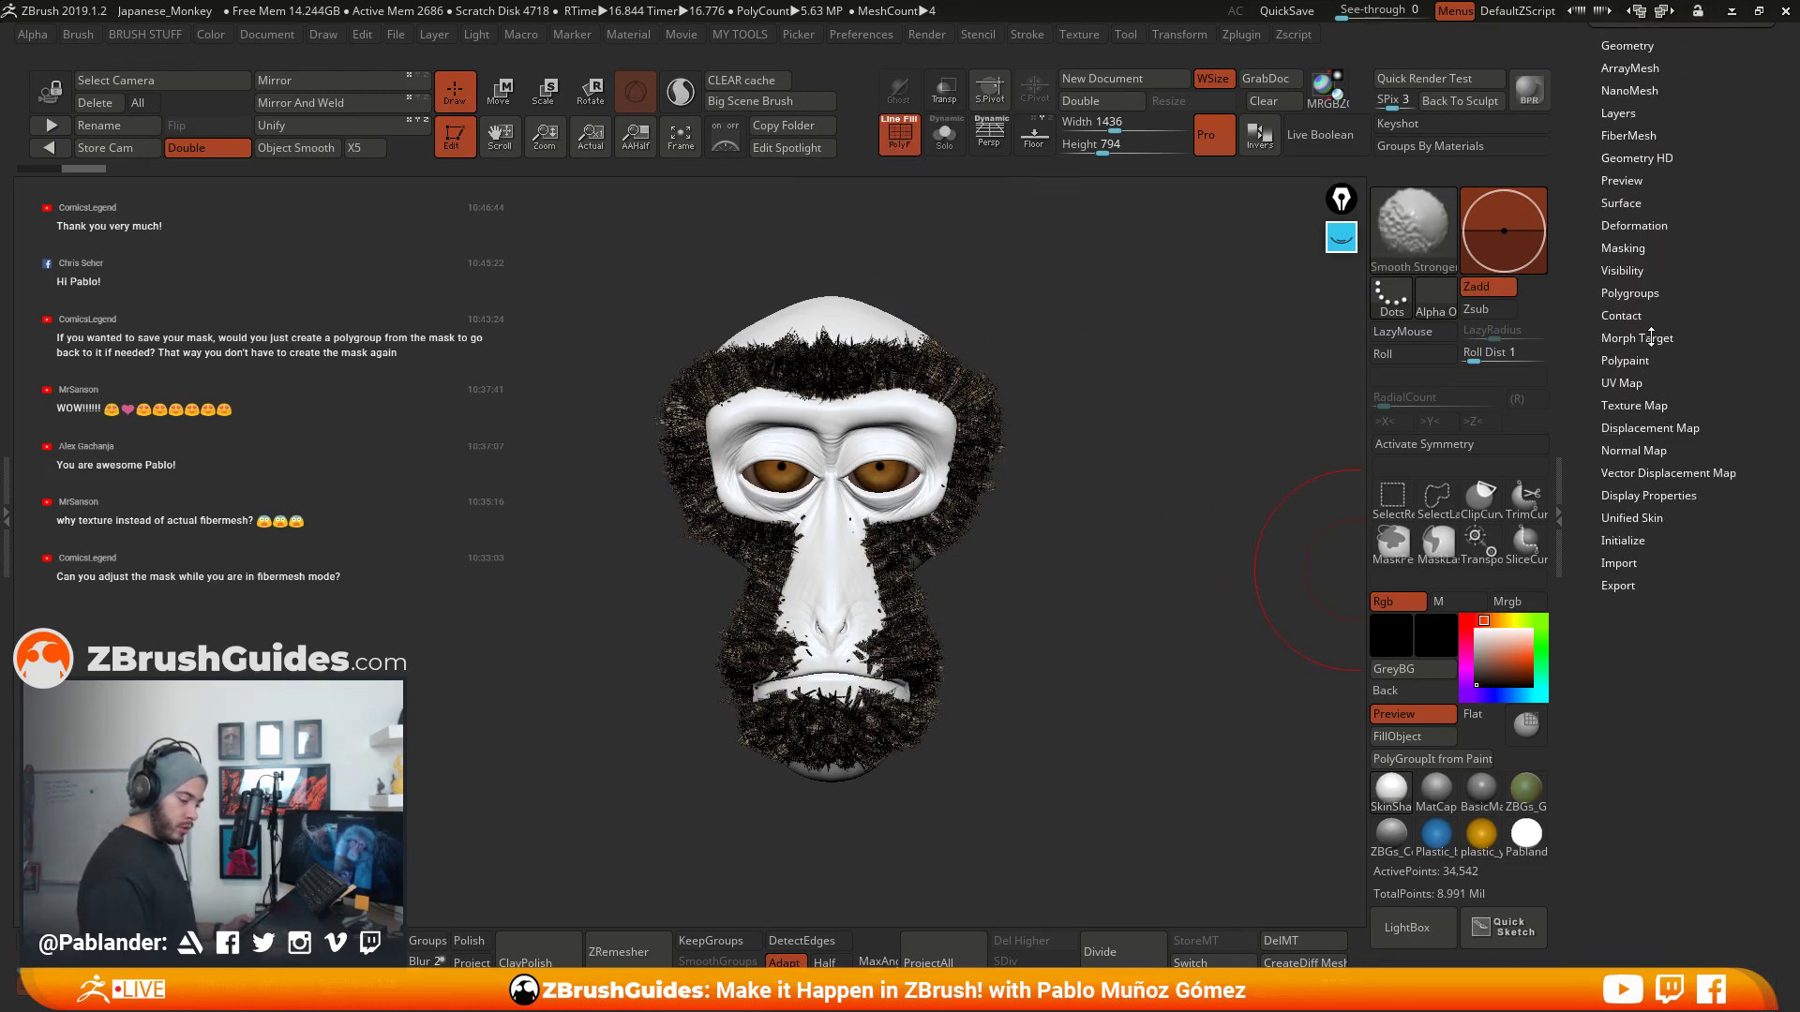
click(1634, 405)
click(1730, 424)
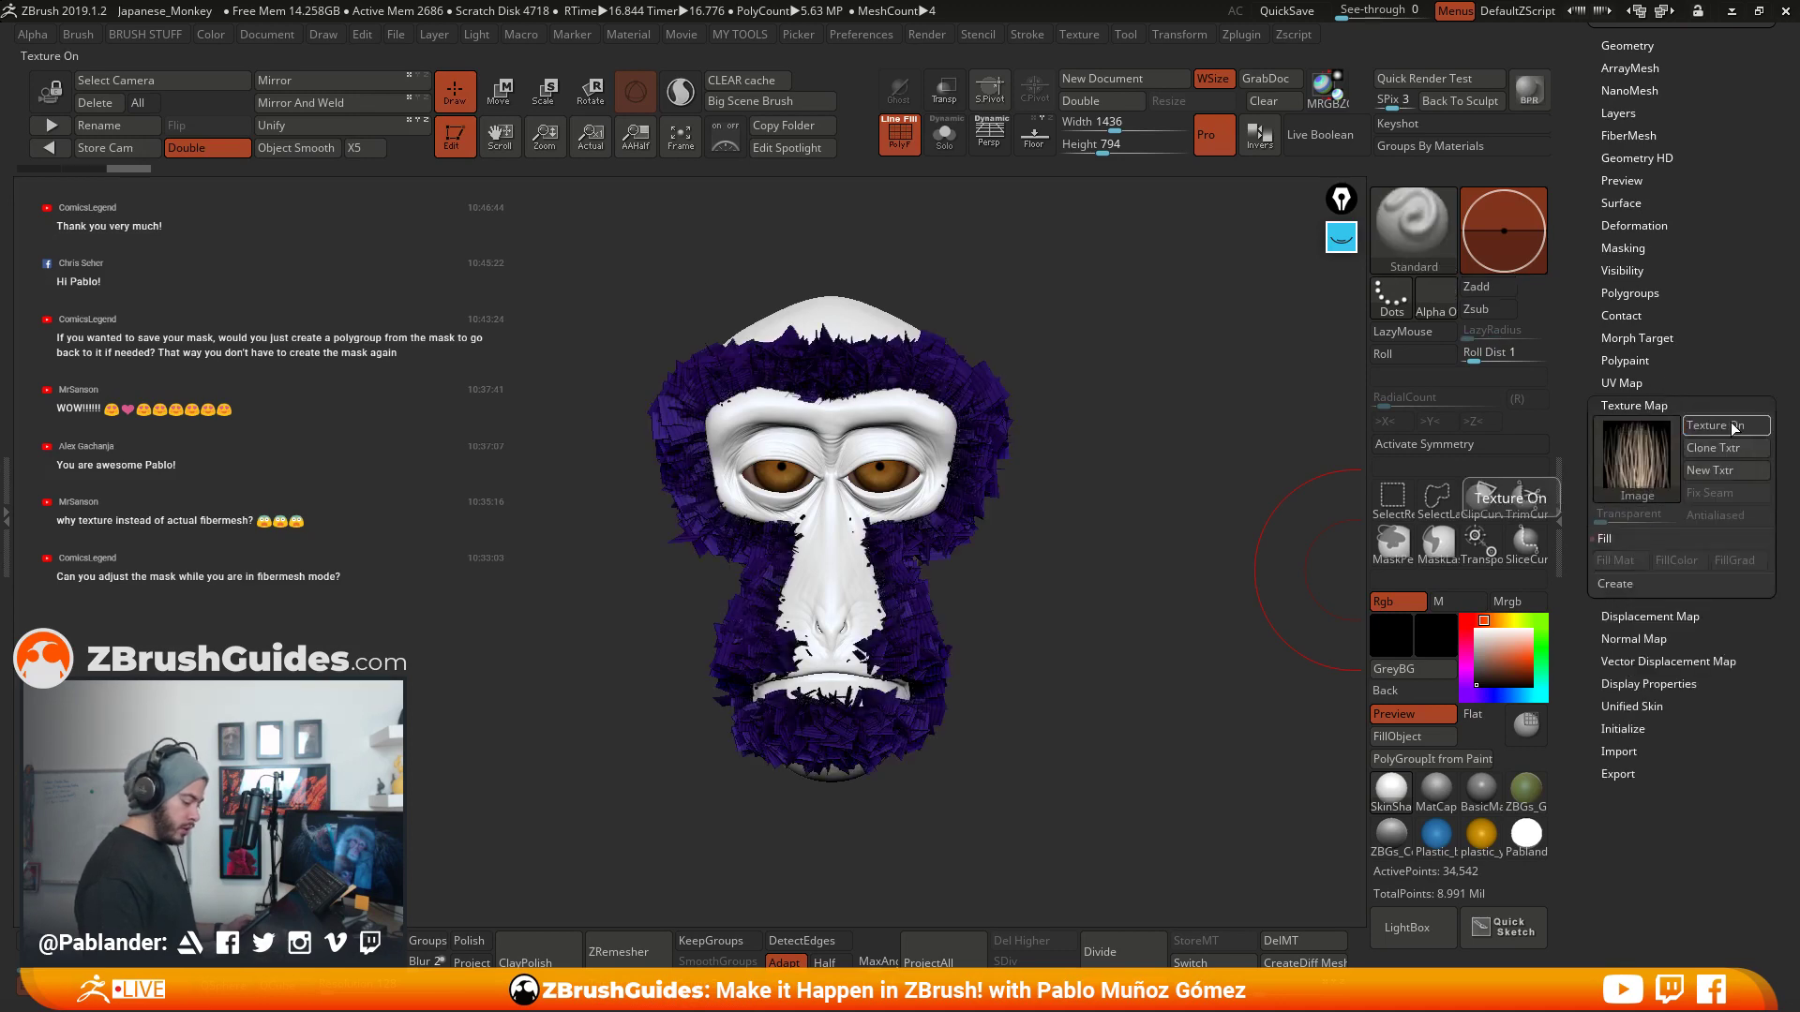
click(1729, 424)
click(1730, 423)
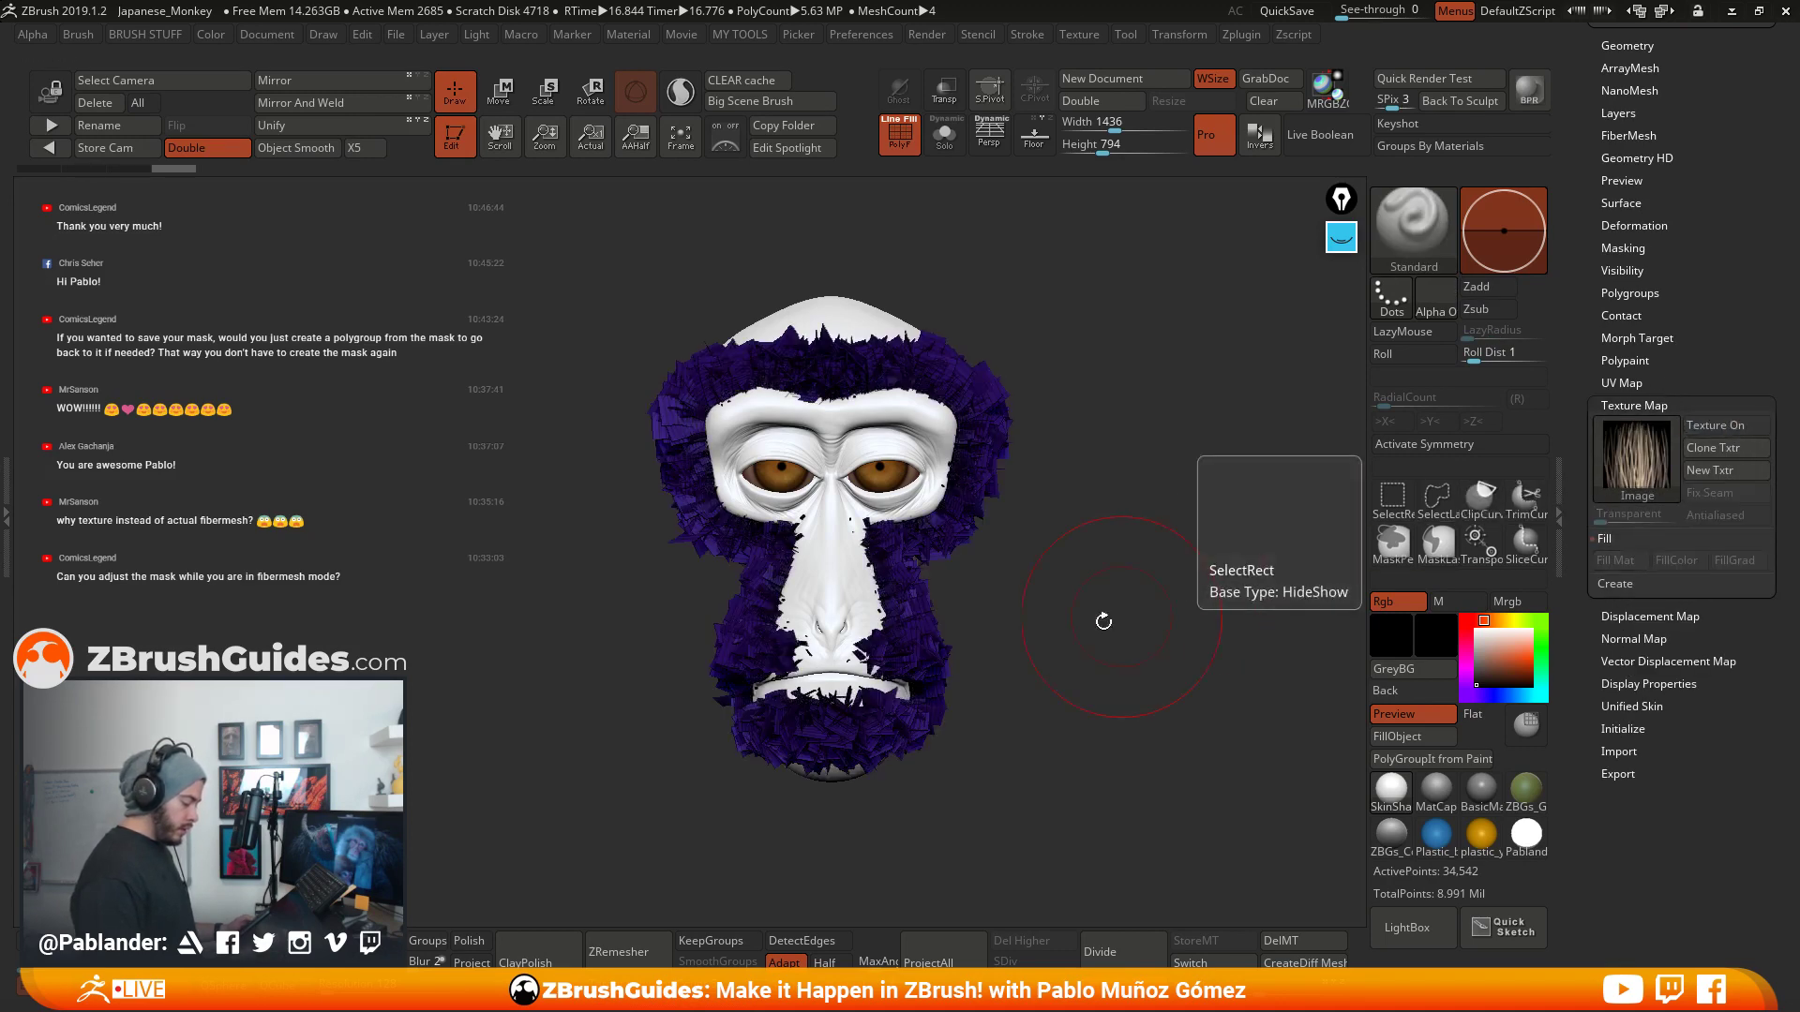
drag(1094, 585, 1088, 596)
key(f)
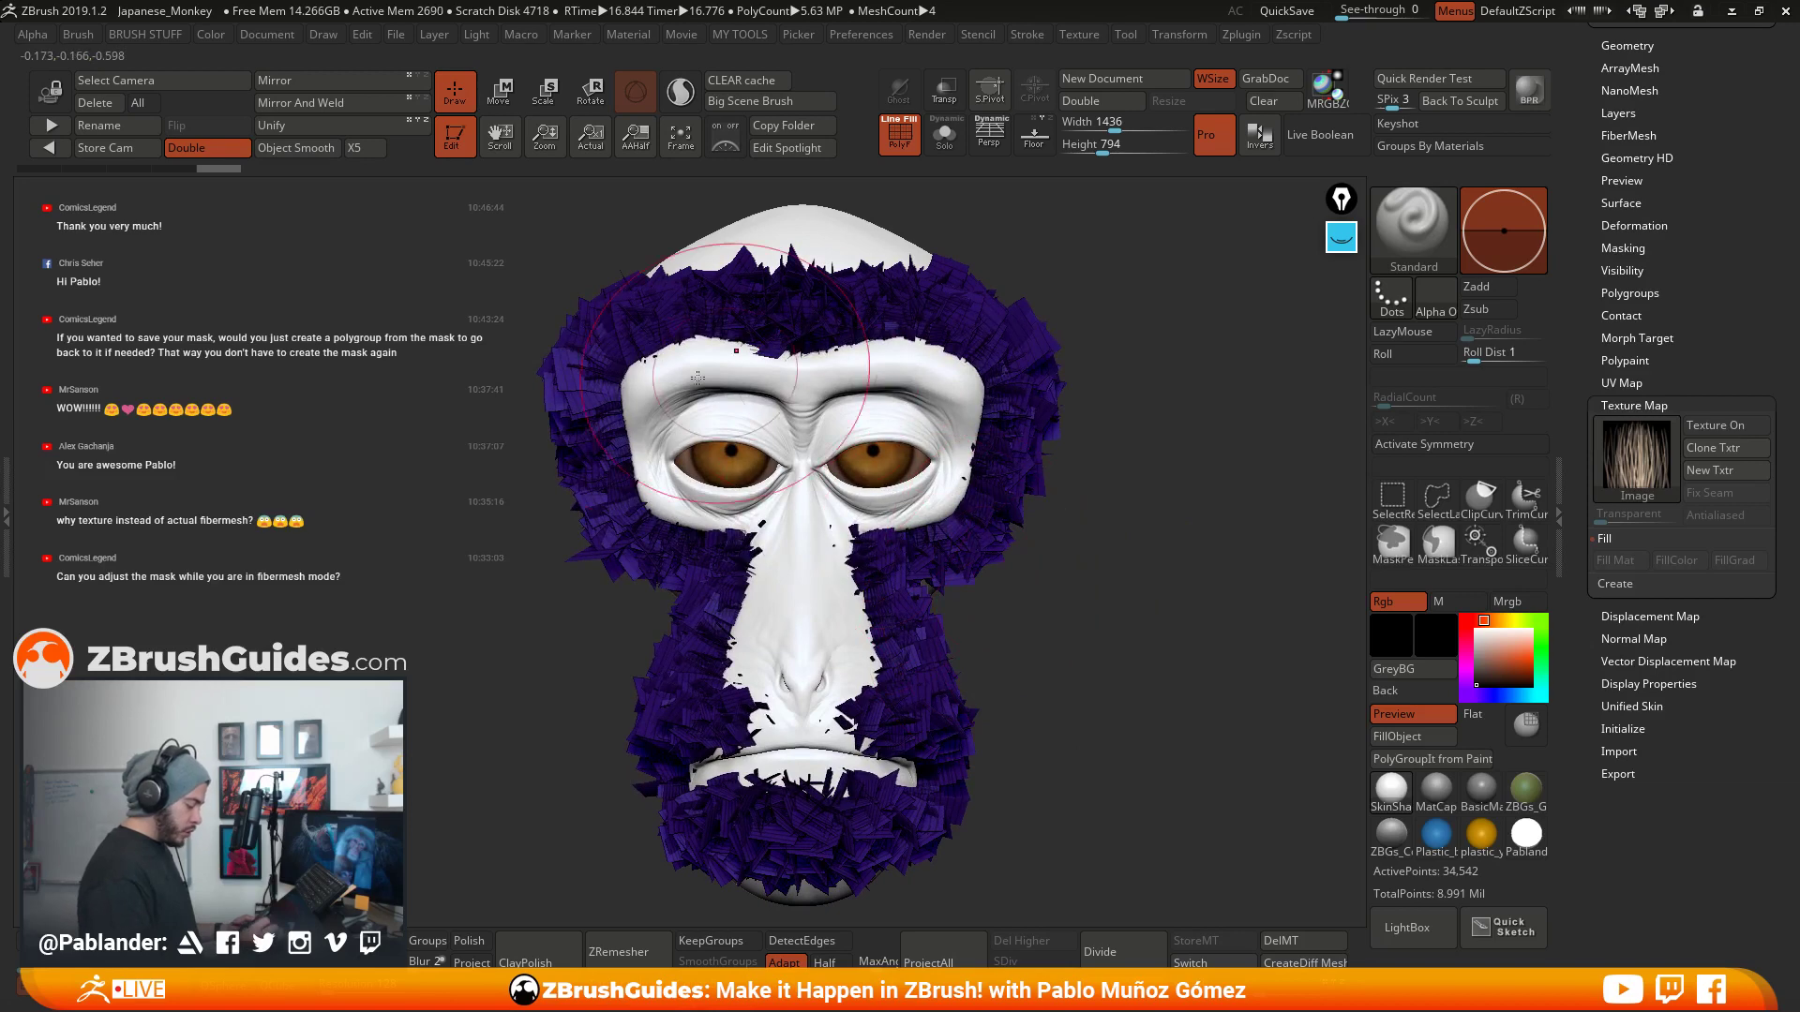
drag(1125, 514, 1106, 478)
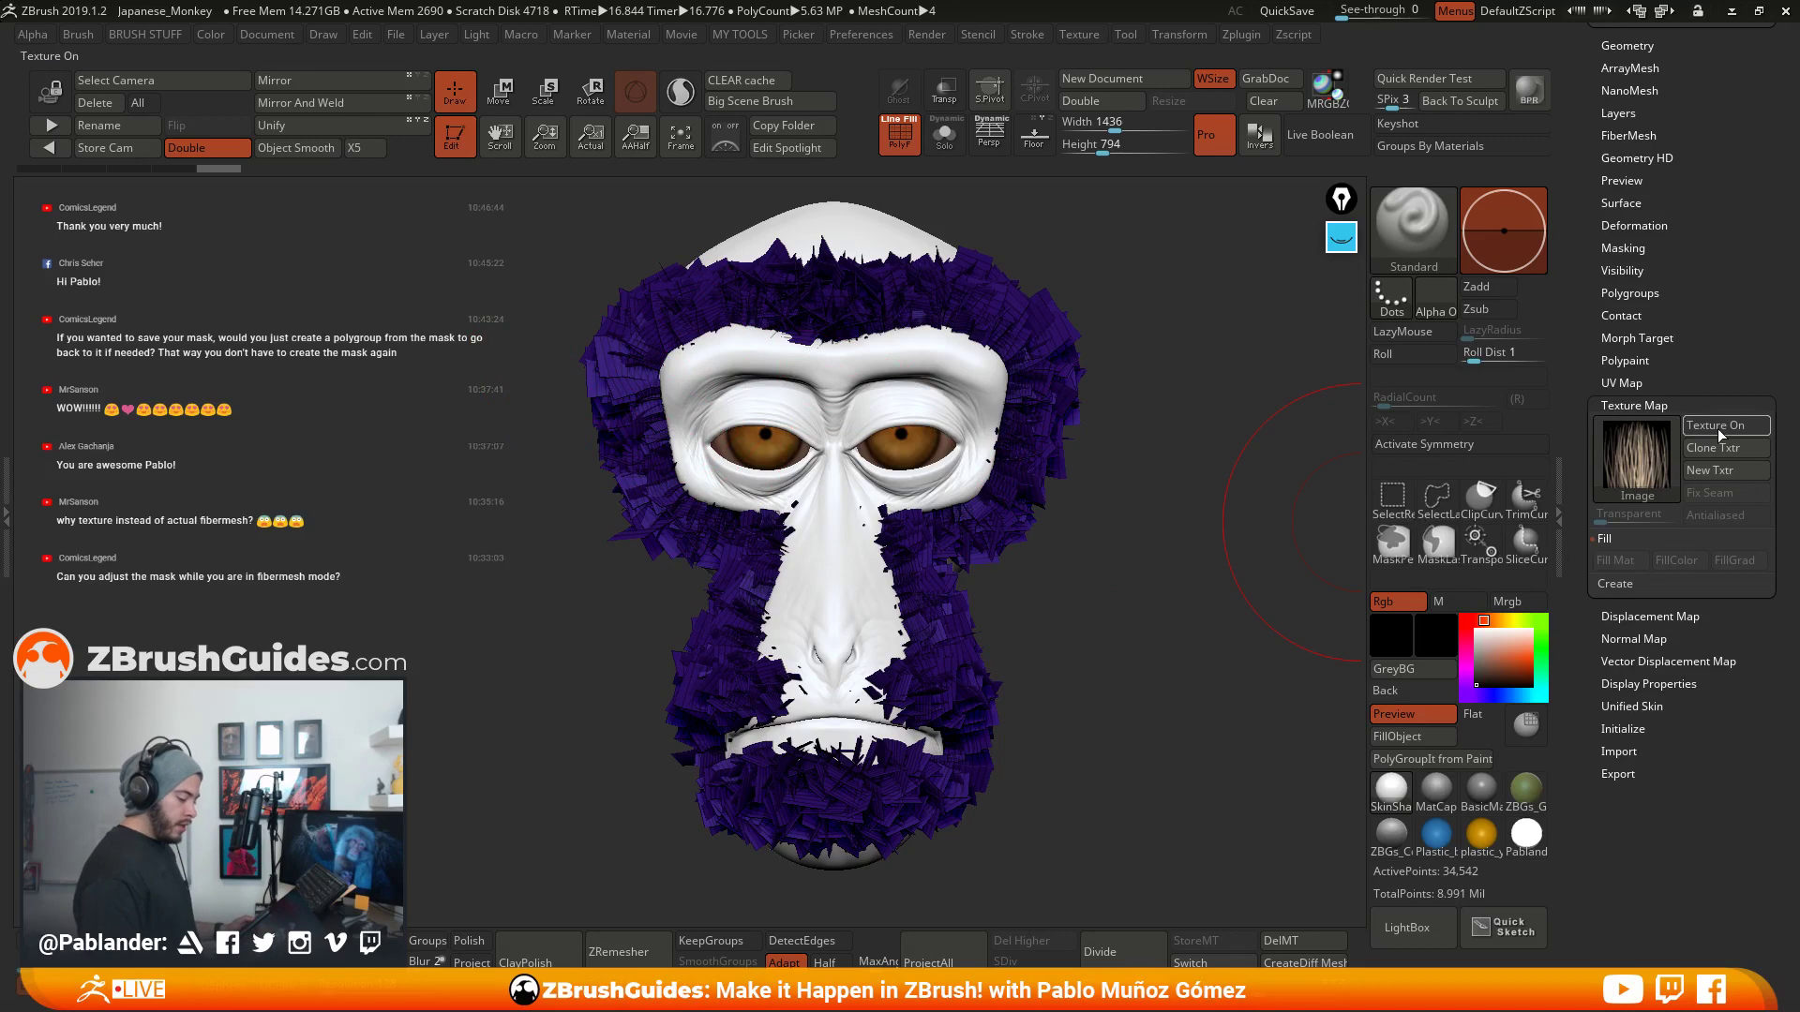
drag(1312, 488, 1145, 531)
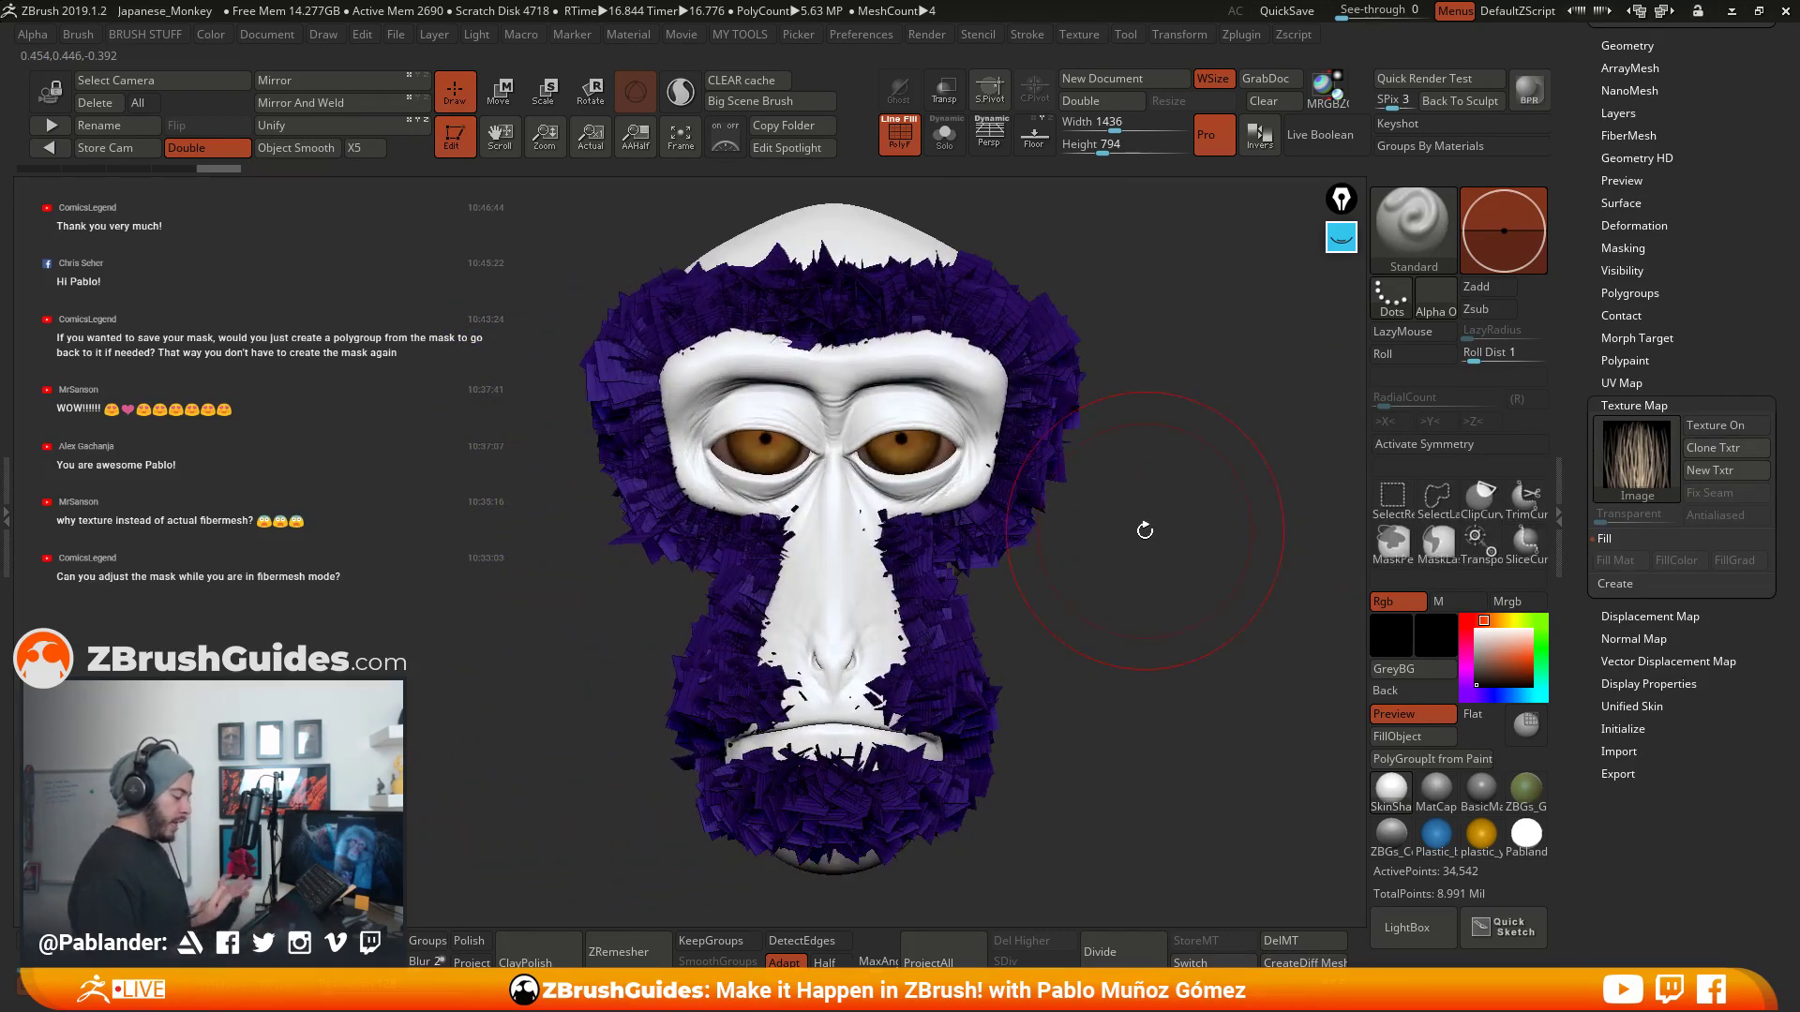
- Choose the GroomHairToss brush, turn the fur texture back on and turn off the polyframe display
click(1409, 234)
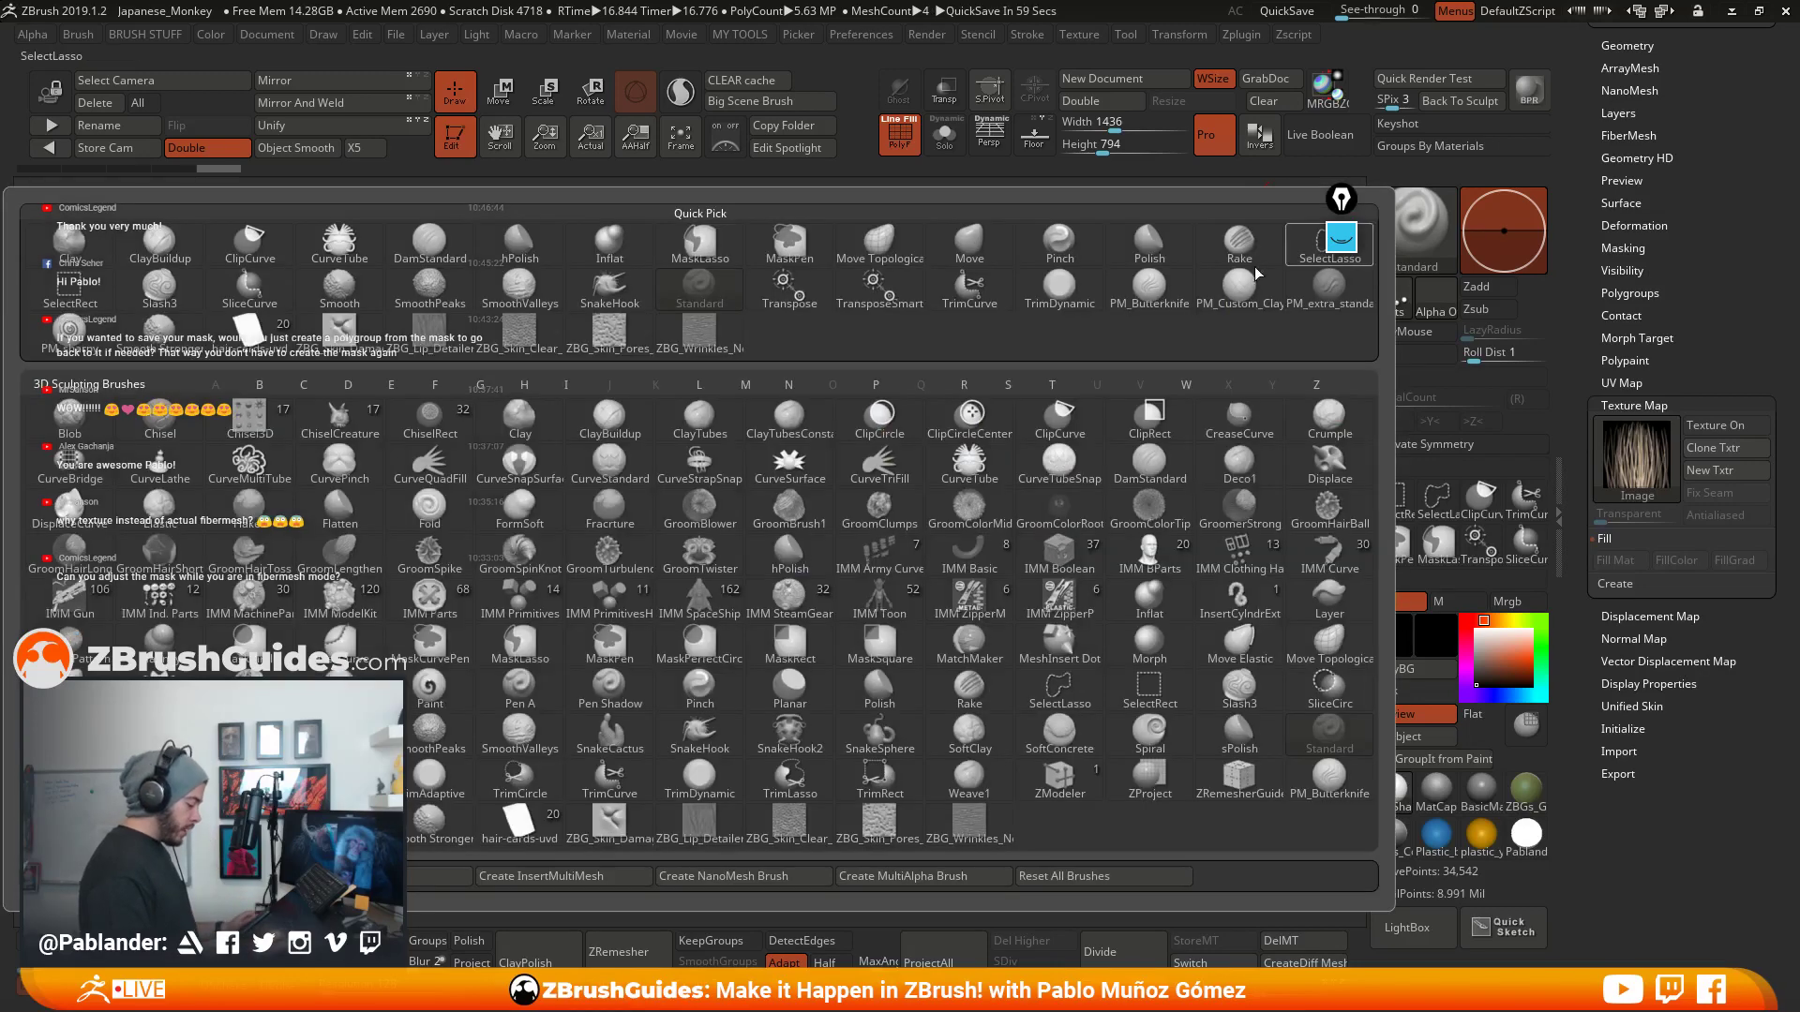
click(264, 570)
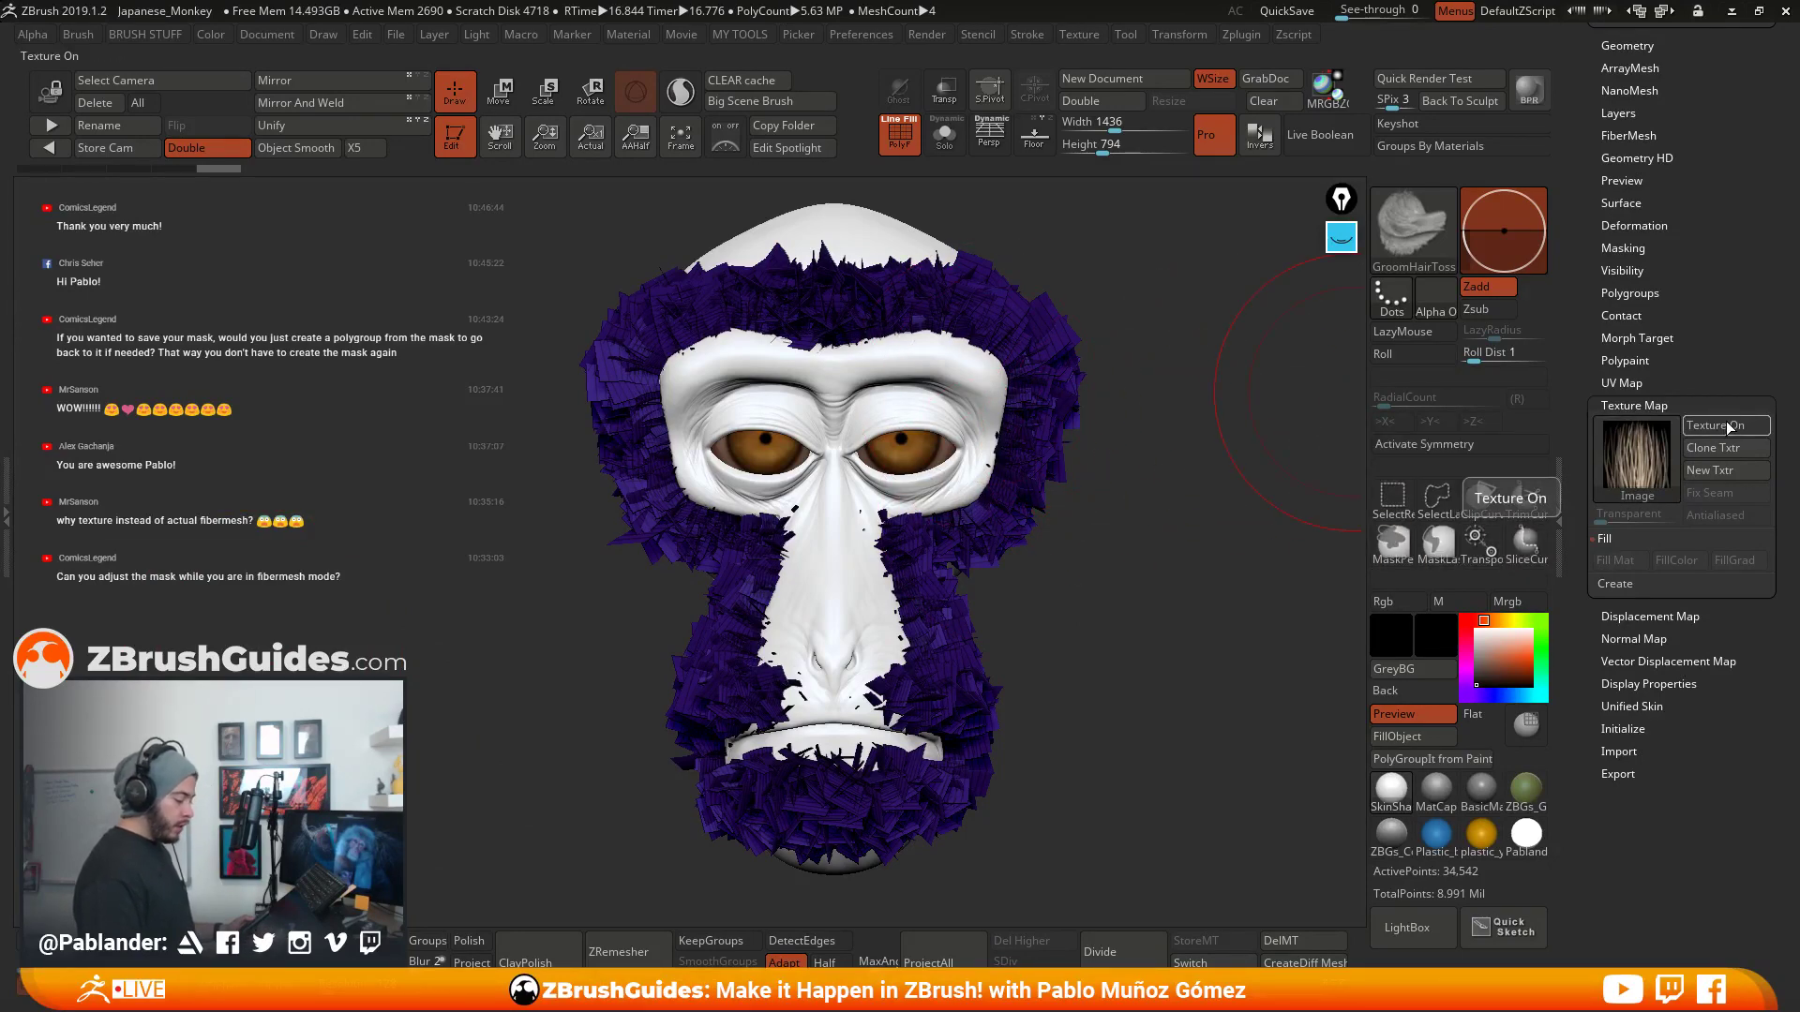
drag(1147, 380, 1142, 412)
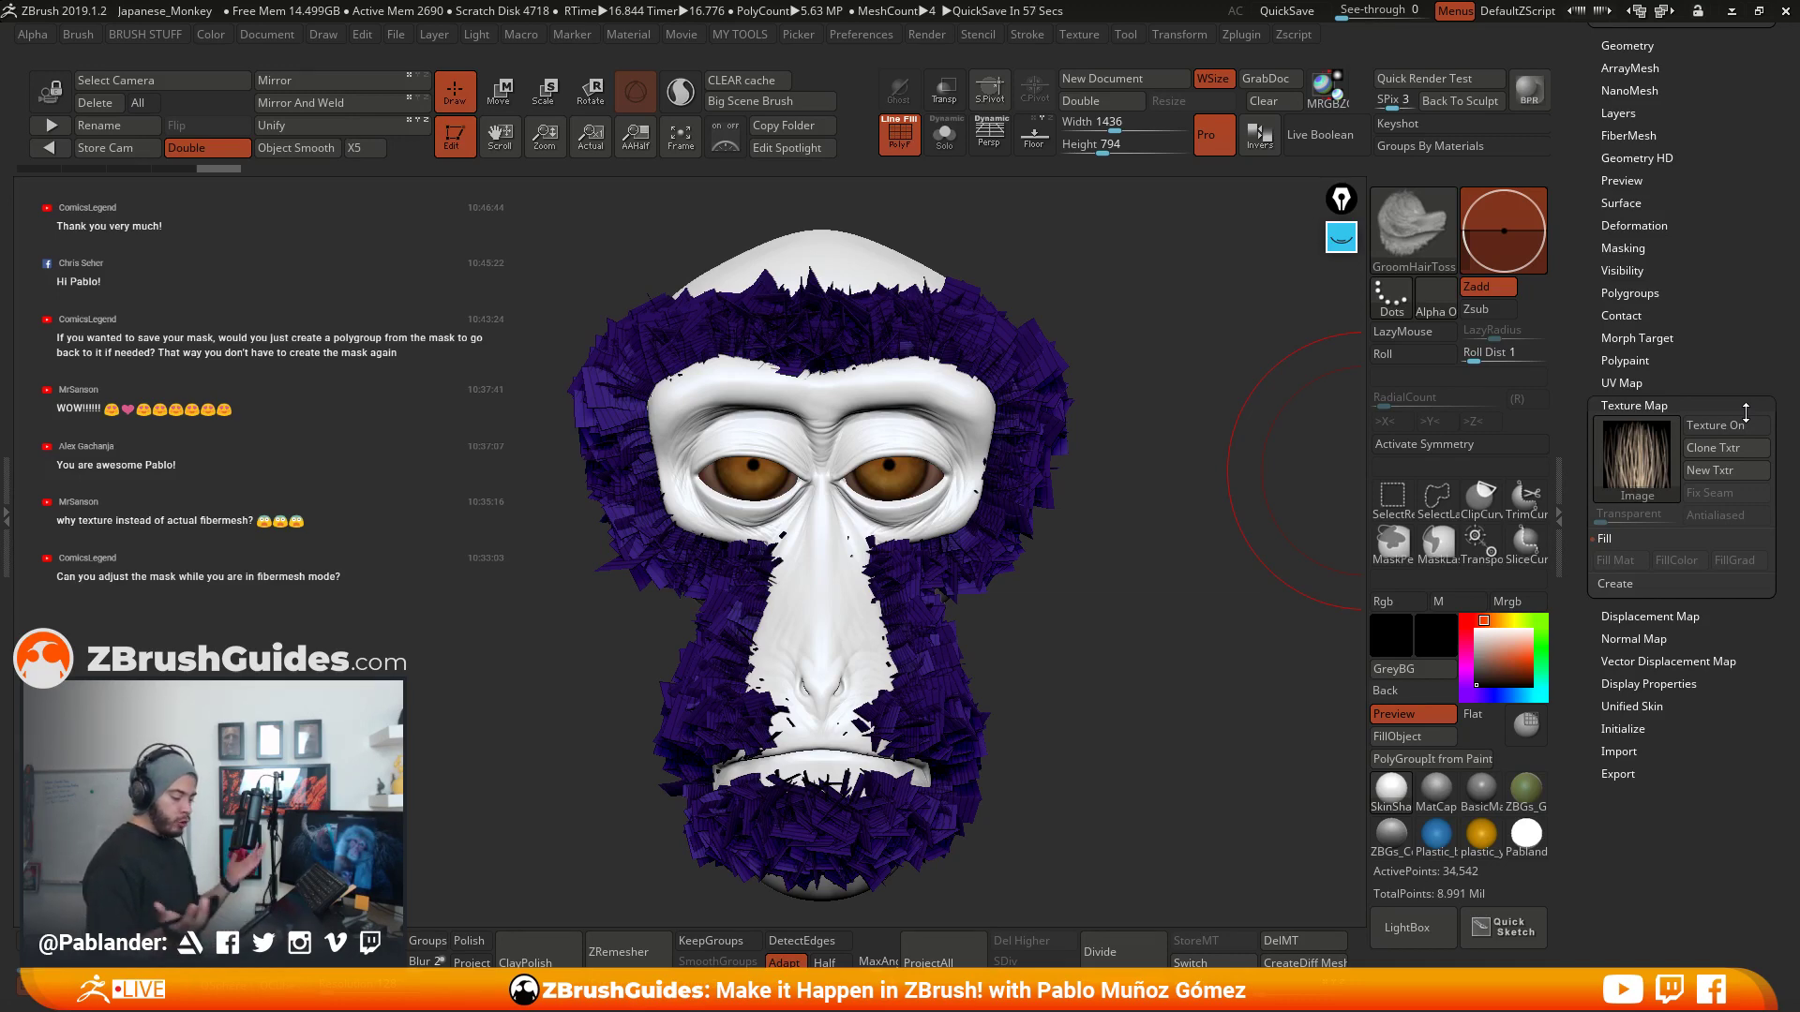
click(1717, 429)
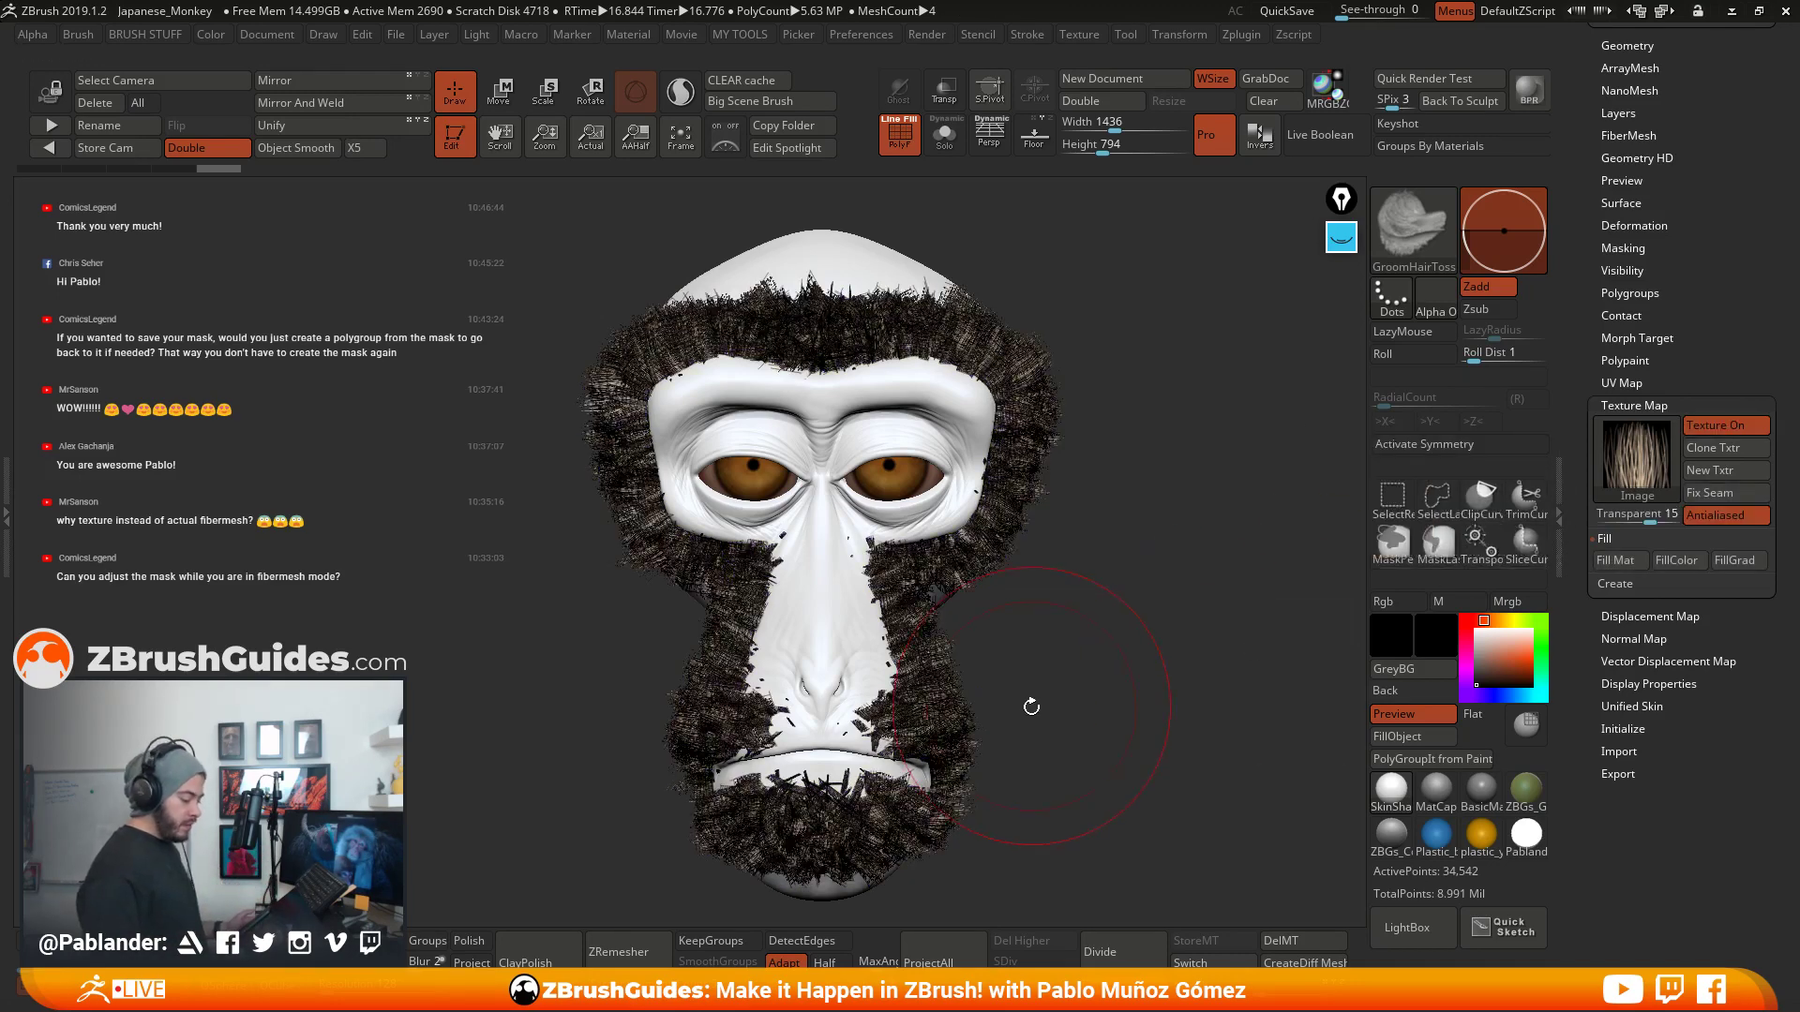
click(900, 139)
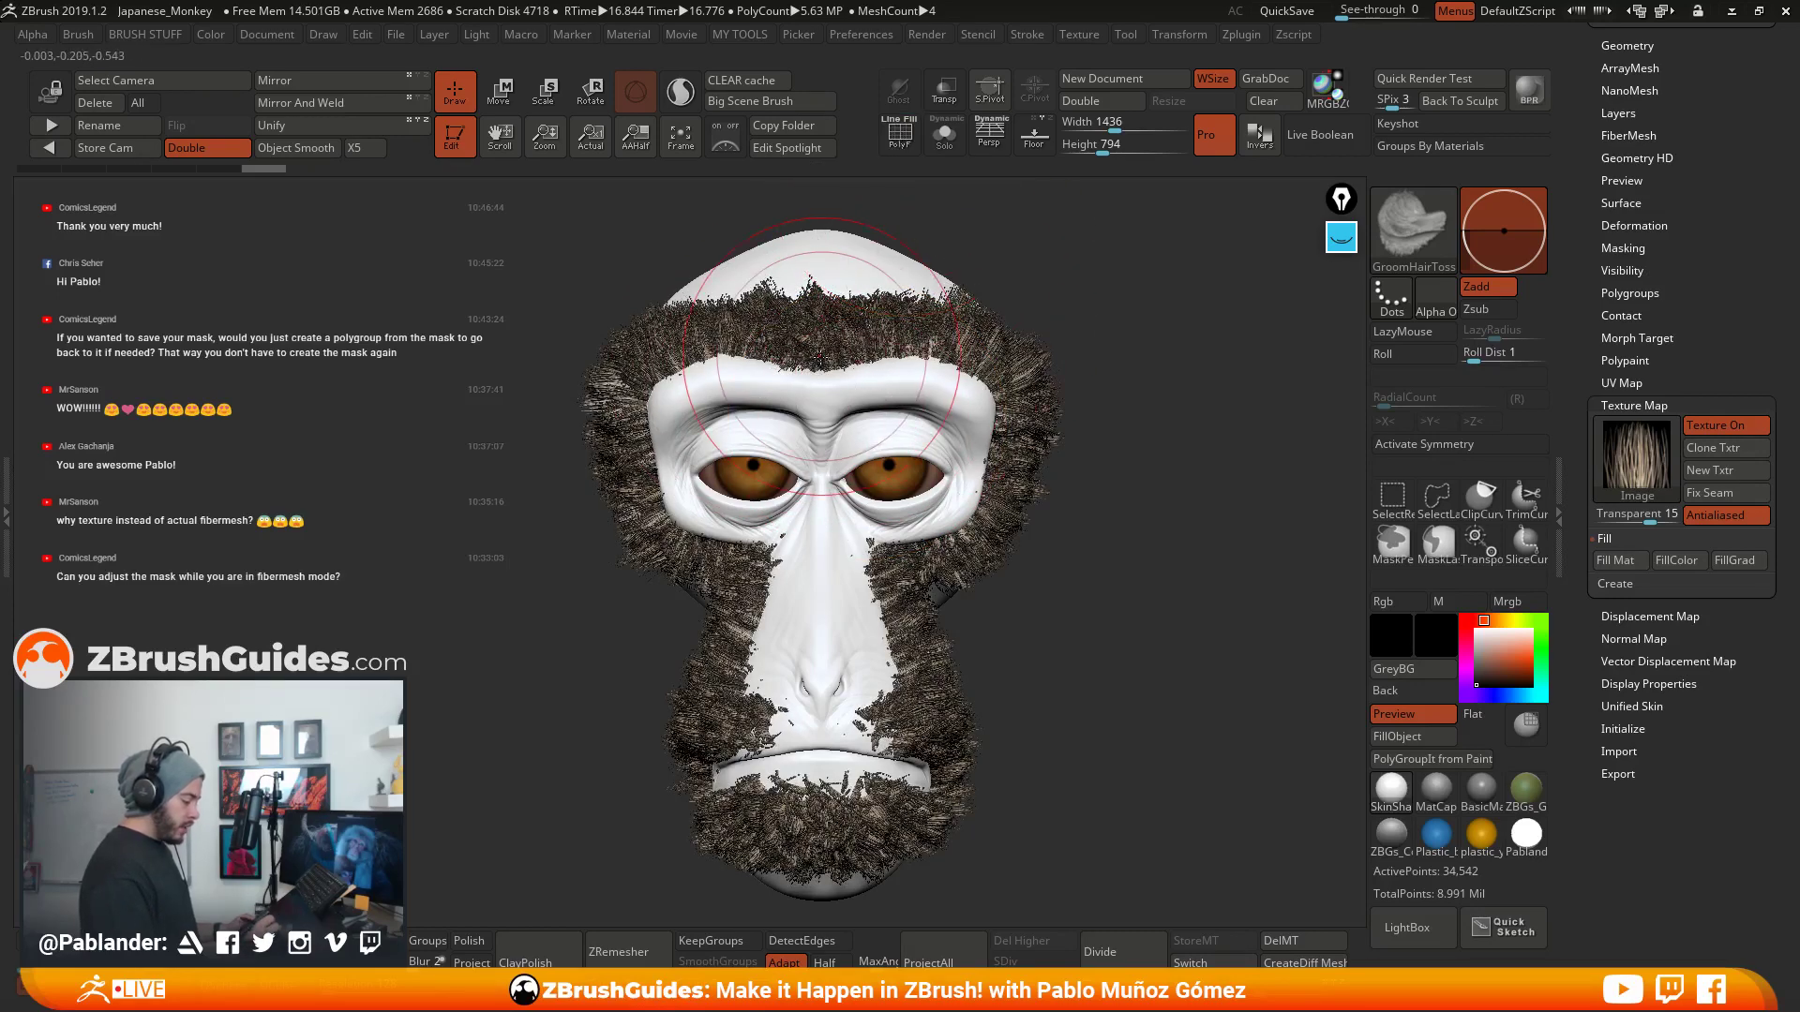
- Comb the fur with GroomHairToss from the brow down the side of the face to the cheek and chin
mouse_move(832, 323)
mouse_down()
mouse_move(1055, 440)
mouse_move(1009, 529)
mouse_move(930, 584)
mouse_up()
mouse_move(965, 554)
mouse_down()
mouse_move(911, 591)
mouse_move(924, 647)
mouse_up()
mouse_move(900, 624)
mouse_down()
mouse_move(937, 703)
mouse_move(937, 764)
mouse_up()
drag(923, 778, 867, 839)
mouse_move(825, 787)
mouse_down()
mouse_move(828, 851)
mouse_move(703, 856)
mouse_move(671, 803)
mouse_move(691, 803)
mouse_move(722, 657)
mouse_move(633, 469)
mouse_move(642, 399)
mouse_move(670, 361)
mouse_move(787, 309)
mouse_move(817, 352)
mouse_move(900, 328)
mouse_move(947, 342)
mouse_move(1024, 459)
mouse_up()
drag(1238, 445, 1149, 480)
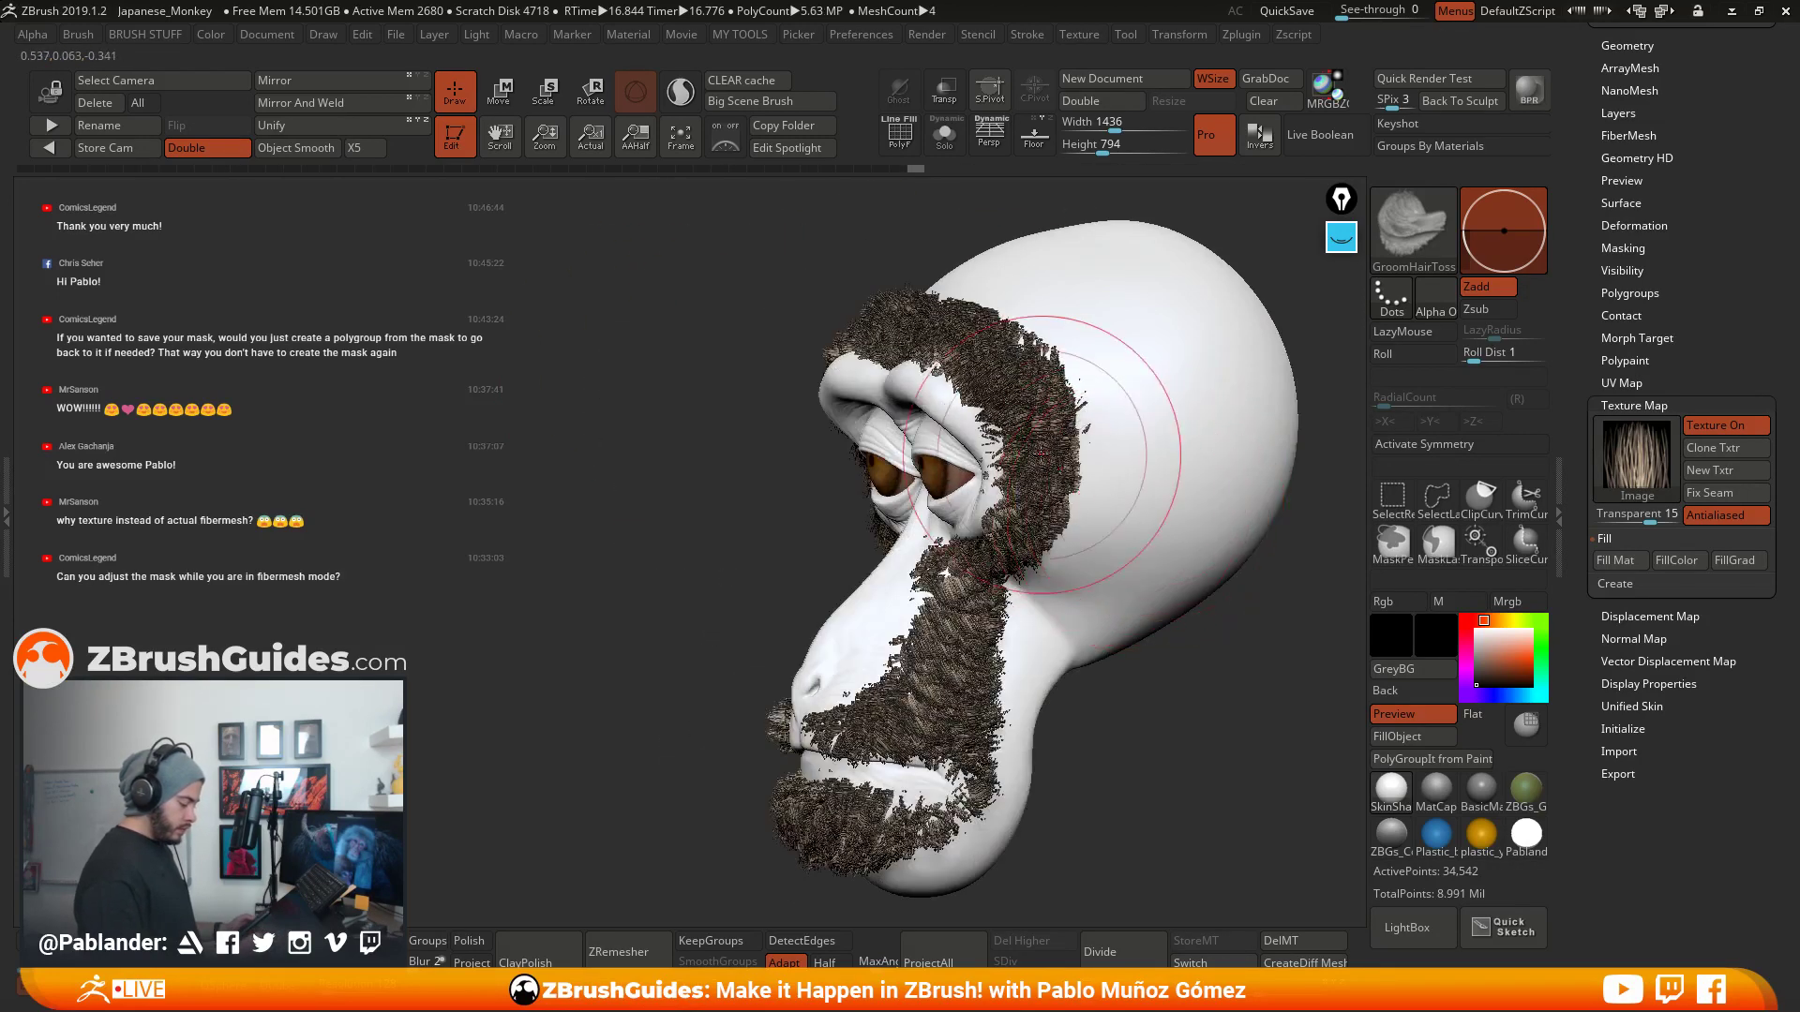
drag(1047, 397, 1090, 383)
shift+right_drag(1097, 389, 1183, 412)
- Groom the fur around the mouth and chin outward and downward with further GroomHairToss strokes
mouse_move(1095, 412)
mouse_down()
mouse_move(1083, 483)
mouse_move(1024, 588)
mouse_move(1090, 638)
mouse_move(1050, 646)
mouse_up()
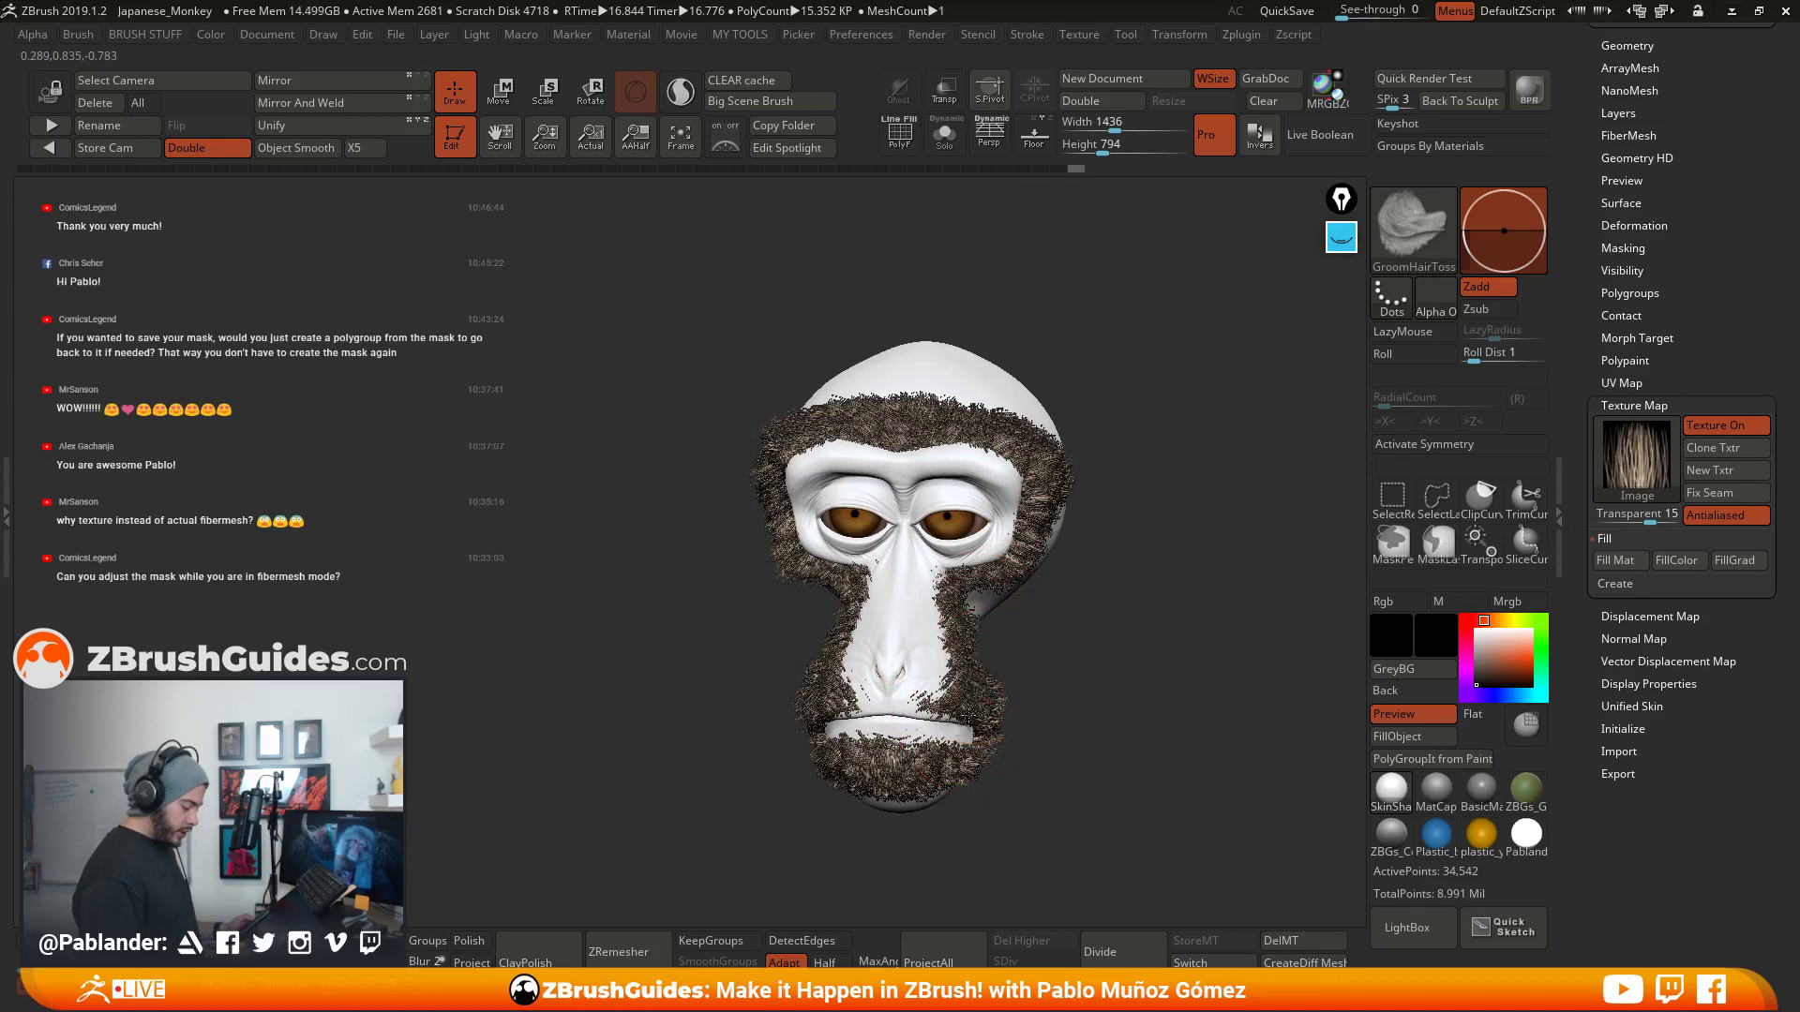
drag(1047, 724, 1097, 726)
mouse_move(867, 671)
mouse_down()
mouse_move(808, 764)
mouse_move(804, 745)
mouse_up()
drag(749, 713, 708, 711)
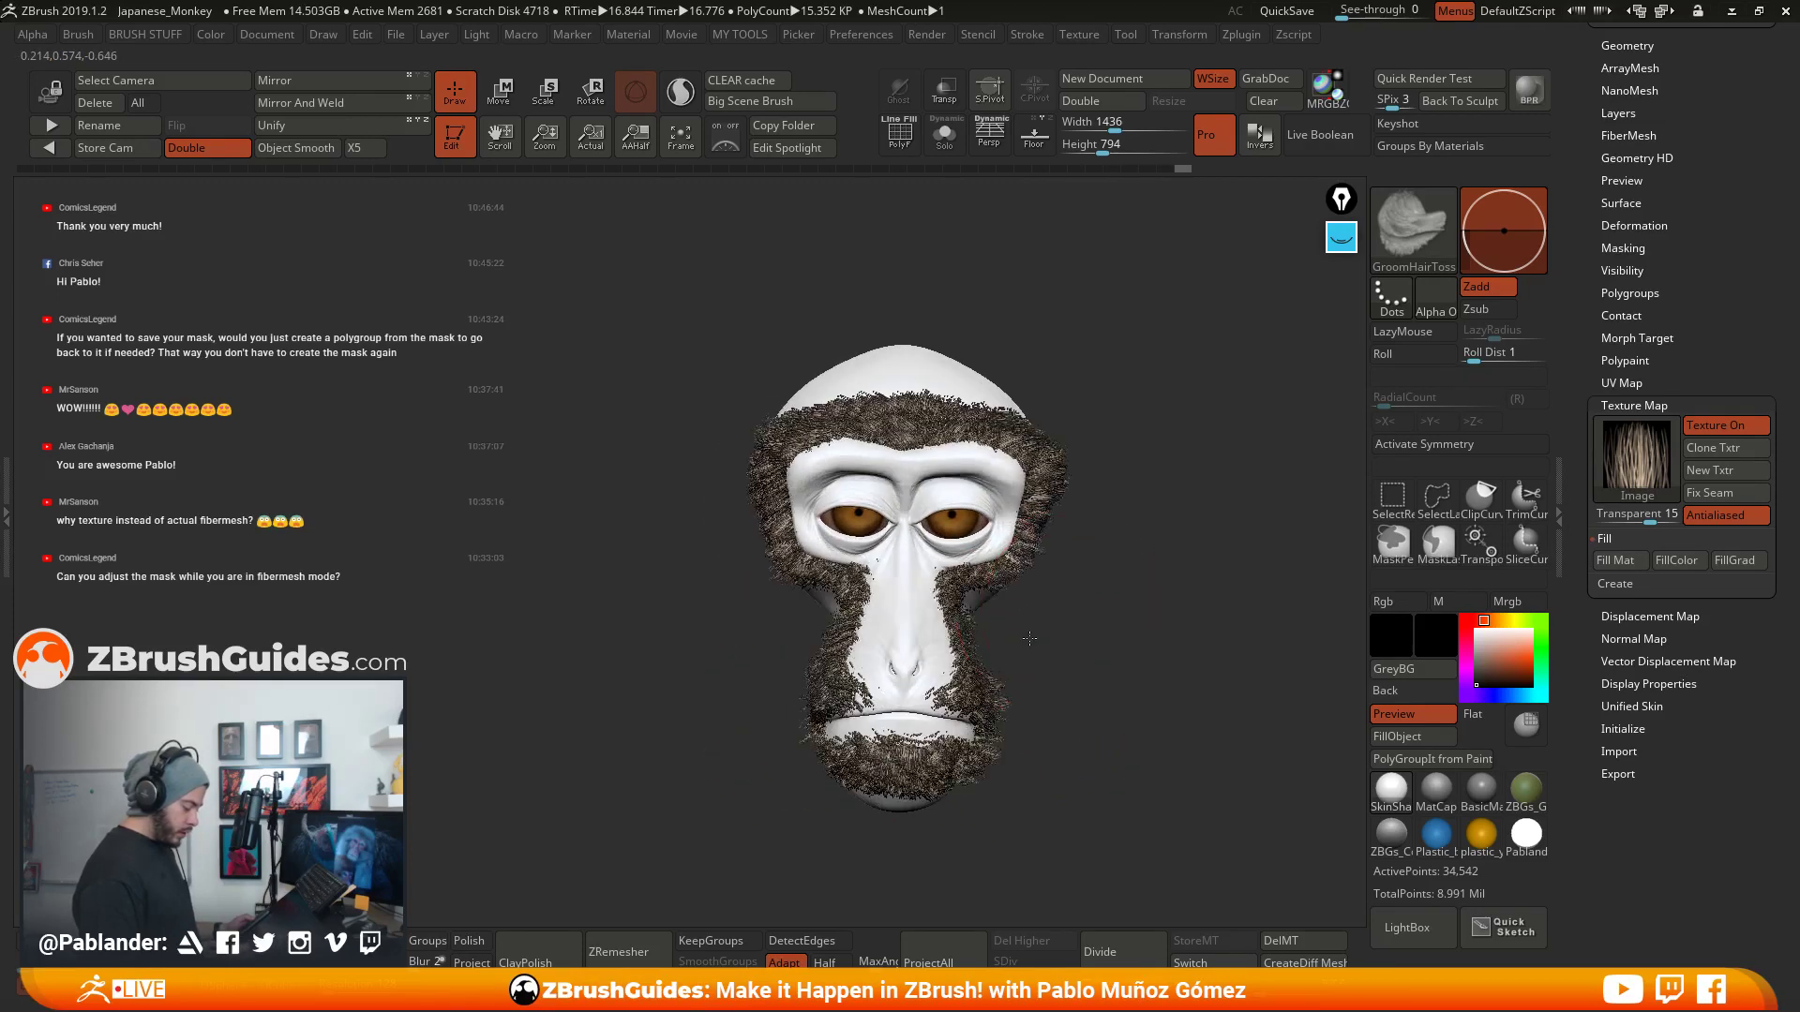
mouse_move(876, 754)
mouse_down()
mouse_move(825, 776)
mouse_move(842, 789)
mouse_up()
mouse_move(890, 750)
mouse_down()
mouse_move(881, 805)
mouse_move(918, 803)
mouse_up()
drag(951, 745, 970, 785)
drag(1073, 683, 1081, 629)
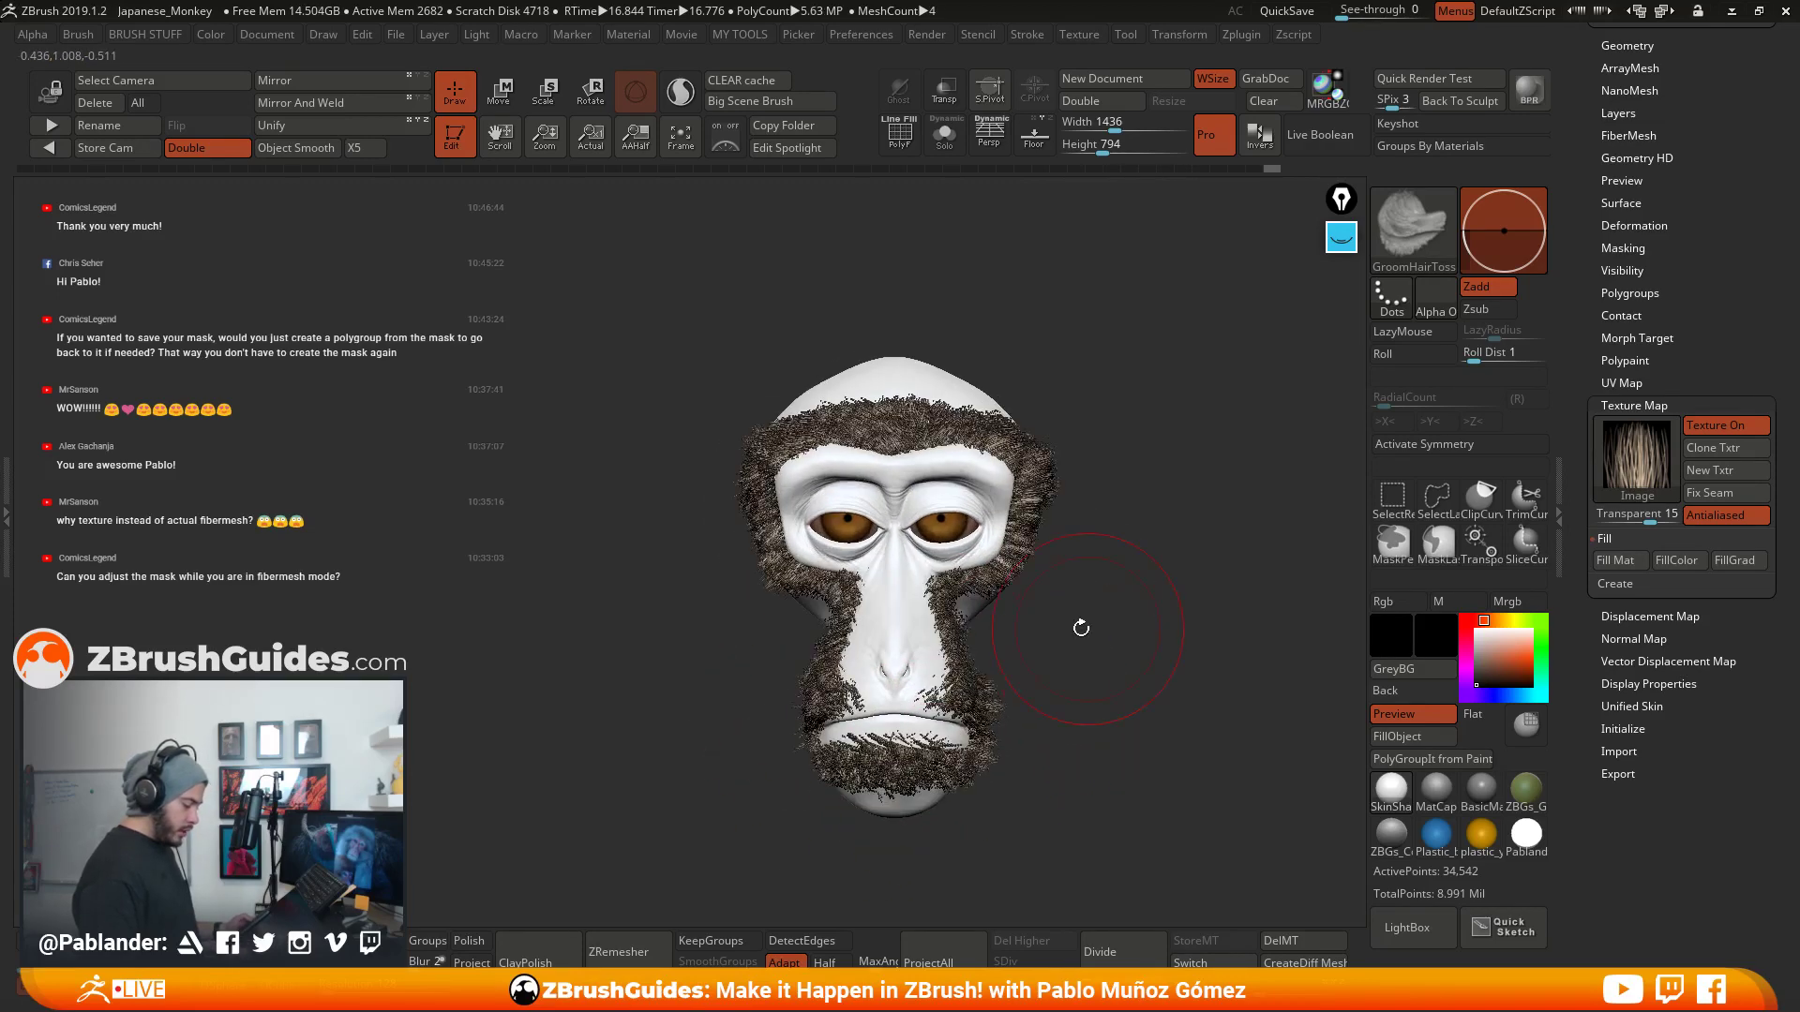
- Switch to the Move brush and set its FiberMesh Preserve Length to 100
click(1413, 229)
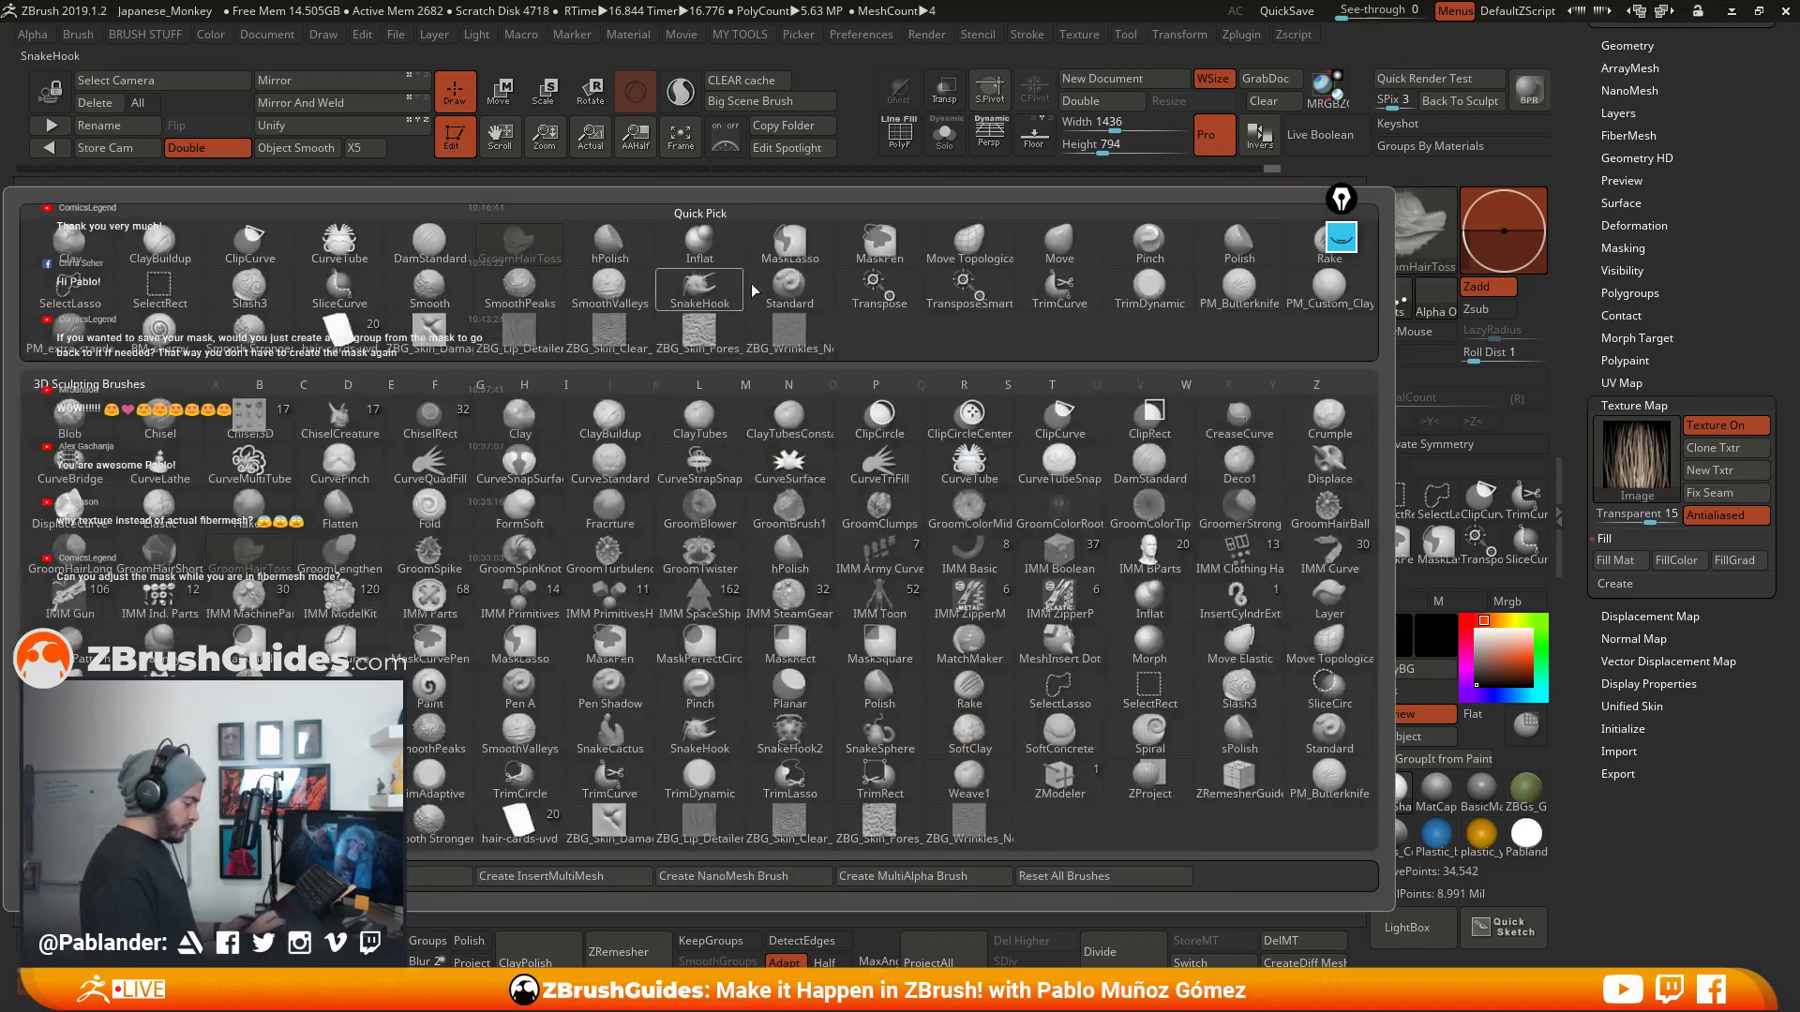
click(1059, 241)
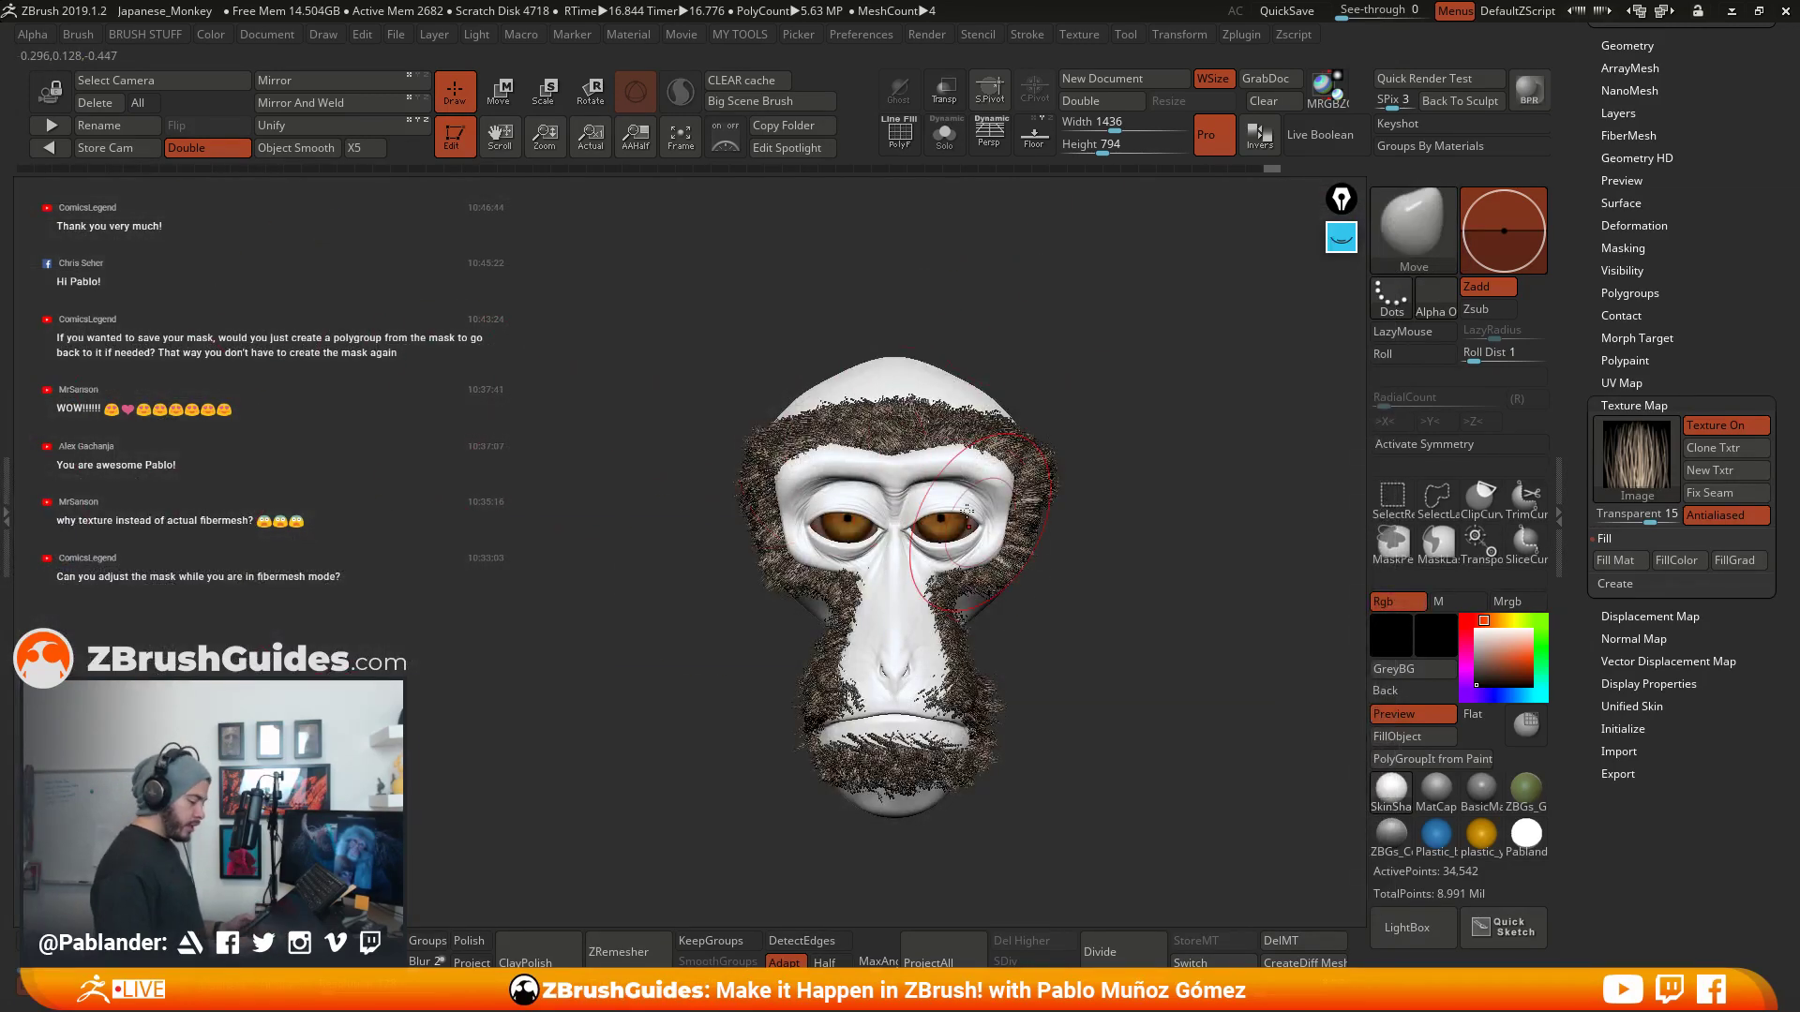
click(70, 33)
scroll(188, 652, down, 3)
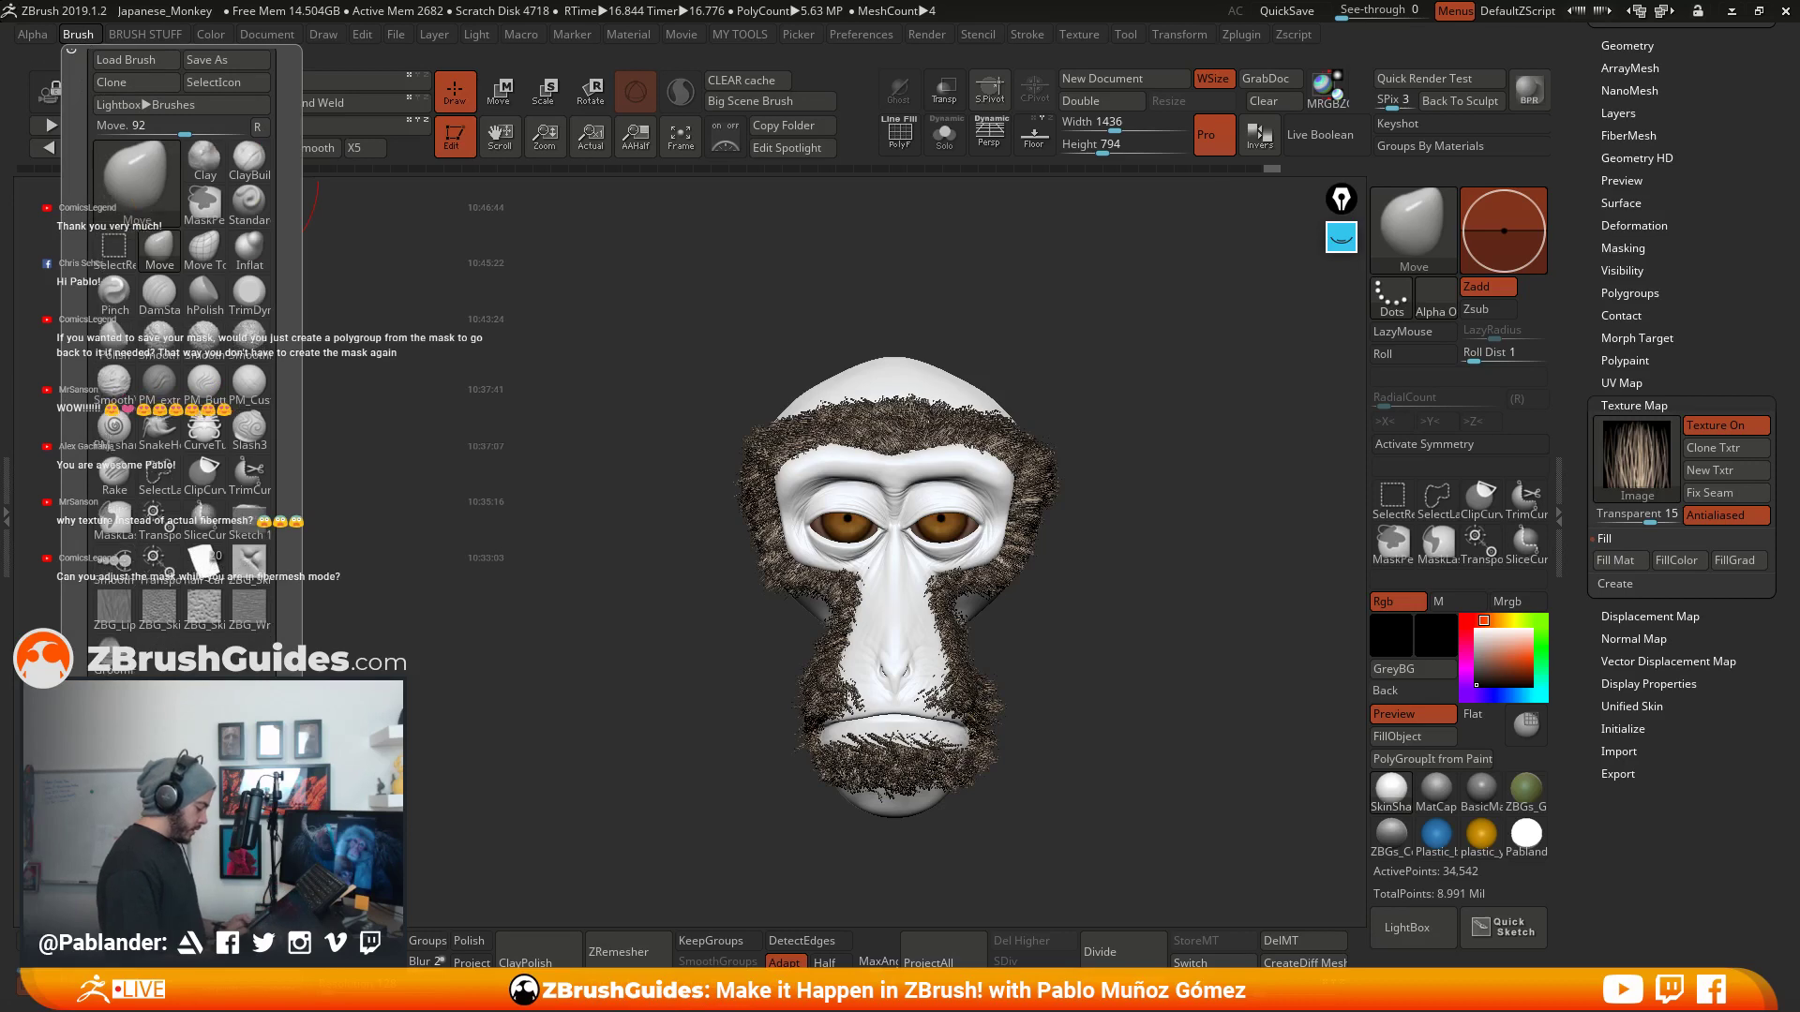
key(shift)
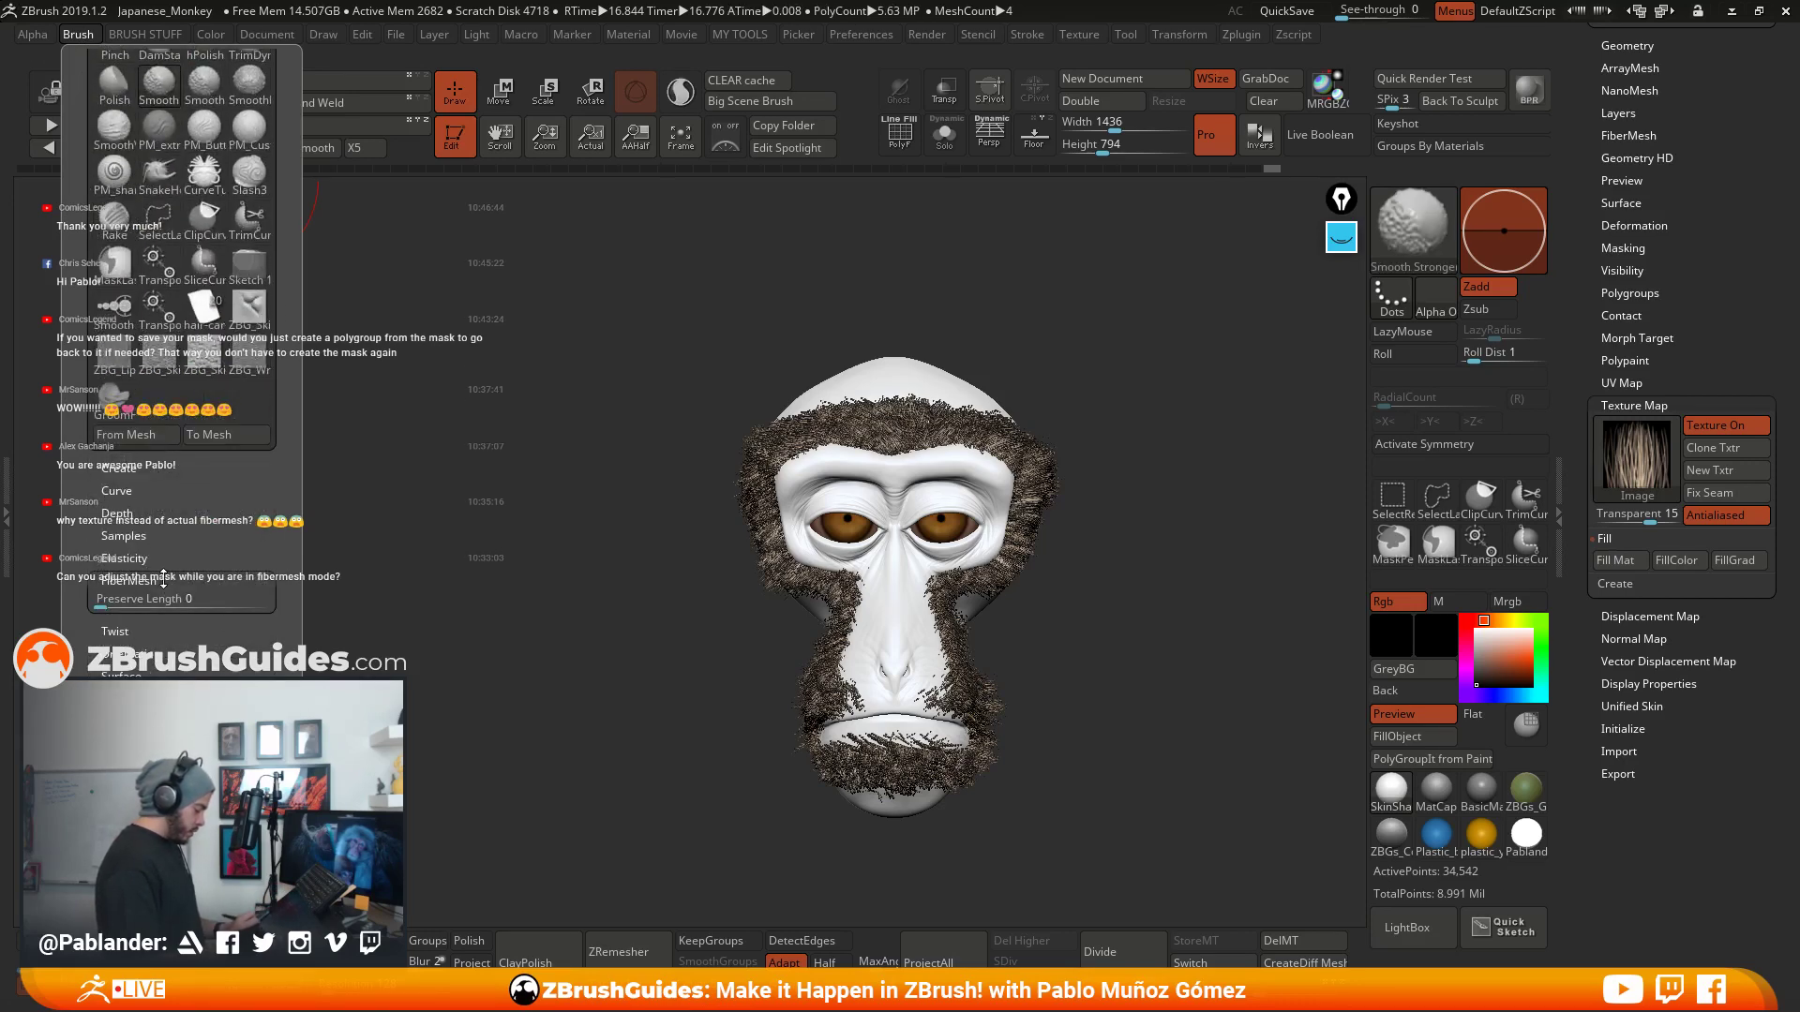
click(129, 580)
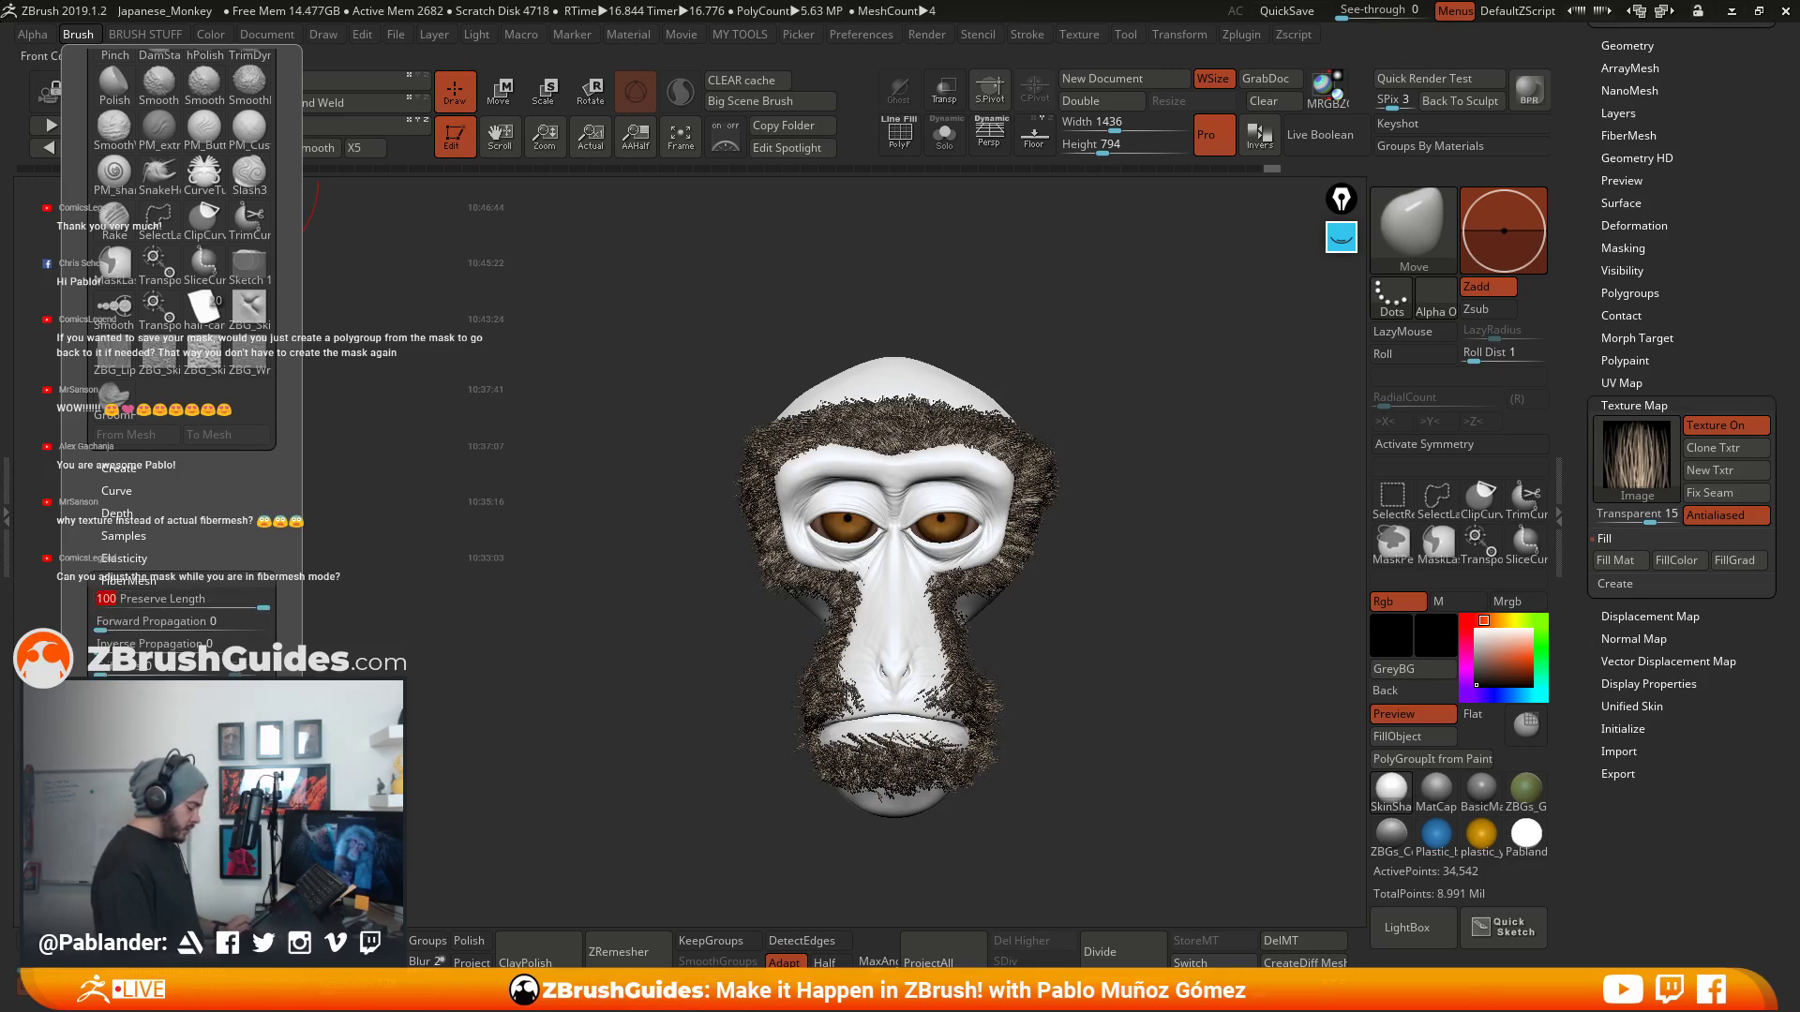
key(Return)
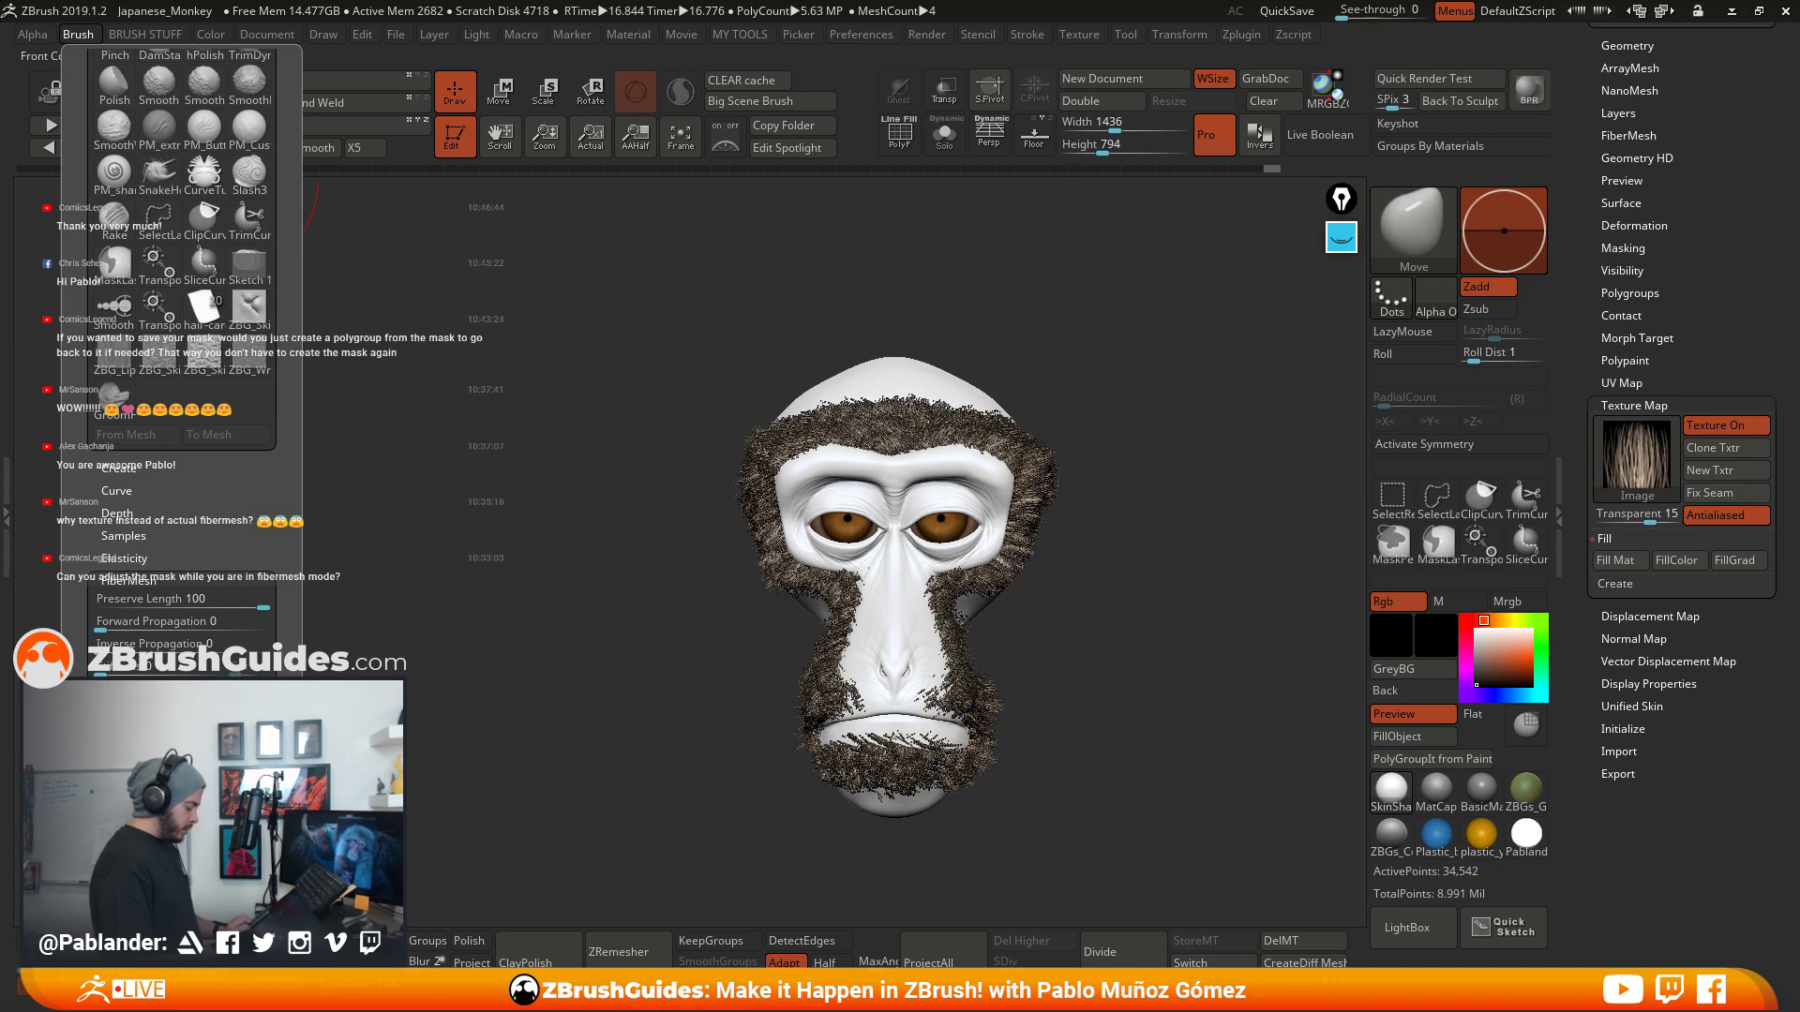
- Try to pull the fur beside the nose with the Move brush
mouse_move(1073, 535)
alt+mouse_down()
mouse_move(1128, 651)
mouse_move(1082, 657)
alt+mouse_up()
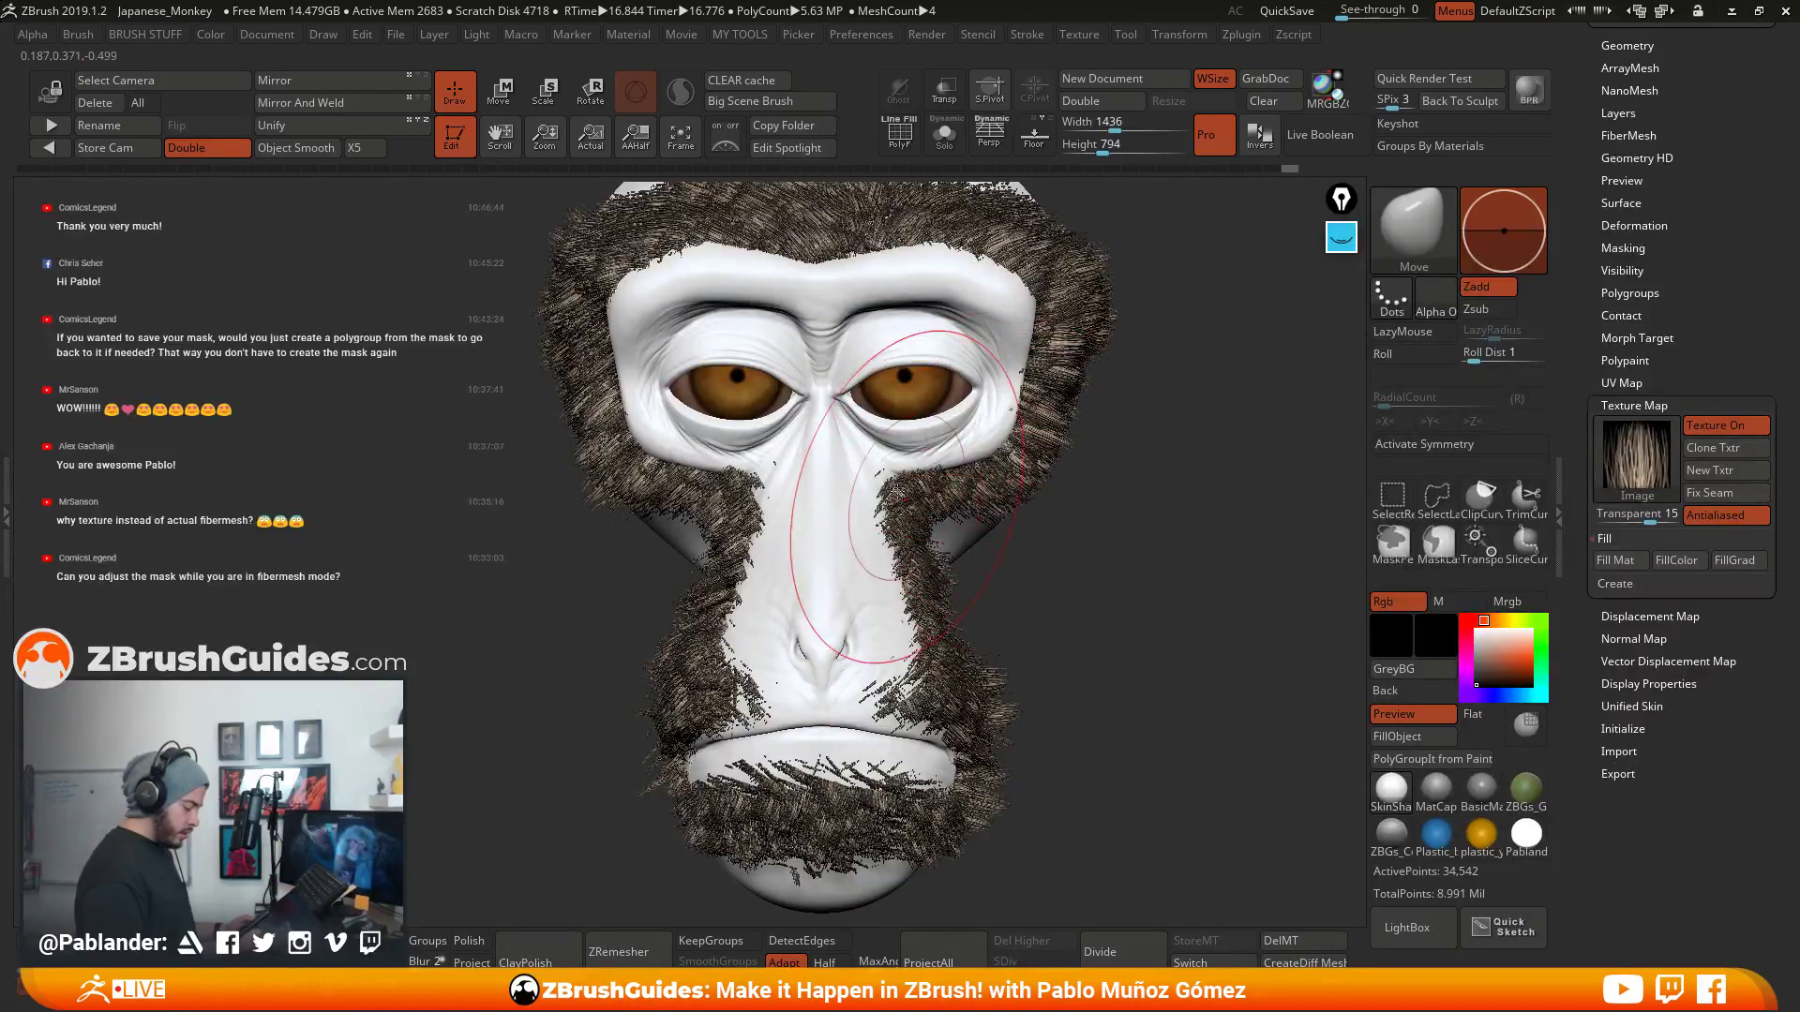
drag(898, 493, 905, 513)
right_click(808, 623)
right_drag(963, 542, 945, 528)
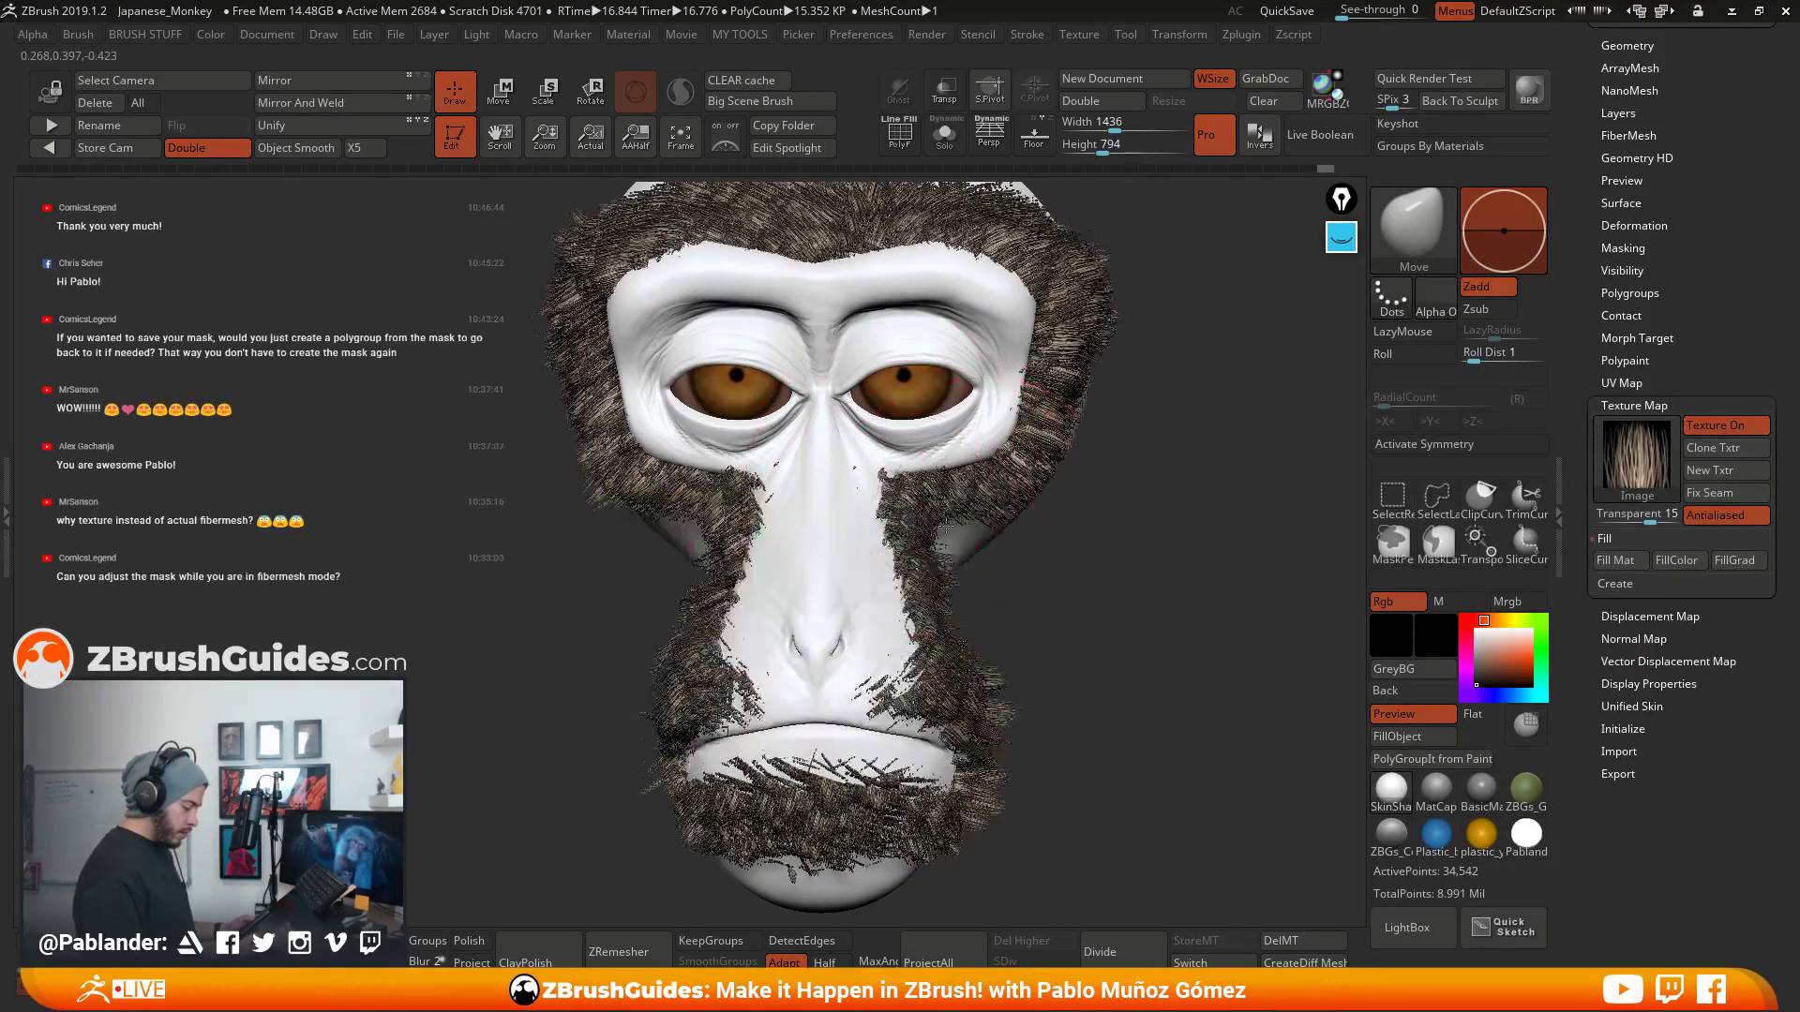
key(ctrl+z)
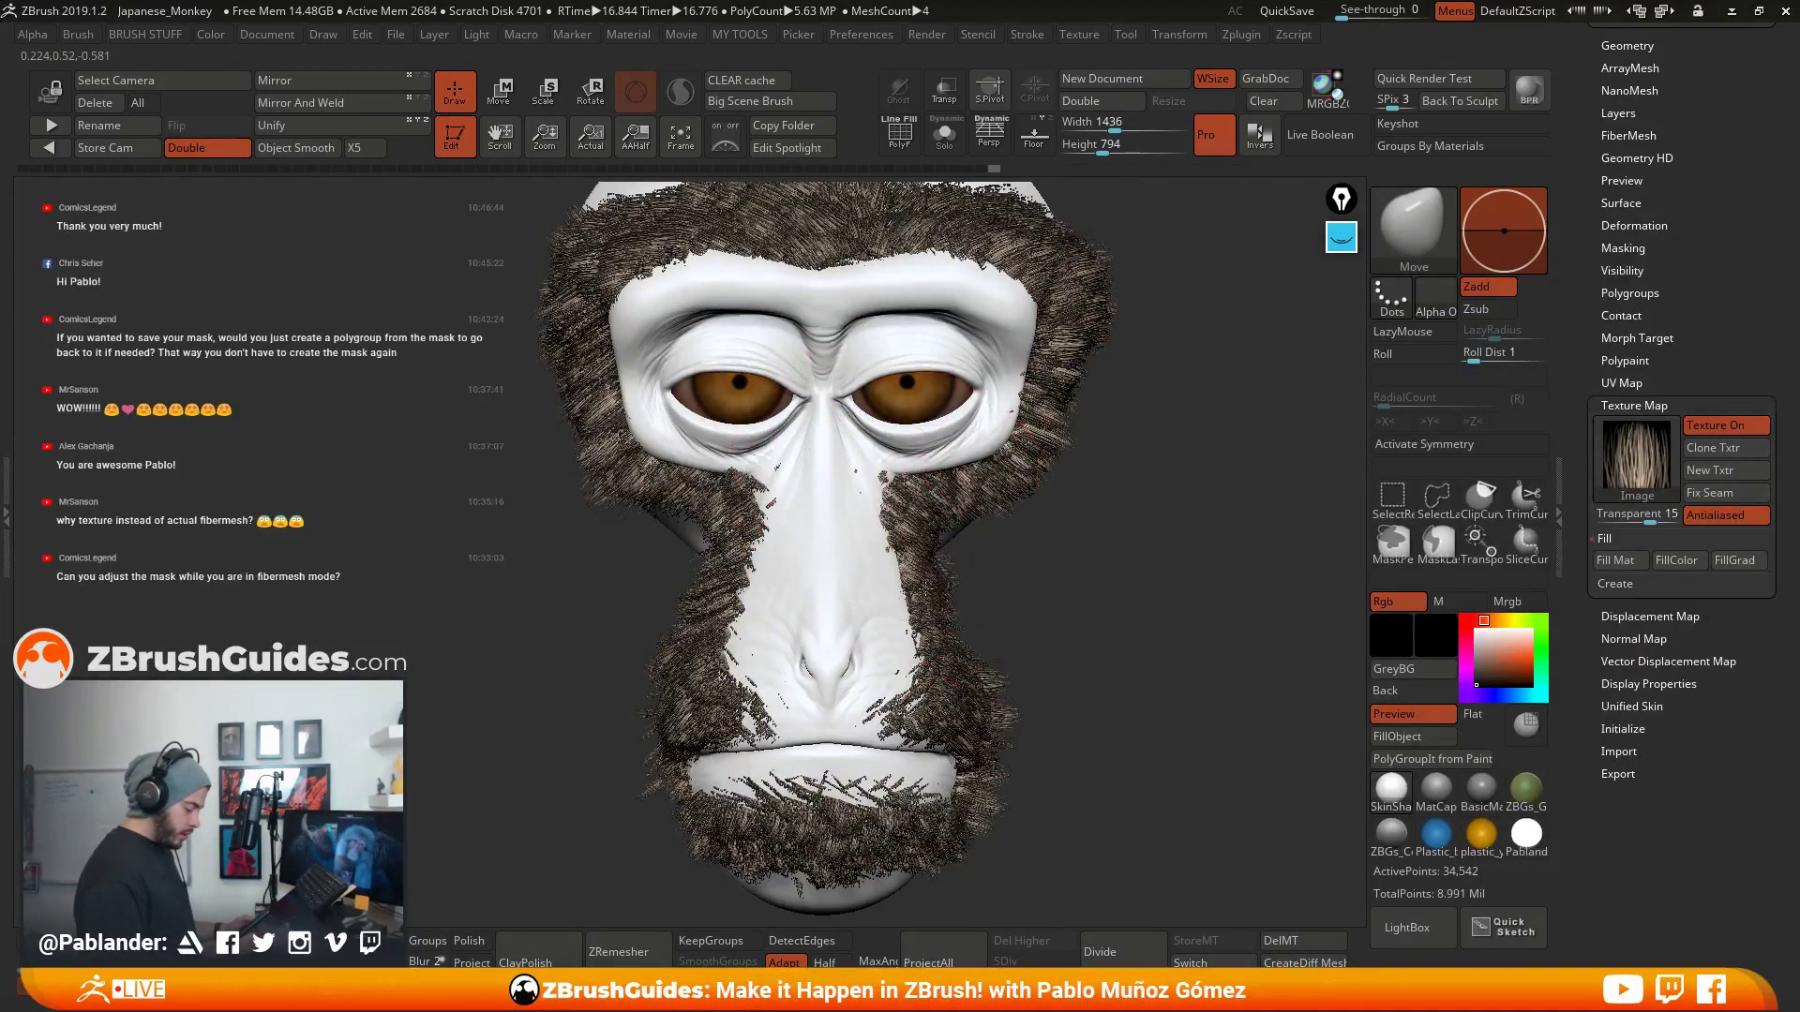
- Push the fur on one cheek, beside the mouth and on the chin downward and outward with the Move brush
drag(925, 588, 930, 626)
mouse_move(930, 647)
mouse_down()
mouse_move(947, 683)
mouse_move(924, 703)
mouse_up()
drag(890, 698, 923, 736)
mouse_move(881, 783)
mouse_down()
mouse_move(902, 806)
mouse_move(867, 810)
mouse_up()
mouse_move(900, 717)
mouse_down()
mouse_move(920, 738)
mouse_move(928, 722)
mouse_up()
mouse_move(876, 829)
mouse_down()
mouse_move(870, 808)
mouse_move(837, 805)
mouse_up()
alt+right_drag(975, 825, 981, 726)
- Move the chin fur downward and pull the fur on the opposite cheek and muzzle outward
drag(885, 731, 881, 755)
drag(824, 729, 813, 764)
mouse_move(783, 729)
mouse_down()
mouse_move(785, 754)
mouse_move(740, 724)
mouse_up()
drag(797, 614, 789, 632)
mouse_move(757, 645)
mouse_down()
mouse_move(748, 667)
mouse_move(714, 651)
mouse_up()
drag(701, 630, 698, 649)
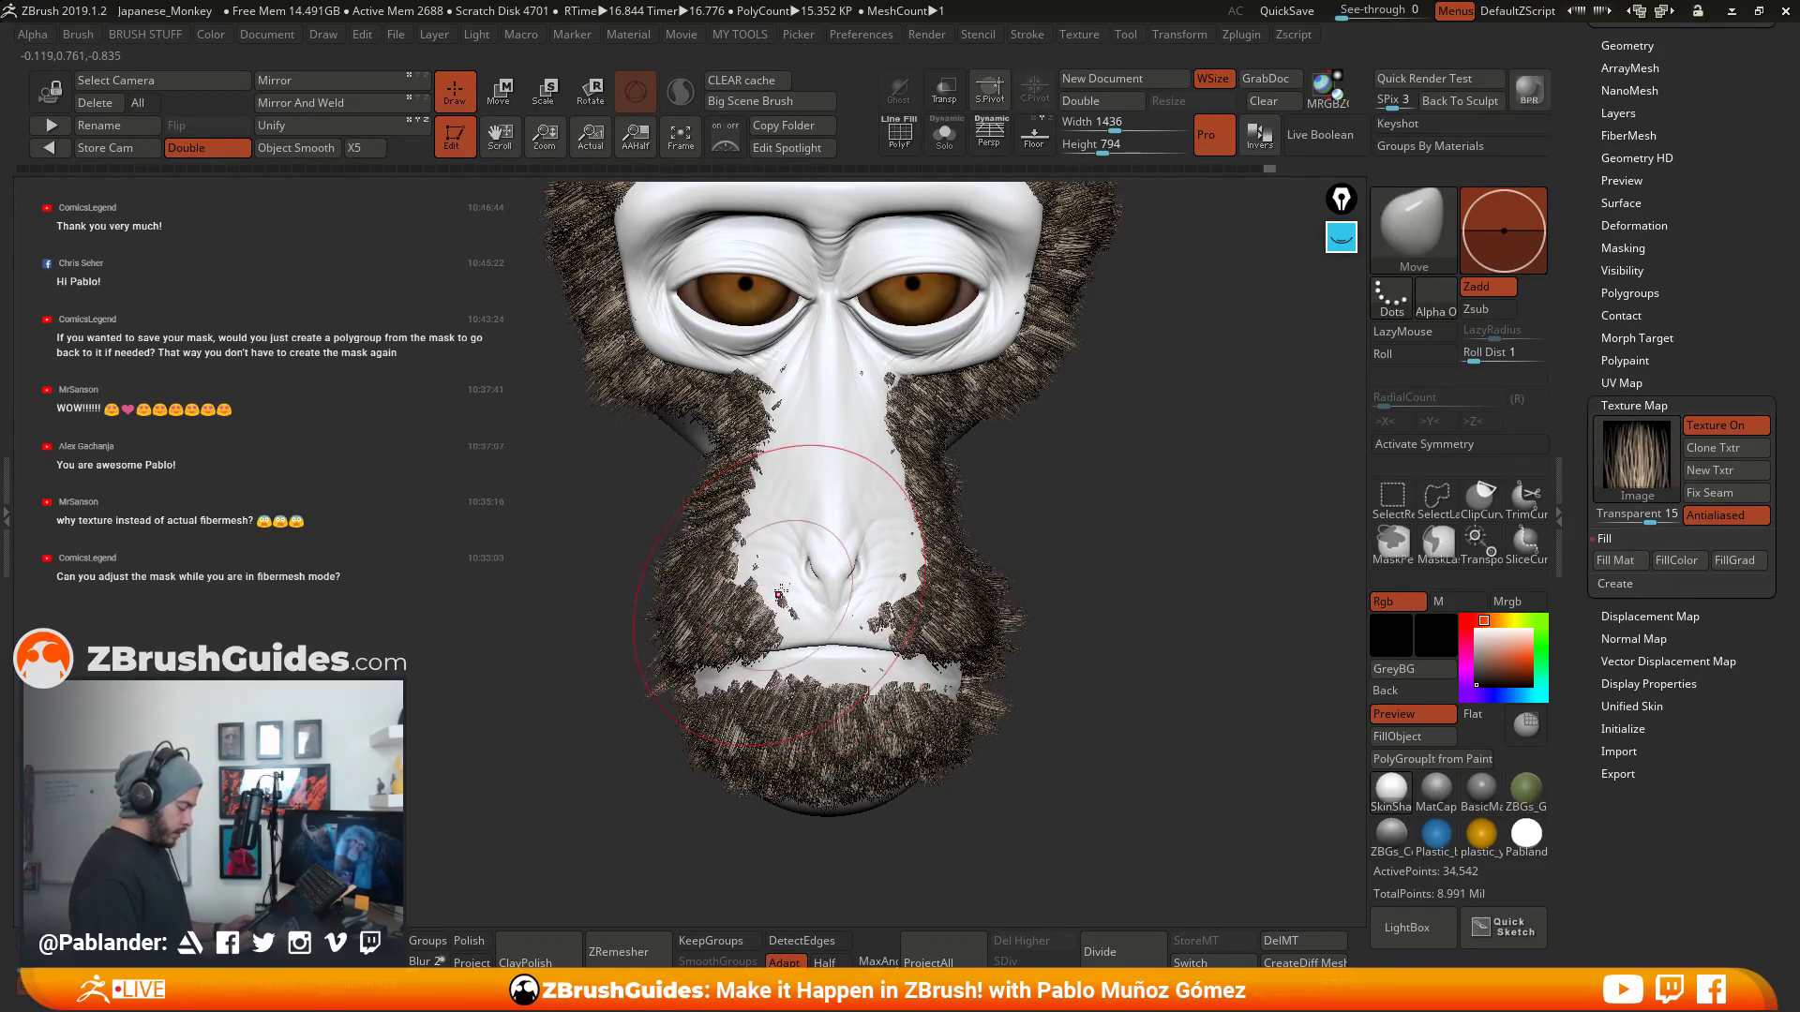
- Adjust the cheek fur in side view and check the muzzle fur from several angles
right_drag(747, 541, 806, 530)
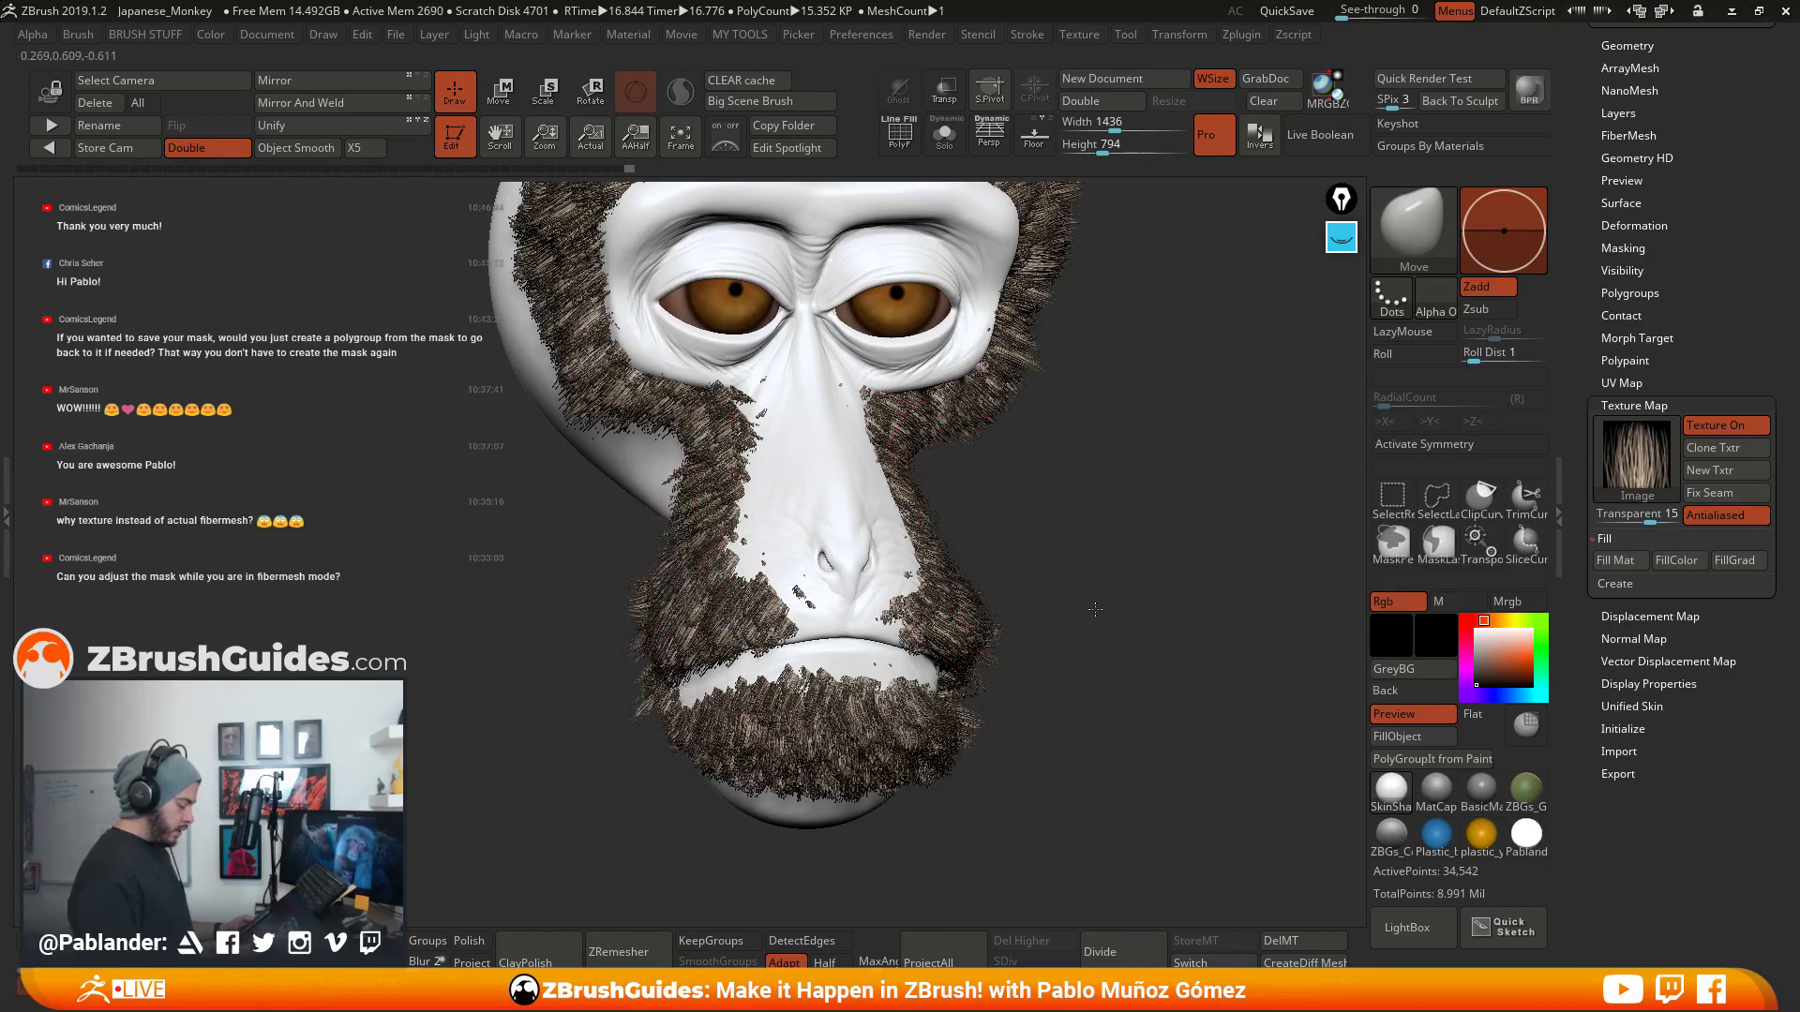
right_drag(1095, 610, 1050, 591)
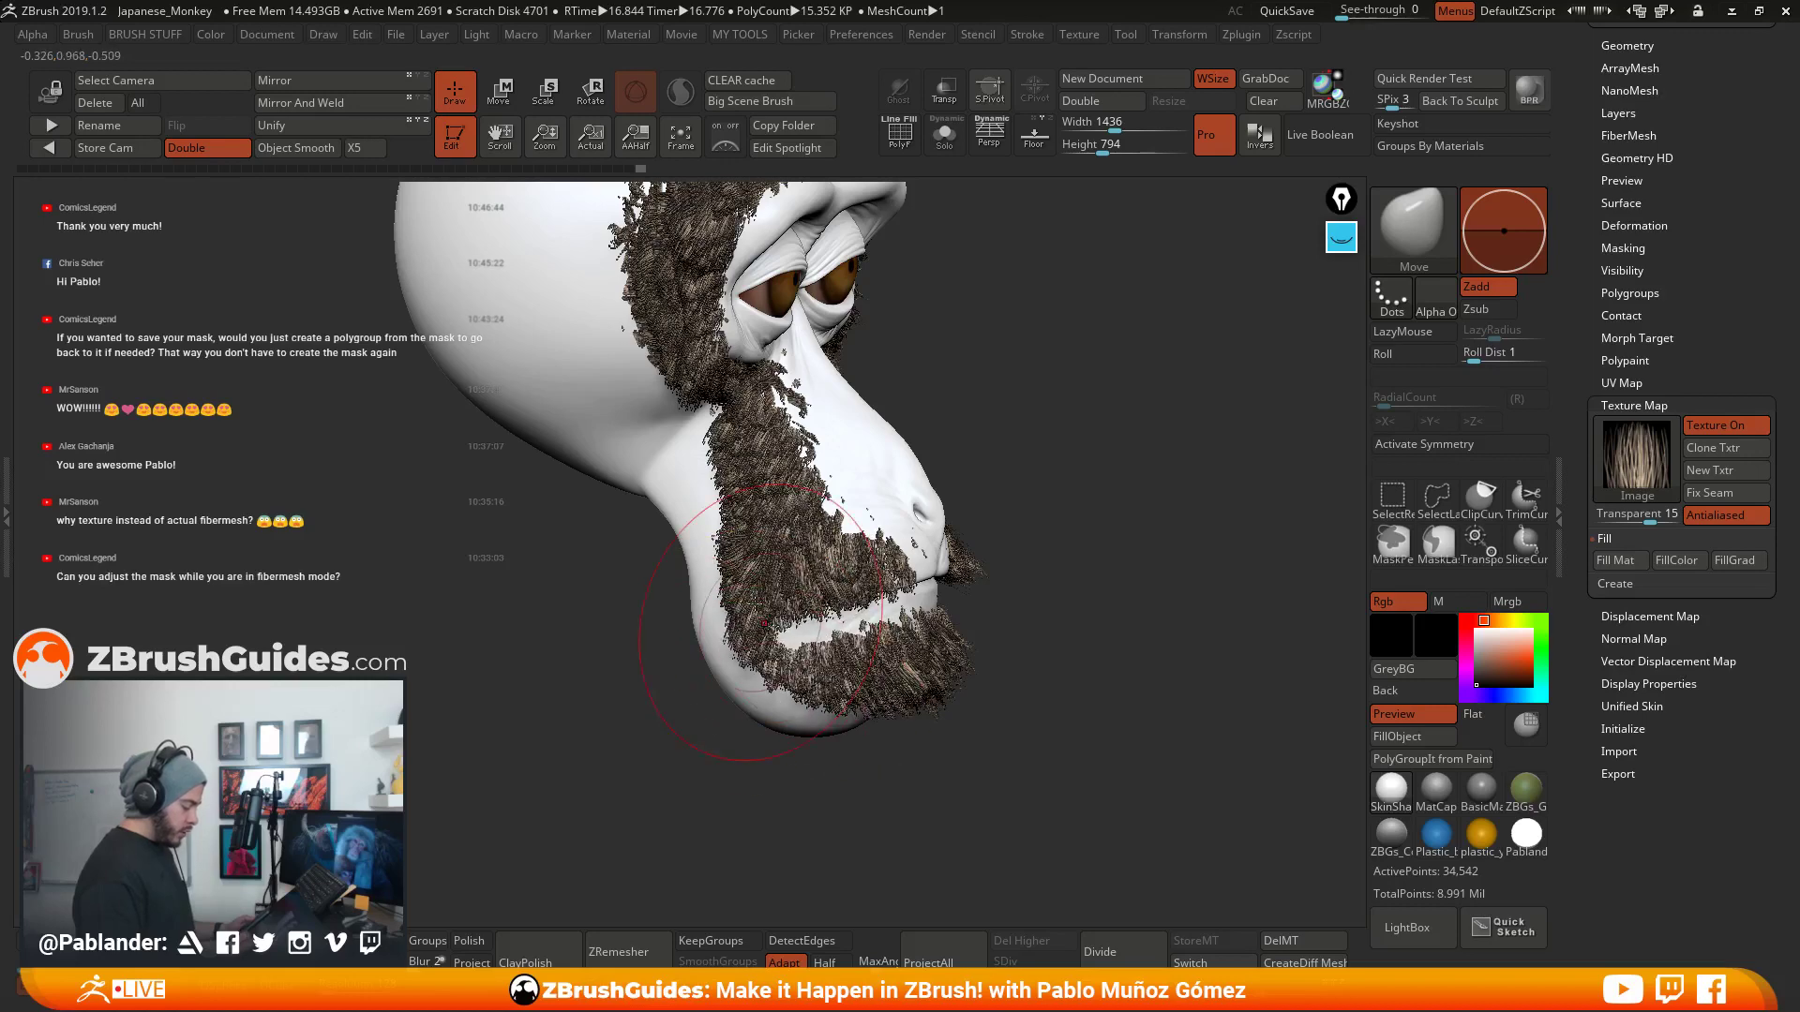
mouse_move(727, 525)
mouse_down()
mouse_move(736, 498)
mouse_move(771, 506)
mouse_up()
mouse_move(1068, 493)
right_down()
mouse_move(994, 488)
mouse_move(974, 590)
right_up()
mouse_move(953, 694)
right_down()
mouse_move(934, 607)
mouse_move(984, 579)
mouse_move(949, 573)
right_up()
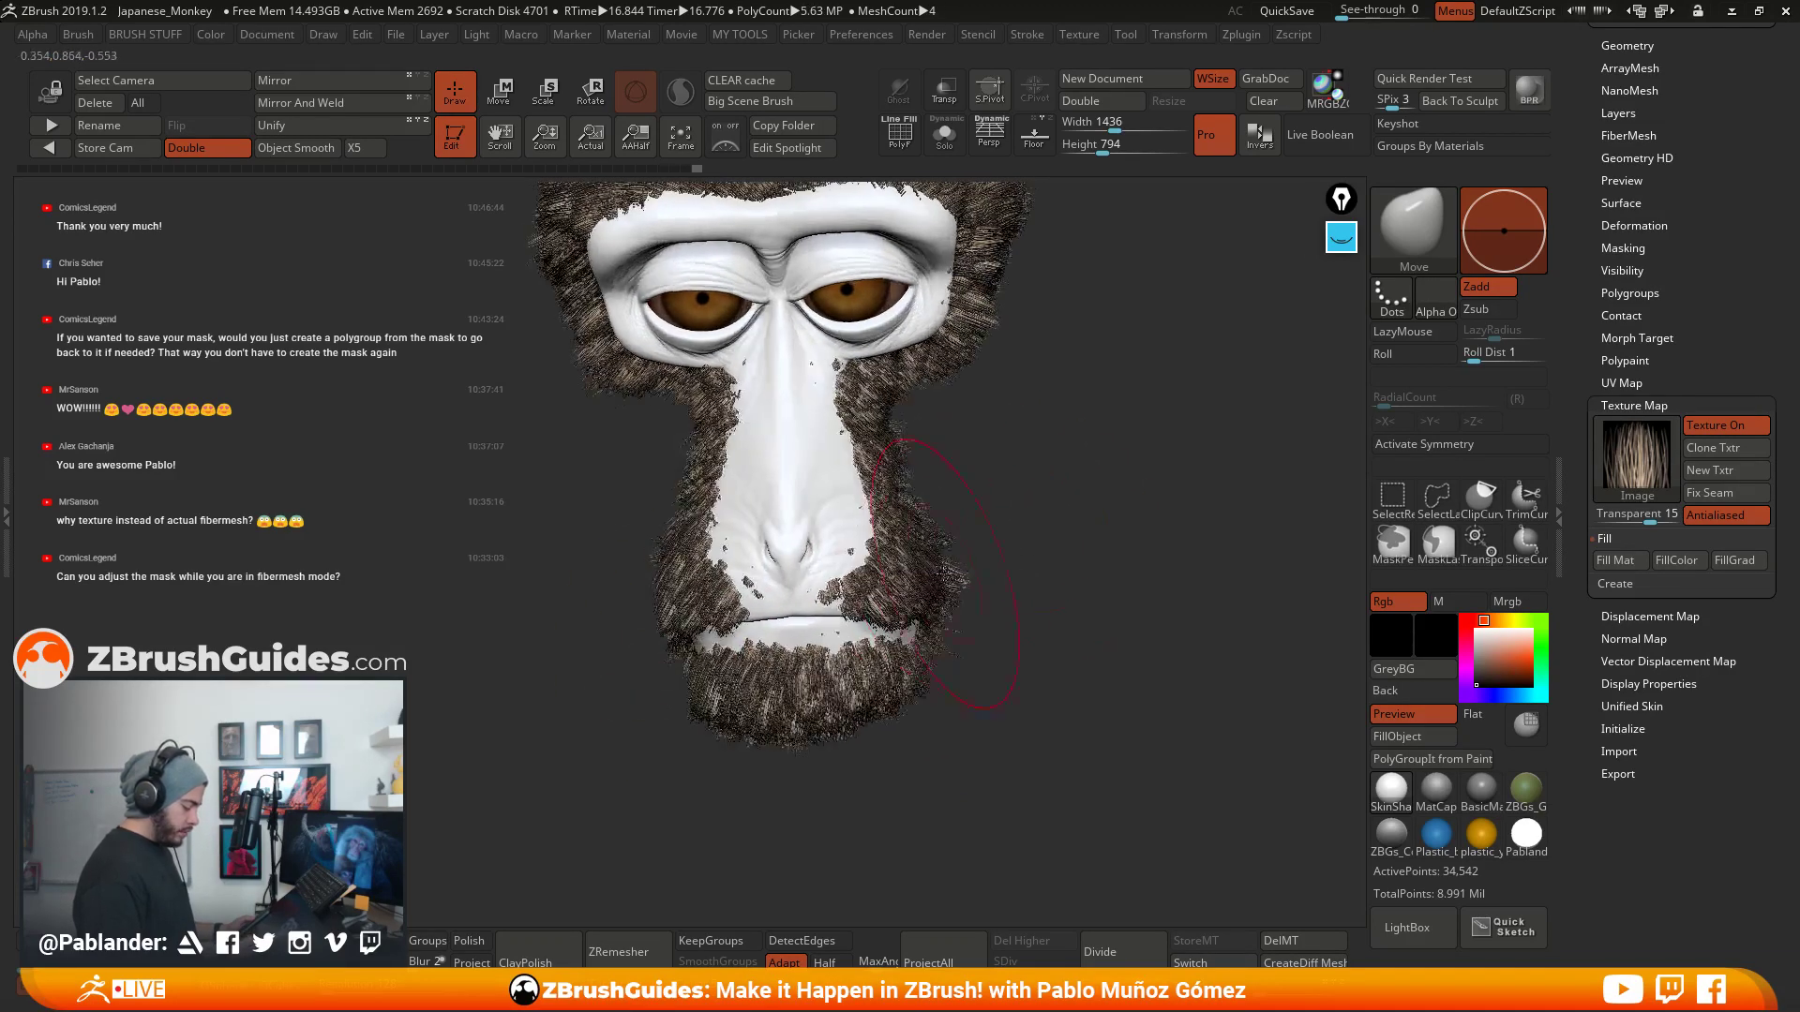
right_drag(914, 296, 1074, 563)
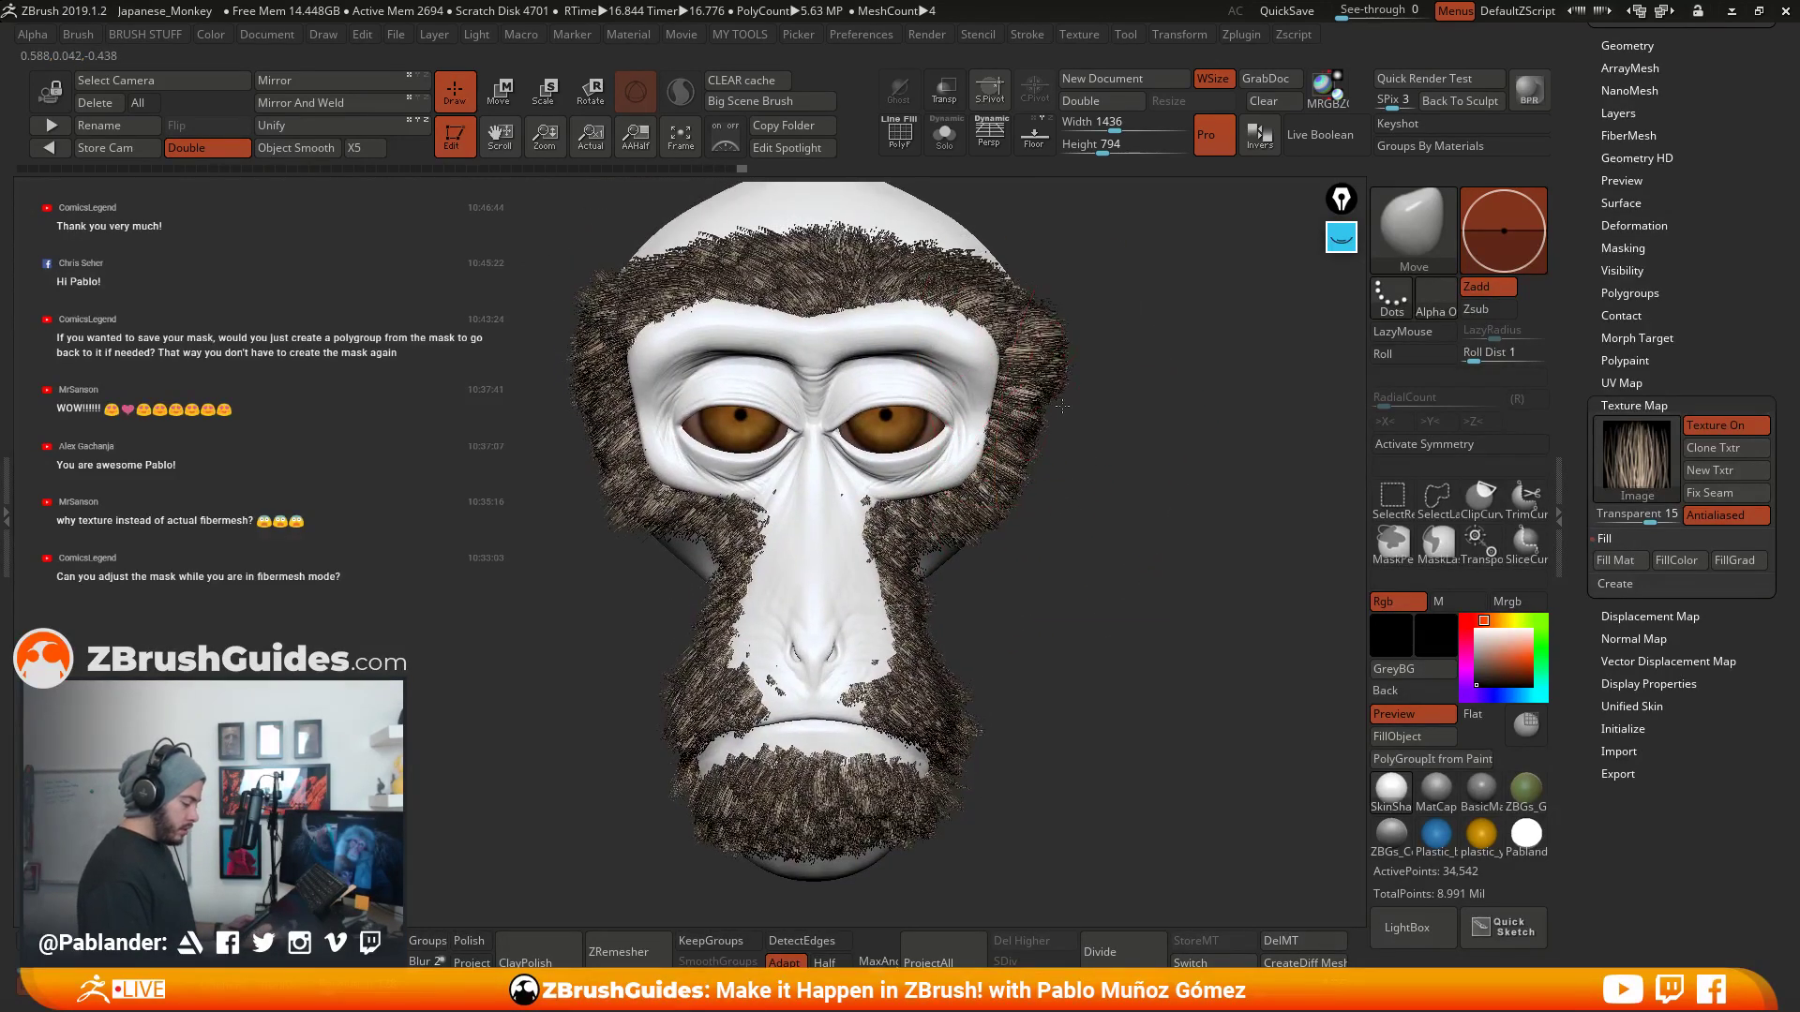
- Shape the fur along the upper brow, the temple and the cheek with the Move brush
drag(977, 250, 1001, 227)
mouse_move(661, 323)
mouse_down()
mouse_move(614, 280)
mouse_move(626, 262)
mouse_up()
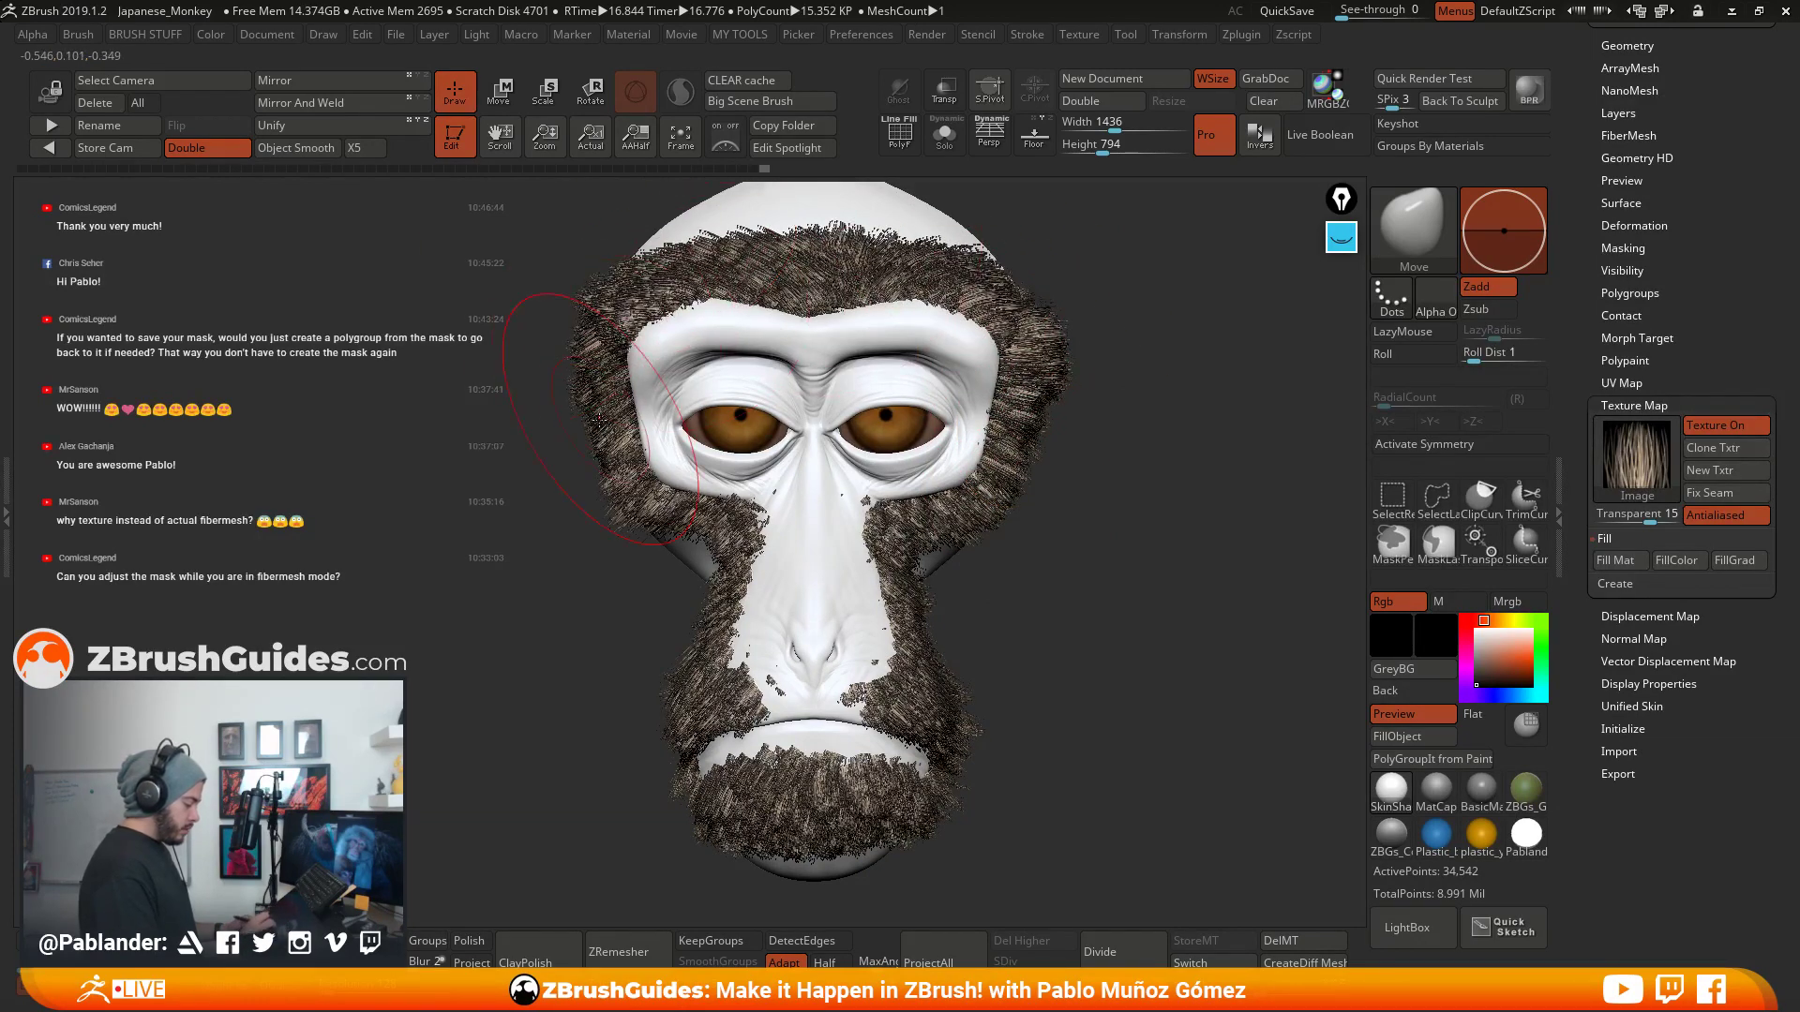
mouse_move(630, 422)
mouse_down()
mouse_move(555, 497)
mouse_move(626, 507)
mouse_move(733, 574)
mouse_up()
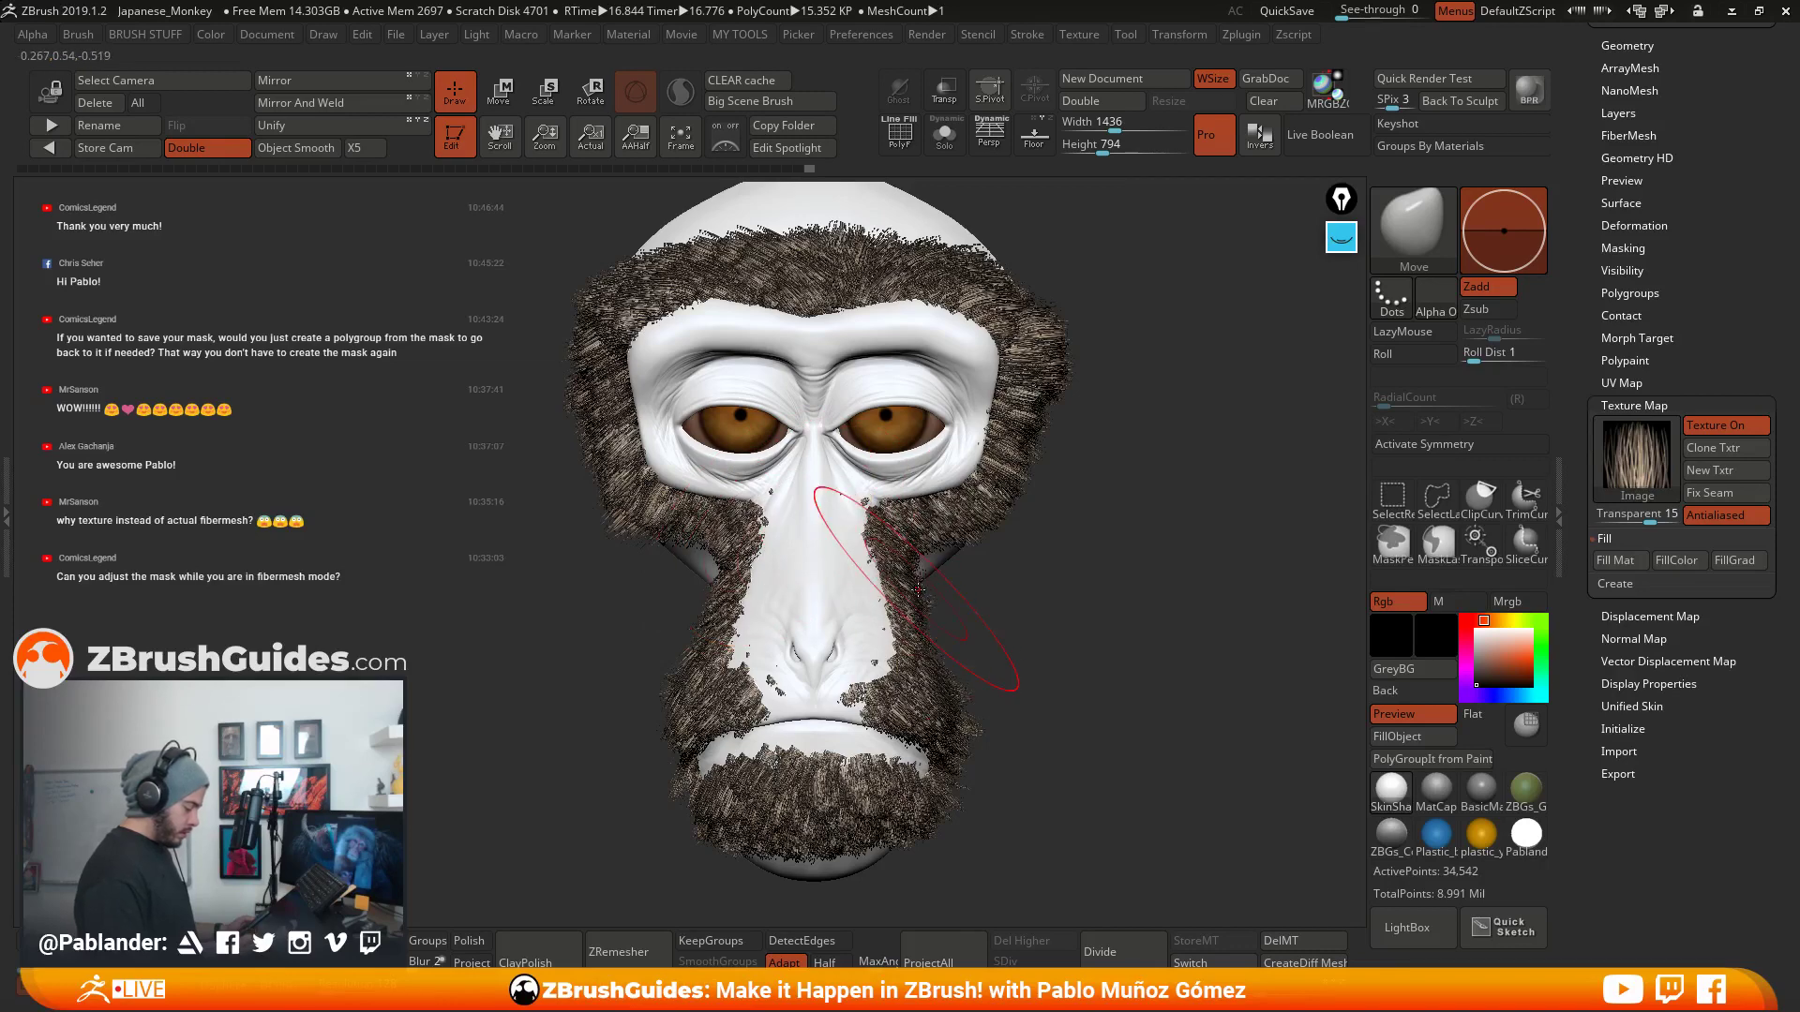
drag(722, 701, 705, 728)
- Pull the fur on the lower cheek and the chin into shape from angled and front views
drag(1004, 607, 1087, 610)
drag(689, 696, 649, 752)
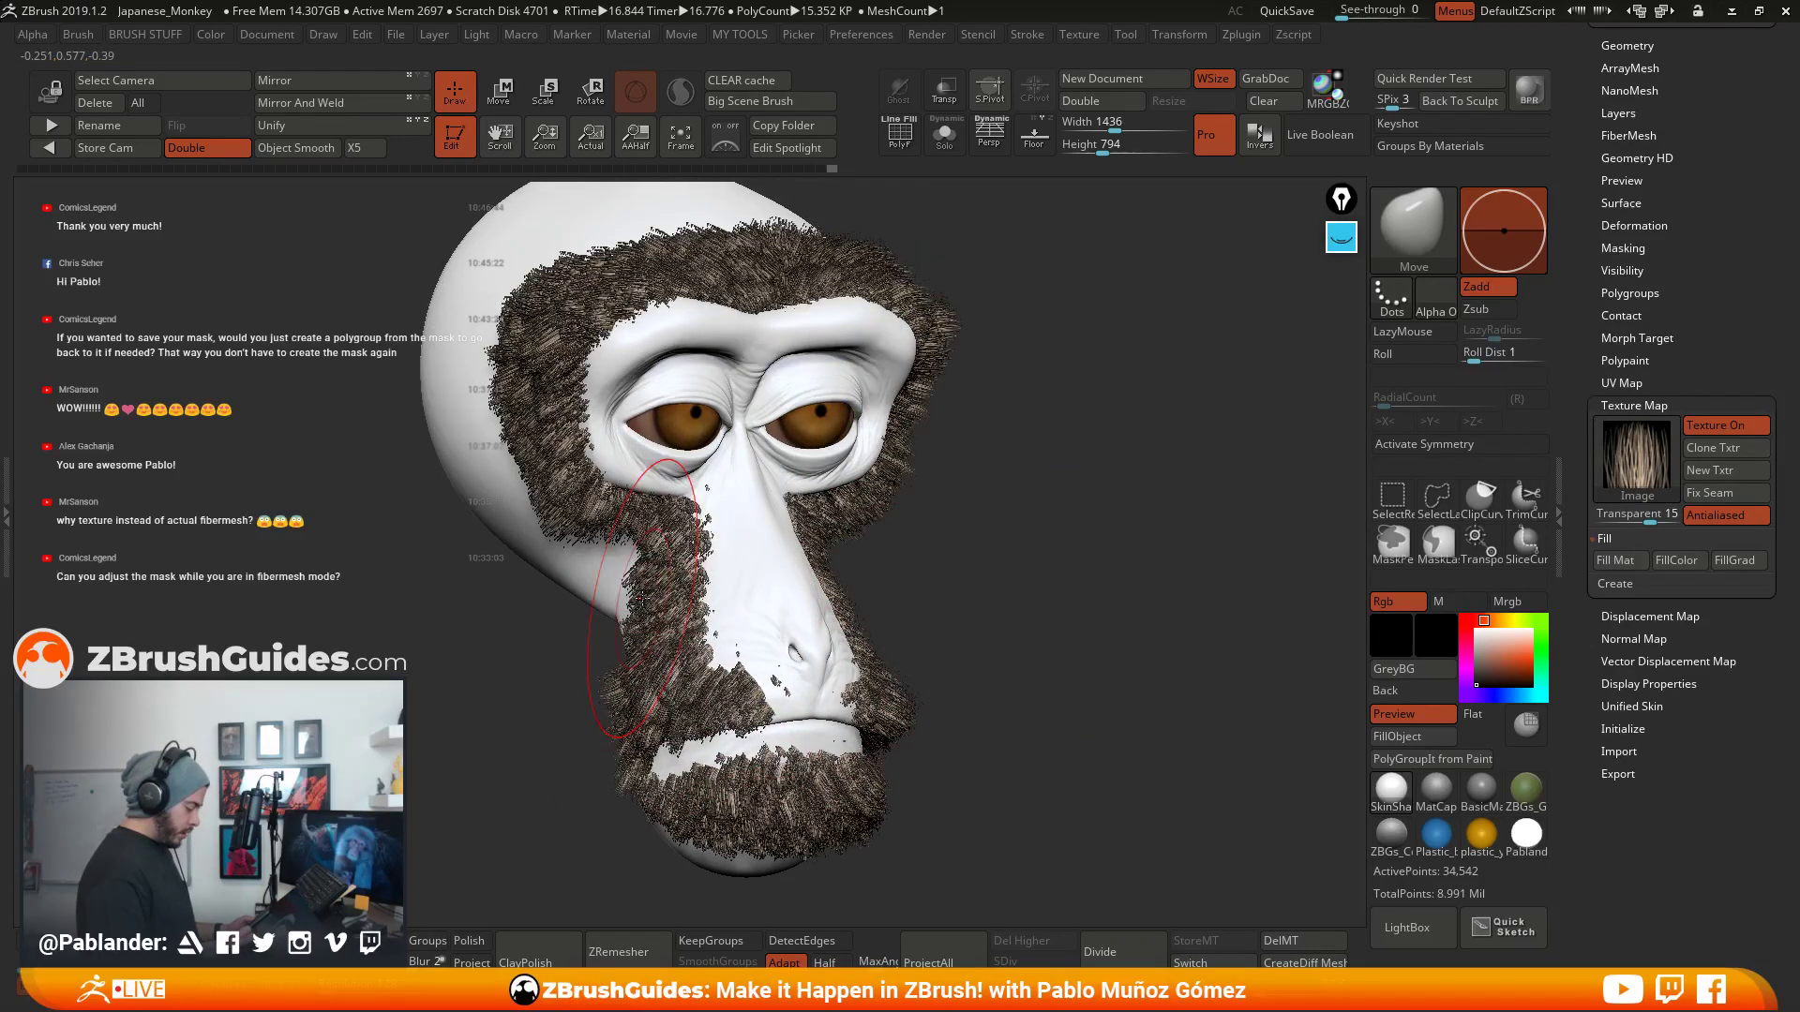
drag(1069, 585, 988, 583)
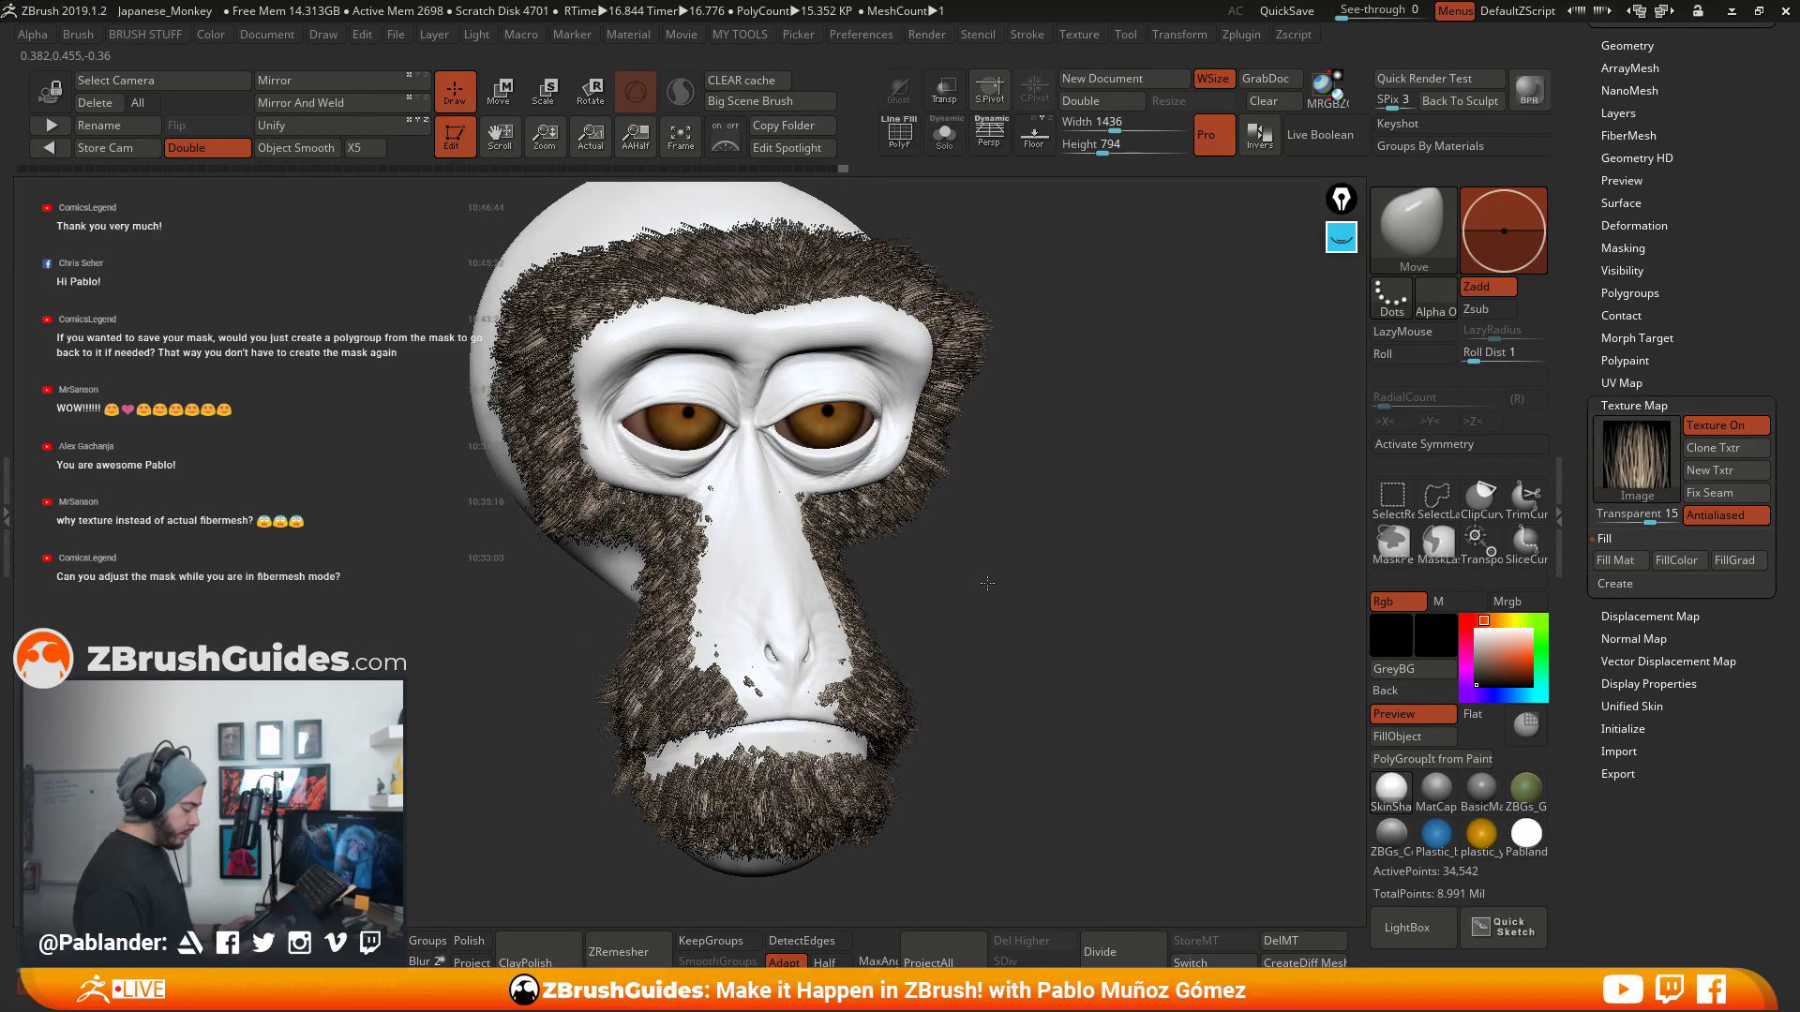
drag(985, 589, 963, 656)
mouse_move(872, 764)
mouse_down()
mouse_move(814, 825)
mouse_move(694, 805)
mouse_move(764, 815)
mouse_move(909, 782)
mouse_up()
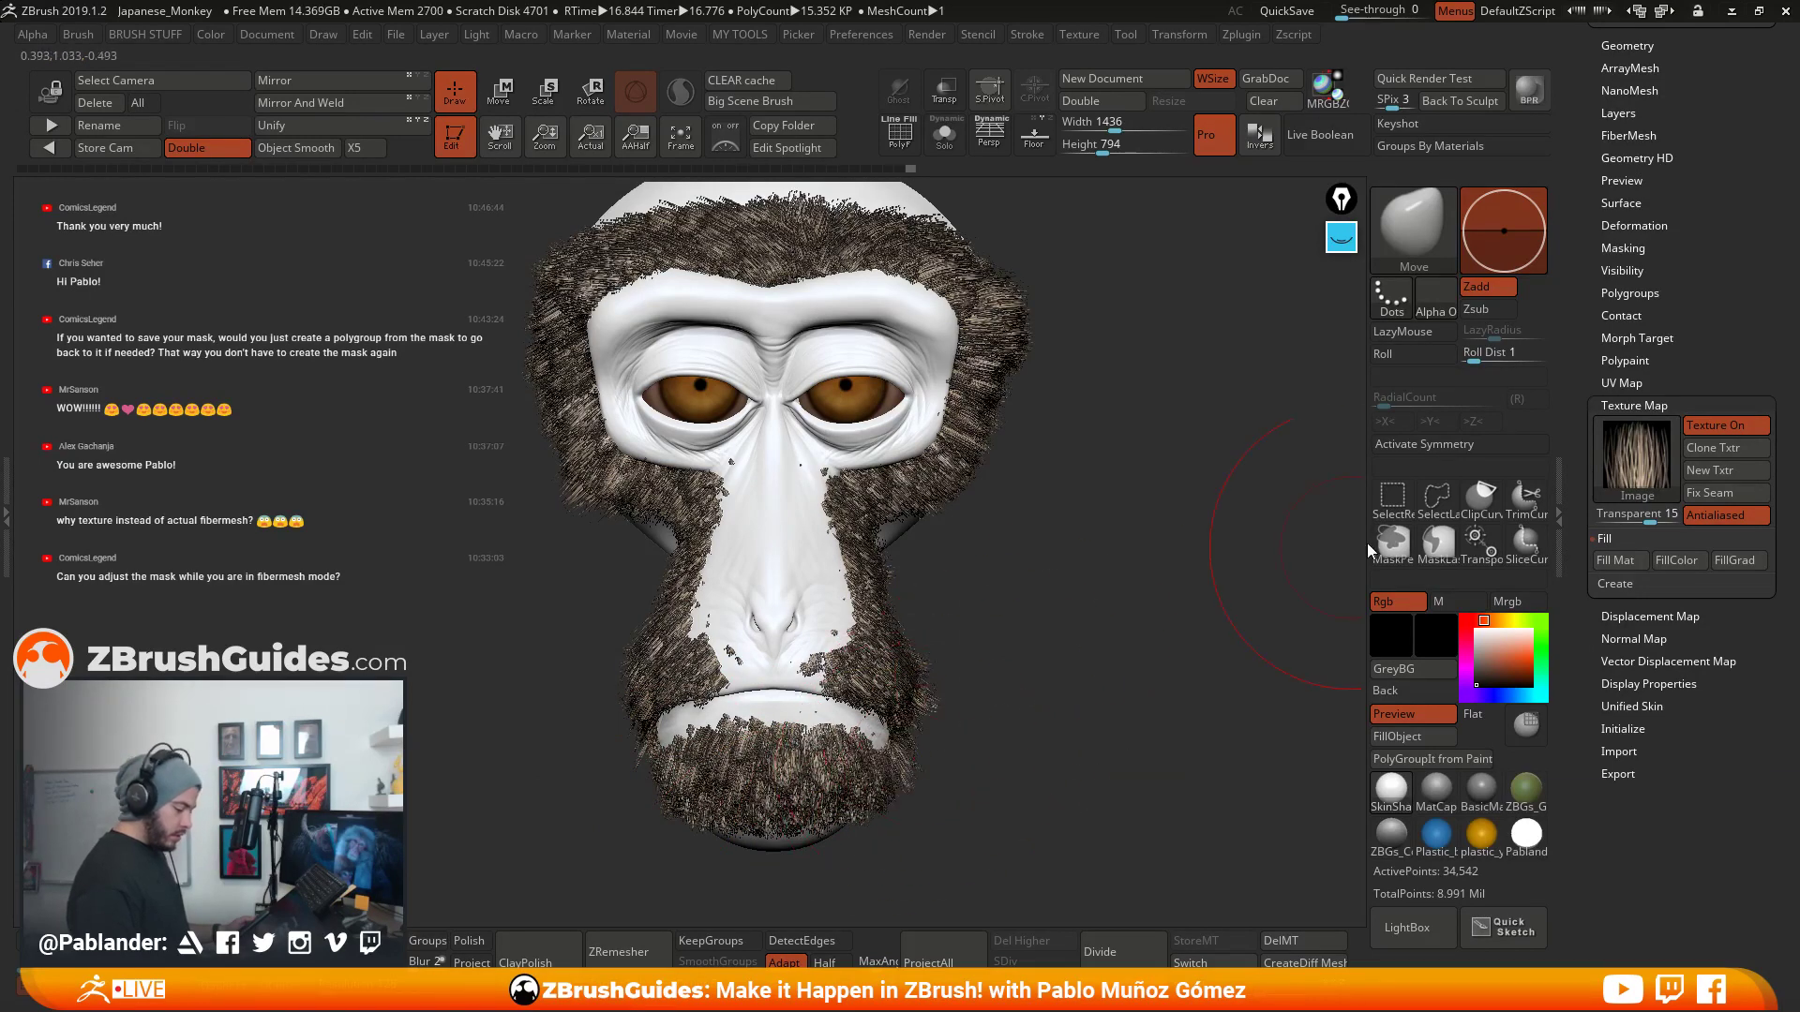
- Turn off the fur texture and turn on the polyframe display to reveal the groomed cards
click(1713, 428)
click(900, 134)
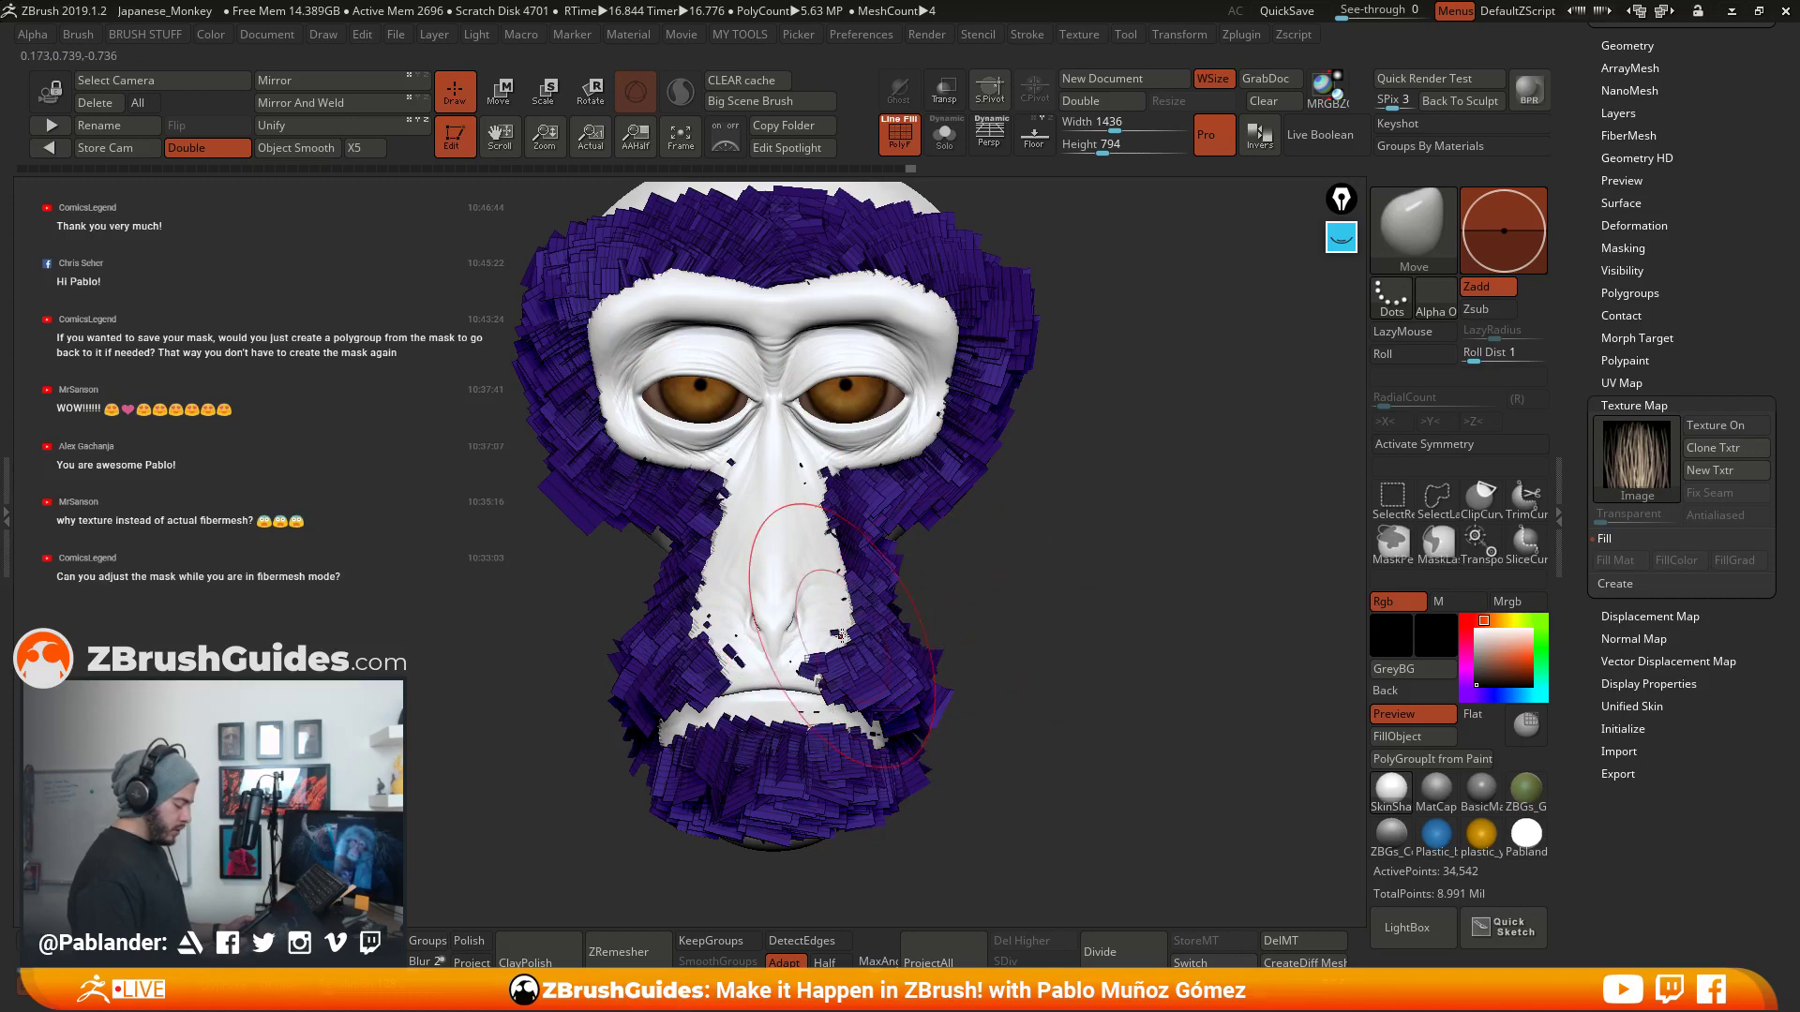
drag(1081, 559, 1299, 533)
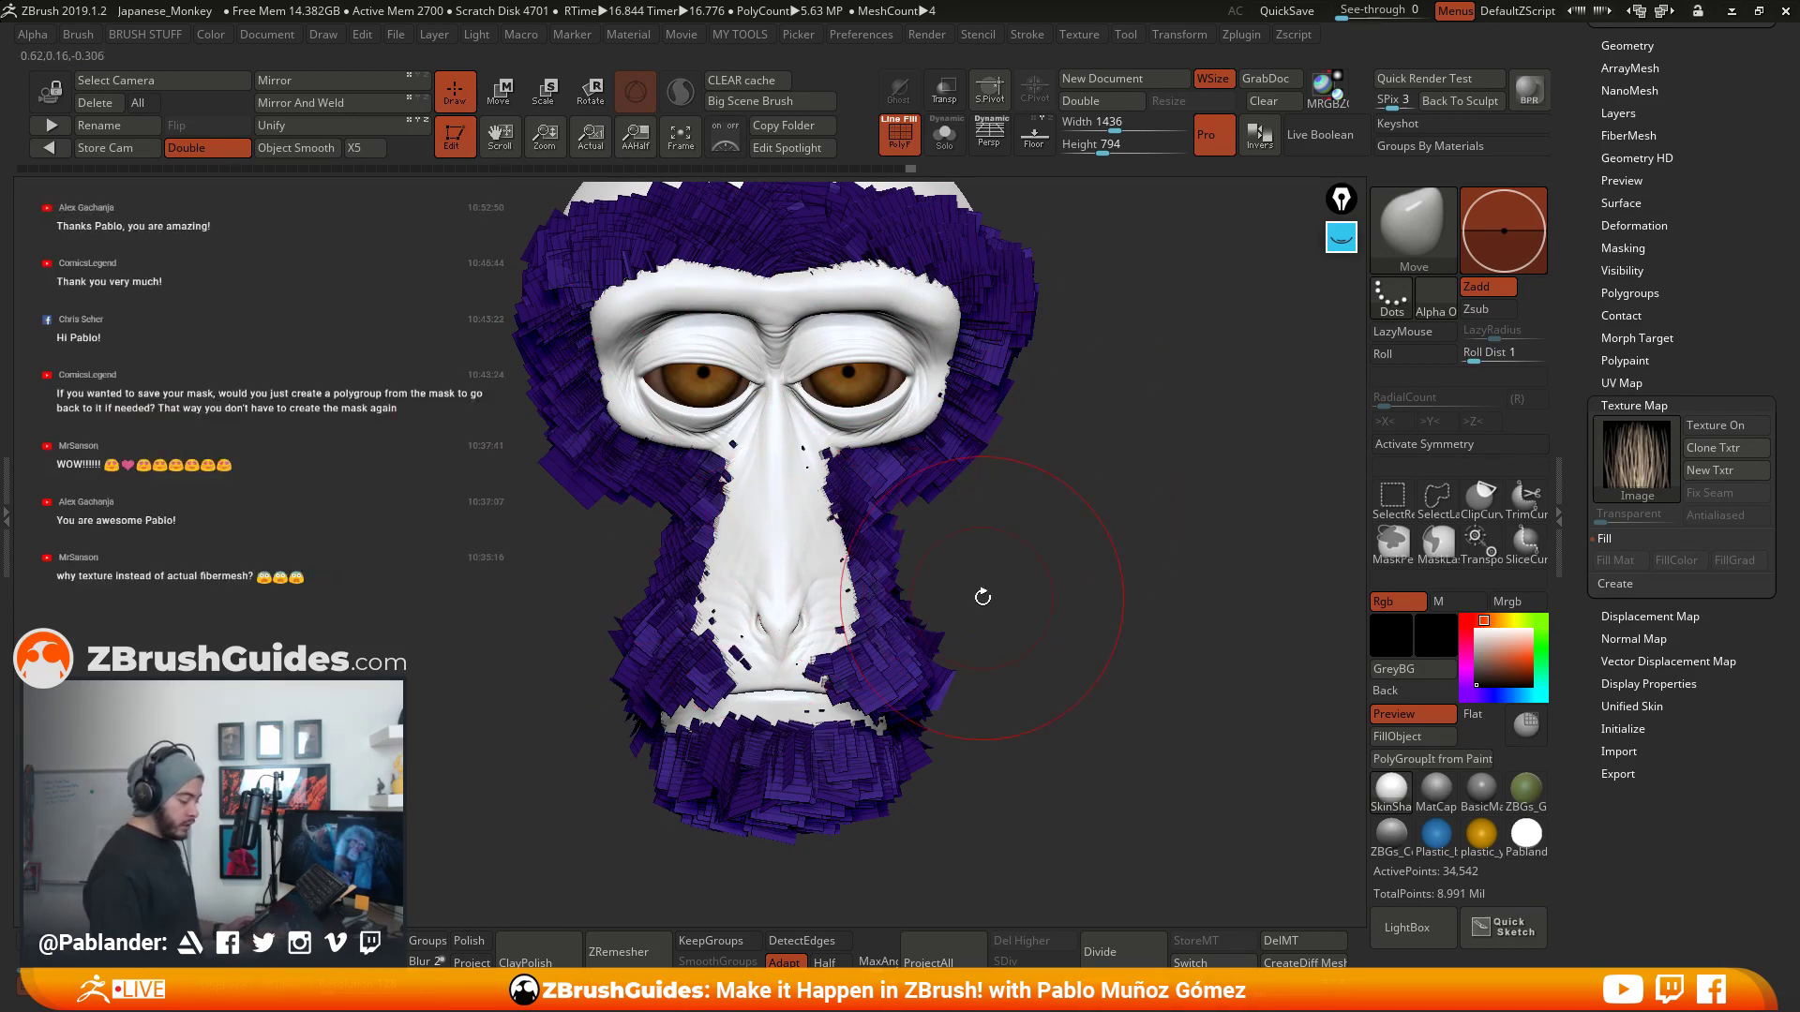
drag(1092, 609, 1077, 565)
key(space)
drag(1115, 519, 1111, 521)
key(space)
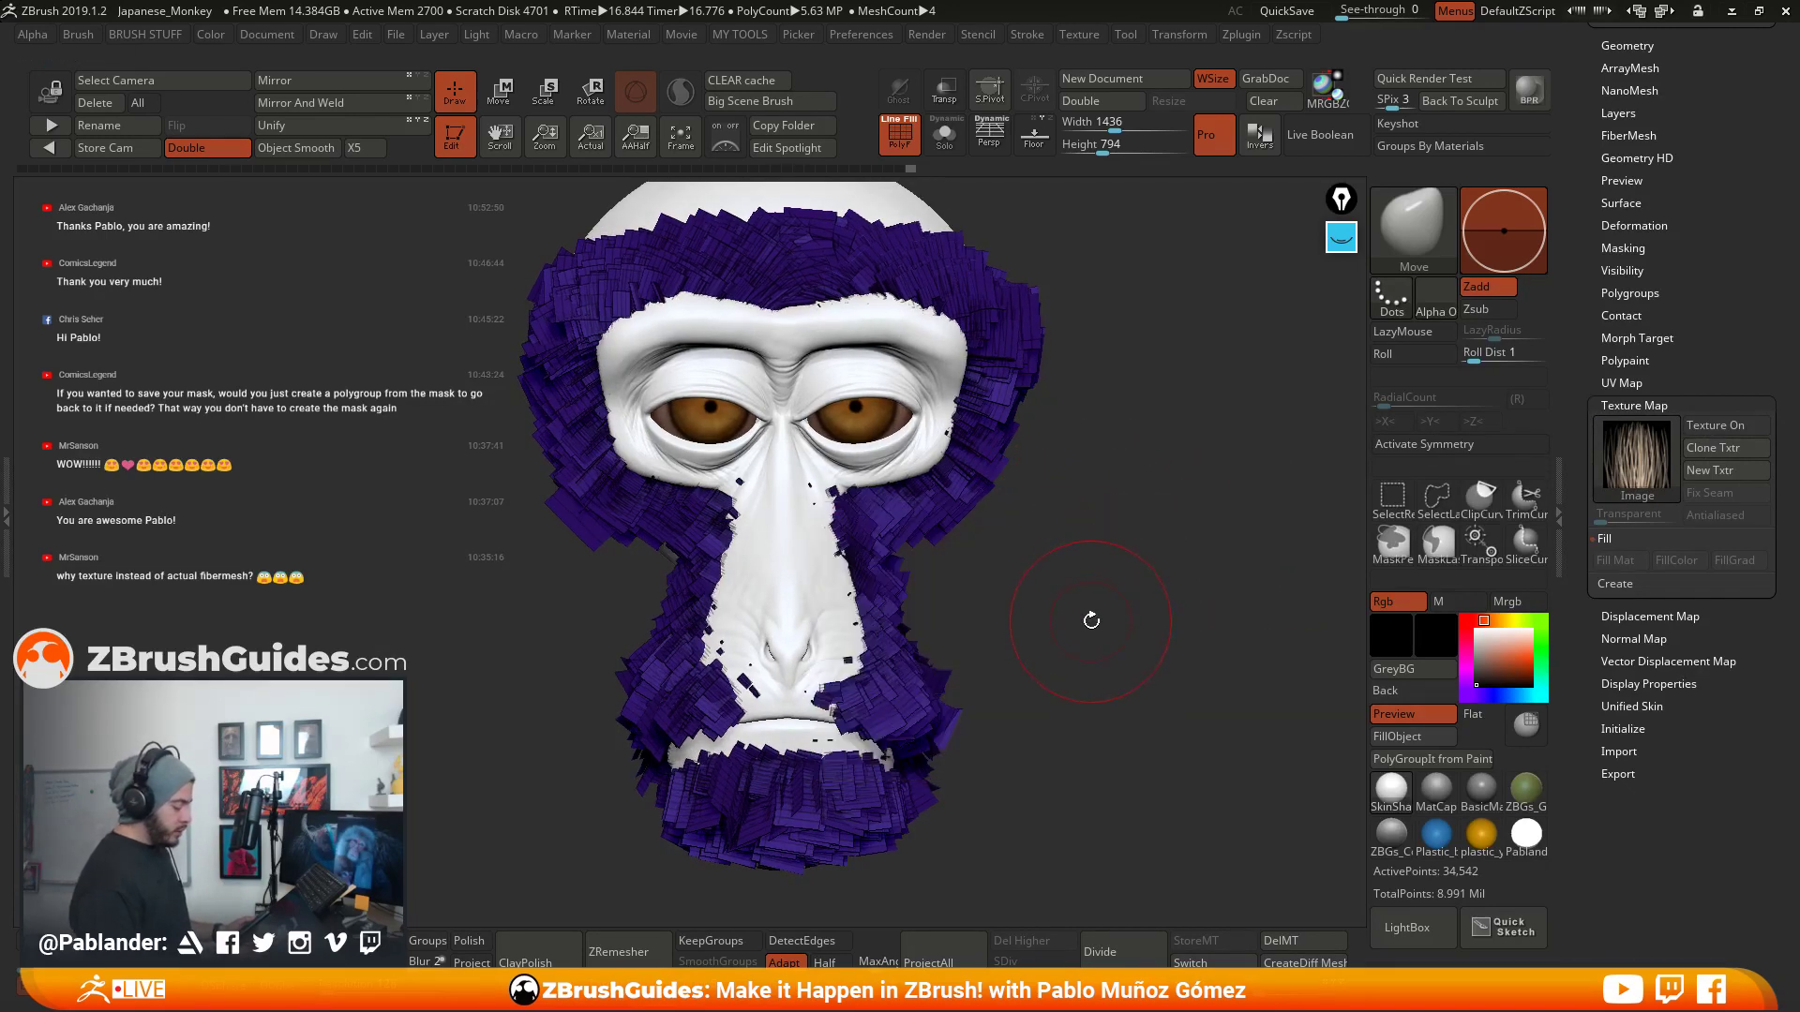
drag(1091, 620, 1085, 627)
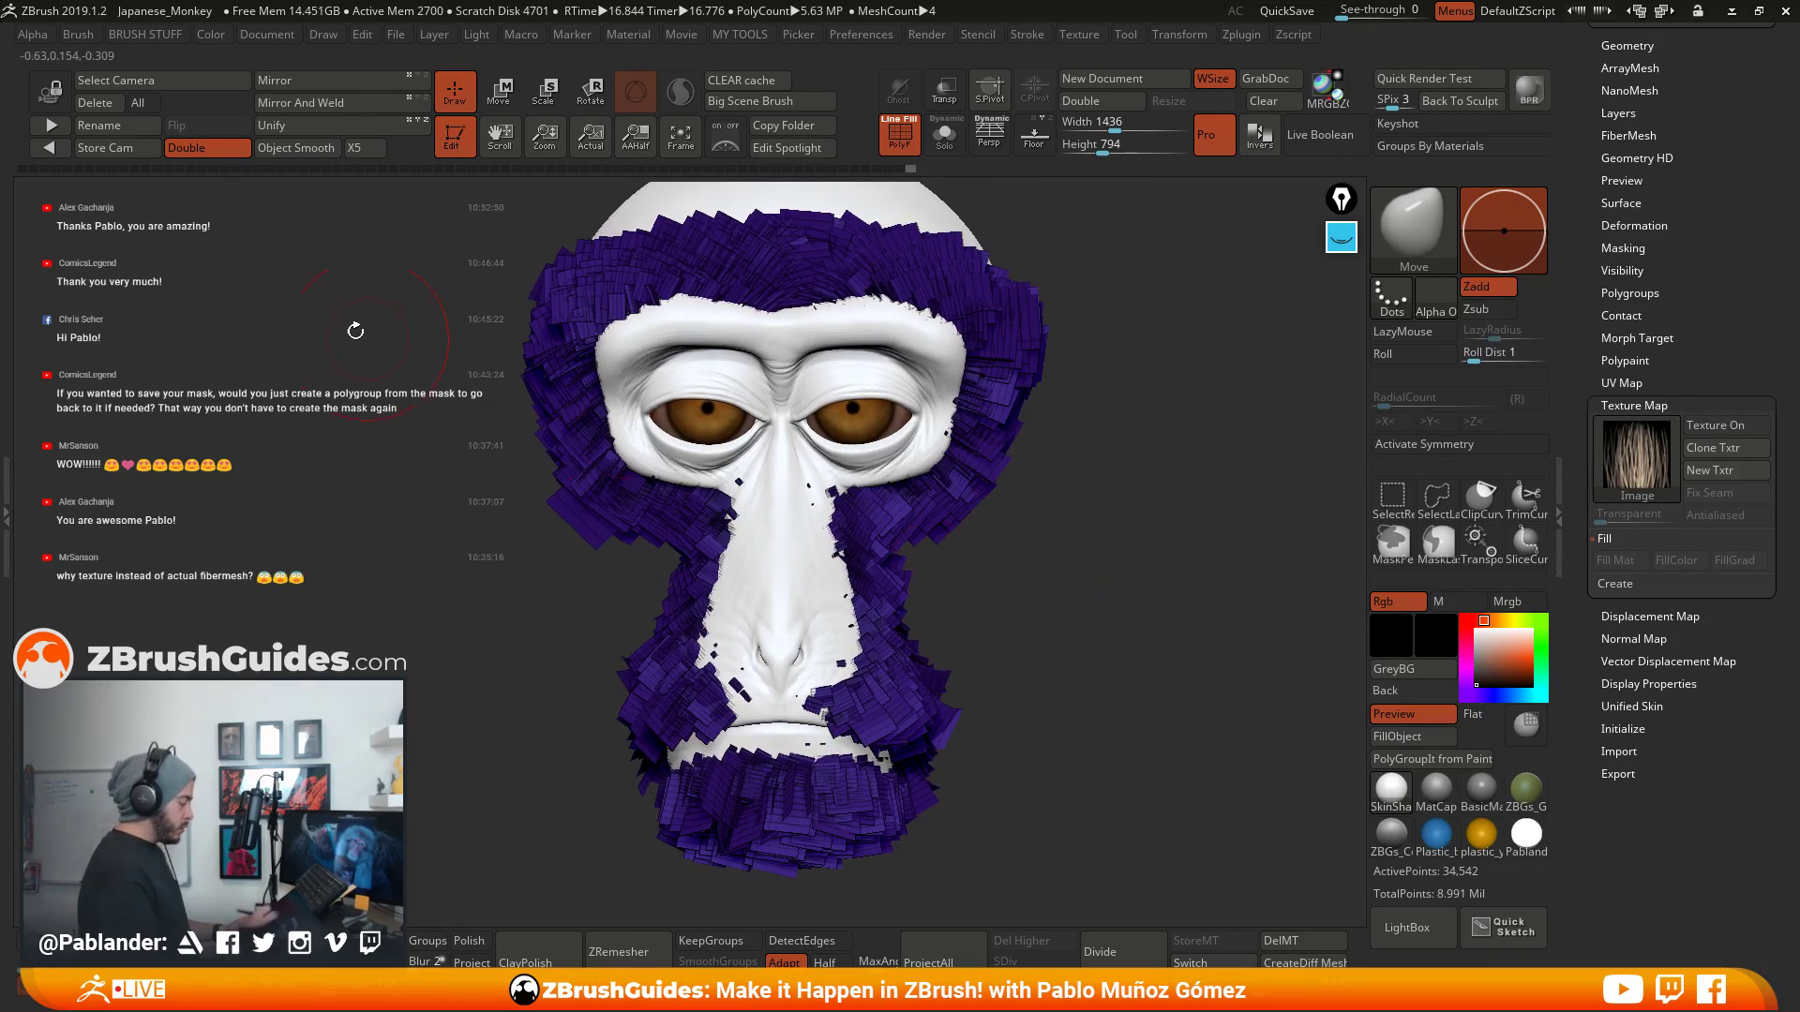
- Switch from the Move brush to the Move Topological brush
click(77, 35)
scroll(184, 600, down, 10)
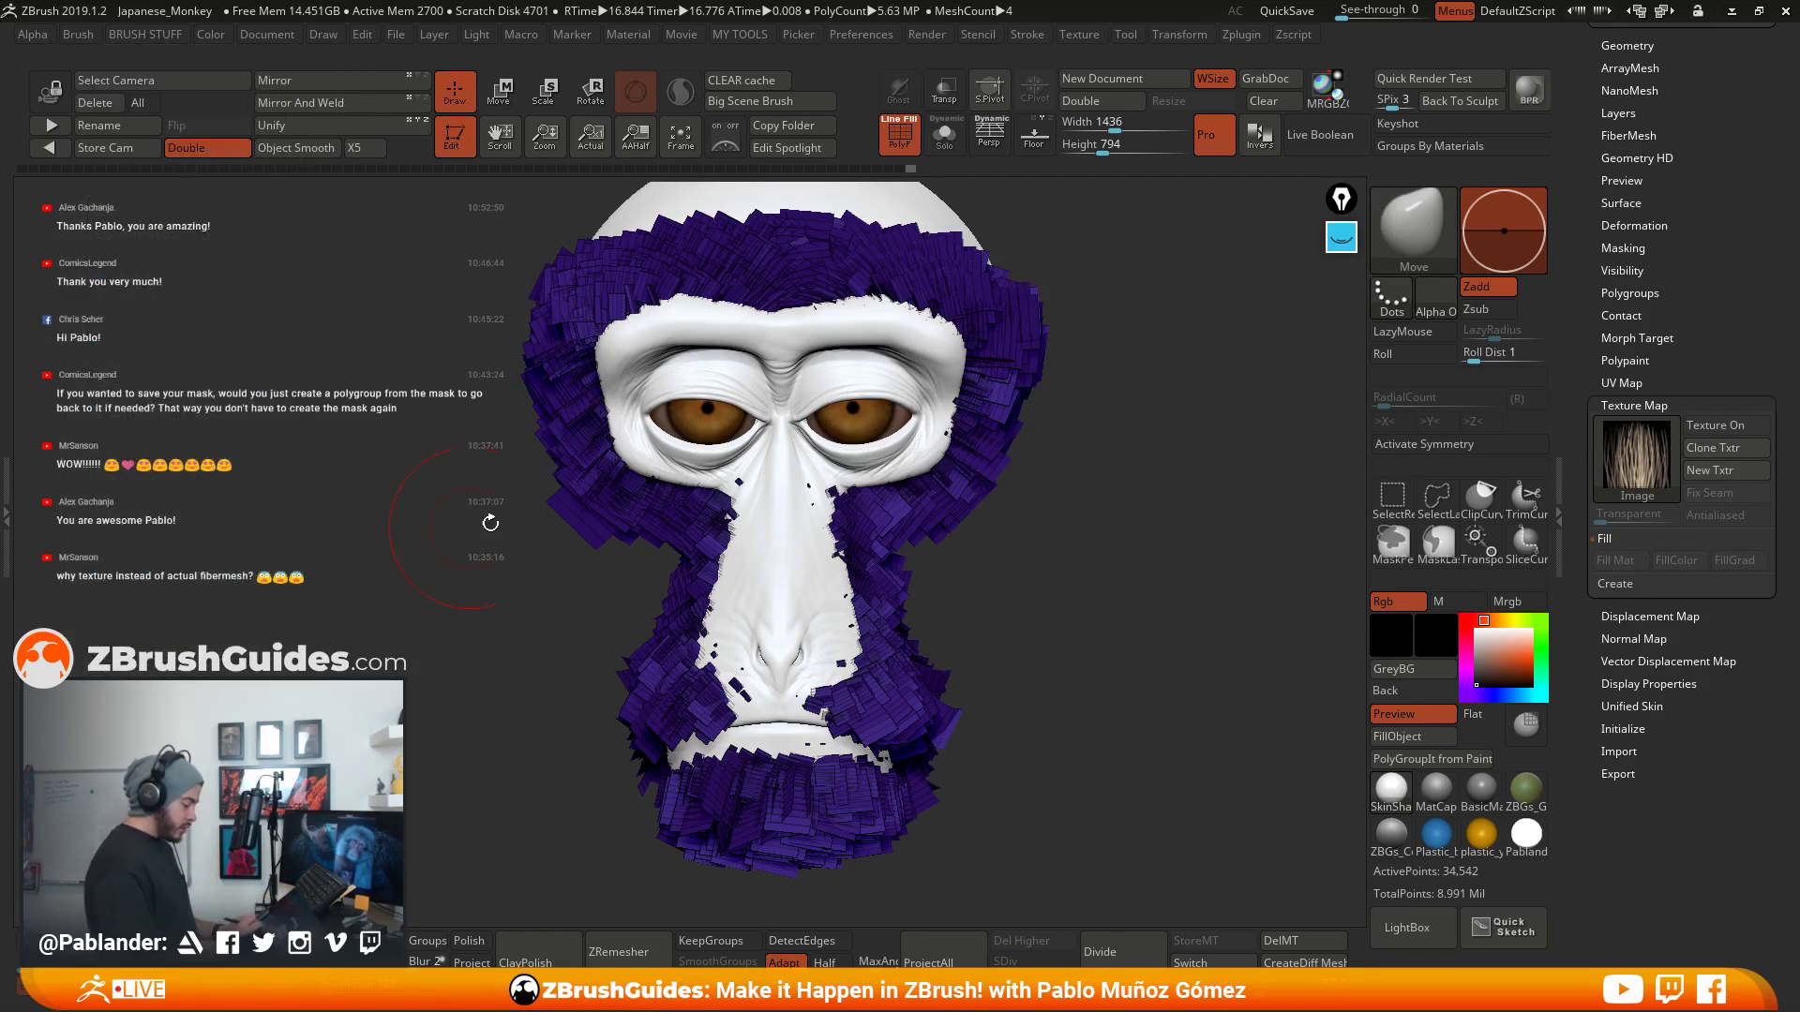
key(b)
key(m)
key(t)
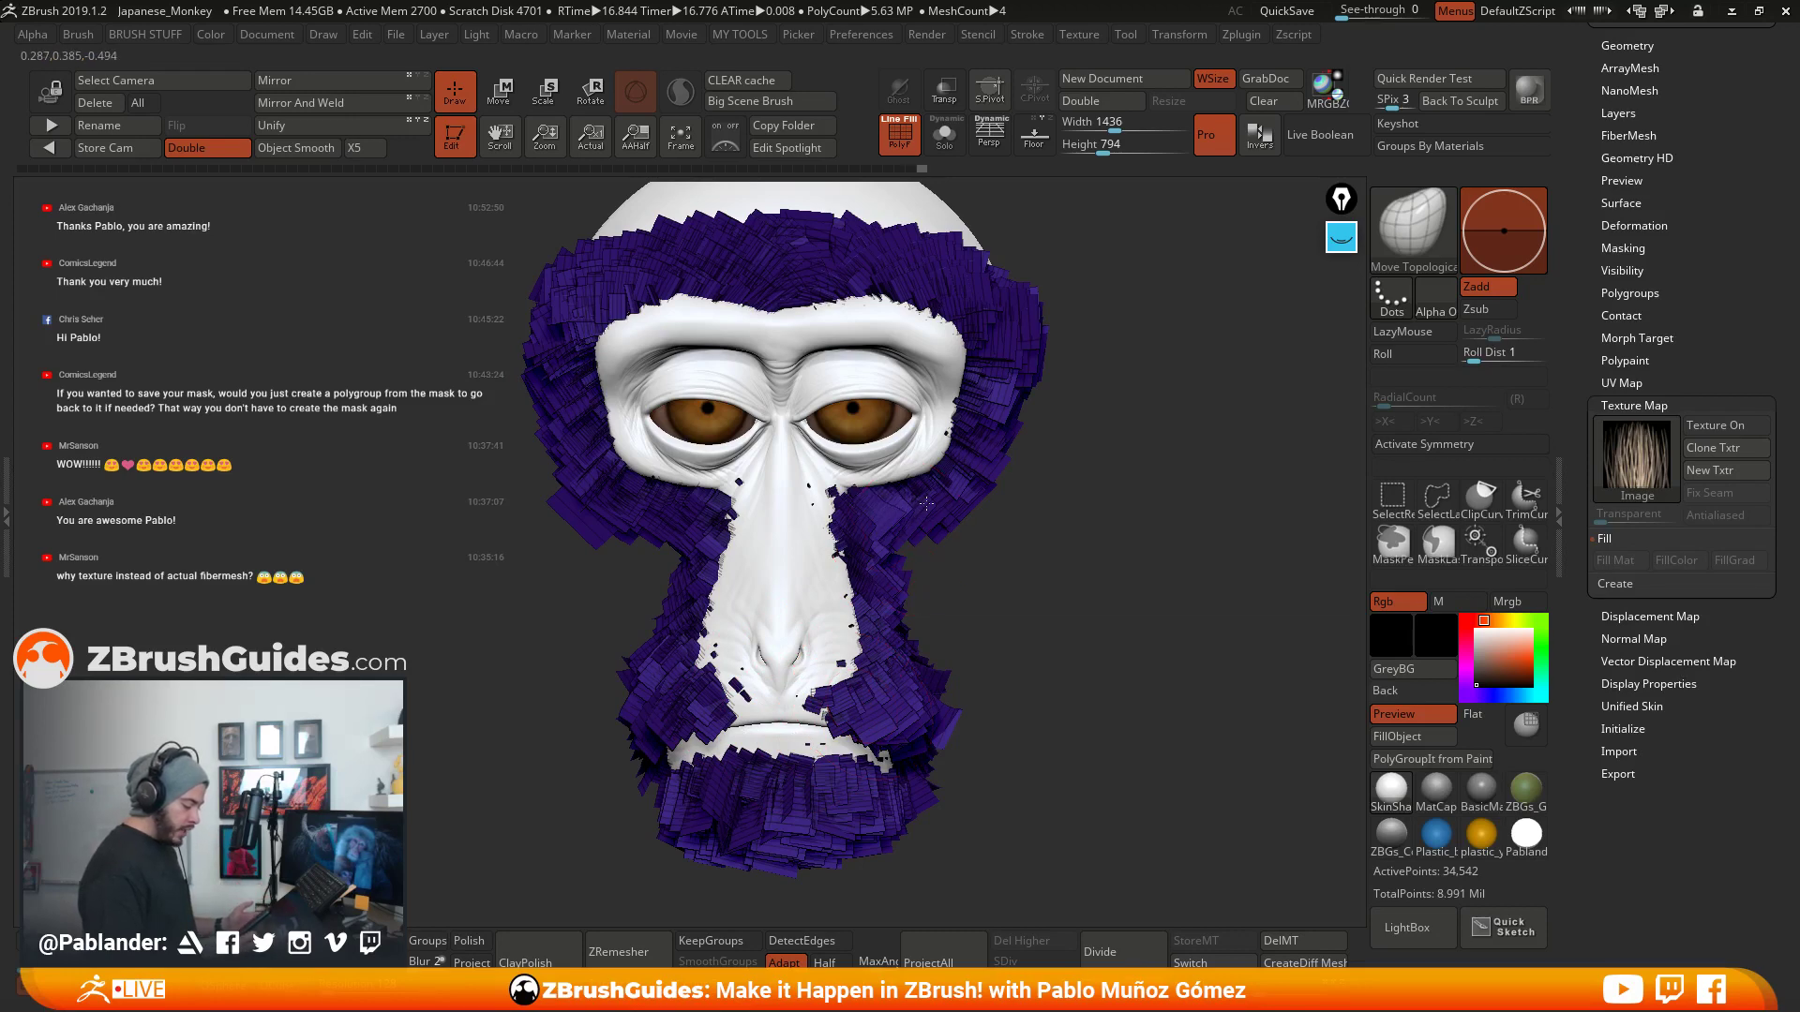
- Turn off Auto Mask FiberMesh in the Move Topological brush's auto masking settings
click(78, 35)
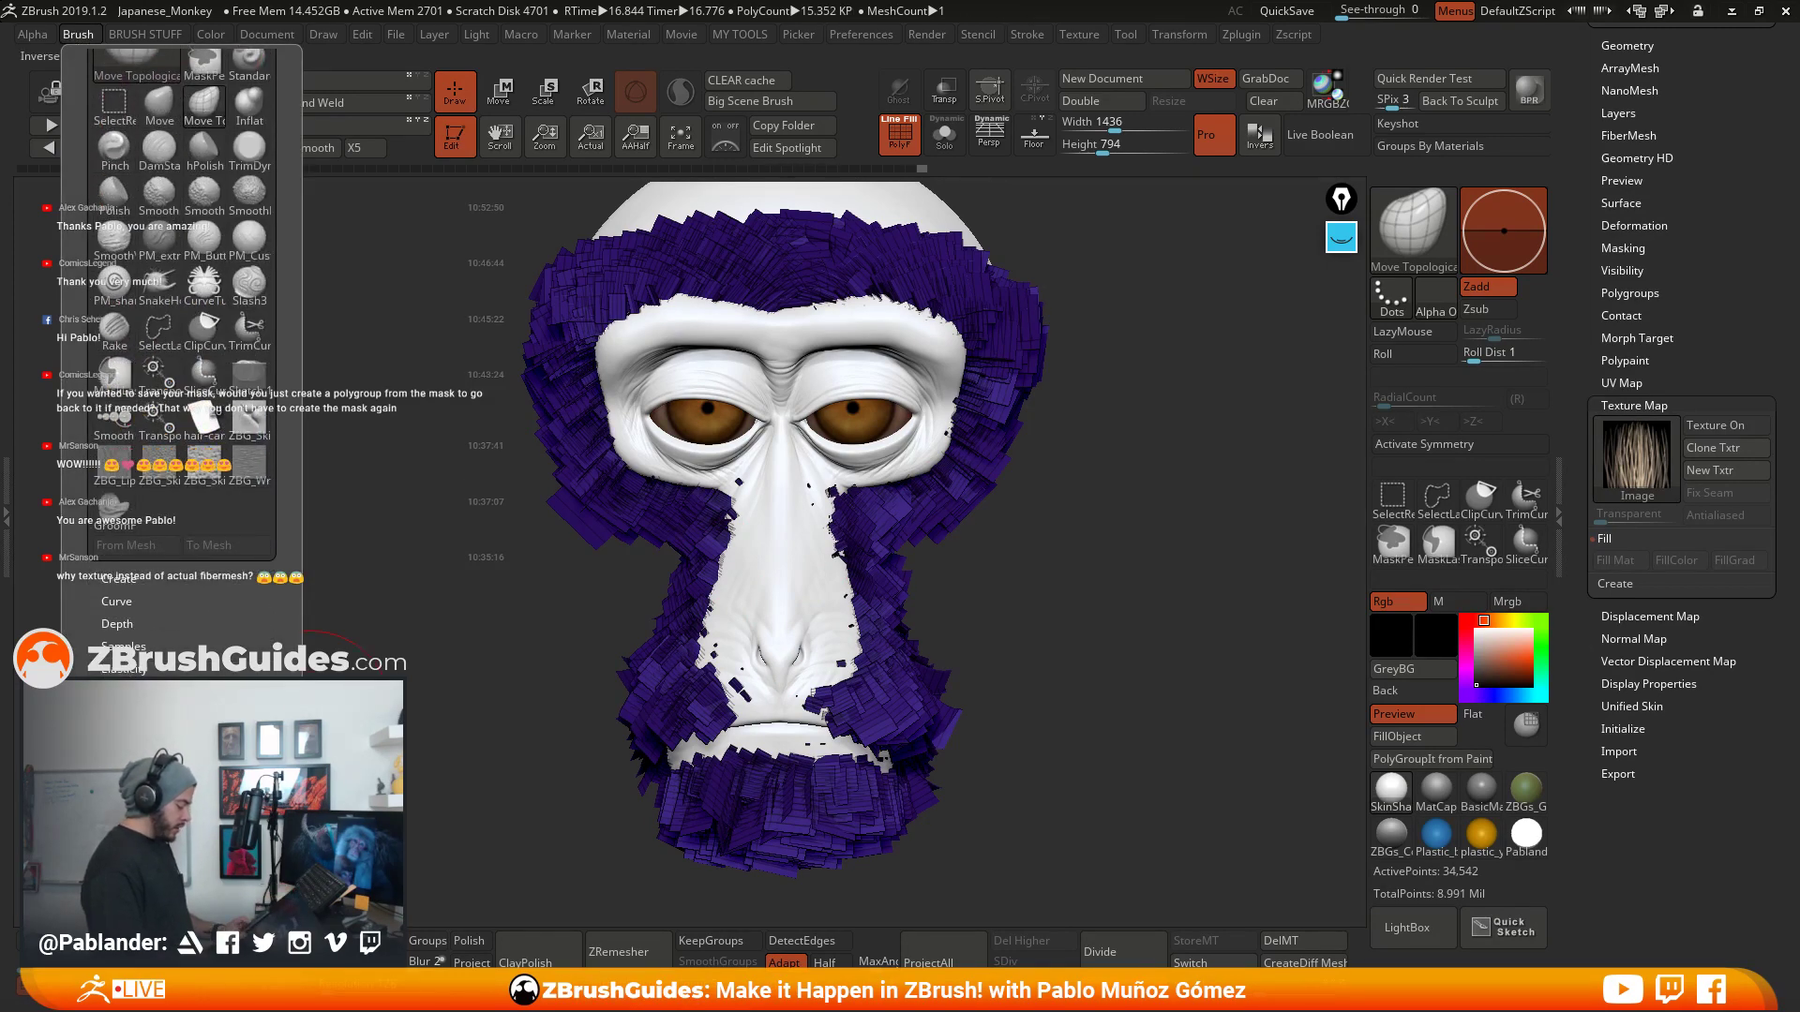
drag(283, 844, 240, 640)
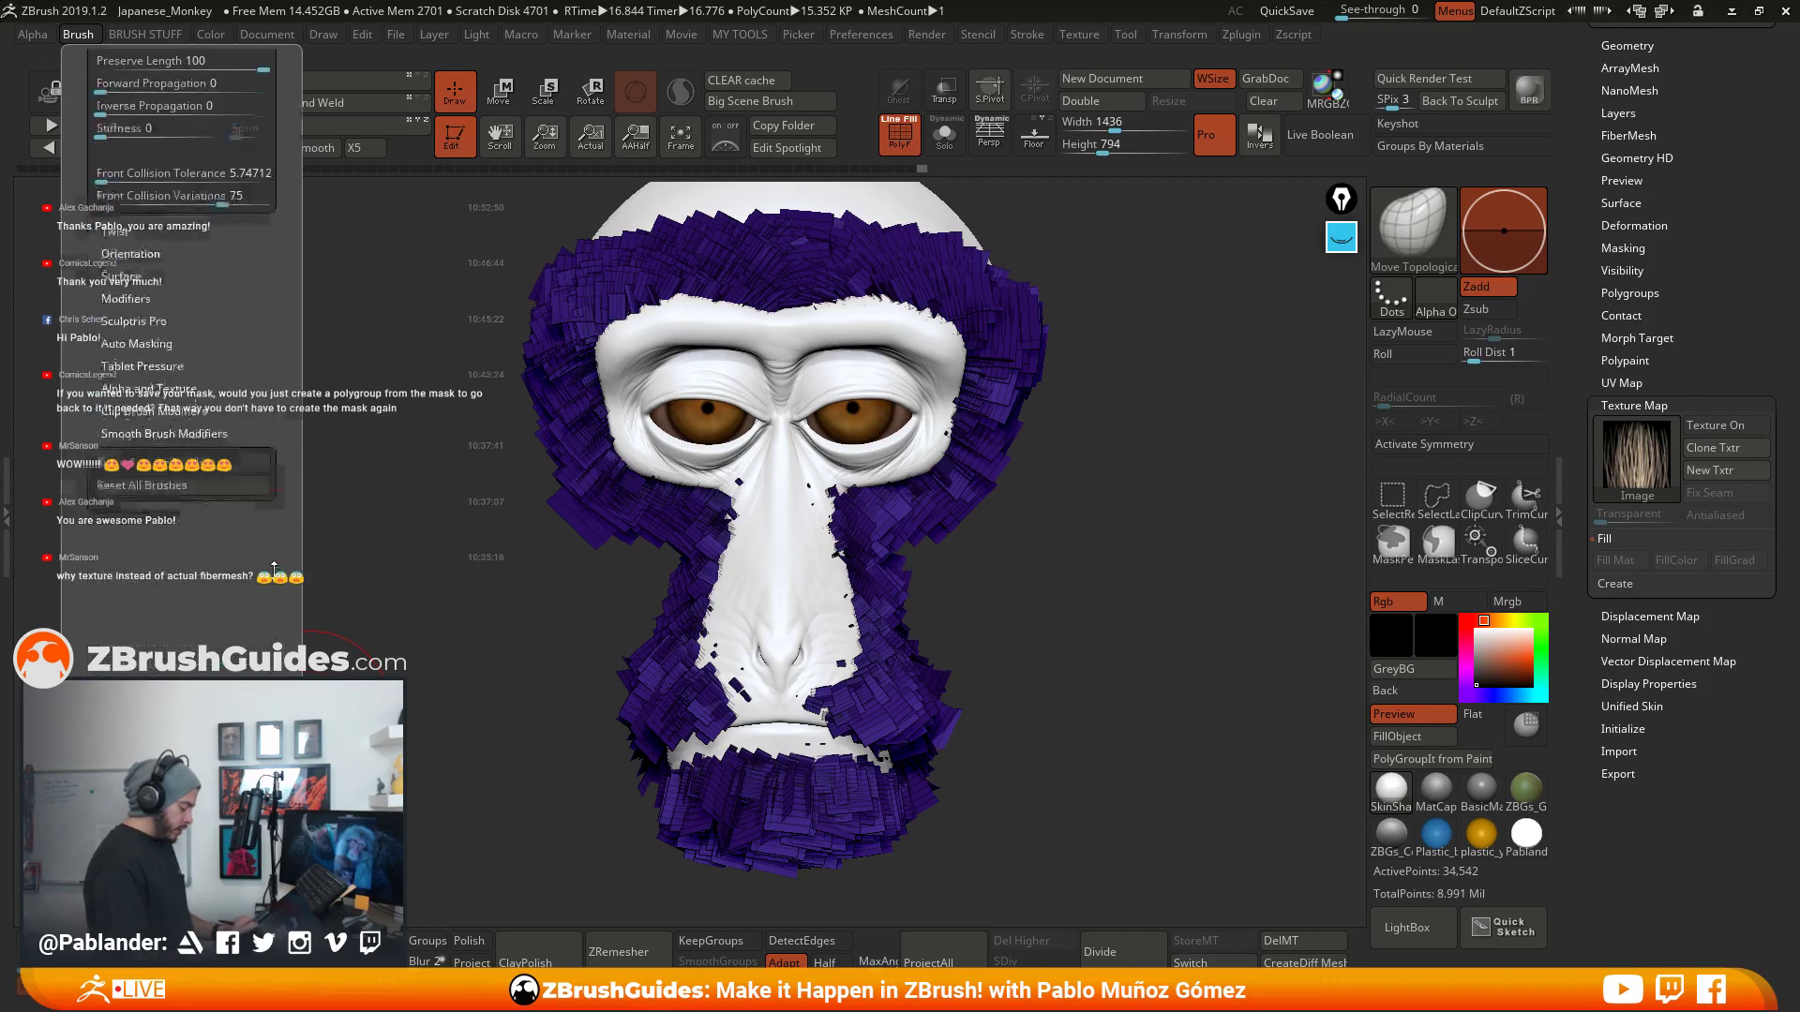
click(78, 35)
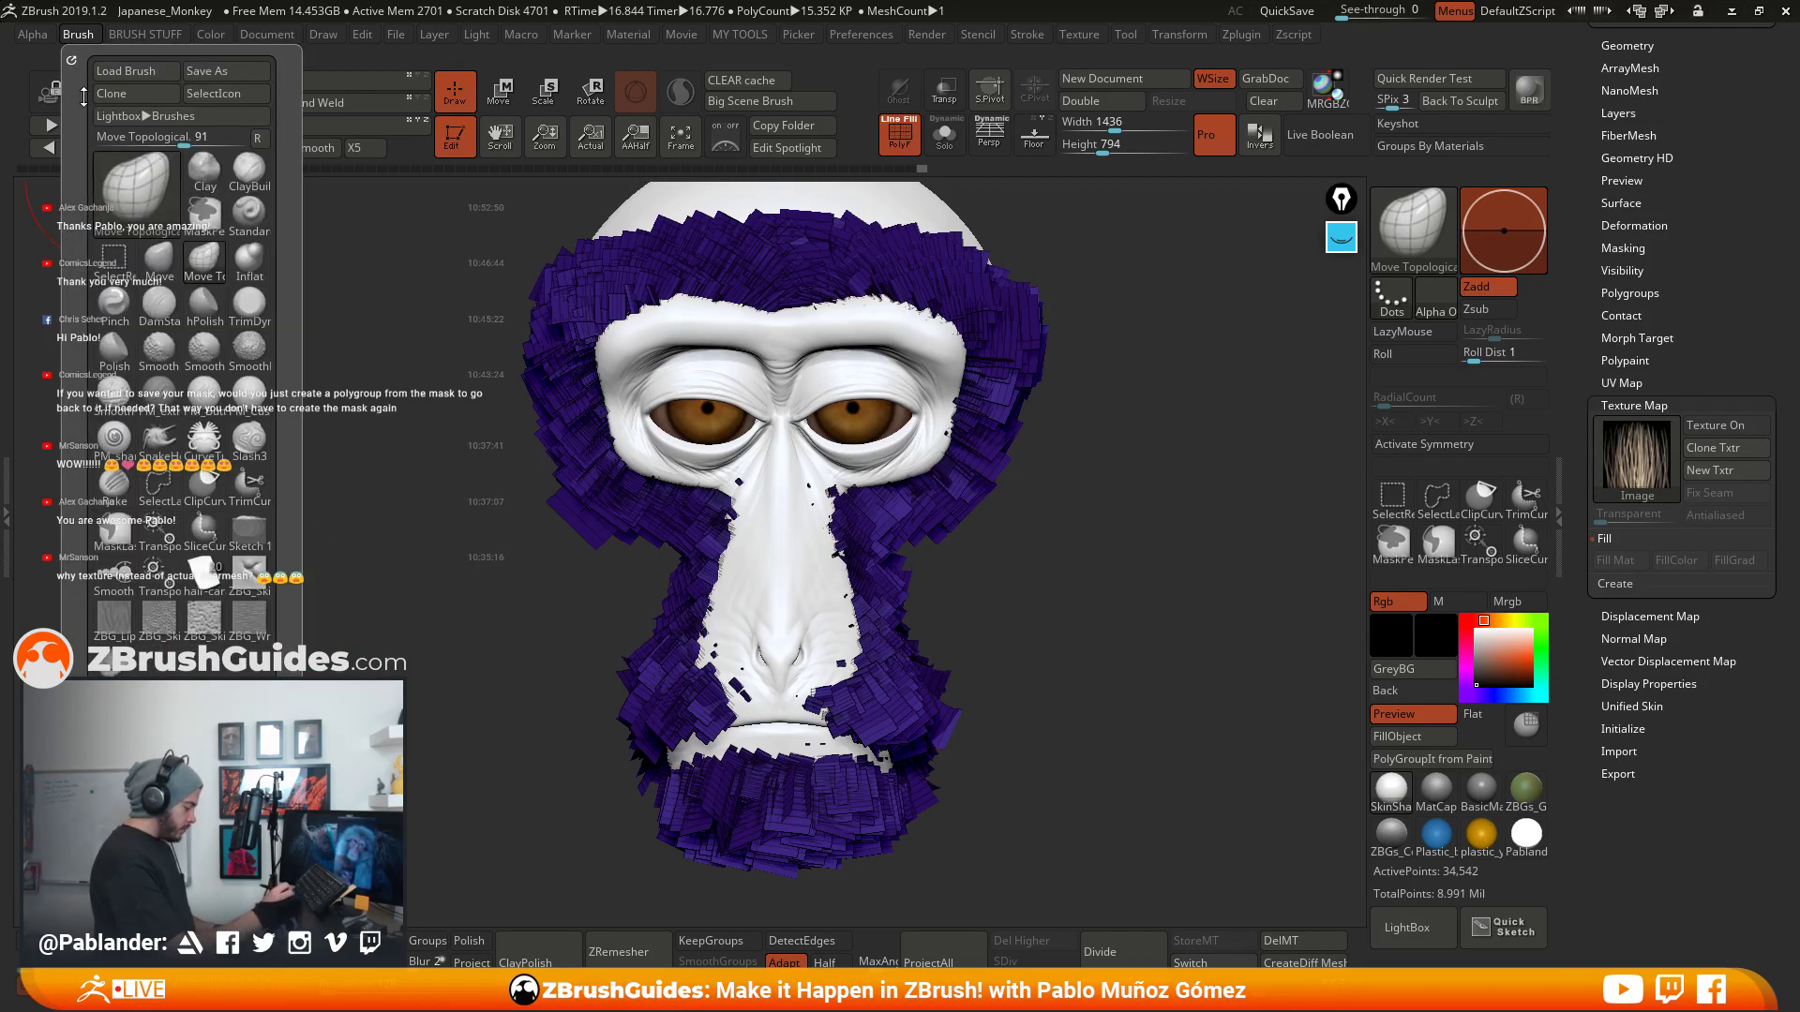
drag(206, 949, 188, 644)
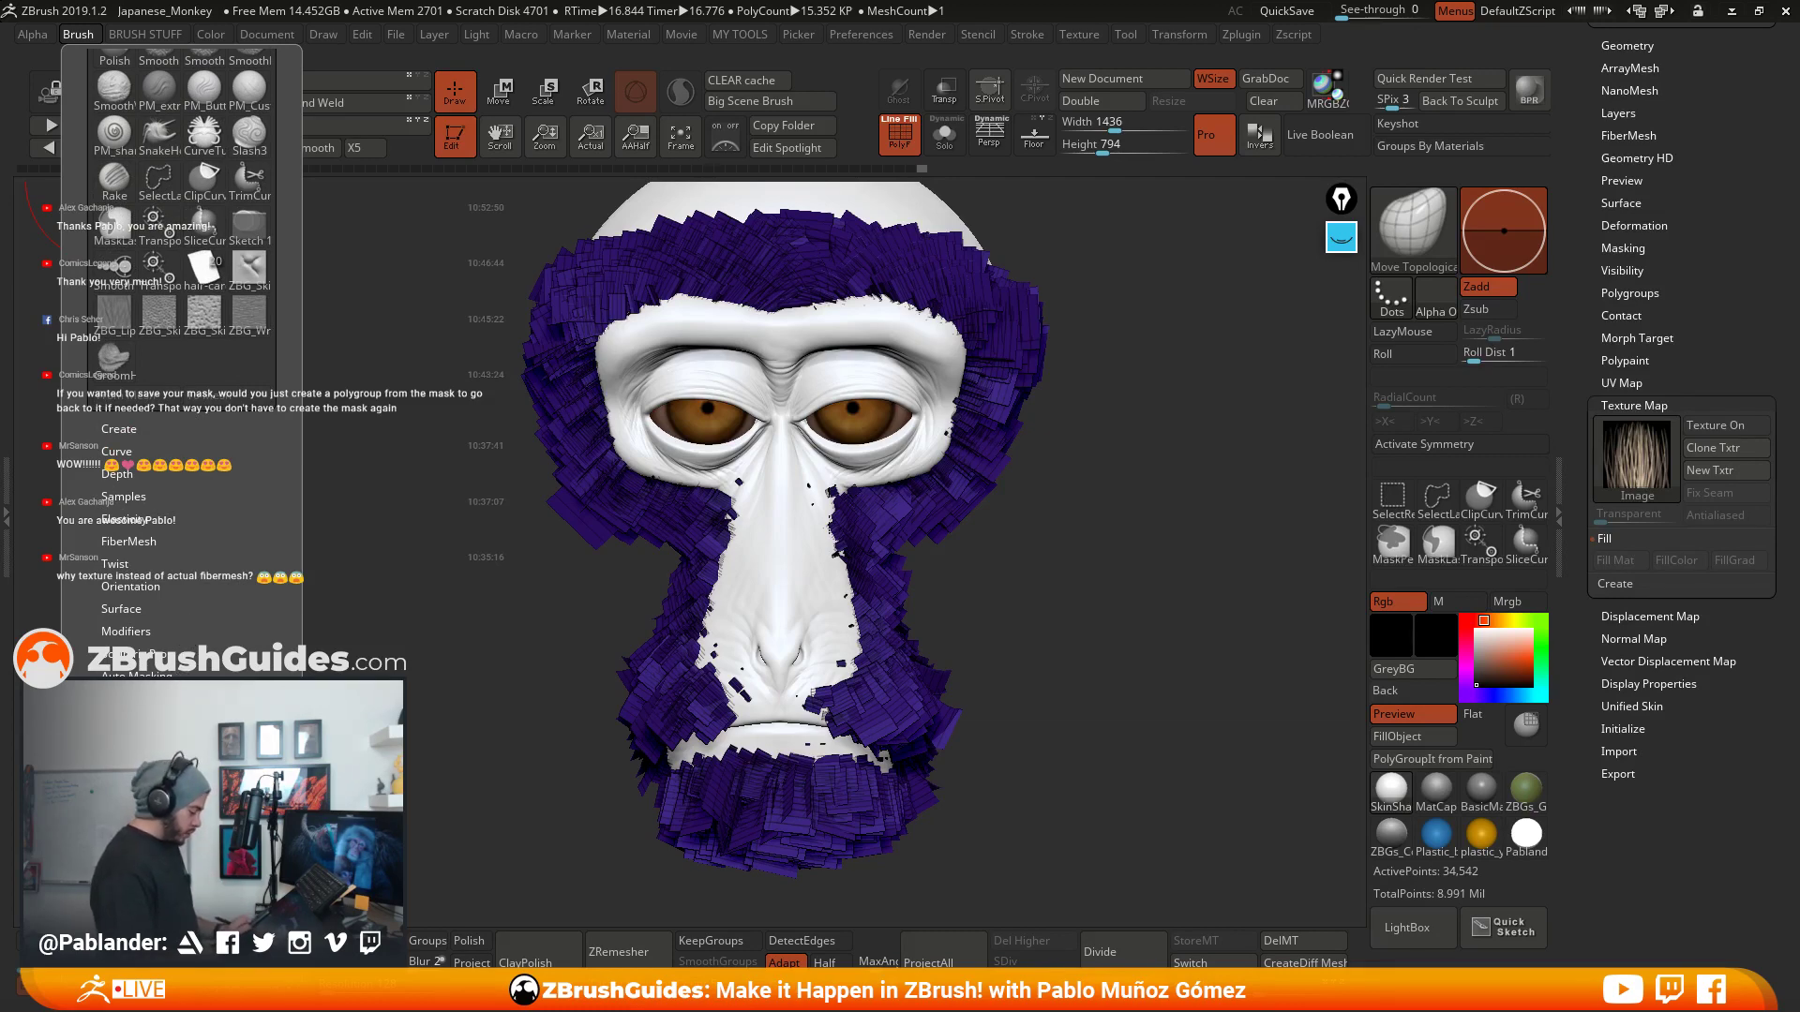
key(shift)
drag(240, 756, 229, 537)
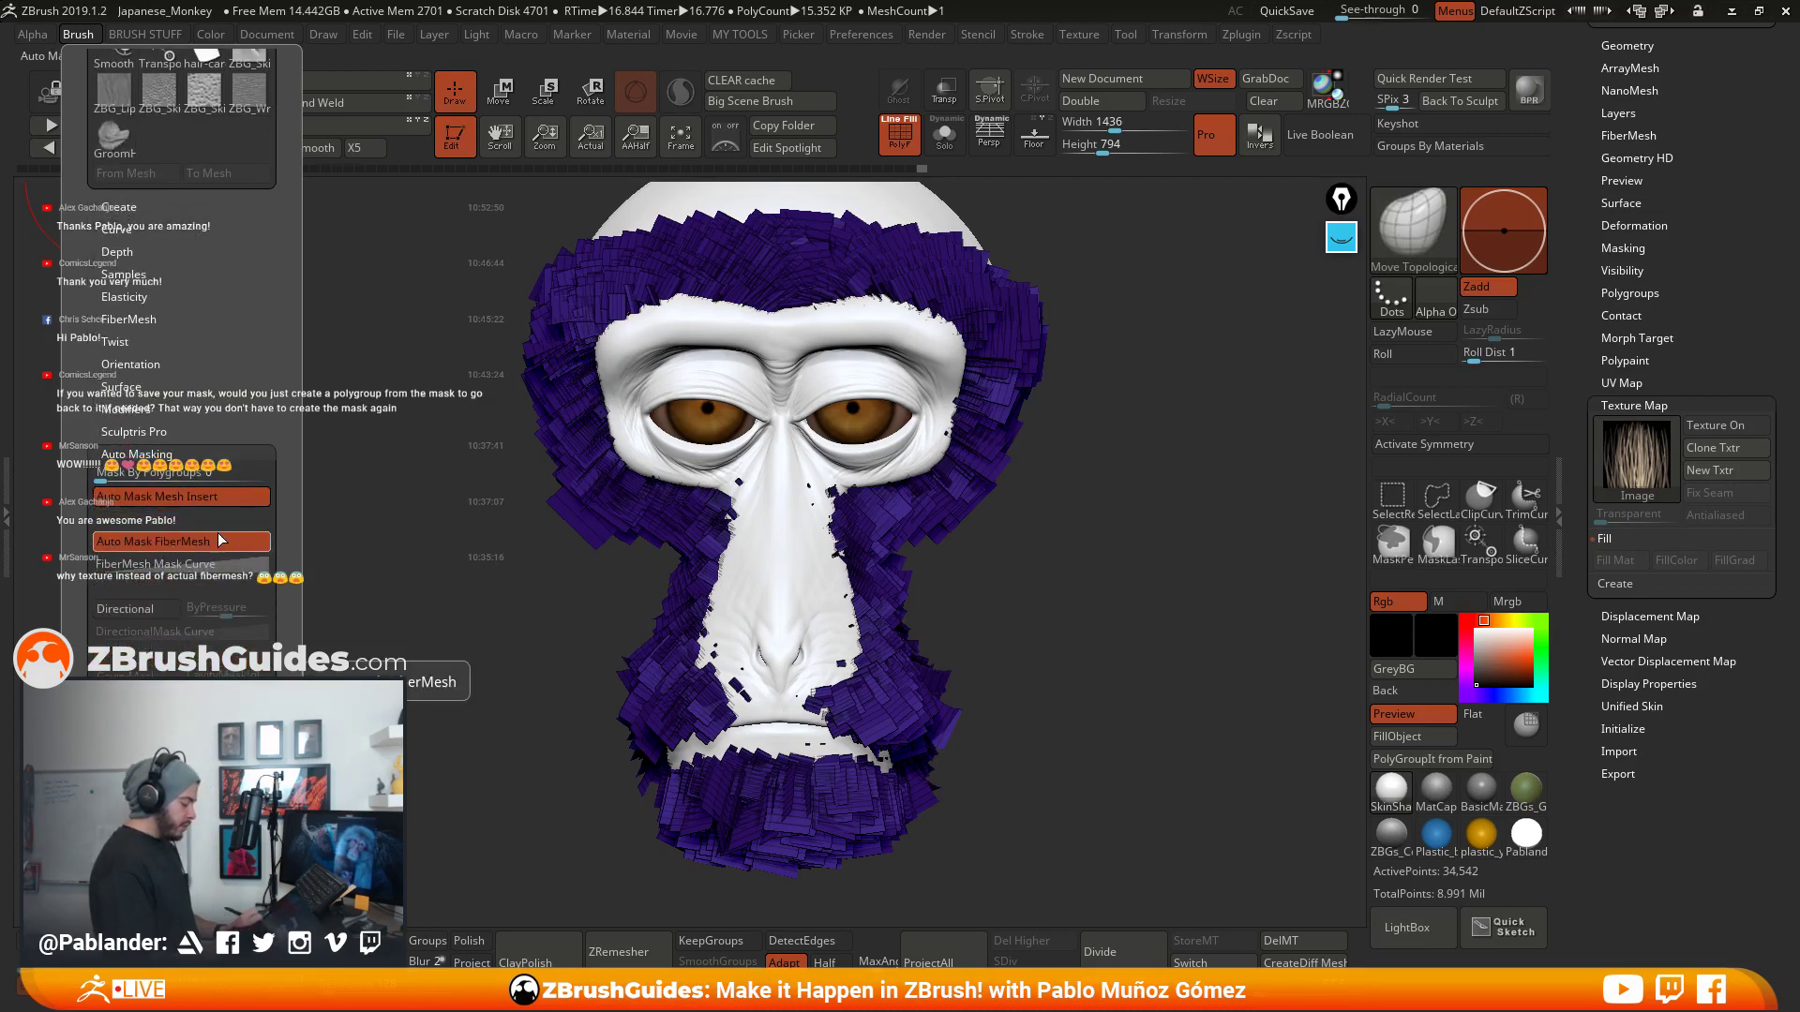
click(208, 542)
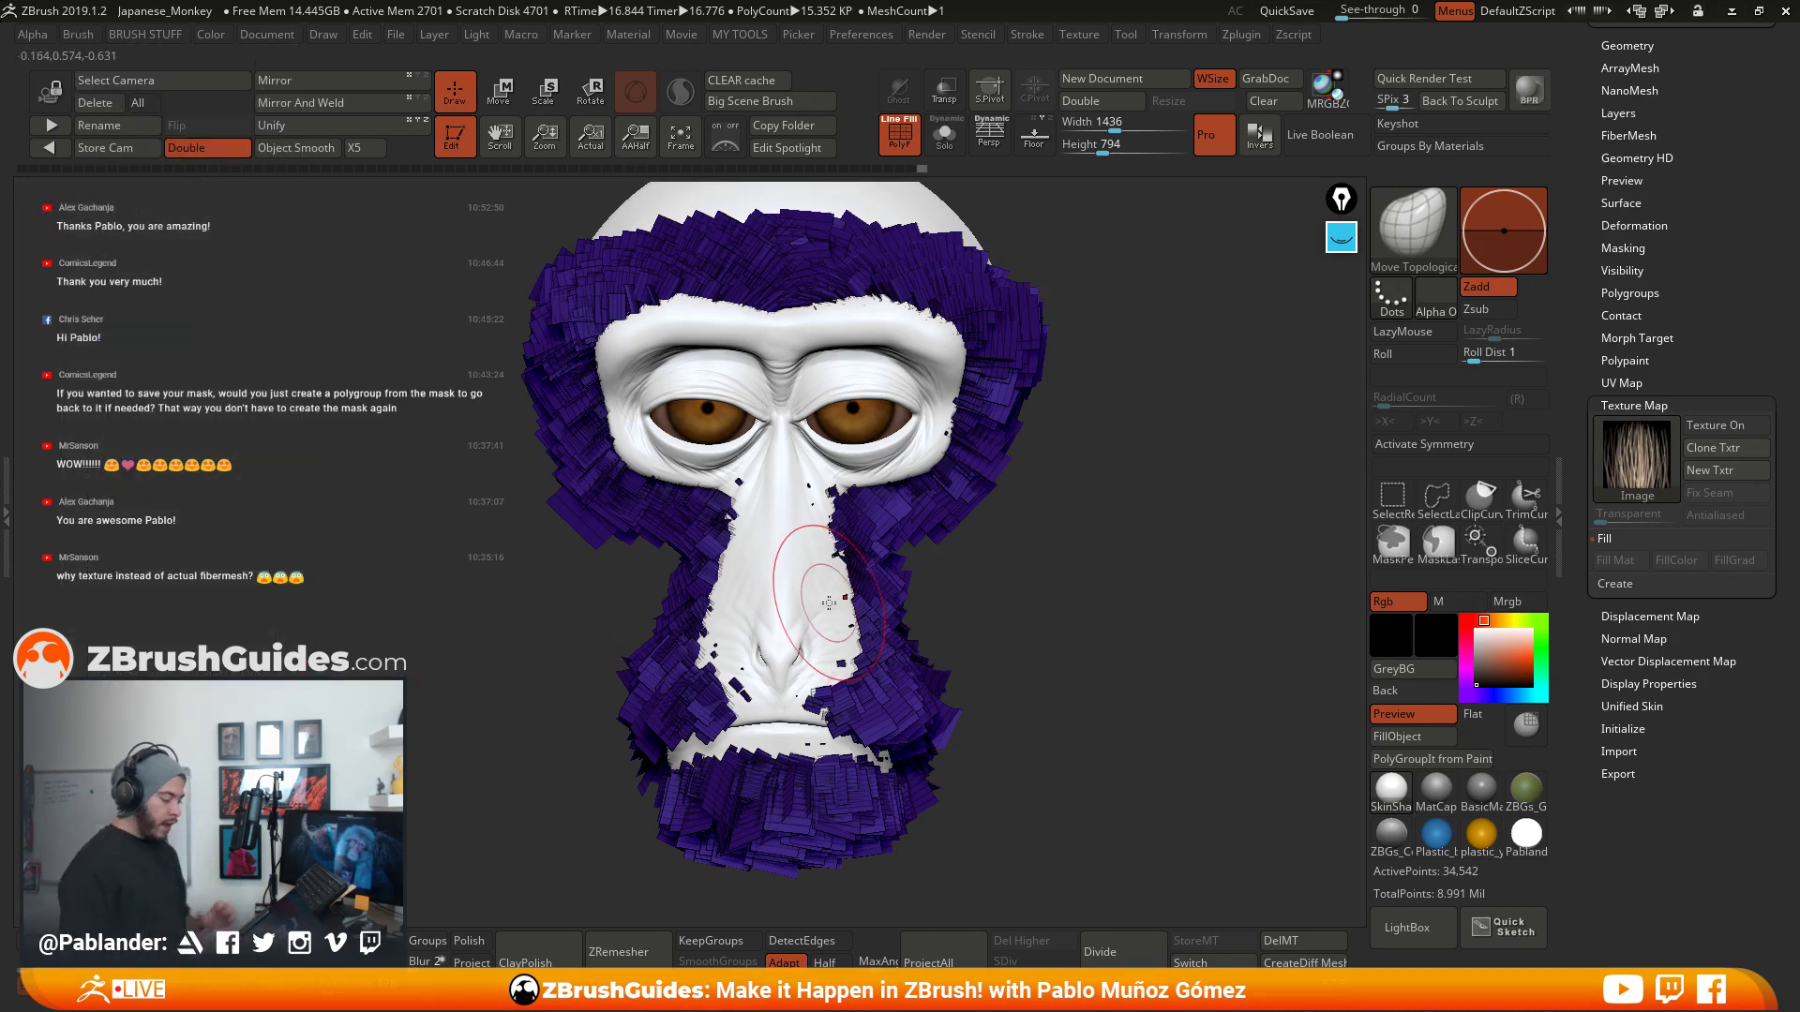
- Move the stray fur cards beside the nostrils and the nose back towards the muzzle fur on both sides
right_drag(784, 568, 847, 564)
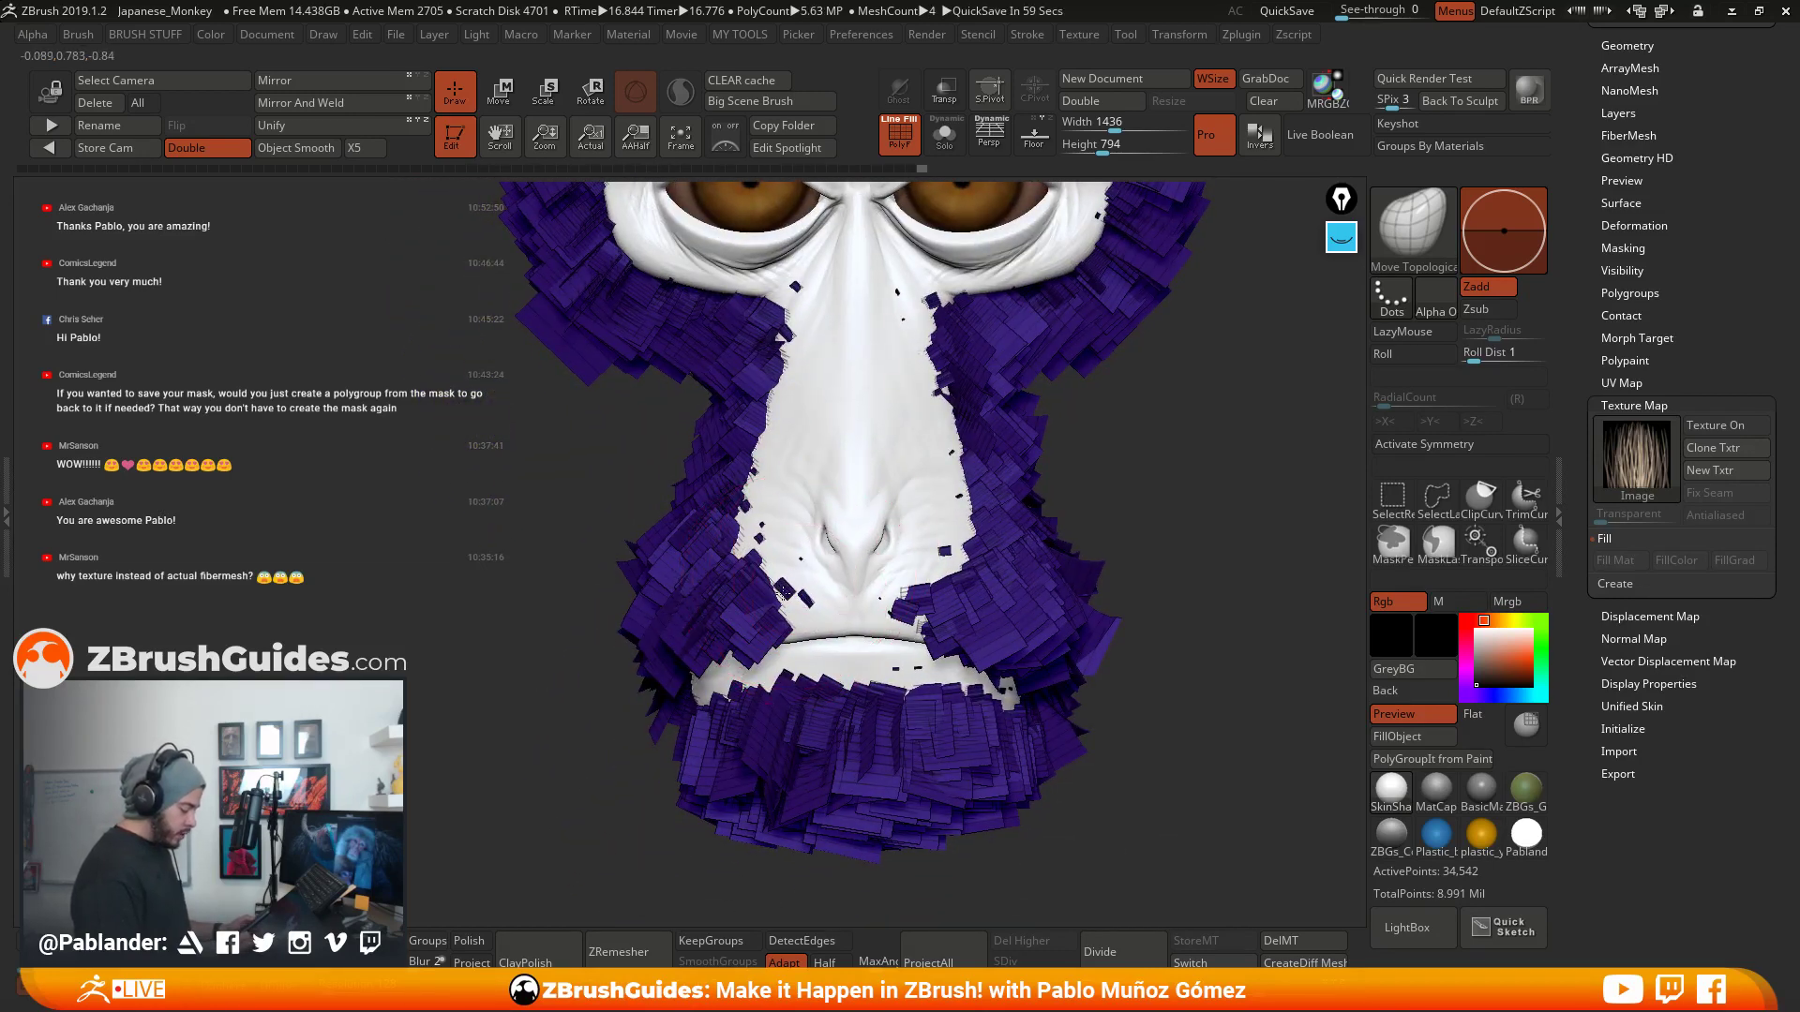
mouse_move(784, 591)
mouse_down()
mouse_move(761, 612)
mouse_move(785, 620)
mouse_move(789, 572)
mouse_up()
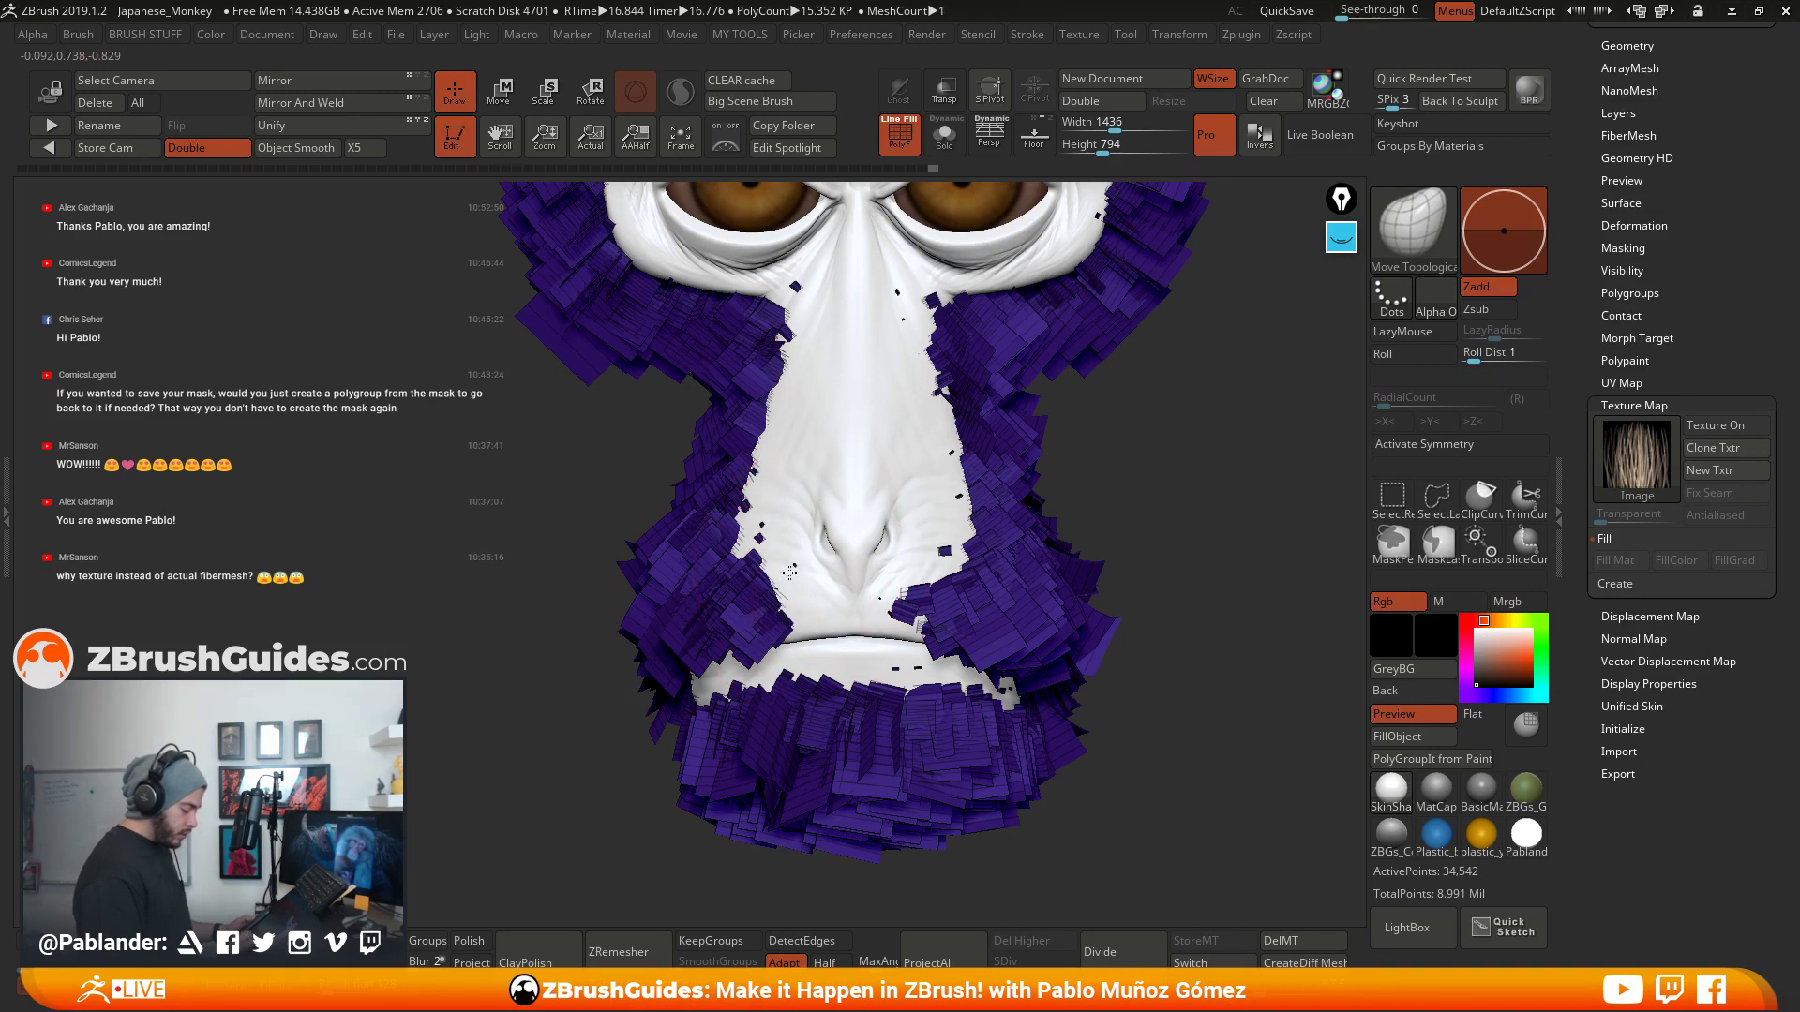
right_drag(790, 573, 782, 583)
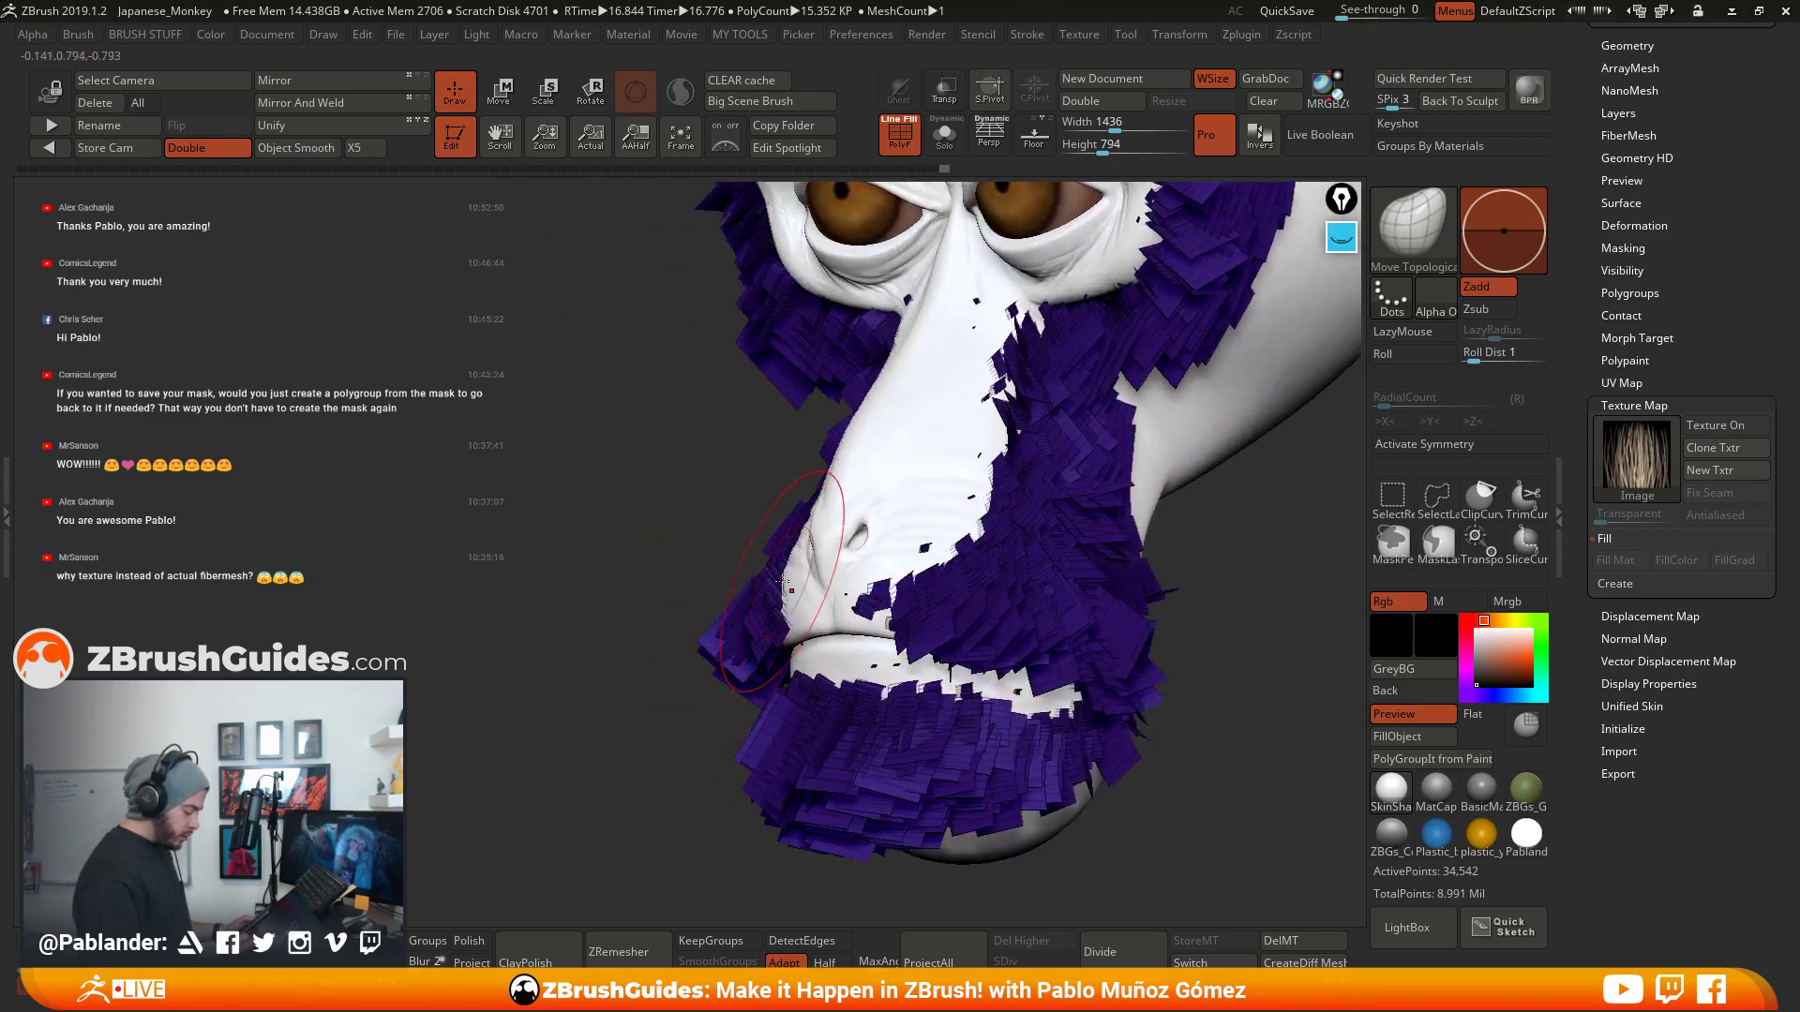
drag(846, 594, 943, 558)
right_drag(954, 522, 995, 523)
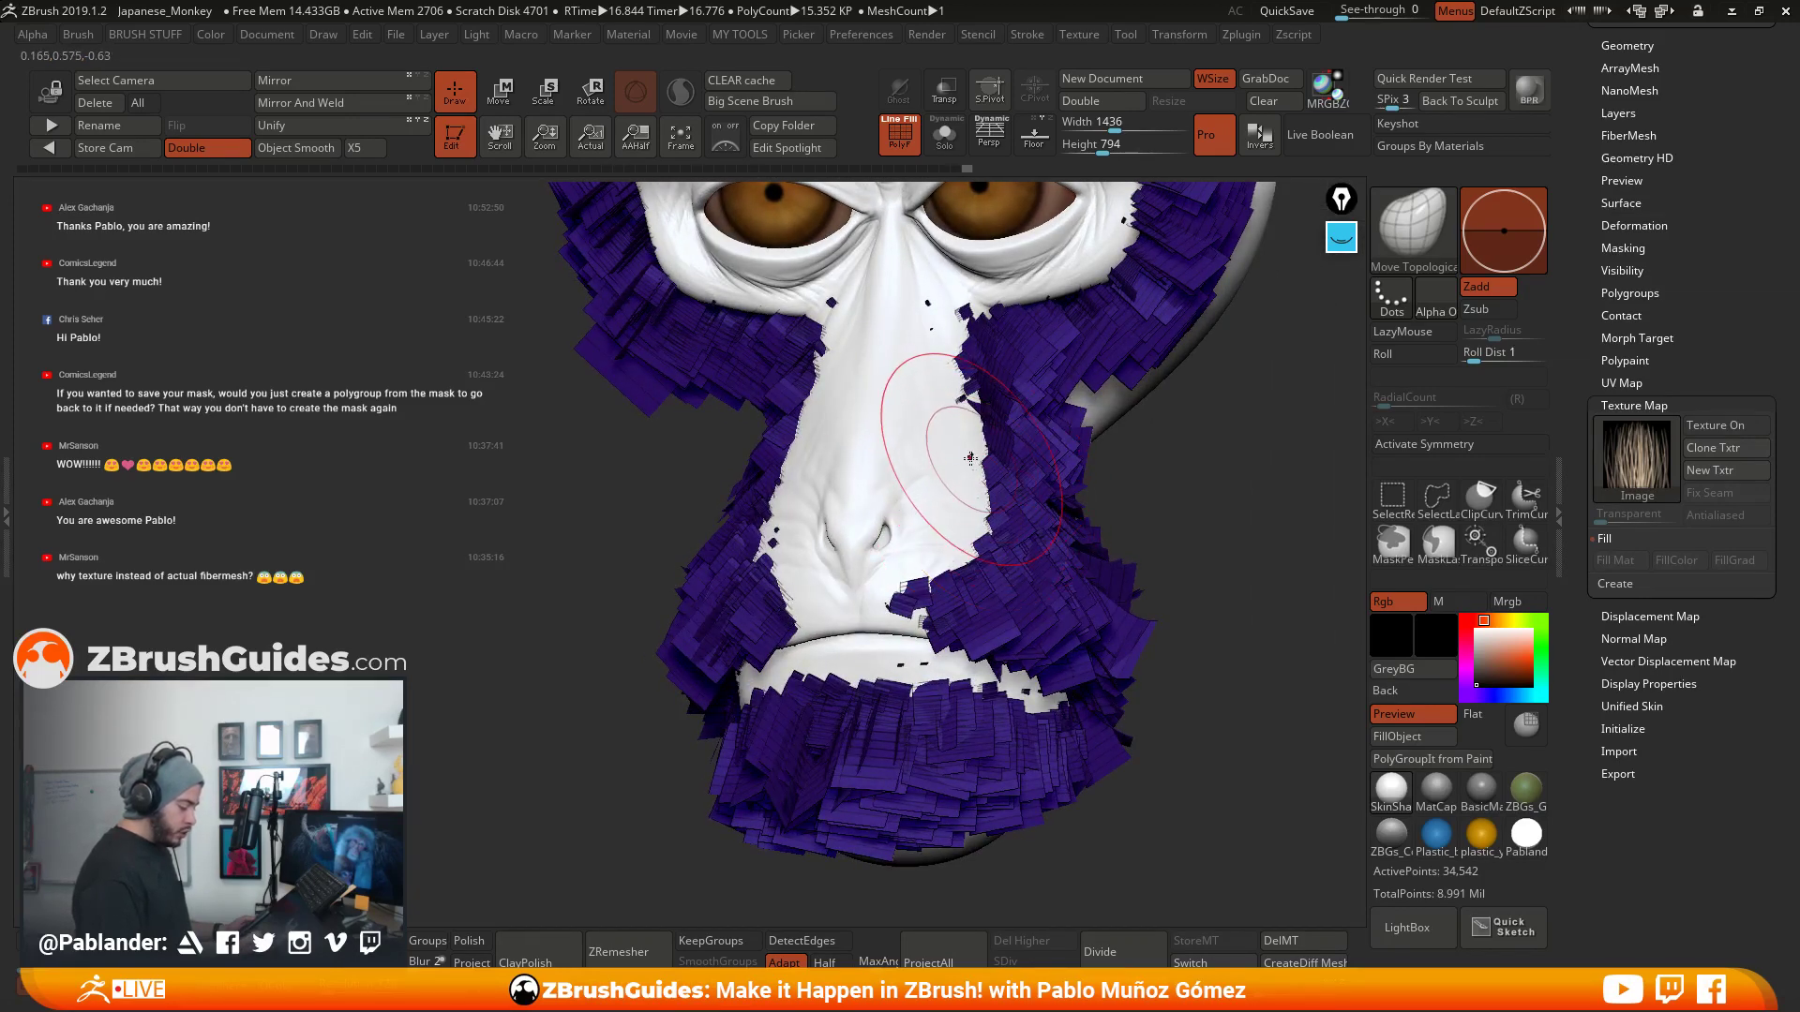
drag(972, 456, 994, 469)
right_drag(772, 525, 819, 536)
drag(765, 544, 715, 597)
drag(746, 511, 726, 523)
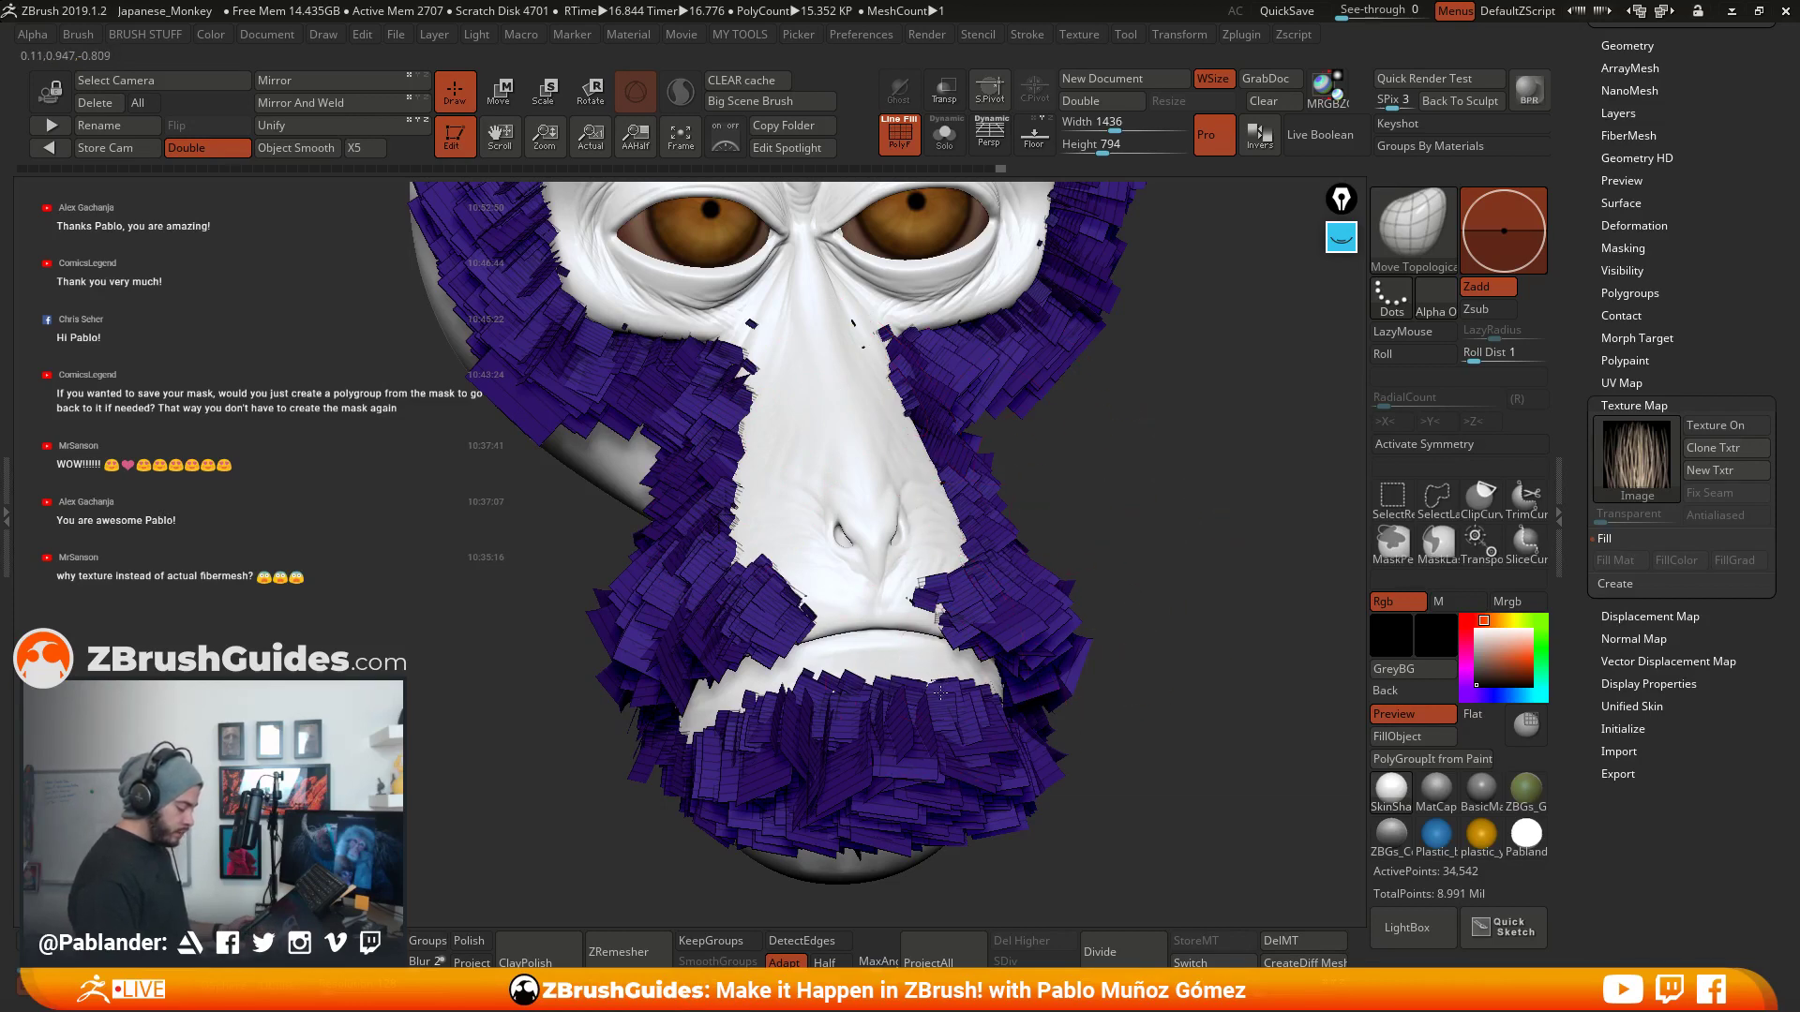
- Reposition the fur cards along the nose bridge below the inner eye corner and on the upper cheek
mouse_move(931, 667)
right_down()
mouse_move(972, 675)
mouse_move(1049, 587)
right_up()
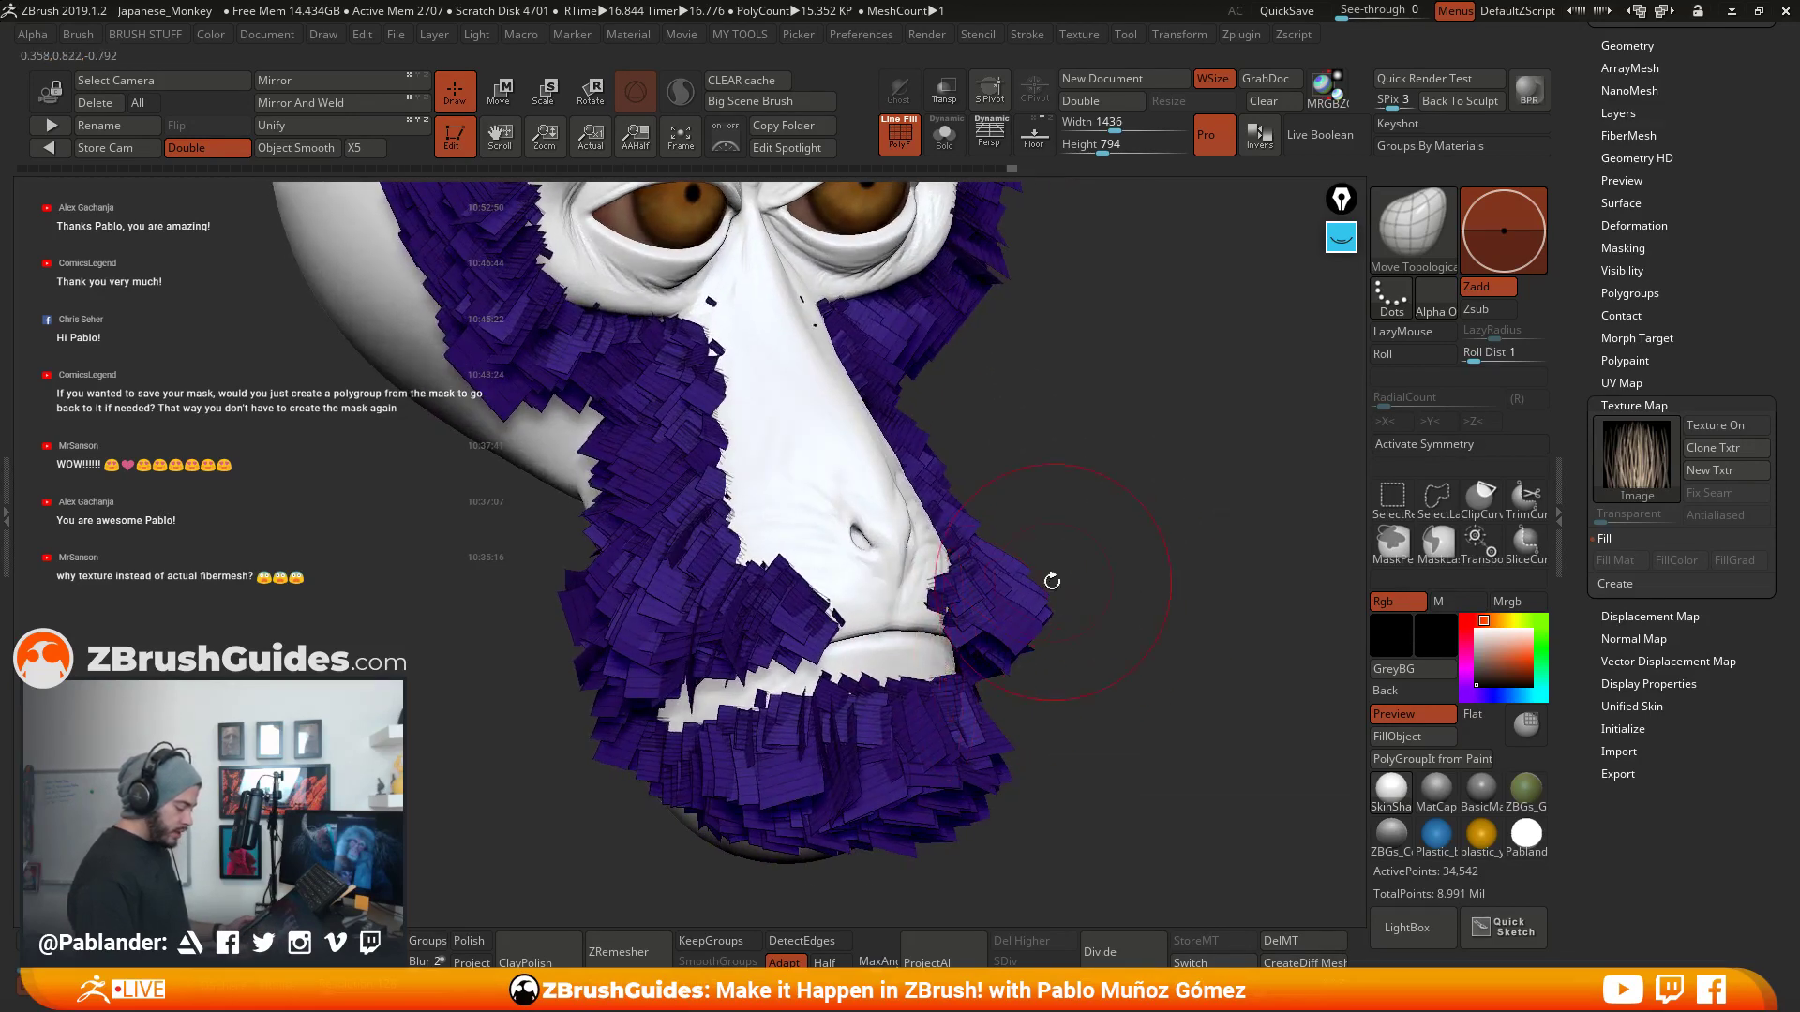
right_drag(778, 512, 703, 338)
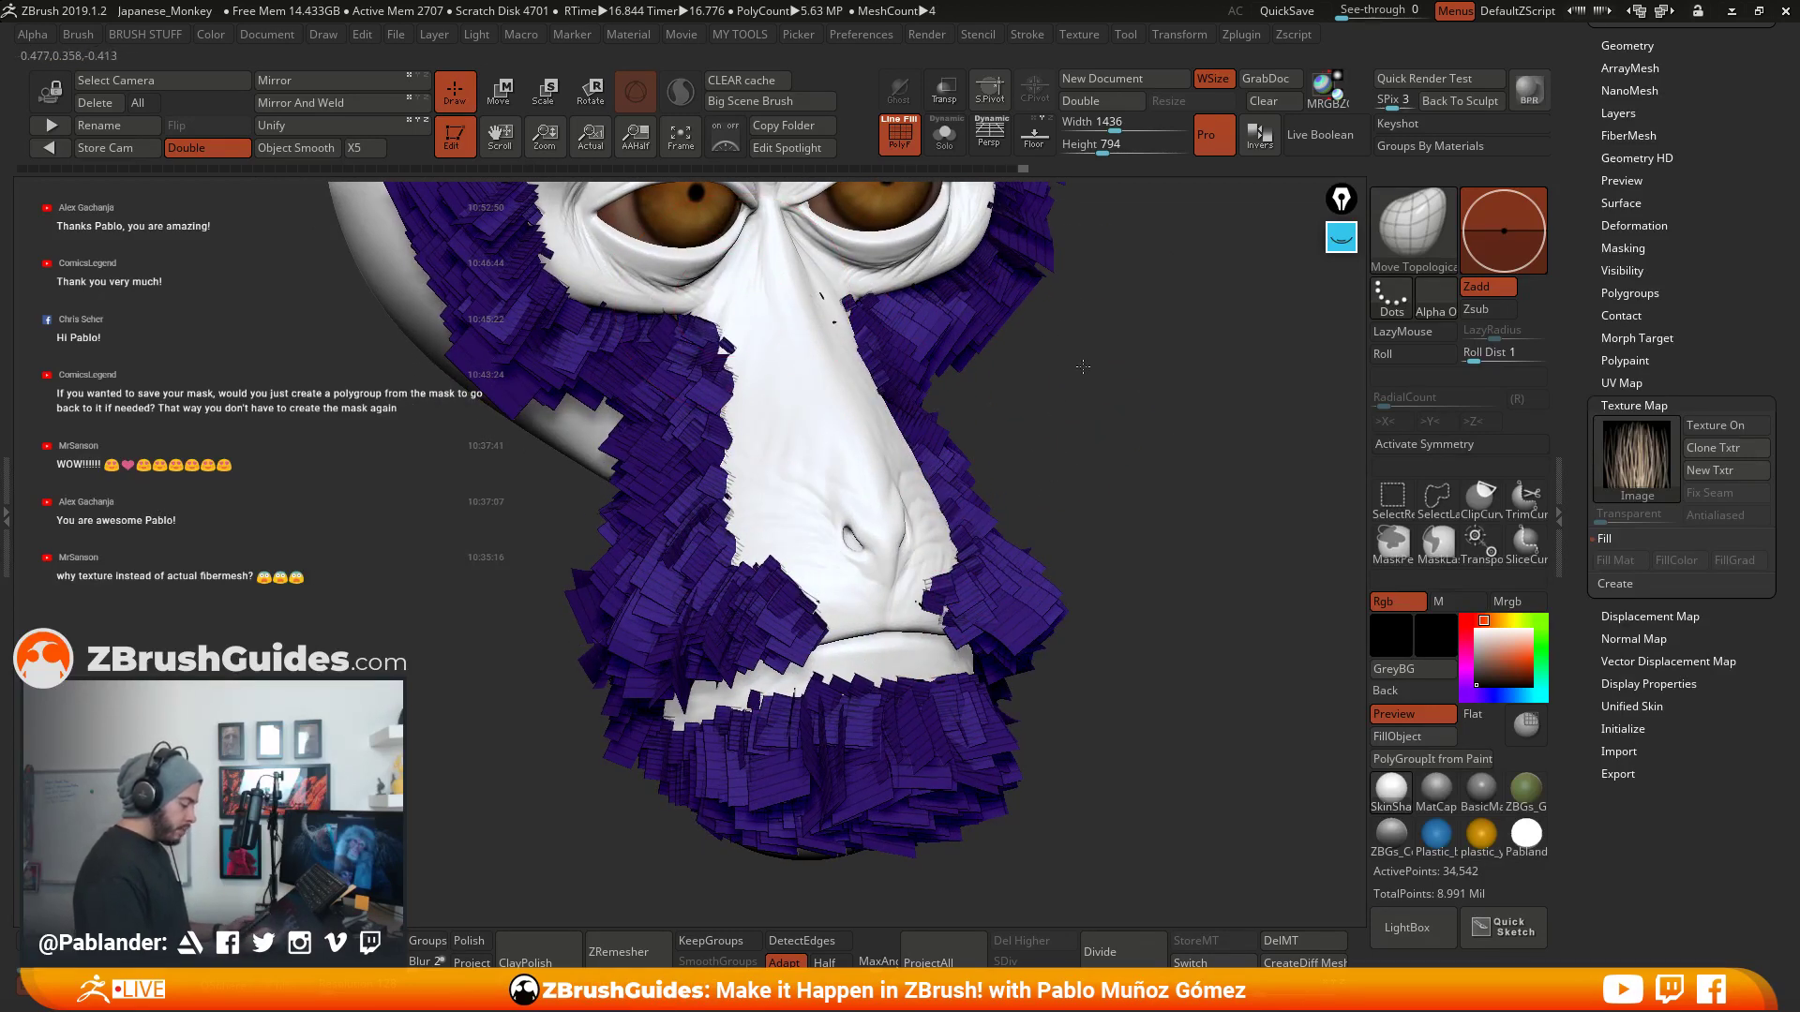
right_drag(1031, 403, 1006, 440)
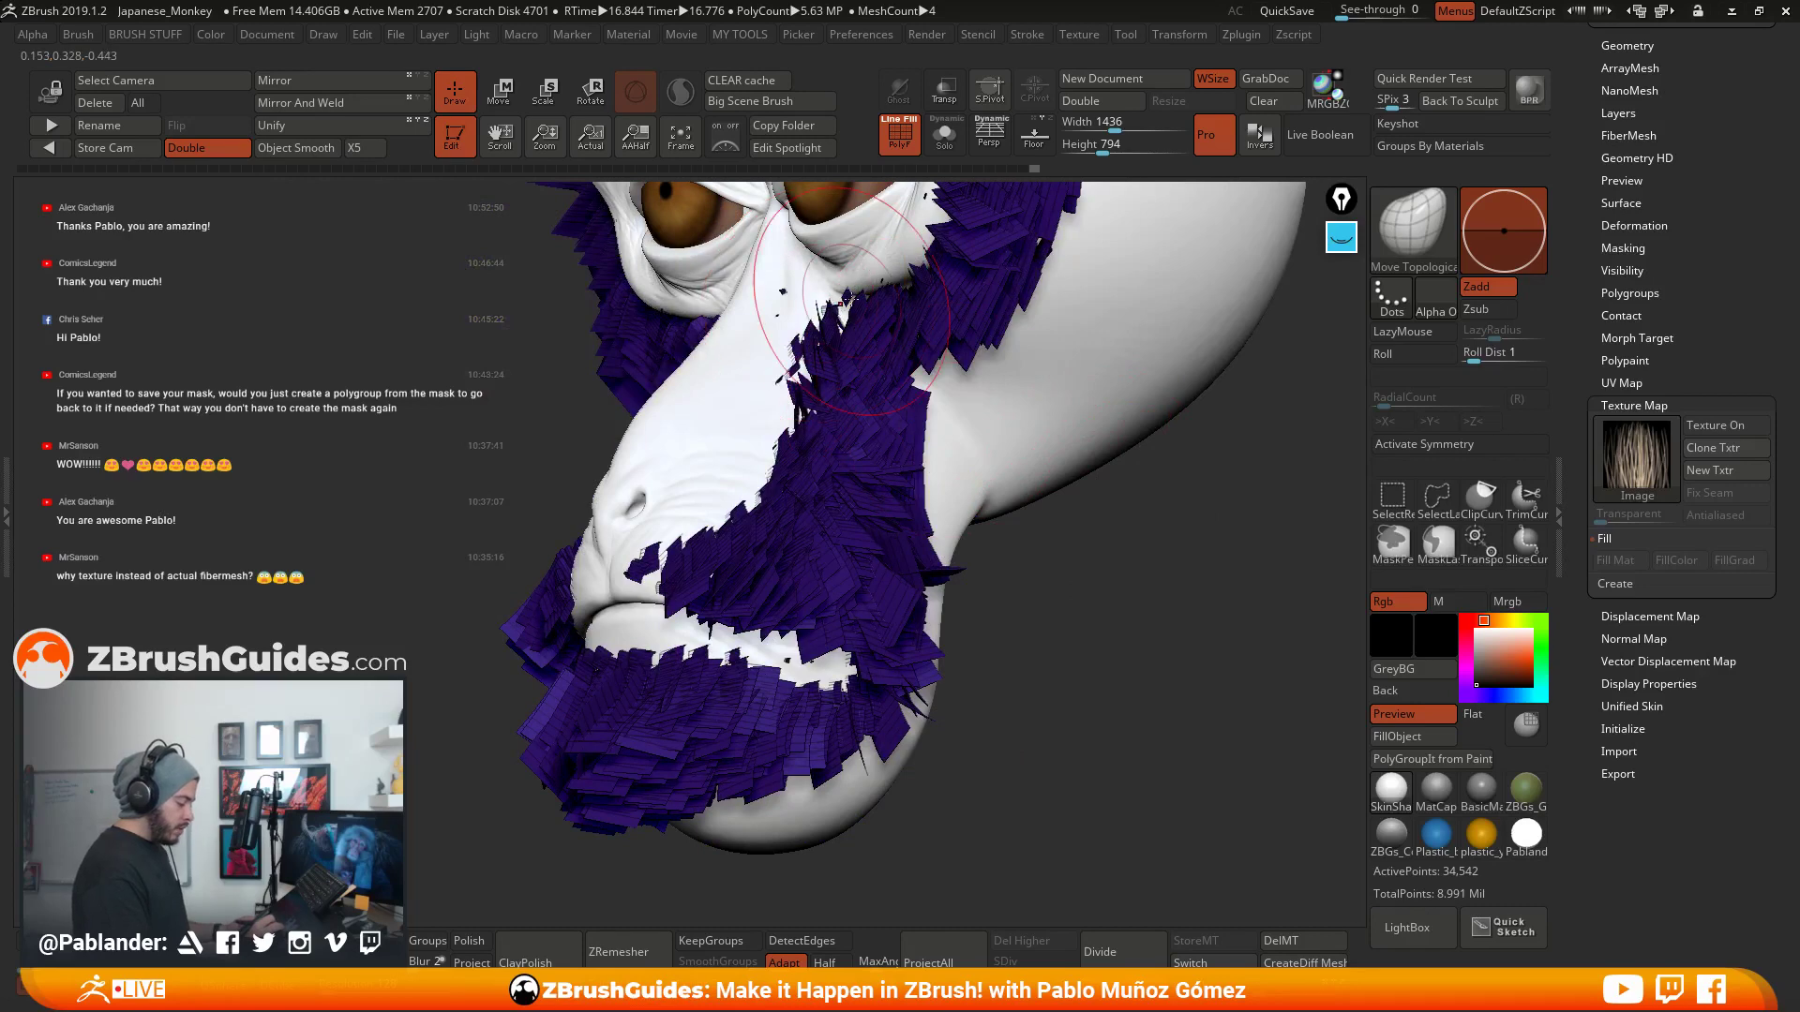
mouse_move(821, 296)
mouse_down()
mouse_move(837, 309)
mouse_move(797, 308)
mouse_move(812, 309)
mouse_up()
drag(747, 388, 762, 389)
drag(856, 461, 862, 463)
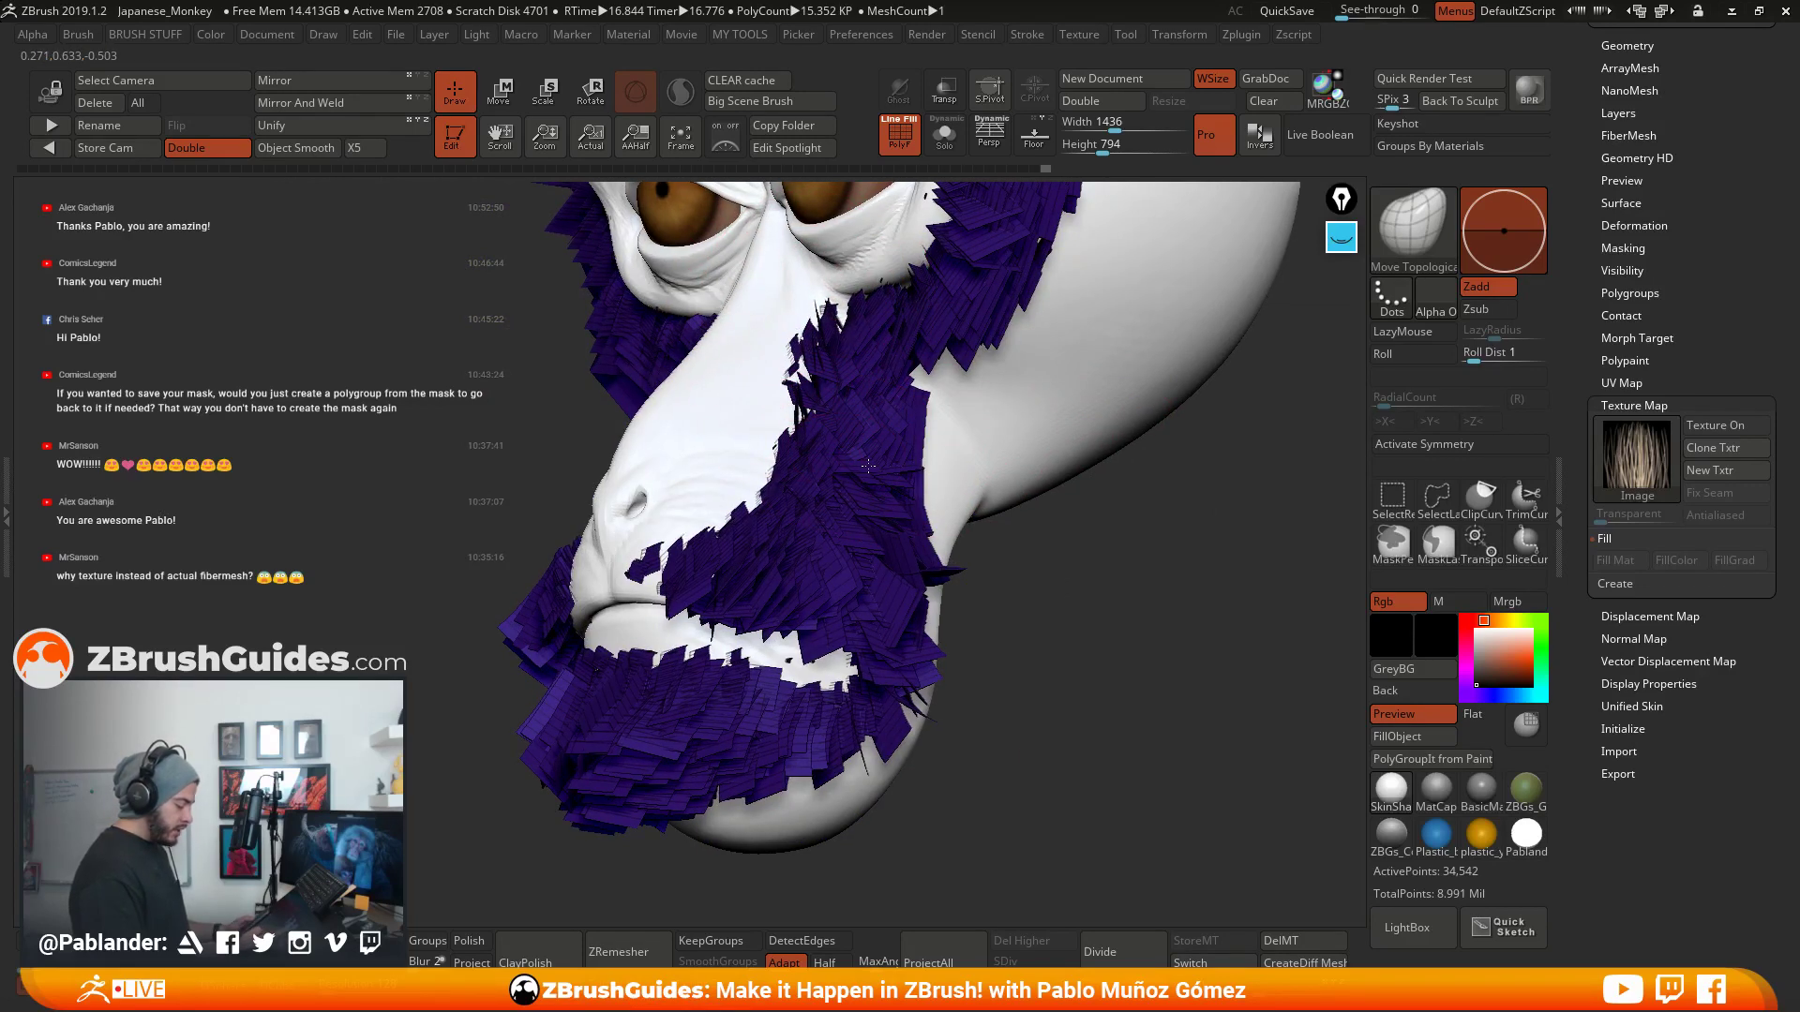
- Close the gap in the fur at the mouth corner and adjust the muzzle cards above it
mouse_move(1010, 566)
mouse_down()
mouse_move(1137, 586)
mouse_move(853, 689)
mouse_up()
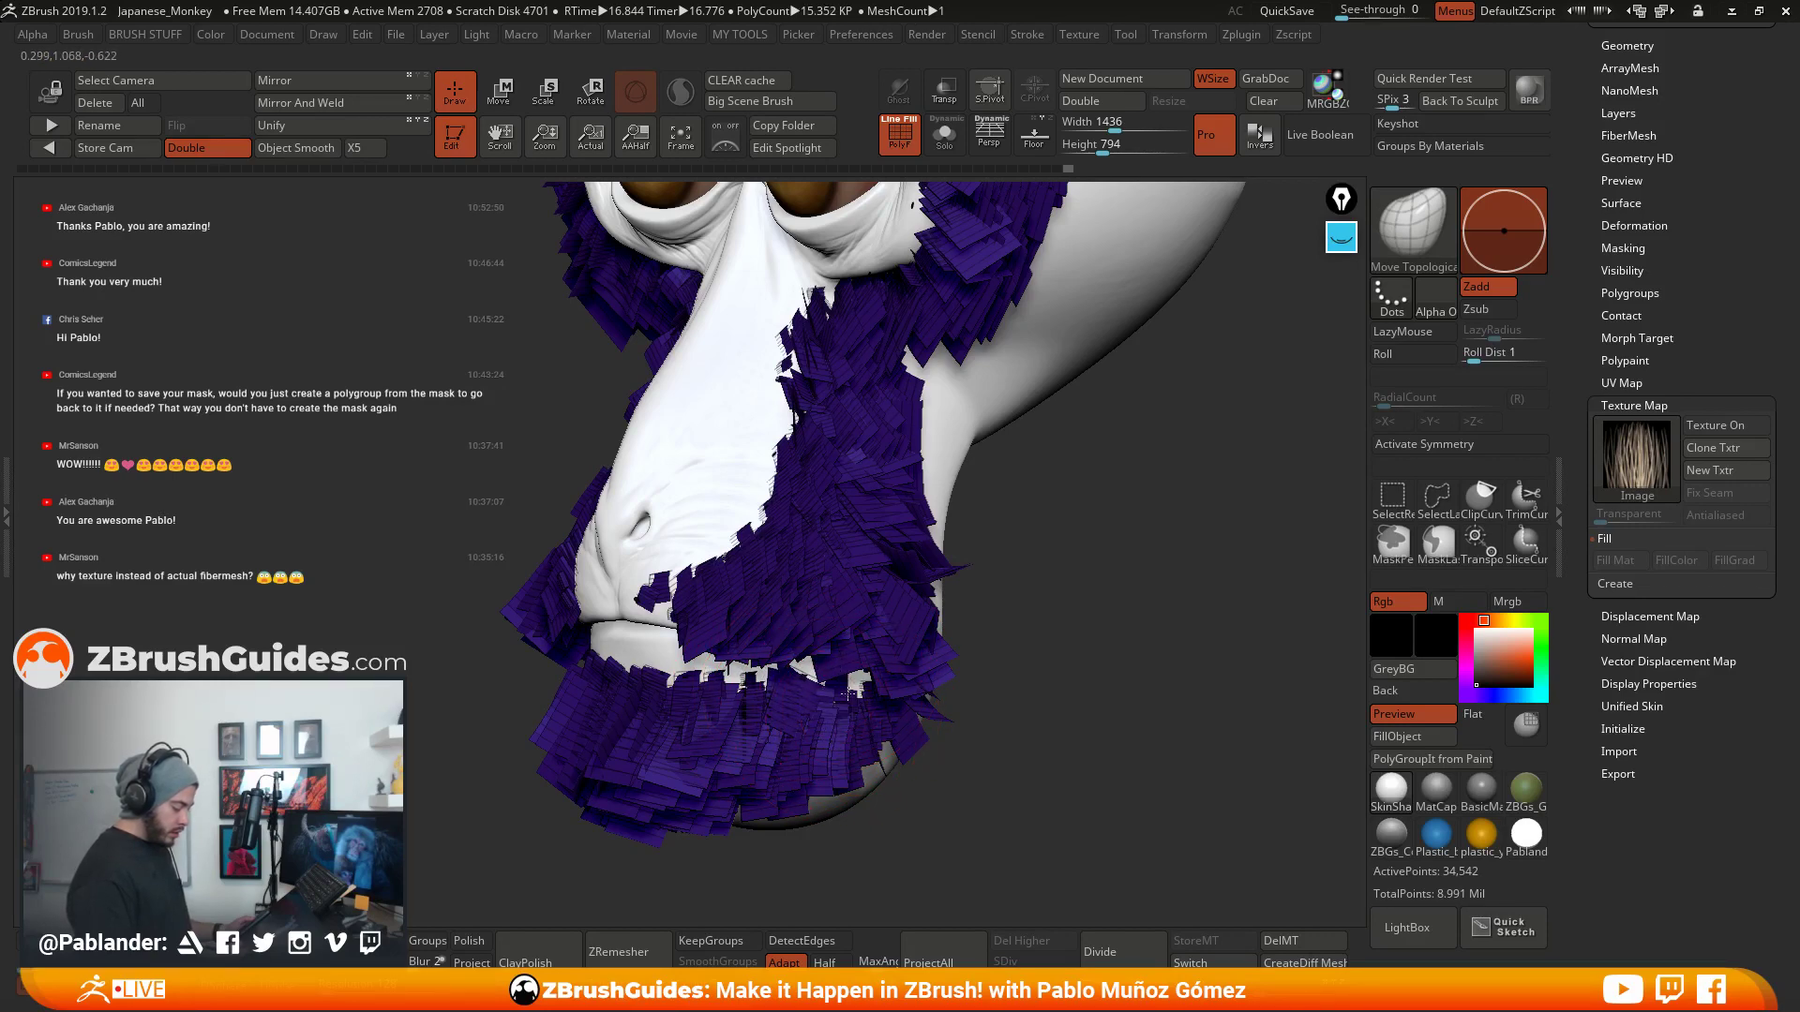
right_drag(865, 671, 882, 670)
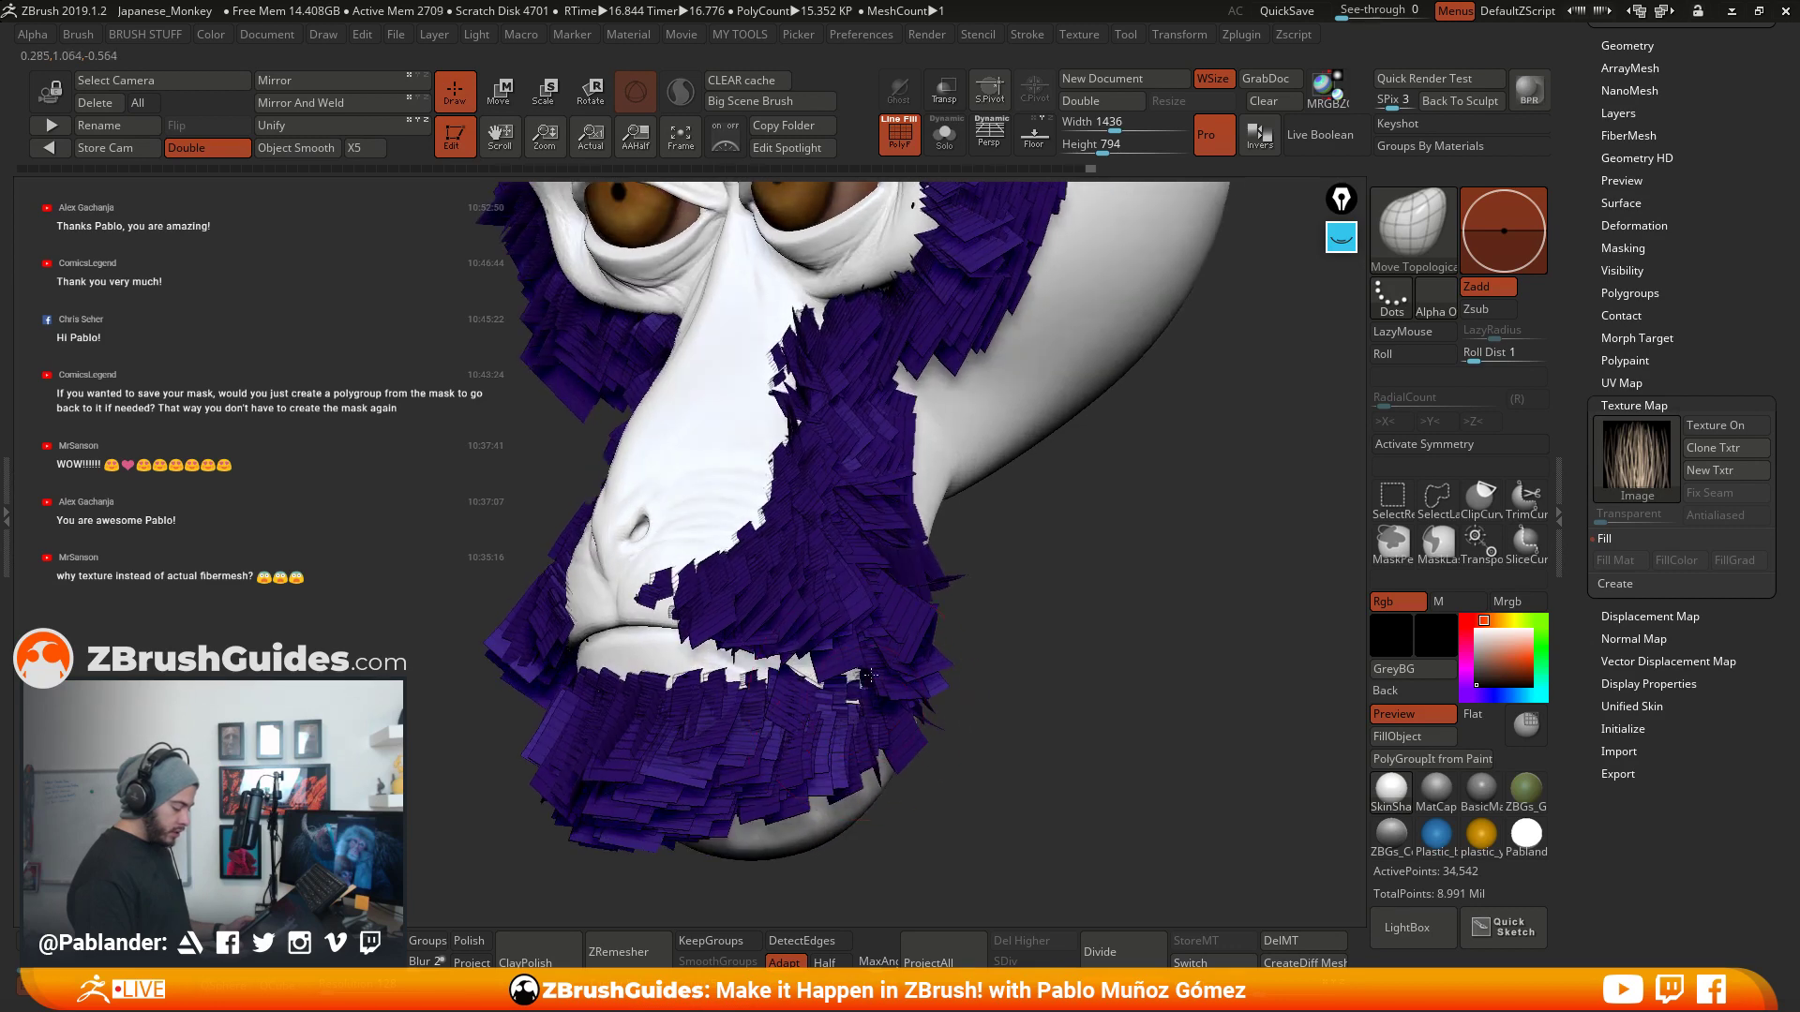
mouse_move(869, 677)
mouse_down()
mouse_move(815, 689)
mouse_move(823, 789)
mouse_up()
right_drag(825, 787, 928, 783)
drag(748, 614, 771, 625)
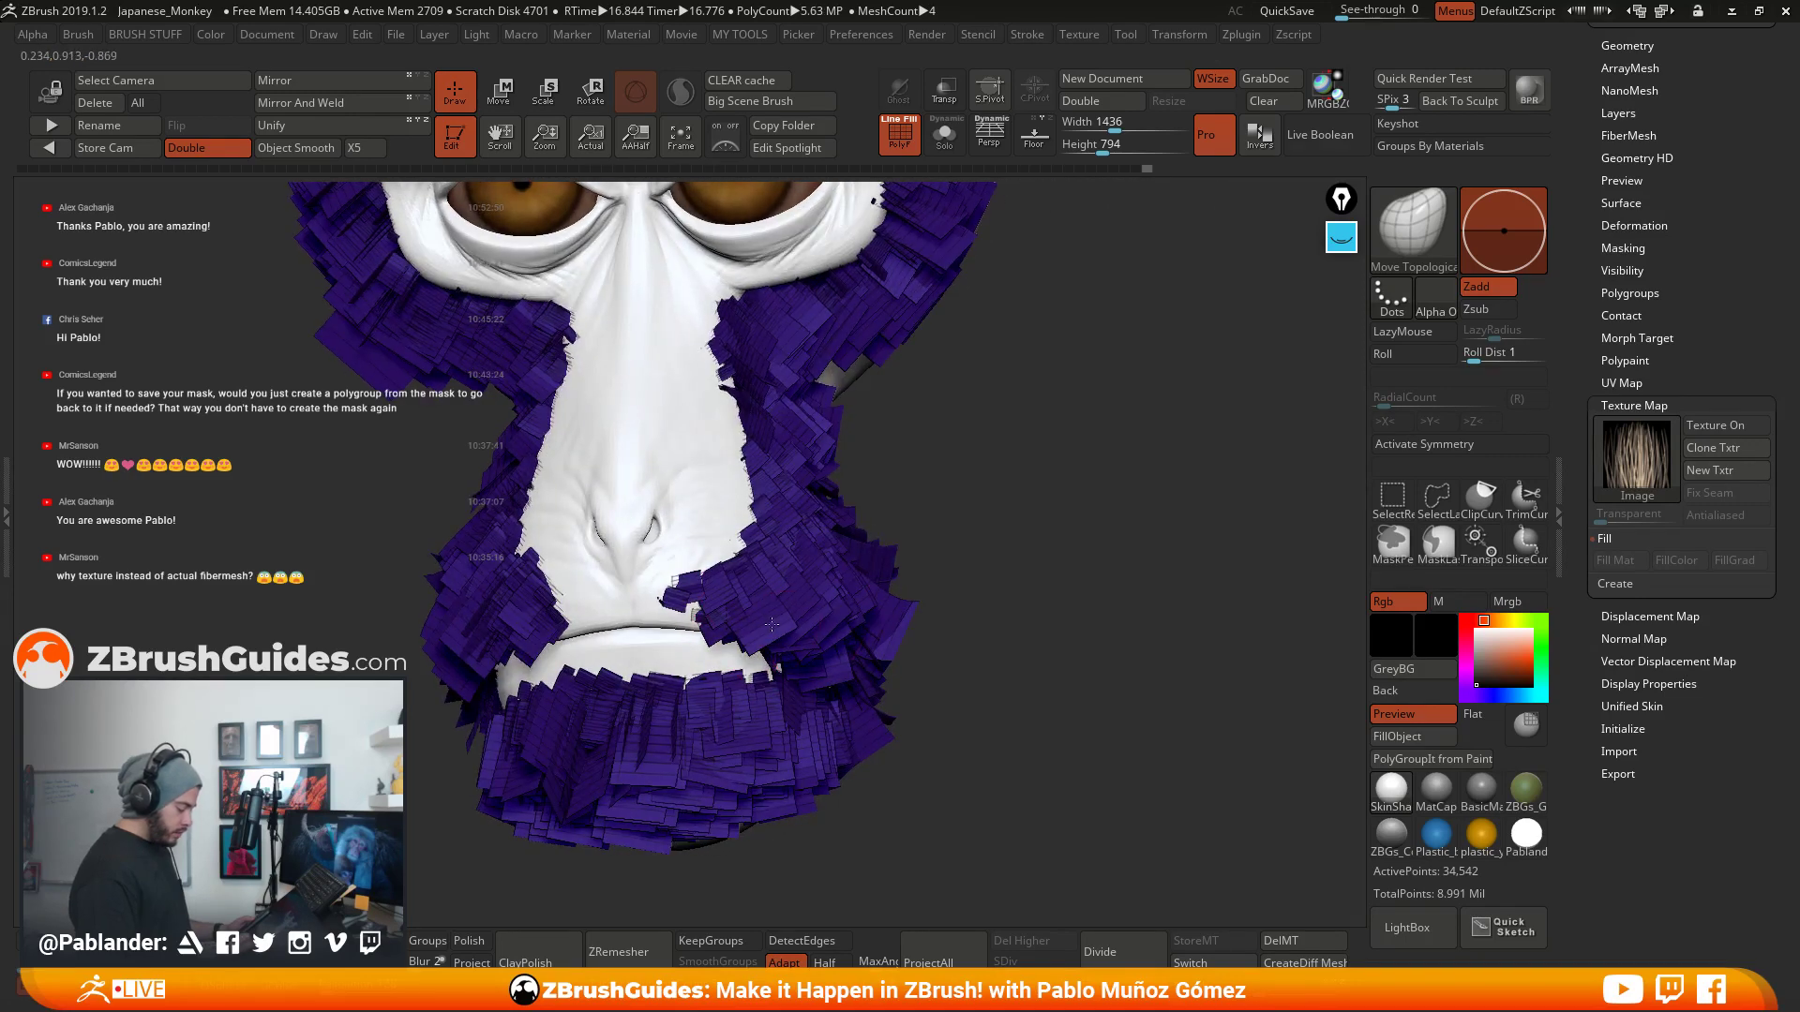
- Adjust the fur cards at the lower lip's outer end, working from front and angled views
mouse_move(736, 685)
mouse_down()
mouse_move(734, 650)
mouse_move(763, 684)
mouse_up()
right_drag(848, 689, 748, 701)
drag(747, 701, 735, 656)
right_drag(743, 656, 846, 639)
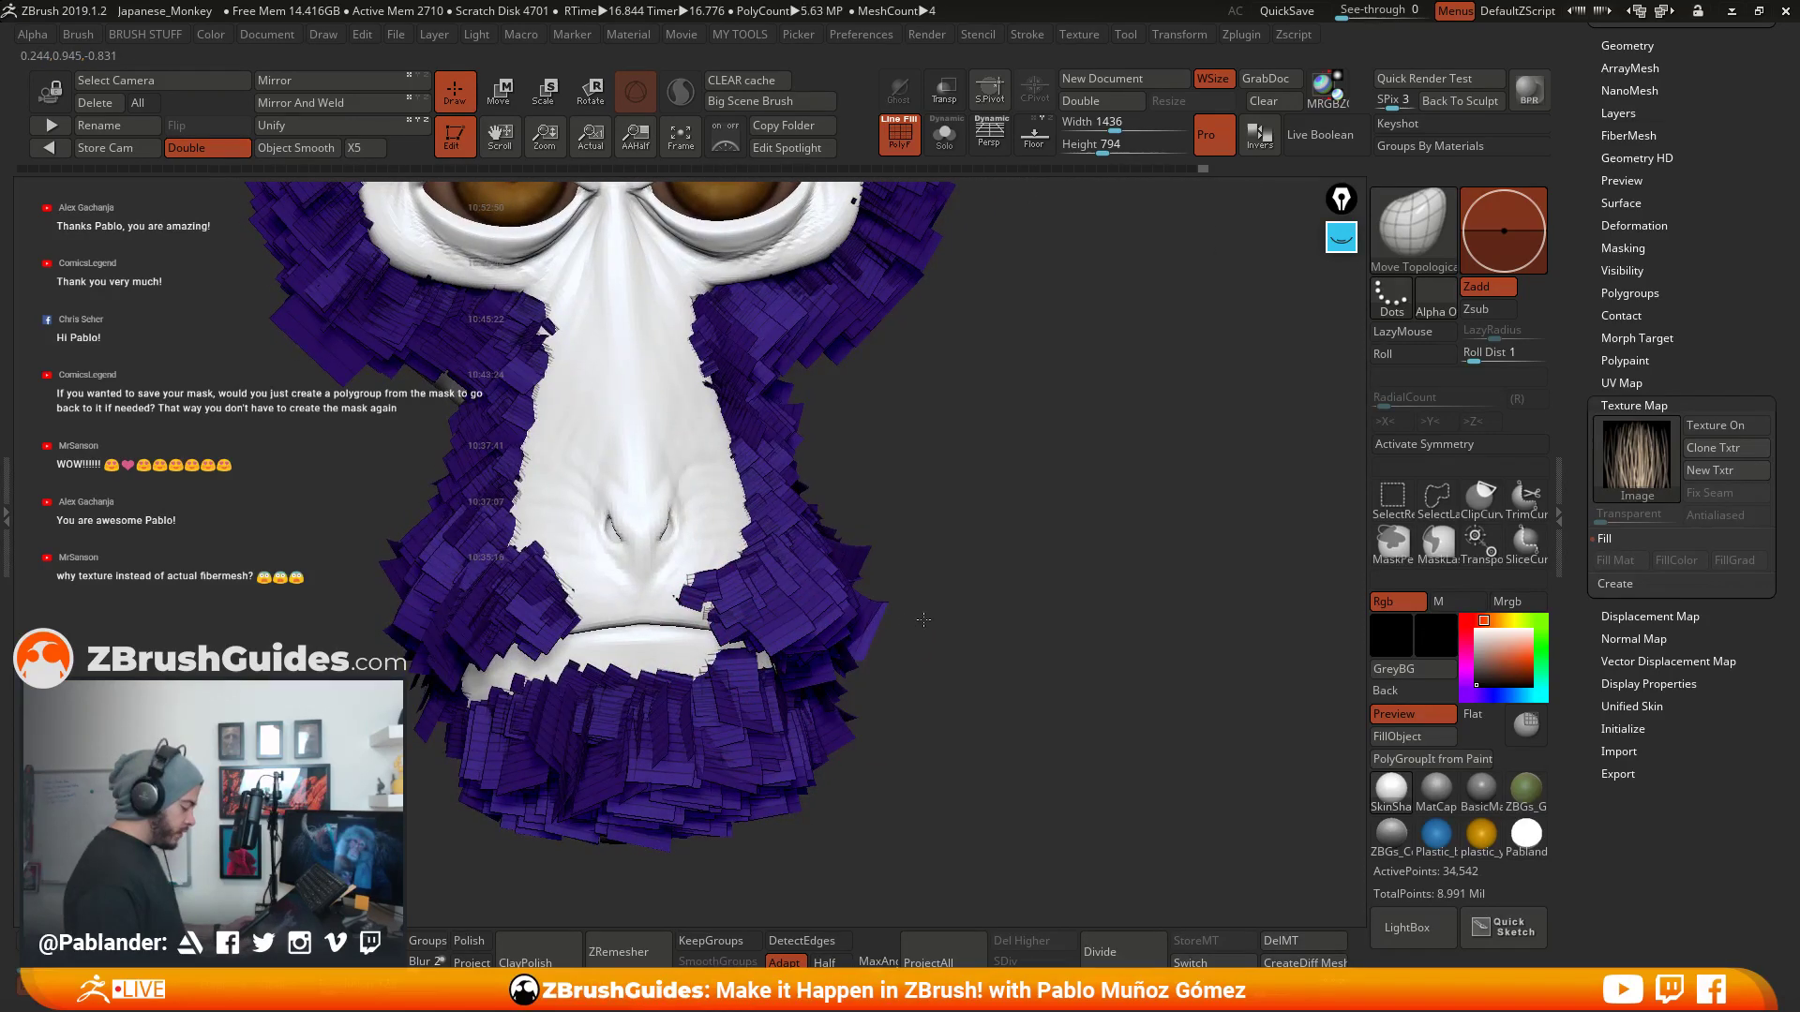
right_drag(923, 620, 1067, 526)
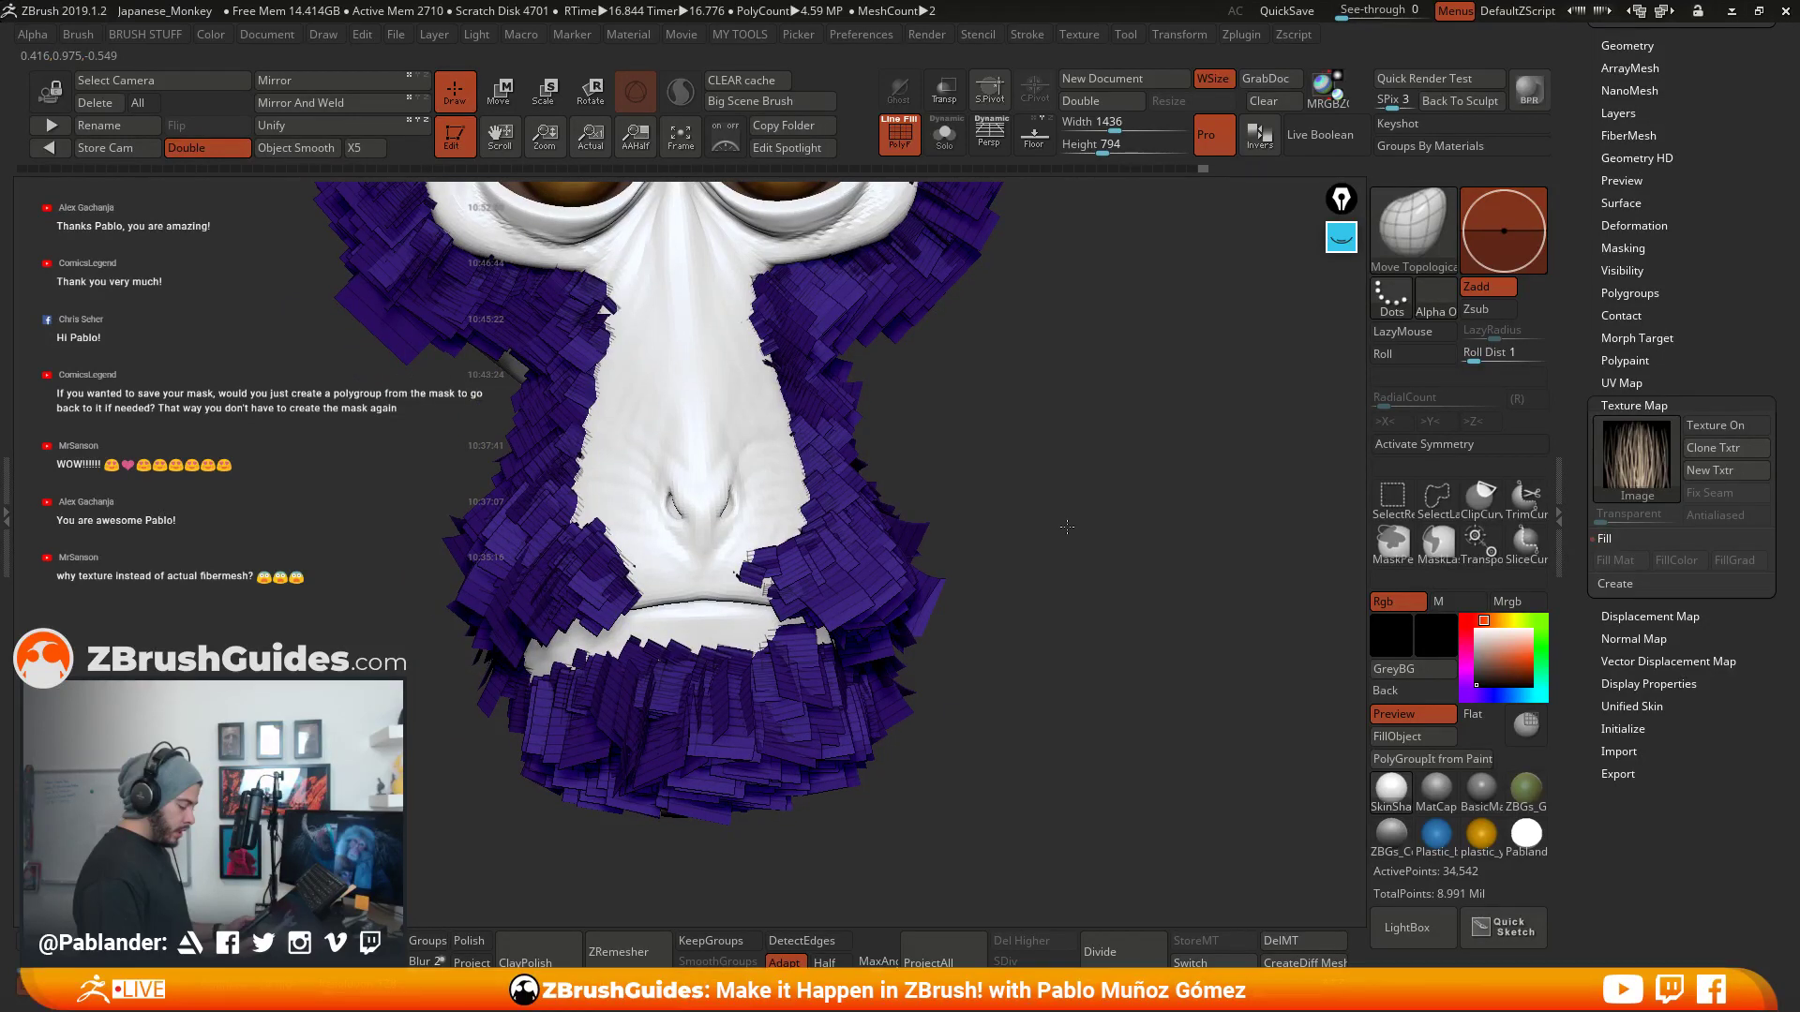
- Shape the upper edge of the chin fur along the lower lip and around the opposite mouth corner
ctrl+right_drag(1066, 527, 1135, 486)
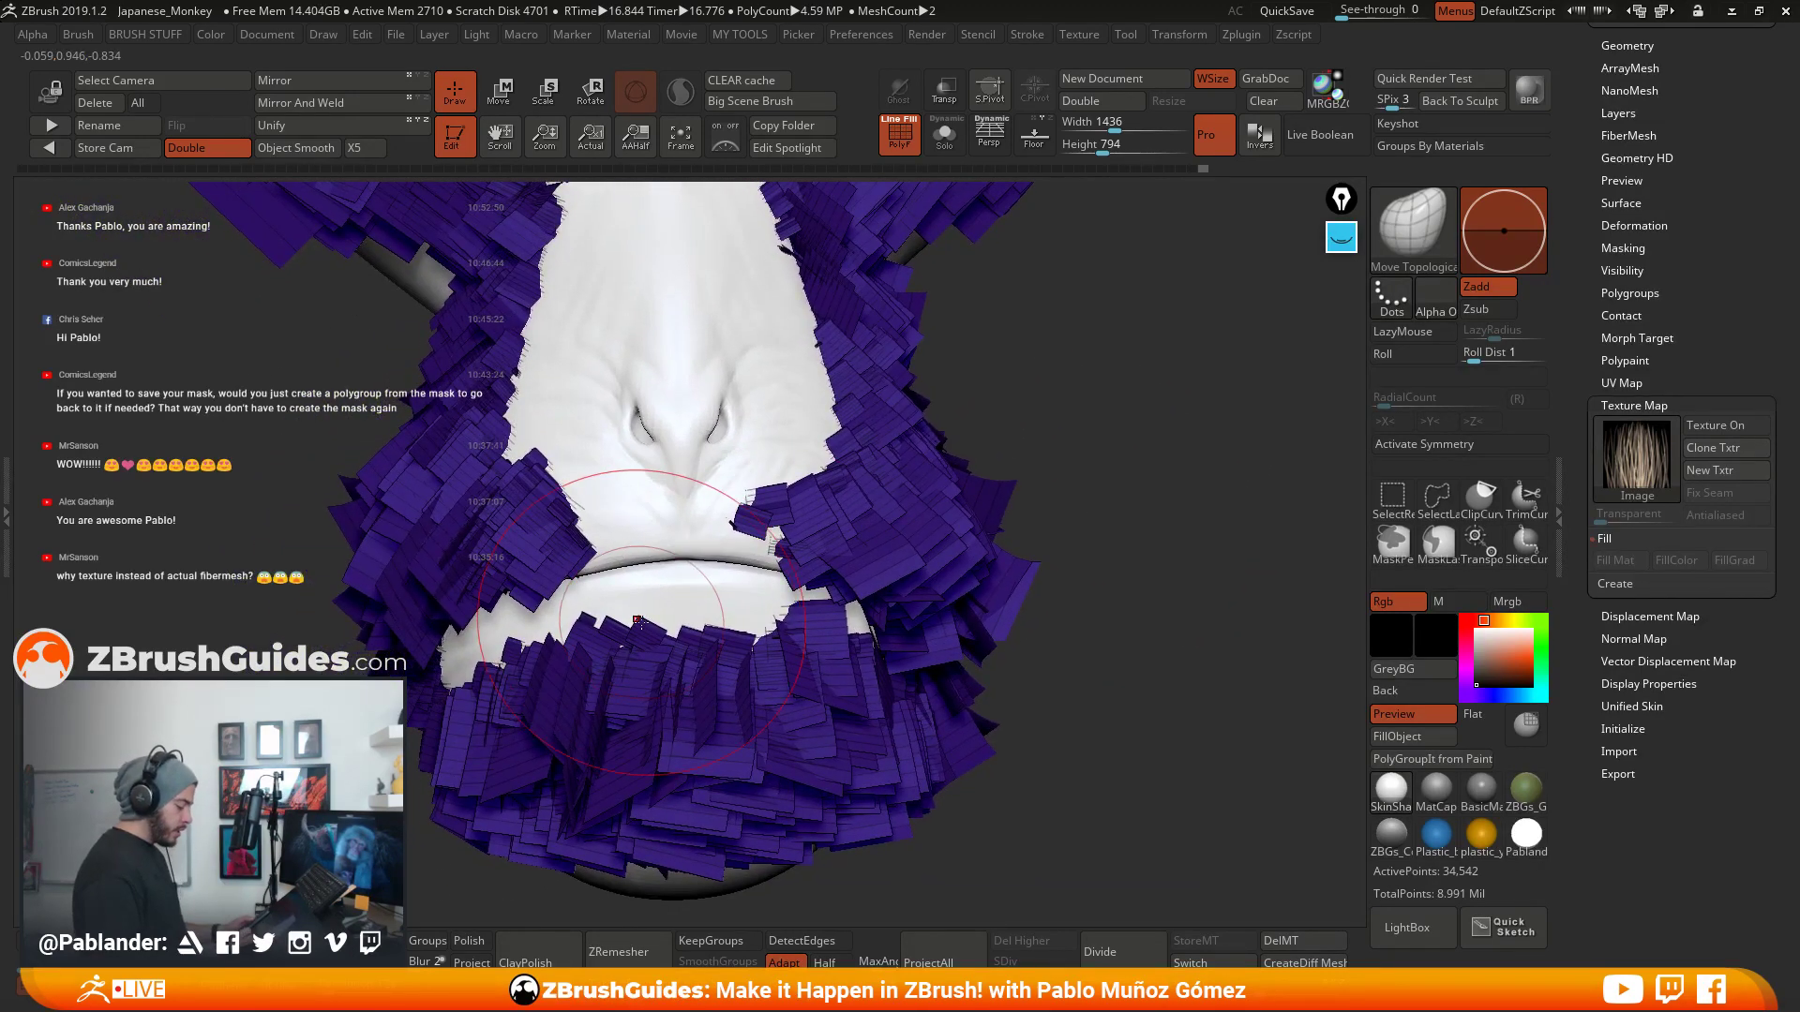
drag(651, 632, 647, 612)
right_click(654, 580)
right_drag(1134, 472, 1077, 475)
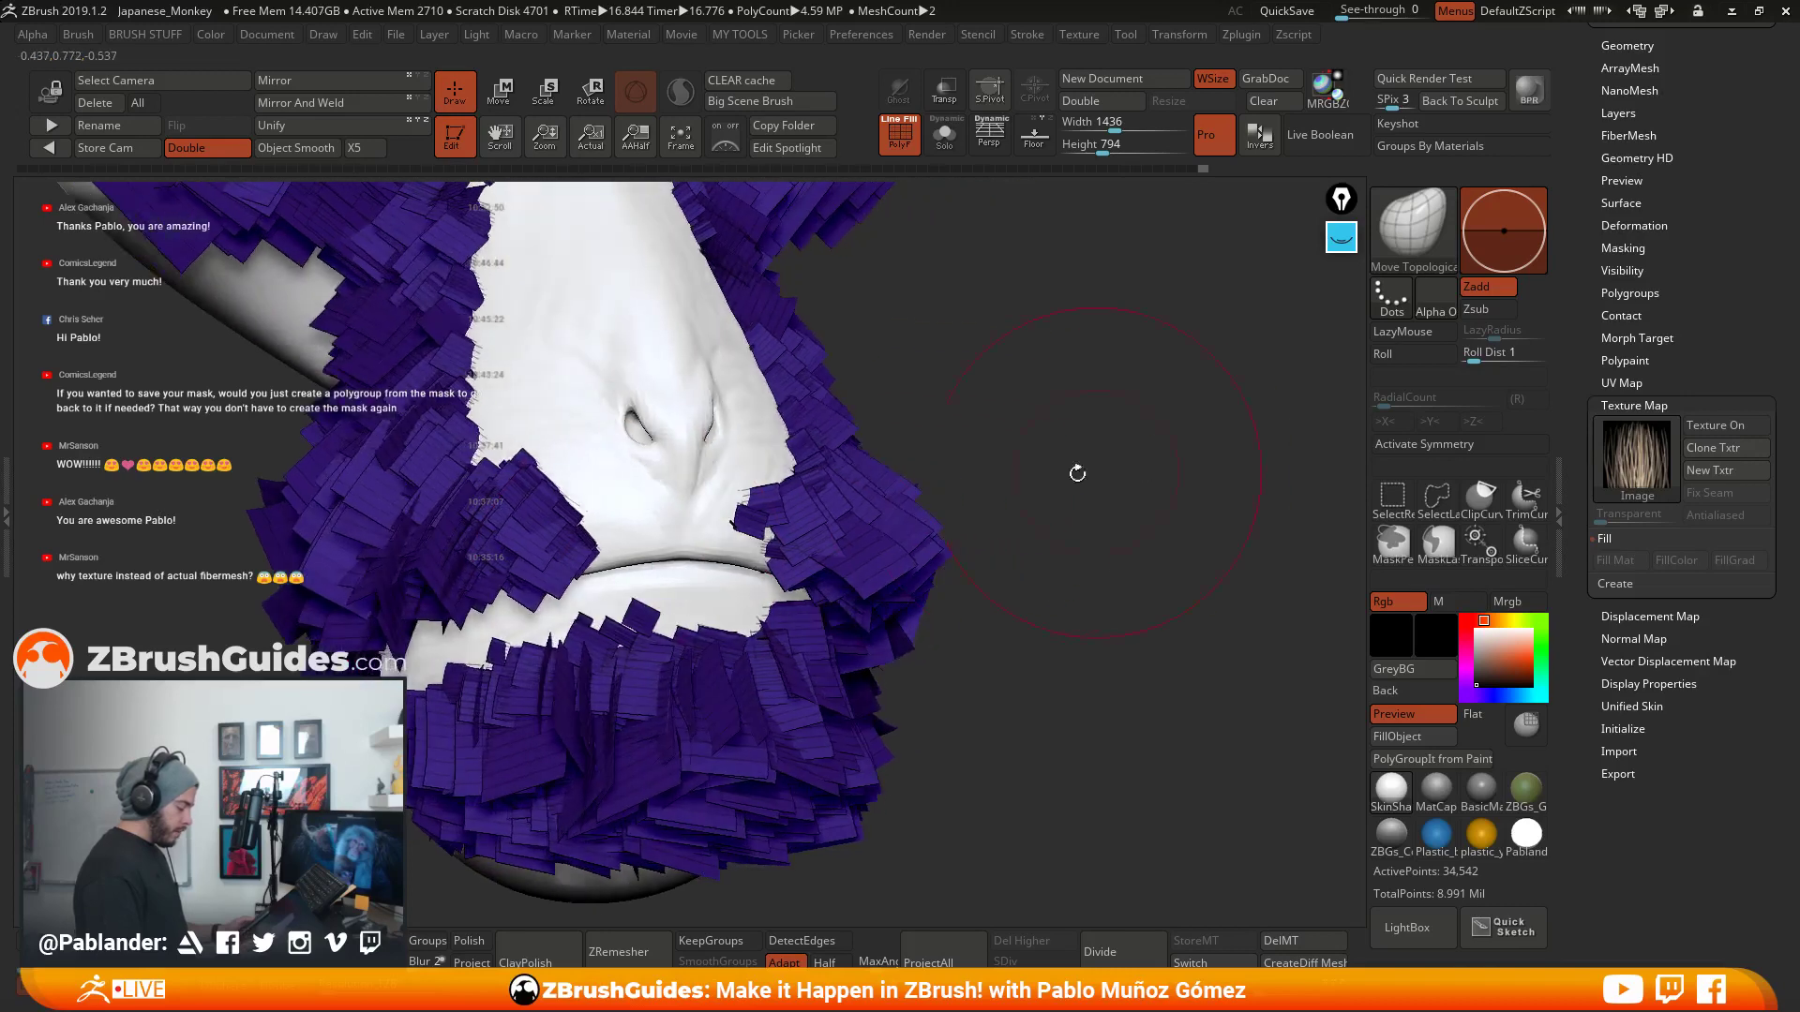
drag(511, 651, 531, 638)
right_drag(533, 638, 647, 645)
mouse_move(547, 647)
mouse_down()
mouse_move(538, 625)
mouse_move(511, 674)
mouse_move(492, 656)
mouse_up()
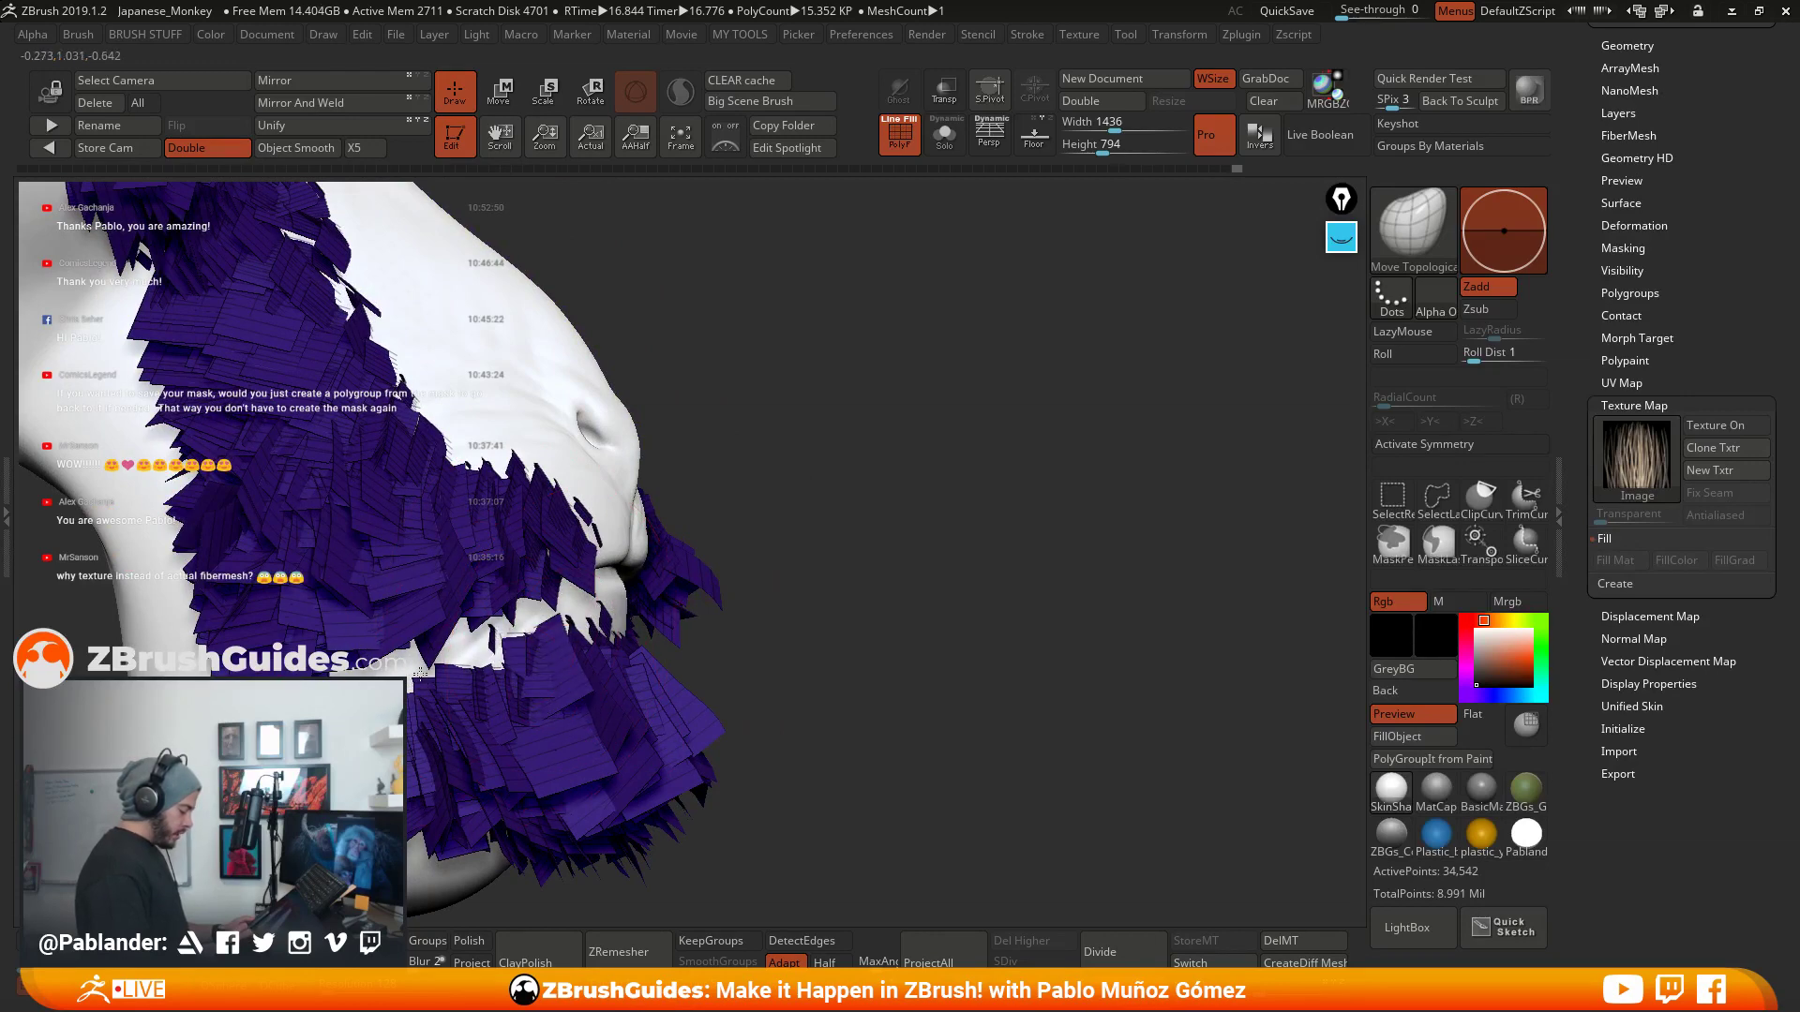
mouse_move(398, 689)
mouse_down()
mouse_move(394, 673)
mouse_move(421, 676)
mouse_up()
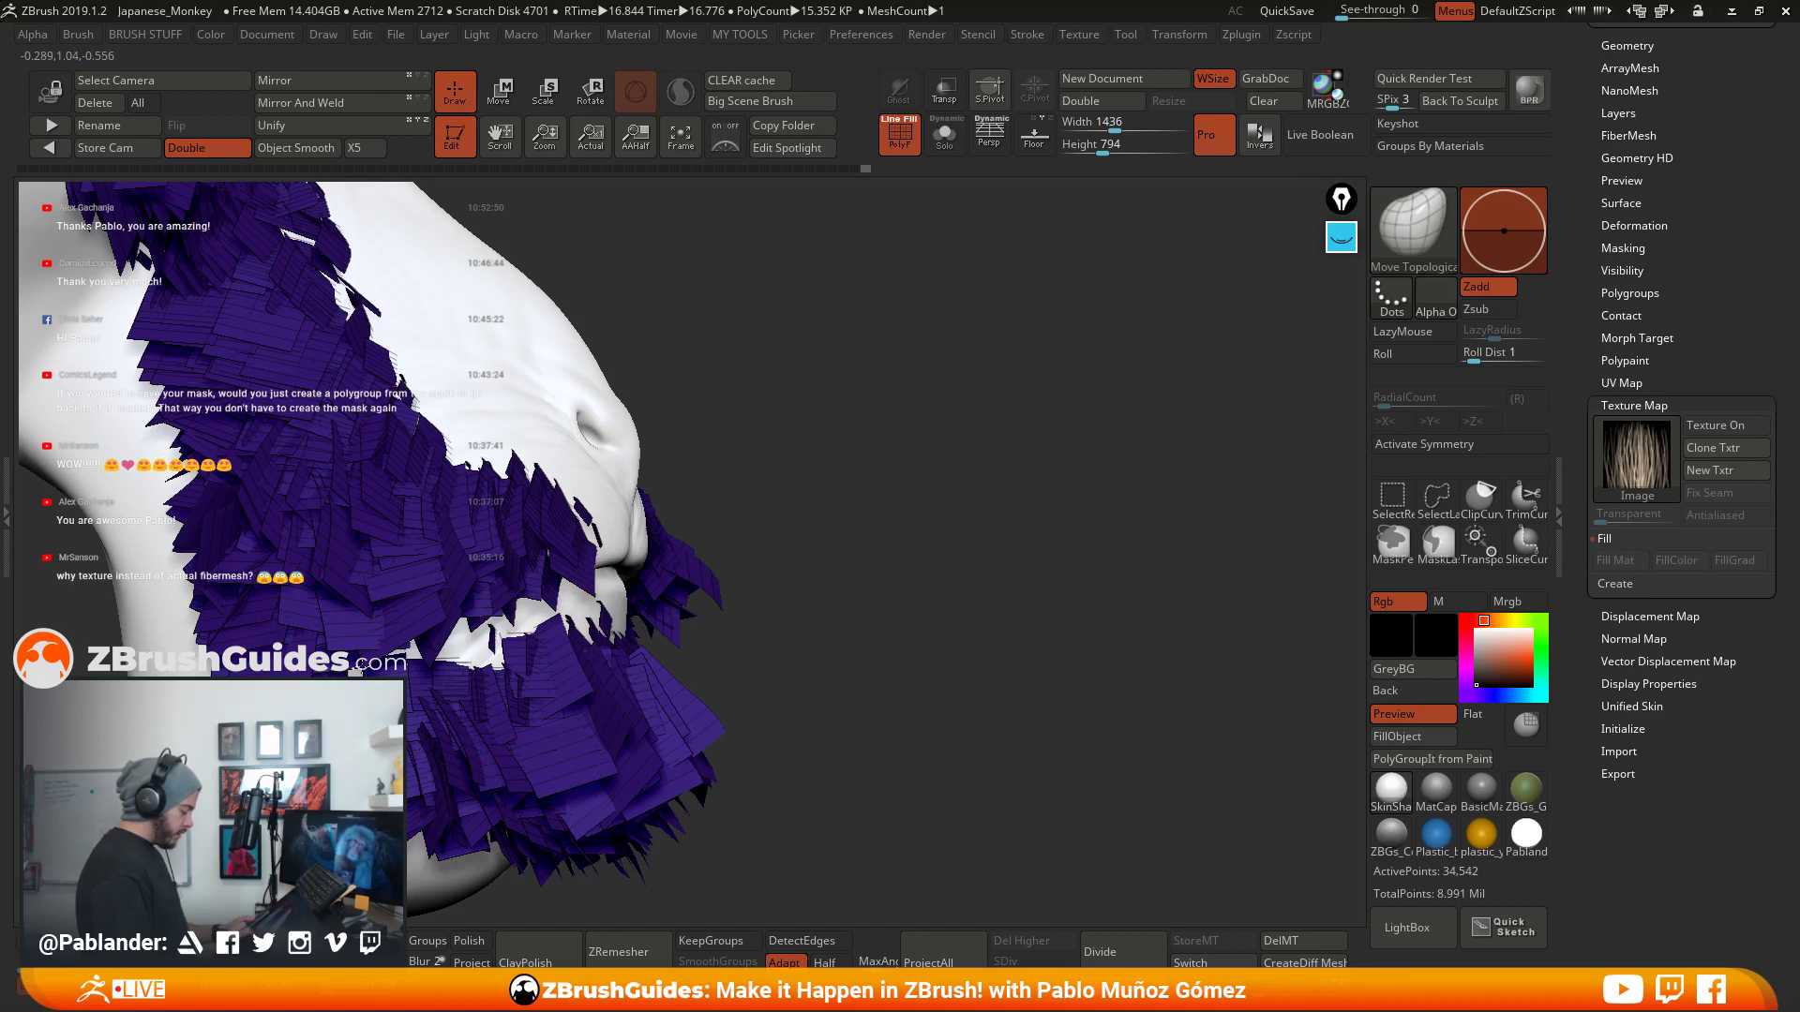
right_drag(600, 679, 433, 684)
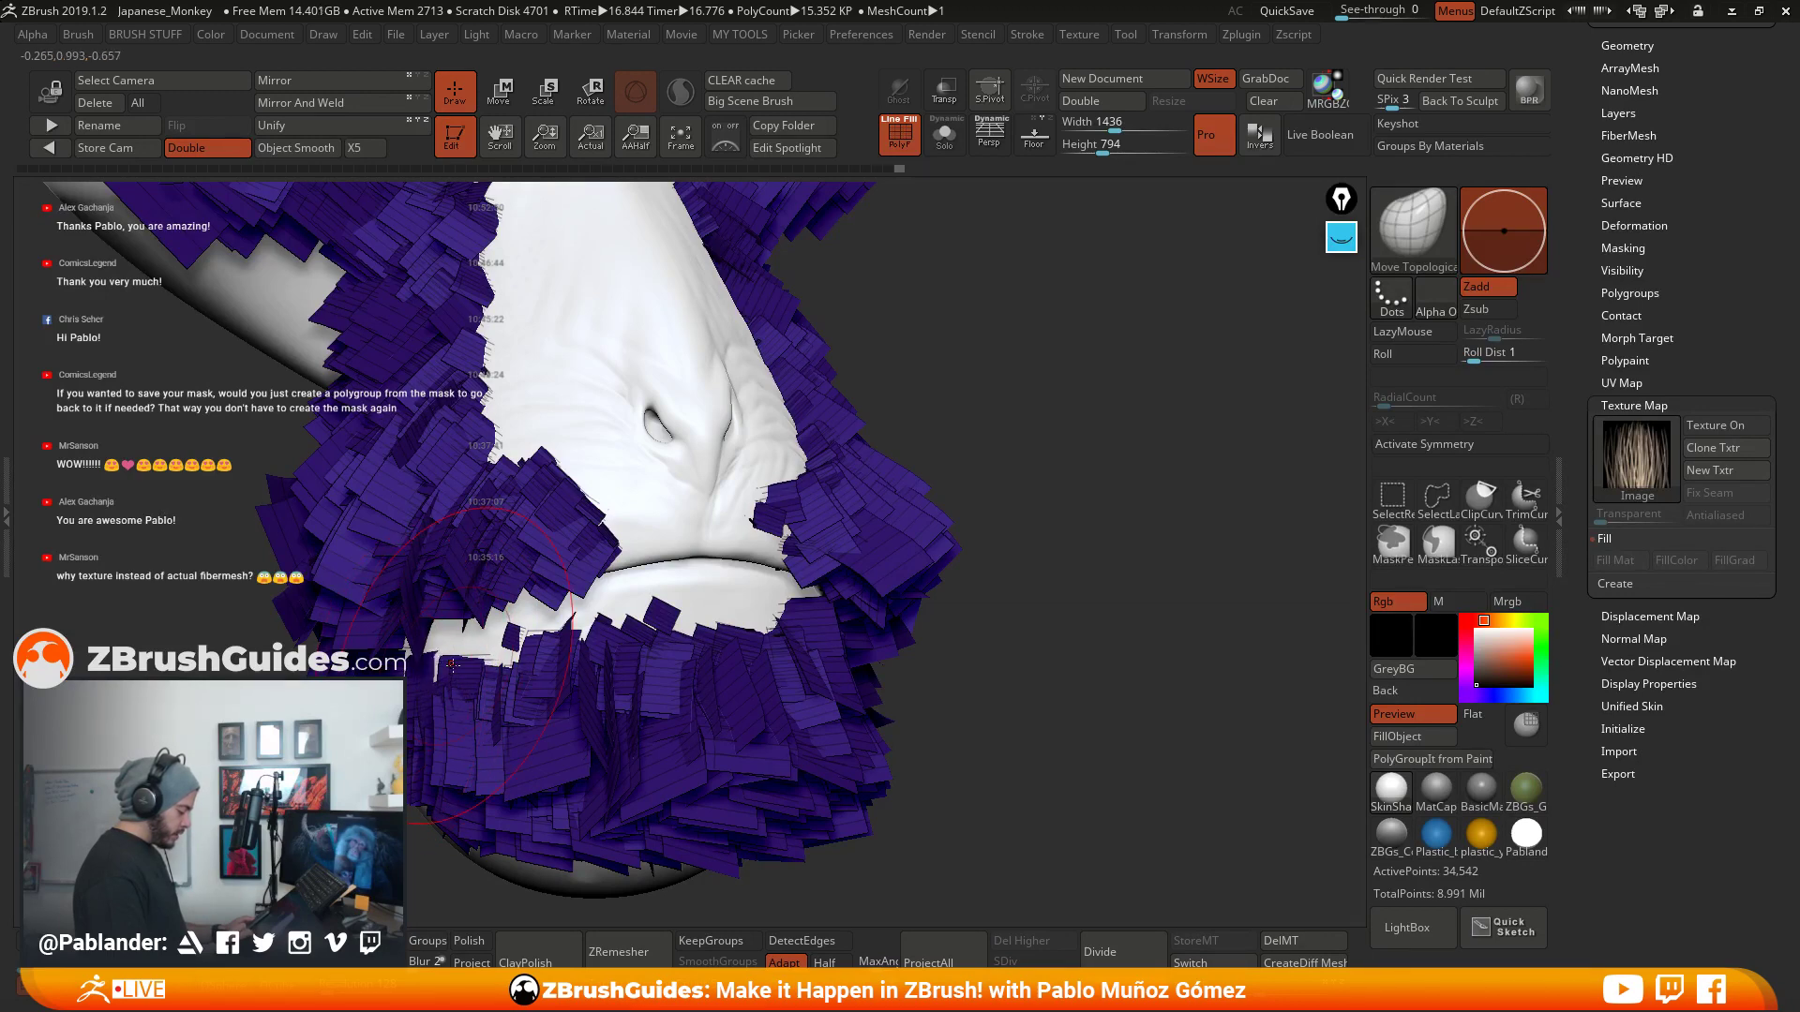
right_drag(424, 669, 485, 672)
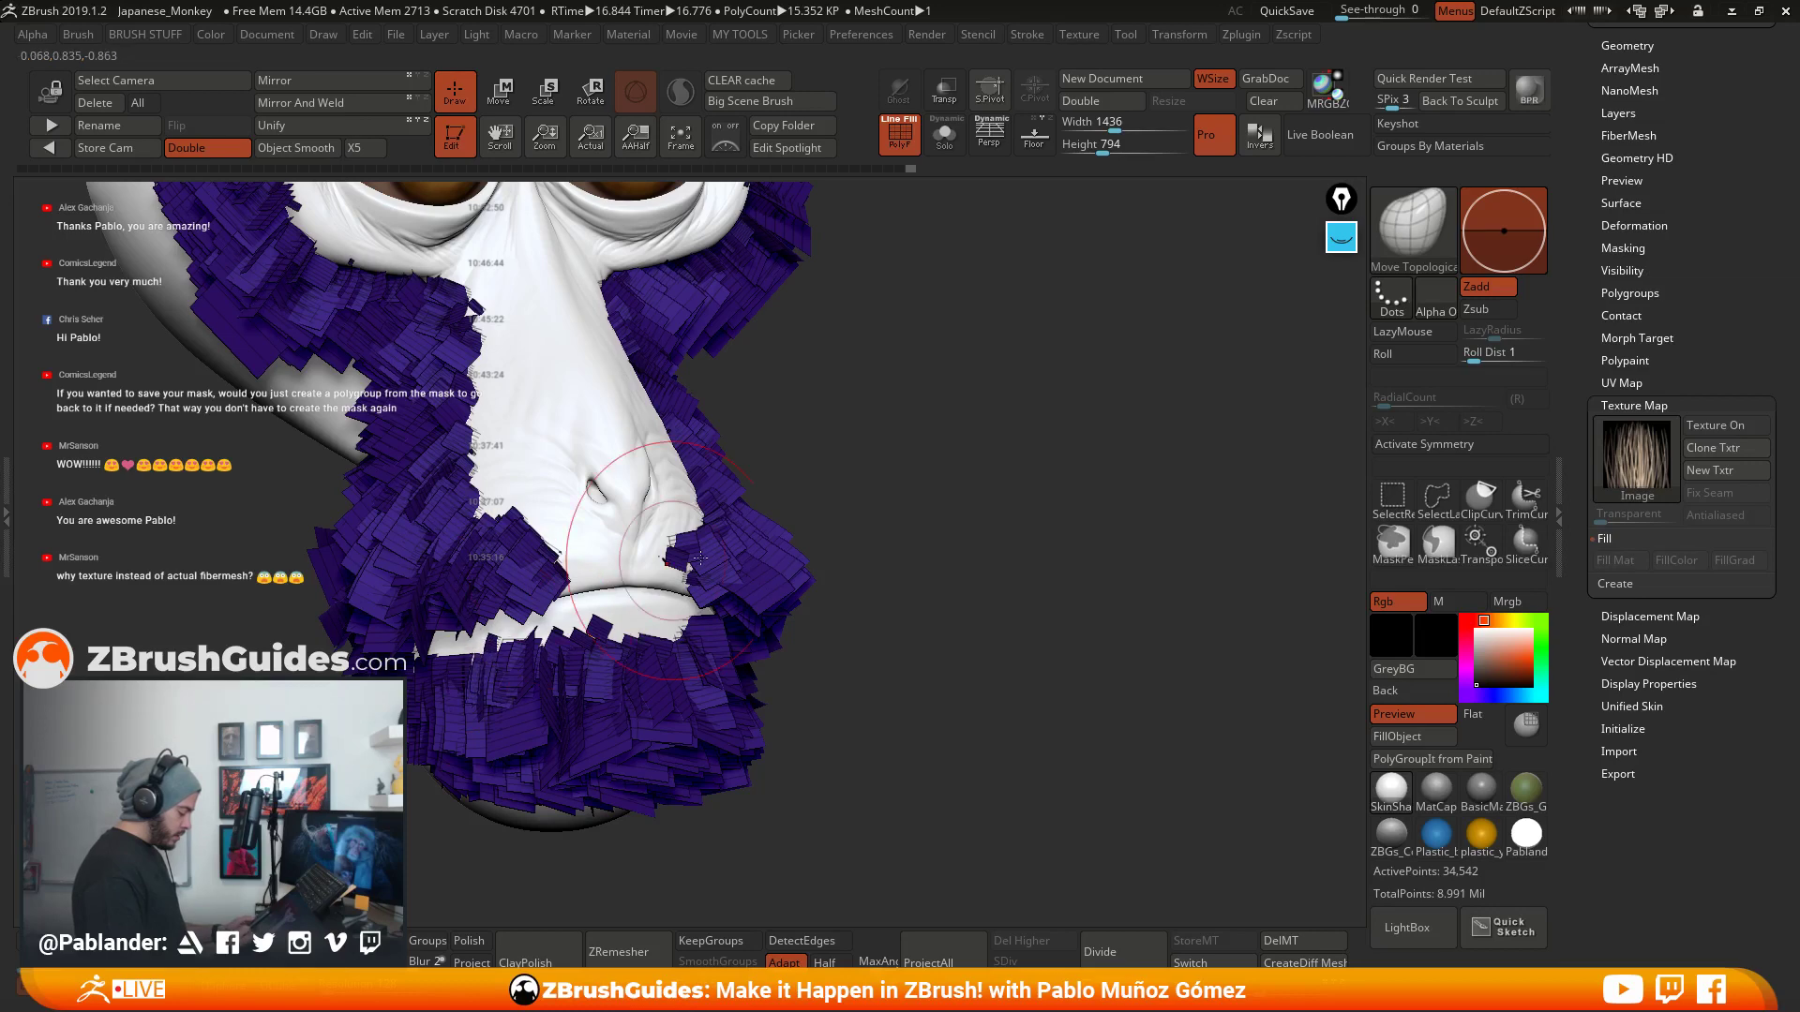
- Pull the muzzle fur cards beside the upper lip outward on both sides of the nose
mouse_move(999, 577)
mouse_down()
mouse_move(952, 582)
mouse_move(966, 565)
mouse_up()
drag(643, 560, 683, 577)
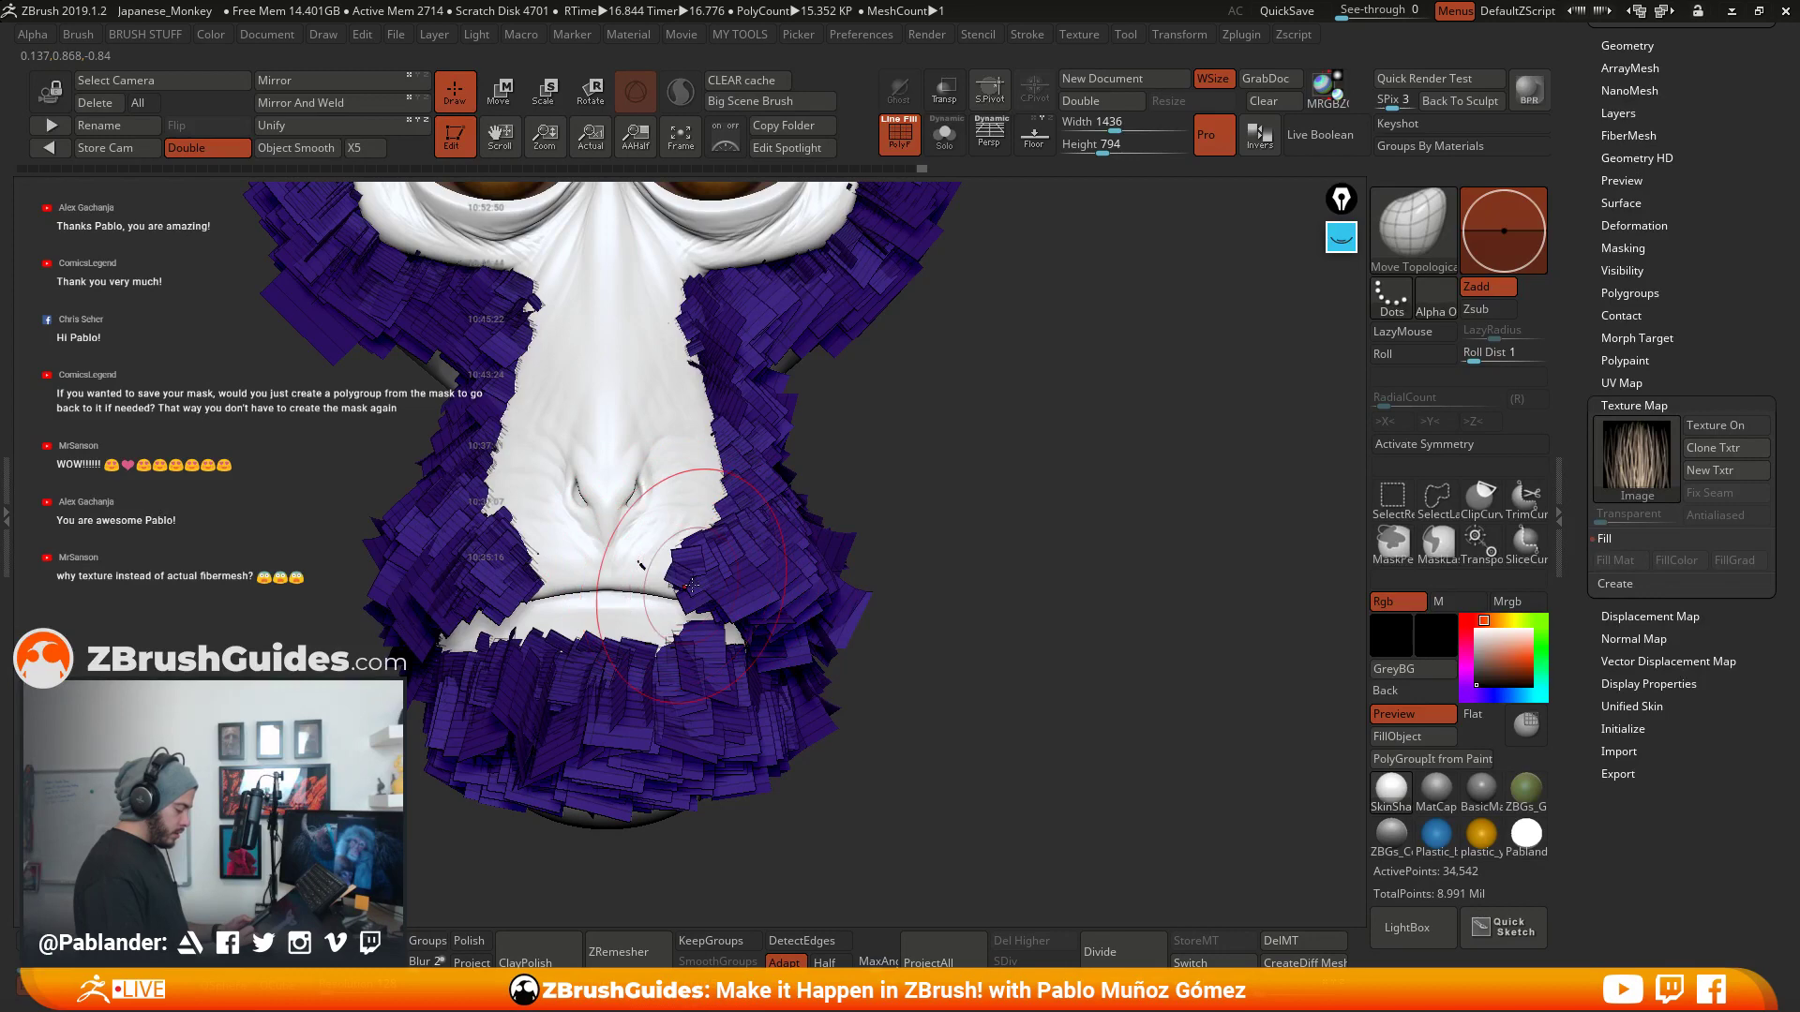
mouse_move(535, 573)
mouse_down()
mouse_move(553, 580)
mouse_move(551, 525)
mouse_up()
mouse_move(997, 593)
alt+mouse_down()
mouse_move(907, 450)
mouse_move(999, 544)
mouse_move(905, 602)
mouse_move(1004, 567)
alt+mouse_up()
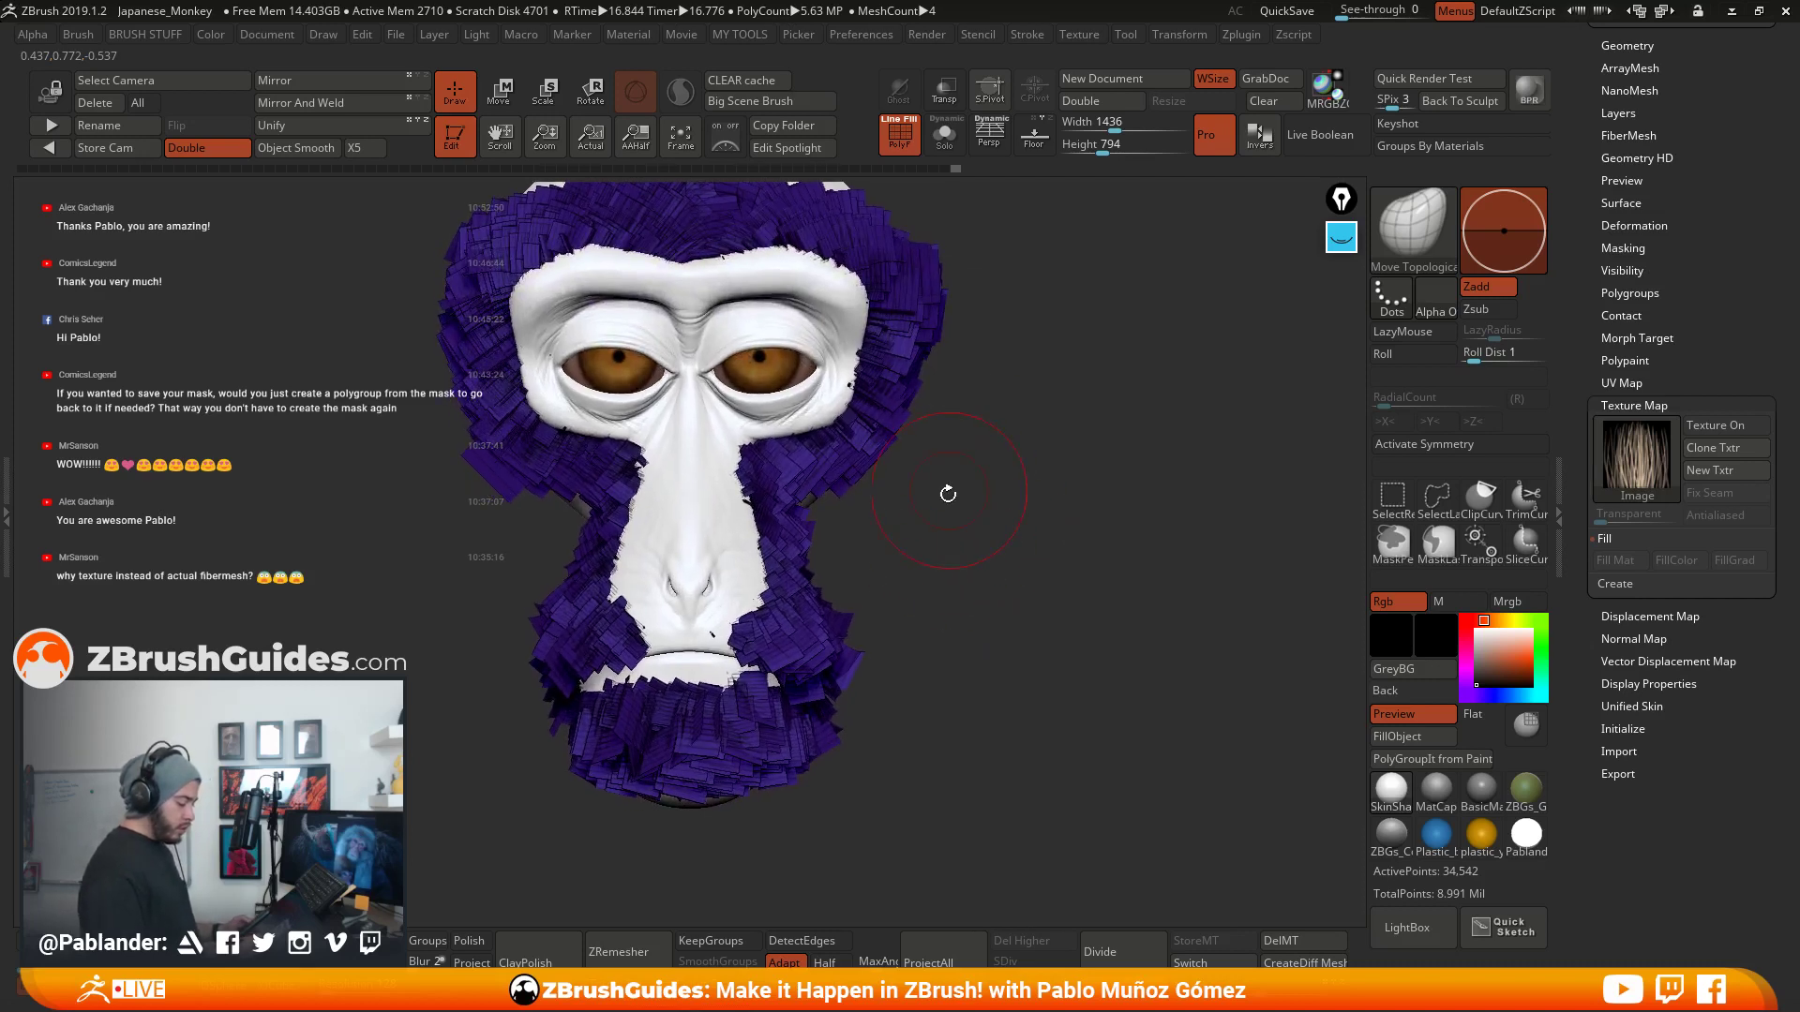
- Smooth the muzzle fur cards on both sides of the mouth and beside the nose with the Smooth brush
key(shift)
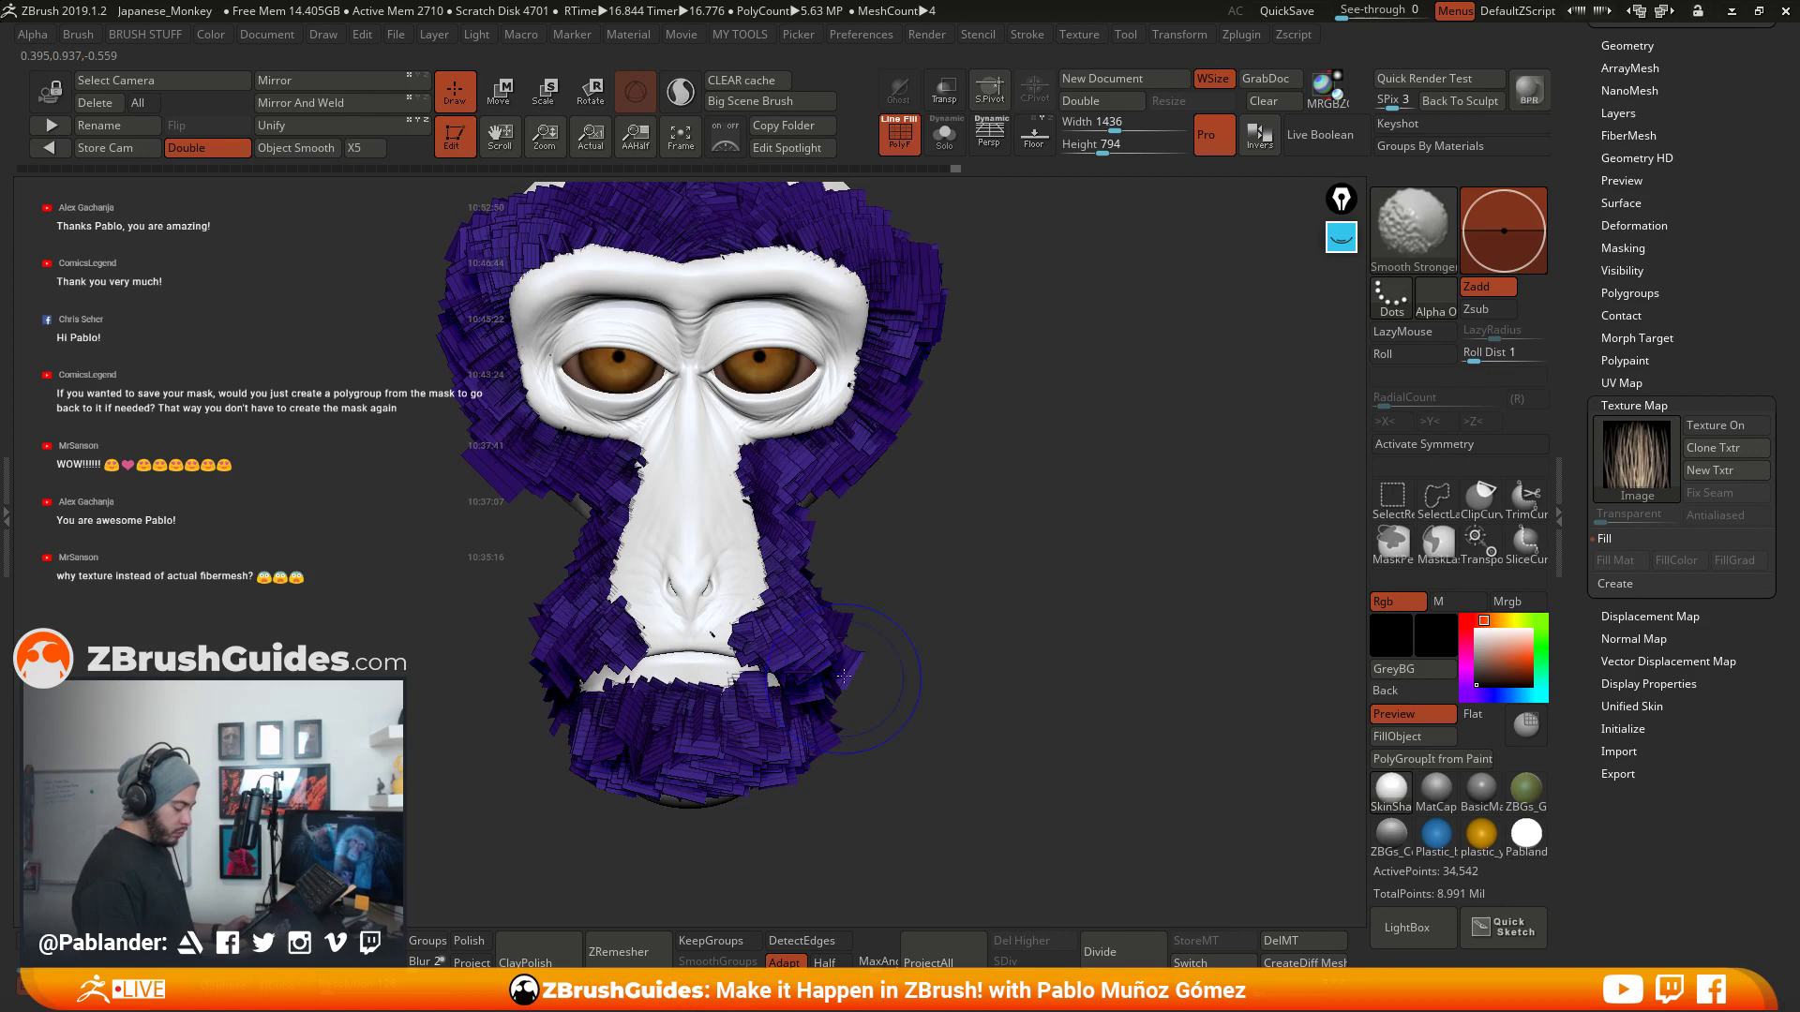
shift+drag(777, 642, 772, 641)
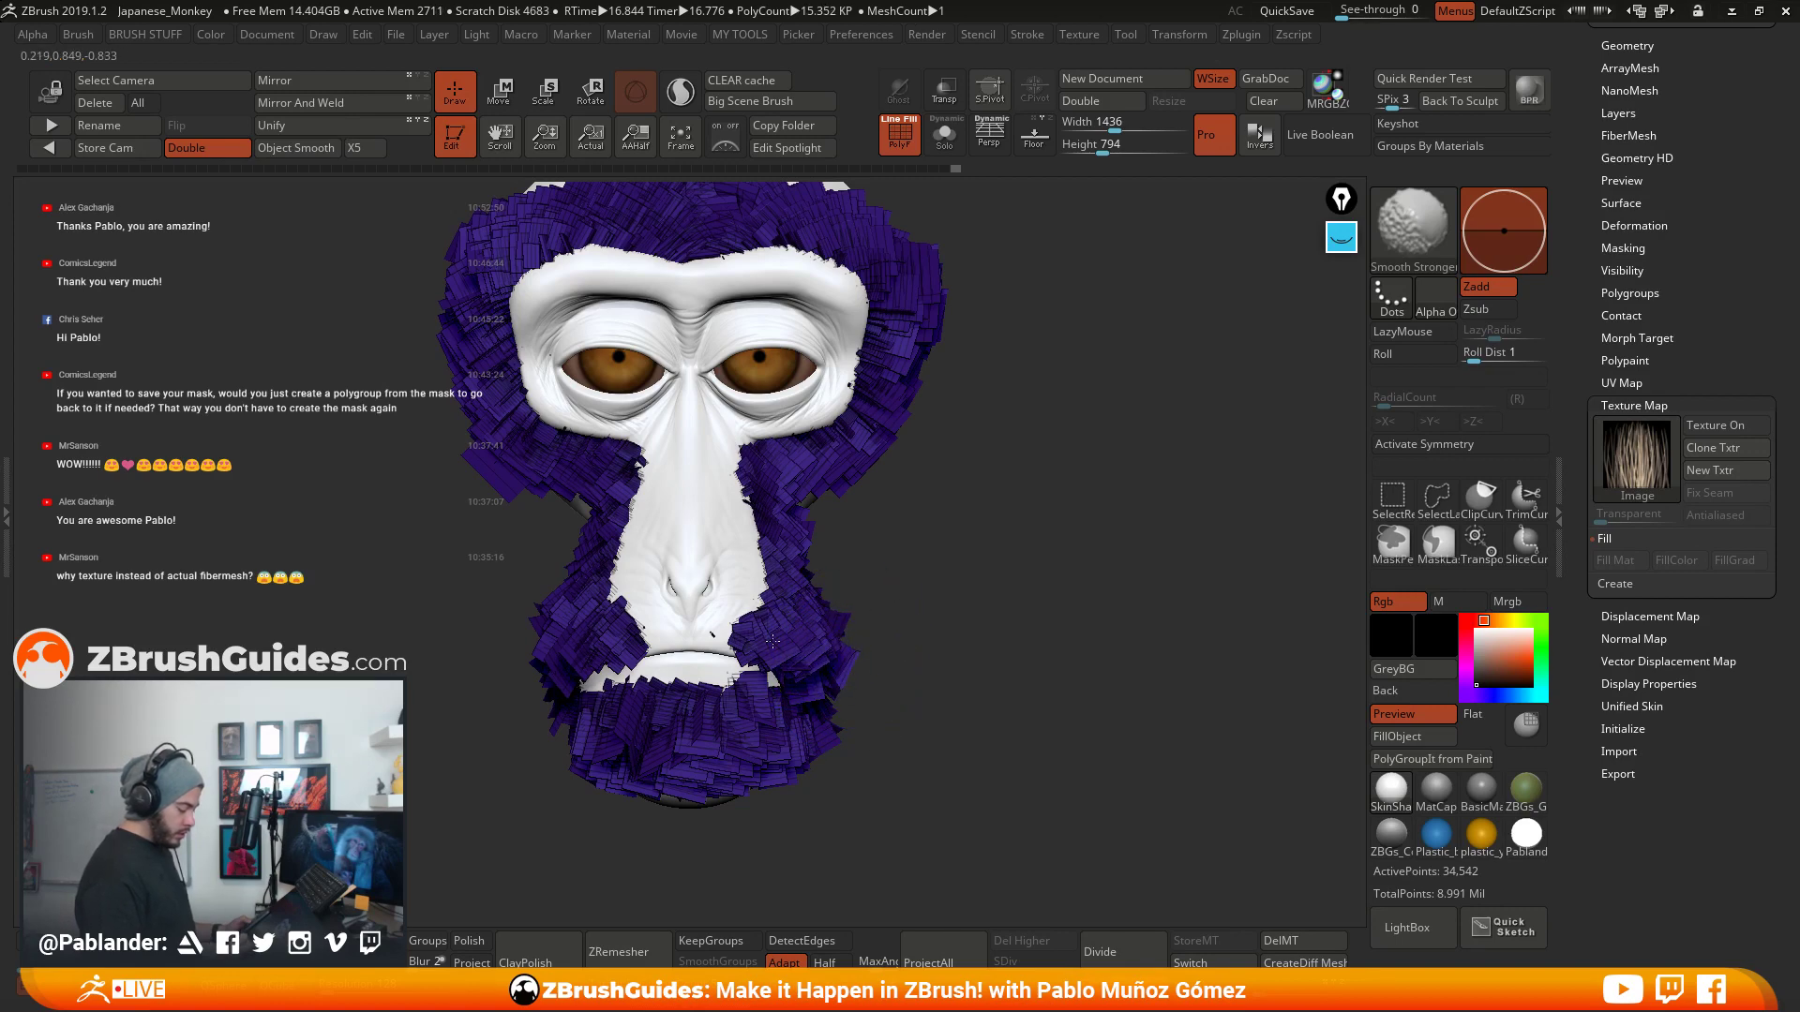
alt+drag(945, 599, 958, 647)
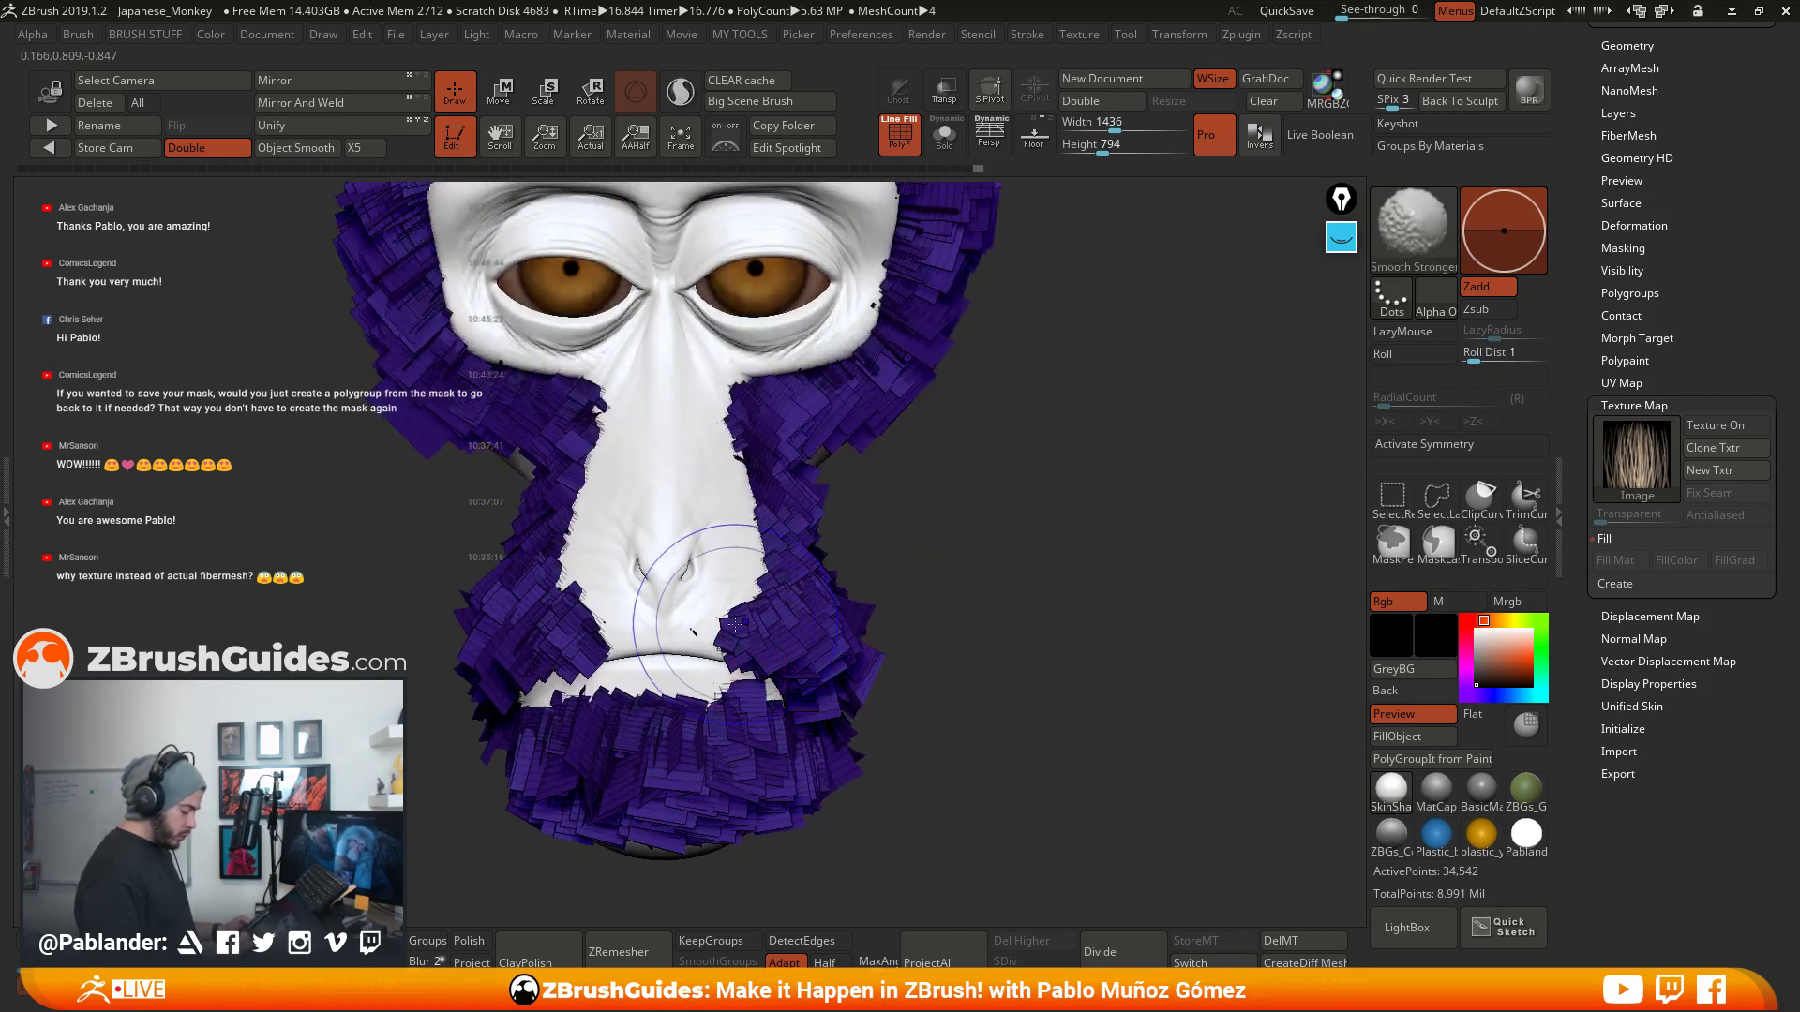
shift+drag(723, 648, 762, 638)
mouse_move(590, 622)
shift+mouse_down()
mouse_move(560, 668)
mouse_move(516, 678)
shift+mouse_up()
shift+drag(560, 594, 805, 635)
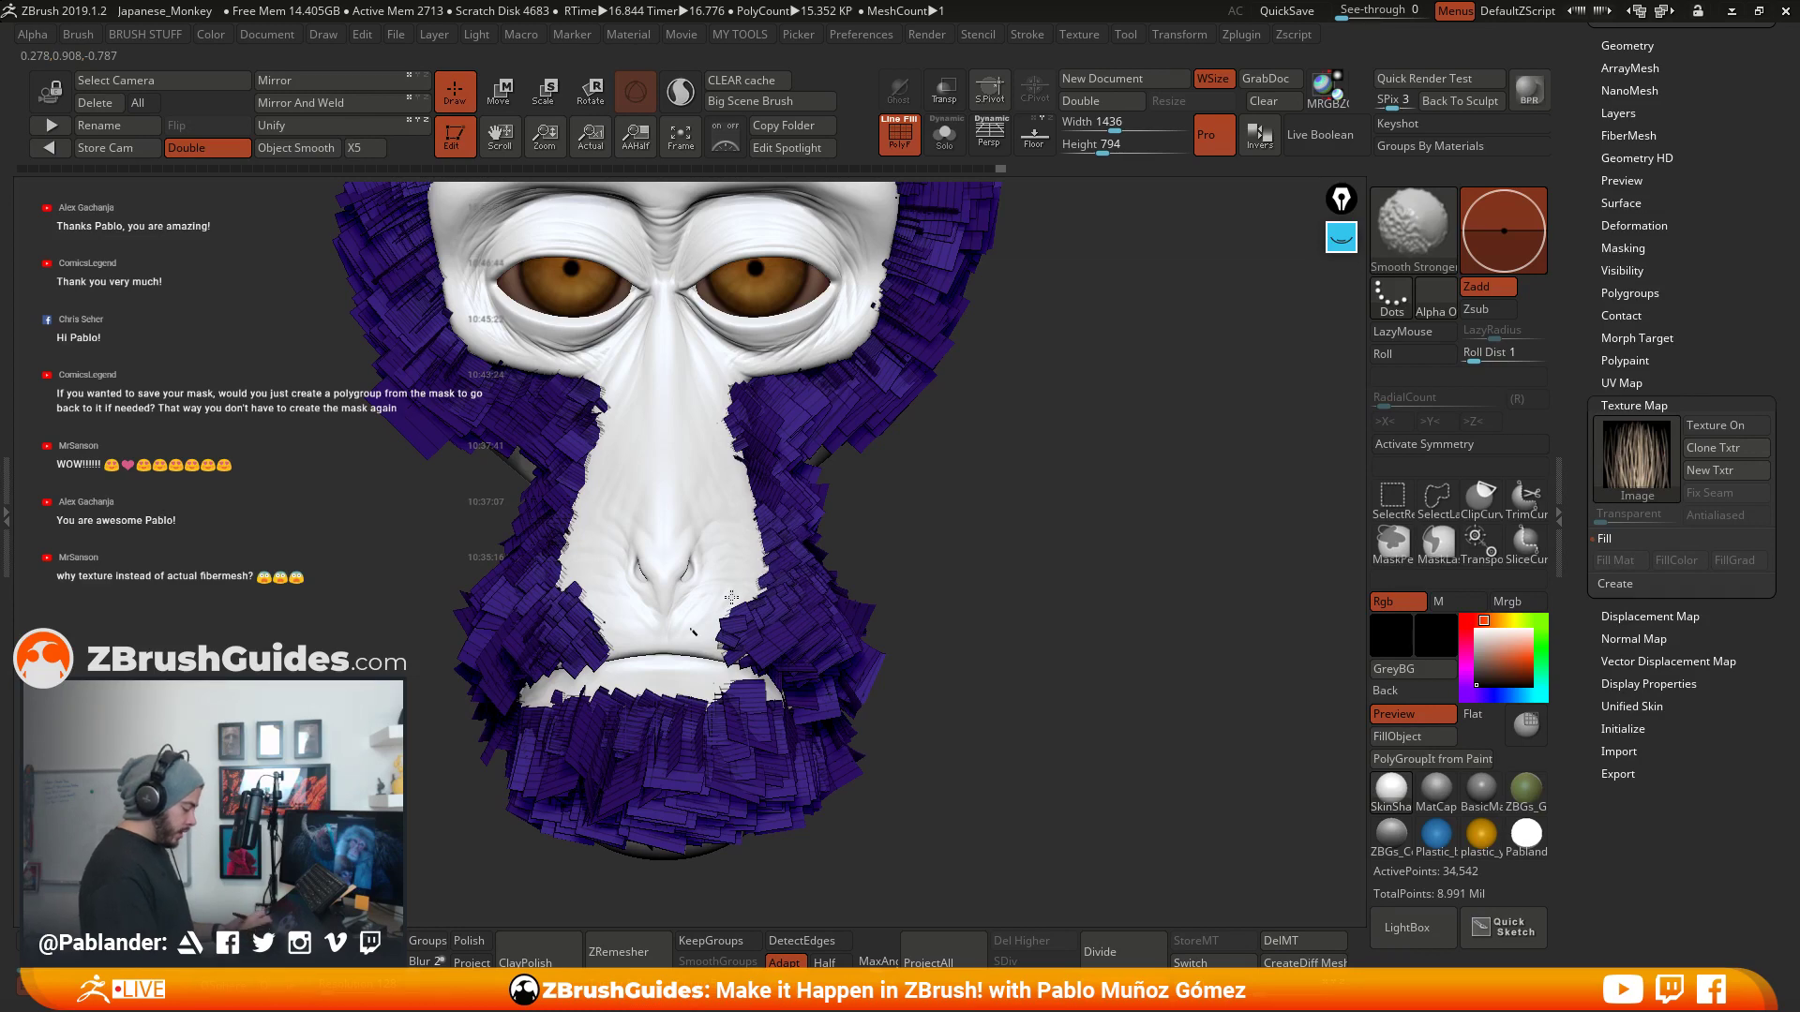
shift+drag(450, 418, 407, 443)
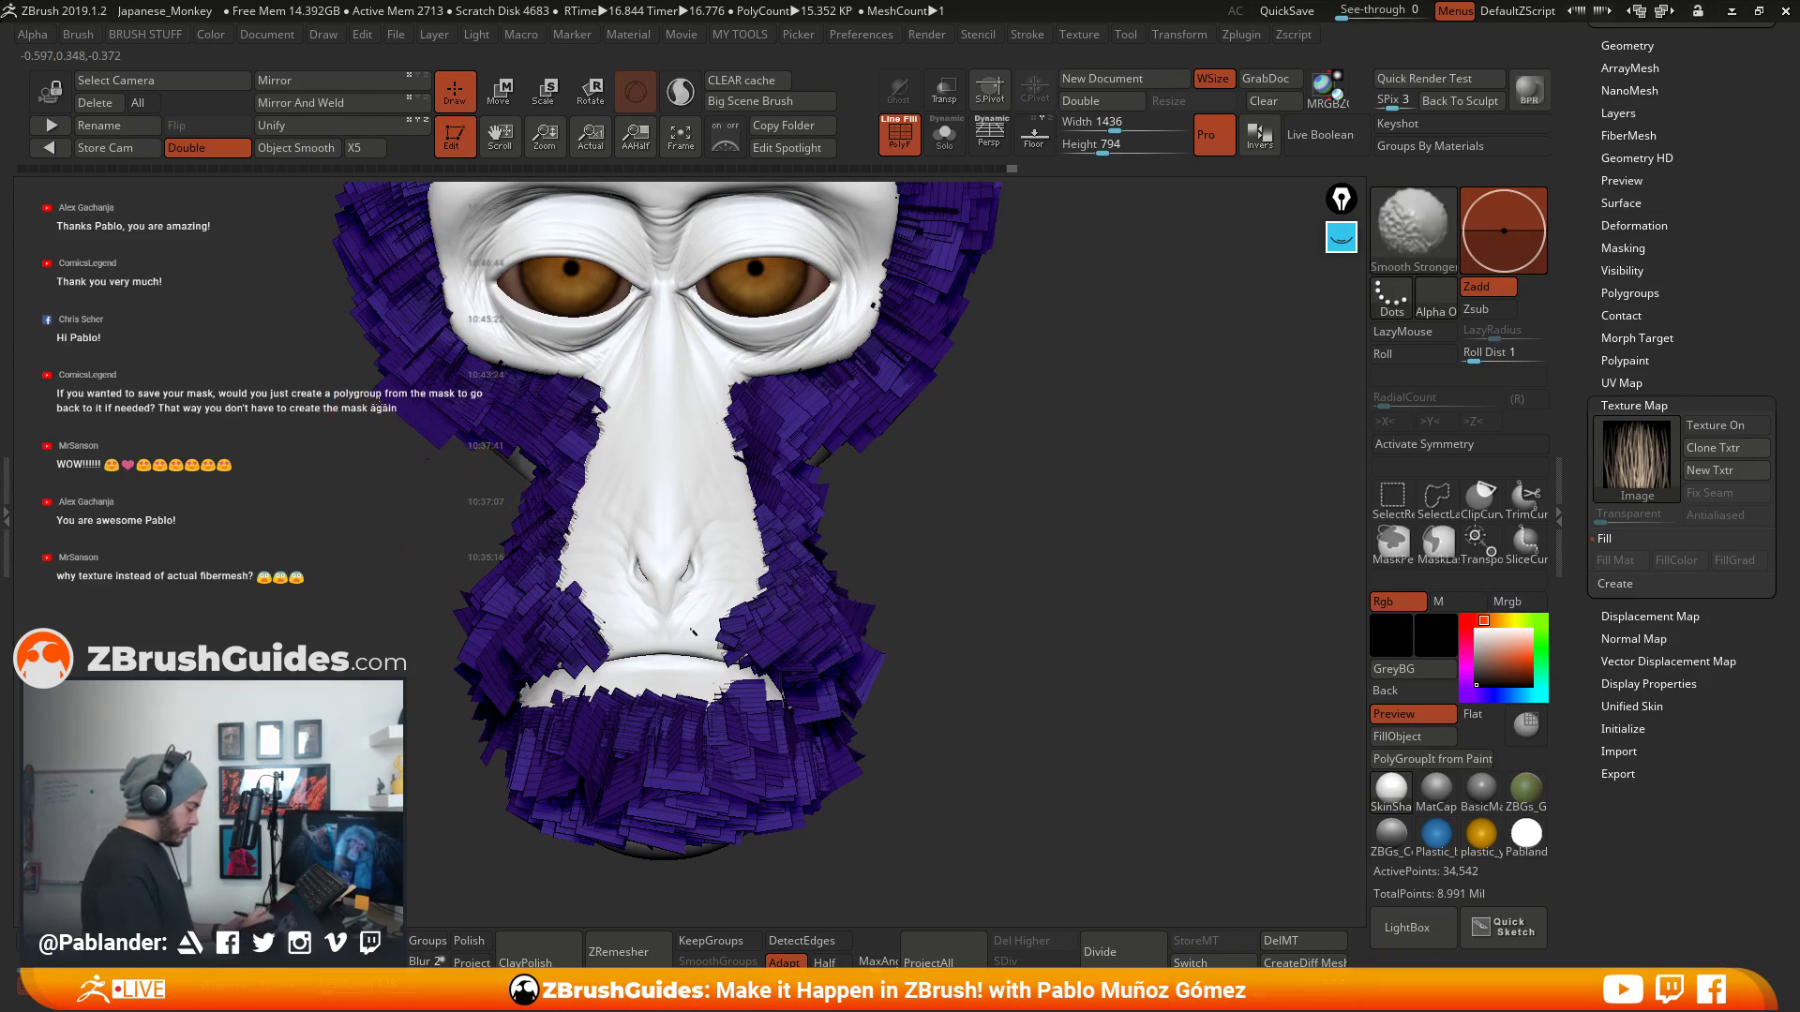
- Adjust the fur cards at the mouth corner and upper chin with the Move Topological brush
key(b)
key(m)
key(t)
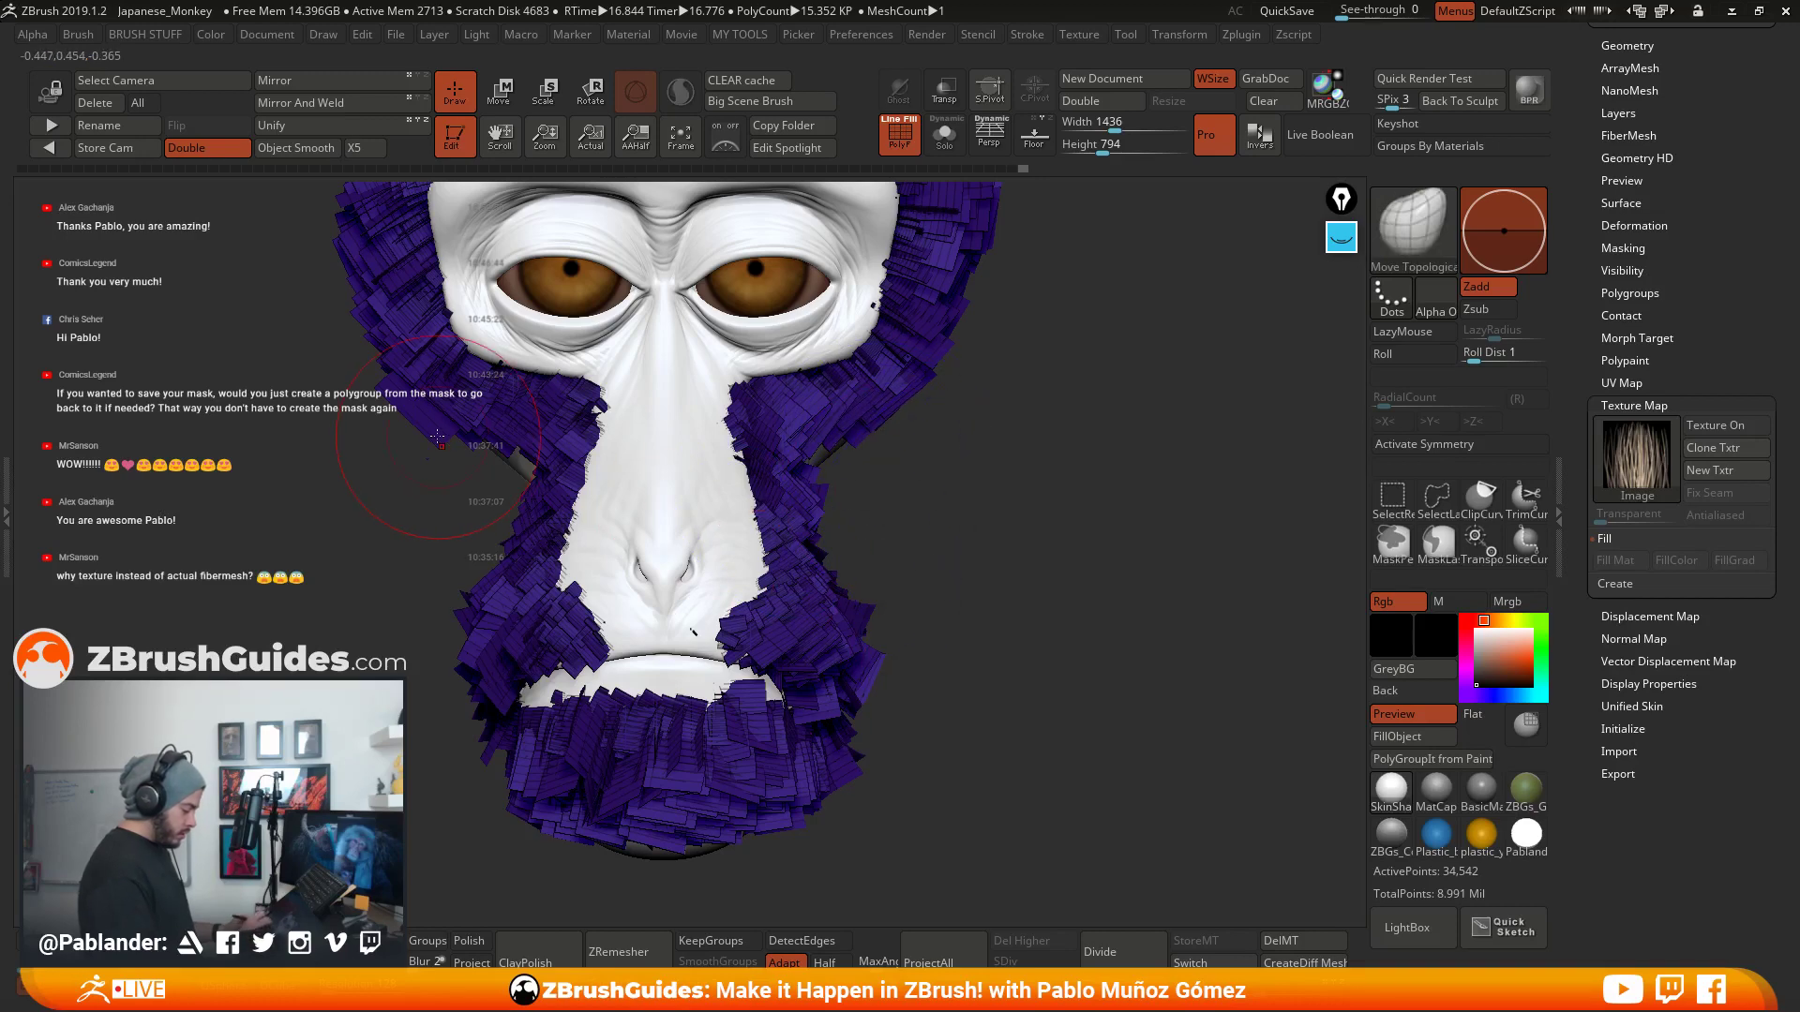
shift+drag(446, 429, 430, 446)
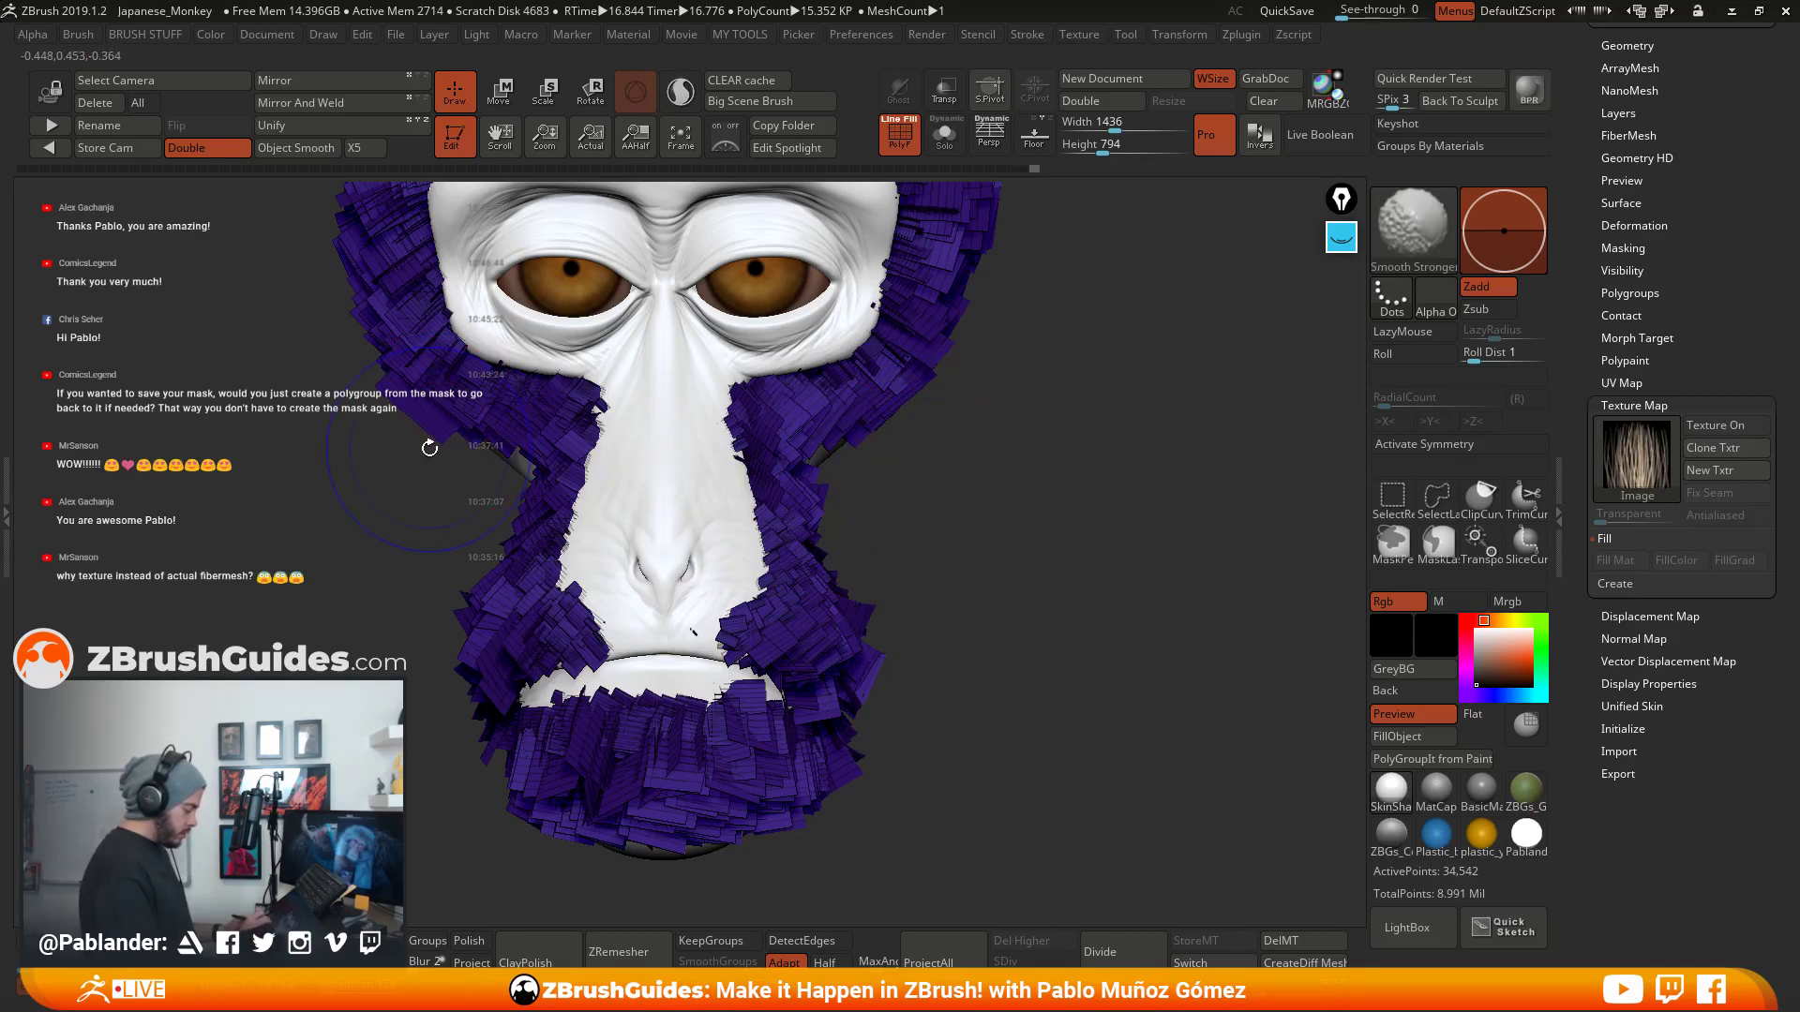
mouse_move(519, 677)
mouse_down()
mouse_move(504, 620)
mouse_move(506, 712)
mouse_up()
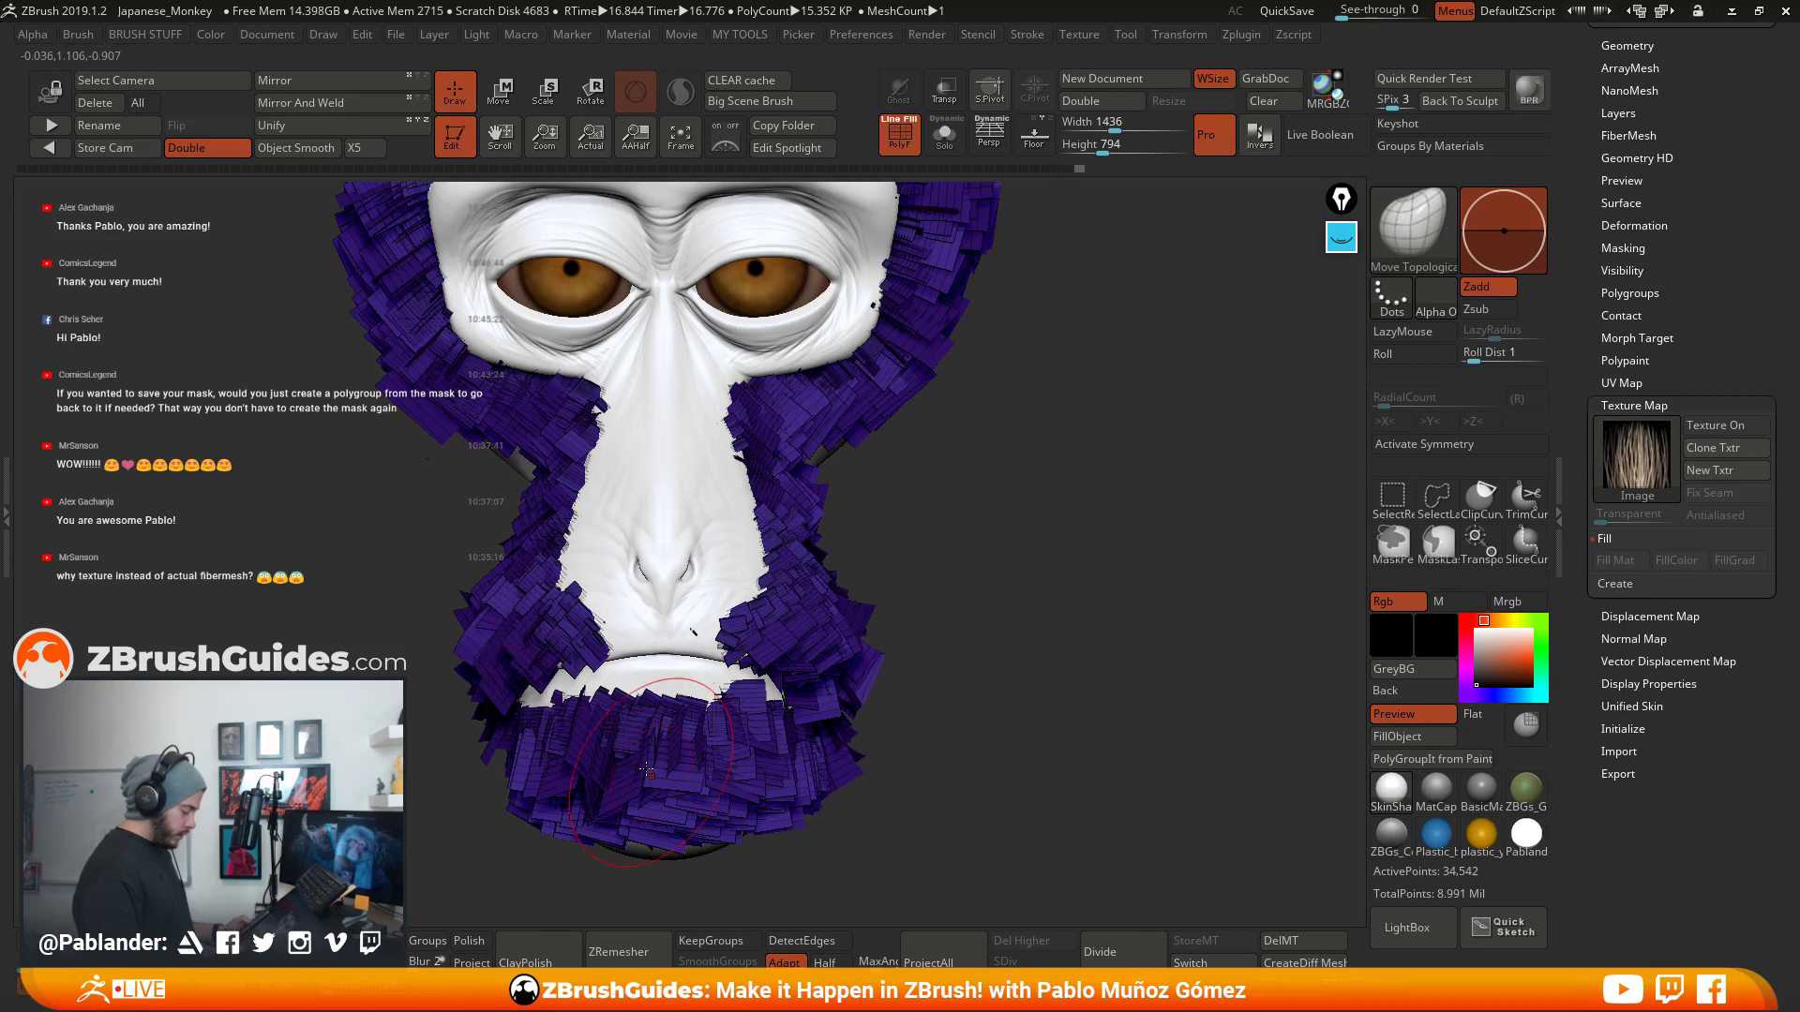
- Display the hair texture on the short face fur and examine its coverage from the front and angled views
ctrl+right_drag(498, 757, 1071, 496)
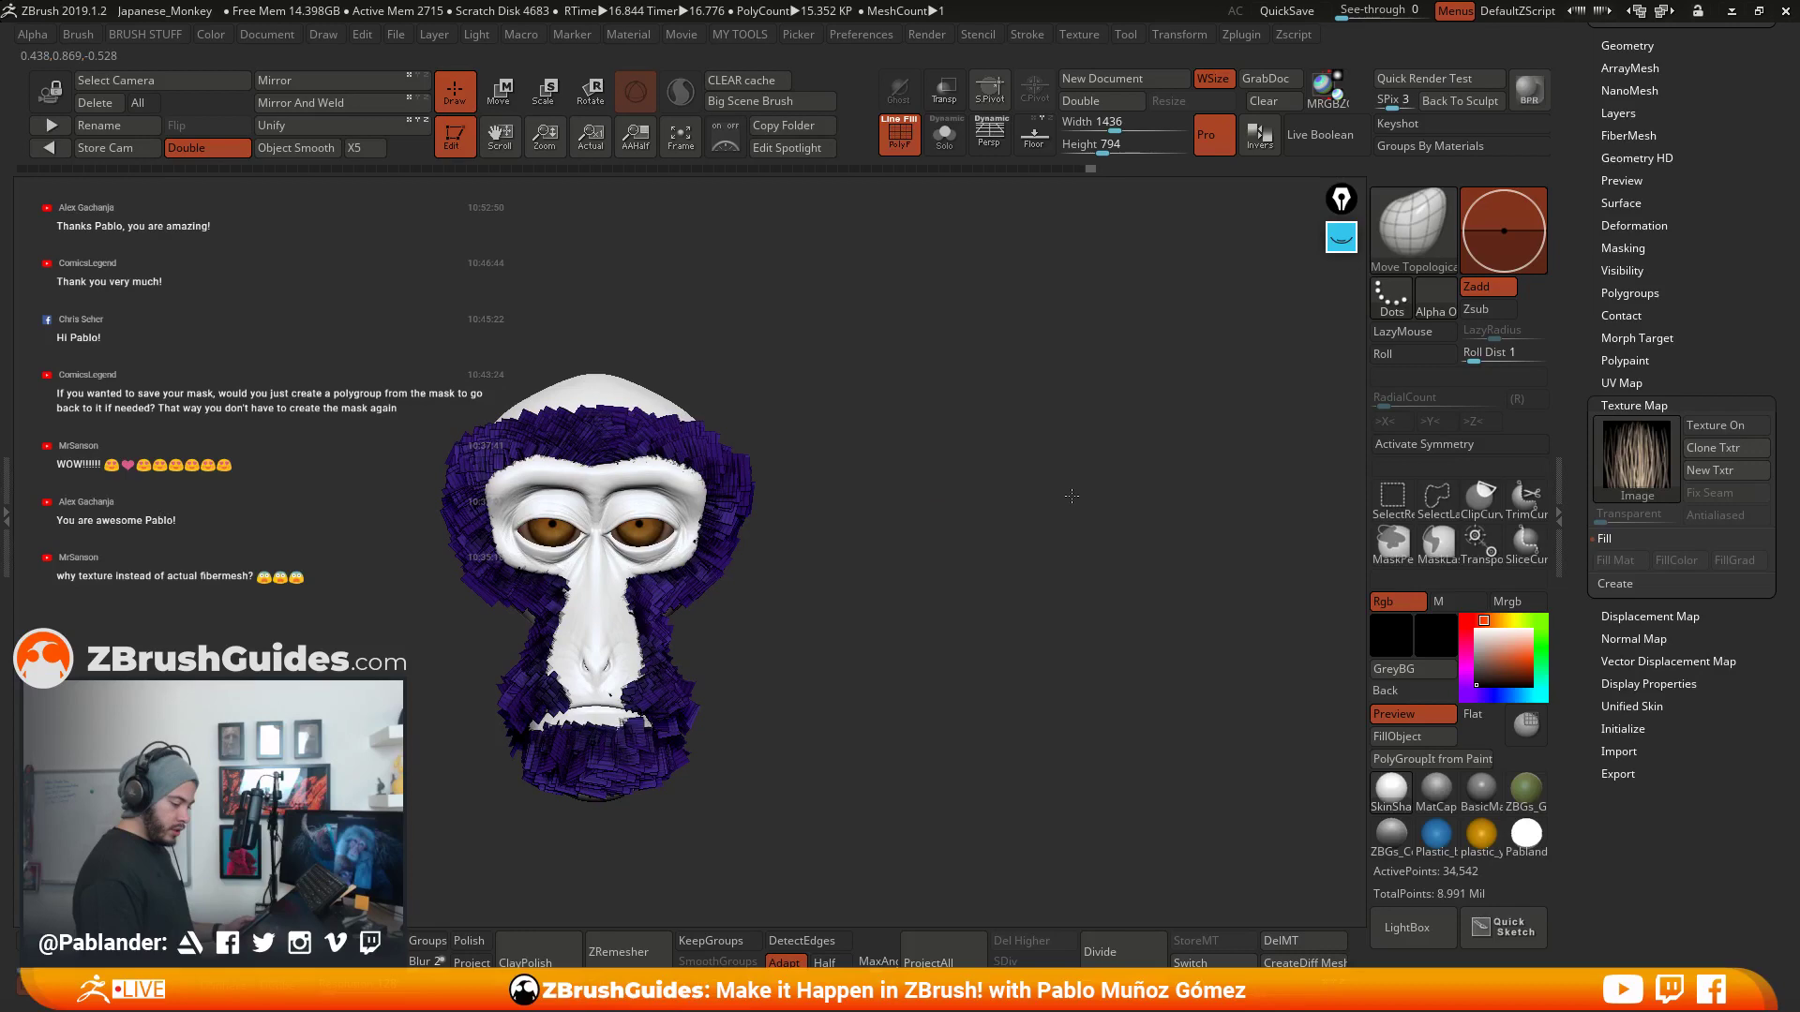
click(1719, 425)
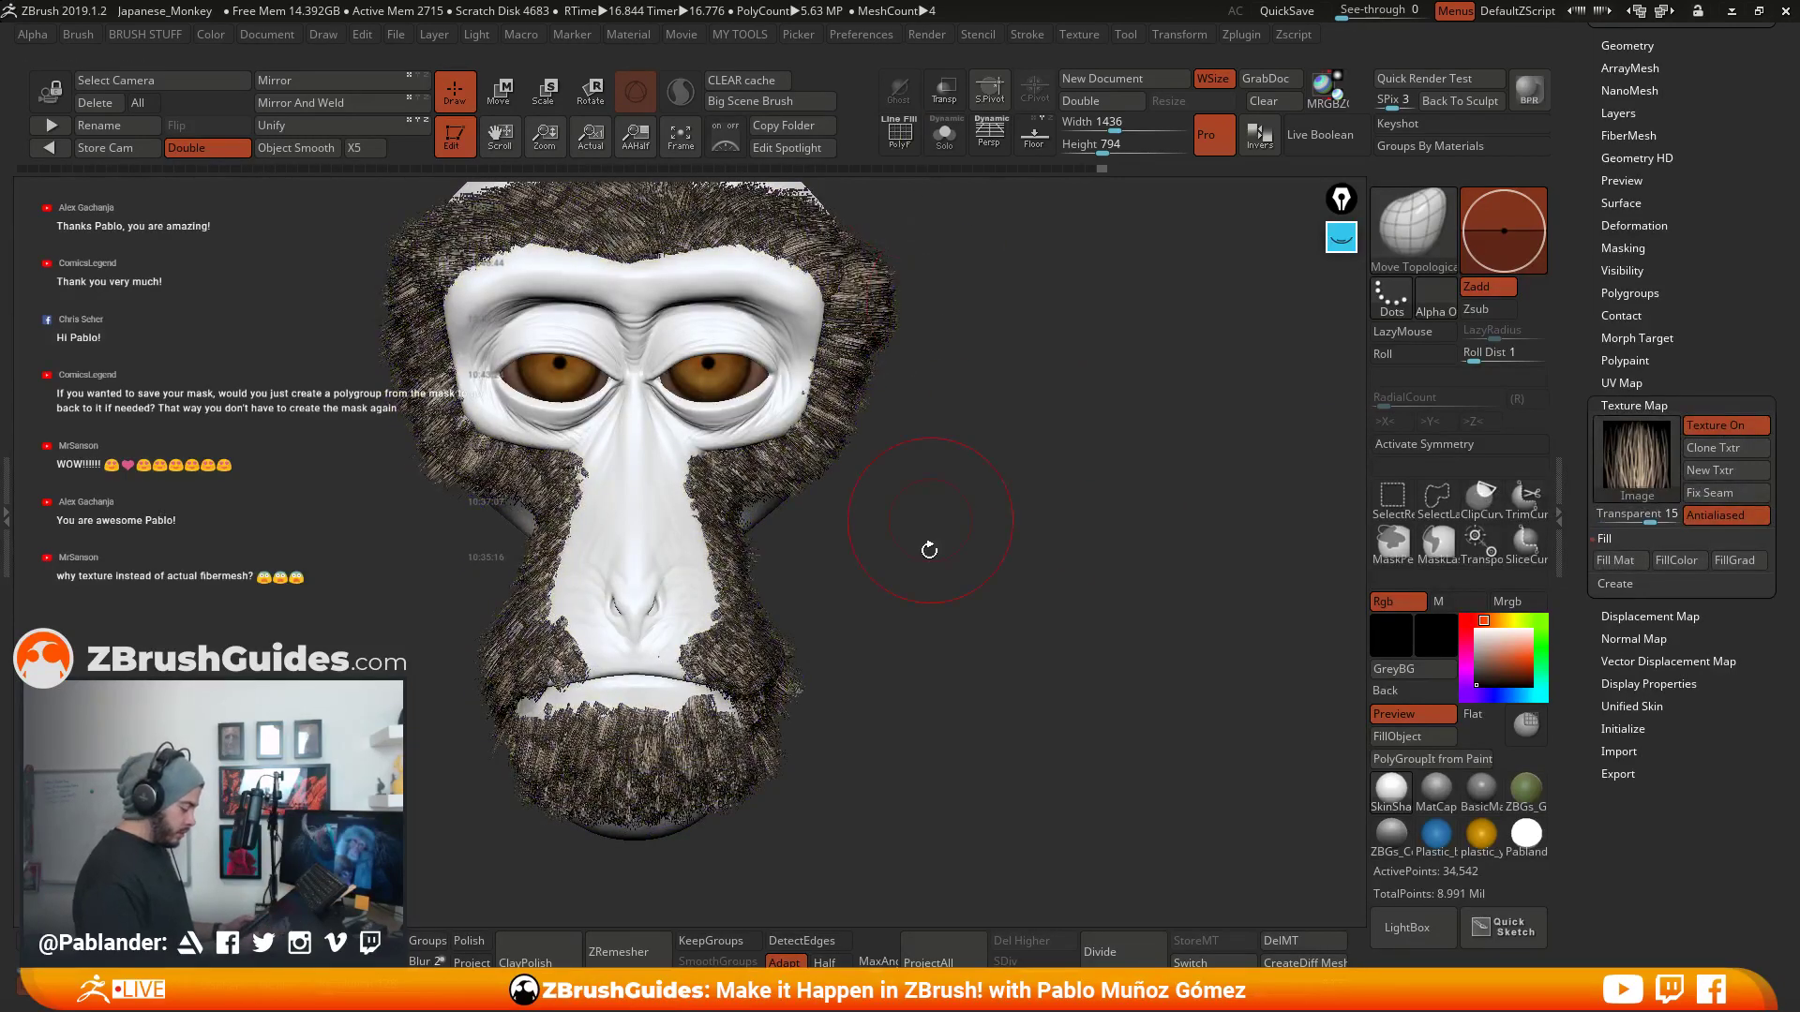
alt+right_drag(930, 521, 996, 507)
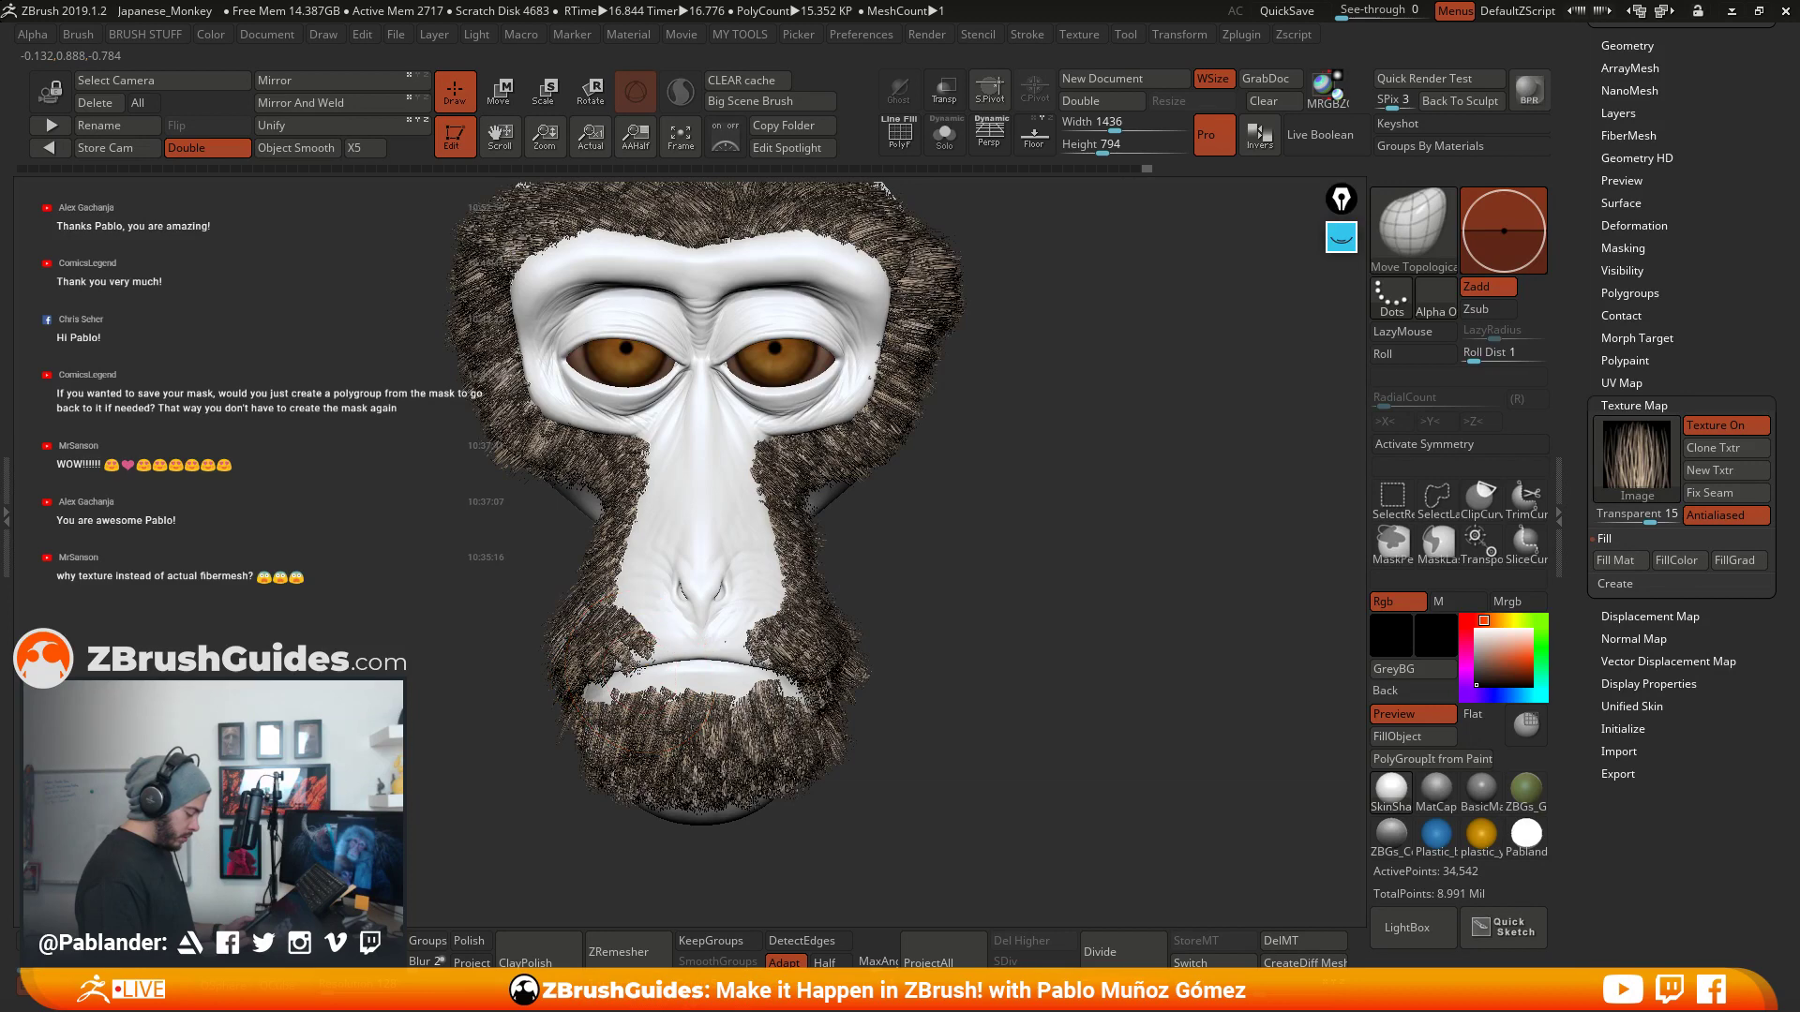
right_drag(667, 652, 664, 626)
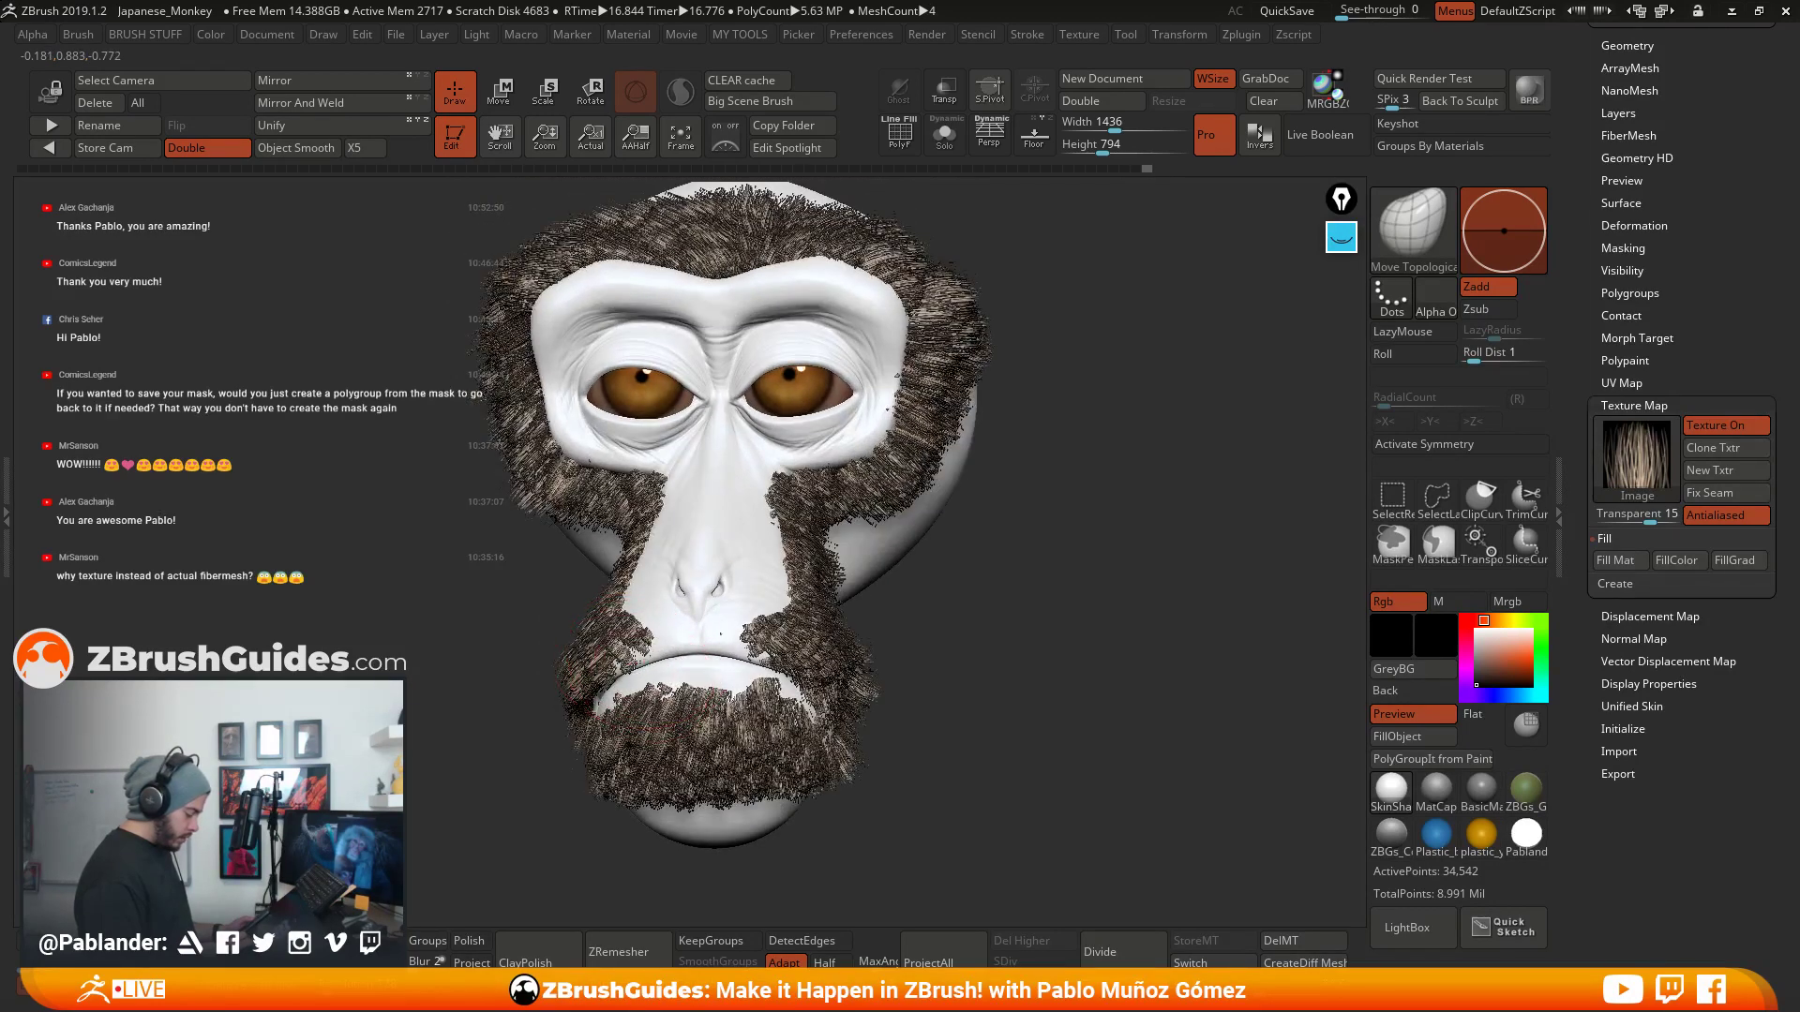
mouse_move(689, 664)
right_down()
mouse_move(635, 674)
mouse_move(628, 658)
right_up()
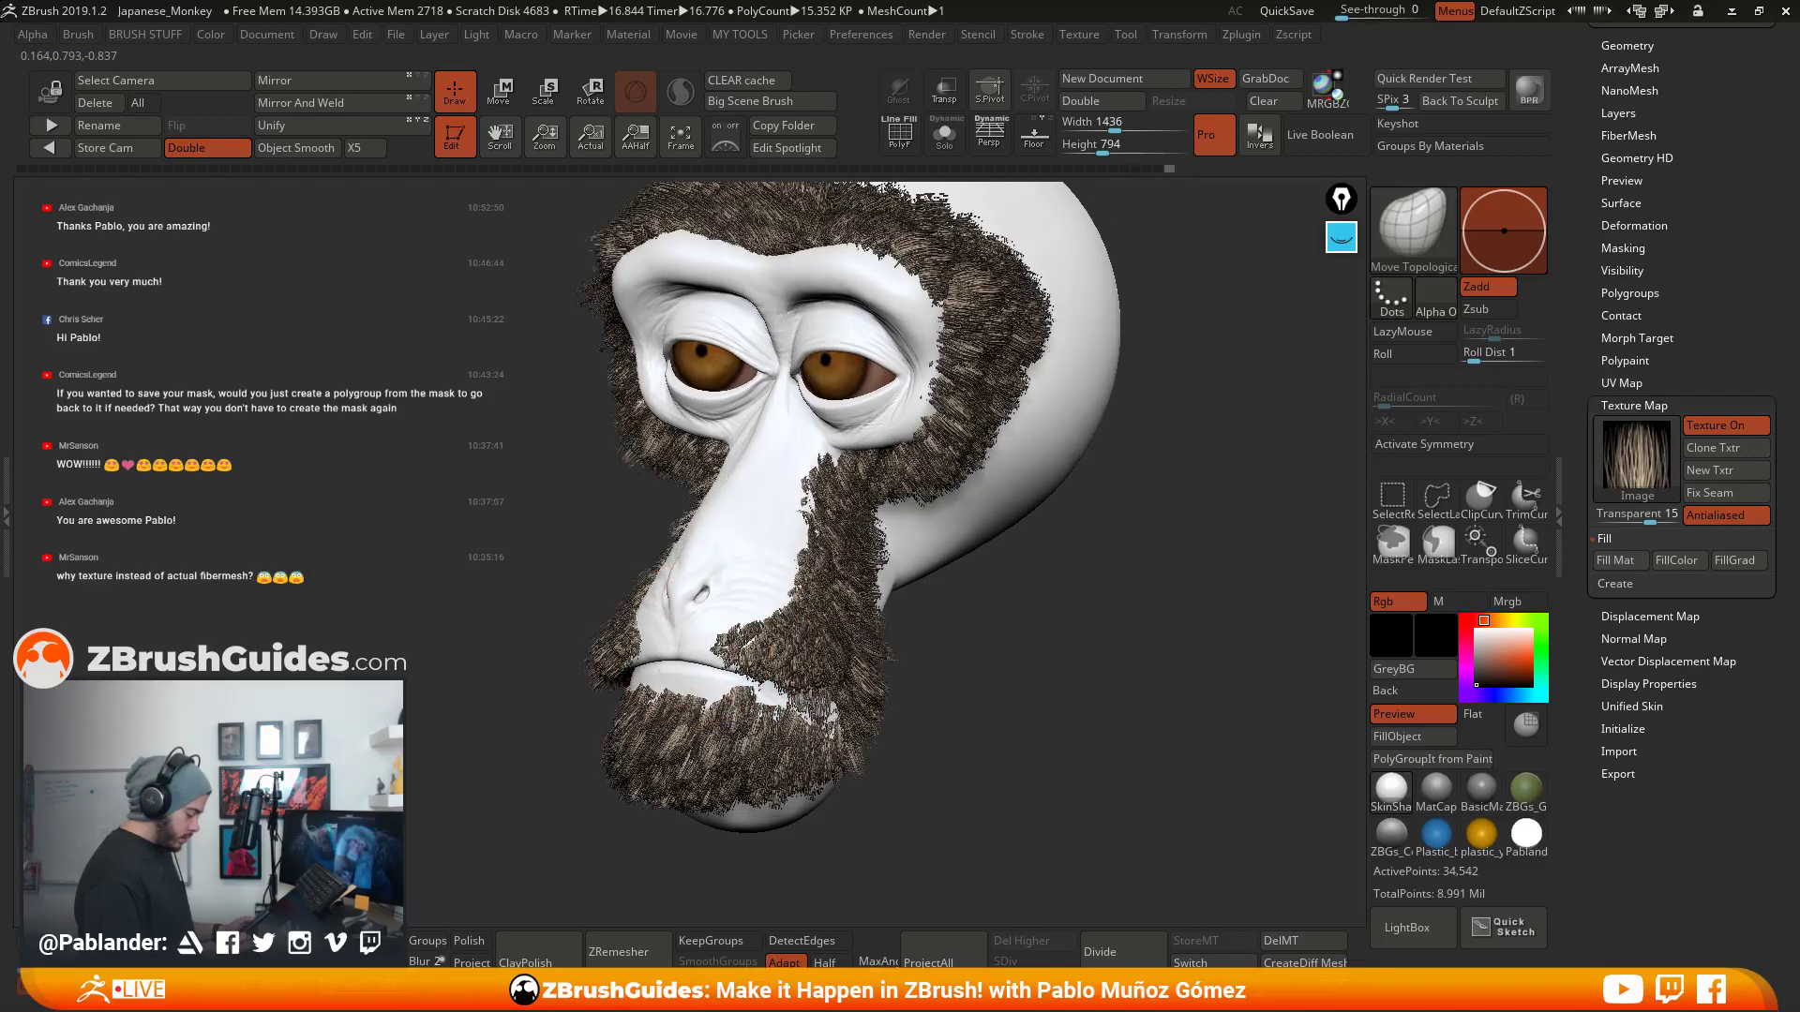
right_drag(999, 606, 1068, 541)
- Make the long fur layer Fibers114 visible and active, together with the short face fur
drag(1687, 86, 1692, 1003)
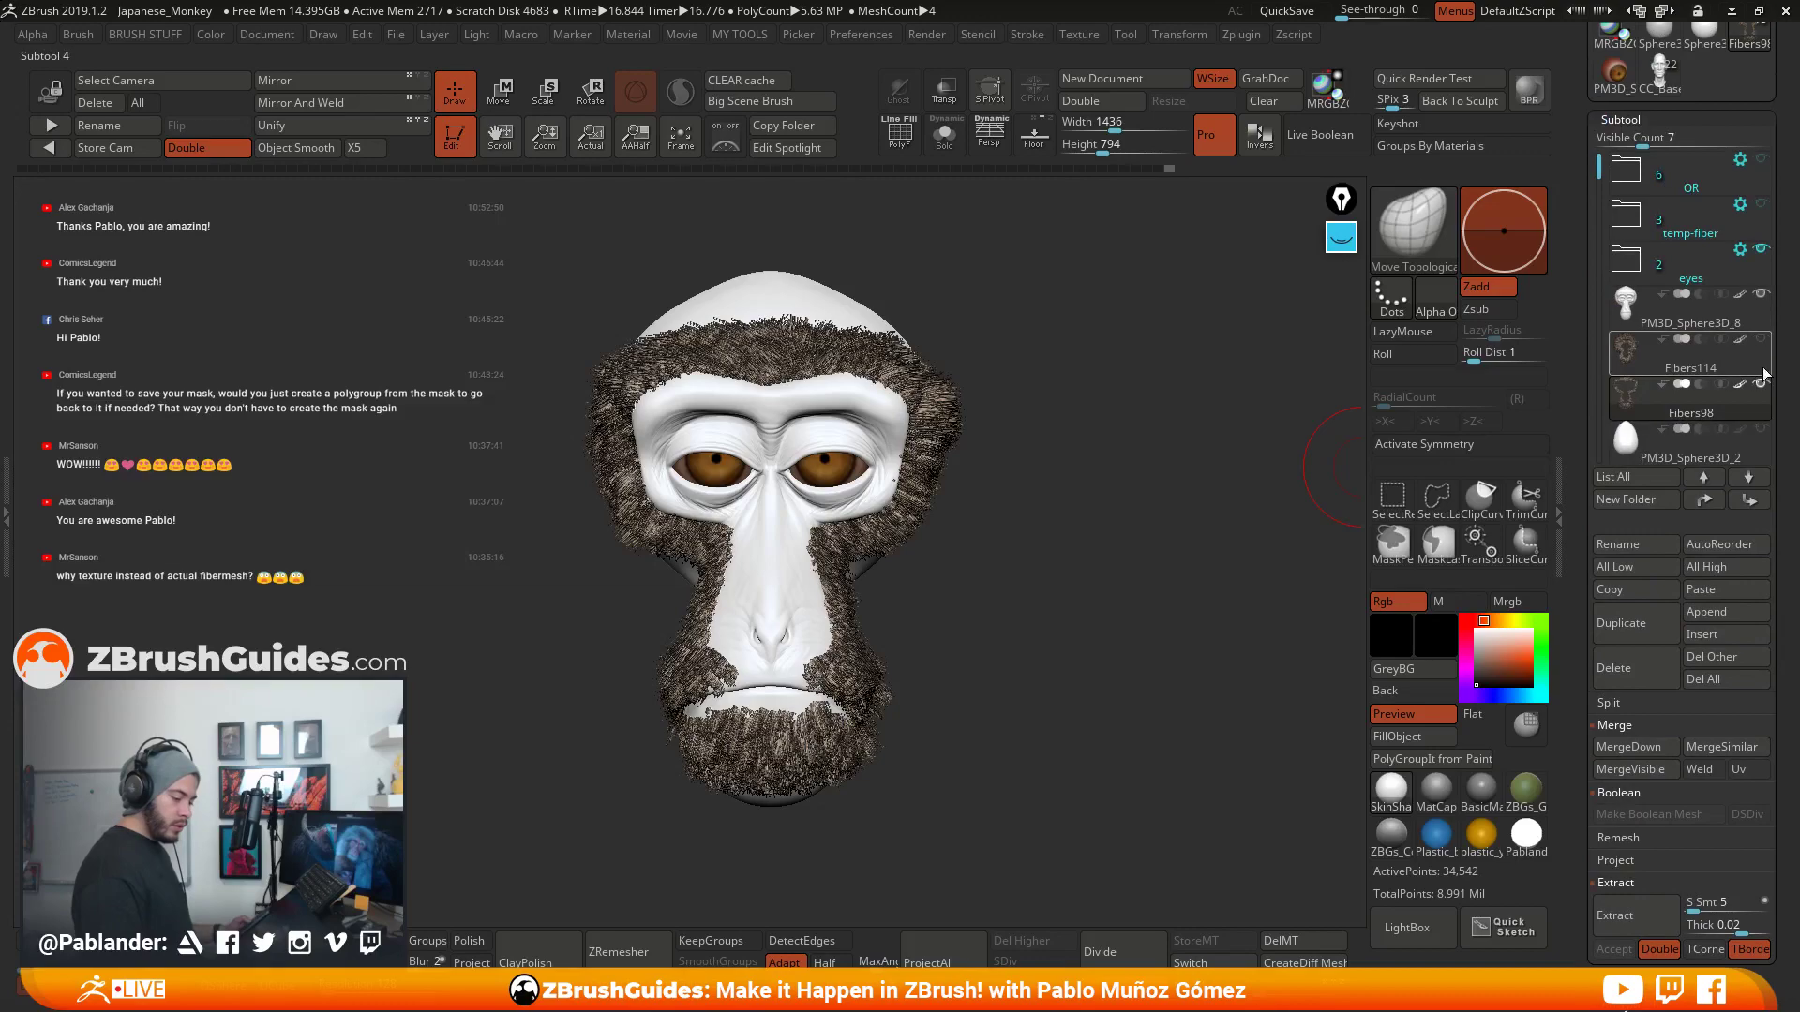
click(1762, 339)
ctrl+right_drag(1138, 584, 1082, 533)
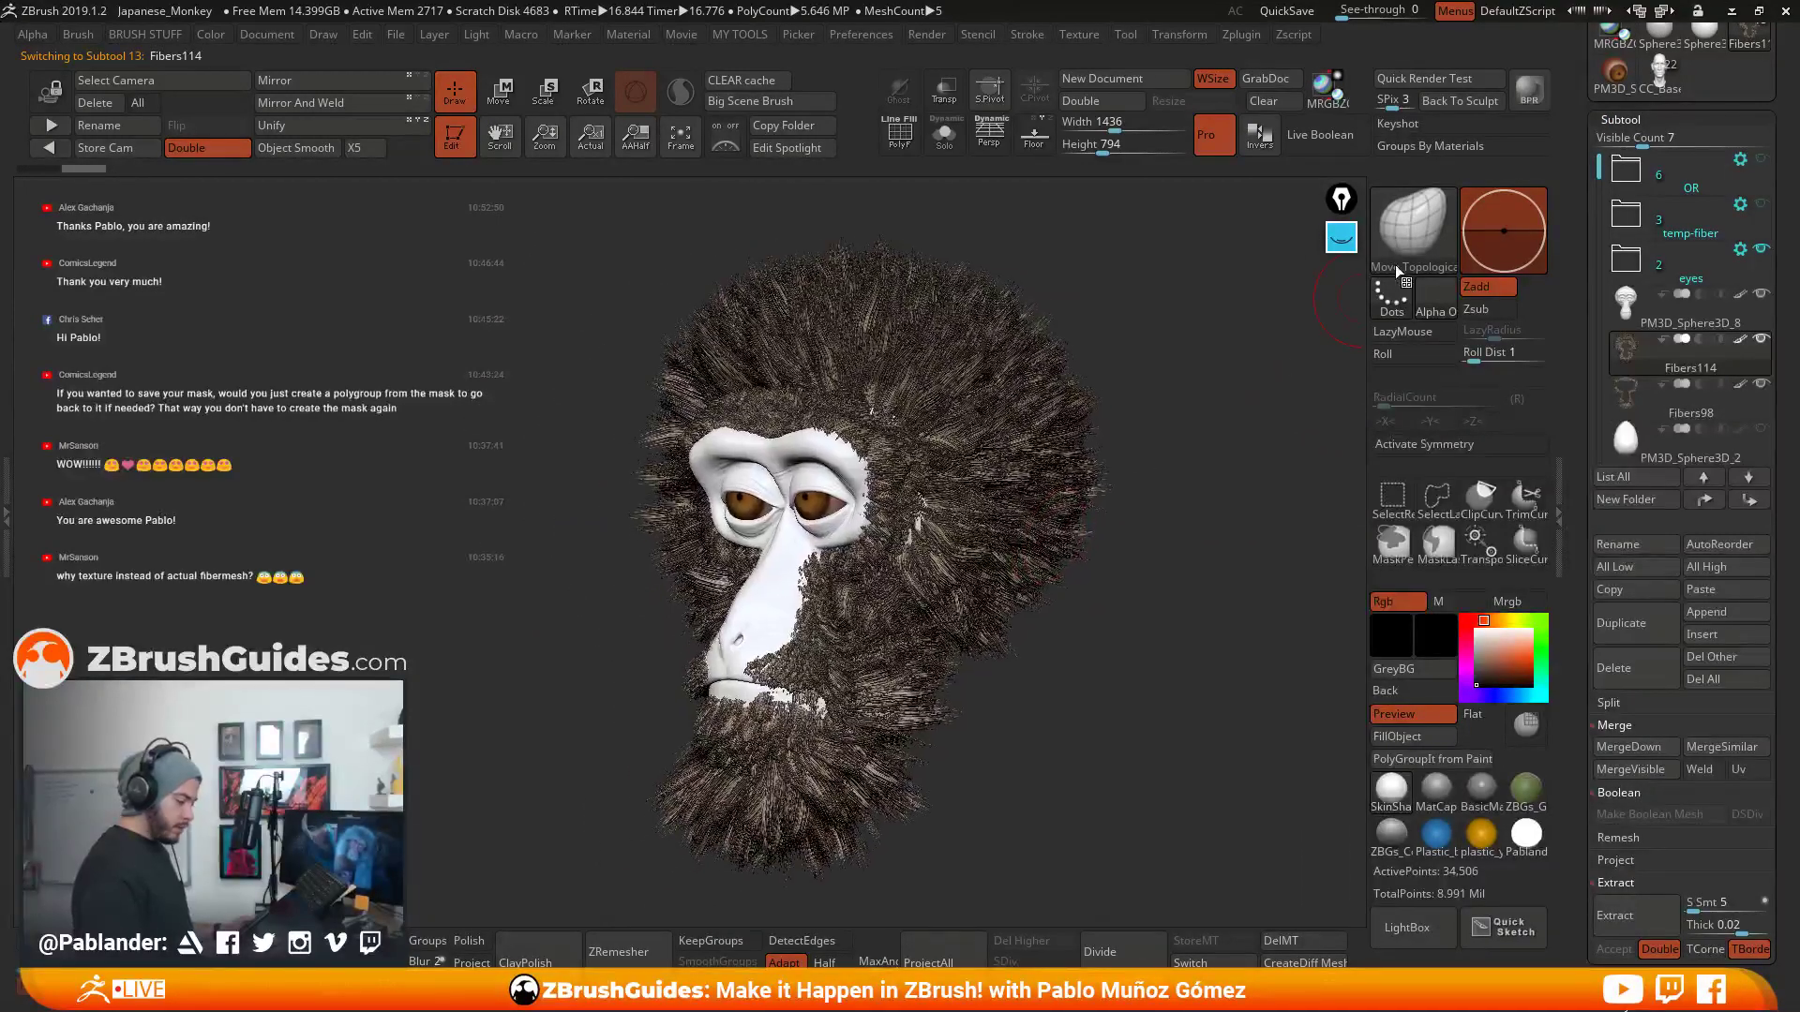
- Choose the Move brush, activate X symmetry and increase the draw size for grooming the long fur
click(1395, 260)
click(1047, 256)
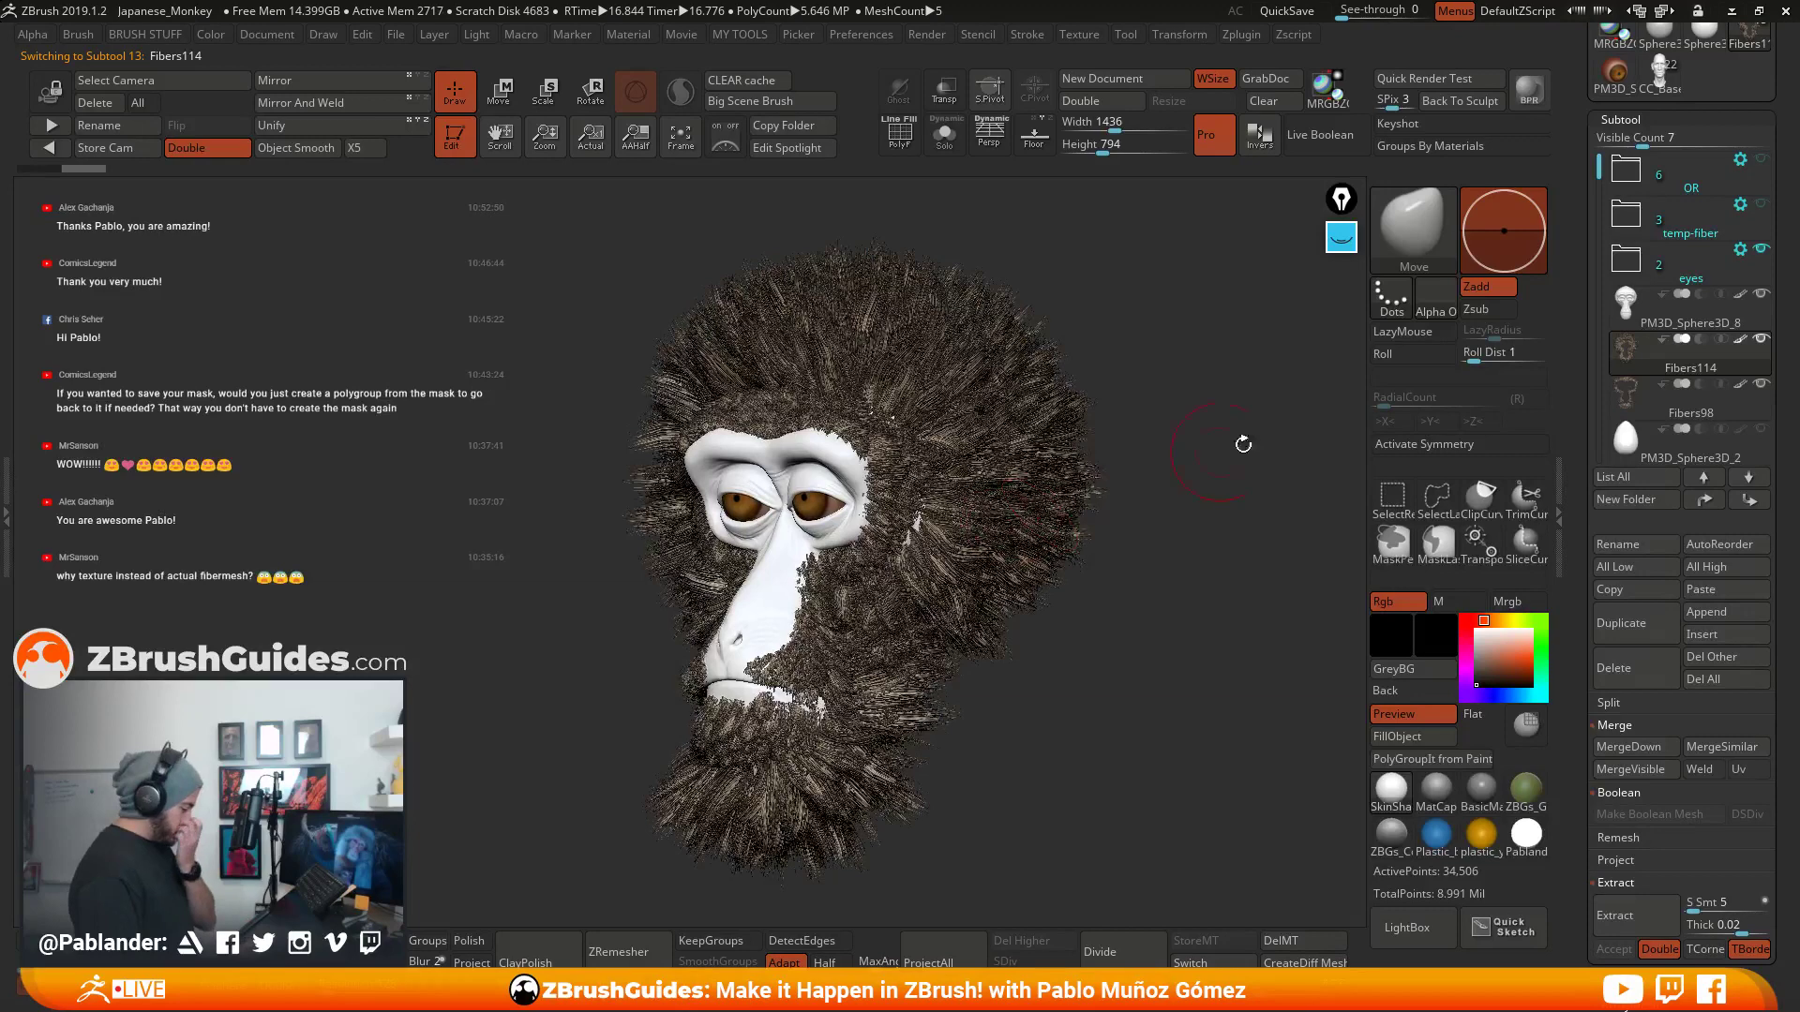
click(1451, 447)
key(space)
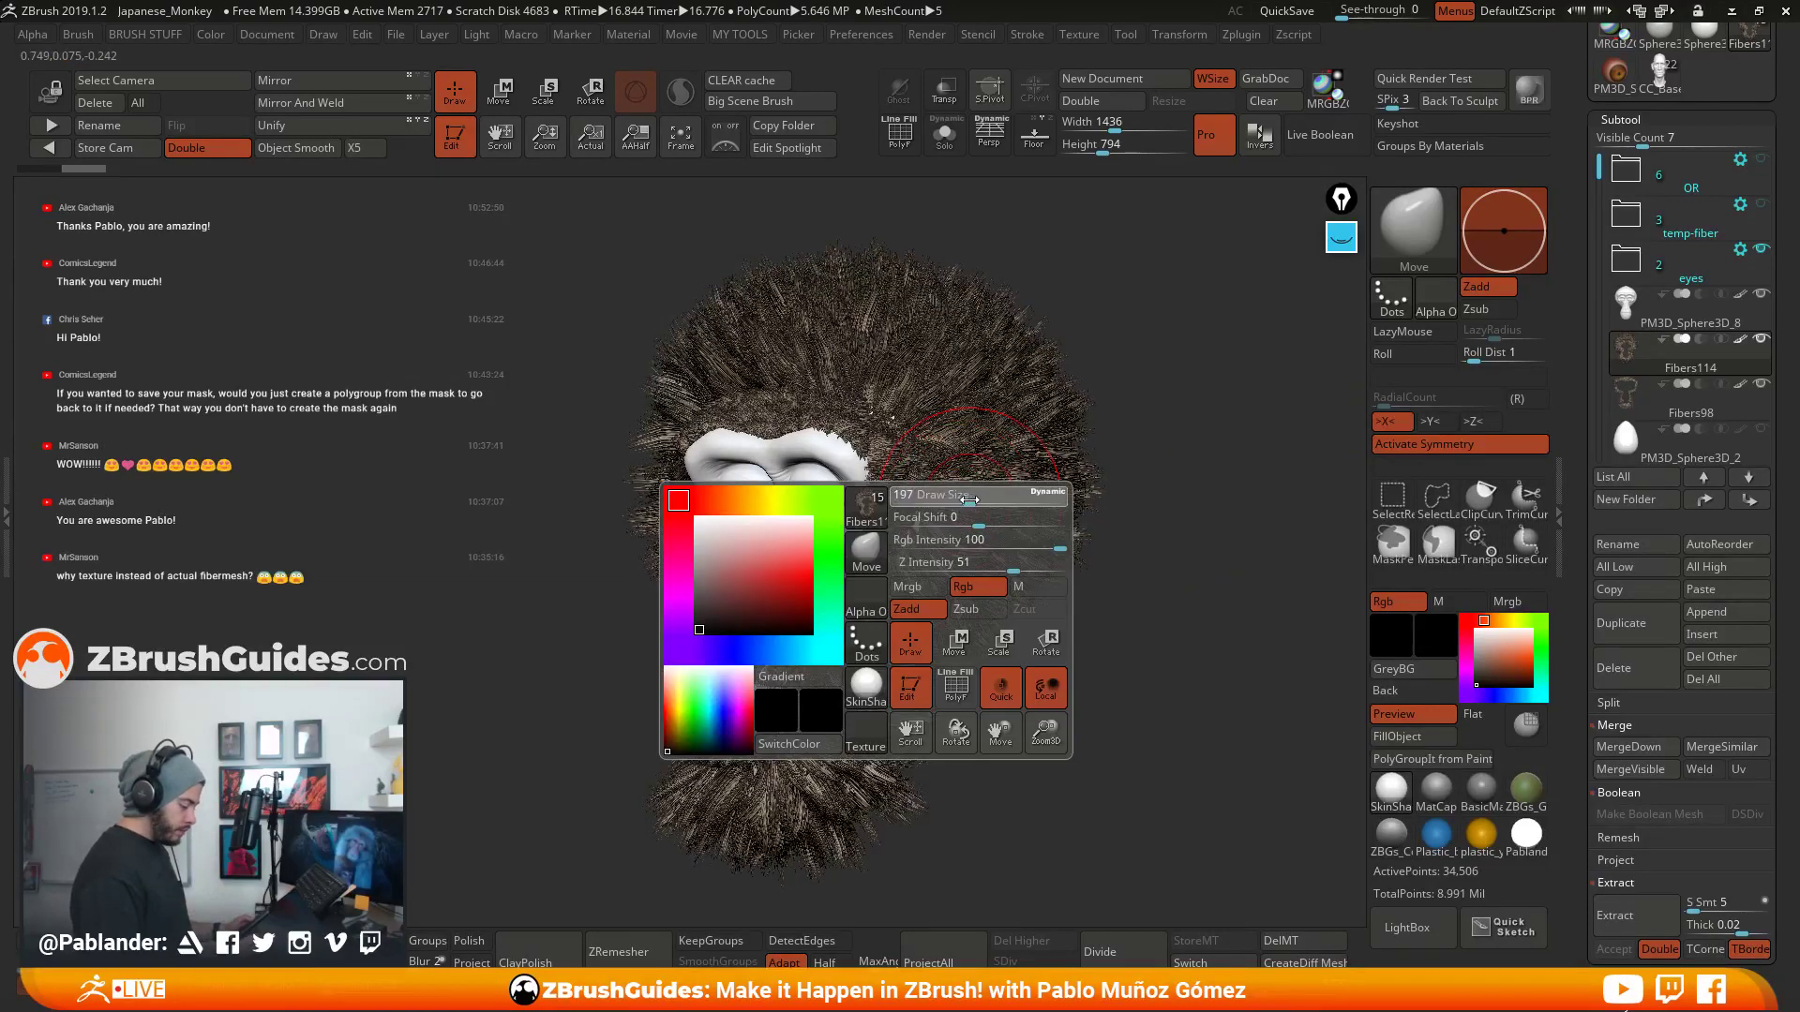
drag(969, 499, 986, 500)
- Groom the long fur around the side of the head and the cheek with broad symmetrical Move strokes
mouse_move(993, 502)
right_down()
mouse_move(896, 502)
mouse_move(958, 504)
mouse_move(936, 527)
right_up()
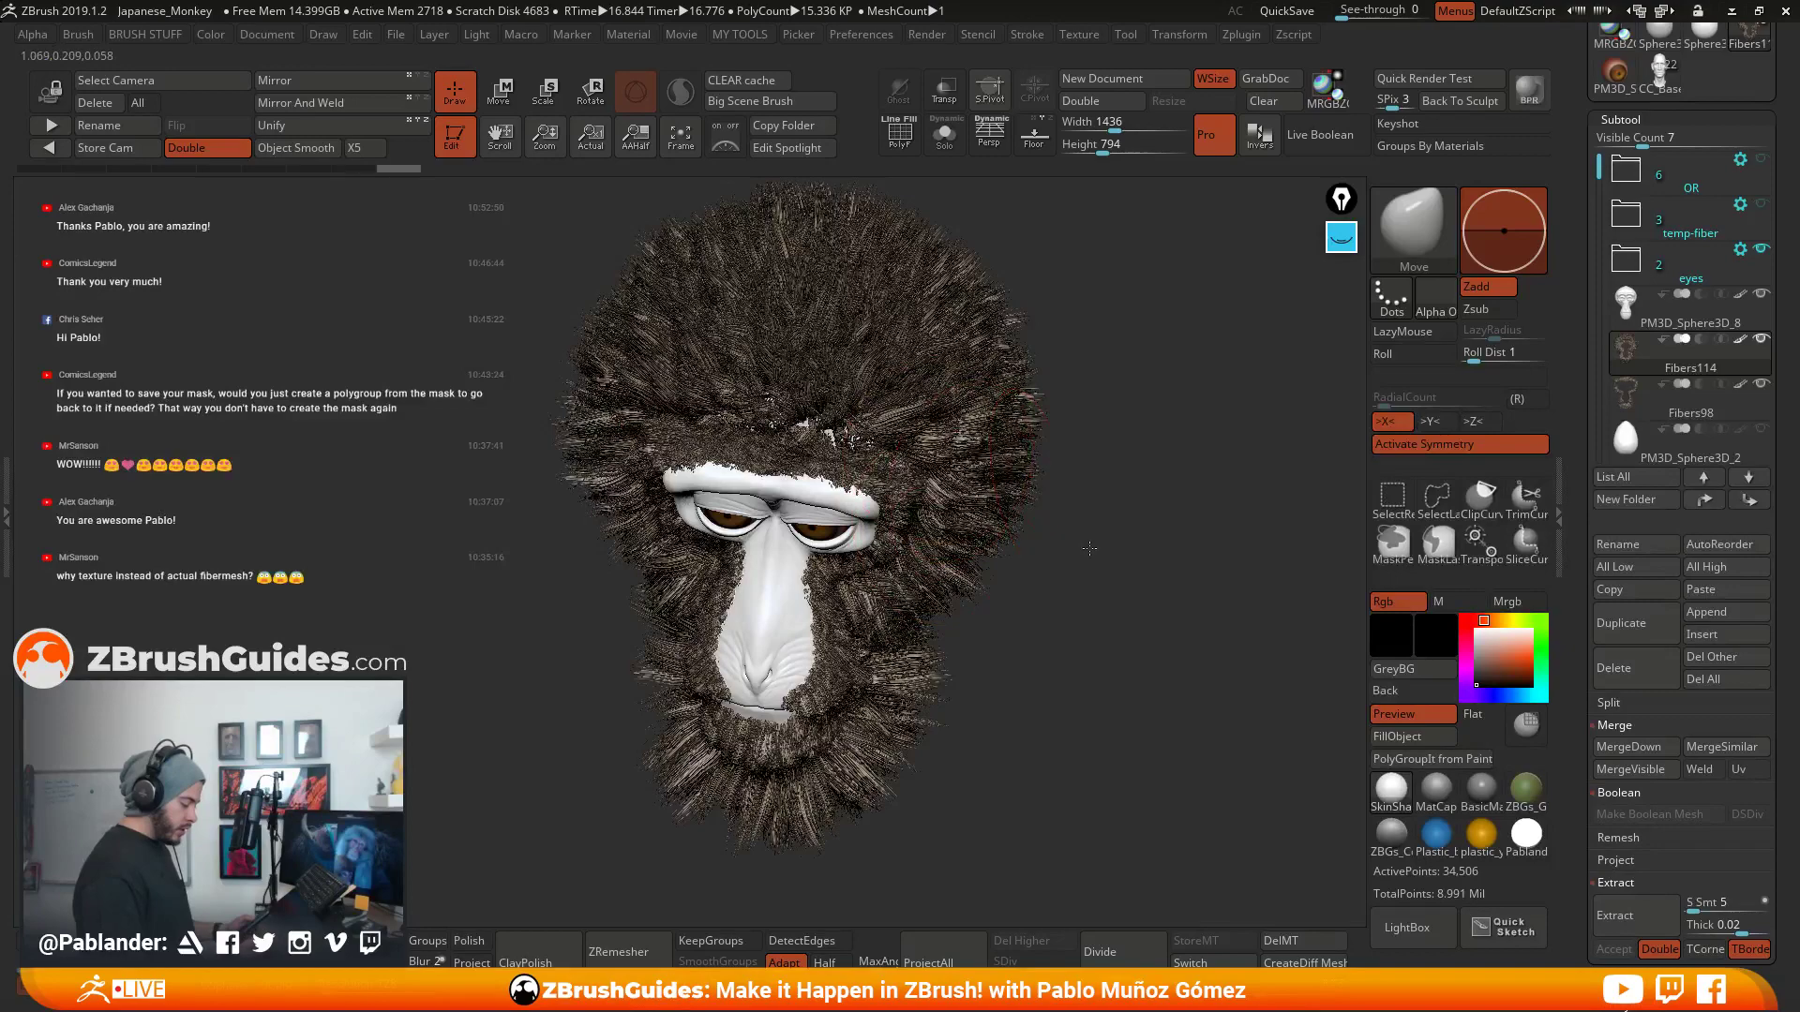
mouse_move(932, 482)
right_down()
mouse_move(1124, 484)
mouse_move(1052, 397)
mouse_move(986, 365)
mouse_move(1072, 399)
mouse_move(1050, 403)
right_up()
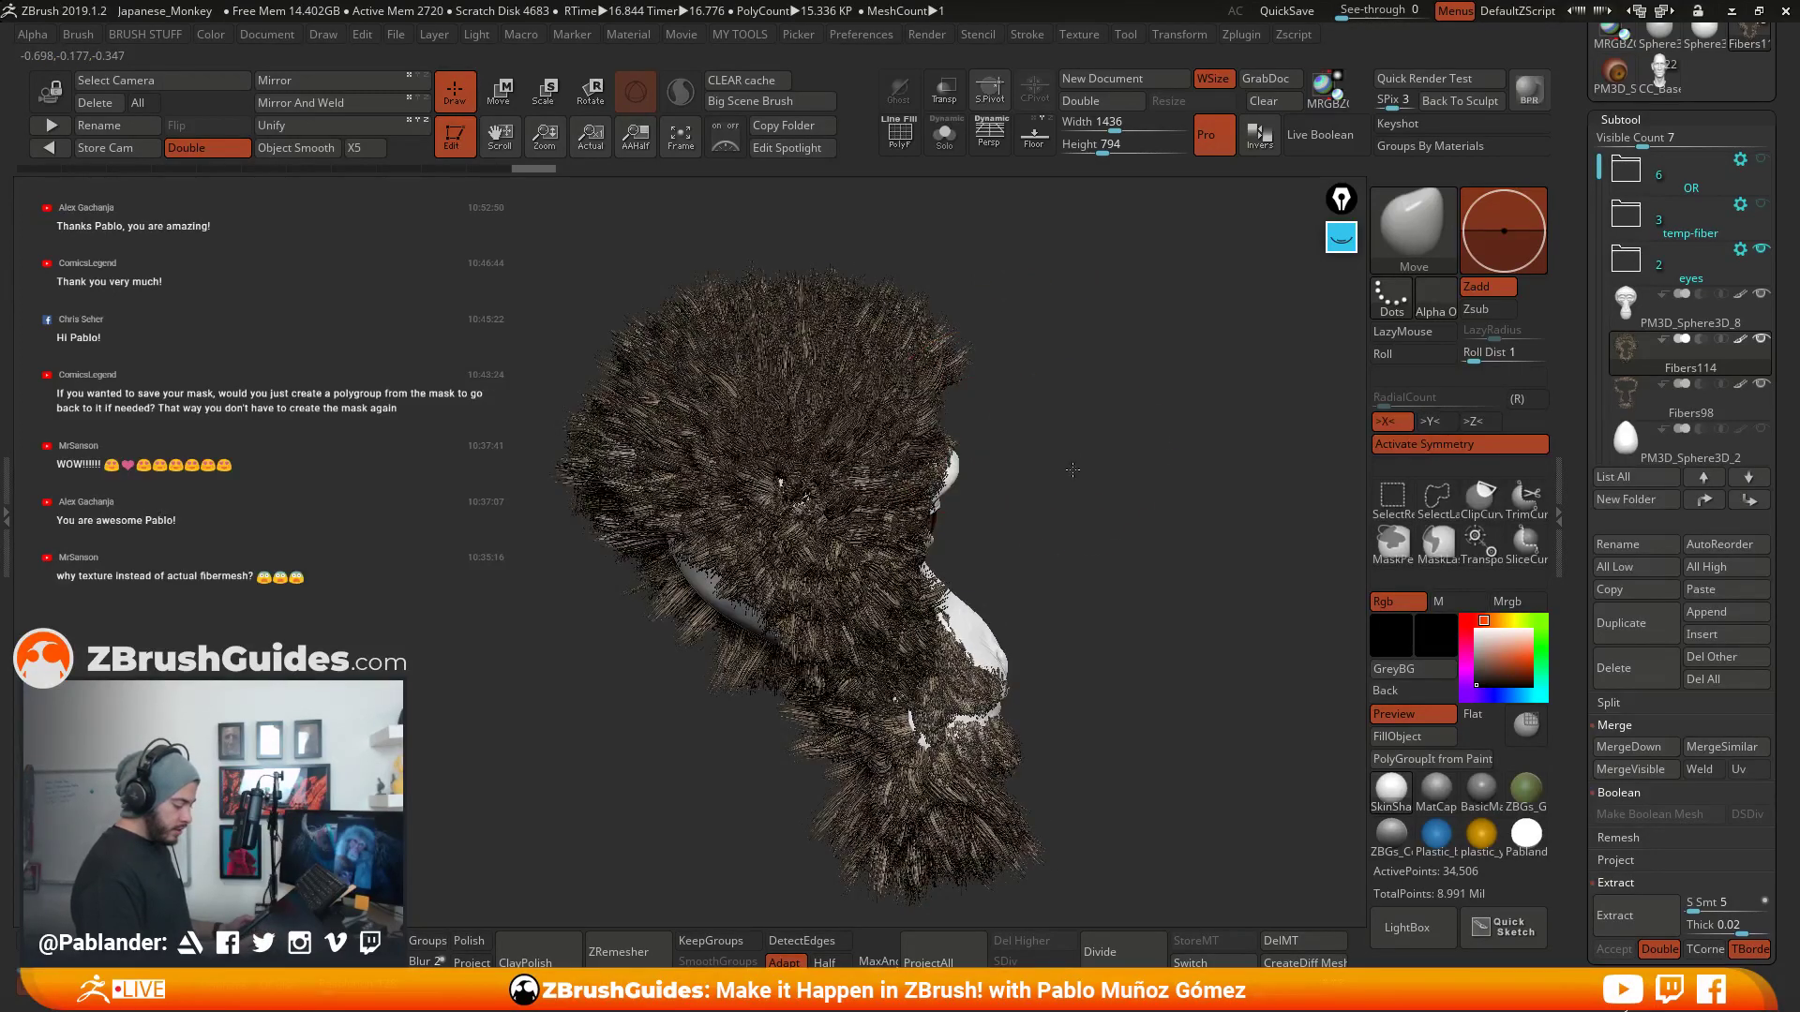
drag(1073, 469, 1071, 454)
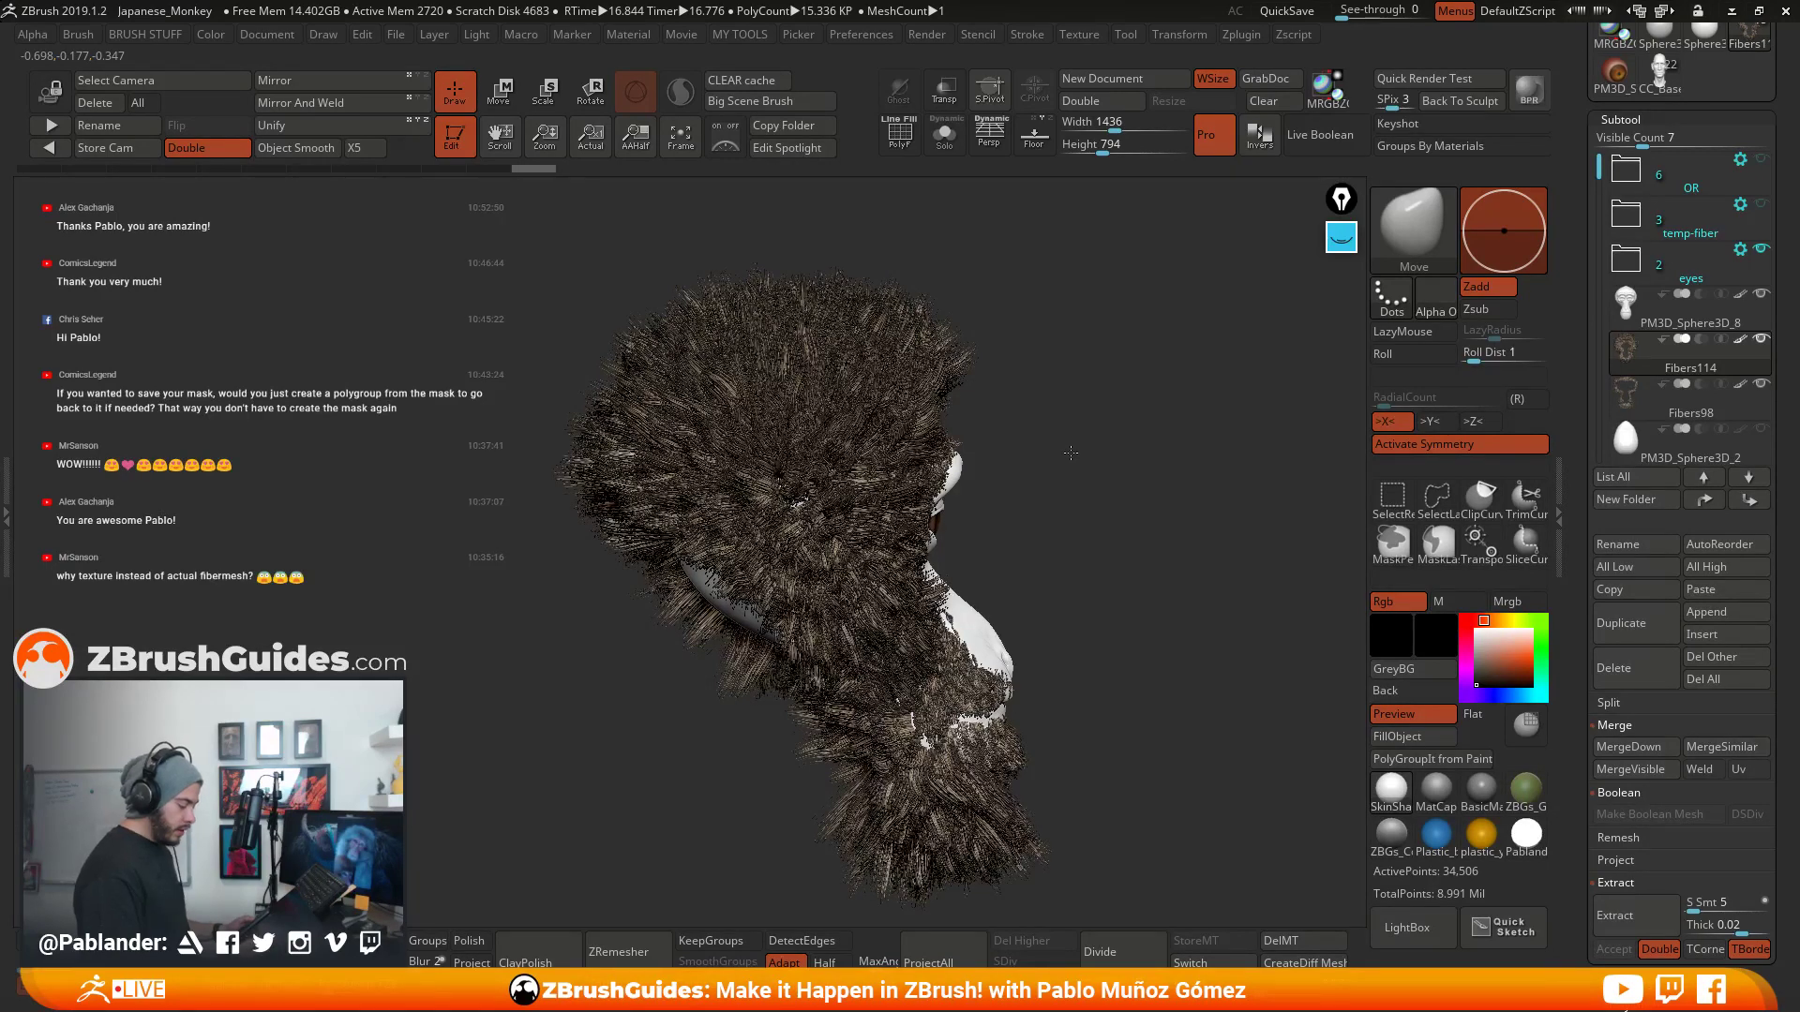
drag(1071, 454, 1116, 453)
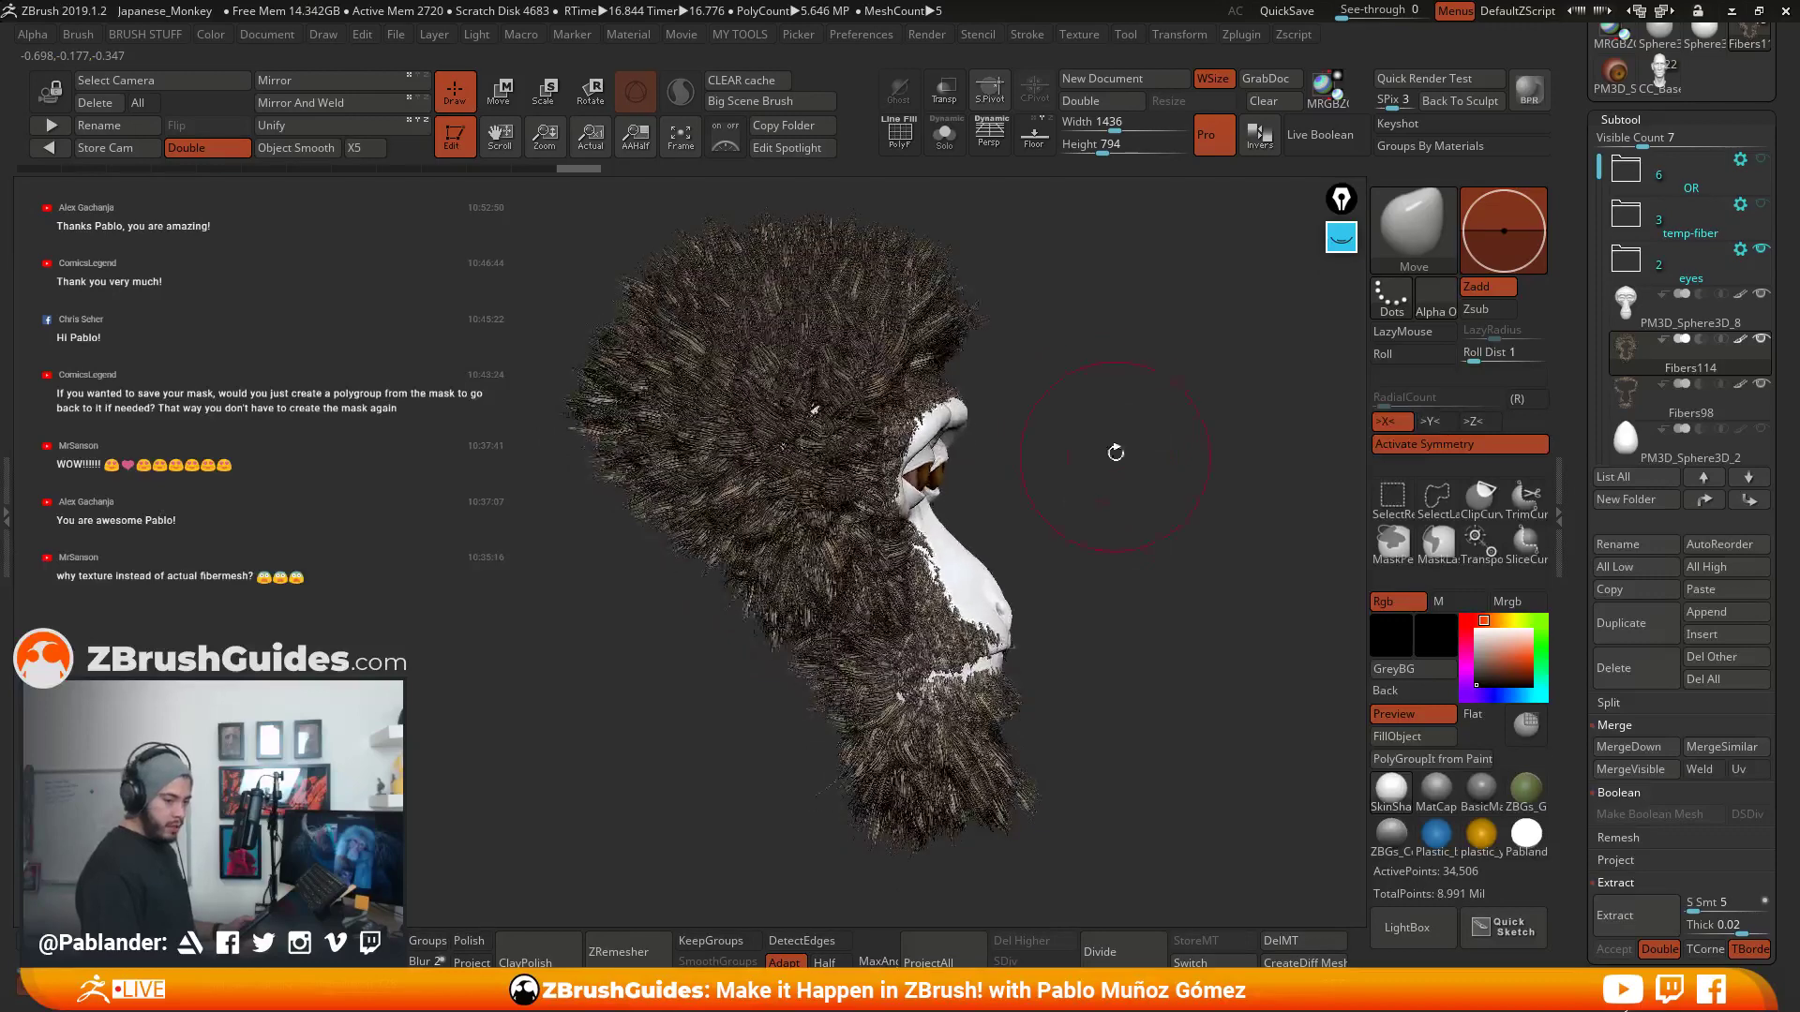
mouse_move(917, 293)
mouse_down()
mouse_move(945, 283)
mouse_move(993, 394)
mouse_move(961, 429)
mouse_up()
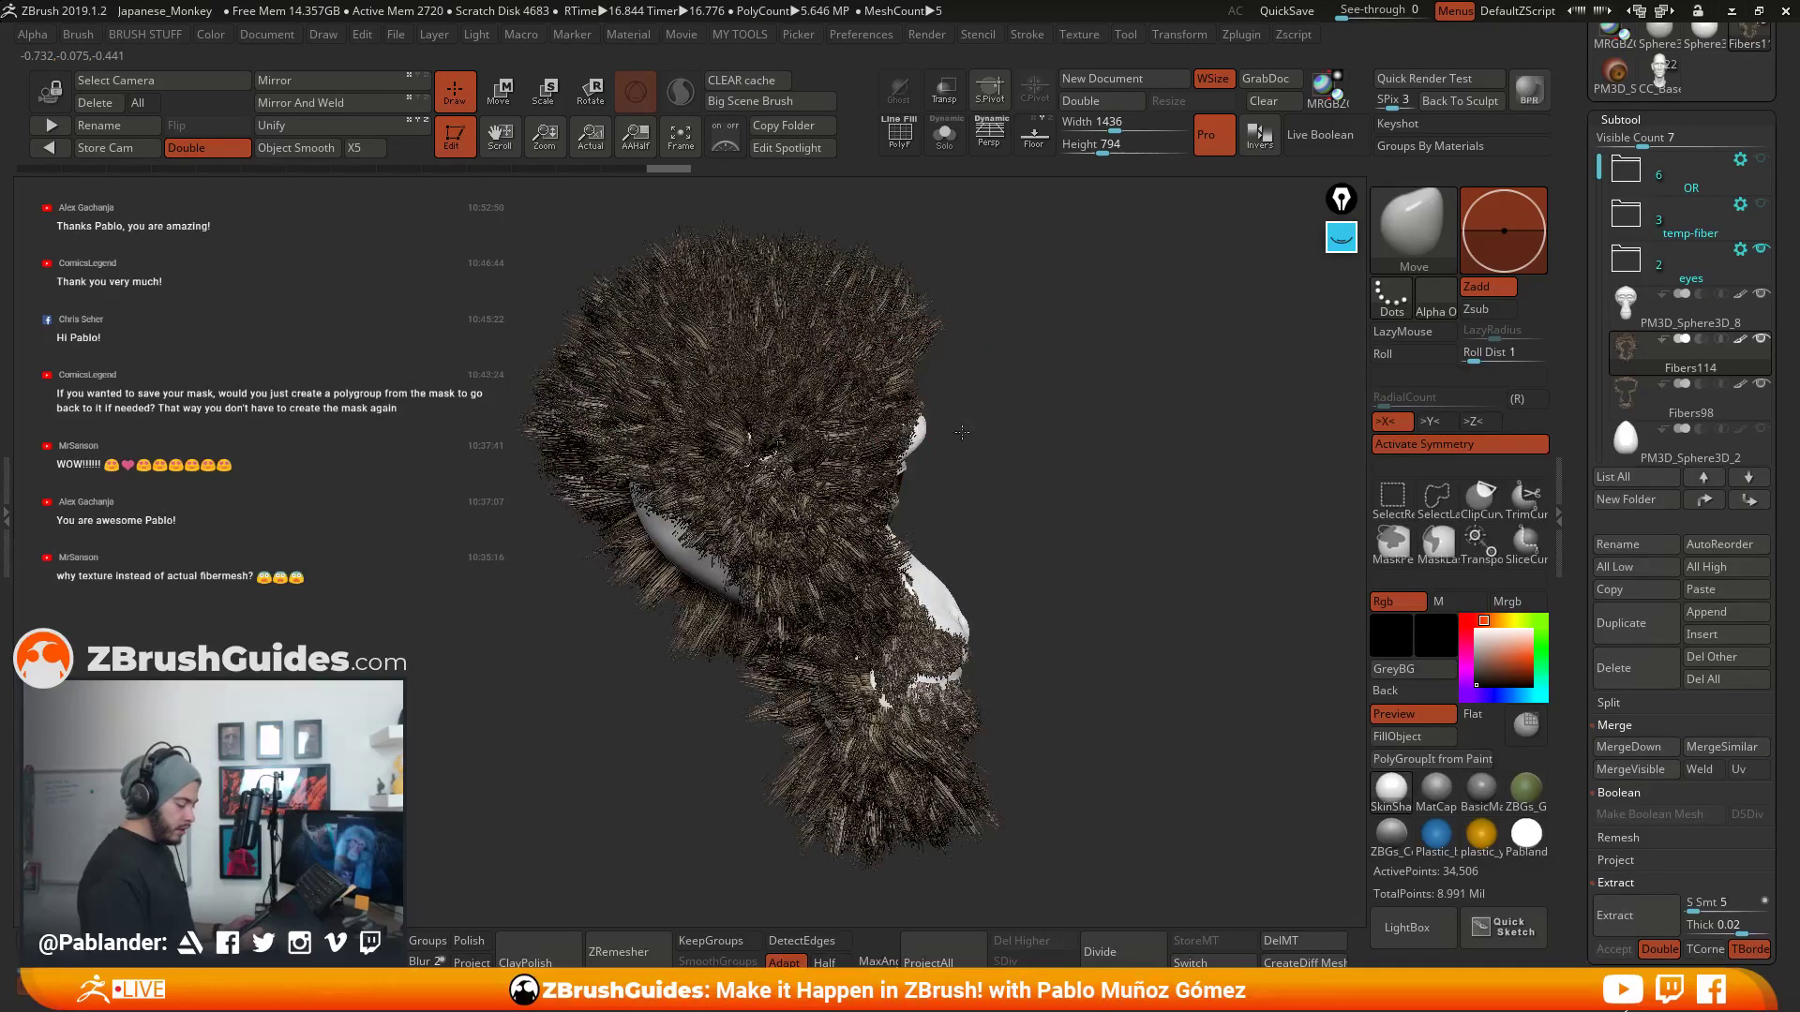
drag(962, 433, 1024, 497)
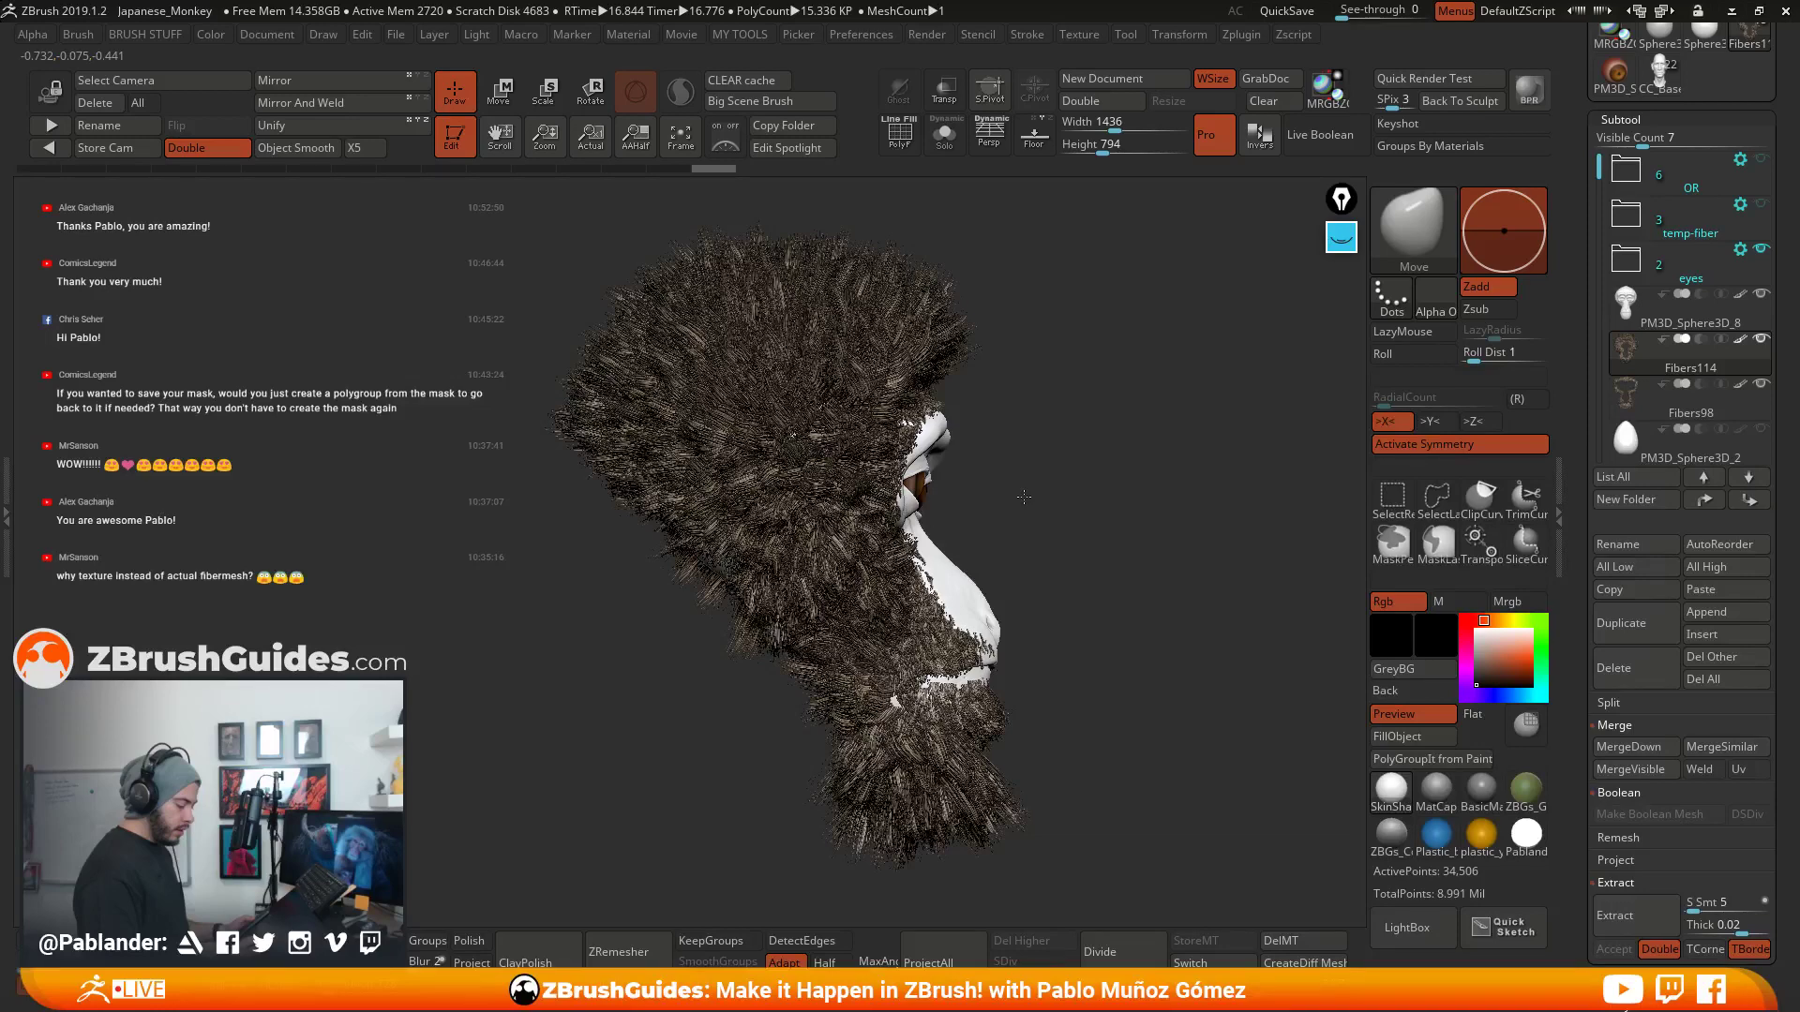
drag(1023, 497, 1068, 514)
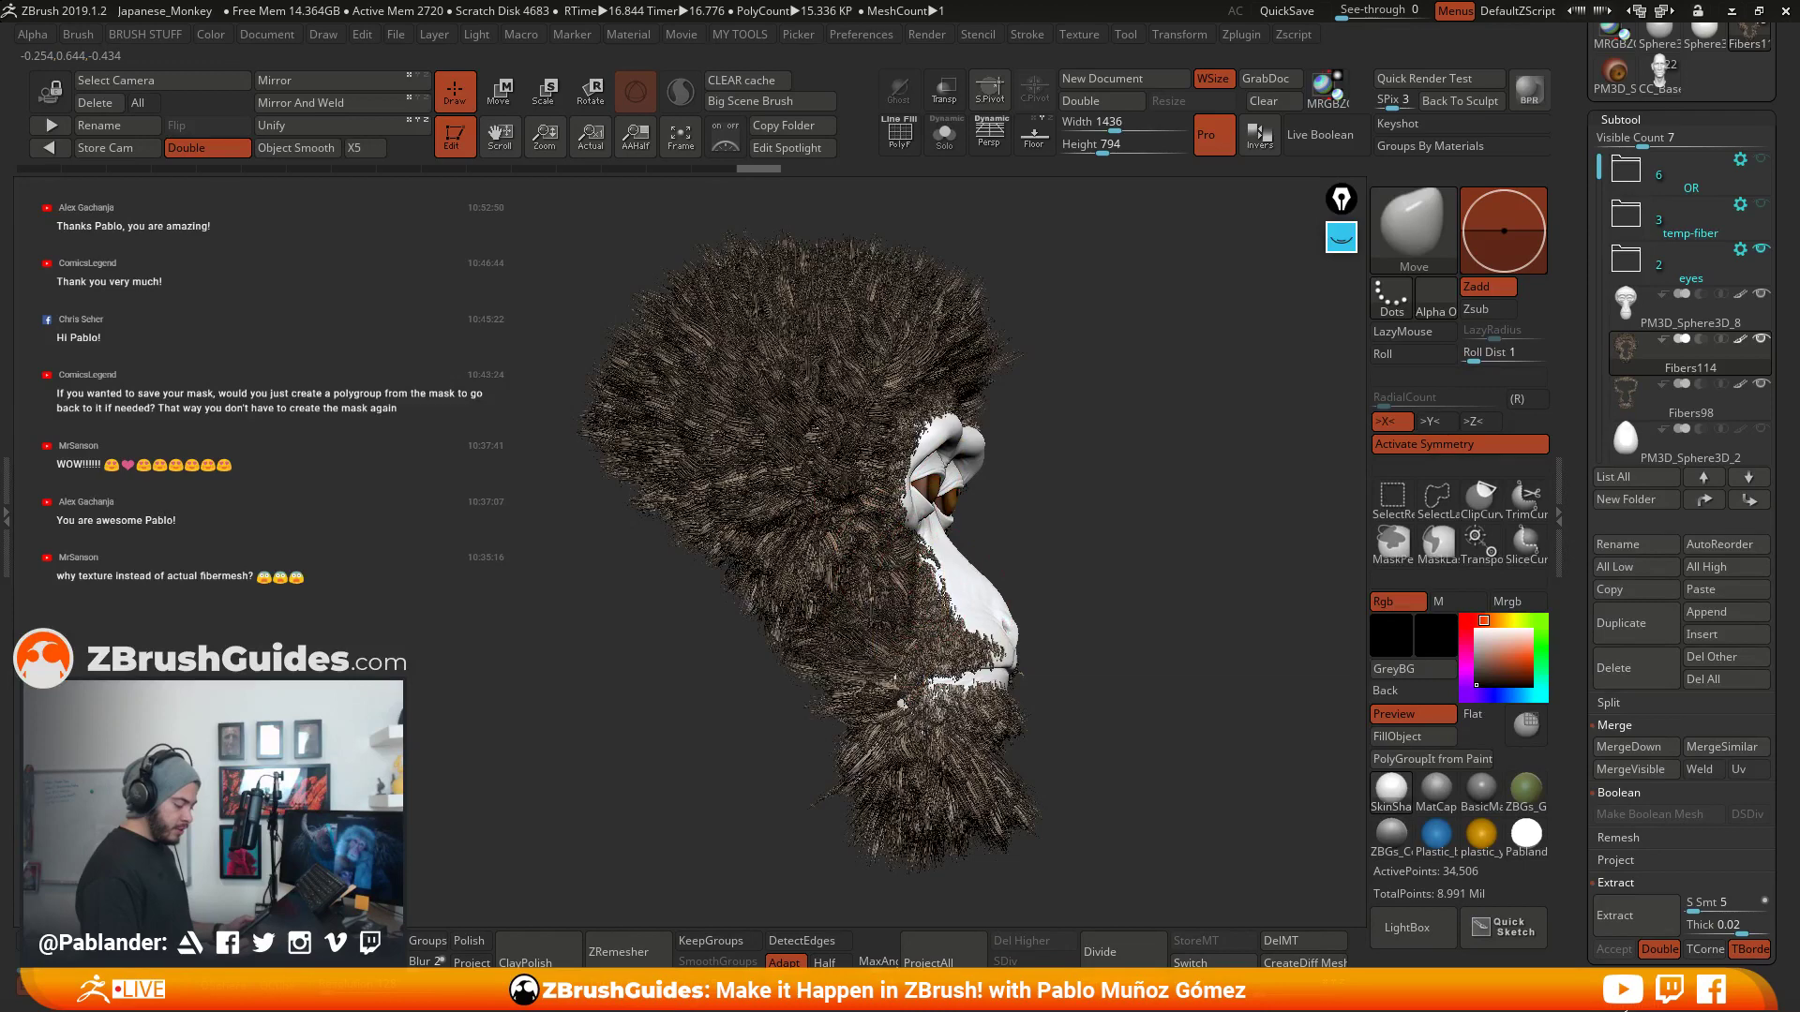
drag(887, 603, 908, 645)
drag(1123, 525, 1036, 509)
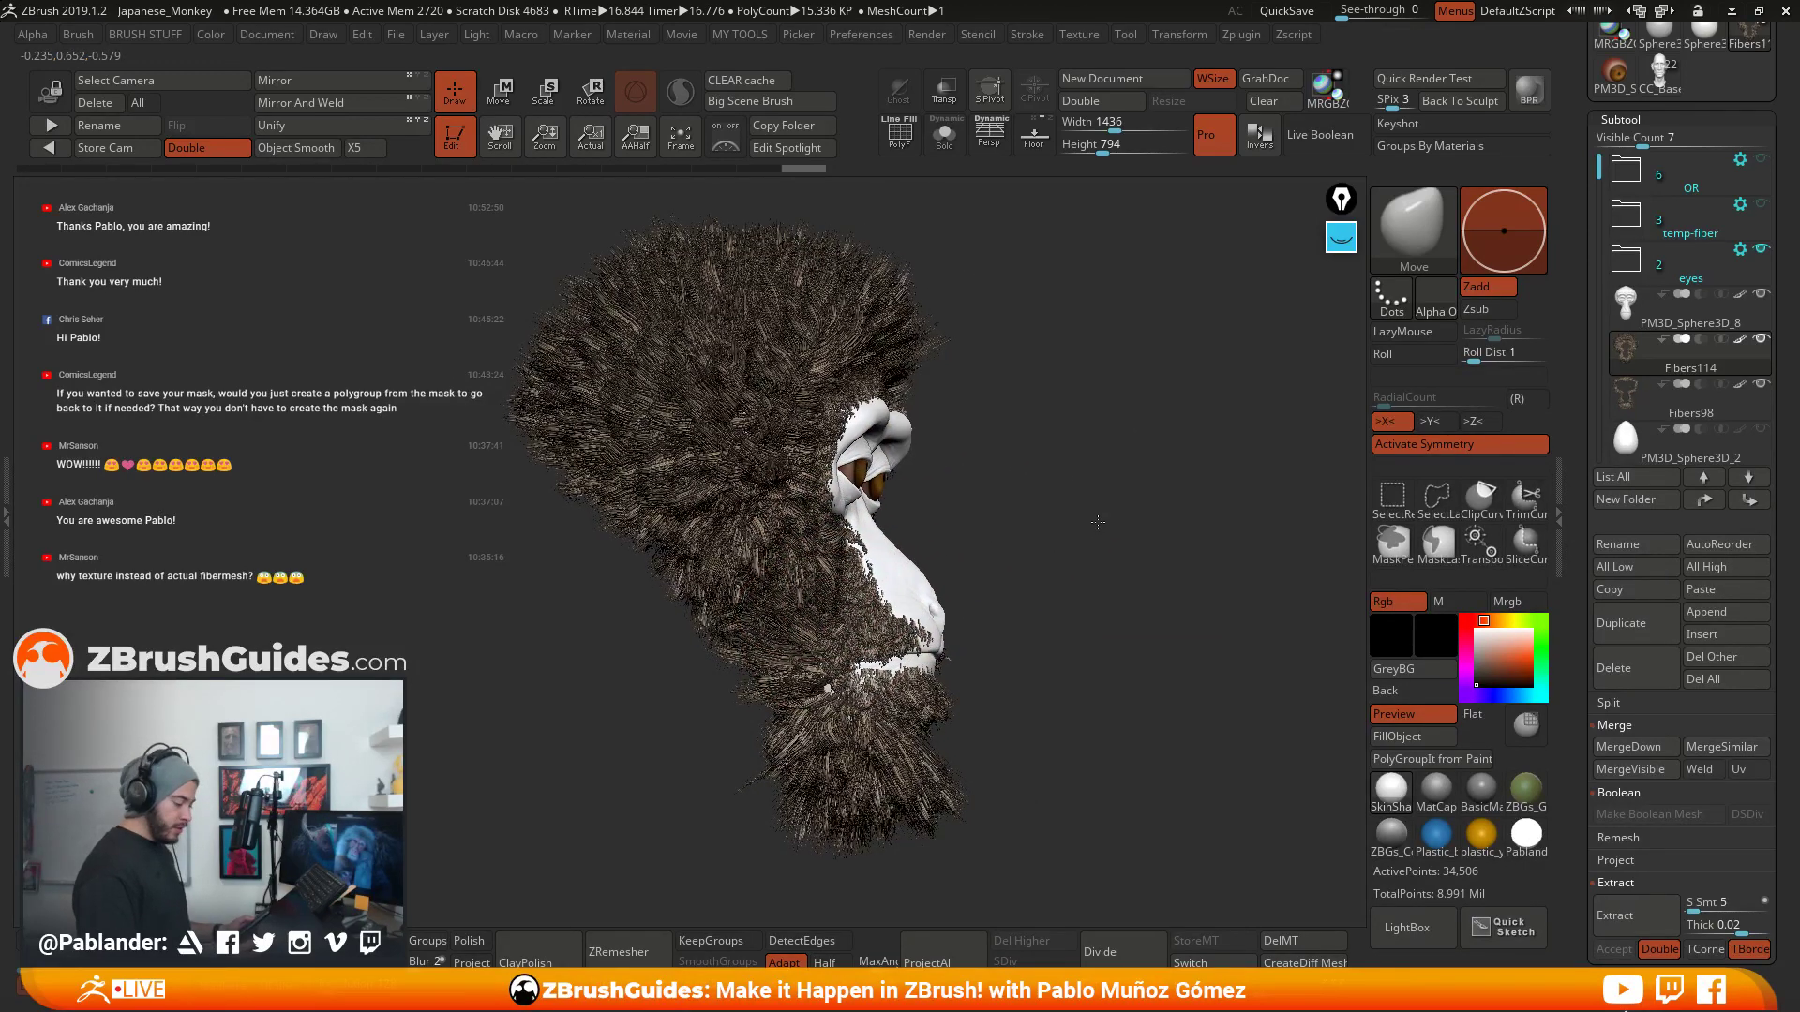
- Pull the long beard and jaw fur downward and reshape the cheek fur, working from side and front views
drag(1098, 522, 1199, 527)
mouse_move(1038, 551)
mouse_down()
mouse_move(989, 656)
mouse_move(973, 634)
mouse_move(975, 668)
mouse_up()
drag(986, 591, 991, 651)
mouse_move(990, 609)
mouse_down()
mouse_move(997, 670)
mouse_move(1114, 640)
mouse_up()
drag(996, 703, 928, 813)
mouse_move(994, 741)
mouse_down()
mouse_move(976, 764)
mouse_move(1140, 739)
mouse_move(966, 774)
mouse_up()
drag(968, 750, 949, 785)
drag(900, 713, 882, 736)
mouse_move(891, 698)
mouse_down()
mouse_move(871, 722)
mouse_move(861, 705)
mouse_up()
mouse_move(870, 602)
mouse_down()
mouse_move(851, 622)
mouse_move(783, 544)
mouse_up()
drag(798, 482, 778, 502)
mouse_move(1145, 502)
mouse_down()
mouse_move(970, 532)
mouse_move(1136, 620)
mouse_move(1184, 688)
mouse_up()
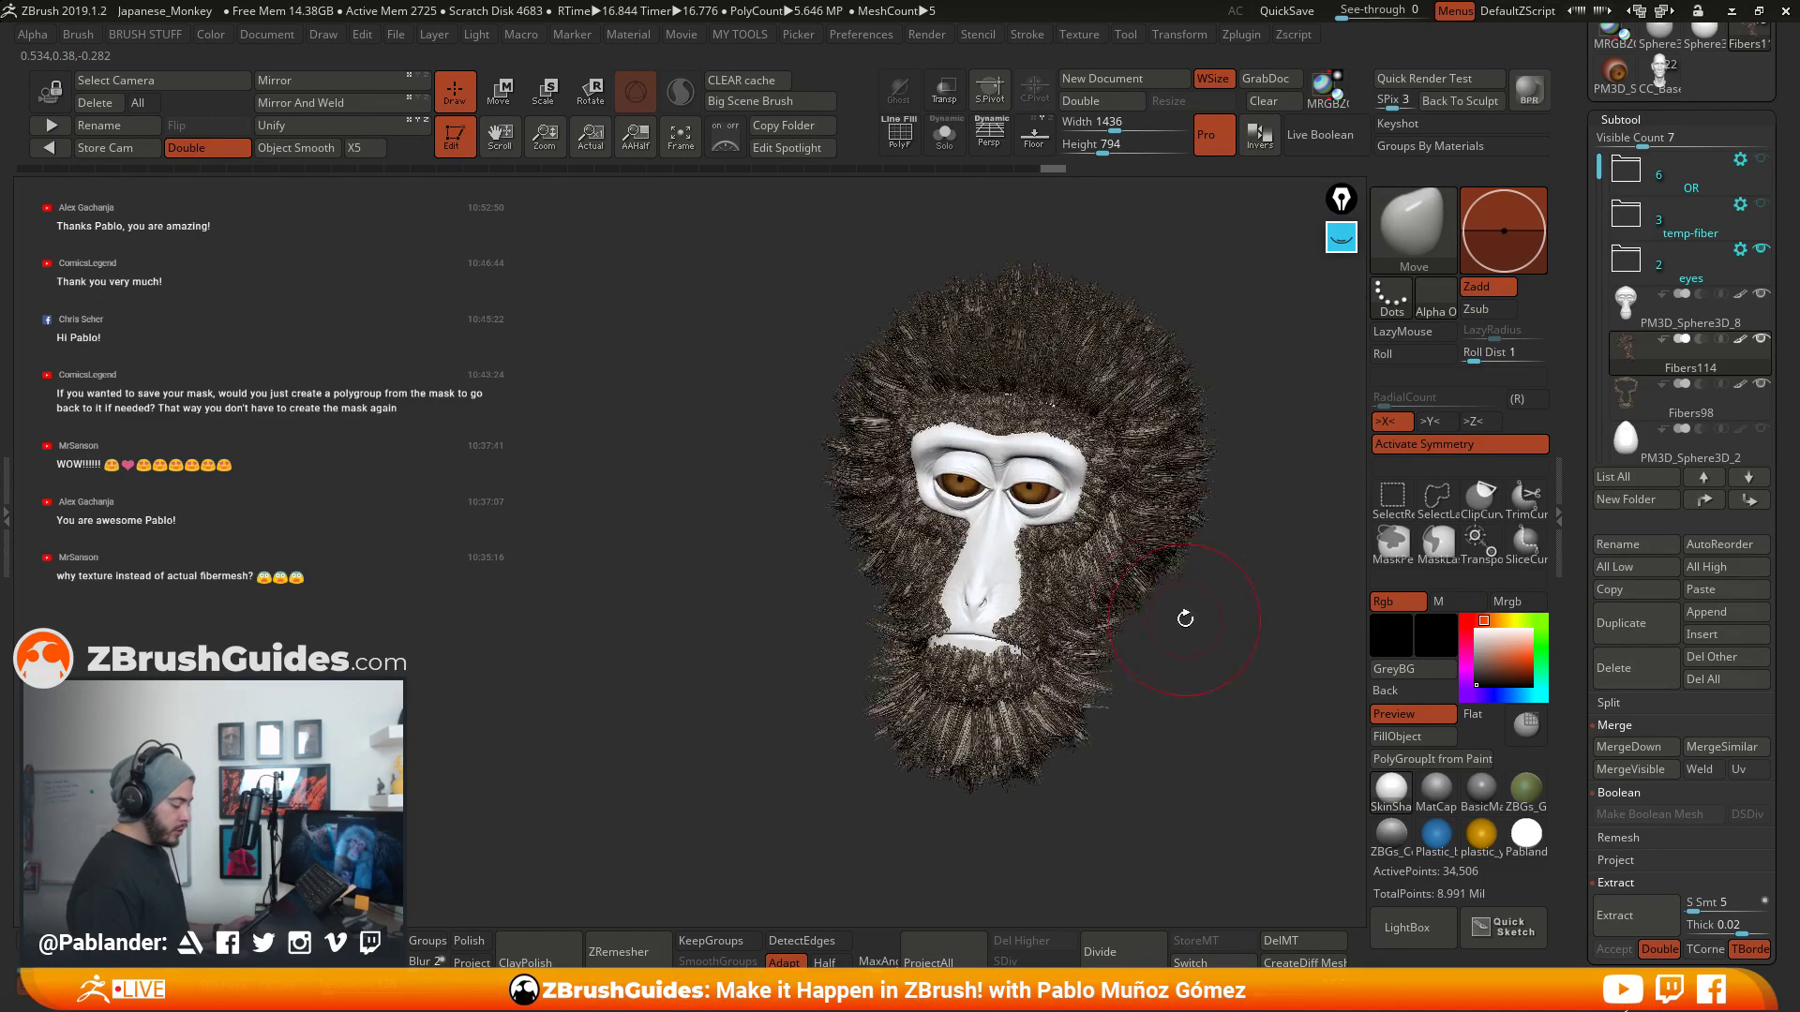
drag(1205, 624, 984, 619)
mouse_move(1124, 621)
mouse_down()
mouse_move(1109, 607)
mouse_move(1137, 574)
mouse_move(1132, 608)
mouse_up()
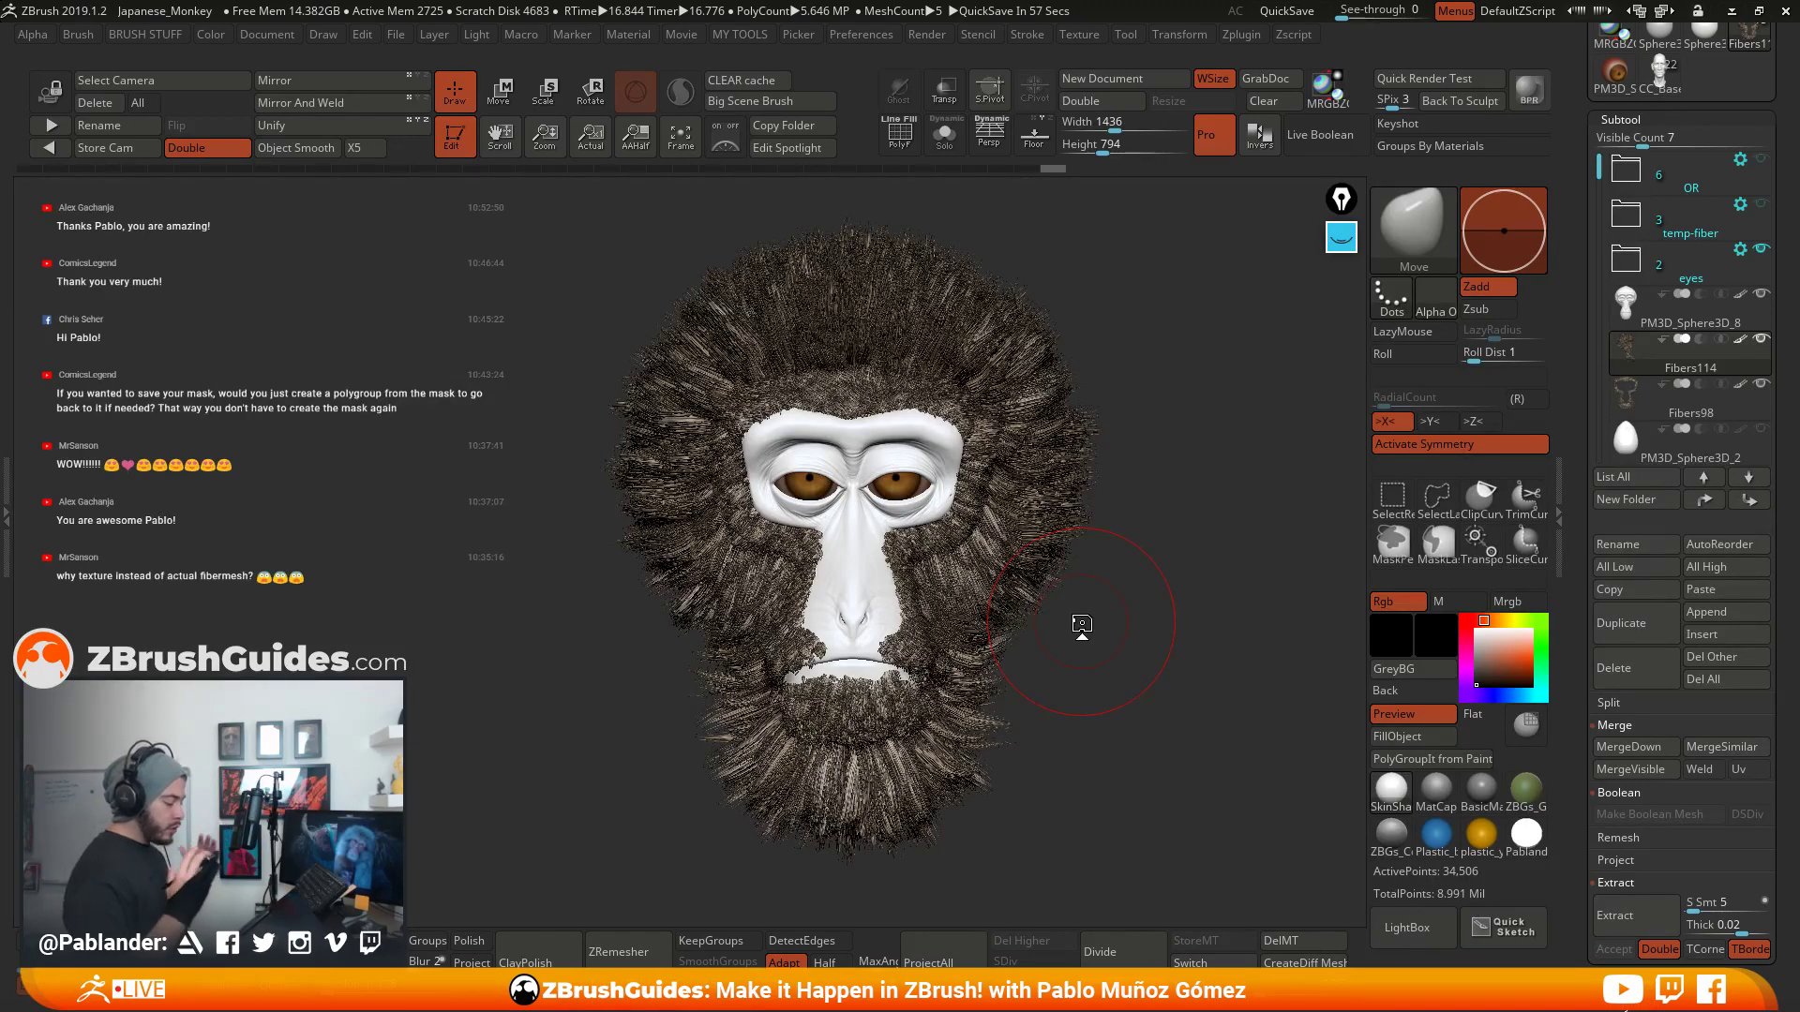
- Make the short face fur layer Fibers98 active and lengthen its forehead fur with the GroomLengthen brush
click(1713, 407)
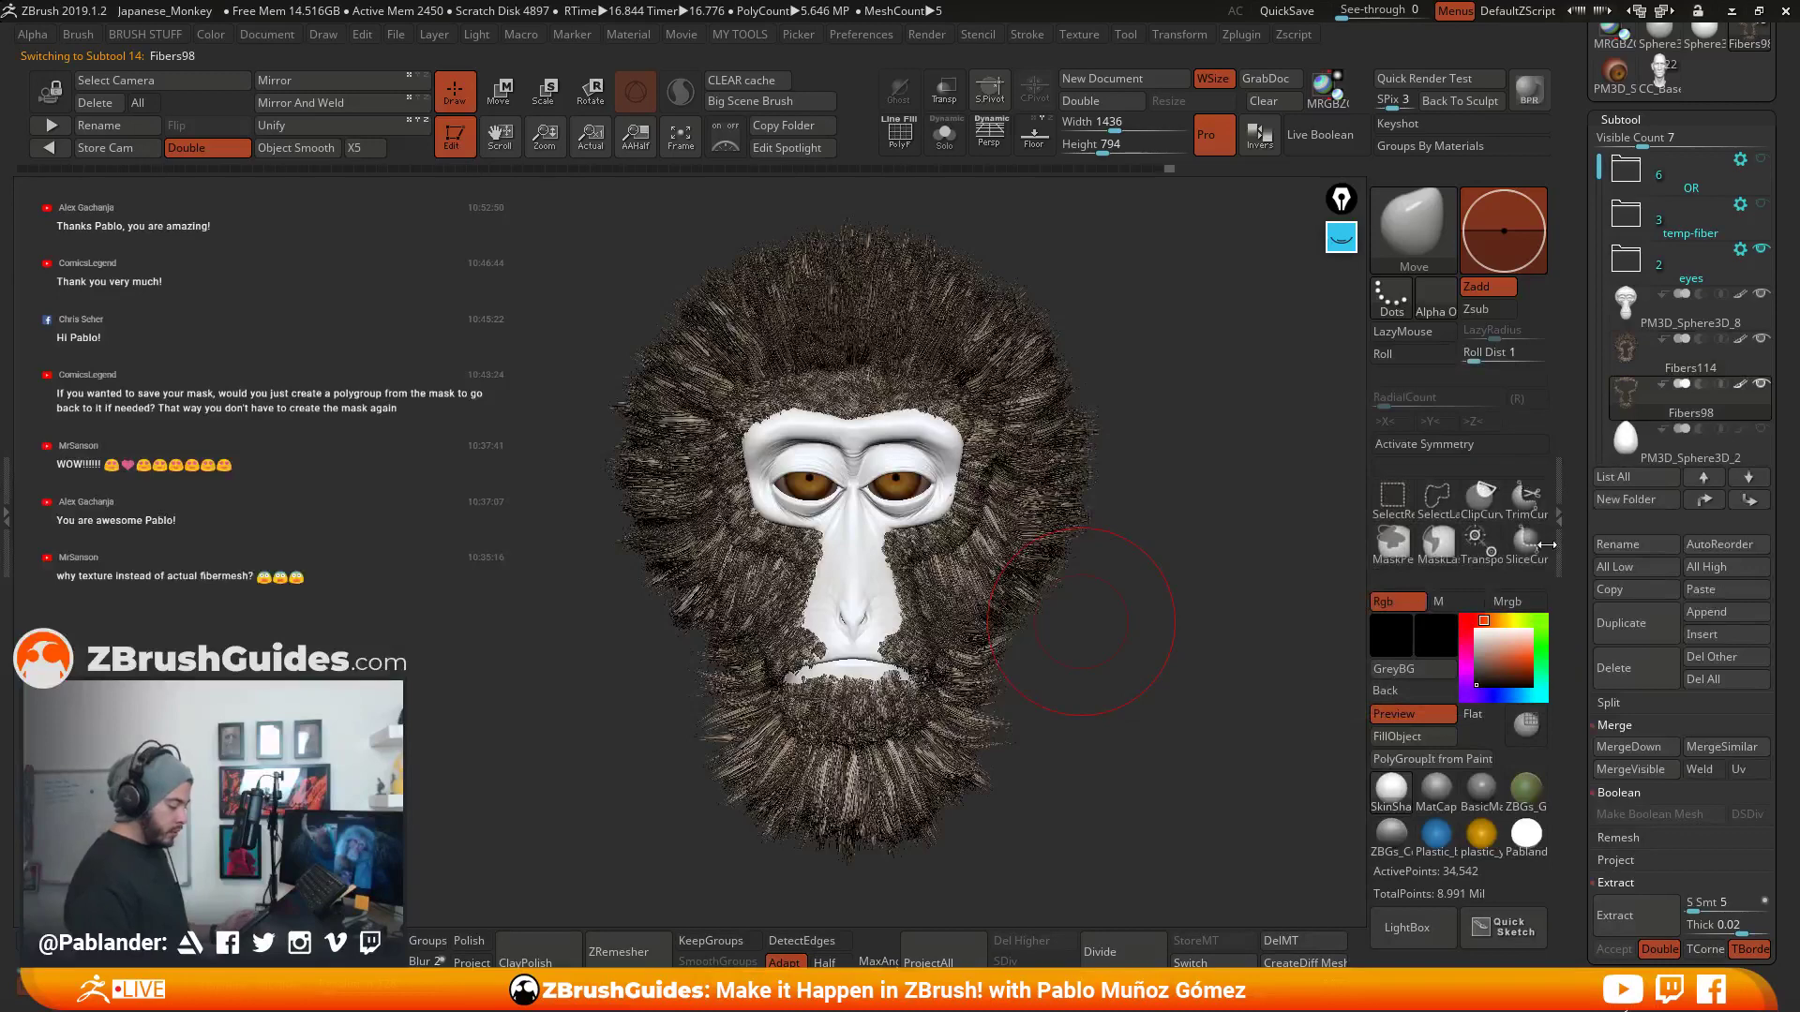
click(1397, 233)
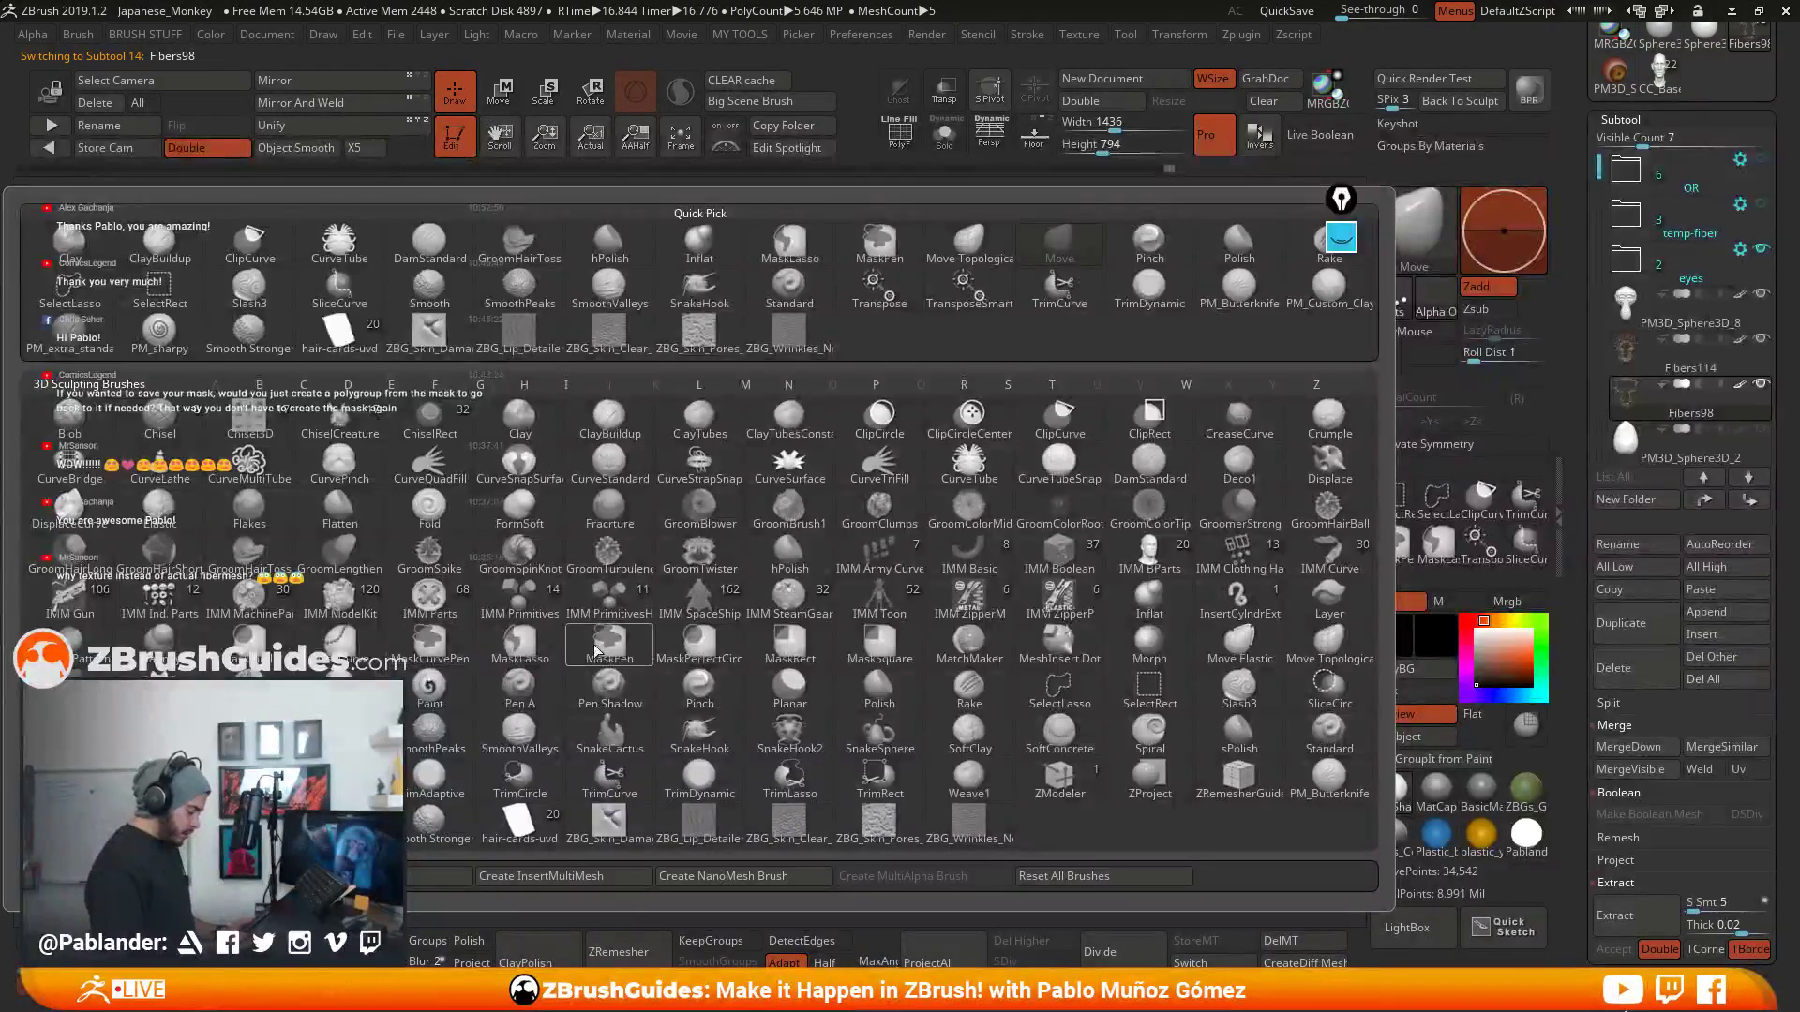
click(319, 572)
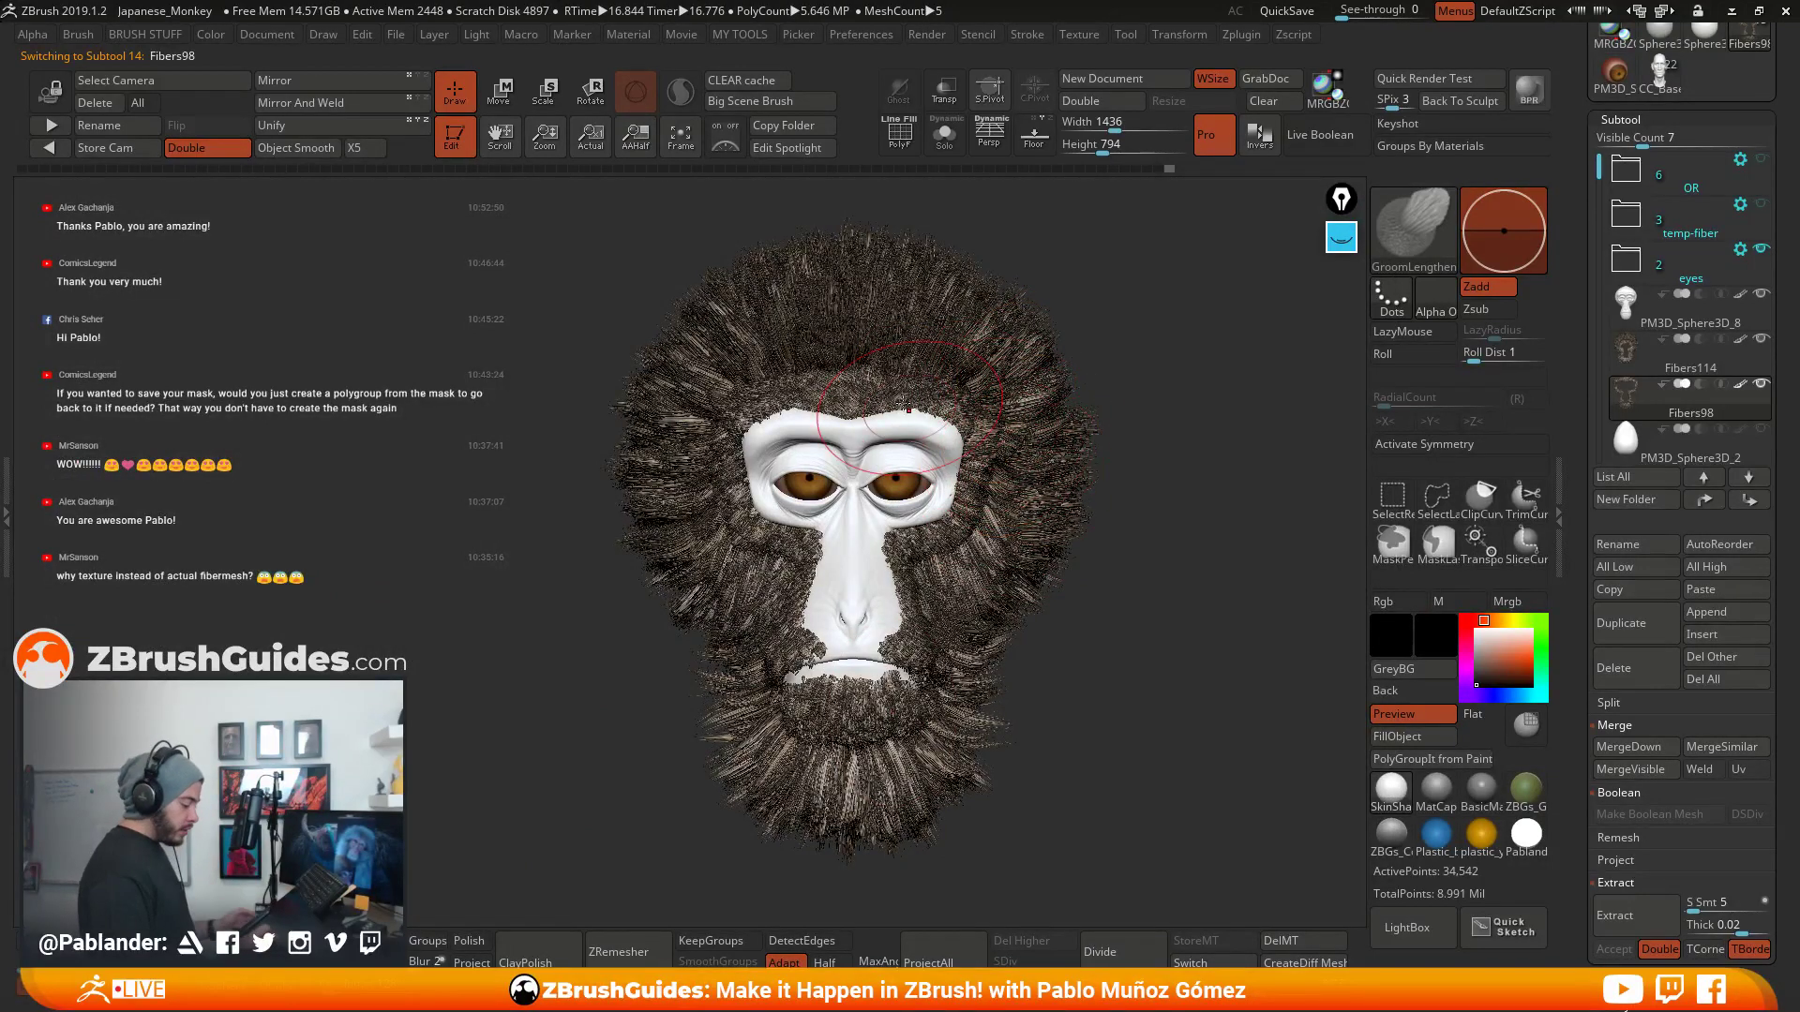
drag(858, 372, 867, 301)
drag(581, 366, 871, 385)
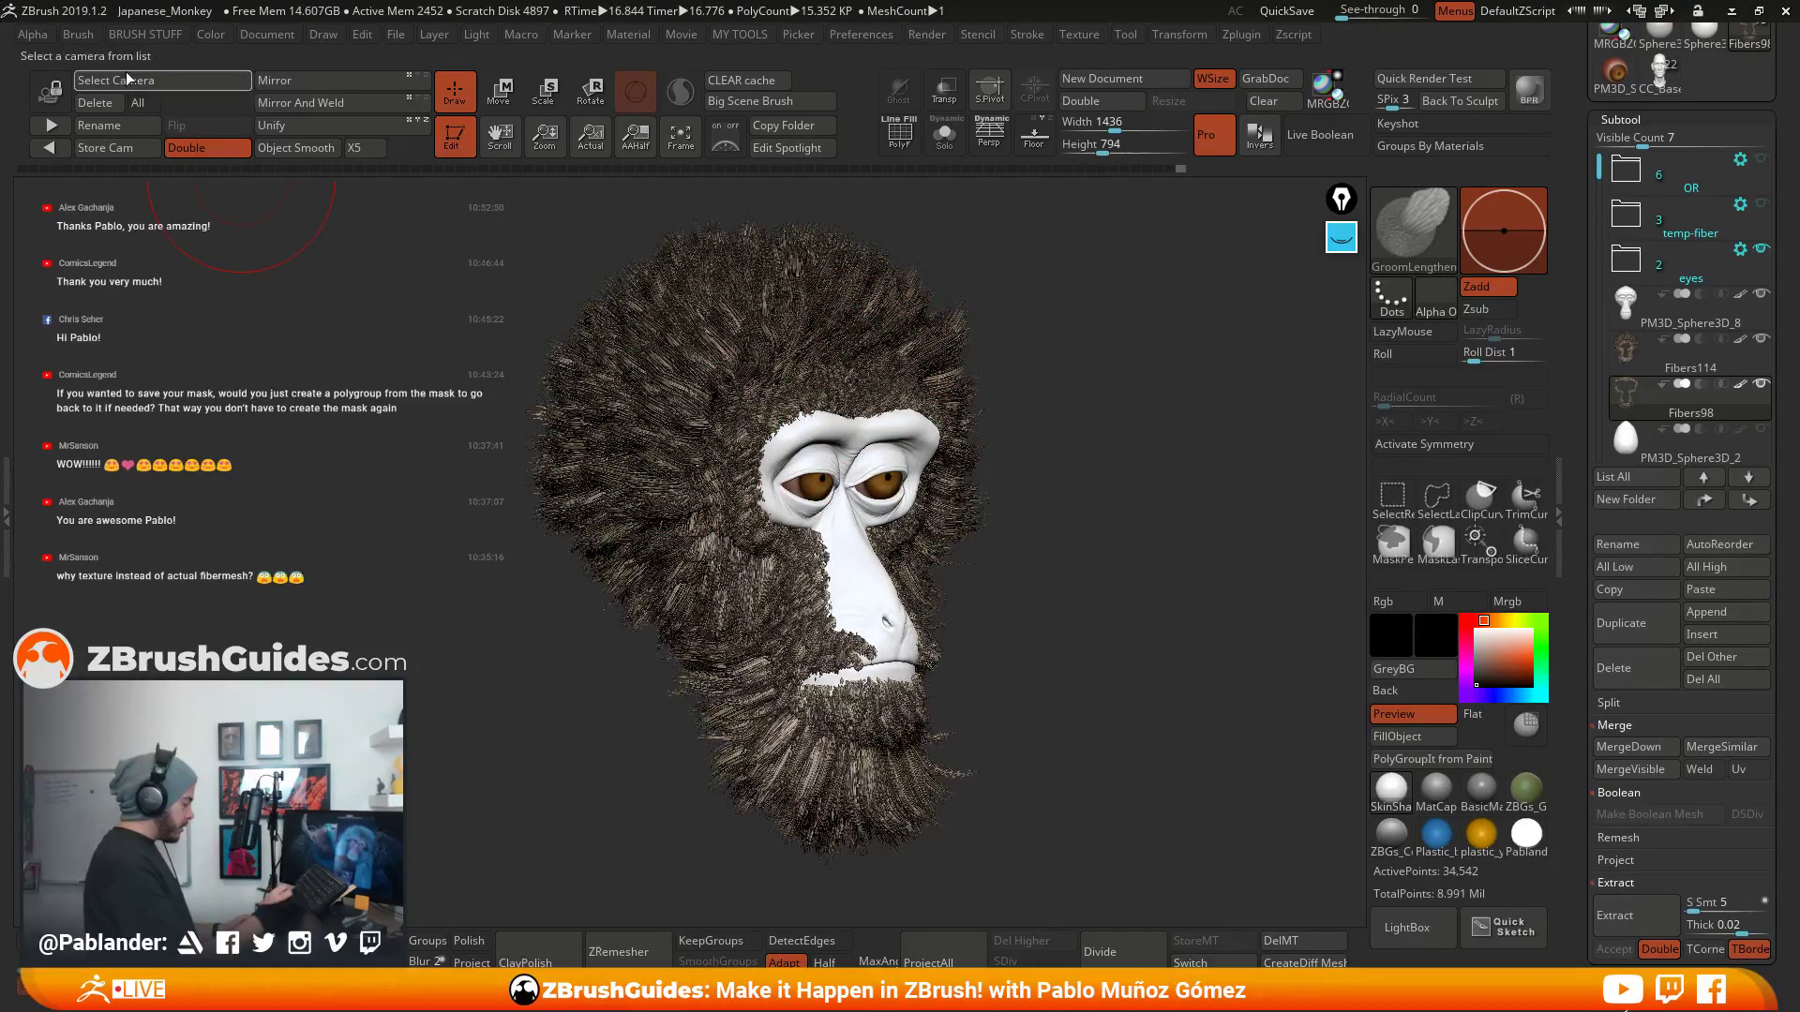
- Lengthen the short fur around the outer brow and beside the eye with GroomLengthen strokes
click(79, 34)
drag(1133, 474, 1075, 479)
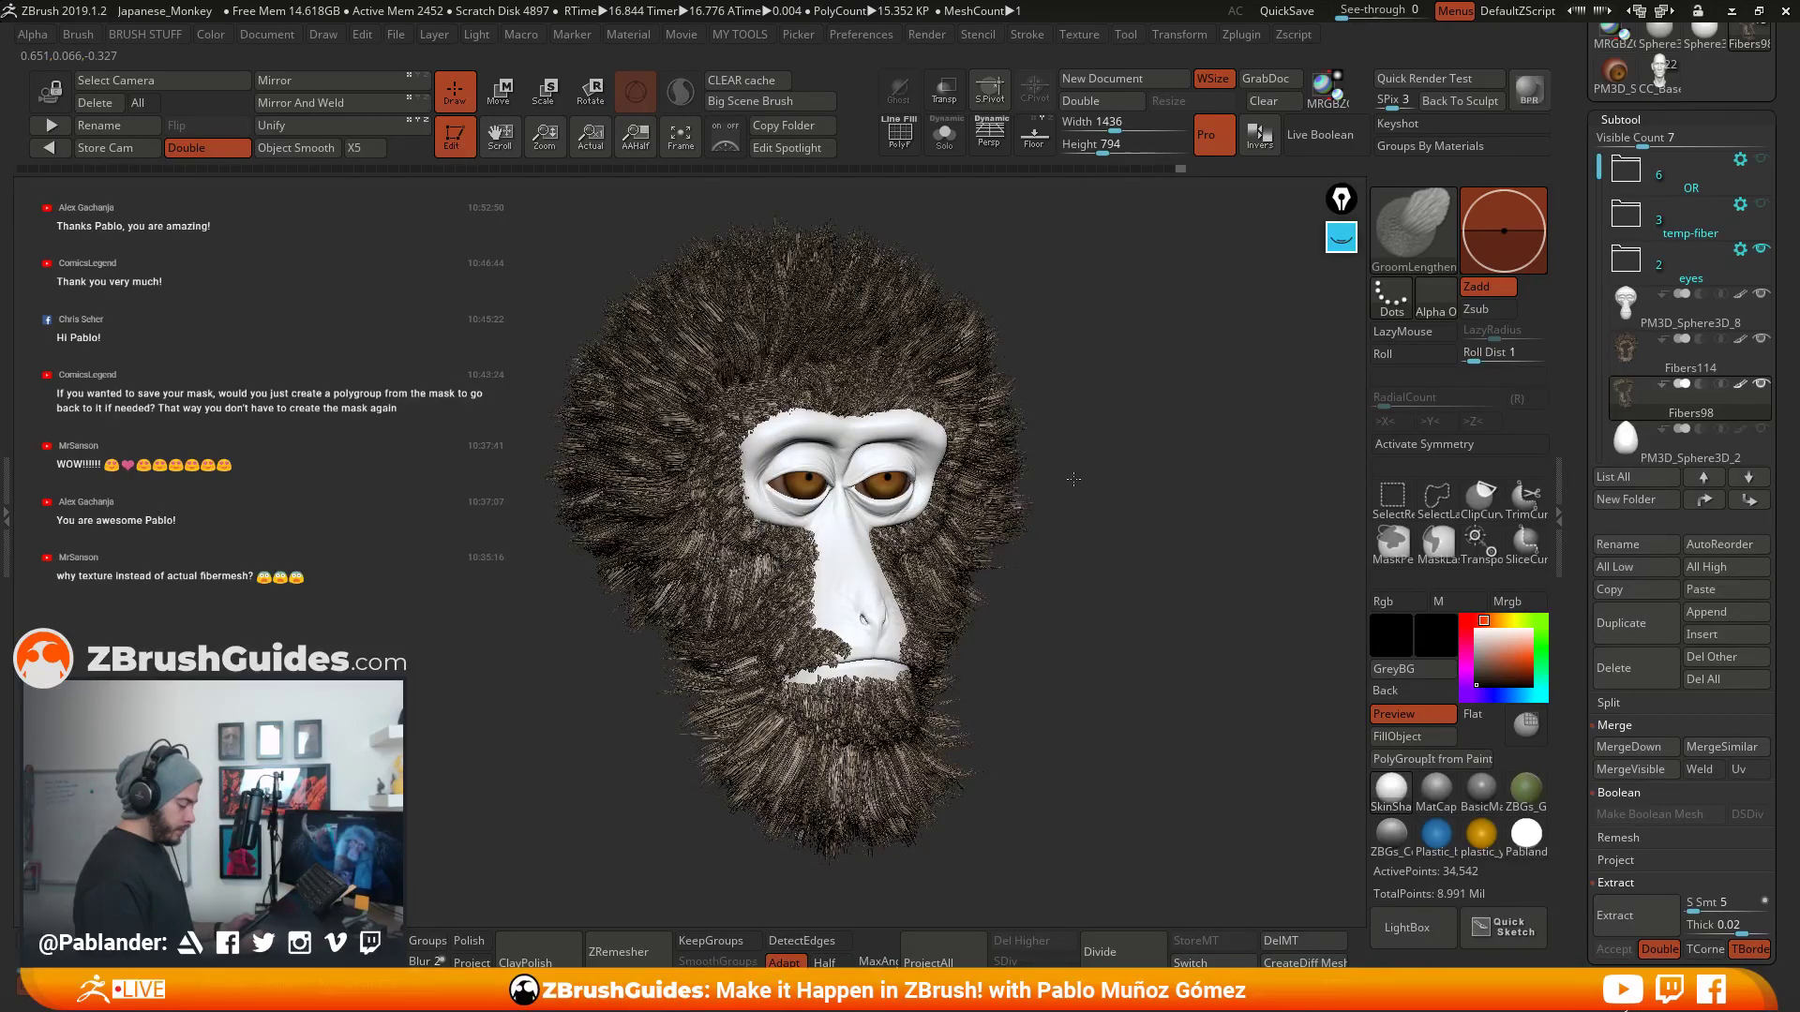
shift+drag(1073, 479, 1031, 473)
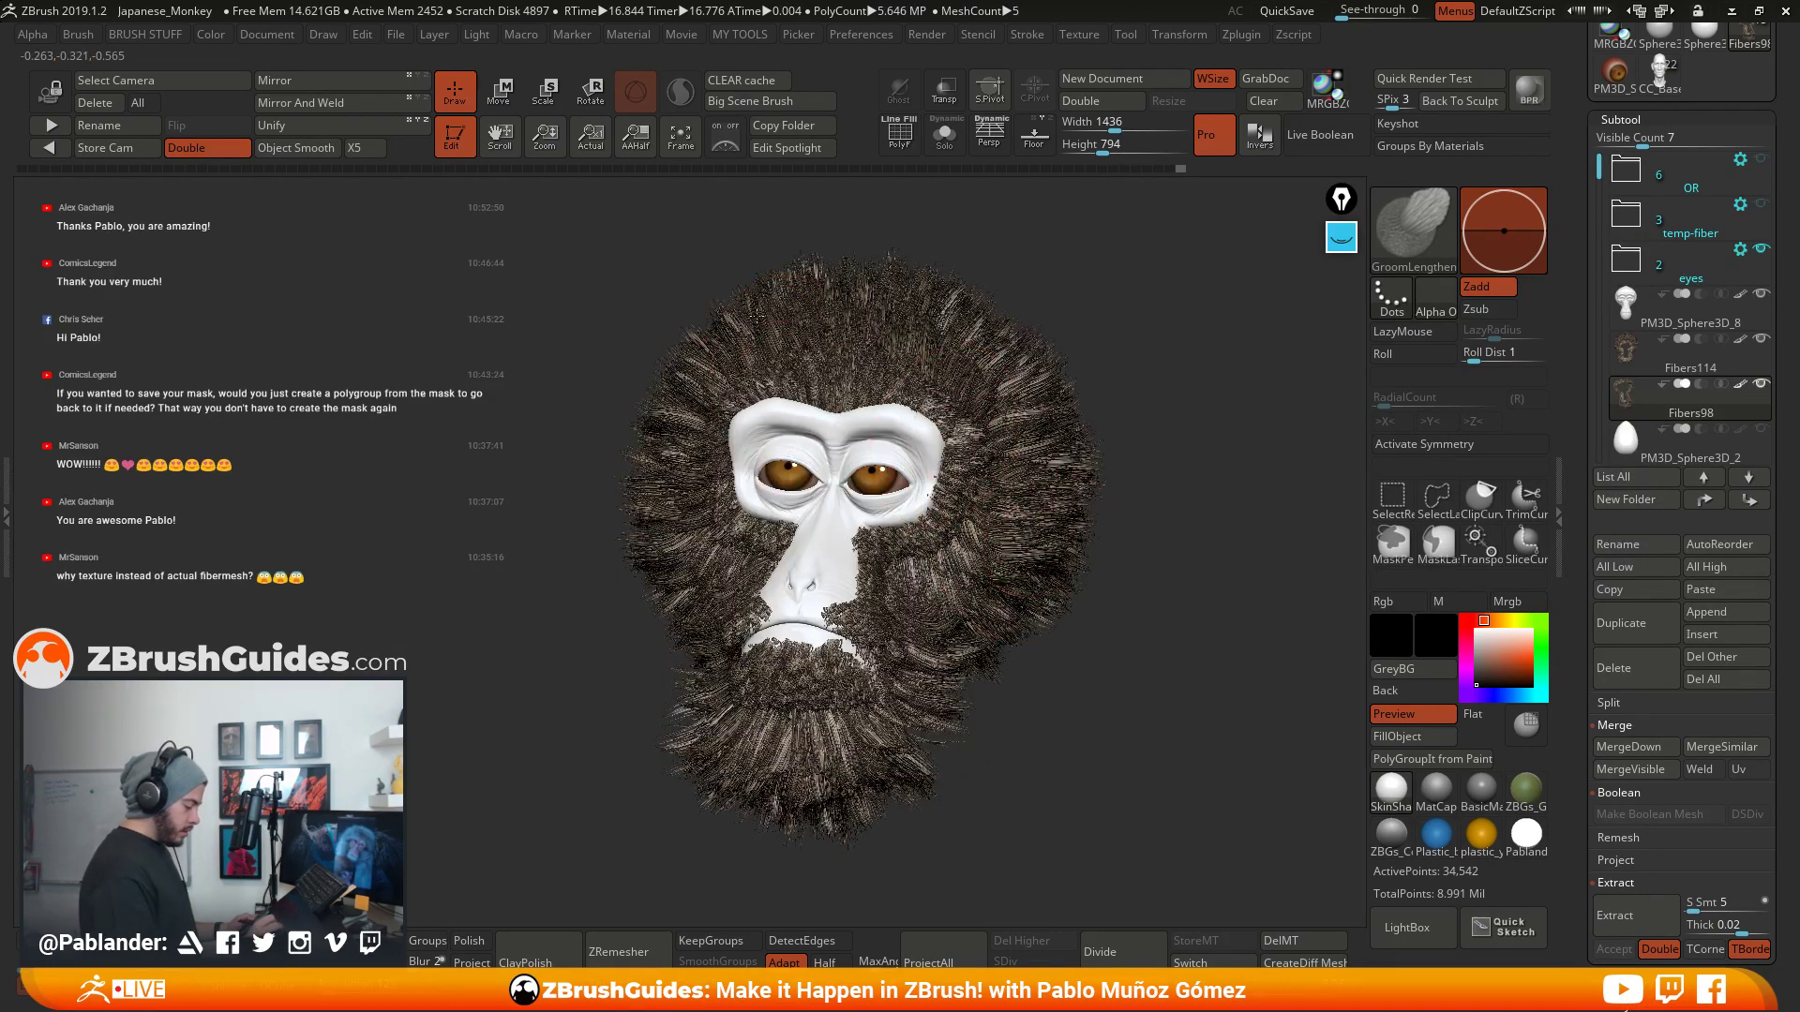
drag(956, 385, 930, 424)
mouse_move(1139, 414)
mouse_down()
mouse_move(1001, 426)
mouse_move(1022, 379)
mouse_move(1005, 324)
mouse_up()
drag(946, 465, 984, 422)
mouse_move(924, 492)
mouse_down()
mouse_move(954, 474)
mouse_move(919, 502)
mouse_up()
- Lengthen the short fur on the upper cheek with a GroomLengthen stroke running up toward the temple
right_drag(906, 516, 1035, 613)
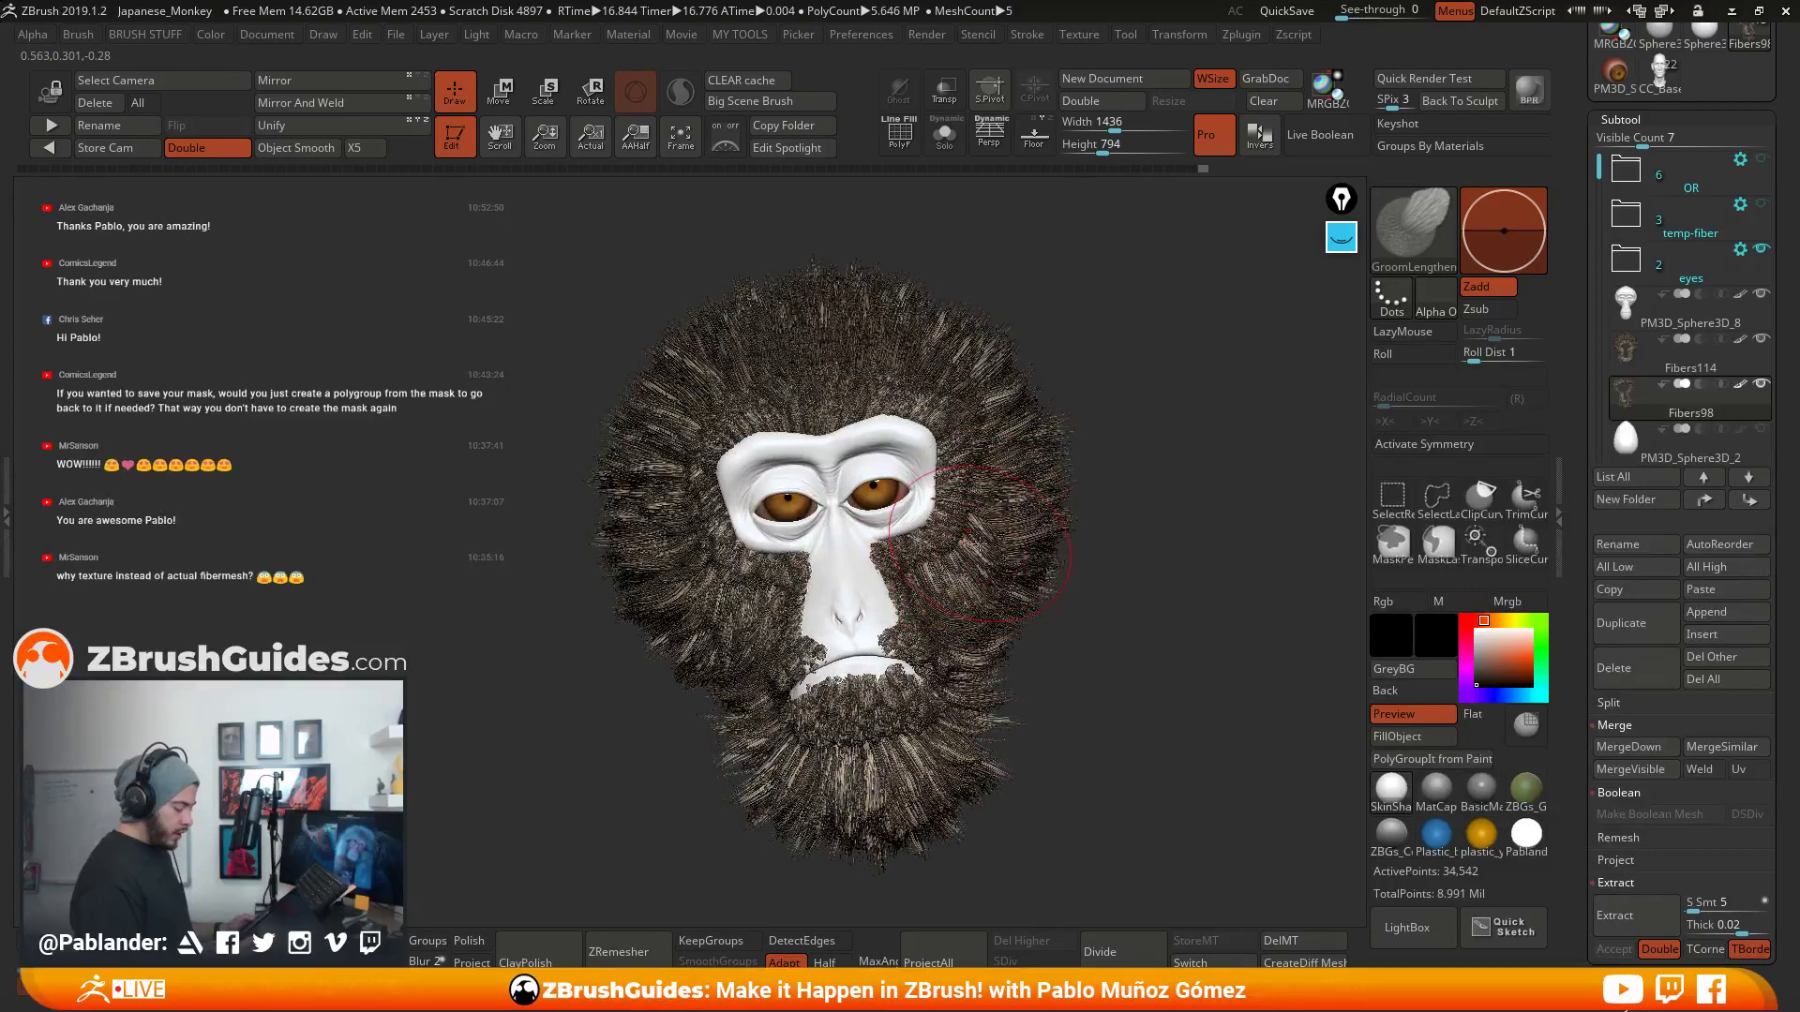
key(space)
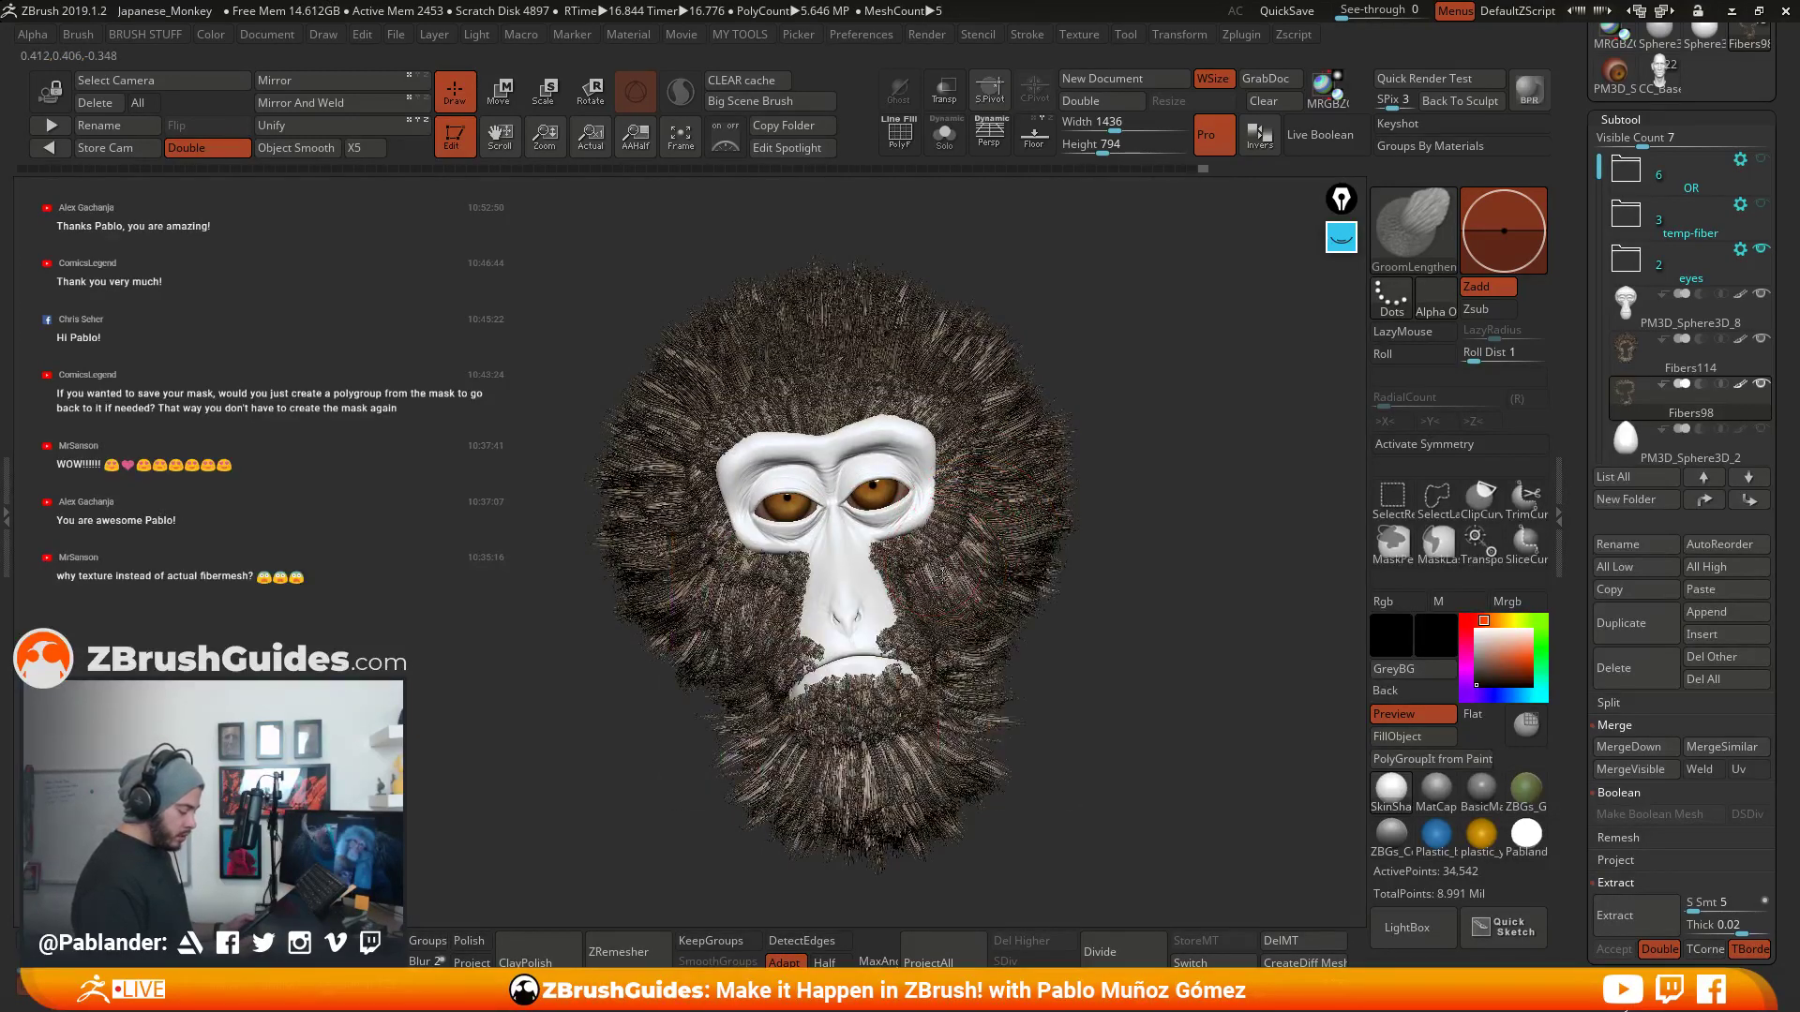
drag(944, 575, 982, 541)
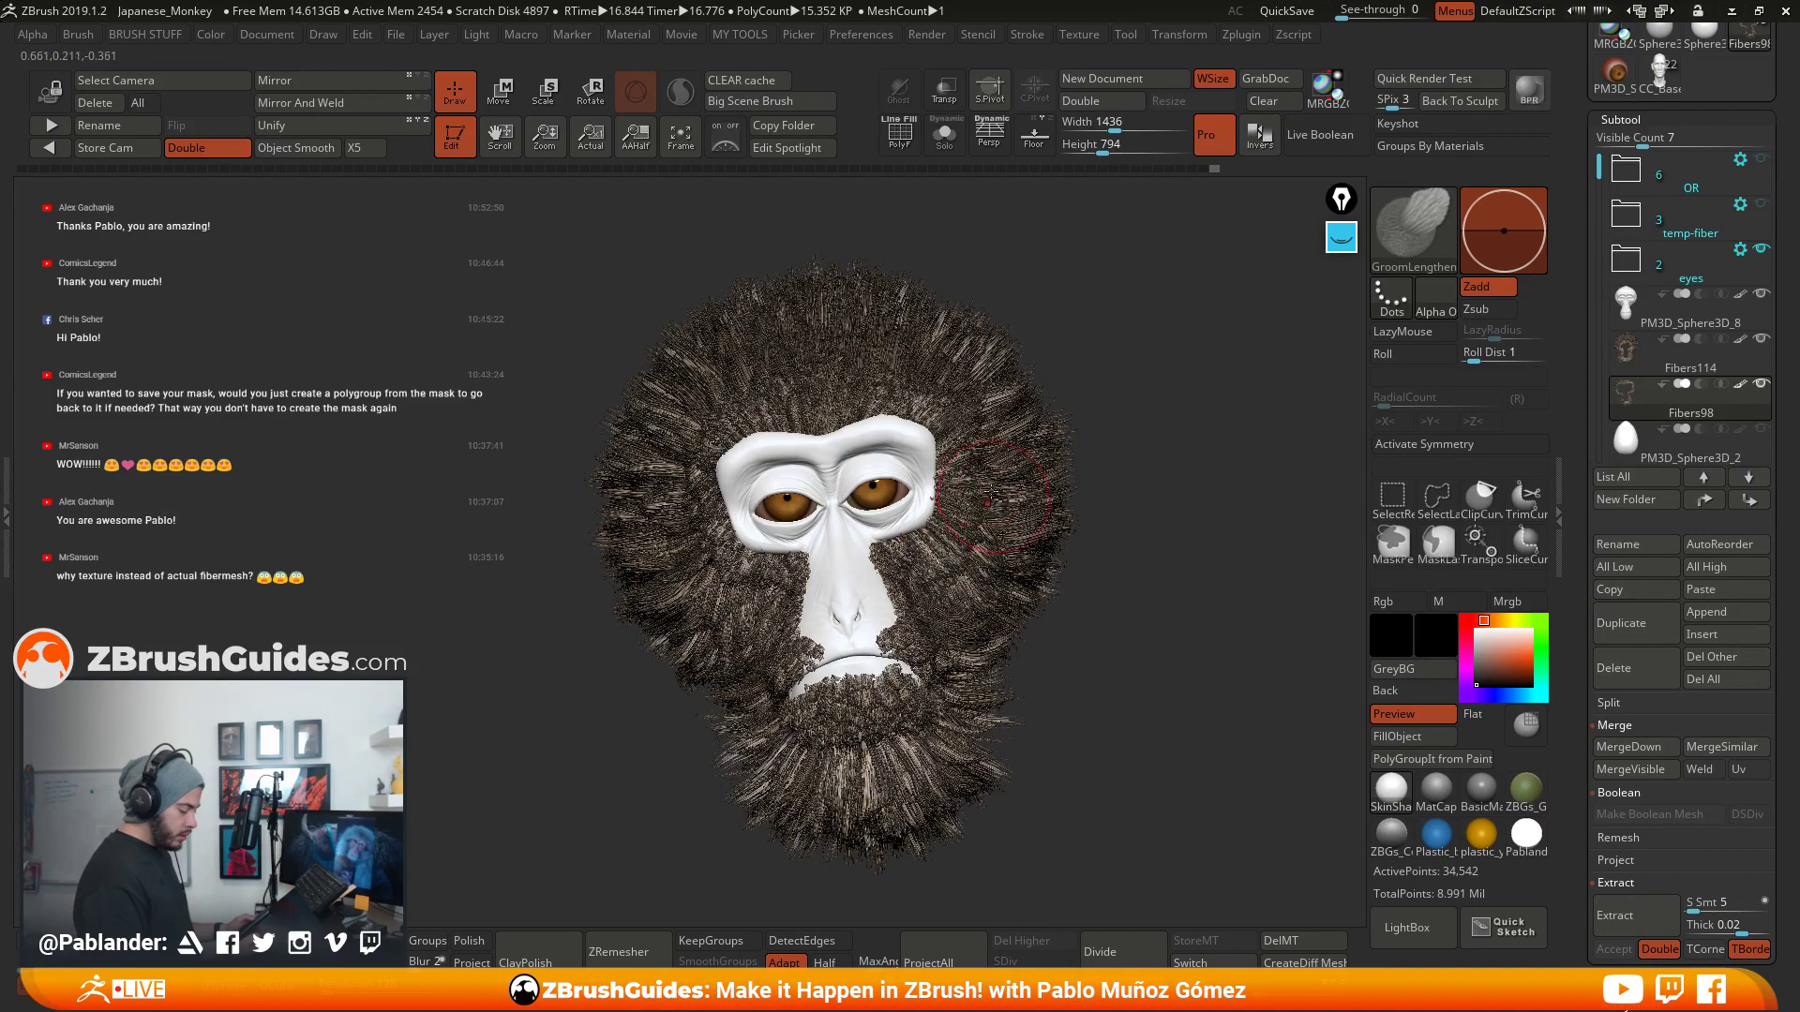
drag(1142, 547, 1228, 557)
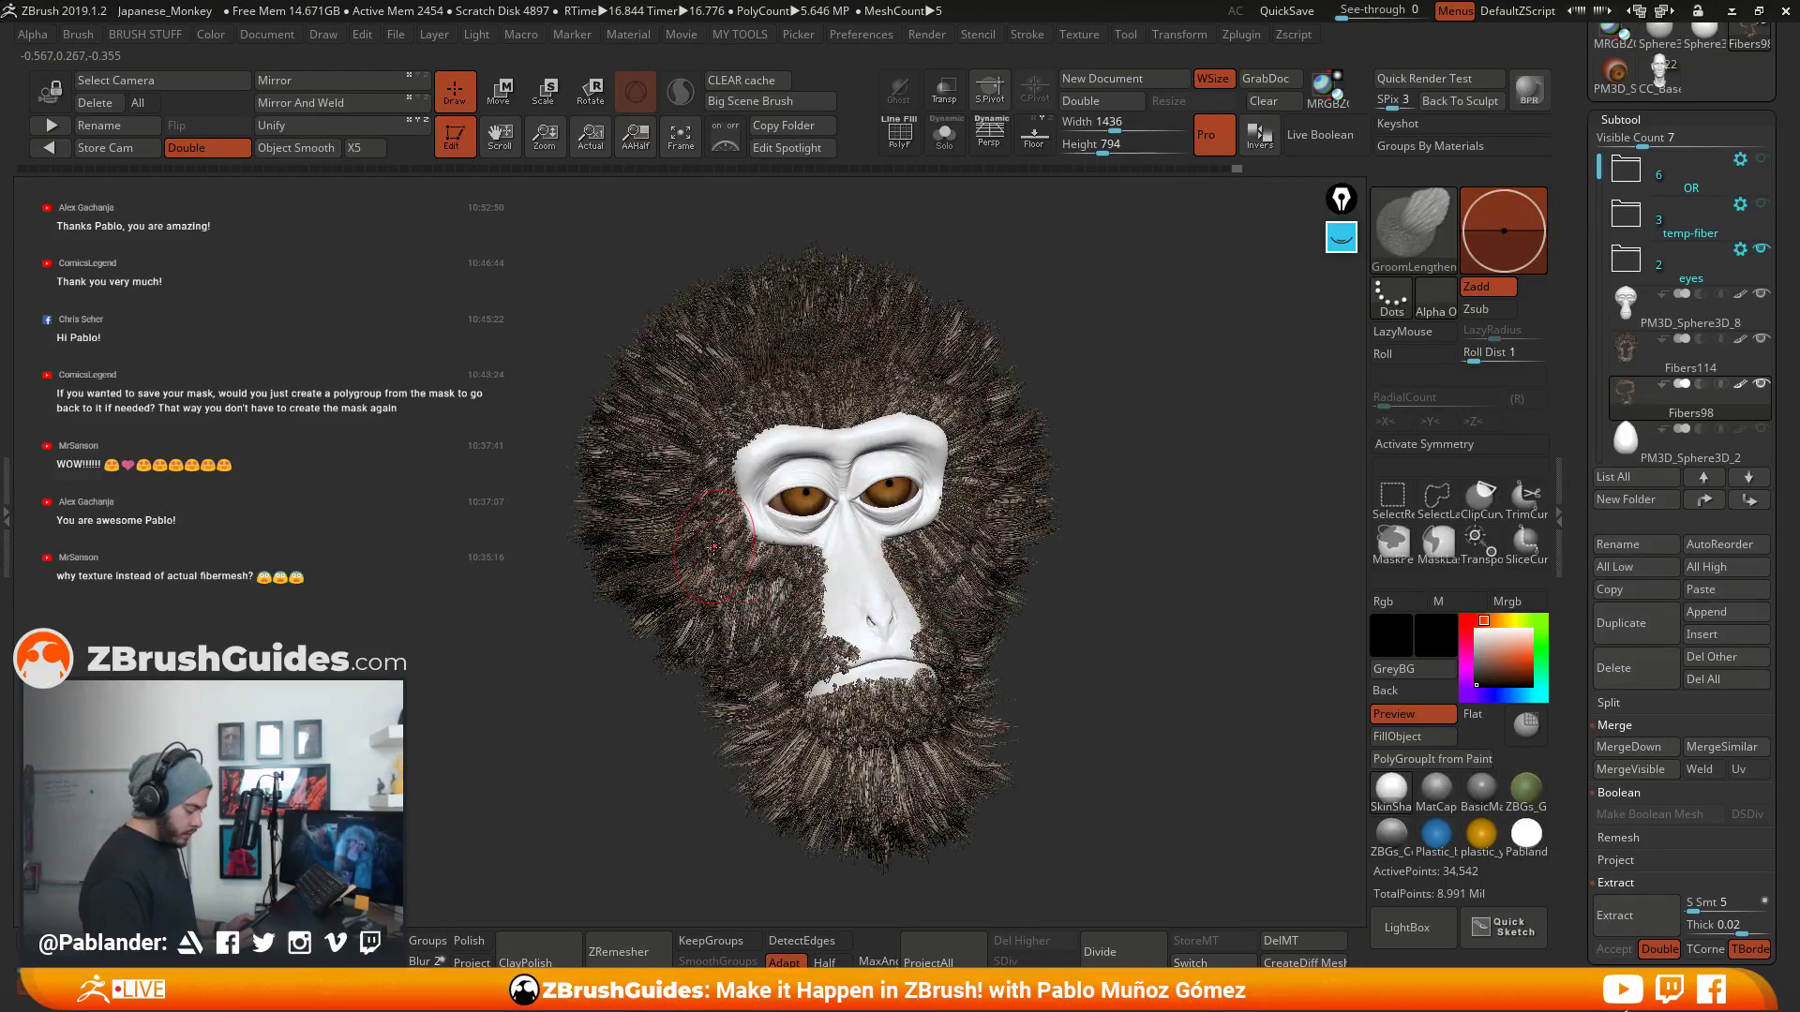
- Set all subtools to their lowest subdivision level and lengthen the short fur on both cheeks and the chin with GroomLengthen
click(1656, 566)
drag(1090, 531, 1027, 574)
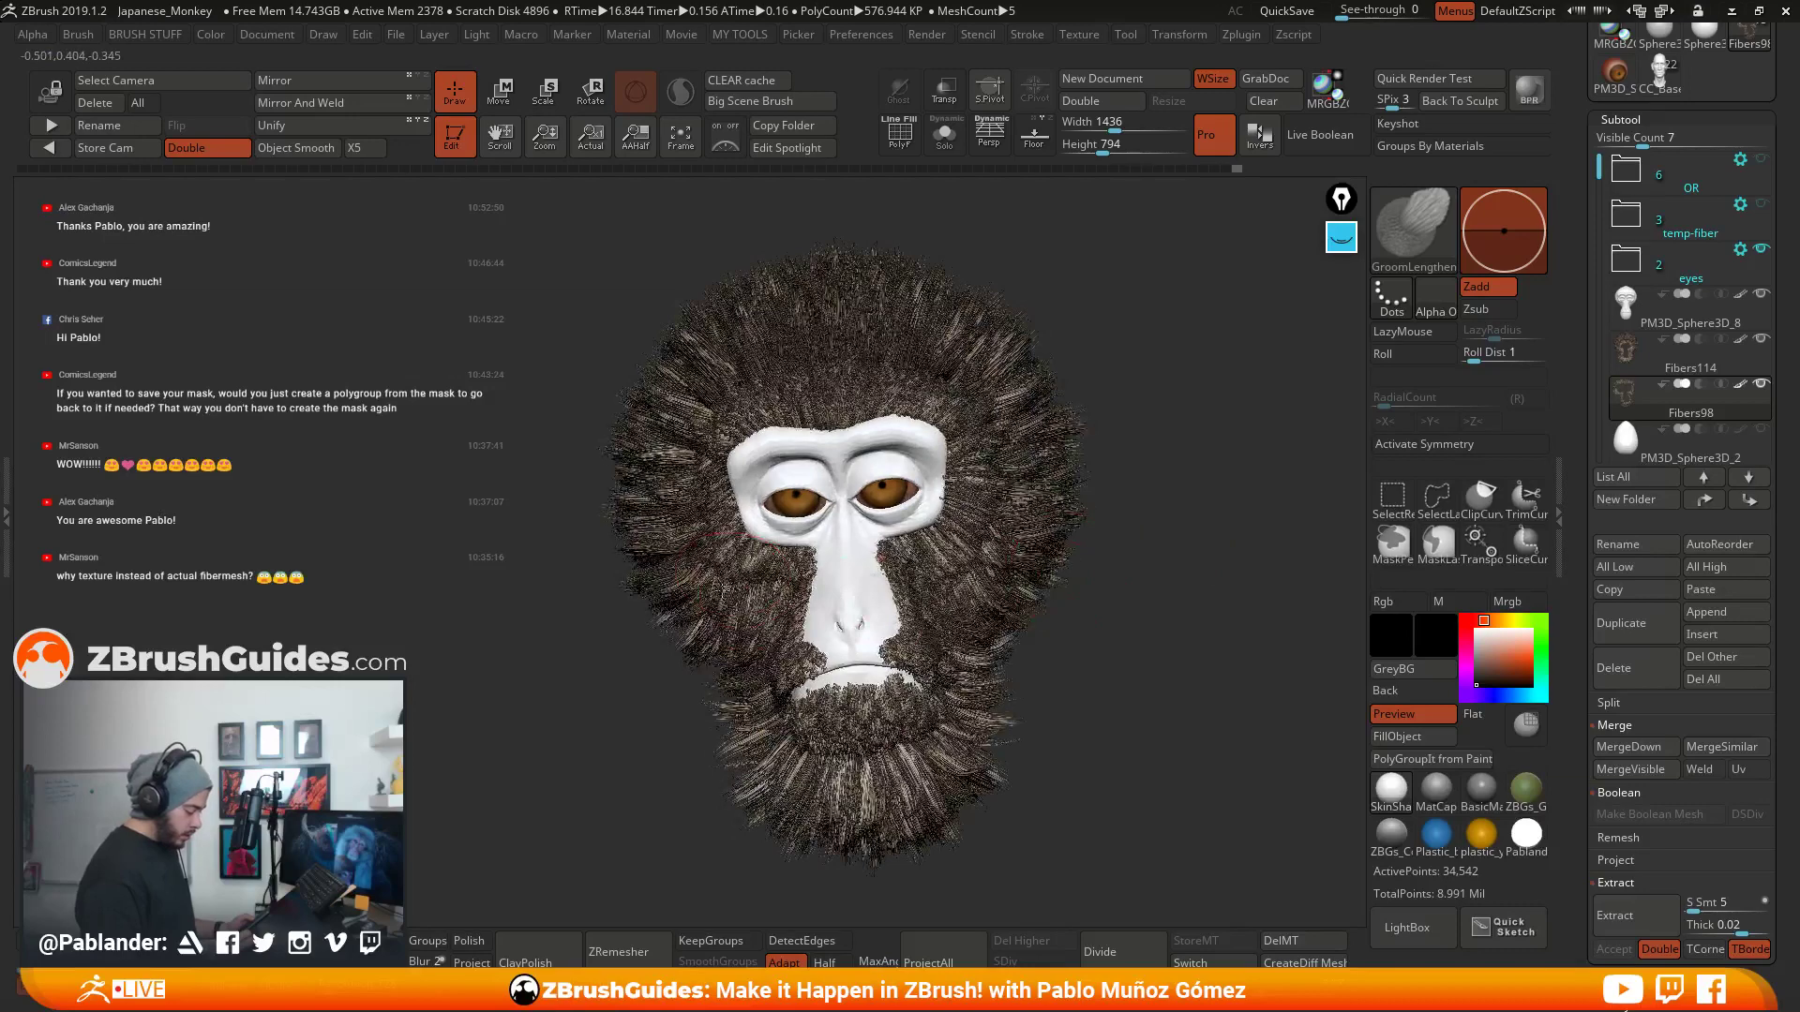
drag(762, 589, 711, 519)
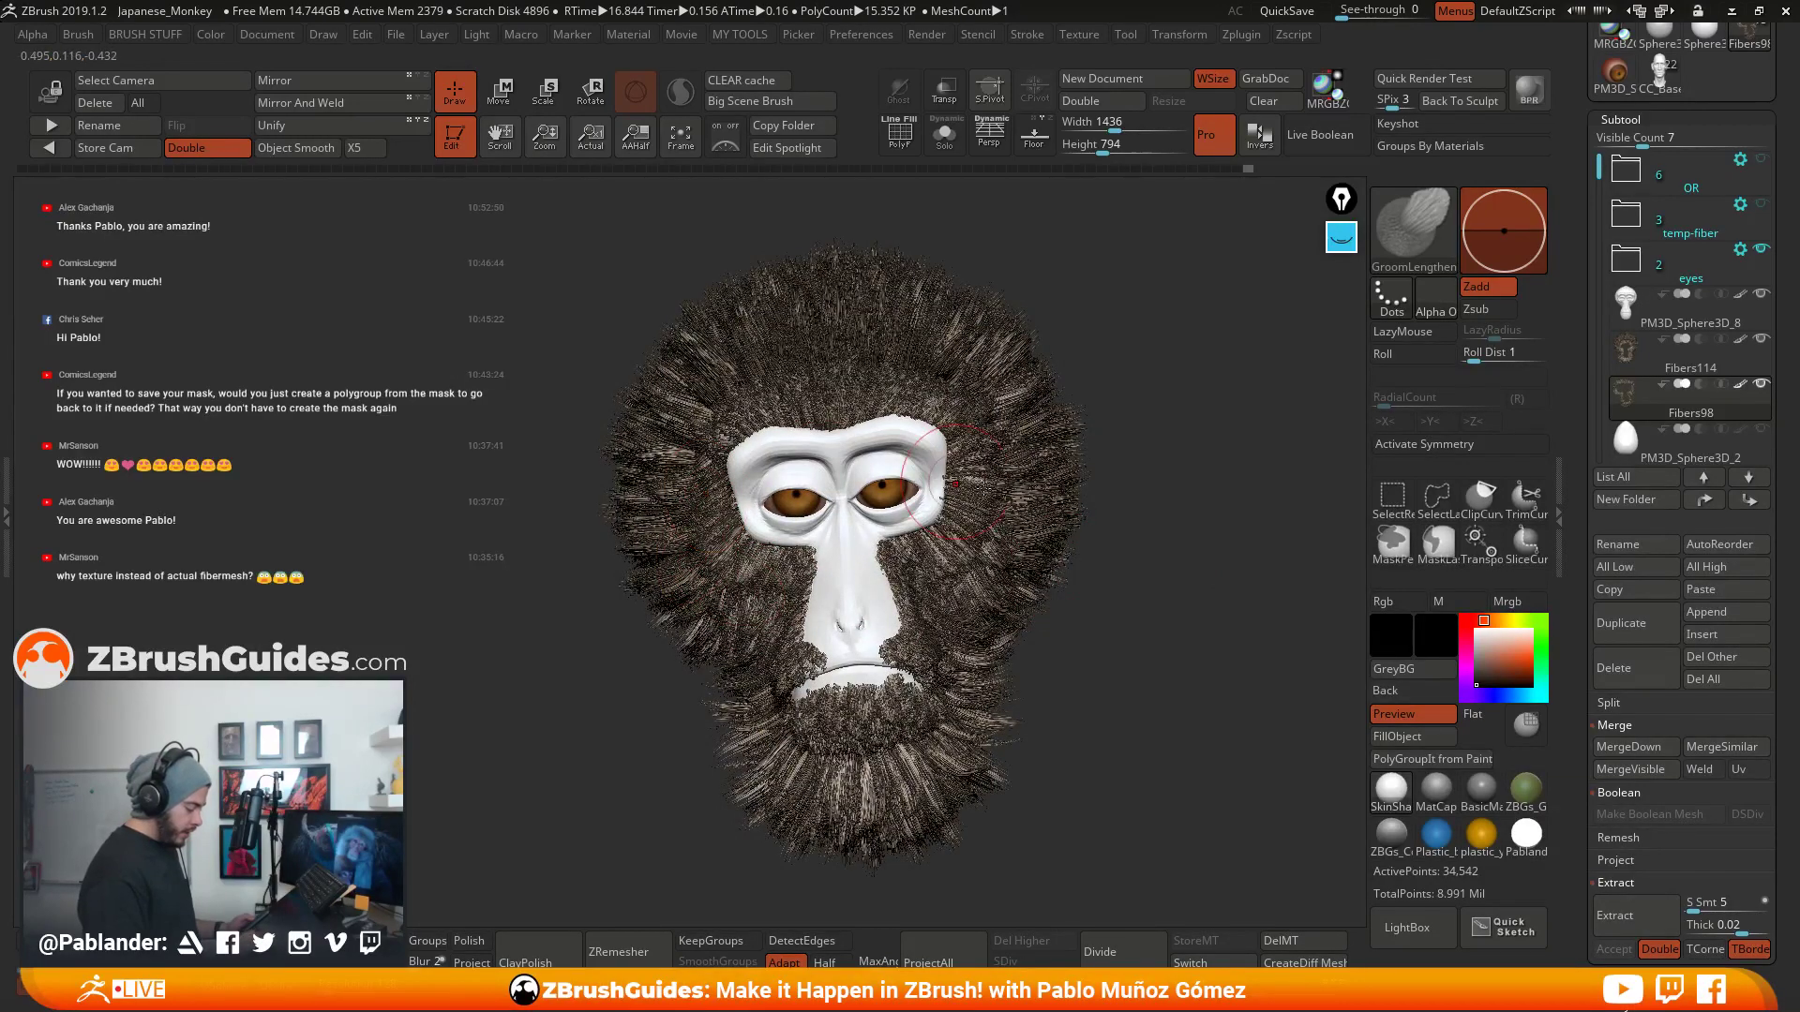
alt+drag(1141, 584, 1166, 558)
drag(571, 543, 619, 530)
mouse_move(733, 456)
mouse_down()
mouse_move(692, 423)
mouse_move(728, 408)
mouse_move(735, 523)
mouse_up()
mouse_move(1103, 560)
mouse_down()
mouse_move(1147, 562)
mouse_move(984, 544)
mouse_move(947, 514)
mouse_move(941, 450)
mouse_up()
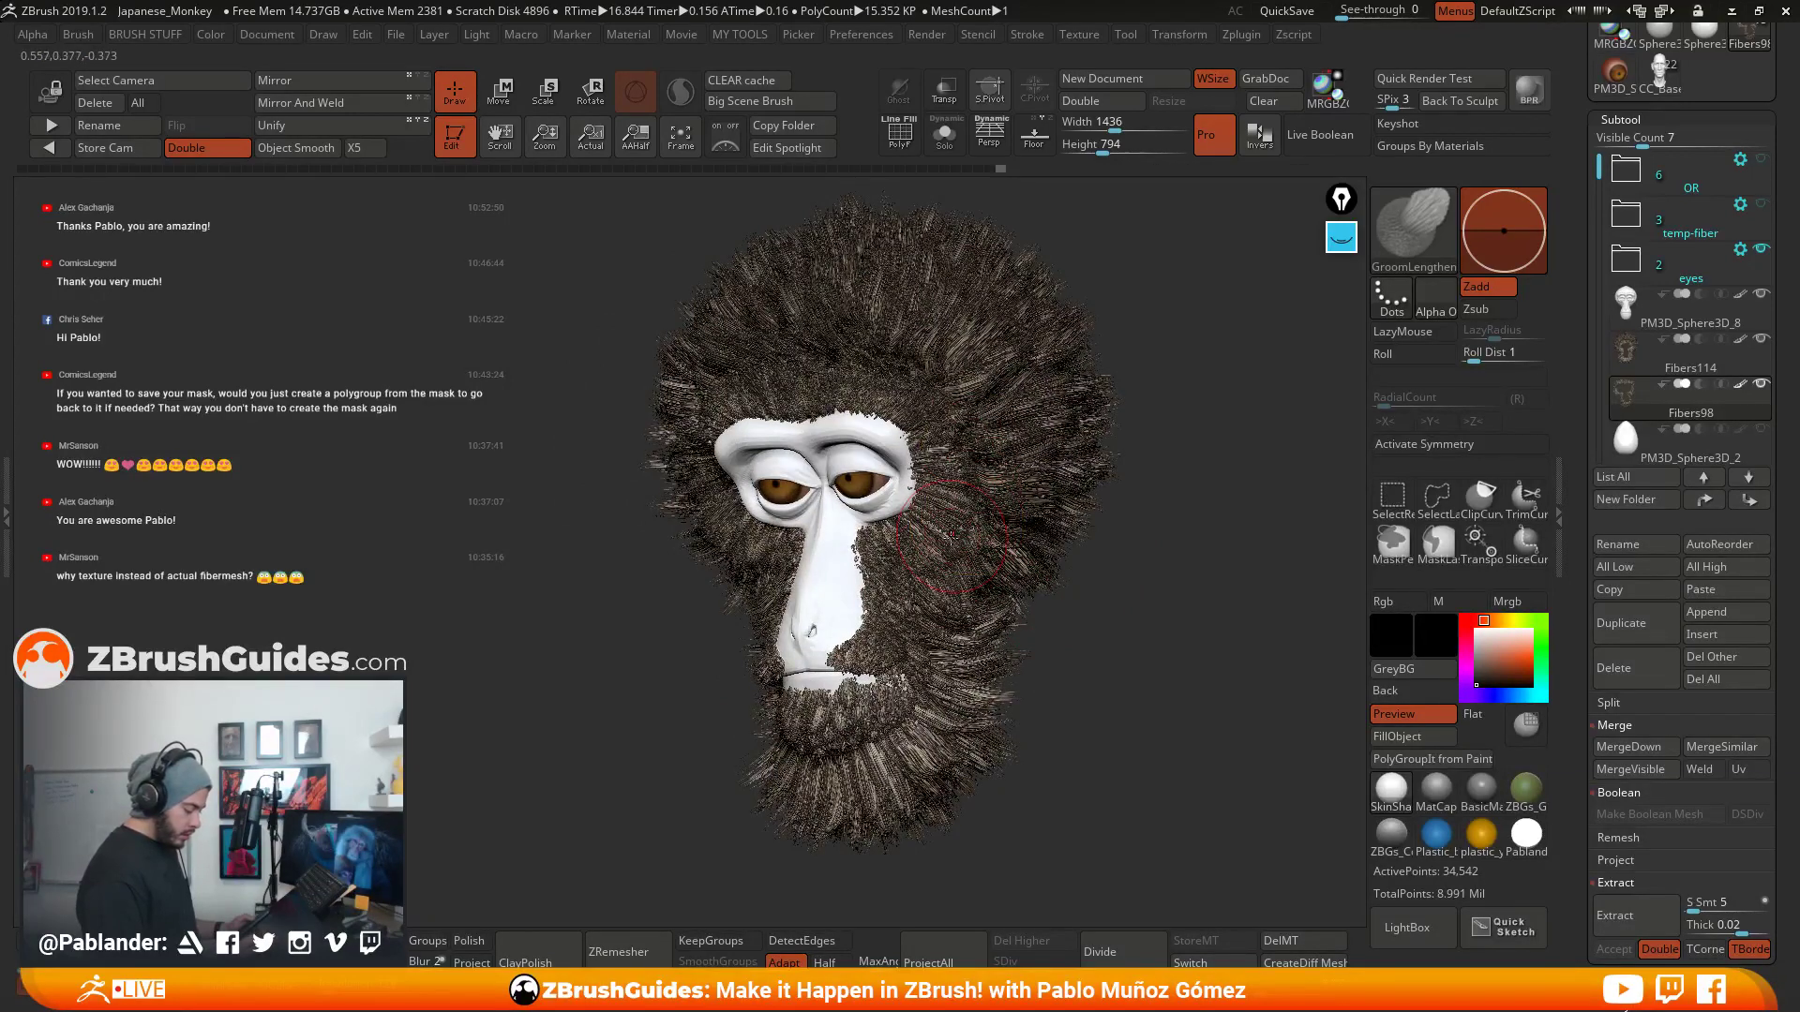
mouse_move(902, 582)
mouse_down()
mouse_move(918, 636)
mouse_move(891, 656)
mouse_move(864, 757)
mouse_move(812, 762)
mouse_up()
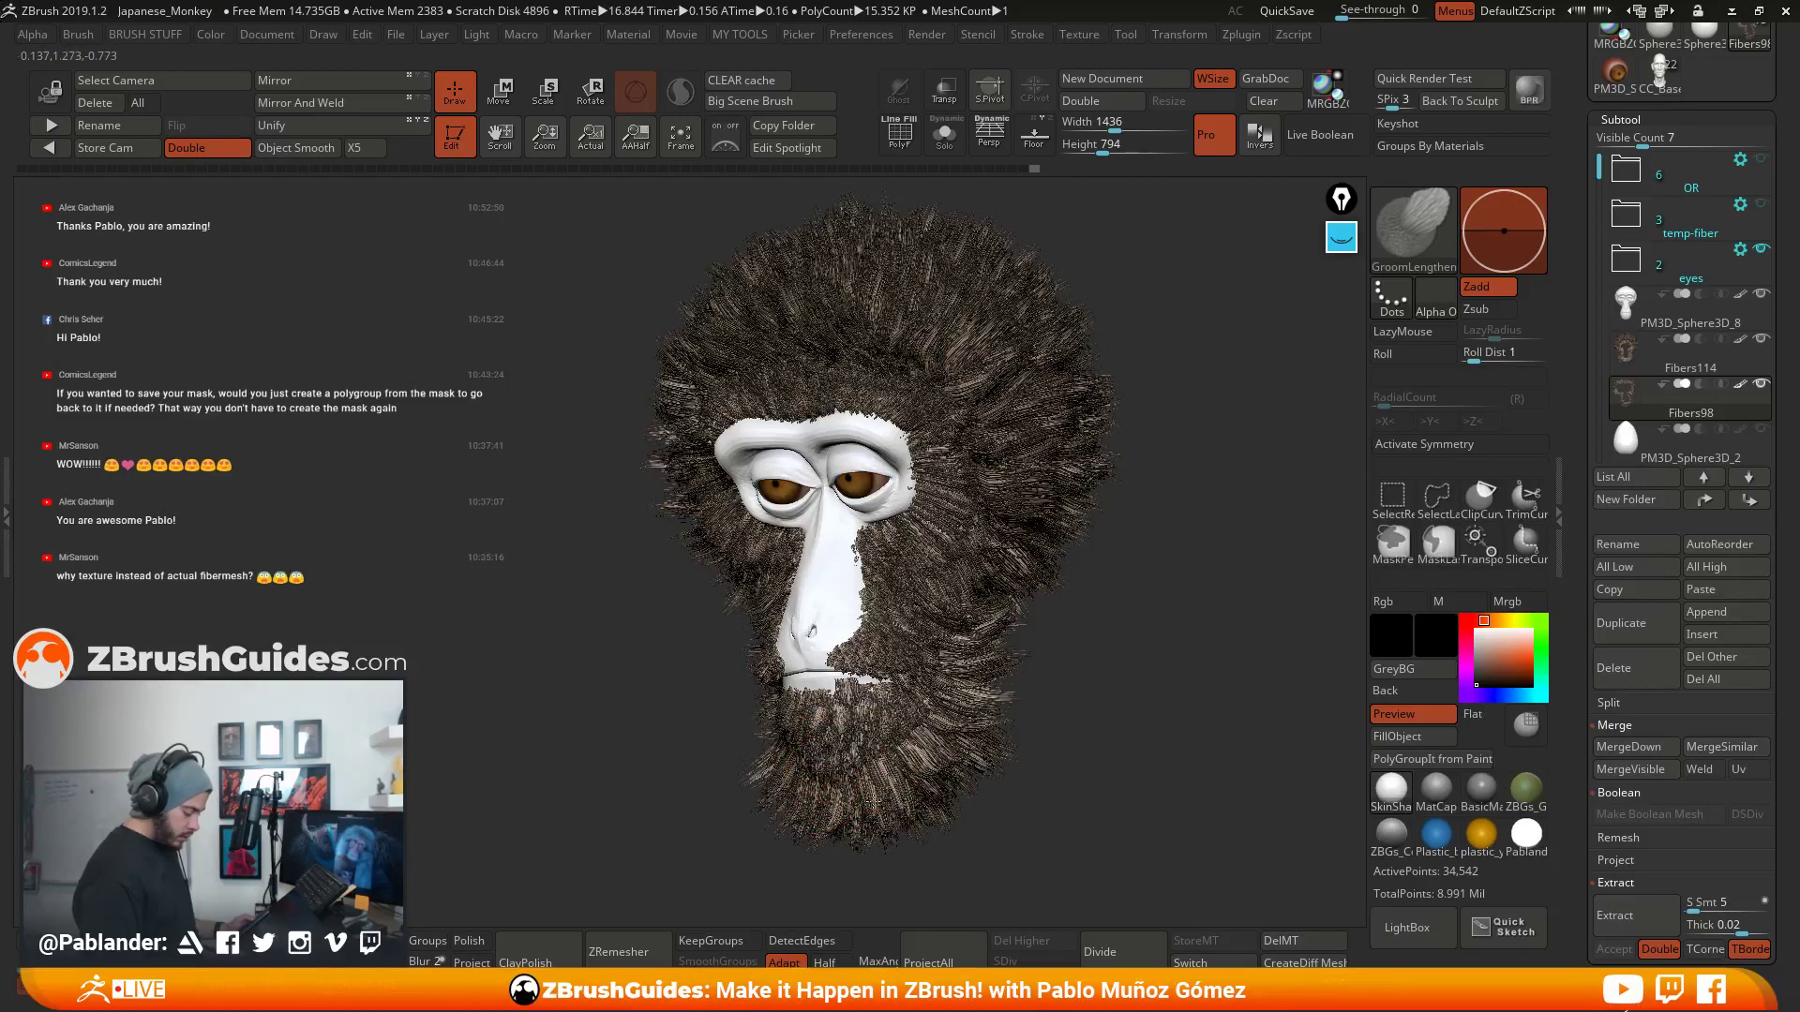
drag(1054, 683, 1228, 670)
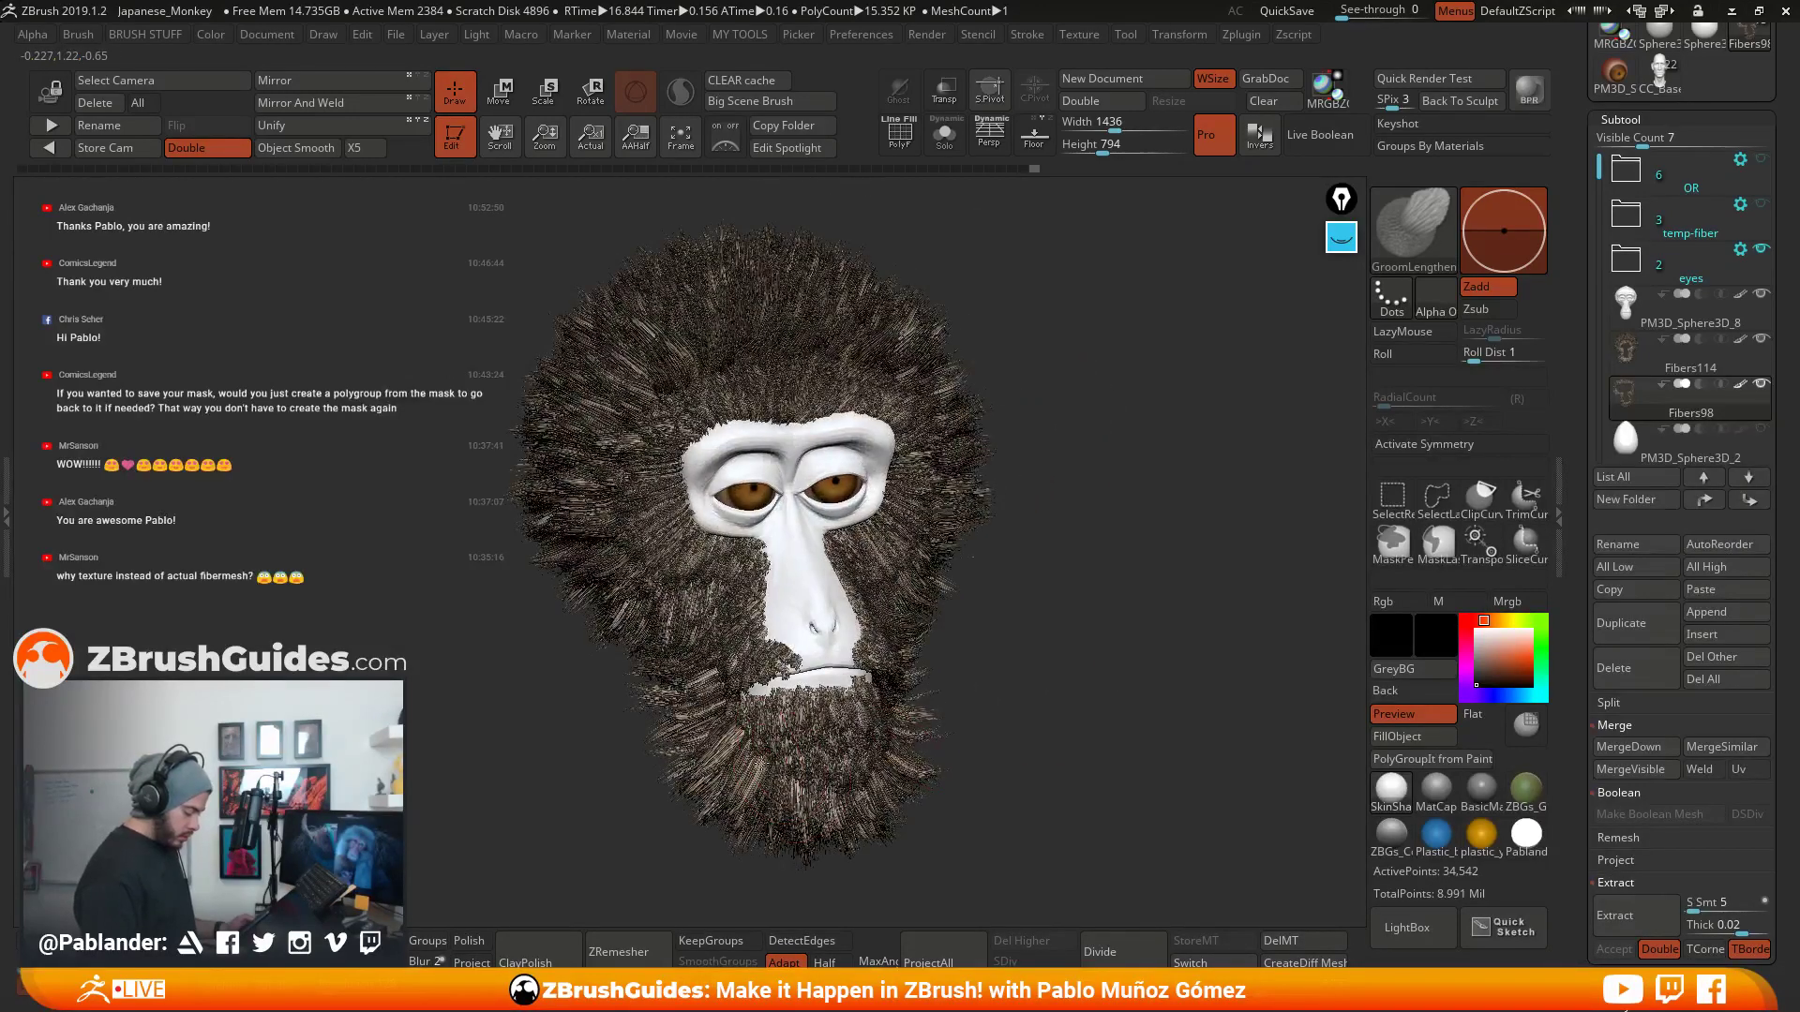
drag(1045, 590, 1219, 583)
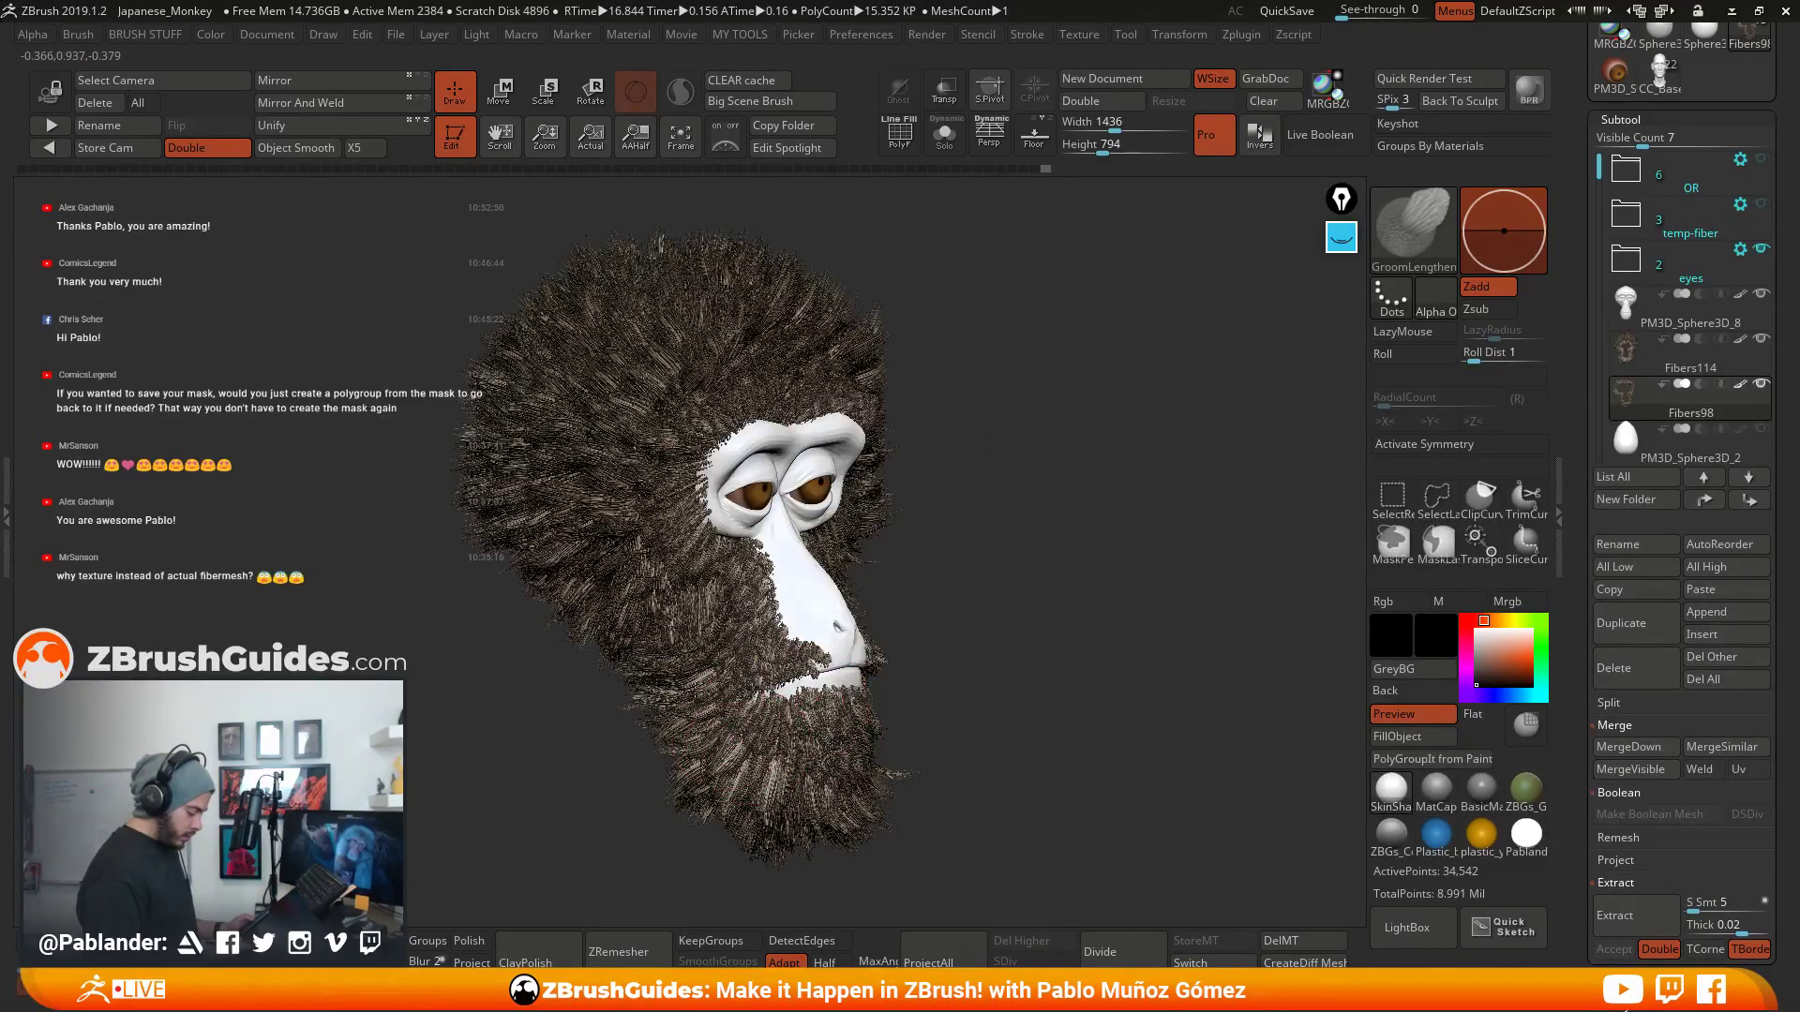
- Make the long fur layer Fibers114 active, choose the Move brush and adjust its draw size
click(1687, 356)
mouse_move(720, 639)
mouse_down()
mouse_move(687, 634)
mouse_move(738, 581)
mouse_up()
drag(1024, 359, 1125, 346)
key(b)
key(m)
key(v)
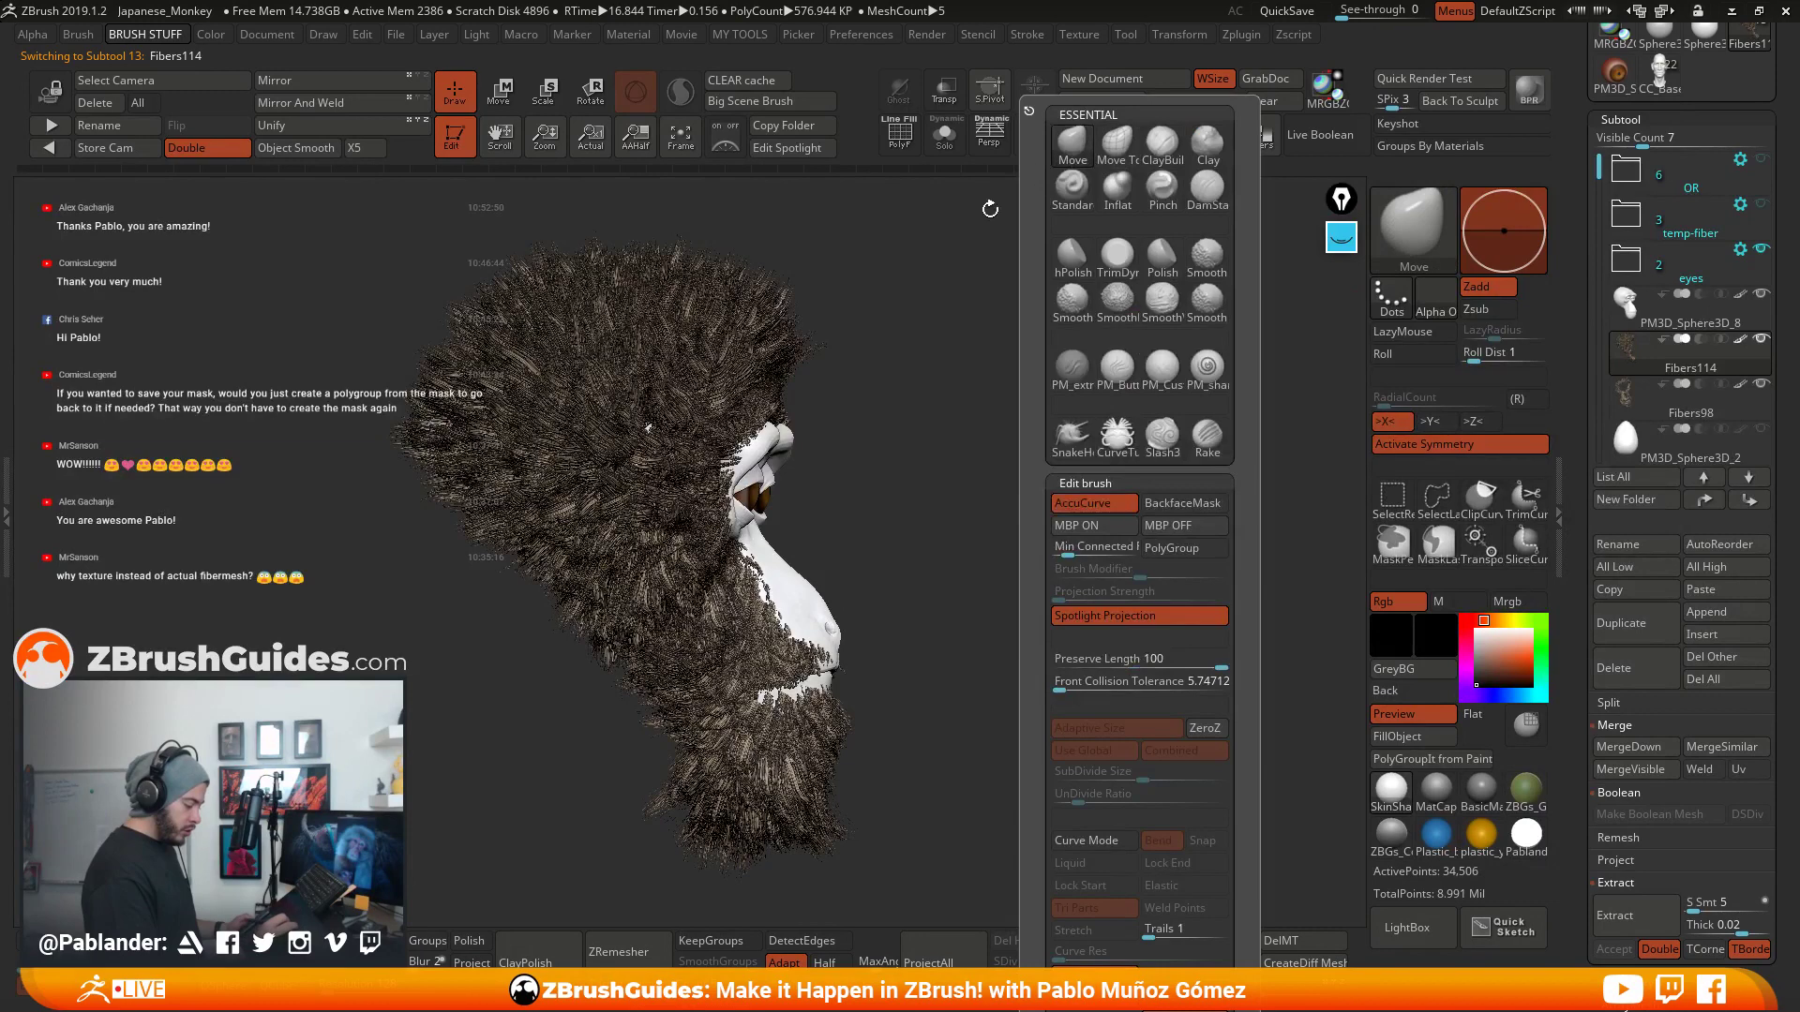
drag(808, 366, 755, 377)
right_click(740, 470)
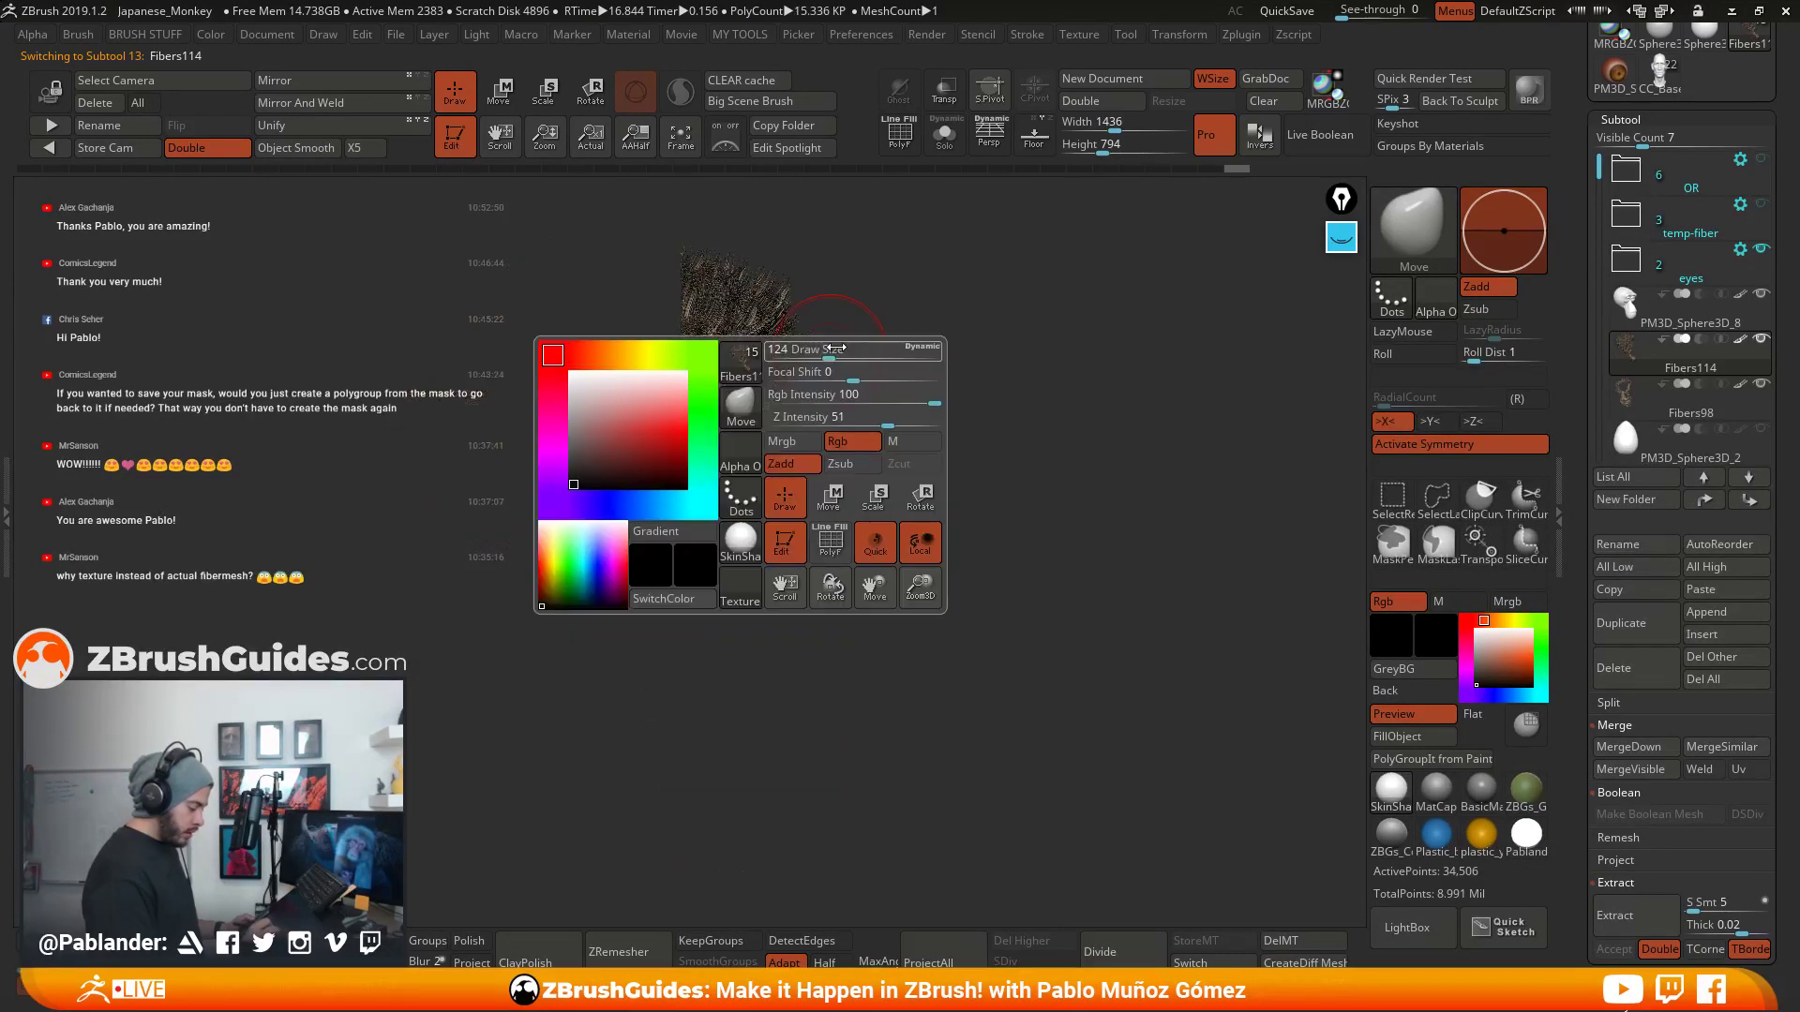
right_click(969, 375)
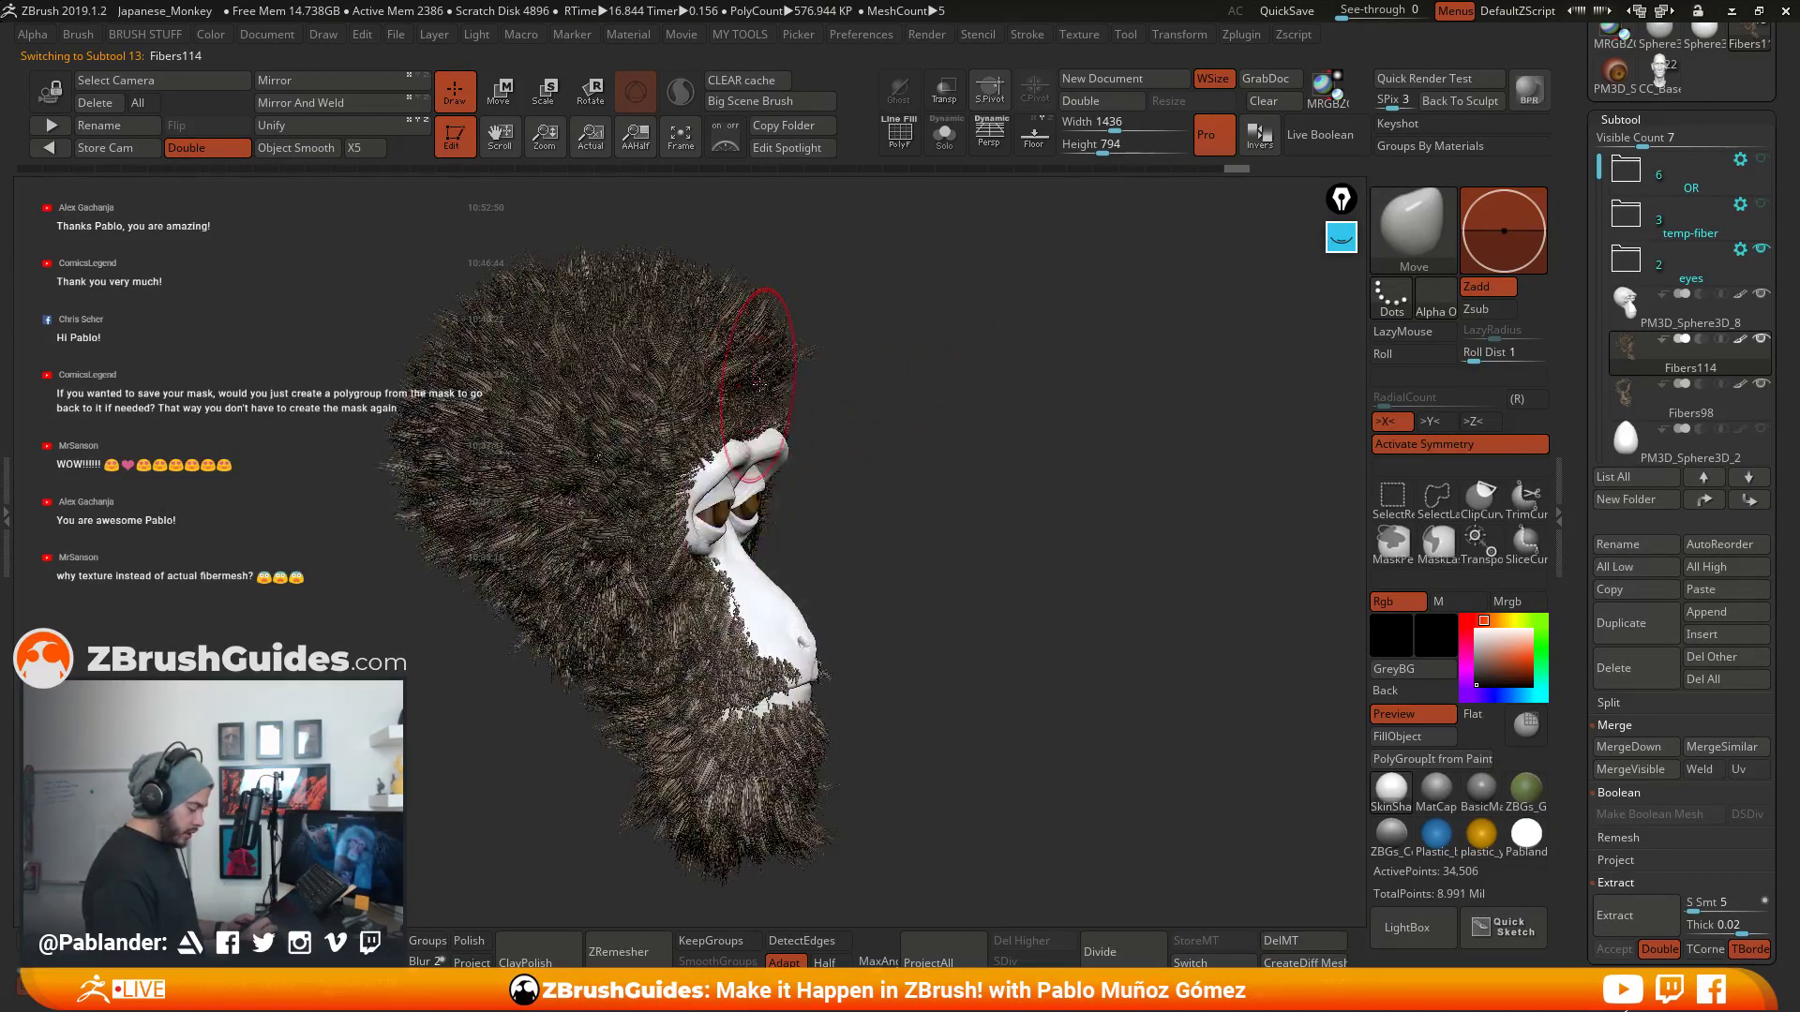
- Push the long fur above the brow and along the side of the face backward with symmetrical Move strokes
drag(764, 373, 735, 360)
right_drag(740, 368, 829, 387)
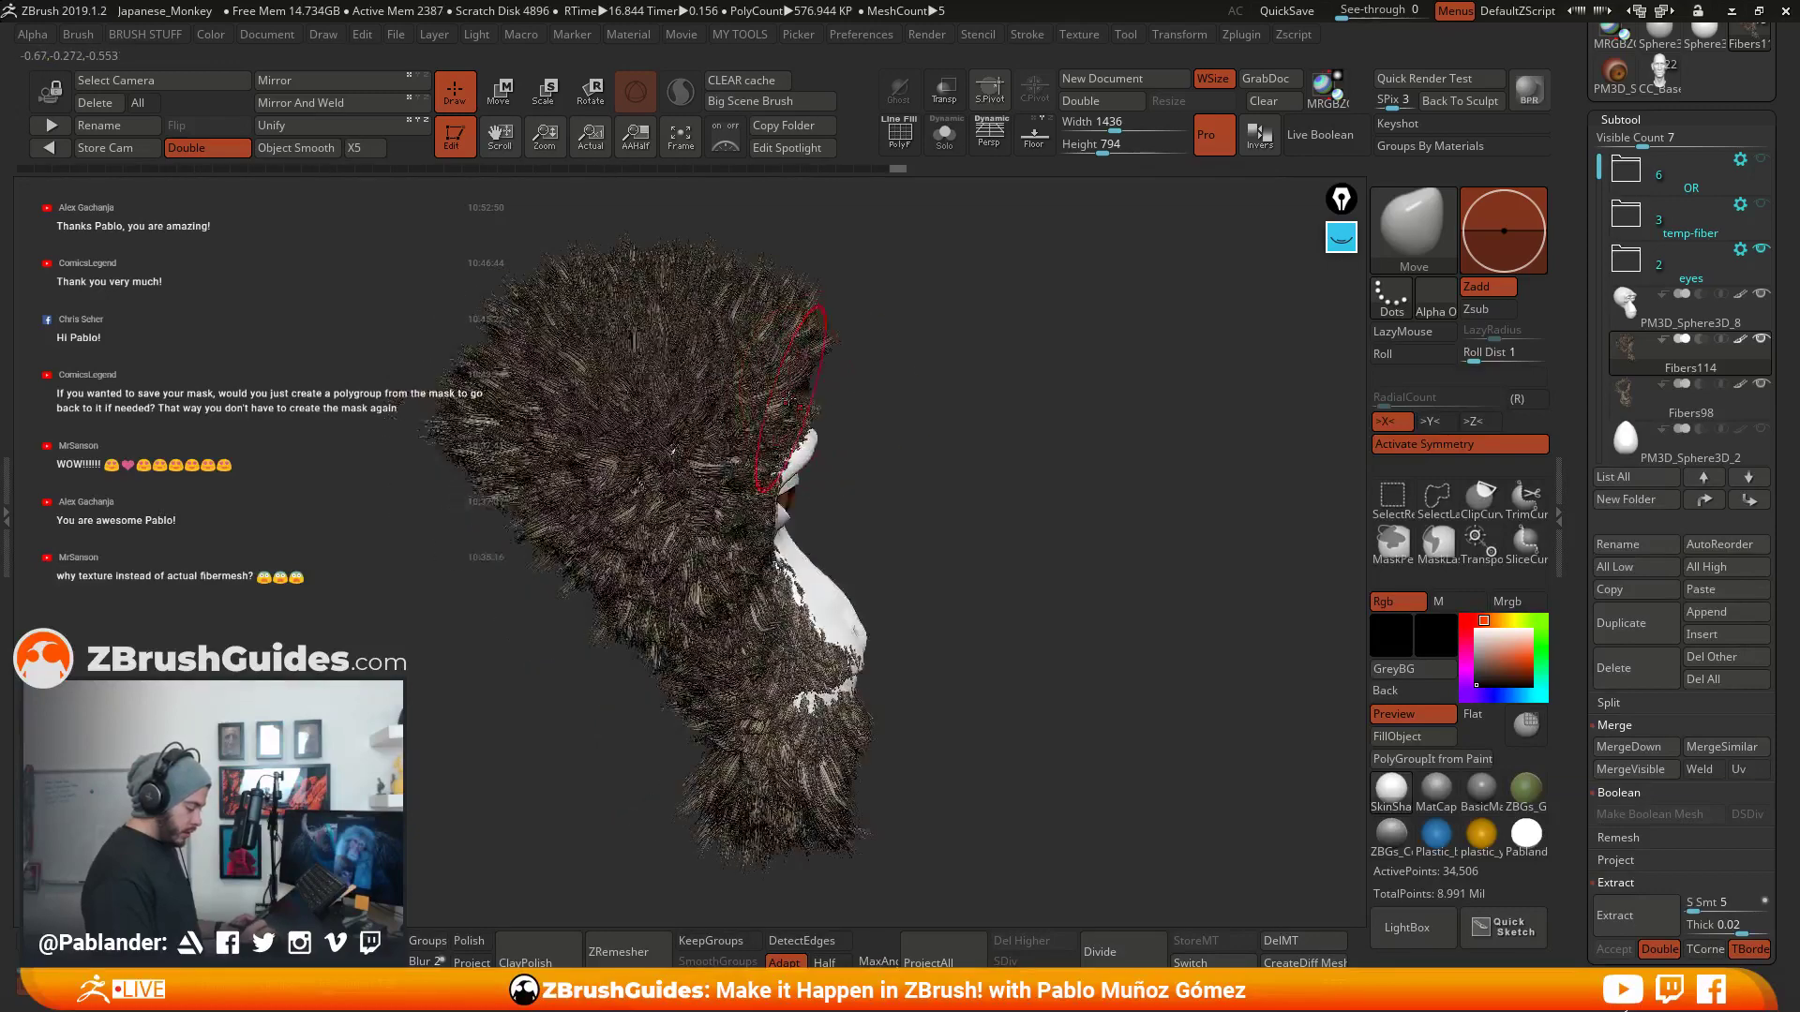
drag(758, 466, 732, 461)
drag(1004, 478, 792, 488)
drag(792, 570, 738, 525)
drag(706, 650, 914, 645)
drag(812, 573, 785, 555)
drag(979, 538, 797, 541)
- Pull the long fur along the sides of the beard inward with short symmetrical Move strokes
alt+drag(1204, 562, 1097, 507)
drag(990, 692, 965, 717)
drag(942, 750, 928, 757)
drag(1118, 633, 1259, 595)
- Make the head mesh PM3D_Sphere3D_8 active and fill it with a reddish-orange colour (red 215, green 106, blue 68)
click(1695, 318)
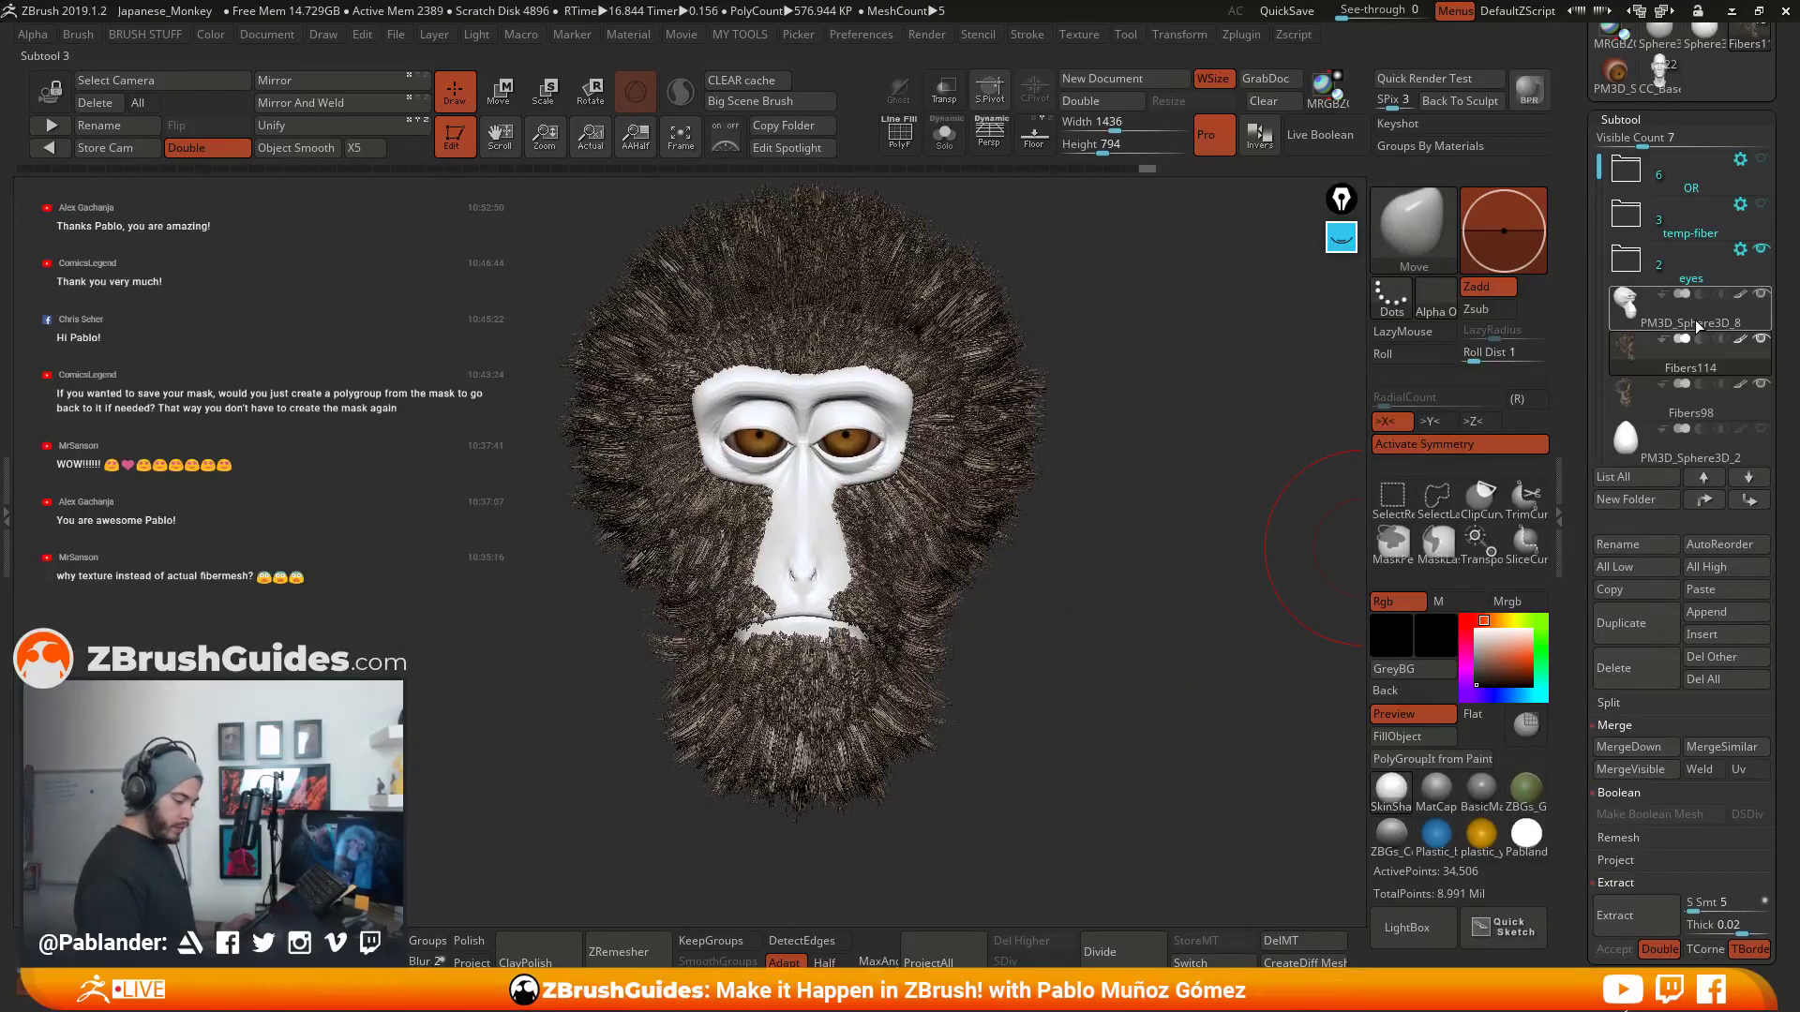
click(1509, 650)
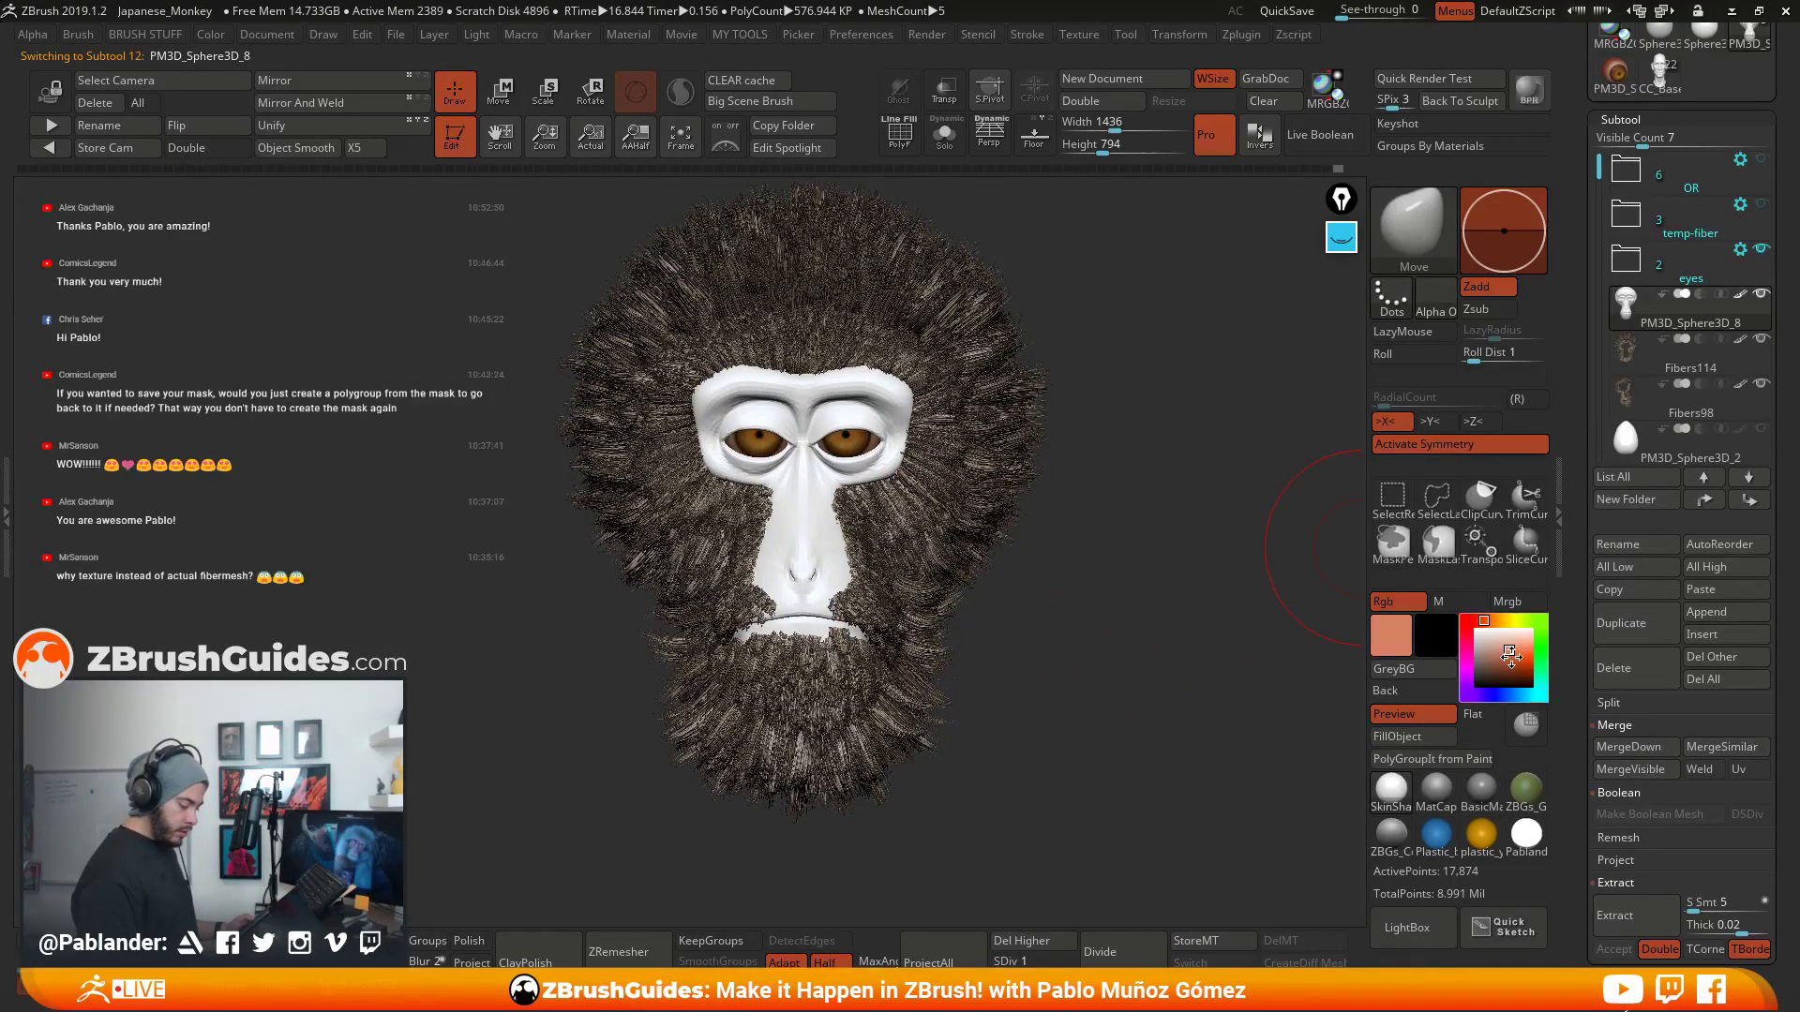
click(1511, 654)
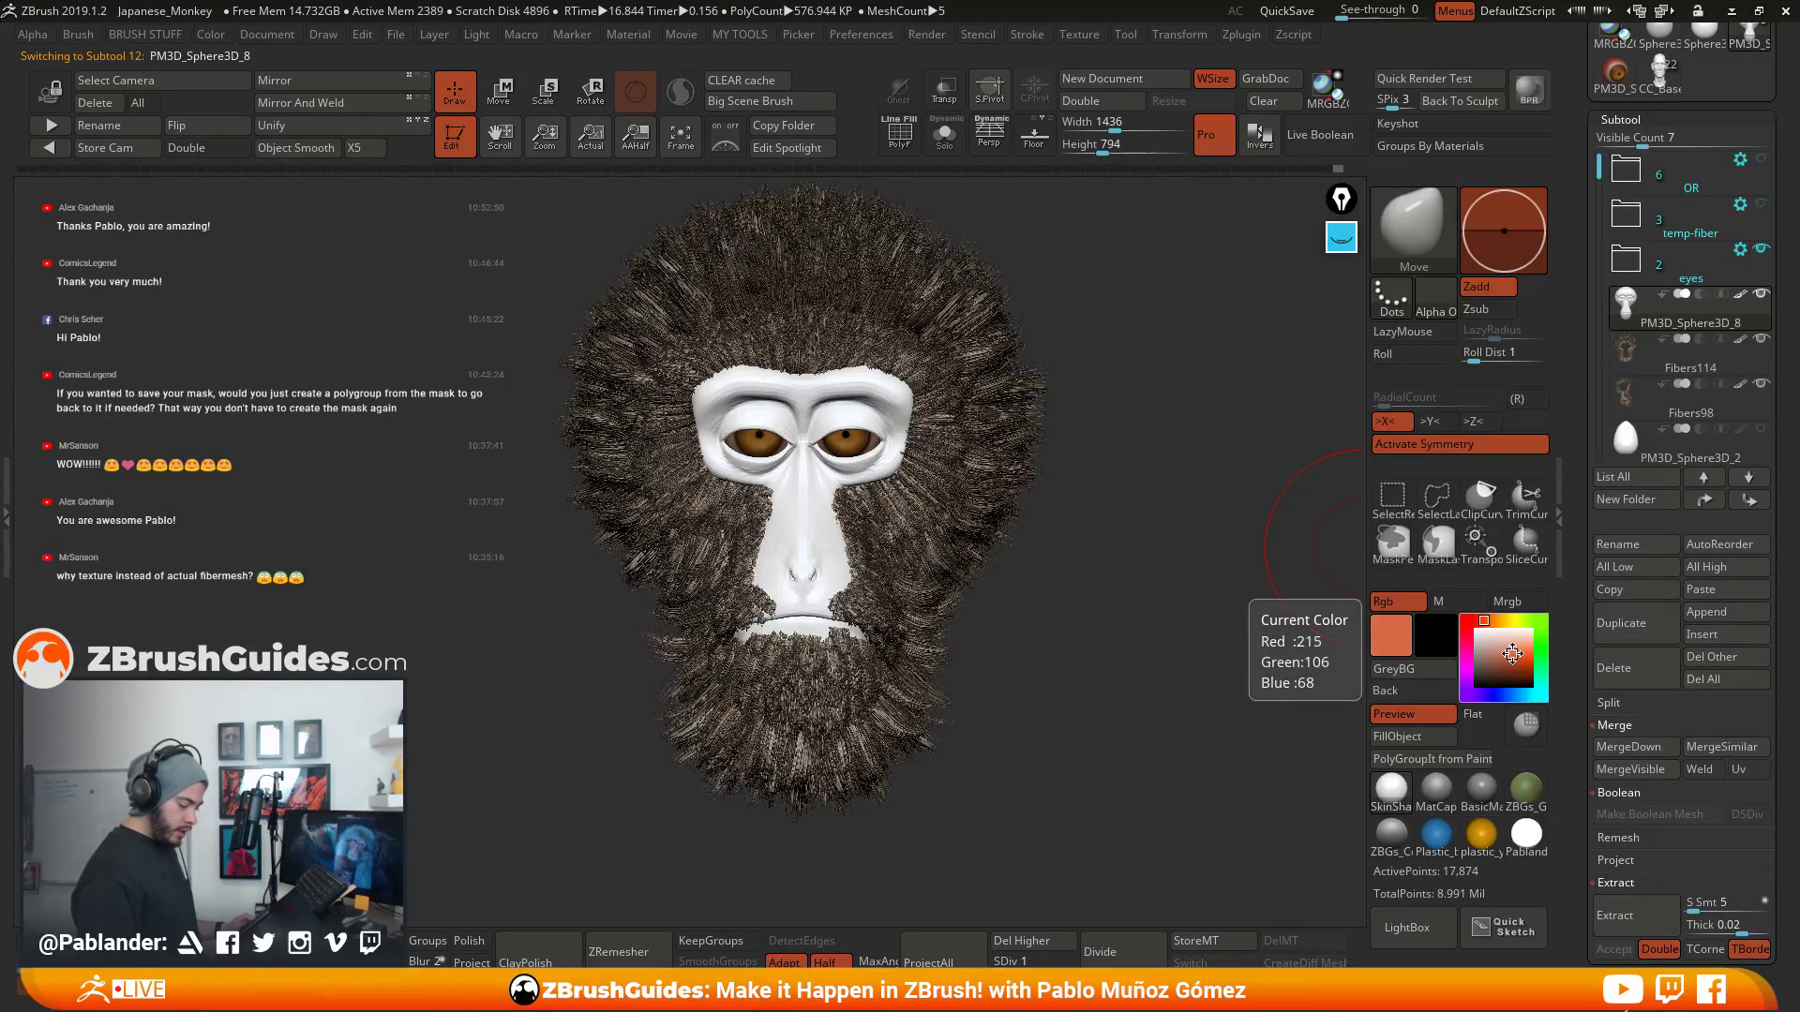
click(1415, 736)
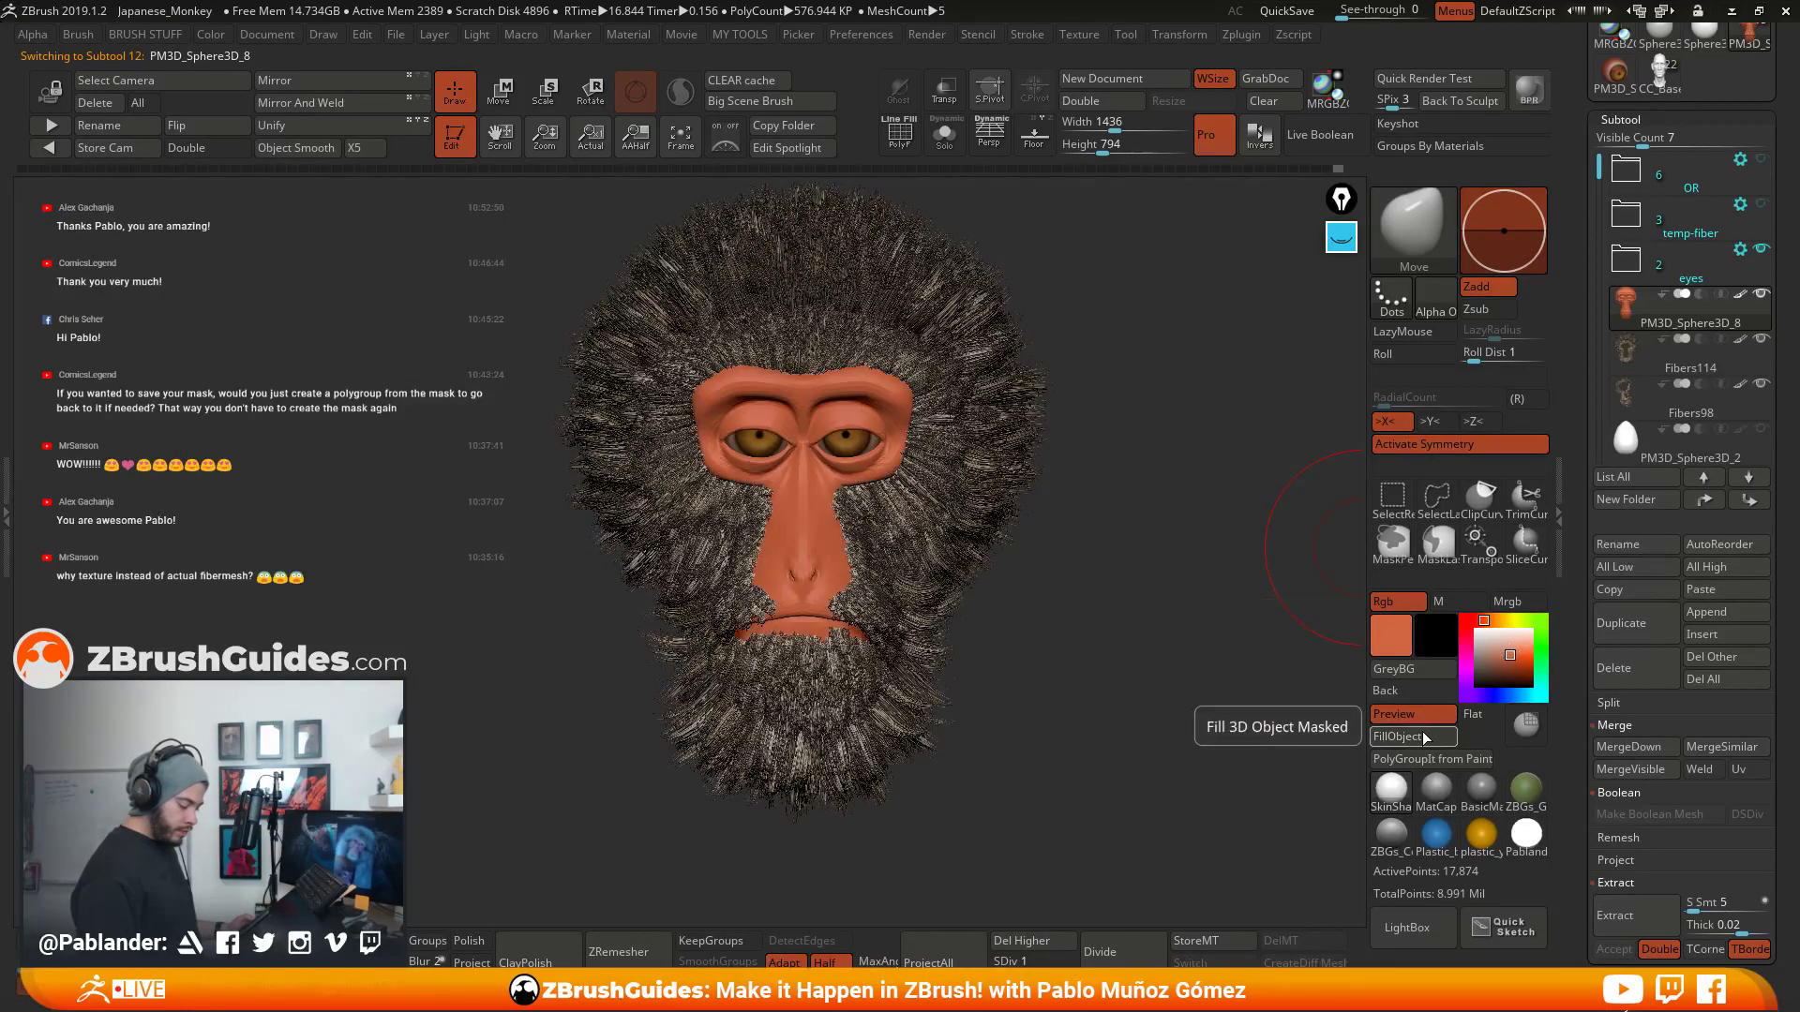
- Raise the head mesh to subdivision level 5, frame the head from the front and run a BPR render
alt+drag(1121, 622, 1118, 730)
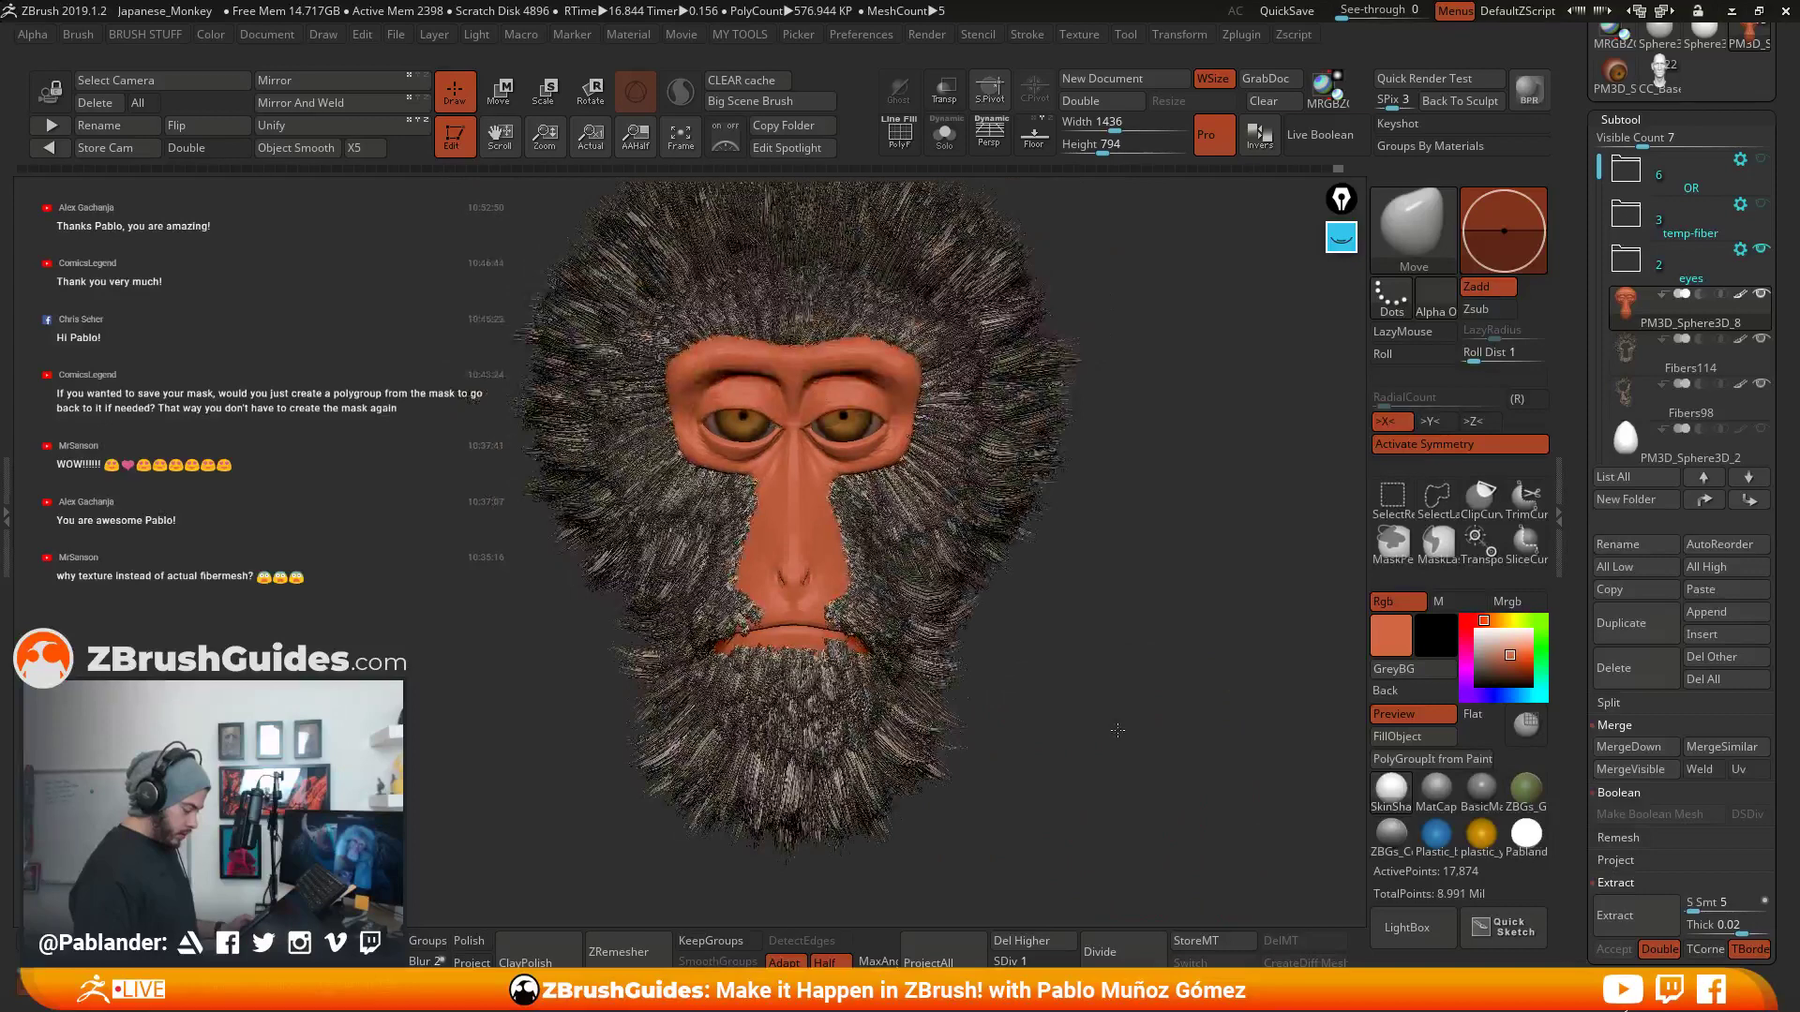
alt+drag(1135, 644, 1132, 778)
drag(1064, 964, 1077, 964)
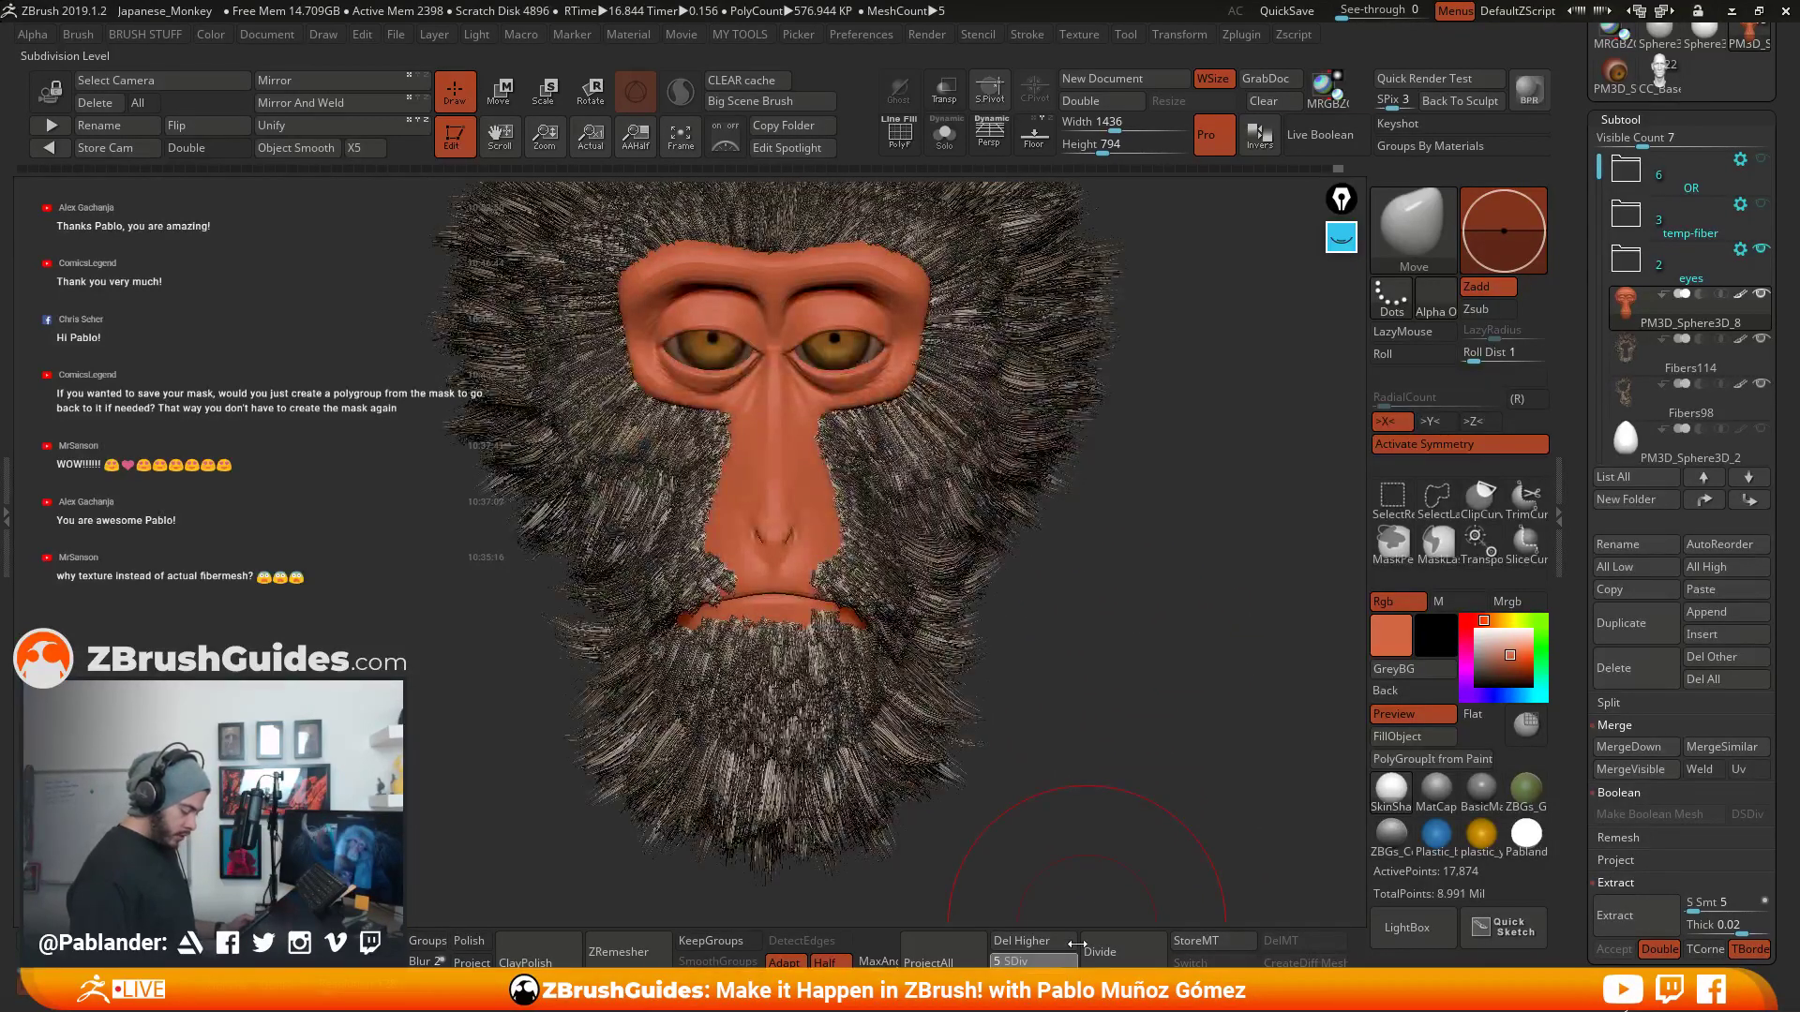
key(f)
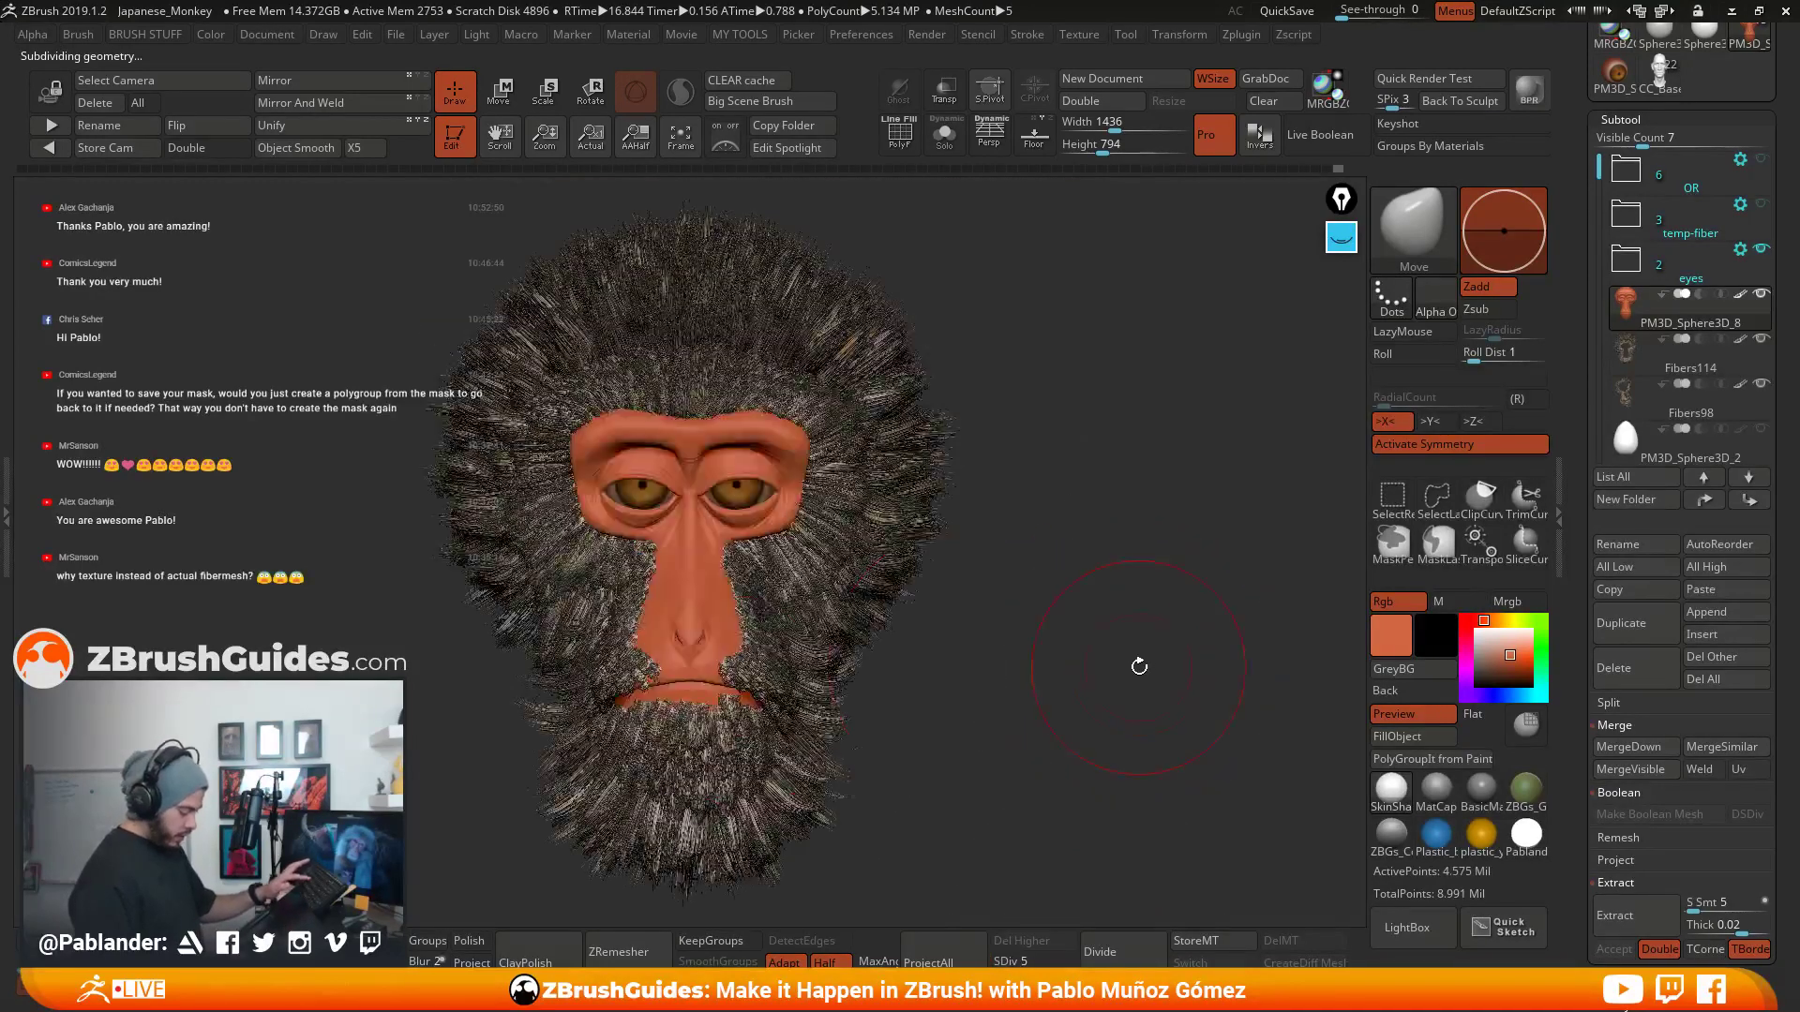
alt+drag(1084, 612, 1211, 592)
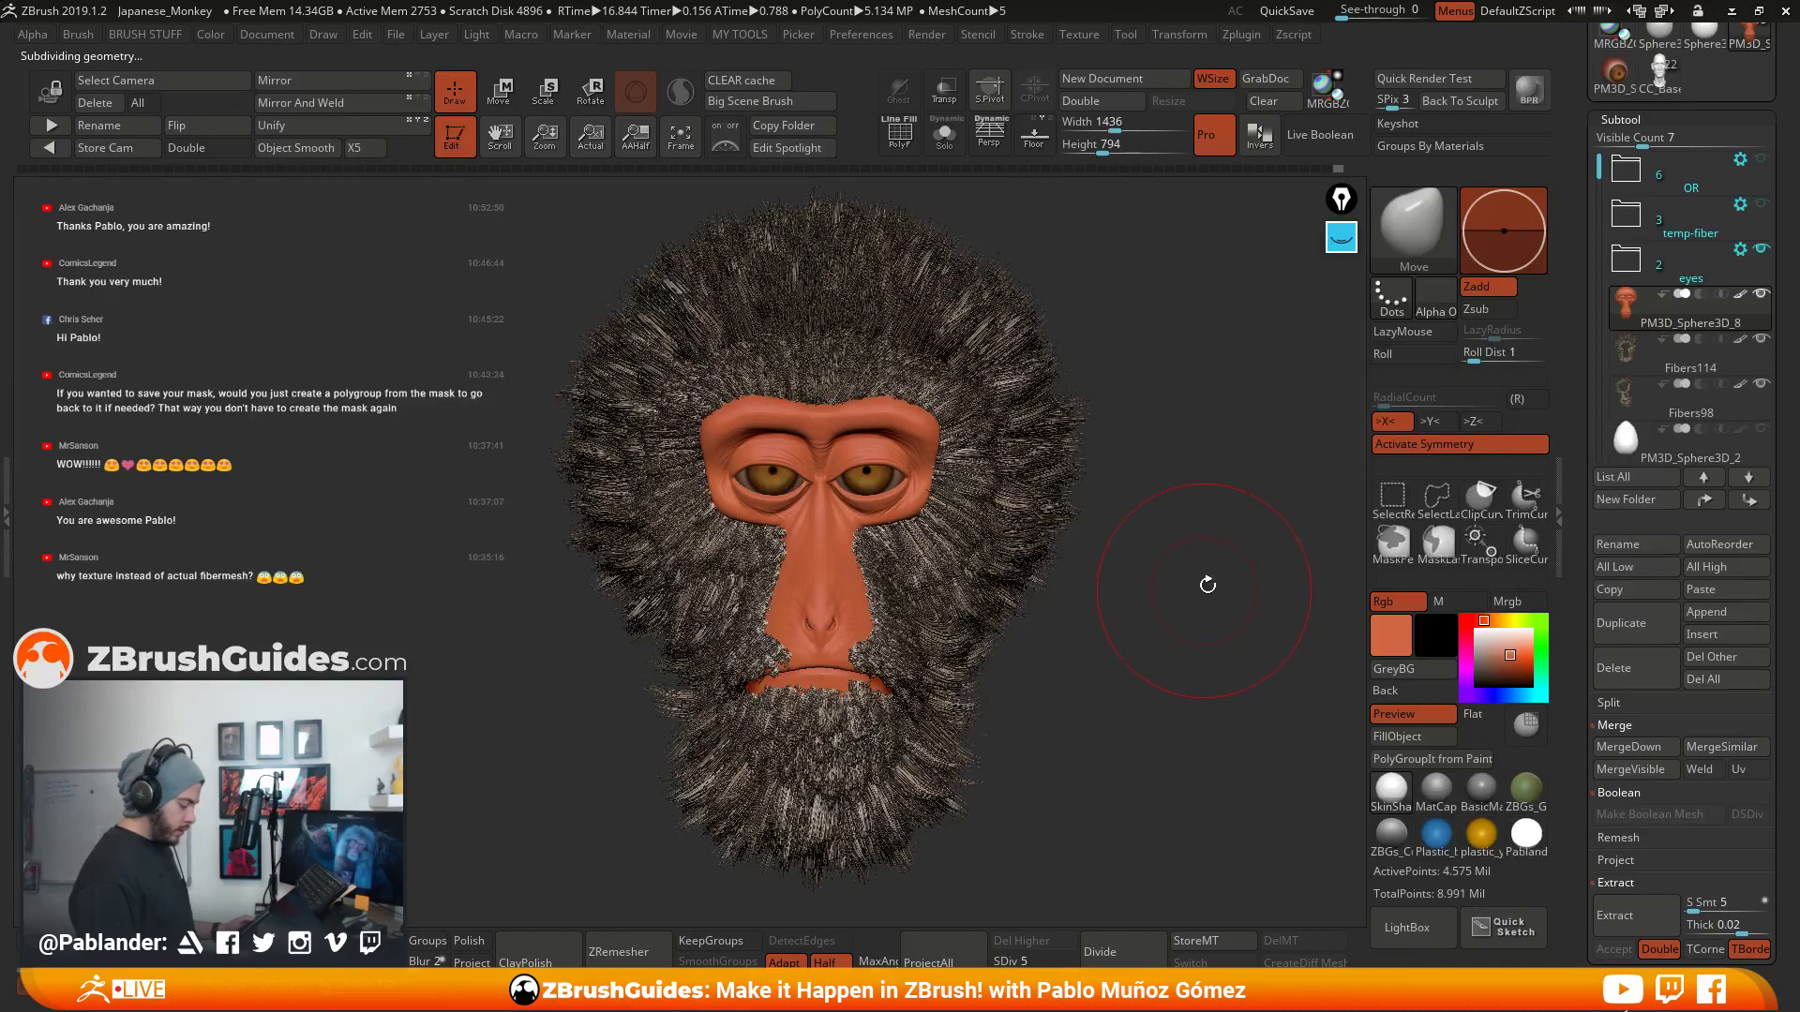
click(1537, 101)
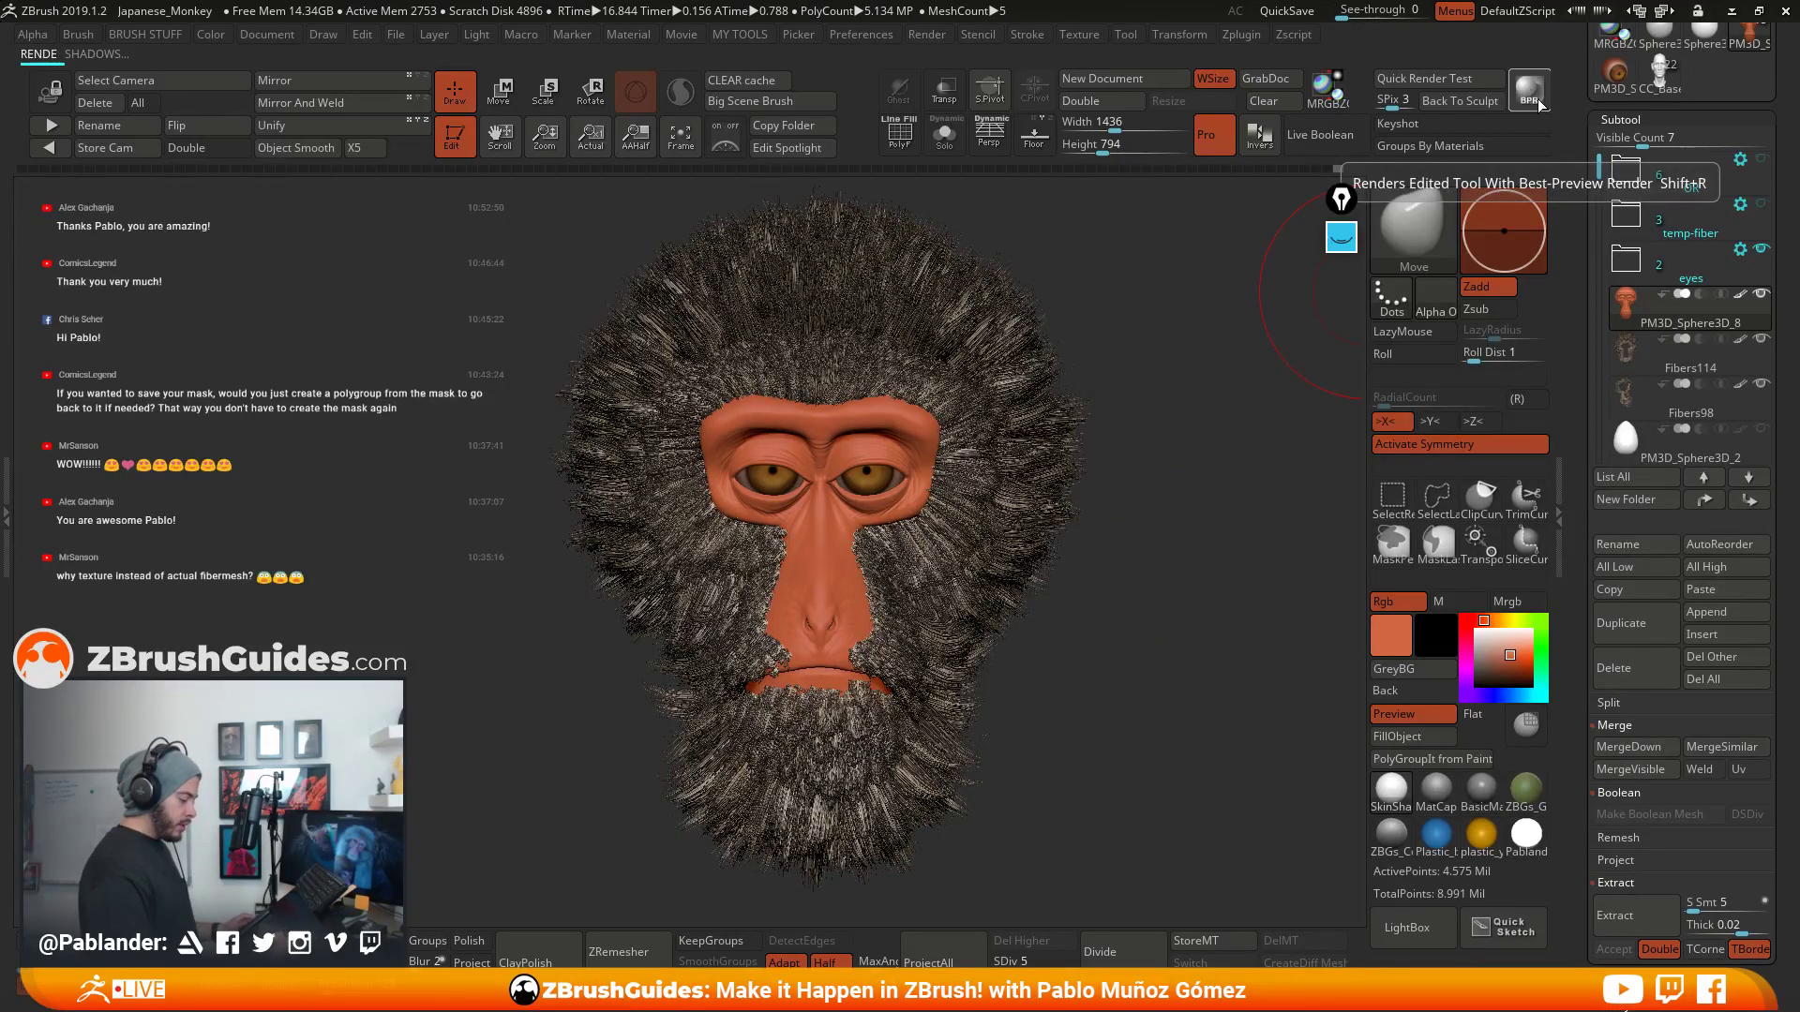
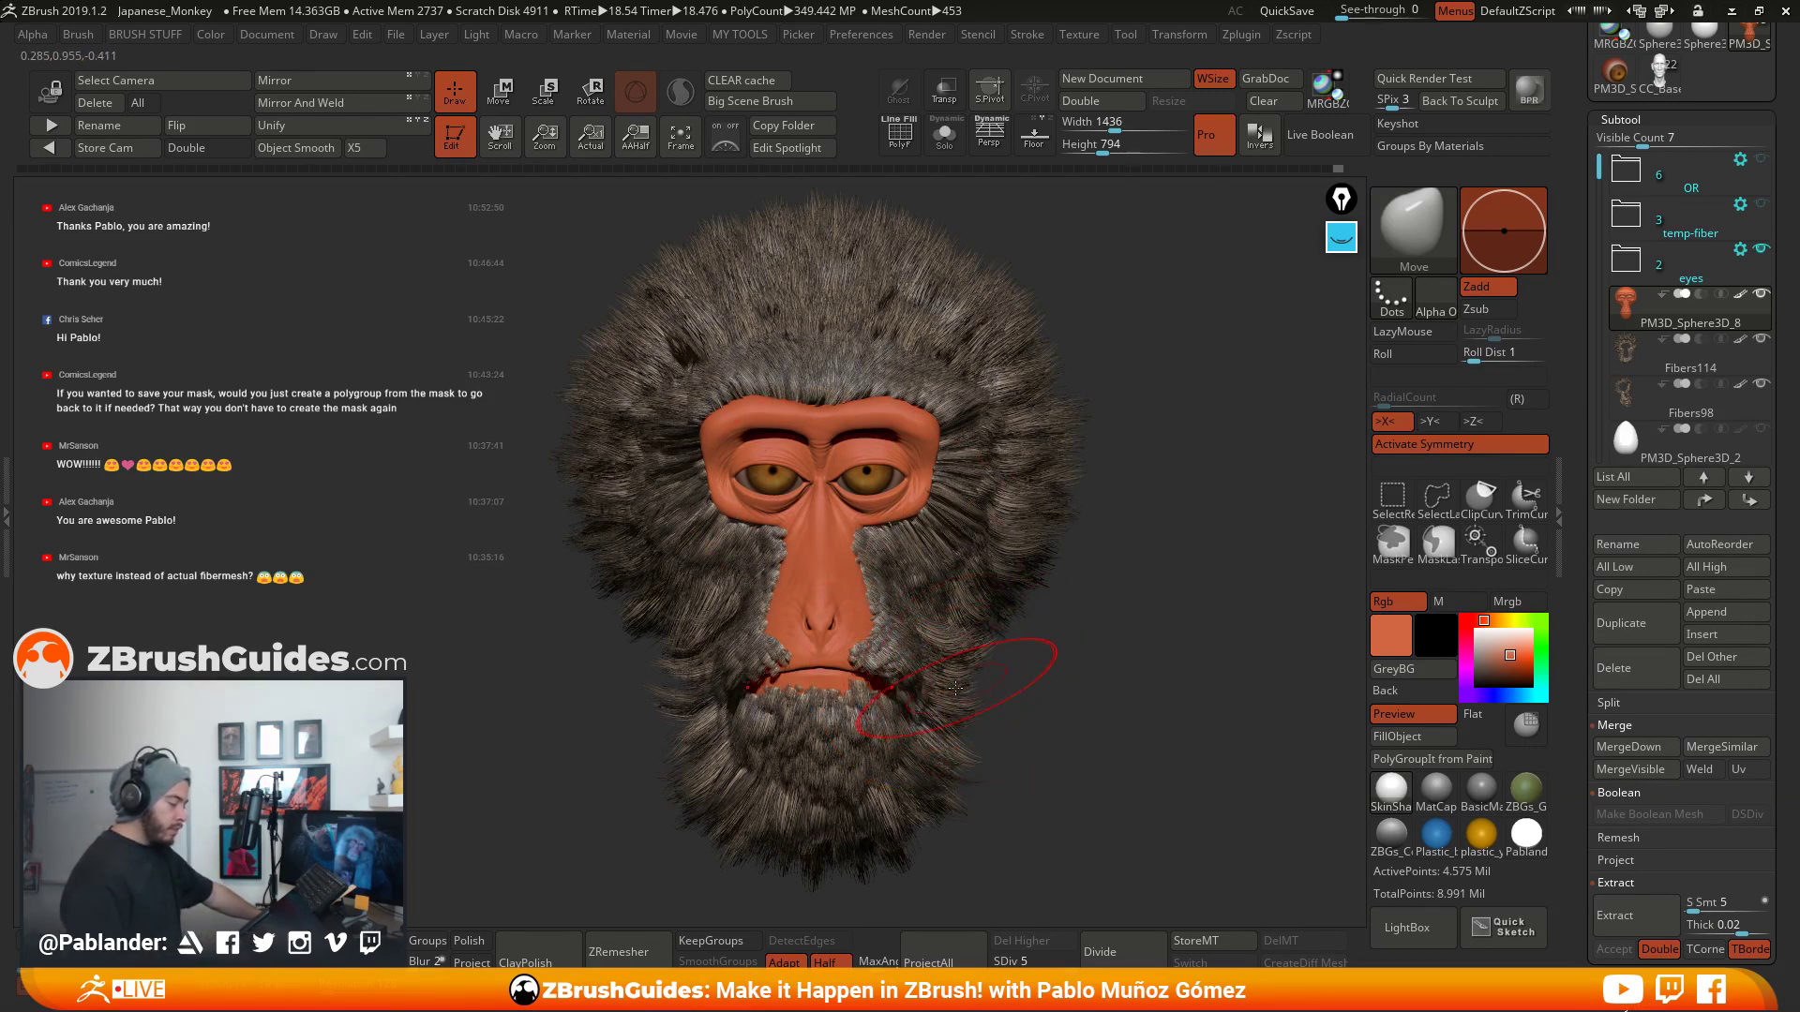
- Choose the GroomTurbulence brush and ruffle the short fur layer Fibers98 from the chin up to the forehead
click(1414, 240)
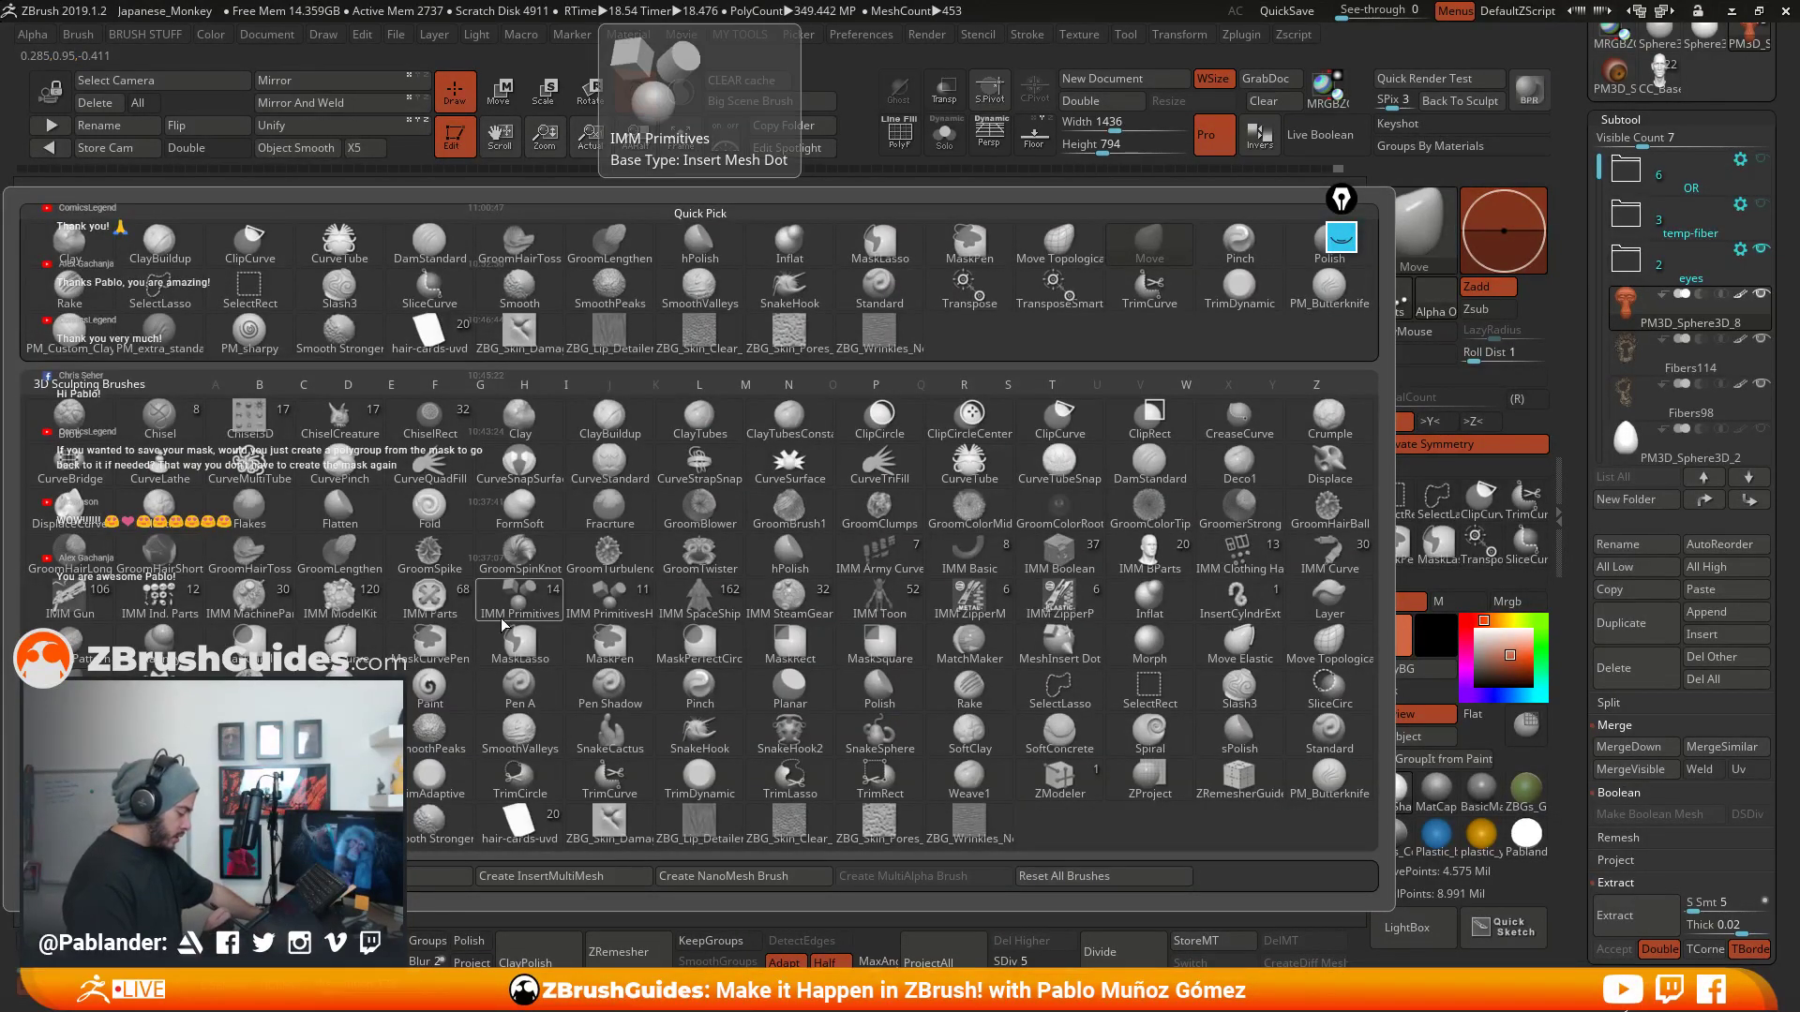
click(627, 567)
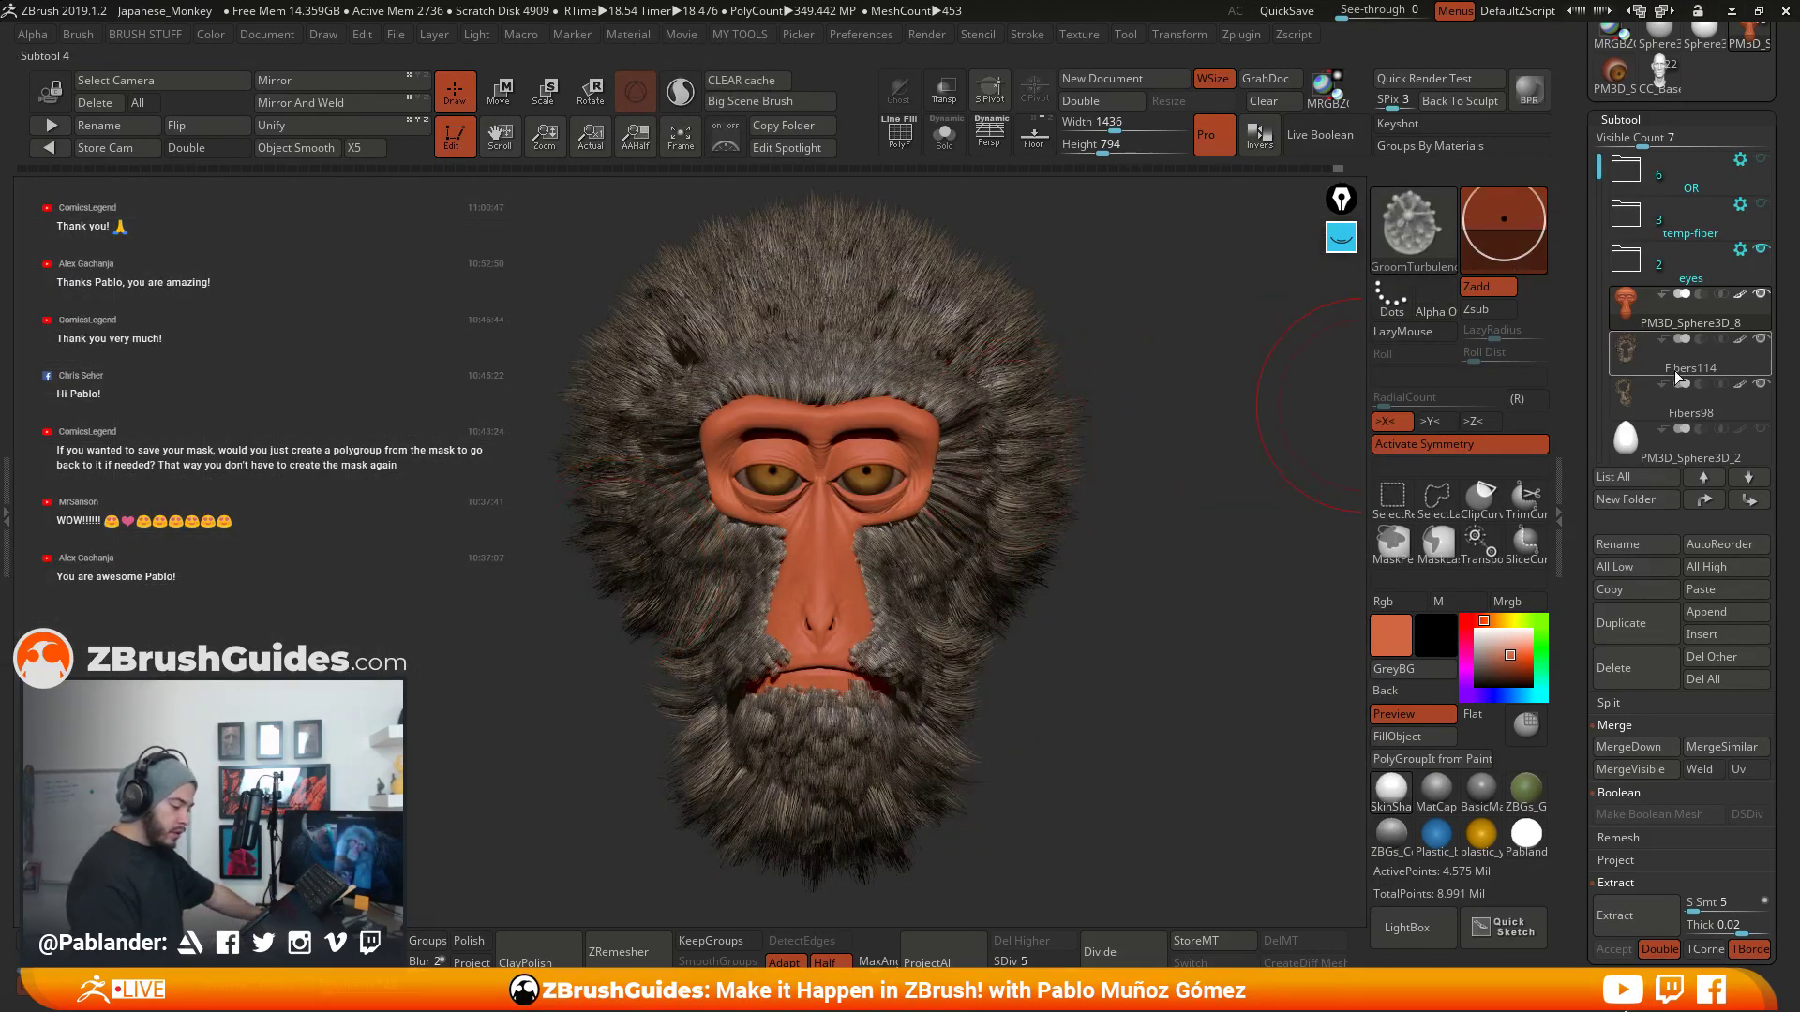
click(1664, 414)
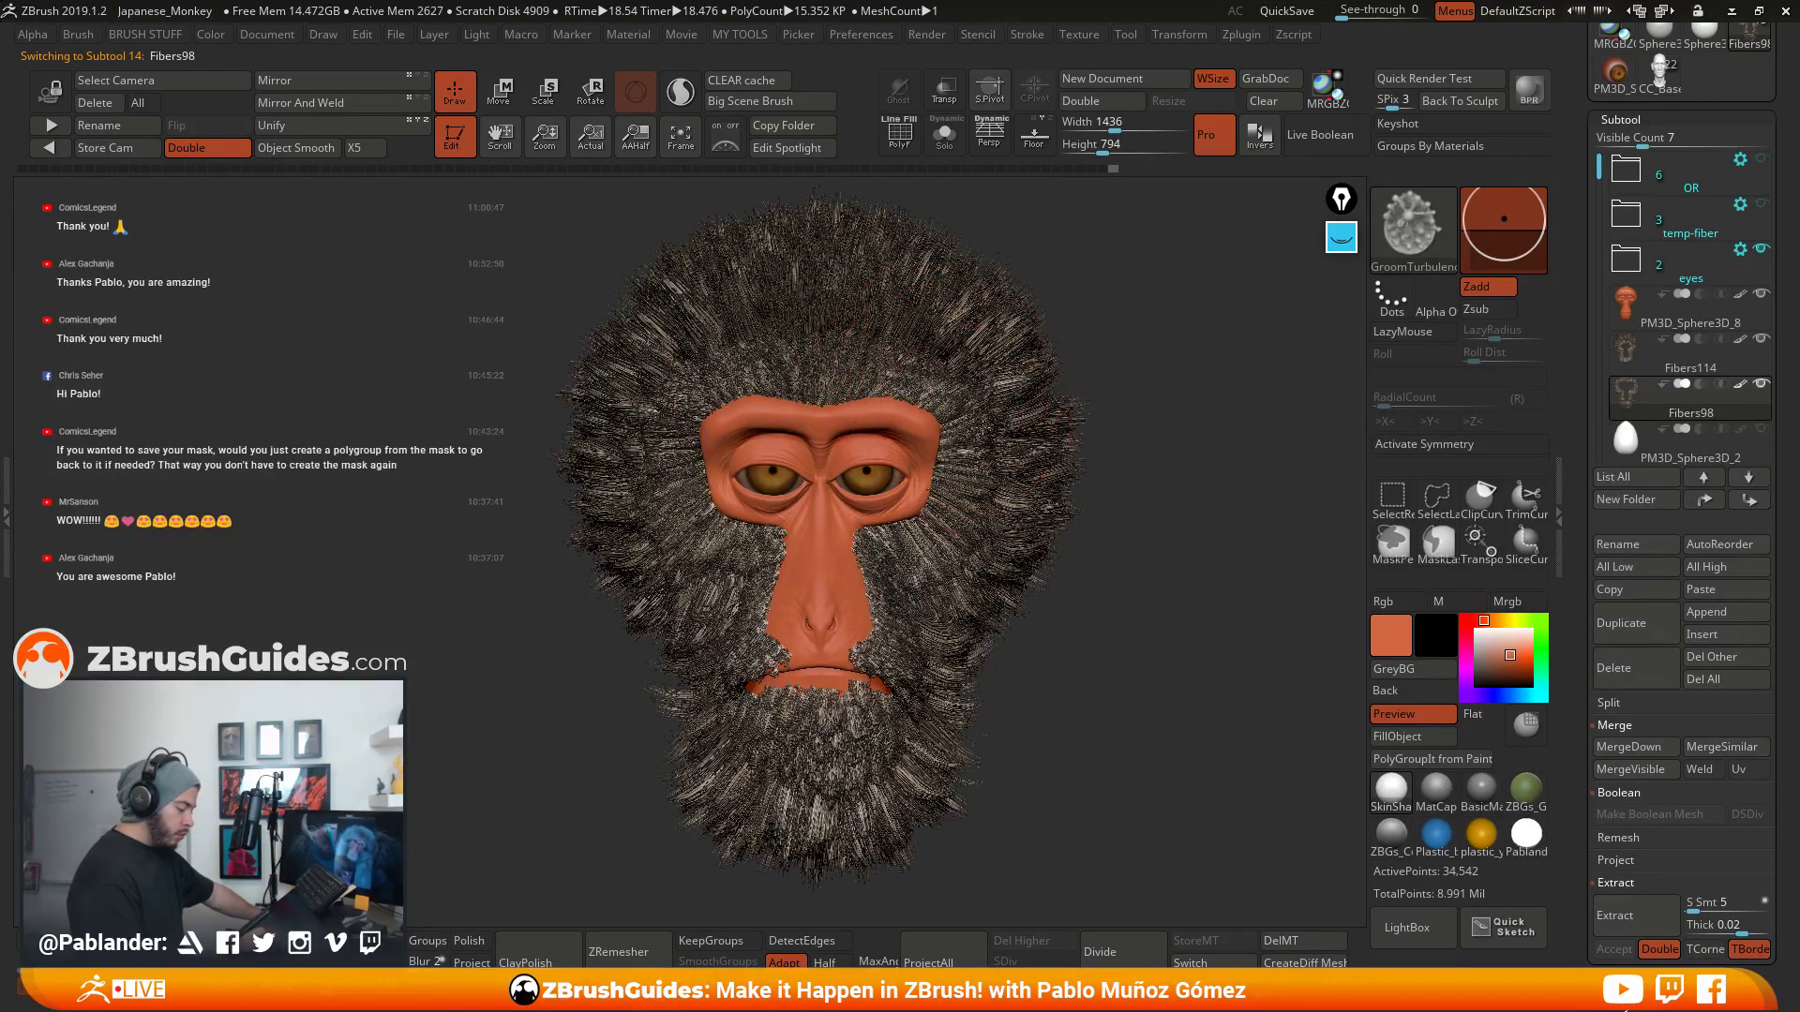
mouse_move(877, 695)
mouse_down()
mouse_move(806, 752)
mouse_move(855, 752)
mouse_move(758, 746)
mouse_move(705, 525)
mouse_move(721, 403)
mouse_move(843, 336)
mouse_up()
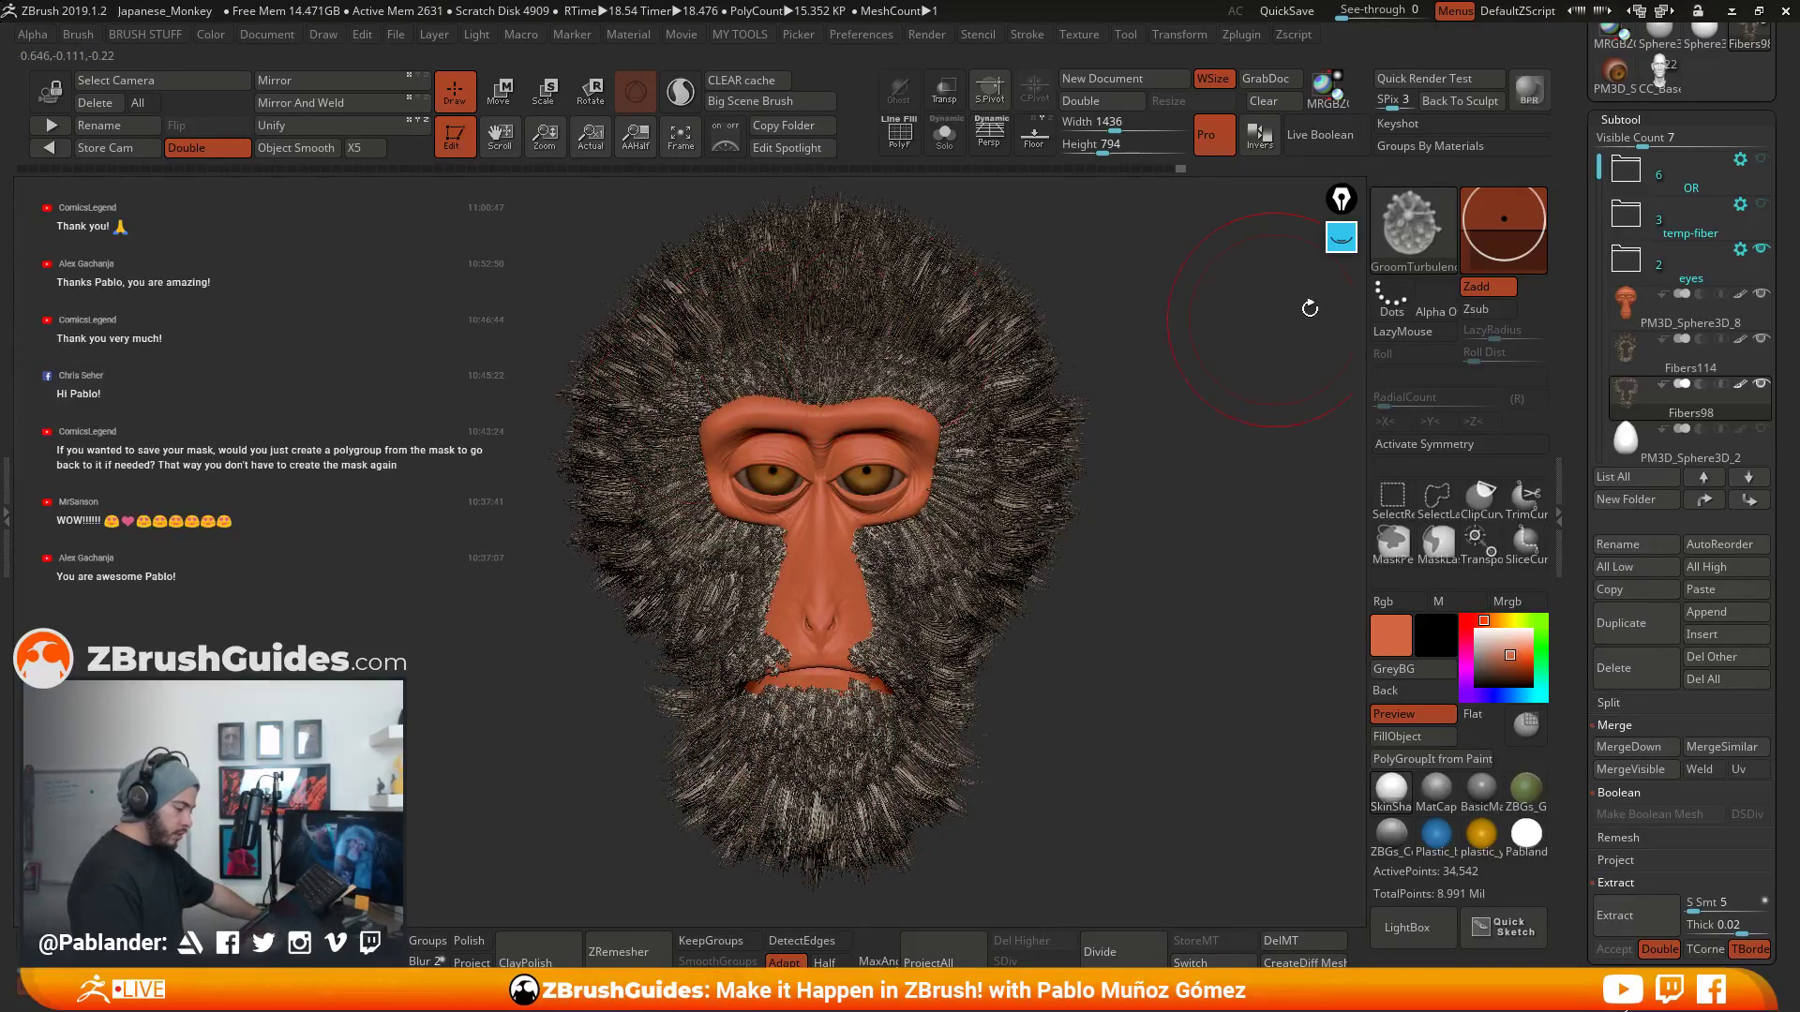
- Make the long fur layer Fibers114 active and ruffle its crown and side fur with GroomTurbulence strokes
click(1704, 363)
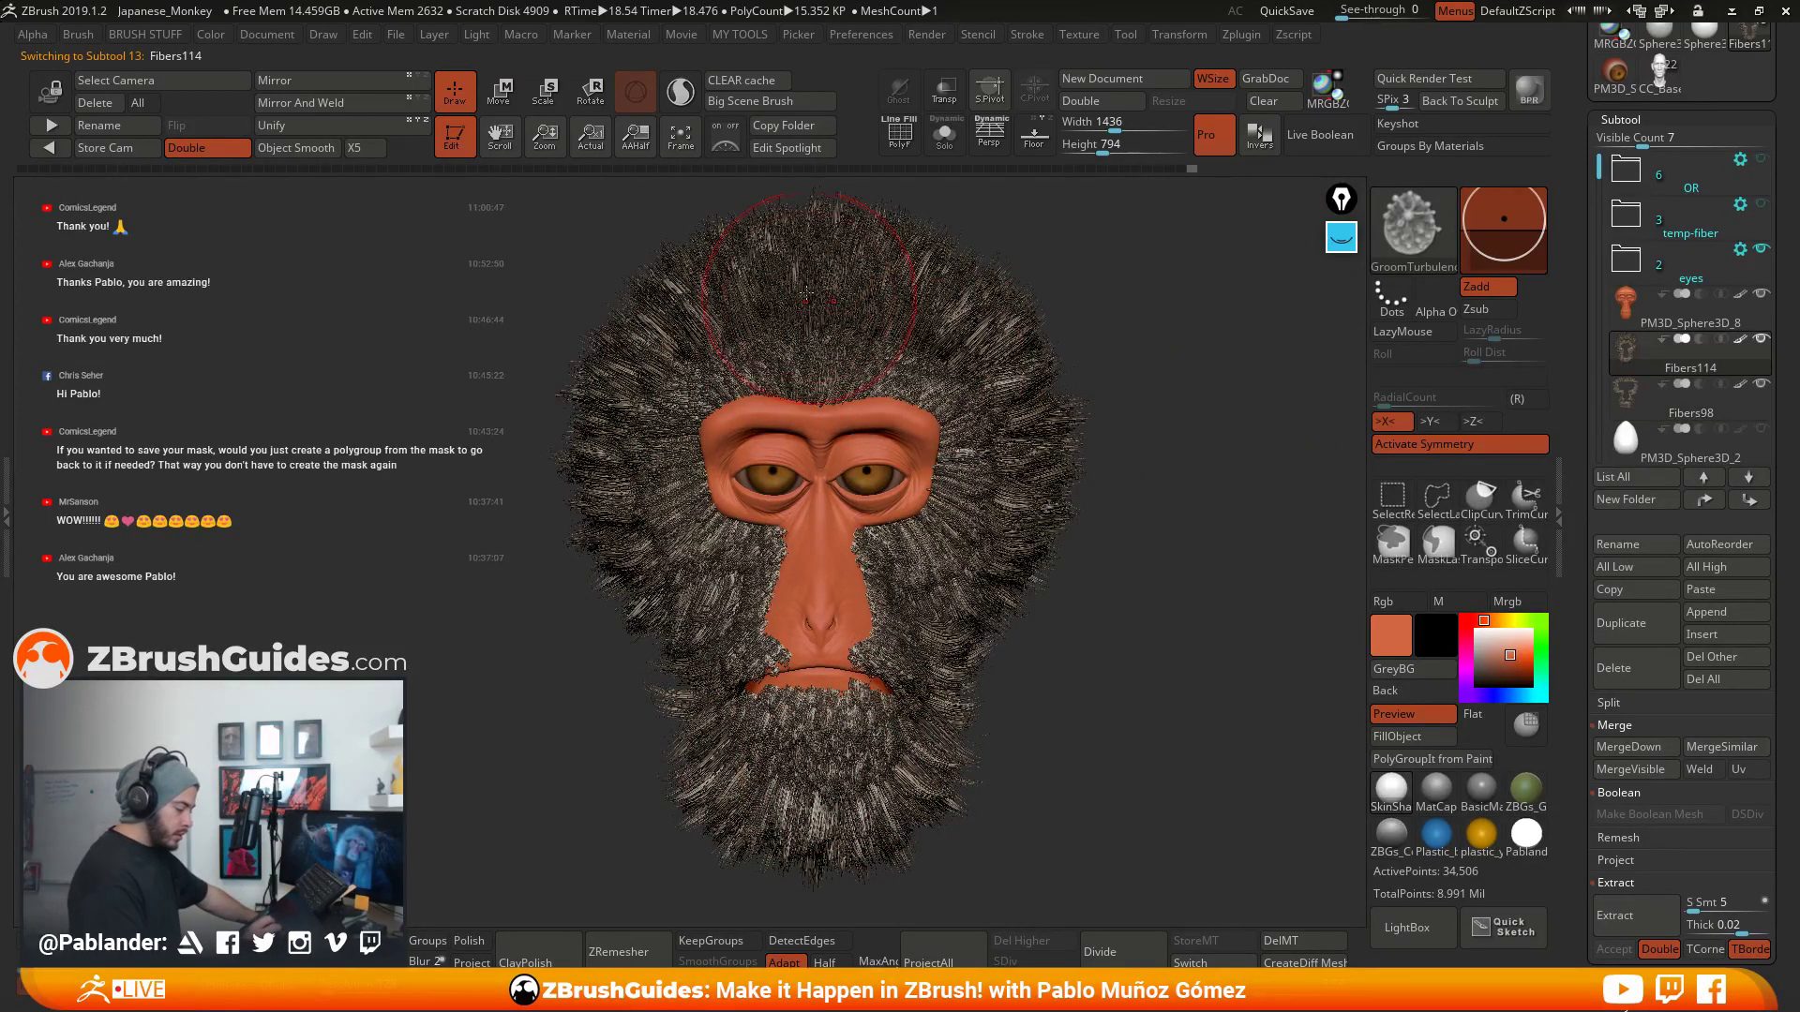
mouse_move(814, 272)
mouse_down()
mouse_move(689, 324)
mouse_move(750, 316)
mouse_move(644, 422)
mouse_up()
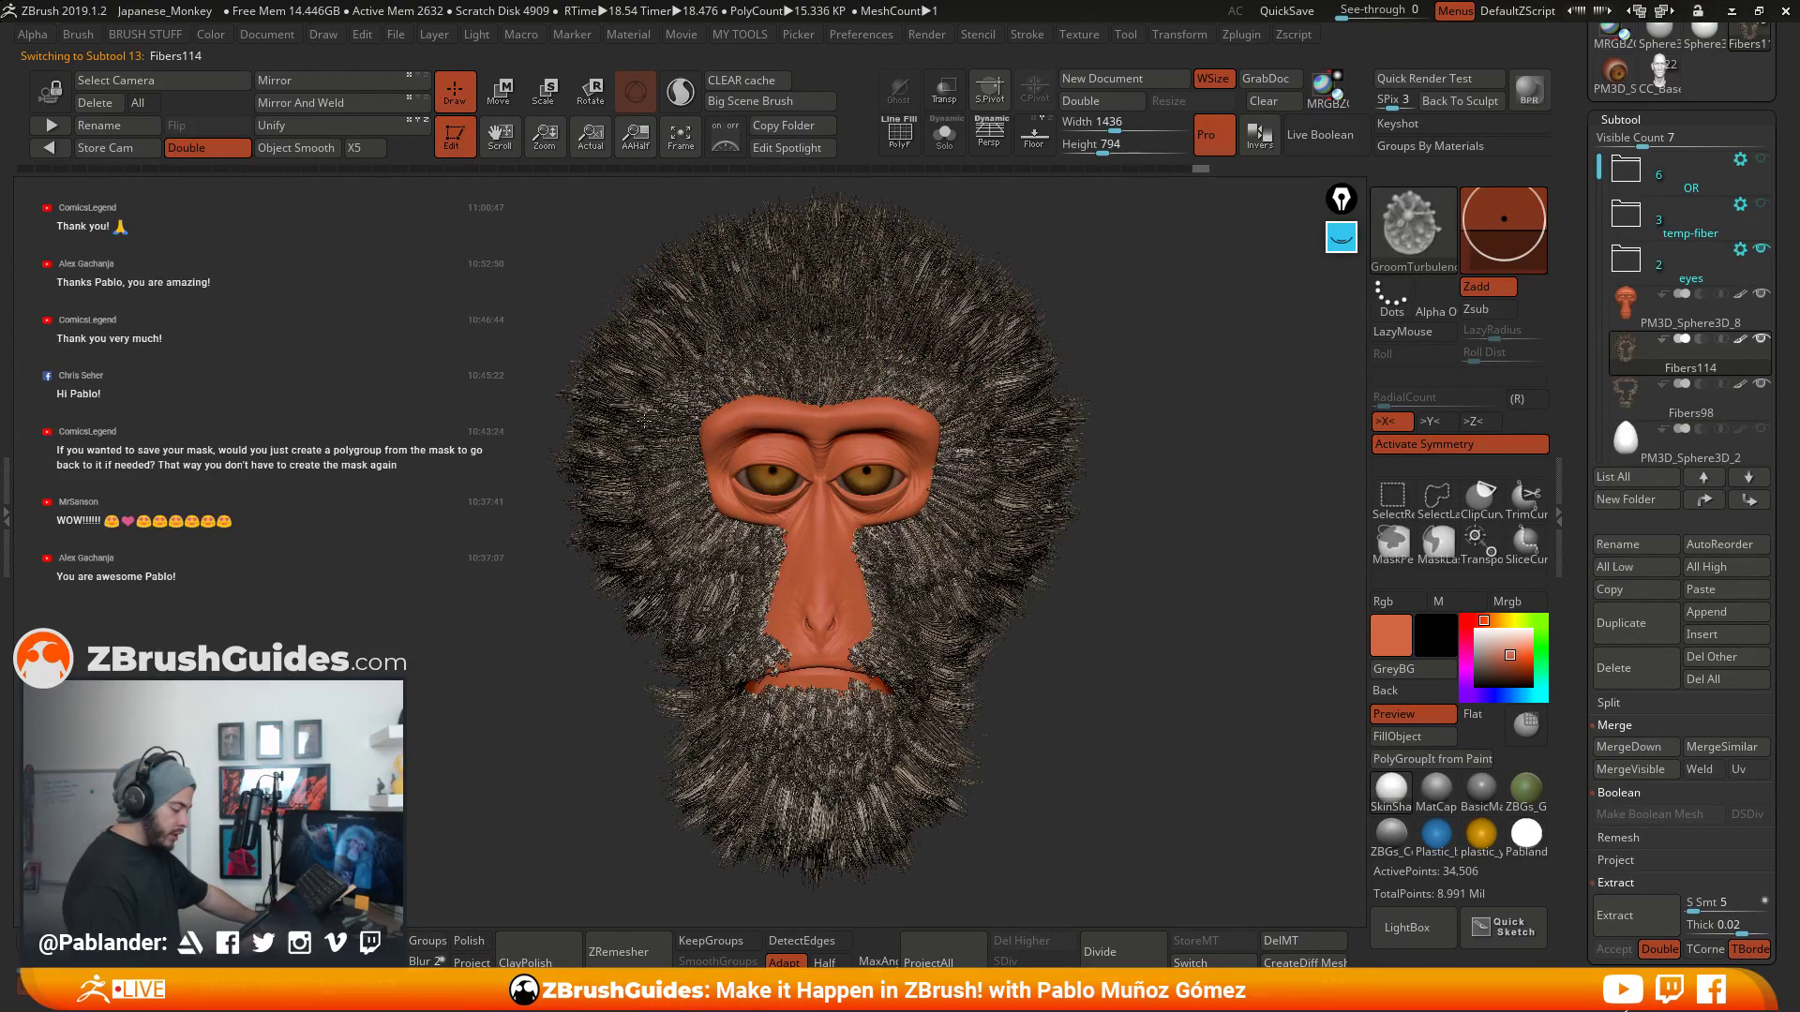
drag(644, 422, 689, 337)
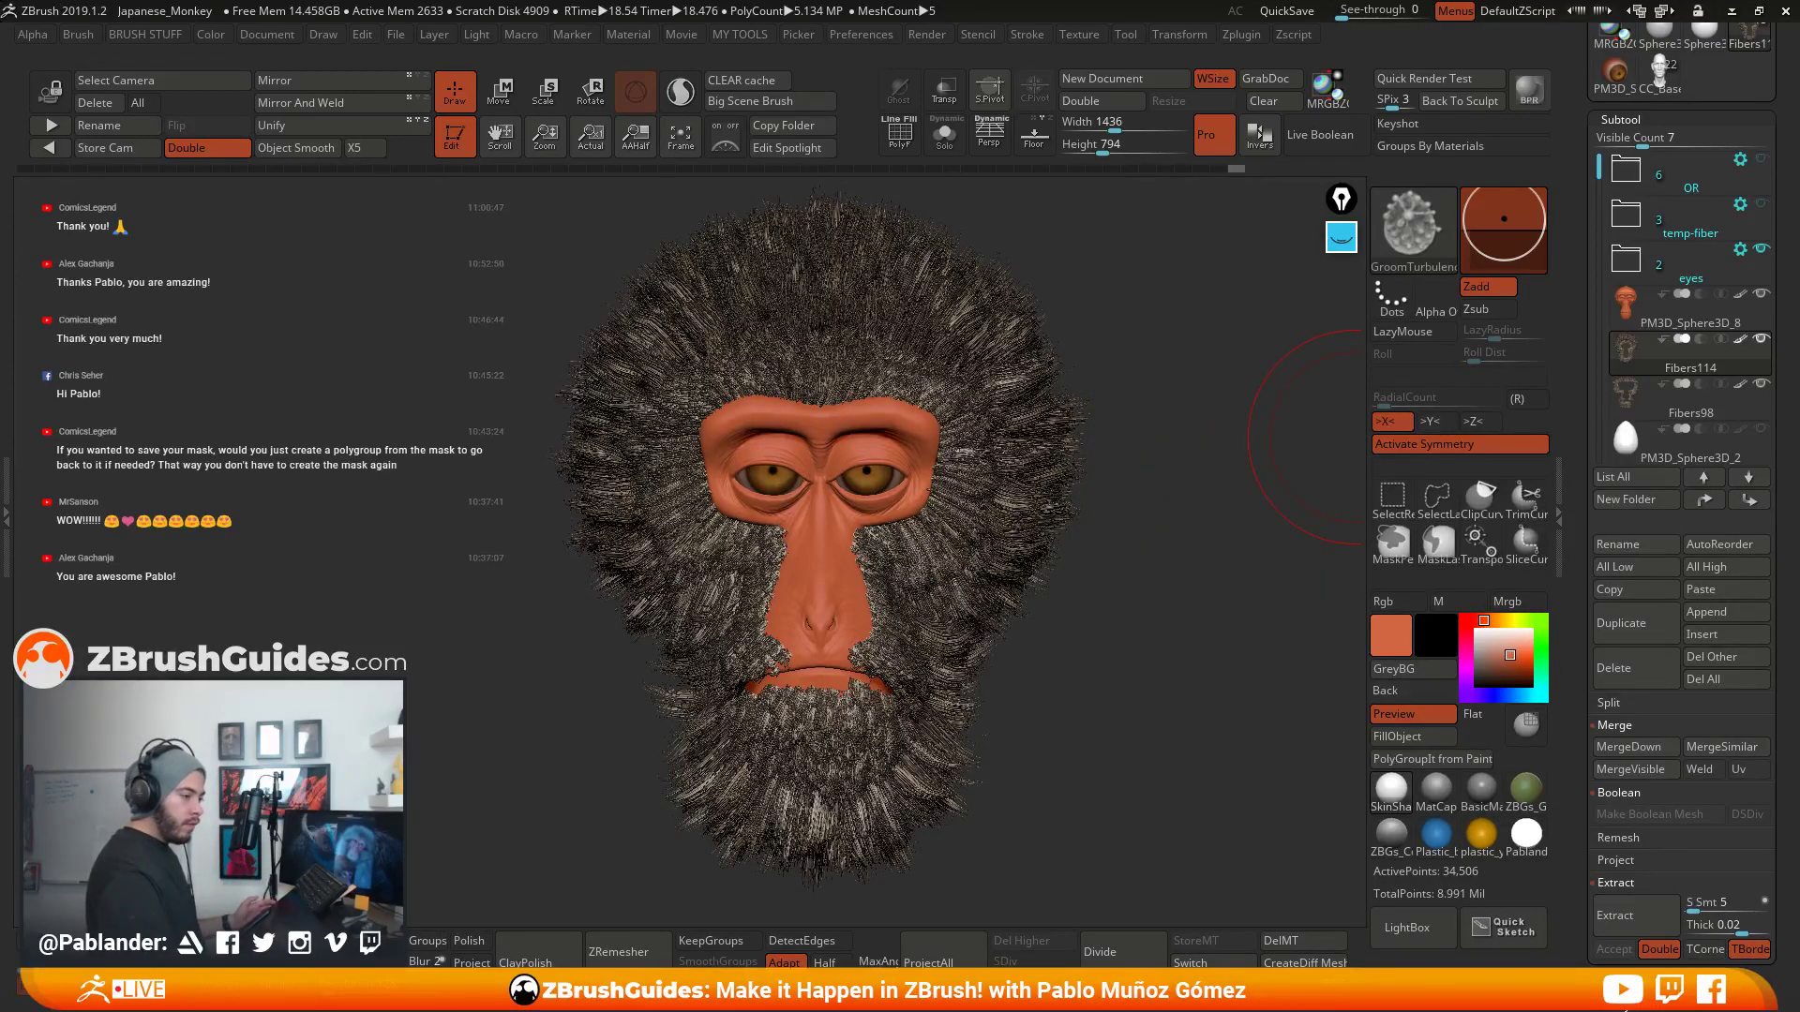
- Switch to Photoshop and raise the Hue/Saturation lightness of the hair strand layer to +29
key(alt+Tab)
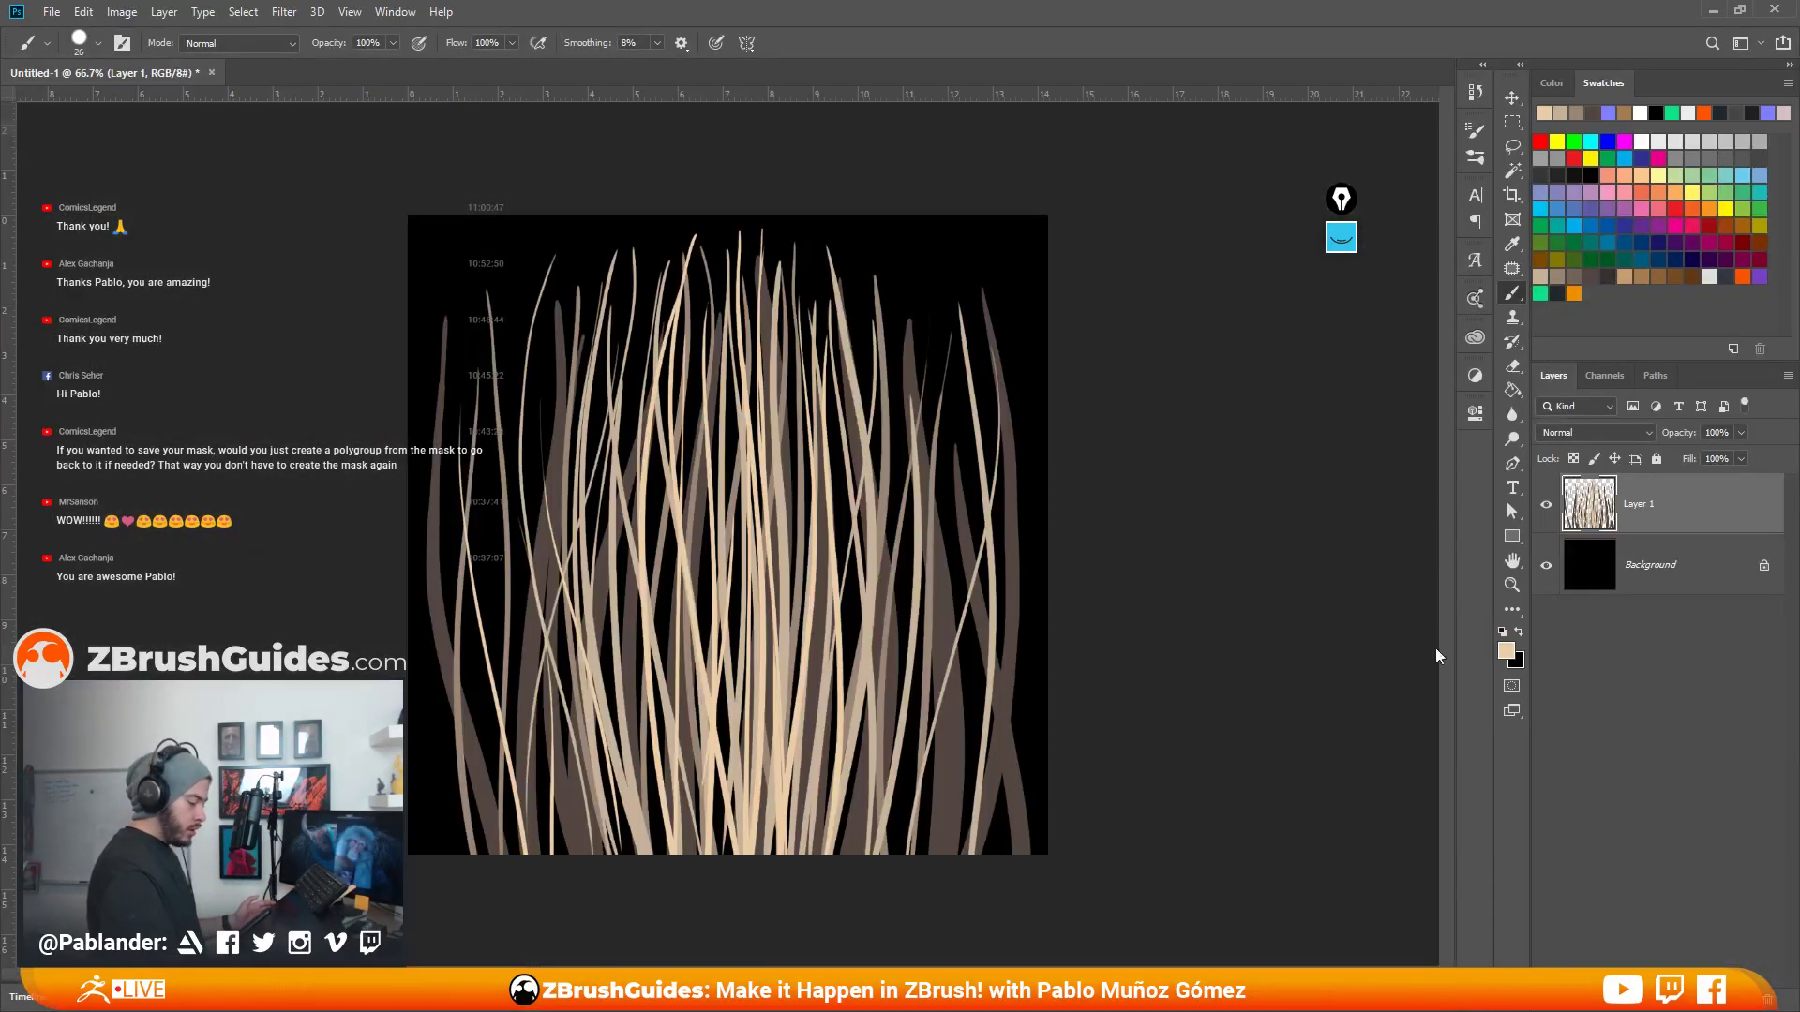
key(ctrl+u)
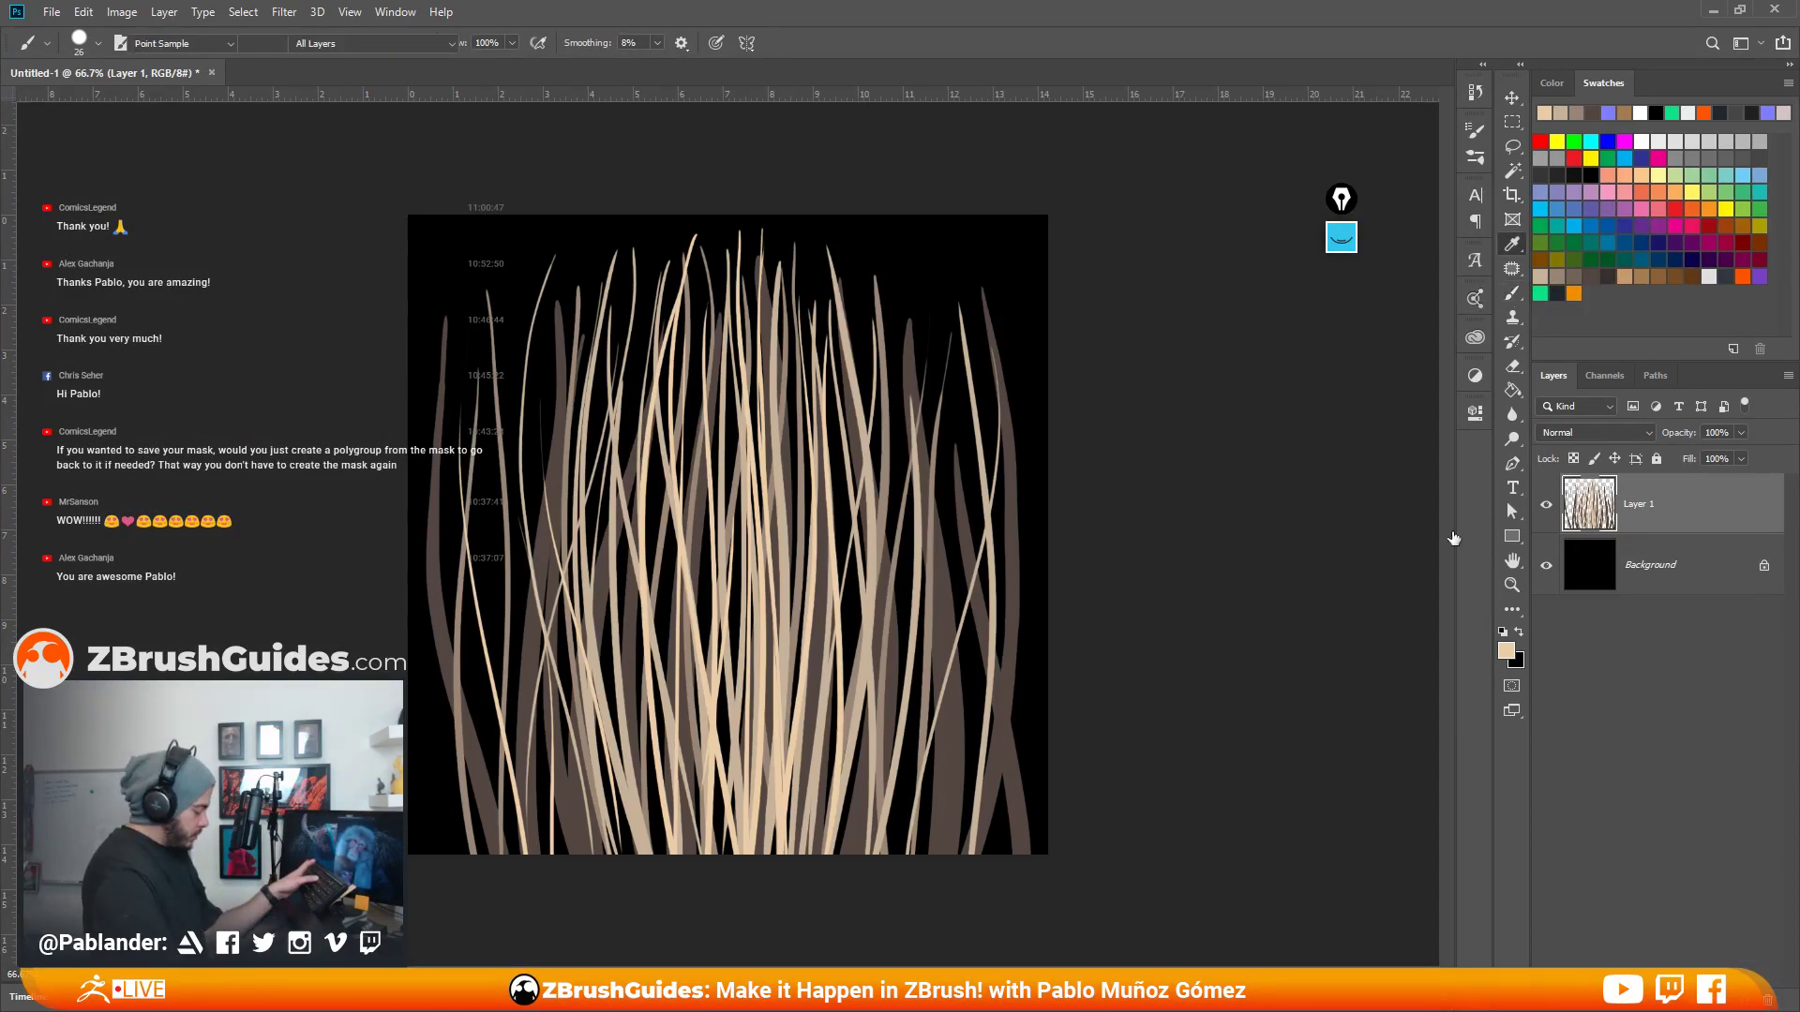
drag(1239, 781, 1247, 781)
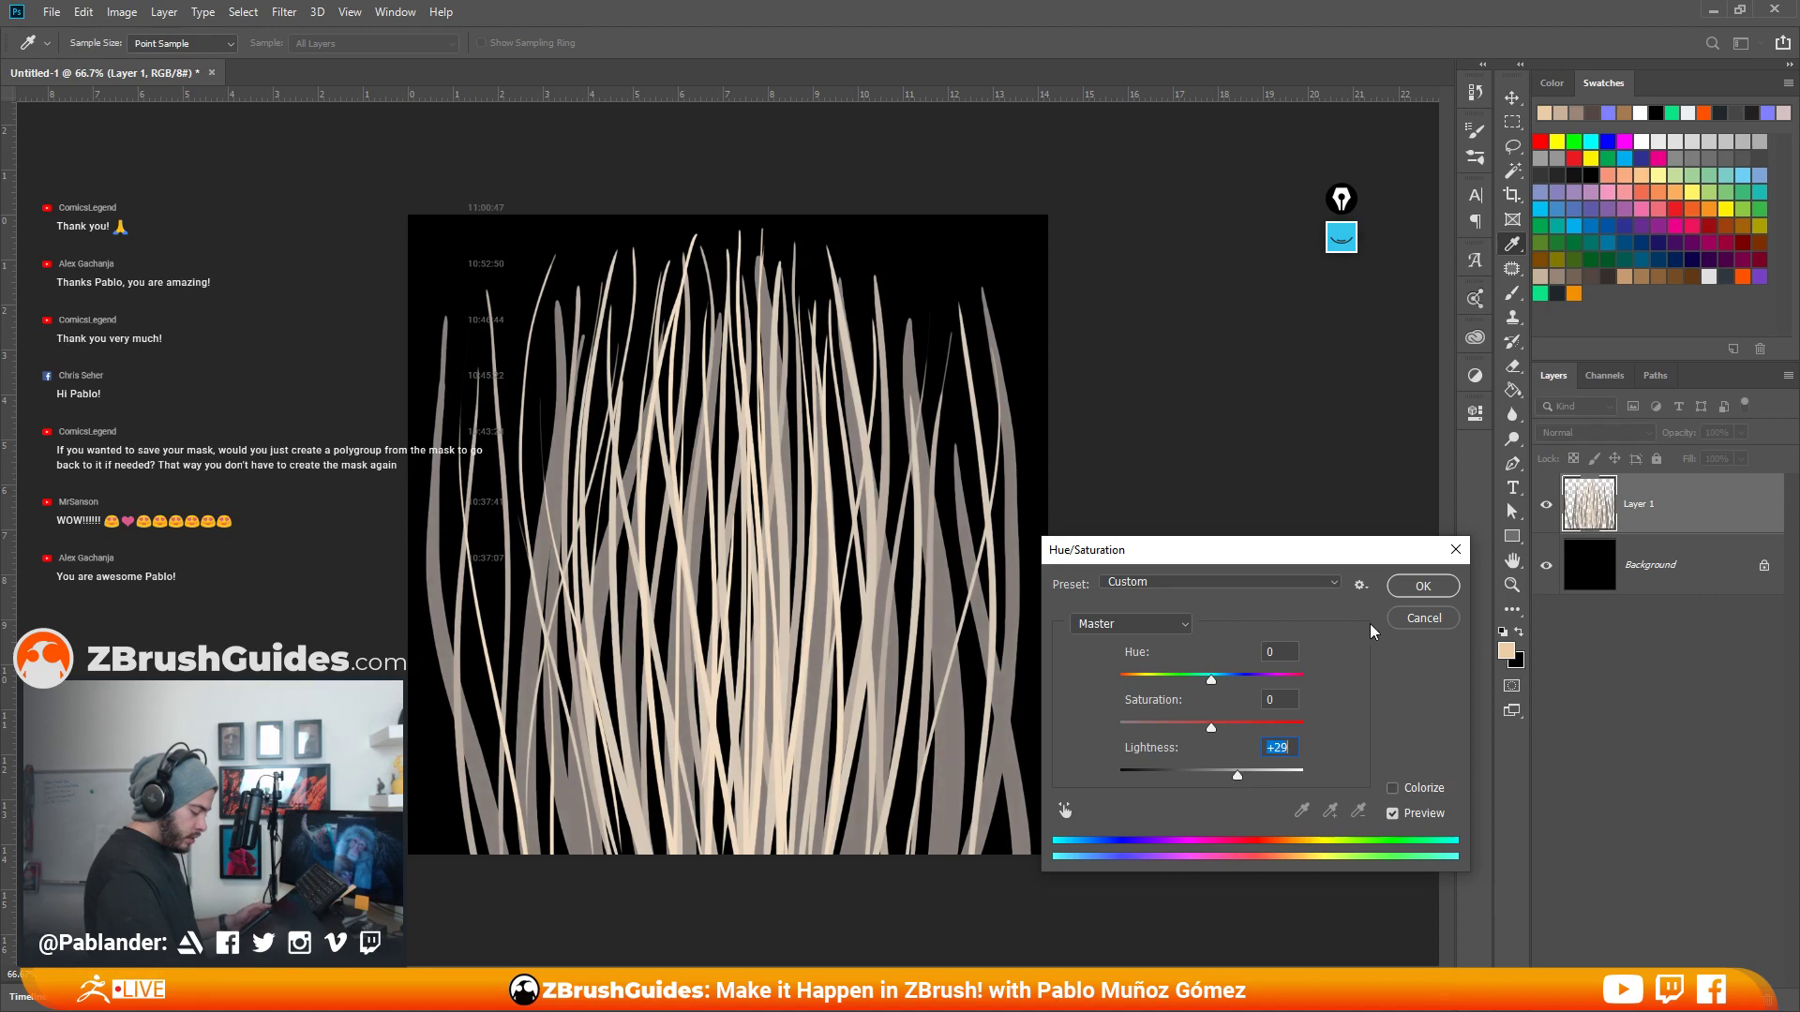
click(1406, 593)
- Increase the strands' contrast with Levels, setting the input black point to 54 and the white point to 203
key(ctrl+l)
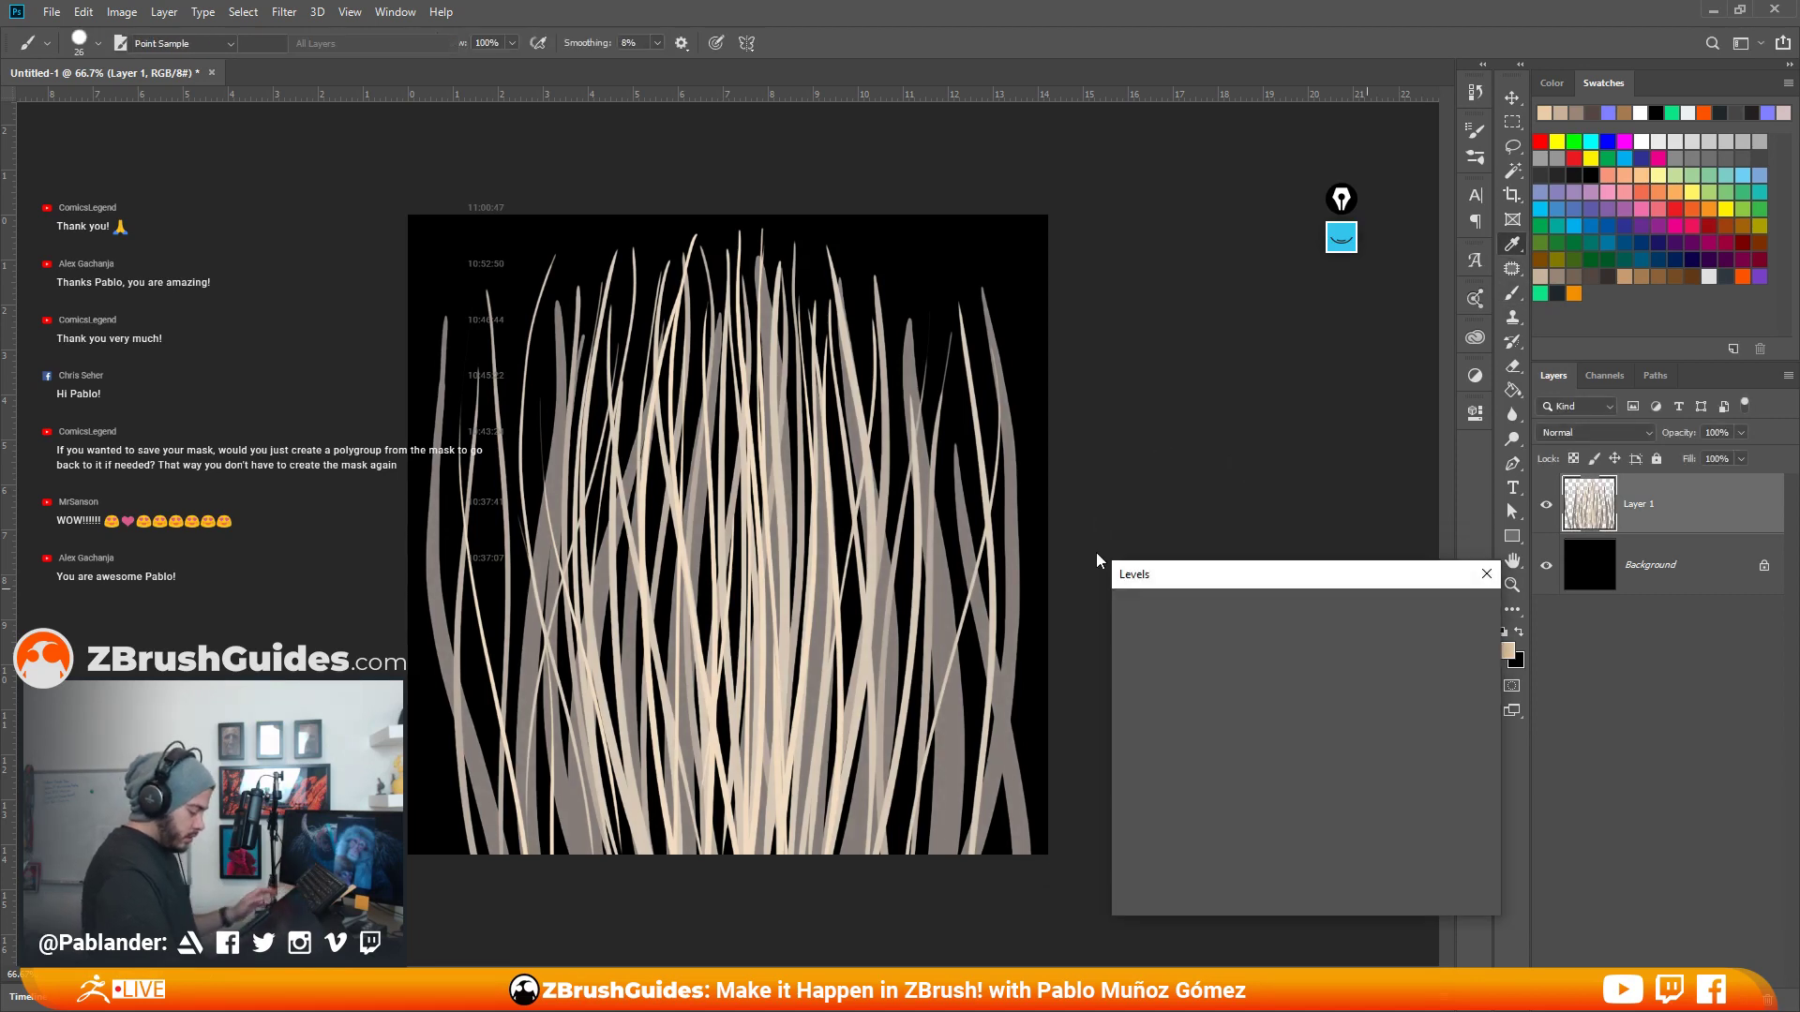
drag(1373, 788, 1351, 787)
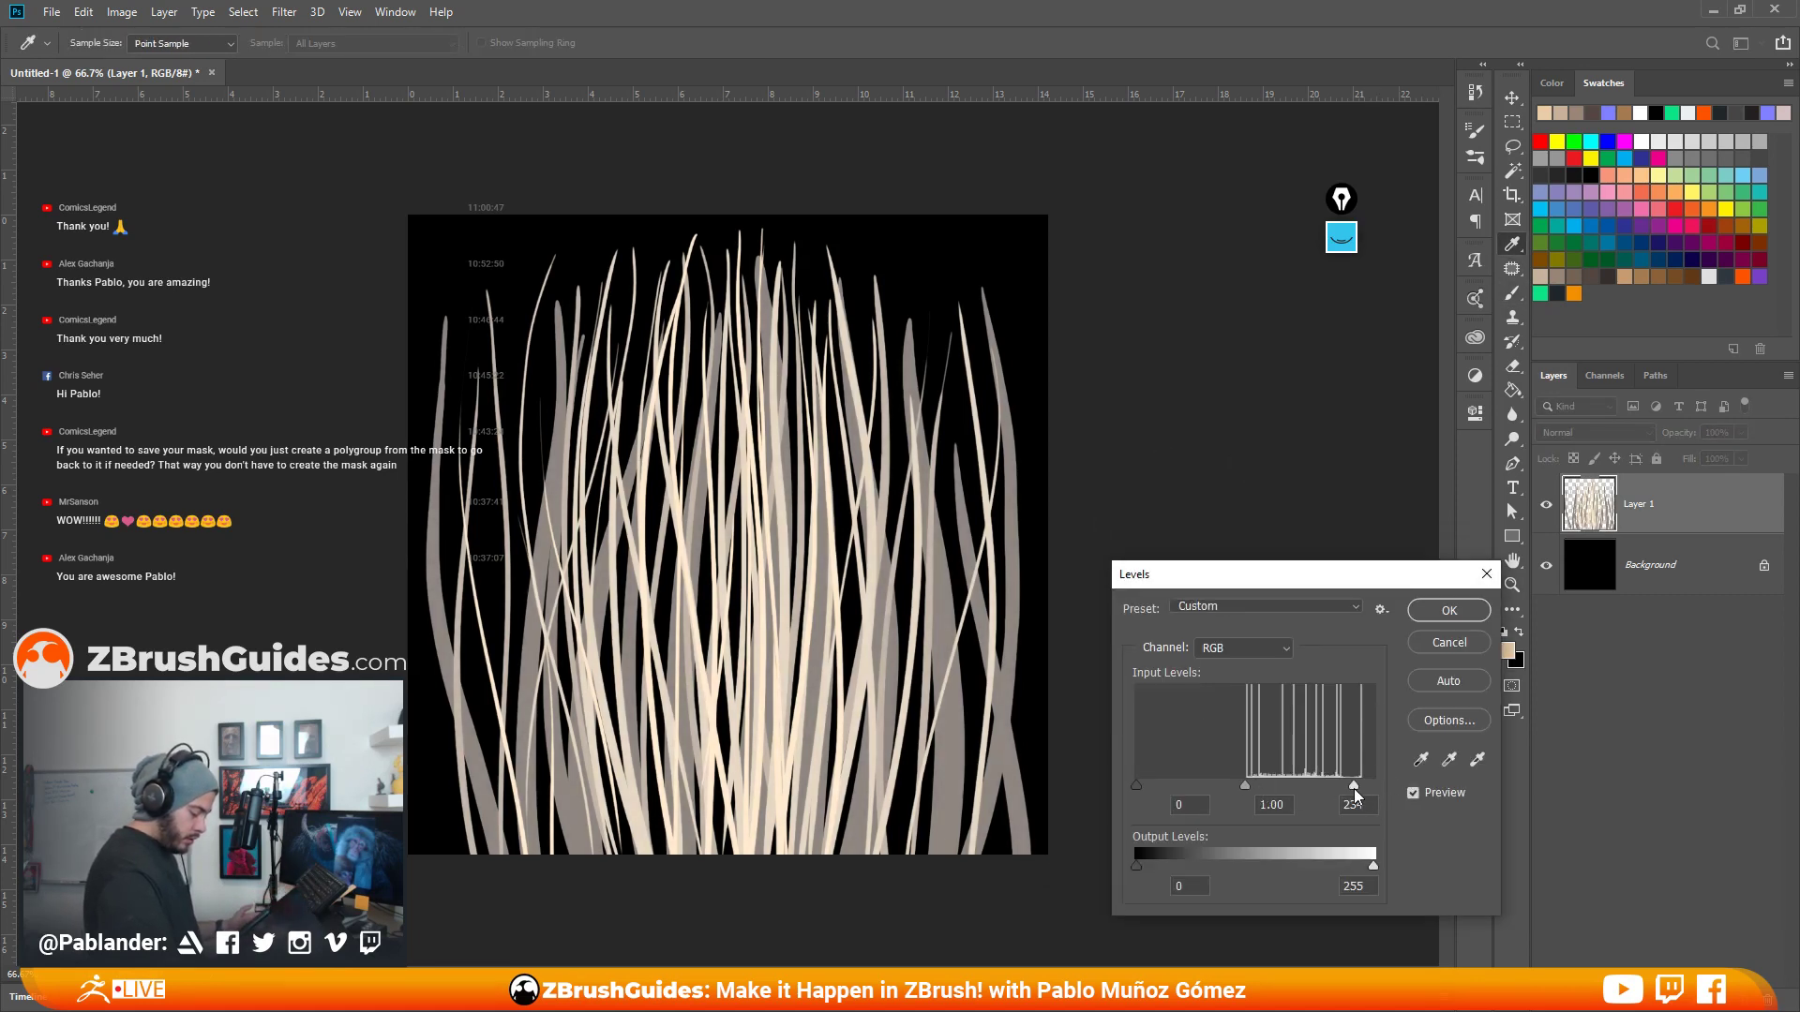
drag(1137, 787, 1187, 787)
drag(1353, 786, 1326, 790)
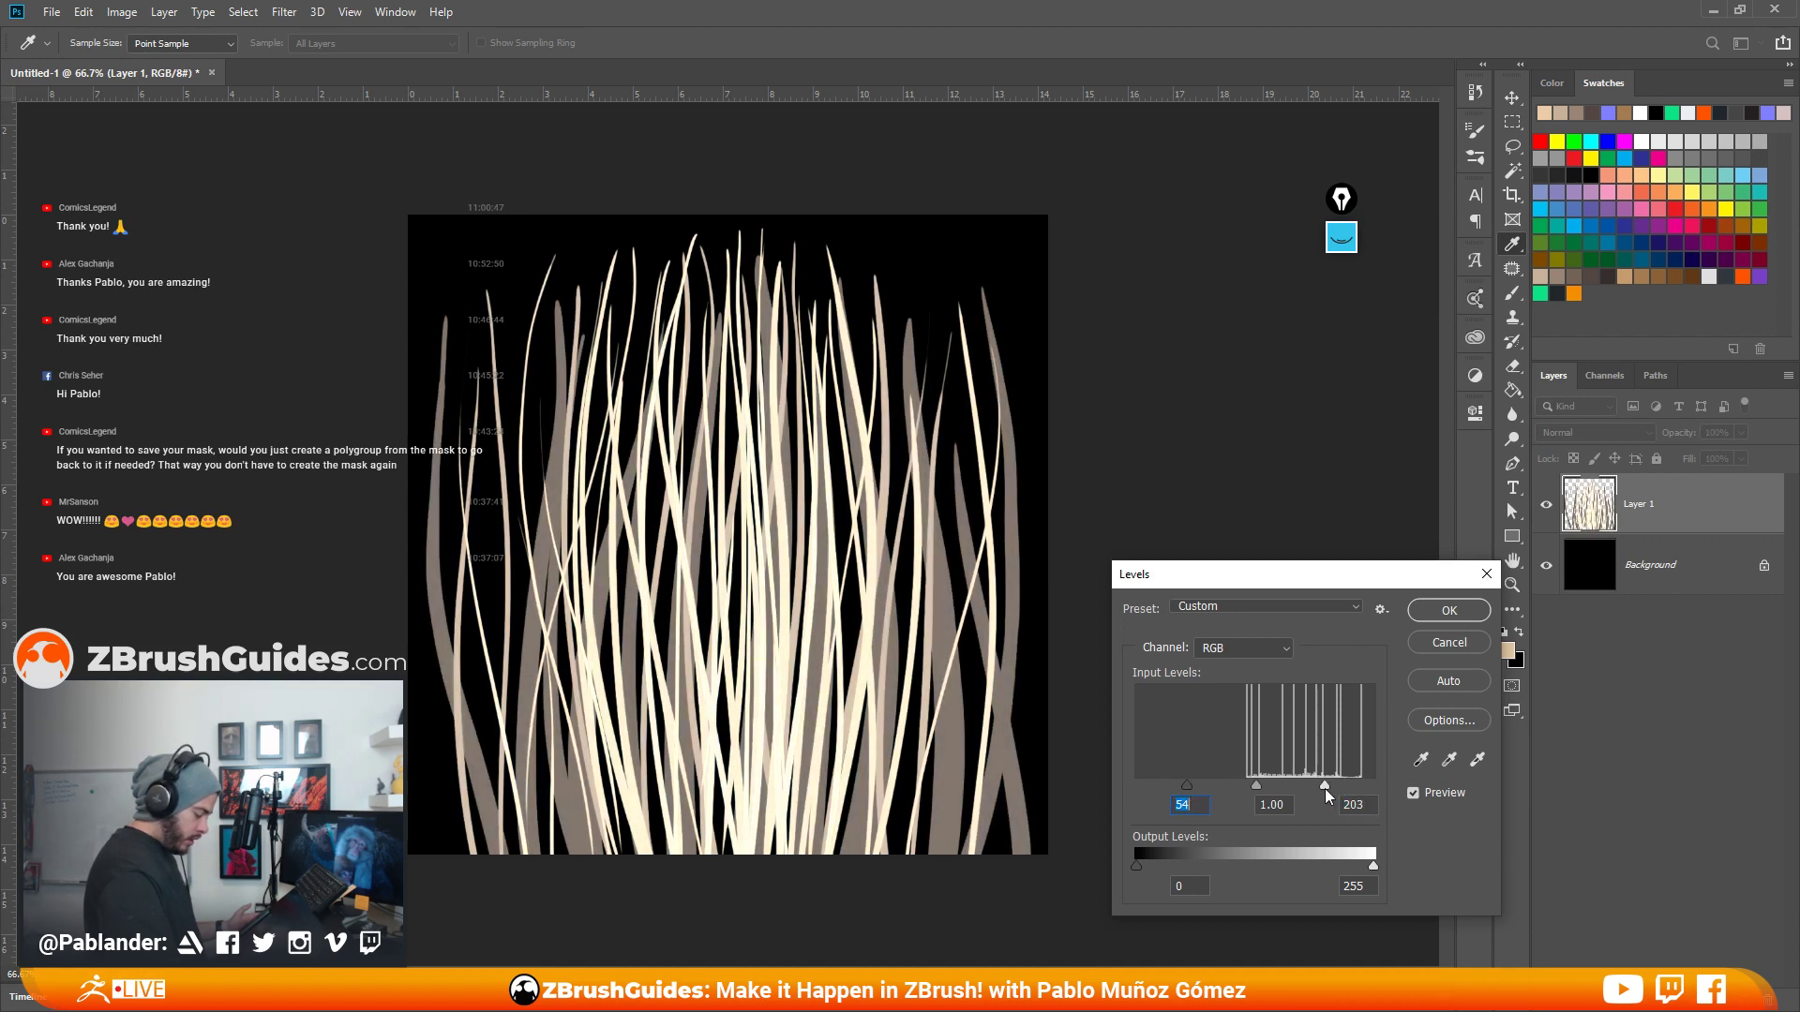
click(1448, 610)
- Save the brightened hair texture as JPEG fibers2 at quality 10 and return to ZBrush
key(b)
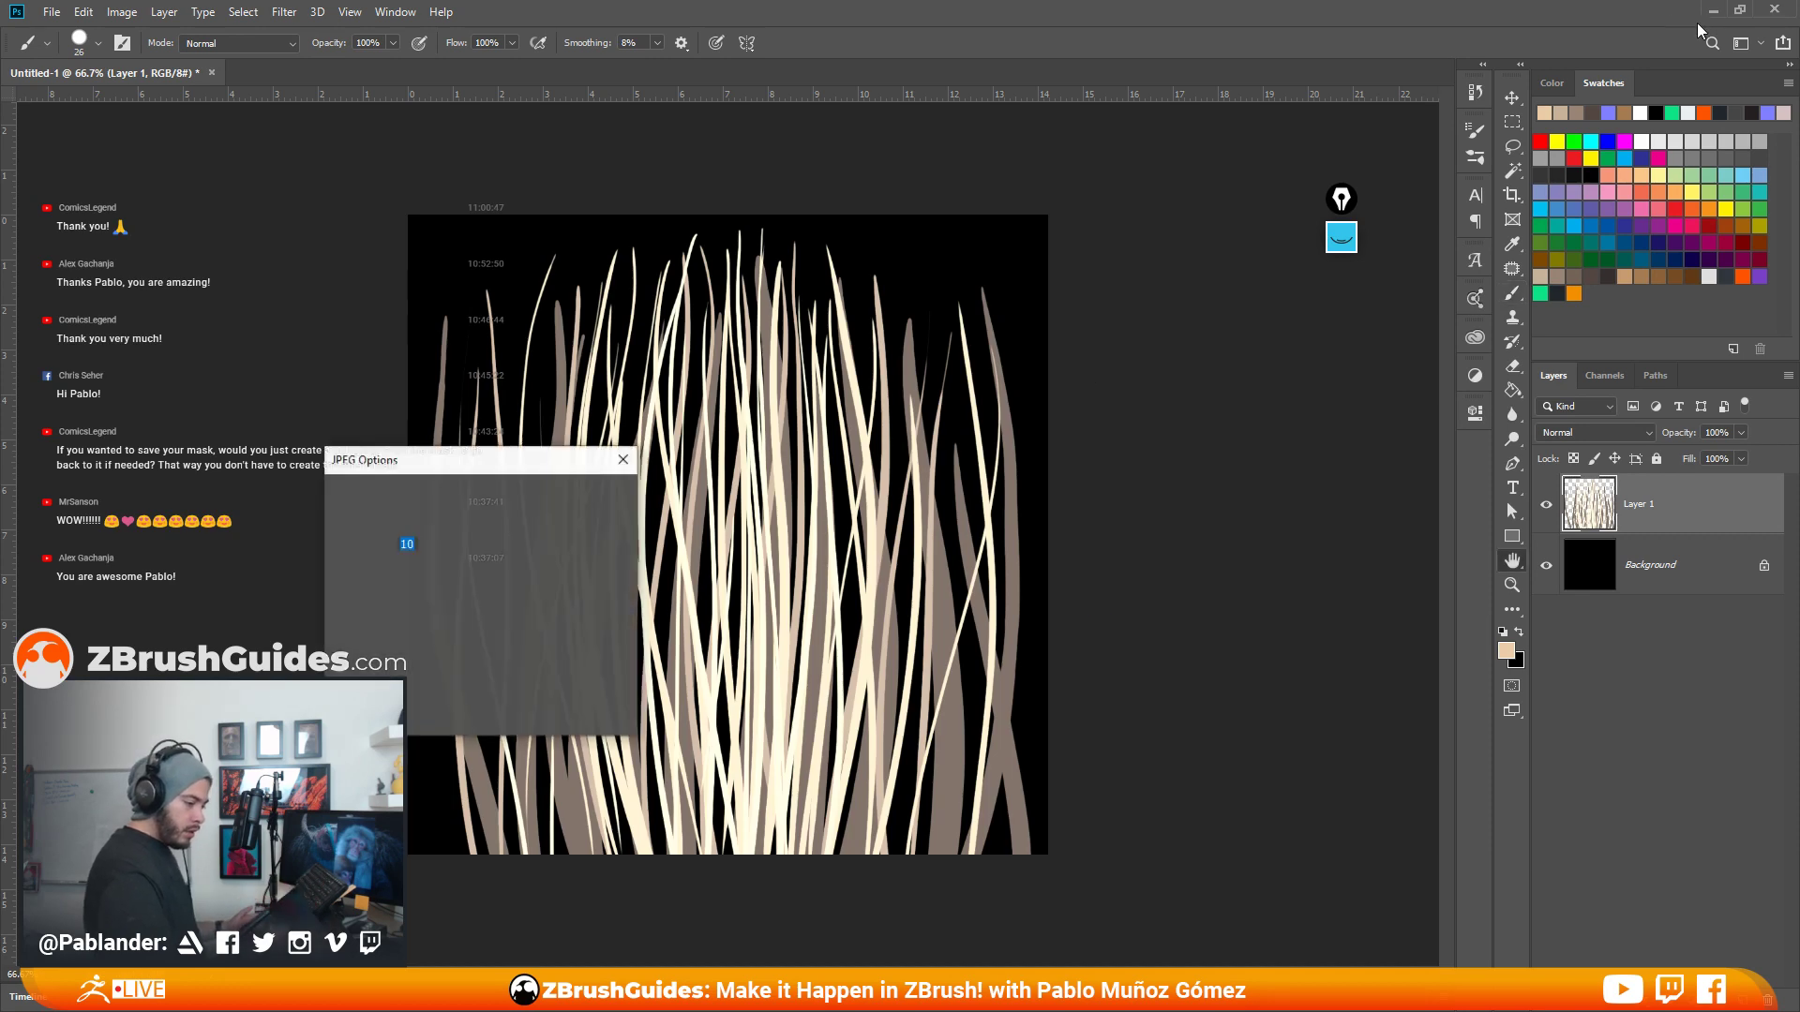
click(594, 500)
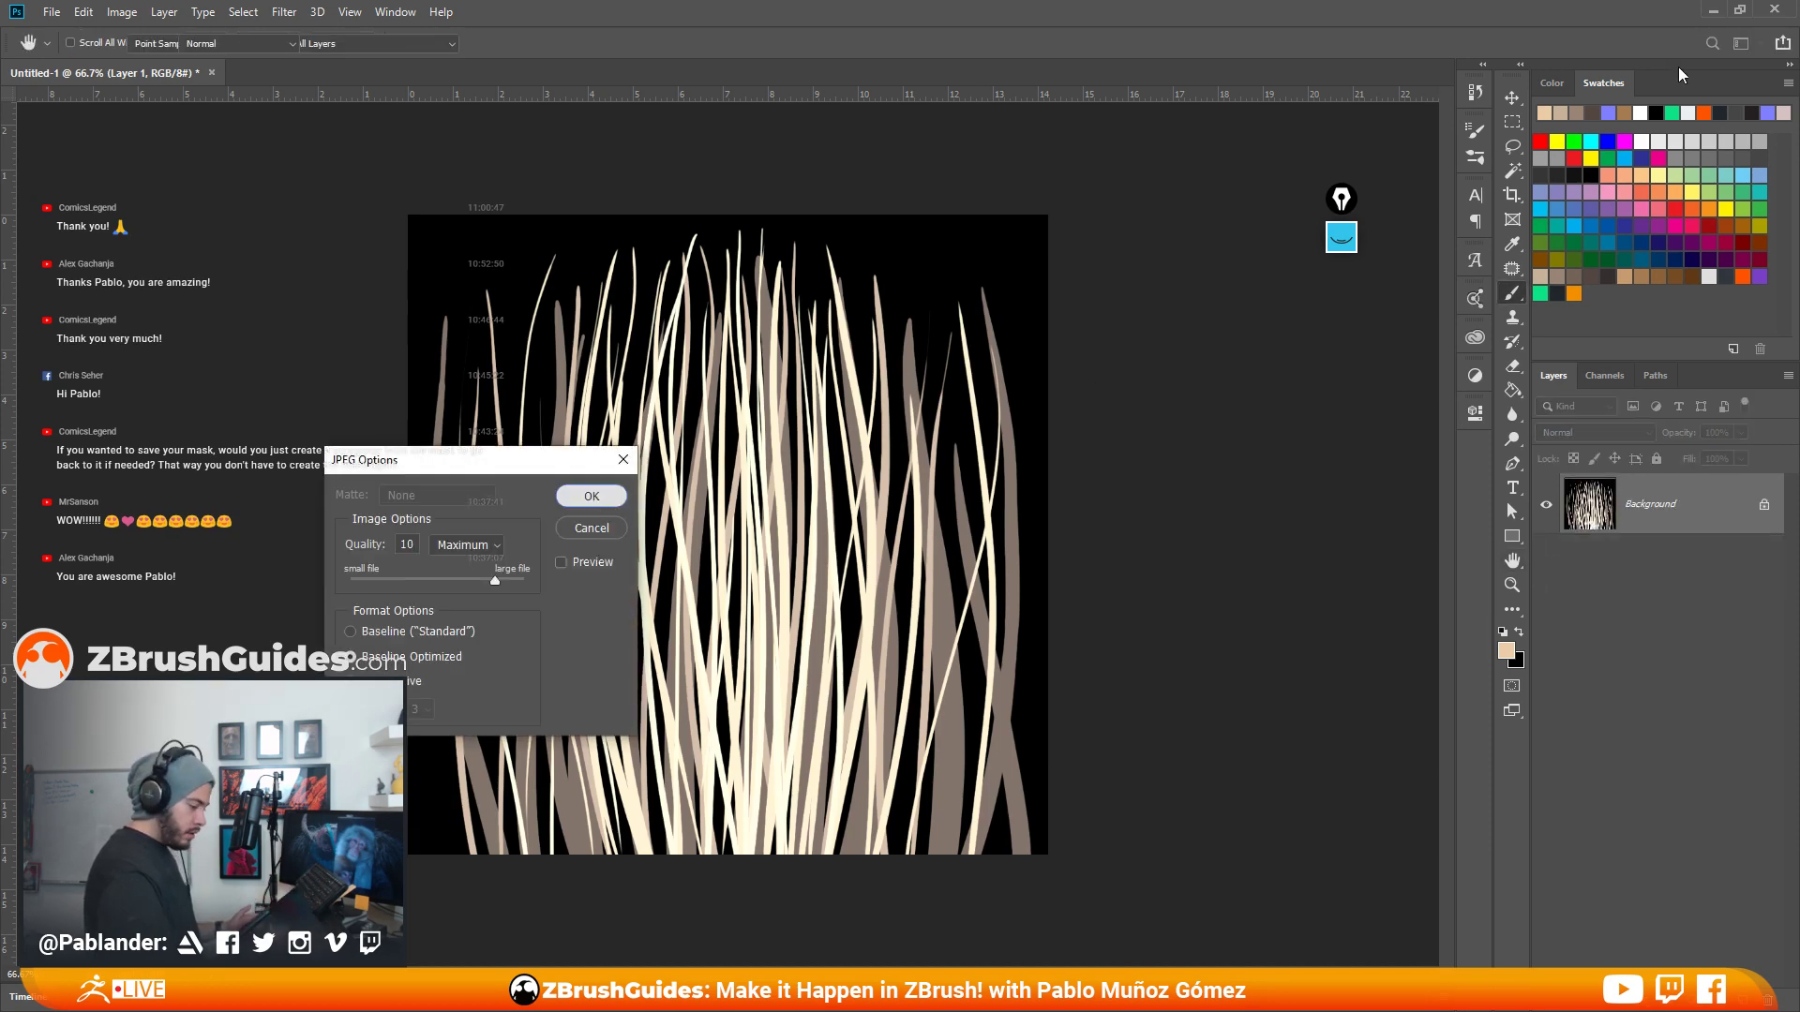
click(1713, 11)
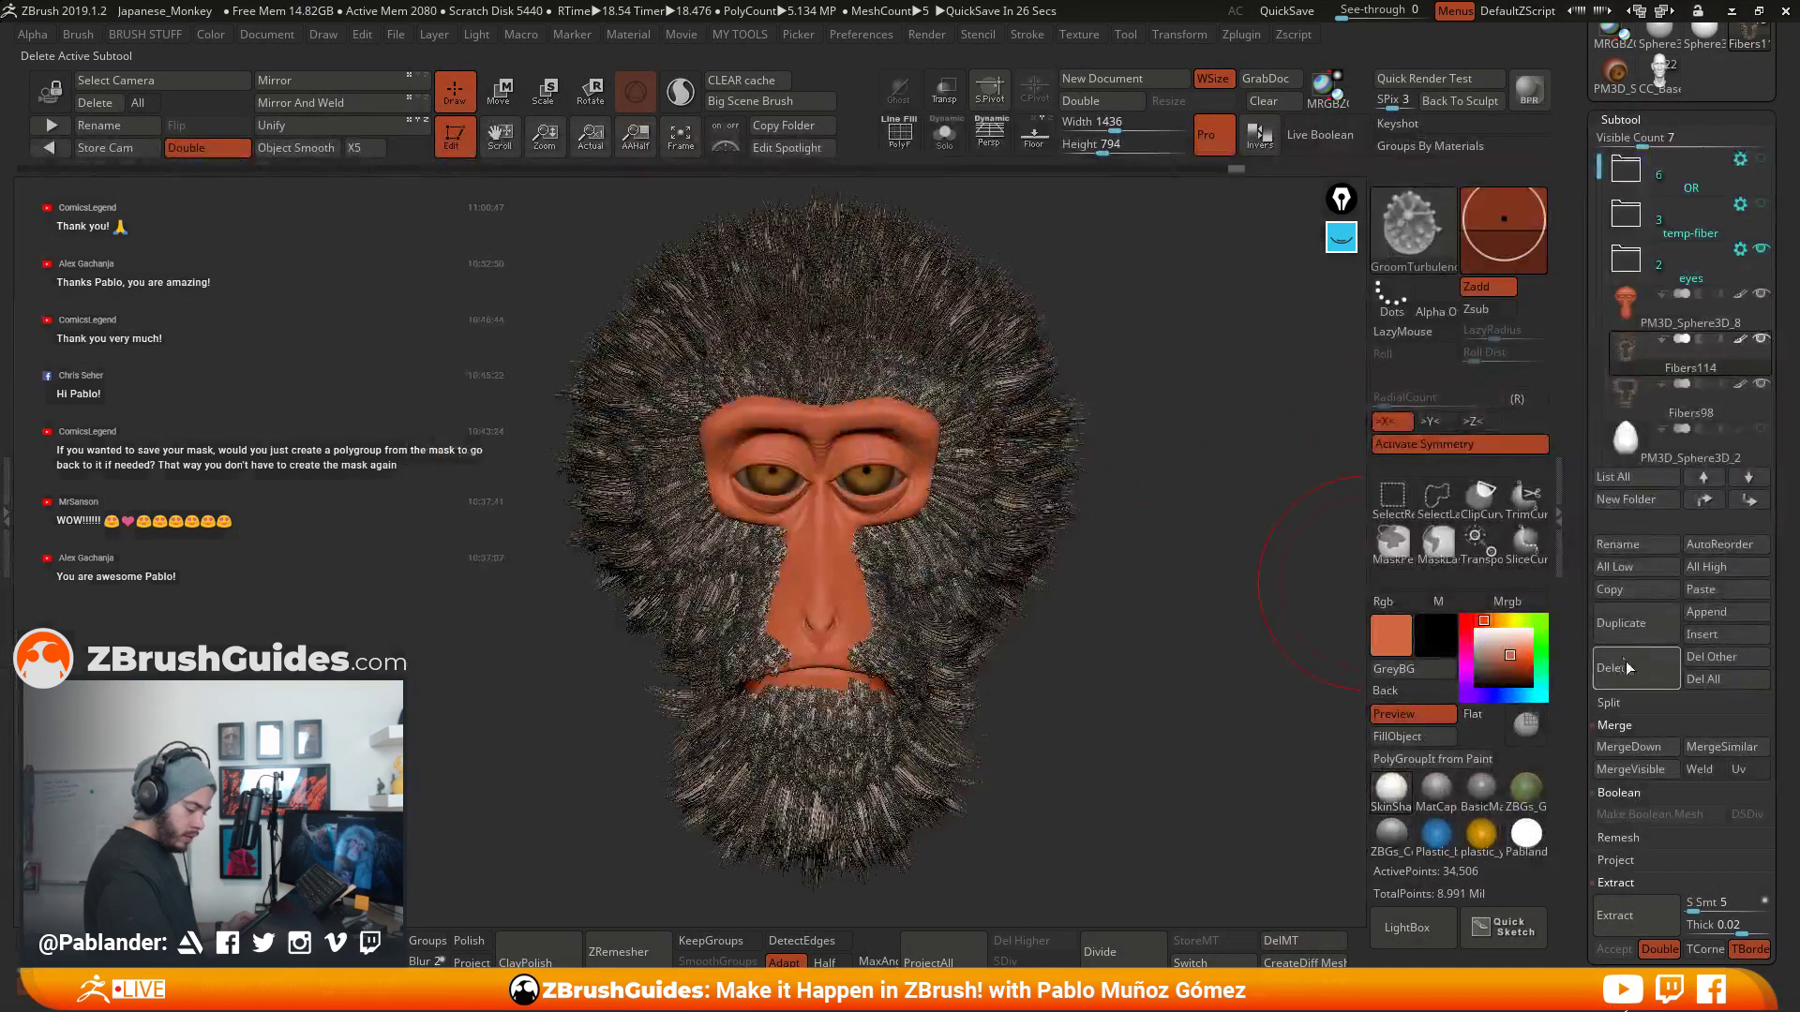
- Import the fibers2 image as the texture map of the long fur layer Fibers114 and set its transparency to 19
scroll(1578, 530, down, 3)
scroll(1578, 529, down, 15)
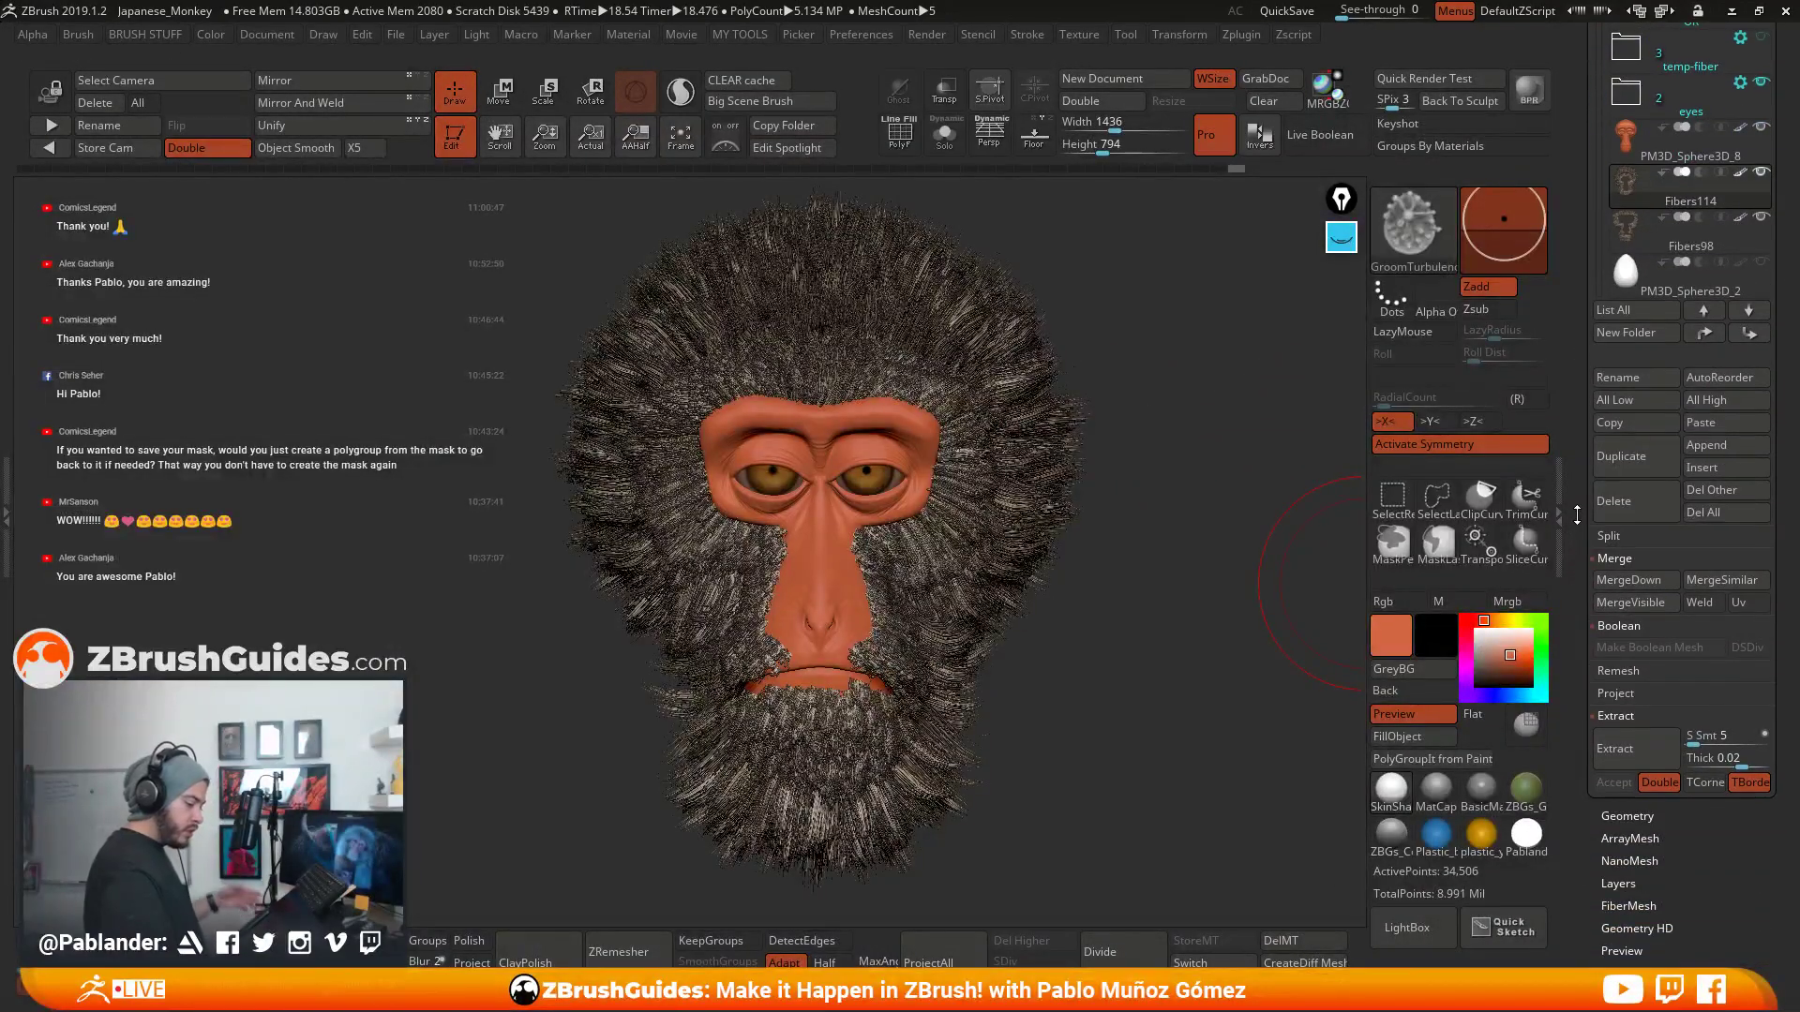
scroll(1581, 364, up, 1)
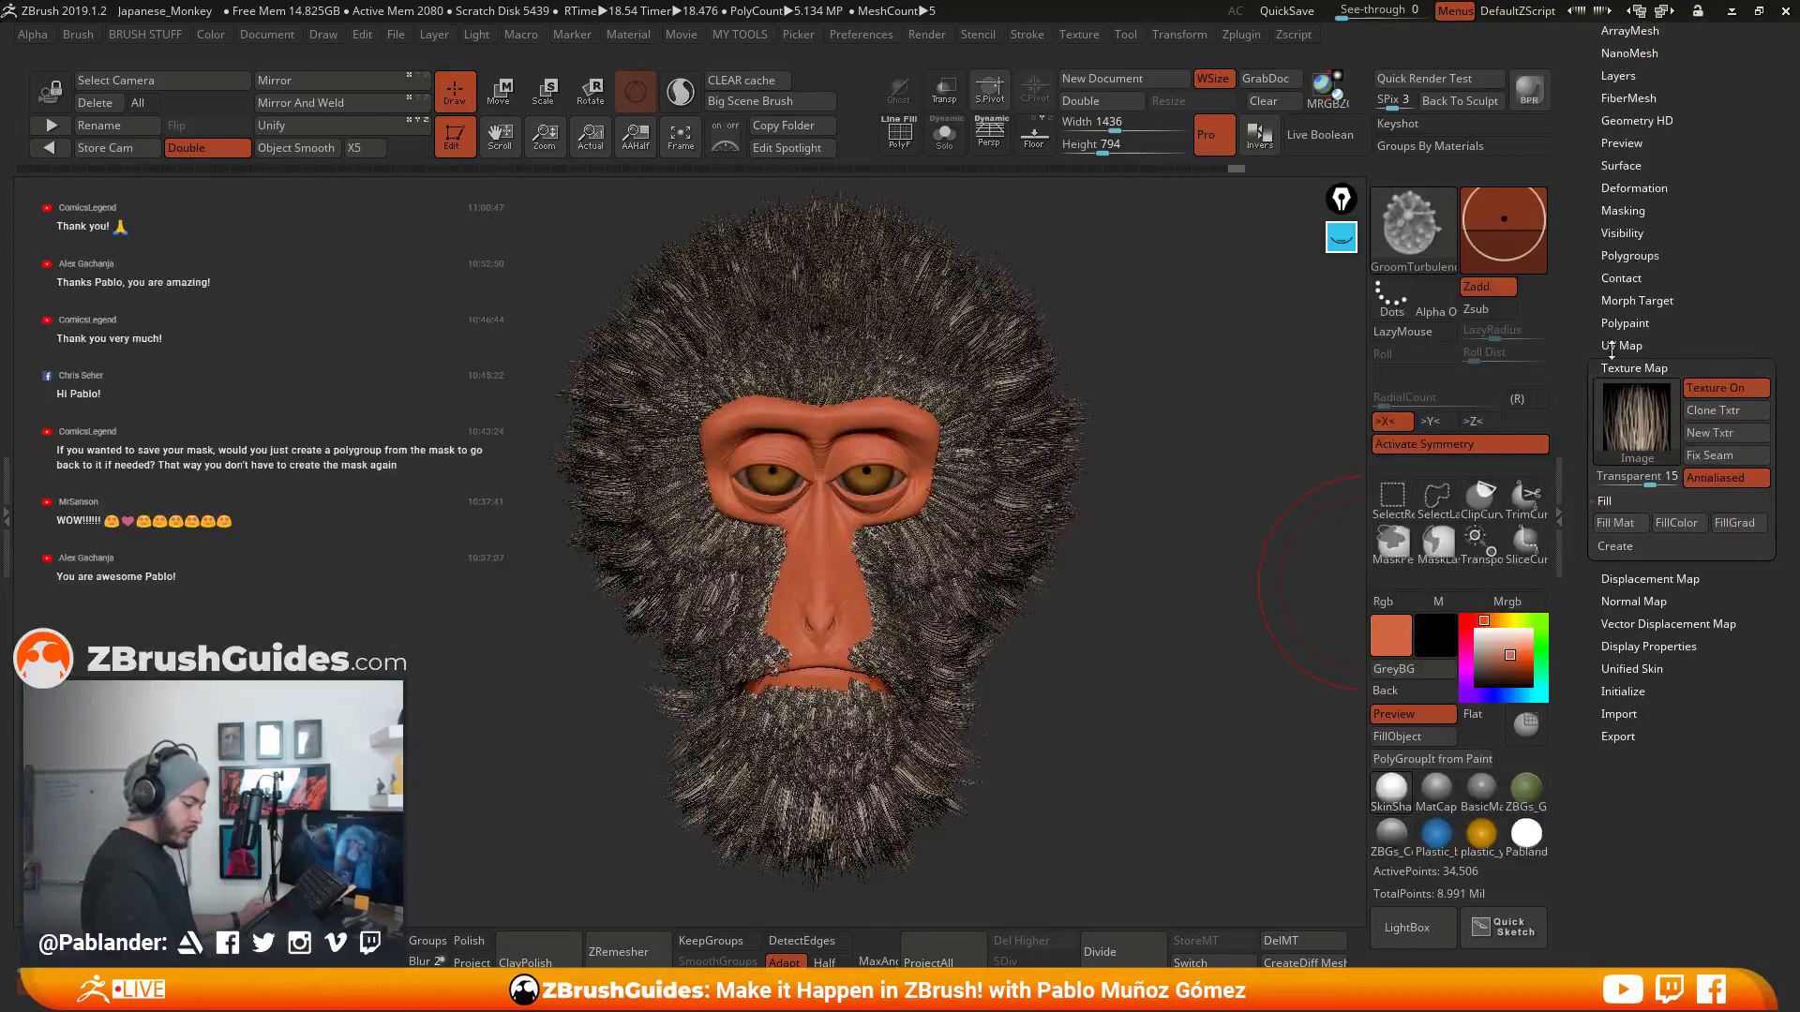
click(1706, 392)
click(1706, 392)
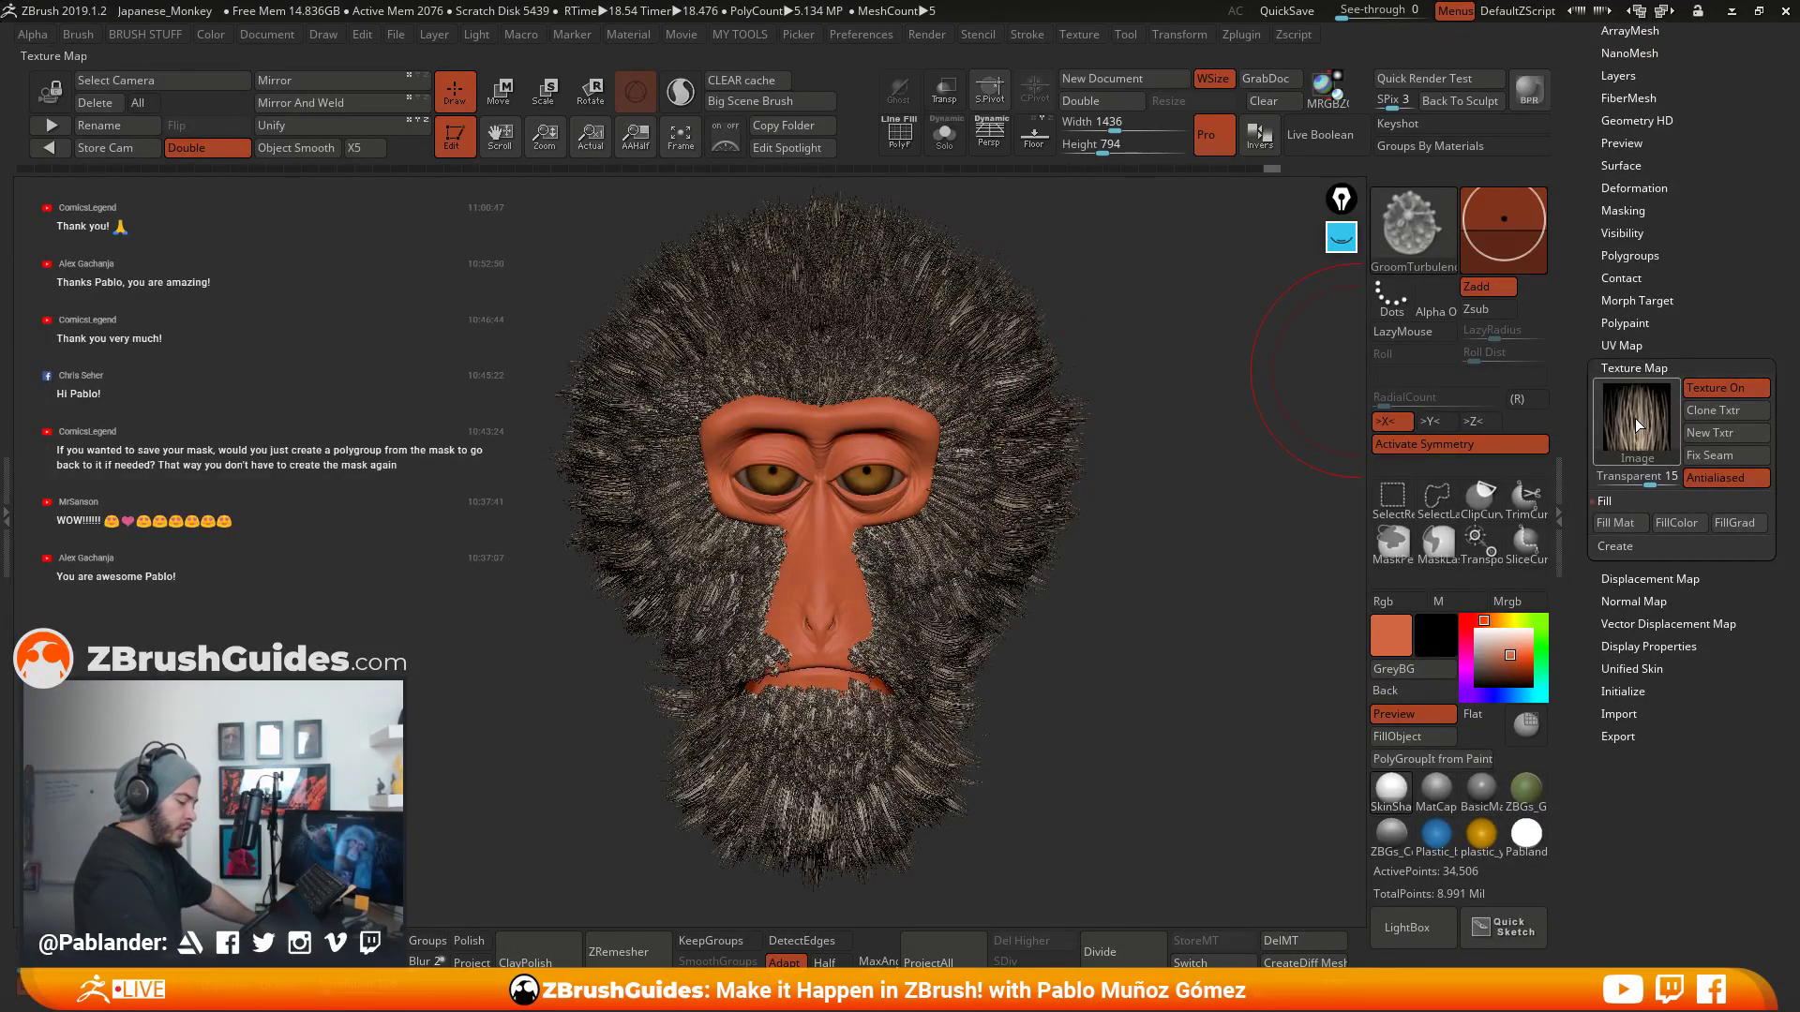
click(1641, 415)
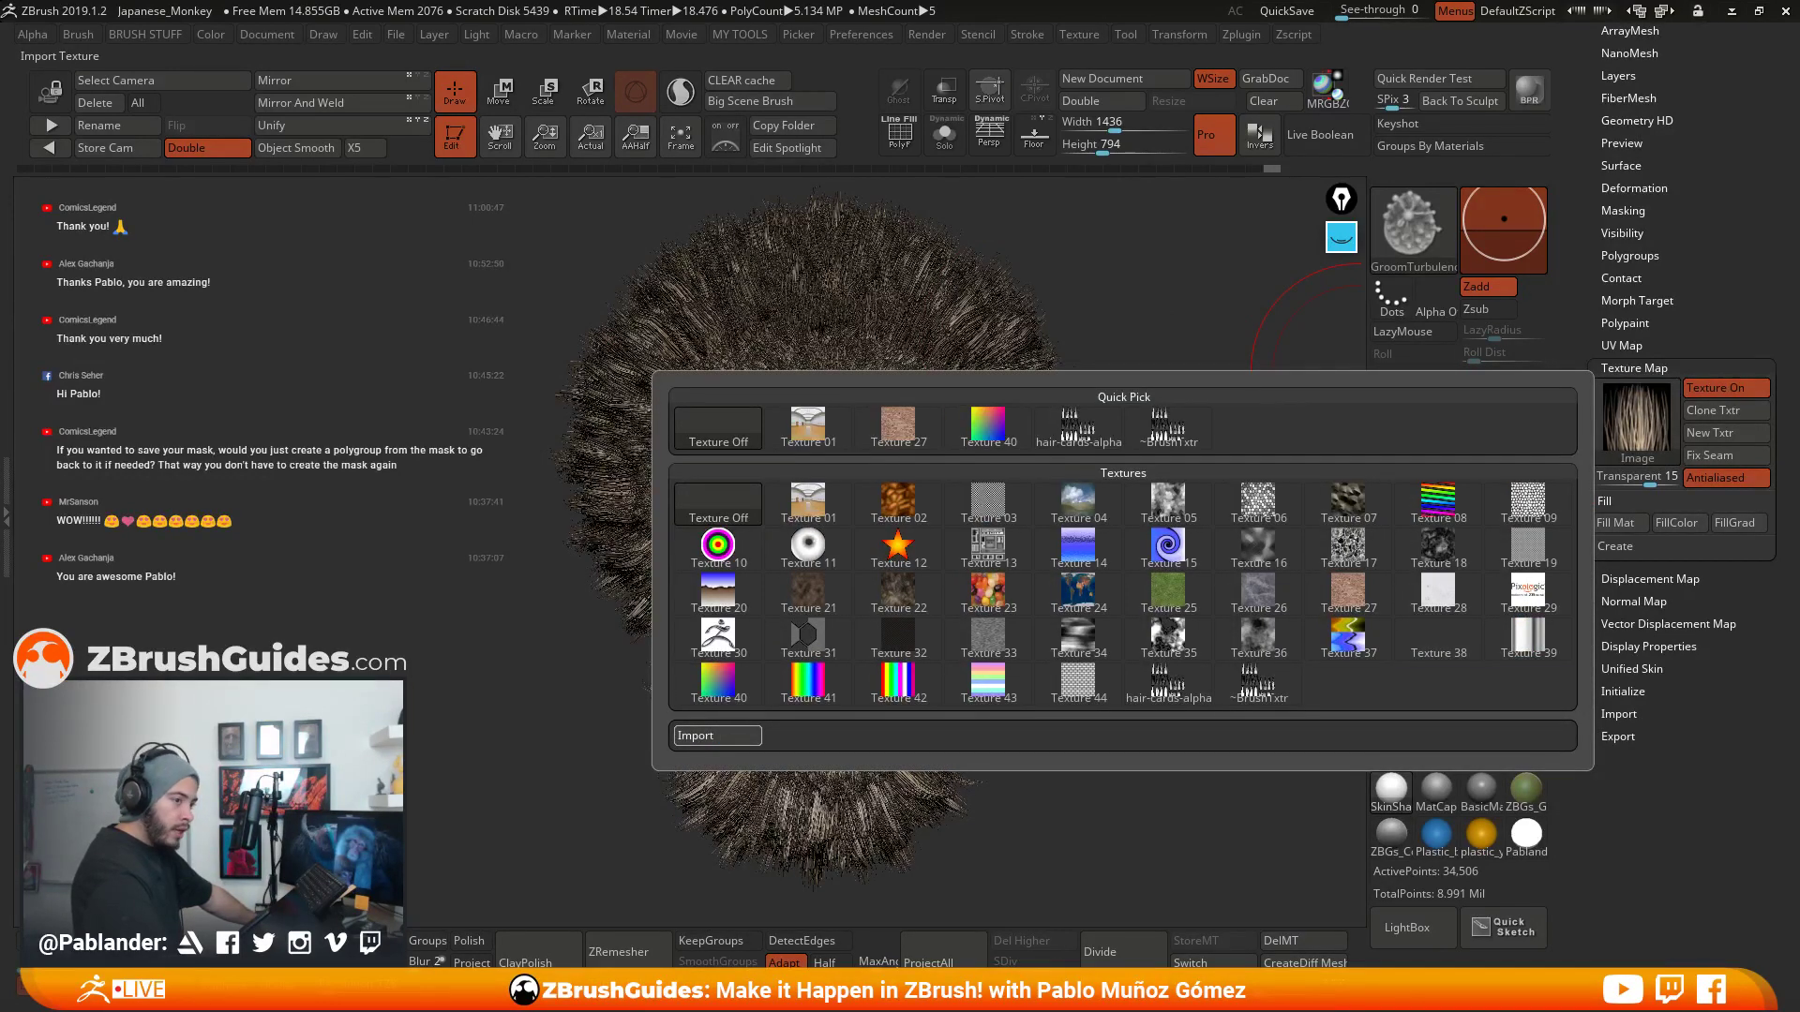
click(717, 734)
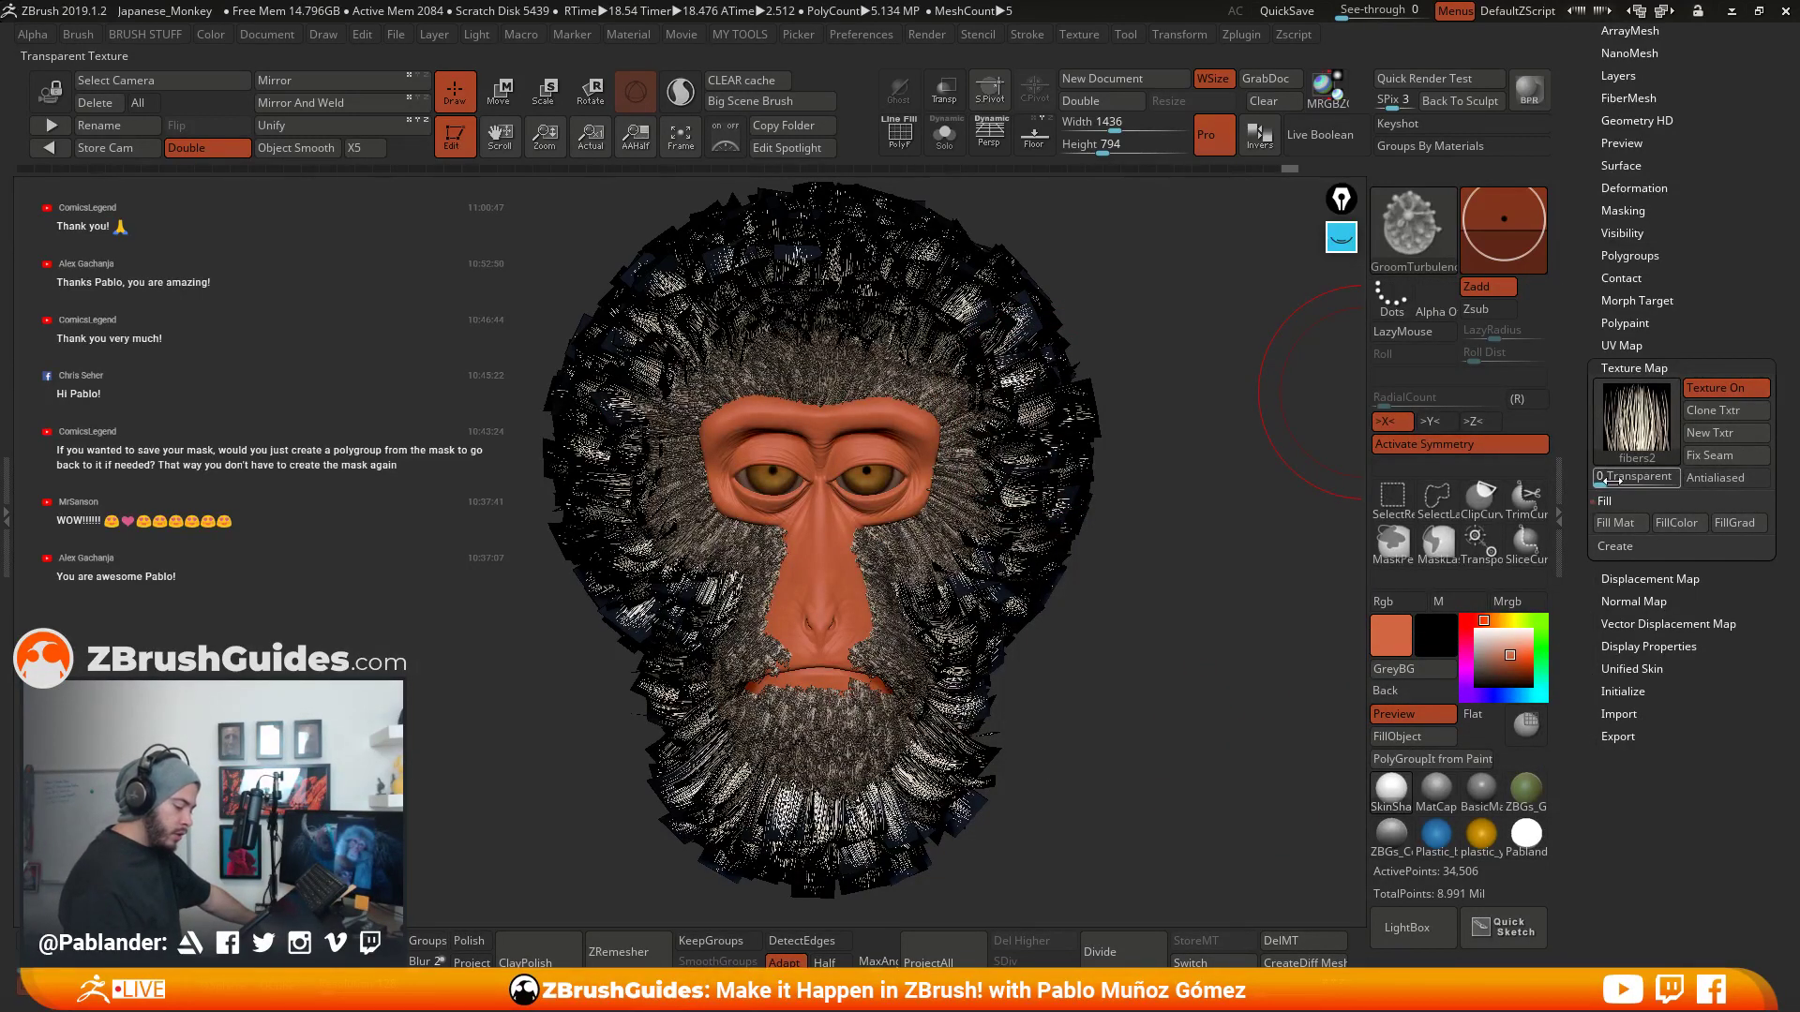
drag(1631, 479, 1661, 478)
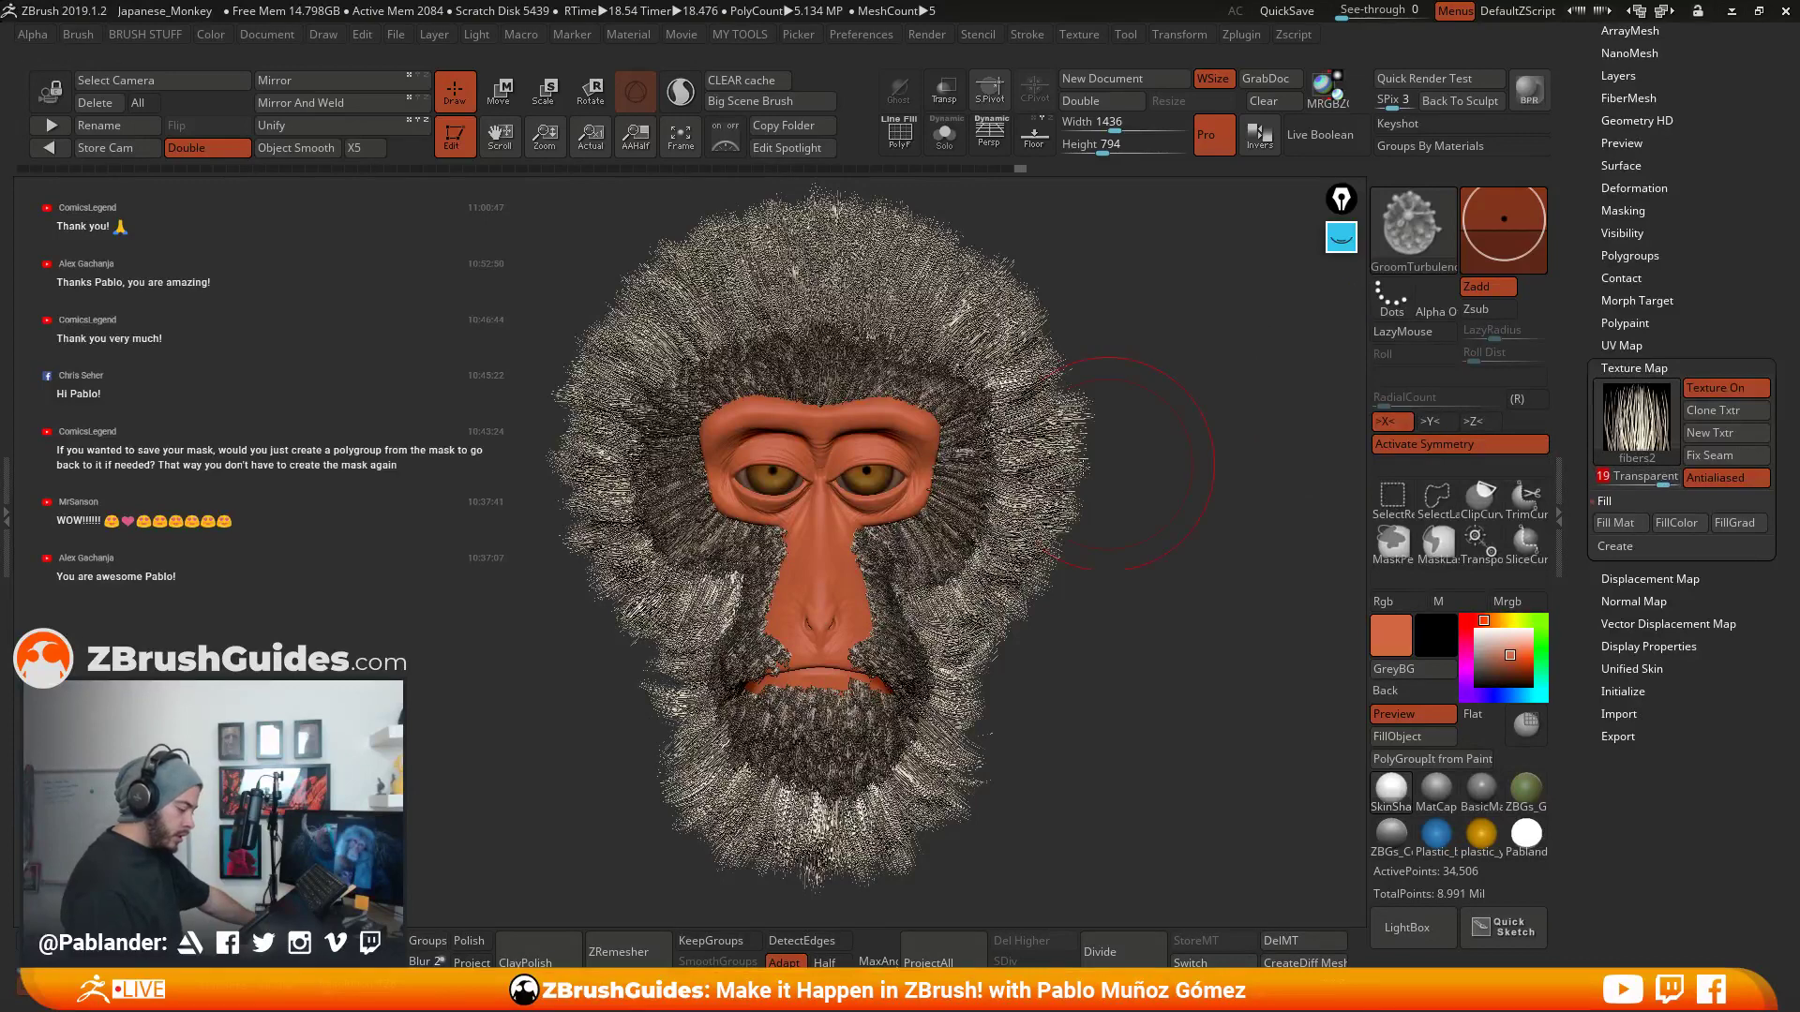
- Make the short fur layer Fibers98 active and bring up its texture map settings
alt+click(984, 487)
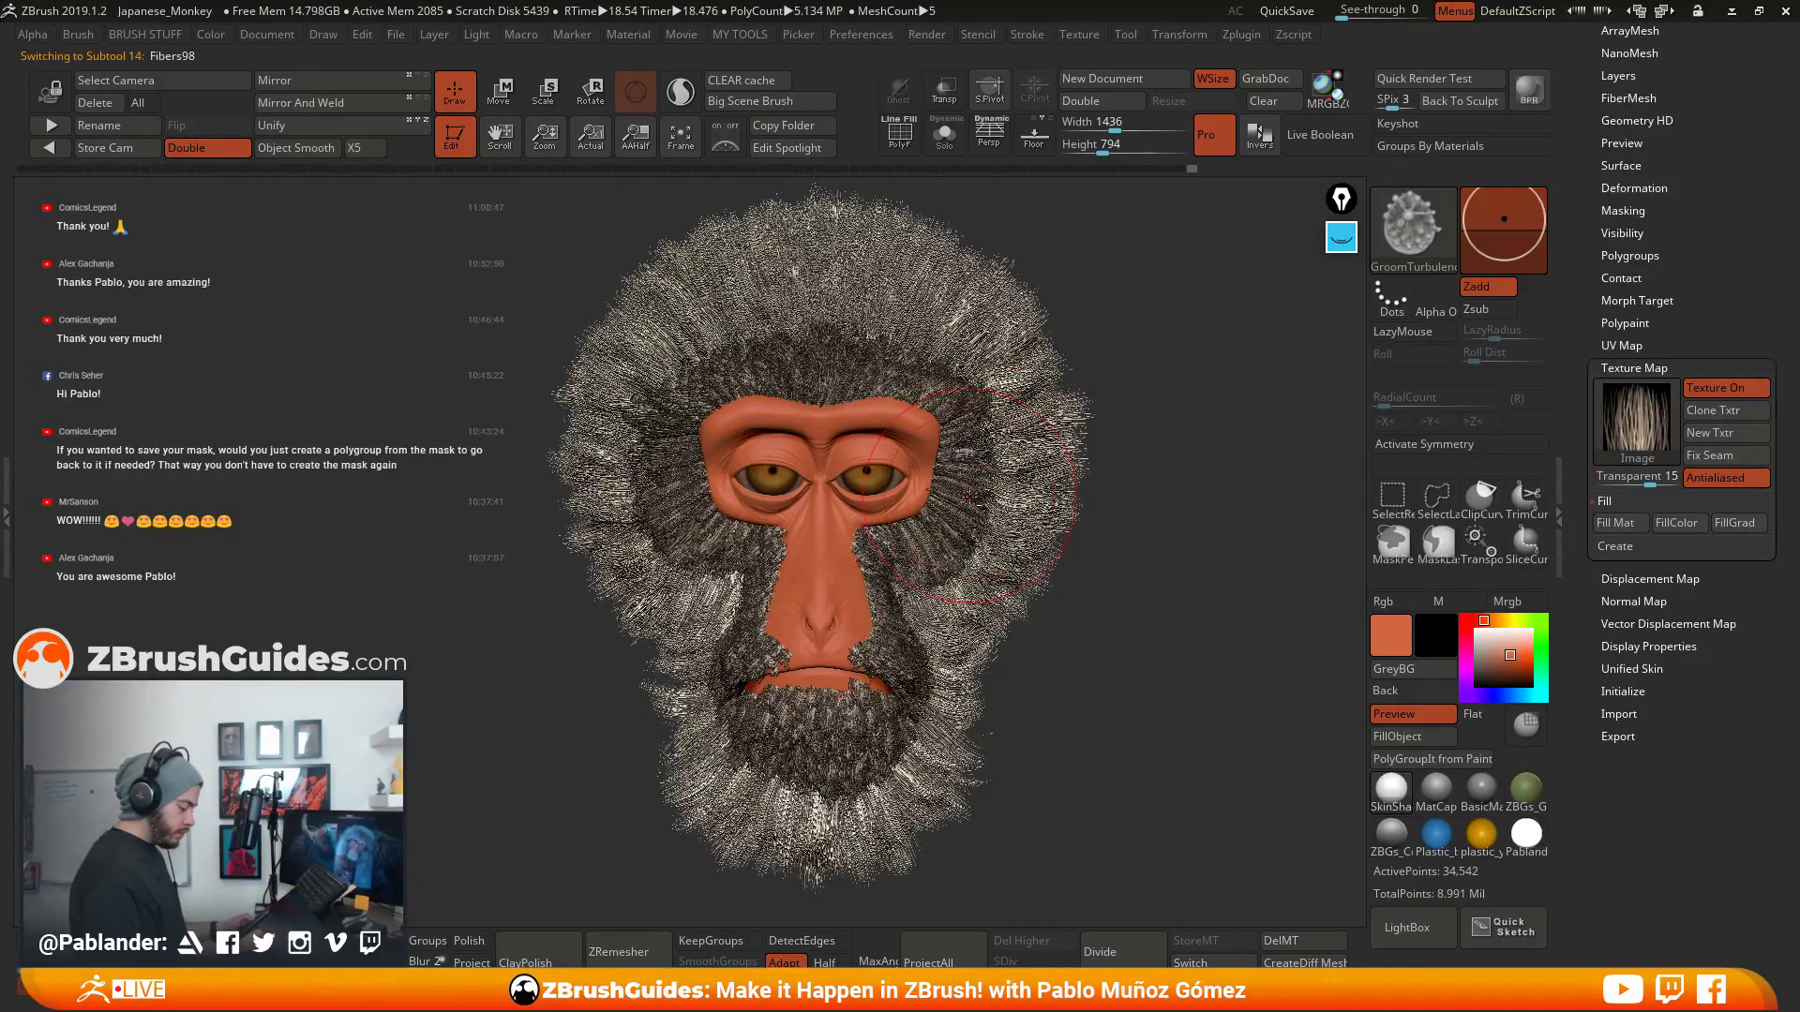
drag(1701, 201, 1657, 443)
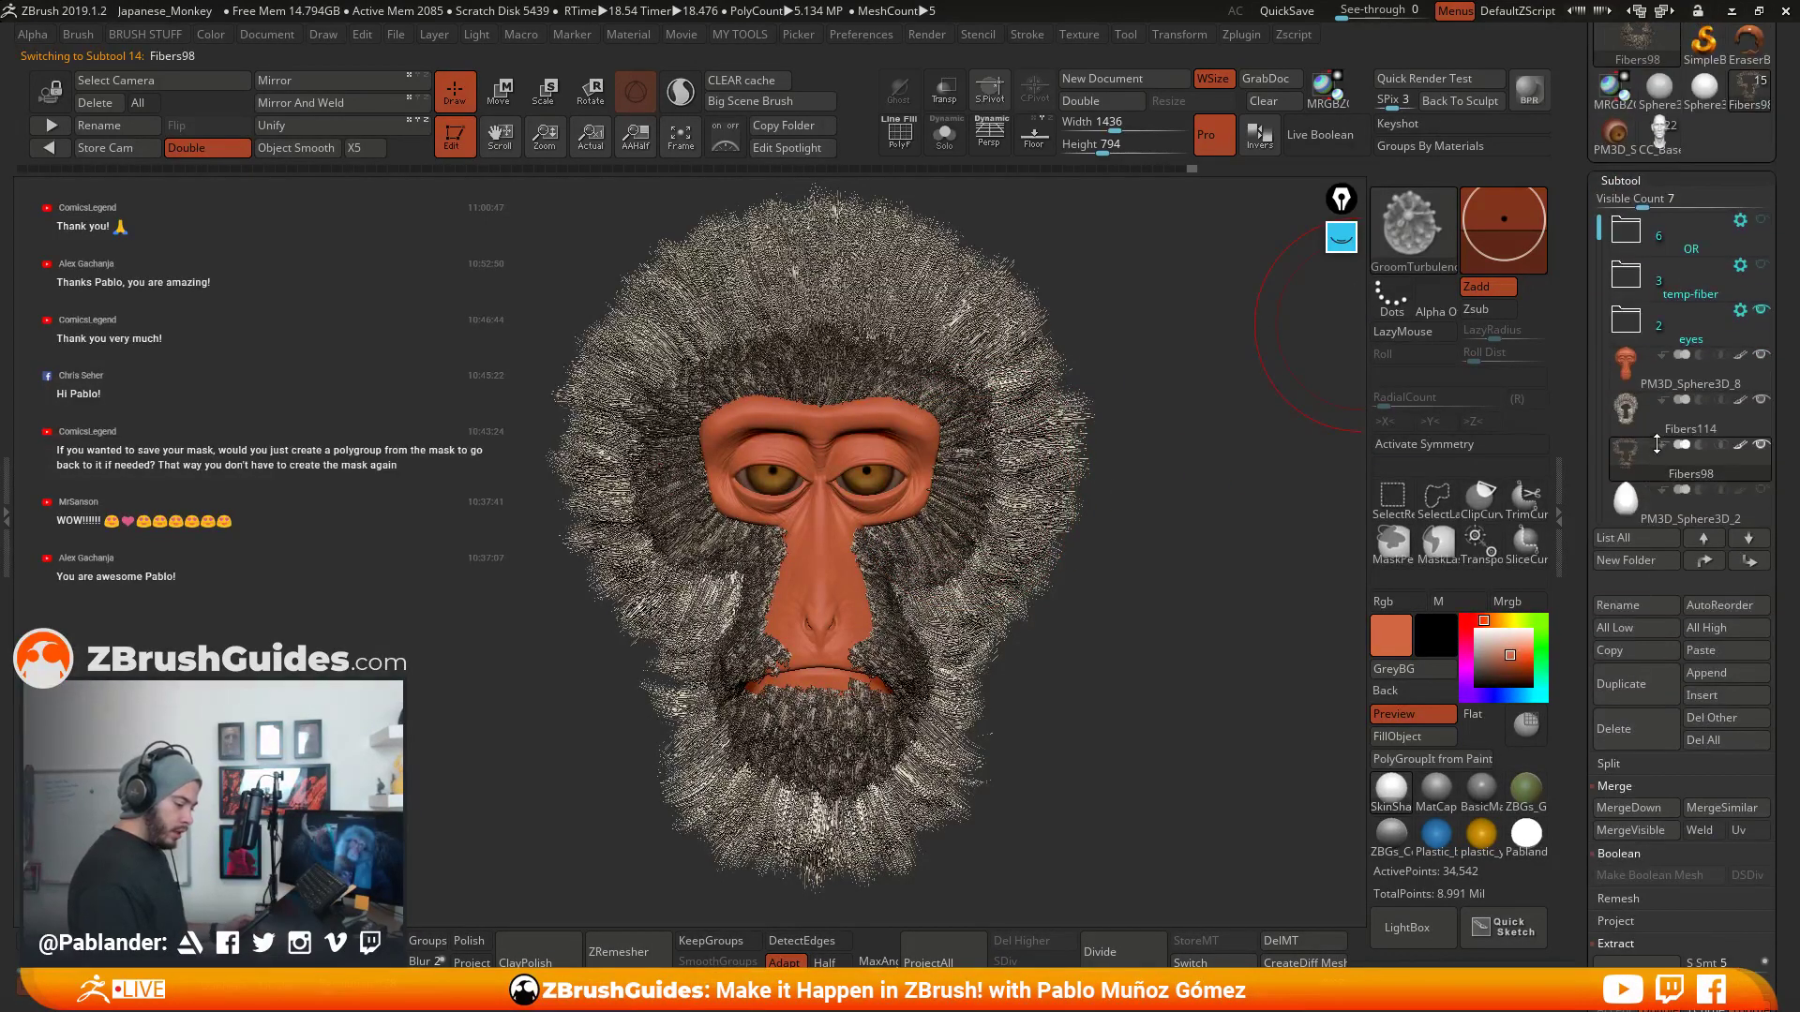
mouse_move(1745, 460)
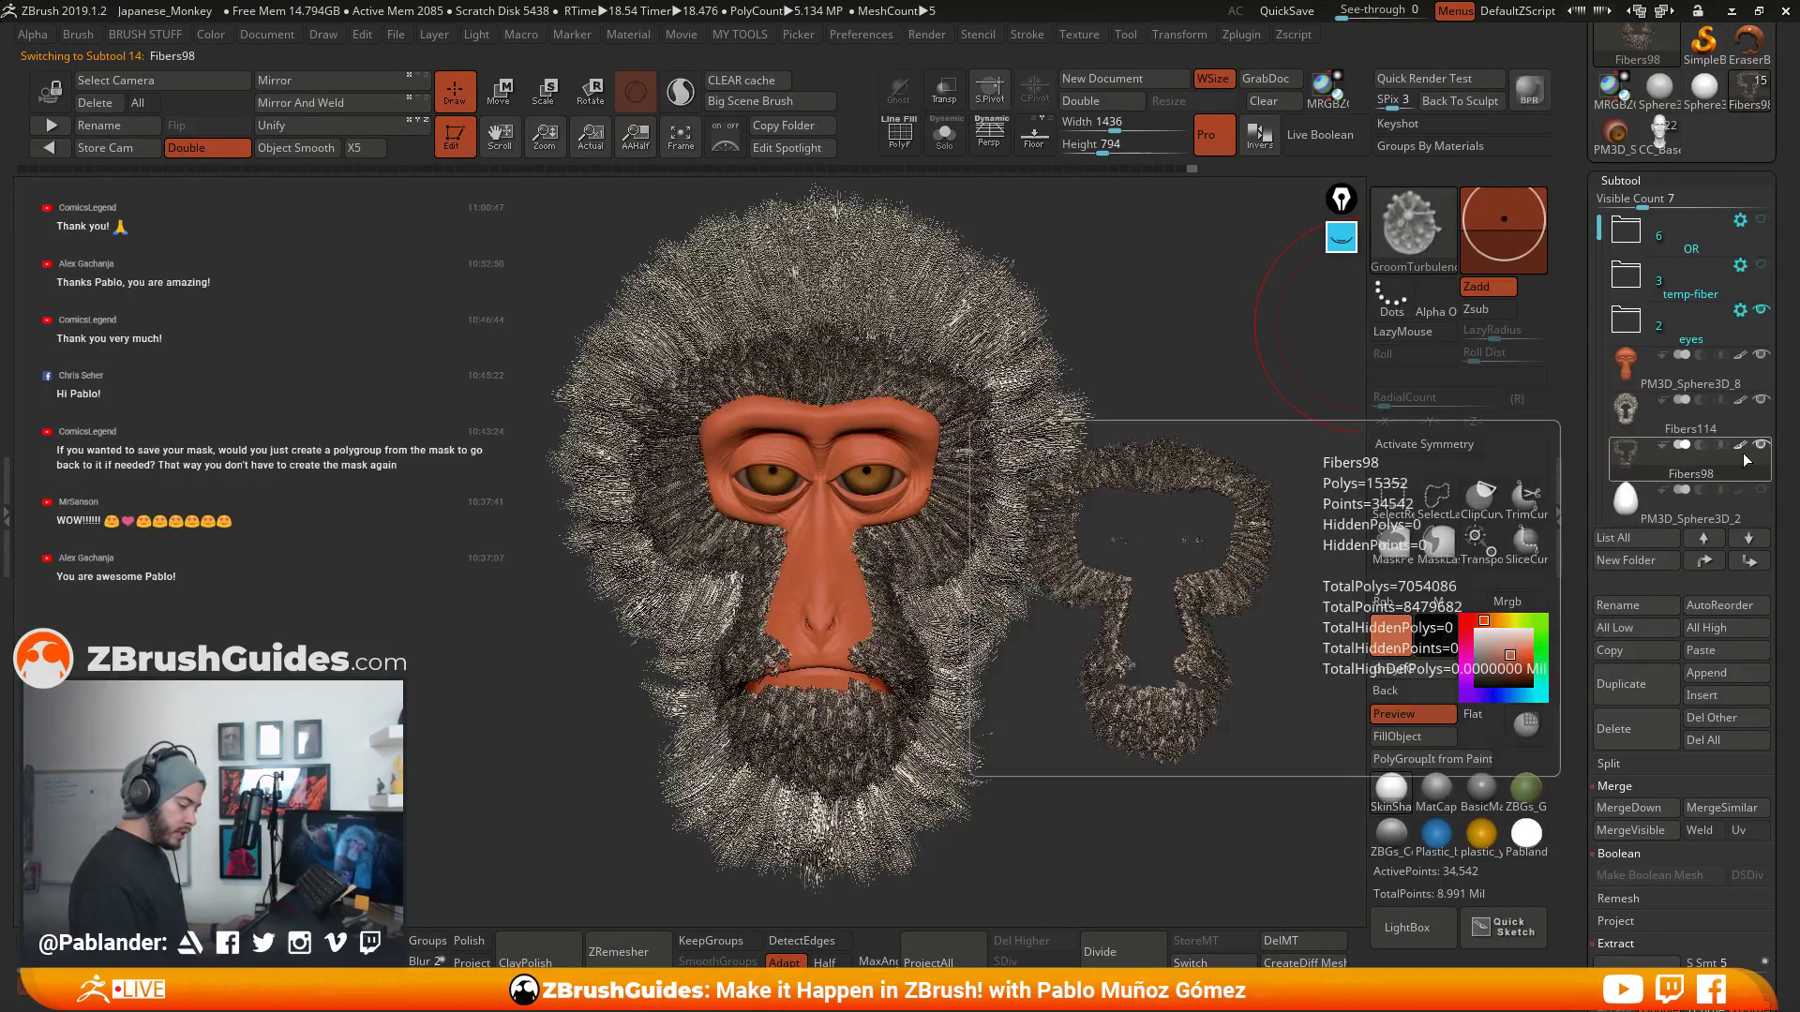
drag(1579, 605, 1580, 369)
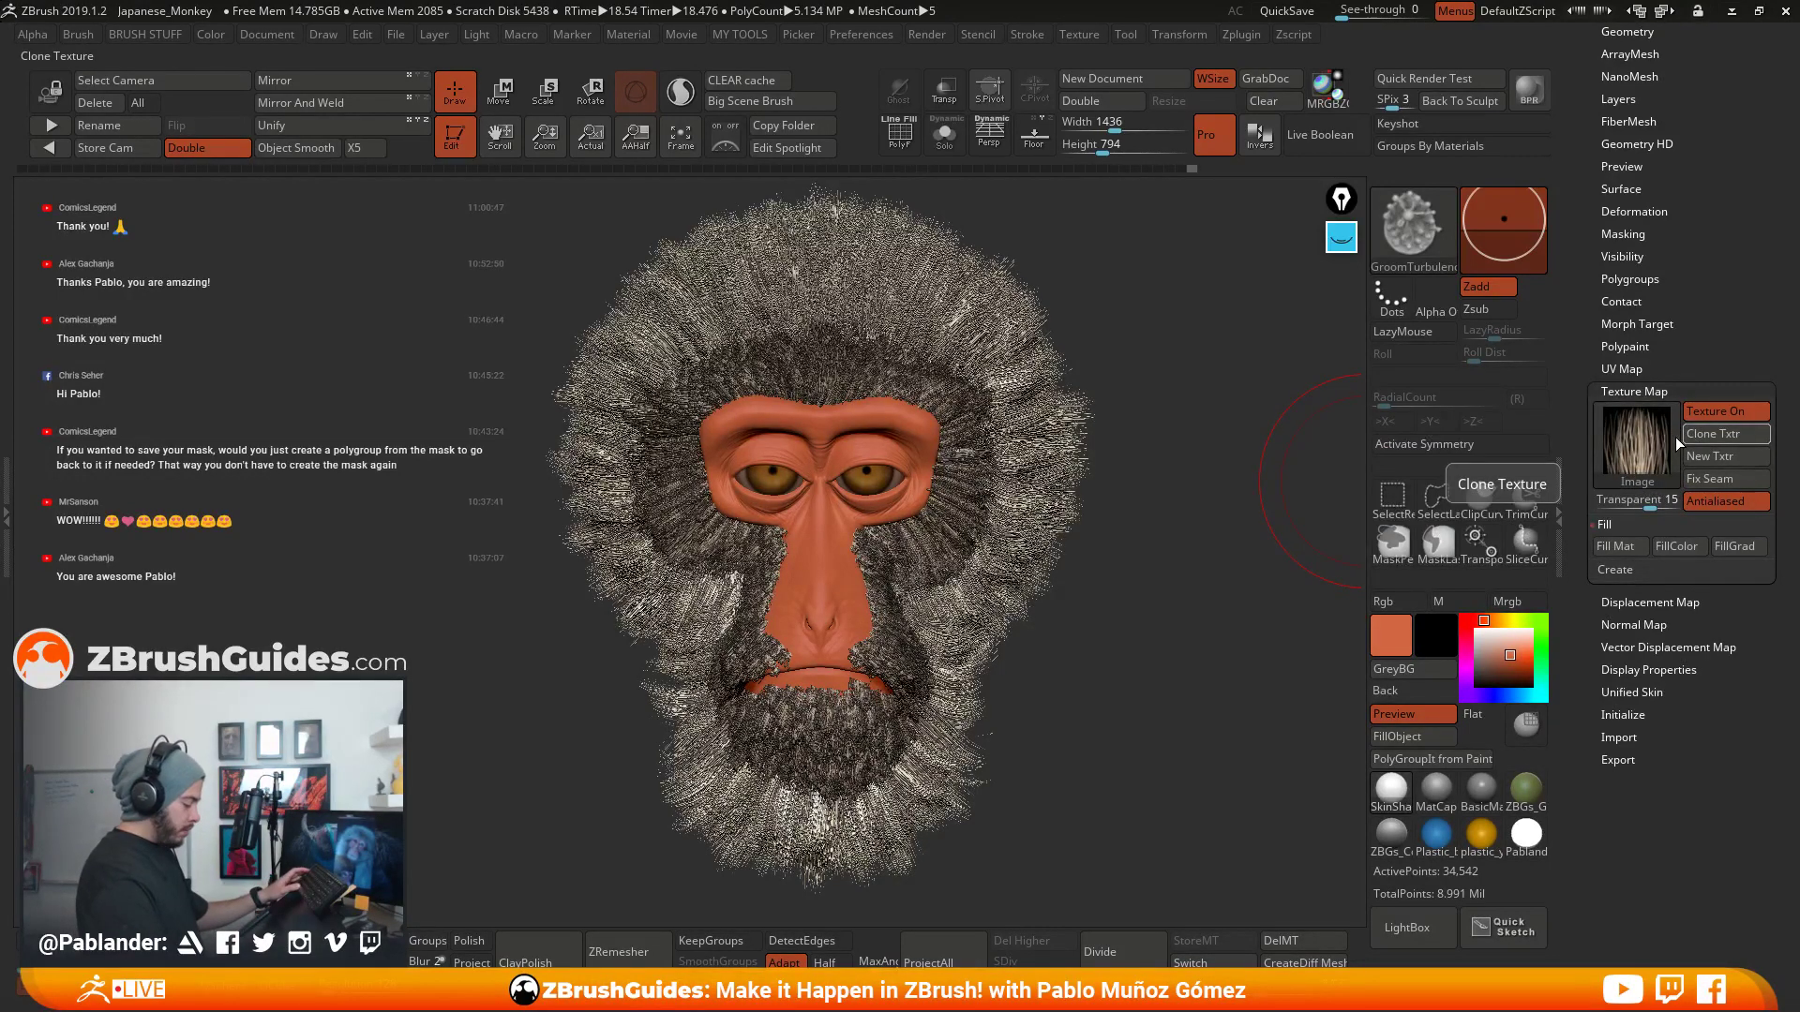
- Switch to Photoshop and set the Eraser to the Soft Round Pressure Size brush at 73 px
key(alt+Tab)
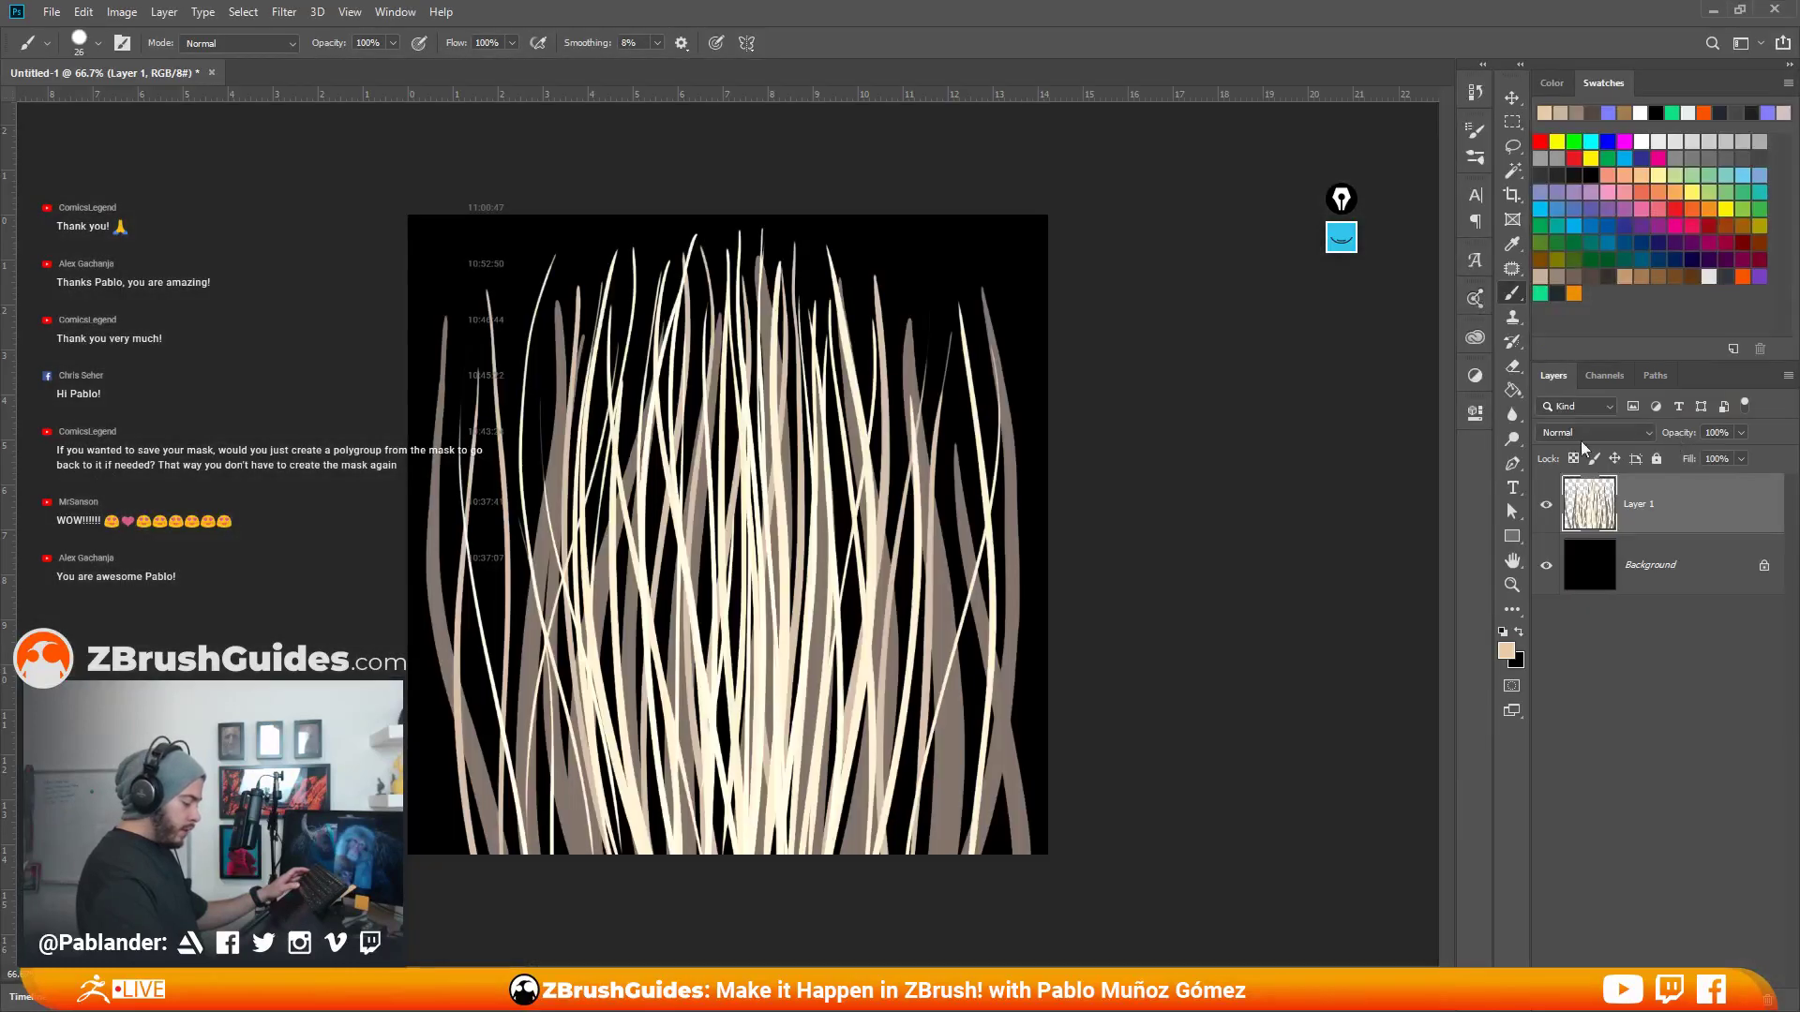
click(1512, 366)
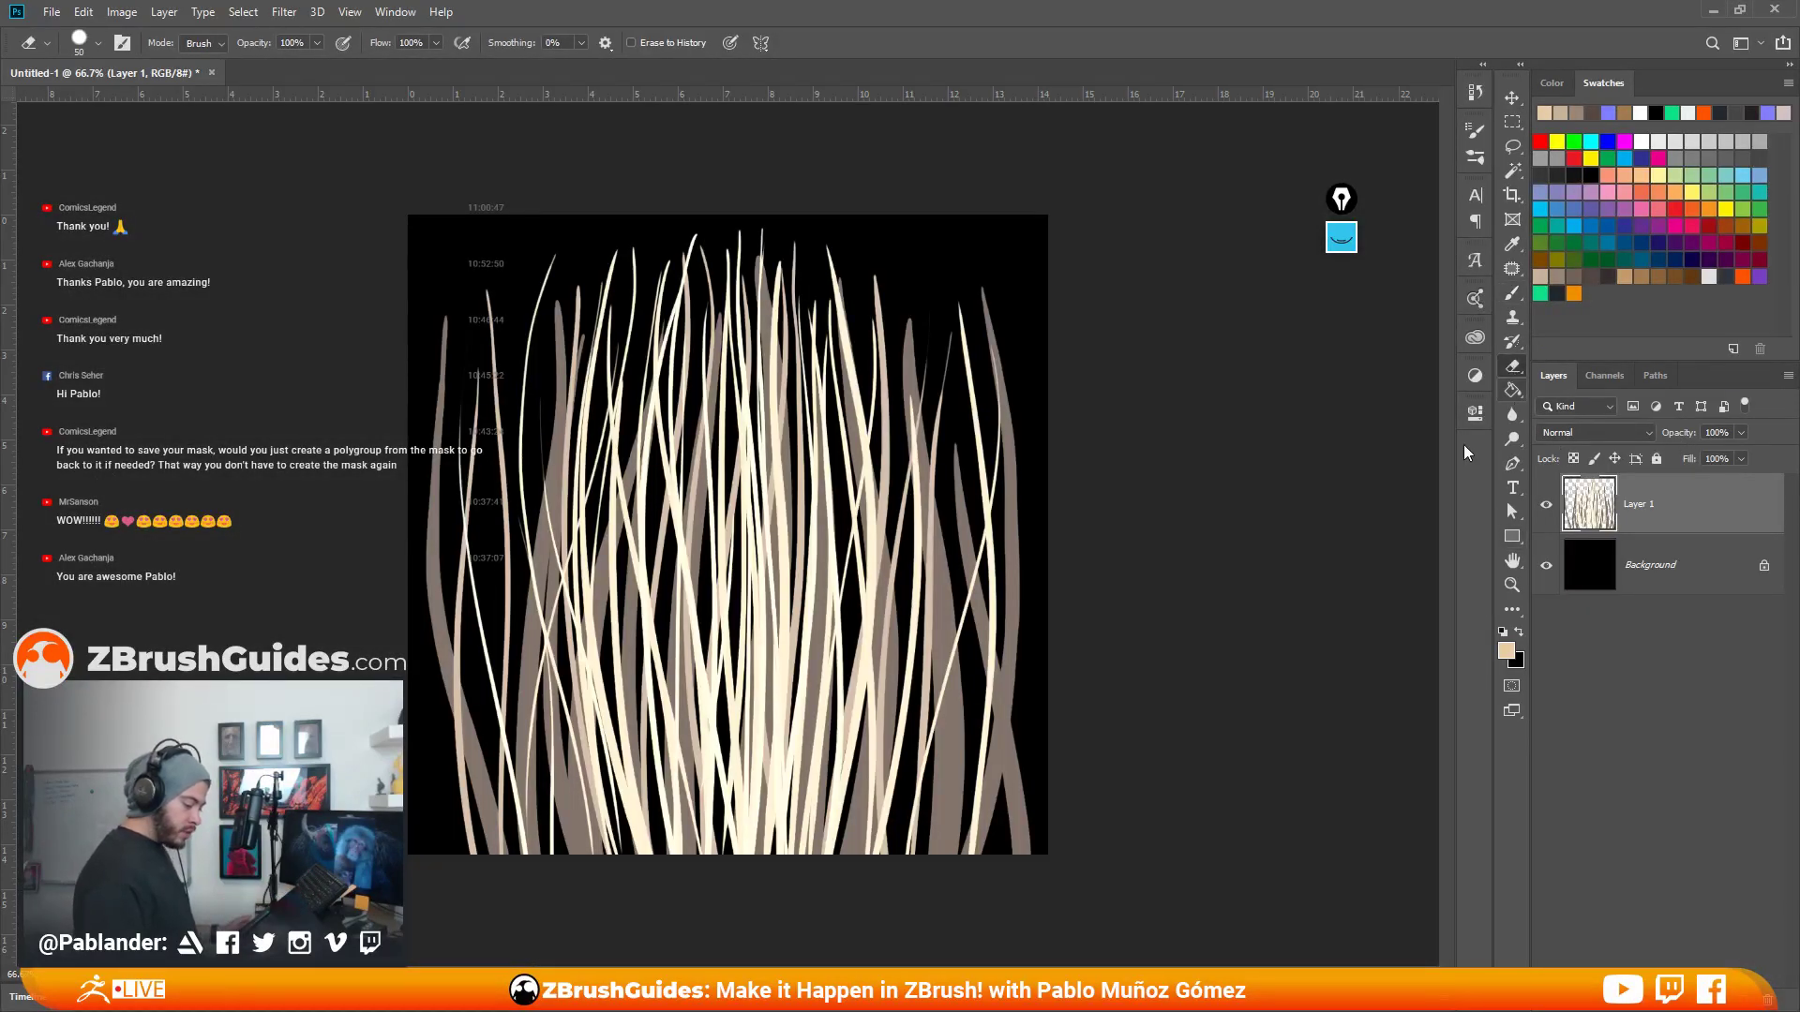
right_click(908, 353)
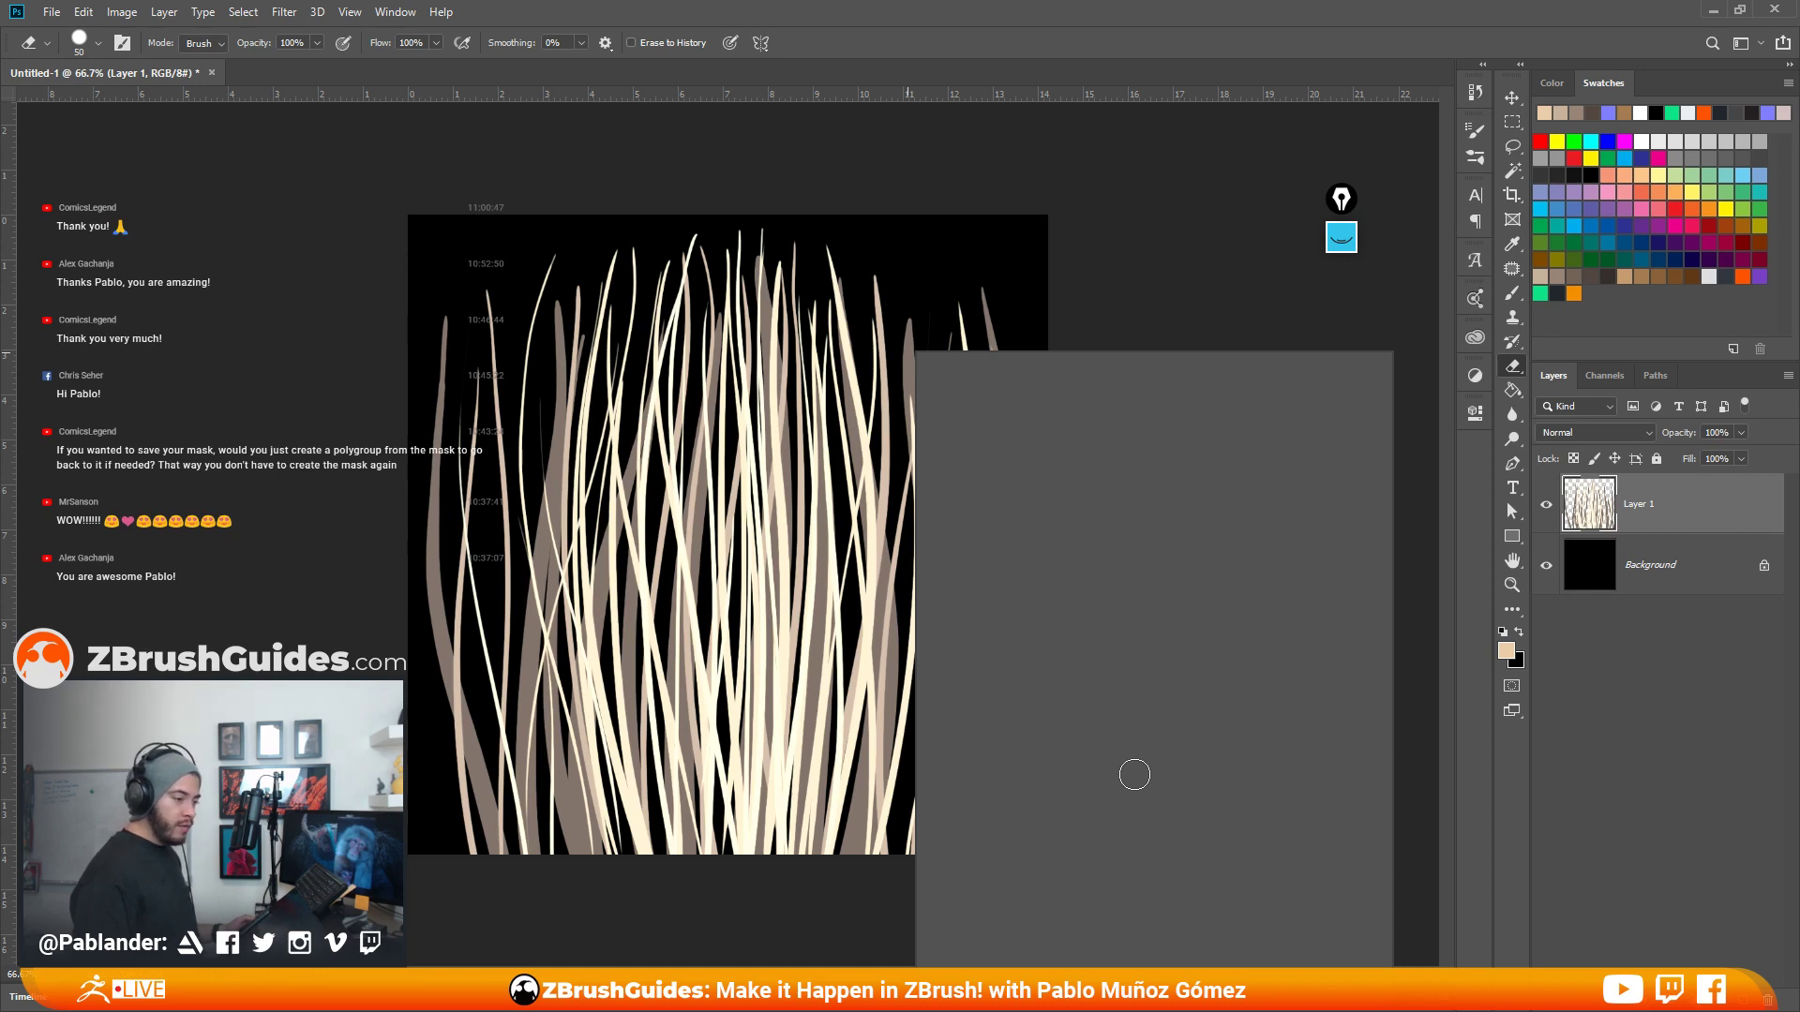
right_click(1202, 683)
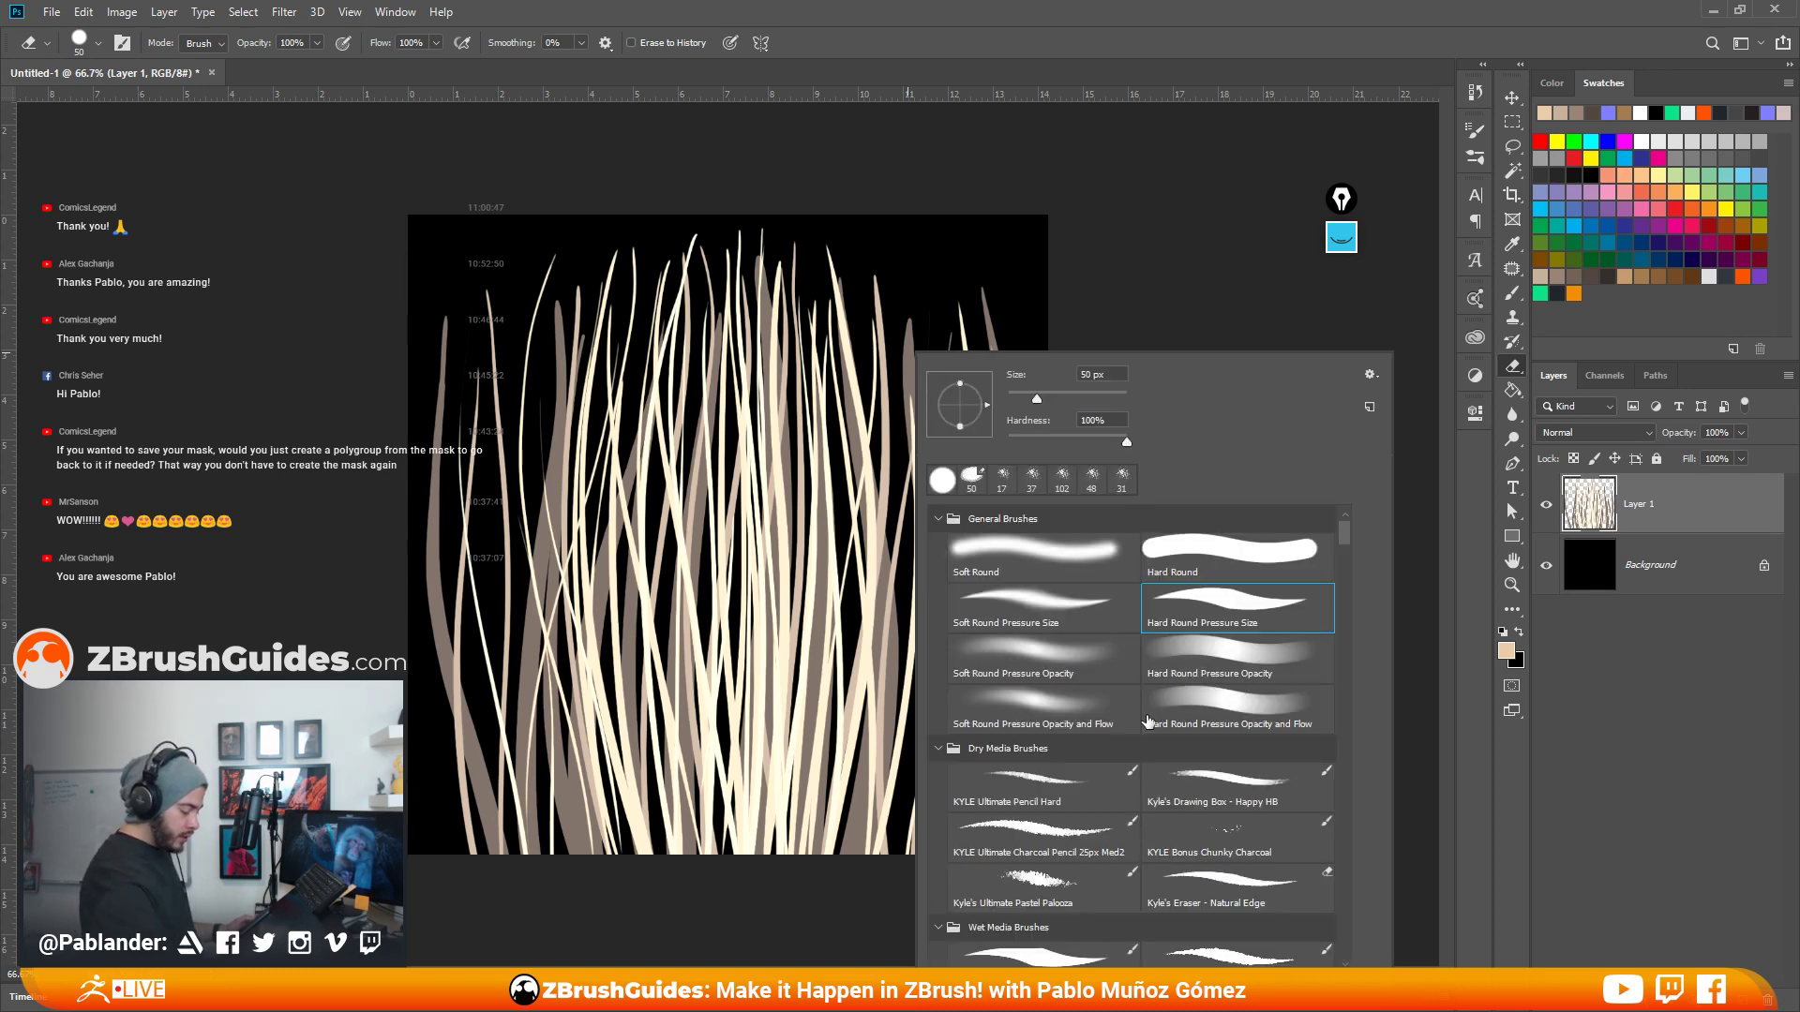
click(1032, 701)
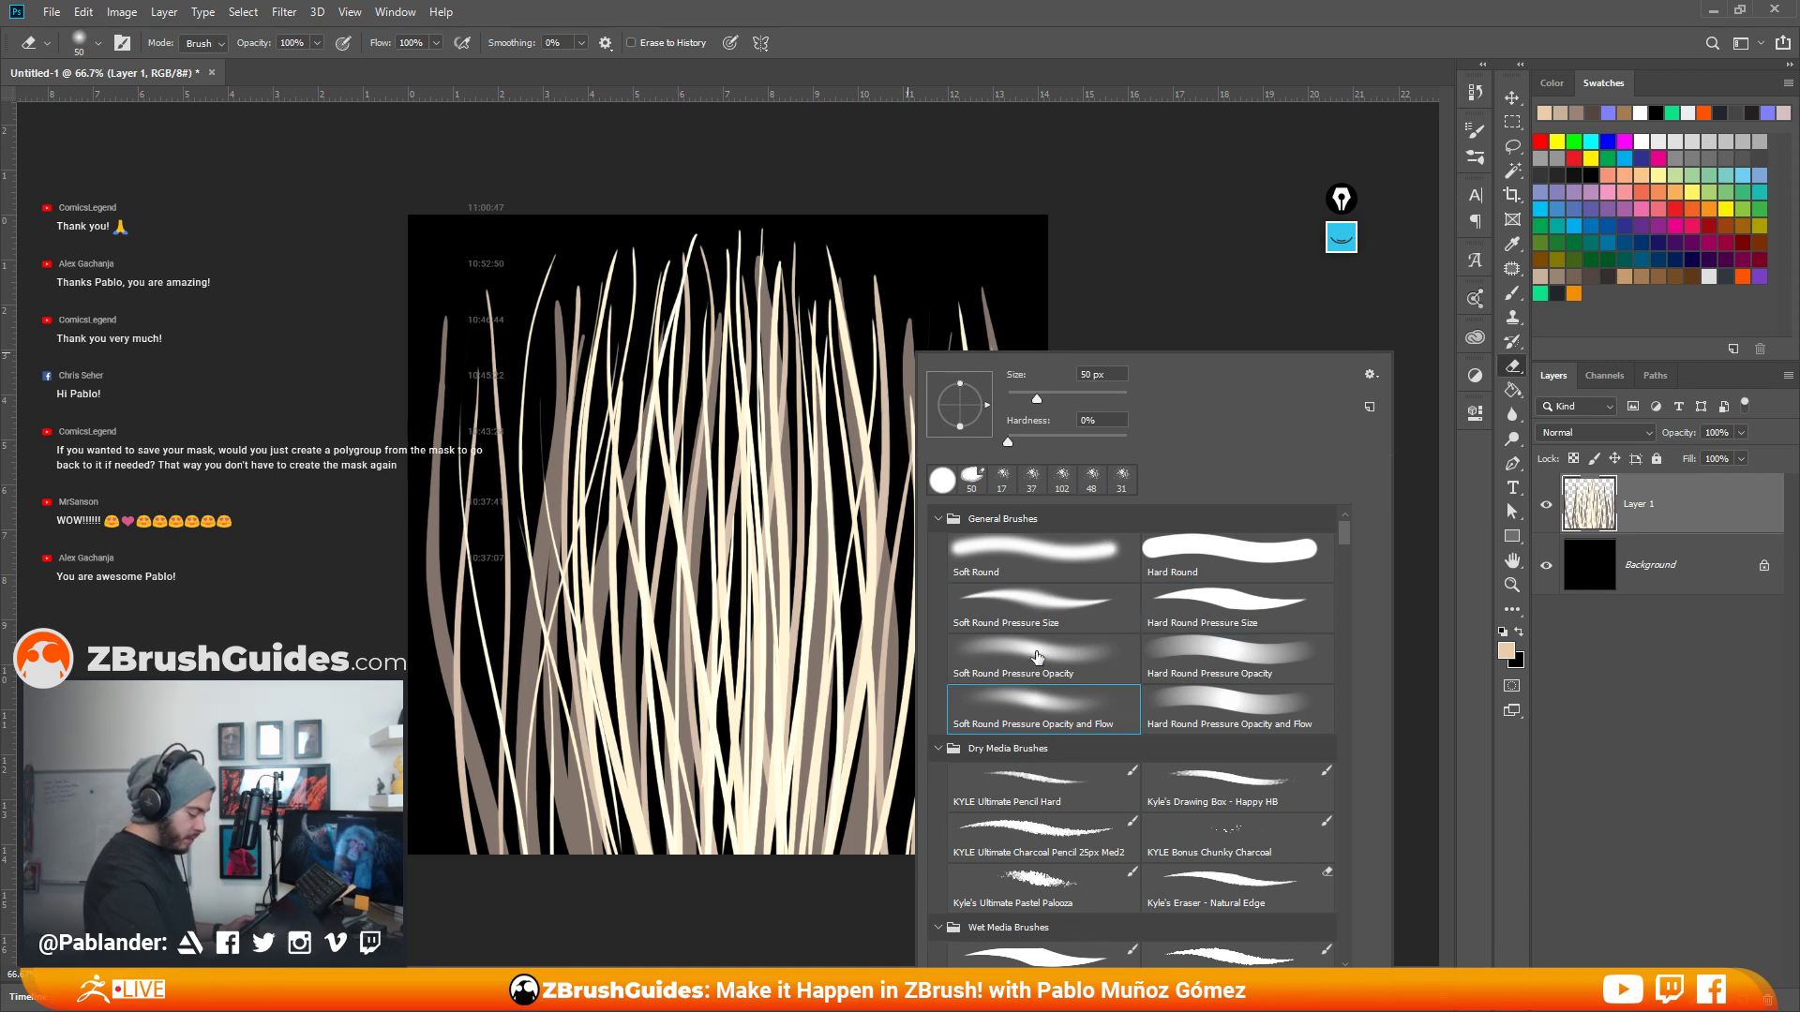
click(1028, 608)
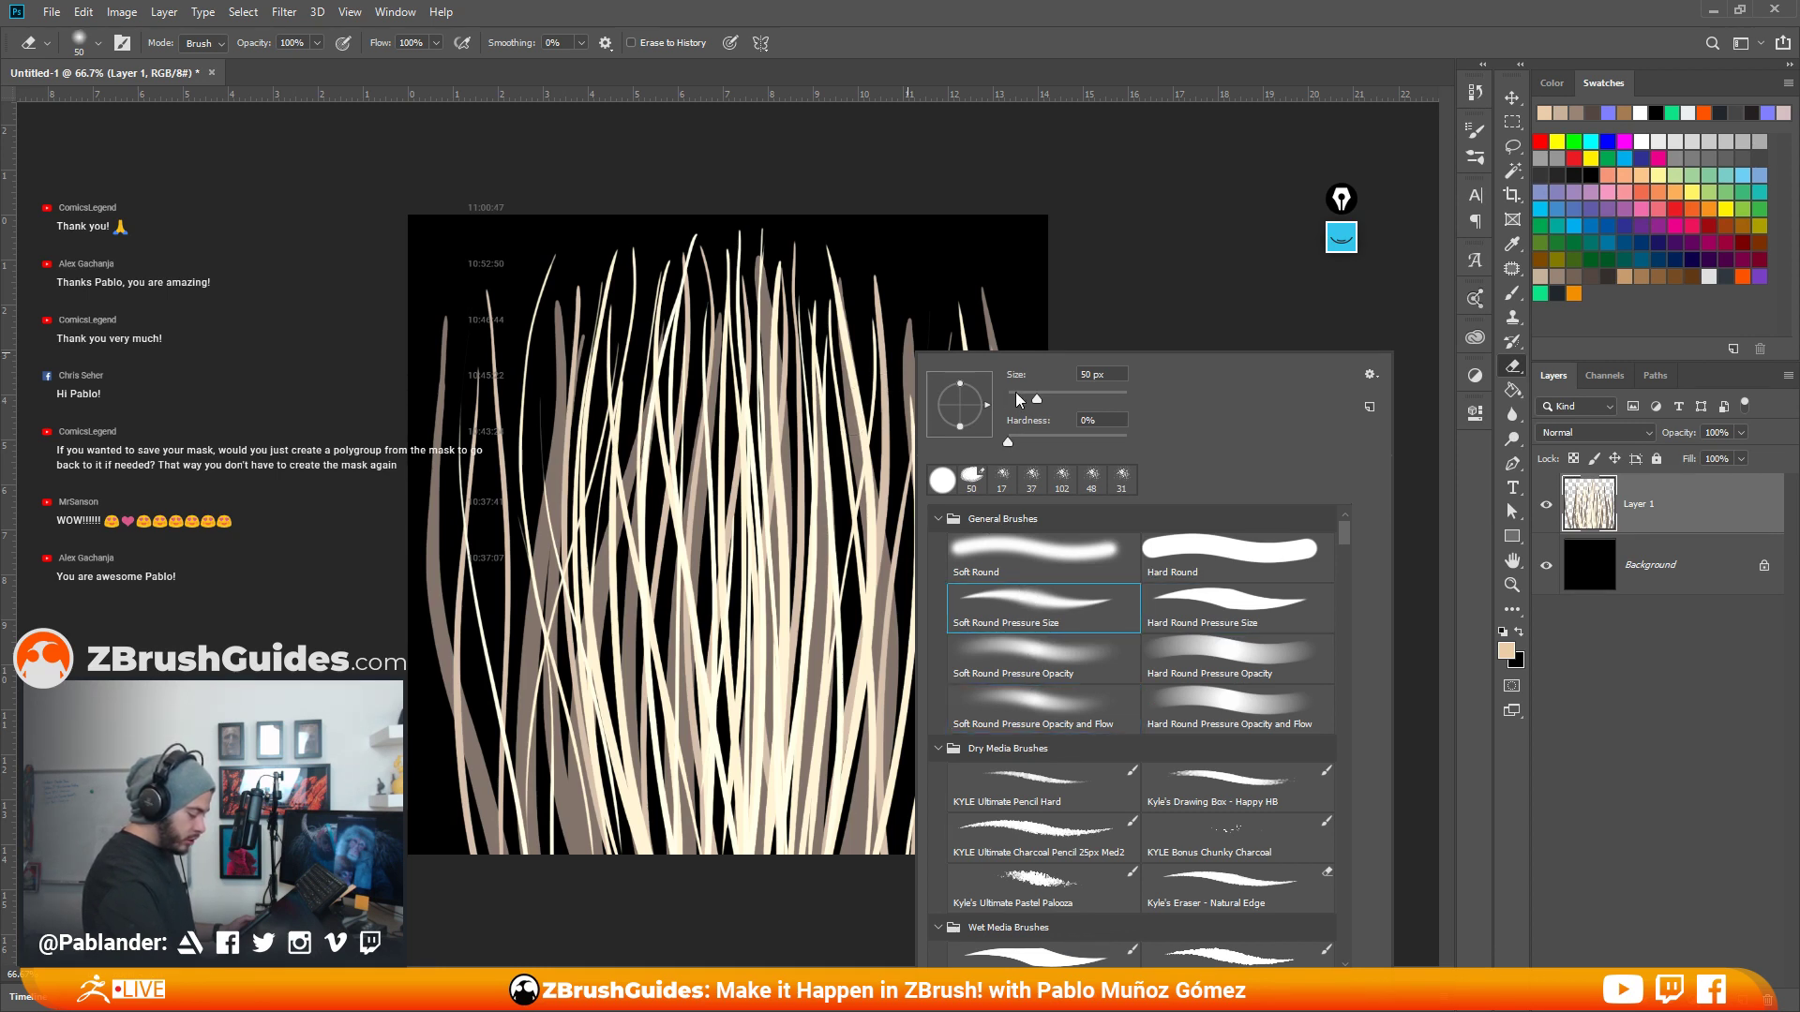
click(1043, 392)
click(1187, 237)
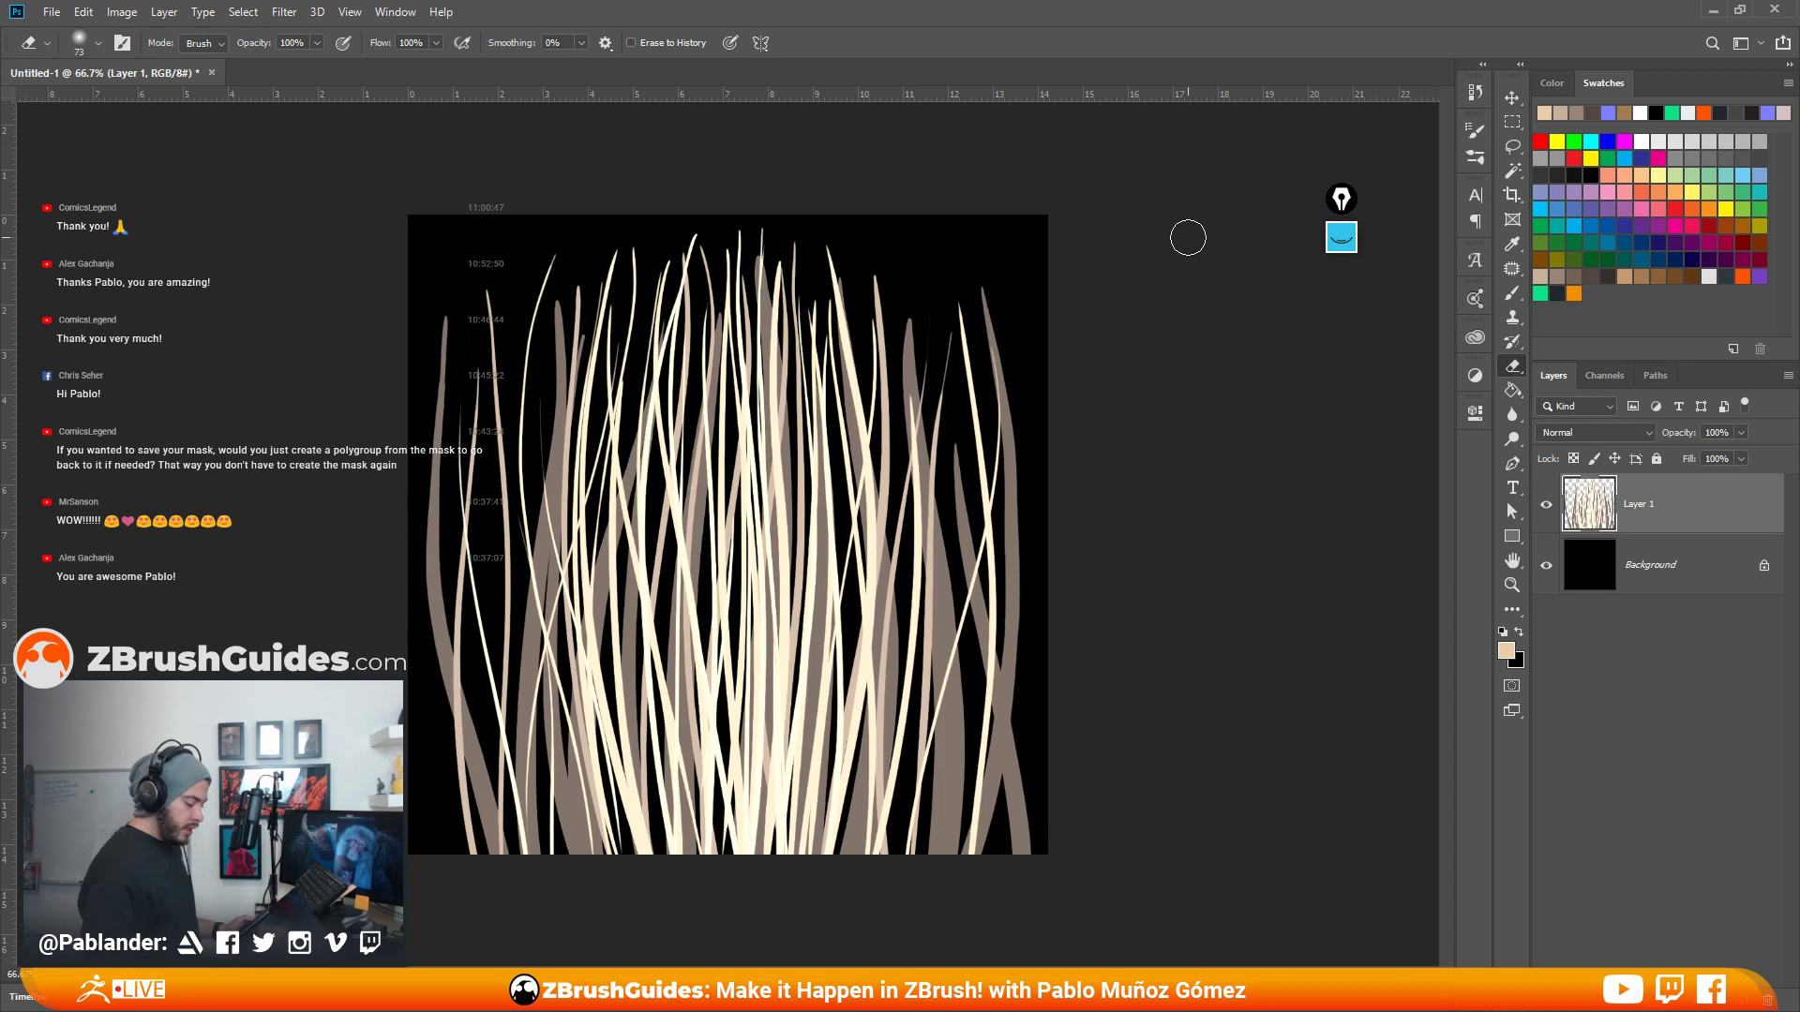
- Erase long vertical streaks through the hair strands on Layer 1 across the whole canvas to thin them into sparse, soft-edged clumps
mouse_move(682, 230)
mouse_down()
mouse_move(651, 521)
mouse_move(673, 846)
mouse_up()
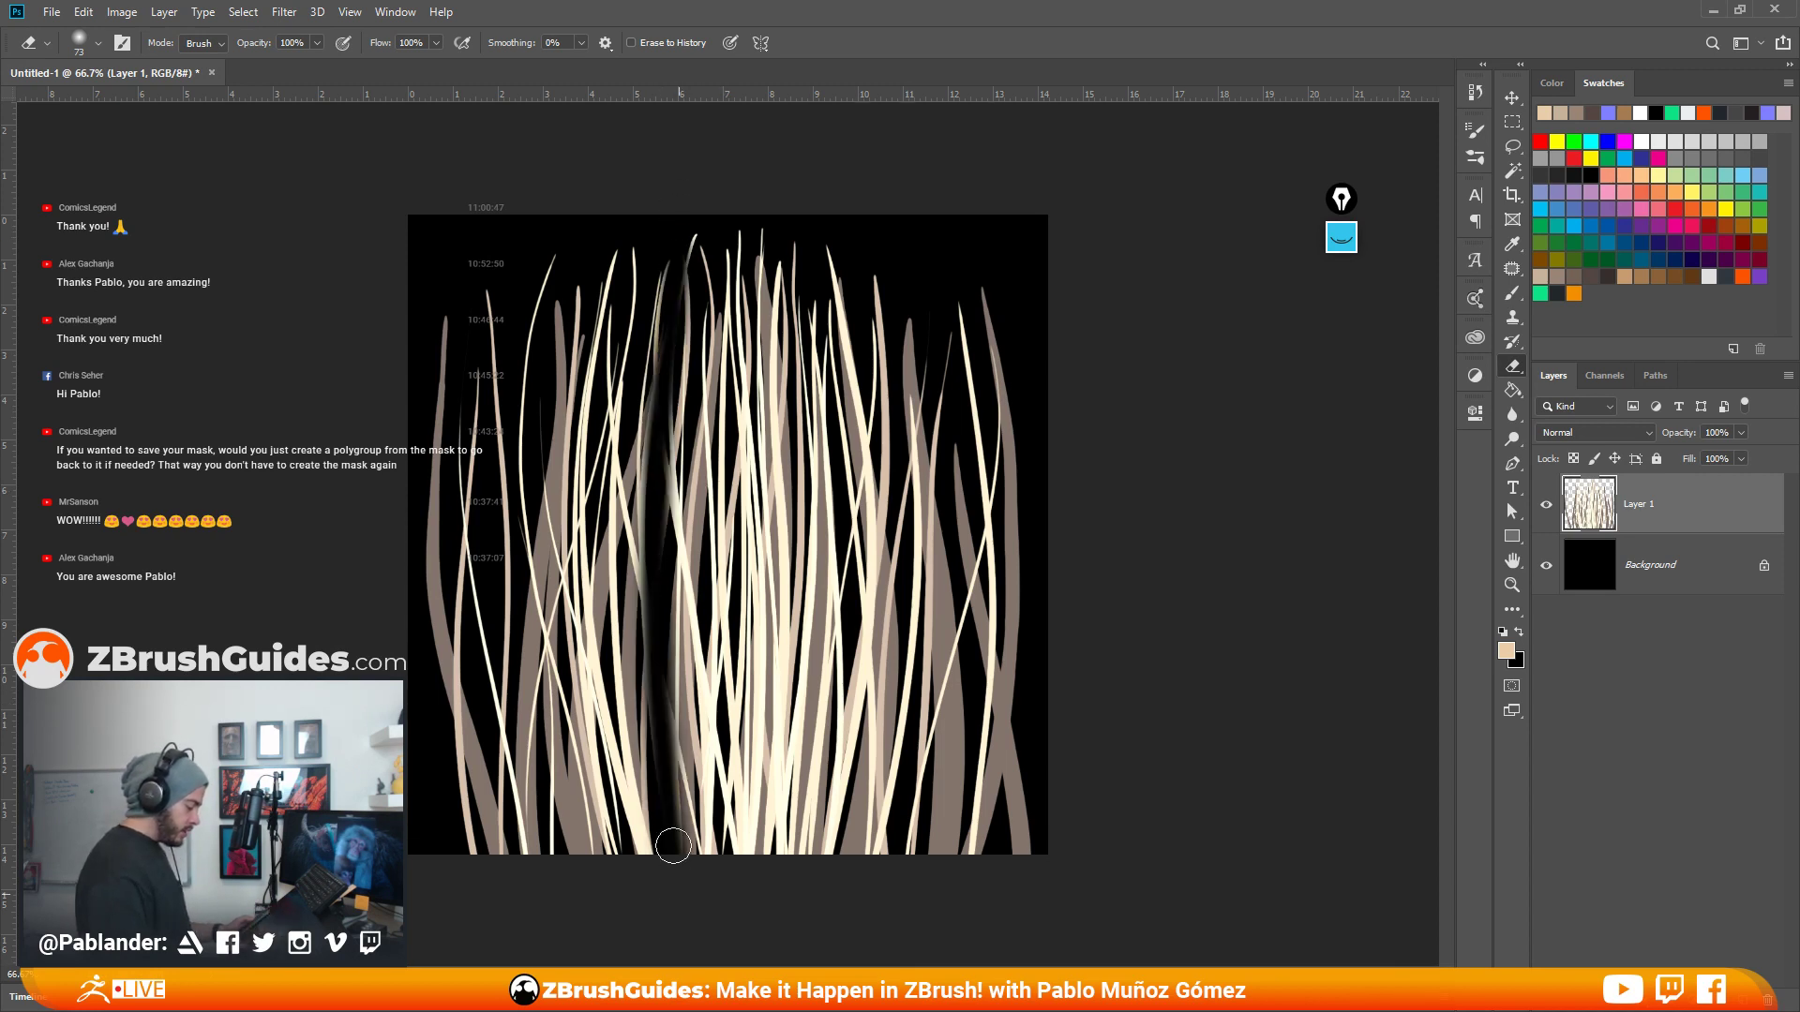
key(ctrl+z)
drag(707, 202, 727, 947)
drag(759, 187, 771, 928)
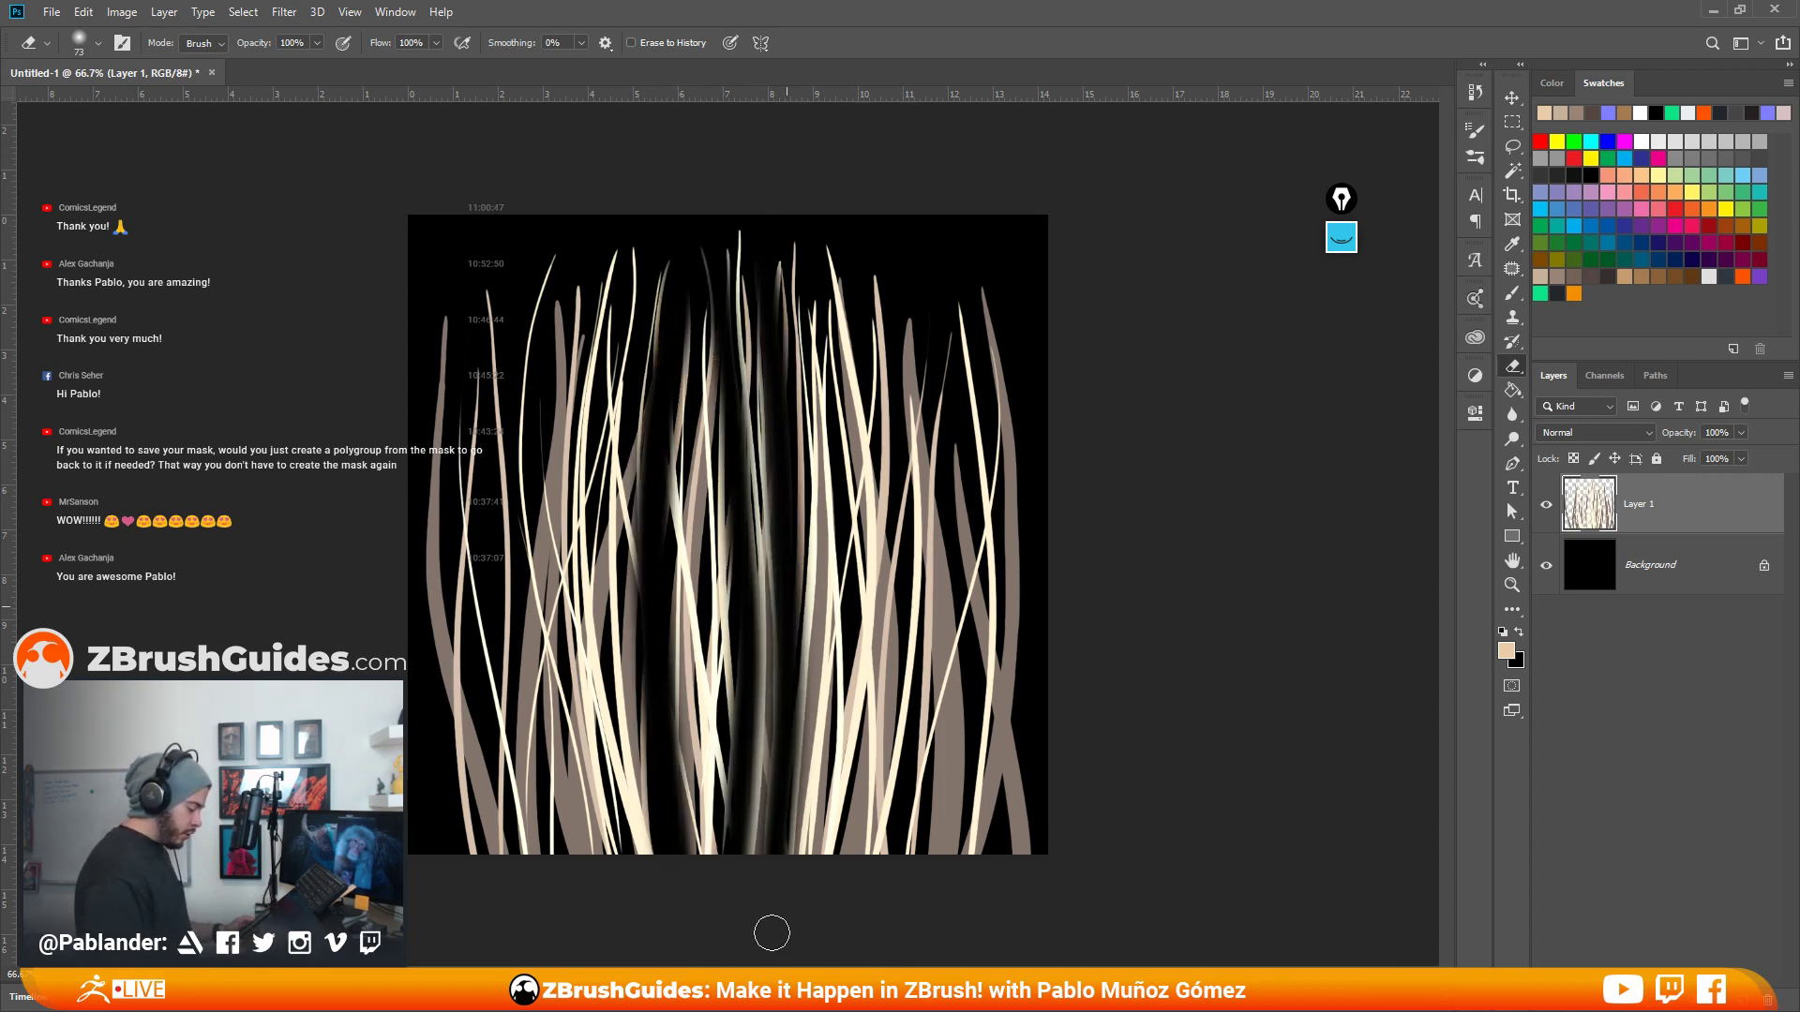
mouse_move(786, 251)
mouse_down()
mouse_move(789, 867)
mouse_move(820, 945)
mouse_up()
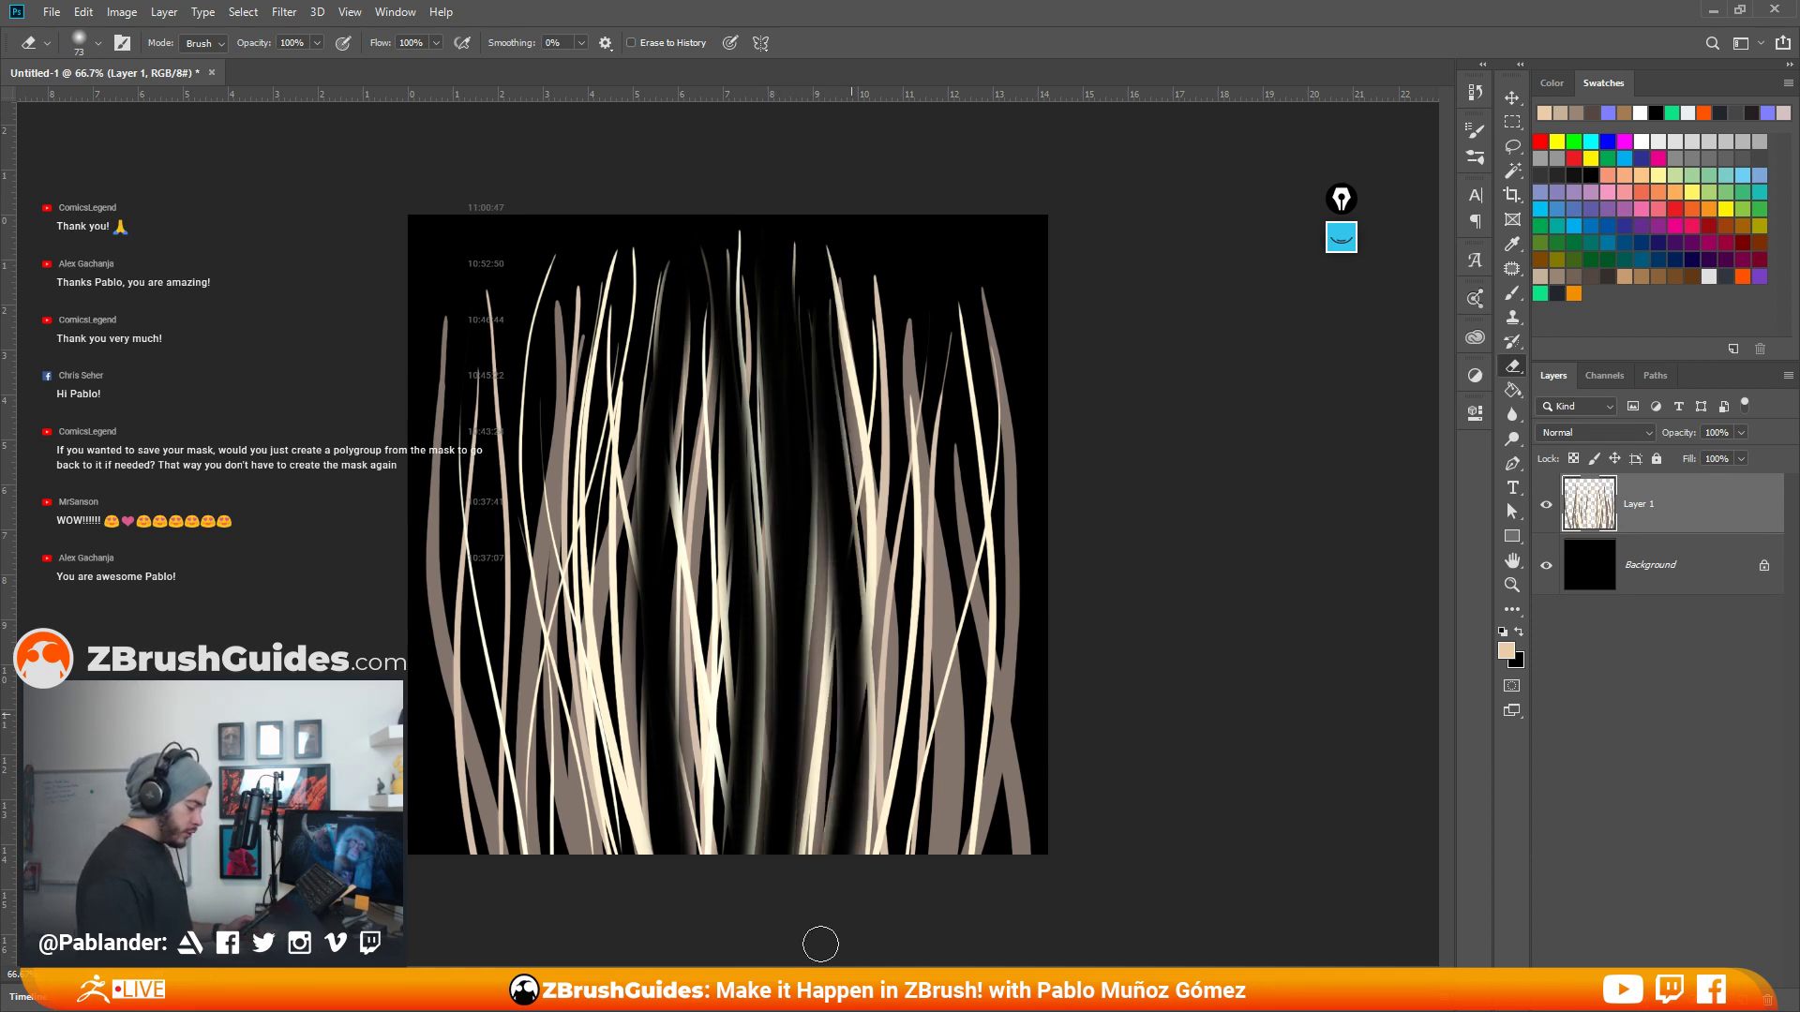
mouse_move(881, 300)
mouse_down()
mouse_move(886, 881)
mouse_move(902, 864)
mouse_up()
mouse_move(953, 287)
mouse_down()
mouse_move(936, 466)
mouse_move(970, 851)
mouse_up()
drag(919, 321, 965, 900)
mouse_move(582, 256)
mouse_down()
mouse_move(559, 886)
mouse_move(603, 213)
mouse_up()
drag(603, 213, 565, 876)
drag(565, 877, 560, 291)
drag(560, 290, 548, 889)
mouse_move(491, 264)
mouse_down()
mouse_move(481, 879)
mouse_move(485, 192)
mouse_up()
drag(484, 193, 473, 886)
drag(659, 238, 564, 824)
drag(763, 216, 698, 872)
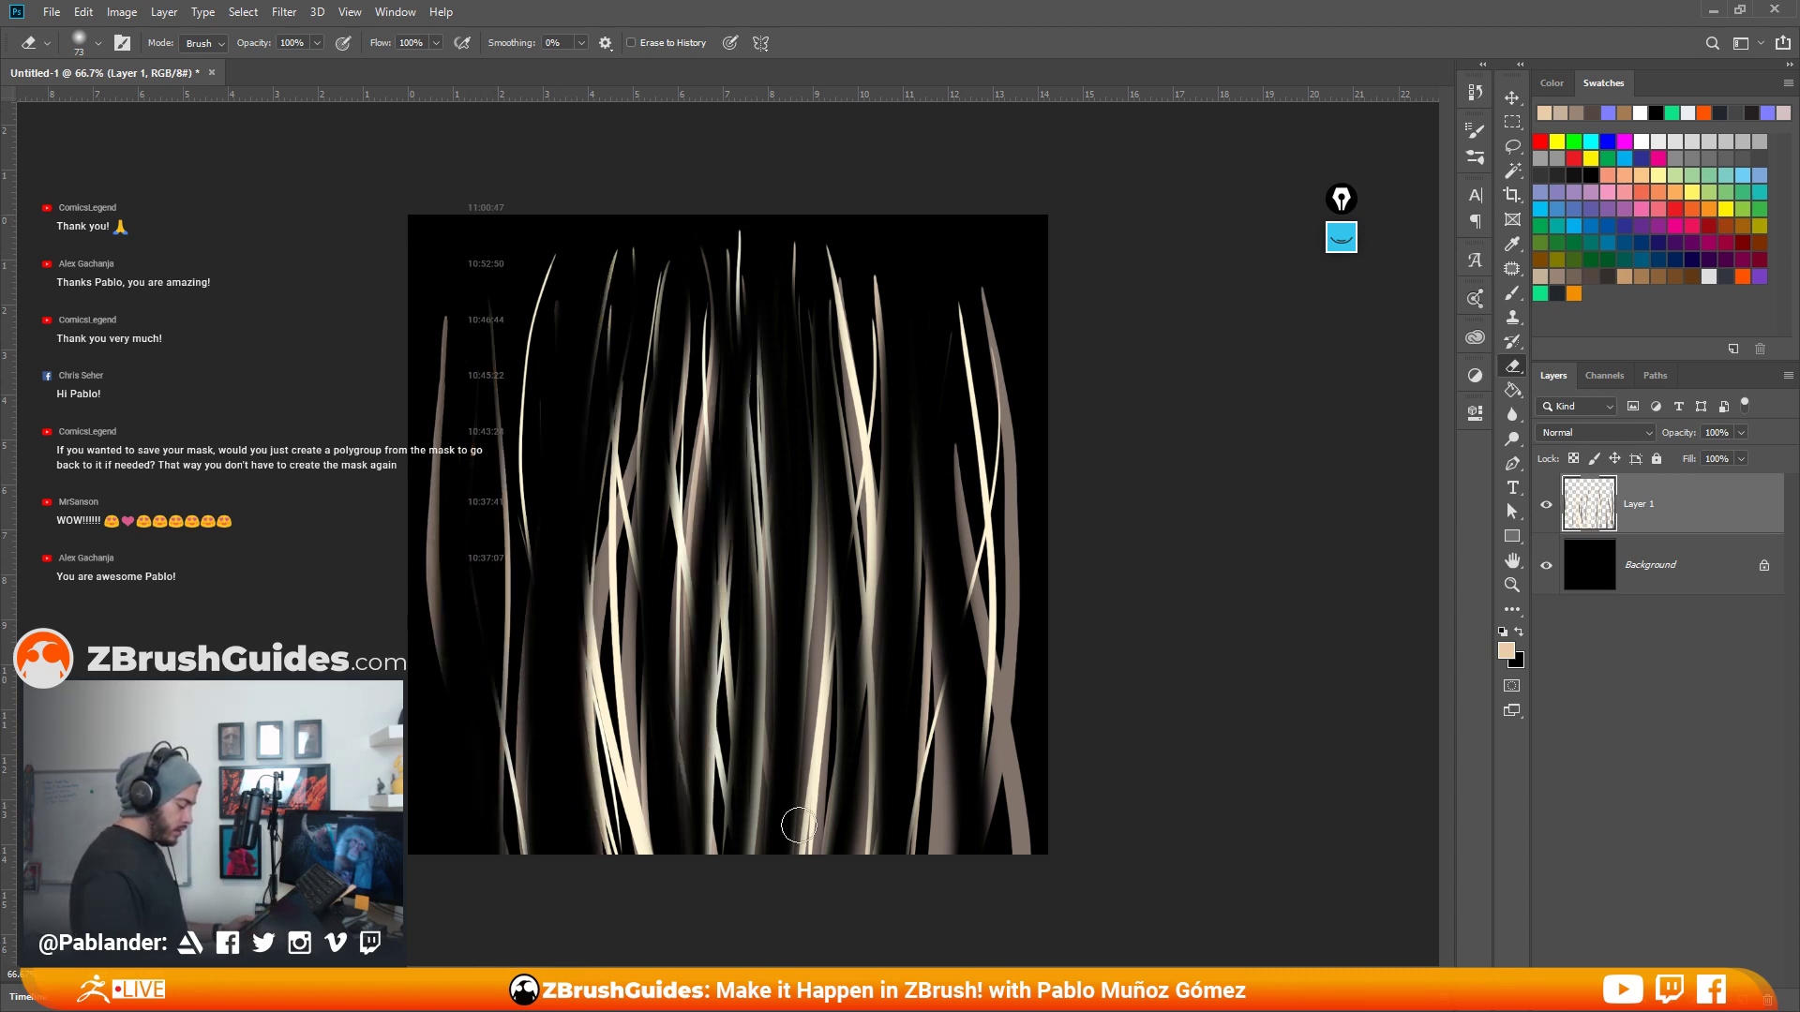
drag(869, 275, 881, 848)
drag(434, 675, 443, 357)
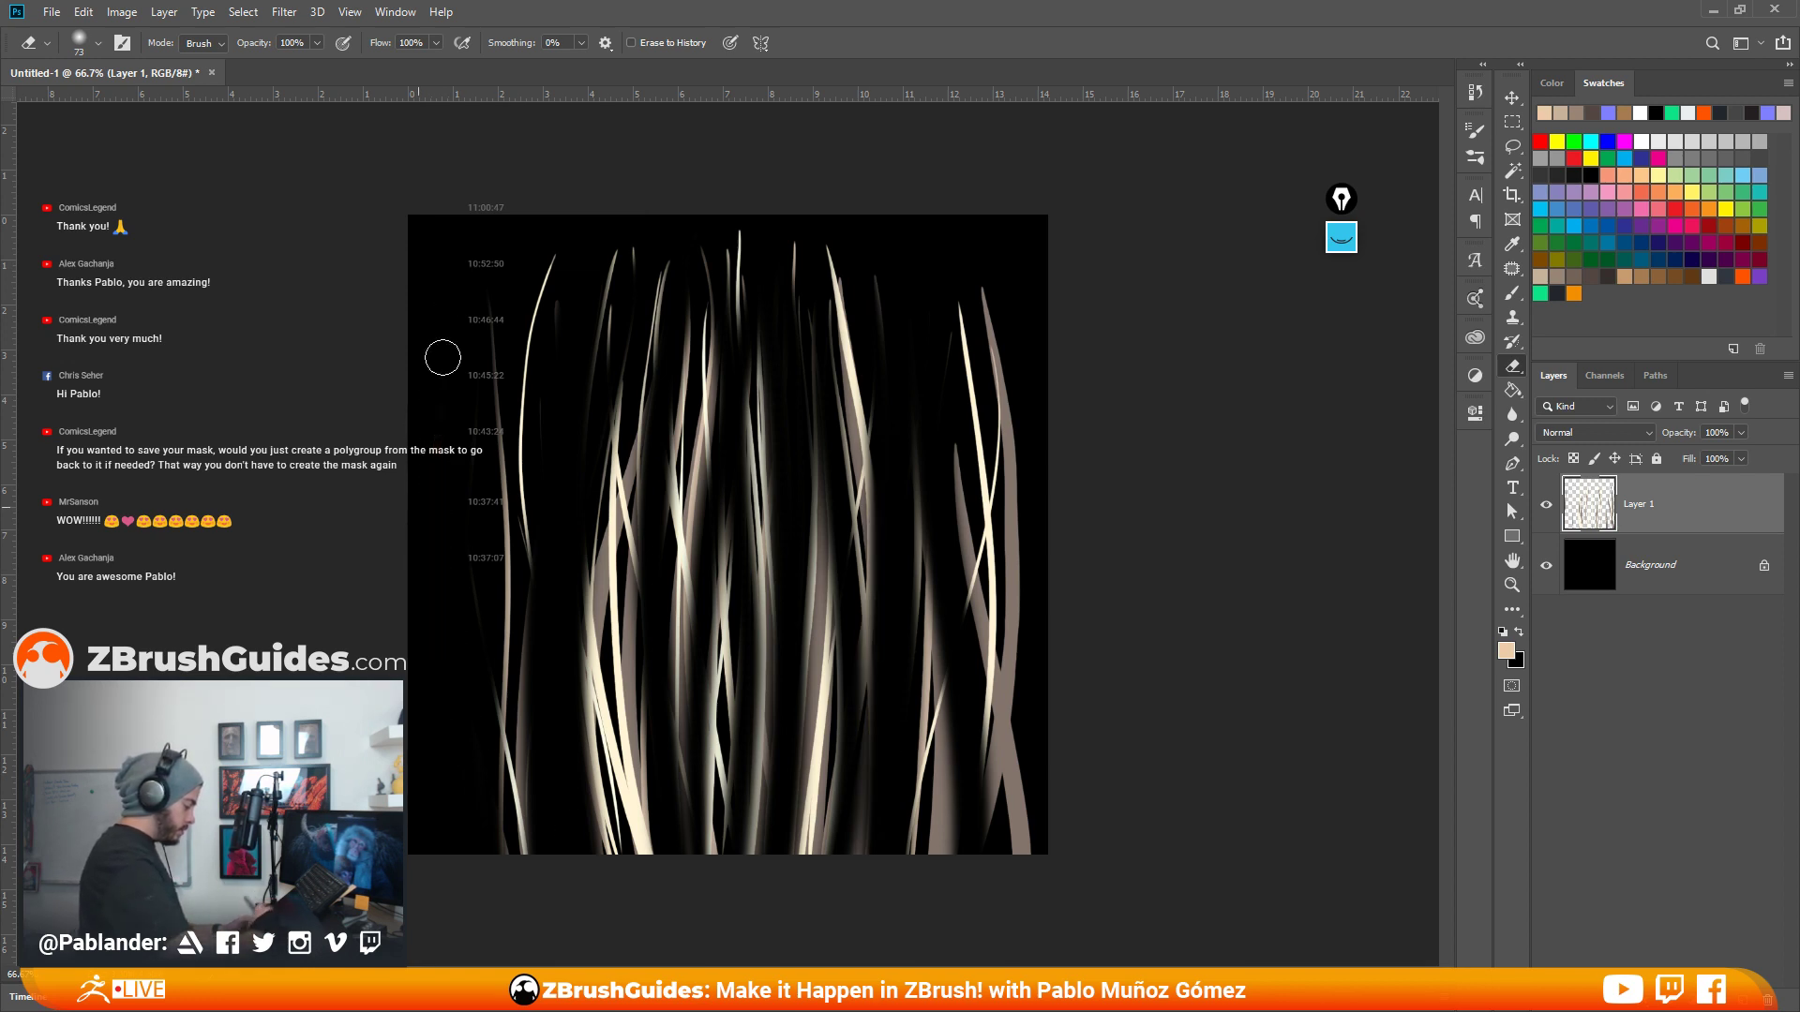
mouse_move(979, 263)
mouse_down()
mouse_move(1017, 562)
mouse_move(964, 257)
mouse_move(1001, 698)
mouse_up()
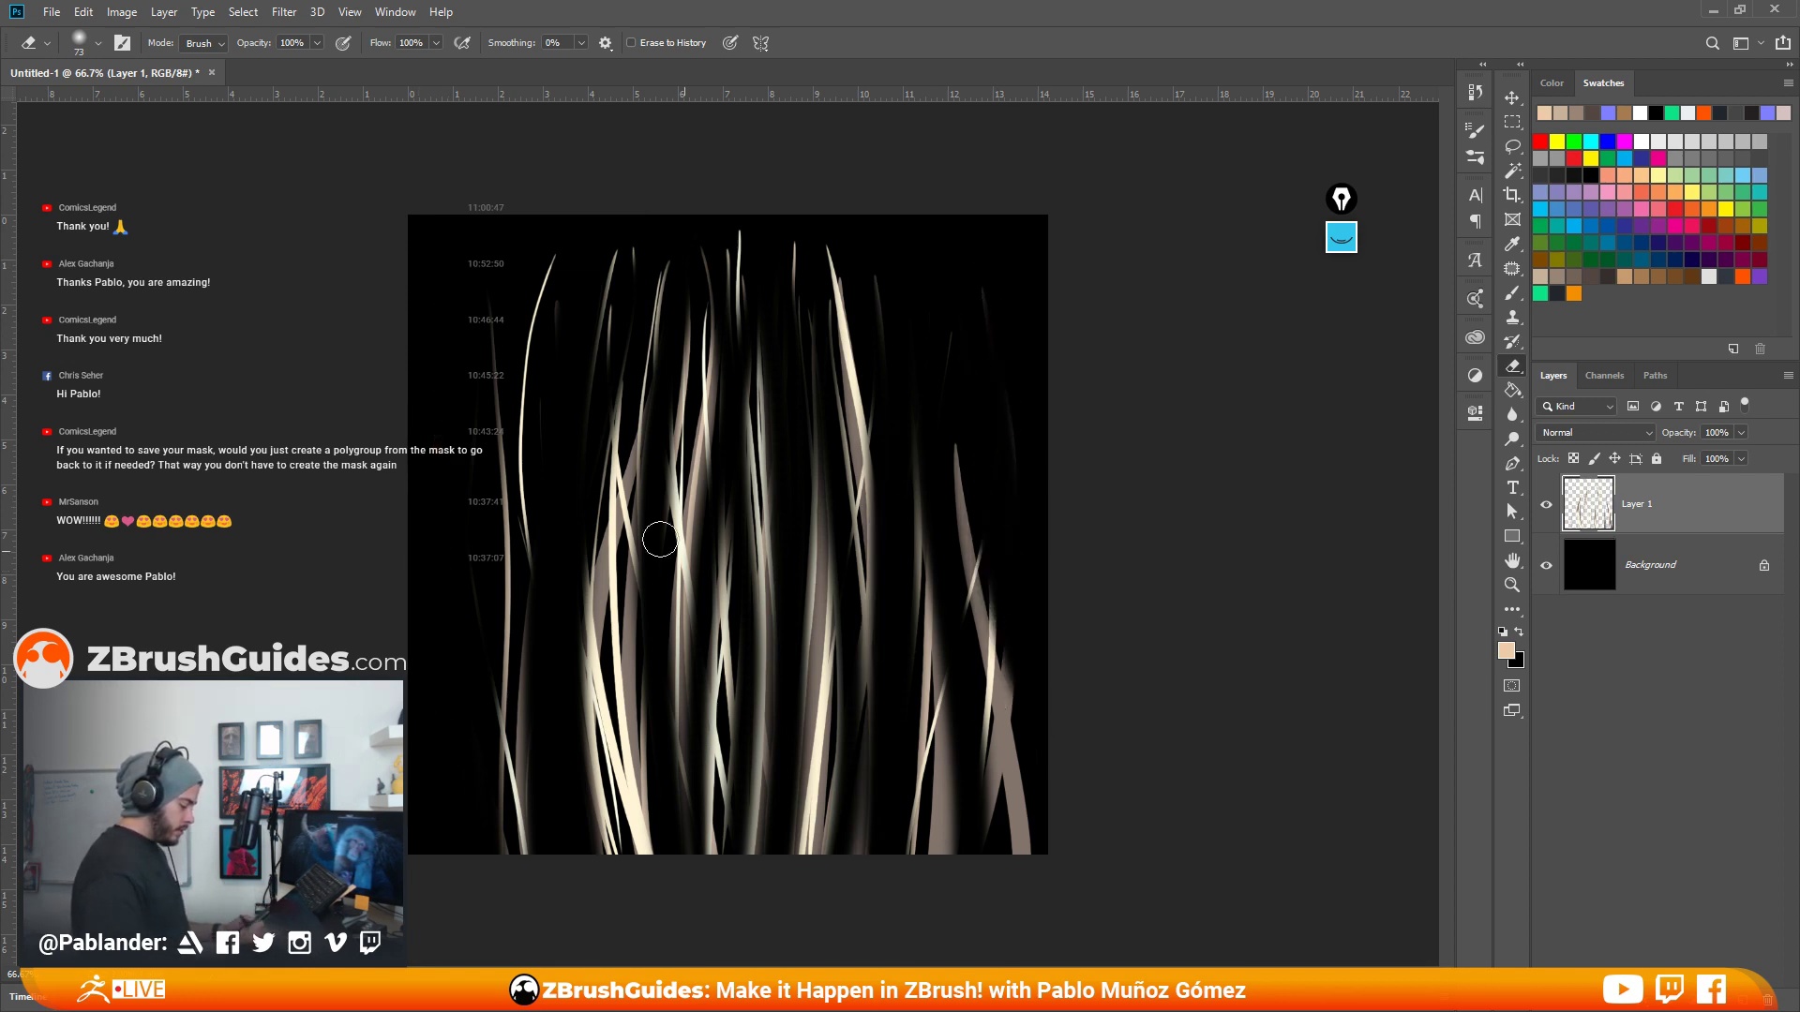
mouse_move(486, 302)
mouse_down()
mouse_move(482, 582)
mouse_move(457, 437)
mouse_up()
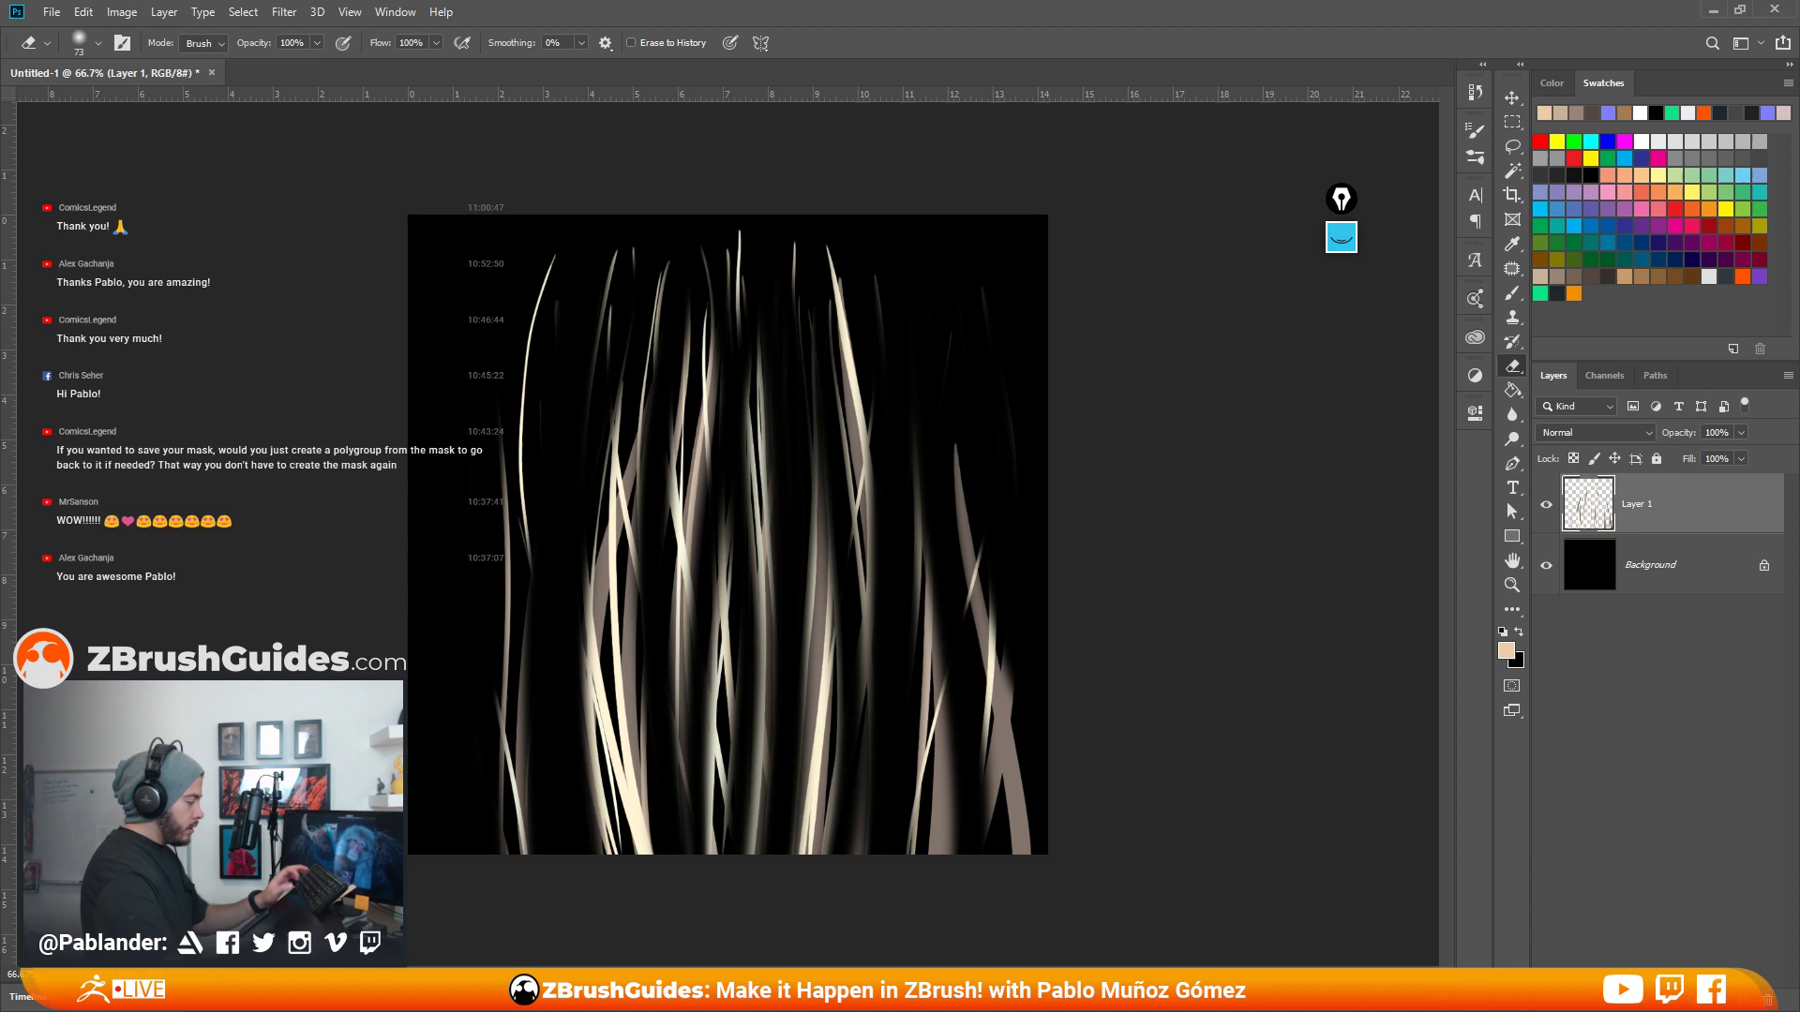
- Save the thinned hair texture as a JPEG at quality 10 and return to the Eraser tool
key(Return)
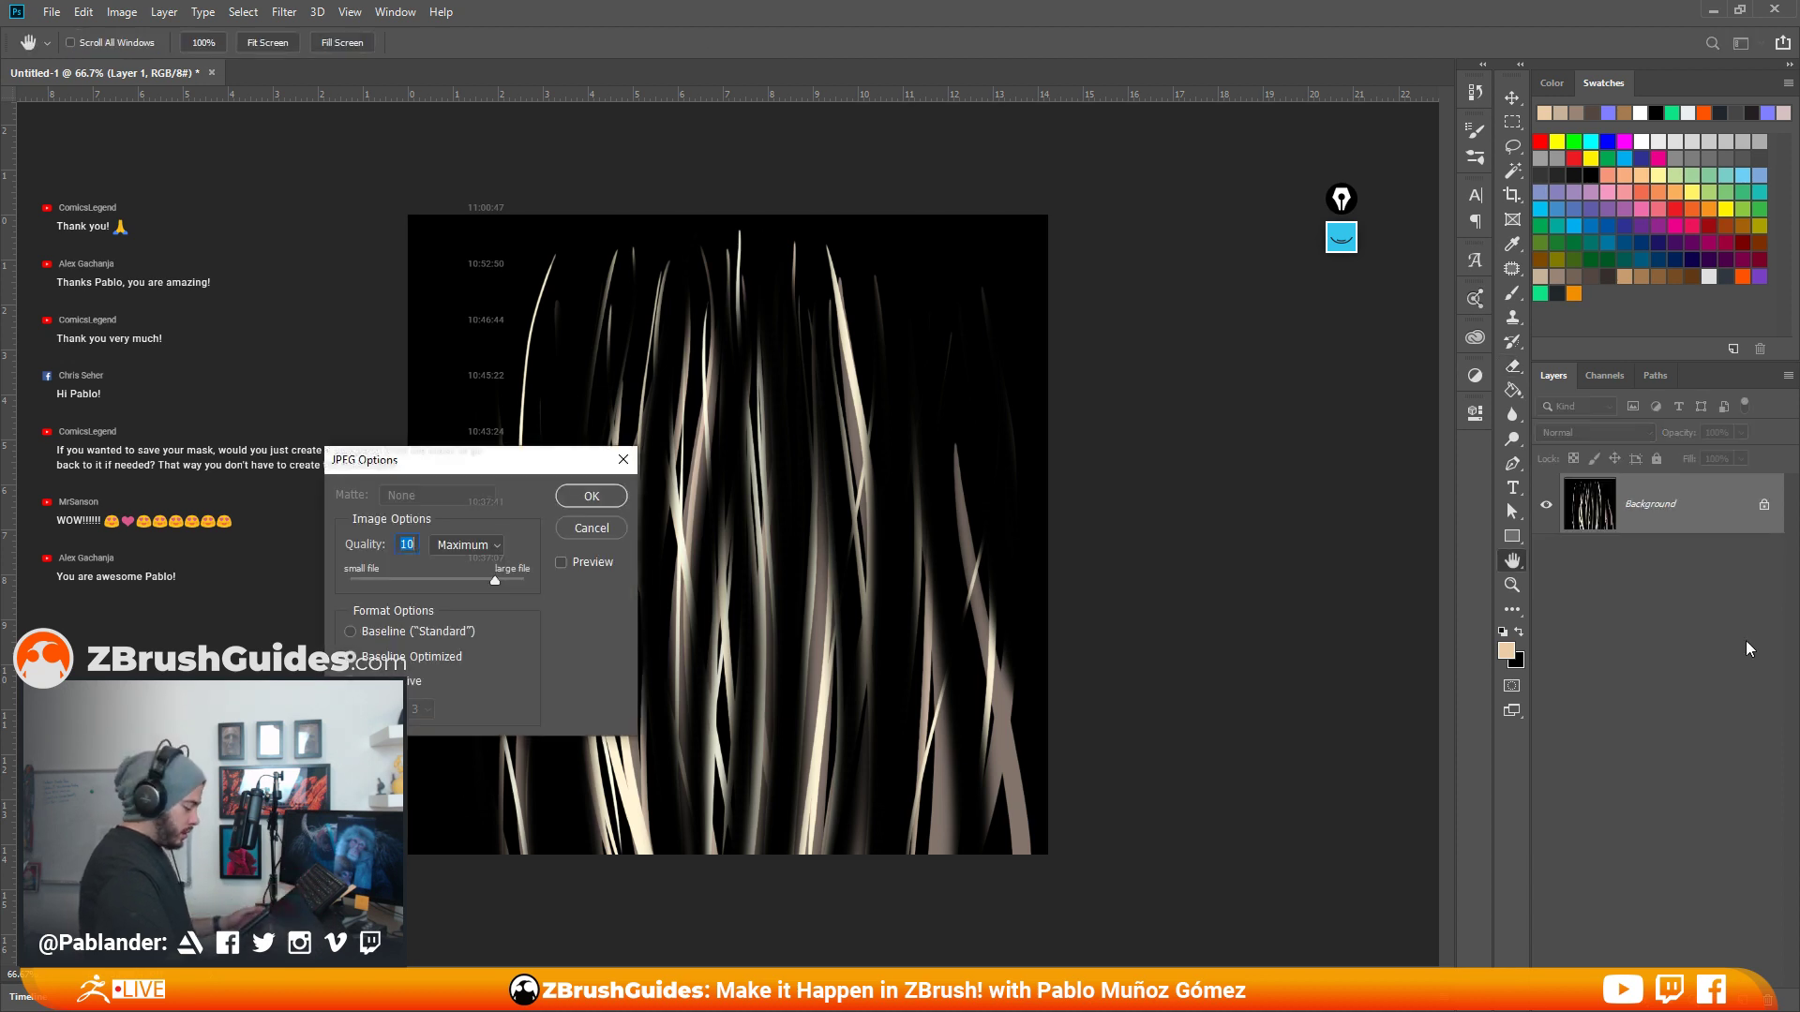
key(Return)
key(e)
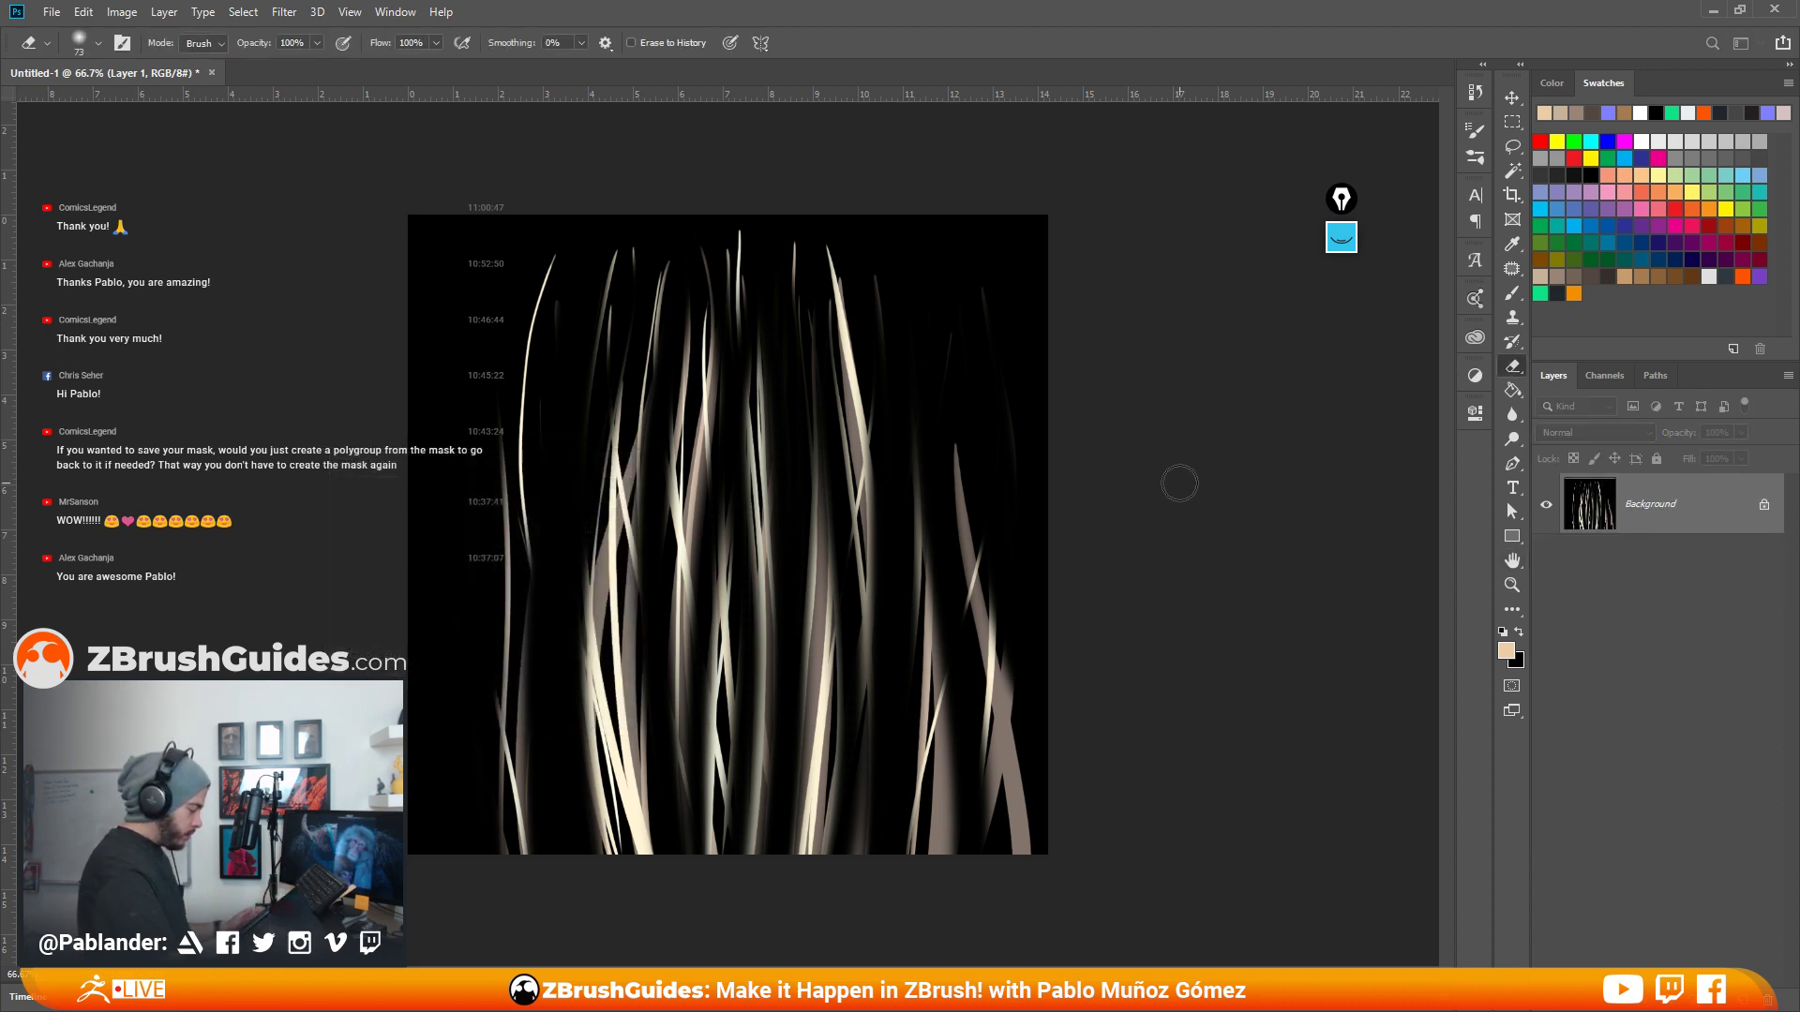
- Switch to ZBrush and import the fibers3 hair image as the texture map of the active short fur layer
key(alt+Tab)
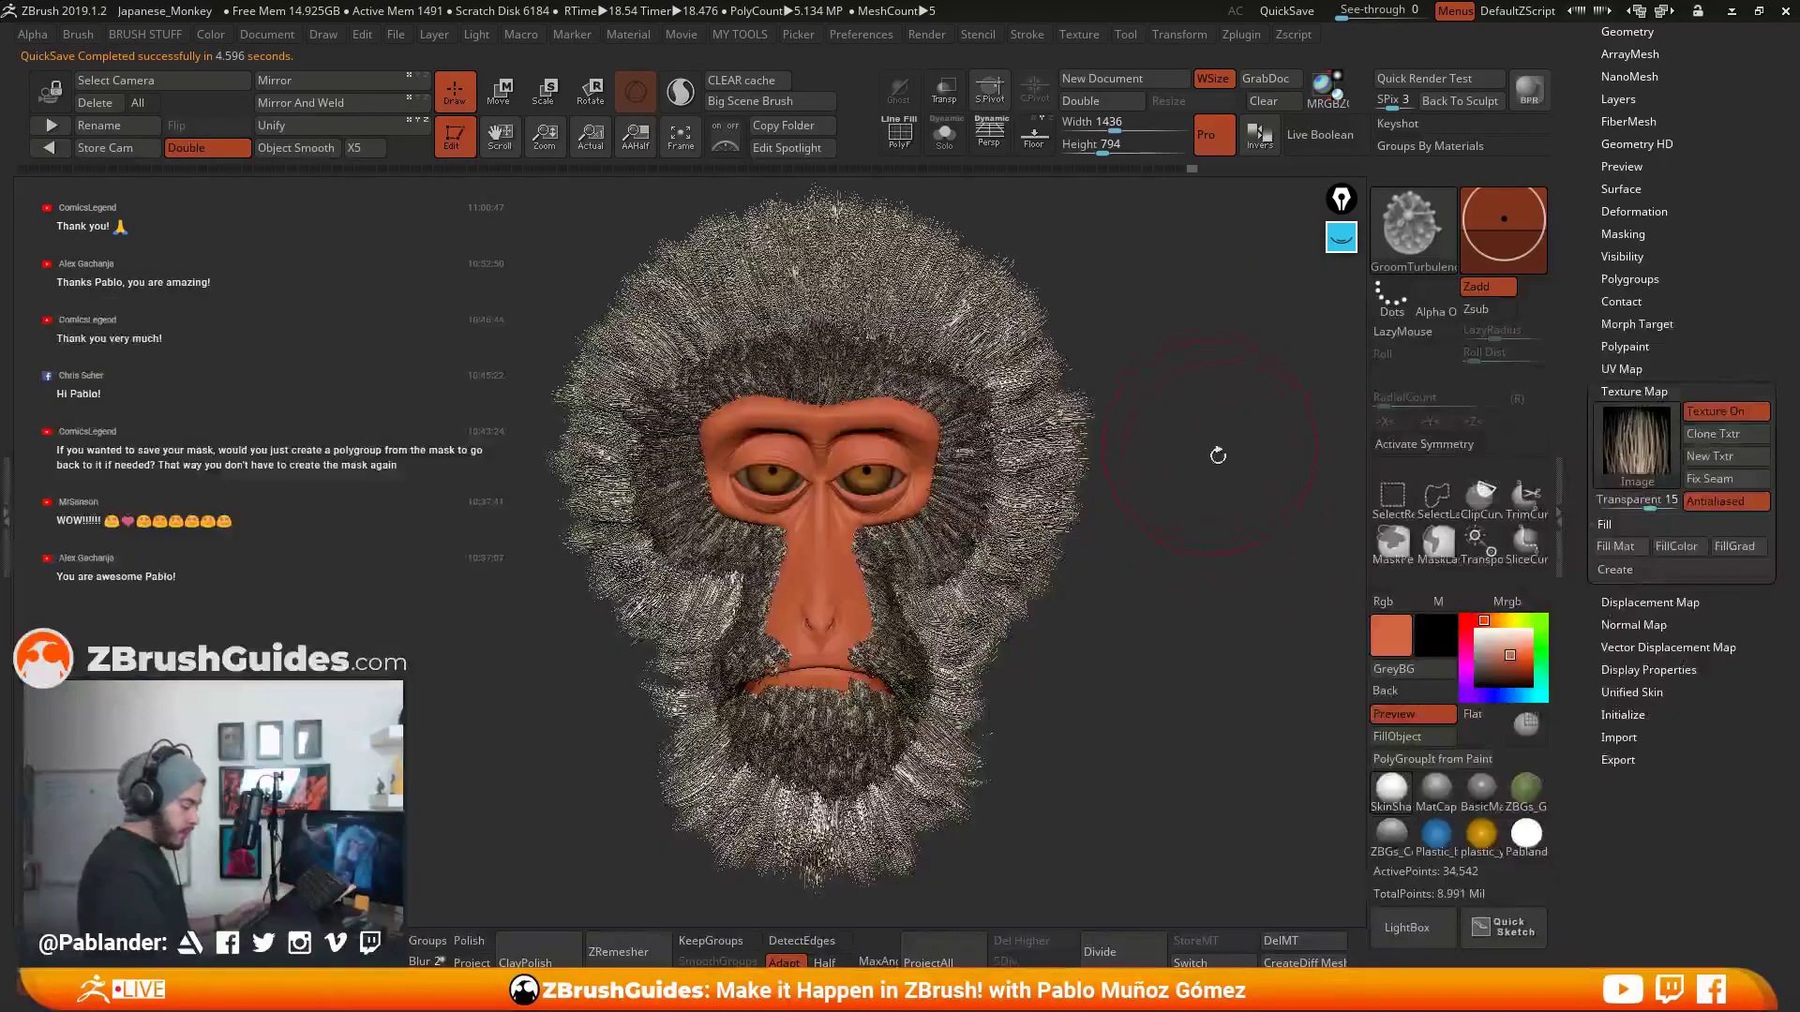
click(1642, 433)
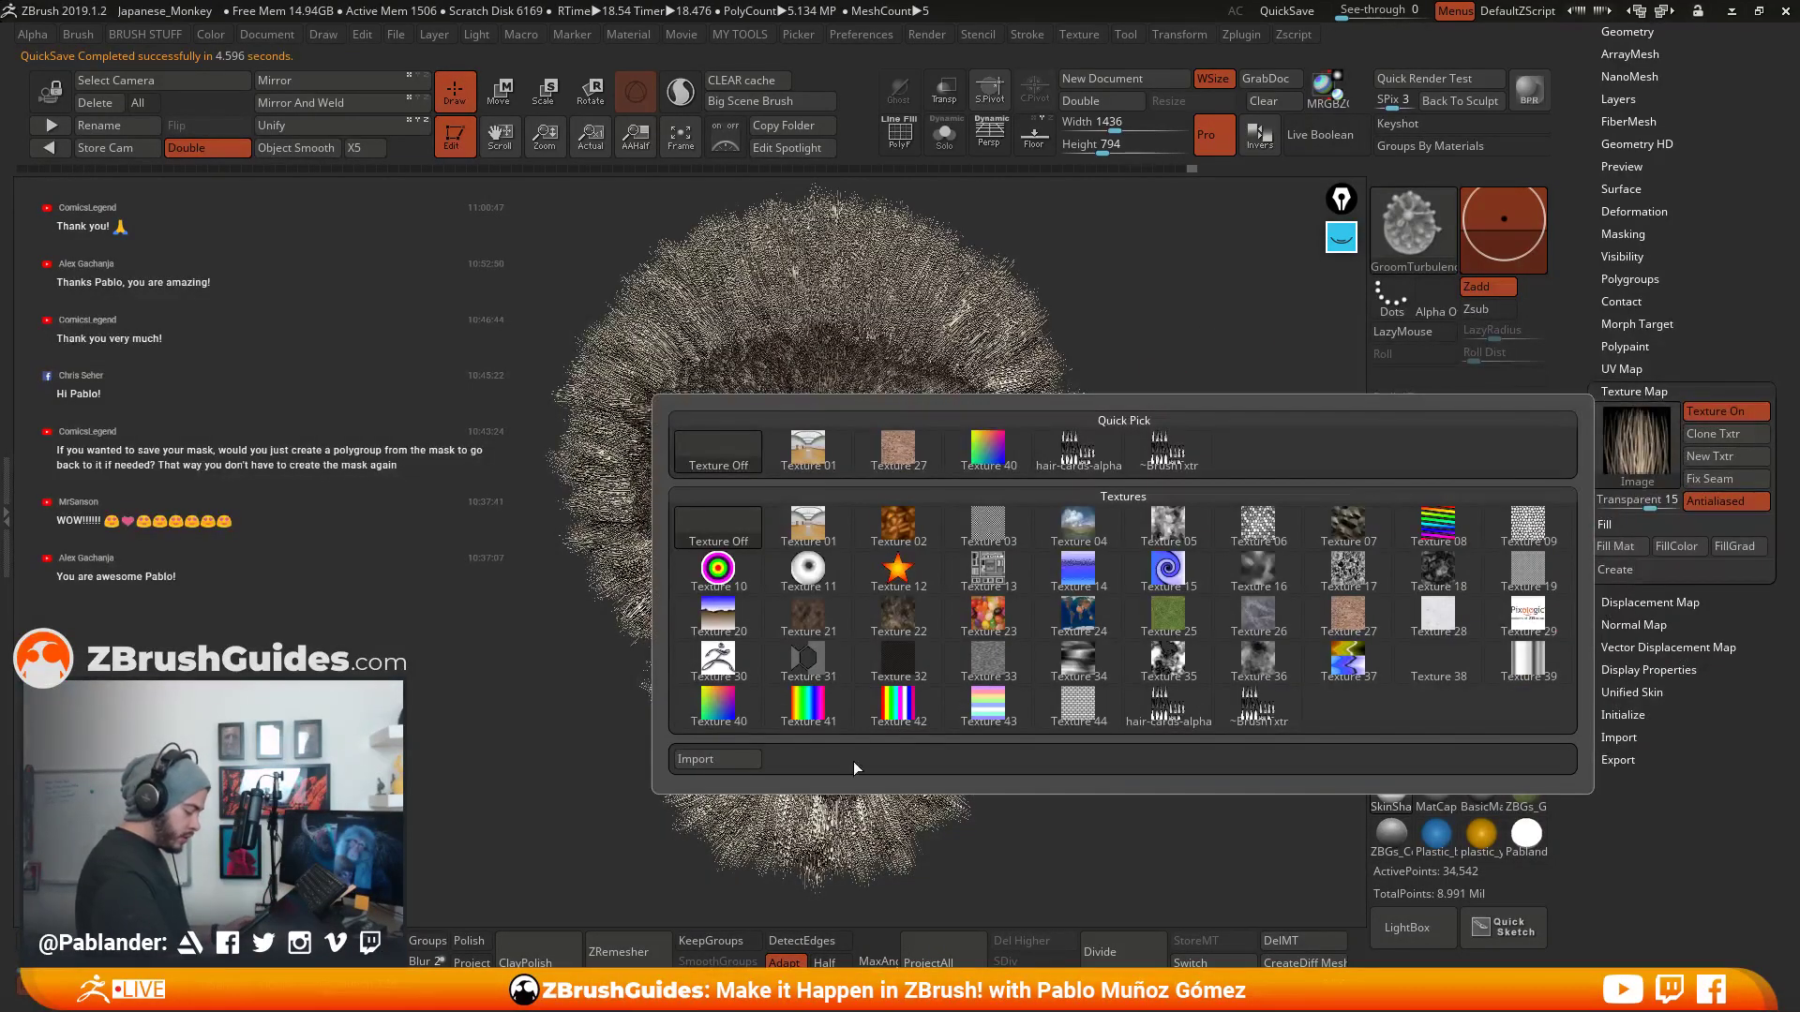
click(750, 764)
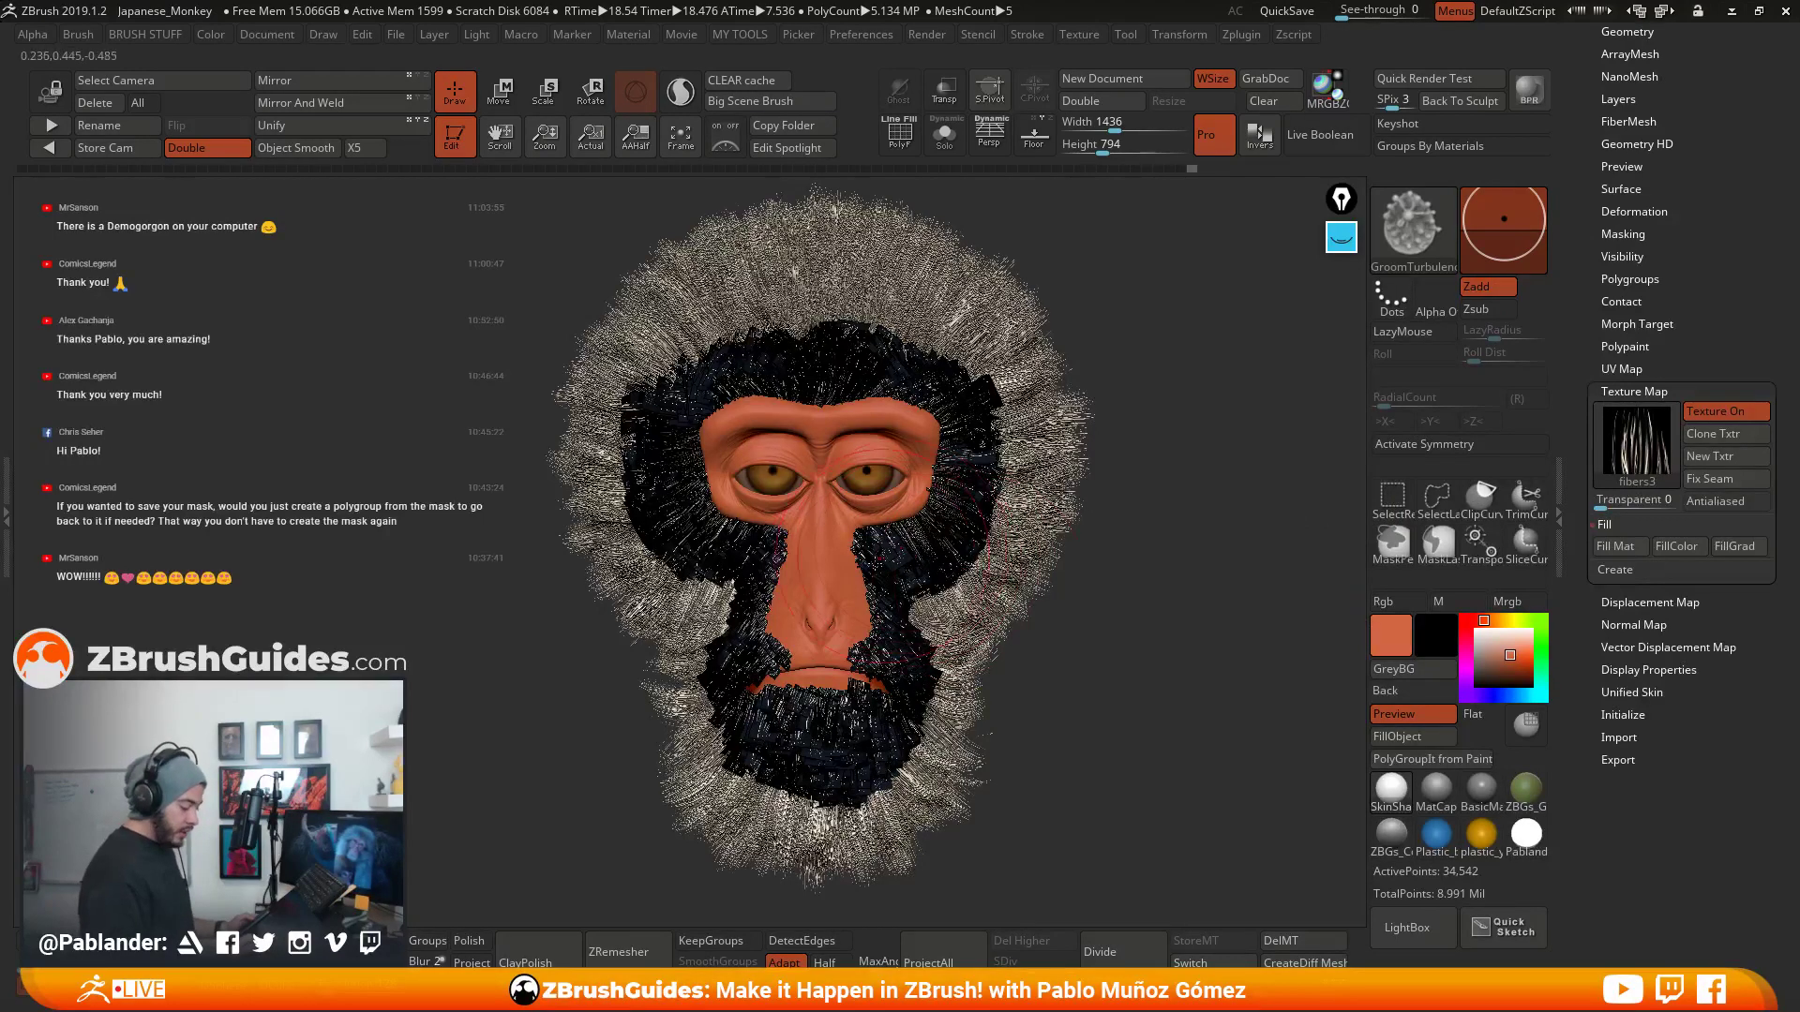
- Turn on antialiasing for the short fur's fibers3 texture and set its transparency to 18
click(1526, 497)
drag(1598, 504, 1654, 503)
click(1724, 500)
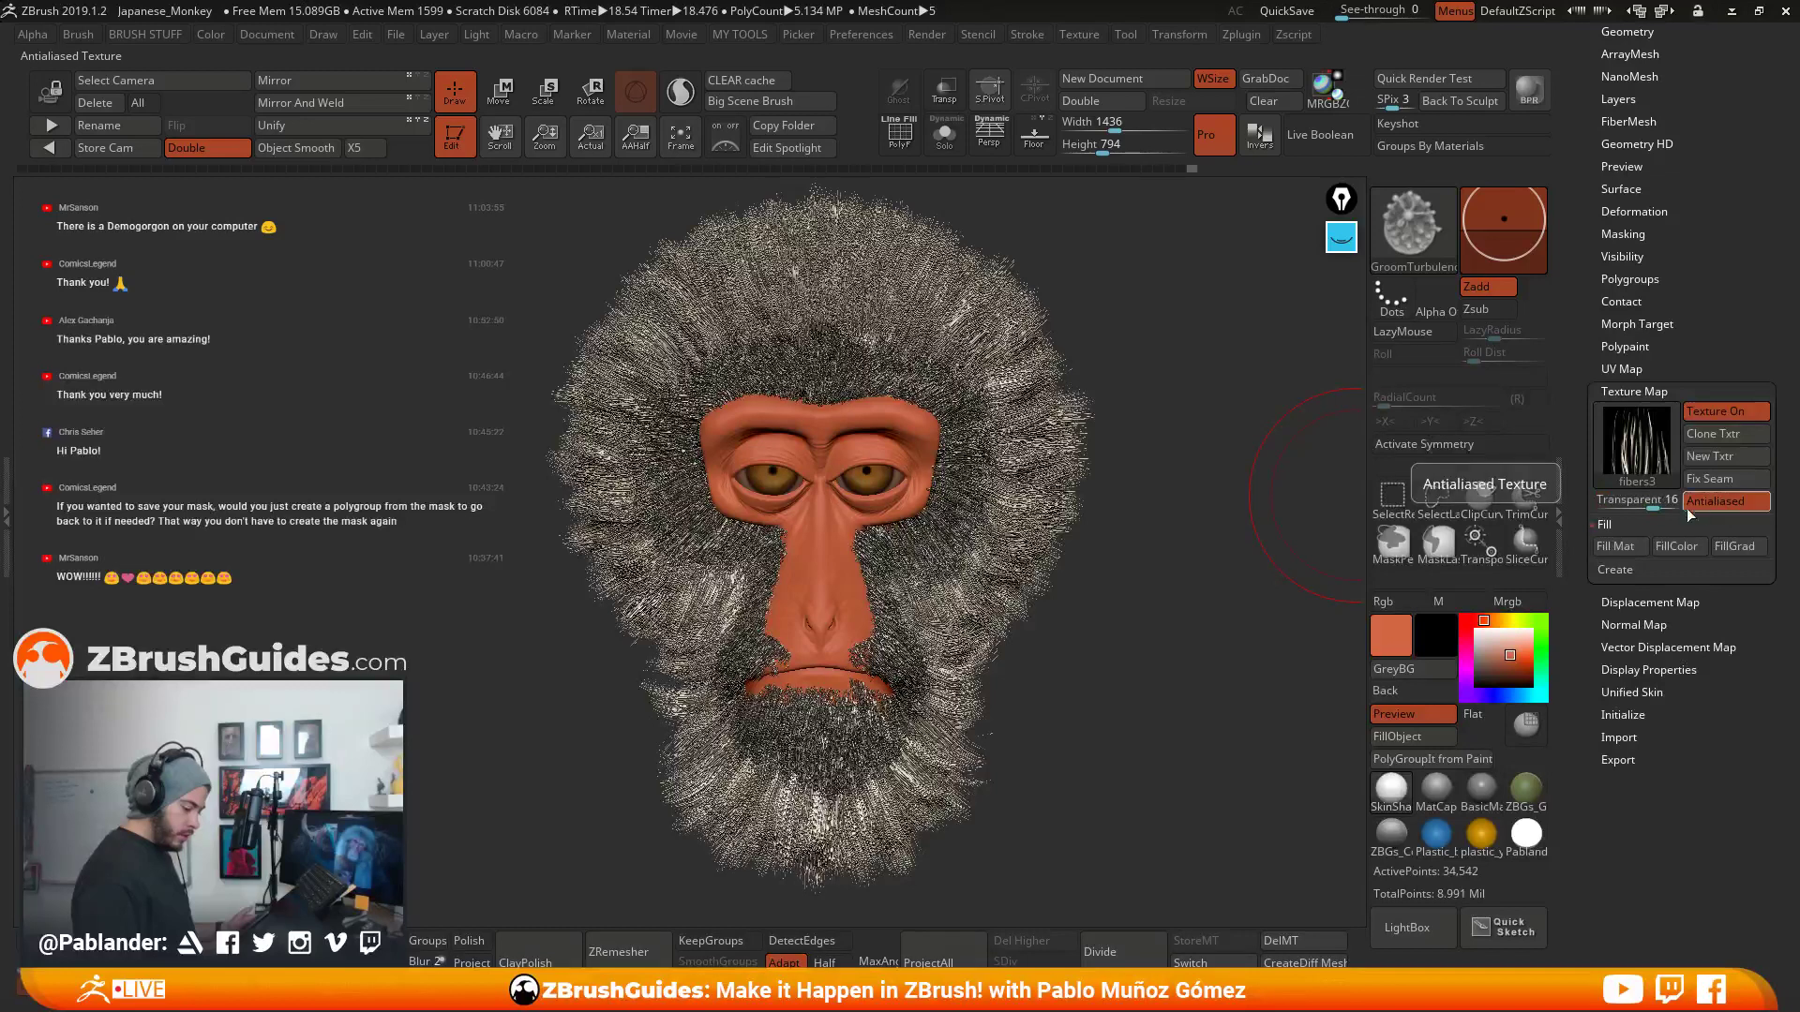
drag(1659, 504, 1664, 505)
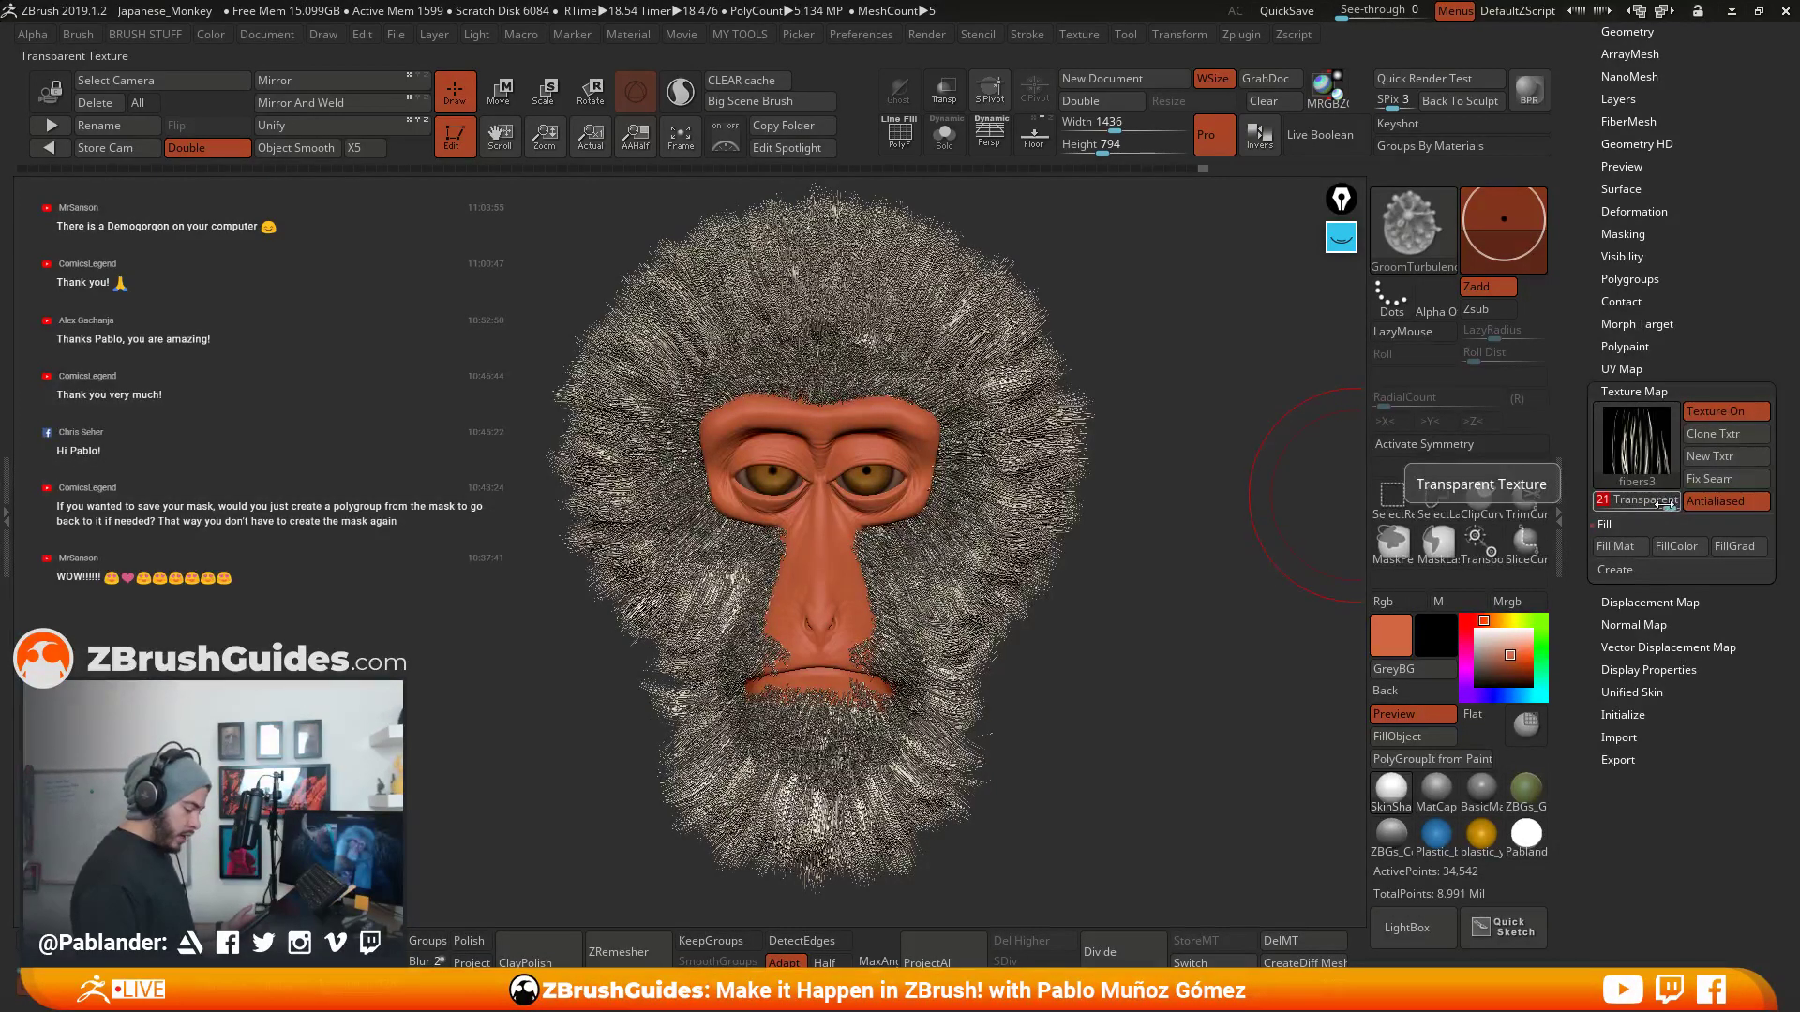
drag(1667, 504, 1660, 504)
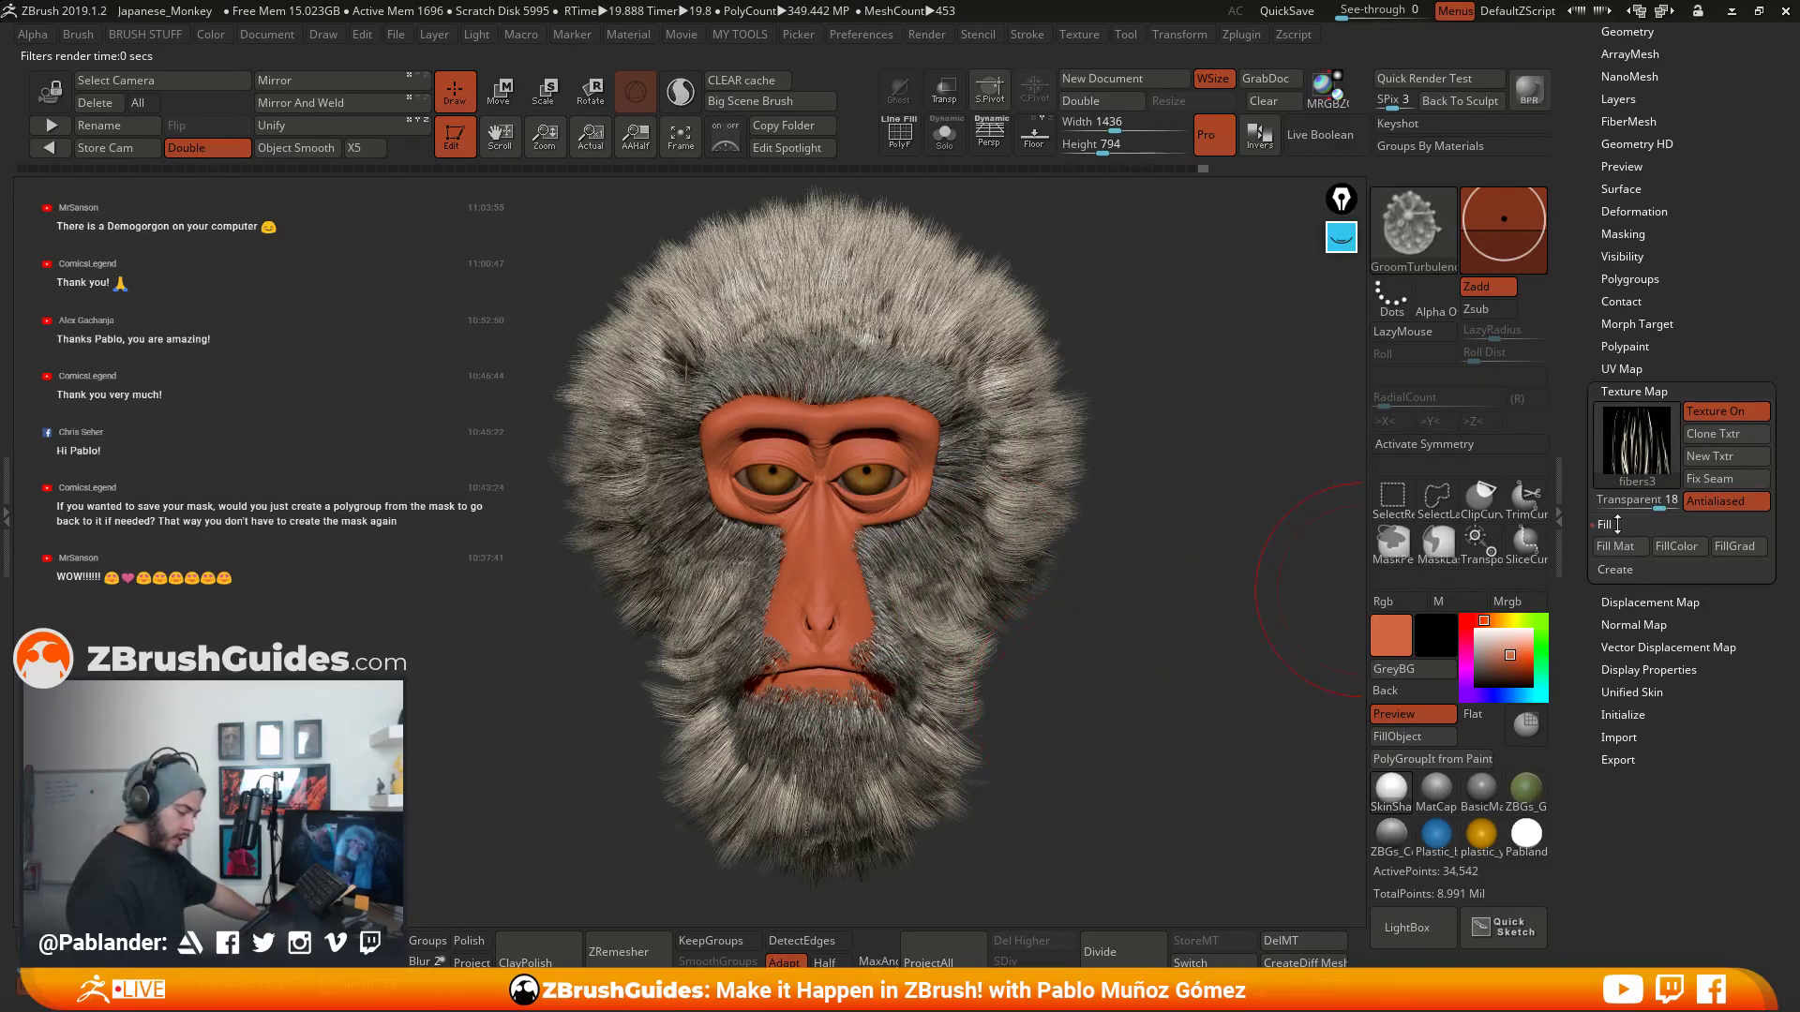
- Raise the short fur's texture transparency to 22 and render the monkey head with BPR
drag(1640, 504, 1682, 503)
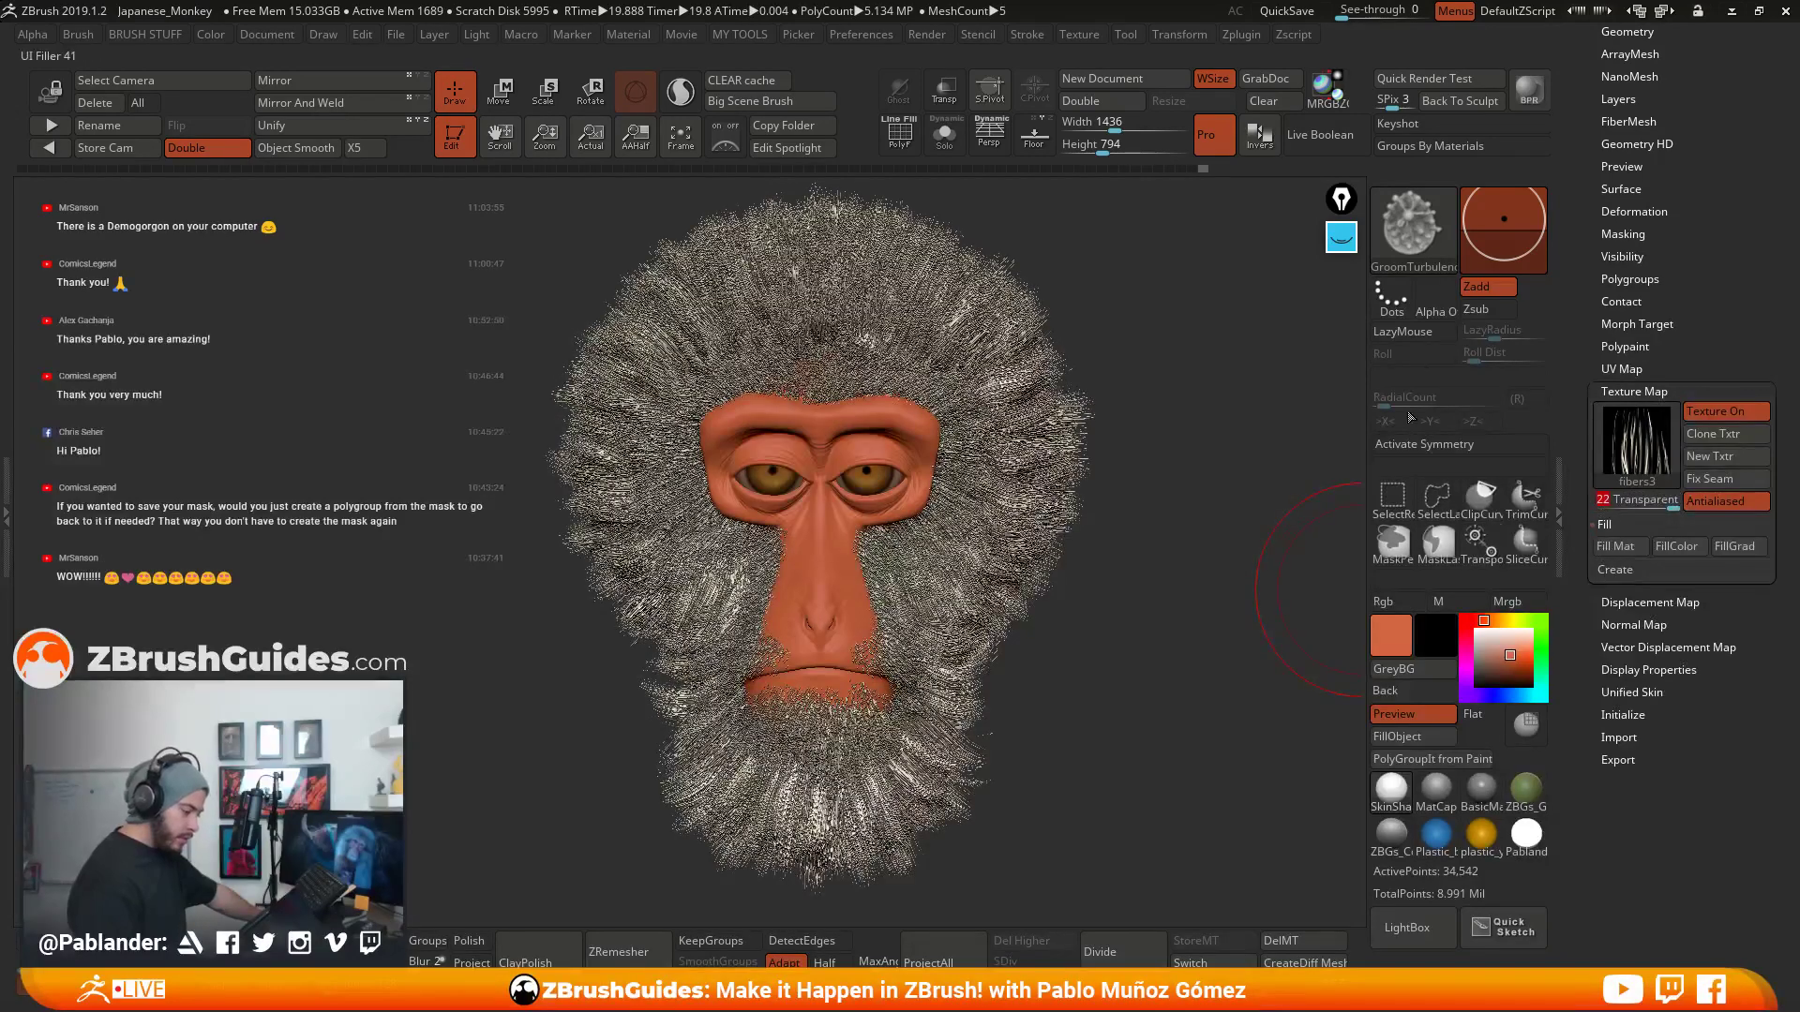
click(1529, 90)
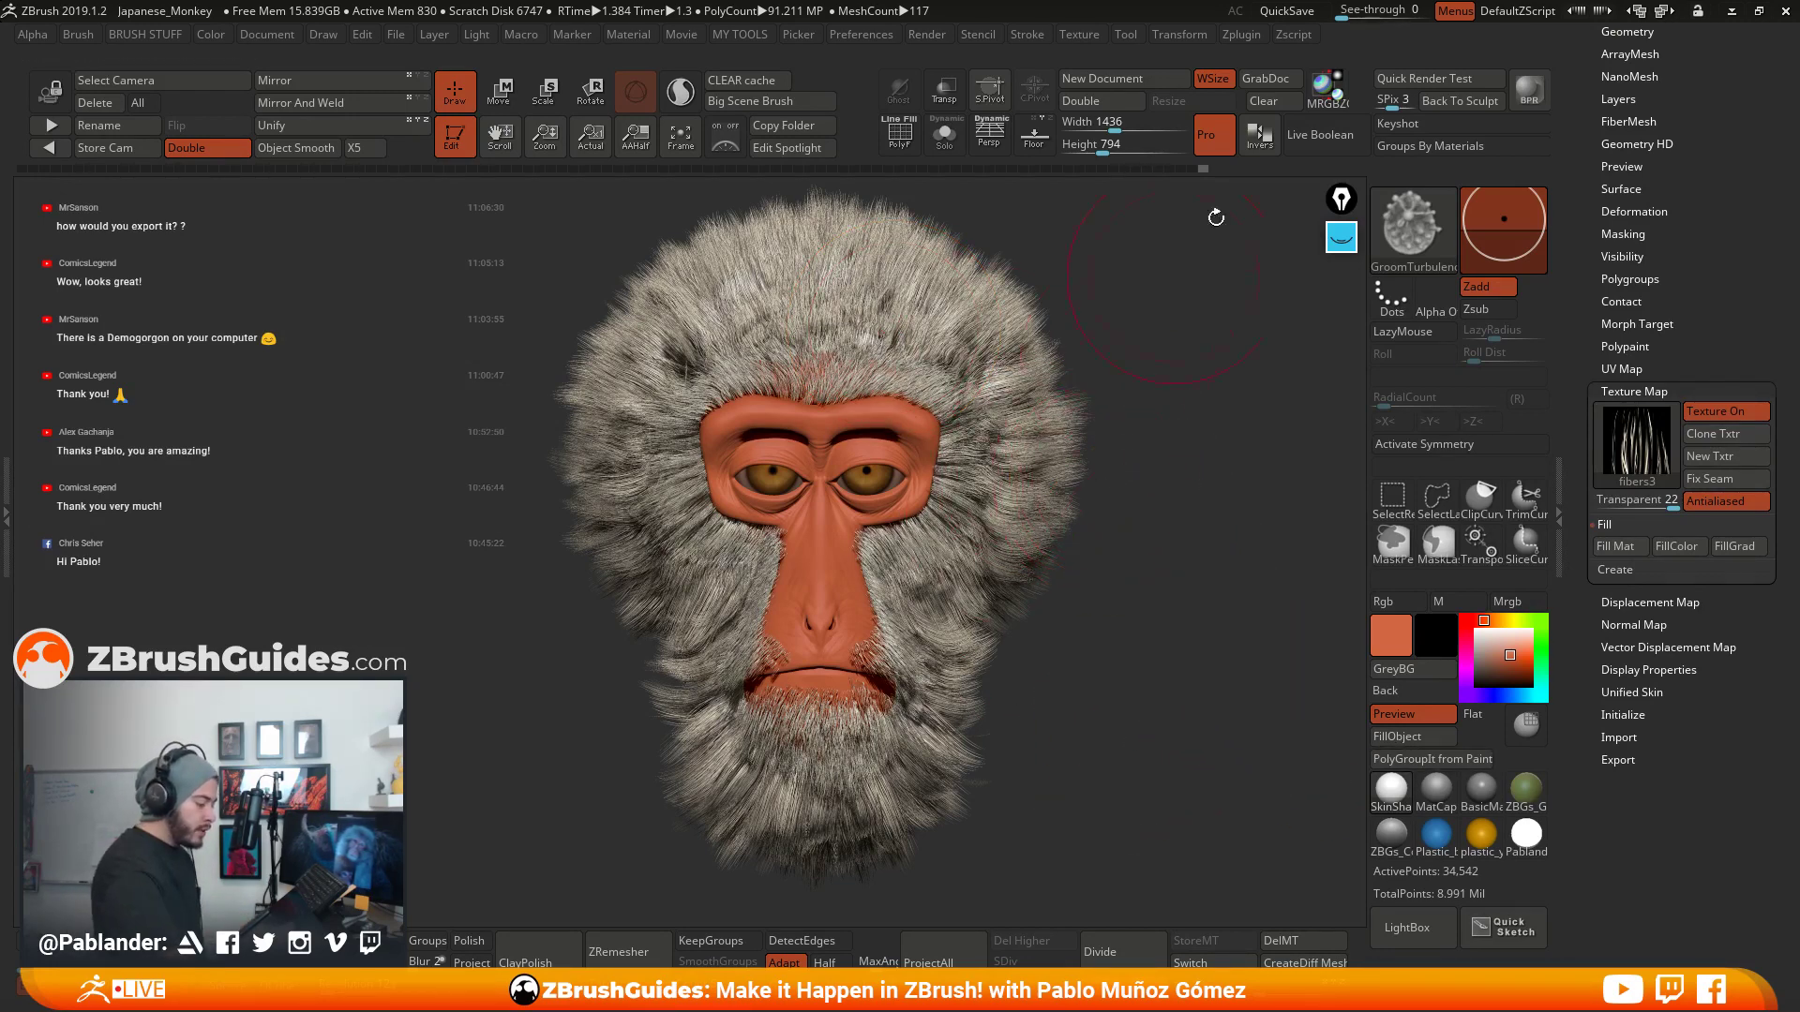
- Open the options of the FBX ExportImport plugin to review how the fur model can be exported
click(1232, 35)
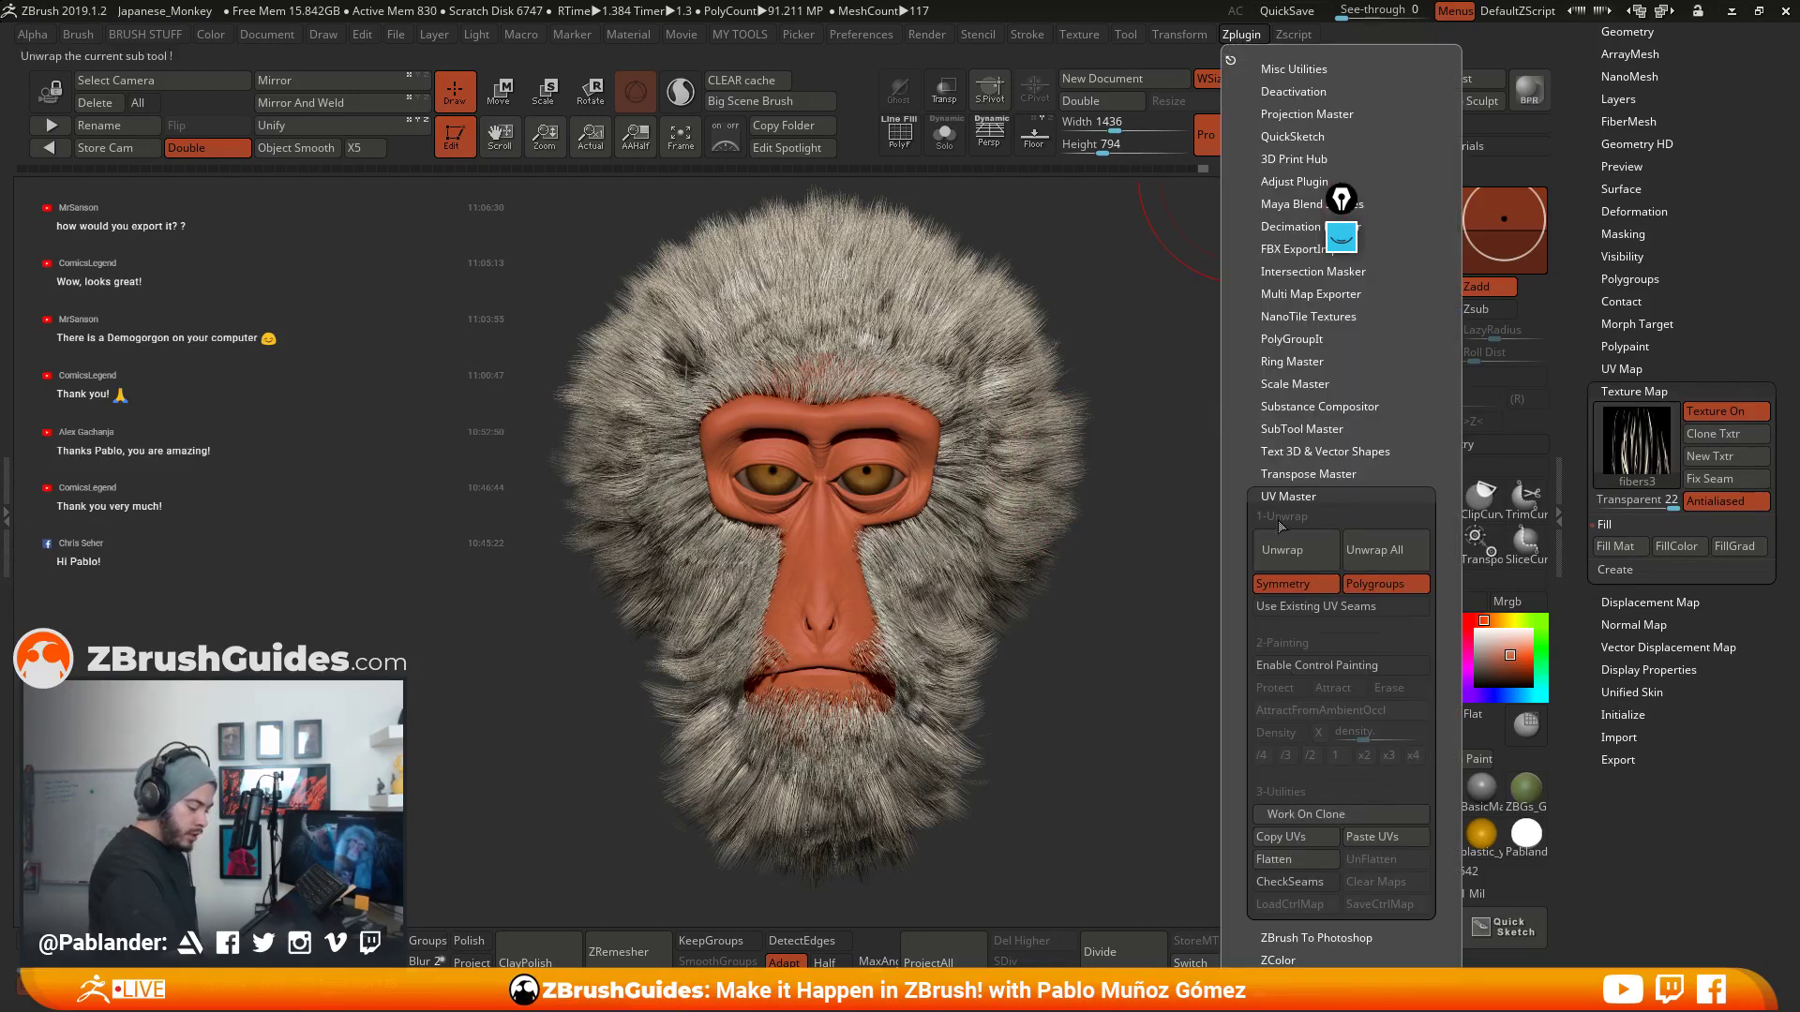
click(1281, 249)
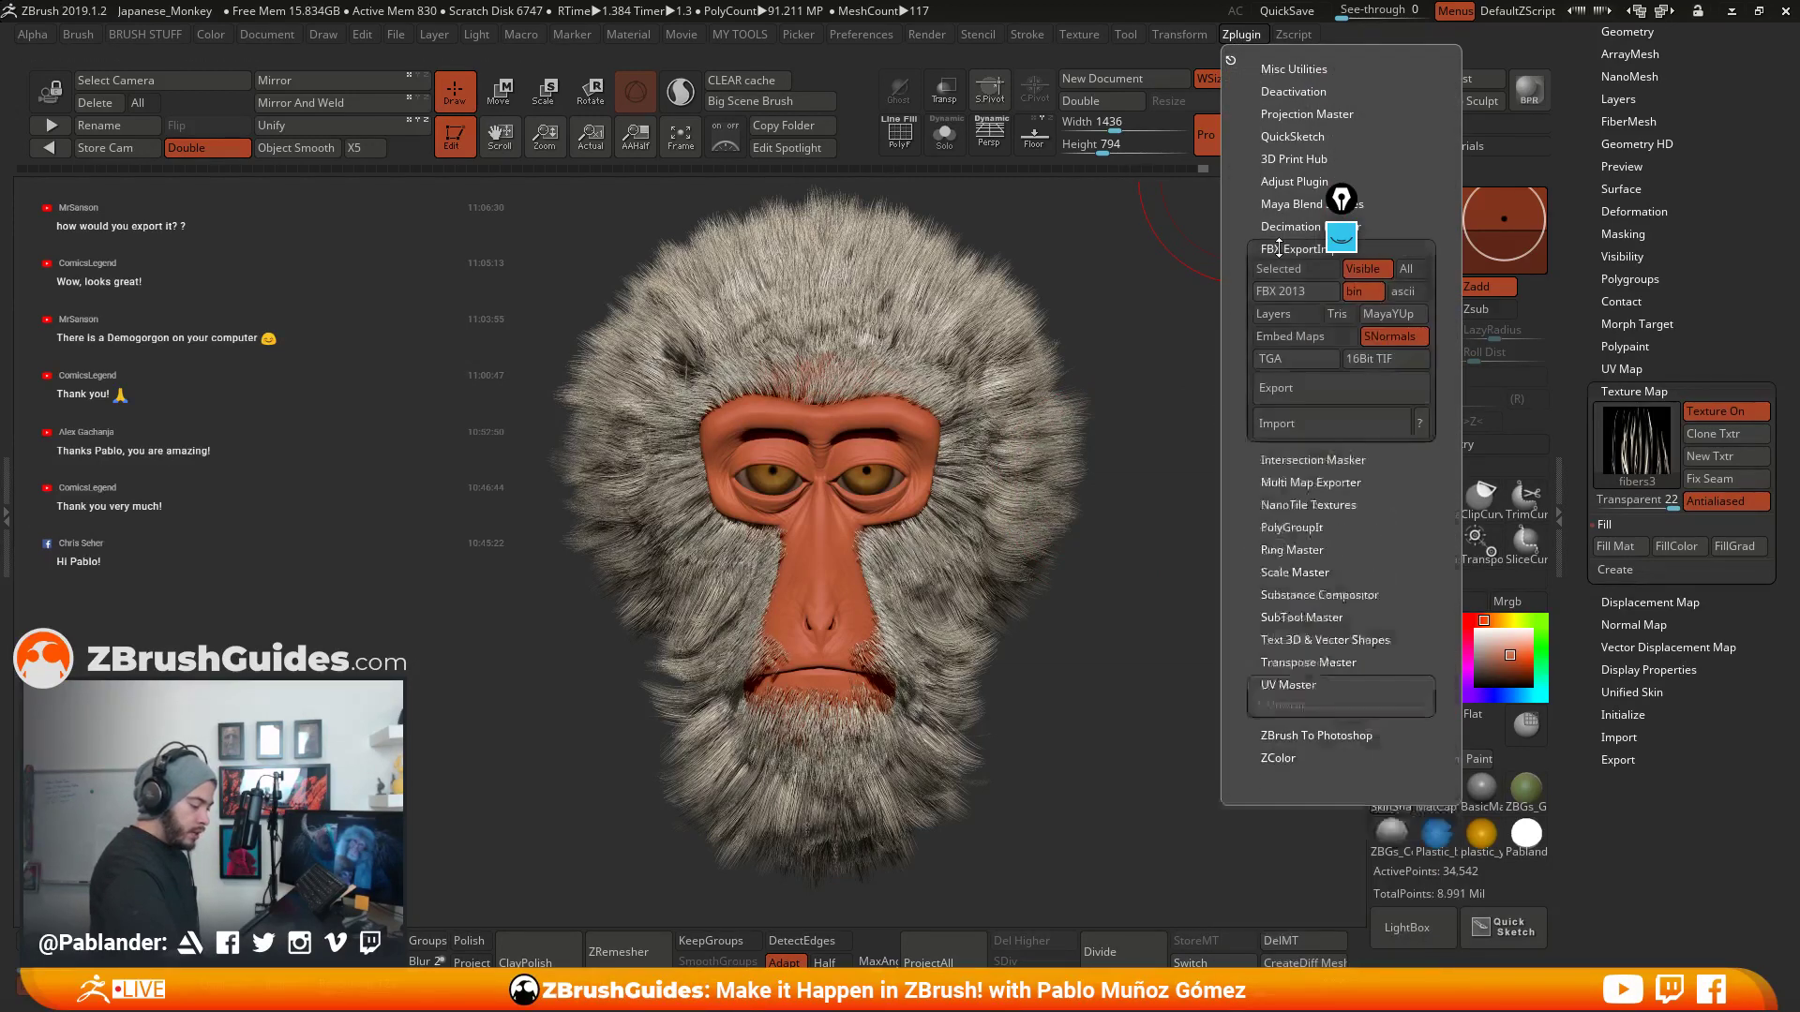